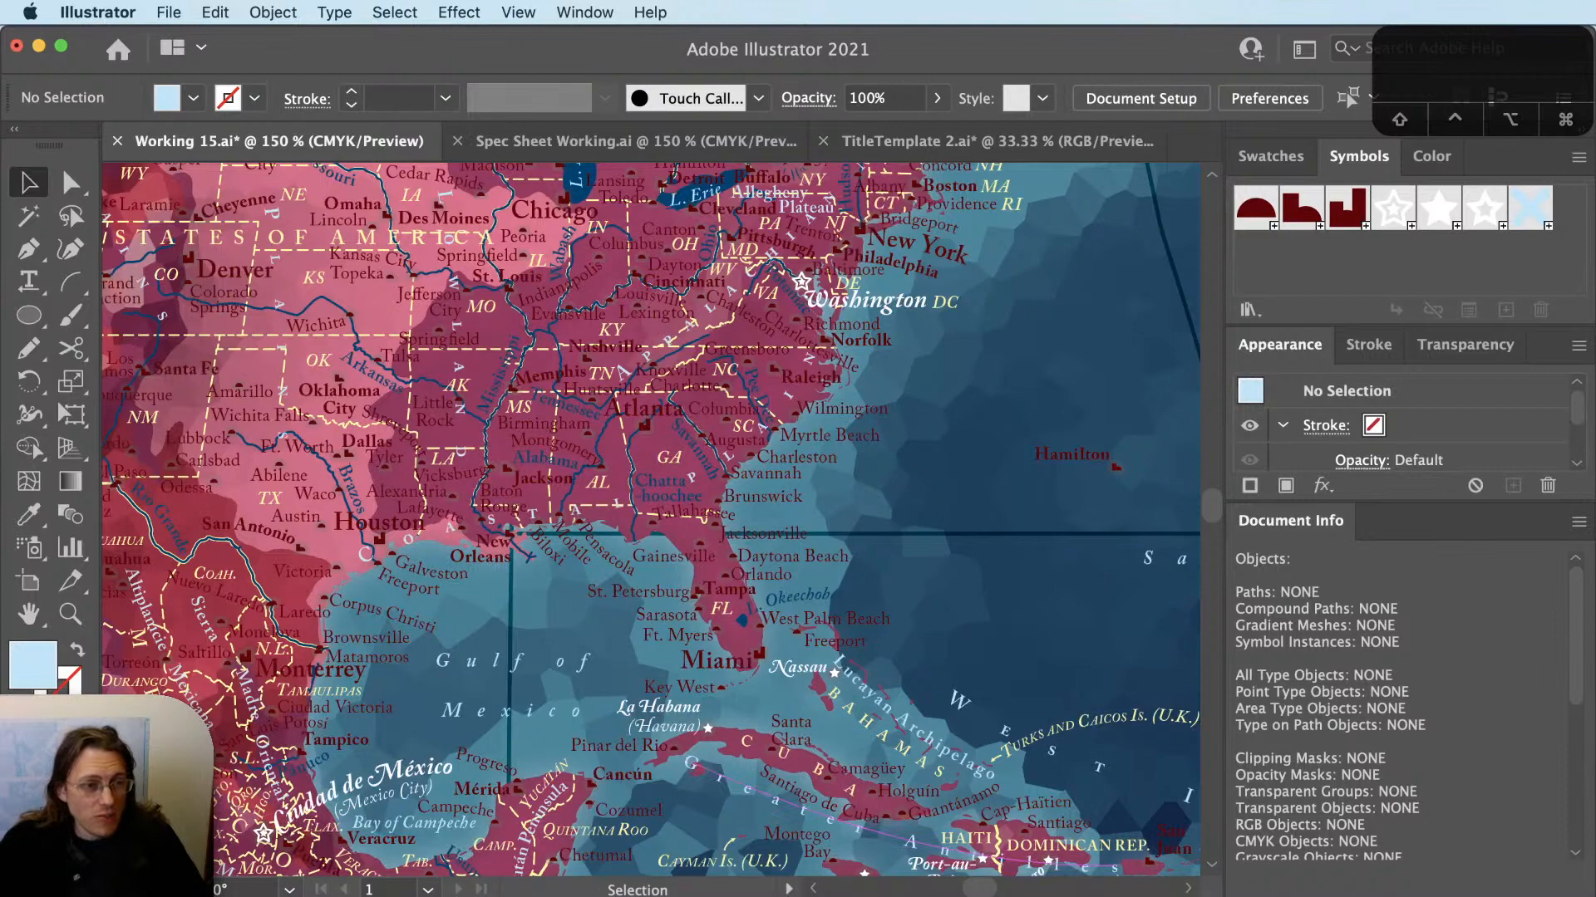
Examine the labelled North America region in the context of the whole interrupted world map.
key("F7")
left_click_drag(1211, 143, 739, 895)
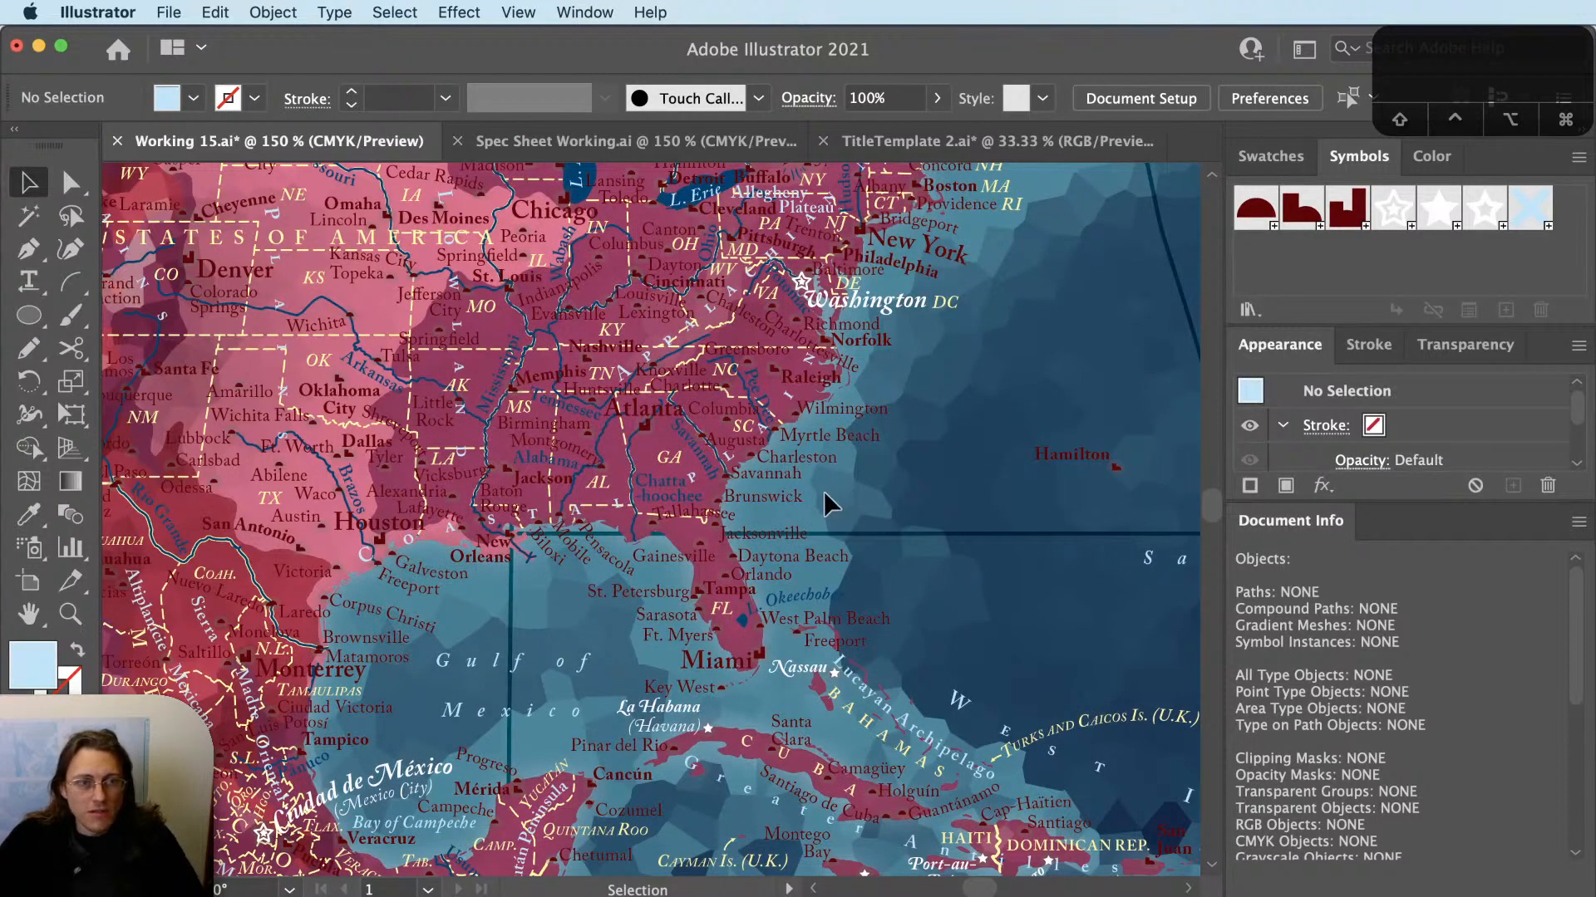
scroll(677, 526, "down", 2)
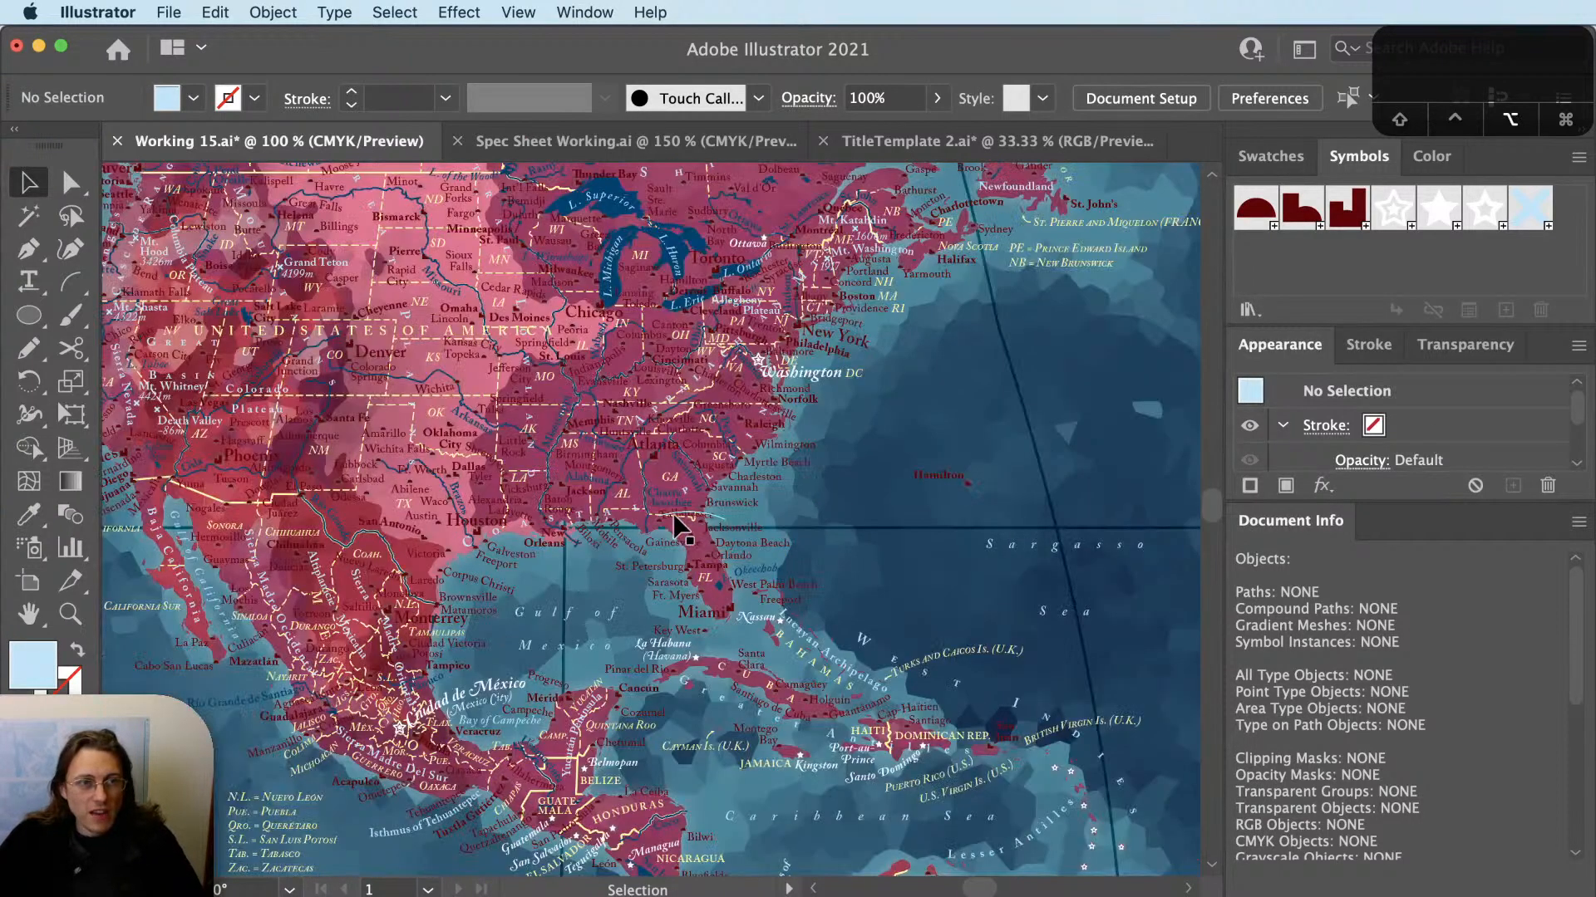
scroll(677, 526, "down", 1)
scroll(677, 526, "down", 1)
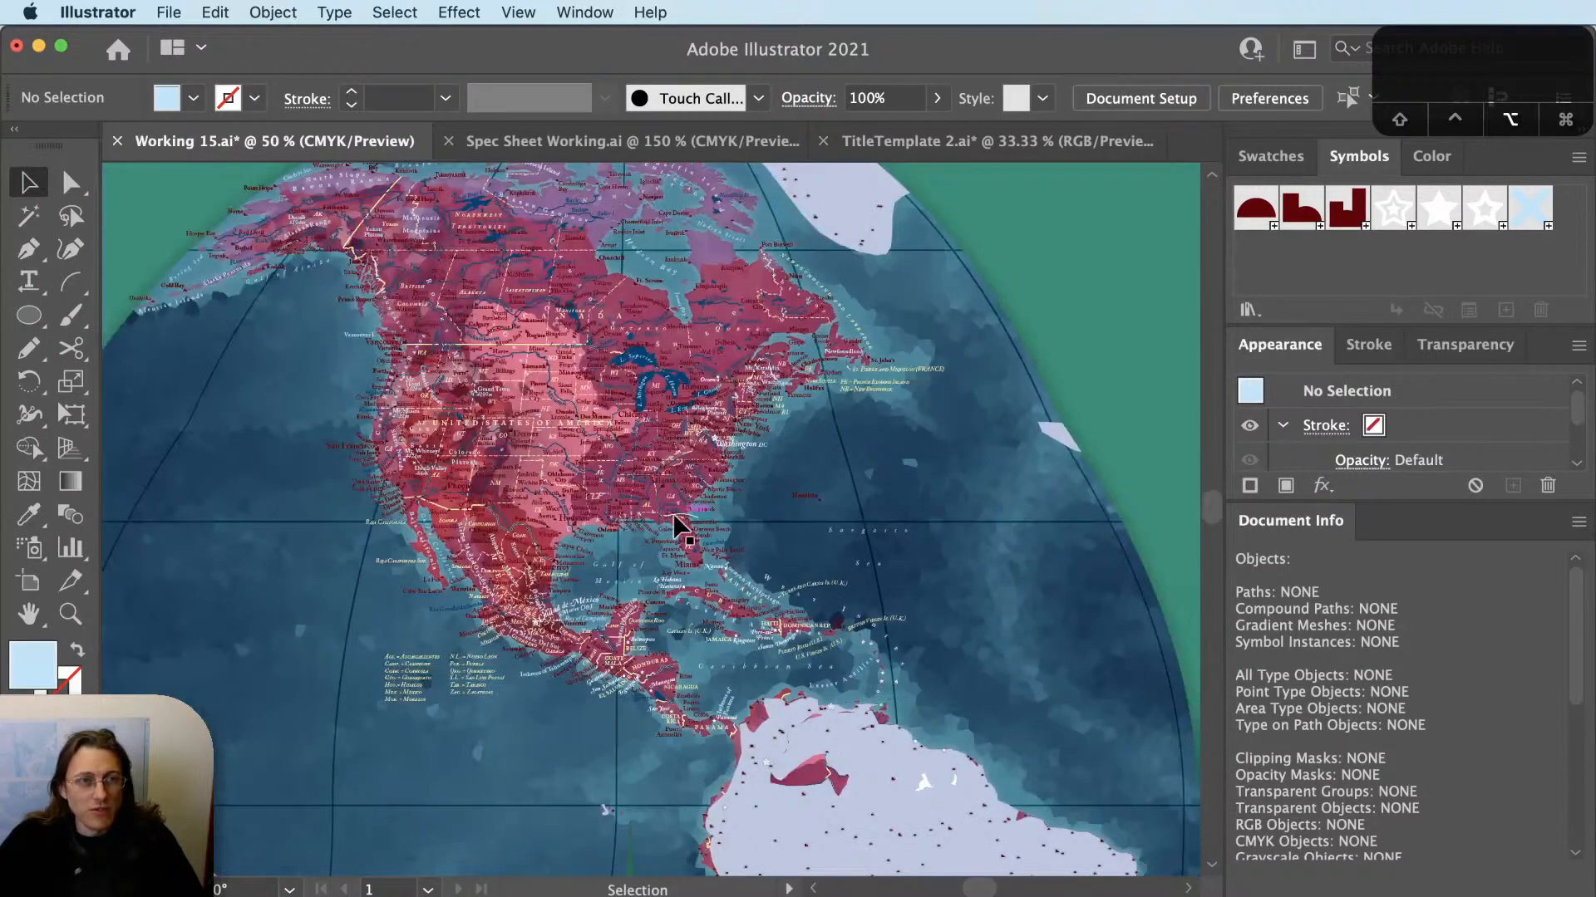
scroll(677, 526, "down", 1)
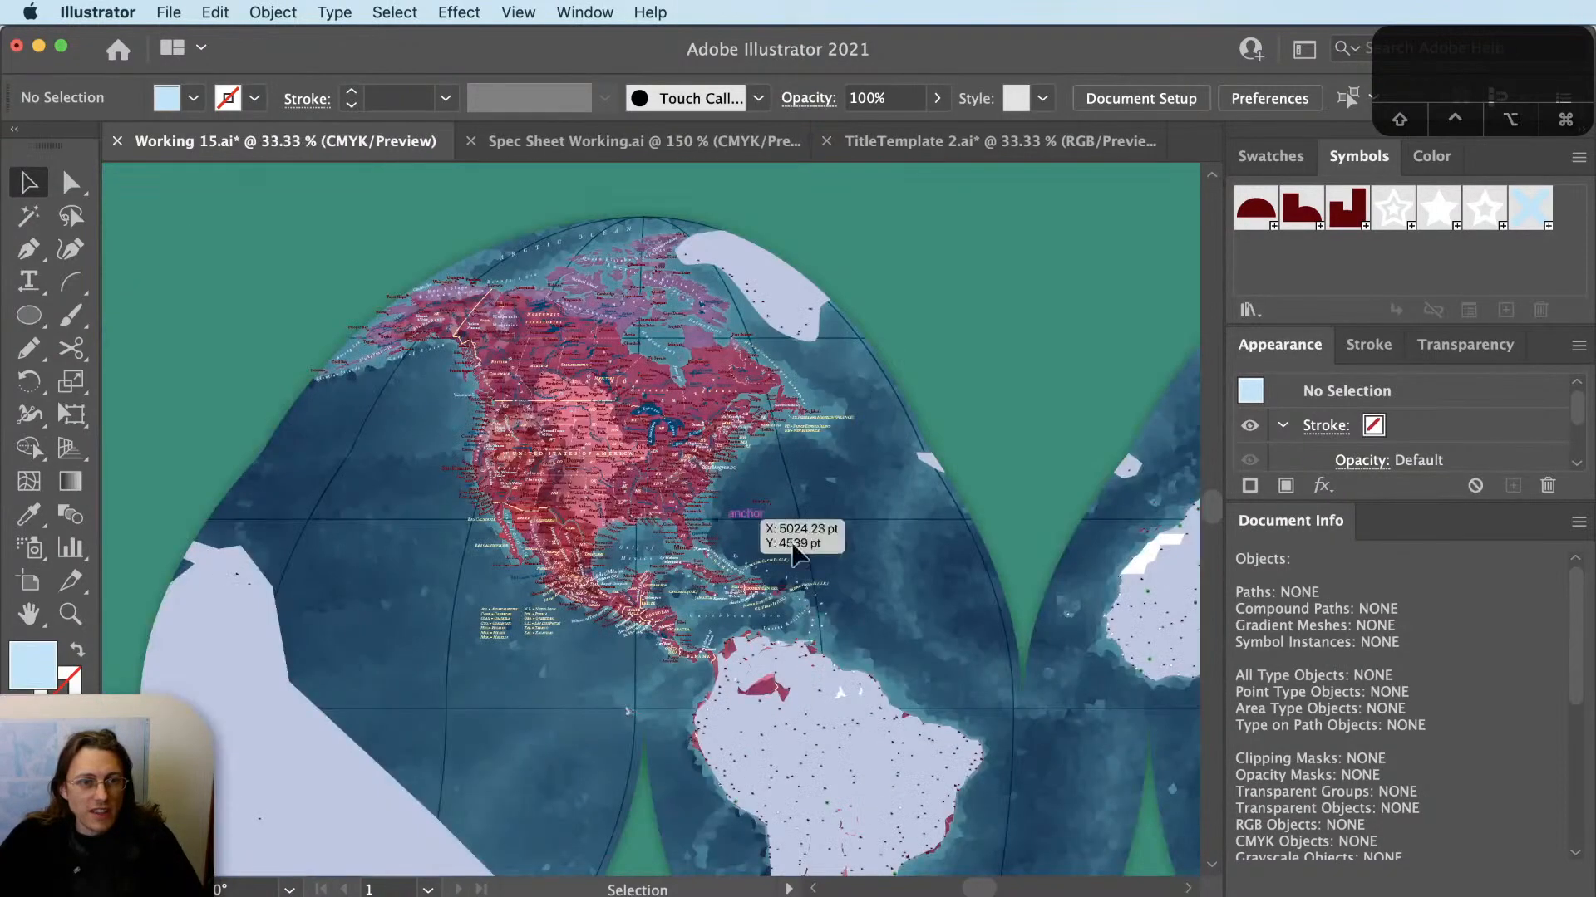
key("space")
left_click_drag(705, 552, 876, 621)
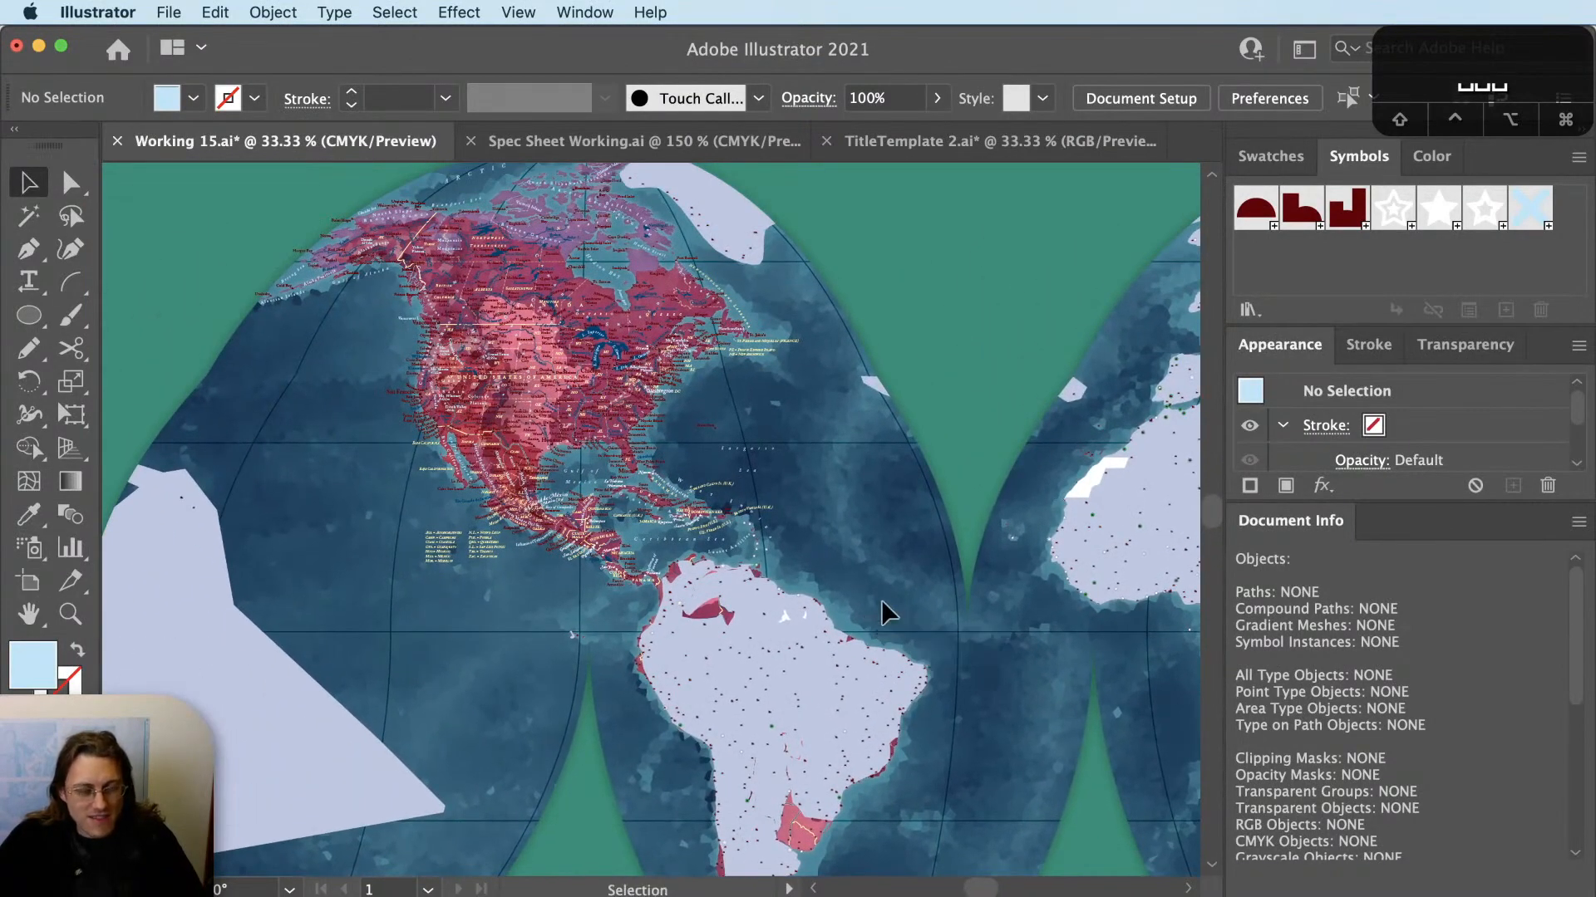
key("z")
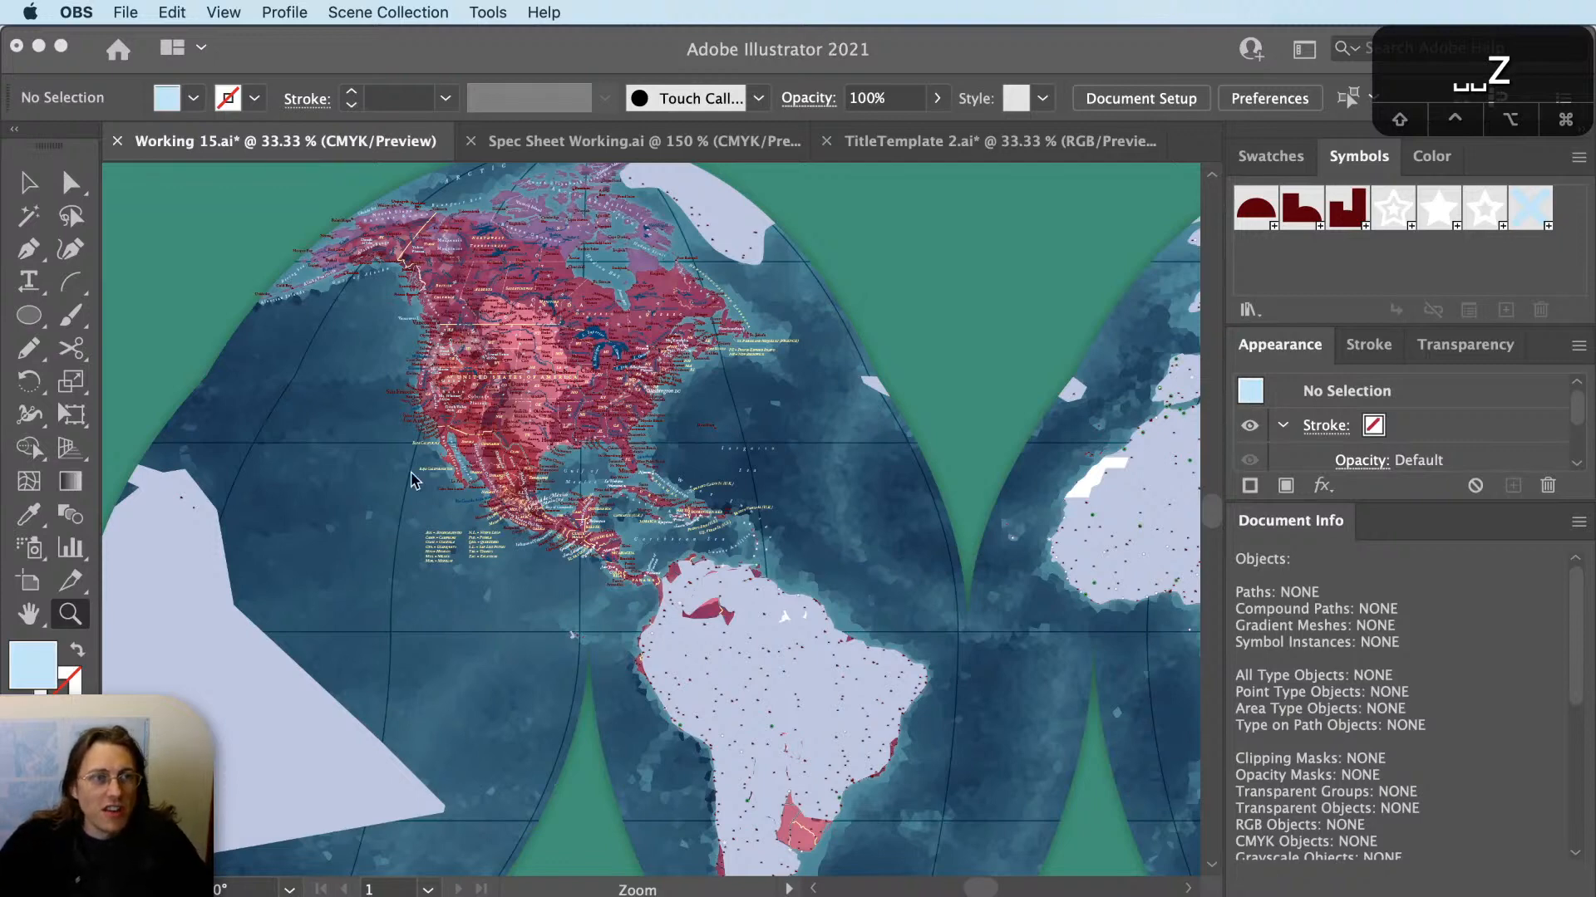
left_click(563, 47)
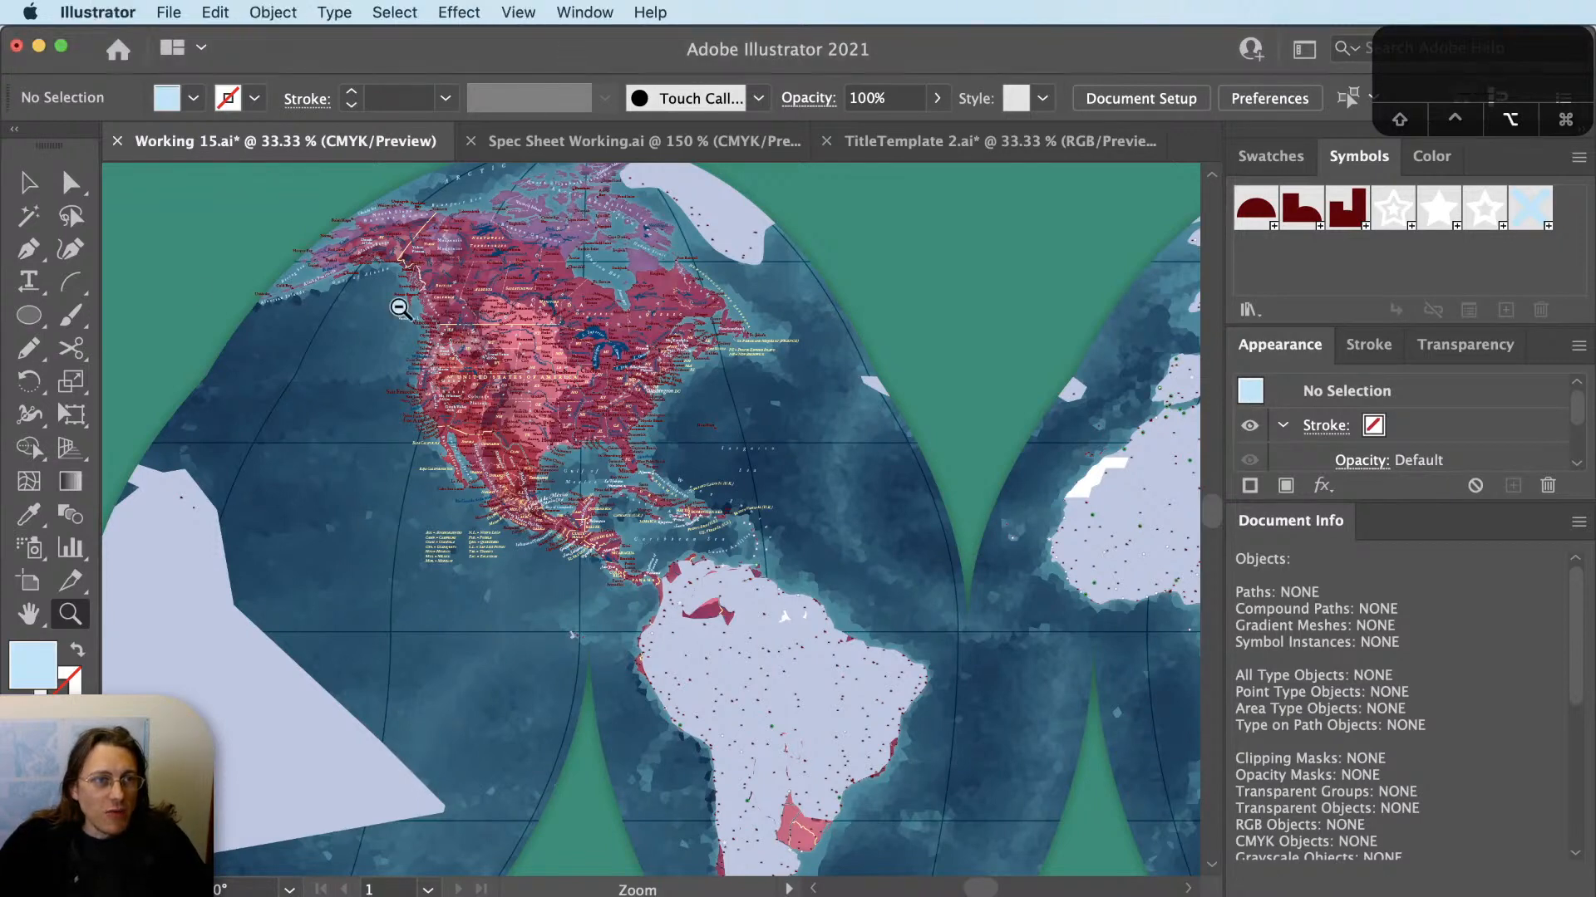
left_click(272, 429, "alt")
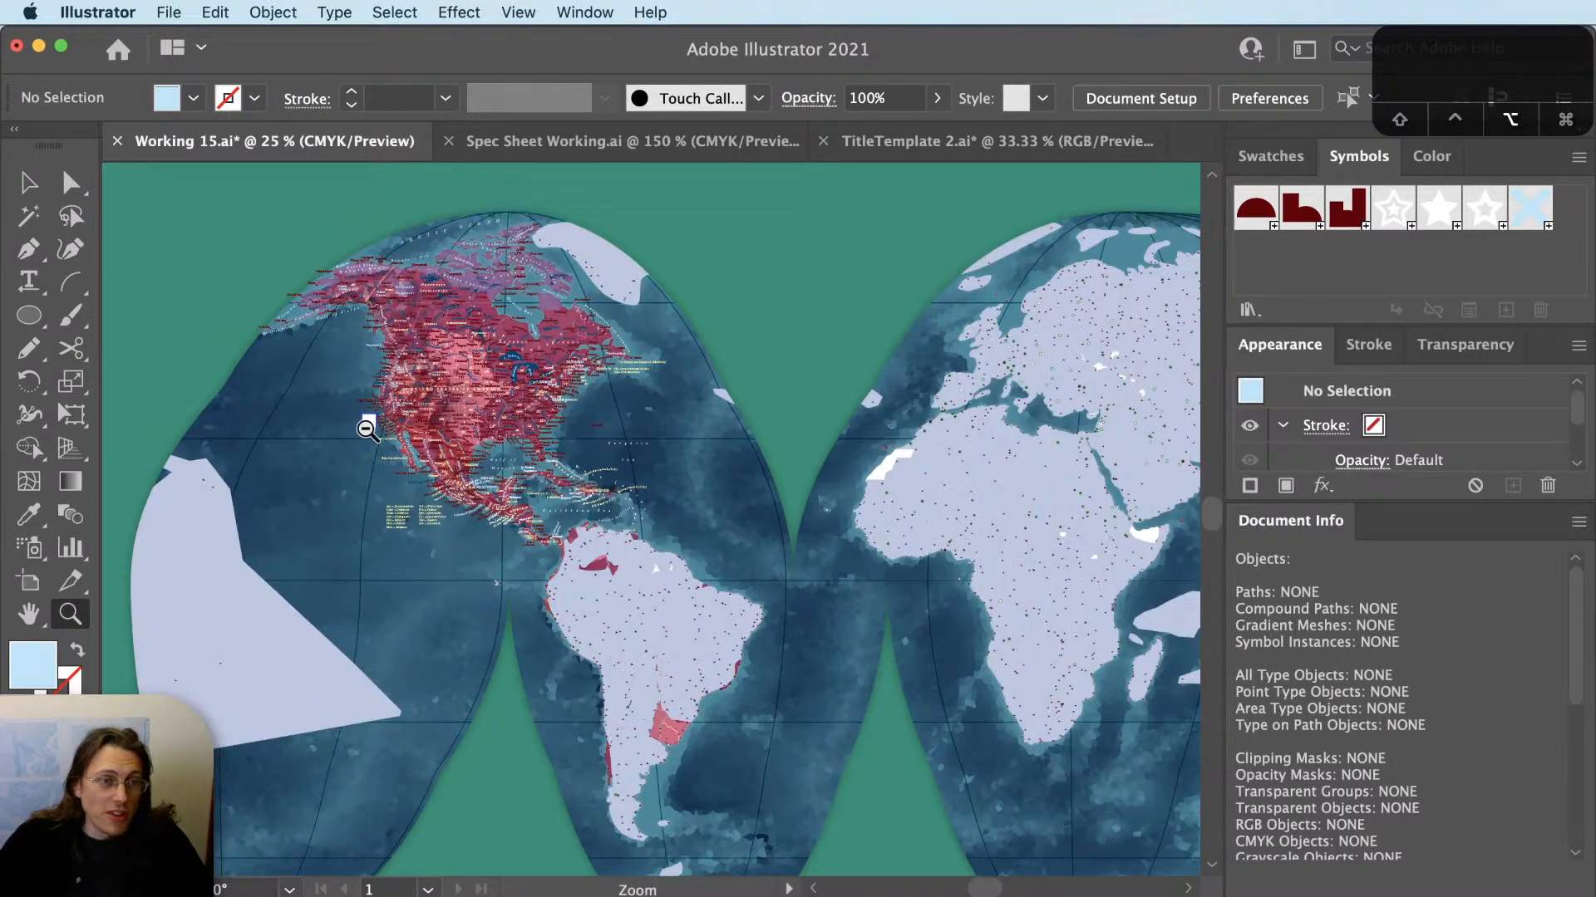
left_click(367, 429, "alt")
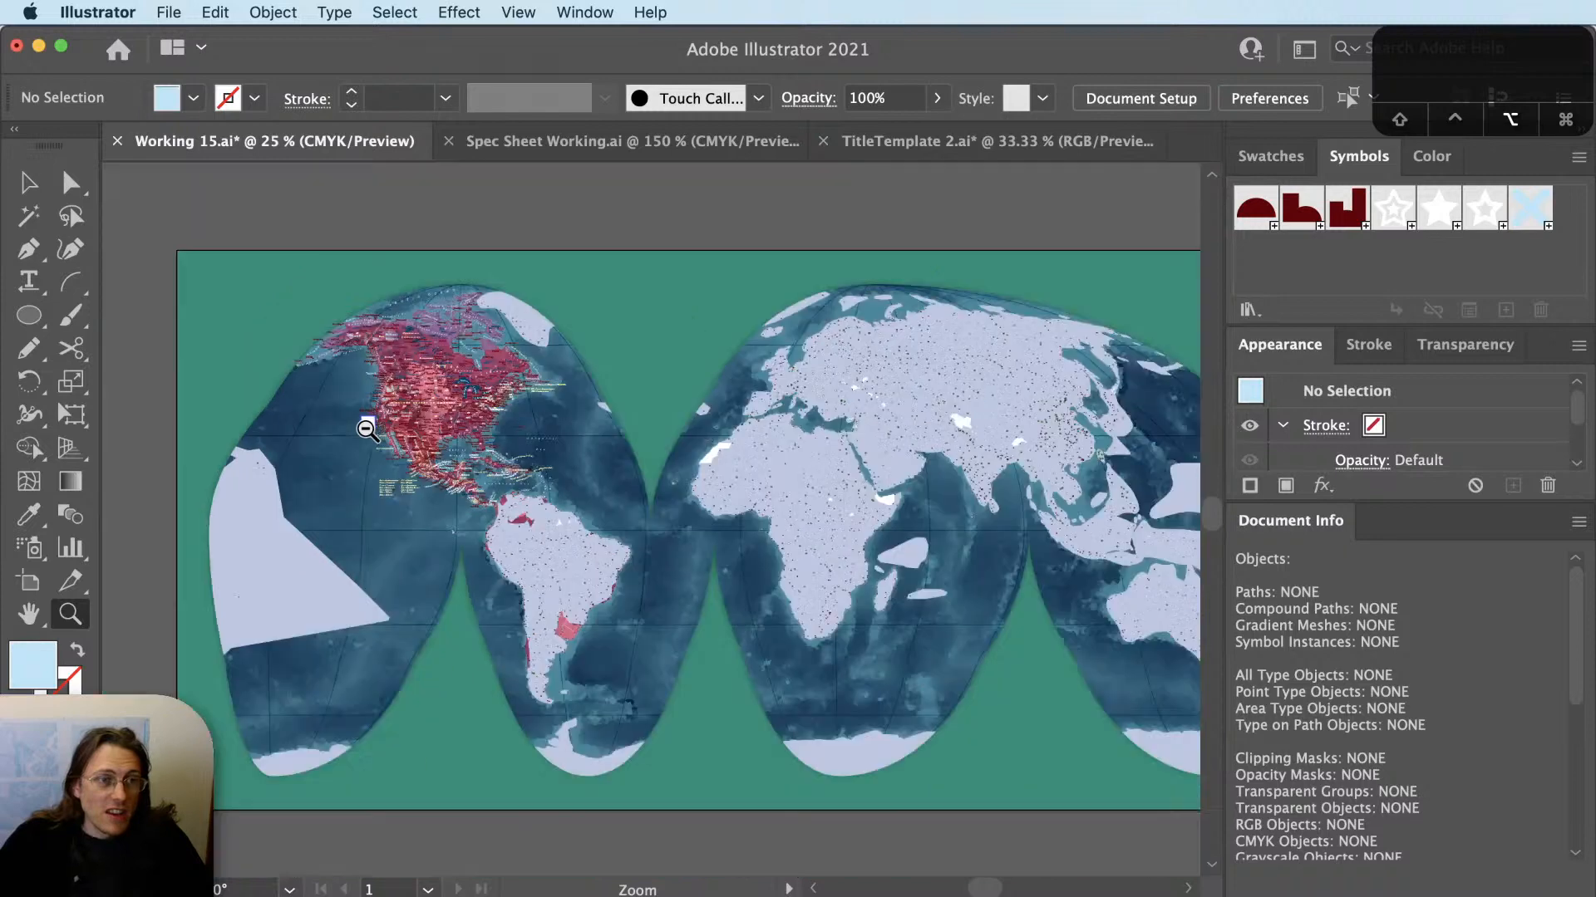
left_click_drag(880, 585, 806, 590)
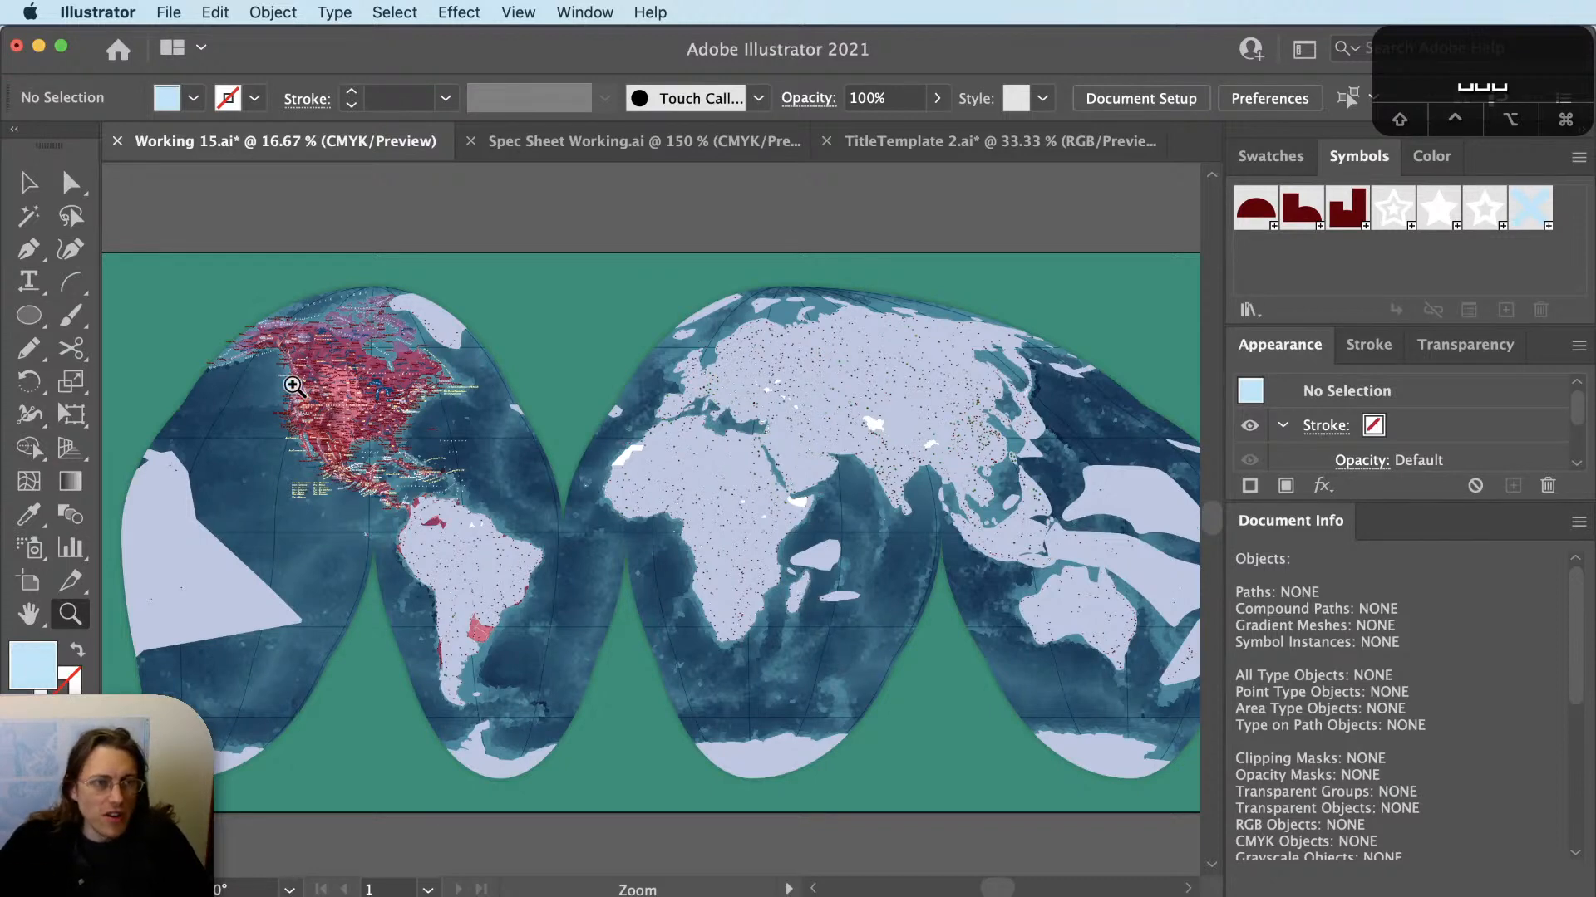
Inspect the city, state, river and mountain labels across the United States, from the Southeast to the West Coast.
left_click_drag(282, 355, 416, 494)
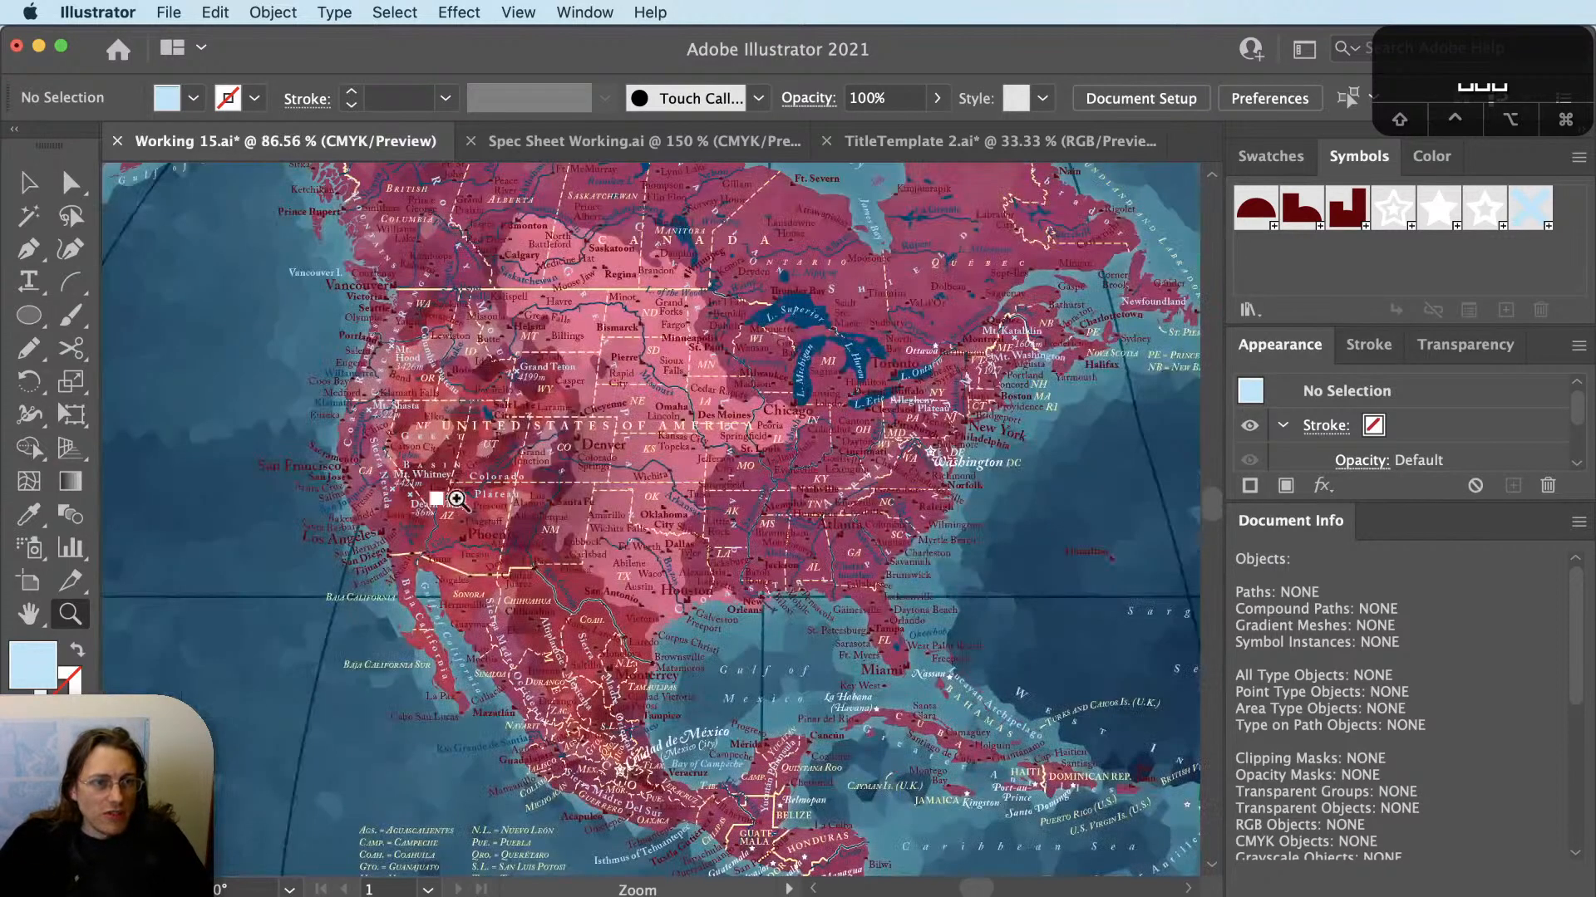
left_click(1041, 651)
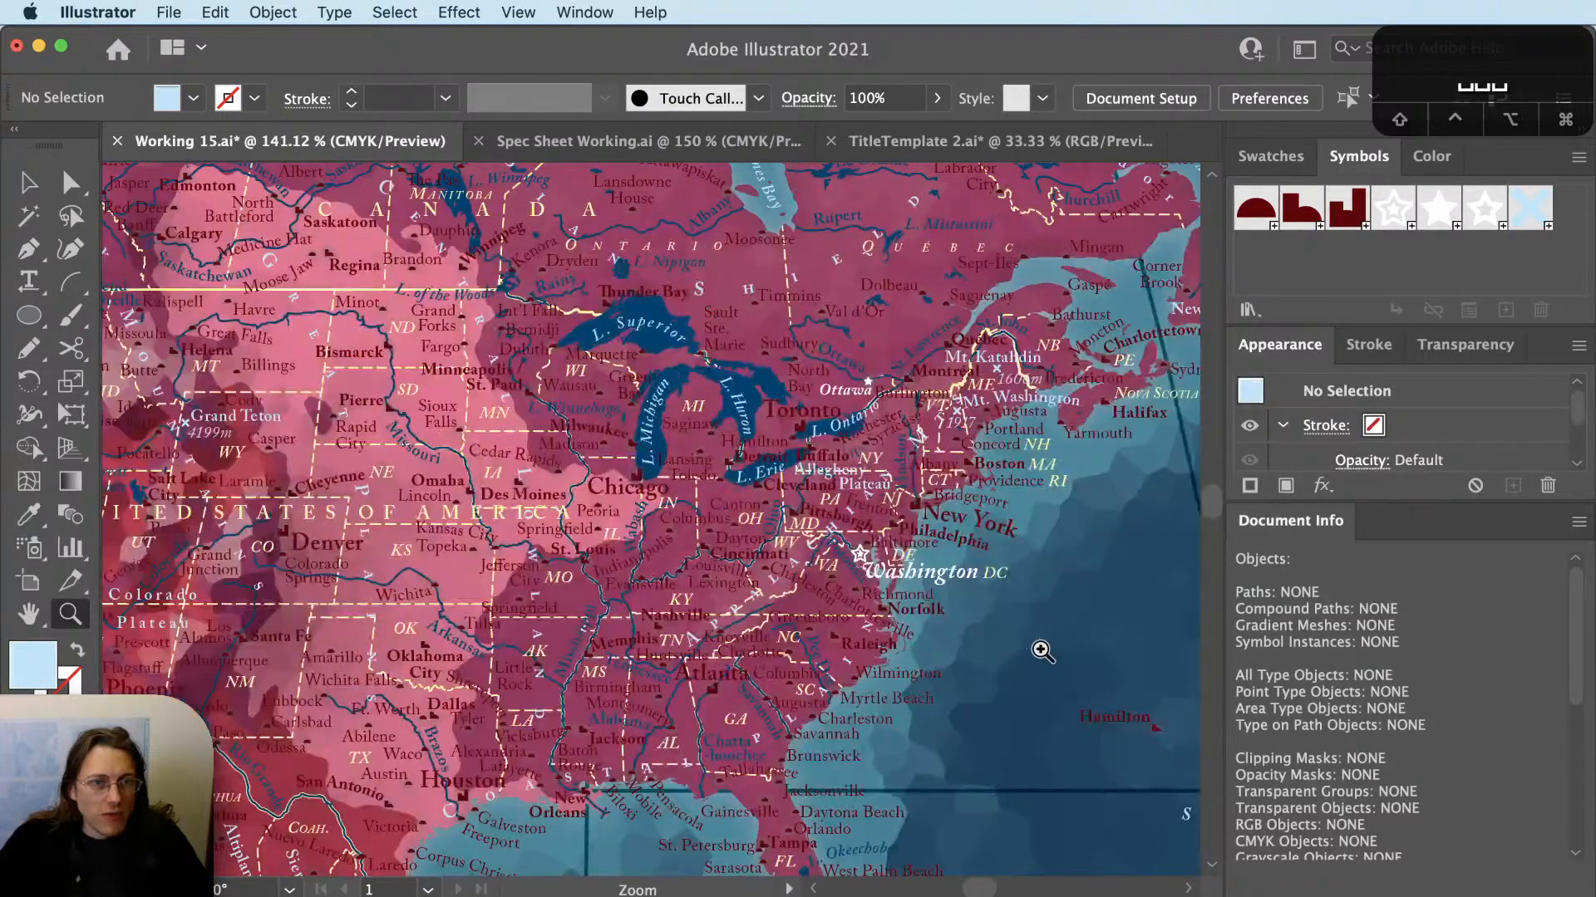
left_click_drag(485, 809, 663, 495)
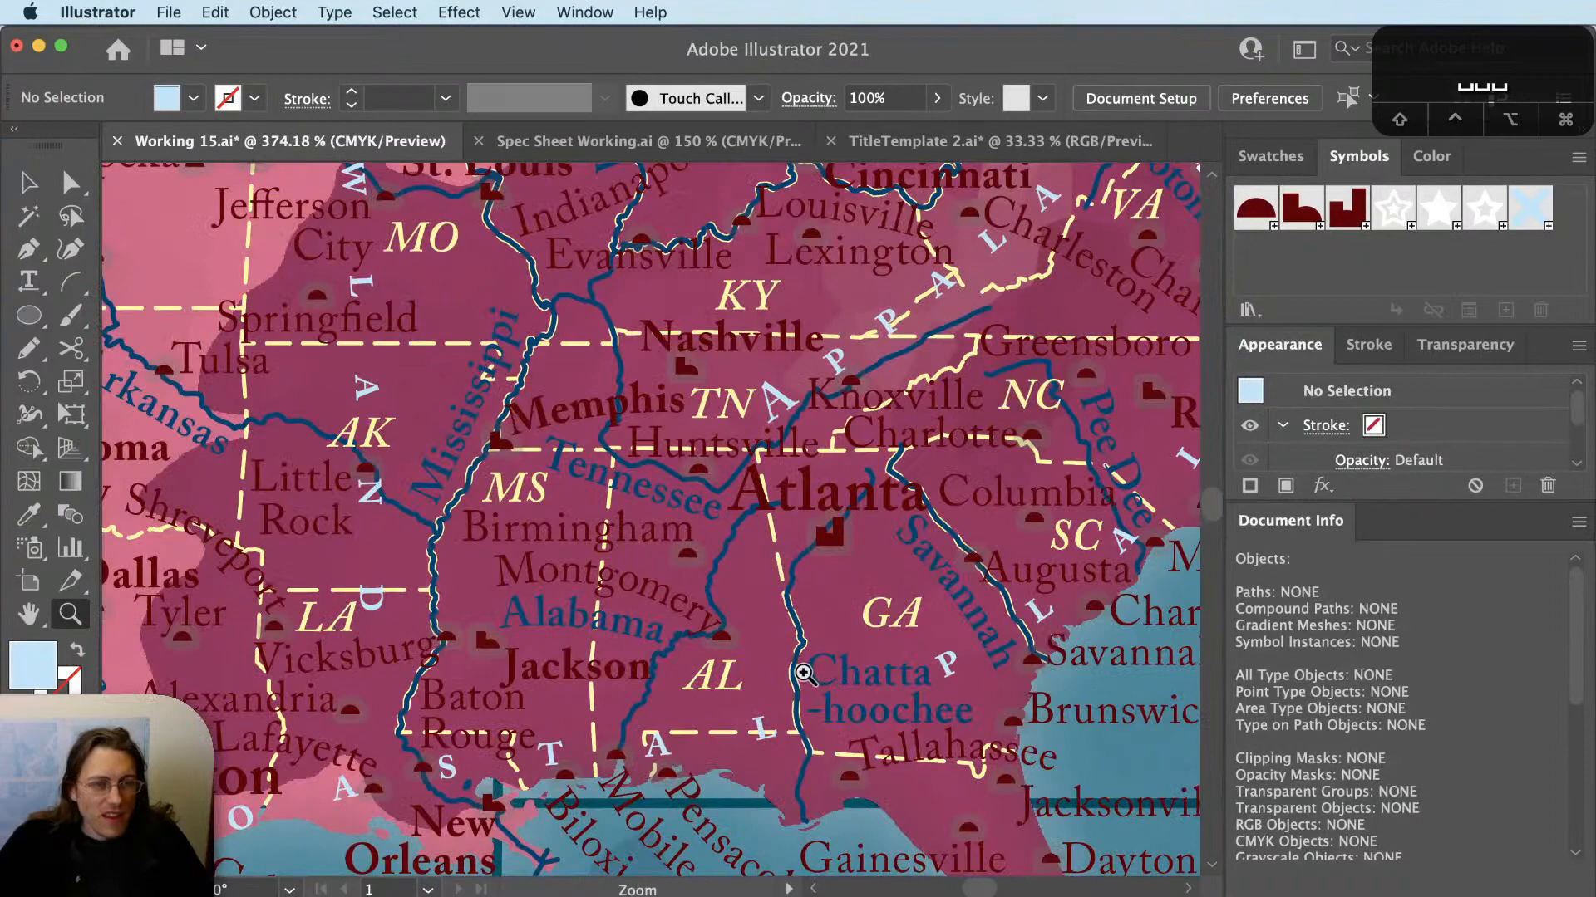
scroll(804, 673, "up", 5)
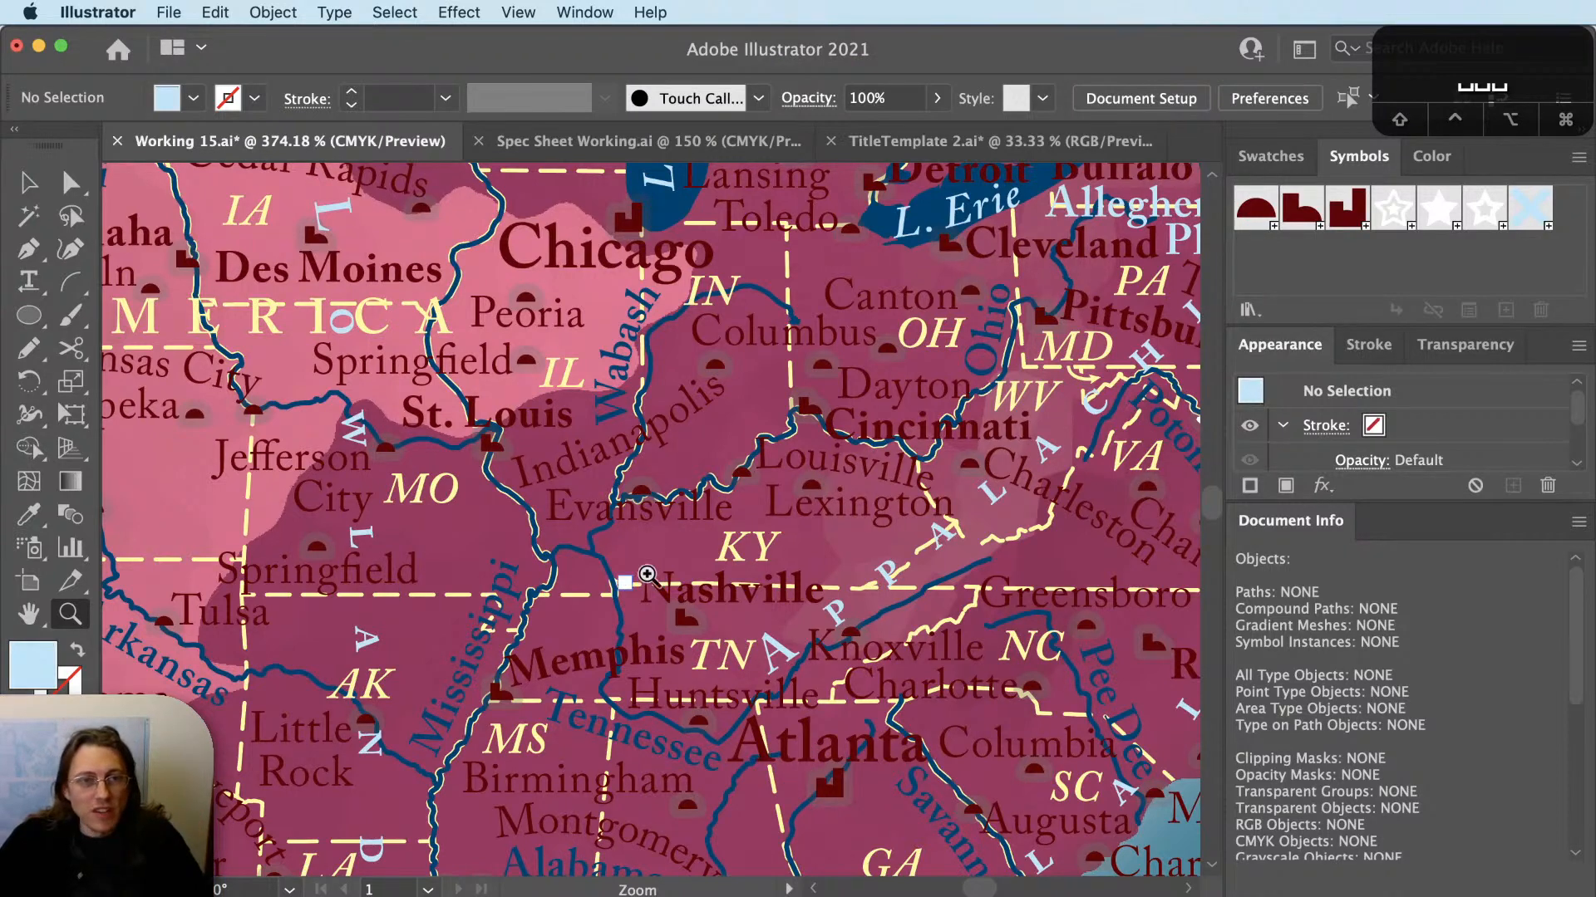
left_click(691, 567, "alt")
left_click_drag(426, 652, 1070, 585)
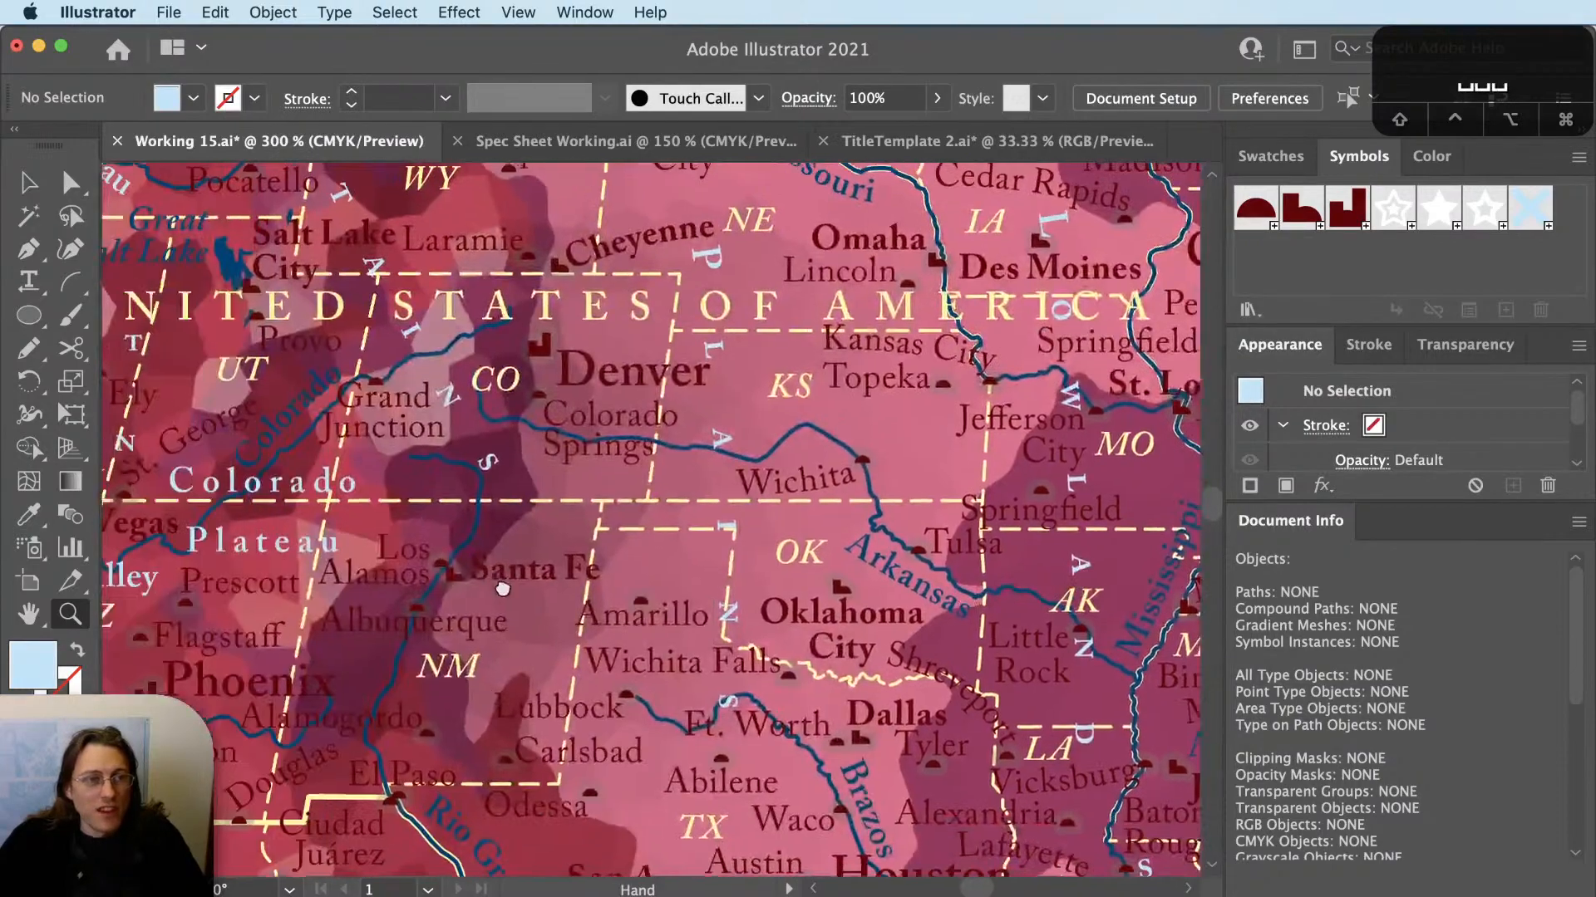
left_click_drag(496, 581, 1006, 743)
left_click(316, 610, "alt")
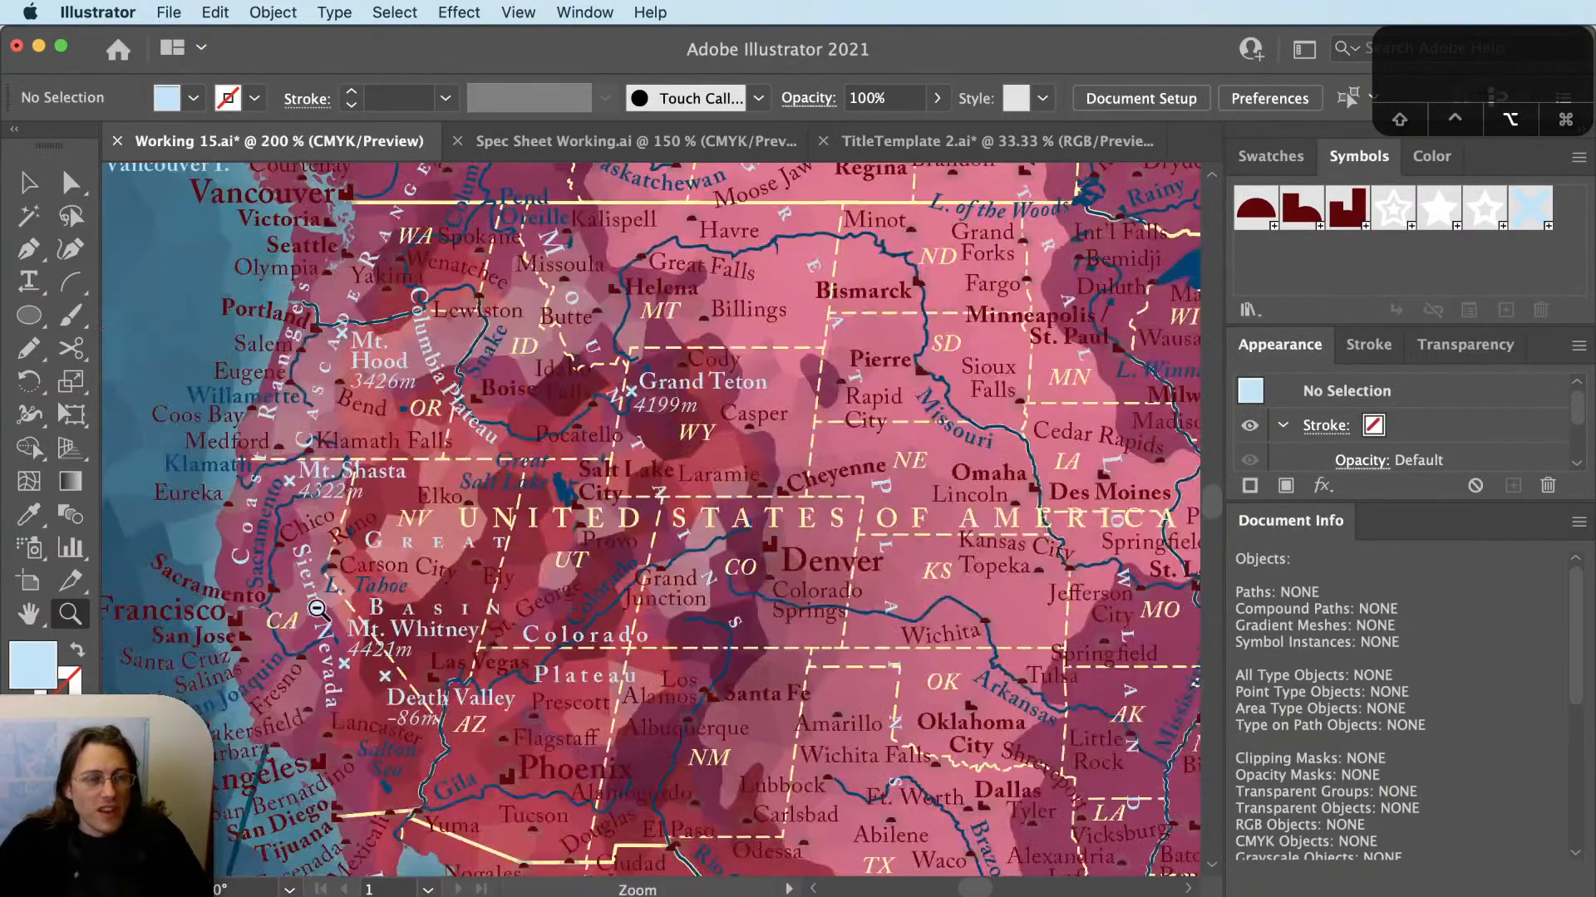
left_click(317, 609, "alt")
left_click_drag(737, 568, 525, 438)
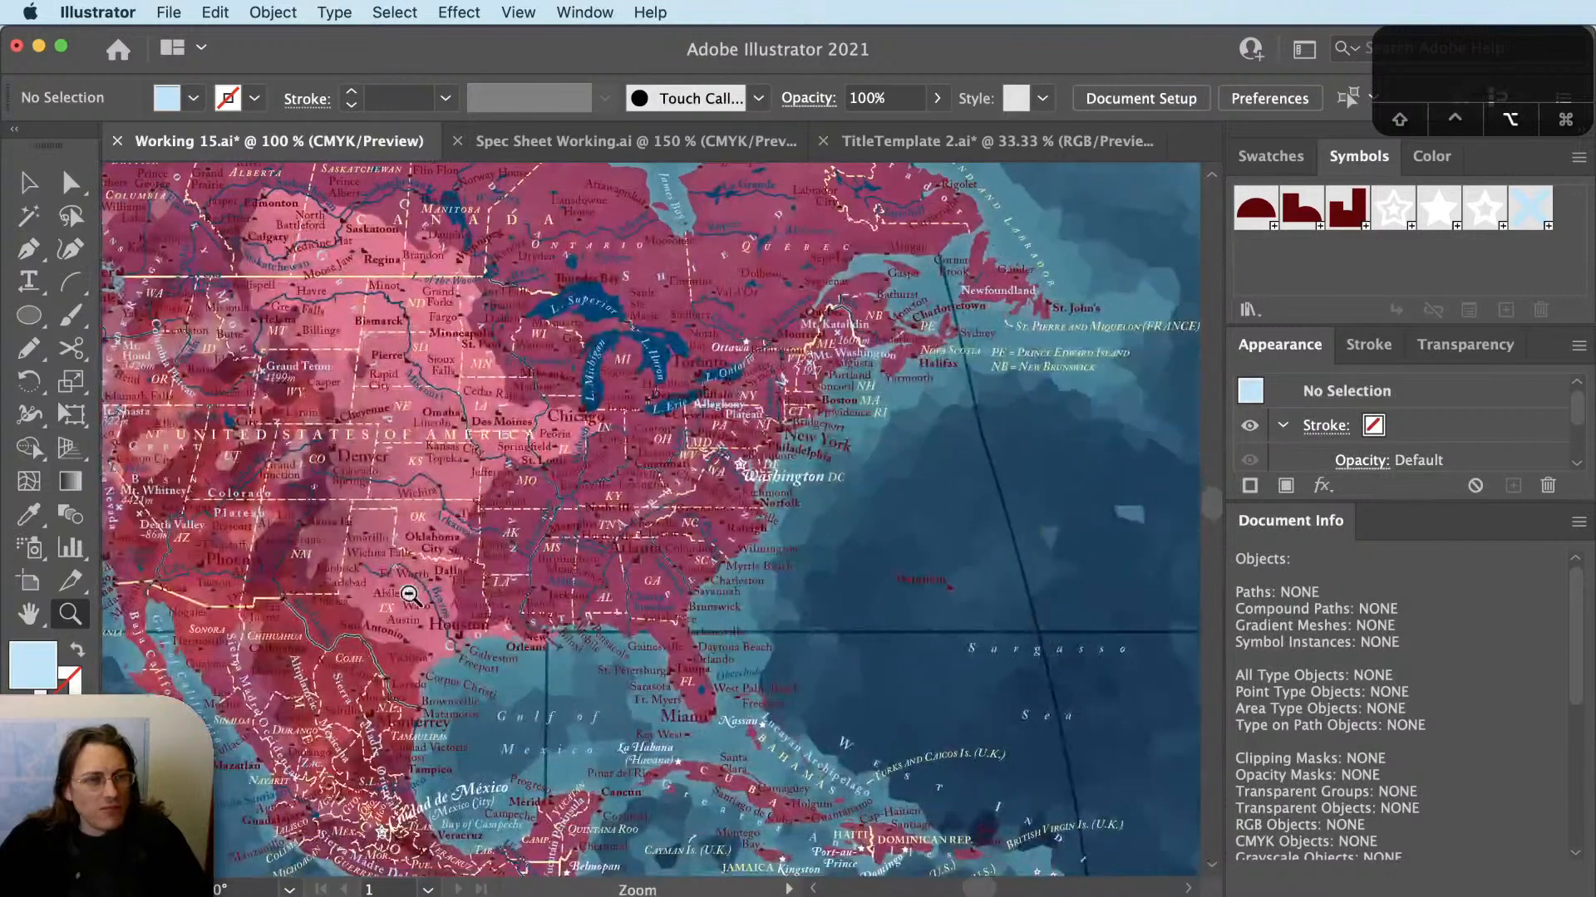
left_click(408, 593, "alt")
scroll(559, 605, "up", 3)
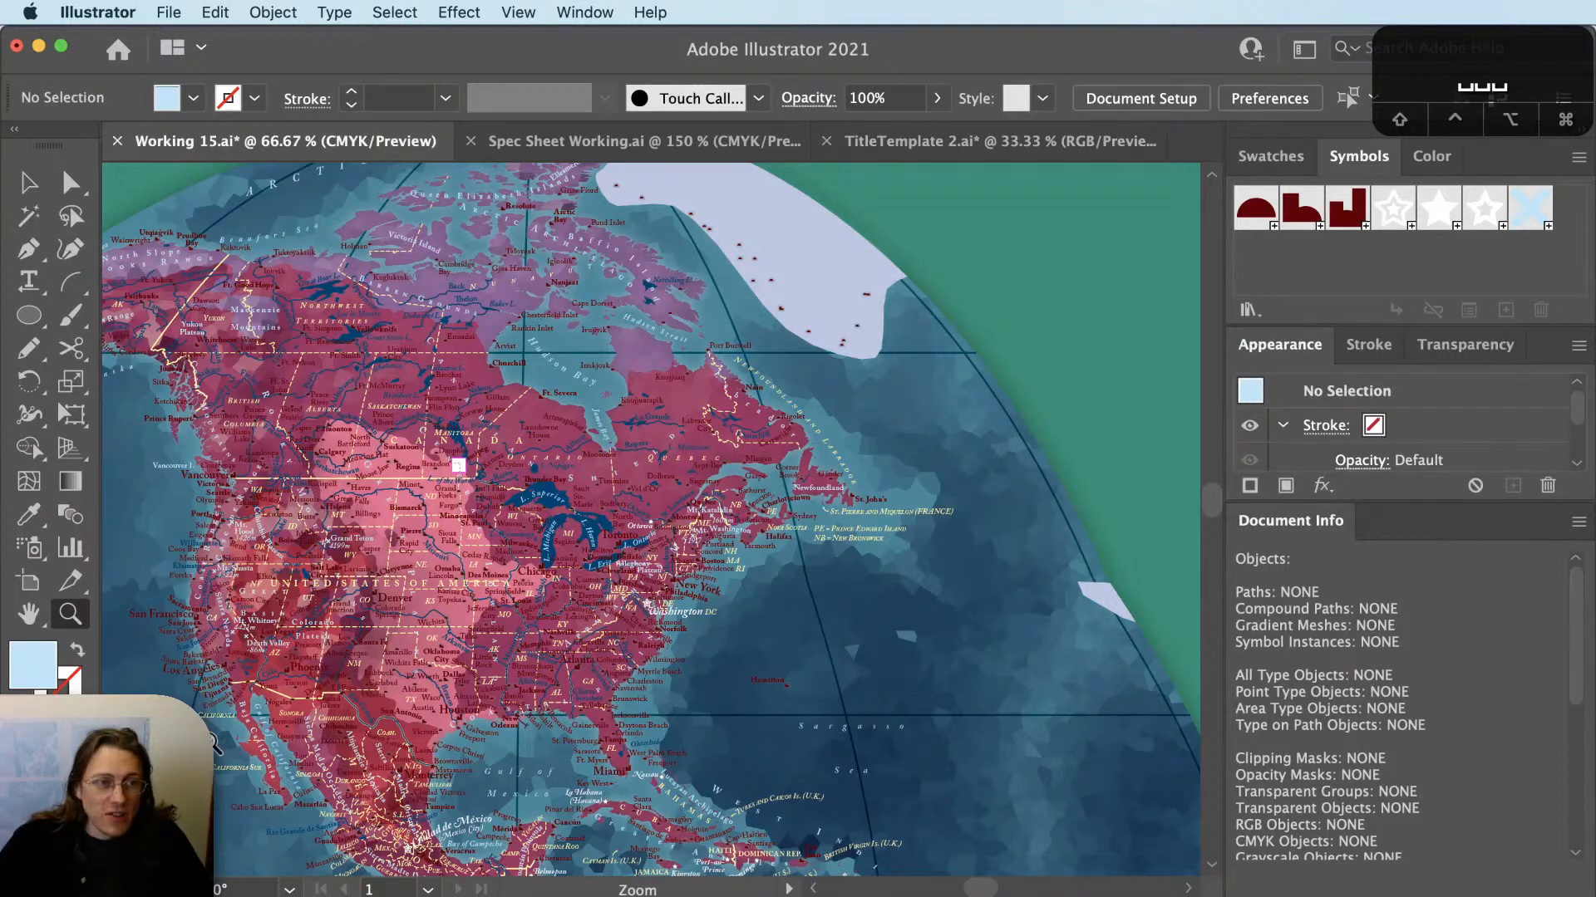
Examine label placement along the Pacific coast up to Alaska, across the eastern United States, and around Dallas in Texas.
left_click_drag(154, 463, 453, 762)
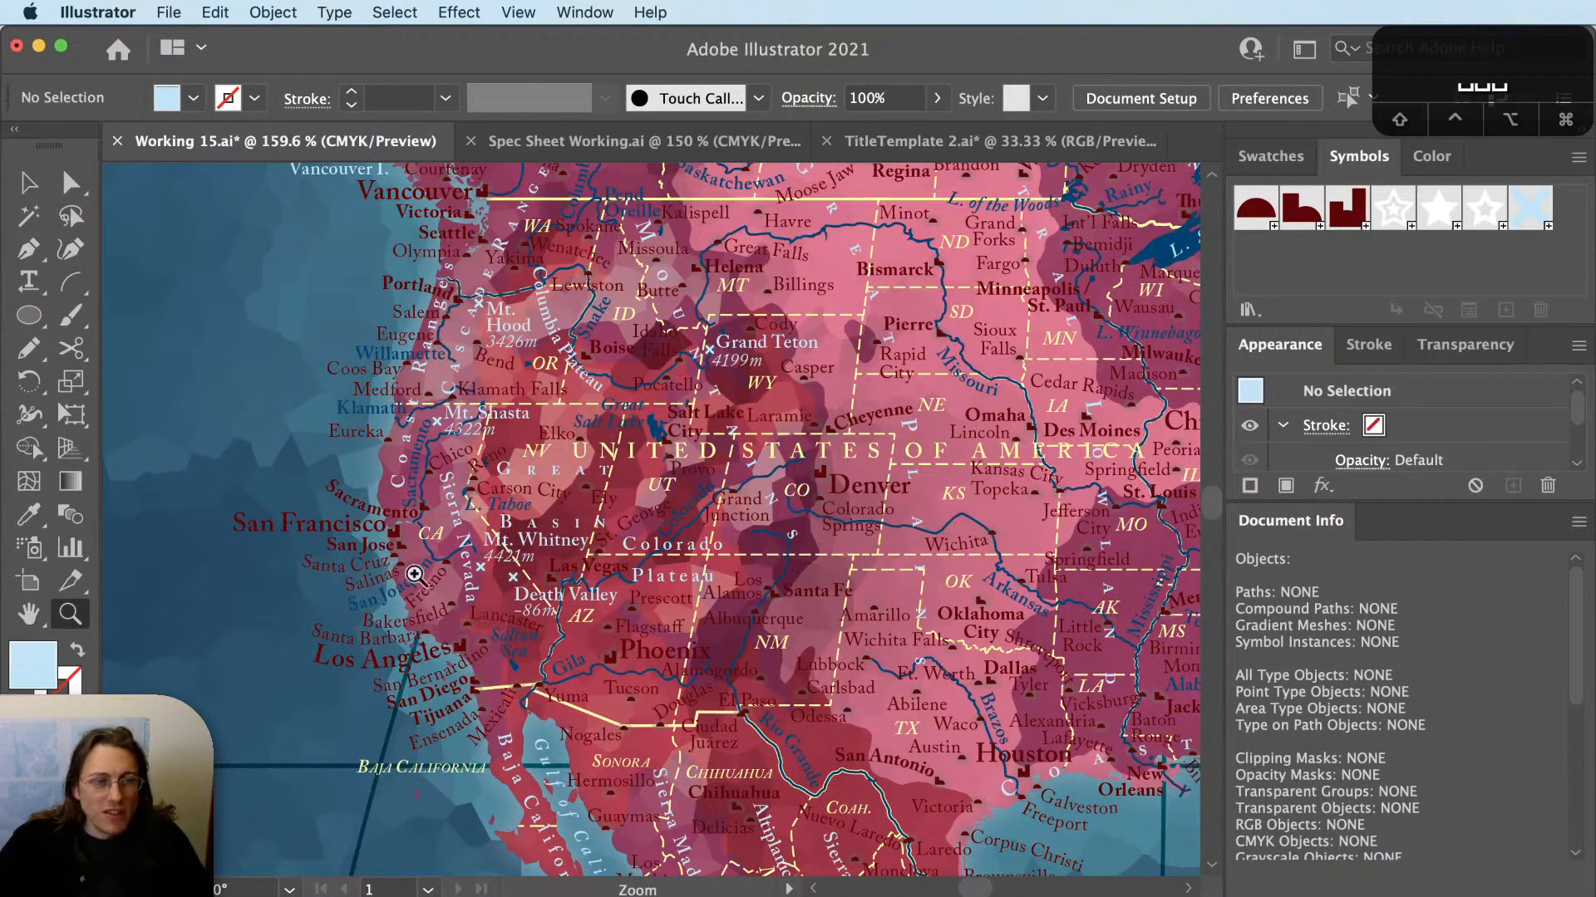
left_click_drag(345, 592, 934, 642)
left_click_drag(755, 417, 670, 708)
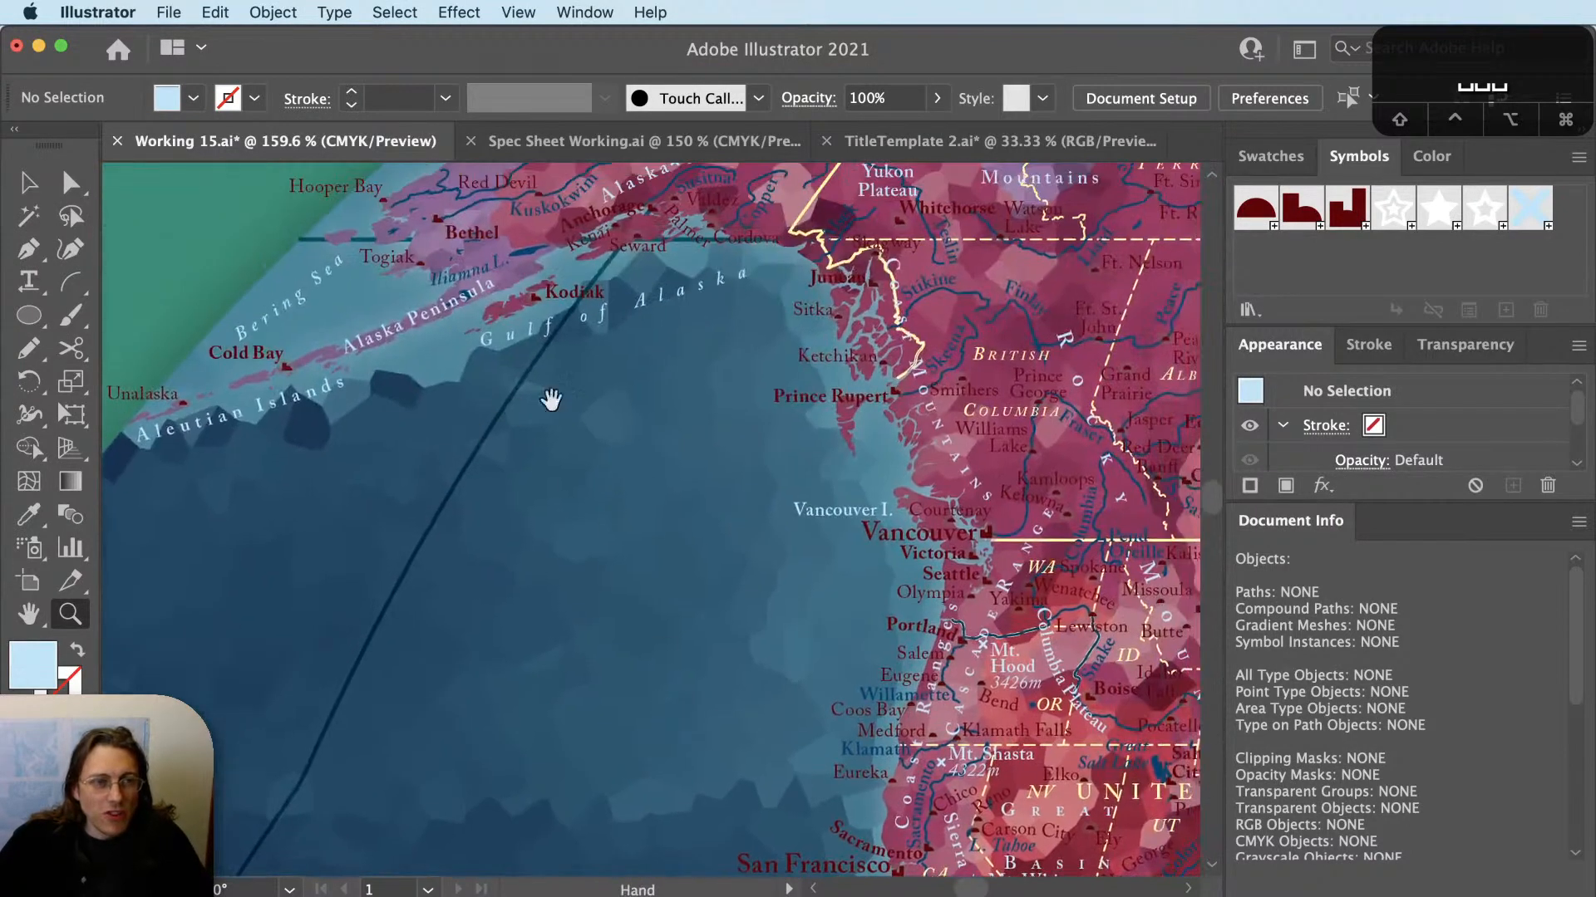
left_click_drag(968, 753, 558, 565)
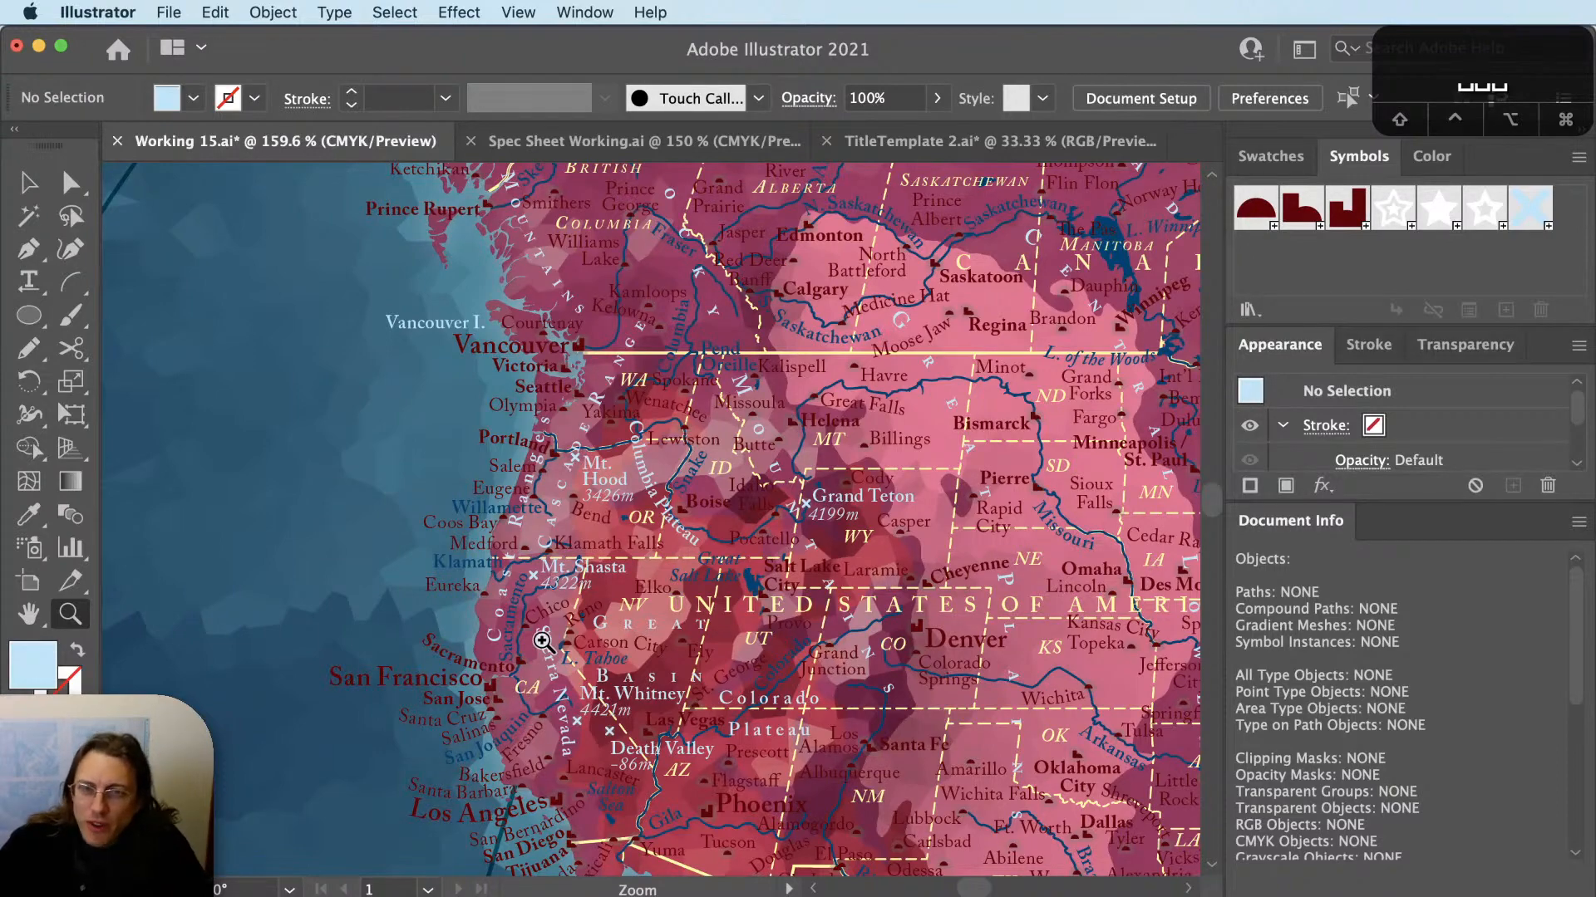
key("space")
left_click_drag(1039, 777, 569, 739)
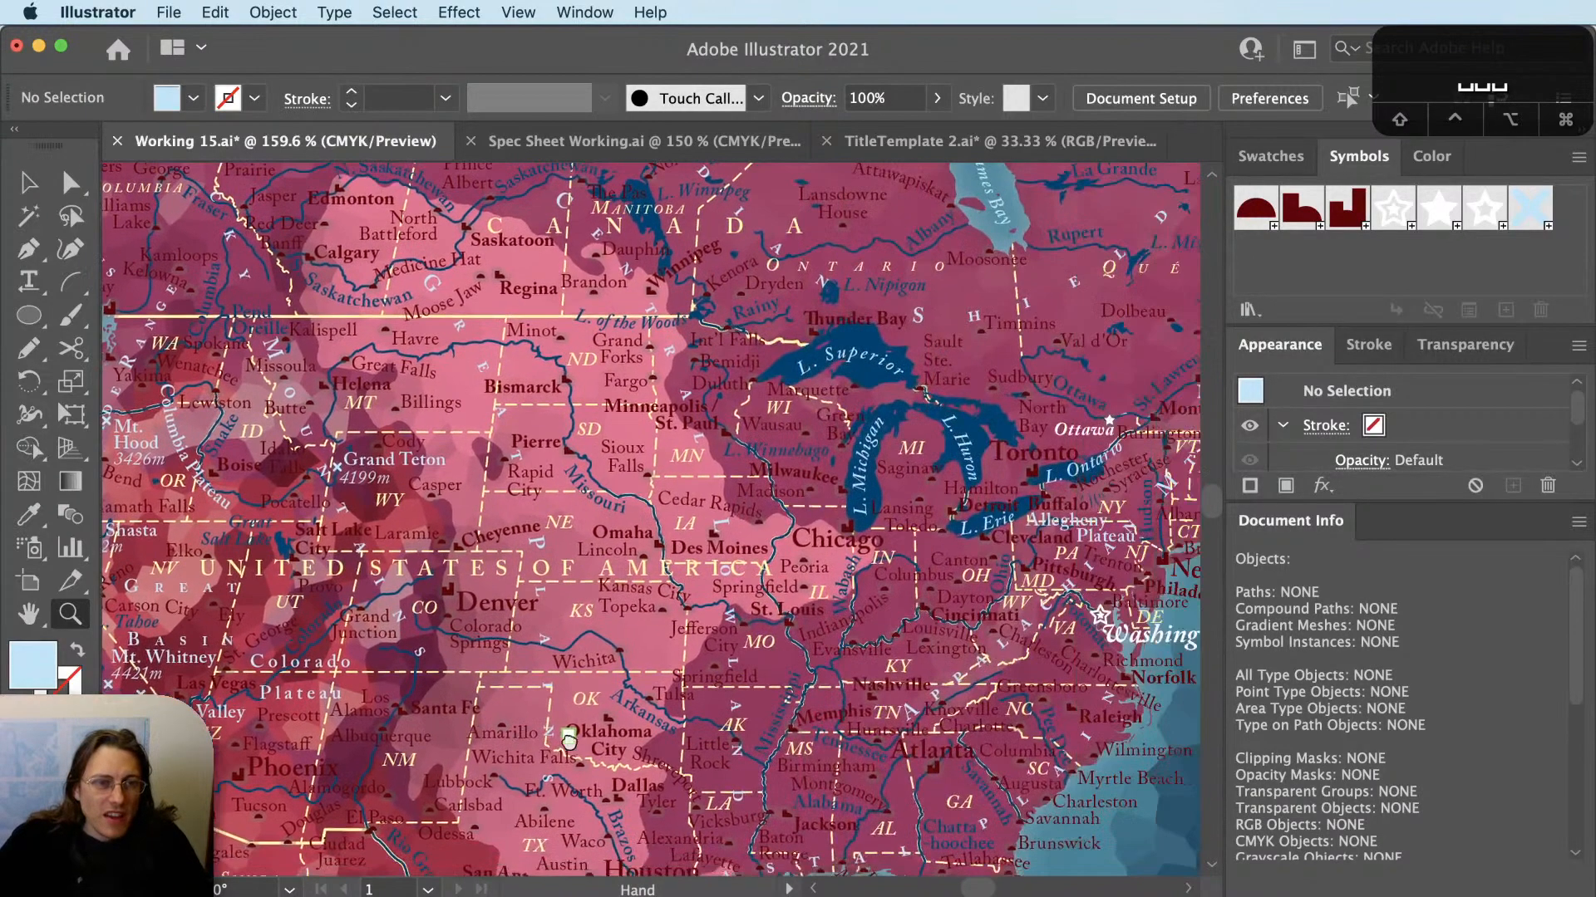
left_click_drag(829, 731, 697, 607)
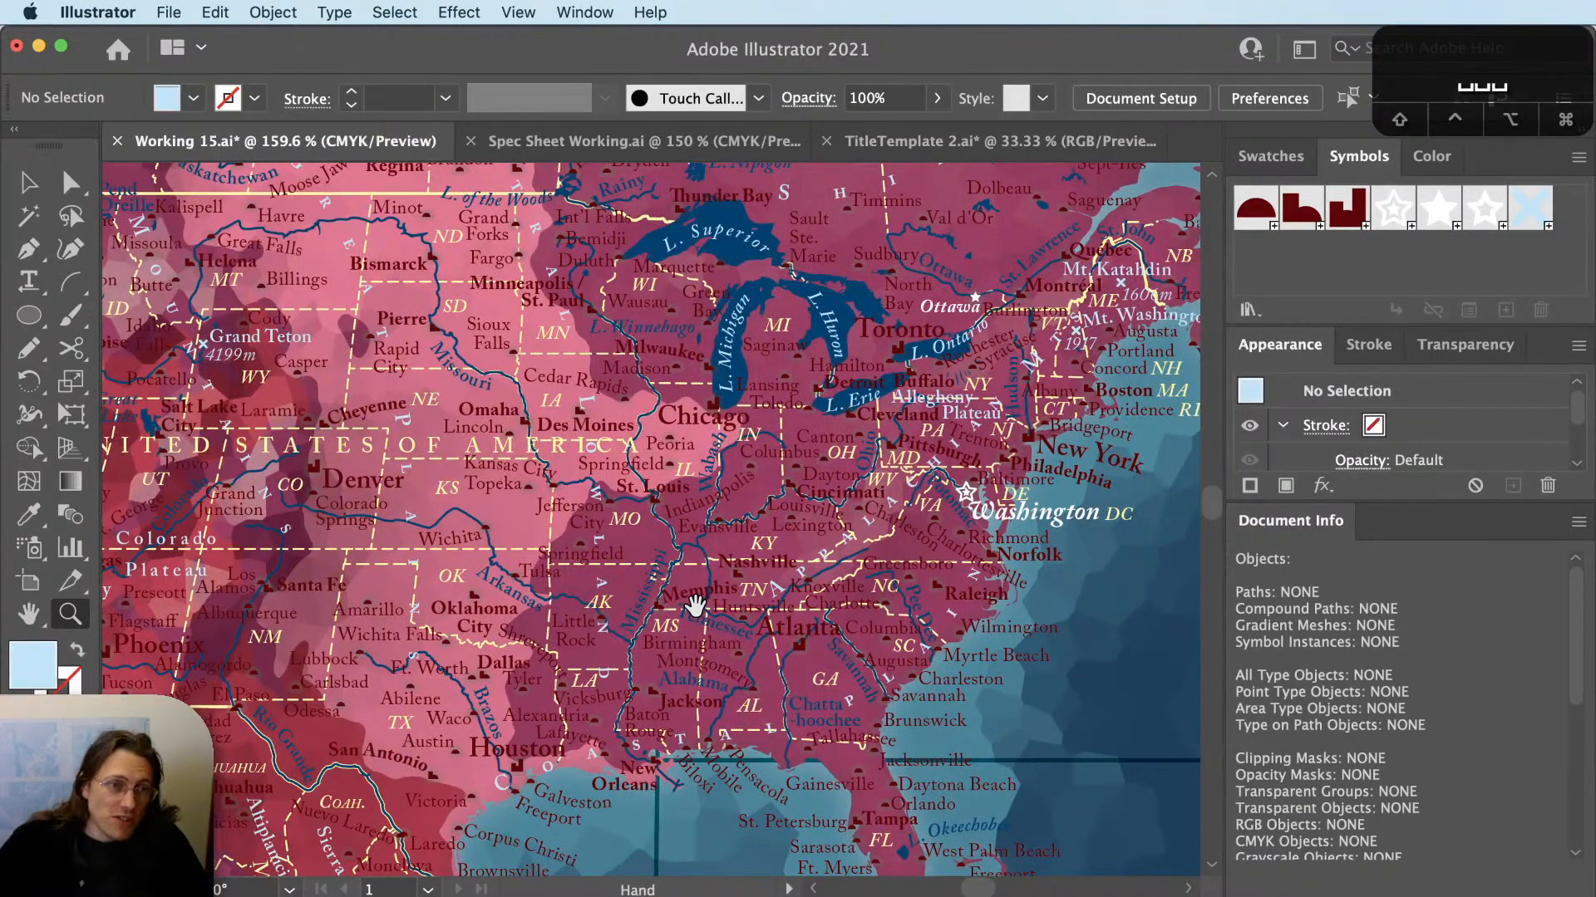
scroll(732, 657, "down", 5)
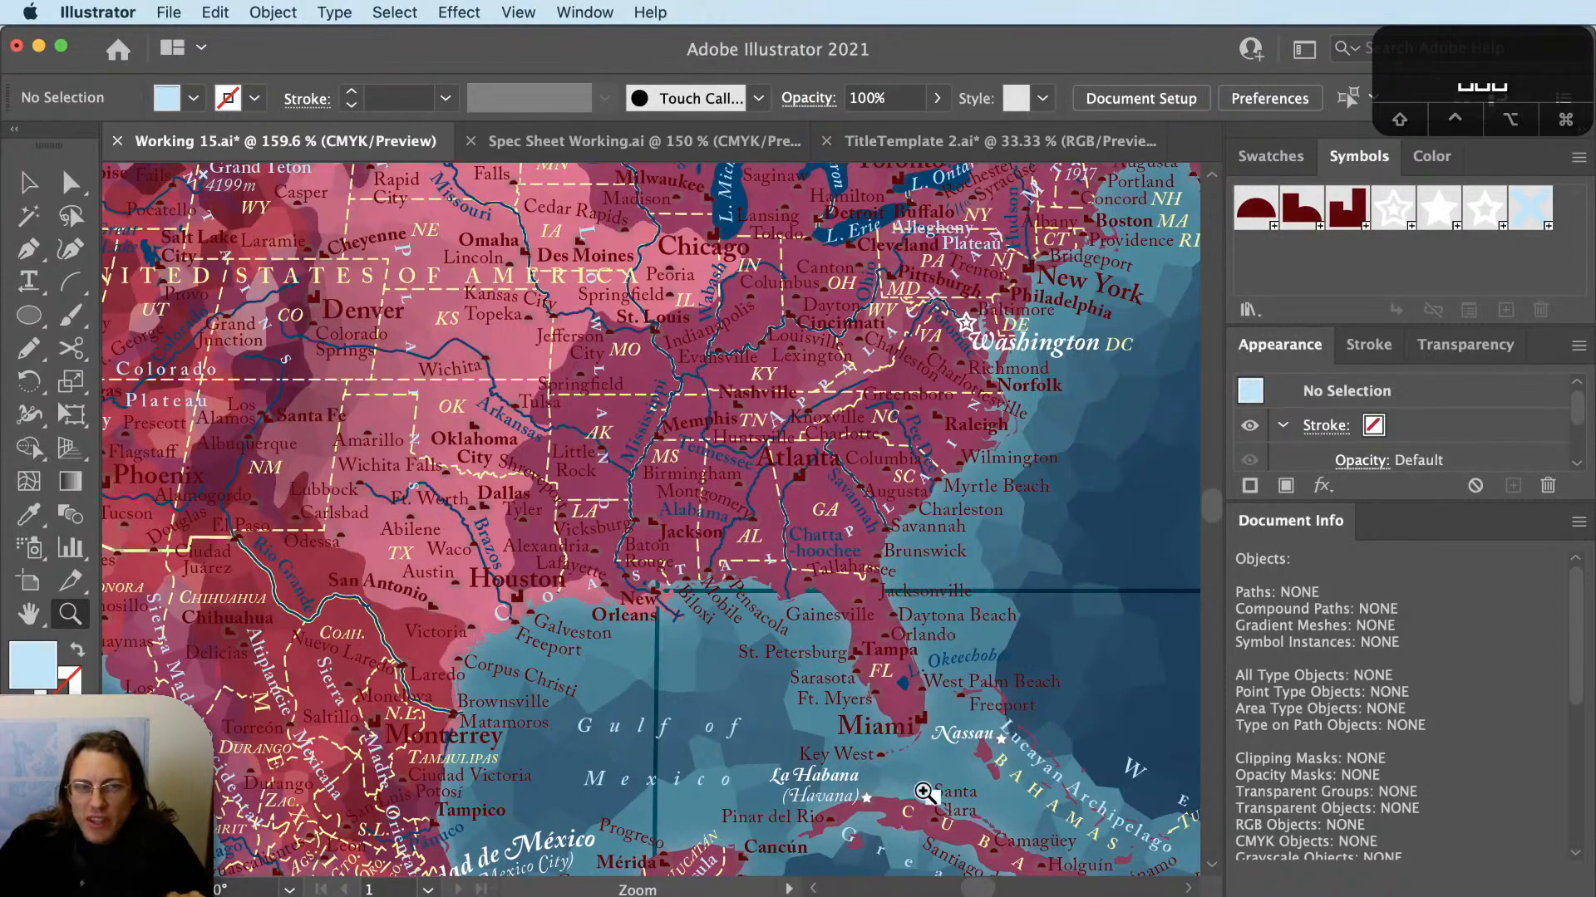
left_click_drag(846, 791, 829, 382)
left_click_drag(500, 367, 740, 663)
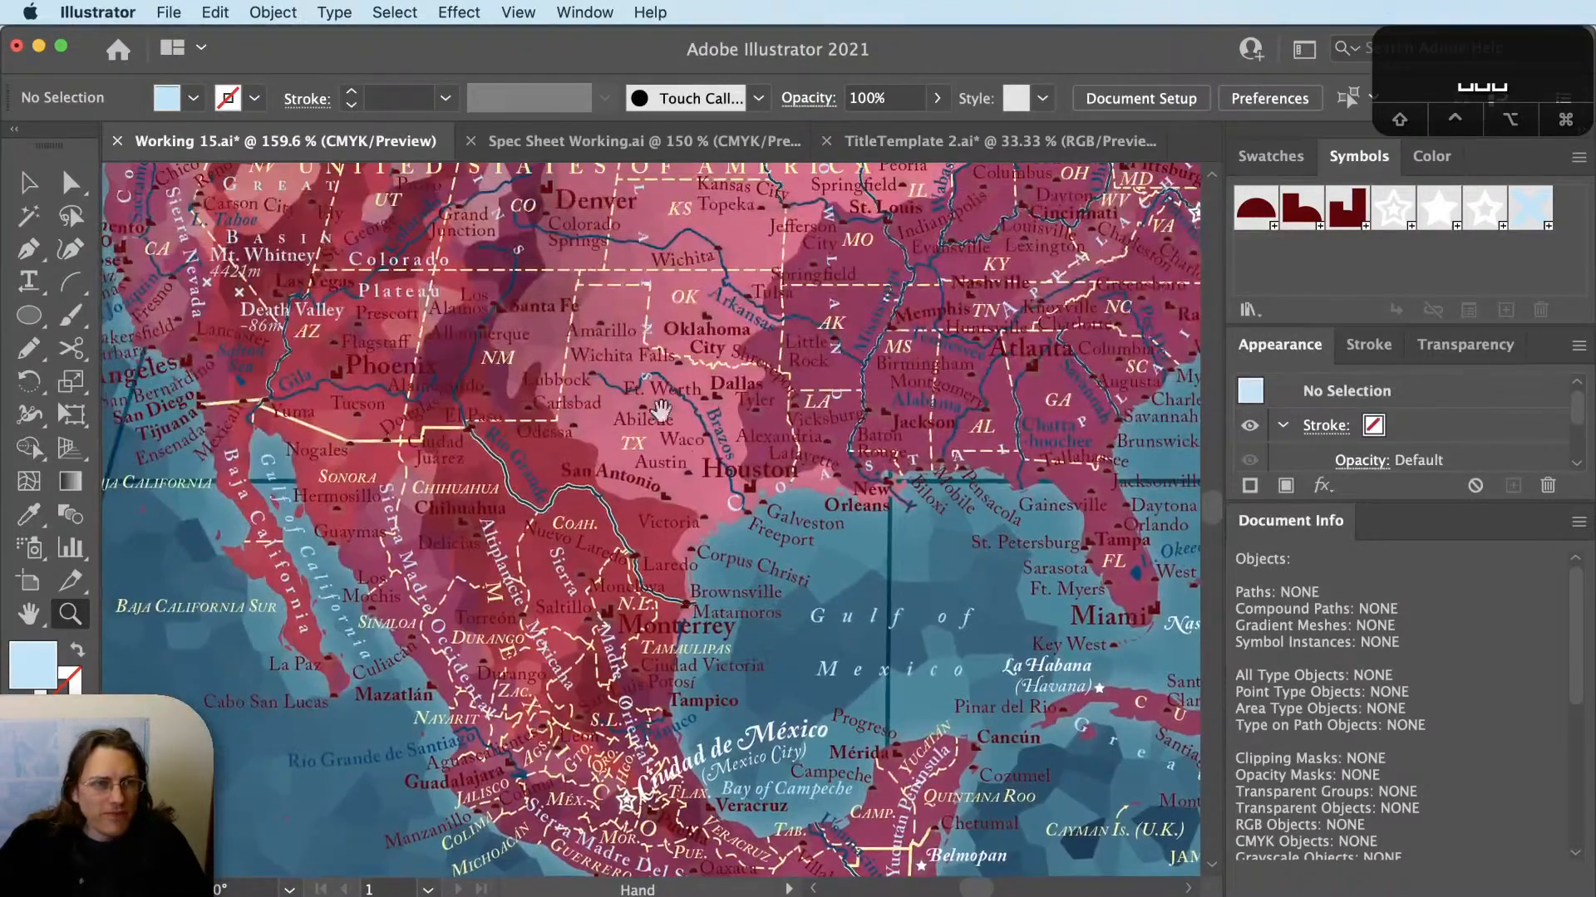
left_click_drag(426, 249, 830, 578)
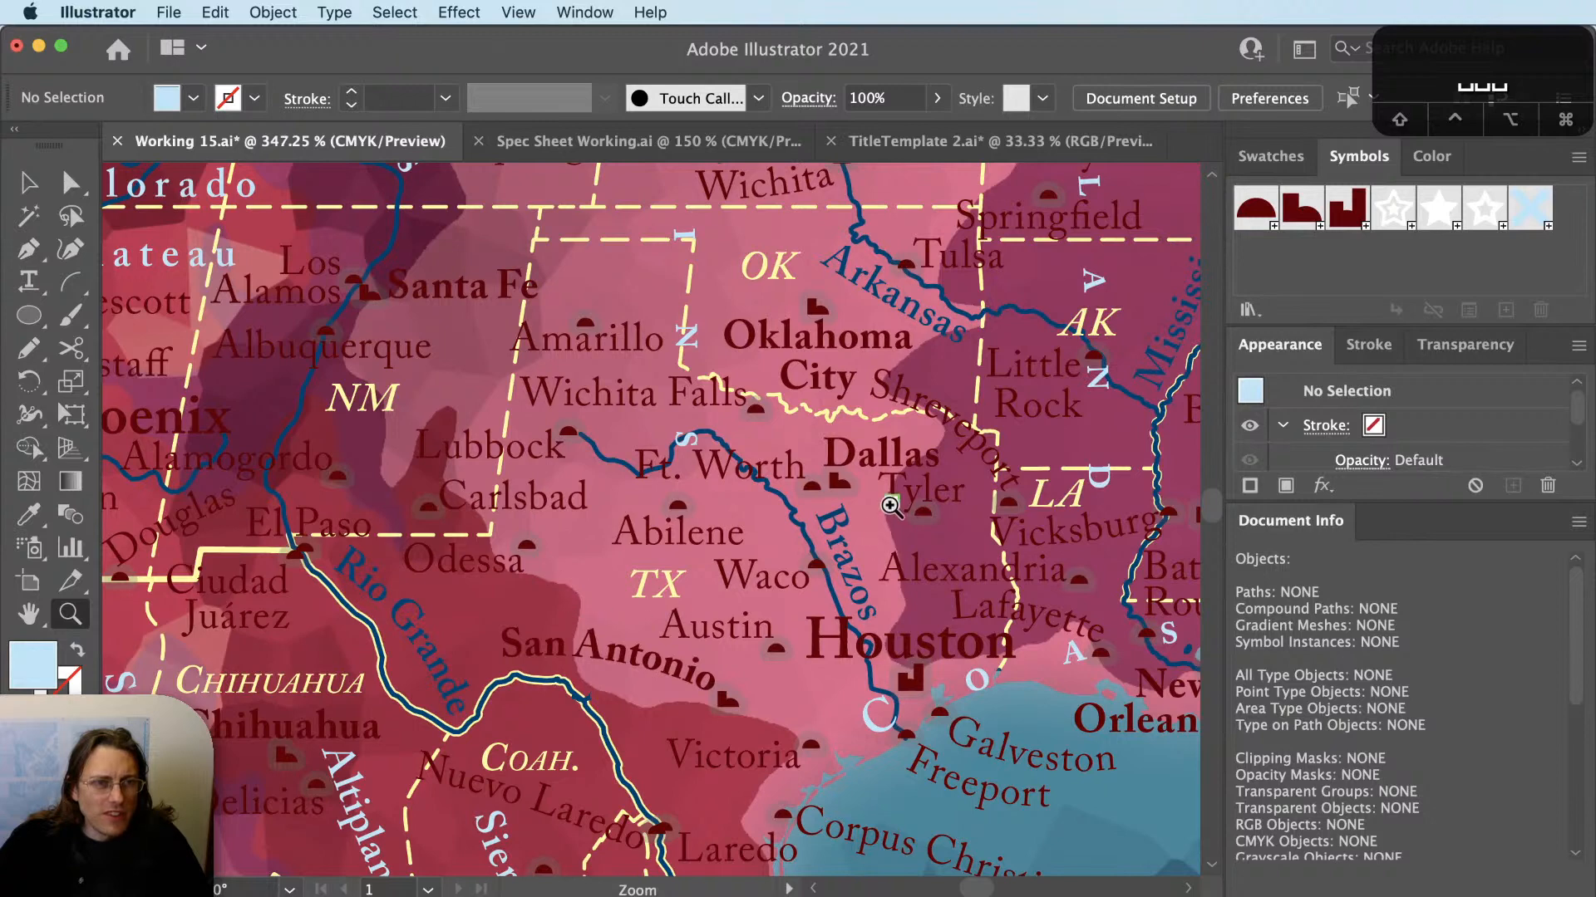
mouse_move(904, 500)
left_mouse_down()
mouse_move(952, 495)
mouse_move(933, 488)
left_mouse_up()
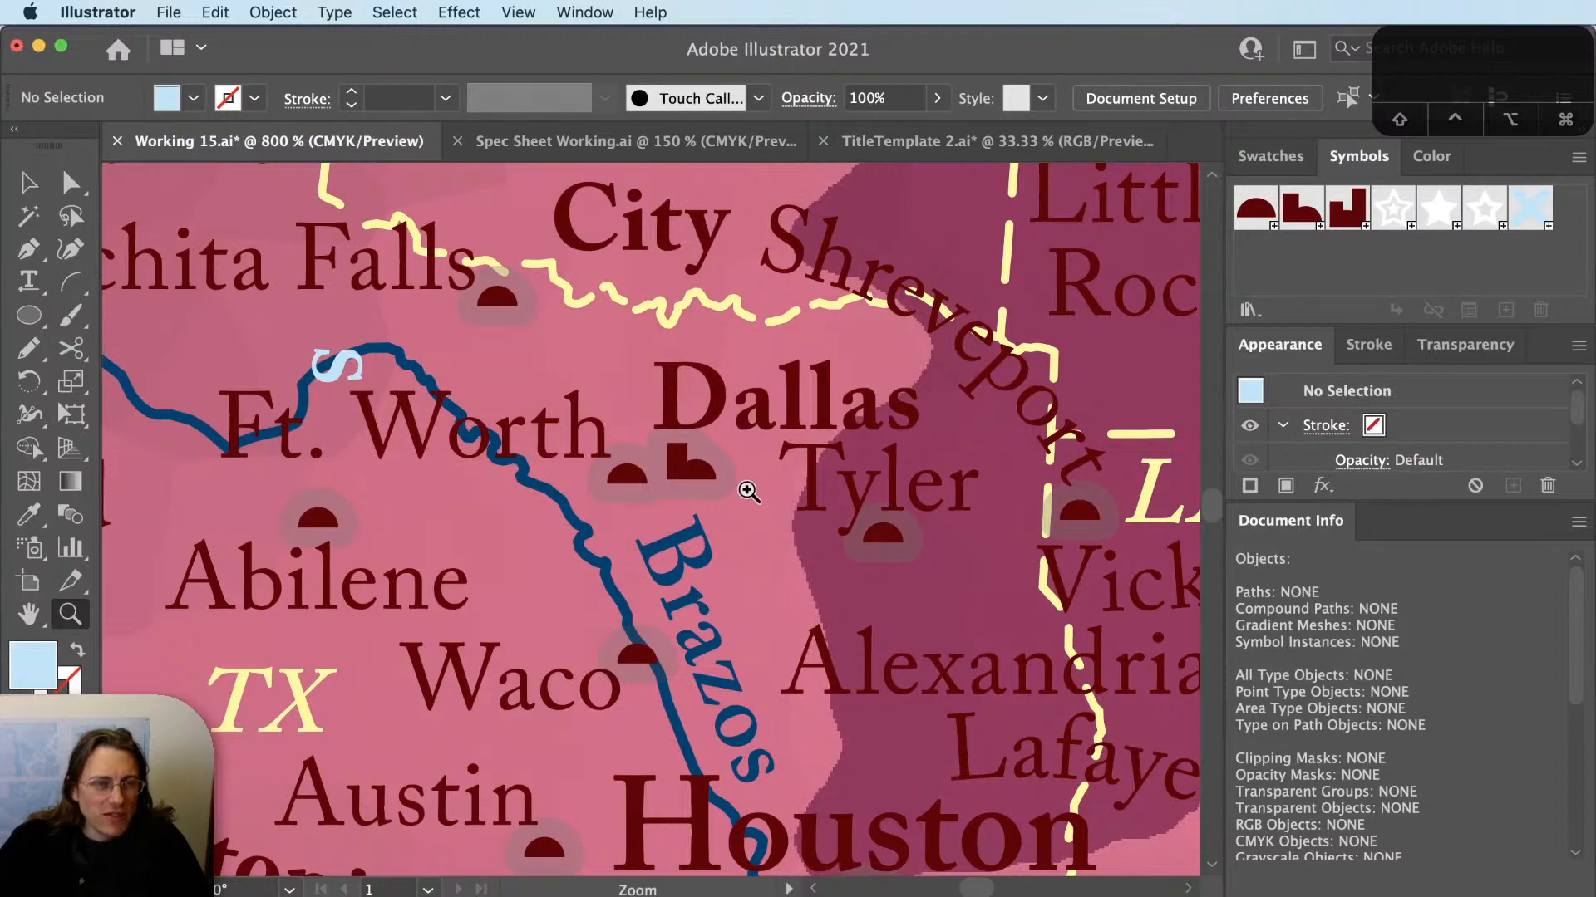
Review the labels across Mexico, Central America and the Caribbean down to northern South America.
left_click(438, 632, "alt")
left_click(438, 633, "alt")
left_click(438, 624, "alt")
left_click(438, 623, "alt")
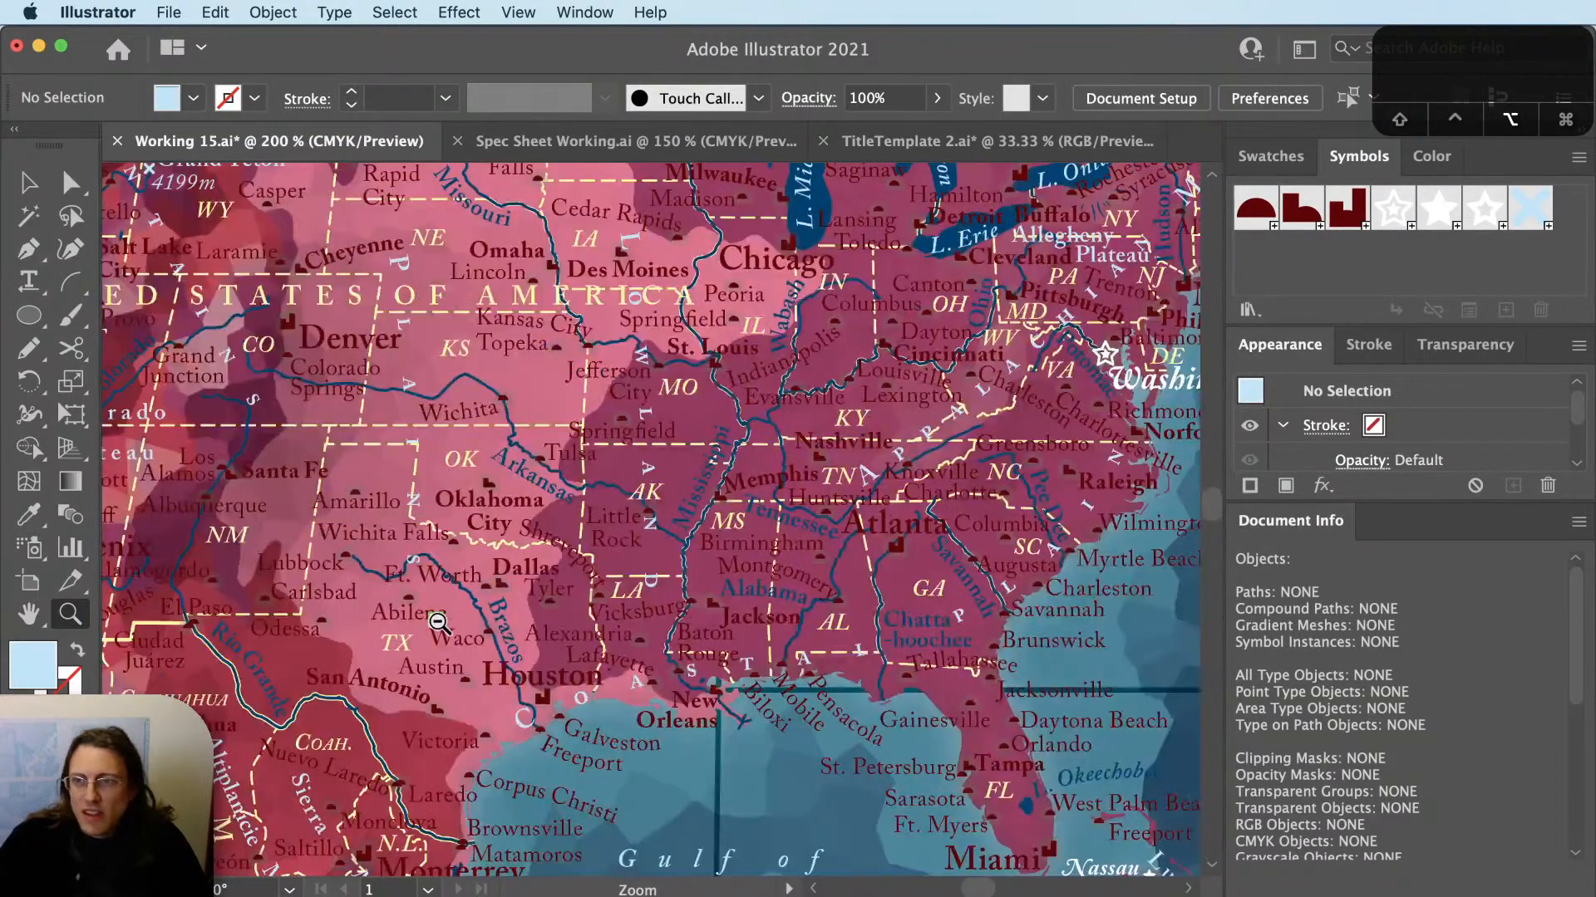
left_click(436, 617, "alt")
left_click(436, 617, "alt")
left_click_drag(591, 717, 495, 487)
left_click_drag(705, 669, 587, 559)
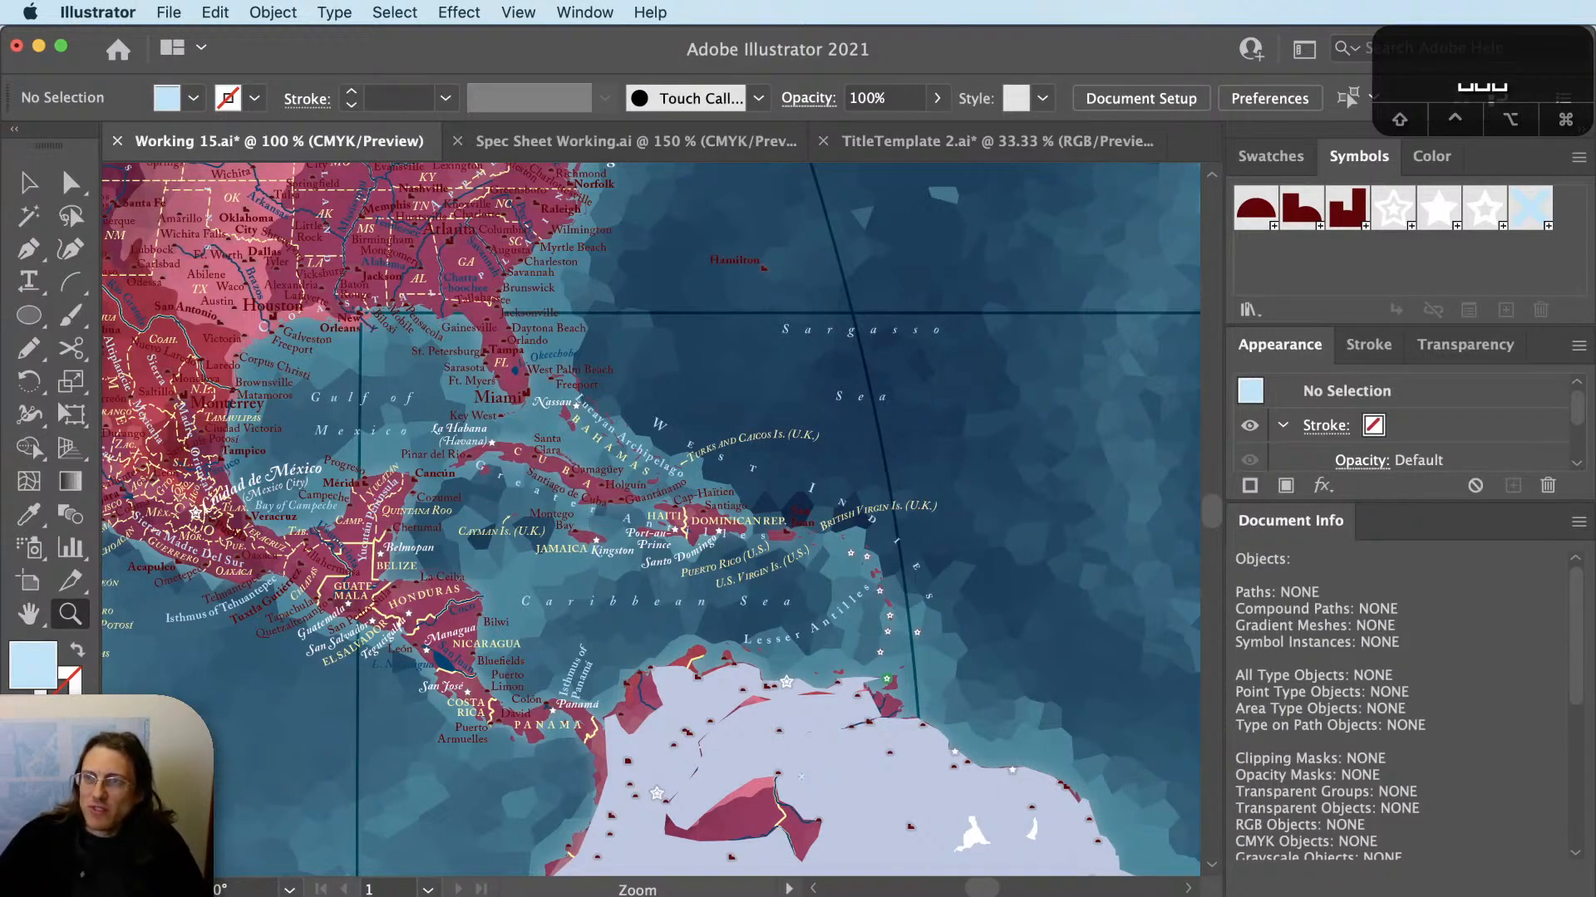
key("super+Tab")
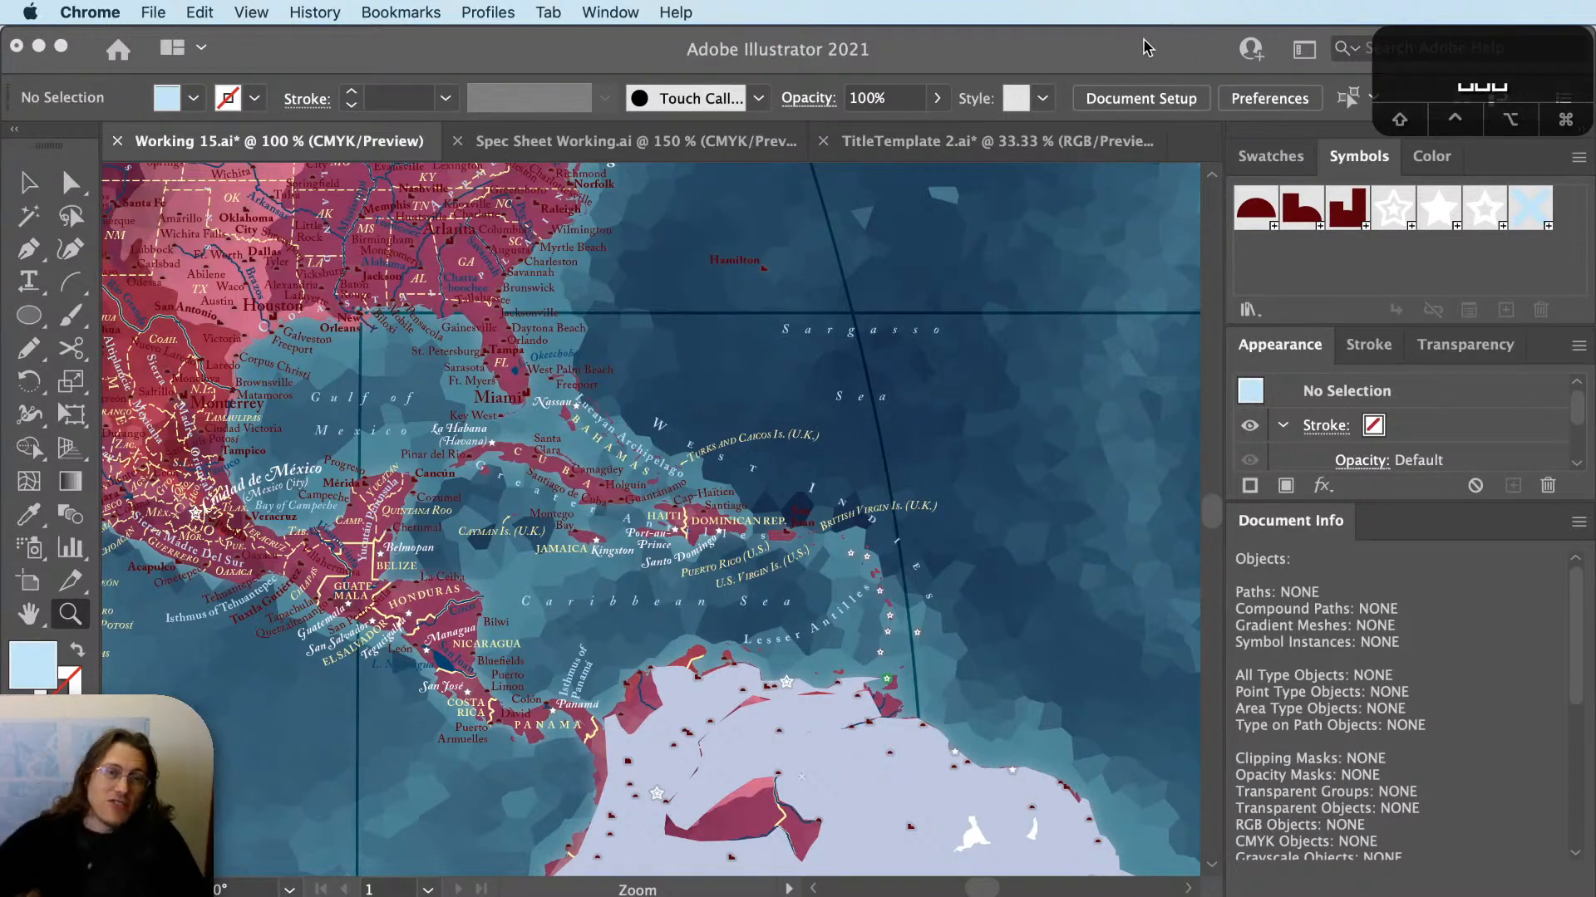
left_click(1189, 49)
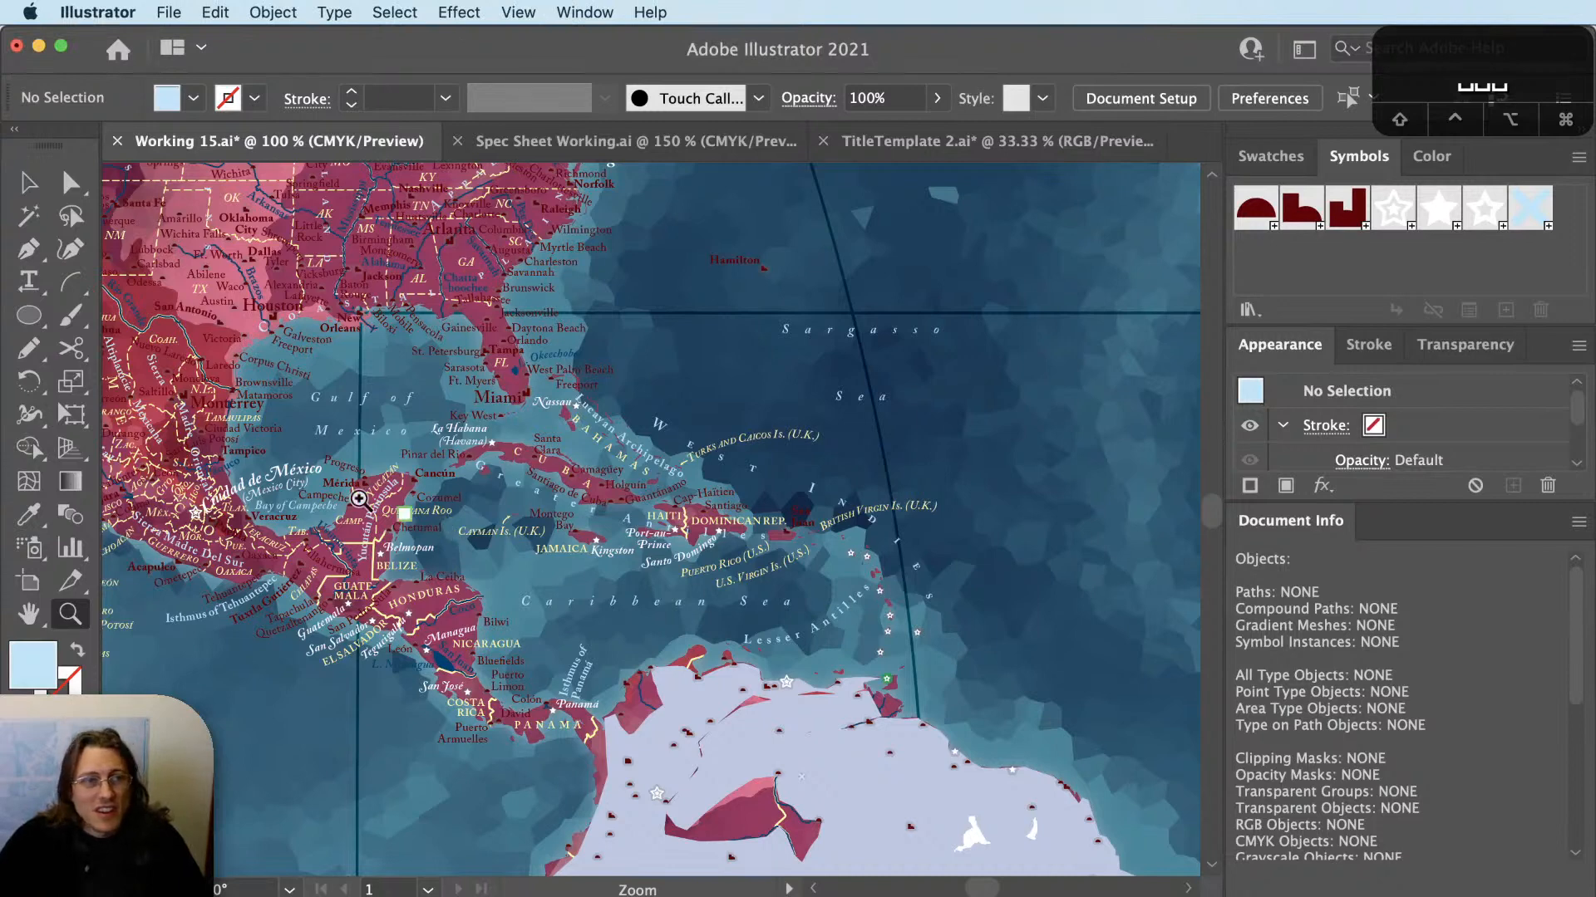
scroll(793, 572, "down", 3)
scroll(792, 572, "down", 1)
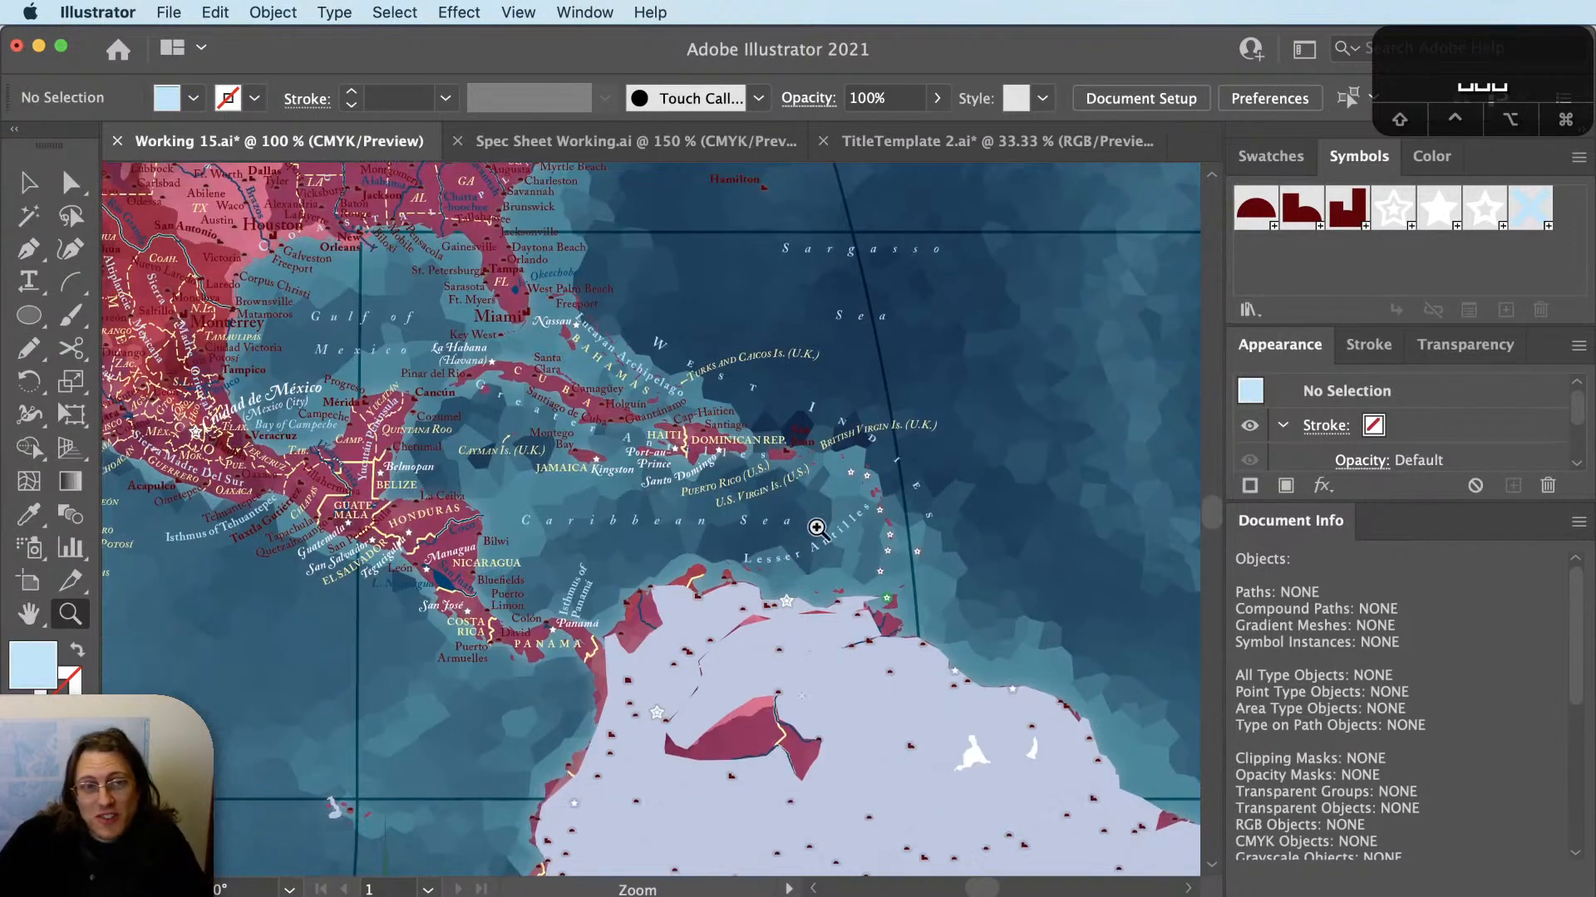
Show the hidden raw place-name labels around the Lesser Antilles and northern South America.
left_click_drag(1083, 352, 625, 689)
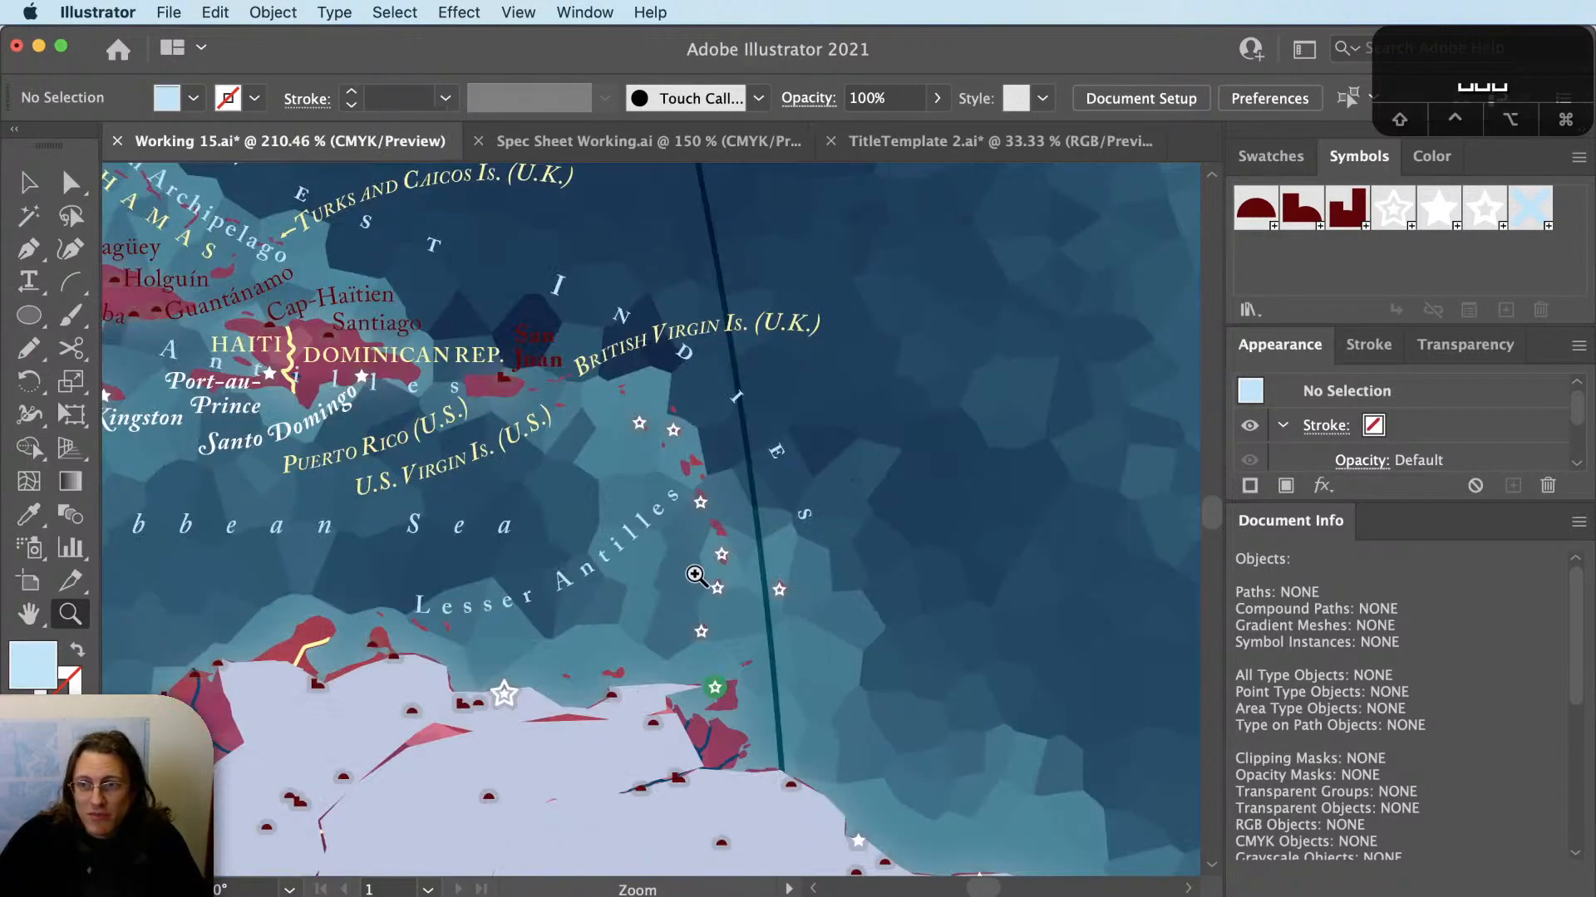
key("space")
left_click_drag(688, 576, 727, 586)
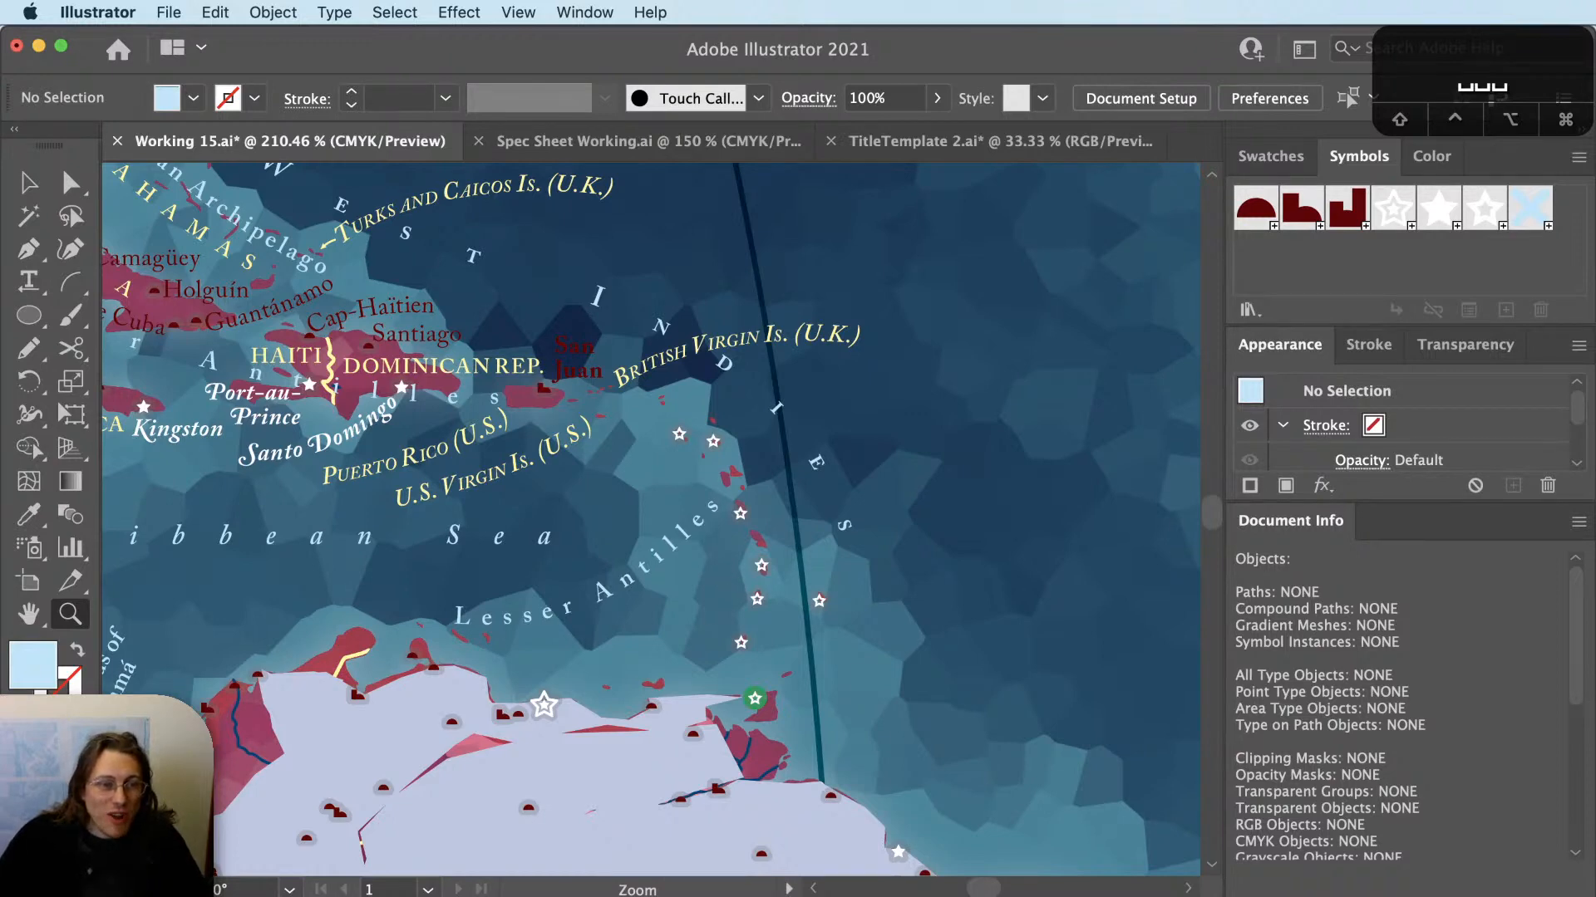
left_click_drag(748, 896, 1106, 896)
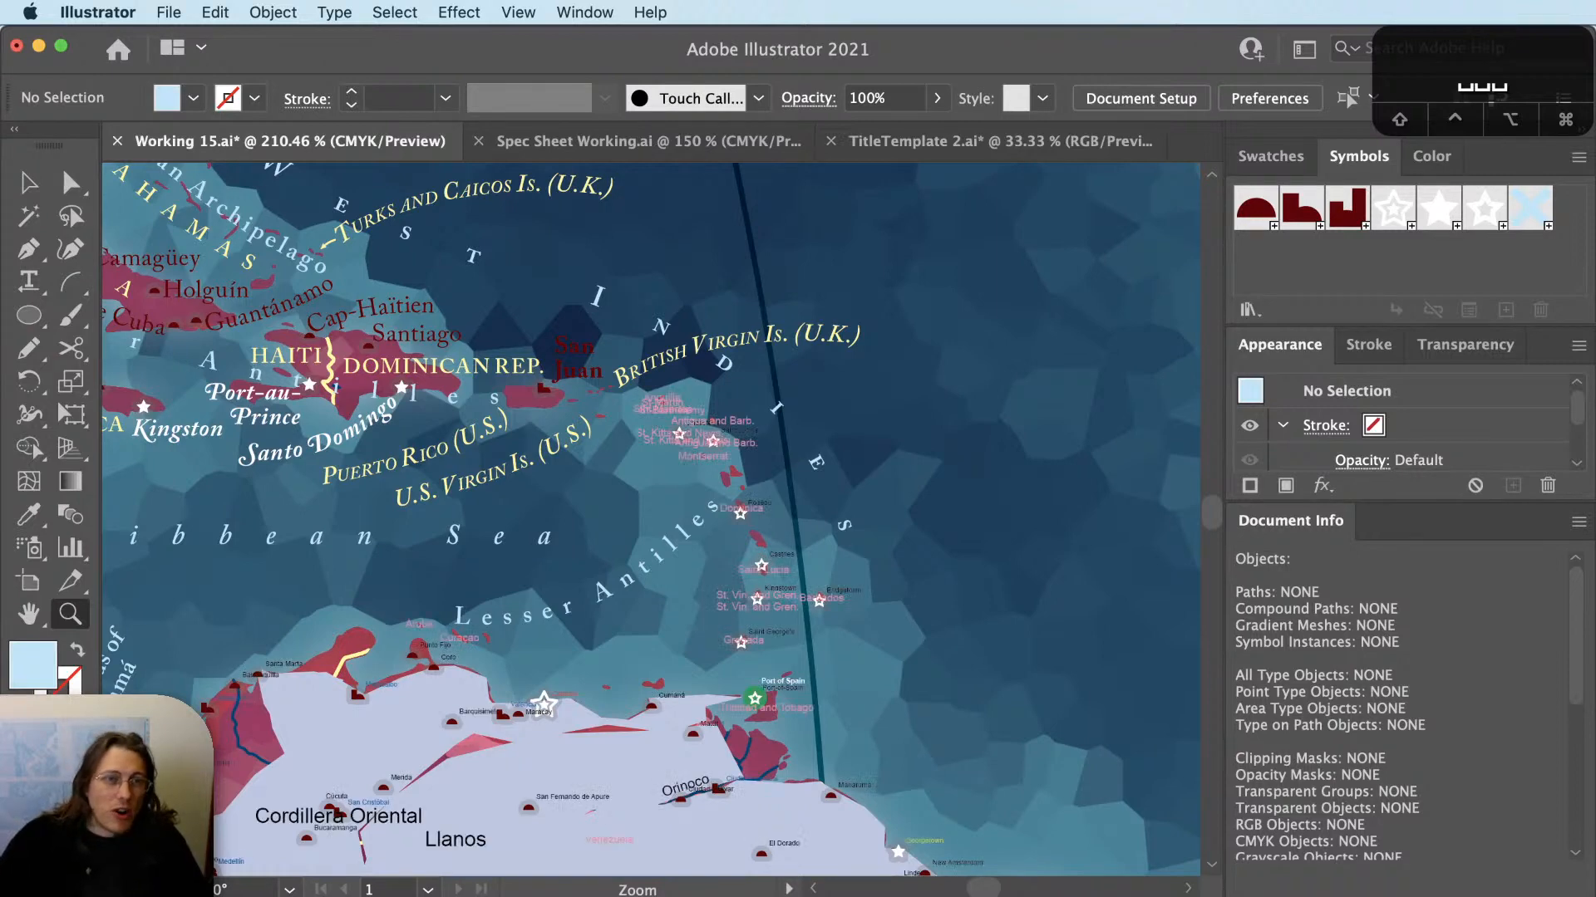
Examine the crowded raw island and capital labels along the Lesser Antilles and how they sit within the wider Caribbean.
left_click_drag(538, 314, 840, 598)
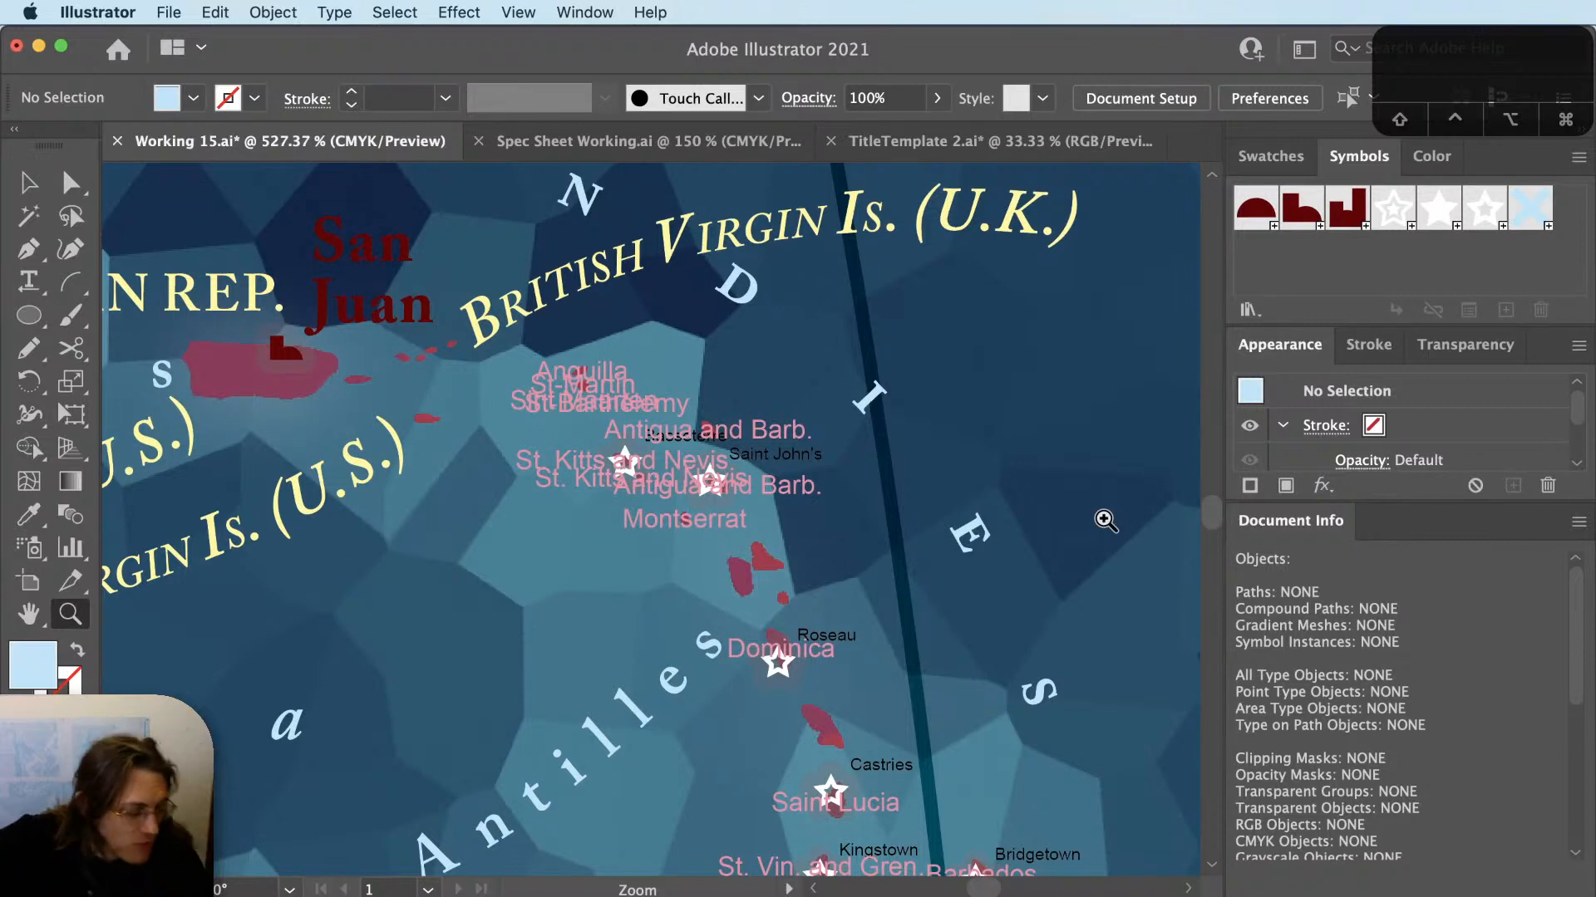
left_click(873, 706, "alt")
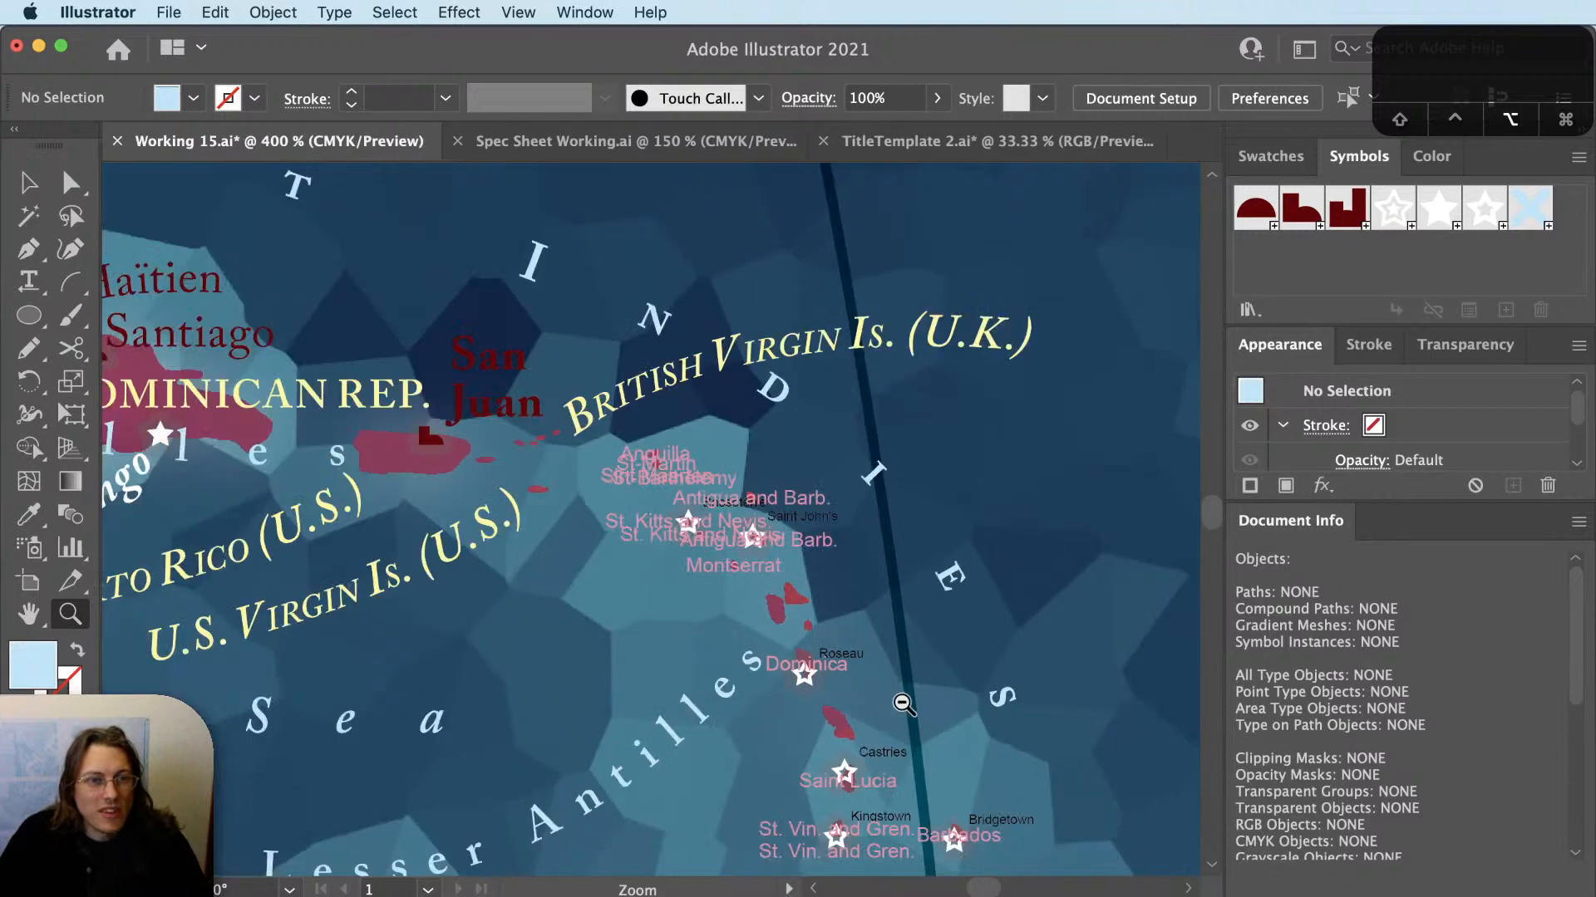
left_click(904, 705, "alt")
left_click(904, 704, "alt")
left_click(903, 705, "alt")
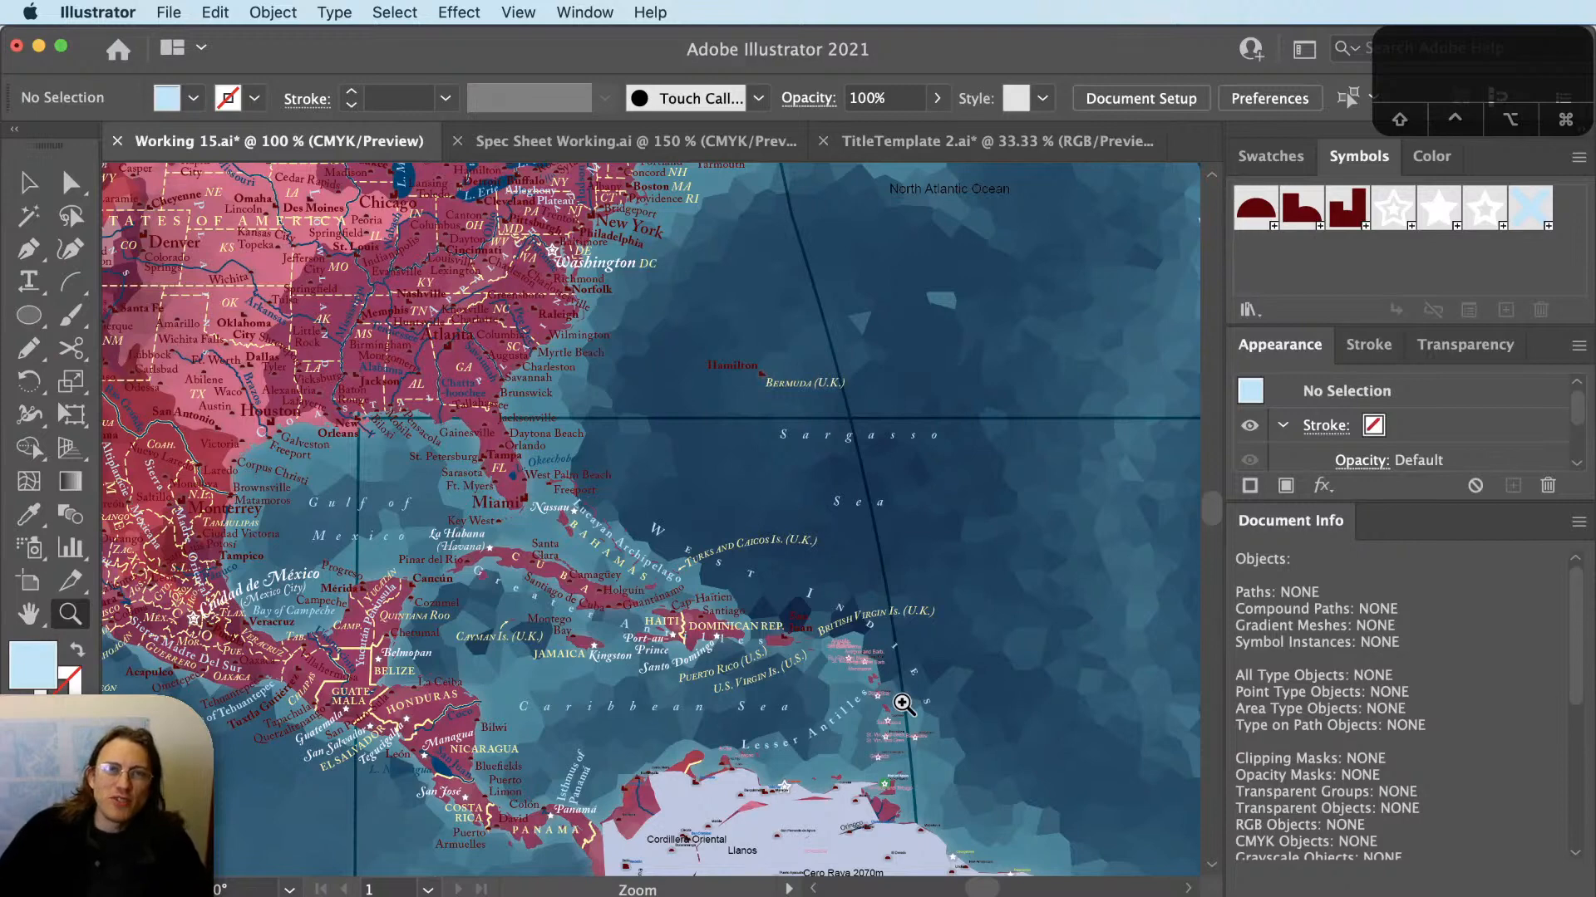
left_click_drag(901, 698, 865, 562)
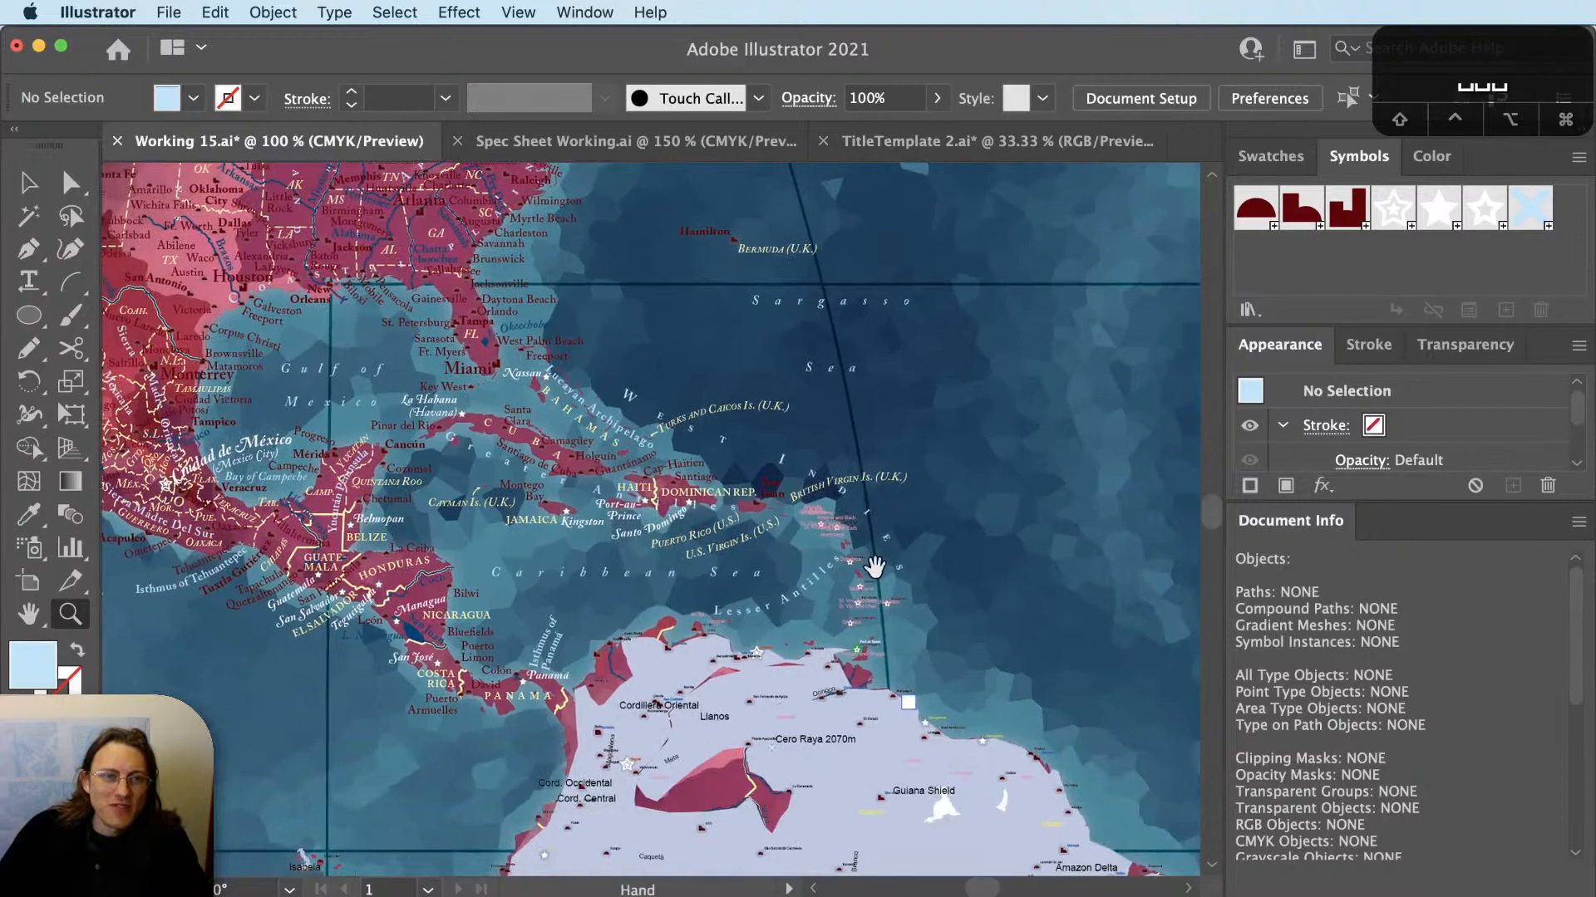
key("z")
left_click_drag(677, 416, 980, 729)
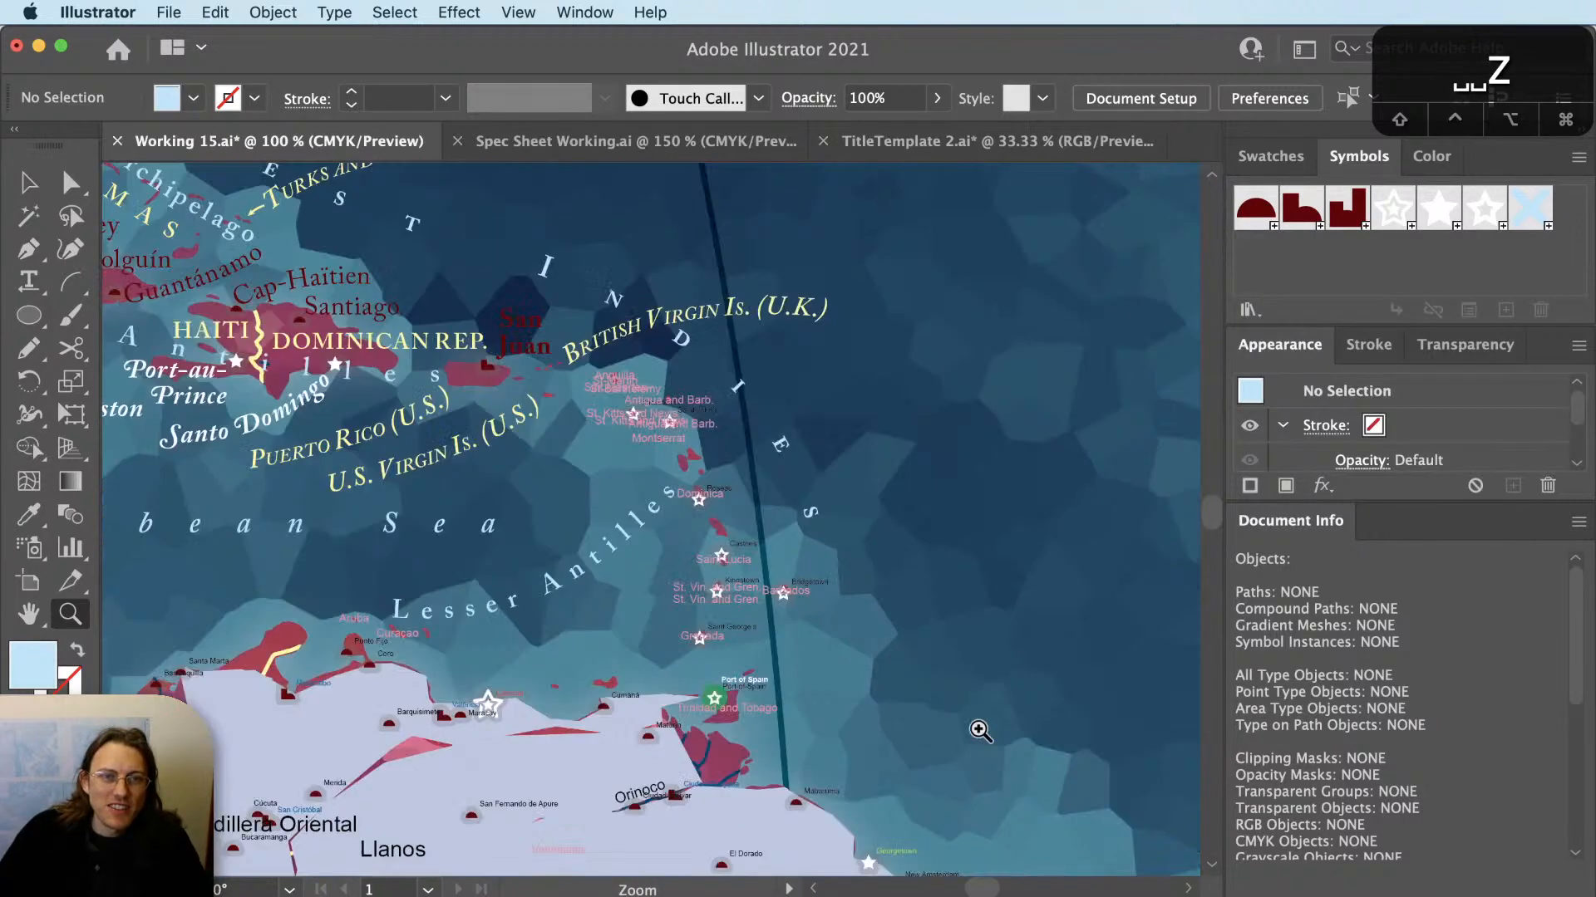
left_click_drag(914, 509, 940, 593)
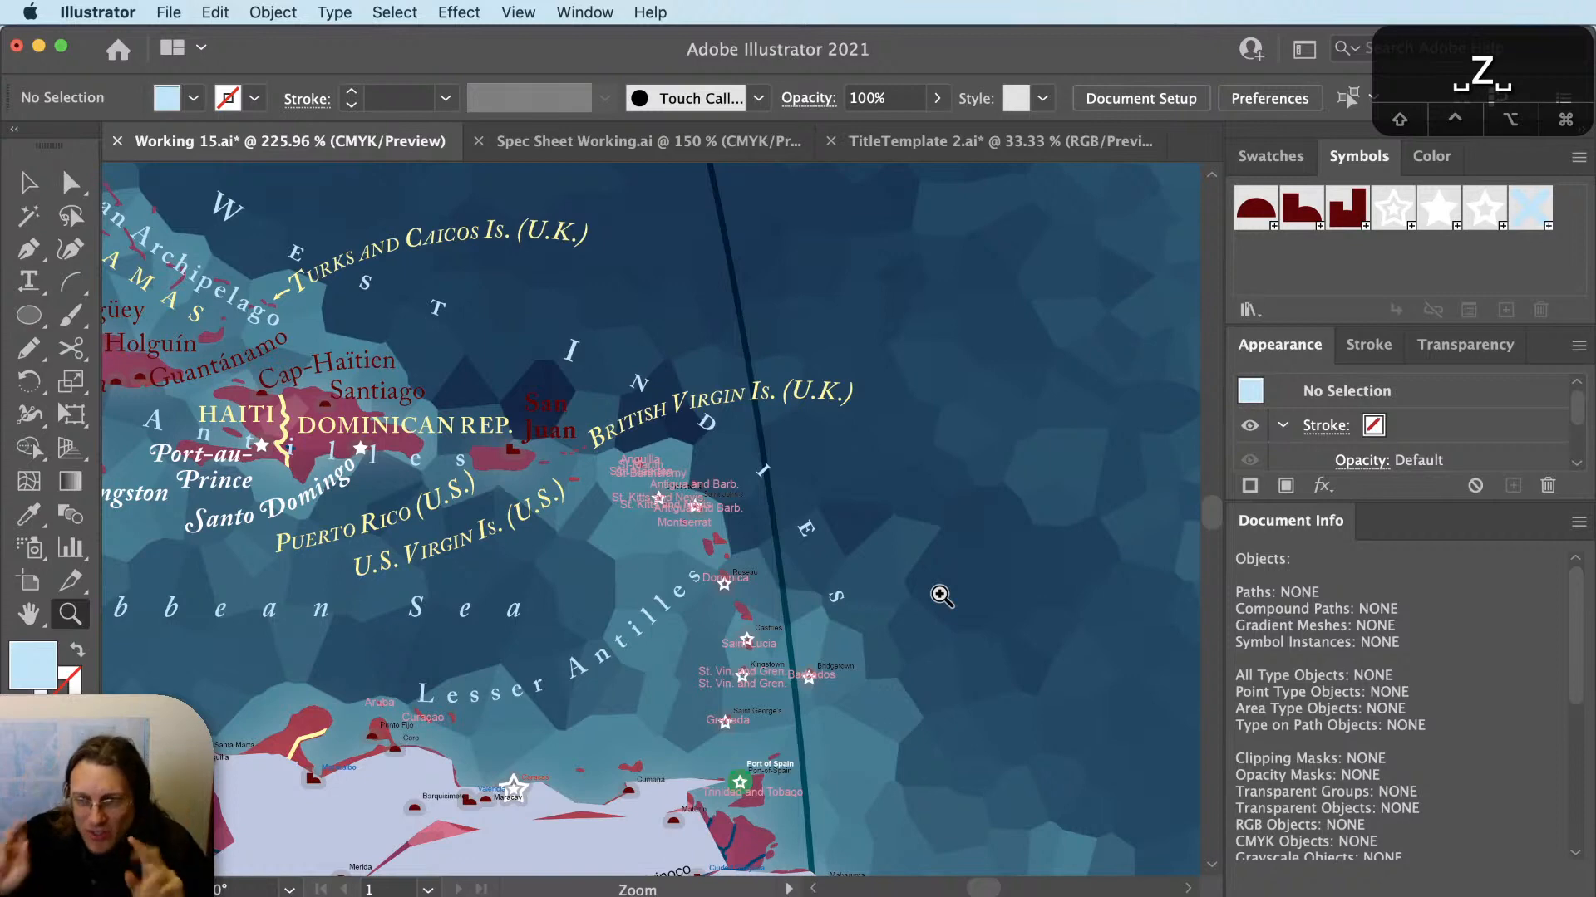
Inspect the overlapping raw labels from Anguilla to Montserrat beside the British Virgin Islands label.
key("v")
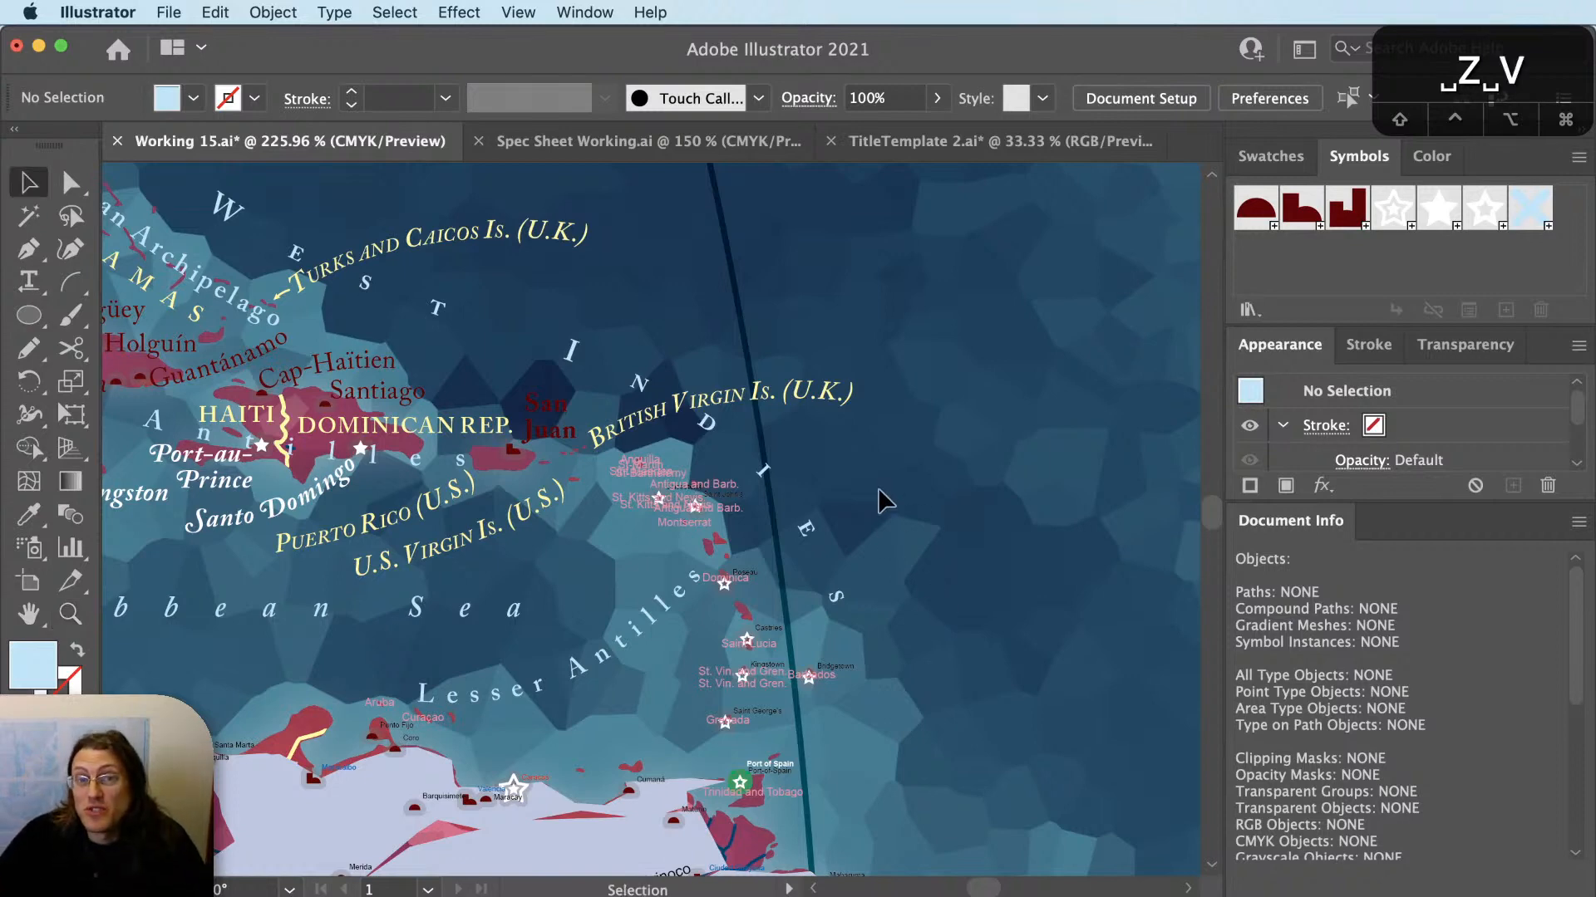
key("space")
left_click_drag(865, 484, 1015, 364)
scroll(953, 316, "up", 1)
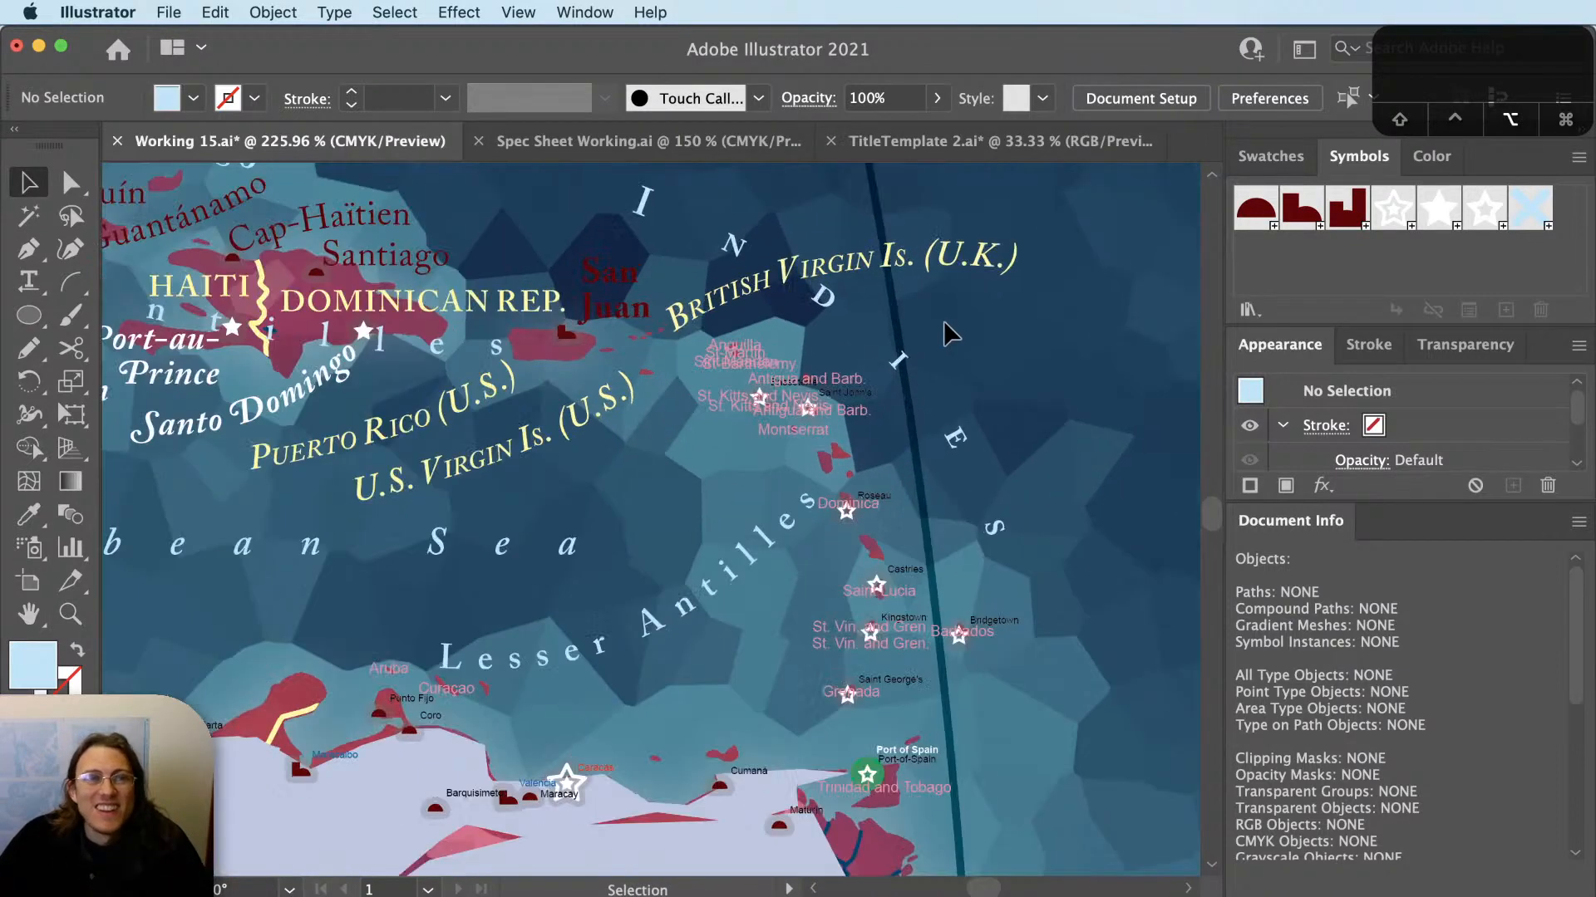
scroll(790, 572, "up", 1)
scroll(785, 261, "up", 2)
scroll(784, 261, "down", 4)
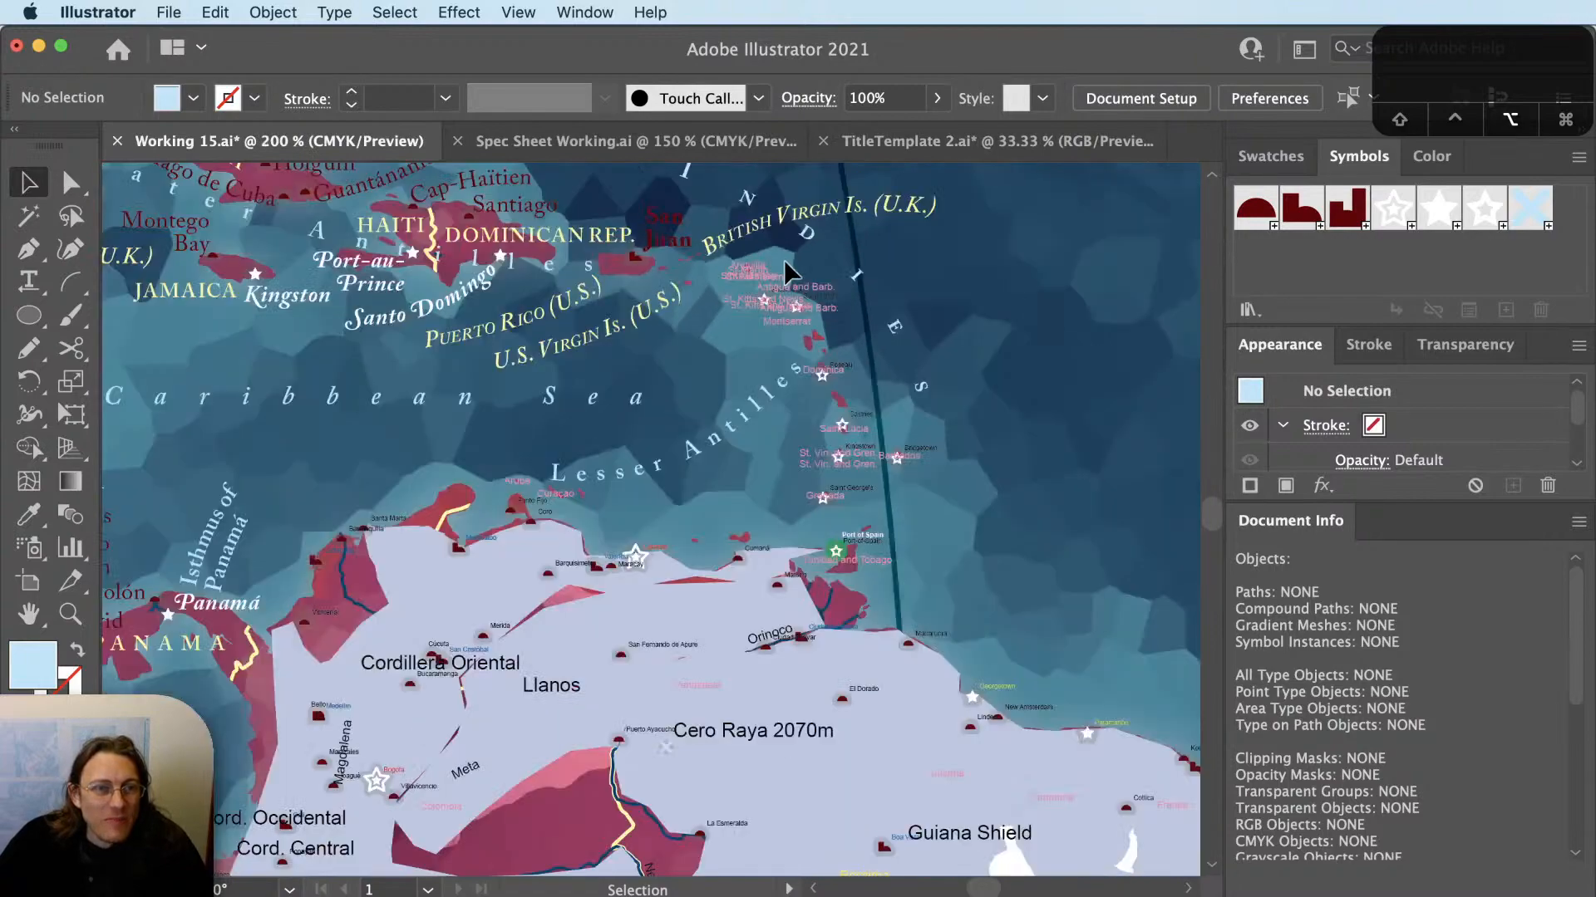
scroll(785, 261, "up", 1)
key("space")
left_click_drag(807, 394, 801, 512)
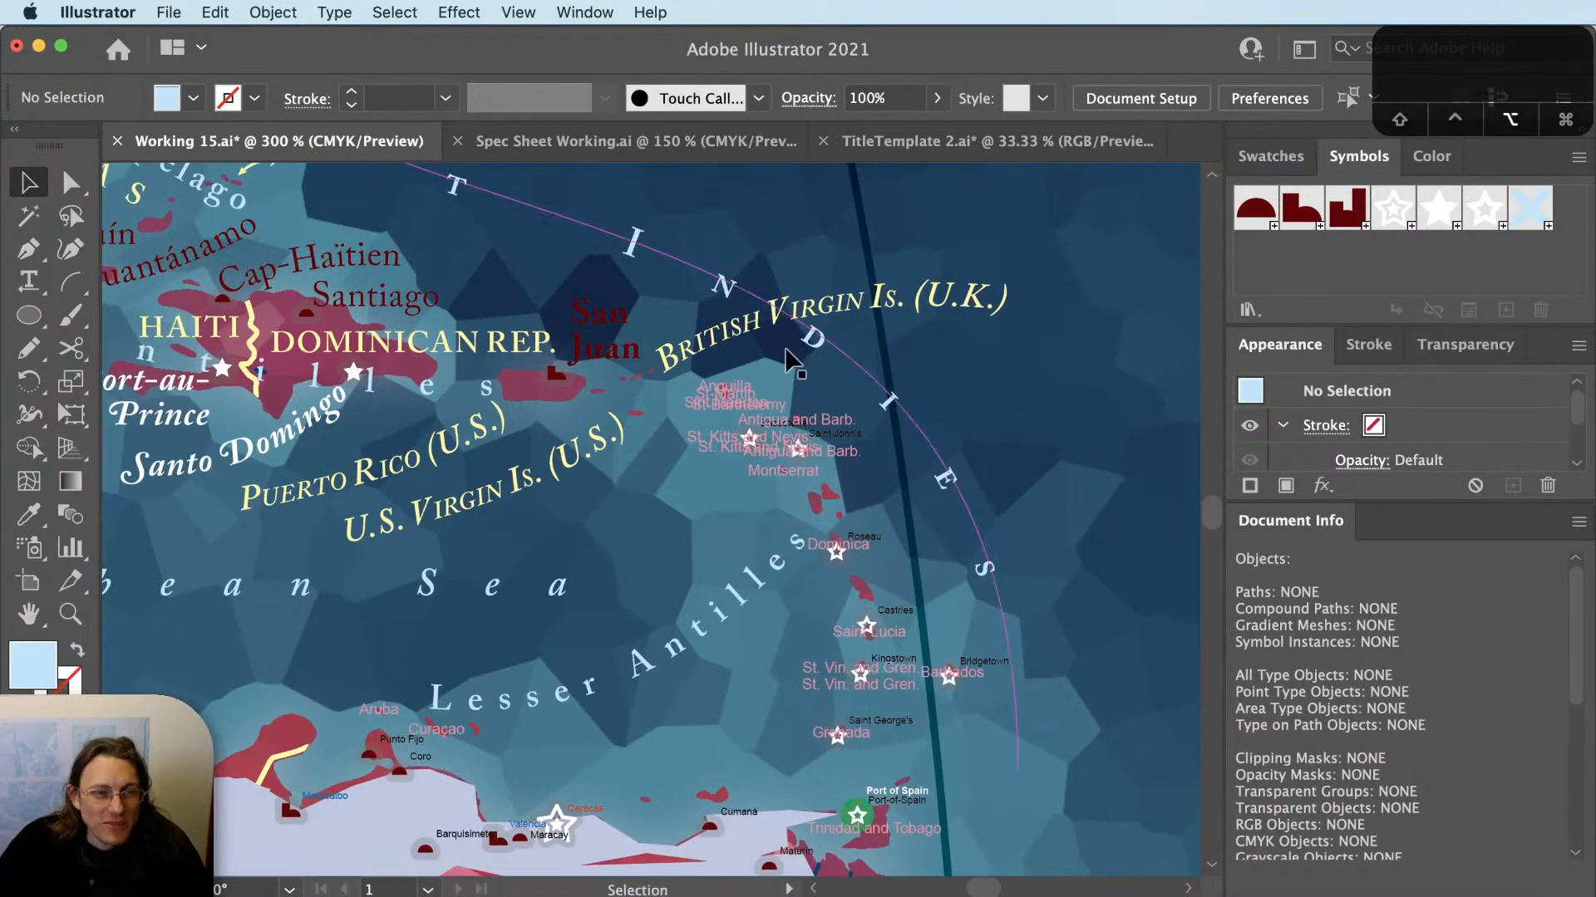
scroll(784, 346, "up", 2)
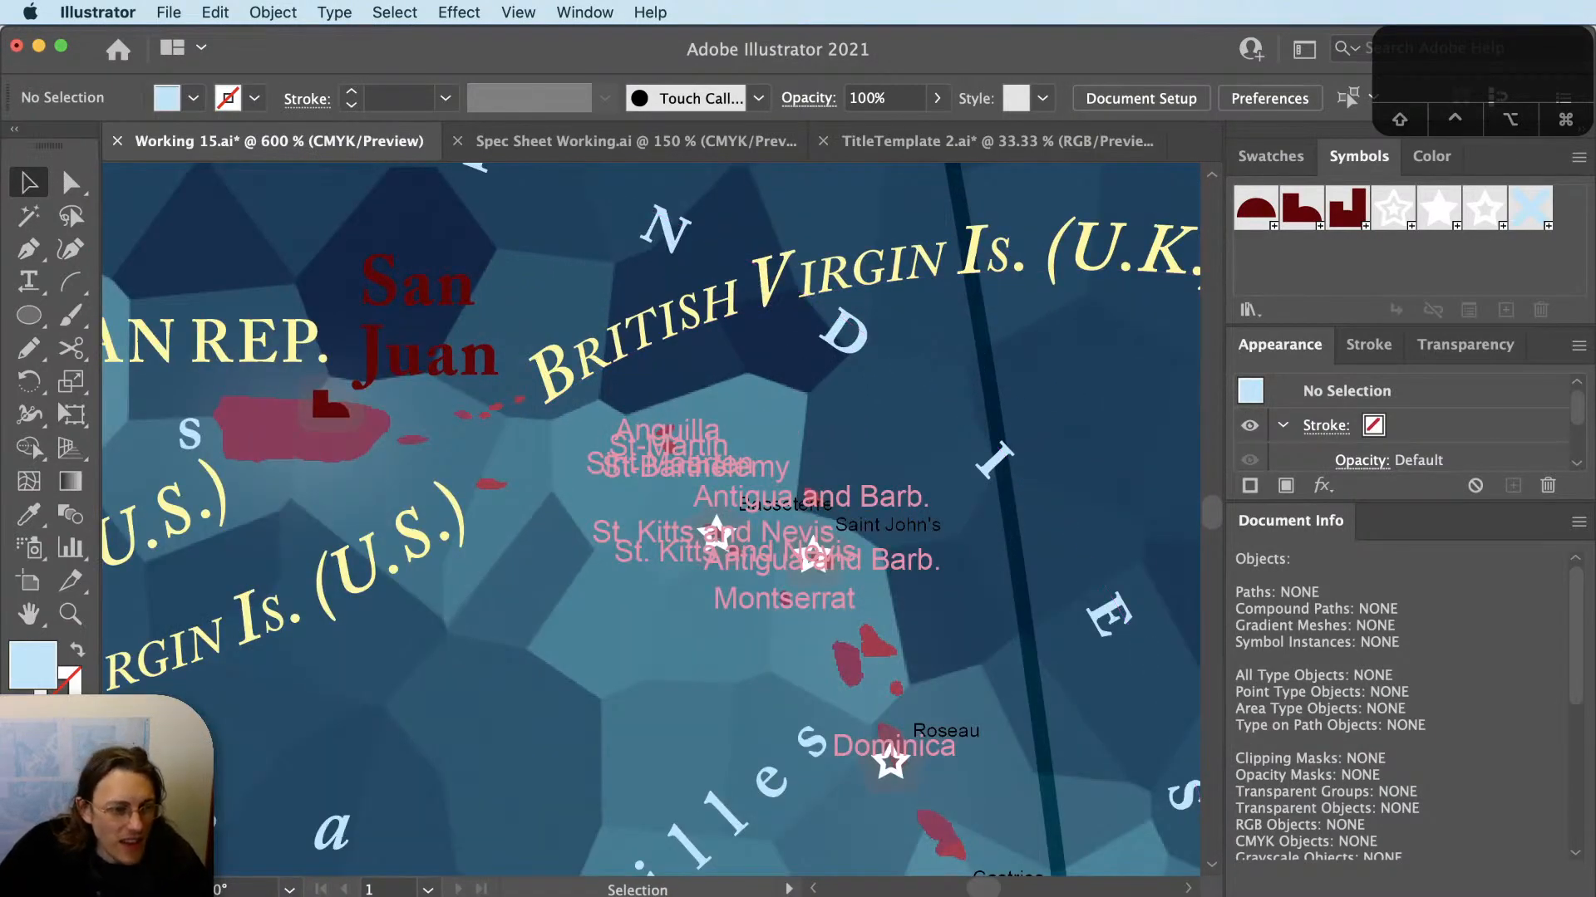
Move the raw Grenada label off its capital star into the open water to the southwest.
left_click(755, 615)
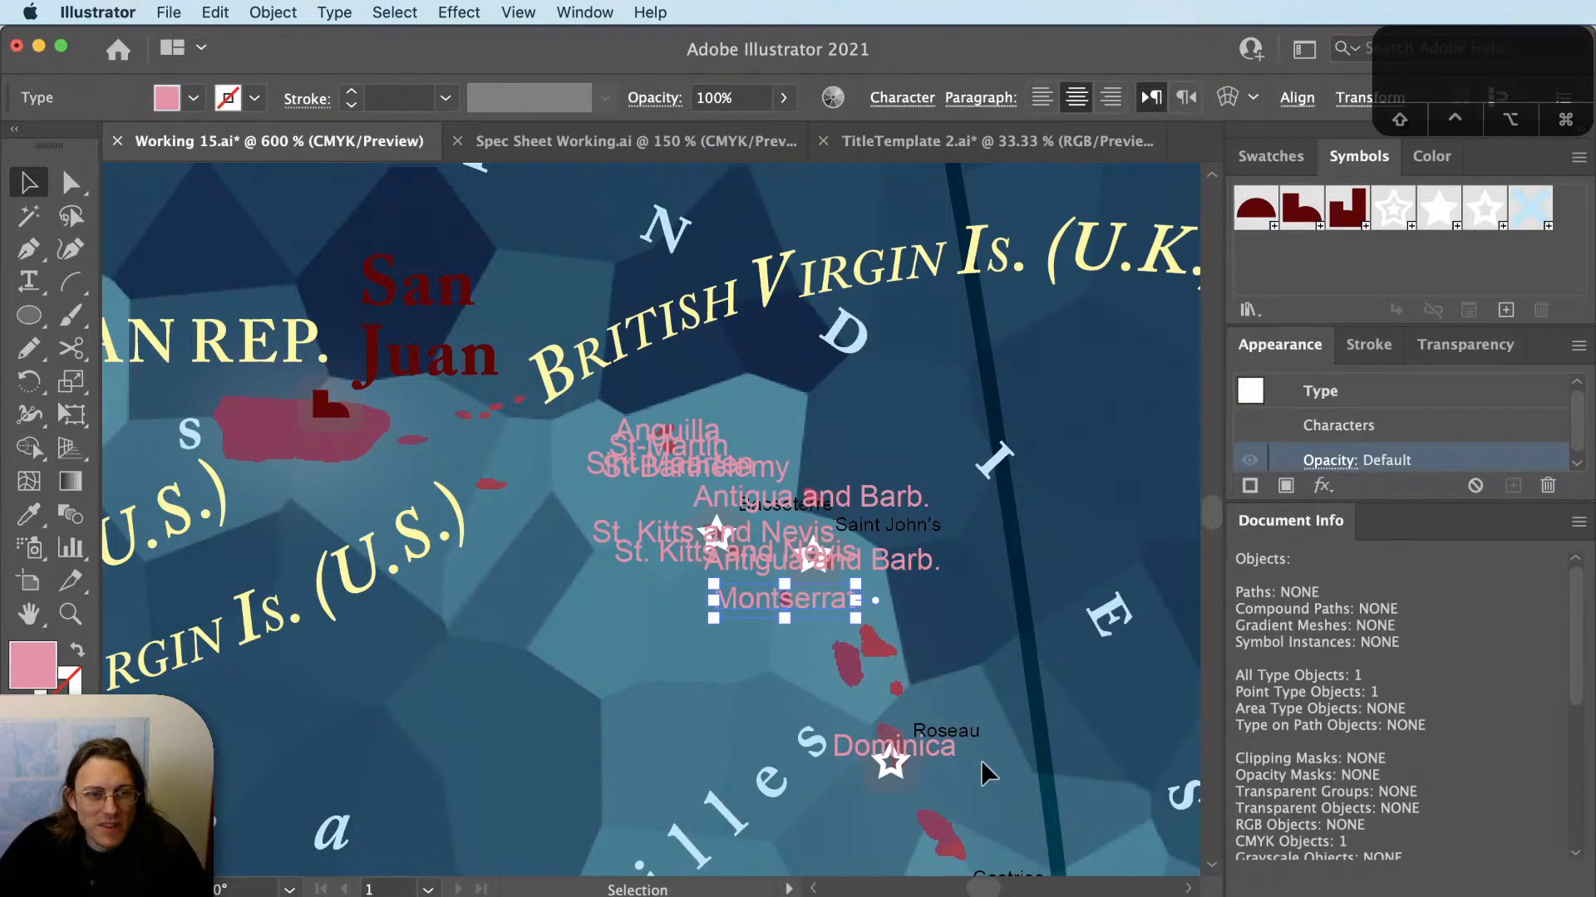
key("super+shift+a")
left_click_drag(987, 773, 832, 465)
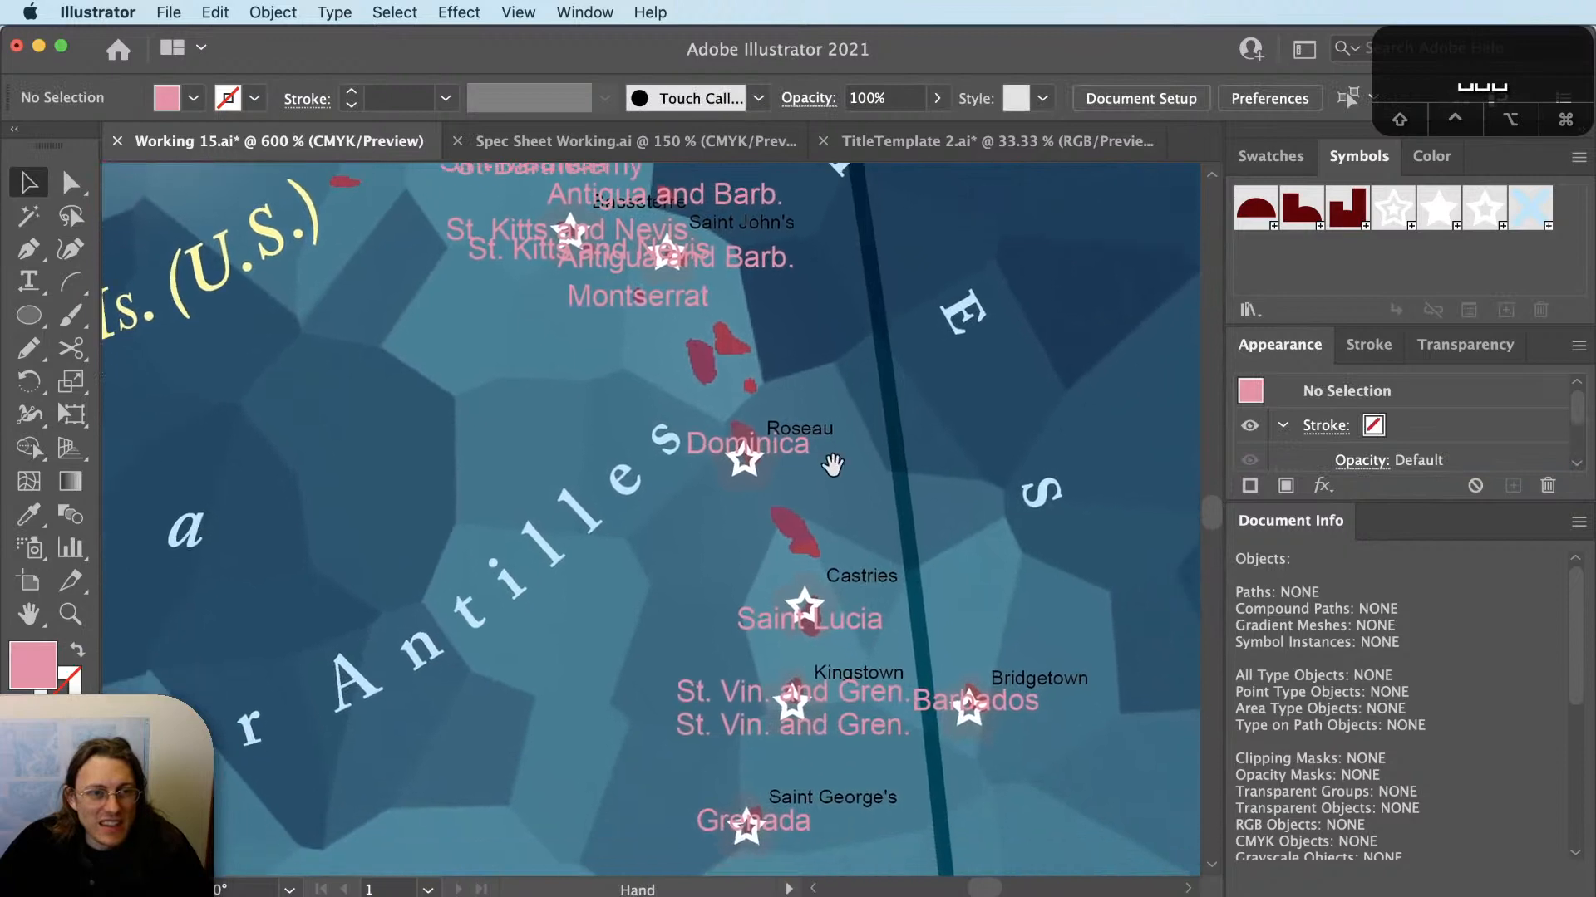
left_click_drag(862, 723, 846, 647)
scroll(794, 652, "up", 1)
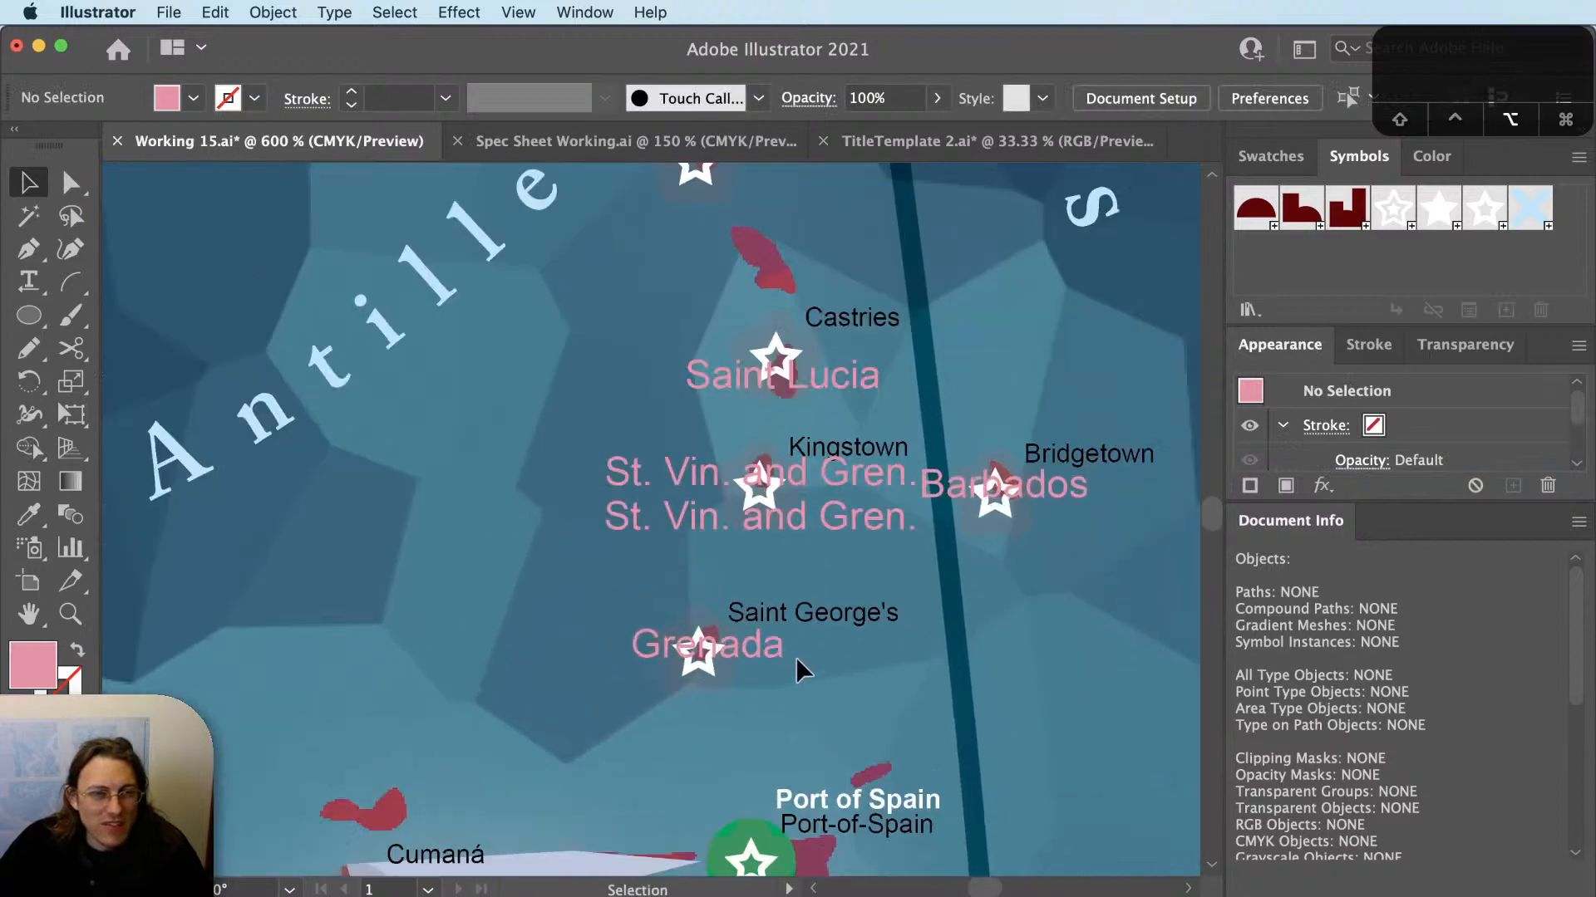
scroll(750, 651, "up", 1)
left_click_drag(818, 723, 574, 761)
scroll(847, 739, "down", 1)
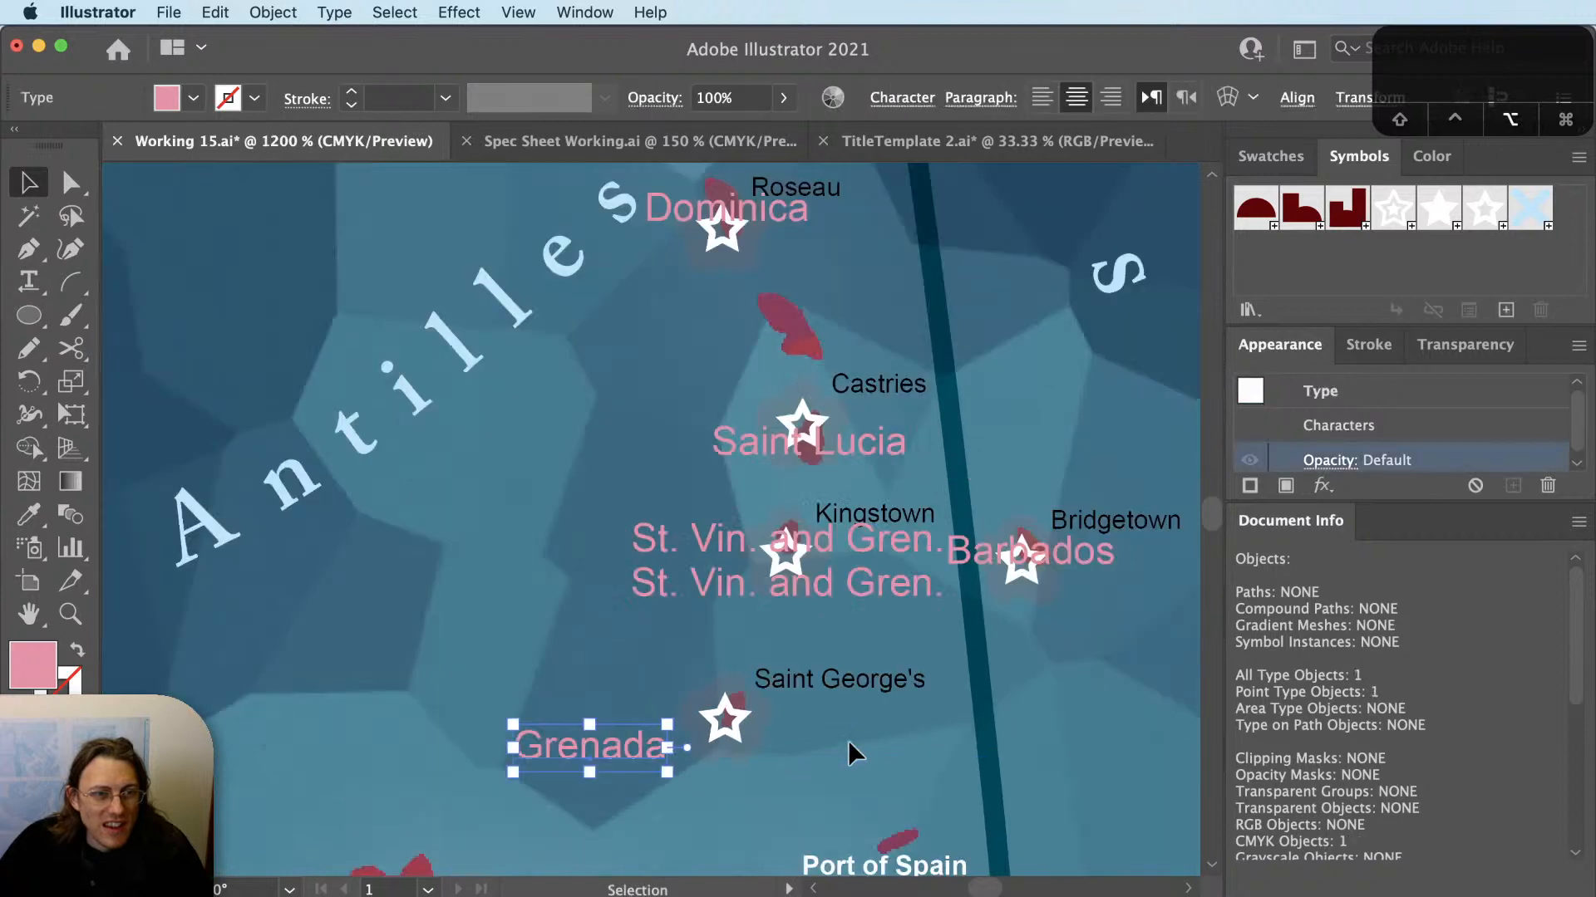
Check the list of paragraph styles, and give the Grenada label the country type style sampled from the Dominican Rep. label.
scroll(729, 687, "down", 3)
scroll(764, 648, "up", 1)
left_click_drag(800, 607, 849, 627)
key("i")
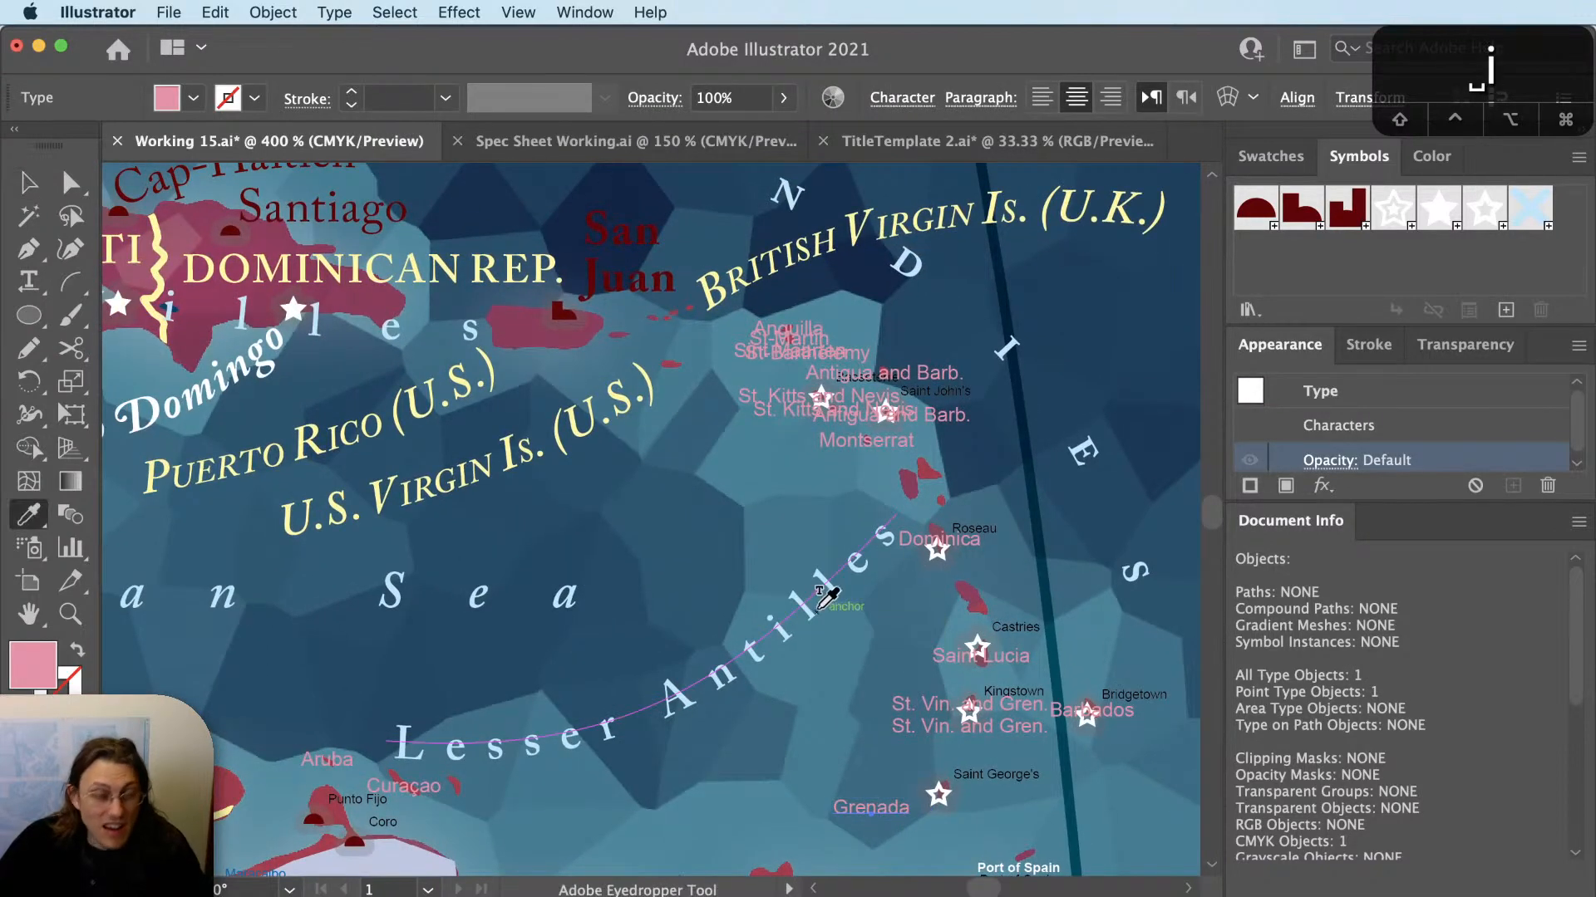
scroll(889, 583, "down", 1)
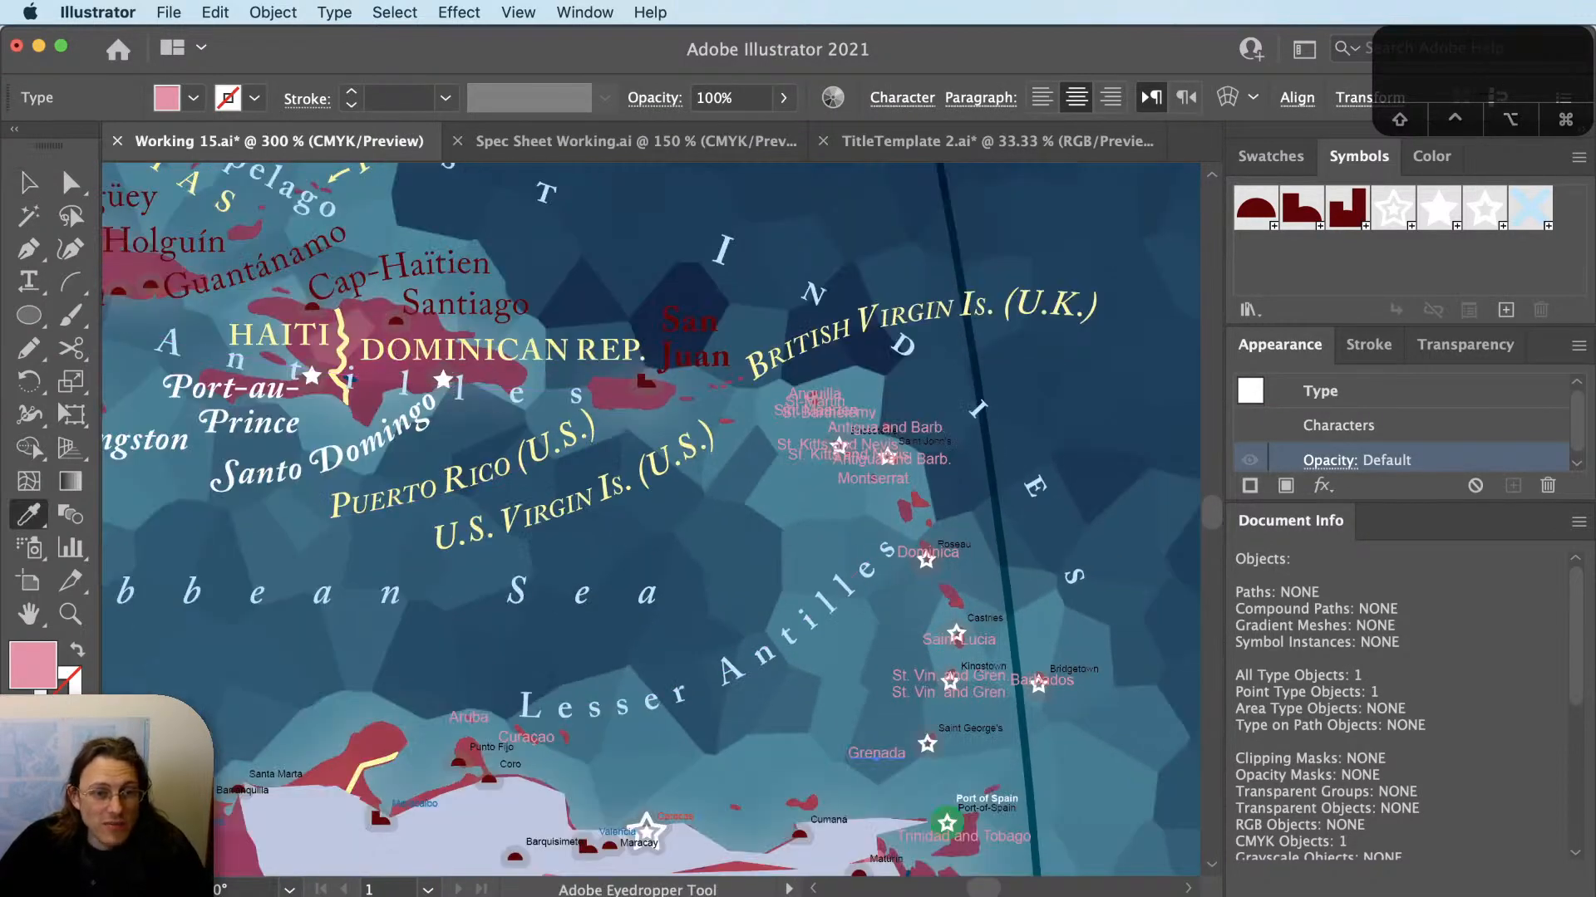
left_click(583, 12)
left_click(1138, 6)
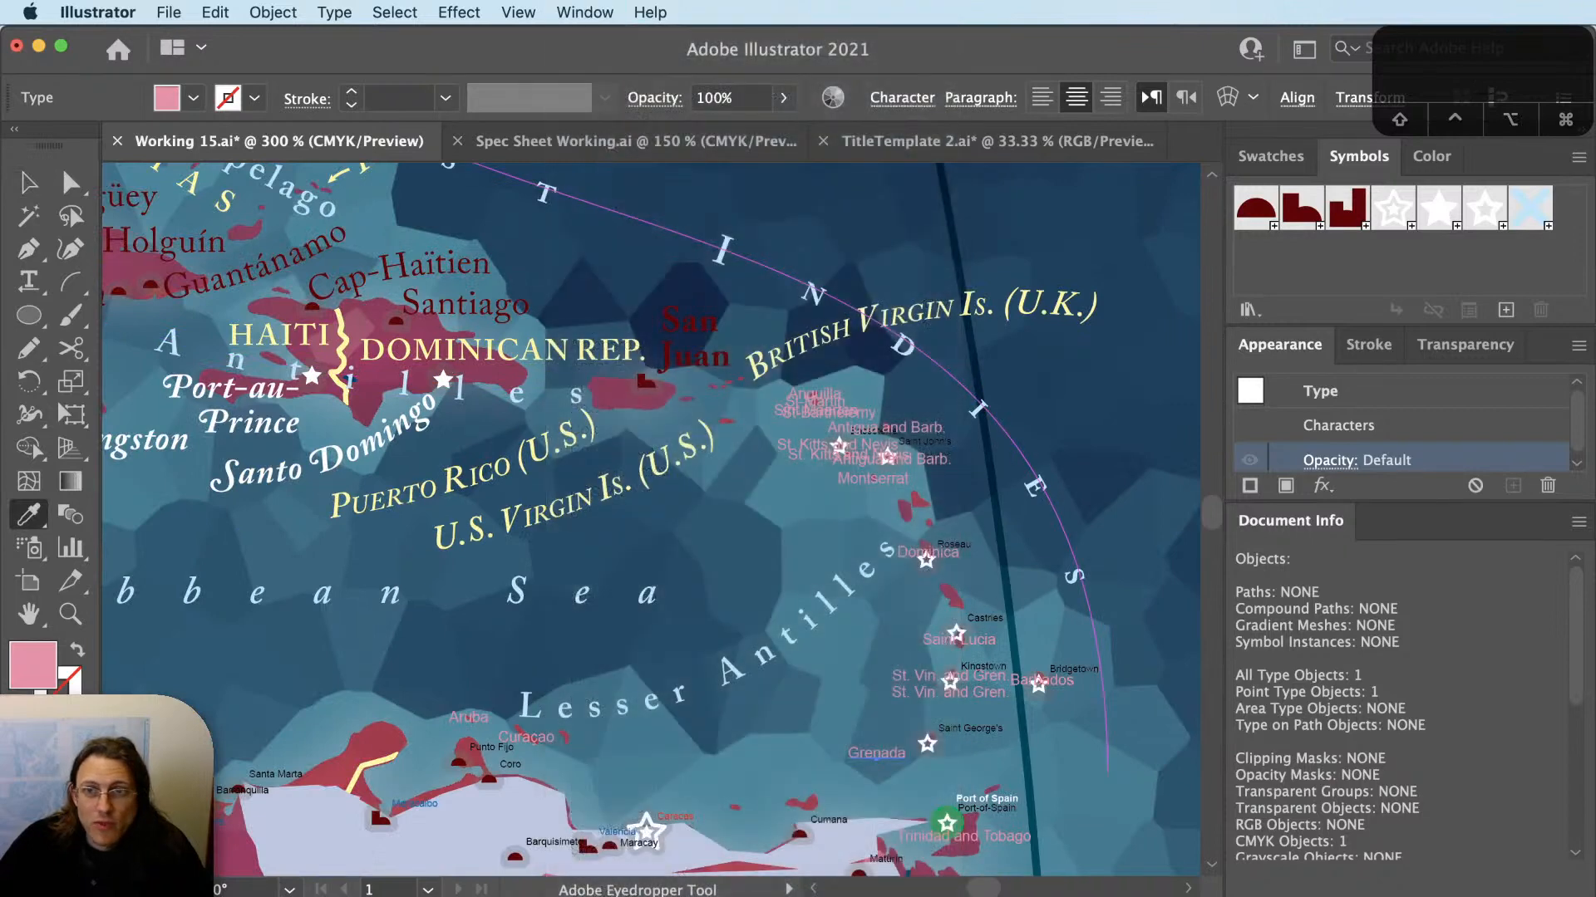
left_click_drag(1137, 4, 945, 288)
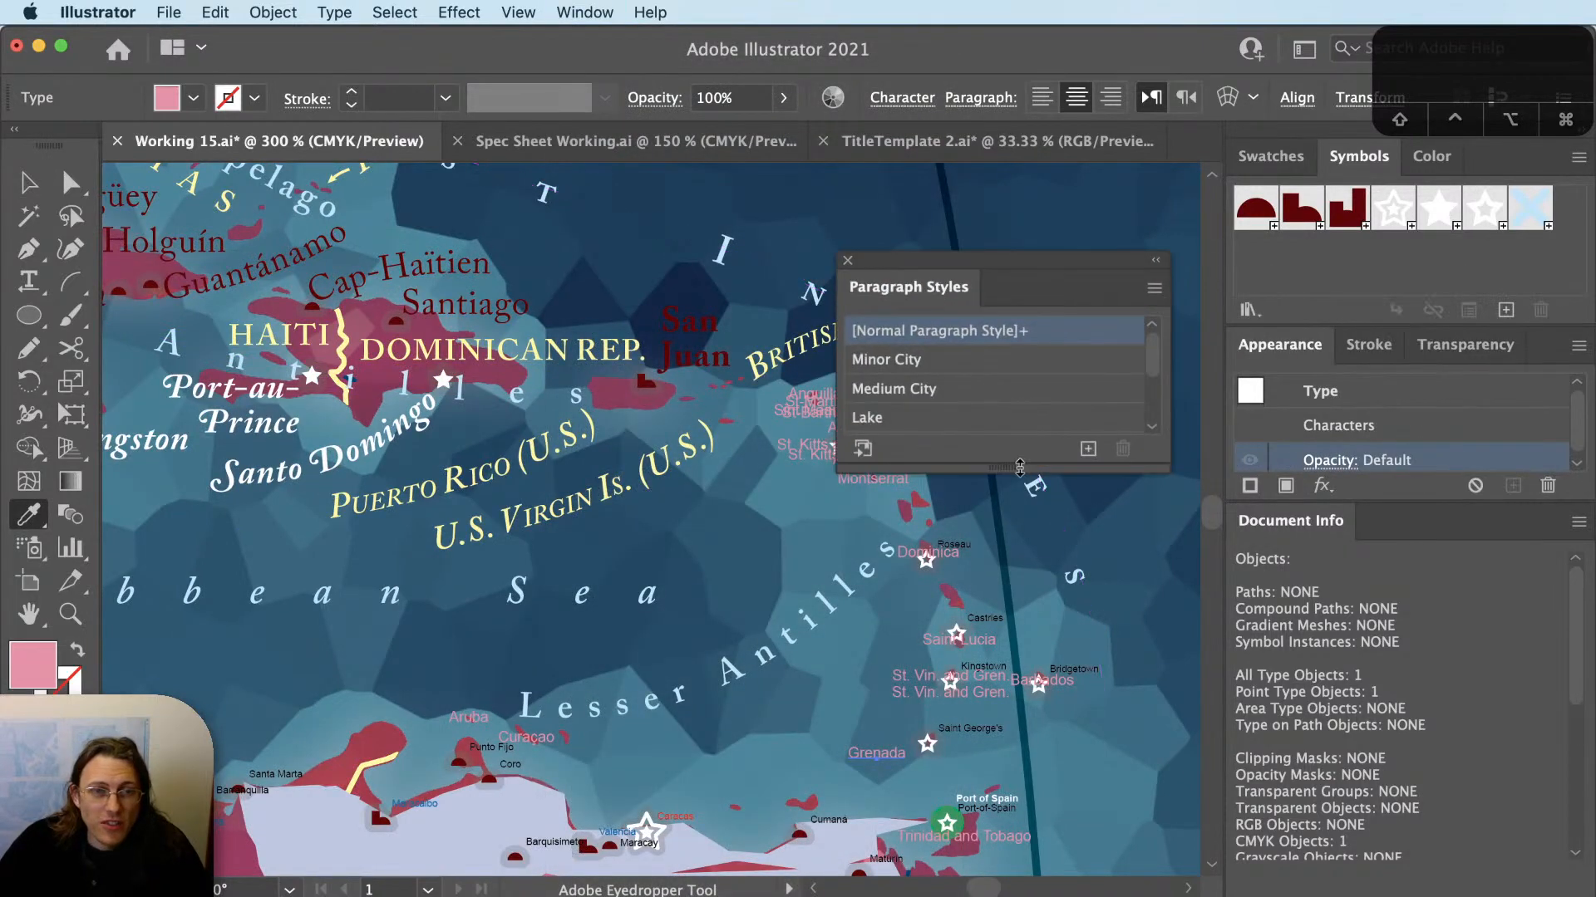
left_click_drag(1020, 472, 1023, 695)
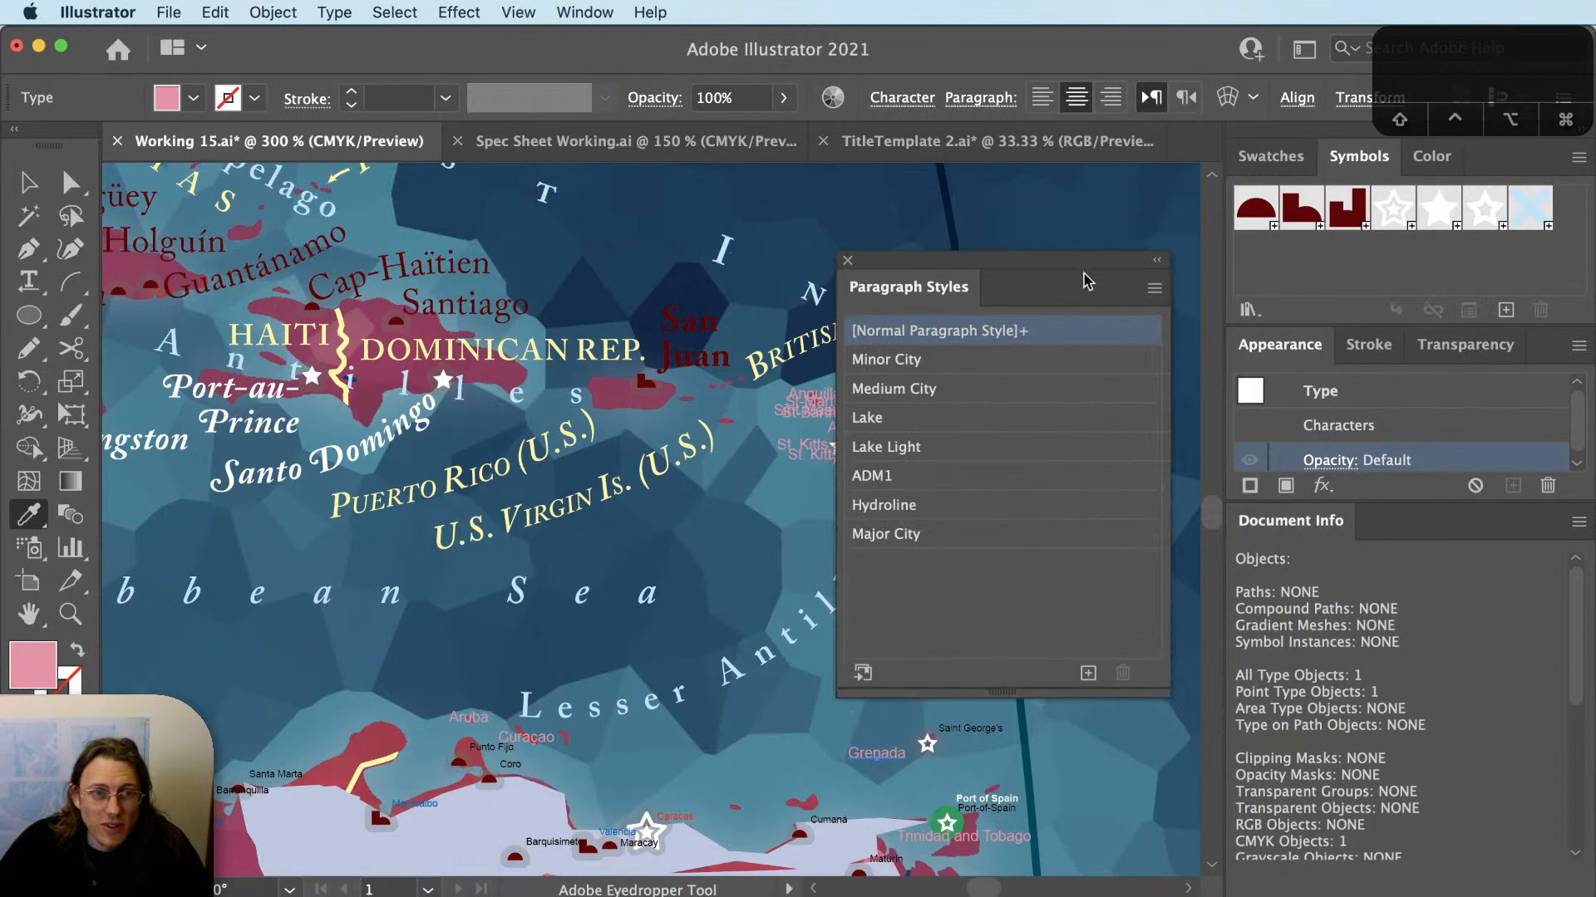
left_click_drag(1087, 281, 1594, 893)
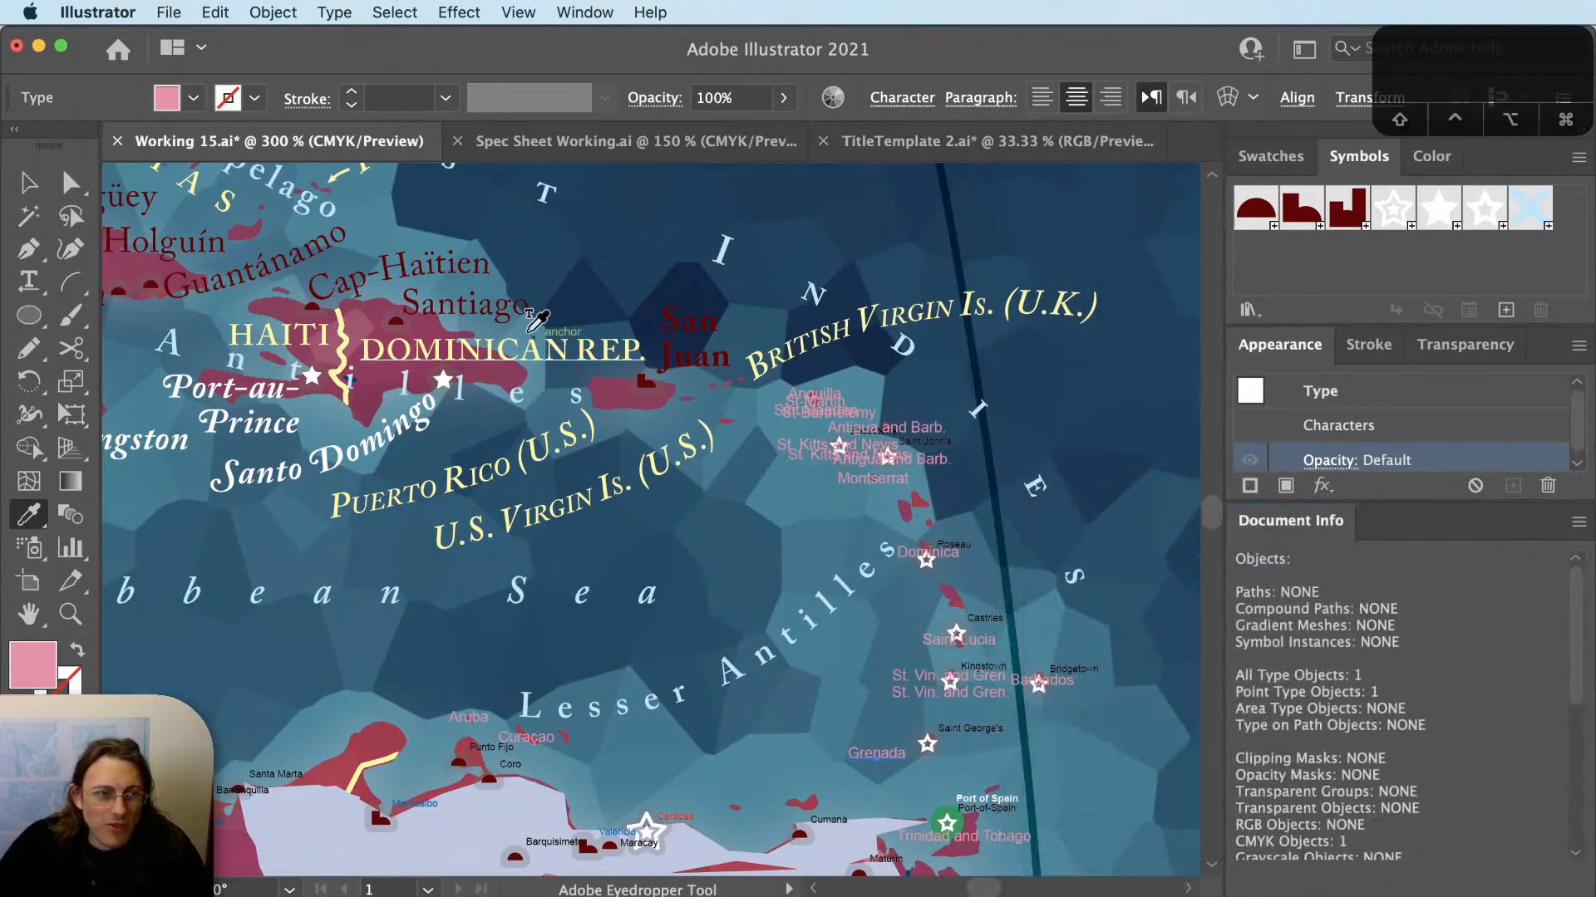
left_click(555, 344)
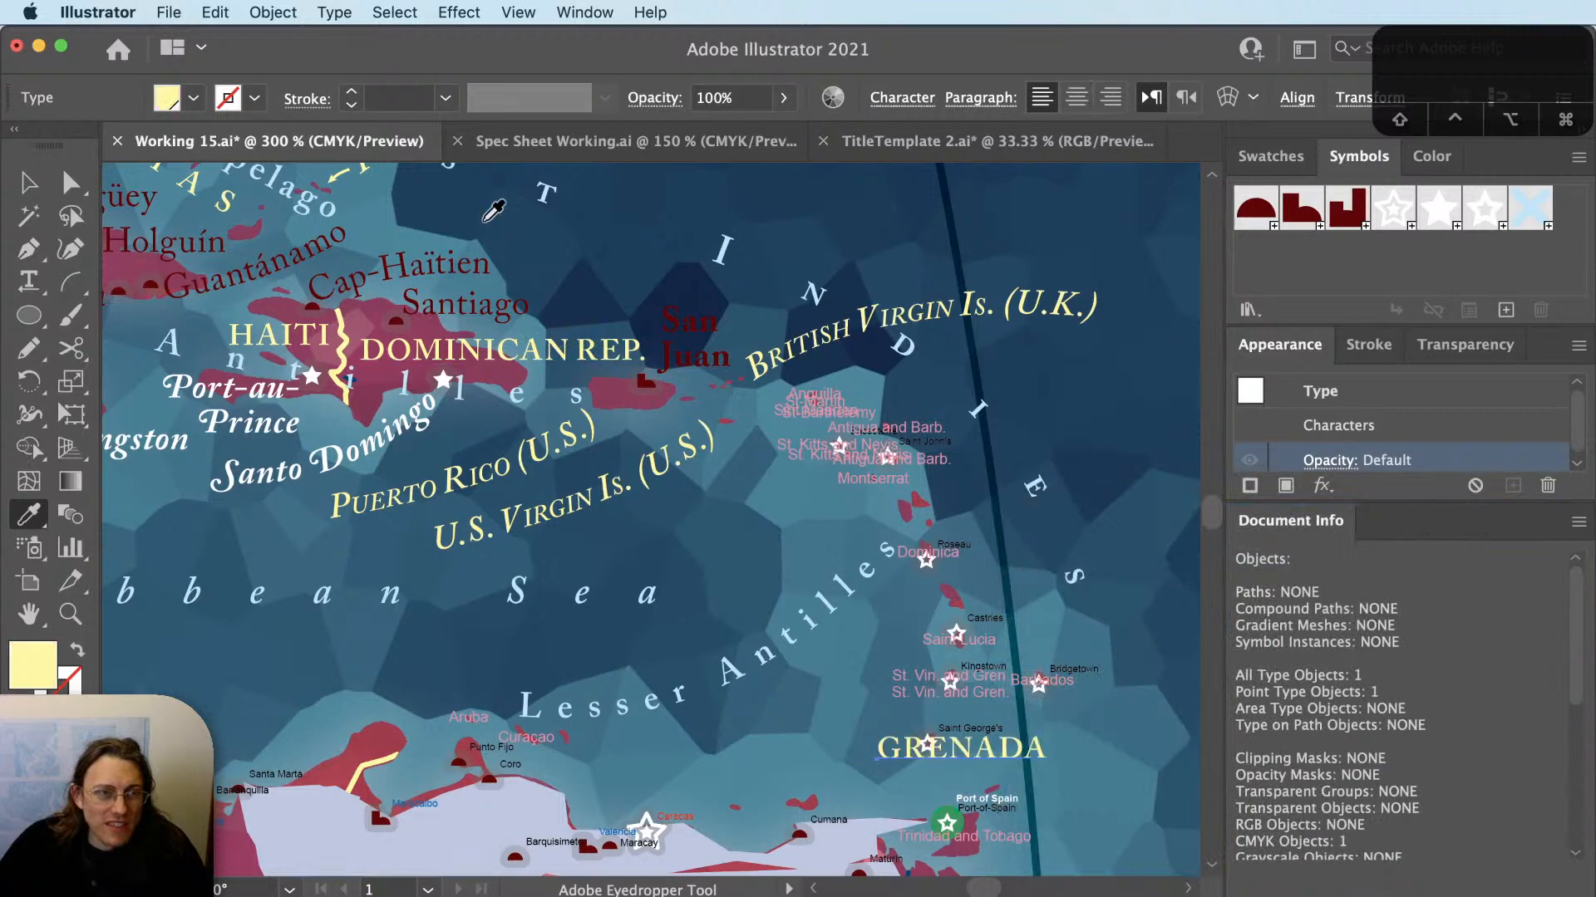
Review the typography and line feature specifications in Spec Sheet Working.ai.
left_click(606, 142)
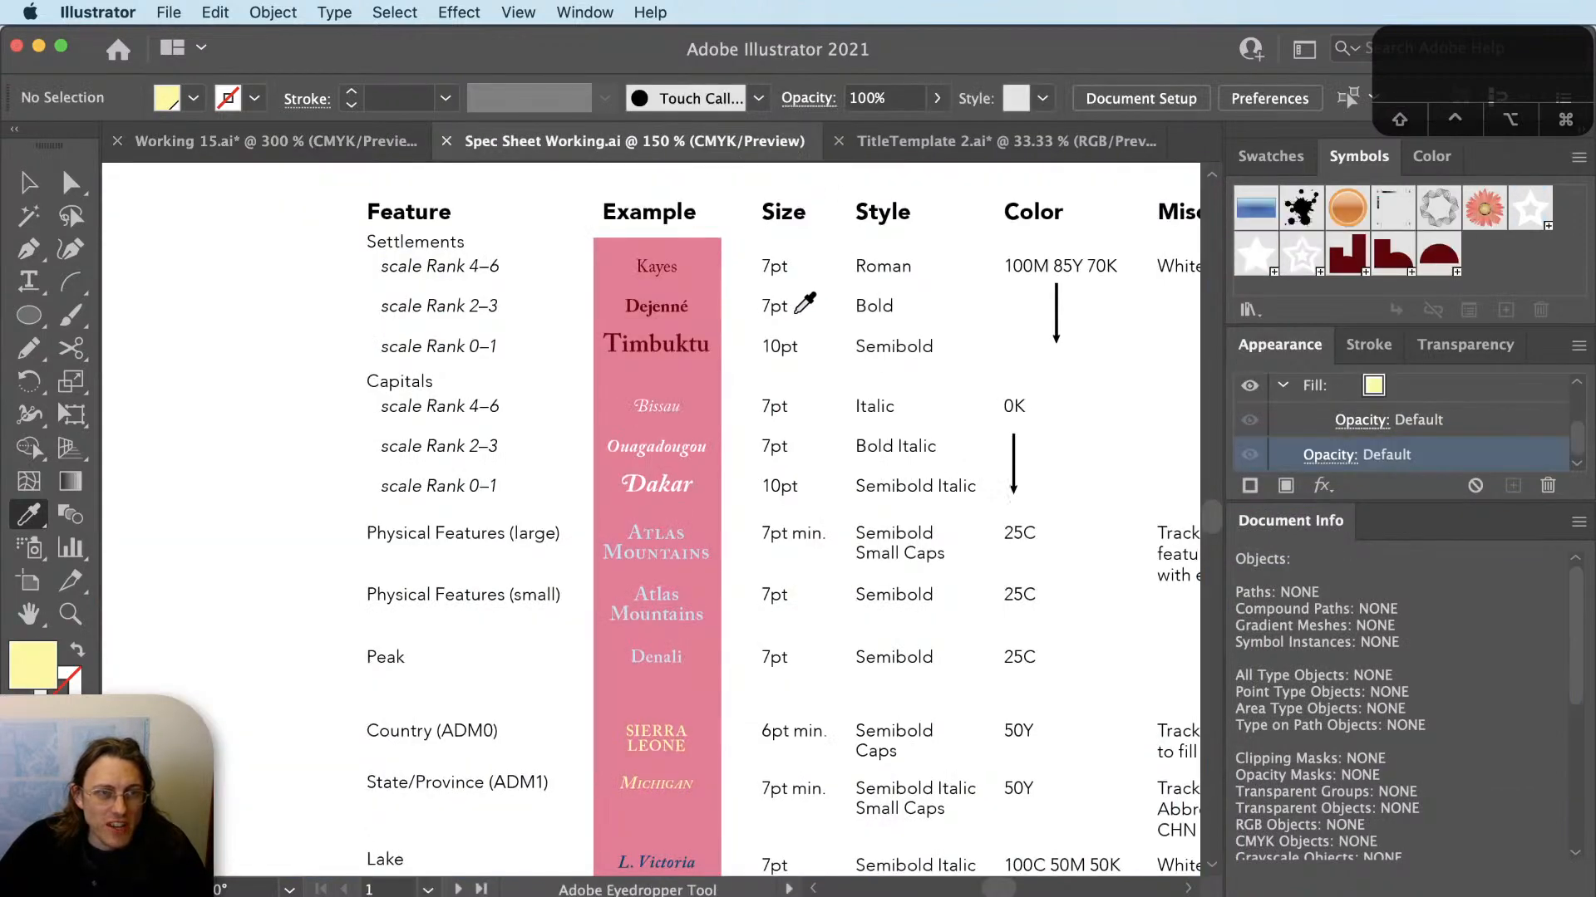
key("v")
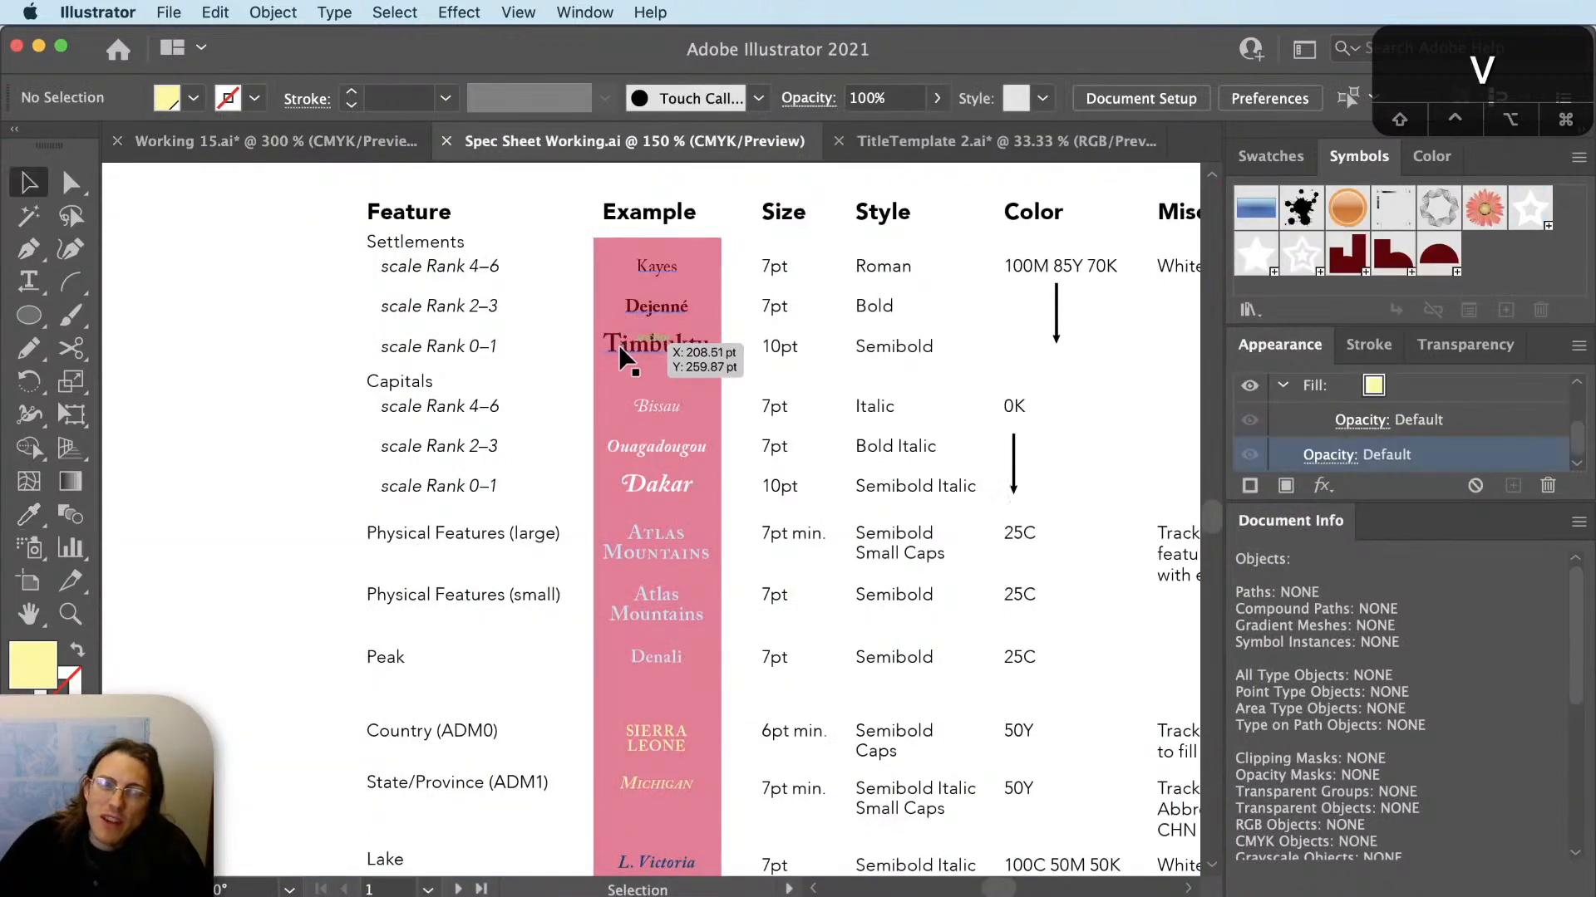
key("super+minus")
key("super+minus")
left_click_drag(955, 706, 748, 413)
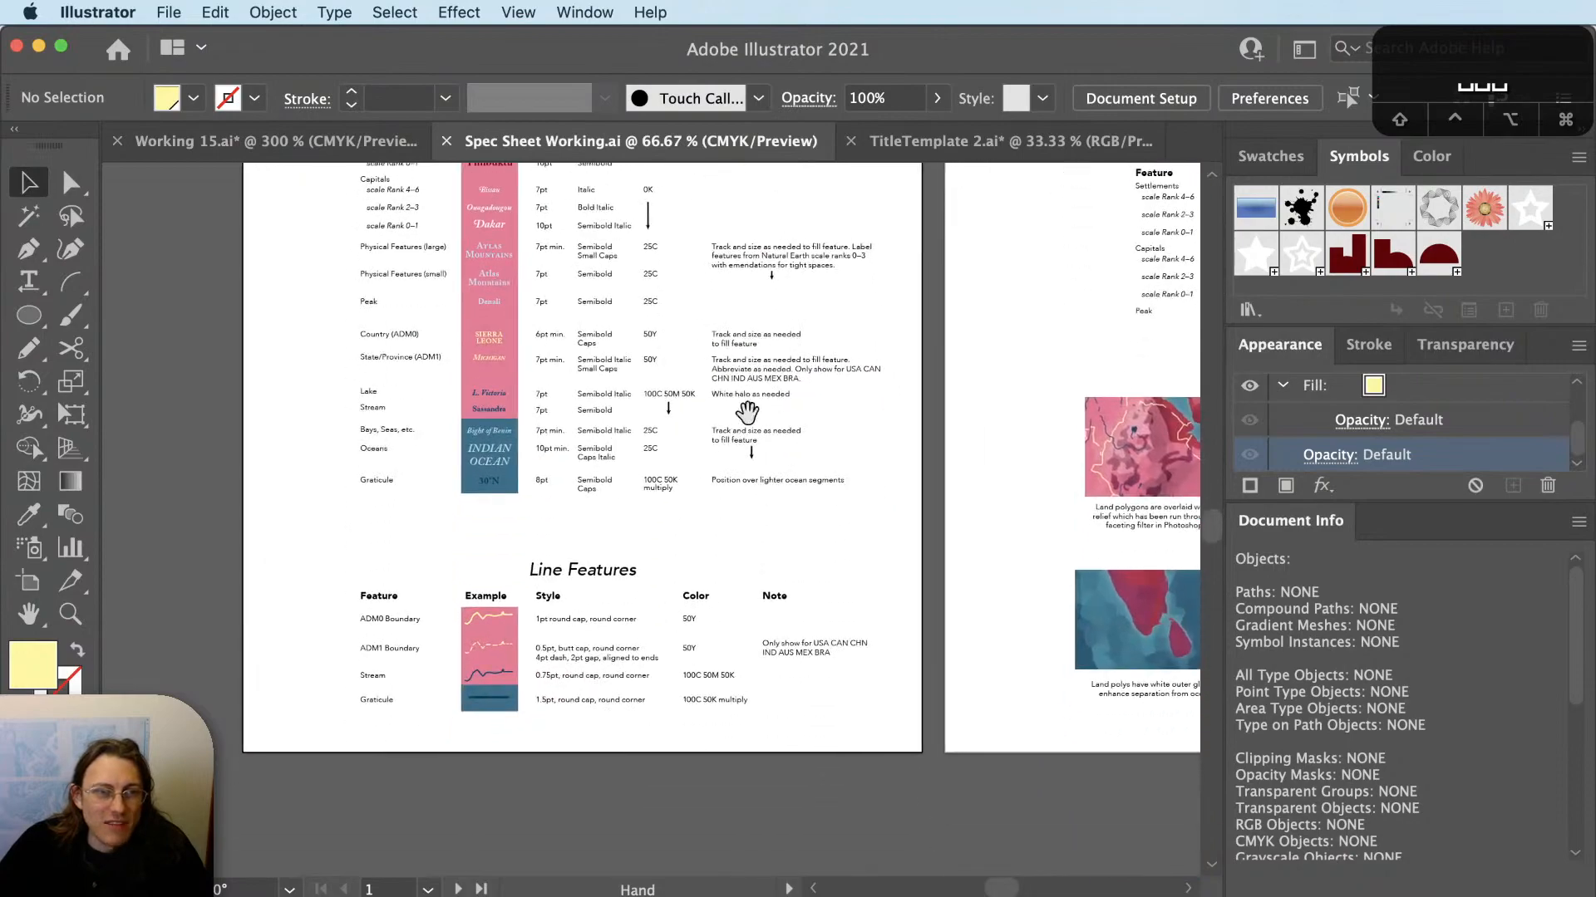
left_click_drag(997, 432, 728, 752)
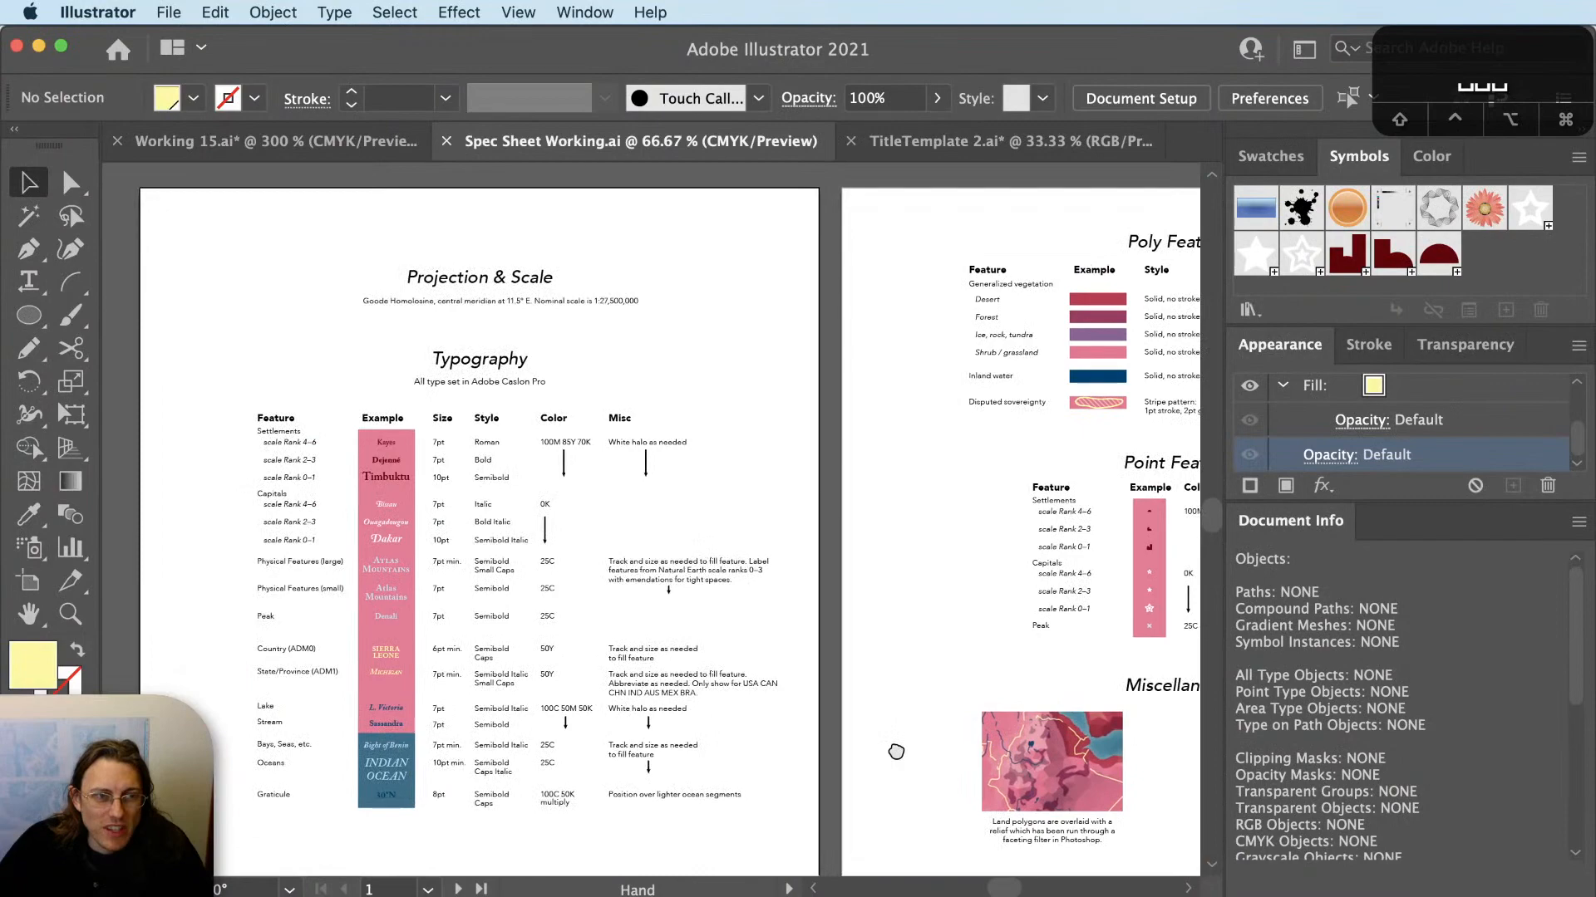
Back in the Working 15.ai map, move the restyled Grenada label east of its capital star, just below Saint George's.
left_click(331, 156)
left_click(979, 742)
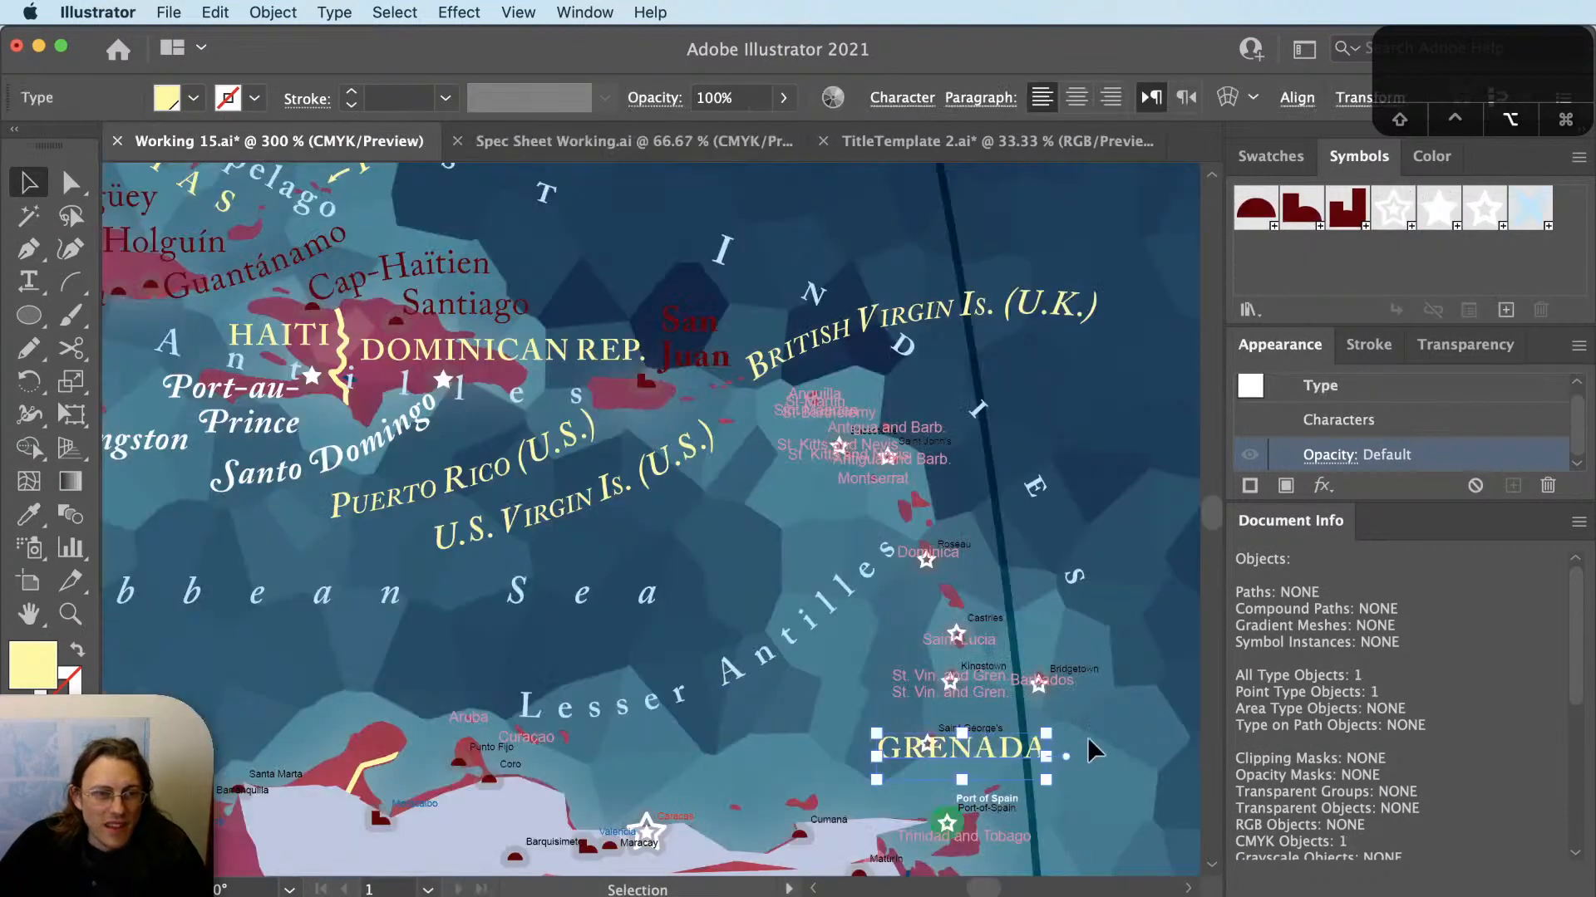
scroll(956, 760, "up", 1)
scroll(956, 760, "up", 2)
key("space")
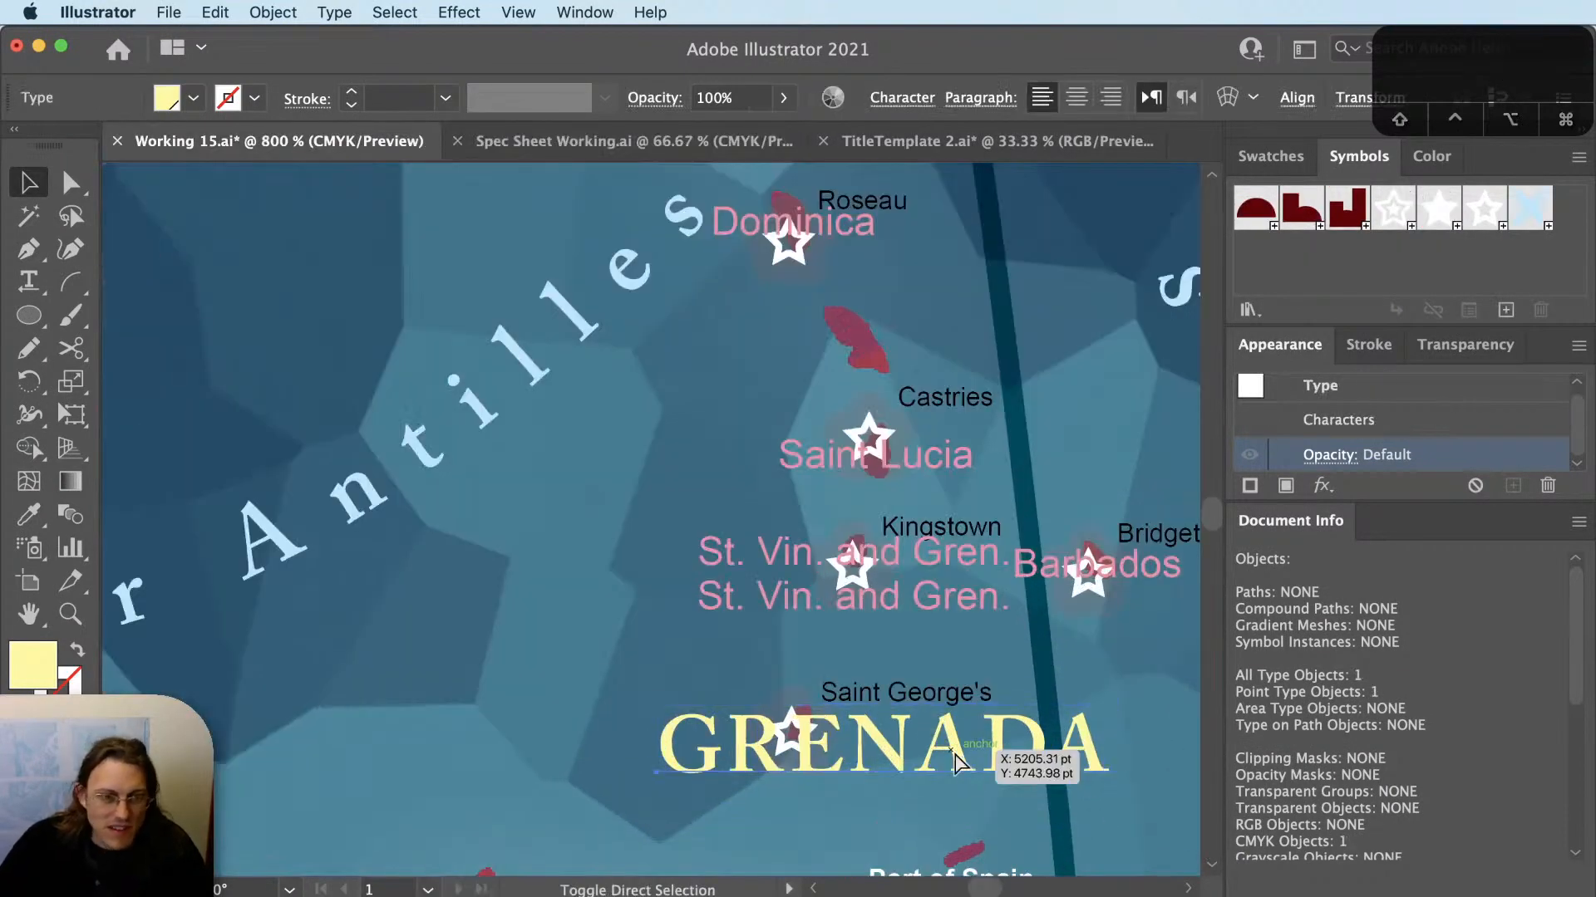
left_click_drag(962, 759, 1086, 639)
Select the raw Saint George's capital label above Grenada and examine its surroundings.
key("v")
left_click(917, 523)
scroll(890, 463, "down", 2)
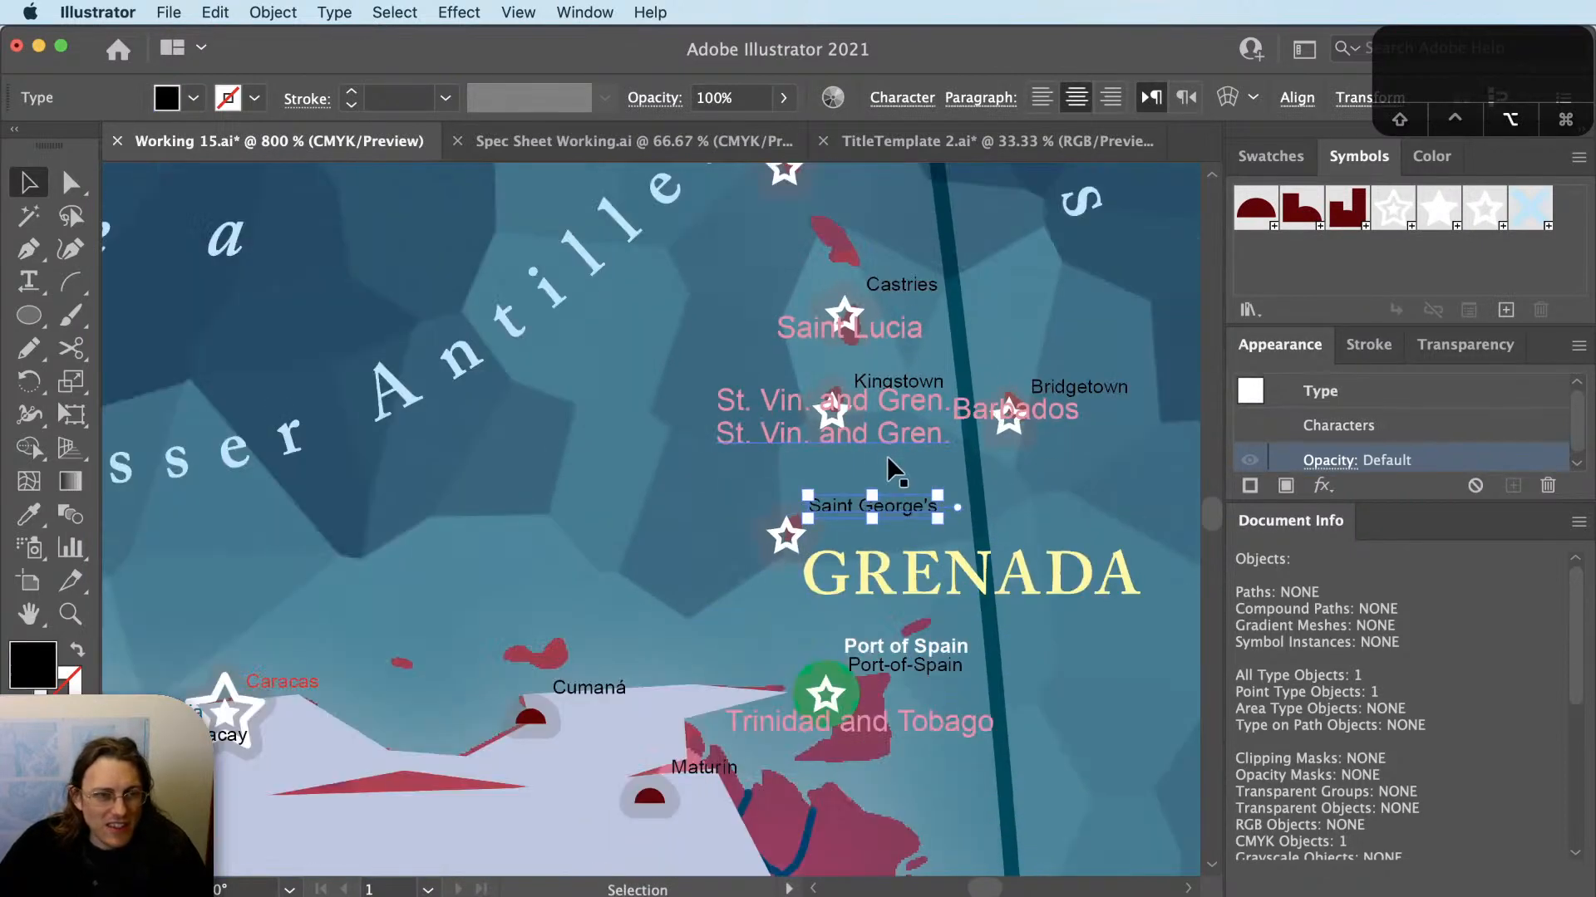
scroll(885, 458, "down", 1)
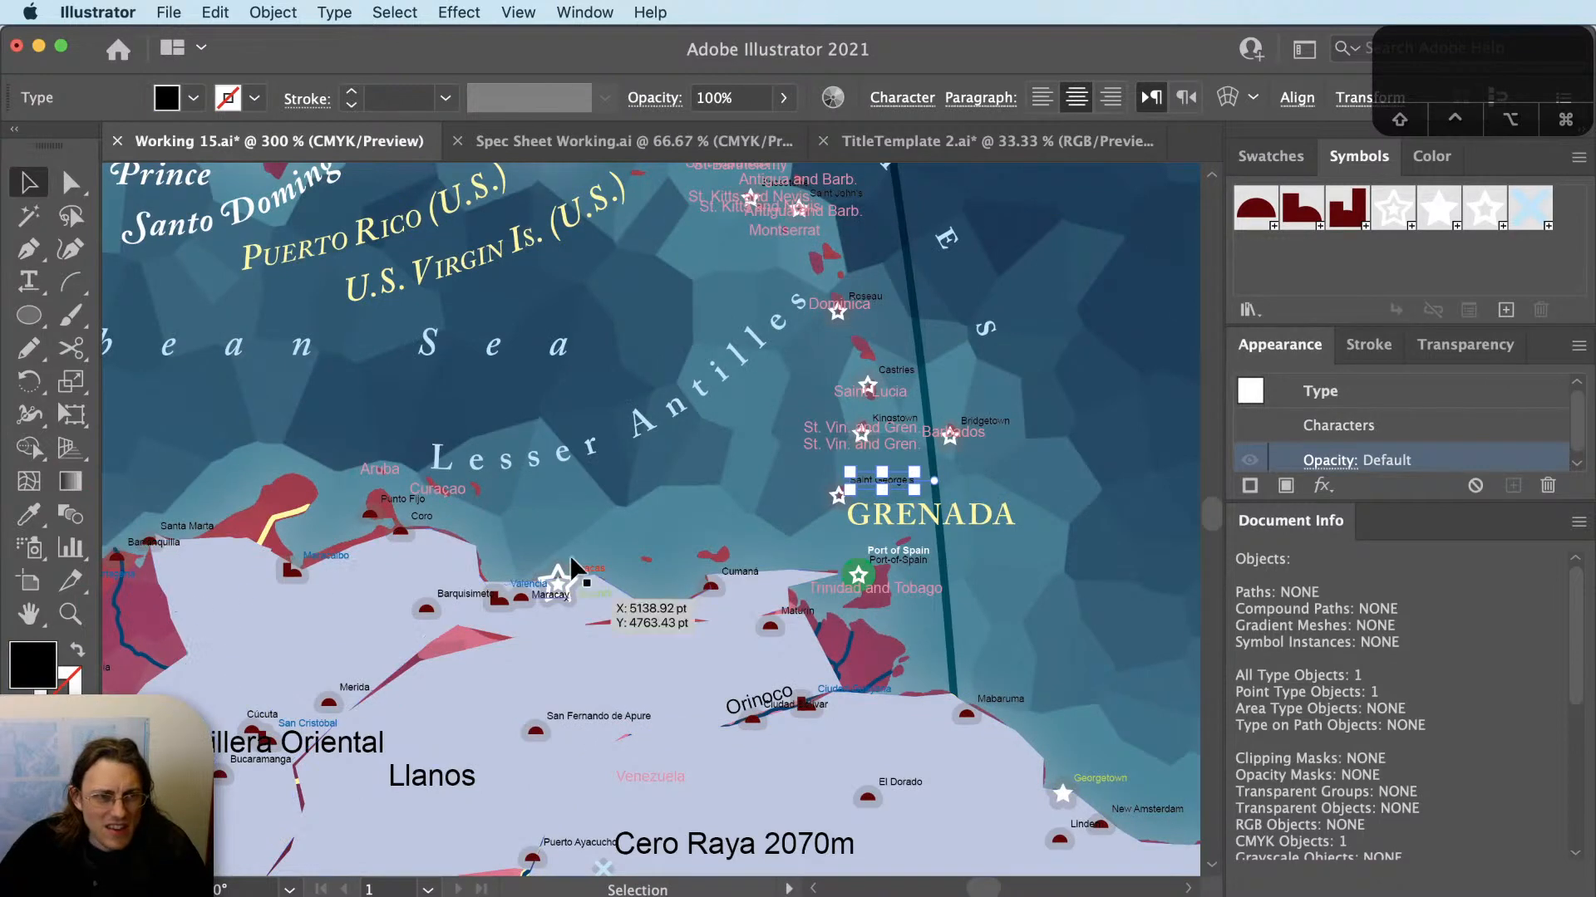
scroll(710, 457, "up", 3)
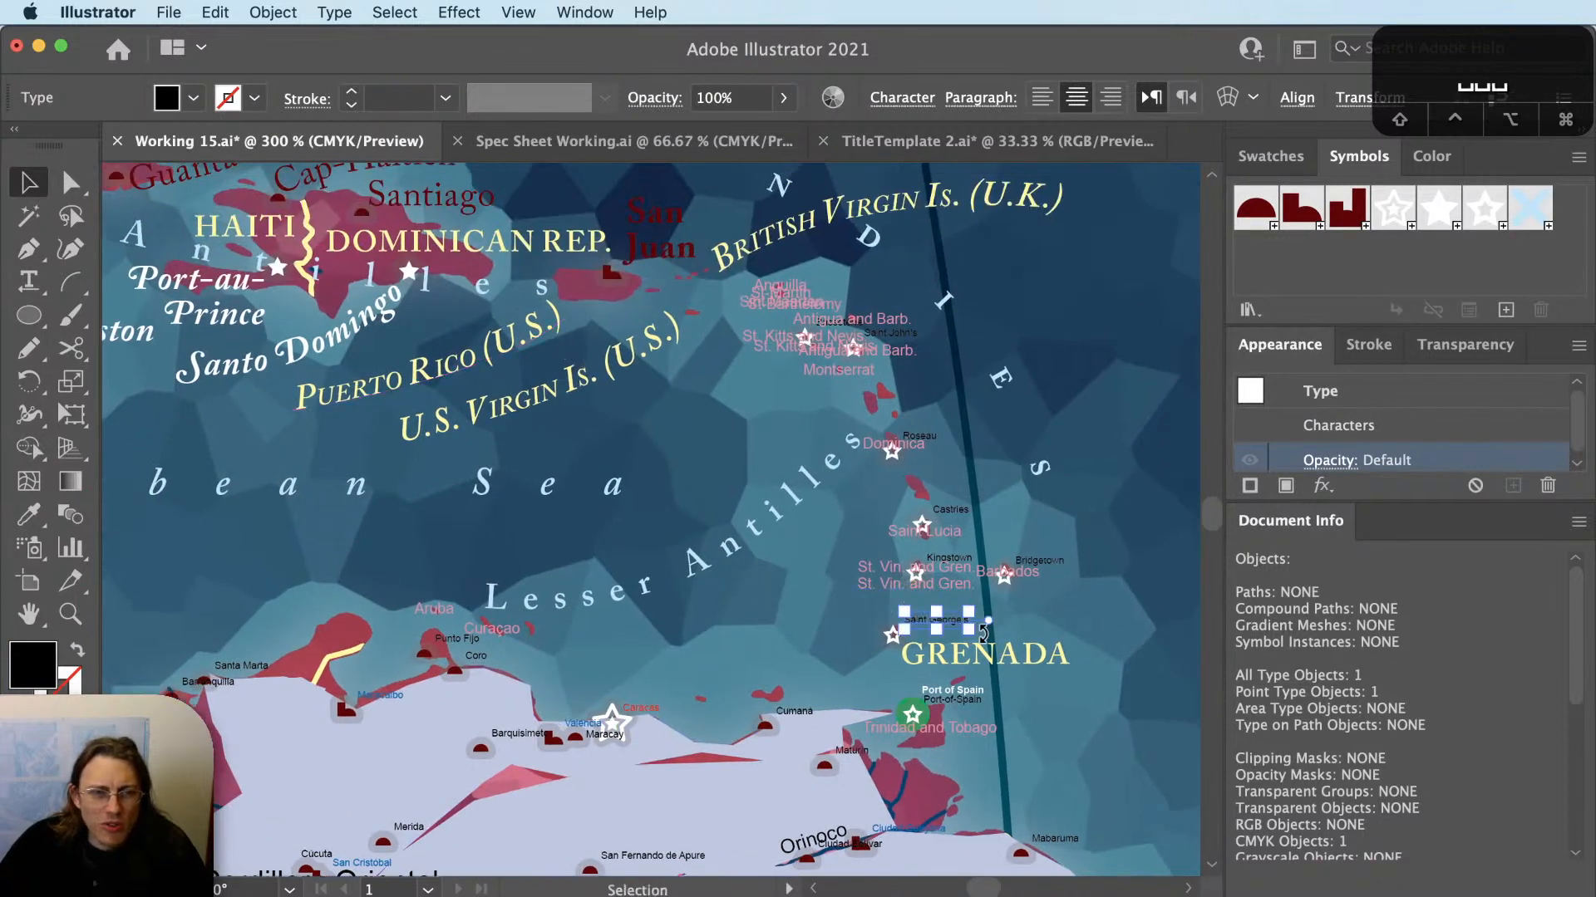
scroll(964, 644, "up", 1)
scroll(966, 647, "up", 1)
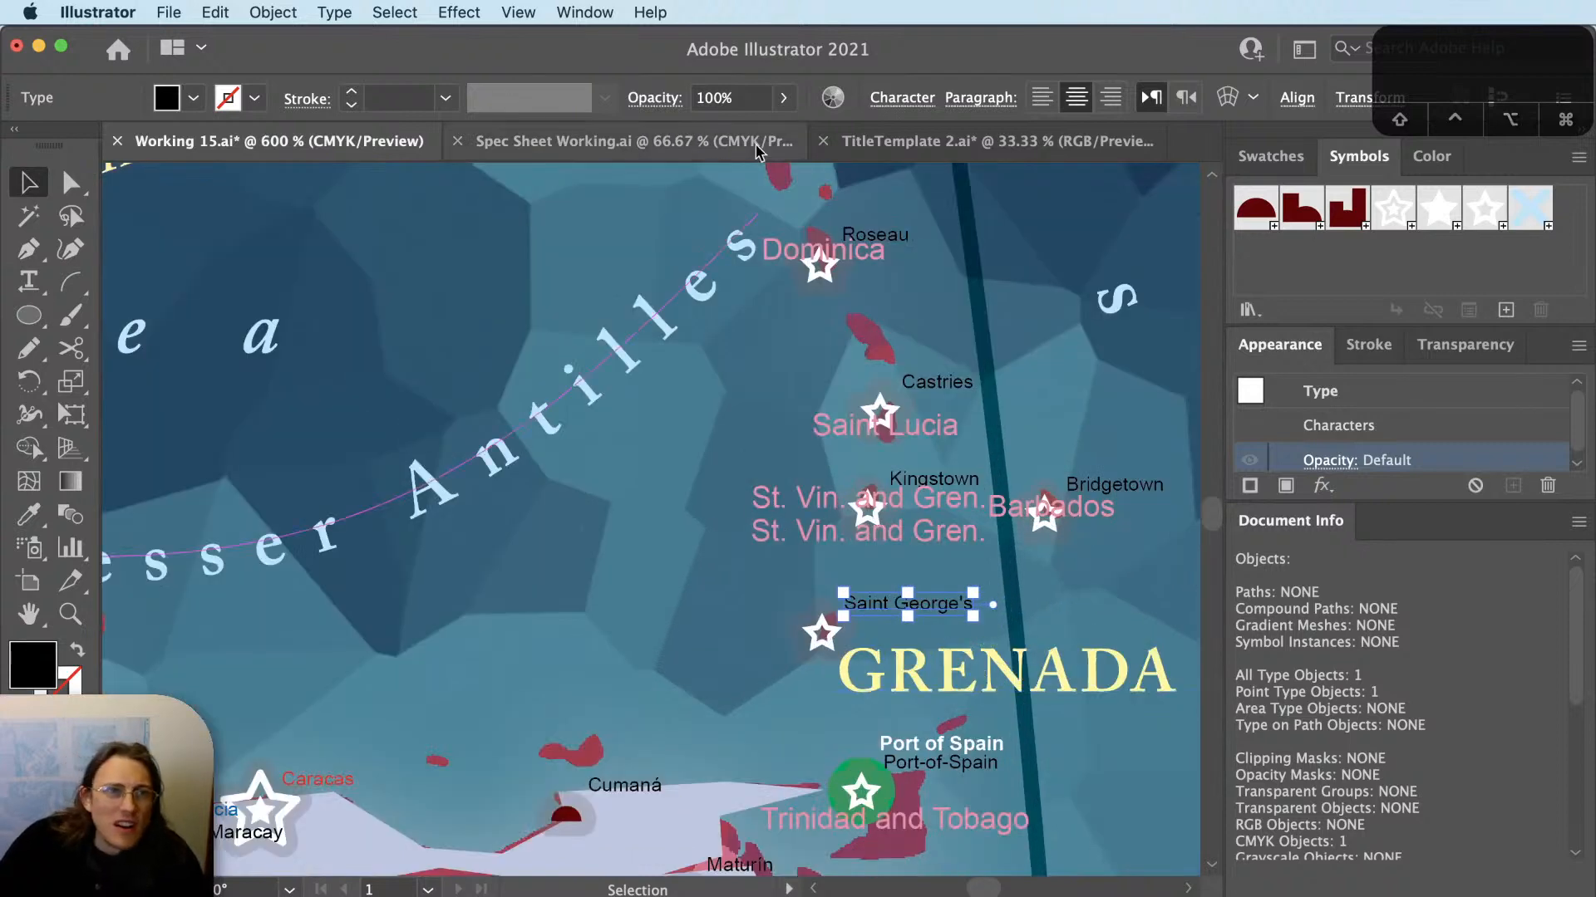
In Spec Sheet Working.ai, find the type style for scale Rank 4–6 capitals and select its Bissau example text.
left_click(532, 143)
scroll(349, 640, "up", 6)
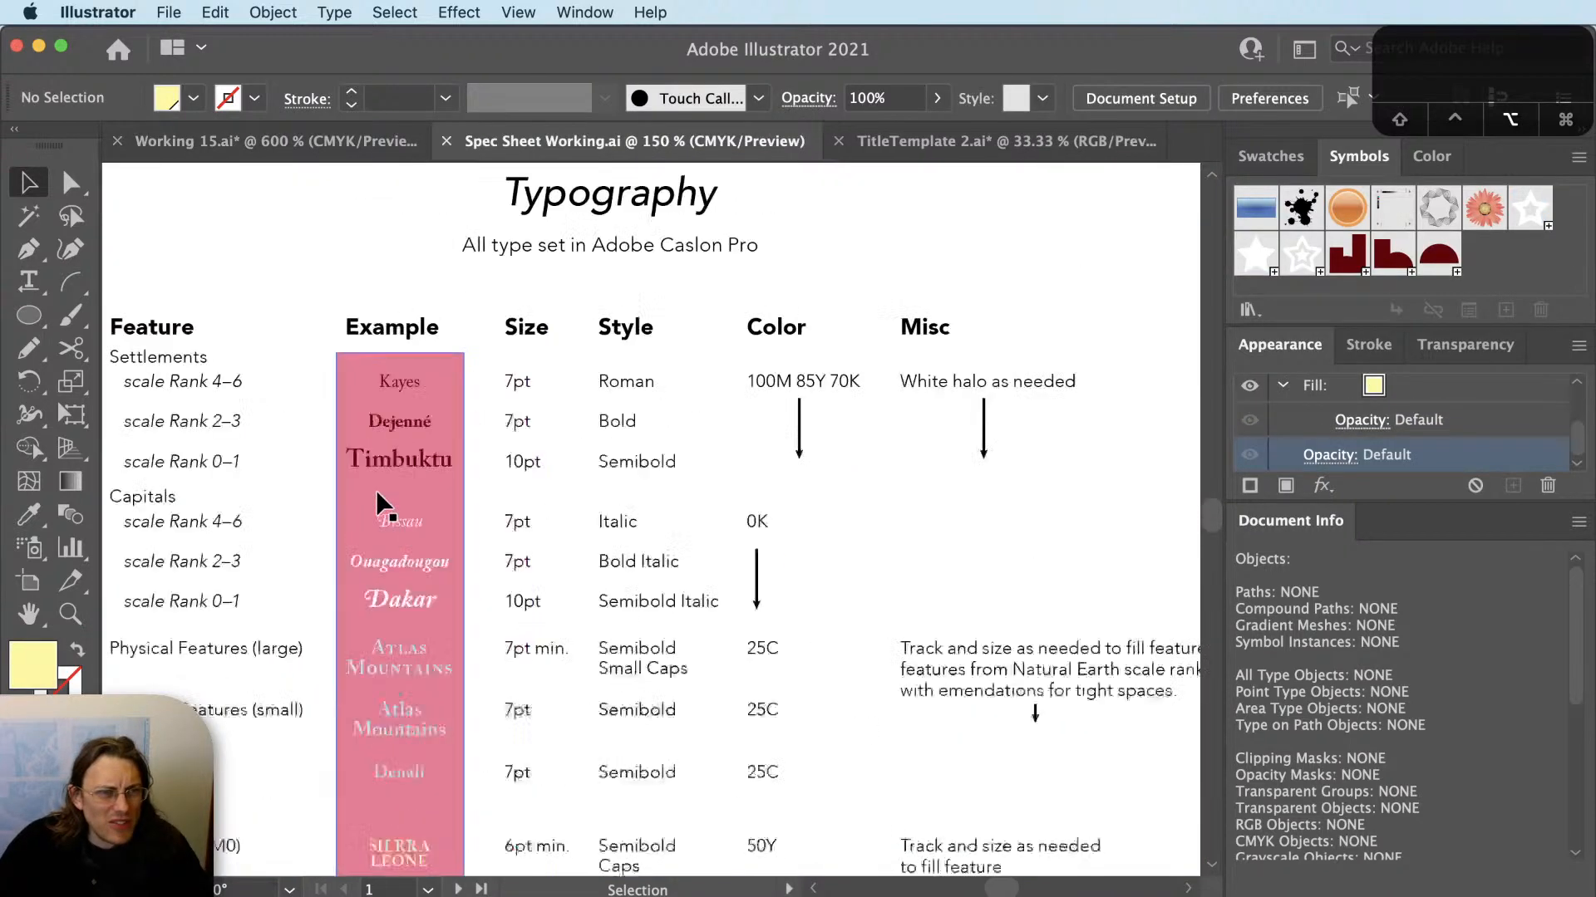
scroll(402, 534, "down", 1)
left_click_drag(449, 585, 573, 505)
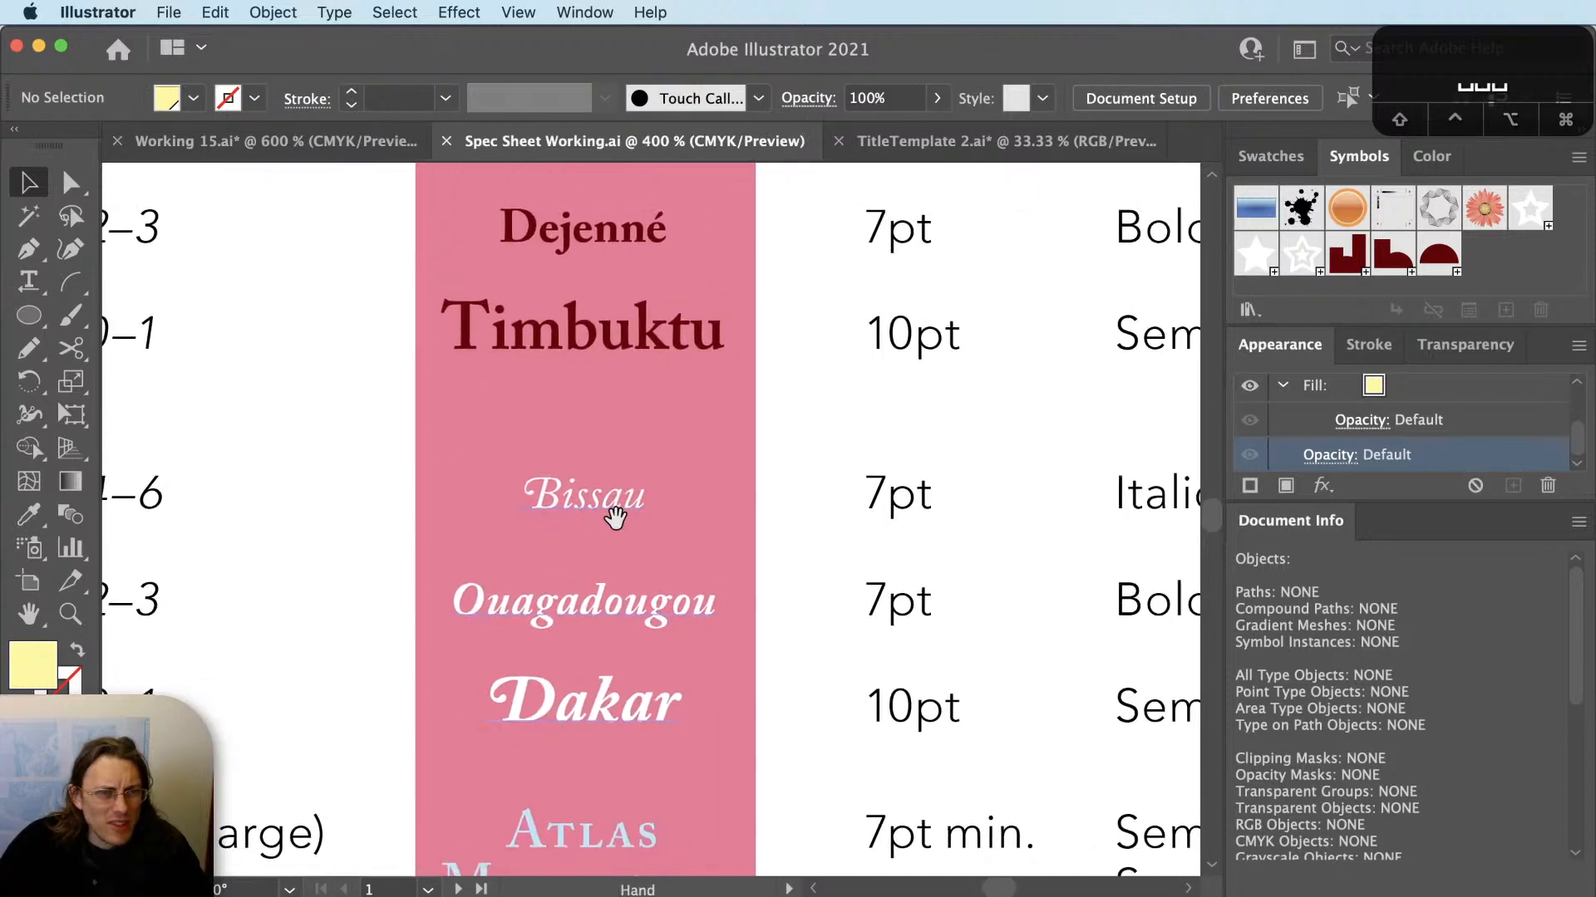
scroll(623, 527, "down", 2)
key("t")
double_click(611, 506)
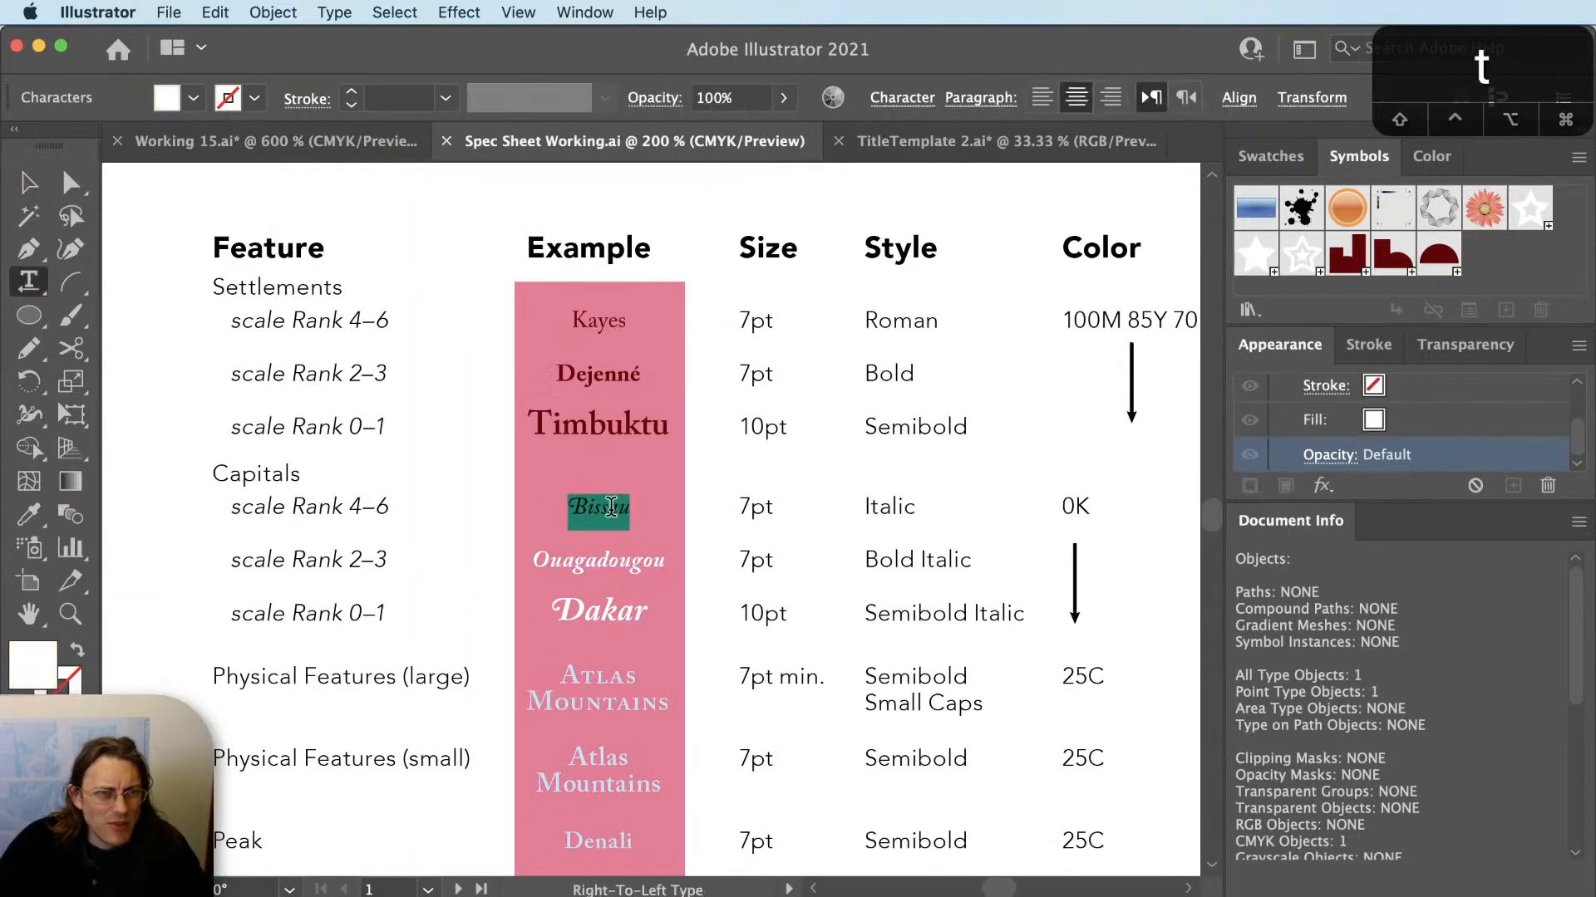
Copy the Bissau capital example from the spec sheet and paste it into the Working 15.ai map.
key("super+c")
key("Escape")
left_click(384, 160)
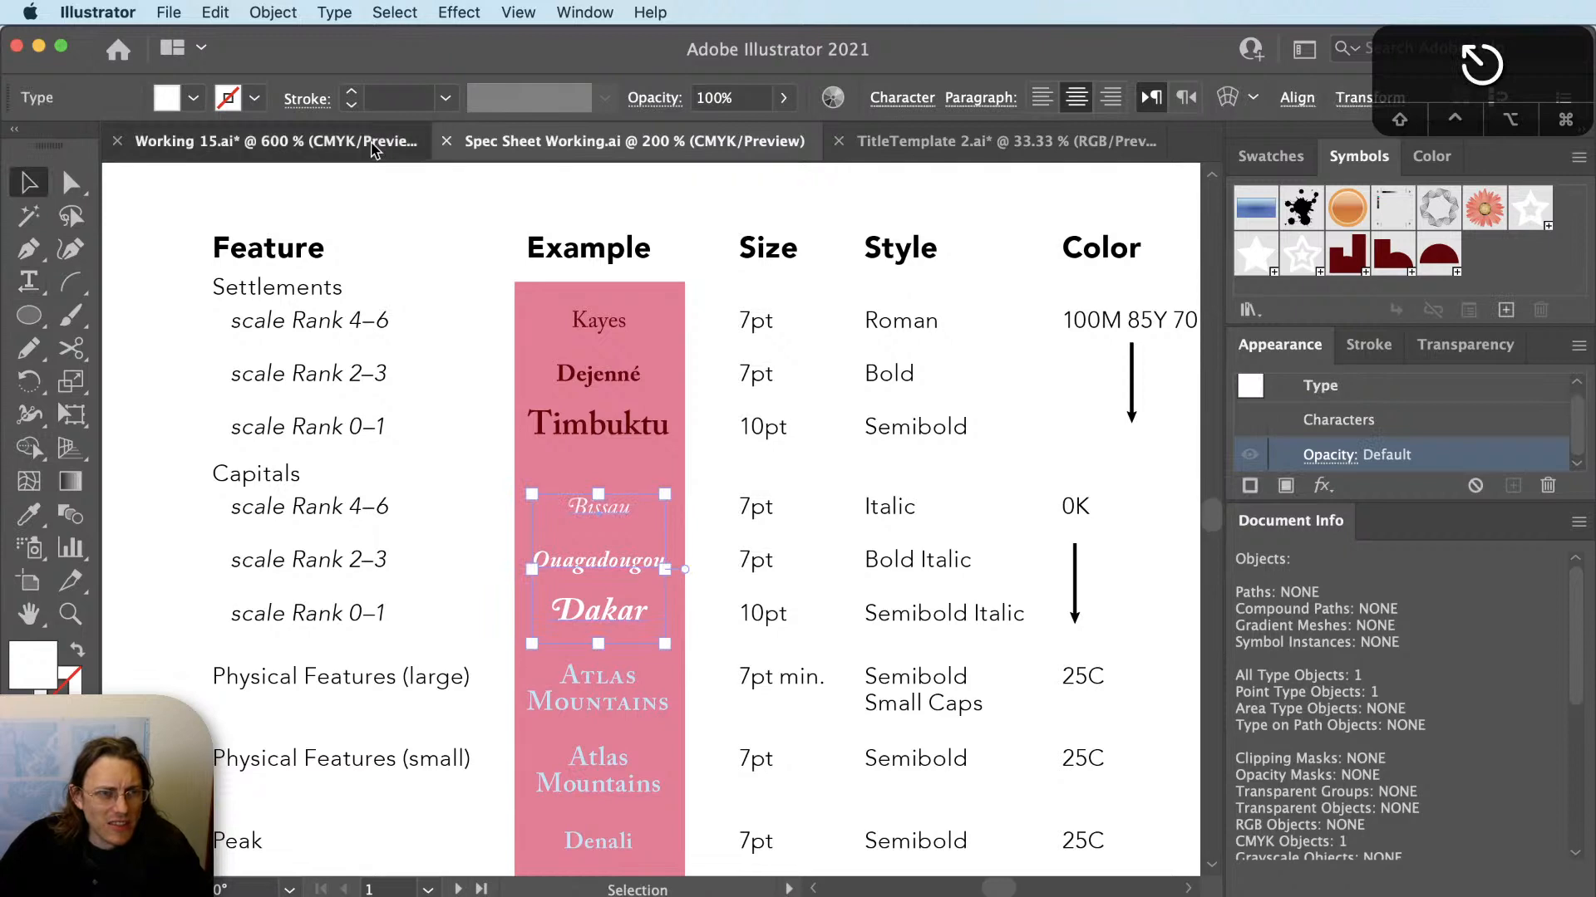
key("super+v")
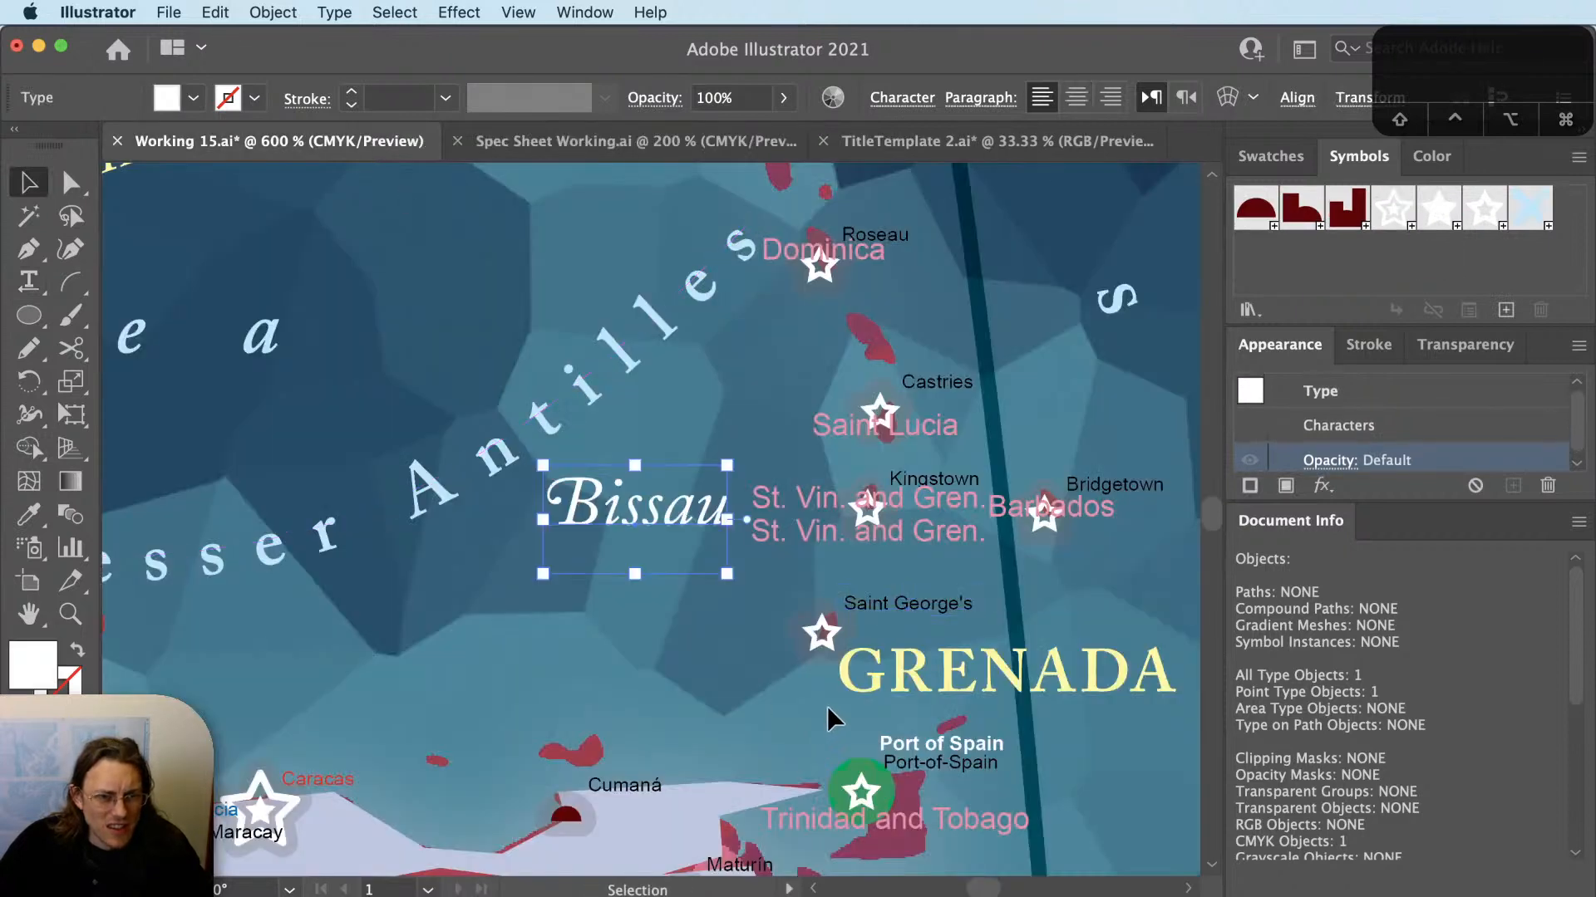
Apply the pasted Bissau sample's type style to the Saint George's label, then delete the sample.
key("v")
left_click(938, 614)
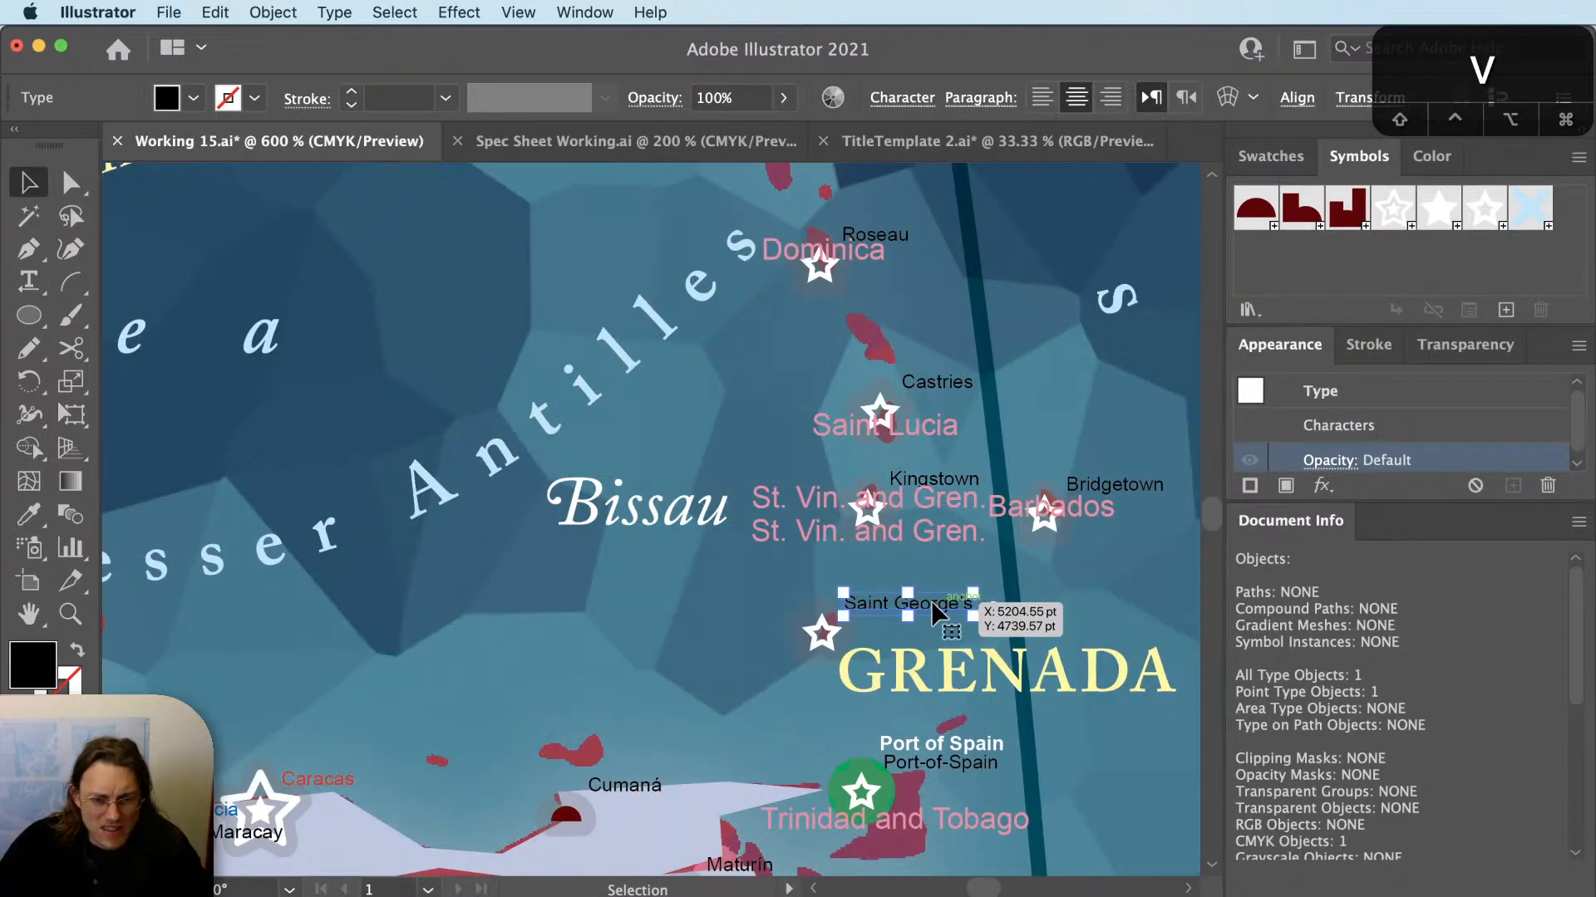
key("i")
left_click(703, 505)
key("shift+super+a")
key("v")
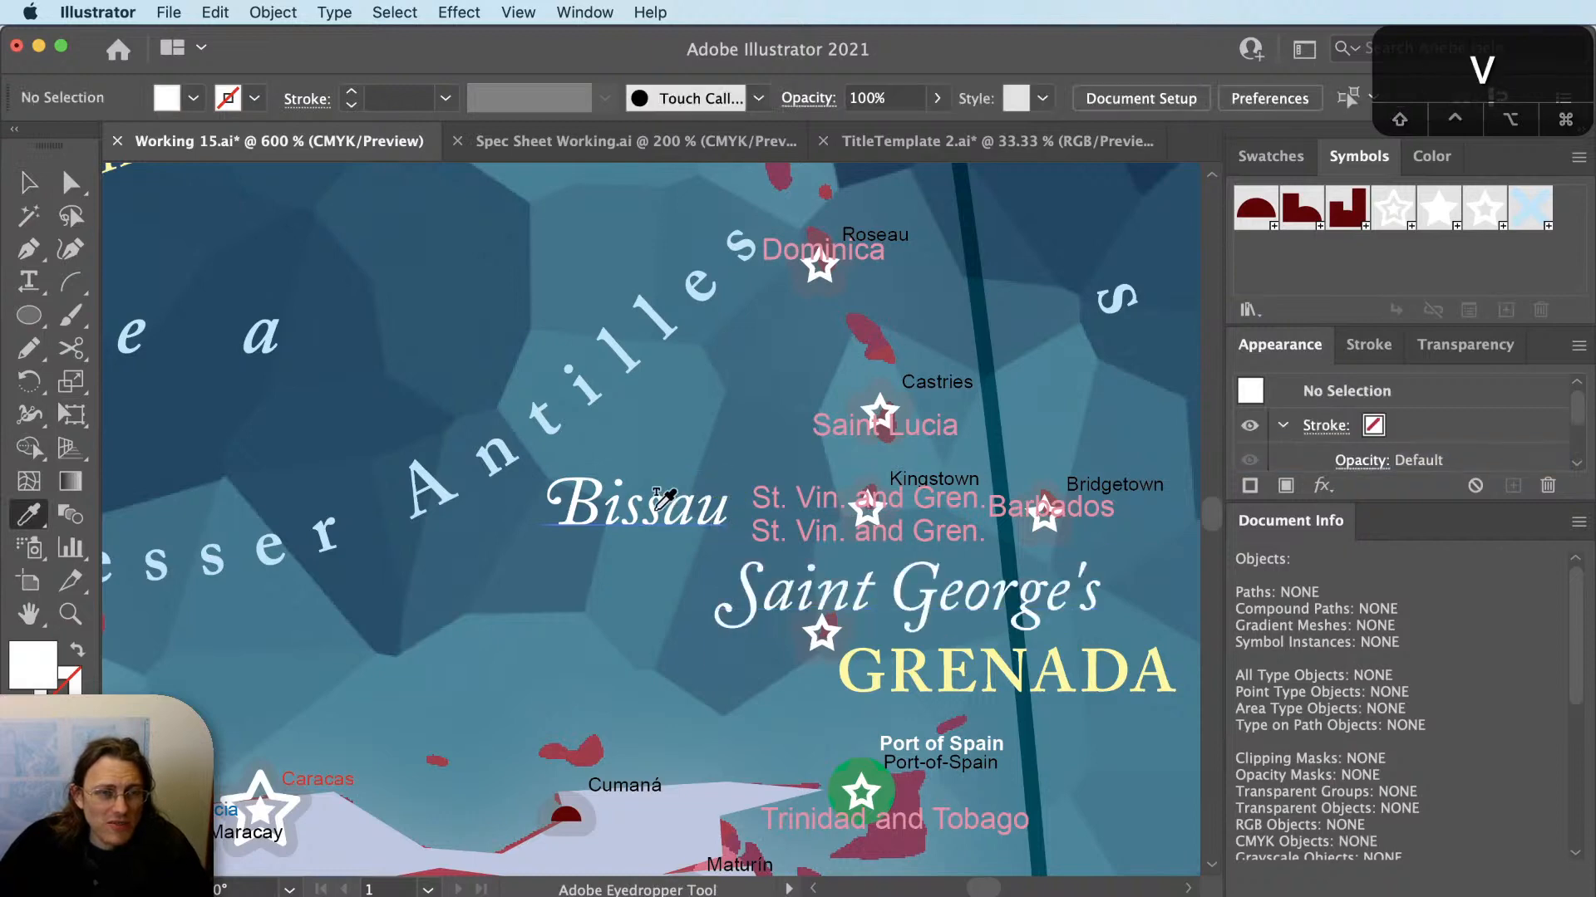
left_click(653, 507)
key("BackSpace")
Right-align the Saint George's label and move it just west of its capital star.
left_click(969, 602)
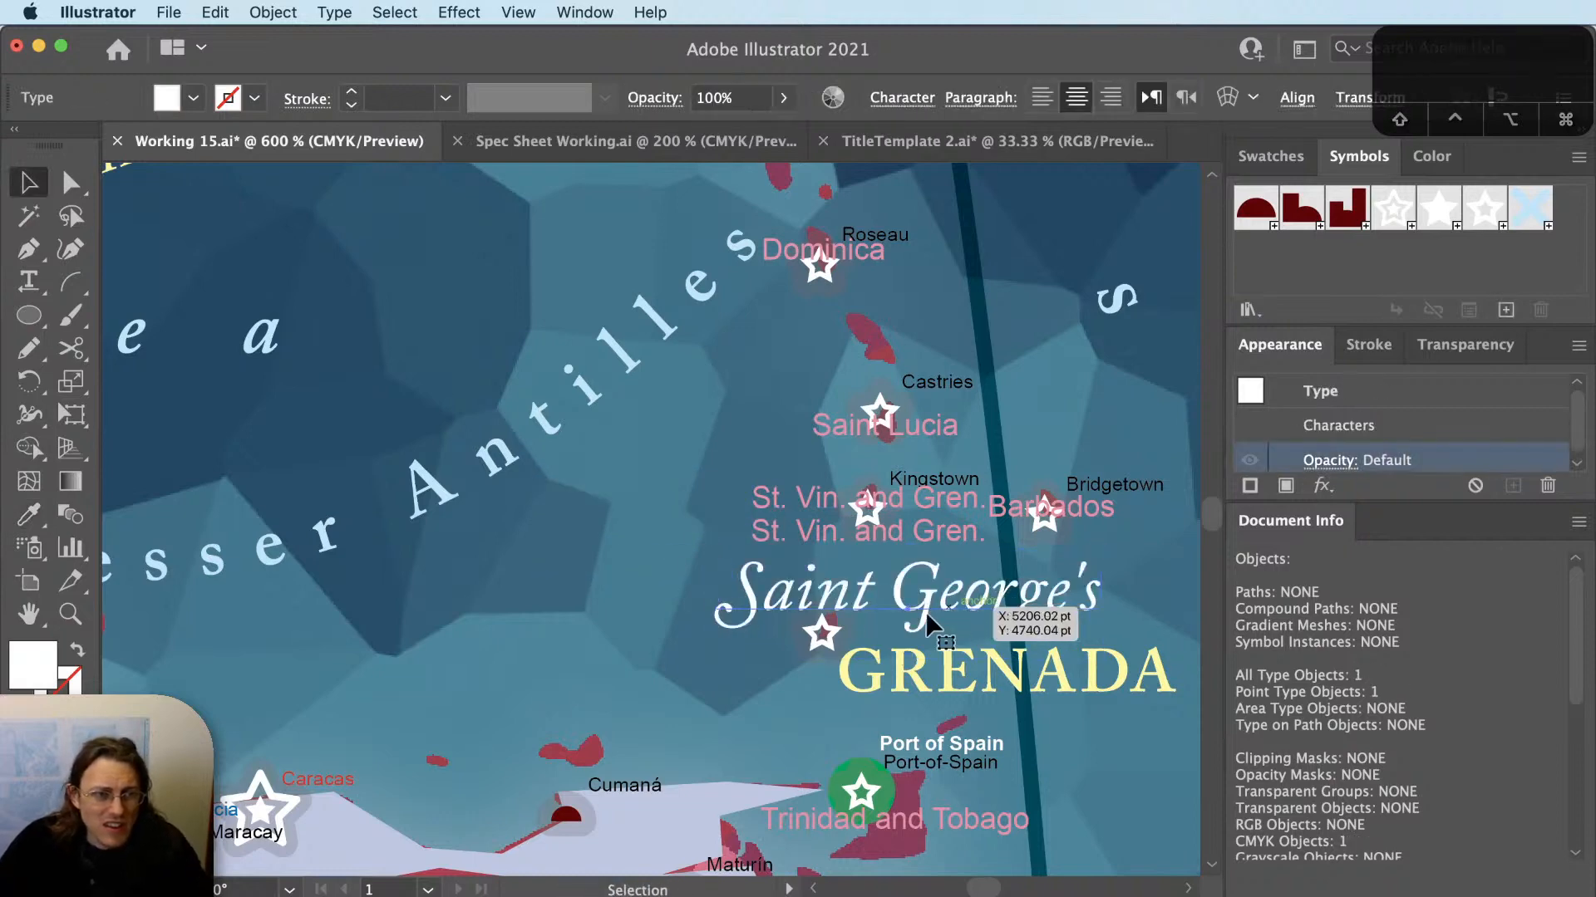
left_click_drag(926, 612, 587, 673)
key("super+equal")
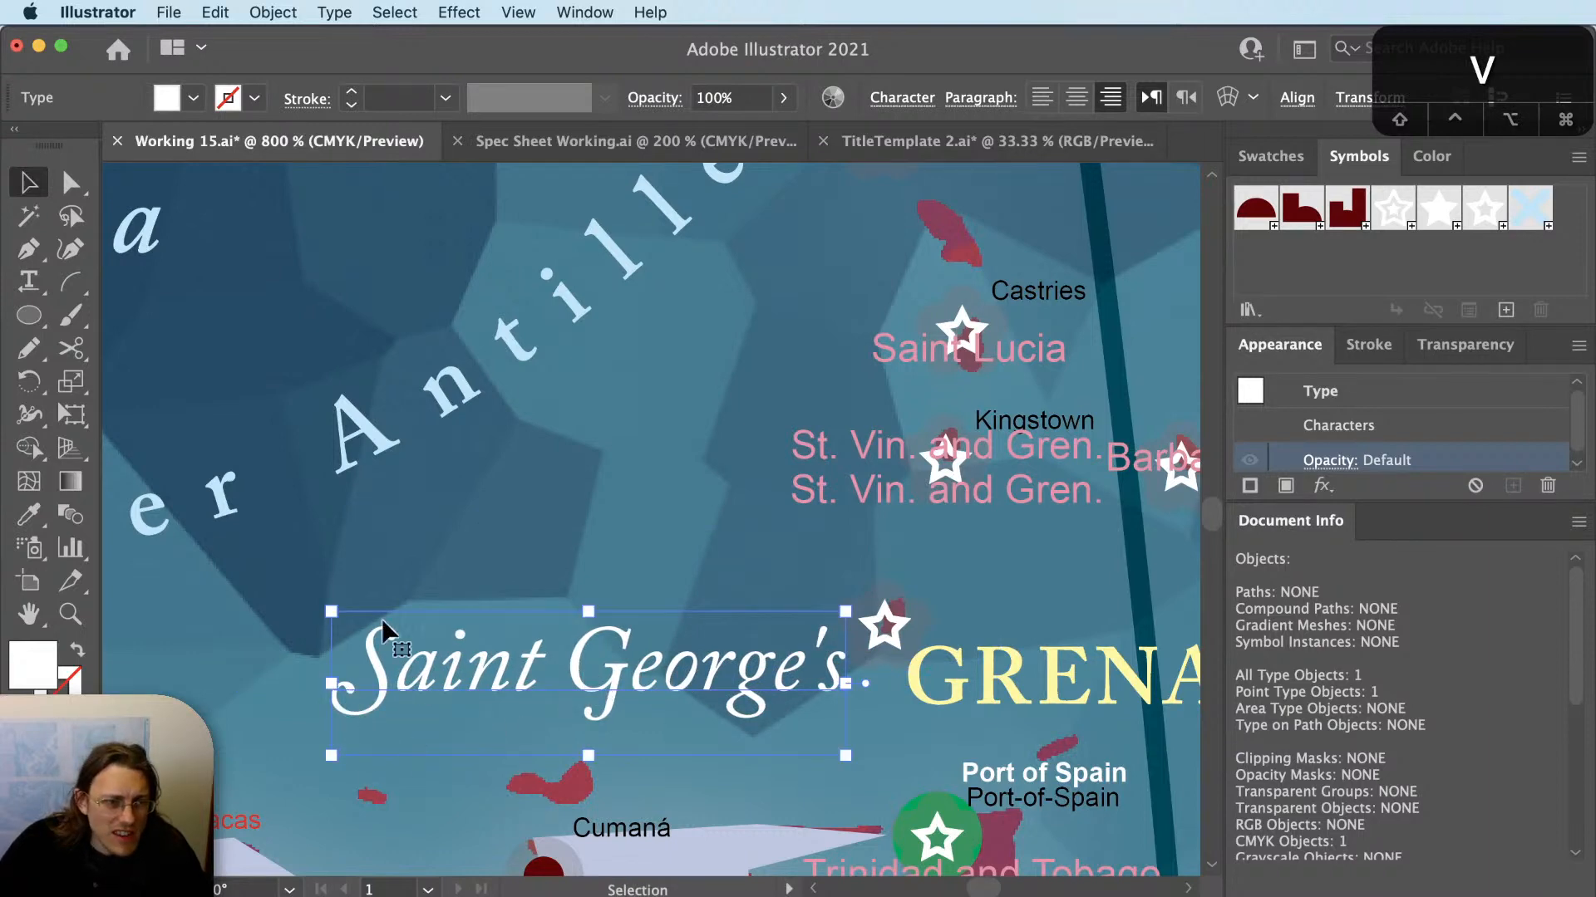
left_click(747, 567)
Examine how labels are placed in the eastern United States, with the point and line features hidden and shown.
scroll(756, 566, "down", 2)
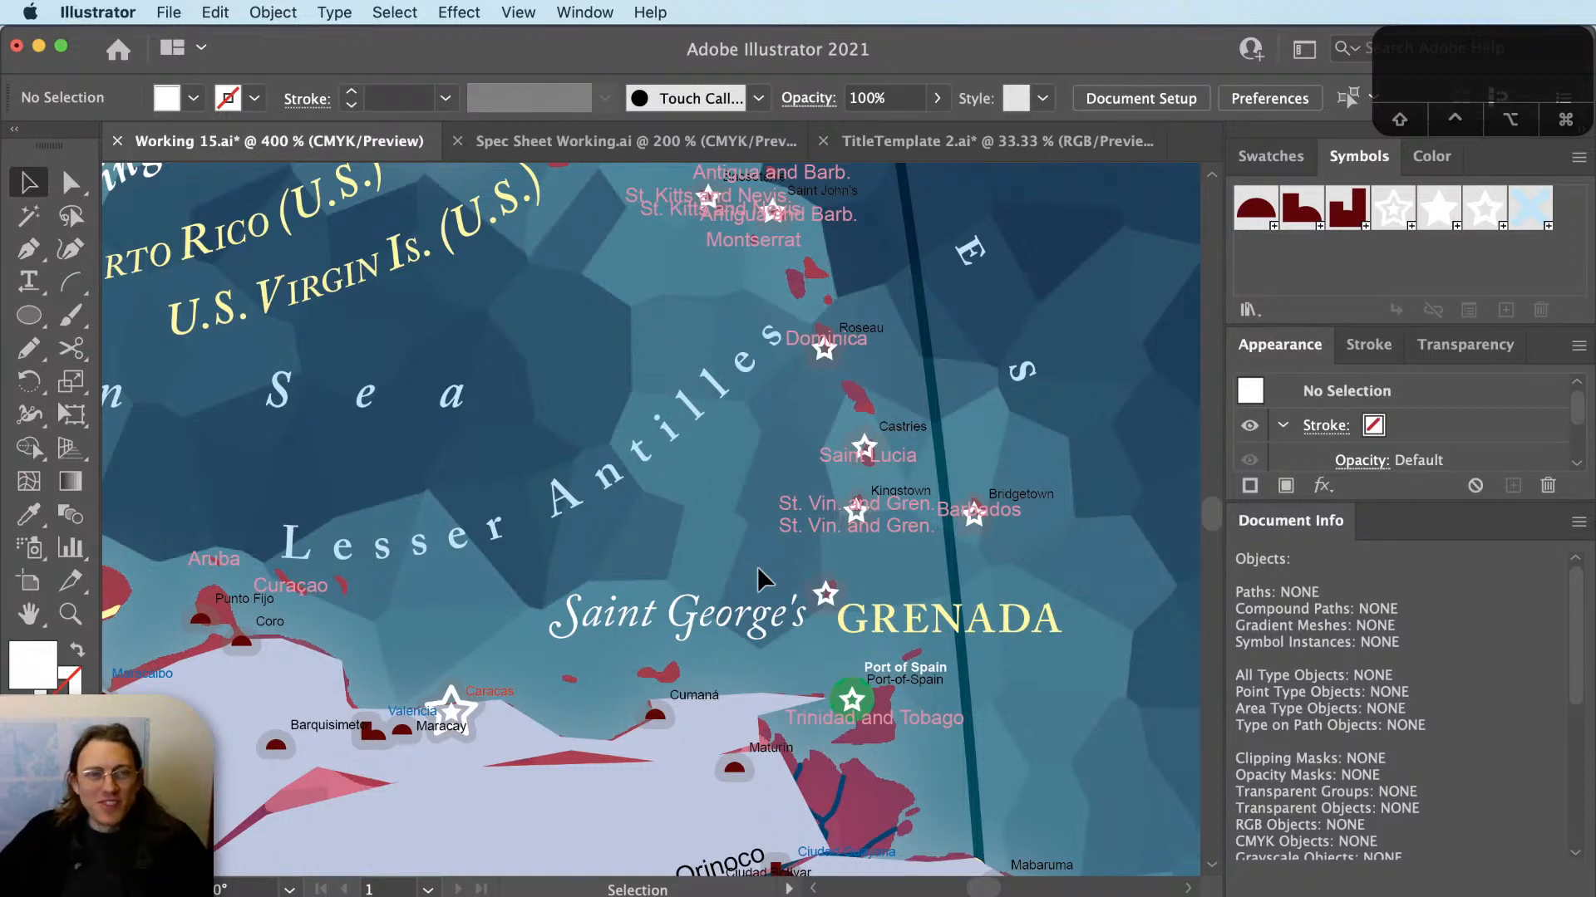
scroll(775, 466, "down", 1)
scroll(774, 466, "down", 2)
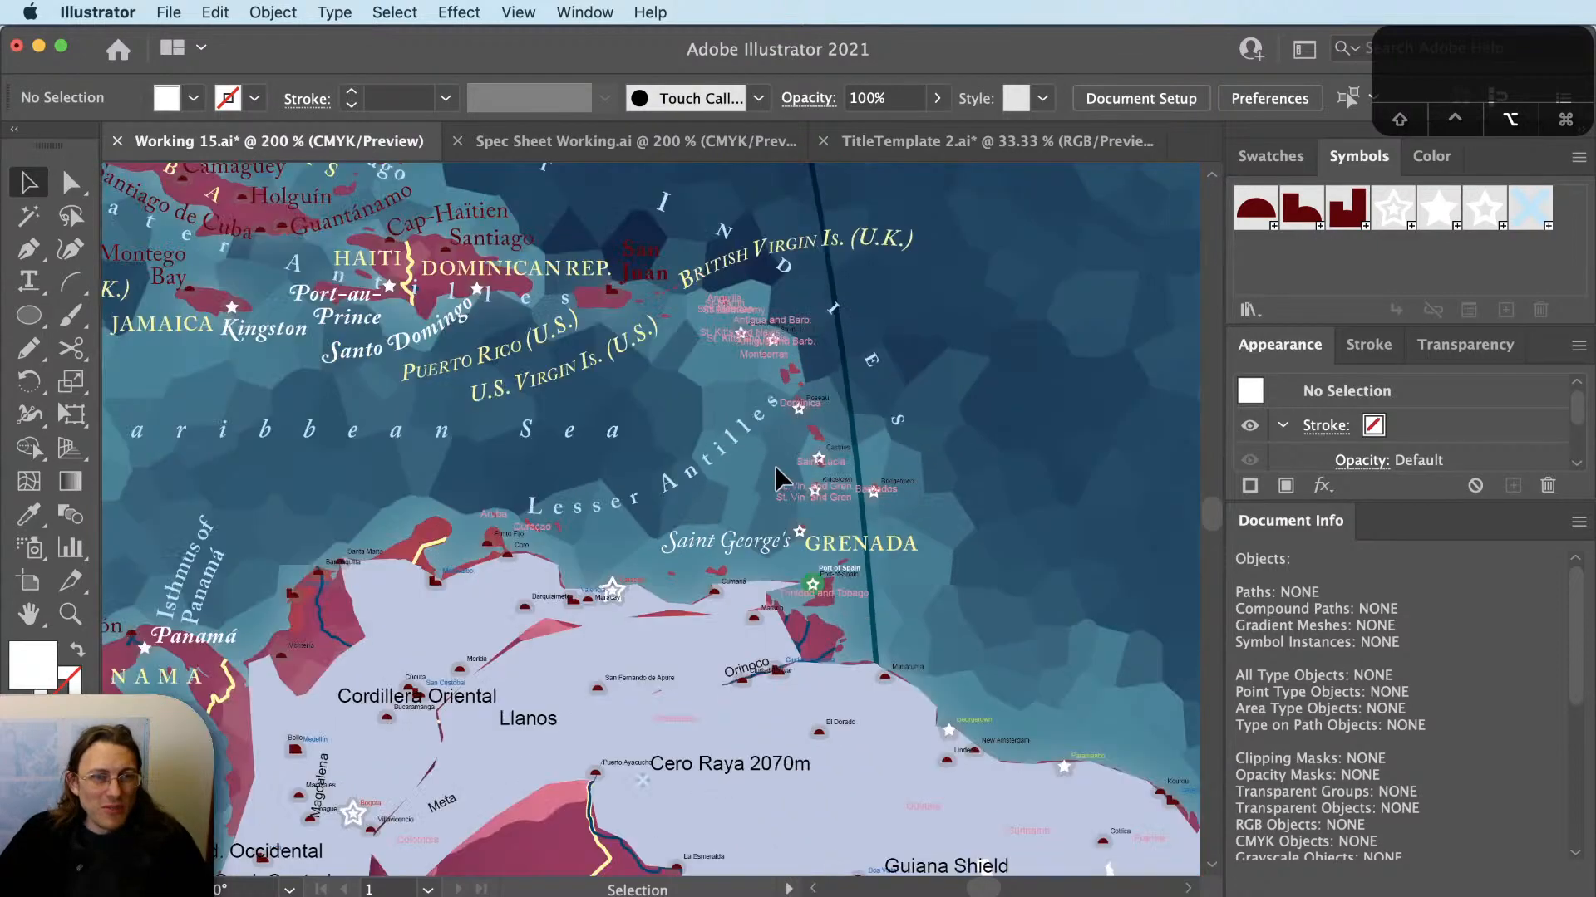
left_click_drag(617, 336, 995, 678)
left_click_drag(719, 391, 811, 642)
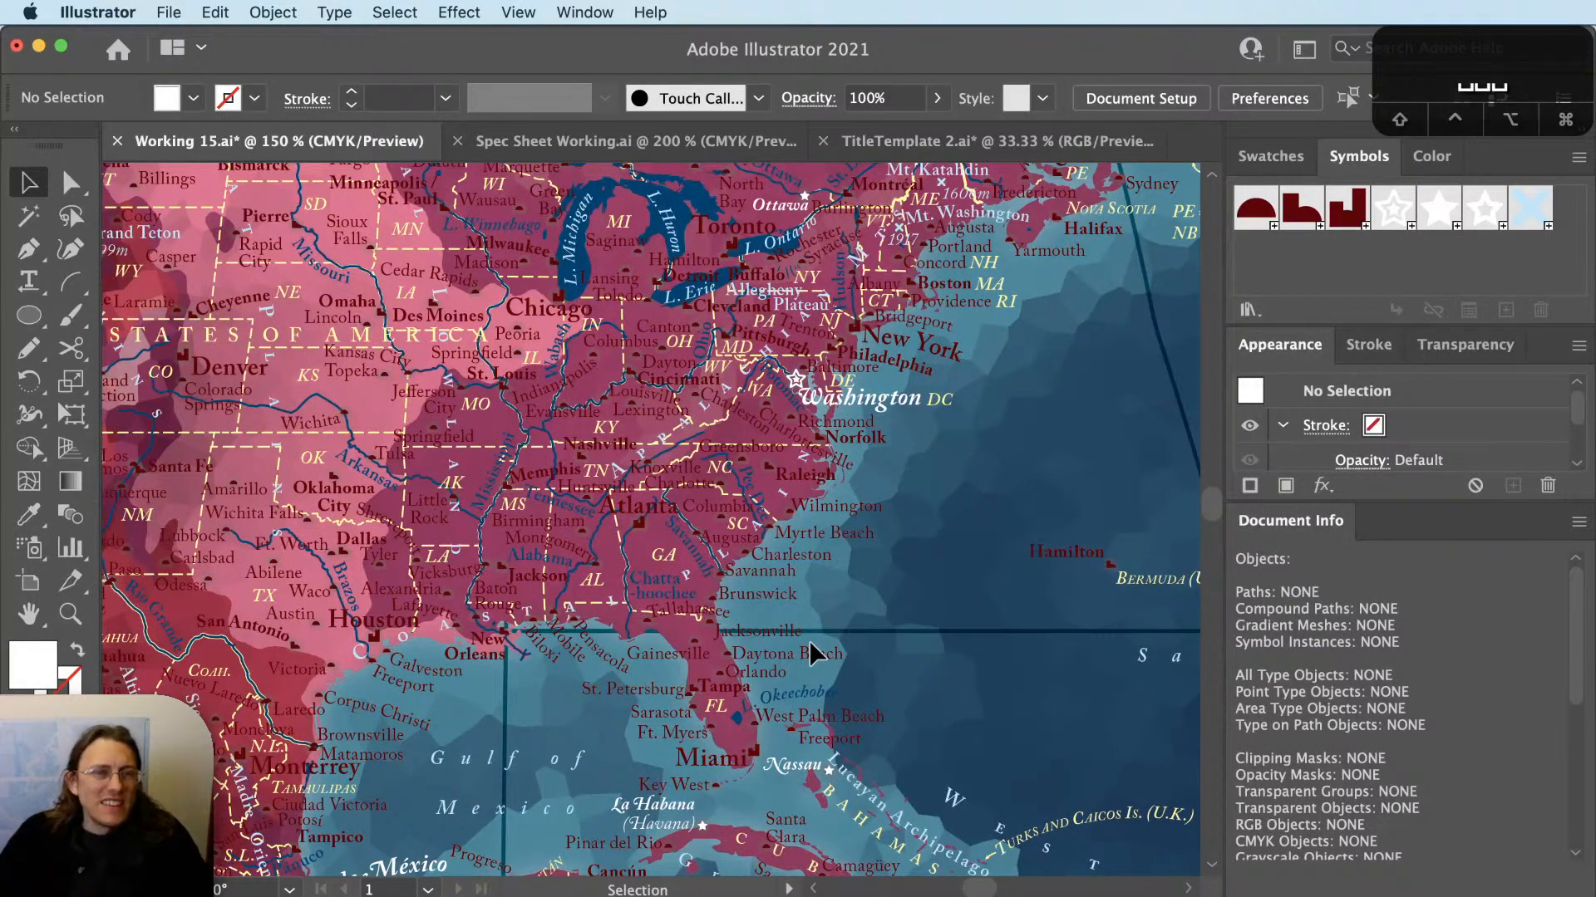
scroll(611, 374, "up", 1)
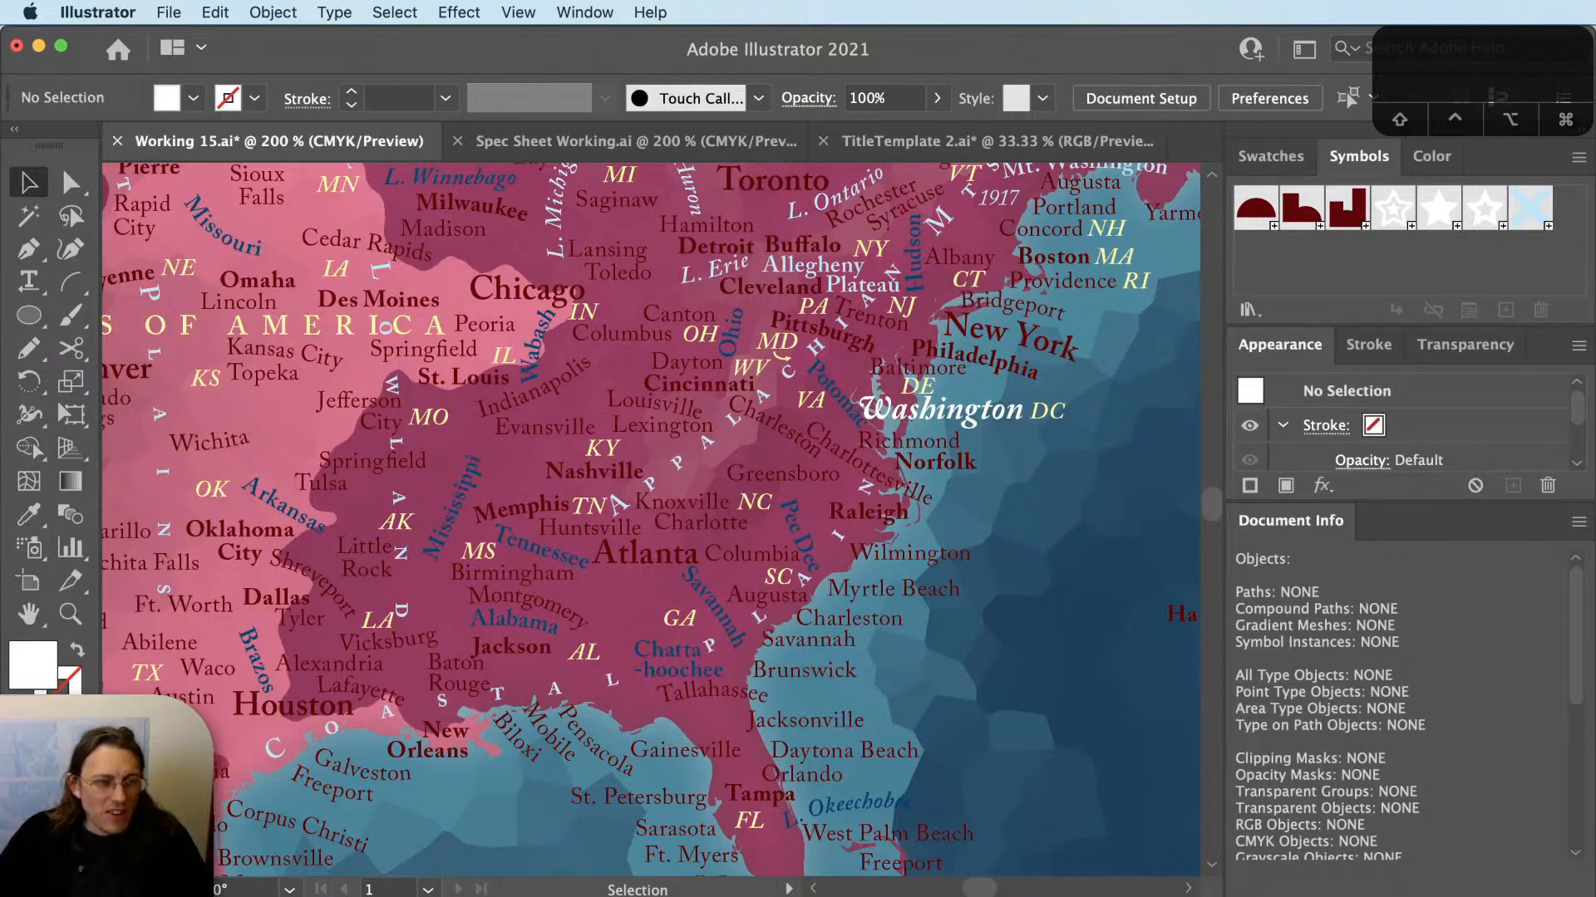
left_click_drag(443, 896, 441, 762)
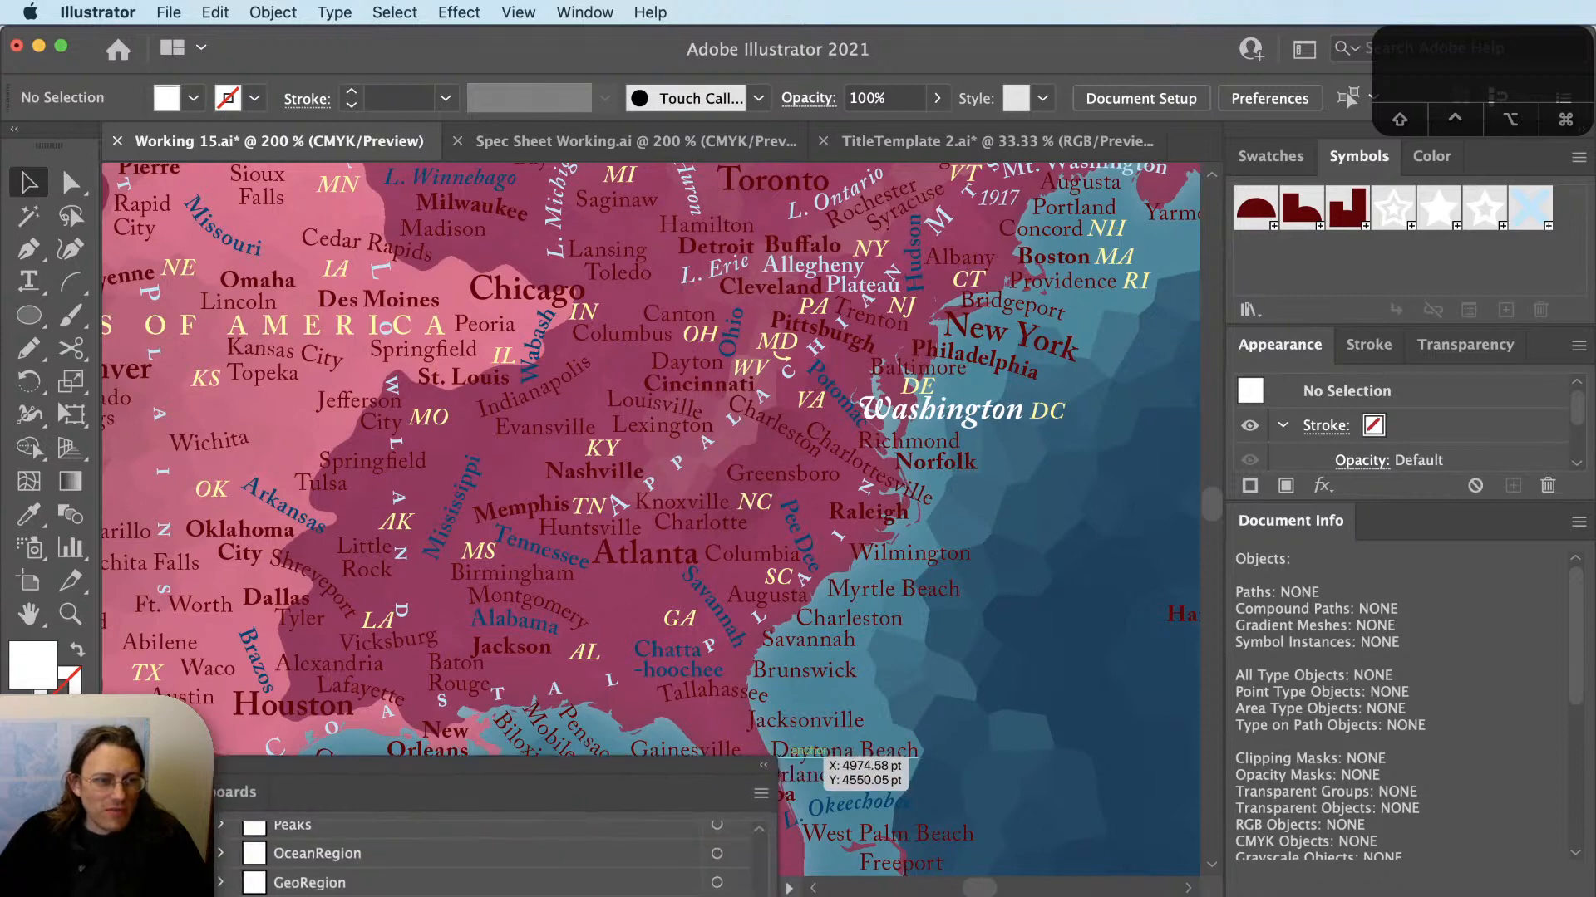
left_click_drag(358, 764, 499, 896)
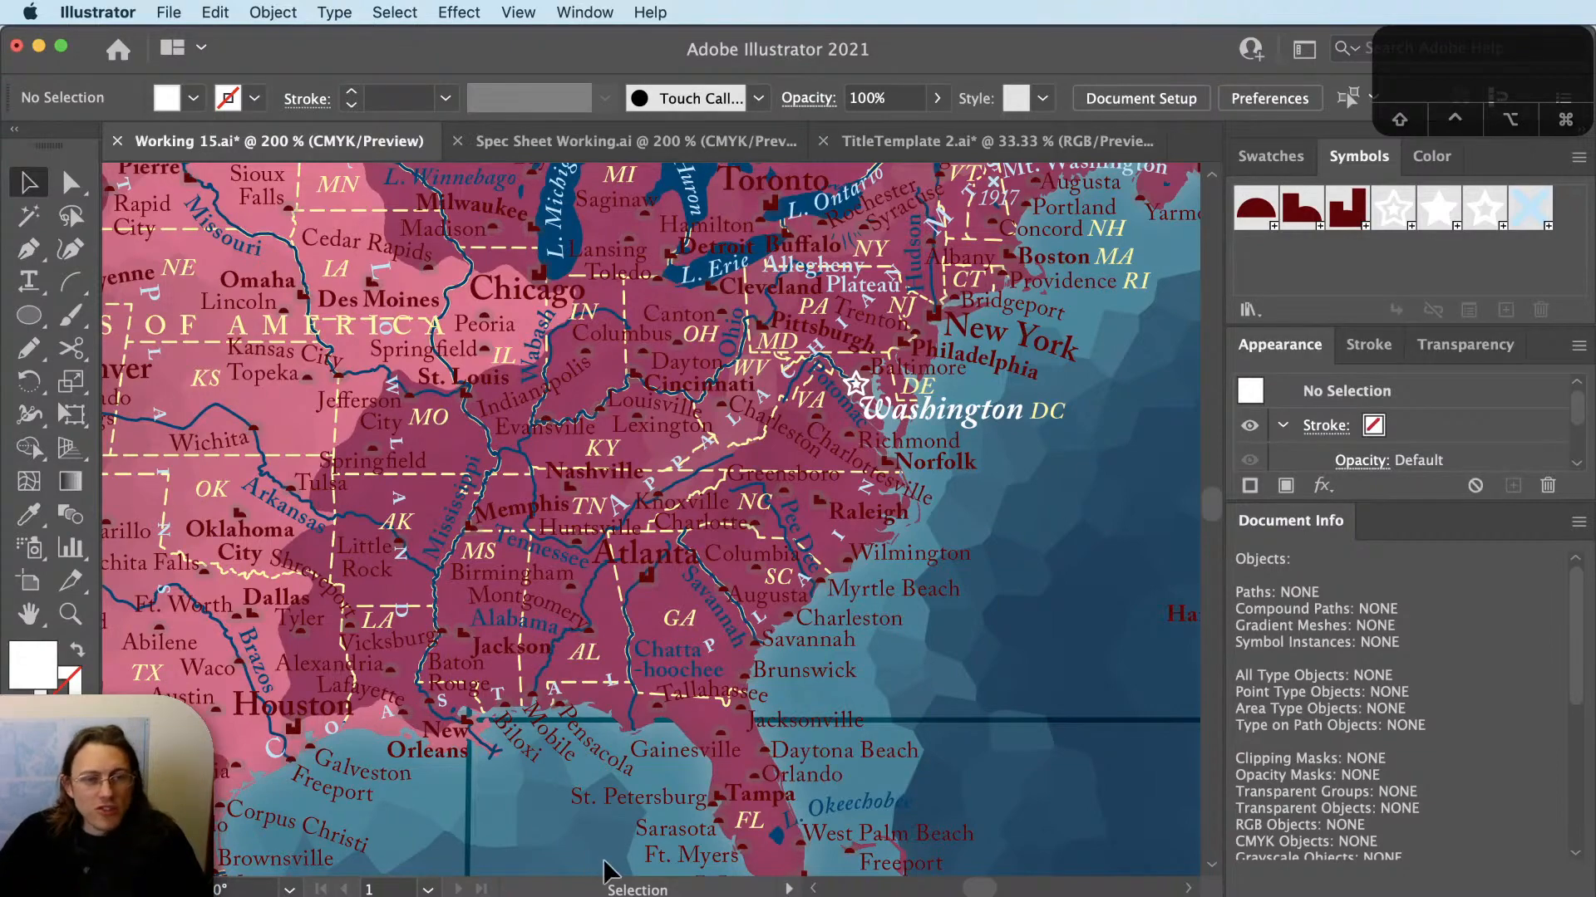
Back at the Lesser Antilles, set the Saint George's label to left alignment.
left_click_drag(1051, 848, 868, 572)
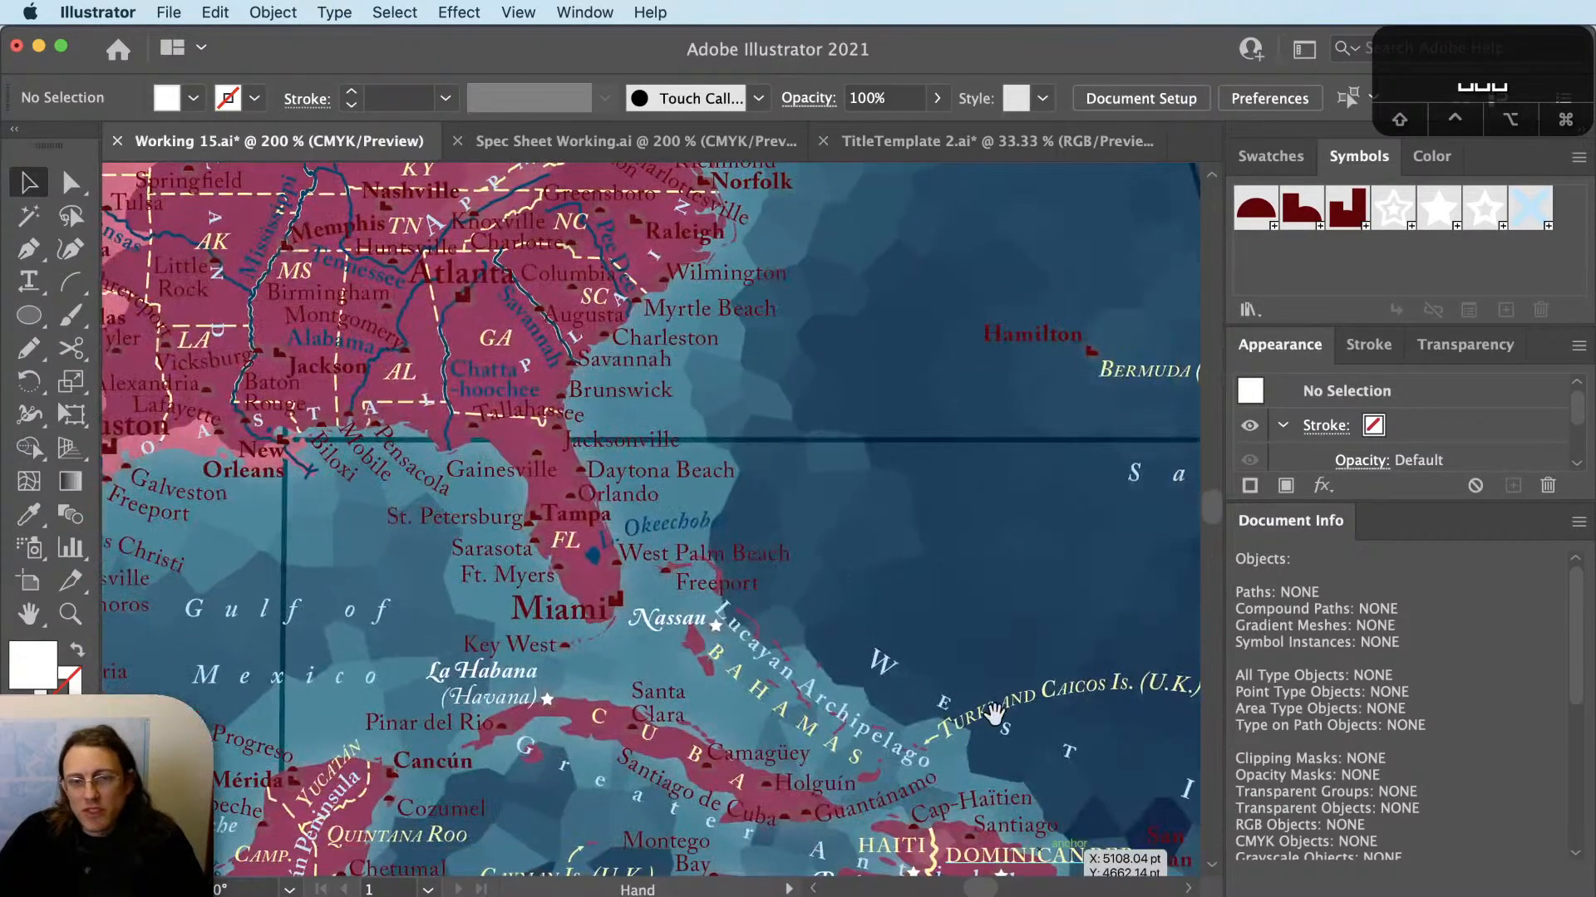
left_click_drag(995, 714, 969, 591)
scroll(1050, 725, "up", 1)
scroll(1050, 731, "up", 1)
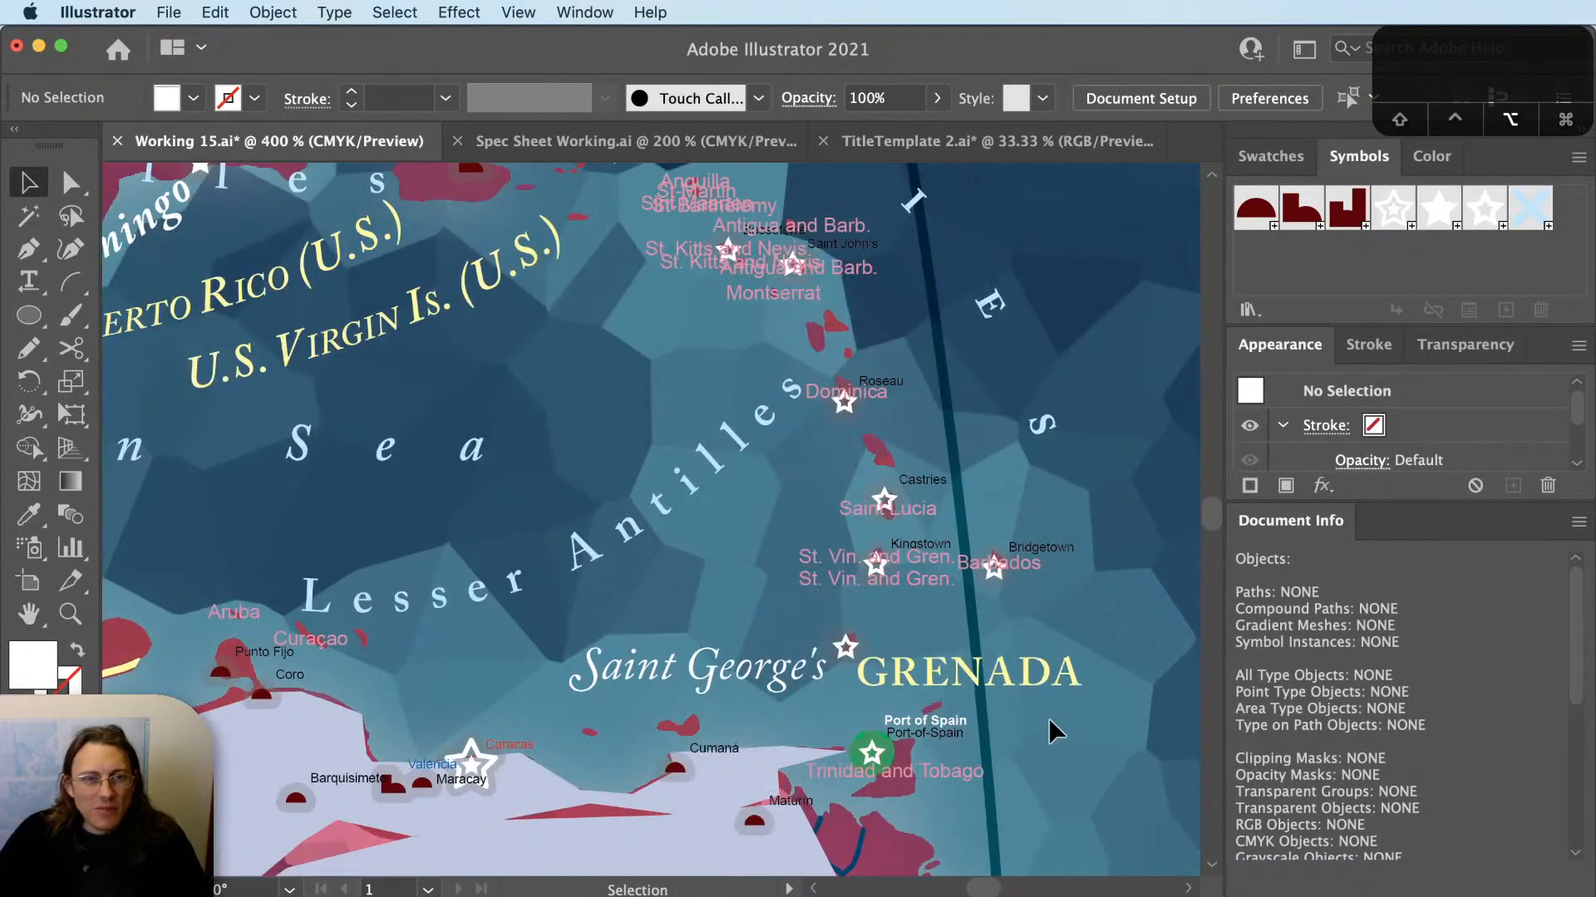
scroll(883, 698, "up", 1)
left_click_drag(897, 739, 739, 736)
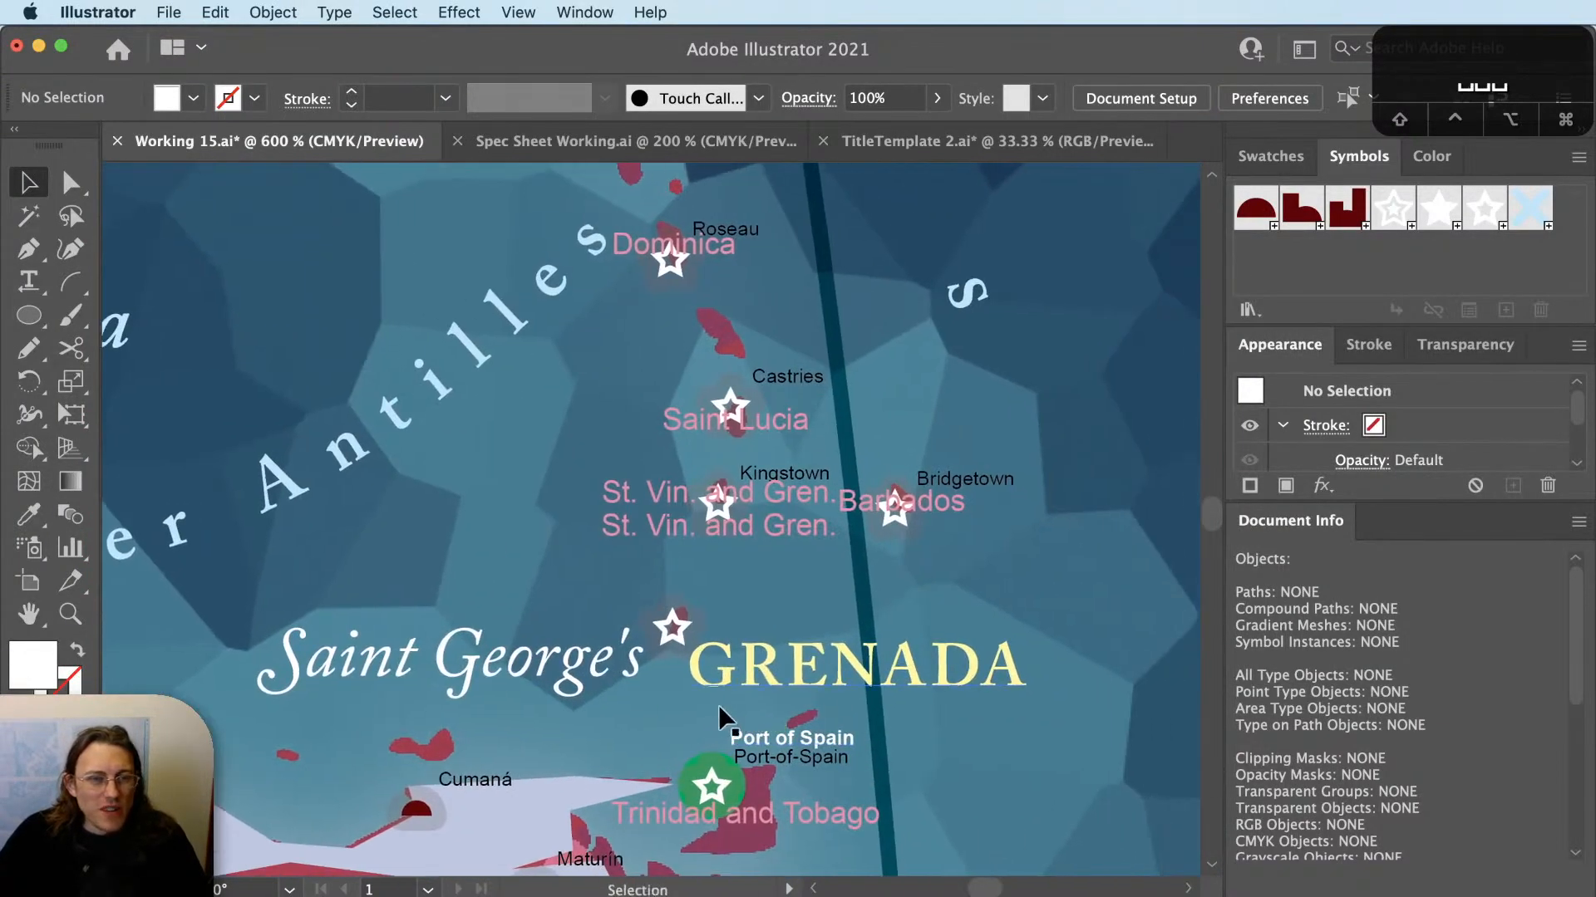
scroll(637, 681, "down", 1)
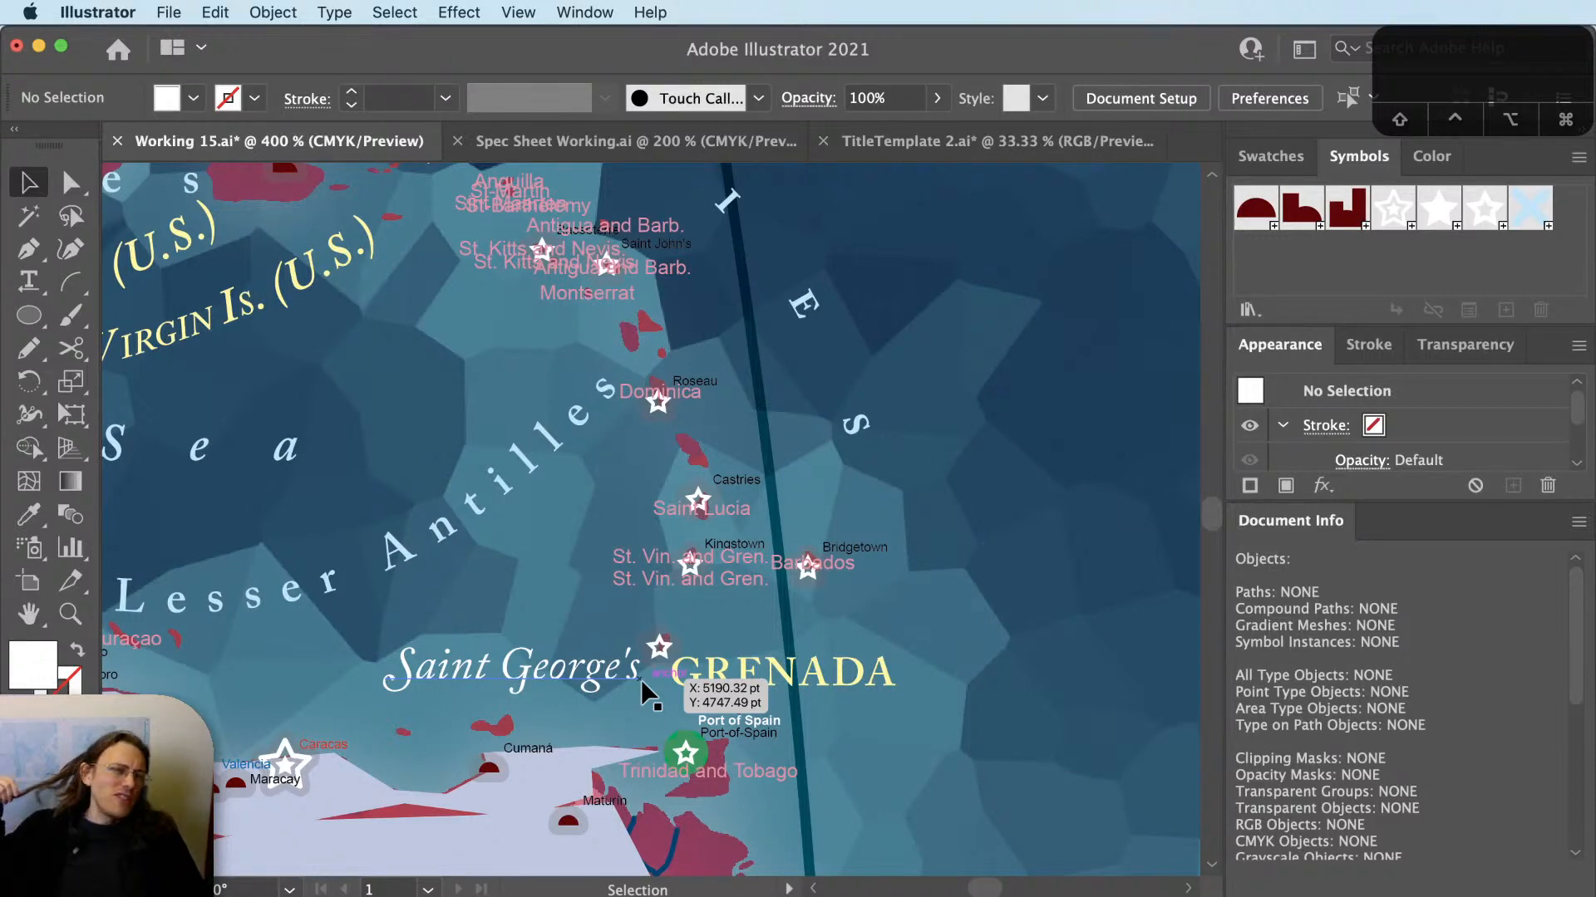
left_click(577, 677)
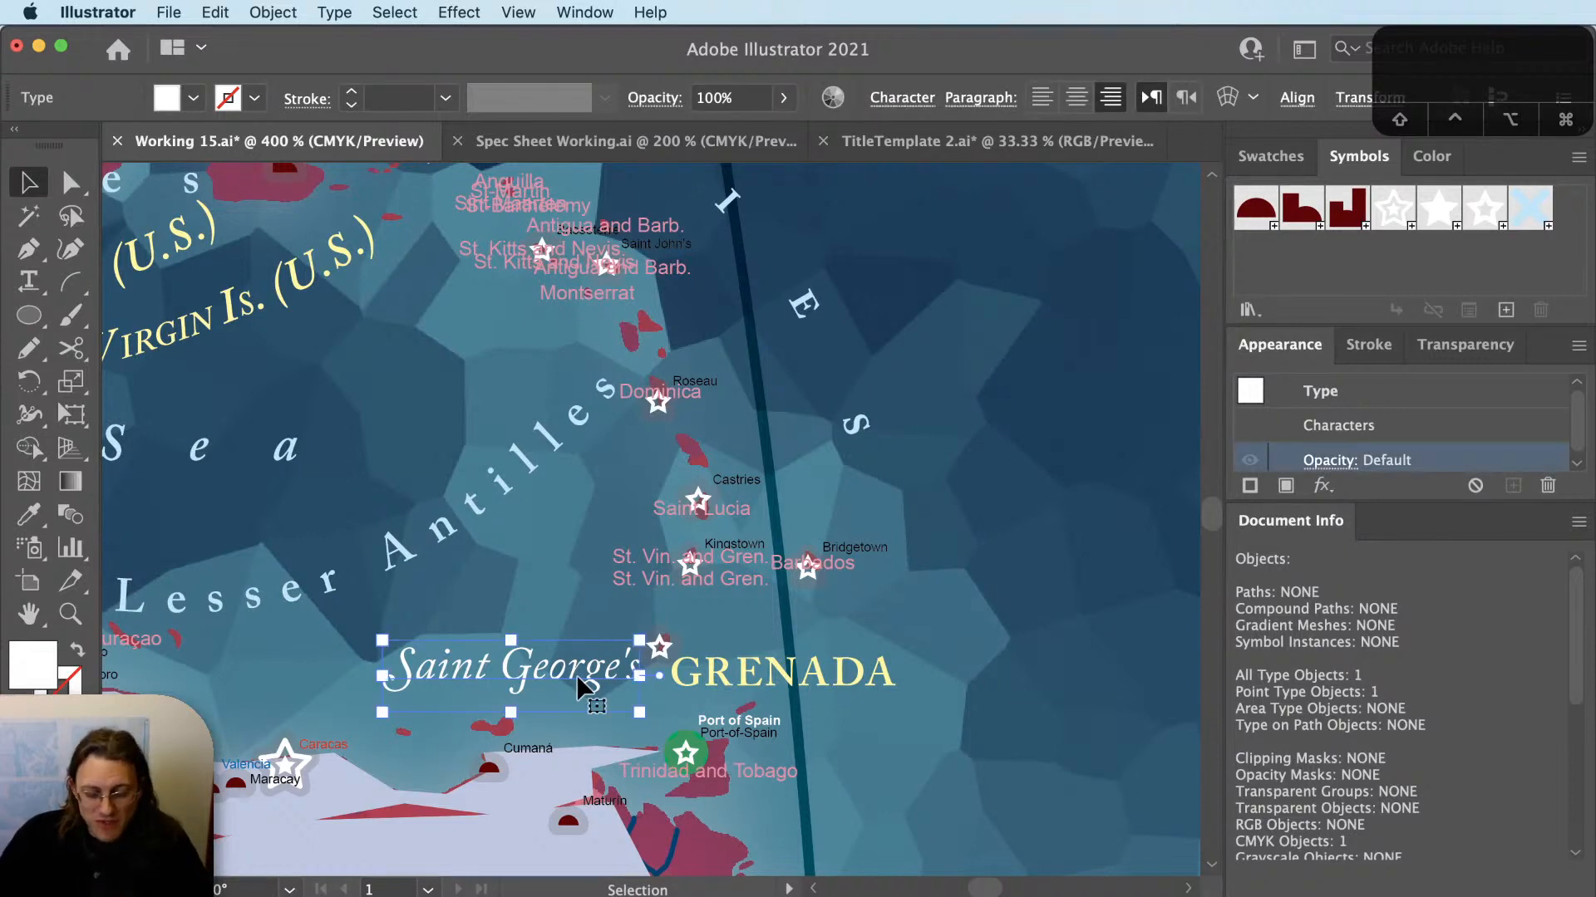
key("t")
key("shift+super+l")
key("v")
scroll(657, 677, "up", 1)
key("shift+super+a")
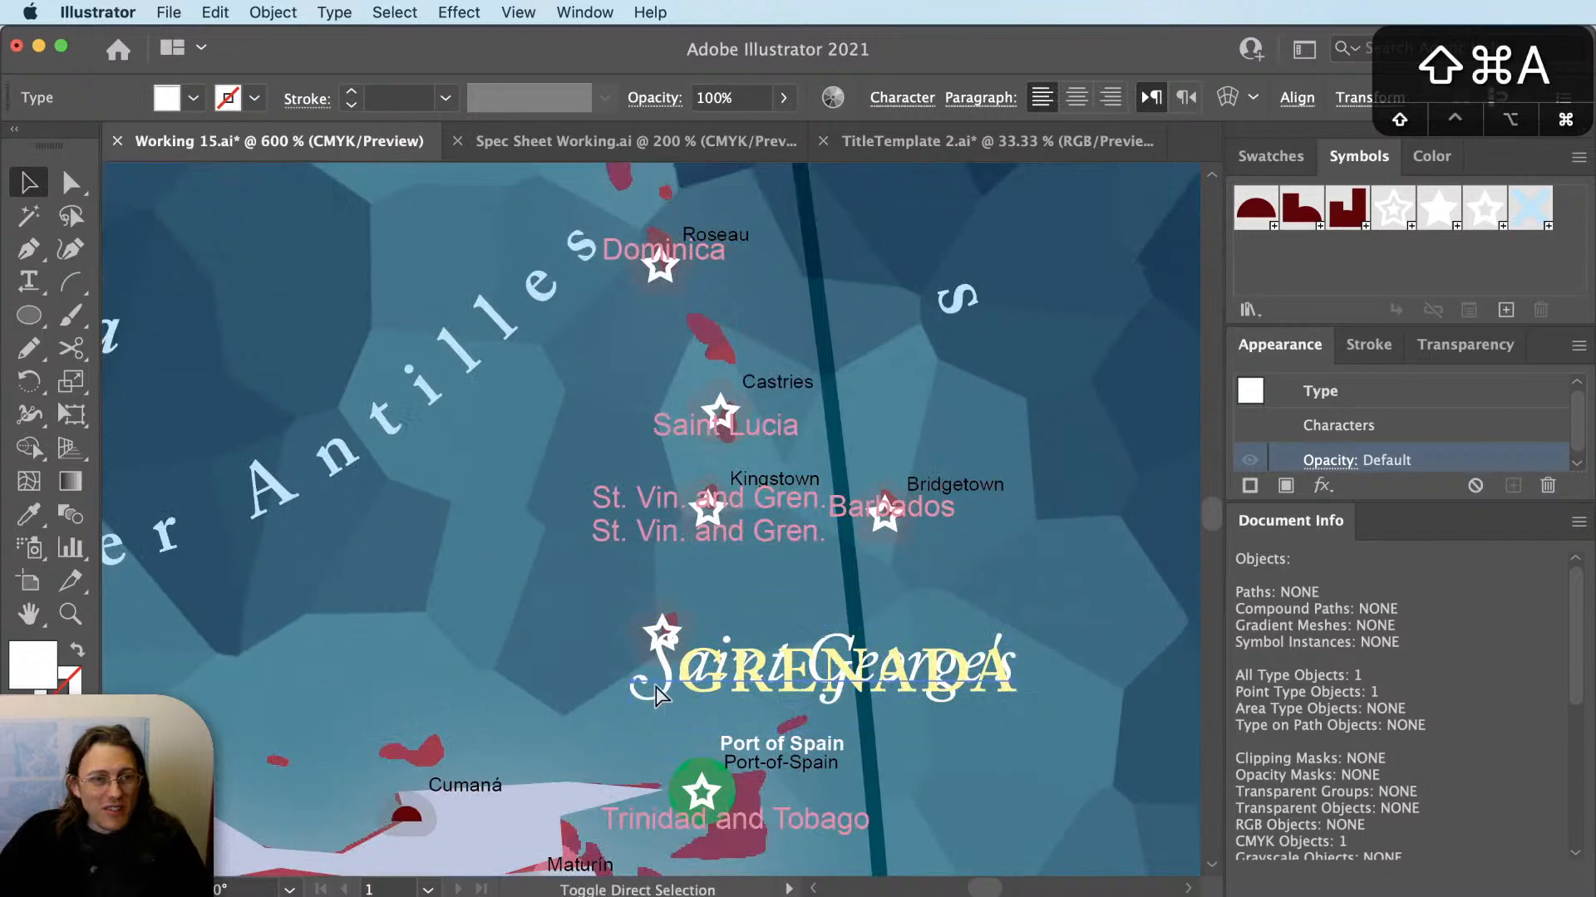
Place the Saint George's label just east of and below its star, with the GRENADA label following on the same line.
left_click_drag(647, 679, 736, 614)
key("space")
left_click(770, 716)
key("space")
left_click_drag(768, 717, 1028, 681)
key("v")
left_click(748, 669, "shift")
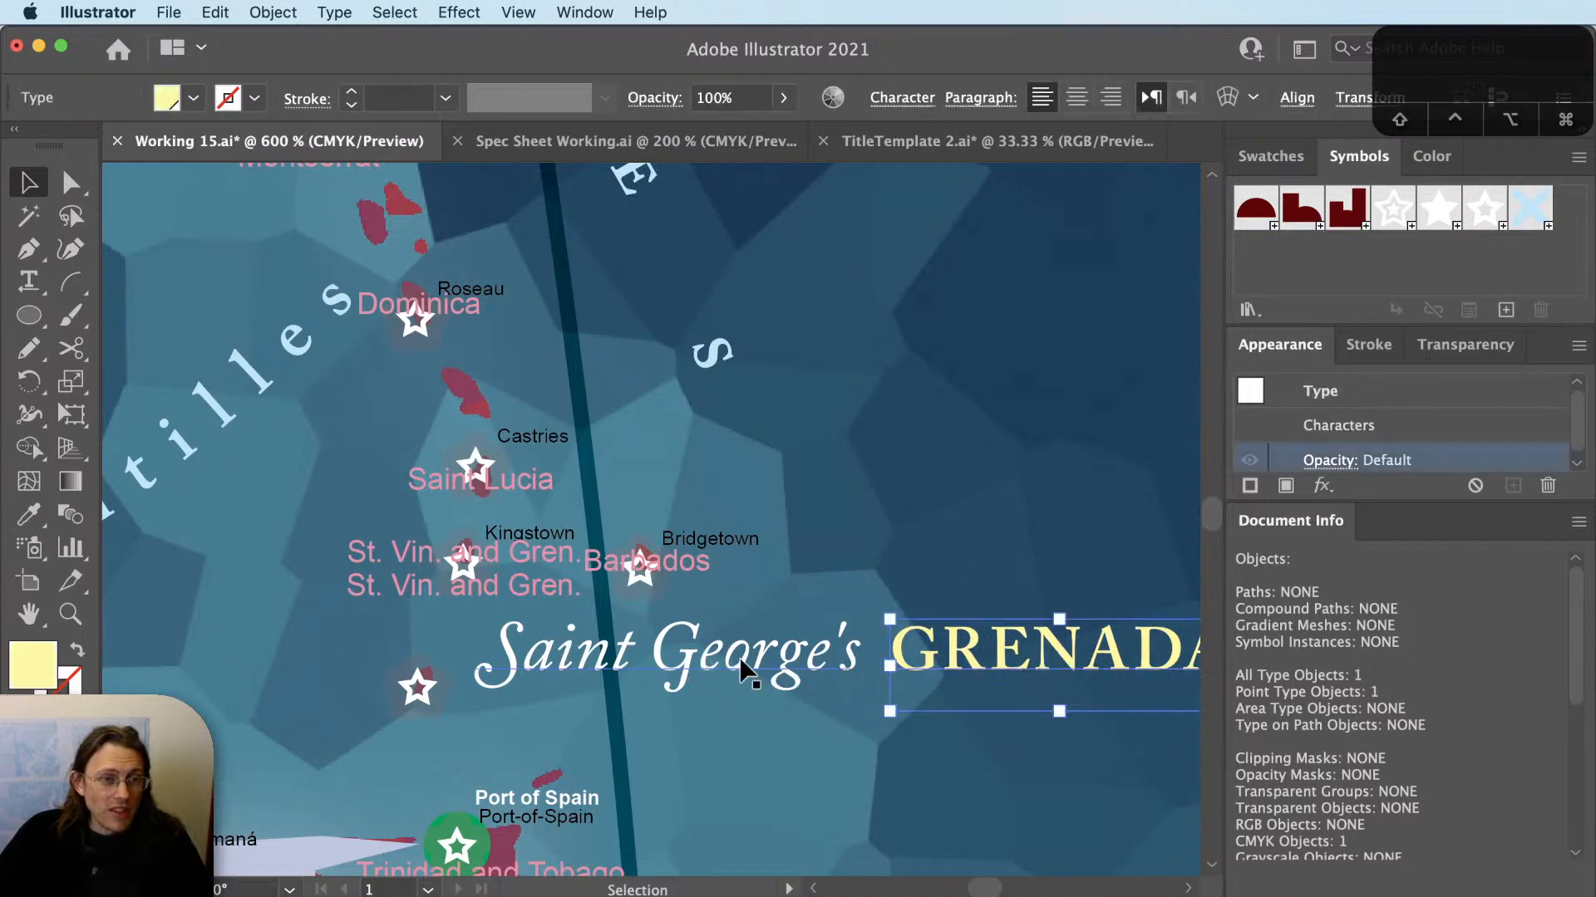
left_click_drag(748, 669, 713, 731)
left_click(457, 677)
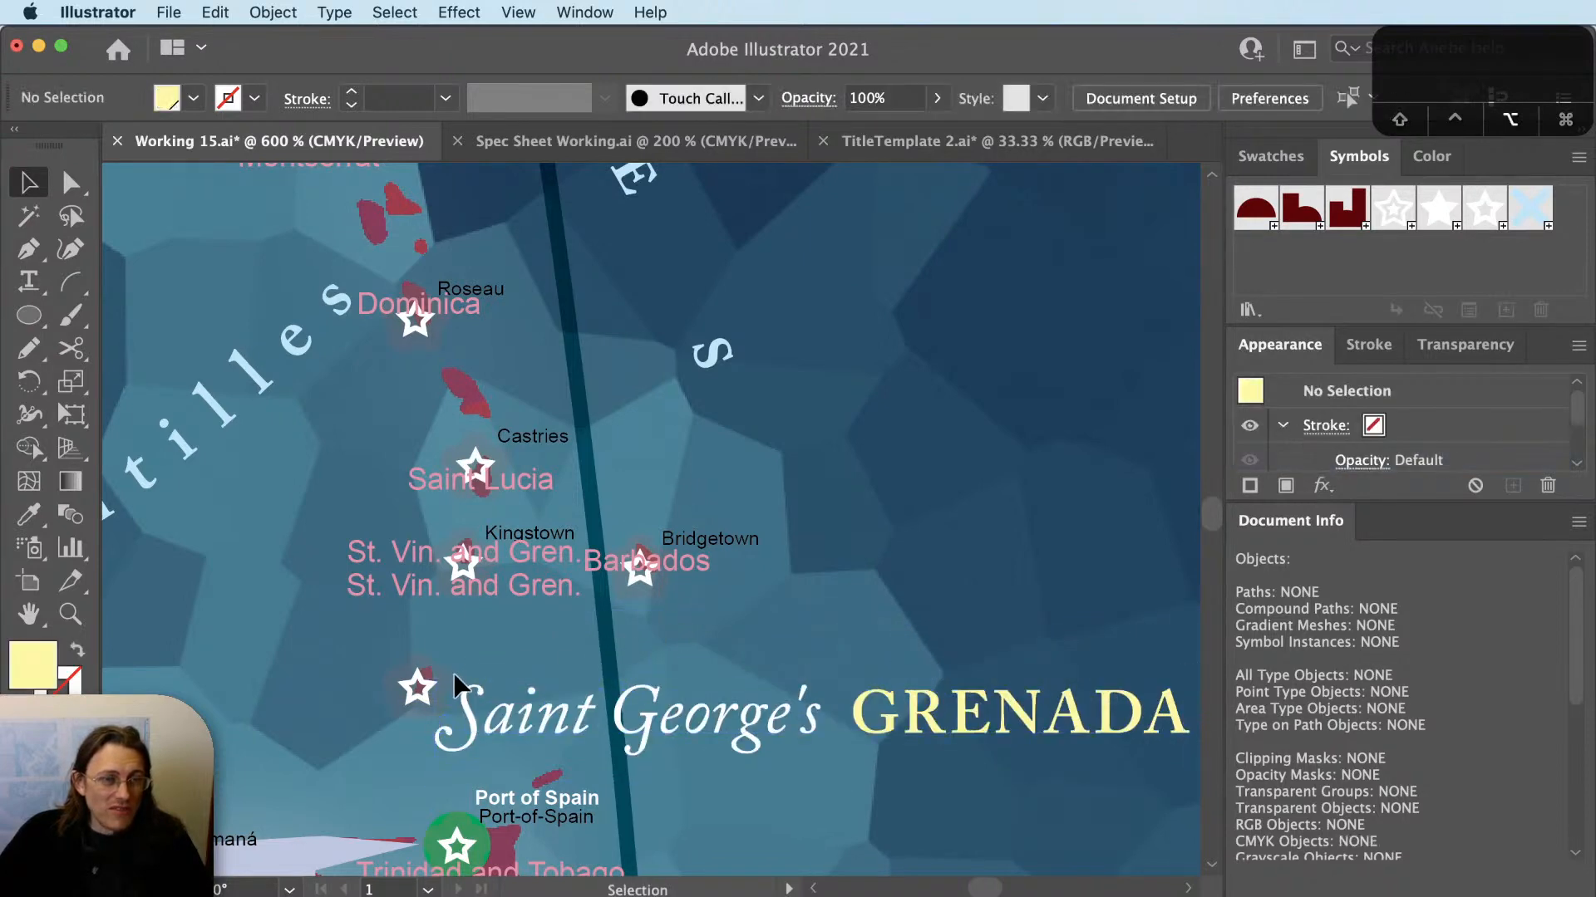
Review the label layout around the Lesser Antilles and check the type styles in Spec Sheet Working.ai.
scroll(459, 671, "down", 3)
scroll(465, 671, "down", 2)
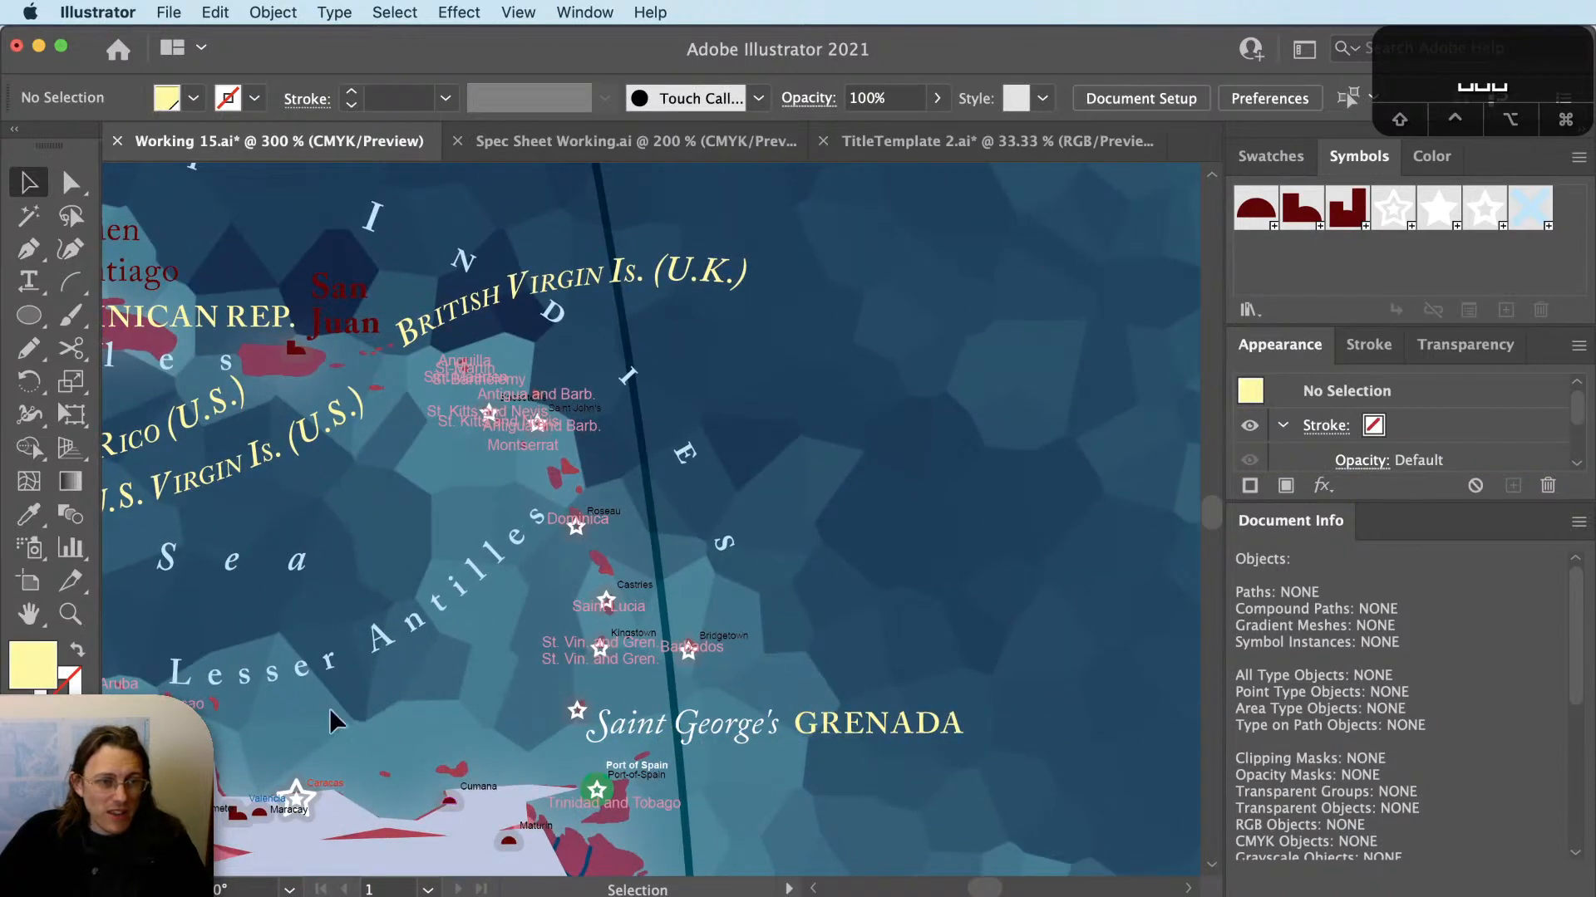
scroll(329, 708, "down", 5)
scroll(329, 708, "left", 5)
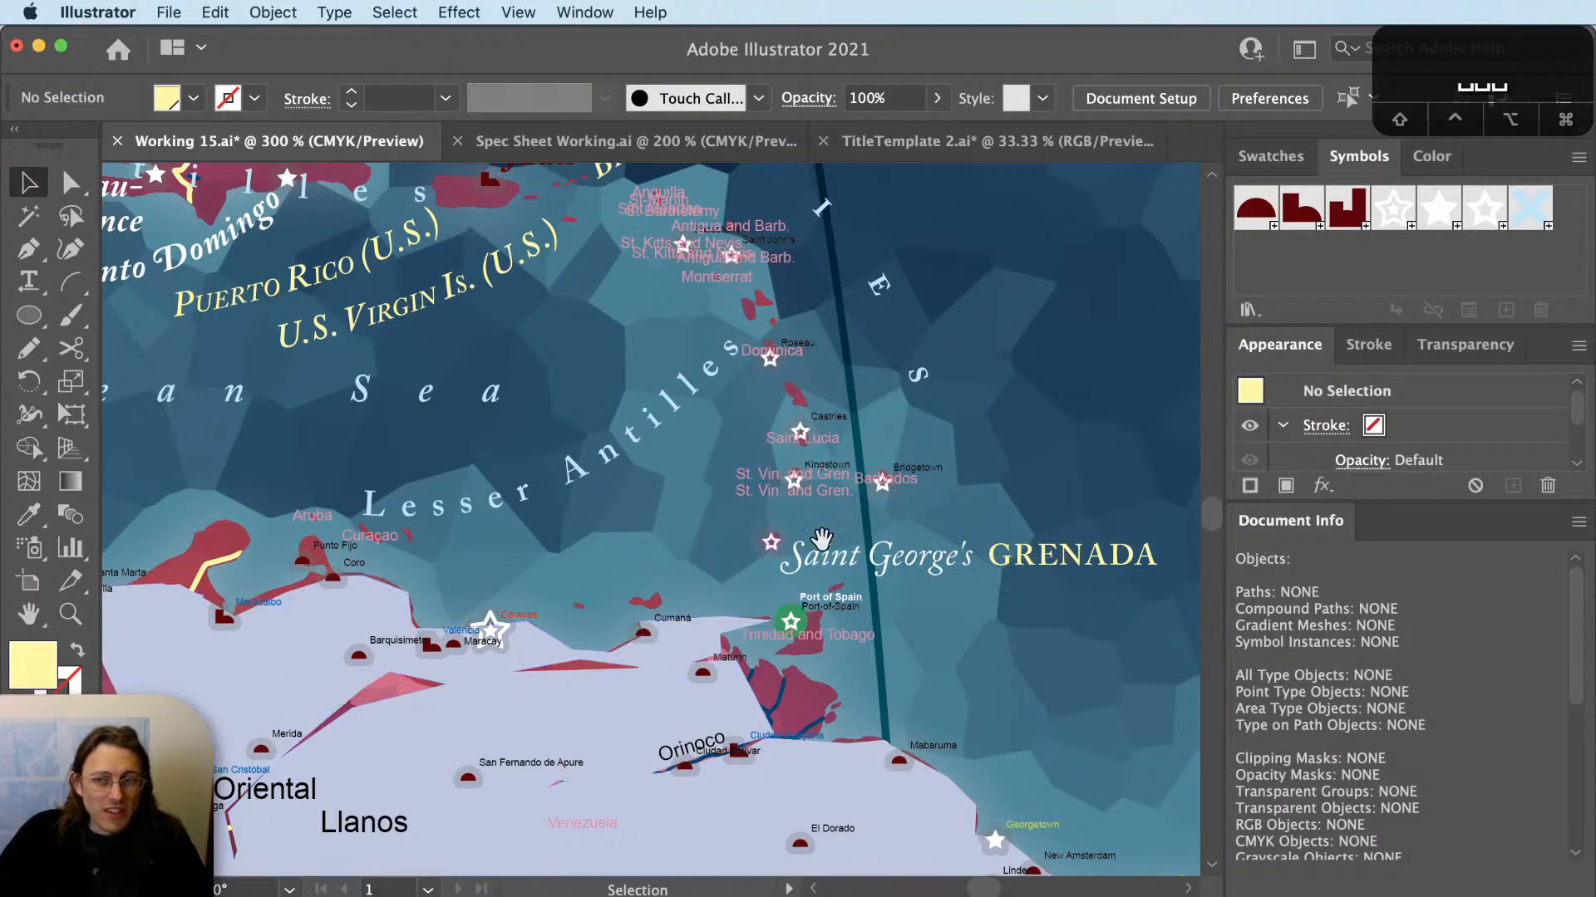
left_click_drag(821, 538, 729, 670)
key("v")
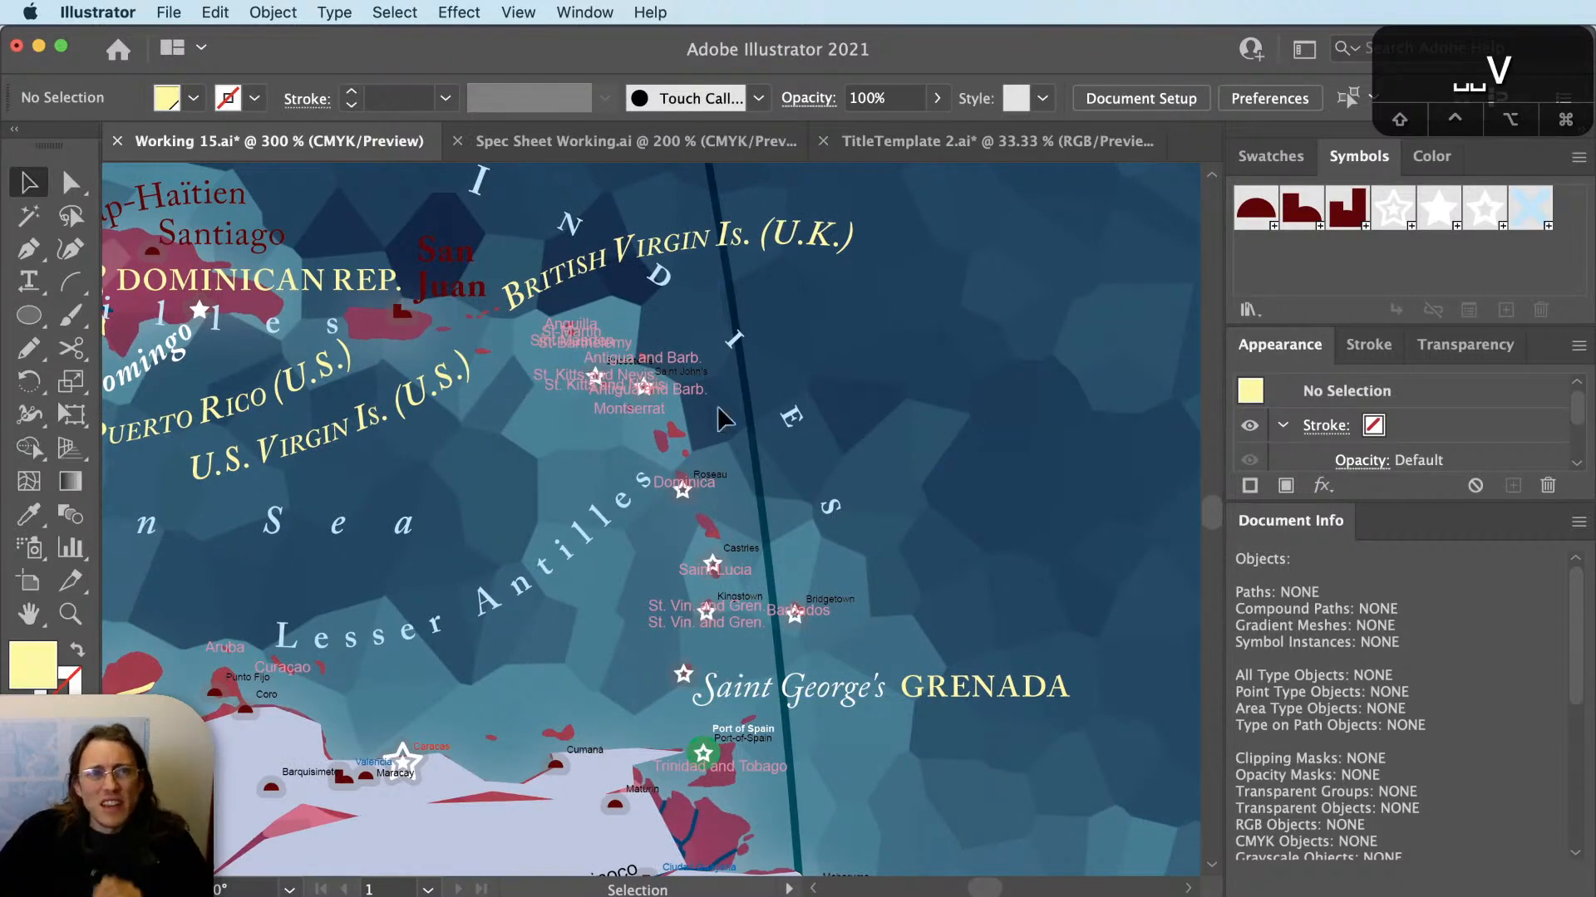
left_click(729, 161)
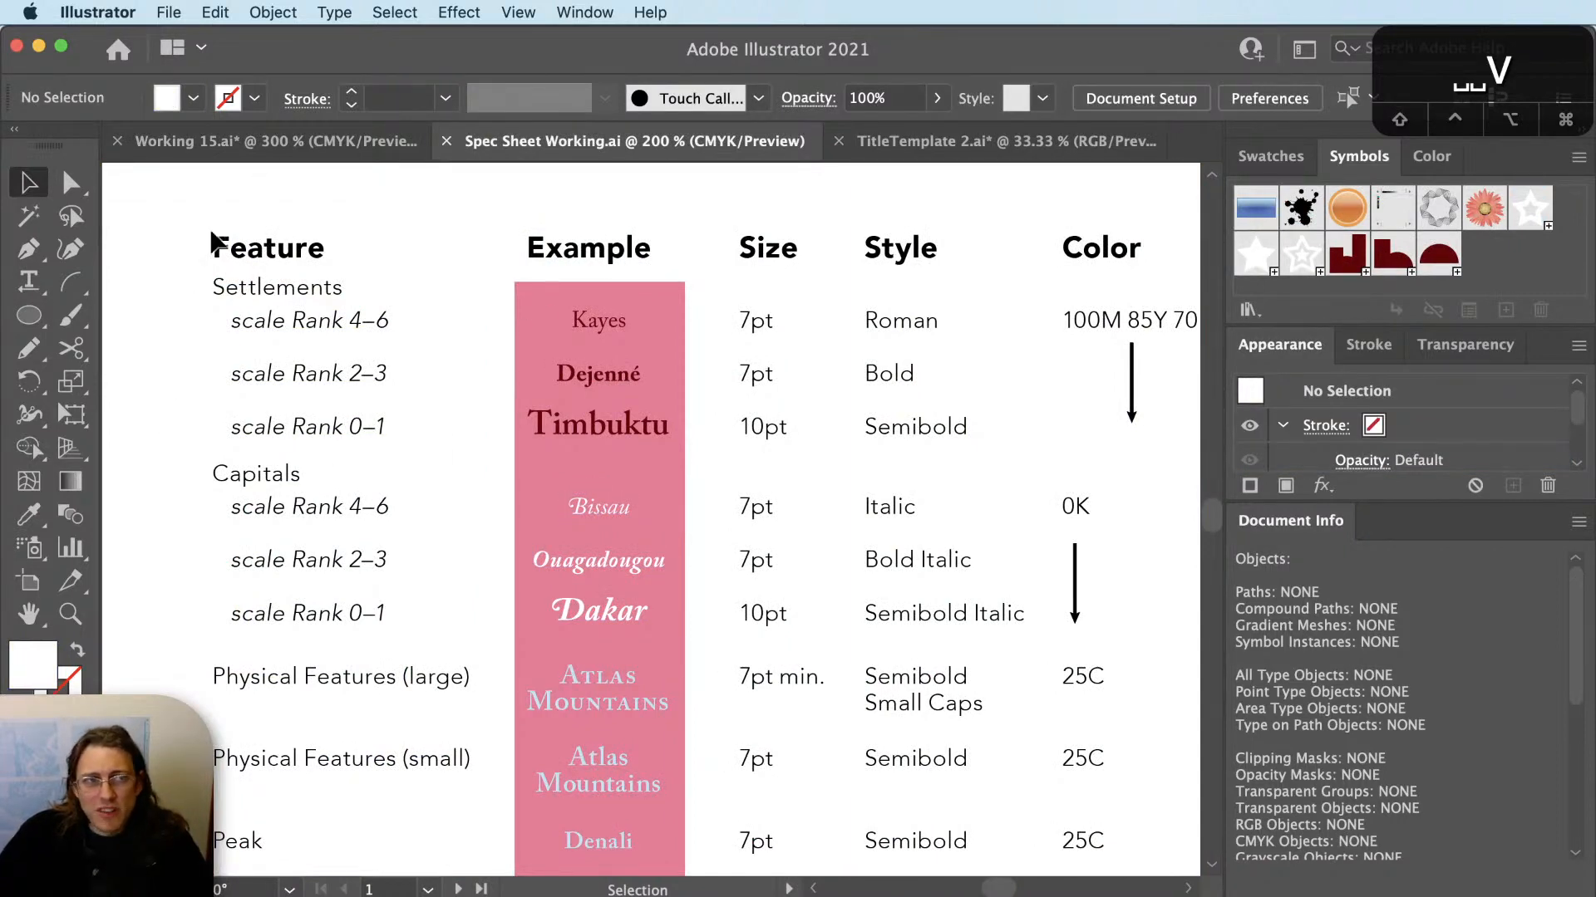
left_click(266, 141)
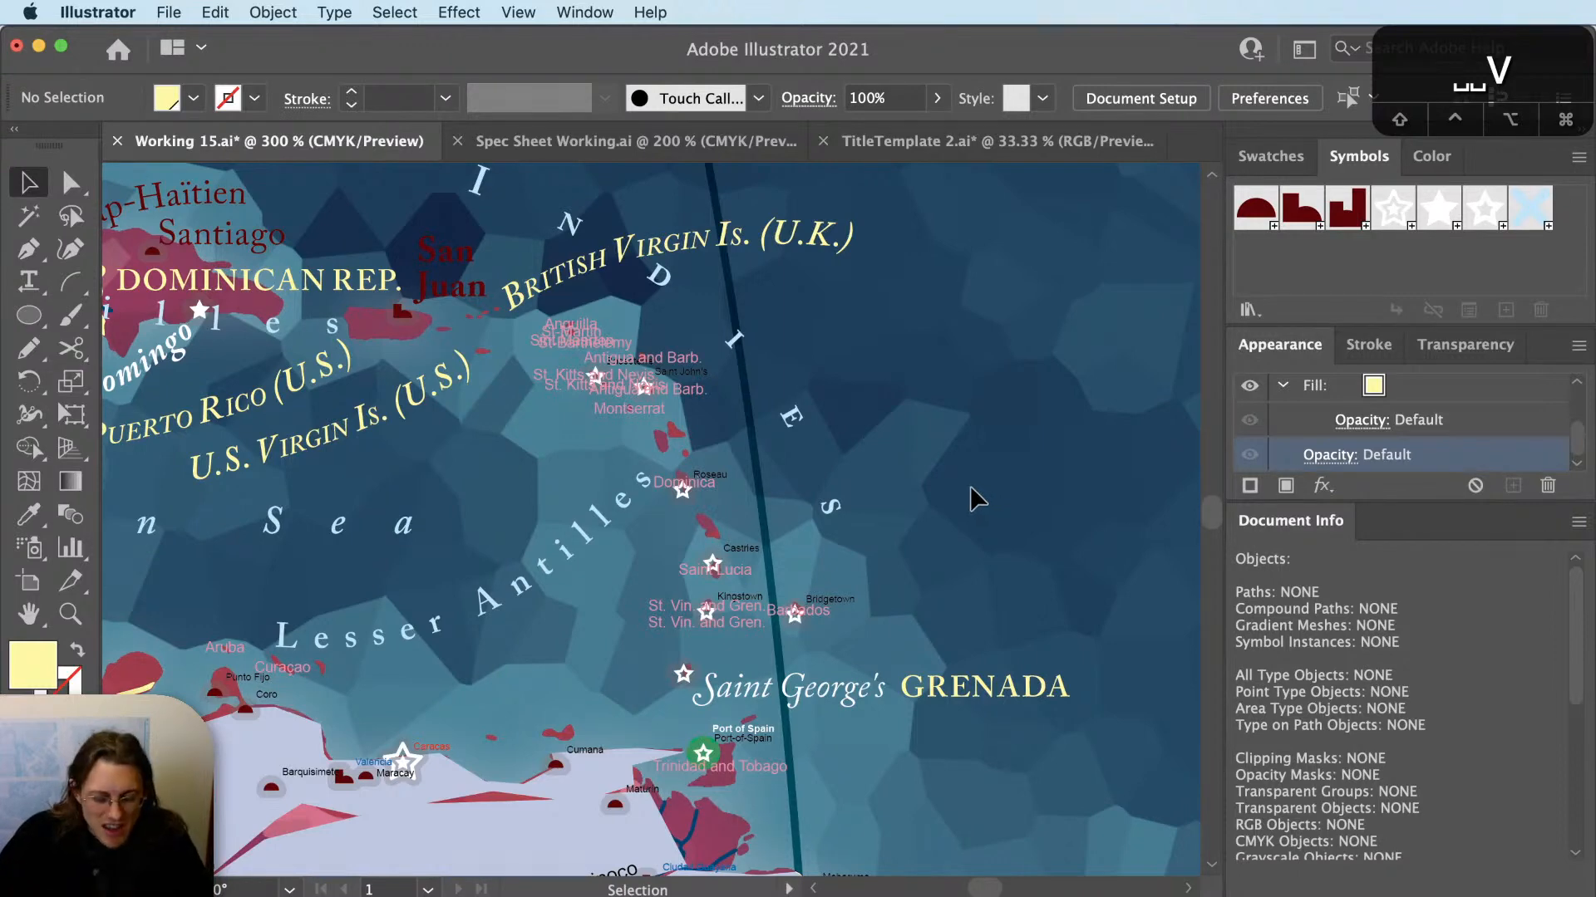
Restyle the Barbados label to match GRENADA and move it southeast of the Bridgetown star.
key("z")
left_click(876, 746)
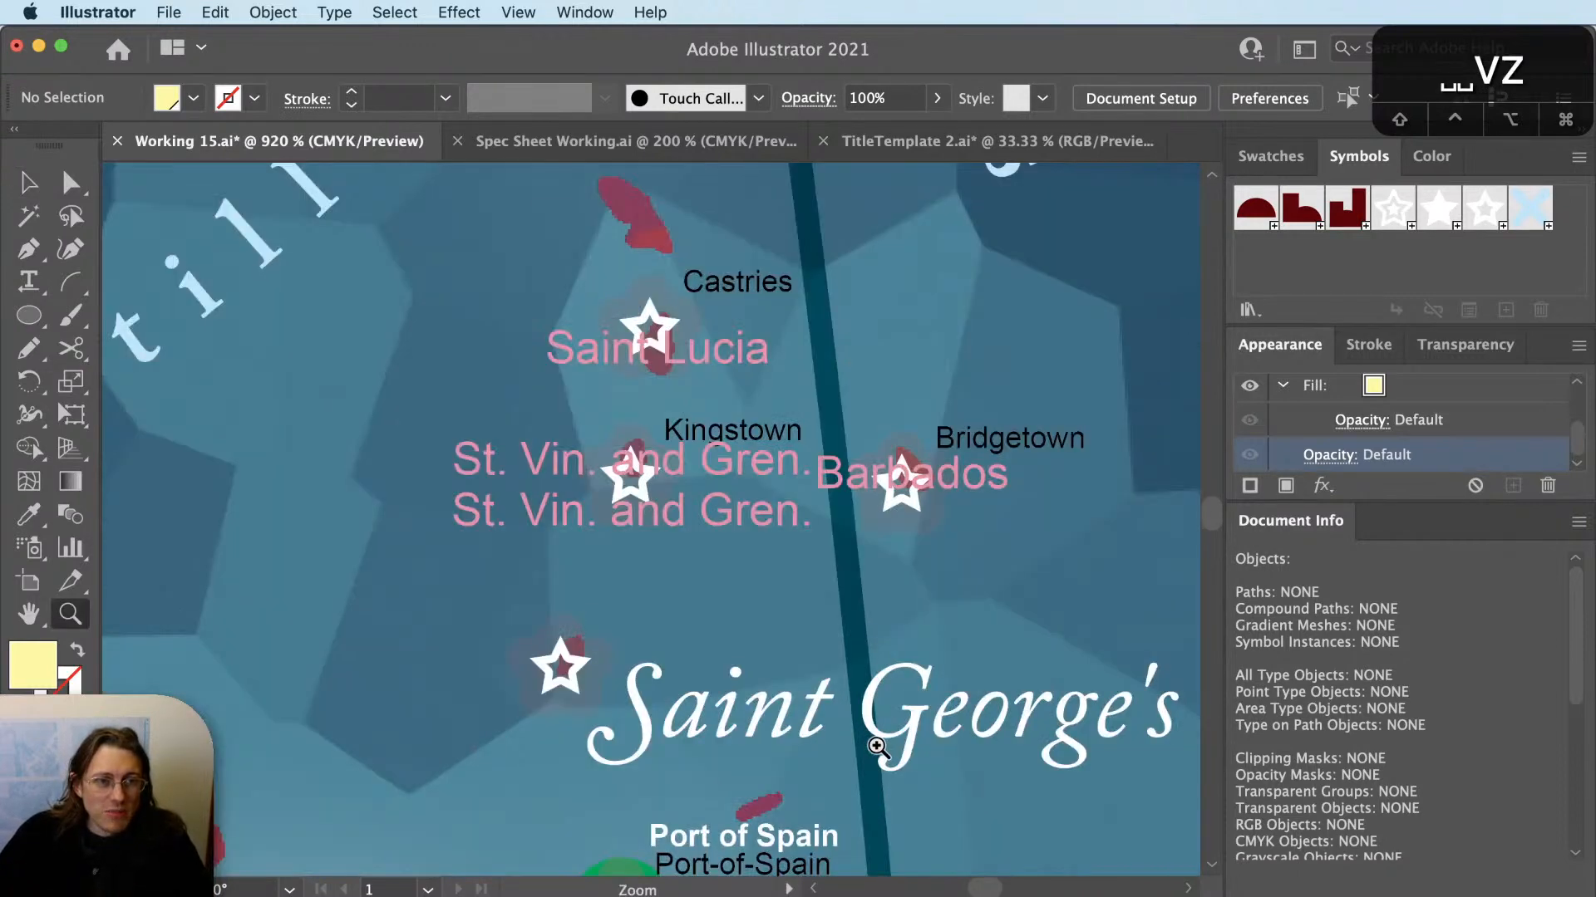
key("v")
scroll(798, 605, "right", 5)
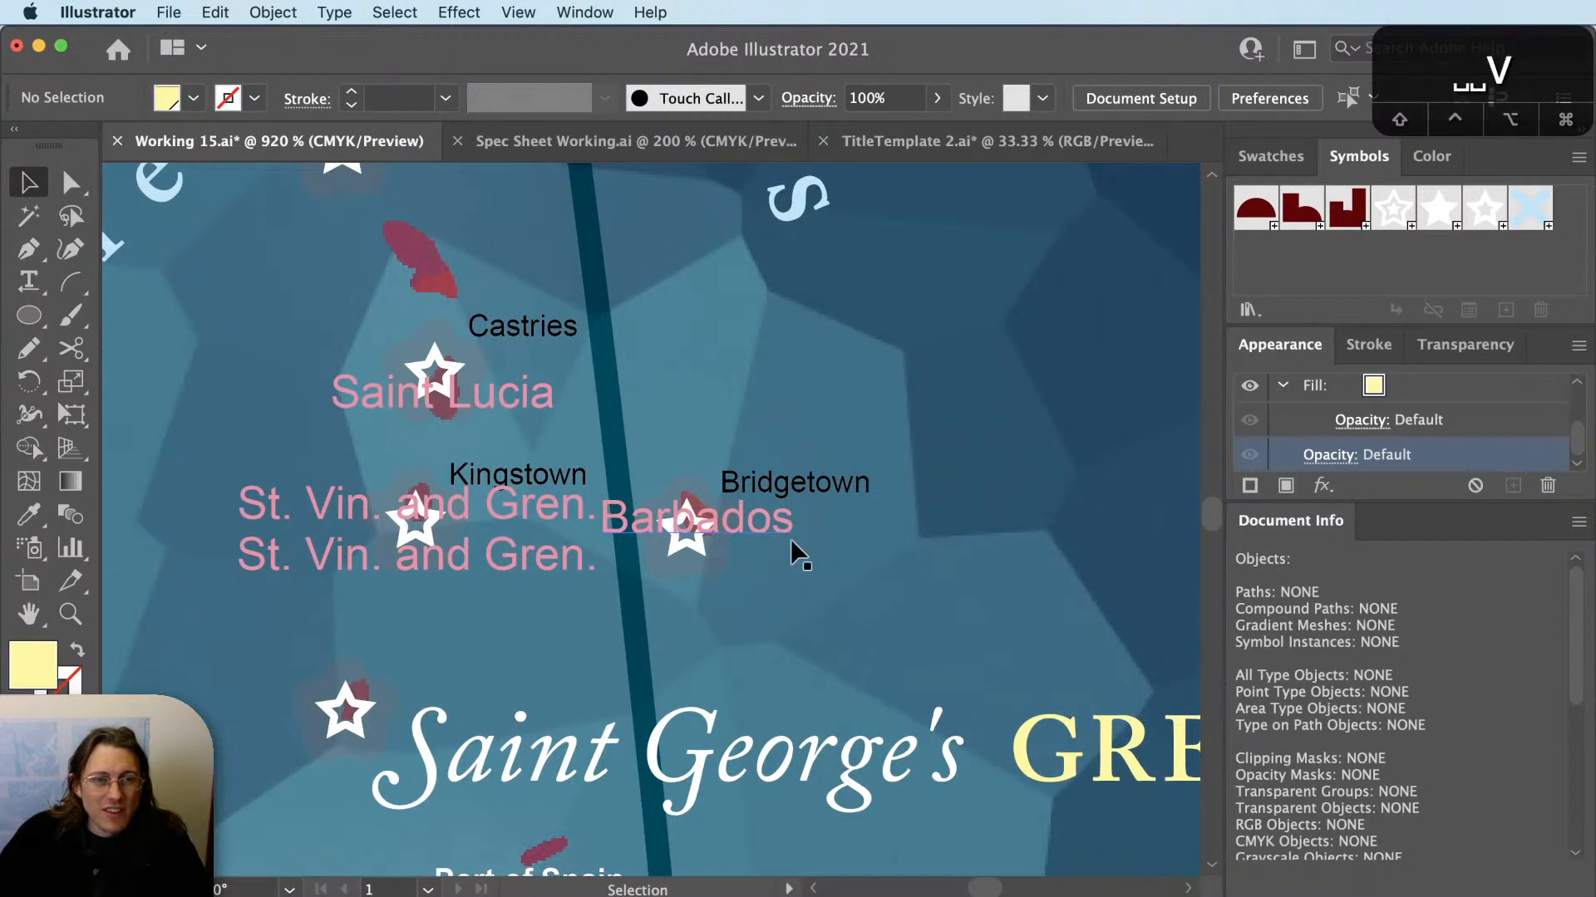
left_click(792, 543)
scroll(748, 651, "right", 5)
key("i")
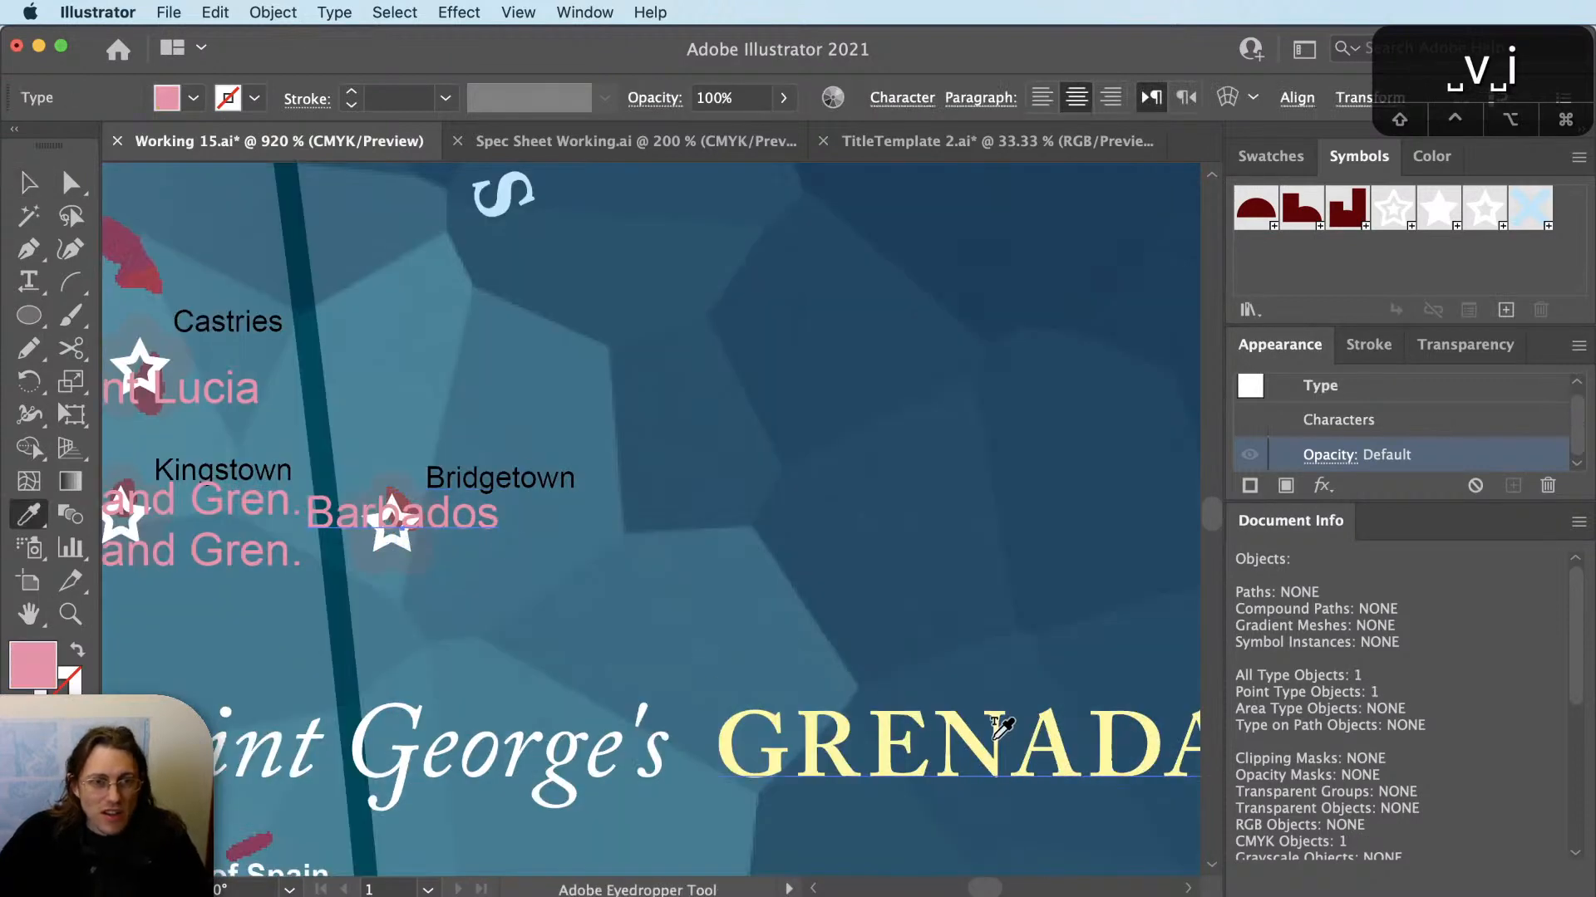
left_click(994, 736)
key("v")
key("v")
left_click_drag(754, 511, 788, 616)
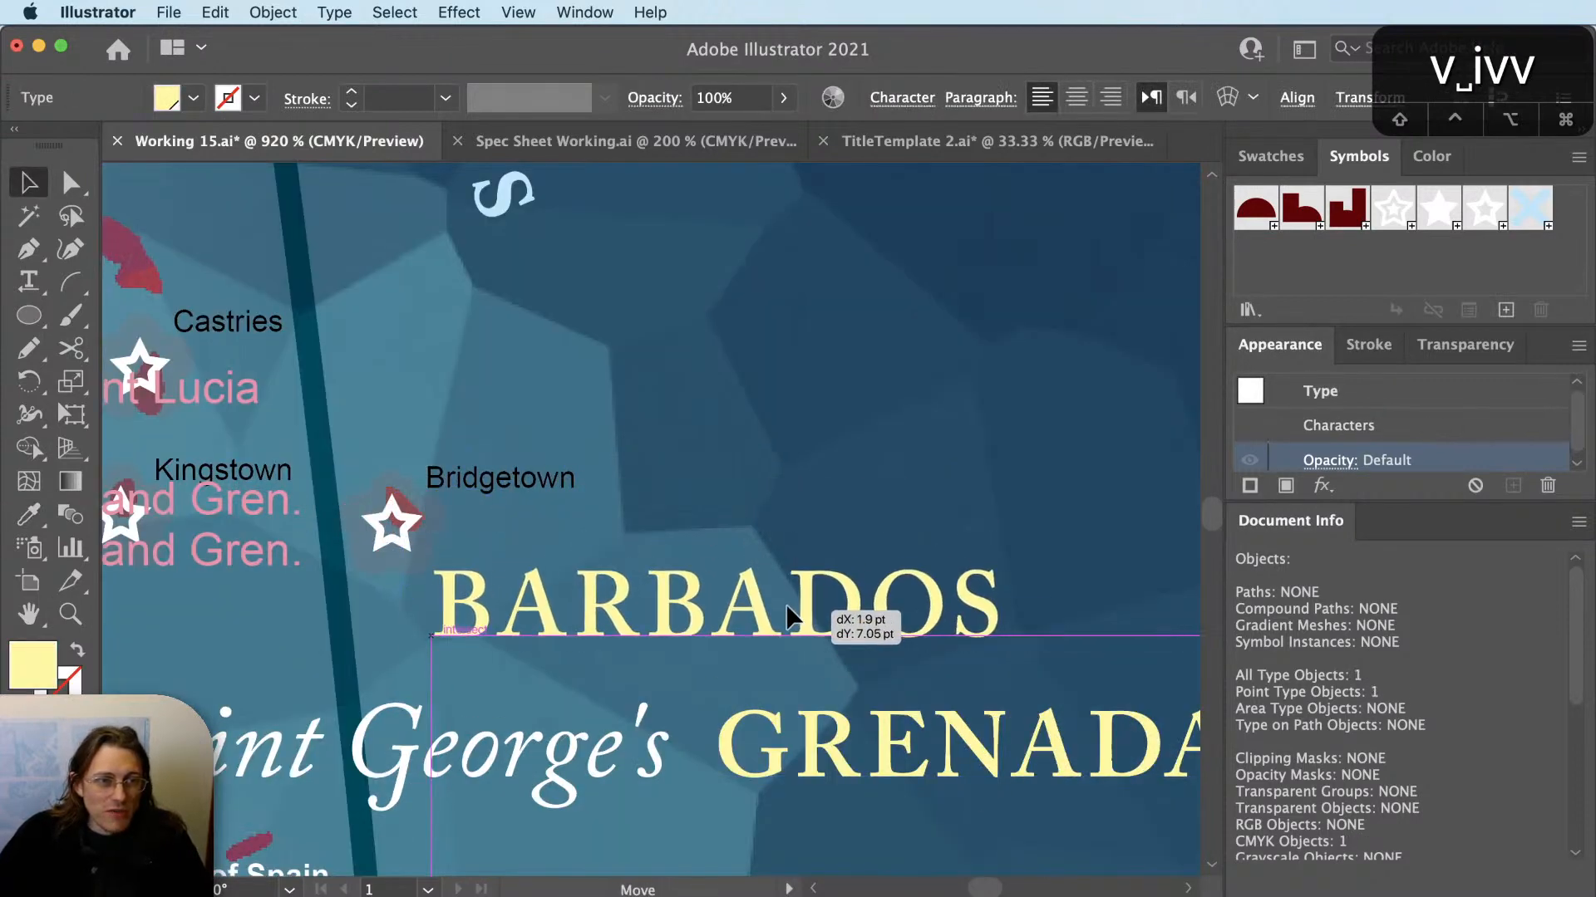
Give the Bridgetown label the Saint George's type style and left-align it.
left_click(553, 482)
scroll(866, 622, "down", 1)
key("i")
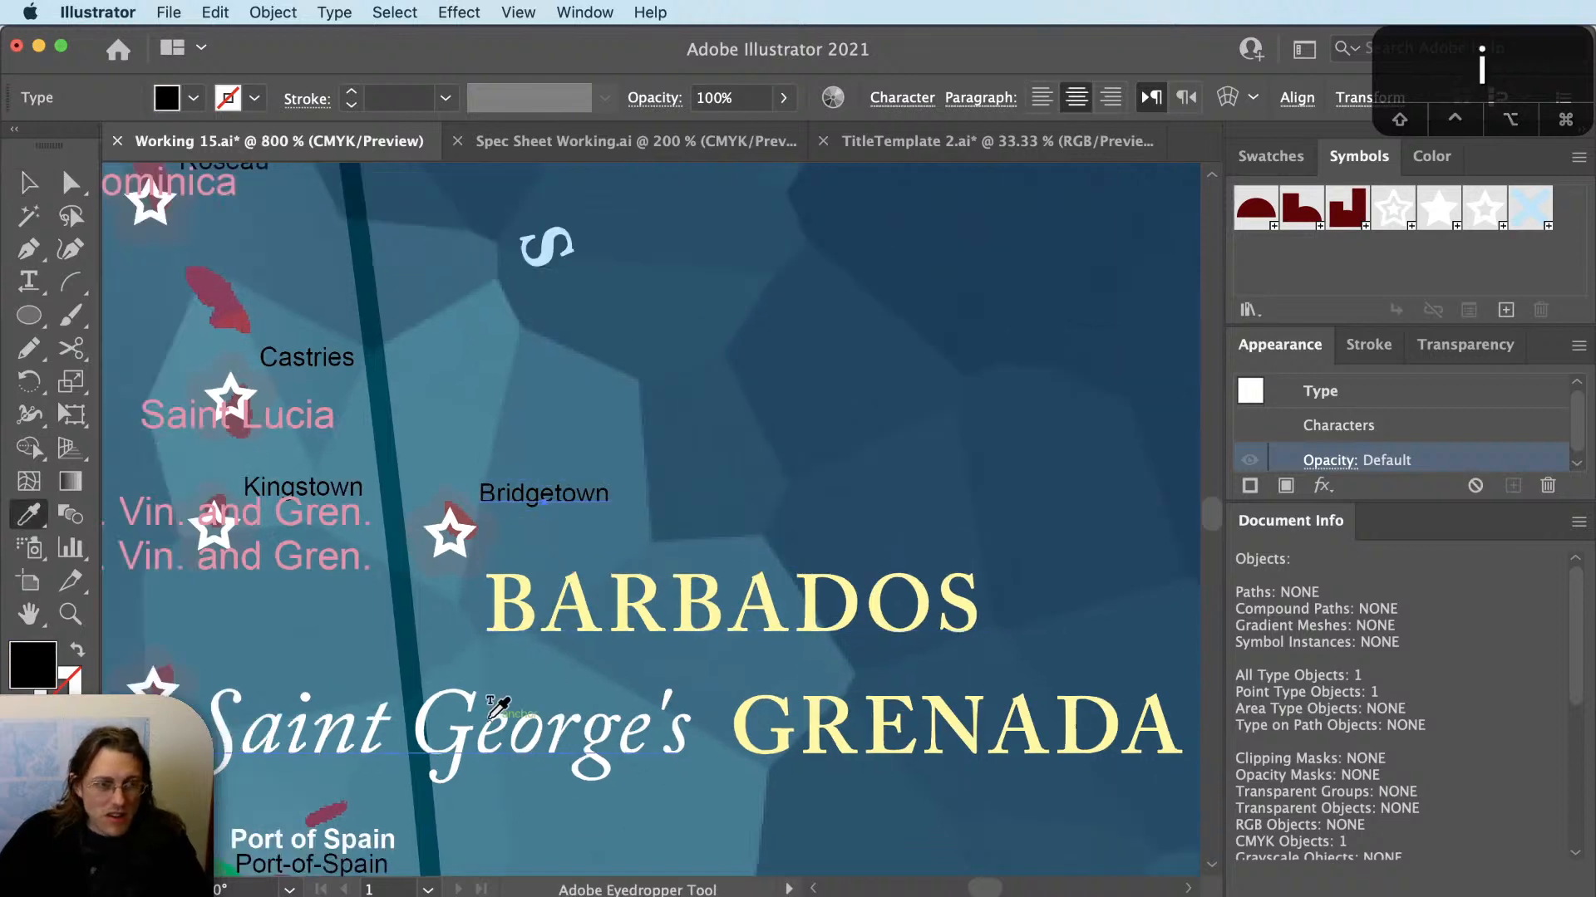
left_click(492, 715)
key("super+shift+l")
key("v")
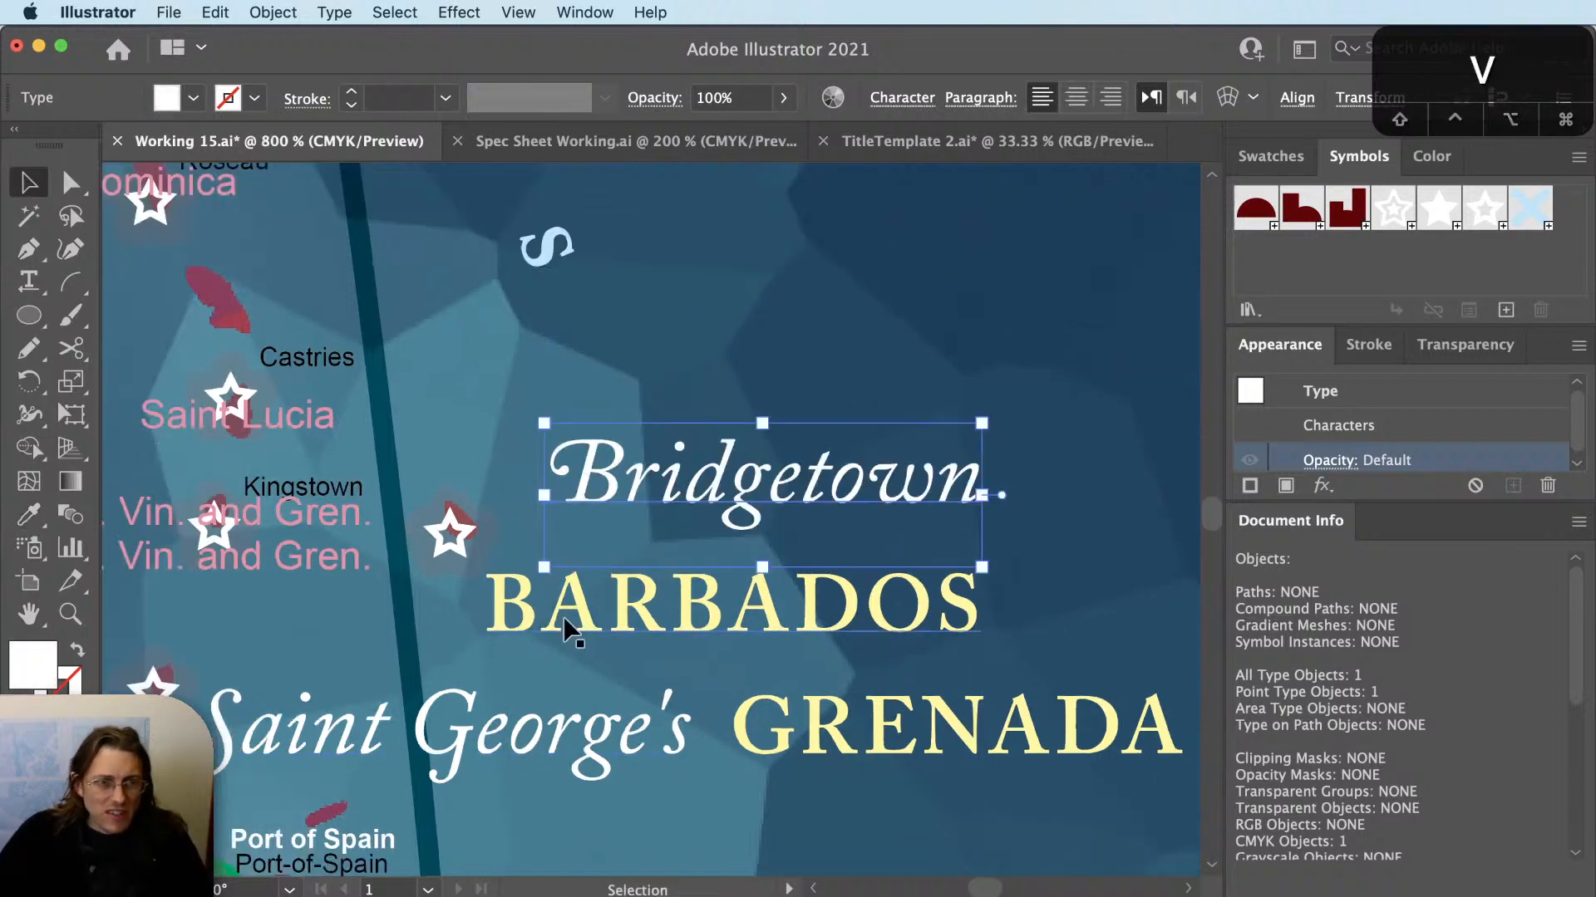
Move the Bridgetown label beside its star and tuck the BARBADOS label directly beneath it.
left_click_drag(651, 516, 574, 516)
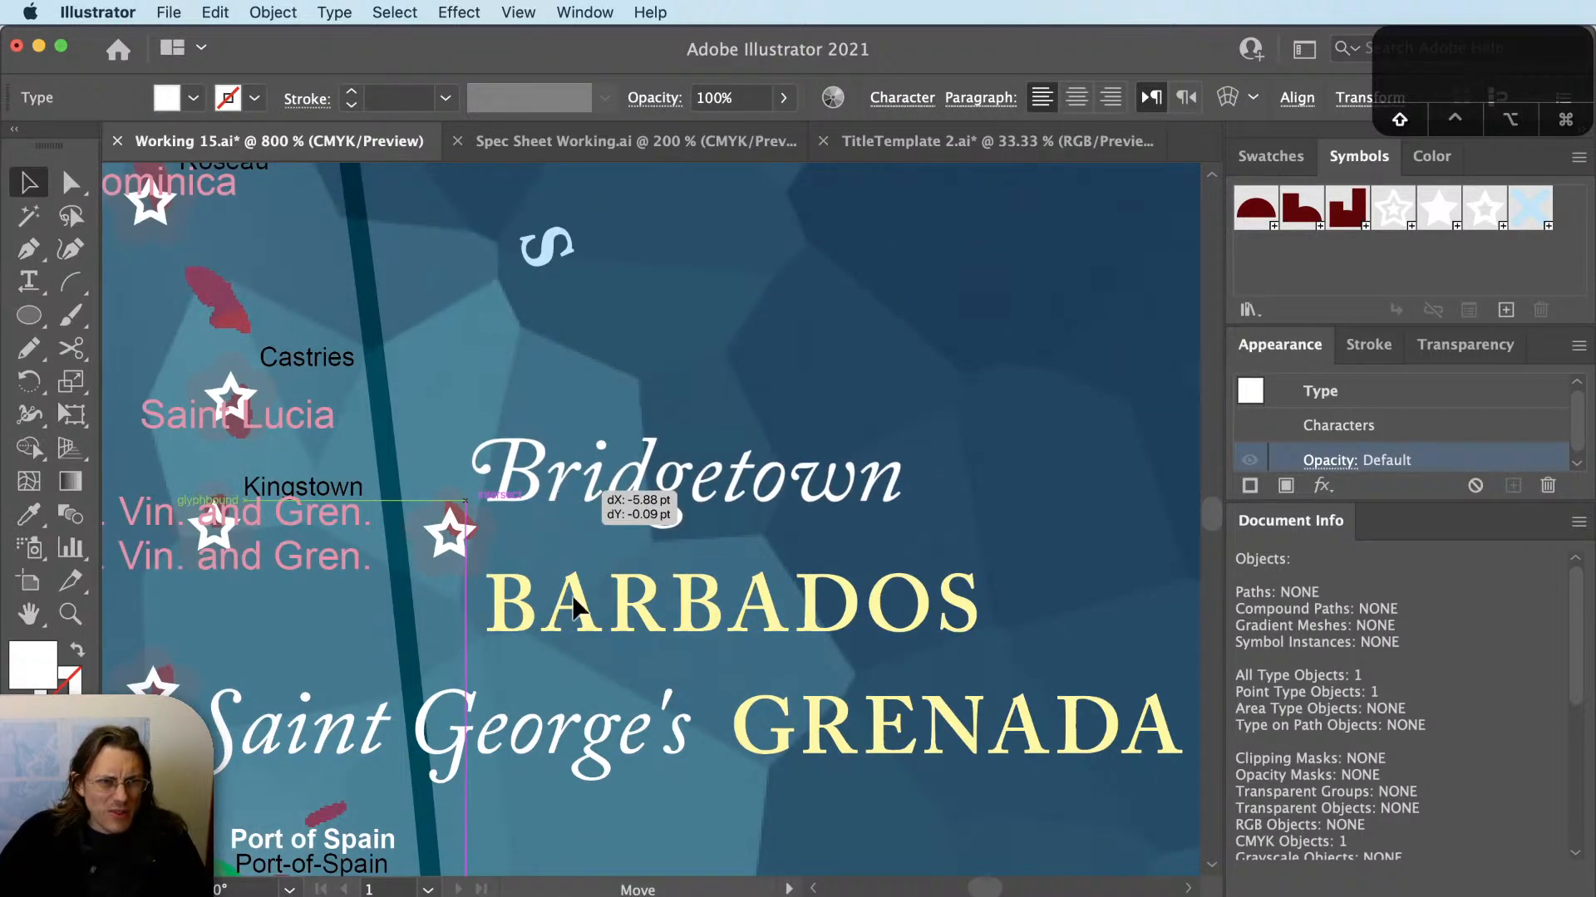
left_click_drag(574, 606, 576, 611)
key("super+shift+a")
scroll(685, 578, "down", 2)
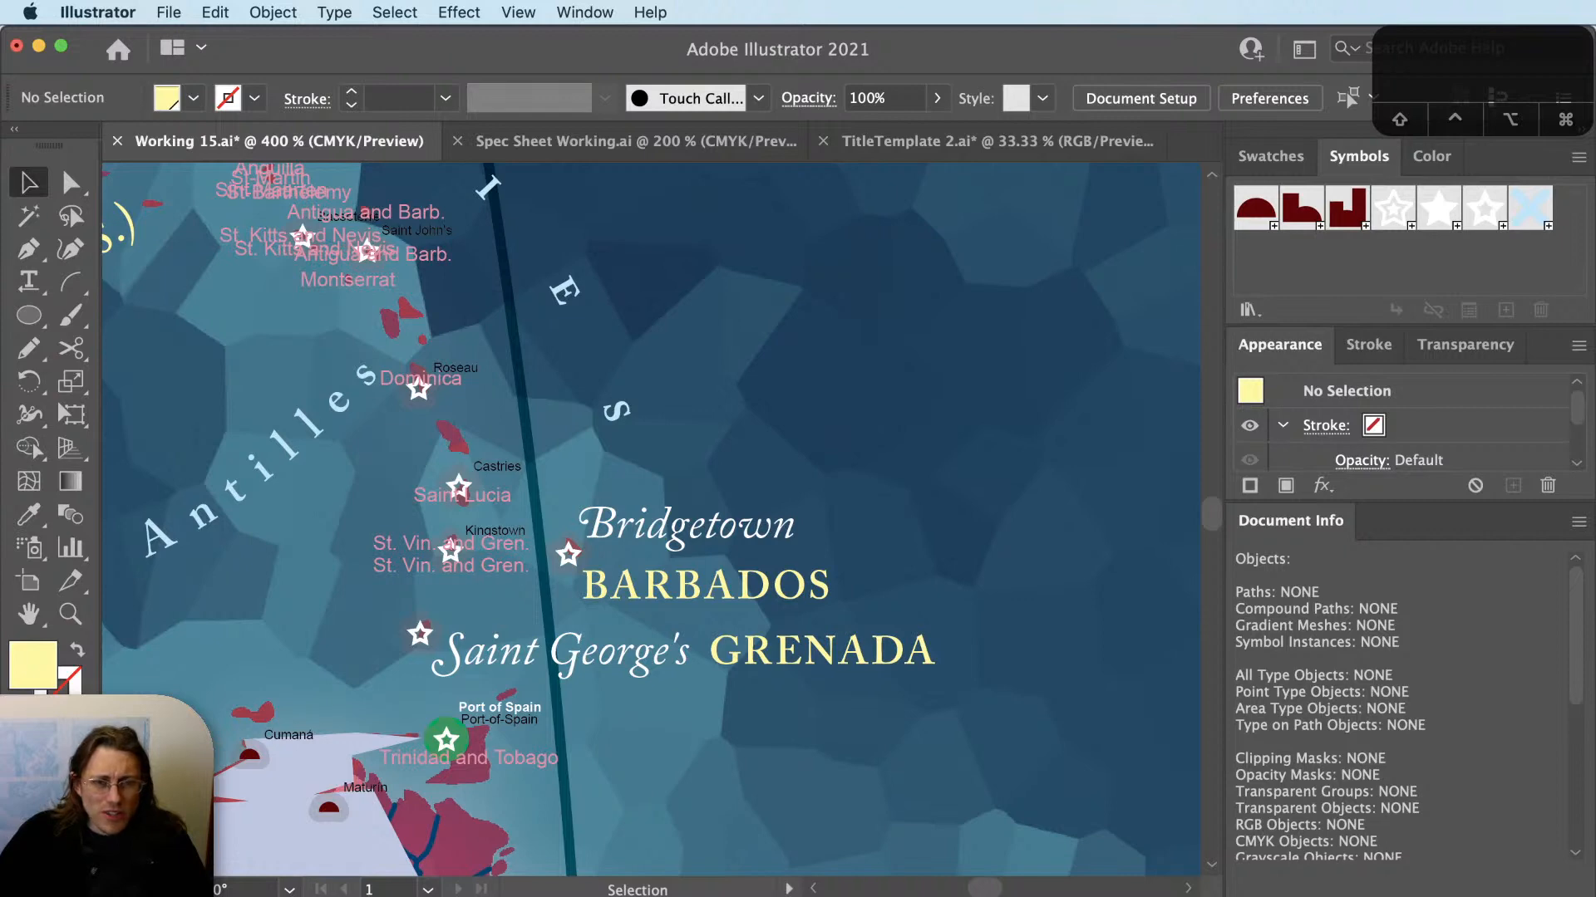
Examine the Arc Labels layer and its sublayers, from Variant and ADM0 down to the Capitals and Urbs groups.
left_click_drag(612, 896, 1153, 186)
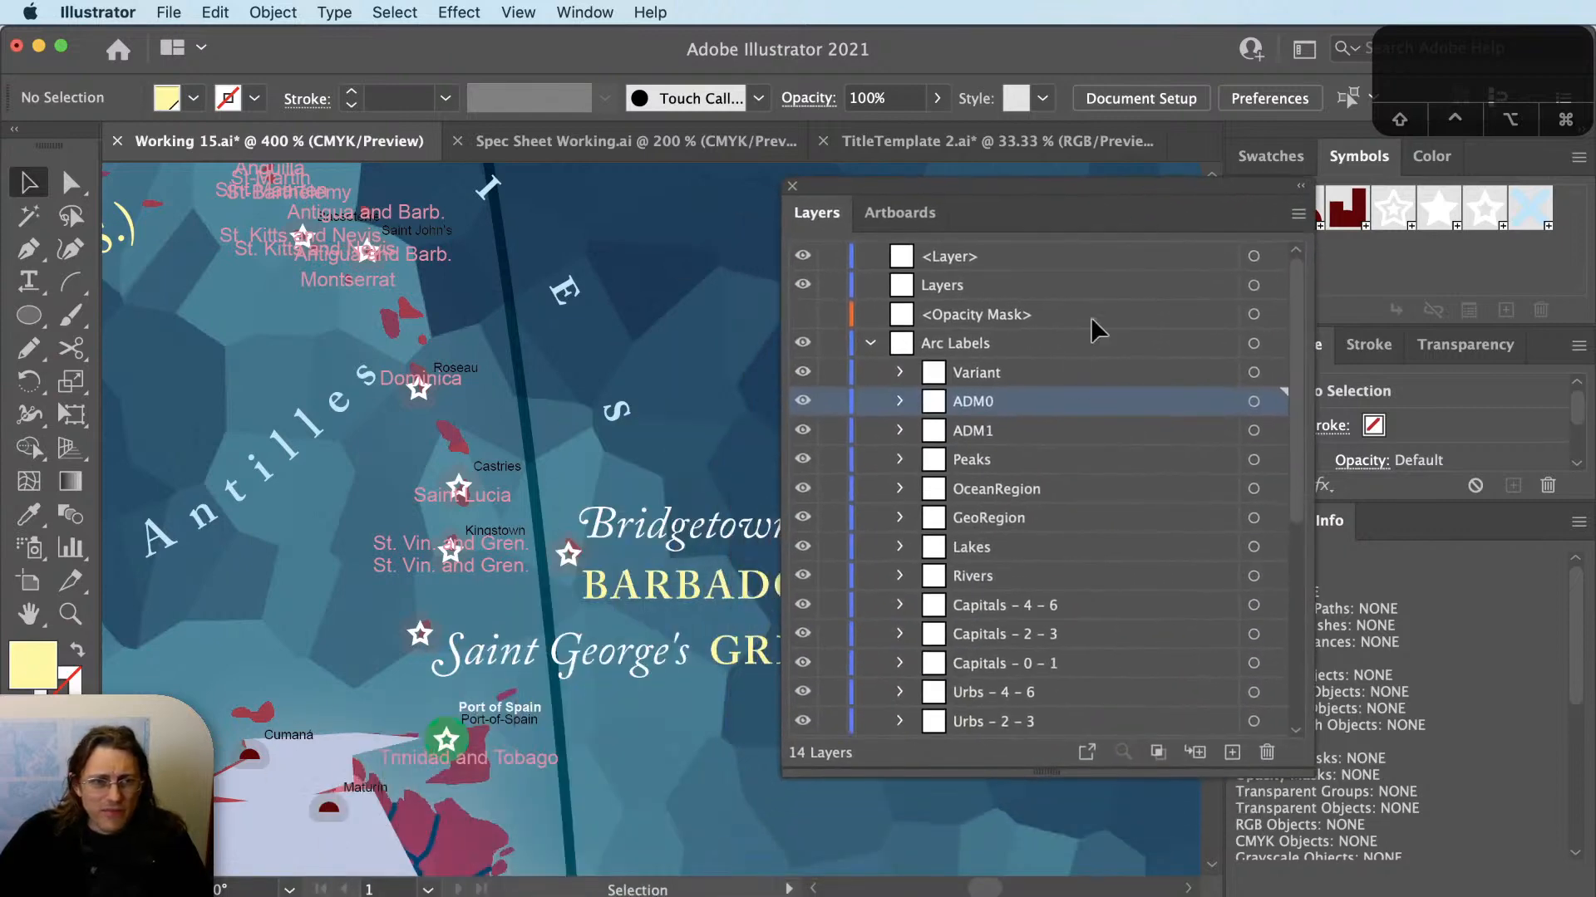
left_click(869, 344)
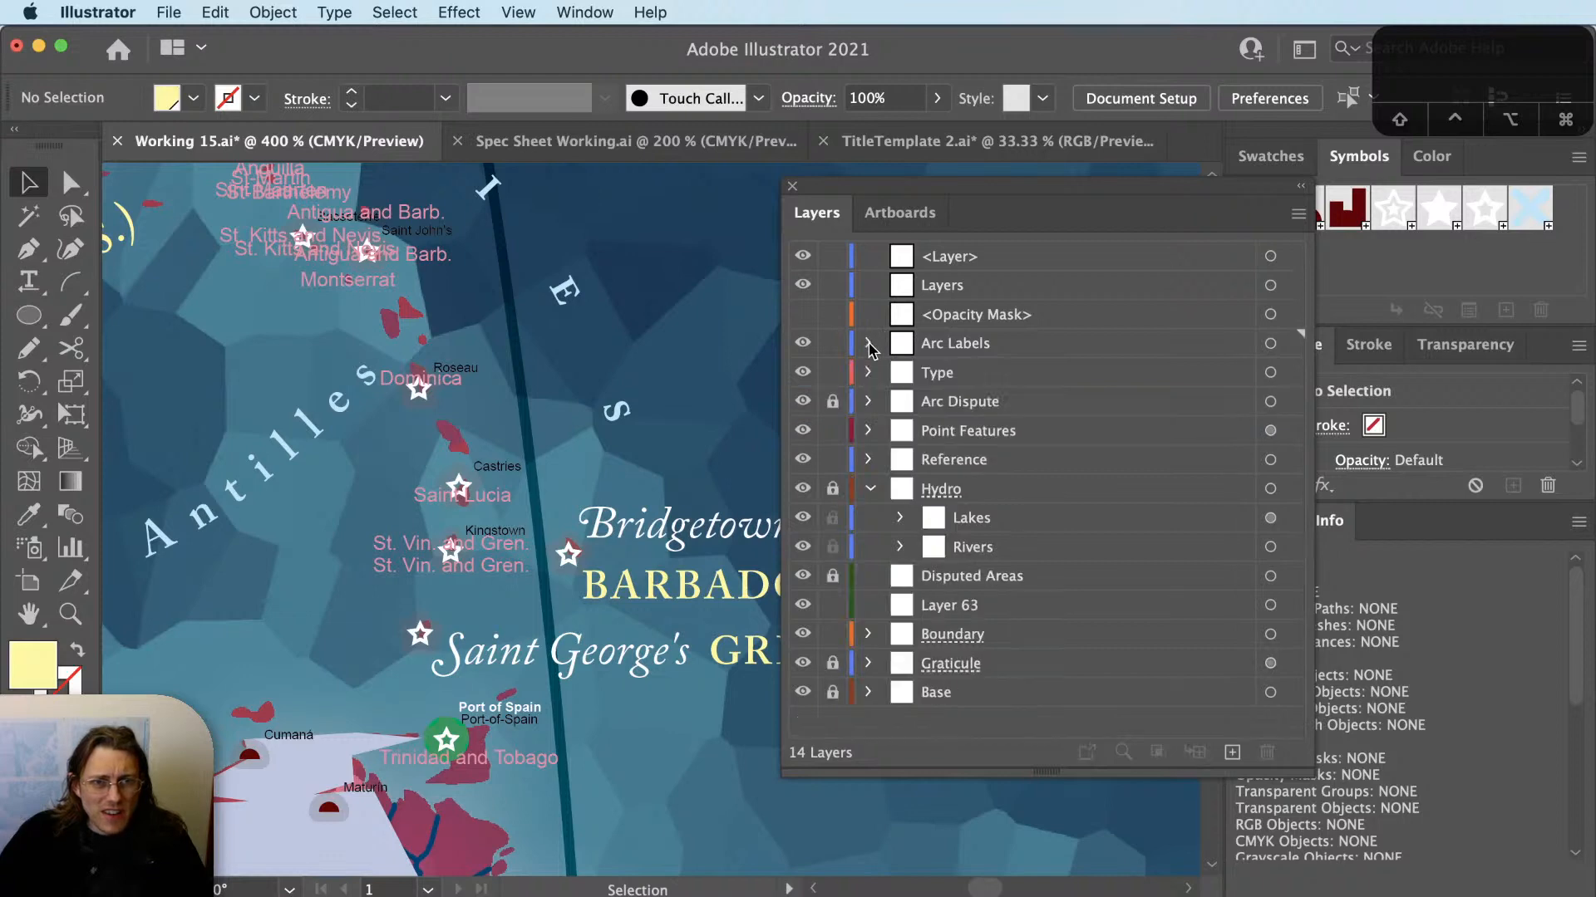
left_click(868, 343)
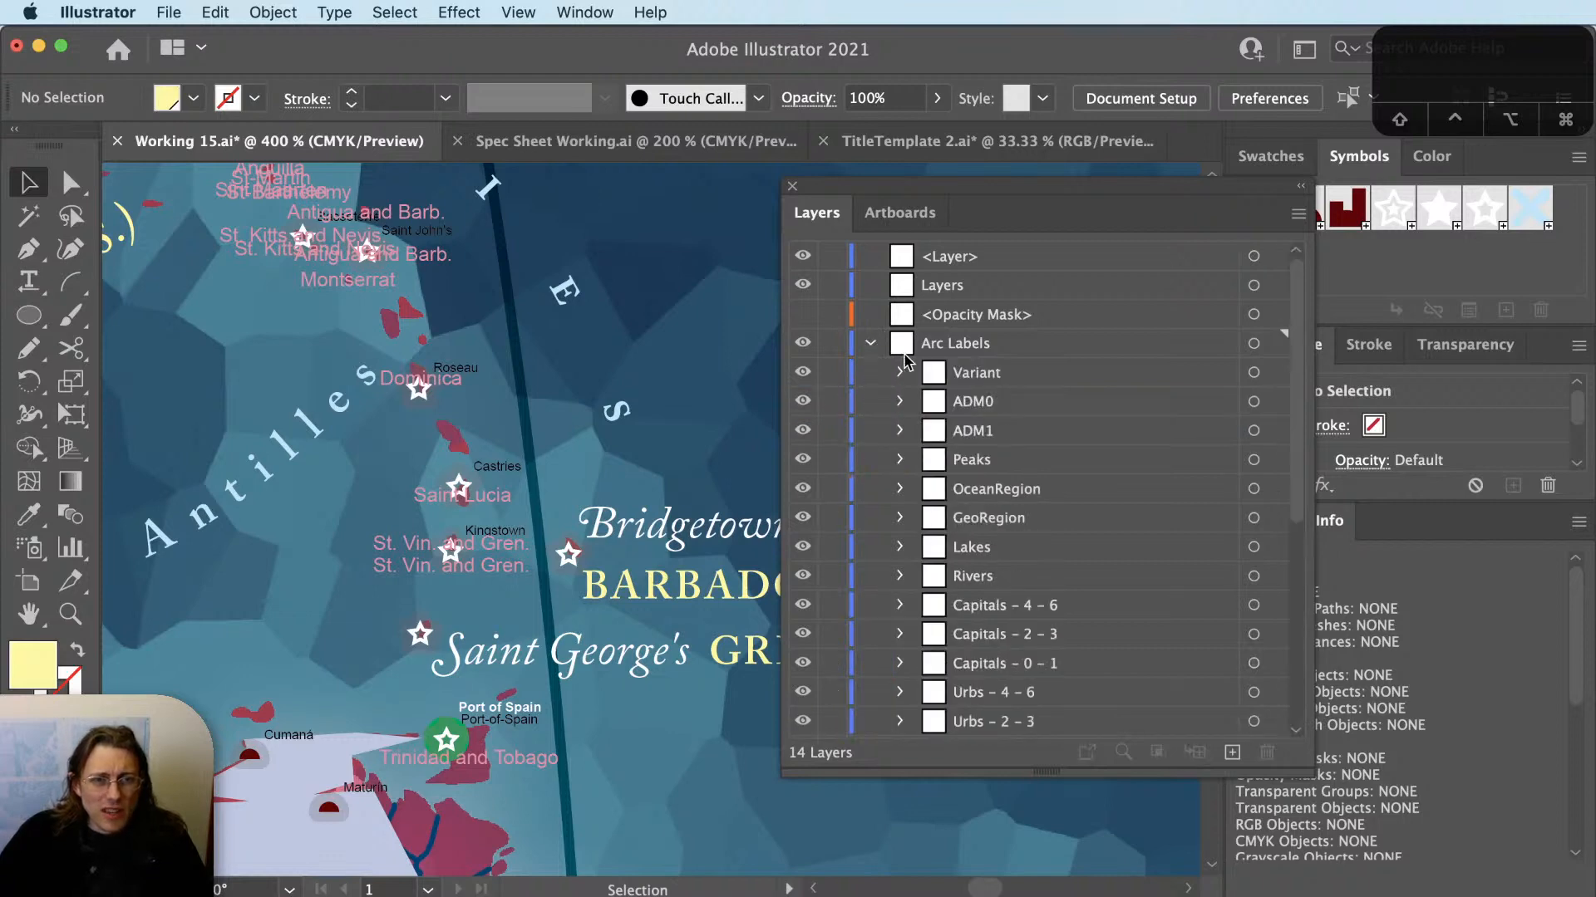
scroll(968, 403, "down", 3)
scroll(1002, 600, "up", 3)
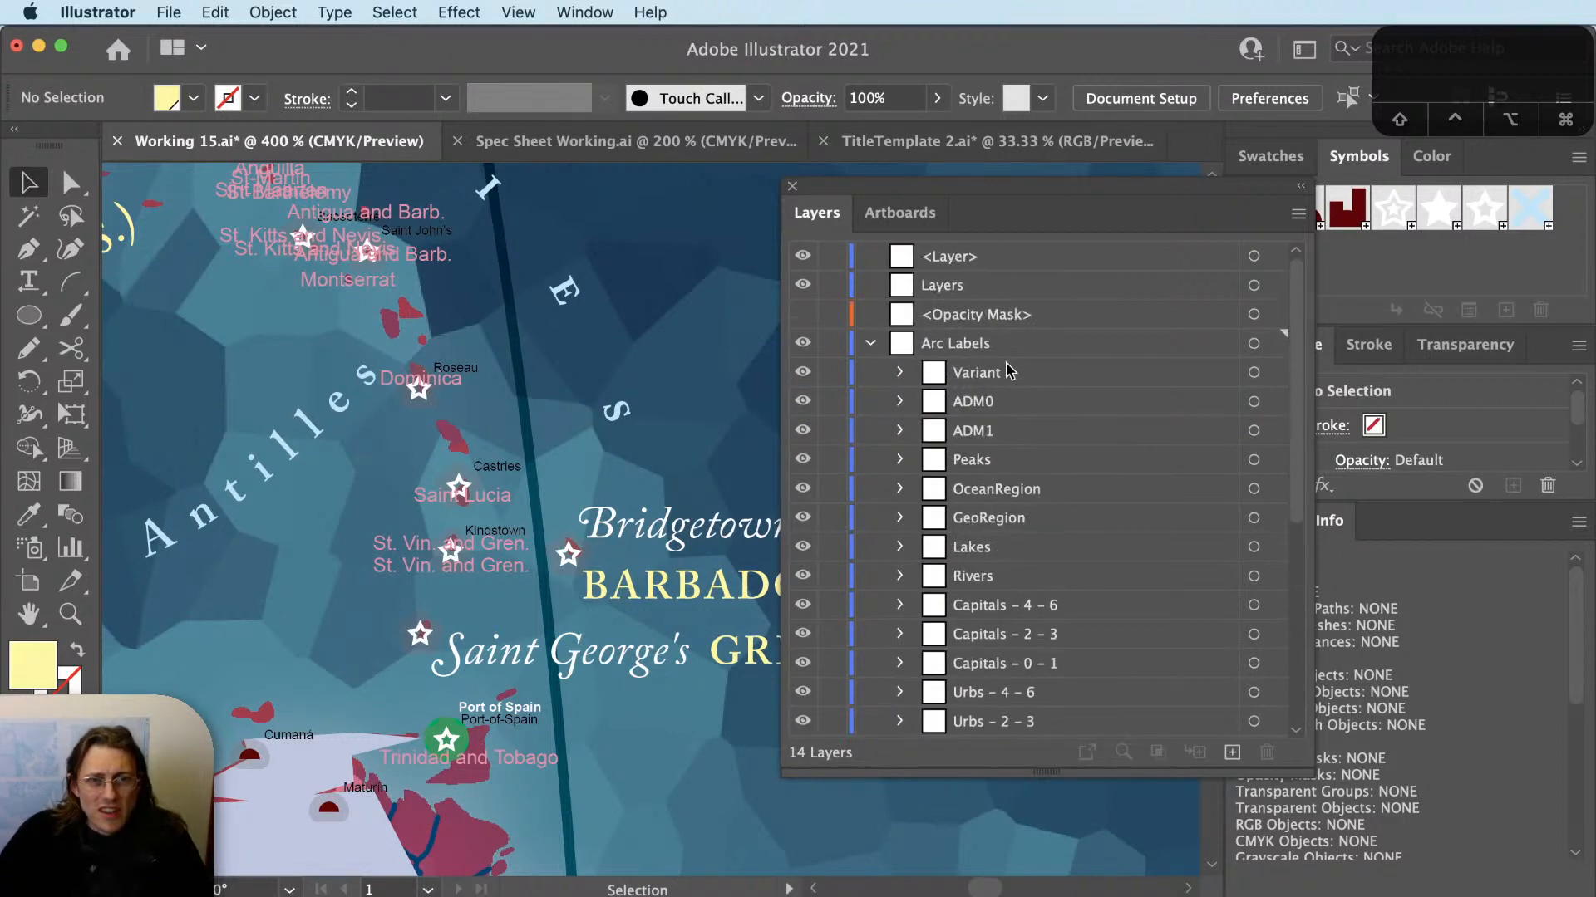
left_click(1012, 407)
left_click(1007, 432)
left_click(1006, 463)
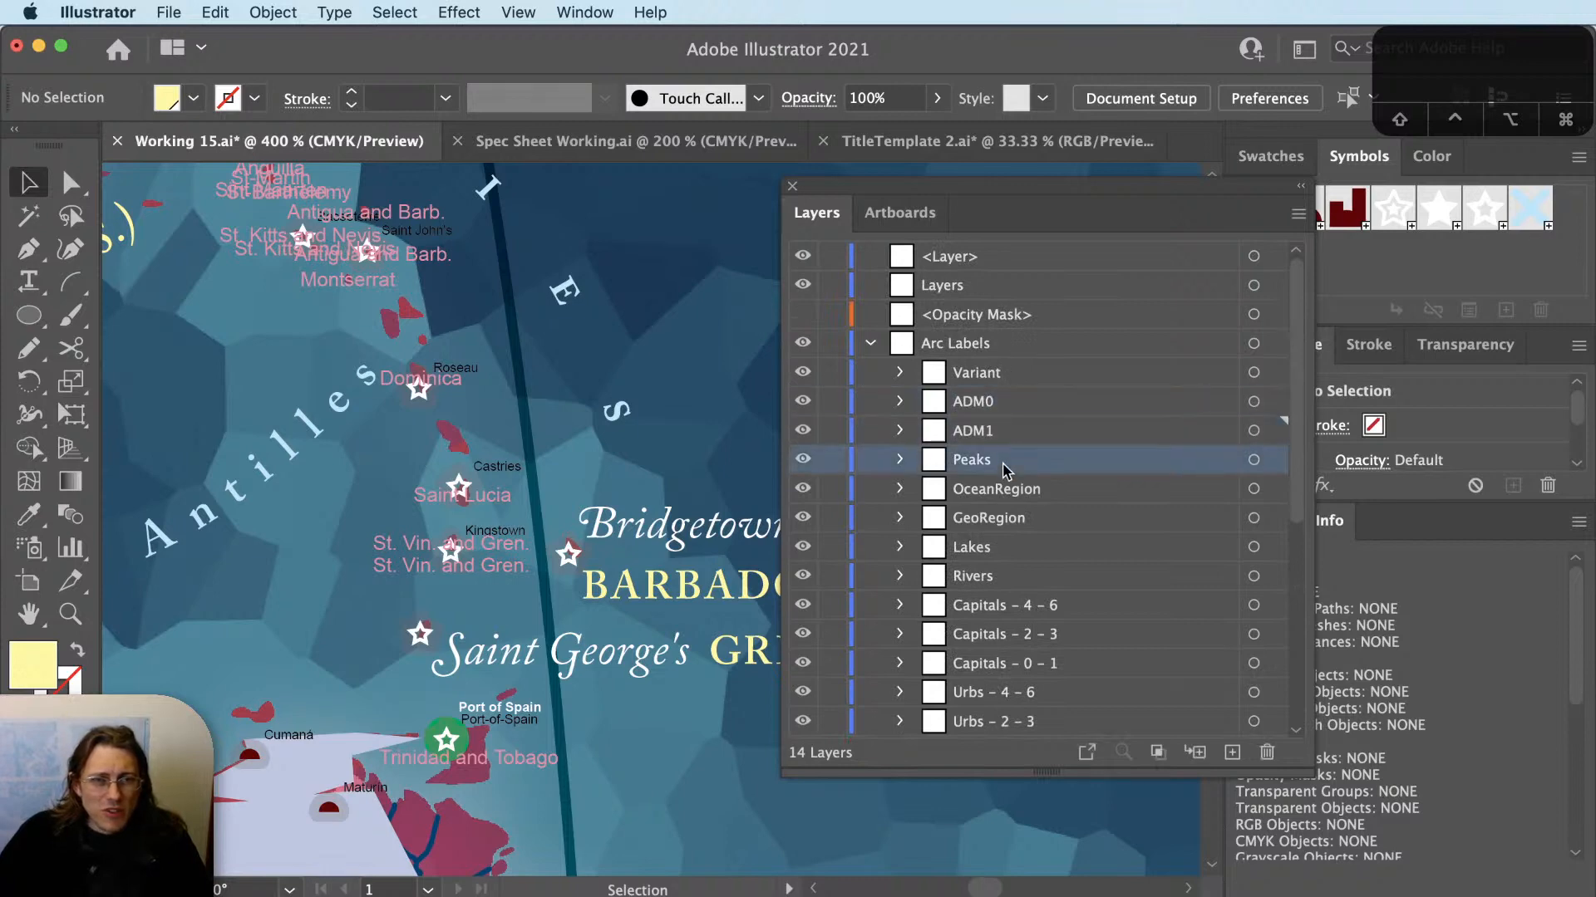
left_click(1016, 522)
left_click(1009, 548)
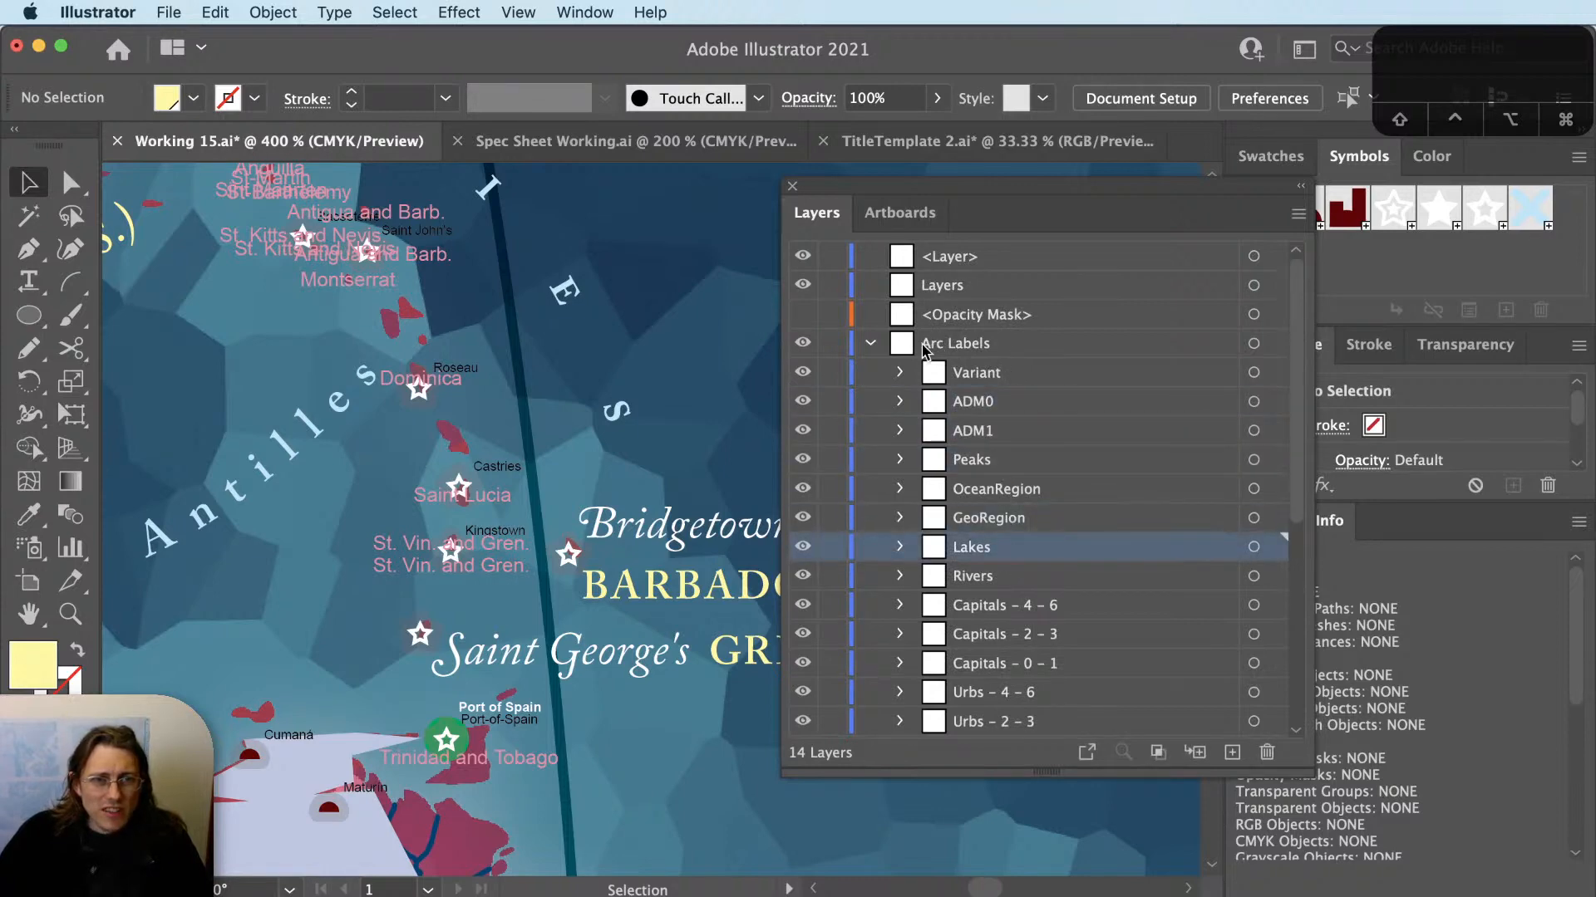
left_click(1066, 611)
scroll(1068, 677, "down", 2)
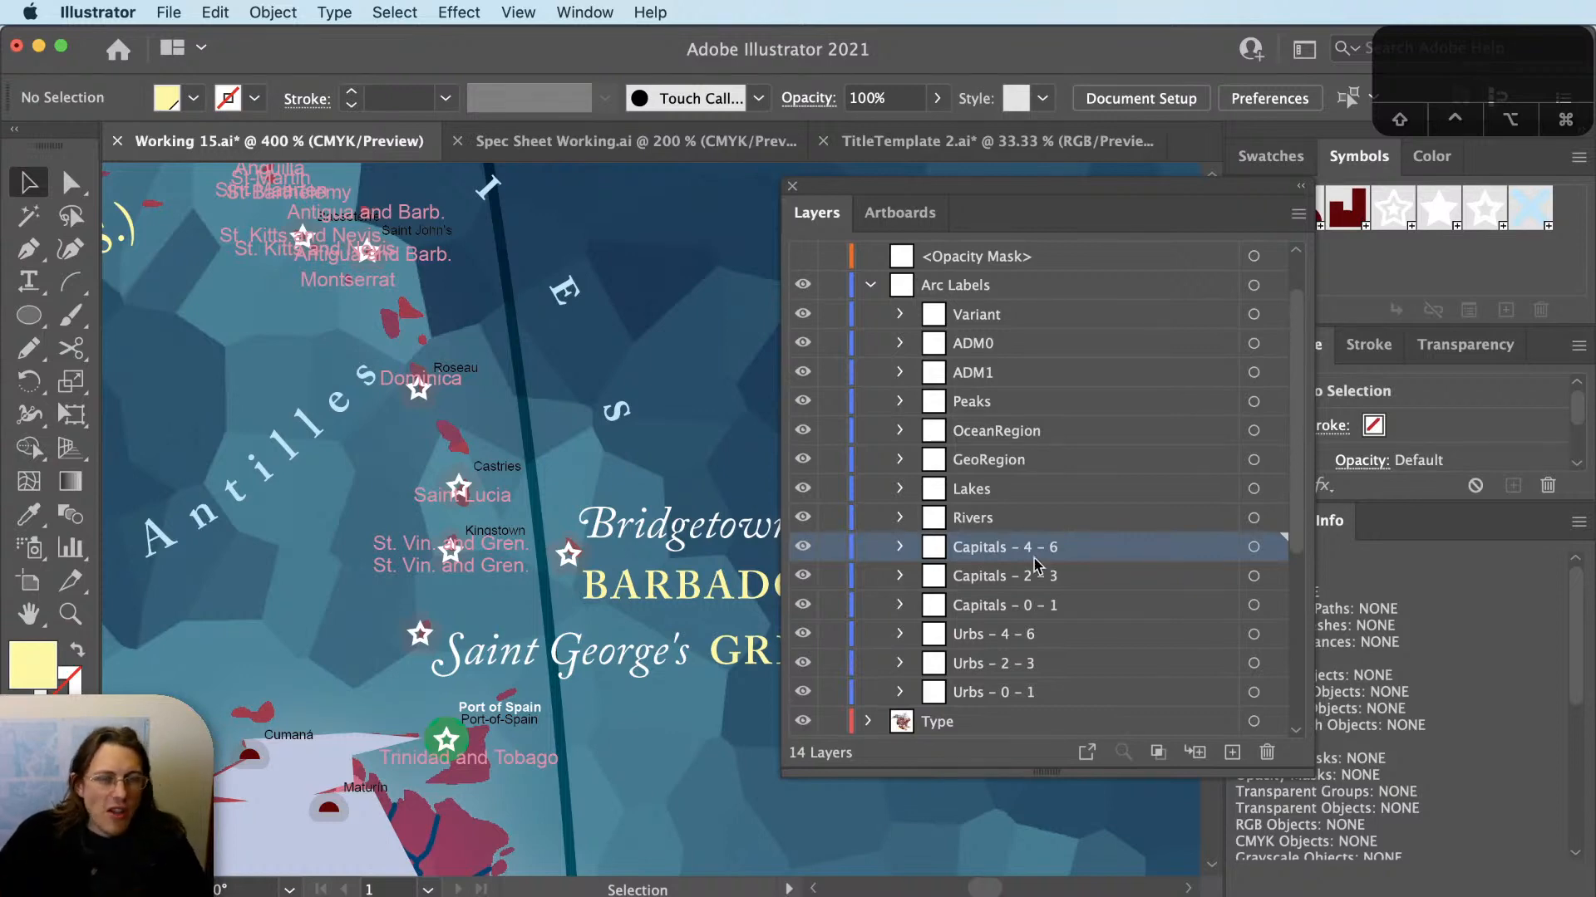
scroll(1080, 466, "down", 3)
scroll(1080, 484, "up", 2)
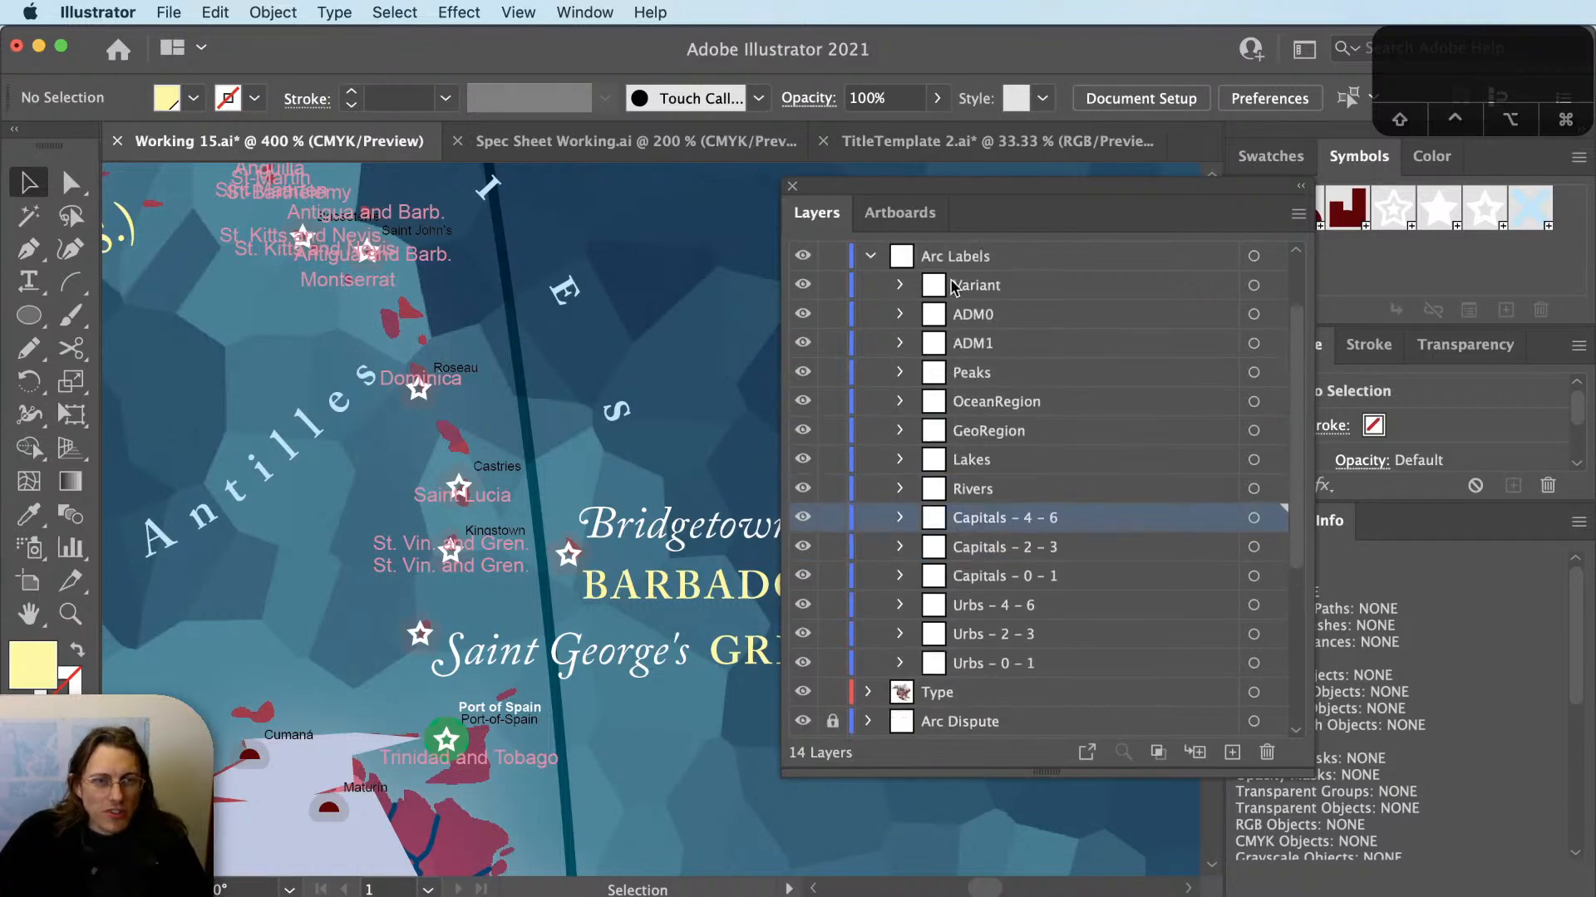
left_click(803, 256)
left_click(802, 256)
scroll(870, 576, "down", 5)
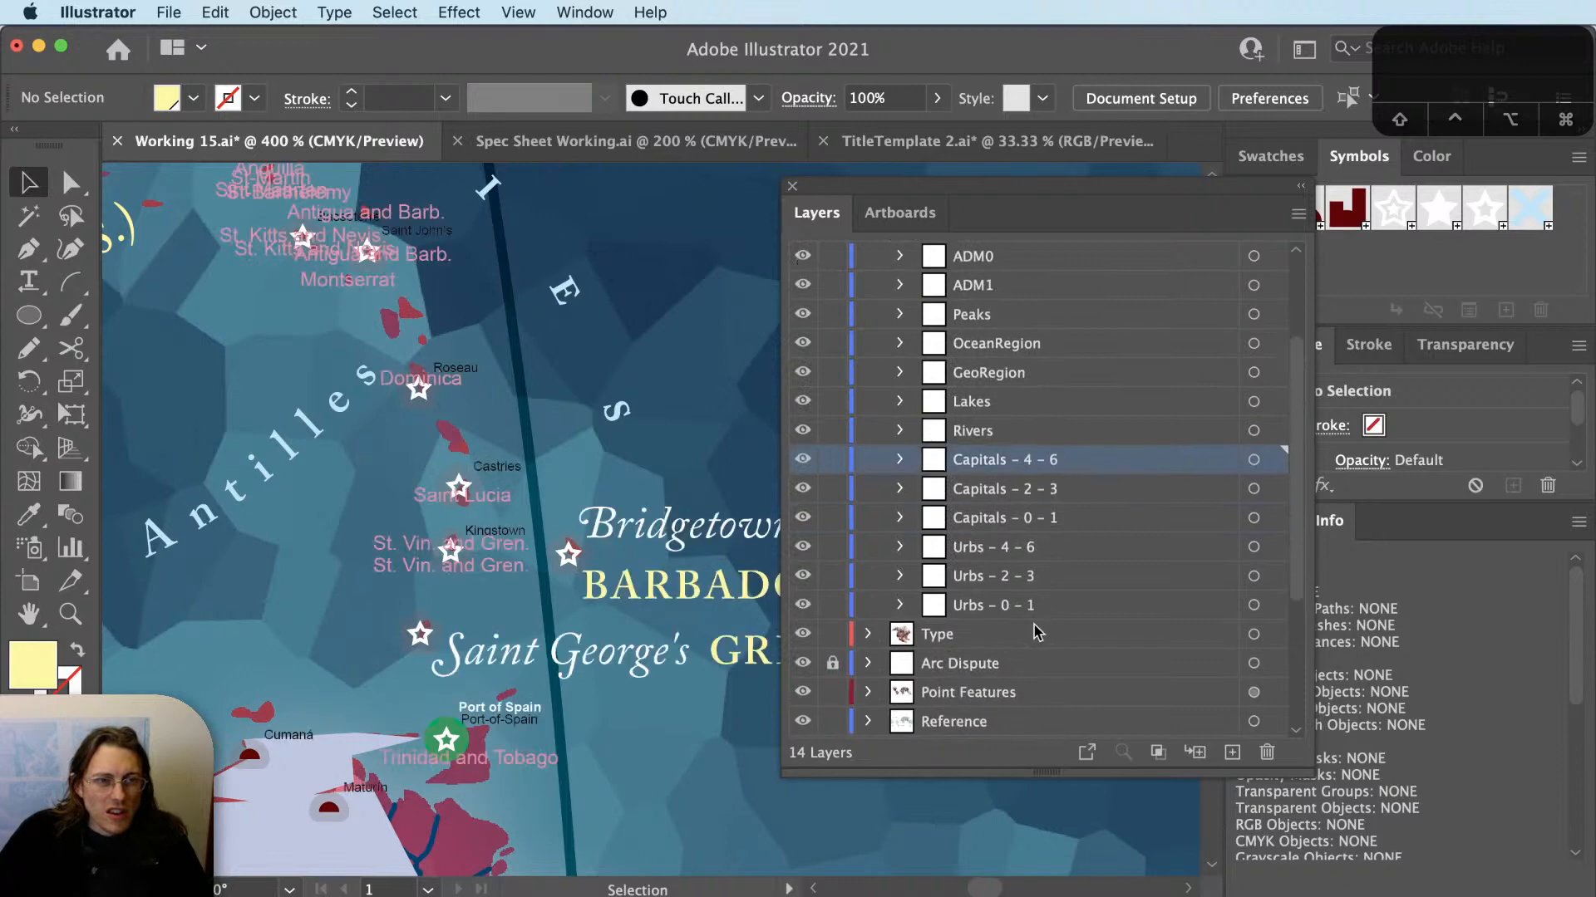
Examine the Type layer's sublayers, including City, ADM 0 and Capital, and compare them with the Arc Labels sublayers.
left_click(868, 548)
scroll(914, 448, "down", 6)
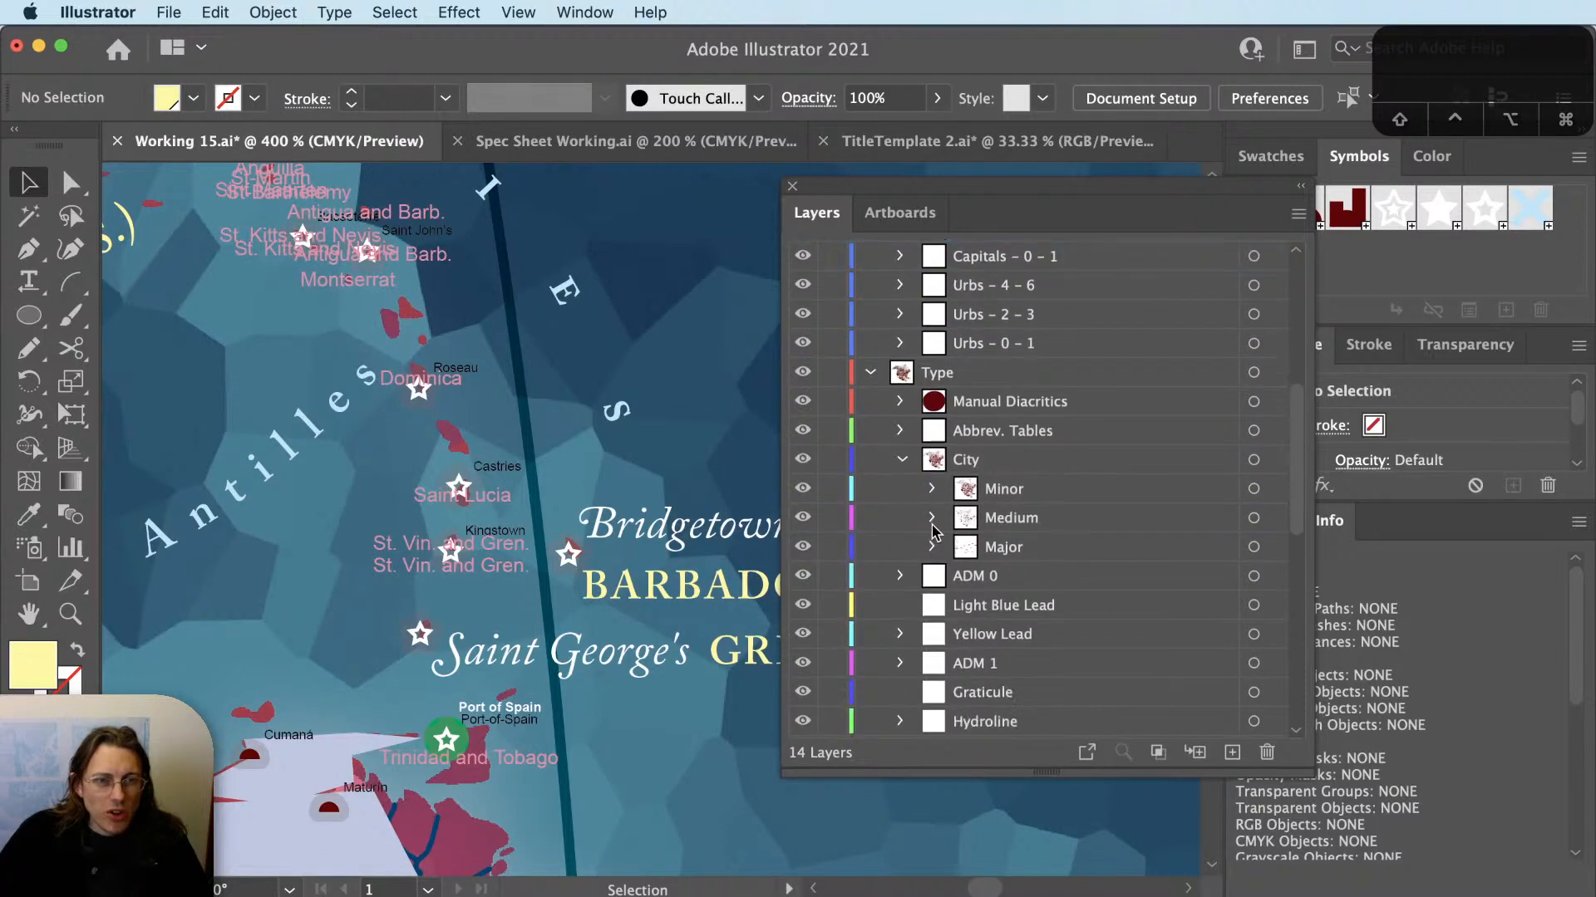
scroll(1049, 524, "down", 8)
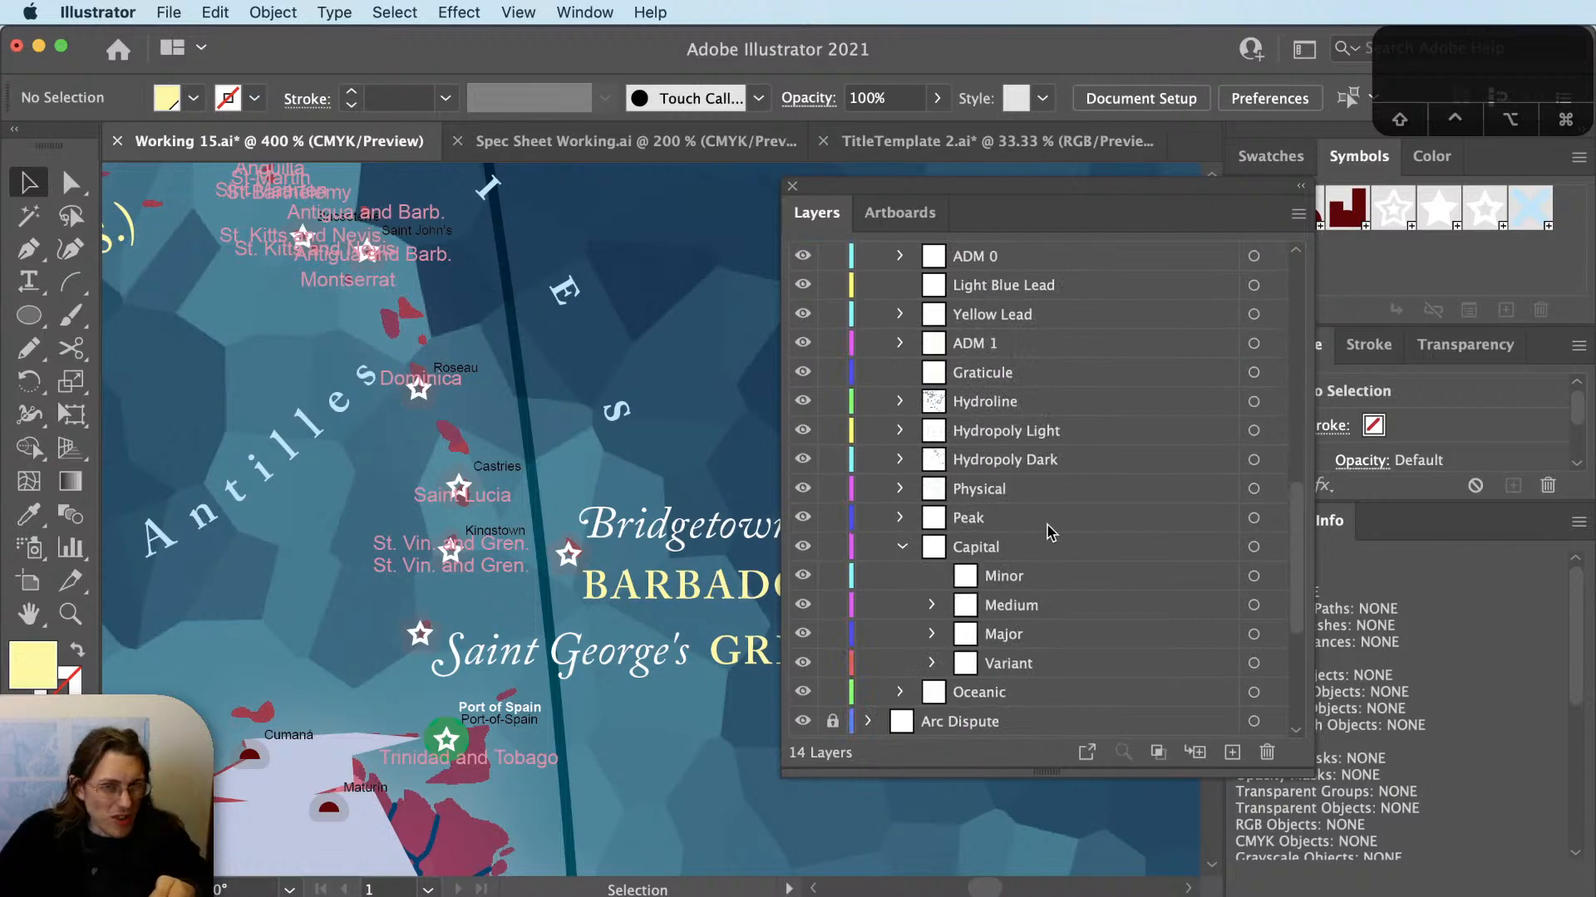
scroll(1049, 532, "up", 15)
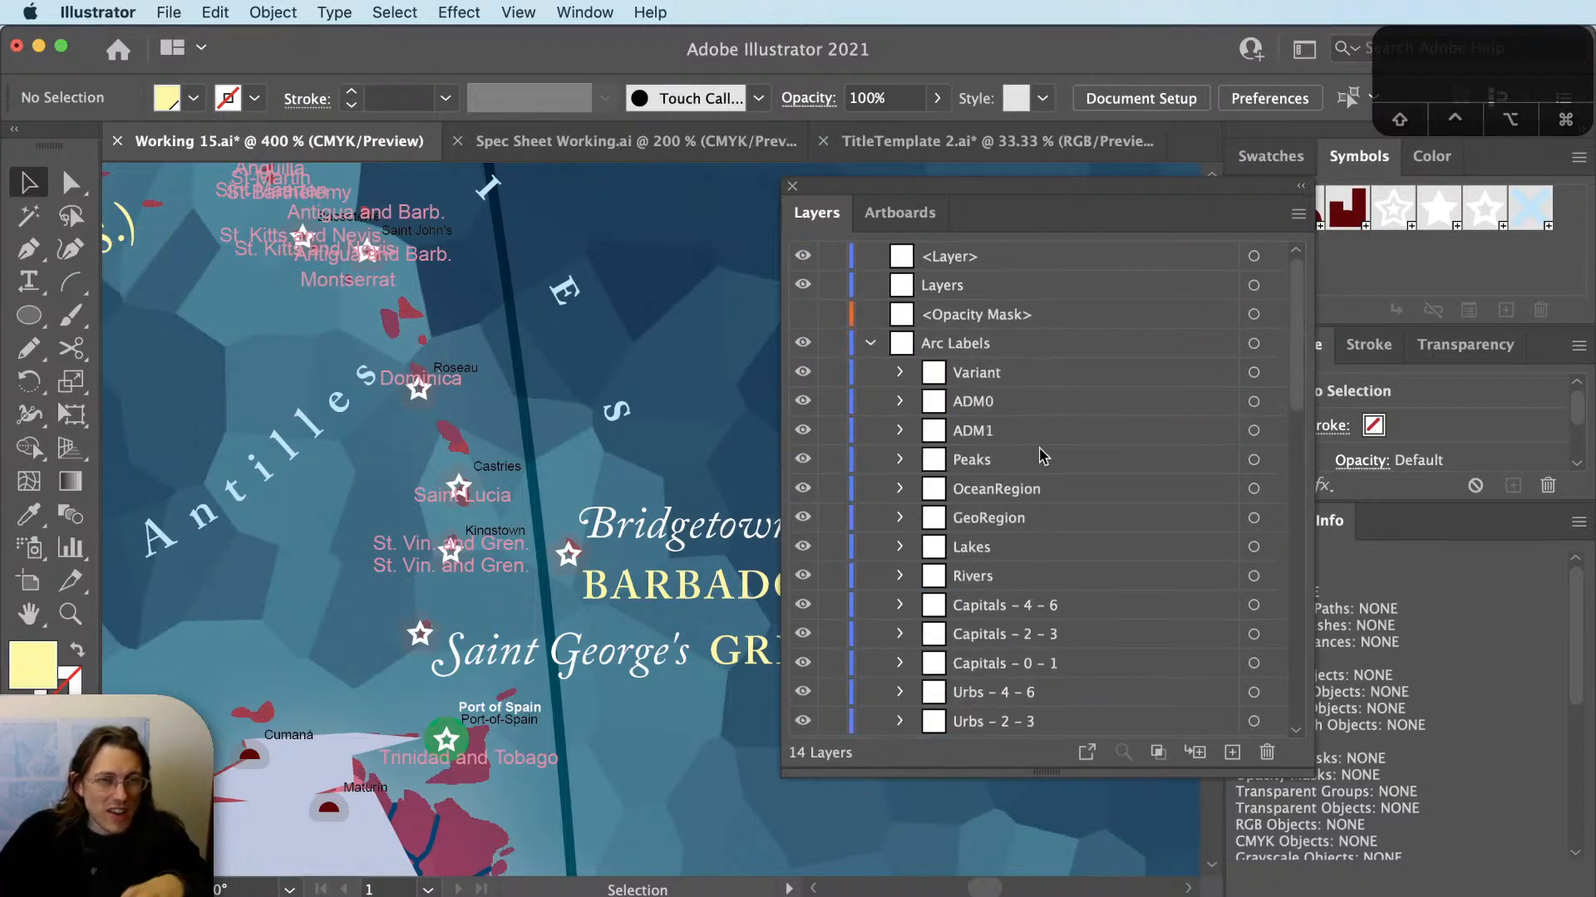
scroll(1037, 565, "down", 4)
scroll(1022, 582, "up", 4)
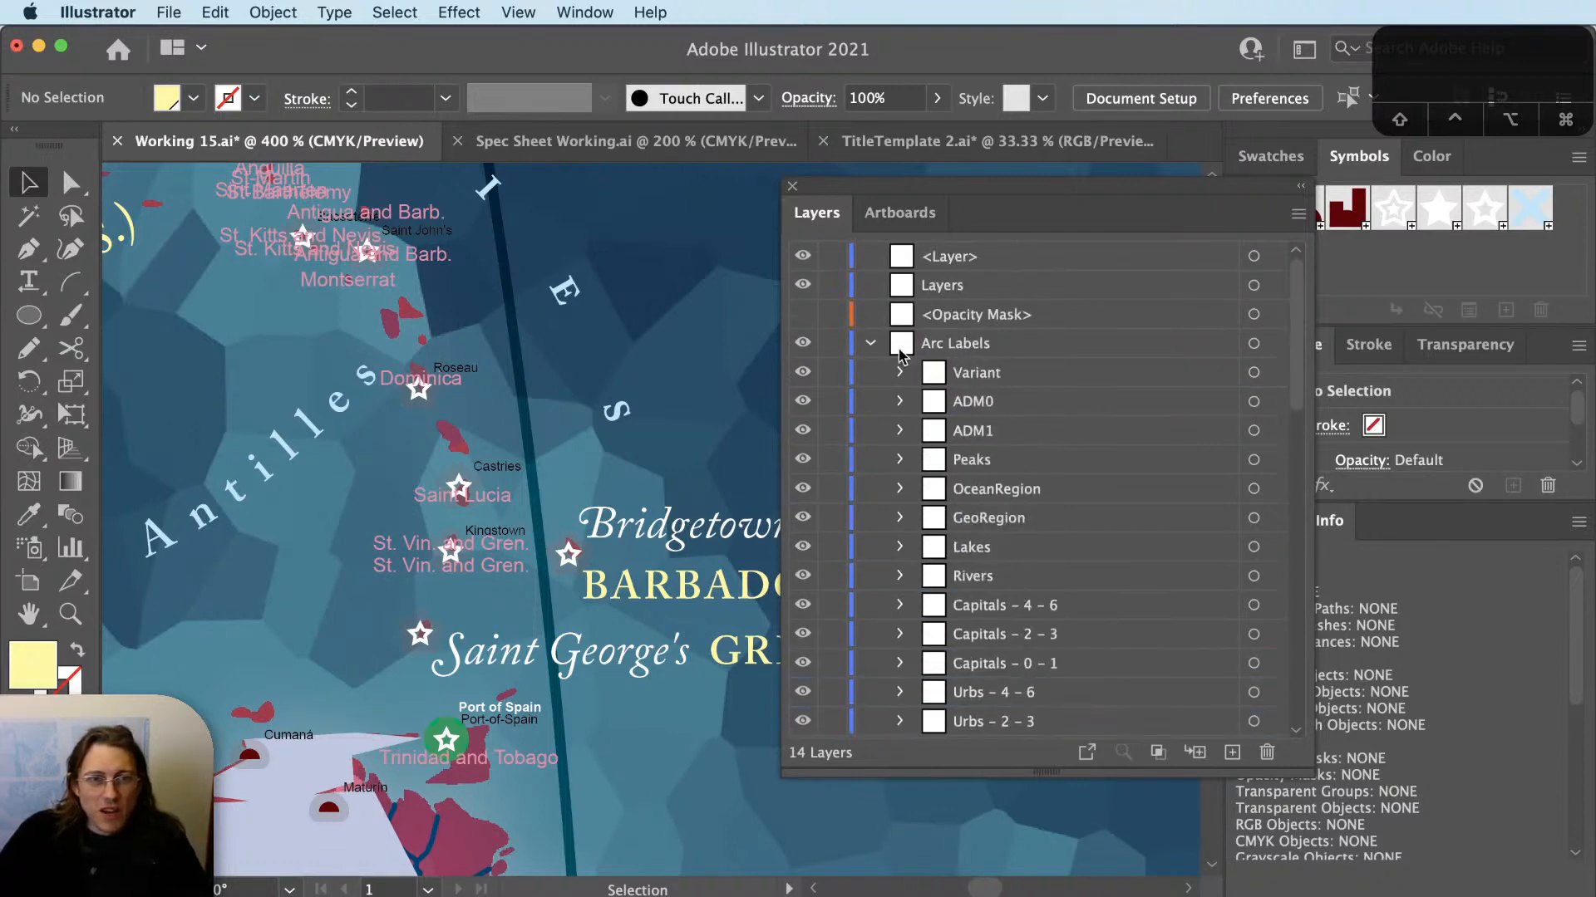
left_click(869, 343)
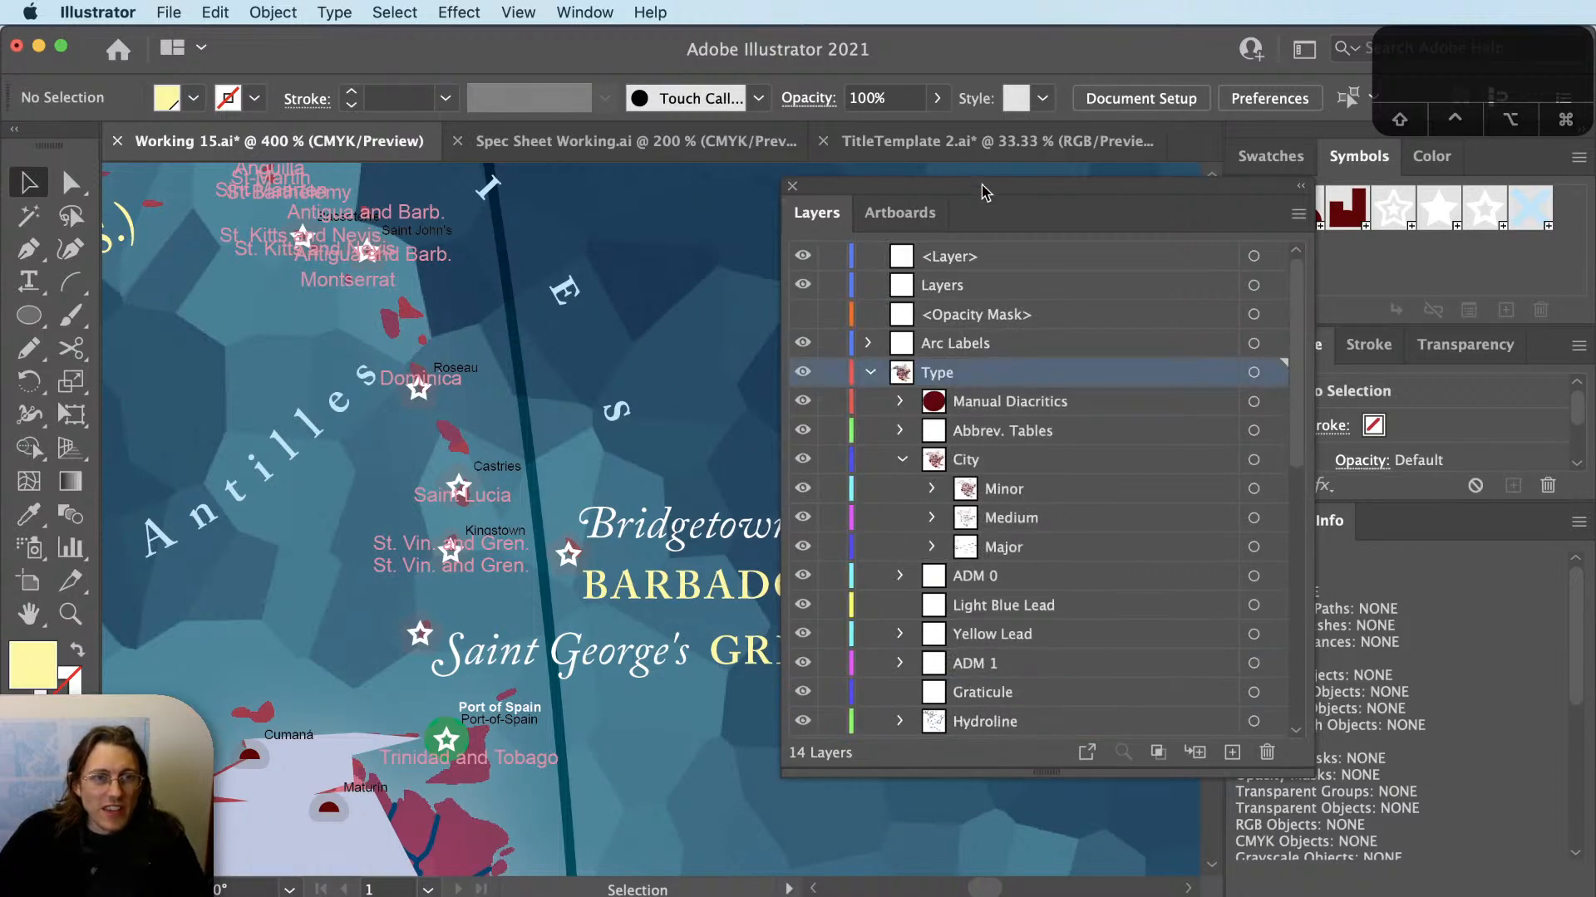
left_click_drag(983, 193, 515, 895)
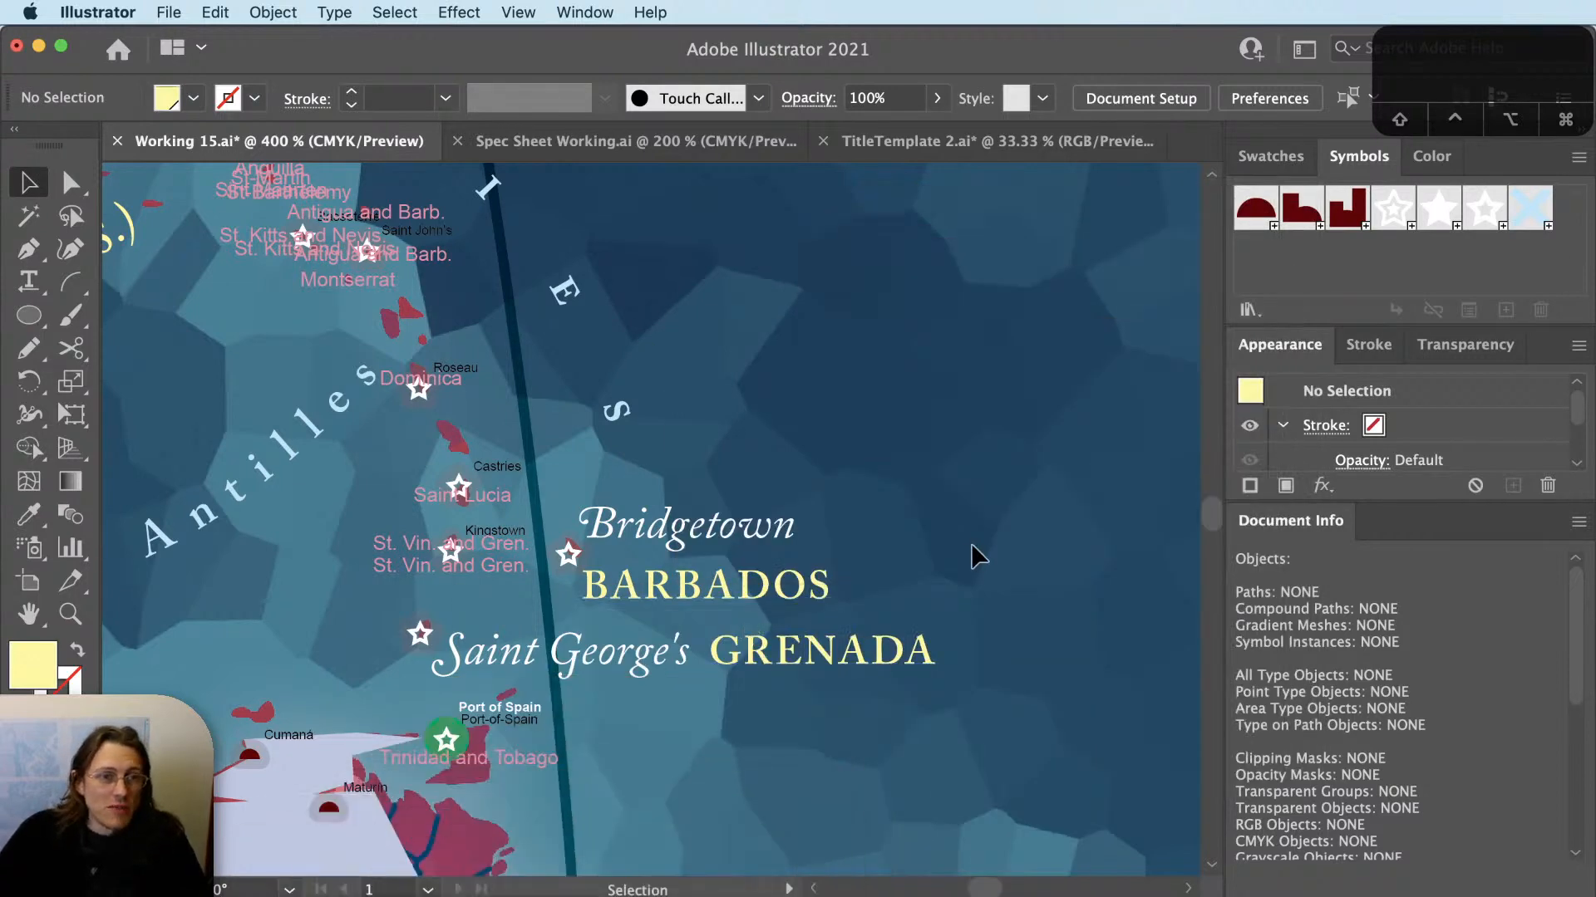
Delete the duplicate St. Vin. and Gren. label and move the remaining one west of the Kingstown star.
left_click_drag(683, 559, 929, 588)
key("v")
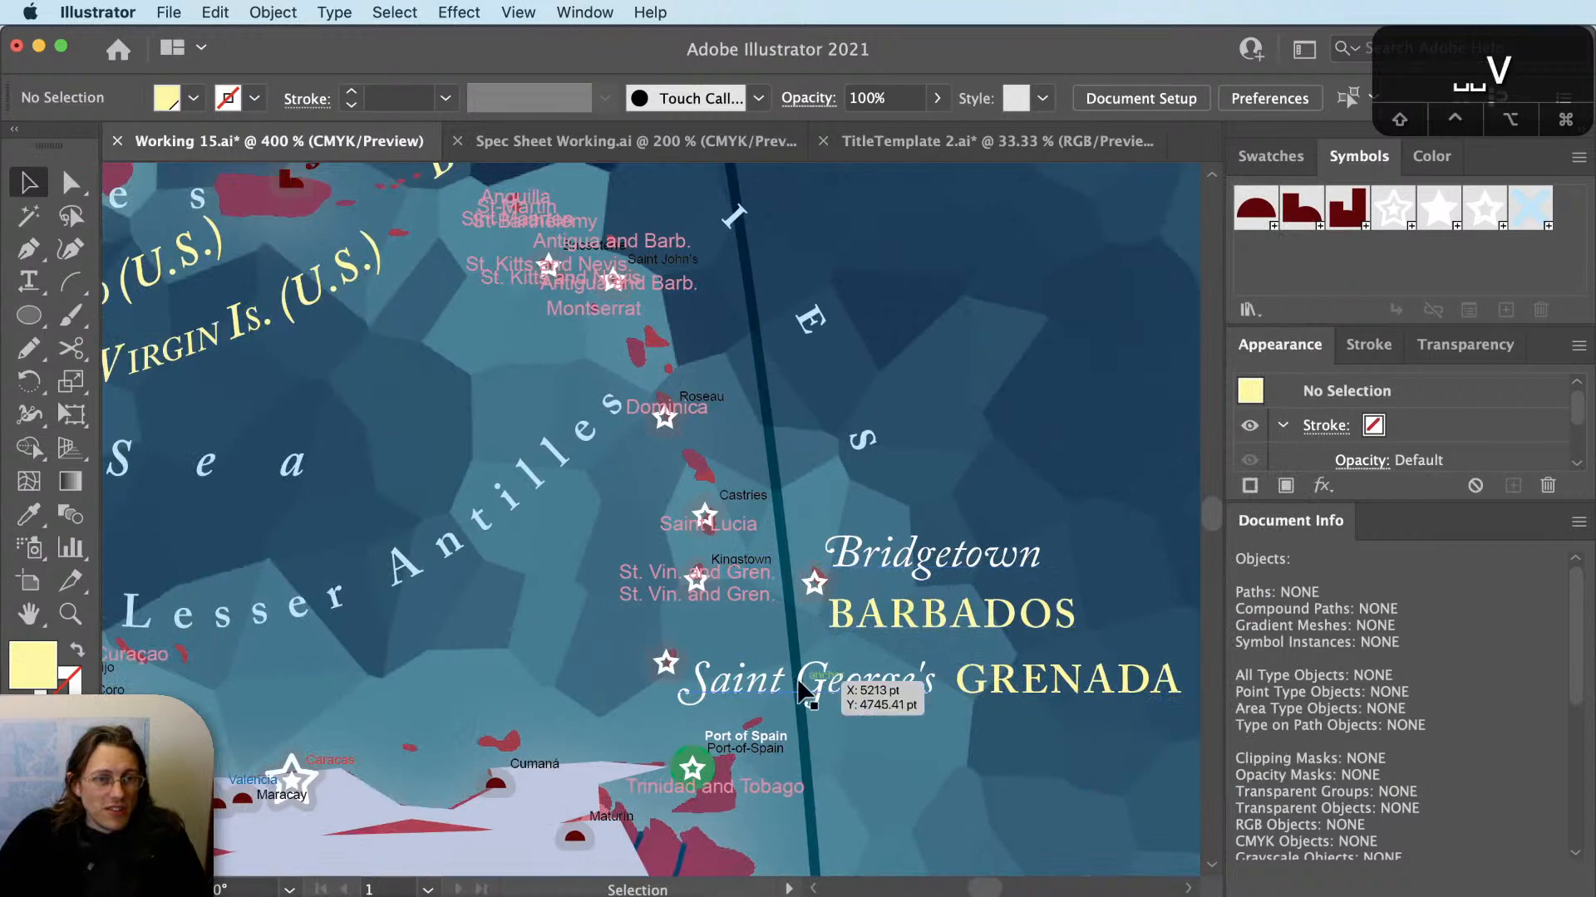
left_click(810, 681)
key("shift+super+a")
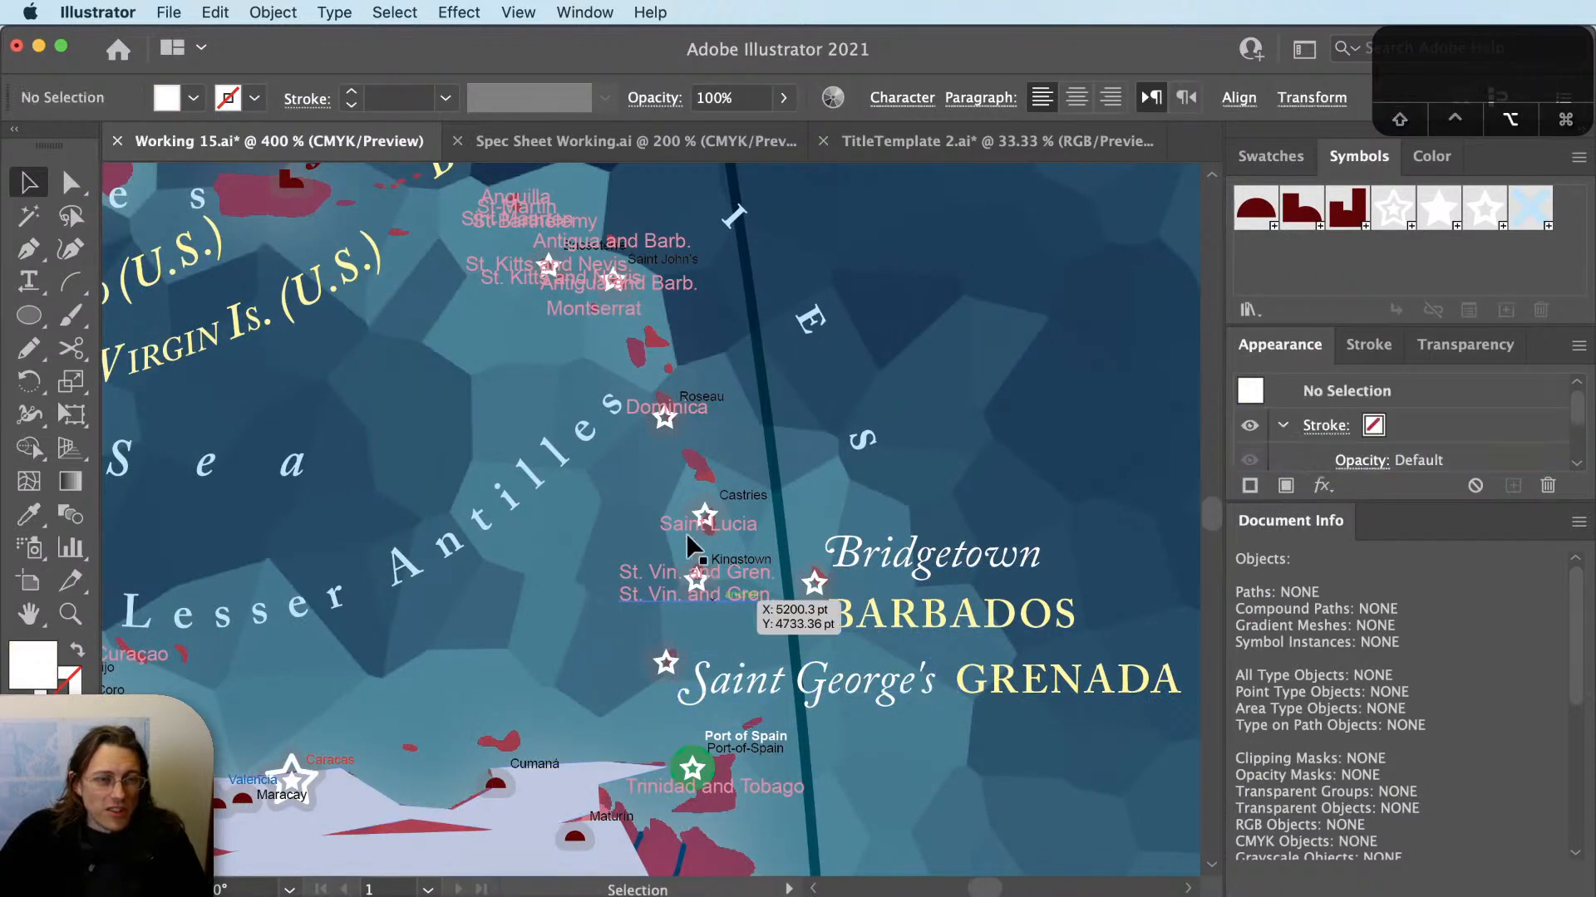
scroll(683, 531, "up", 1)
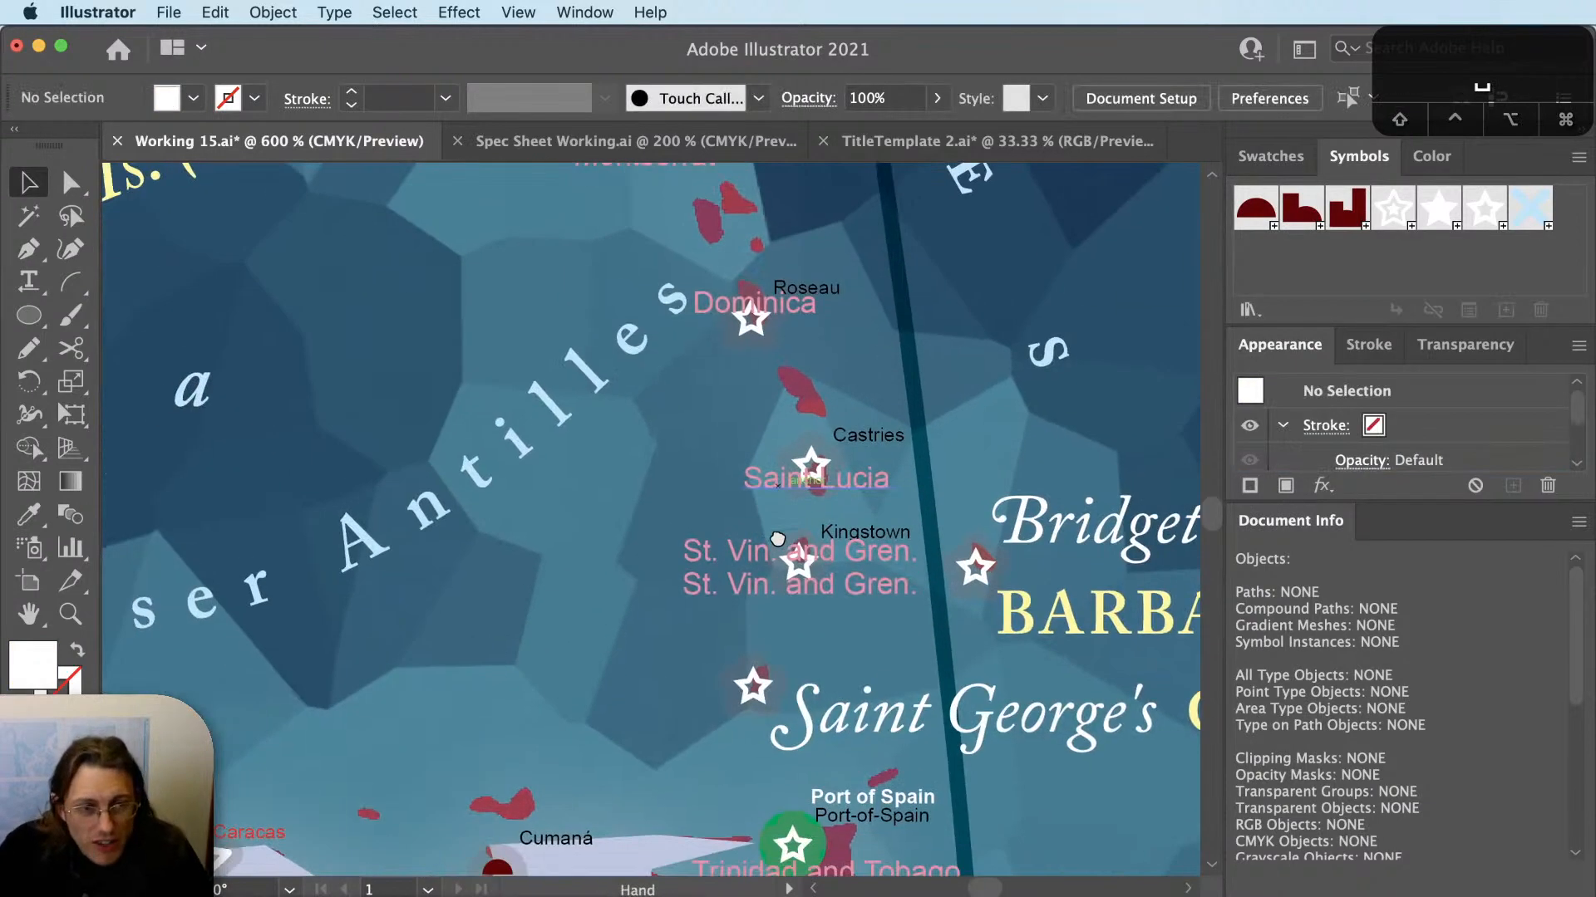
left_click_drag(677, 589, 743, 650)
left_click(849, 621)
key("BackSpace")
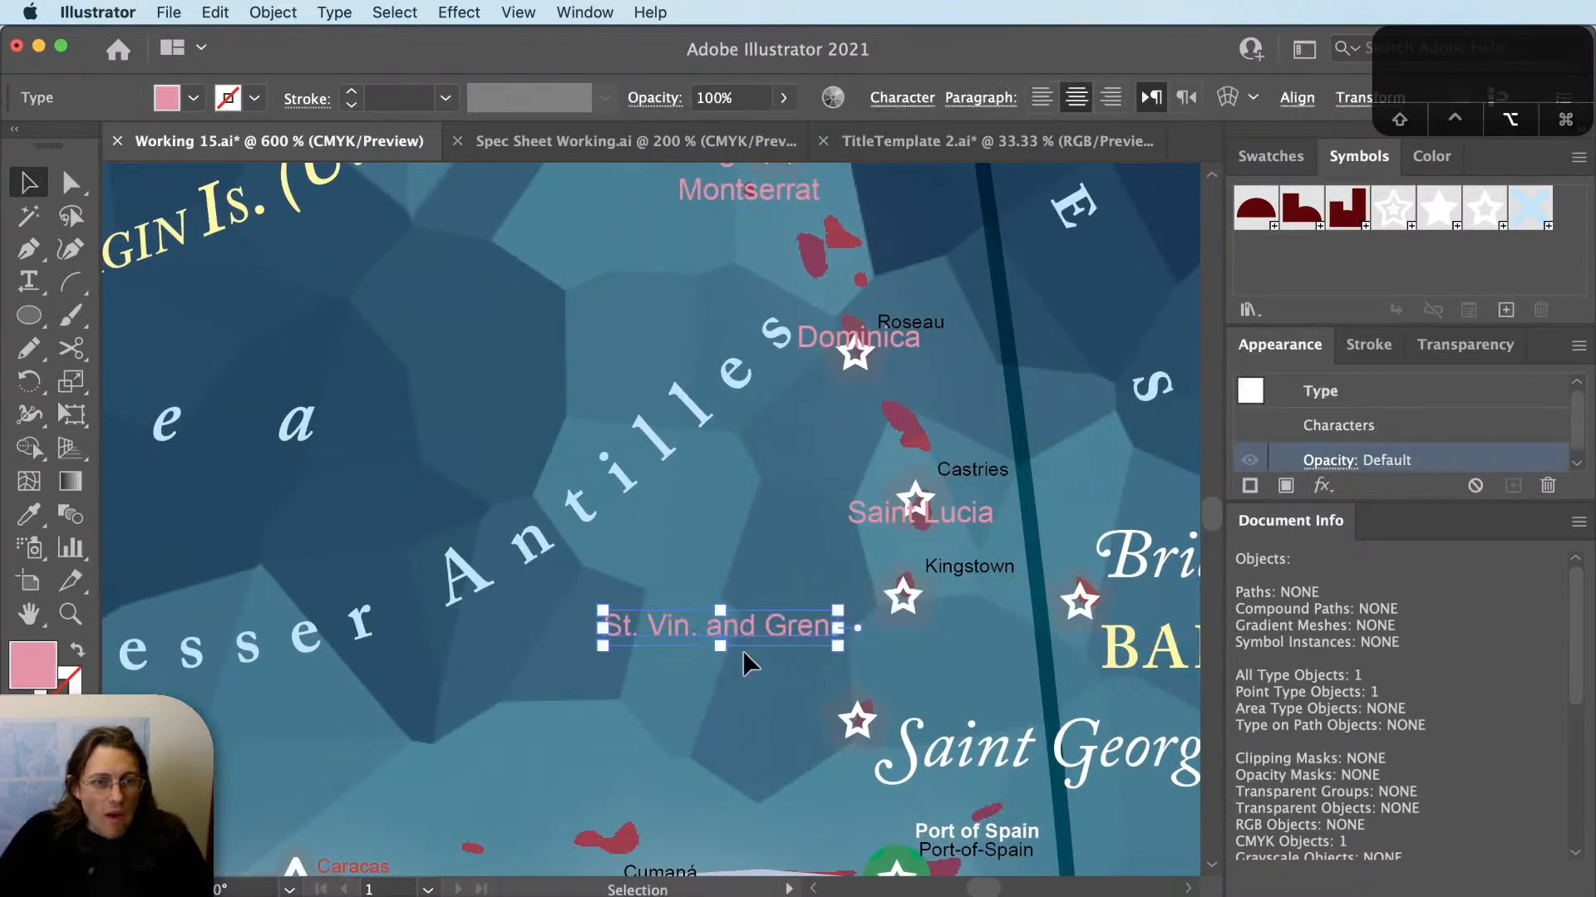
Give the St. Vin. and Gren. label the BARBADOS type style, right-align it and place it southwest of the Kingstown star.
scroll(743, 650, "down", 1)
key("i")
left_click(1007, 657)
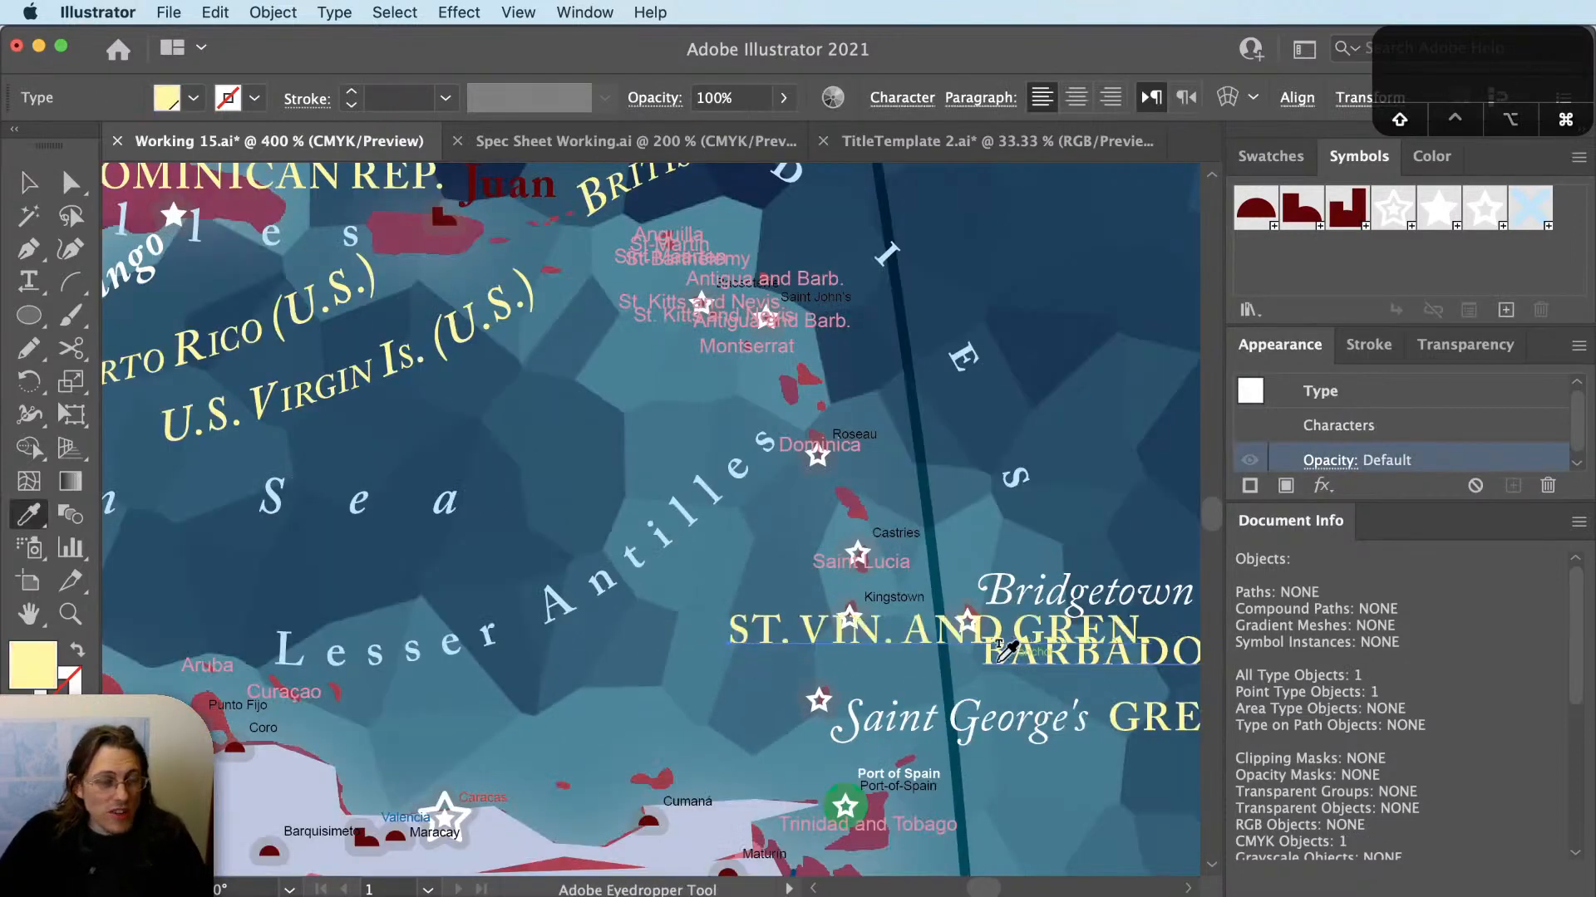
key("v")
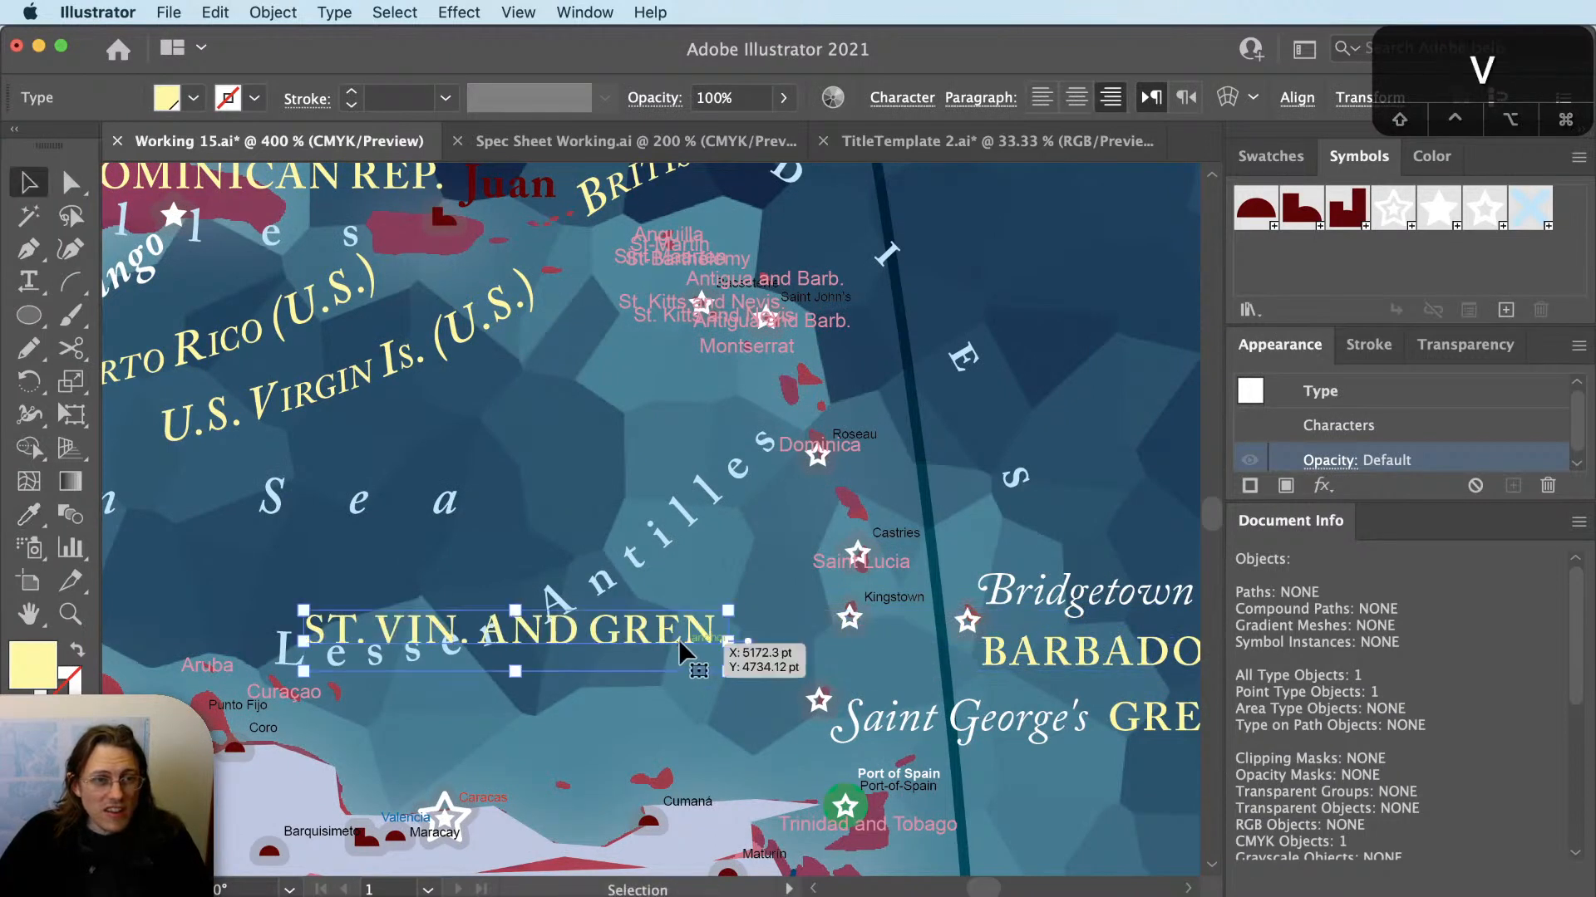
left_click_drag(678, 640, 542, 565)
Copy the ST. VIN. AND GREN. label into the open water to the southeast and change the copy's text to "ST. VINCENT AND THE GRENADINES".
scroll(788, 649, "down", 1)
left_click_drag(390, 540, 932, 737)
key("t")
left_click(909, 729)
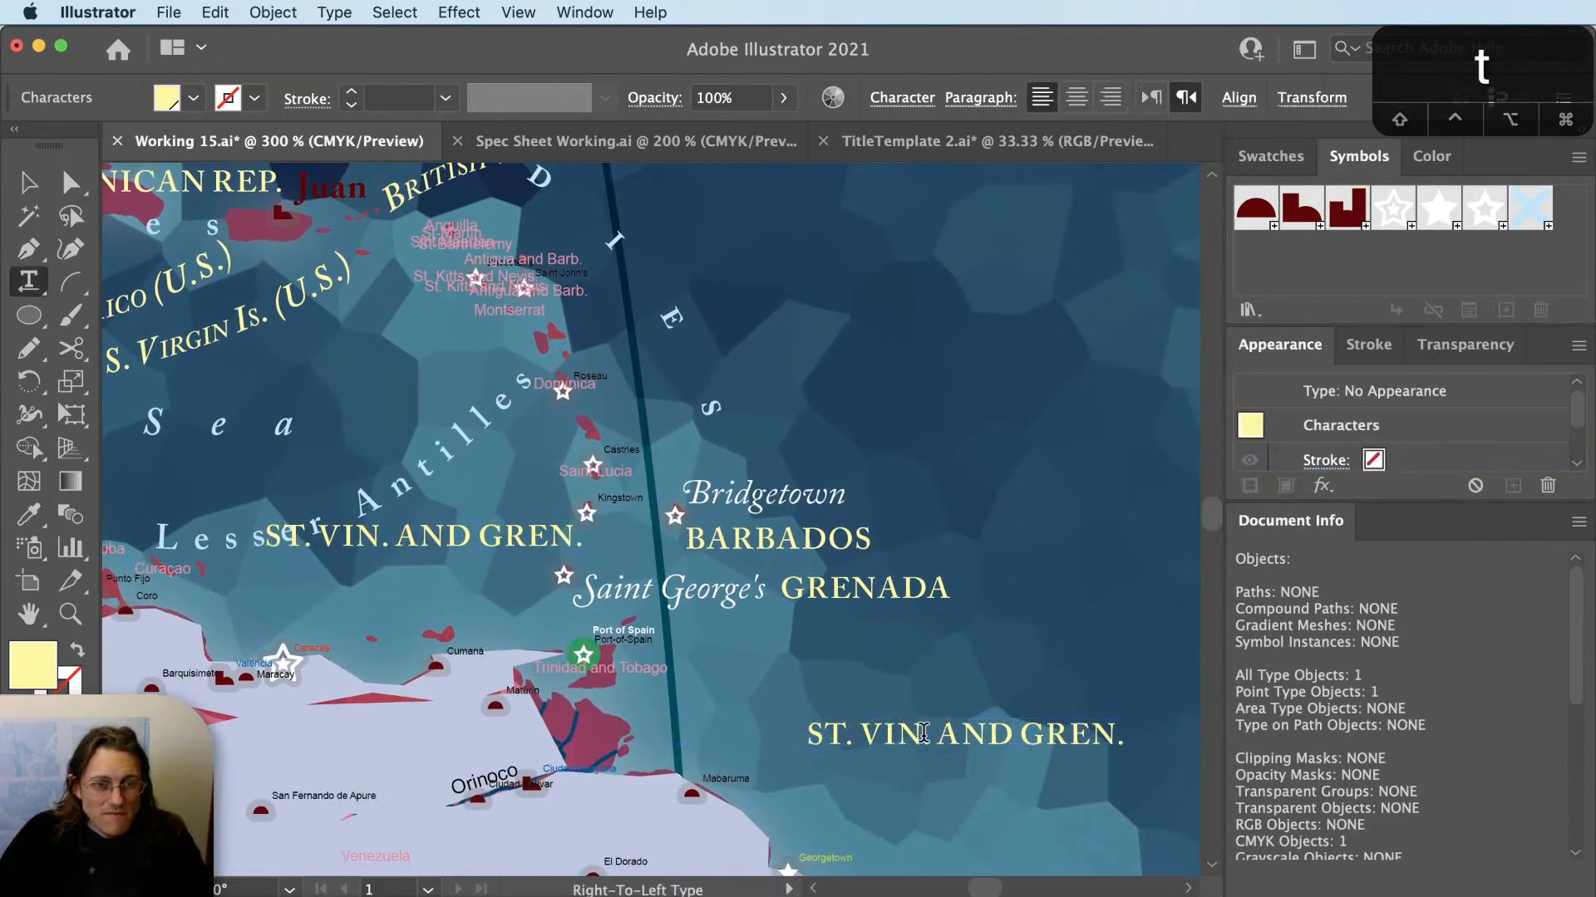
type("cent")
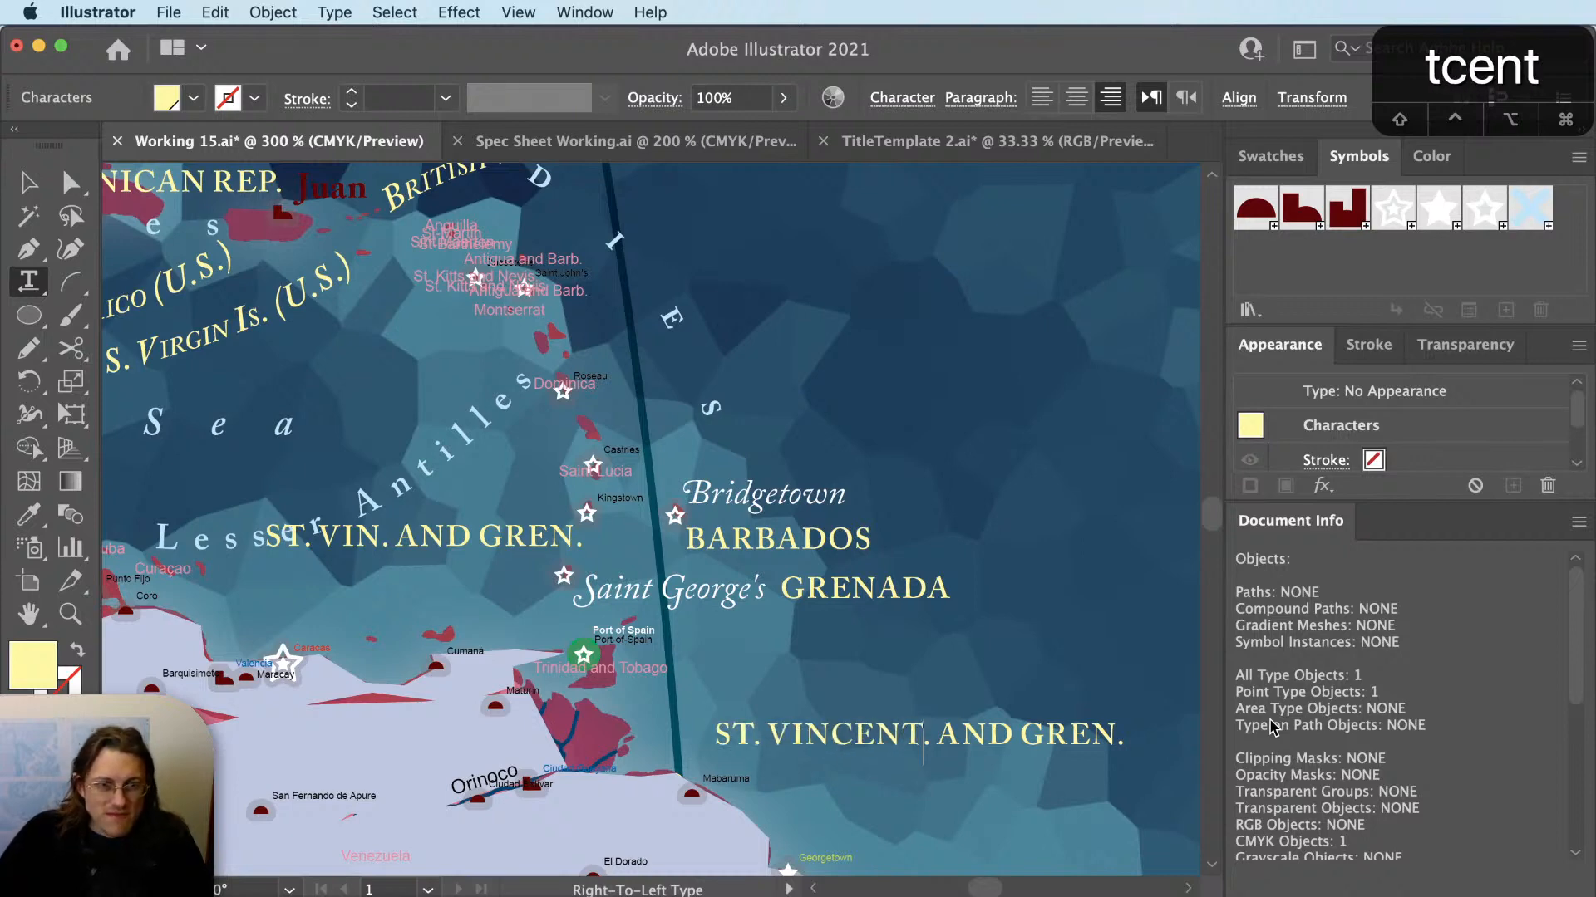
key("Delete")
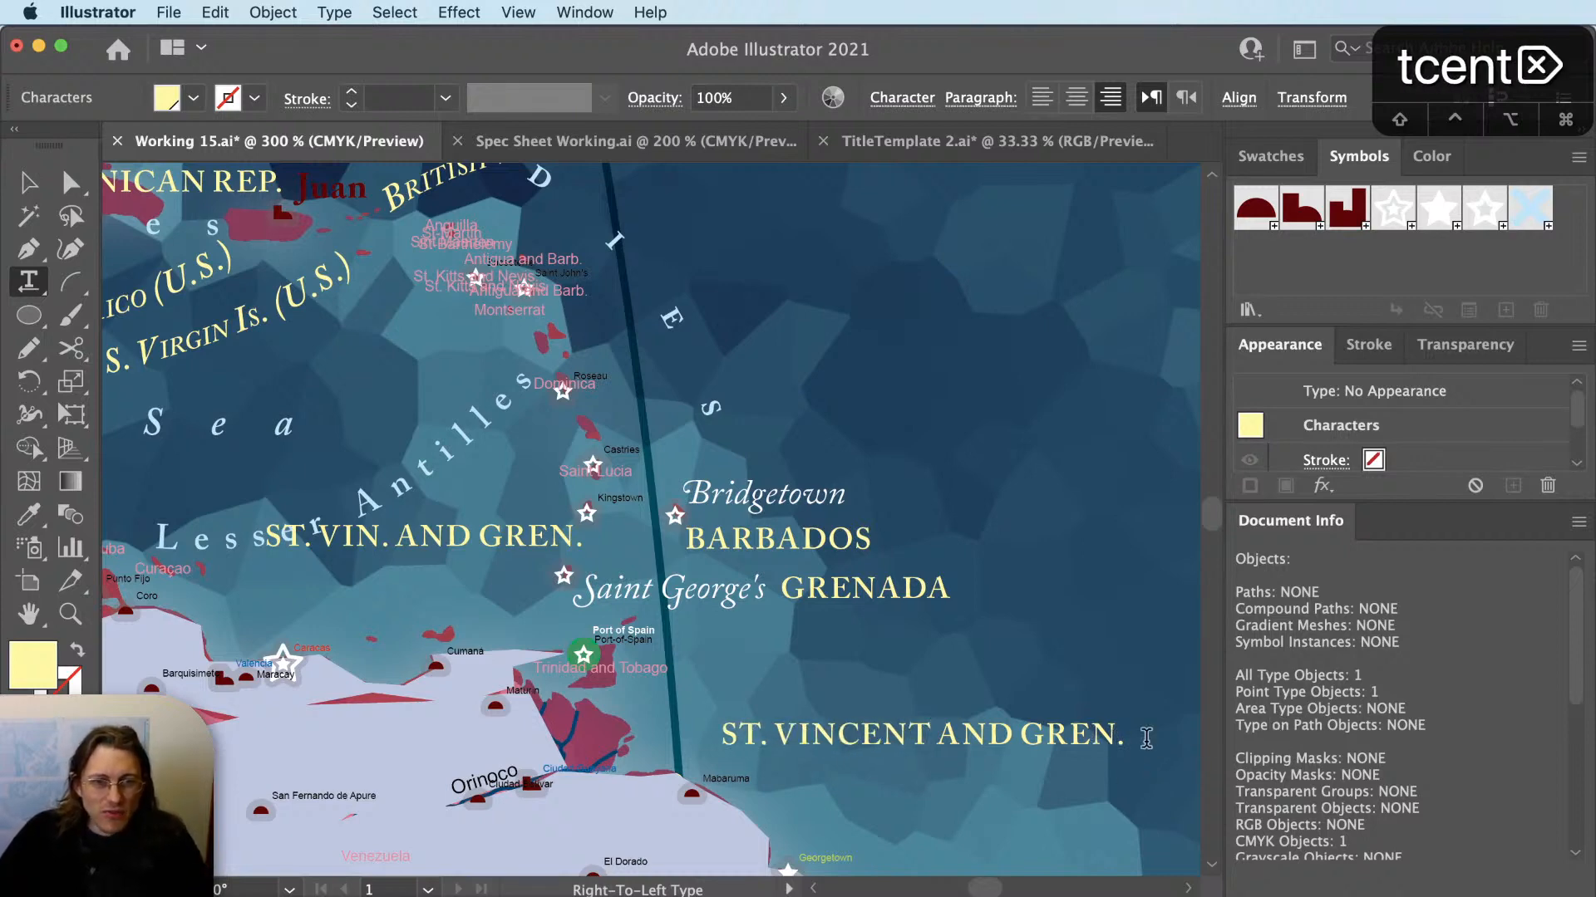
left_click(1022, 733)
type("the")
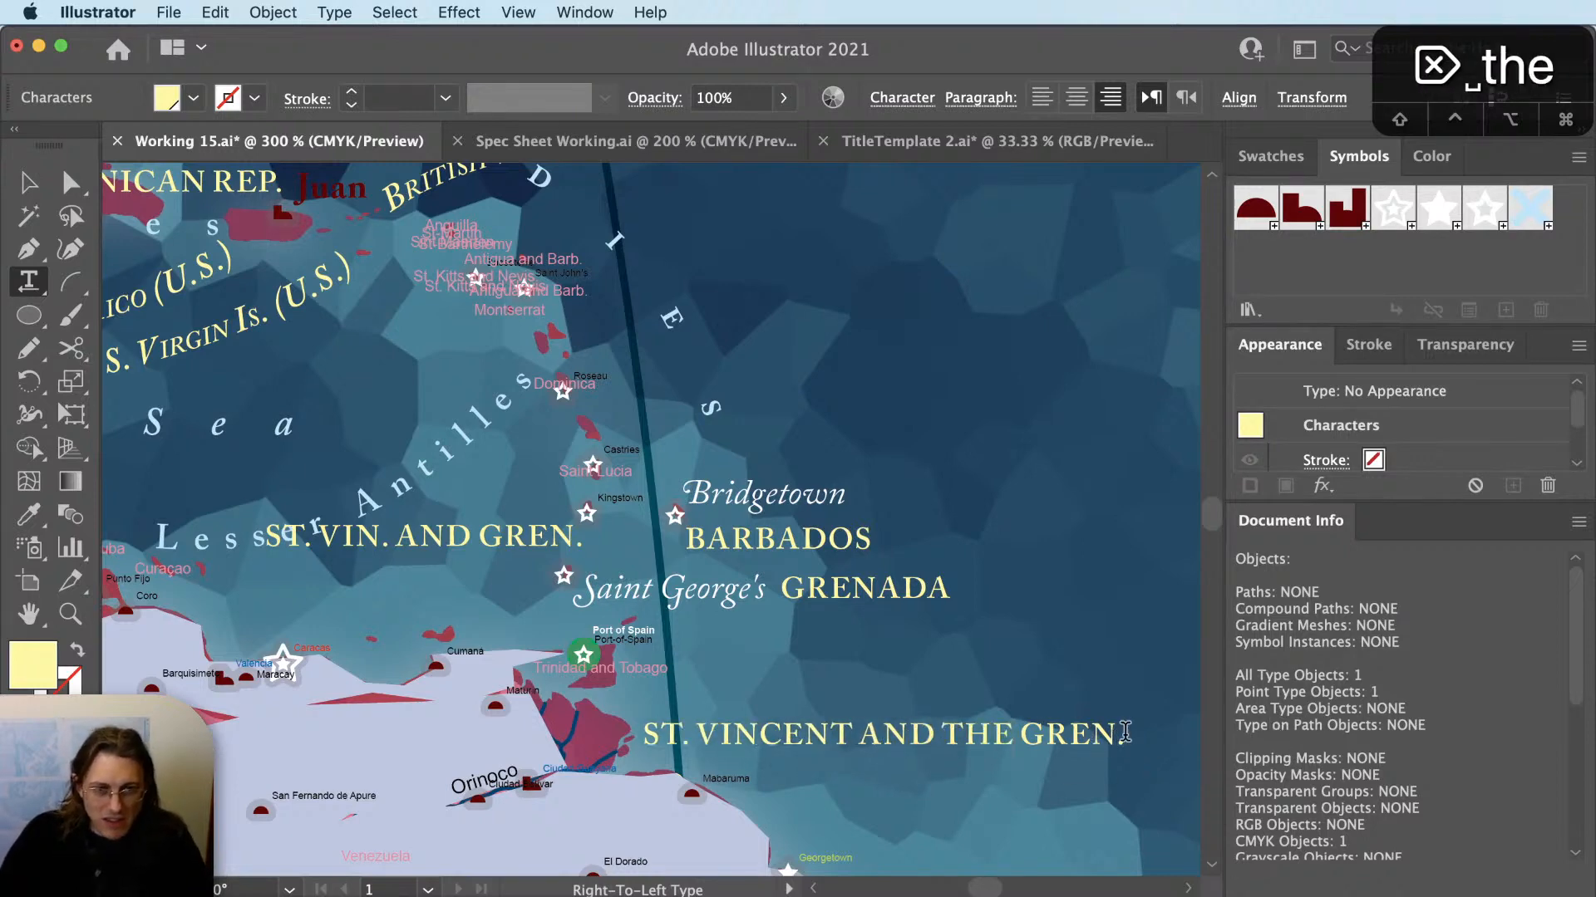
key("Down")
type("adines")
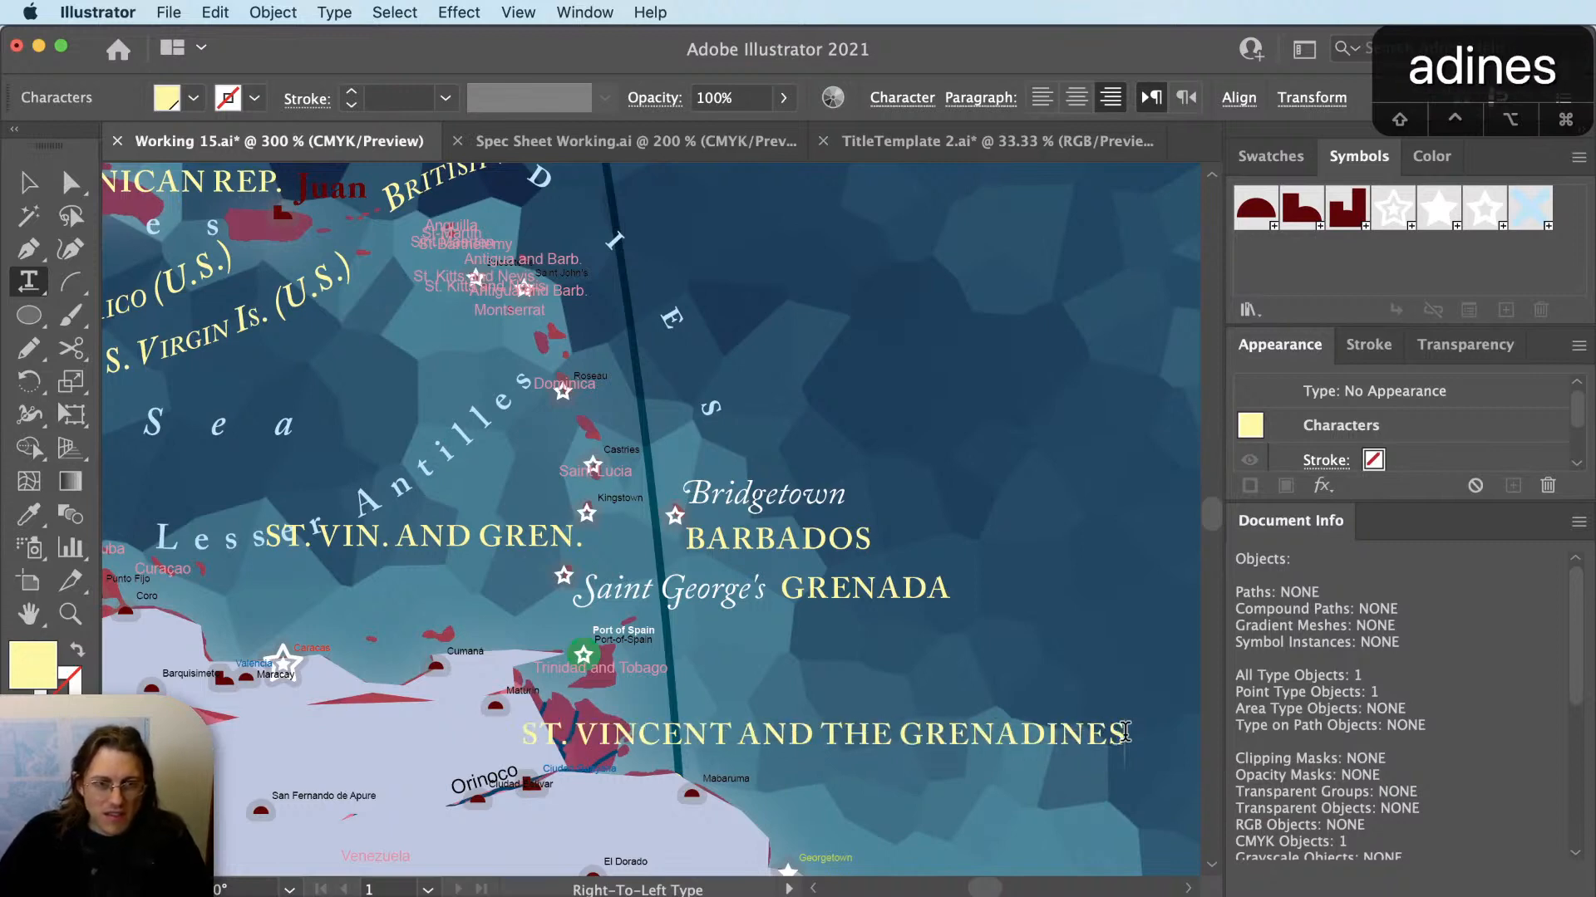
key("Escape")
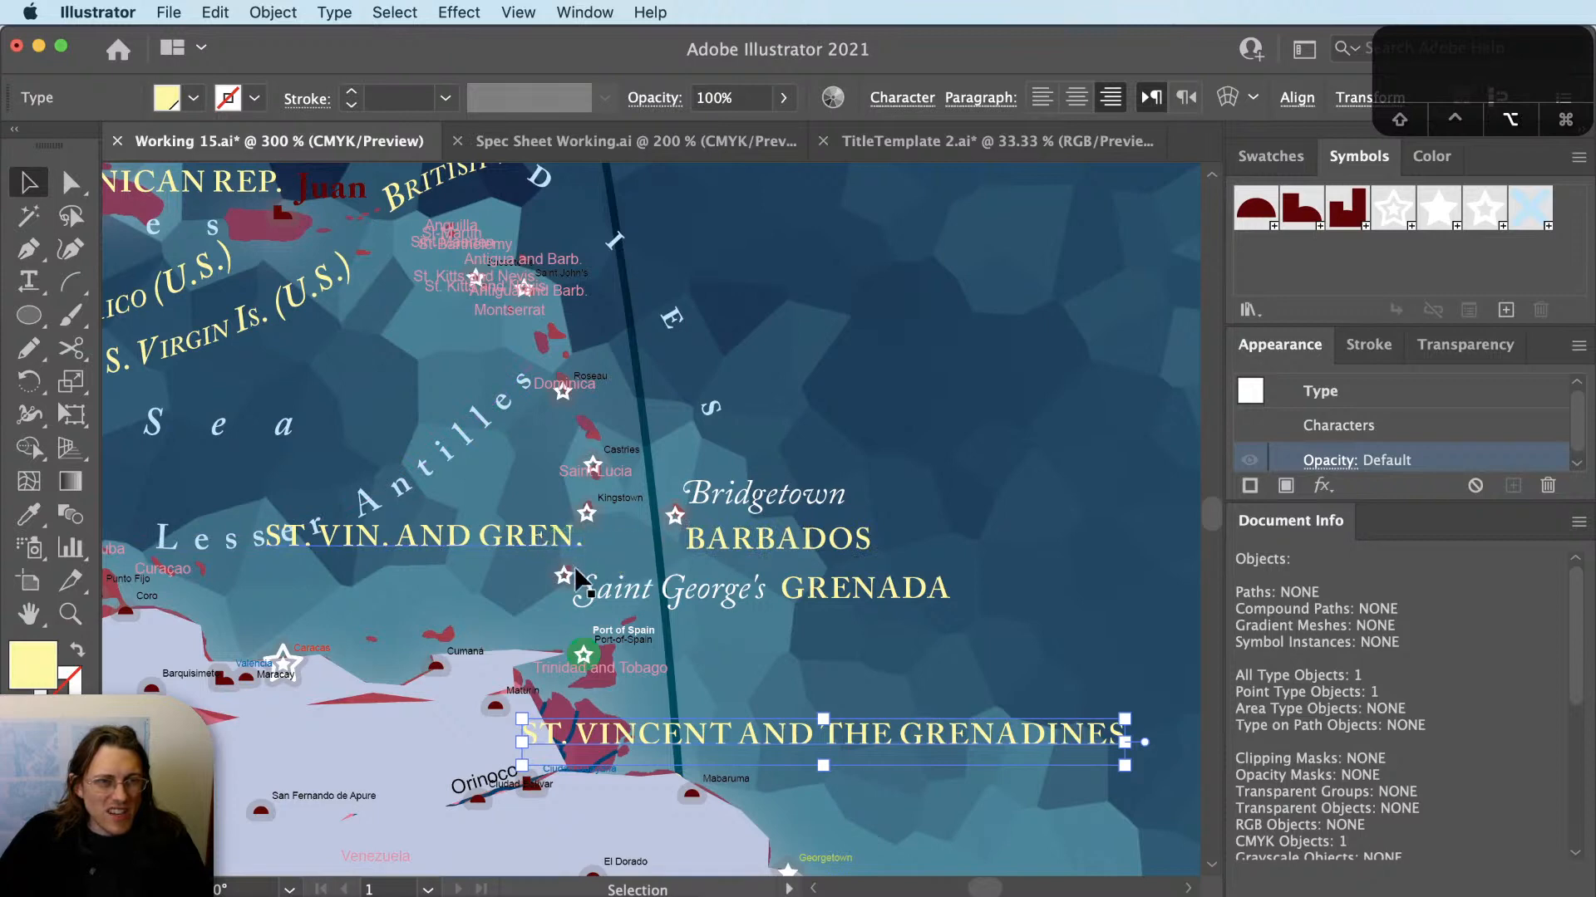
Break the full St. Vincent and the Grenadines label into two lines before "THE".
scroll(579, 555, "up", 1)
scroll(579, 555, "down", 1)
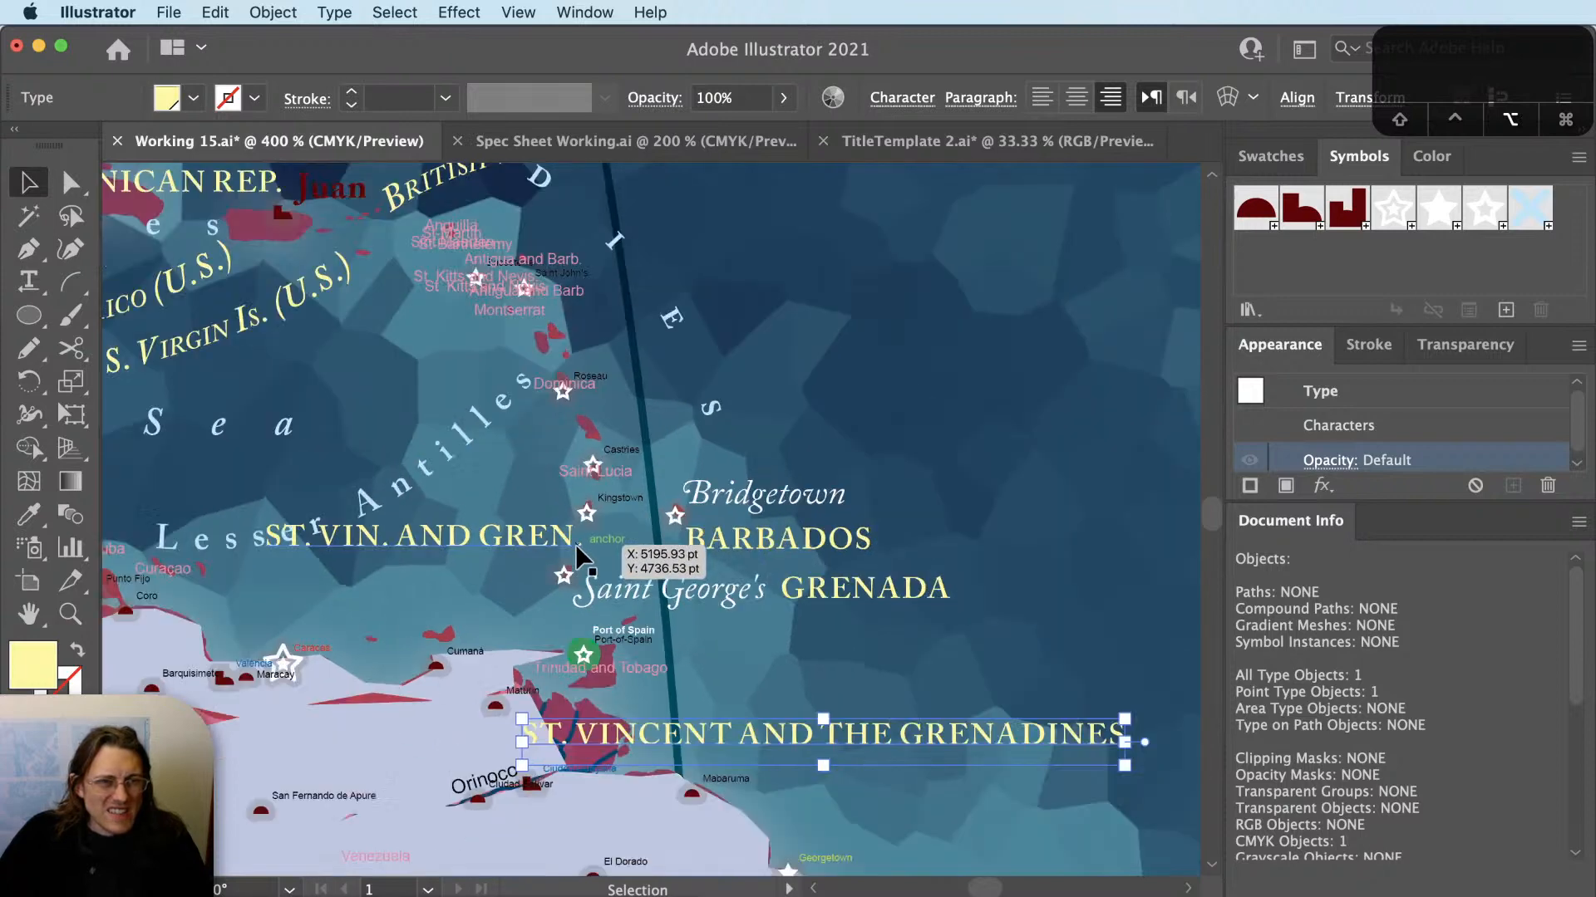
left_click_drag(694, 576, 839, 591)
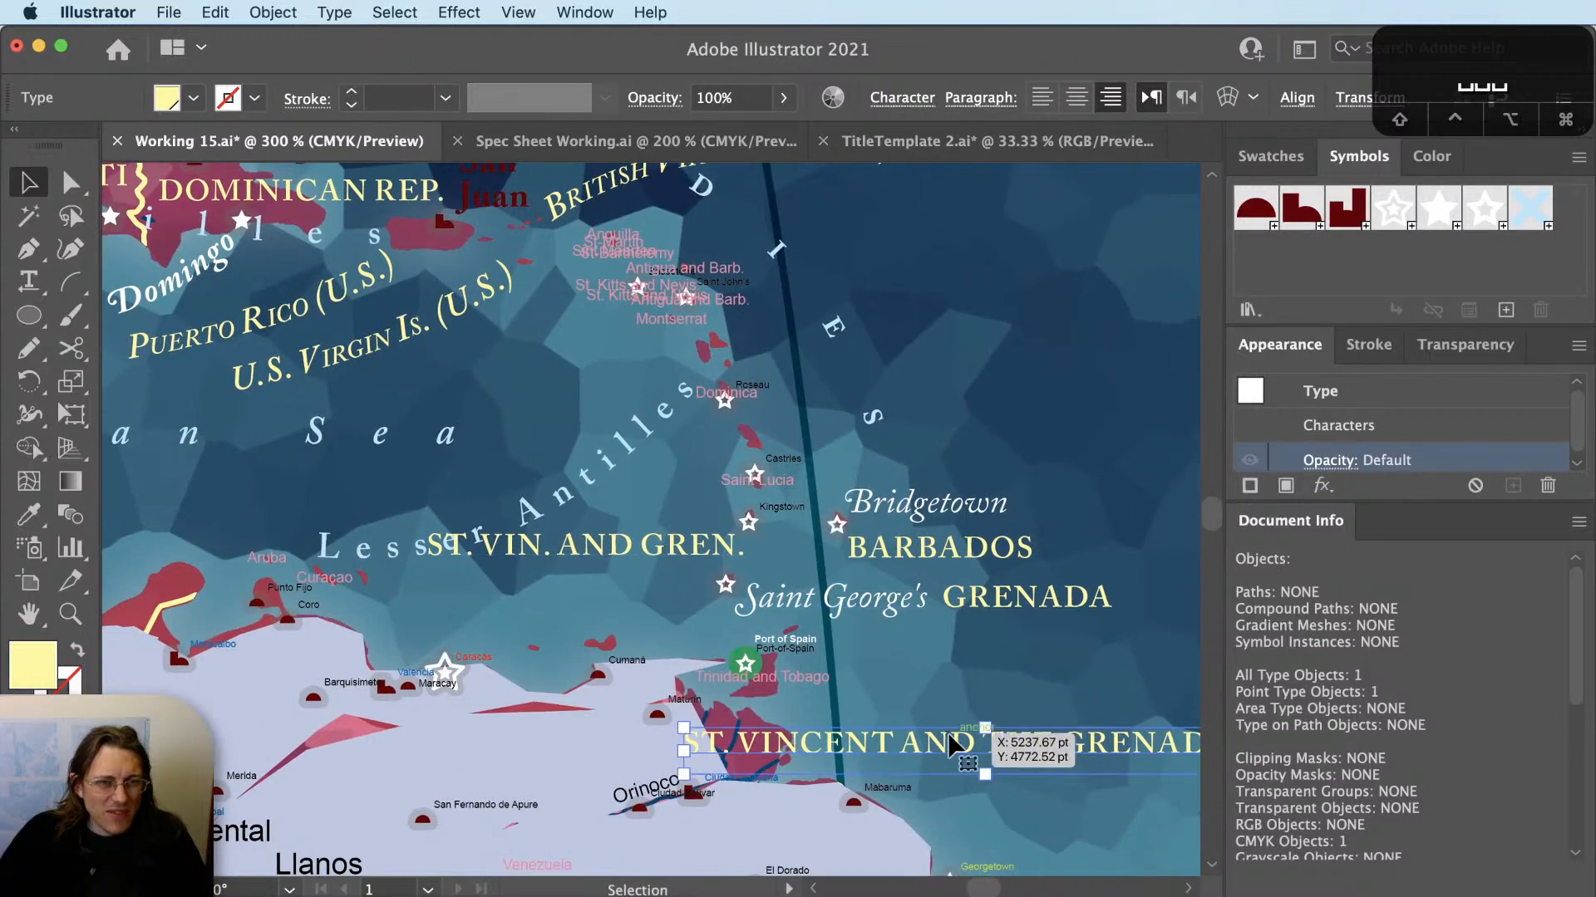
key("t")
left_click(983, 747)
key("Return")
key("Escape")
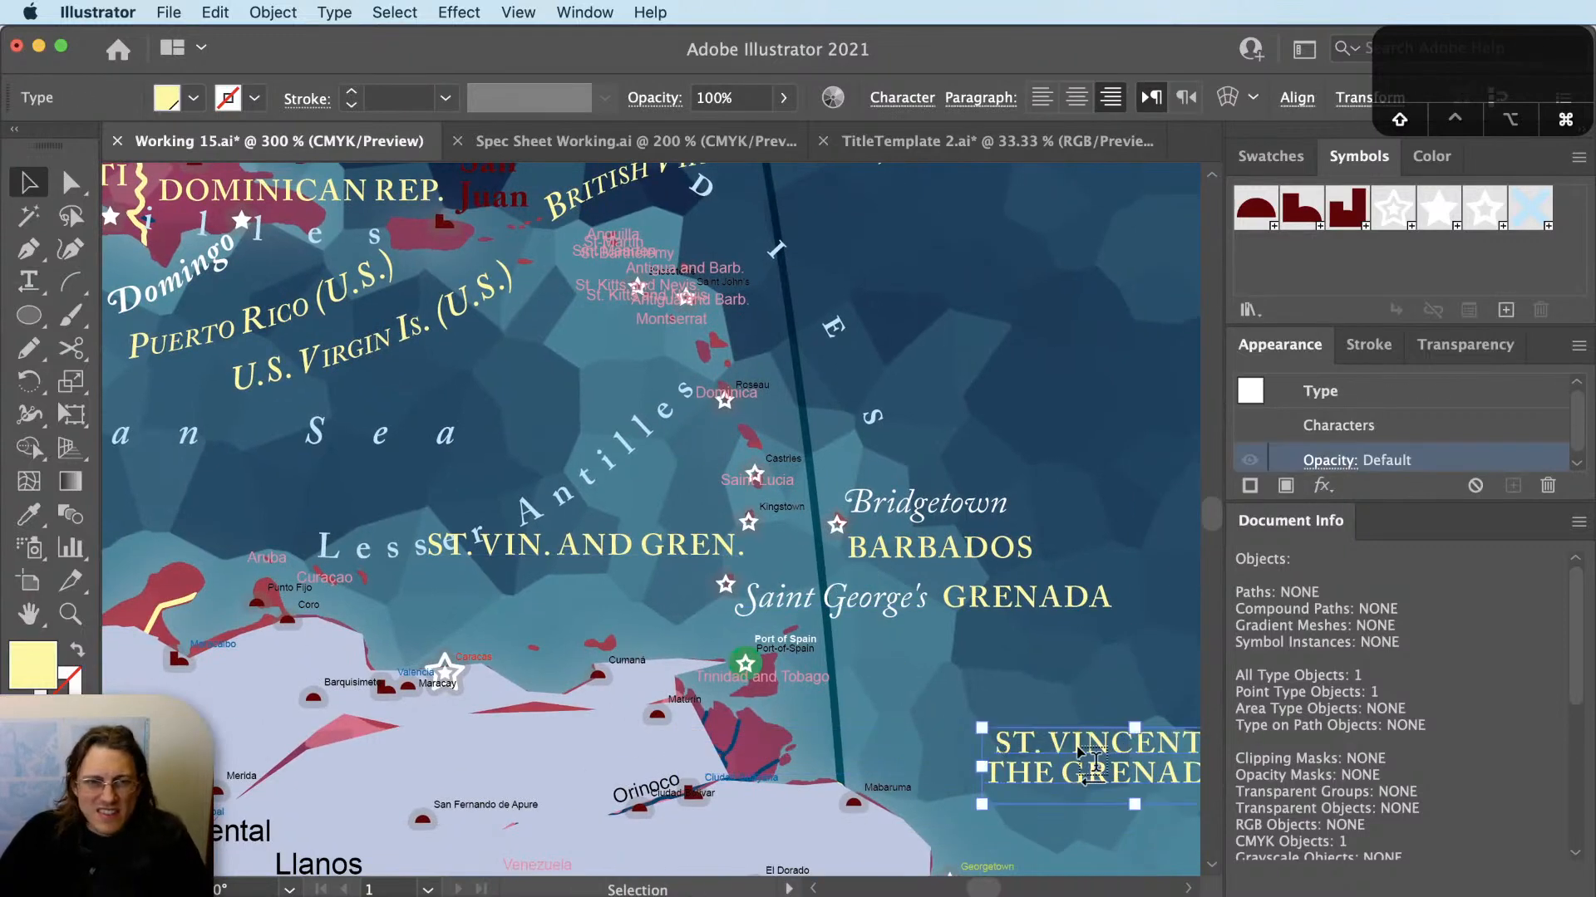
Try the two-line label west of the Kingstown star, over the abbreviated one, and return it to the open water southeast.
key("v")
left_click_drag(1080, 756, 538, 530)
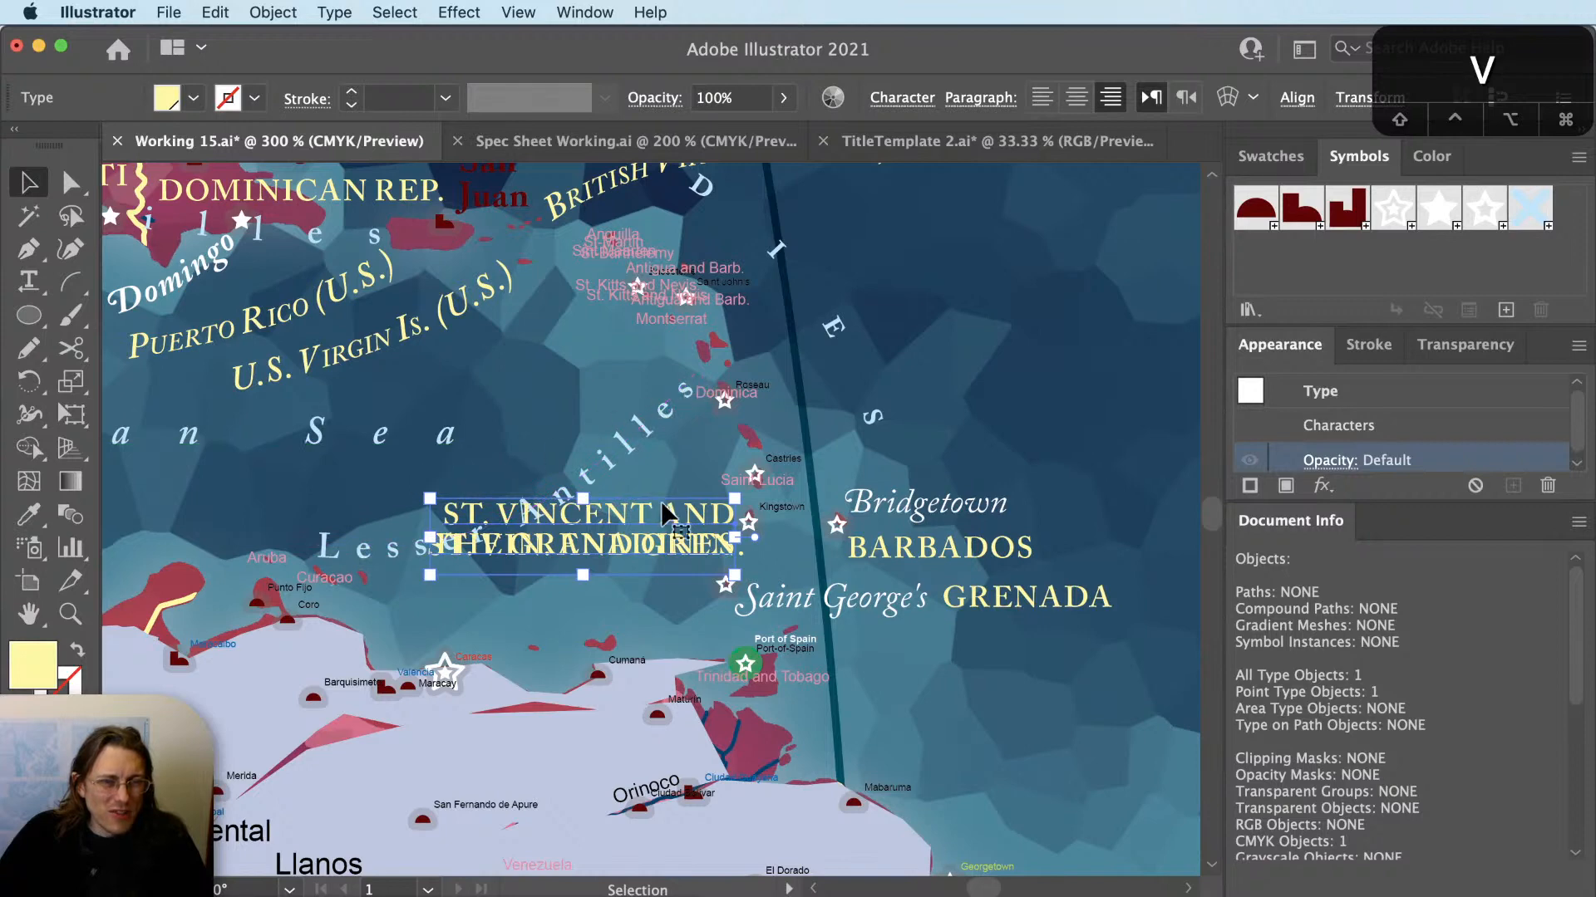
left_click_drag(664, 515, 1108, 736)
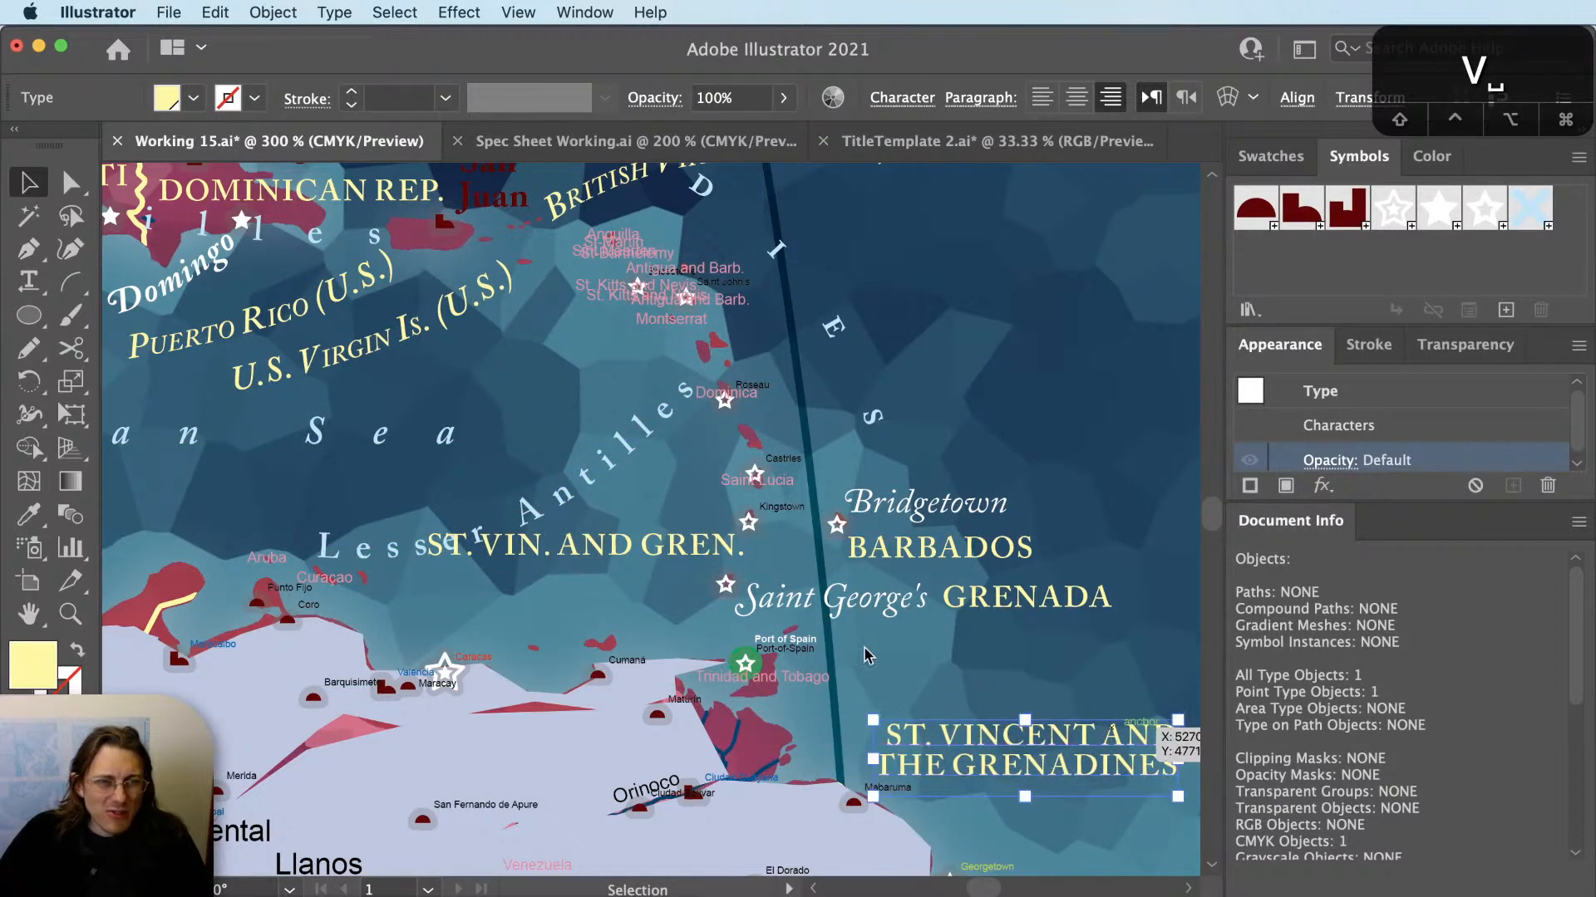
scroll(864, 656, "up", 3)
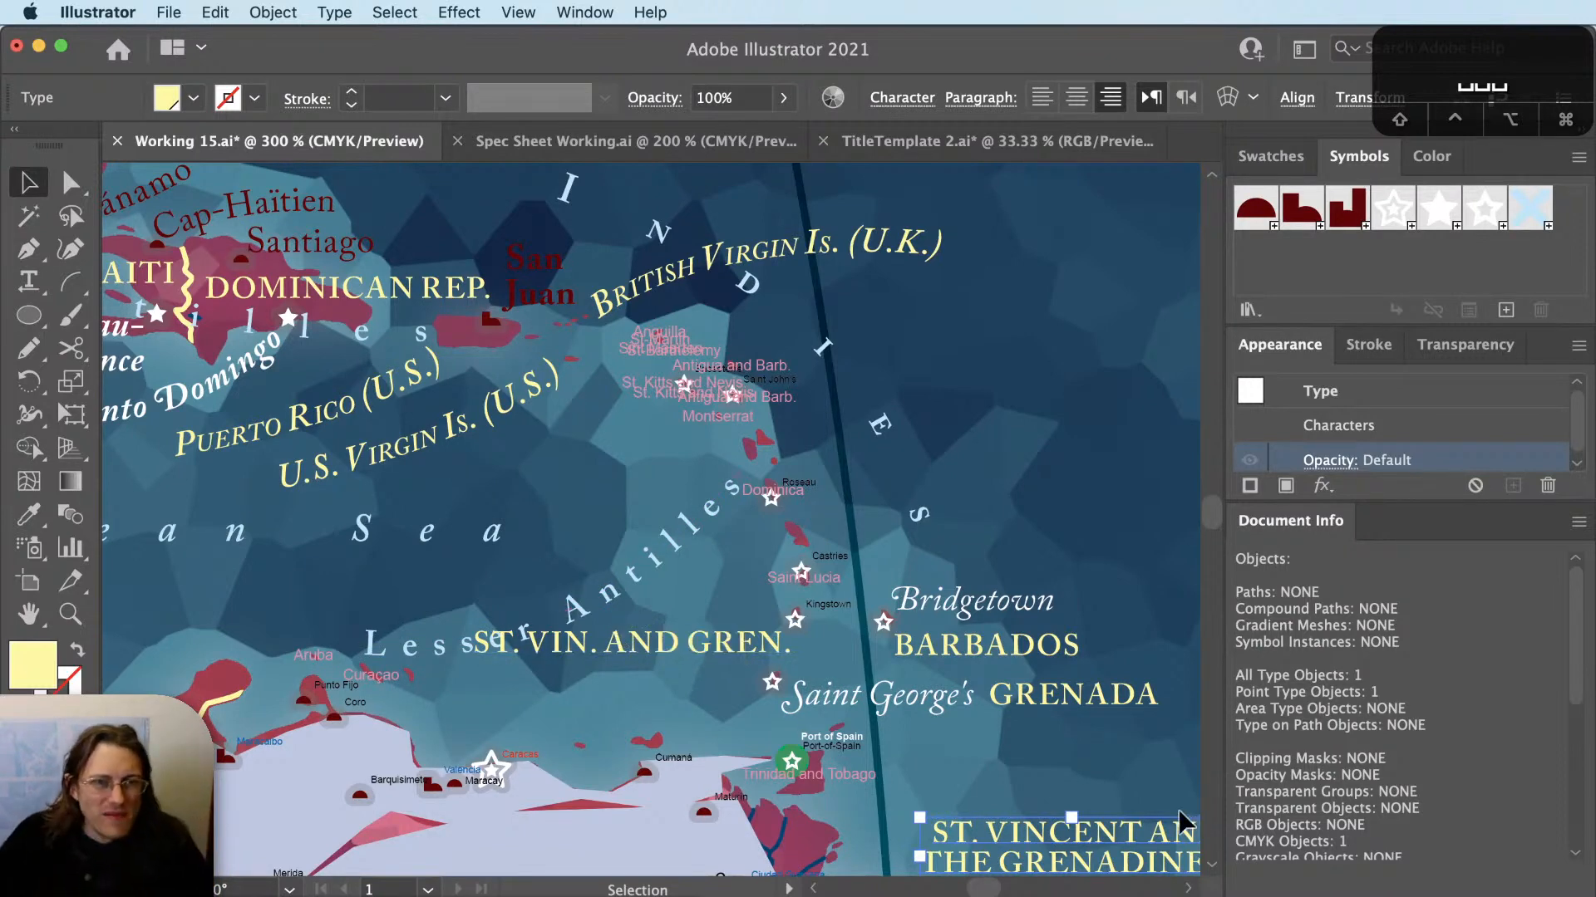
left_click_drag(848, 709, 536, 638)
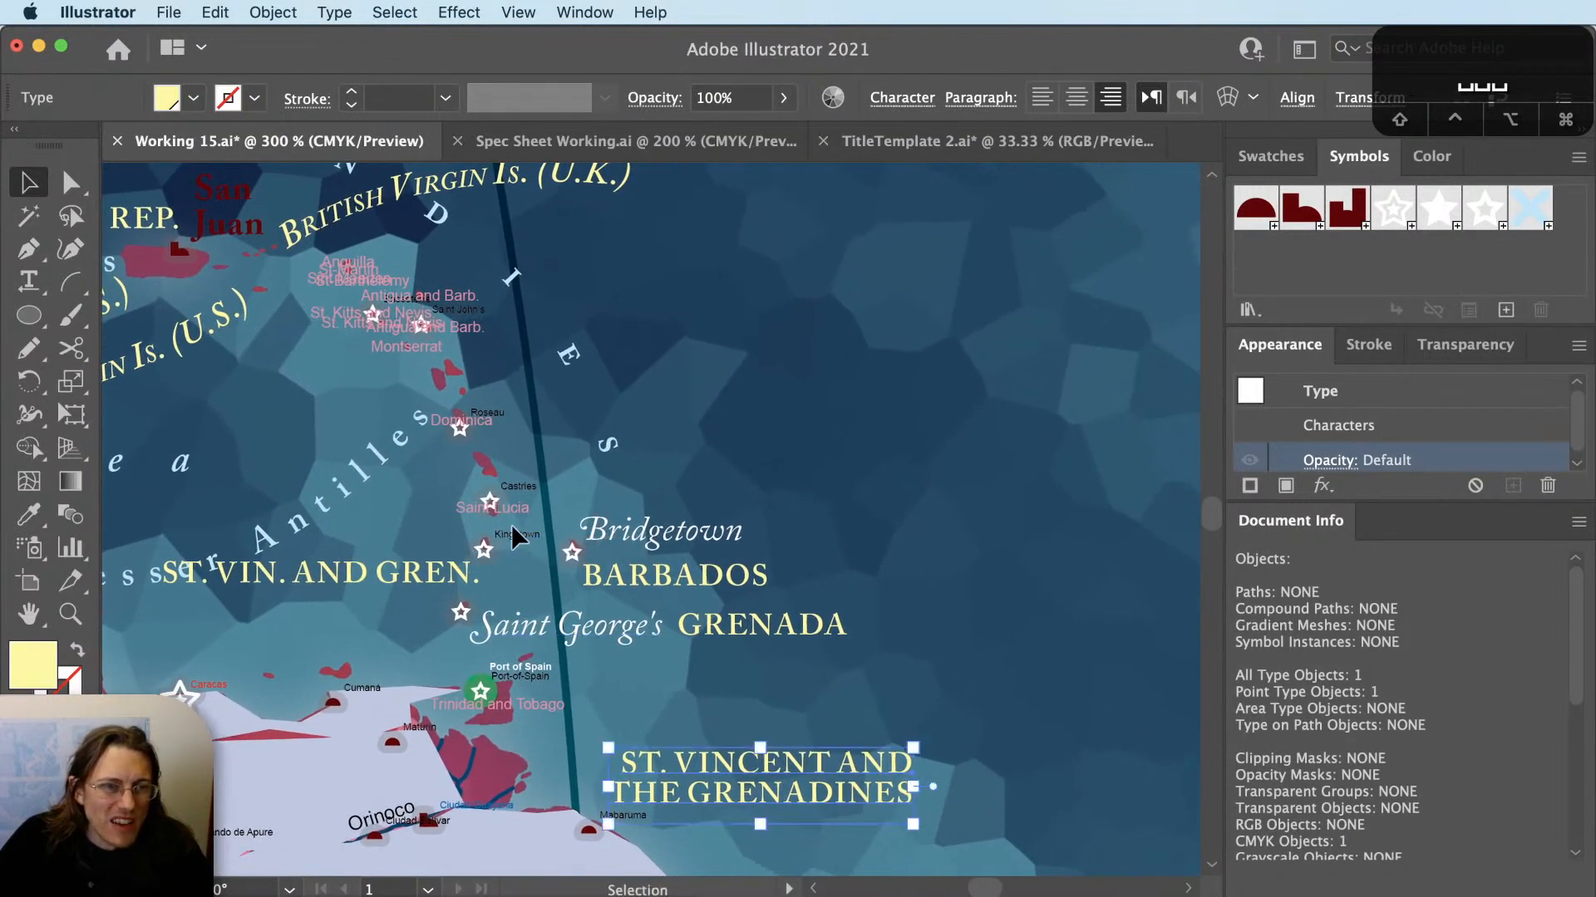
left_click_drag(512, 533, 516, 534)
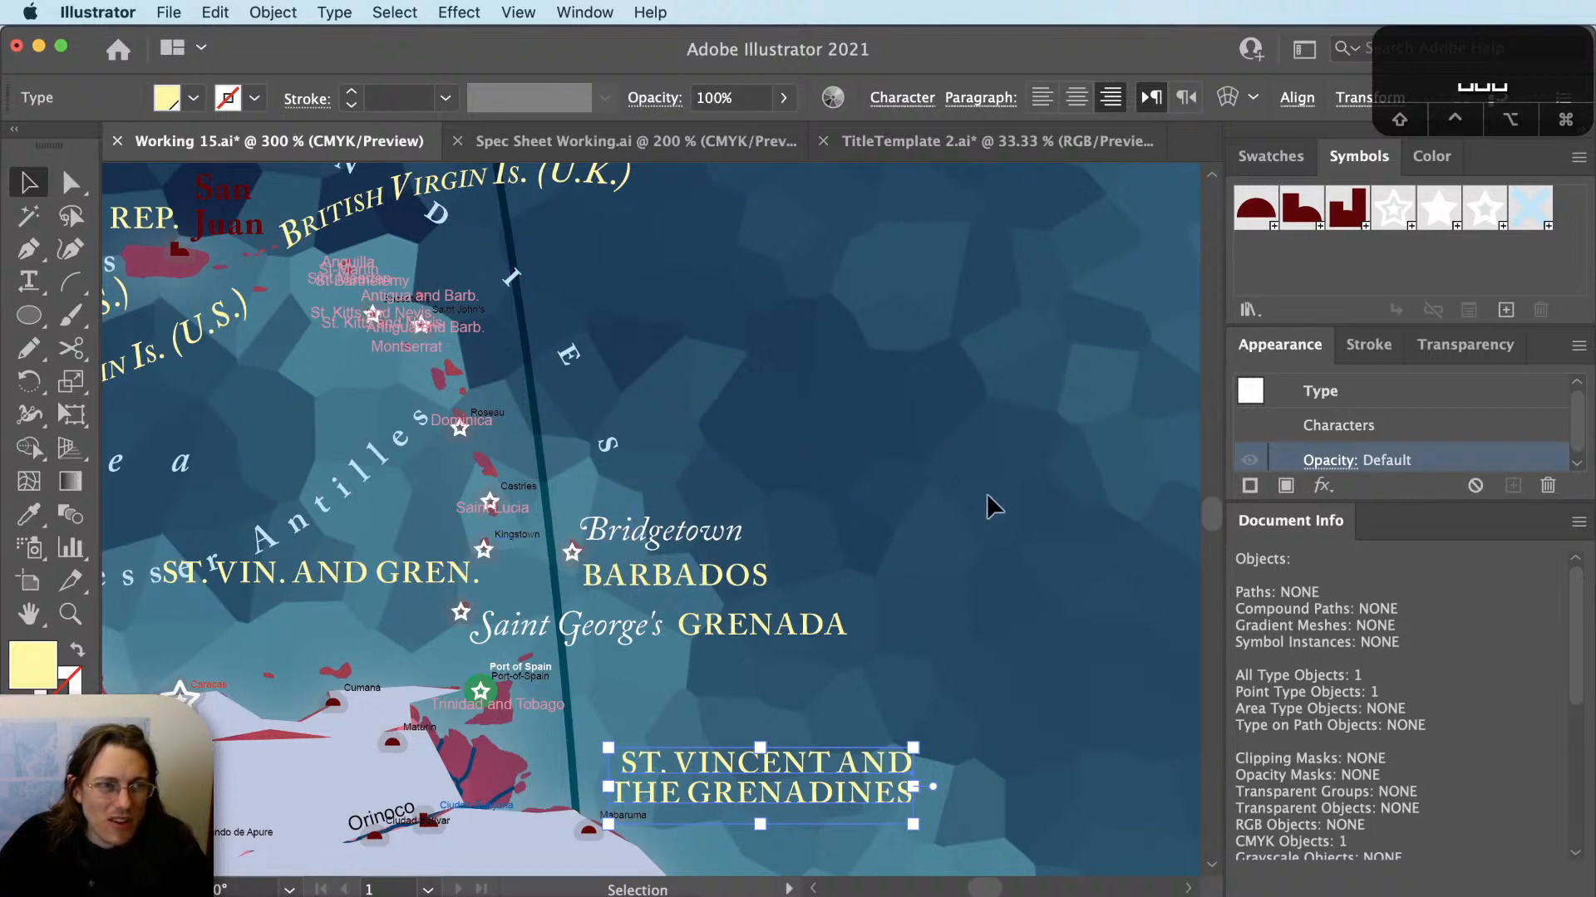
Copy the curved BAHAMAS label into the open water east of Barbados.
key("super+minus")
left_click_drag(805, 445, 885, 517)
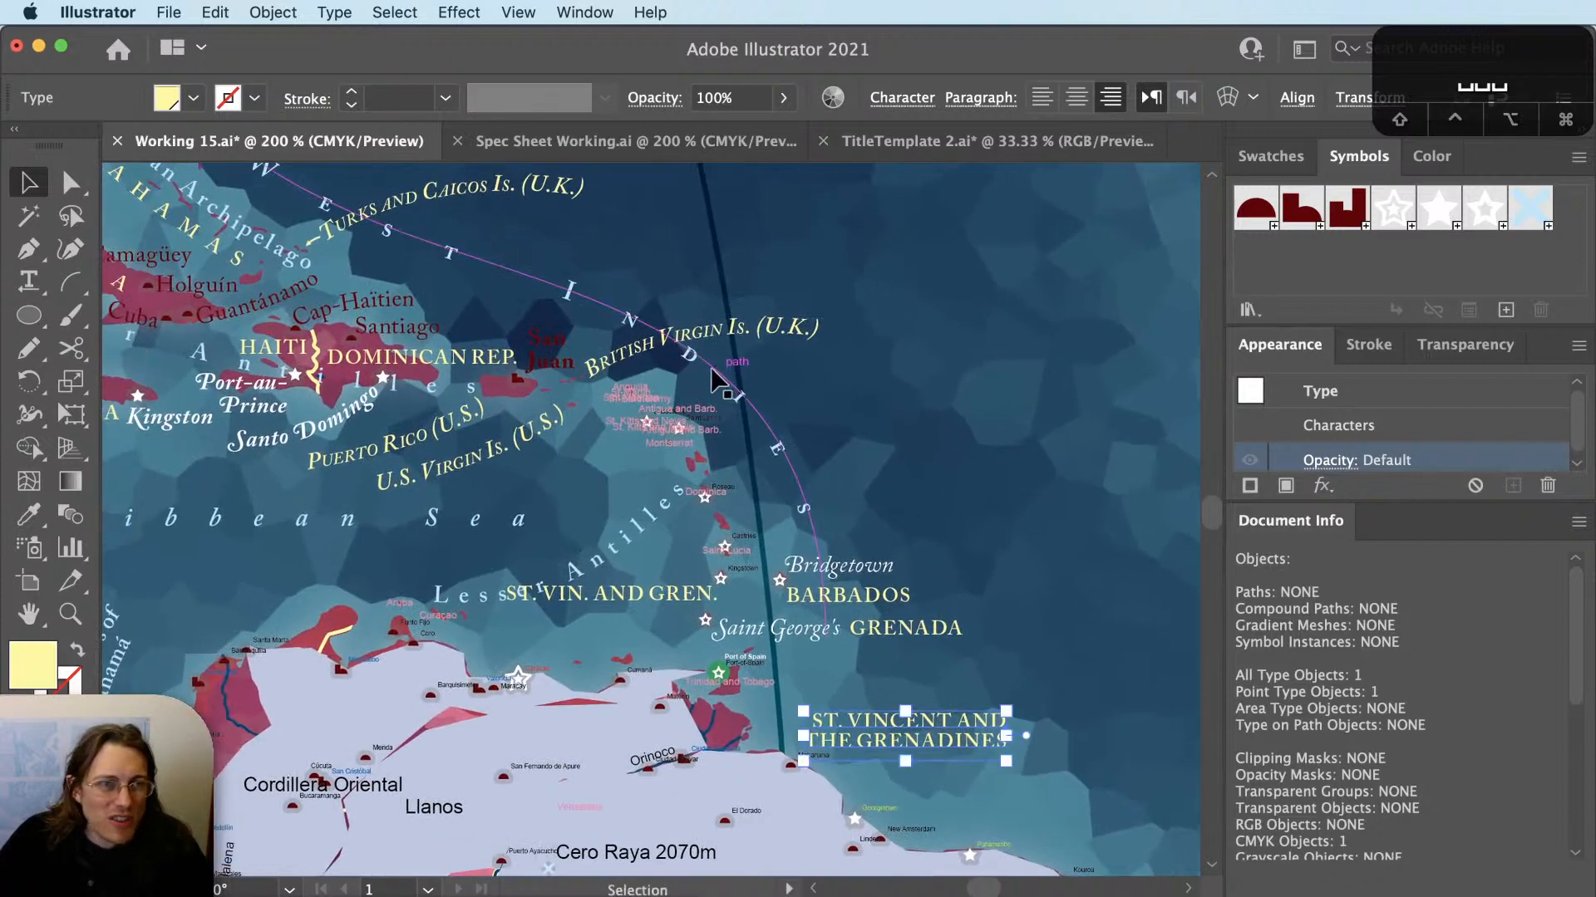
scroll(738, 472, "down", 2)
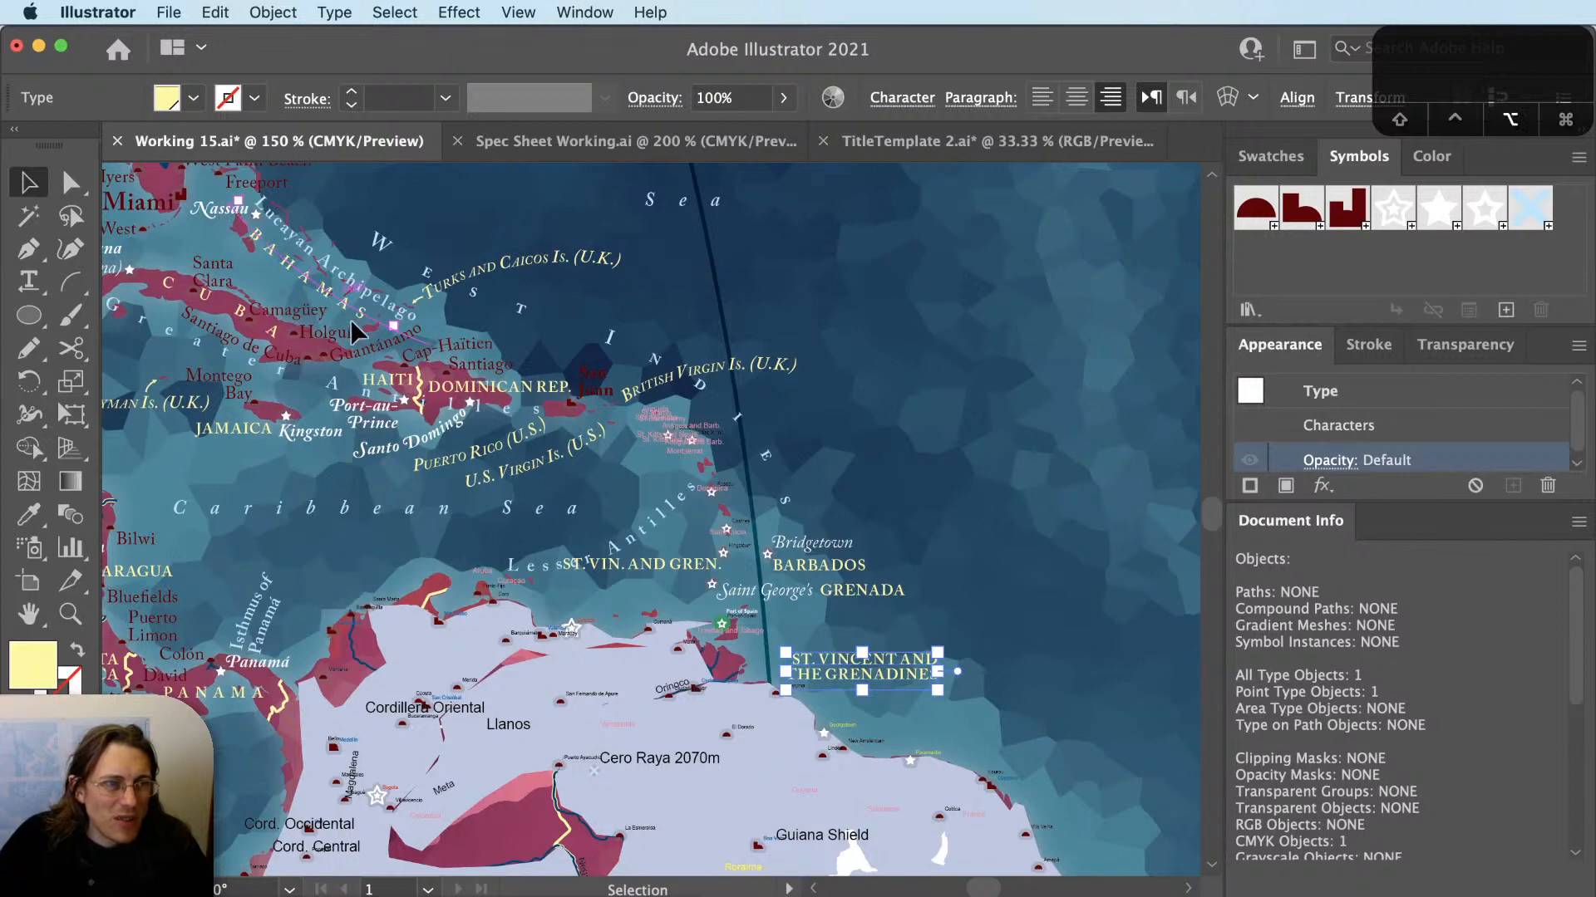
left_click_drag(351, 319, 983, 555)
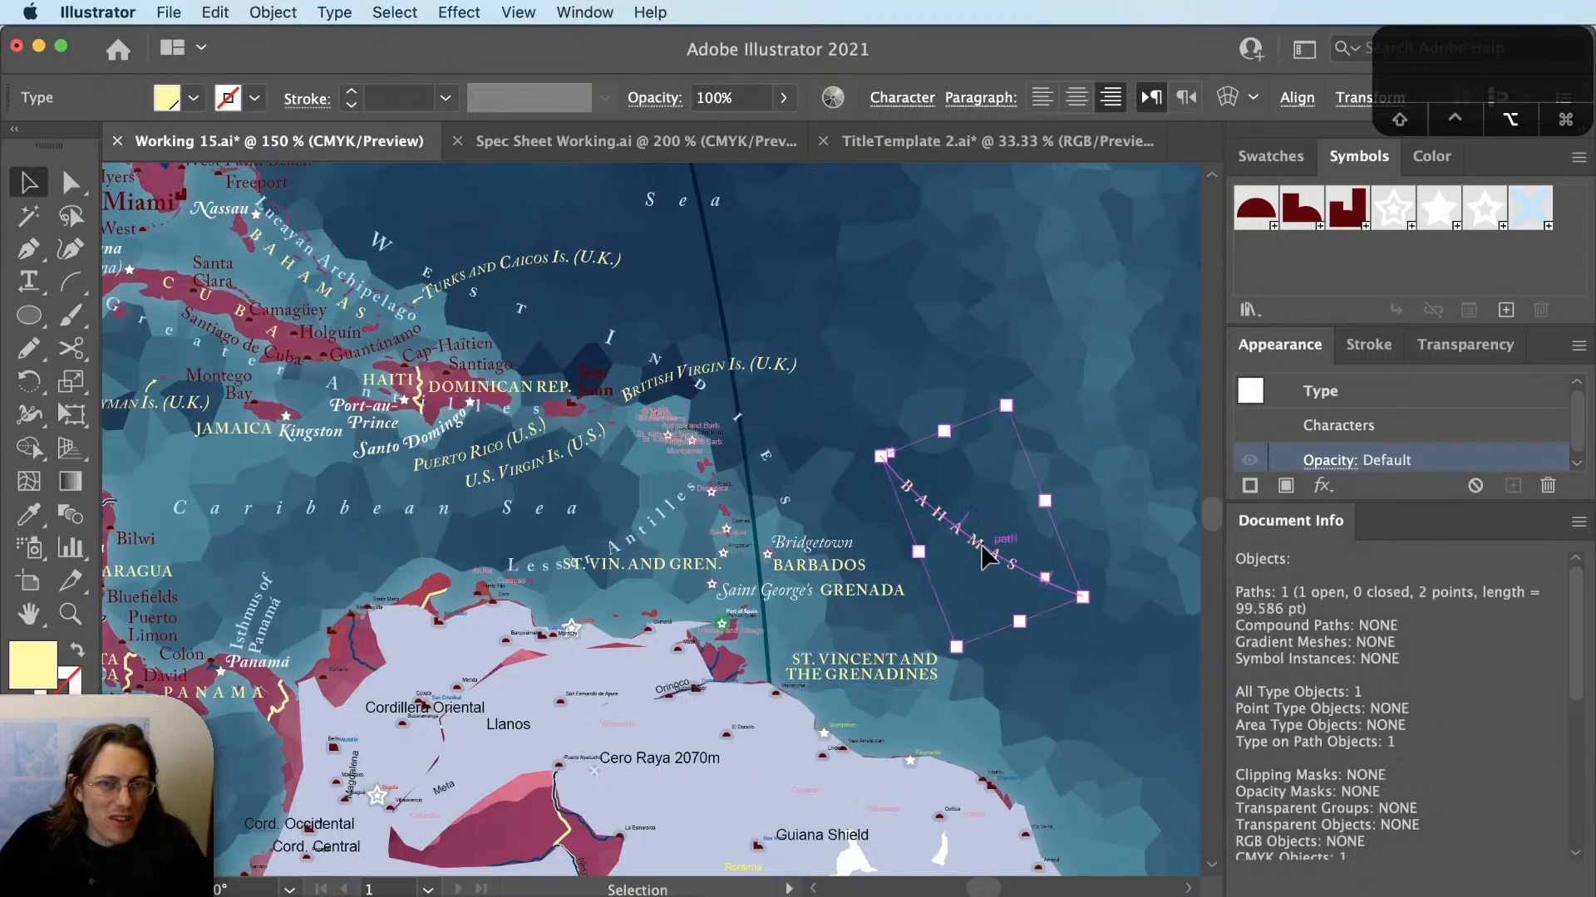
Move the two-line St. Vincent and the Grenadines text onto the copied curved label, replacing BAHAMAS.
scroll(983, 555, "up", 4)
scroll(972, 624, "down", 2)
scroll(972, 623, "right", 1)
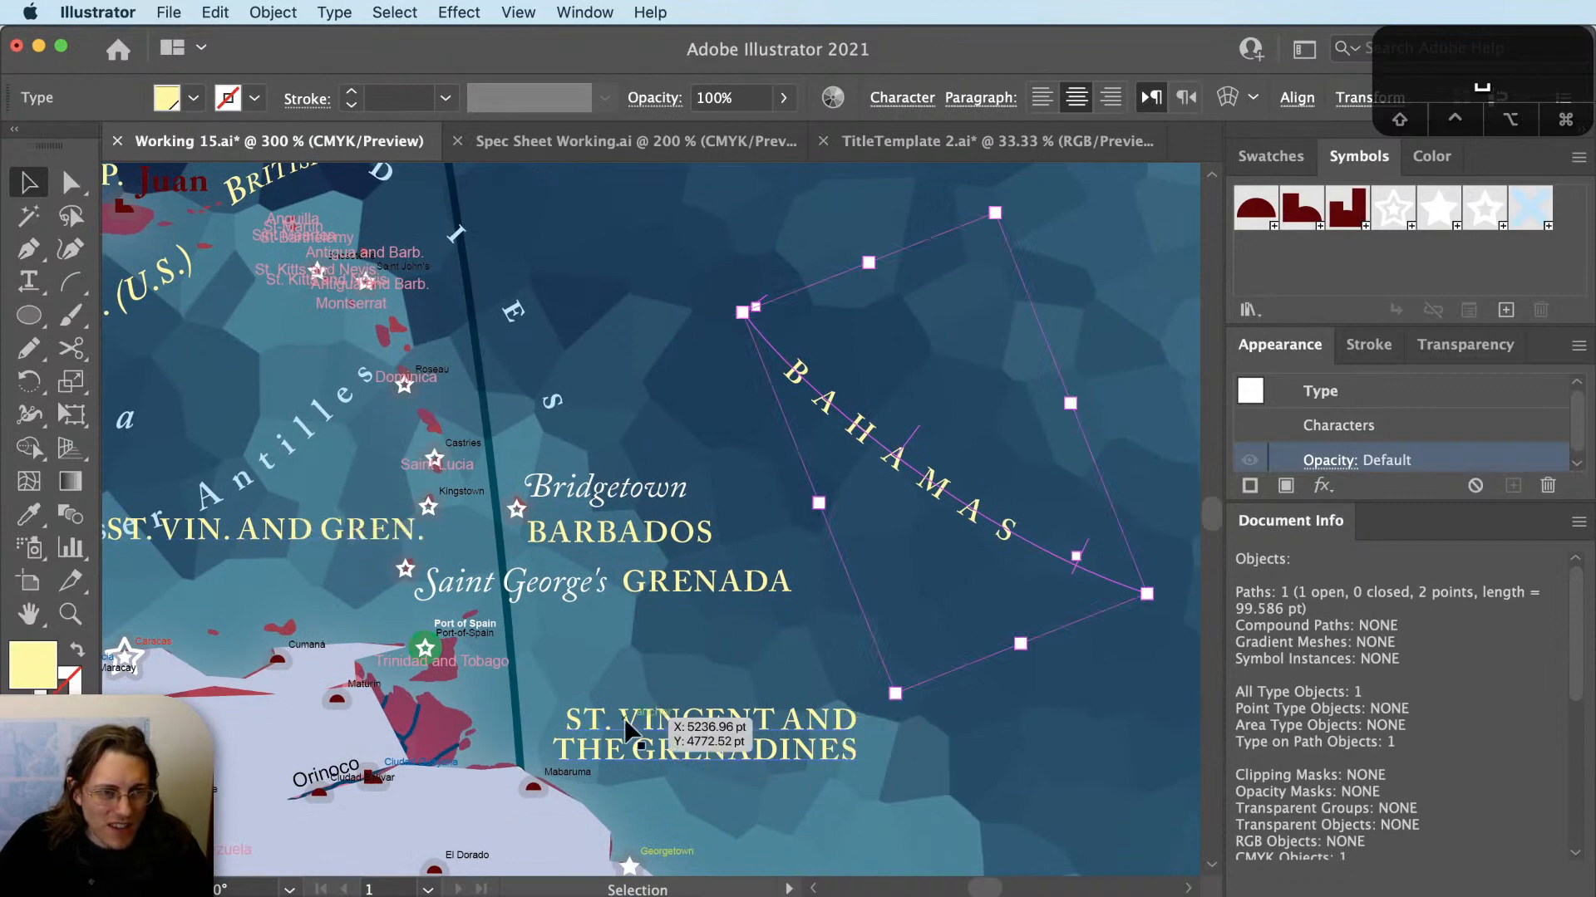
left_click(668, 742)
key("super+x")
key("t")
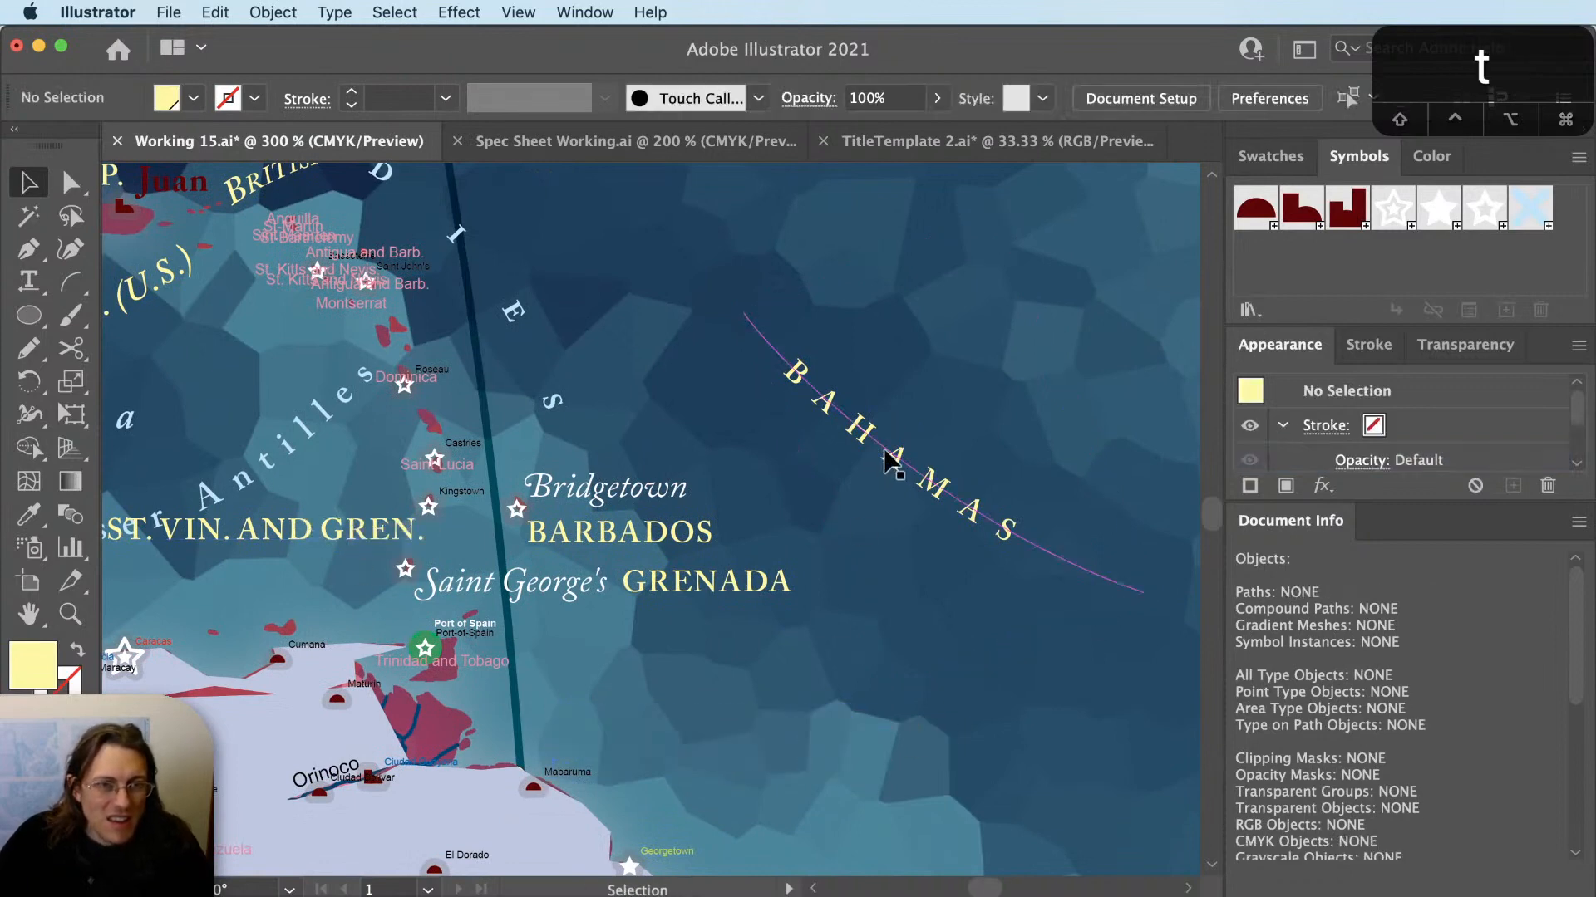
double_click(895, 463)
key("super+v")
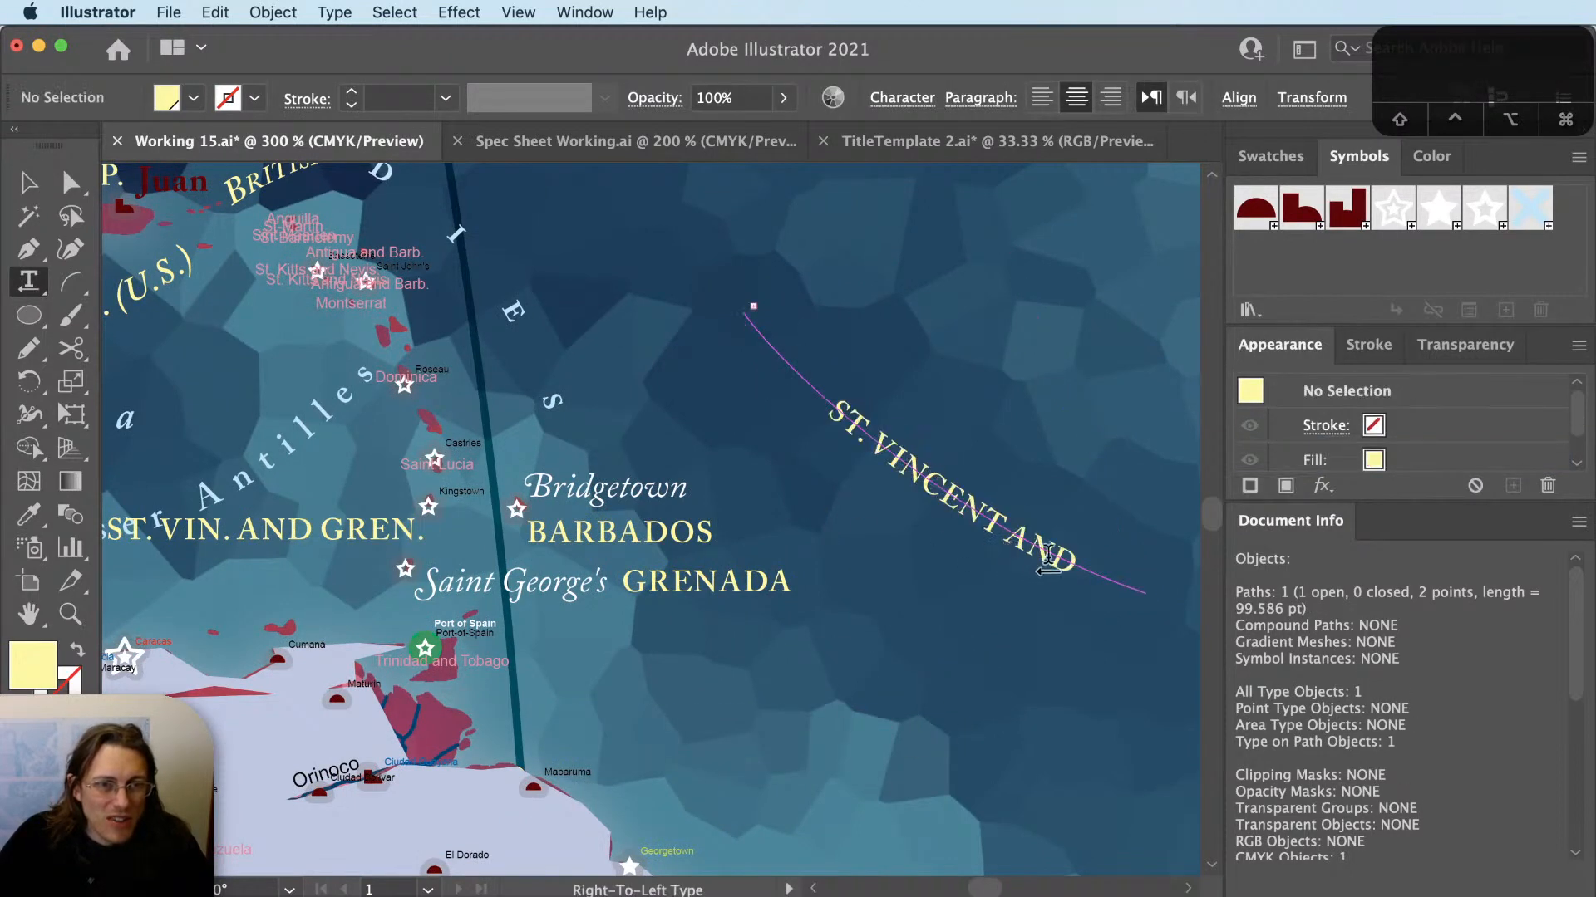
Remove the line break before "THE" in the curved St. Vincent label so its text runs on one line.
key("Escape")
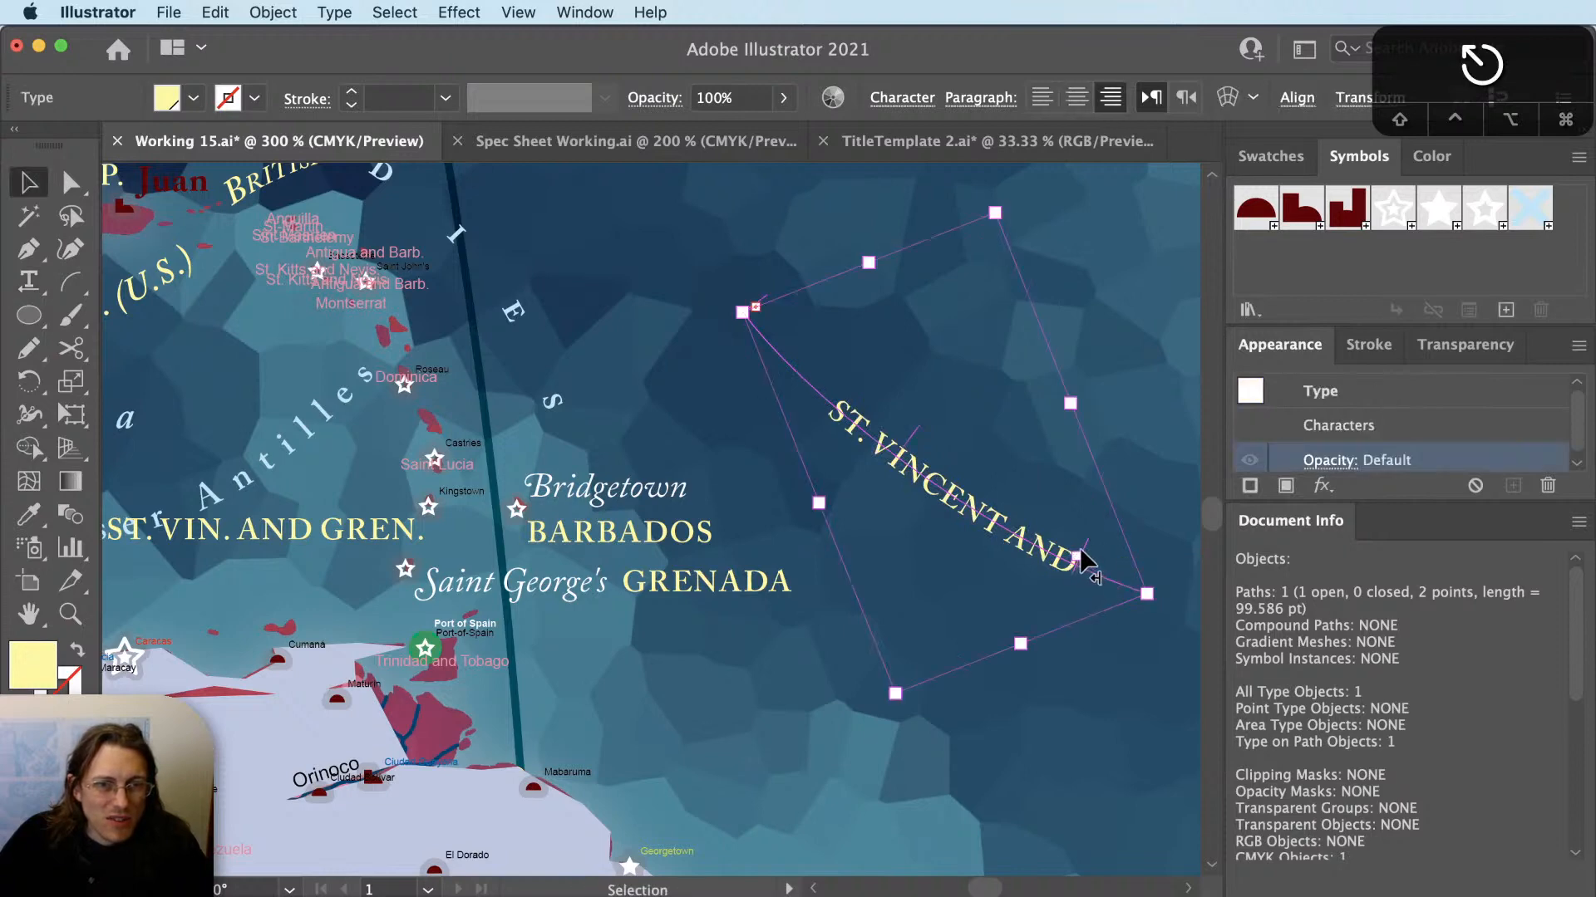
left_click_drag(1081, 557, 1221, 602)
key("t")
left_click(959, 589)
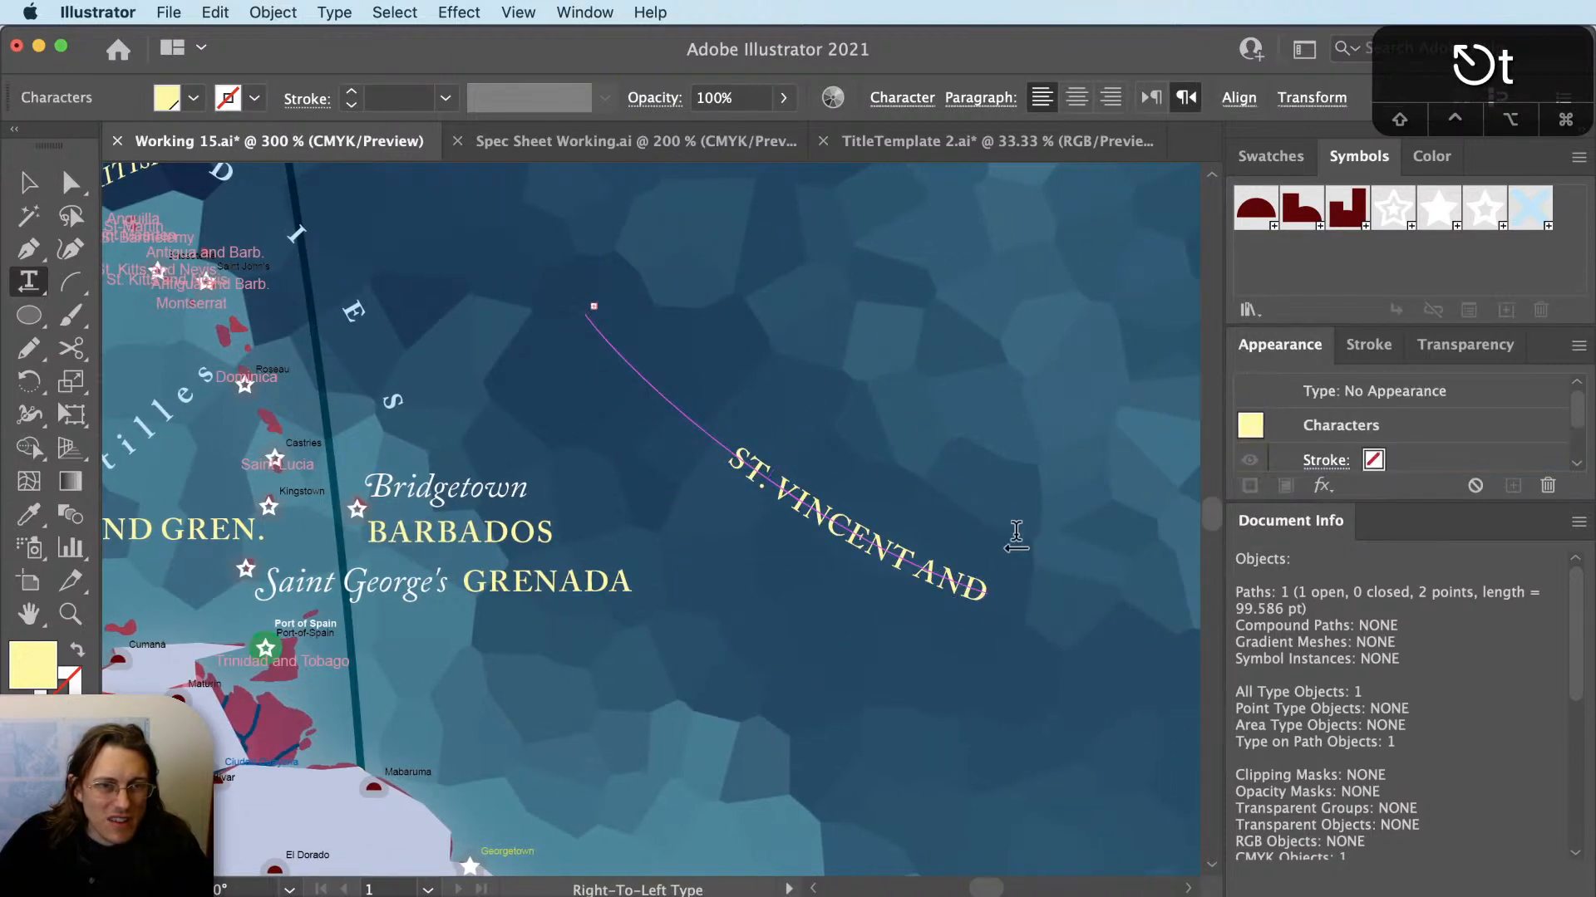
key("Right")
key("Delete")
type("THE")
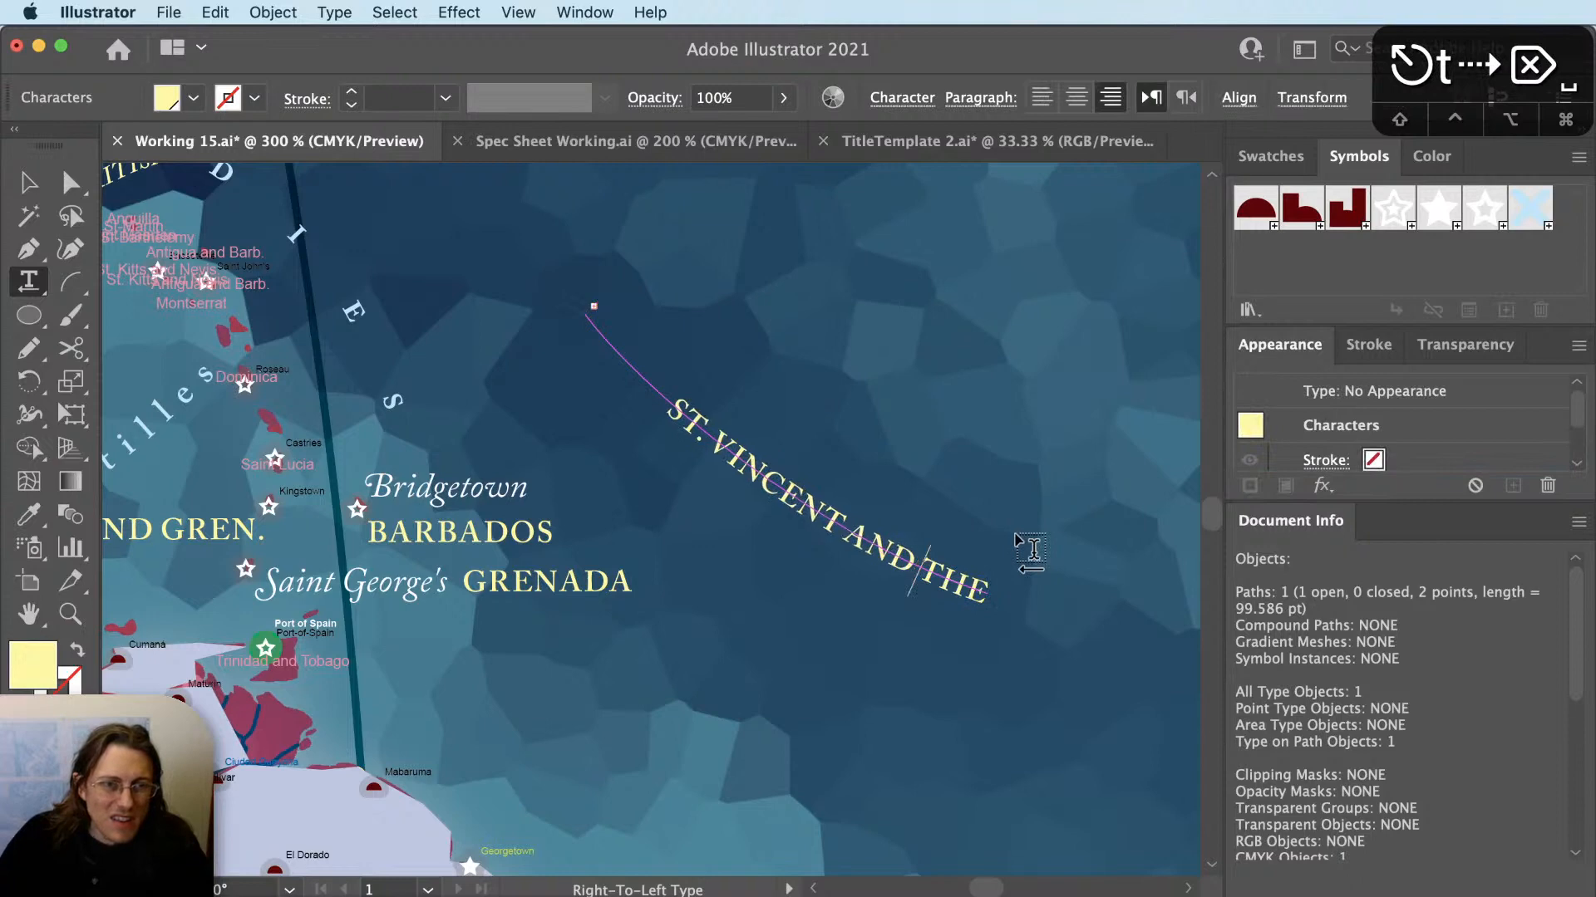
Extend the St. Vincent label's path at its northwest end and reshape its curve to fit "ST. VINCENT AND THE GRENADINES".
key("Escape")
left_click(584, 326)
key("a")
left_click_drag(583, 312, 454, 244)
left_click_drag(509, 320, 539, 373)
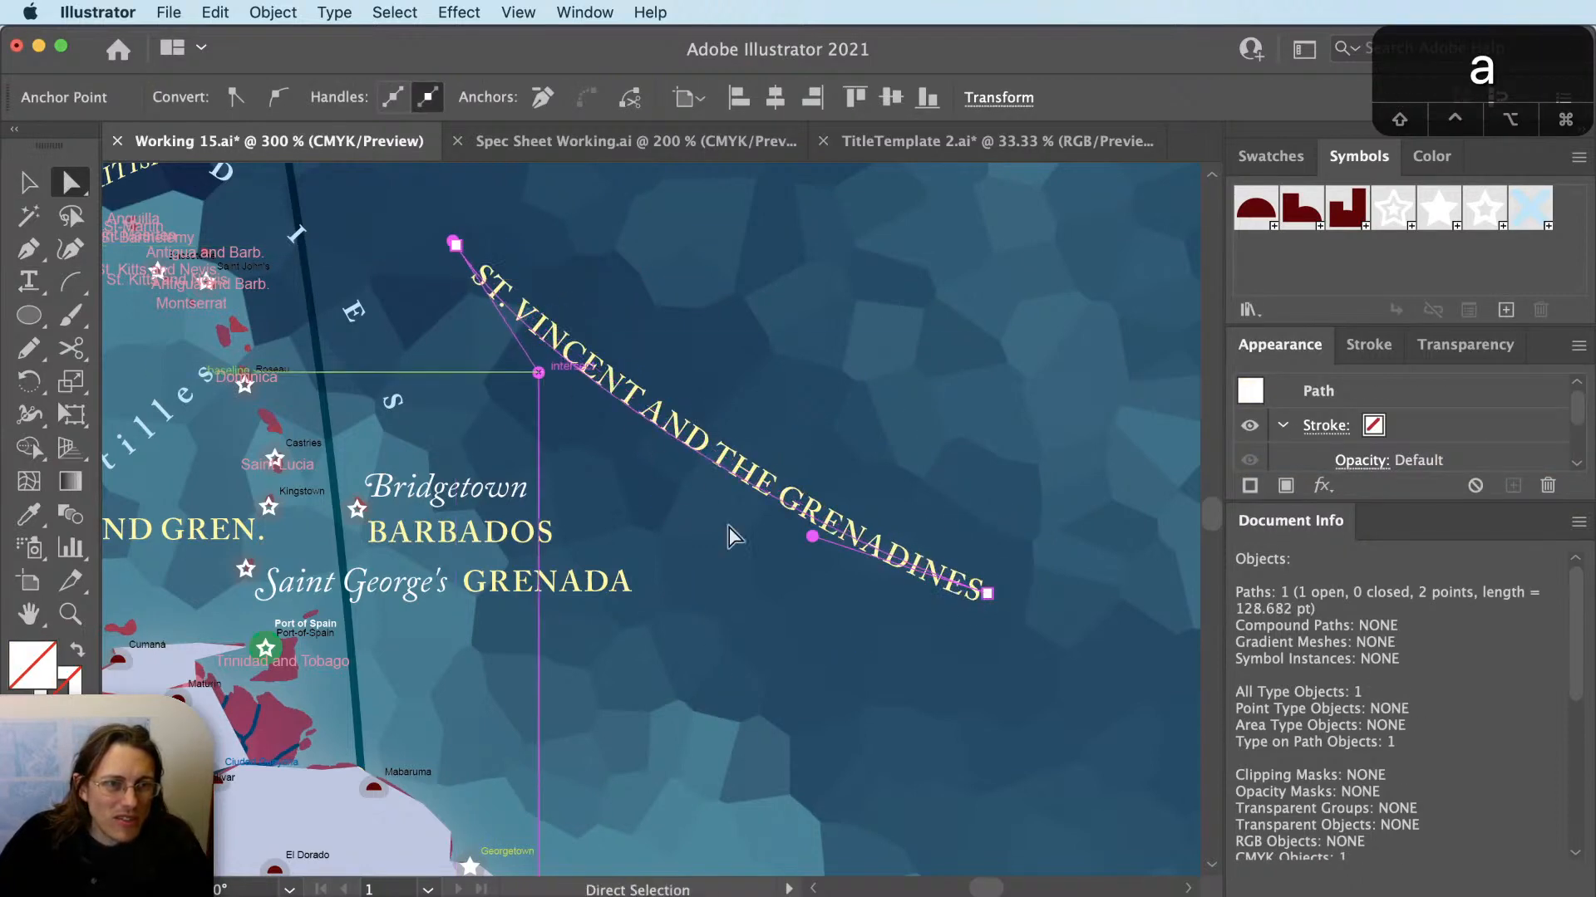
key("shift+super+a")
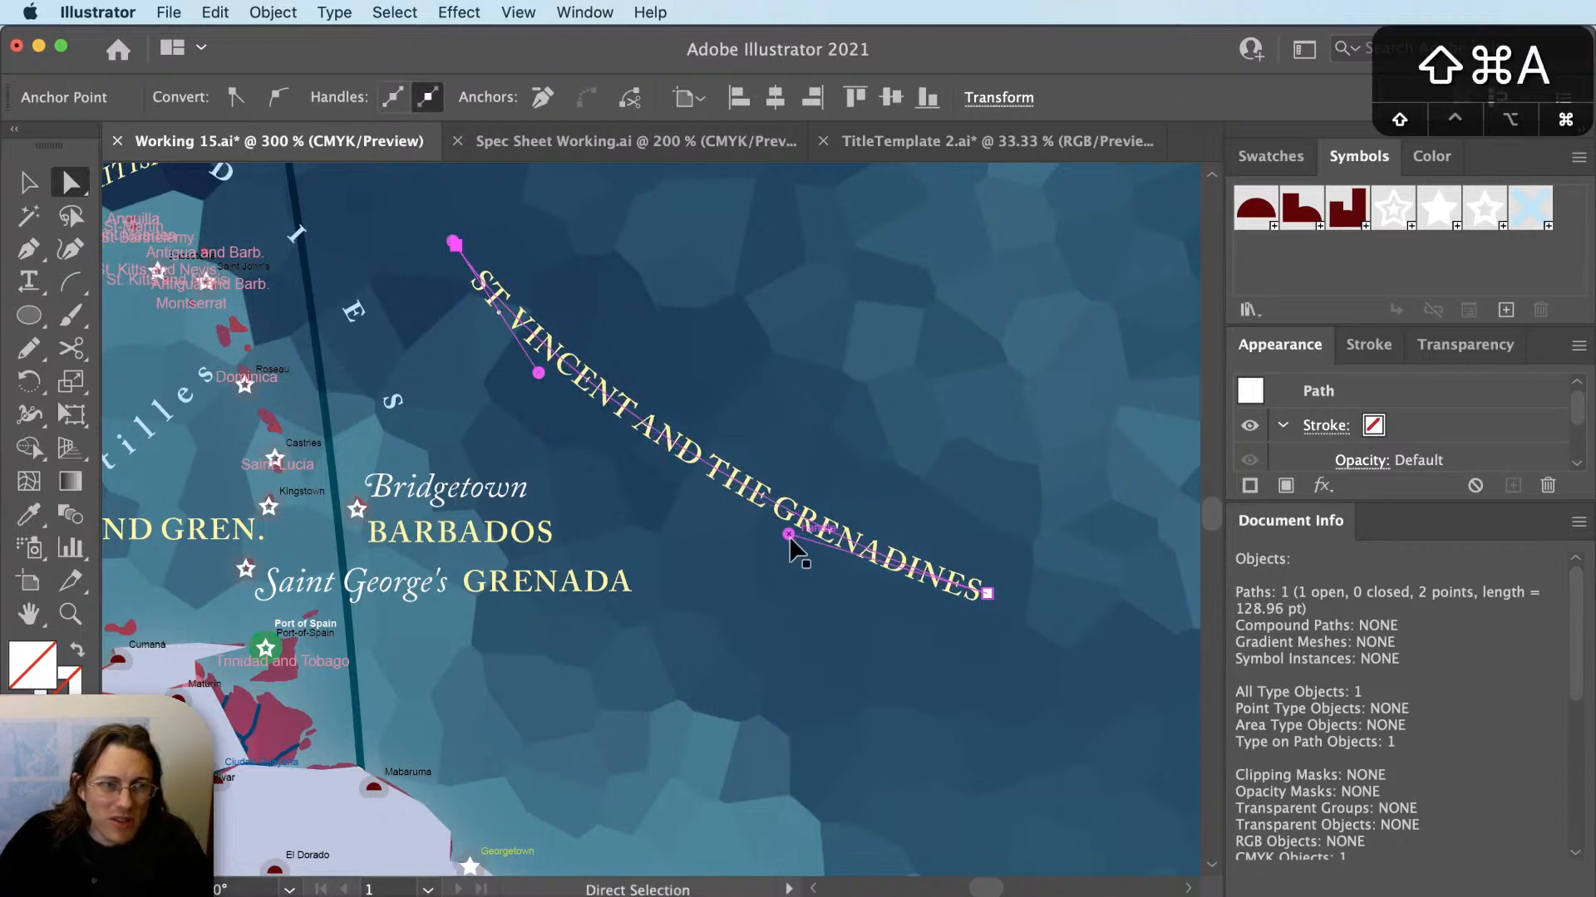
Rotate the curved St. Vincent and the Grenadines label to rise eastward and place its start beside the Kingstown star.
left_click_drag(585, 580, 702, 634)
key("v")
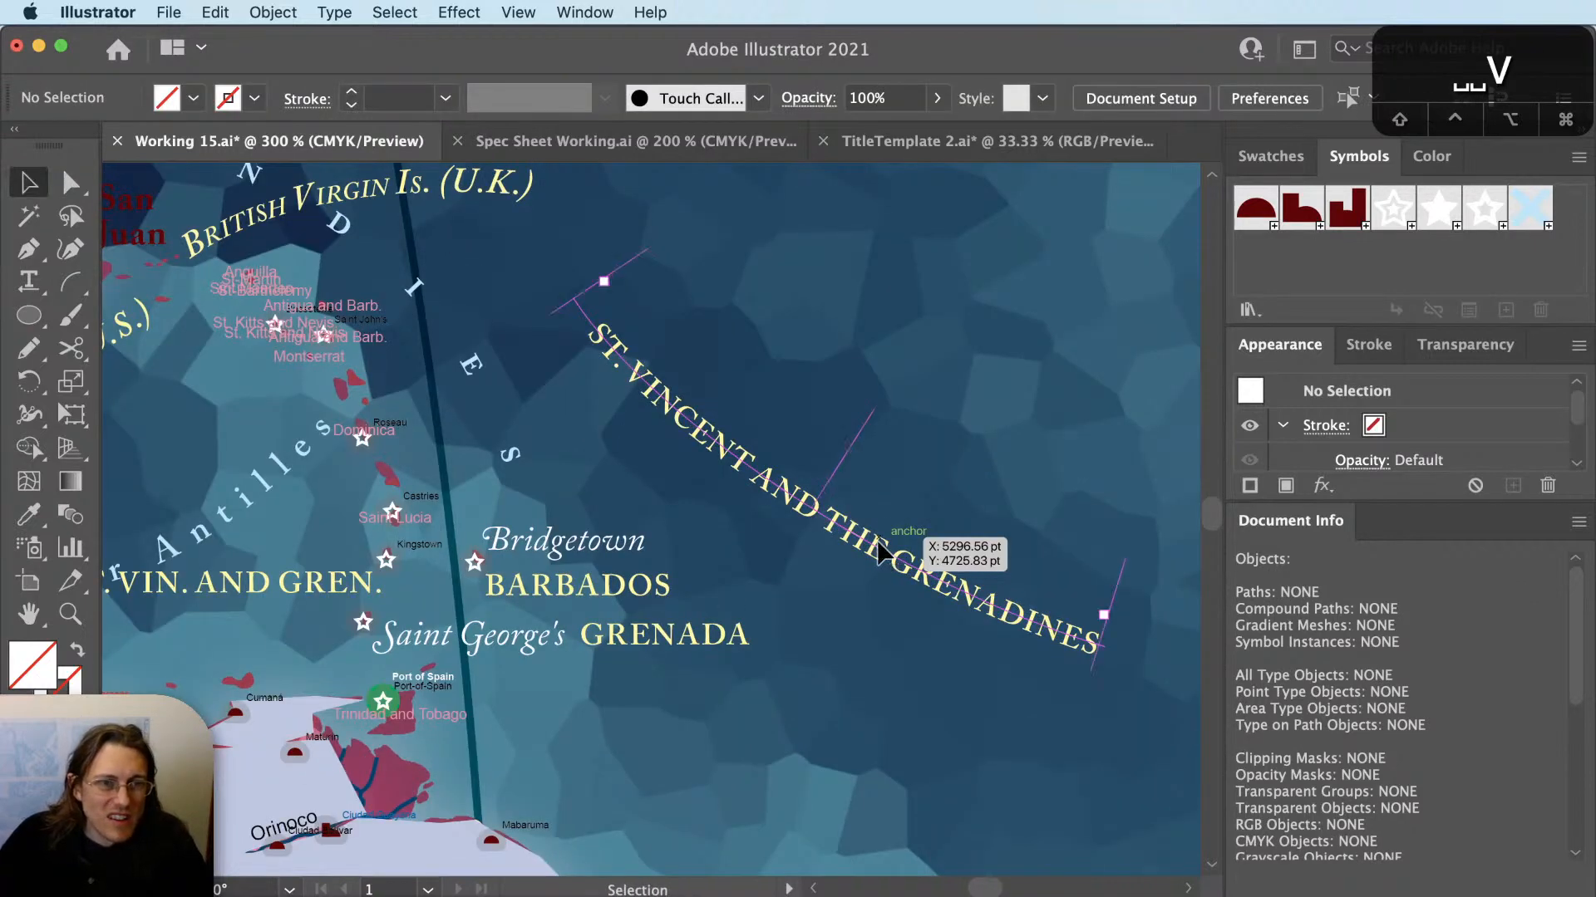
left_click(881, 548)
key("r")
left_click_drag(615, 337, 974, 429)
key("v")
left_click_drag(837, 451, 656, 468)
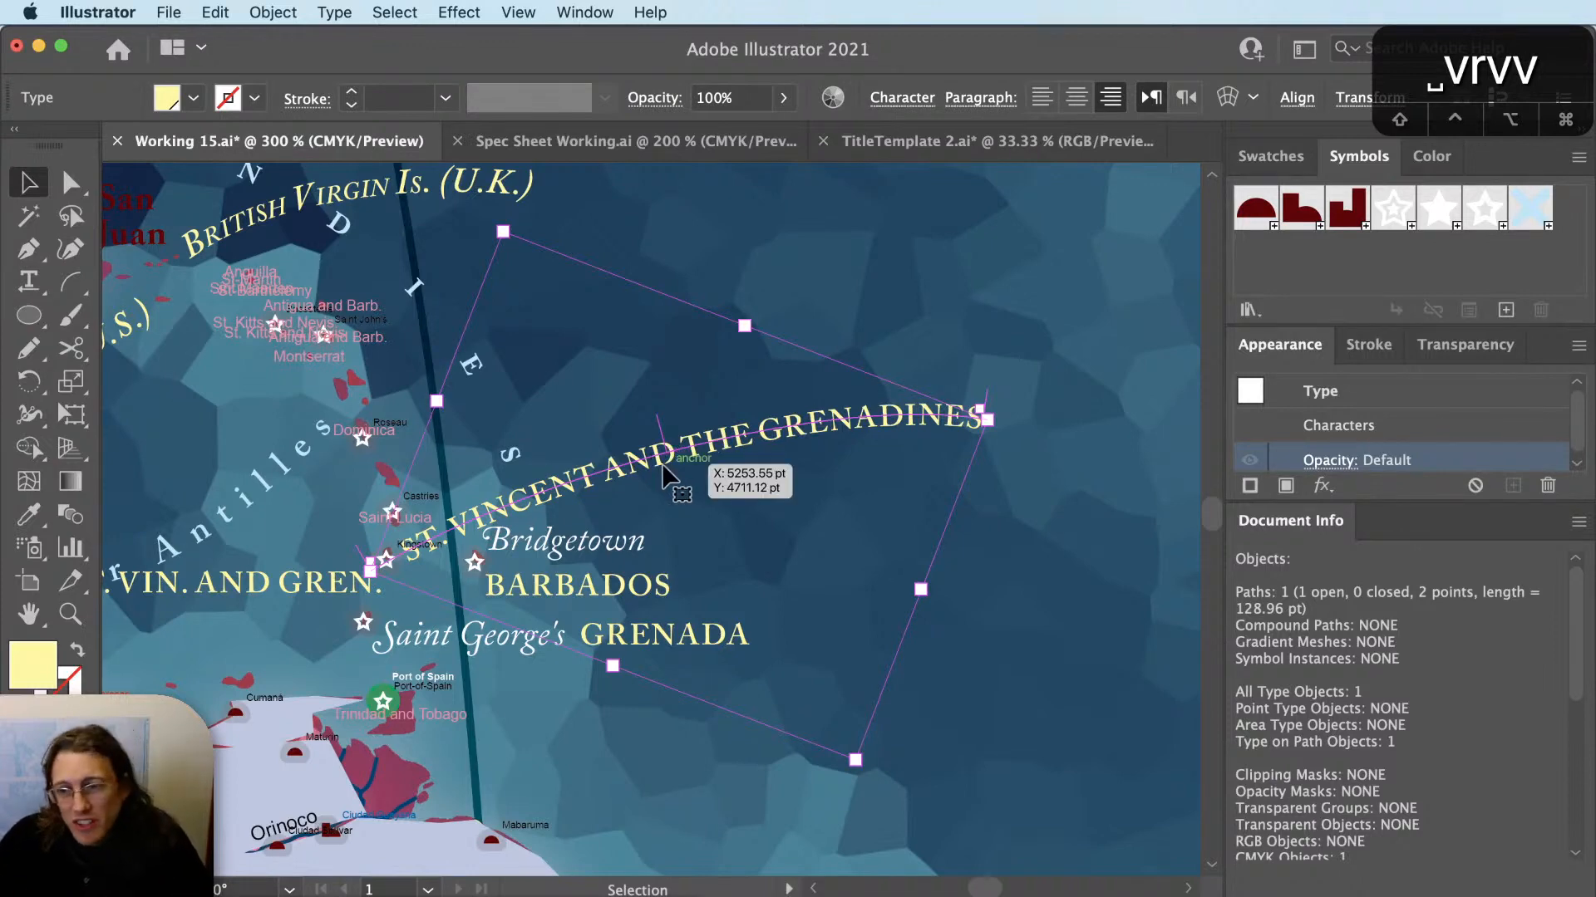
Review the curved St. Vincent label against the surrounding Caribbean labels and Mexico's state abbreviation key on the wider map.
scroll(721, 566, "down", 2)
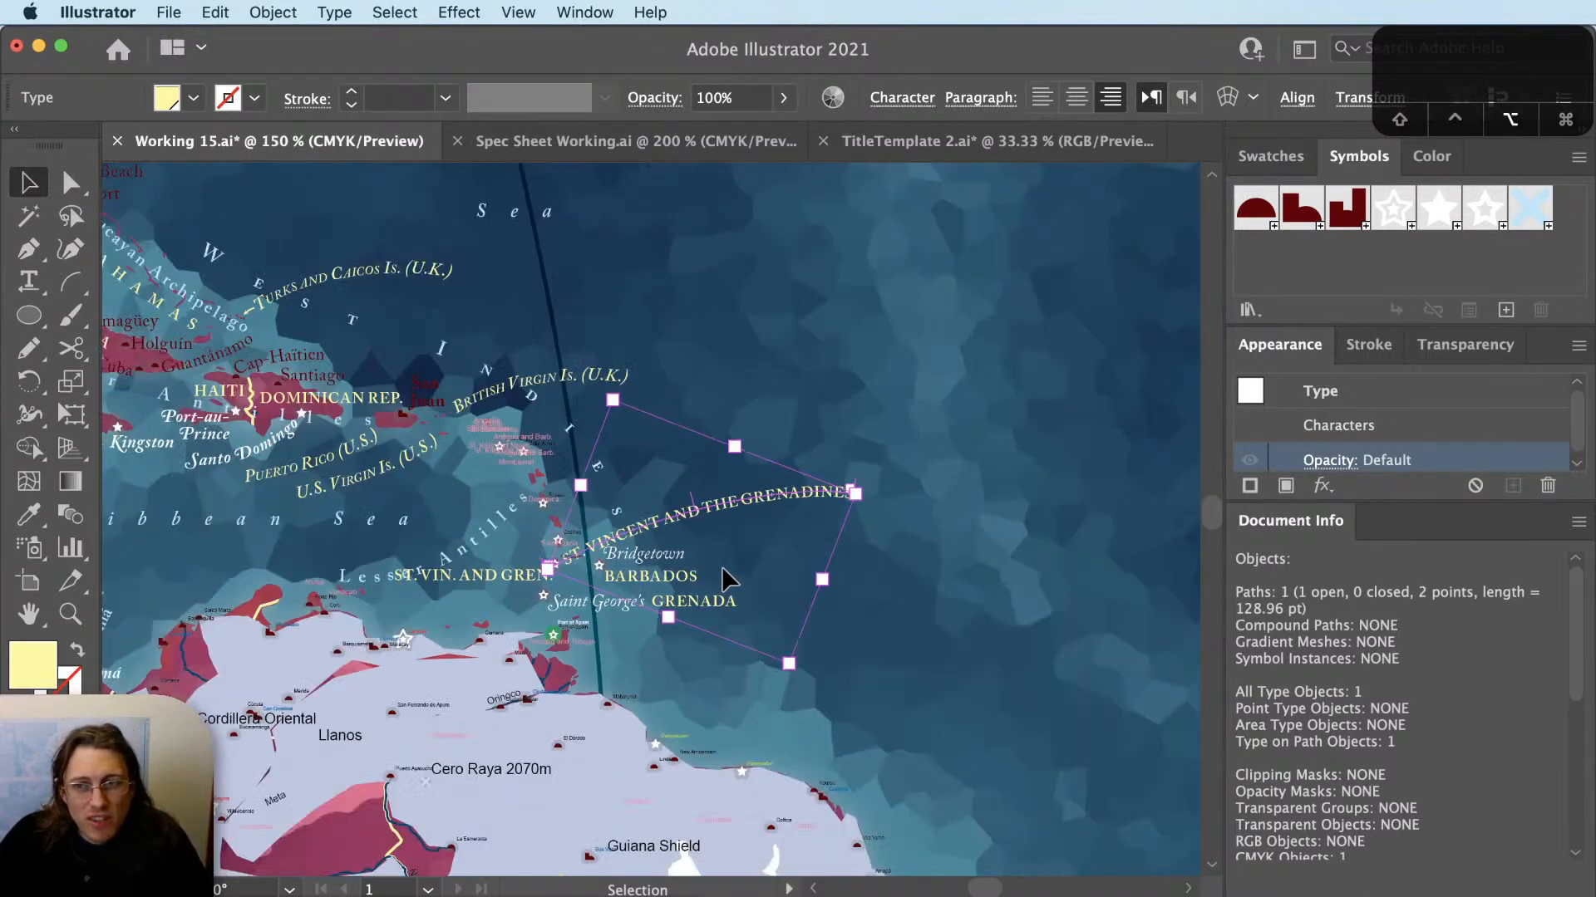
scroll(802, 540, "down", 1)
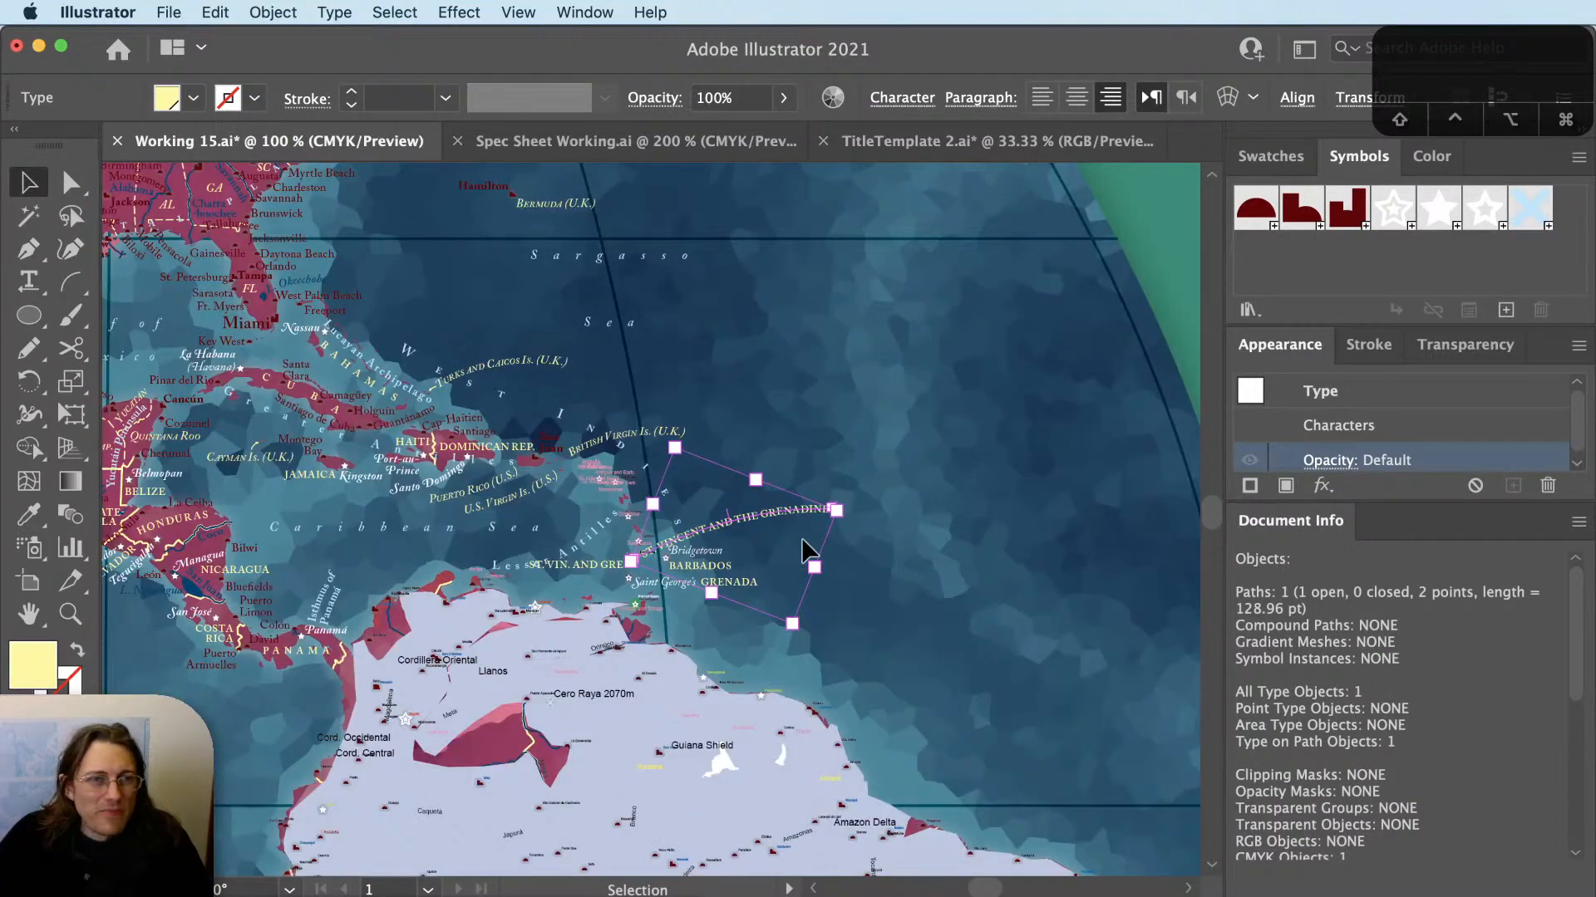
key("shift+super+a")
left_click_drag(342, 422, 654, 696)
left_click_drag(610, 434, 640, 553)
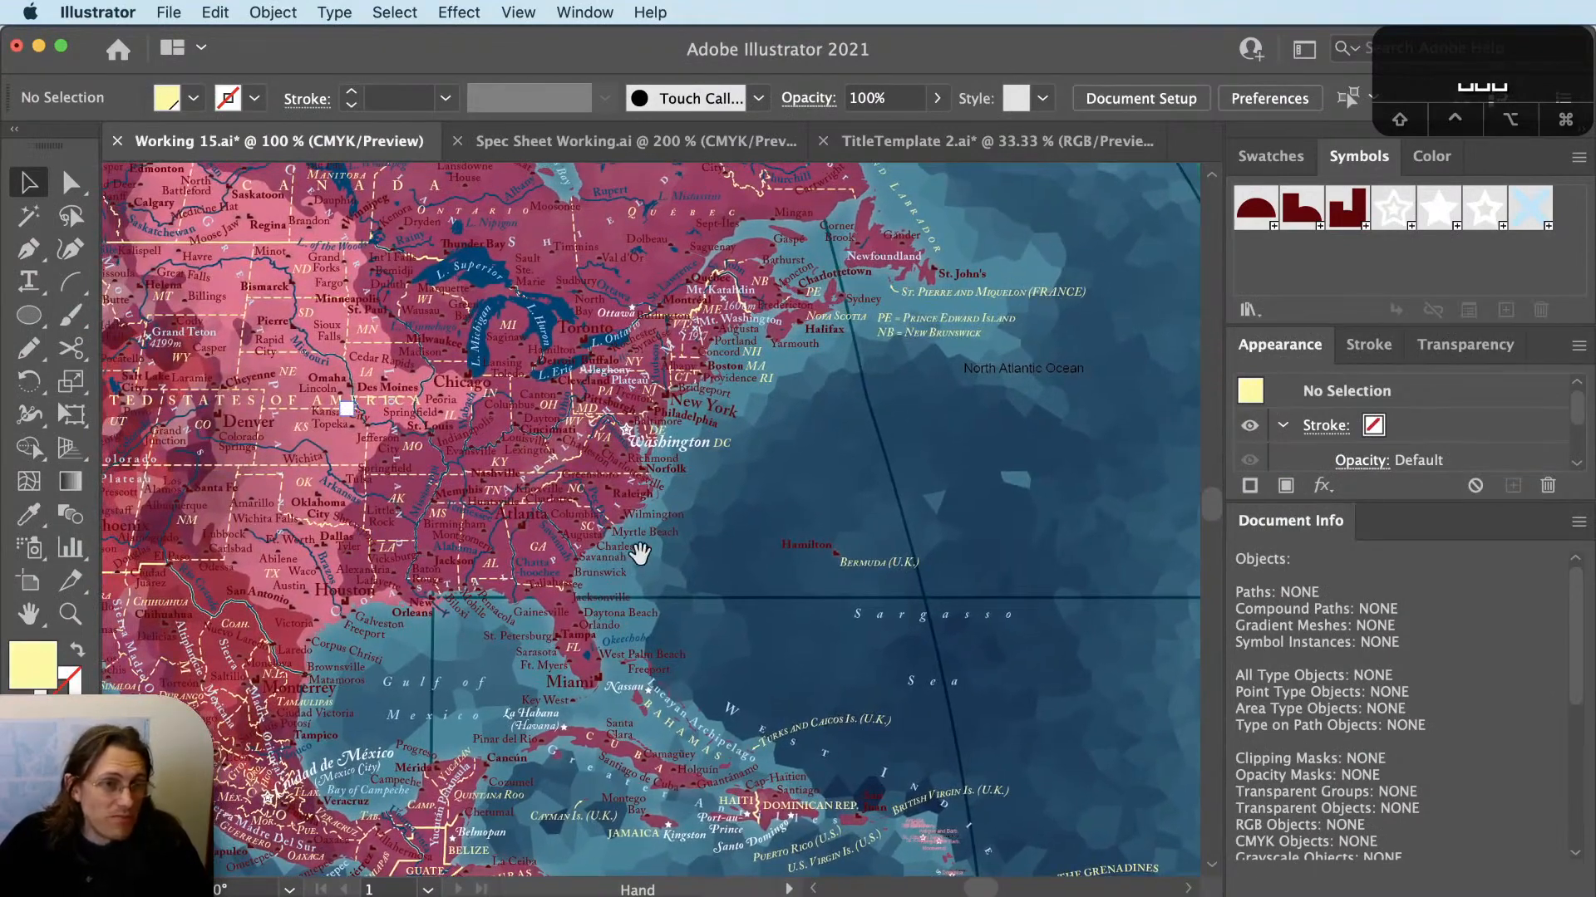
scroll(856, 509, "down", 1)
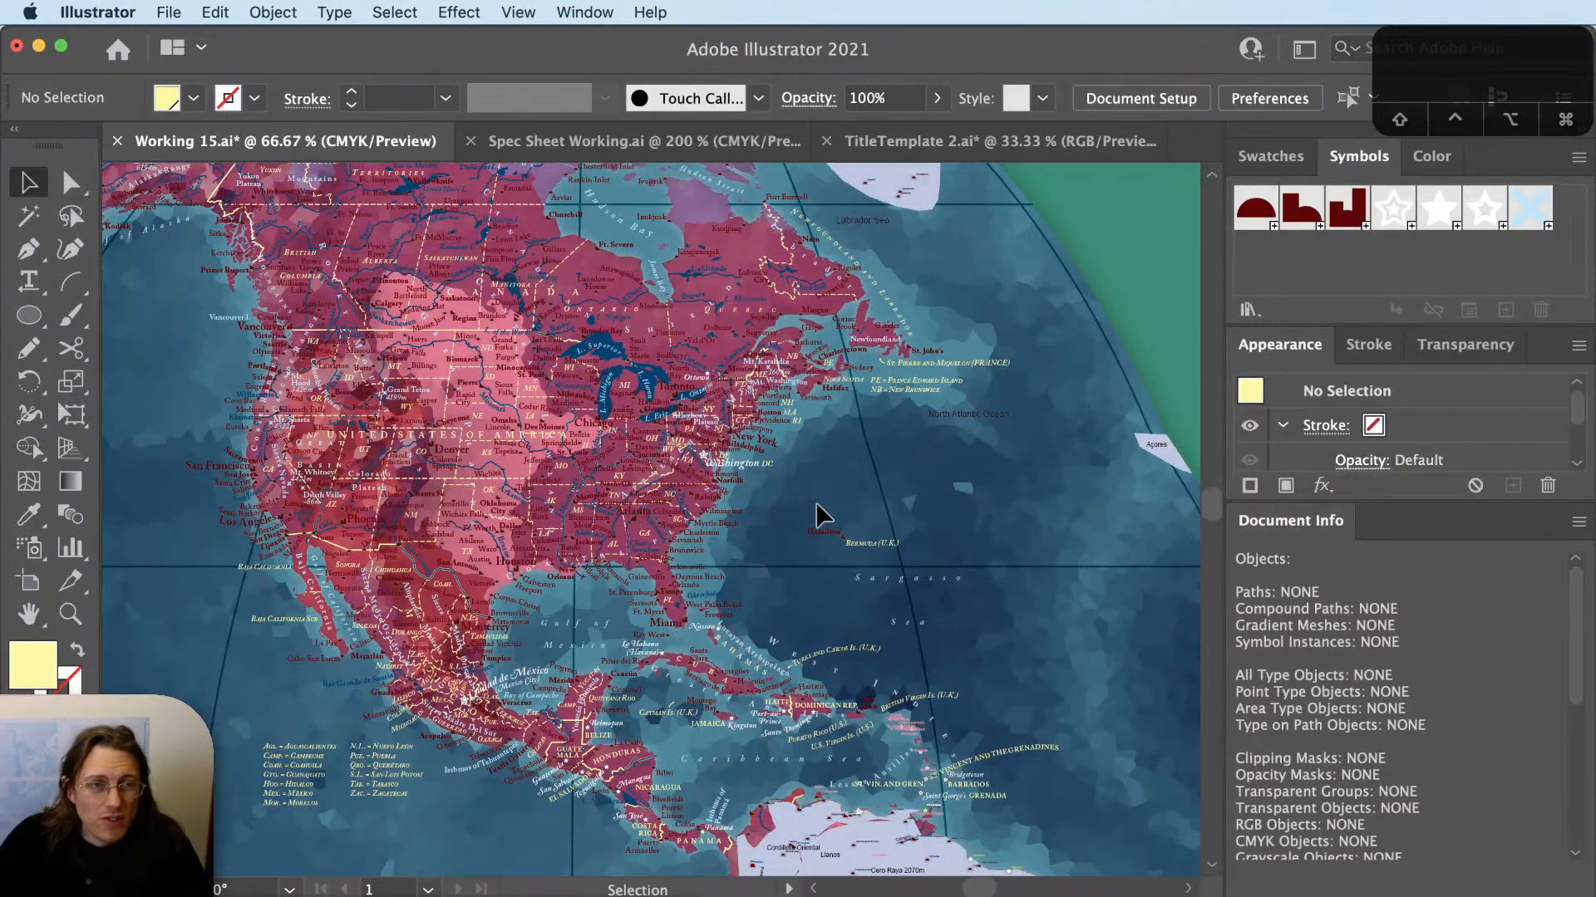
left_click_drag(516, 659, 658, 667)
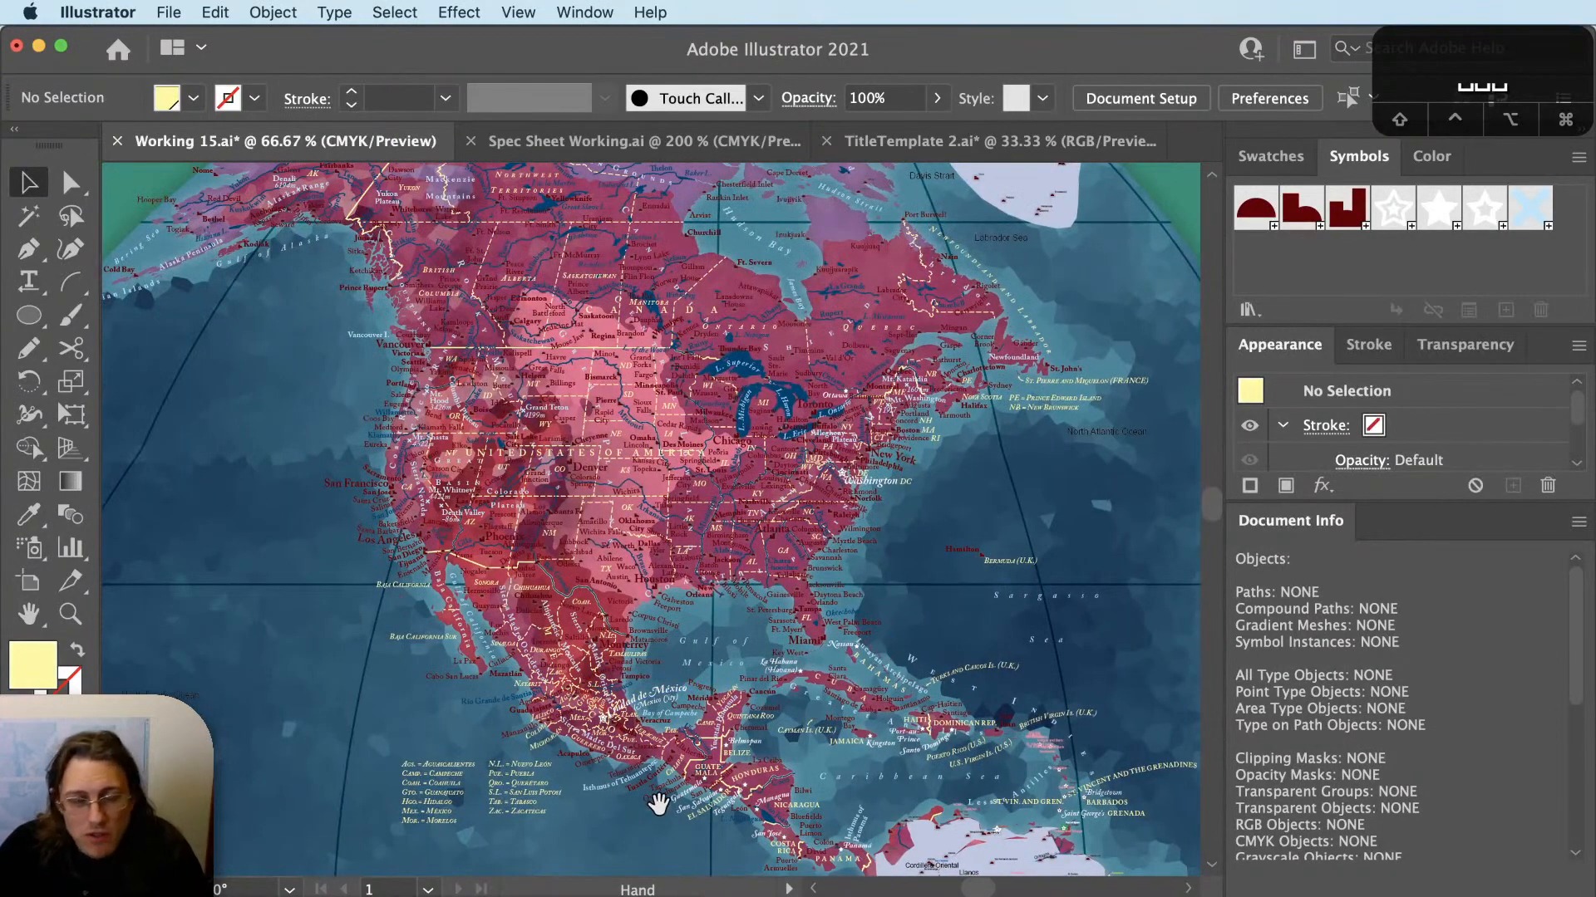
left_click_drag(642, 802, 665, 773)
key("z")
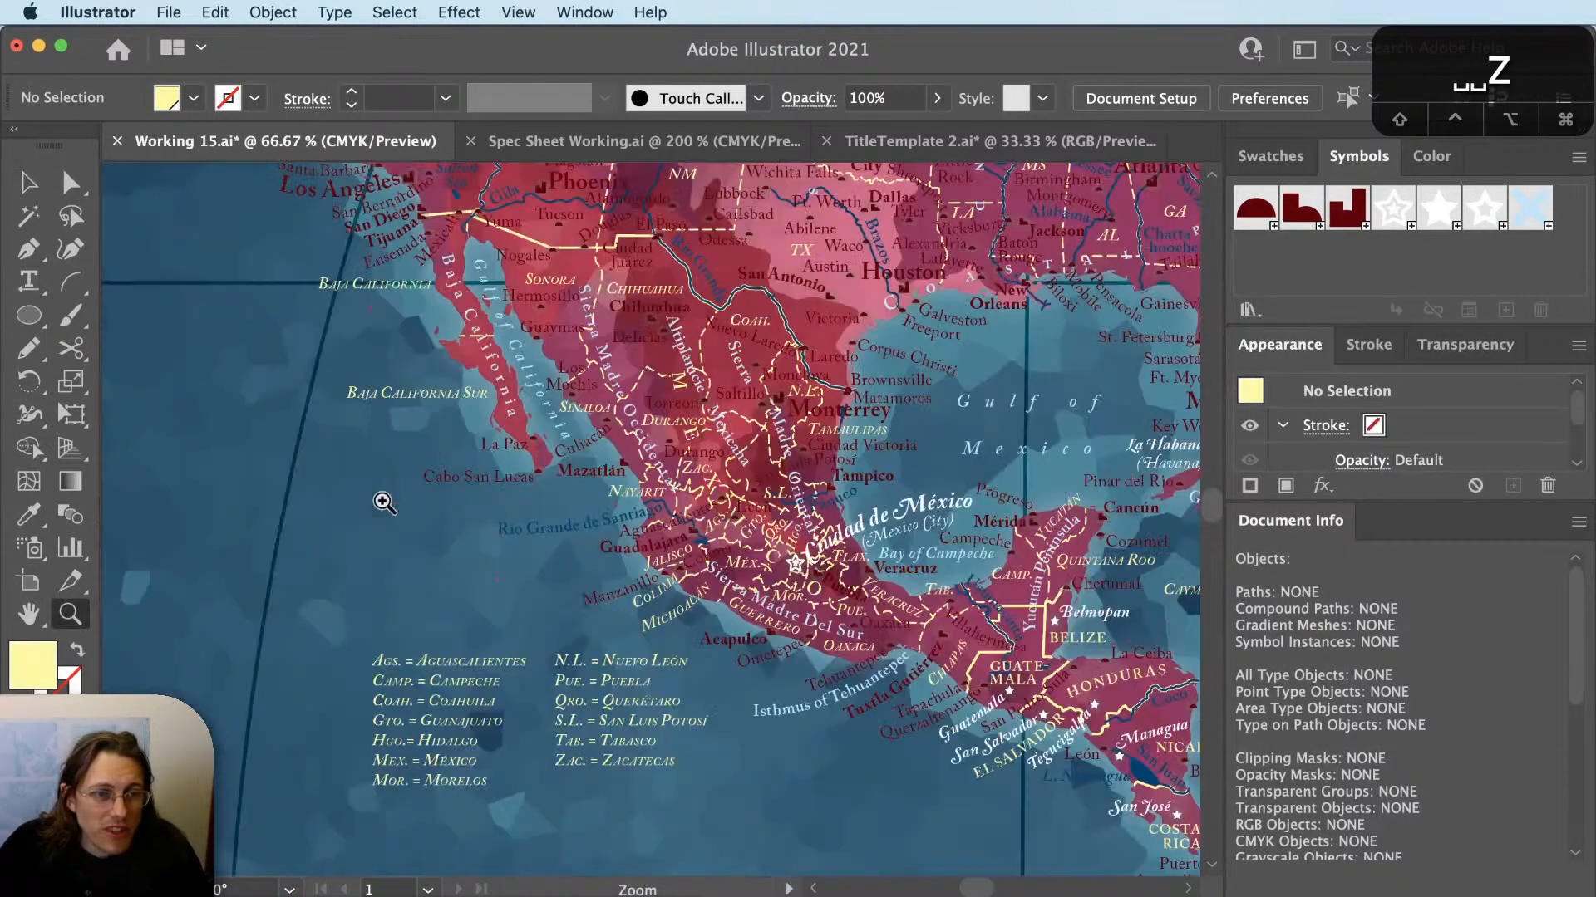
left_click(391, 509)
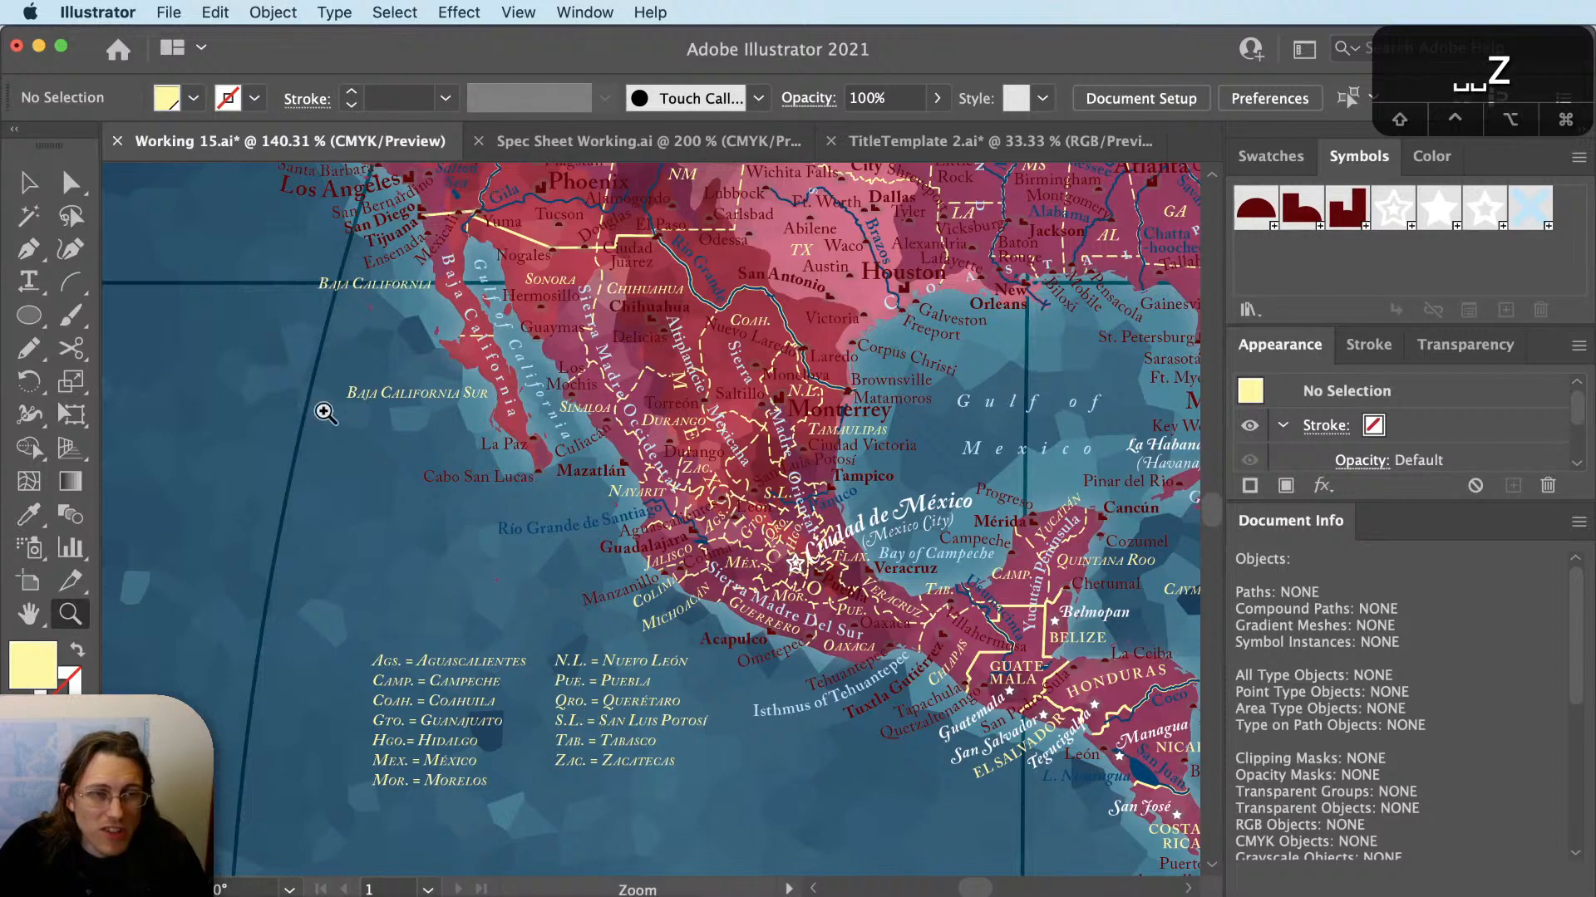
key("v")
left_click_drag(1020, 764, 741, 698)
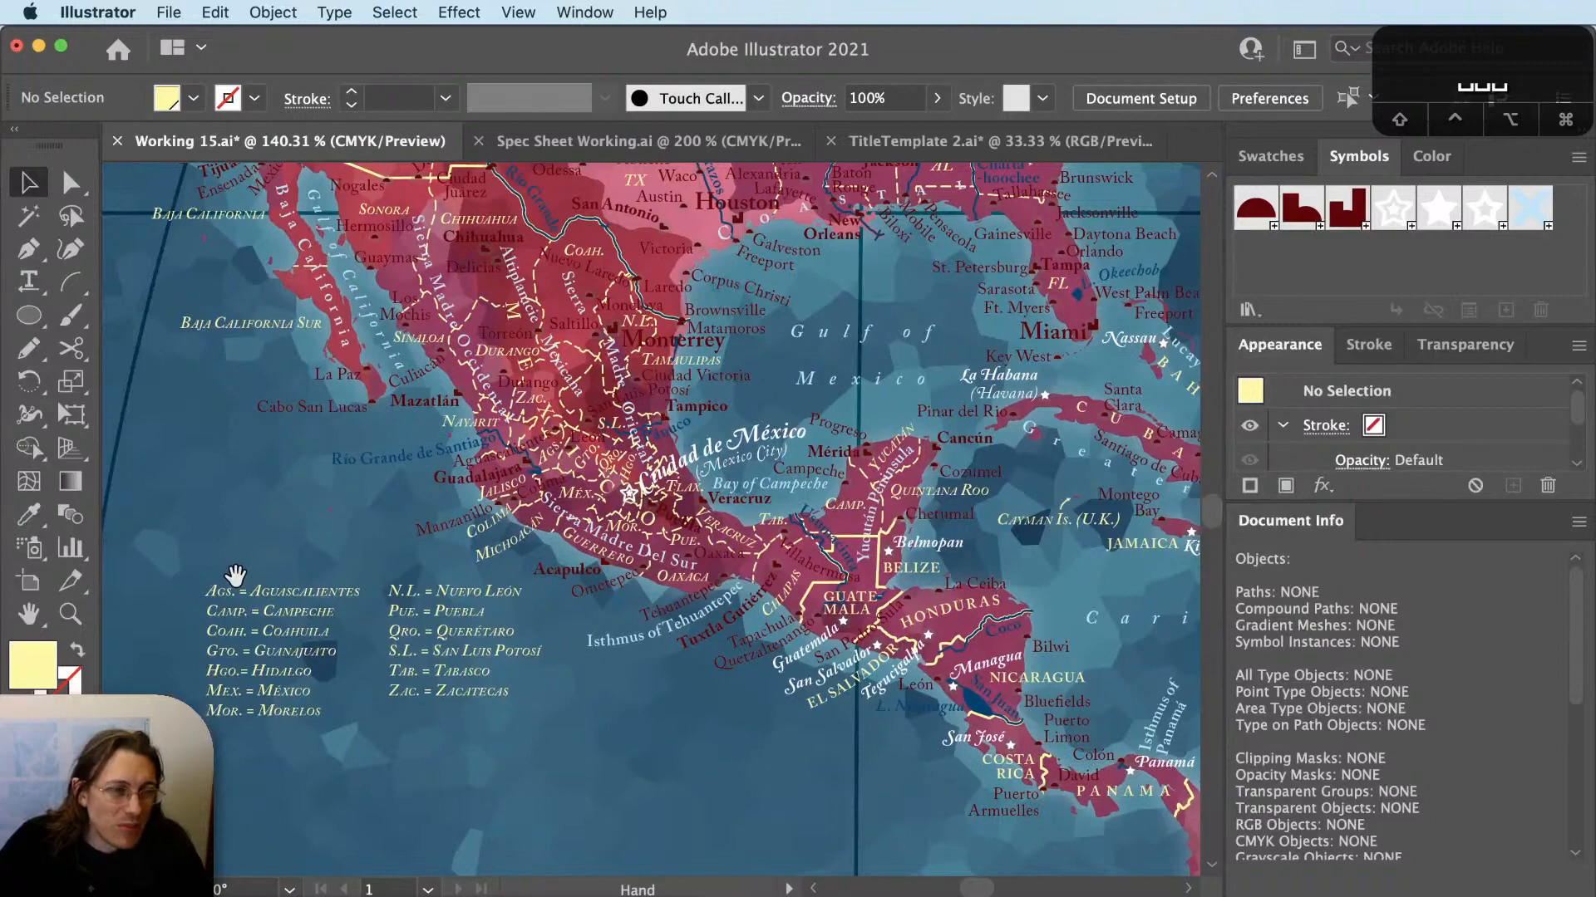
left_click_drag(1072, 716, 722, 545)
left_click_drag(848, 557, 595, 681)
scroll(971, 555, "up", 2)
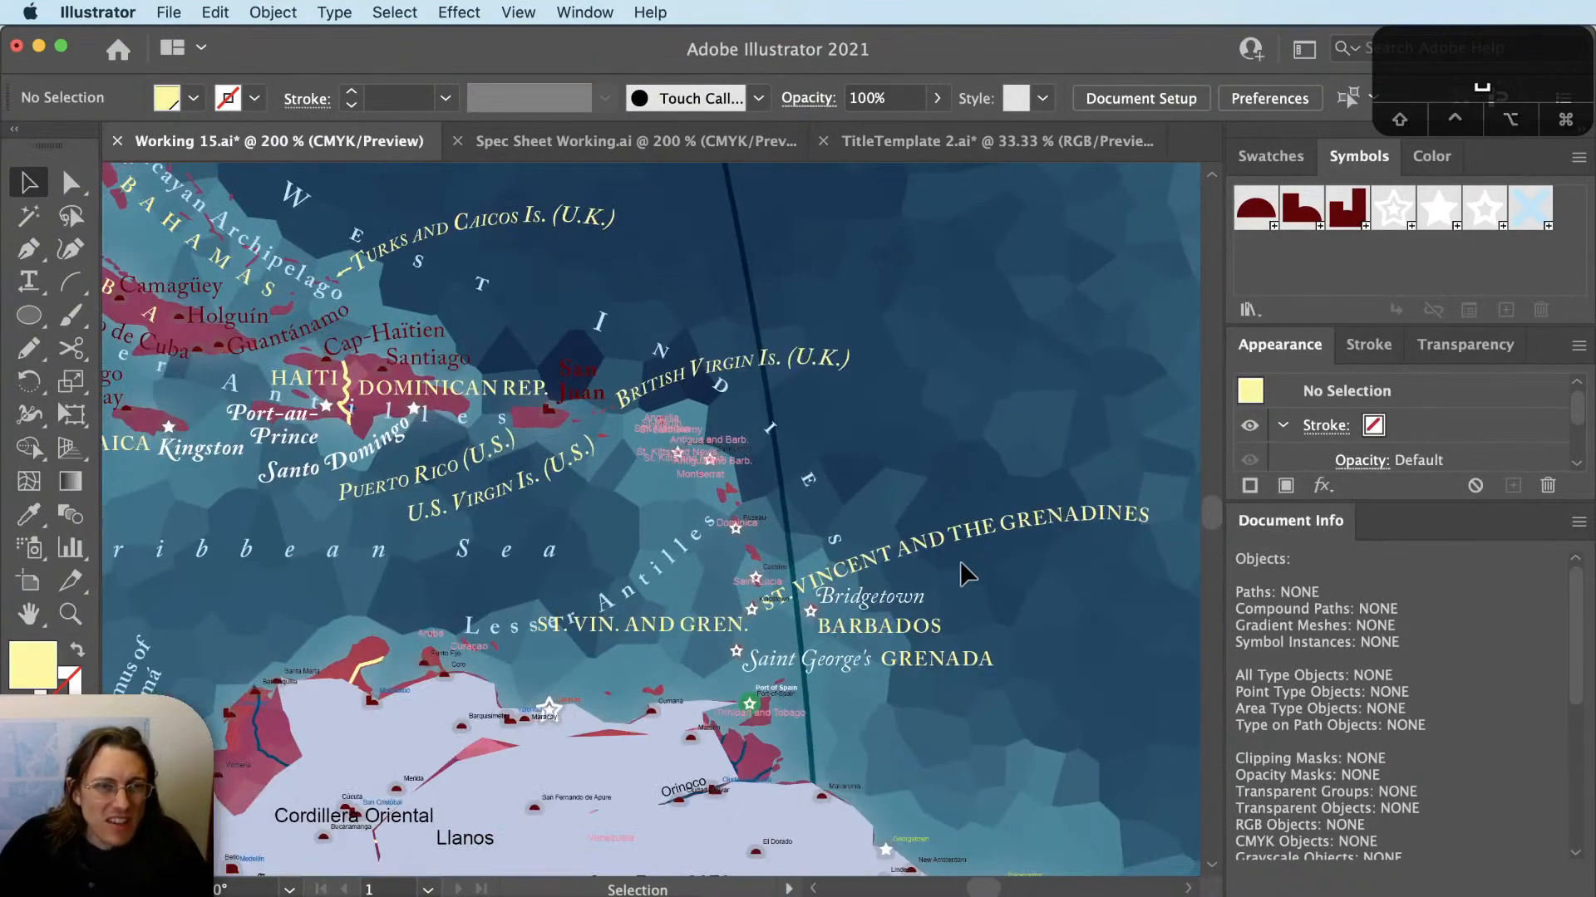
left_click_drag(959, 561, 856, 645)
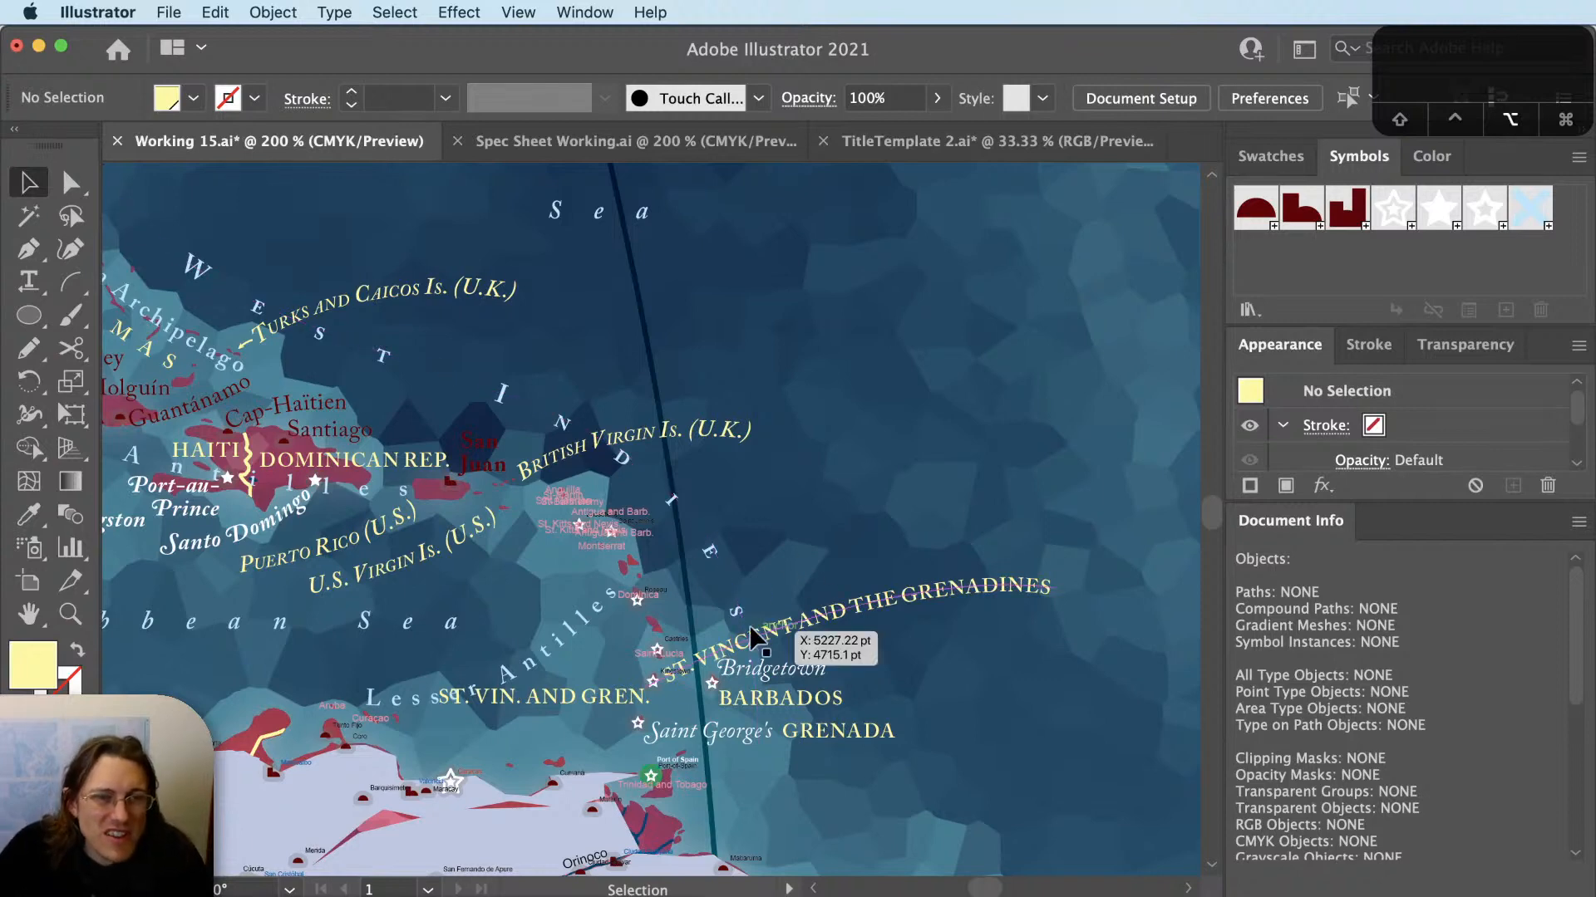
scroll(750, 625, "down", 1)
scroll(762, 694, "up", 2)
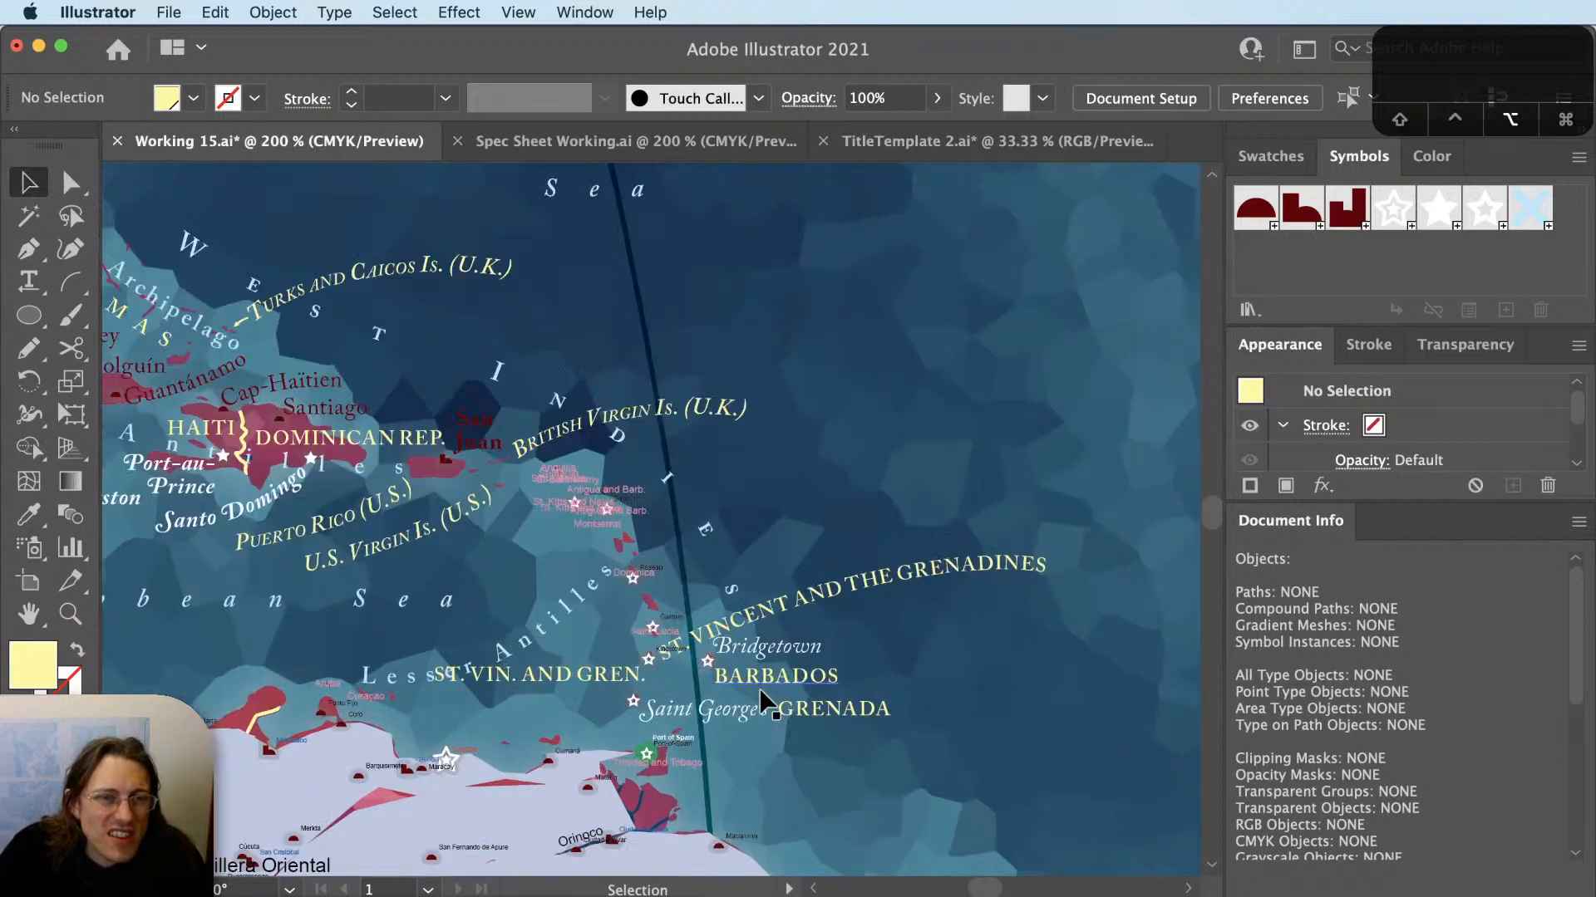
scroll(763, 690, "down", 1)
Delete the abbreviated ST. VIN. AND GREN. label west of the Kingstown star.
left_click_drag(841, 616, 954, 541)
key("super+z")
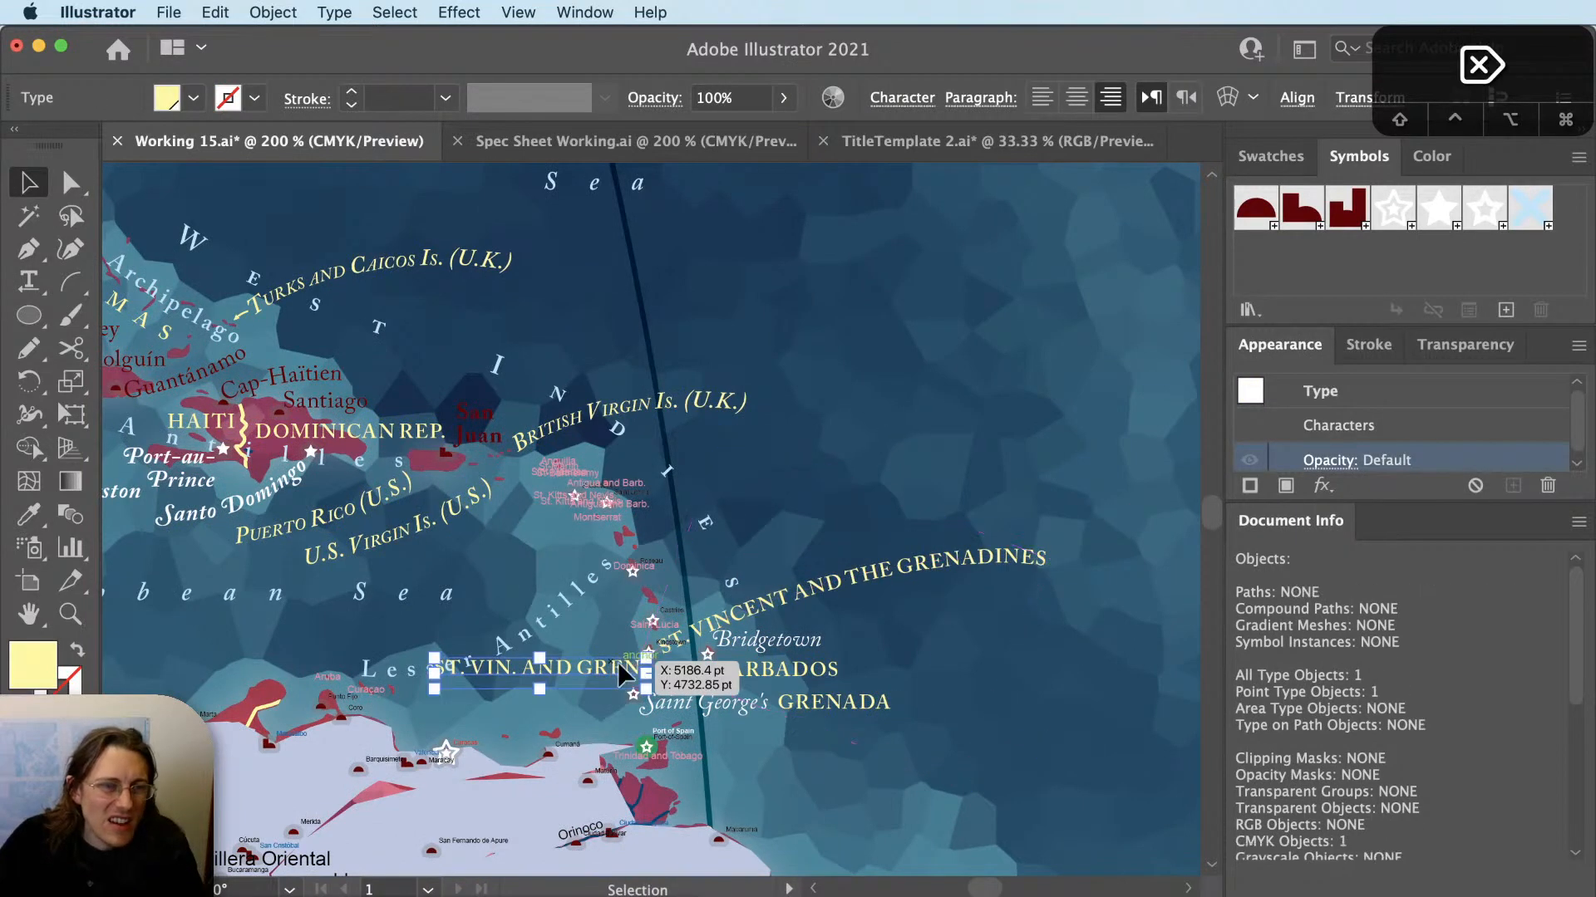
left_click(617, 667)
Give the Kingstown label the Bridgetown type style and place it just southwest of its capital star.
scroll(616, 670, "up", 2)
left_click_drag(705, 630, 653, 662)
key("i")
left_click(929, 601)
scroll(587, 683, "up", 1)
left_click(527, 619)
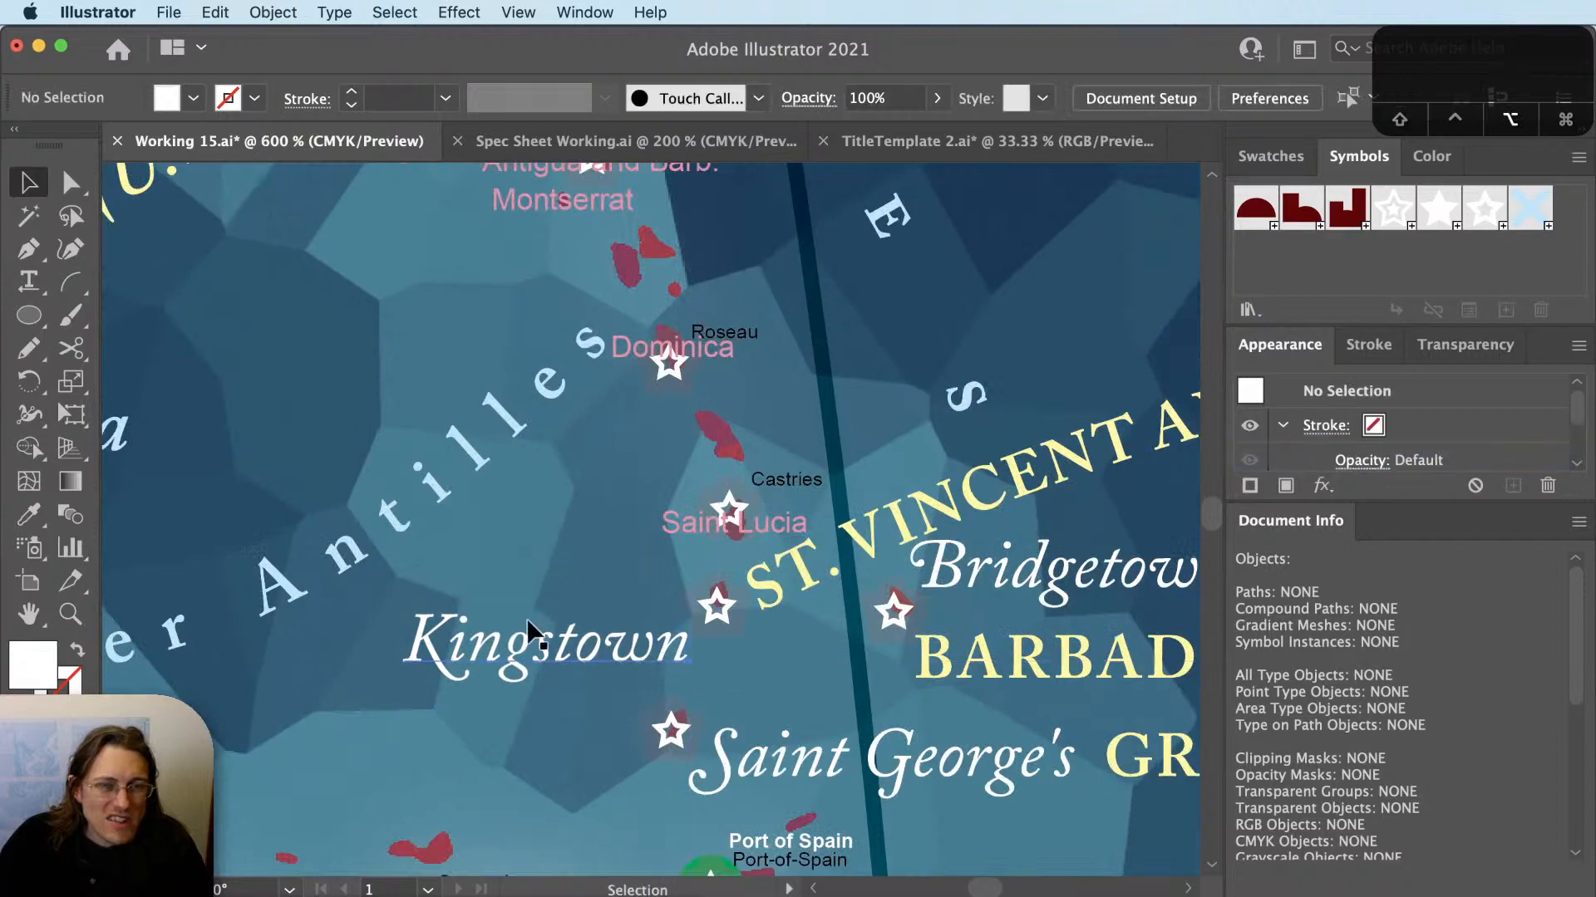
scroll(528, 620, "down", 1)
scroll(861, 625, "up", 2)
key("v")
left_click_drag(874, 609, 890, 626)
left_click(486, 638)
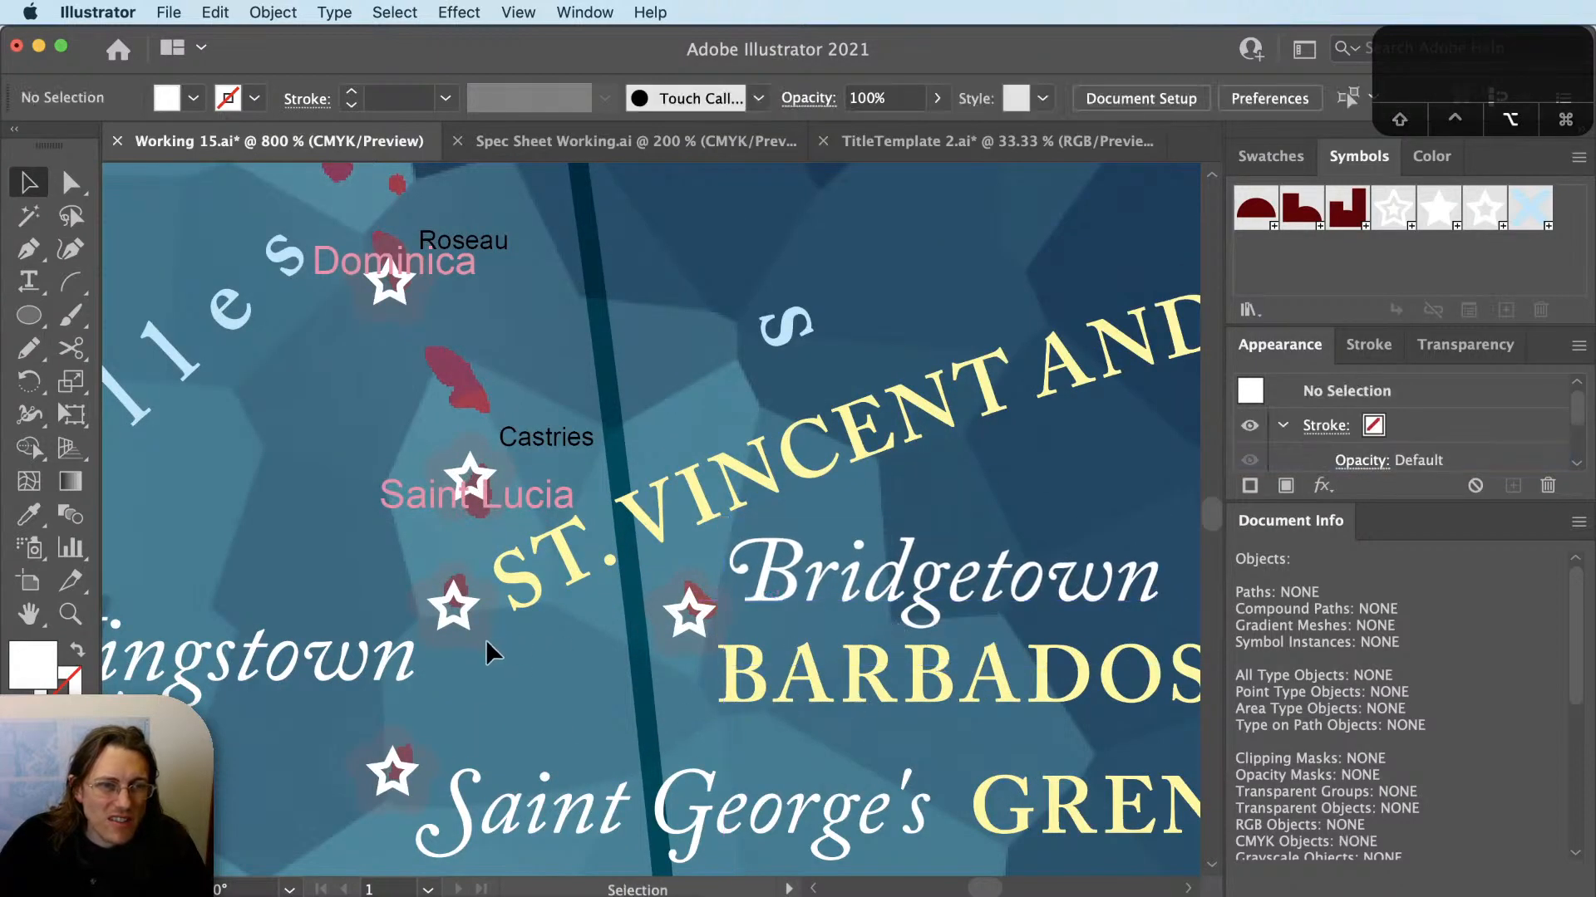
Flatten the eastern end of the St. Vincent and the Grenadines label's path by adjusting its end-point handle.
scroll(485, 640, "down", 3)
key("a")
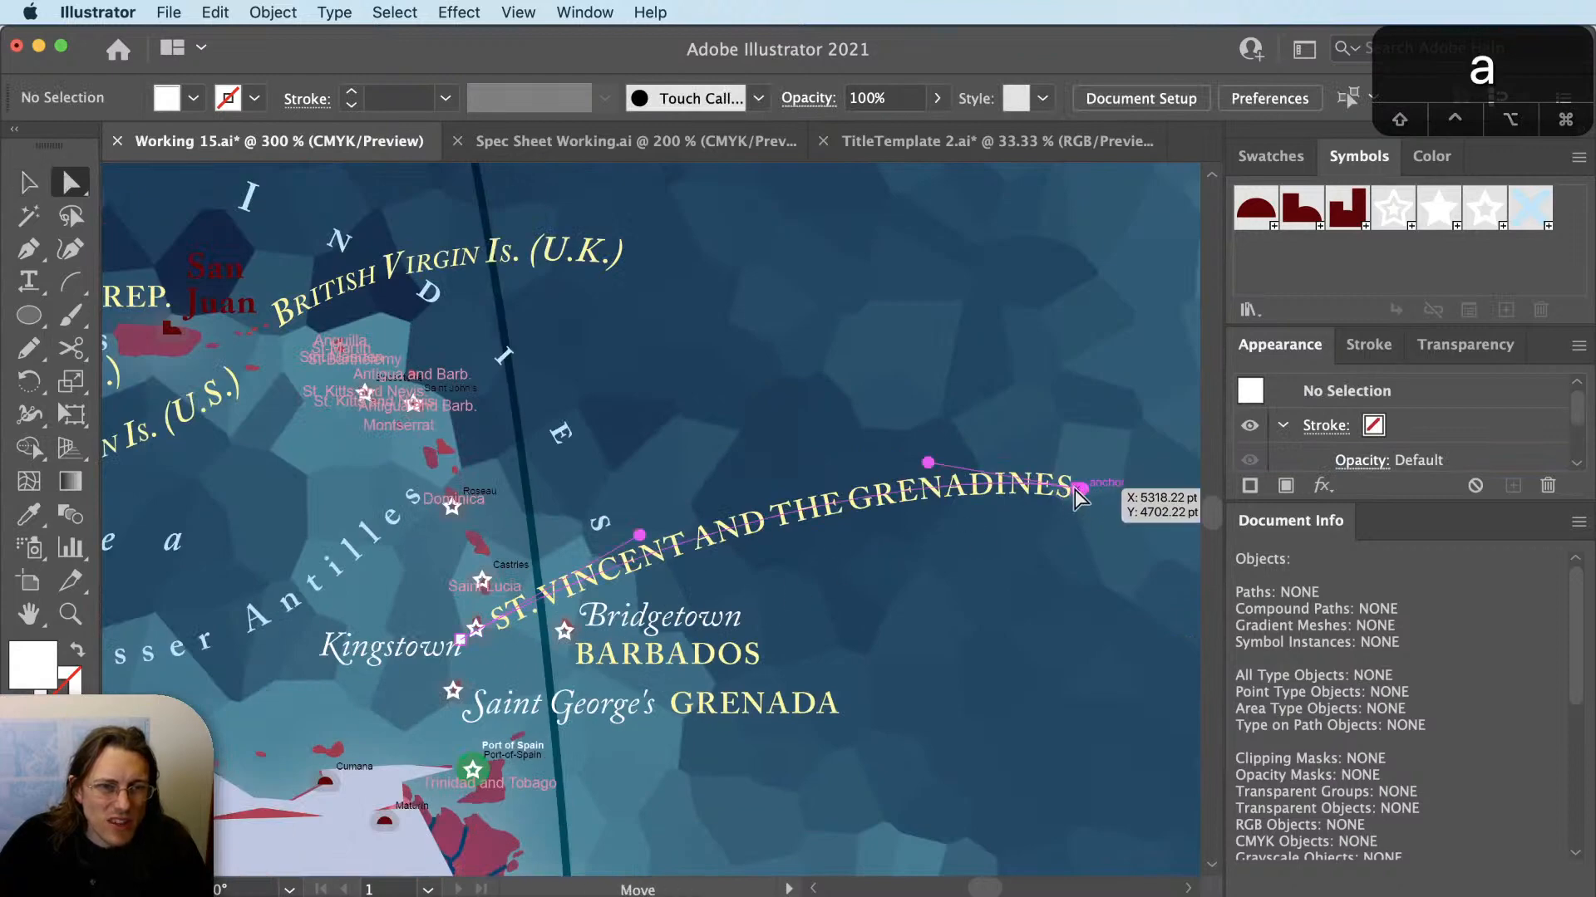
left_click(1072, 490)
key("a")
left_click_drag(925, 464, 834, 492)
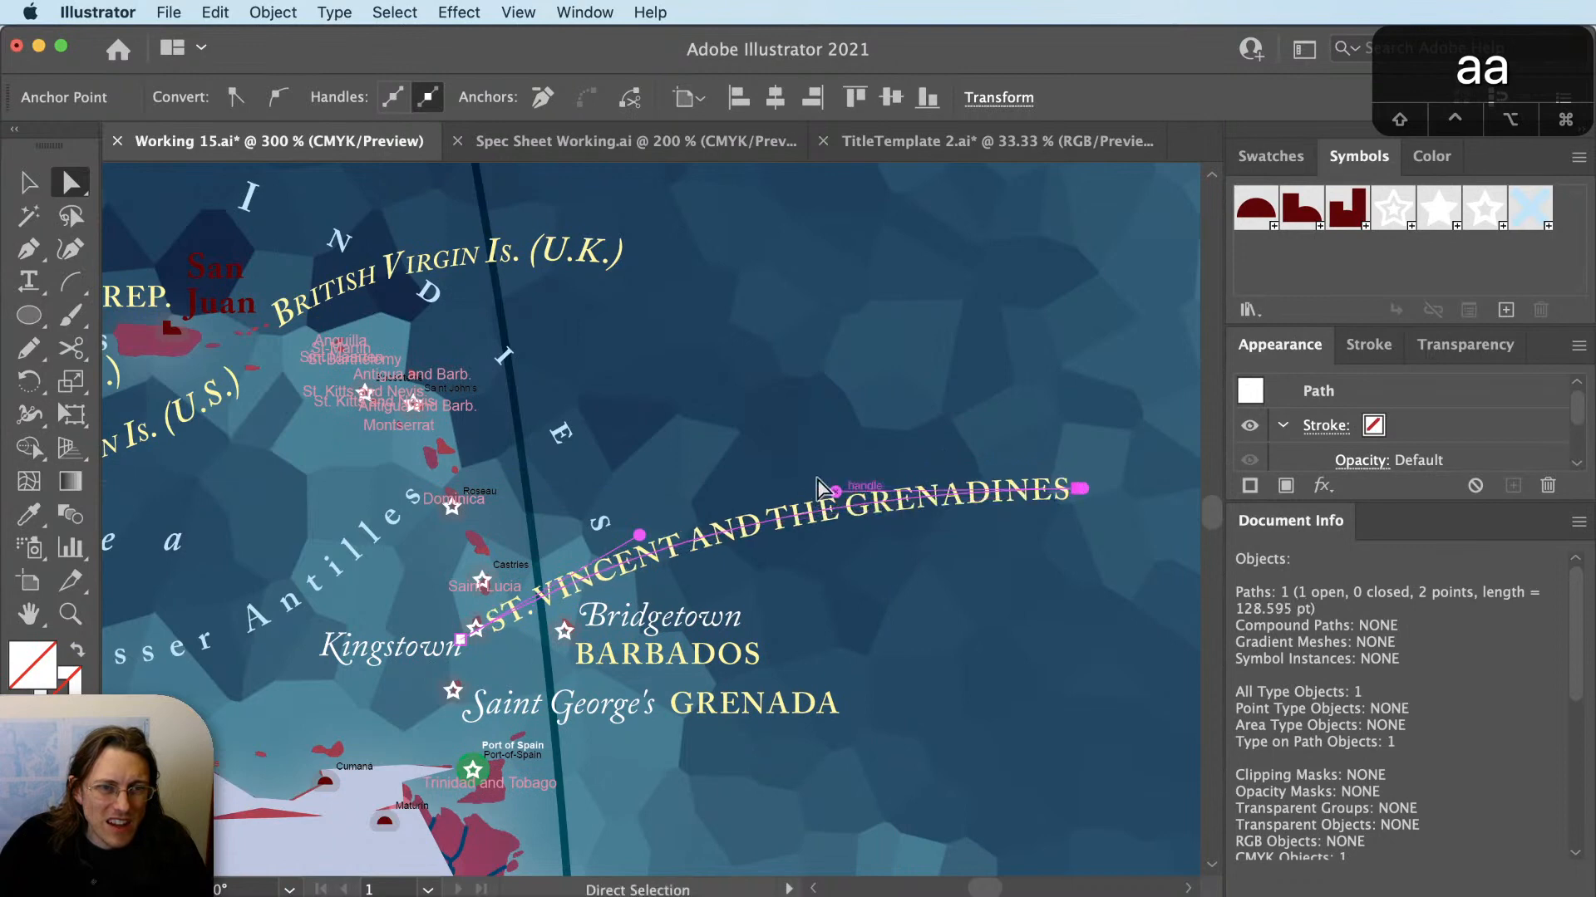
Nudge the curved St. Vincent and the Grenadines label slightly east, away from the Kingstown star.
key("v")
left_click(433, 642)
scroll(433, 643, "up", 2)
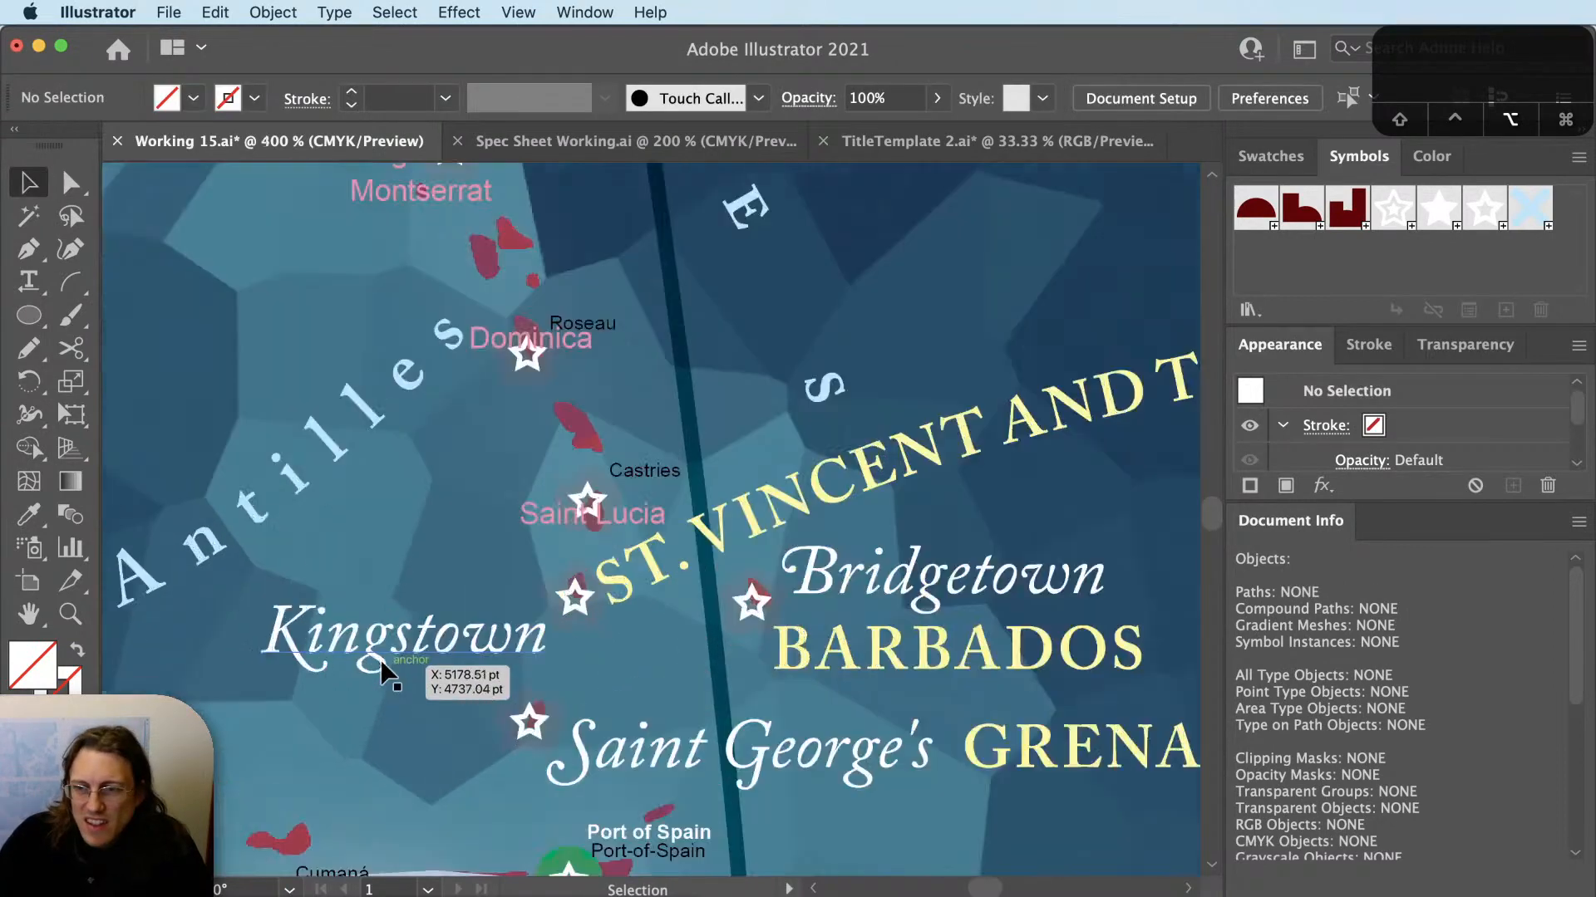
scroll(383, 657, "up", 1)
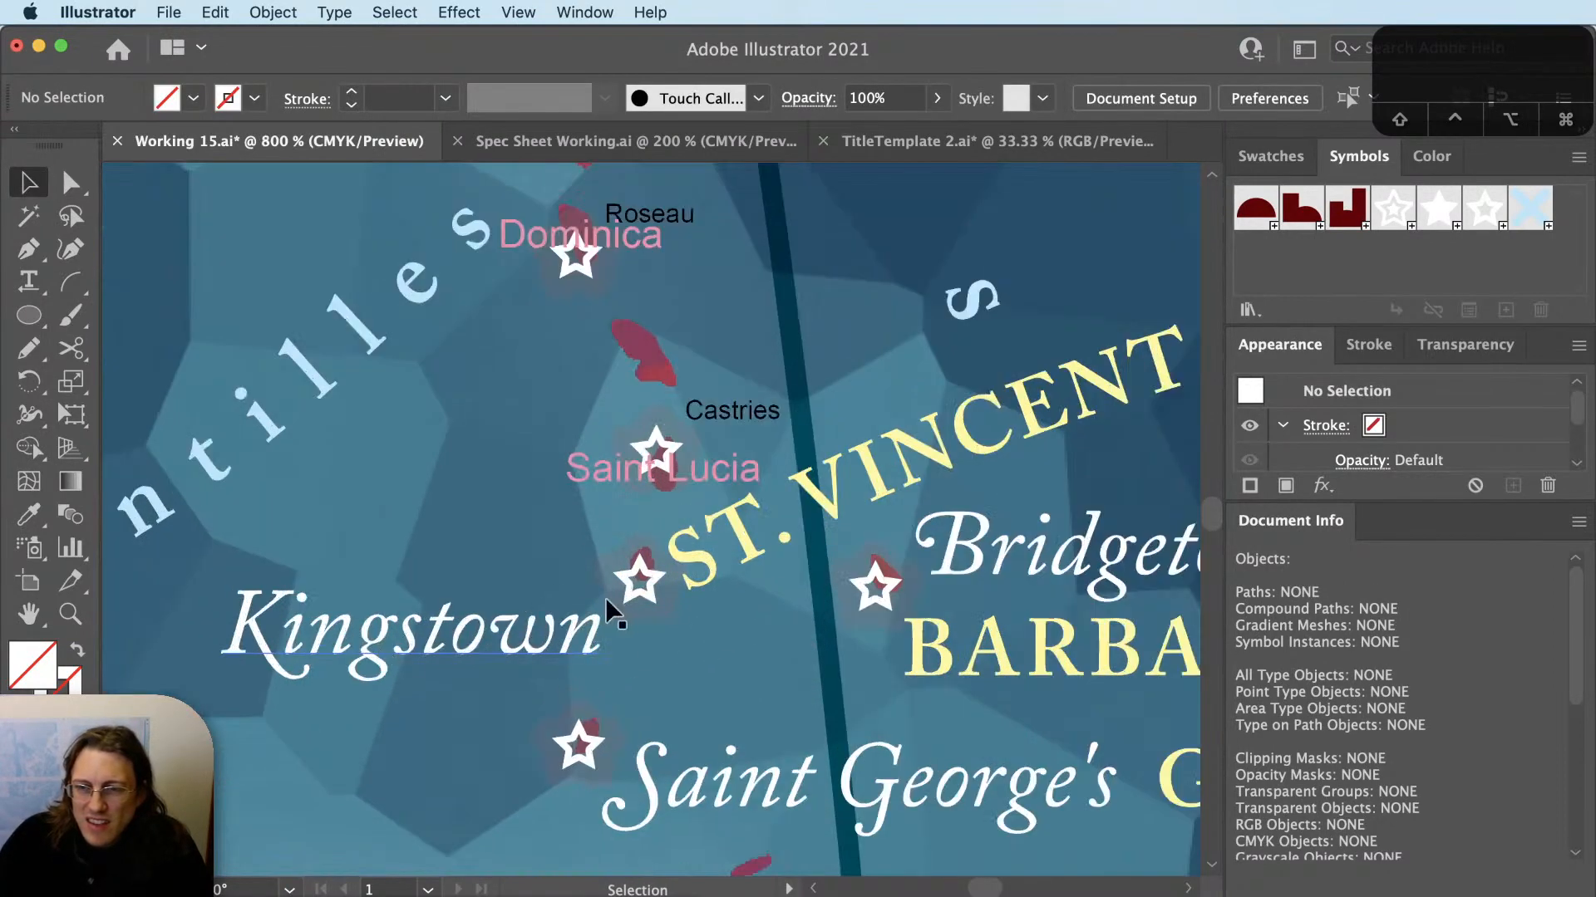
key("v")
scroll(713, 612, "down", 5)
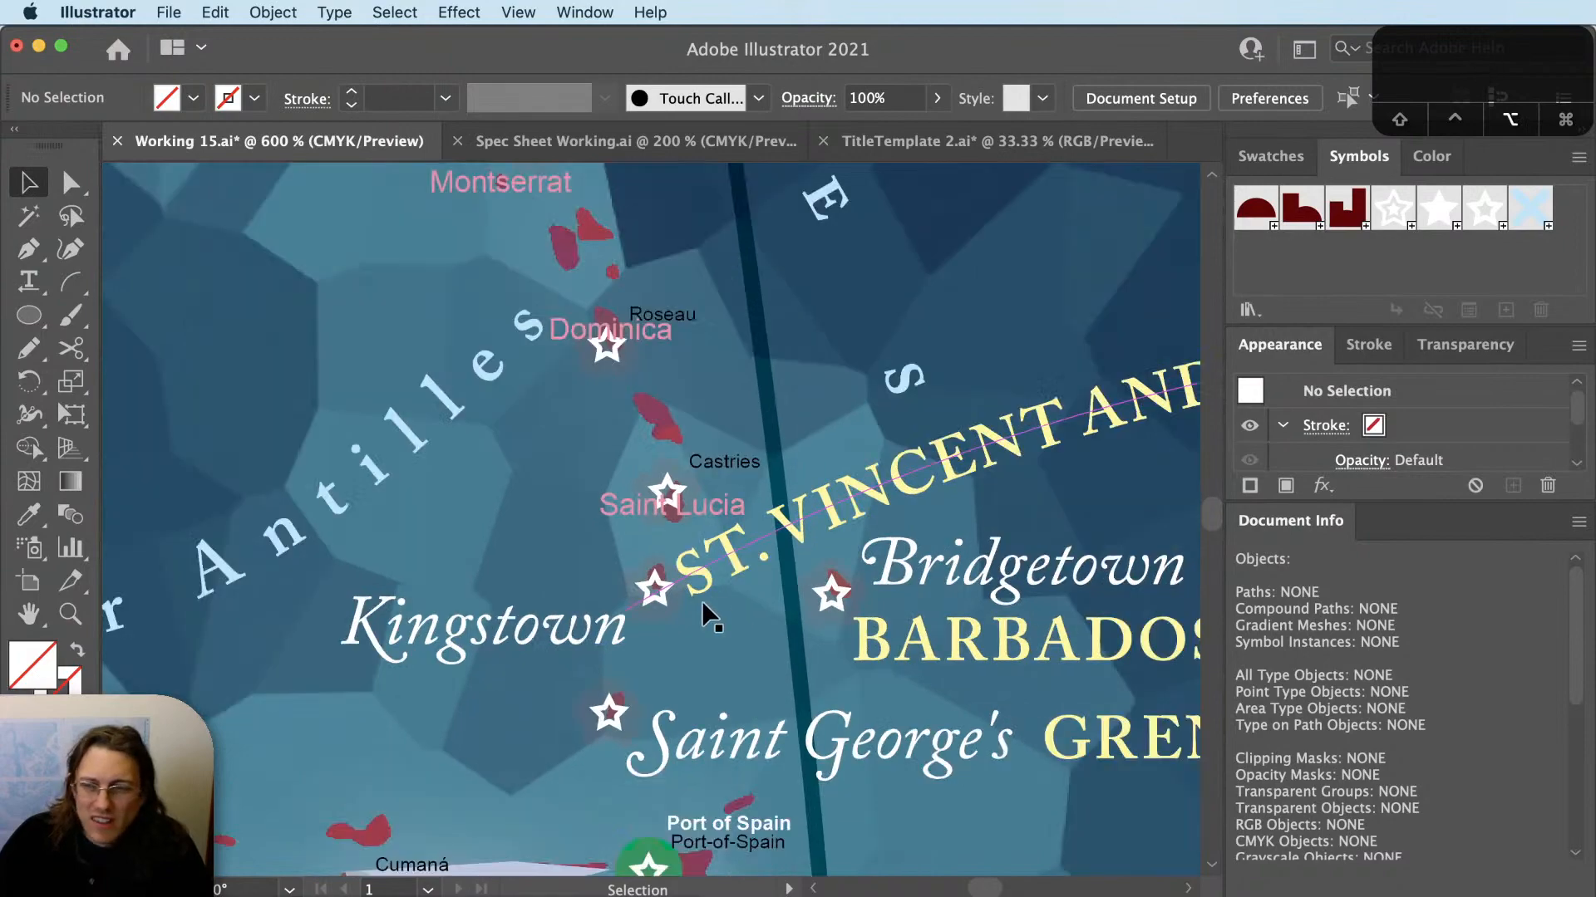
scroll(712, 613, "down", 2)
scroll(712, 613, "up", 4)
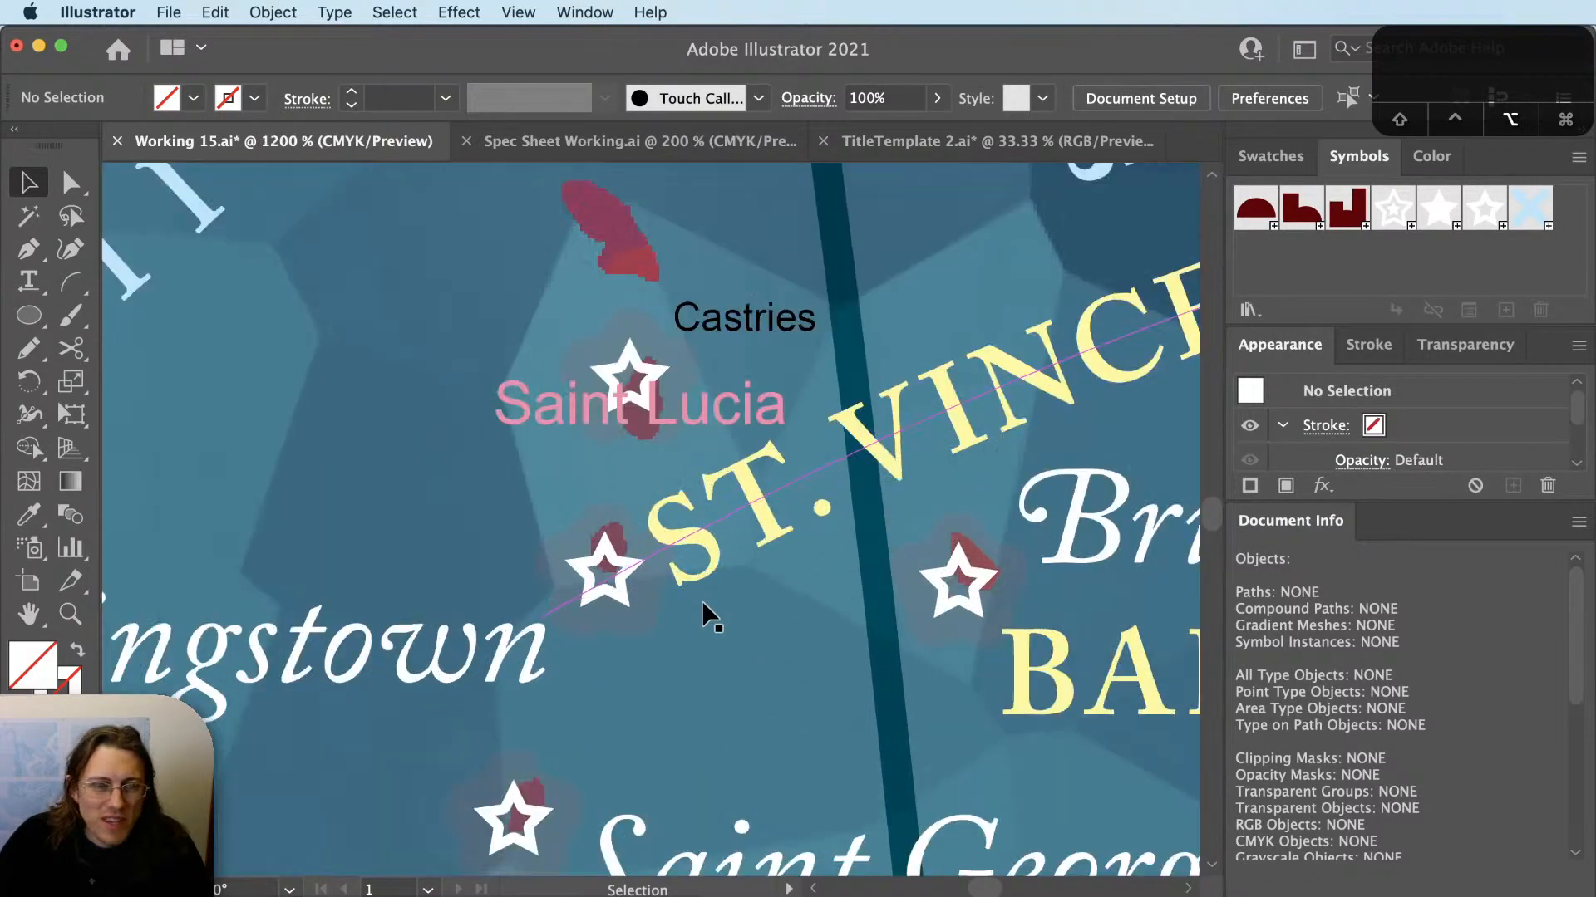
left_click_drag(710, 566, 720, 562)
key("v")
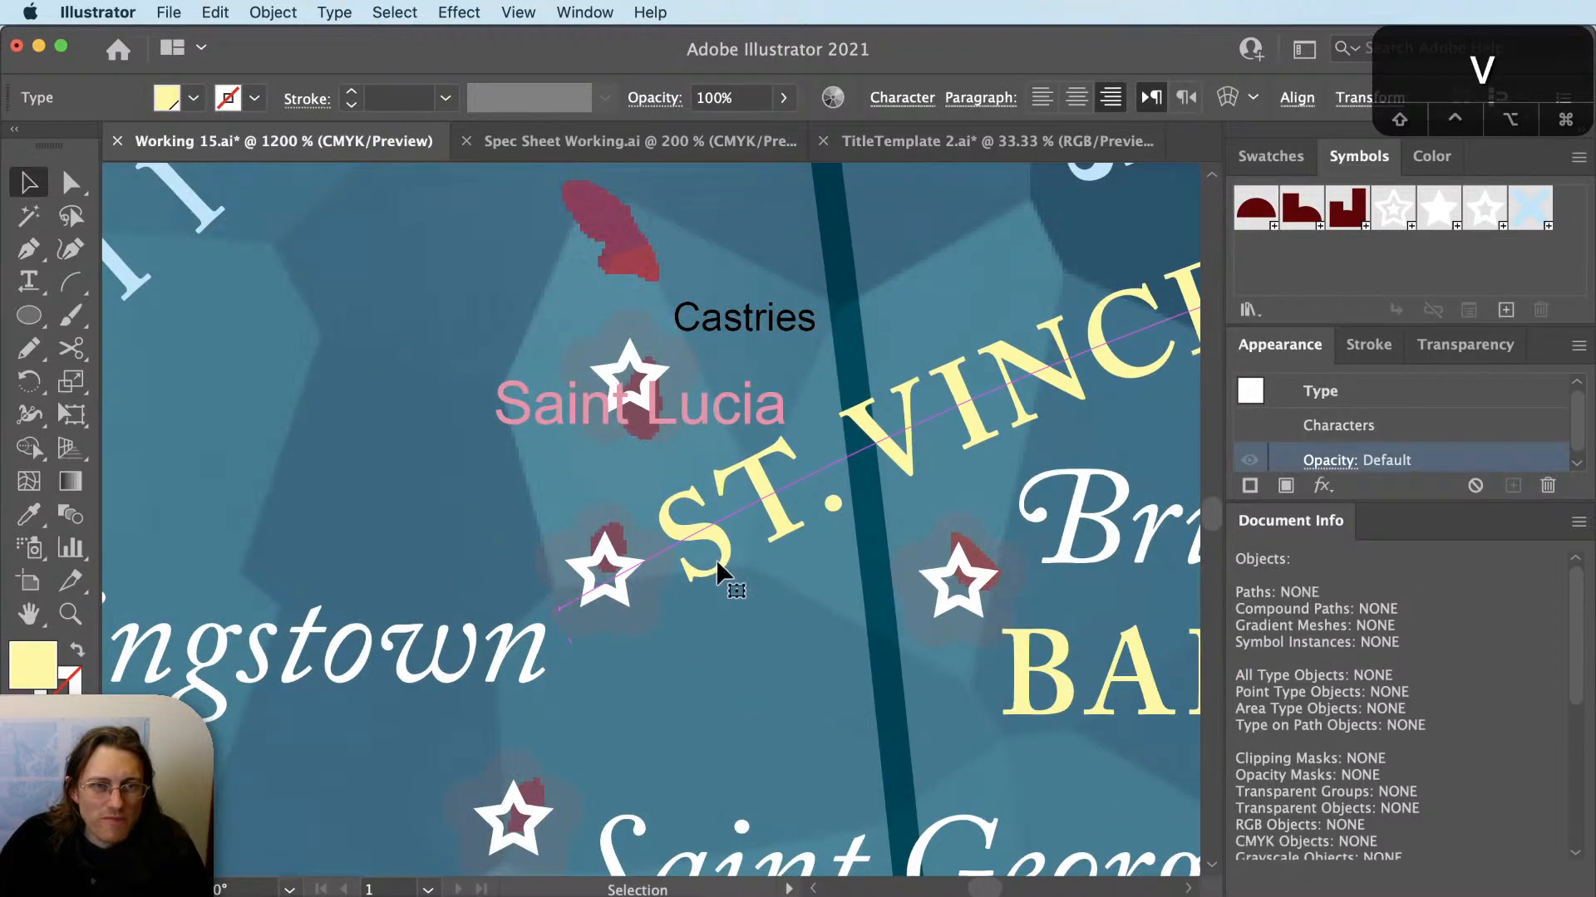
left_click(659, 583)
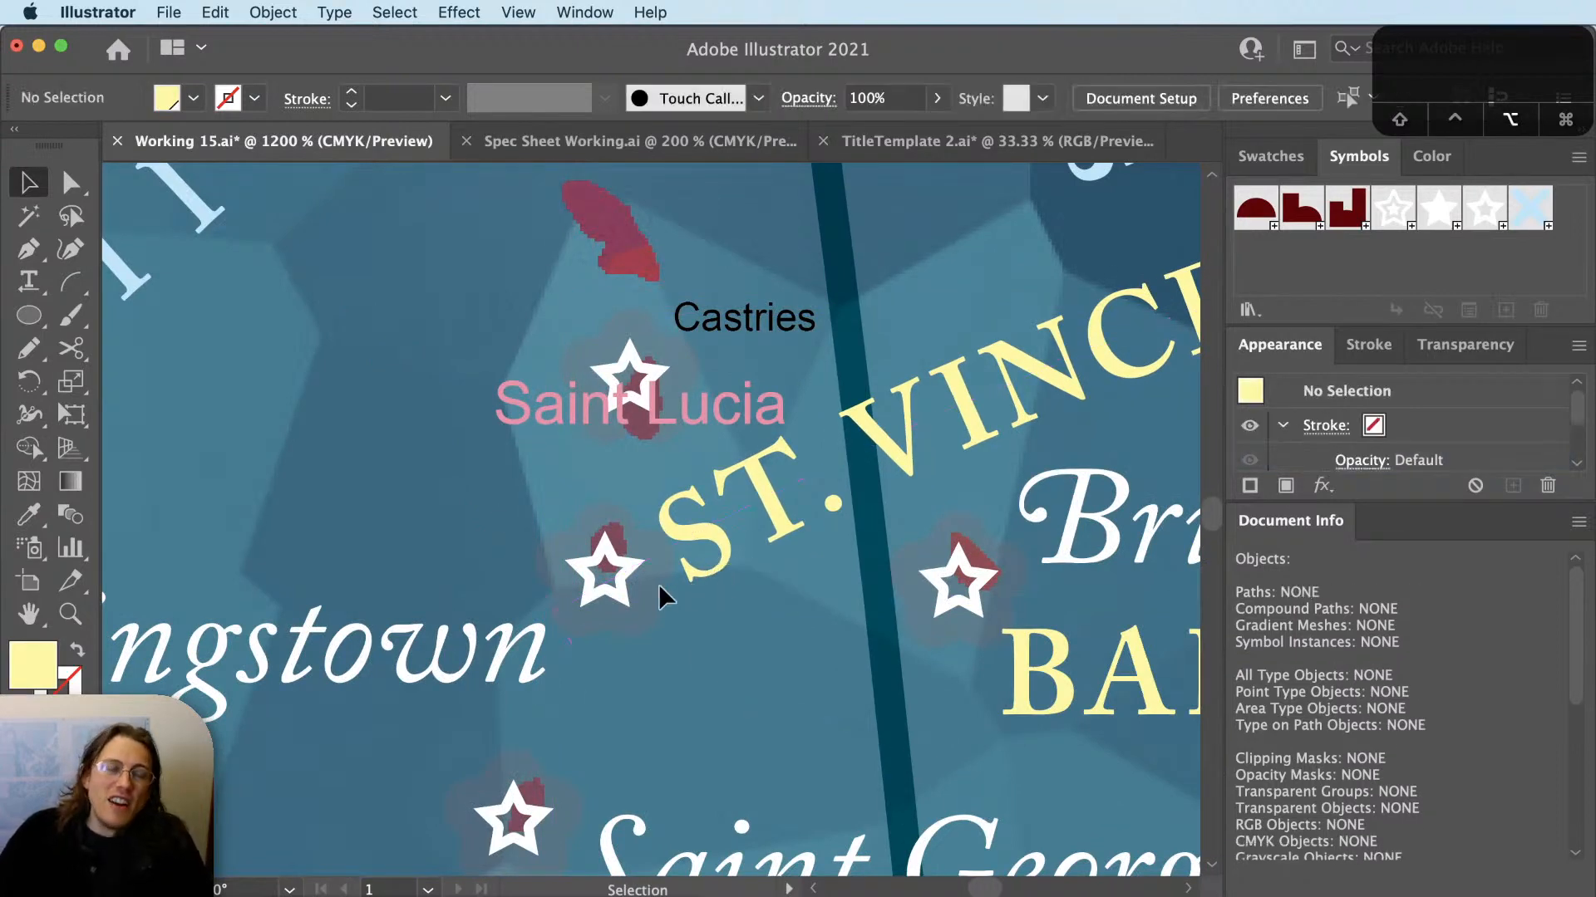
Move the Saint Lucia label west of its capital star and give it the St. Vincent and the Grenadines label's type style.
scroll(658, 583, "down", 2)
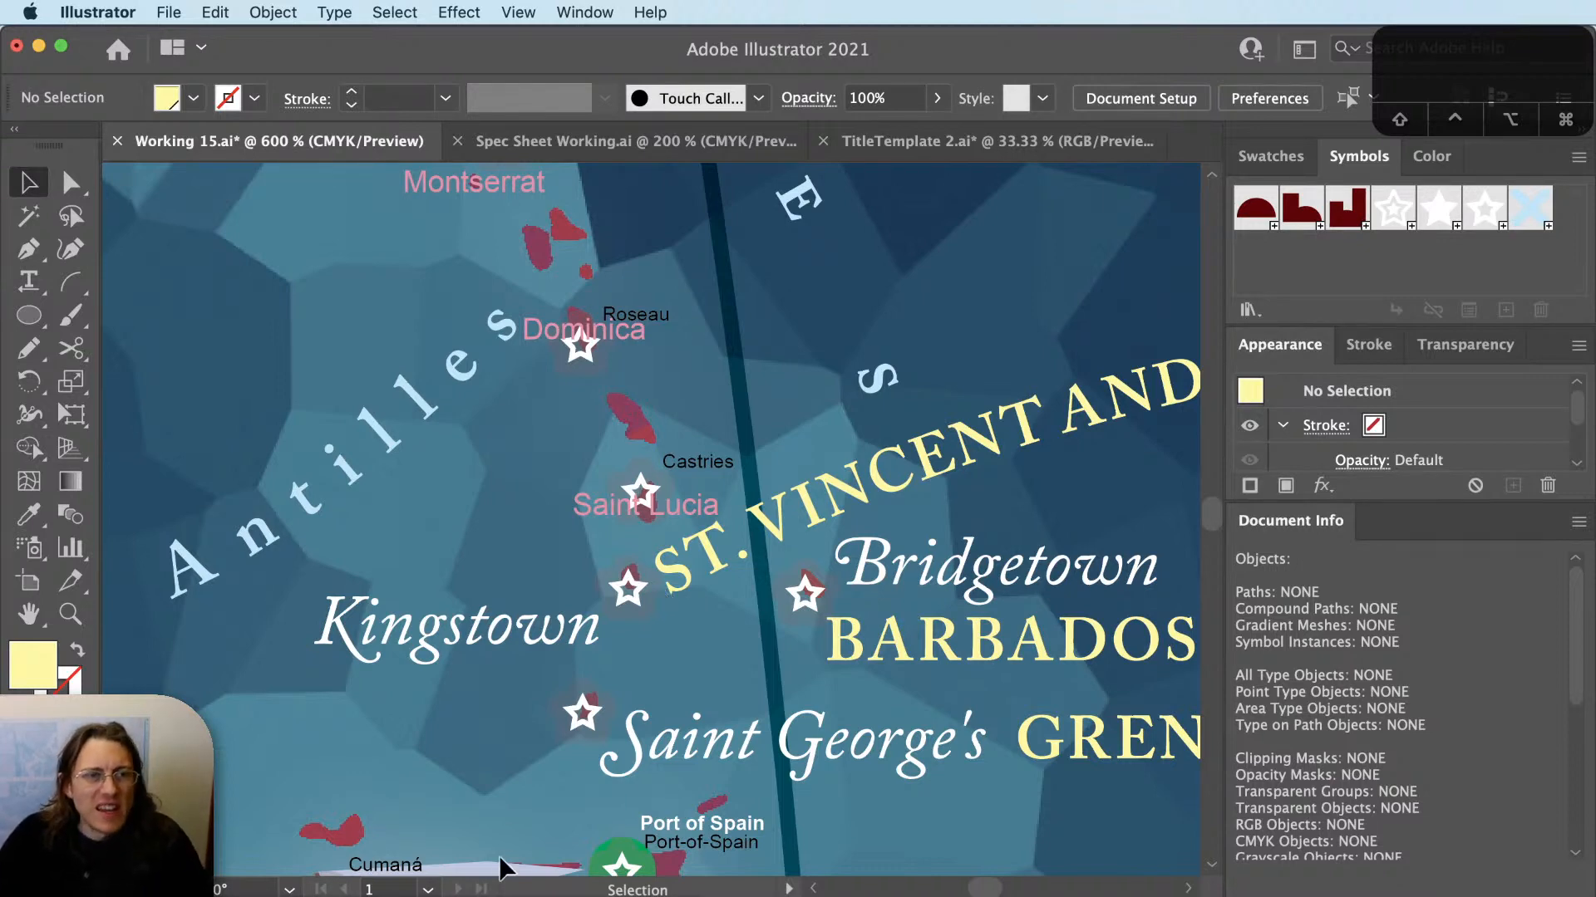
scroll(971, 610, "down", 4)
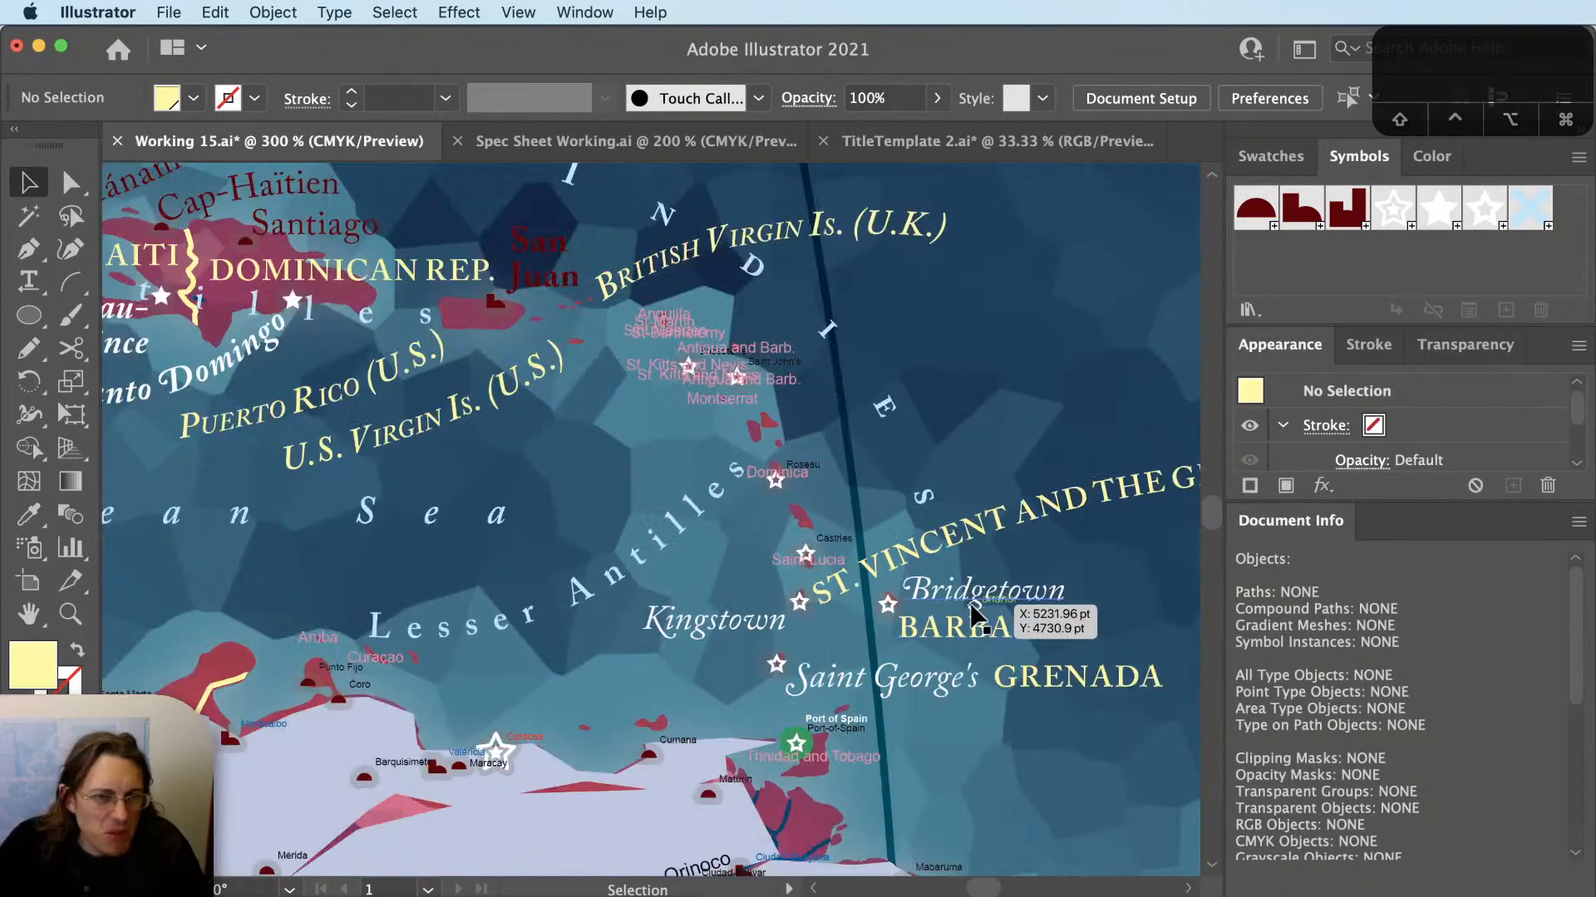
left_click_drag(970, 611, 714, 663)
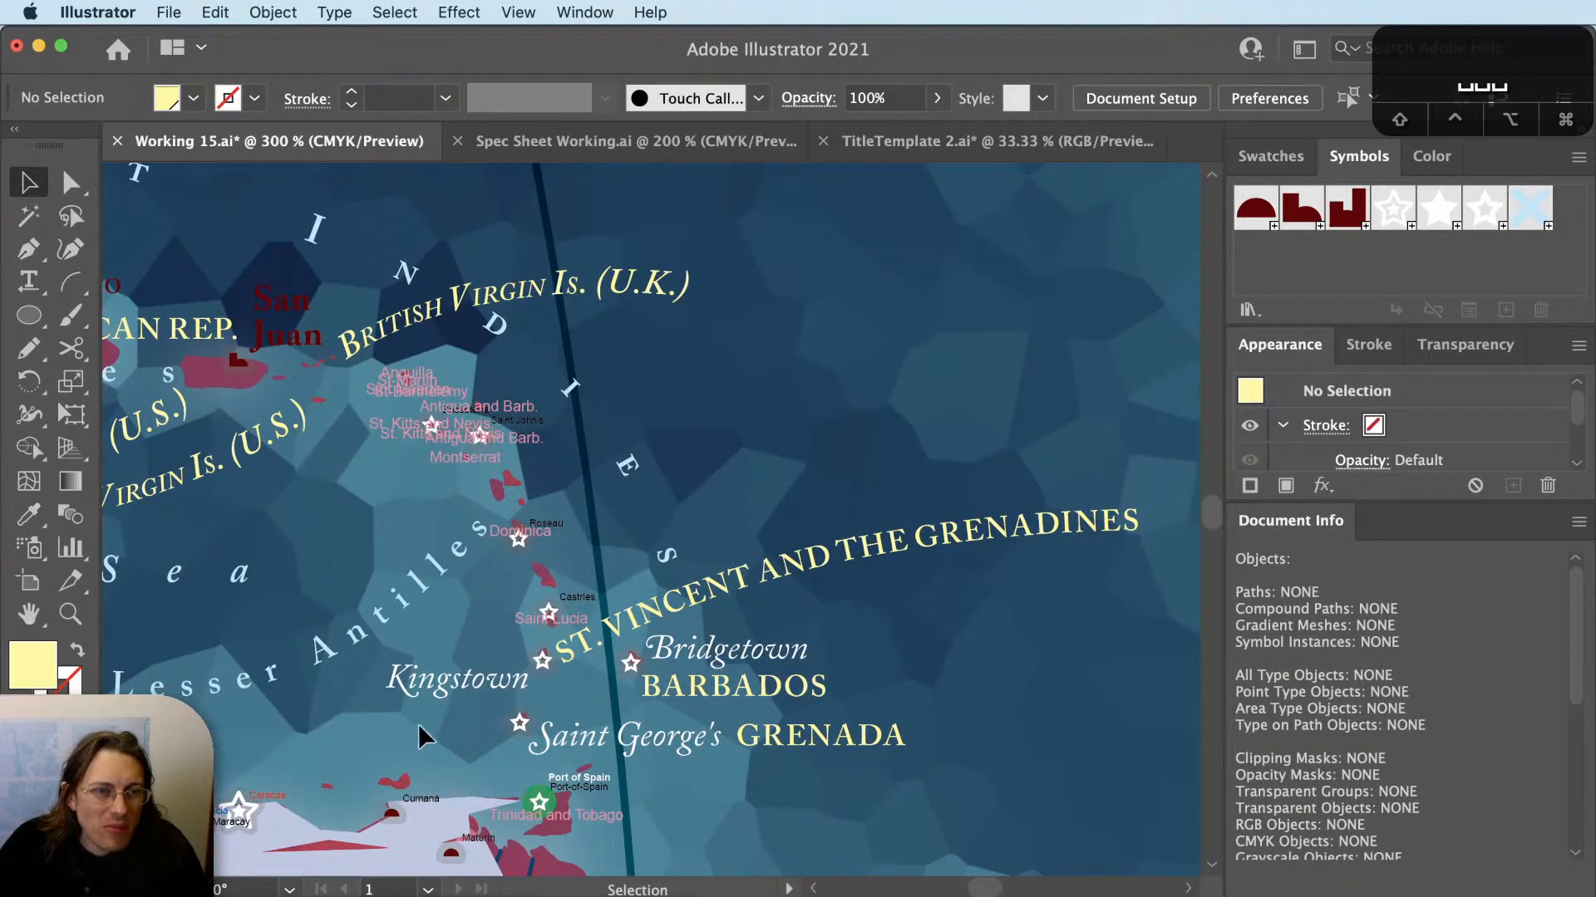
scroll(600, 671, "up", 1)
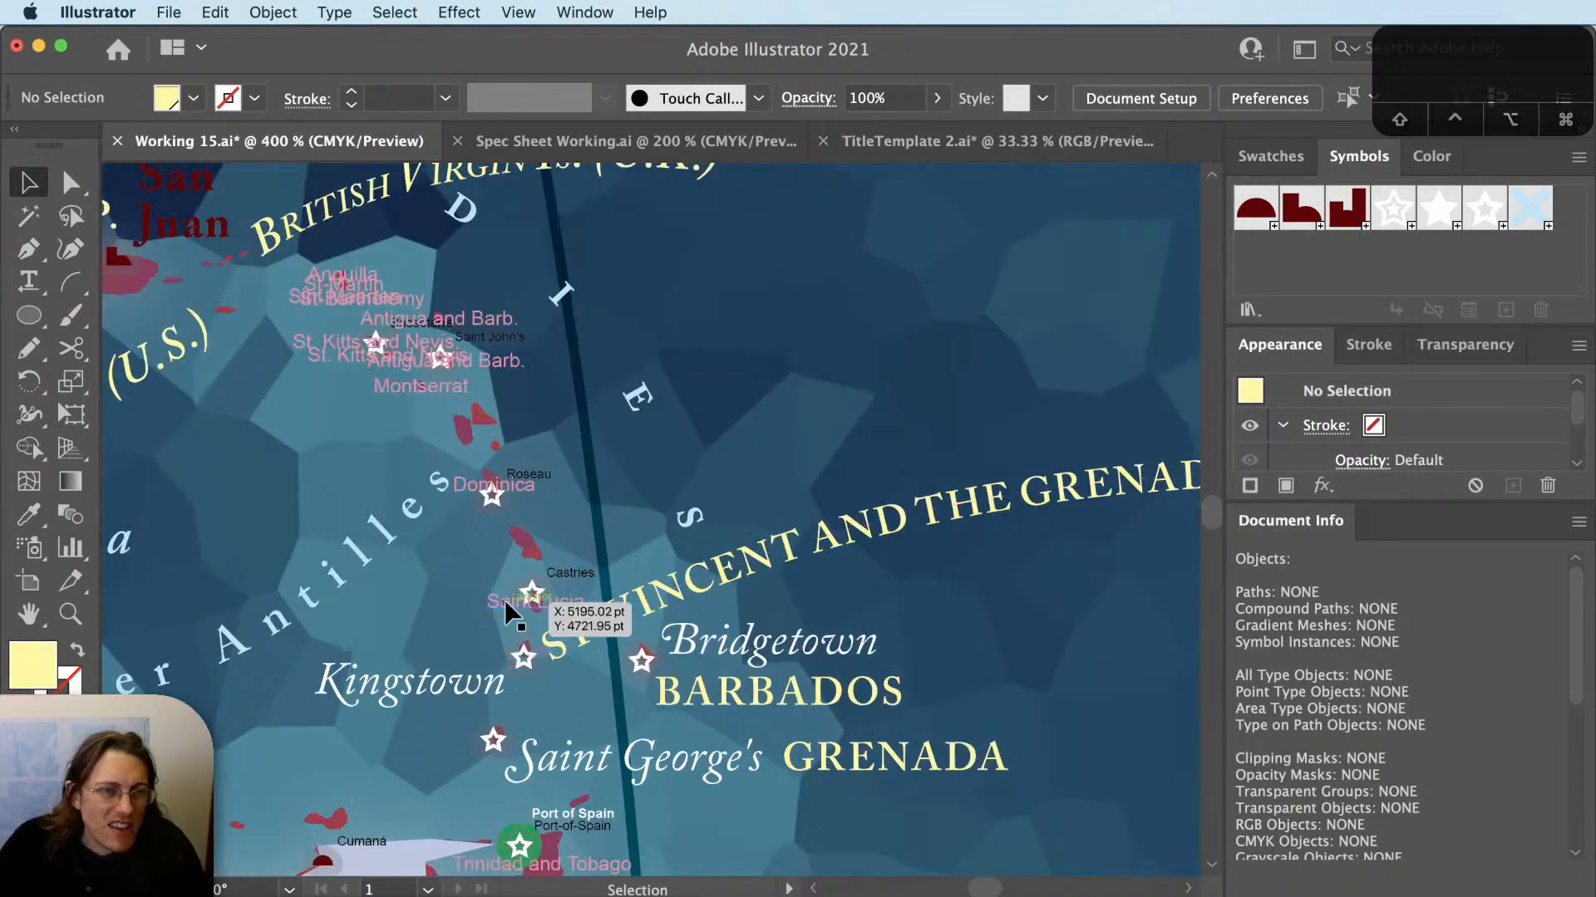
left_click_drag(506, 605, 417, 609)
key("i")
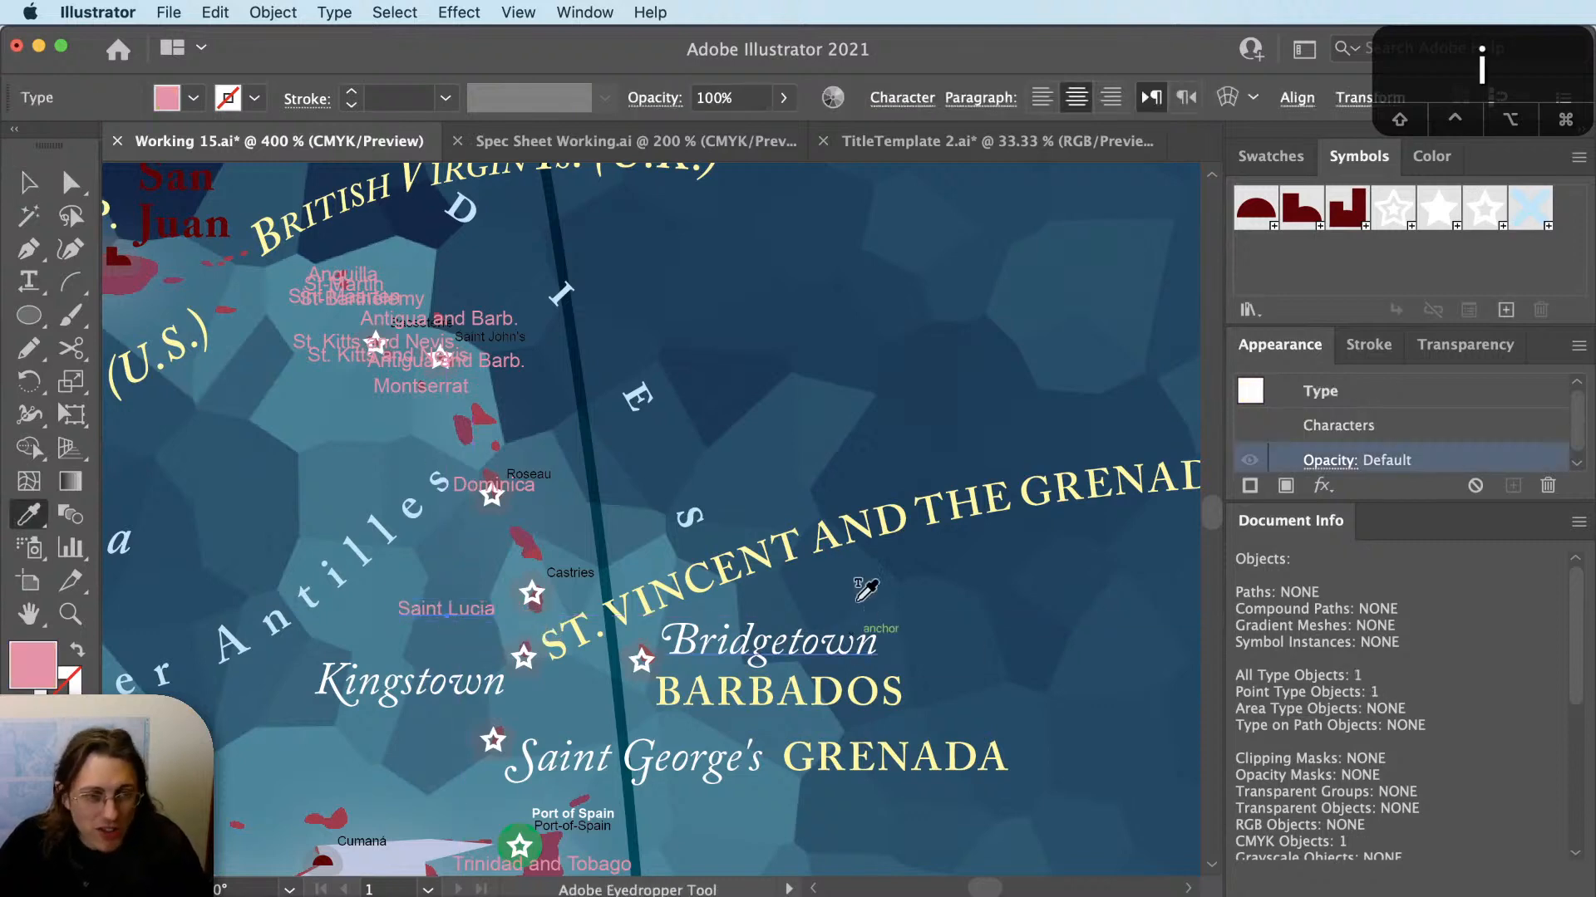
left_click(860, 530)
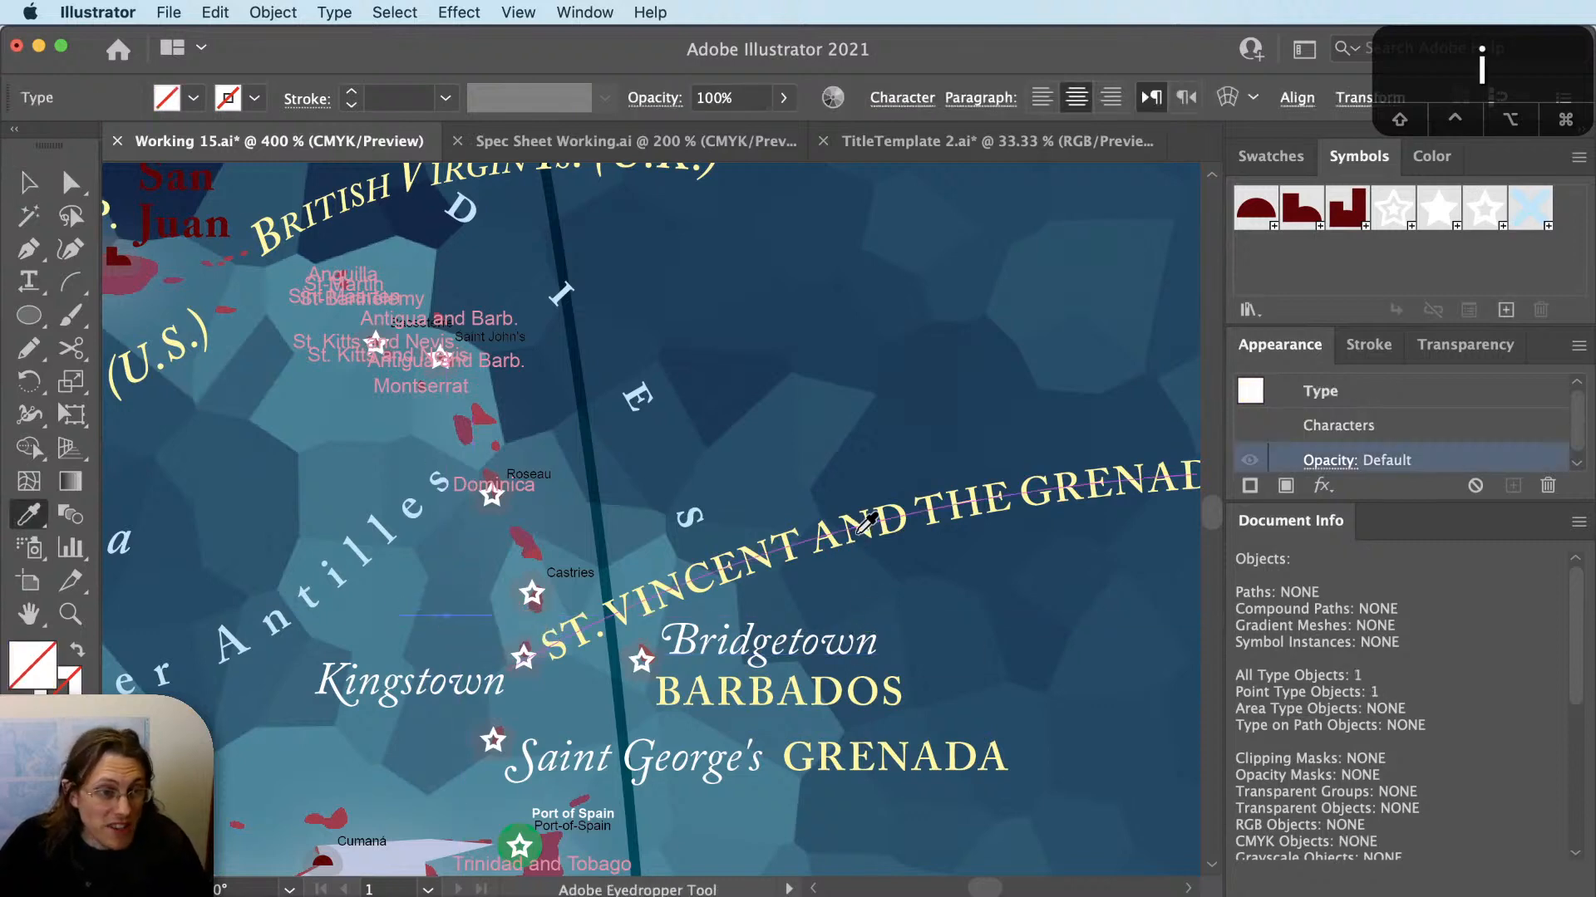
left_click(1018, 480)
Abbreviate the Saint Lucia country label to ST. LUCIA.
key("t")
left_click_drag(262, 600, 187, 600)
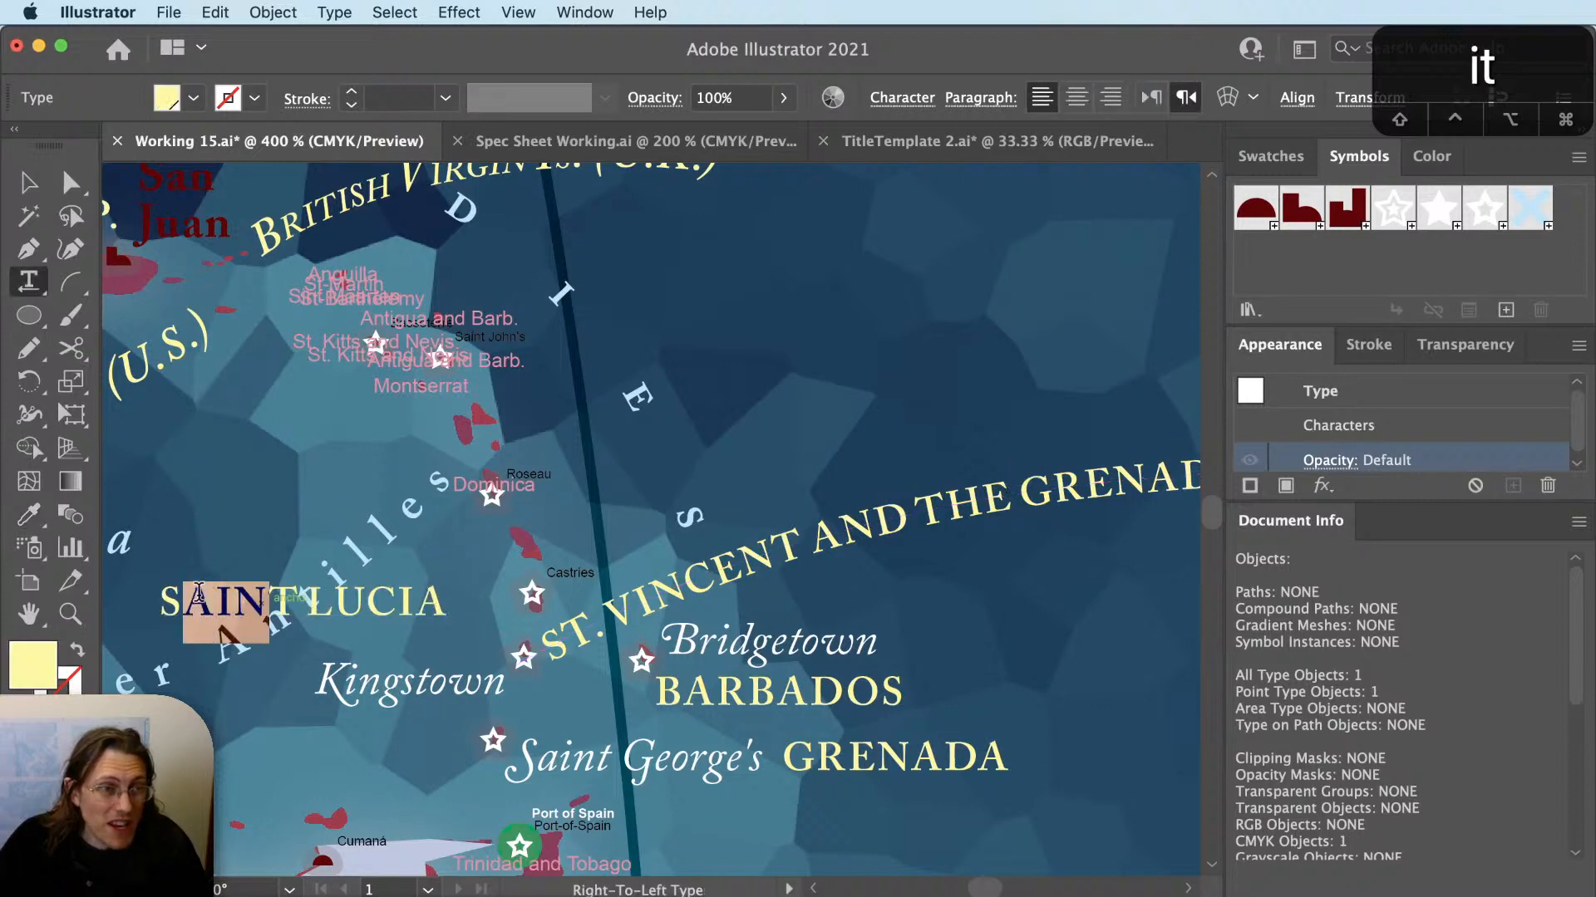
key("BackSpace")
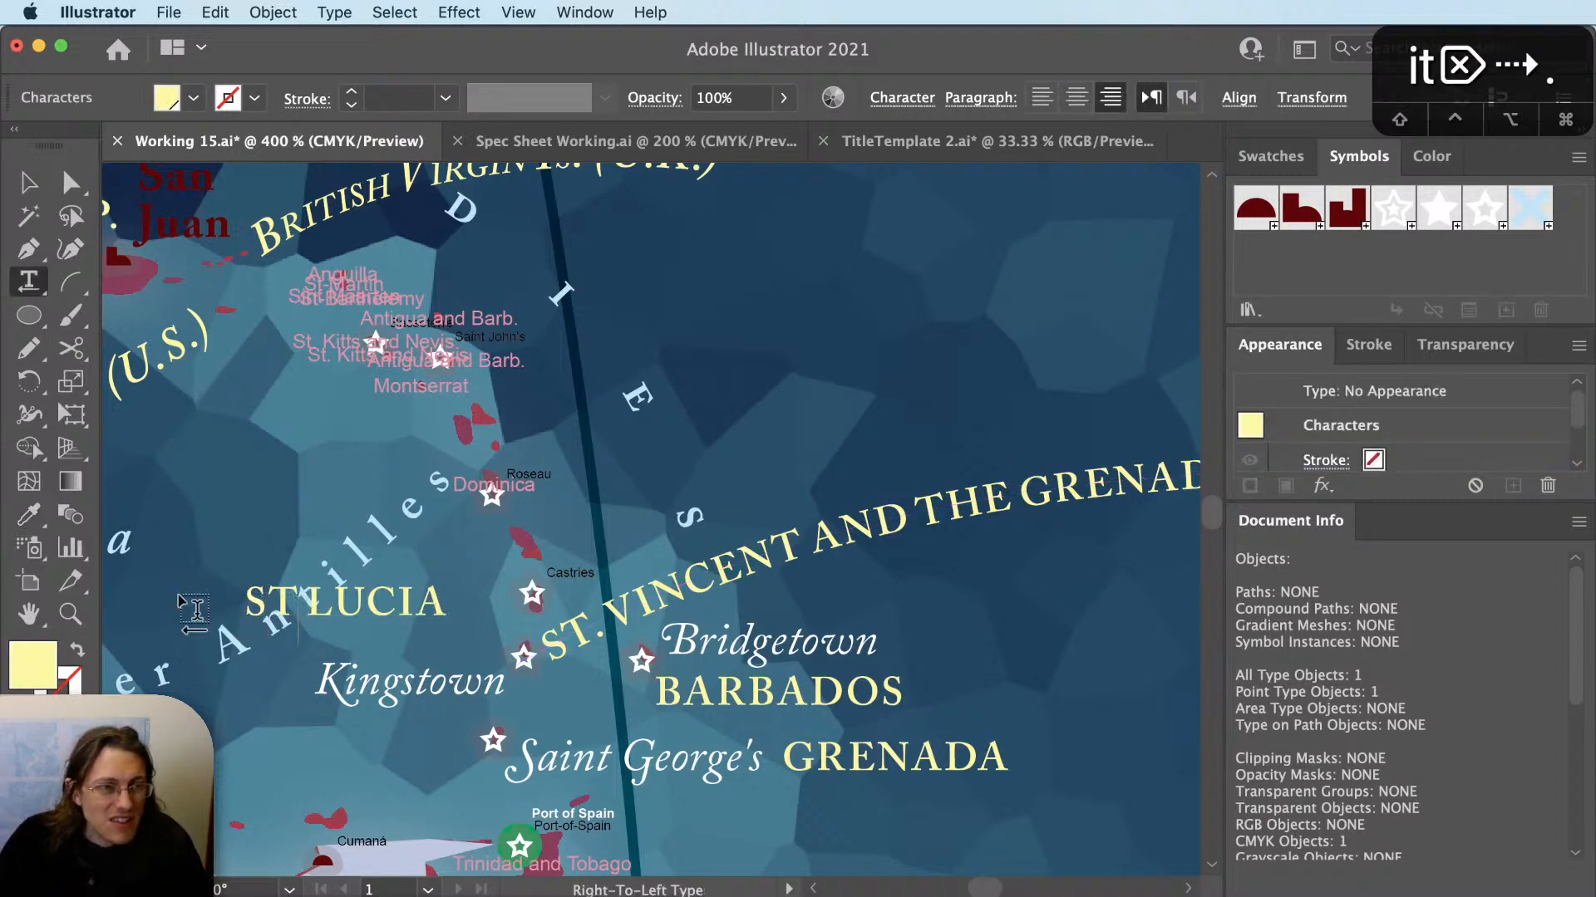
type(".")
key("Escape")
Place the ST. LUCIA label just west of the Castries capital star, above Kingstown.
scroll(405, 662, "up", 1)
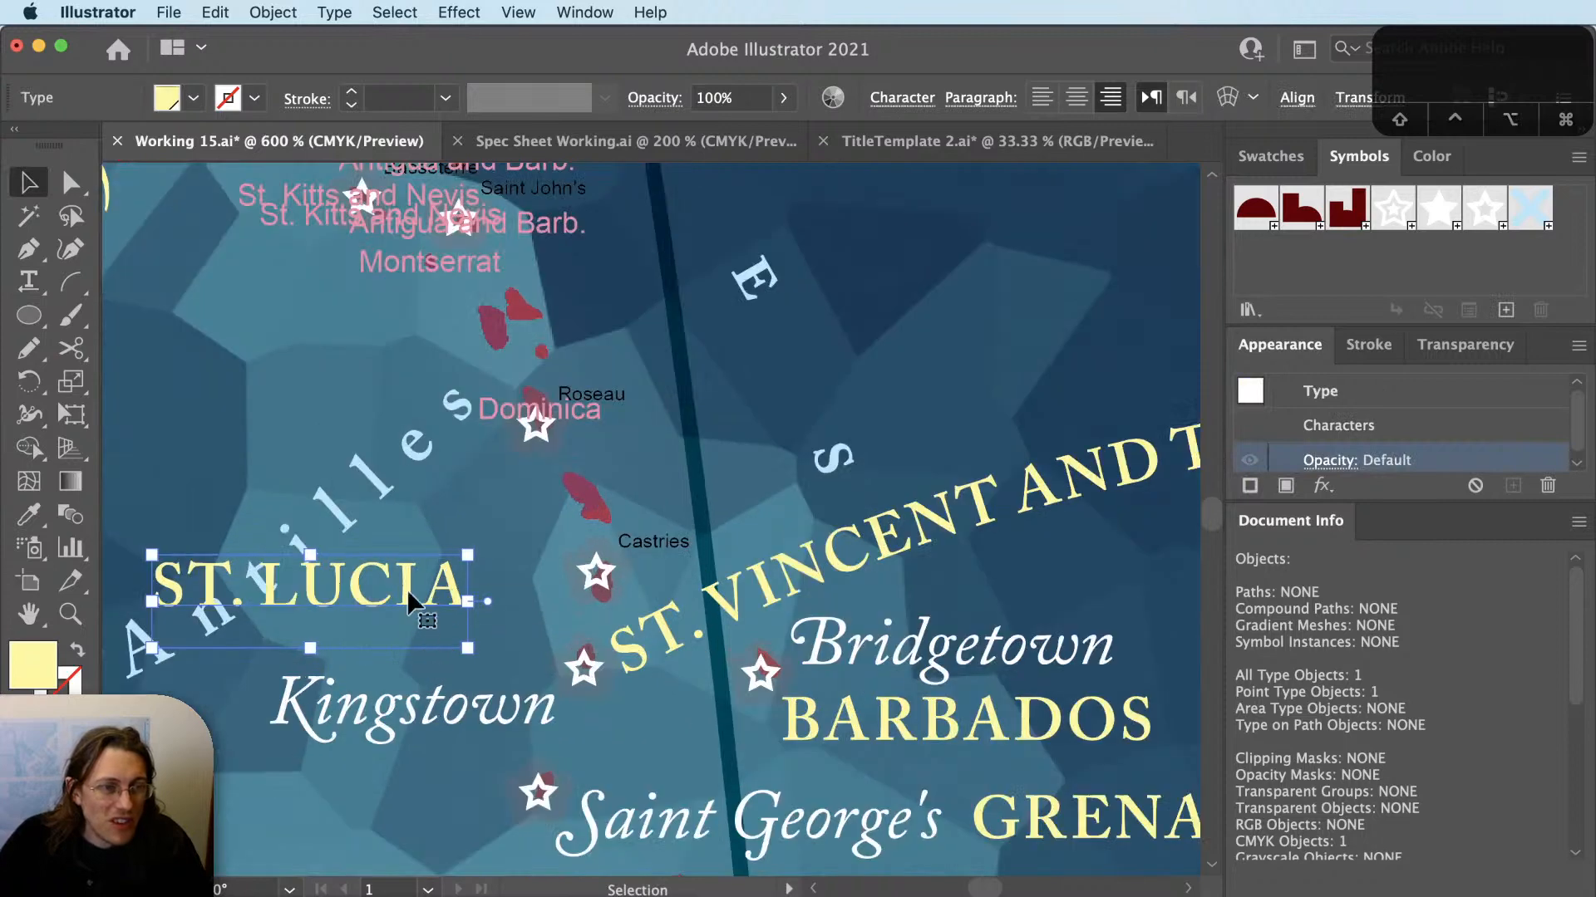
left_click_drag(411, 587, 512, 600)
key("super+shift+a")
scroll(809, 595, "down", 2)
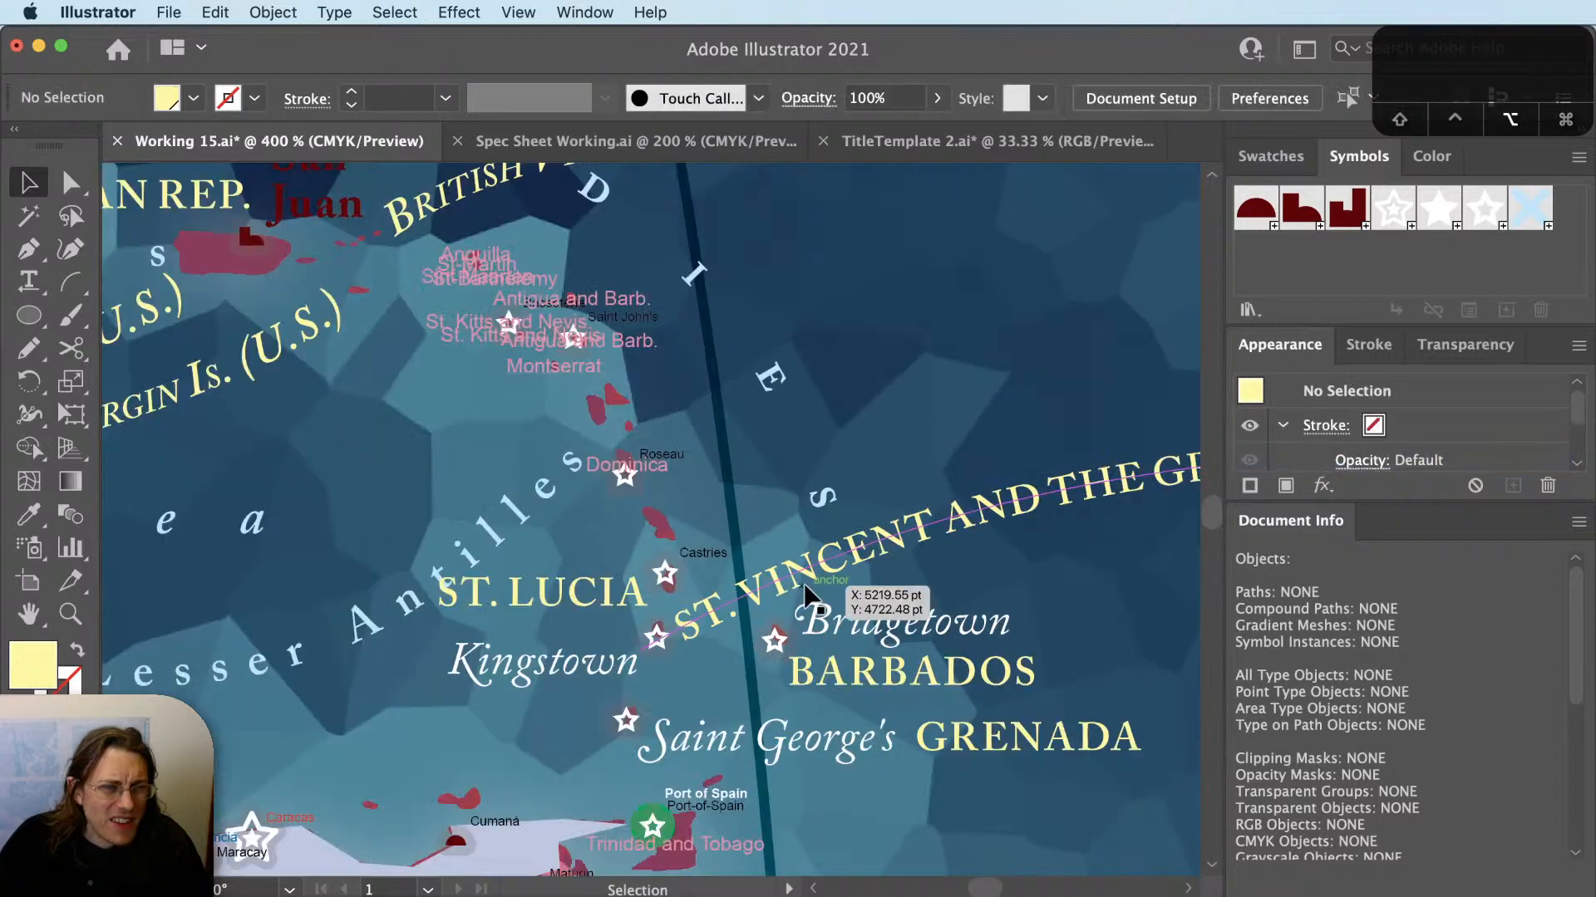
Give the Castries label the same type style as the Kingstown label.
scroll(555, 657, "up", 1)
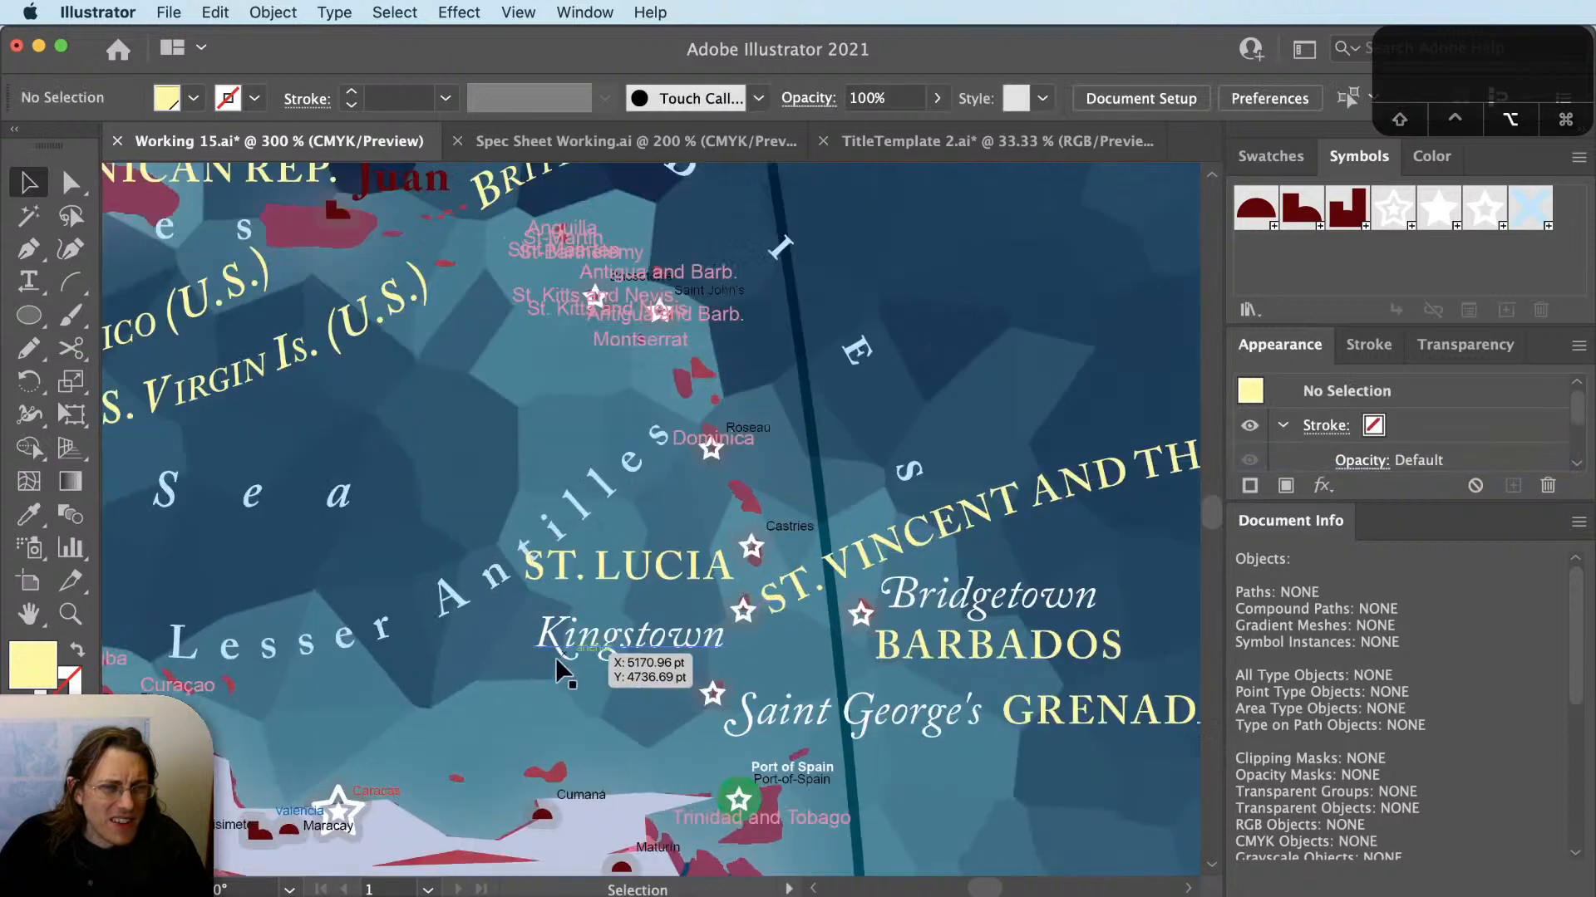
left_click(786, 527)
key("i")
left_click(667, 630)
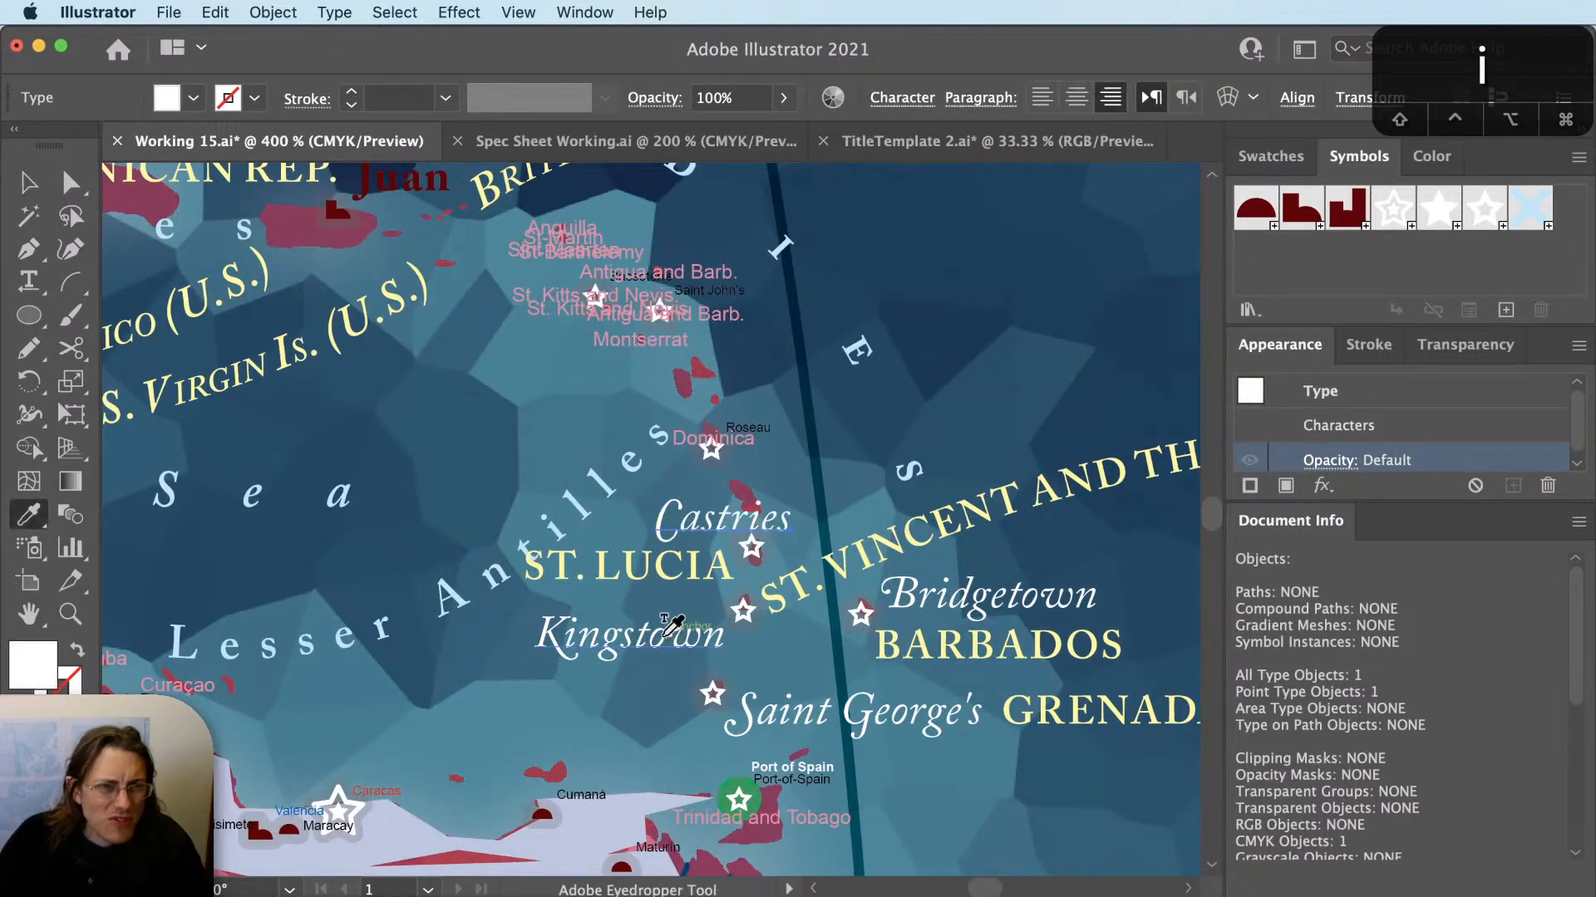
Place the Castries label just northeast of its capital star, clear of the St. Vincent and the Grenadines label.
scroll(640, 634, "up", 1)
key("super+shift+a")
key("v")
key("space")
left_click_drag(800, 487, 825, 636)
key("v")
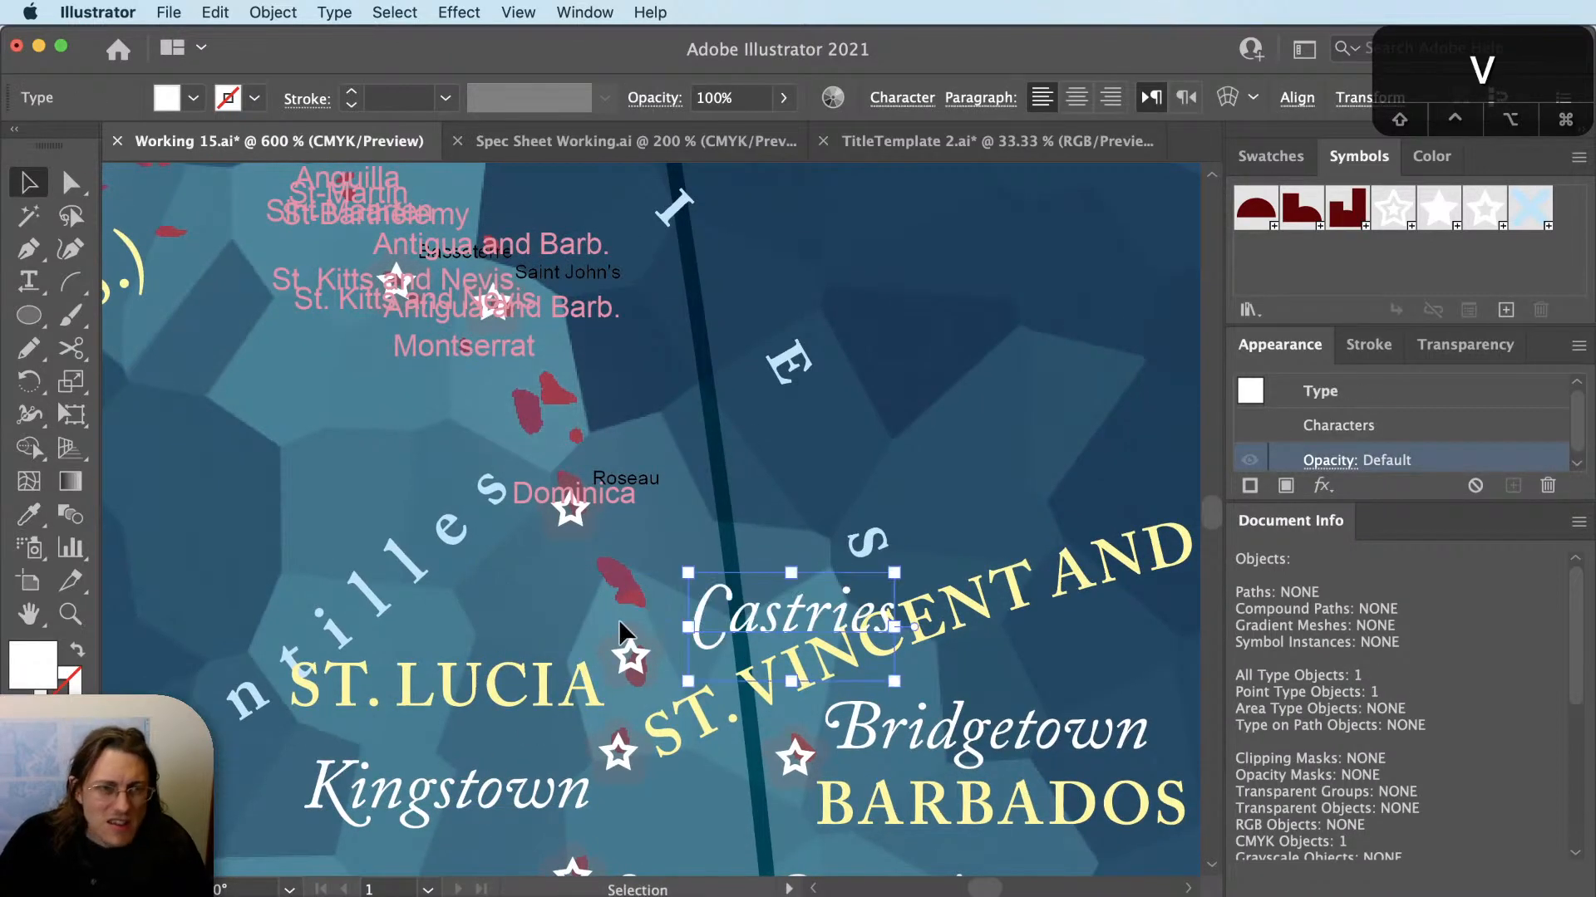
key("space")
left_click_drag(894, 698, 794, 612)
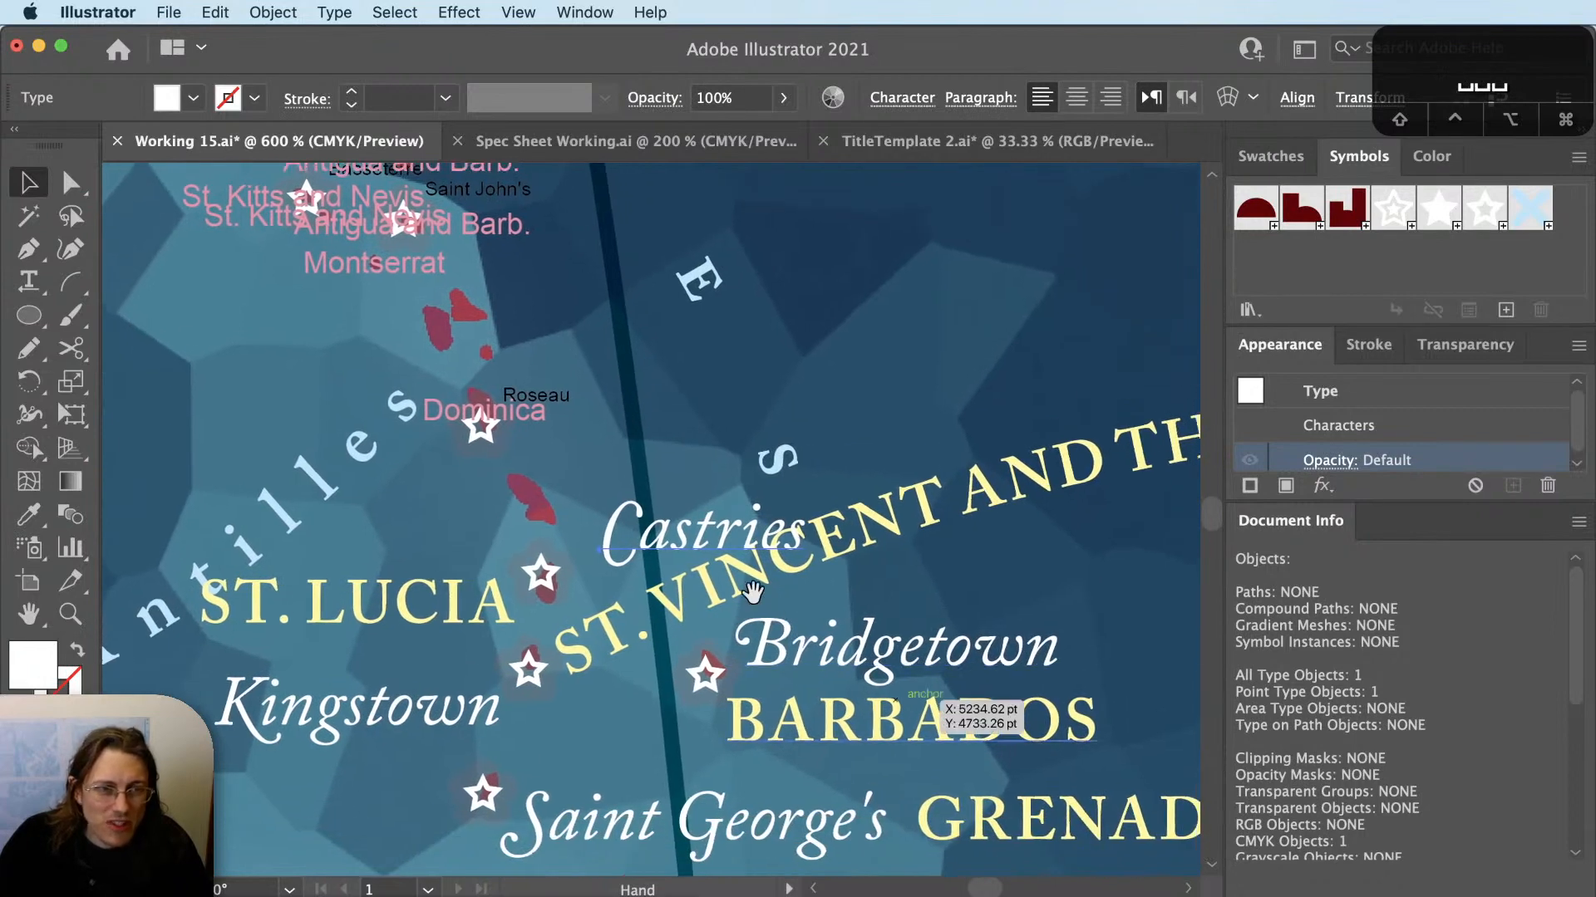
key("v")
left_click_drag(632, 531, 610, 513)
Flatten the curve of the Lesser Antilles label's path with its direction handle so the lettering clears the ST. LUCIA label.
left_click(755, 689)
left_click(755, 692, "alt+super")
left_click_drag(533, 717, 1005, 653)
left_click(781, 604)
key("a")
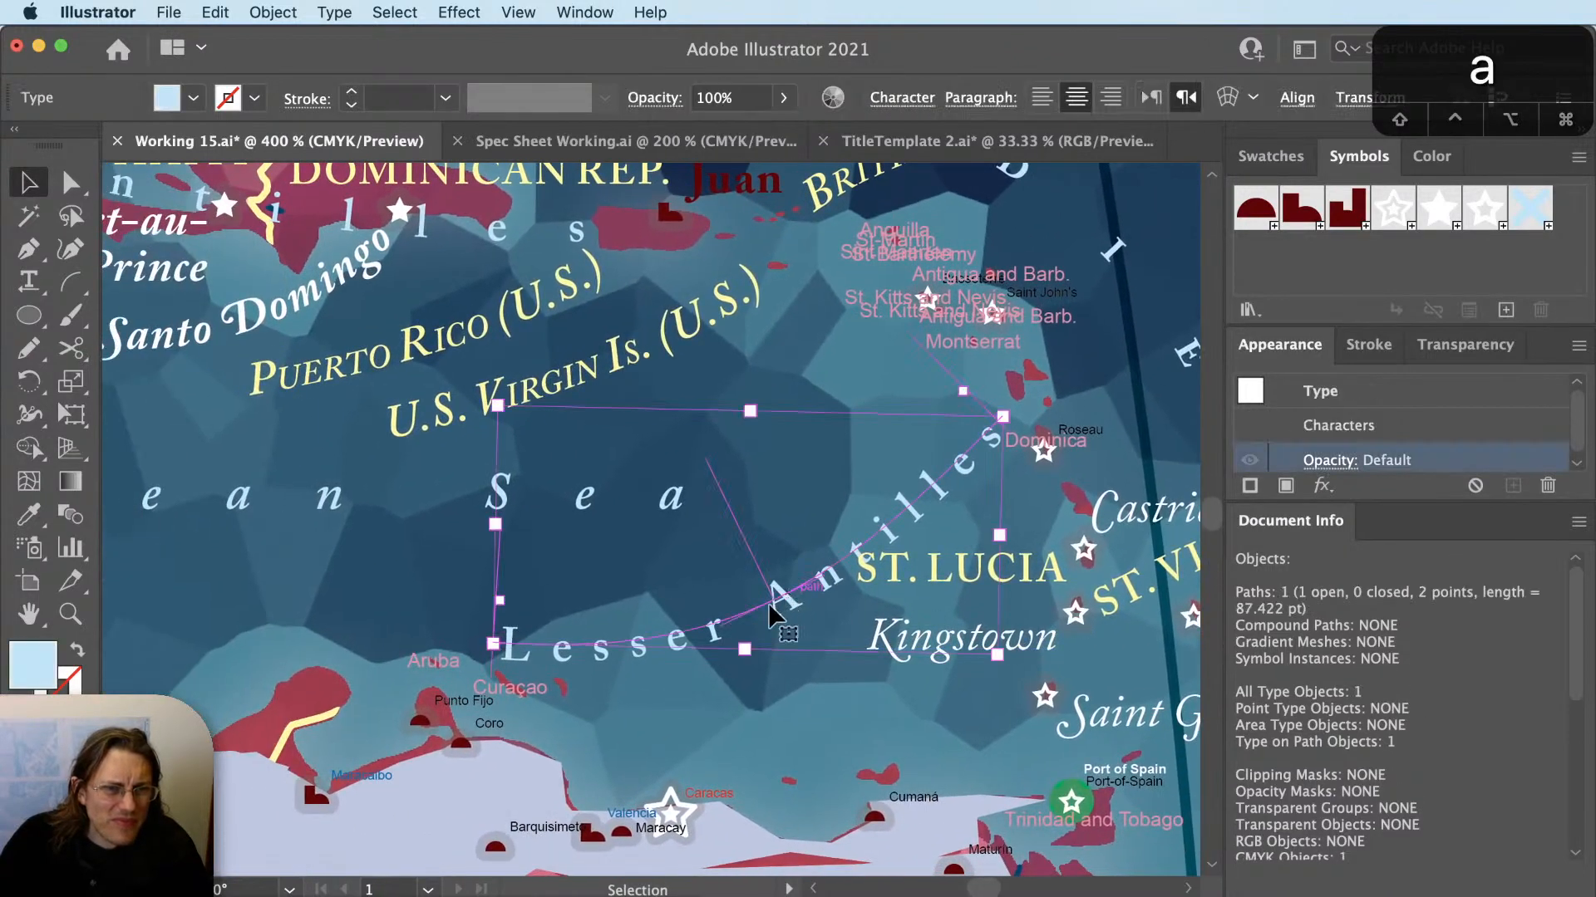
key("shift+super+a")
key("a")
mouse_move(769, 605)
left_mouse_down()
mouse_move(763, 573)
mouse_move(734, 623)
mouse_move(751, 617)
left_mouse_up()
key("shift+super+a")
key("v")
key("space")
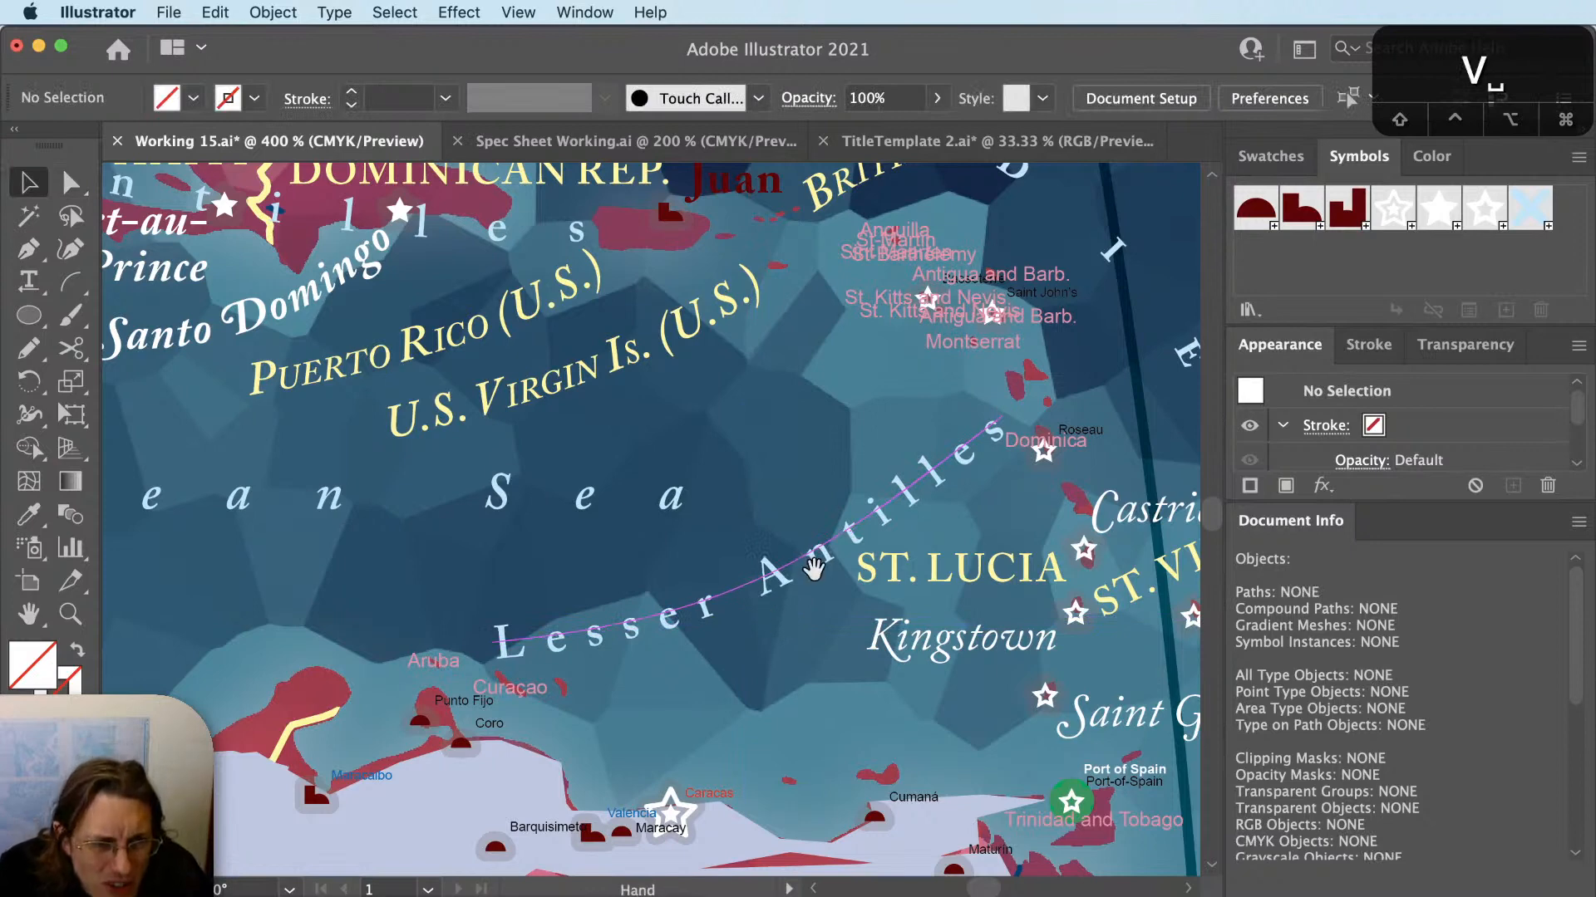
Save the map document Working 15.ai.
left_click_drag(814, 569, 807, 691)
scroll(919, 645, "down", 1)
key("space")
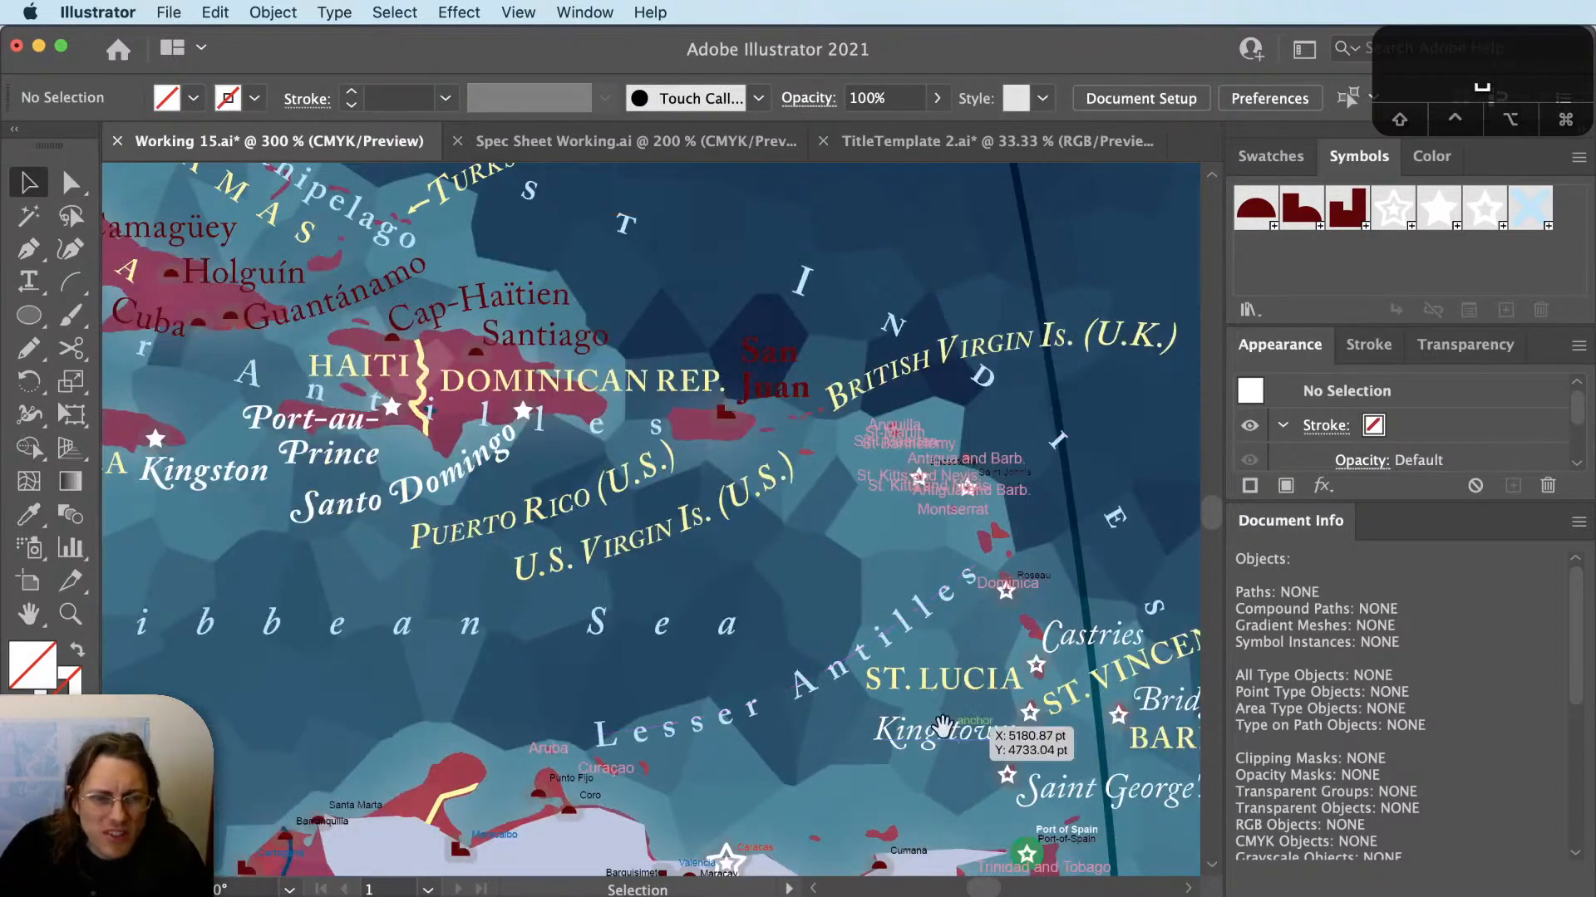
left_click_drag(942, 725, 827, 649)
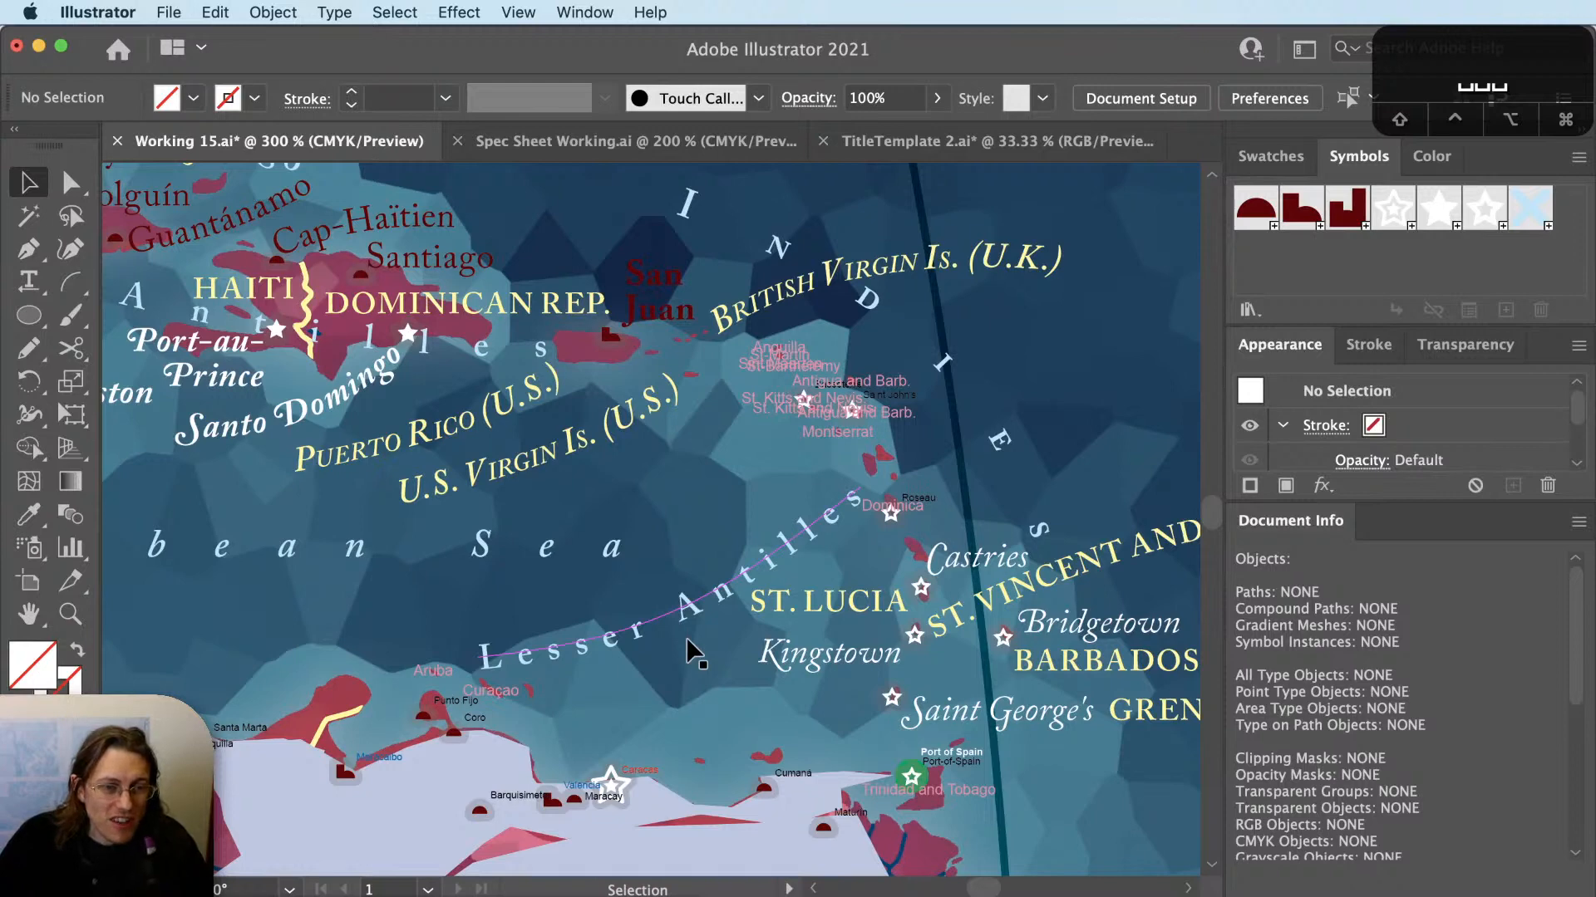
left_click(184, 12)
left_click(188, 200)
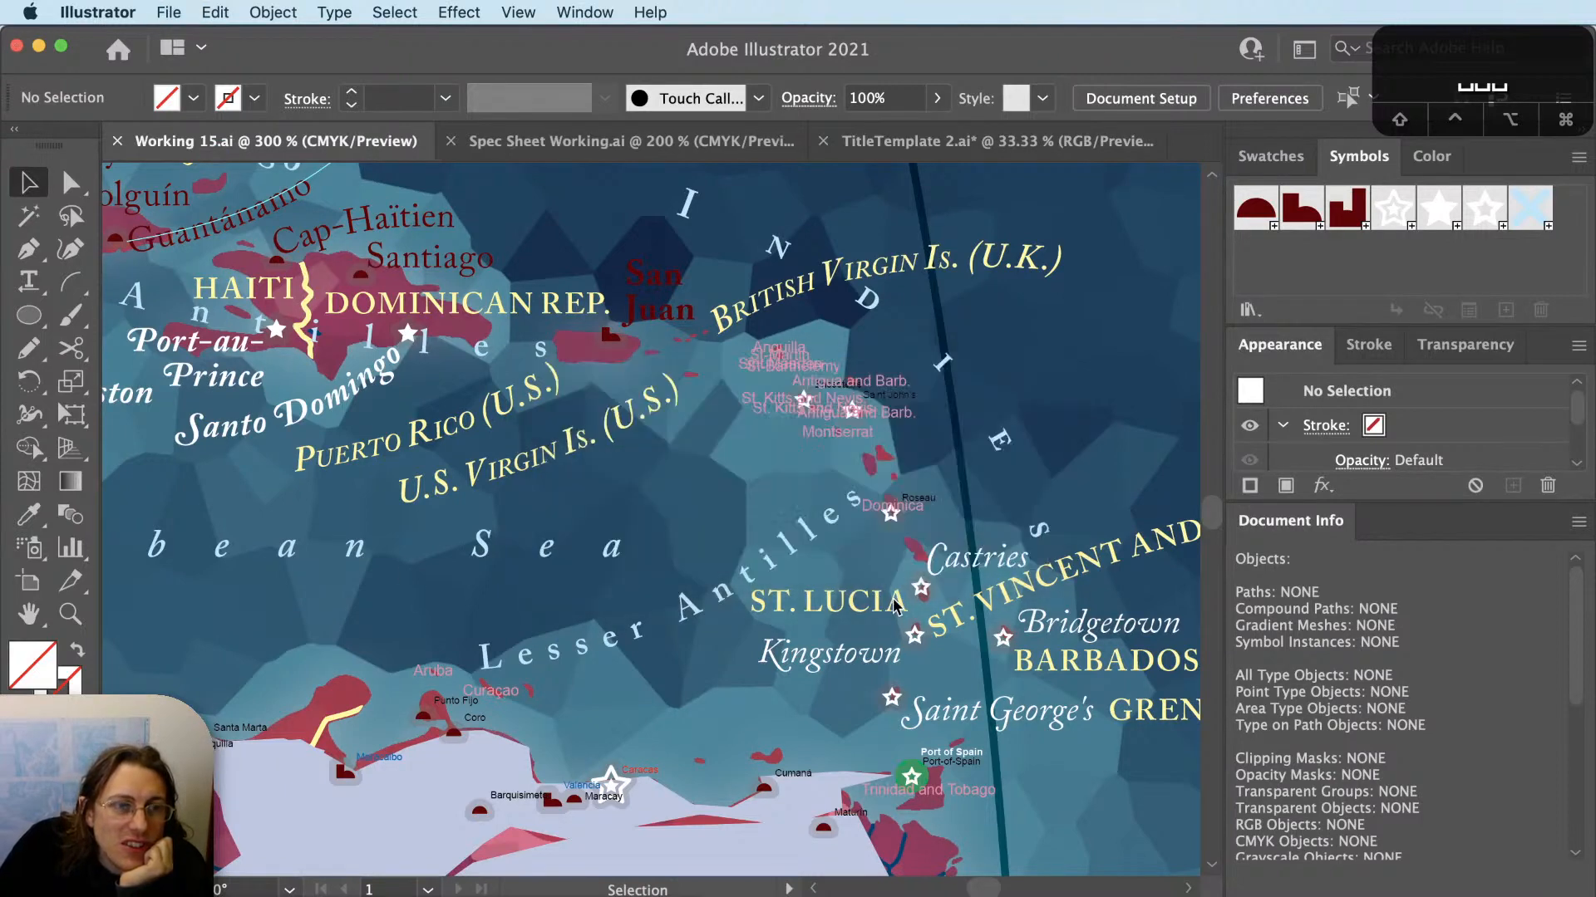
Save the map as a new version named Working 16.ai in the same folder, keeping the offered Illustrator options.
left_click(169, 11)
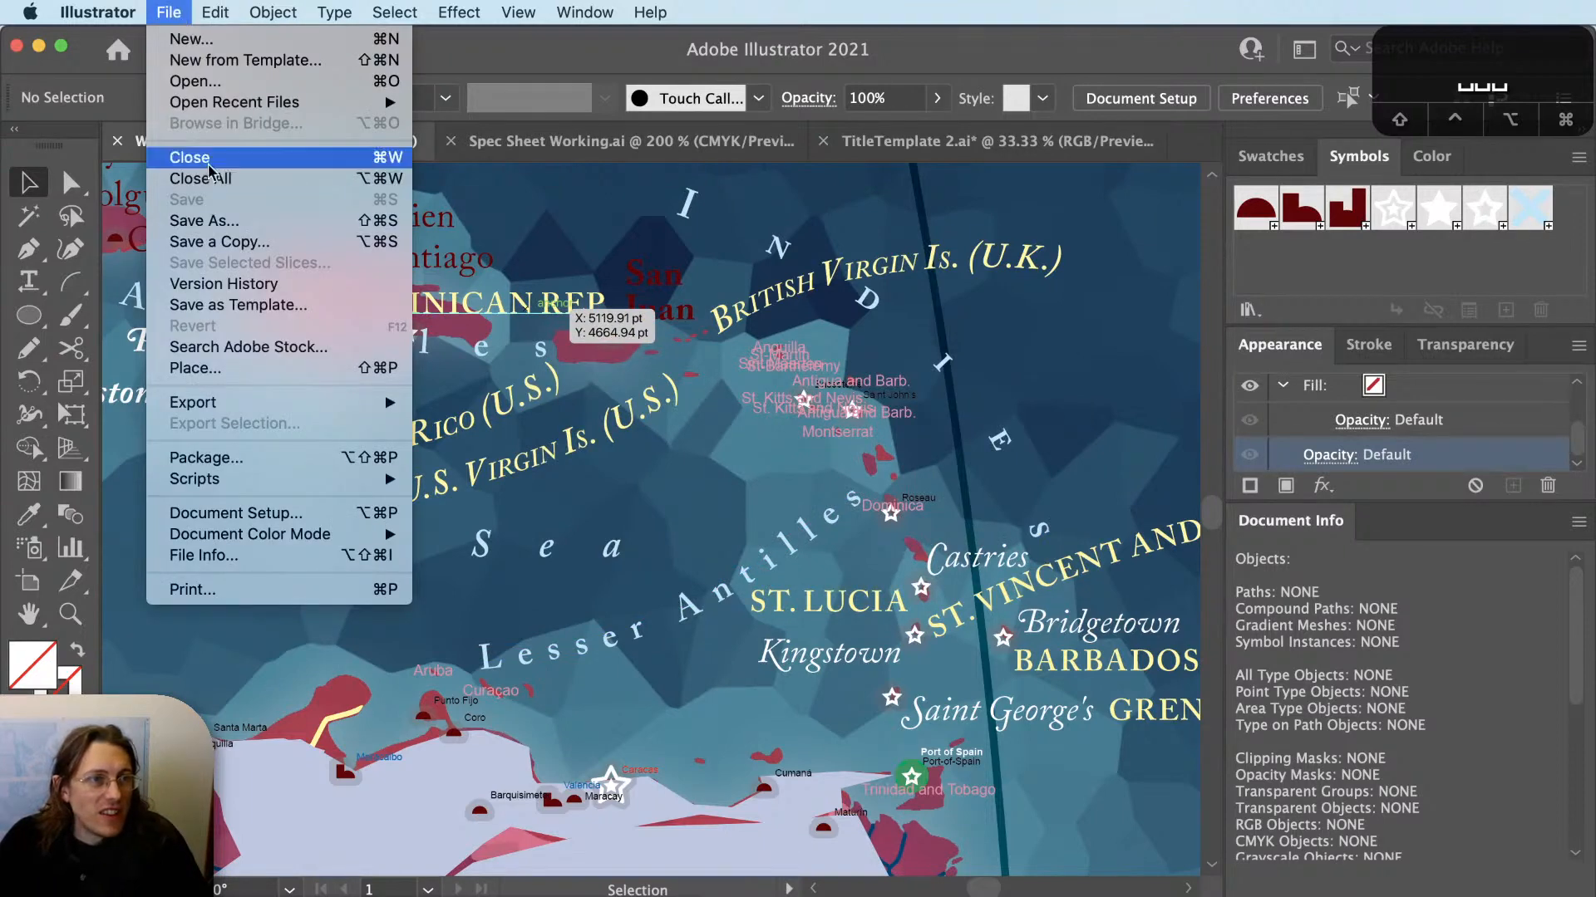
left_click(191, 221)
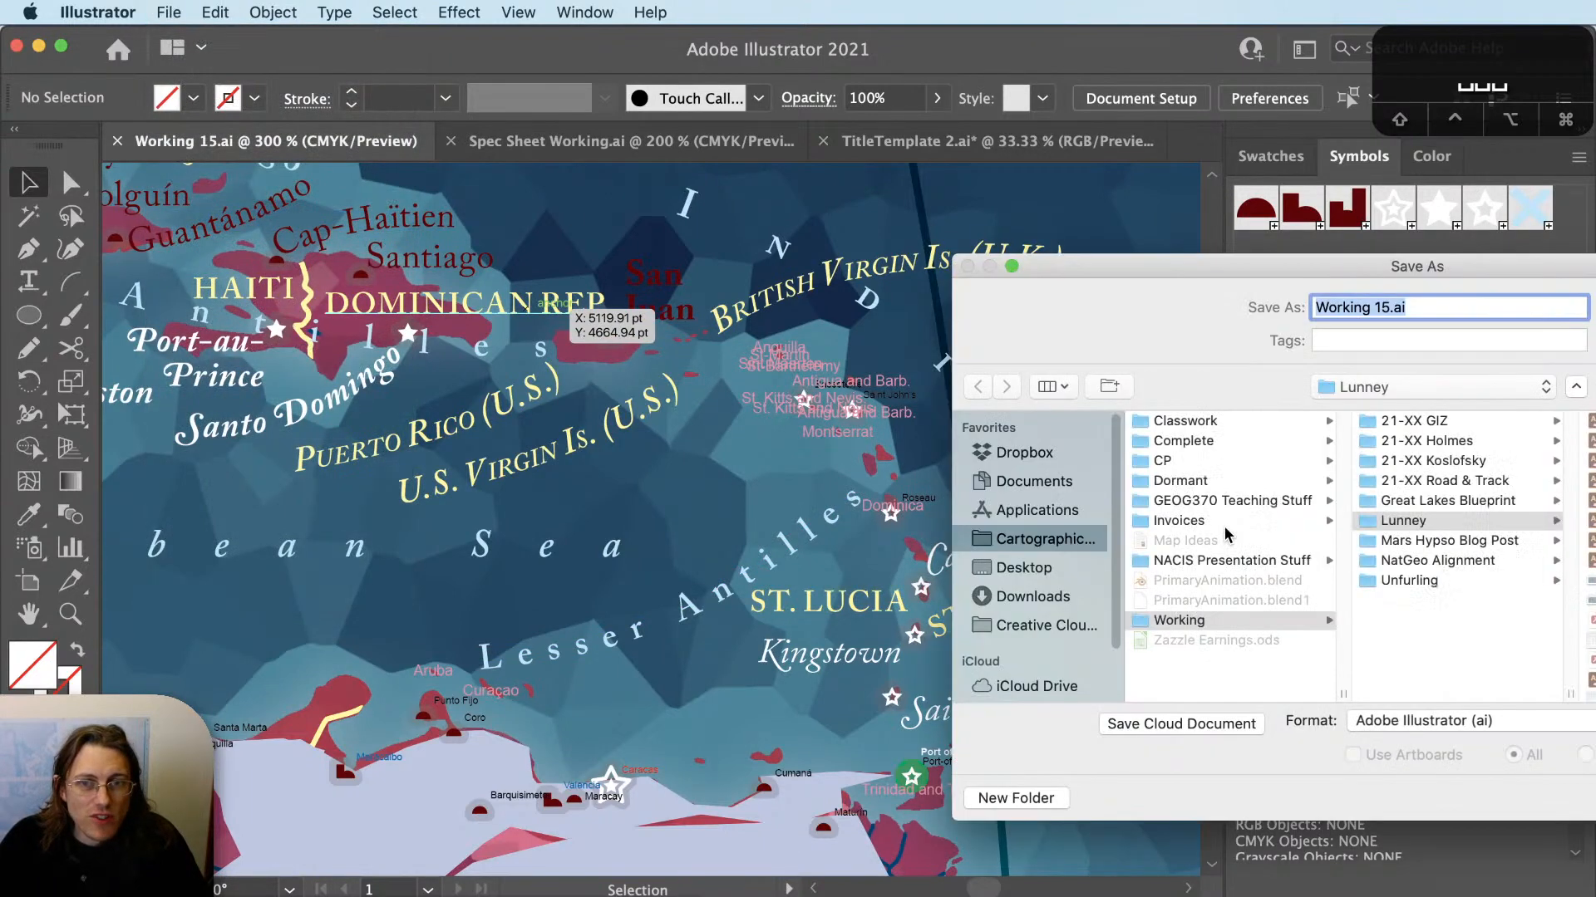
left_click(1396, 304)
key("BackSpace")
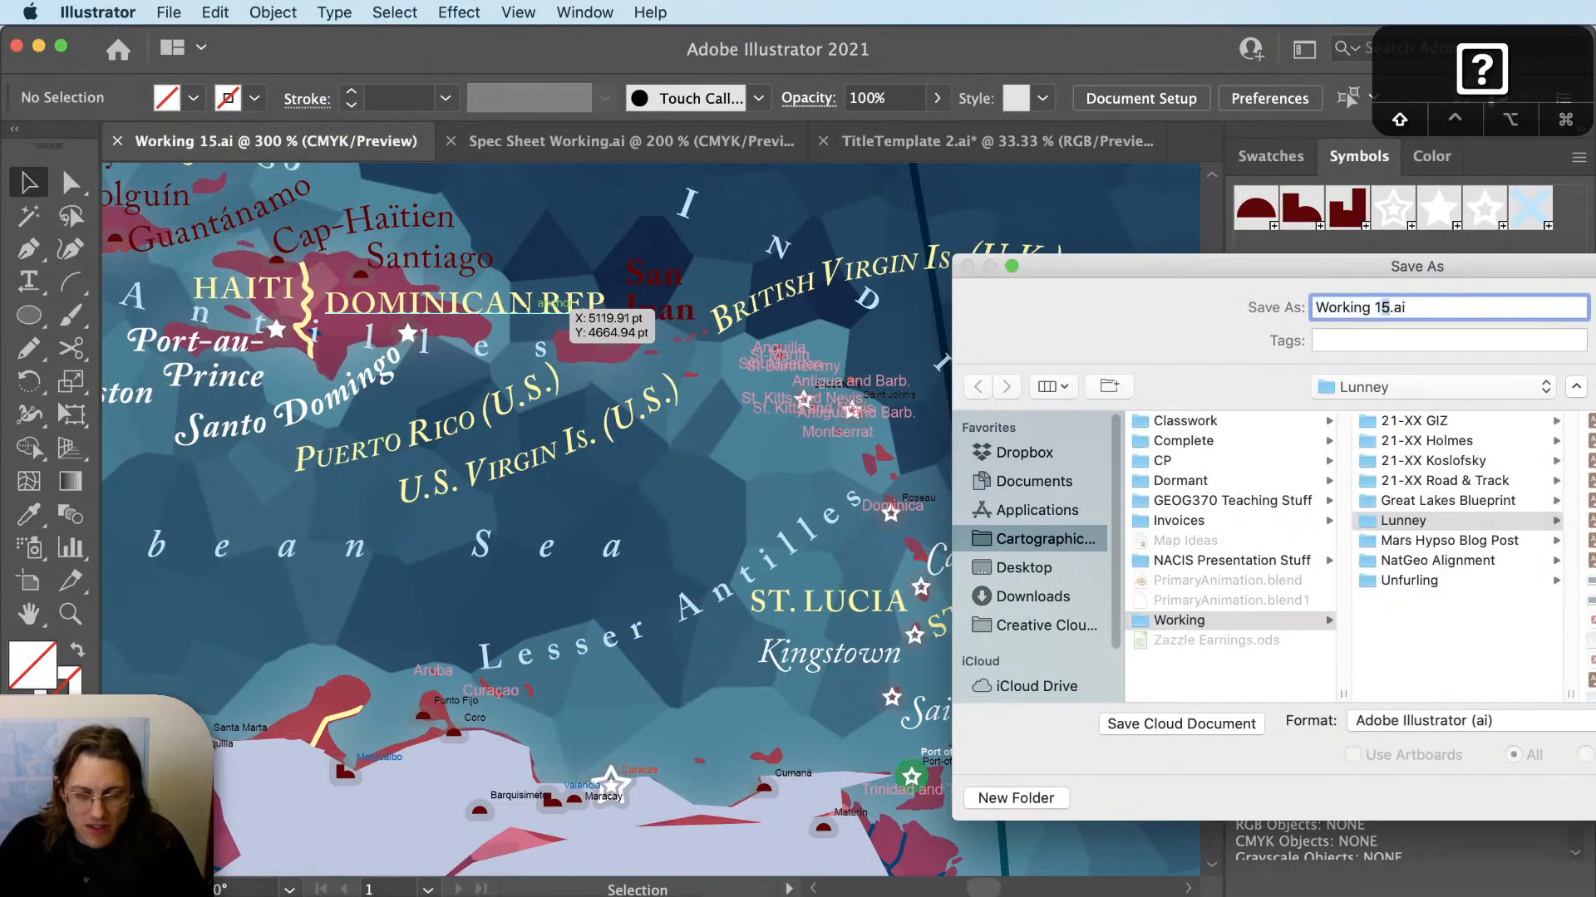
type("6")
key("Return")
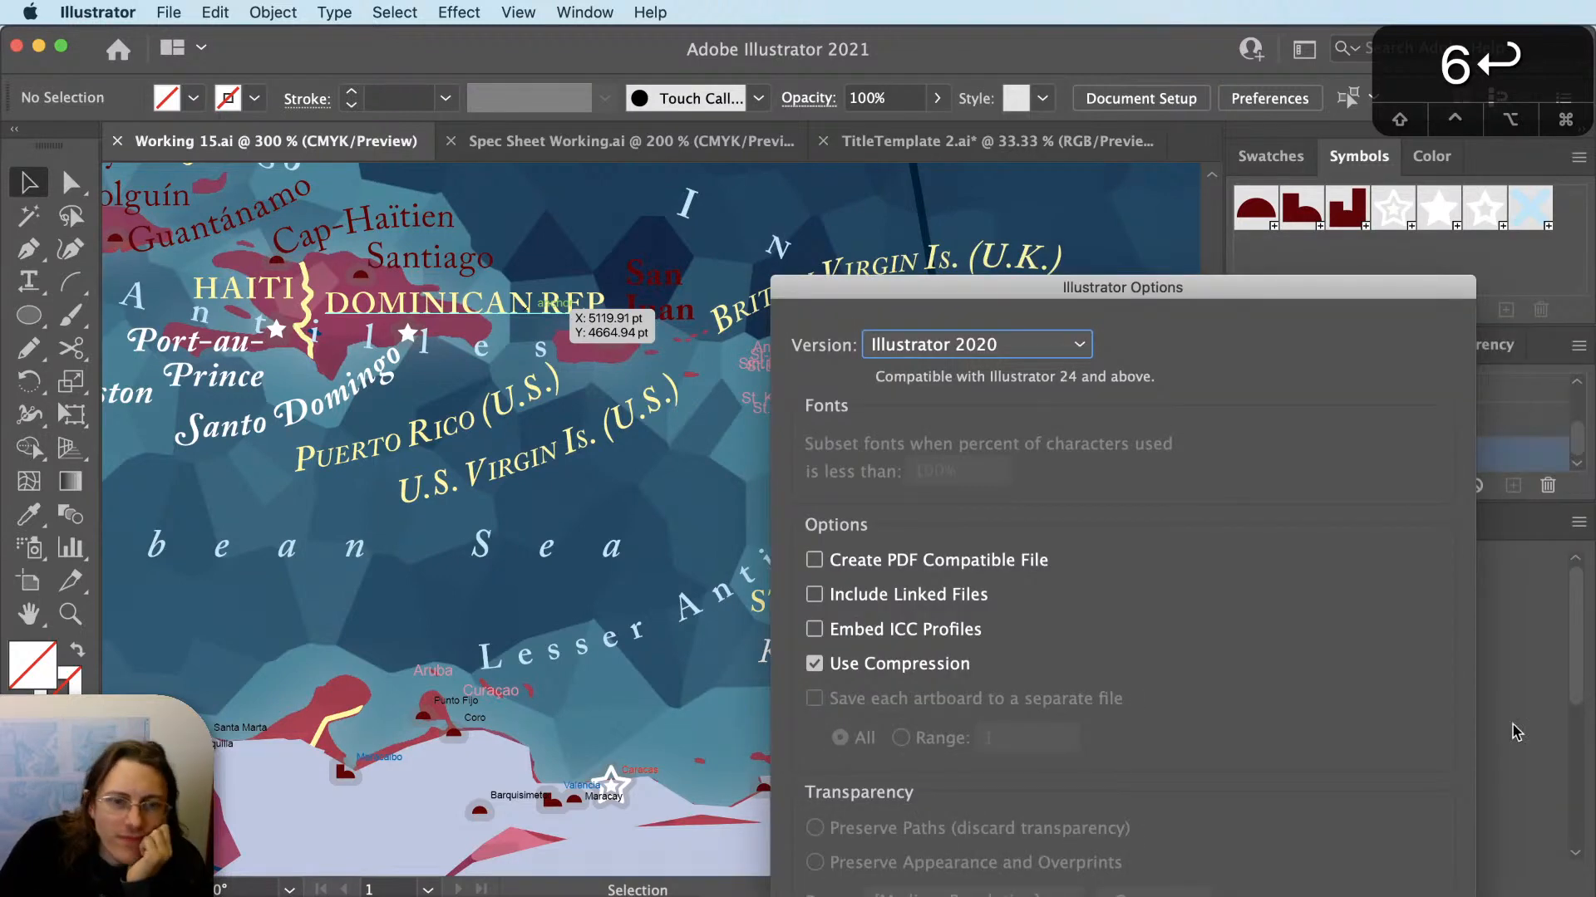
key("Return")
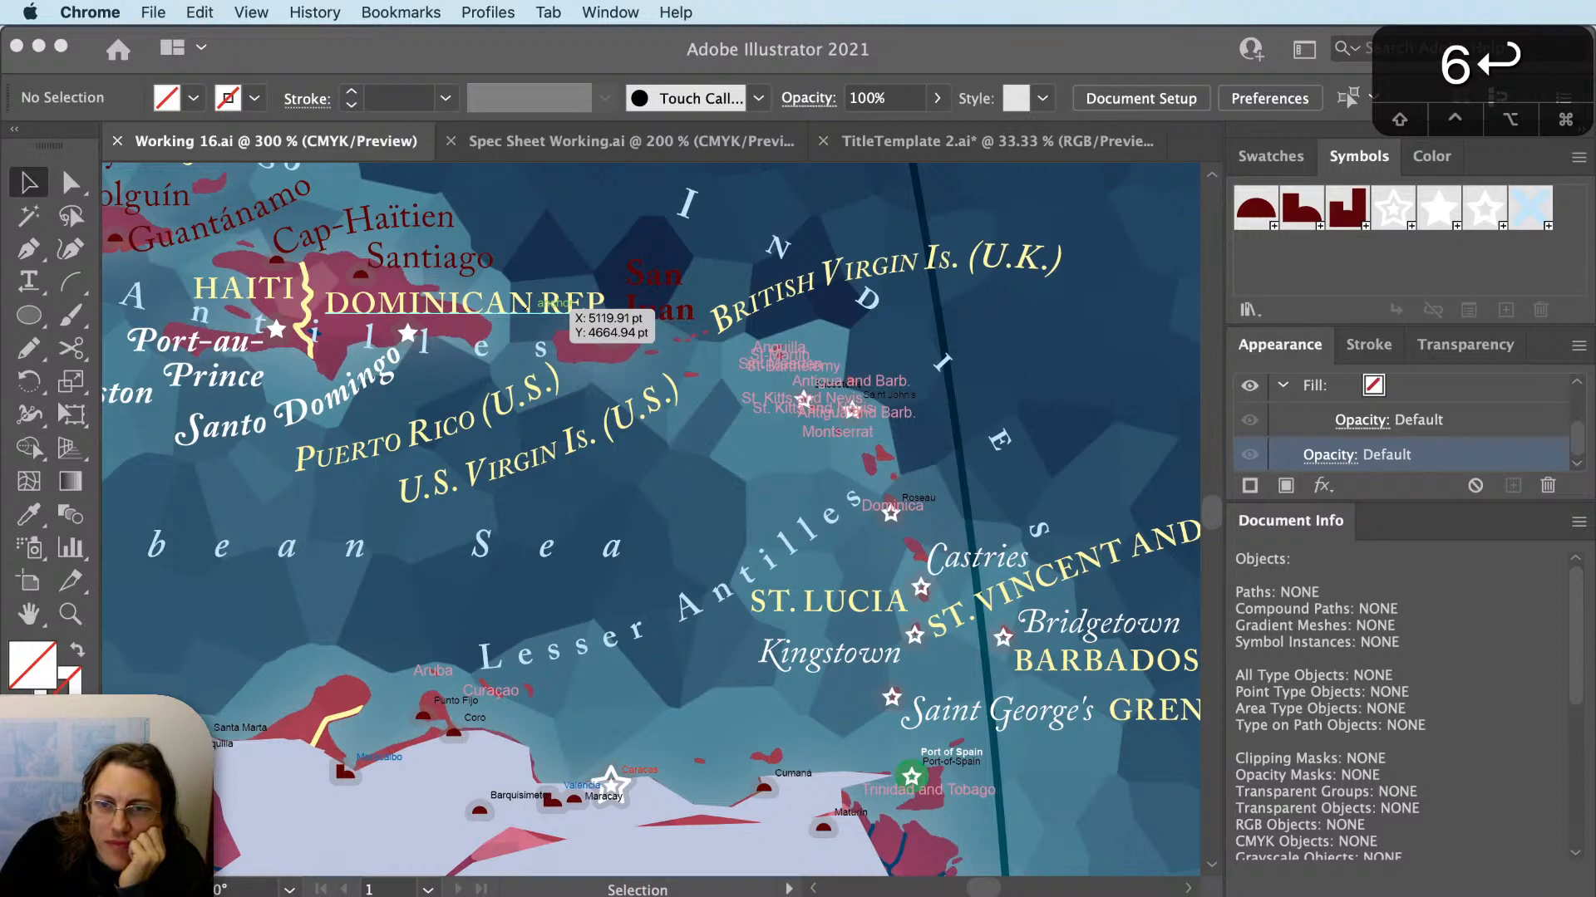
Move the Dominica label out into the open sea east of its island and give it the ST. LUCIA type style.
left_click(939, 45)
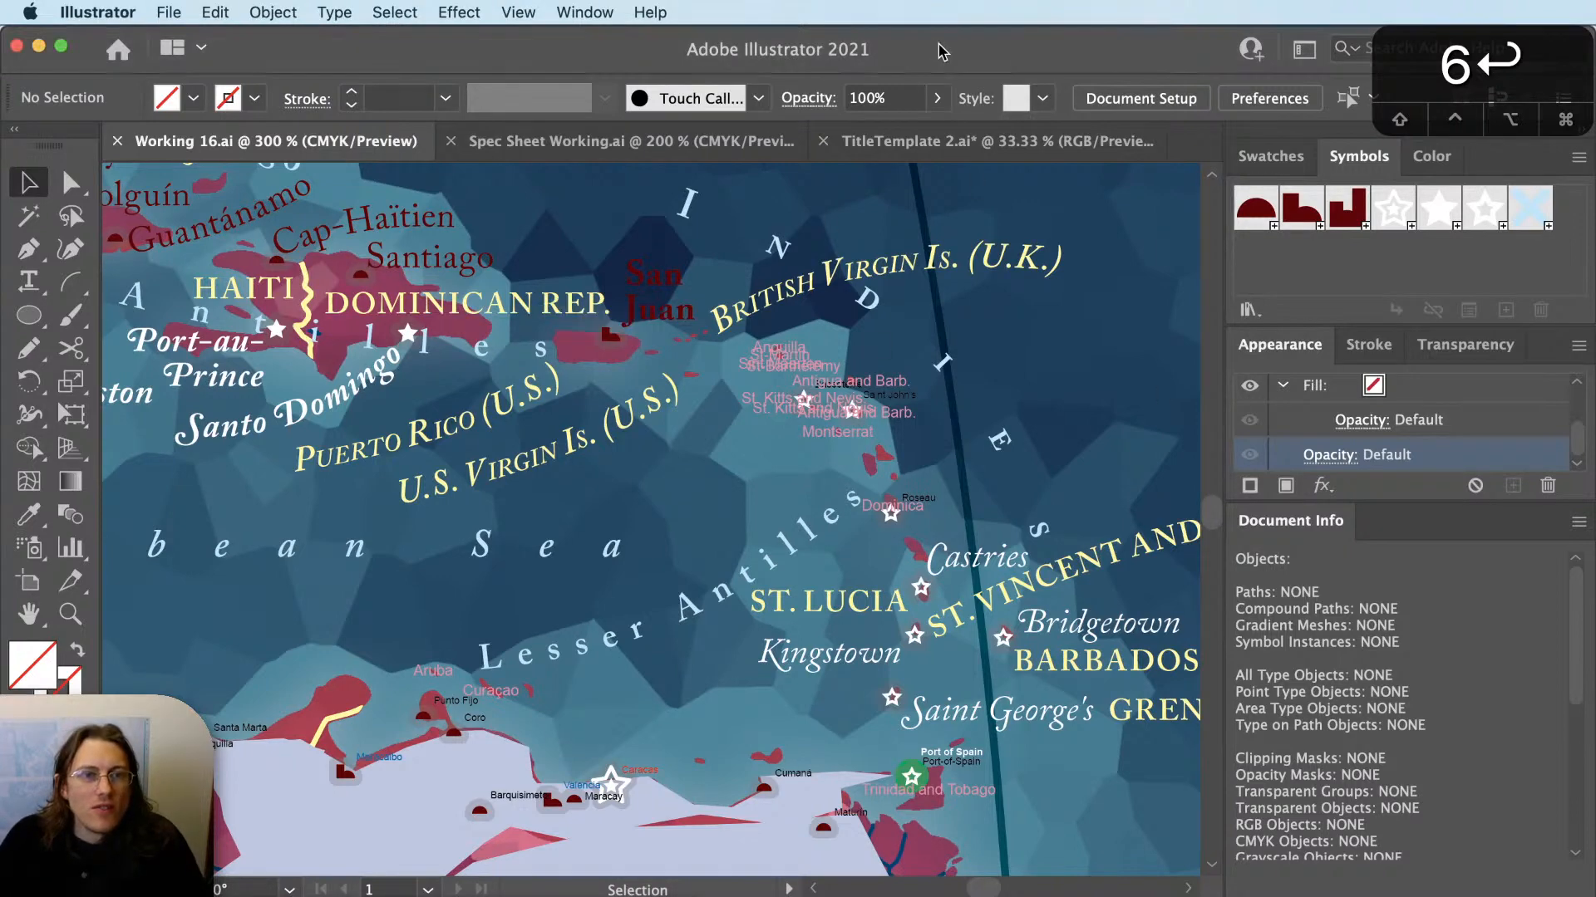
scroll(852, 447, "up", 1)
scroll(831, 504, "up", 1)
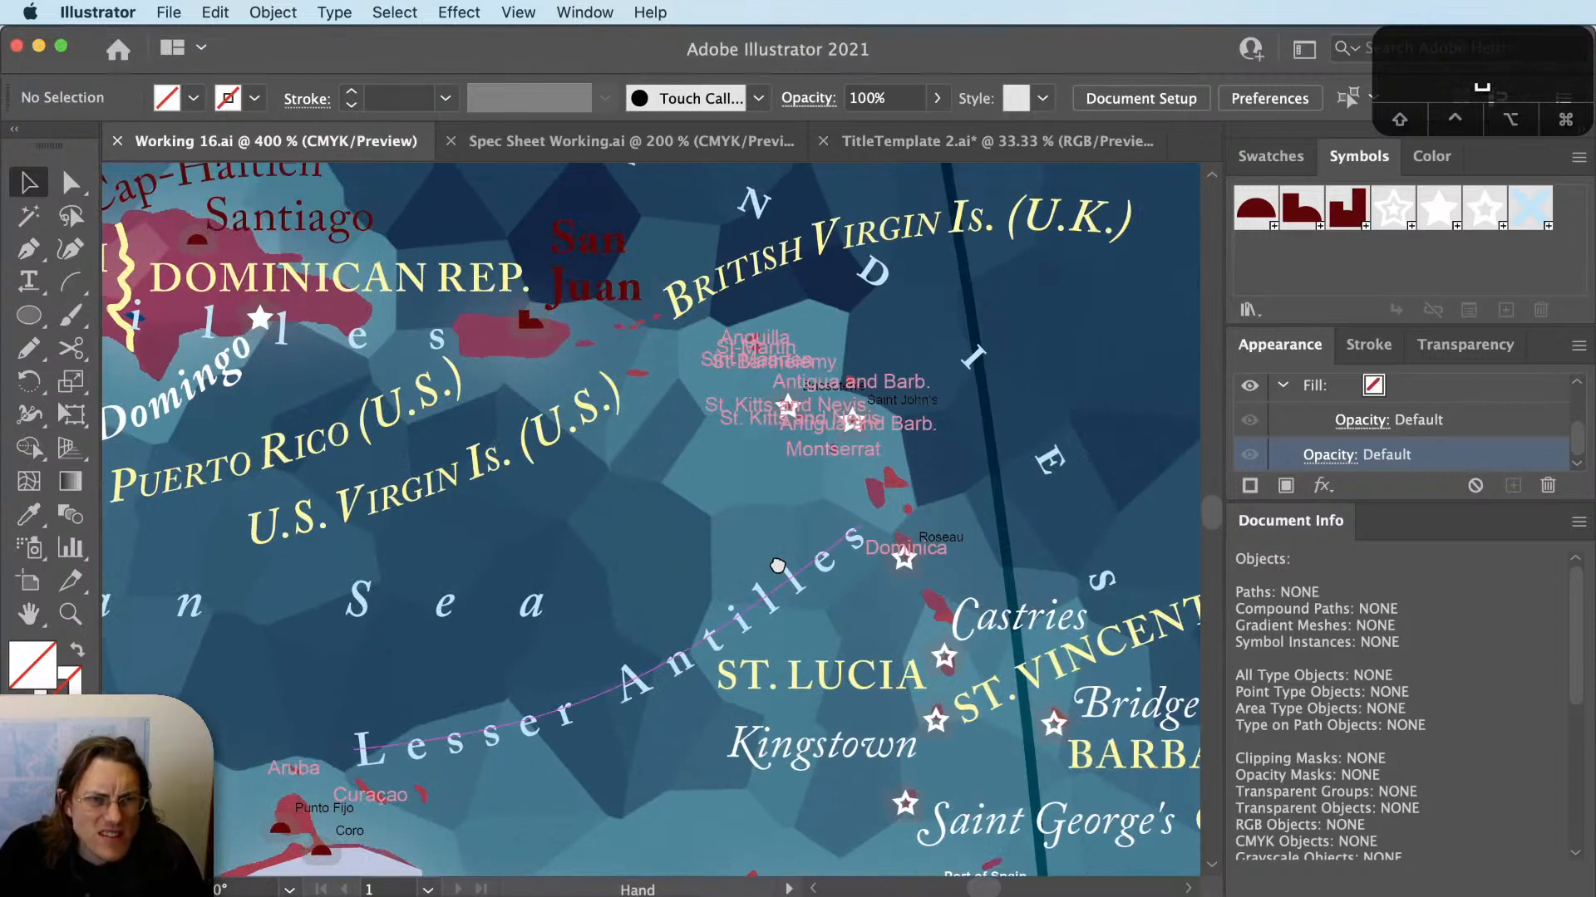
scroll(981, 581, "up", 1)
left_click_drag(973, 606, 800, 441)
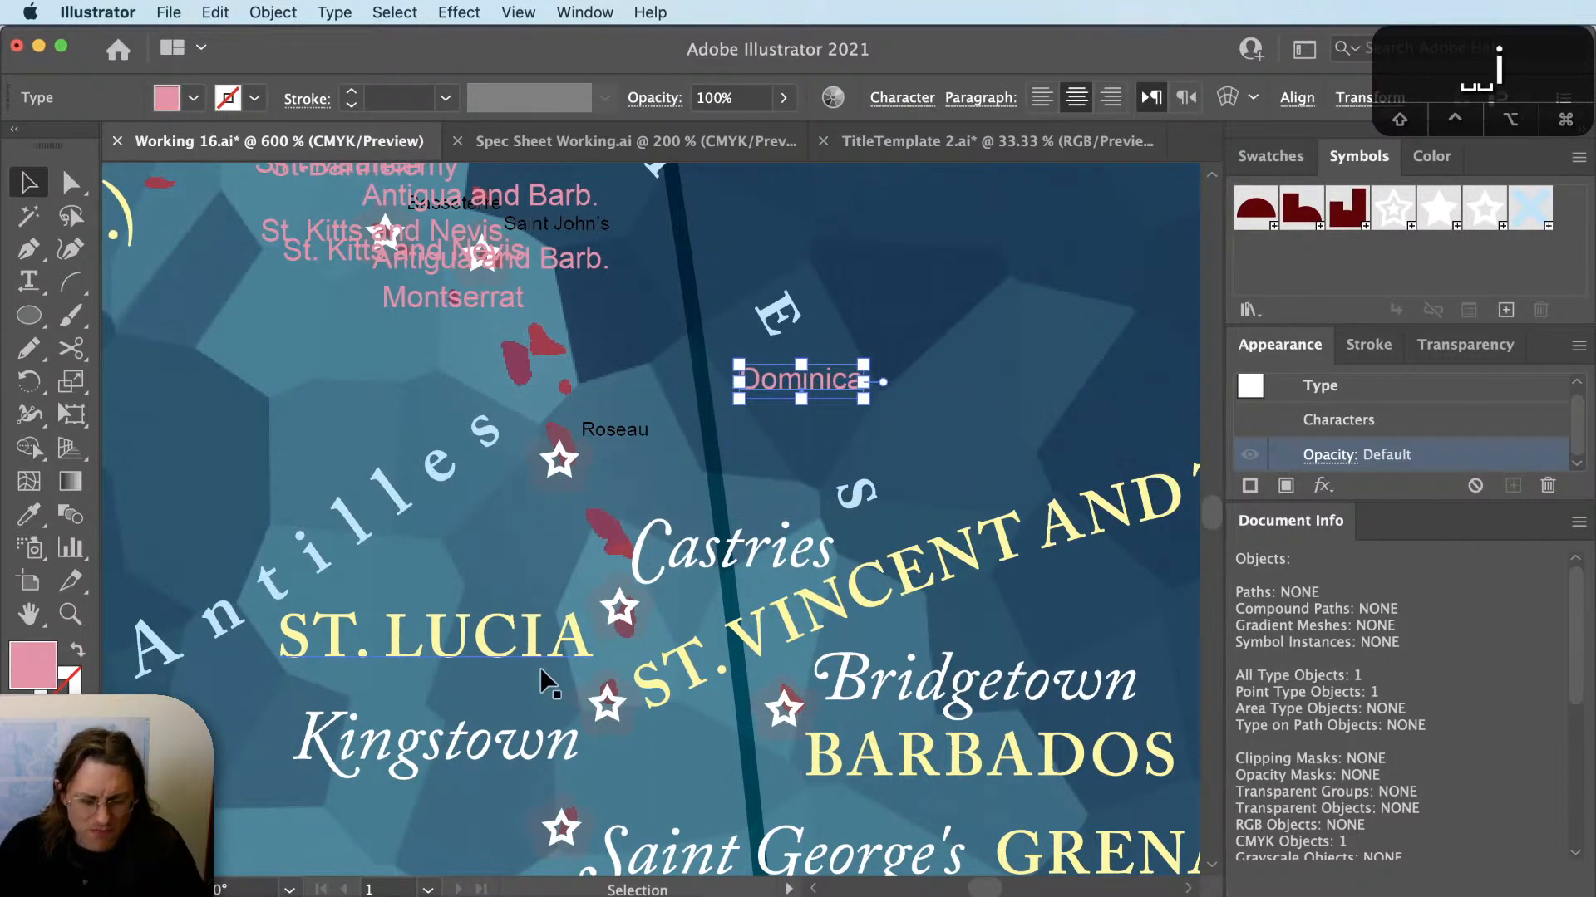
key("i")
left_click(538, 638)
key("v")
left_click_drag(712, 396, 1095, 398)
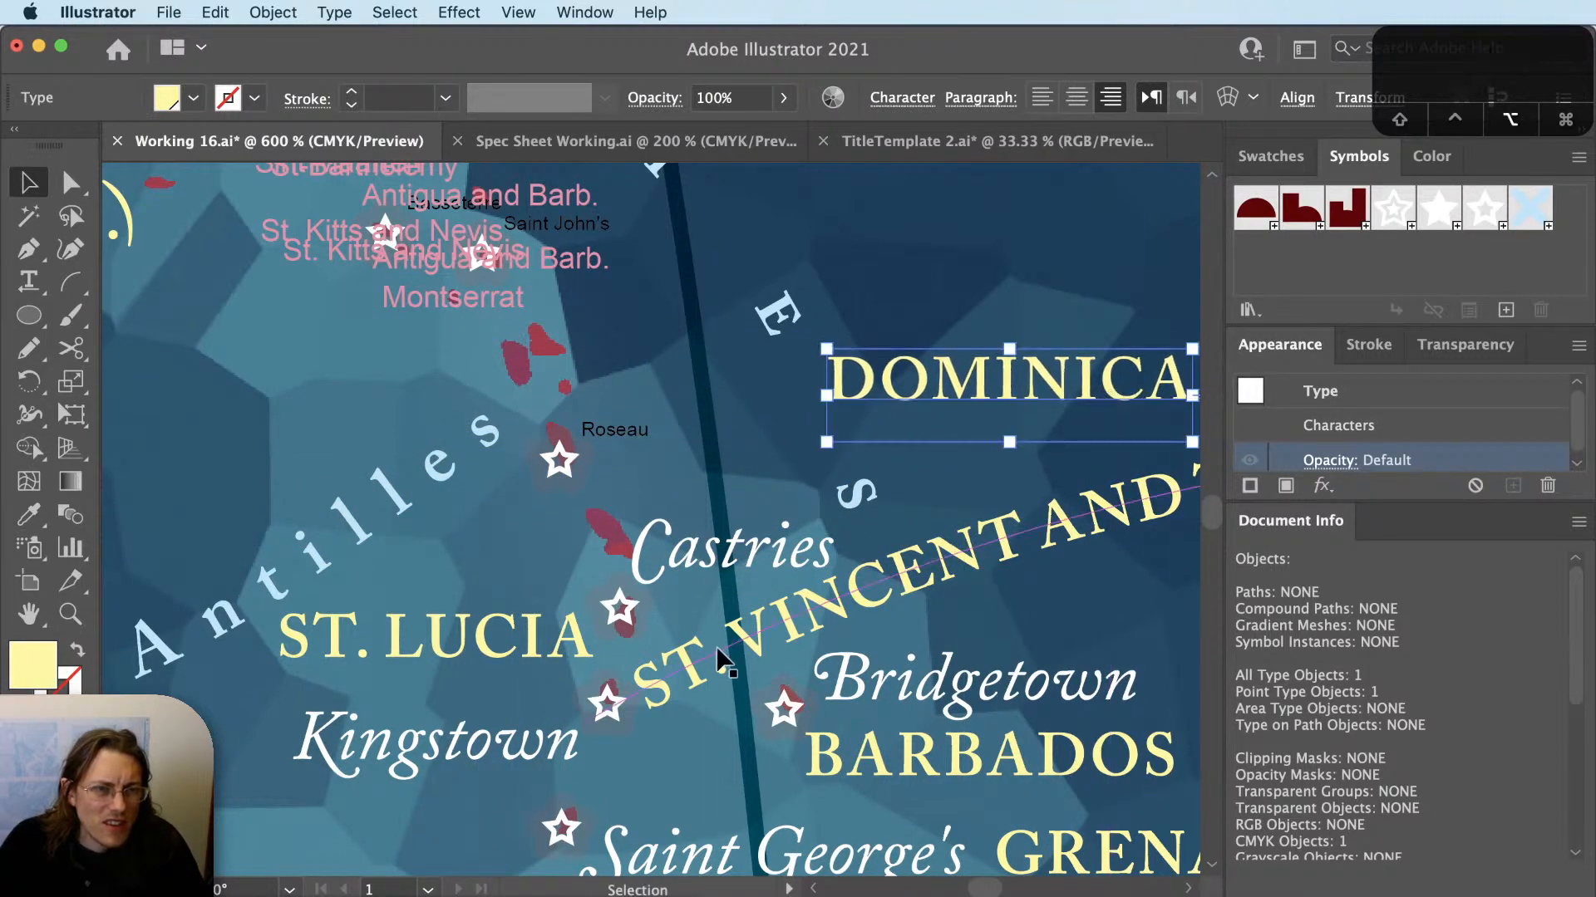
Give the Roseau label the Castries type style and place it just northeast of its capital star.
scroll(716, 645, "down", 1)
left_click(651, 502)
key("i")
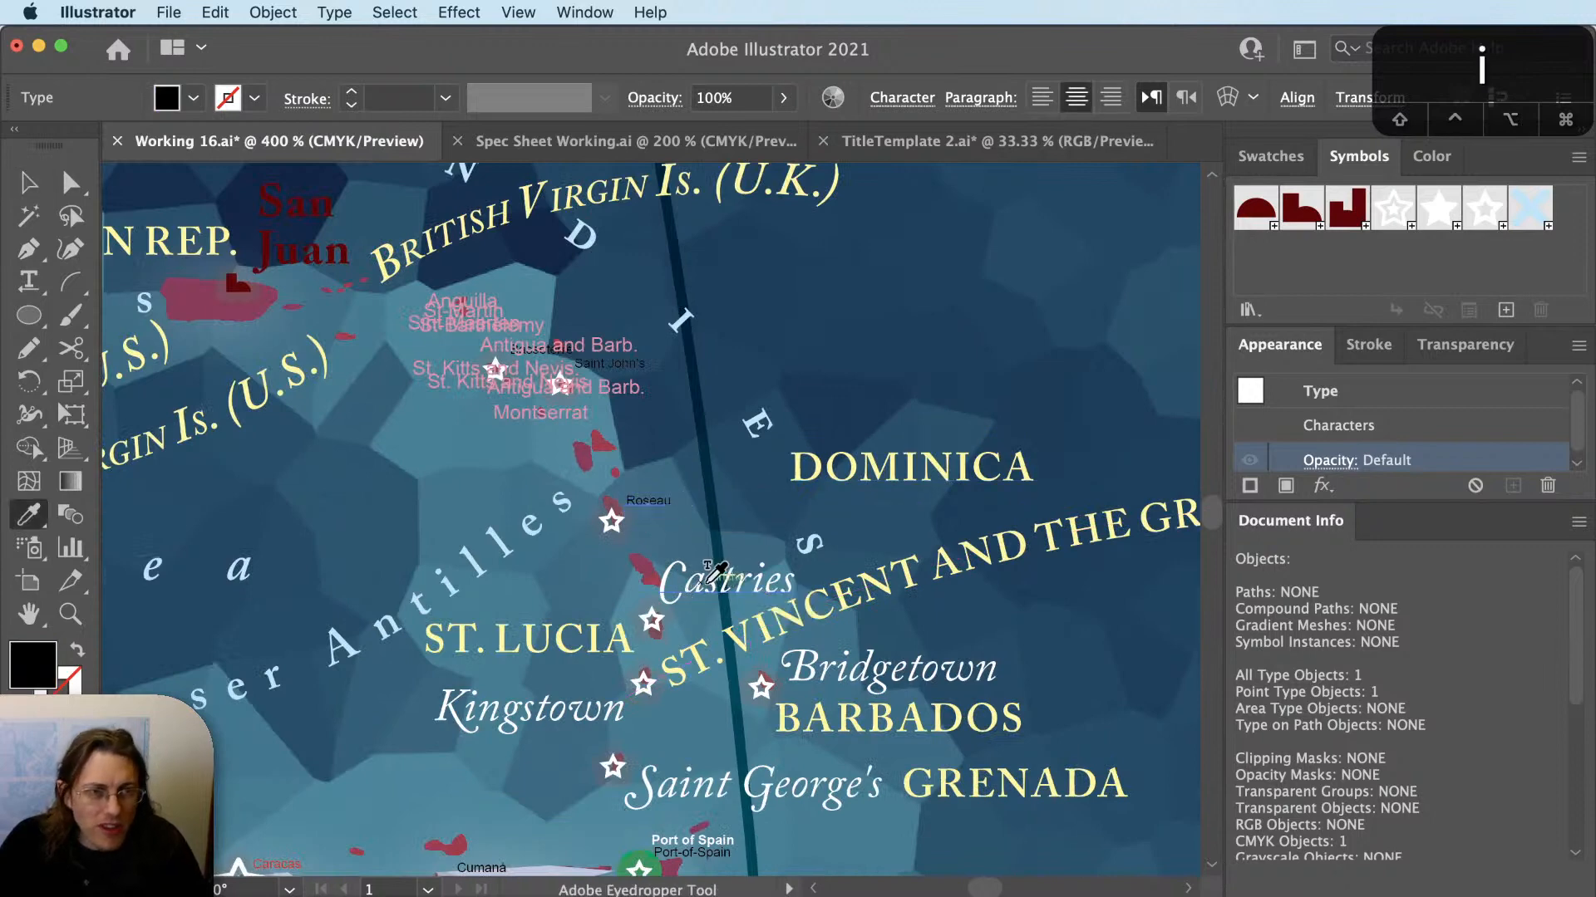
left_click(698, 586)
key("v")
scroll(716, 506, "up", 2)
left_click_drag(717, 507, 791, 556)
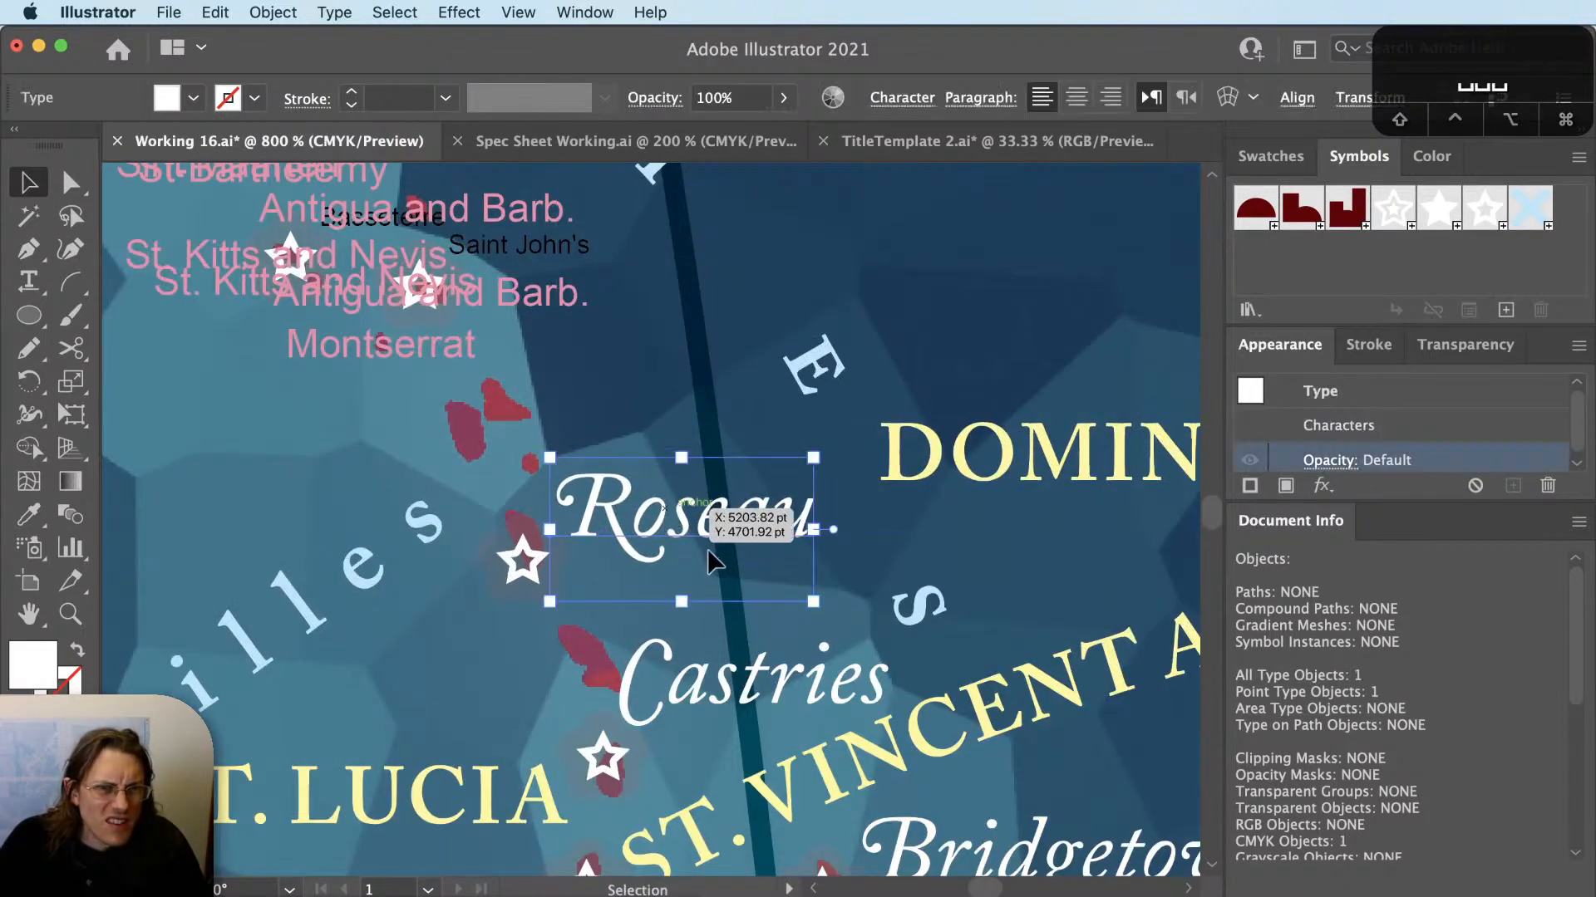
Place the DOMINICA label directly east of Roseau, in line with it.
left_click(897, 544)
left_click_drag(995, 533, 634, 537)
key("v")
left_click_drag(889, 462, 846, 523)
key("shift+super+a")
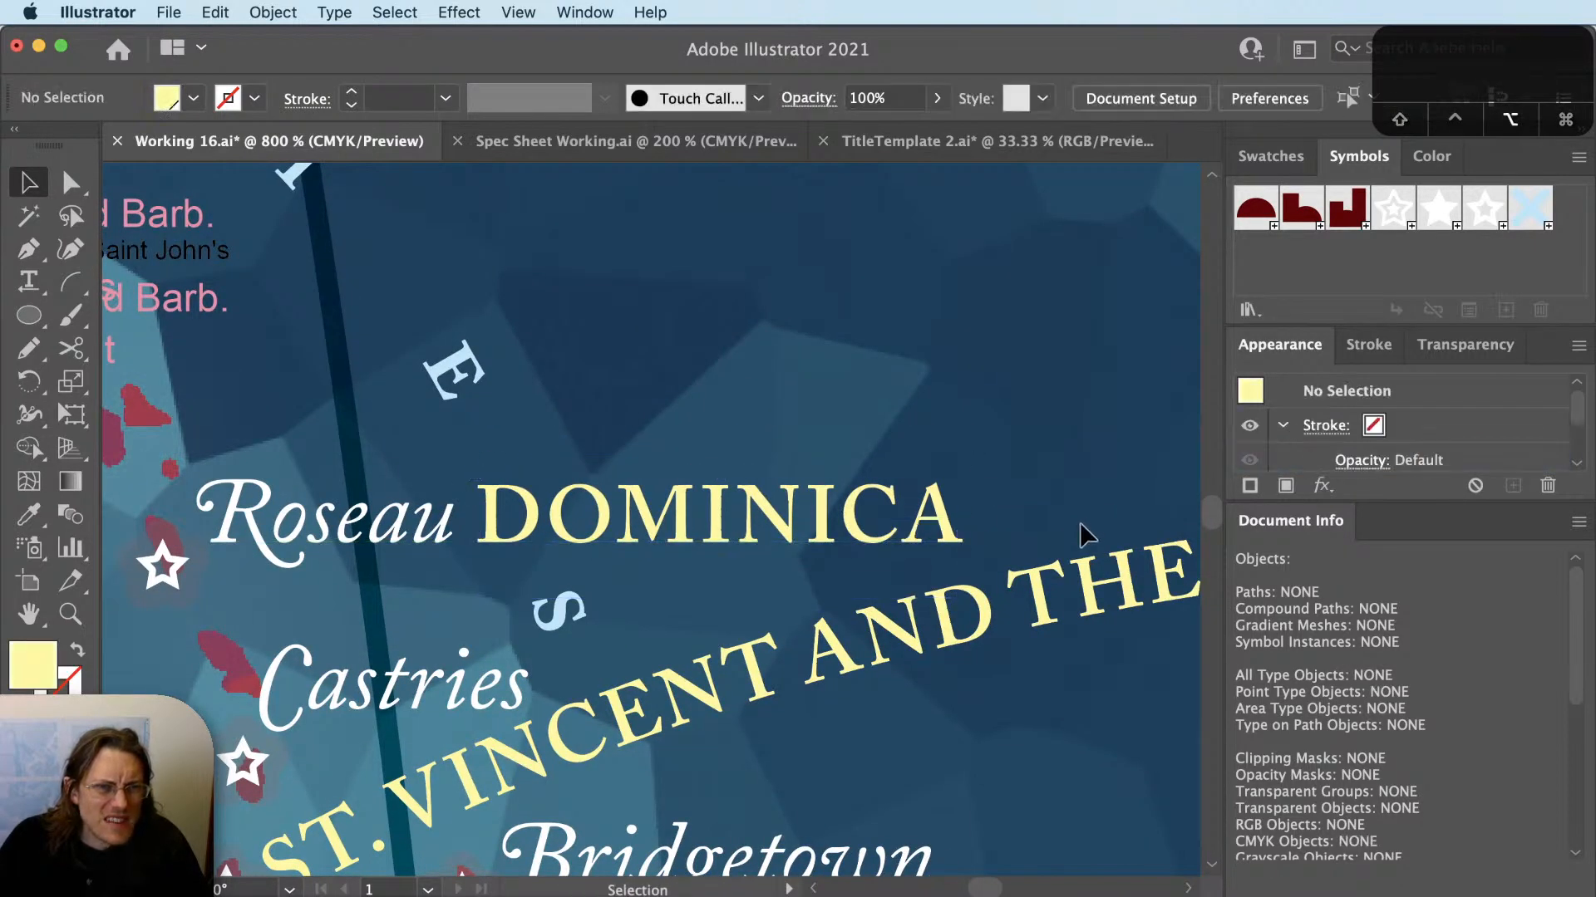
scroll(1079, 525, "down", 2)
left_click_drag(857, 506, 700, 355)
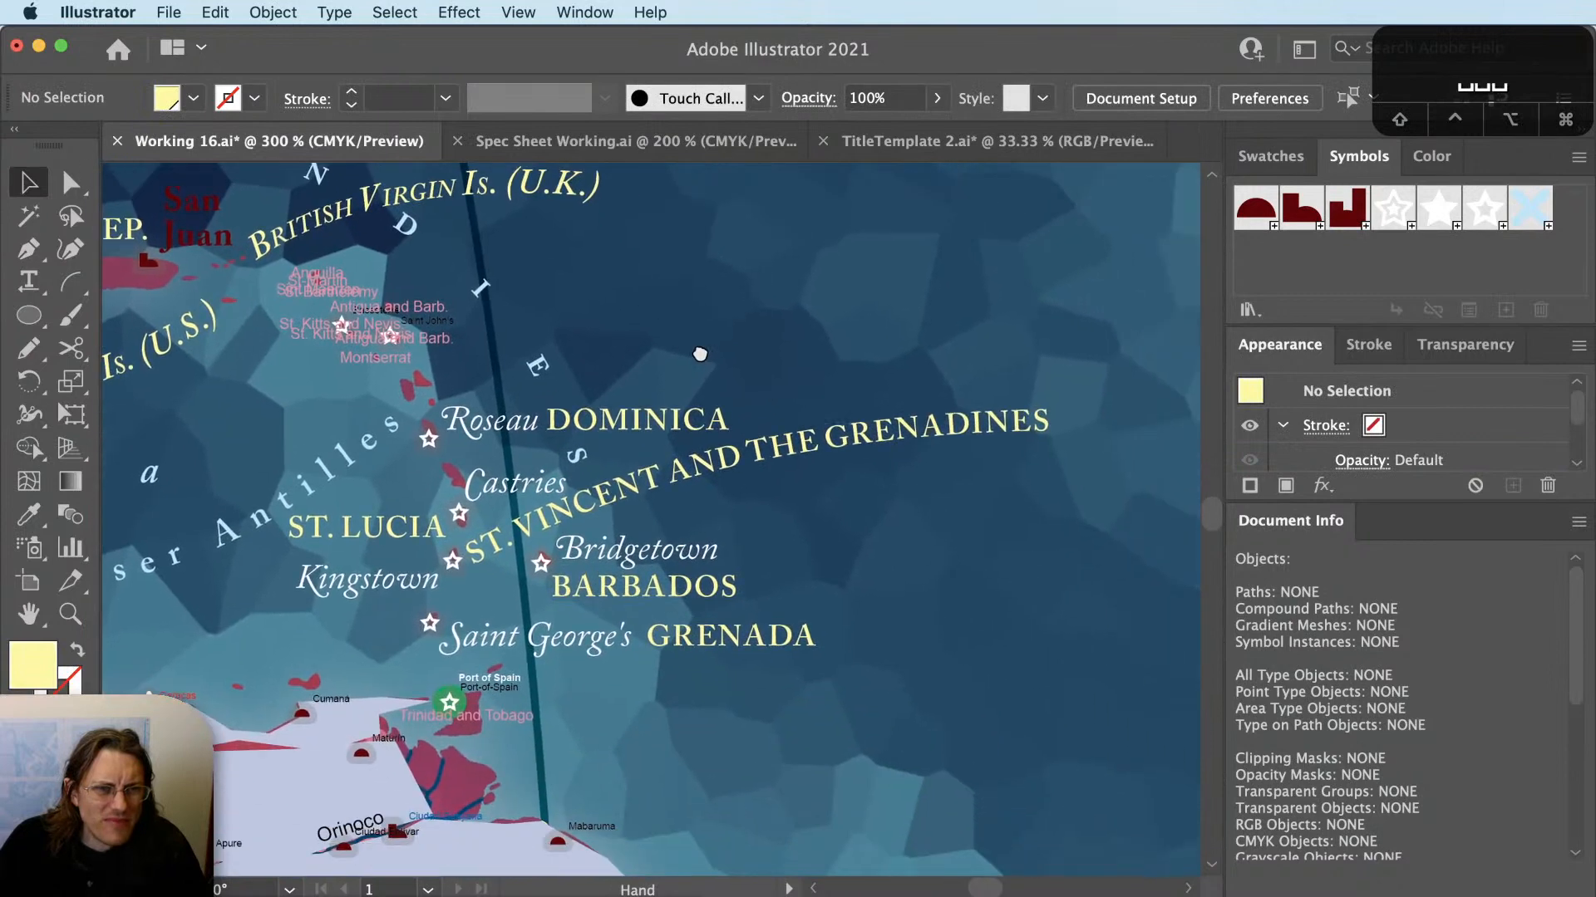
scroll(612, 480, "down", 2)
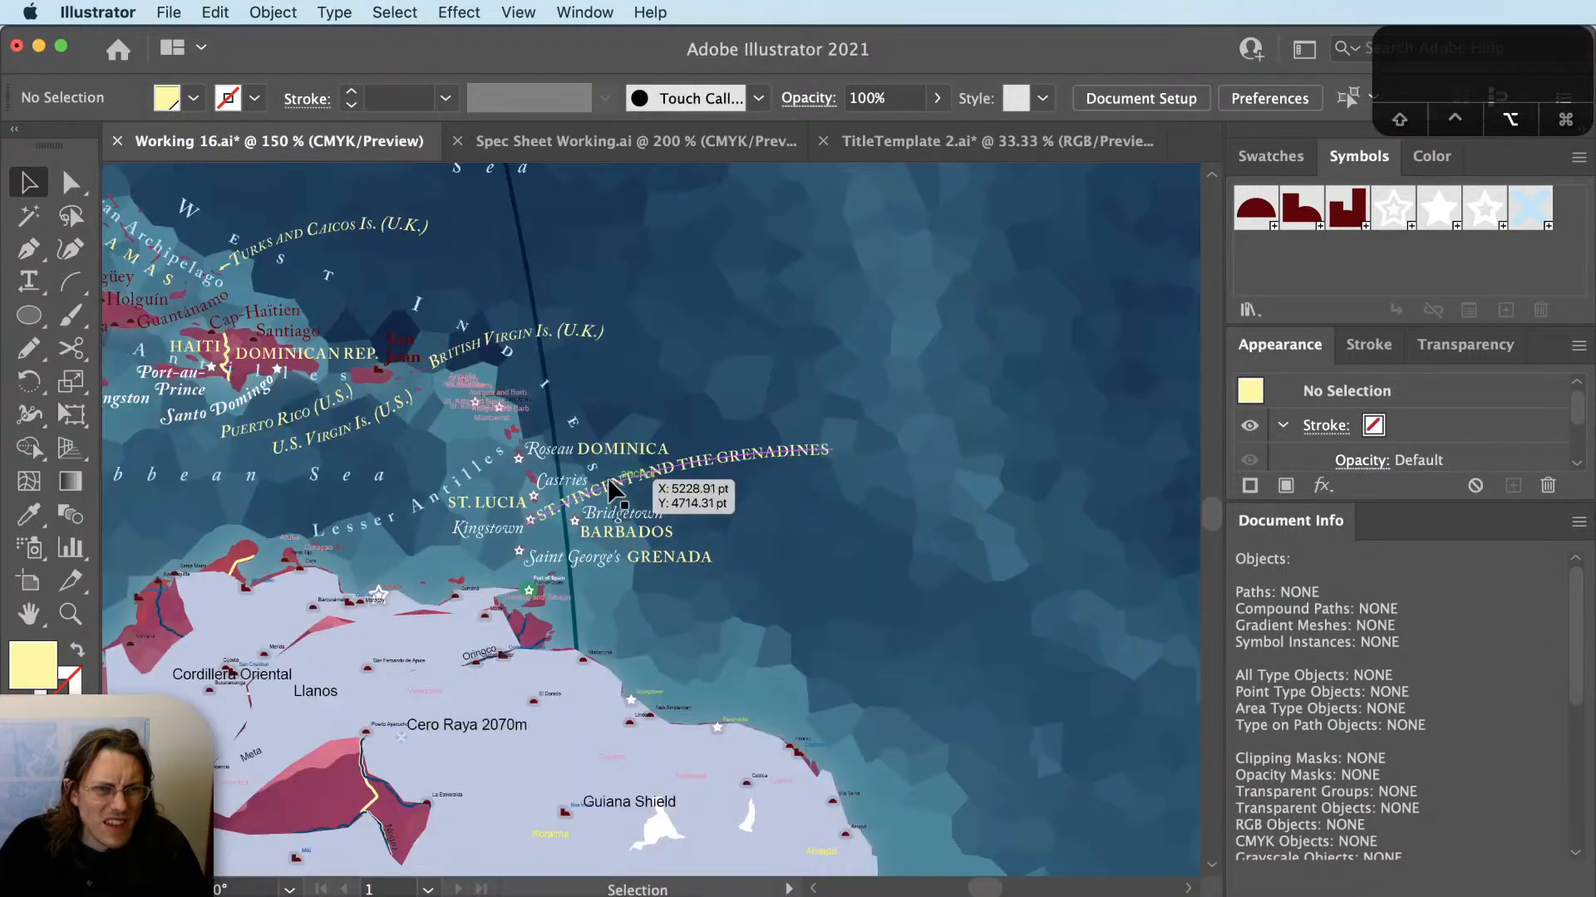
left_click_drag(714, 558, 533, 673)
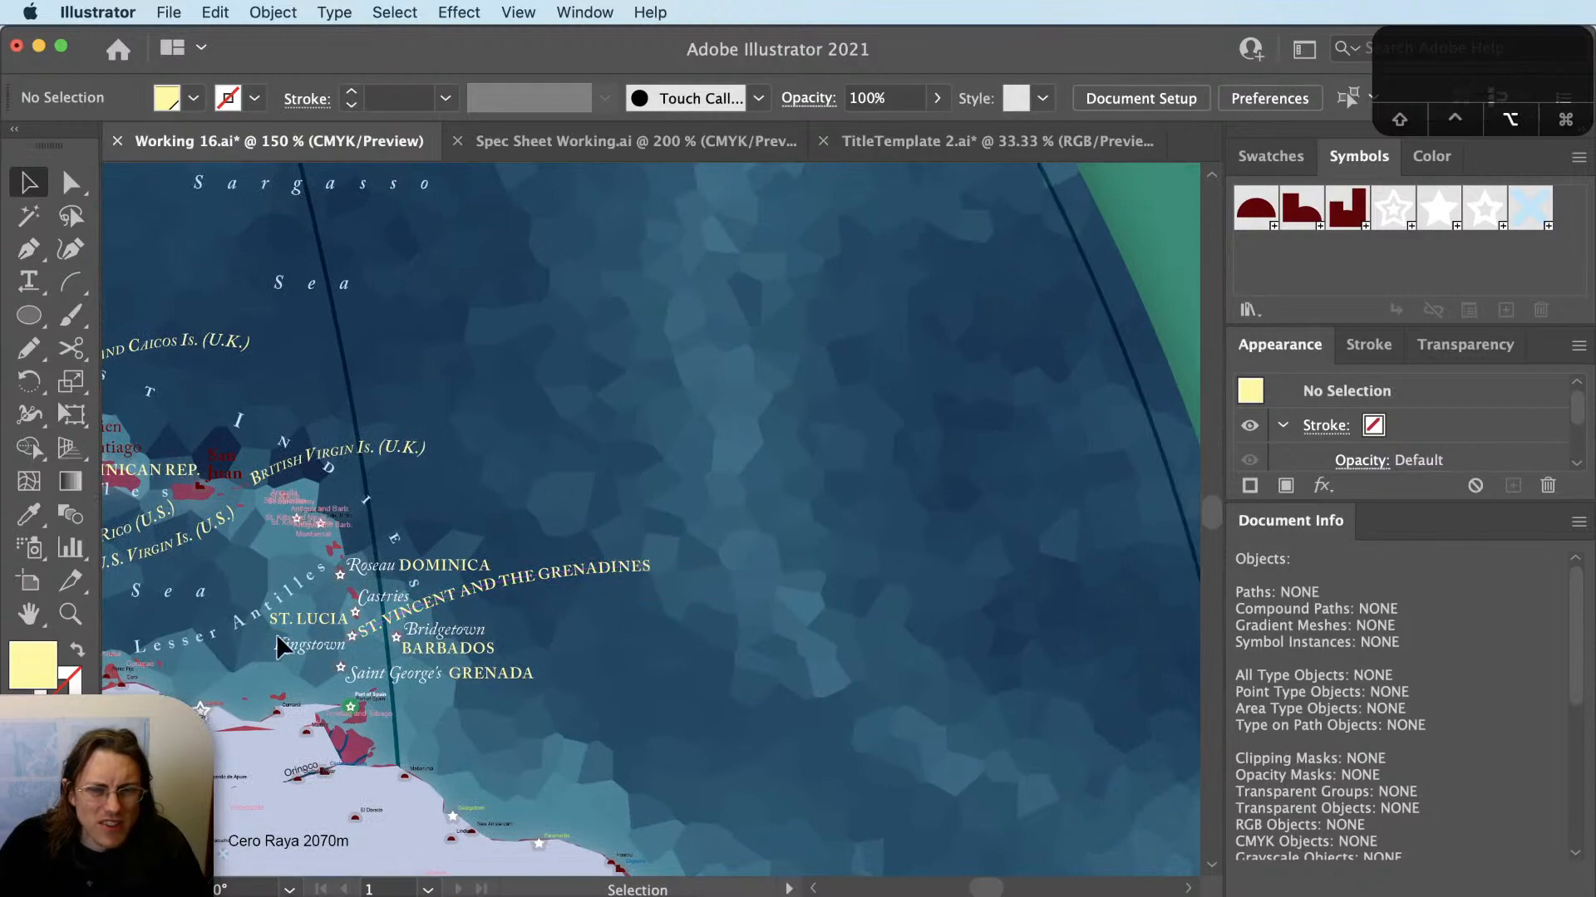
left_click_drag(280, 644, 651, 587)
scroll(722, 594, "up", 2)
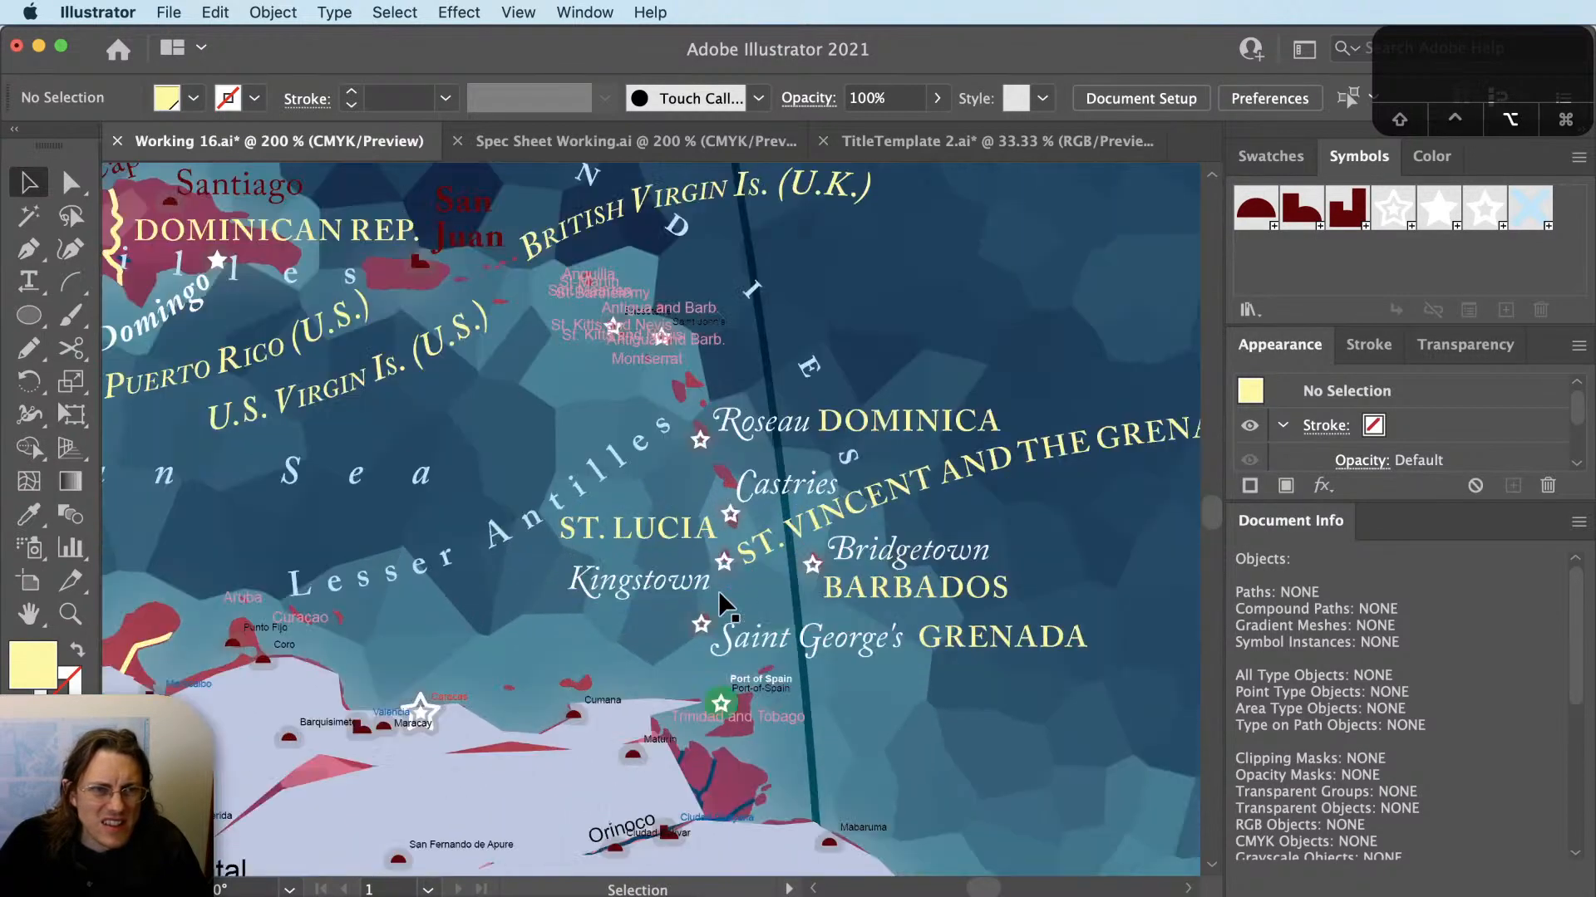
Try to move the GRENADA label slightly closer to Saint George's.
left_click_drag(791, 481, 818, 523)
scroll(991, 715, "up", 2)
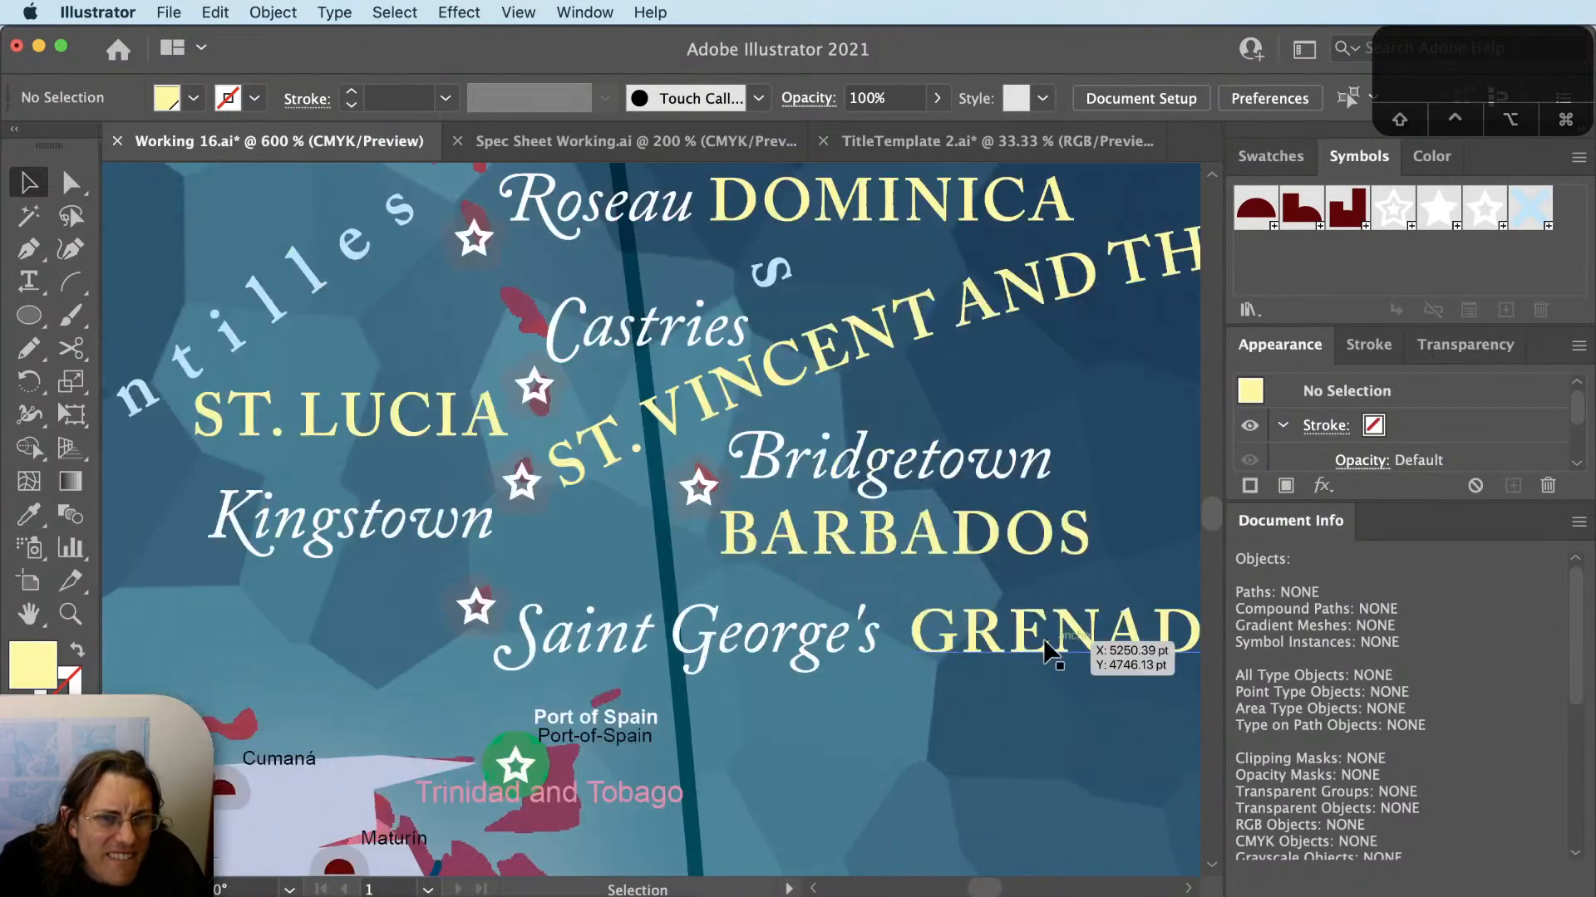
left_click_drag(1041, 647, 1039, 648)
key("super+z")
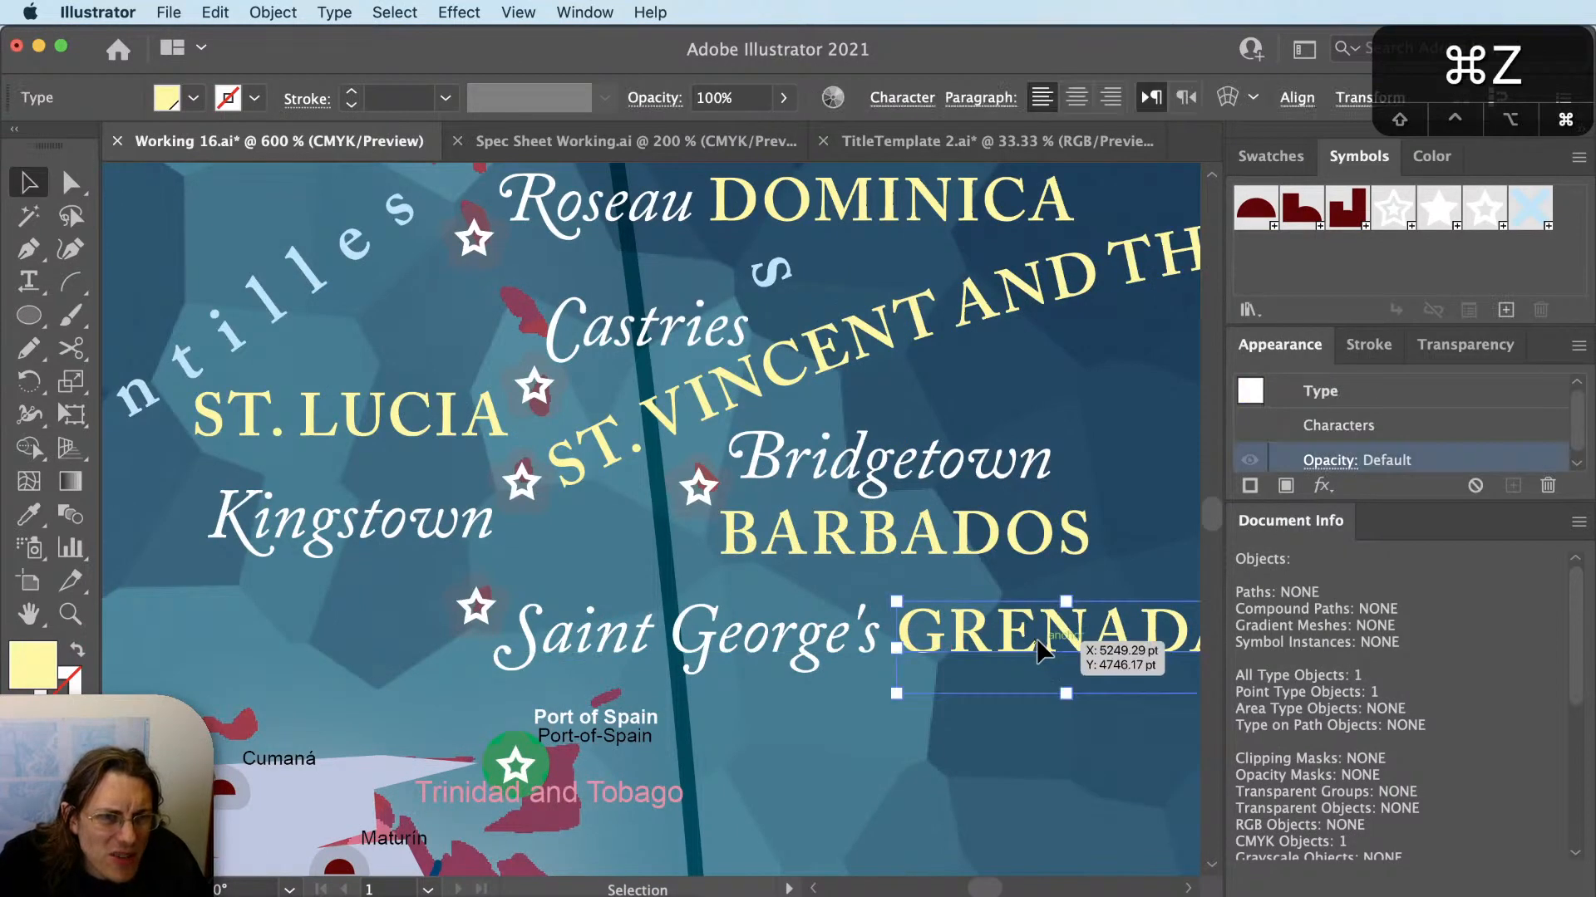
left_click(986, 711)
scroll(986, 711, "down", 1)
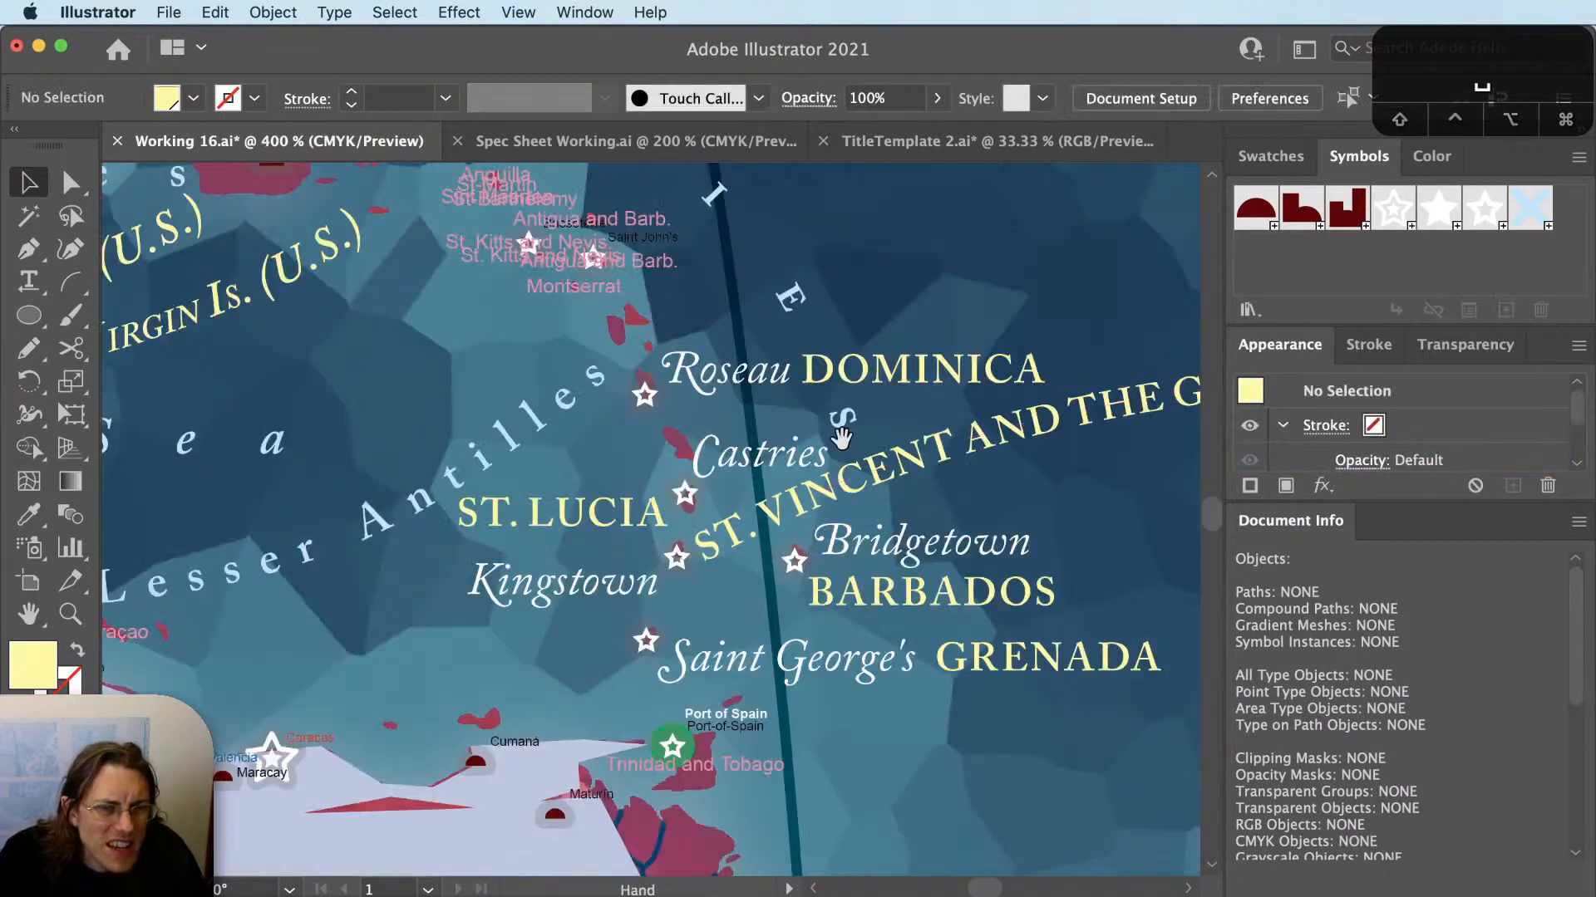
Move the Montserrat label slightly south, clear of its island and the overlapping Antigua and Barb. label.
scroll(985, 705, "up", 5)
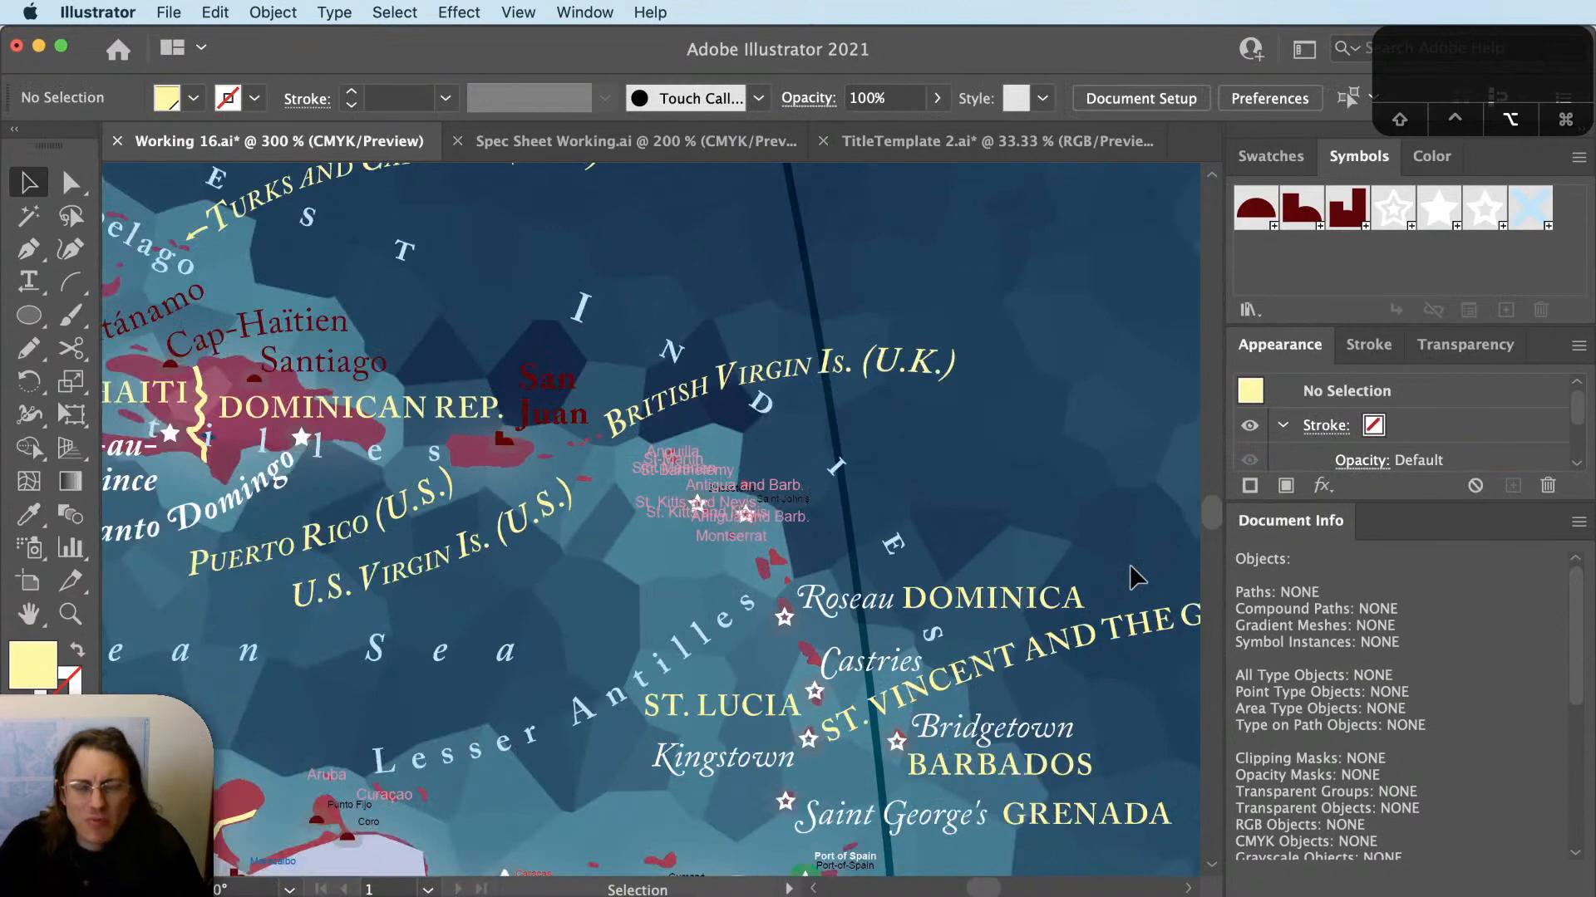
scroll(1132, 575, "down", 1)
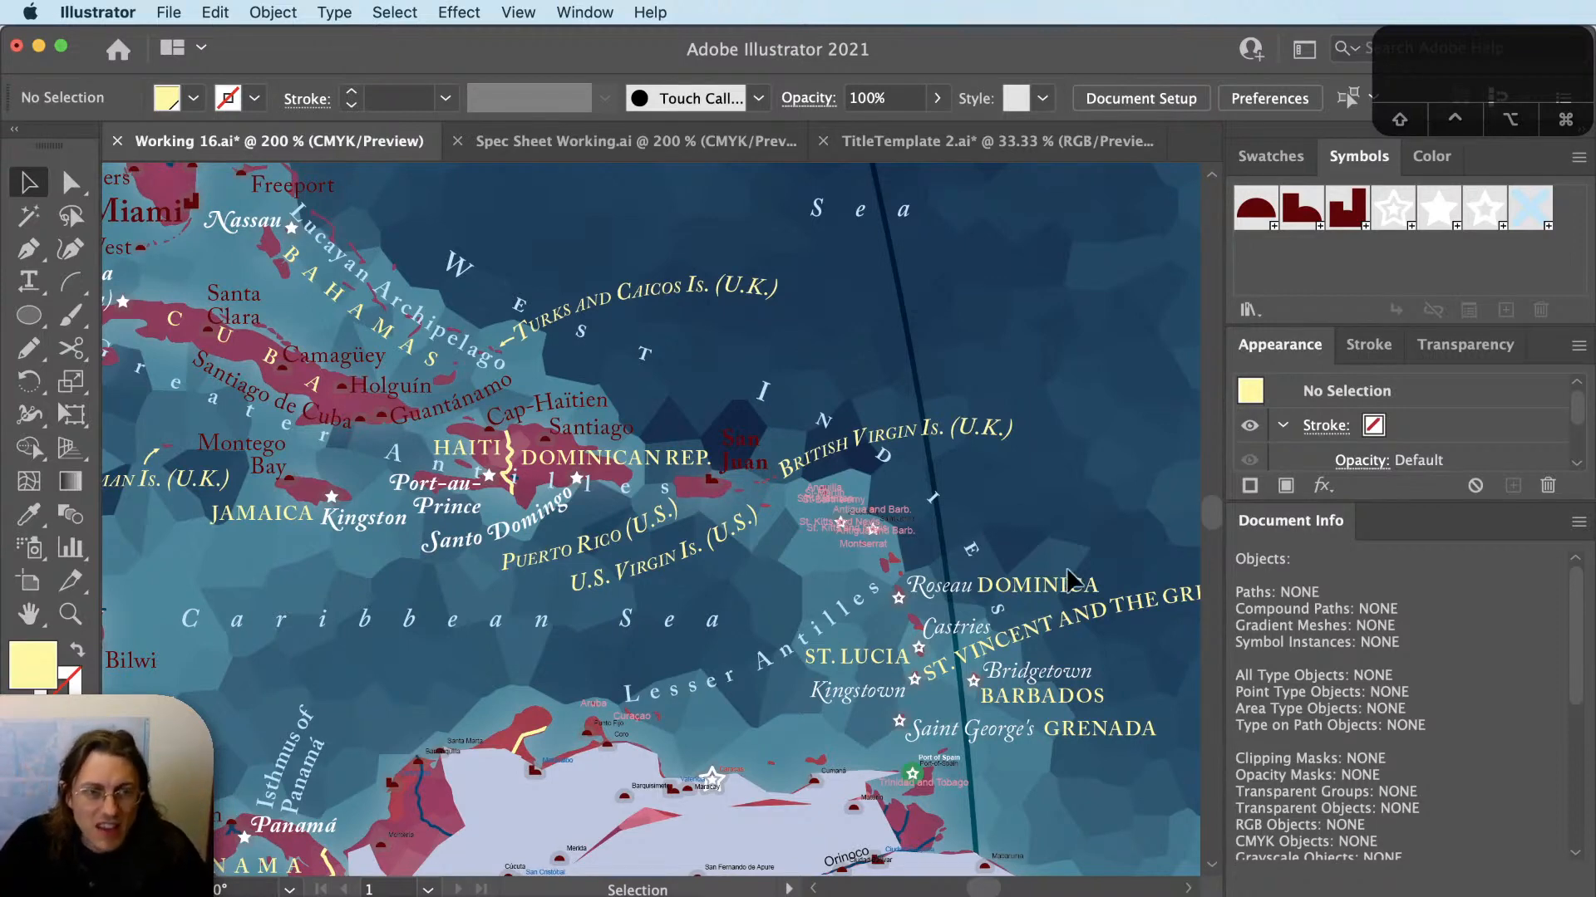
scroll(1037, 502, "up", 2)
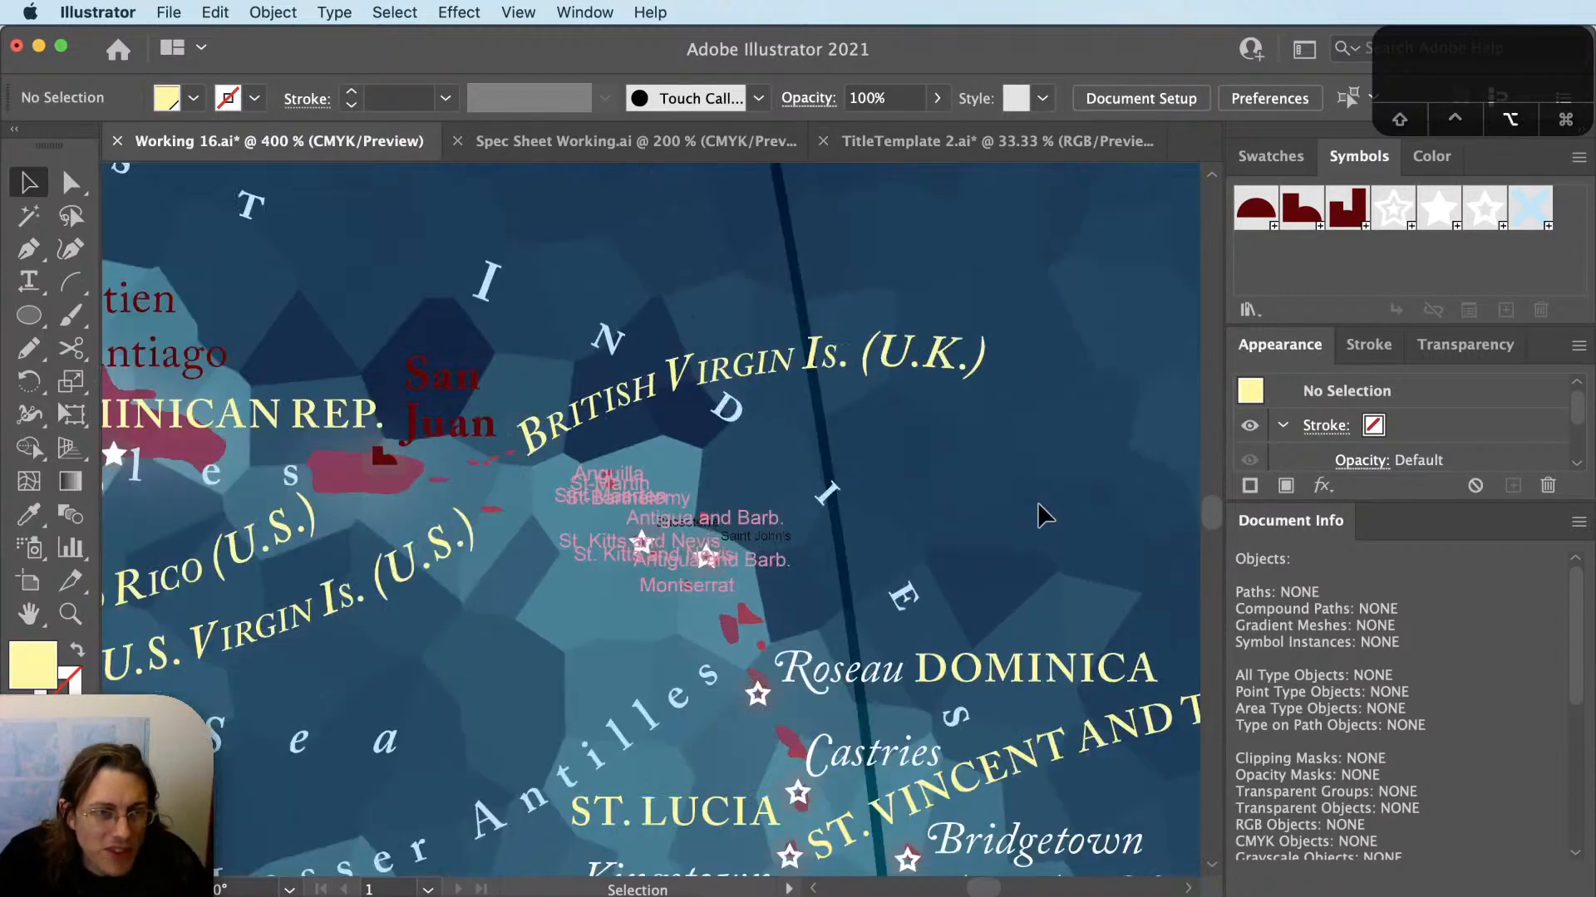
left_click_drag(1008, 509, 1096, 529)
key("v")
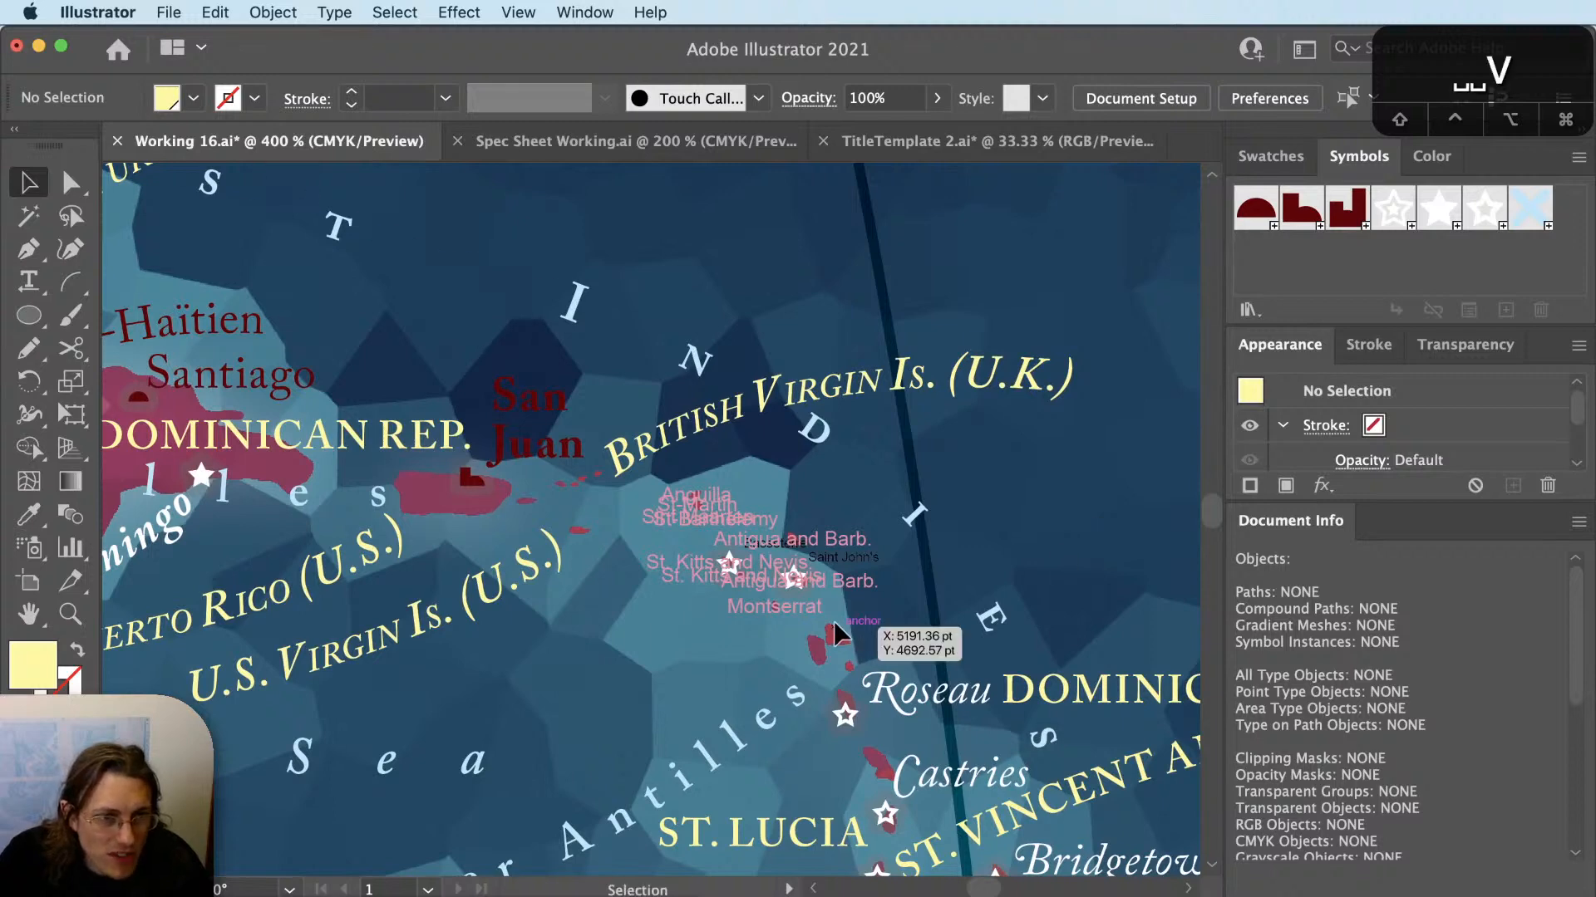
scroll(658, 611, "up", 1)
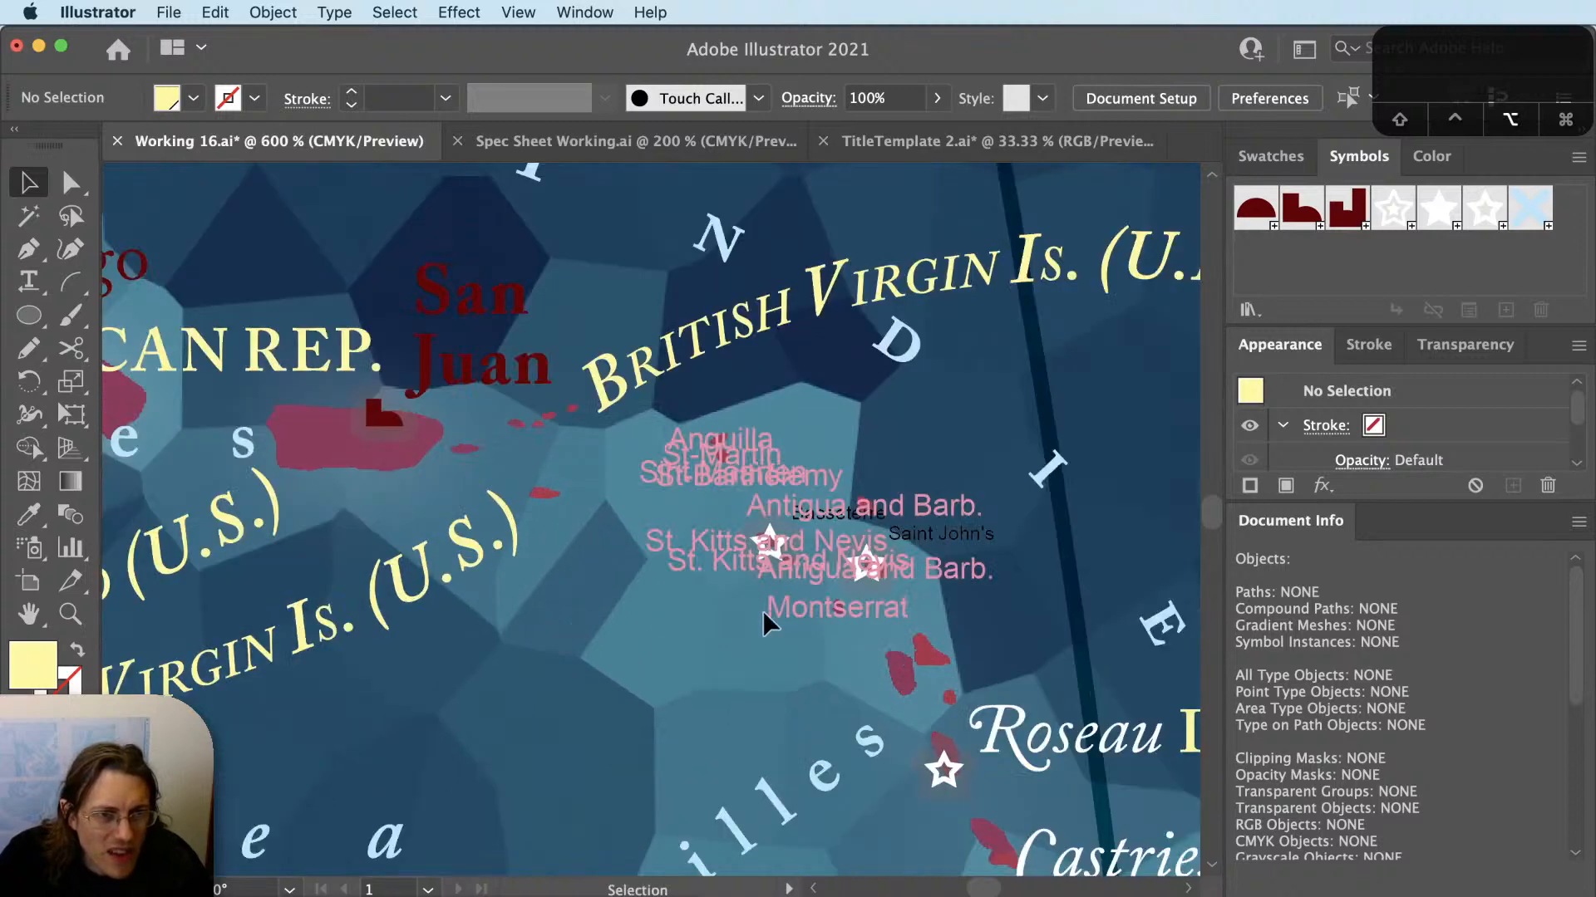
mouse_move(823, 602)
left_mouse_down()
mouse_move(691, 661)
mouse_move(811, 620)
left_mouse_up()
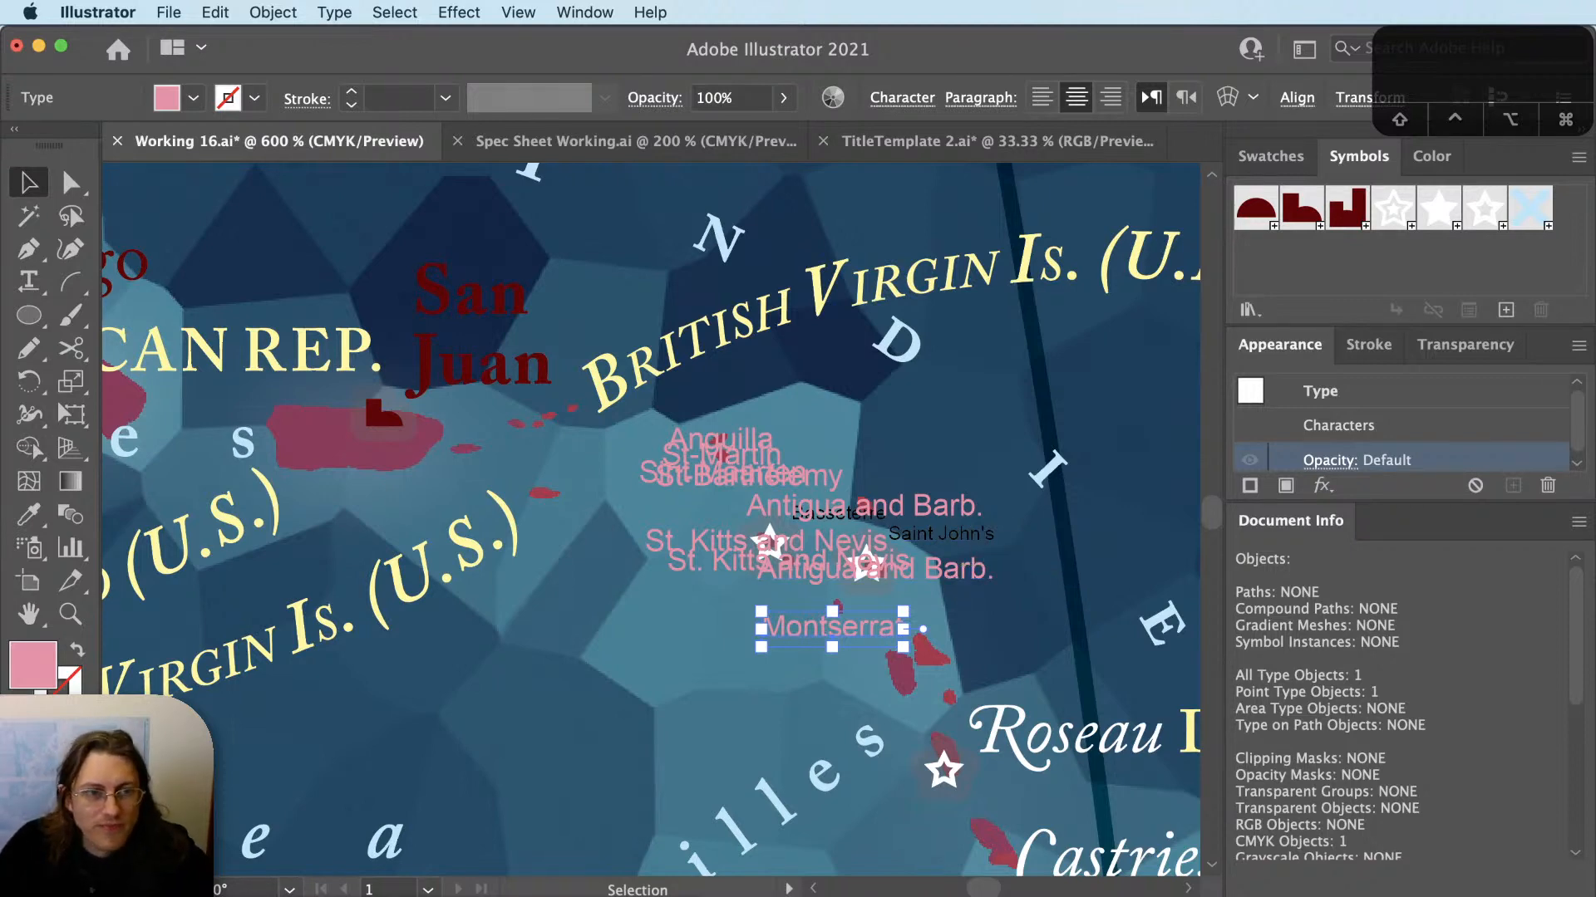
Switch to Google Maps in Chrome and examine the Lesser Antilles island chain from Anguilla down to St Lucia.
key("super+Tab")
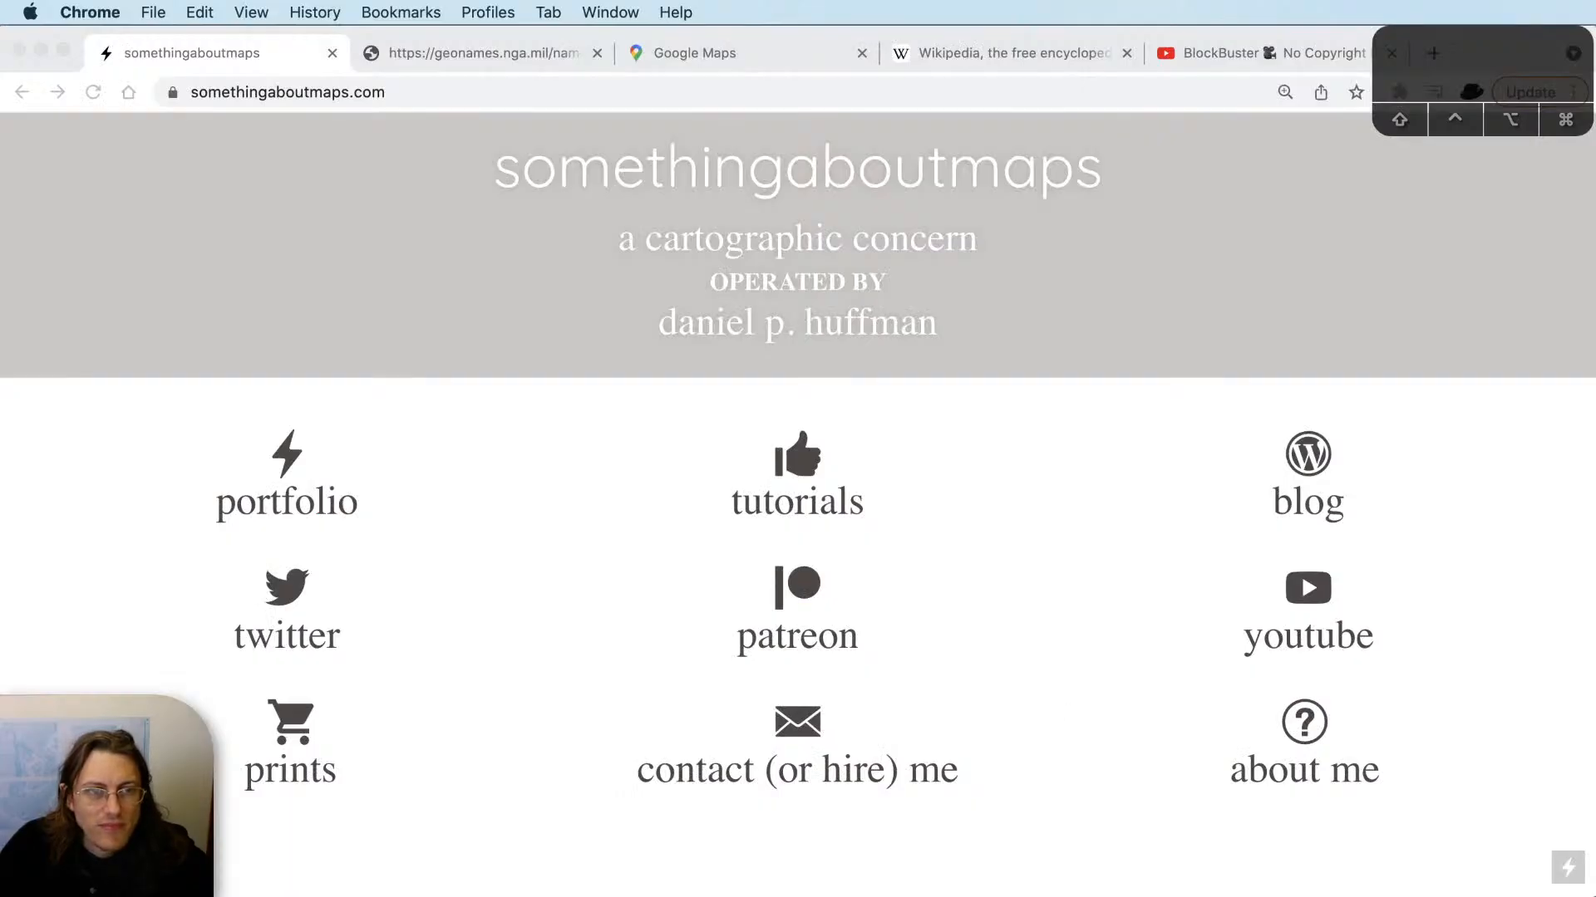
left_click(929, 48)
left_click(735, 52)
left_click_drag(1013, 466, 831, 684)
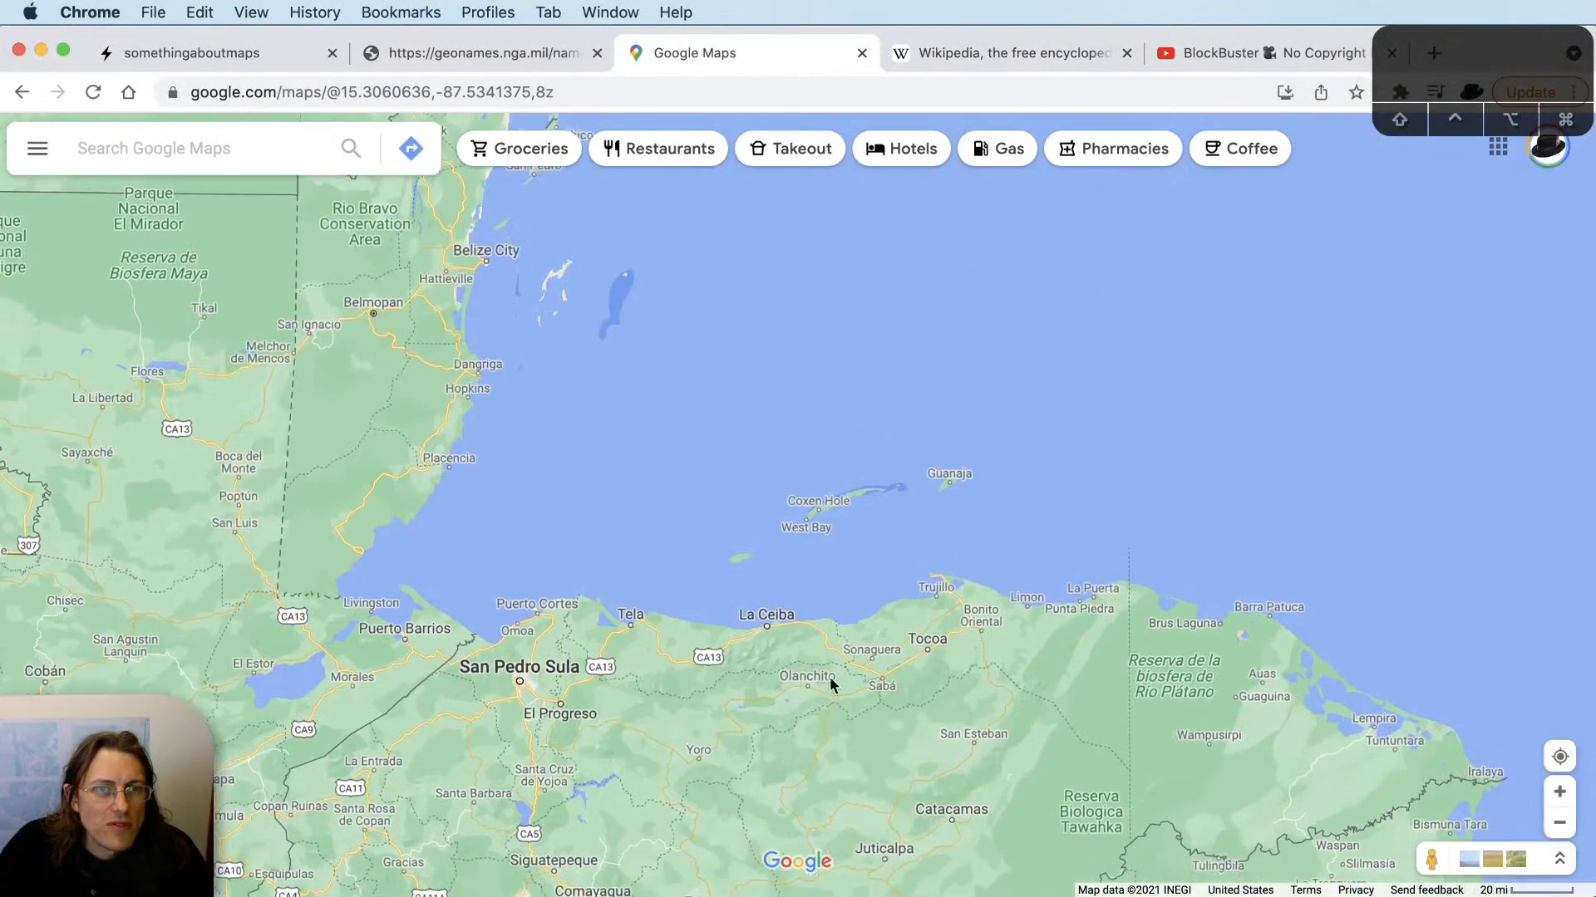
scroll(914, 507, "down", 5)
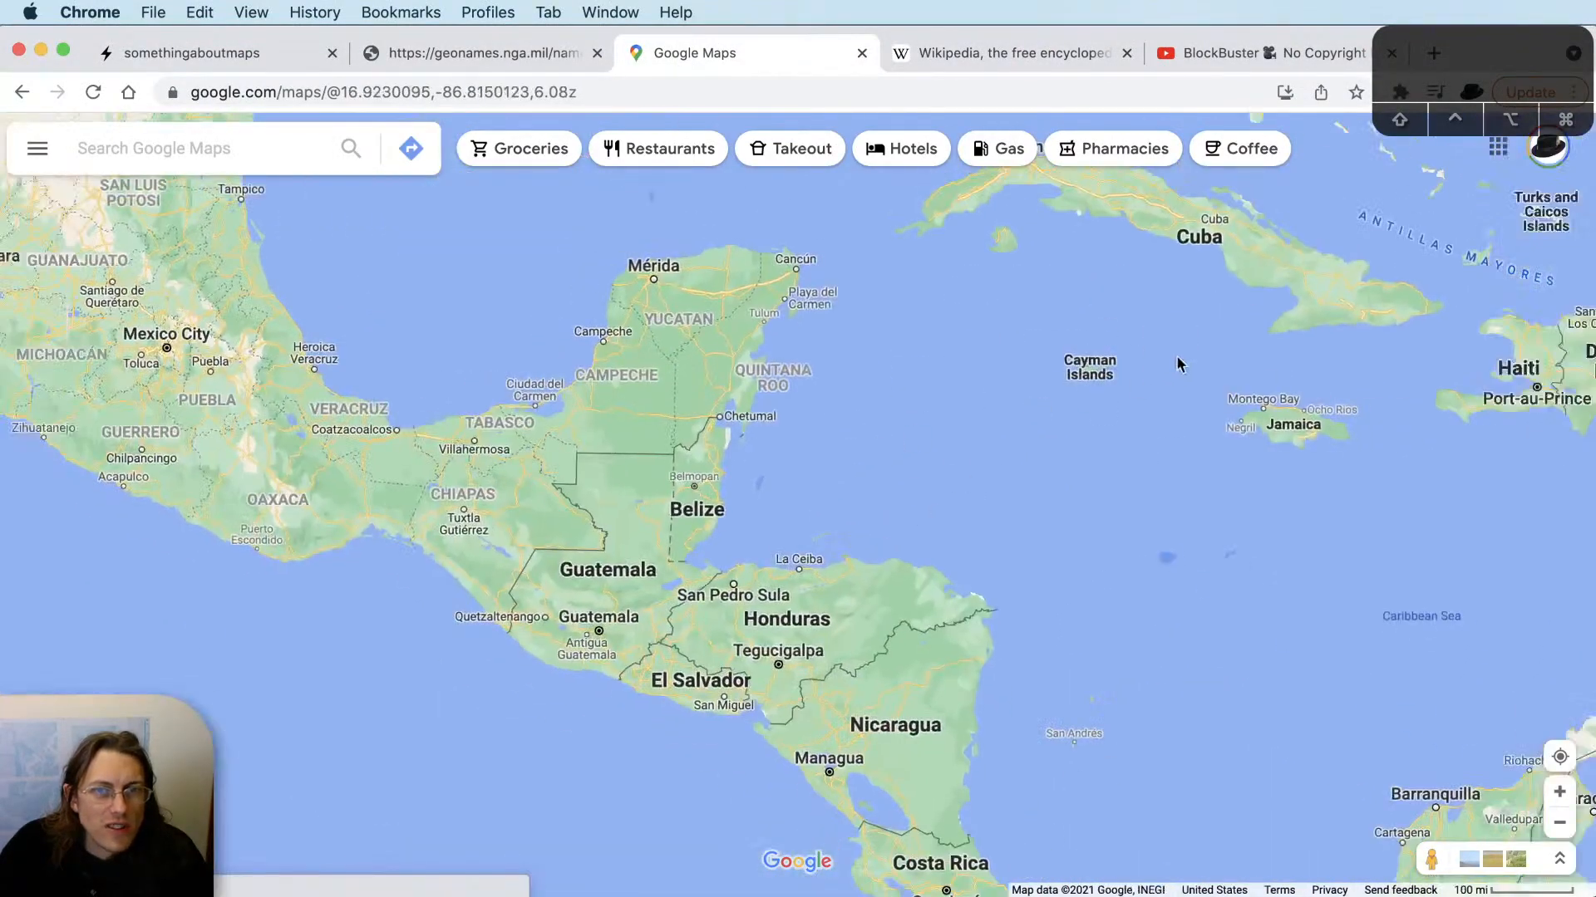
left_click_drag(1178, 364, 777, 638)
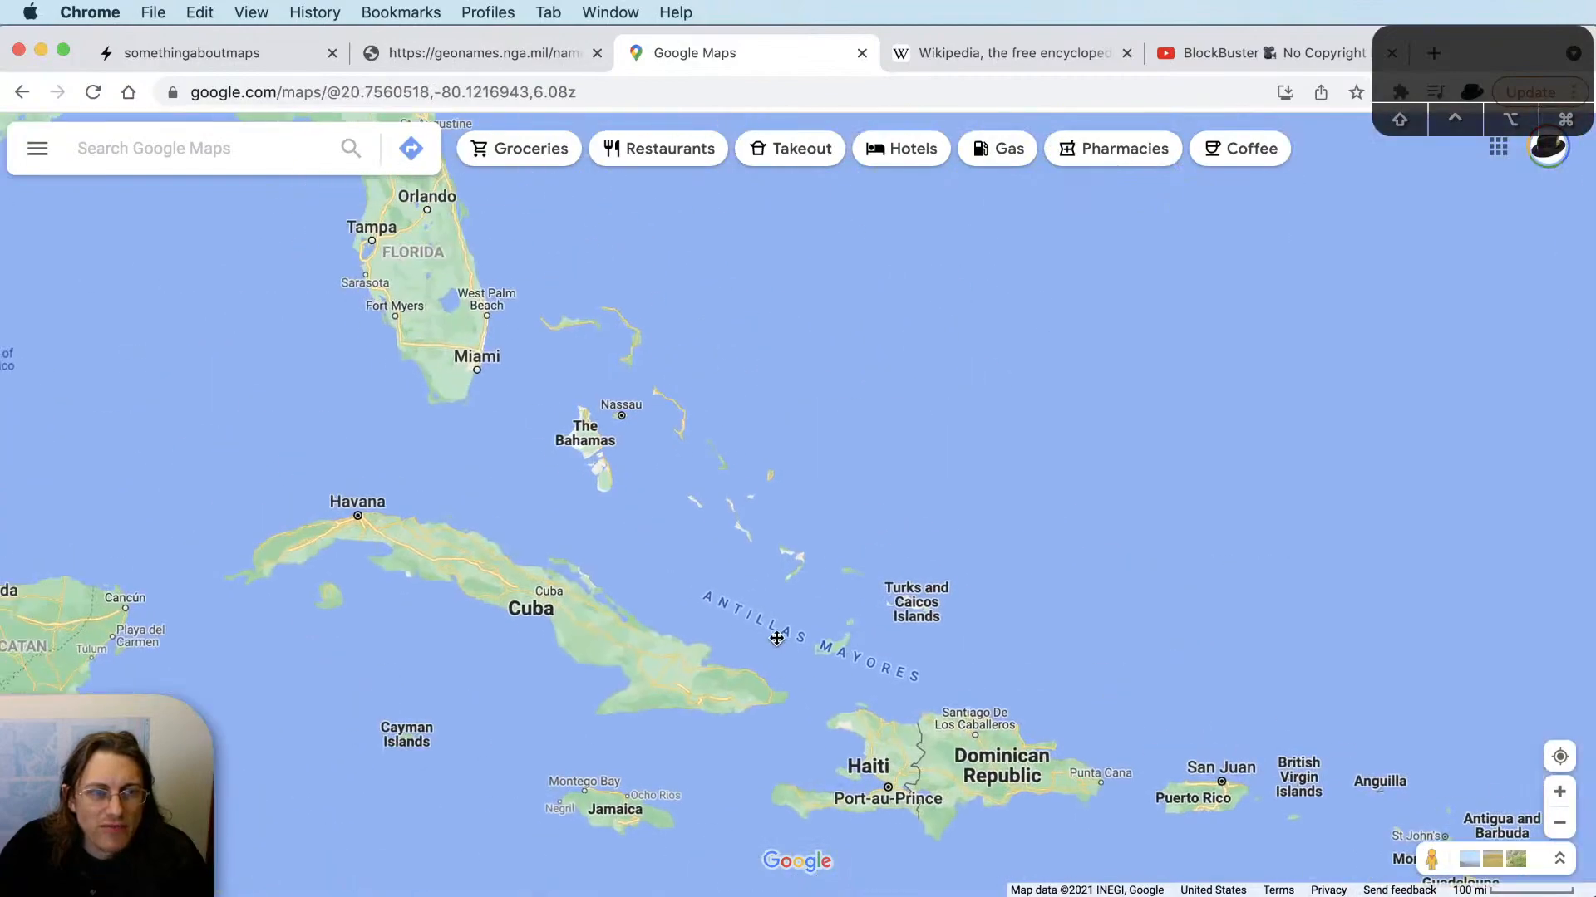
left_click_drag(1173, 651, 1050, 552)
left_click_drag(1146, 589, 1093, 506)
scroll(1097, 463, "up", 3)
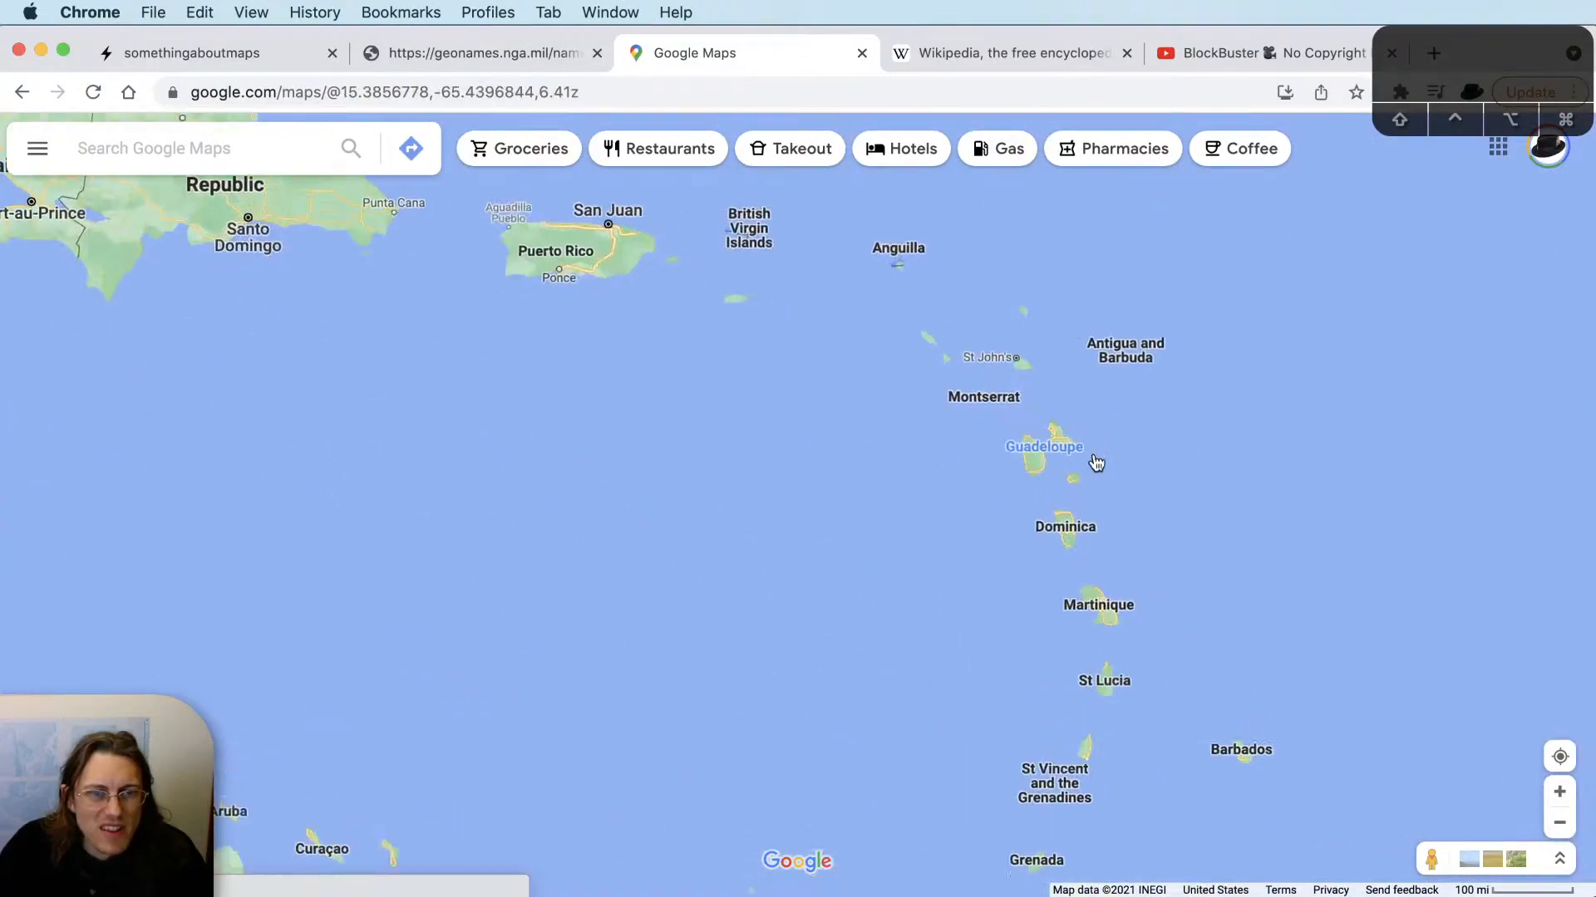
scroll(1163, 548, "up", 3)
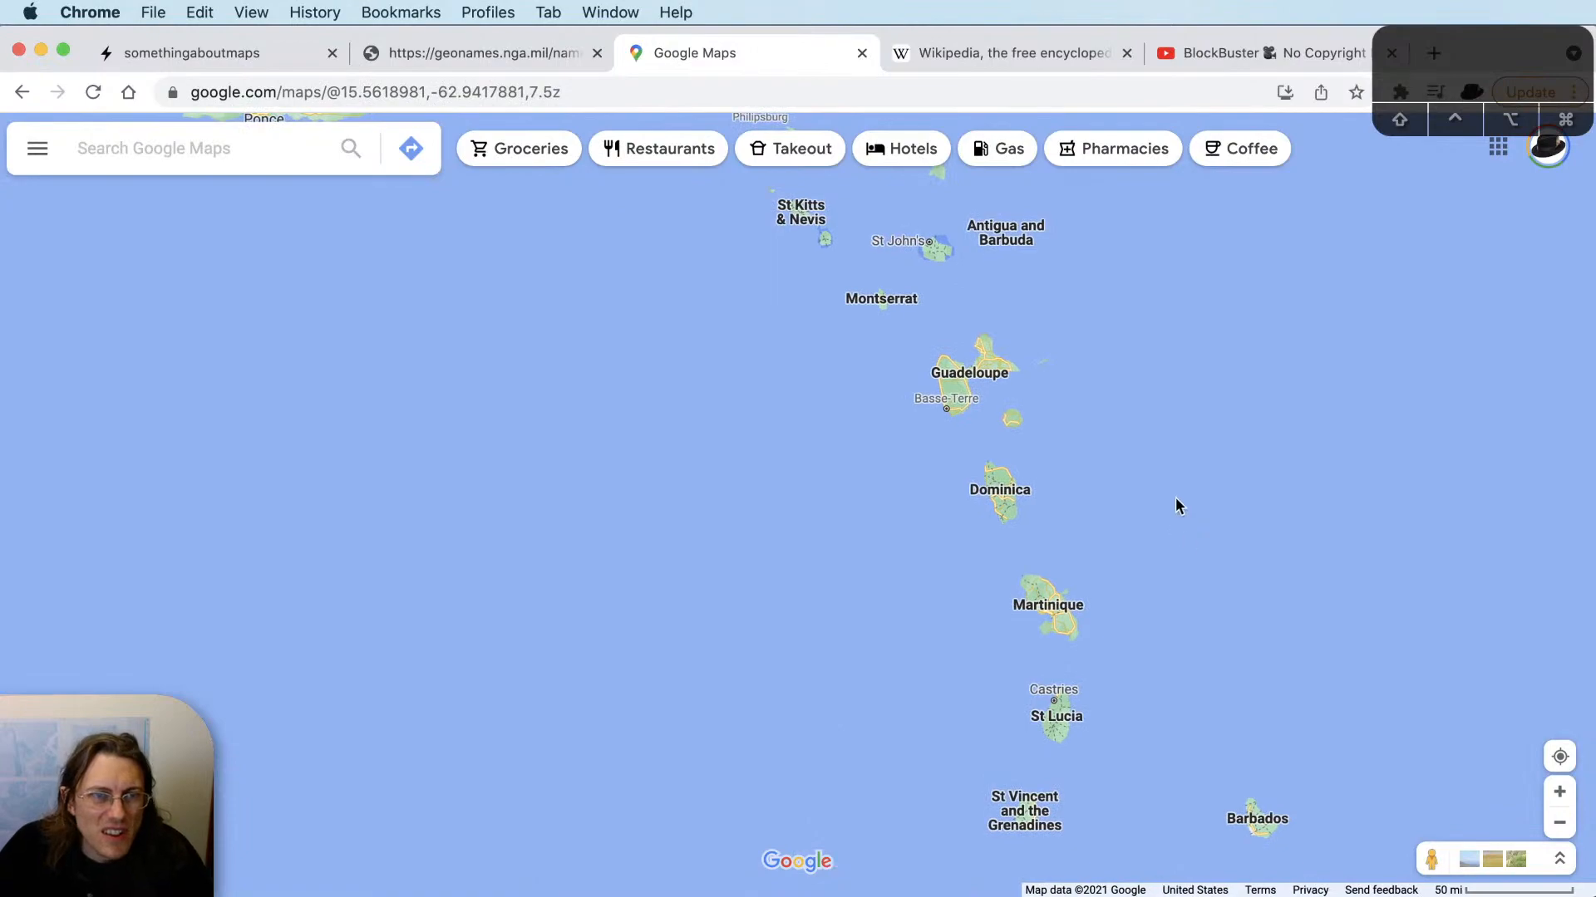
scroll(1174, 499, "down", 2)
key("super+Tab")
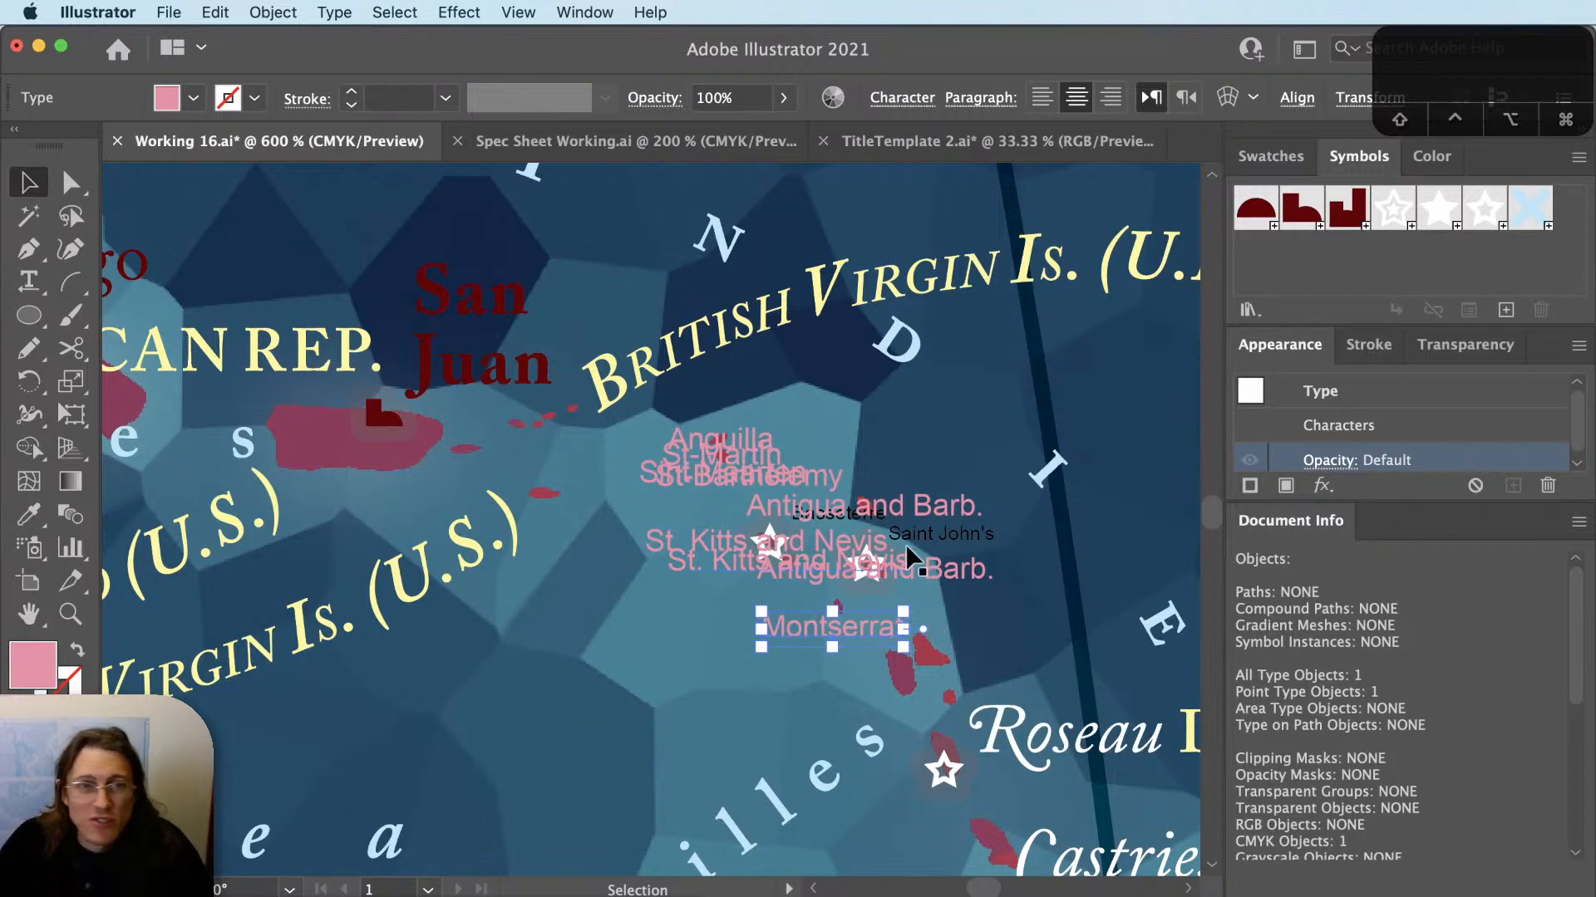
In Illustrator, move the lower Antigua and Barb. and St. Kitts and Nevis labels and the Montserrat label into open water southwest of their islands.
scroll(930, 603, "up", 3)
scroll(939, 590, "down", 2)
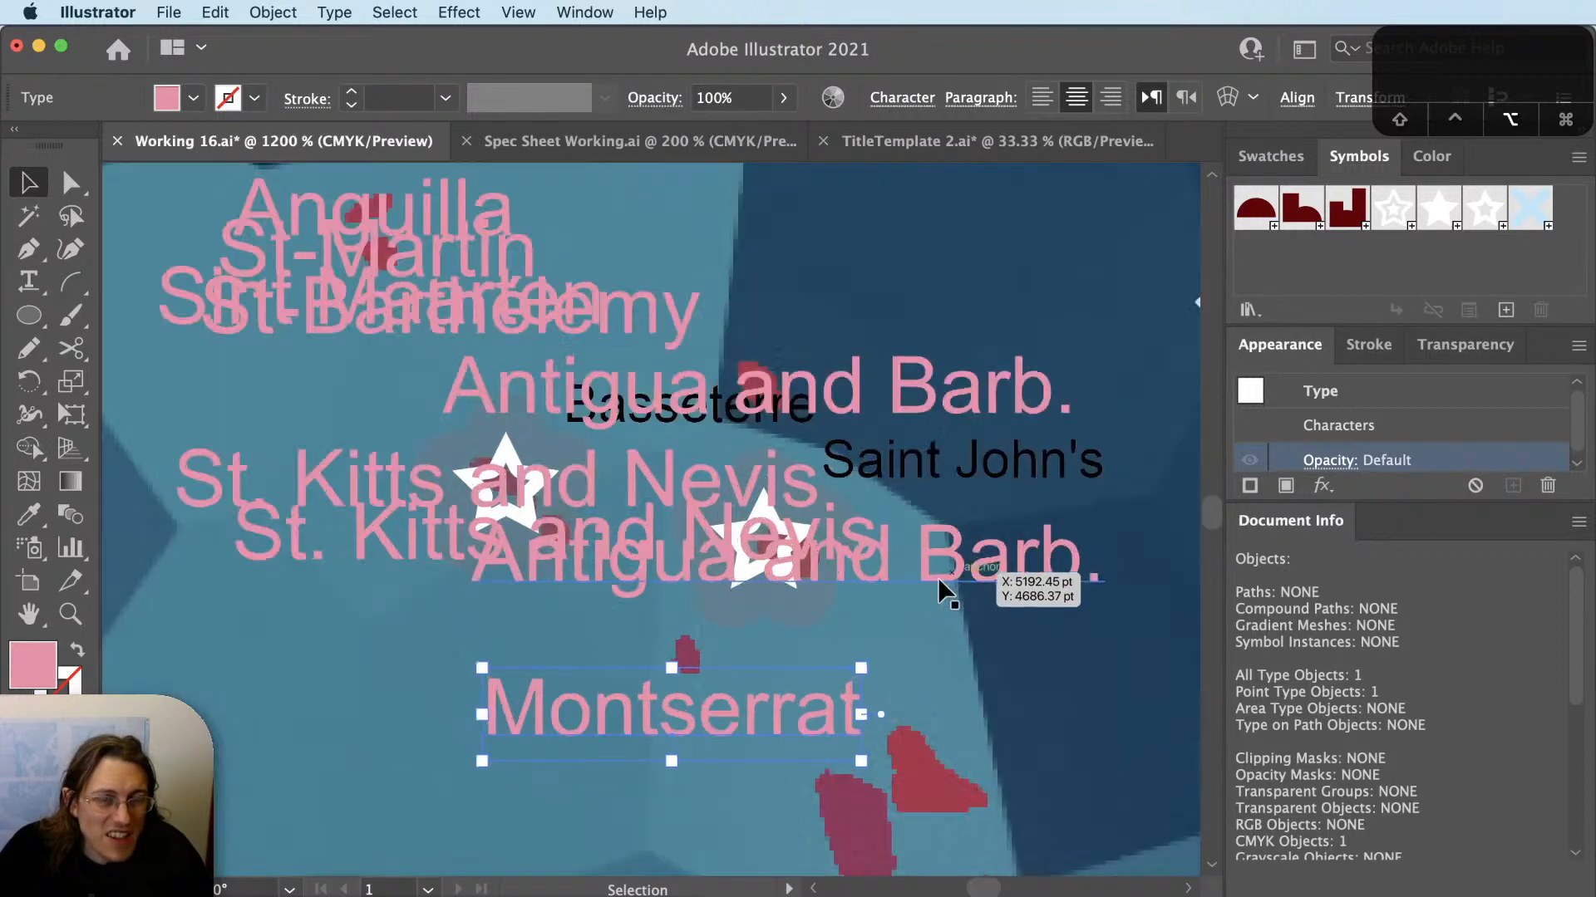
left_click_drag(951, 589, 591, 720)
left_click_drag(827, 651, 509, 787)
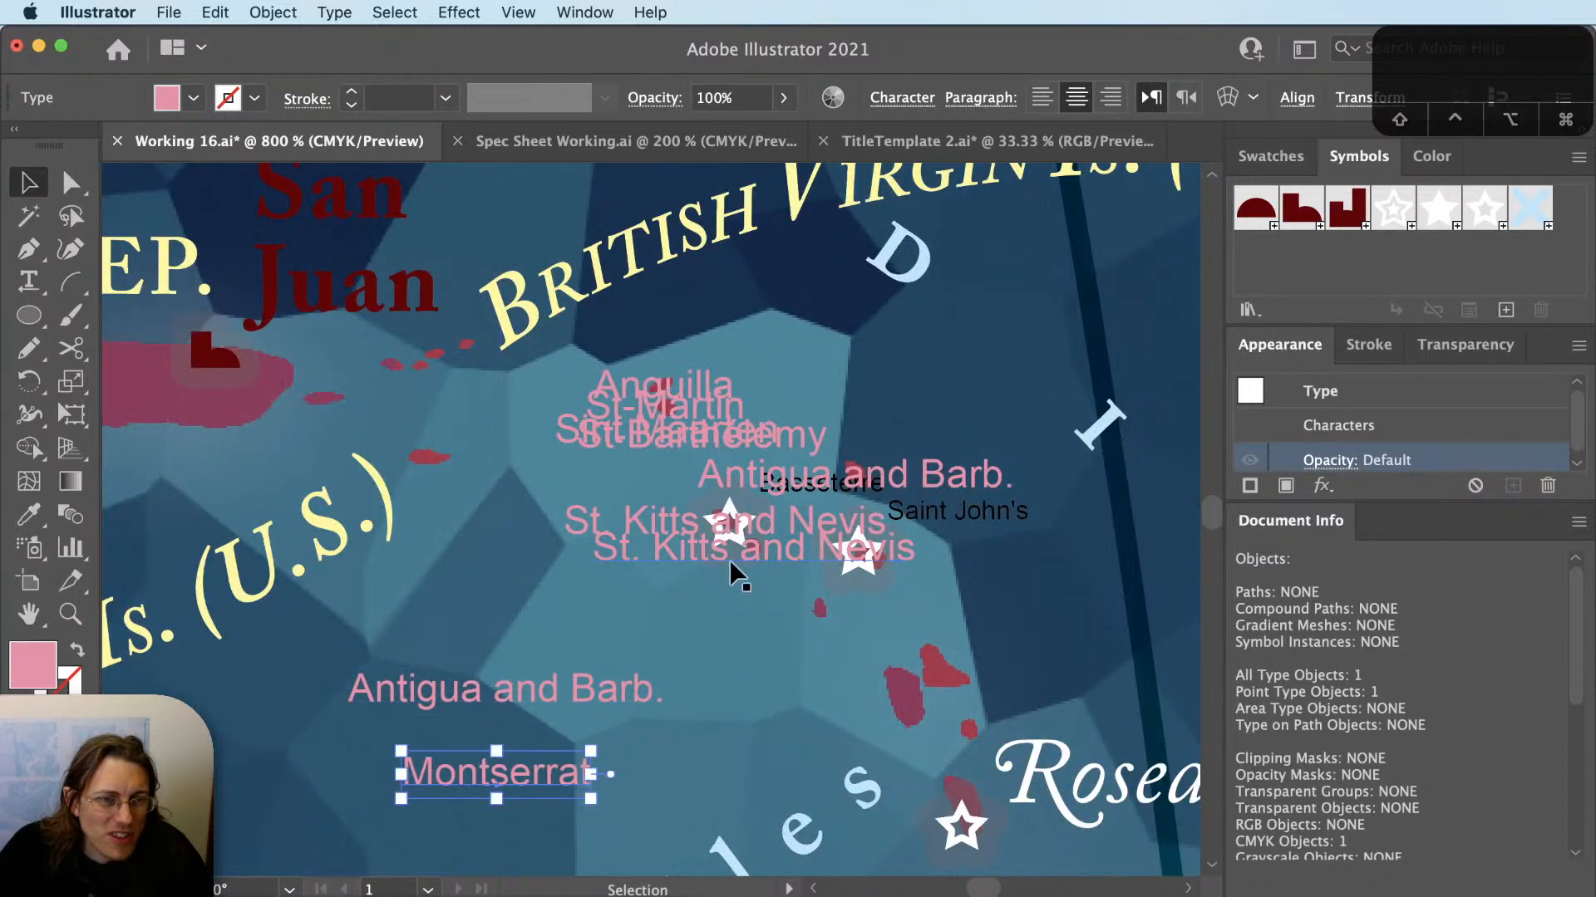
left_click_drag(733, 570, 546, 657)
Delete the remaining duplicate St. Kitts and Nevis and Antigua and Barb. labels over the islands.
left_click(606, 534)
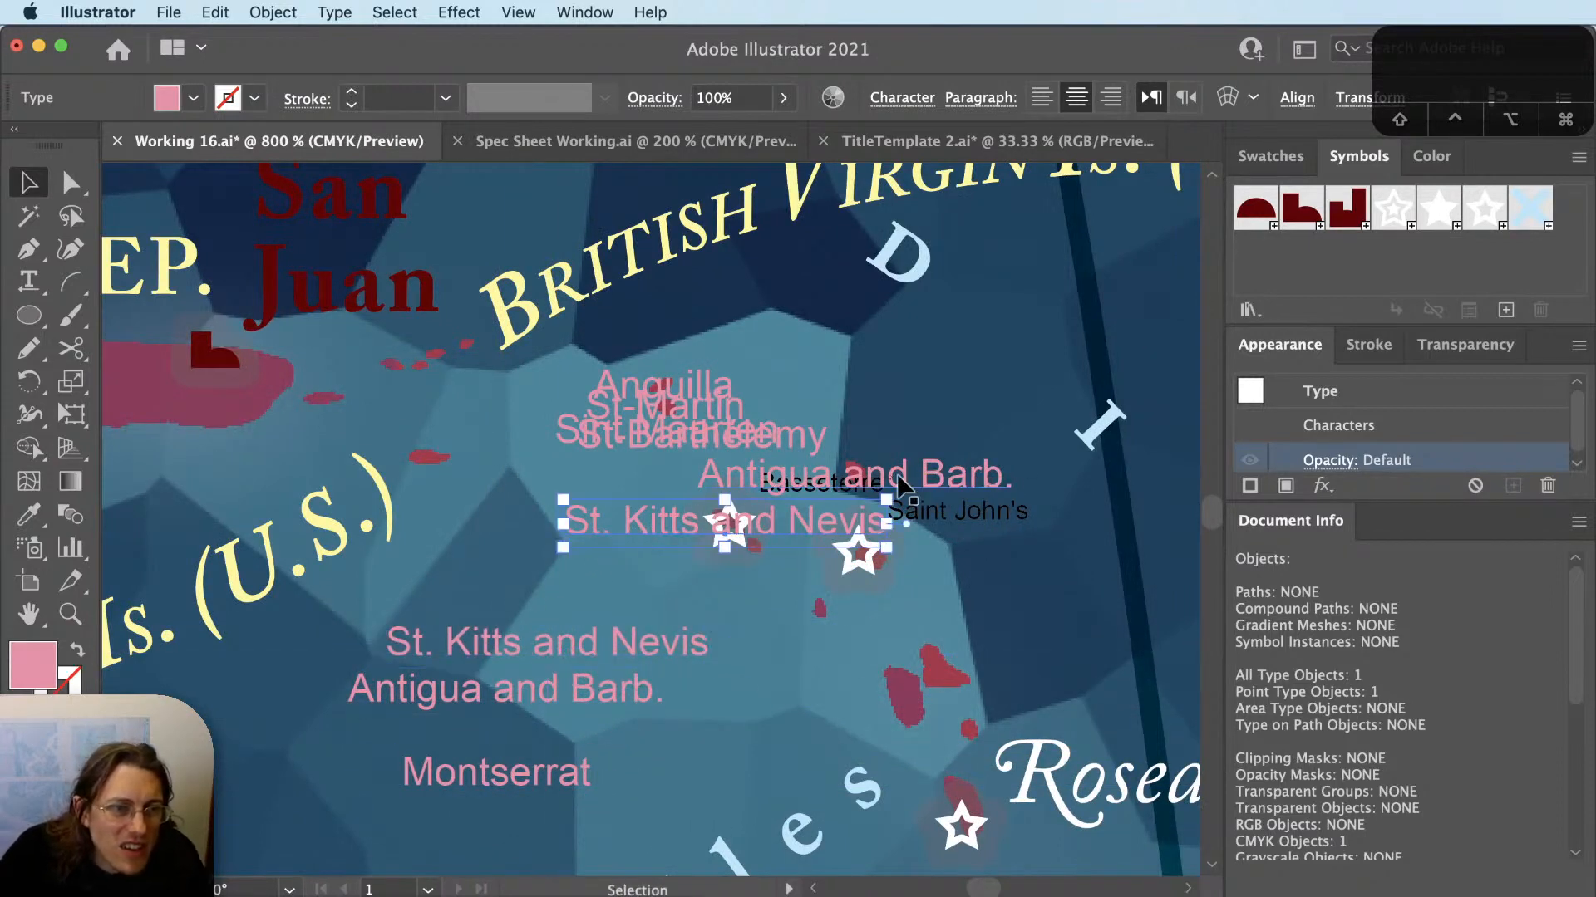
key("Delete")
left_click(994, 472)
key("Delete")
Spread the St-Barthélemy, Sint Maarten, St-Martin and Anguilla labels into separate rows southwest of their islands.
left_click_drag(640, 446, 495, 608)
left_click_drag(634, 446, 559, 520)
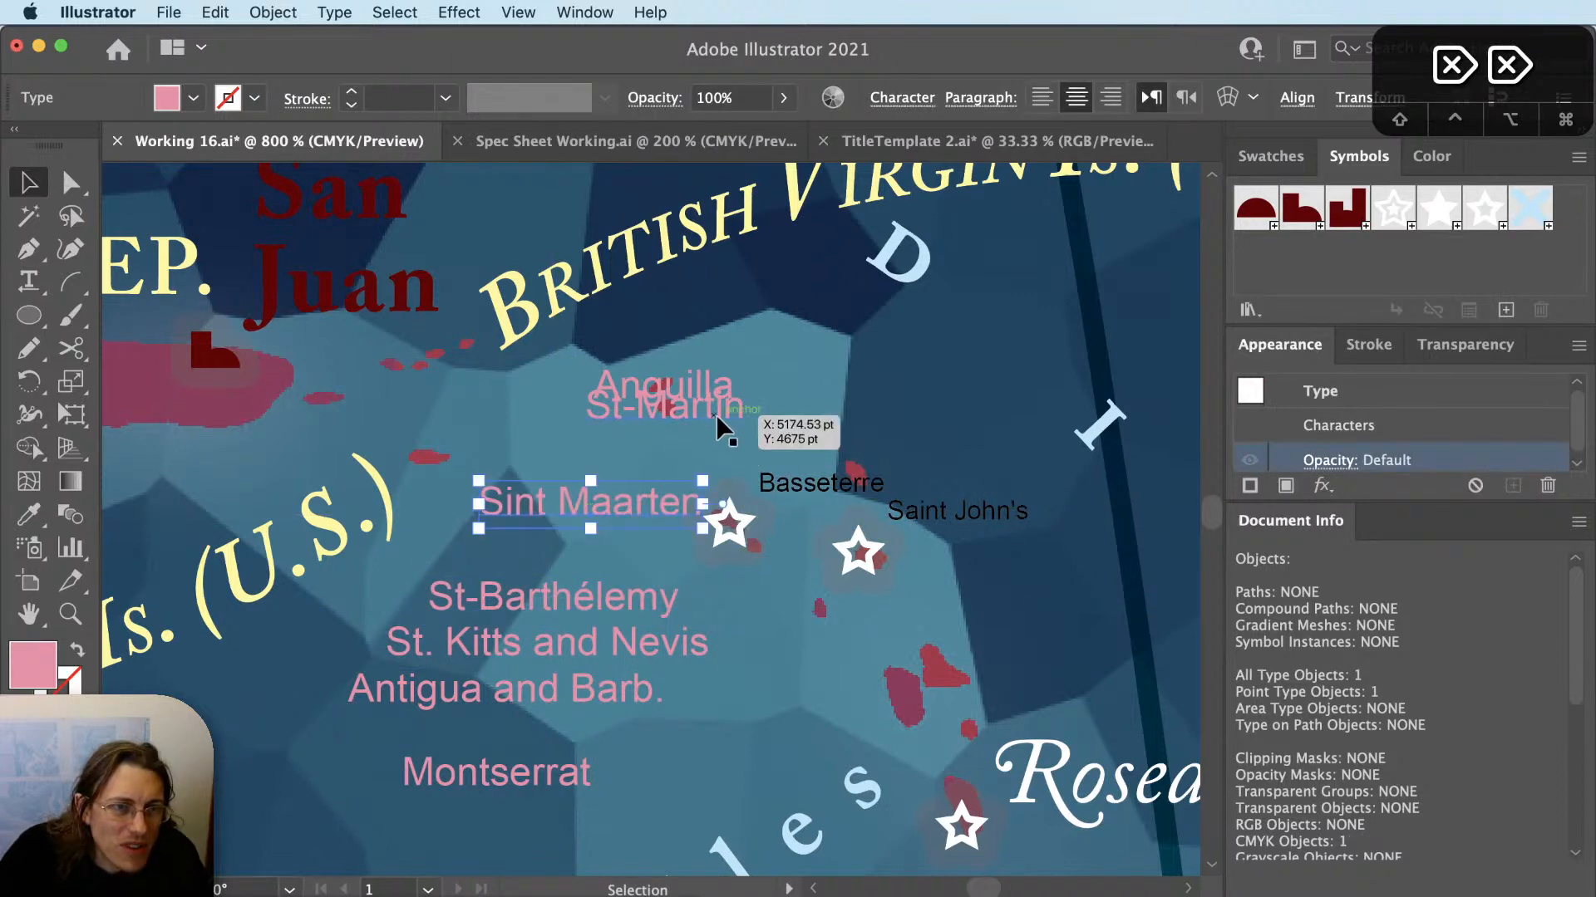
left_click_drag(699, 422, 611, 477)
left_click_drag(725, 405, 558, 752)
key("shift+cmd+a")
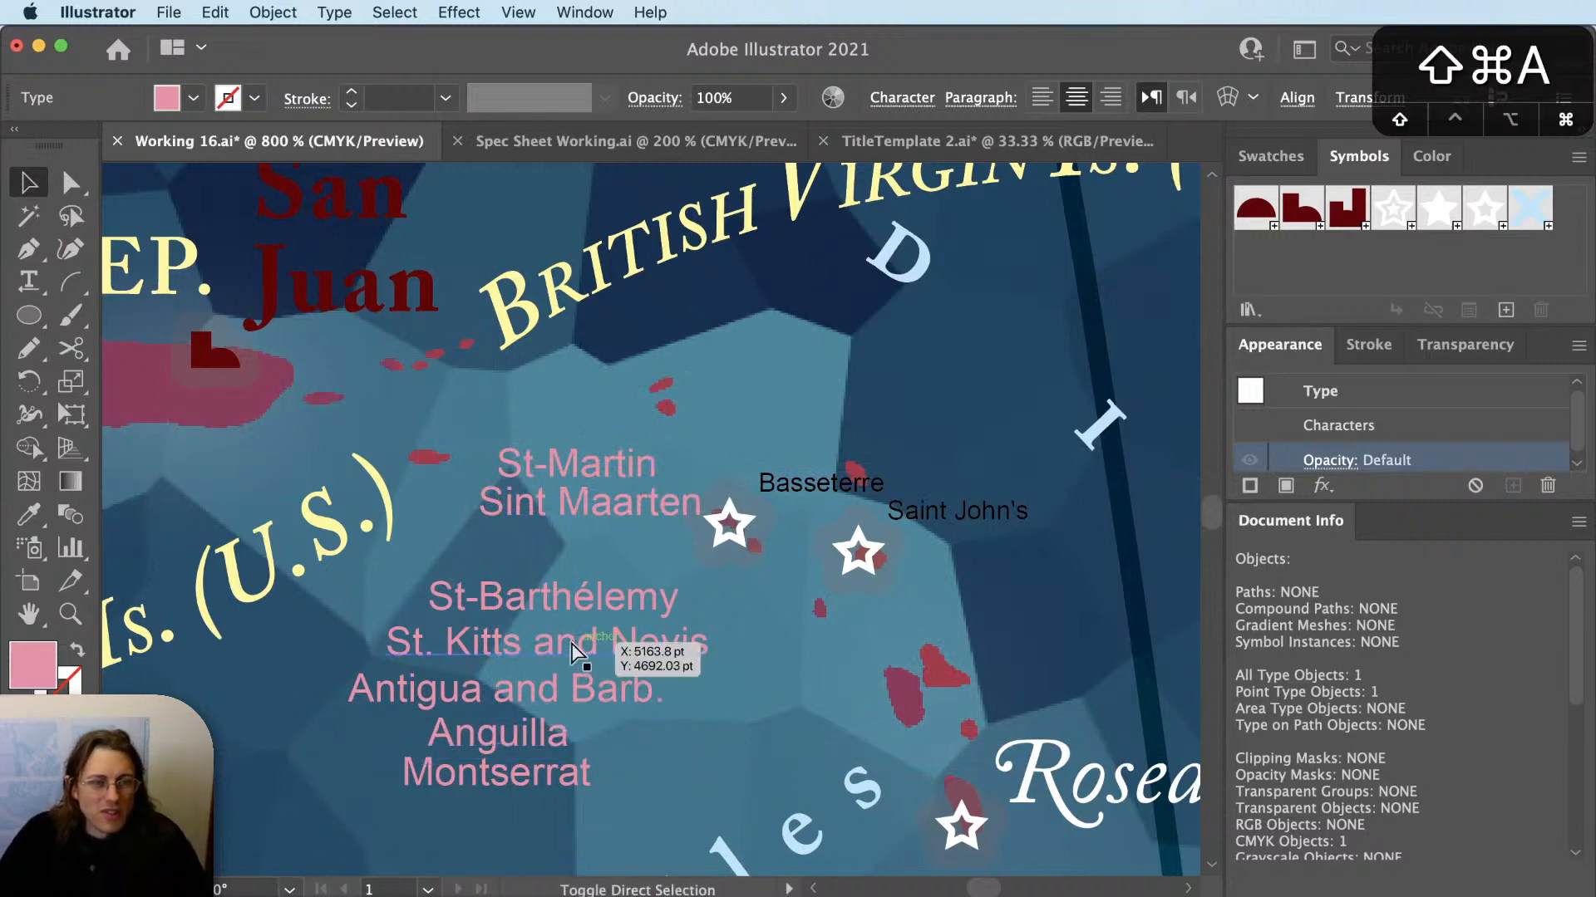
scroll(573, 648, "down", 3)
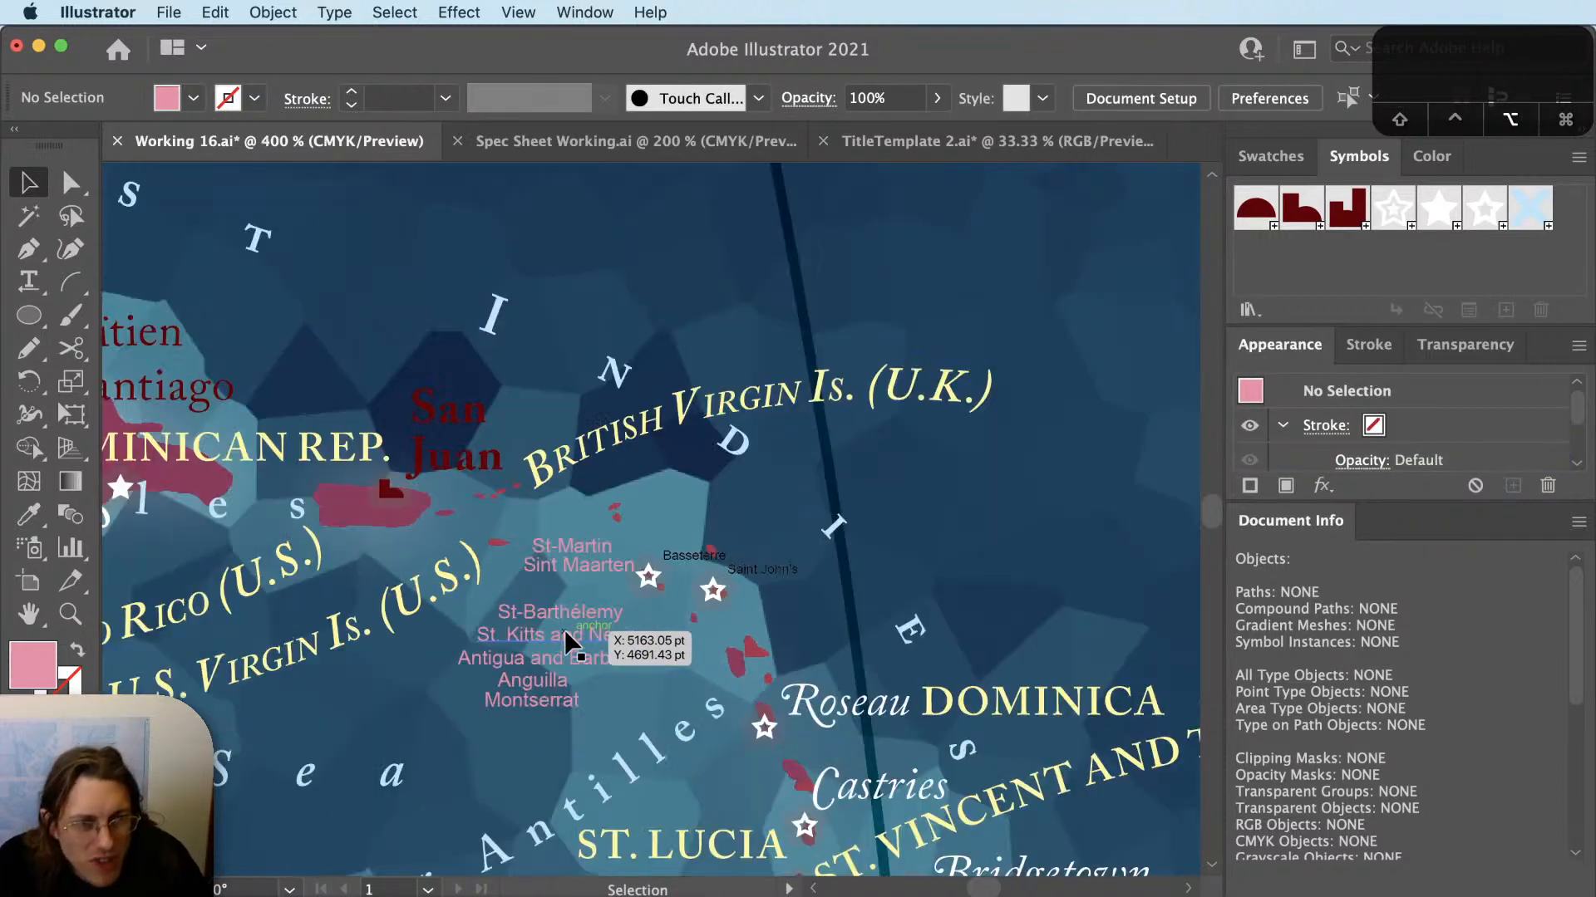
left_click(551, 698)
key("shift+cmd+a")
left_click_drag(780, 641, 821, 624)
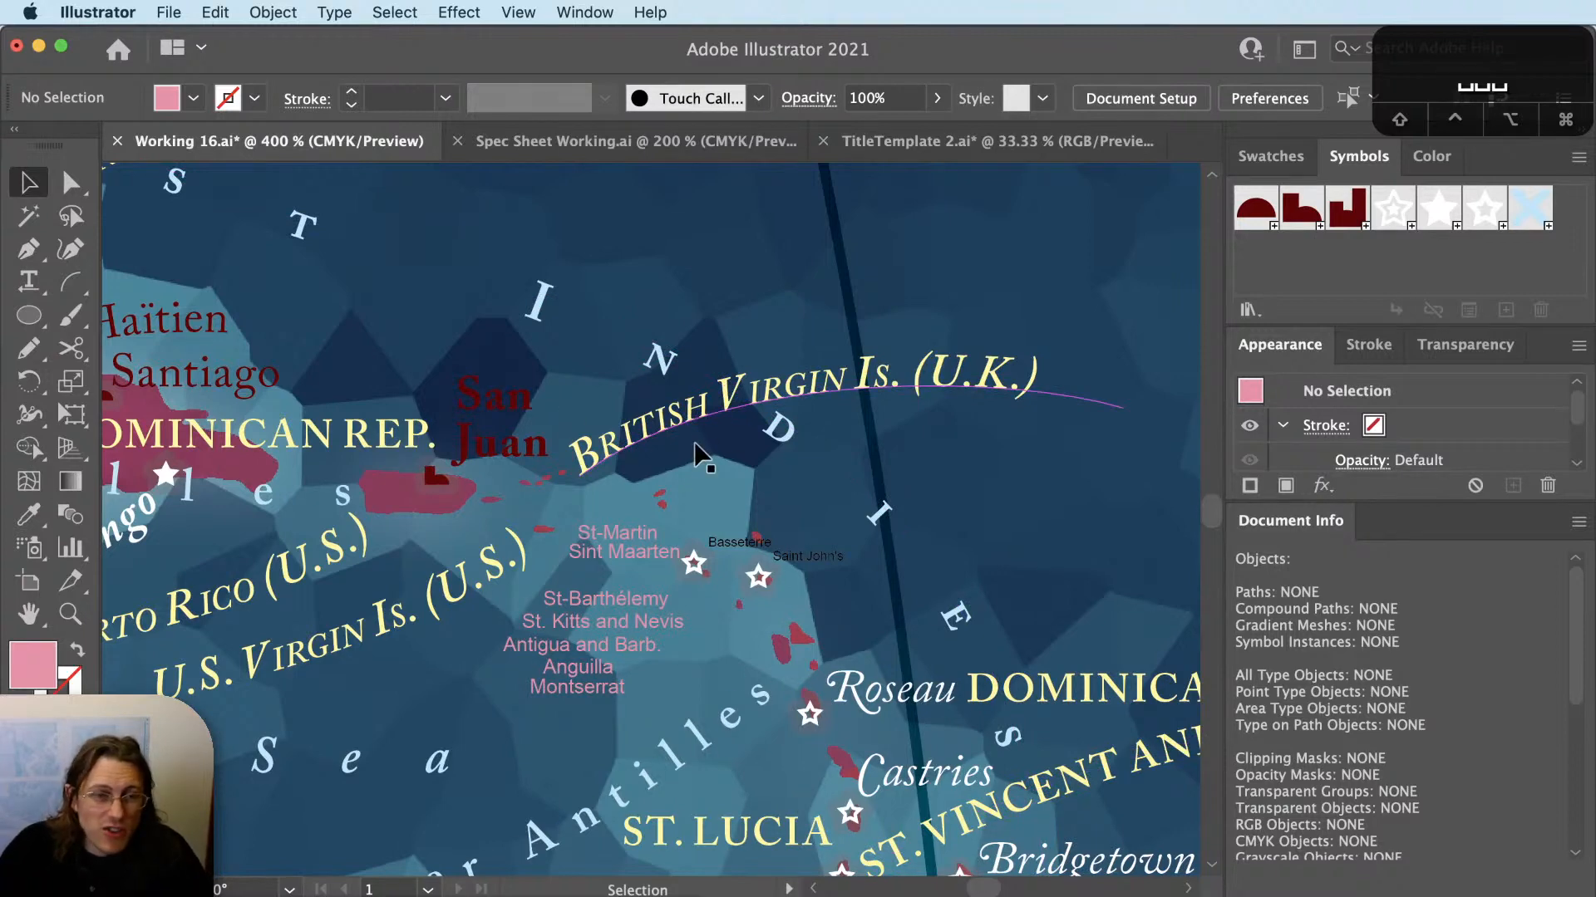
key("super+equal")
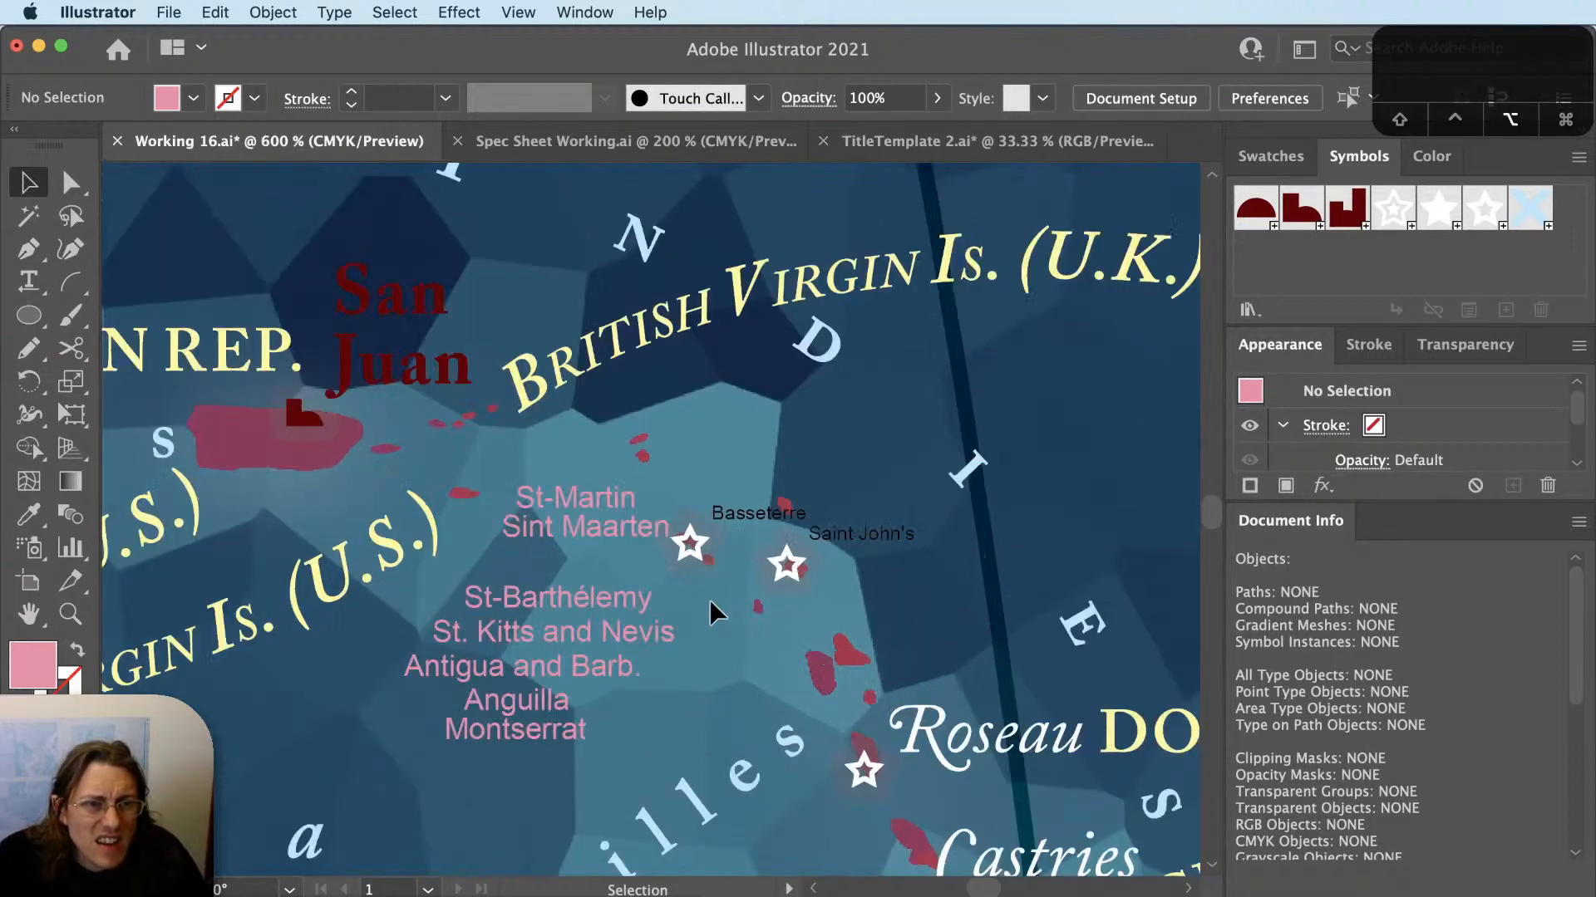
Compare the islands north of Dominica with Google Maps, examining Guadeloupe and its neighbours.
key("super+Tab")
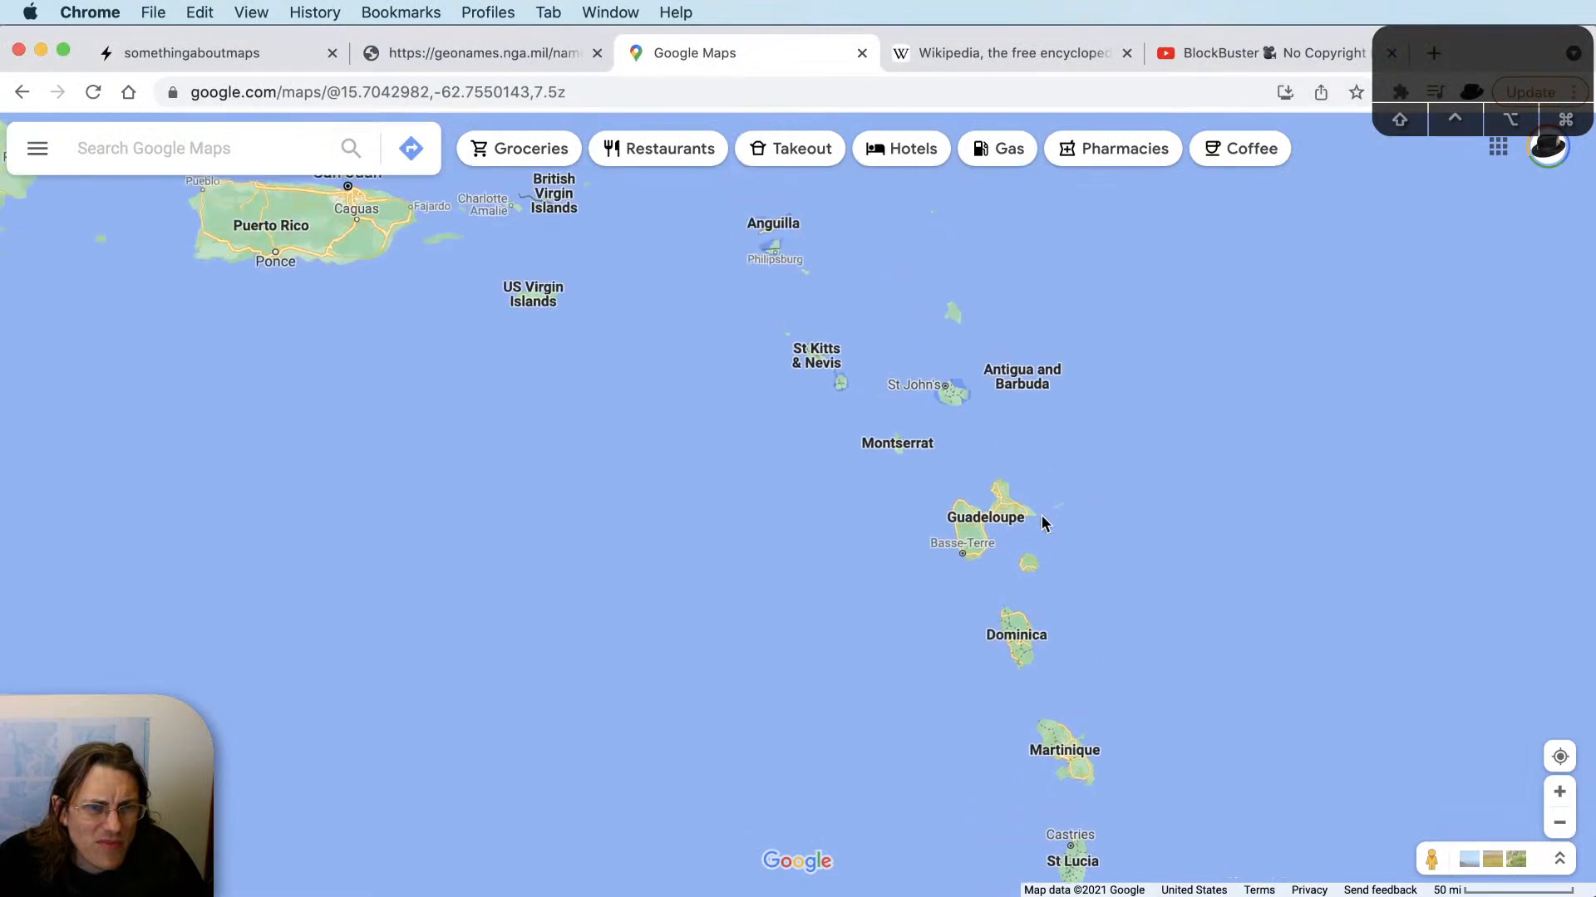
scroll(1043, 524, "up", 2)
key("super+Tab")
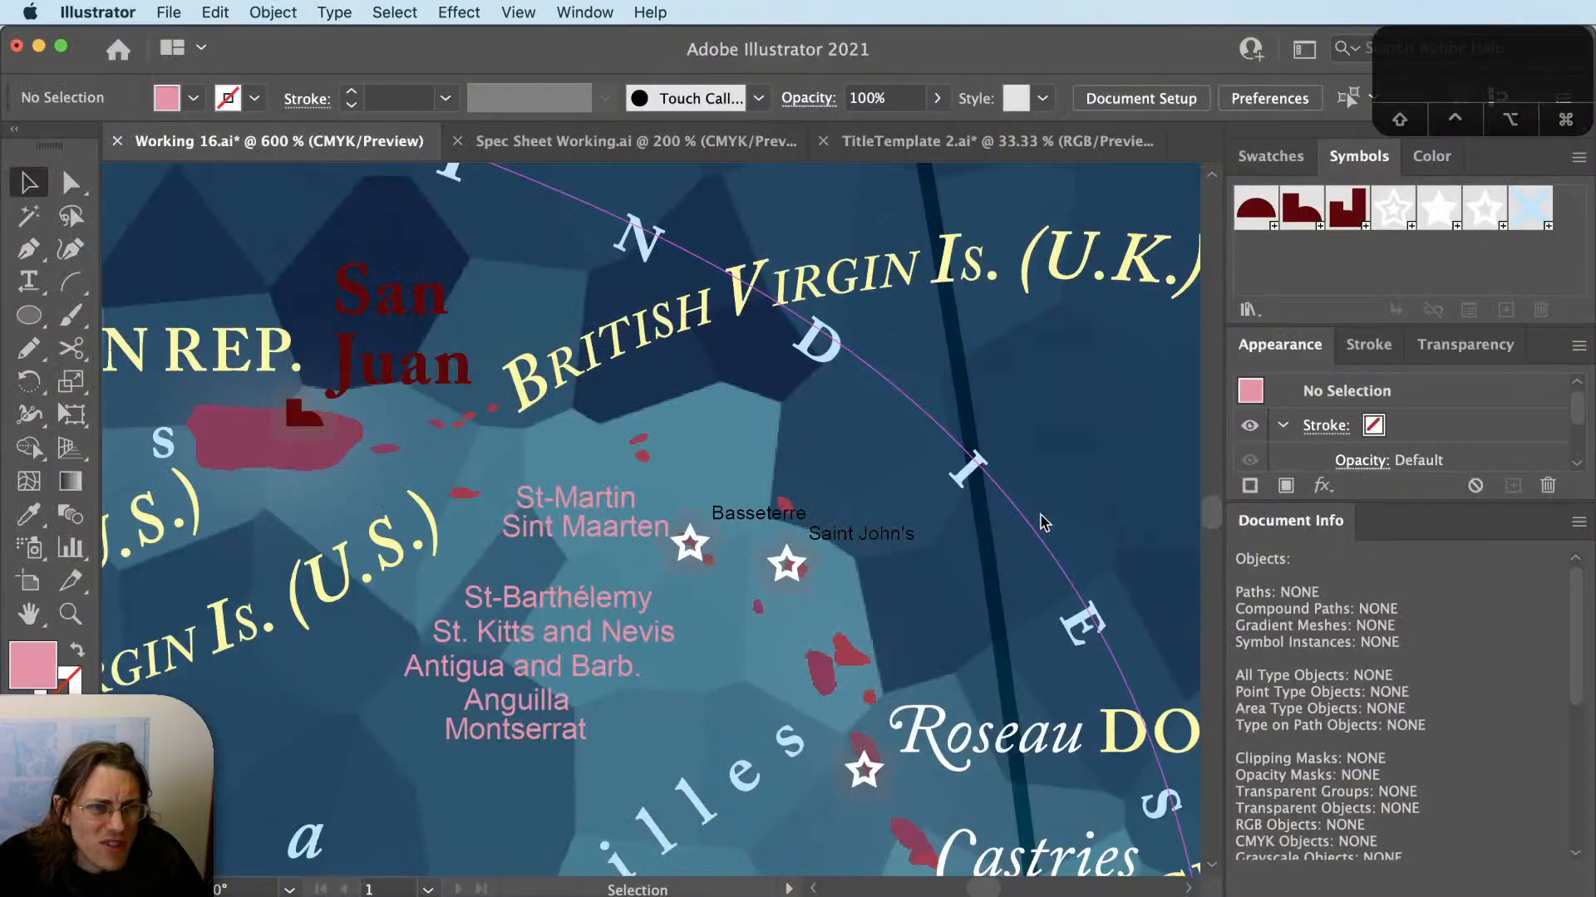
scroll(790, 757, "down", 5)
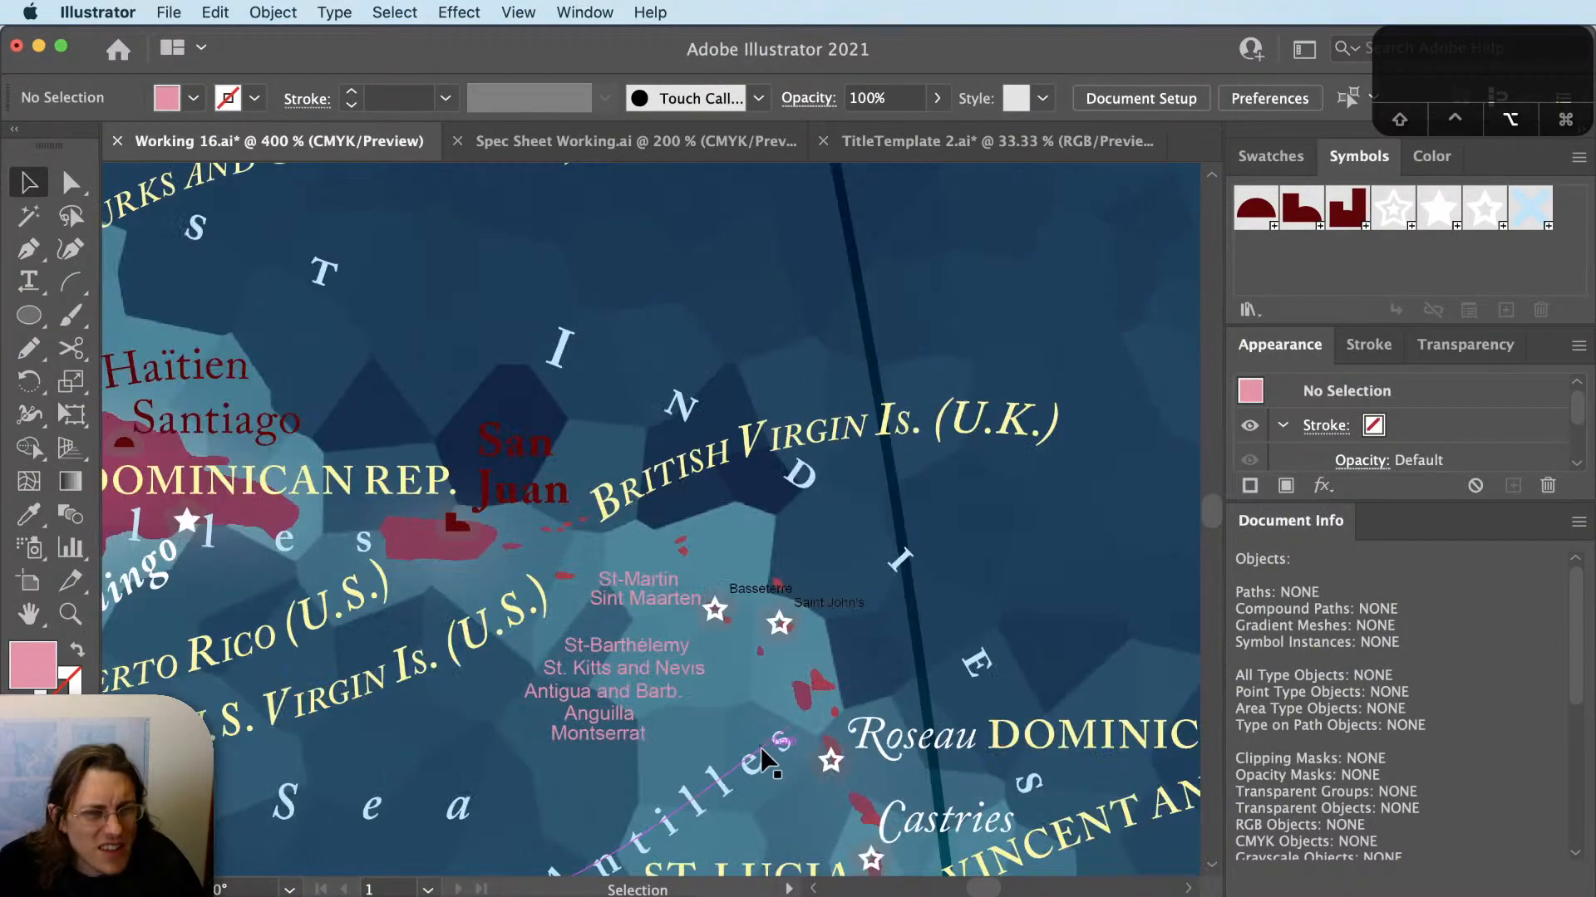
scroll(762, 755, "up", 3)
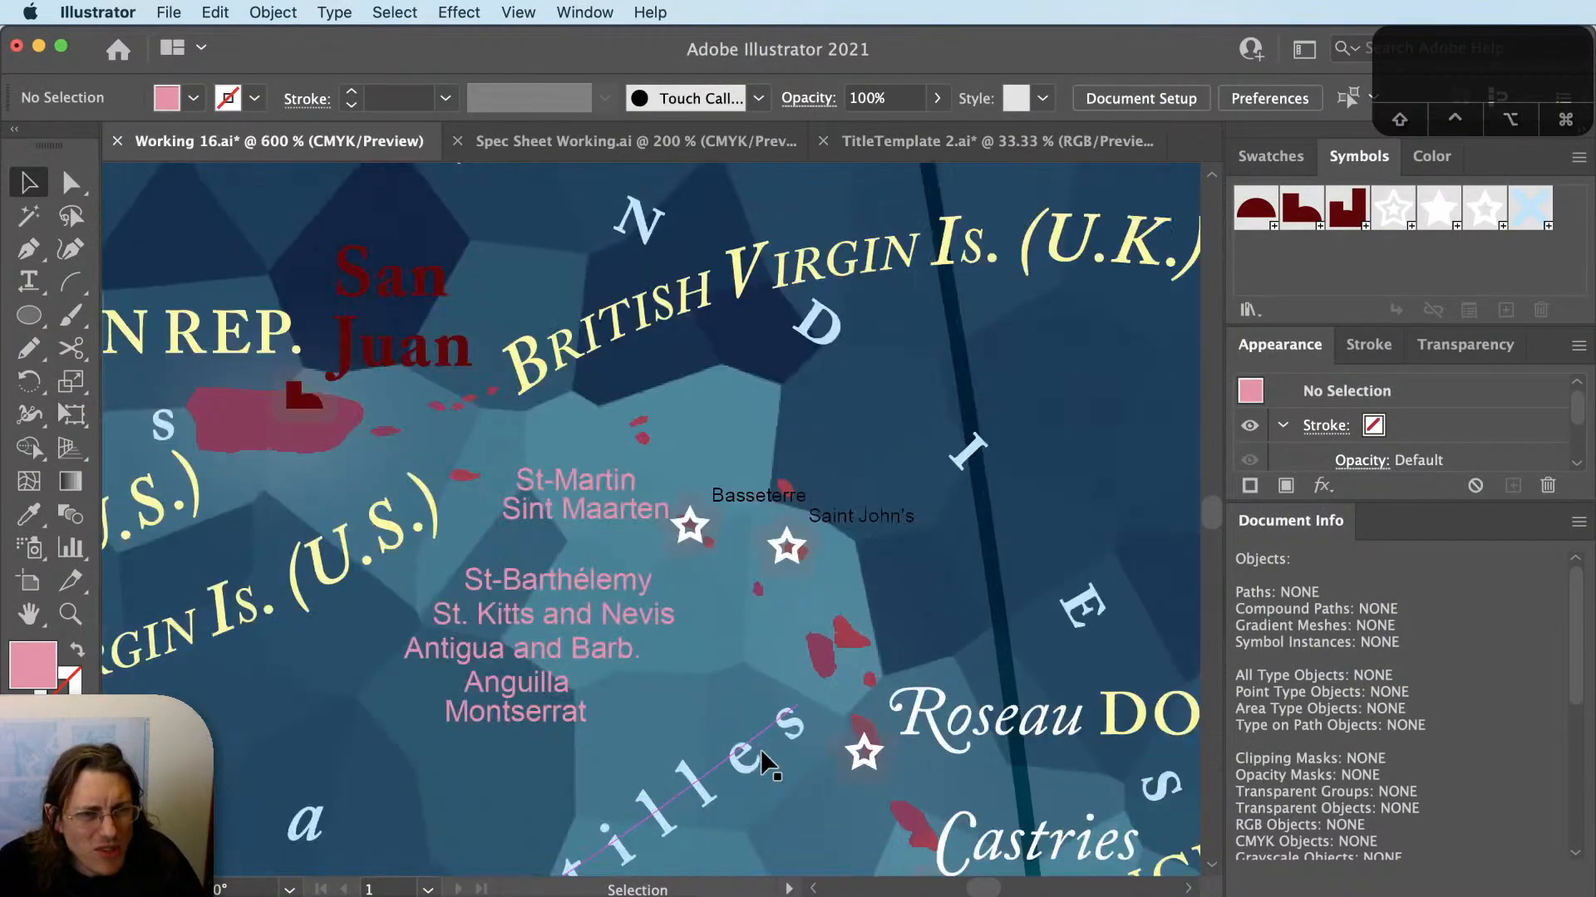
key("super+Tab")
left_click_drag(1003, 799, 989, 834)
left_click_drag(1003, 636, 1005, 678)
key("super+Tab")
Duplicate the curved British Virgin Is. (U.K.) label to just northeast of Guadeloupe and change the island name to Guadeloupe.
scroll(761, 552, "down", 5)
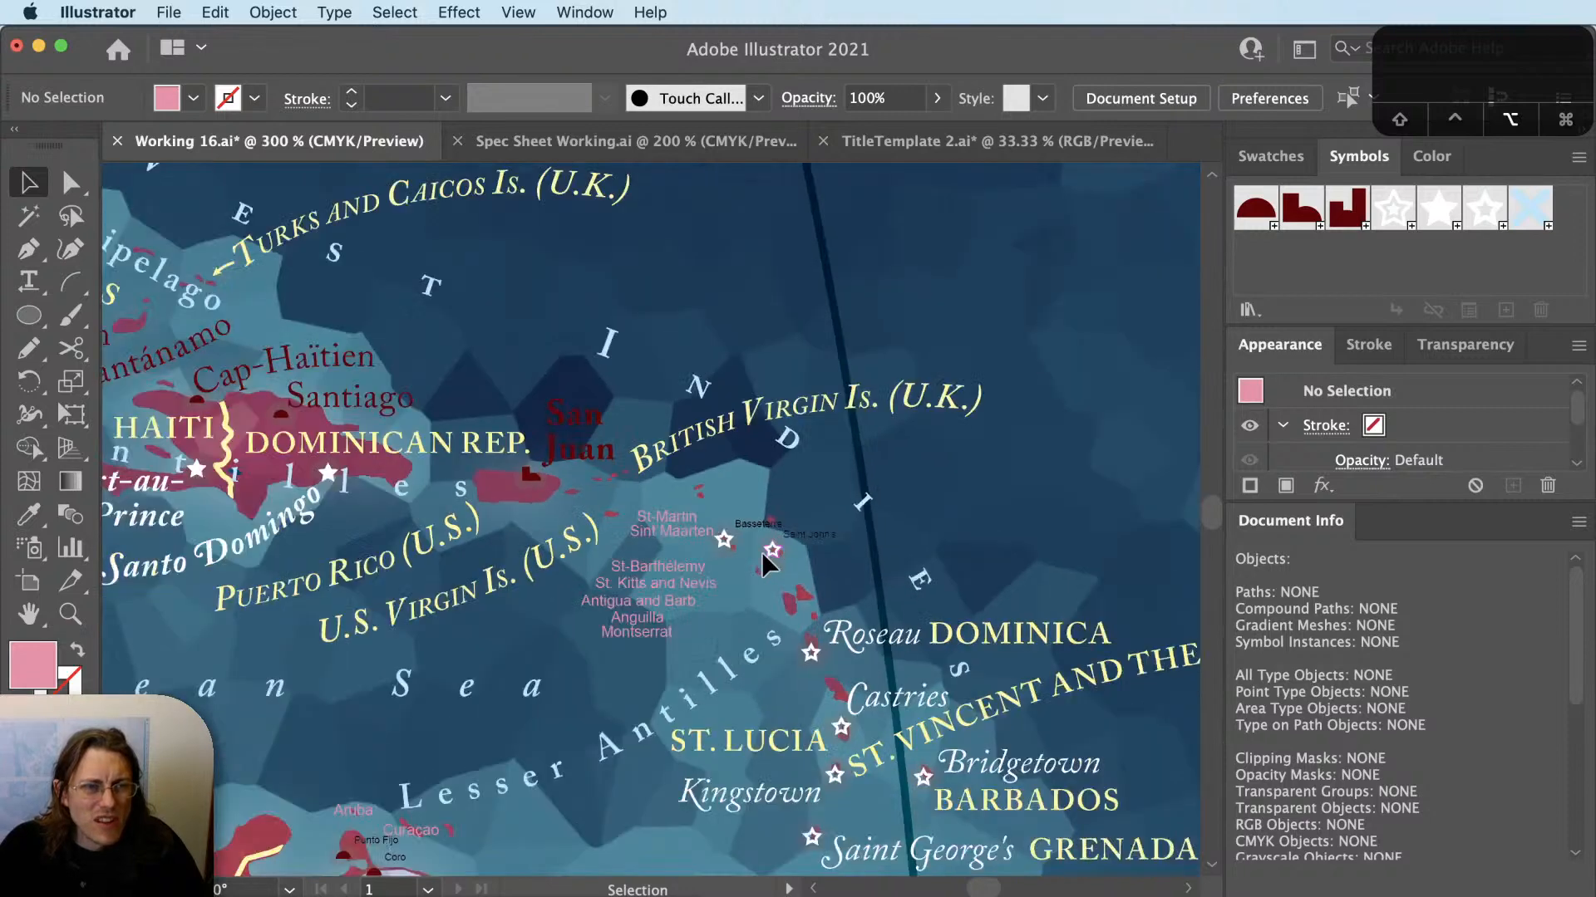
scroll(761, 552, "down", 1)
scroll(761, 552, "up", 1)
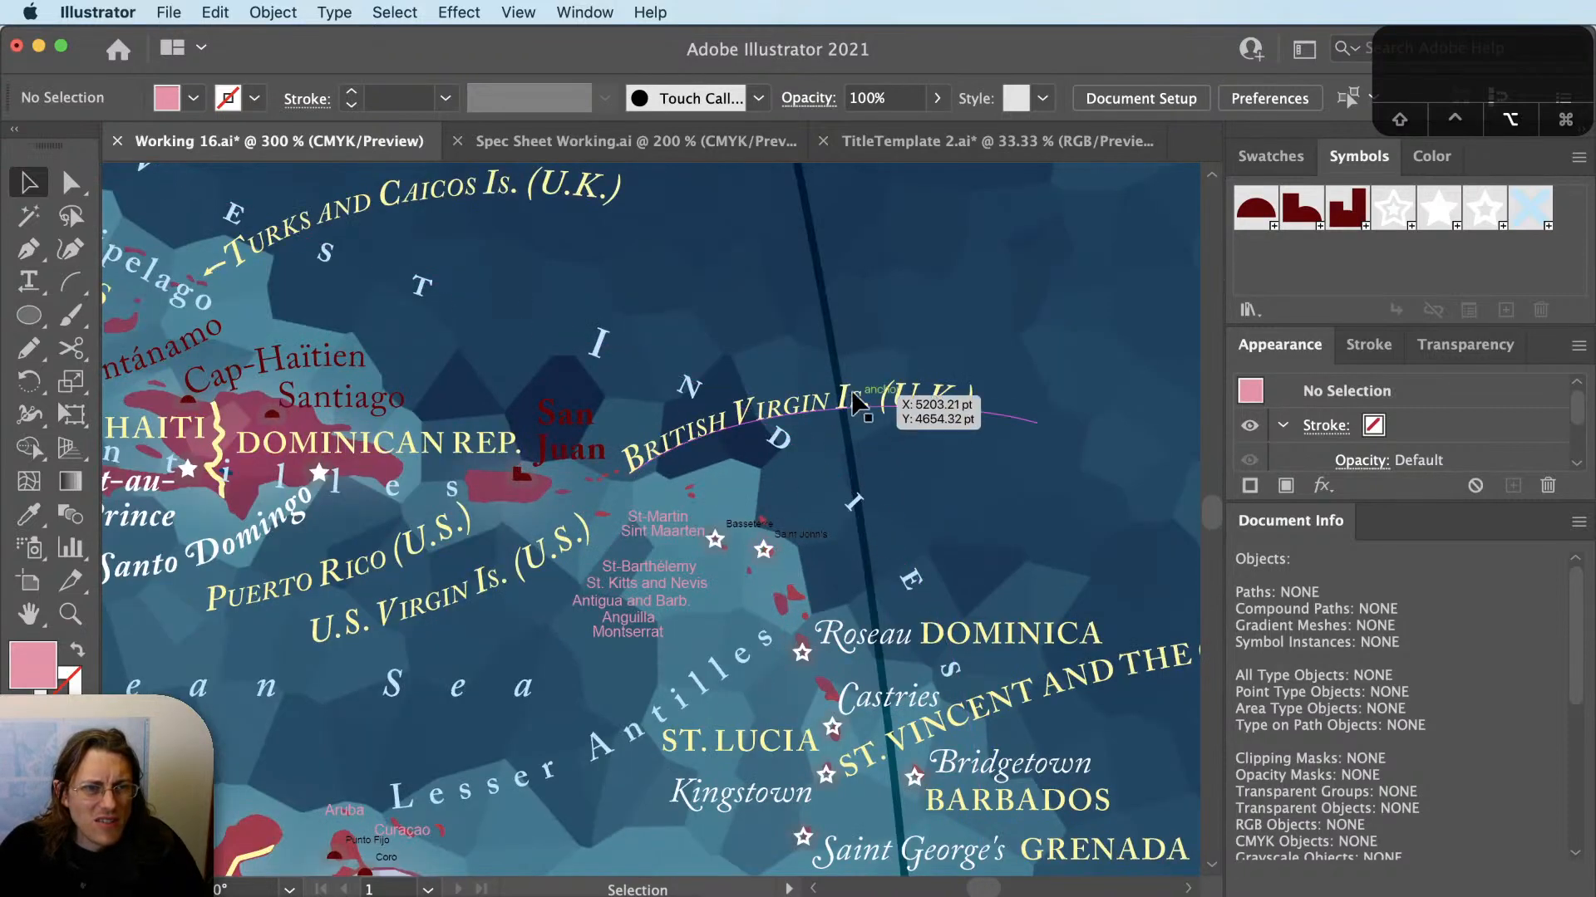
left_click_drag(855, 395, 773, 532)
key("t")
type("Guadeloupe")
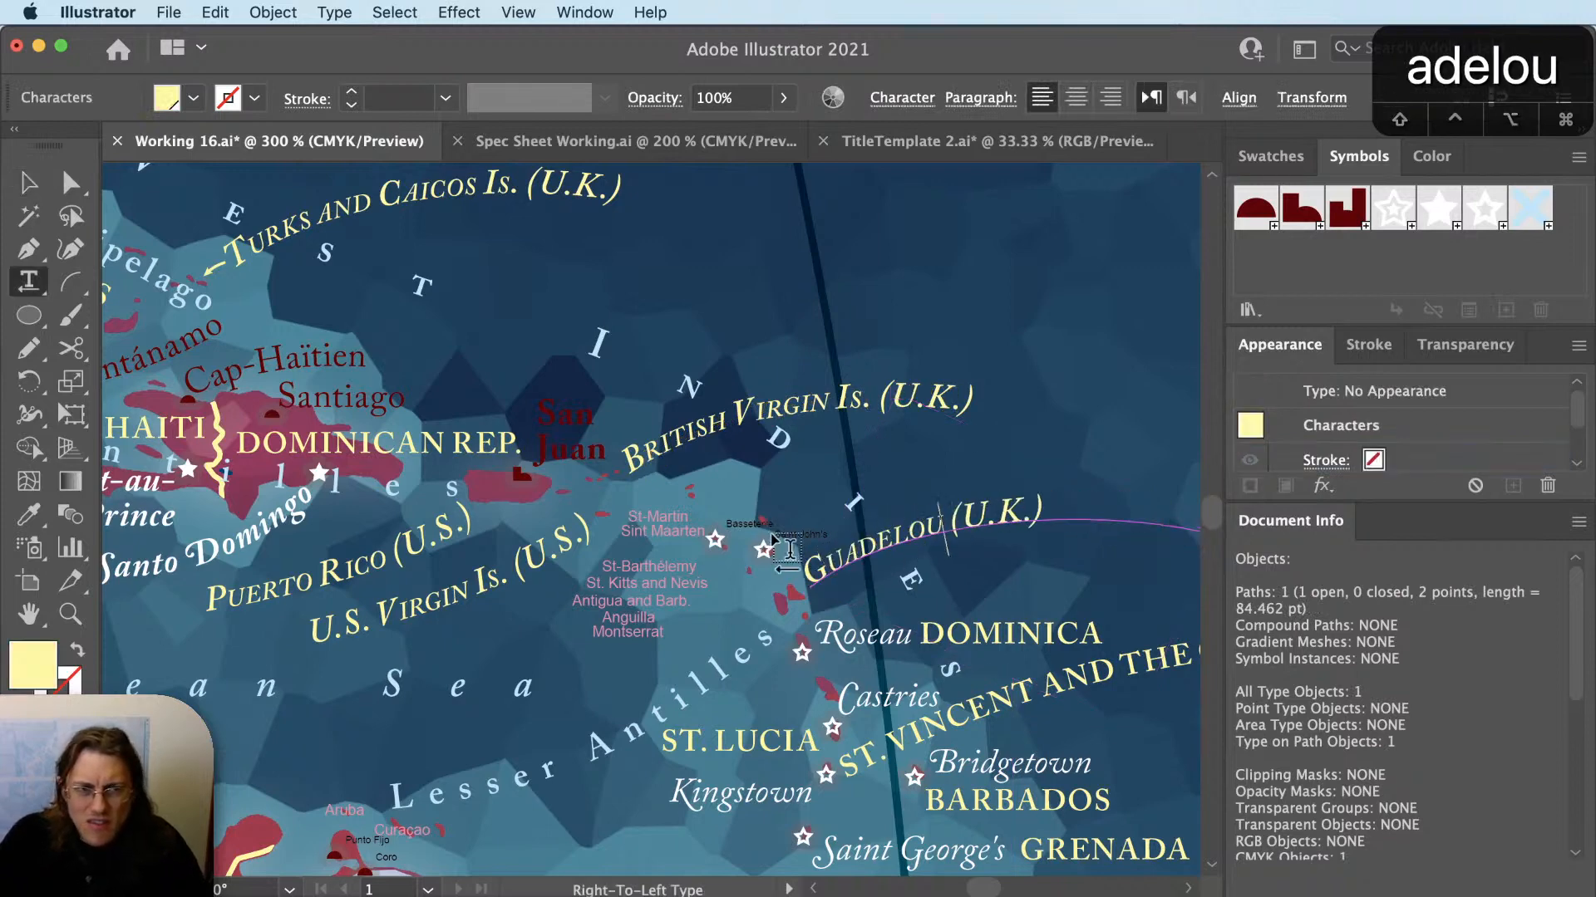
Replace U.K. in the Guadeloupe label's parentheses with France.
key("Right")
key("Right")
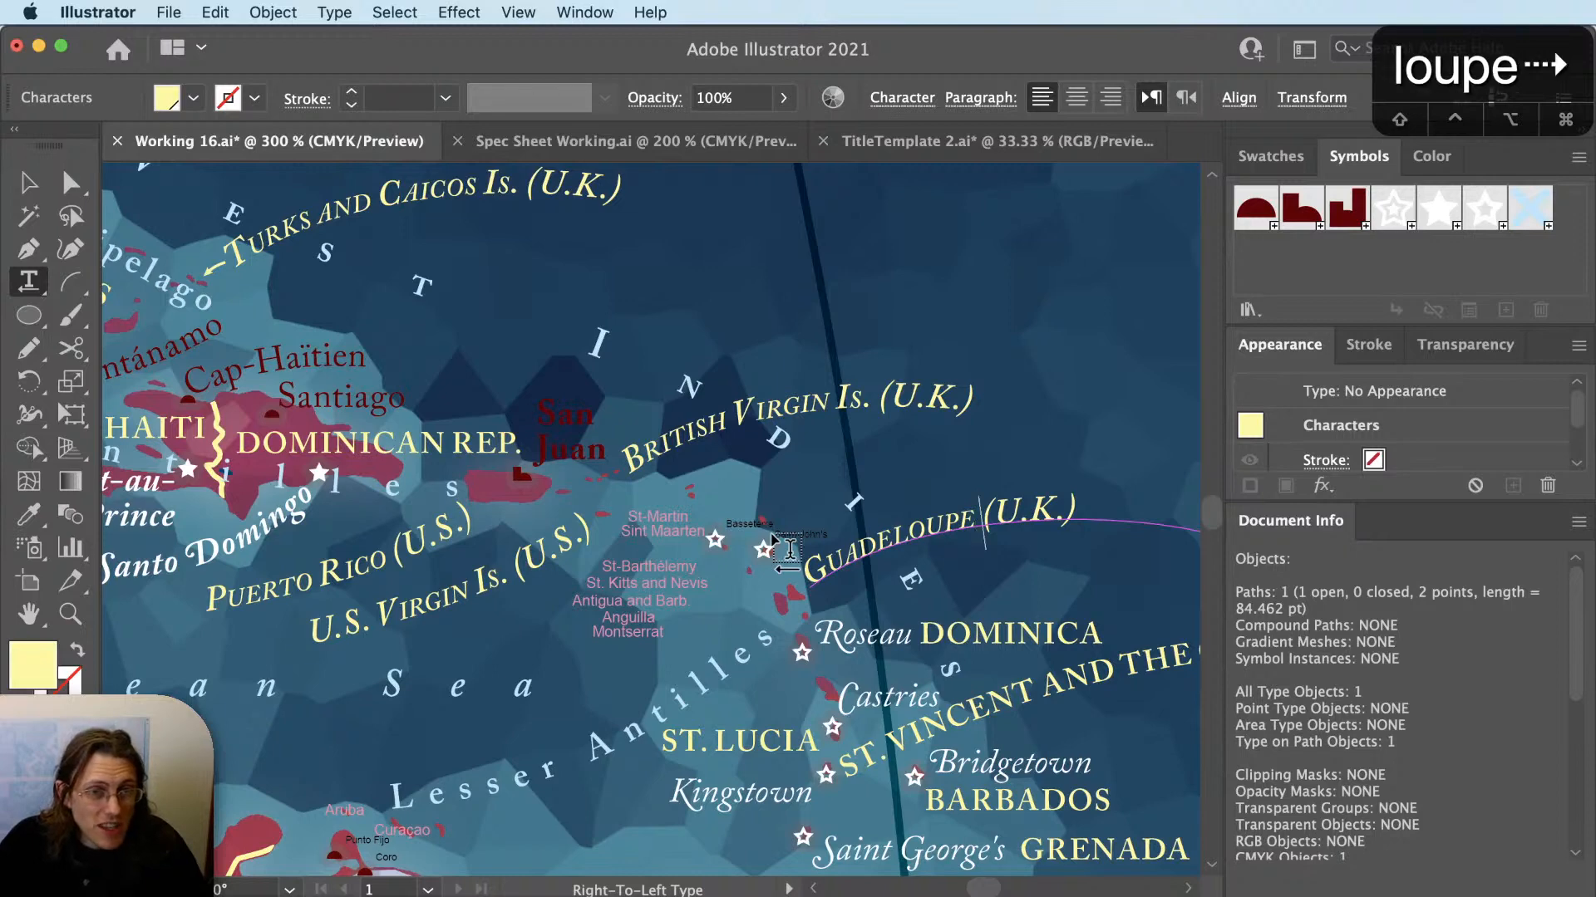
key("shift+Right")
key("shift+Right")
key("shift+Right")
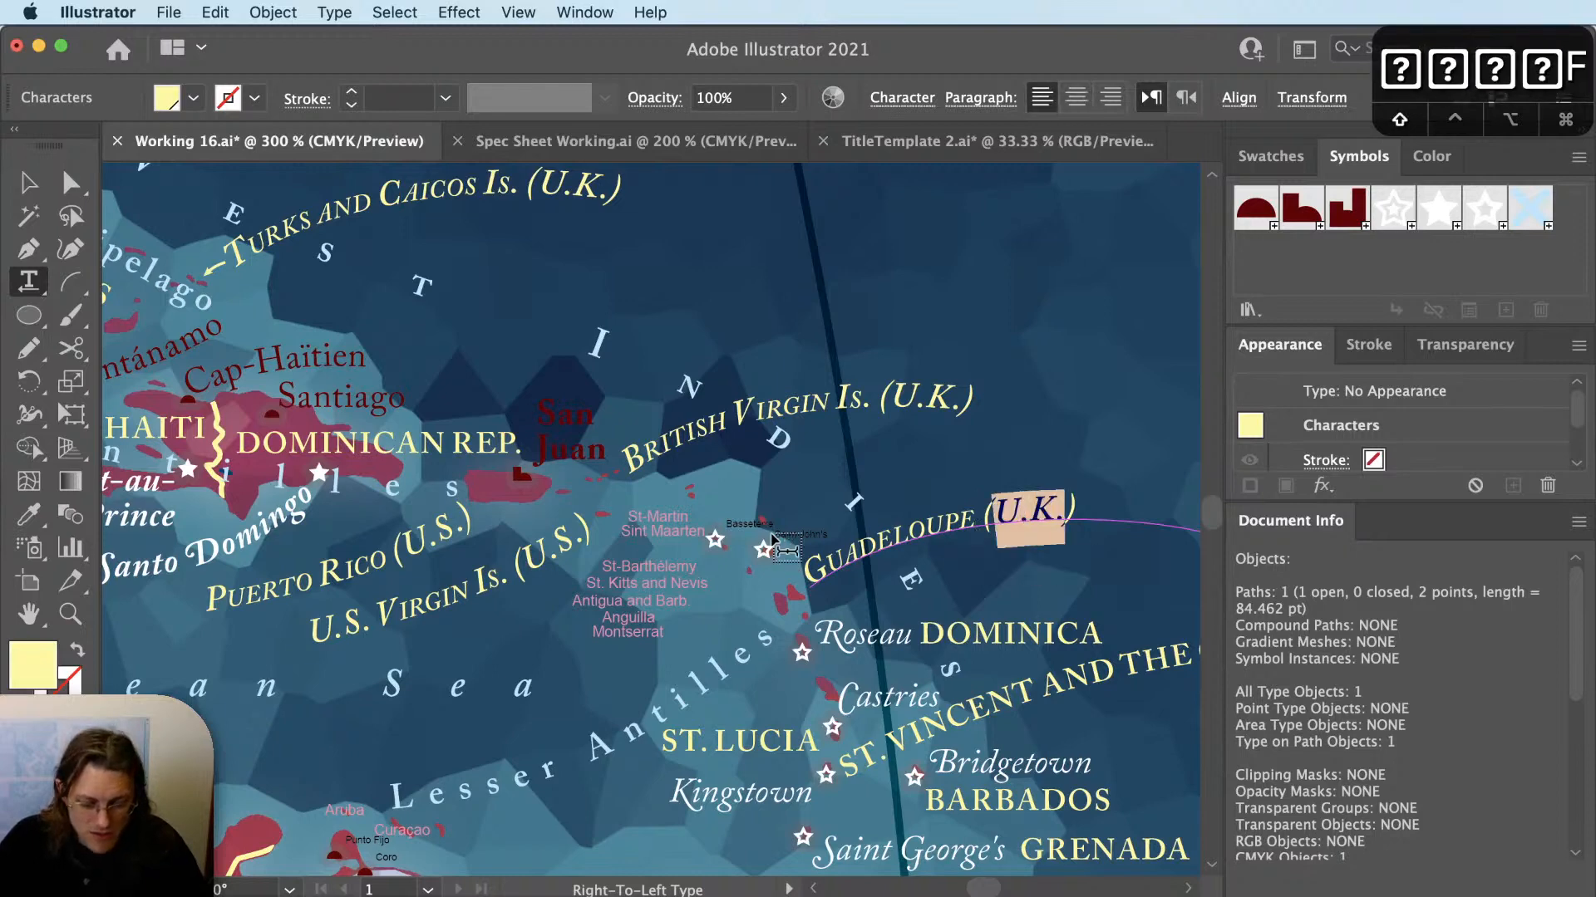
type("France")
key("Escape")
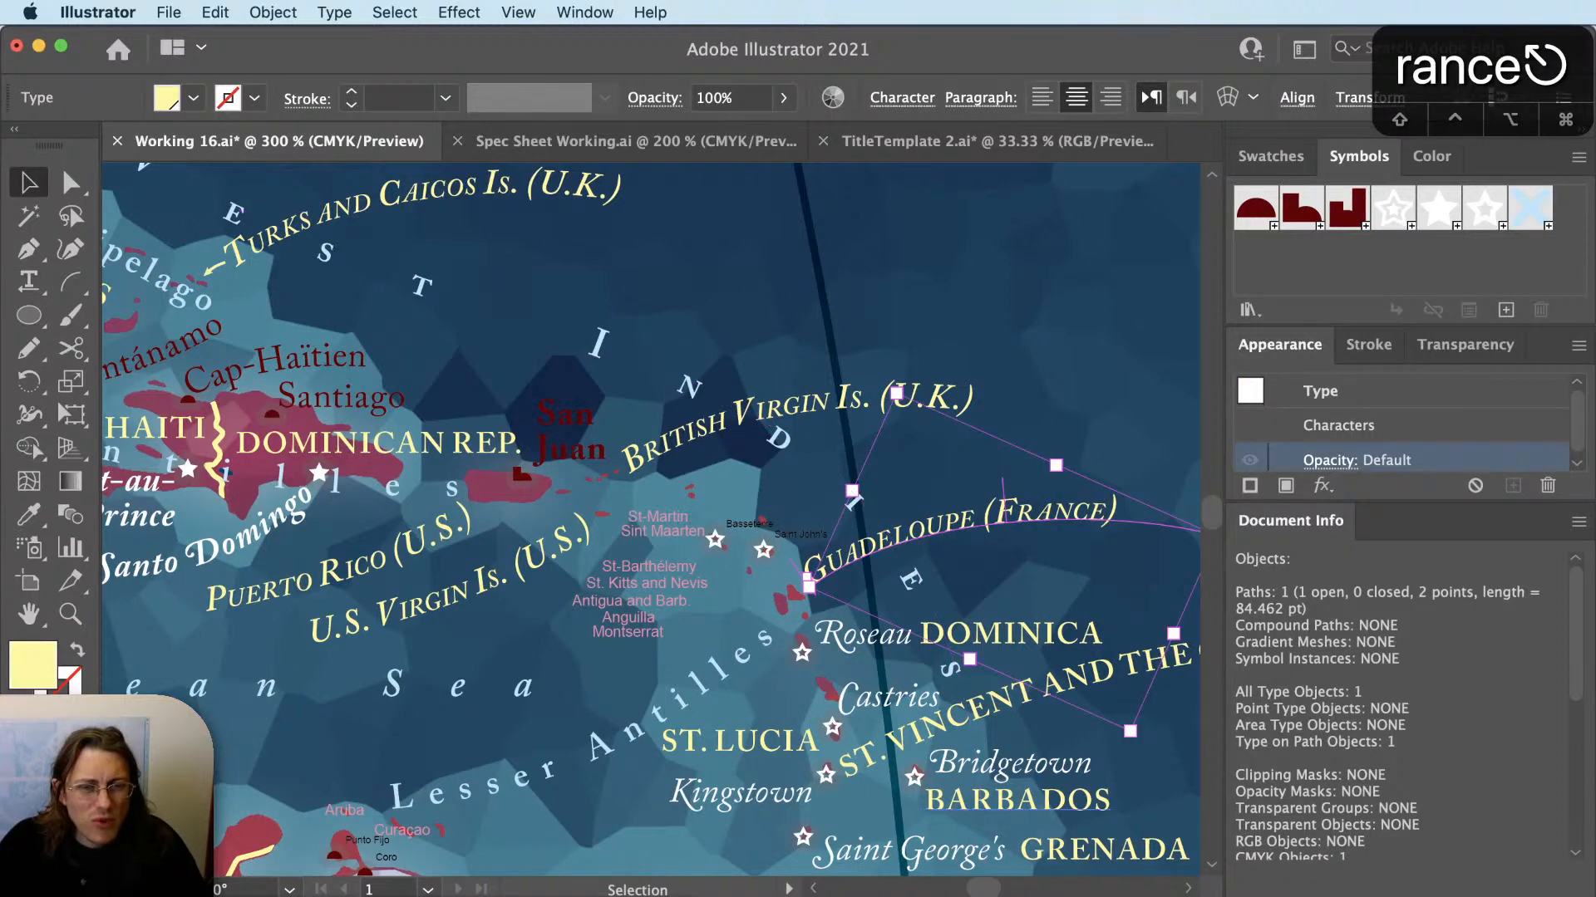
Look up the Guadeloupe article on Wikipedia in Chrome to check its political status, and return to the map in Illustrator.
key("super+Tab")
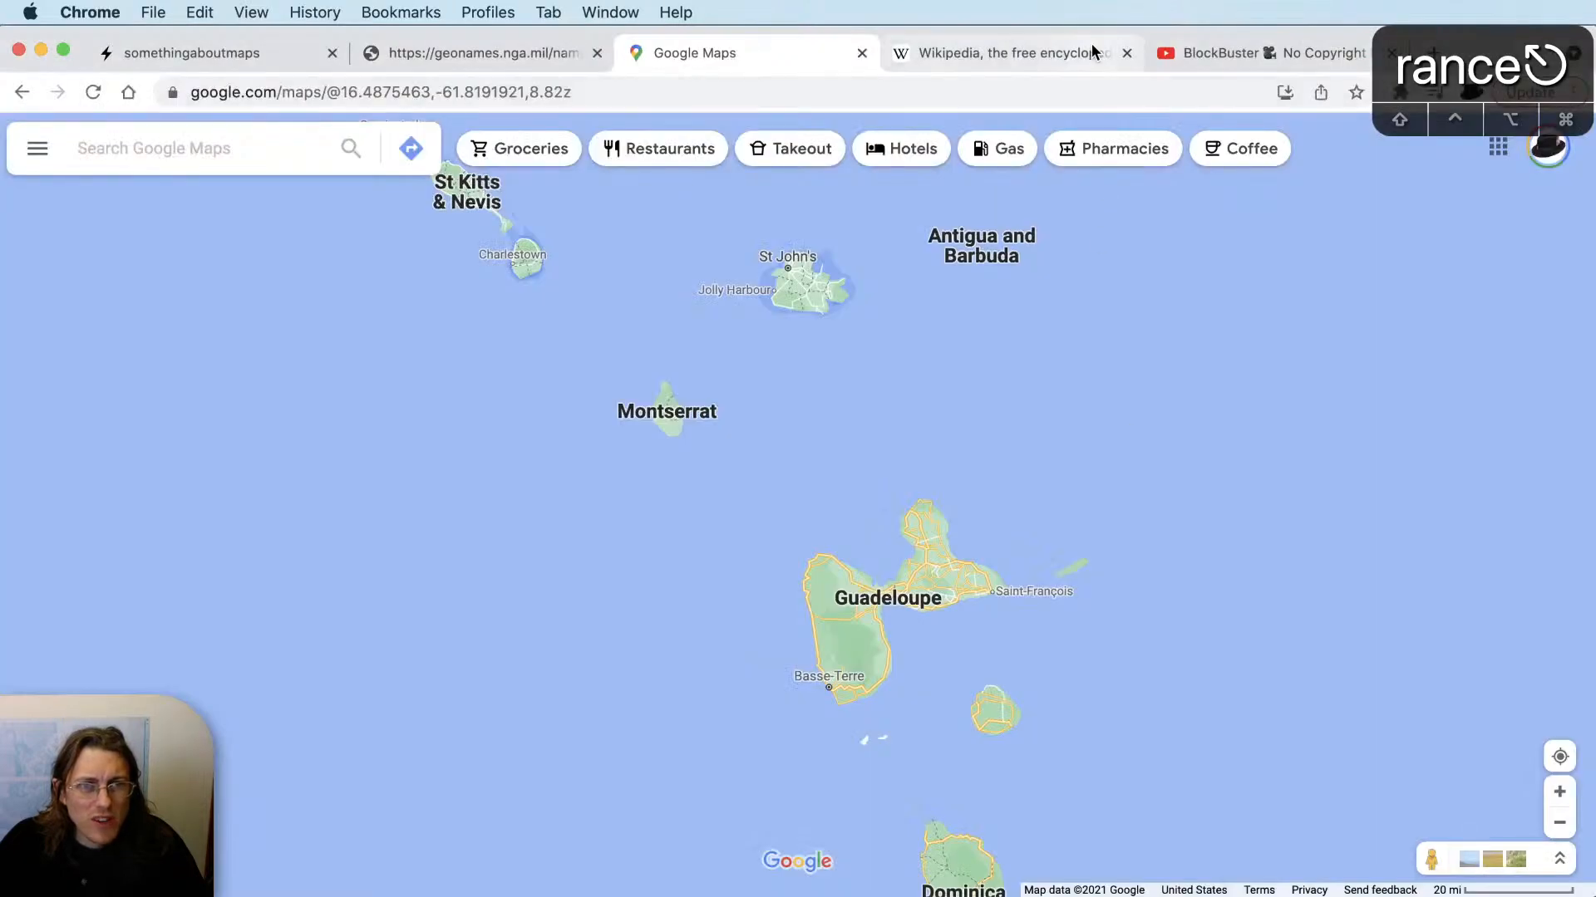
left_click(1090, 49)
left_click(1302, 203)
type("guadeloupe")
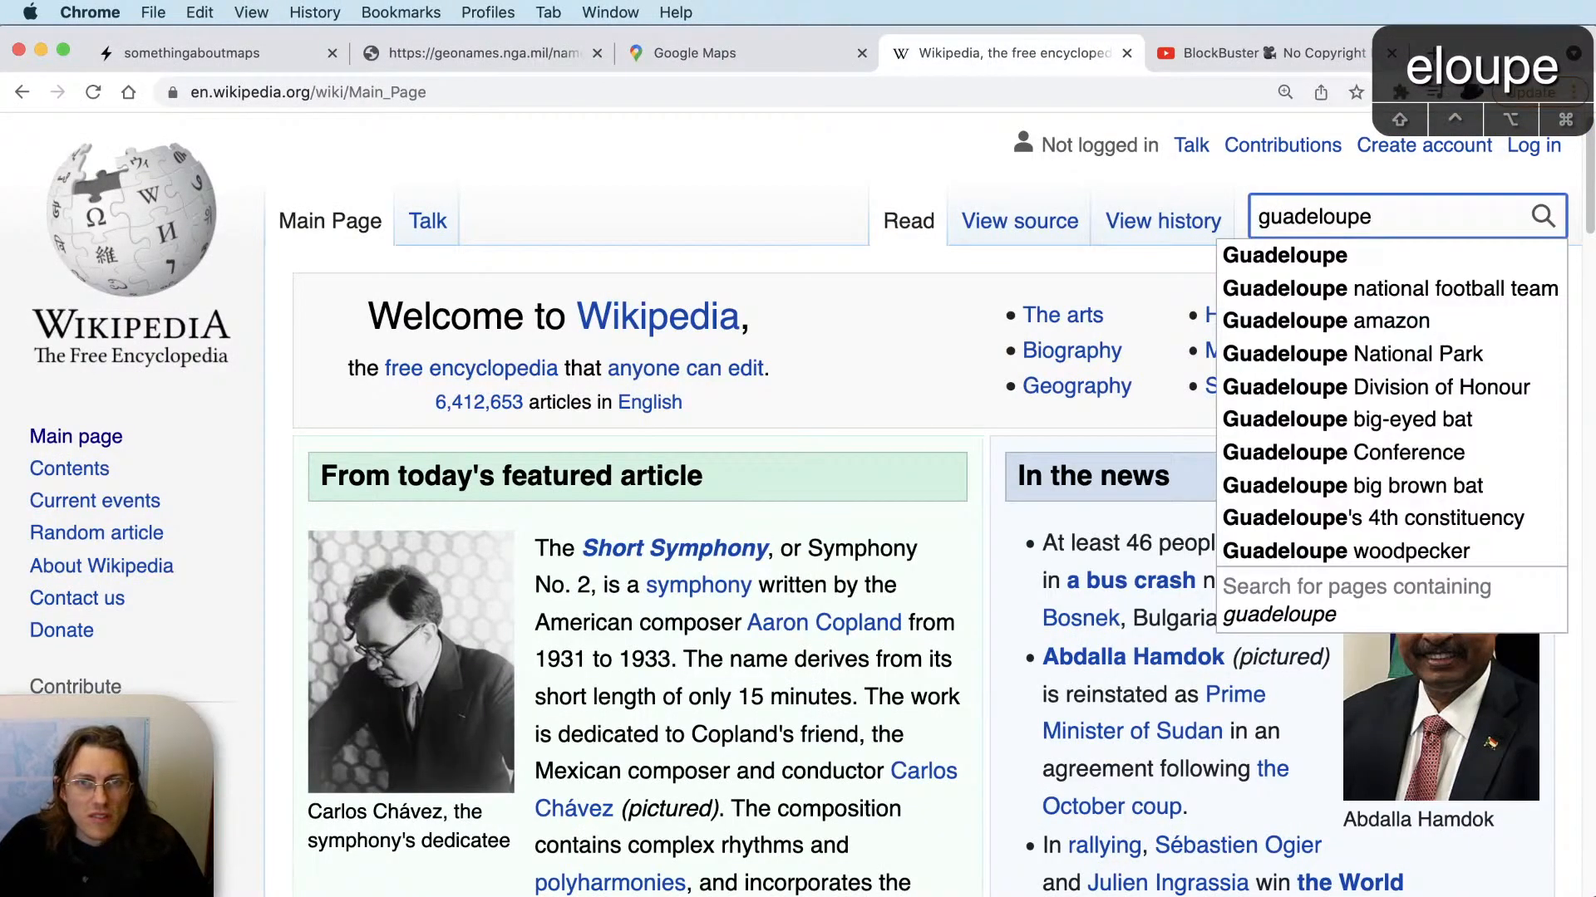
key("Return")
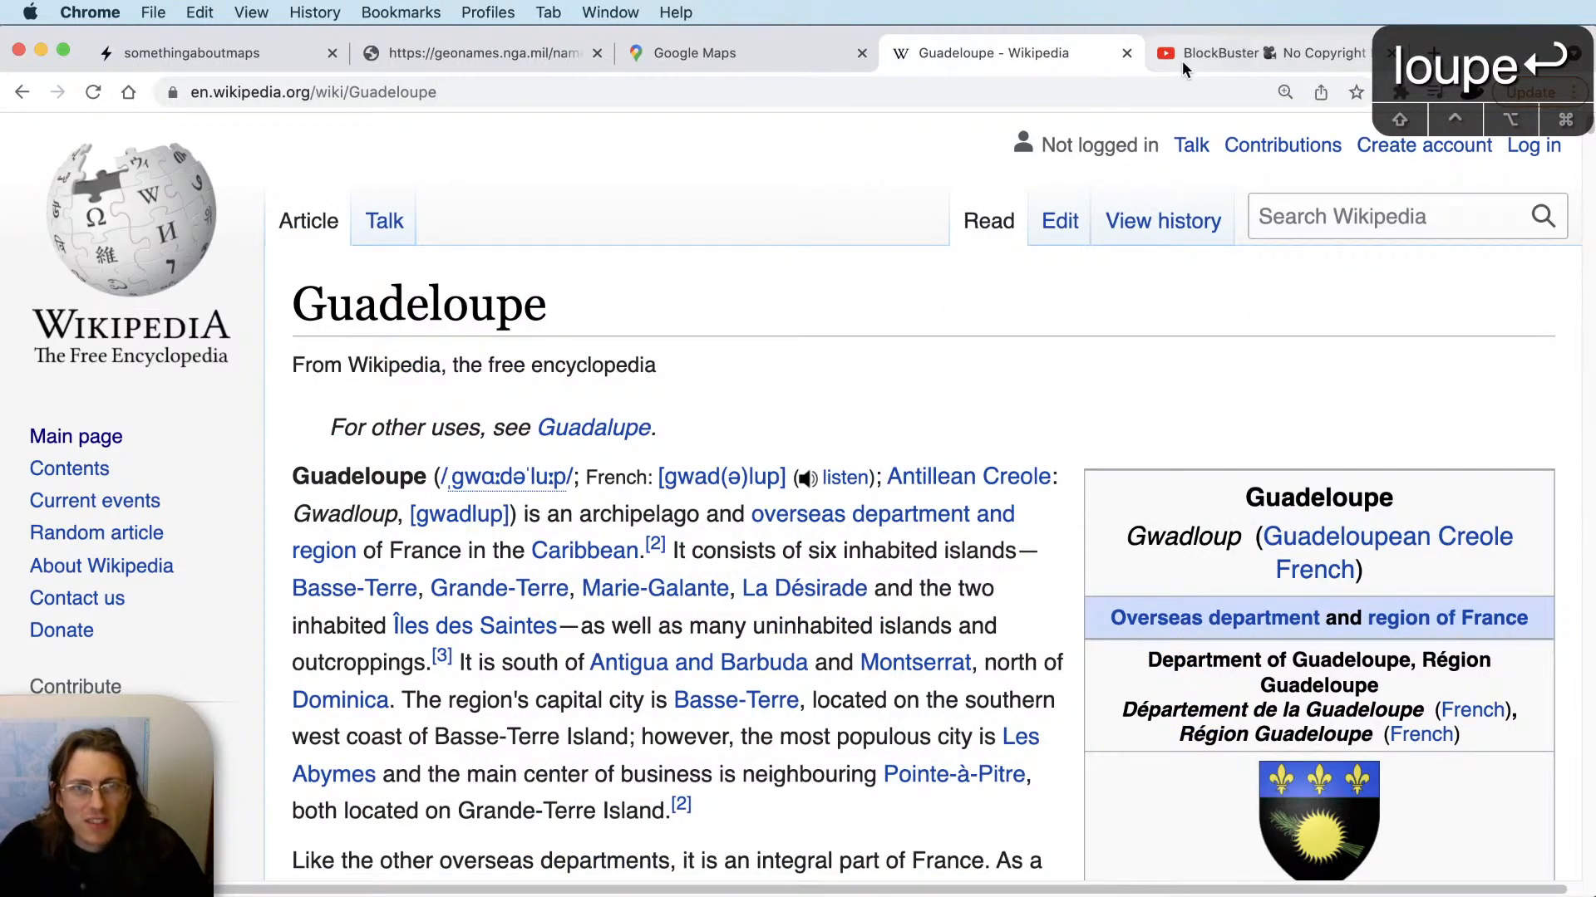
left_click(760, 55)
key("super+Tab")
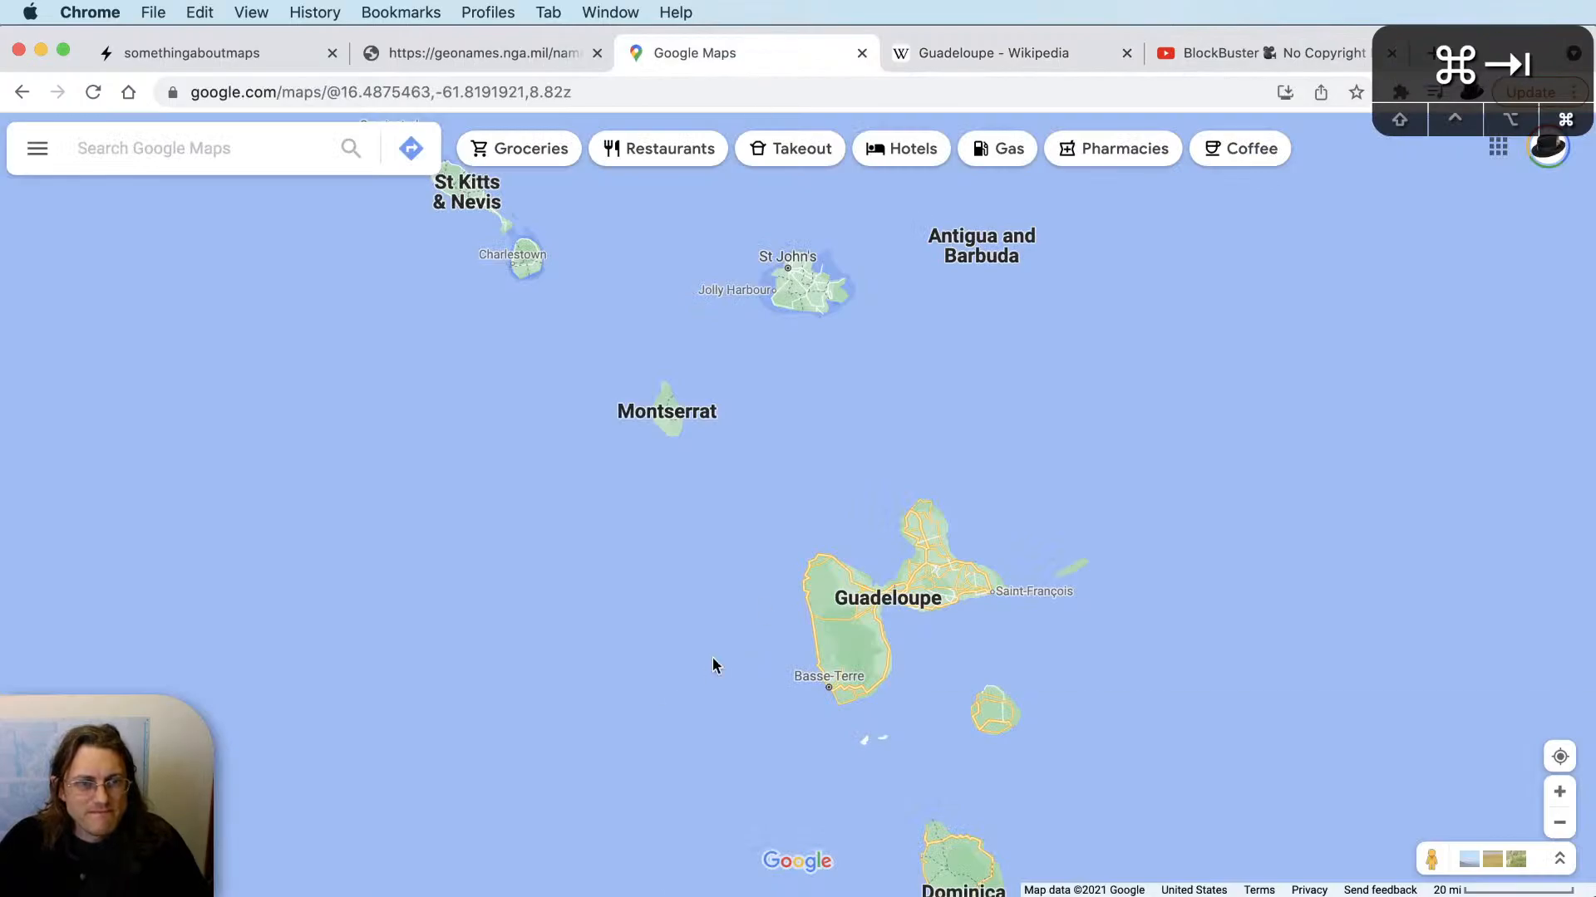
Reshape the Guadeloupe (France) label's curve by raising its eastern endpoint slightly and lengthening that point's direction handle.
key("shift+super+a")
key("v")
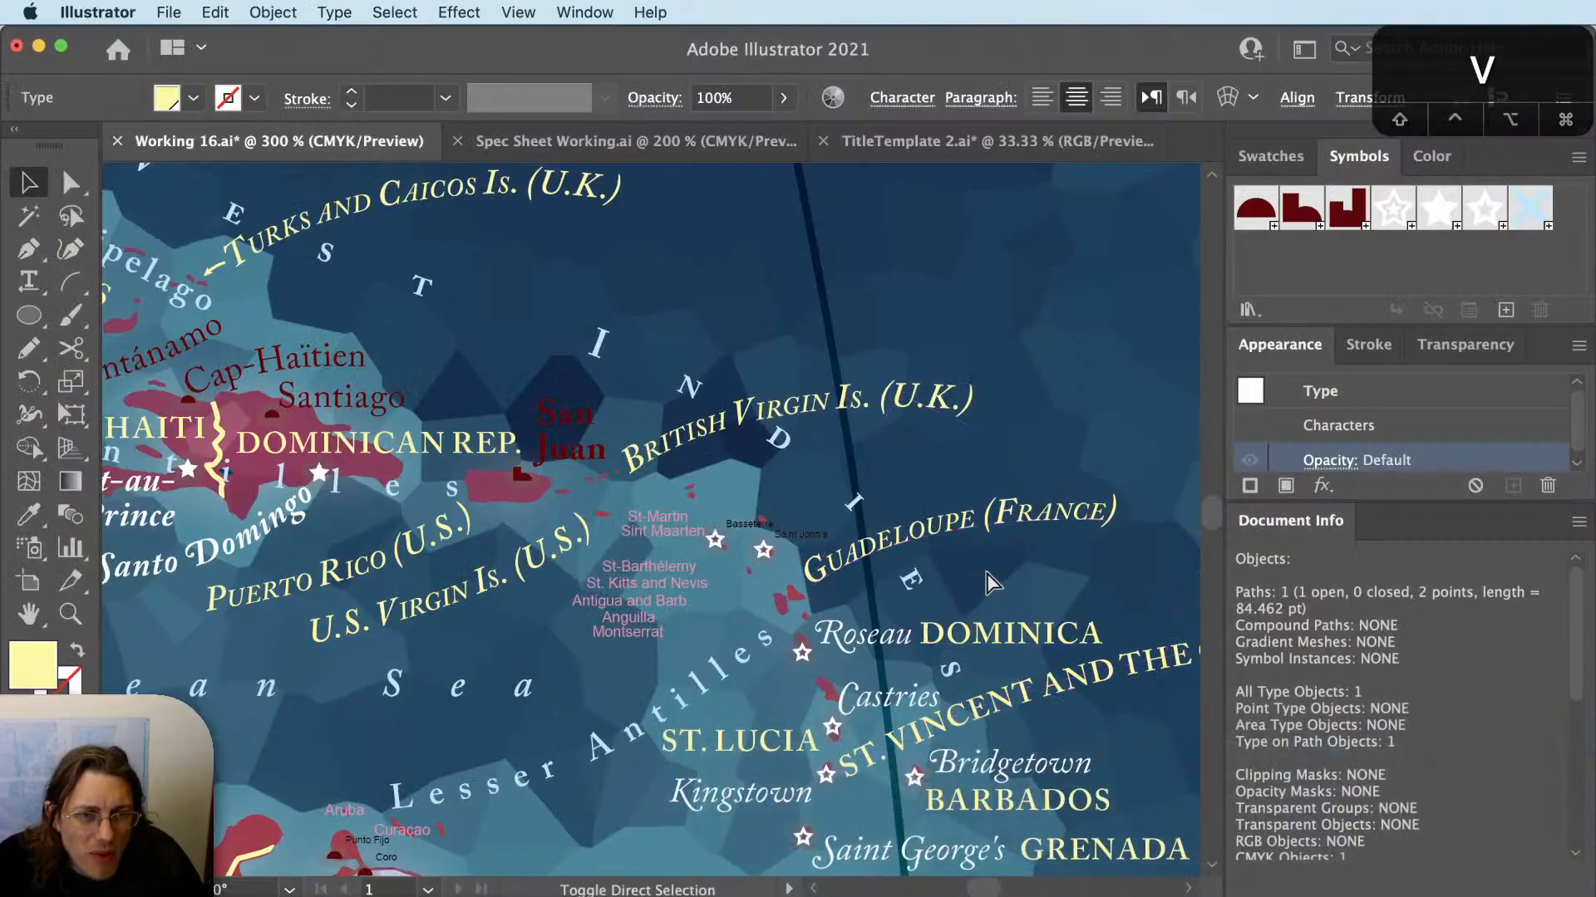
scroll(915, 534, "up", 1)
key("a")
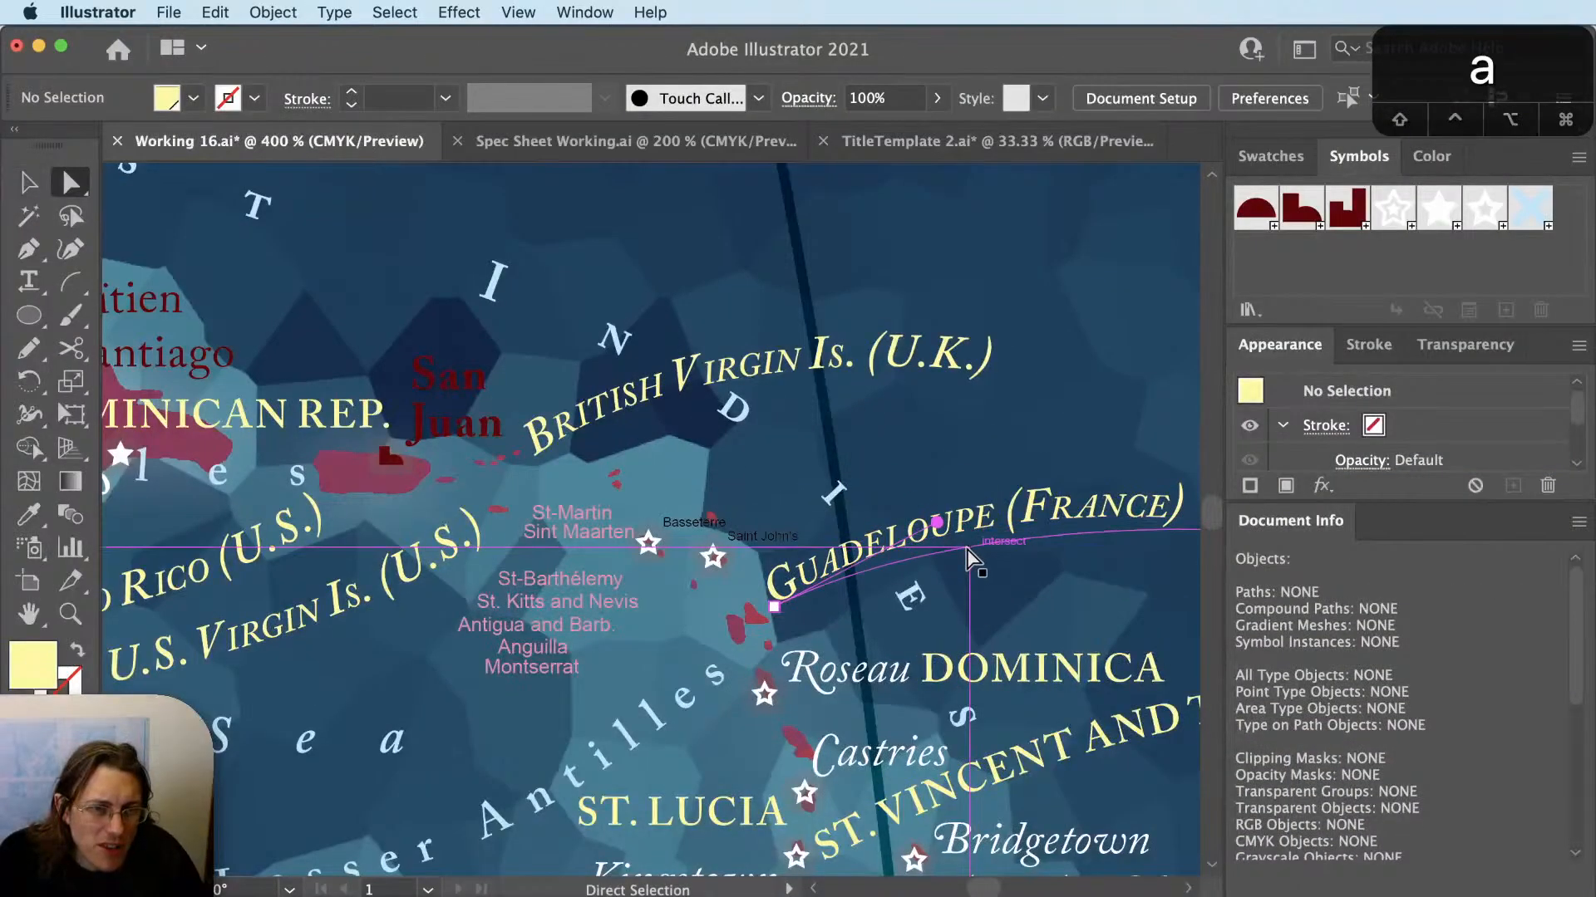
left_click(966, 537)
left_click_drag(1014, 560, 808, 611)
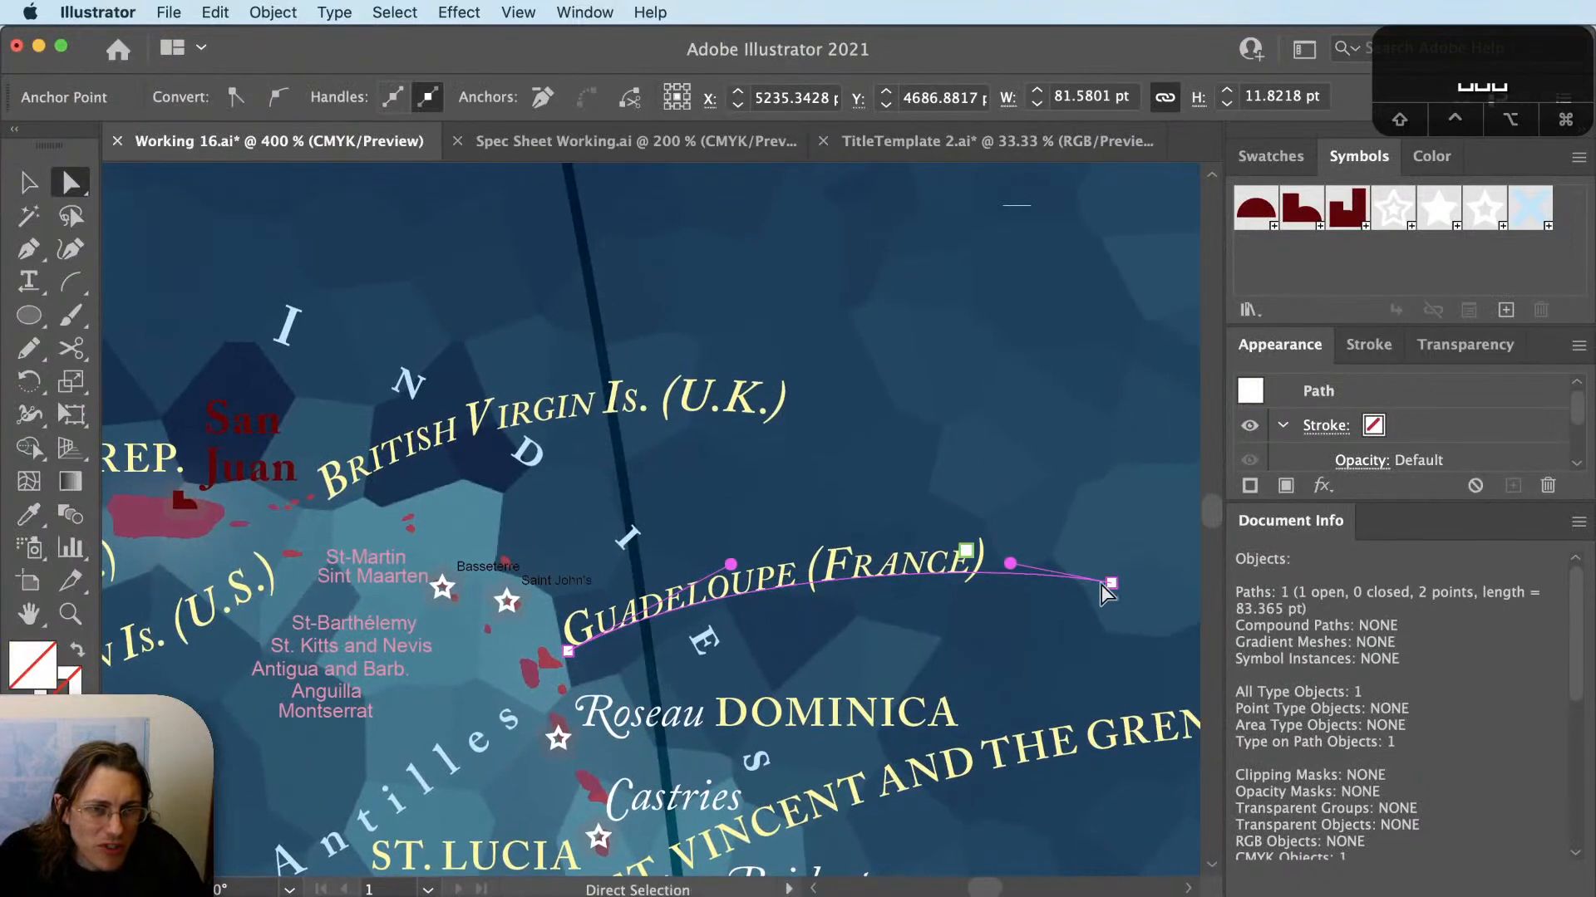
key("a")
left_click_drag(1113, 582, 1111, 569)
key("a")
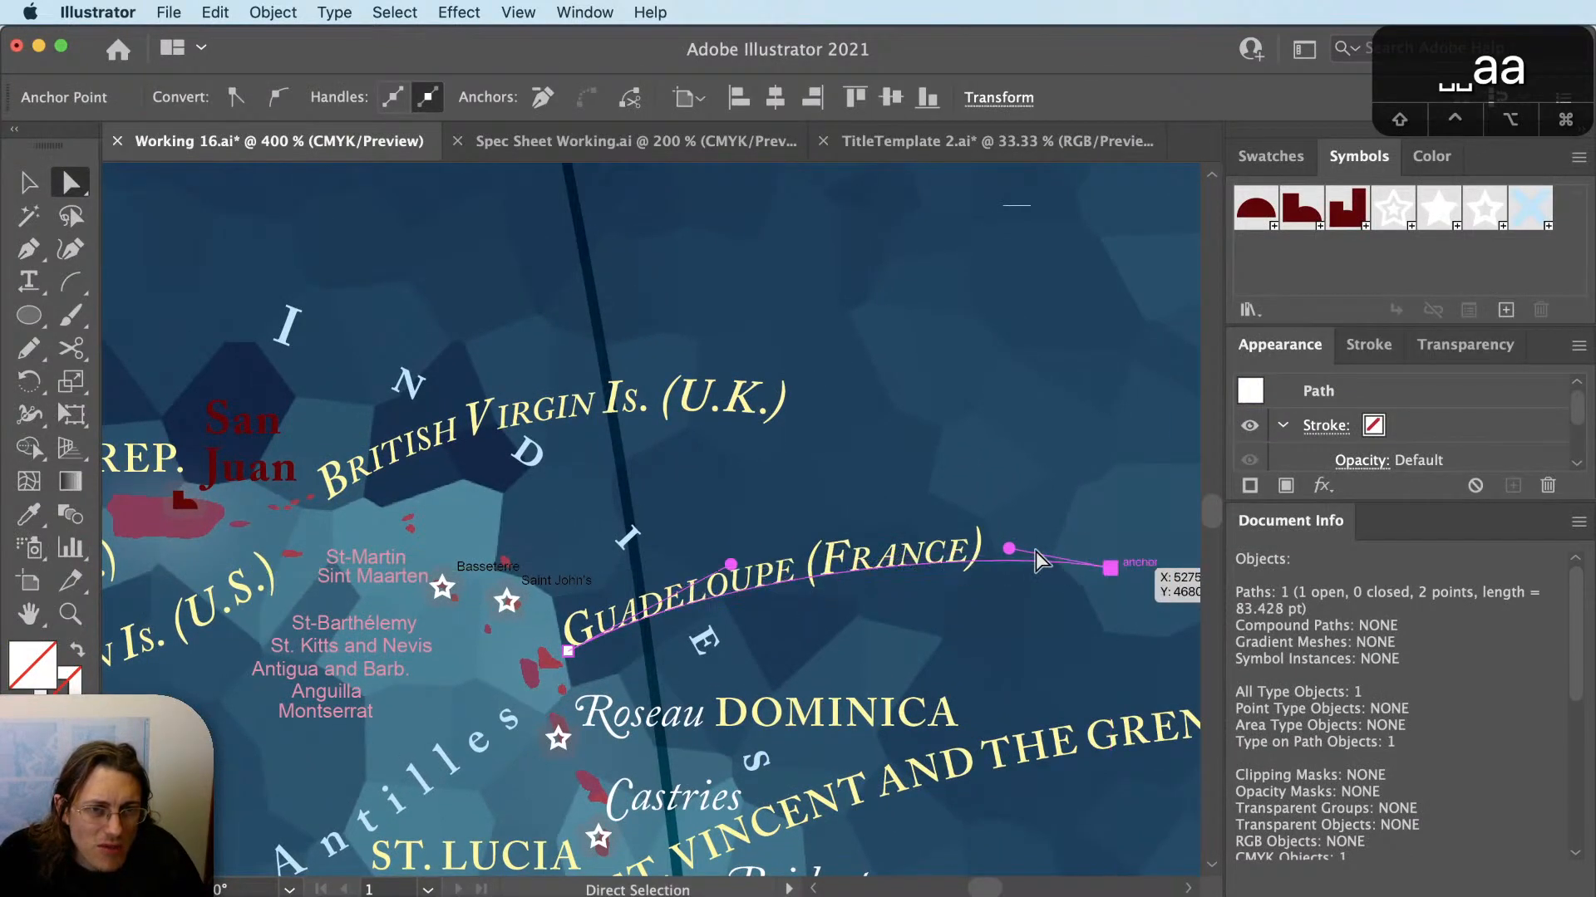
left_click_drag(1008, 549, 936, 557)
key("super+shift+a")
key("v")
Nudge the Guadeloupe (France) label slightly southwest and rotate it by about 0.4° around its starting letter.
scroll(534, 660, "up", 1)
scroll(533, 661, "up", 1)
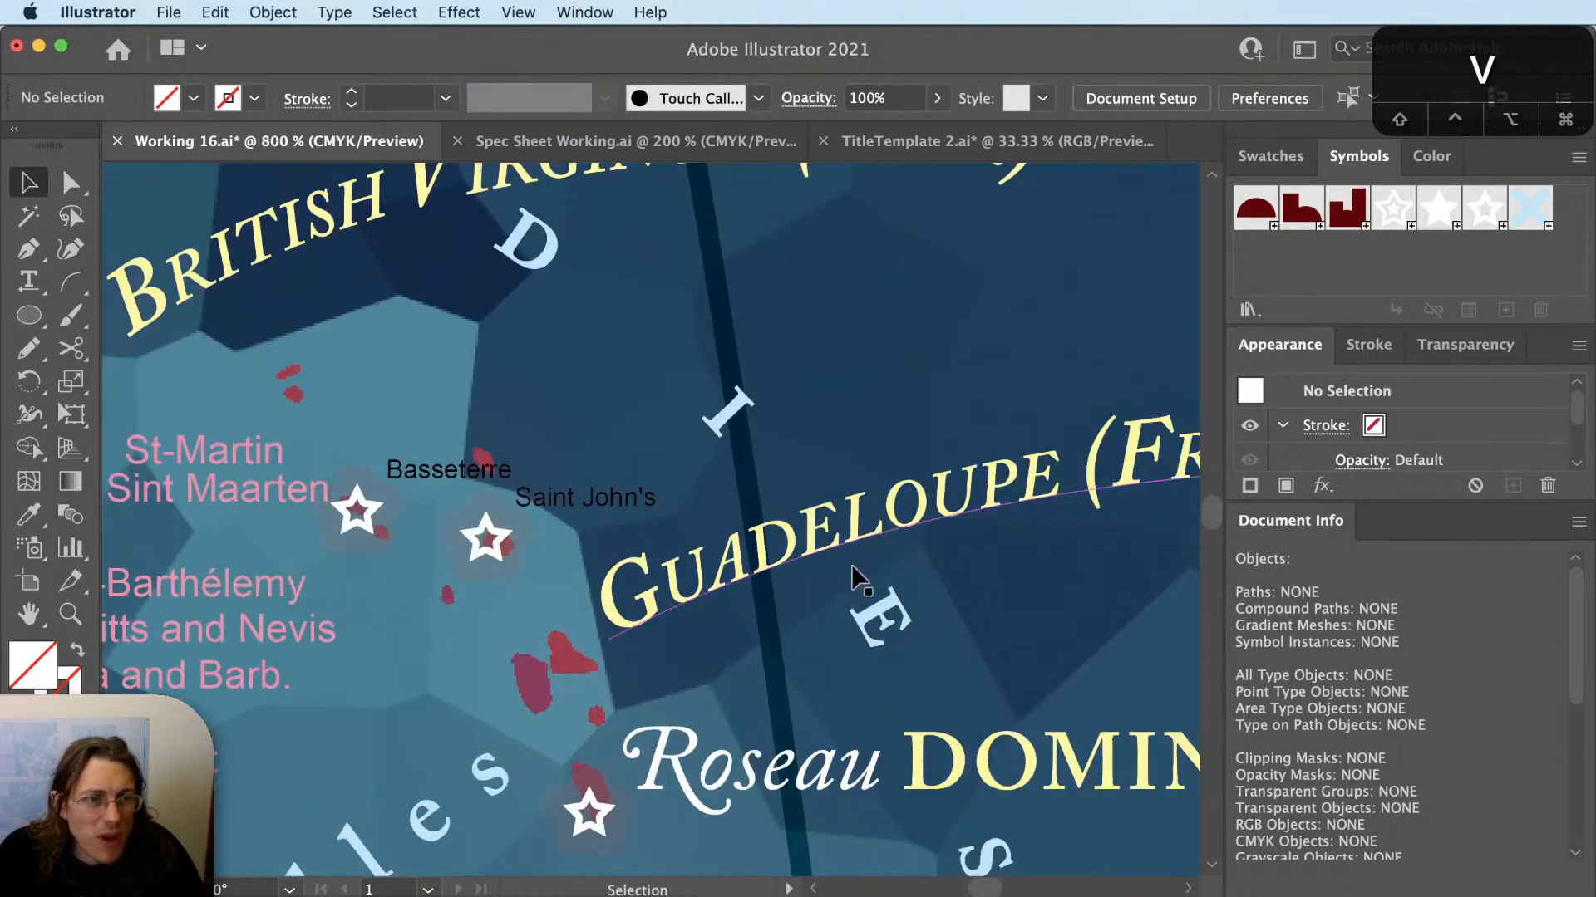
left_click_drag(845, 573, 840, 579)
key("r")
scroll(474, 645, "down", 2)
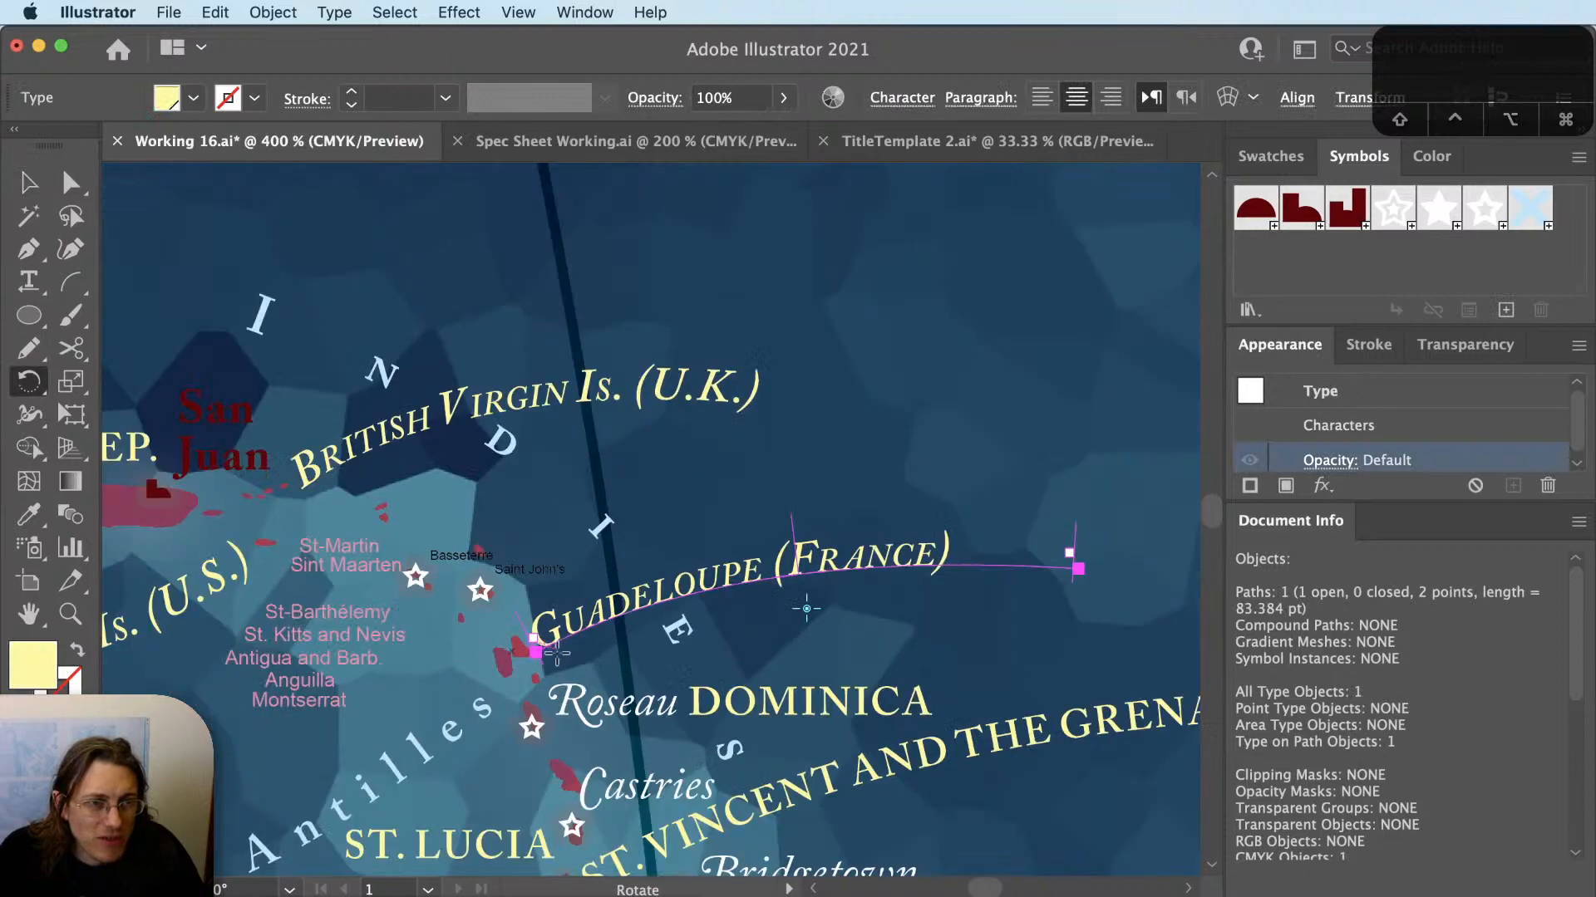
left_click(544, 646)
left_click_drag(1008, 591, 1003, 589)
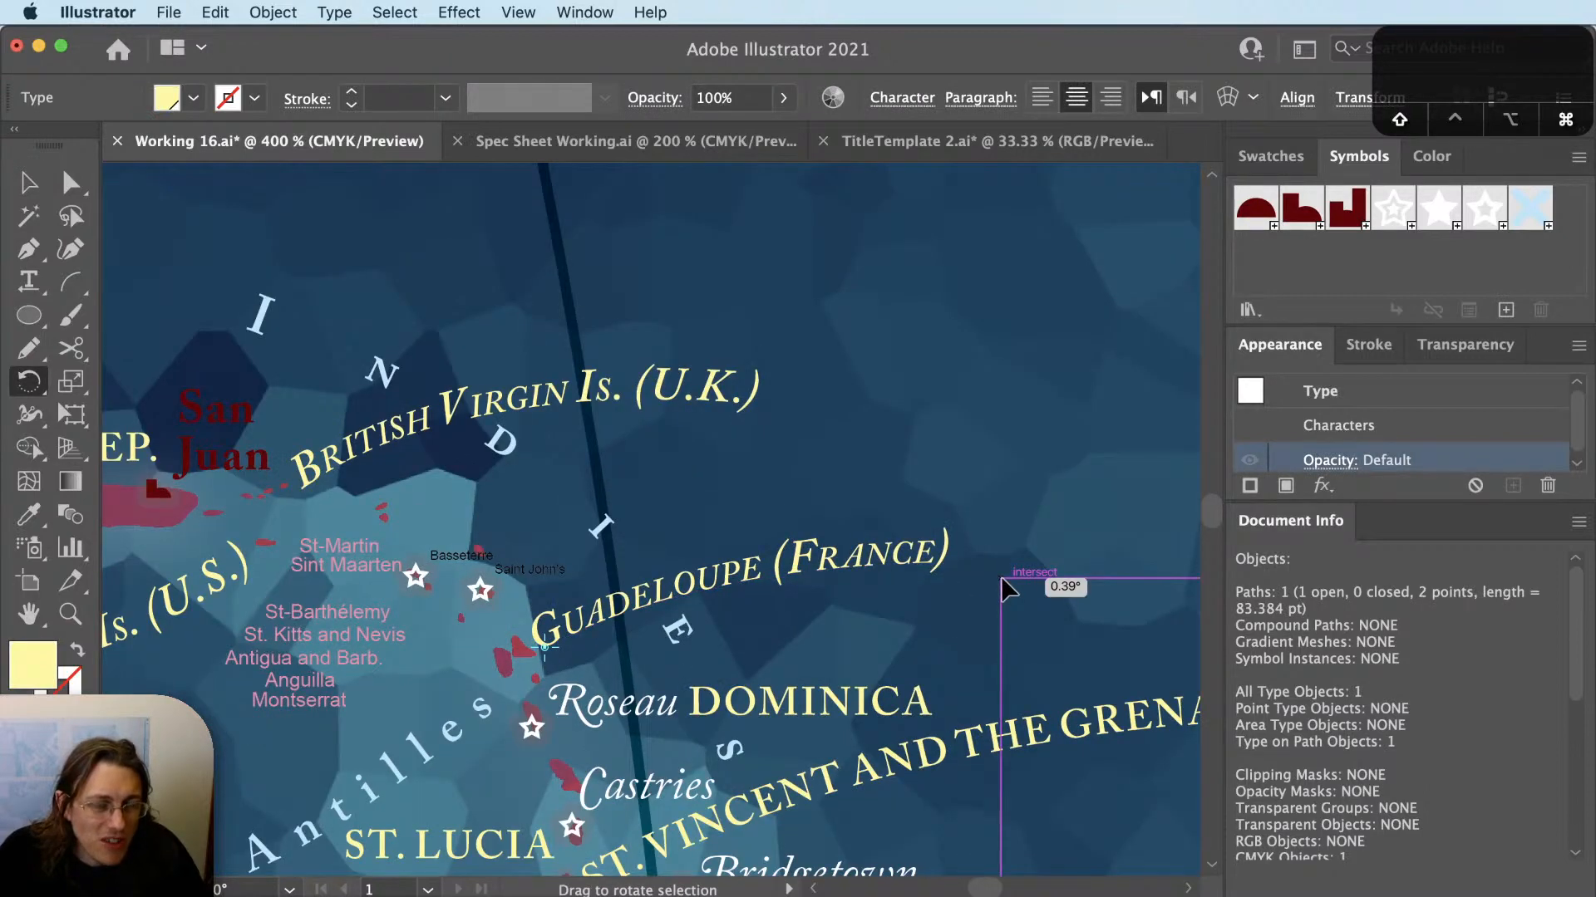
key("shift+super+a")
key("v")
Examine the unstyled labels and capital stars of the islands northwest of Guadeloupe, around Basseterre and Saint John's.
key("space")
left_click_drag(529, 610, 771, 602)
key("v")
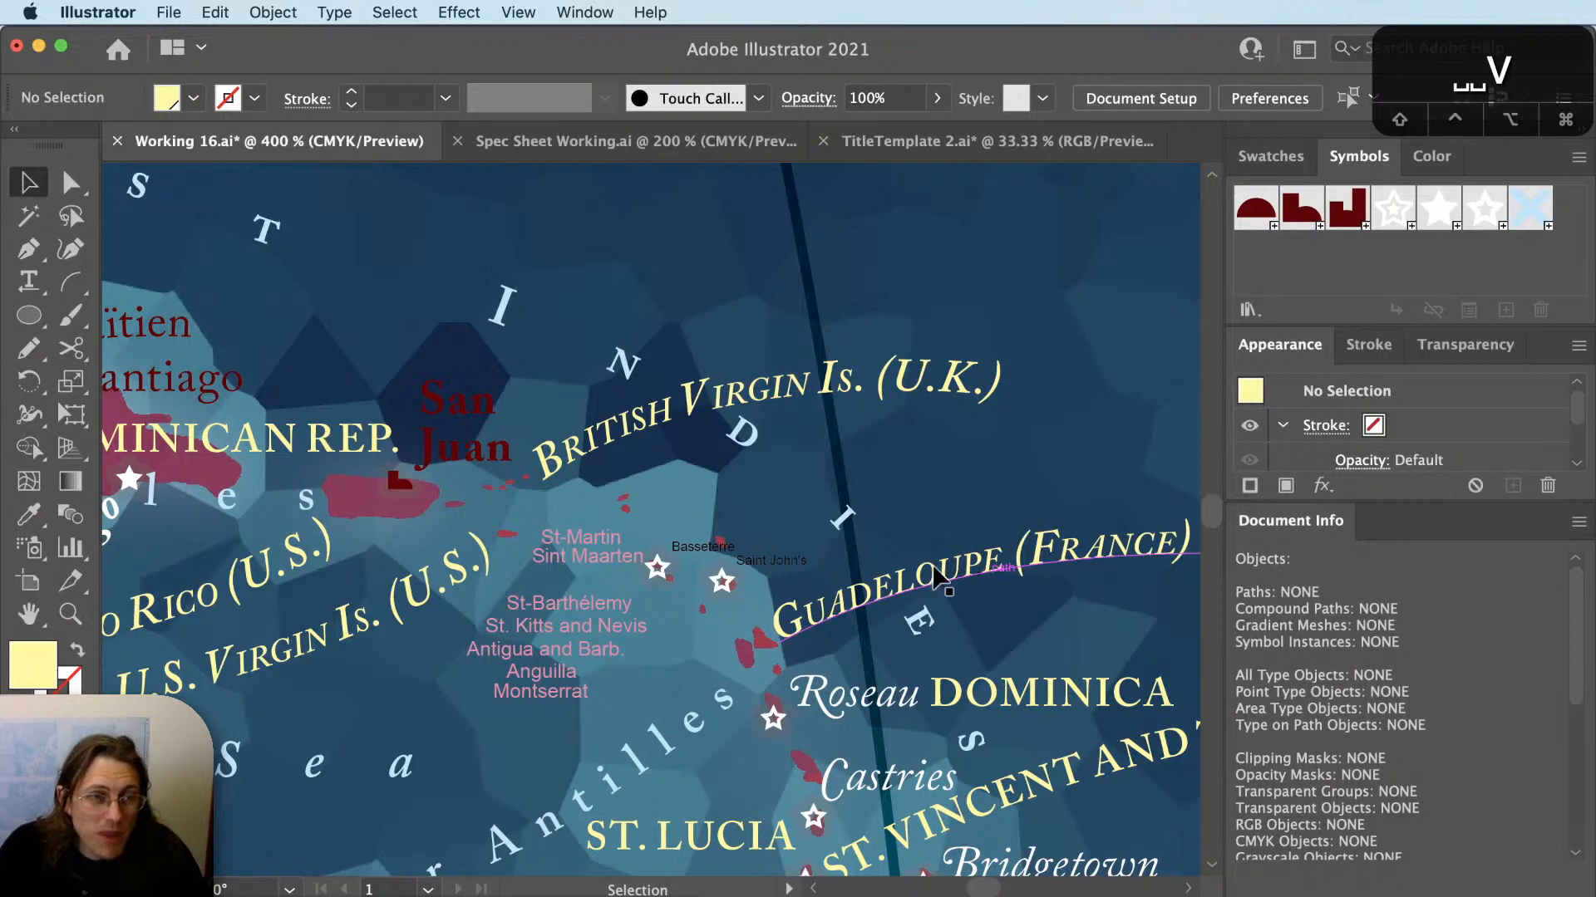
key("space")
left_click_drag(680, 595, 708, 582)
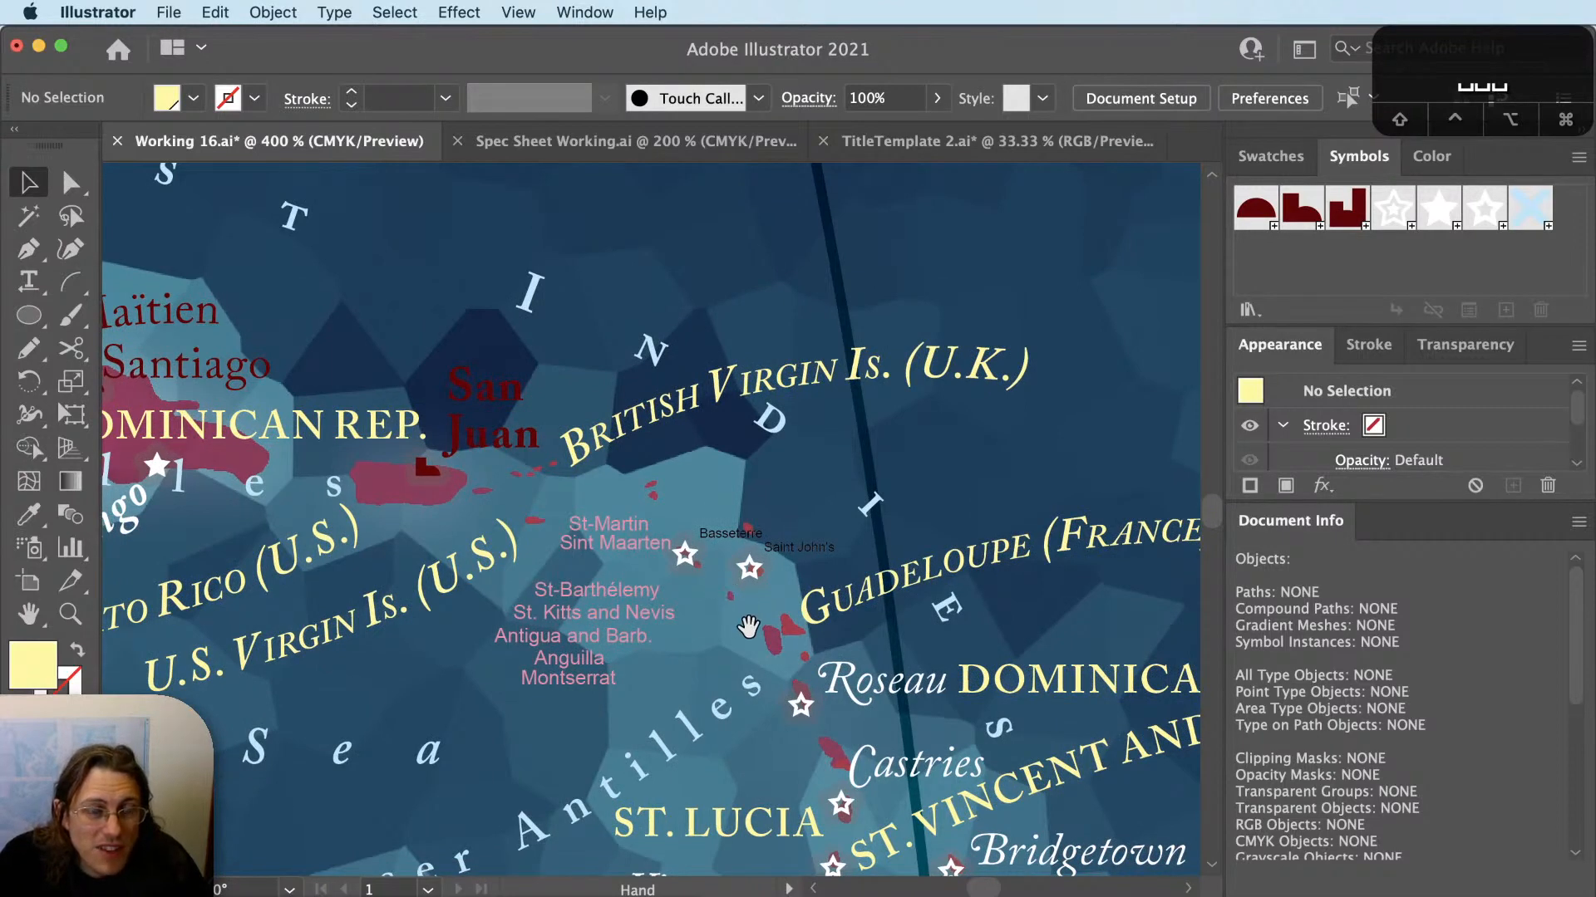
left_click_drag(717, 562, 803, 579)
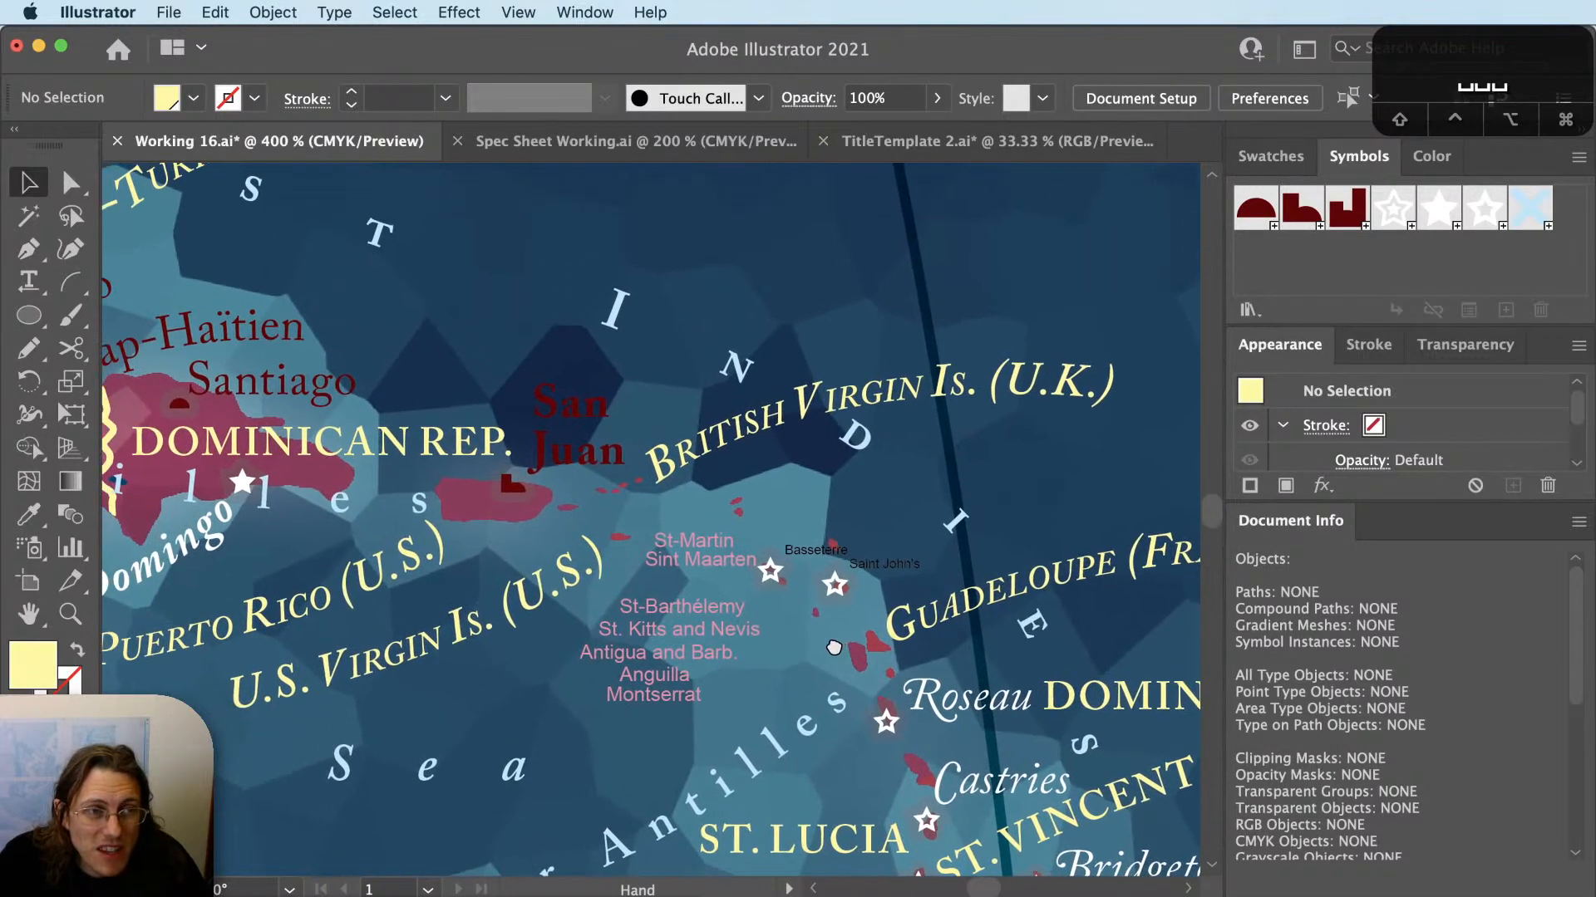
left_click(808, 552)
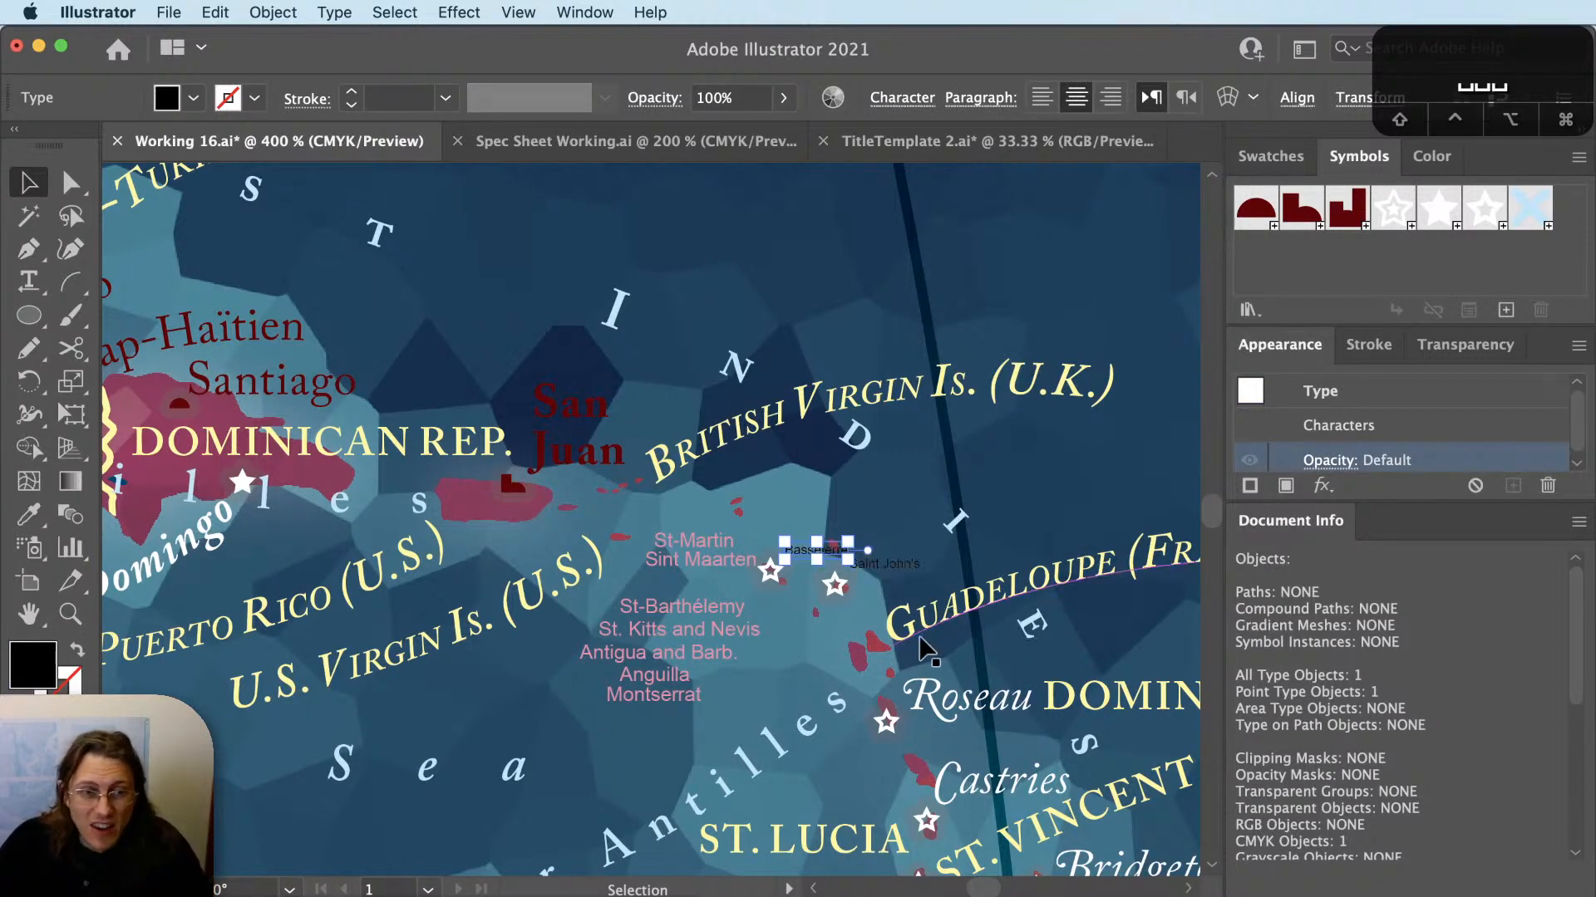
key("super+shift+a")
key("v")
key("space")
left_click_drag(945, 584, 915, 586)
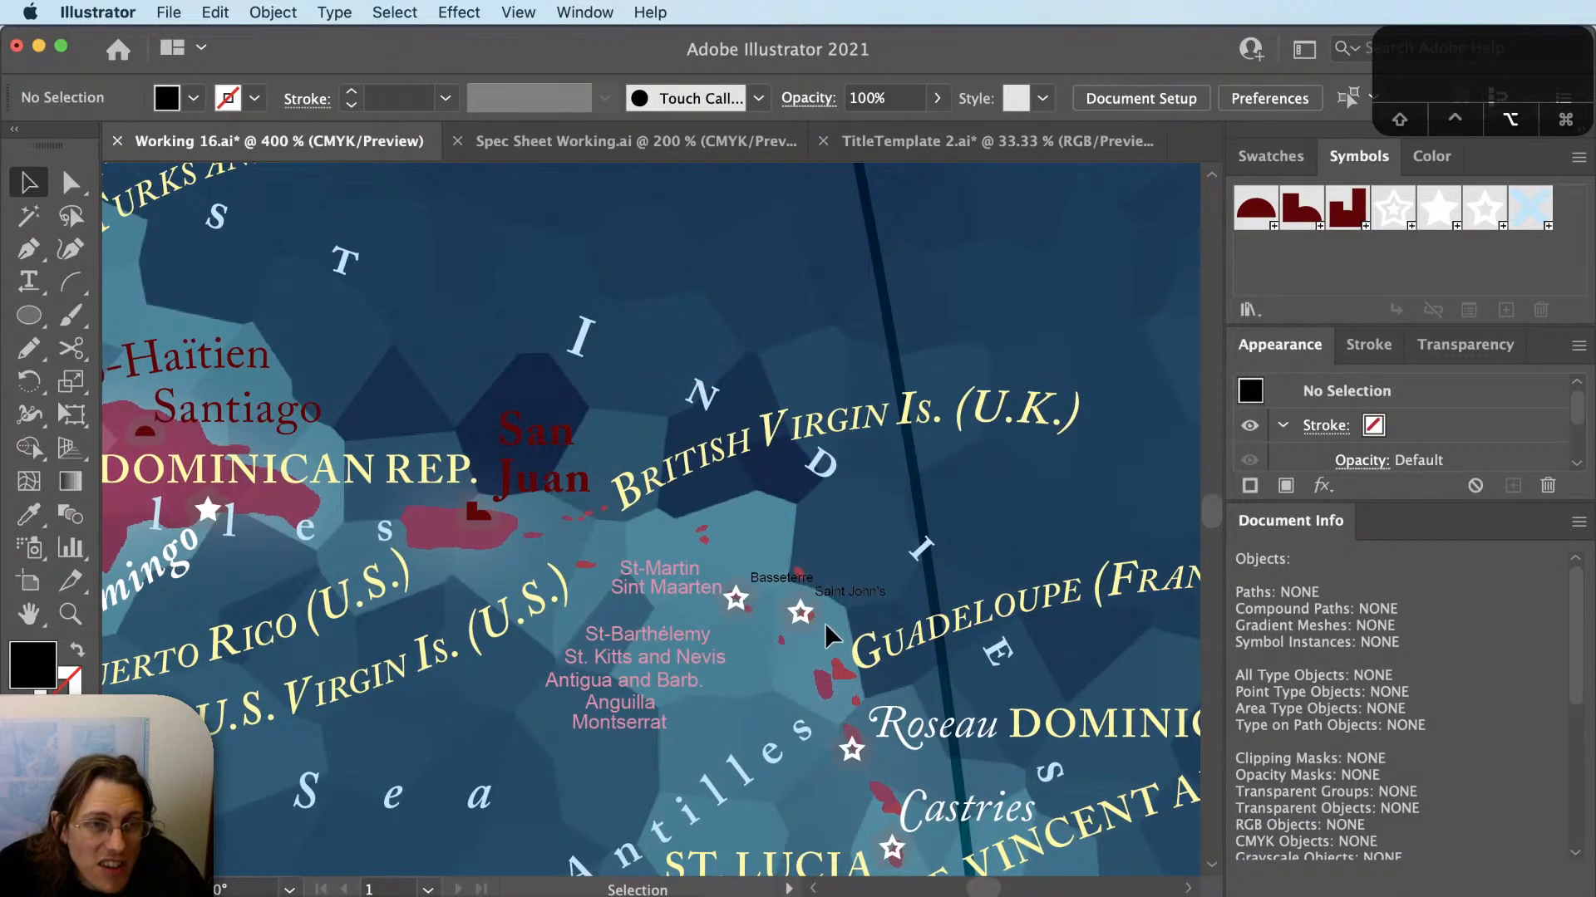
Examine the unstyled Trinidad and Tobago and Port of Spain labels off the Venezuelan coast, south of Grenada.
scroll(825, 621, "down", 1)
scroll(825, 622, "down", 2)
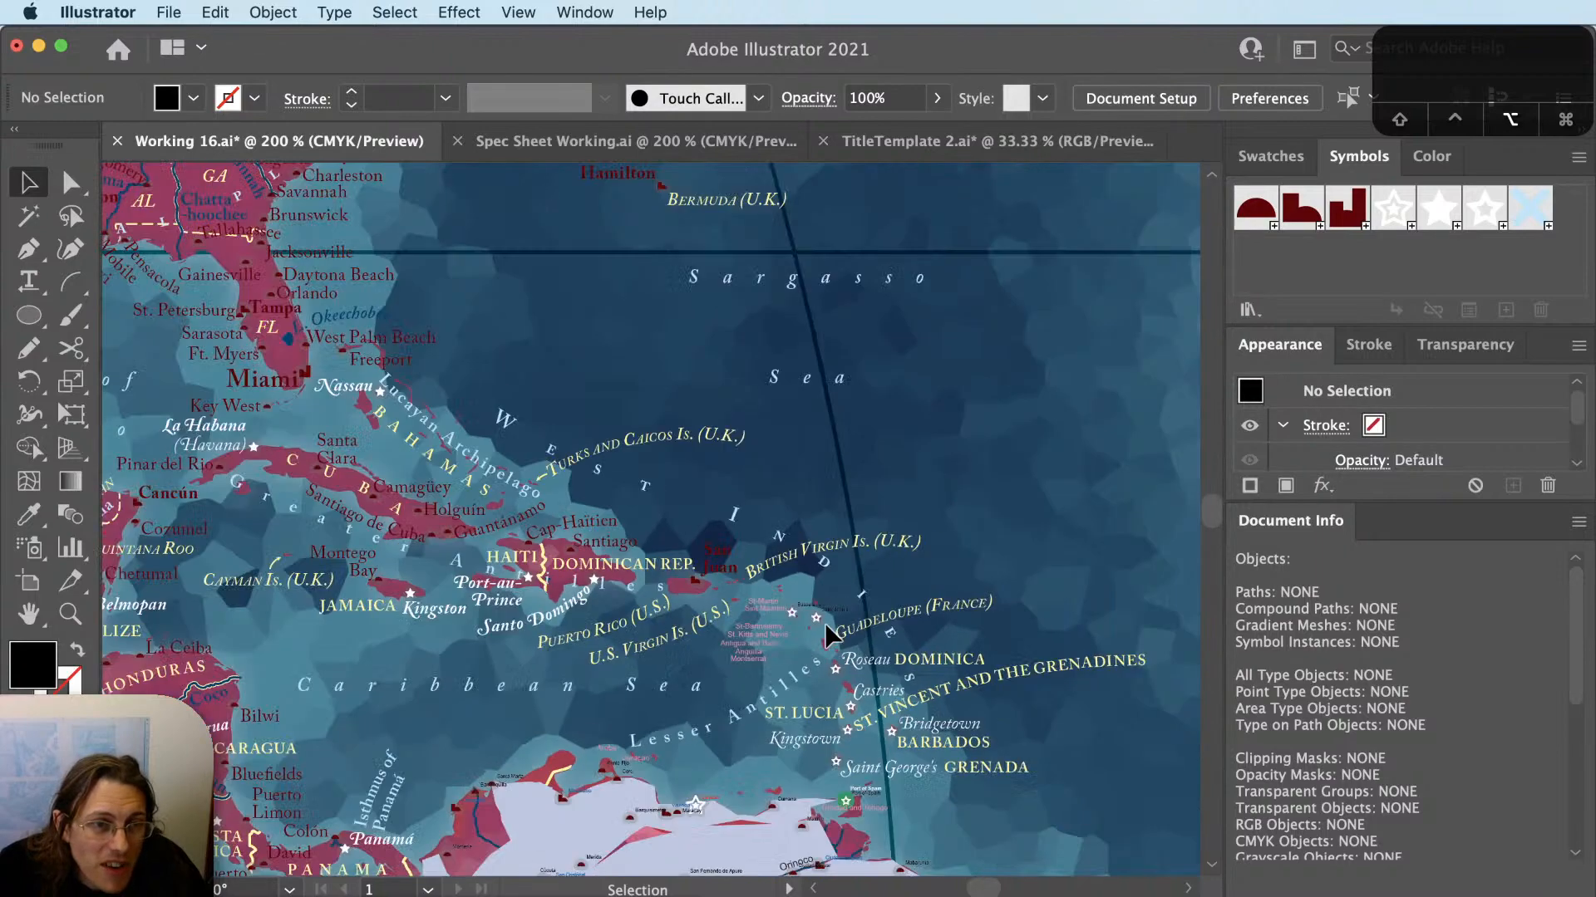
key("space")
left_click_drag(956, 612, 884, 313)
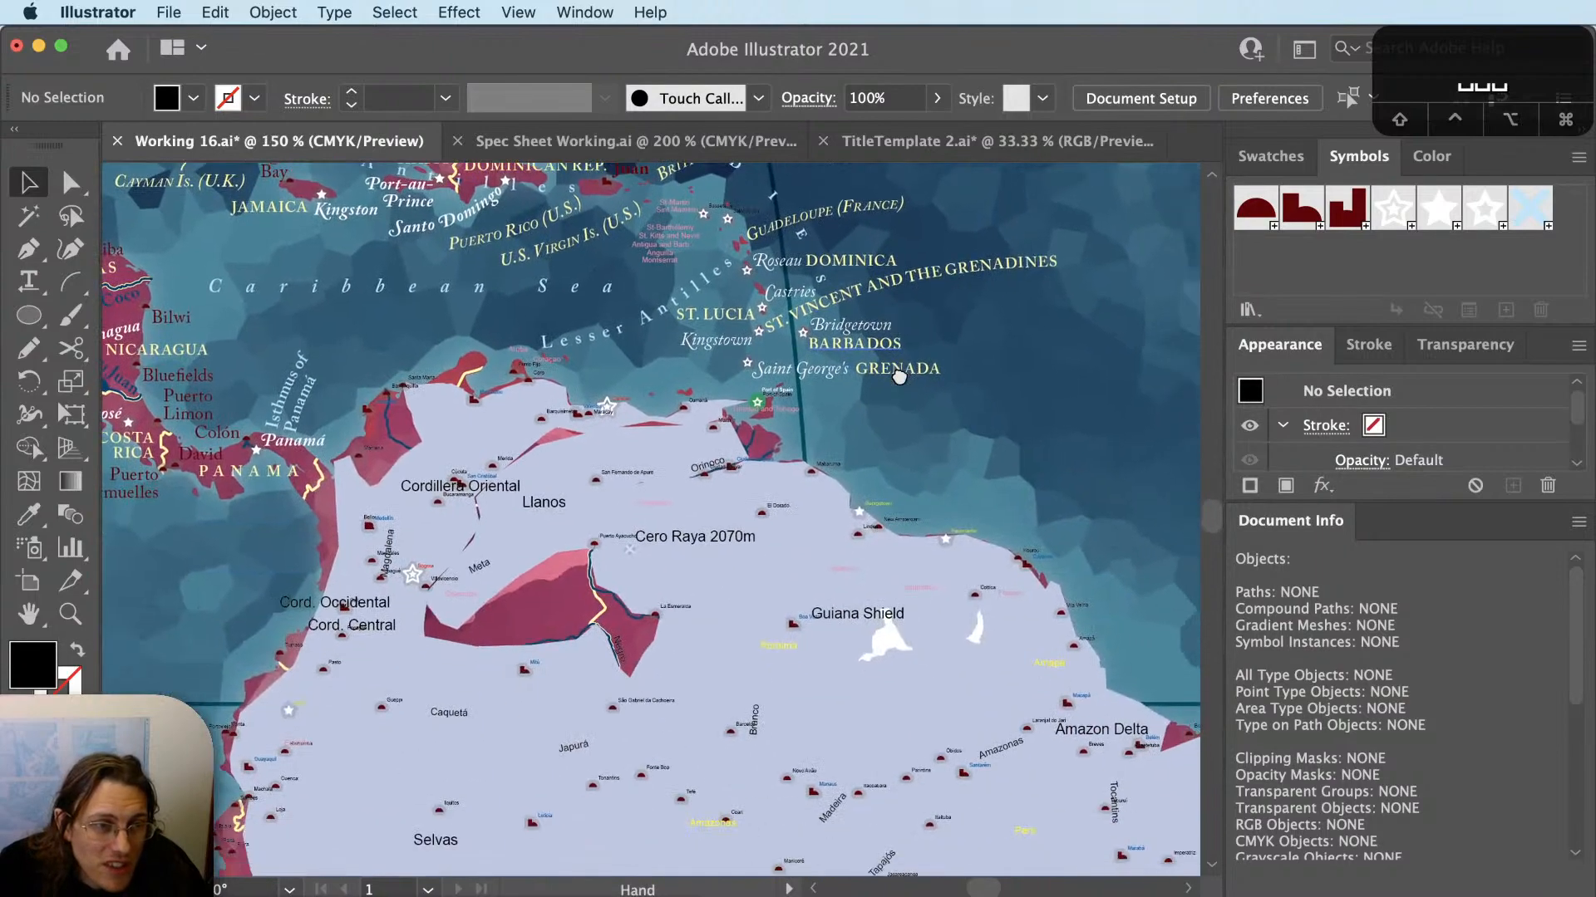
scroll(763, 408, "up", 4)
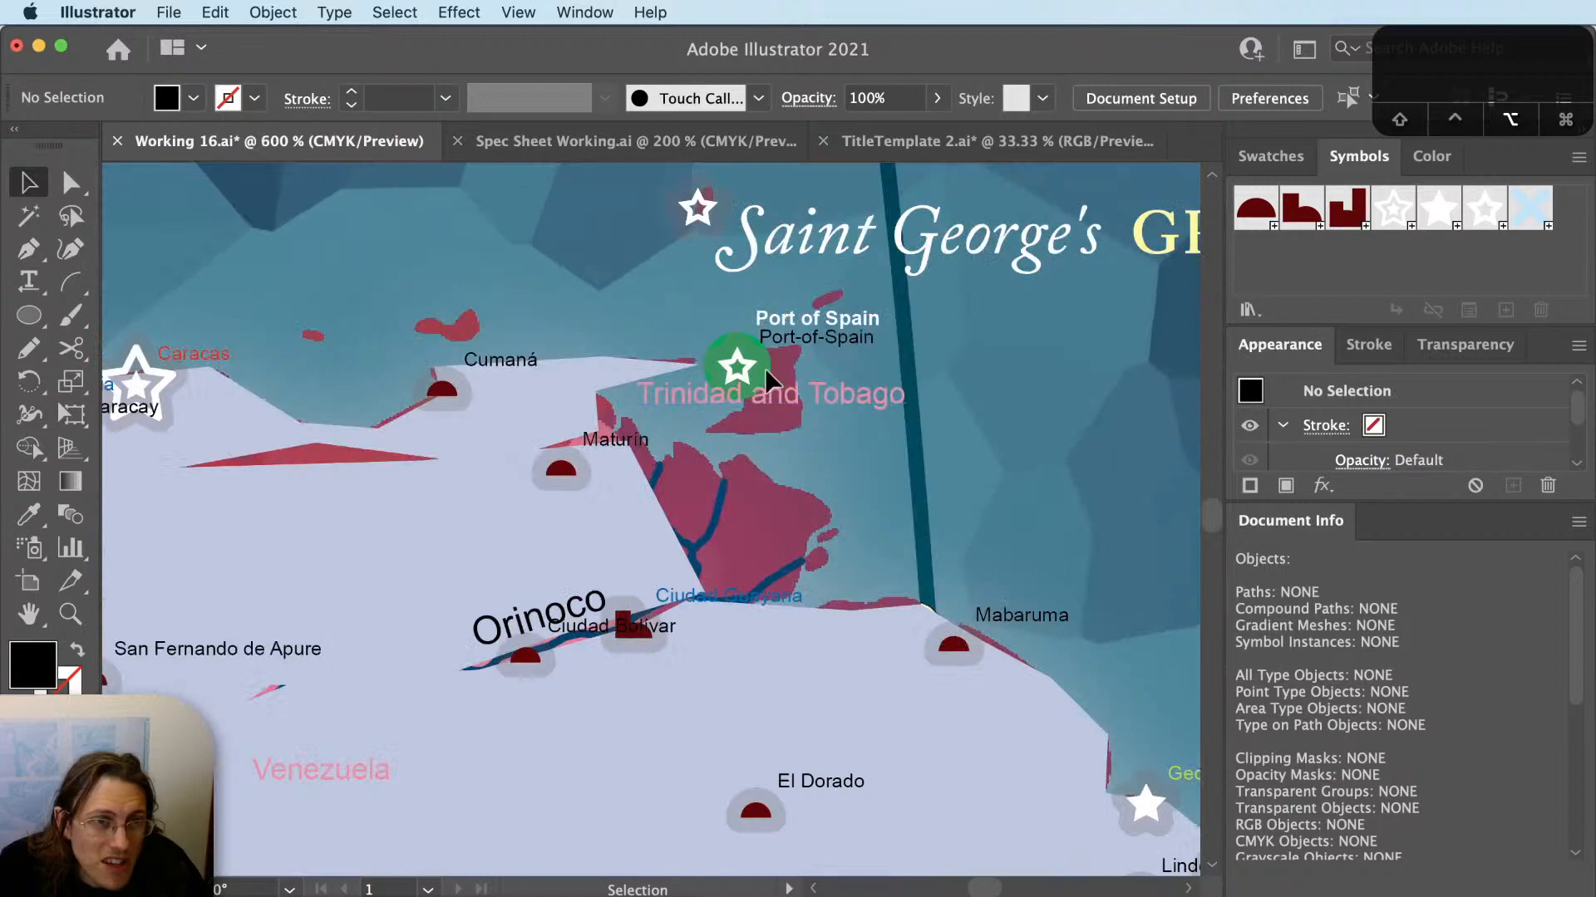
scroll(764, 368, "up", 2)
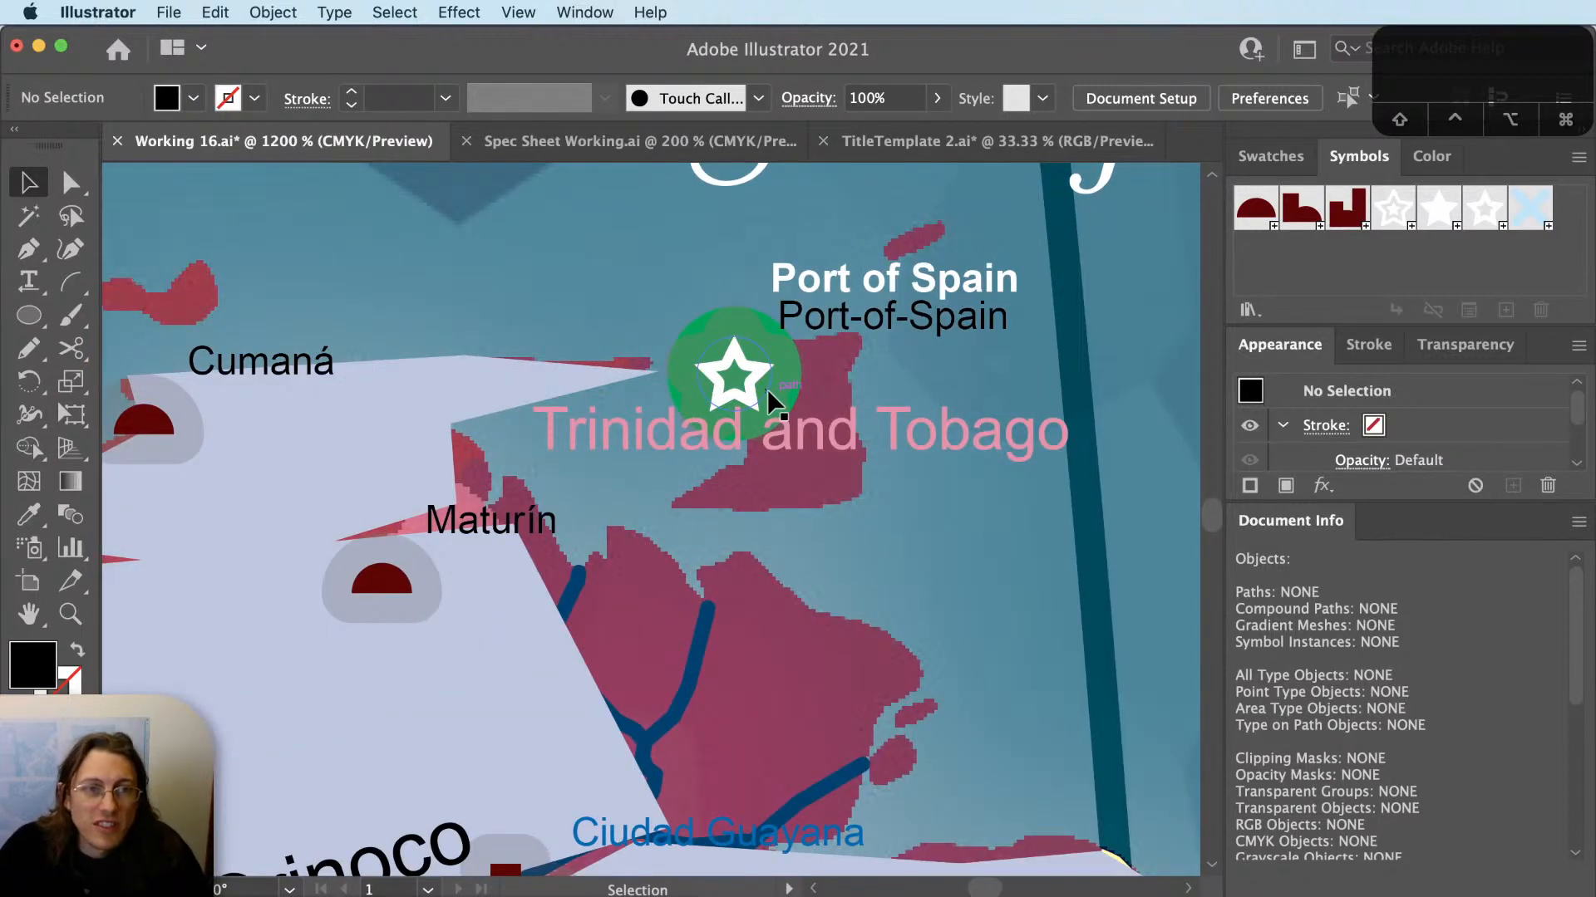
key("space")
left_click_drag(814, 358, 700, 654)
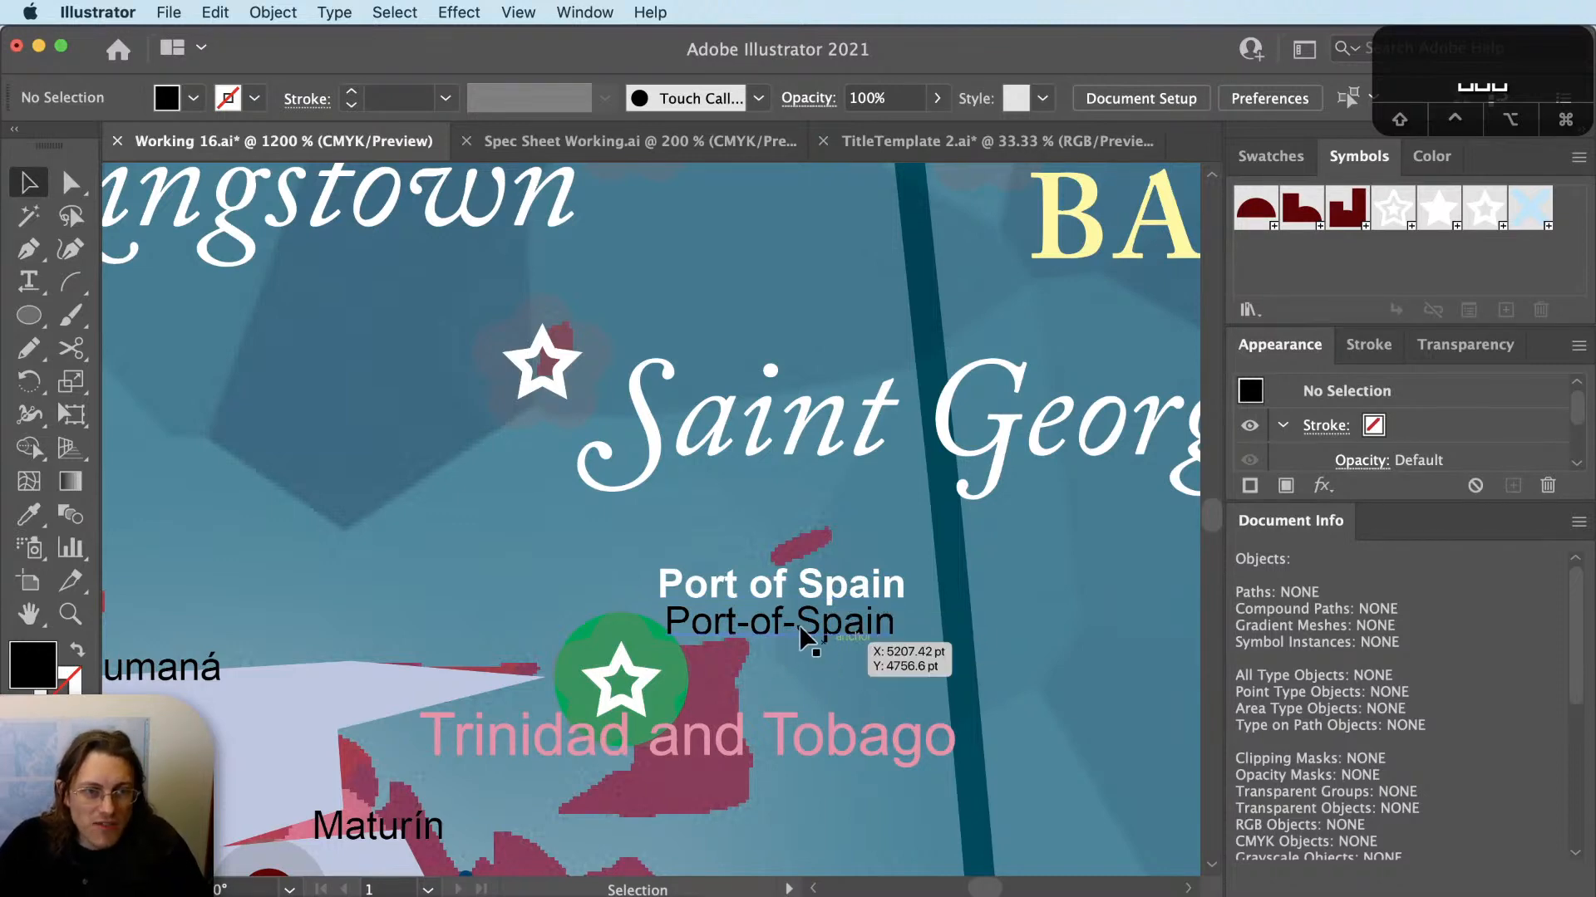
scroll(347, 682, "down", 2)
scroll(347, 682, "down", 6)
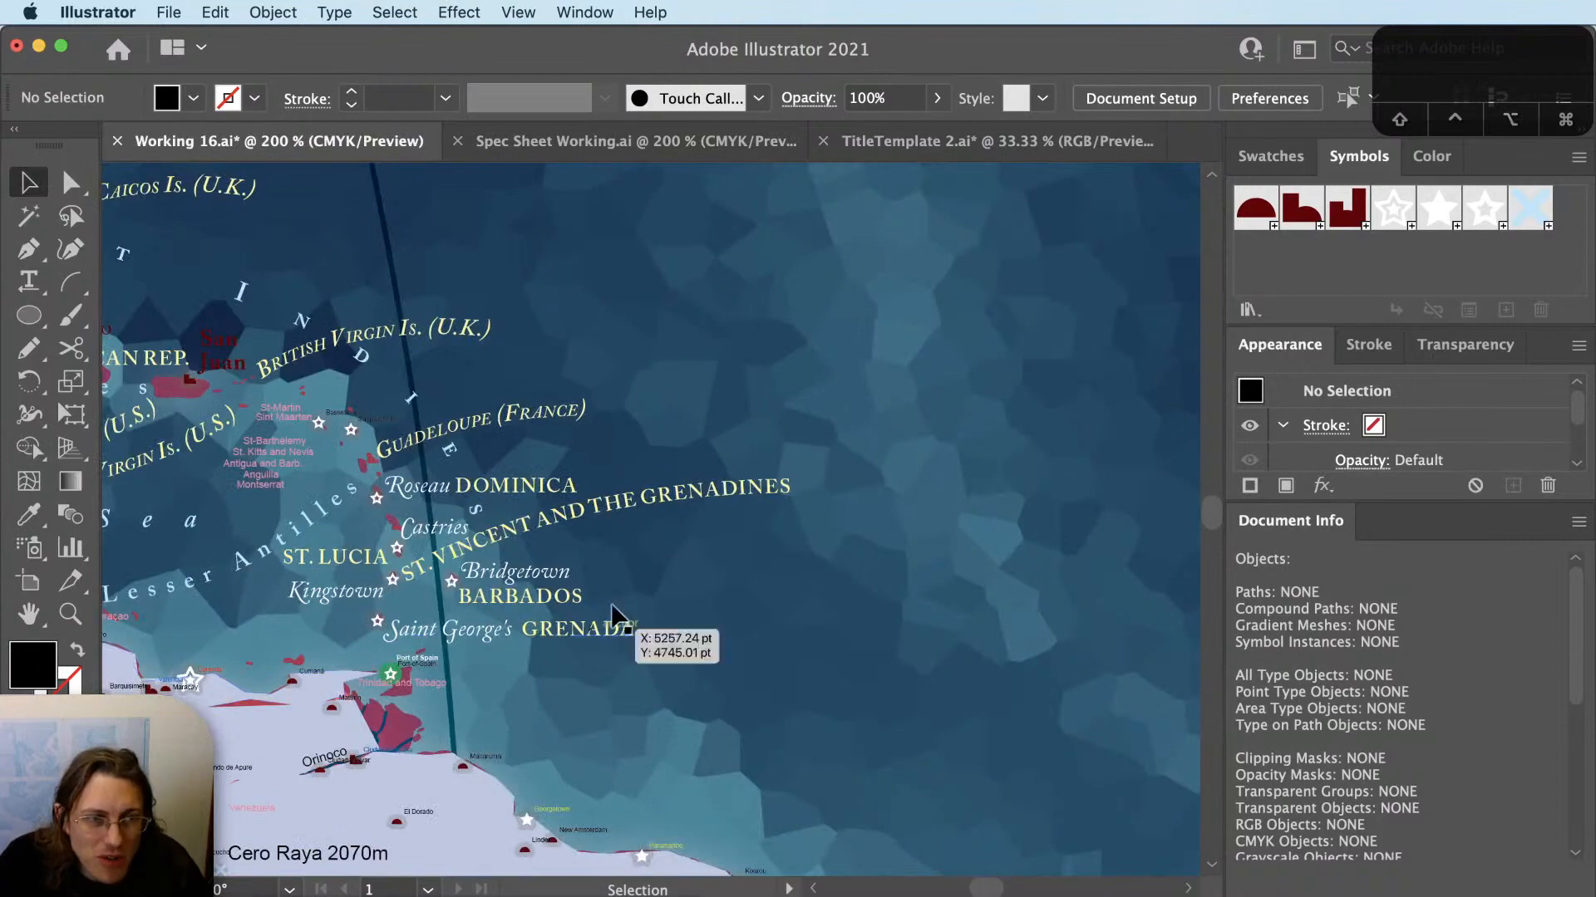
left_click_drag(543, 417, 975, 545)
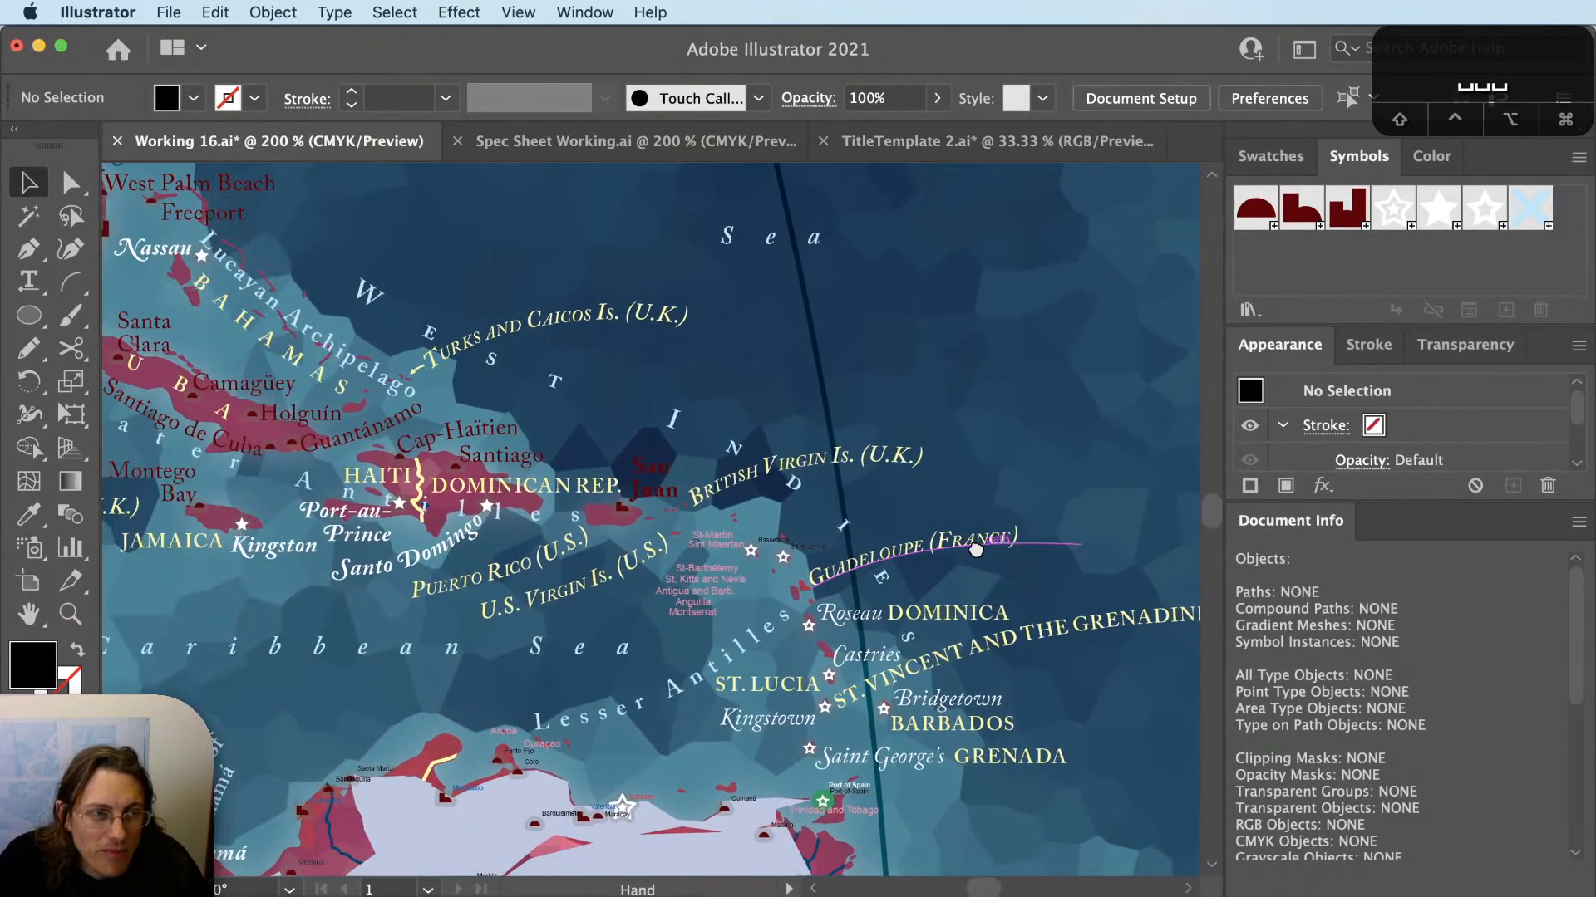
left_click_drag(446, 579, 969, 509)
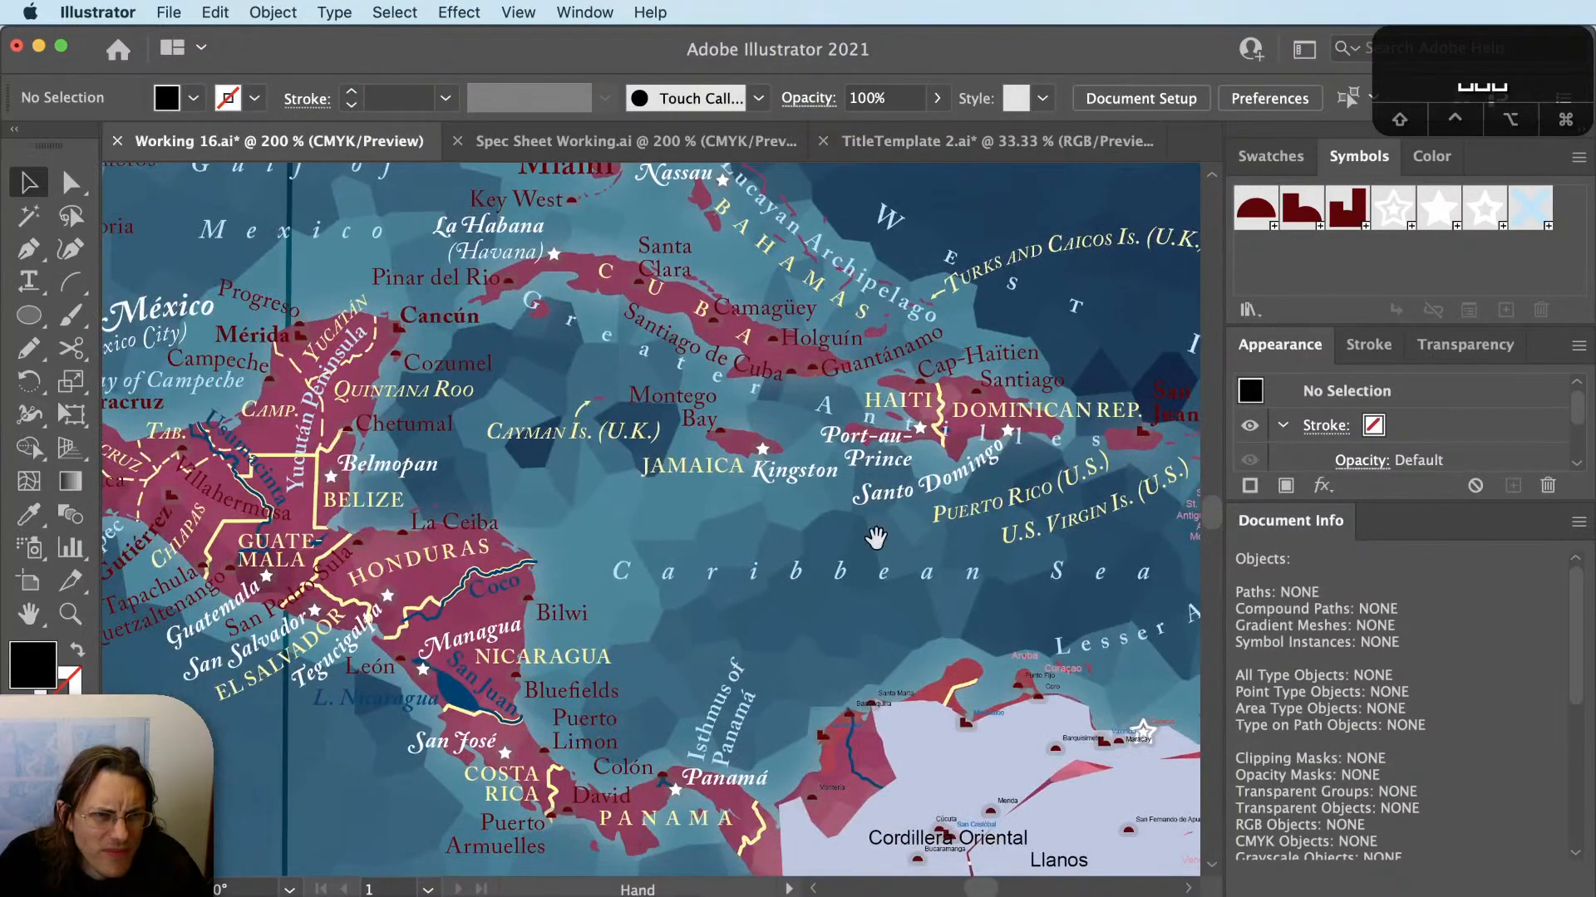
scroll(467, 661, "up", 2)
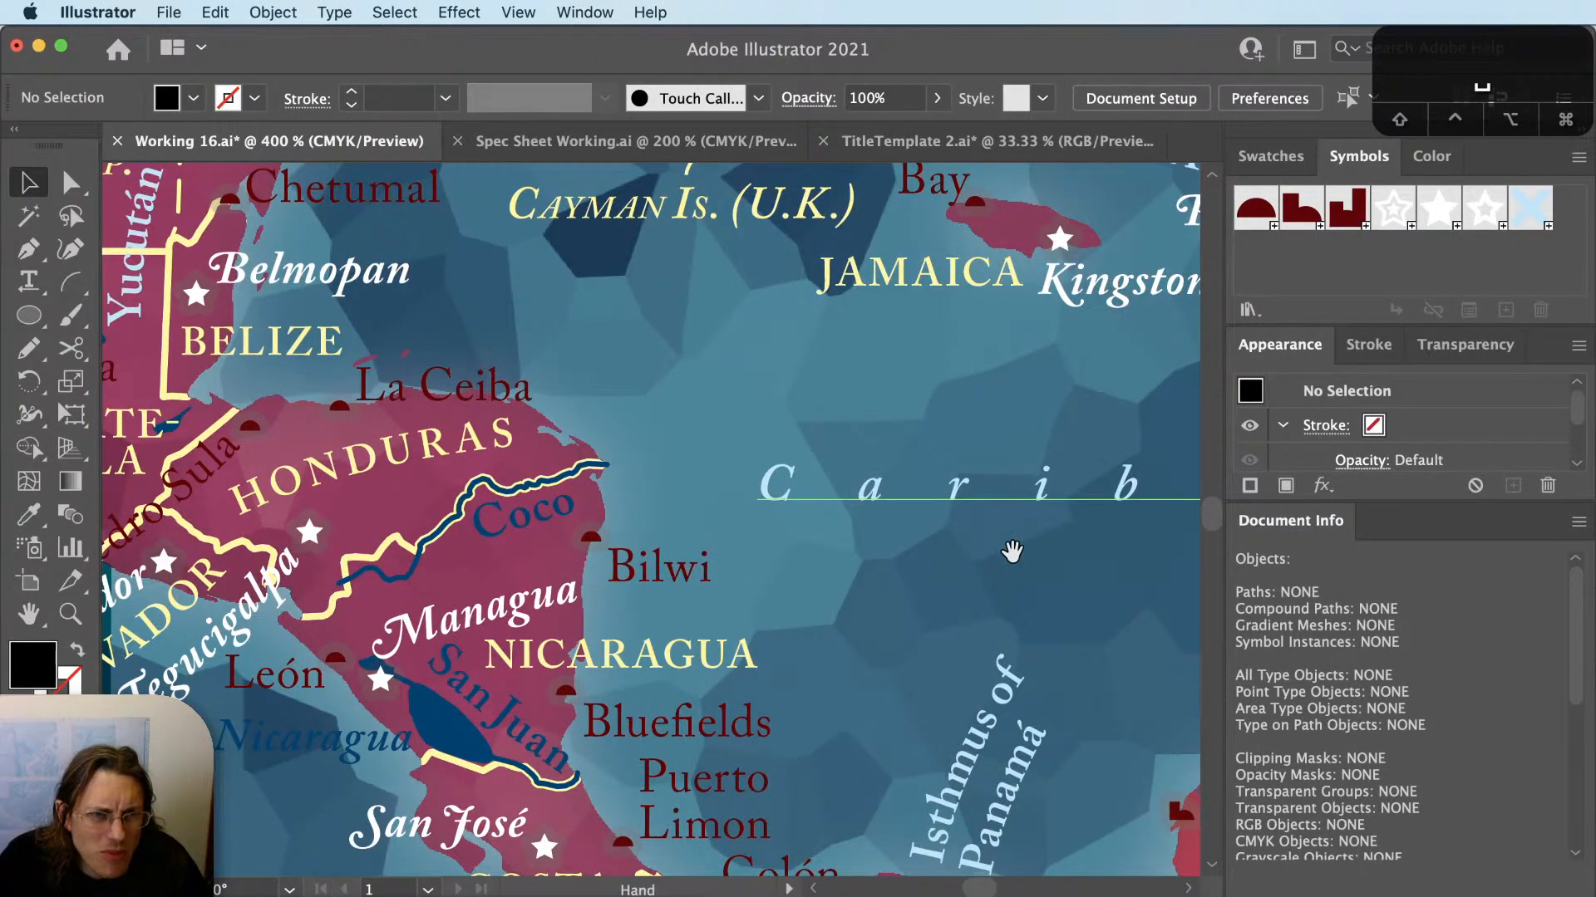
left_click_drag(1012, 551, 880, 568)
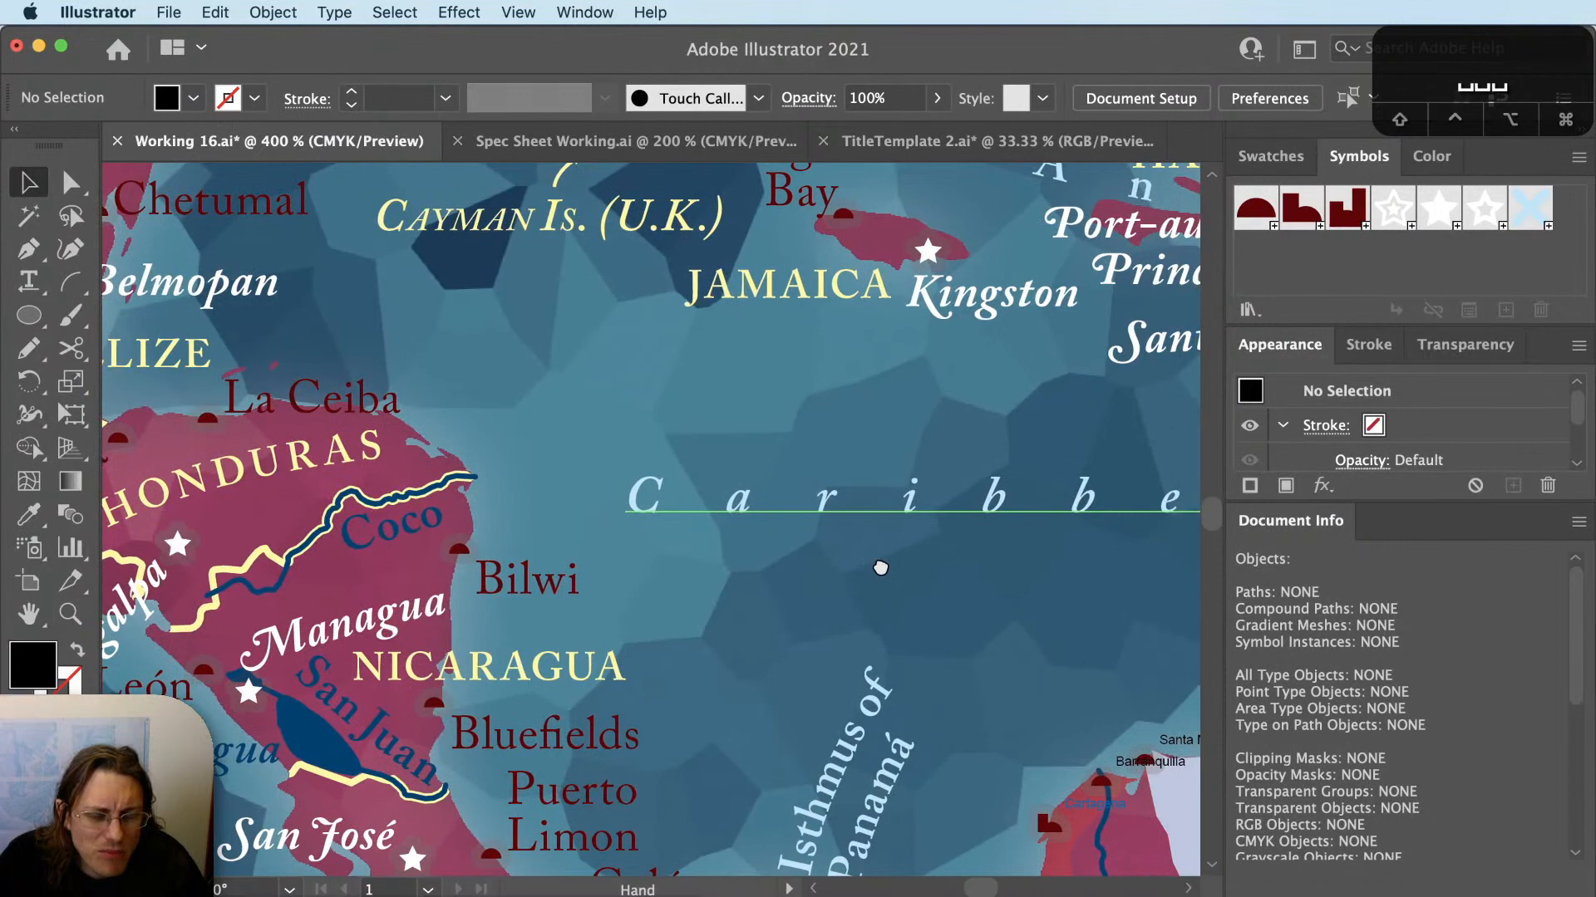
key("super+z")
key("super+z")
key("super+z")
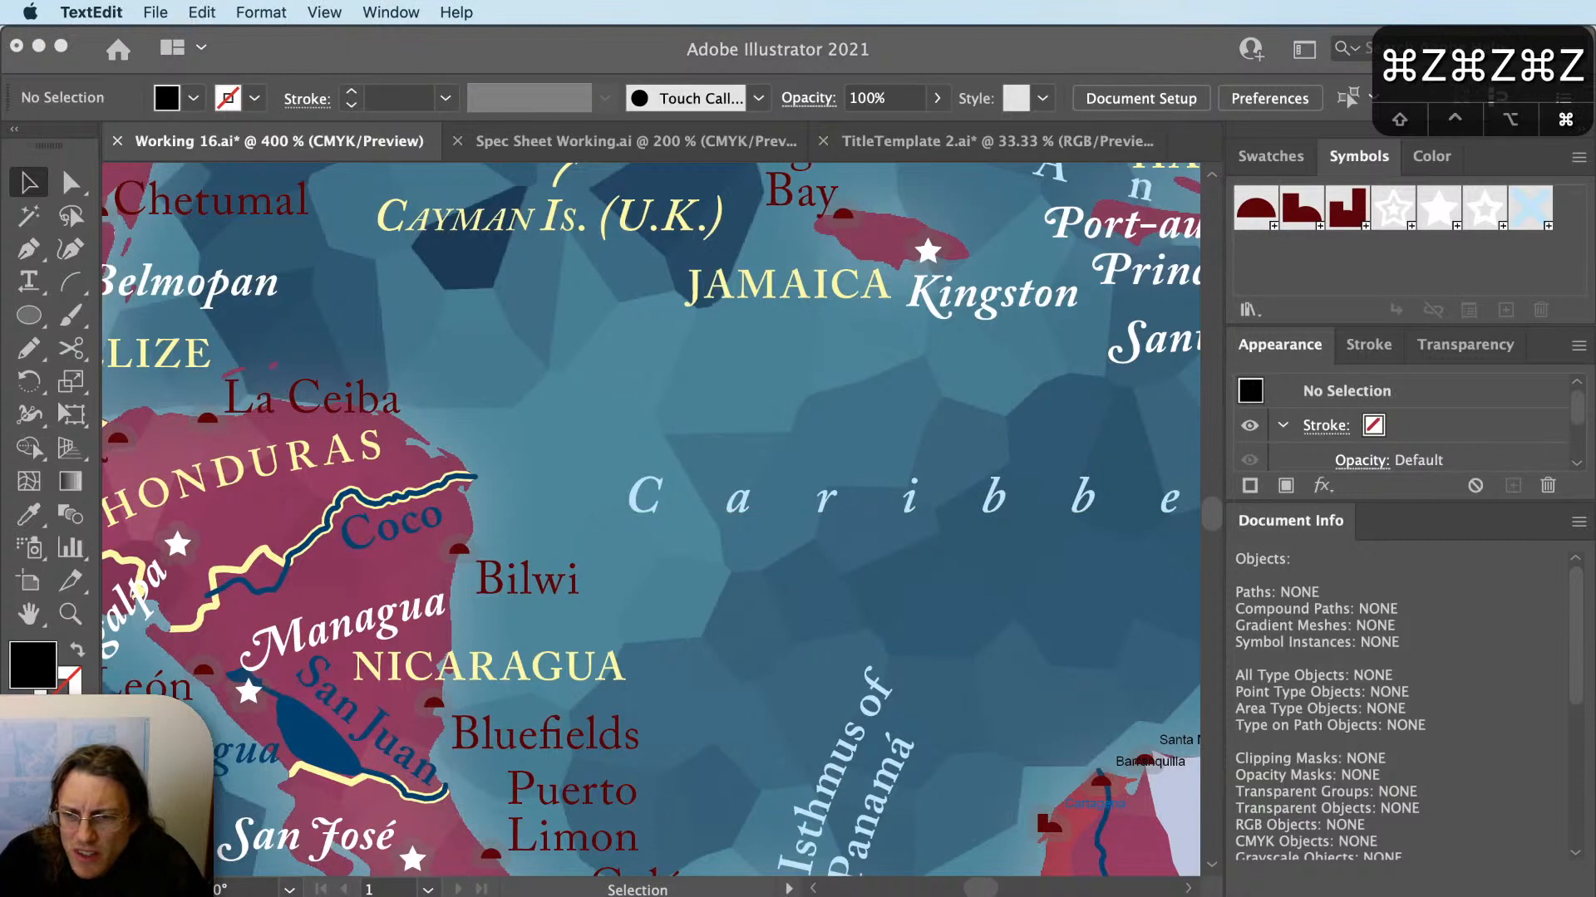
key("super+z")
left_click(1039, 556)
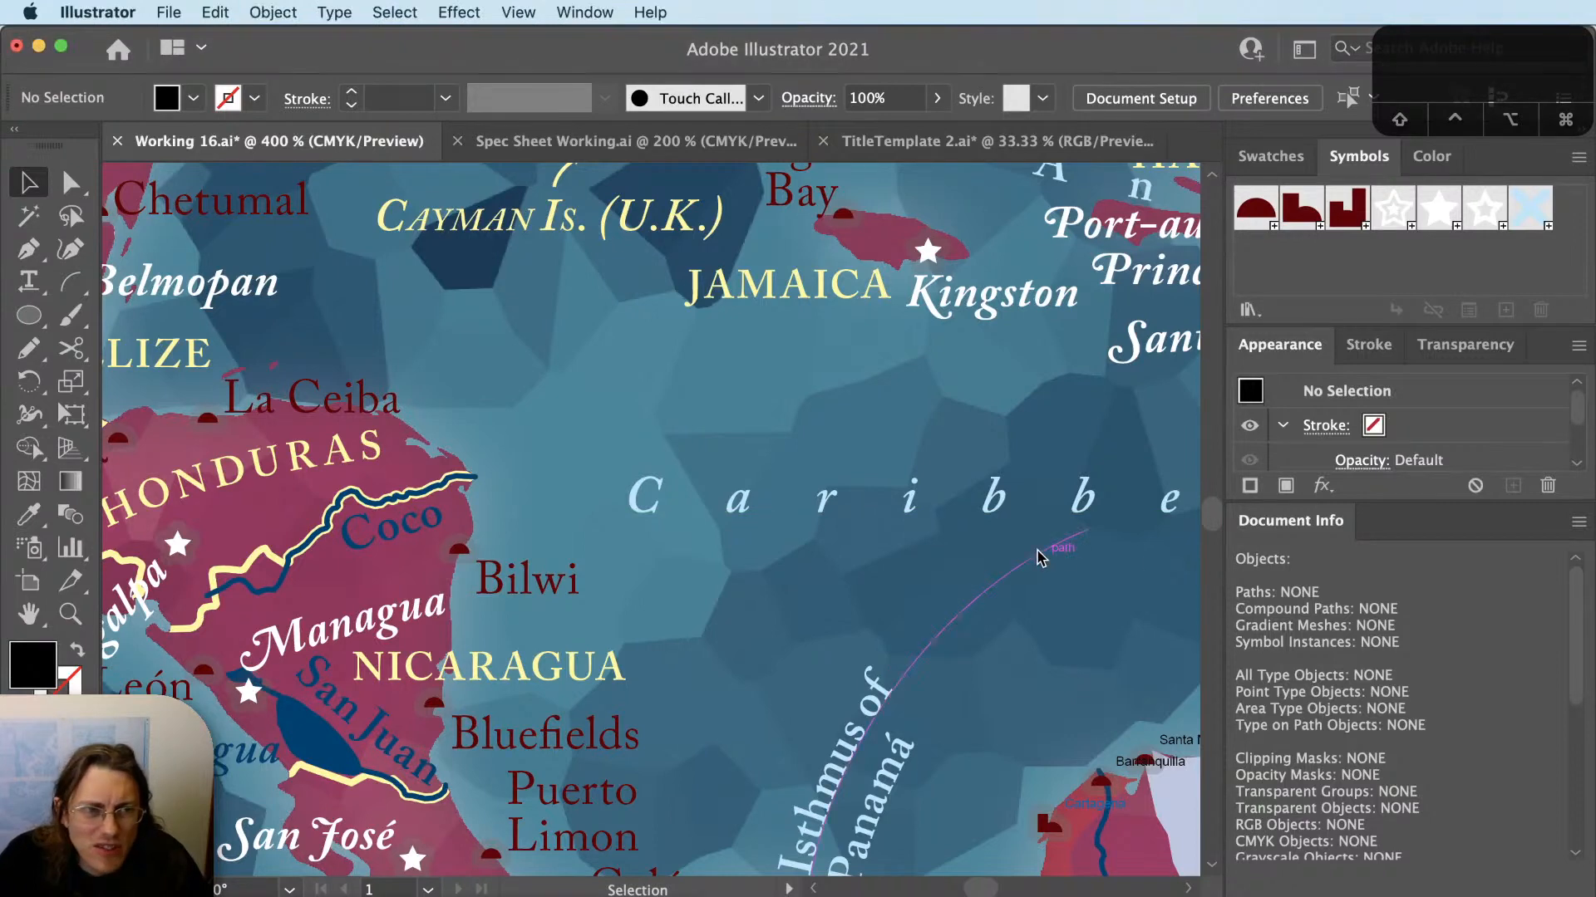
Examine the label spacing around the small islands between the British Virgin Is. and Dominica, and switch to TextEdit.
key("space")
left_click_drag(1093, 357, 554, 508)
left_click_drag(992, 475, 594, 502)
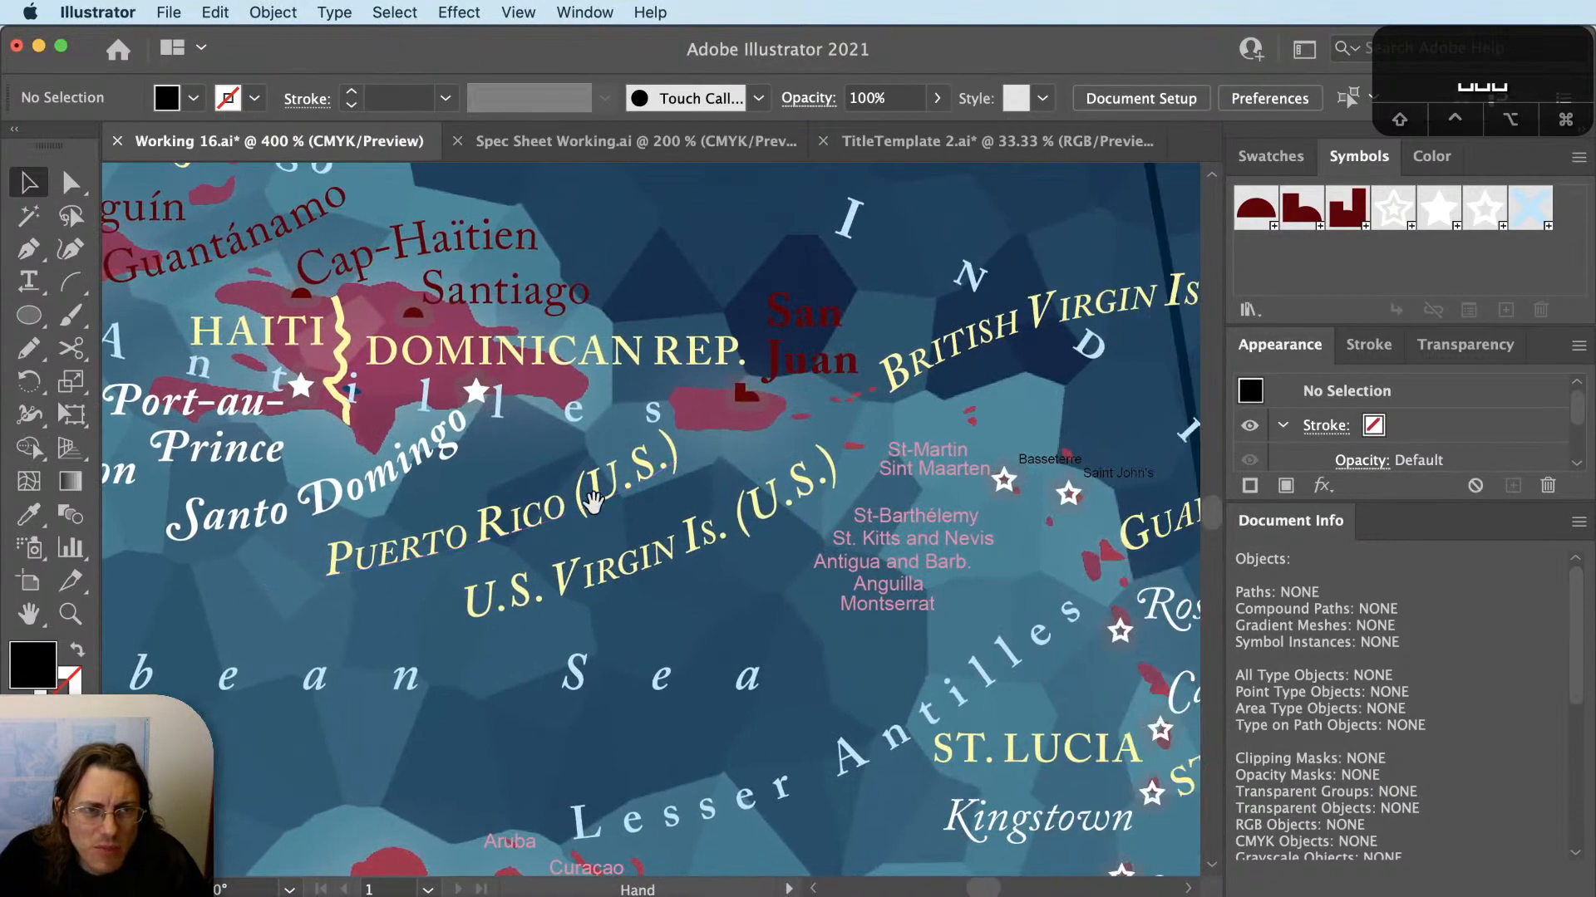
left_click_drag(955, 582, 614, 503)
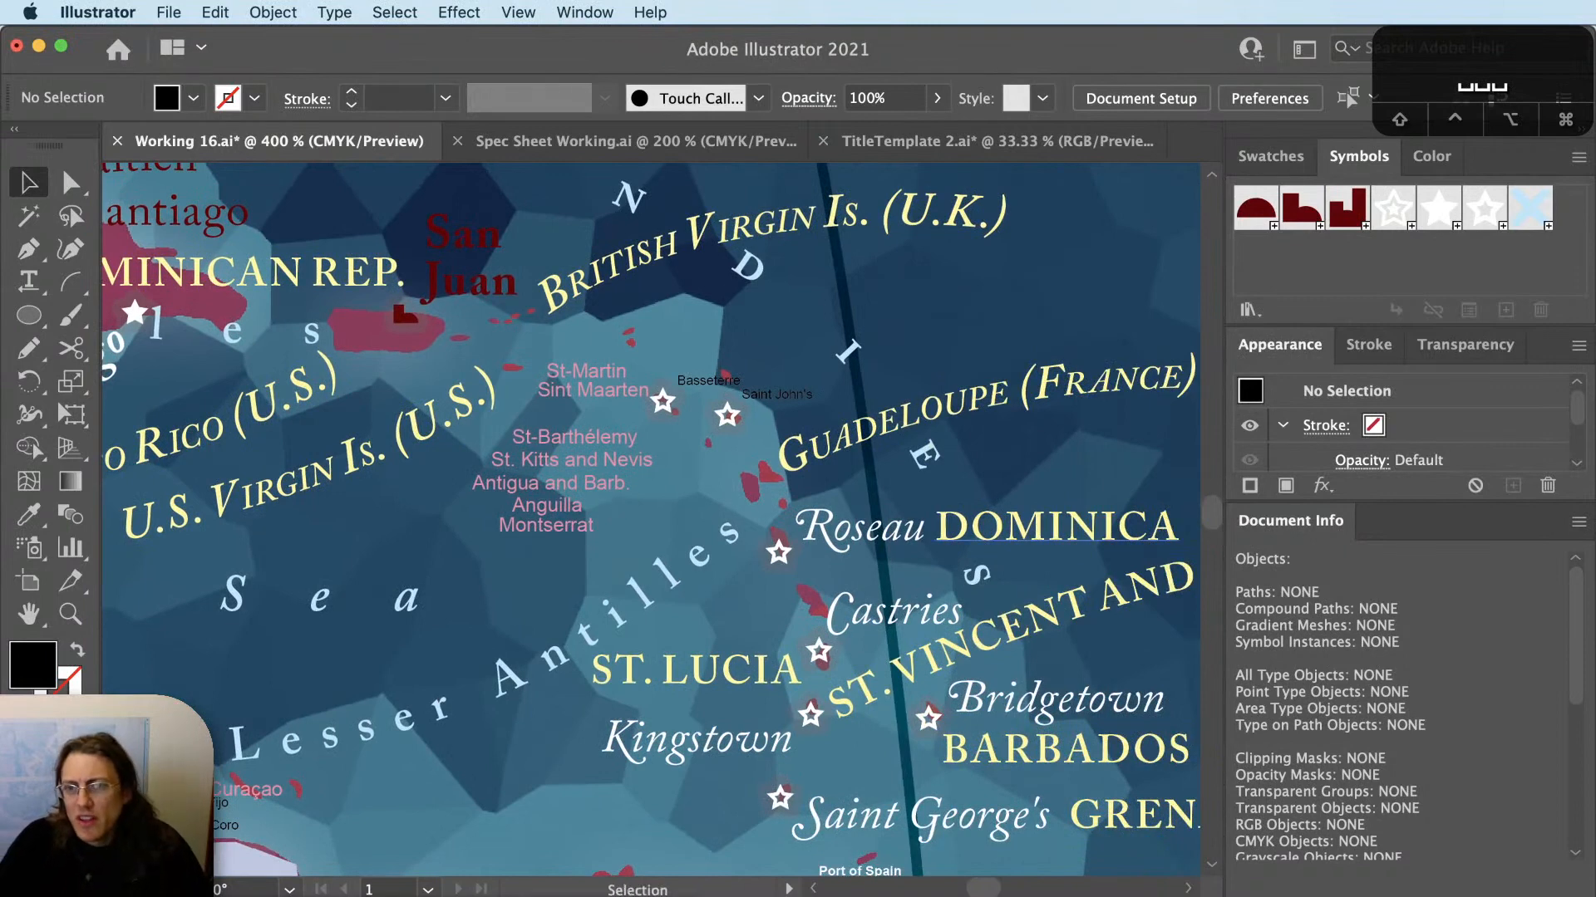
key("super+Tab")
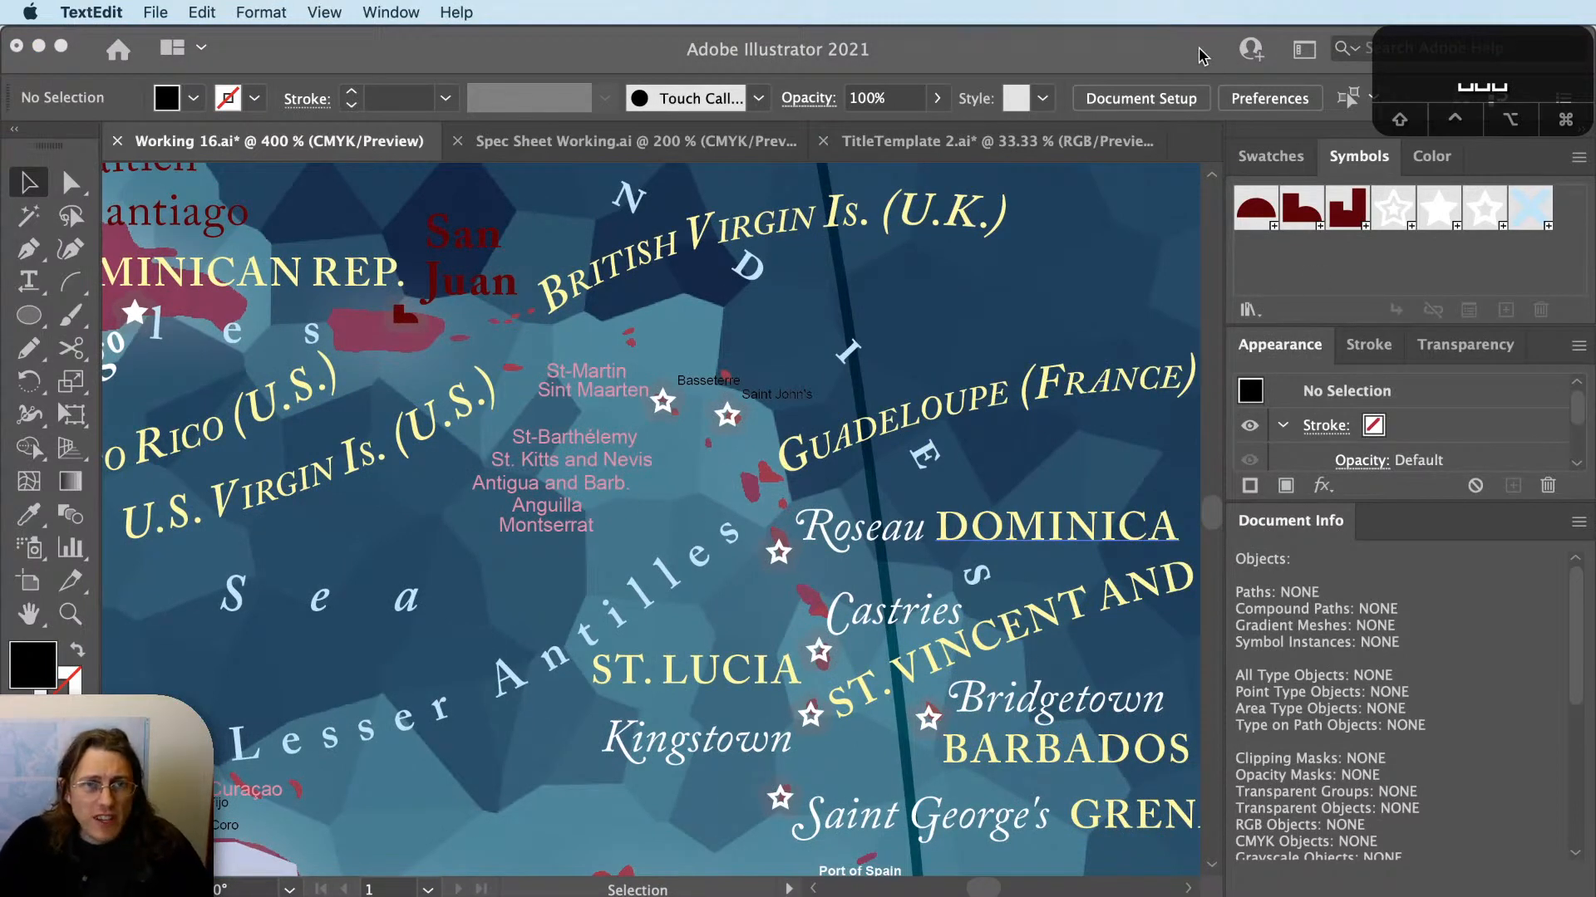
key("super+Tab")
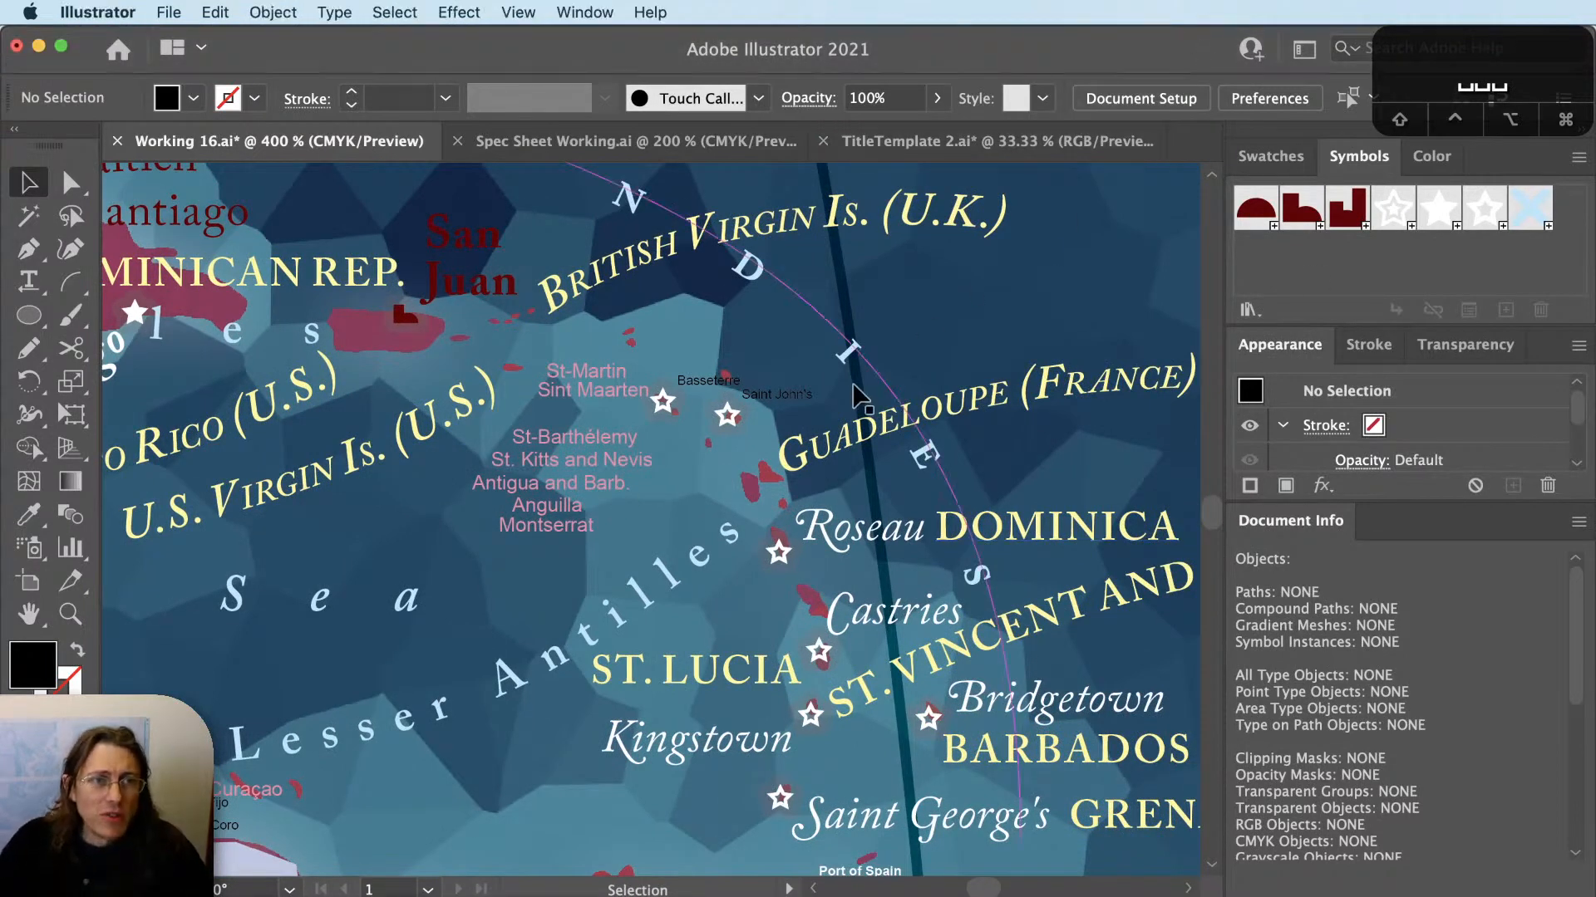
scroll(756, 538, "up", 2)
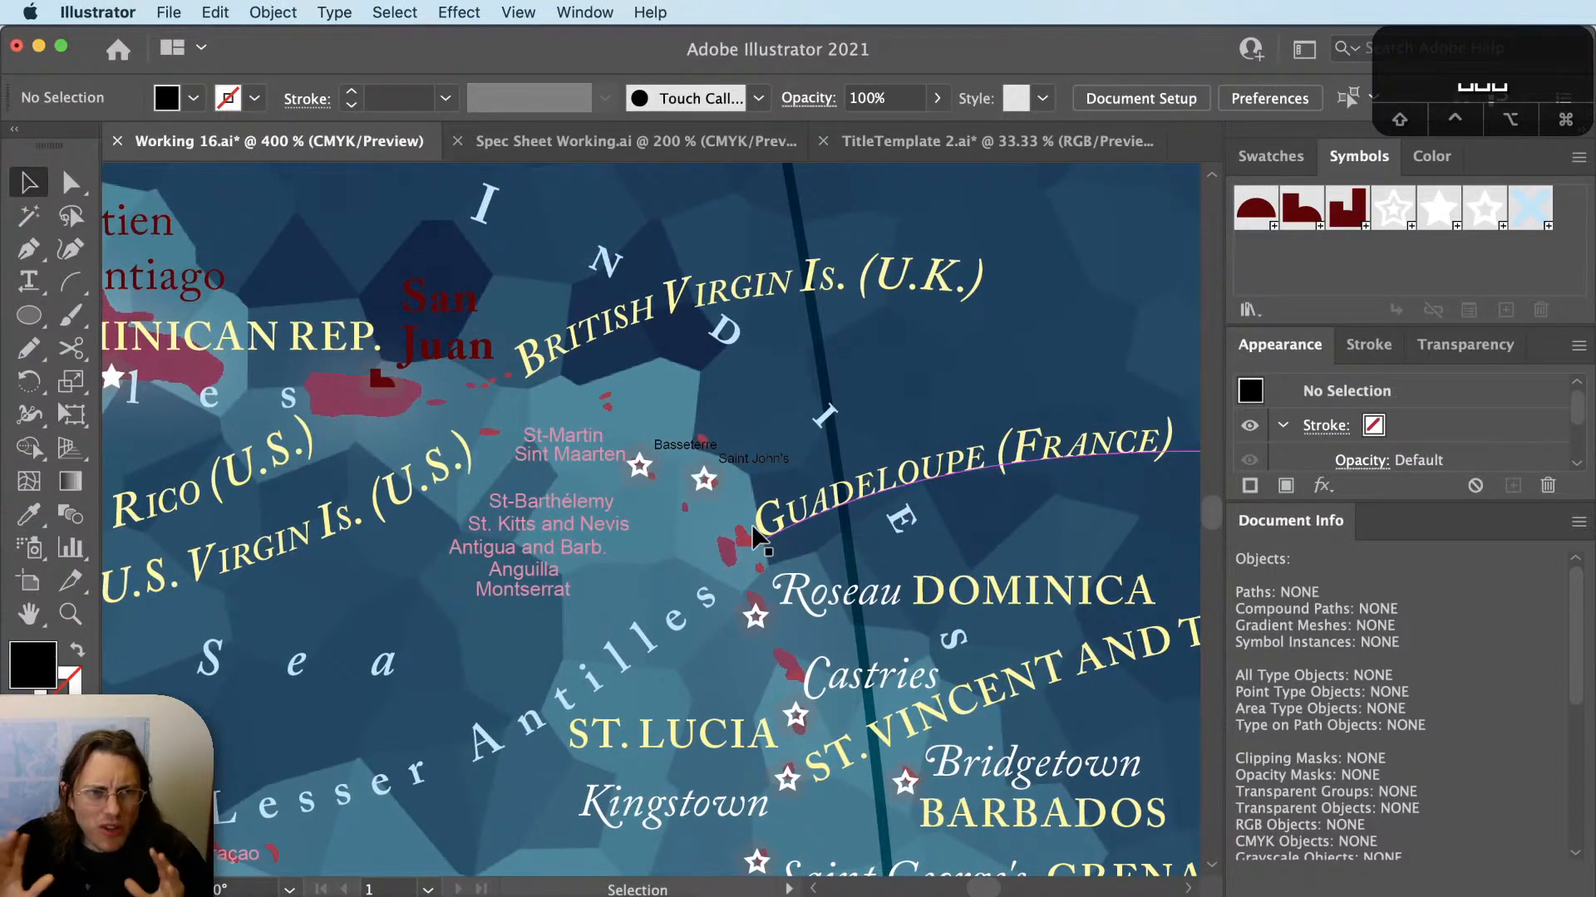
scroll(756, 539, "up", 2)
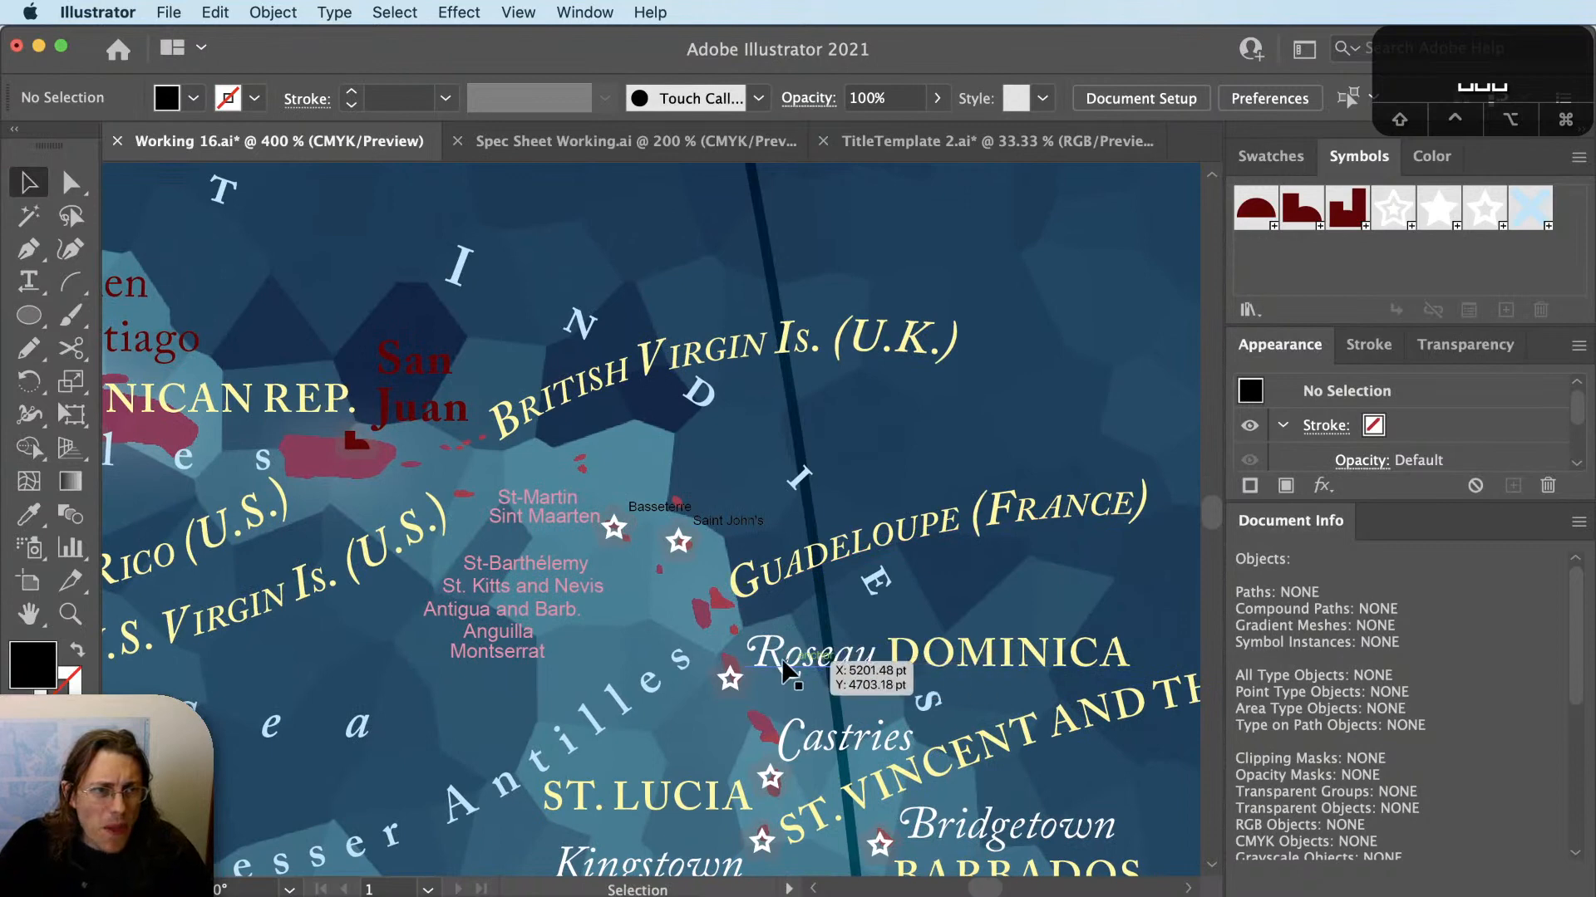
key("super+Tab")
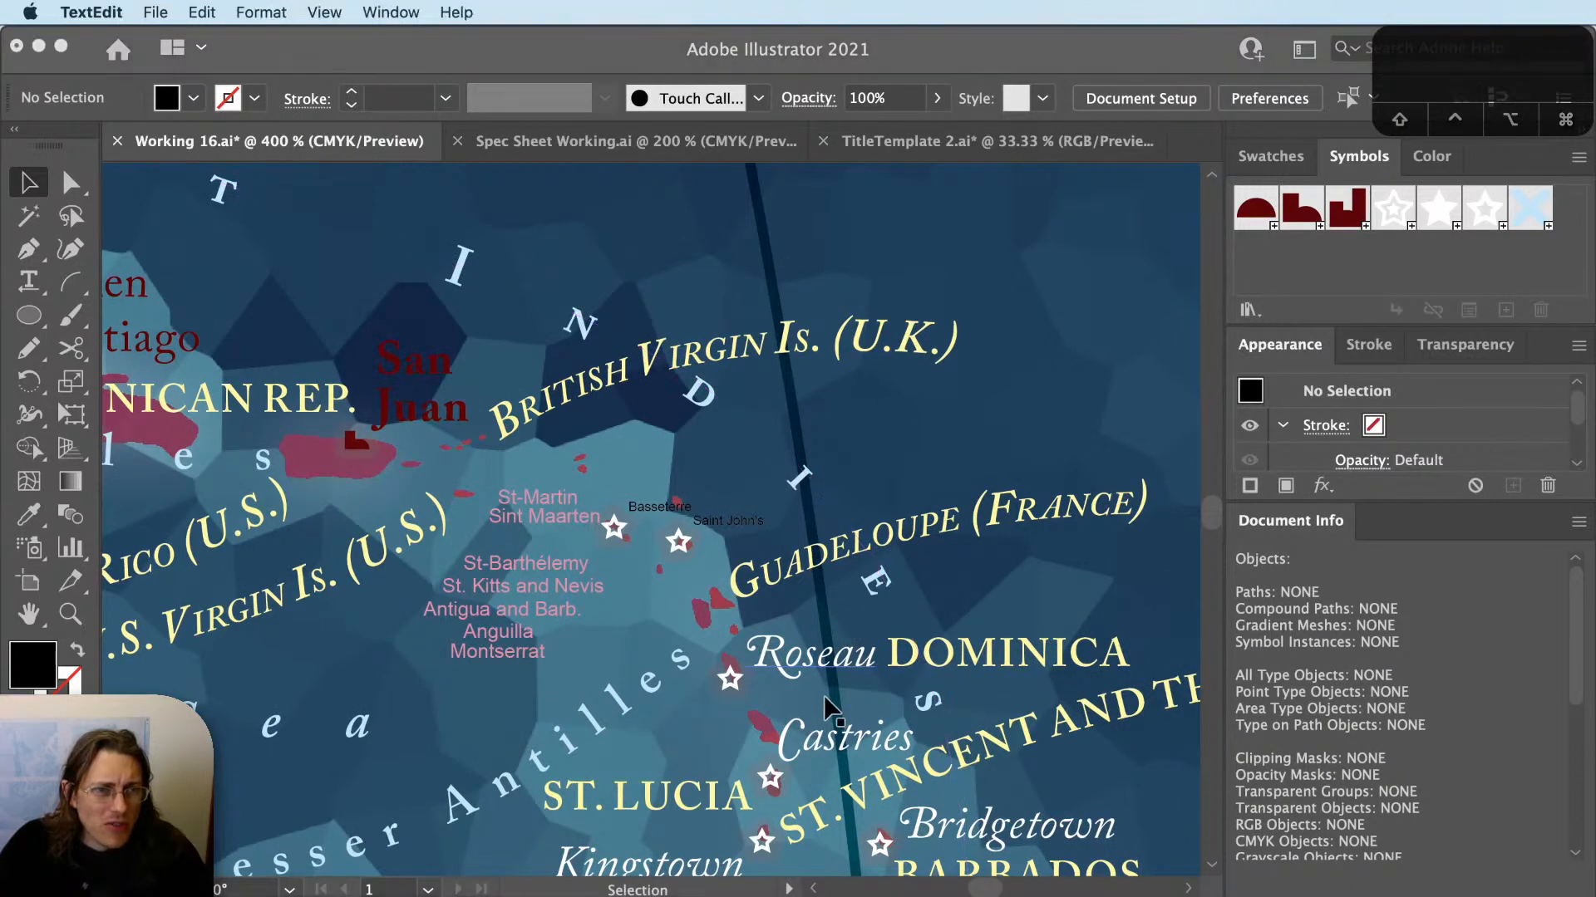
Check the positions of St Kitts & Nevis, Montserrat and Antigua and Barbuda in Google Maps in Chrome, and return to Illustrator.
key("super+Tab")
left_click_drag(909, 513, 1098, 704)
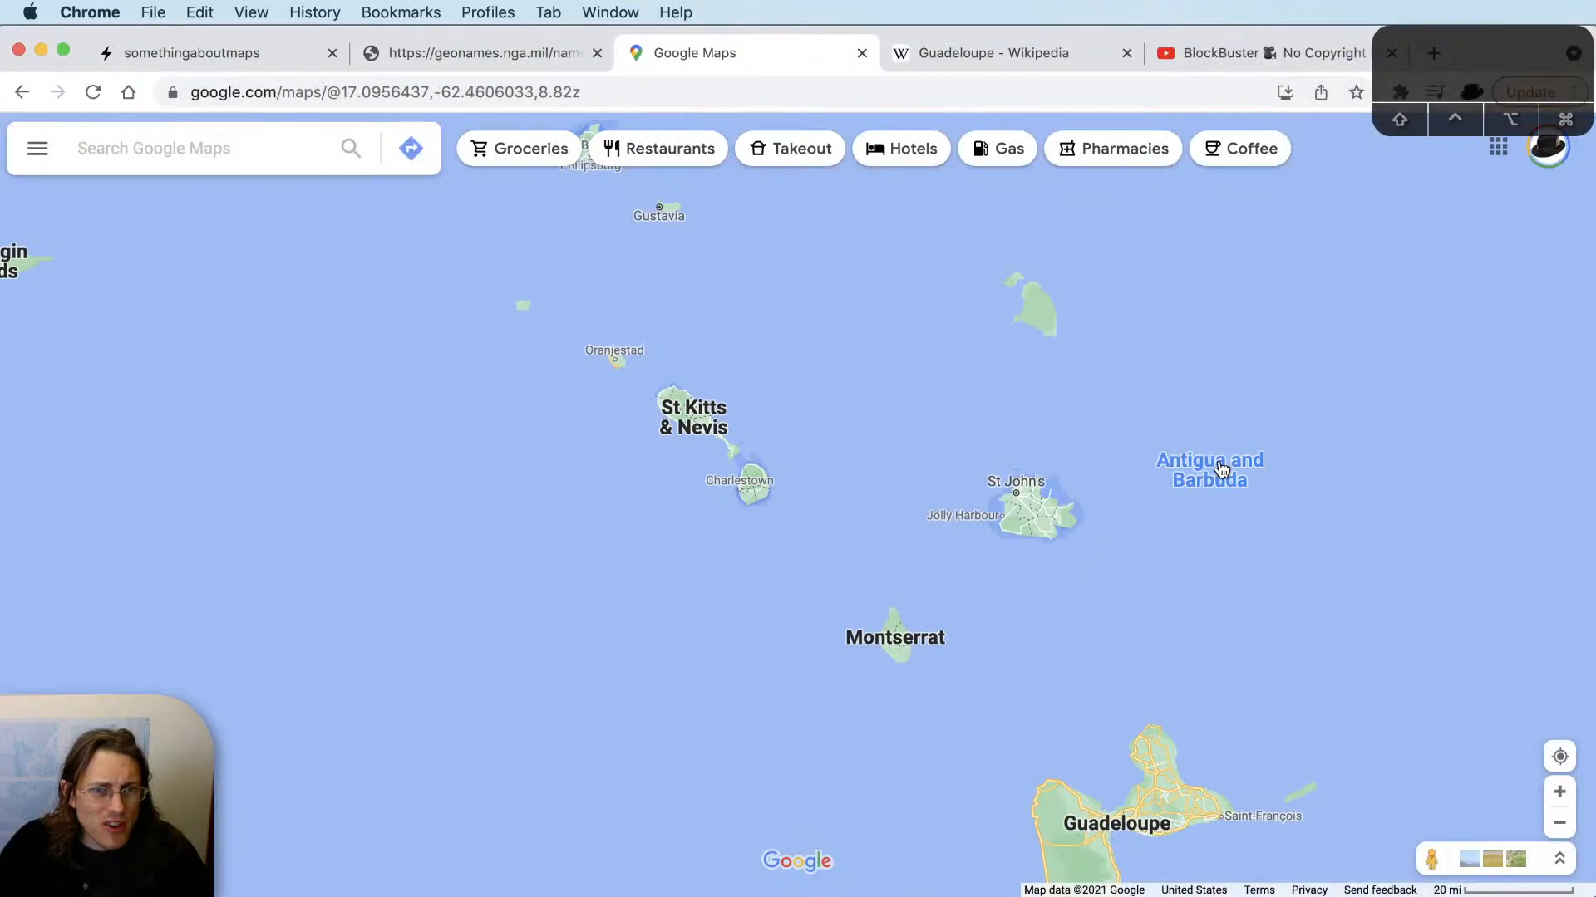
key("super+Tab")
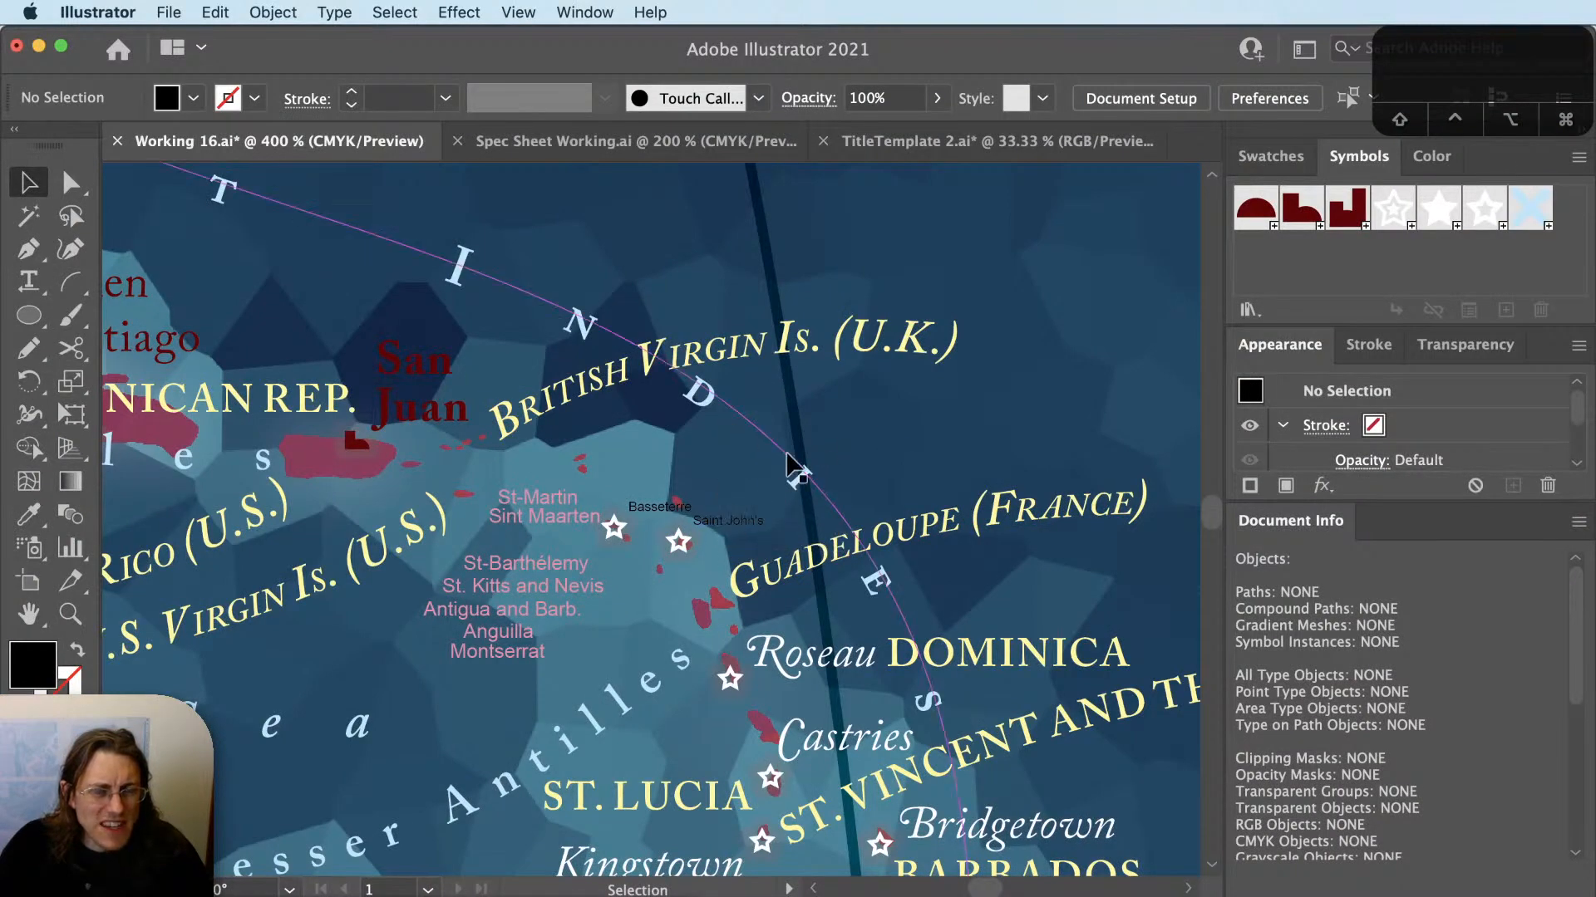
scroll(804, 538, "down", 2)
scroll(810, 548, "up", 1)
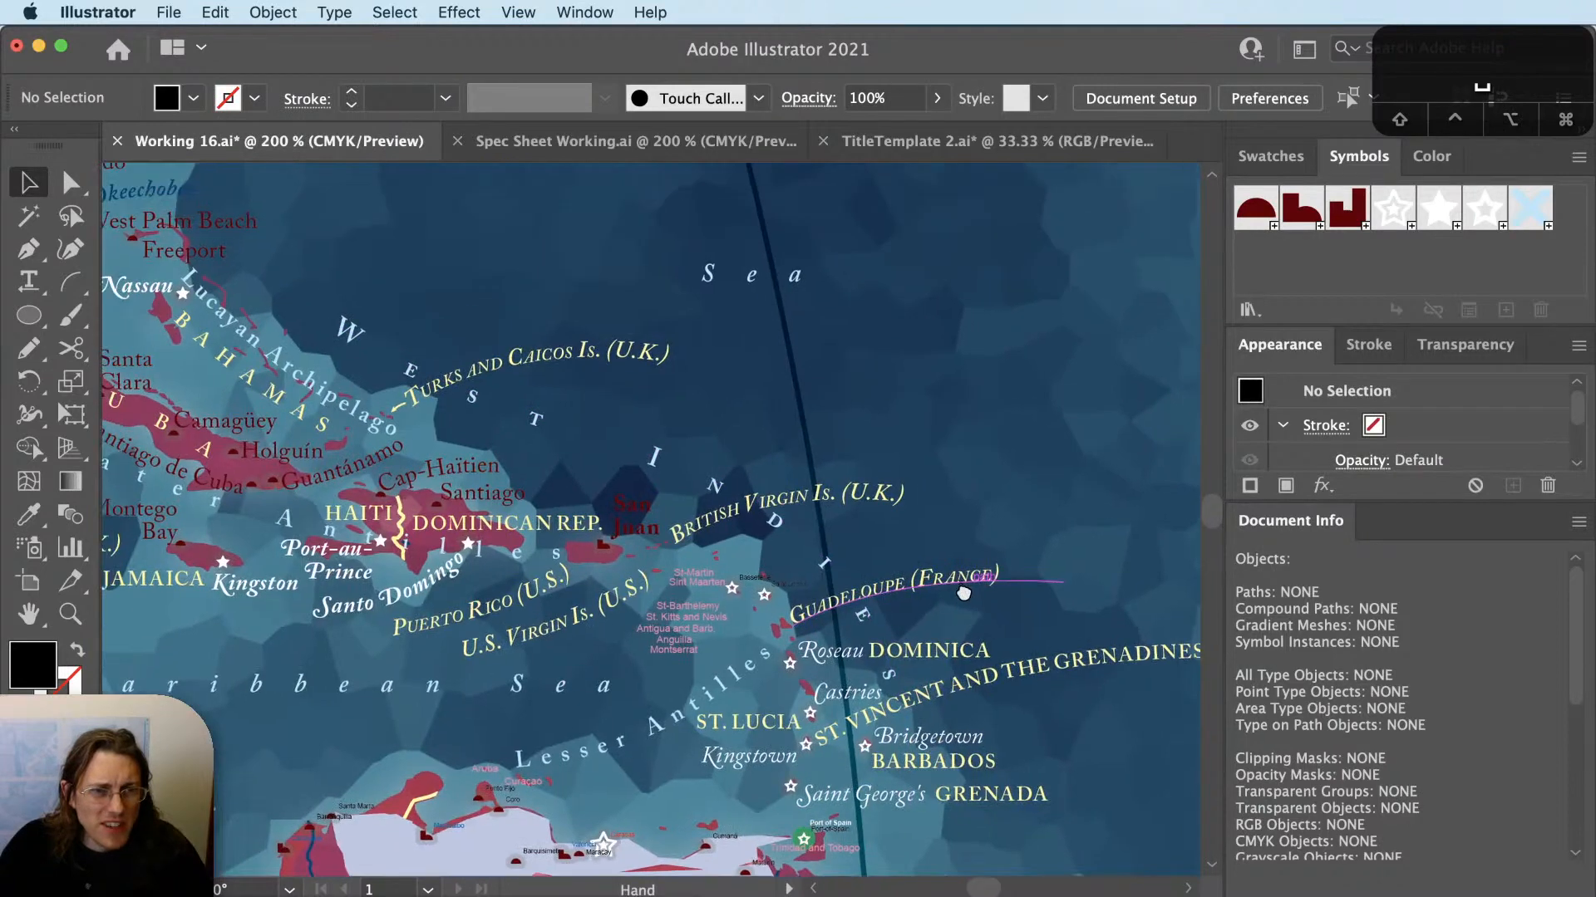
scroll(790, 605, "up", 1)
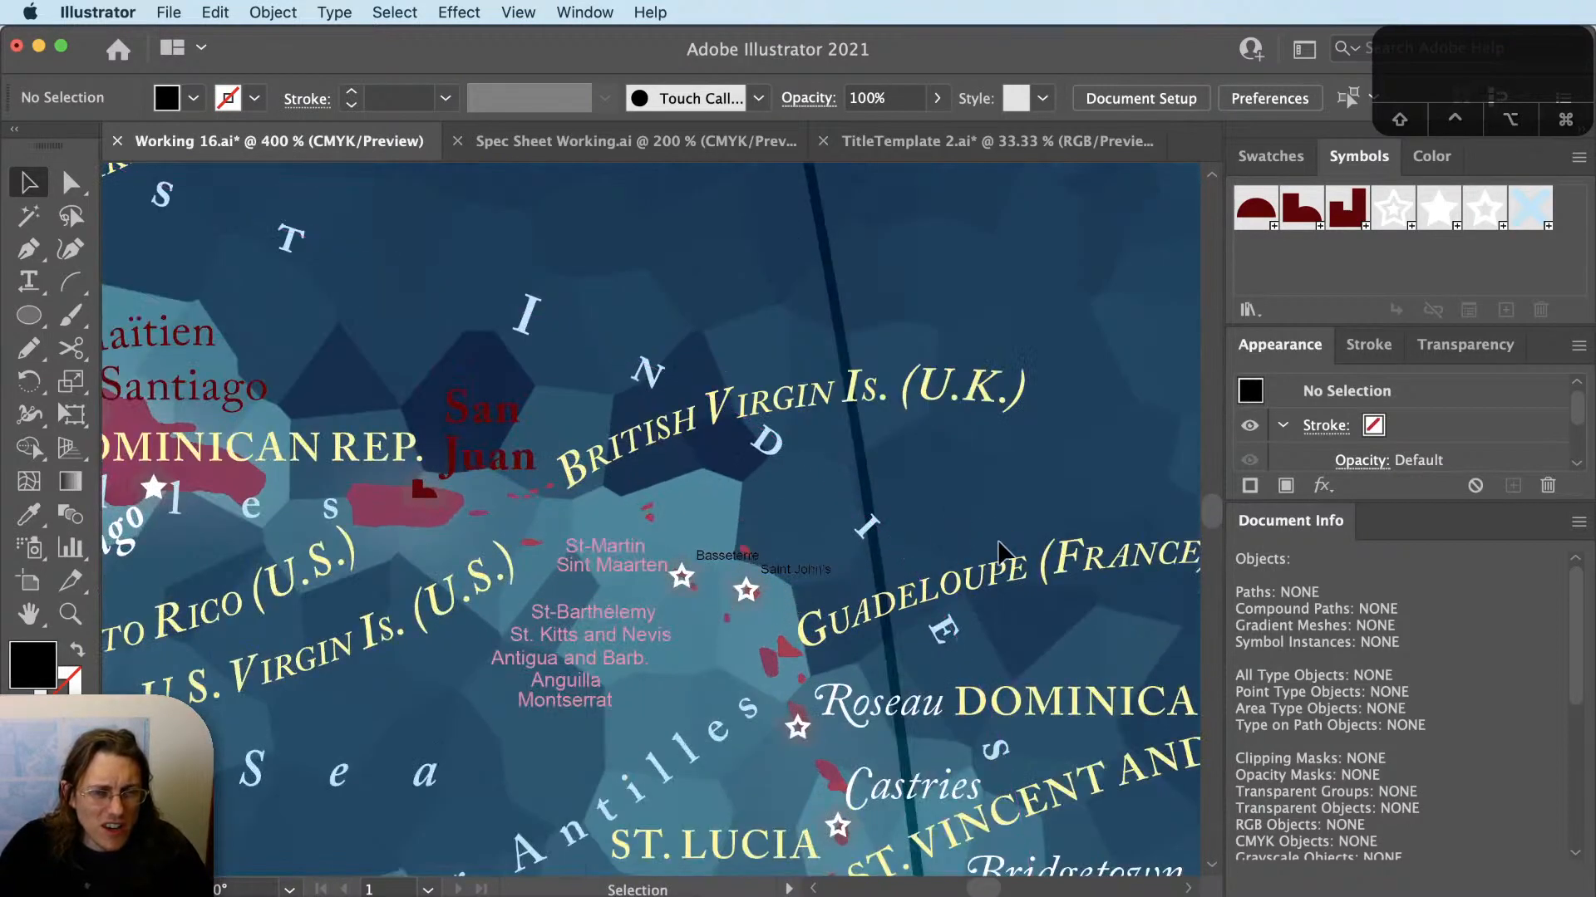
Nudge the Guadeloupe (France) label about 1 pt to the southeast and deselect it.
left_click_drag(1001, 552, 815, 490)
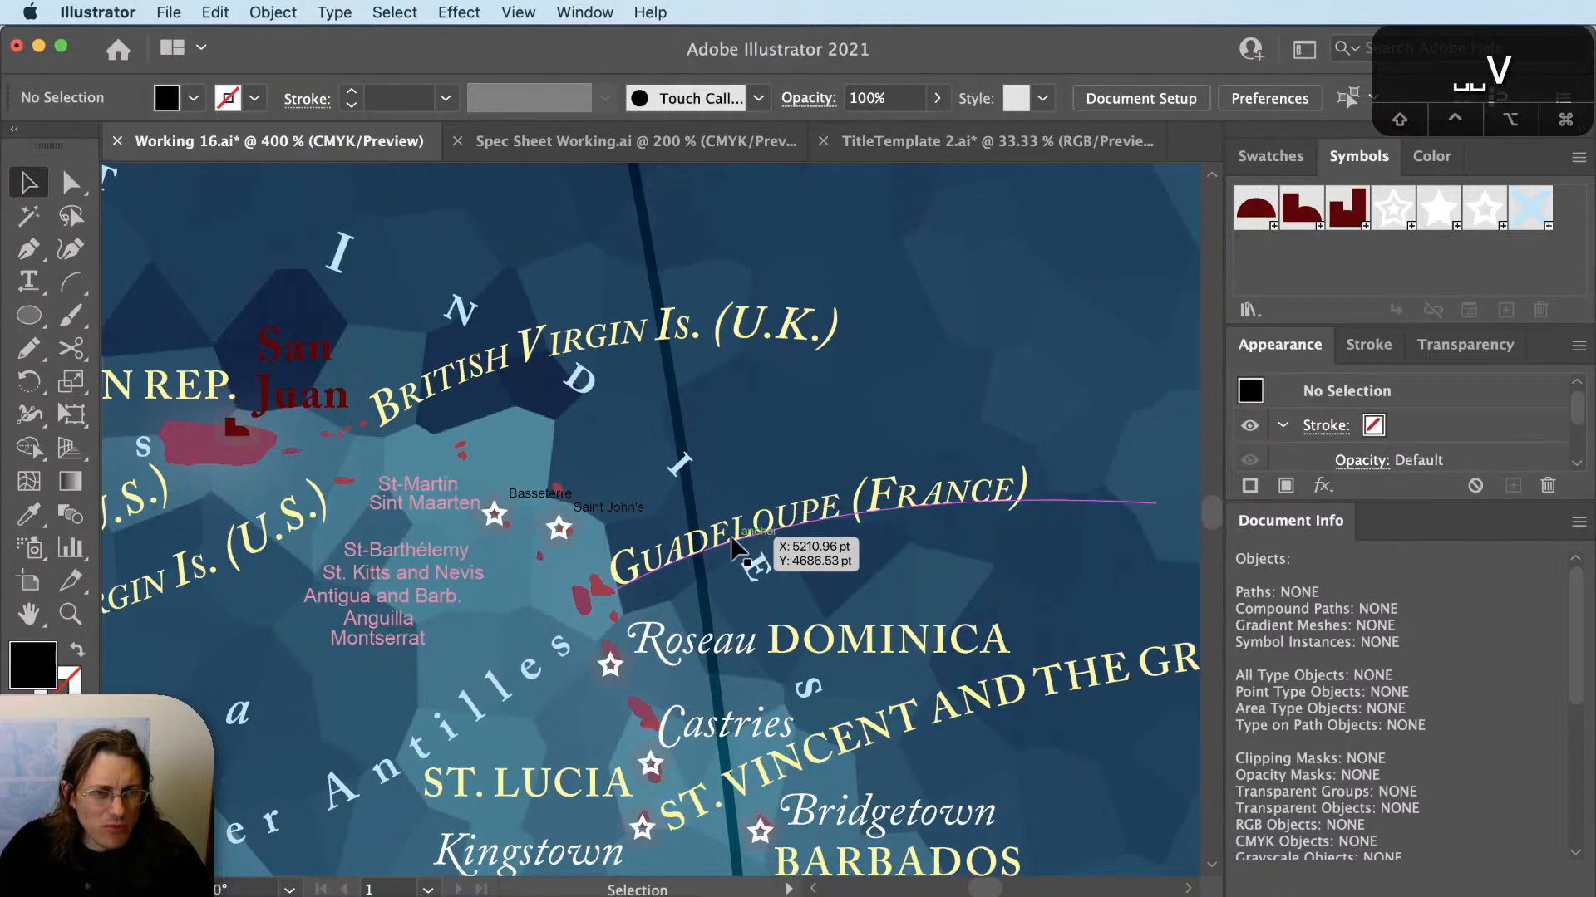
left_click_drag(735, 549, 744, 556)
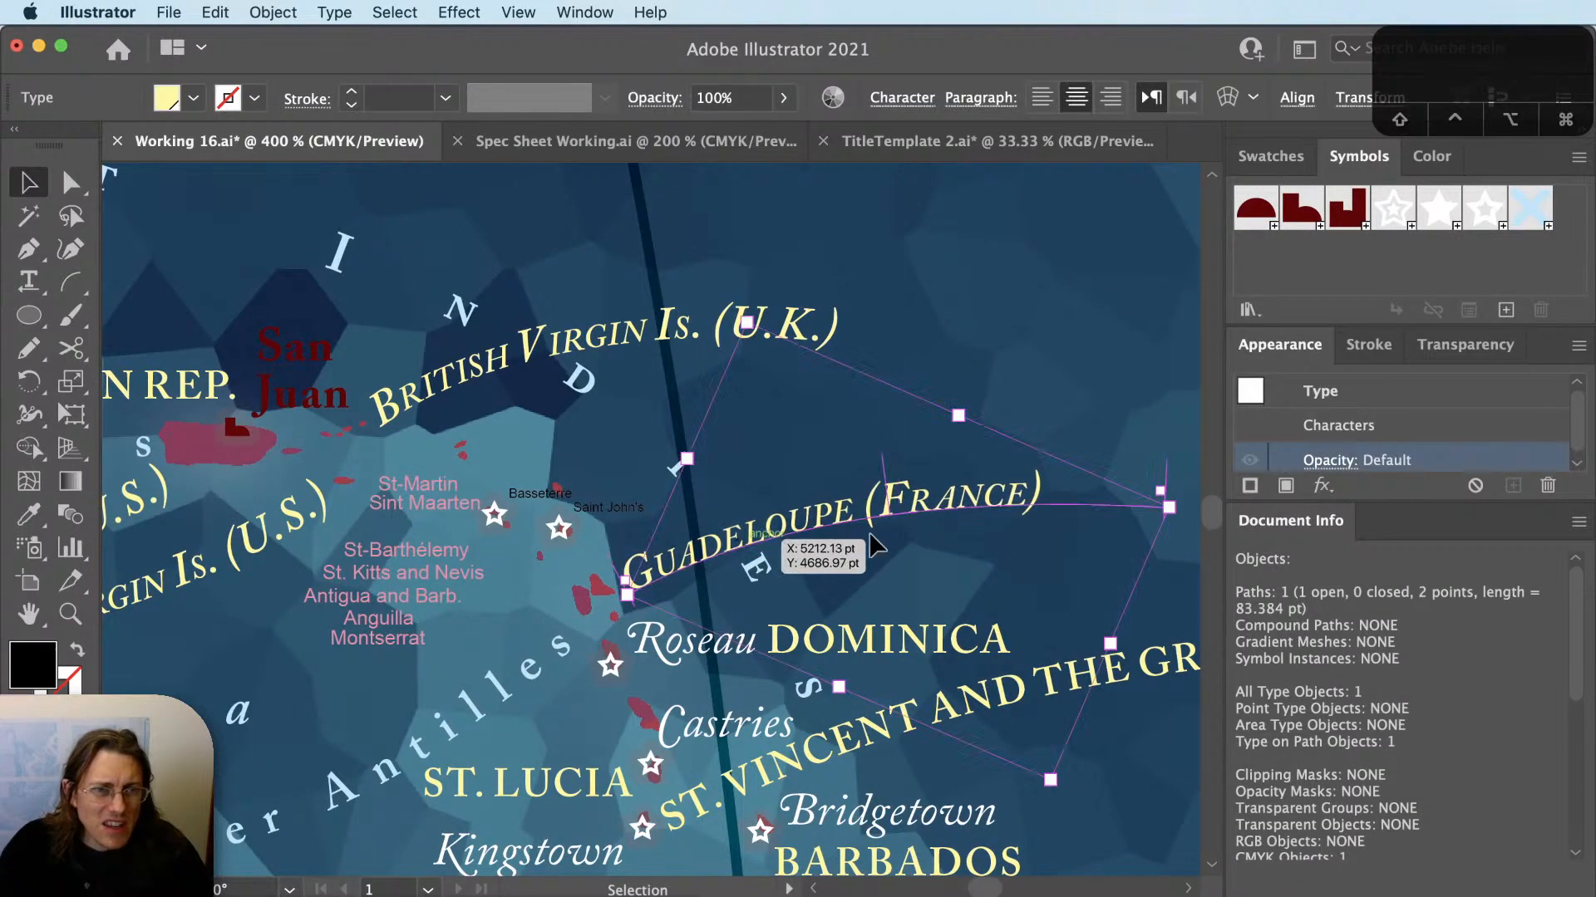
left_click(966, 437)
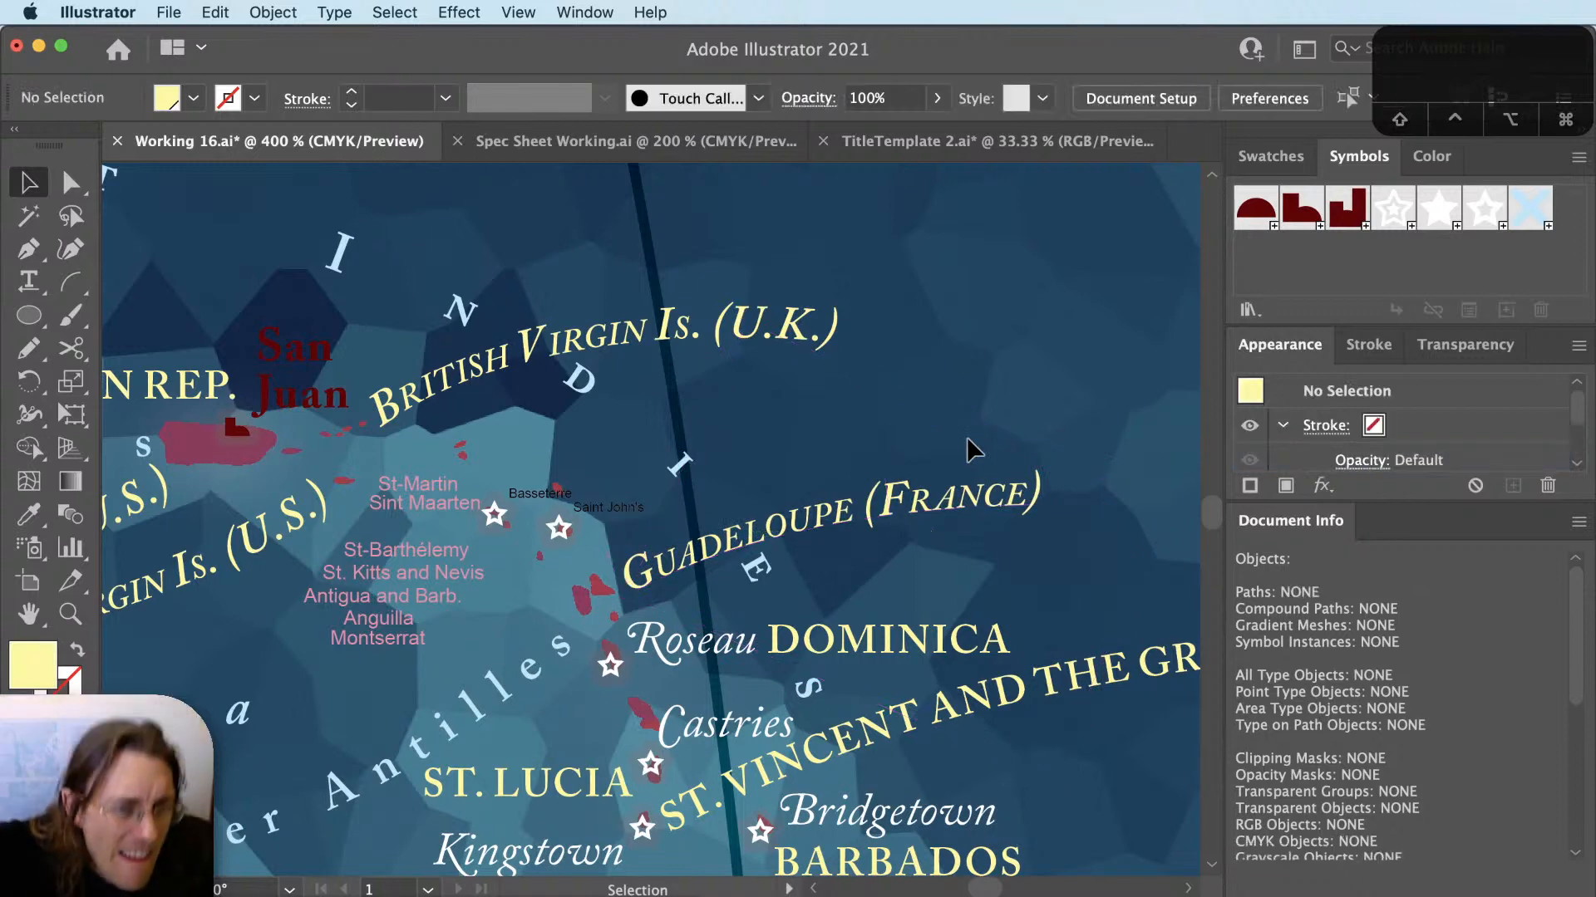
Copy the St. Vincent and the Grenadines label to just above Guadeloupe, beside the Saint John's star, and rotate the copy slightly clockwise.
scroll(846, 503, "down", 1)
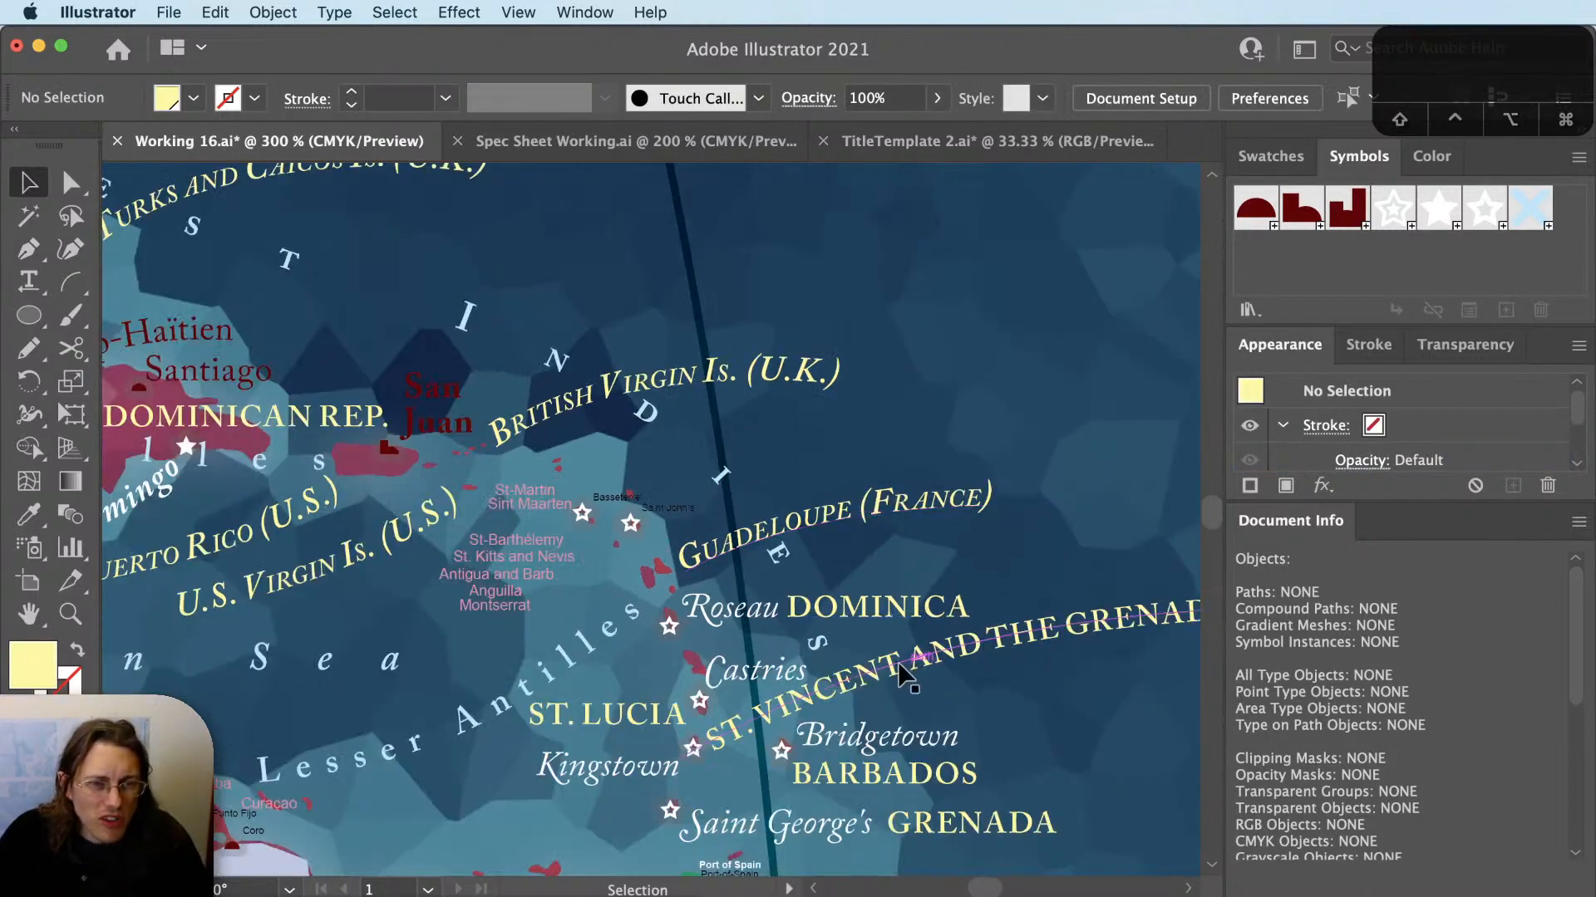
scroll(905, 677, "up", 3)
scroll(905, 677, "right", 3)
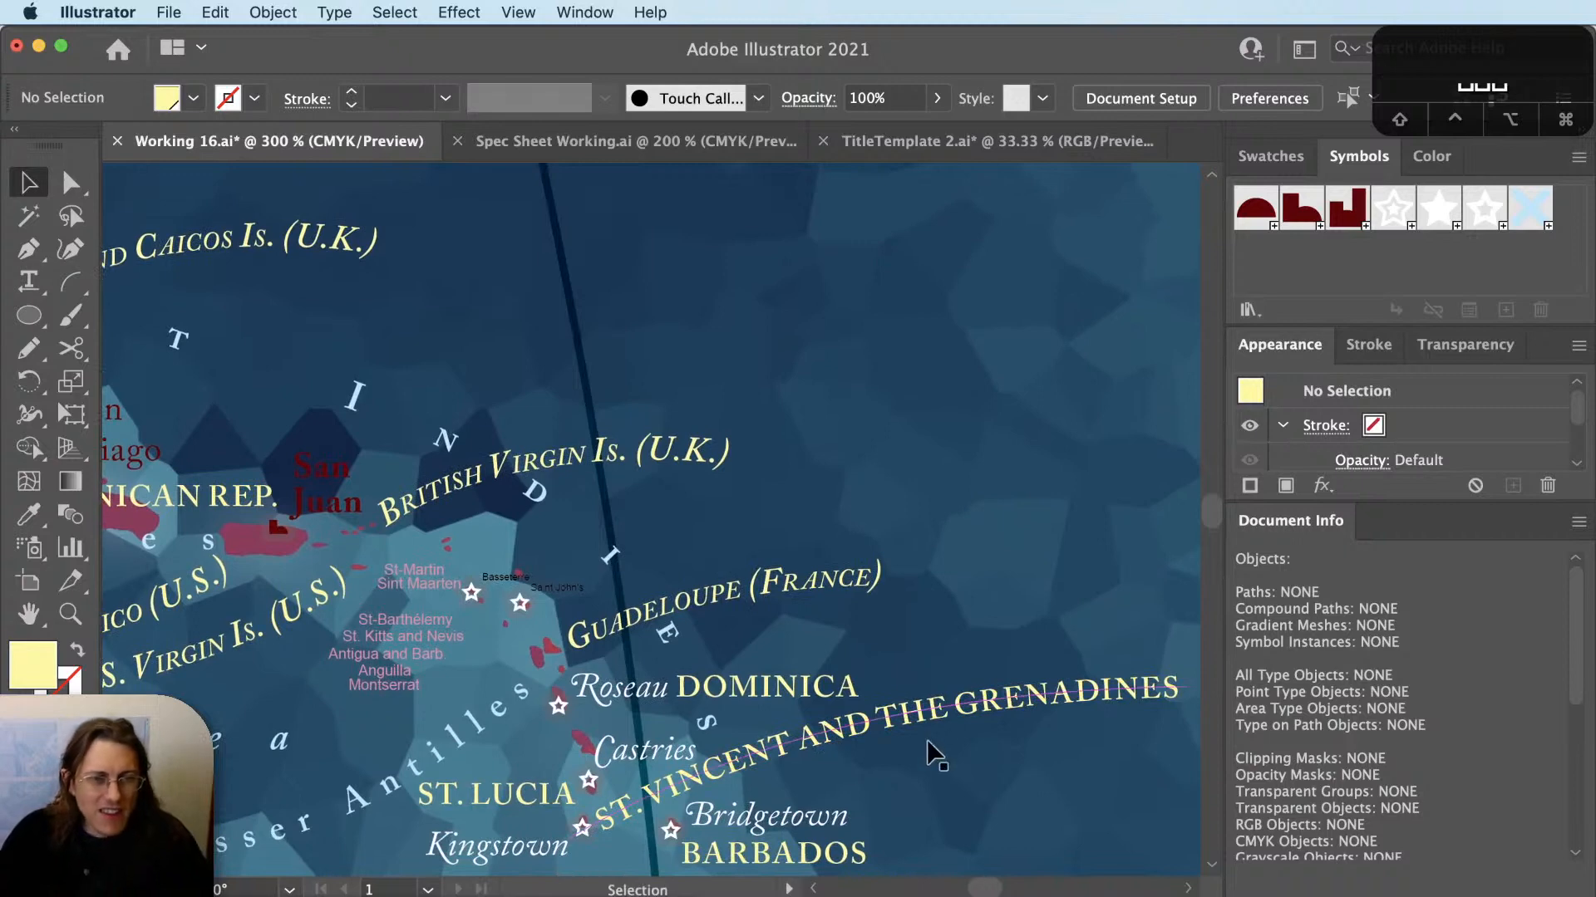
left_click_drag(928, 742, 866, 500)
scroll(740, 546, "up", 1)
key("r")
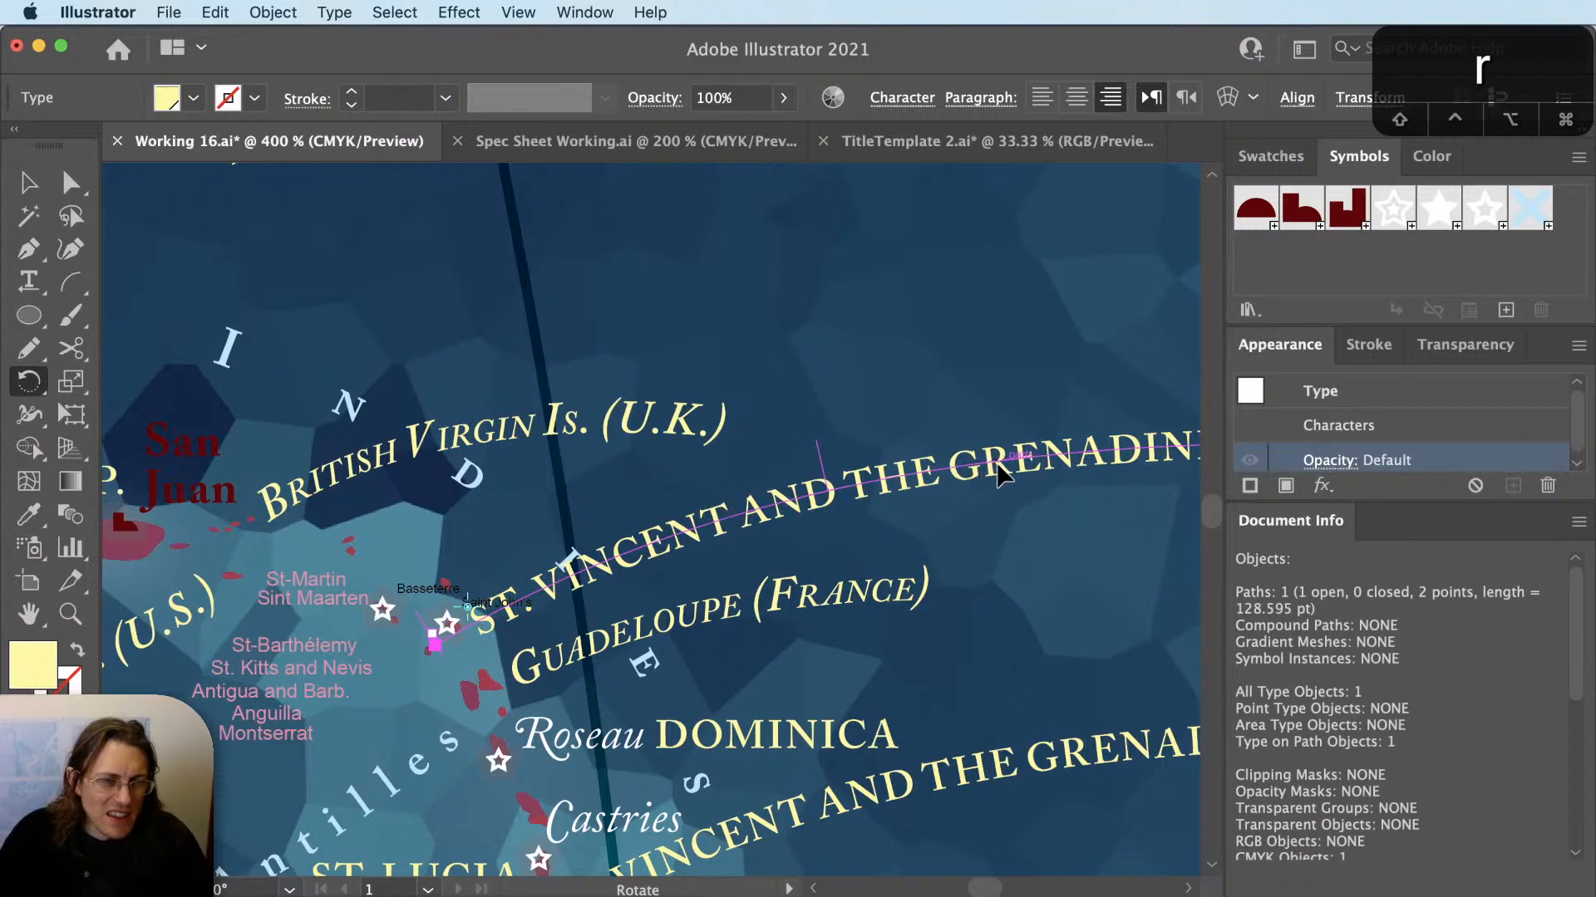
left_click_drag(1002, 475, 941, 527)
key("v")
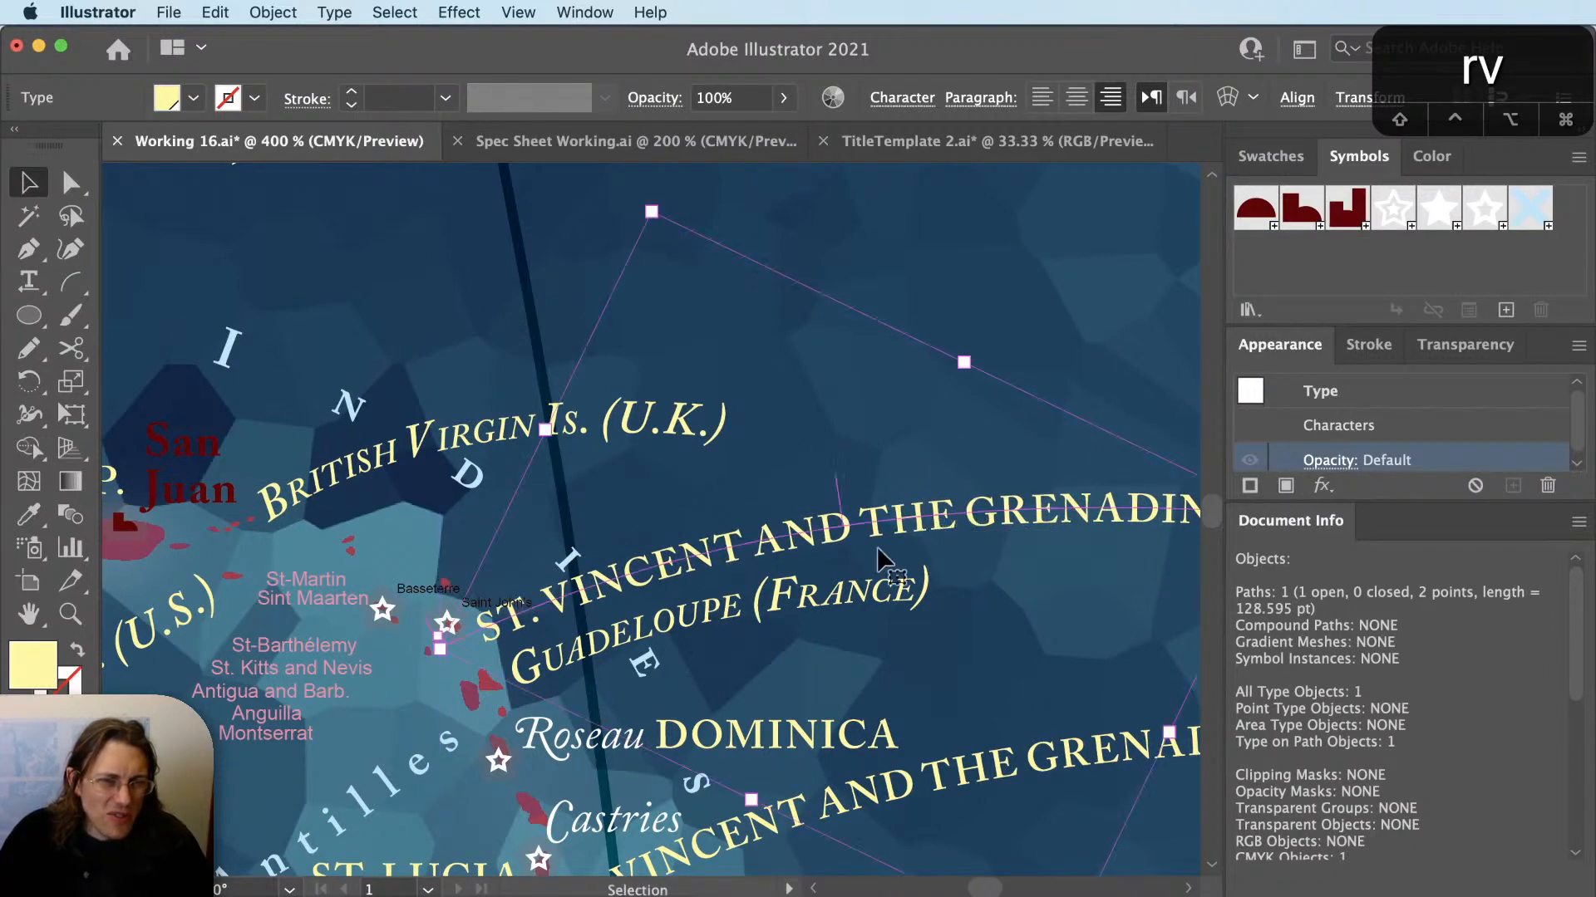
key("shift+super+a")
left_click_drag(598, 681, 460, 670)
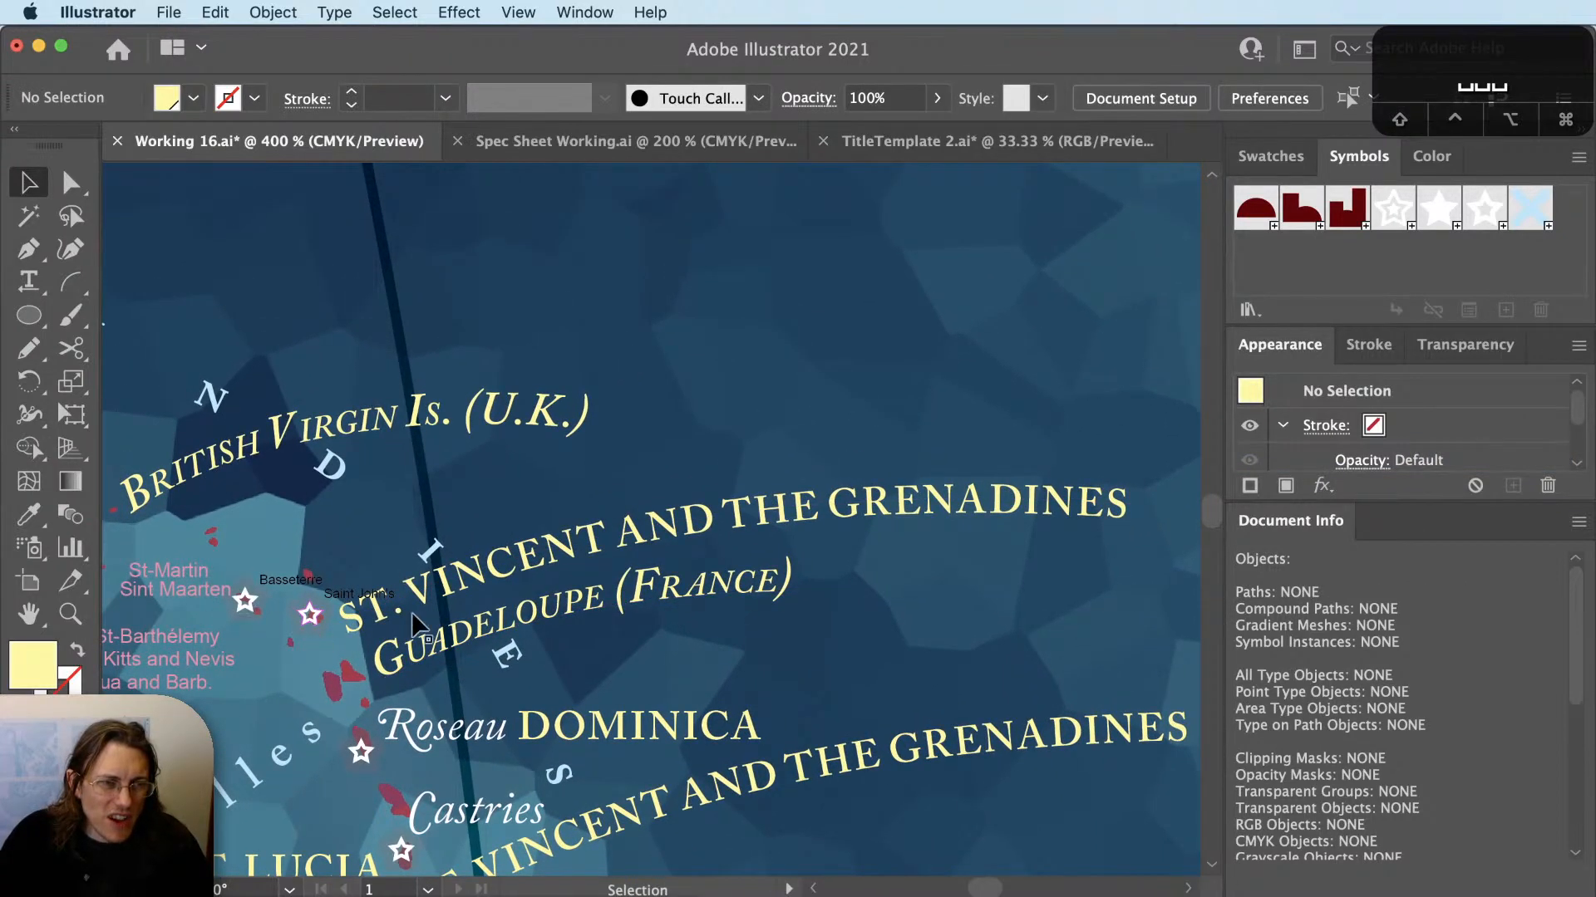
Bend the path of the copied St. Vincent and the Grenadines label downward so the text follows an upward-opening curve.
key("a")
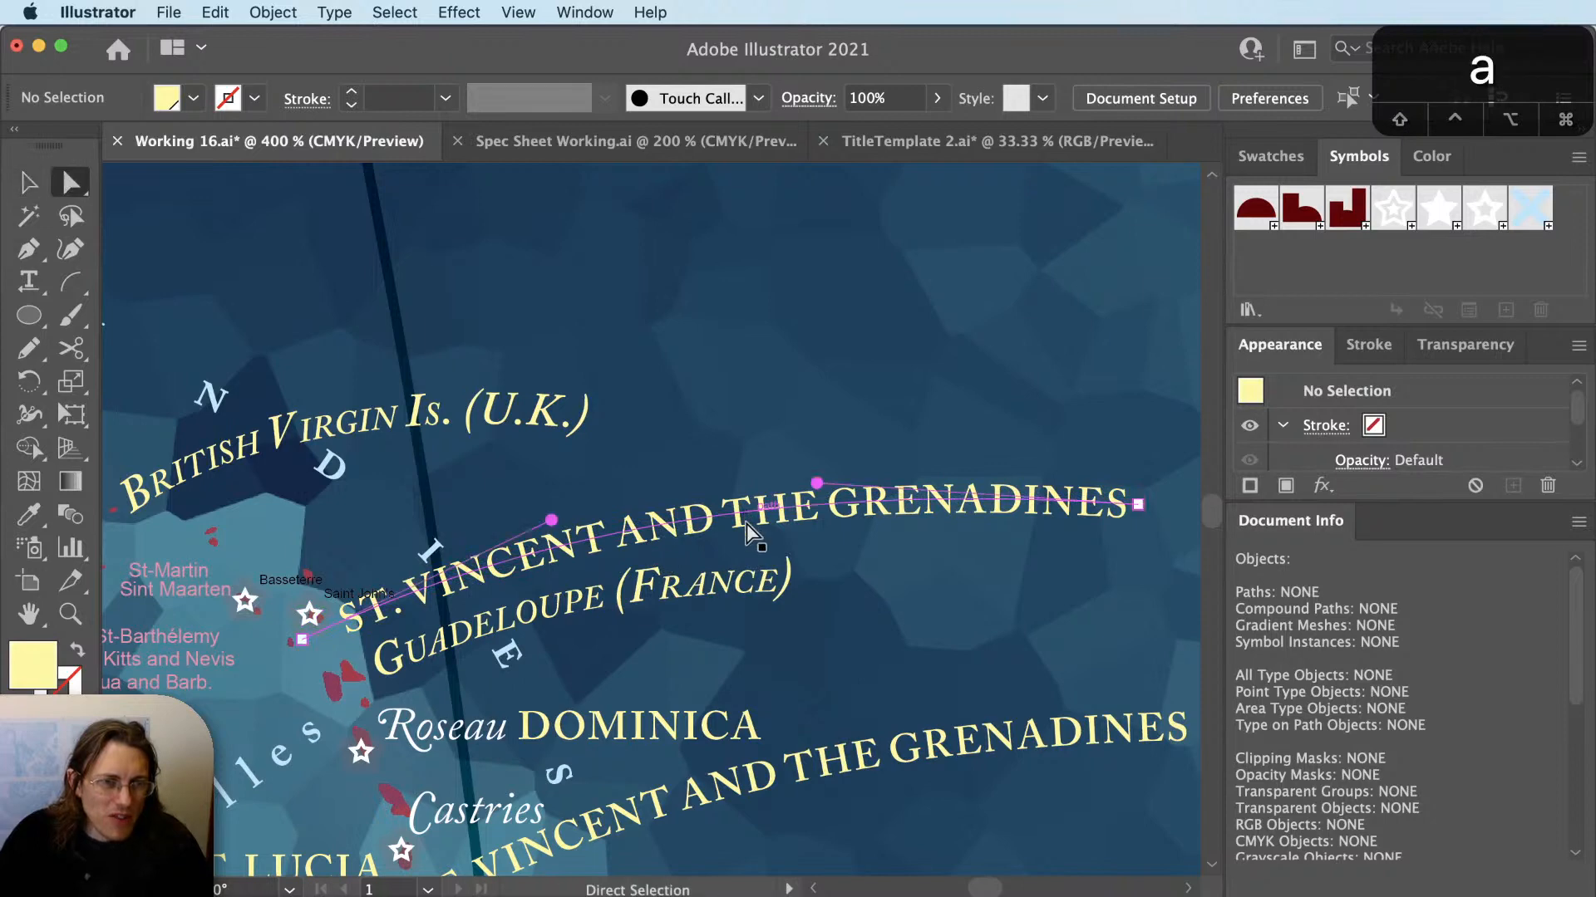
left_click_drag(746, 523, 766, 626)
key("super+shift+a")
key("v")
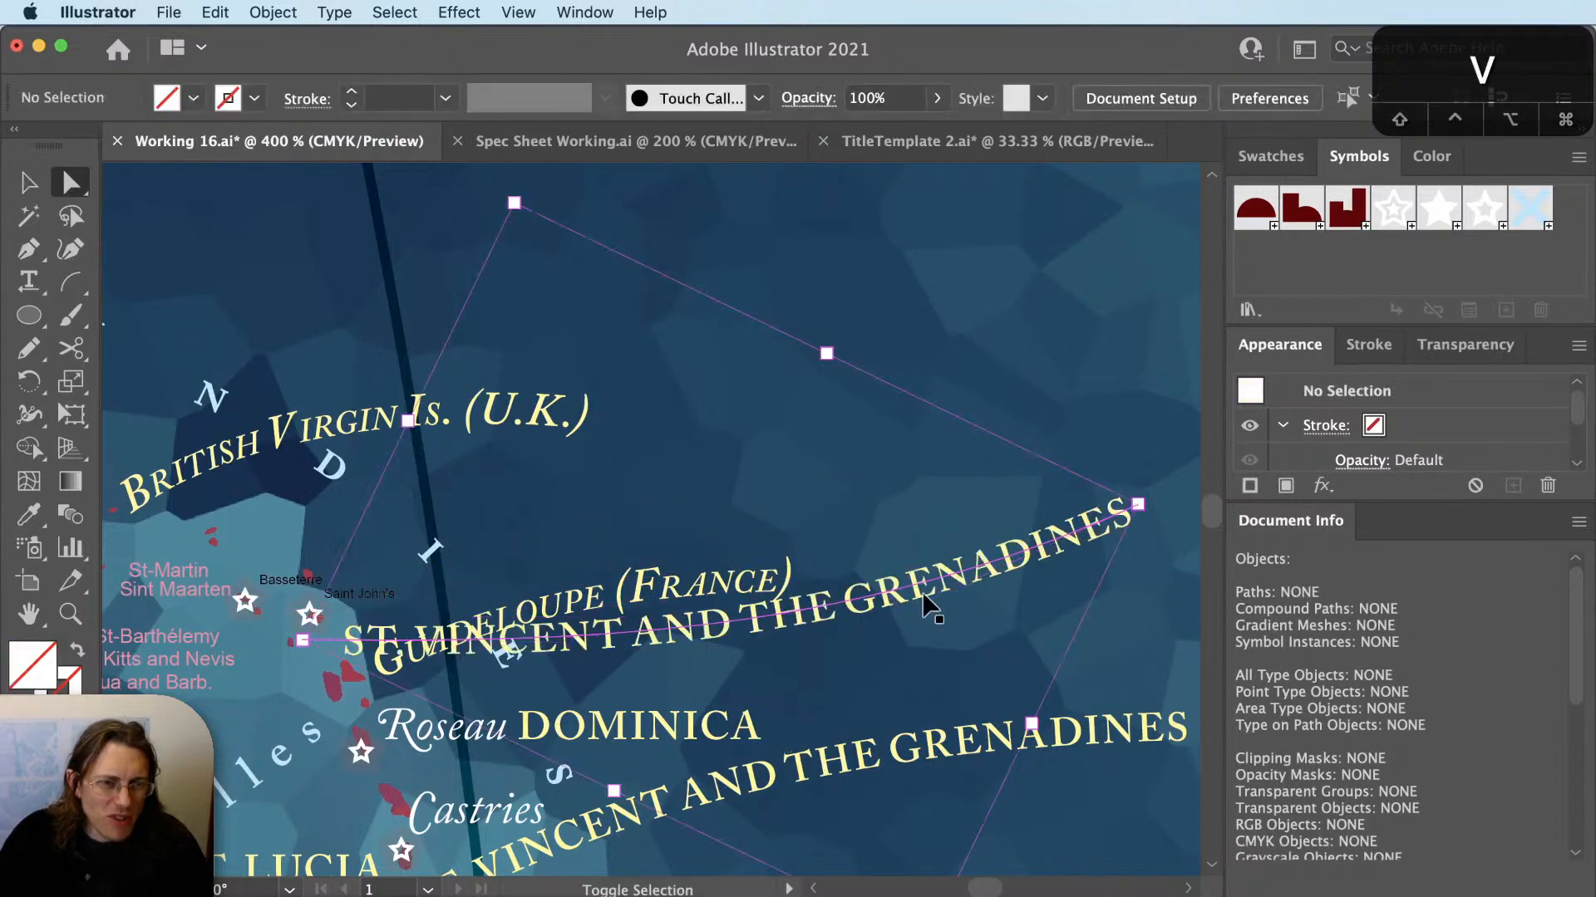
Shift the curved St. Vincent and the Grenadines copy by -1.45 pt horizontally and -4 pt vertically, and rotate it counterclockwise.
left_click(914, 538)
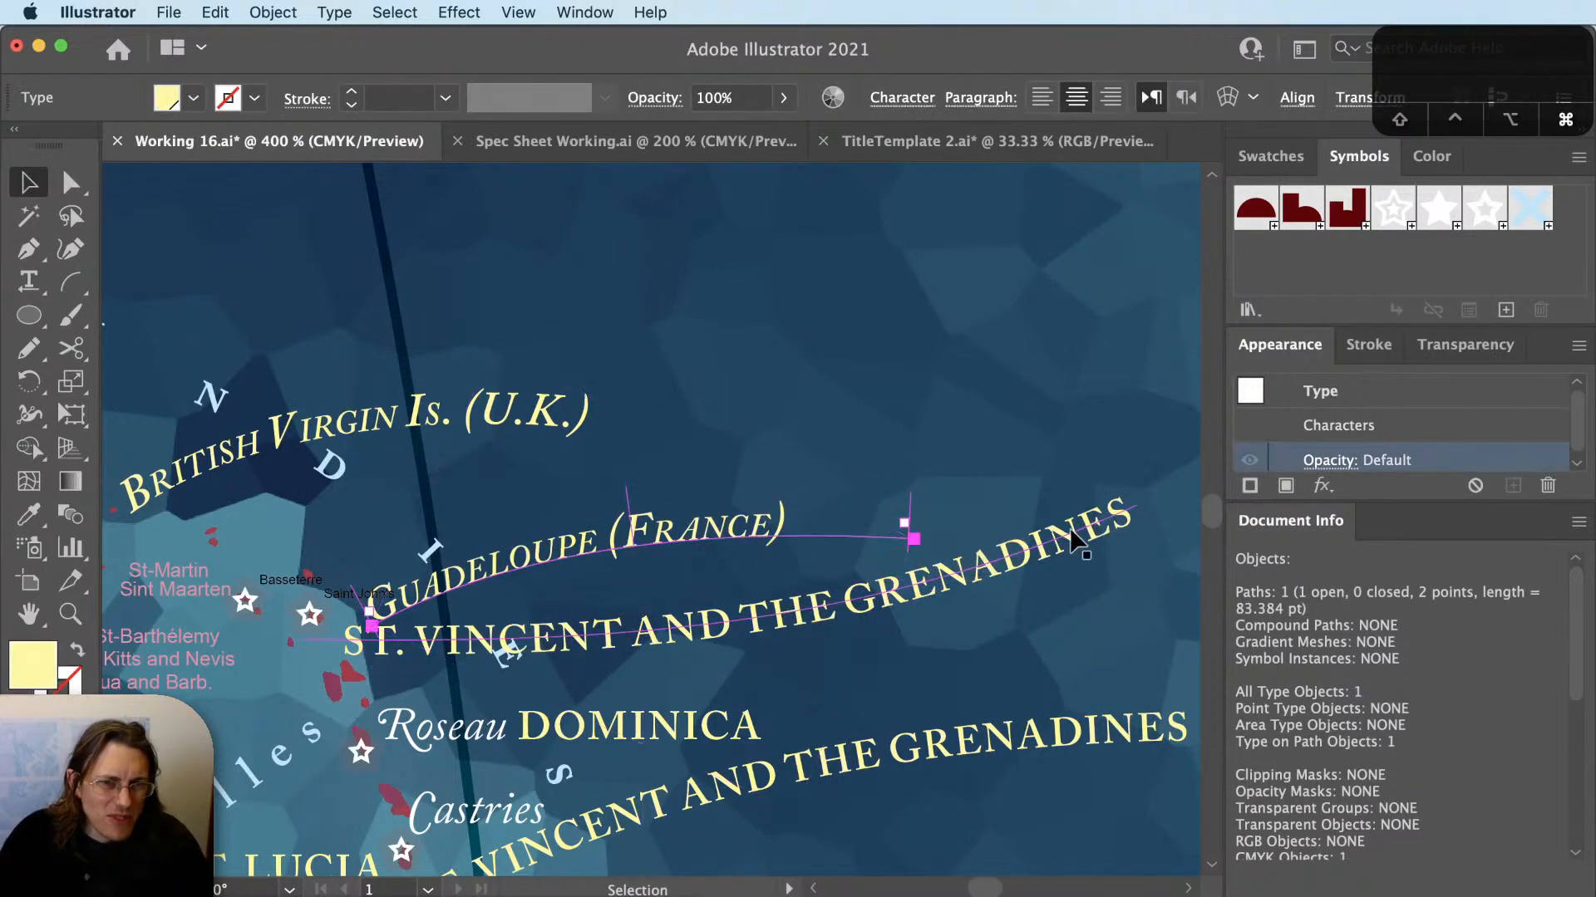
left_click(1047, 488)
left_click_drag(1076, 529, 1061, 499)
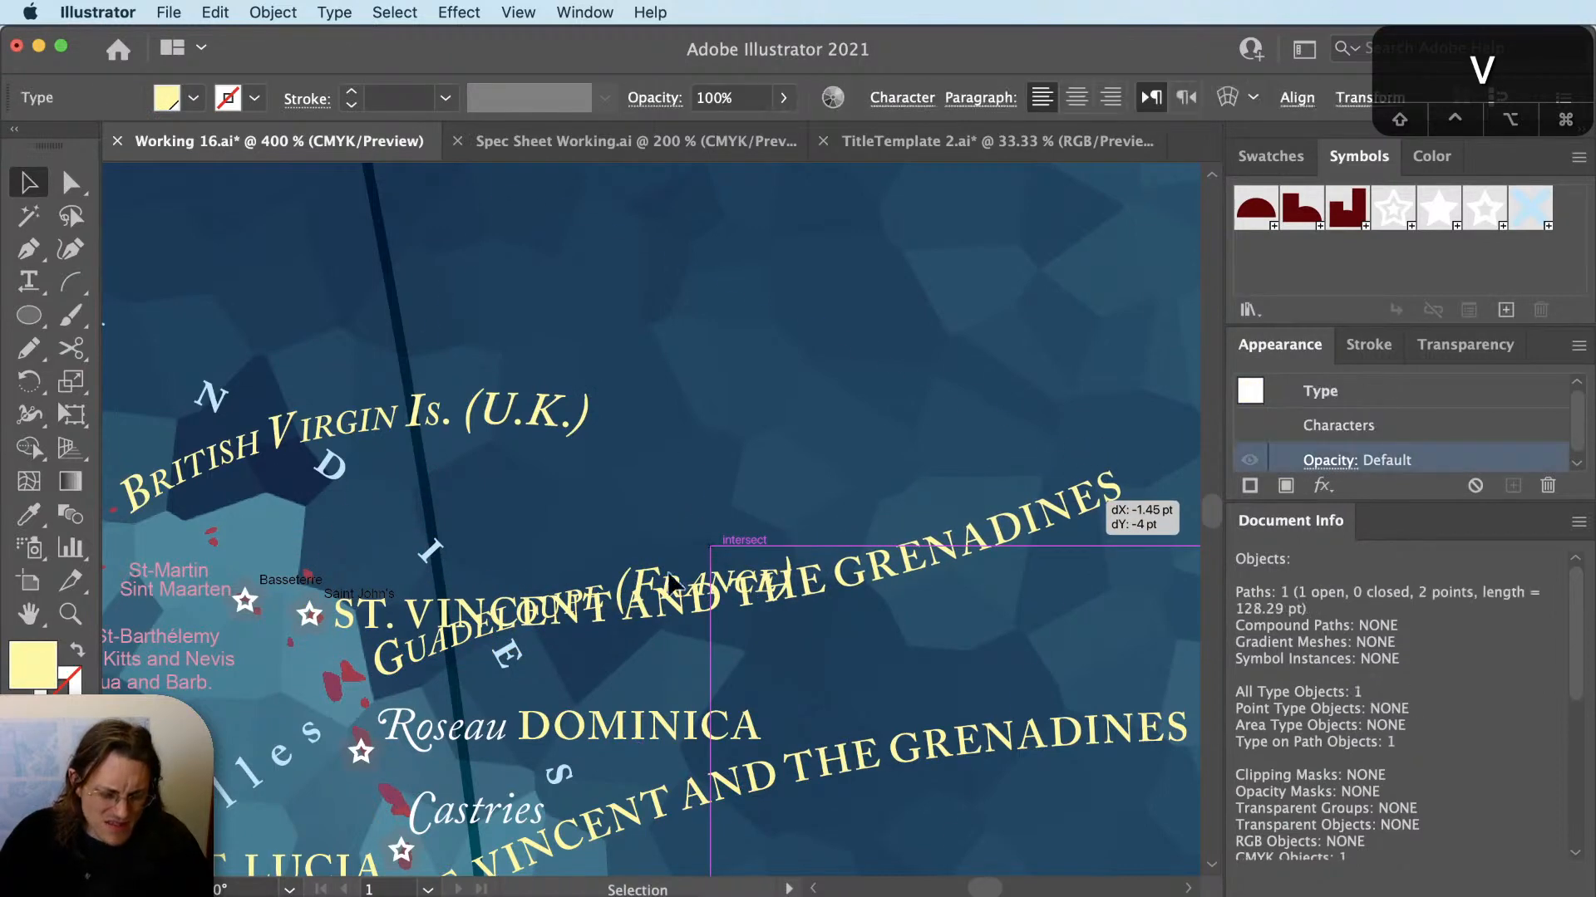
key("r")
left_click_drag(1080, 577, 1085, 419)
key("super+shift+a")
scroll(1005, 581, "down", 1)
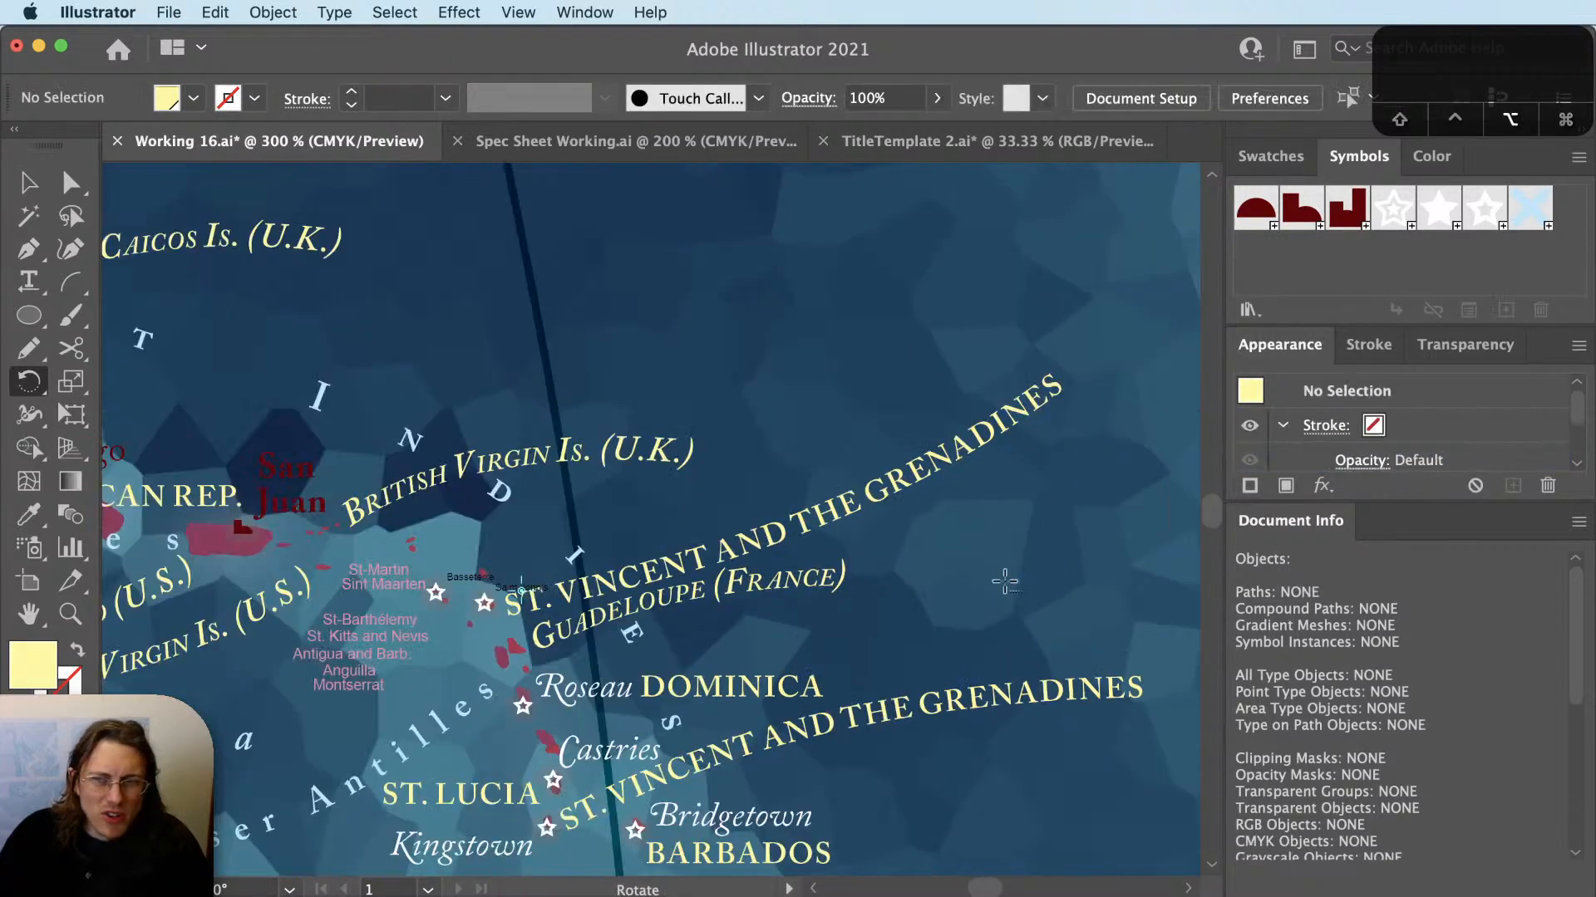
Examine the unstyled Leeward Islands labels around Basseterre and compare the islands' positions with Google Maps.
left_click_drag(712, 600, 796, 686)
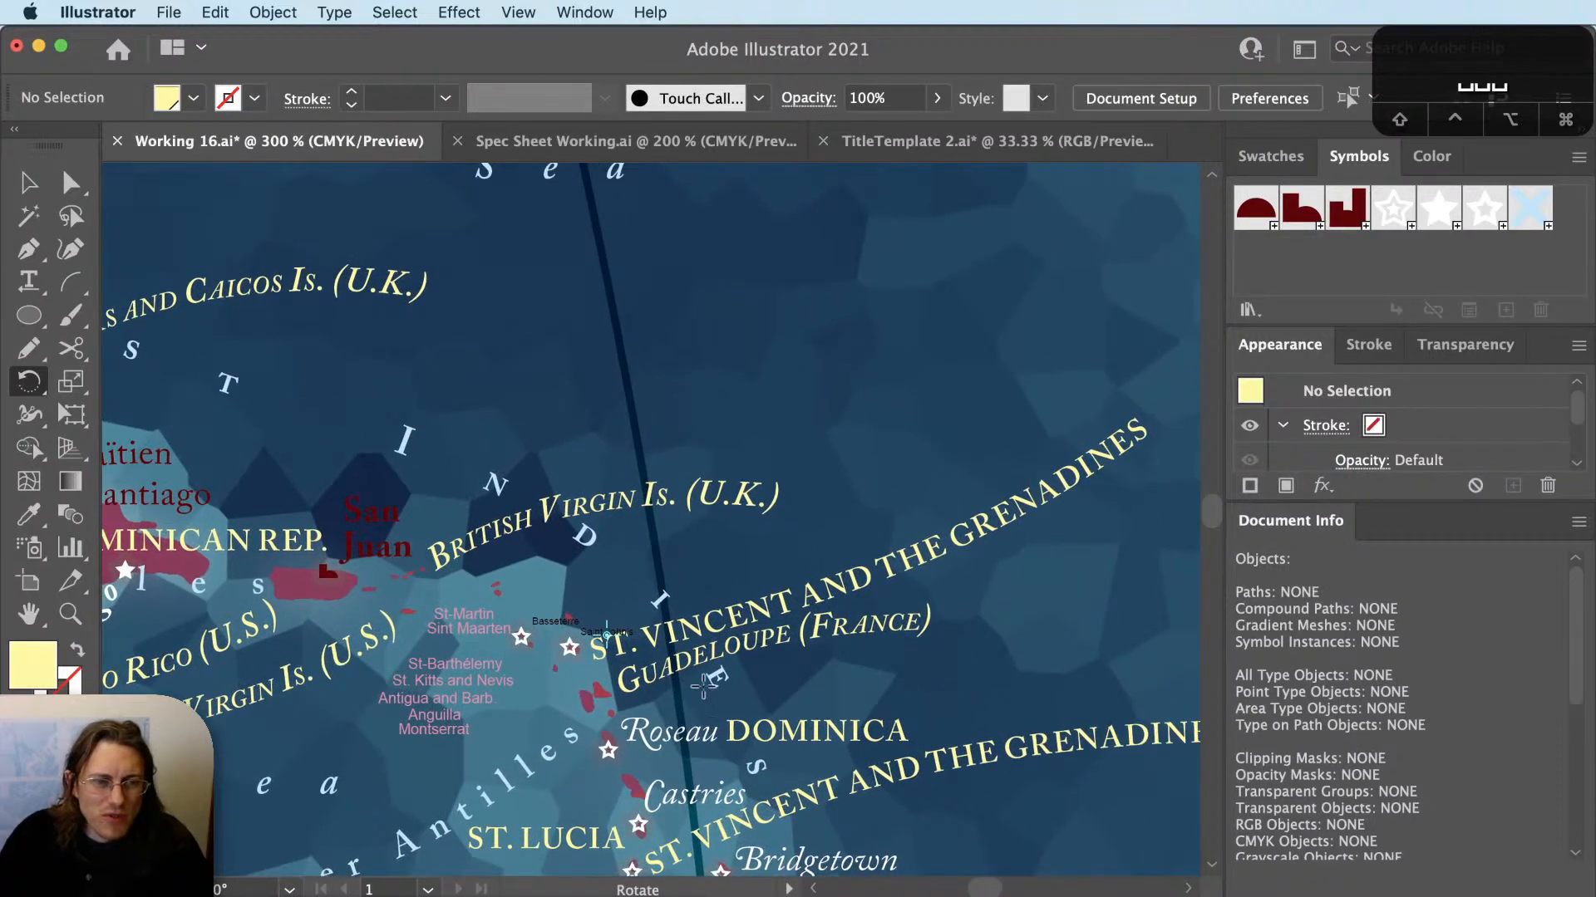
key("v")
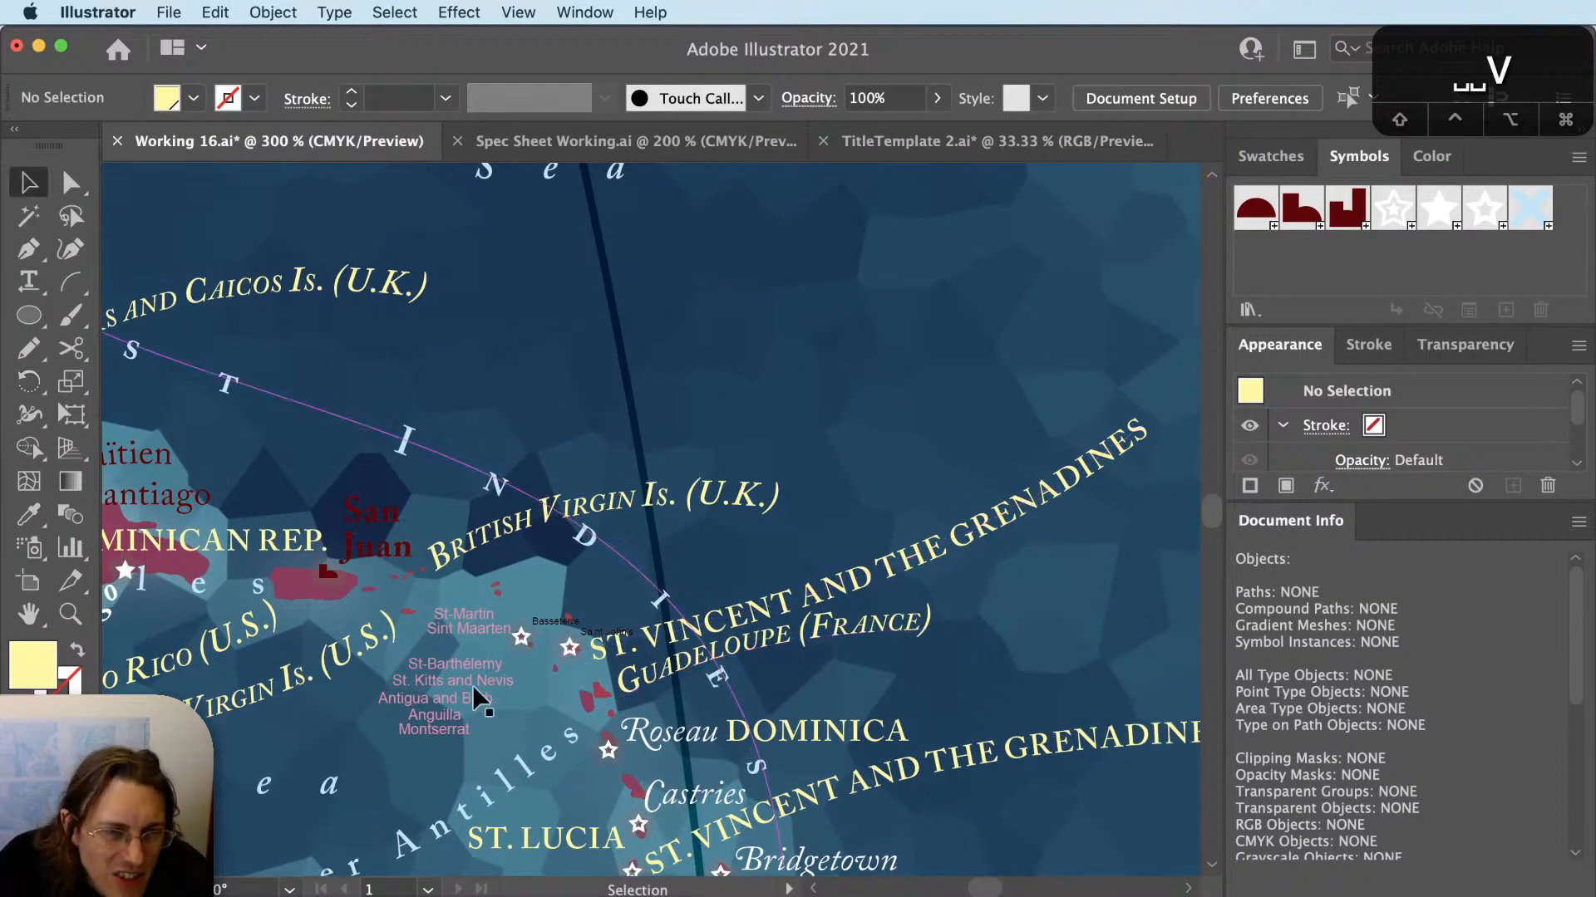
key("space")
left_click_drag(859, 679, 836, 715)
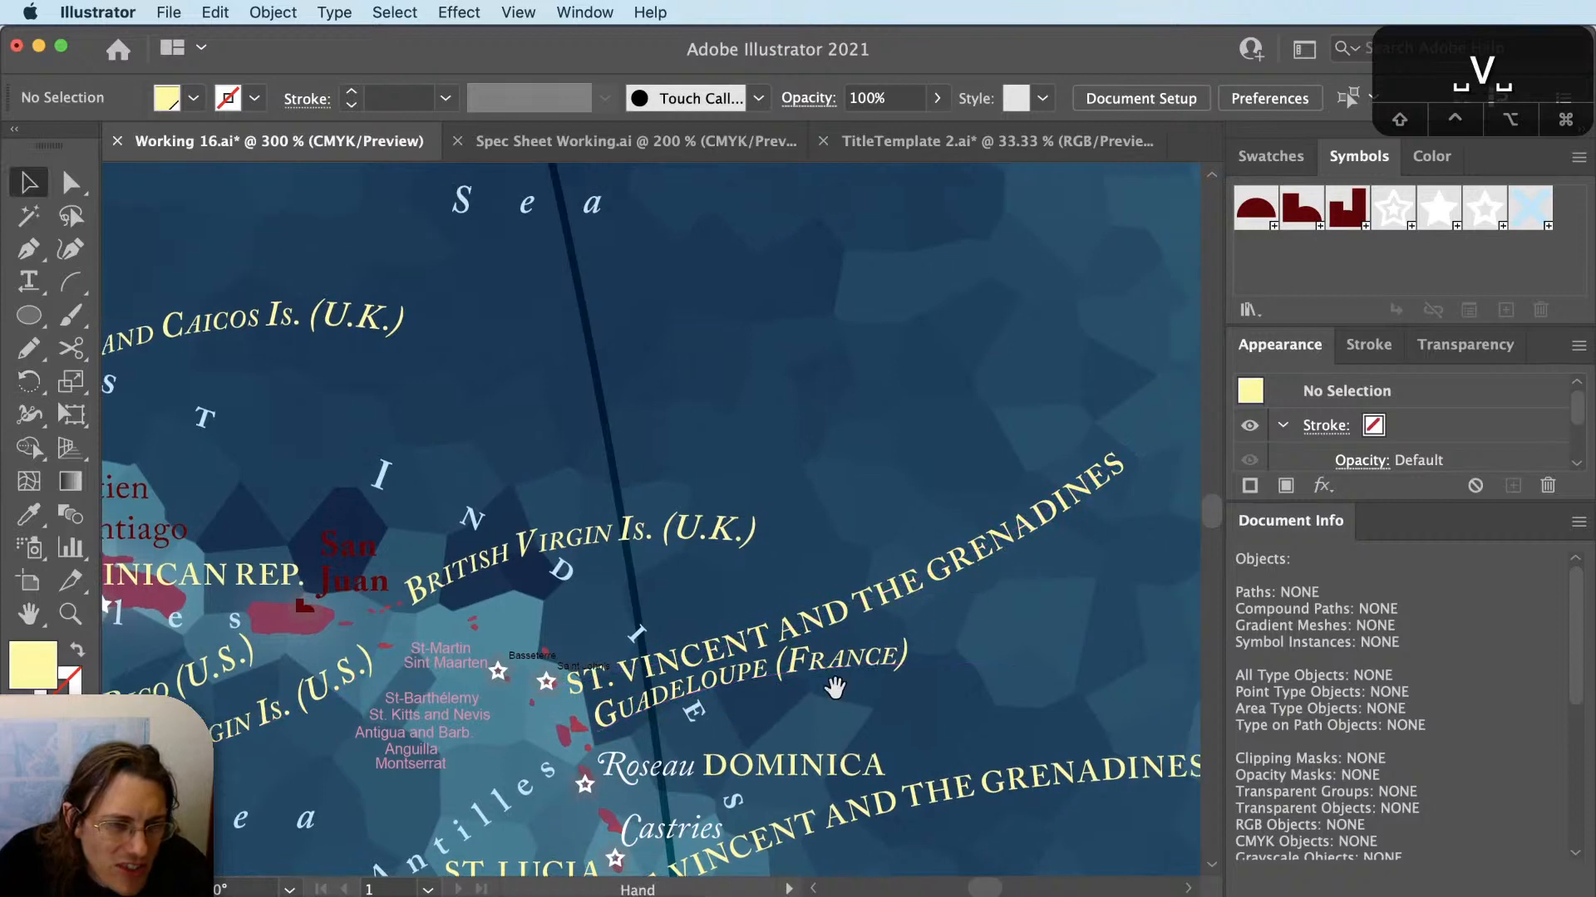
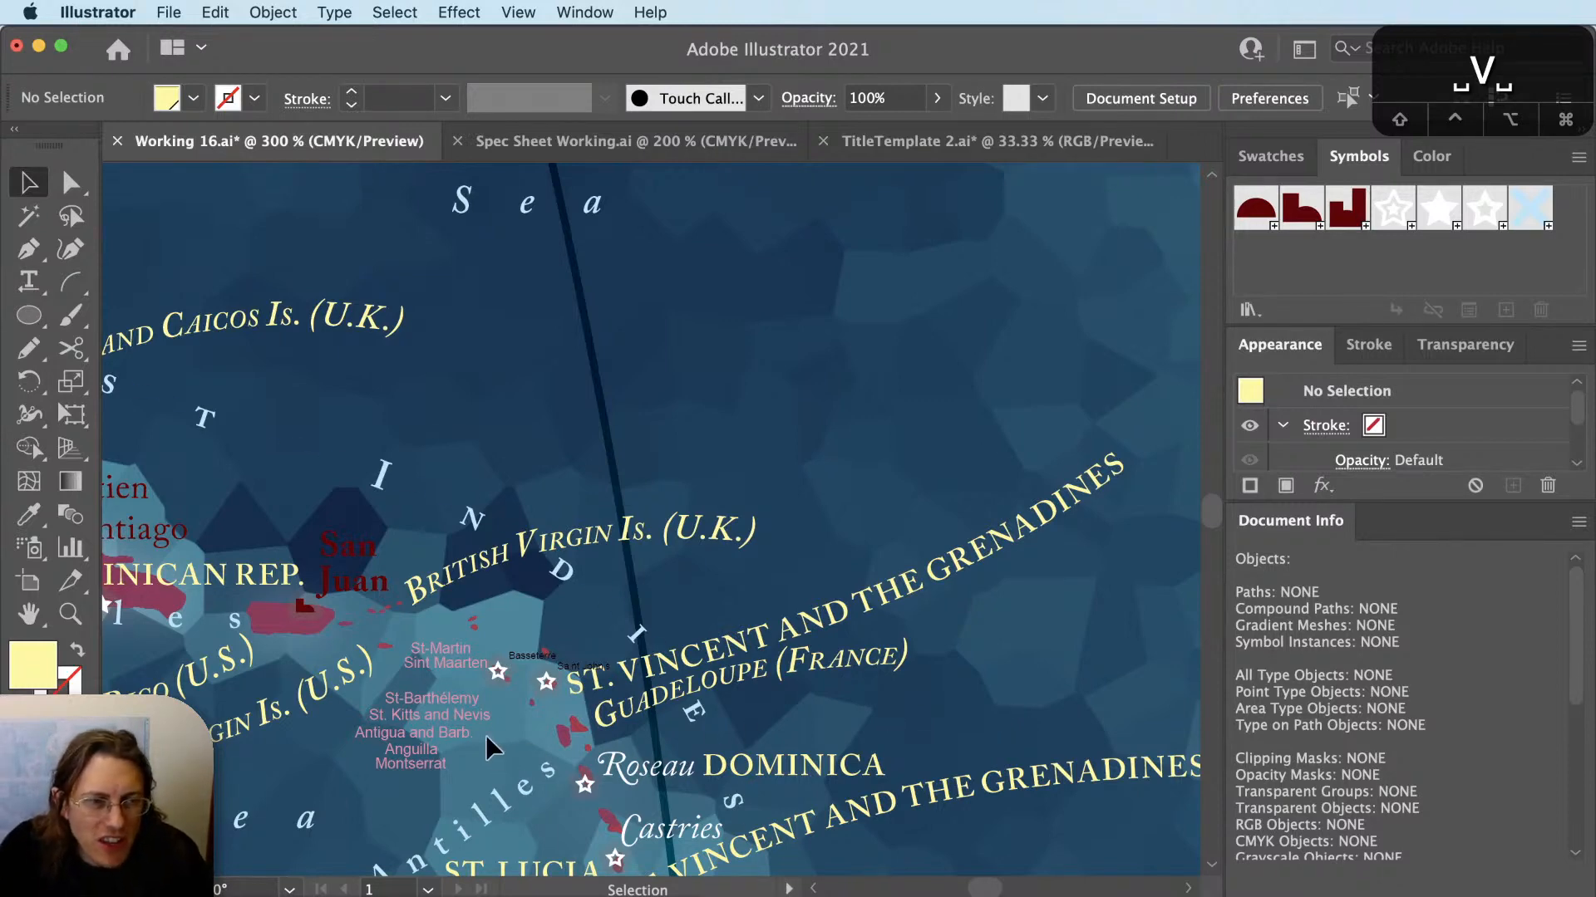
key("super+Tab")
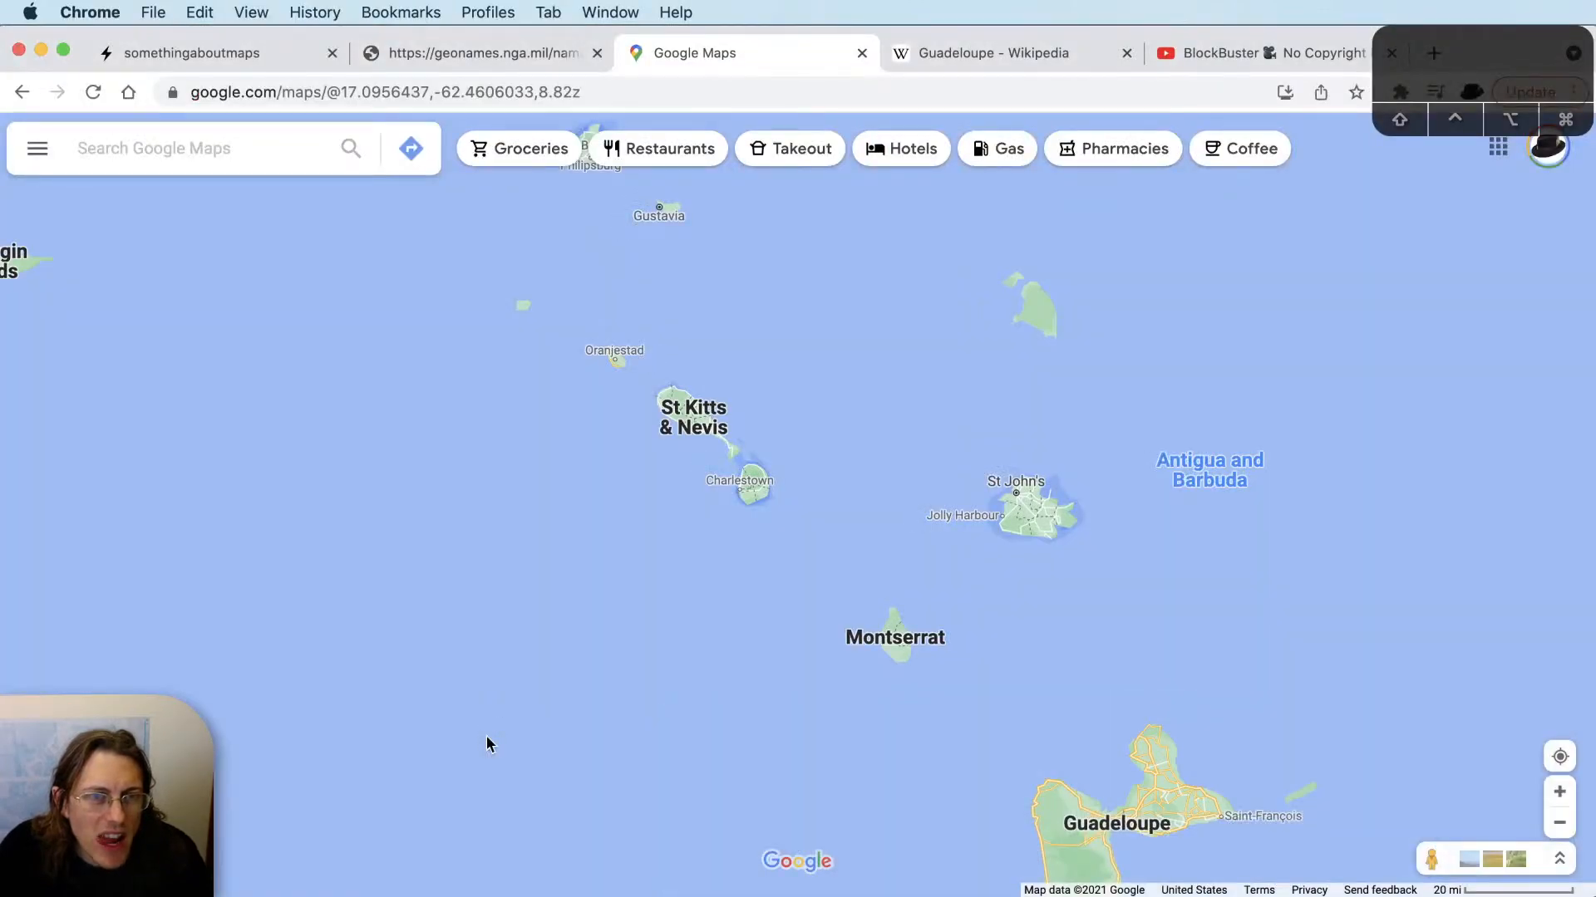
key("super+Tab")
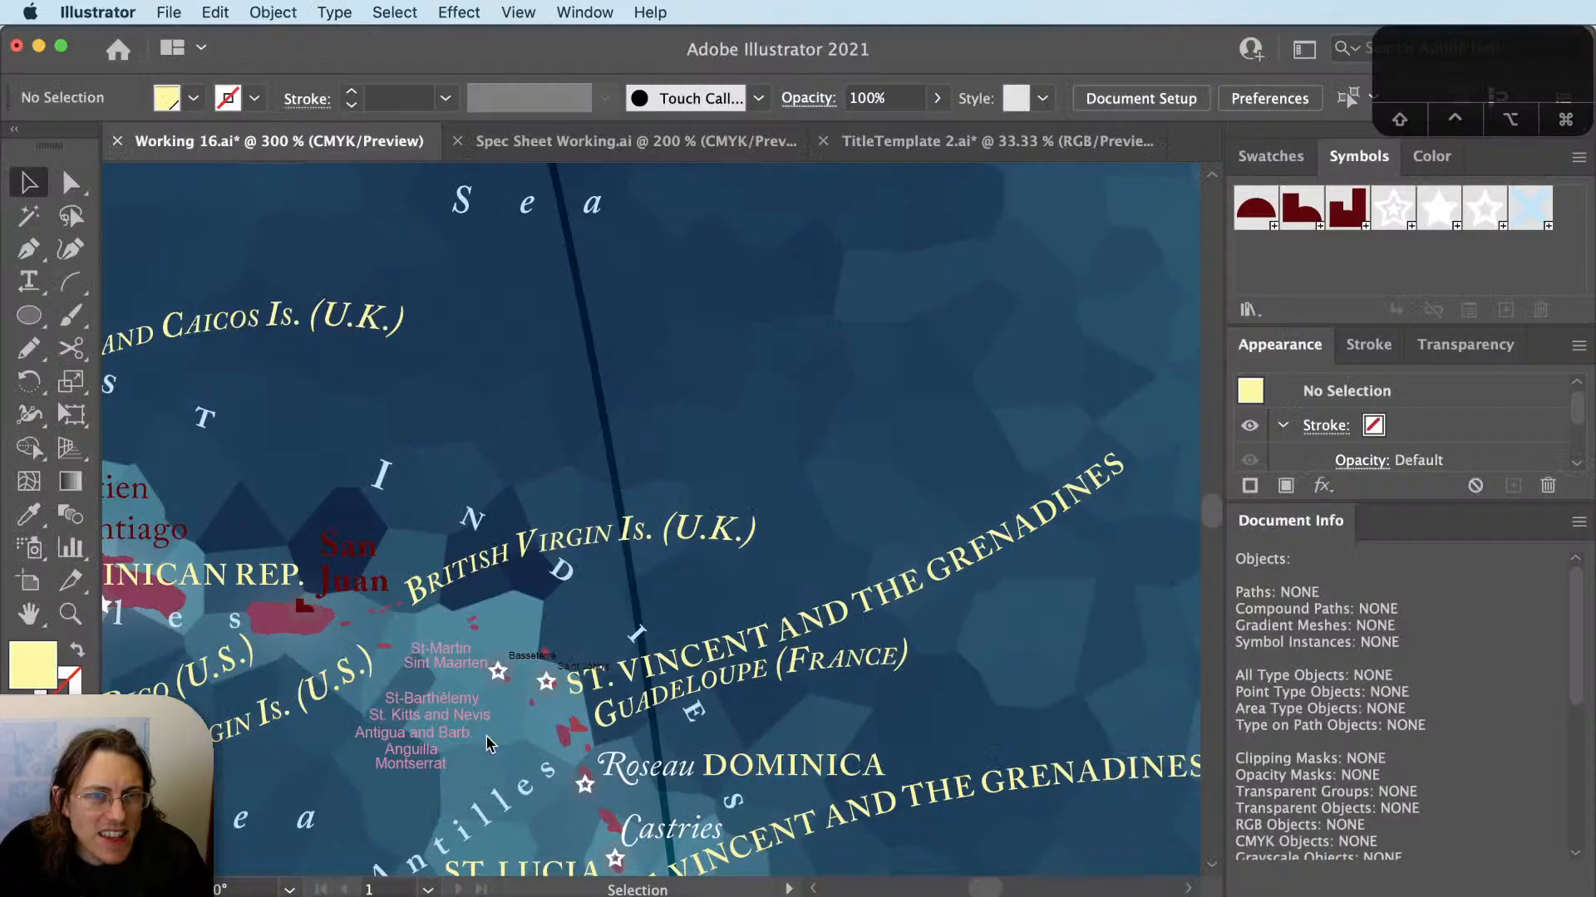
Apply the white italic capital style of the Roseau label to the small black Saint John's label with the Eyedropper.
left_click(569, 673)
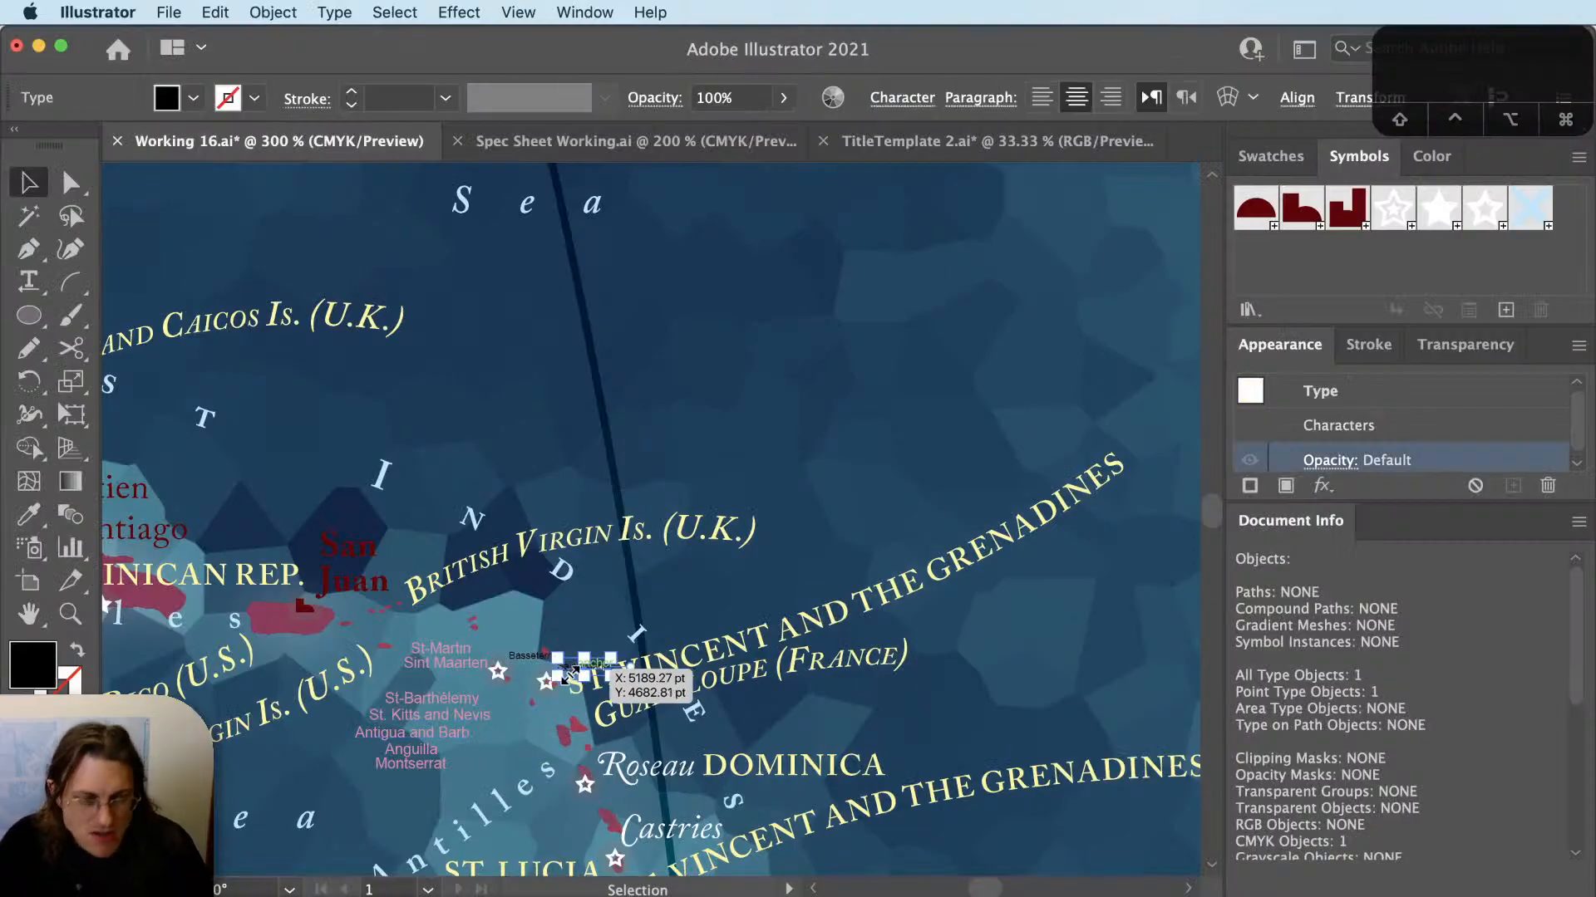
key("i")
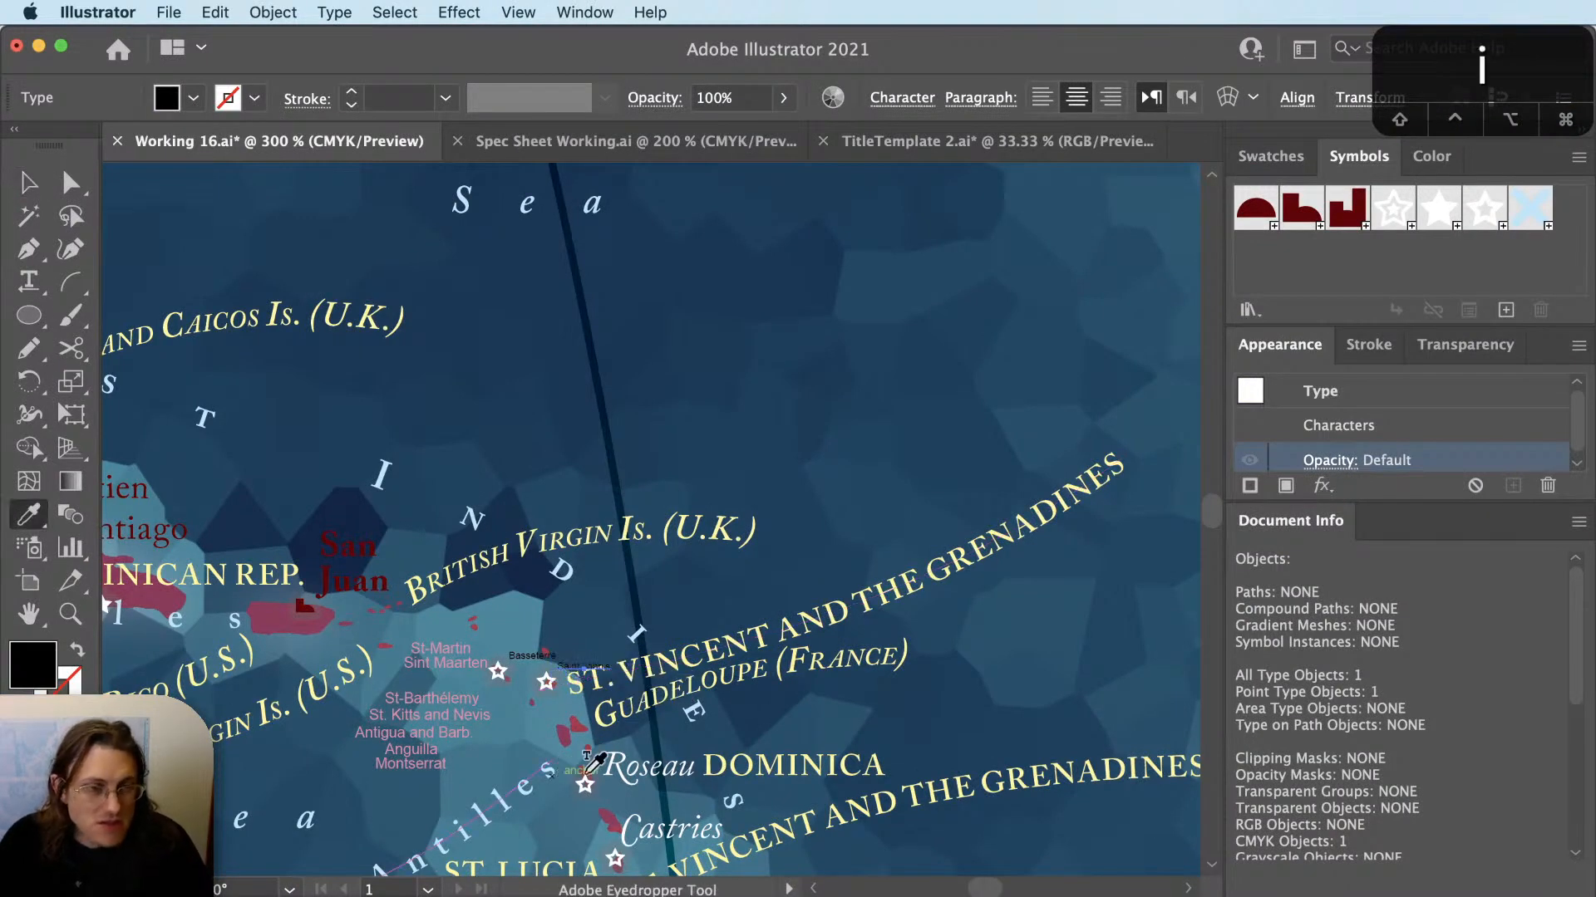
left_click(683, 750)
key("super+shift+a")
key("v")
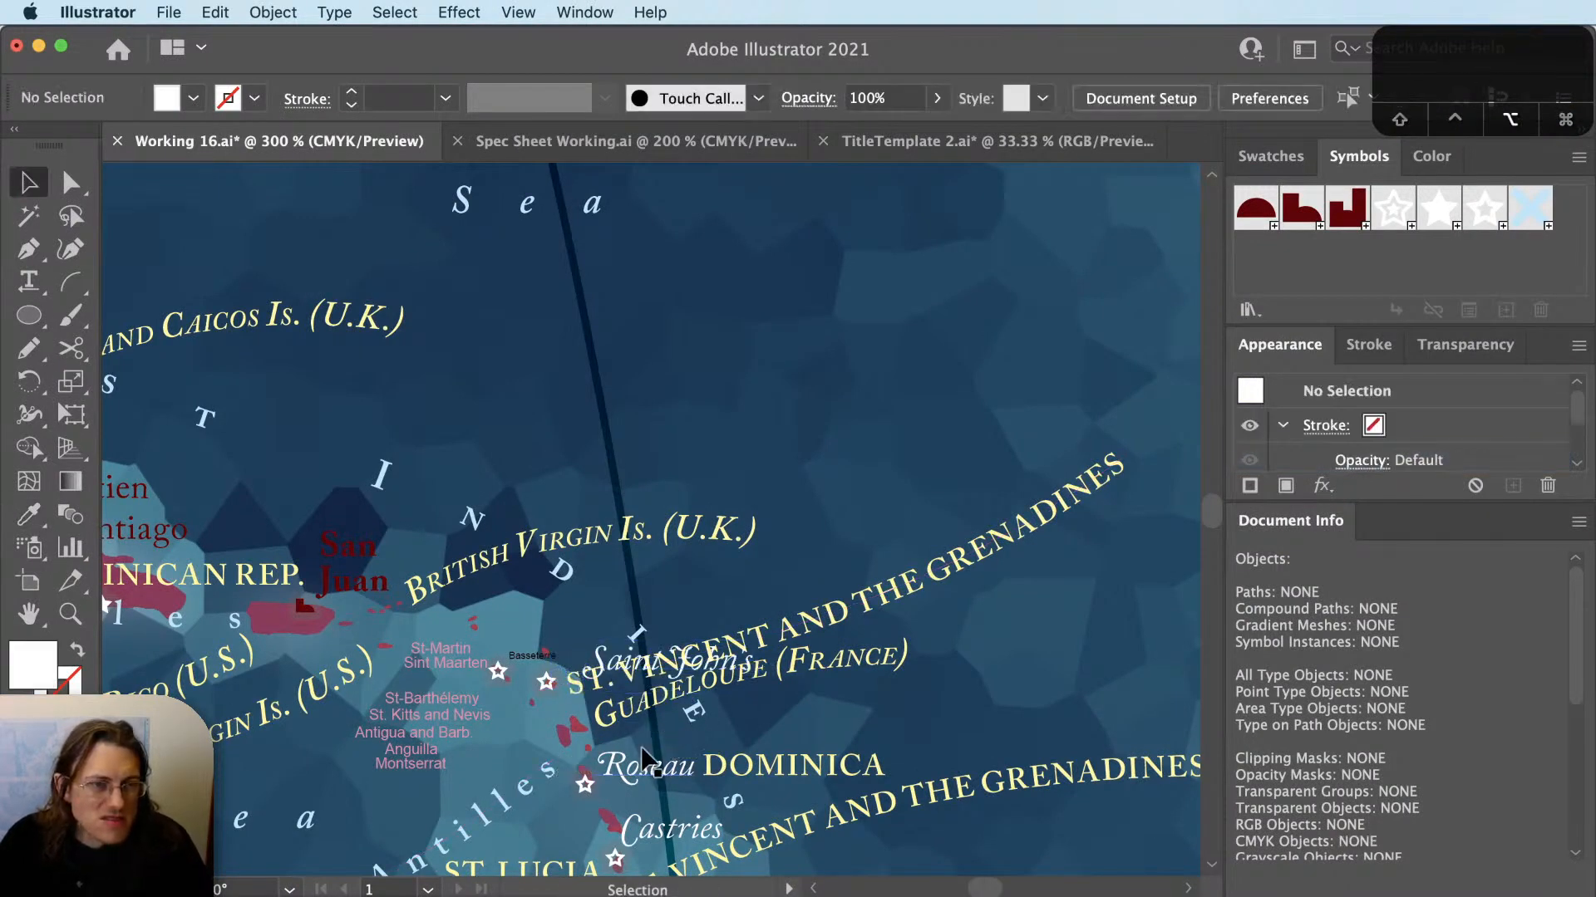
Replace the straight Saint John's label with a duplicate of the curved St. Vincent and the Grenadines label reading Saint John's in the capital style.
left_click_drag(611, 696, 914, 532)
left_click(630, 662)
key("Delete")
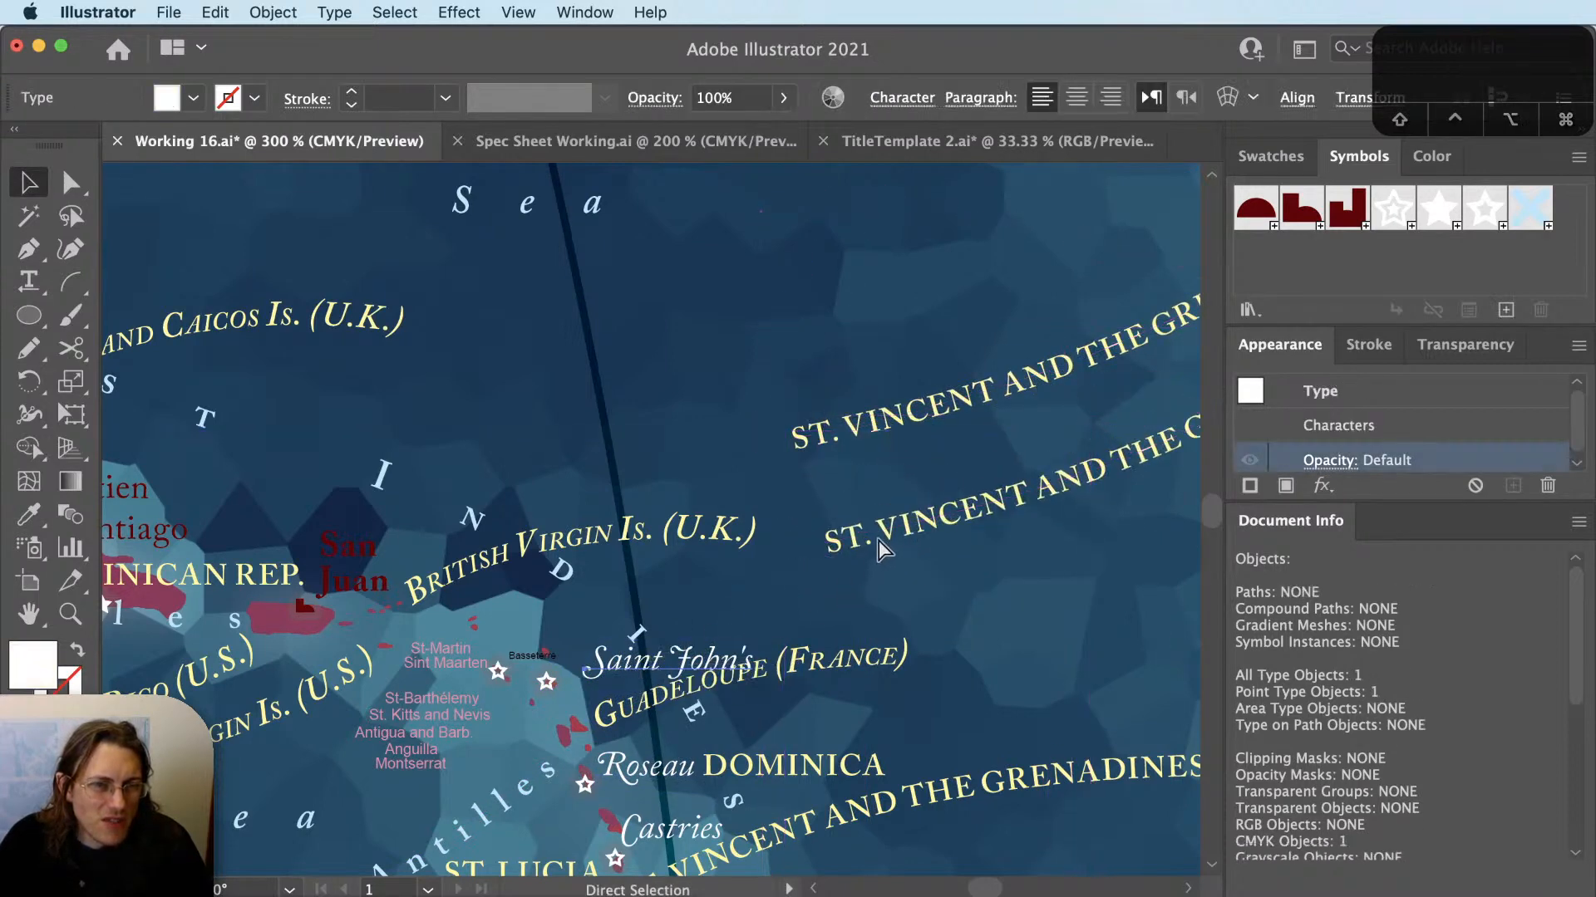
key("t")
left_click(898, 536)
key("super+a")
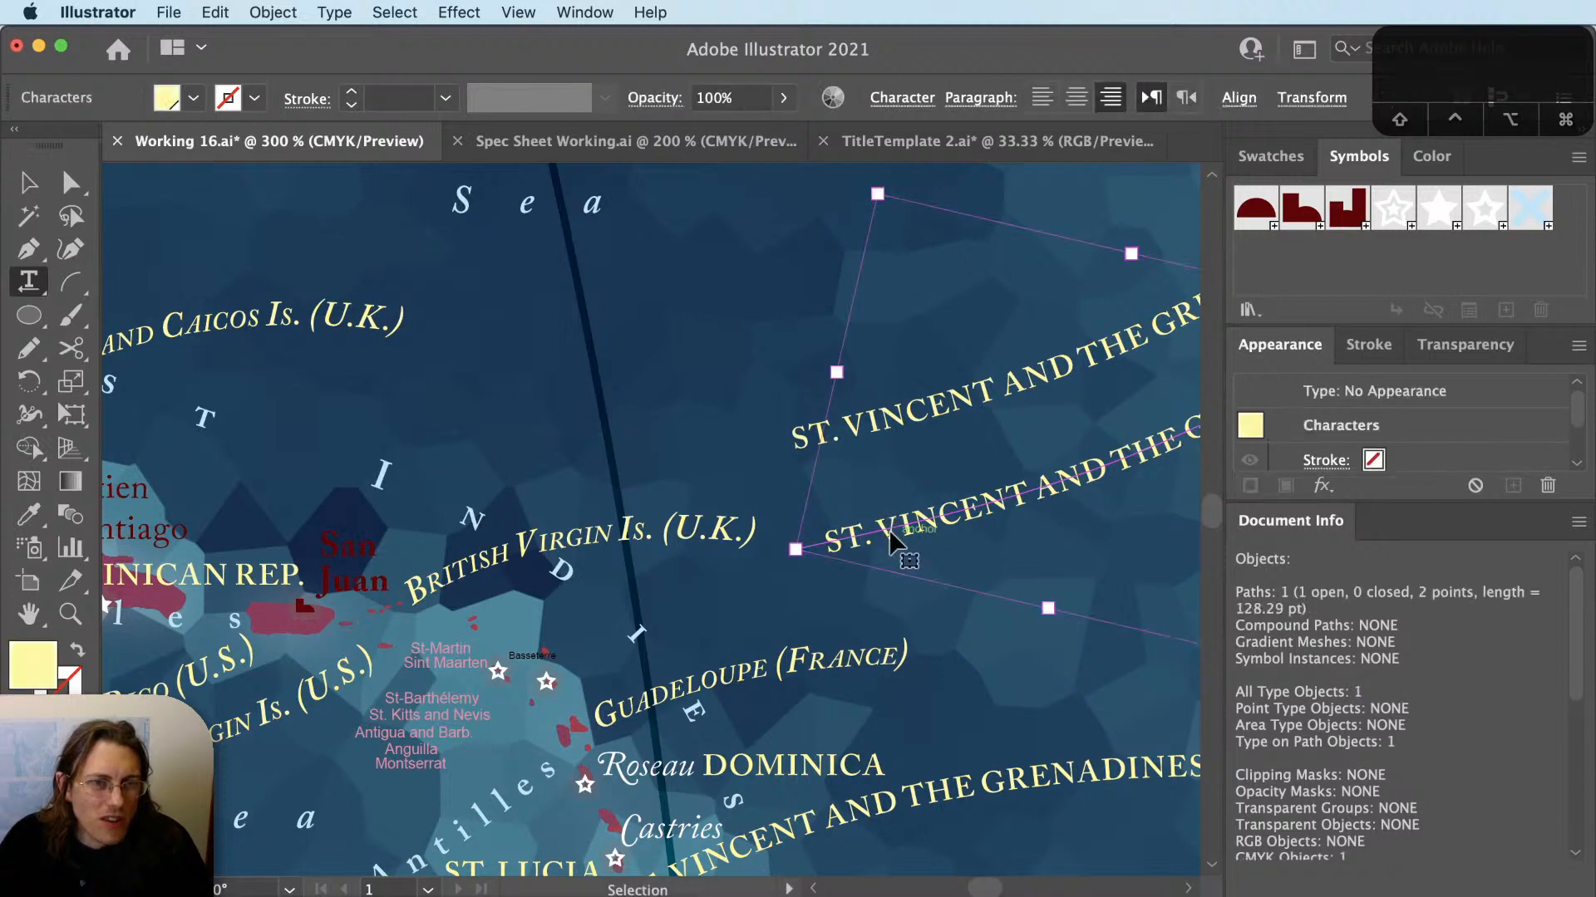
type("Saint John's")
key("Escape")
Position the curved Saint John's label directly beside its capital star above Guadeloupe, rotating it slightly counterclockwise.
left_click_drag(897, 555, 585, 693)
scroll(602, 683, "up", 3)
key("r")
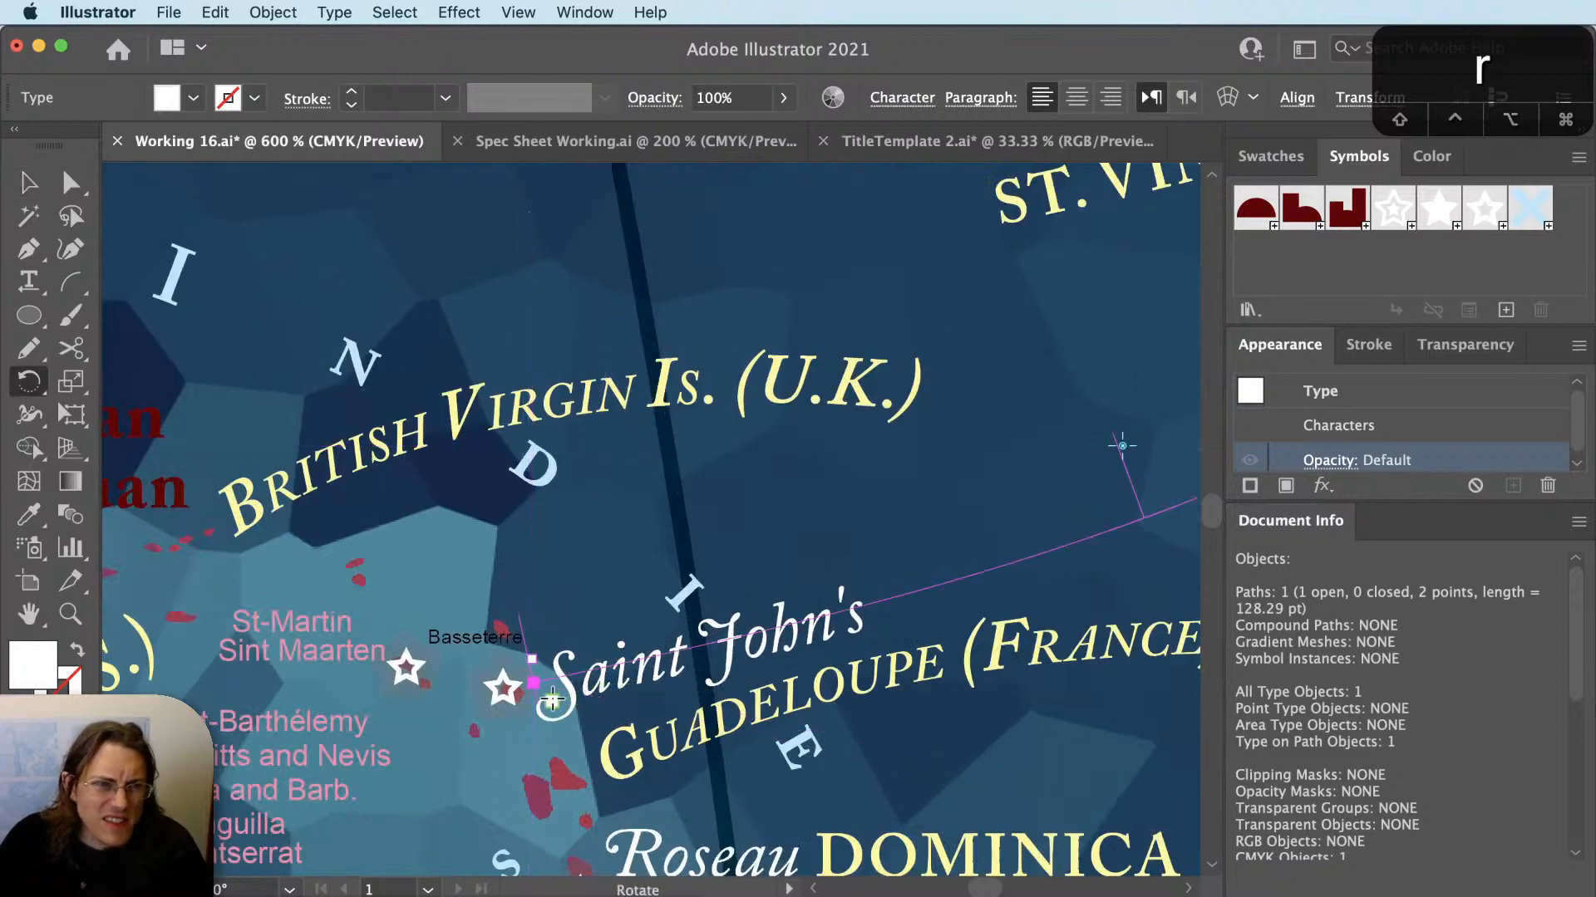
left_click_drag(819, 673, 872, 619)
key("v")
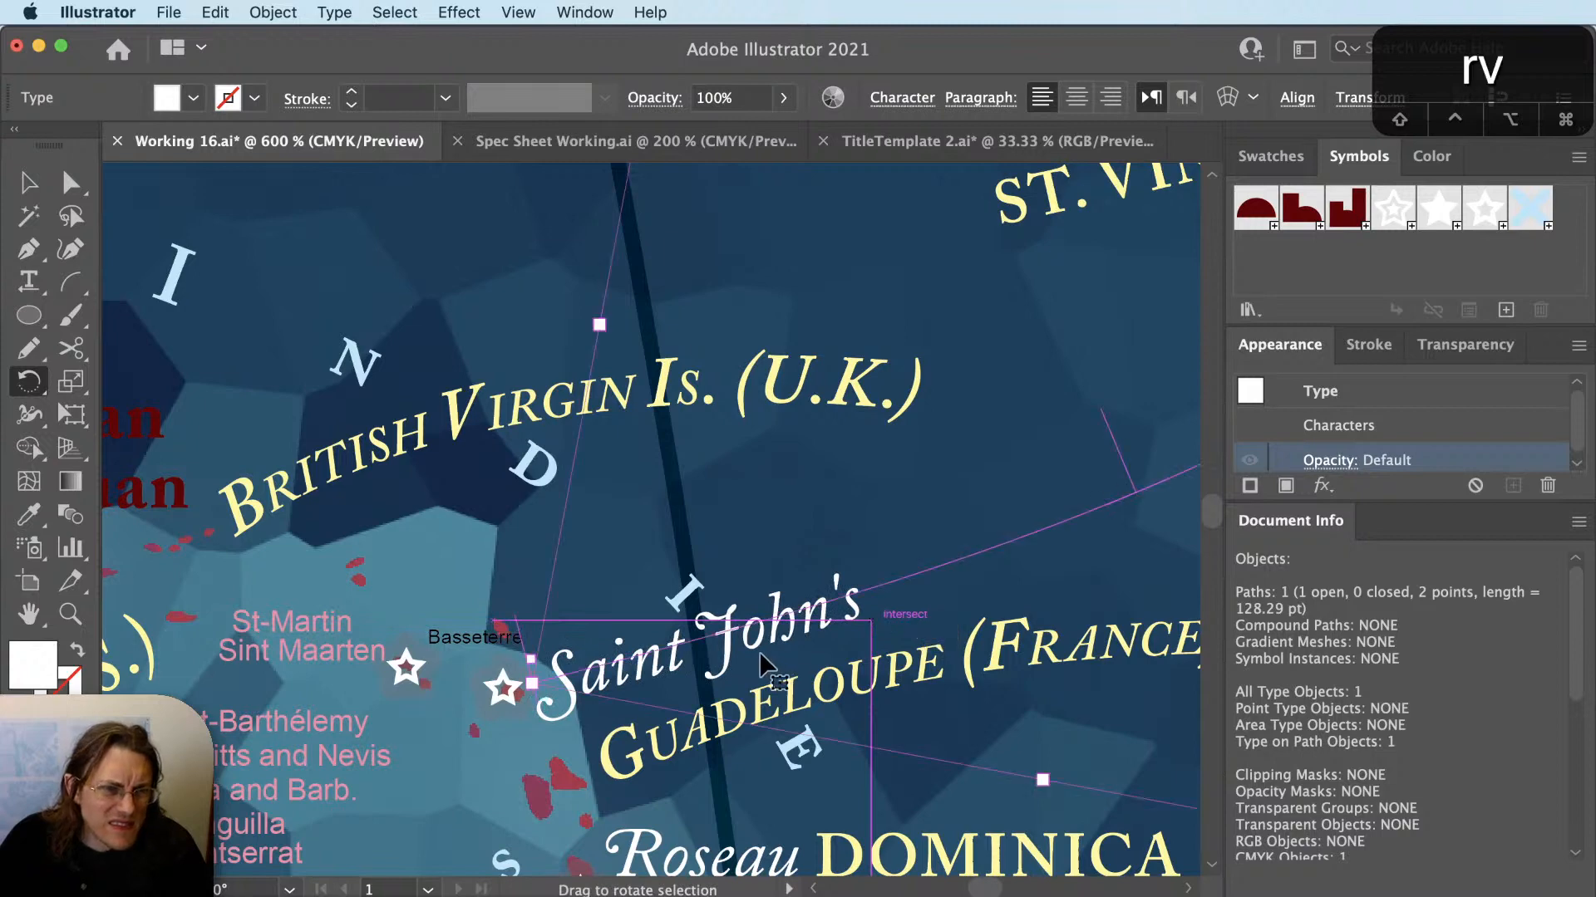
left_click(611, 723)
scroll(592, 702, "up", 1)
left_click_drag(636, 678, 622, 680)
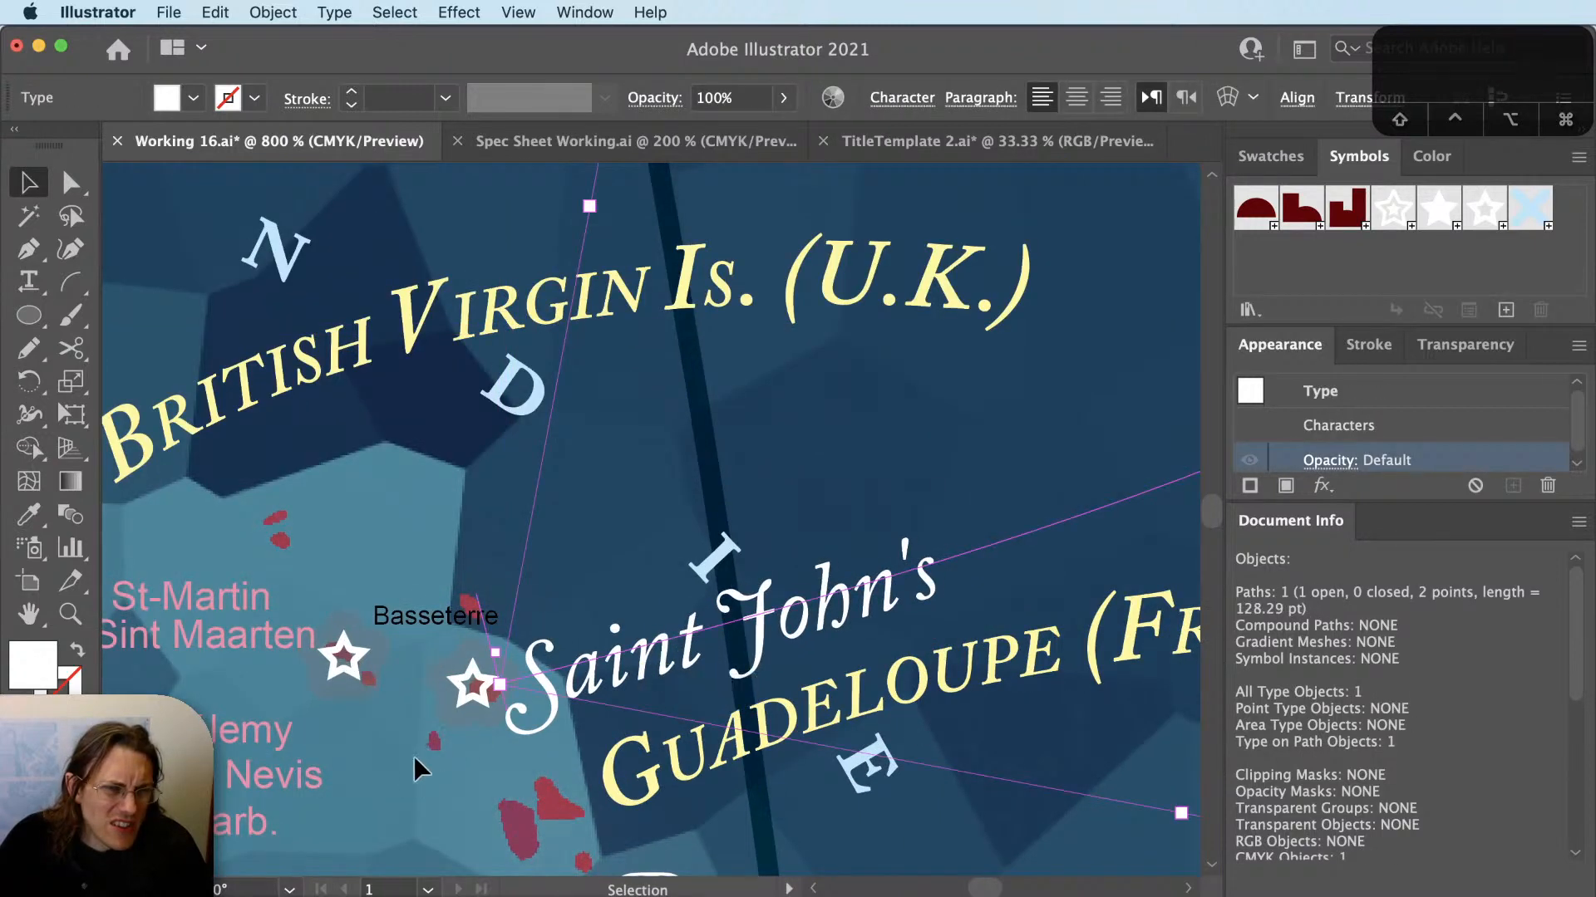
left_click(422, 763)
Delete the spare curved St. Vincent and the Grenadines label in the open ocean northeast of Guadeloupe.
scroll(429, 751, "down", 2)
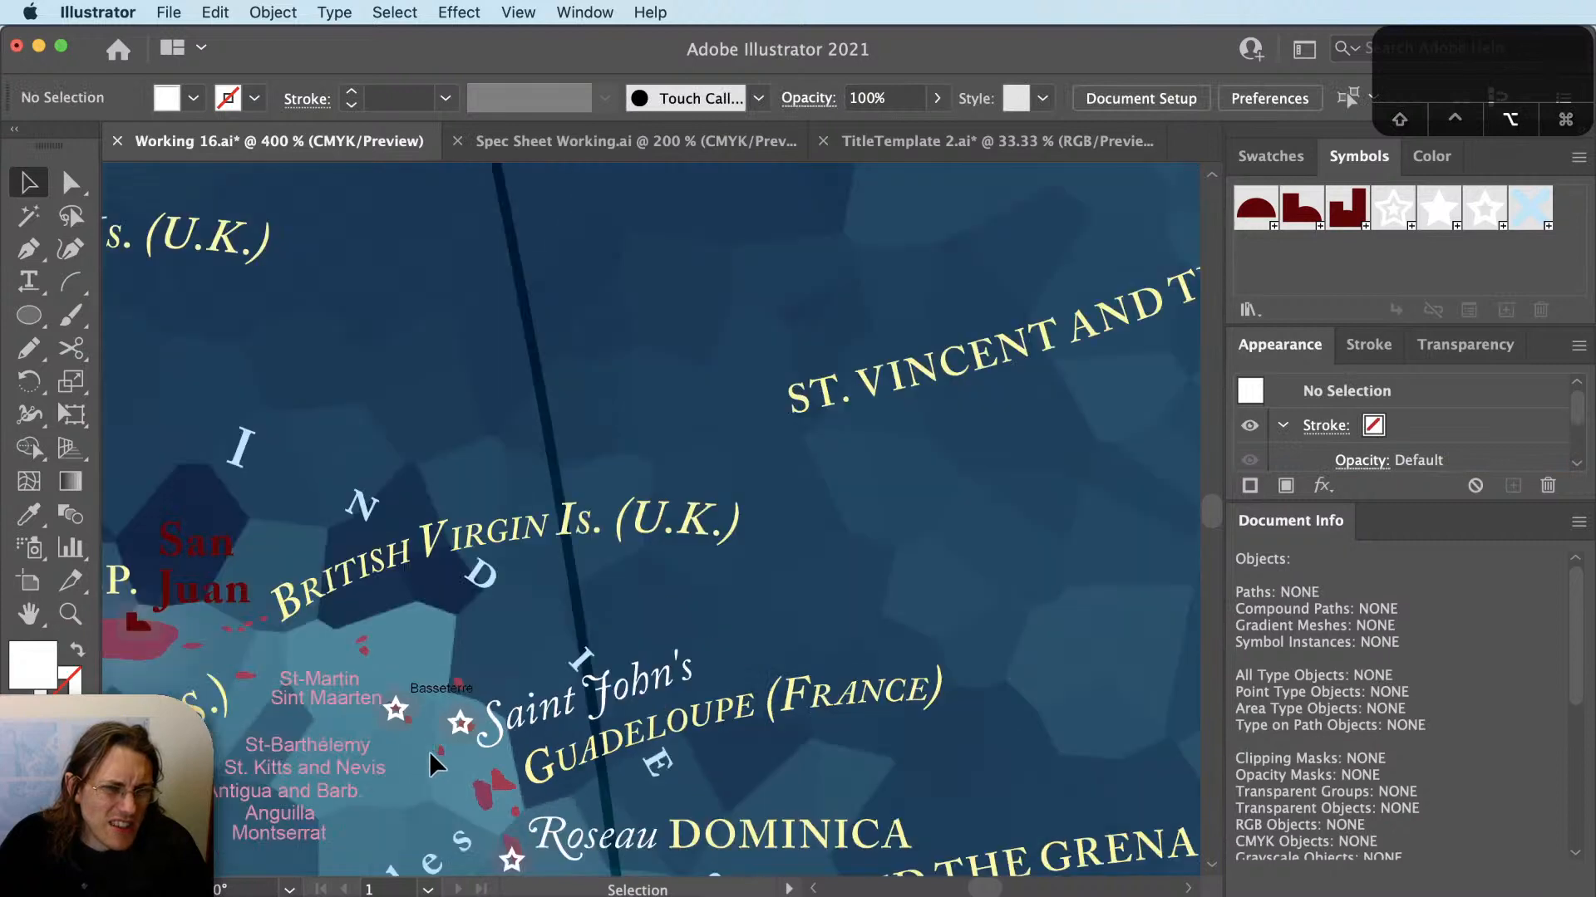
scroll(429, 751, "down", 1)
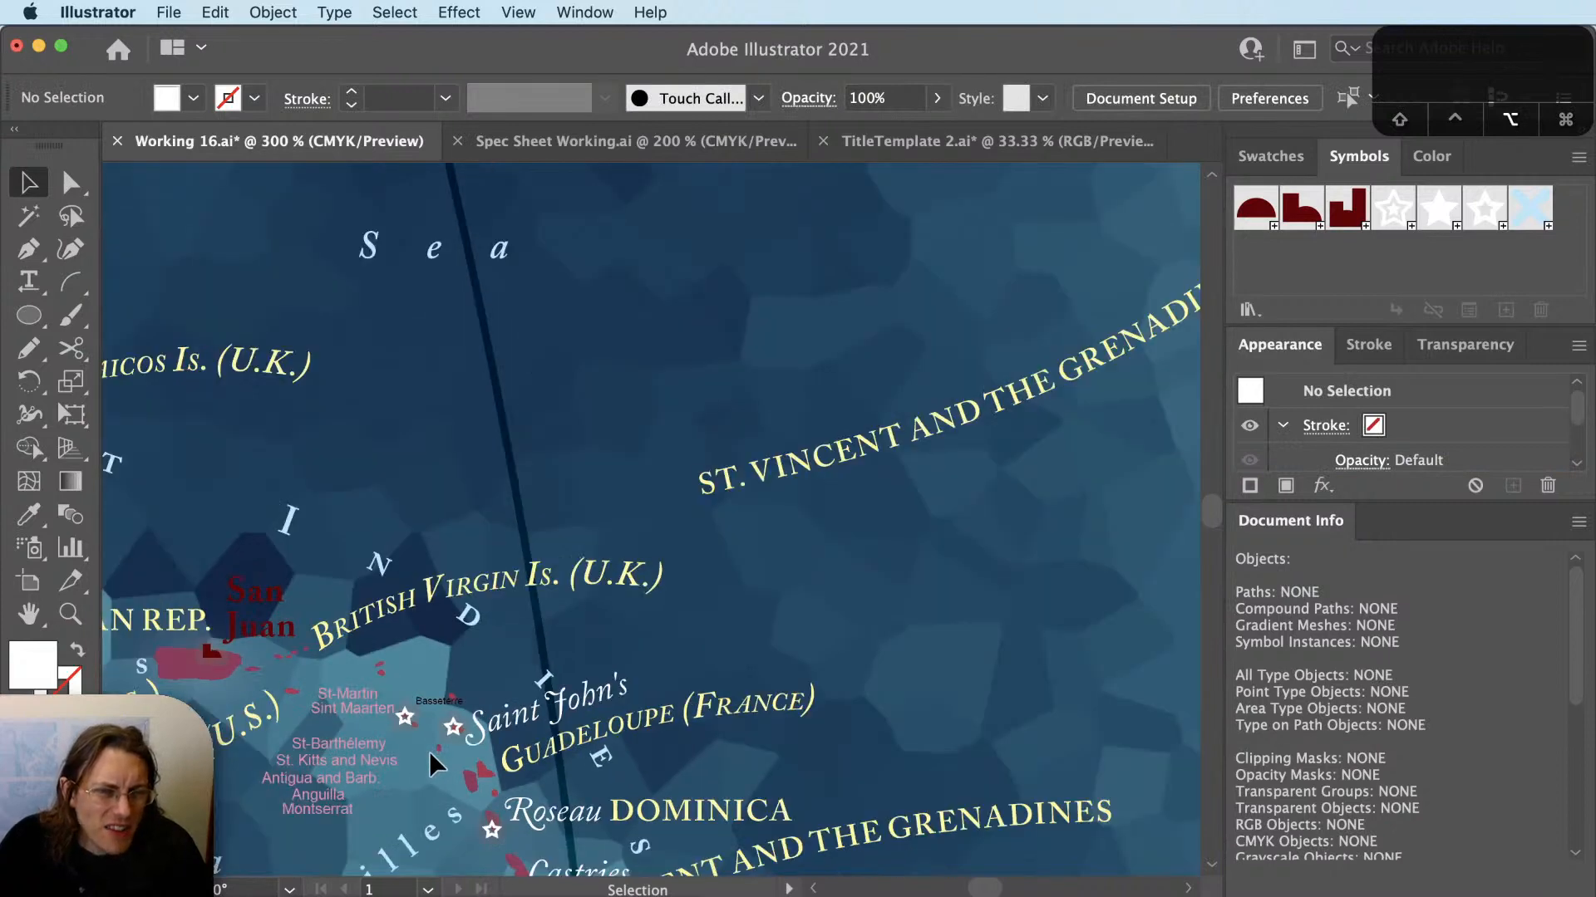
scroll(498, 731, "right", 3)
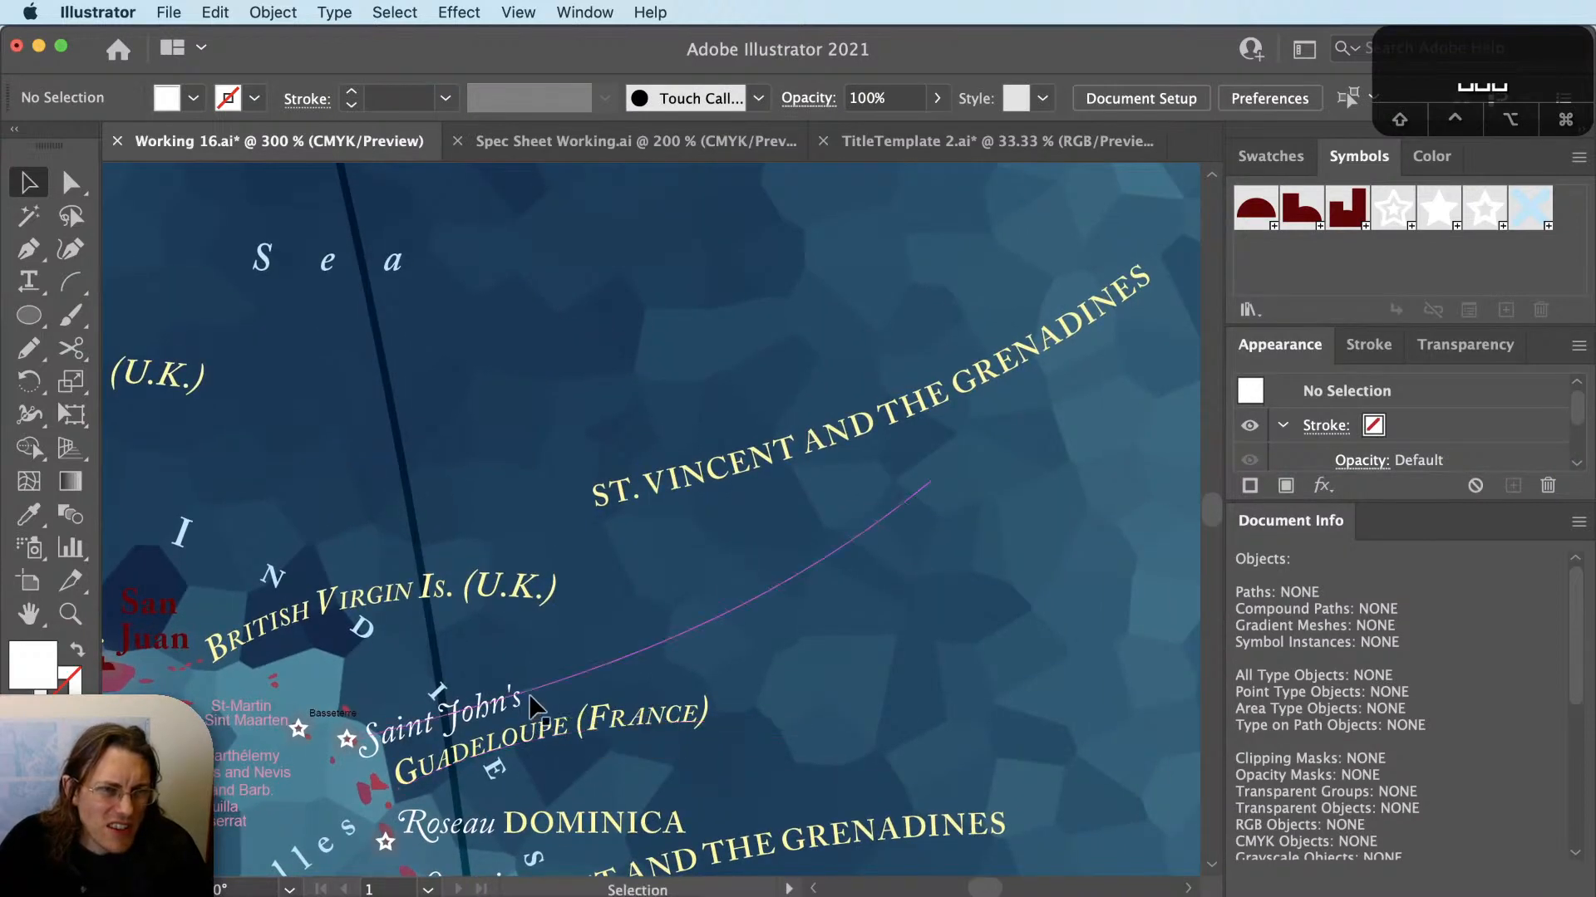
left_click(589, 662)
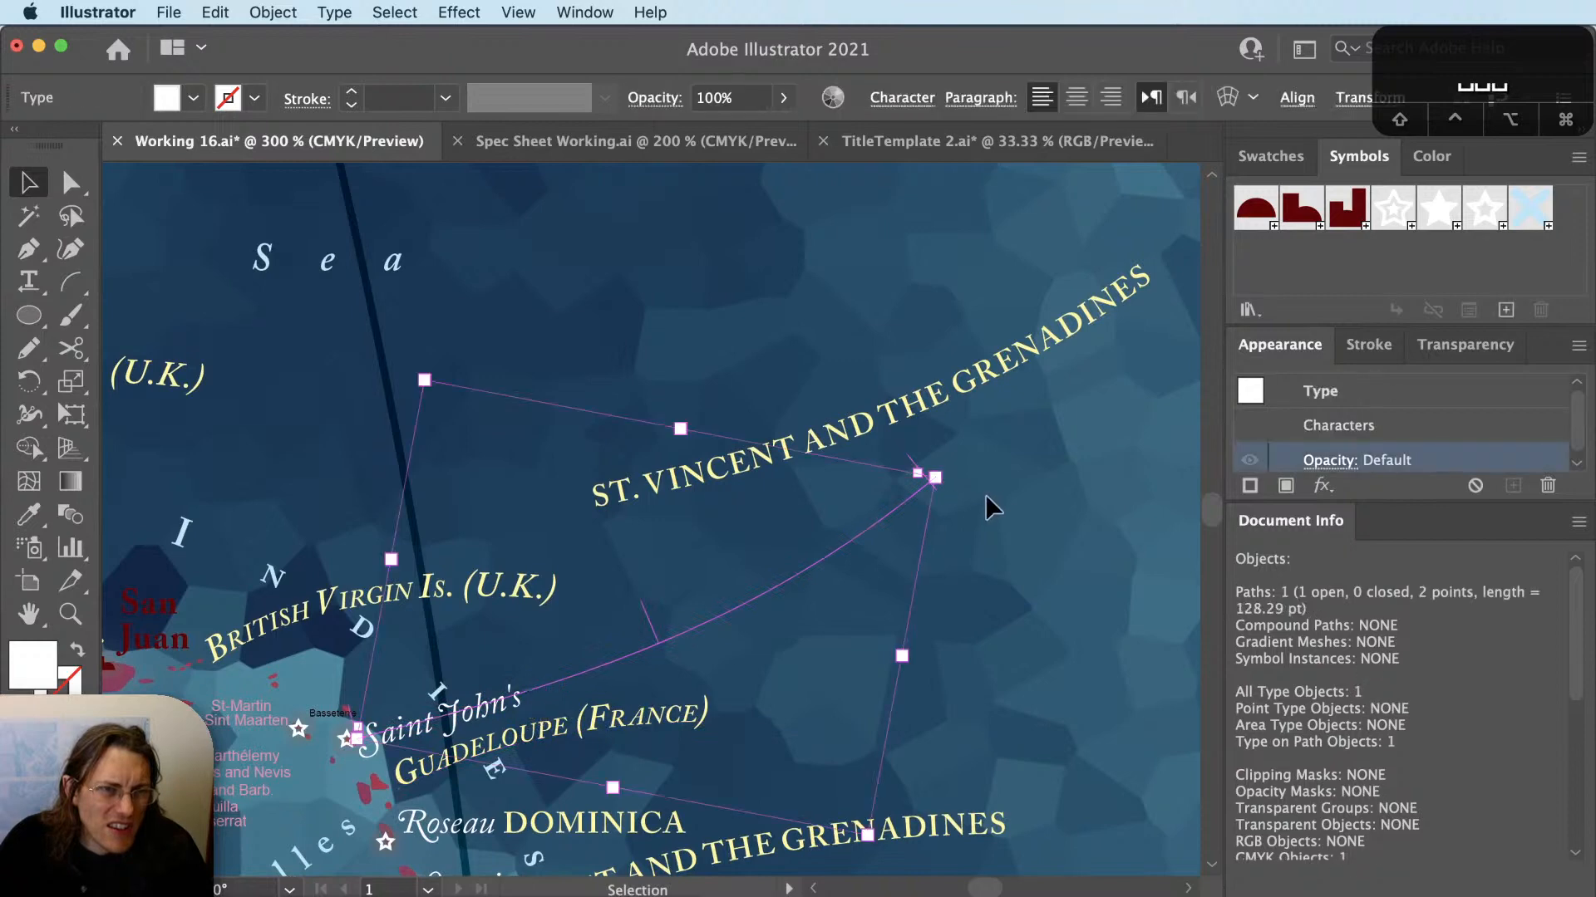
key("t")
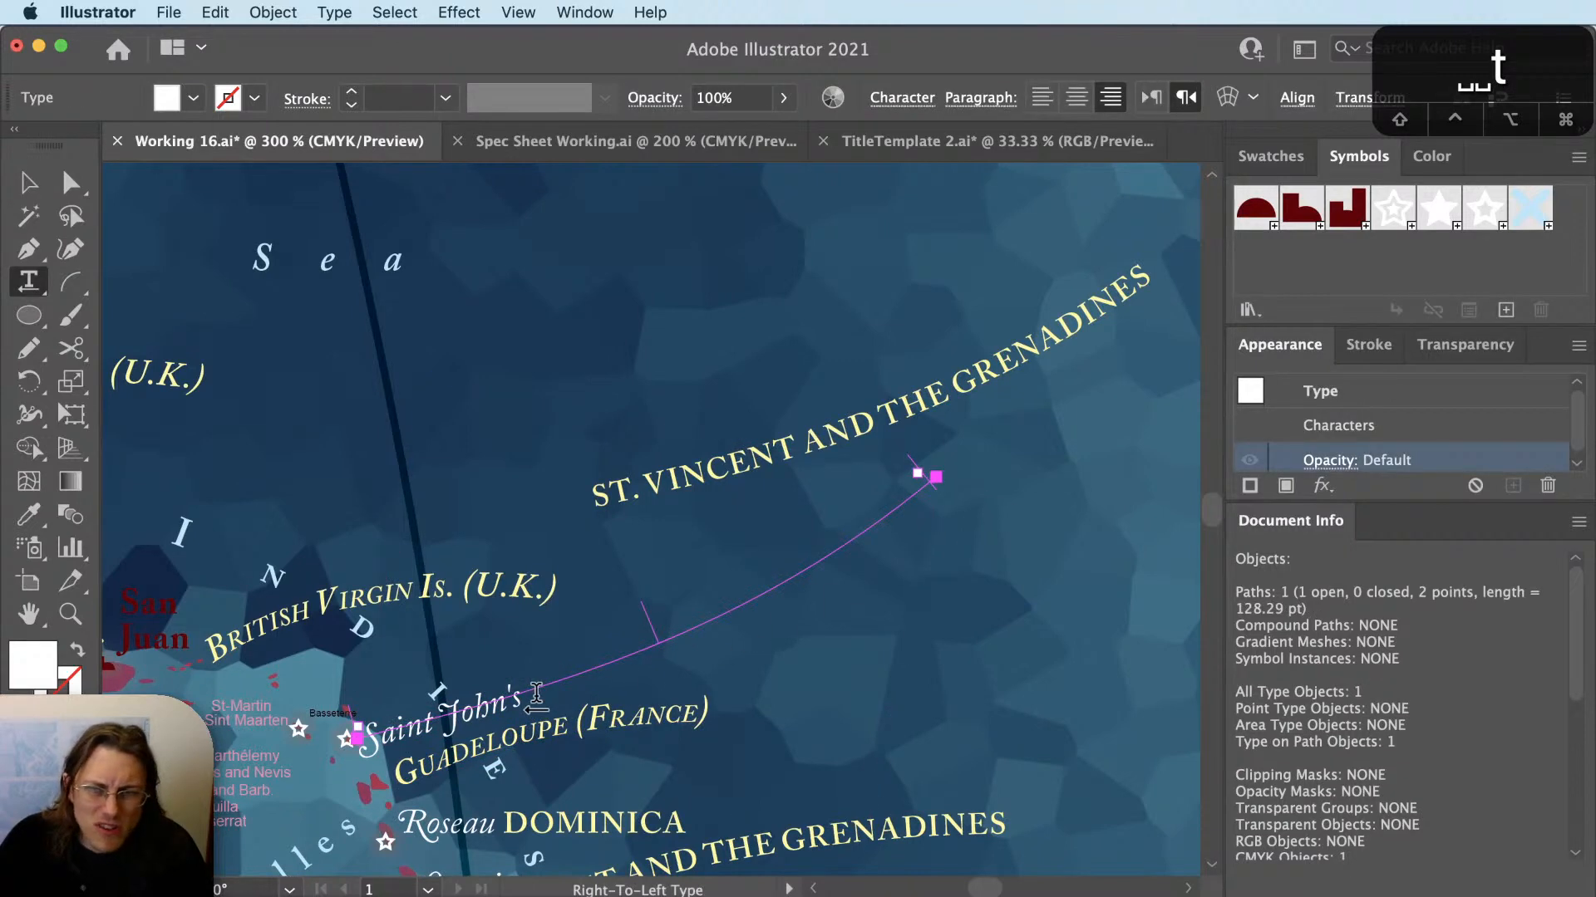
key("v")
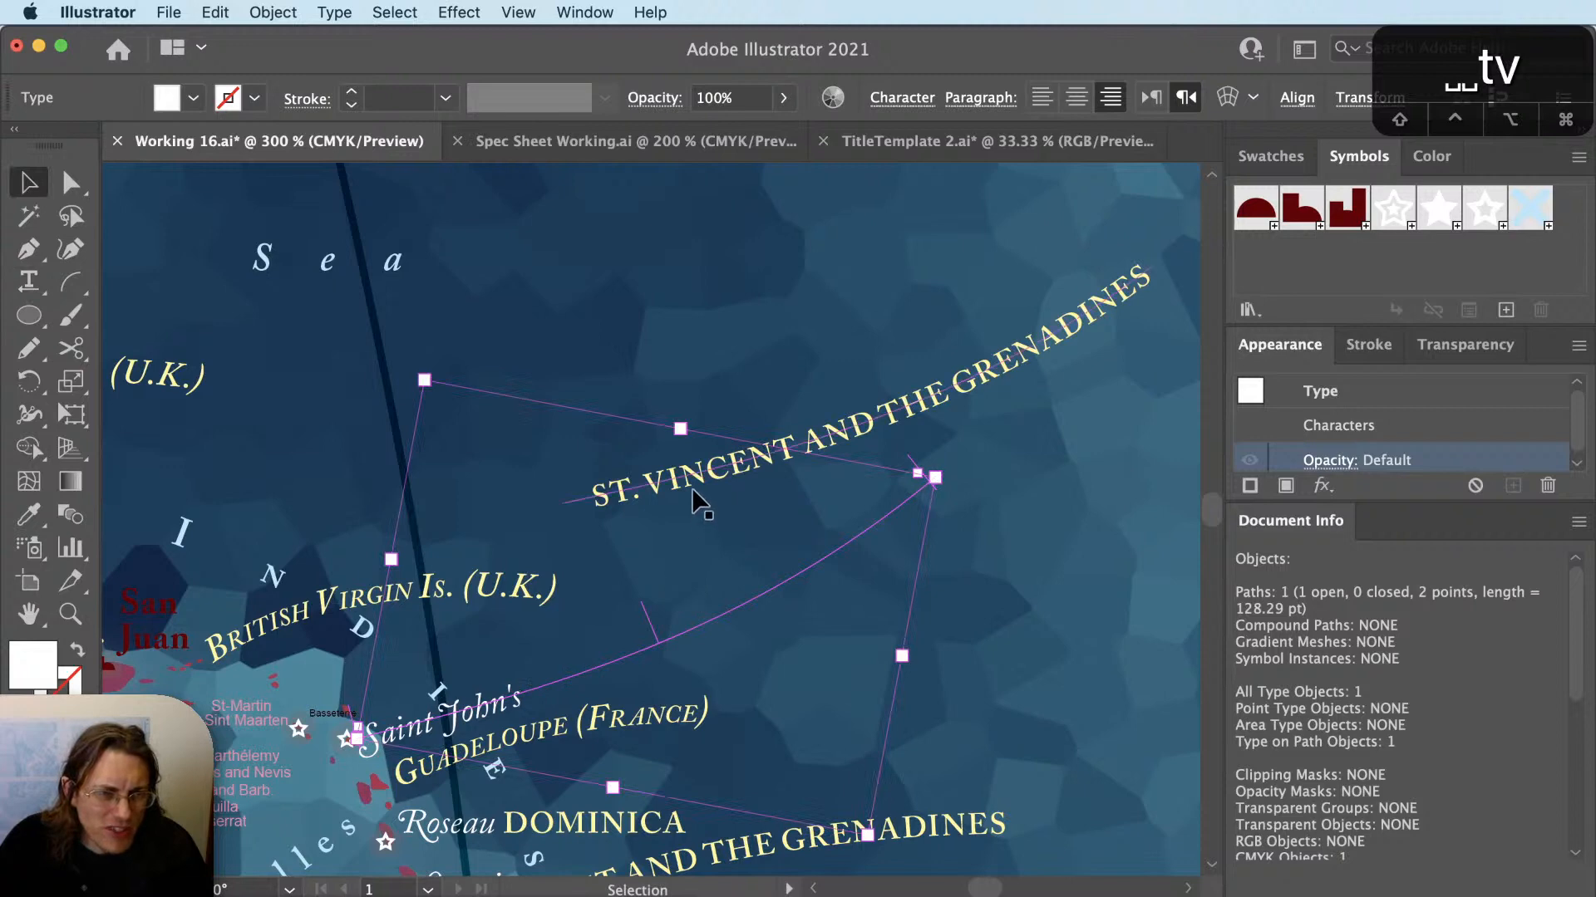
left_click(984, 625)
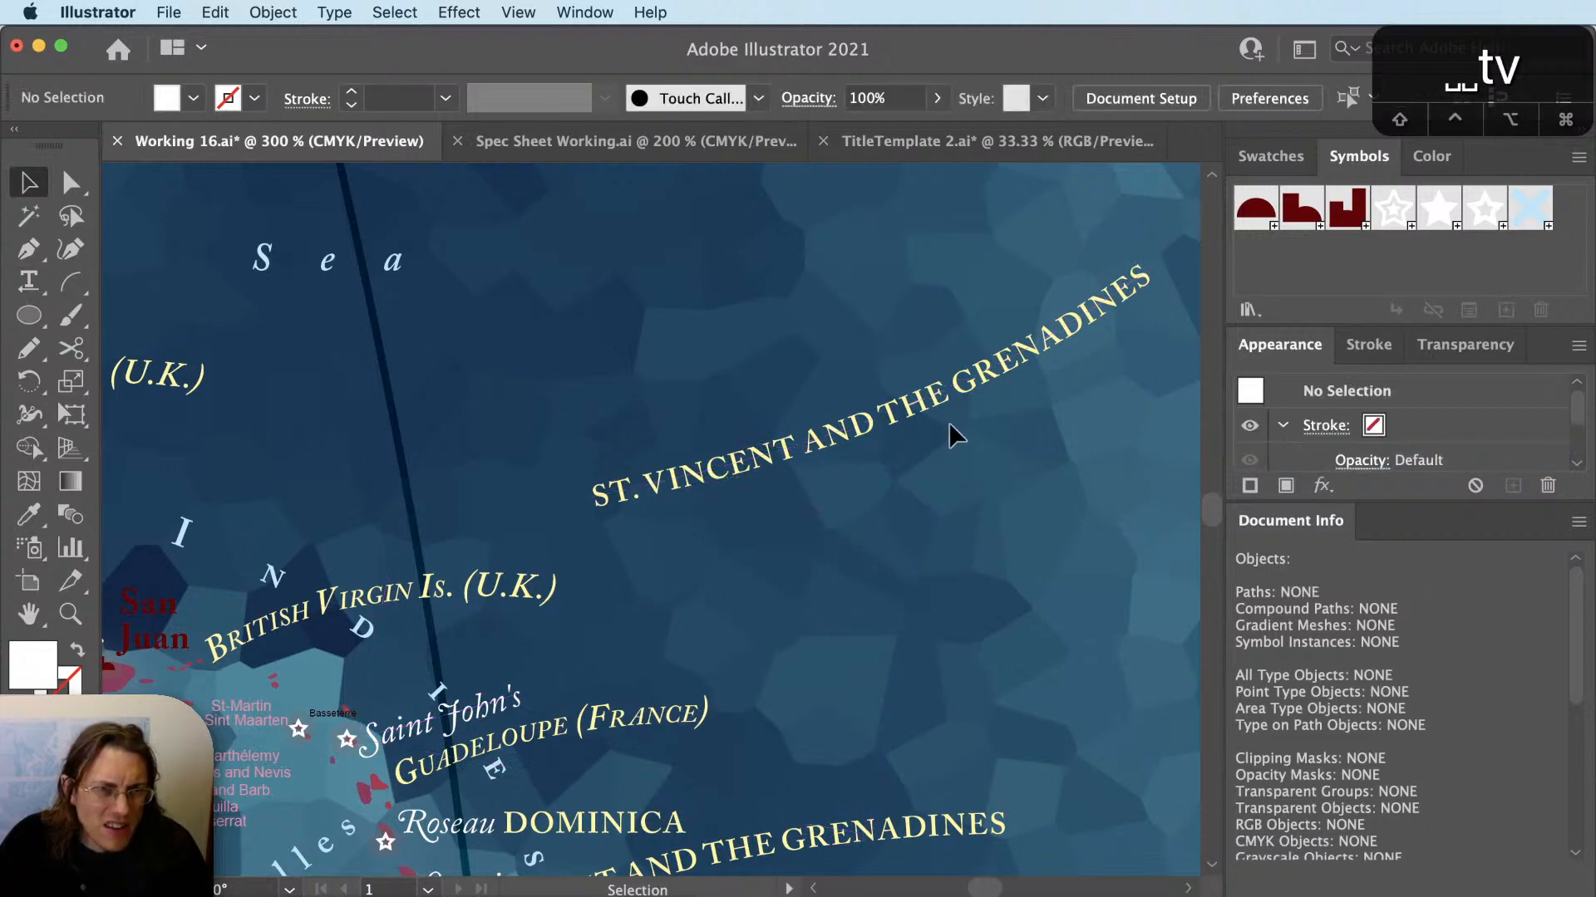
left_click(953, 408)
key("Delete")
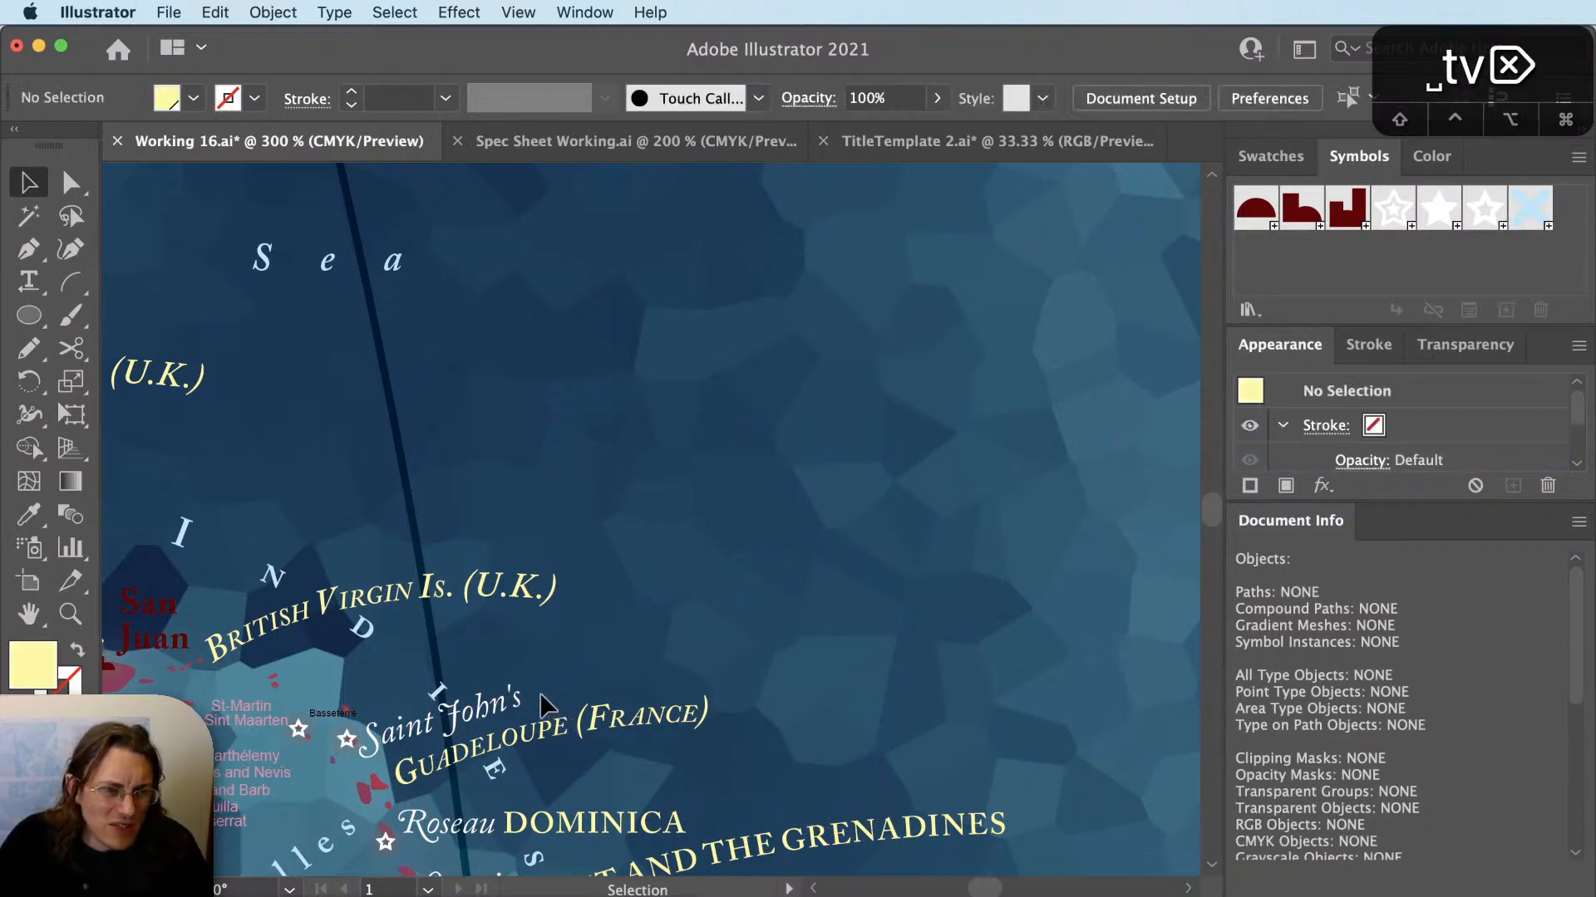
Duplicate the curved Saint John's label in place and replace the copy's text with Antigua and Barbuda.
left_click(533, 693)
key("a")
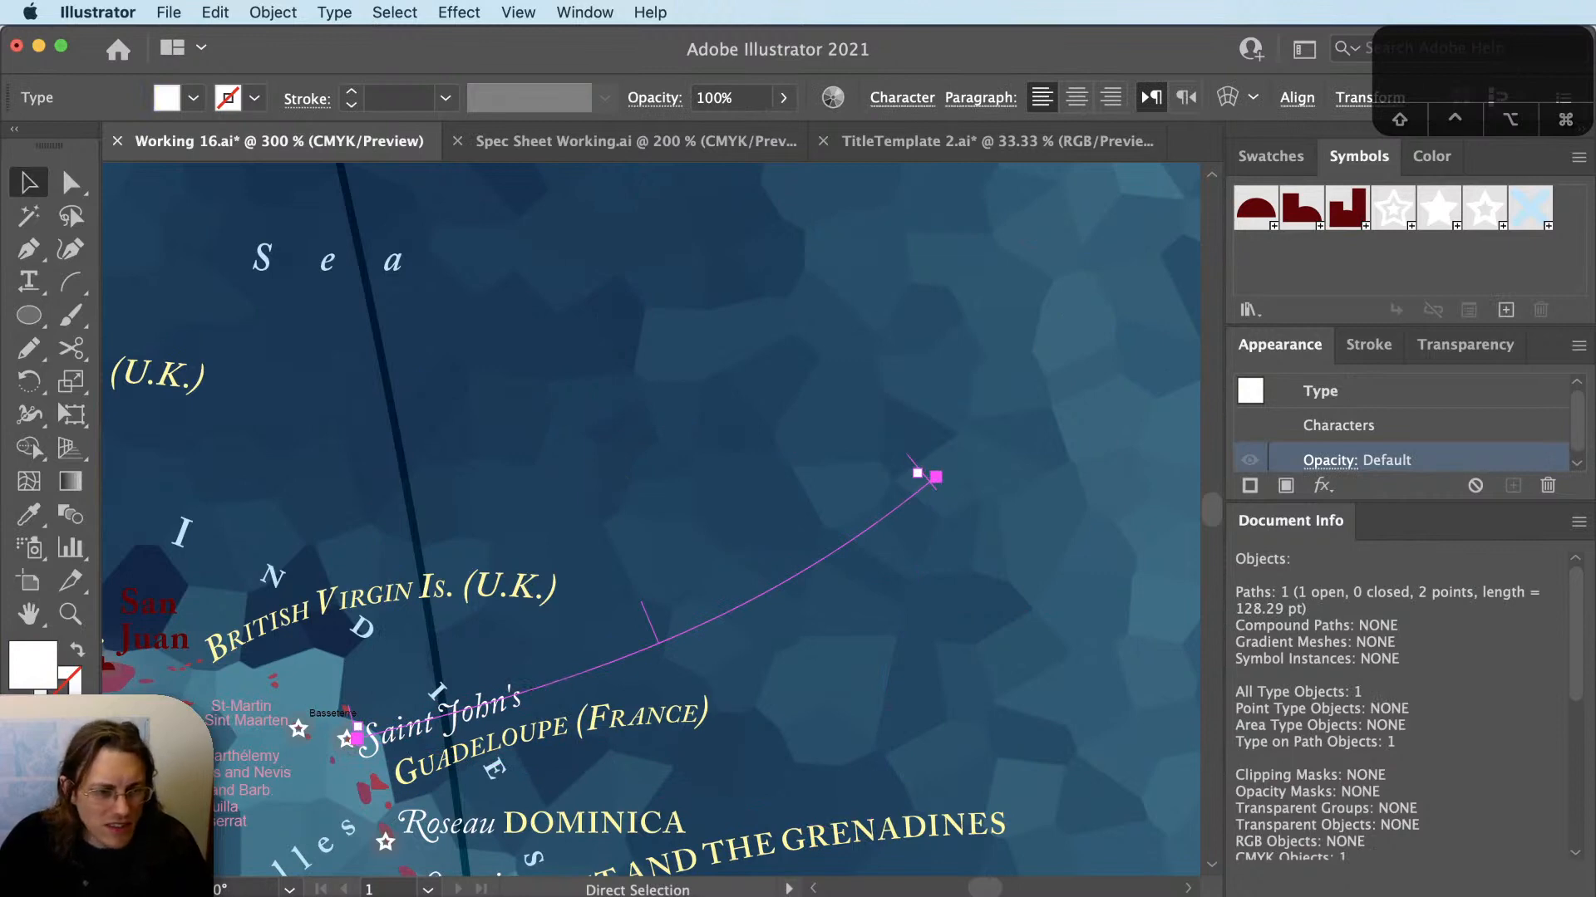
key("super+c")
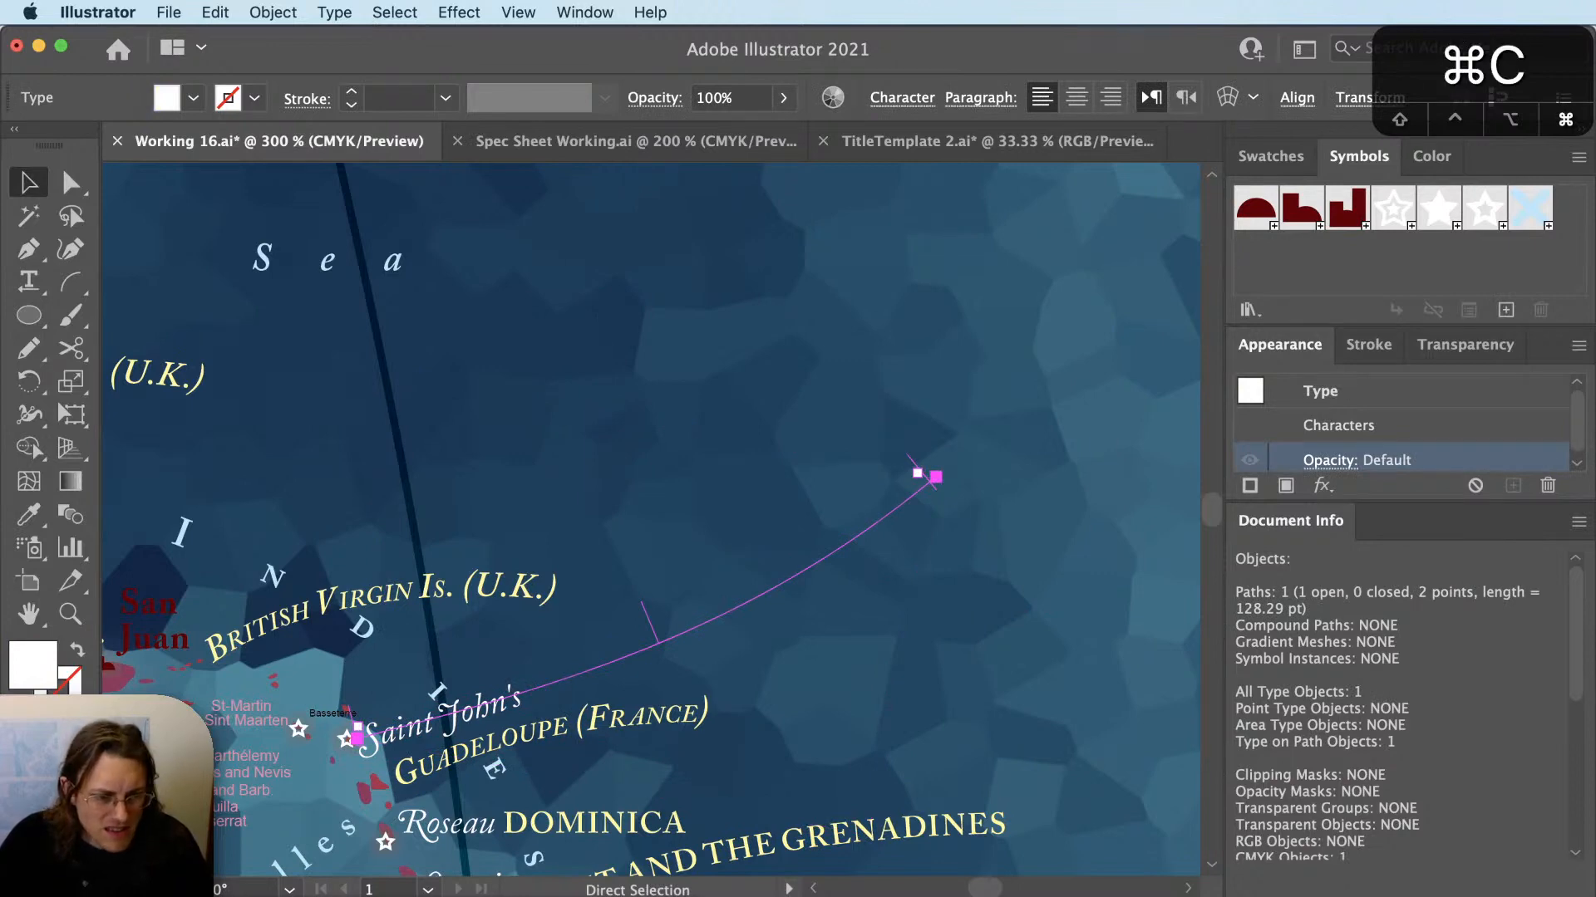
key("t")
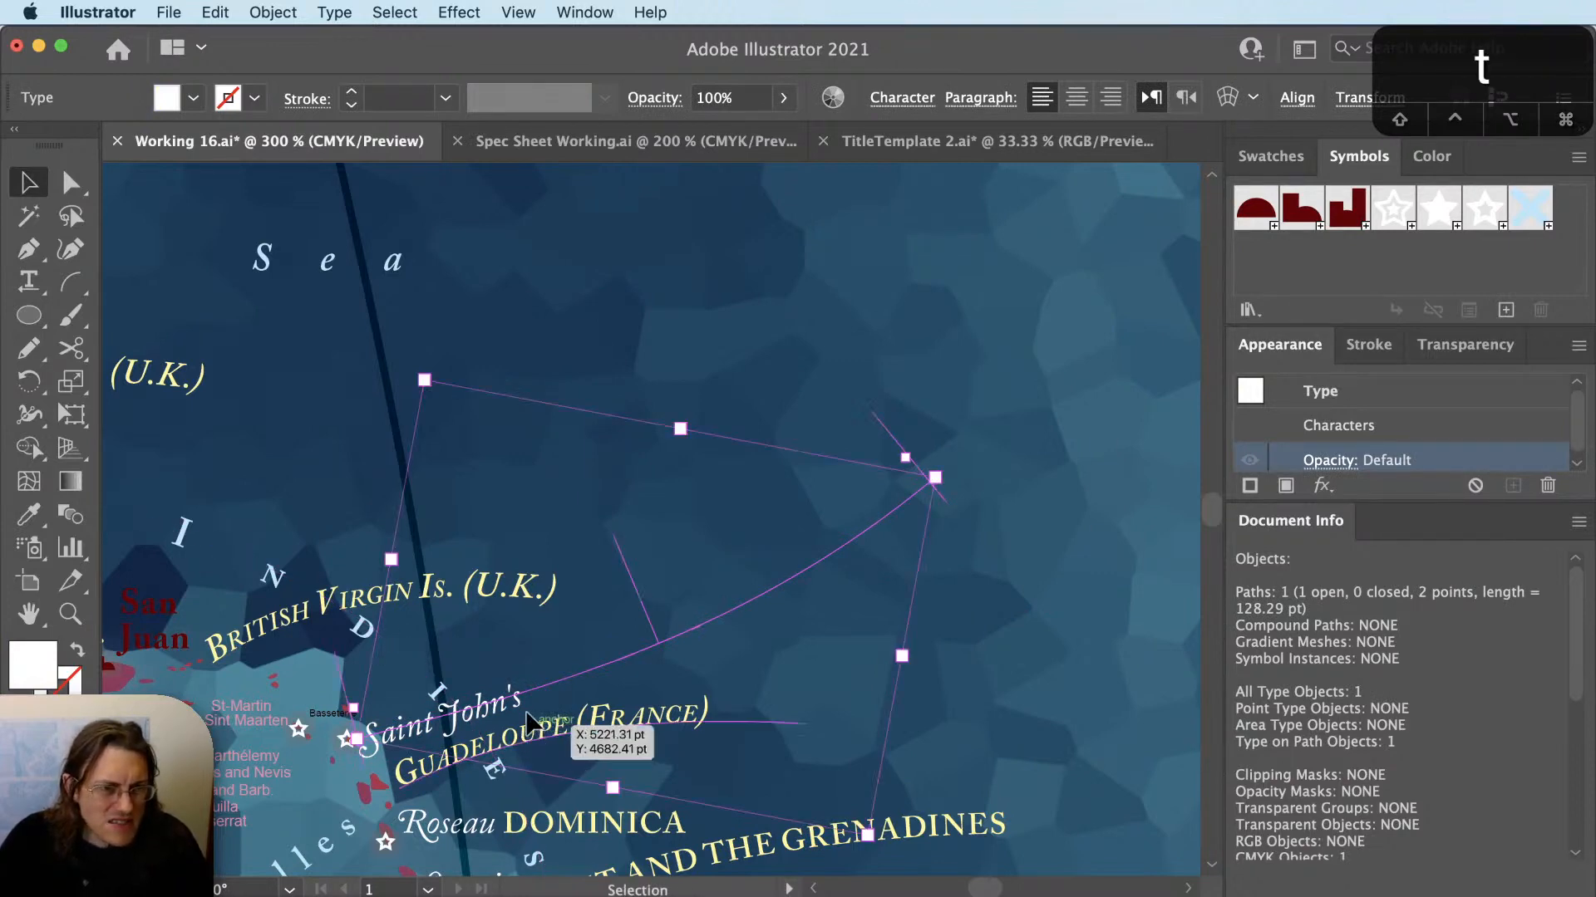
left_click_drag(520, 698, 300, 742)
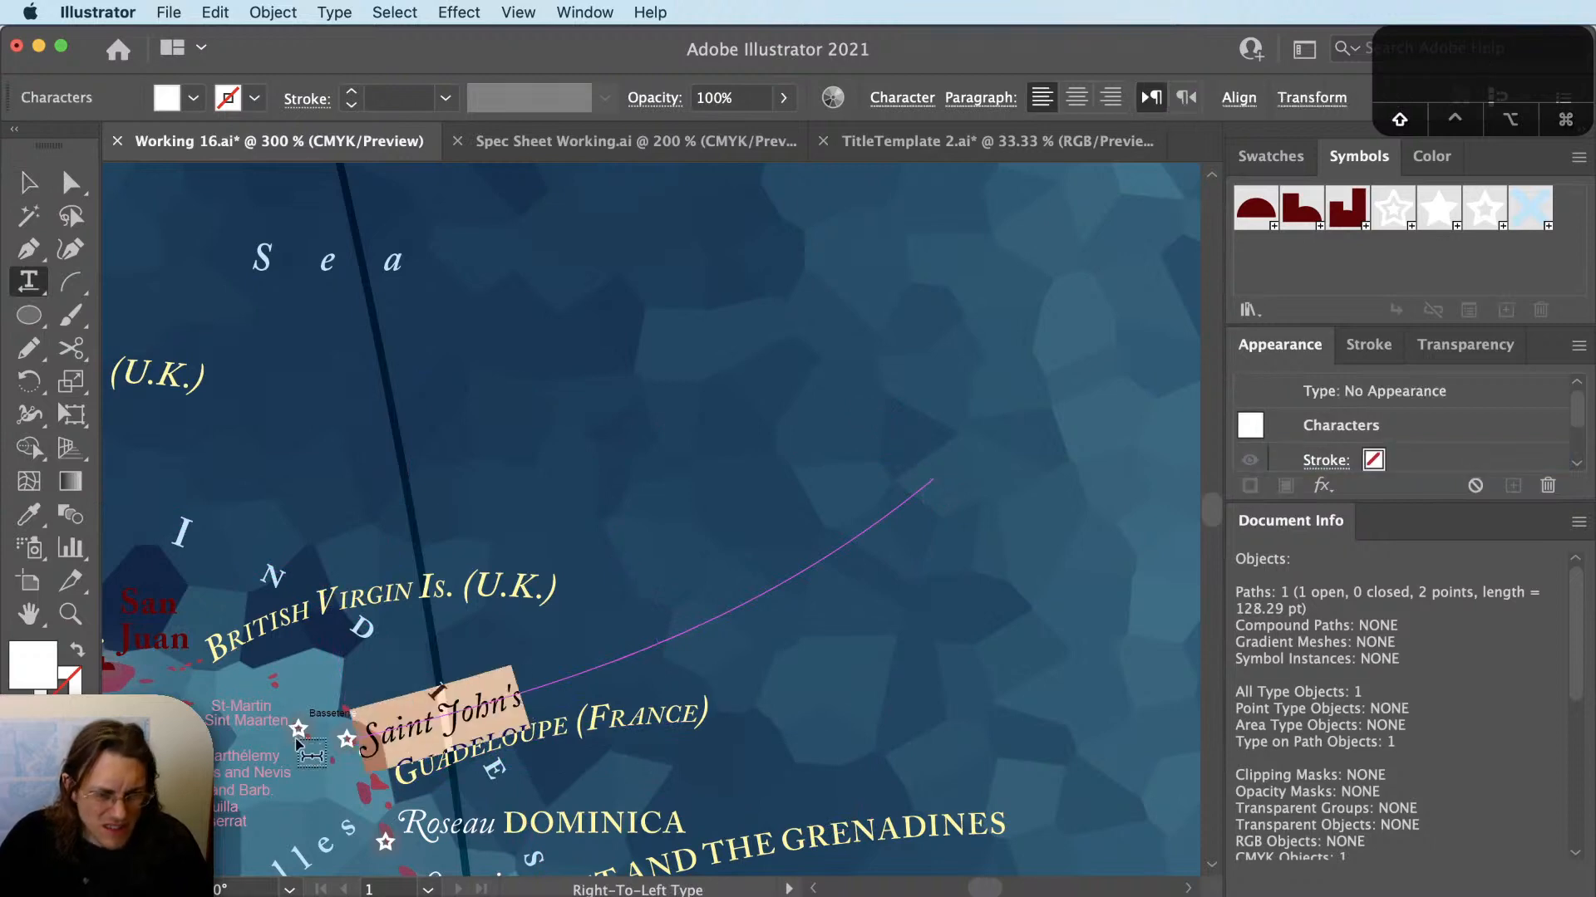
type("Antigua and B")
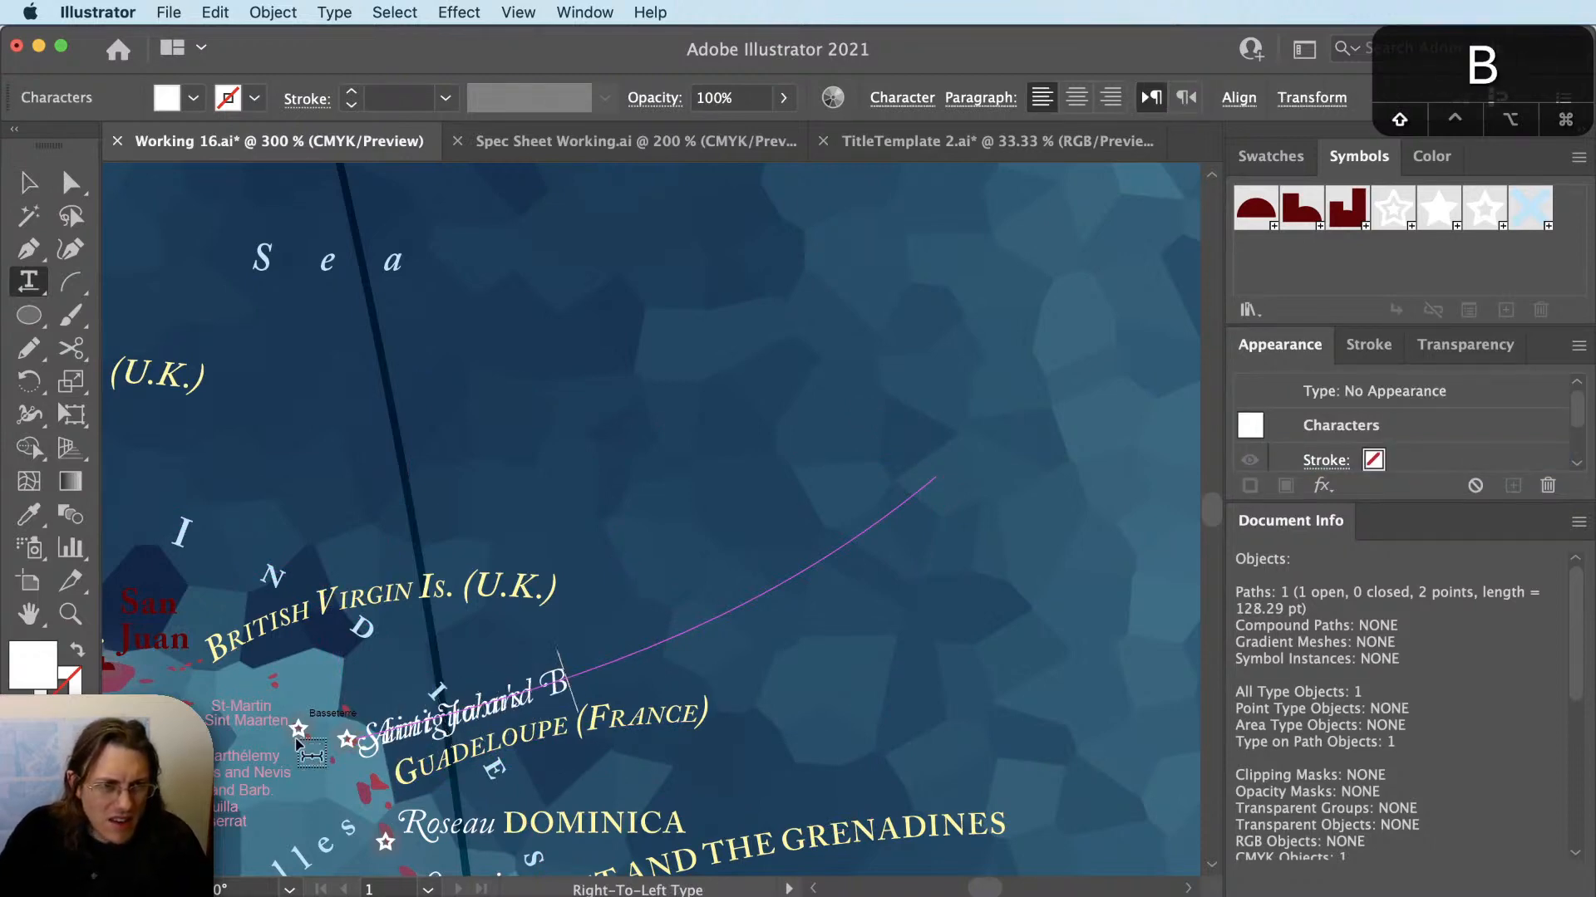
type("arbuda")
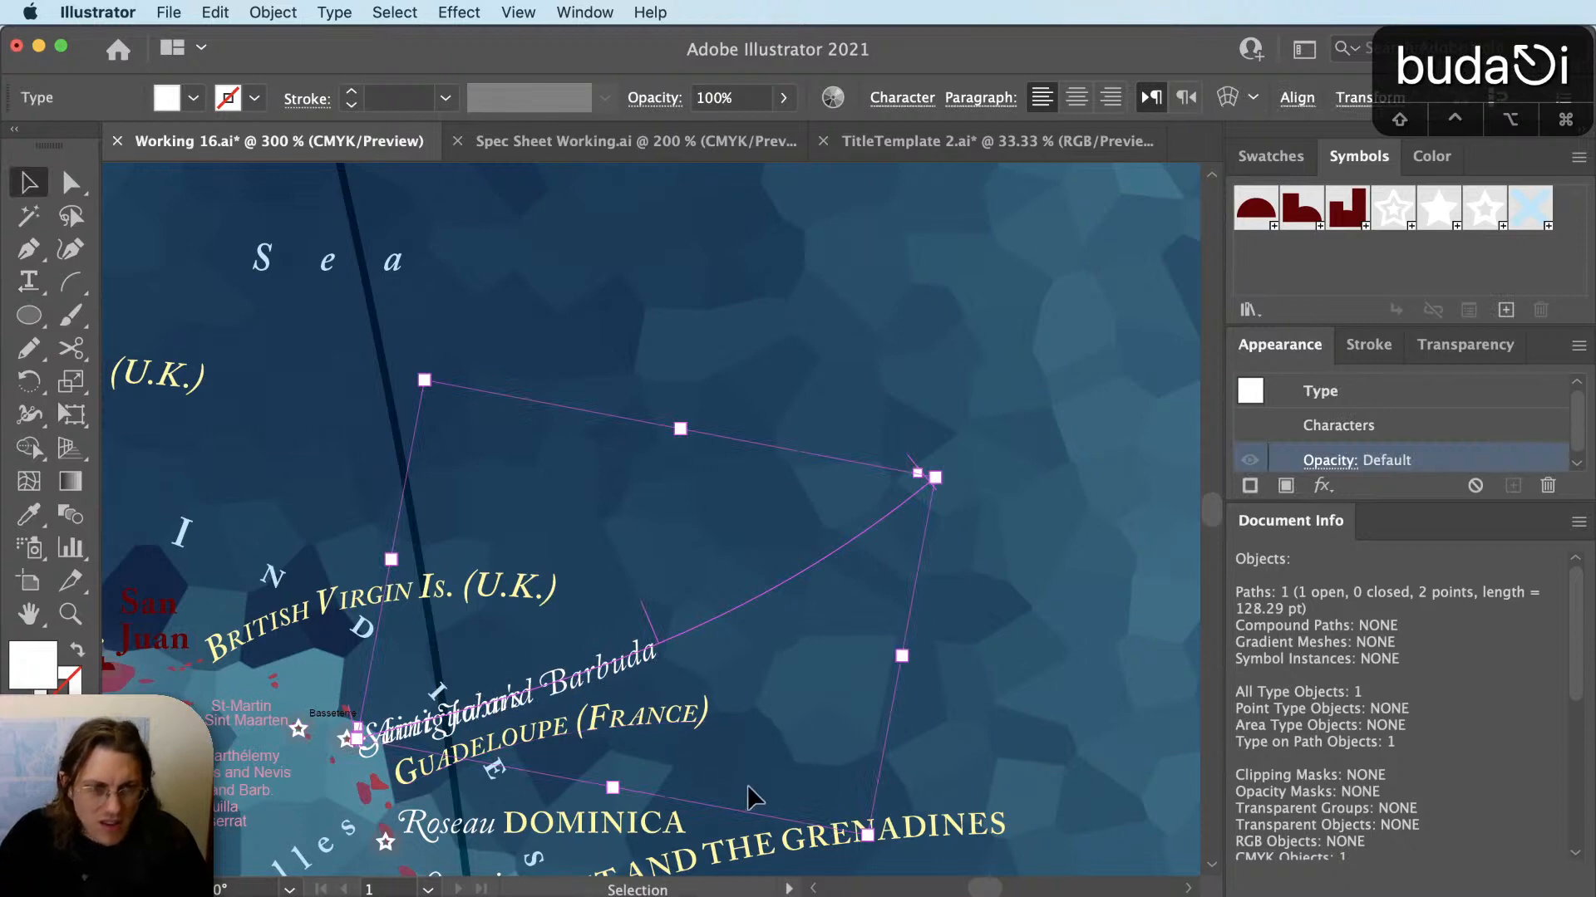
Apply the yellow country style of St. Vincent and the Grenadines to the Antigua and Barbuda label and slide it closer to Saint John's.
key("i")
left_click(912, 812)
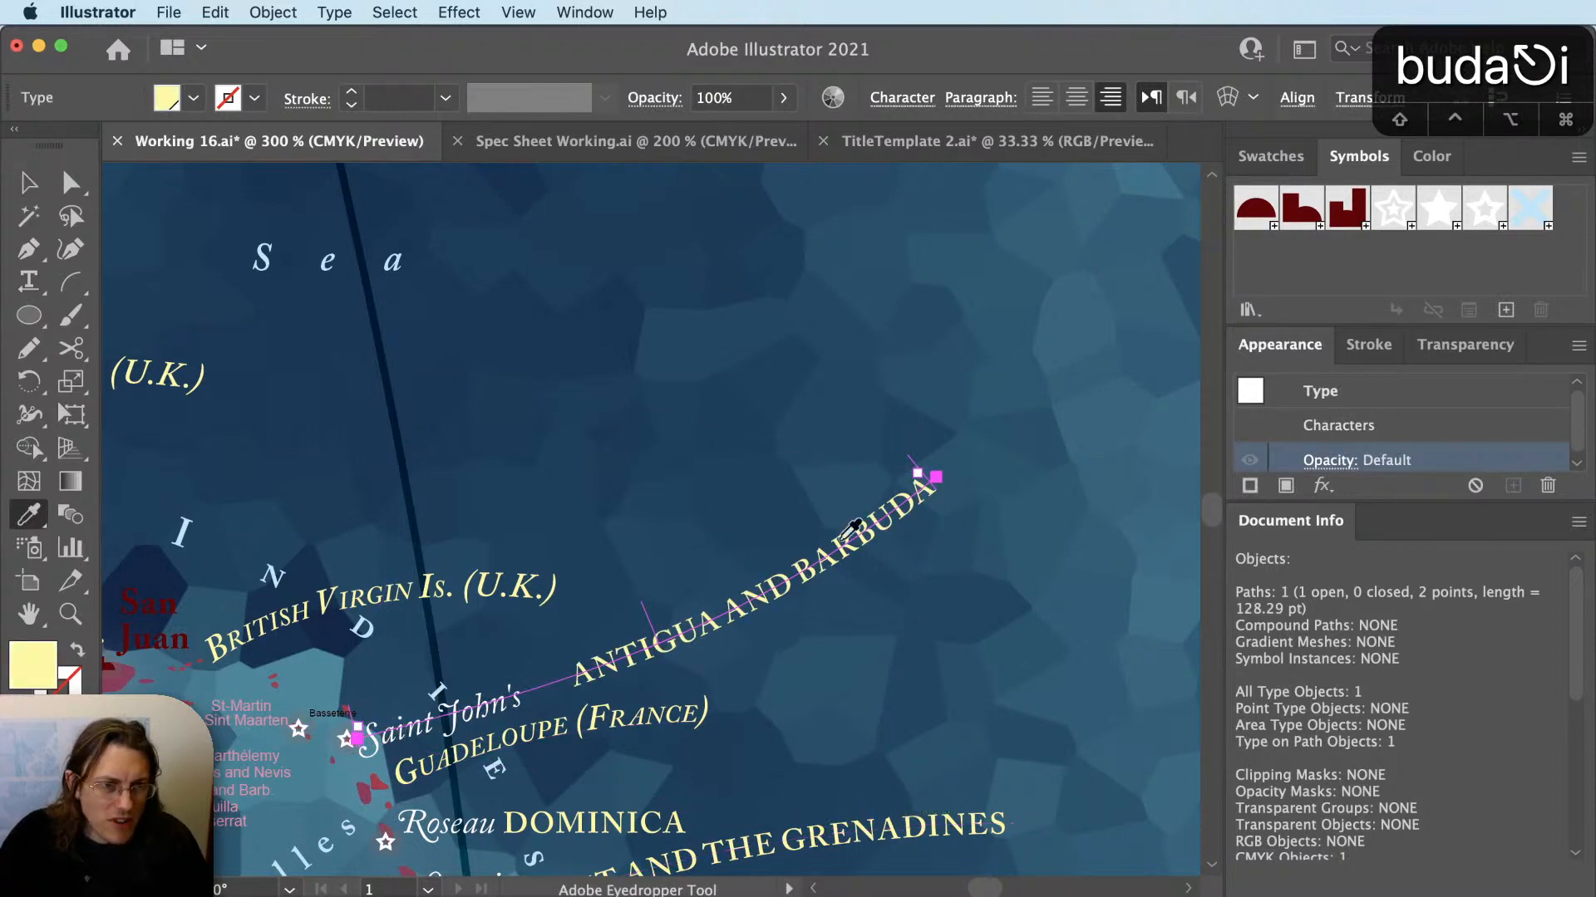
key("v")
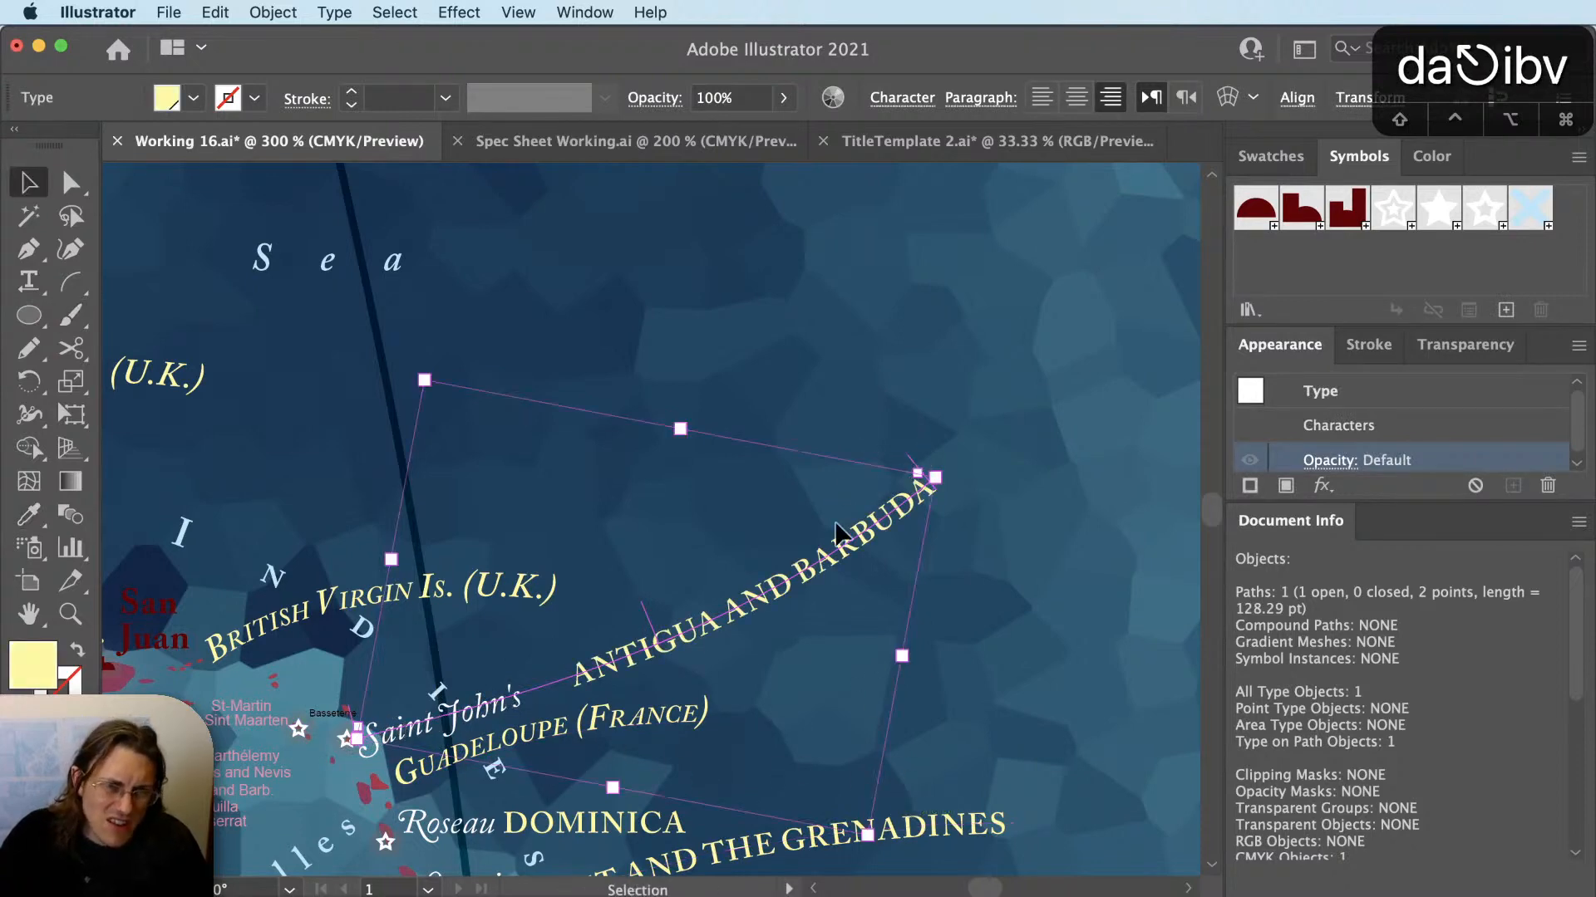
left_click_drag(912, 462, 877, 476)
left_click(880, 656, "super")
left_click_drag(591, 779, 767, 732)
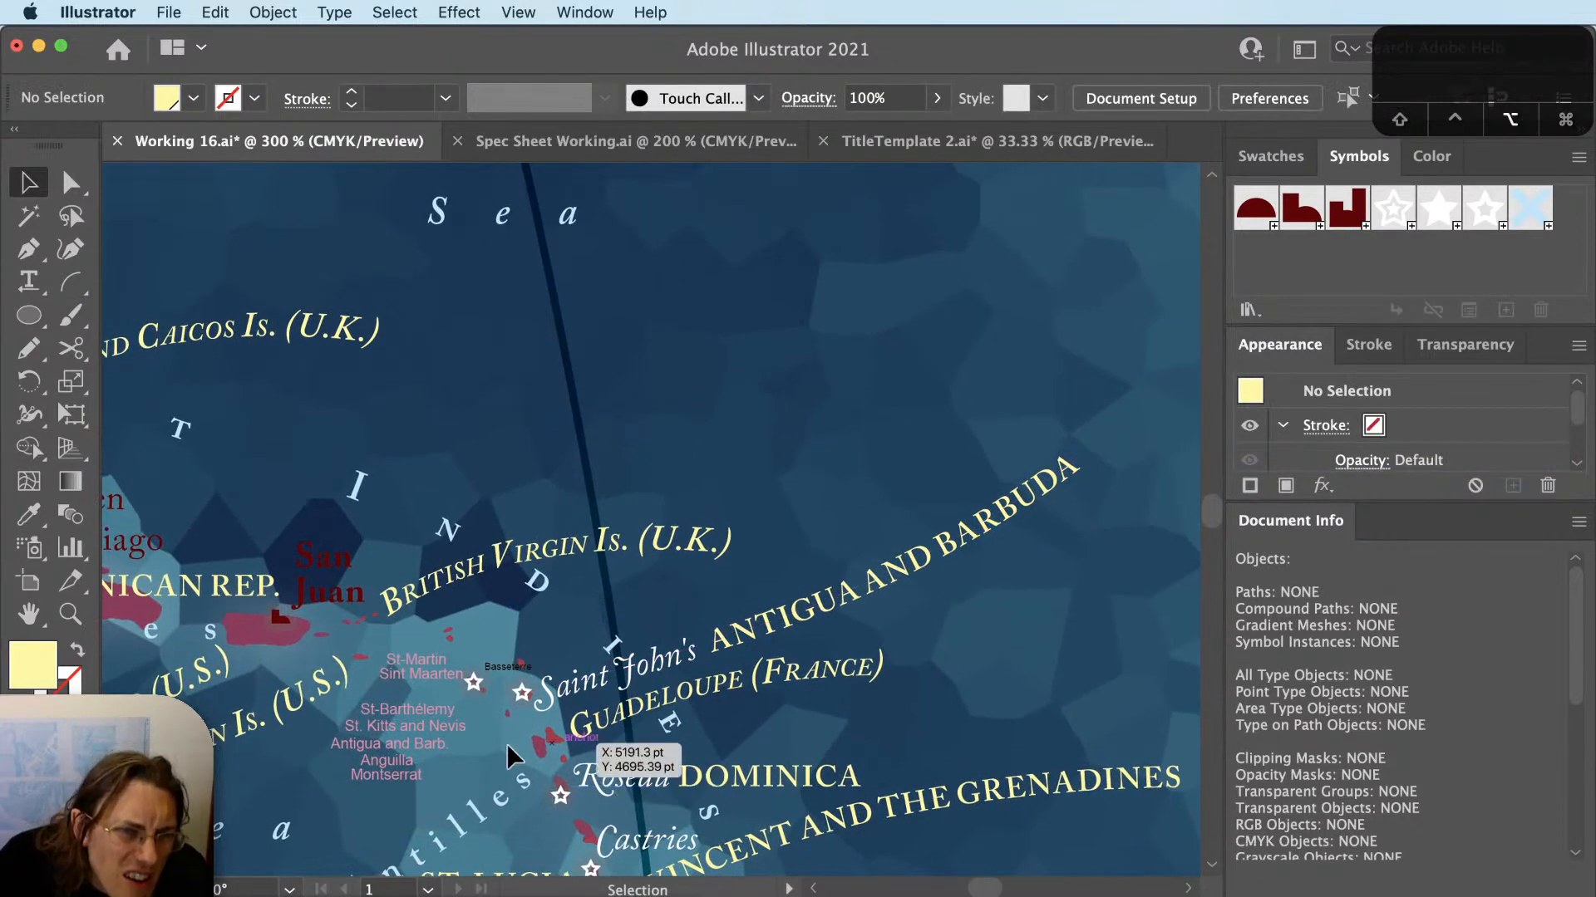
Delete the pink Antigua and Barb. placeholder label from the list beside the Leeward Islands.
scroll(507, 744, "up", 1, "alt")
scroll(611, 716, "down", 2, "alt")
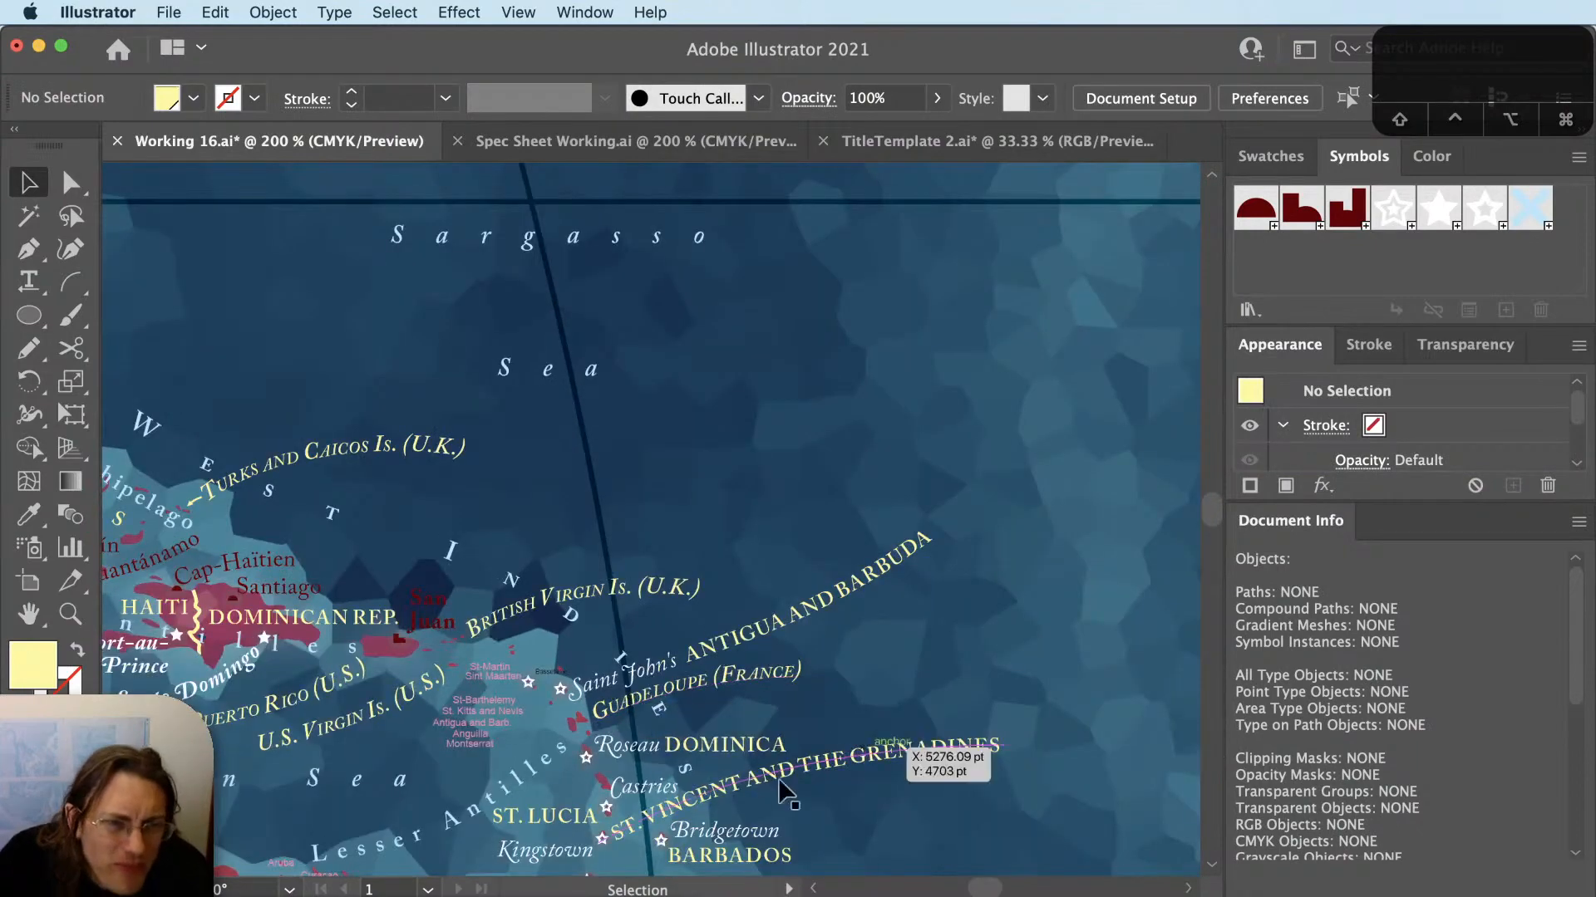
left_click_drag(757, 796, 897, 711)
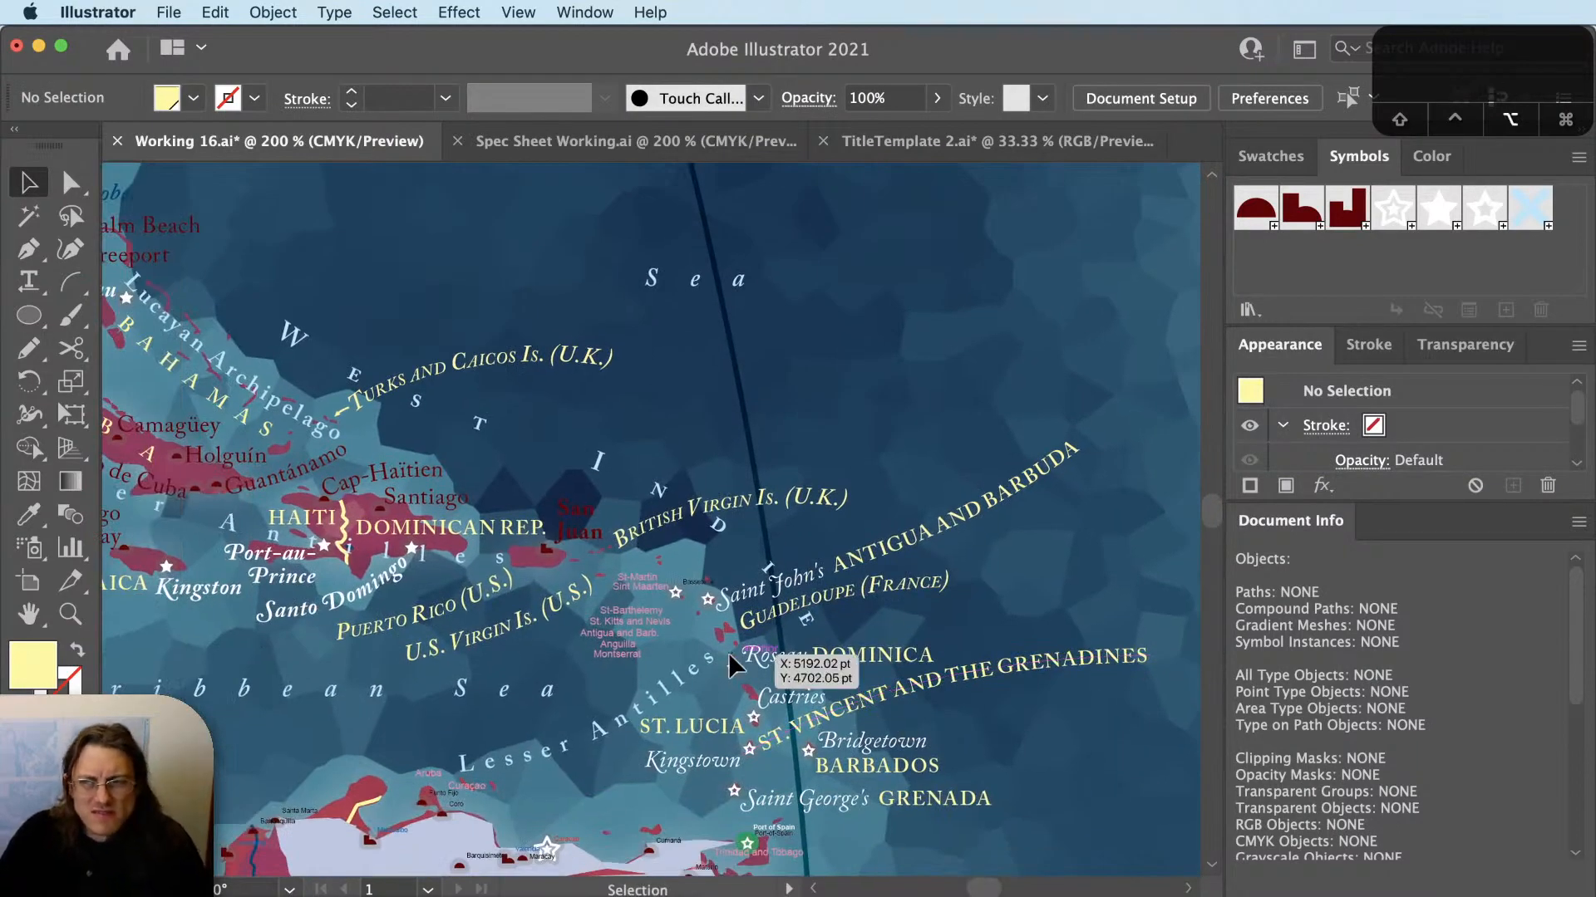
scroll(731, 657, "up", 2, "alt")
left_click(548, 617)
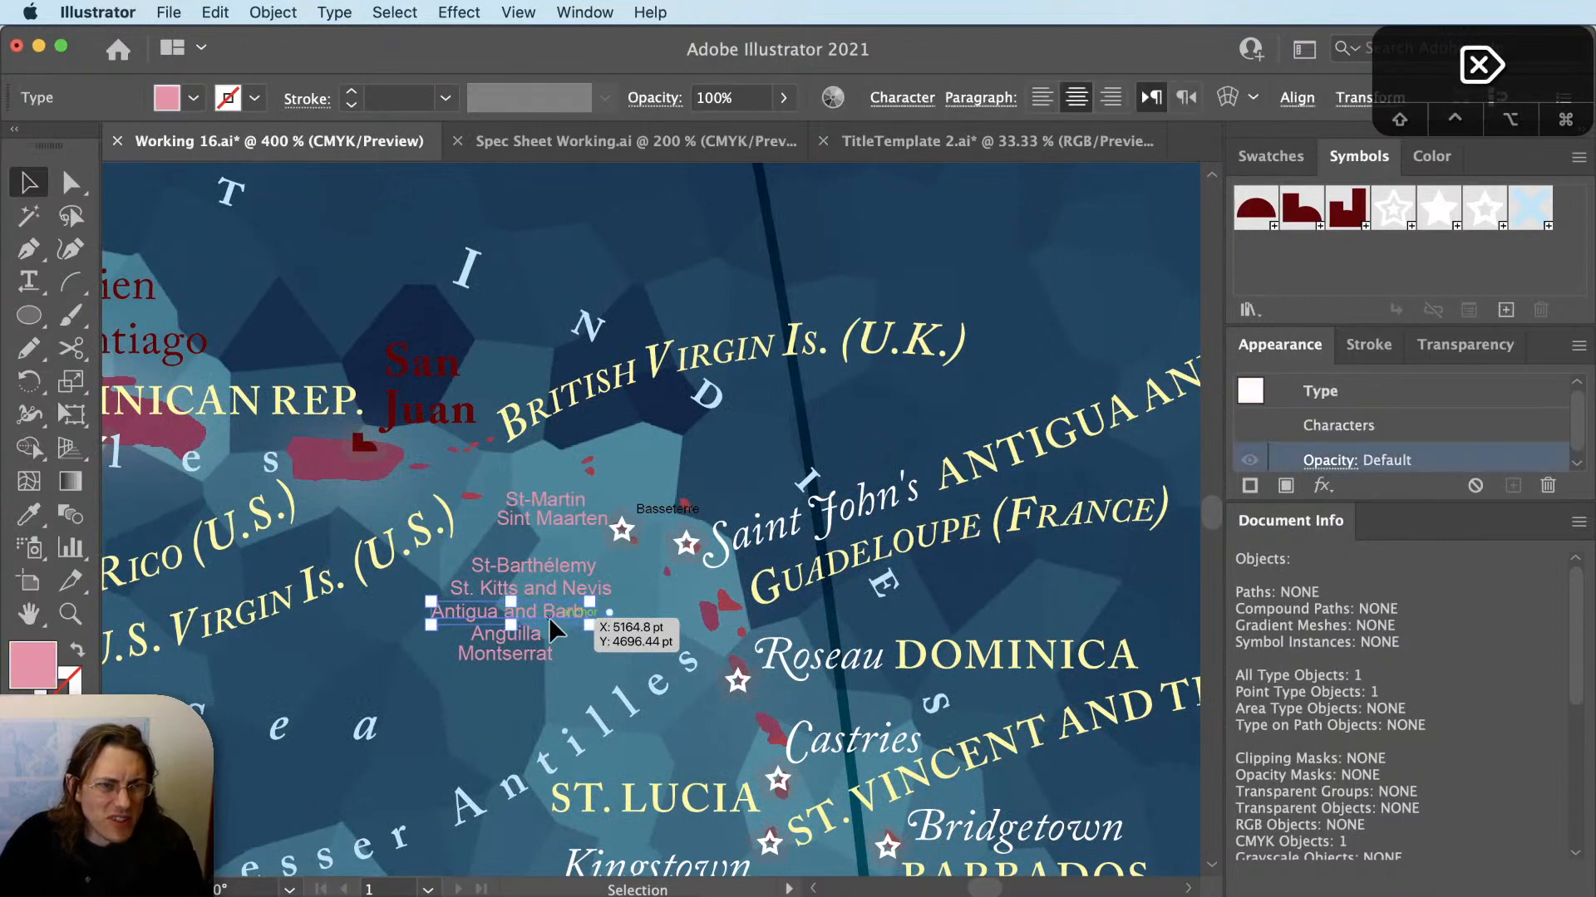
key("ctrl+x")
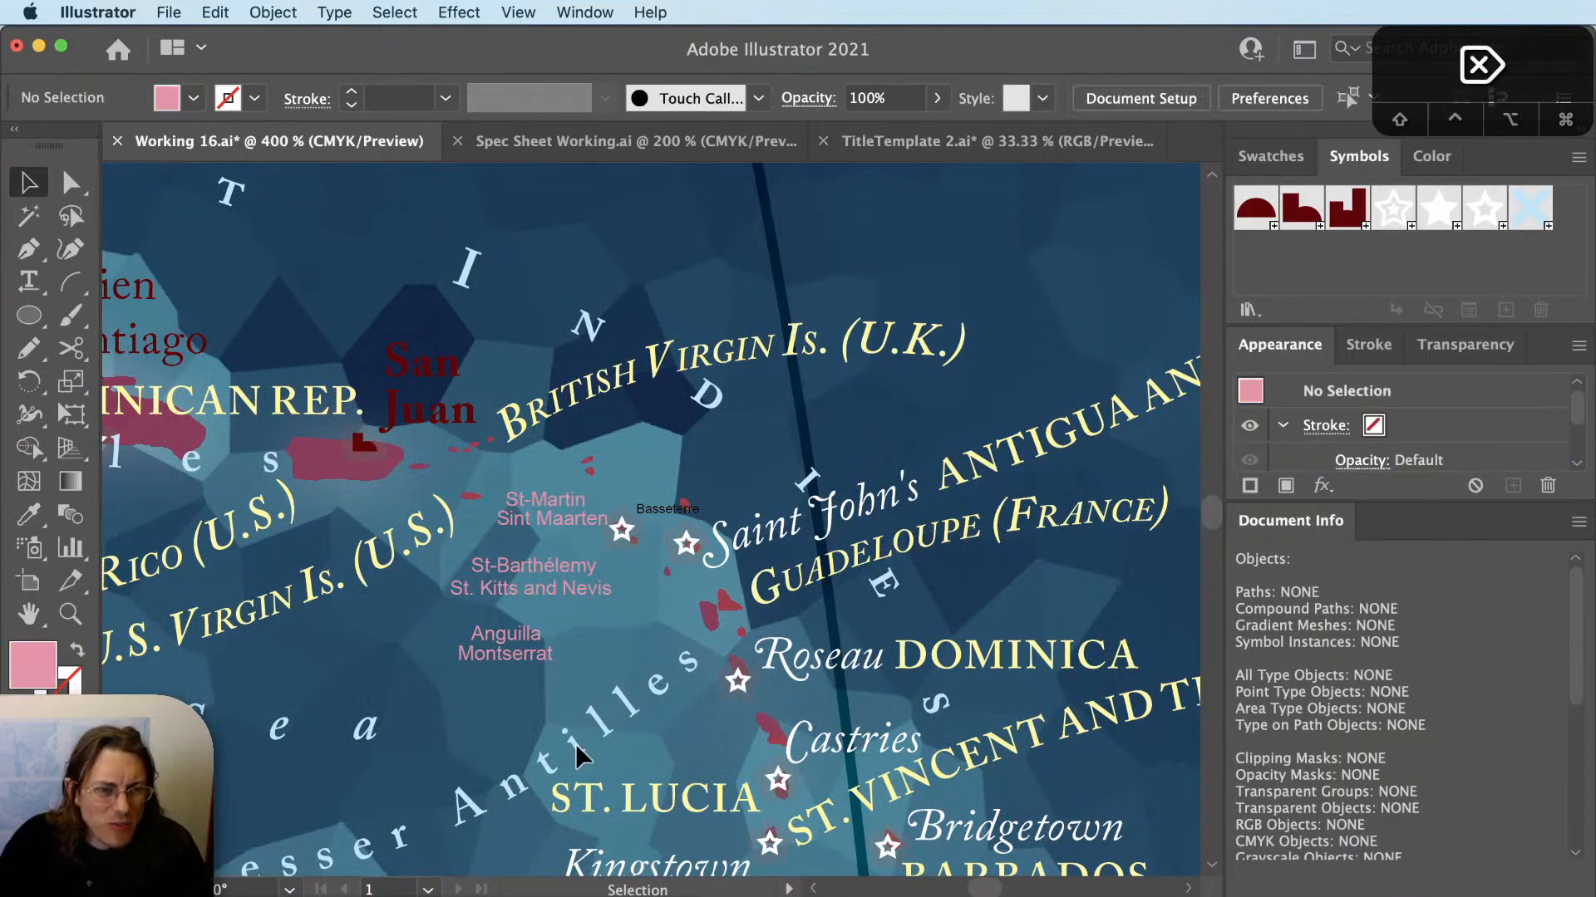
left_click(1008, 472)
key("Delete")
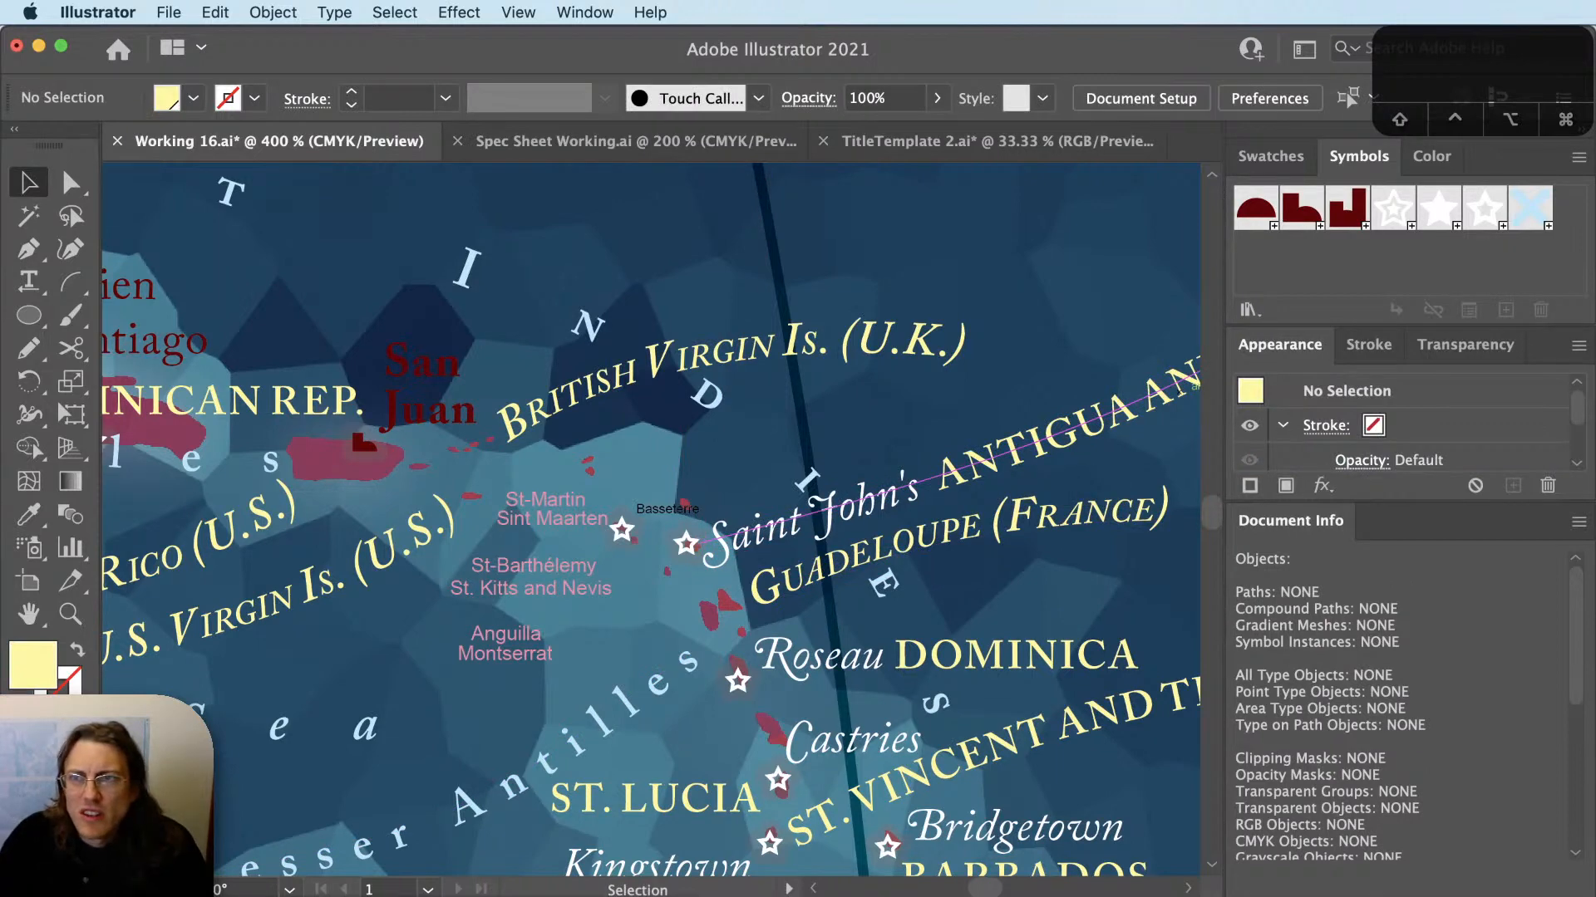
Switch to Google Maps in Chrome and compare the location of Saint Kitts and Basseterre with the Illustrator map's Leeward Islands.
key("super+Tab")
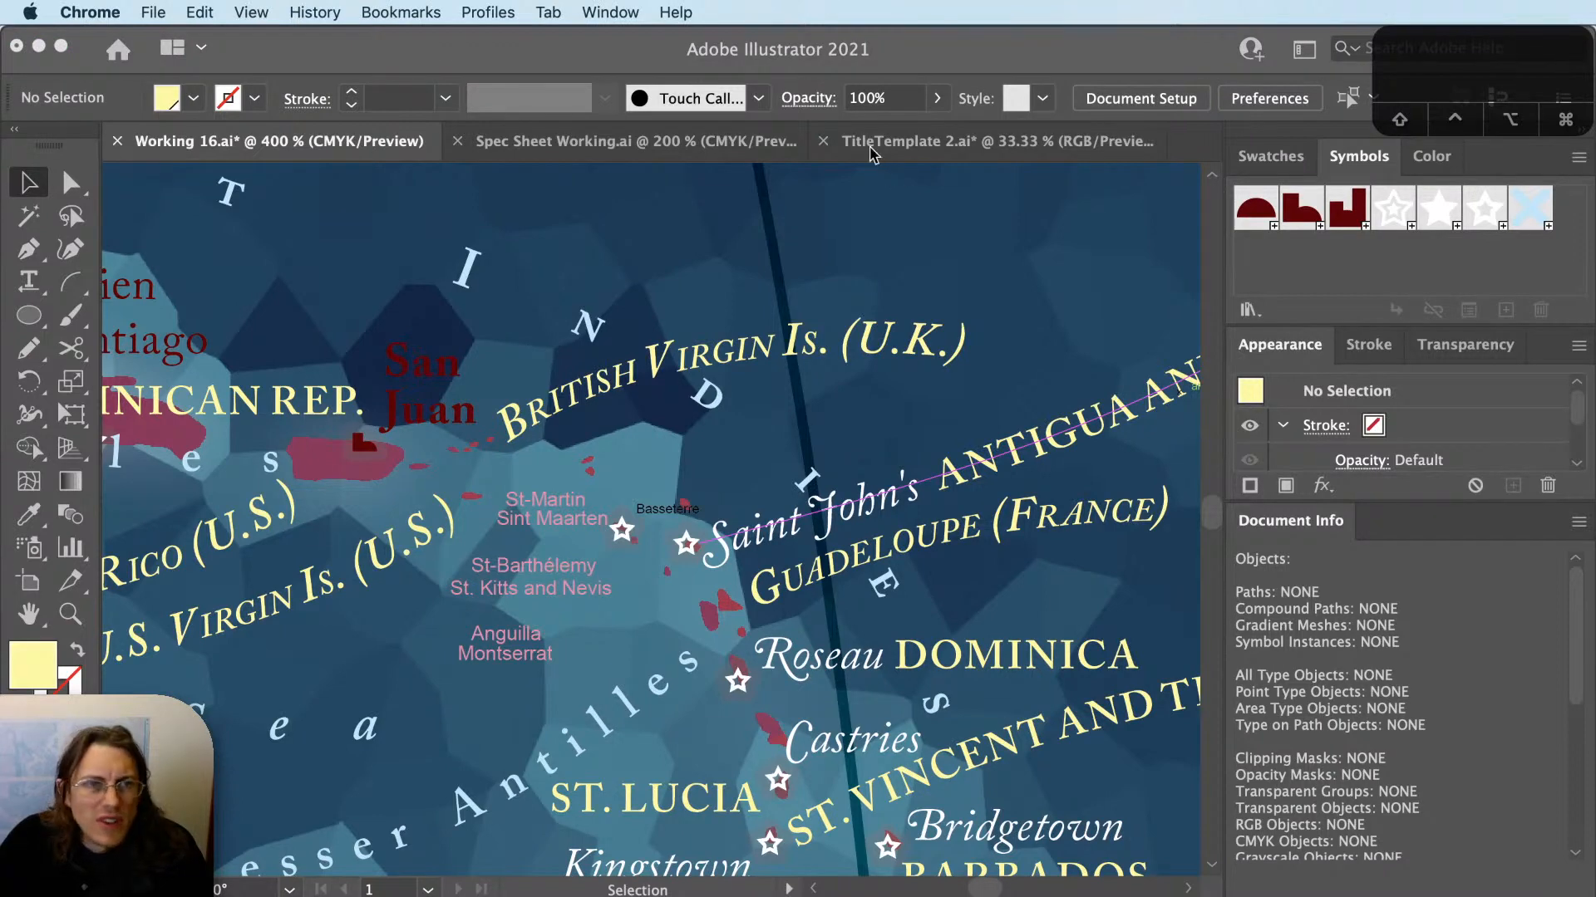
left_click(865, 45)
key("super+Tab")
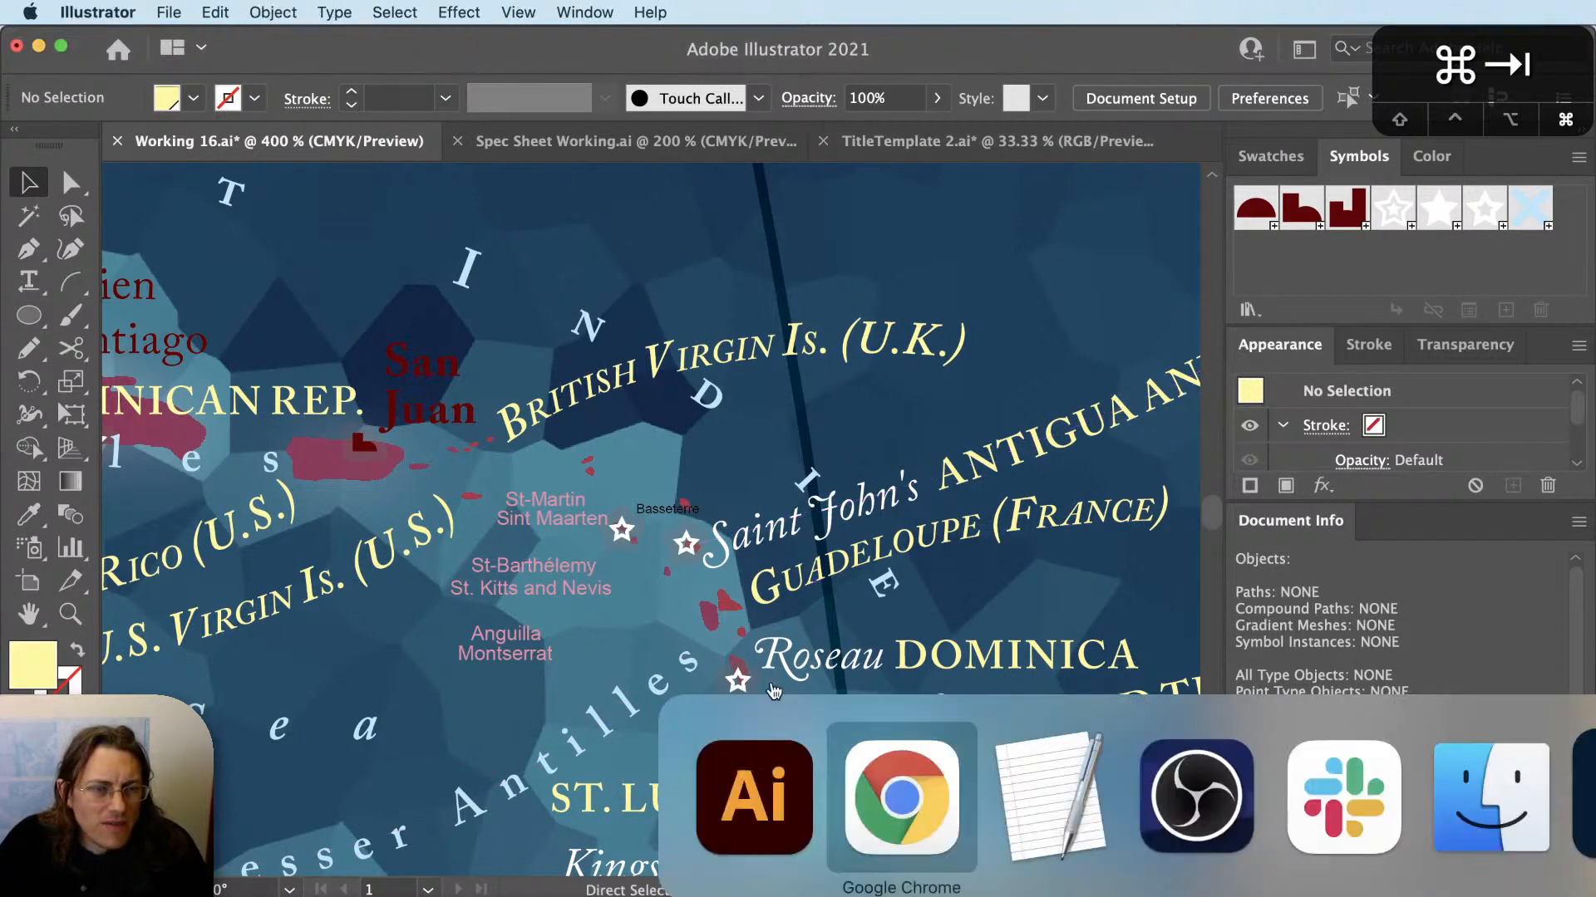
left_click(914, 822)
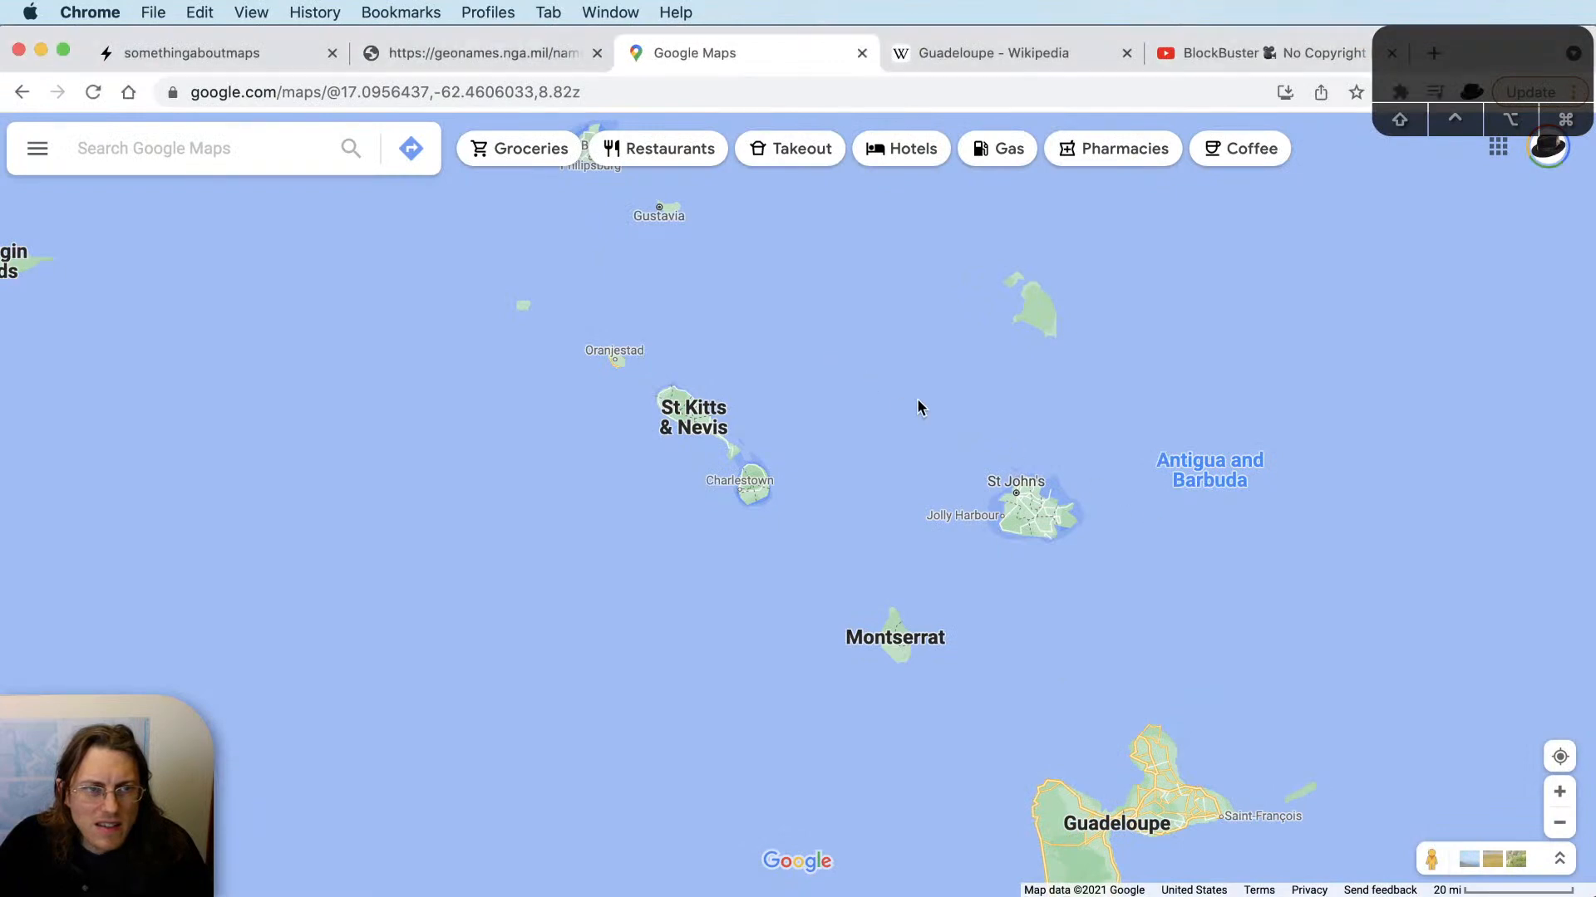
left_click_drag(1004, 349, 1246, 432)
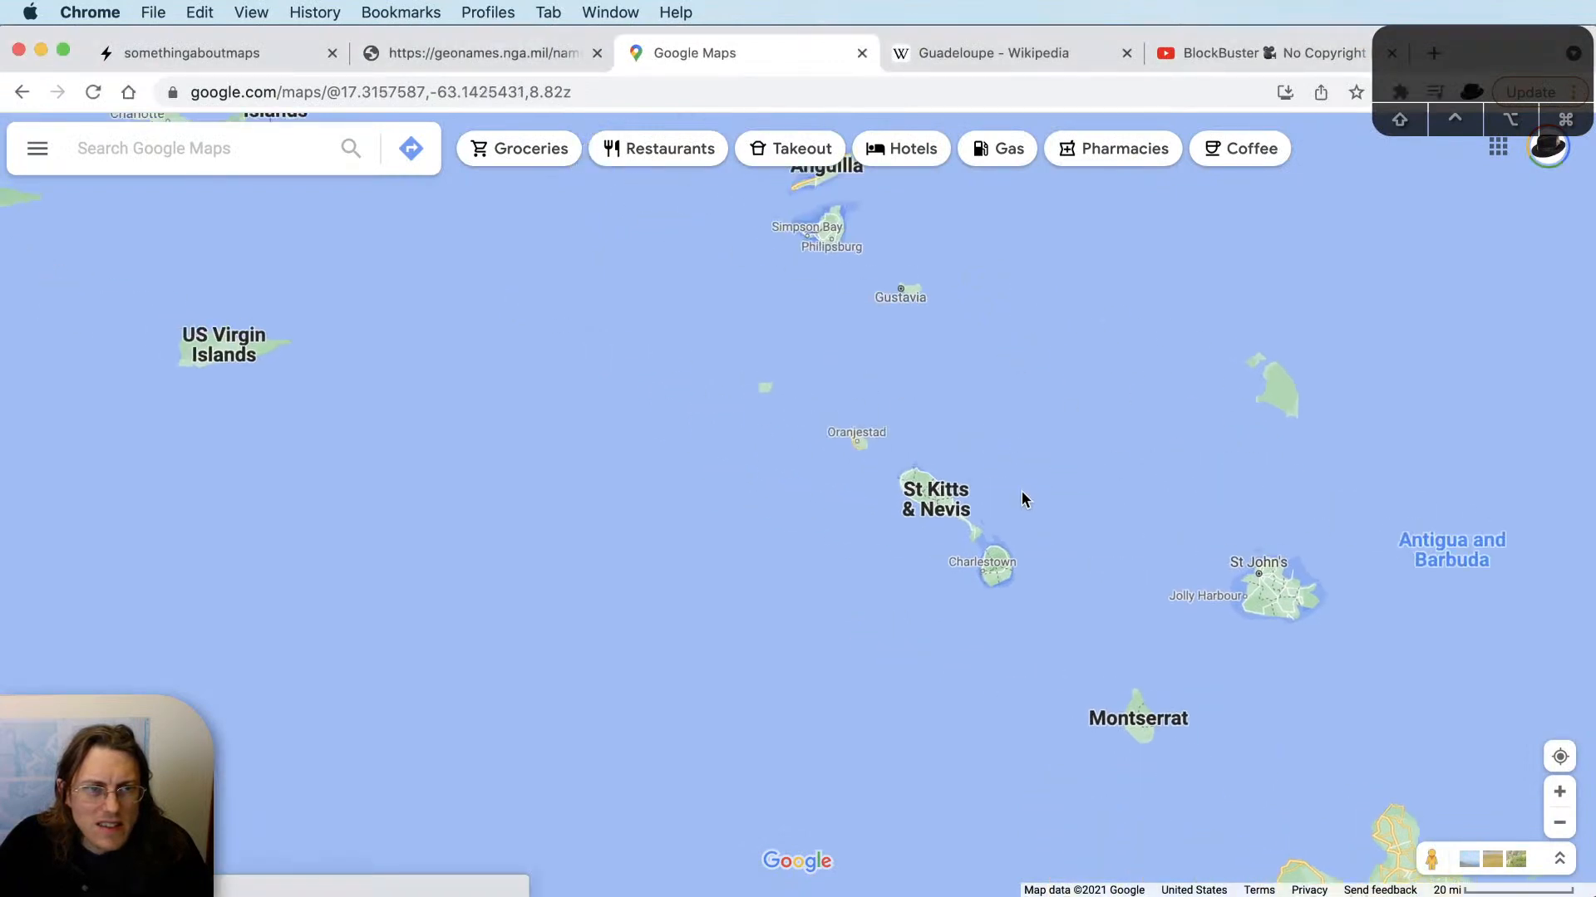
scroll(981, 499, "up", 3)
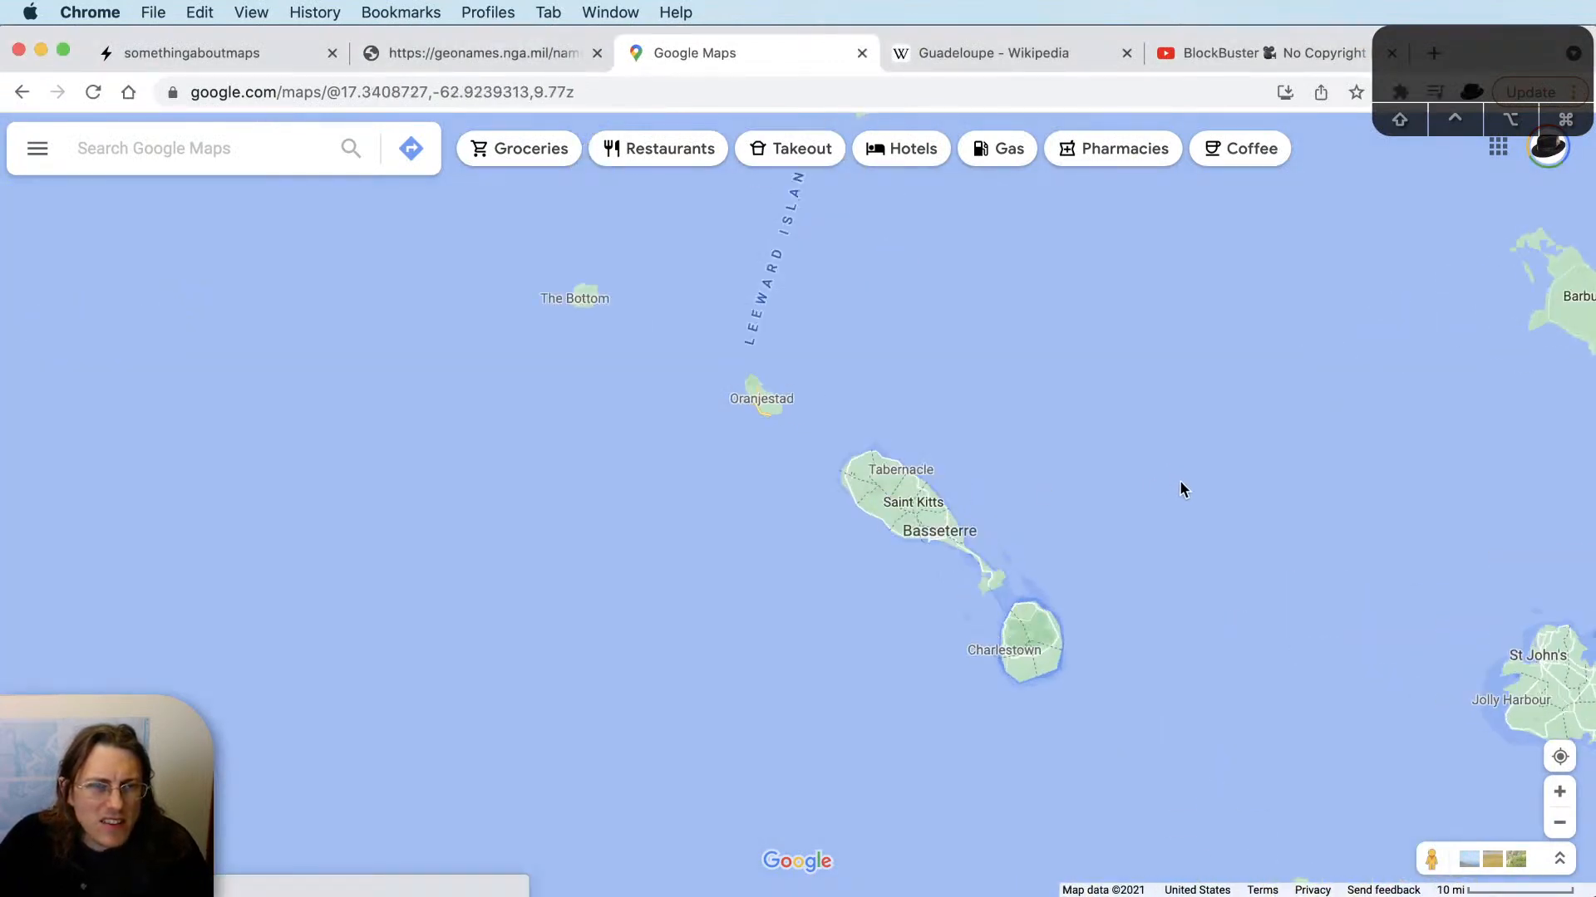
key("super+Tab")
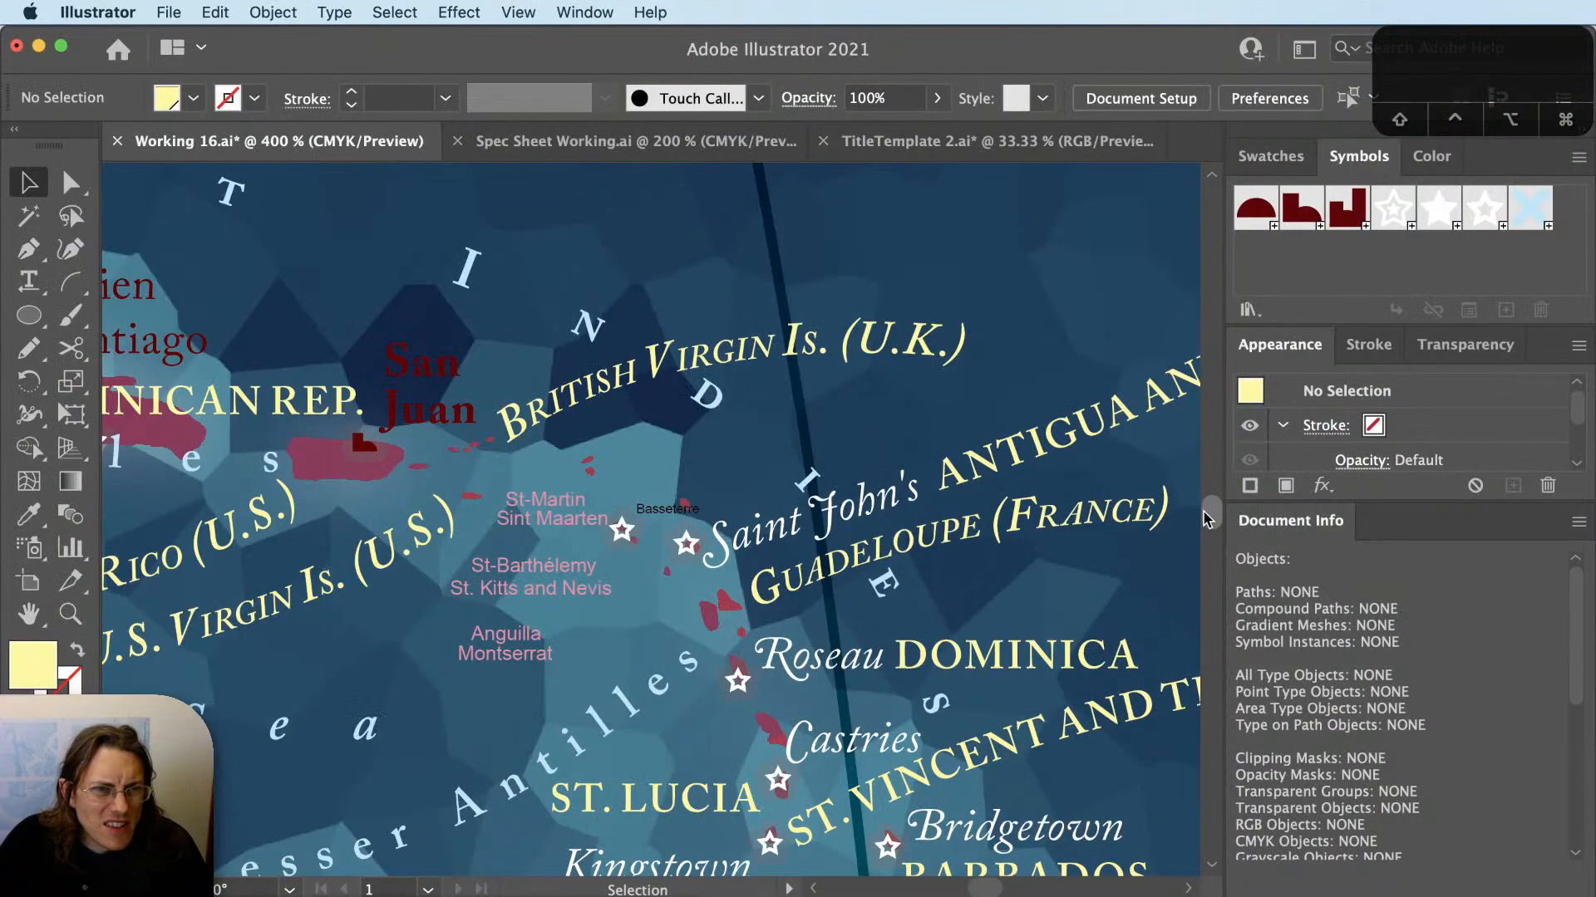
scroll(619, 533, "up", 3)
scroll(611, 532, "up", 1)
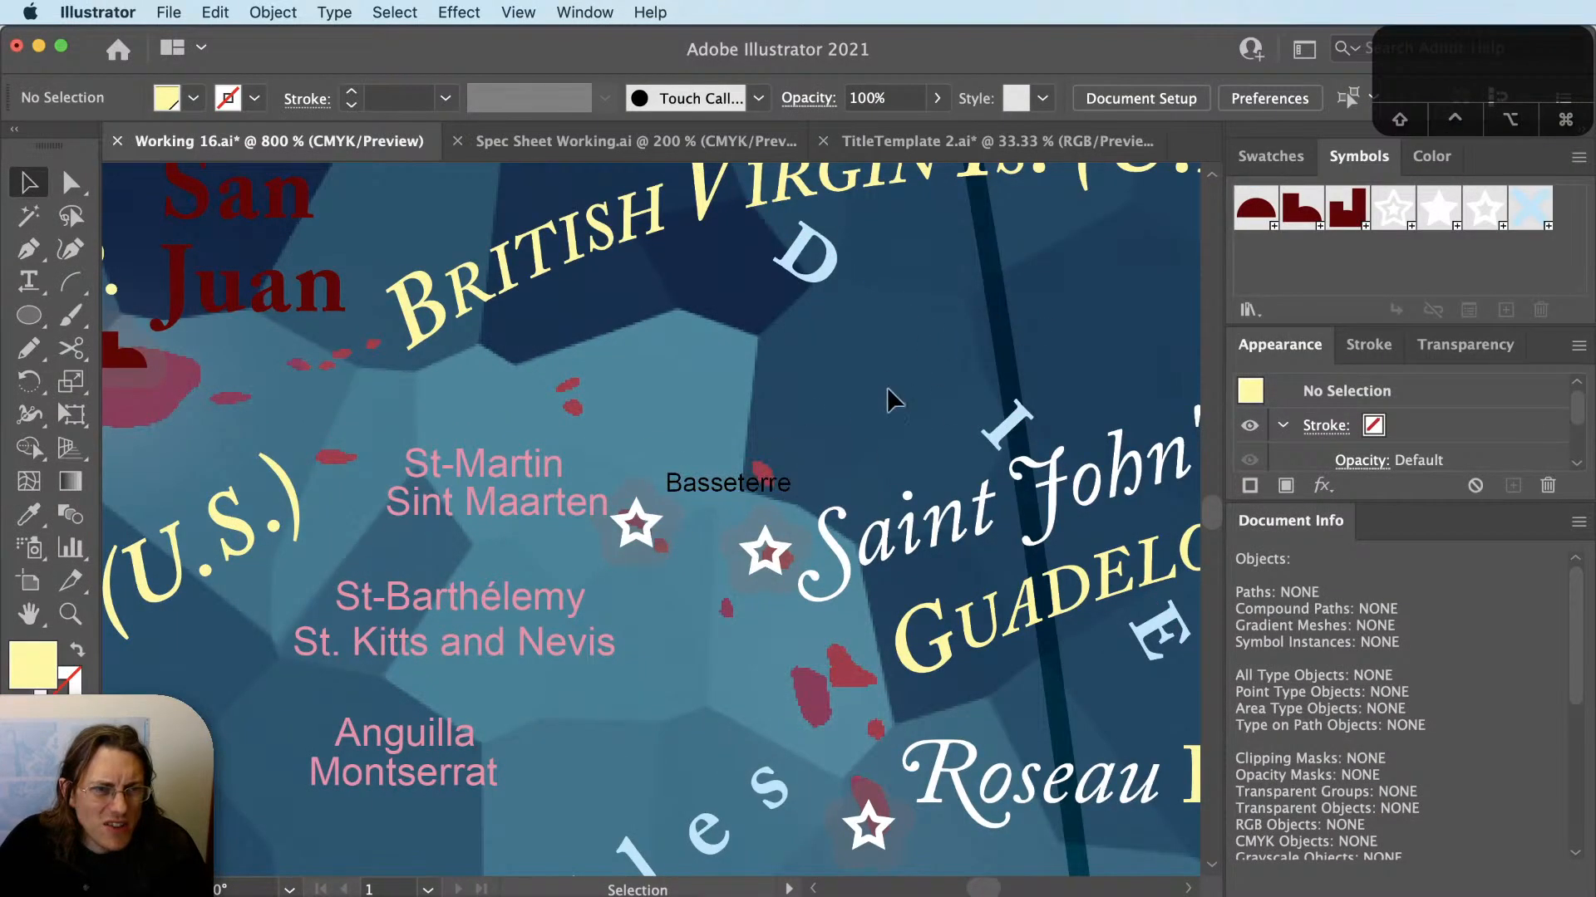
scroll(730, 438, "down", 2)
scroll(729, 441, "up", 1)
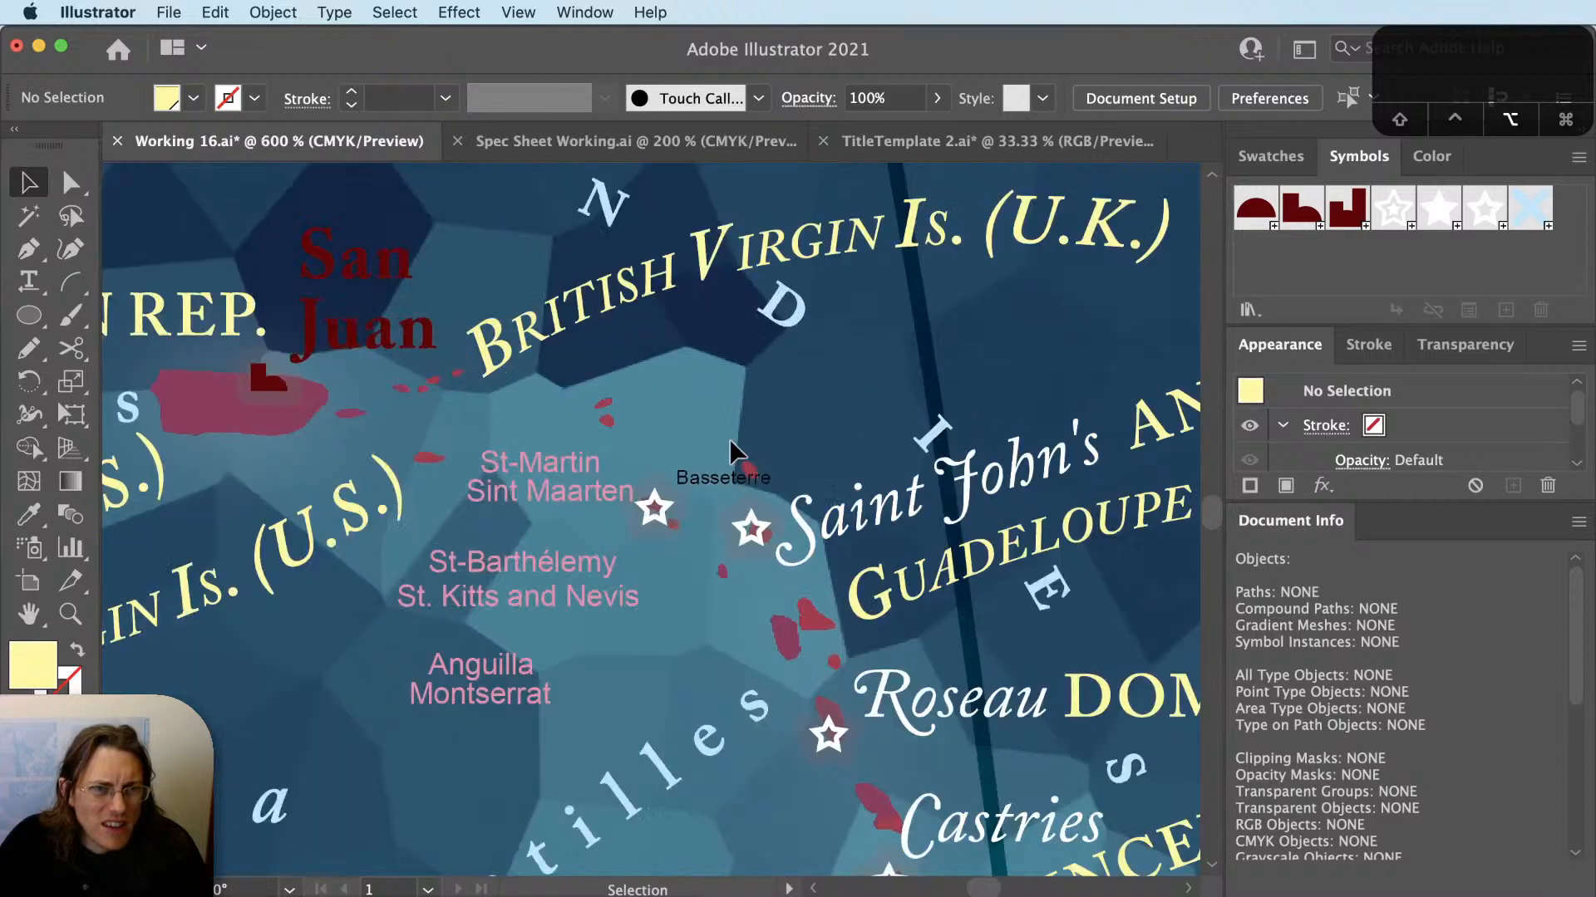
Reshape the British Virgin Is. (U.K.) label's path by raising its eastern end and adjusting the curve handles for a steeper upward slope.
scroll(729, 441, "down", 1)
left_click_drag(808, 410, 776, 555)
key("a")
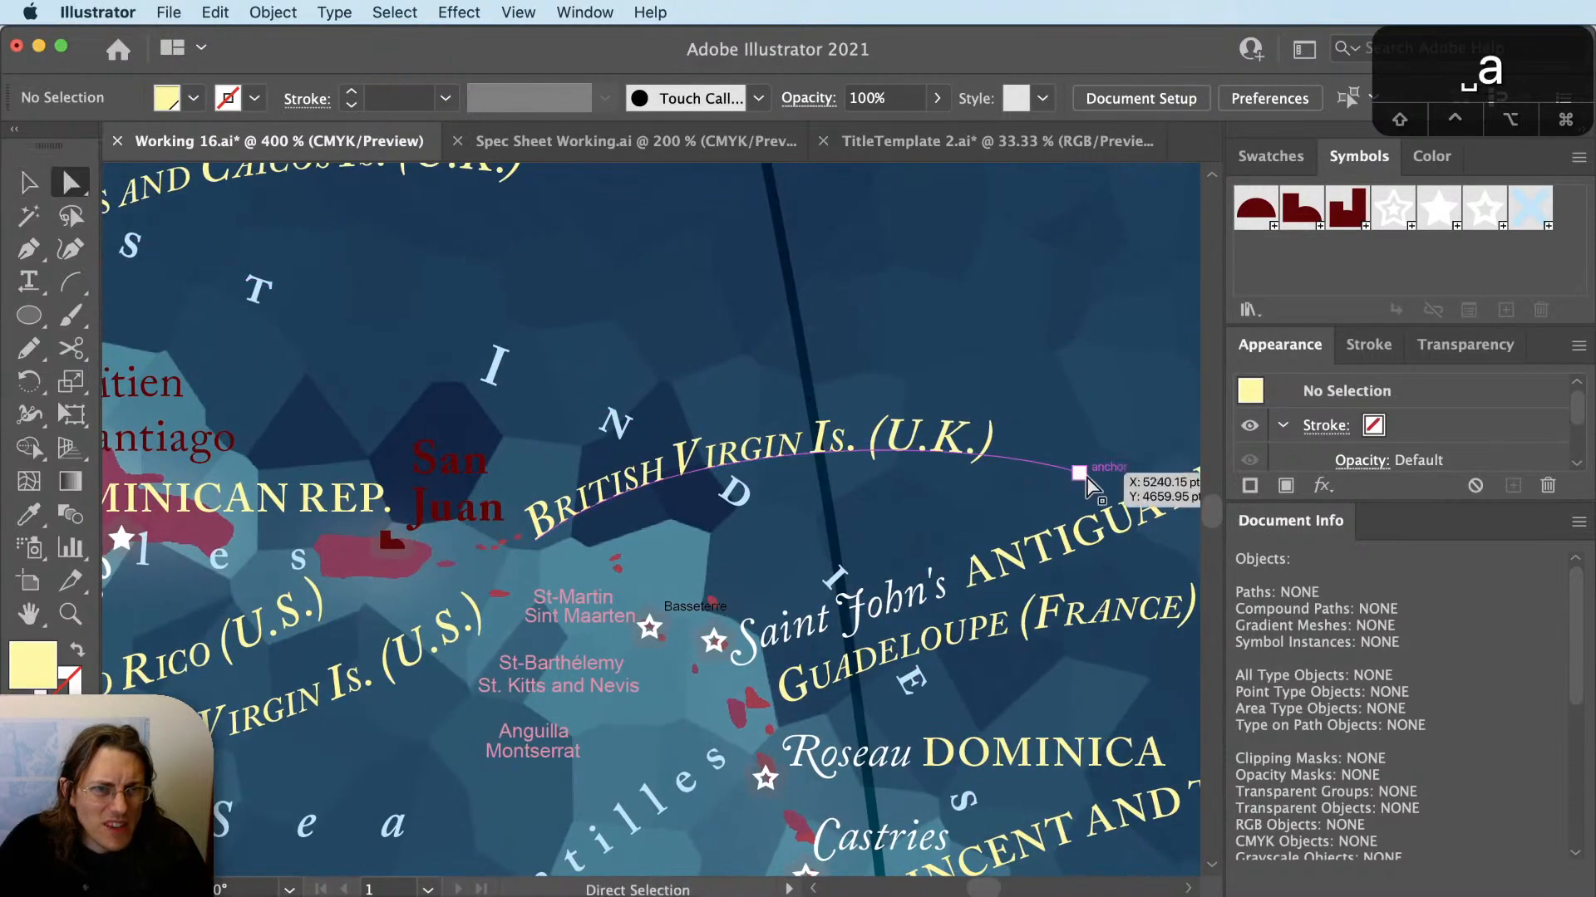
left_click(1078, 472)
left_click_drag(1078, 474, 1068, 396)
key("a")
left_click_drag(961, 365, 851, 391)
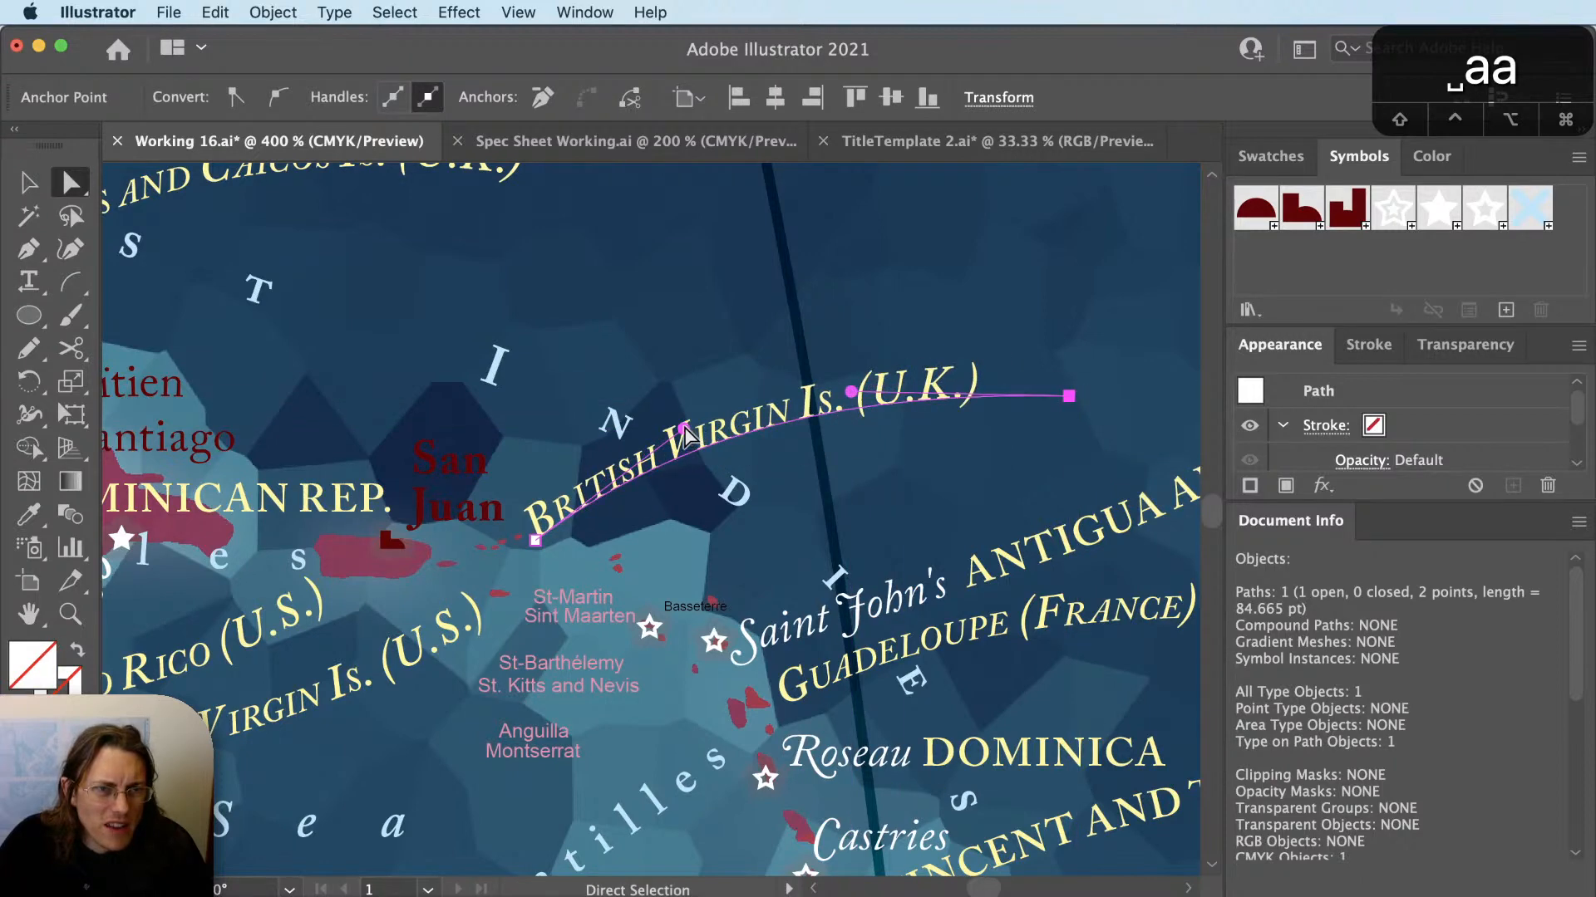
left_click_drag(691, 429, 688, 413)
key("shift+super+a")
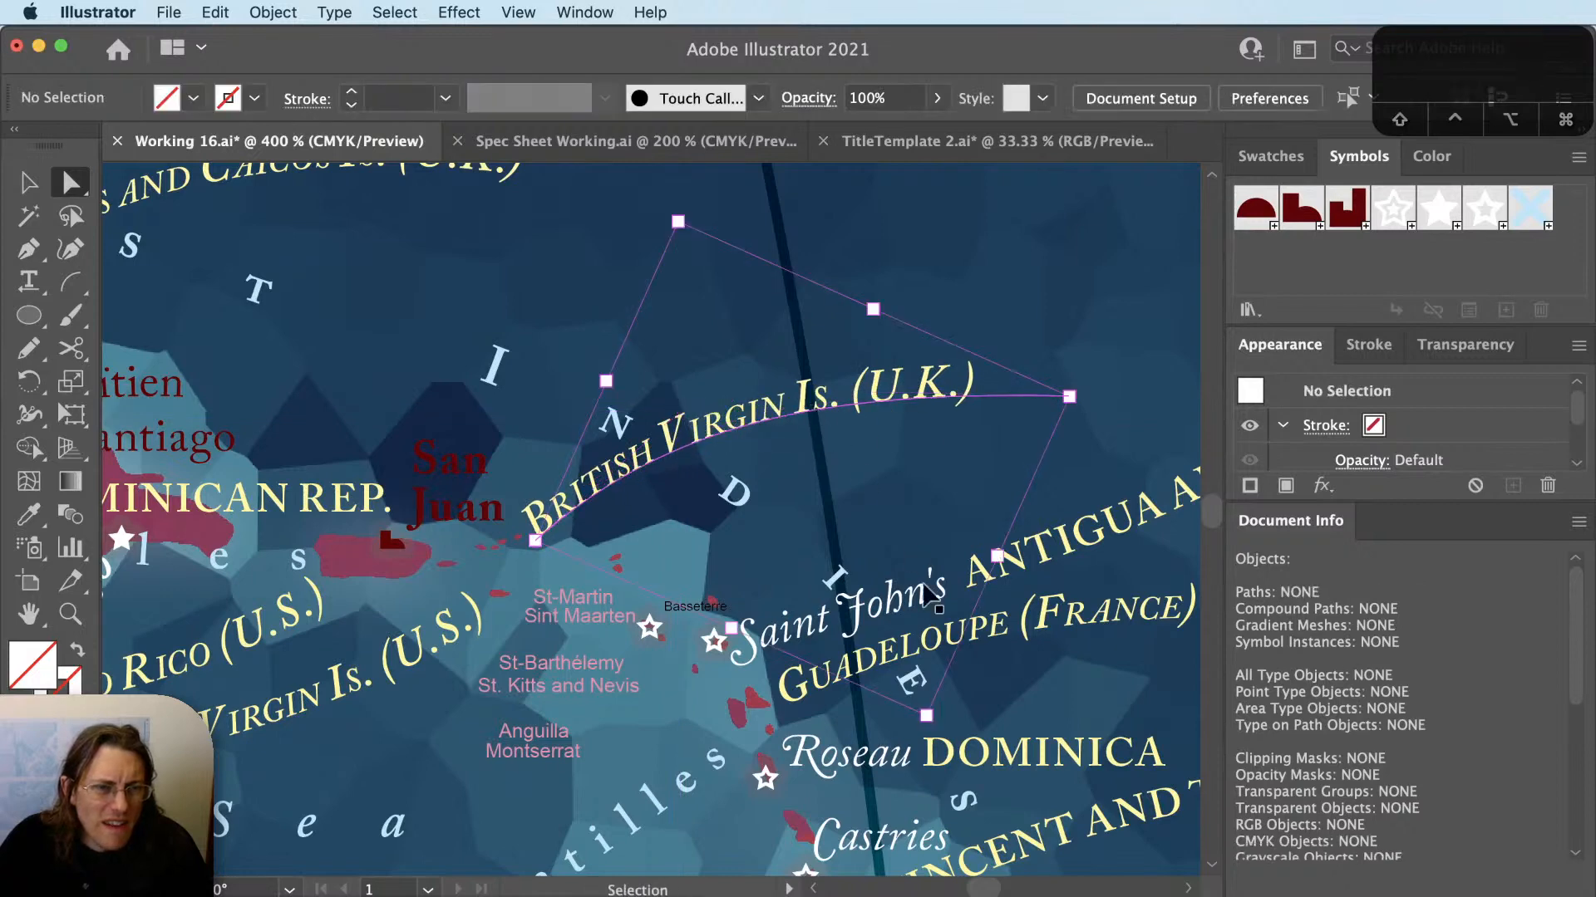
Duplicate the curved Saint John's label just above the original and rotate the copy counterclockwise to a steeper slope.
left_click_drag(914, 644, 657, 610)
key("v")
key("r")
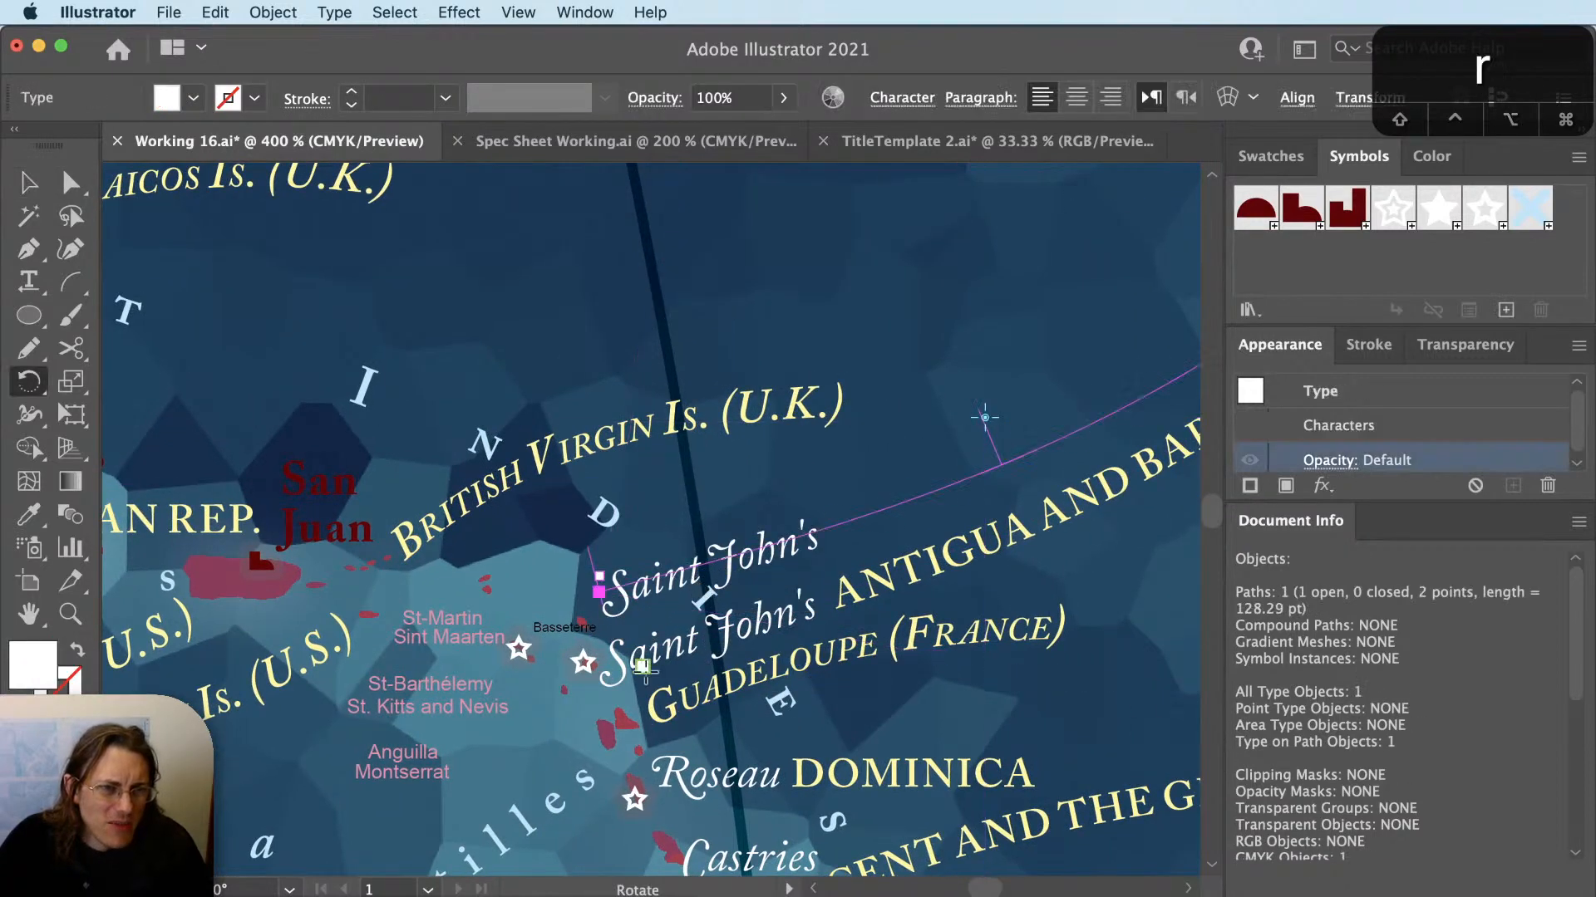
left_click_drag(644, 675, 557, 738)
left_click_drag(1000, 495, 976, 419)
key("v")
scroll(552, 641, "up", 2)
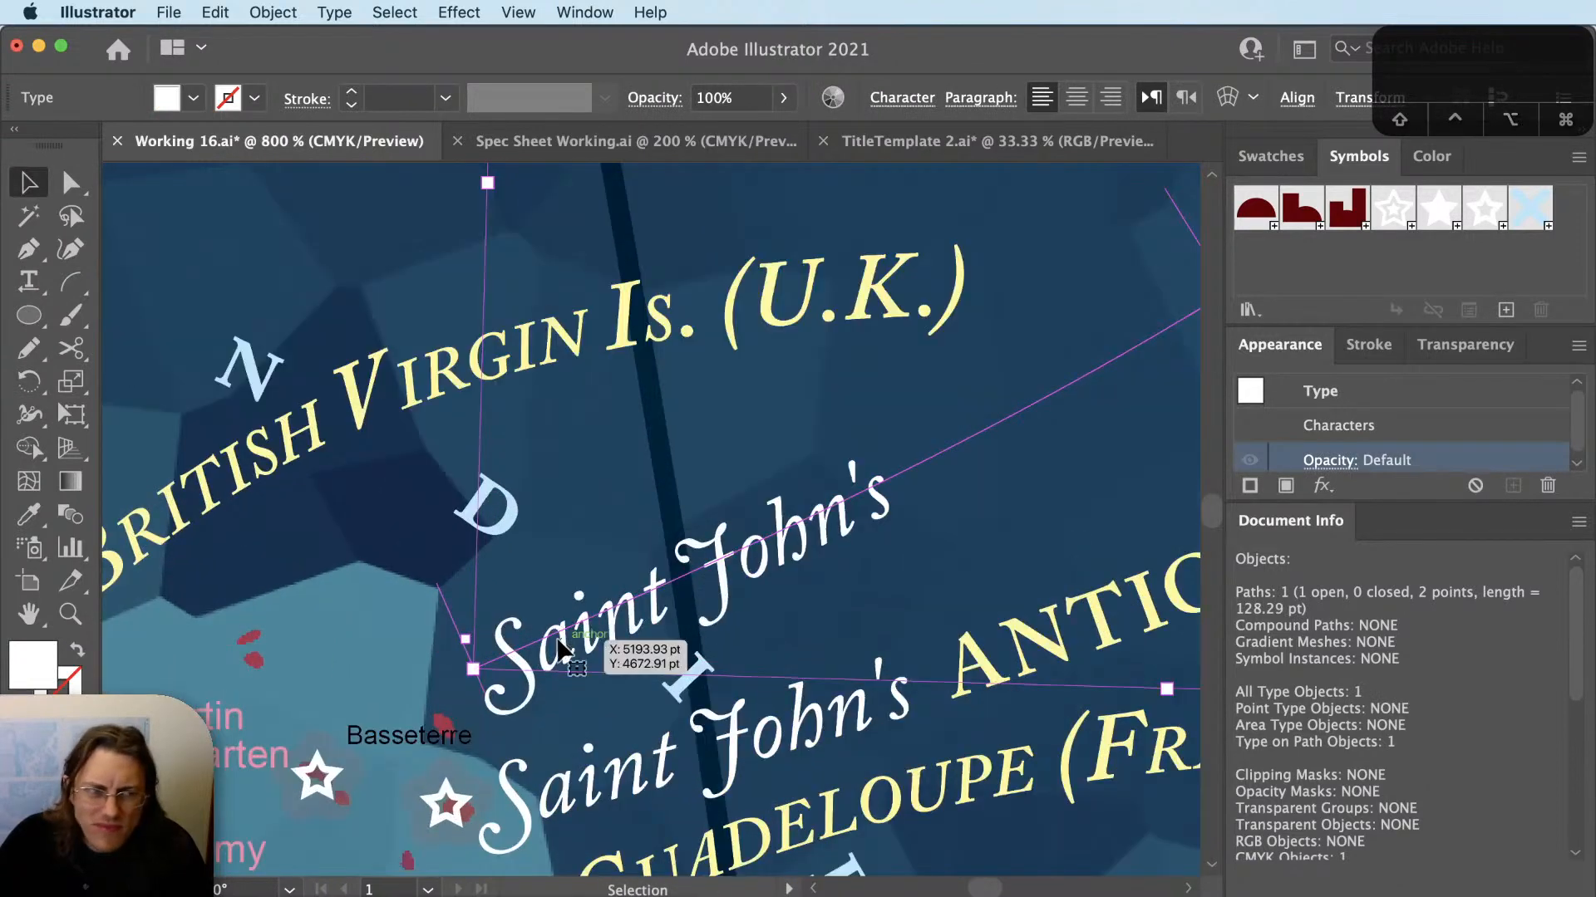
Nudge the duplicated Saint John's label slightly down and left and replace its text with "Basseterre".
key("v")
left_click(517, 681, "super")
left_click_drag(517, 682, 516, 695)
key("t")
left_click(528, 677)
key("super+a")
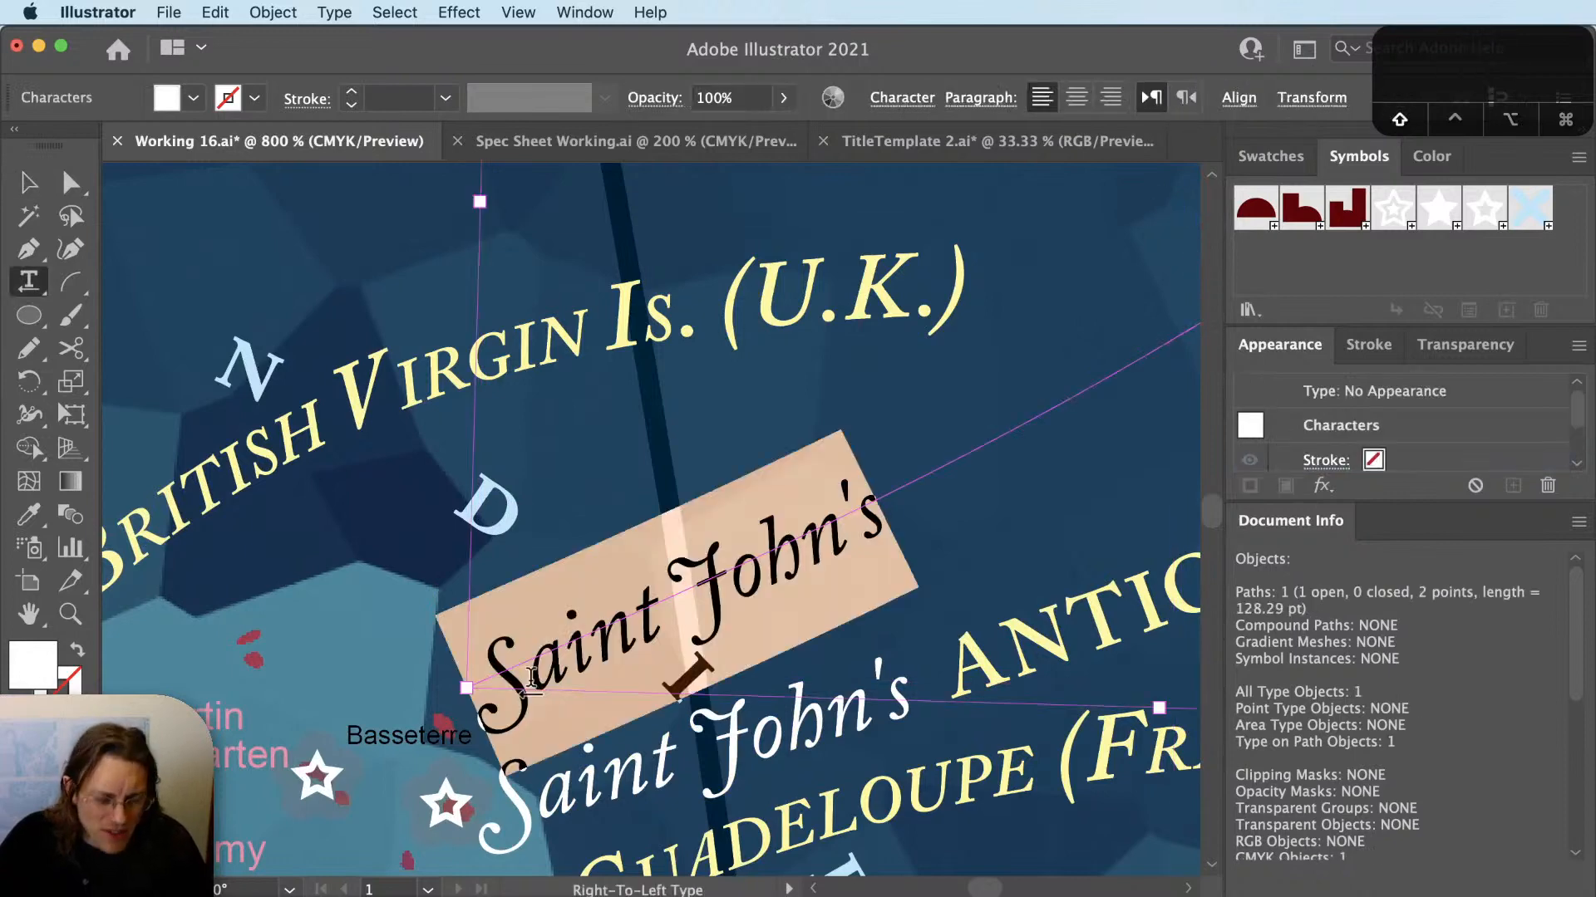
type("Basseterre")
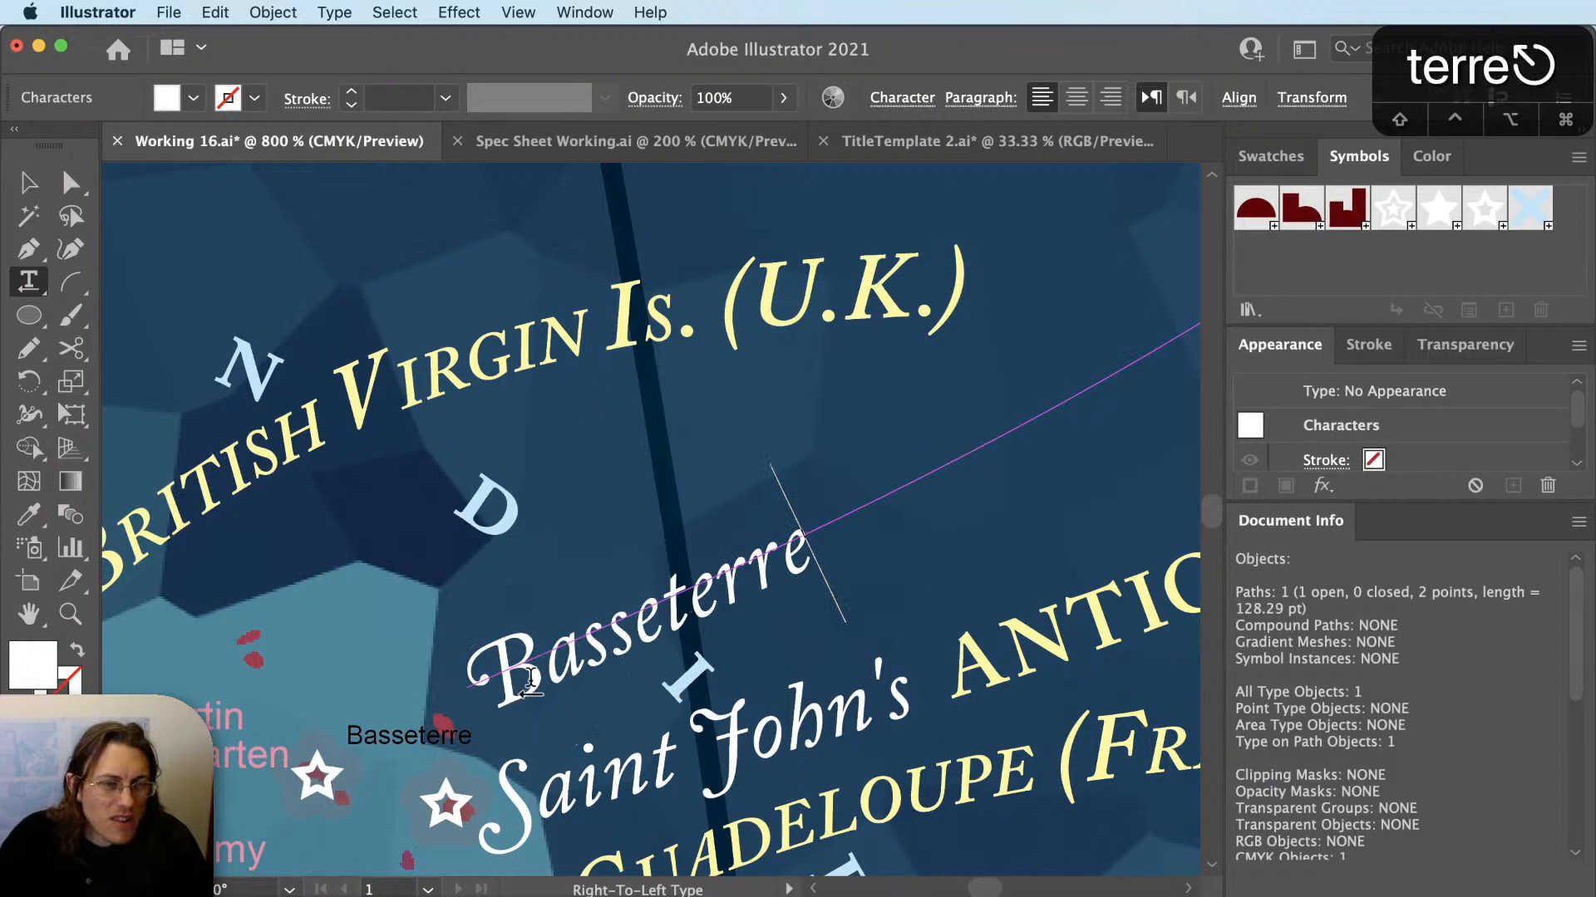
key("shift+super+a")
Move the curved Basseterre label down and left so it starts beside its capital star, and clear the selection.
key("v")
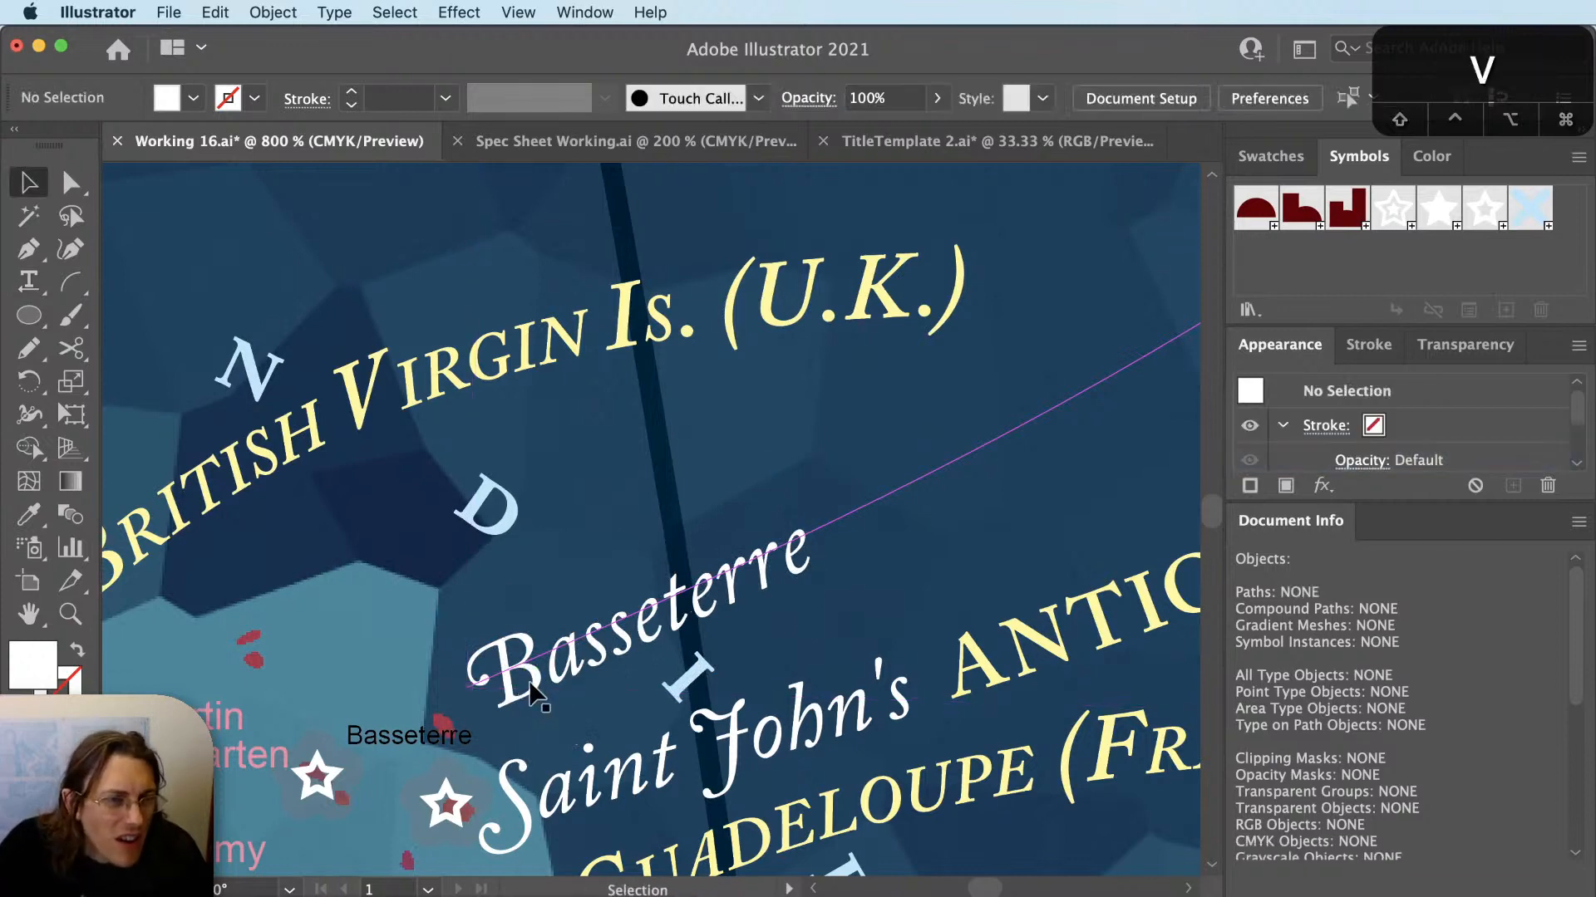
left_click_drag(529, 690, 408, 738)
scroll(739, 659, "down", 2)
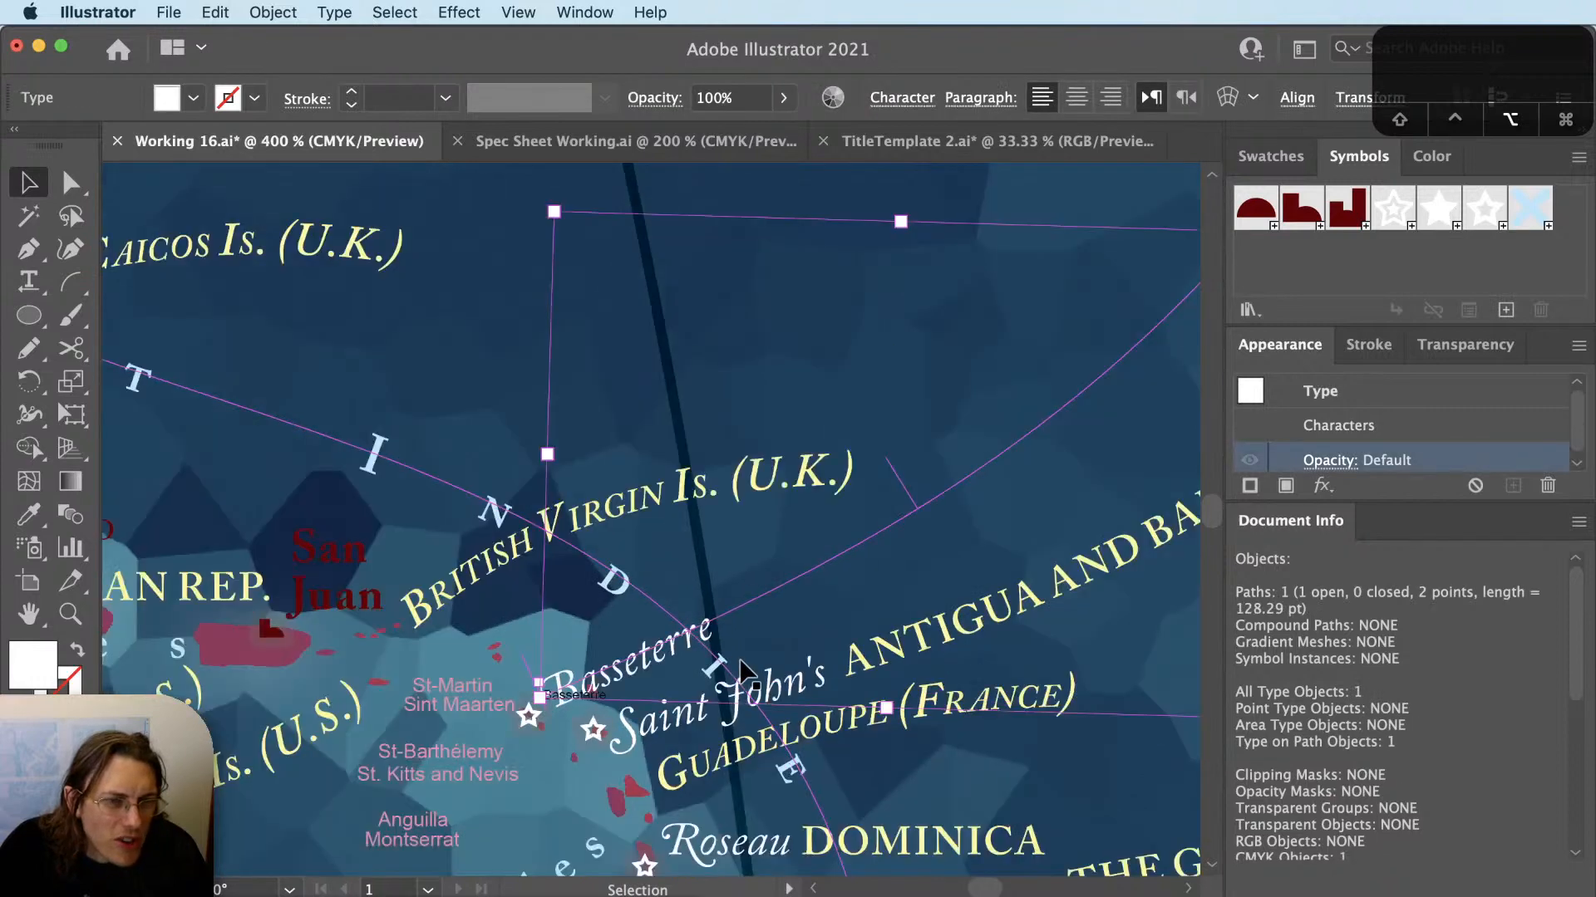
scroll(765, 624, "down", 1)
key("space")
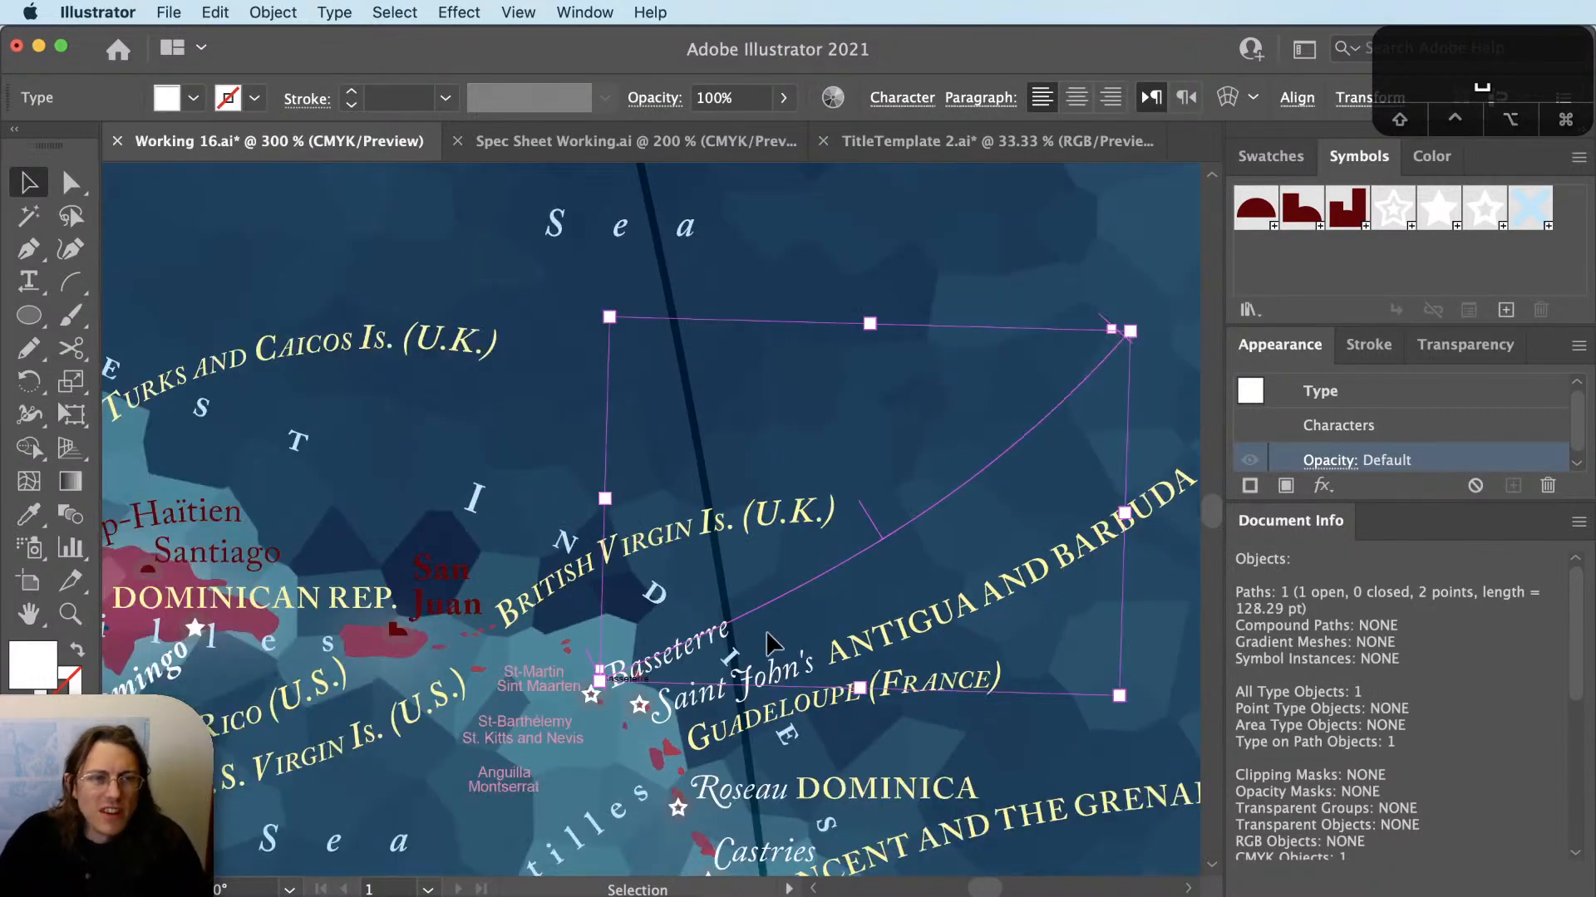
key("v")
key("space")
left_click_drag(766, 654, 813, 657)
key("space")
left_click_drag(814, 655, 829, 684)
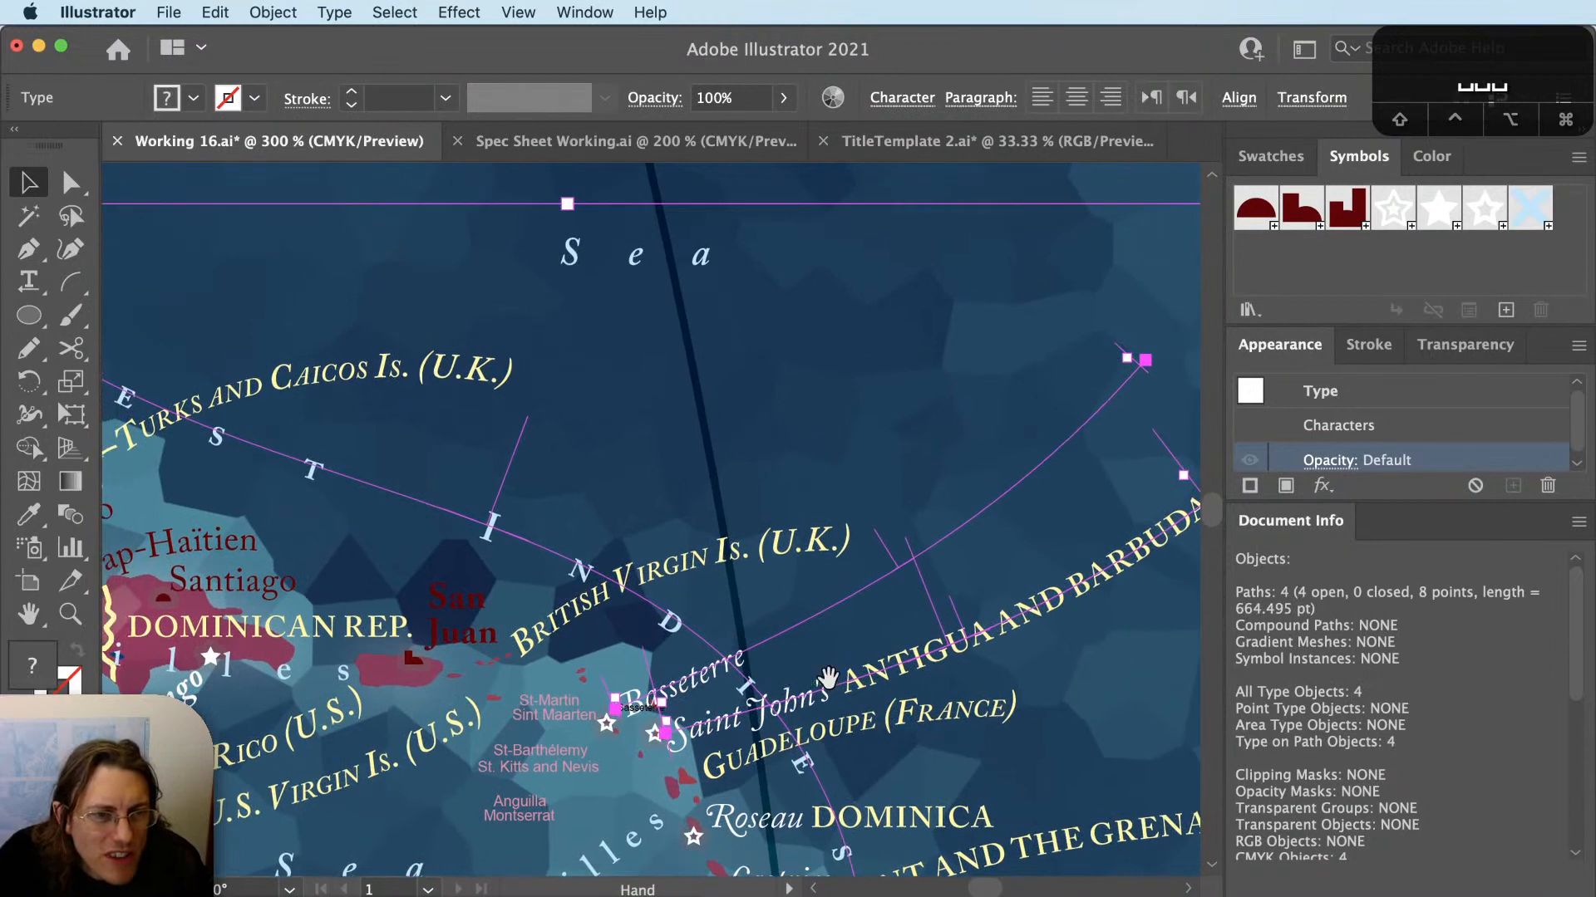
key("shift+super+a")
key("v")
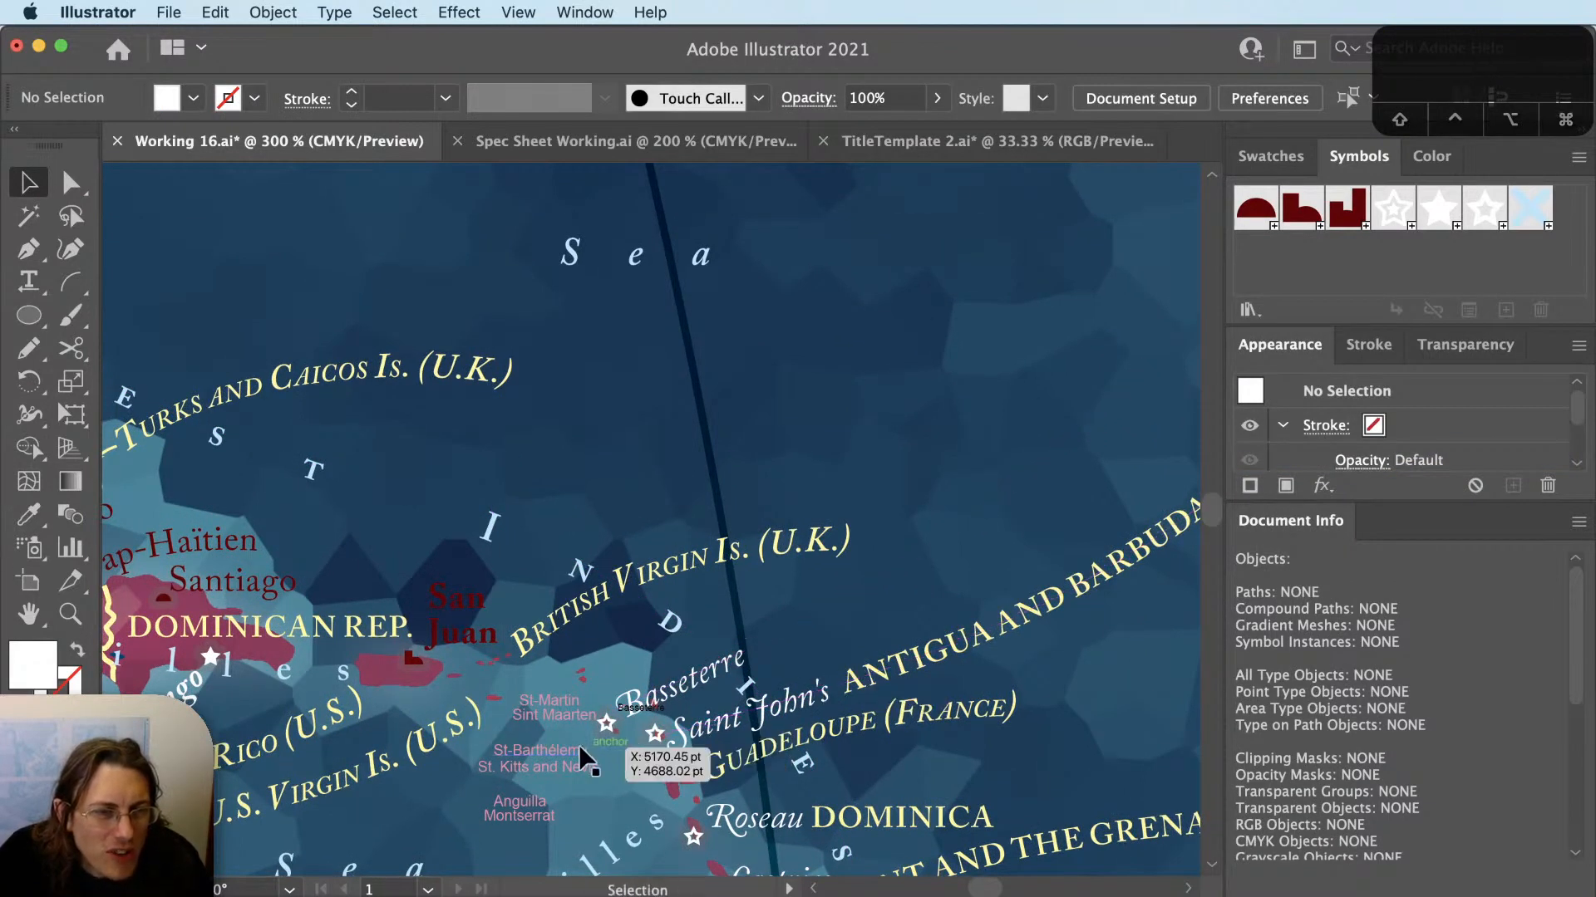
Check Saint Kitts and Basseterre in Google Maps in Chrome, and back in Illustrator delete the black Basseterre placeholder text.
key("super+Tab")
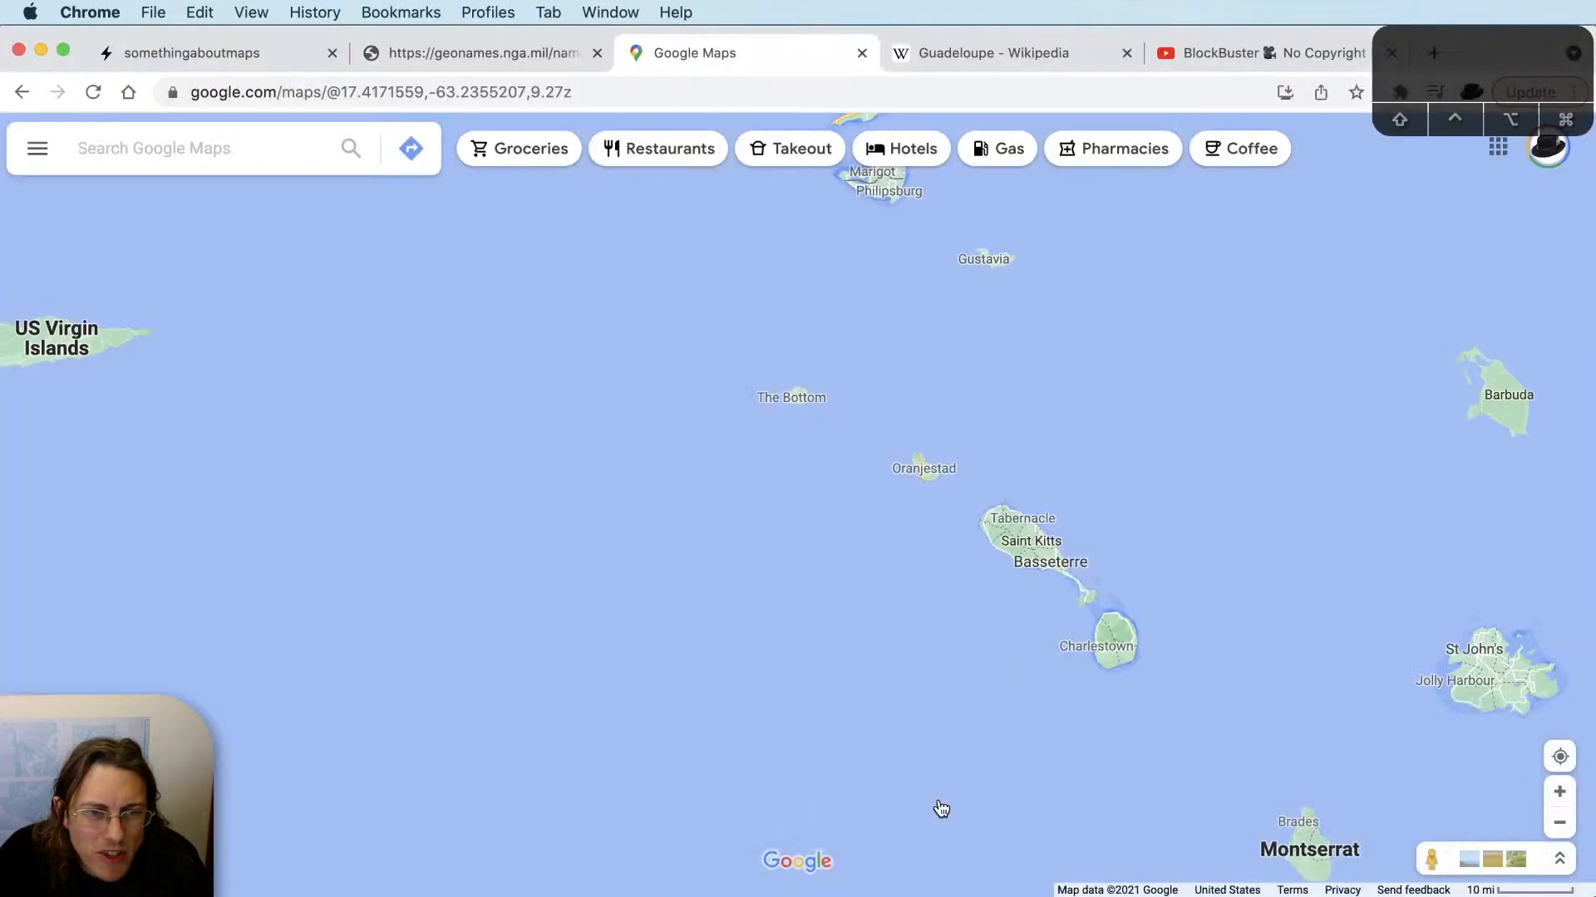
left_click_drag(1207, 550, 883, 612)
scroll(921, 644, "down", 3)
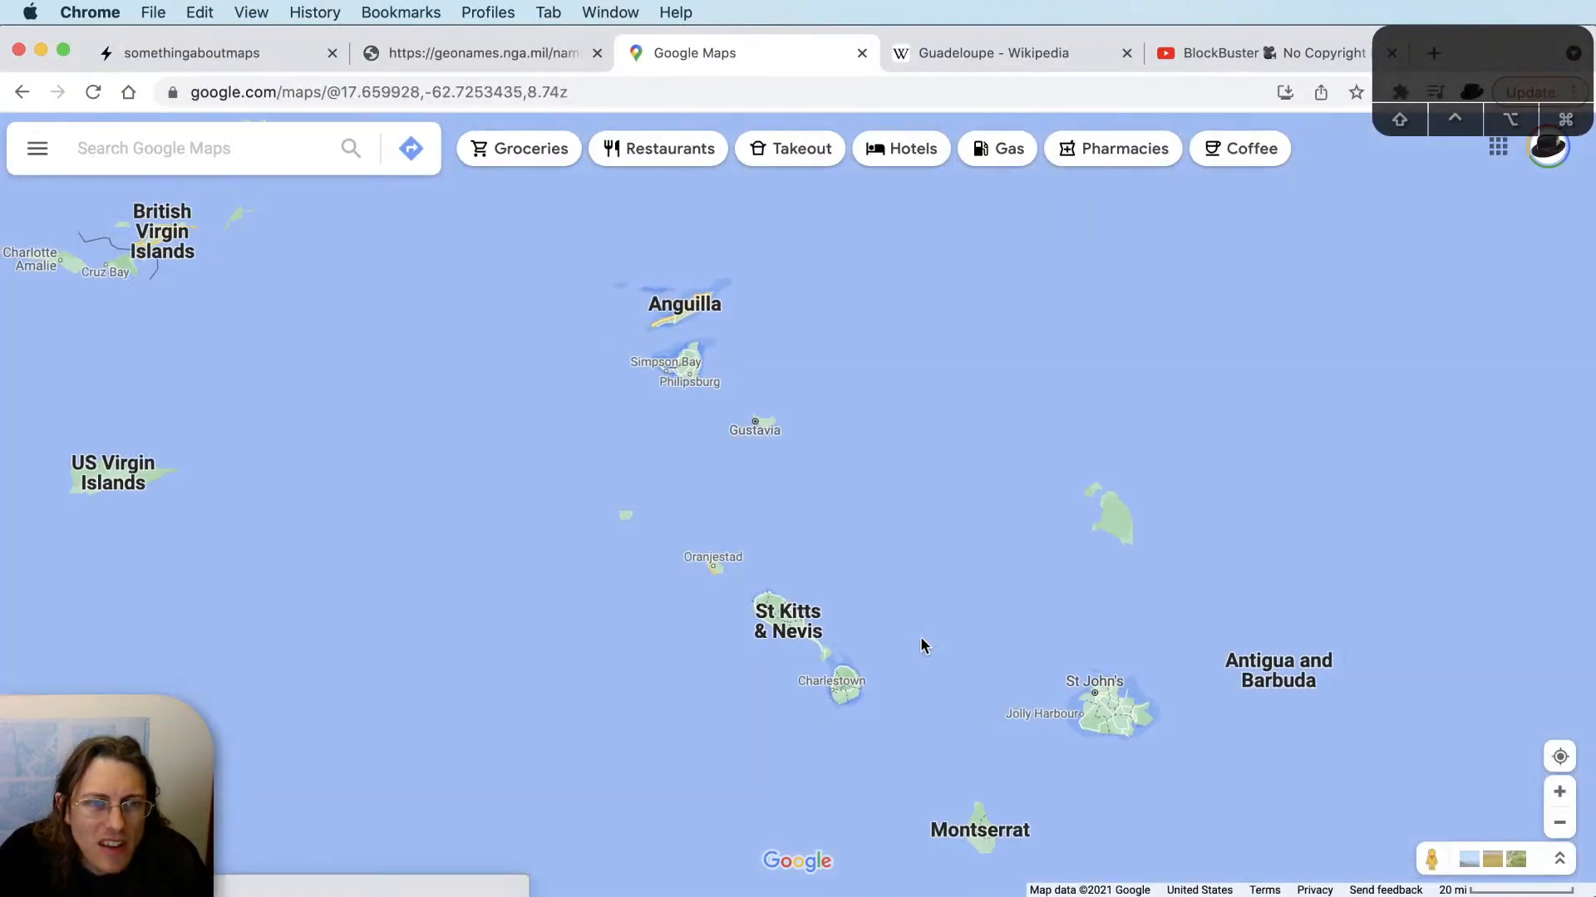
scroll(920, 636, "up", 3)
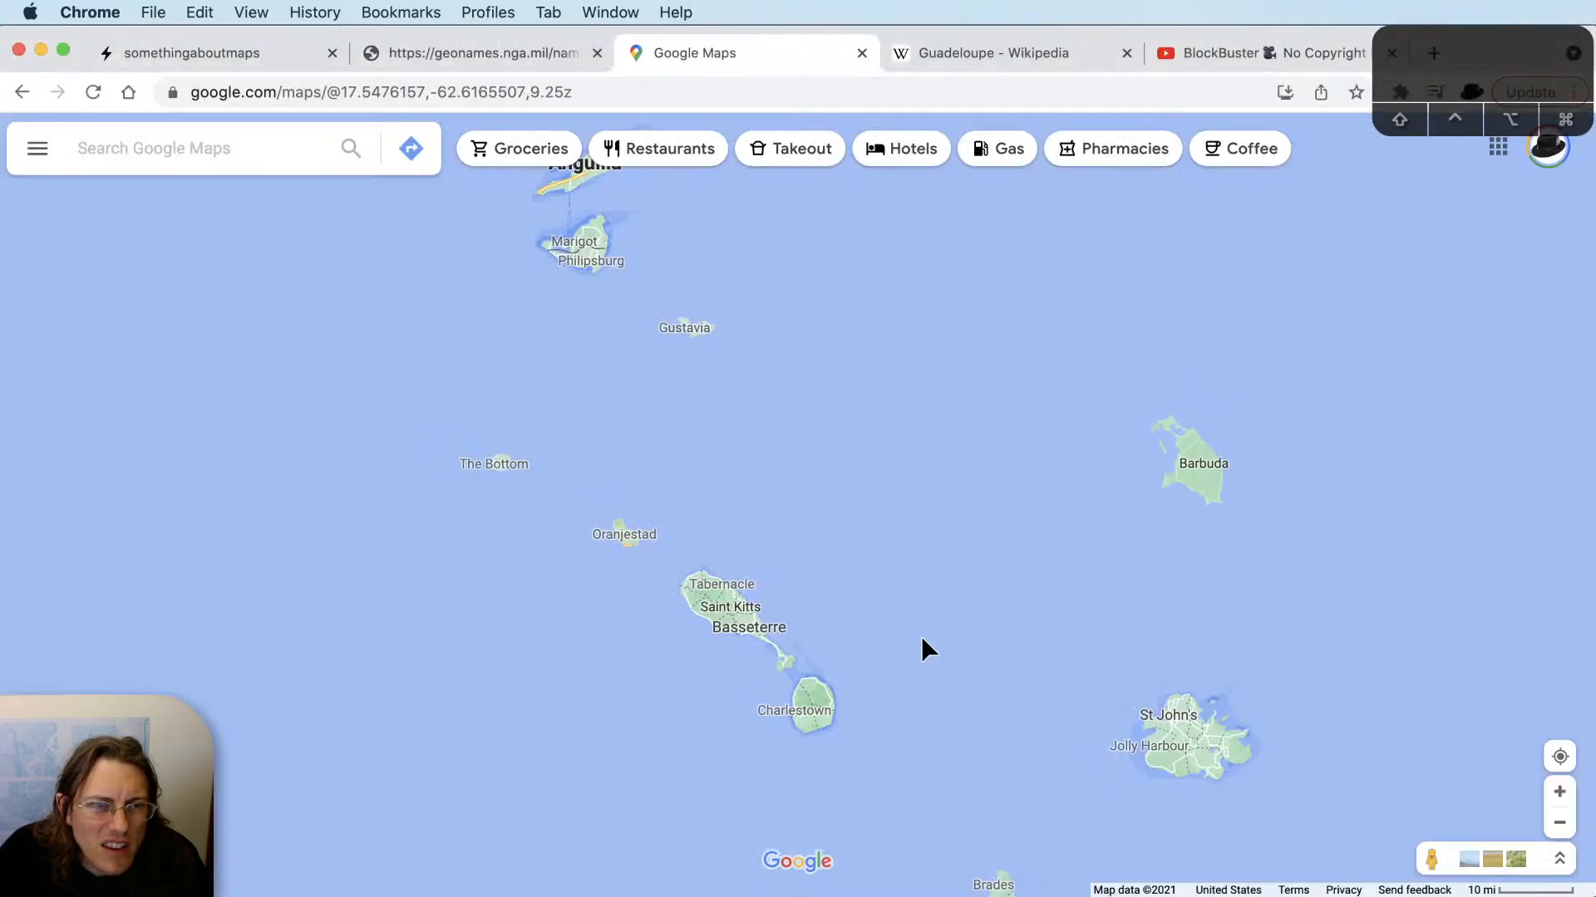
key("super+Tab")
scroll(641, 742, "up", 4)
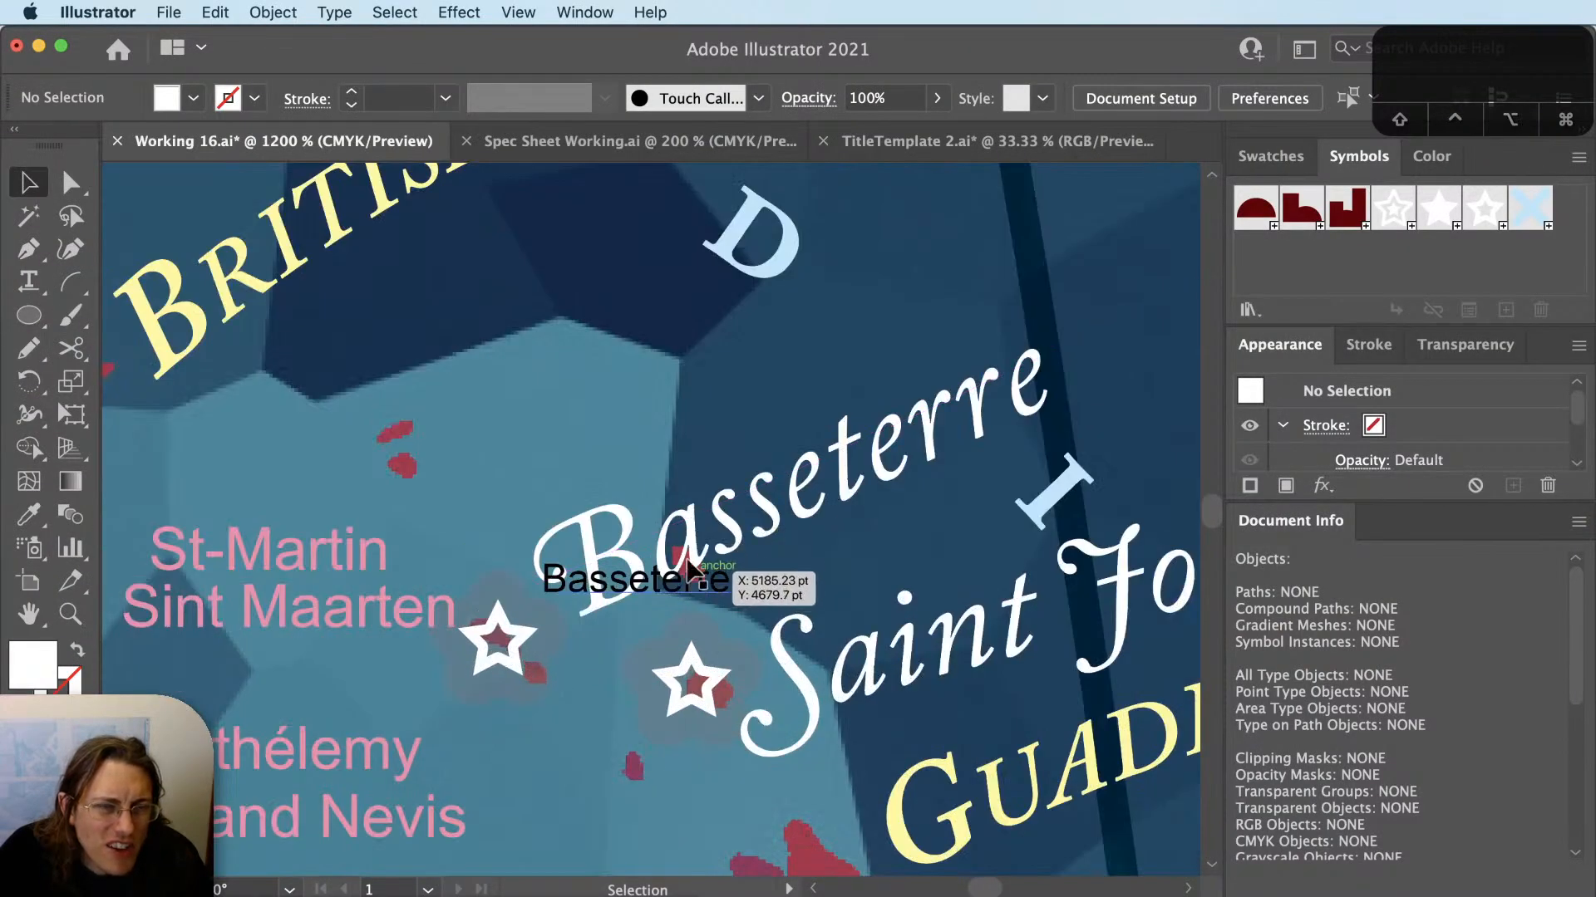
left_click(711, 586)
key("BackSpace")
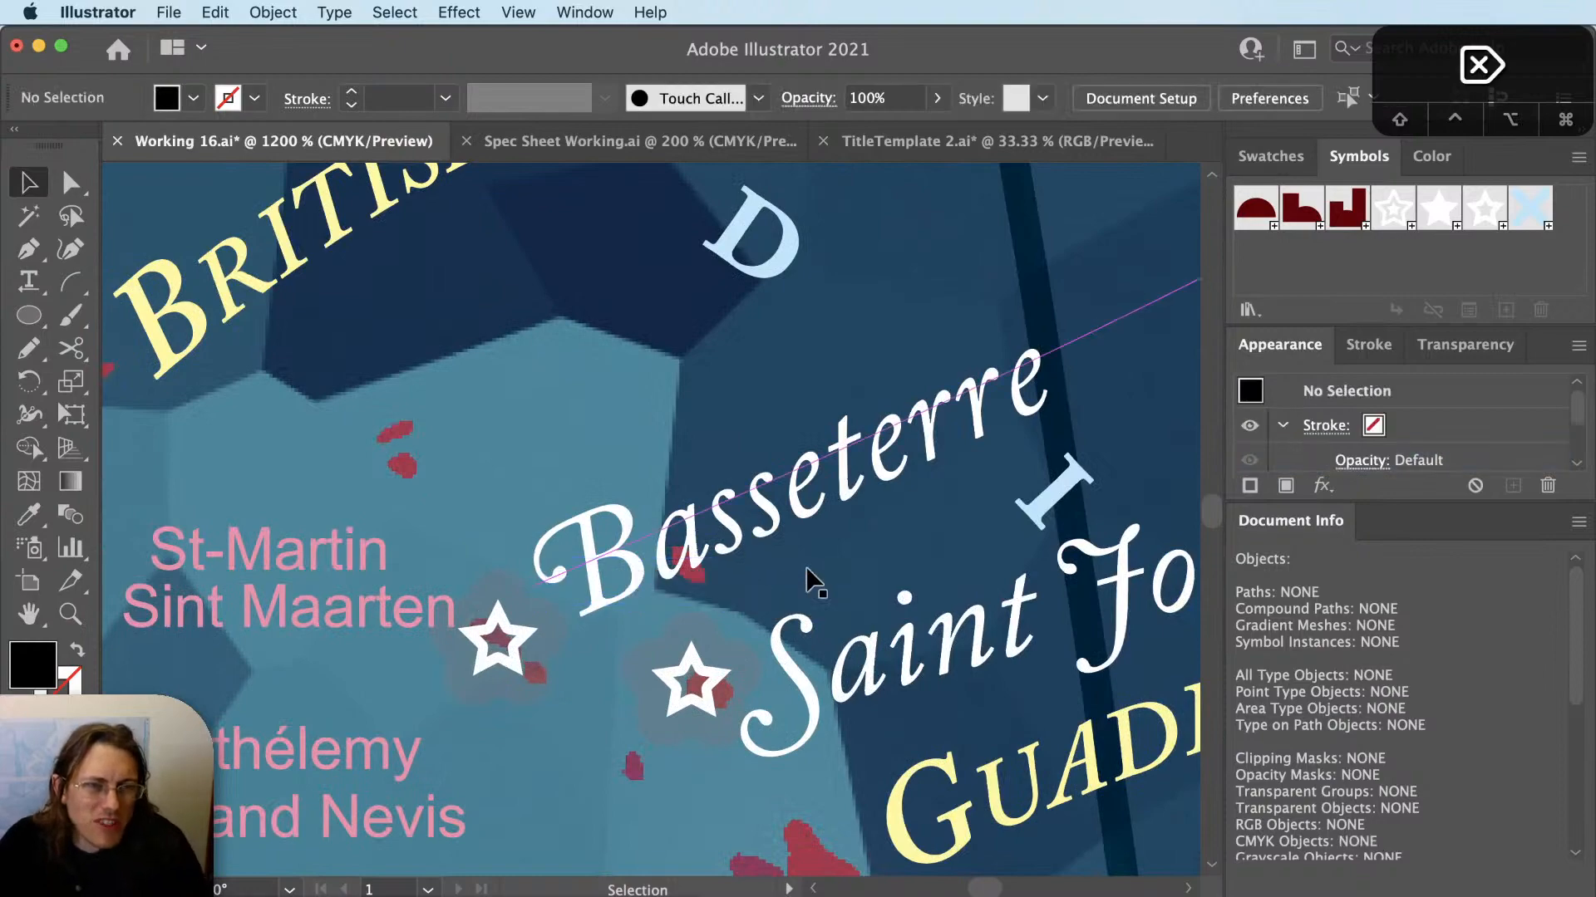
Switch to Google Maps and compare how St Kitts & Nevis and Antigua lie with the two capital stars on the Illustrator map.
key("super+Tab")
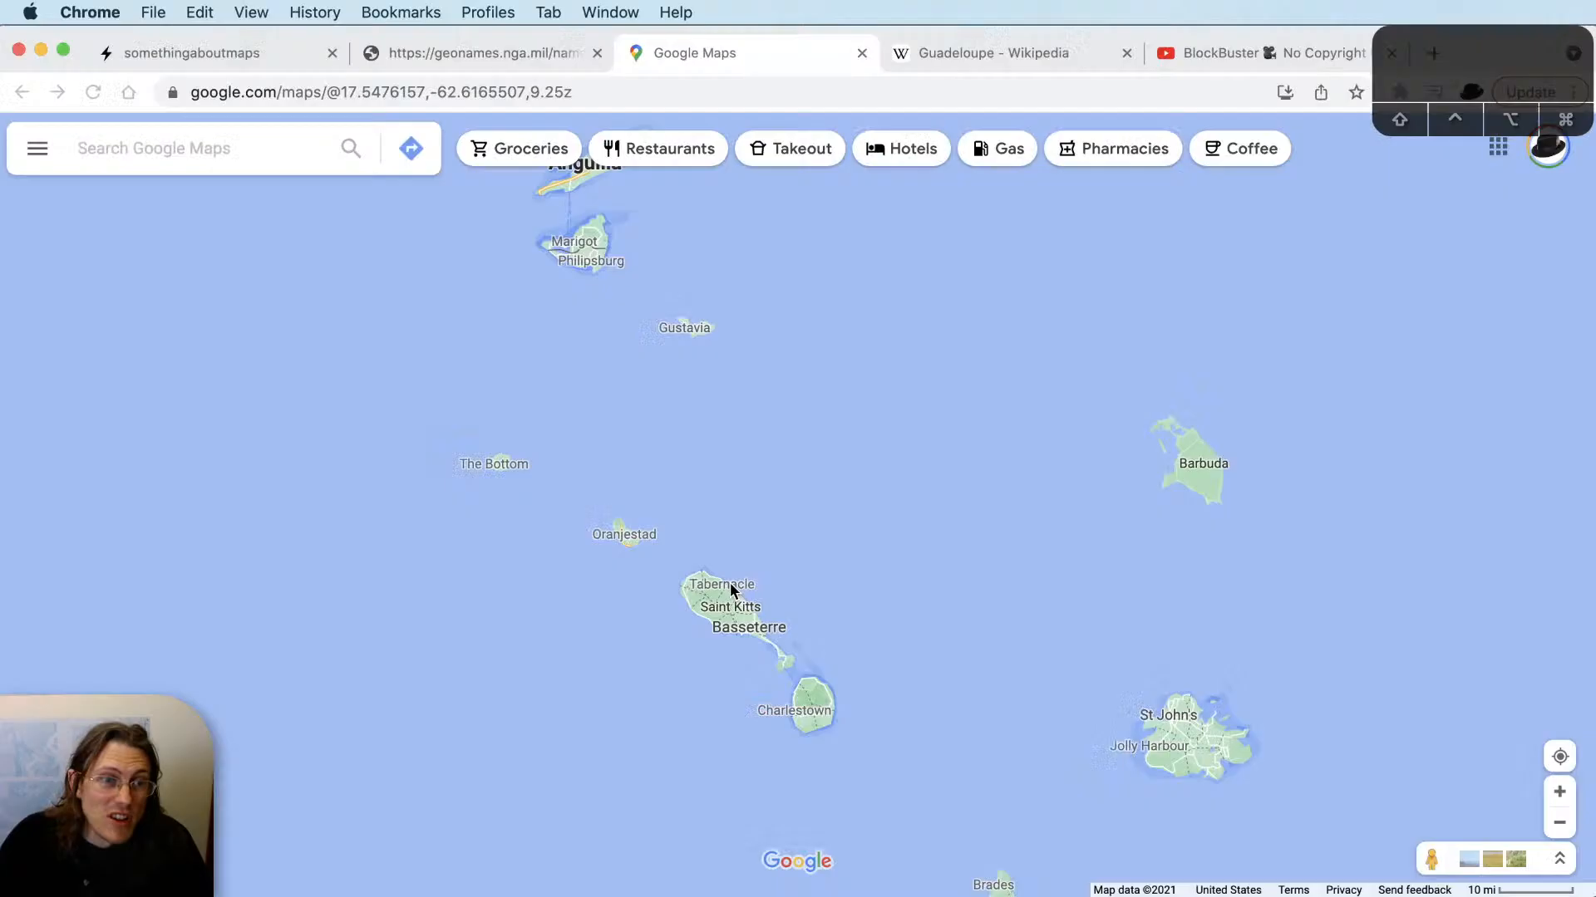
scroll(942, 547, "down", 3)
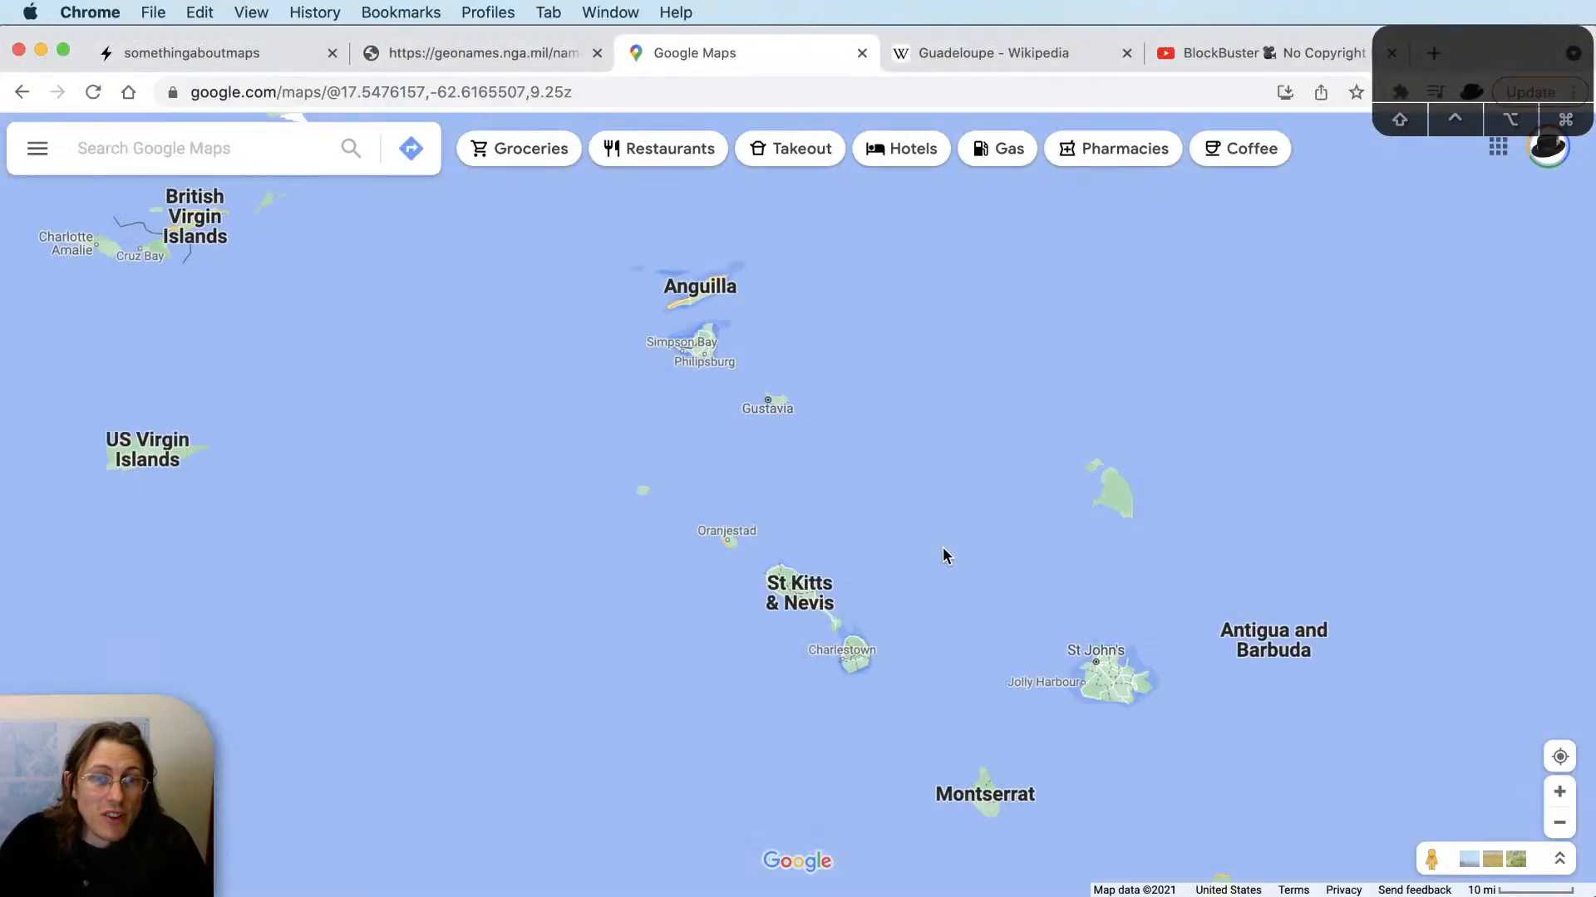
key("super+Tab")
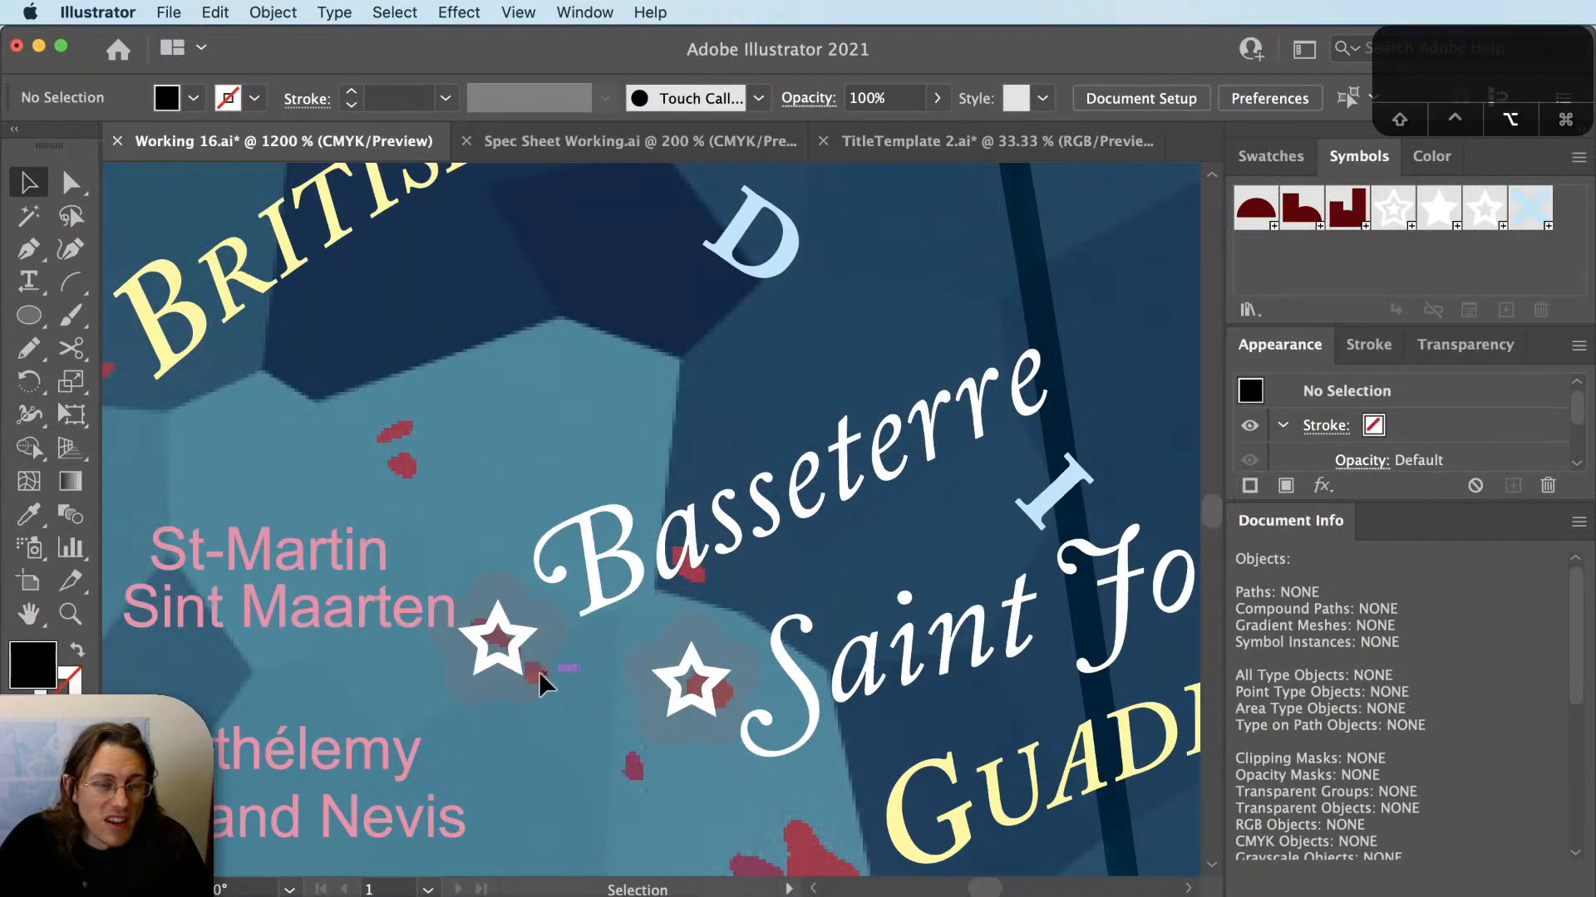
scroll(535, 675, "down", 3)
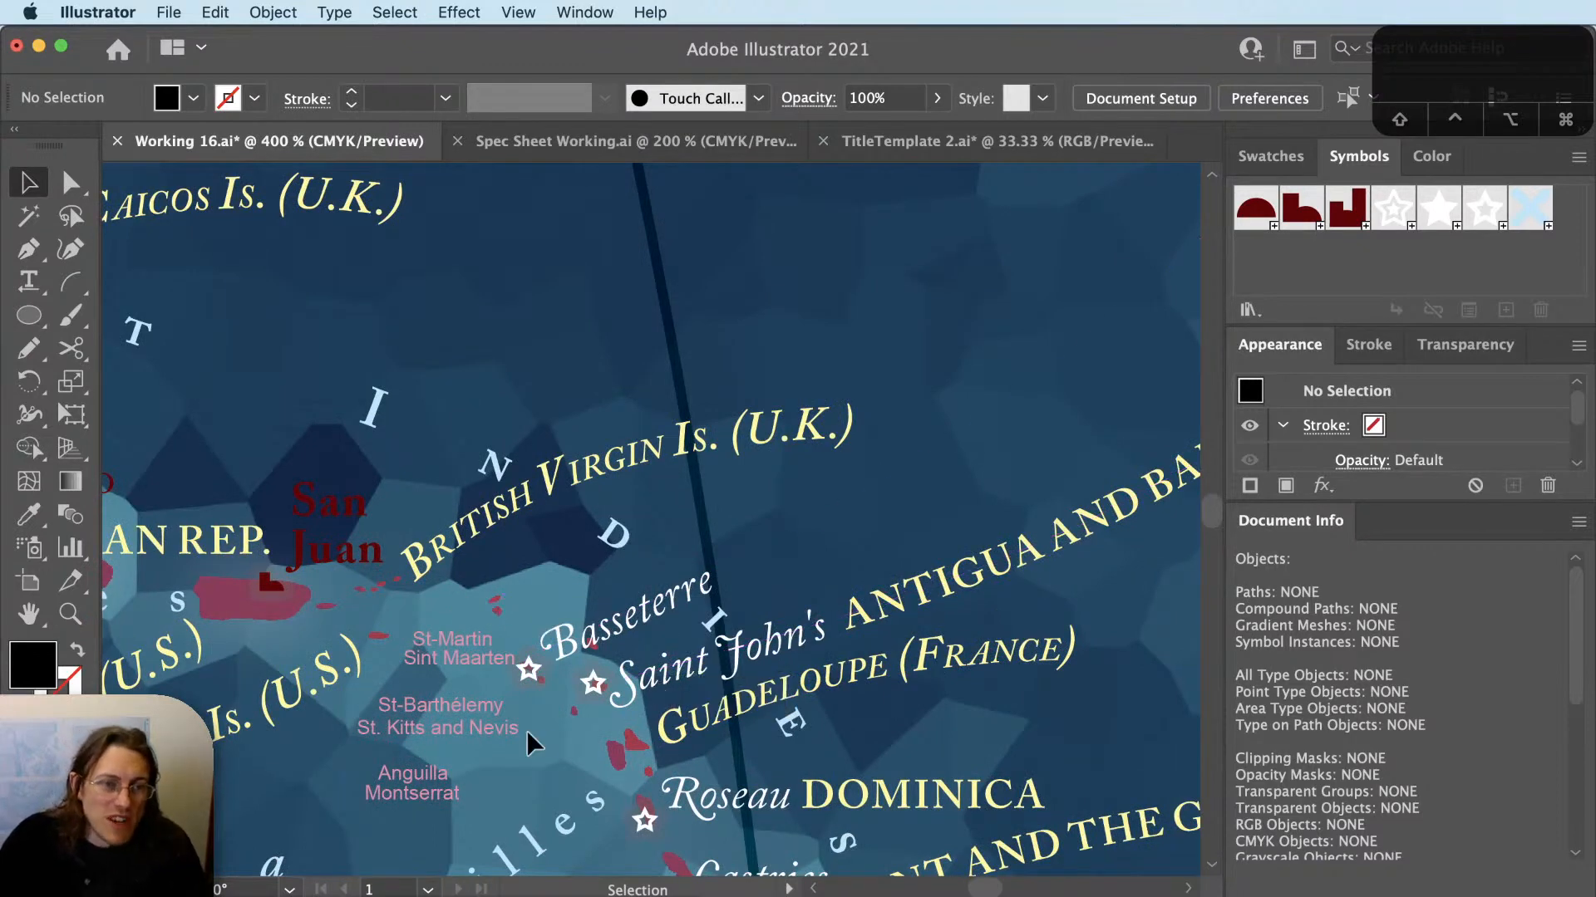
scroll(571, 656, "up", 4)
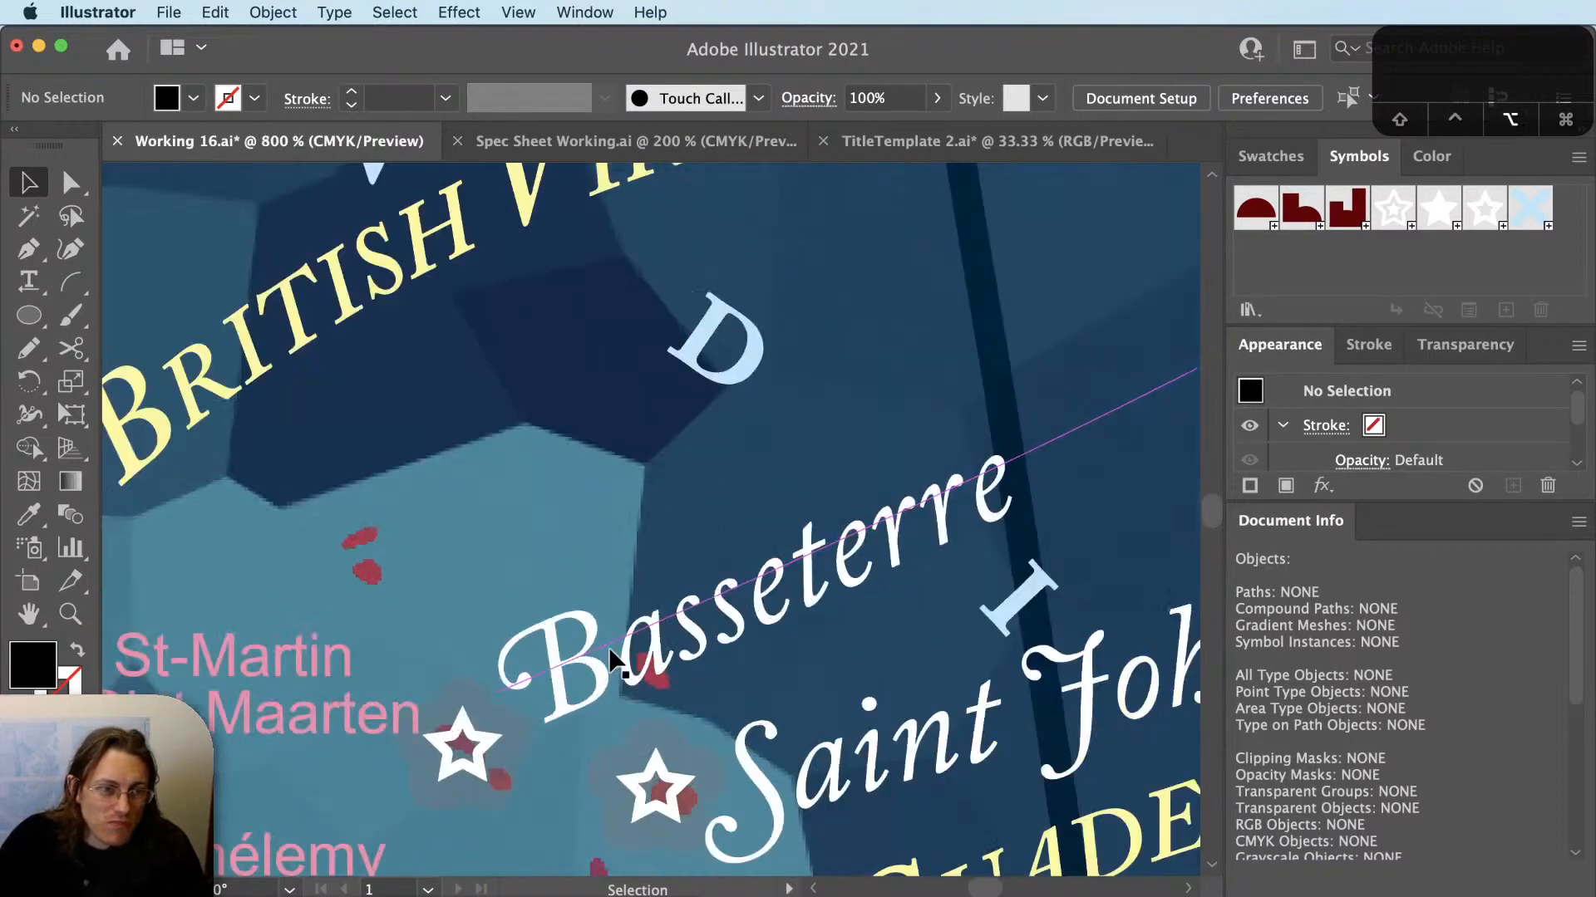
Rotate the curved Basseterre label slightly counterclockwise around its starting end and clear the selection.
left_click(575, 672)
key("r")
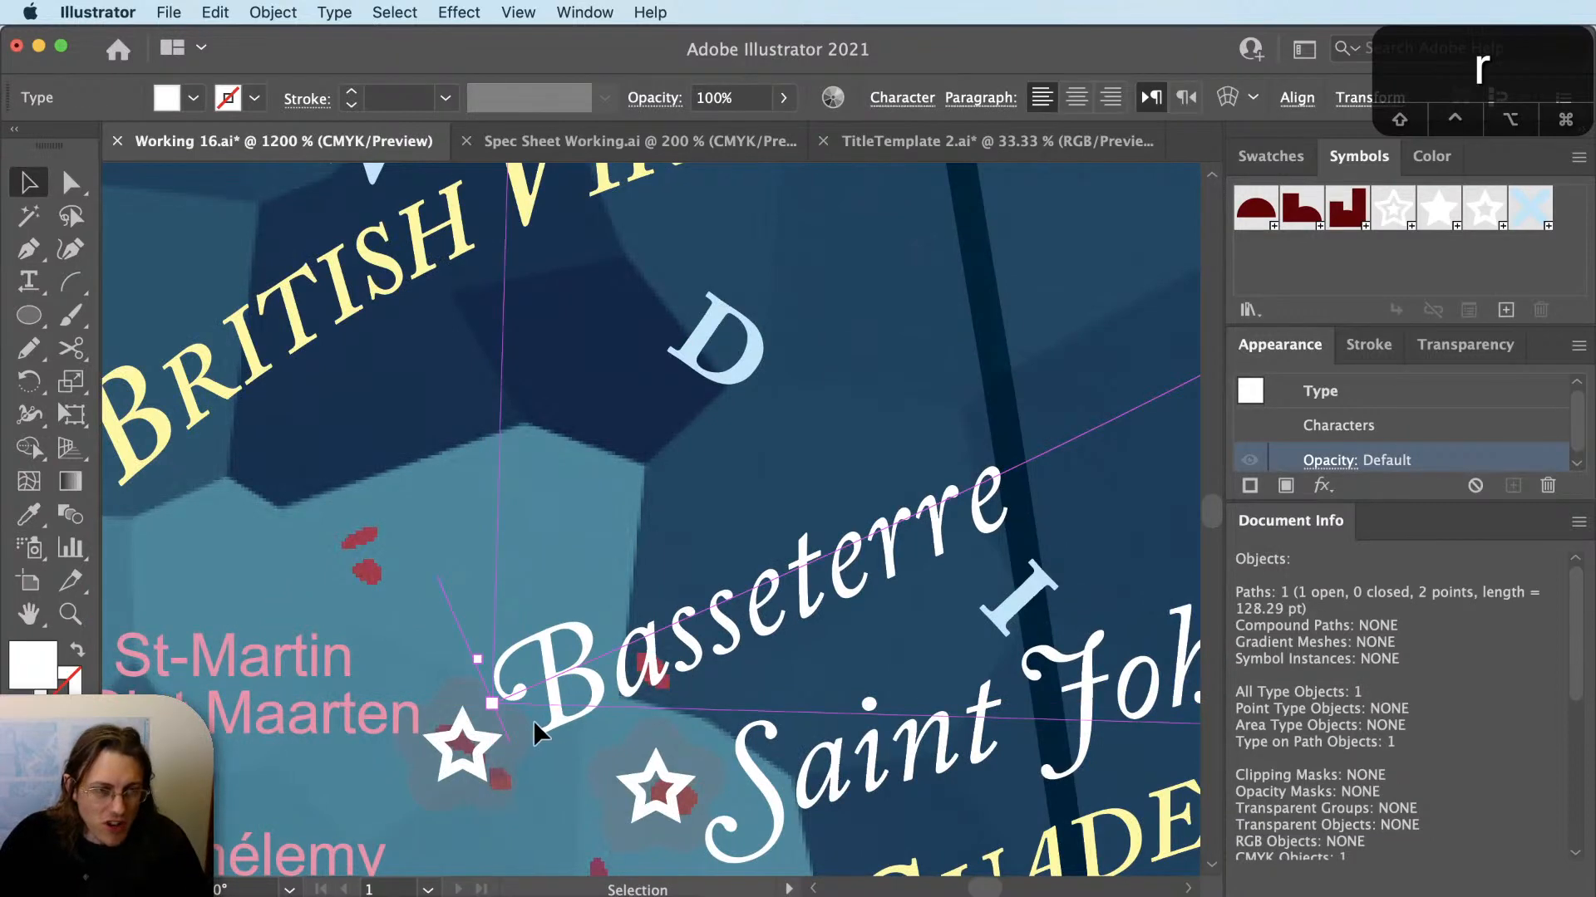
scroll(528, 725, "down", 4)
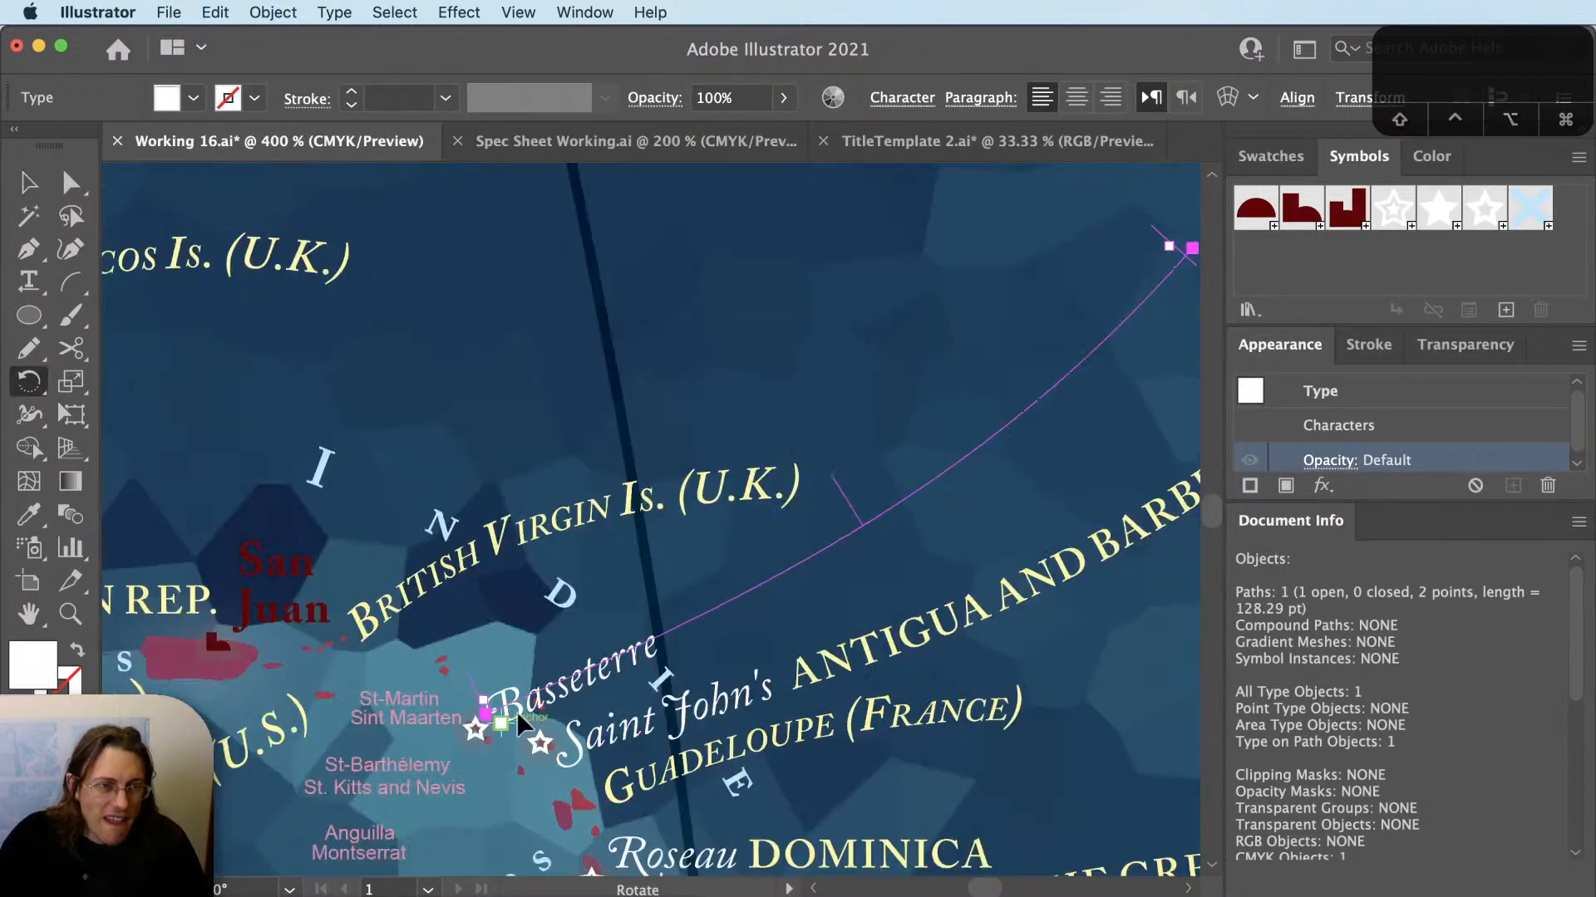
left_click_drag(904, 534, 895, 522)
key("shift+super+a")
key("v")
scroll(677, 687, "down", 2)
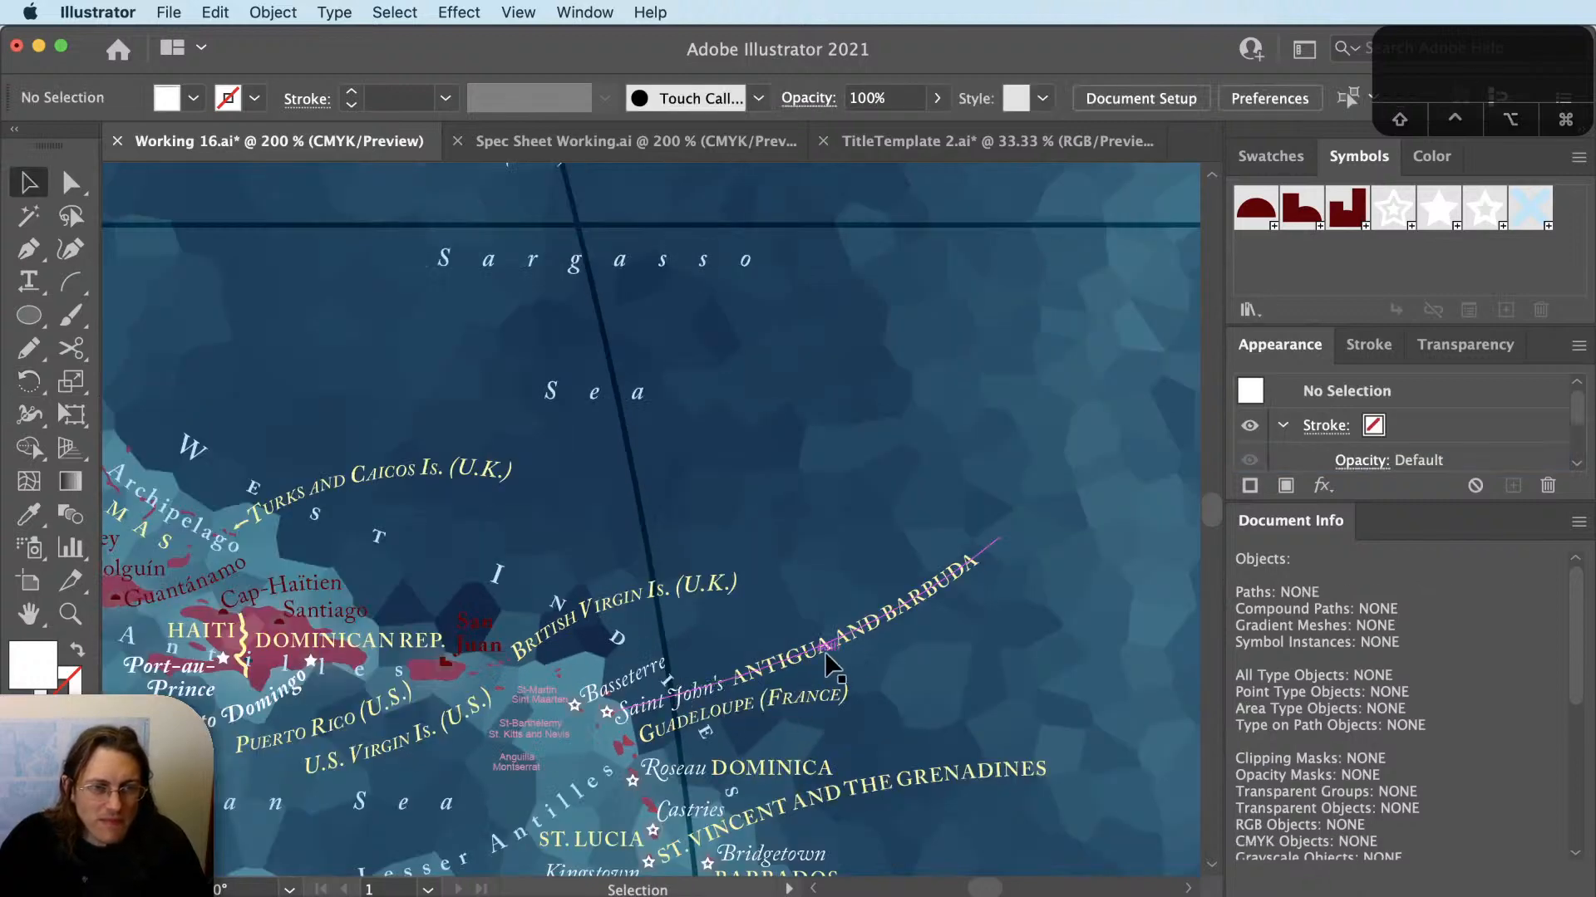
Duplicate the Basseterre label in place and replace the copy's text with "St. Kitts and Nevis", checking the country name in Google Maps.
key("t")
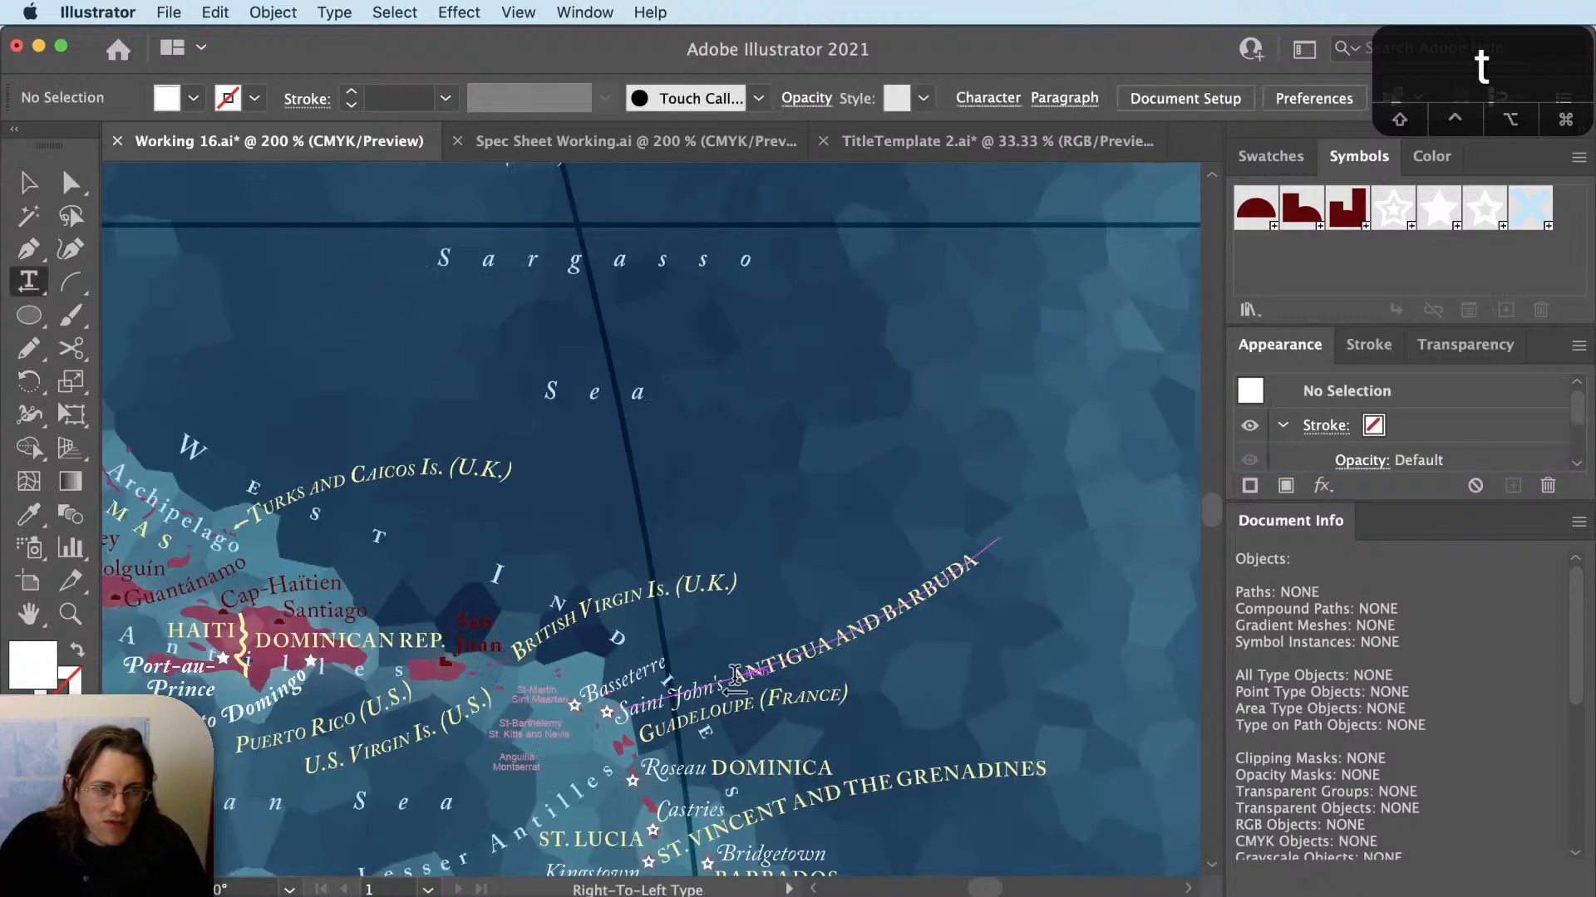
key("b")
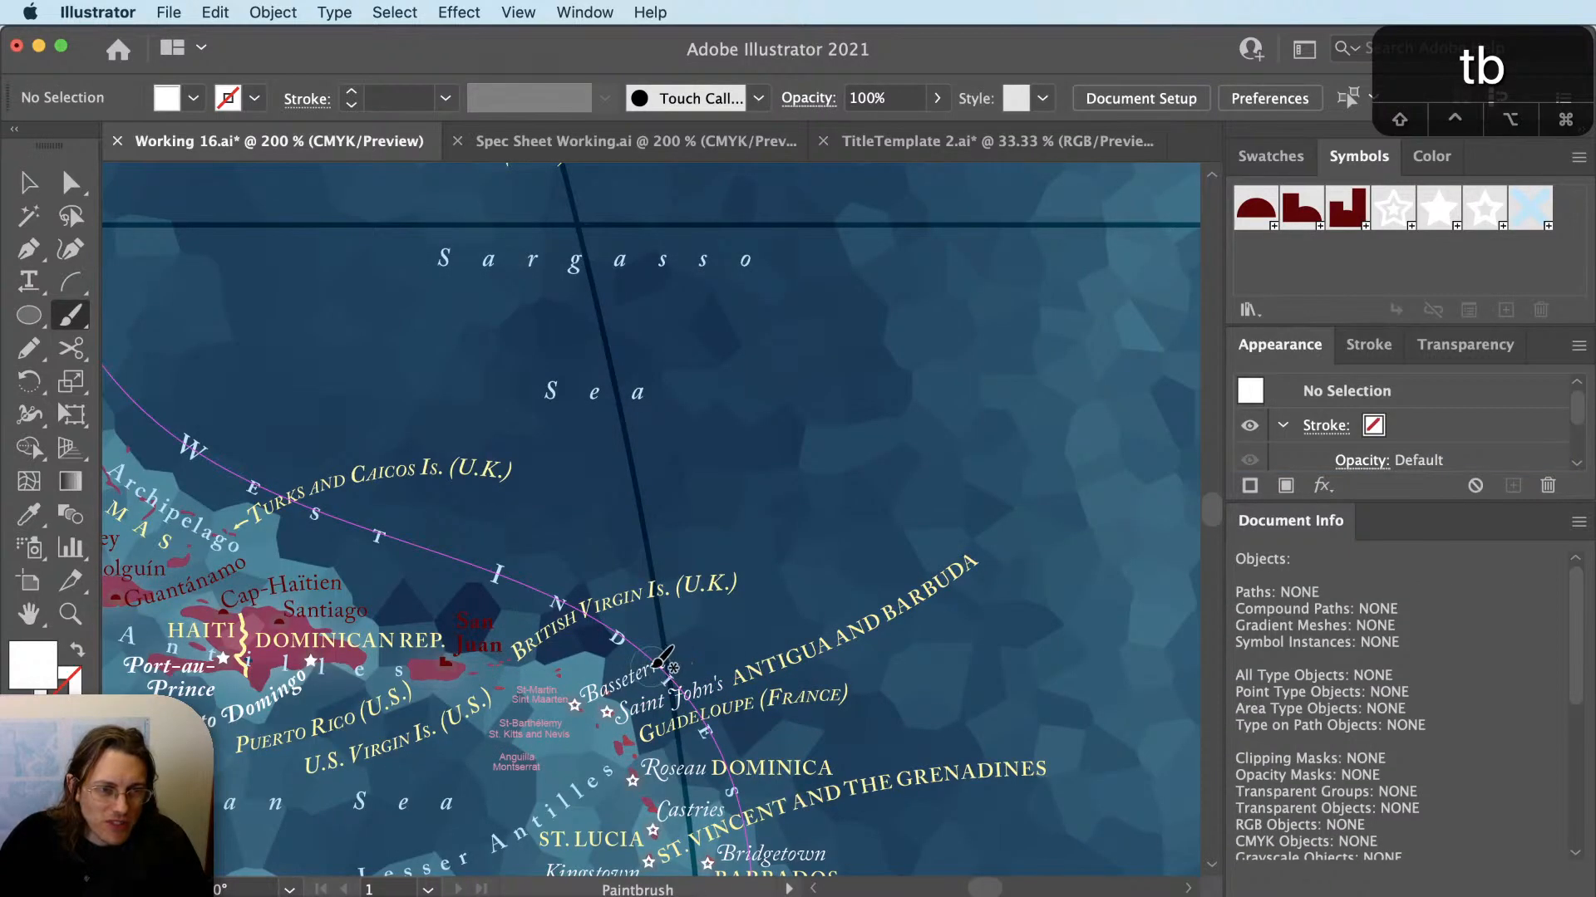
key("v")
left_click(721, 668)
key("a")
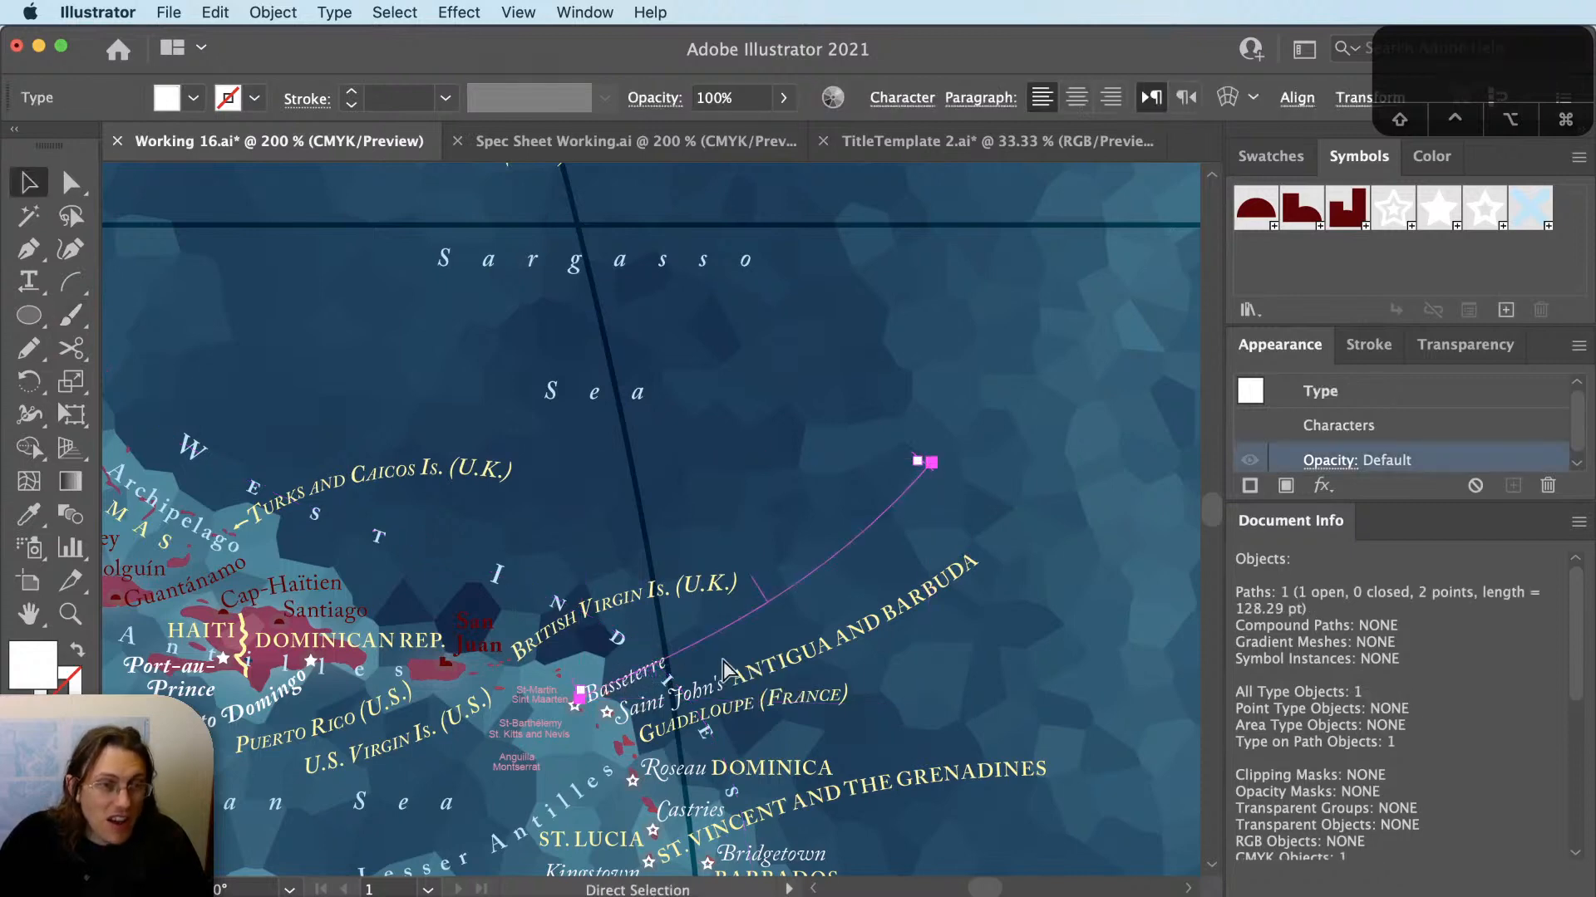
key("v")
left_click(703, 648)
key("super+a")
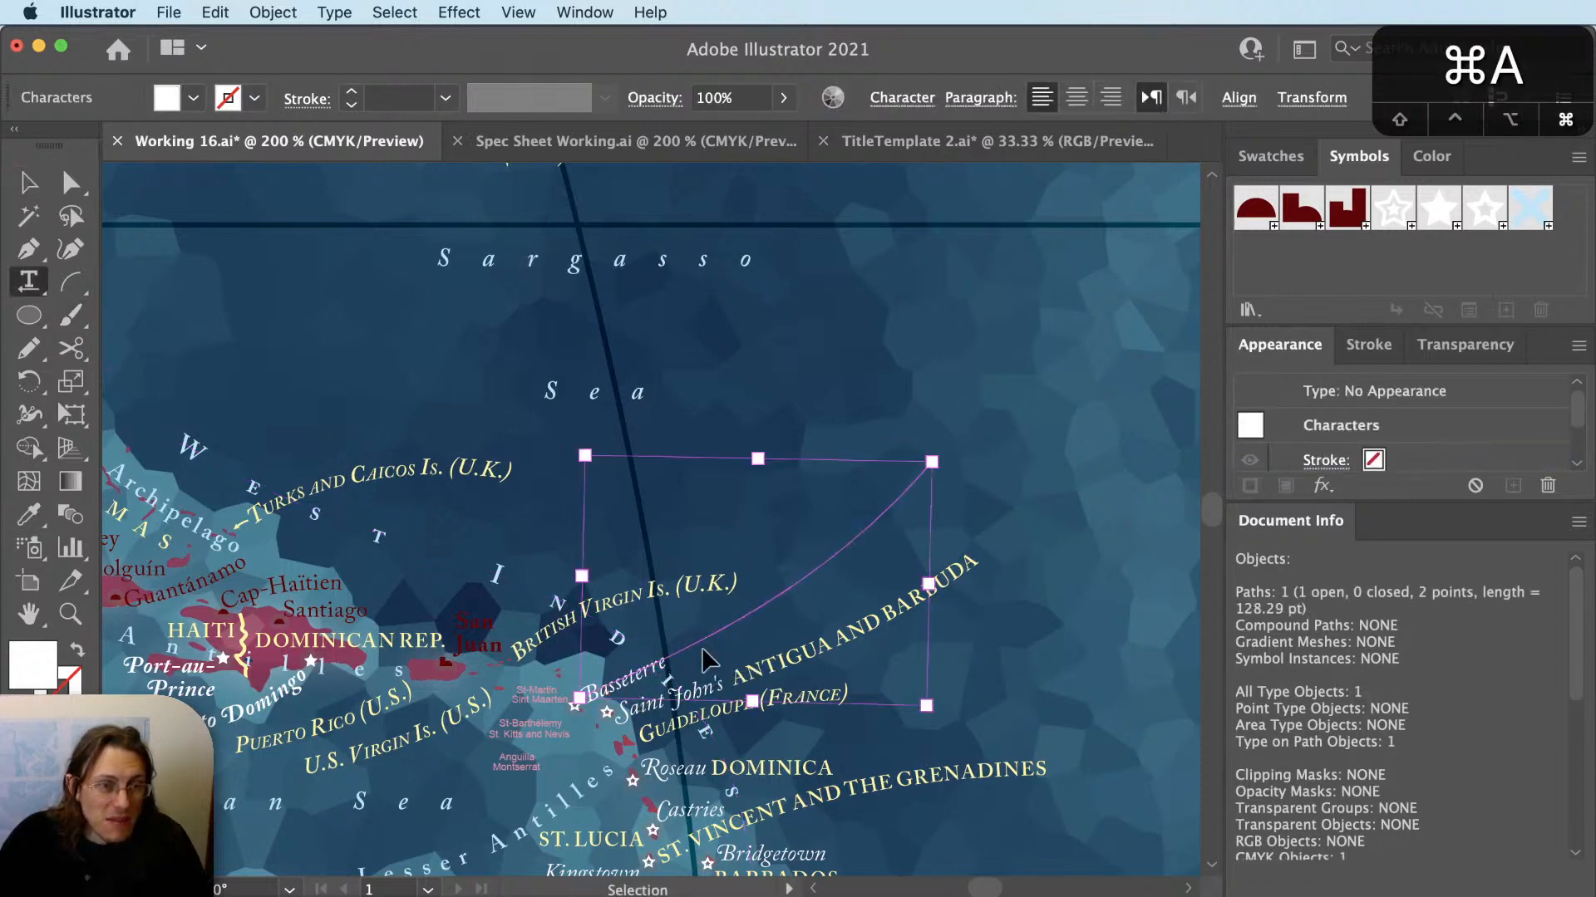
key("super+Tab")
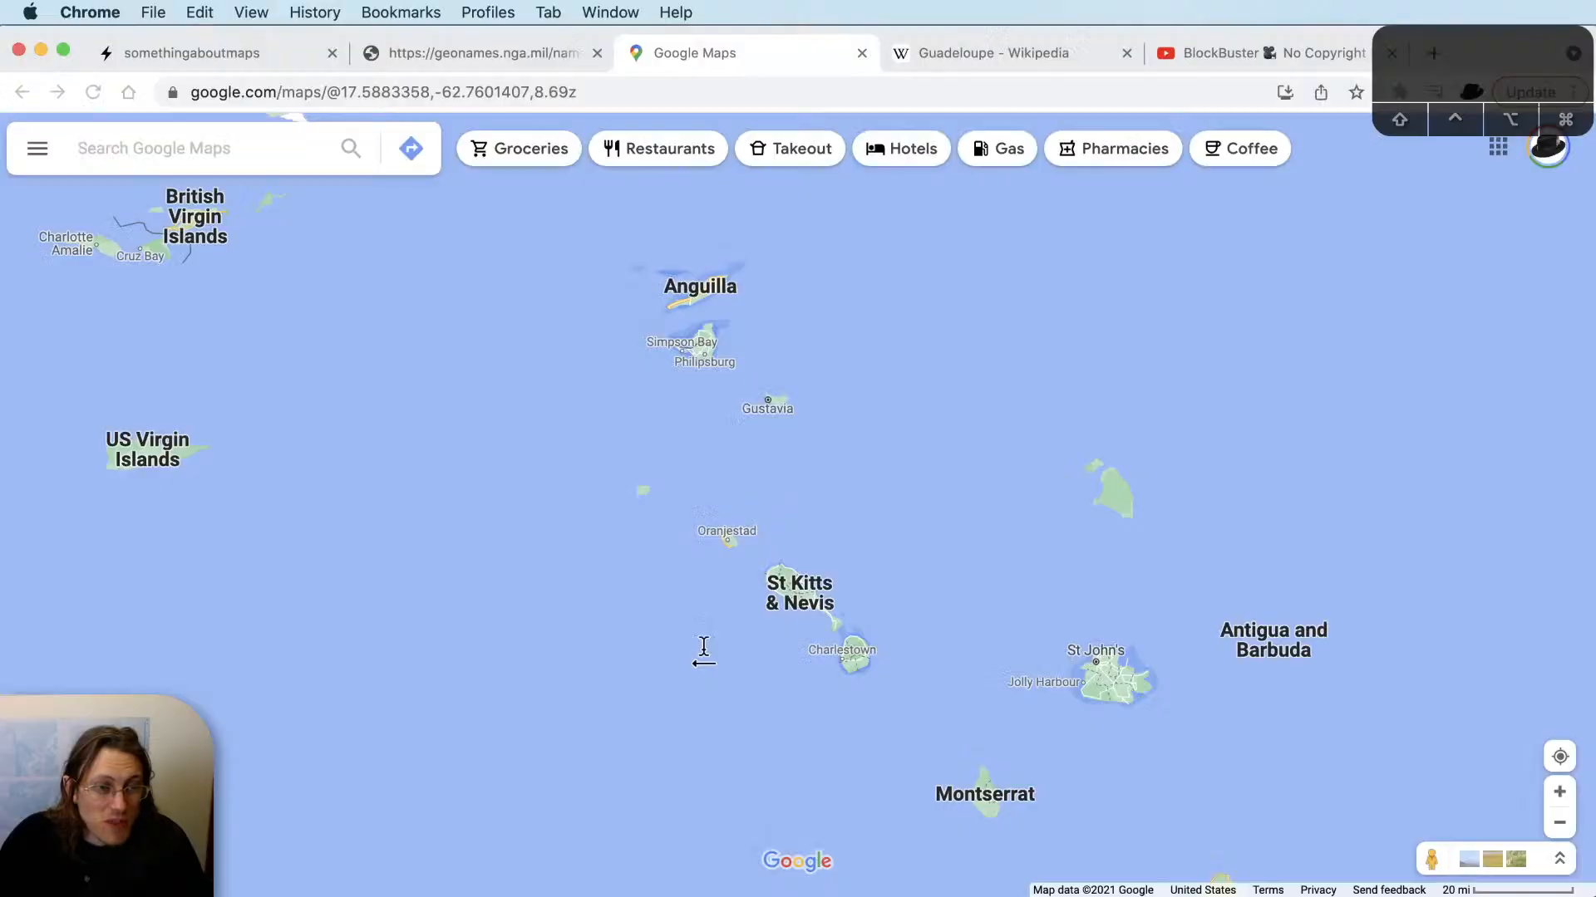
key("super+Tab")
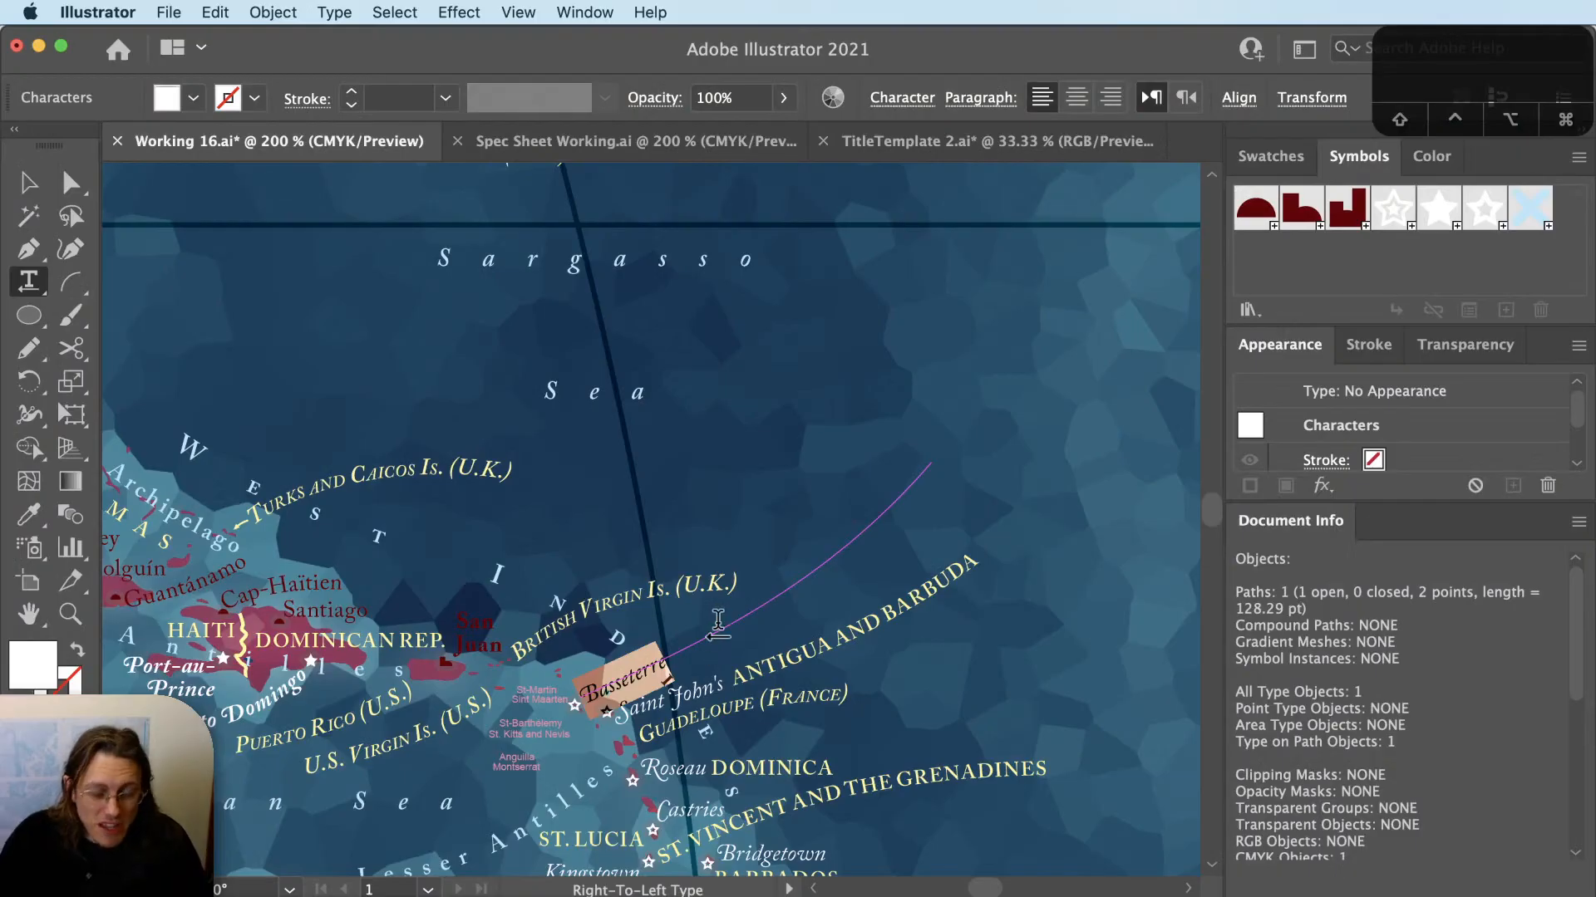
key("Right")
type("St. Kitts and Nevis")
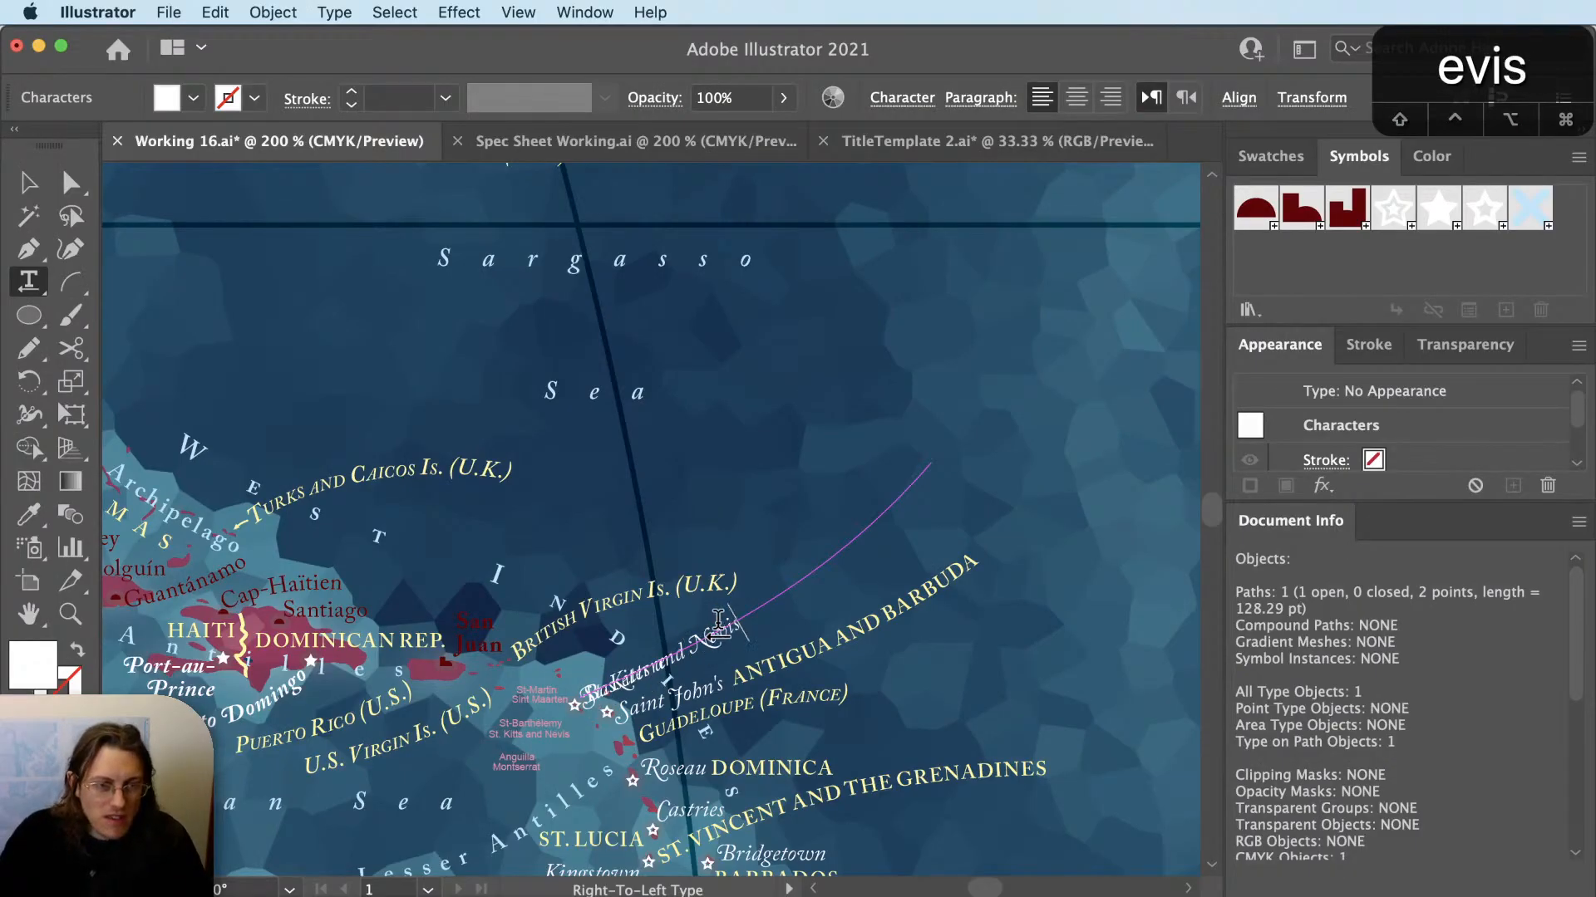
Copy the Antigua and Barbuda label's yellow country-name style onto the St. Kitts and Nevis text with the Eyedropper.
key("Escape")
key("i")
key("i")
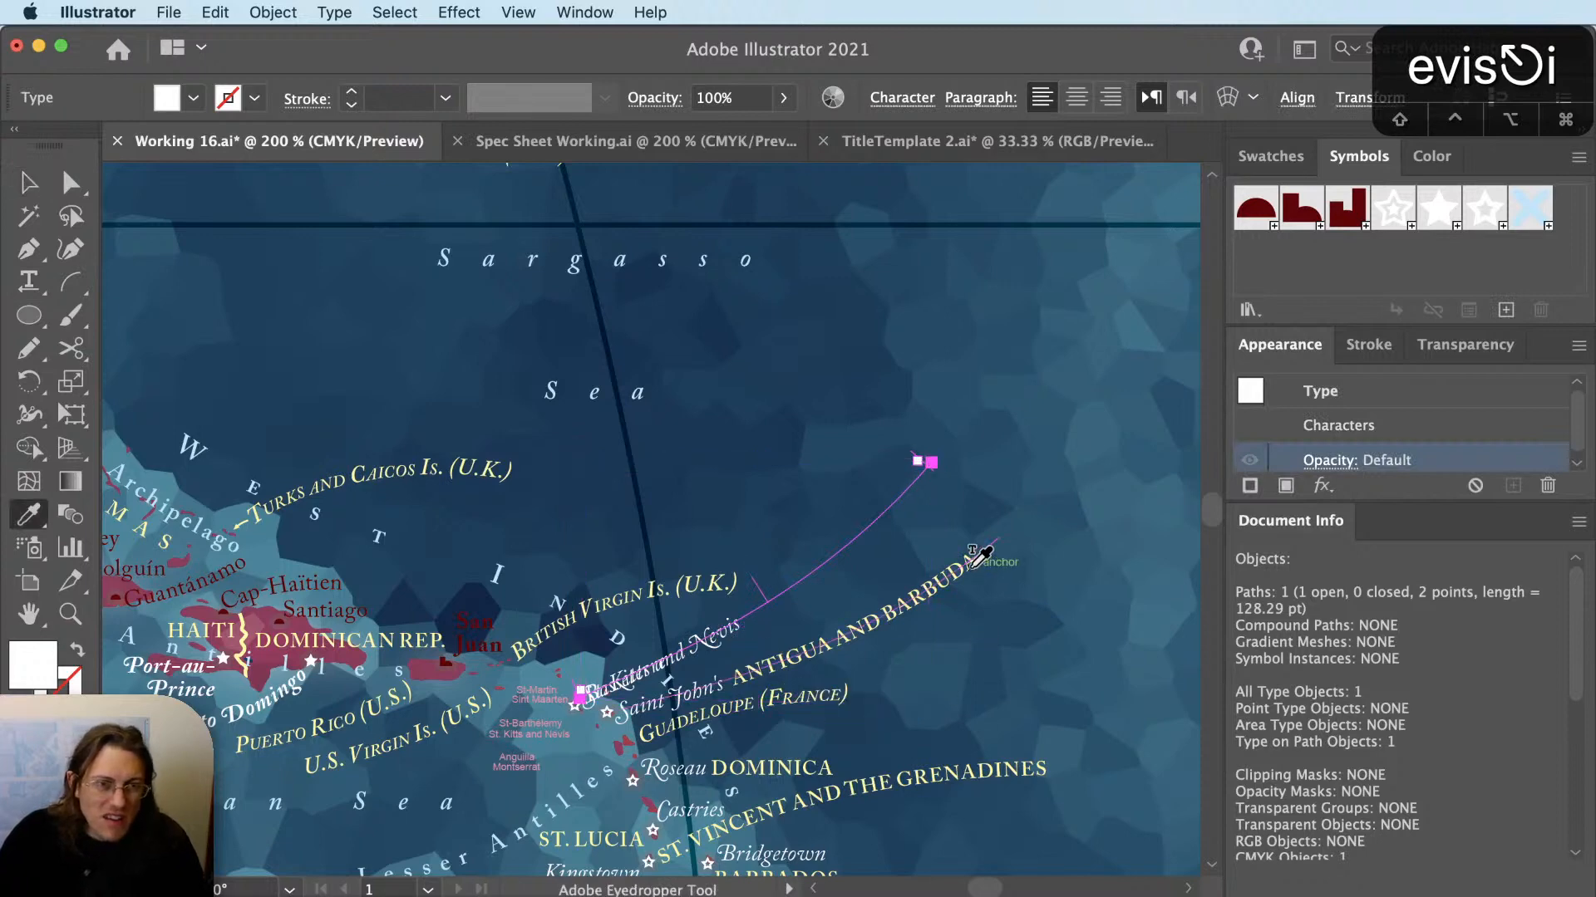
left_click(981, 555)
Move the St. Kitts and Nevis label down and left to follow Basseterre, and delete its pink placeholder from the list.
scroll(794, 526, "up", 2)
key("v")
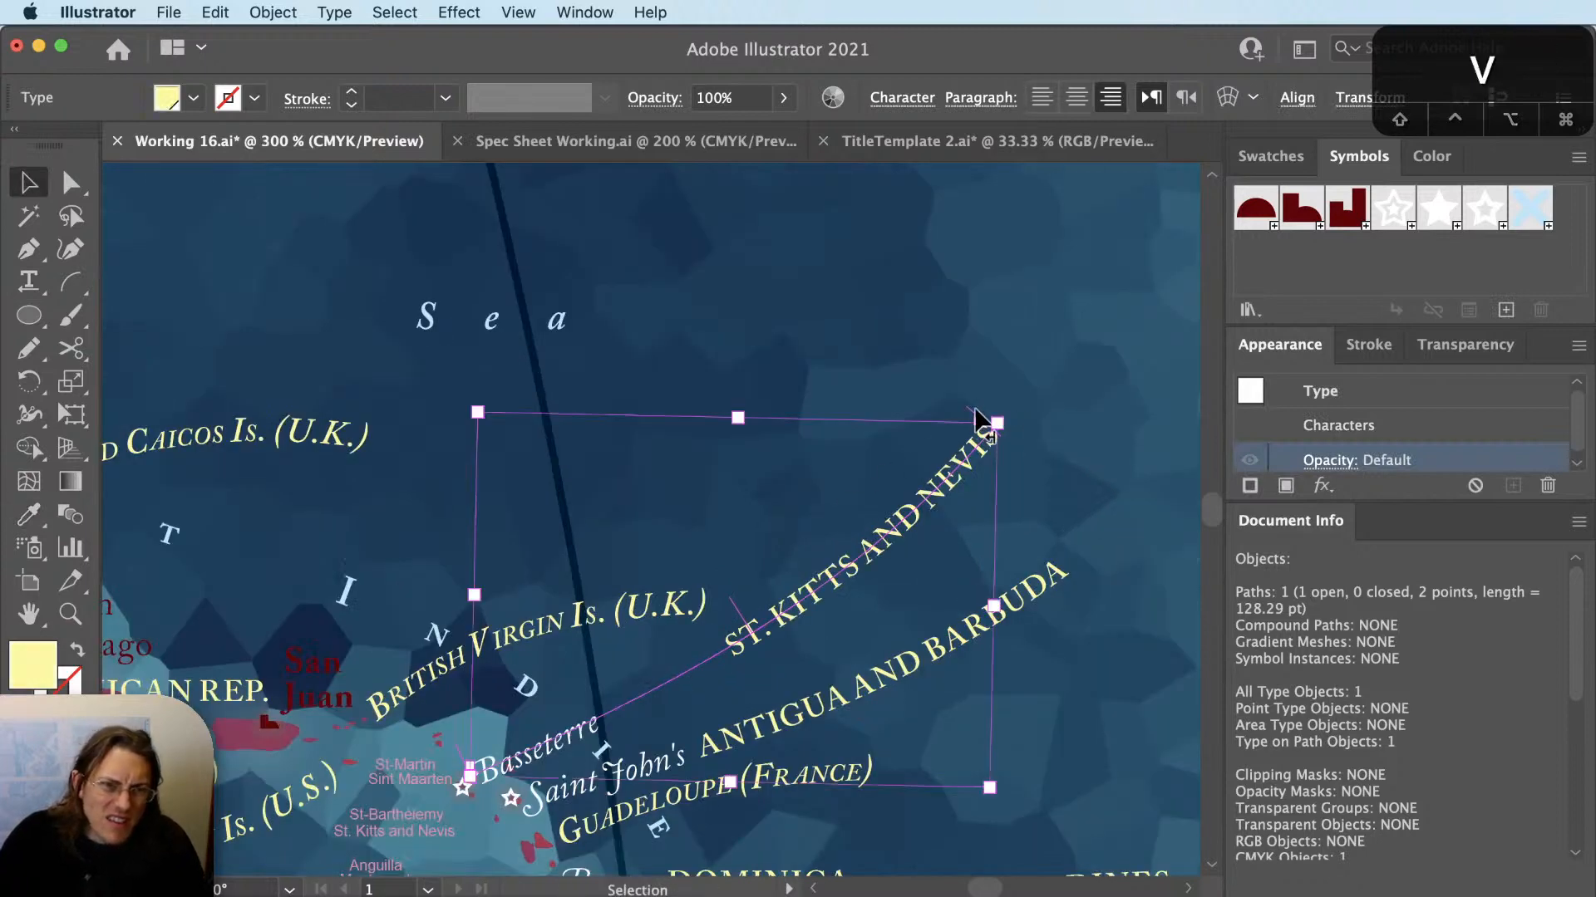
left_click_drag(972, 419, 865, 494)
left_click(997, 562)
scroll(1031, 569, "down", 2)
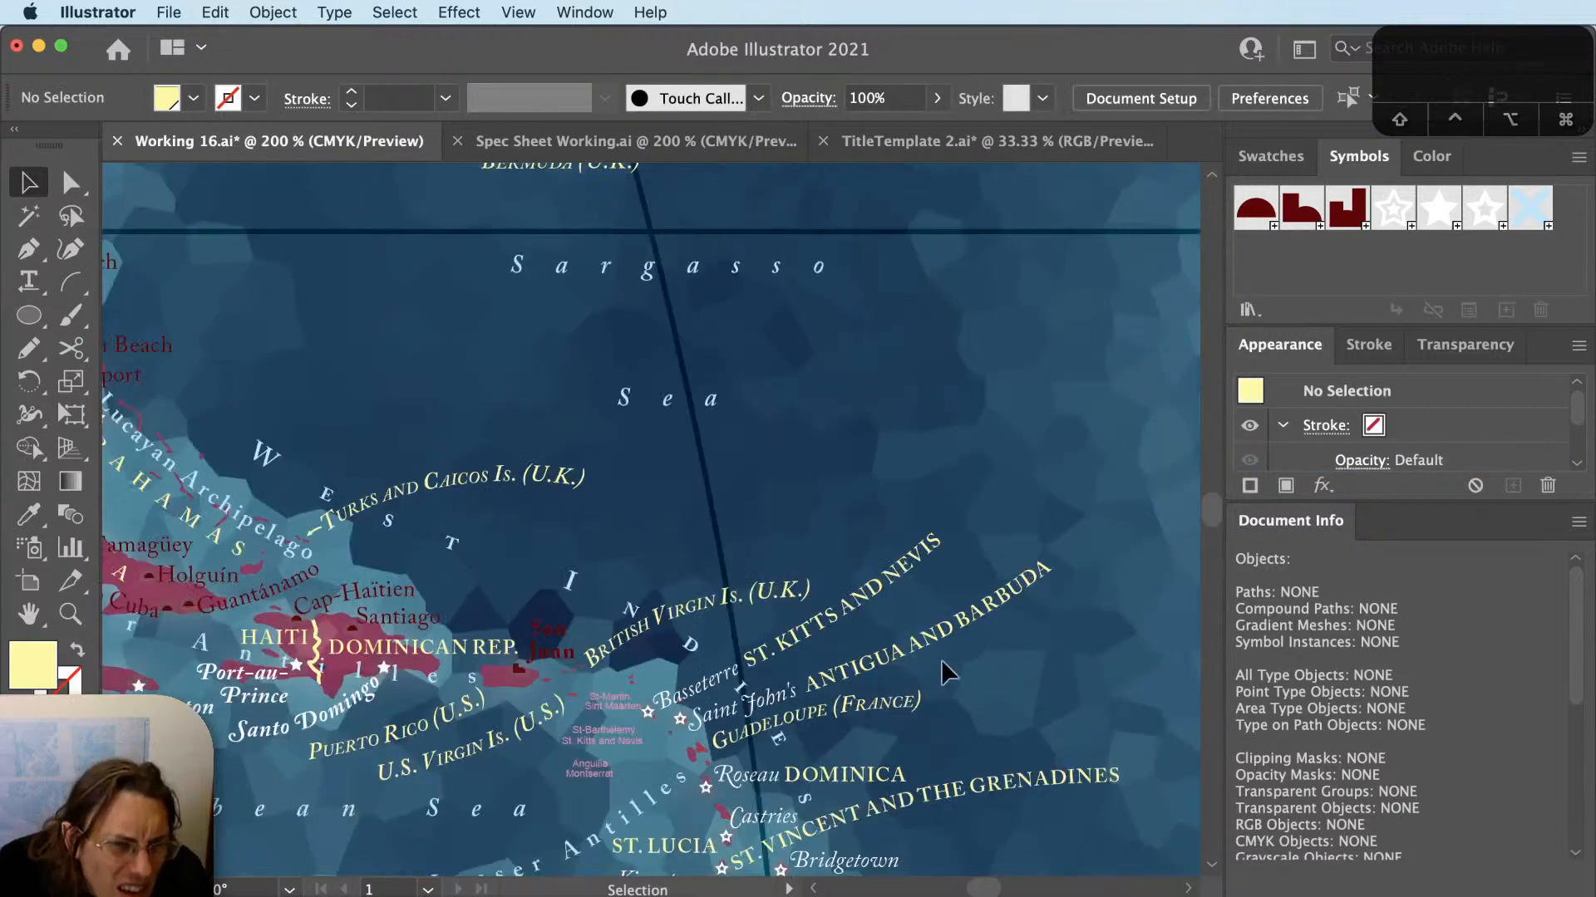
left_click(630, 748)
key("BackSpace")
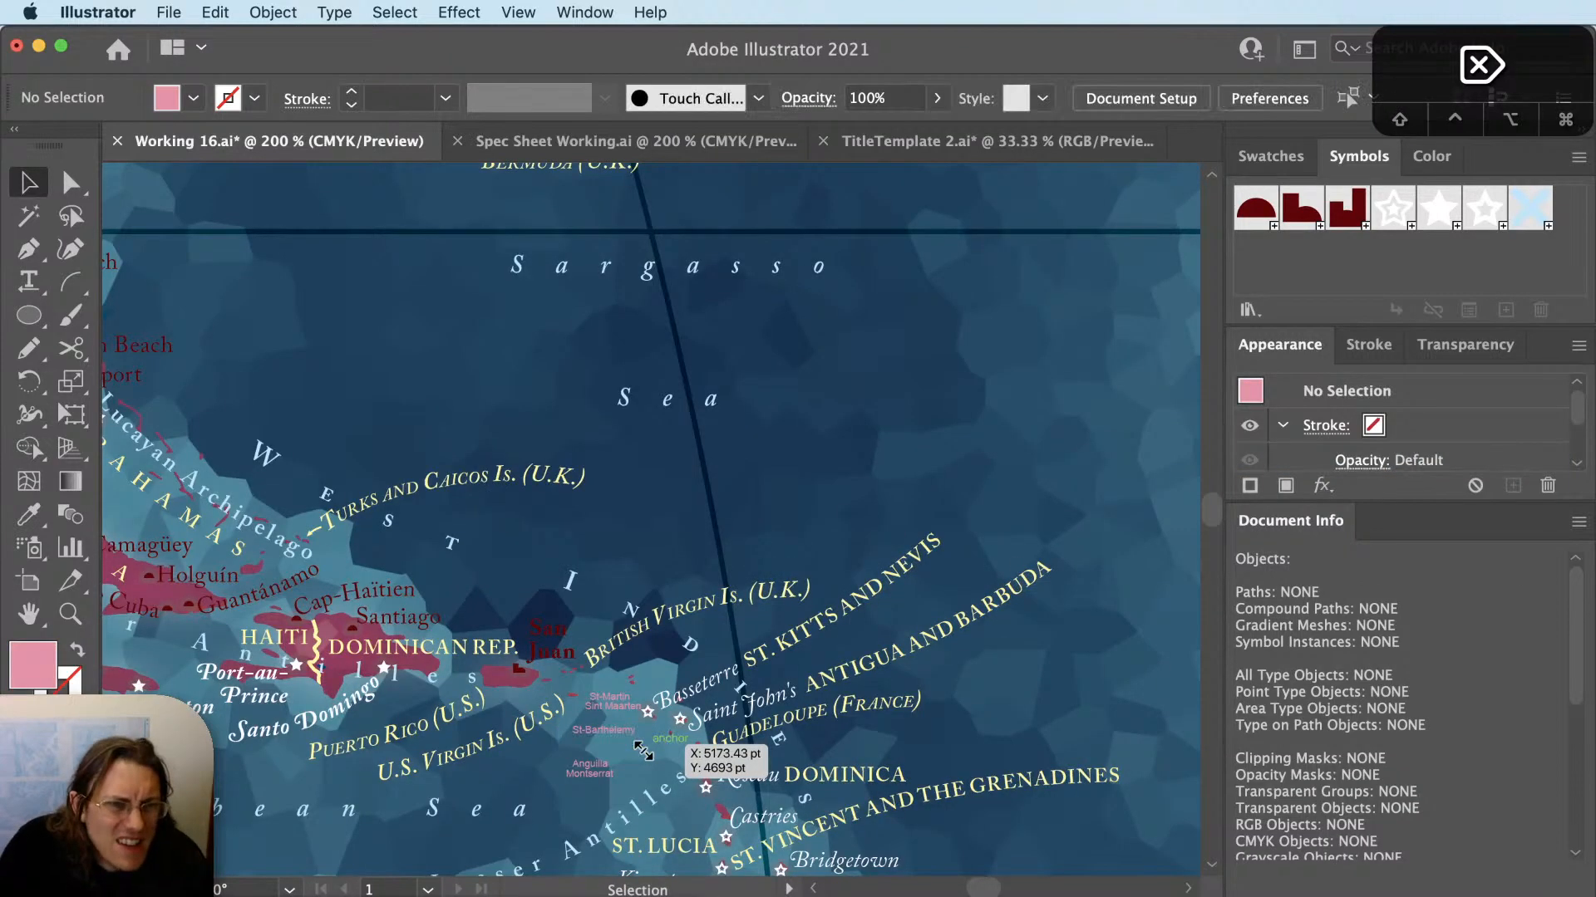
Switch to Google Maps, examine where Anguilla, Saint Martin, Gustavia and Montserrat lie, and return to the Illustrator map.
key("super+Tab")
scroll(899, 772, "down", 2)
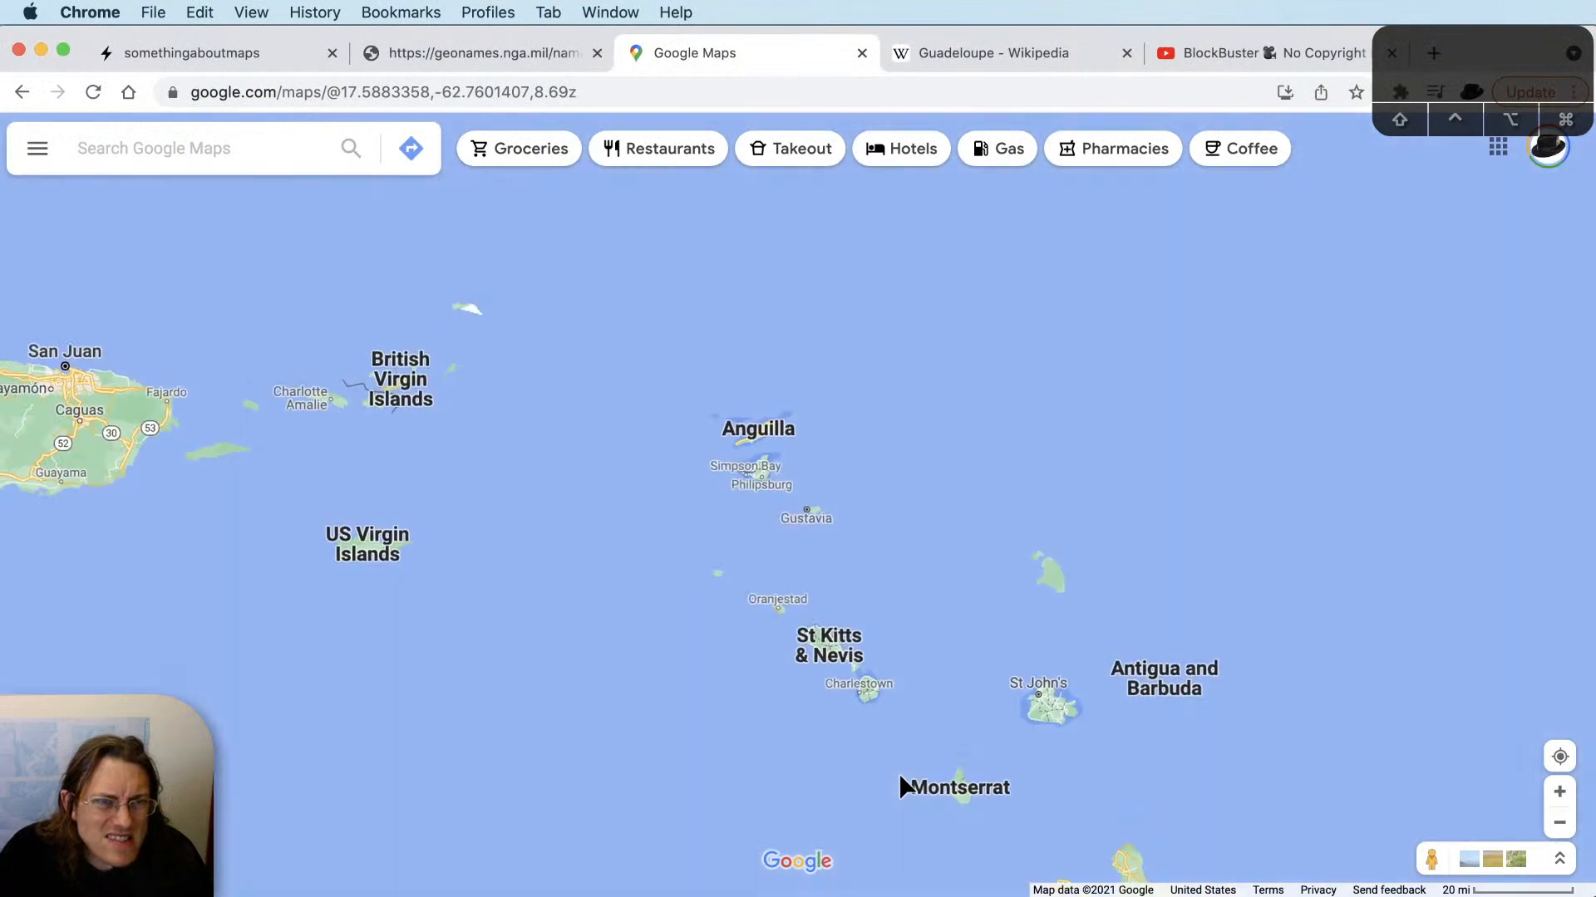
left_click_drag(893, 766, 1008, 744)
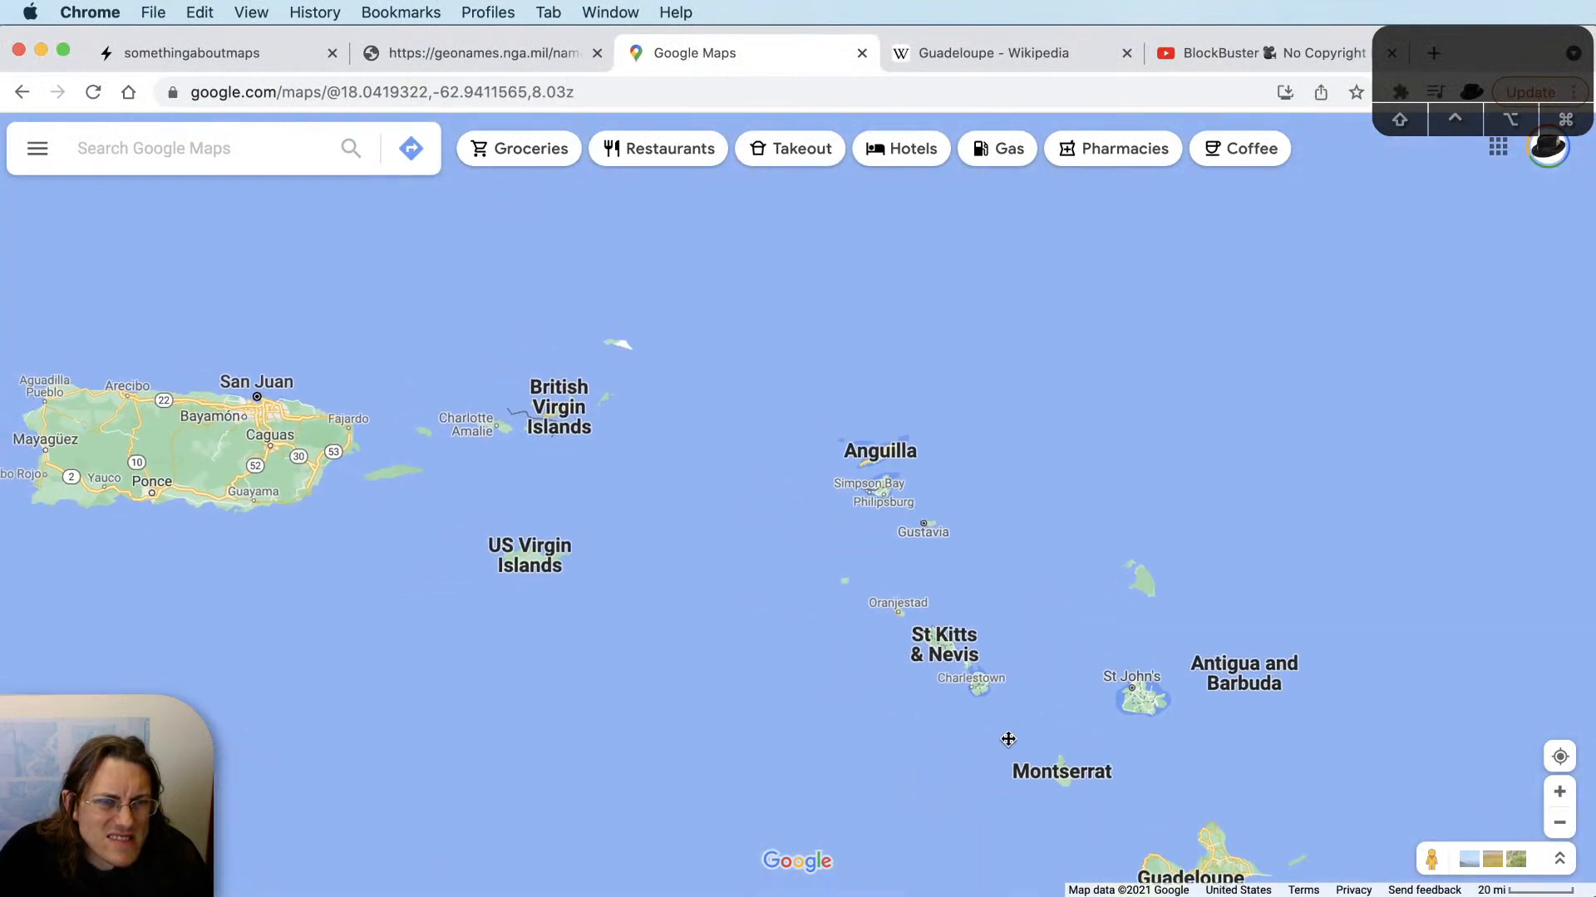
scroll(910, 450, "up", 2)
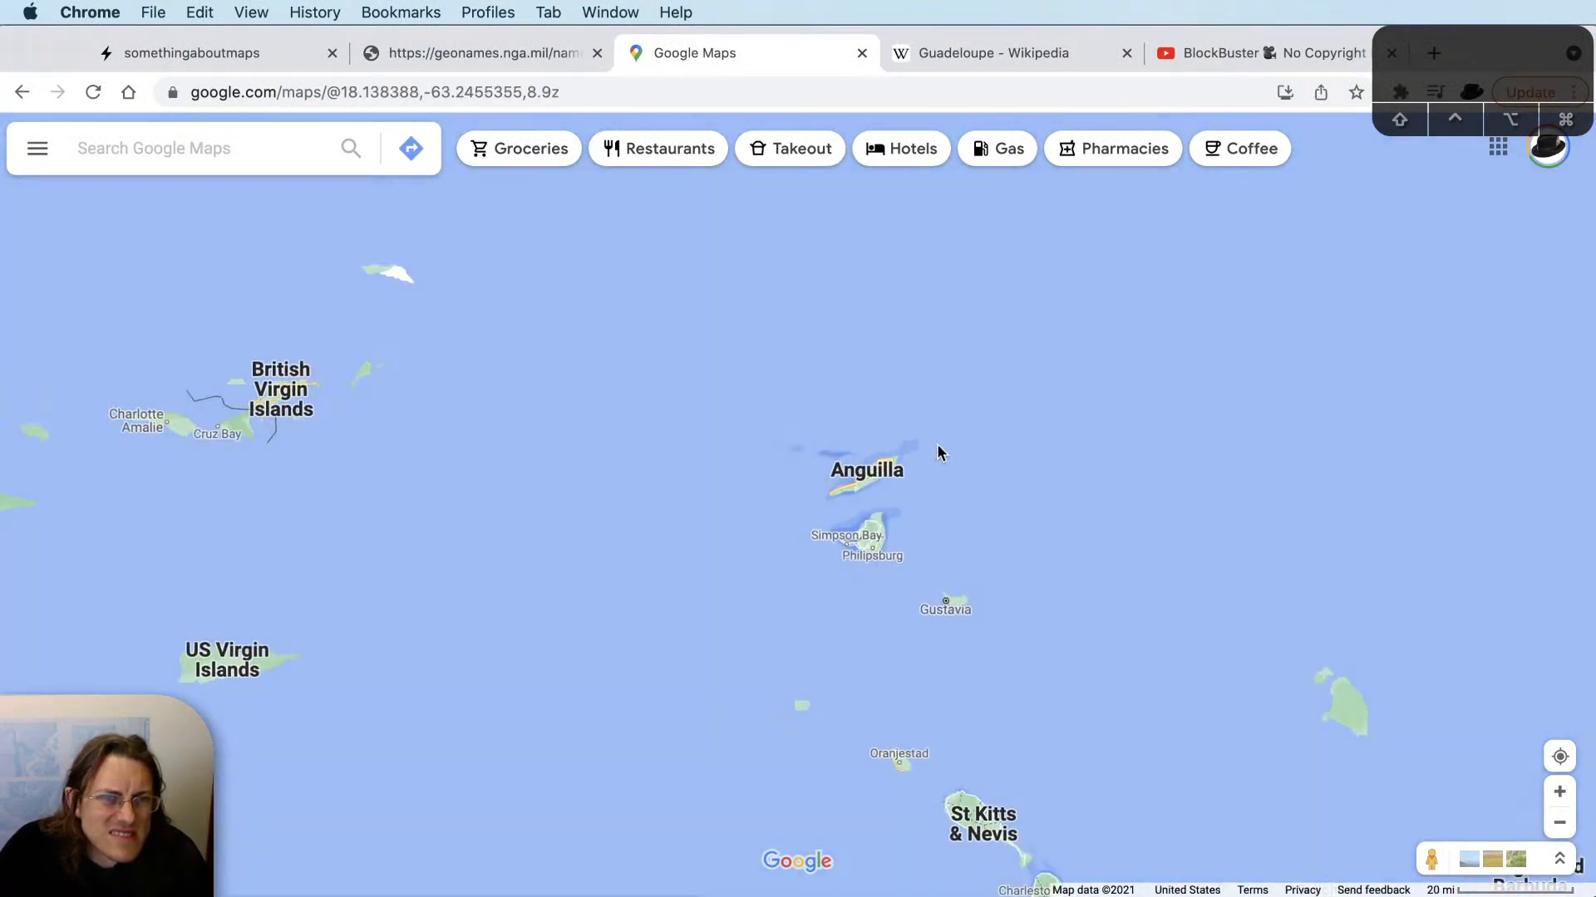
key("super+Tab")
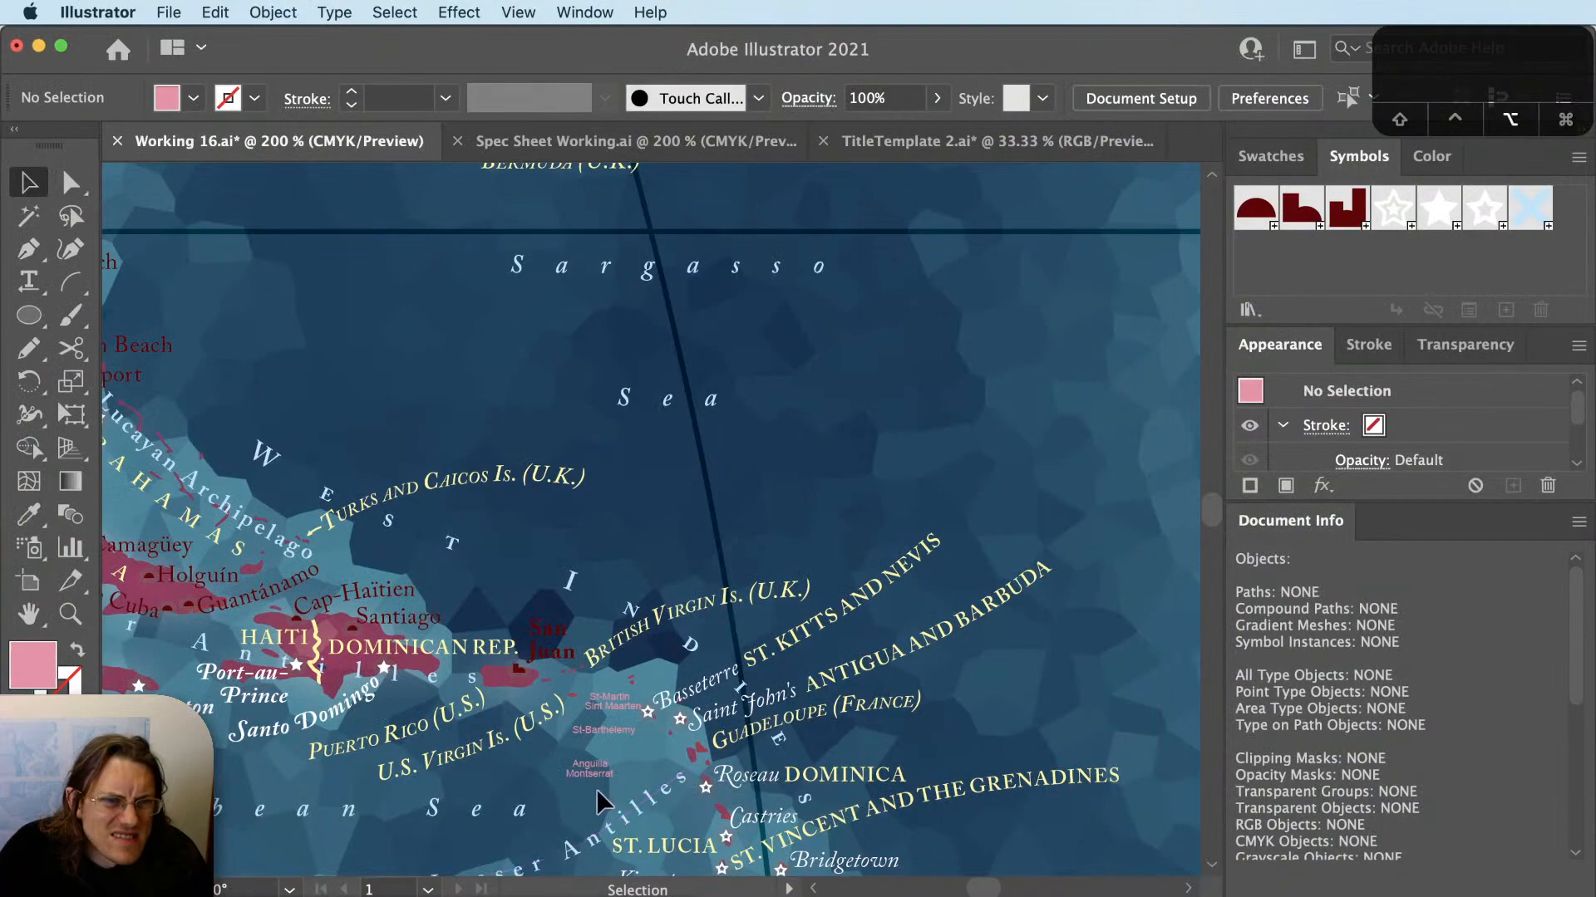
Compare Google Maps with the Illustrator map to examine where Montserrat lies relative to Guadeloupe, Antigua and St. Kitts.
key("super+Tab")
scroll(723, 662, "down", 2)
left_click_drag(898, 747, 871, 501)
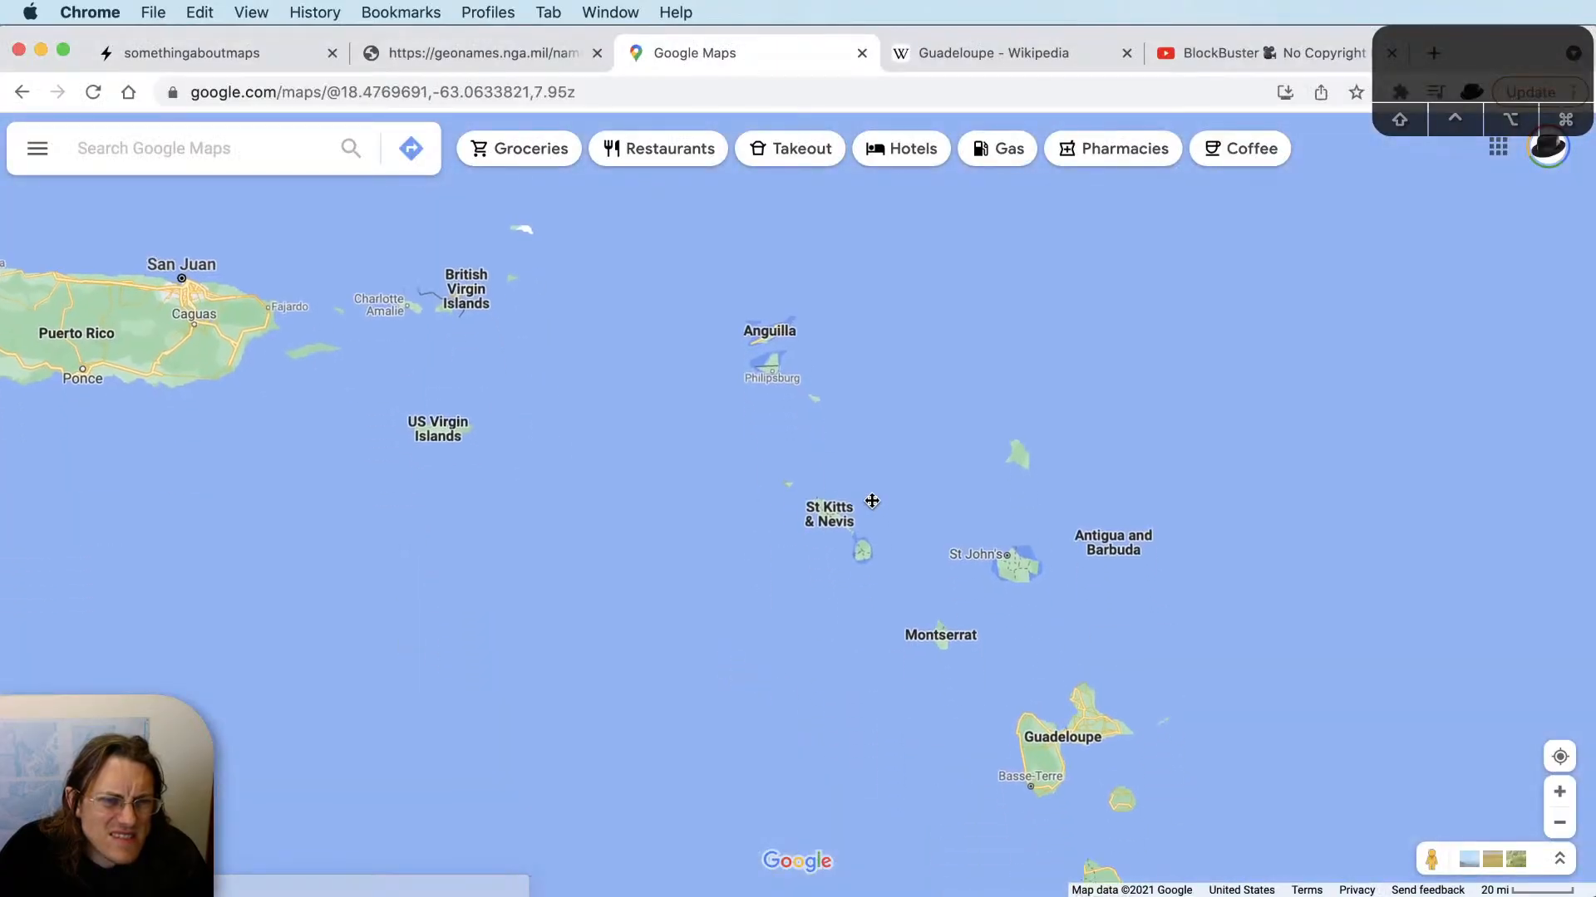
scroll(987, 702, "up", 2)
key("super+Tab")
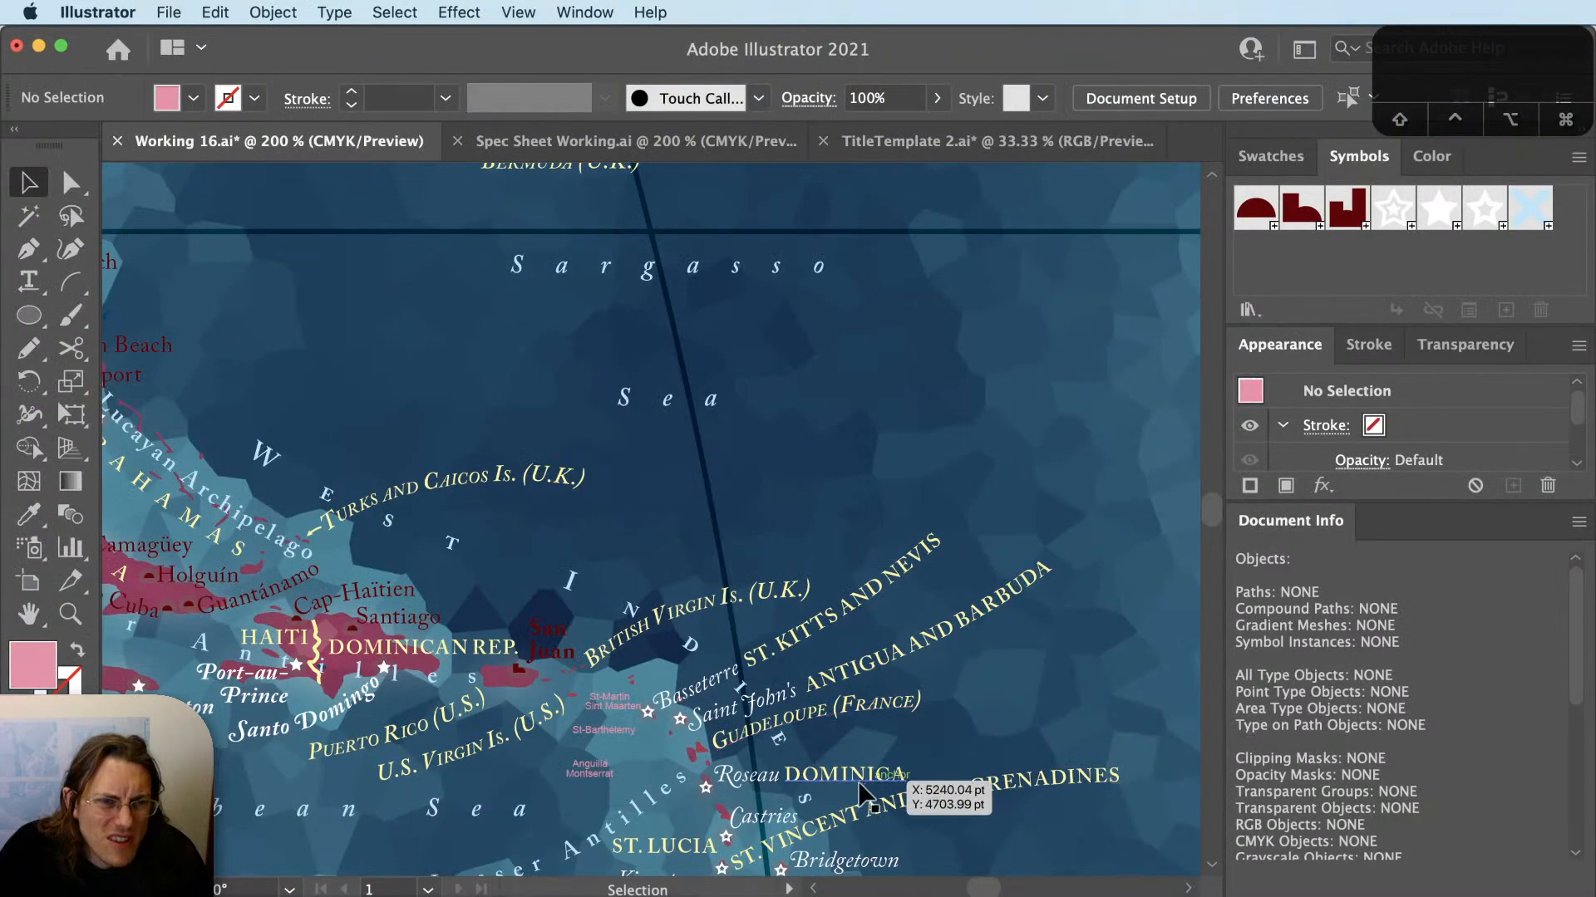
scroll(864, 793, "down", 5)
scroll(794, 657, "up", 3)
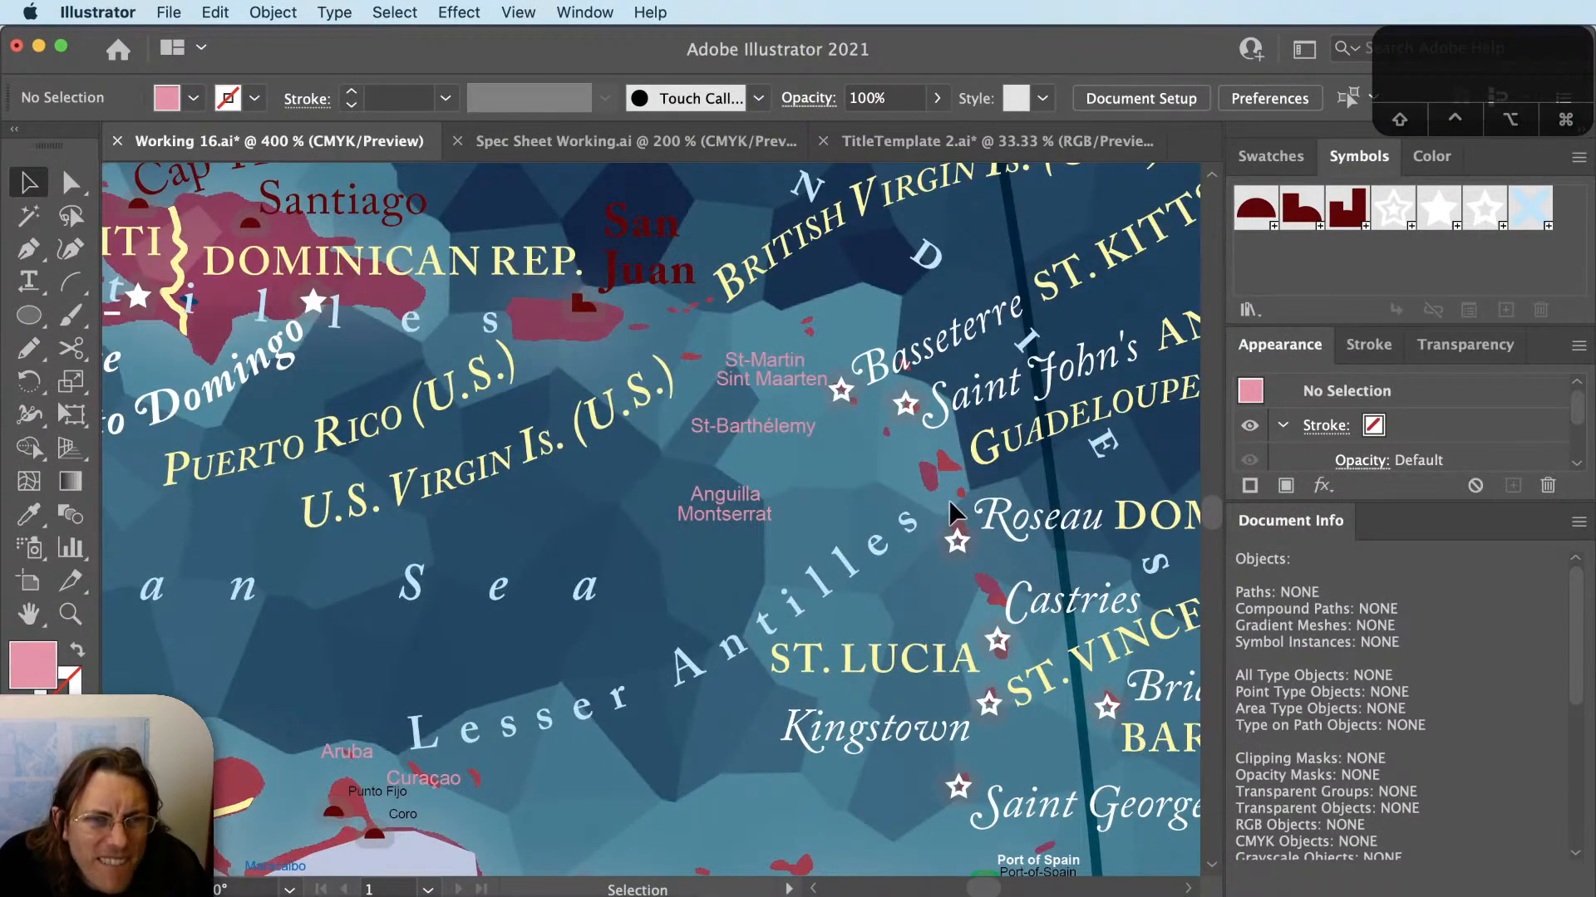
key("space")
left_click_drag(993, 569, 756, 625)
key("super+Tab")
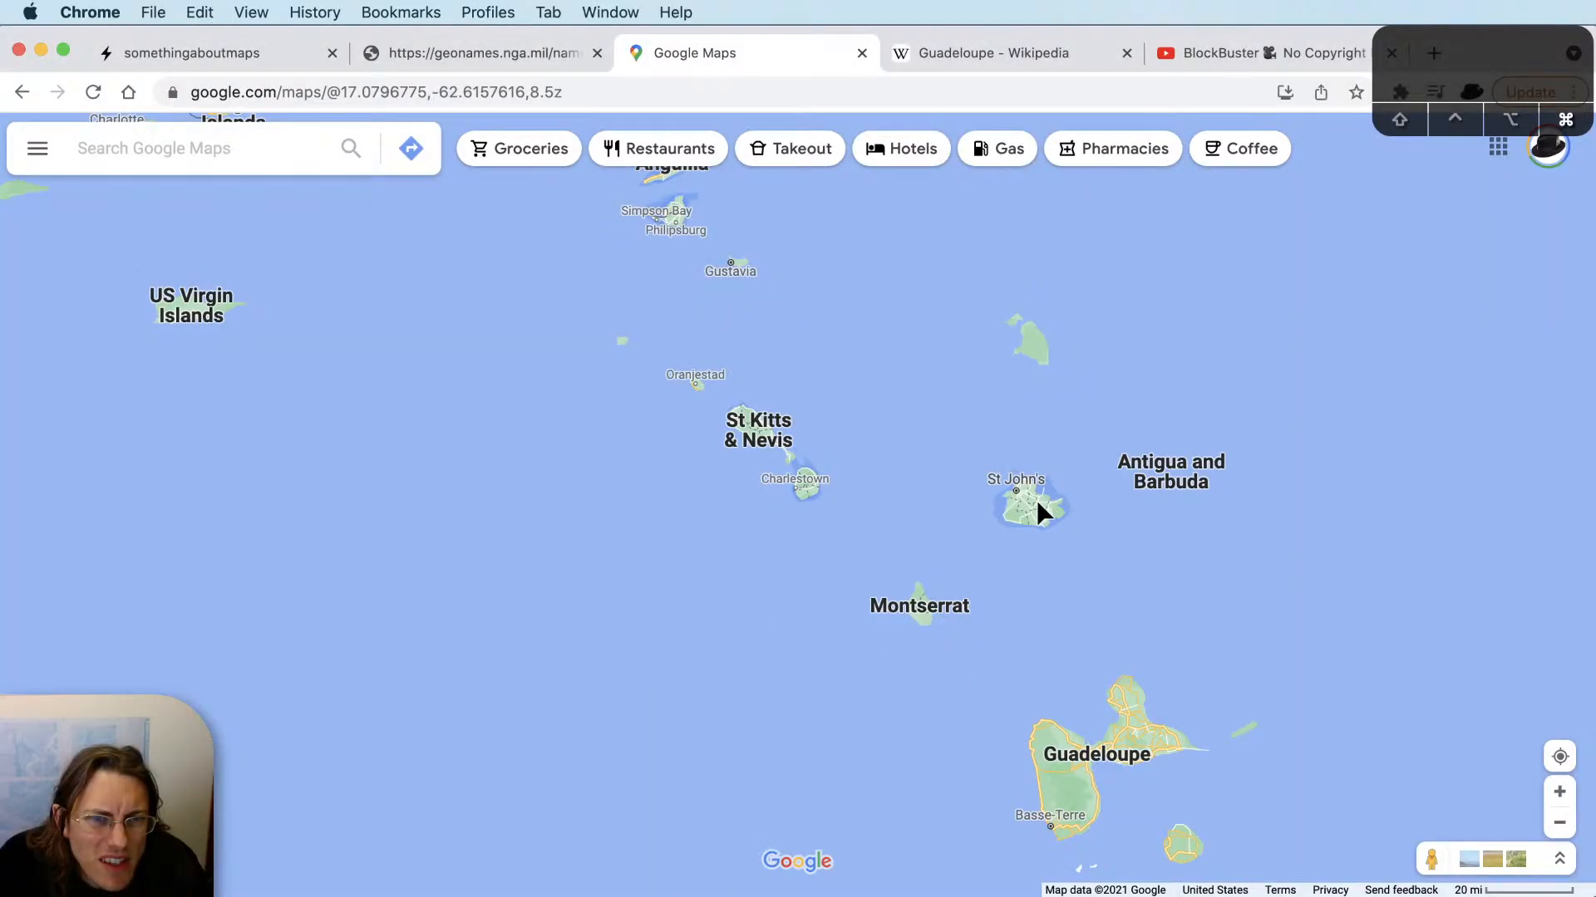
key("super+Tab")
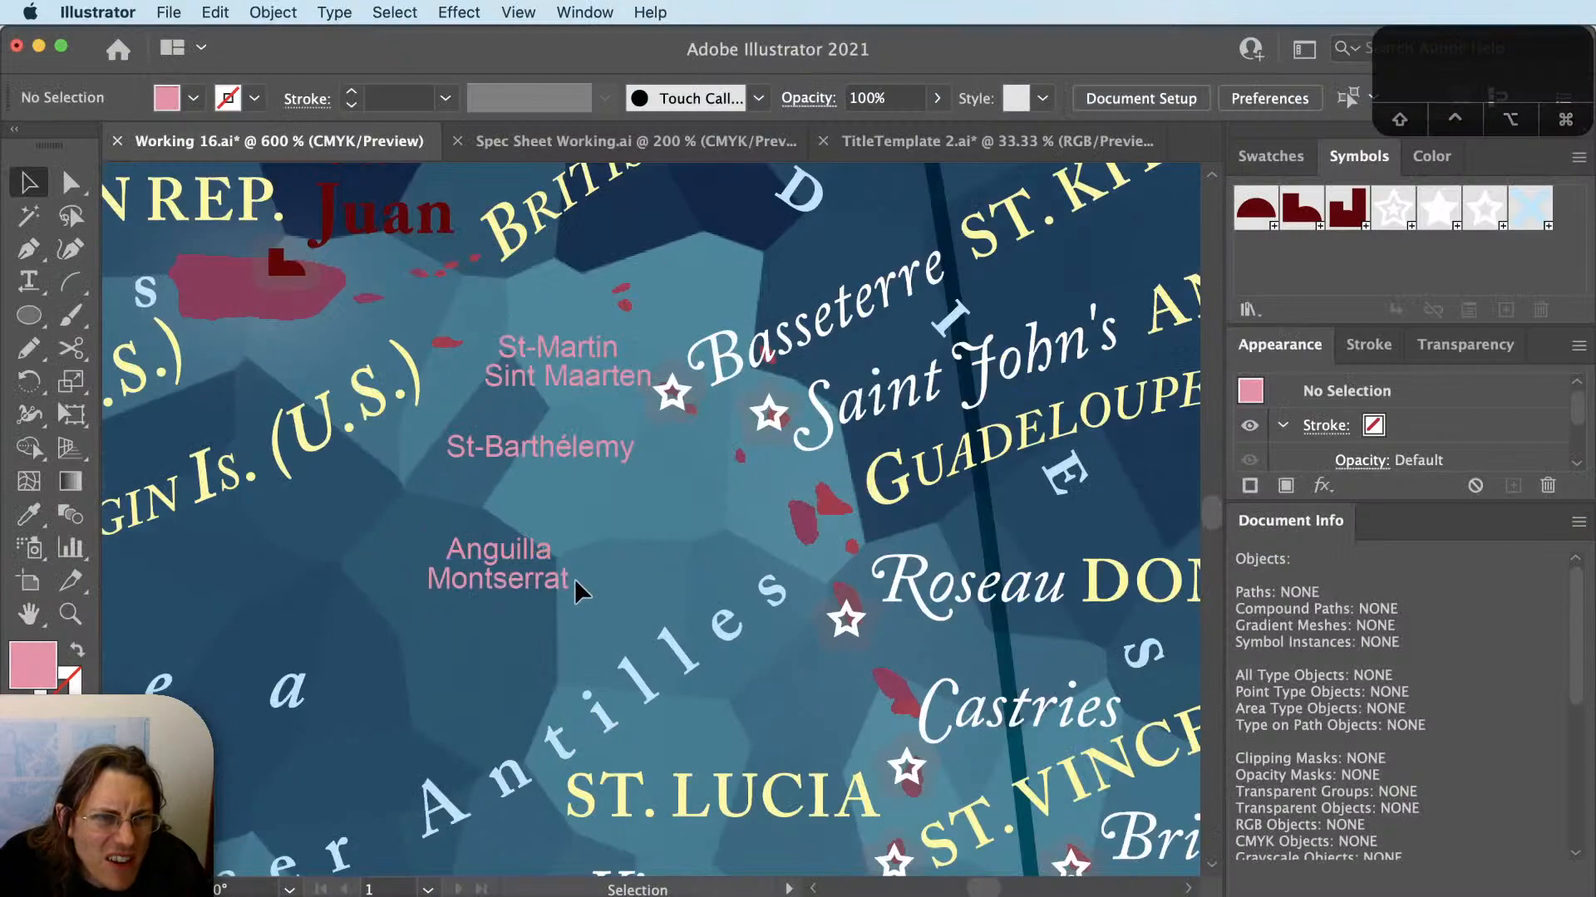
Move the Montserrat placeholder toward its island, copy the British Virgin Is. label style onto it with the Eyedropper, and right-align the text.
left_click_drag(572, 582, 694, 526)
scroll(741, 490, "down", 1)
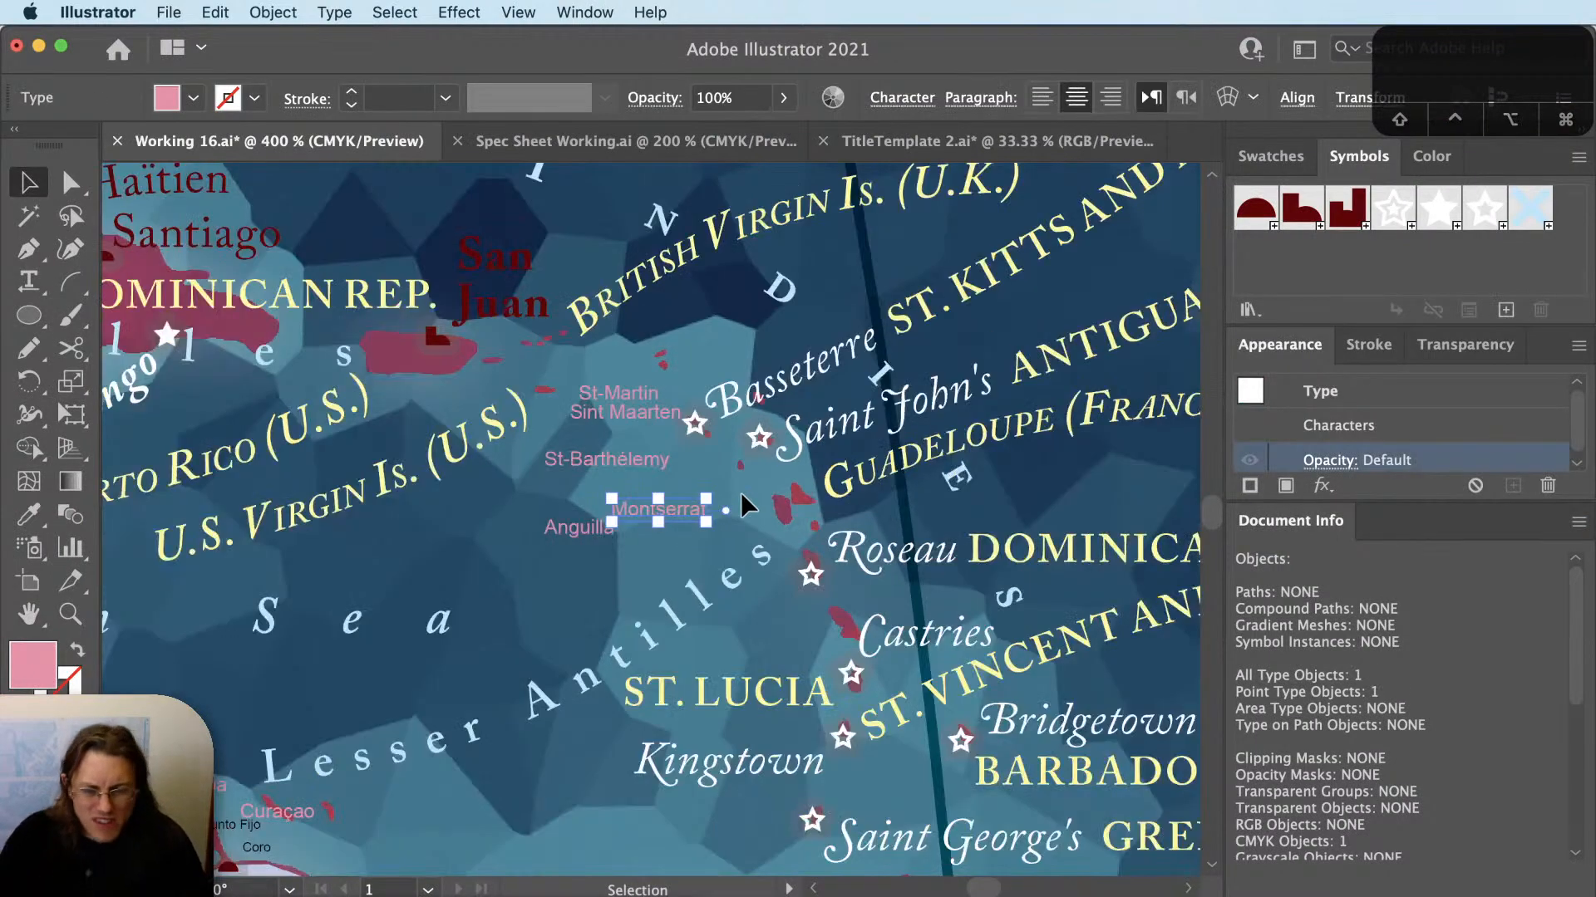
scroll(741, 496, "down", 1)
key("i")
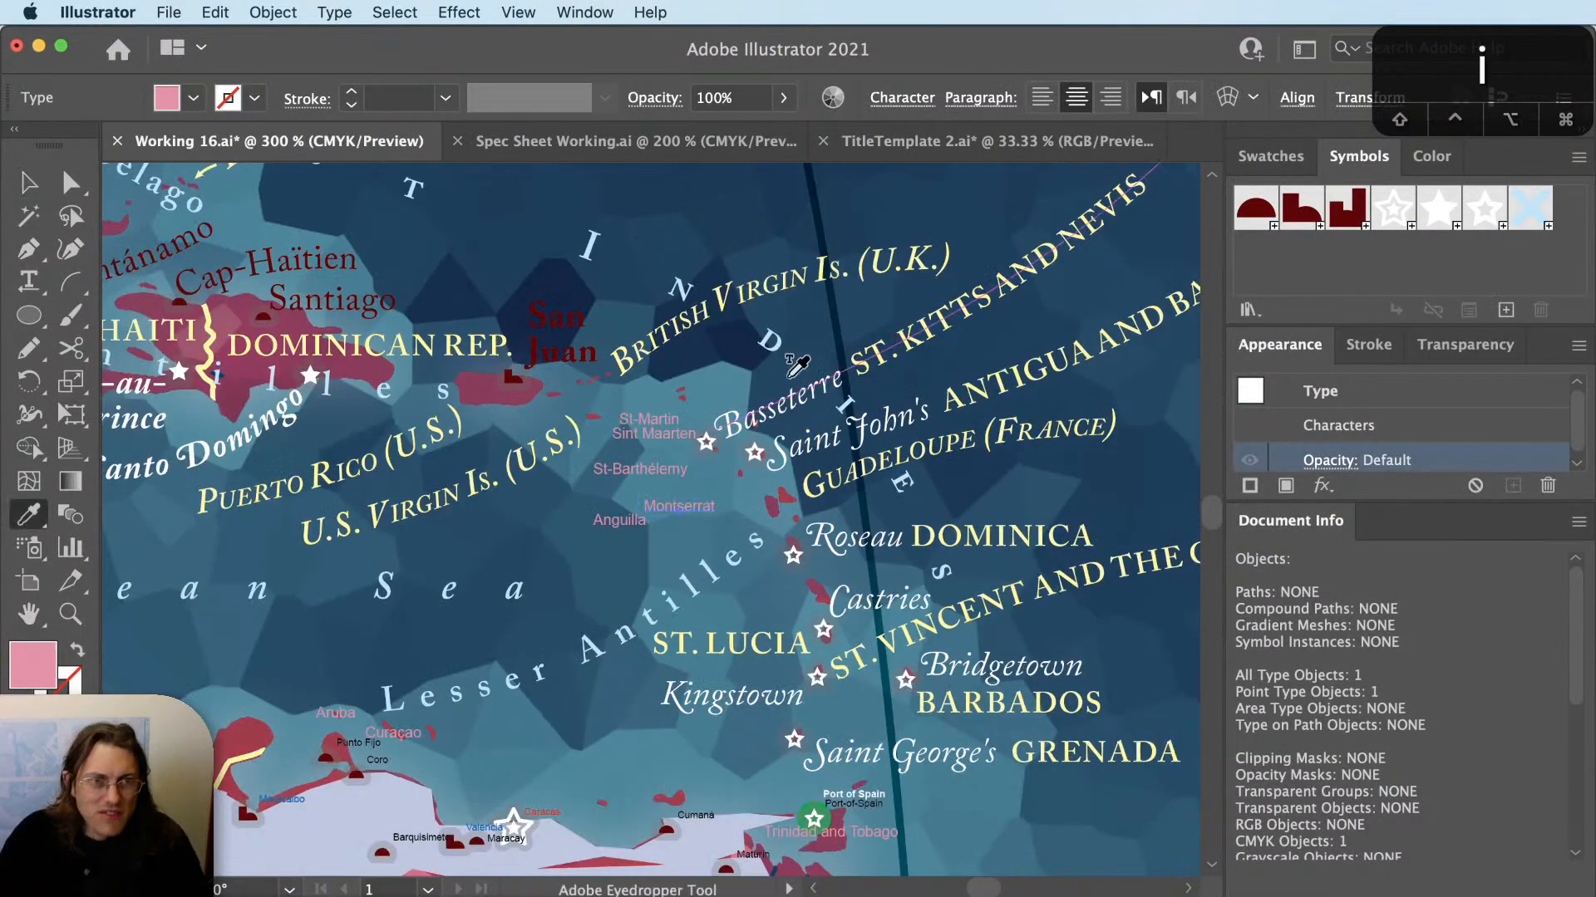
left_click(956, 243)
key("super+shift+r")
key("v")
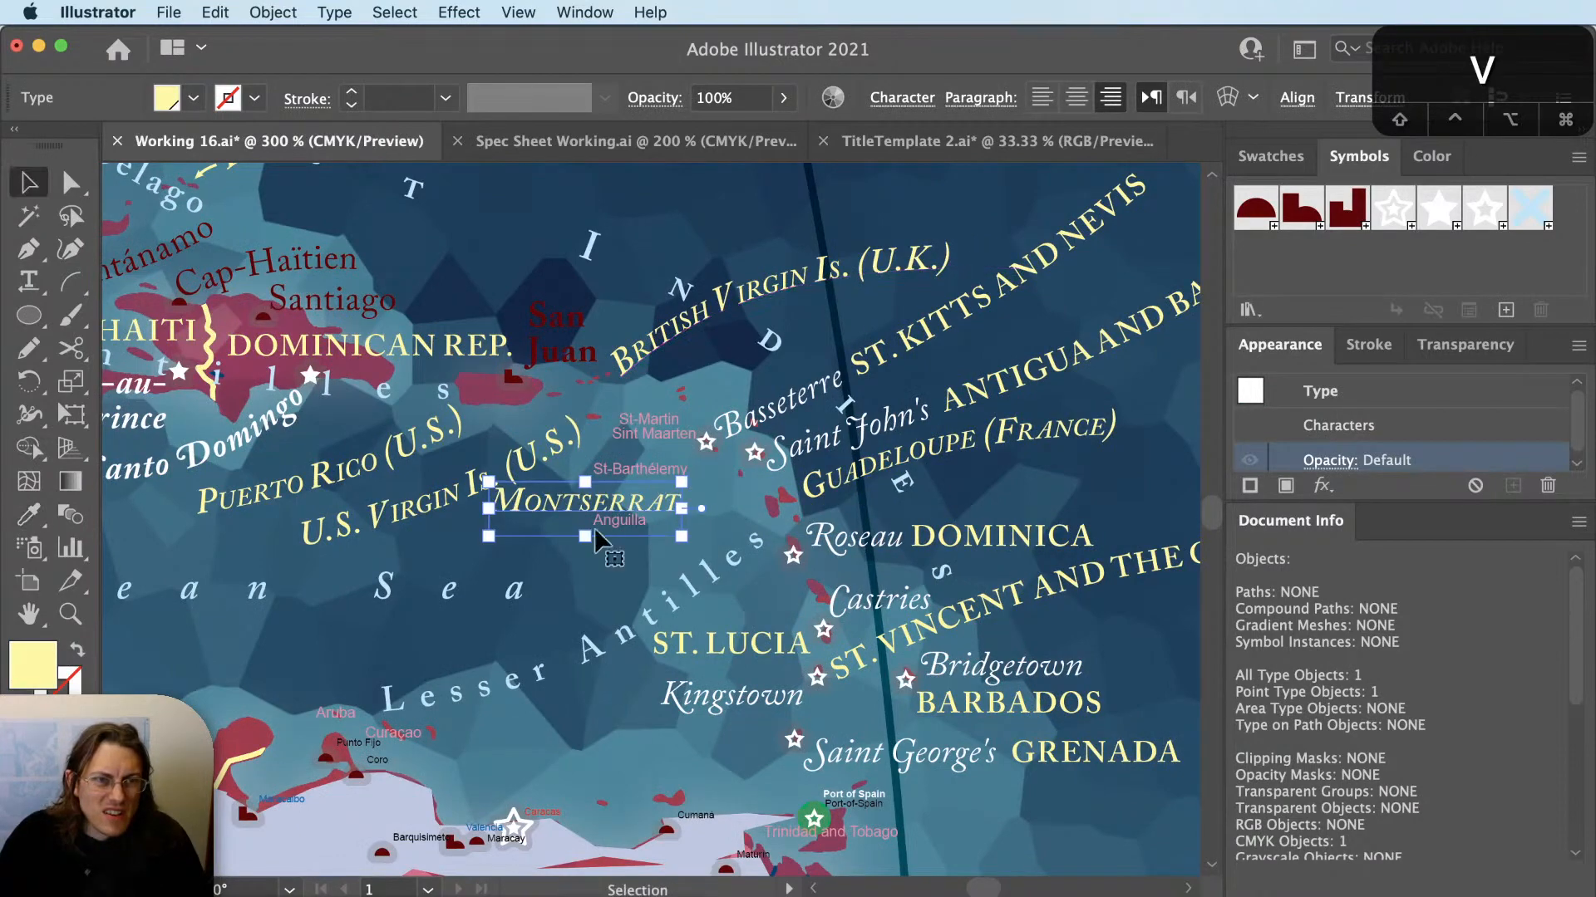
Shift the Montserrat label right and slightly up so its end sits closer to the island.
scroll(573, 556, "up", 1)
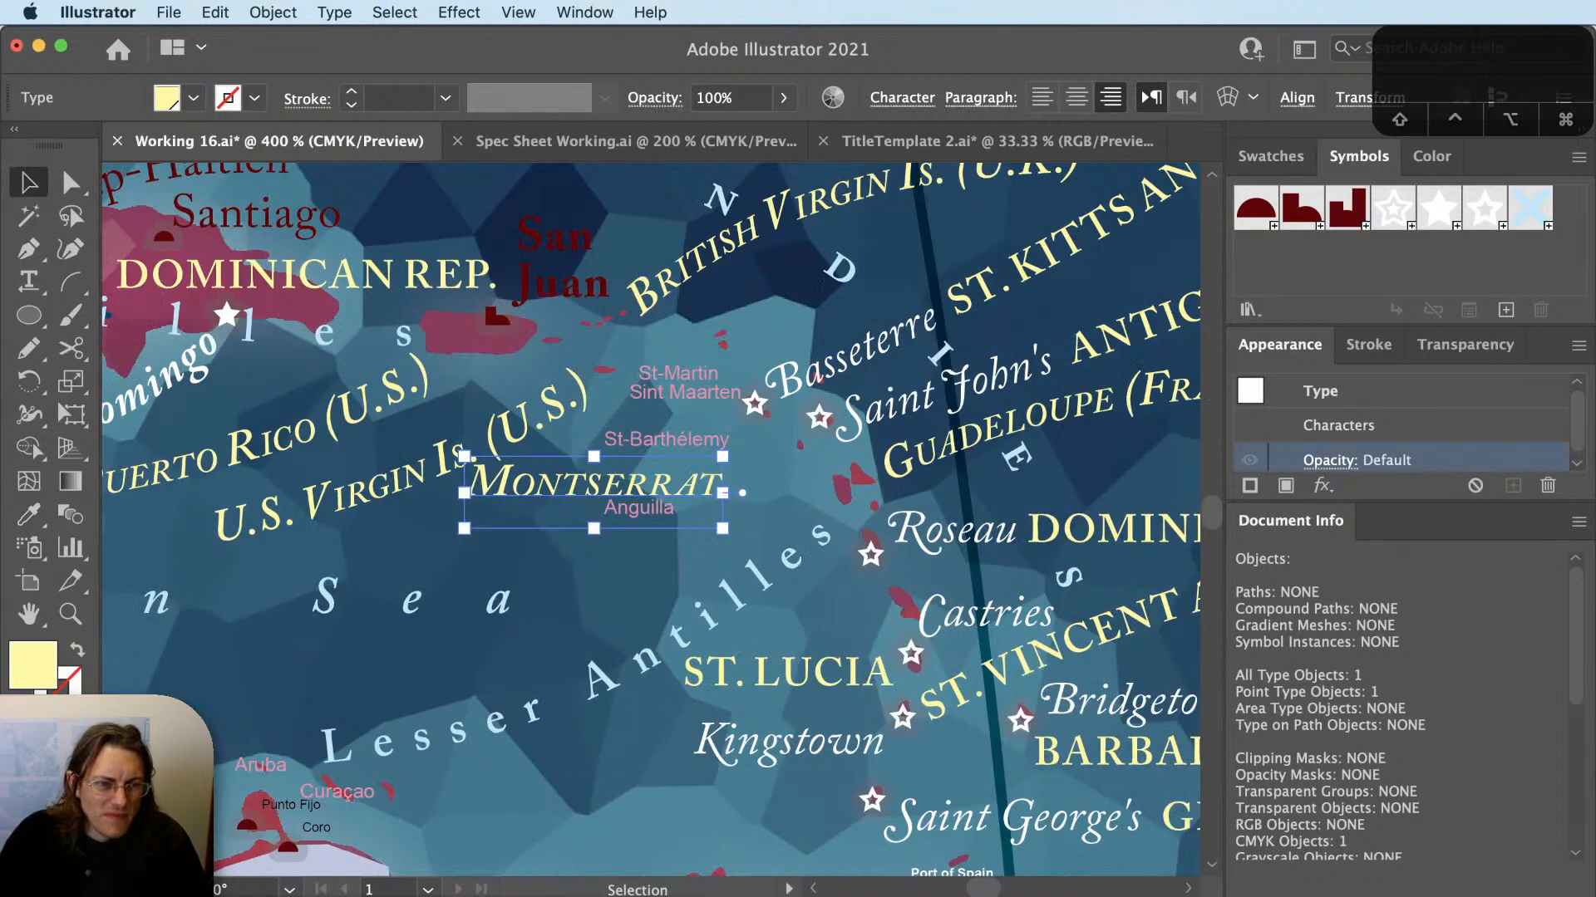
scroll(746, 507, "up", 1)
left_click_drag(706, 489, 760, 470)
left_click(750, 495)
Copy the yellow arrow from the Turks and Caicos label to just above Montserrat and rotate it to point up and right.
scroll(752, 499, "down", 3)
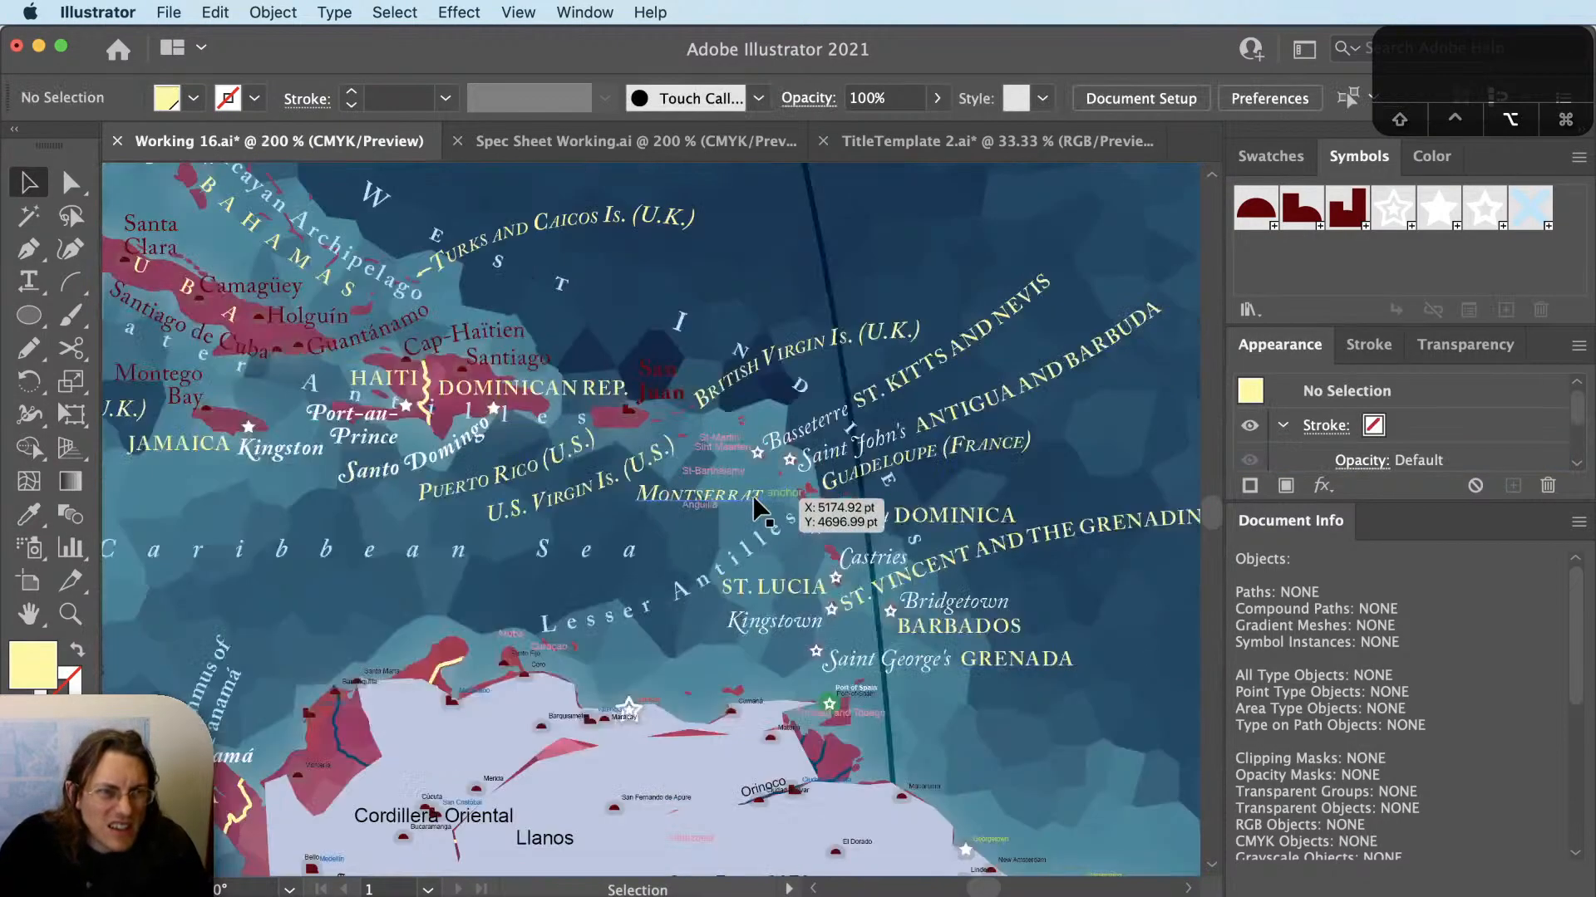
left_click_drag(424, 268, 760, 482)
scroll(760, 484, "up", 1)
scroll(758, 480, "up", 3)
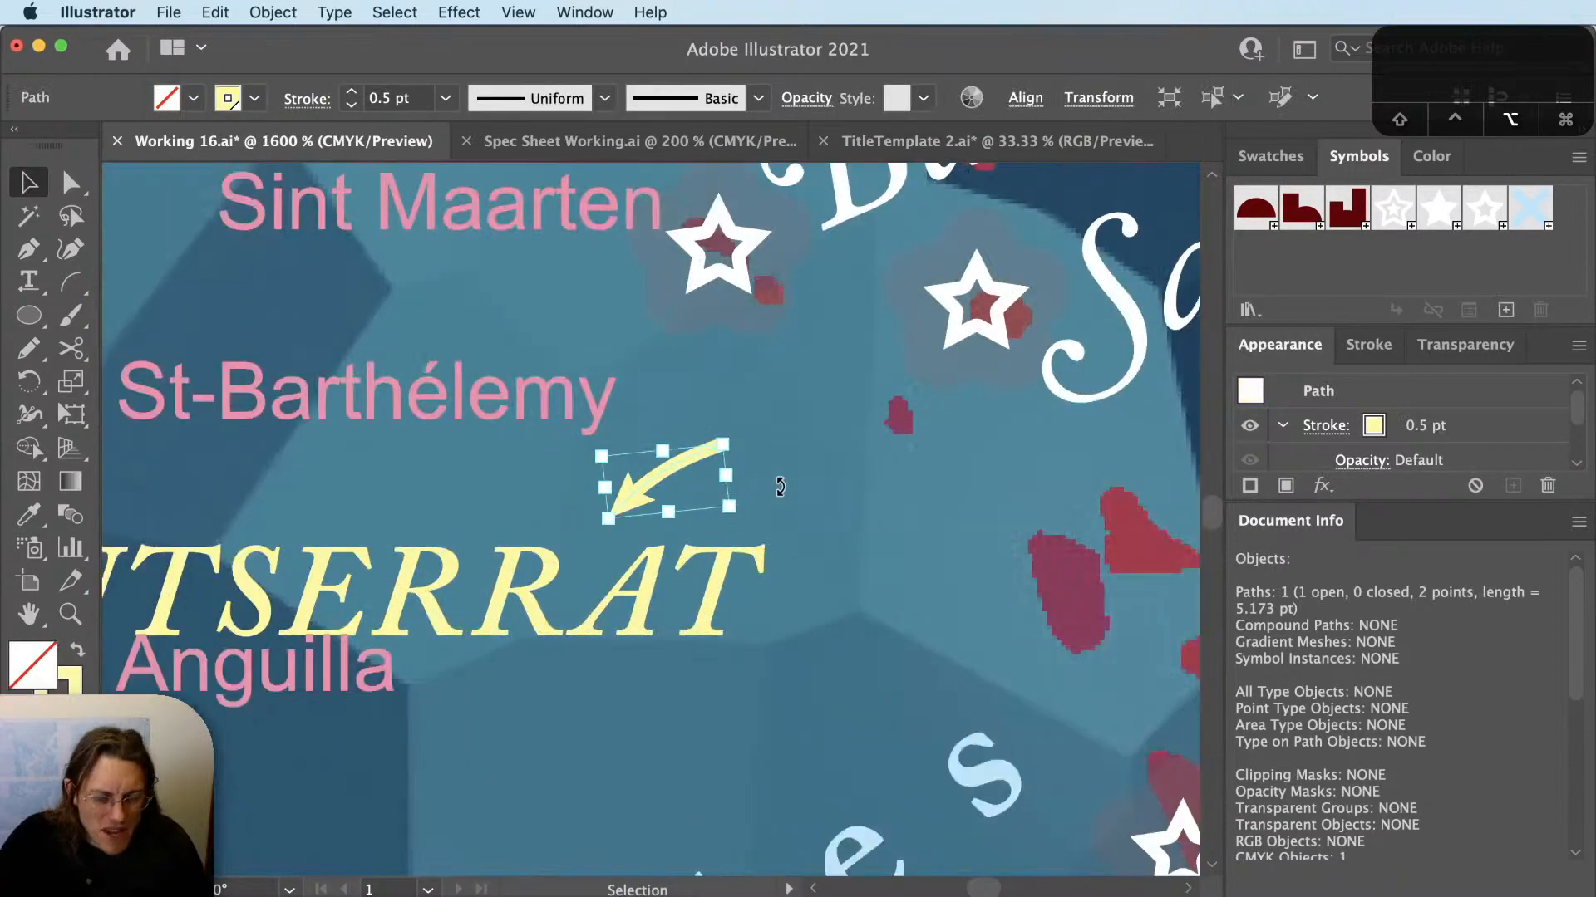
scroll(779, 486, "down", 1)
key("r")
left_click_drag(787, 381, 522, 657)
key("v")
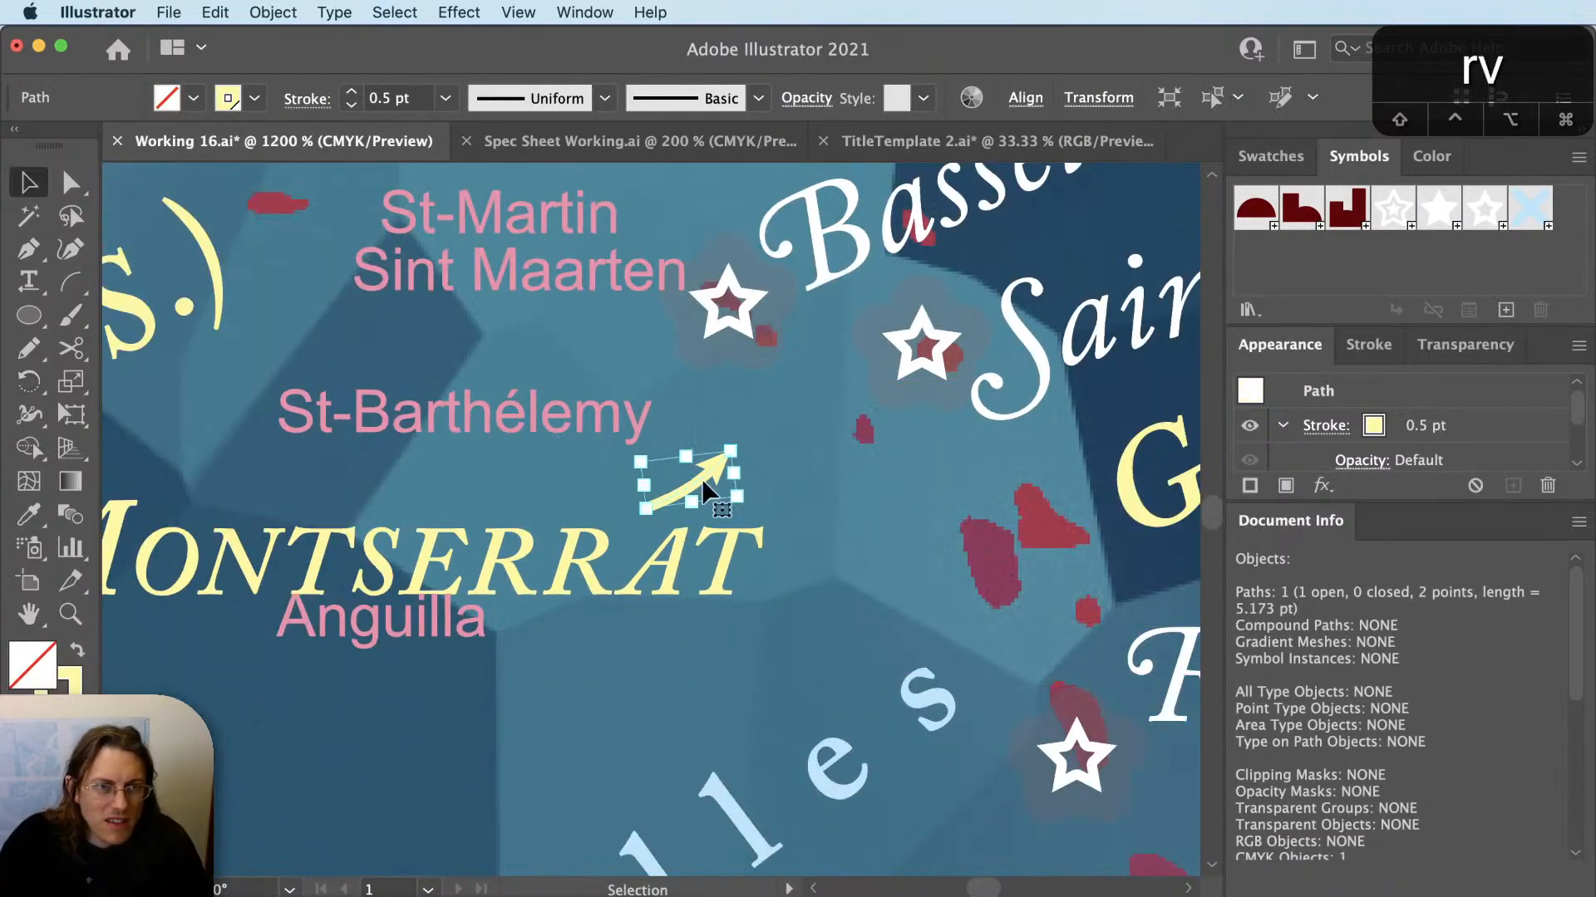
Place the arrow between the Montserrat label and its island, and adjust it into an upward curve pointing at the island.
left_click_drag(790, 485, 825, 474)
key("r")
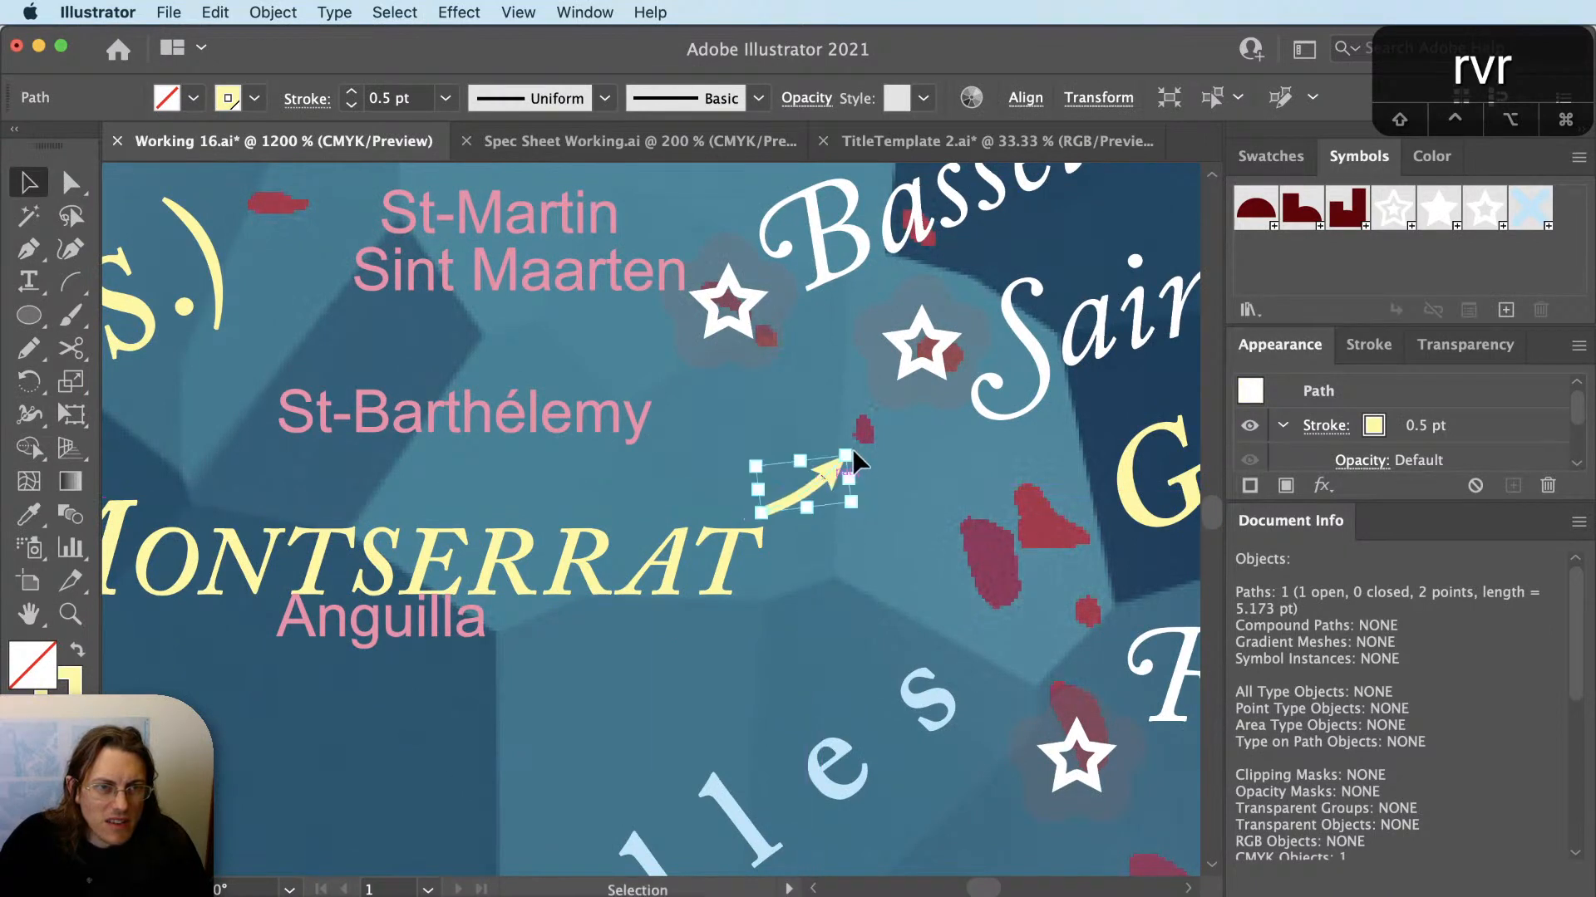
left_click(847, 453)
left_click_drag(776, 588, 820, 526)
key("a")
key("shift+super+a")
key("v")
left_click(730, 670)
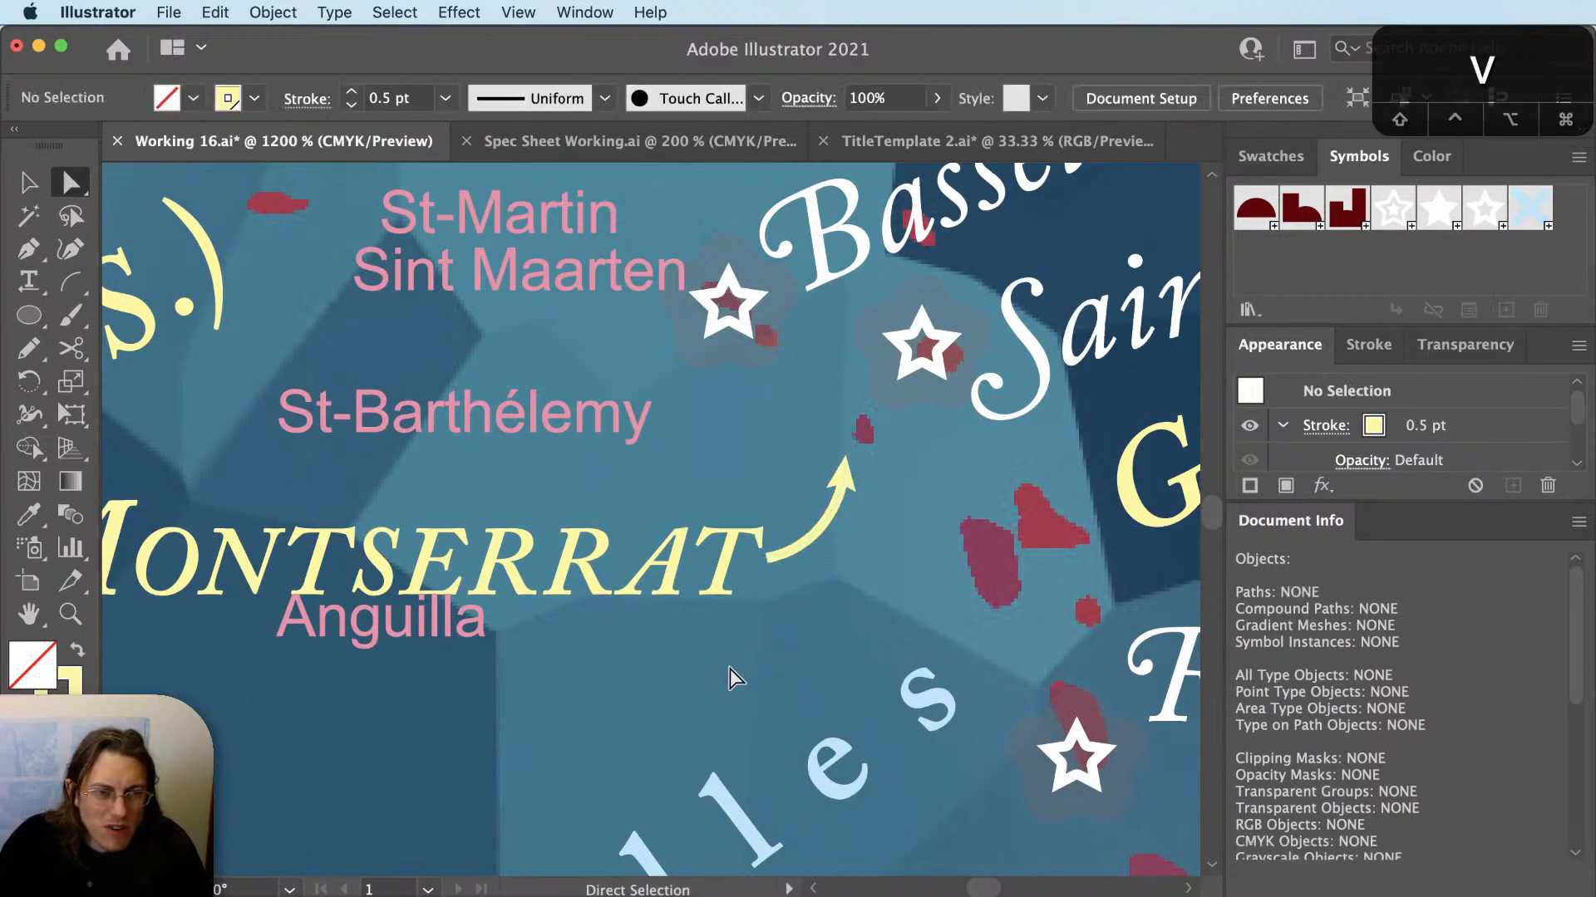
Nudge the Montserrat label slightly down and left to leave a small gap before the arrow.
scroll(724, 667, "down", 1)
left_click_drag(724, 666, 848, 661)
key("v")
left_click_drag(833, 606, 825, 613)
scroll(728, 708, "down", 2)
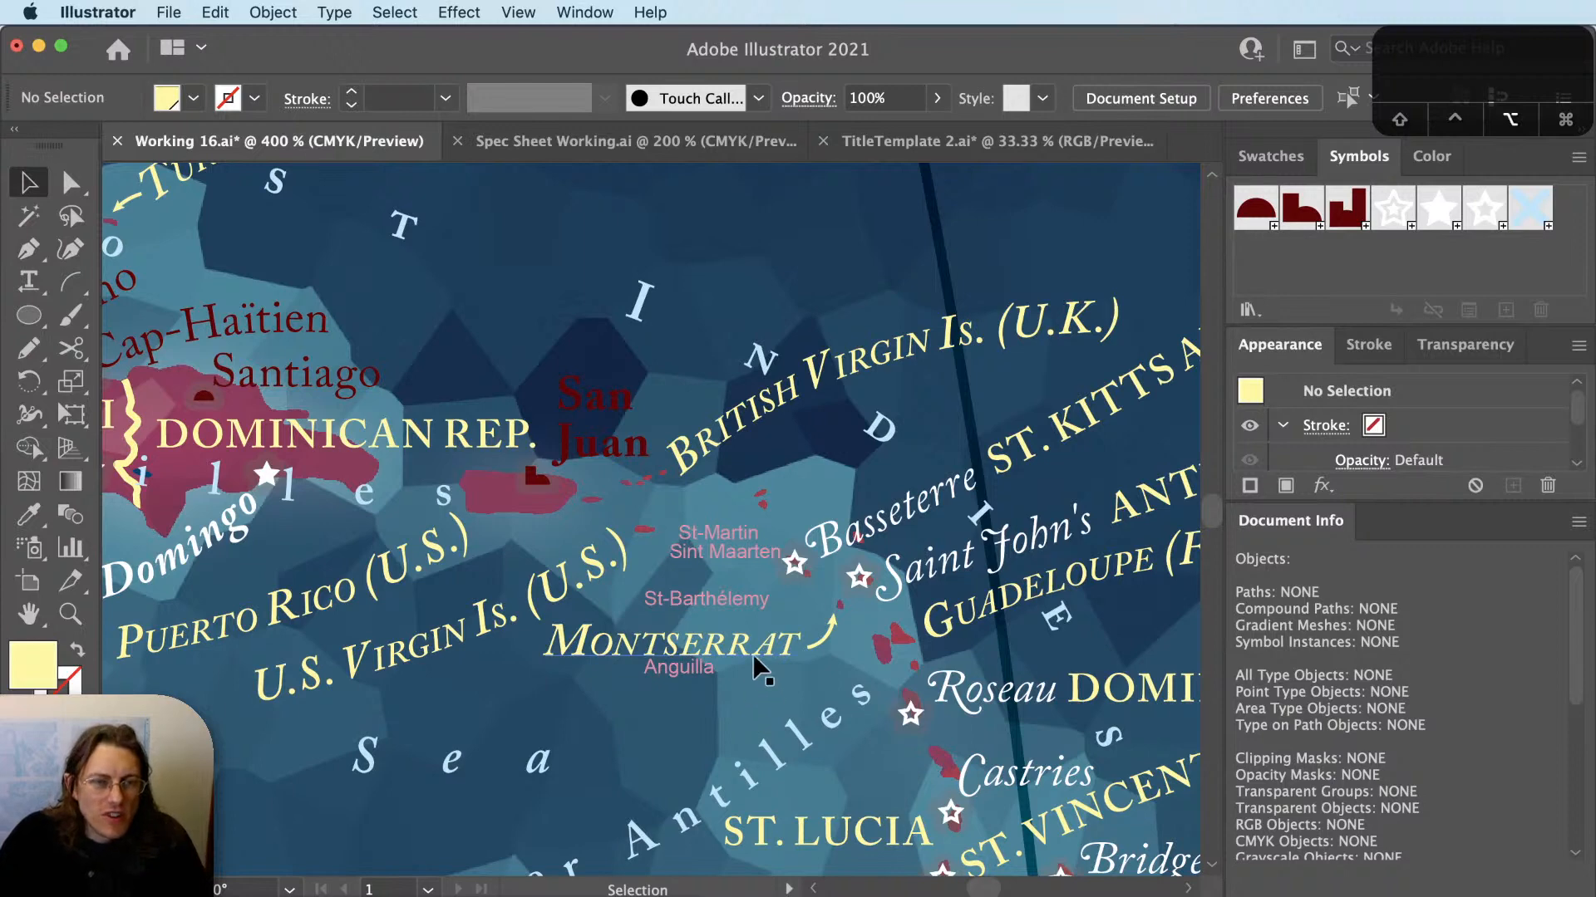
Reshape the curved arrow beside the Montserrat label by shifting its tip slightly down and adjusting the handles at both ends.
scroll(753, 657, "up", 3)
key("a")
left_click(1012, 573)
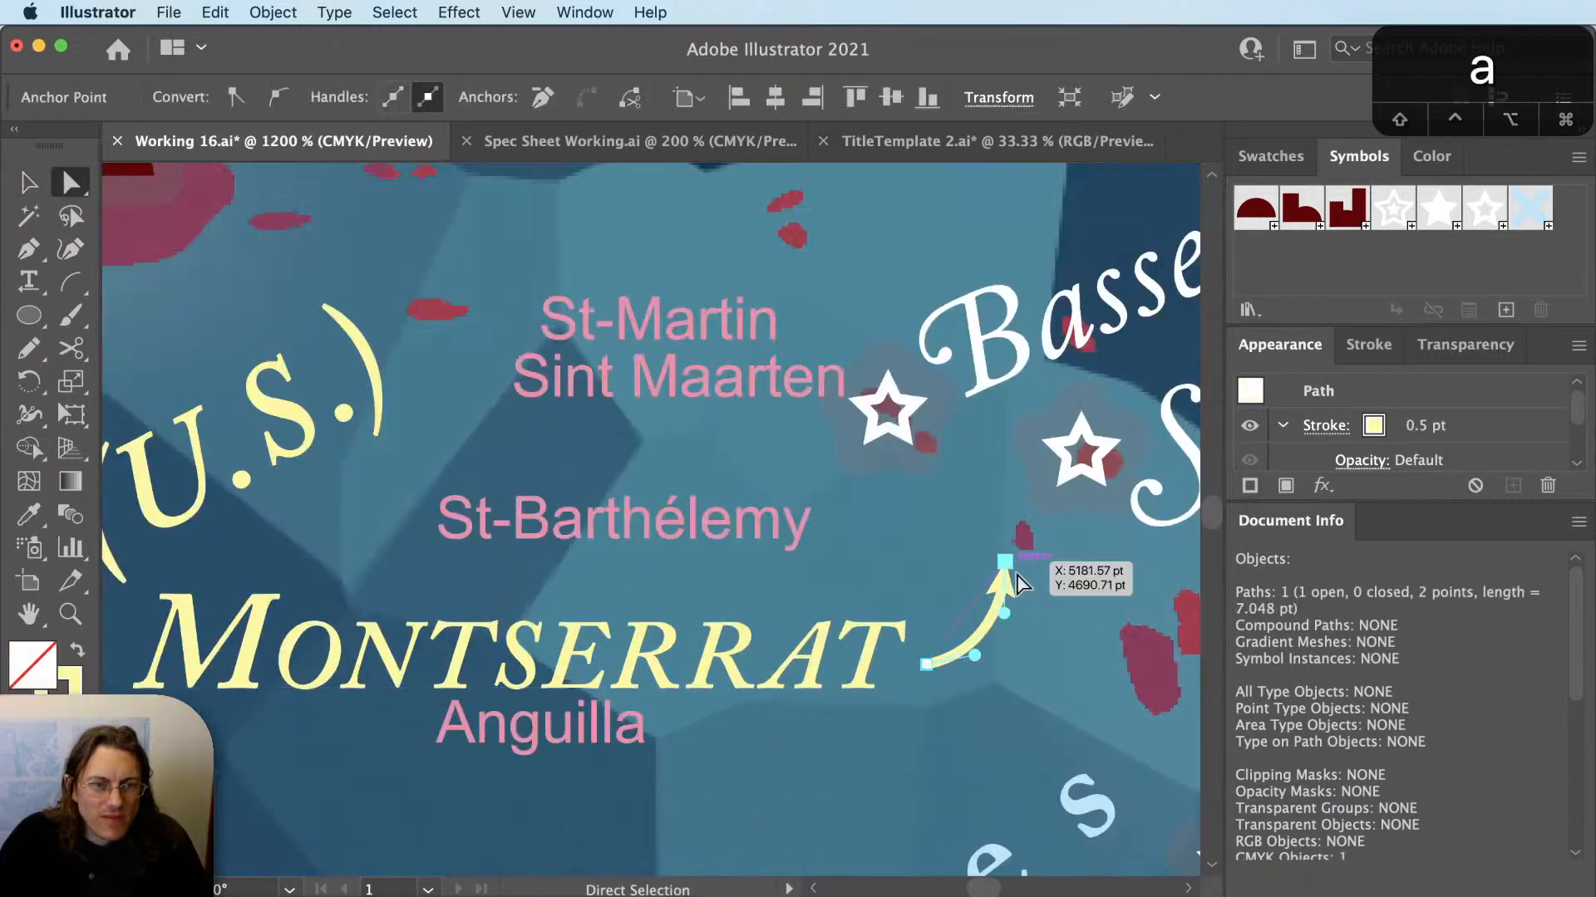
key("a")
left_click_drag(1014, 624, 1002, 620)
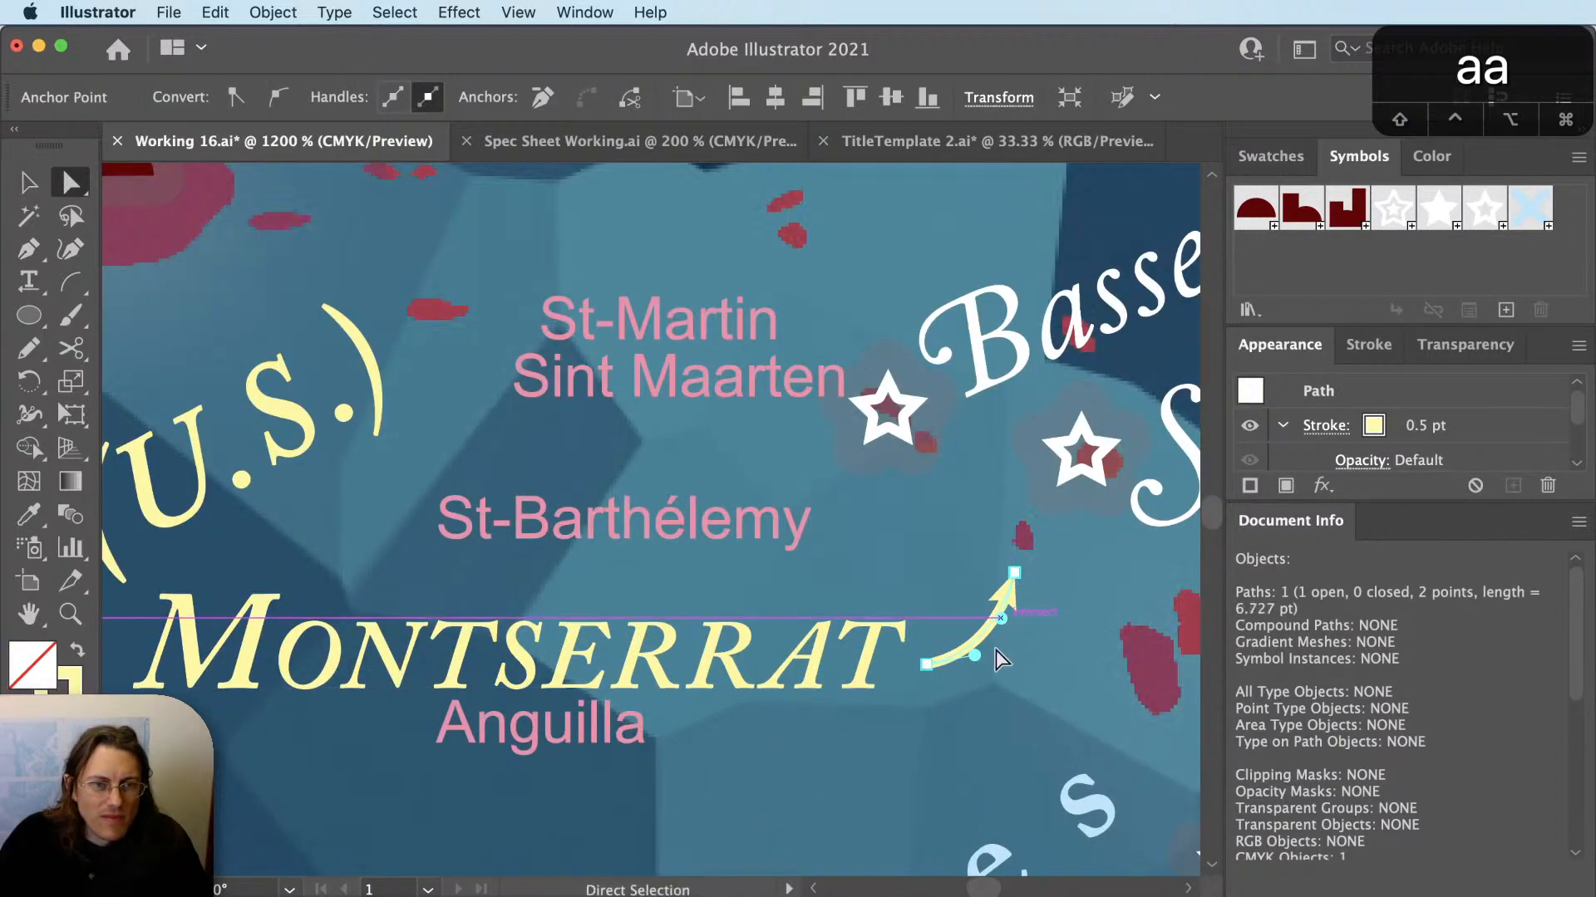
left_click(926, 666)
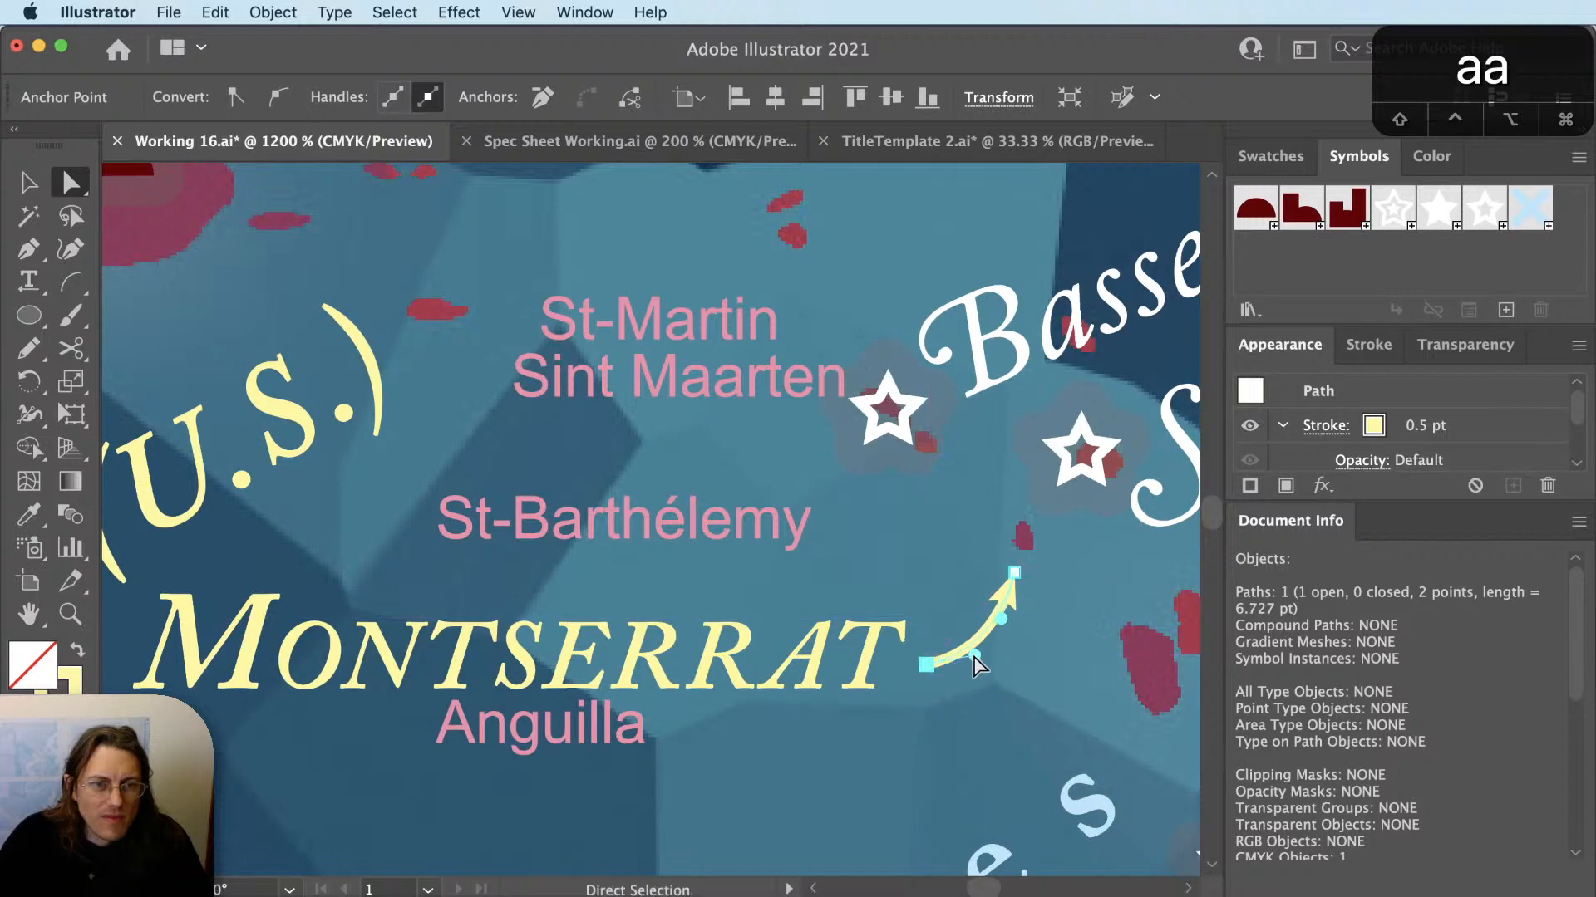
left_click_drag(975, 656, 937, 654)
key("v")
left_click(969, 667)
scroll(821, 666, "down", 6)
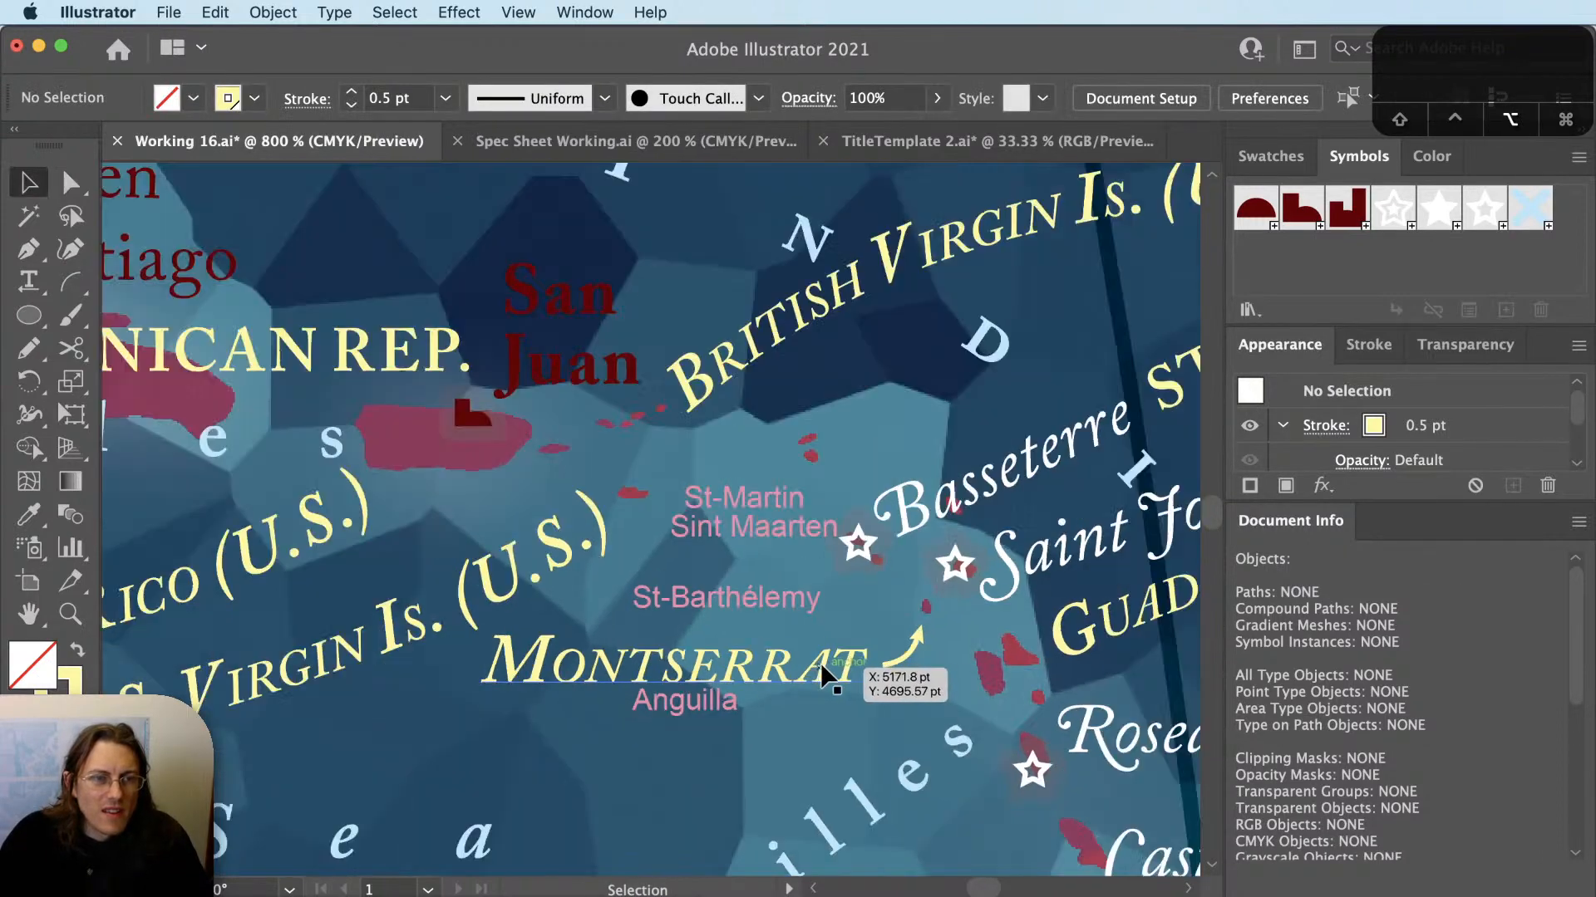
Switch to Google Maps in Chrome and examine Anguilla and the divided island of Saint-Martin and Sint Maarten.
key("super+Tab")
scroll(932, 677, "down", 3)
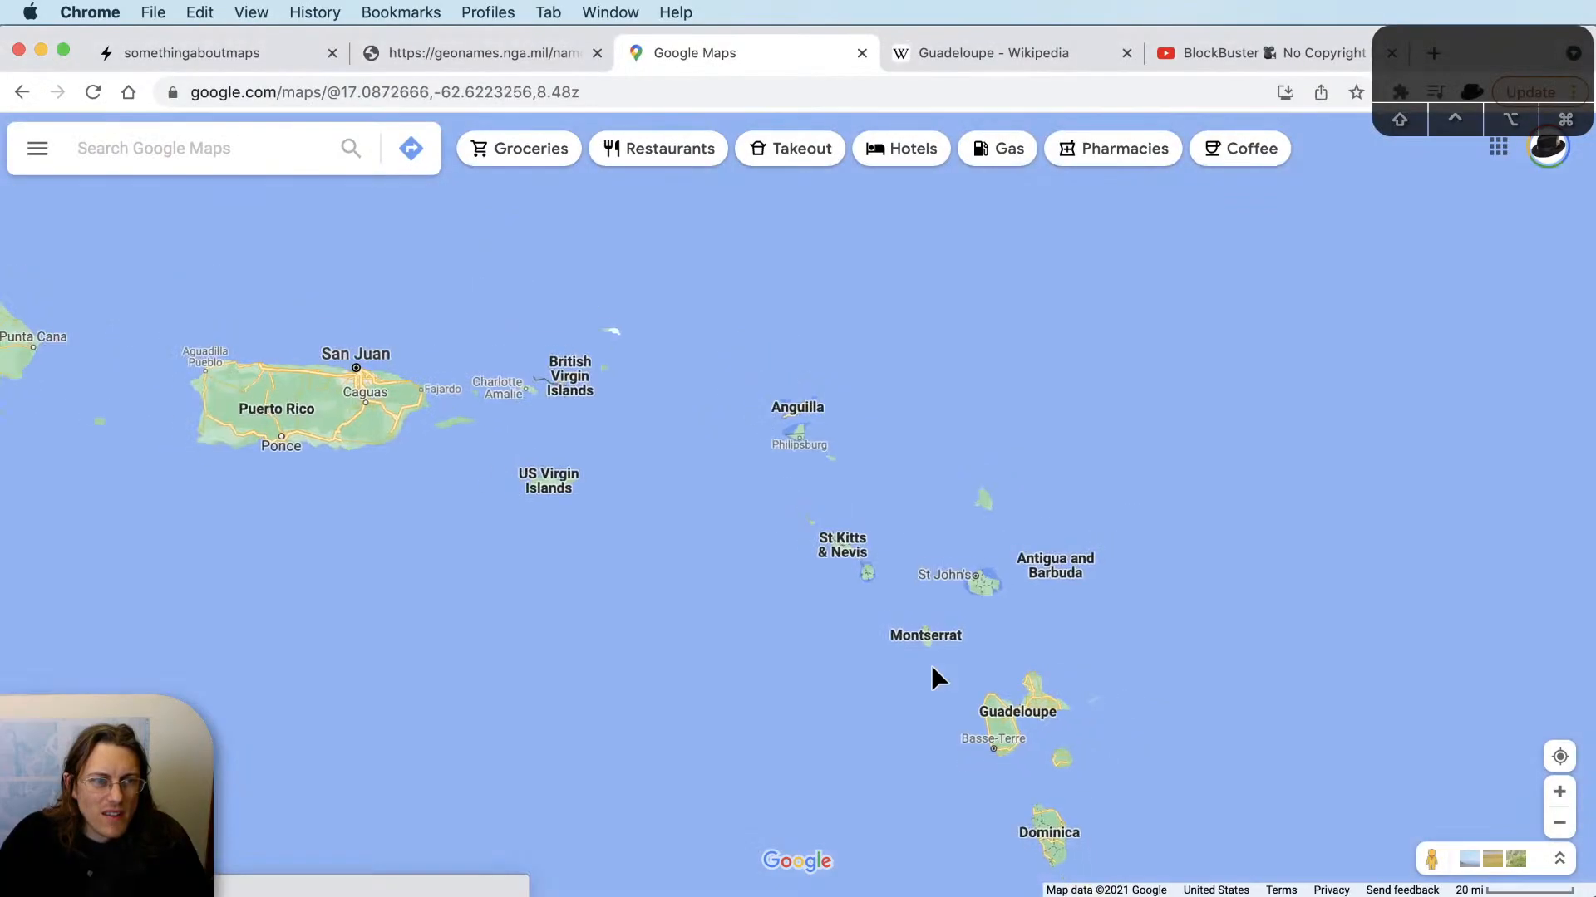
scroll(838, 453, "up", 3)
scroll(838, 453, "up", 5)
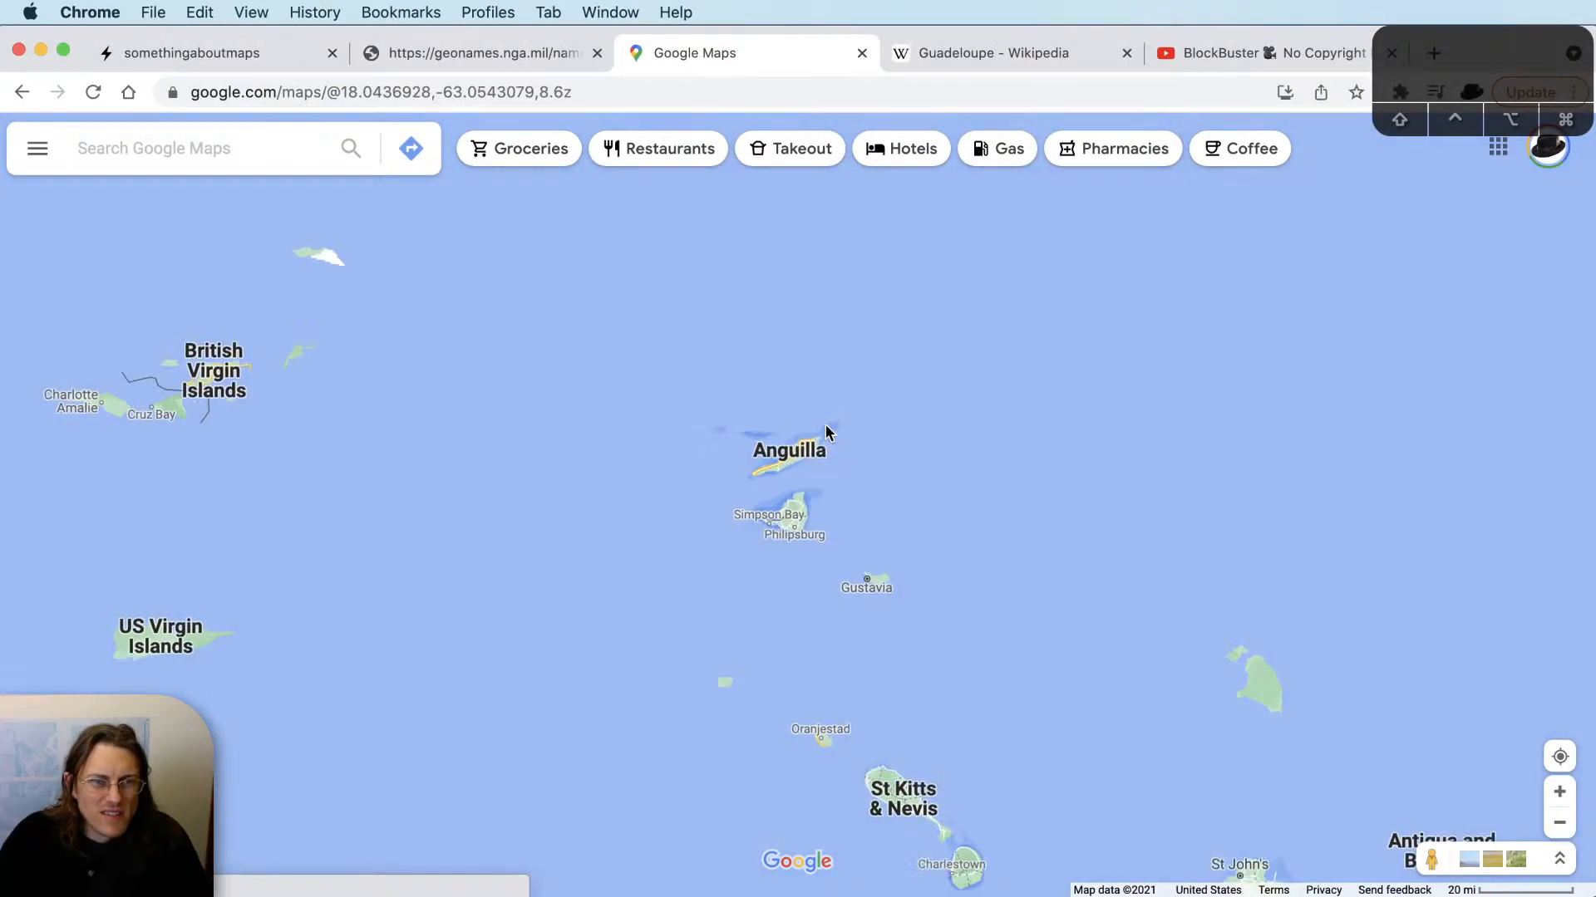
scroll(766, 498, "up", 2)
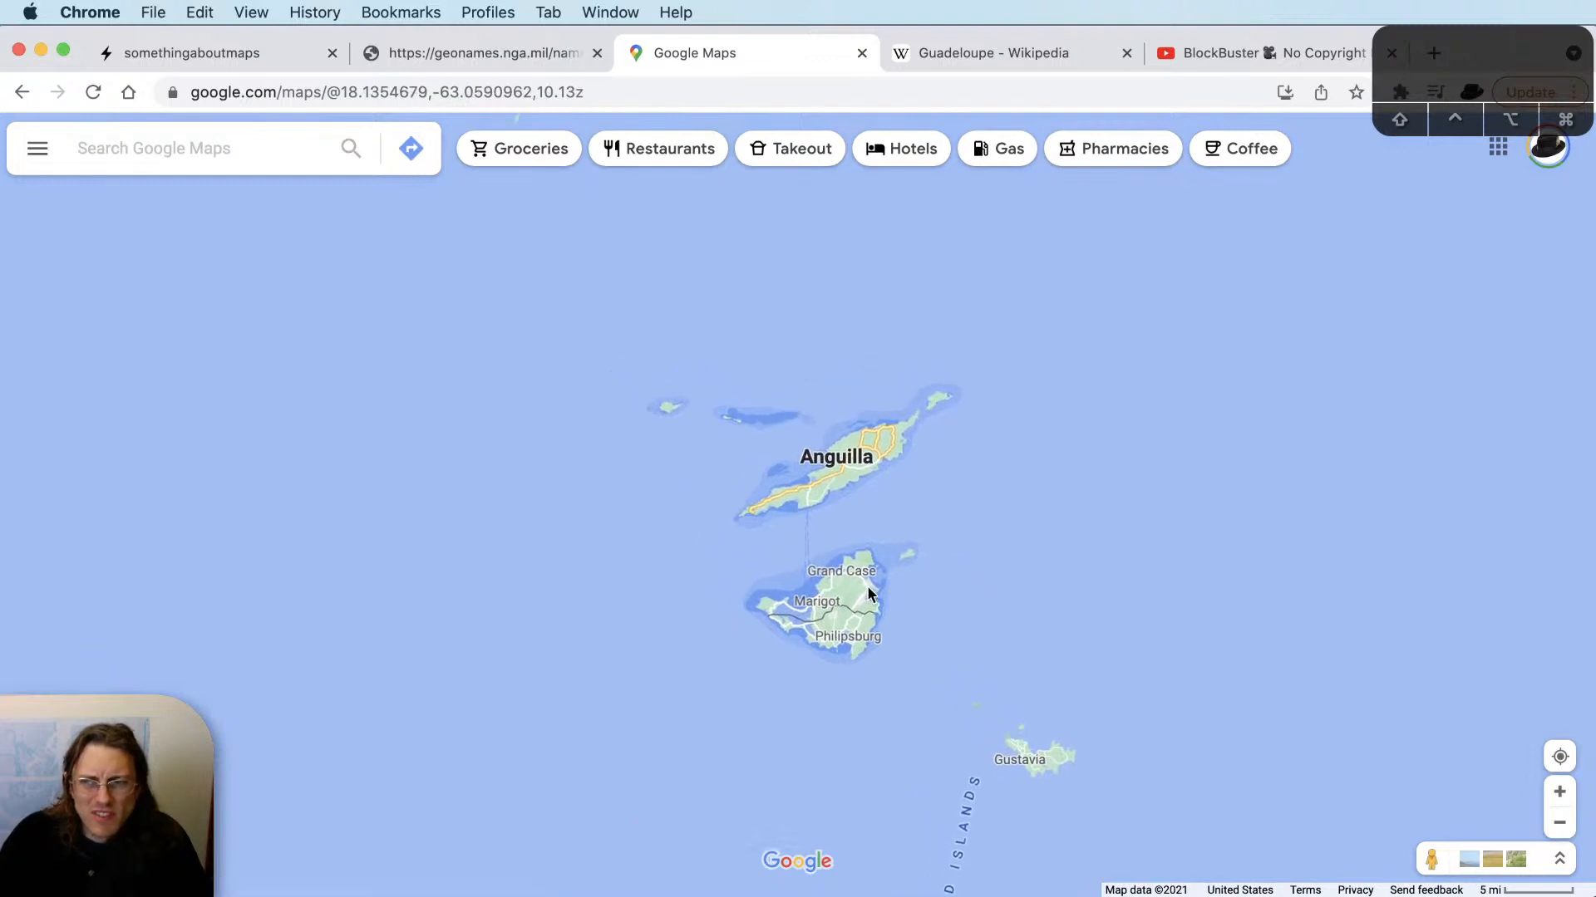
scroll(865, 595, "up", 3)
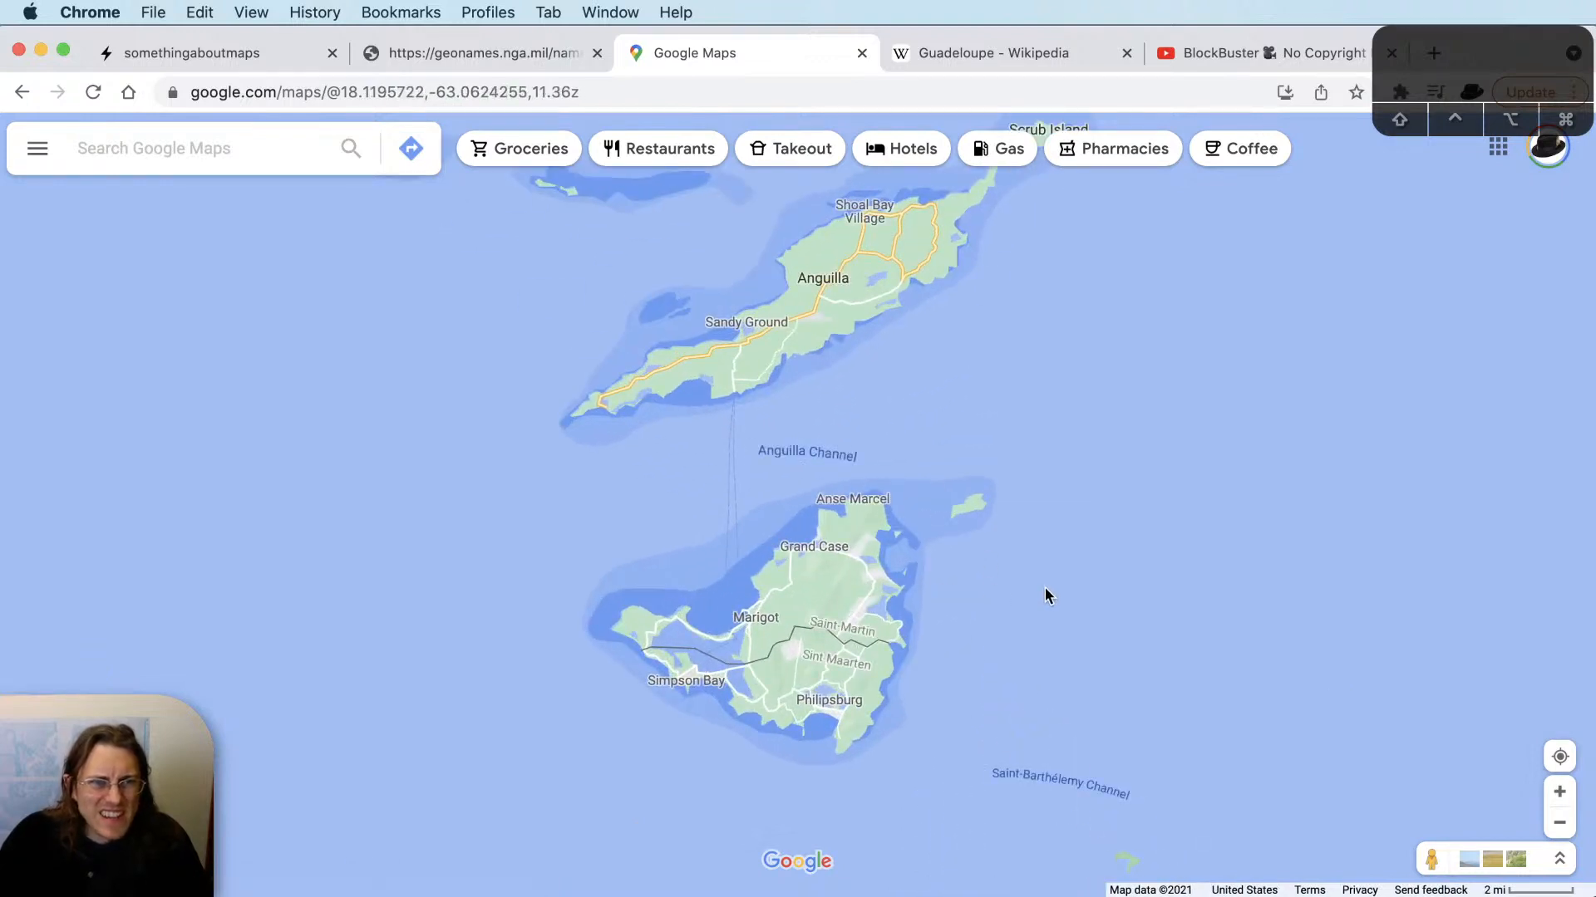
scroll(694, 746, "up", 3)
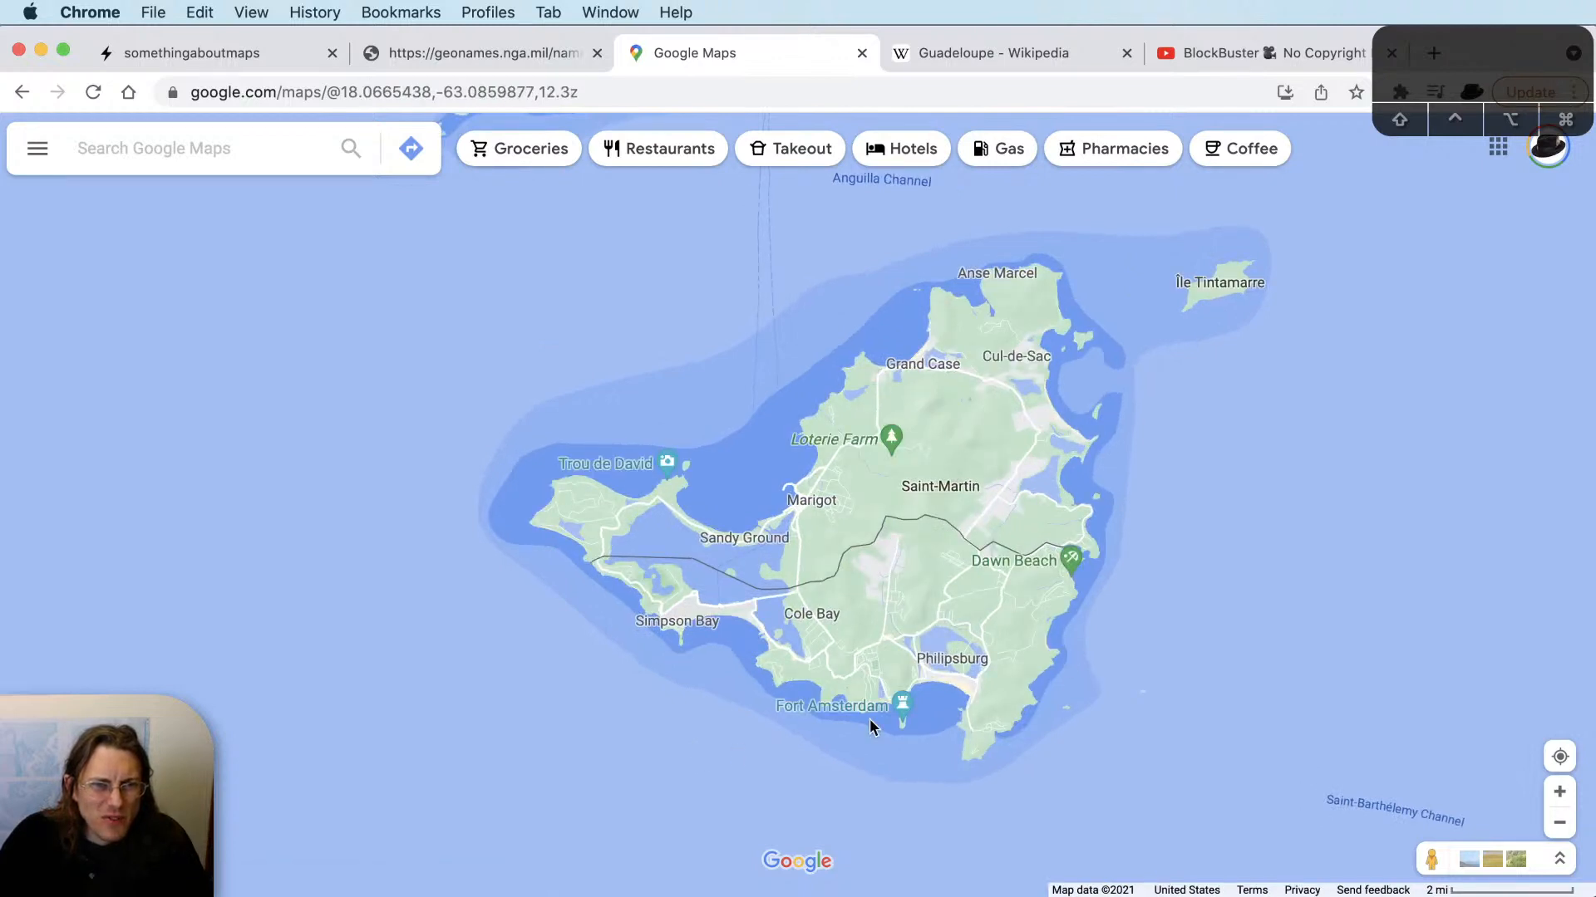
scroll(1086, 651, "down", 2)
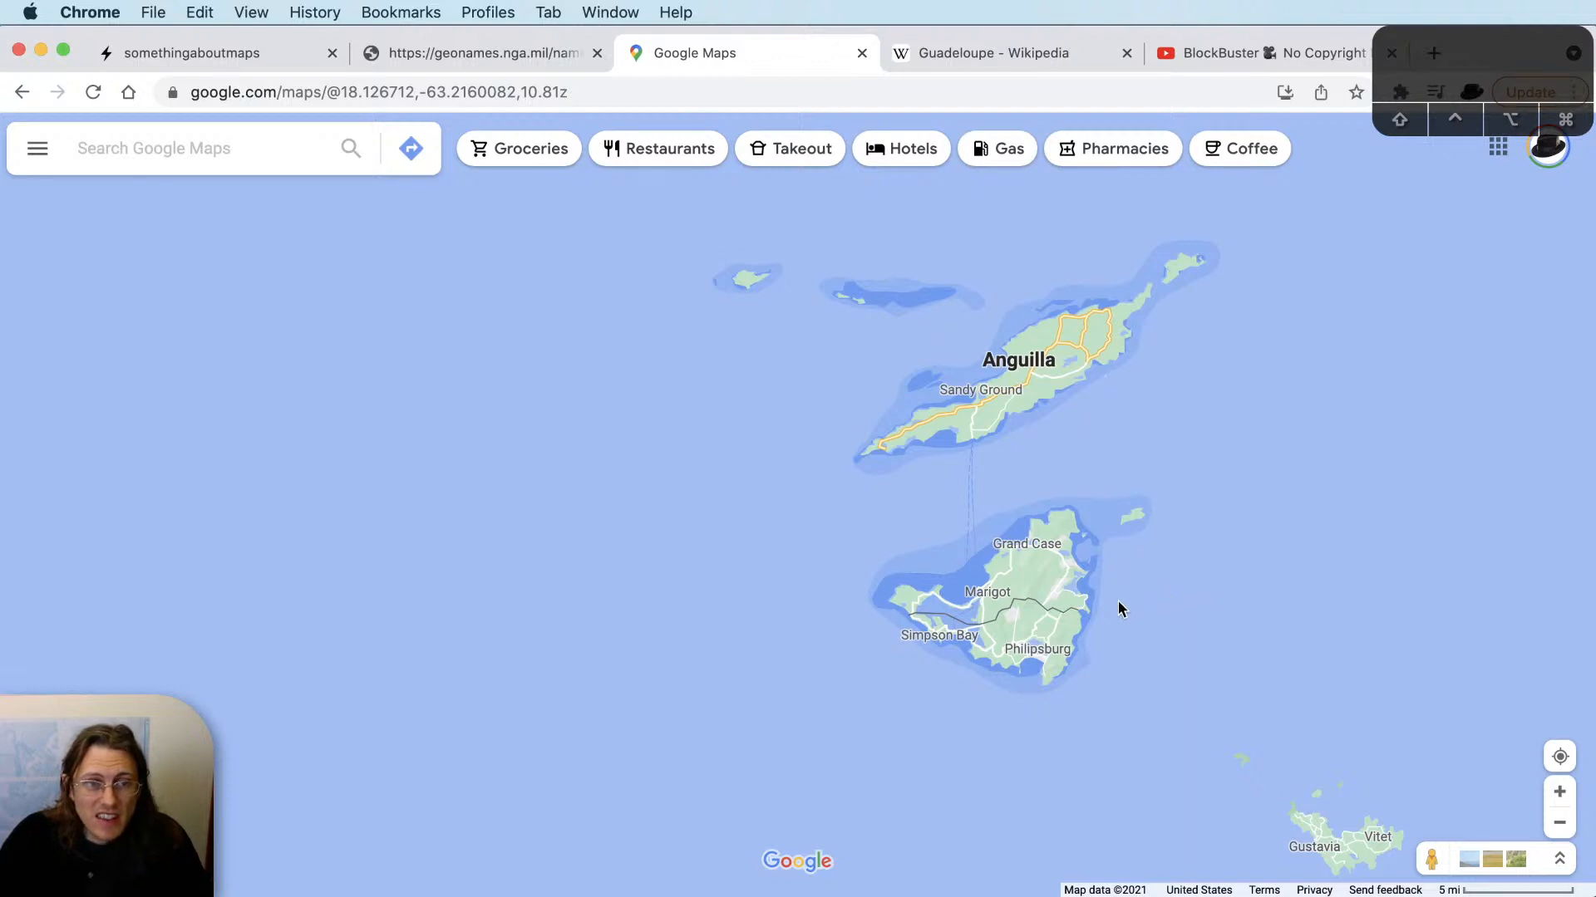
scroll(1116, 609, "up", 3)
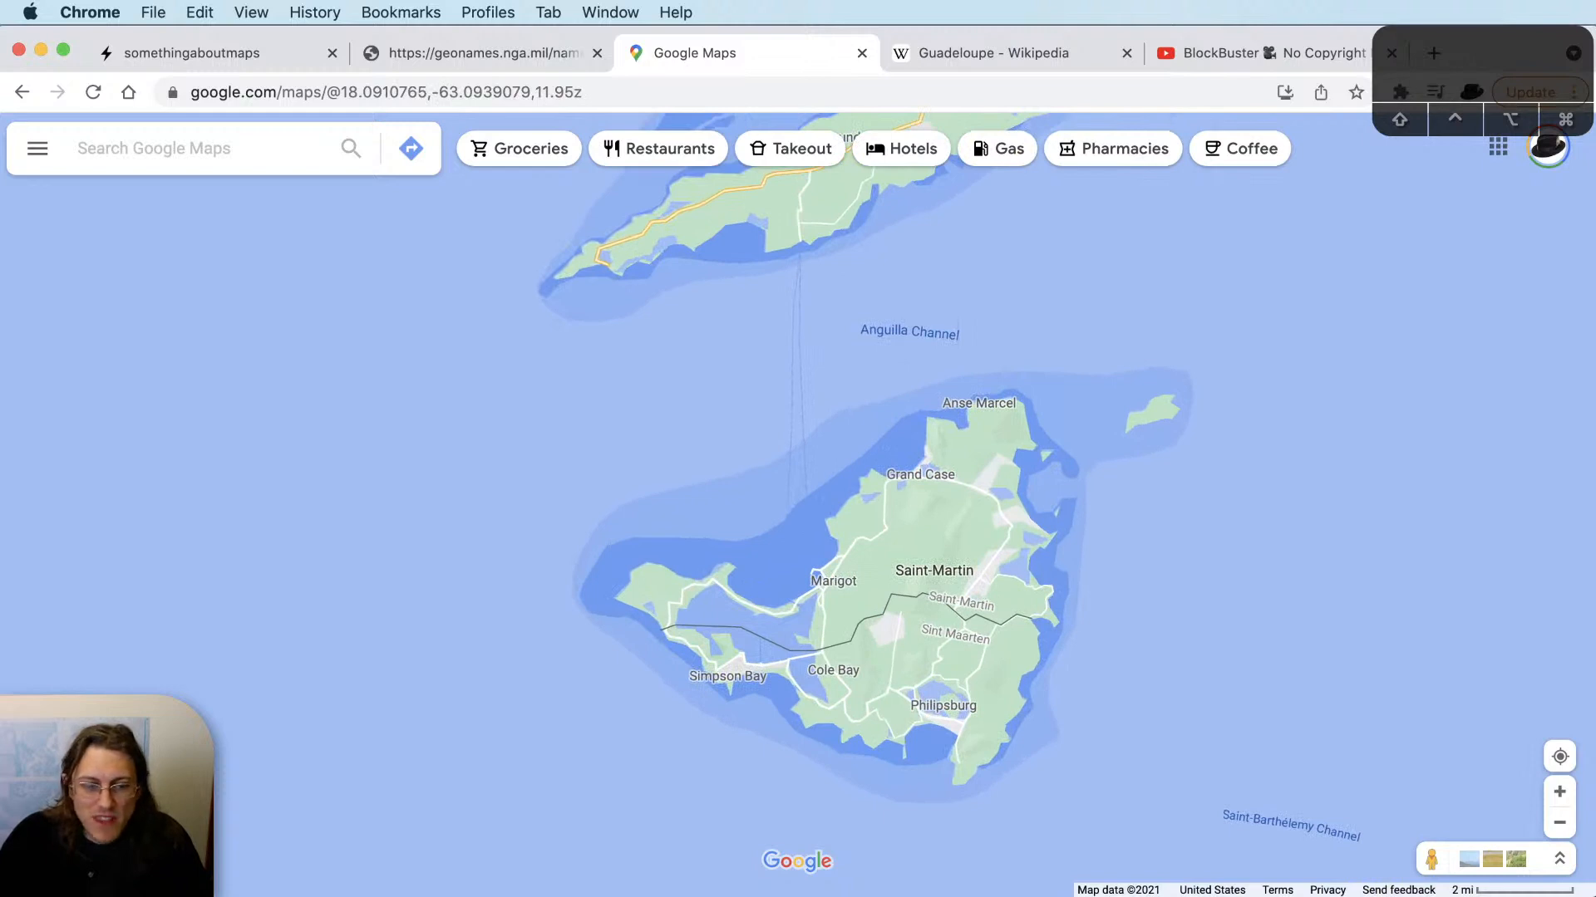
Search for images of "sint maarten airport" and view several photos of planes landing over the beach.
key("super+Tab")
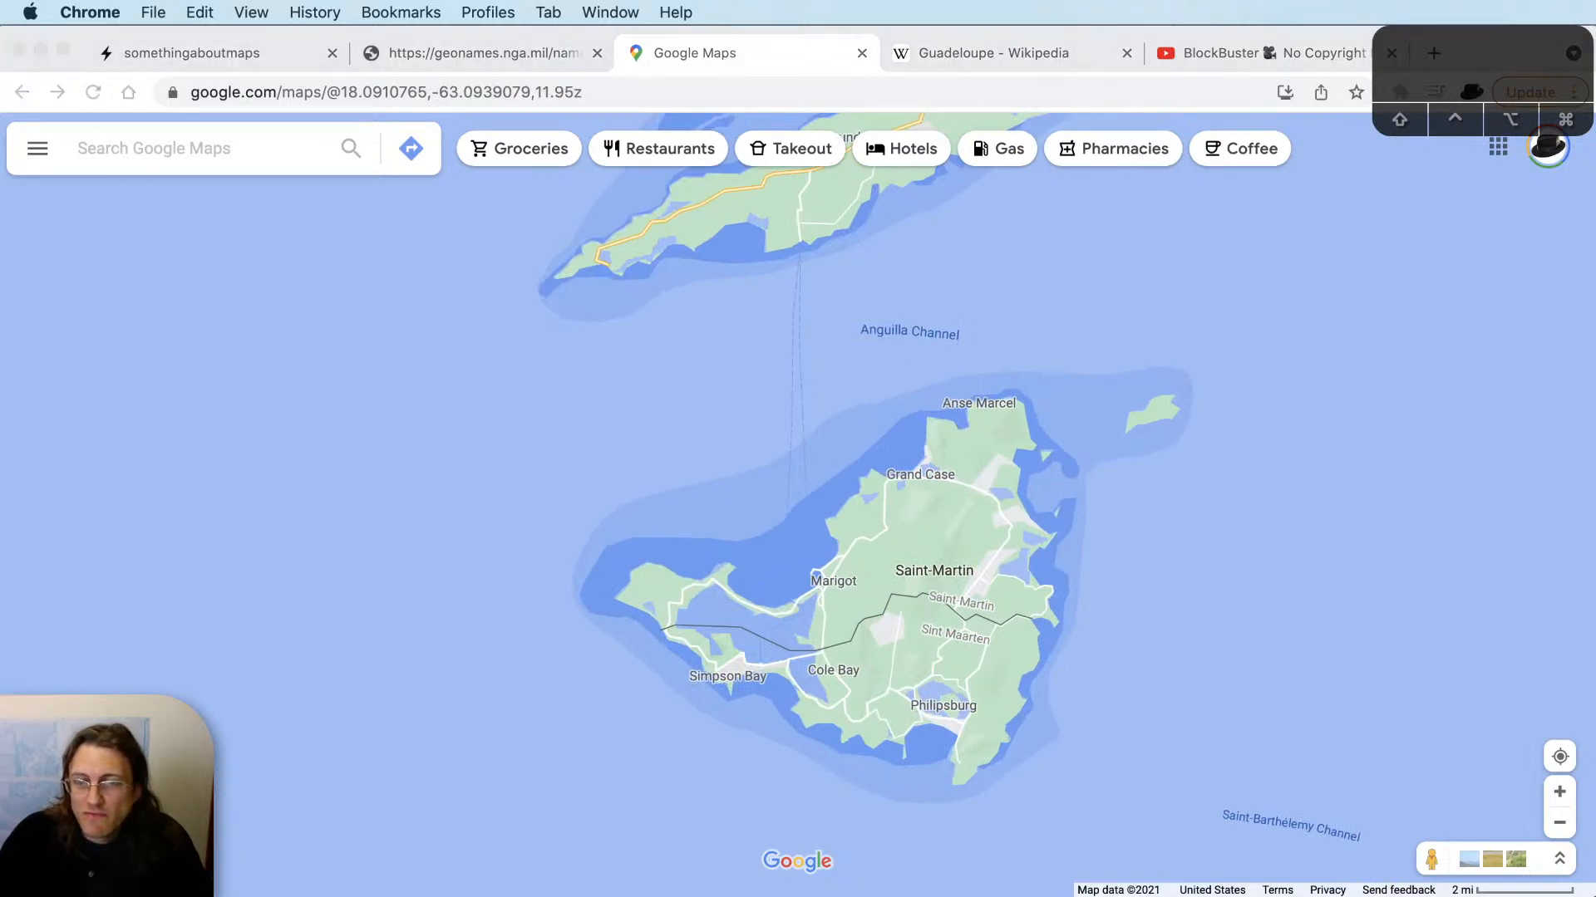
type("sint ")
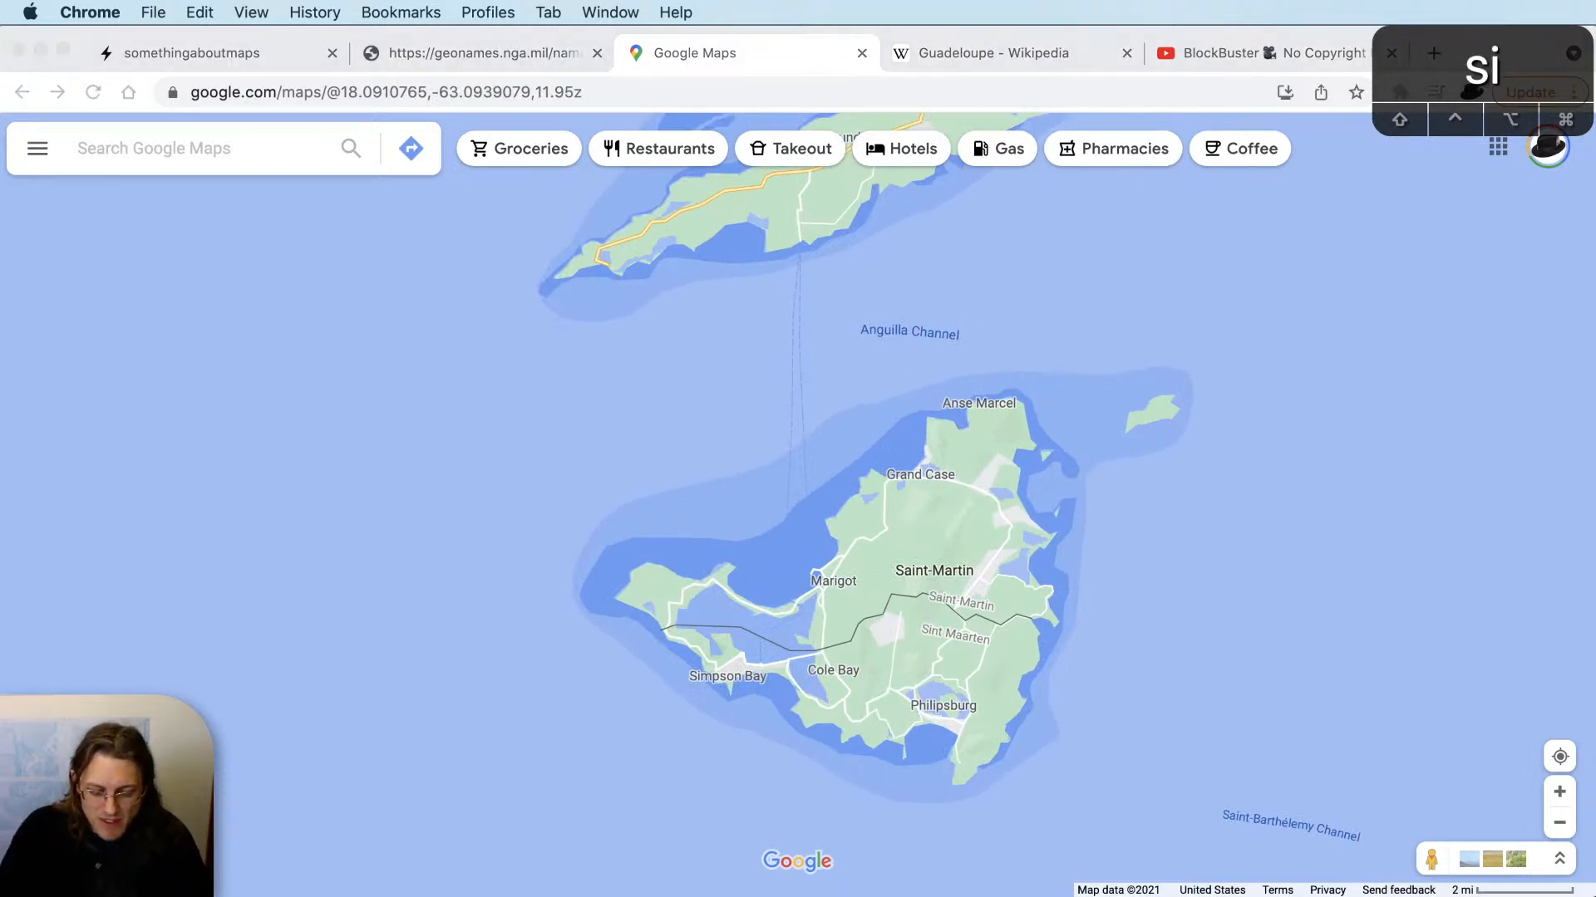
type("ma")
key("Right")
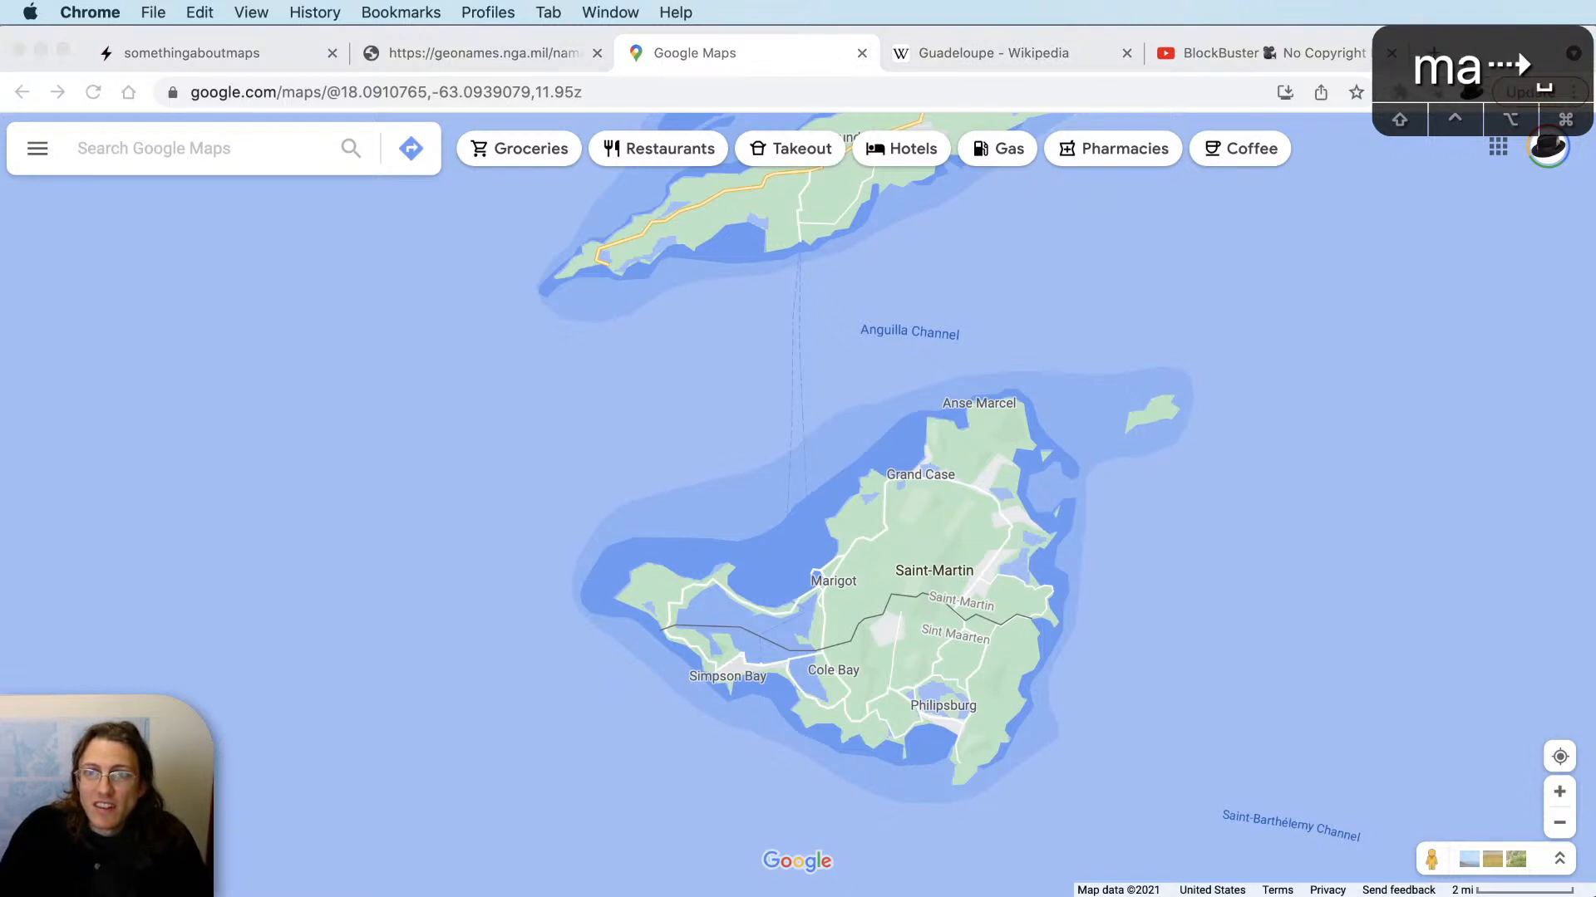
type("airport")
key("Return")
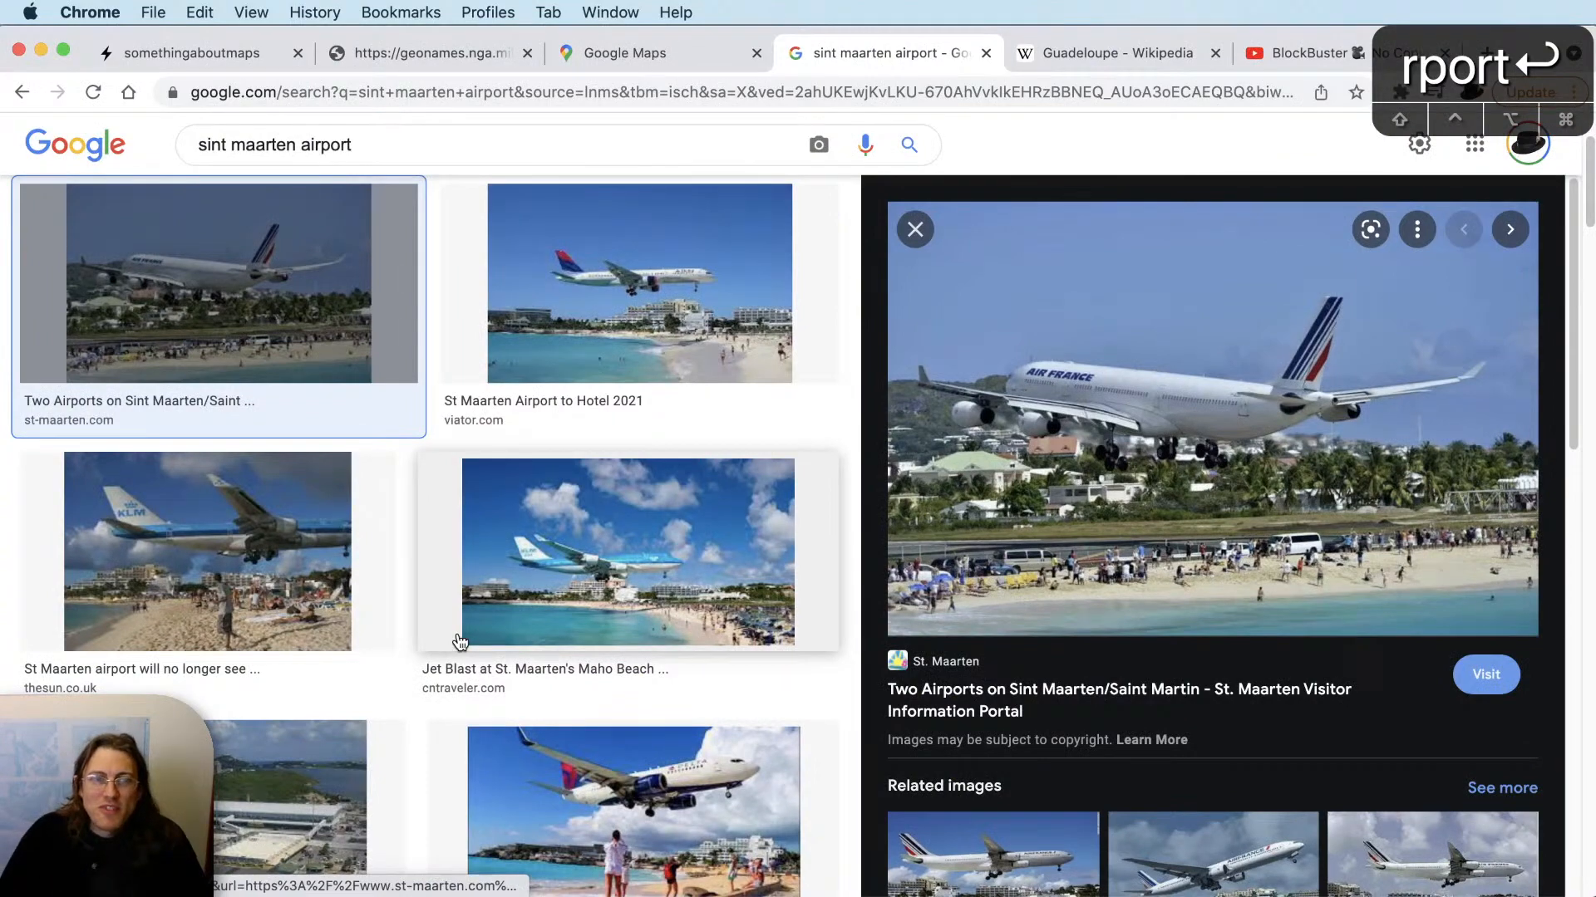
left_click(694, 286)
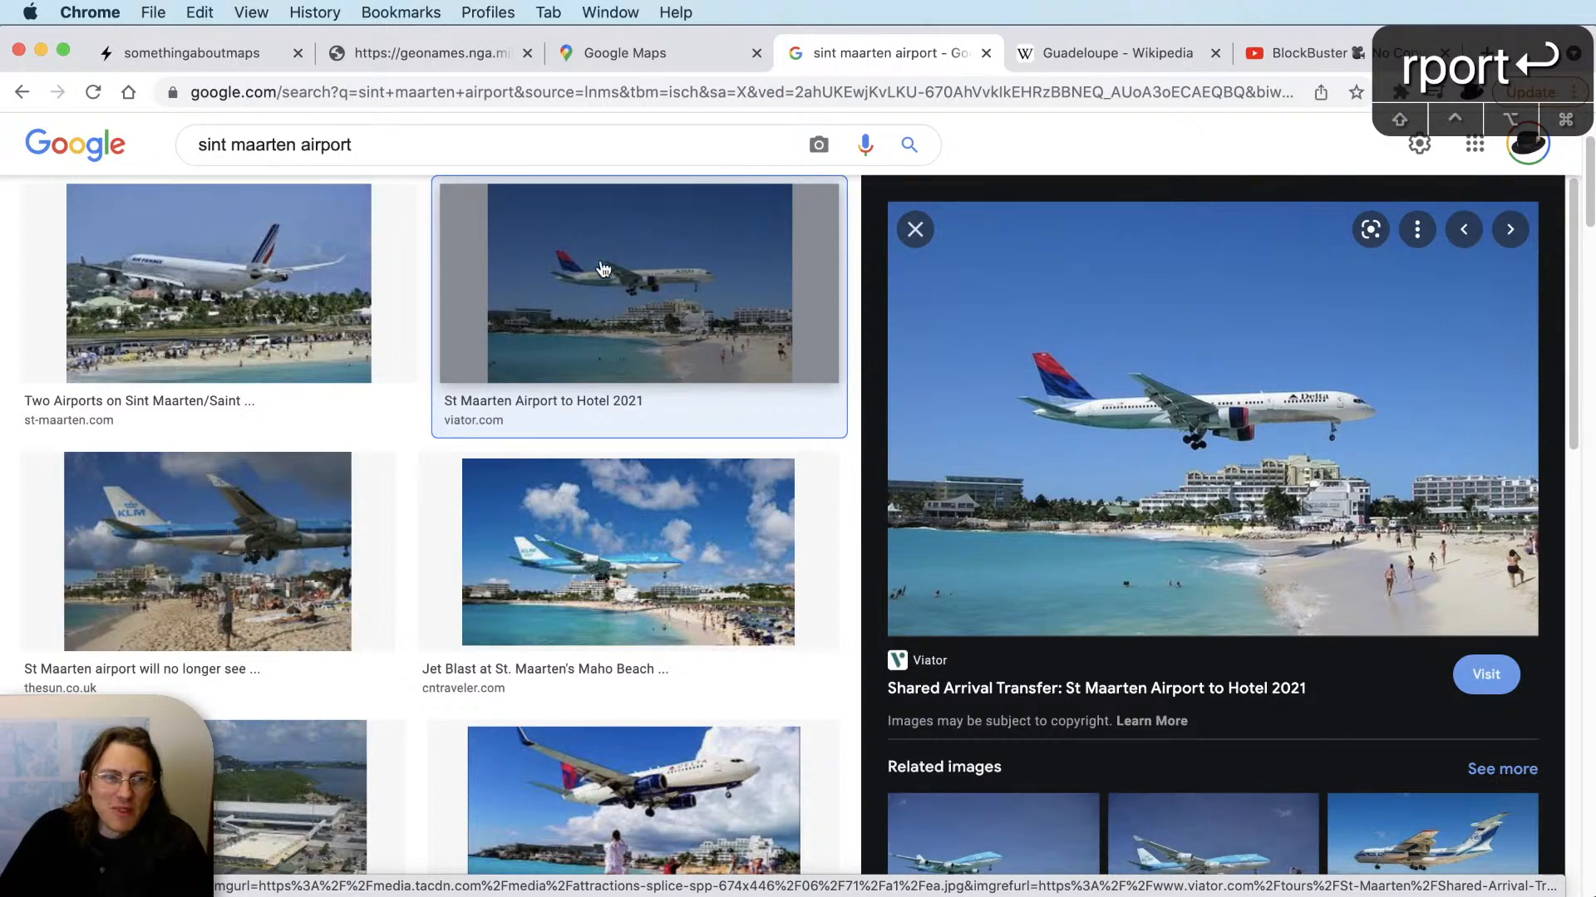
left_click(245, 494)
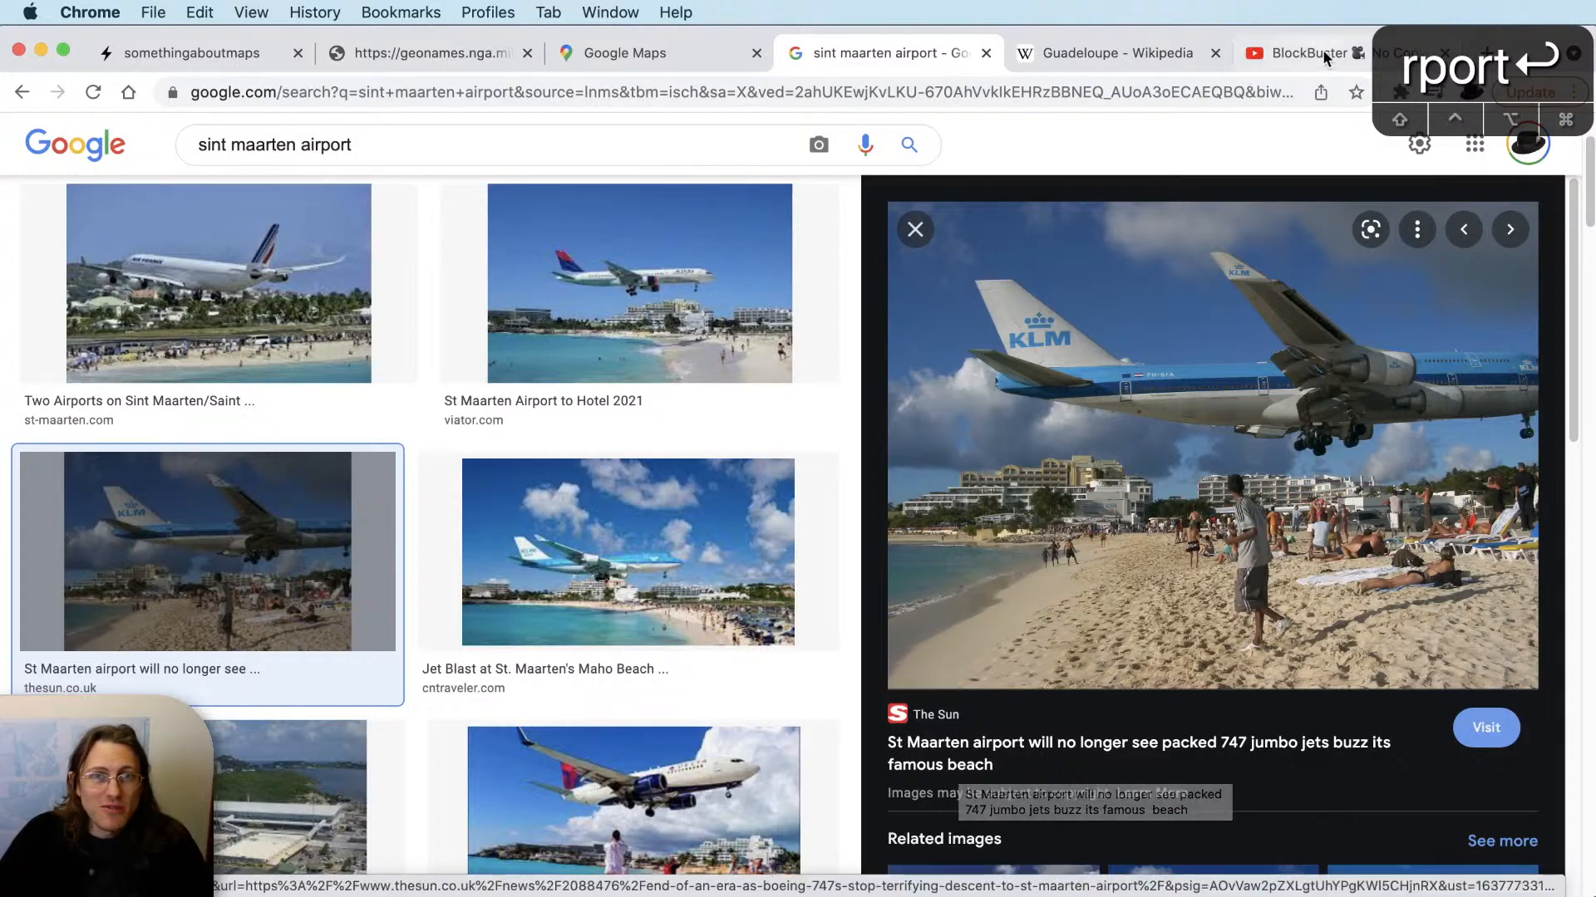
Return to Google Maps and examine Princess Juliana International Airport and the adjoining Maho Beach on Sint Maarten.
left_click(625, 70)
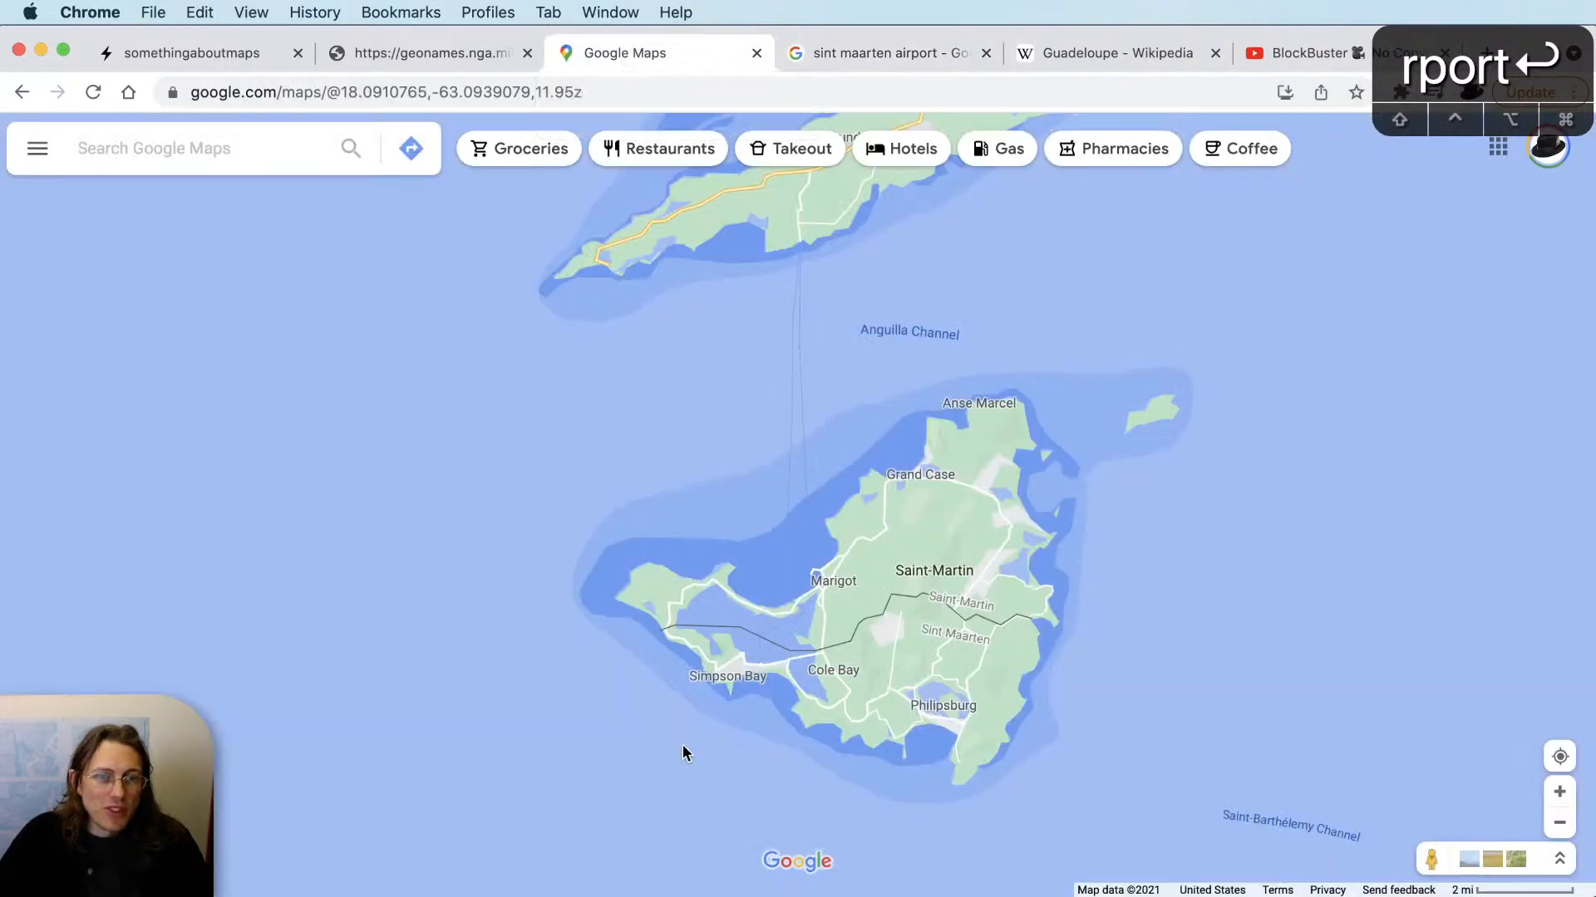
scroll(748, 762, "up", 3)
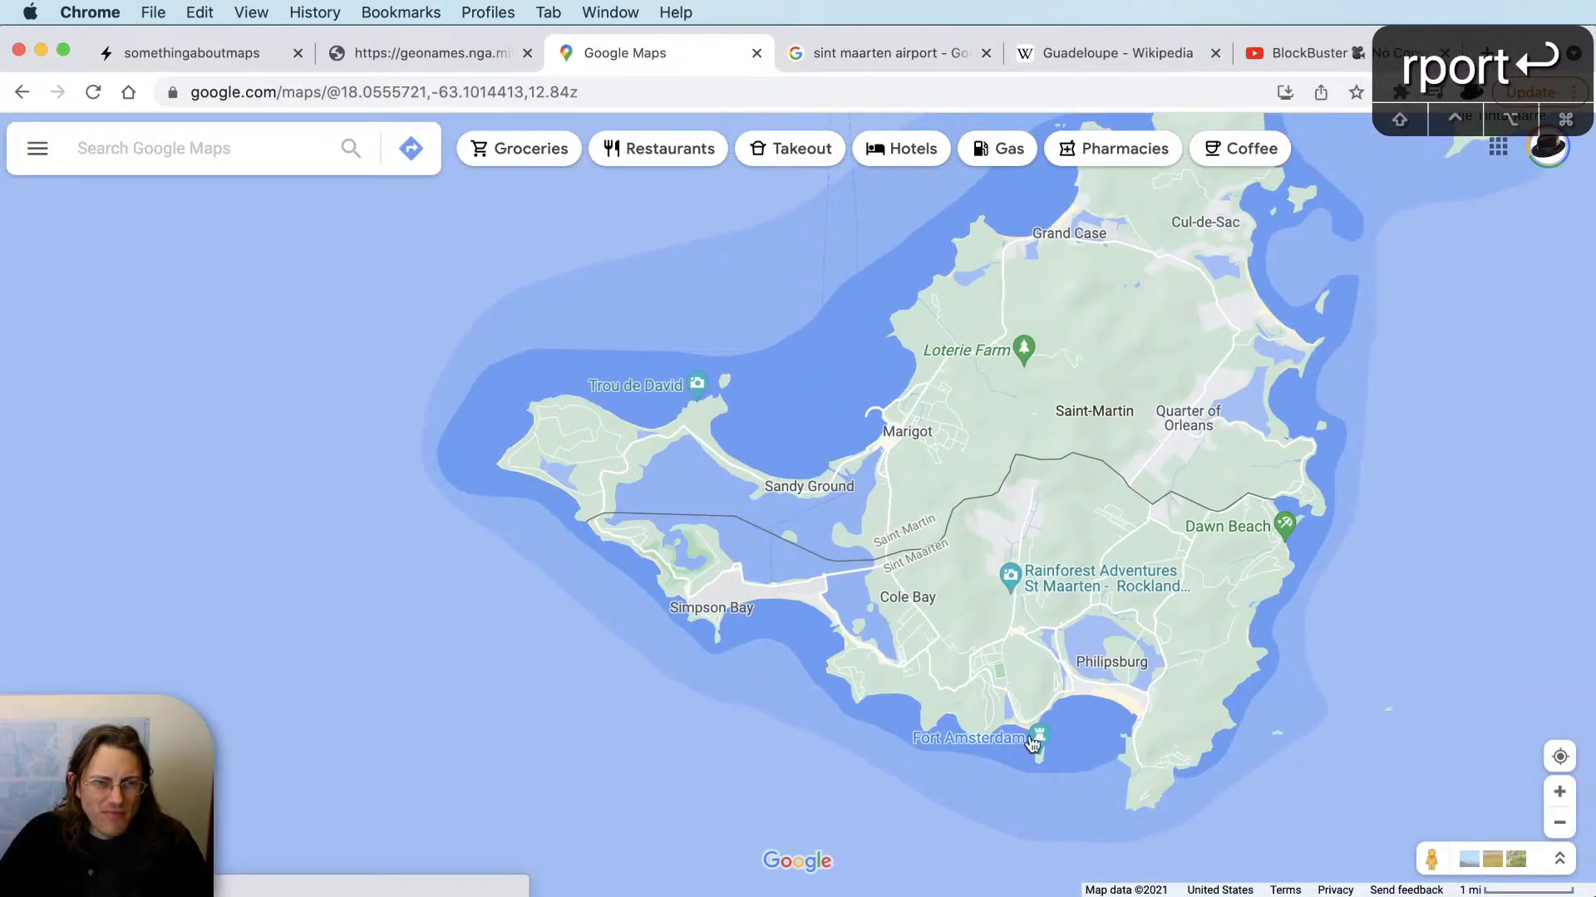
scroll(1249, 364, "up", 3)
left_click_drag(462, 768, 659, 489)
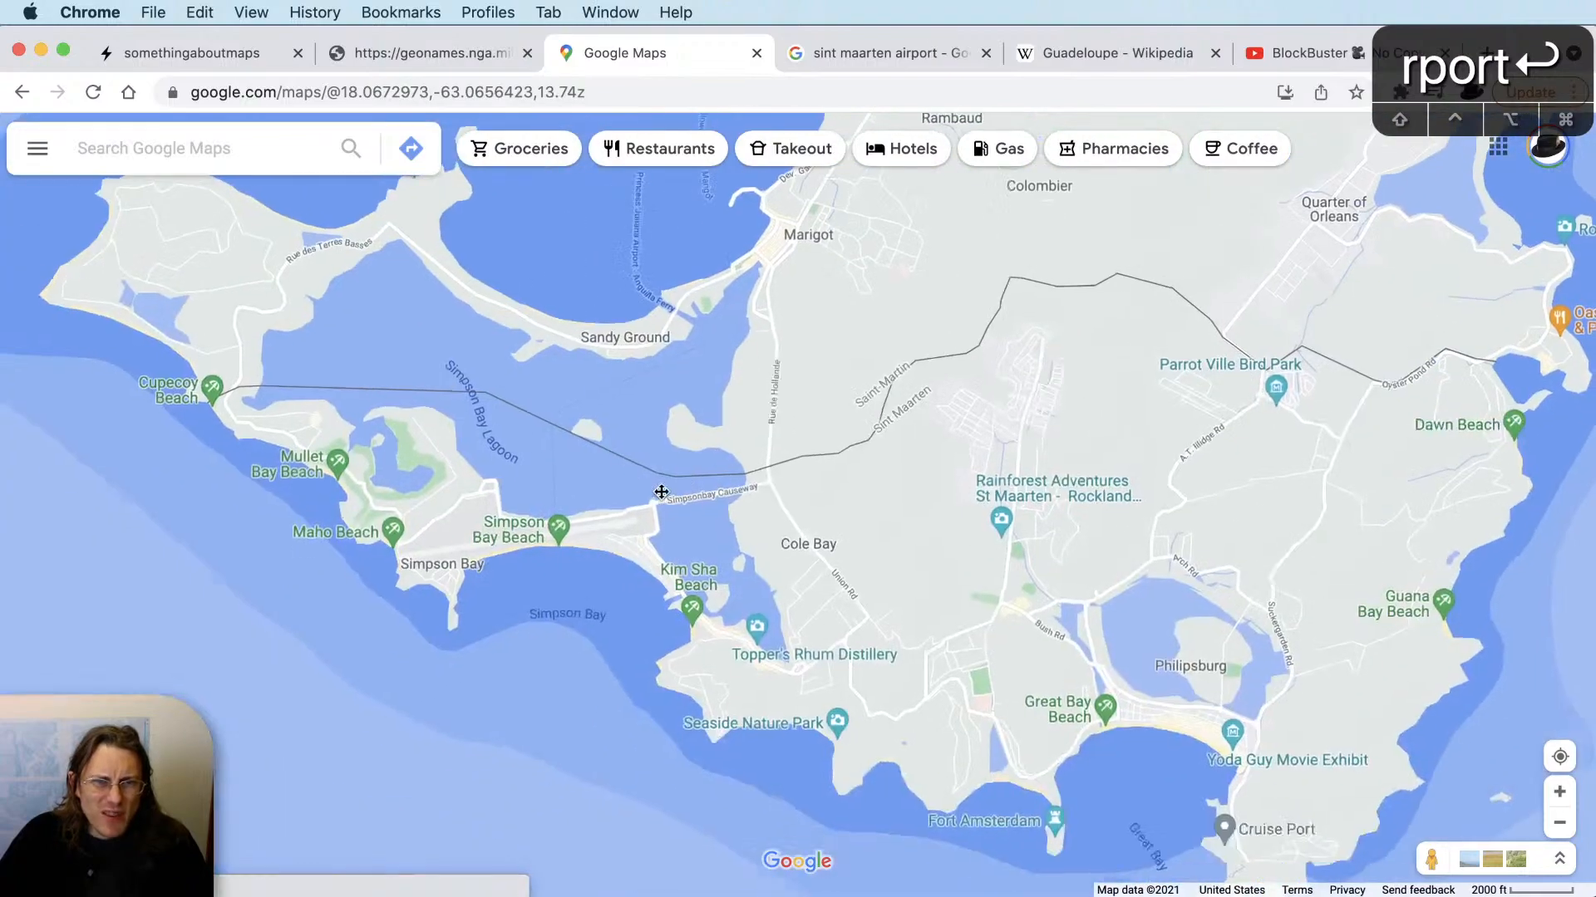
left_click_drag(619, 619, 645, 530)
left_click_drag(385, 368, 710, 684)
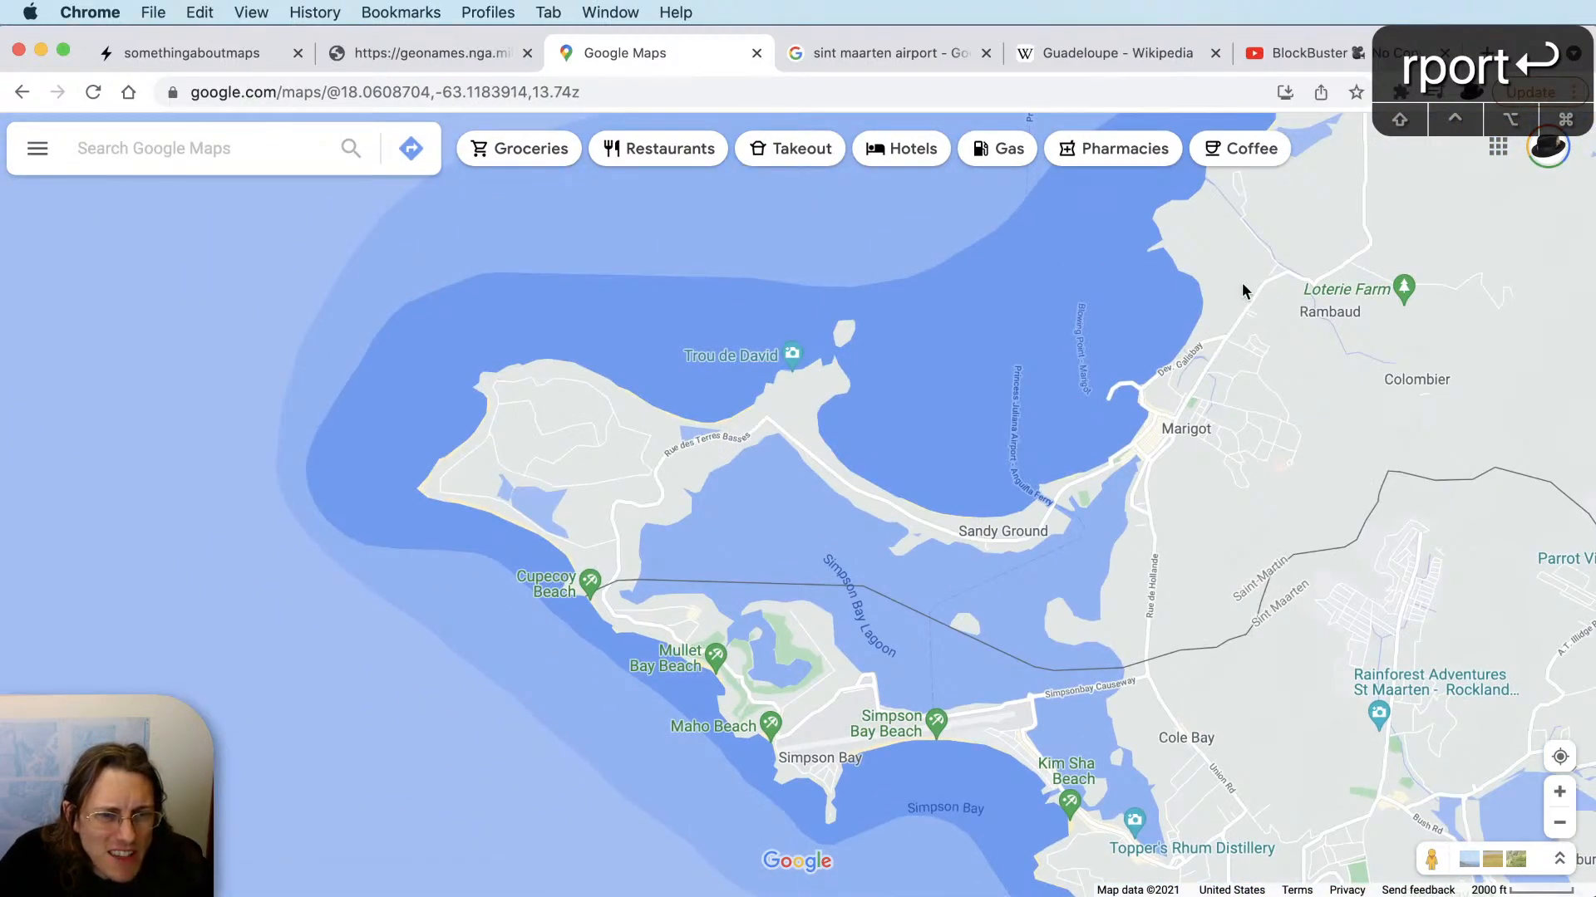
scroll(833, 800, "up", 5)
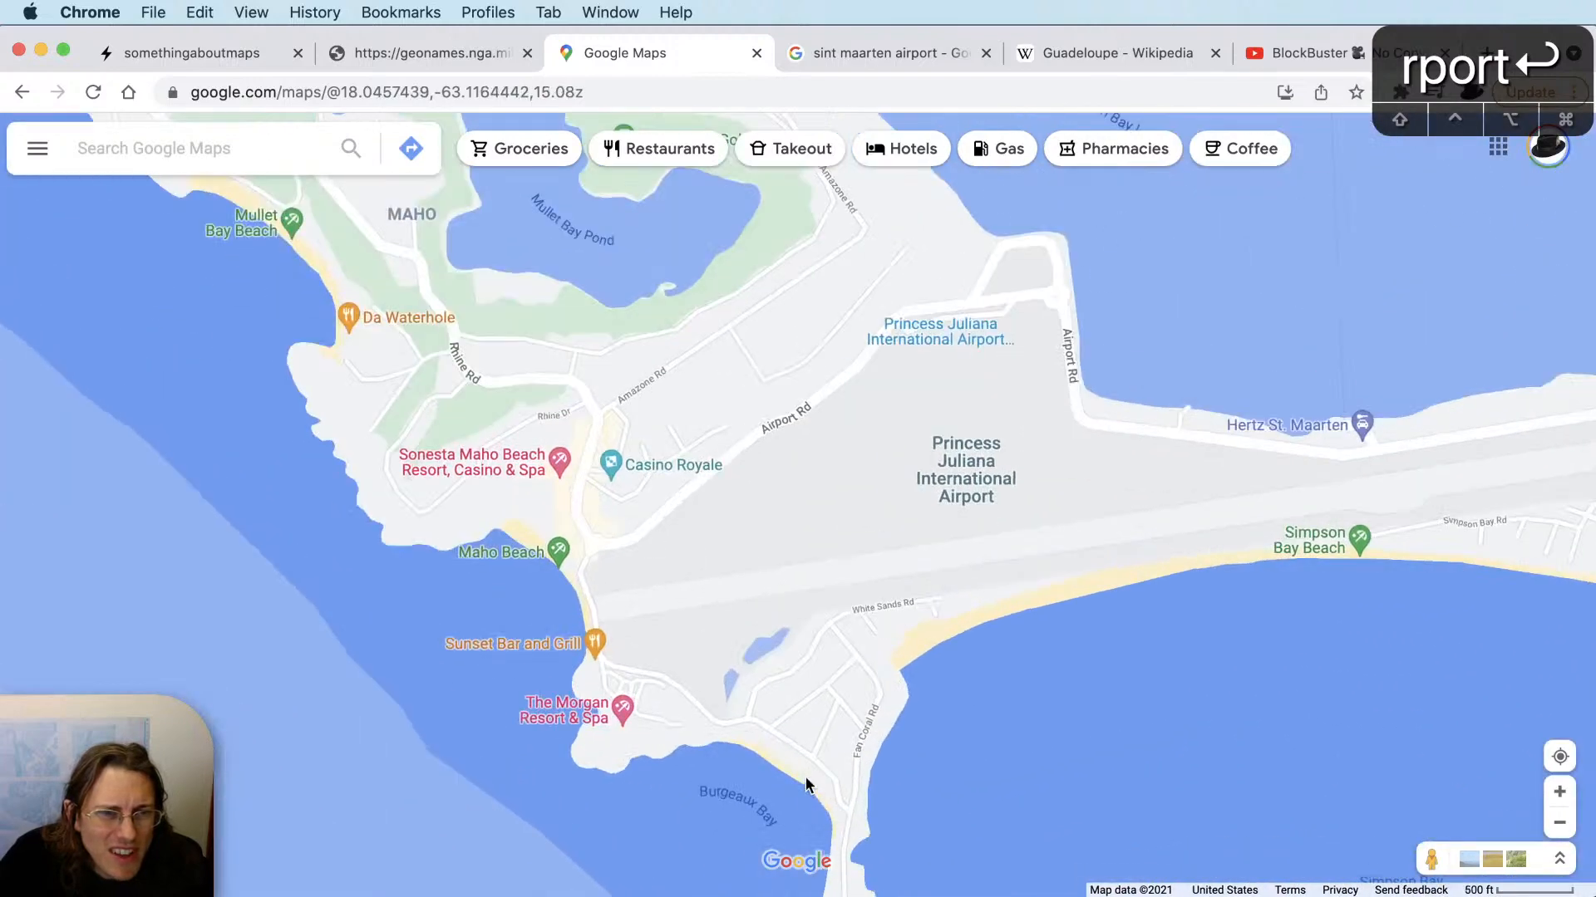
left_click_drag(1180, 556, 1008, 570)
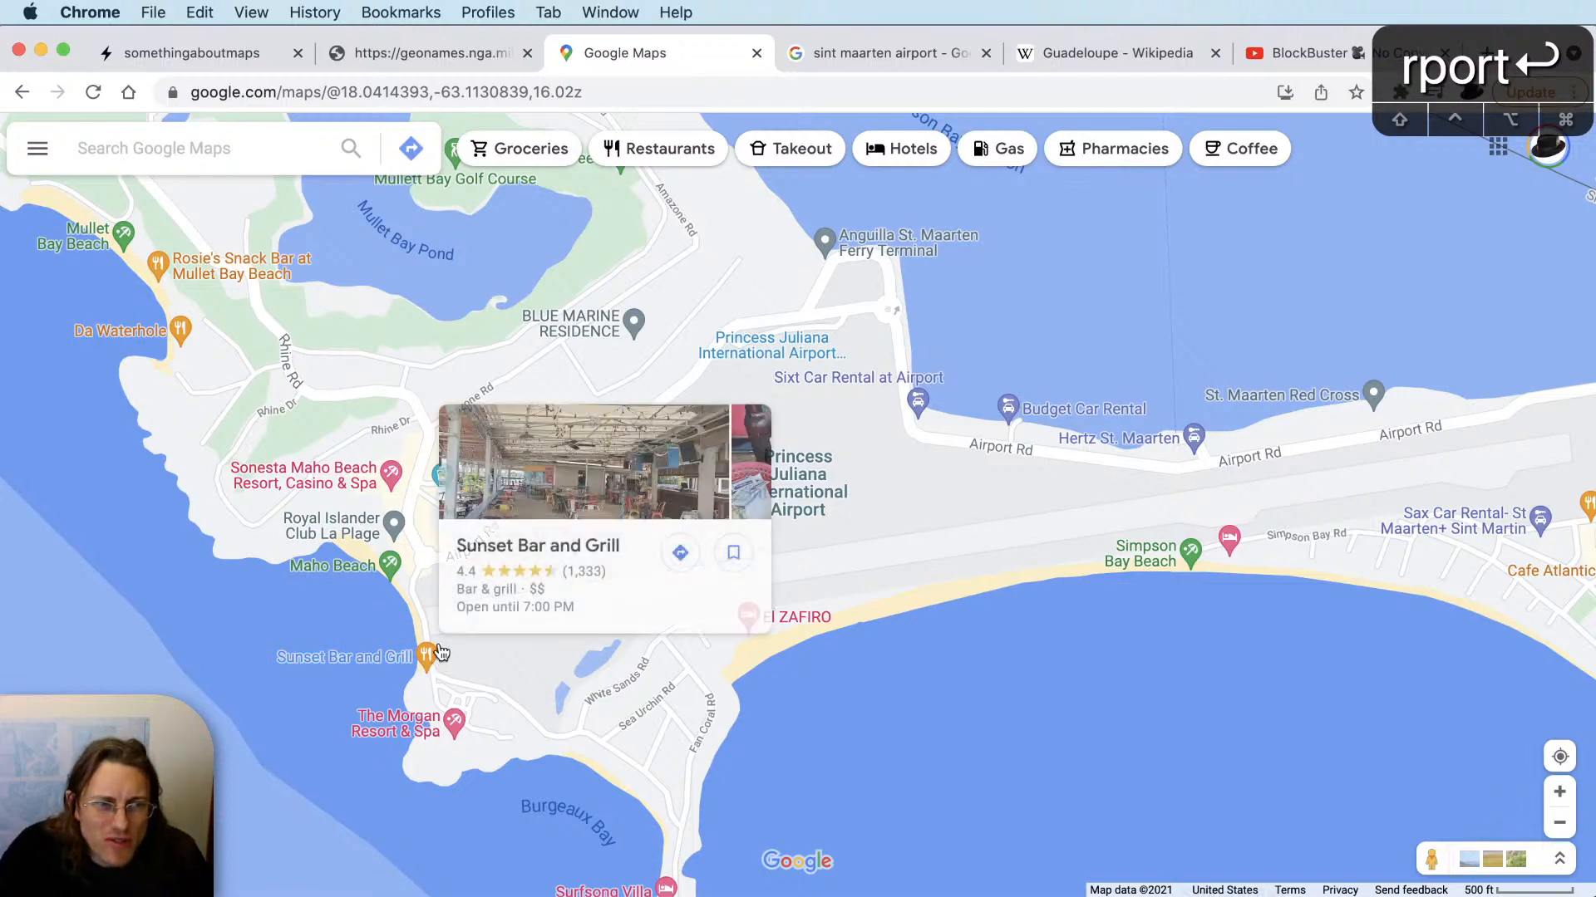
Examine the island's border and its northern part, from Marigot up to Grand Case and Anse Marcel.
scroll(427, 651, "down", 5)
left_click_drag(1076, 356, 751, 634)
left_click_drag(792, 356, 748, 581)
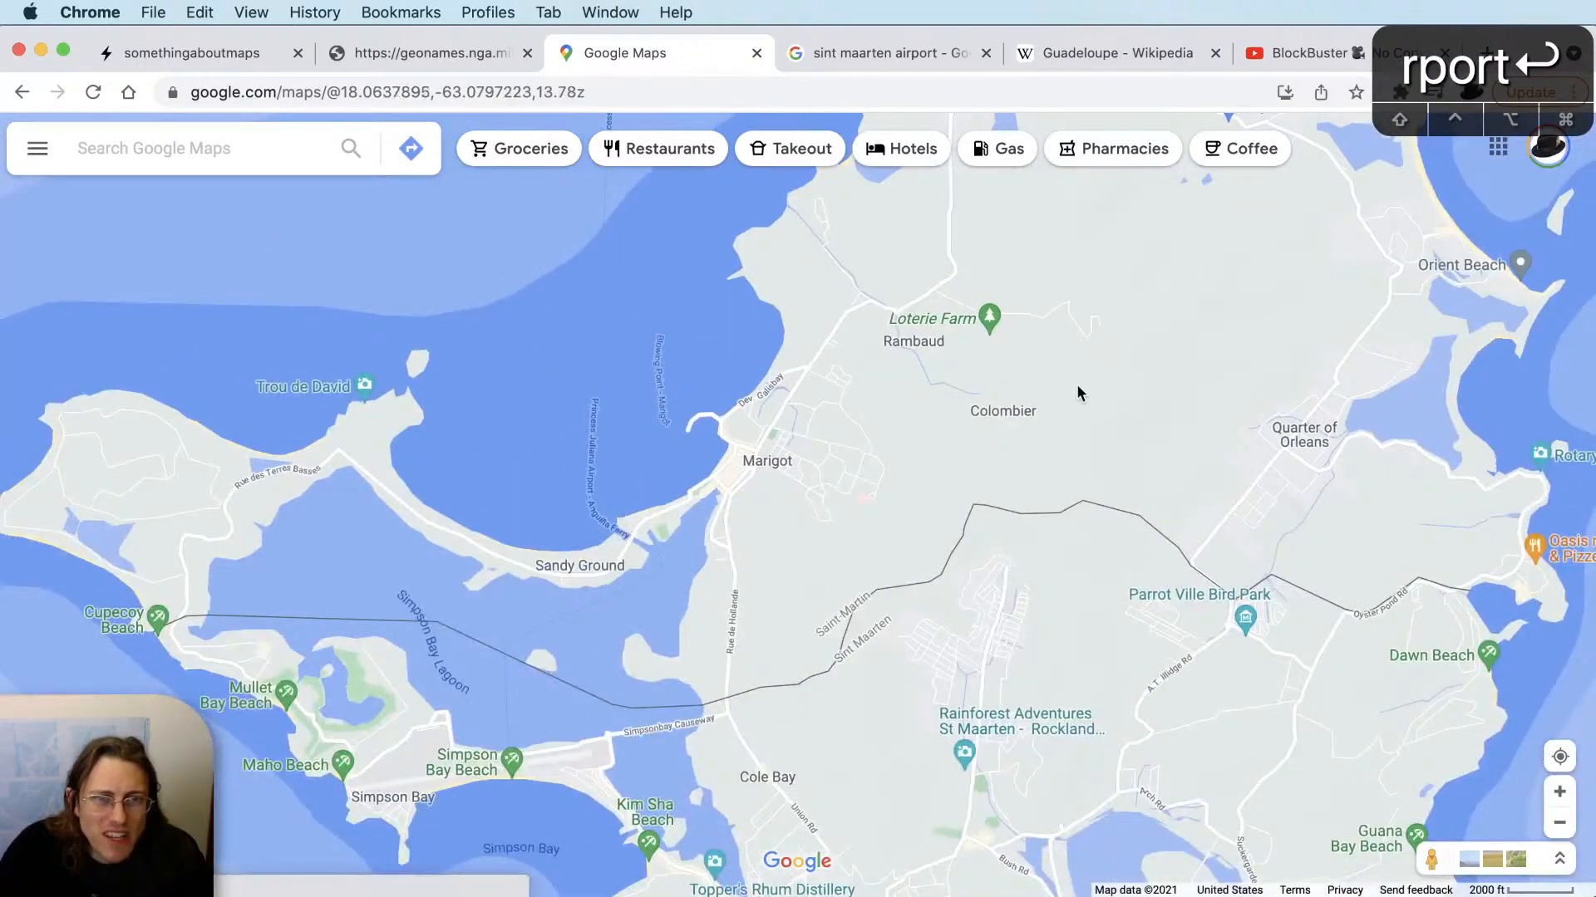
left_click_drag(1080, 396, 743, 666)
left_click_drag(815, 324, 756, 473)
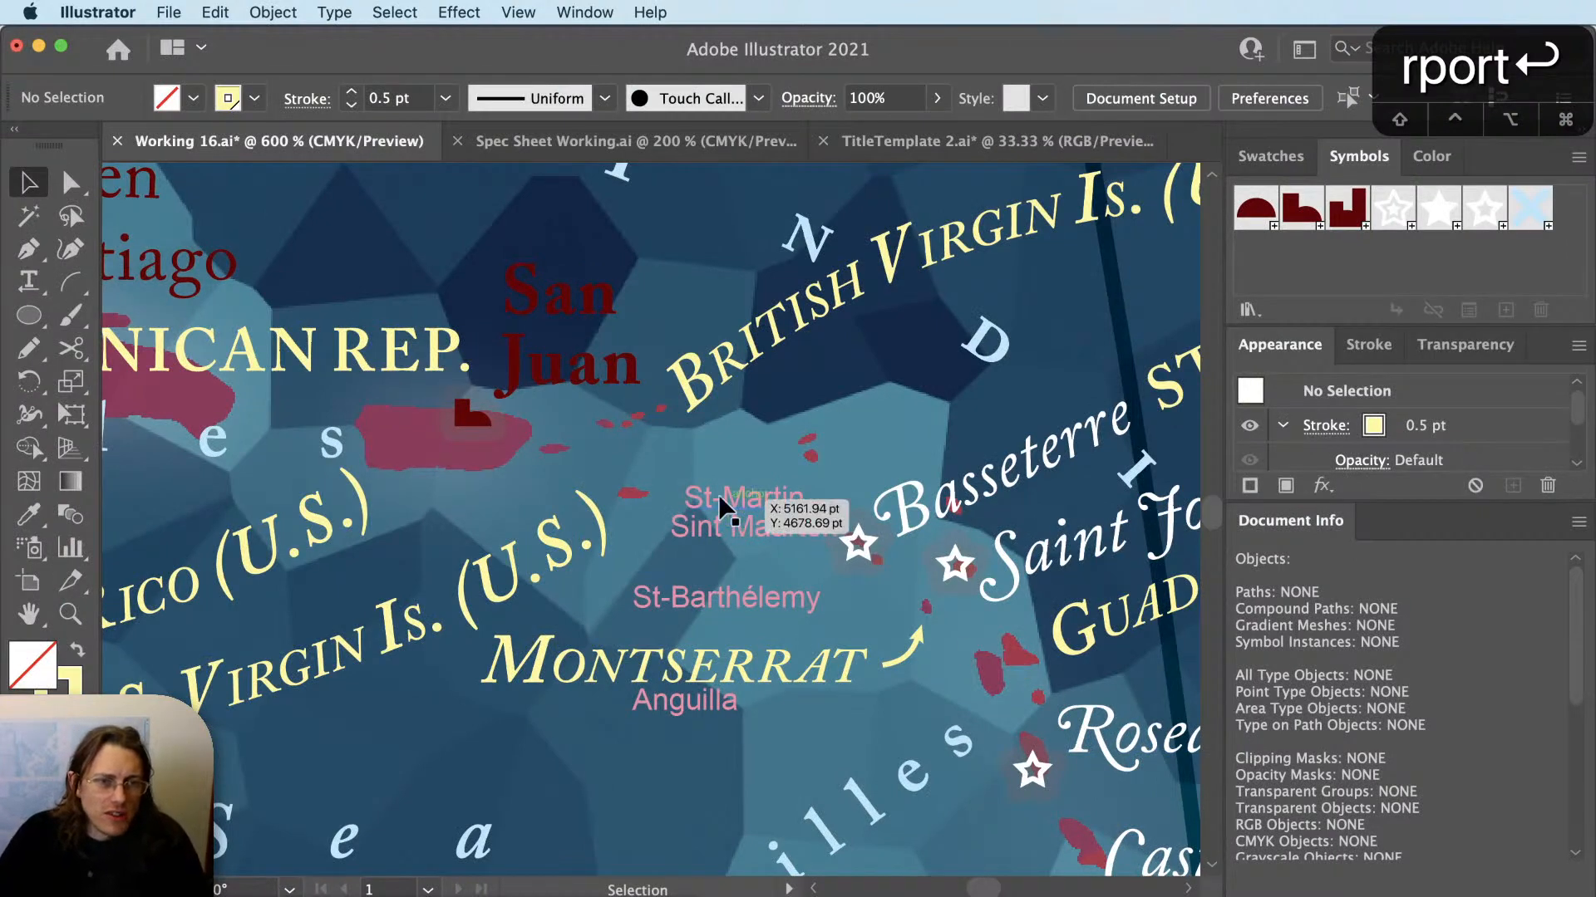
Switch back to Illustrator and move the Montserrat label slightly down, over the Anguilla label.
scroll(718, 620, "up", 4)
left_click(902, 725)
key("v")
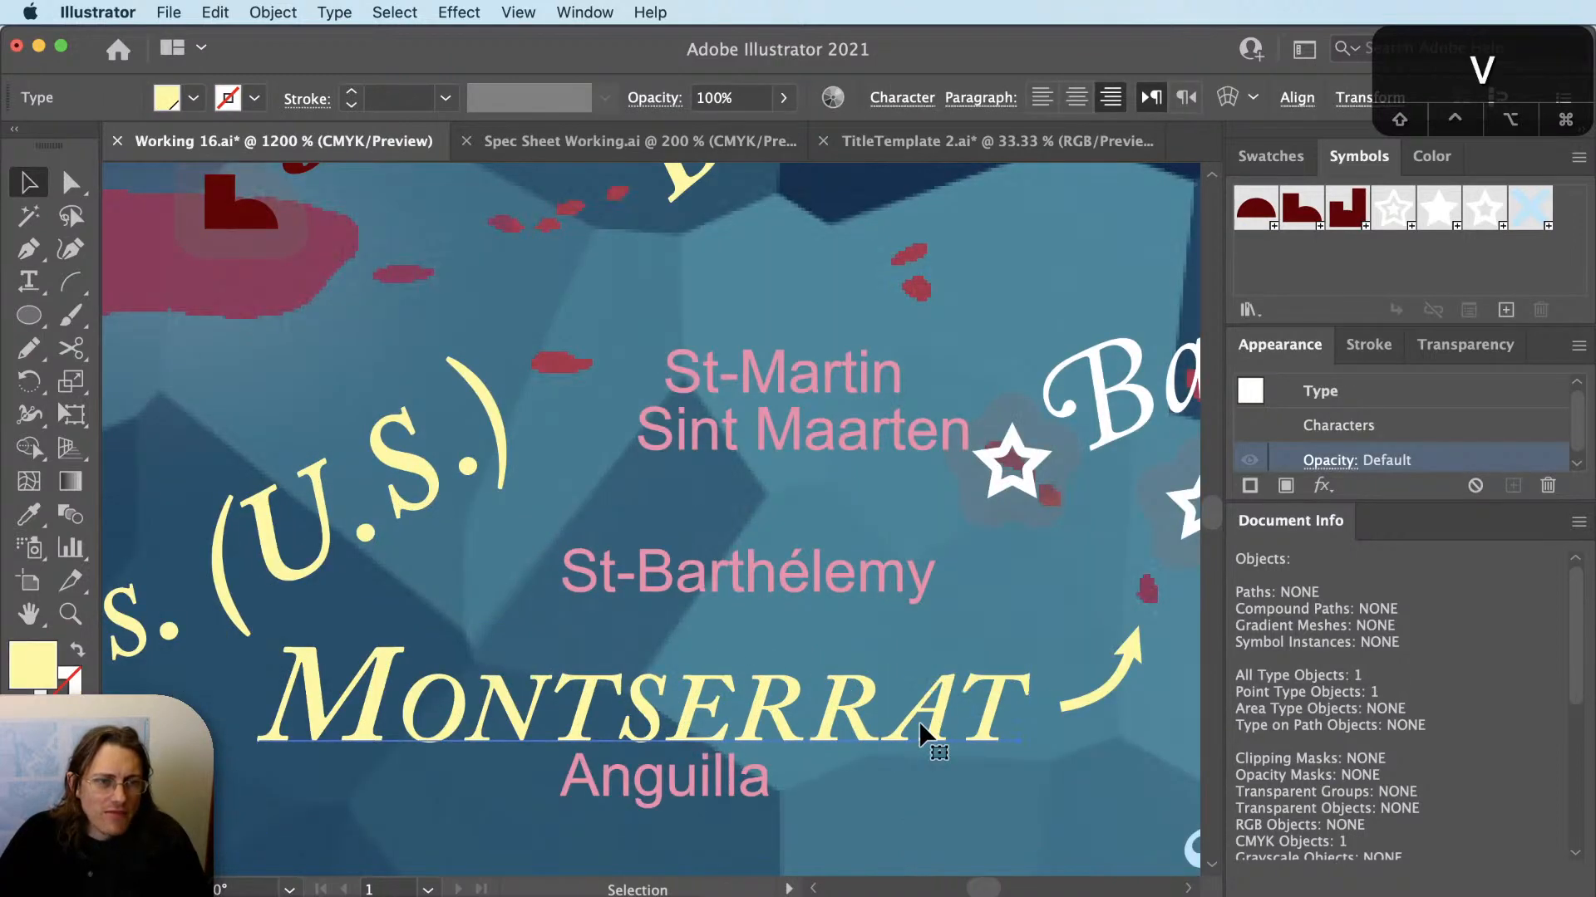
left_click_drag(930, 725, 942, 764)
key("super+shift+a")
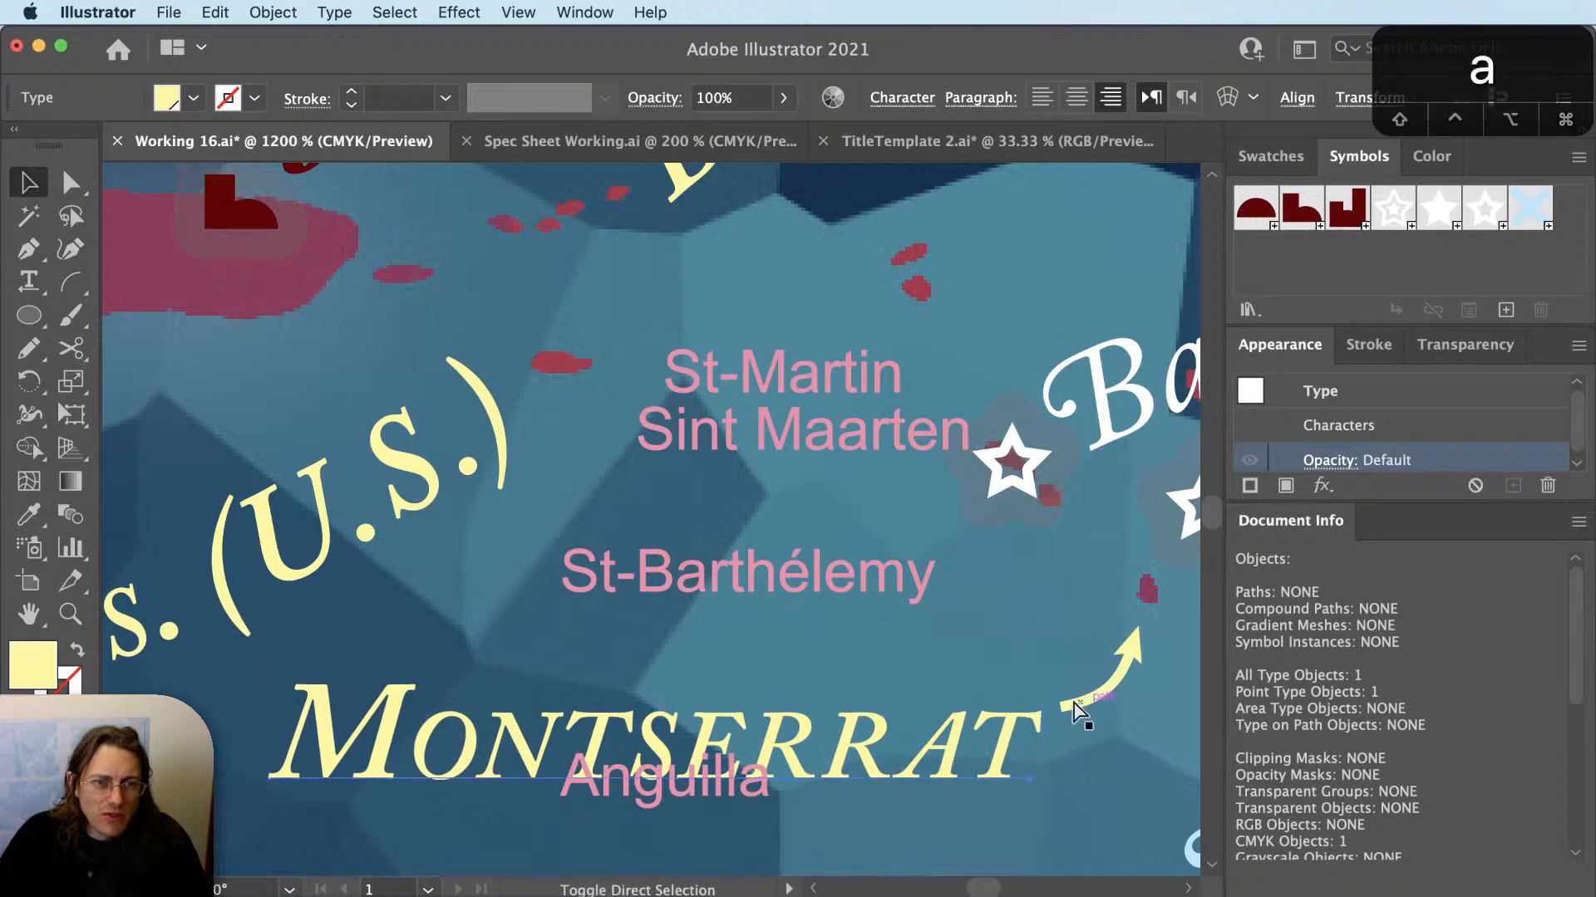
Lower the tail of the Montserrat arrow to meet the moved label and keep the arrow curving up to the island.
key("a")
left_click(1062, 706)
left_click_drag(1062, 707, 1128, 685)
key("a")
key("a")
key("super+shift+a")
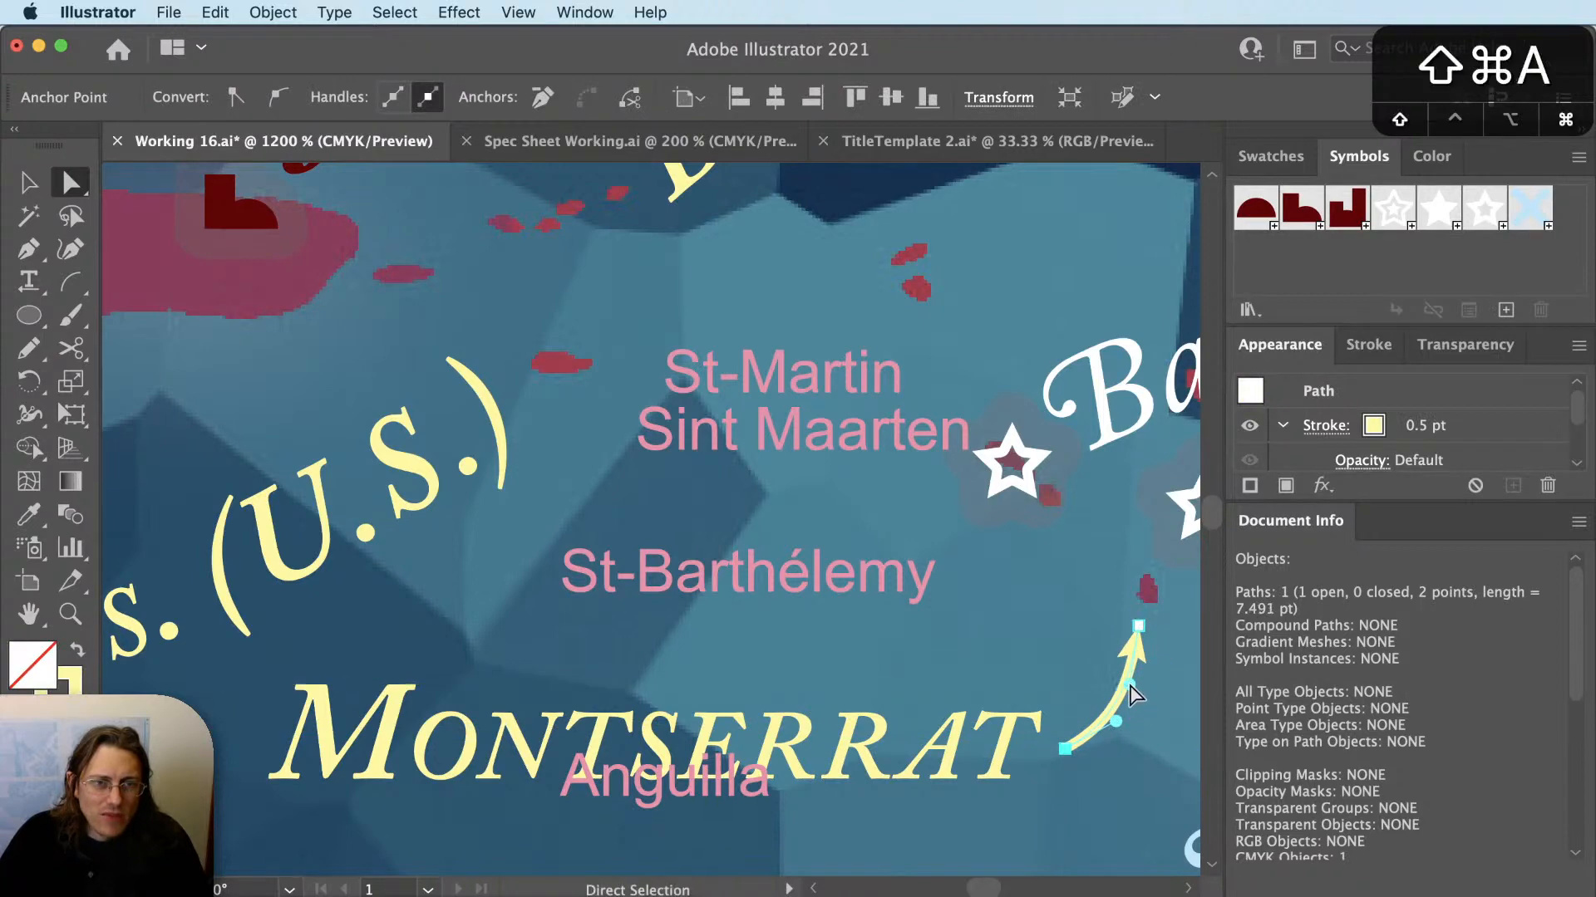
Compare the small islands north of the St-Martin and Sint Maarten labels with Anguilla and Saint-Martin on Google Maps.
key("space")
left_click_drag(1170, 404, 972, 620)
key("v")
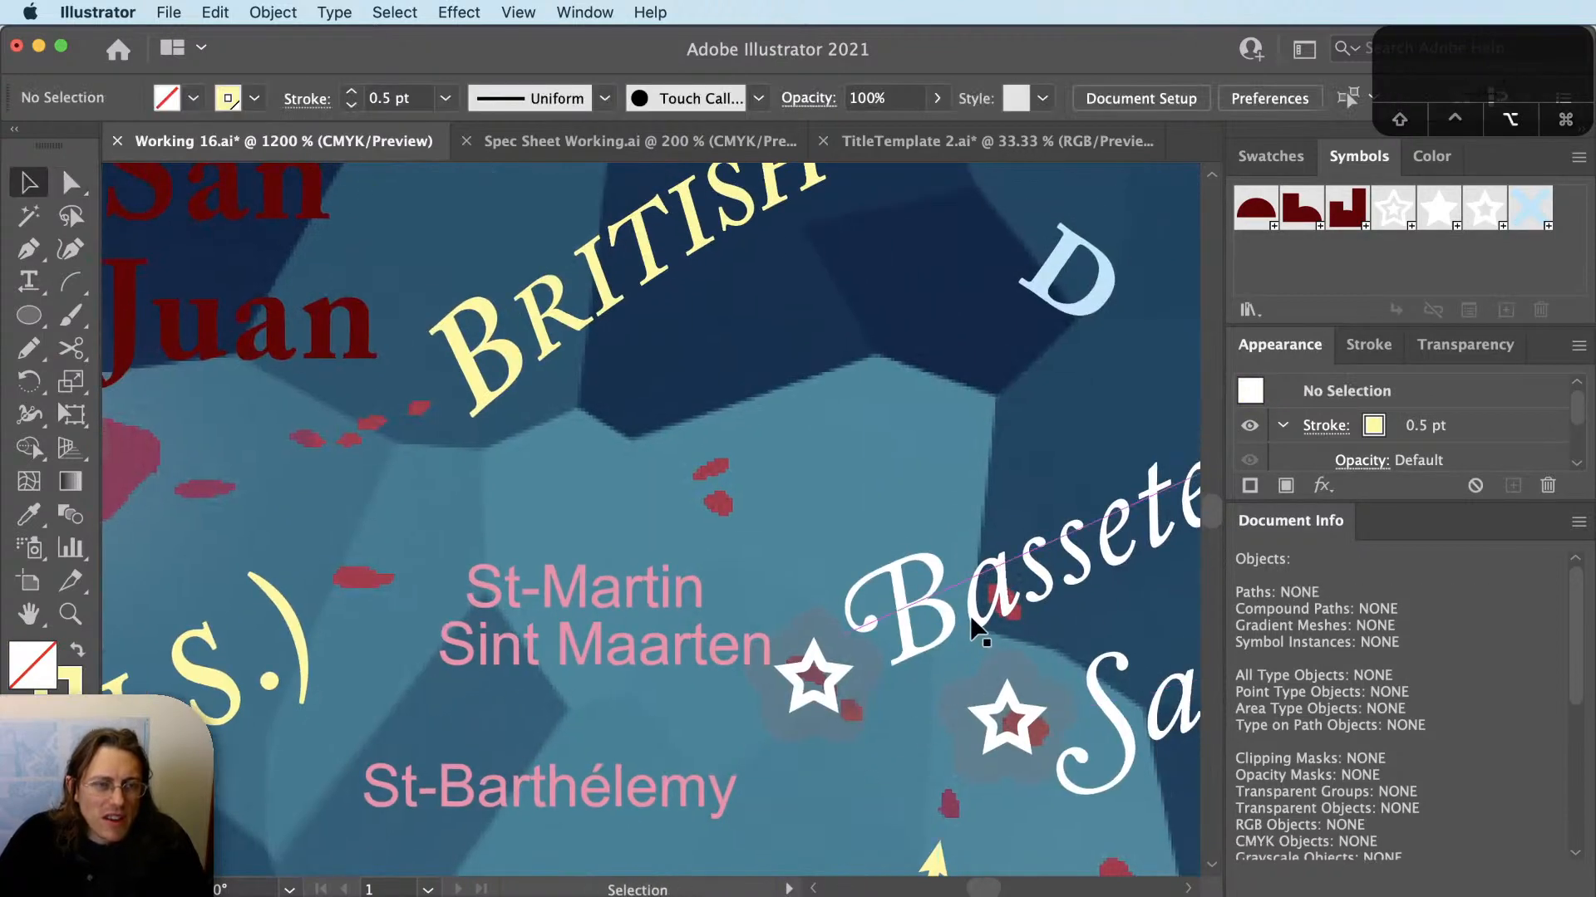
scroll(973, 624, "down", 2)
scroll(948, 626, "down", 1)
key("super+Tab")
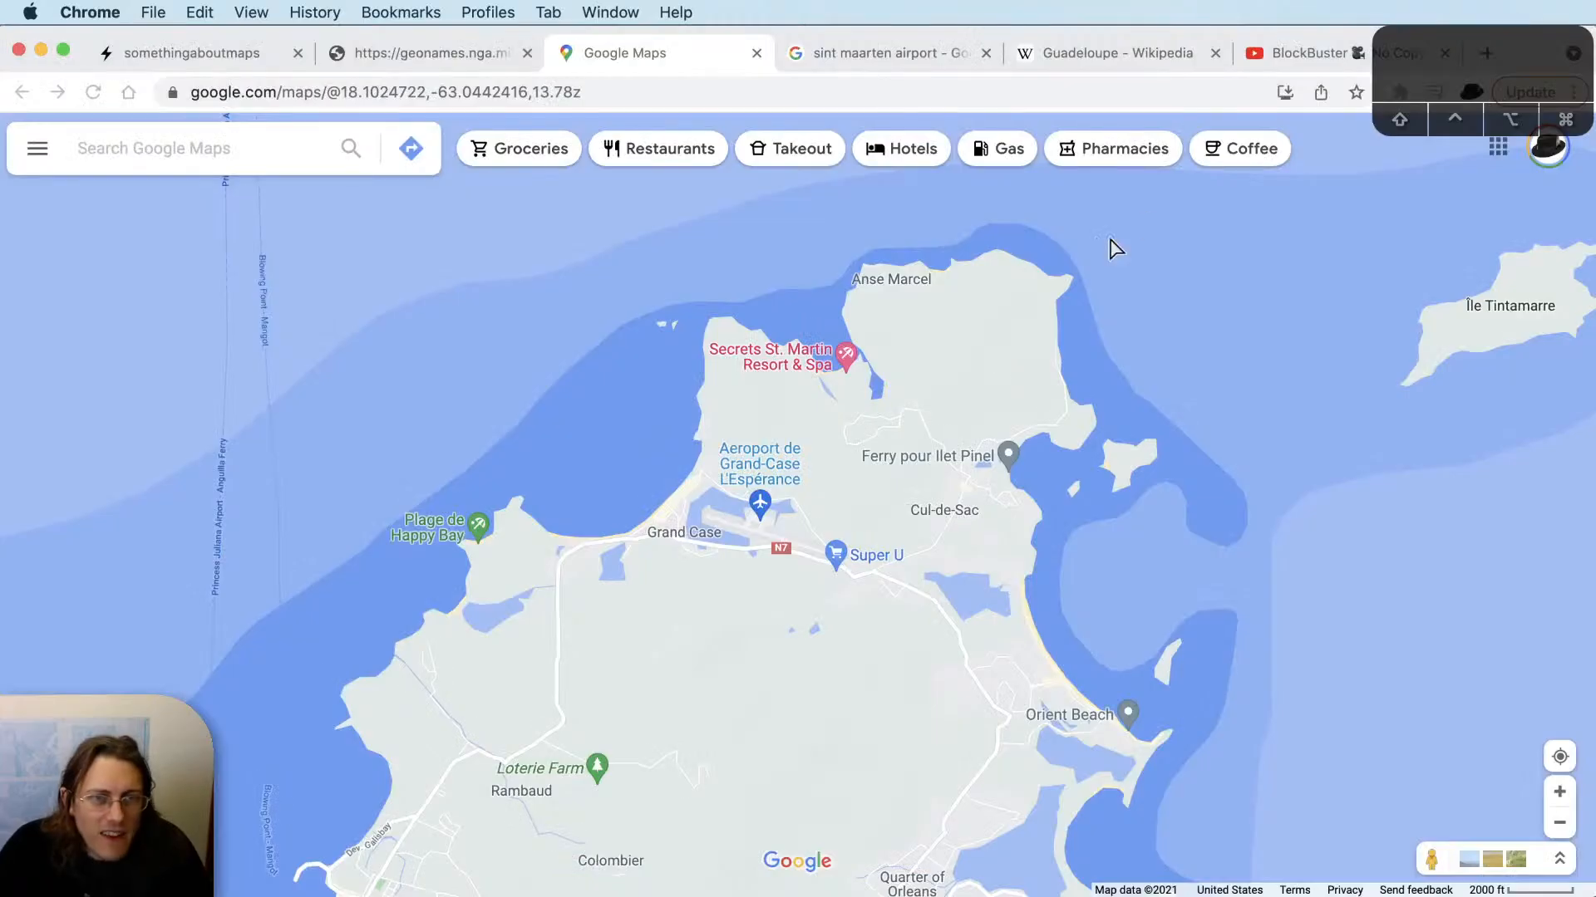
scroll(998, 499, "down", 5)
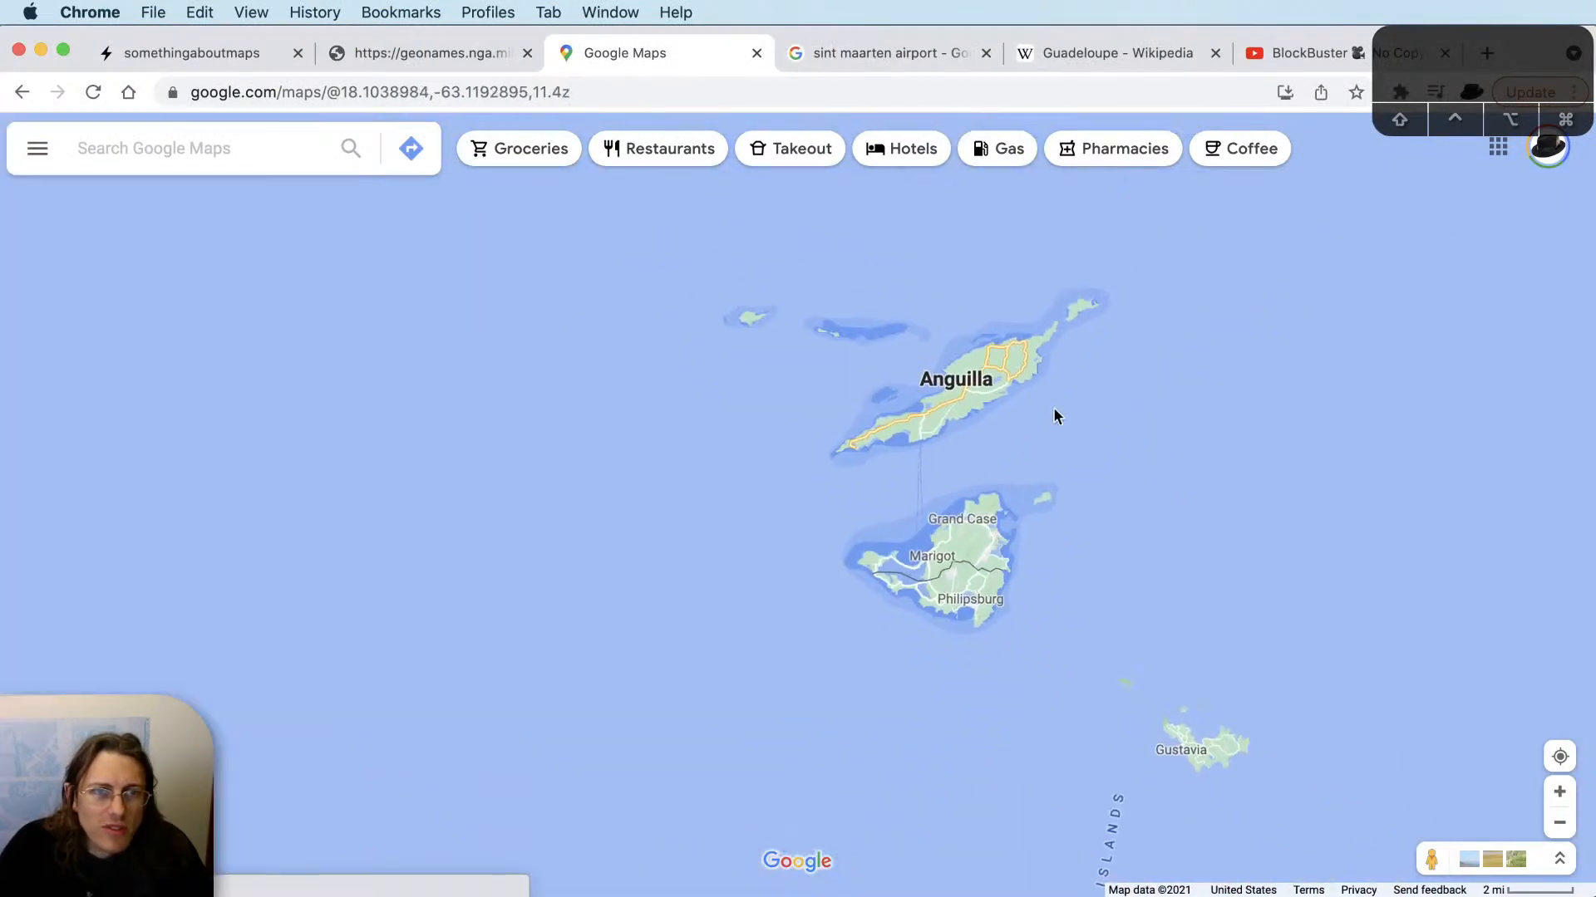
scroll(1022, 449, "down", 4)
key("super+Tab")
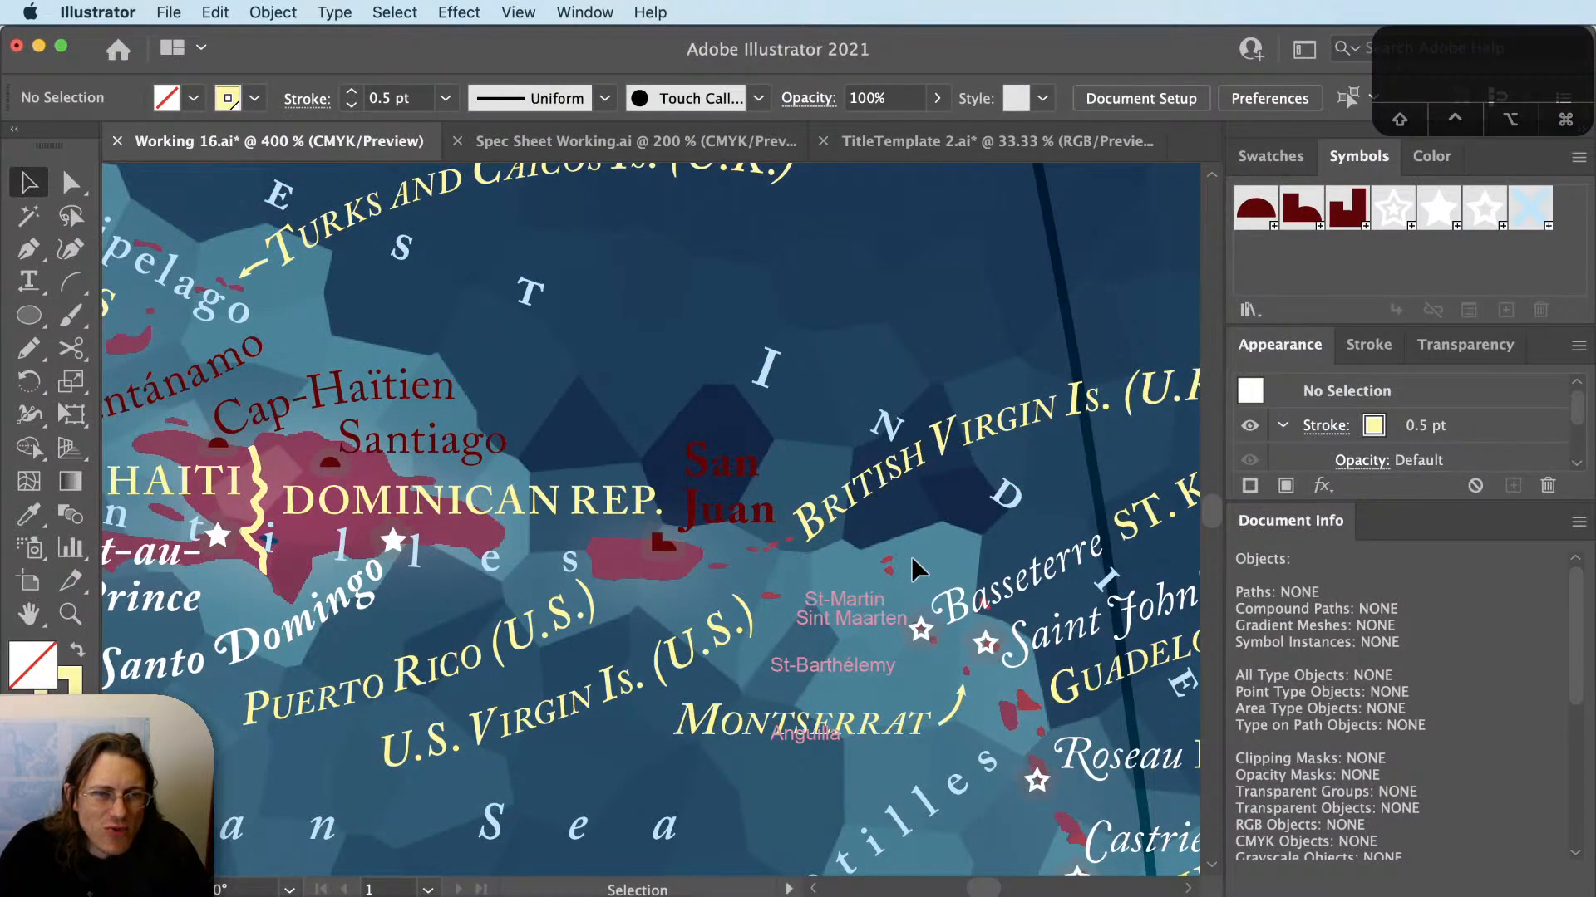
key("space")
left_click_drag(910, 556, 738, 610)
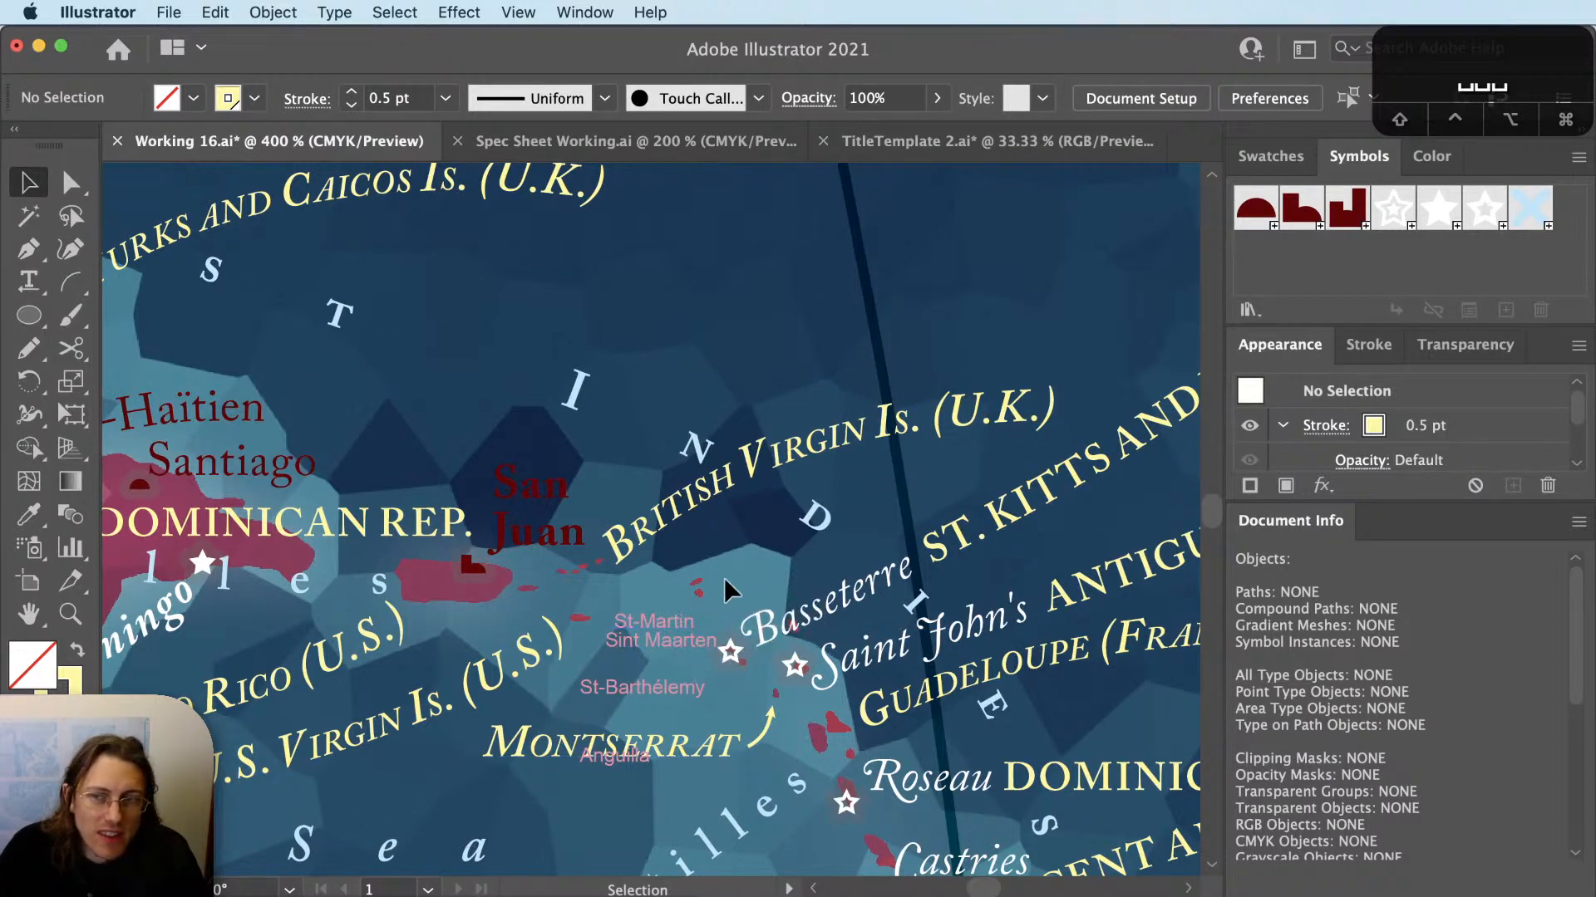
left_click_drag(730, 572, 989, 420)
Switch to Google Maps and look up St Barthélemy.
key("super+Tab")
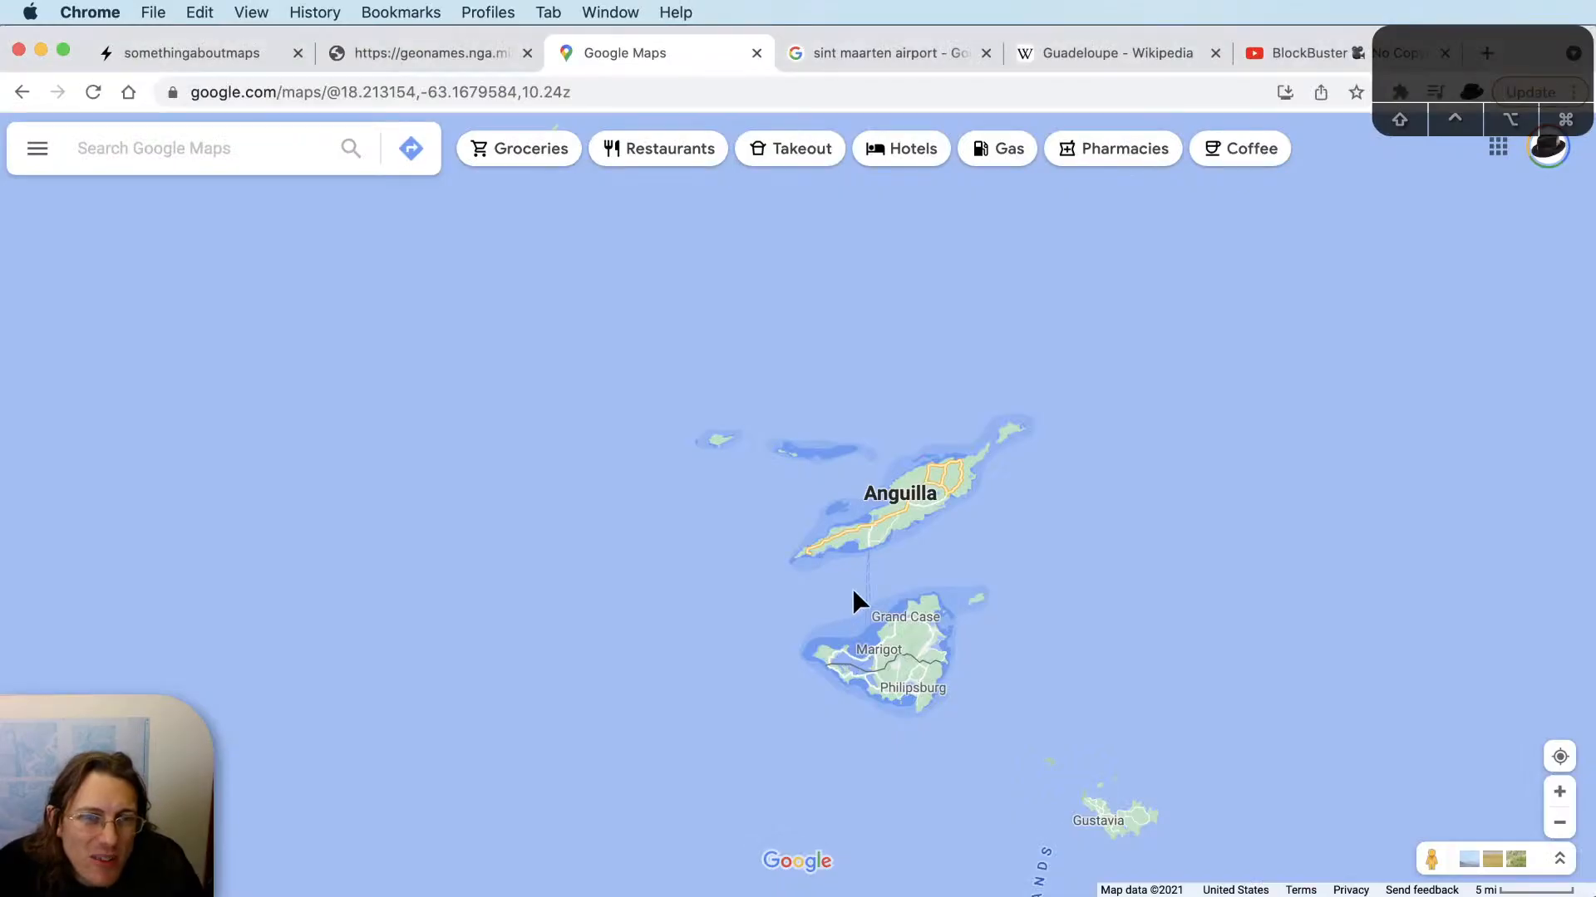
left_click(267, 147)
type("st barthele")
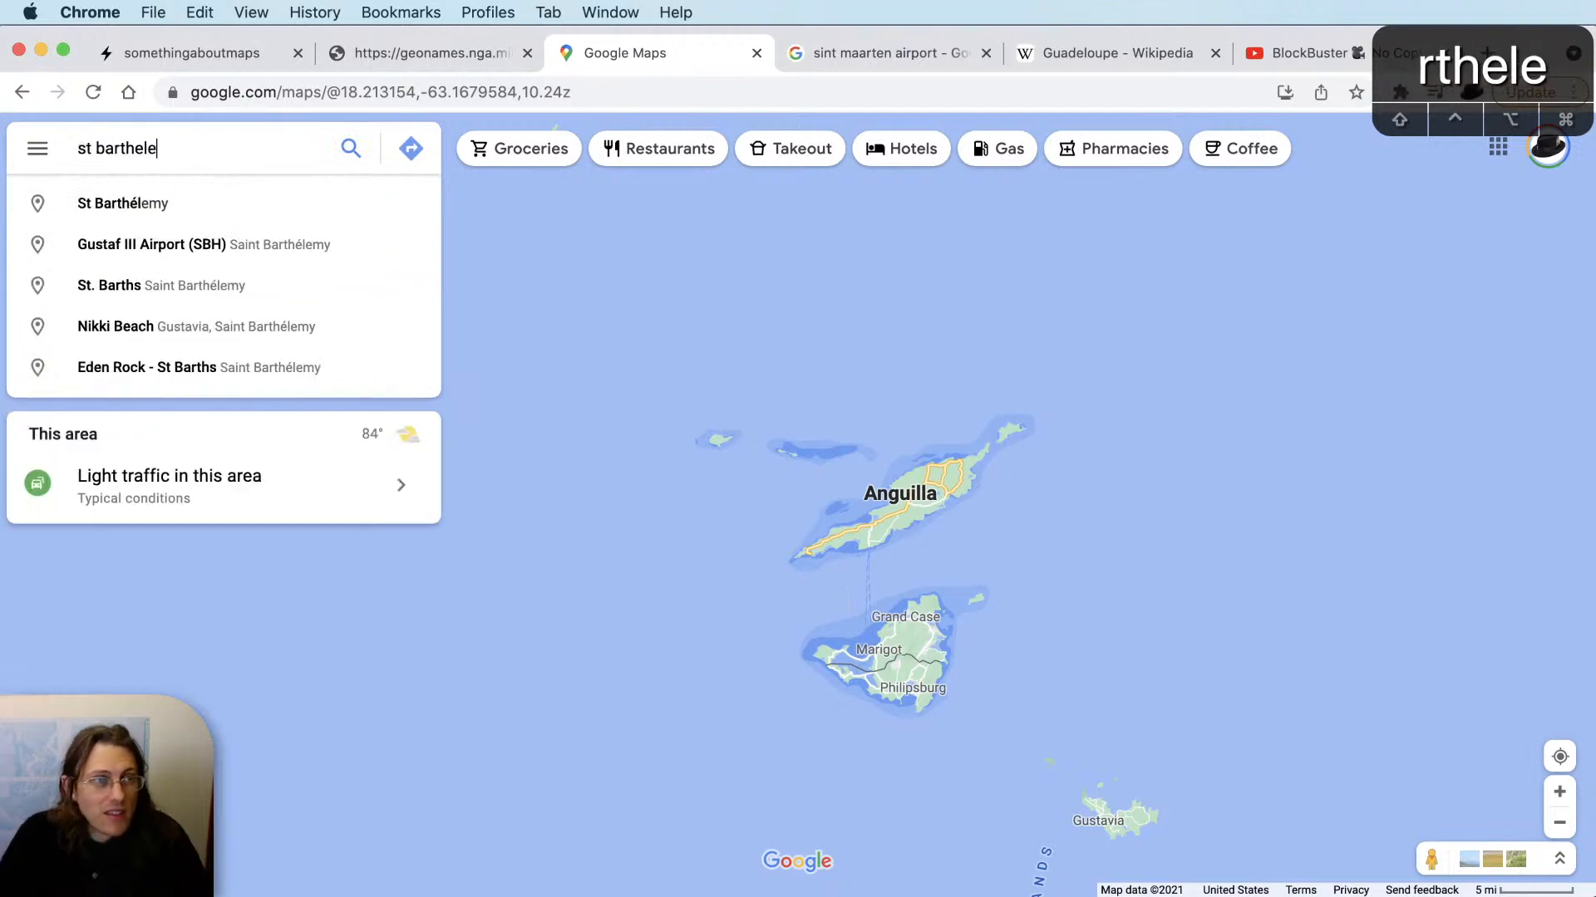
key("Down")
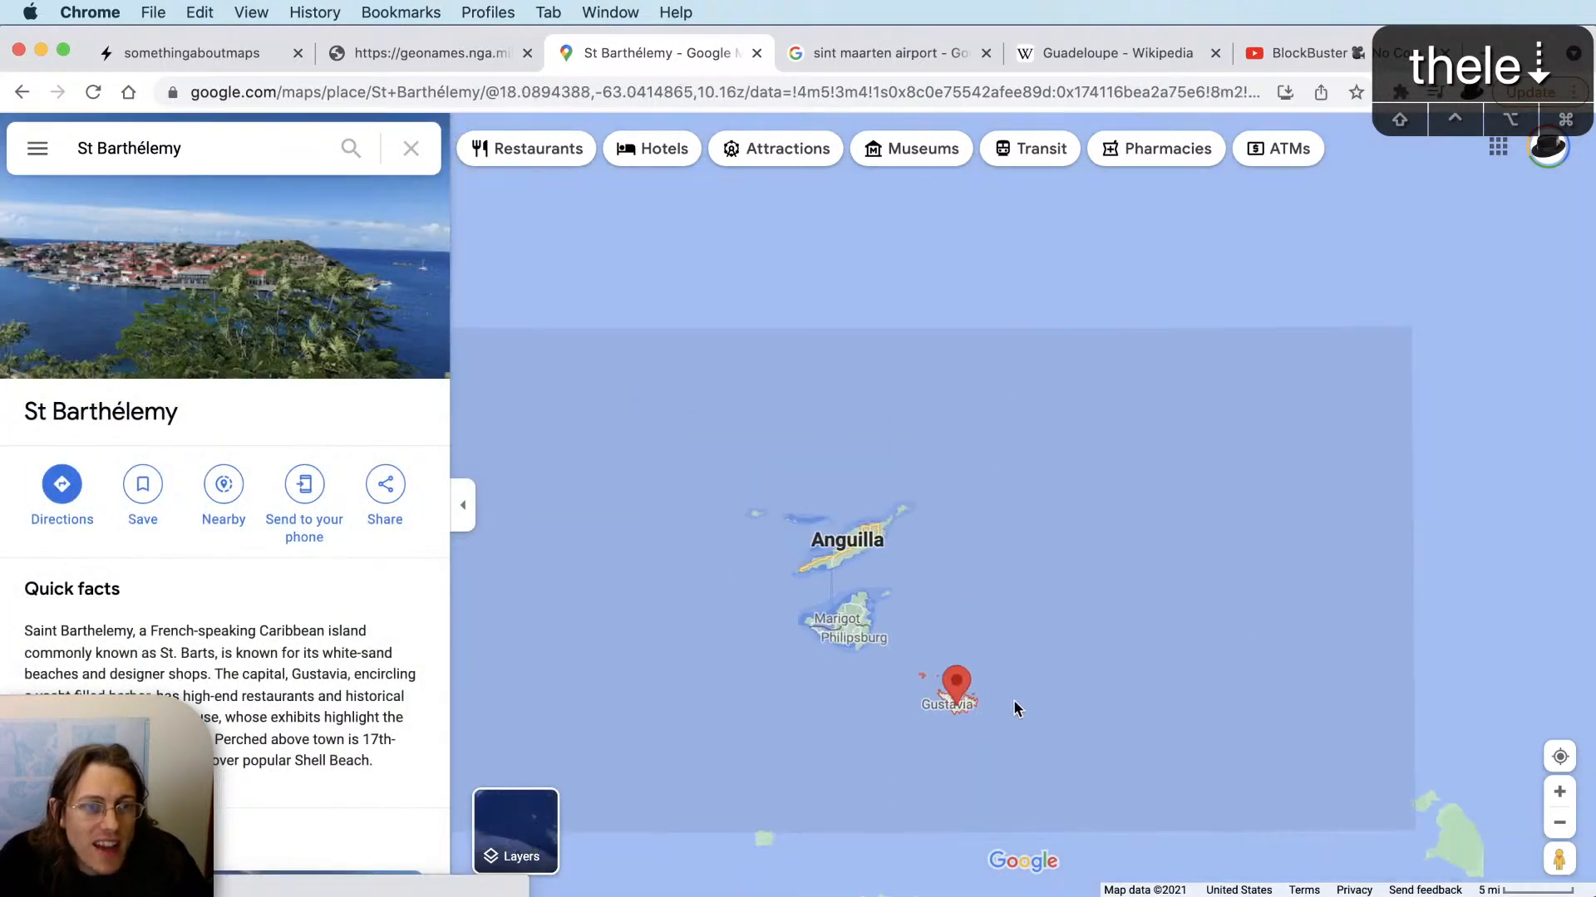
Compare the islands around the St-Martin and St-Barthélemy labels on the Illustrator map with St Barthélemy's surroundings on Google Maps.
key("super+Tab")
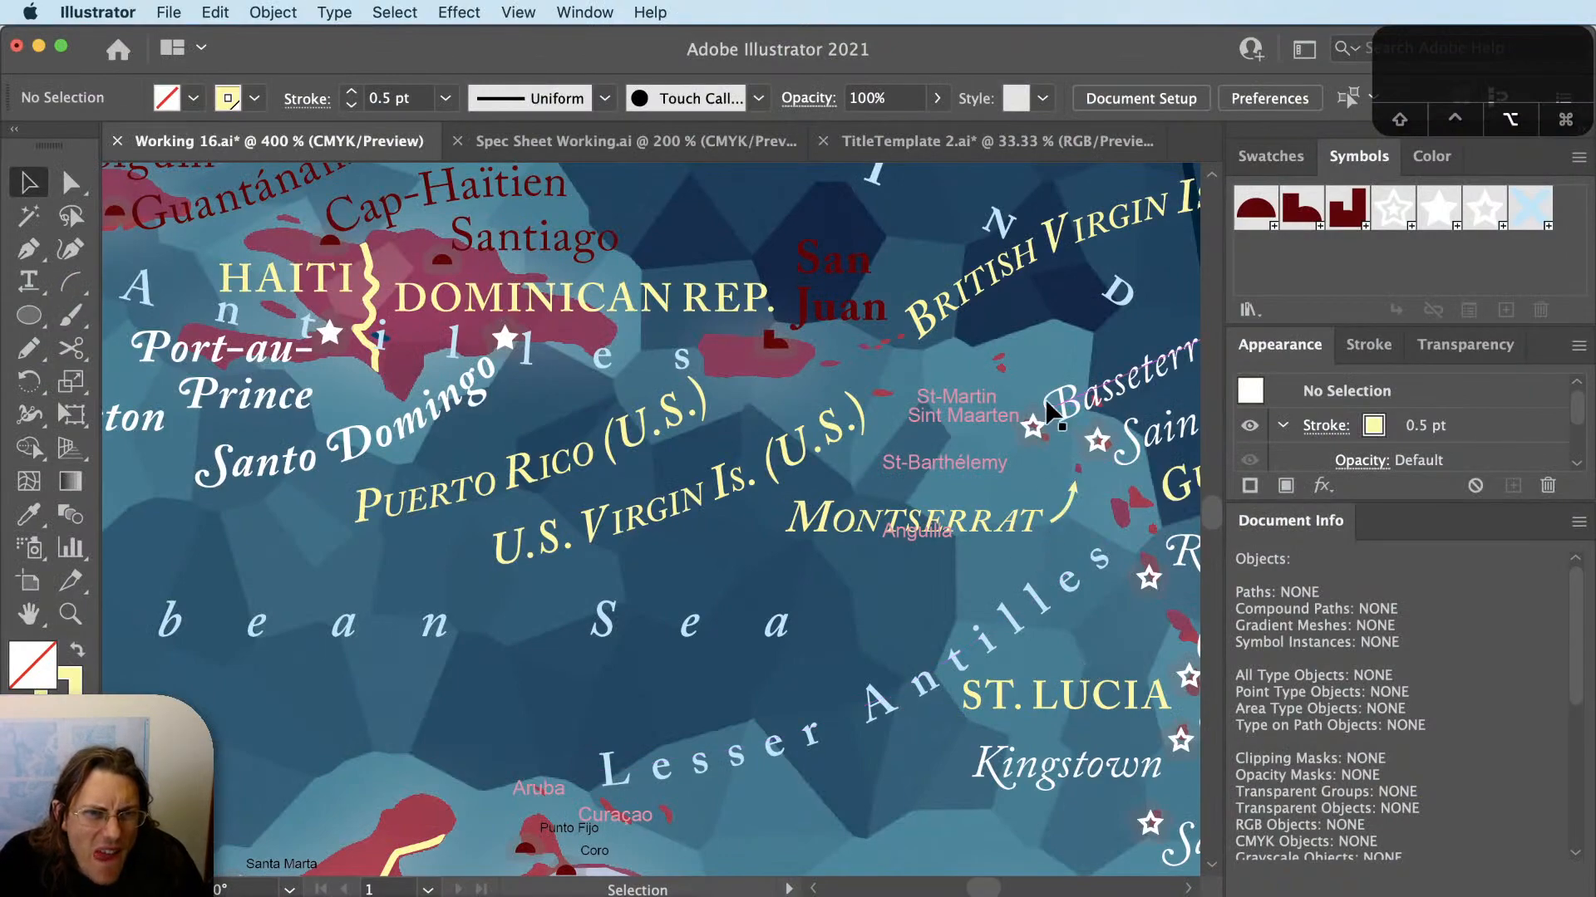
scroll(1039, 390, "up", 1)
scroll(1031, 387, "up", 2)
scroll(1030, 388, "down", 1)
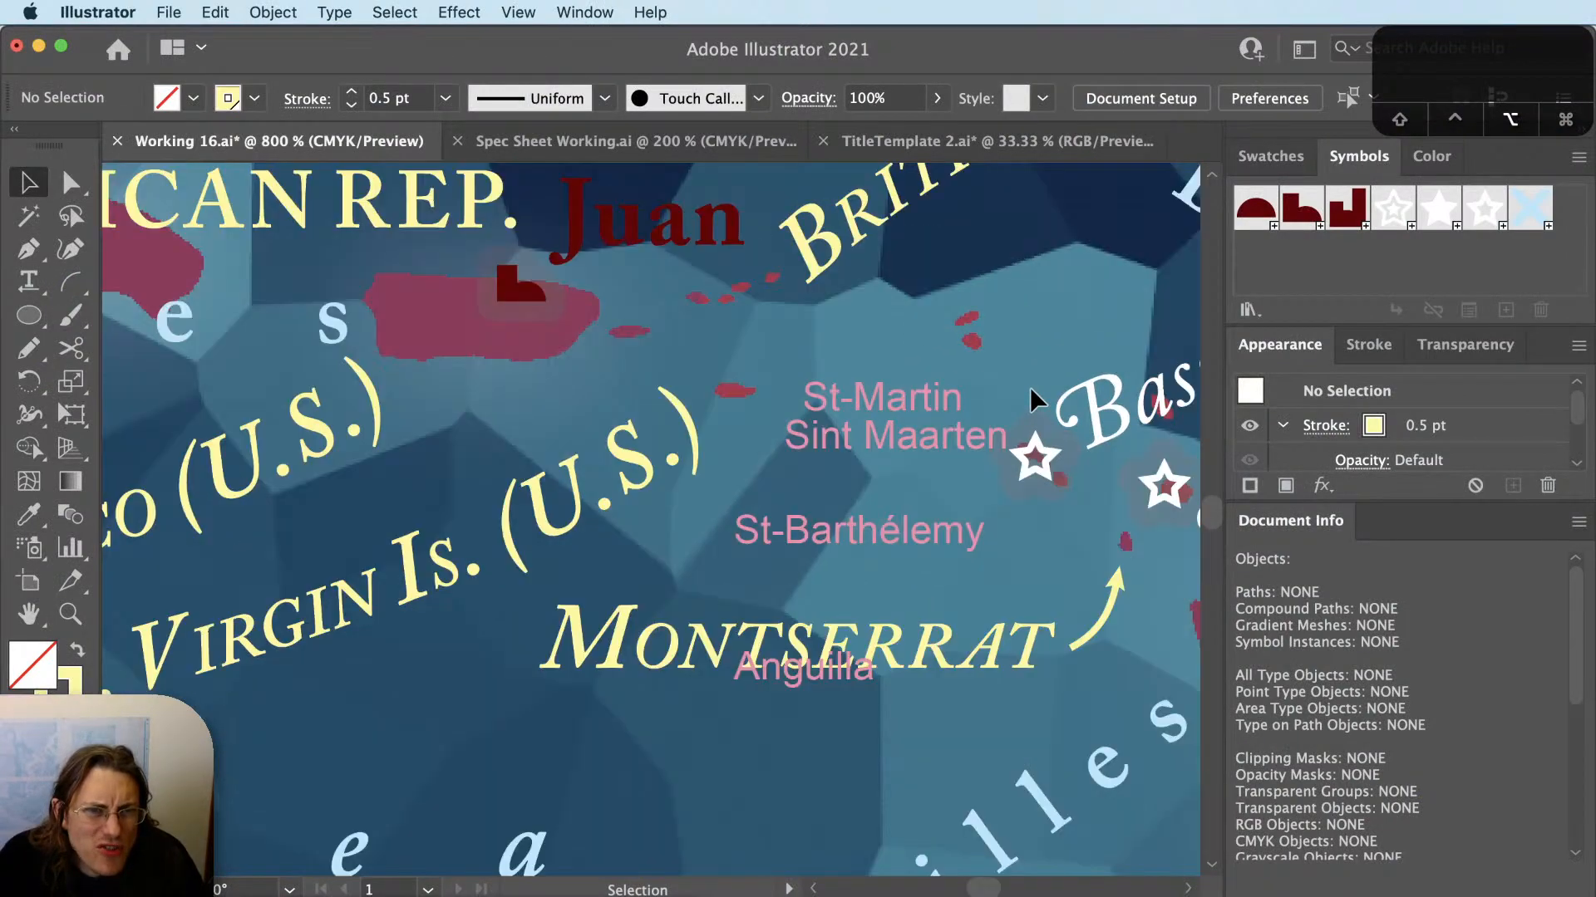
key("super+Tab")
scroll(919, 616, "down", 1)
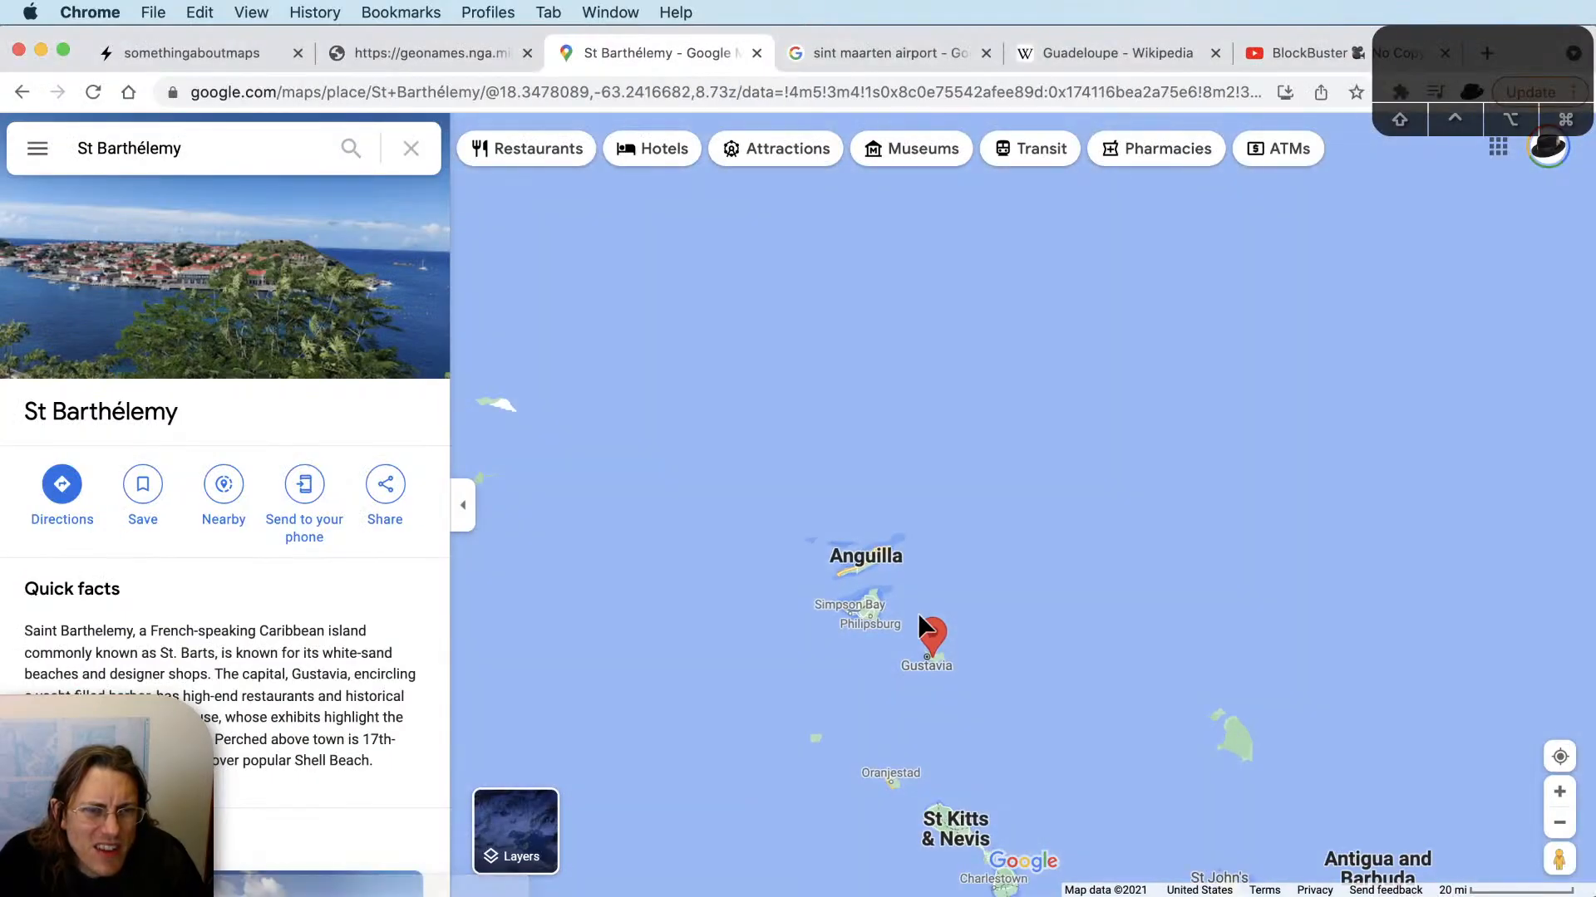
key("super+Tab")
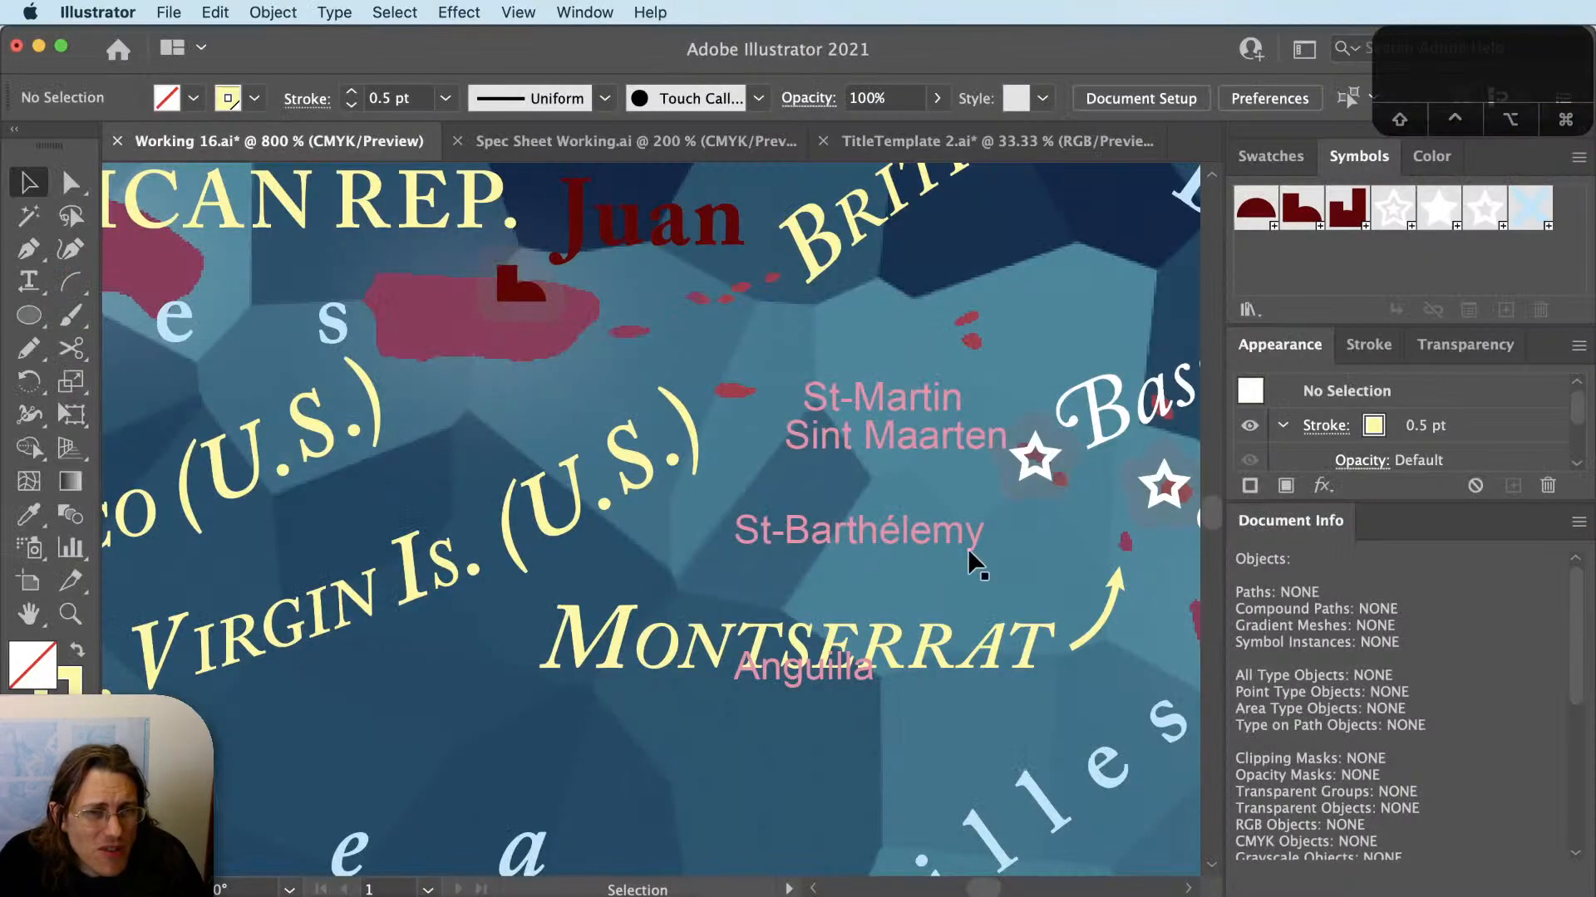
View the Illustrator map in outline mode and compare its island shapes with those between Anguilla and St Kitts on Google Maps.
key("super+y")
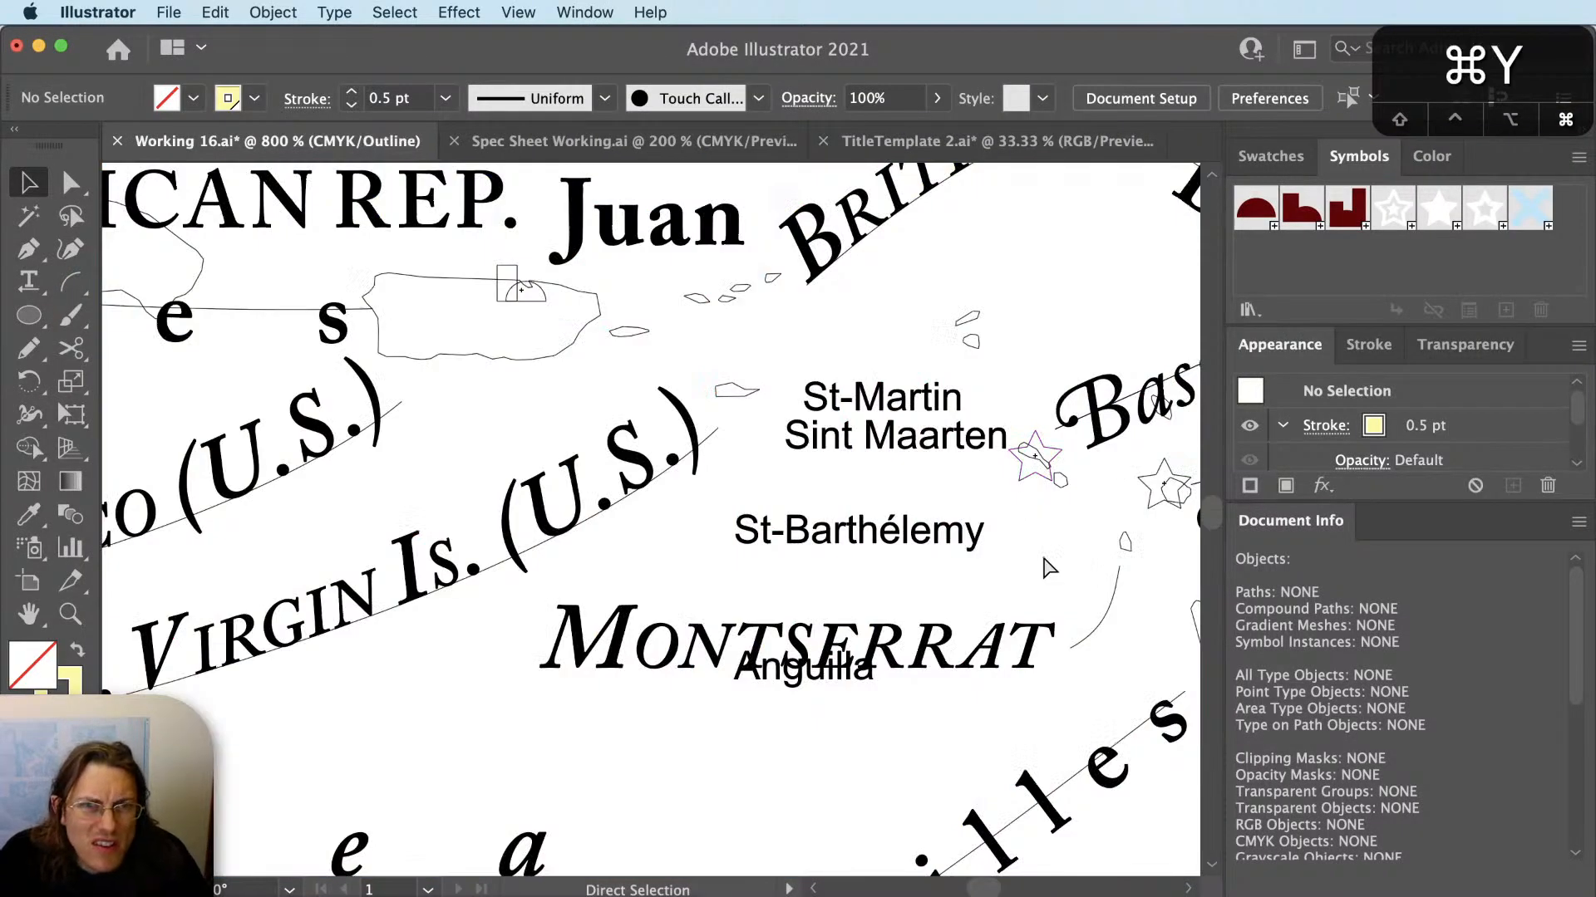
key("super+Tab")
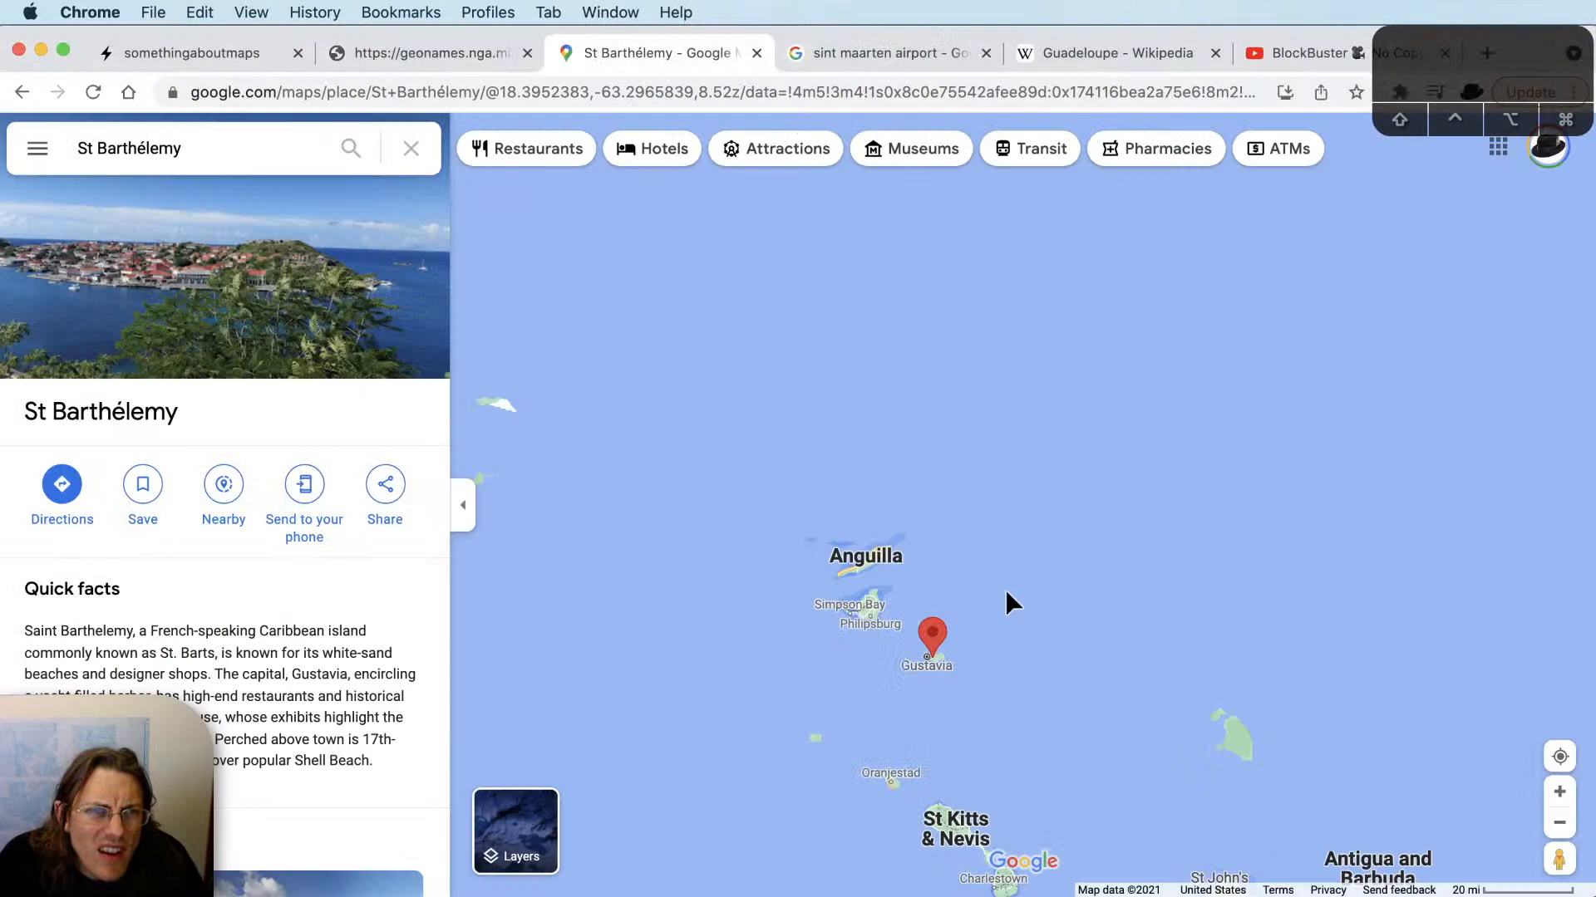
scroll(1005, 590, "down", 3)
scroll(998, 606, "up", 3)
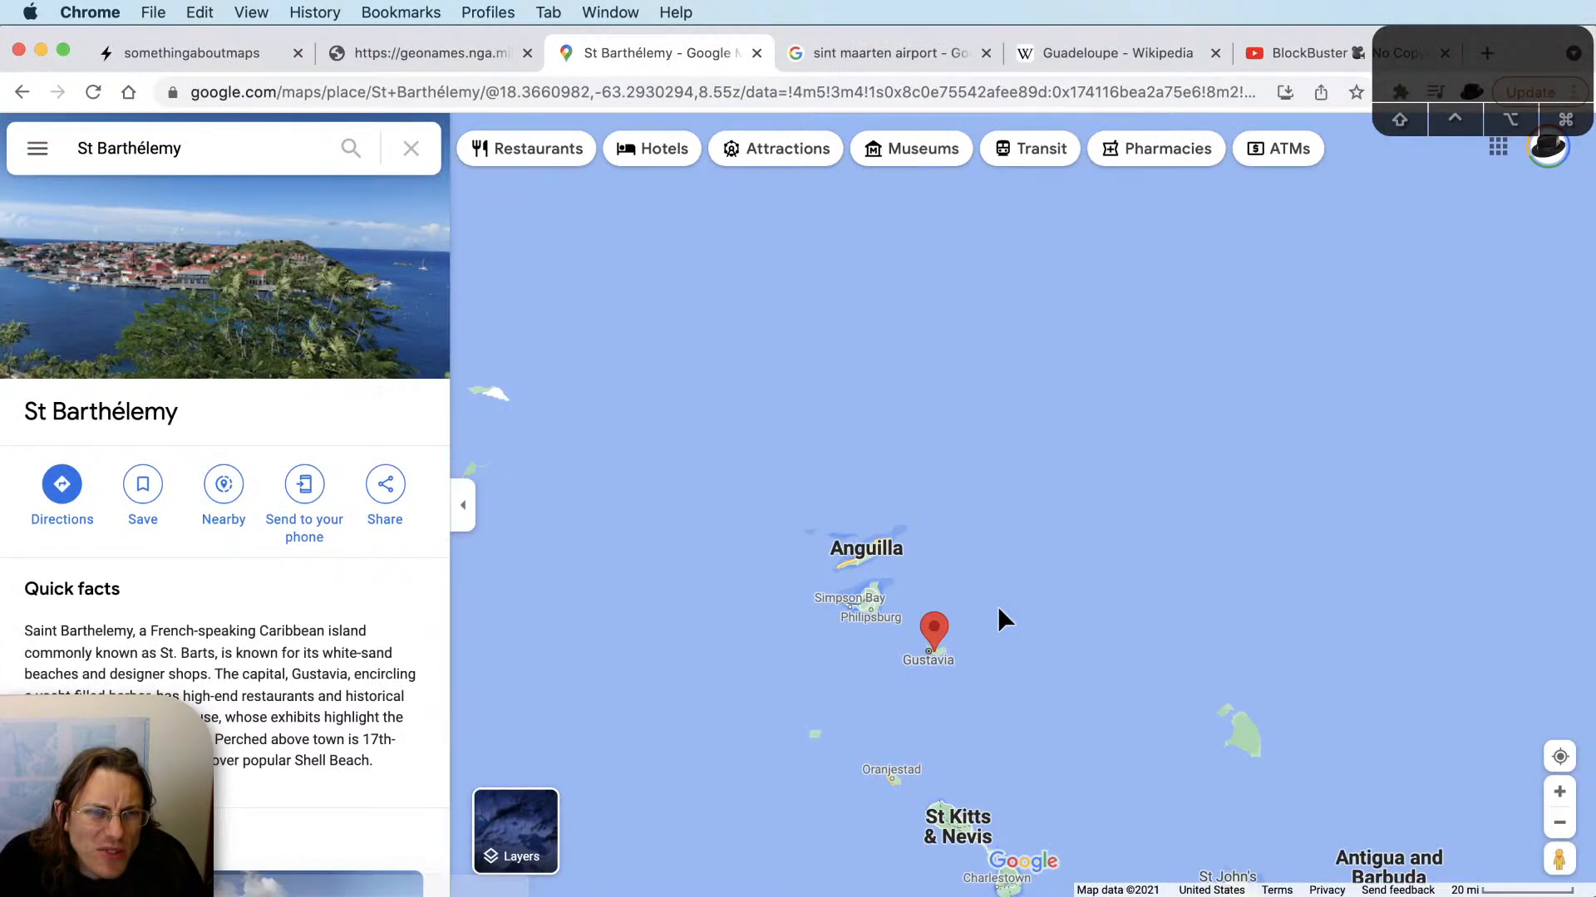
left_click_drag(946, 676, 1014, 606)
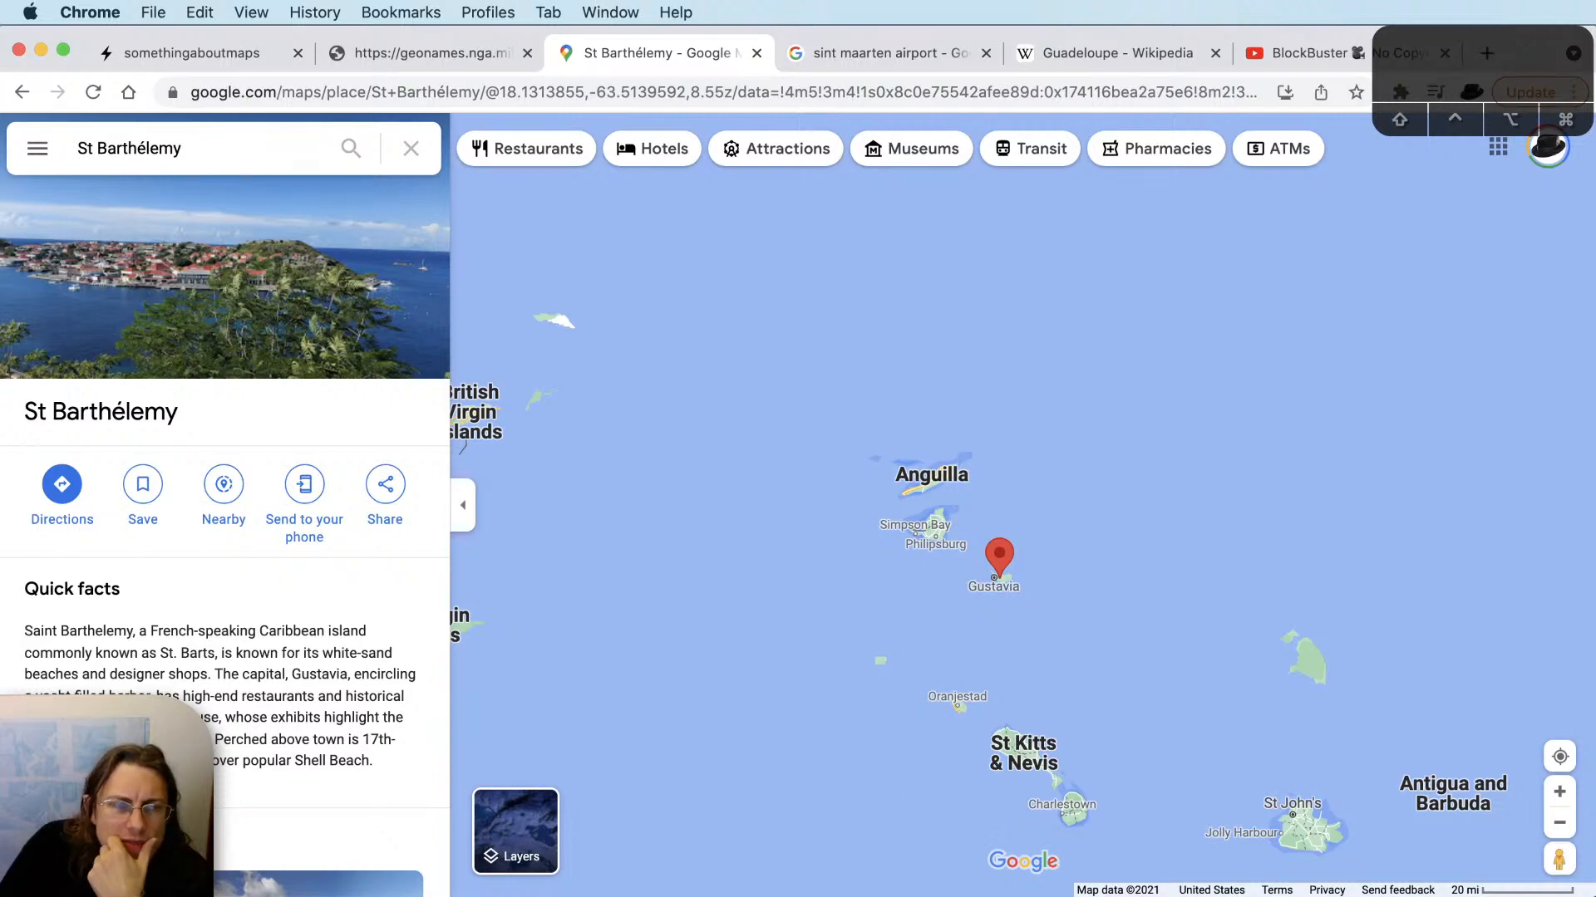
Switch to QGIS and add the ne_50m_admin_0_countries_lakes layer from Finder to the project.
key("super+Tab")
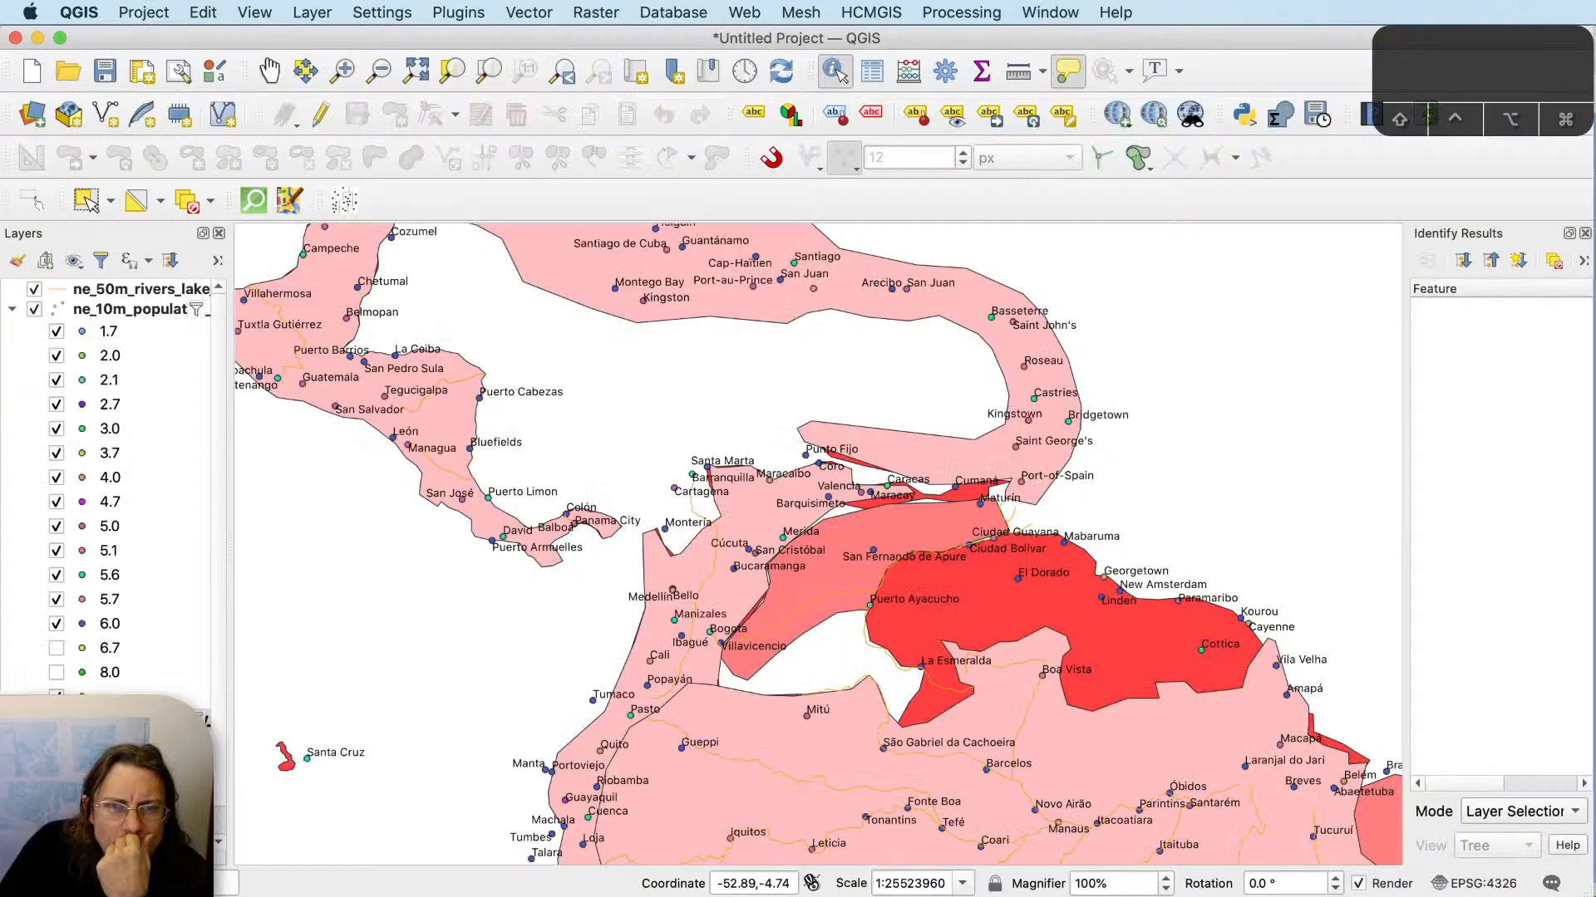
key("super+Tab")
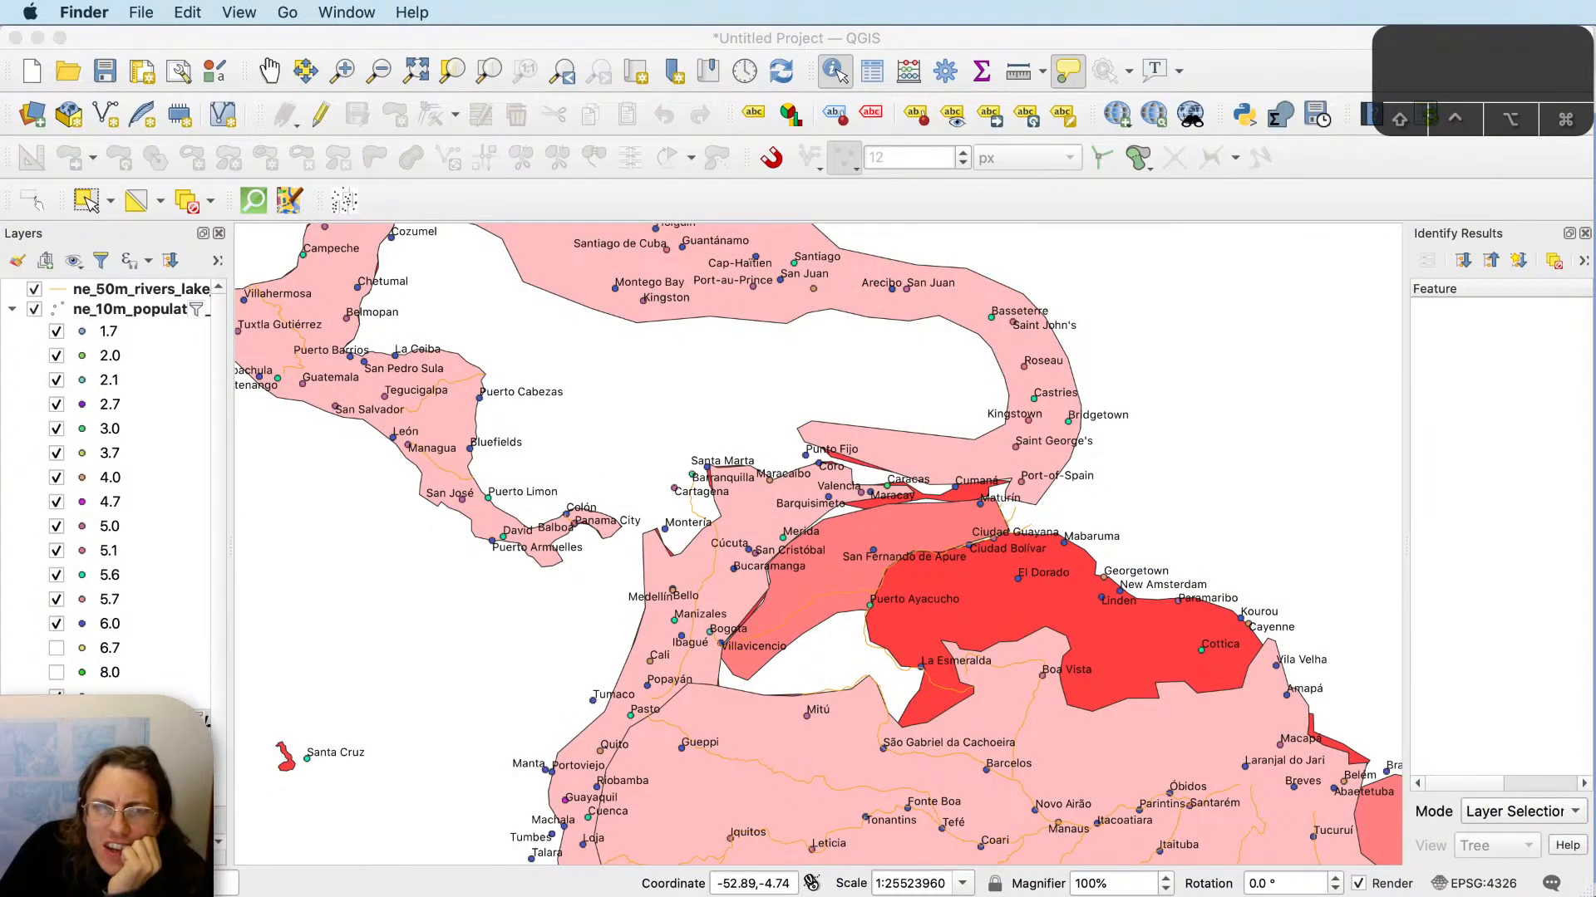
left_click(1250, 396)
left_click_drag(1250, 395, 1327, 643)
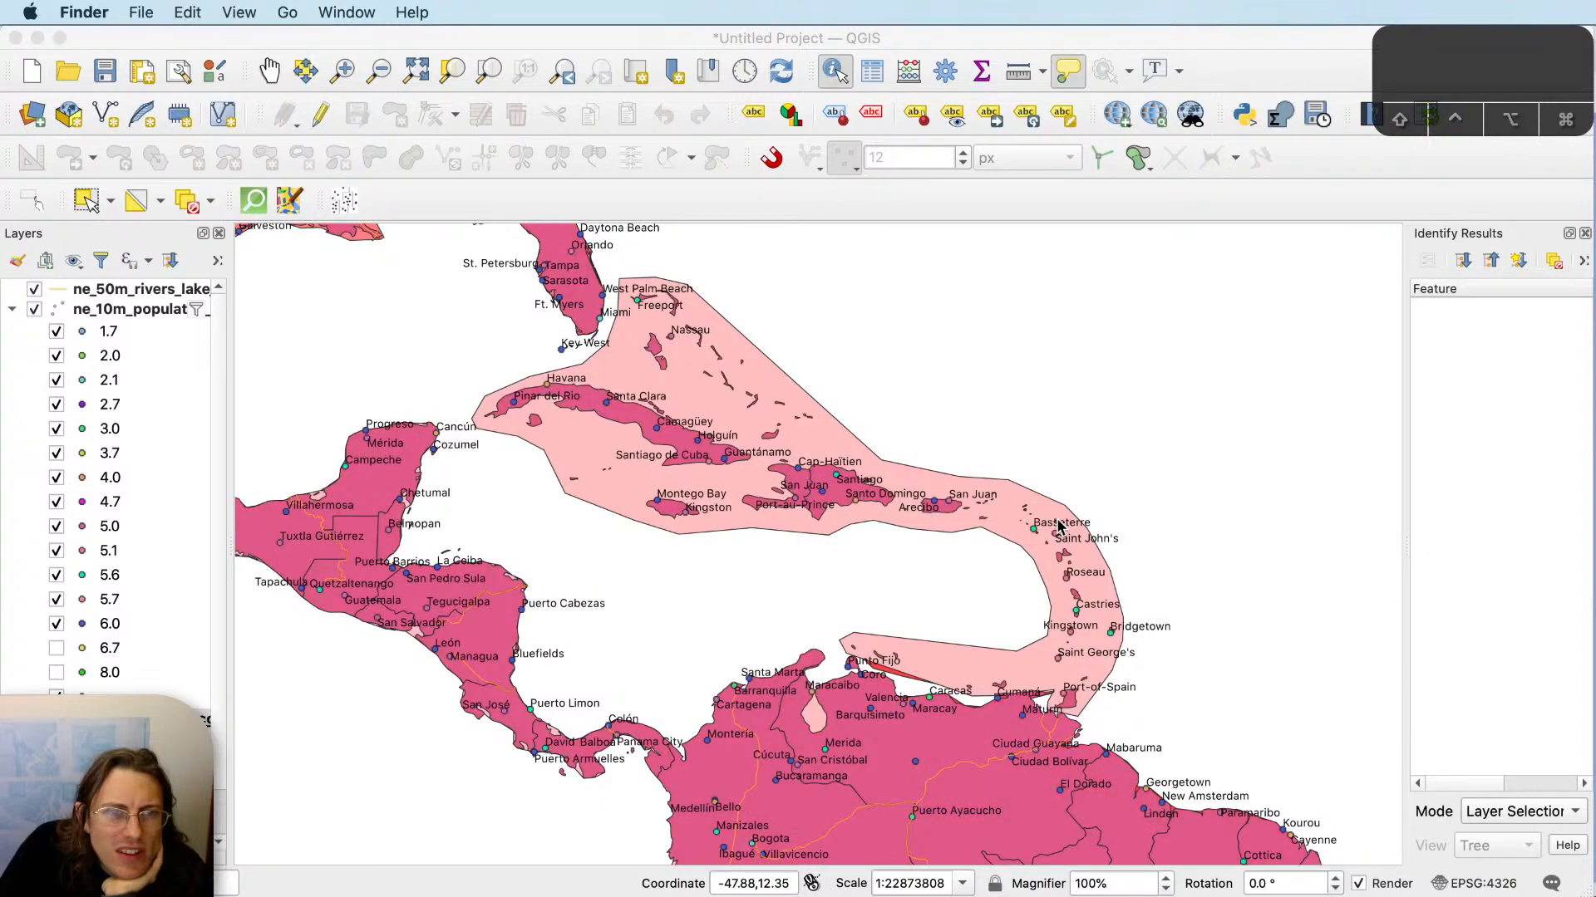
Identify the small island just northwest of Basseterre in the countries layer and view its attributes.
left_click(44, 307)
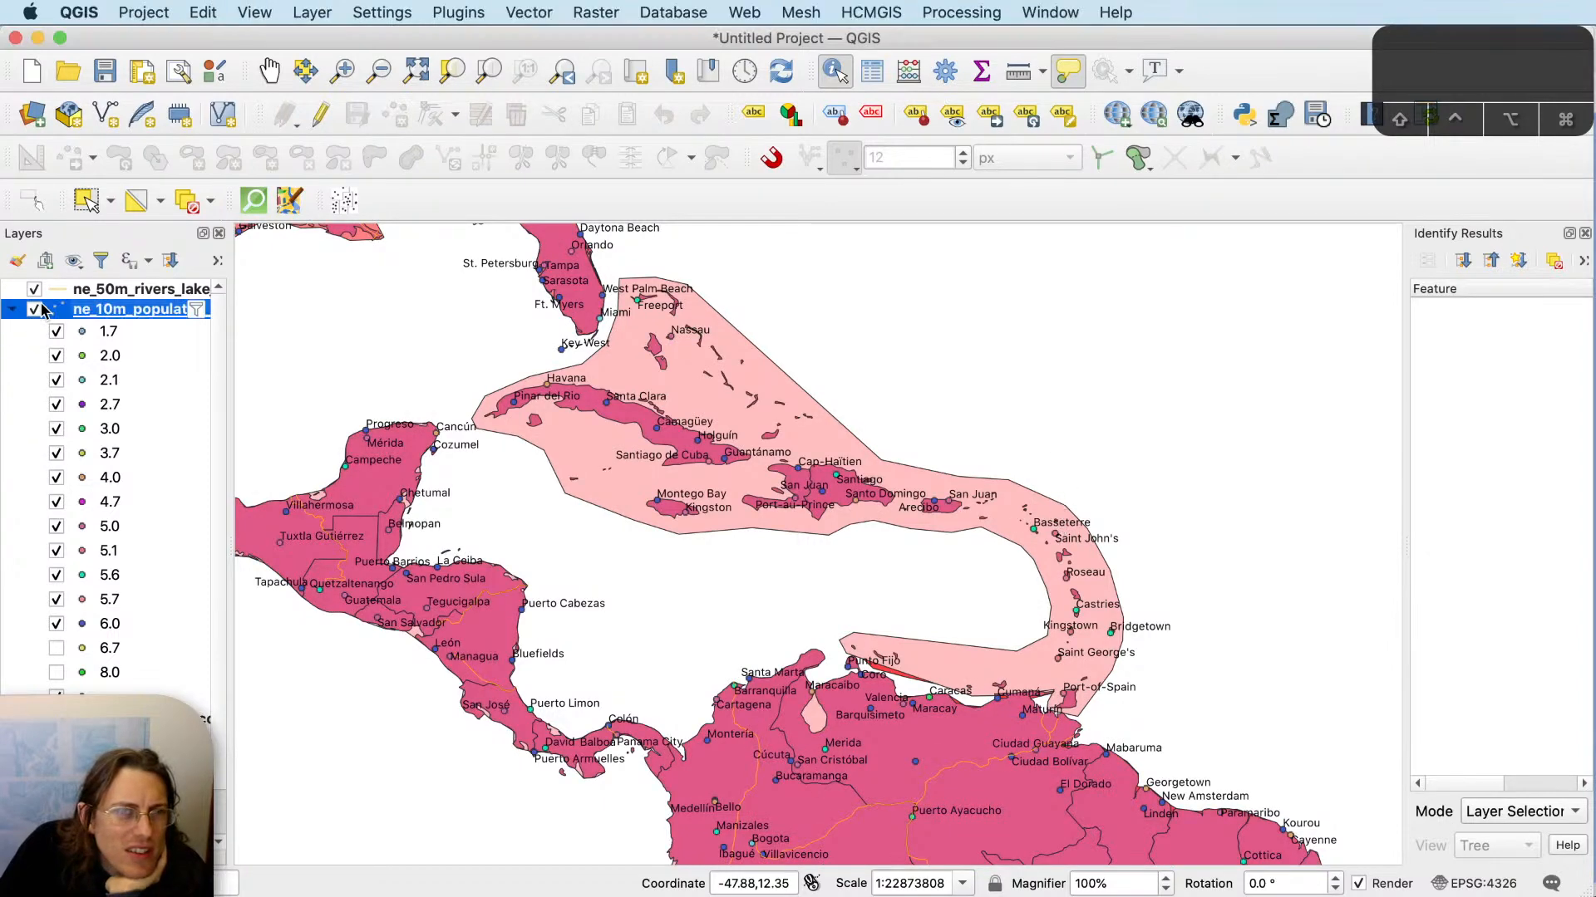
scroll(1044, 527, "up", 3)
scroll(1000, 645, "up", 2)
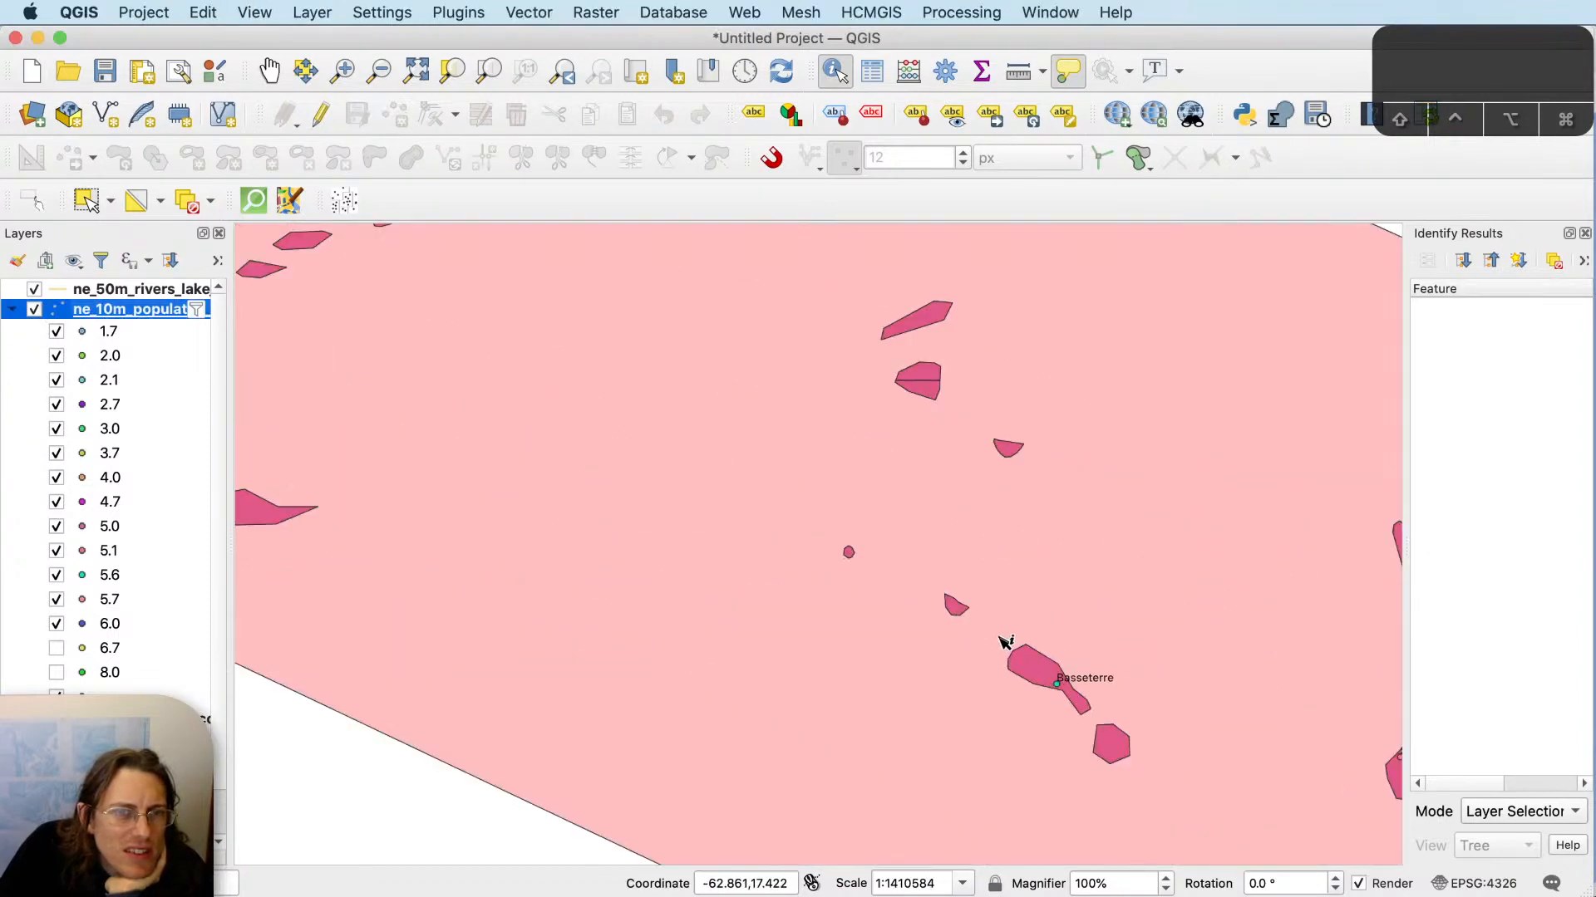
left_click(968, 607)
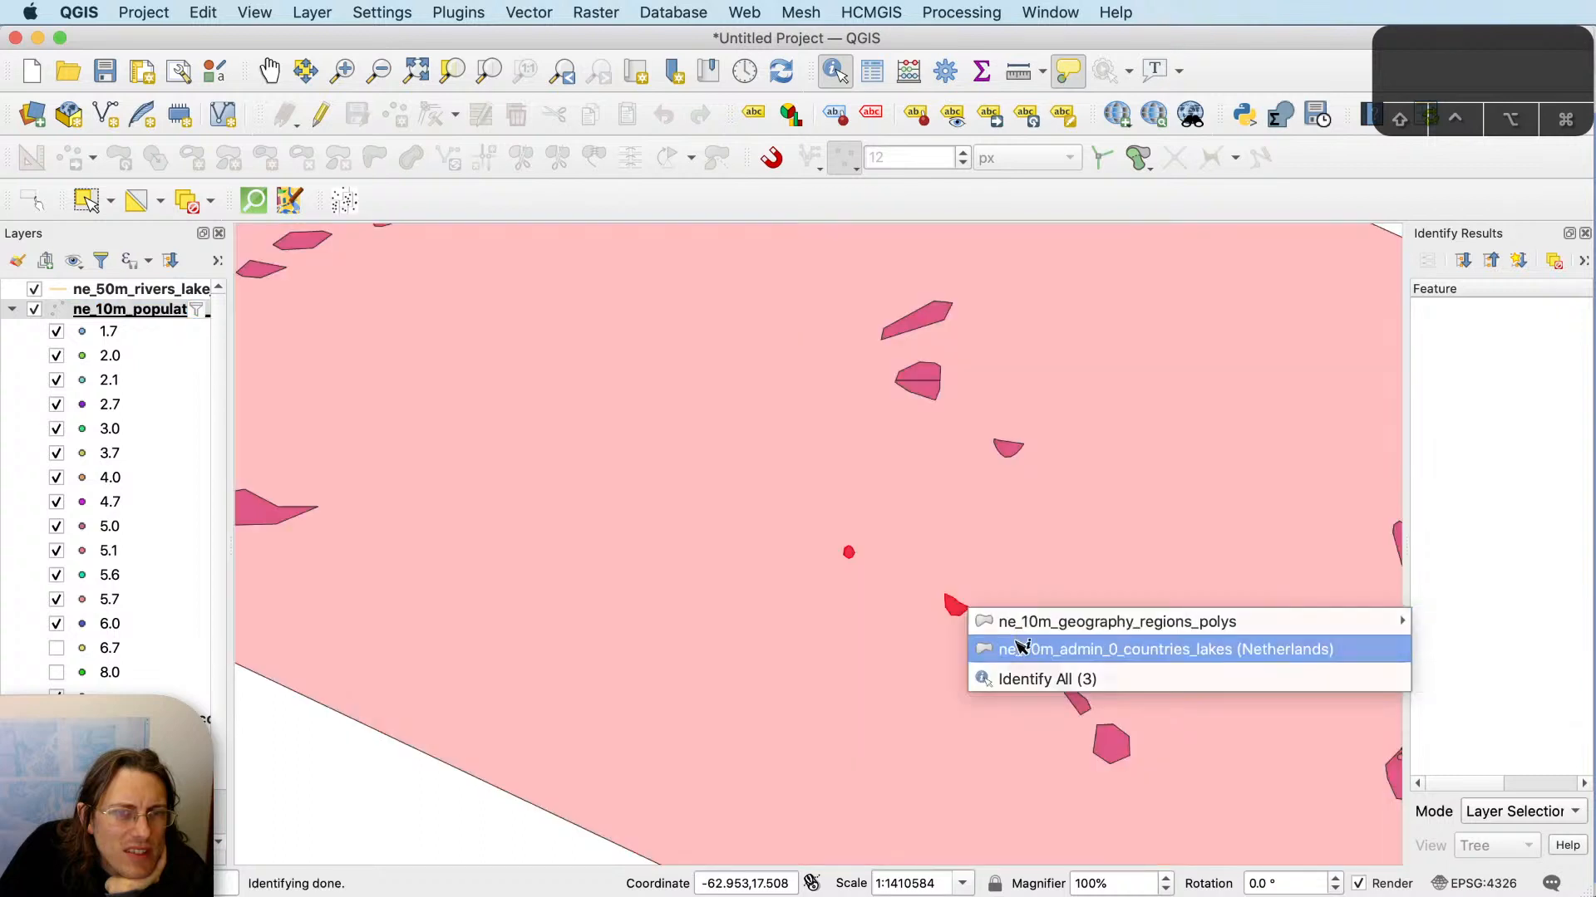
left_click(1018, 649)
left_click_drag(1477, 784, 1528, 785)
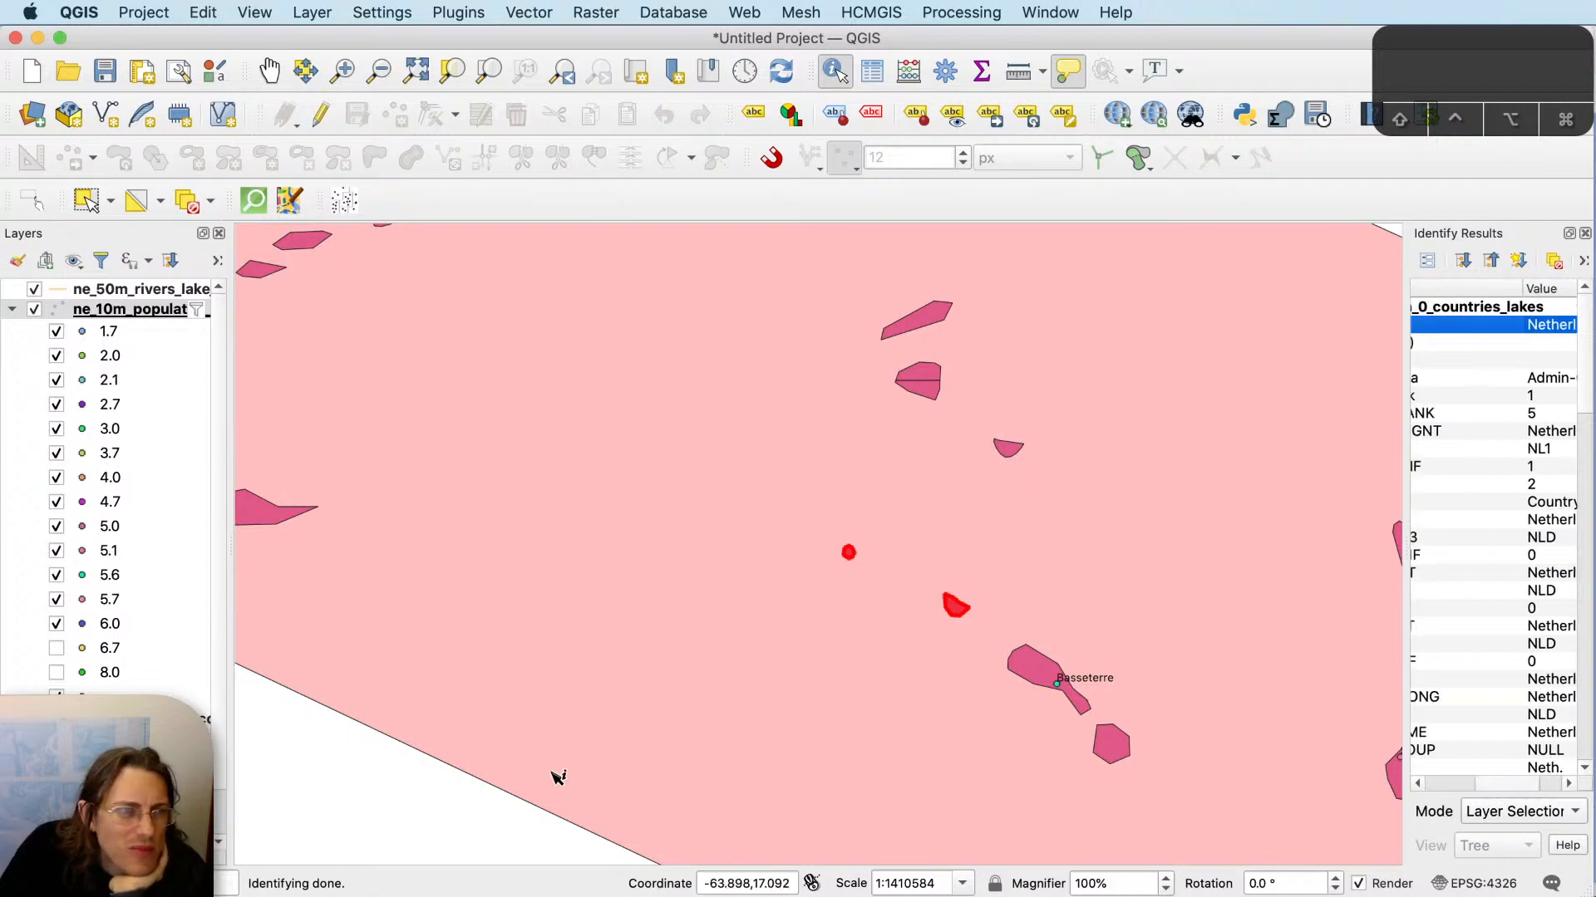
Hide the geography regions polygons and identify the small island southeast of the border-split island, with its full attributes readable.
left_click(34, 760)
left_click(866, 703)
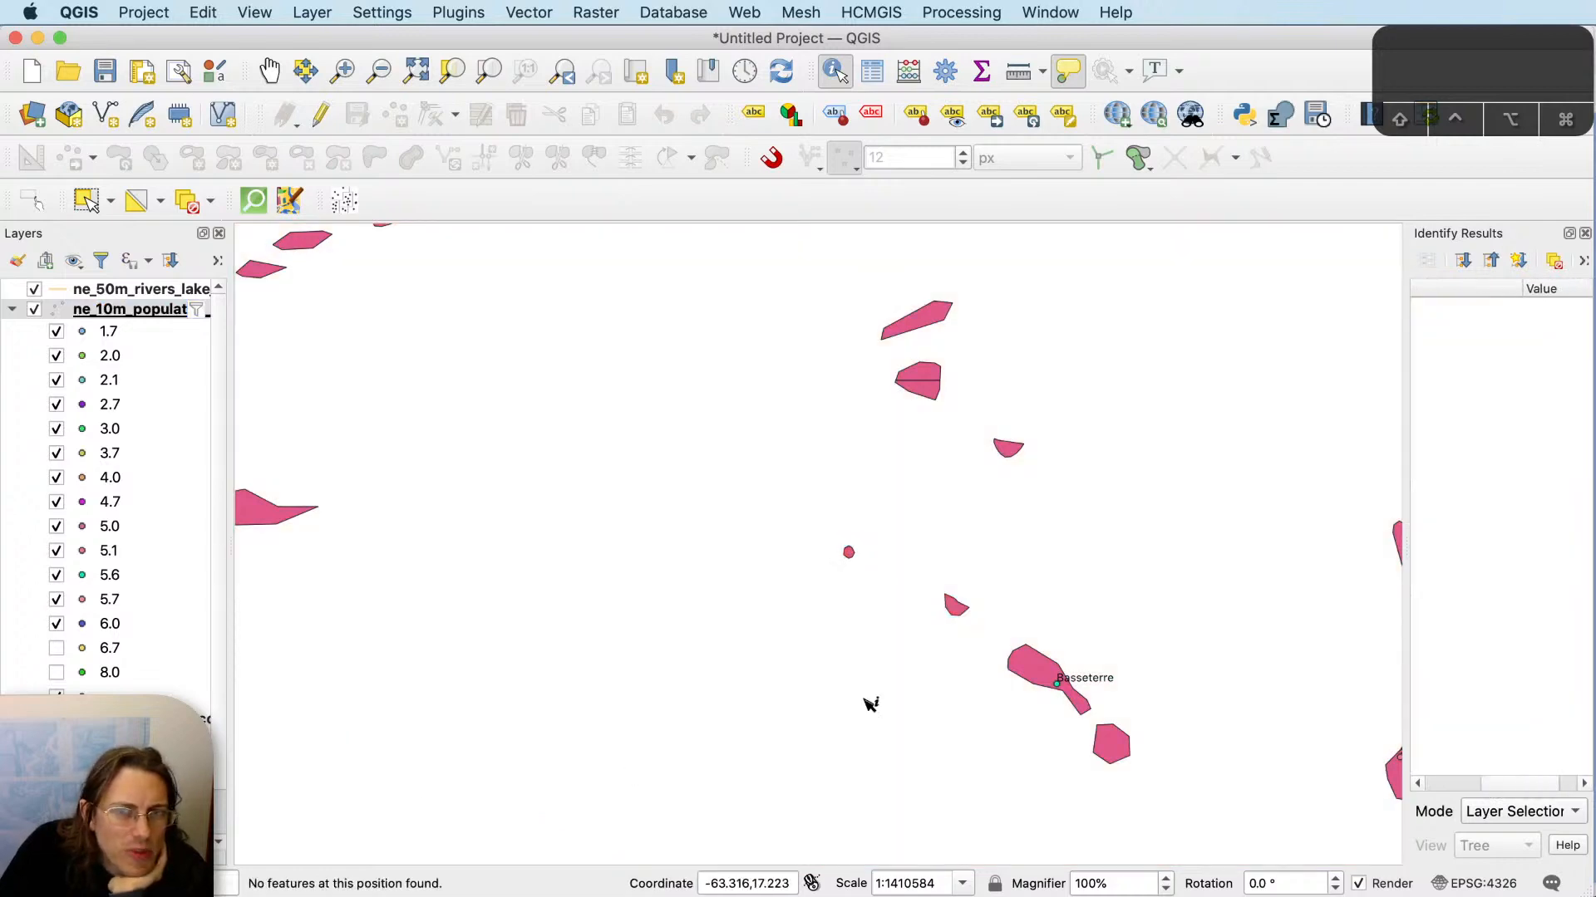
left_click(960, 609)
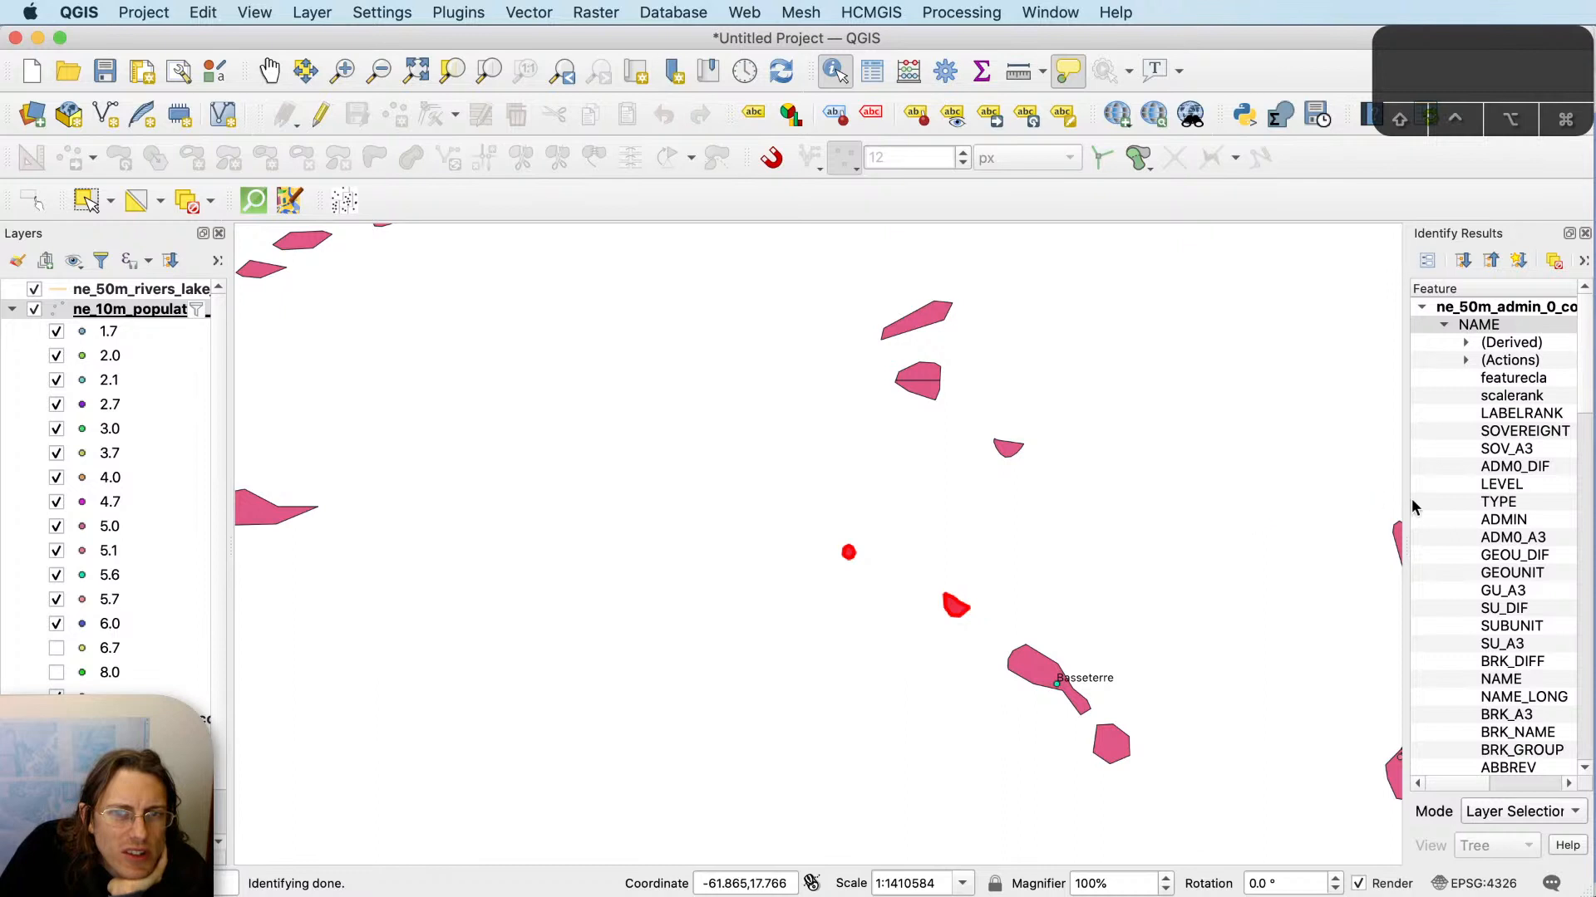
left_click_drag(1405, 500, 914, 509)
left_click(689, 493)
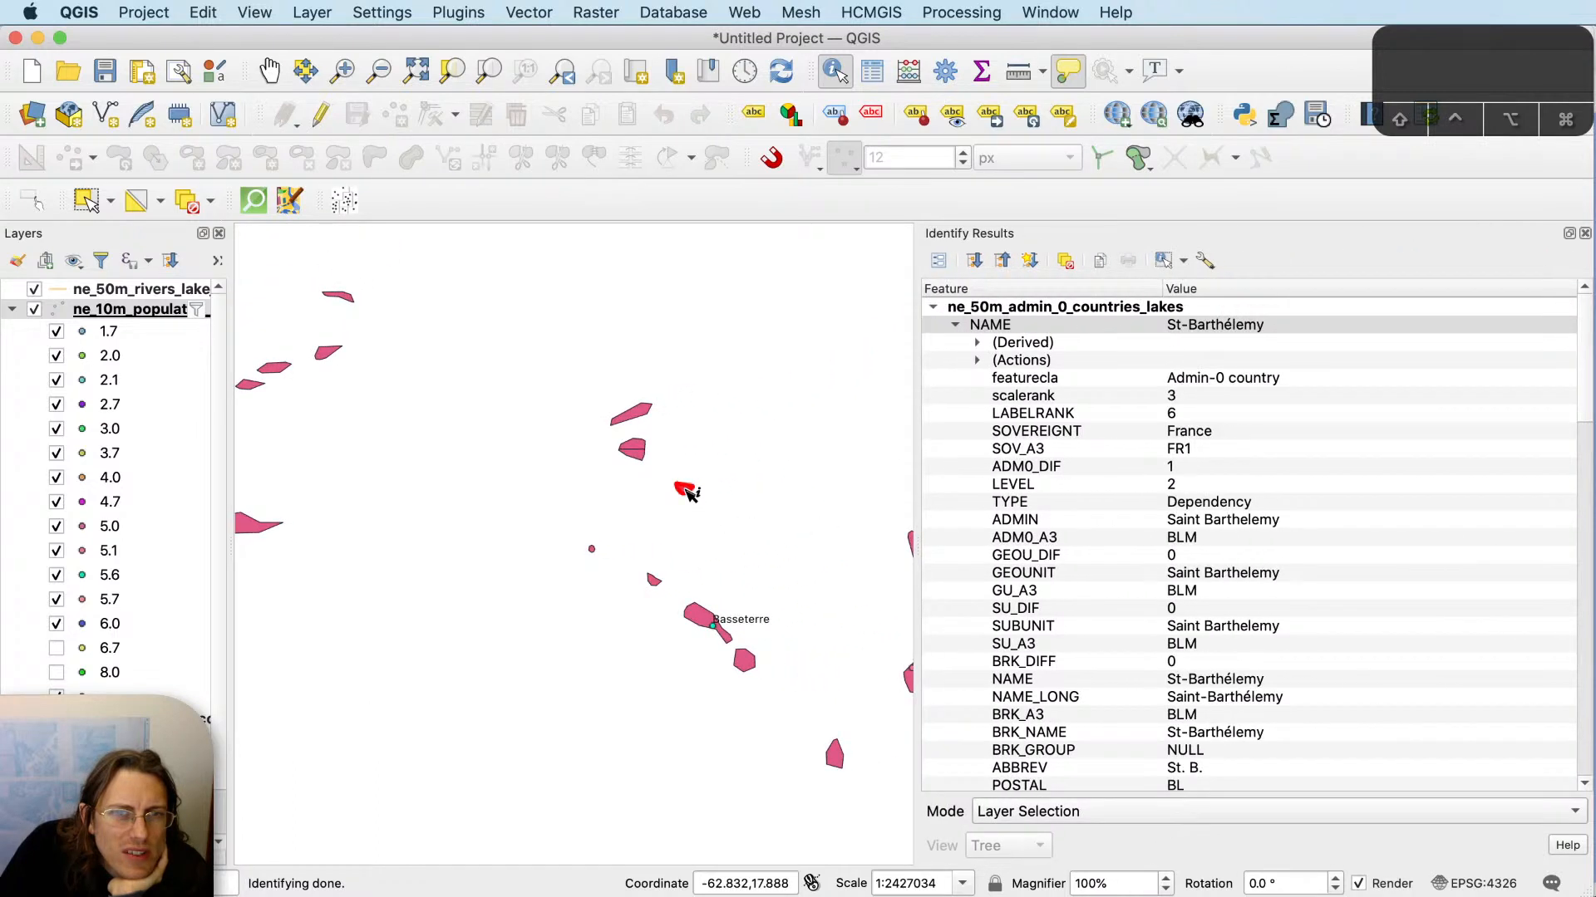
Compare the identified island in QGIS with the Illustrator map and return the Illustrator map to preview mode.
key("super+Tab")
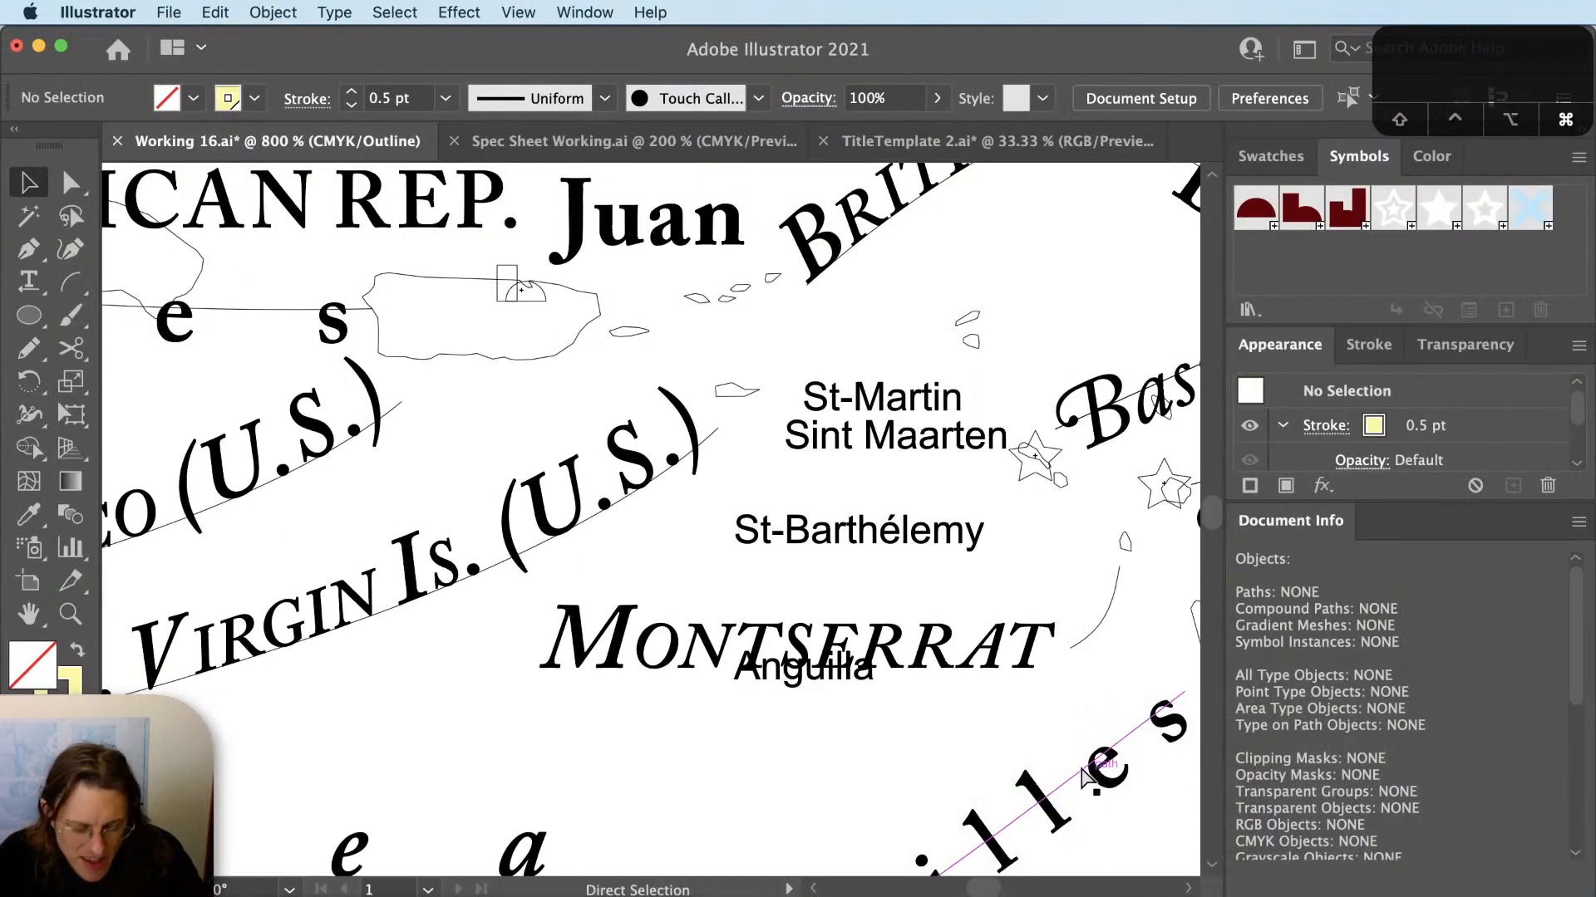
key("super+Tab")
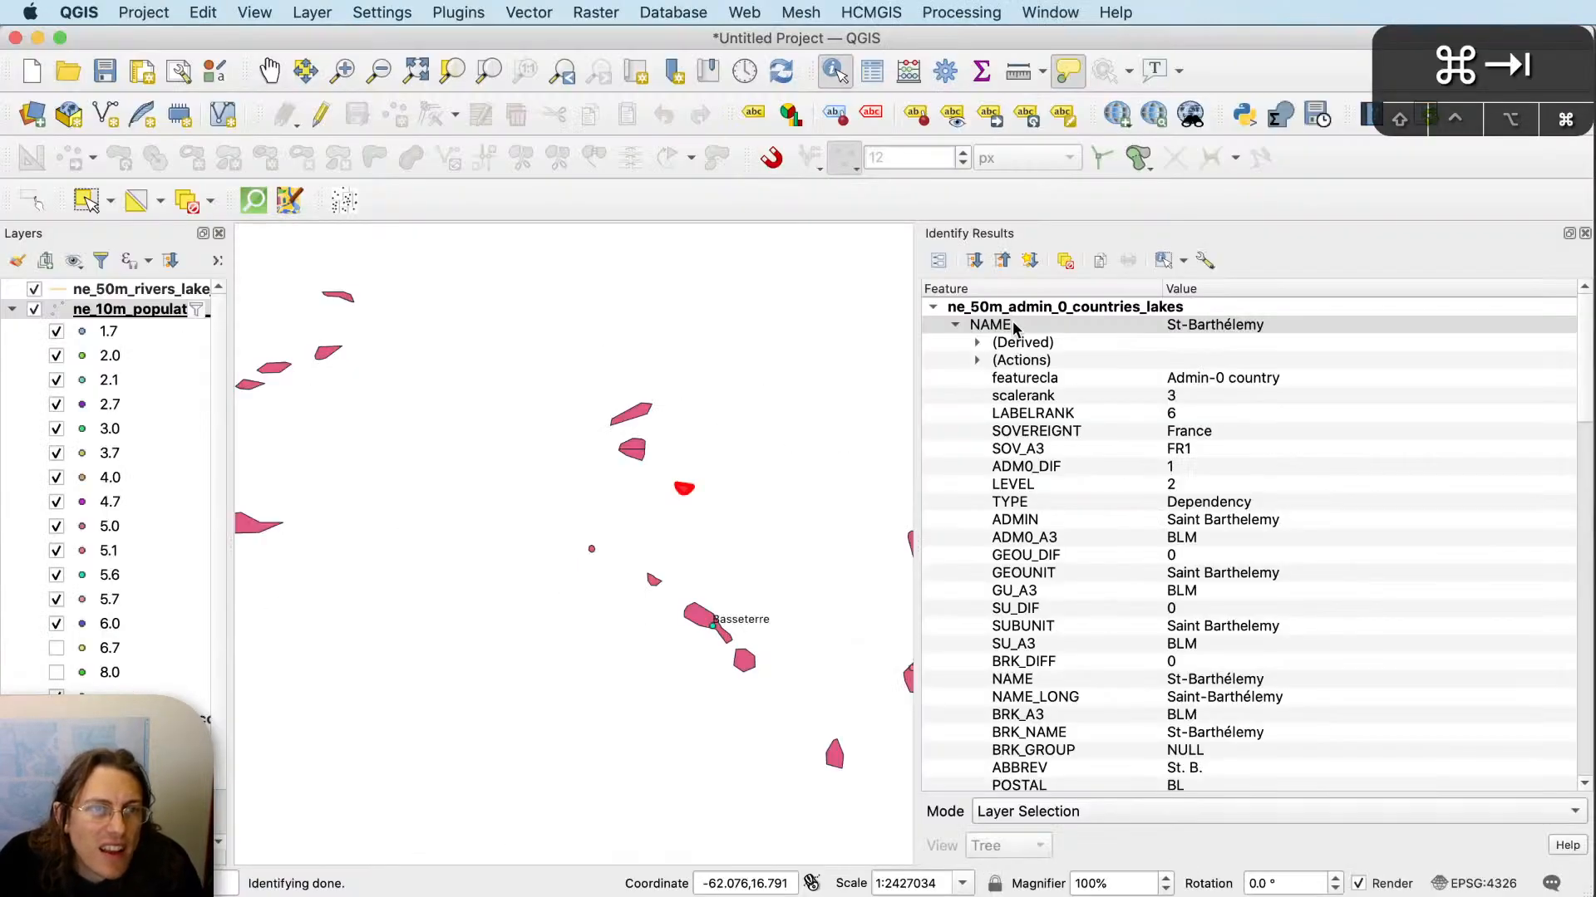
key("super+Tab")
key("super+y")
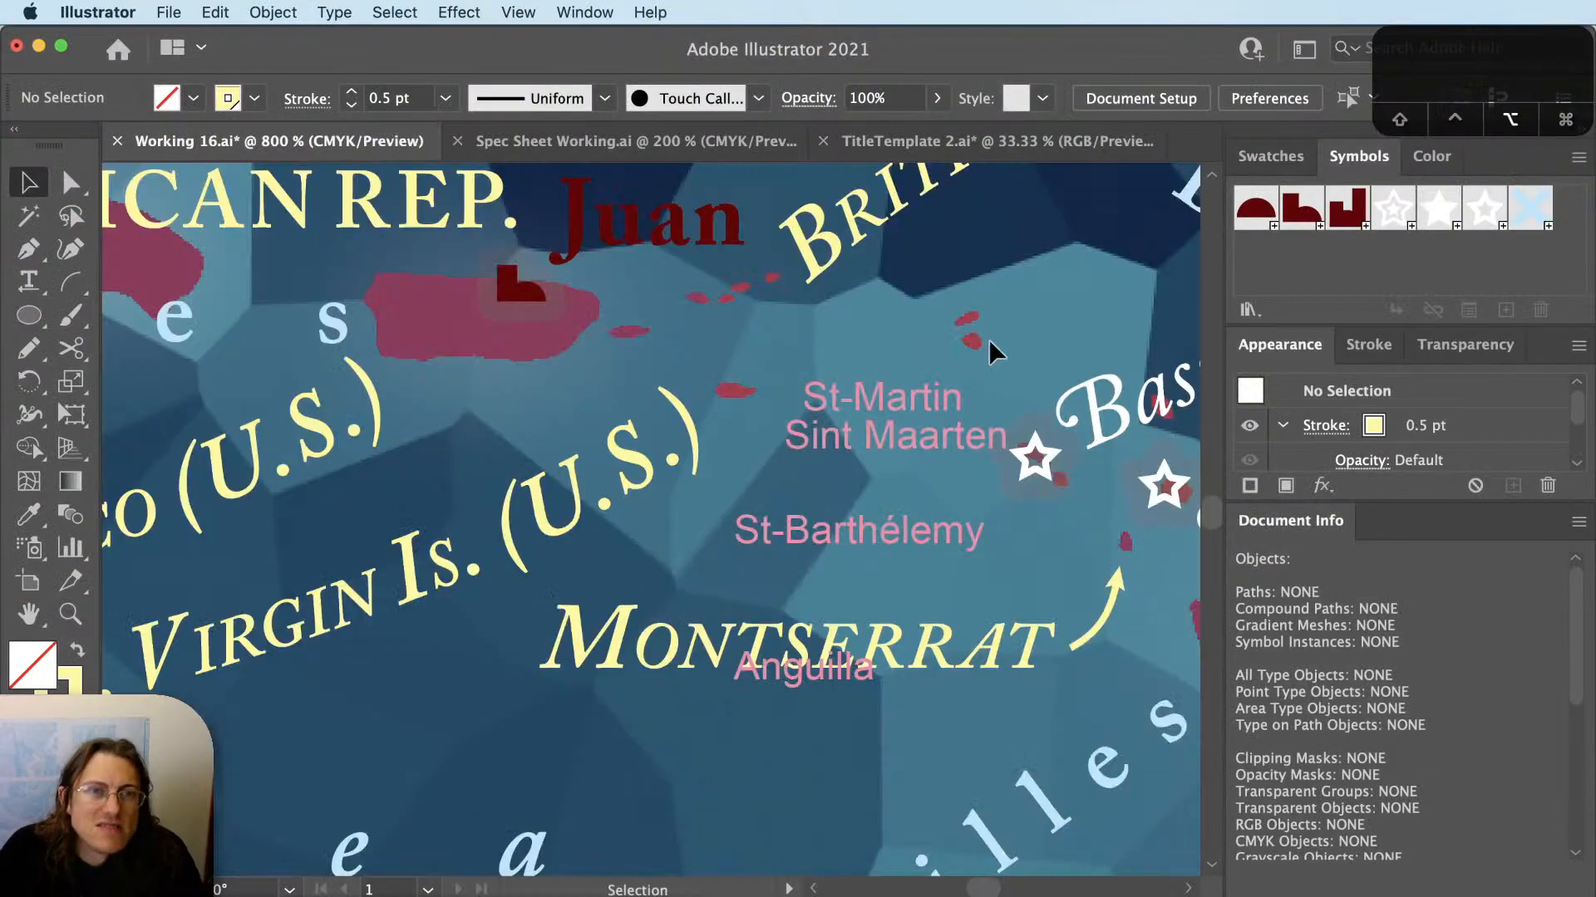
Check the area southeast of the two small islands above the St-Martin label by toggling outline mode in Illustrator.
scroll(990, 345, "up", 3)
left_click_drag(993, 353, 890, 509)
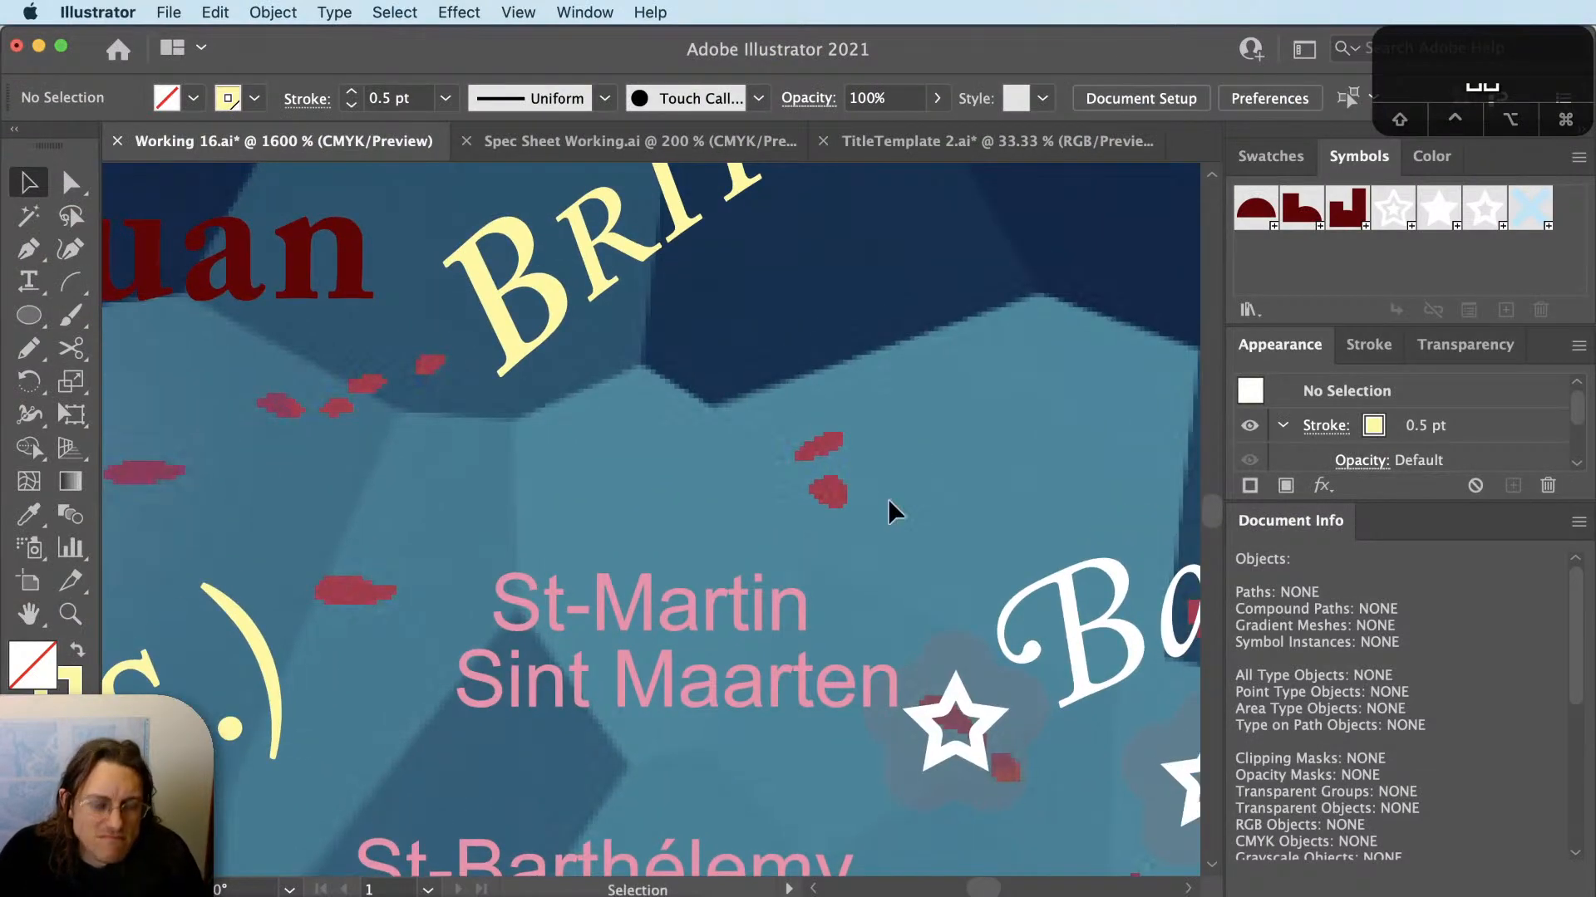
key("super+y")
key("super+y")
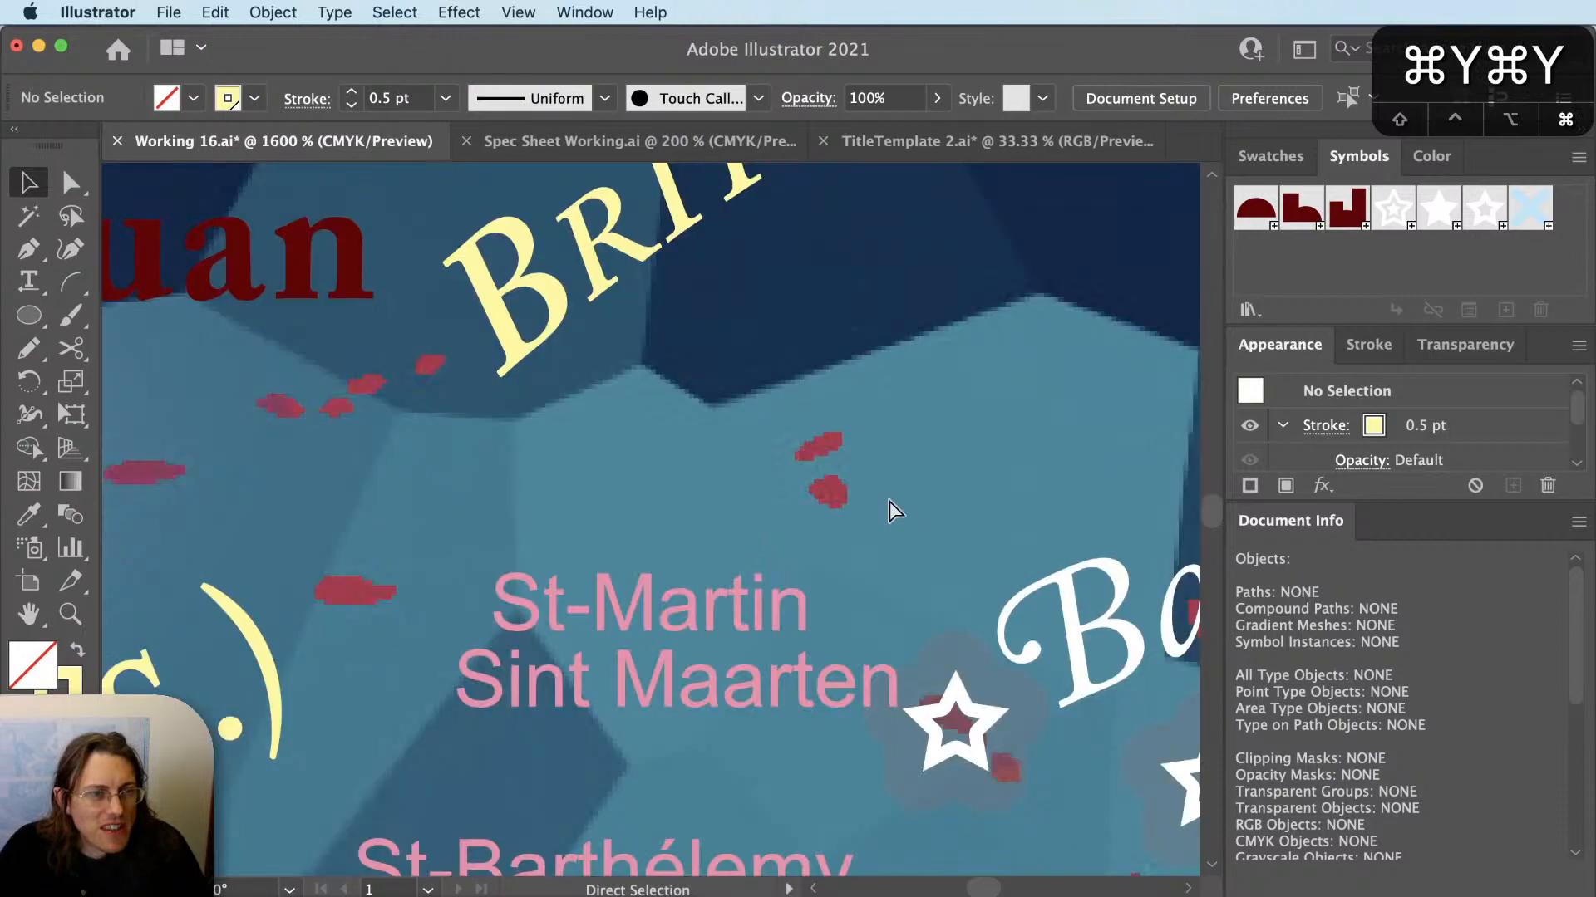
key("super+y")
key("super+y")
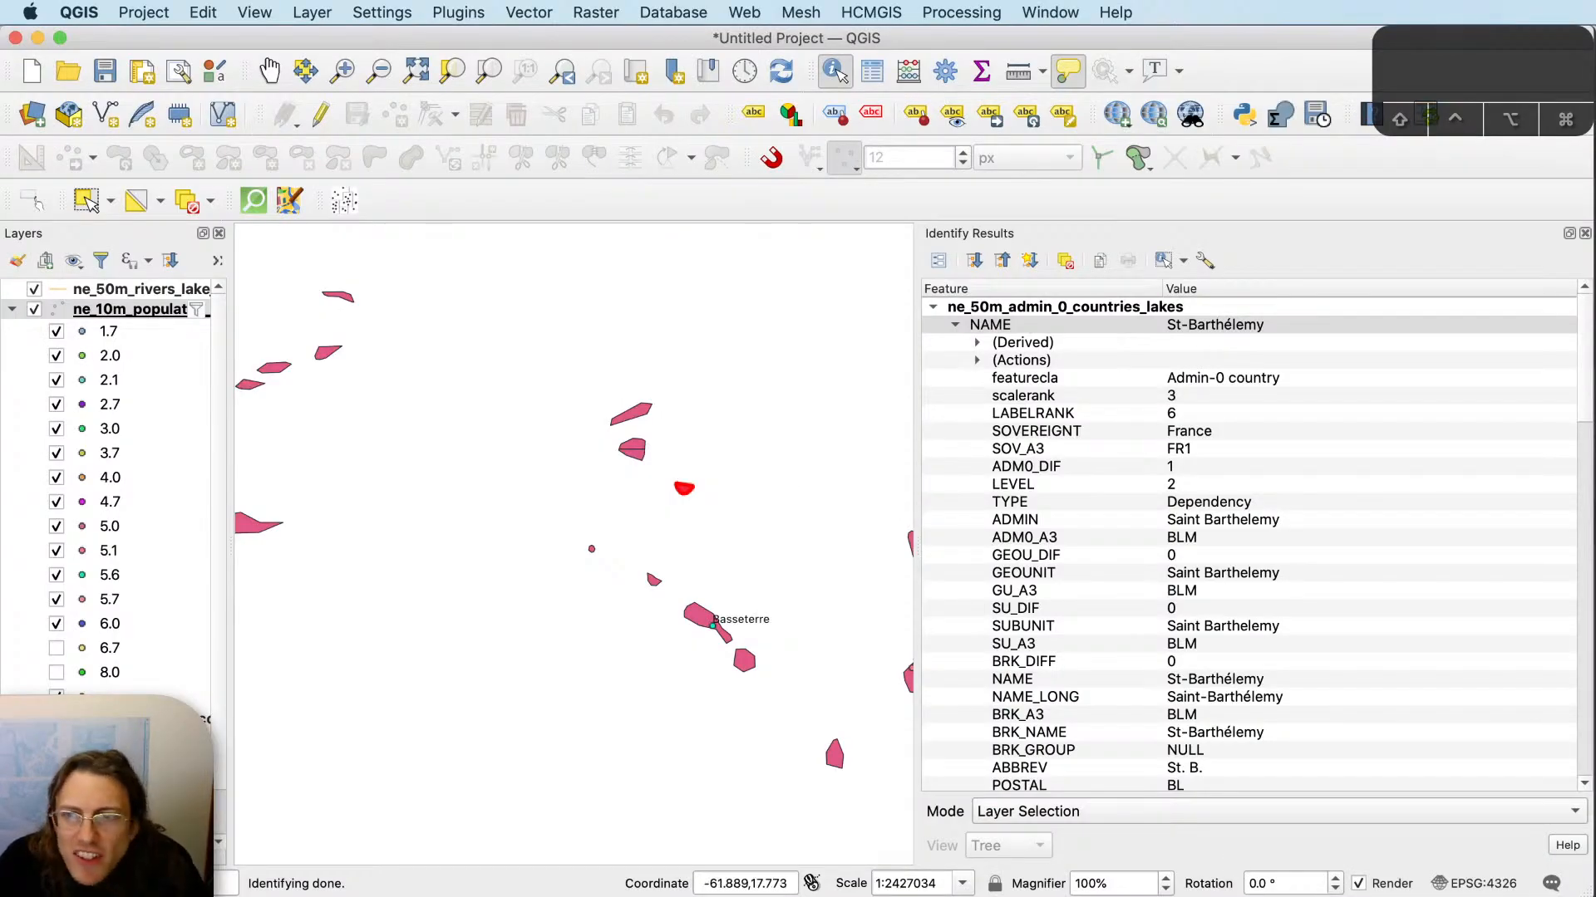
Identify the small island north of Basseterre again in QGIS and examine its place in the island chain.
left_click(1595, 519)
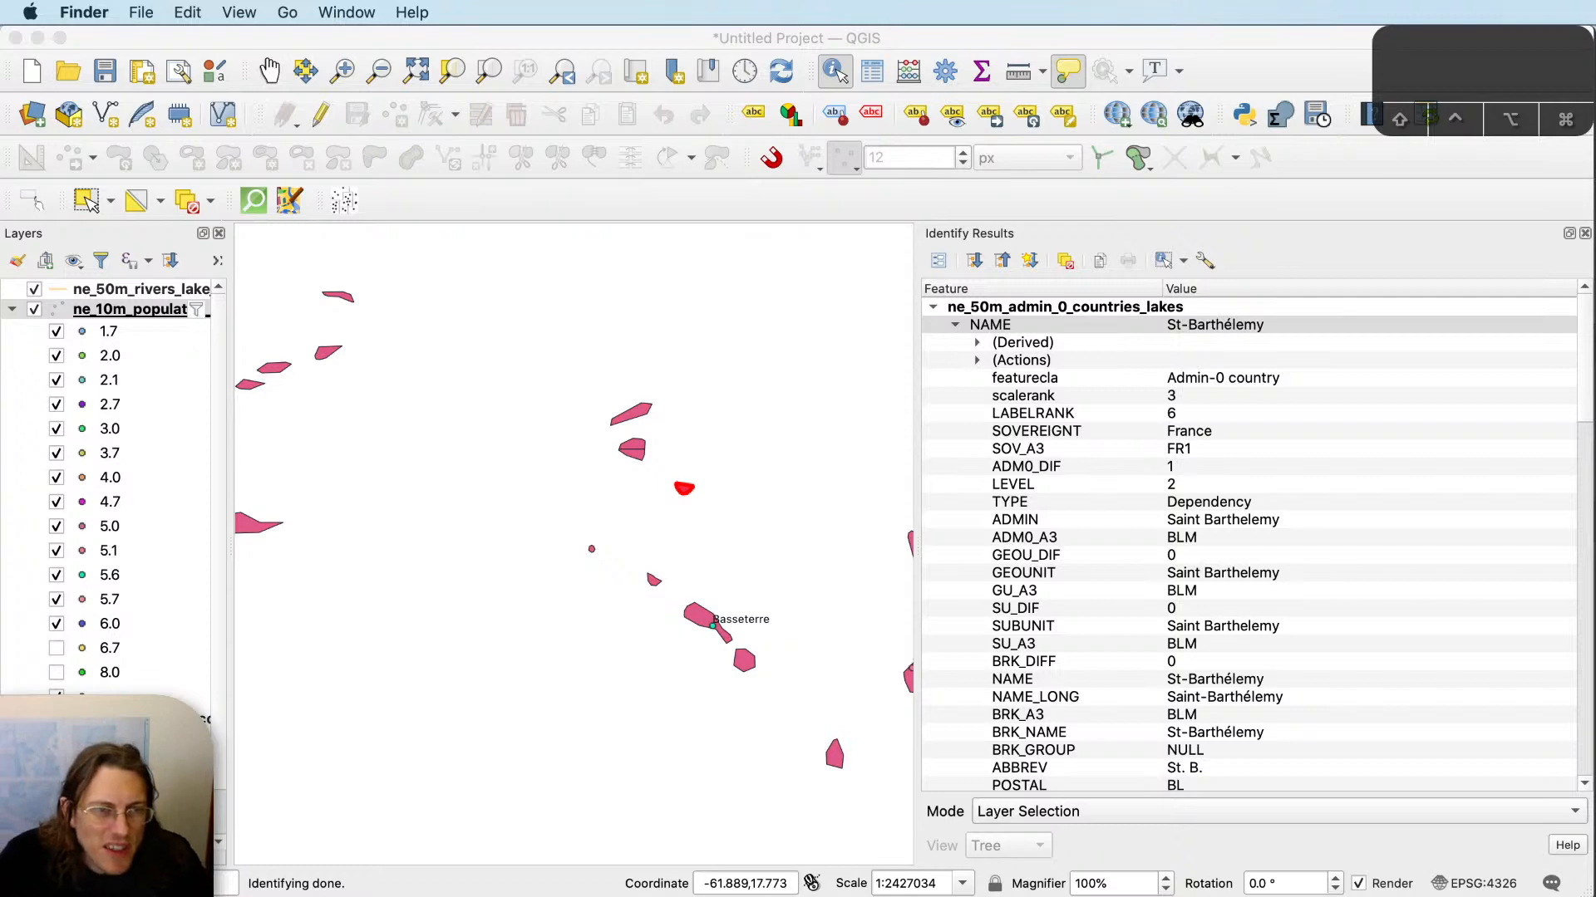
left_click(794, 596)
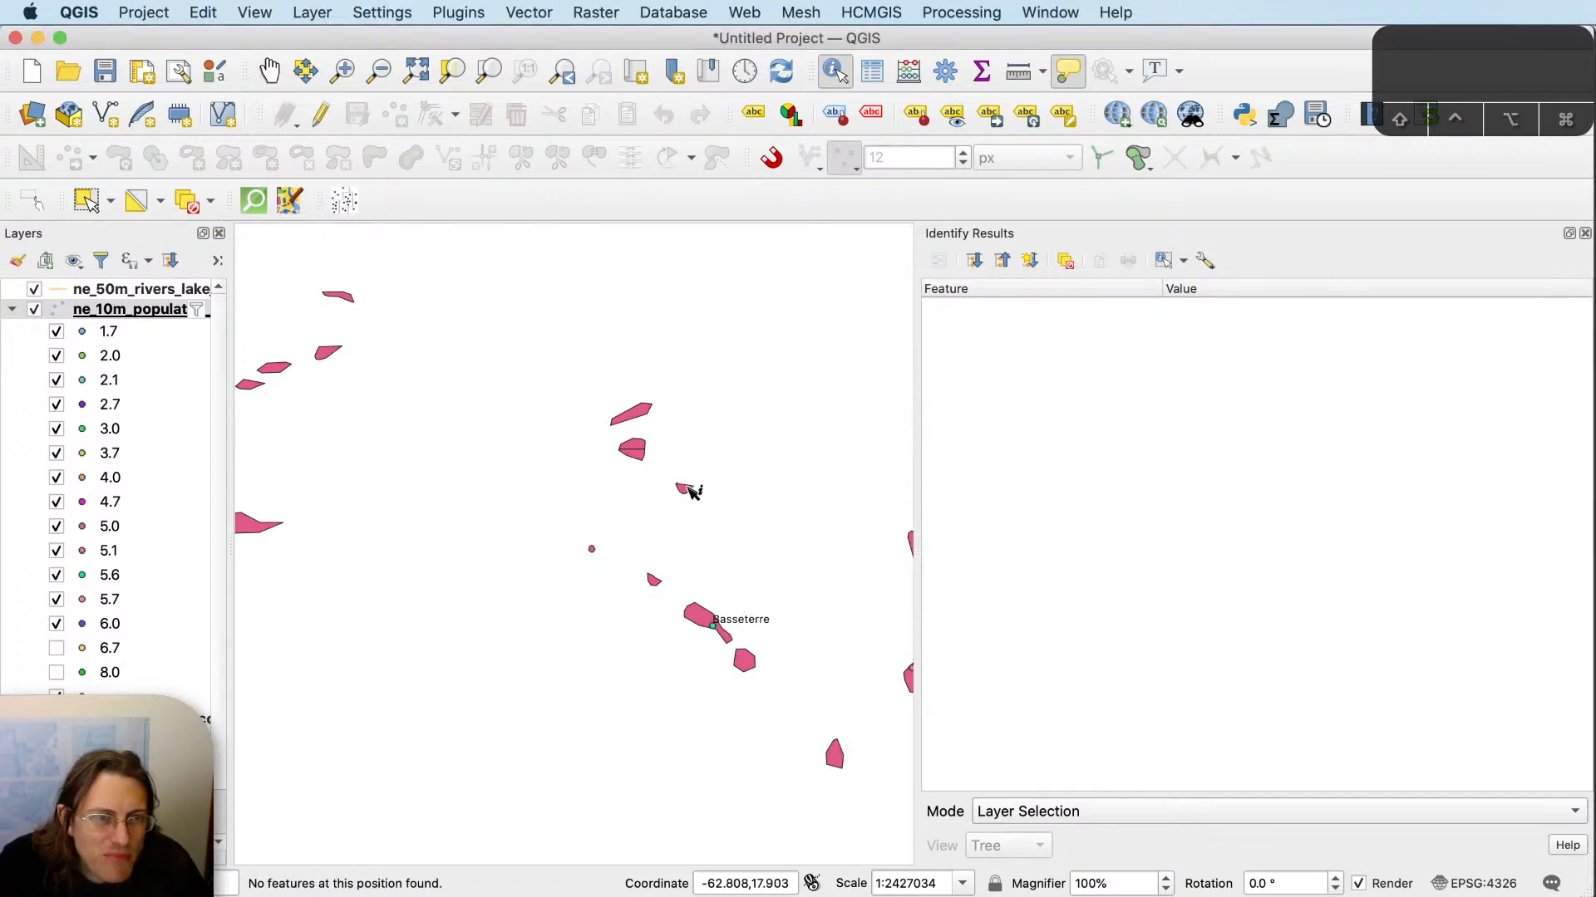
left_click(691, 492)
scroll(619, 578, "down", 2)
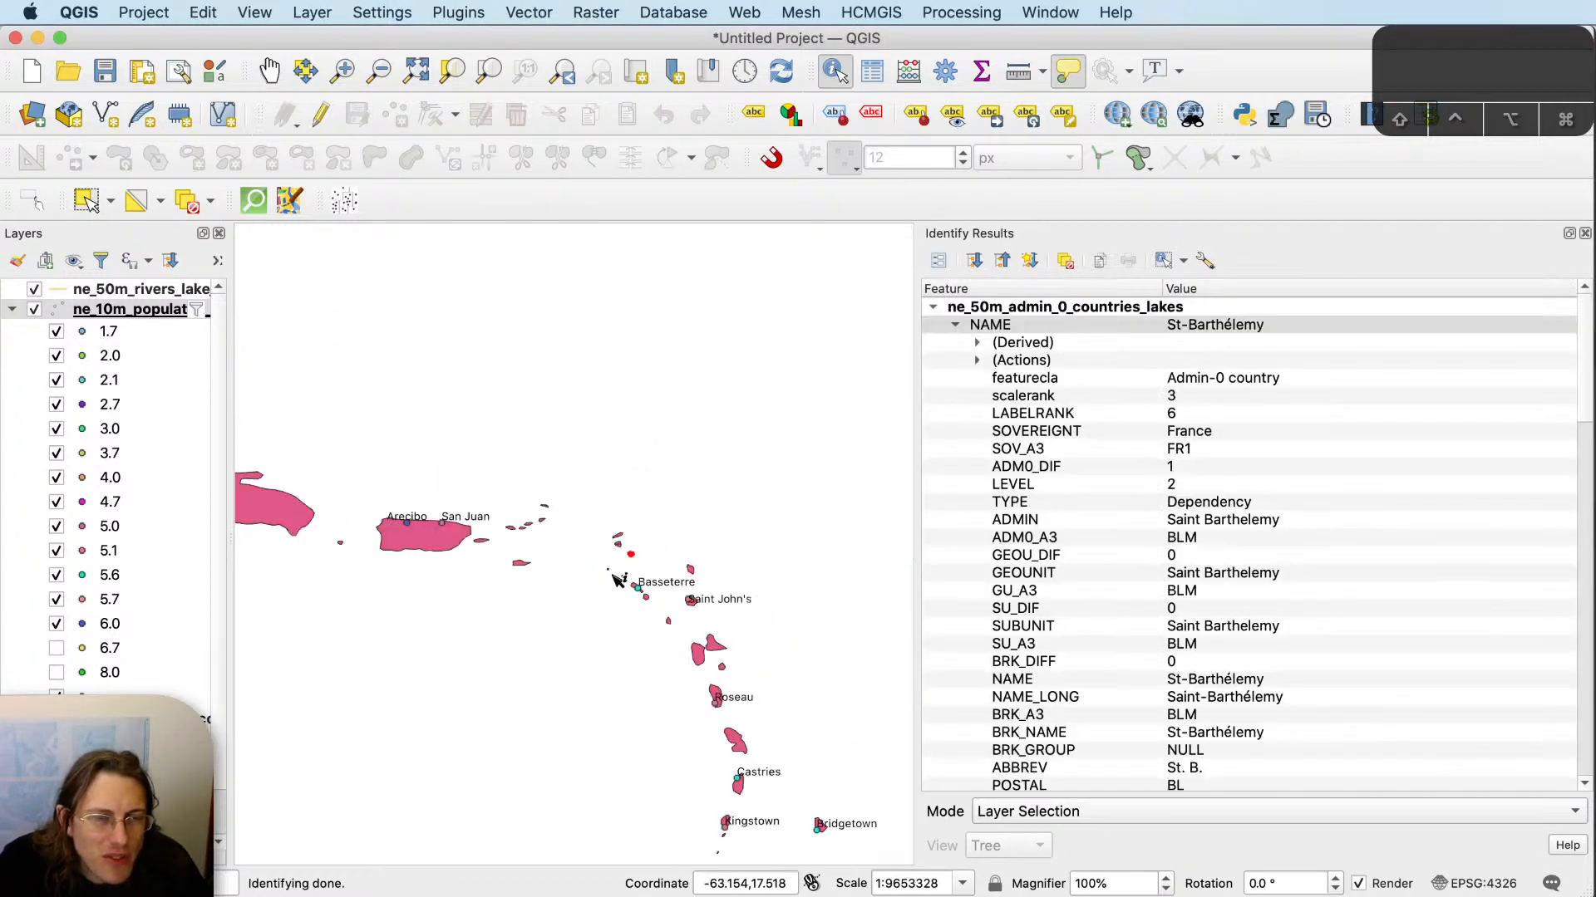
scroll(619, 578, "up", 1)
left_click(773, 698)
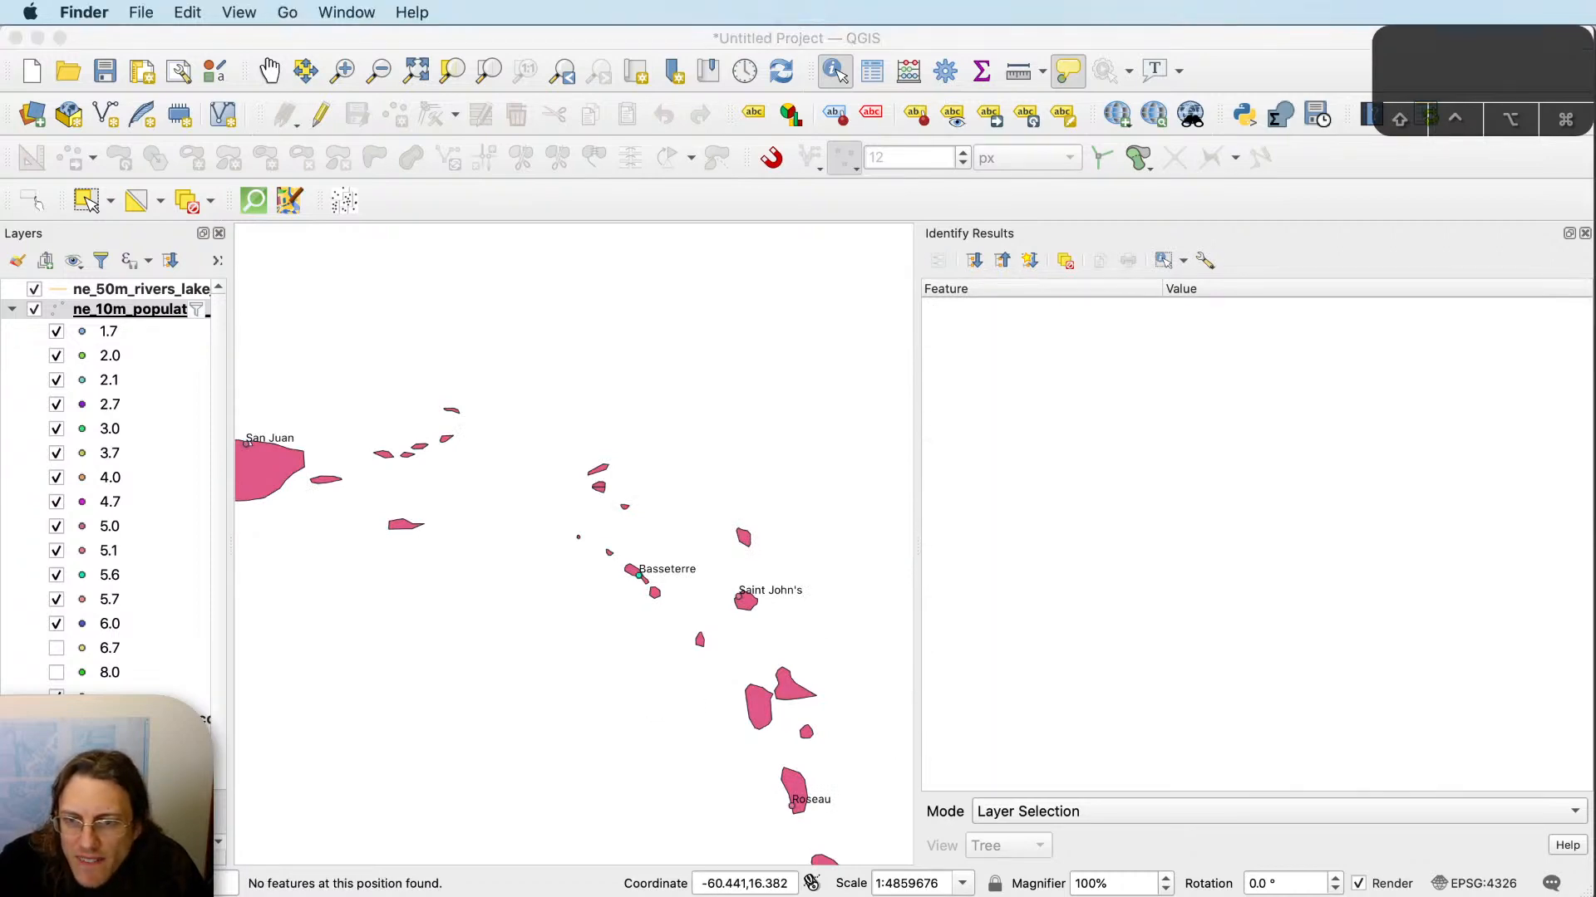
Add the ne_50m_land layer and hide the countries layer to examine which small islands around Basseterre the land data includes.
left_click_drag(665, 509, 592, 388)
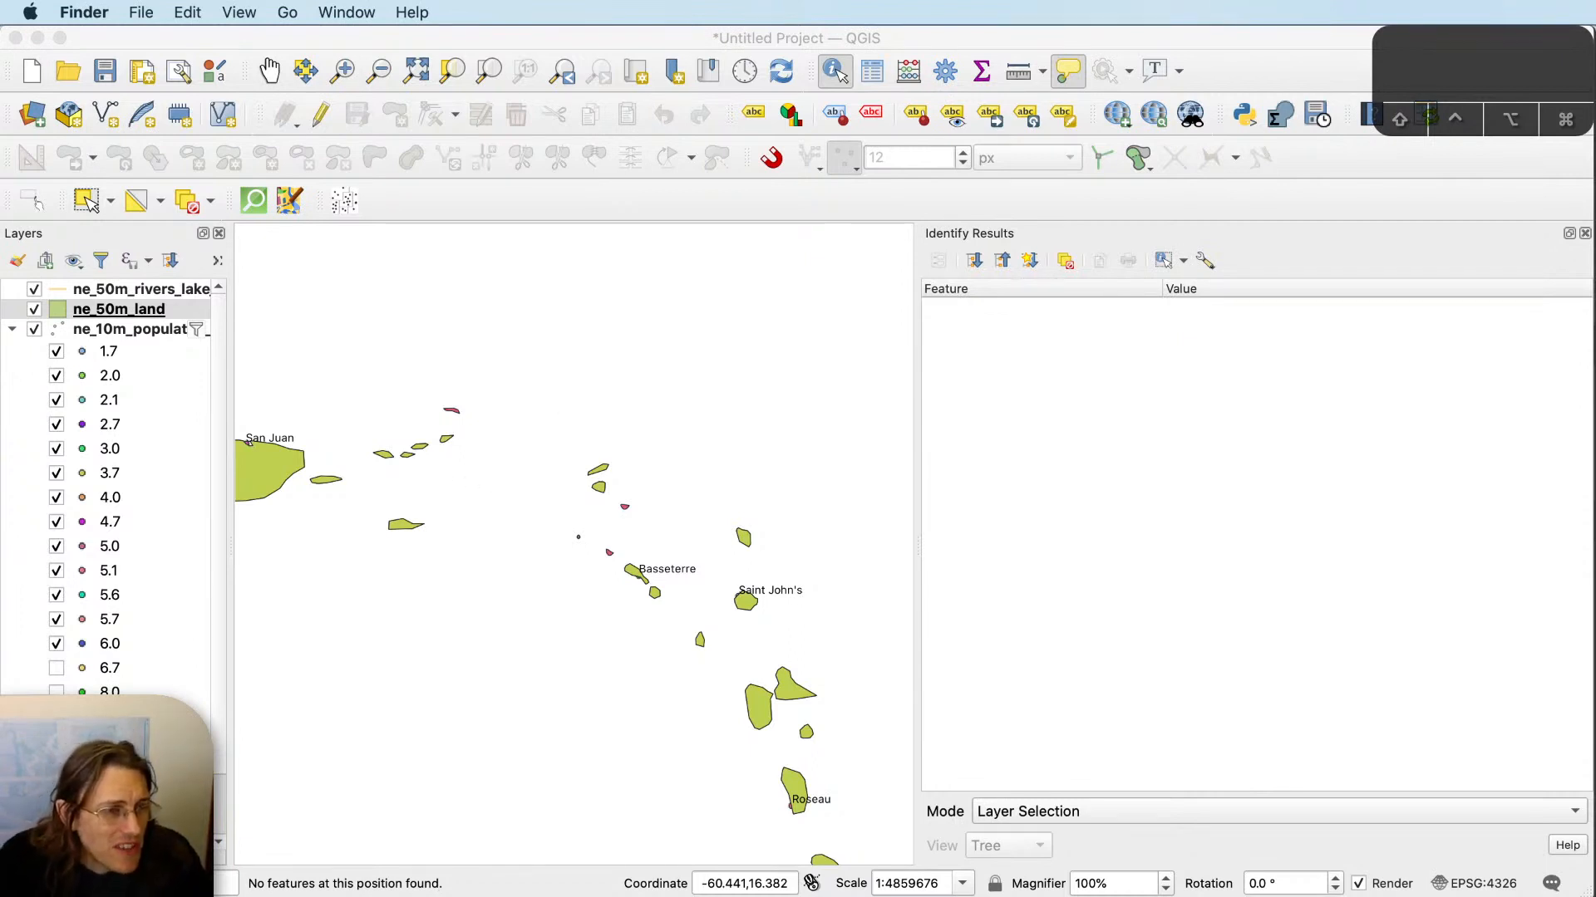
left_click(119, 309)
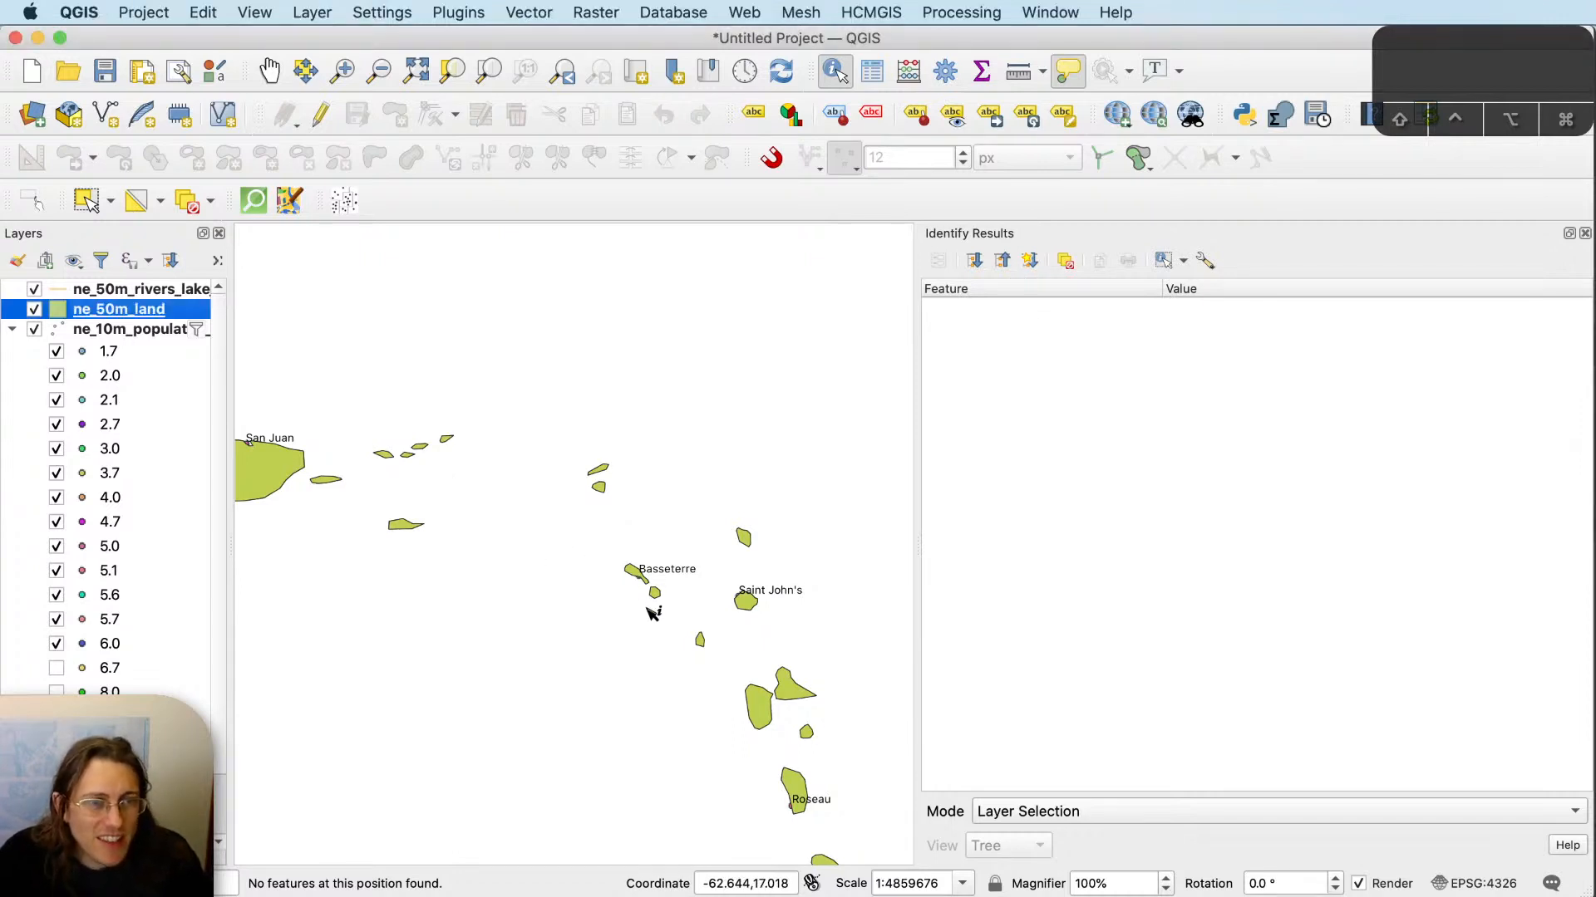
scroll(670, 577, "down", 3)
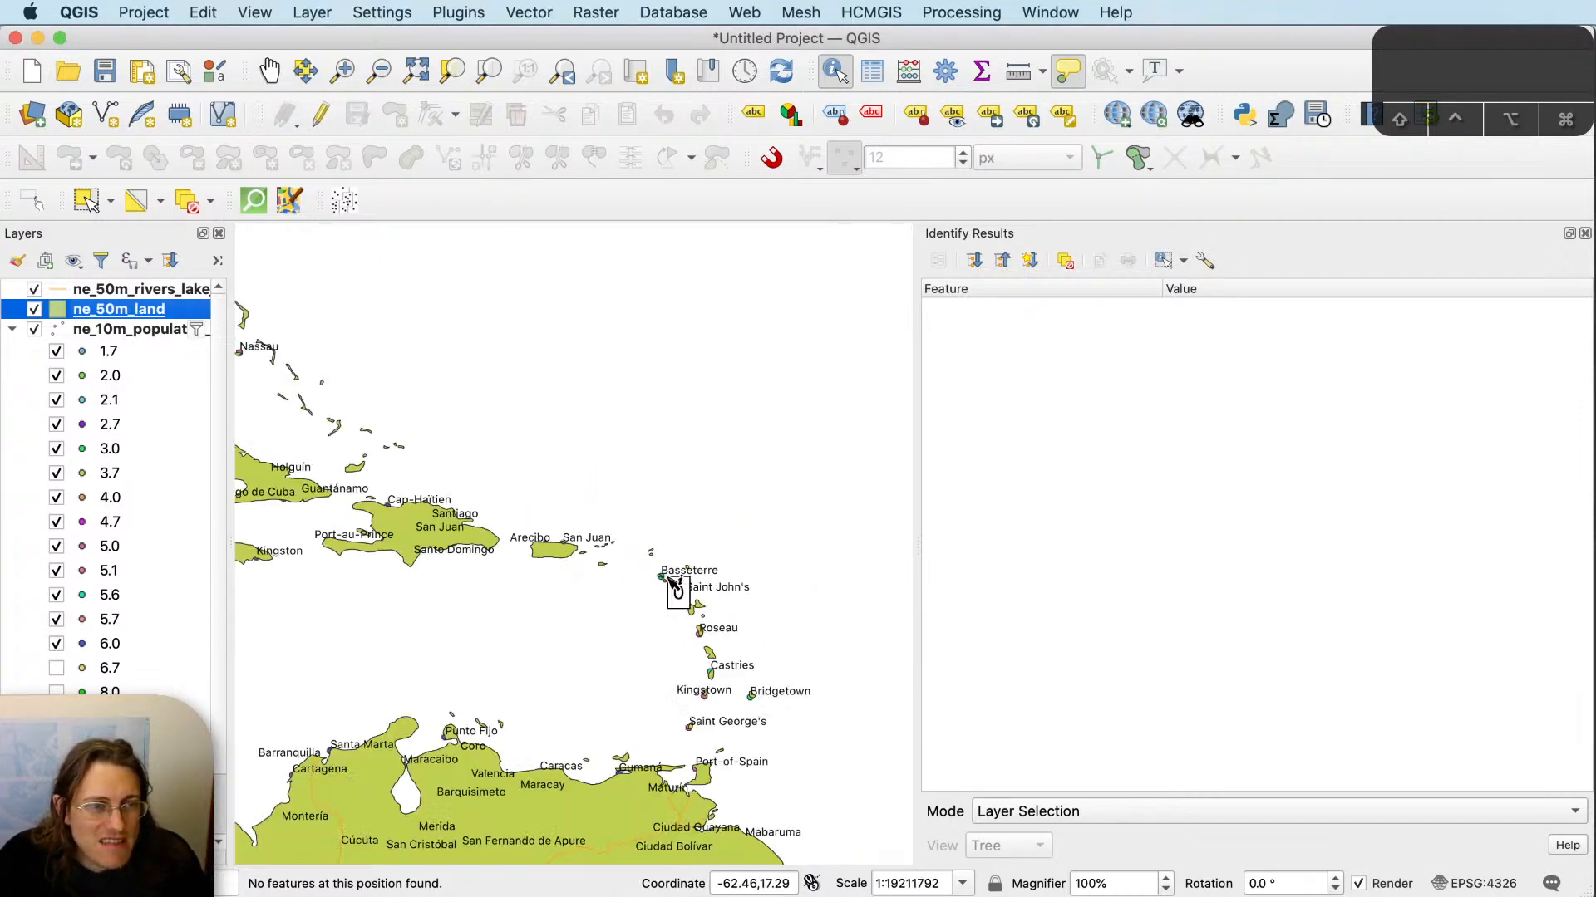
scroll(748, 515, "up", 2)
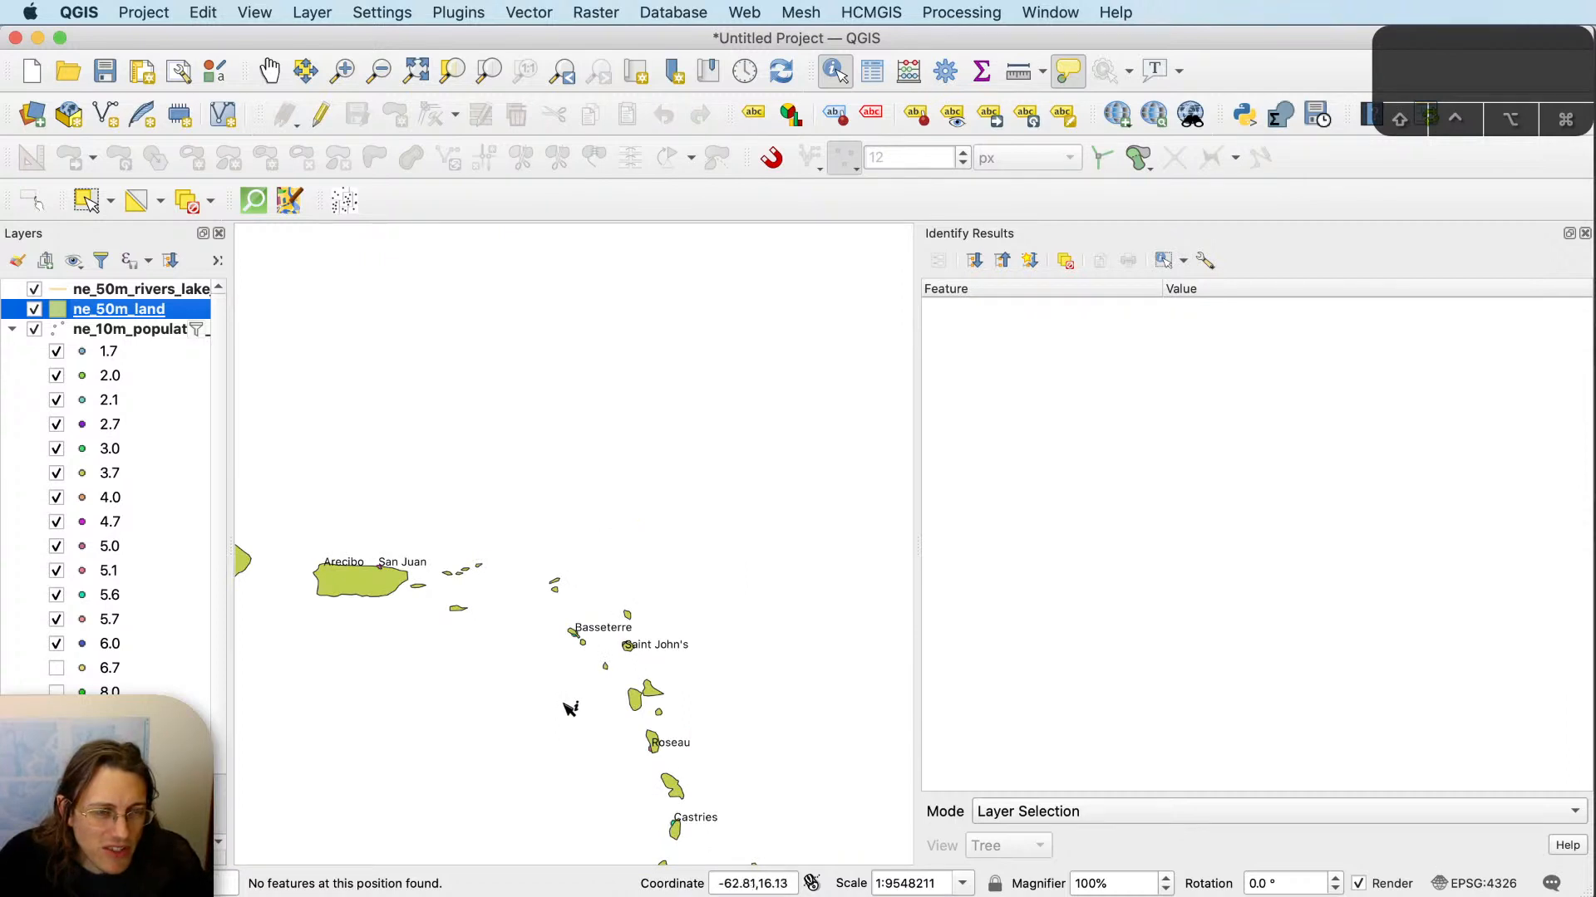
Display the countries layer beneath ne_50m_land around Basseterre and make the countries layer active.
scroll(524, 649, "up", 2)
left_click_drag(575, 543, 385, 593)
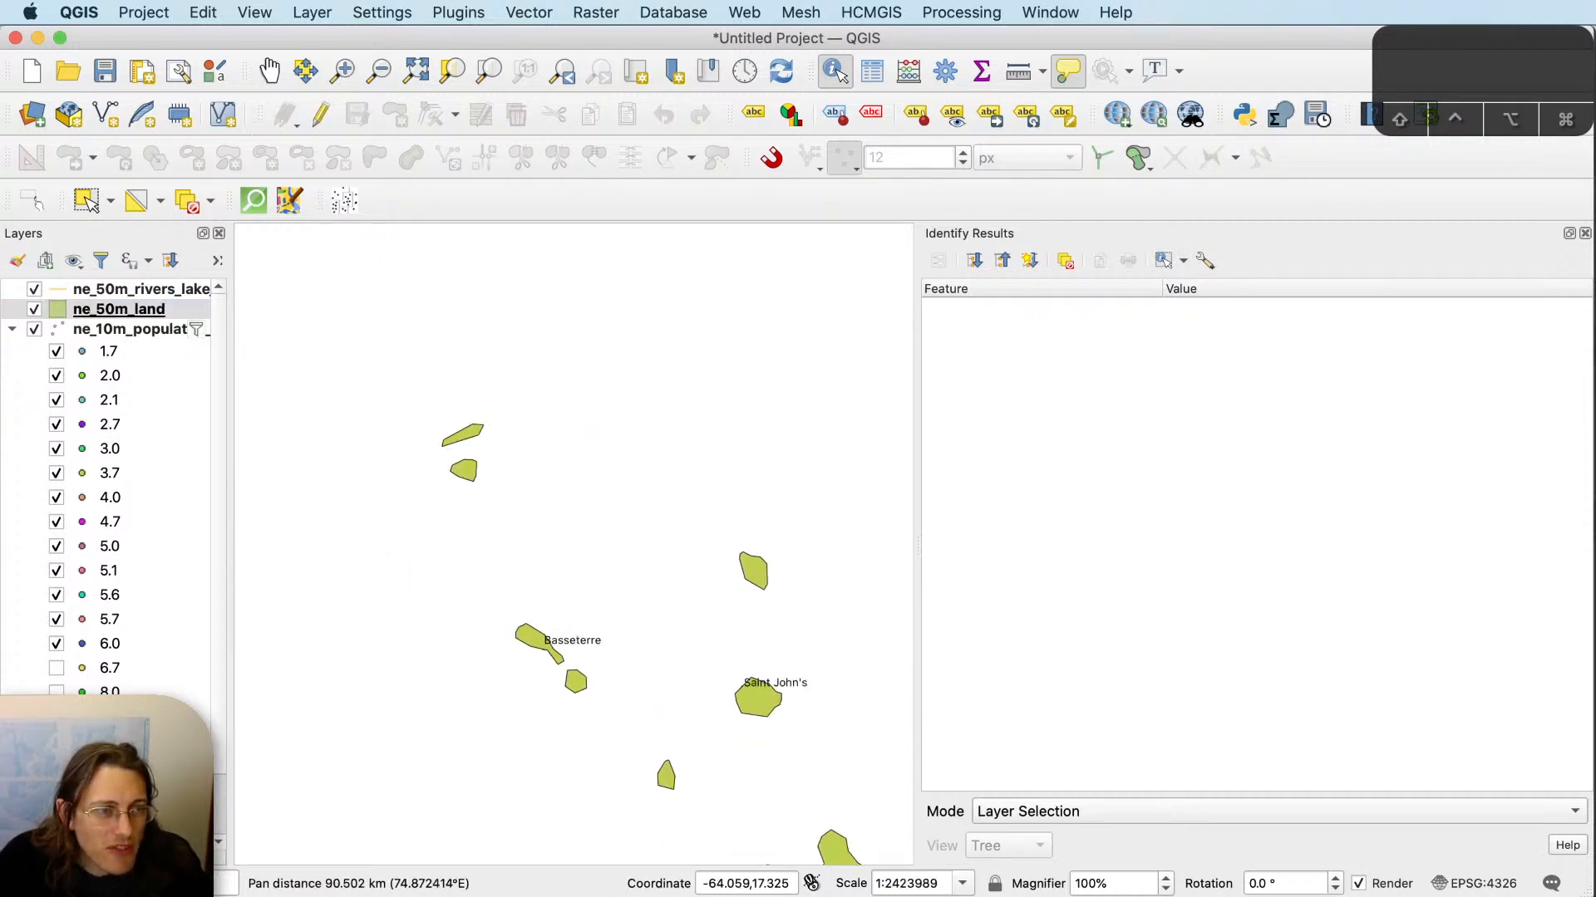
left_click(34, 783)
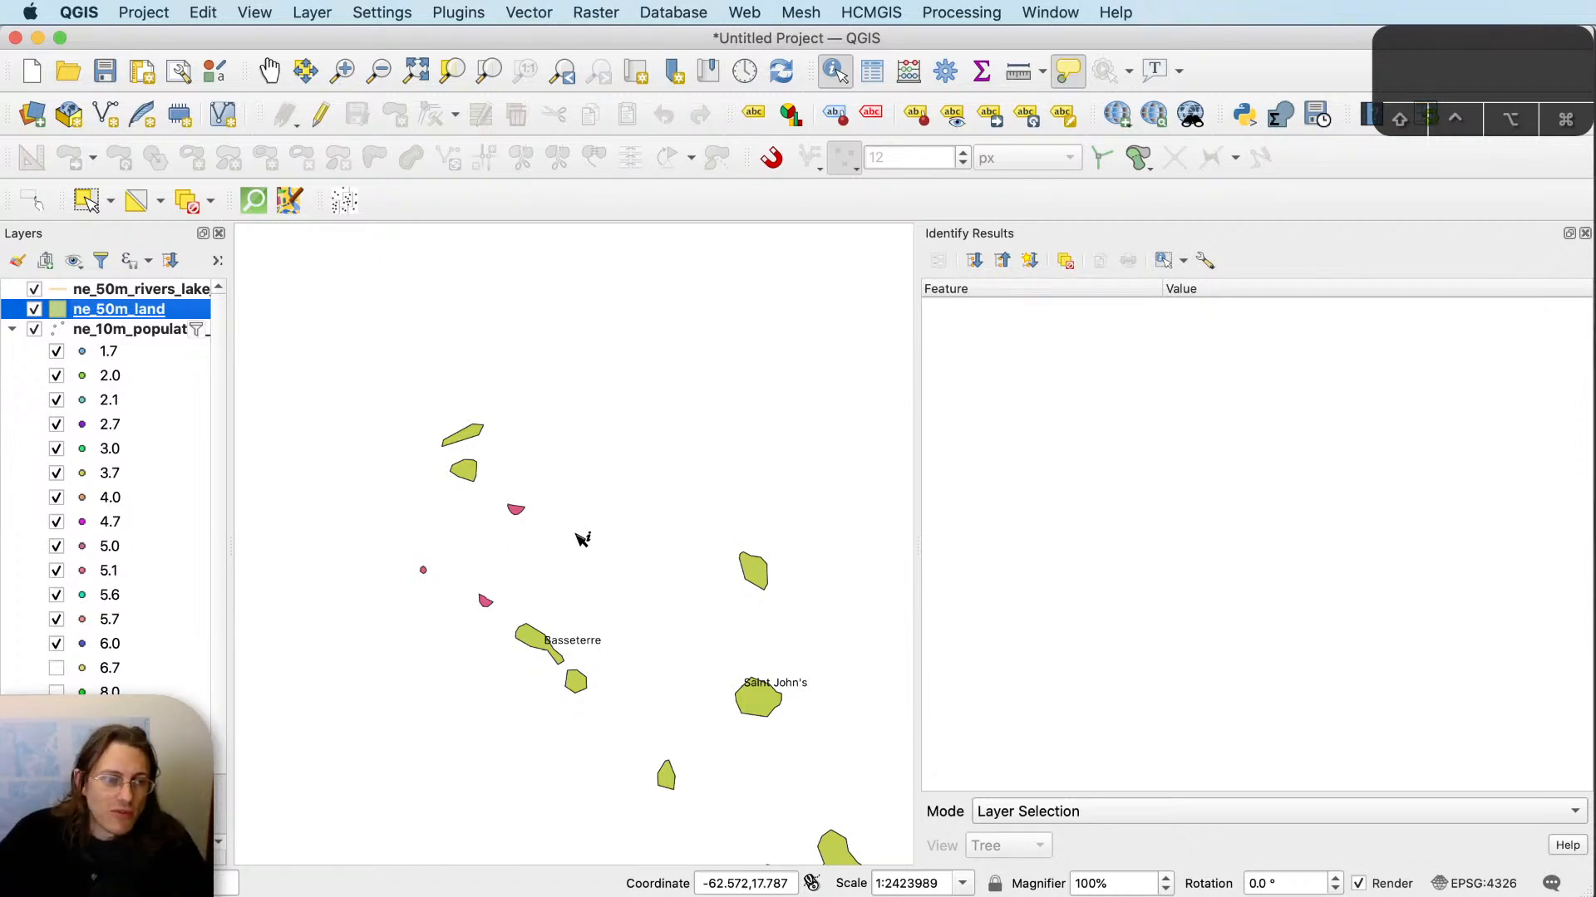
left_click(133, 741)
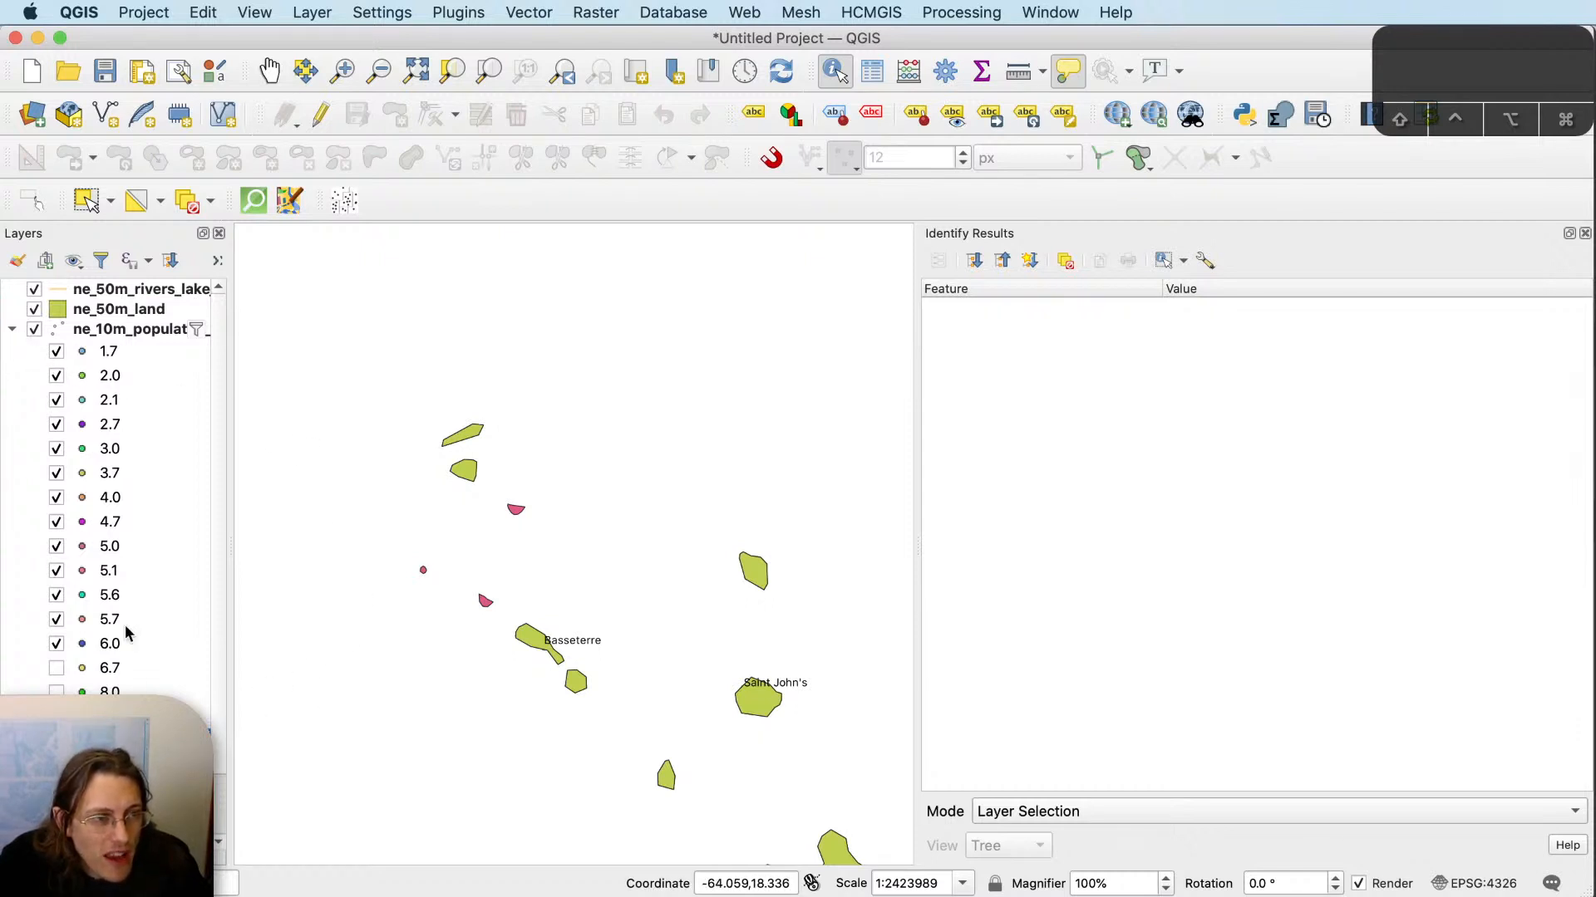
Identify the small island northwest of Basseterre in the countries layer, read through its attributes and clear the result.
left_click(488, 604)
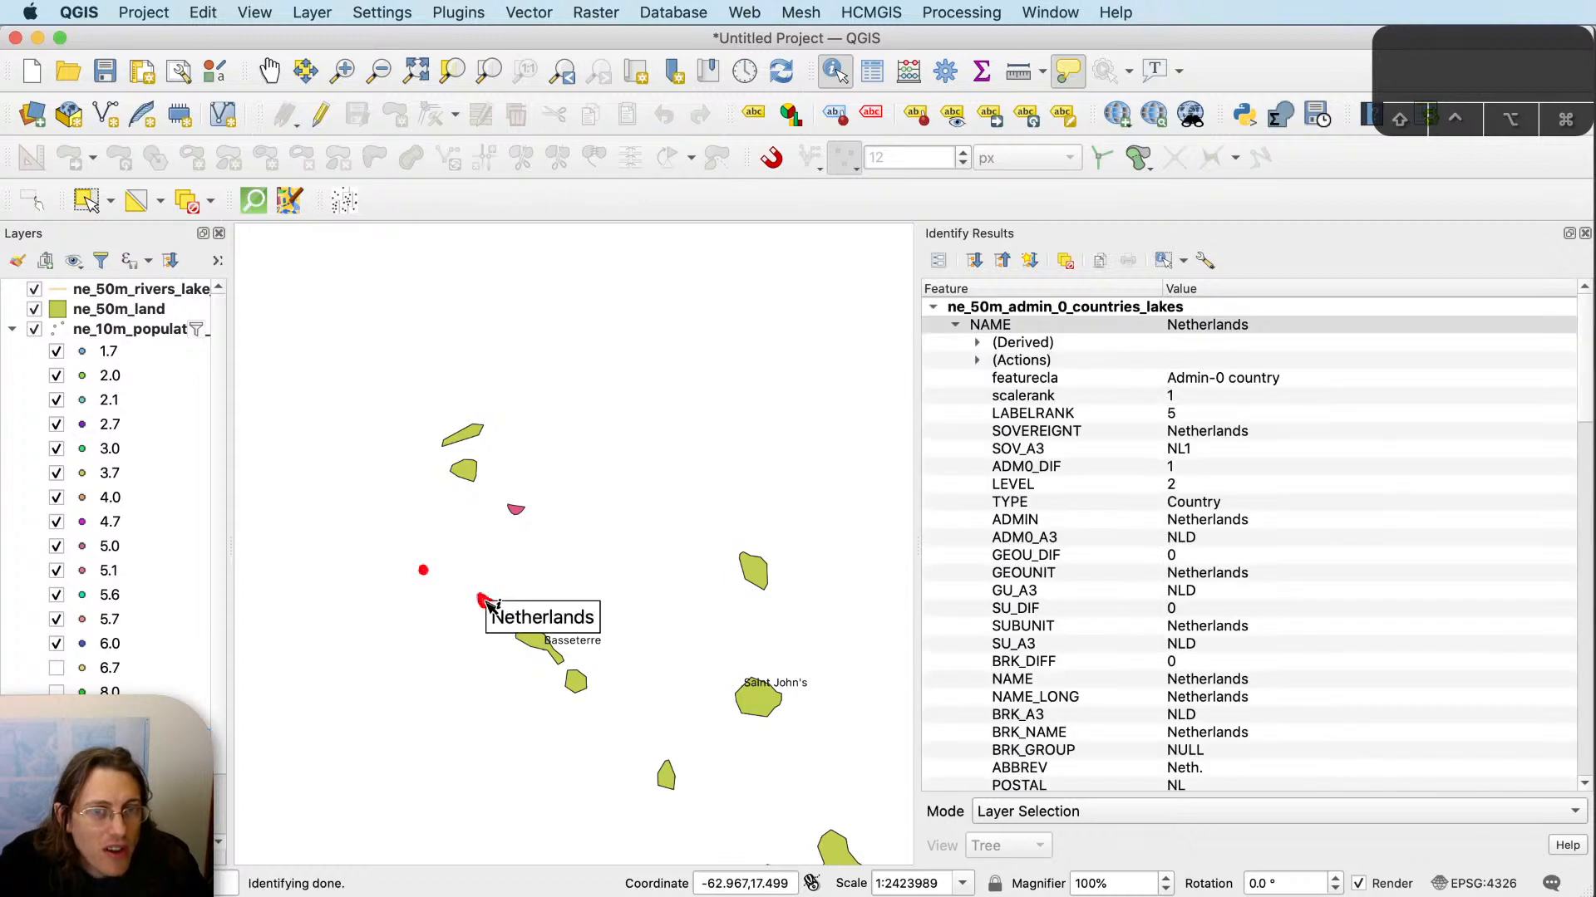
scroll(1280, 662, "down", 5)
scroll(1296, 683, "down", 3)
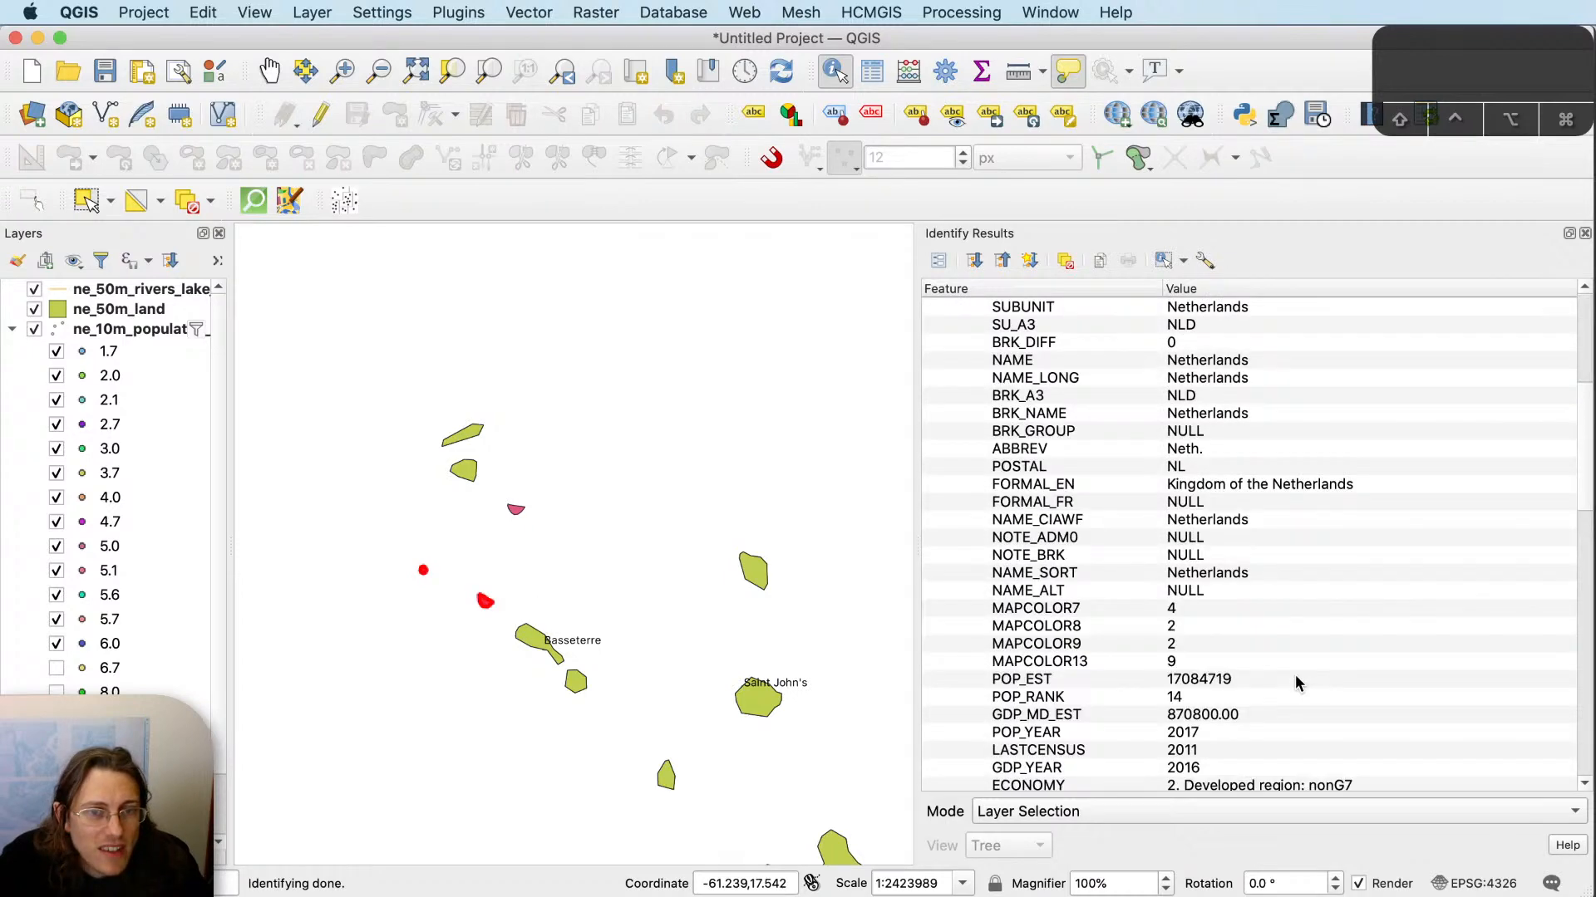
scroll(1300, 676, "up", 8)
left_click(632, 442)
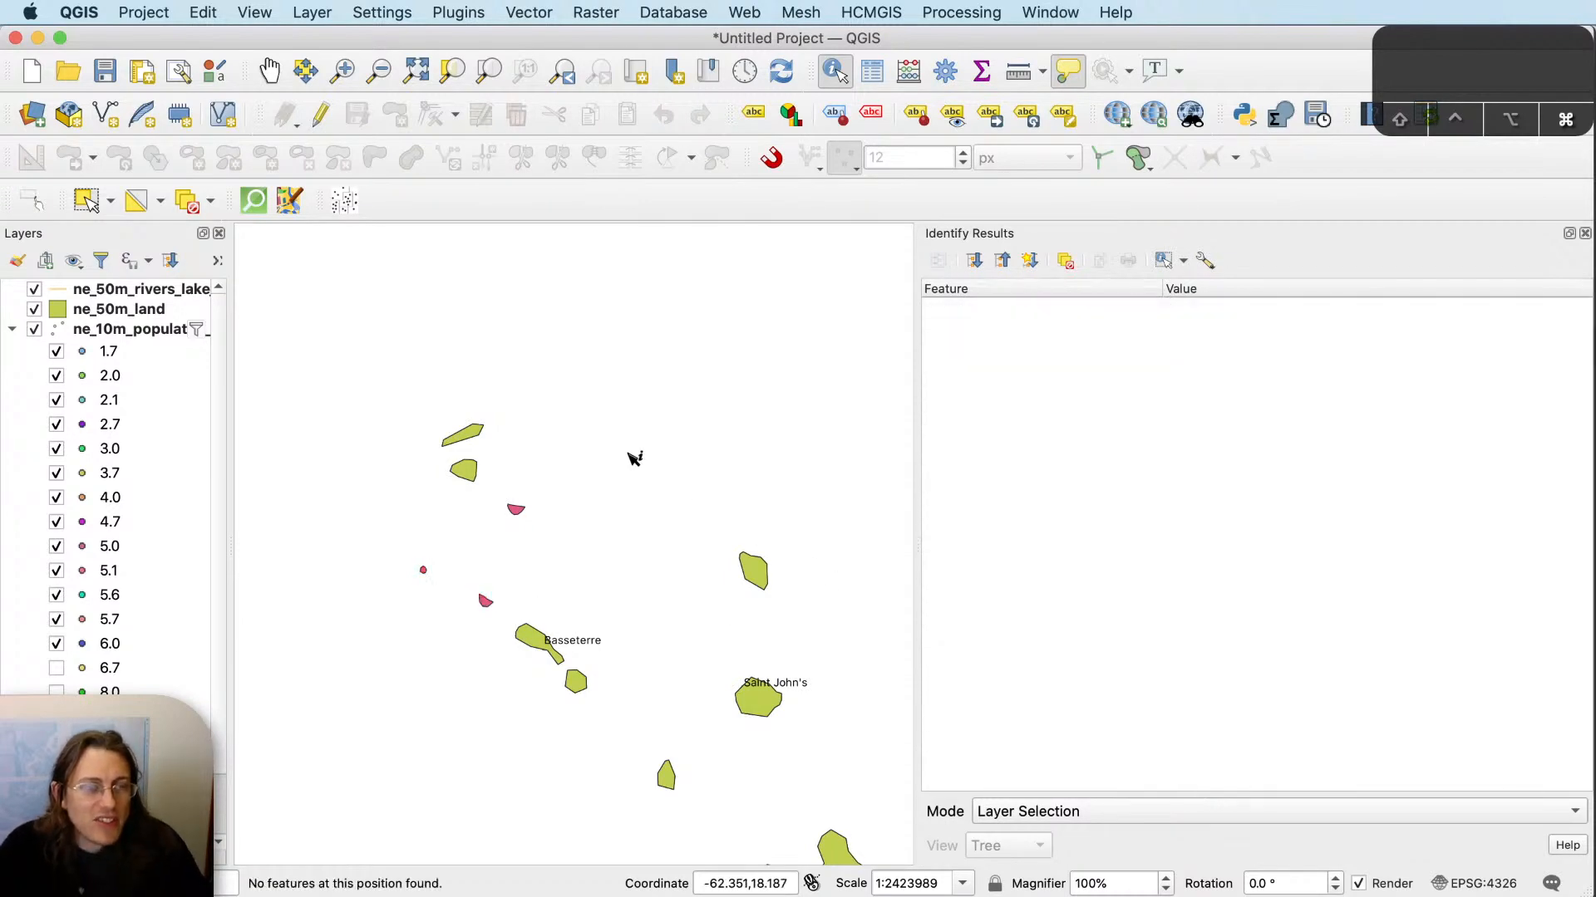
Switch to Illustrator and examine the coverage of small islands from Hispaniola and San Juan to the Lesser Antilles.
key("super+Tab")
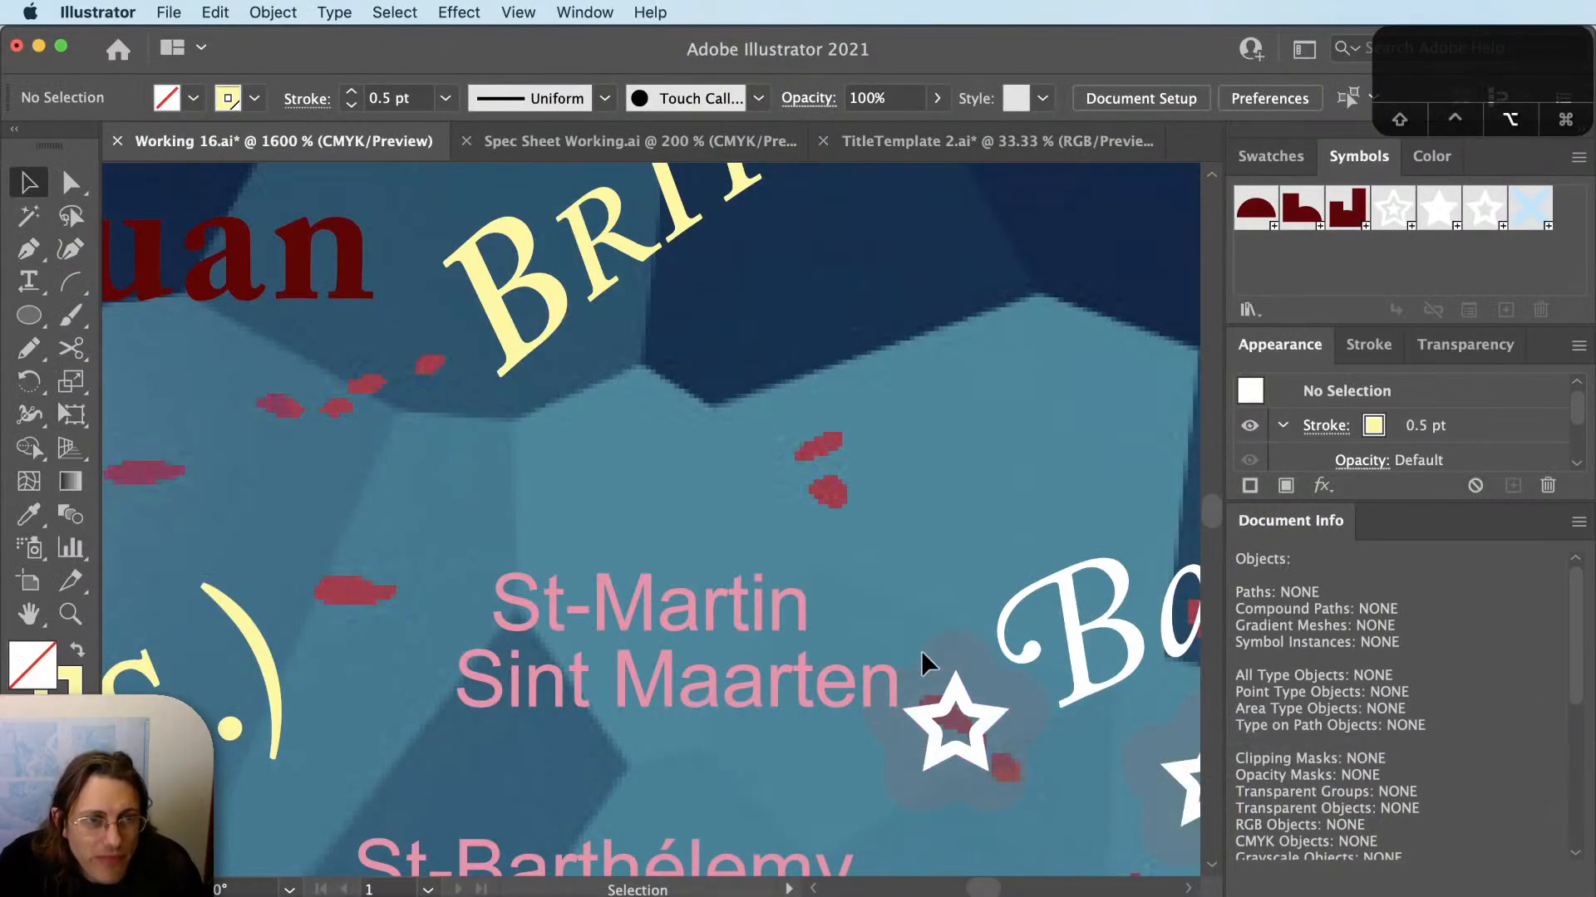
scroll(922, 661, "down", 2)
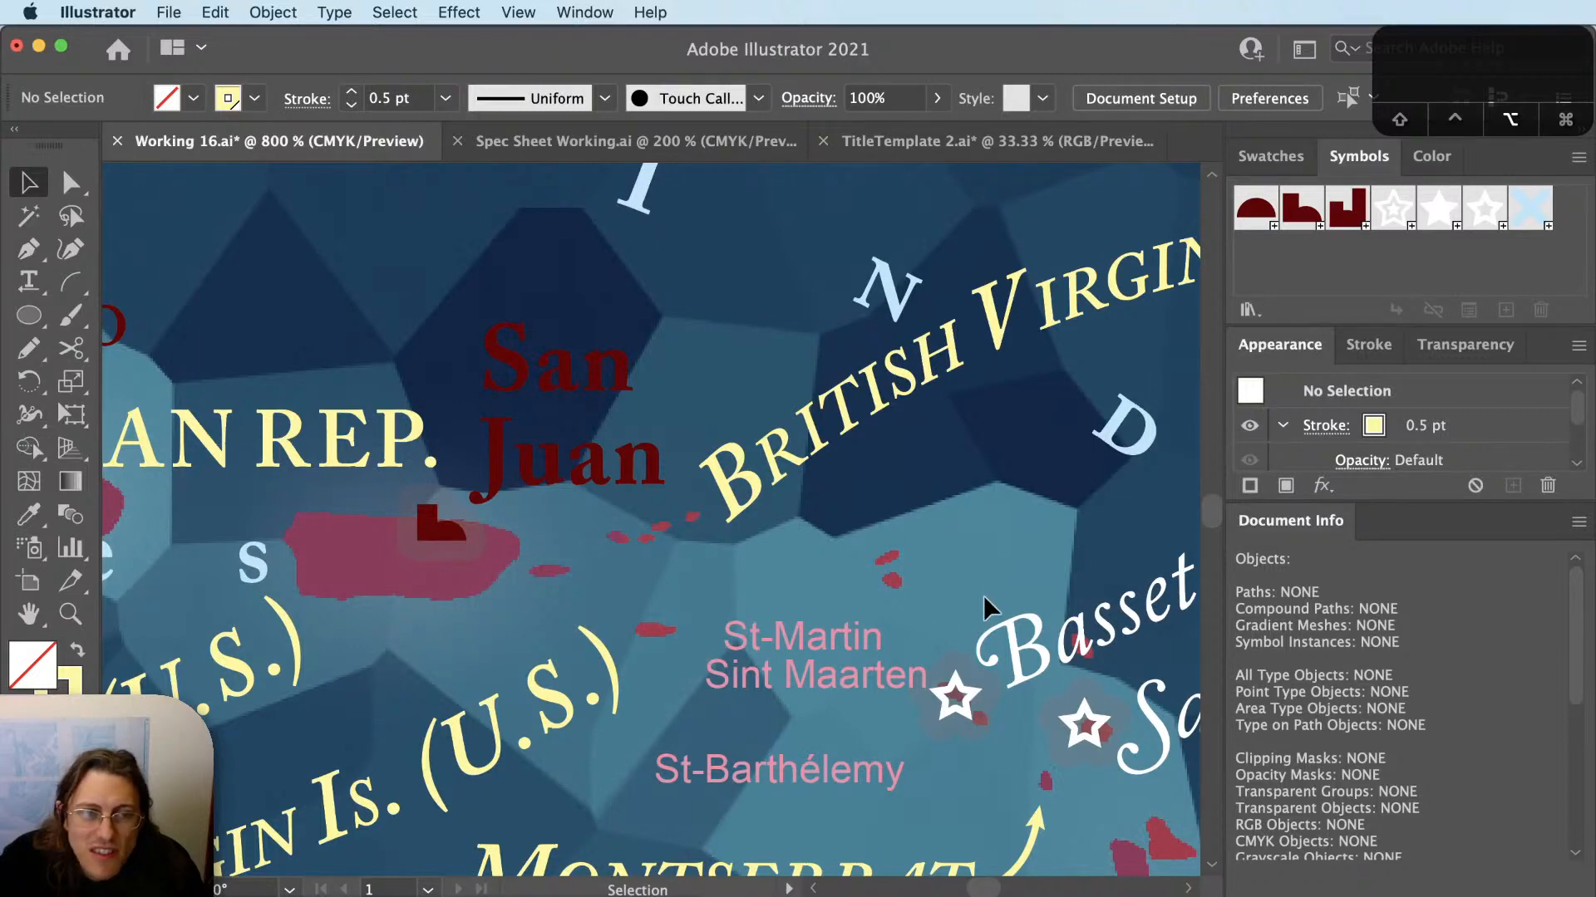
scroll(989, 605, "down", 3)
scroll(619, 594, "up", 3)
scroll(723, 482, "up", 2)
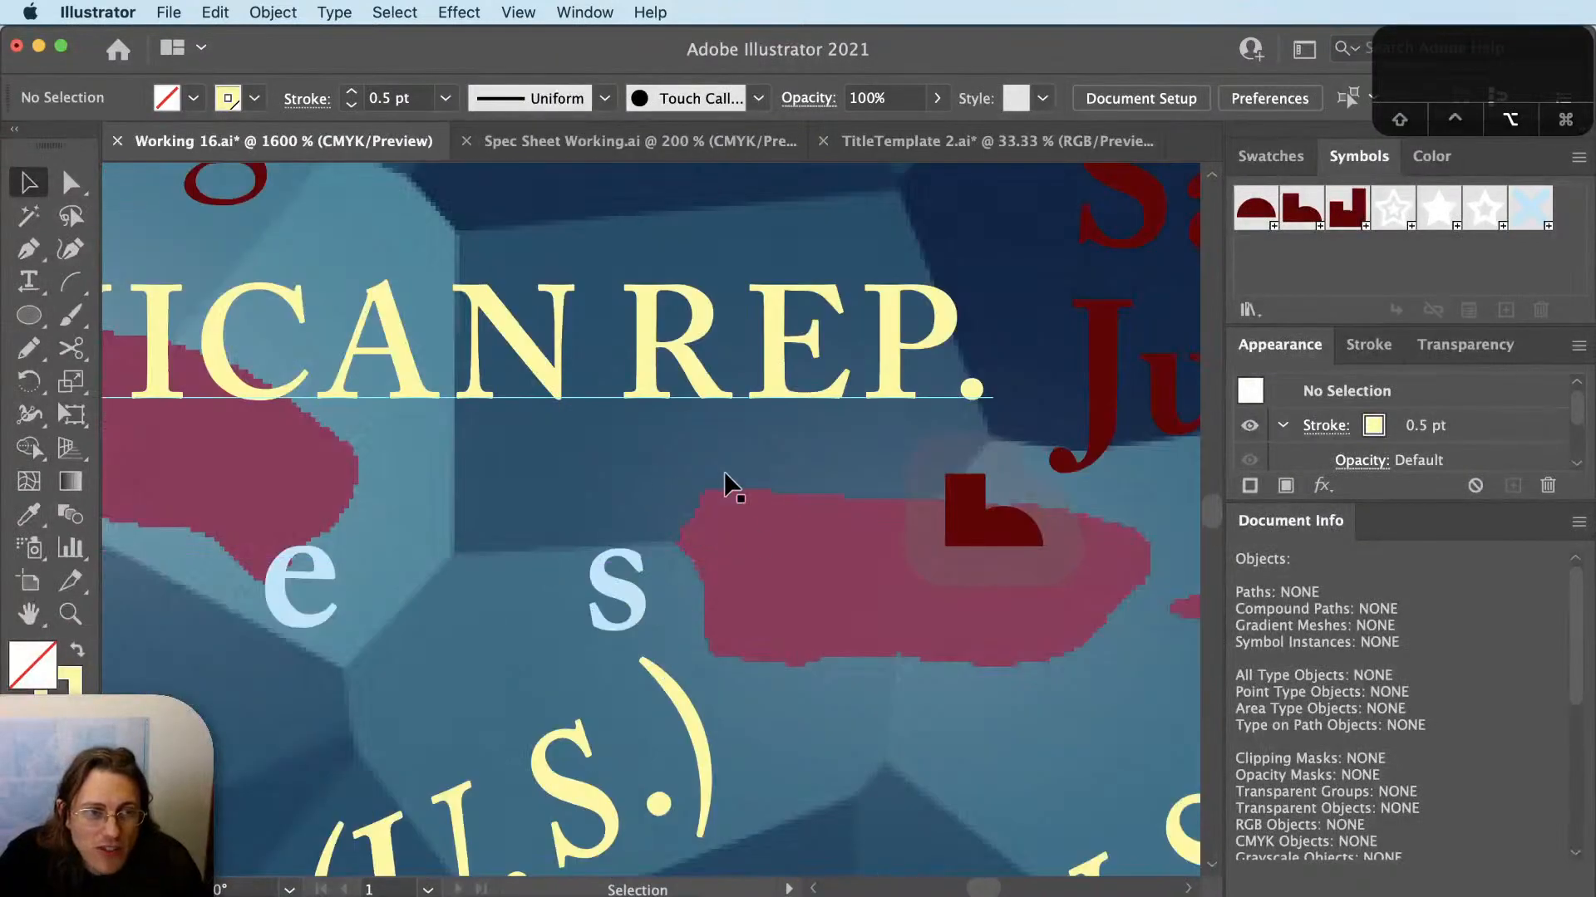
scroll(890, 701, "down", 2)
scroll(894, 705, "down", 2)
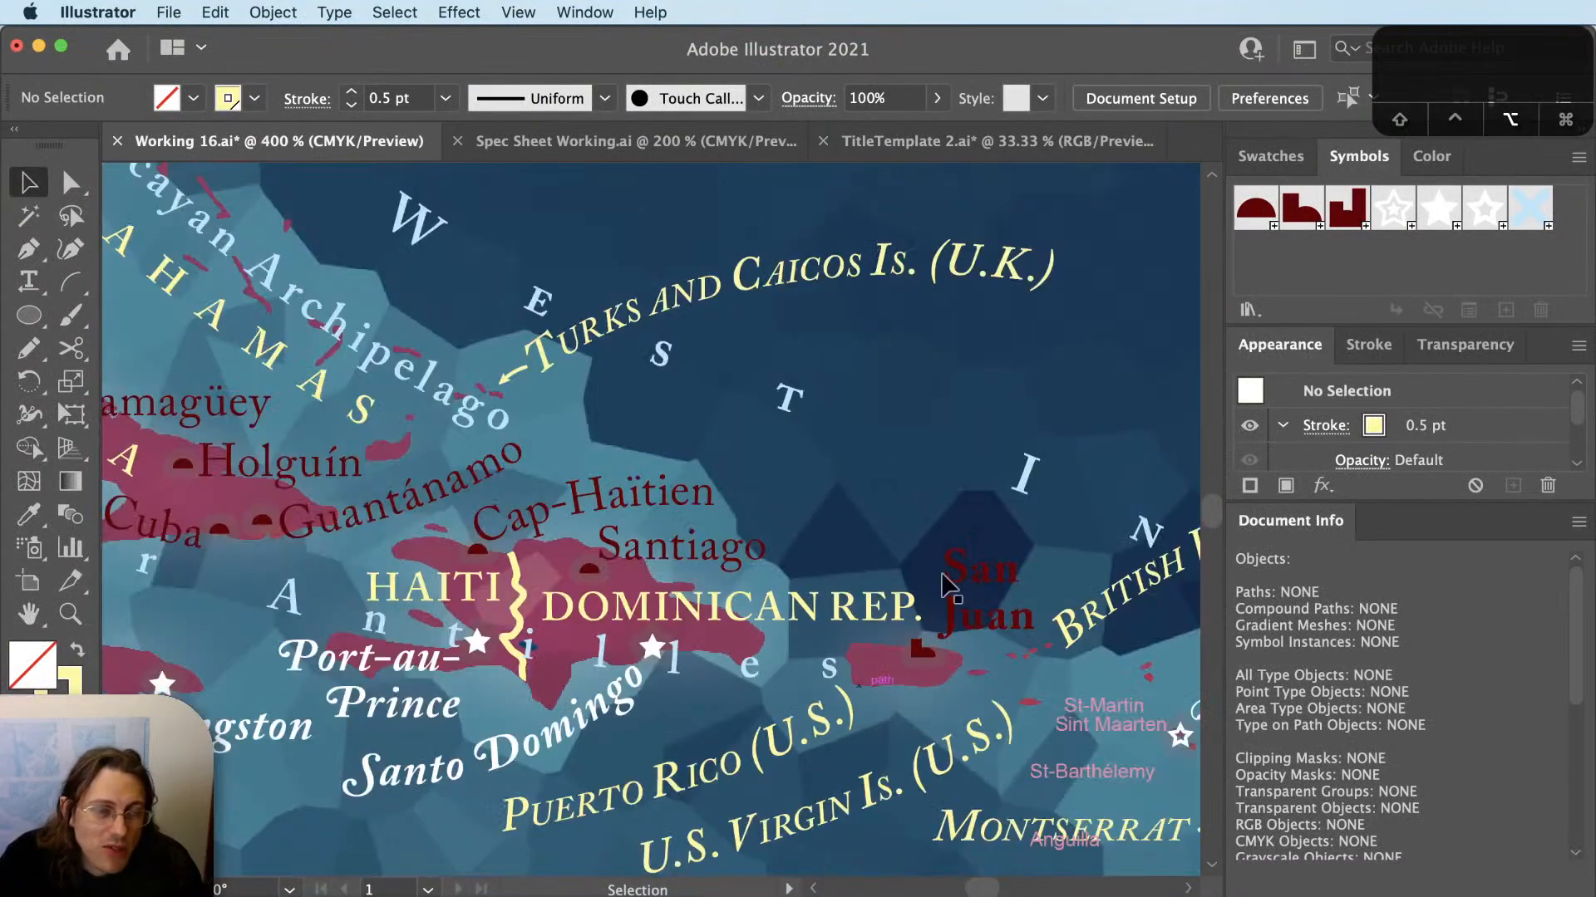
scroll(602, 640, "down", 2)
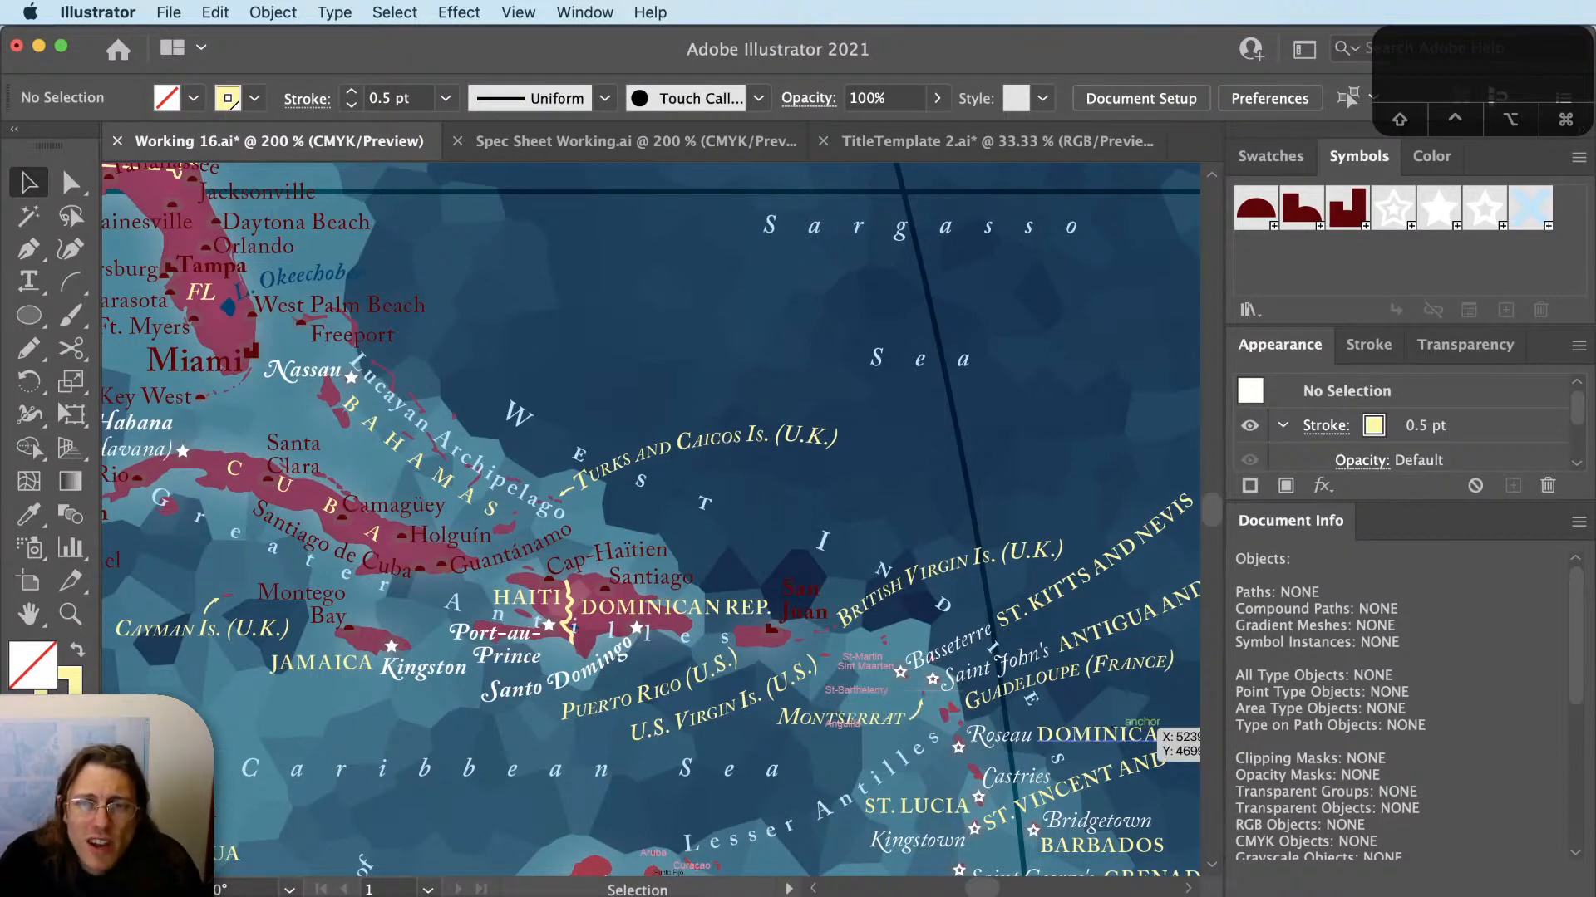
Add the line "Get extra islands into land file for basemap" to the TextEdit notes and return to Illustrator.
key("super+Tab")
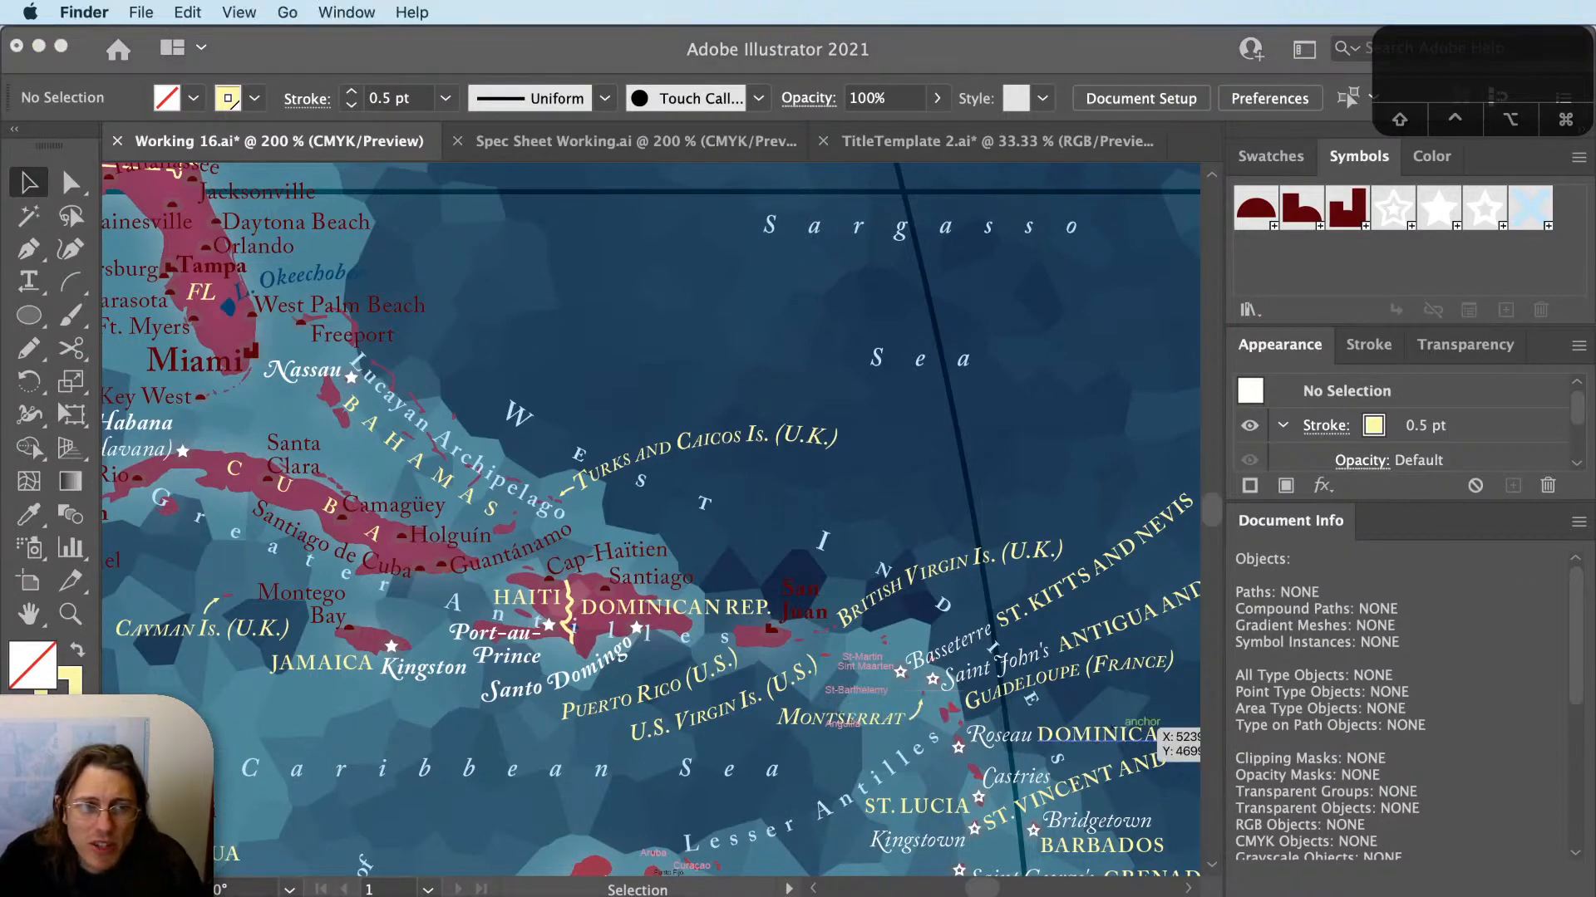
left_click(1082, 60)
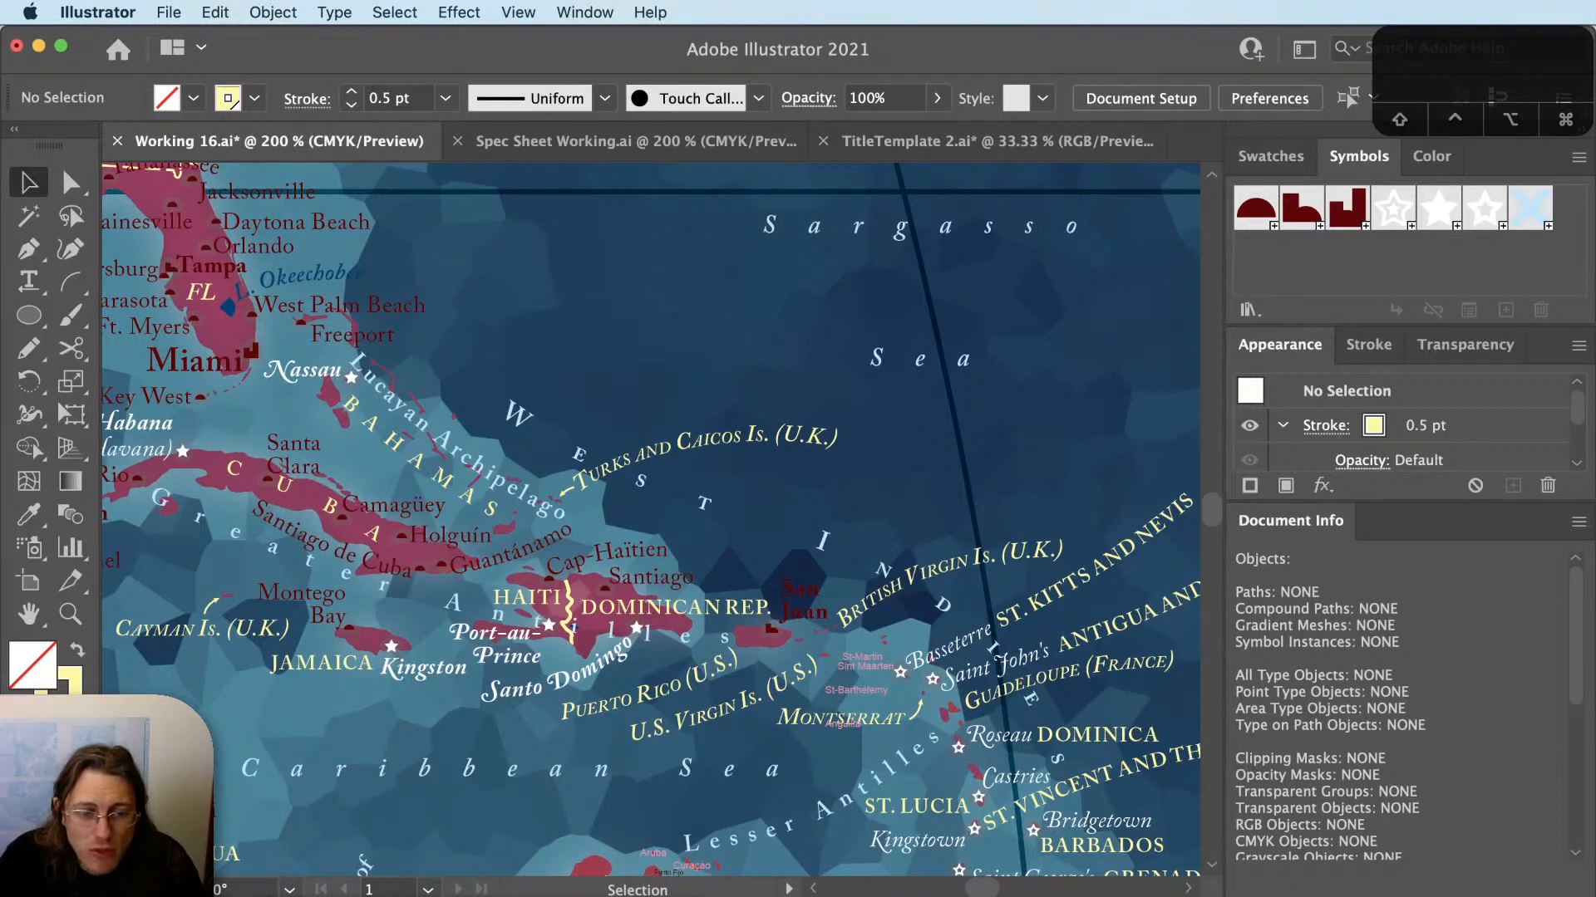
key("super+Tab")
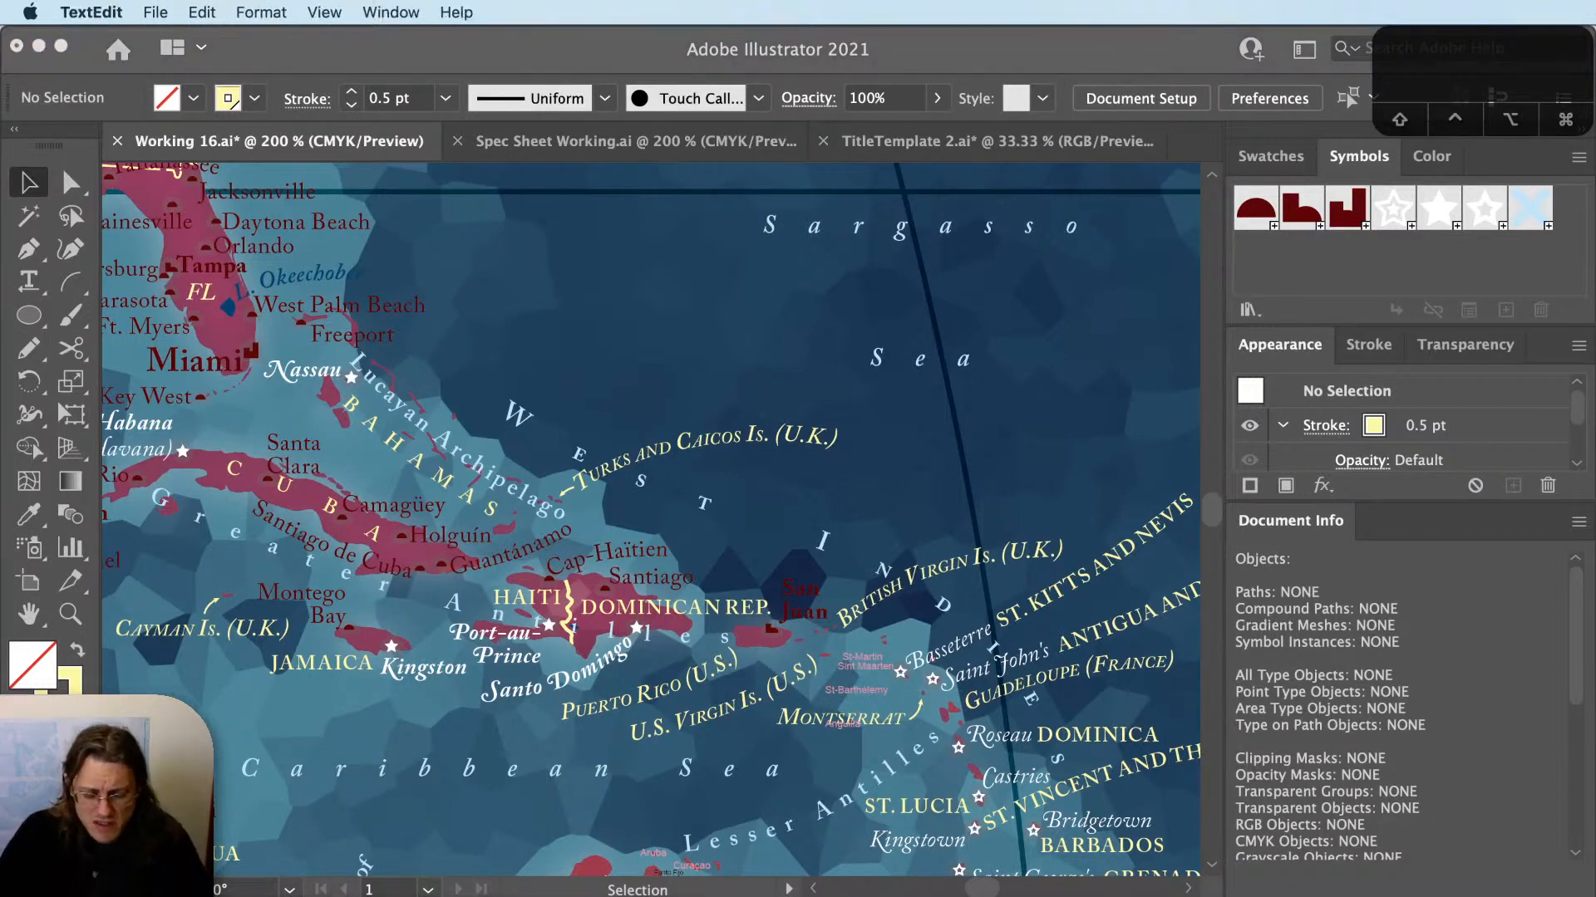
key("Return")
type("Get extra i")
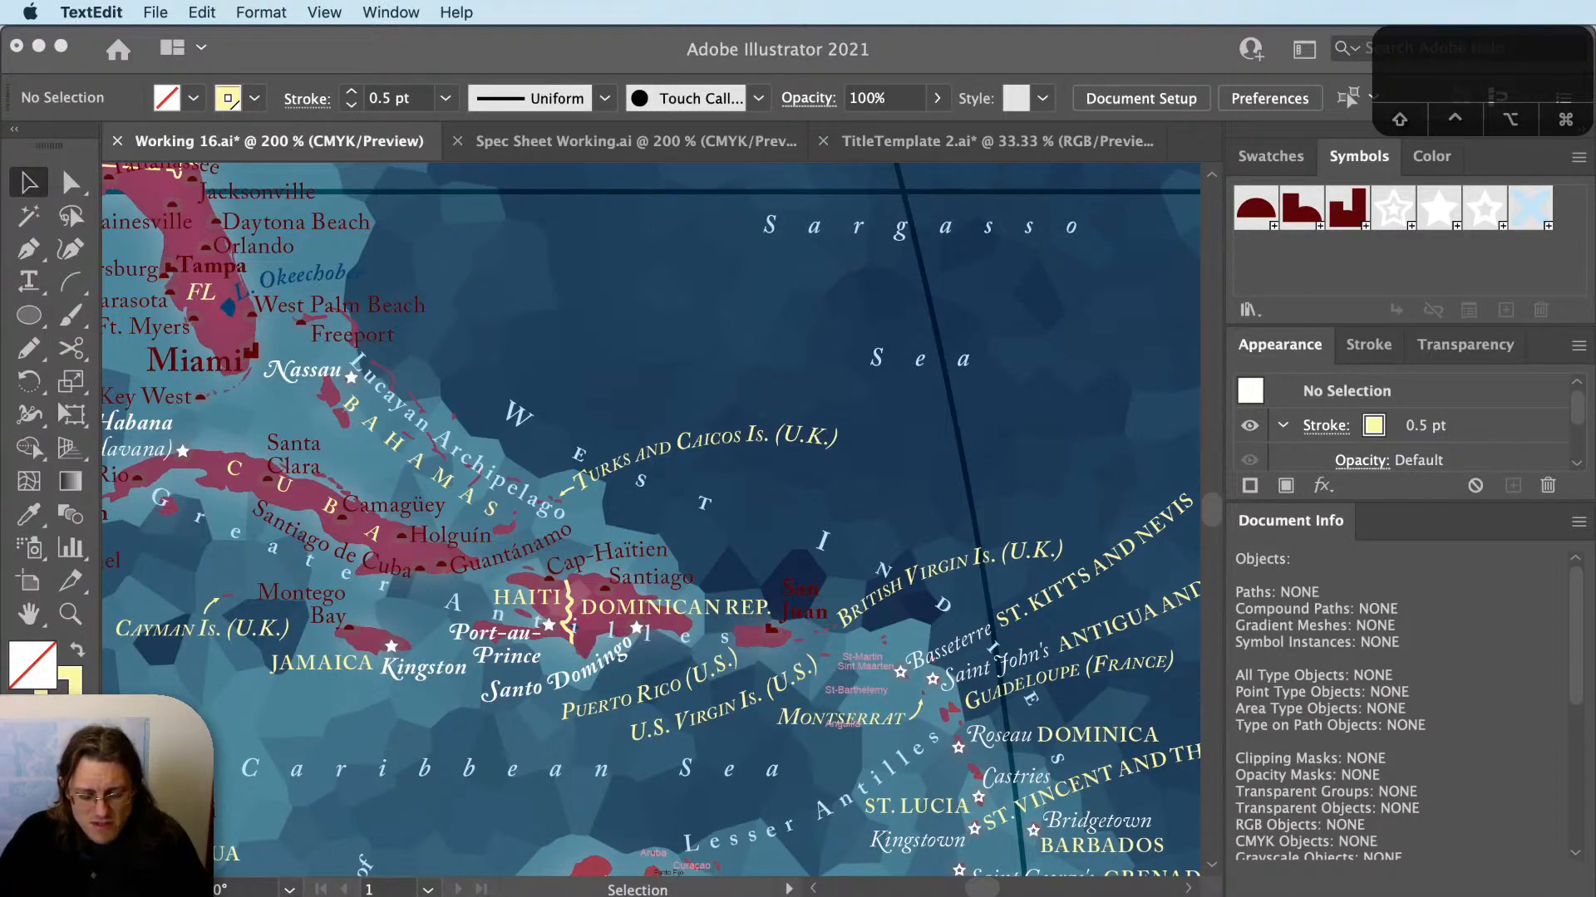
type("slands into land fi")
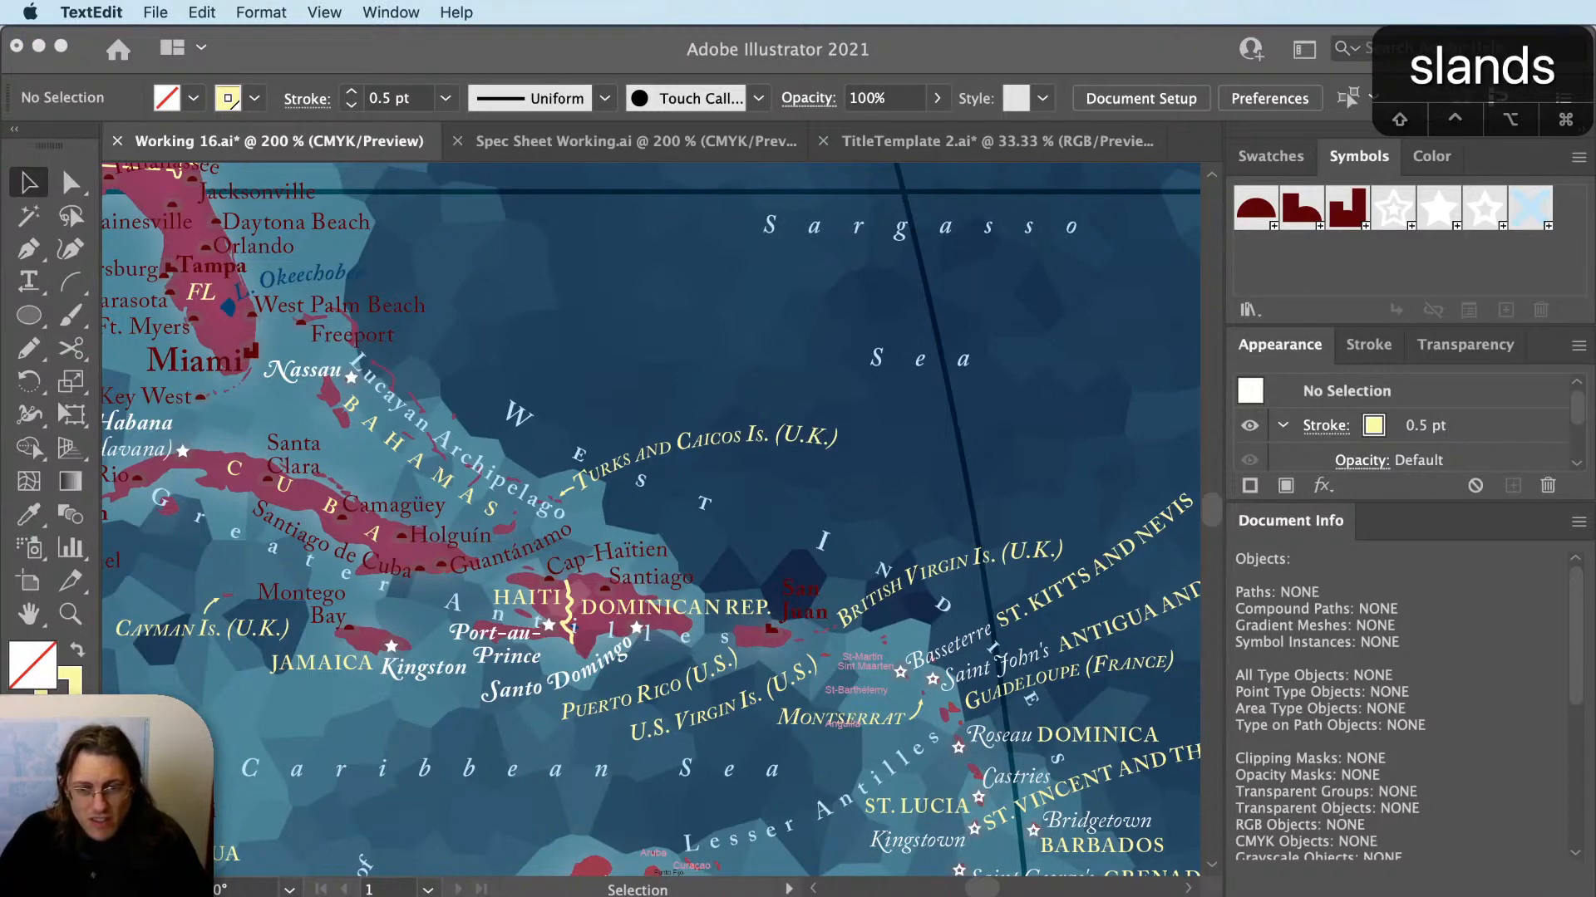
type("le for ")
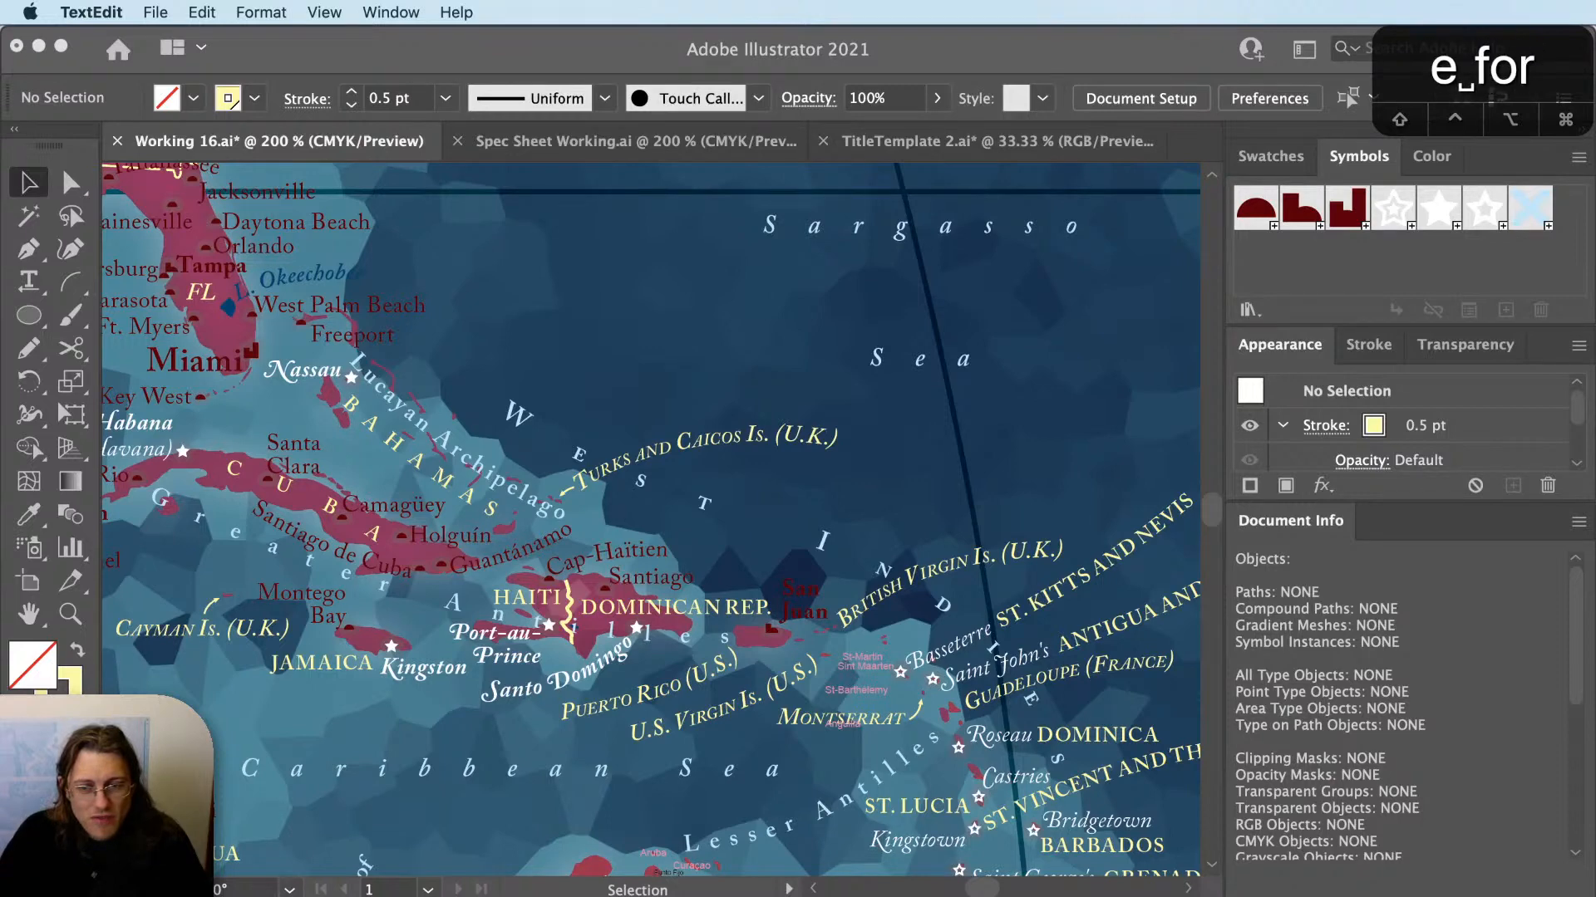
type("basemap")
key("Return")
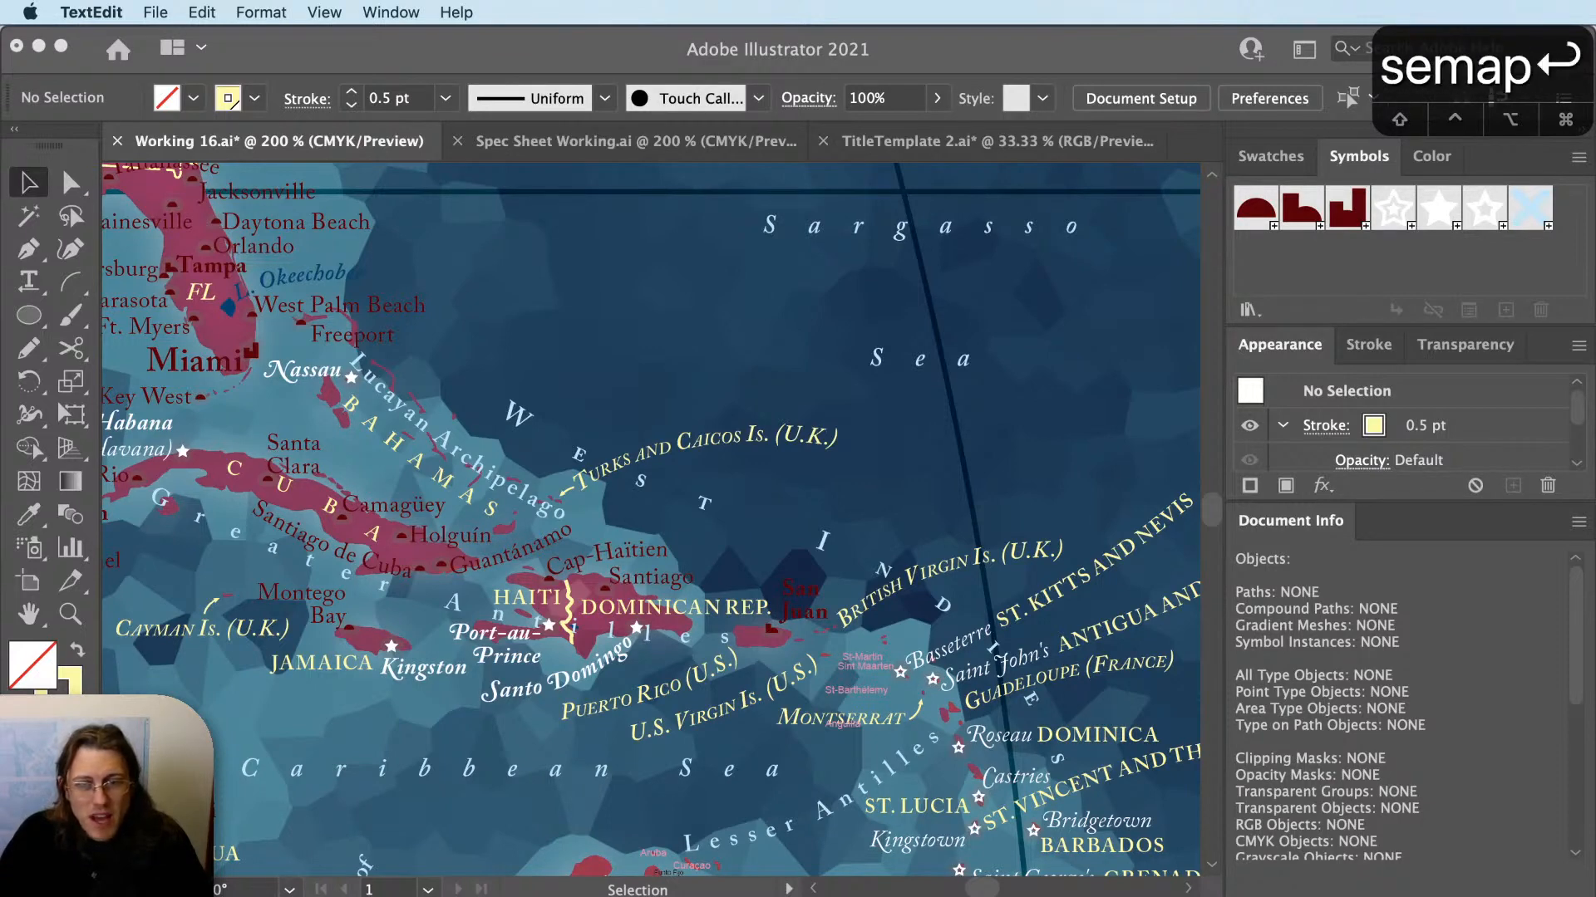
left_click(1155, 802)
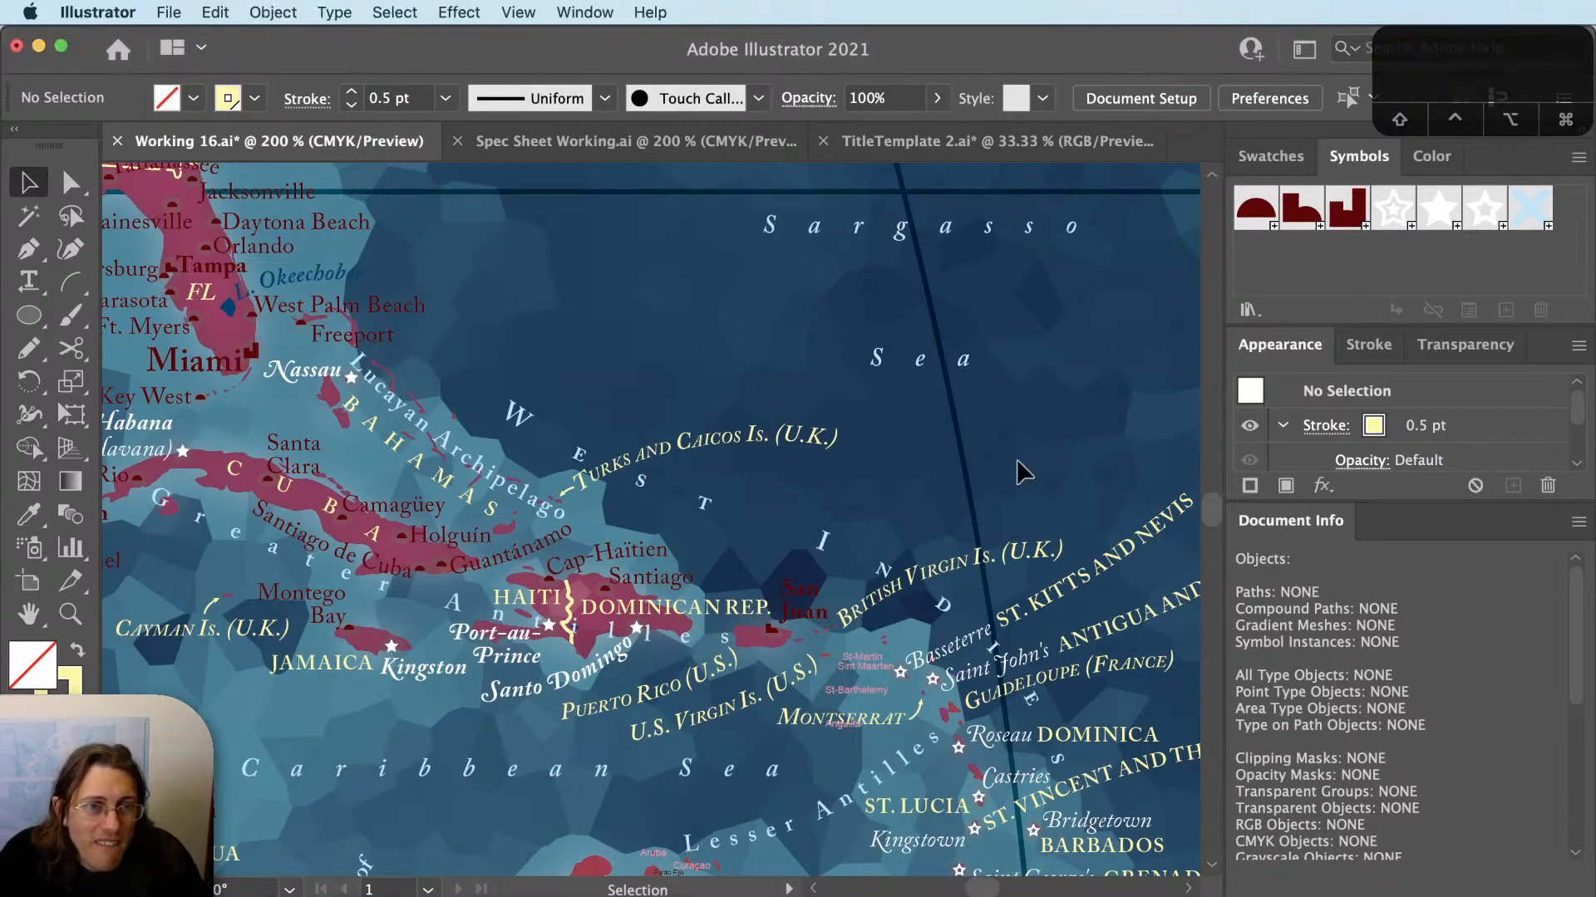
Switch to QGIS and hide the ne_50m_land layer to expose the country polygons northwest of Basseterre.
scroll(947, 657, "up", 2)
scroll(950, 661, "up", 1)
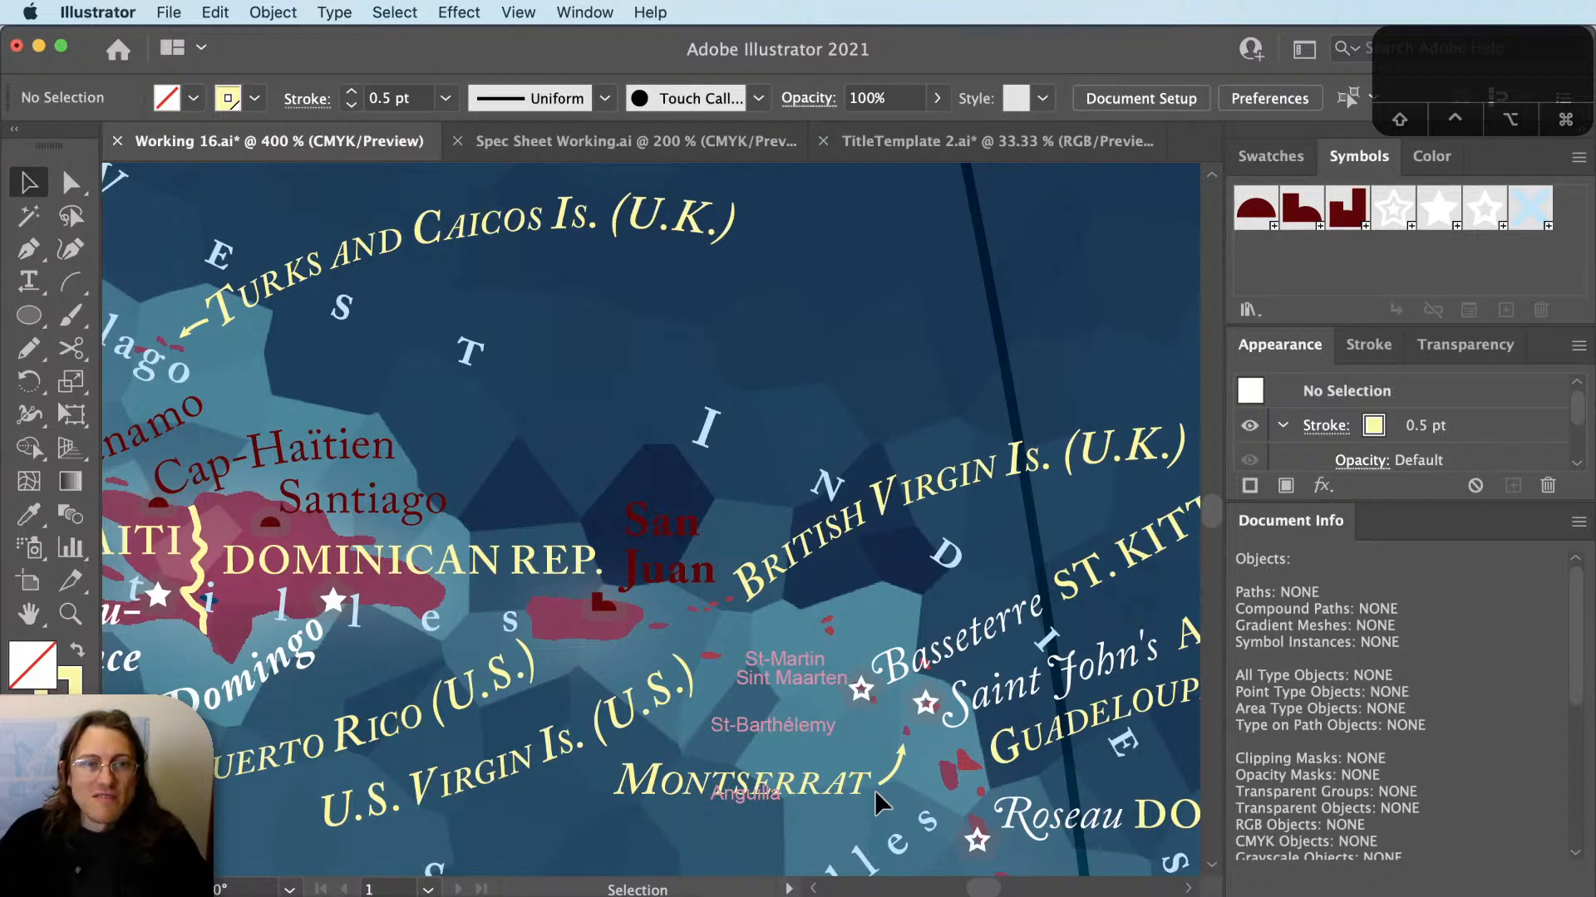
key("super+Tab")
key("super+Tab")
key("super+Tab")
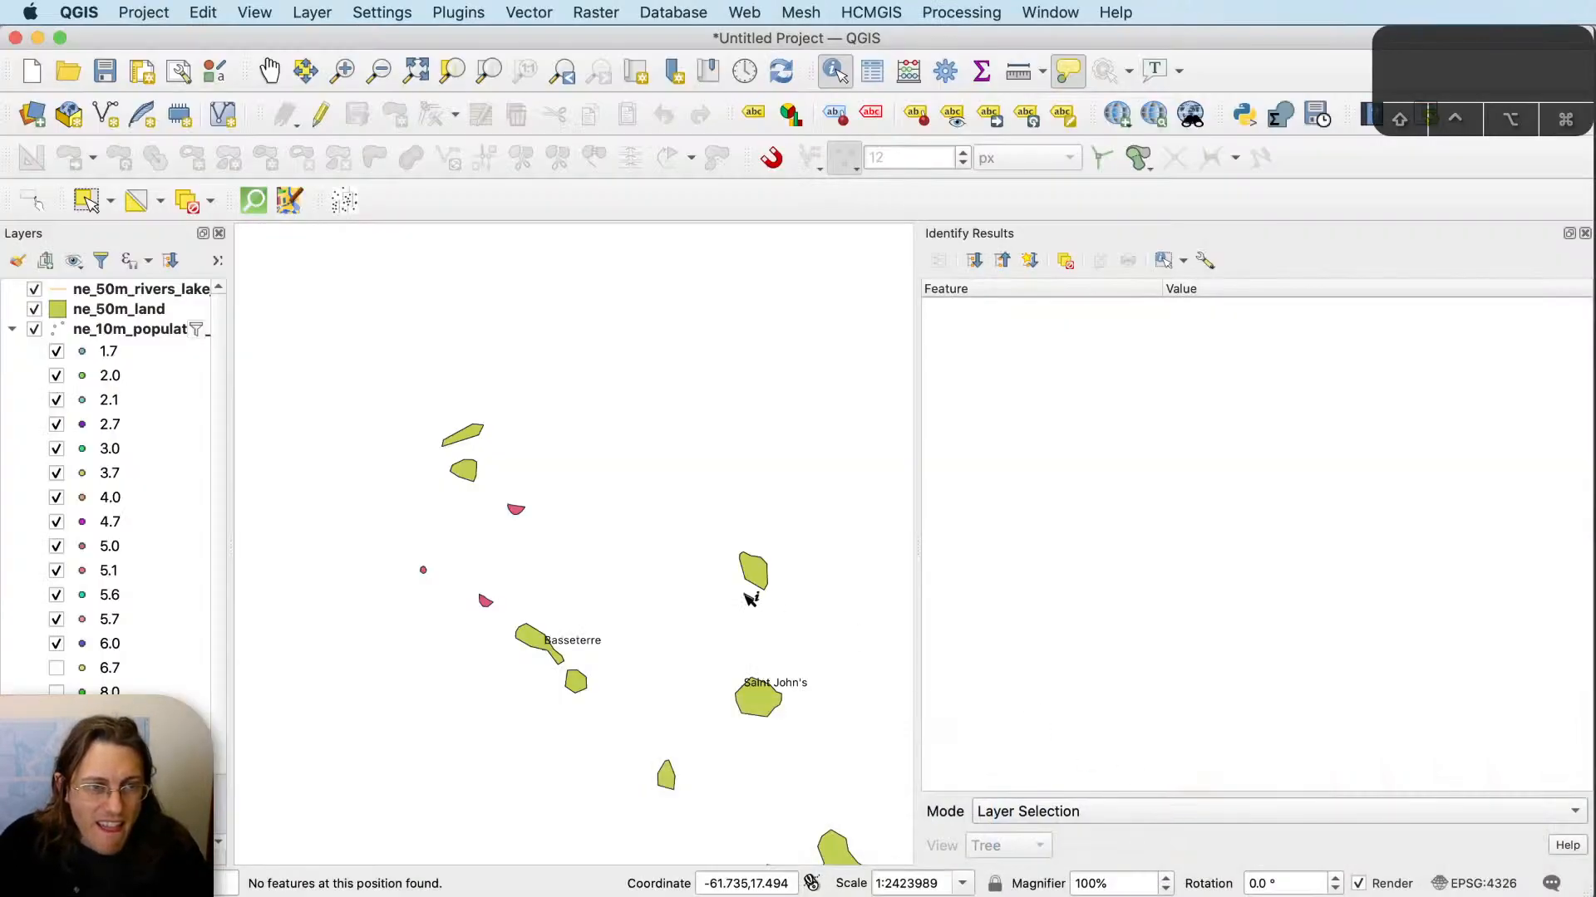
left_click_drag(583, 491, 799, 412)
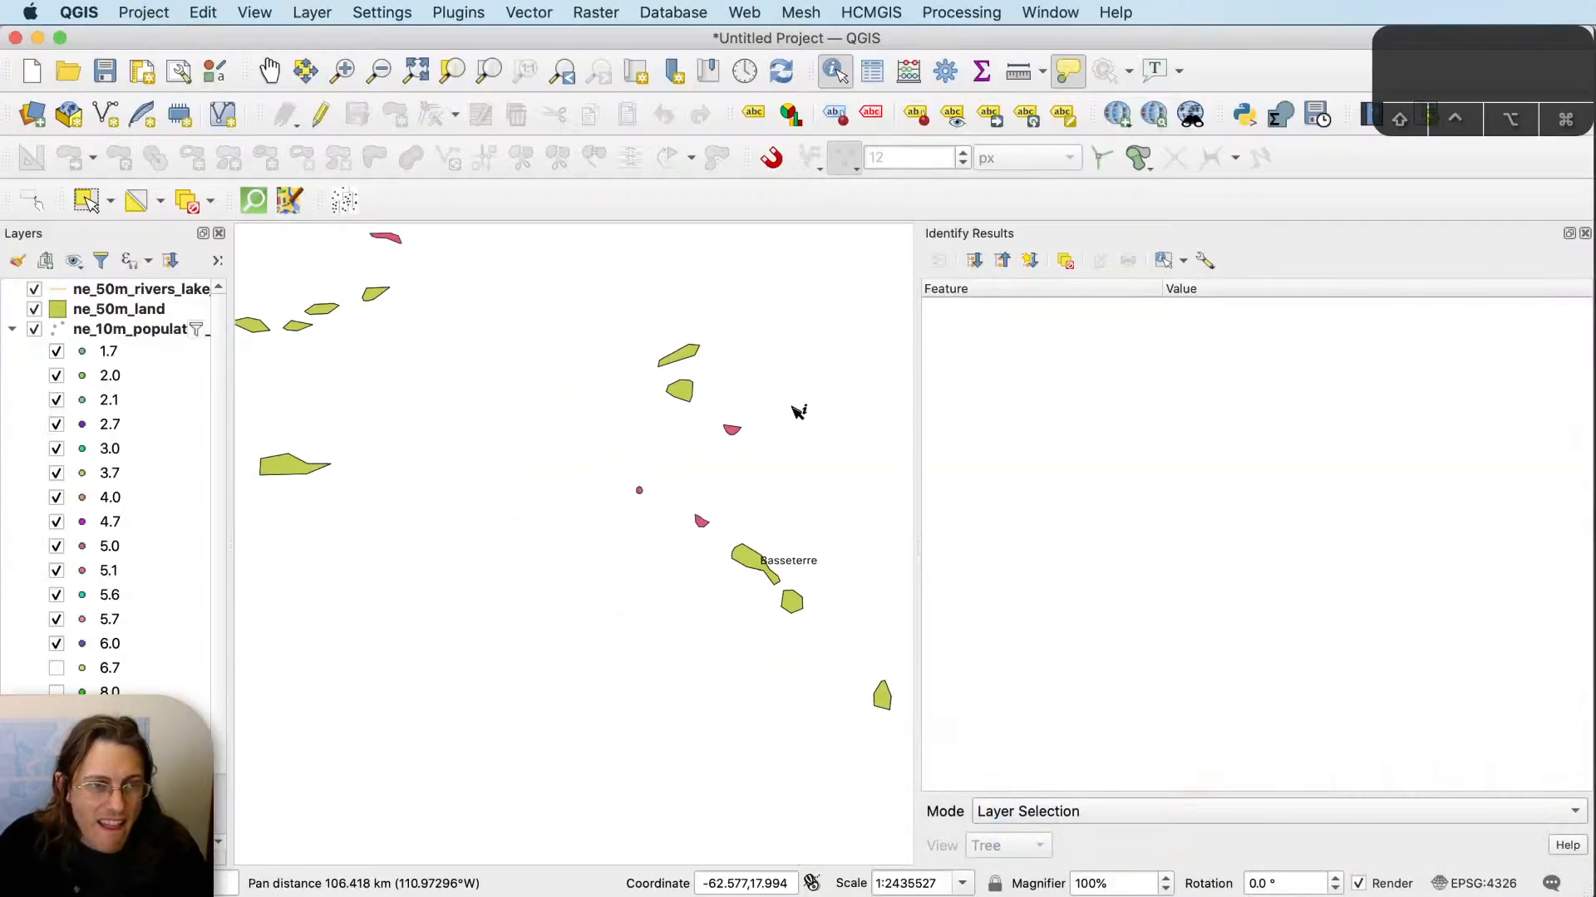
left_click(34, 311)
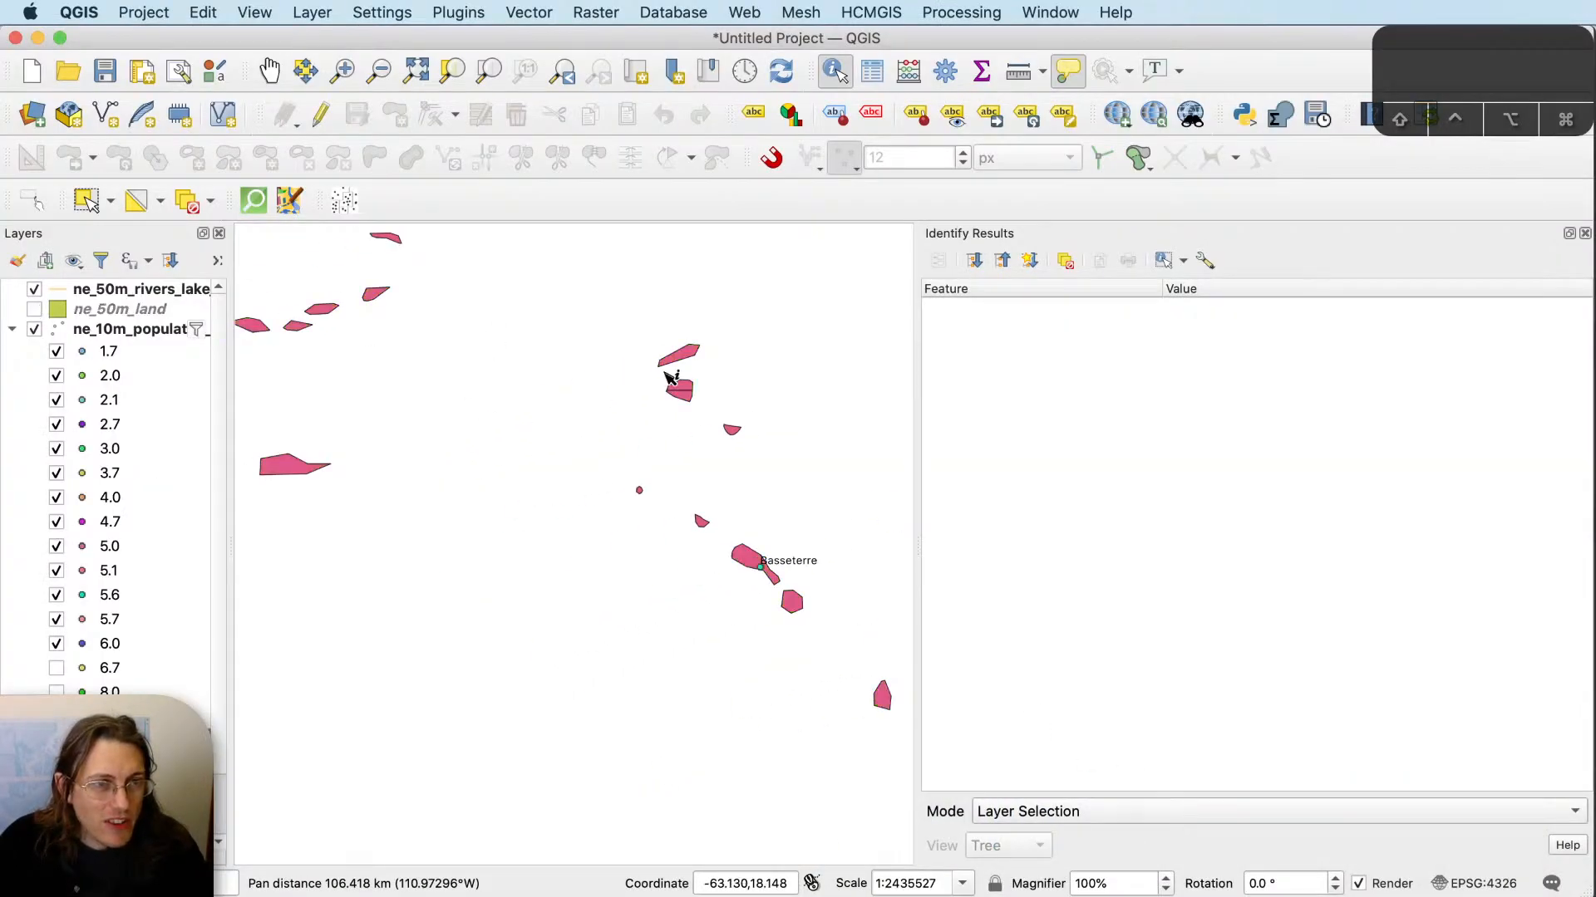
Identify the small island southeast of the divided island and the elongated island just north of it in the countries layer.
left_click(742, 433)
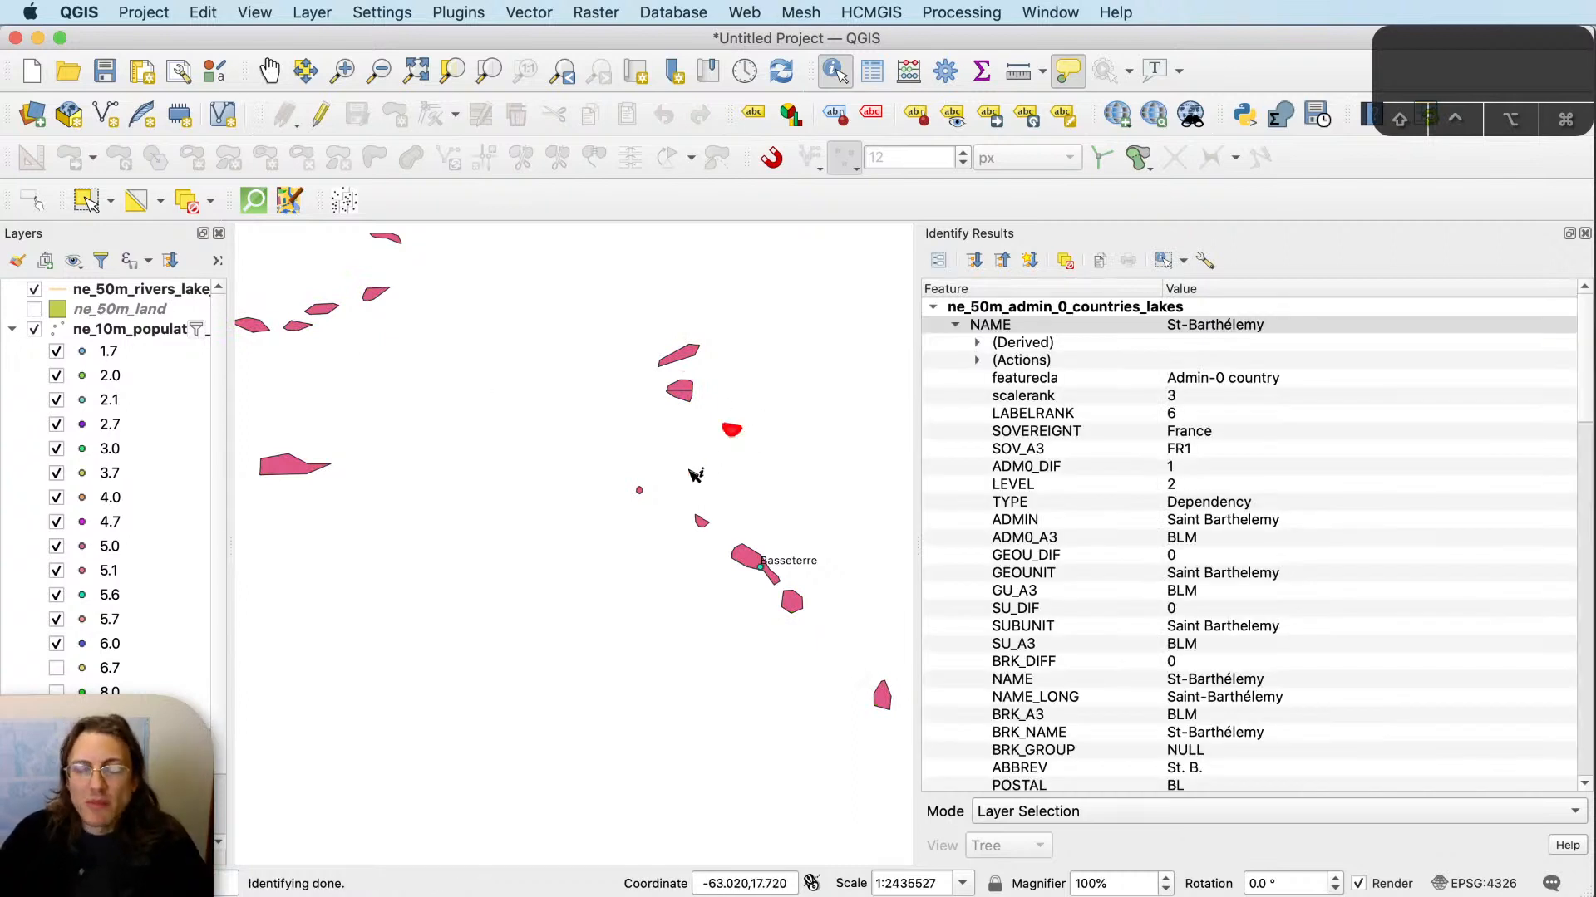
scroll(624, 426, "down", 1)
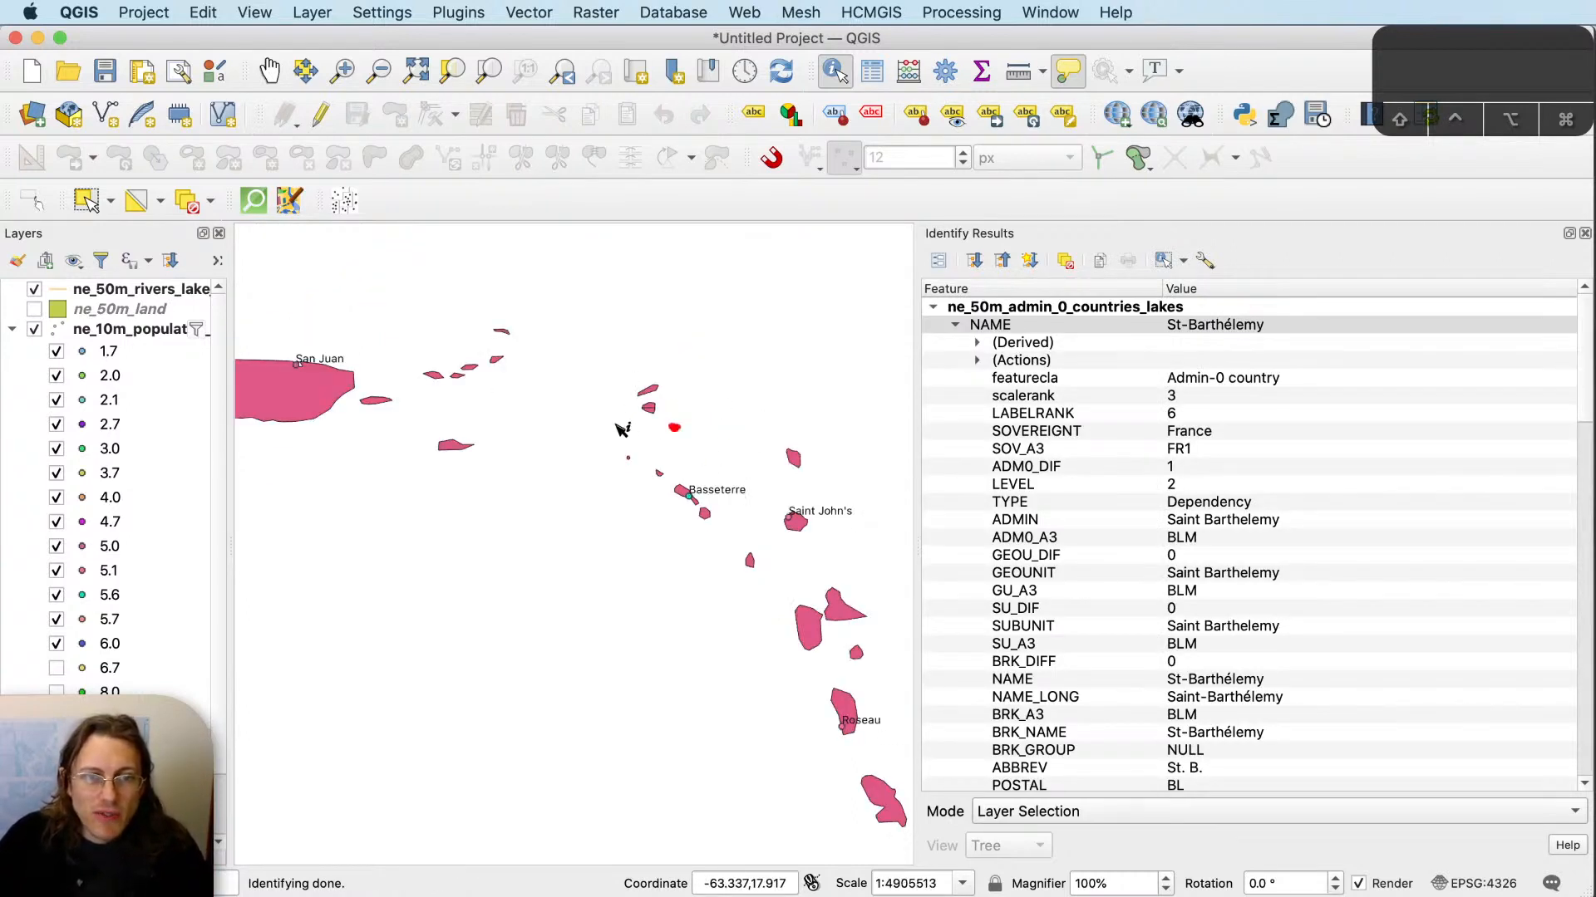
scroll(640, 475, "up", 1)
left_click(689, 424)
left_click(721, 388)
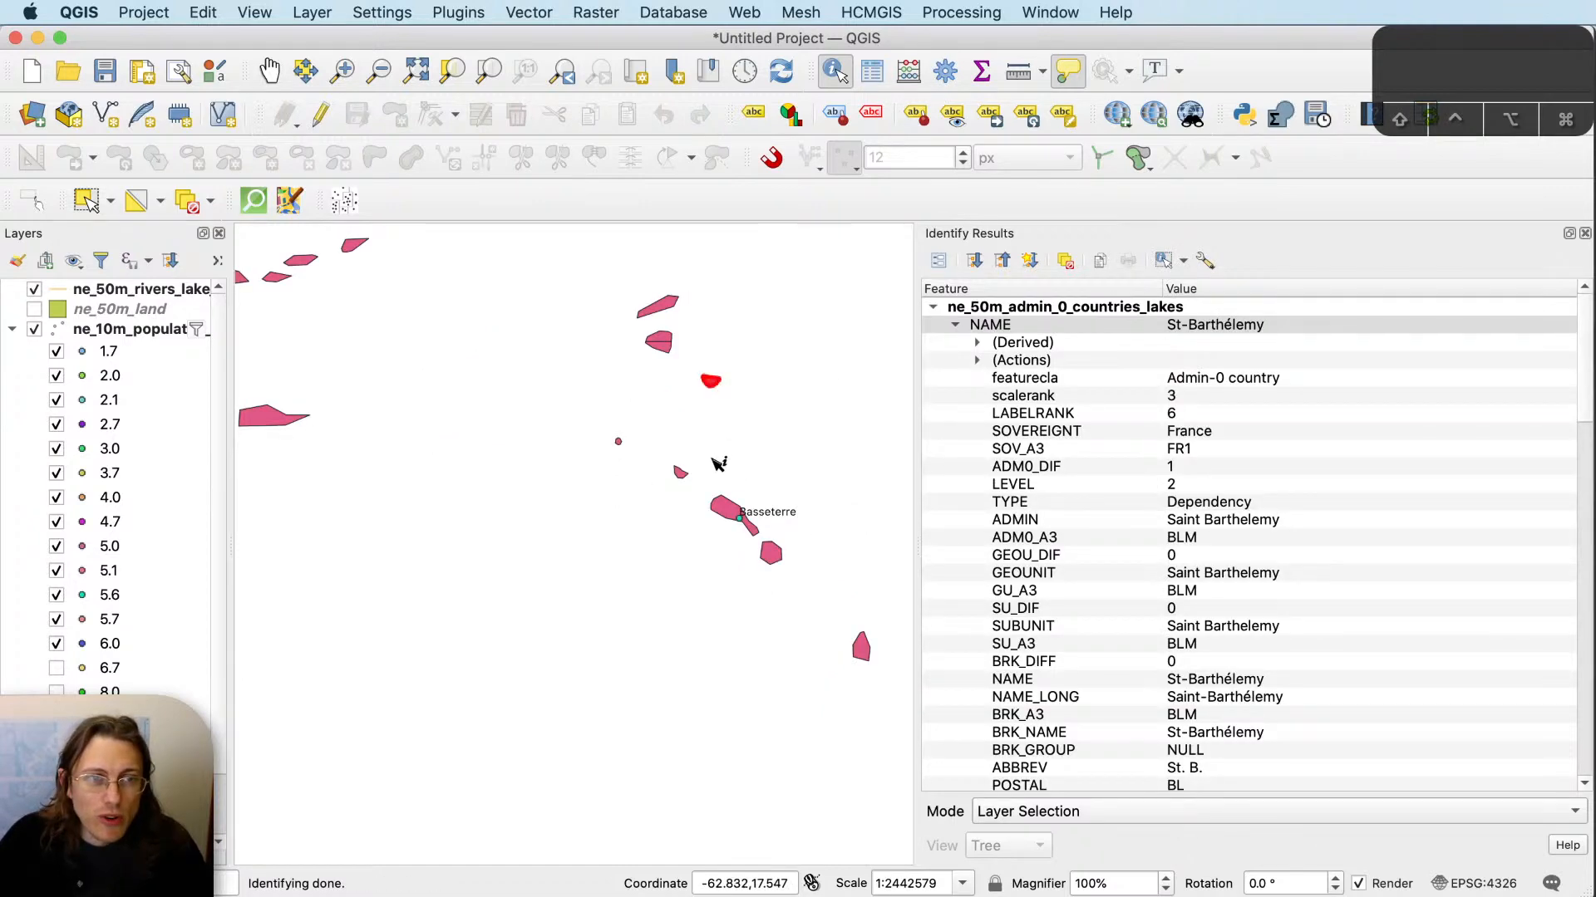
left_click(669, 305)
left_click_drag(665, 306, 728, 481)
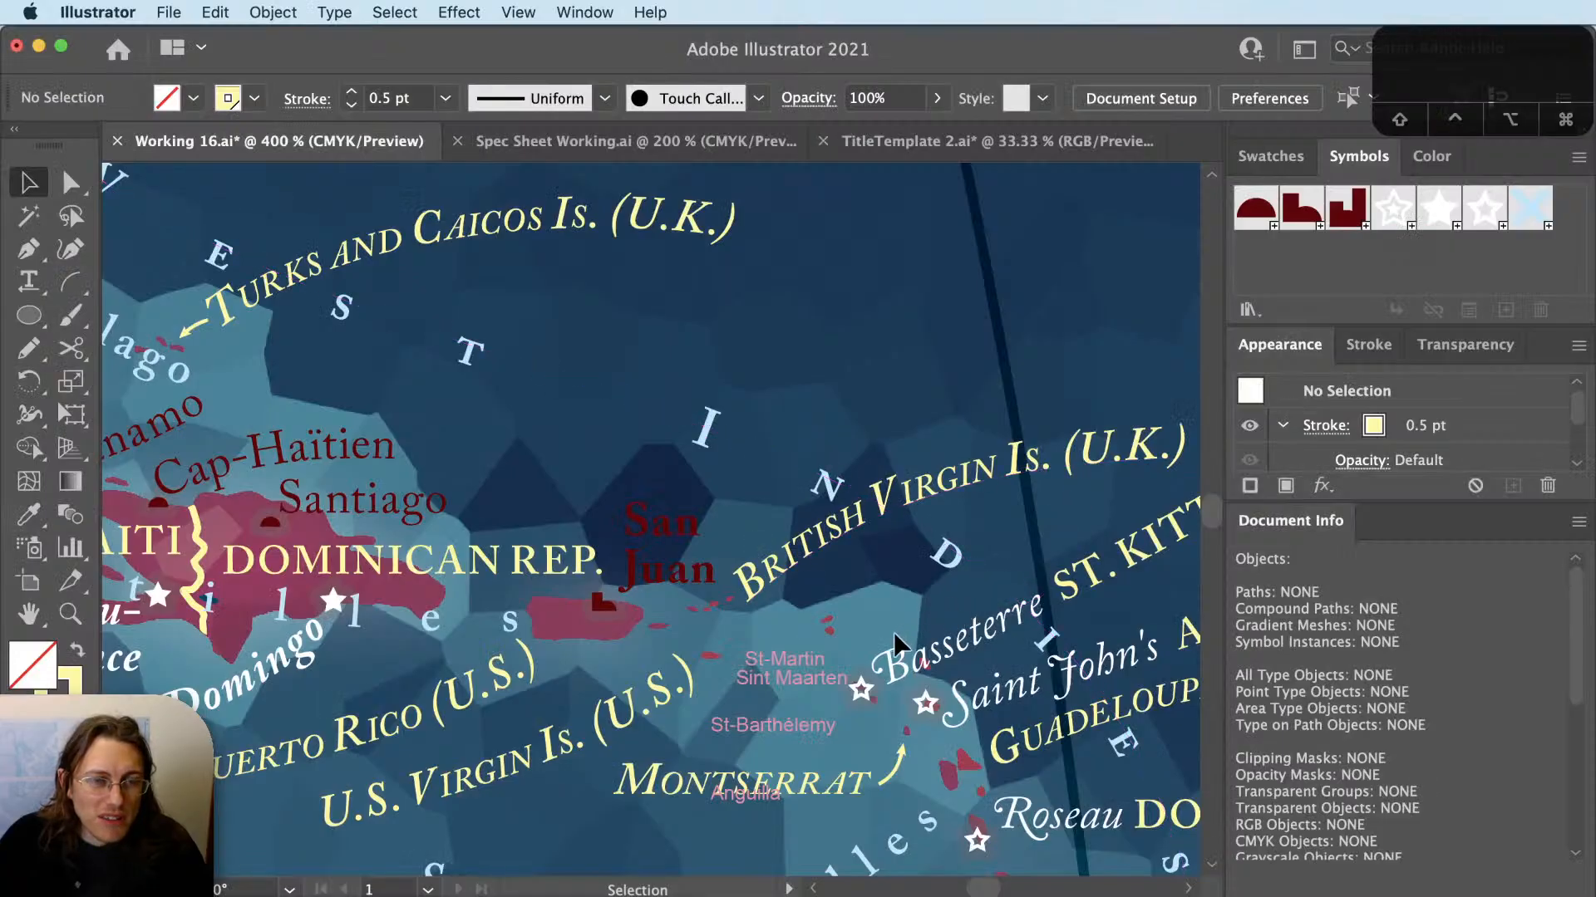
In Illustrator, rotate the British Virgin Is. (U.K.) label about 34° counter-clockwise around its starting end.
key("space")
left_click_drag(895, 631, 853, 678)
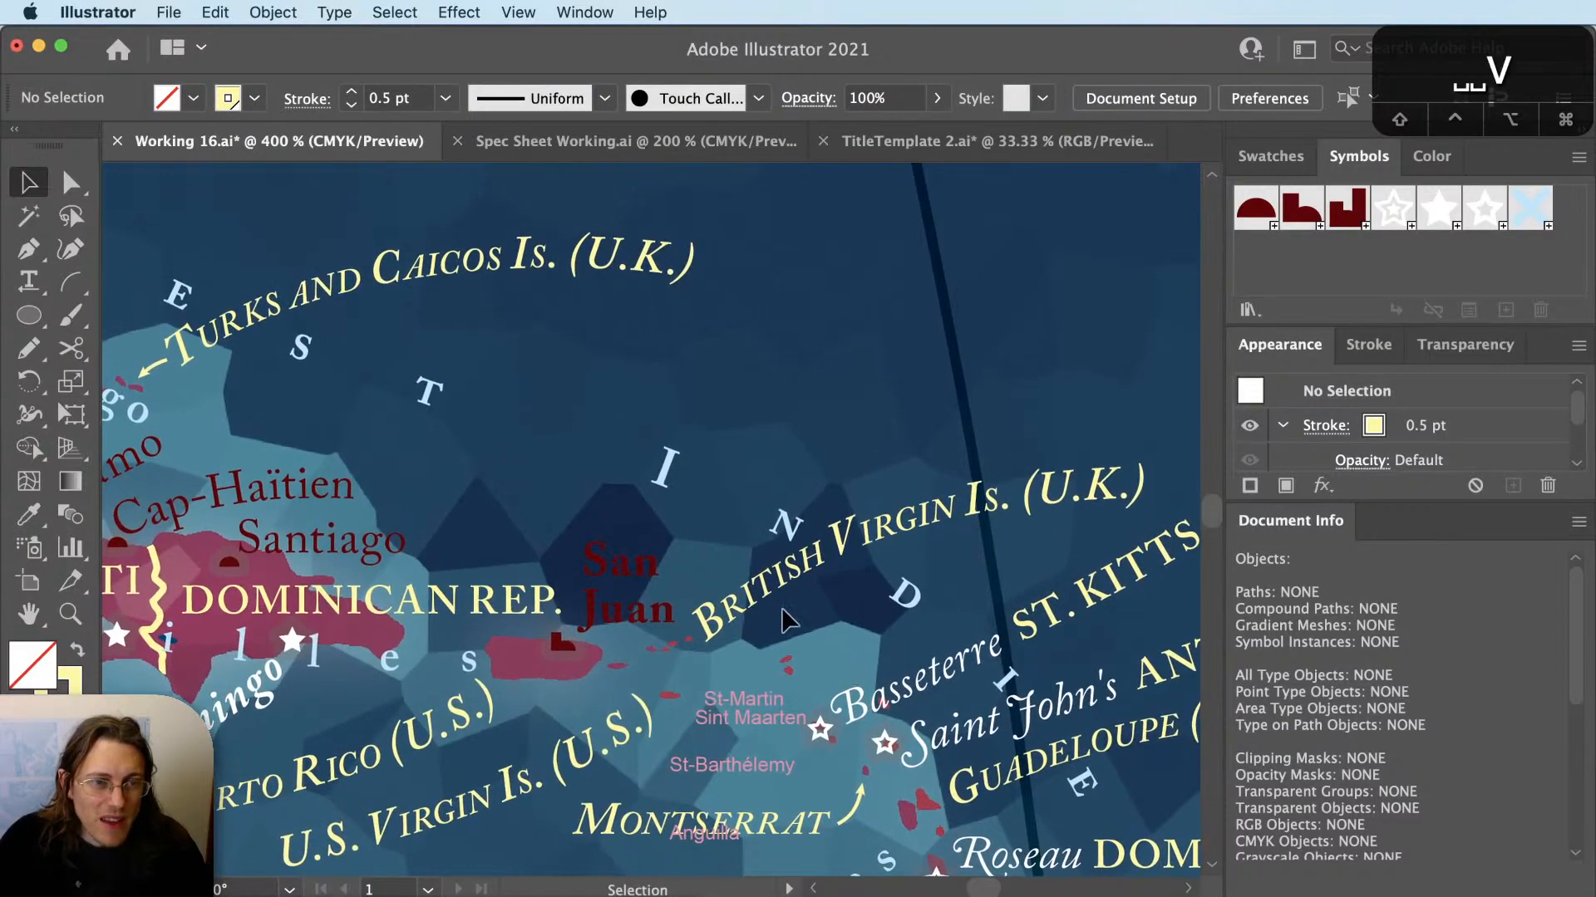
left_click(706, 636)
key("r")
left_click(706, 642)
left_click_drag(950, 578, 883, 452)
key("v")
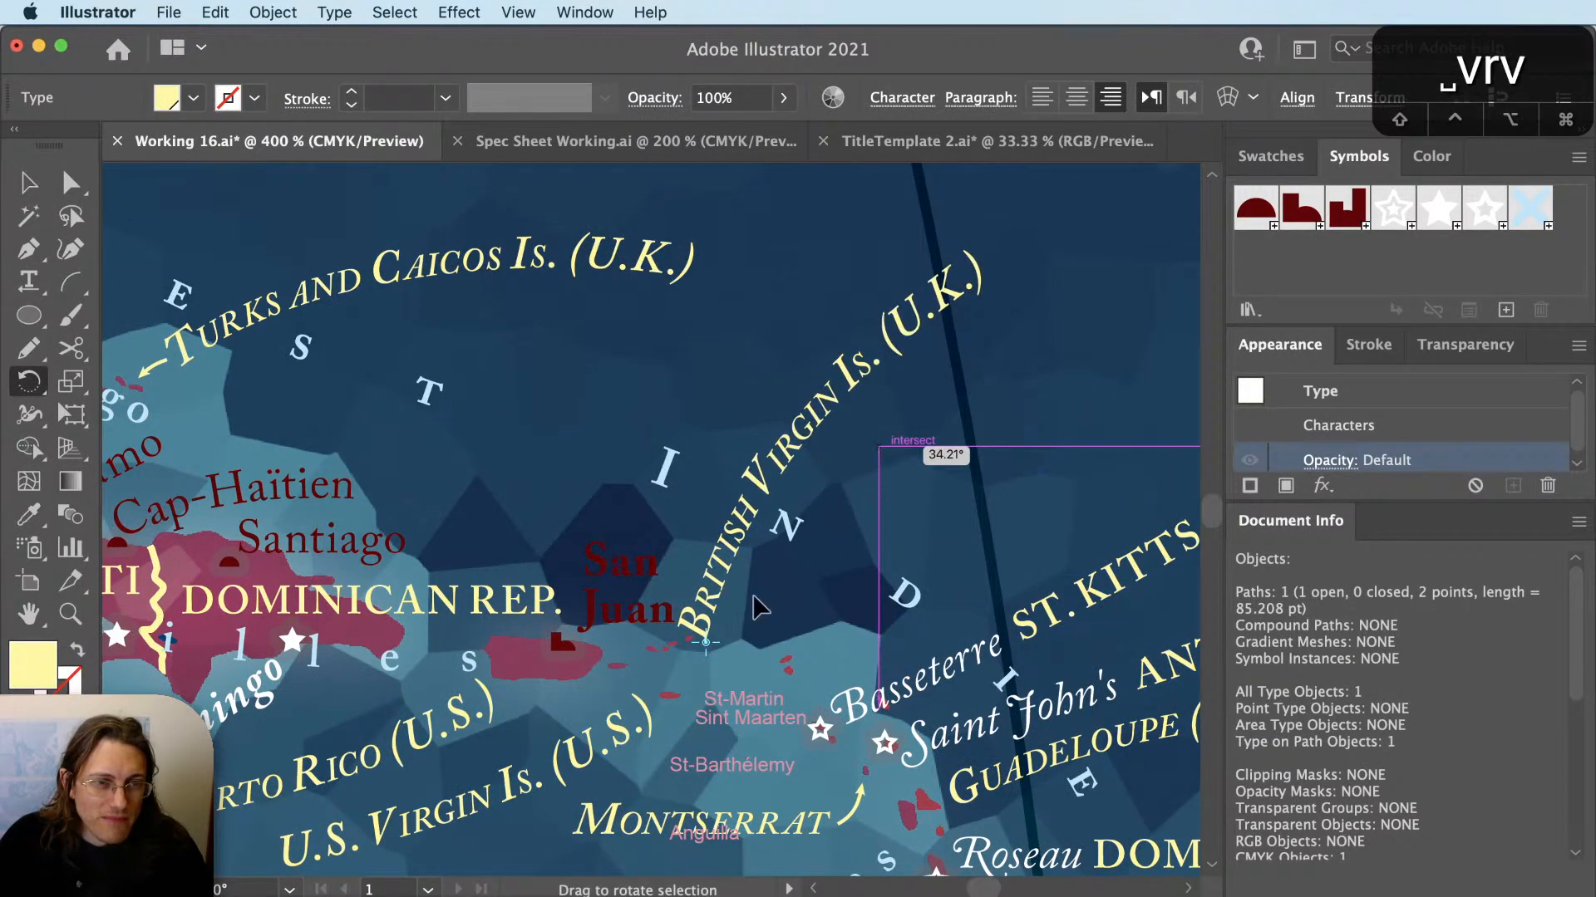
Nudge the British Virgin Is. (U.K.) label slightly upward beside its islands and deselect it.
scroll(684, 645, "up", 2)
left_click_drag(759, 528, 764, 512)
left_click(956, 647)
key("space")
left_click_drag(963, 648, 763, 705)
scroll(794, 660, "down", 2)
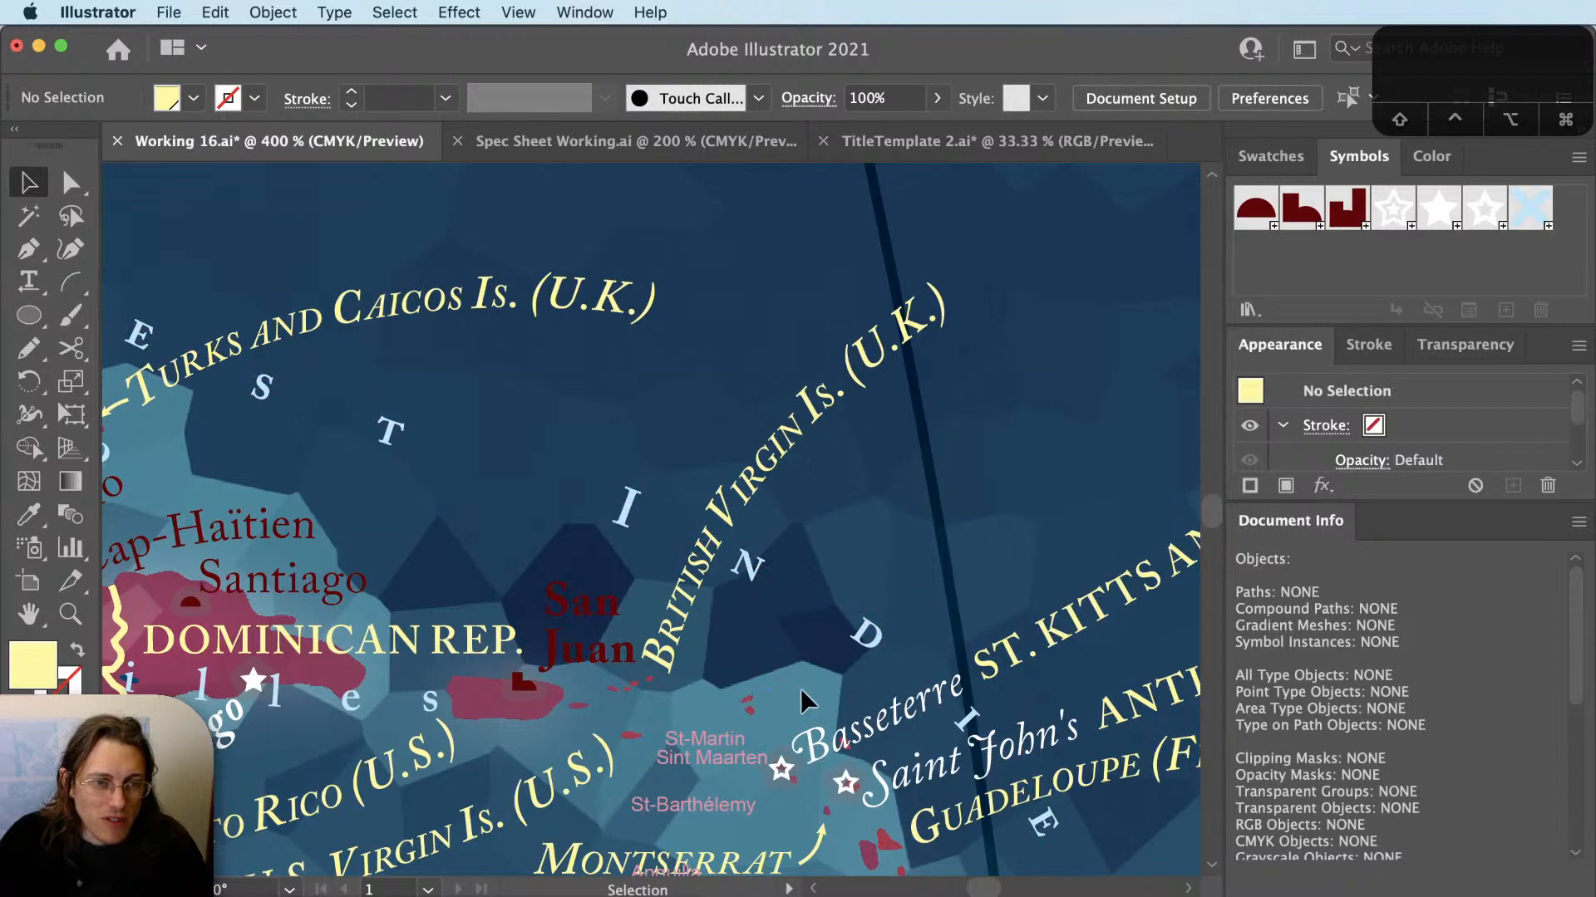
Duplicate the British Virgin Is. (U.K.) label to the southeast, change the copy to Anguilla (U.K.), deselect it and activate Direct Selection.
left_click_drag(800, 688, 790, 561)
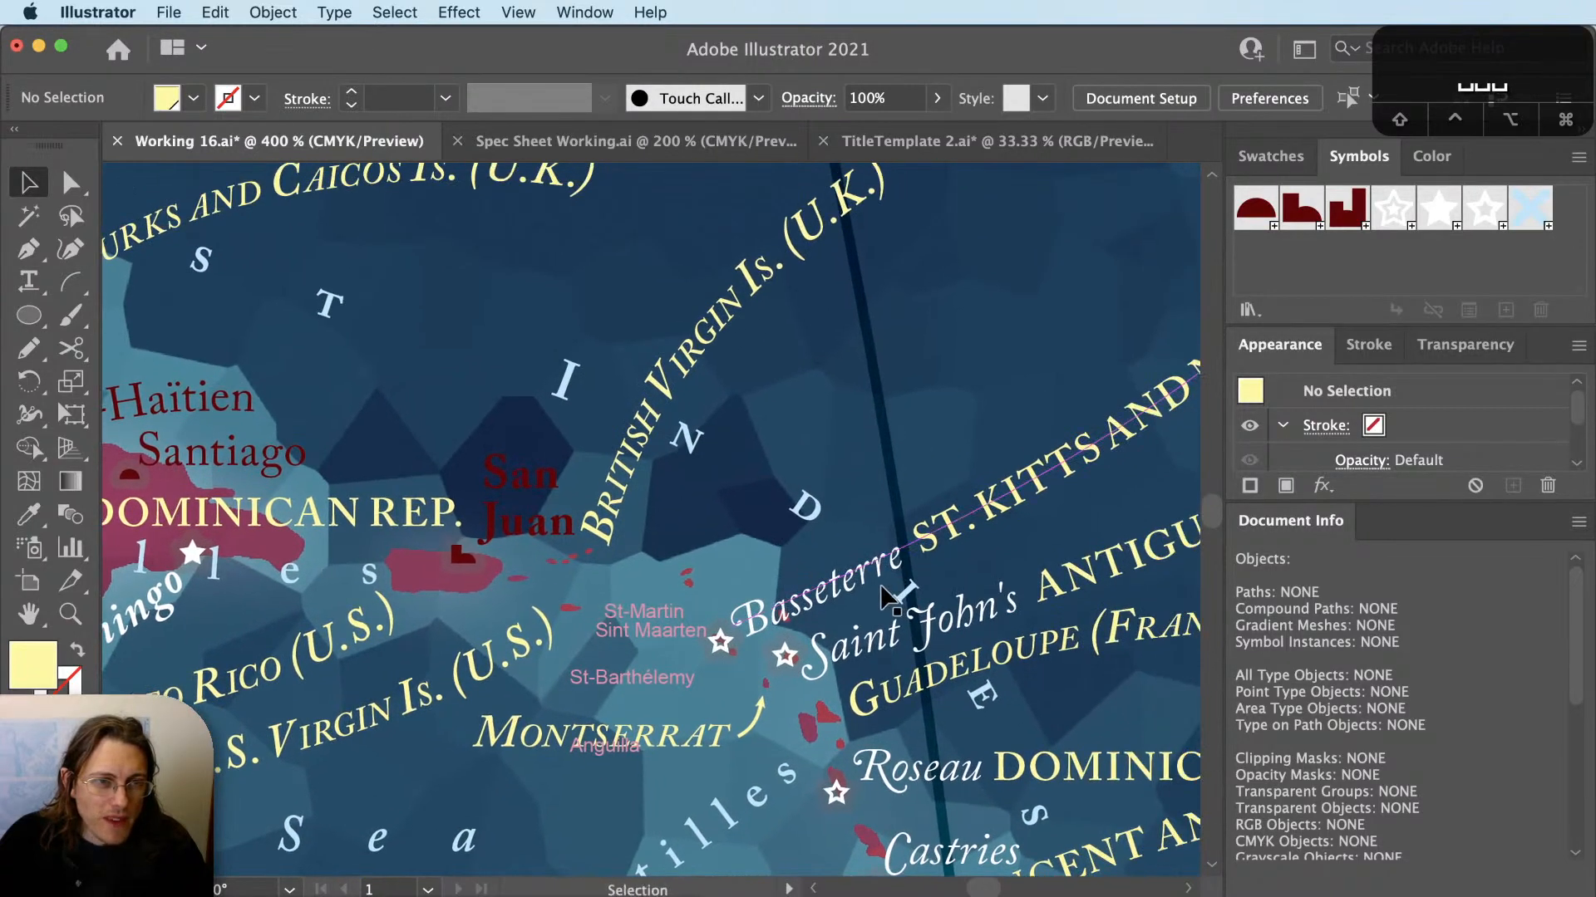
left_click_drag(708, 432, 752, 414)
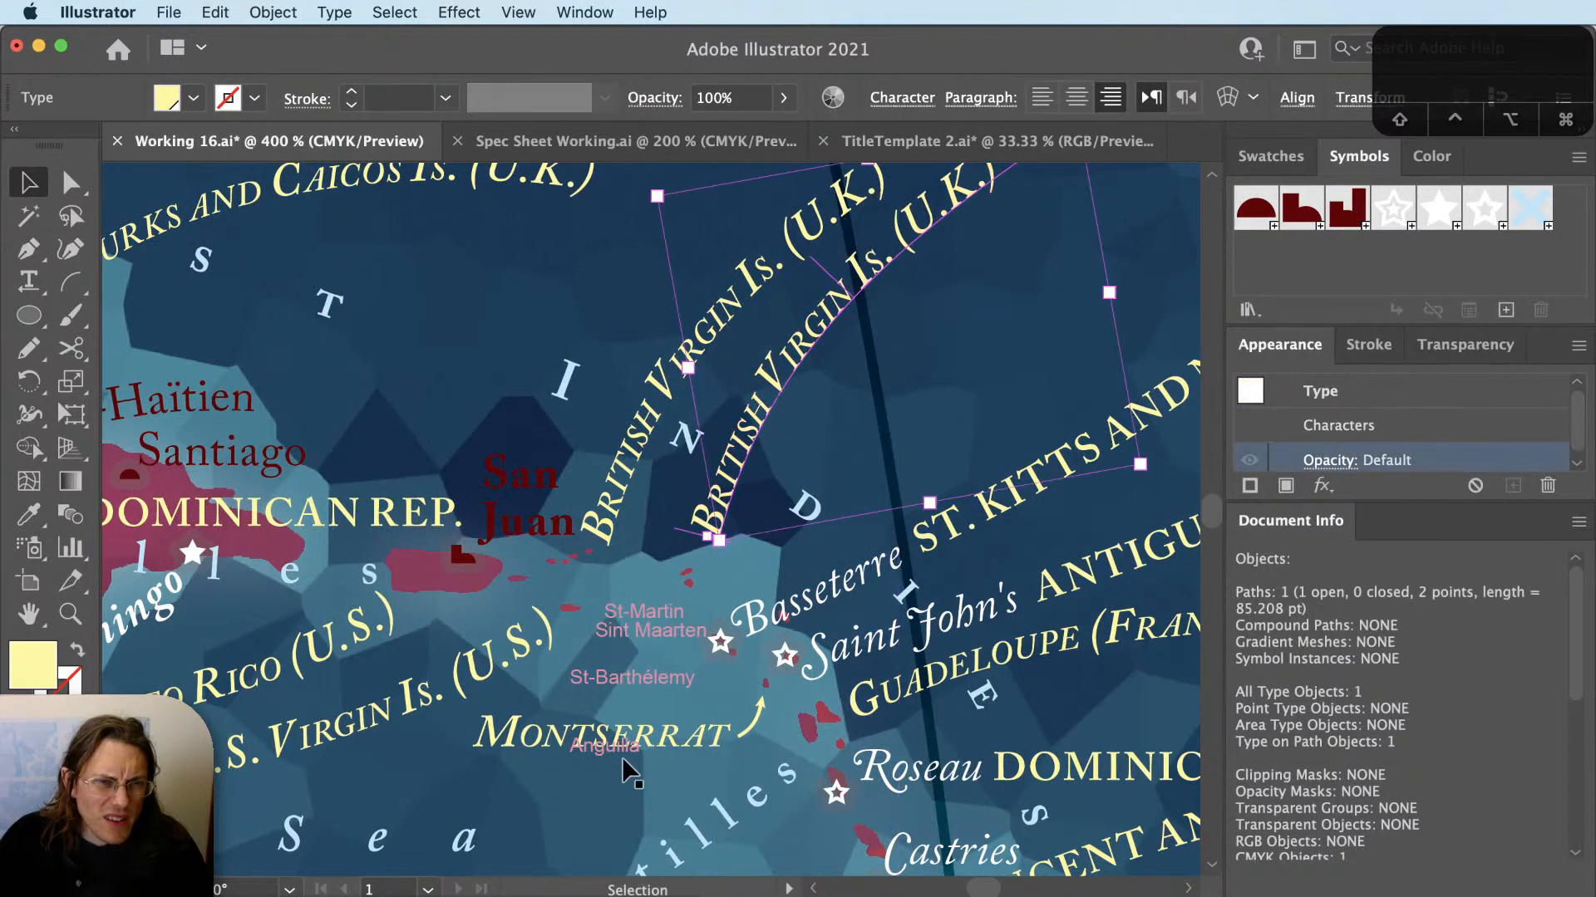
key("r")
key("t")
left_click_drag(708, 530, 873, 270)
type("Anguilla")
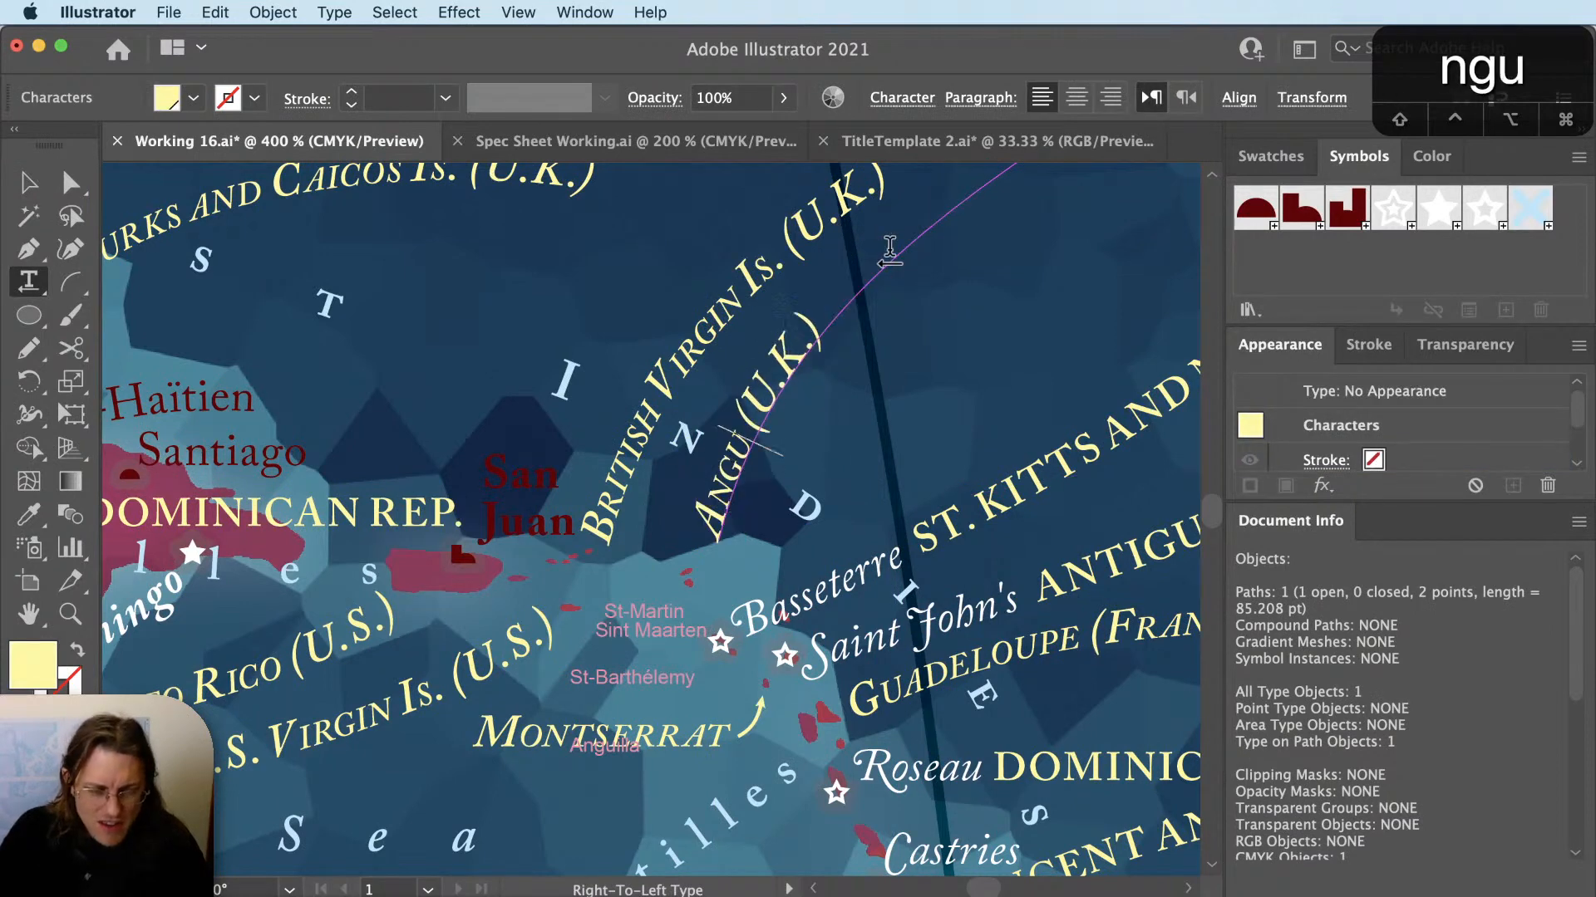
key("Escape")
scroll(751, 438, "up", 1)
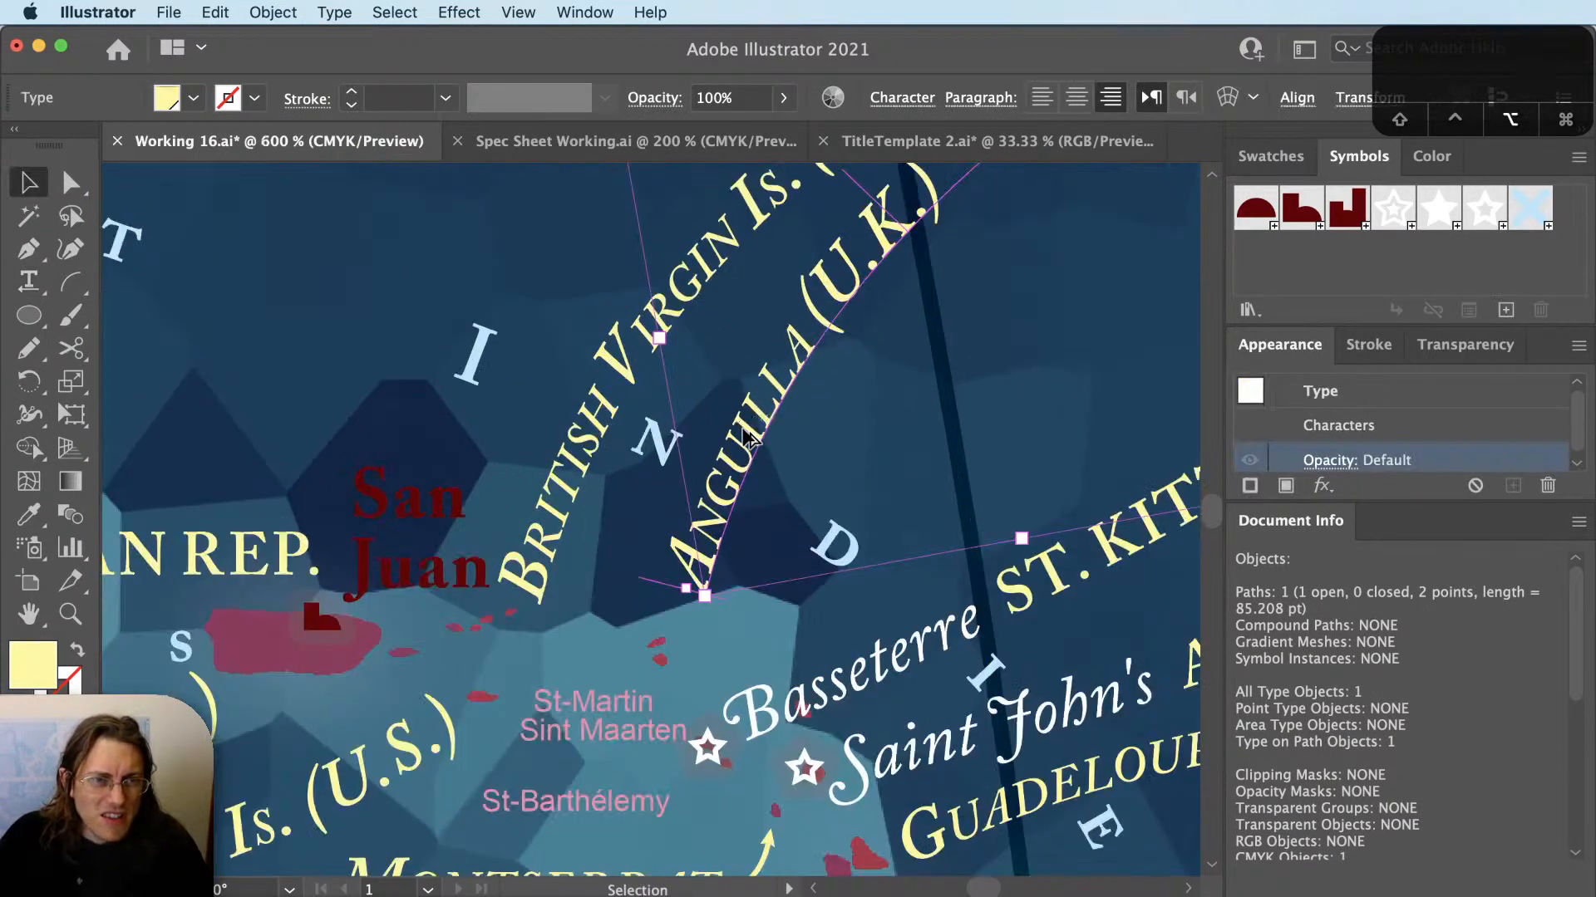
key("super+shift+a")
key("a")
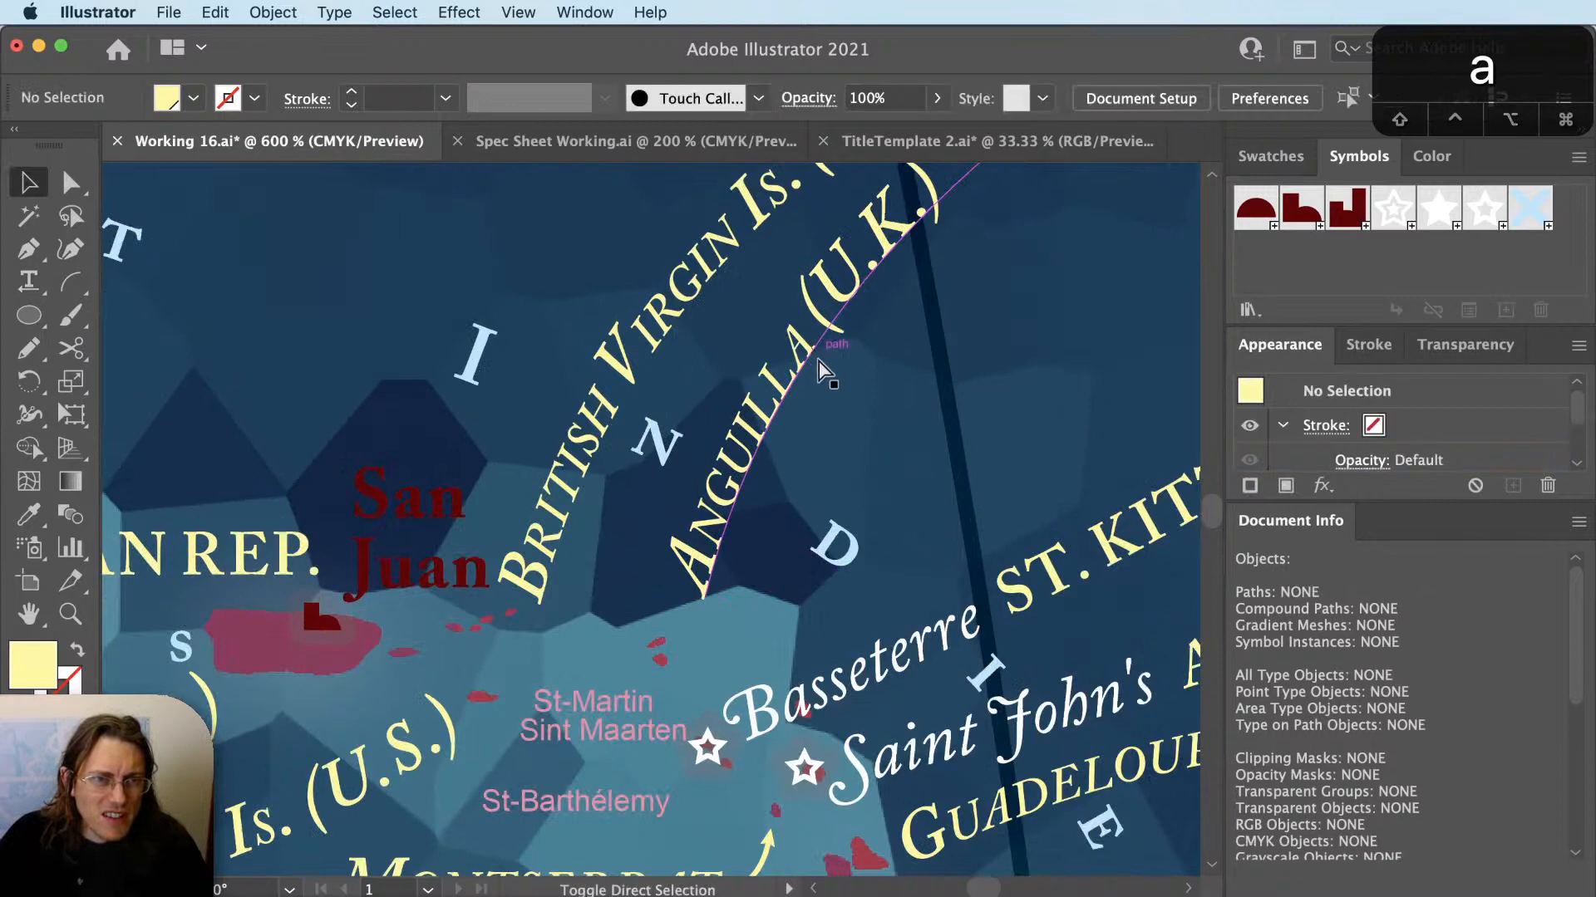
Move the Anguilla (U.K.) label slightly down toward its island, rotate it slightly clockwise around its starting end and deselect it.
left_click_drag(819, 362, 794, 382)
key("super+shift+a")
key("v")
key("r")
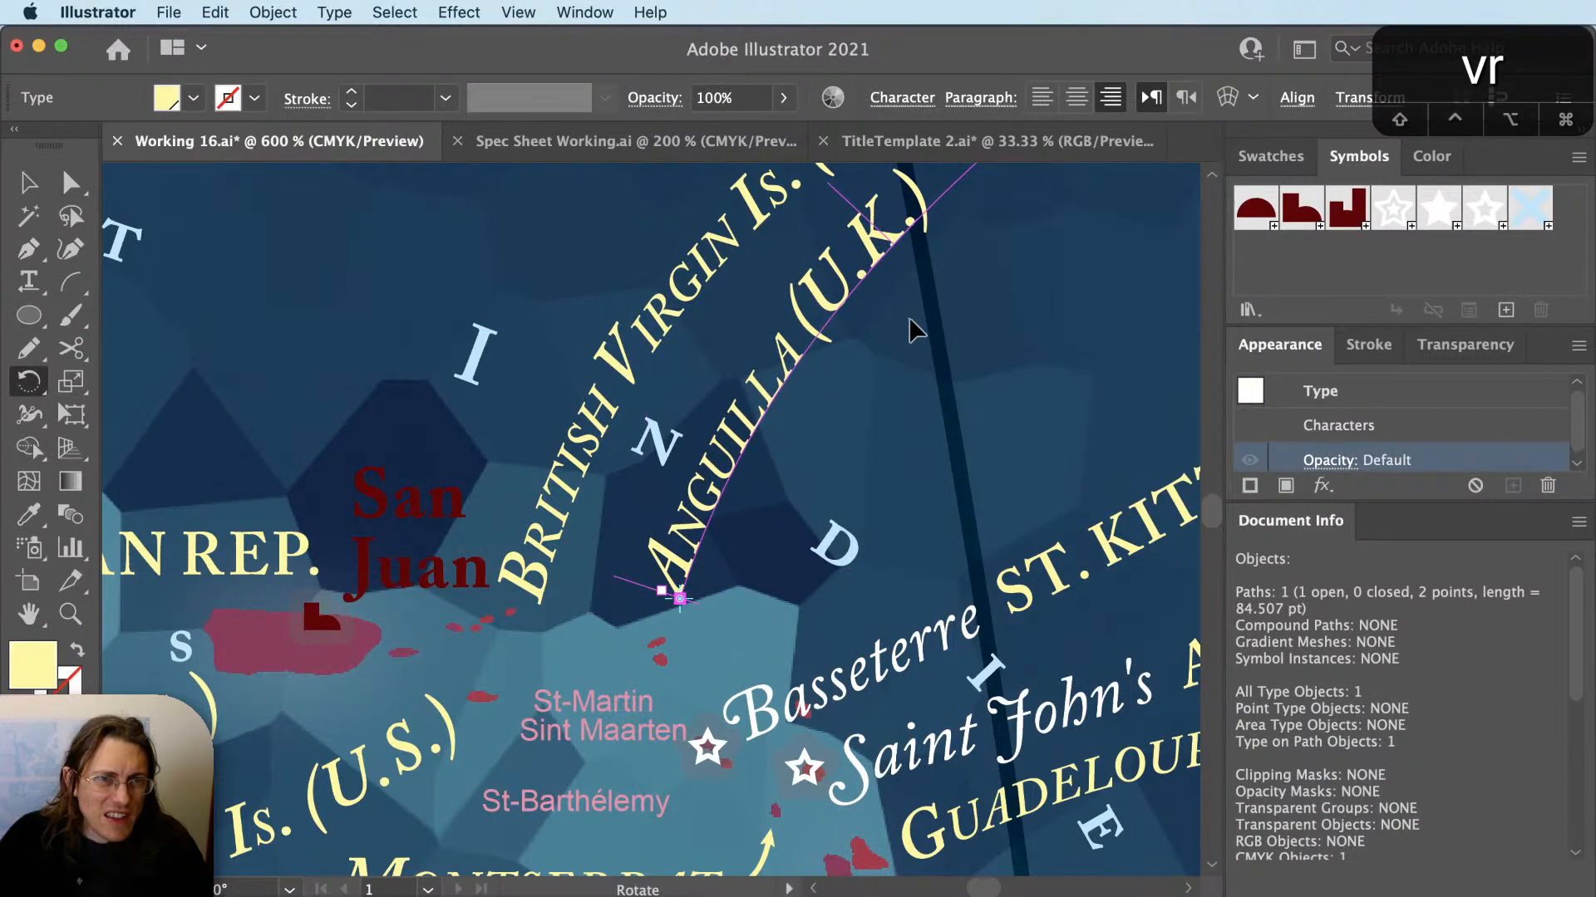
left_click_drag(910, 320, 916, 337)
key("super+shift+a")
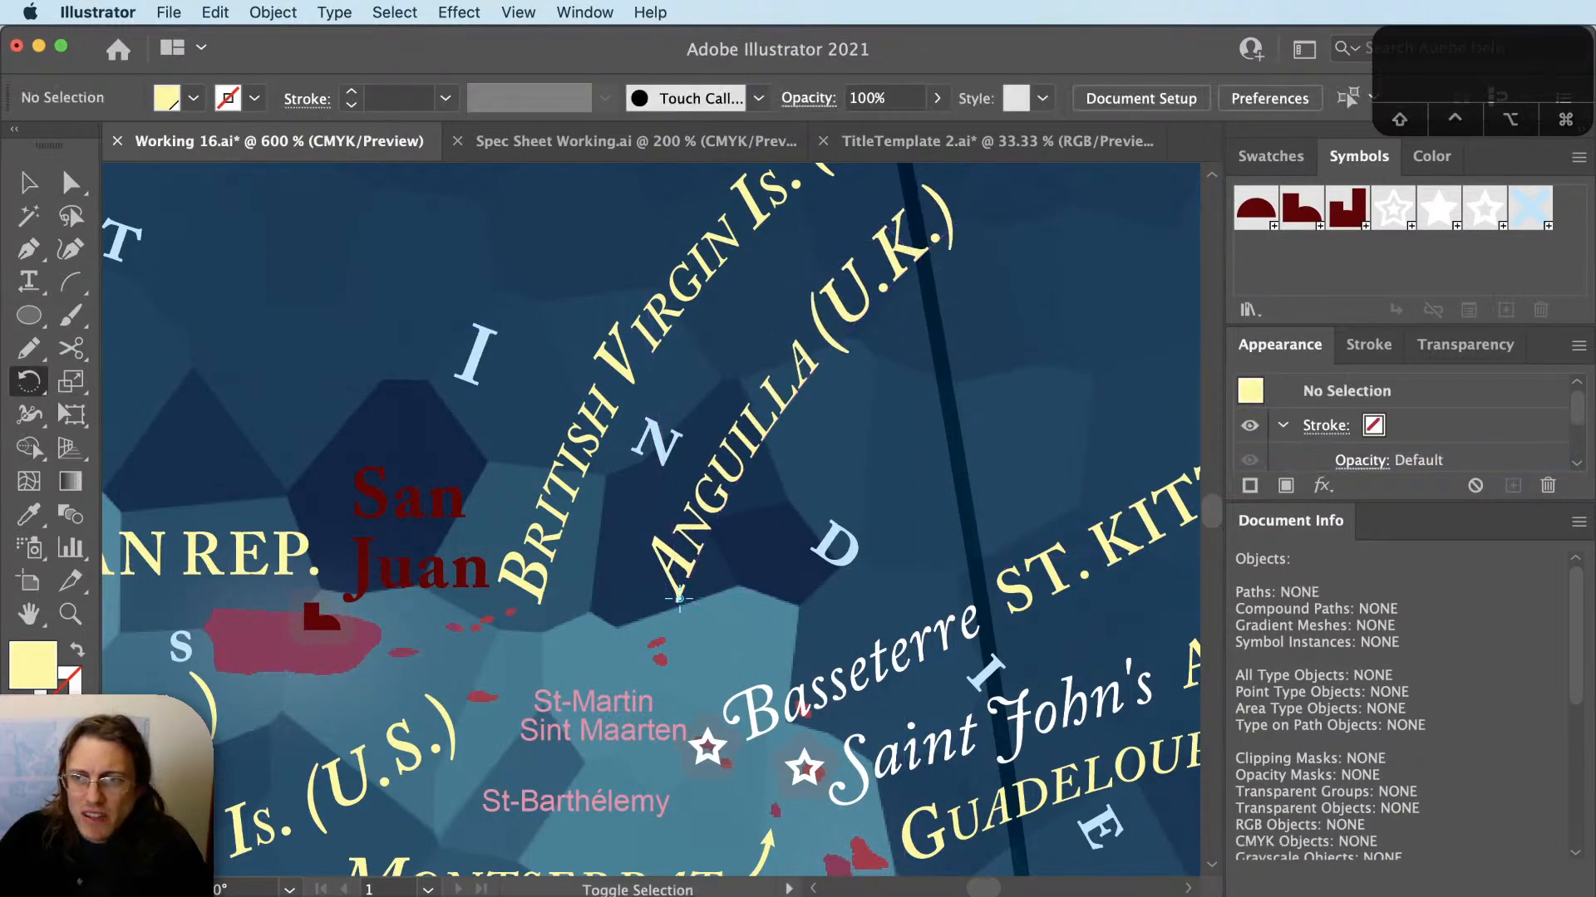
Check the position of Anguilla among its neighbouring islands in Google Maps in Chrome and return to Illustrator.
key("super+Tab")
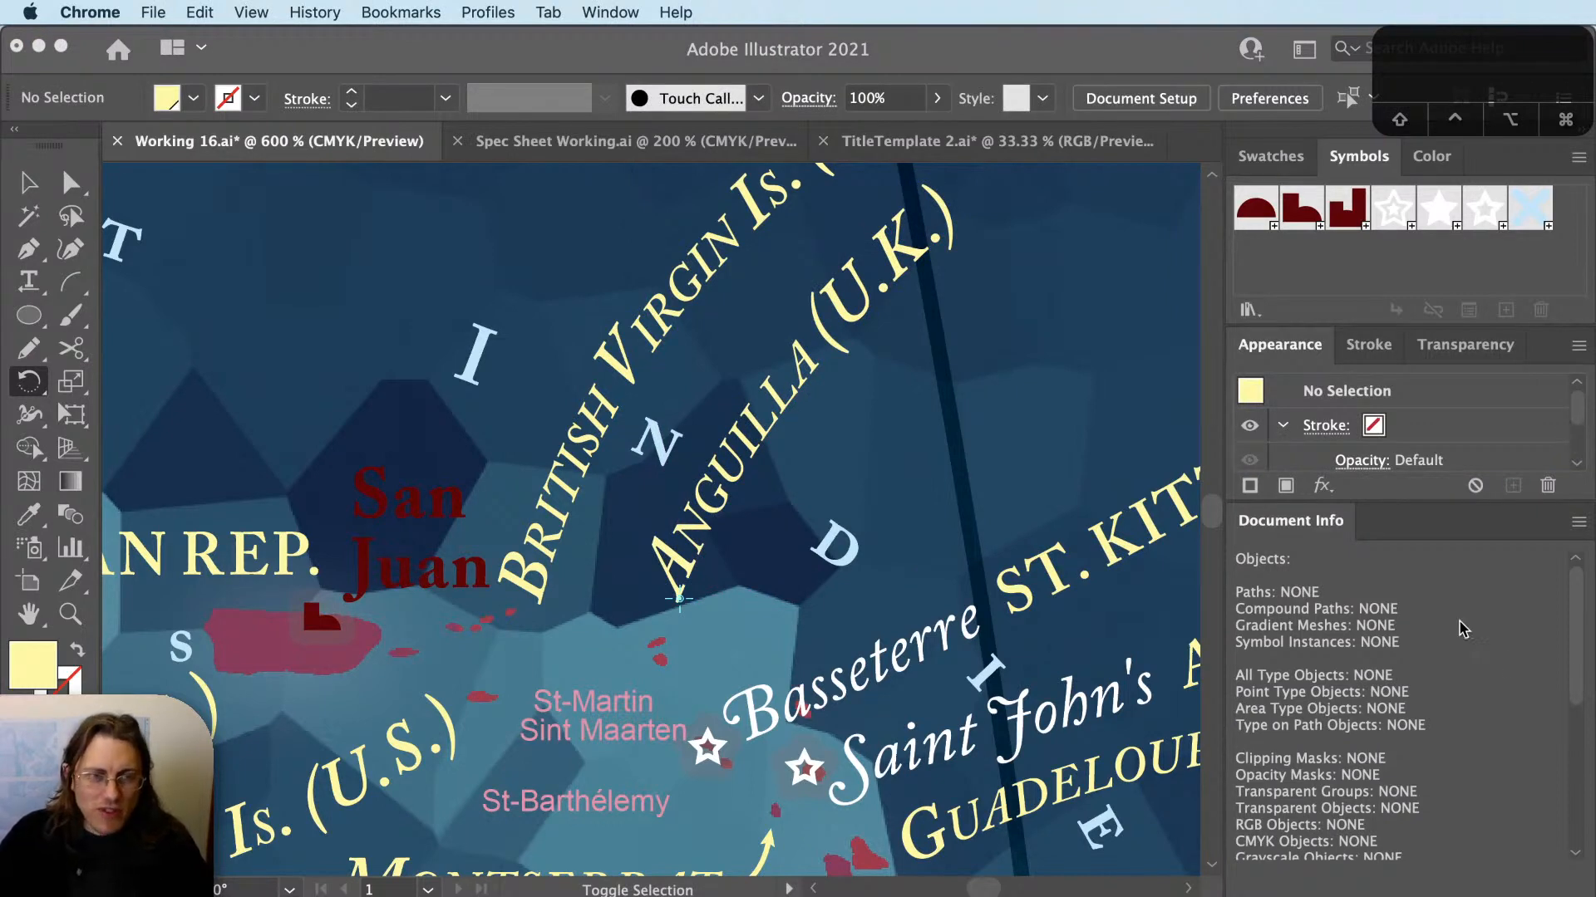
scroll(777, 557, "down", 2, "alt")
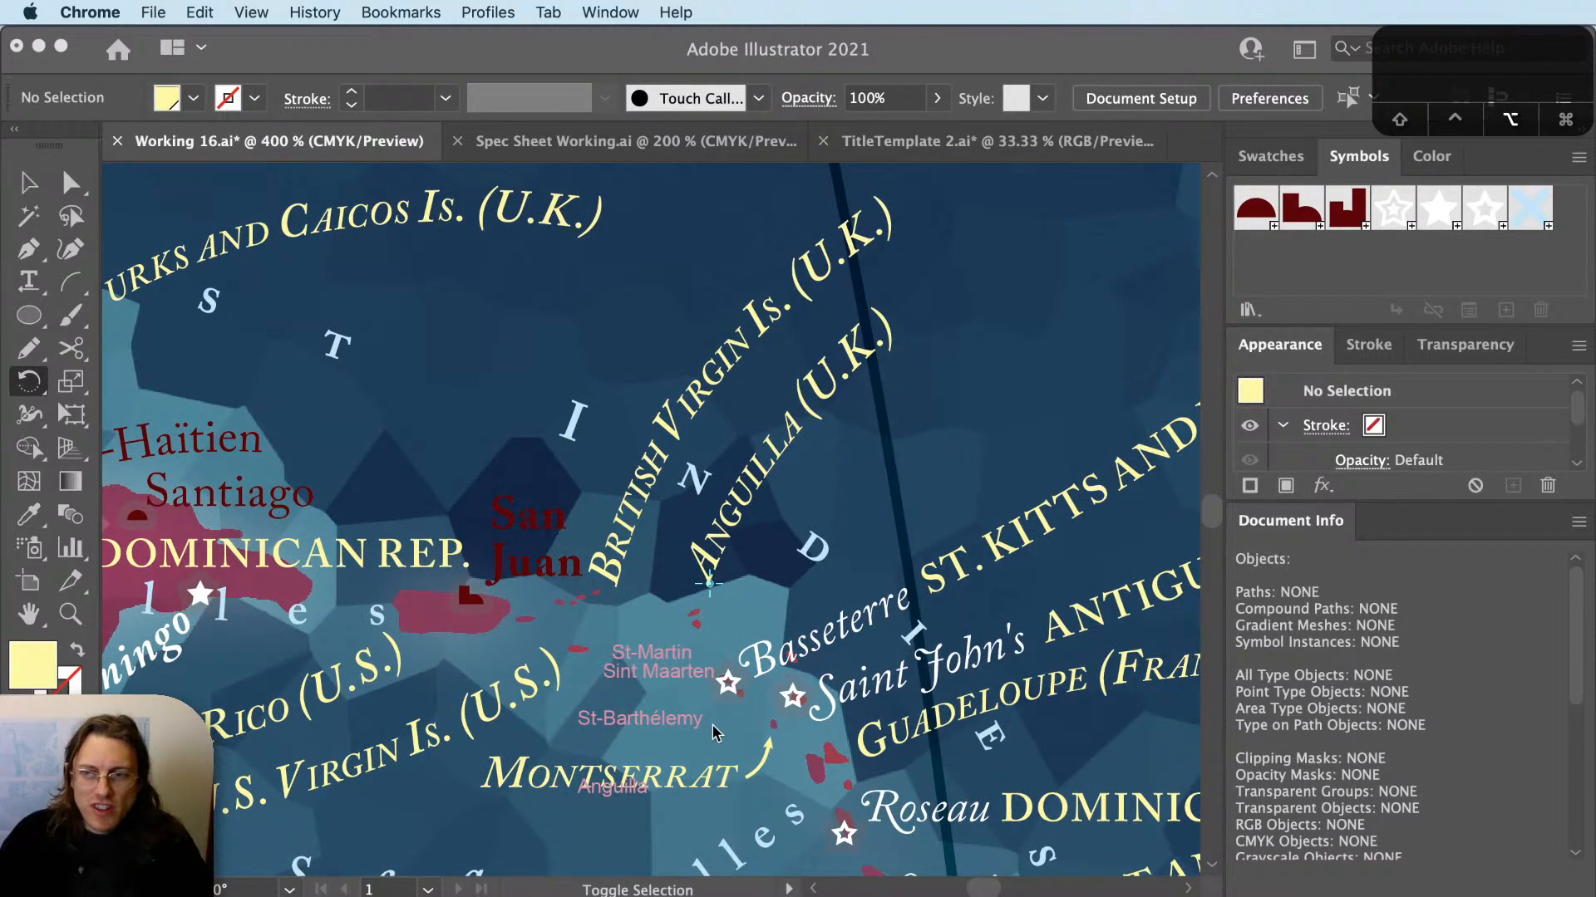
scroll(713, 732, "up", 2)
left_click(802, 790)
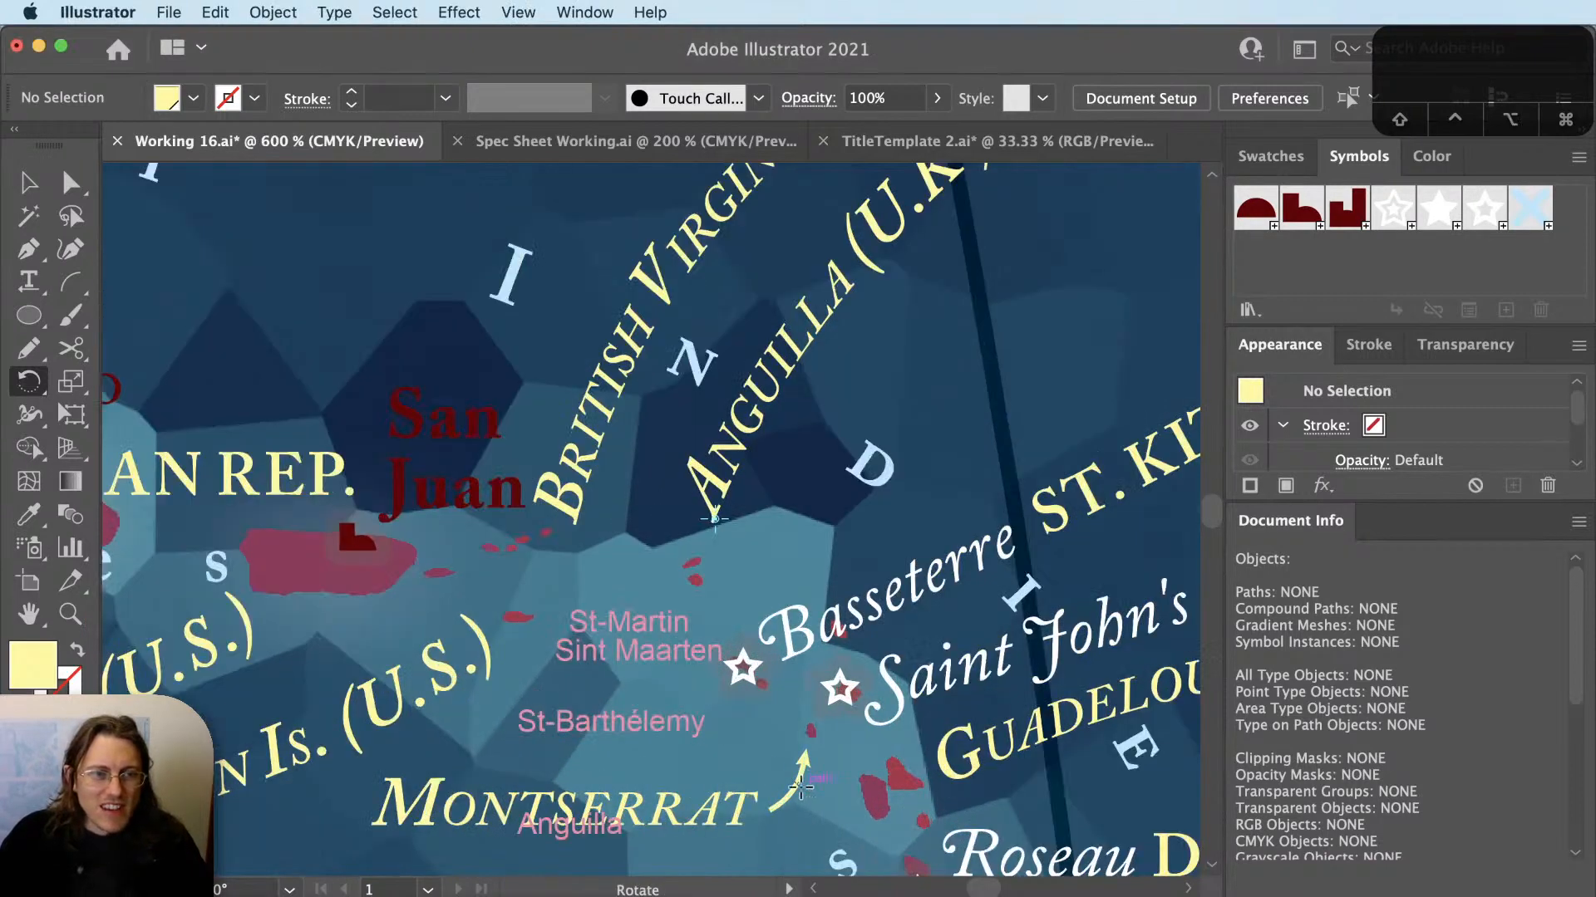
key("super+Tab")
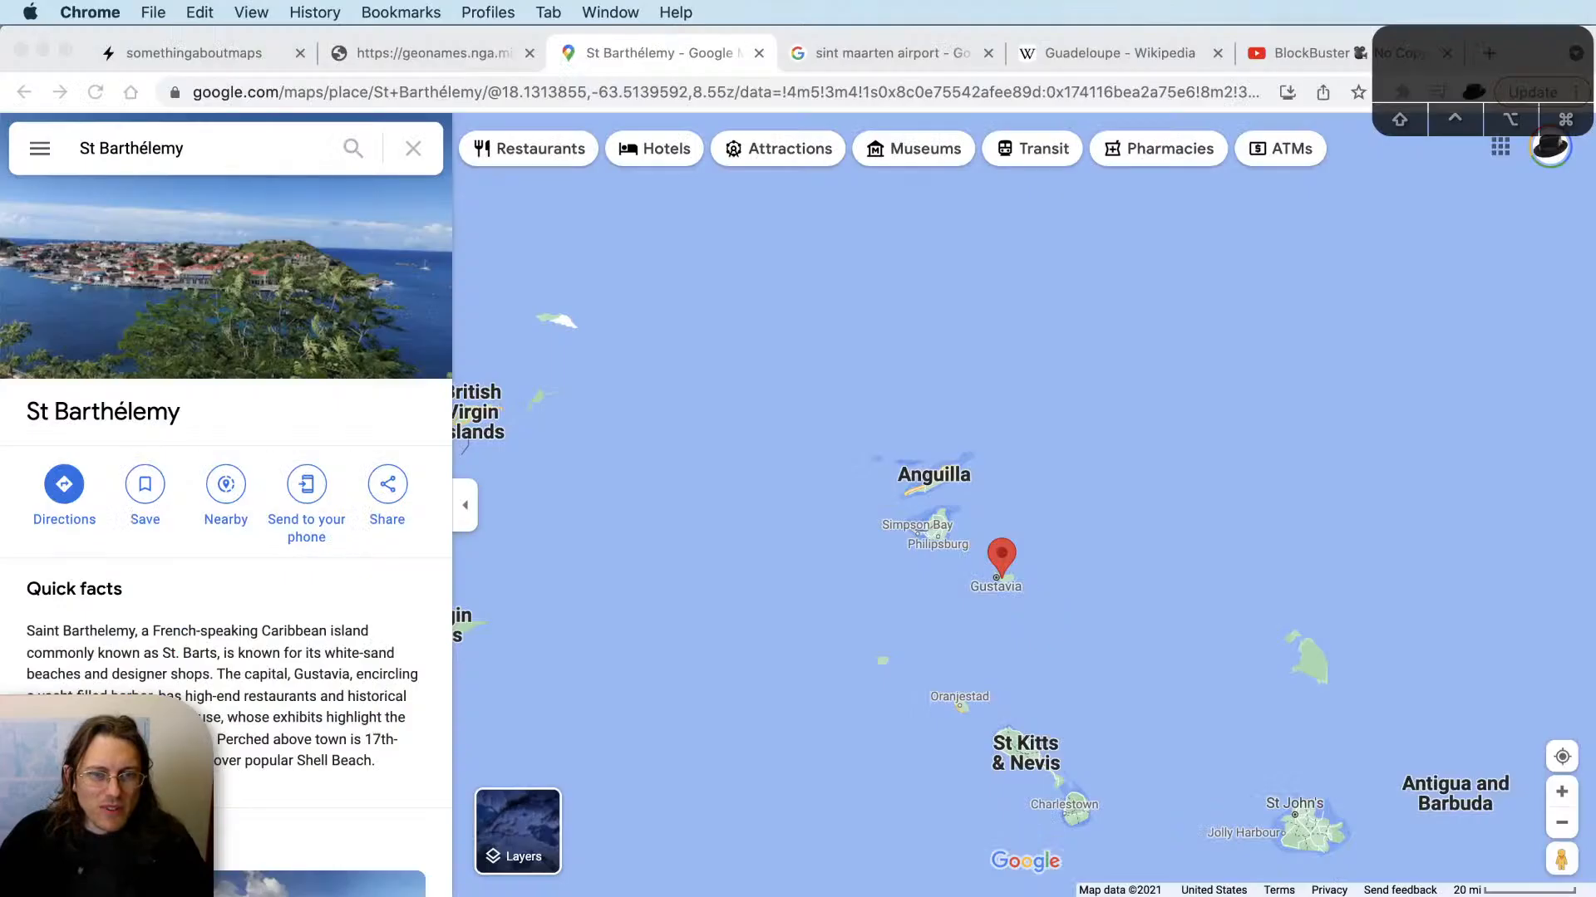
key("super+Tab")
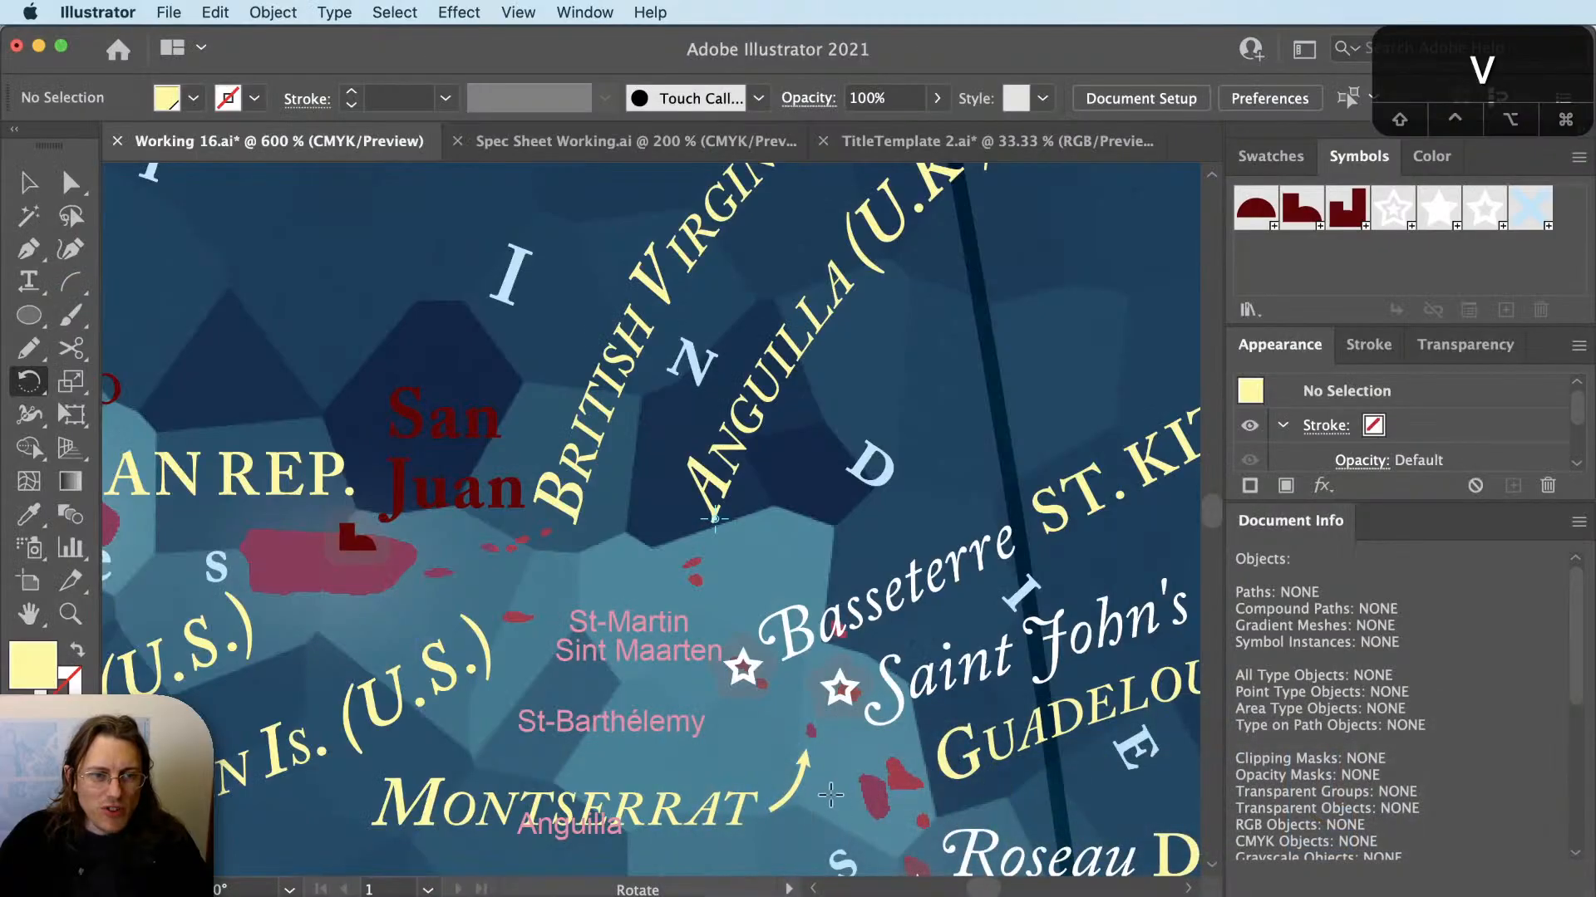
Duplicate the Montserrat arrow to the start of the Anguilla (U.K.) label, rotate the copy to point down at the island and deselect it.
key("v")
left_click_drag(796, 774, 730, 515)
key("r")
left_click_drag(794, 465, 590, 642)
key("v")
left_click(764, 447, "super")
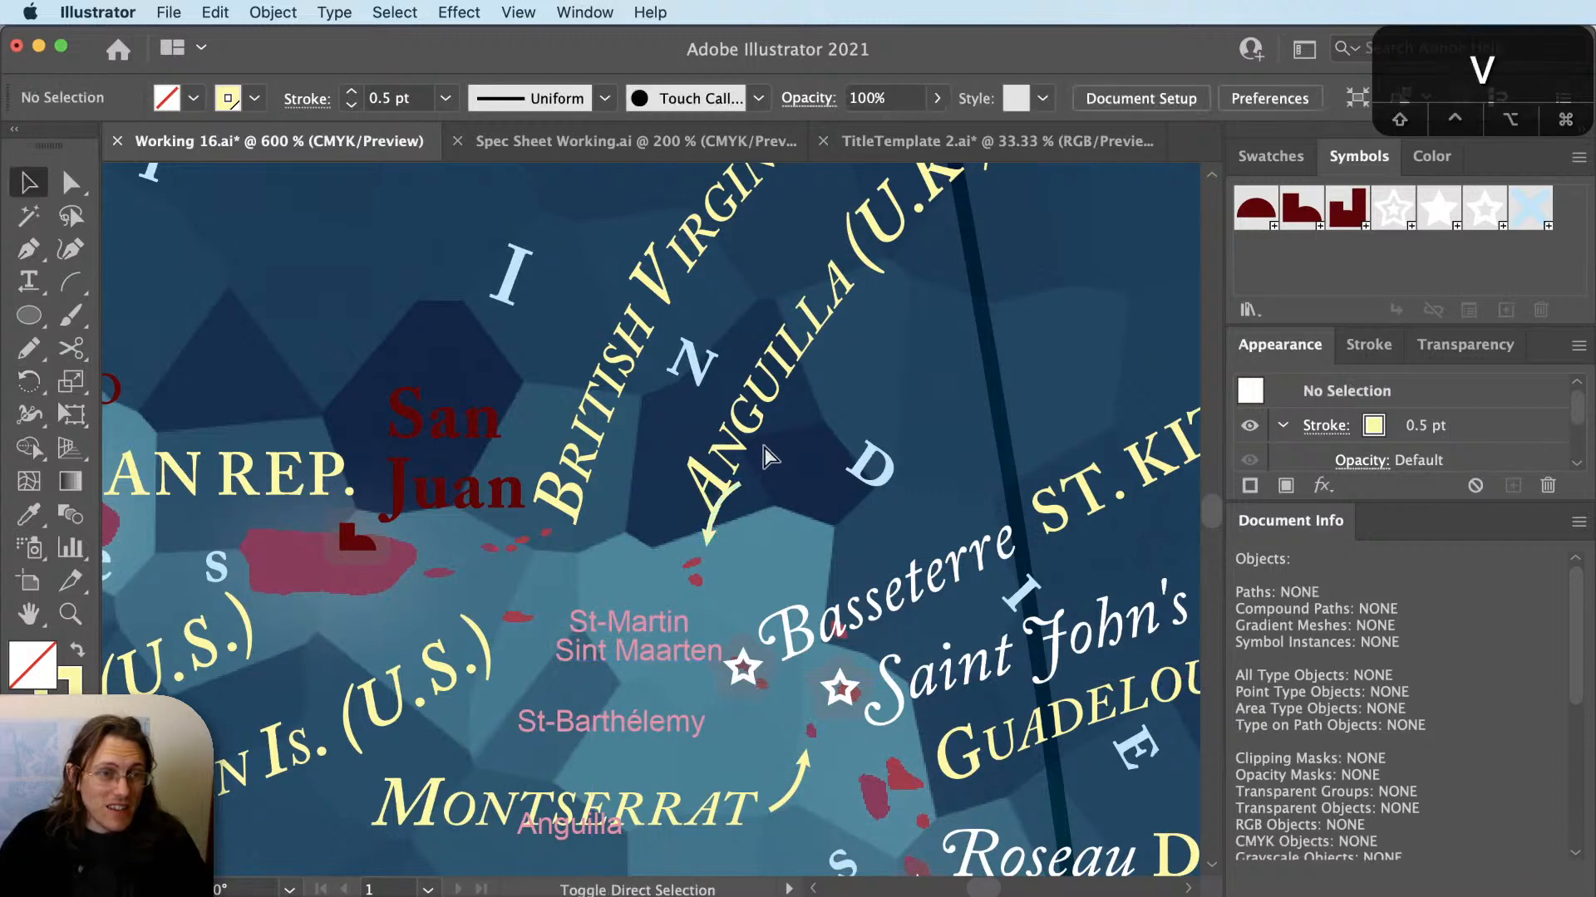
Move the Anguilla (U.K.) label northeast, clear of its arrow, and reshape the arrow's path into a flatter curve.
left_click_drag(759, 427, 813, 360)
key("a")
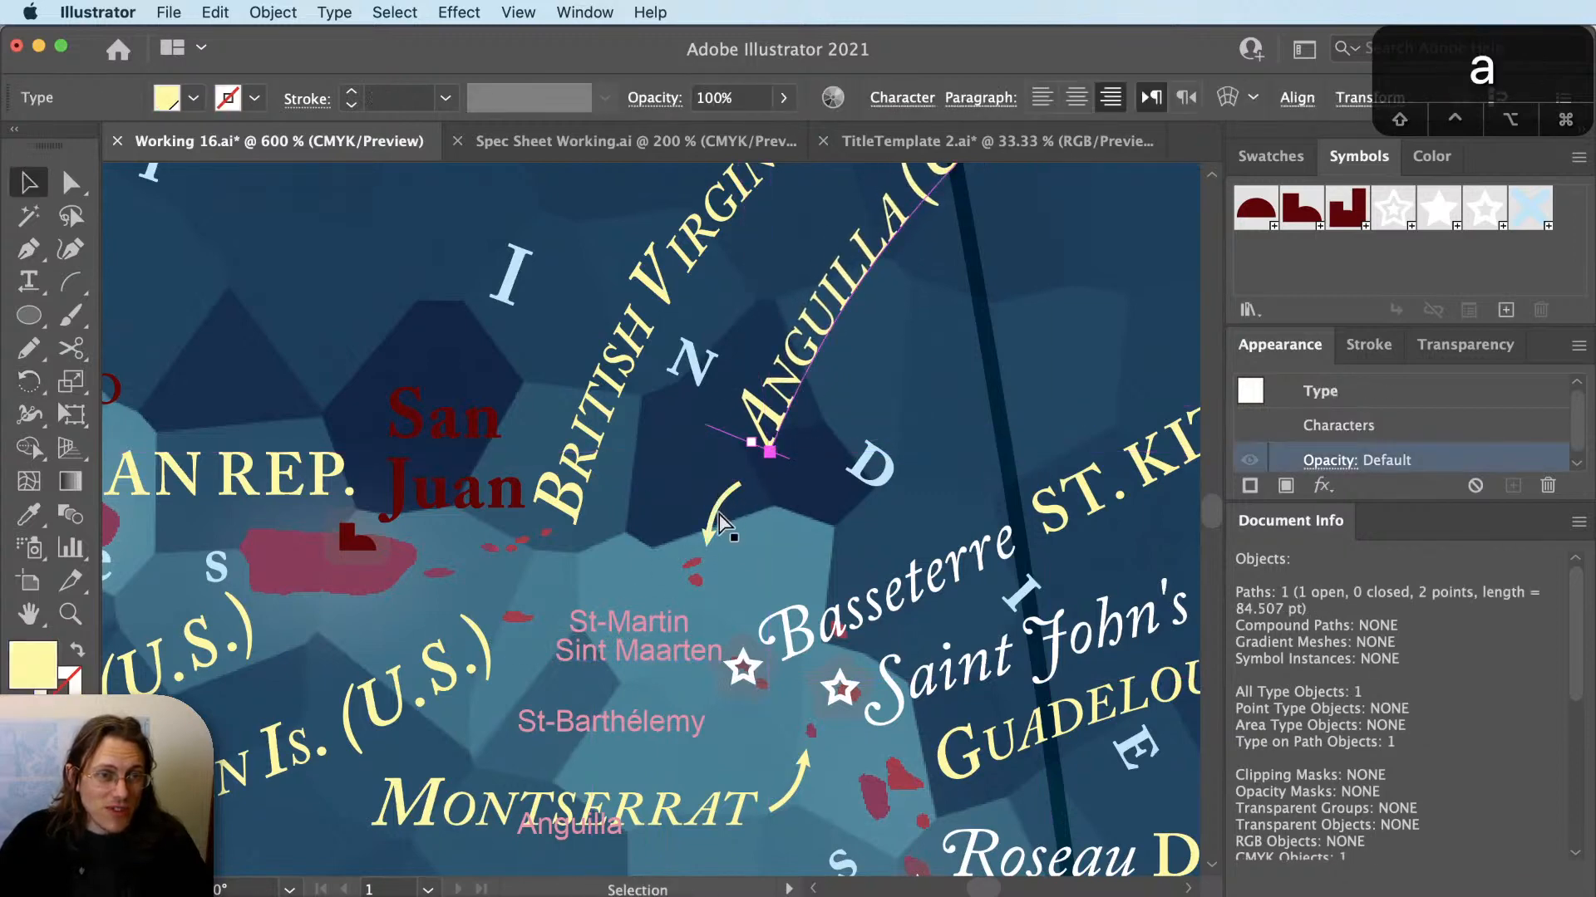
left_click(725, 529)
left_click_drag(728, 529, 691, 548)
key("v")
left_click(712, 522)
scroll(712, 525, "up", 1)
key("v")
key("a")
Cut the Anguilla arrow partway along its shaft with the Scissors tool and delete the upper piece.
key("c")
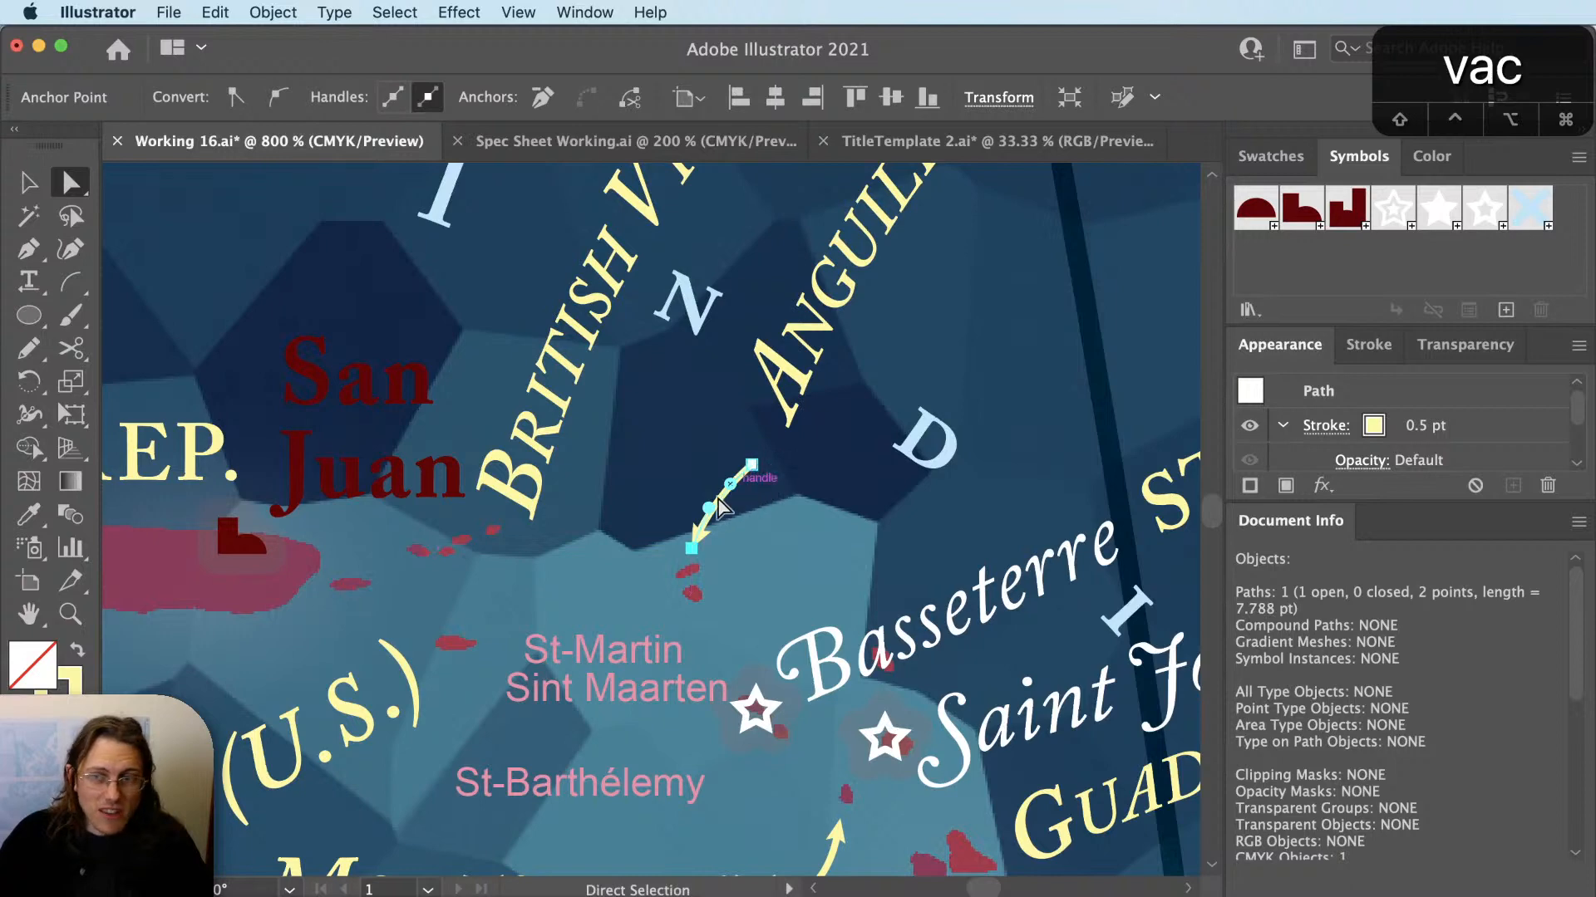
left_click(744, 495, "super")
key("c")
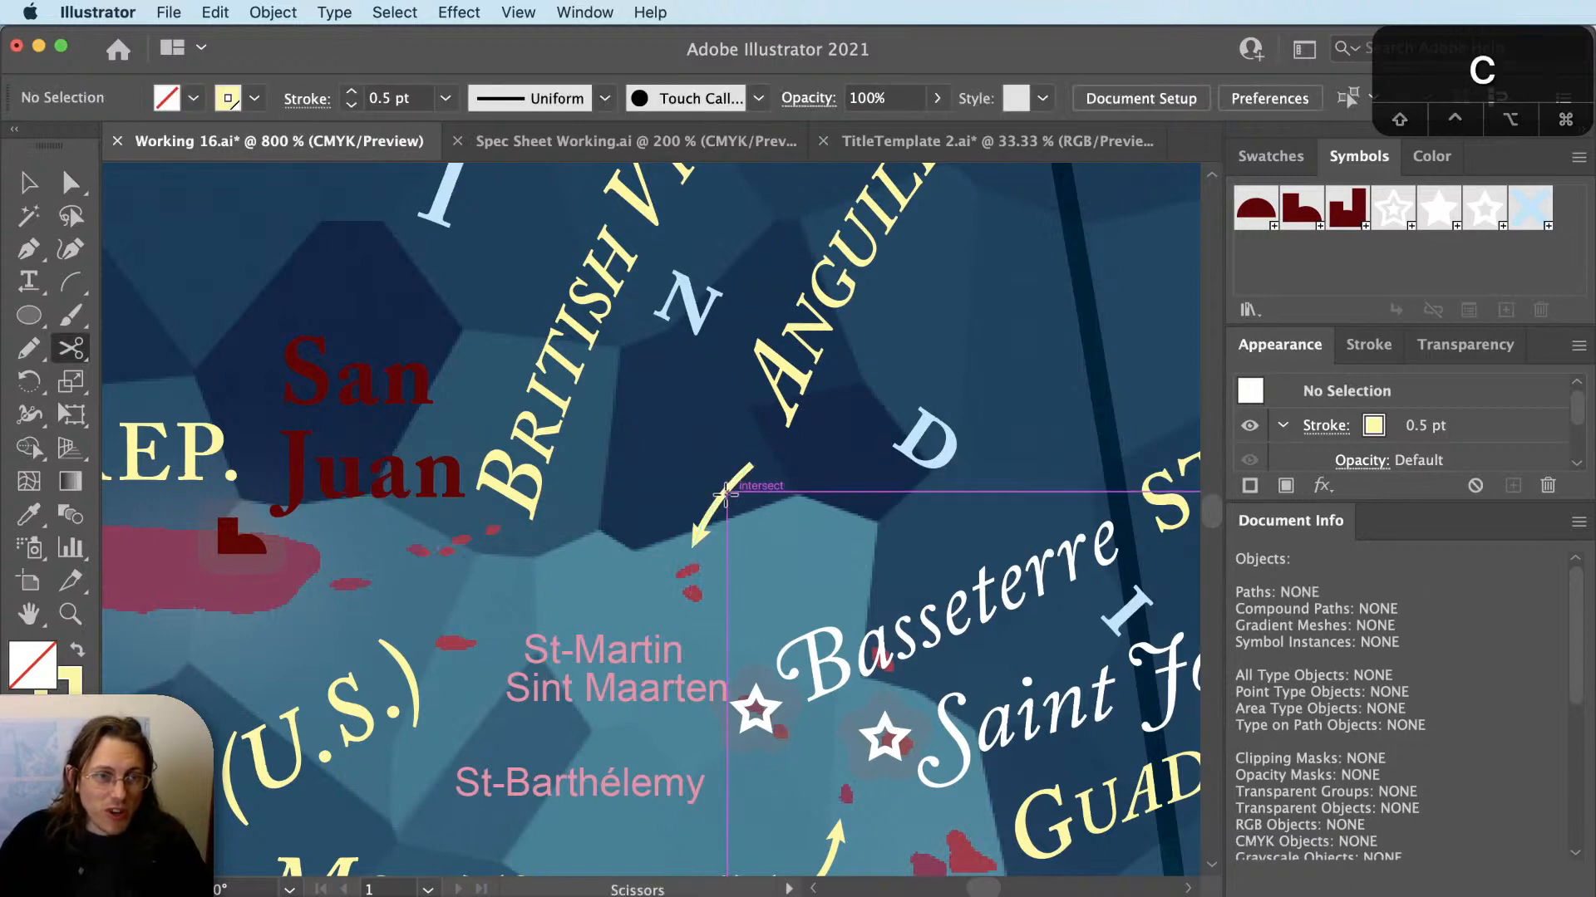
left_click(725, 492)
key("v")
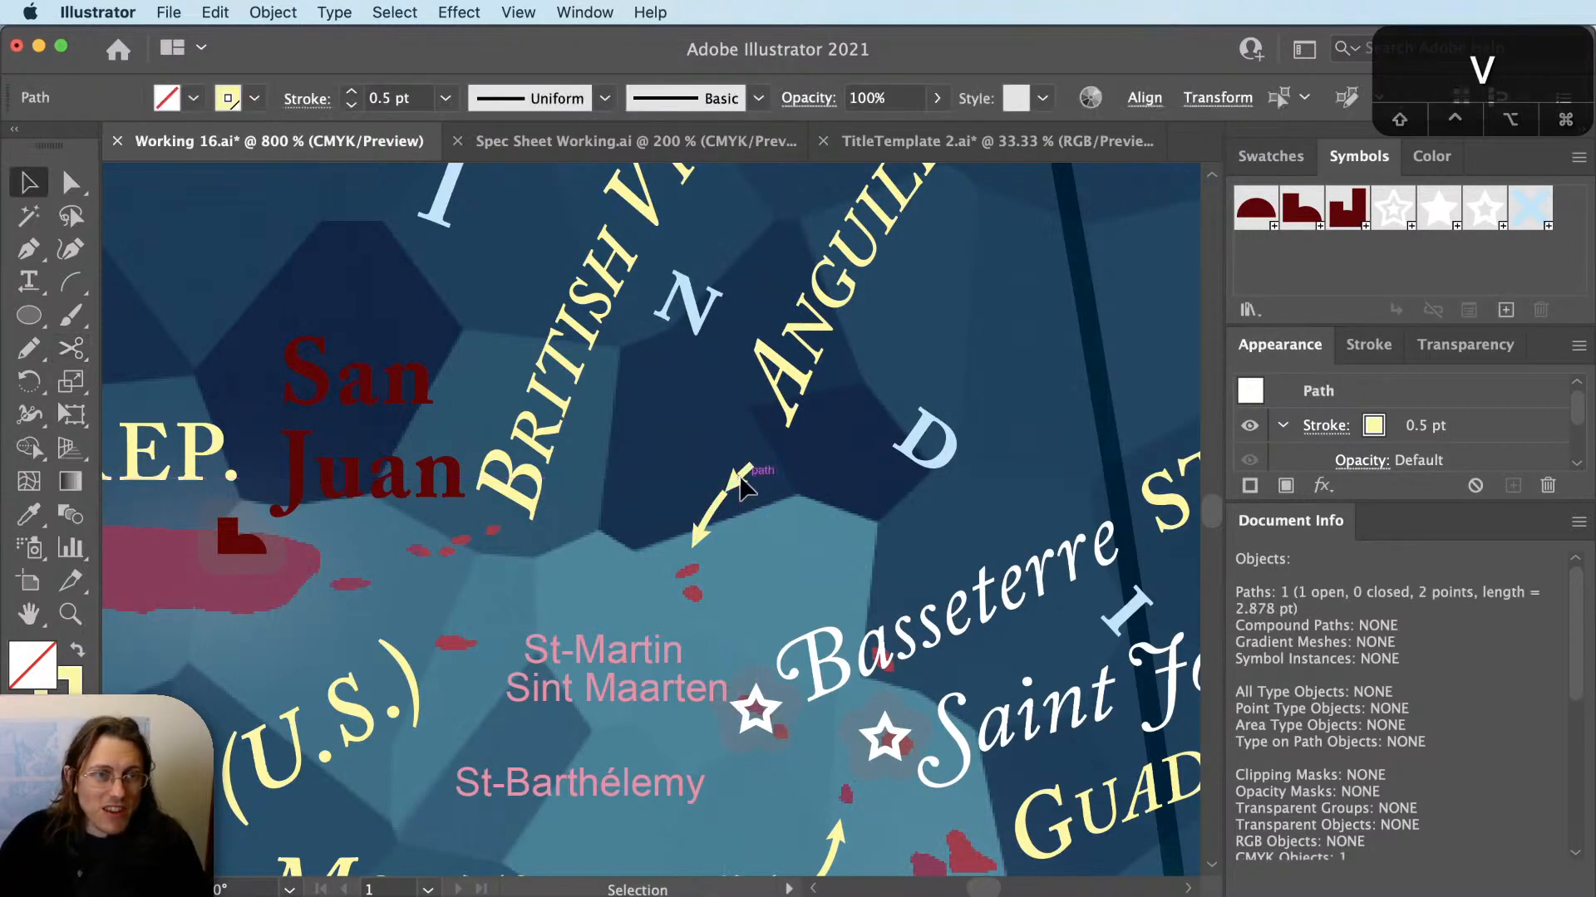
left_click(739, 477)
key("Delete")
Move the Anguilla (U.K.) label back down beside its shortened arrow, rotate it slightly clockwise and deselect it.
left_click_drag(847, 258, 813, 336)
key("r")
scroll(742, 472, "down", 5)
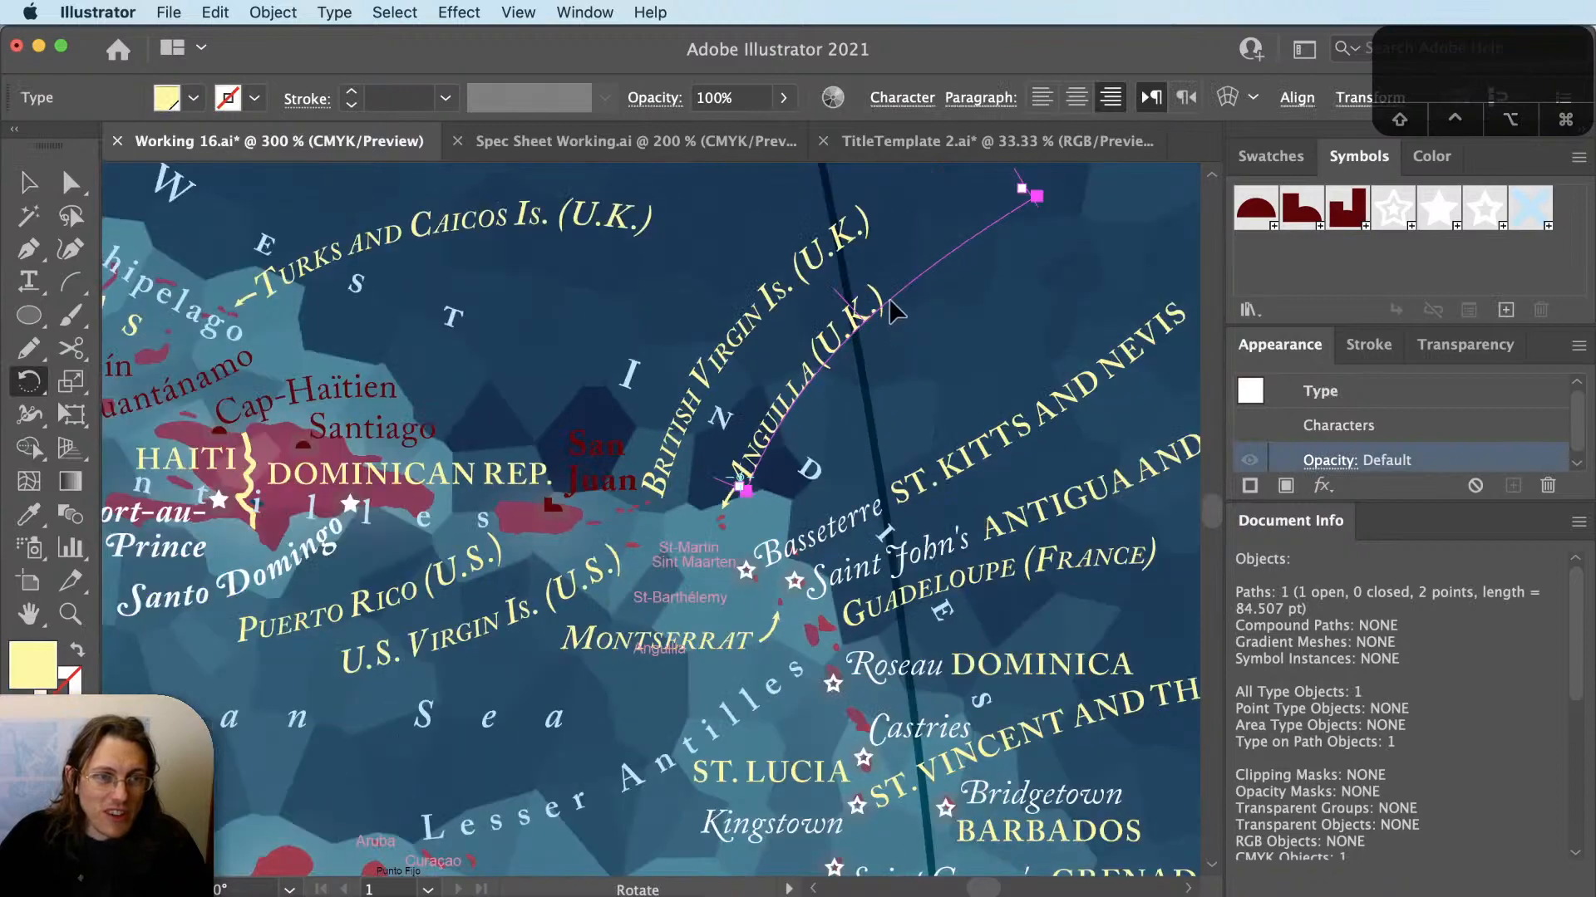
left_click_drag(889, 301, 898, 307)
left_click(831, 598, "super")
Compare Anguilla and the divided island just south of it in QGIS with the islands and labels on the Illustrator map.
key("super+Tab")
key("super+Tab")
key("super+Tab")
key("super+shift+Tab")
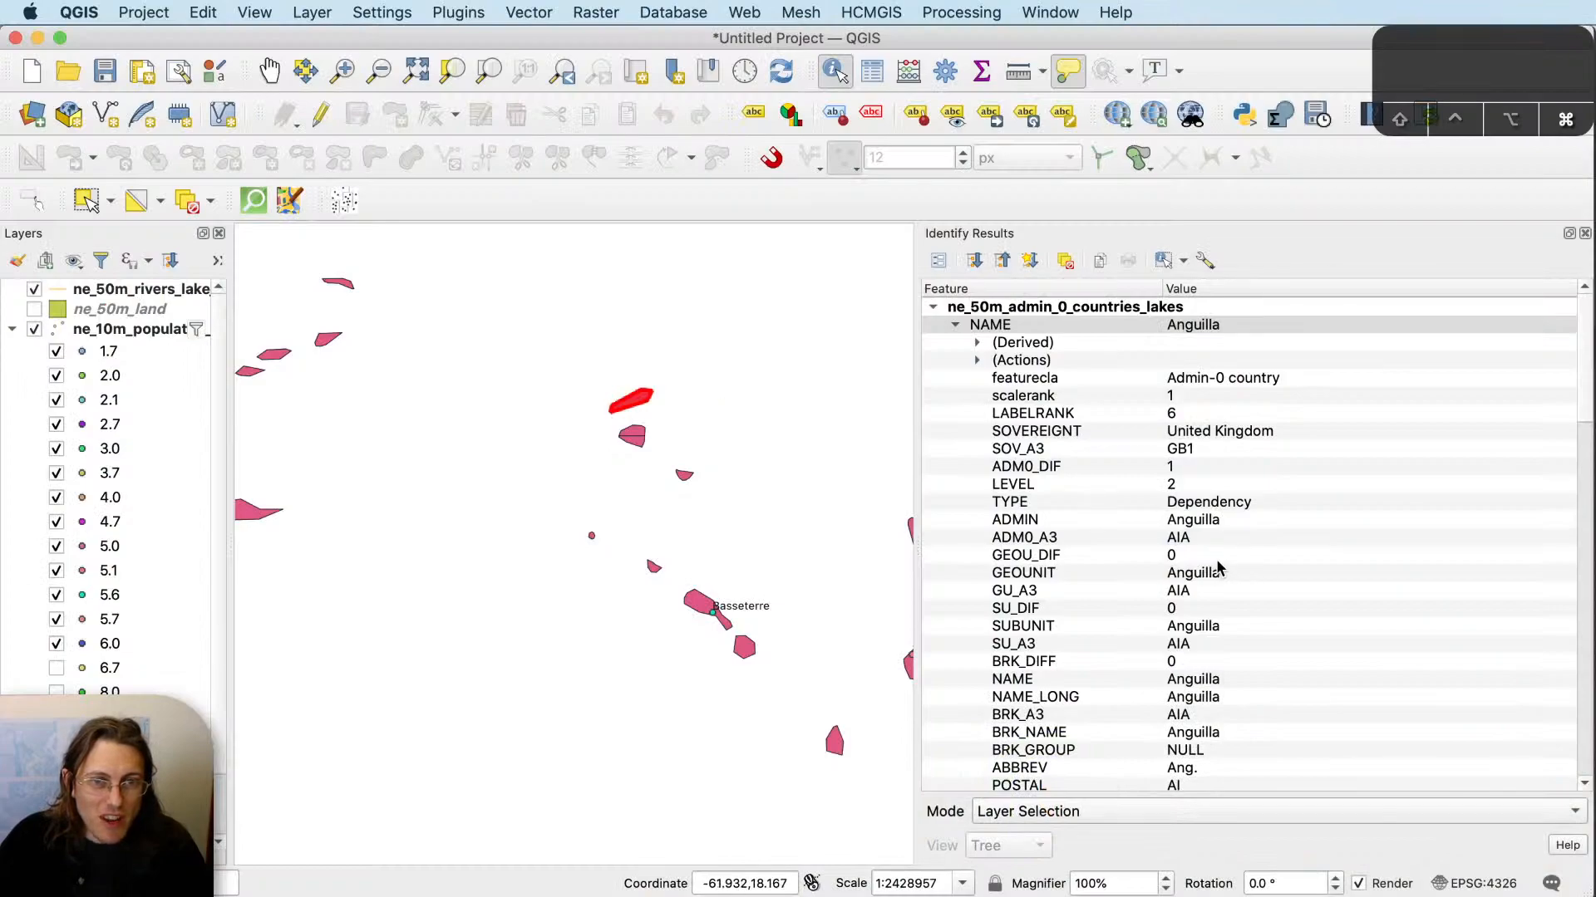
key("super+Tab")
scroll(920, 363, "up", 4)
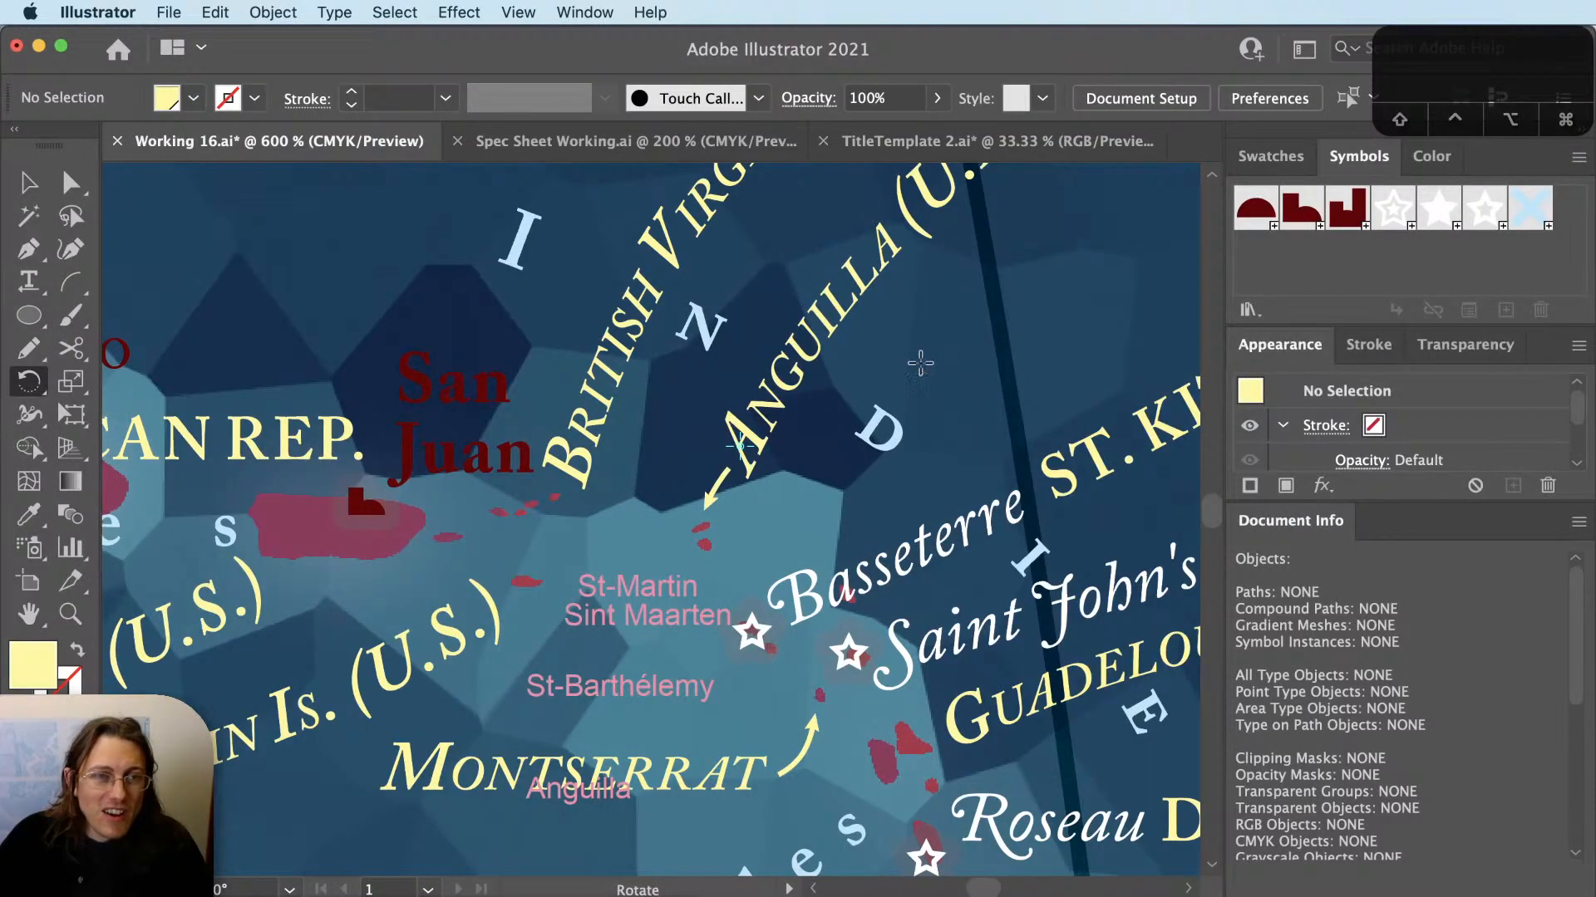
left_click_drag(919, 363, 939, 461)
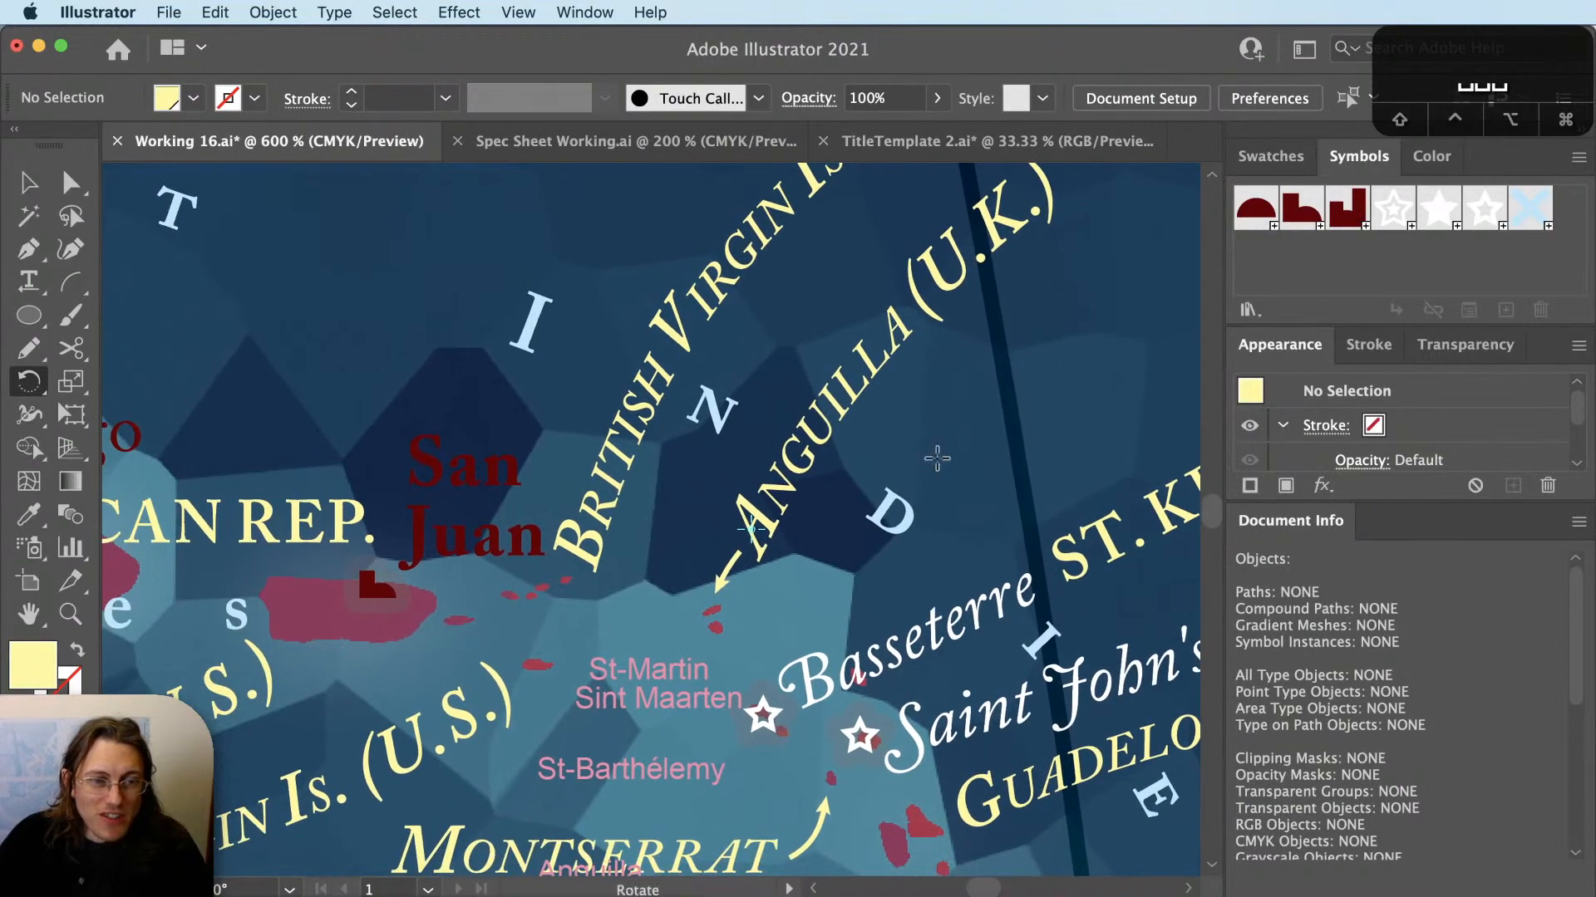
key("v")
scroll(769, 618, "down", 4)
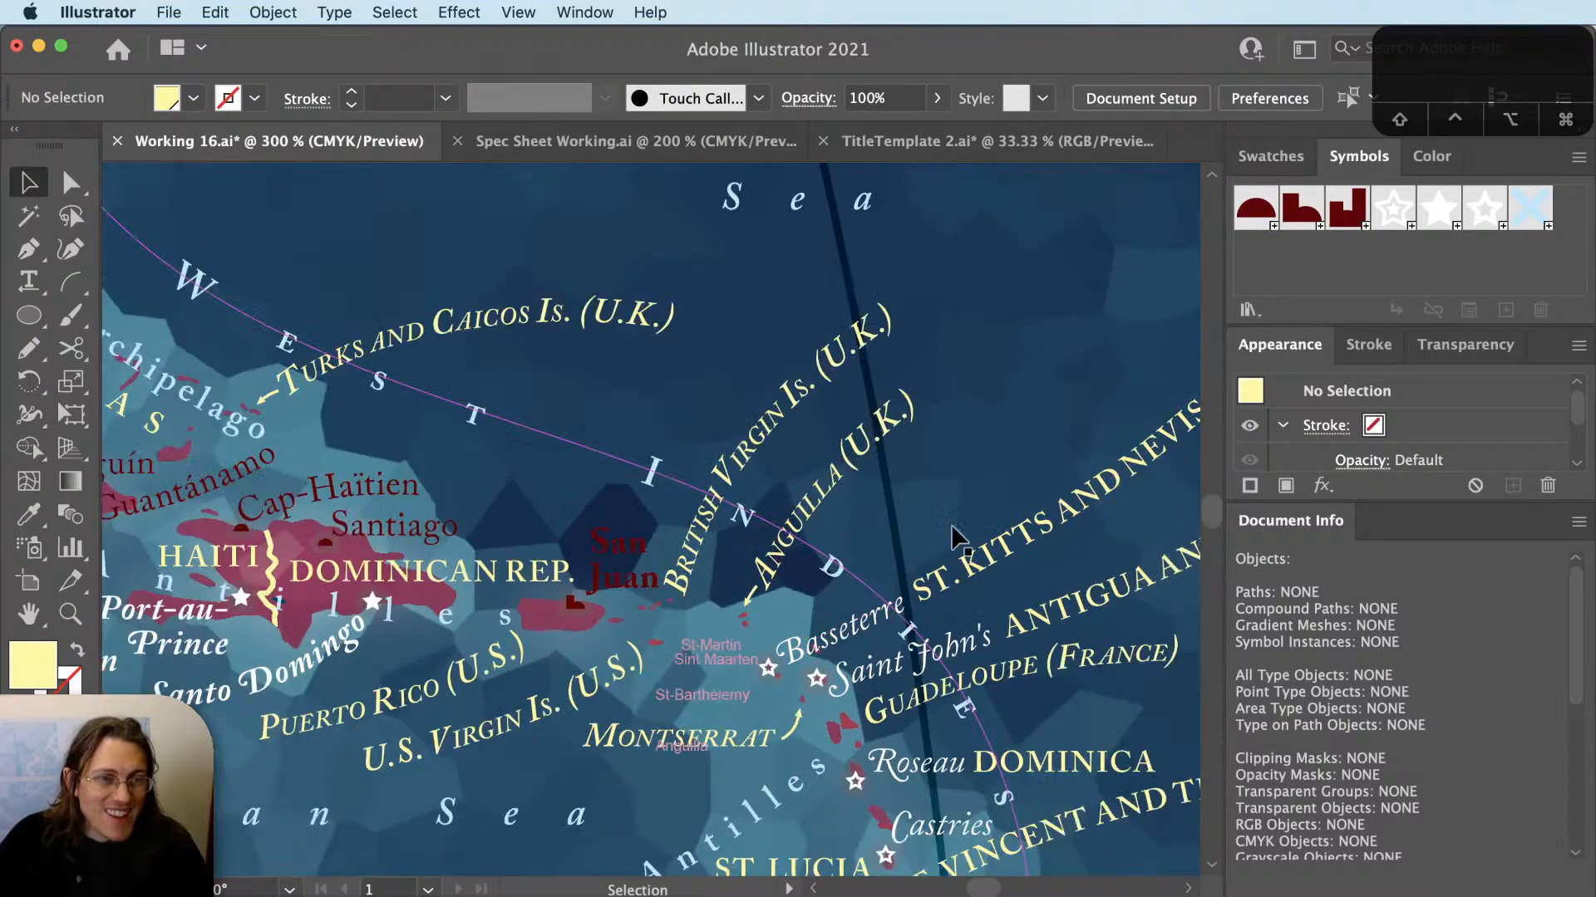
left_click_drag(952, 523, 934, 434)
key("v")
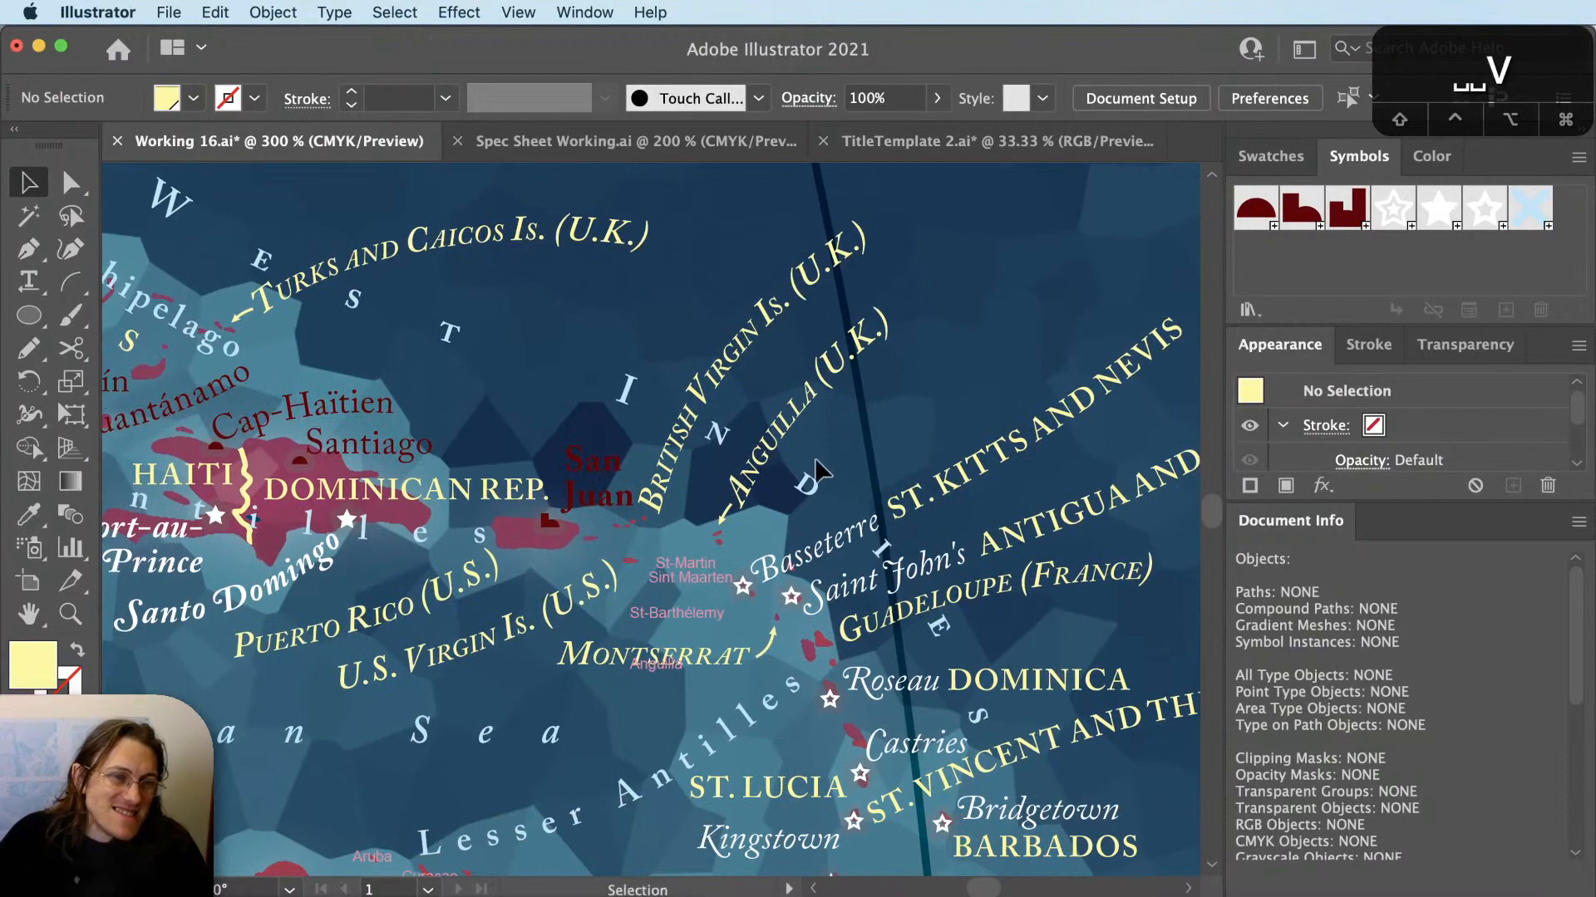
Duplicate the Anguilla arrow southeast beside the island just below, rotate the copy clockwise around its tip and deselect it.
scroll(727, 529, "up", 3)
left_click_drag(741, 484, 759, 552)
key("r")
left_click(739, 554)
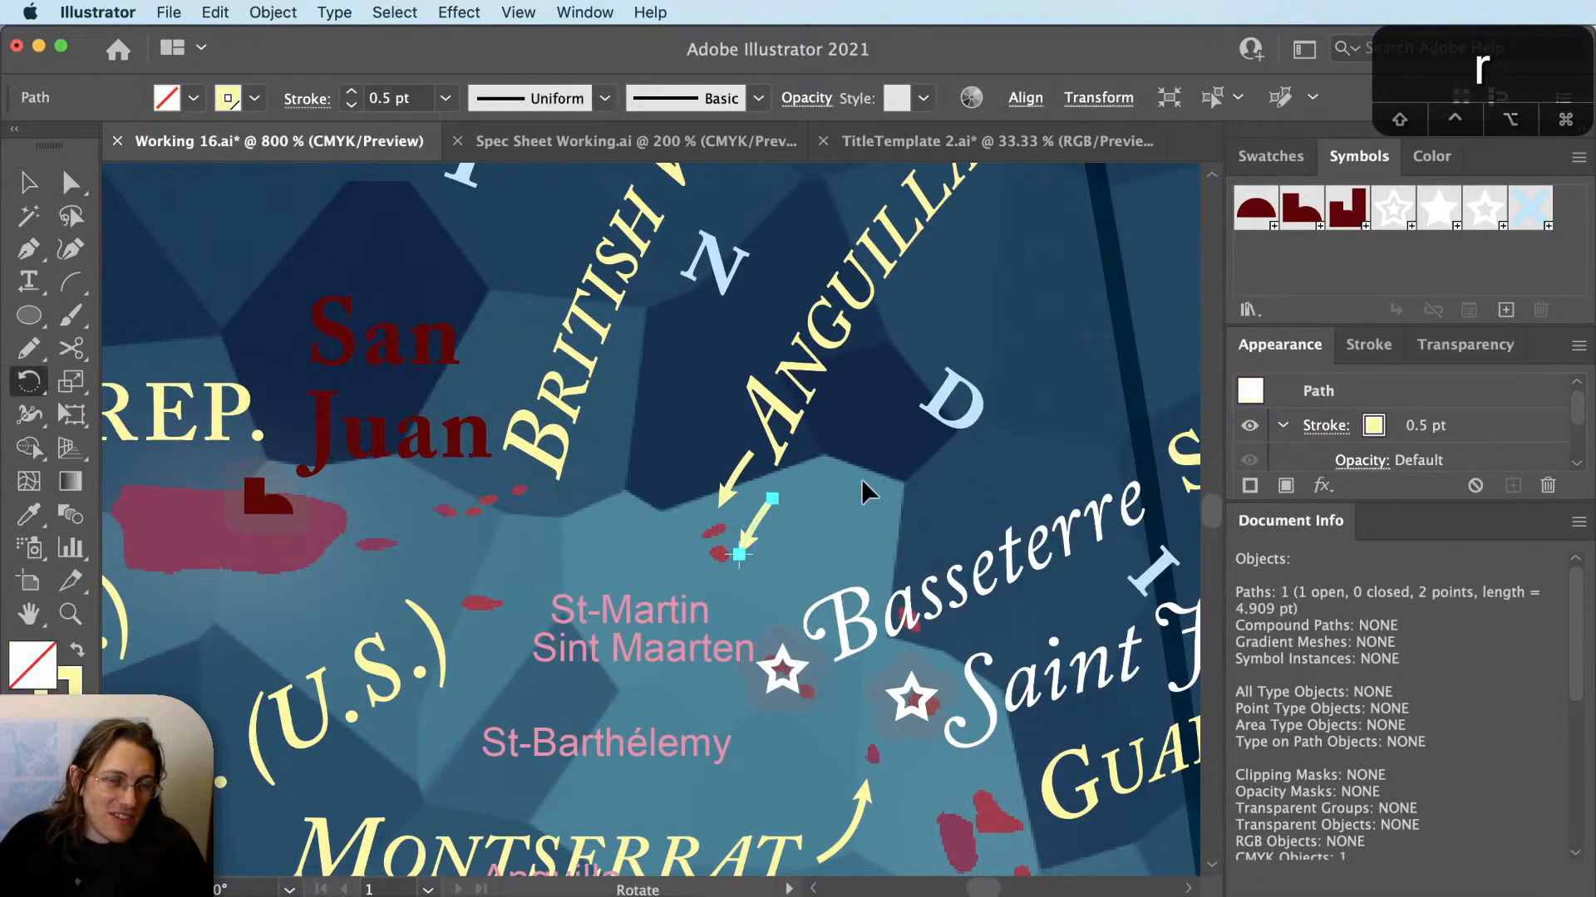
left_click_drag(861, 481, 894, 555)
key("v")
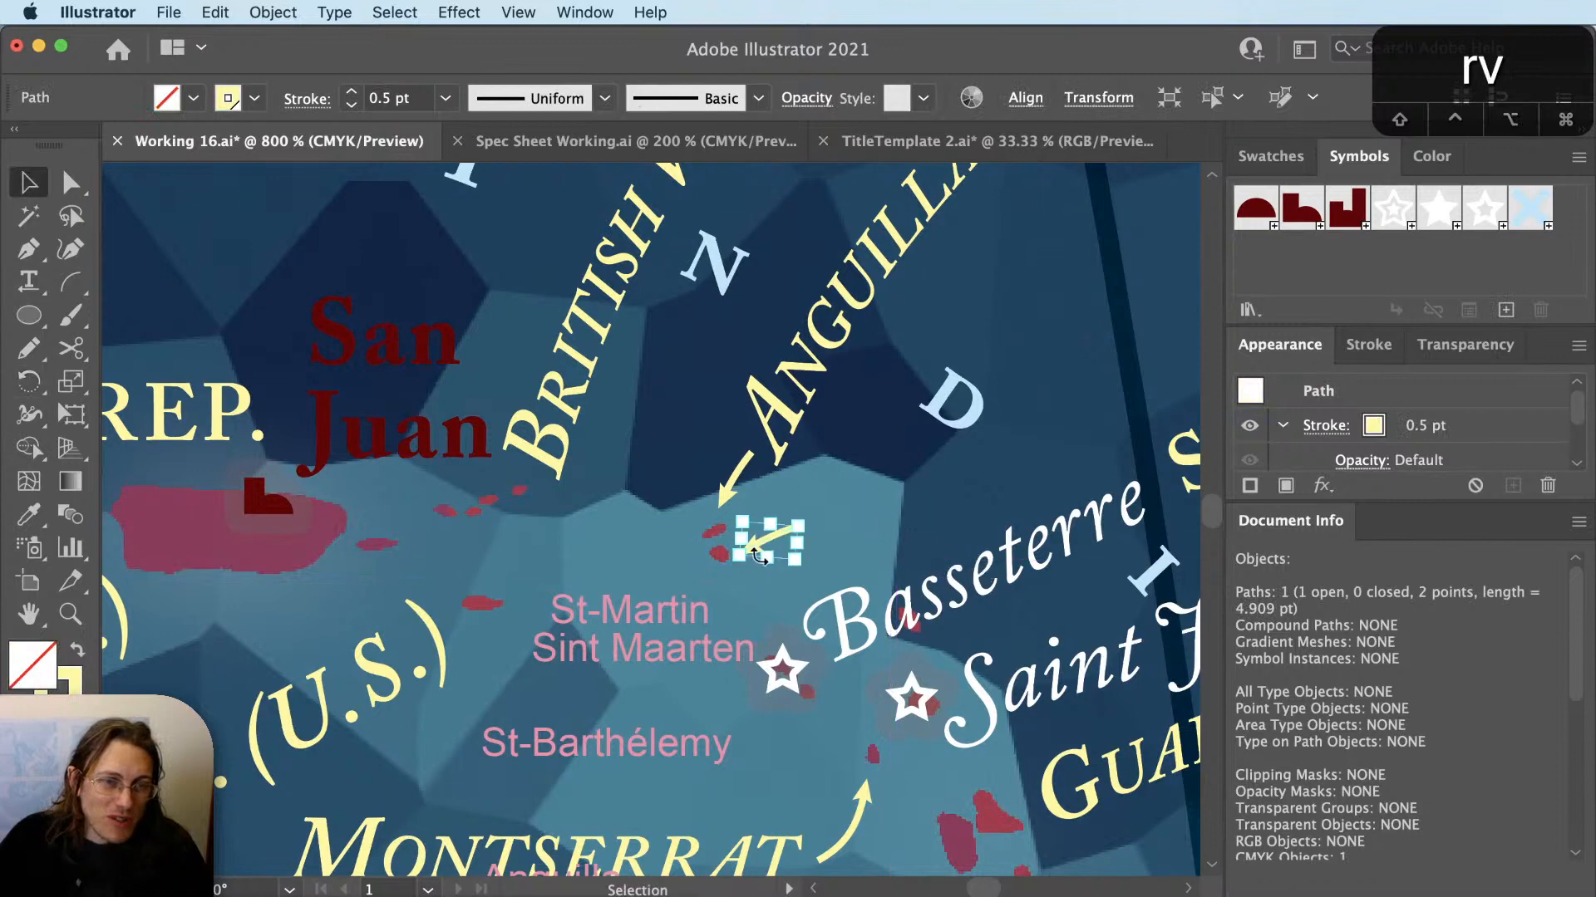
key("super+shift+a")
key("a")
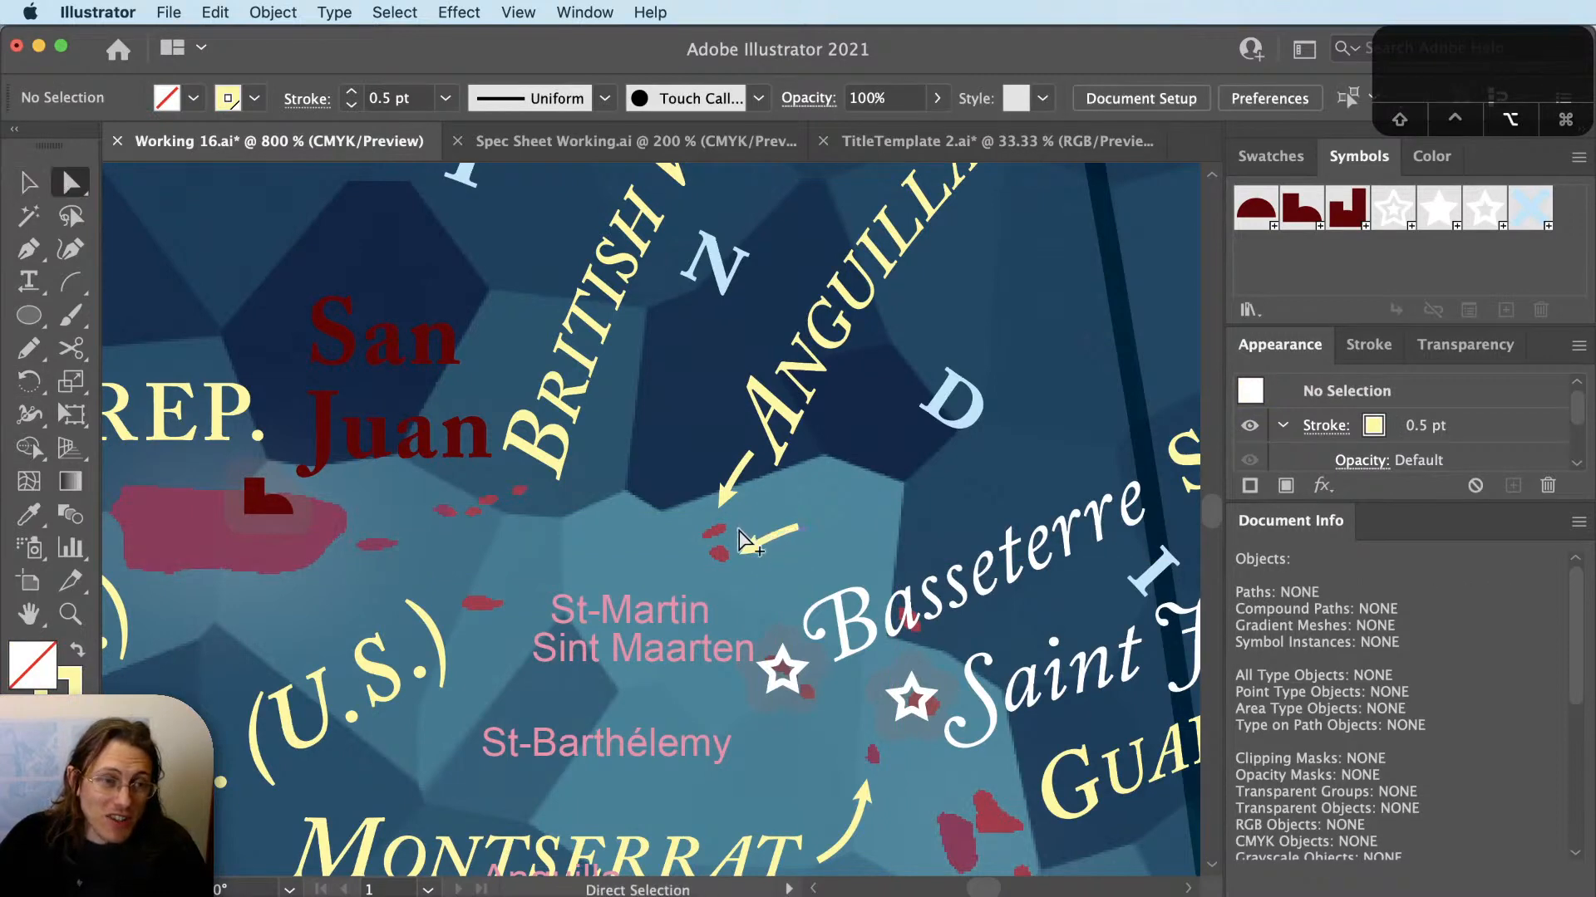
Duplicate the Anguilla (U.K.) label to the east and change the name in the copy to Sint Maarten.
scroll(742, 541, "down", 2)
left_click_drag(865, 530, 740, 590)
key("v")
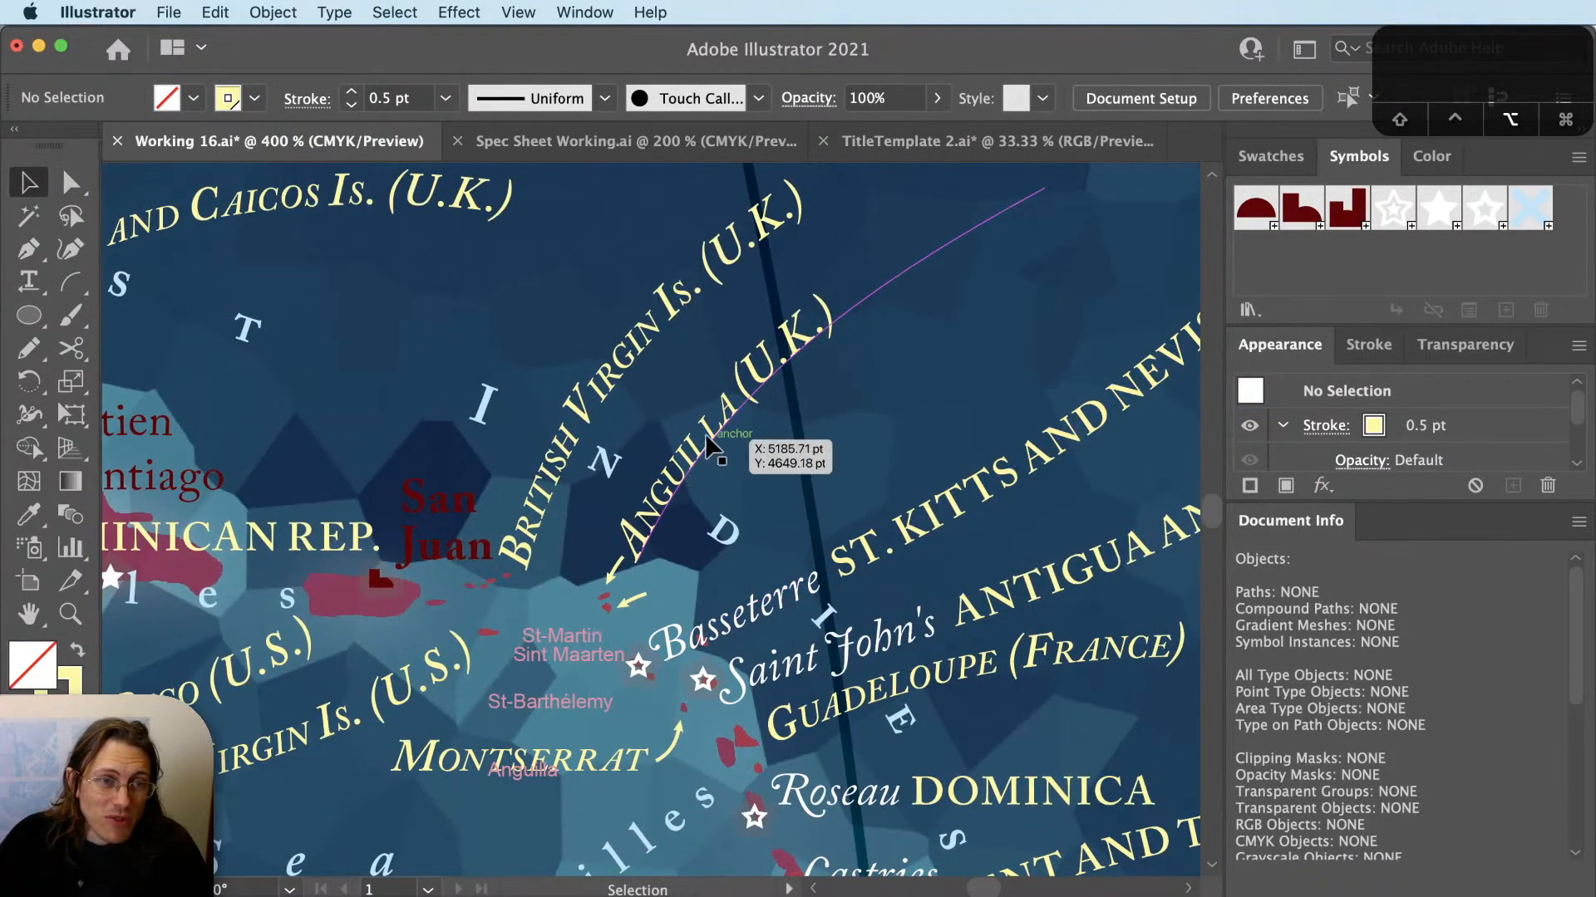
left_click_drag(710, 446, 868, 399)
key("t")
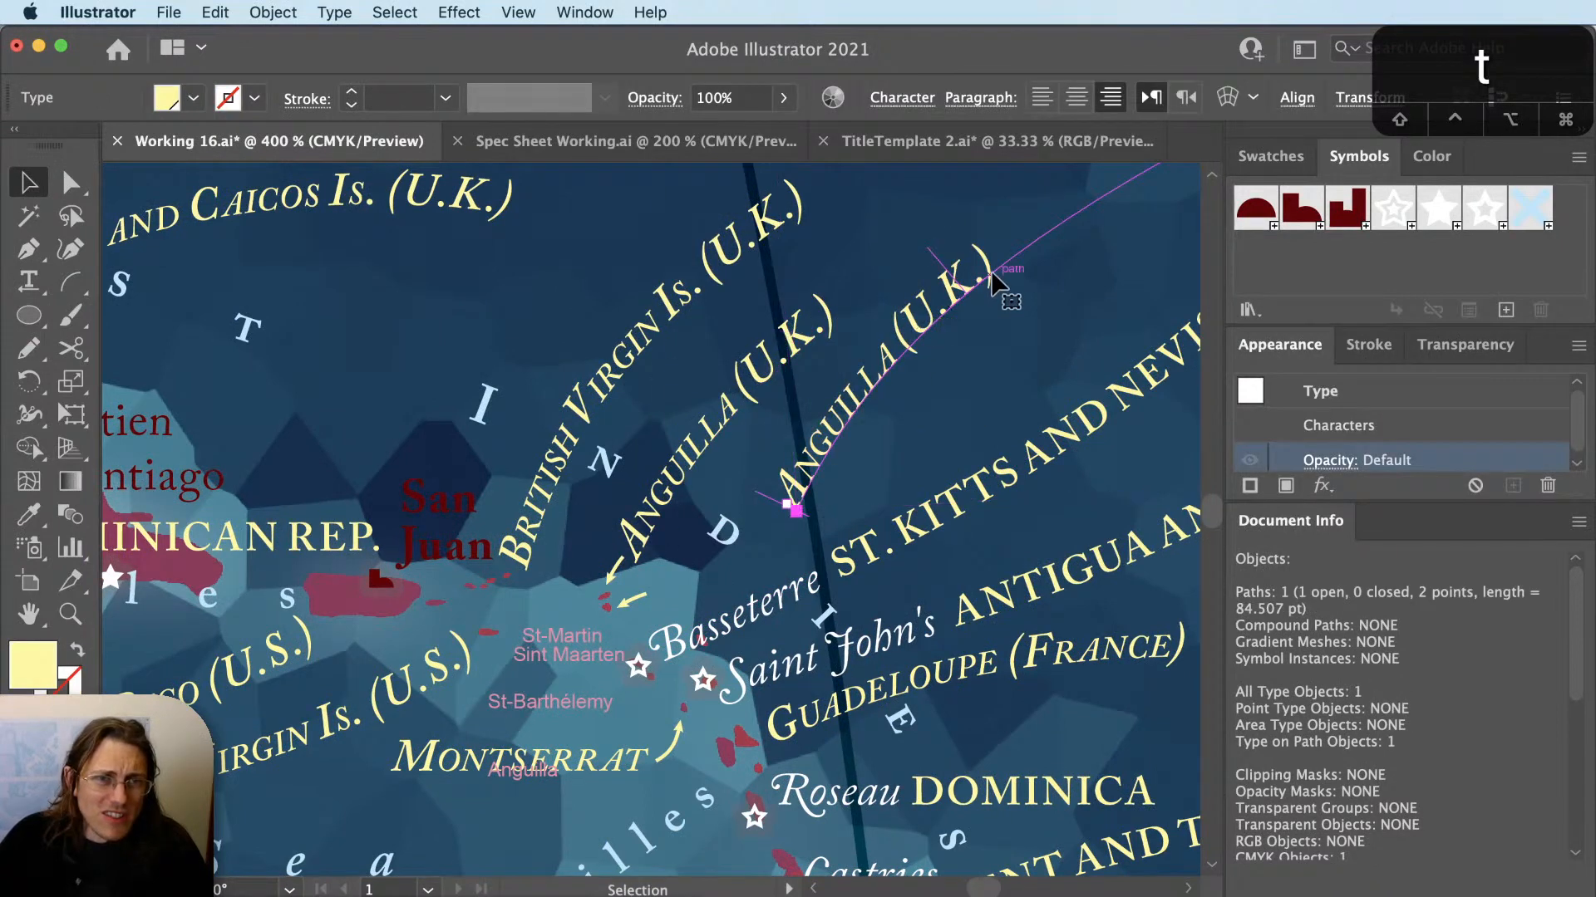
left_click_drag(897, 343, 721, 501)
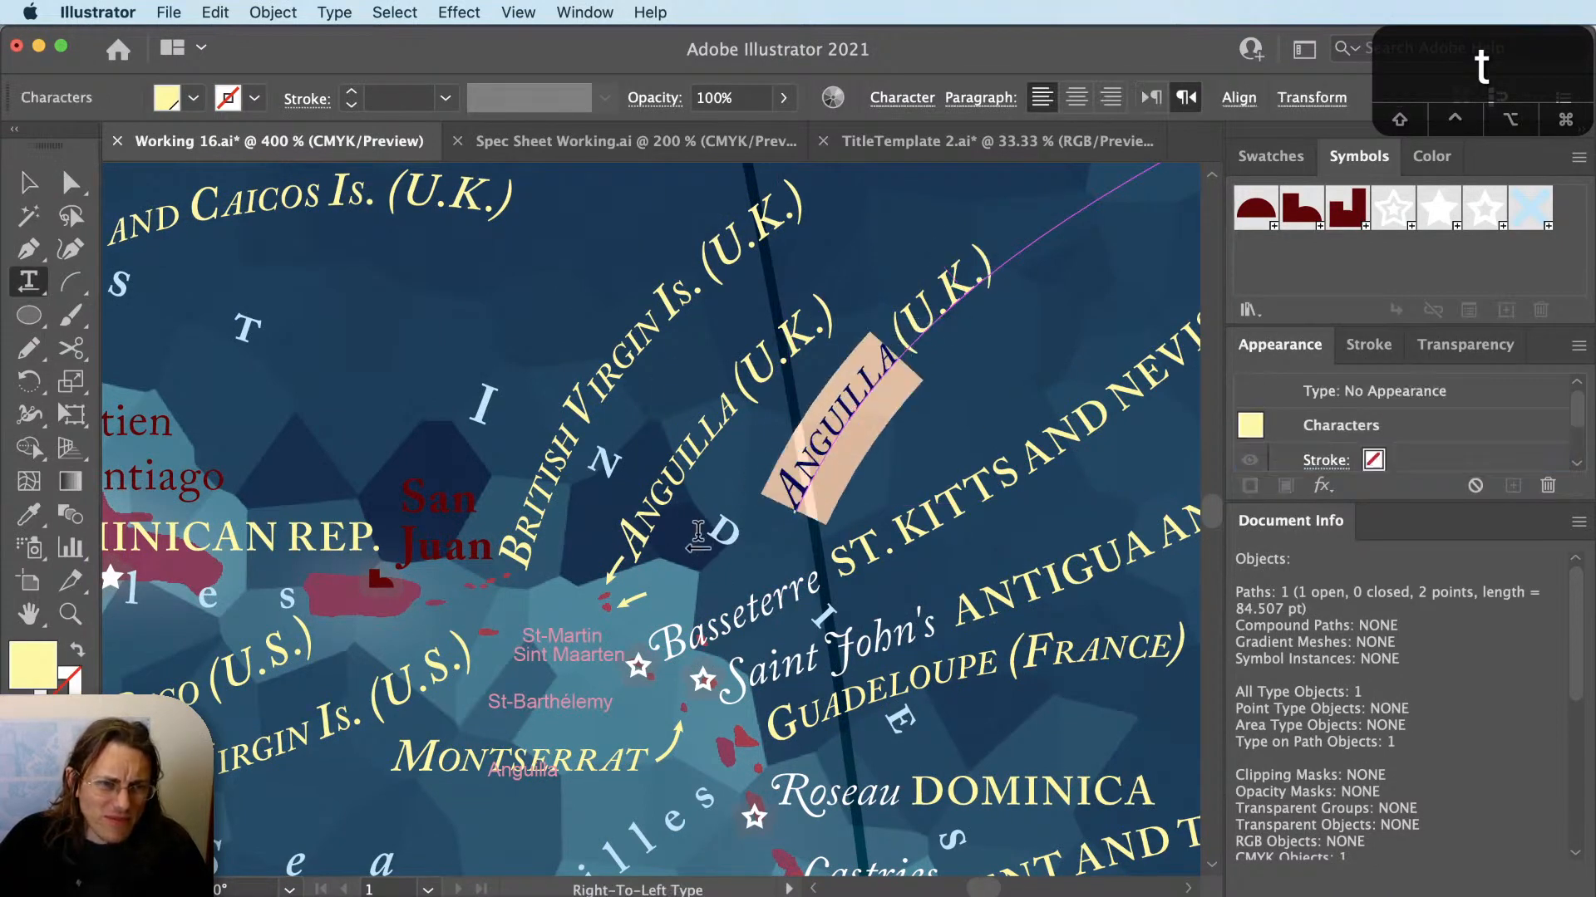
type("Sint Maare")
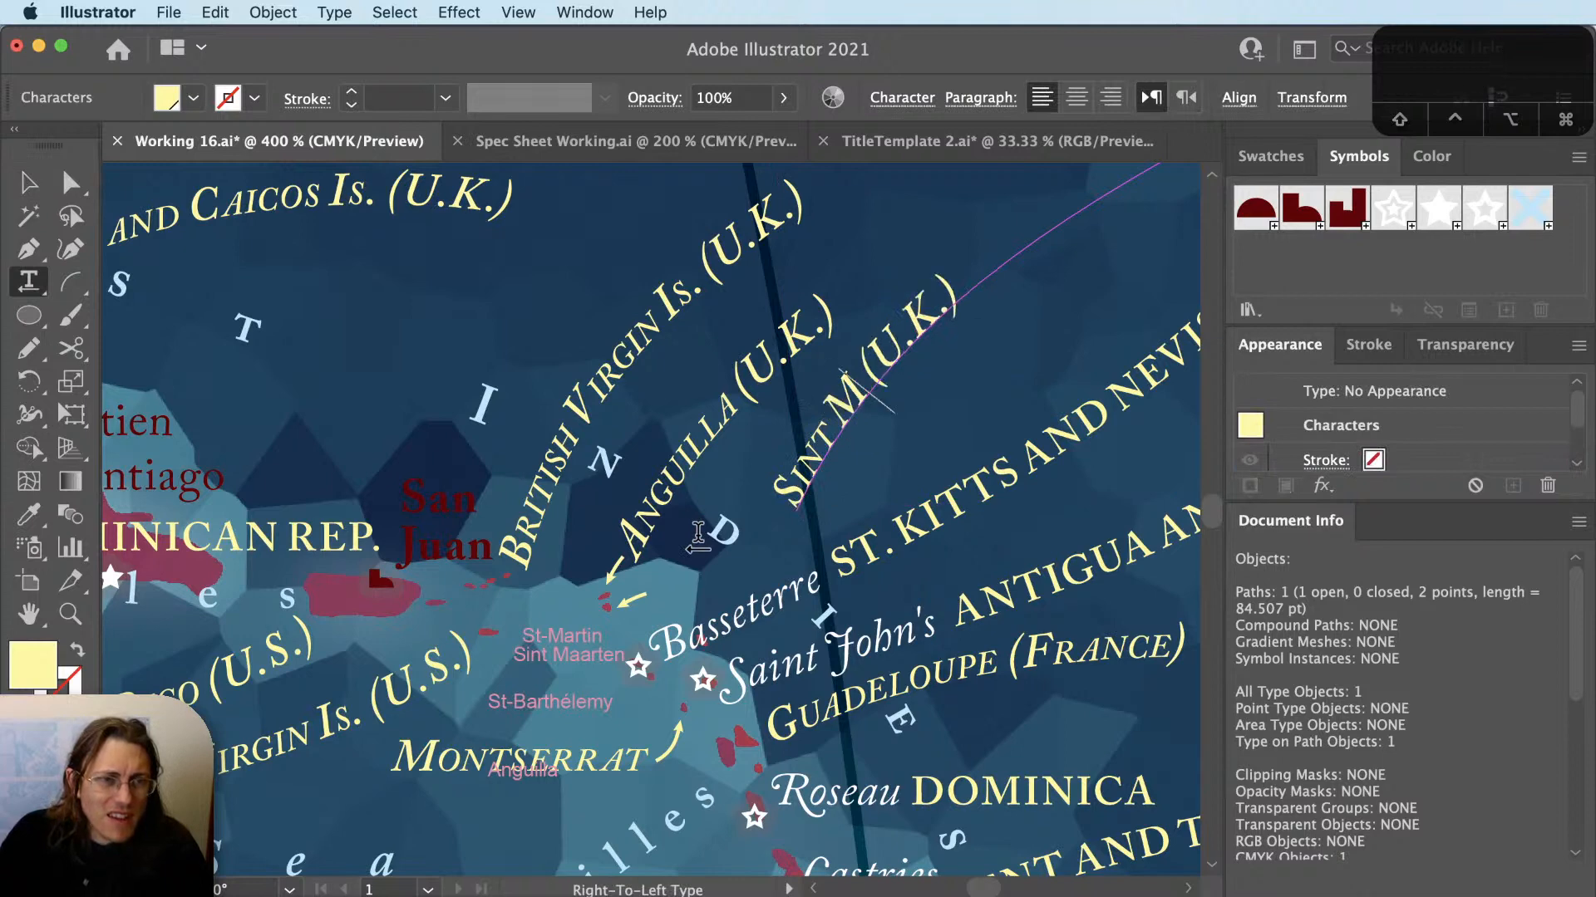
key("BackSpace")
type("ten")
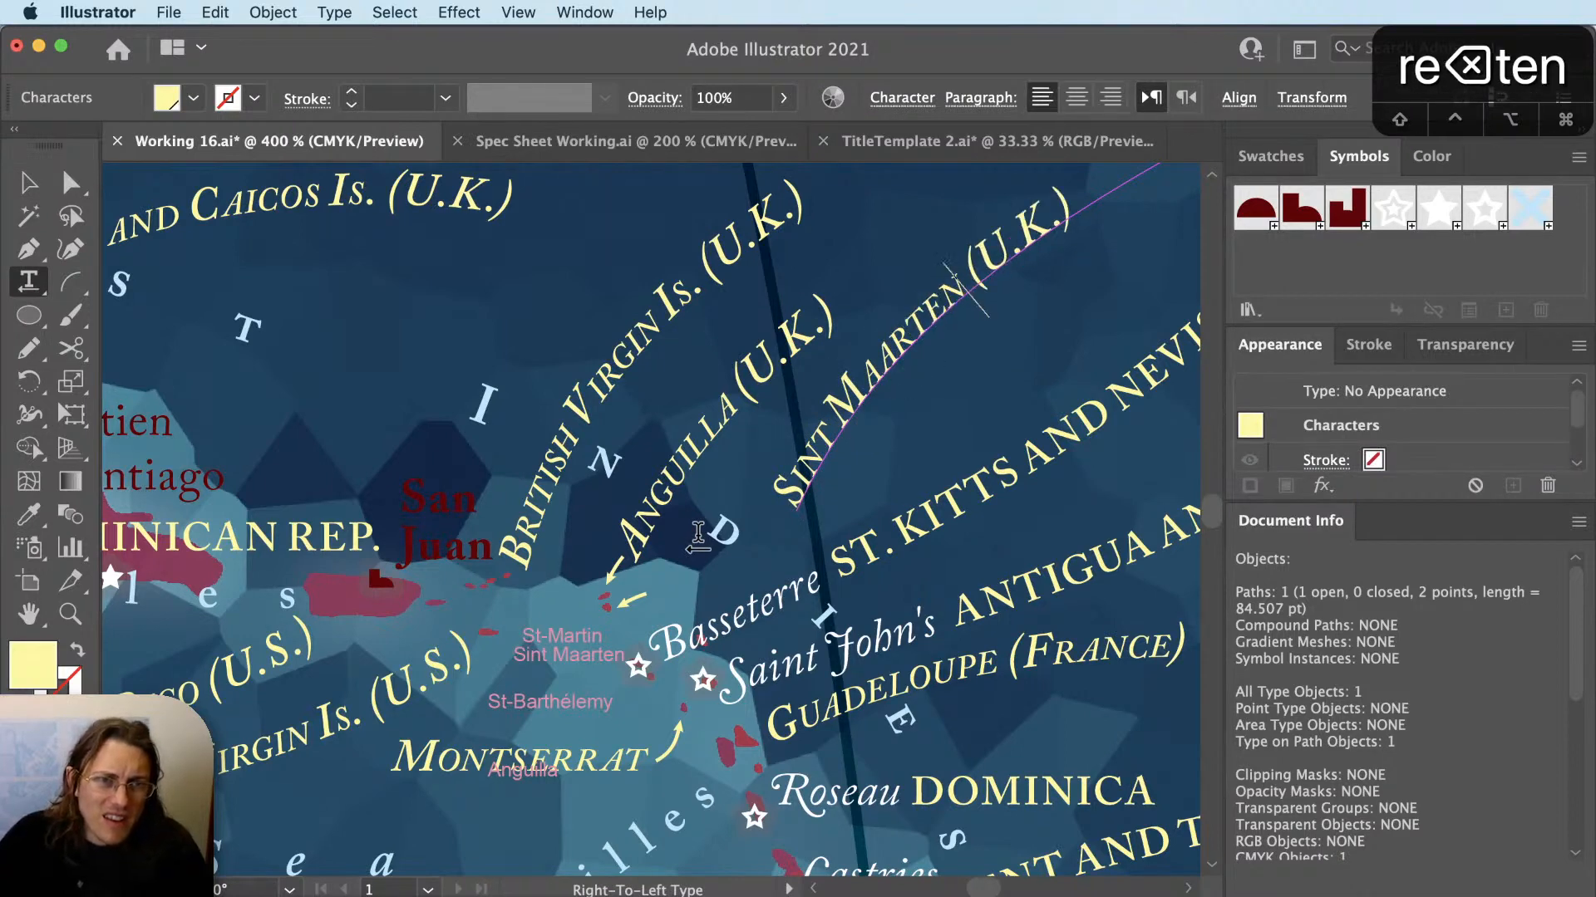
Replace U.K. with Neth. inside the parentheses of the Sint Maarten label.
key("Right")
key("Right")
key("shift+Right")
key("shift+Right")
key("shift+Right")
key("shift+Right")
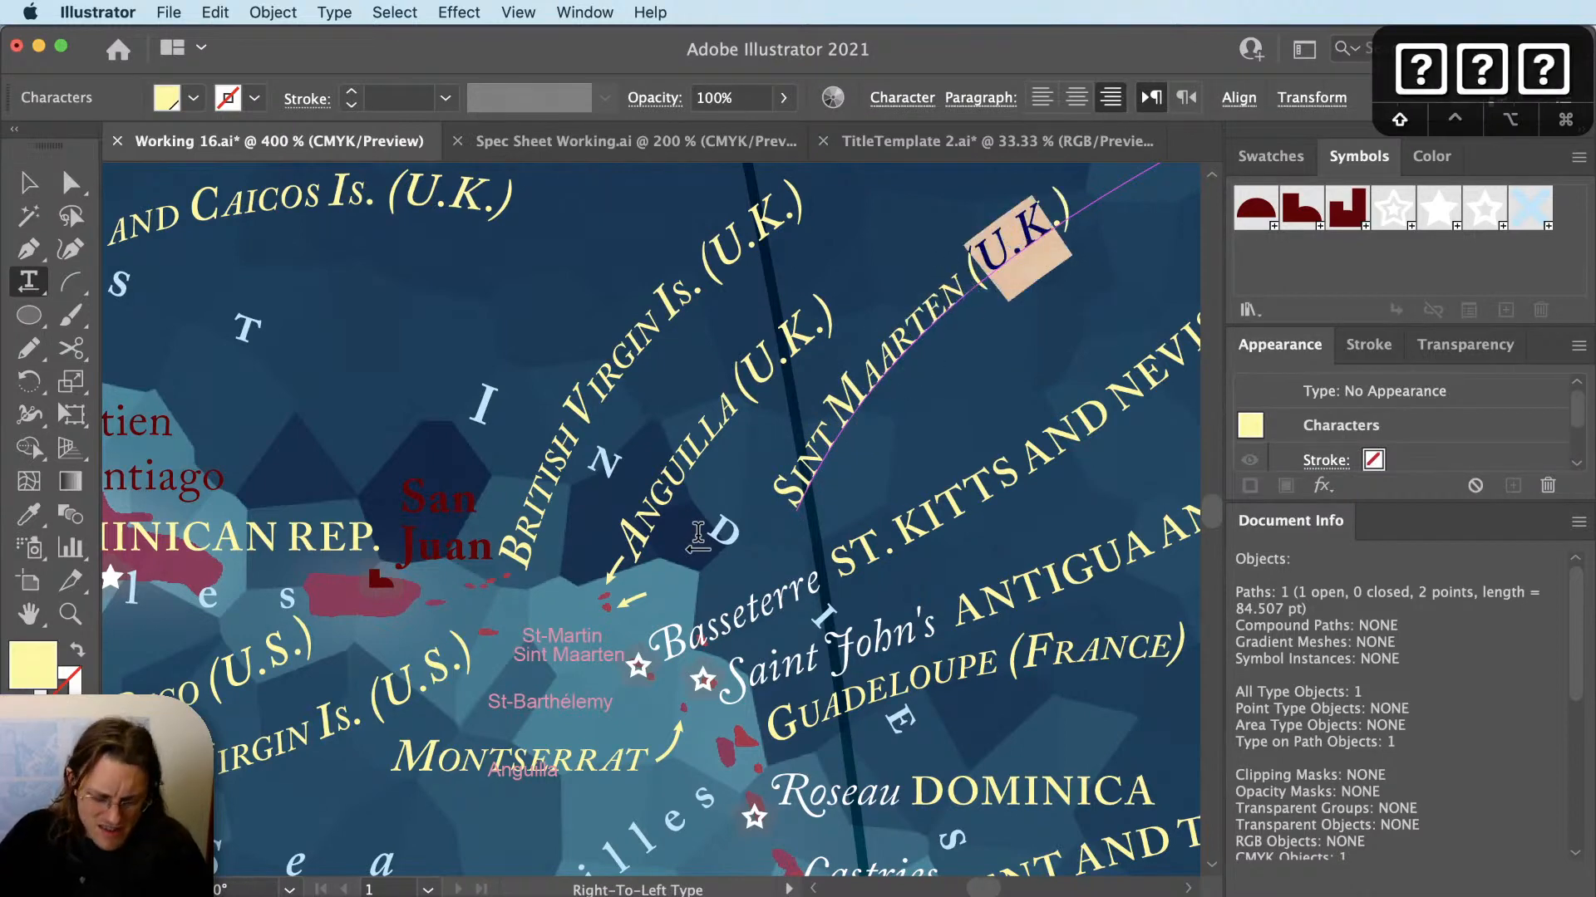
type("Neth")
Append & St.-Martin to the Sint Maarten (Neth.) label and extend its path's far end northeast to fit the text.
key("Right")
key("Right")
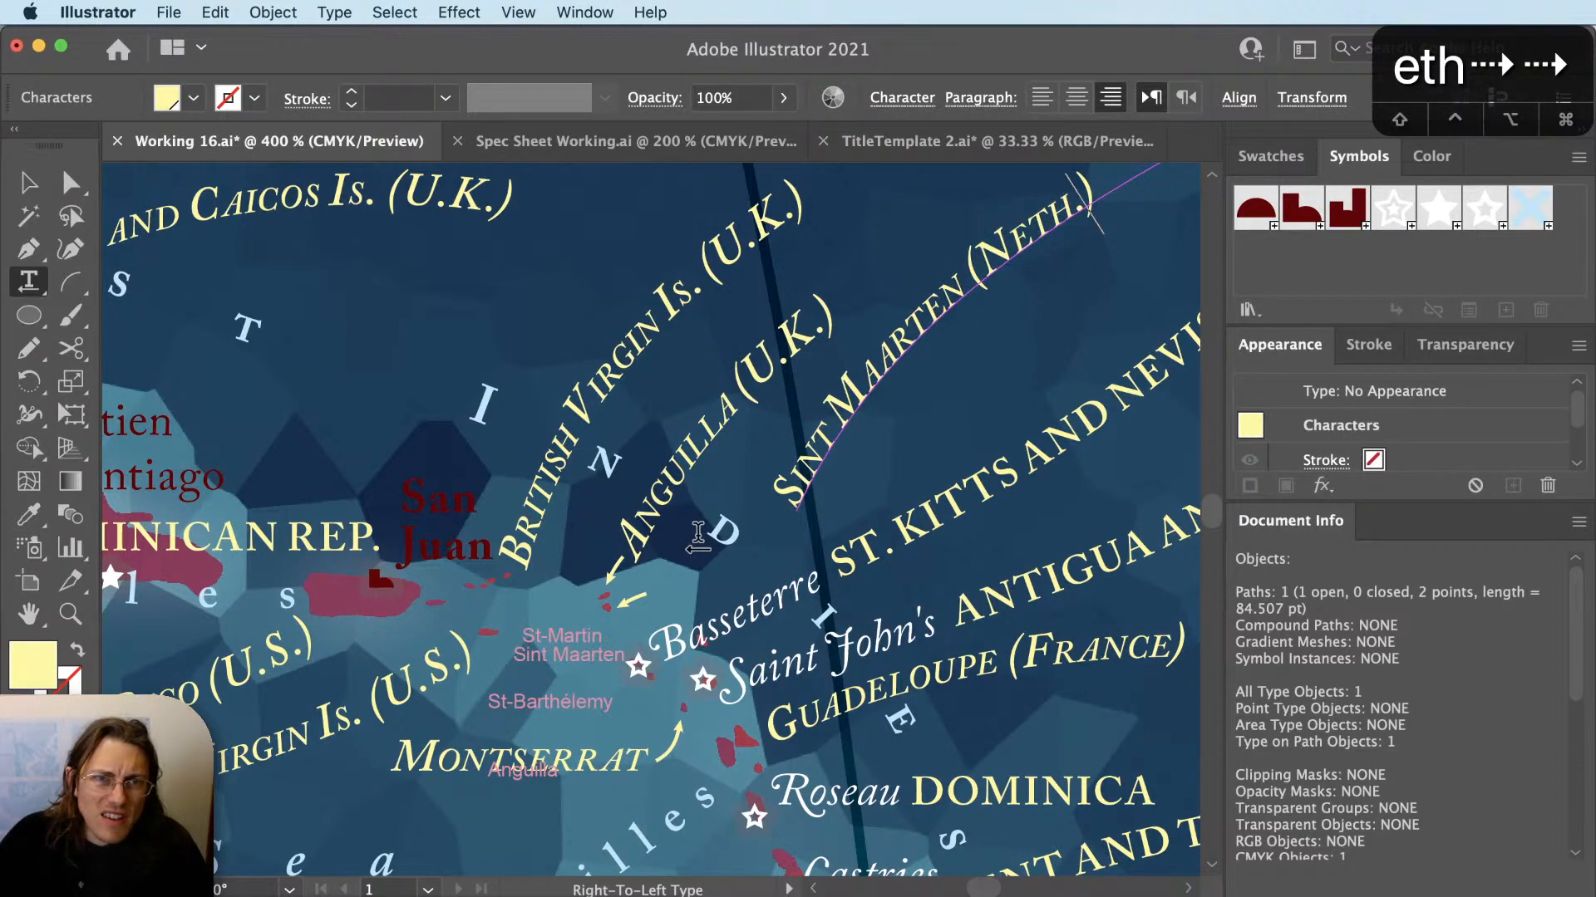
type("&")
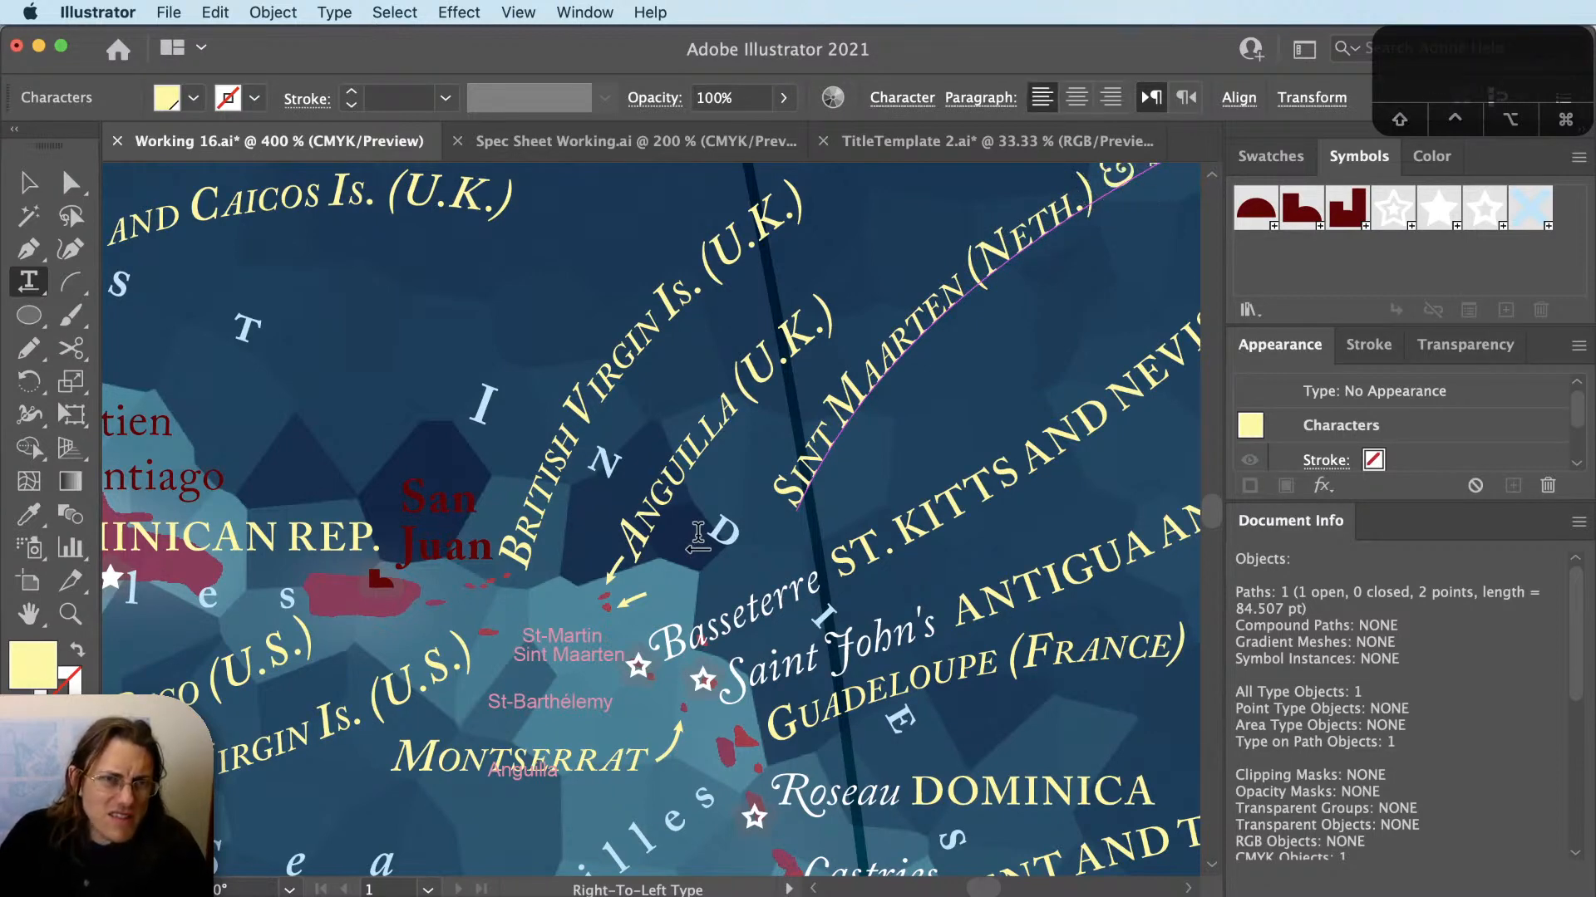
type("Martin")
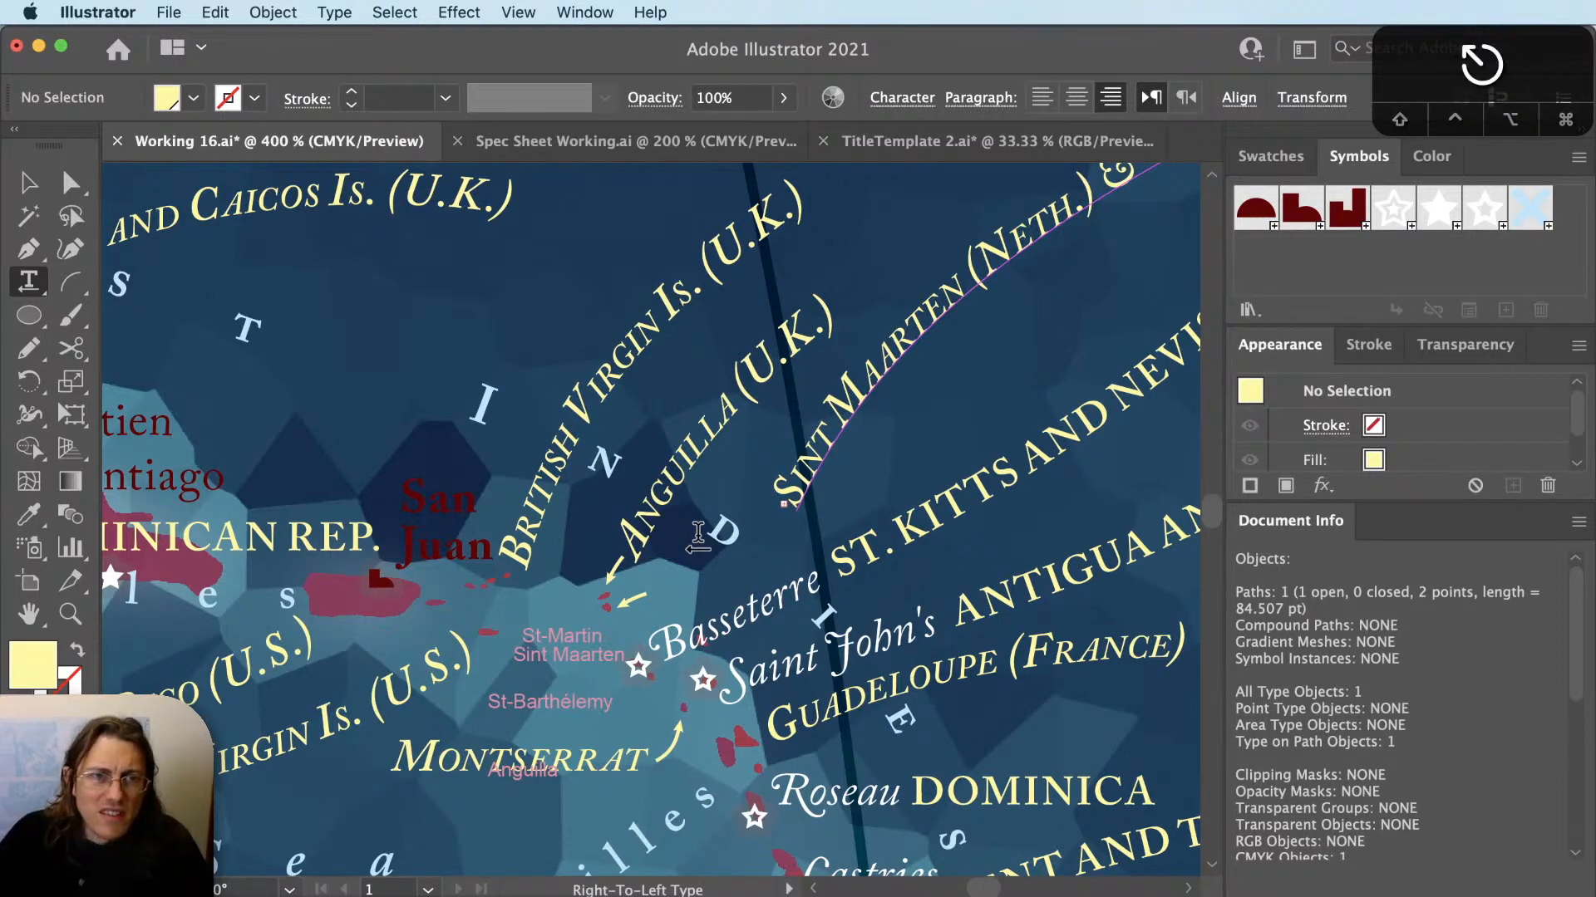
key("Escape")
key("space")
left_click_drag(869, 420, 626, 630)
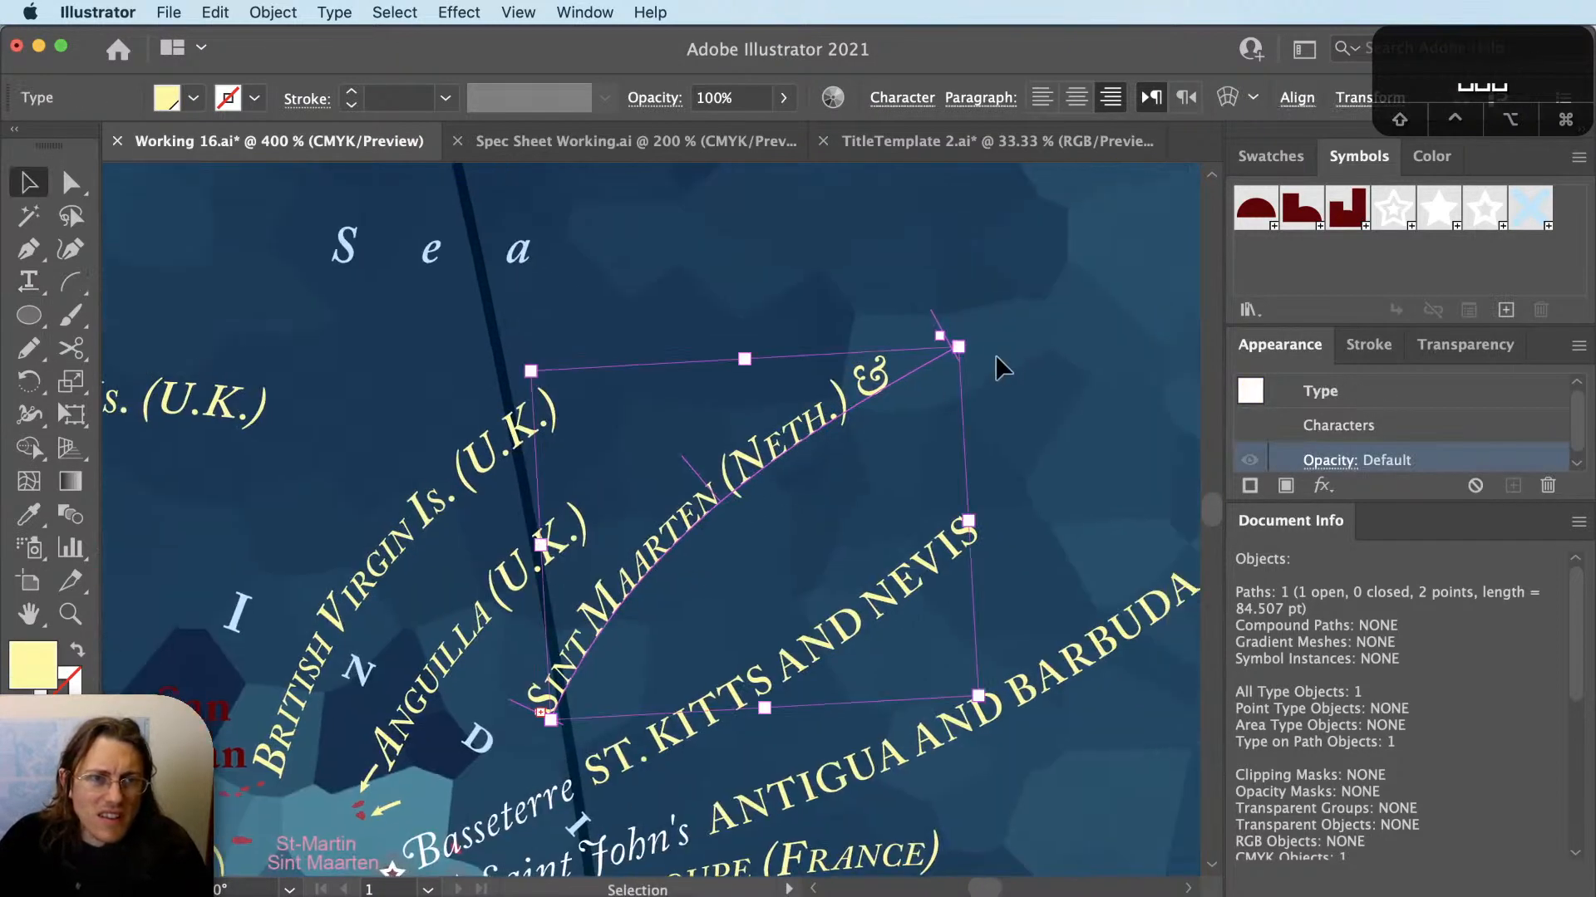
key("super+shift+a")
key("a")
left_click_drag(961, 348, 1156, 200)
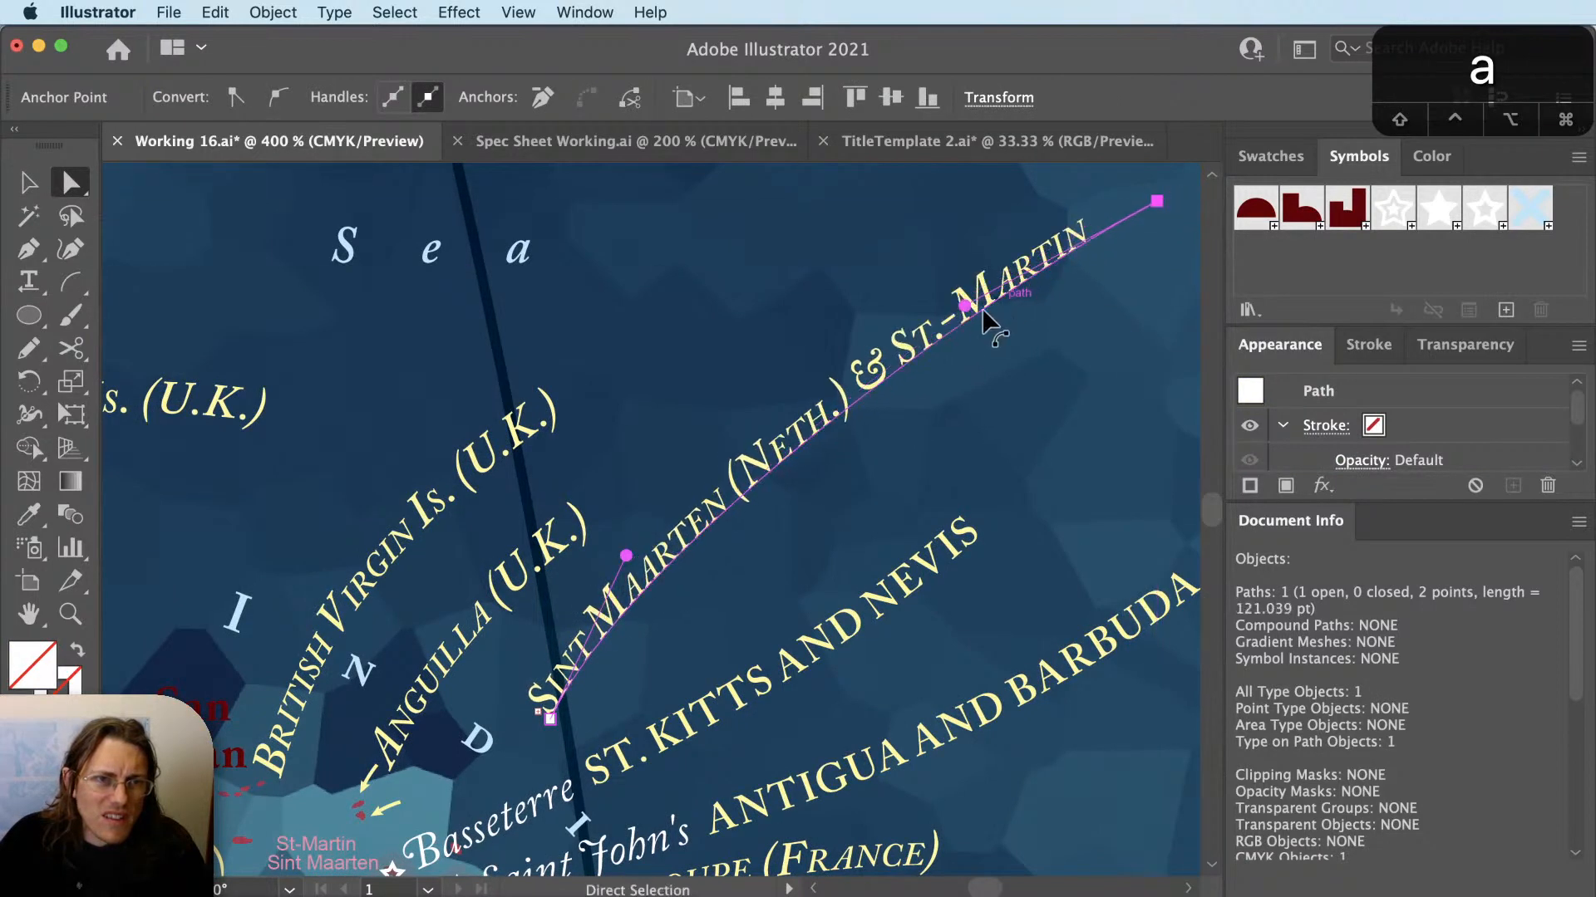
key("t")
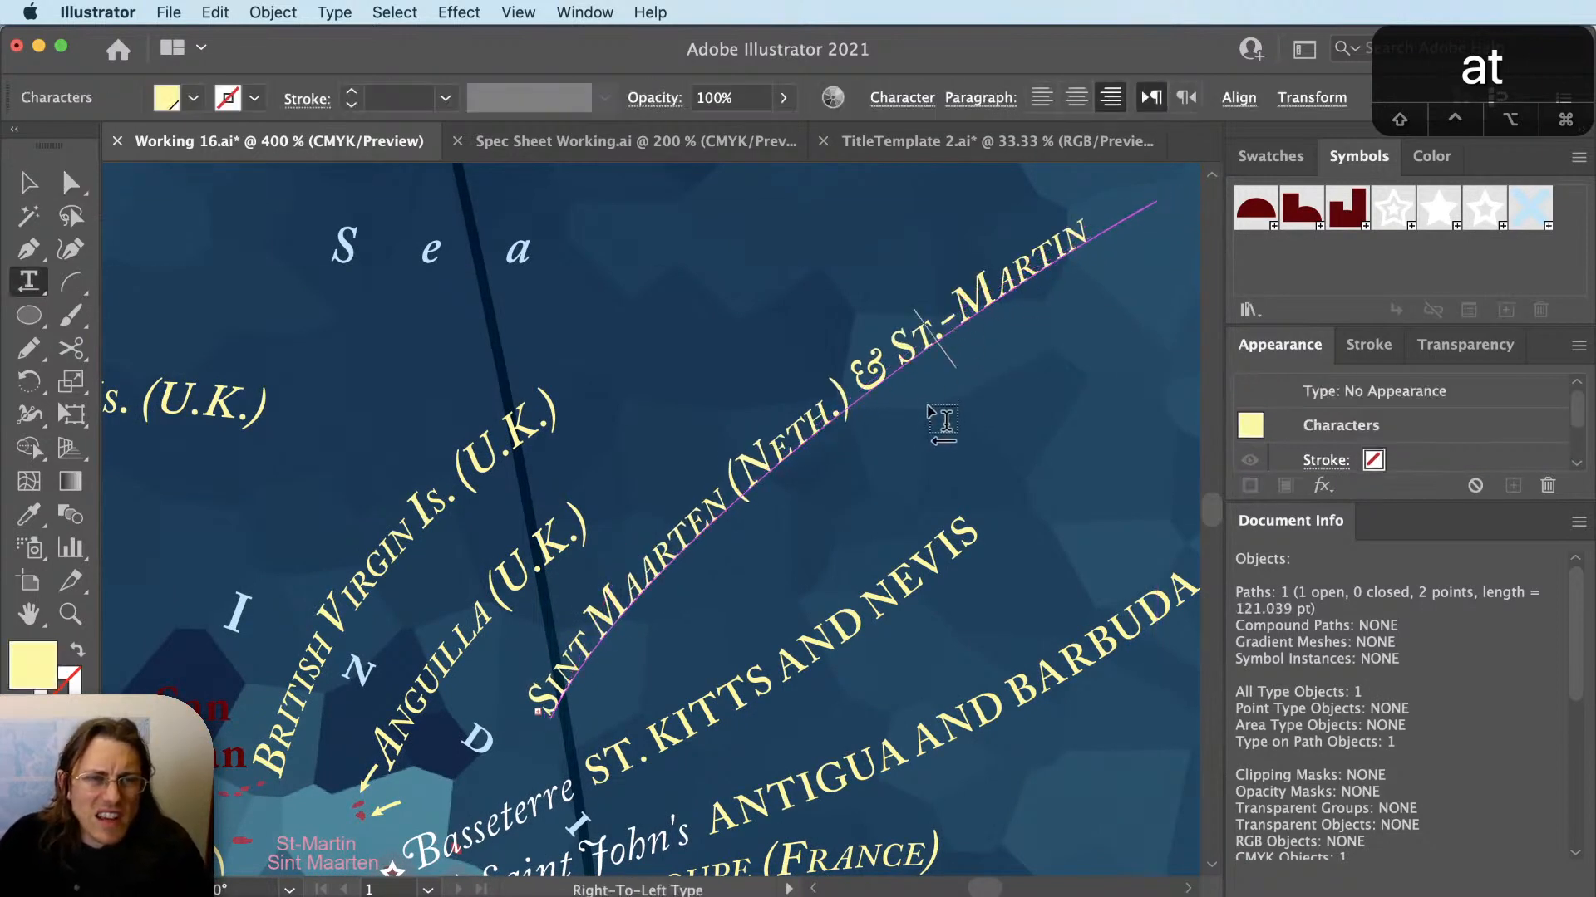
key("Escape")
key("space")
left_click_drag(626, 575, 695, 496)
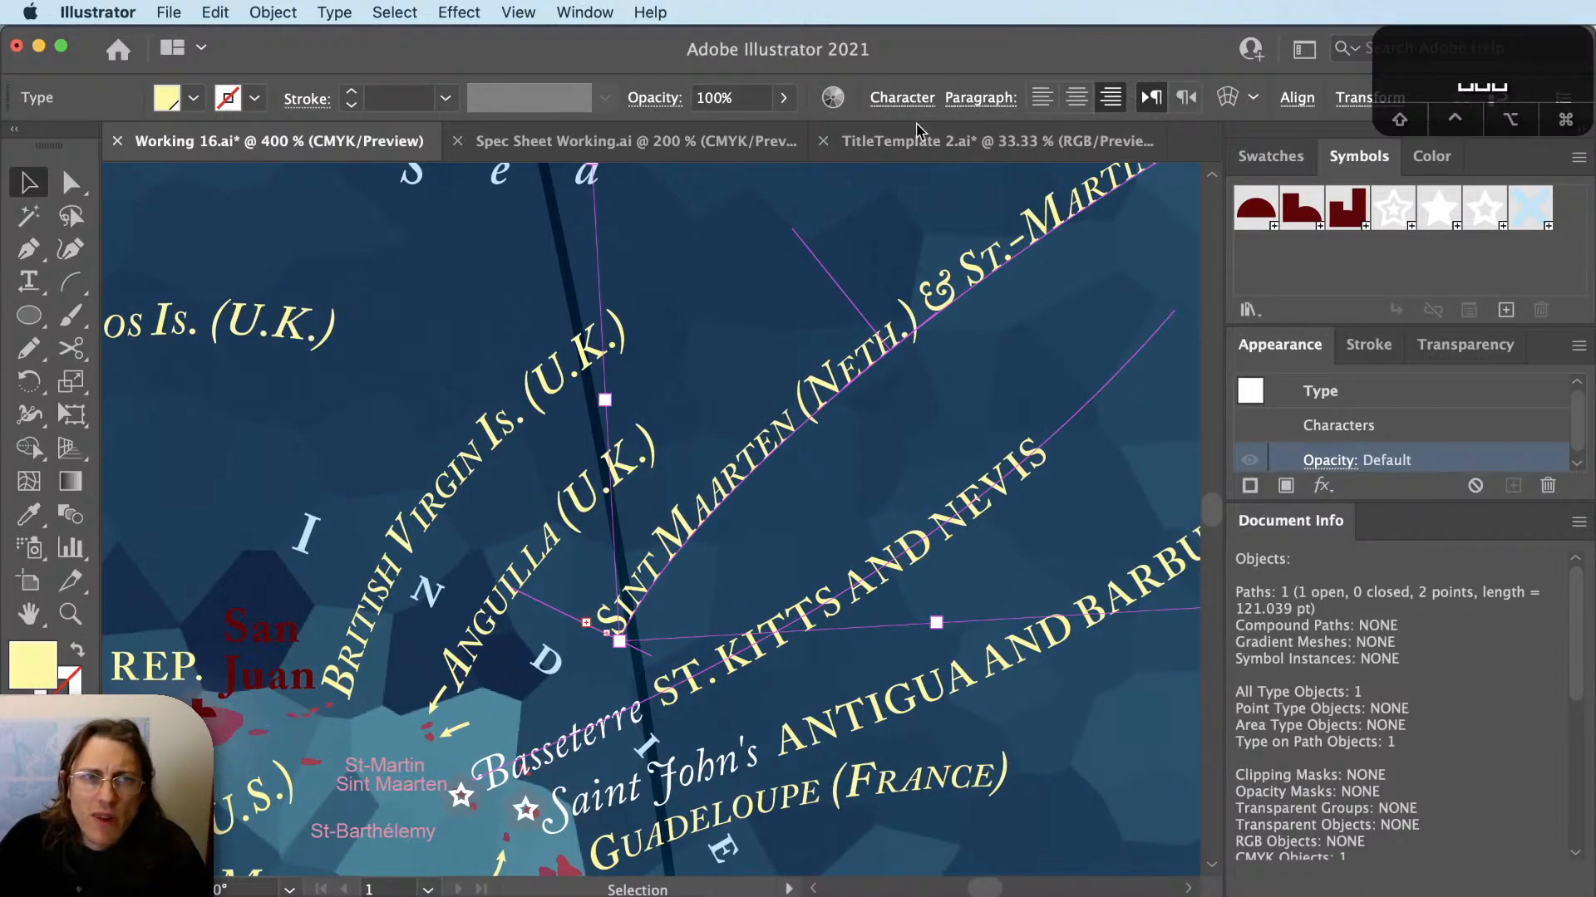
Switch to Chrome, look up Wikipedia's Saint Martin (island) article and check how the French name is spelled.
key("super+Tab")
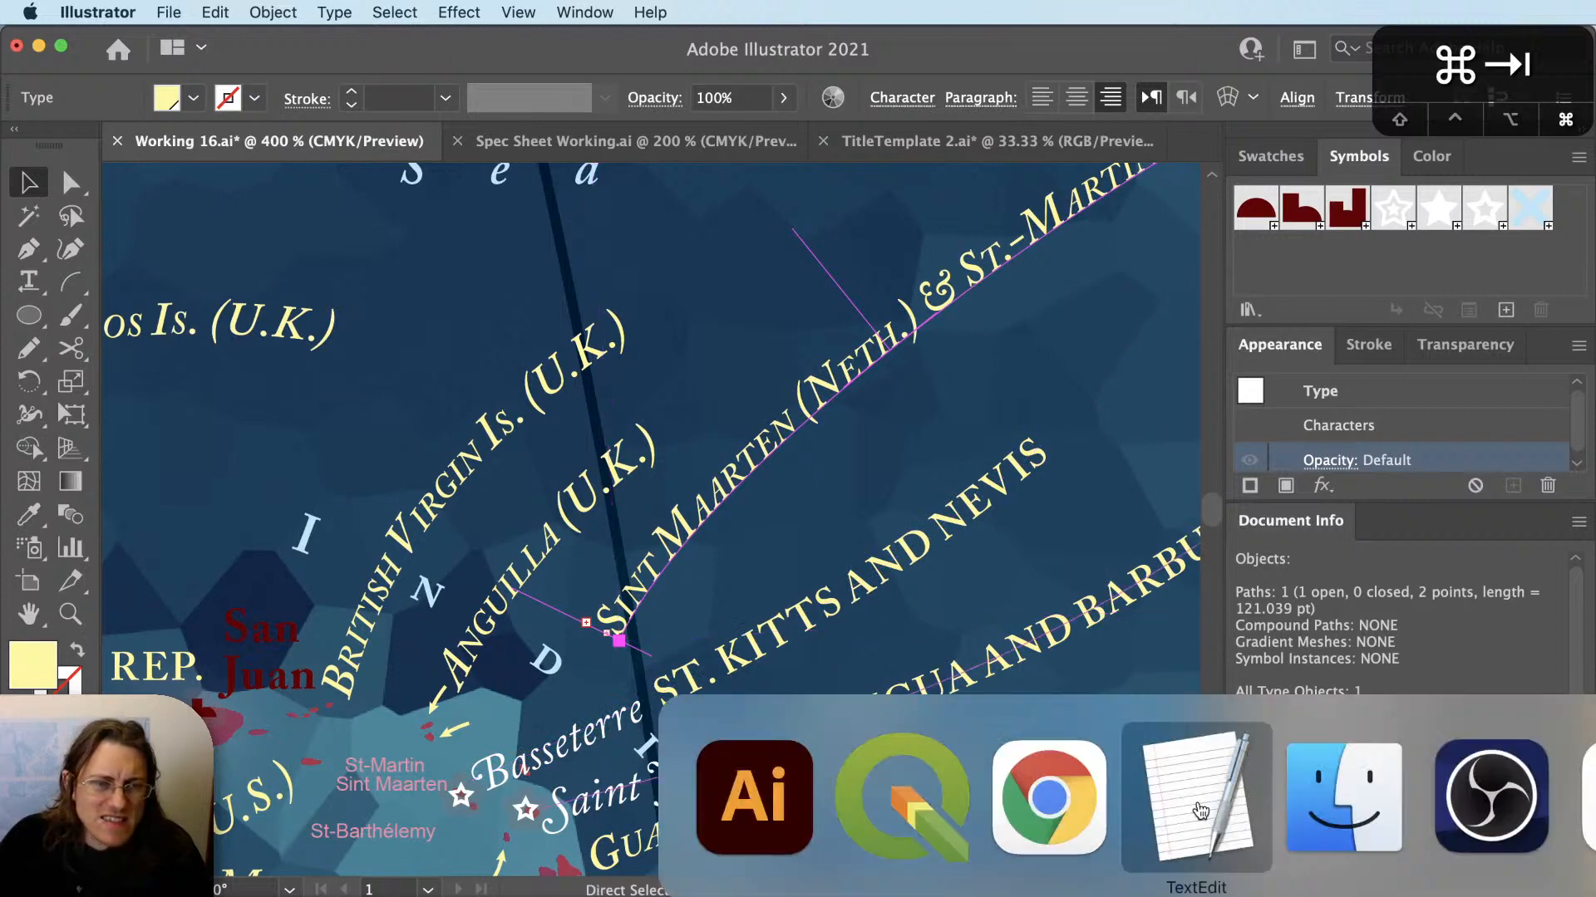
left_click(1049, 798)
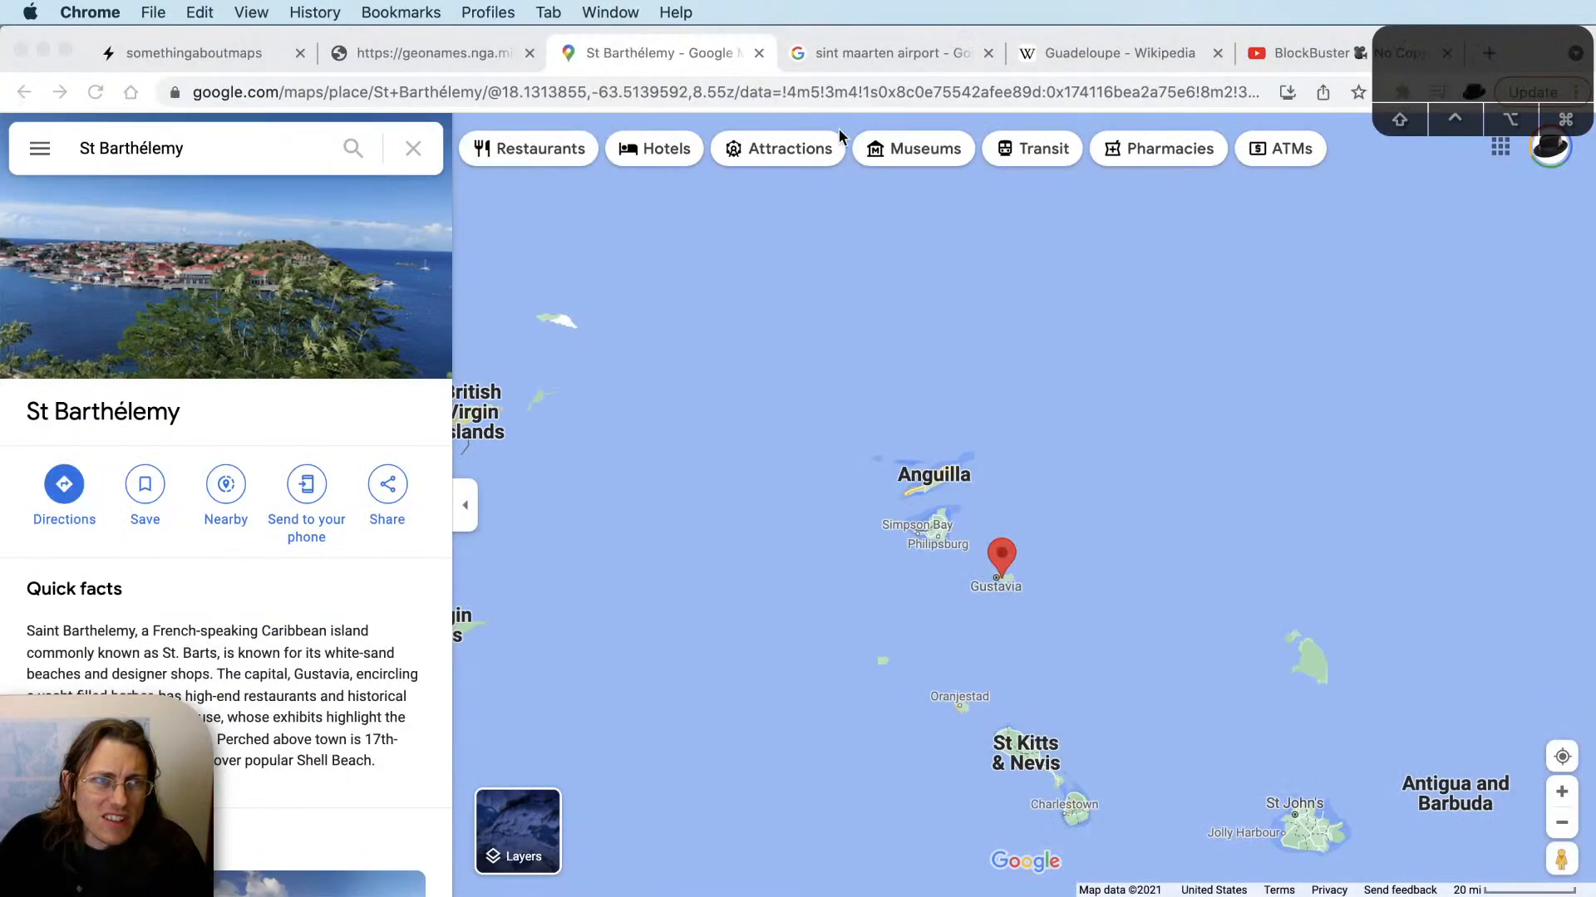
left_click(1039, 52)
left_click(1343, 236)
type("st martin is")
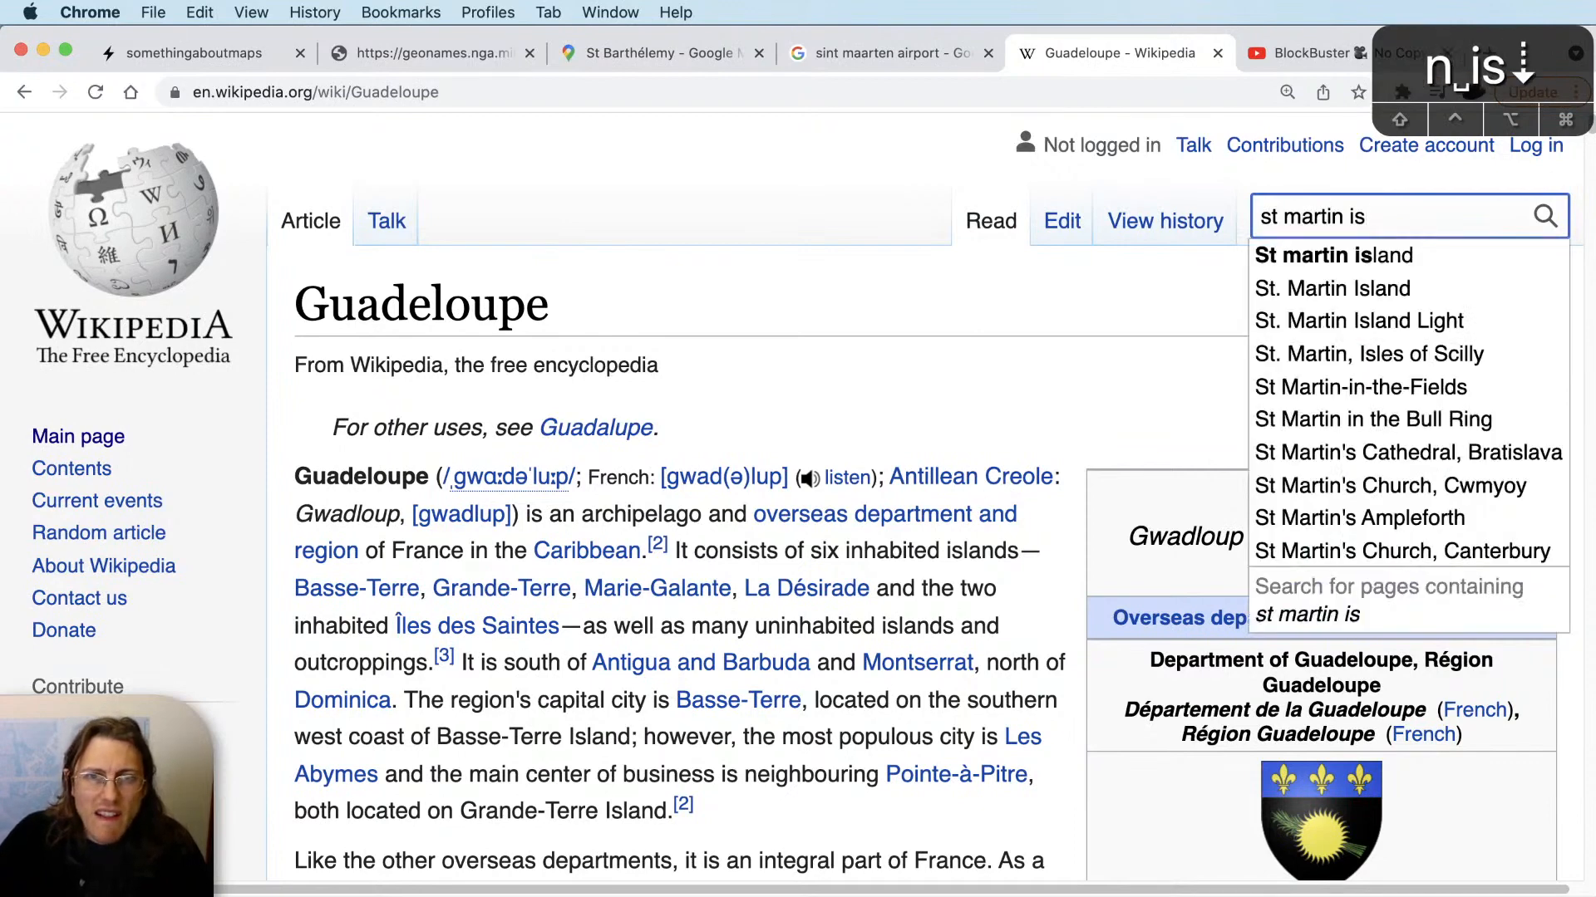
key("Down")
key("Return")
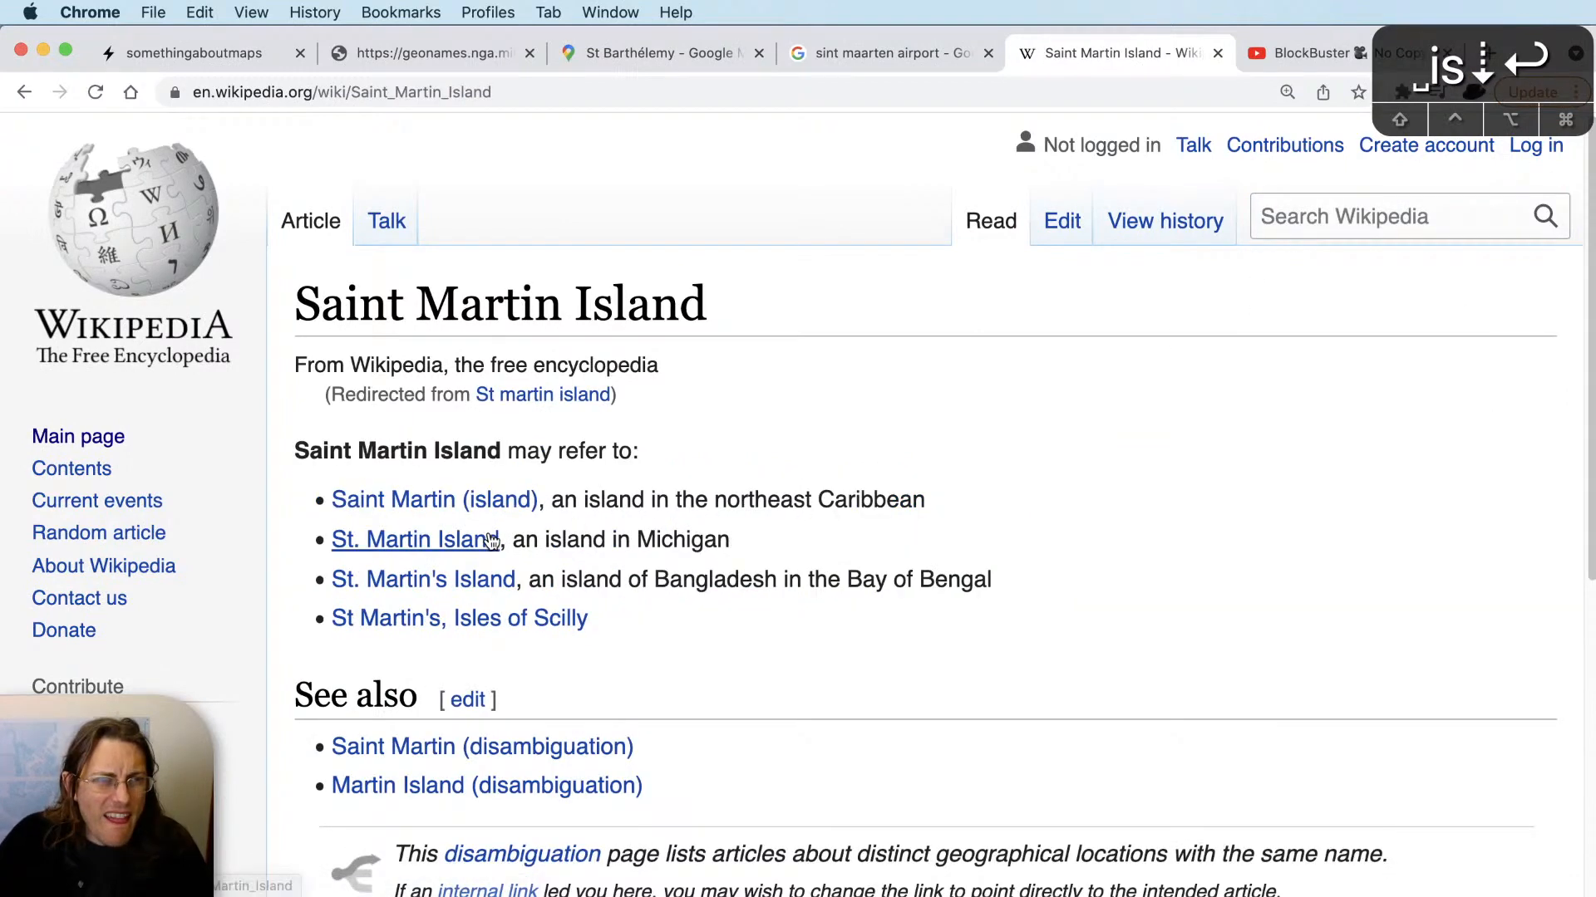
left_click(493, 502)
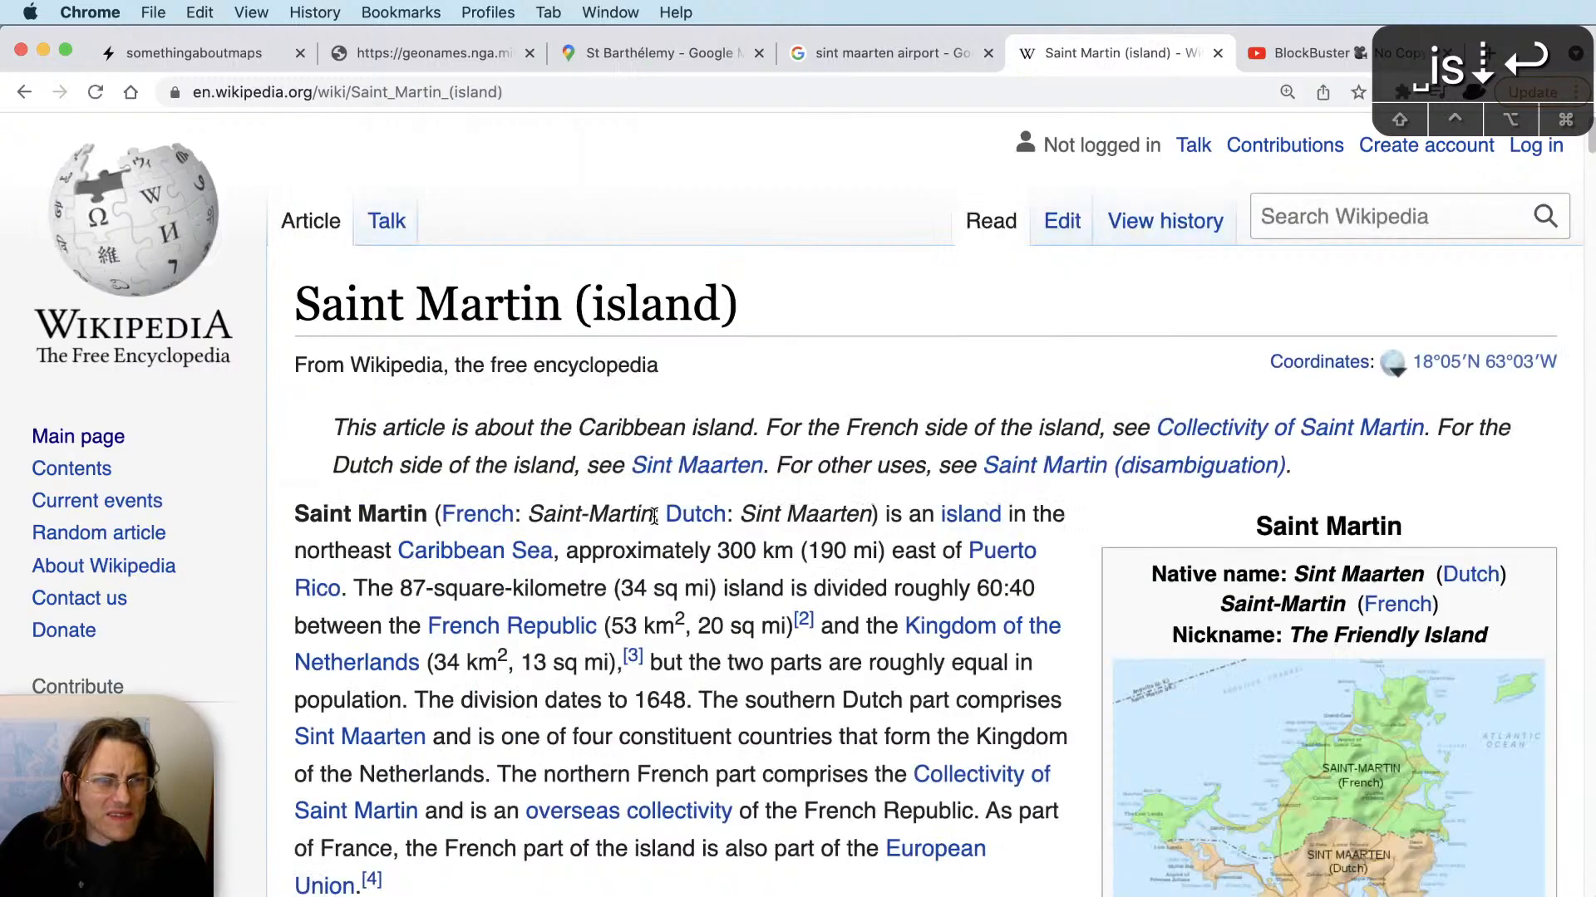
left_click_drag(654, 517, 529, 517)
left_click(532, 521)
Switch back to Illustrator, delete the period after St in the Sint Maarten label and deselect it.
key("super+Tab")
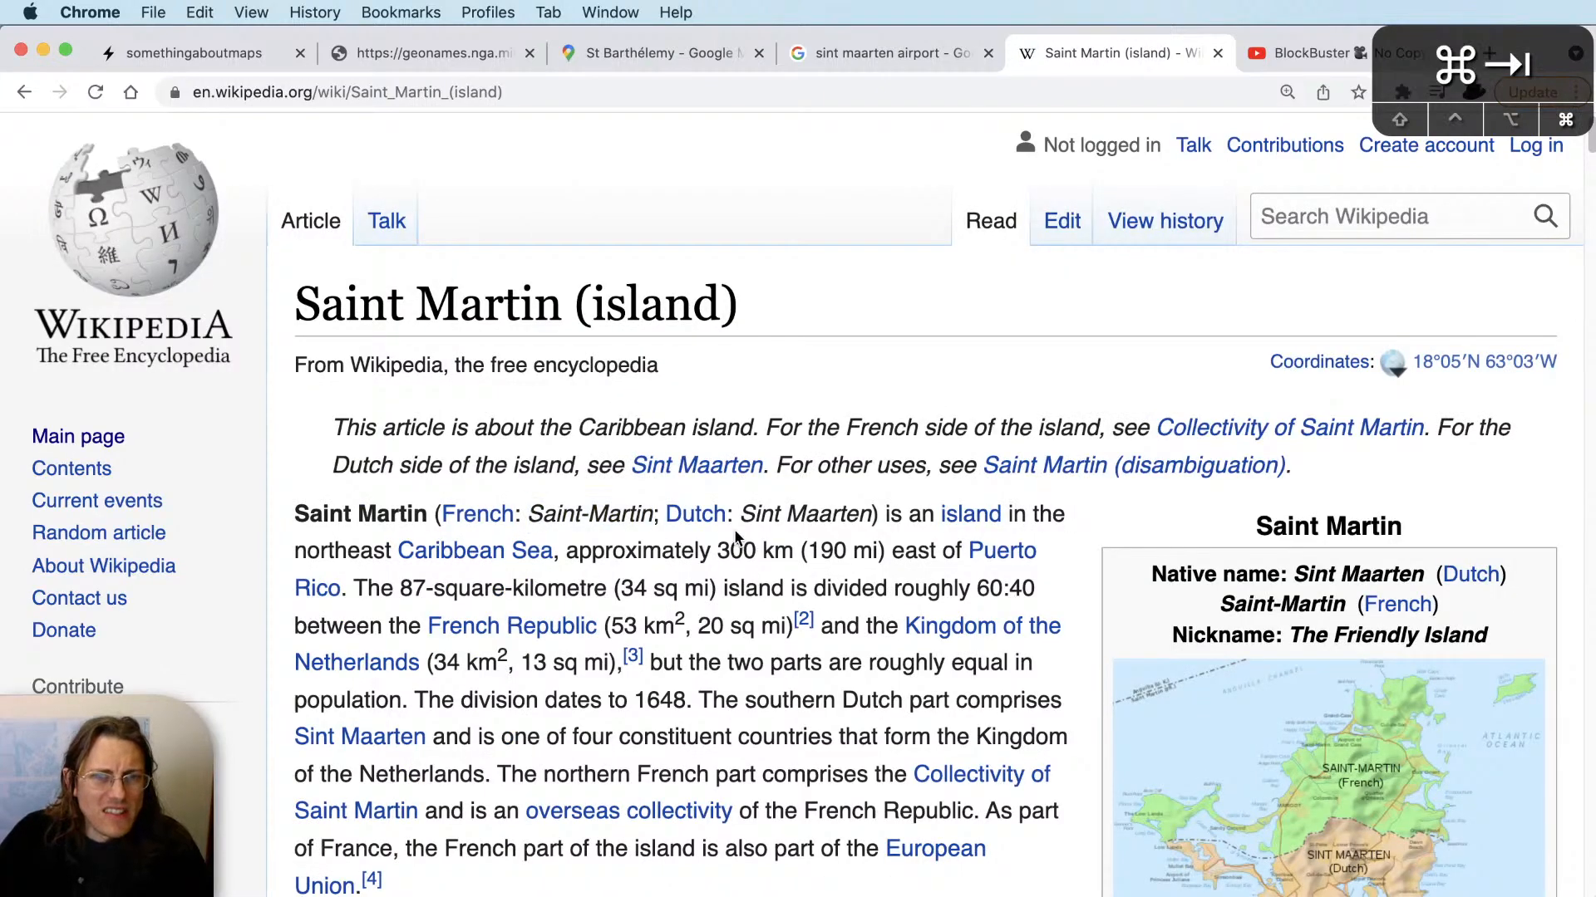
key("t")
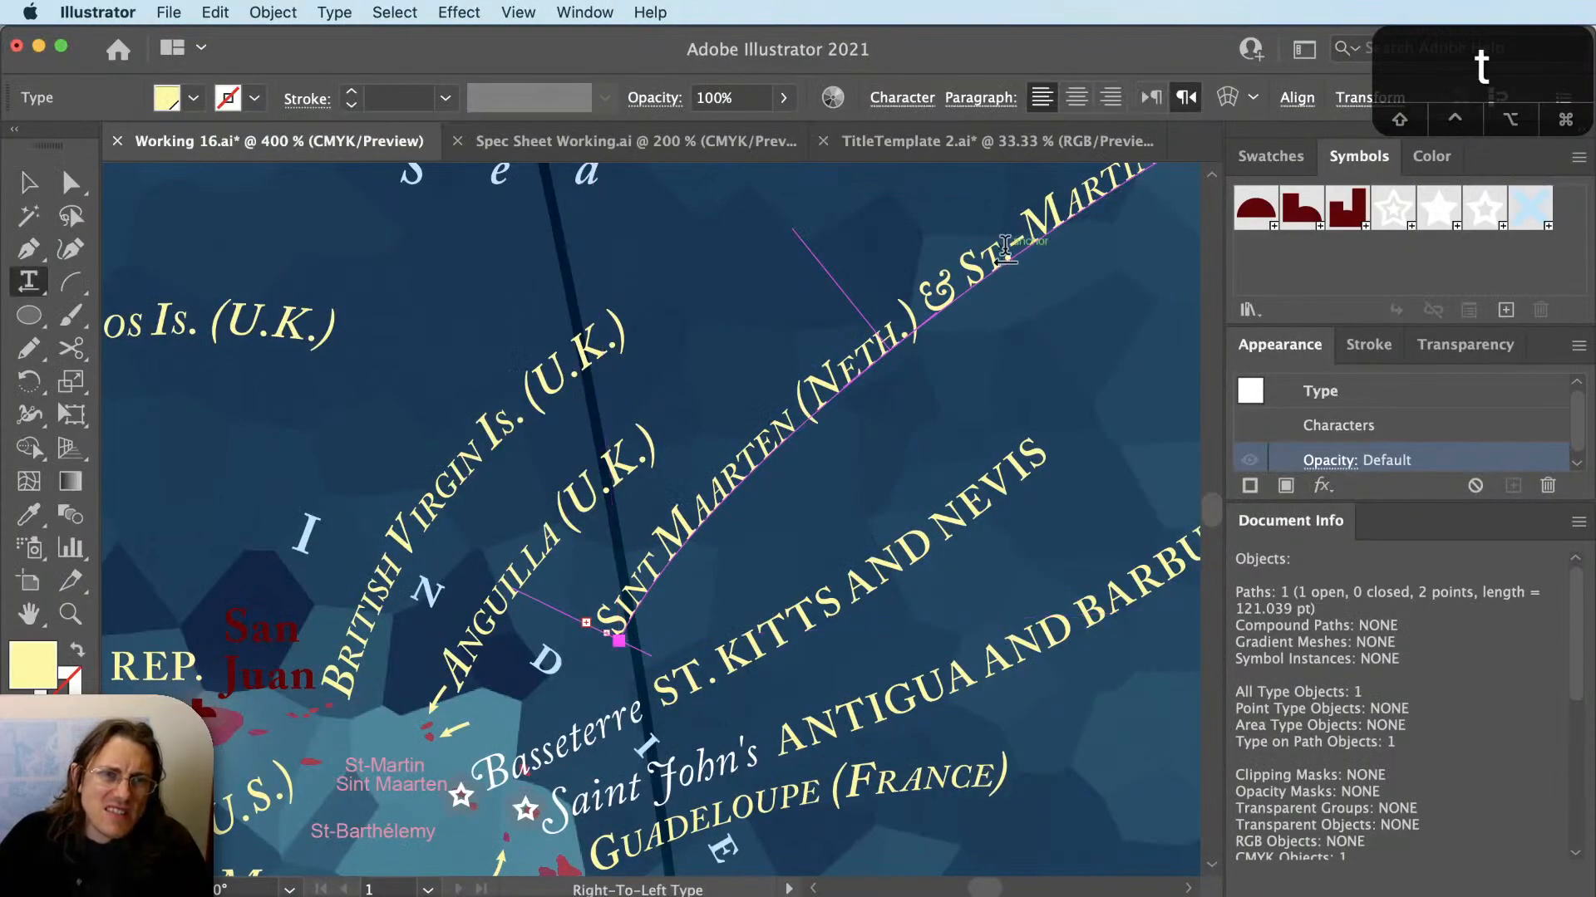
left_click_drag(1006, 250, 1002, 252)
key("Delete")
key("Escape")
key("space")
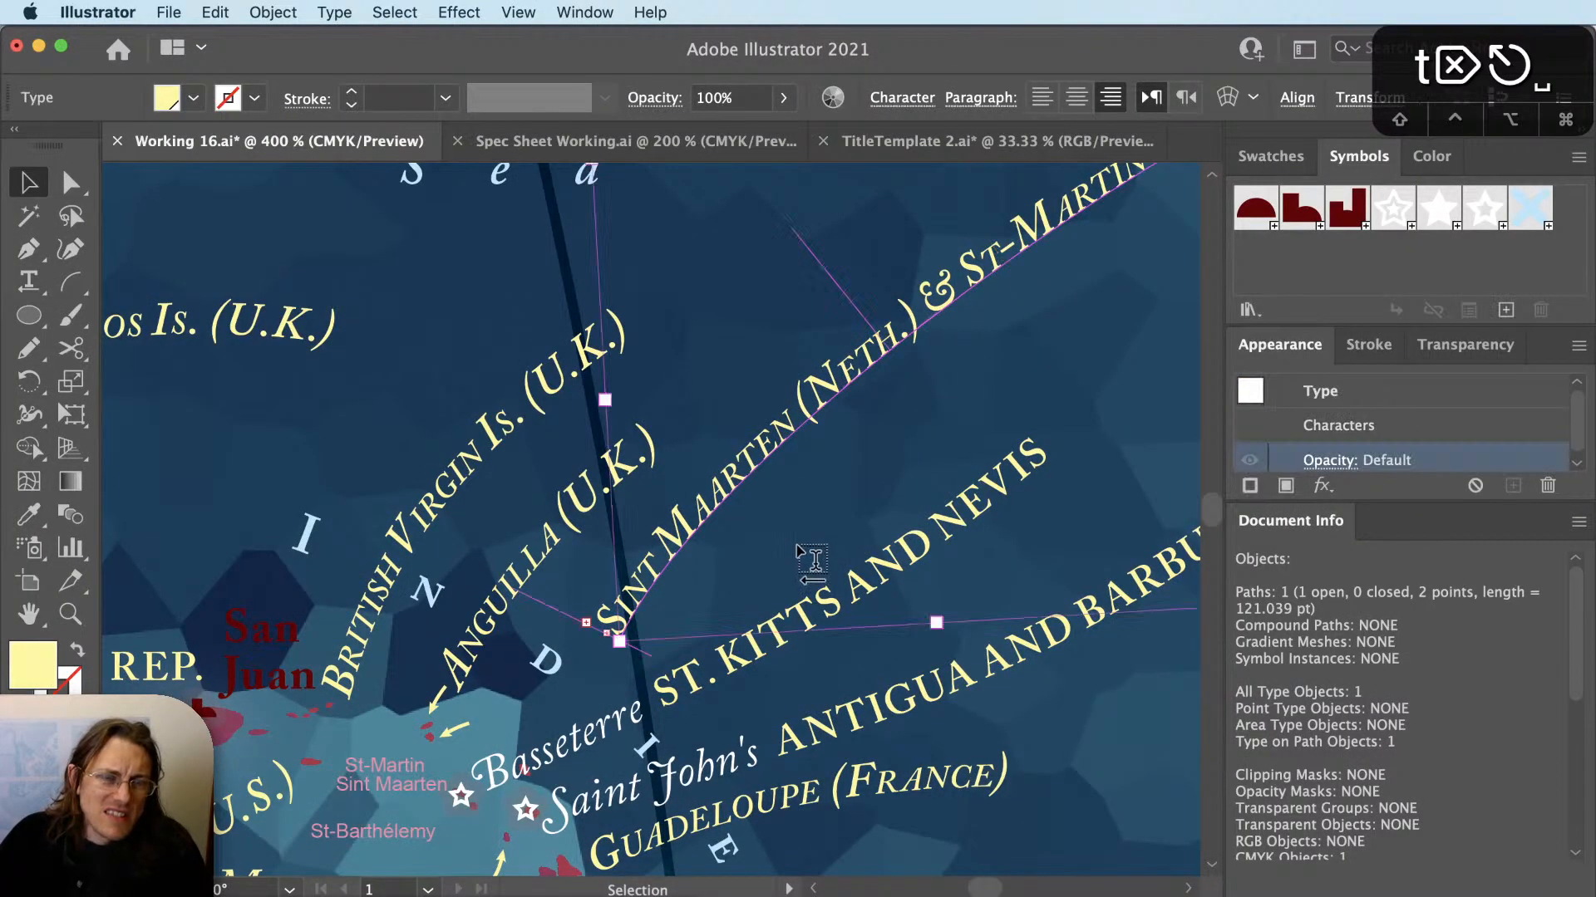
left_click_drag(832, 507, 739, 543)
scroll(868, 482, "down", 1)
key("v")
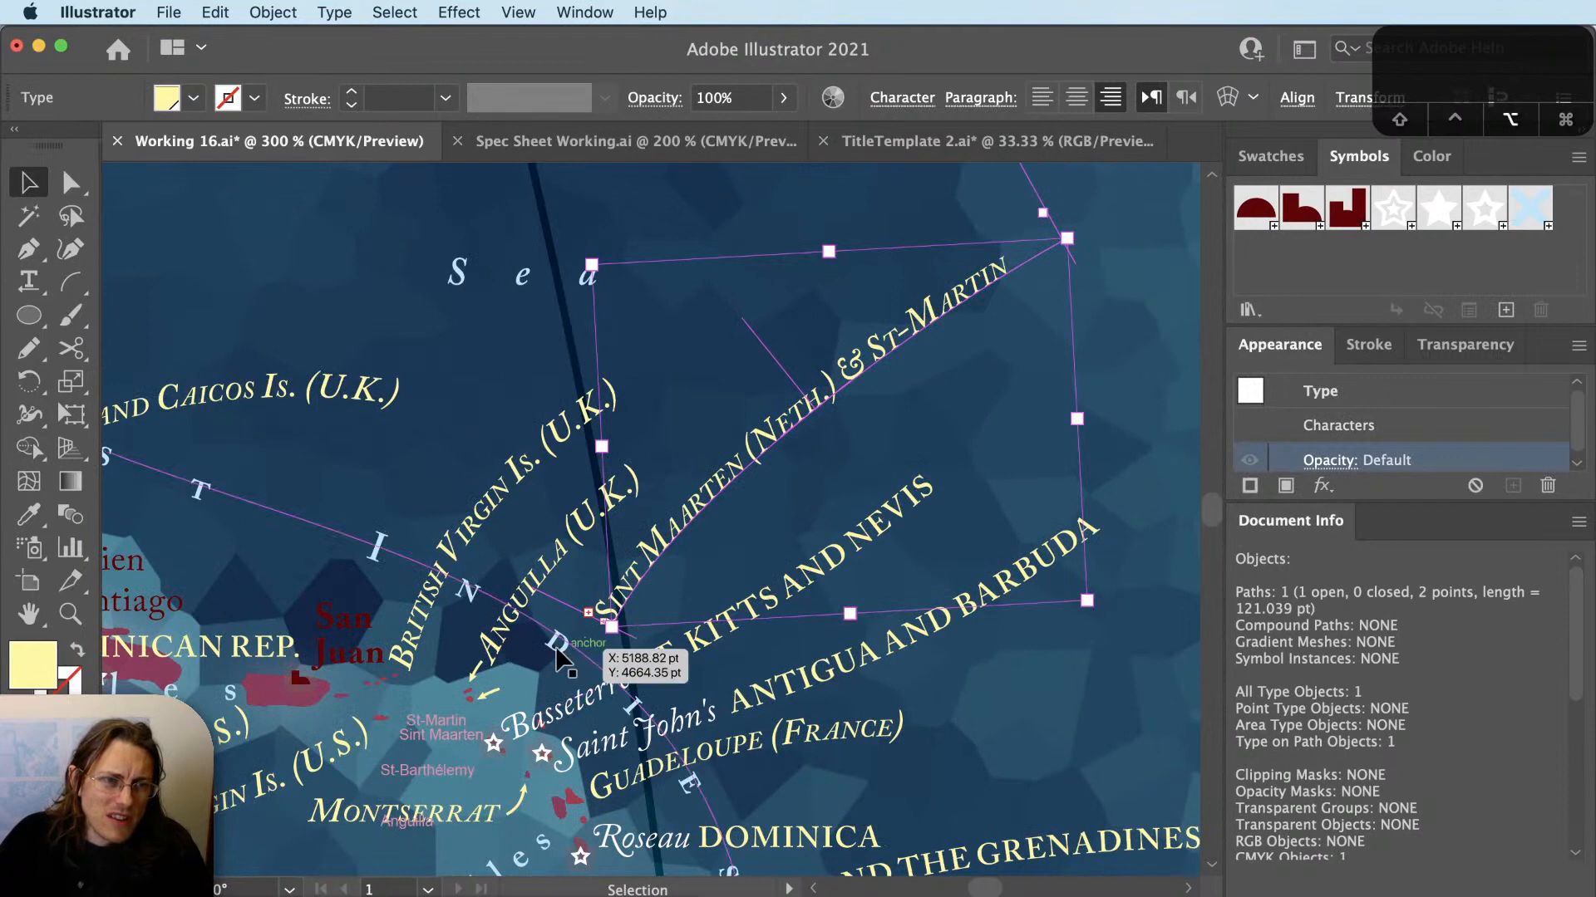
left_click(687, 588)
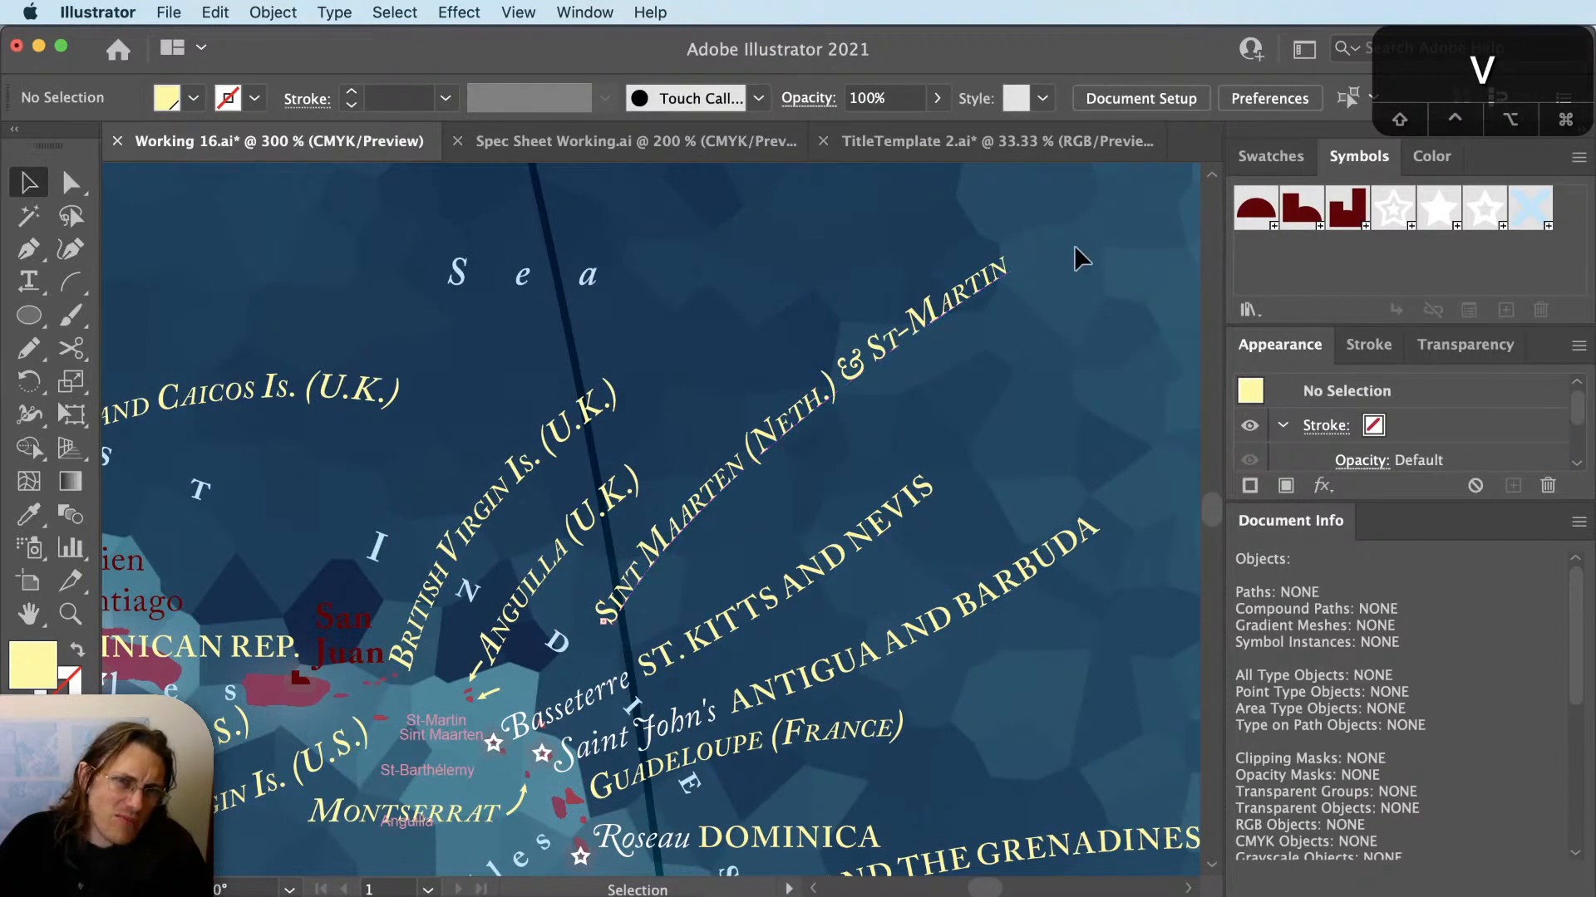
Extend the far end of the Sint Maarten label's path northeast and append (France) after St-Martin.
scroll(976, 402, "up", 3)
scroll(976, 402, "right", 3)
key("a")
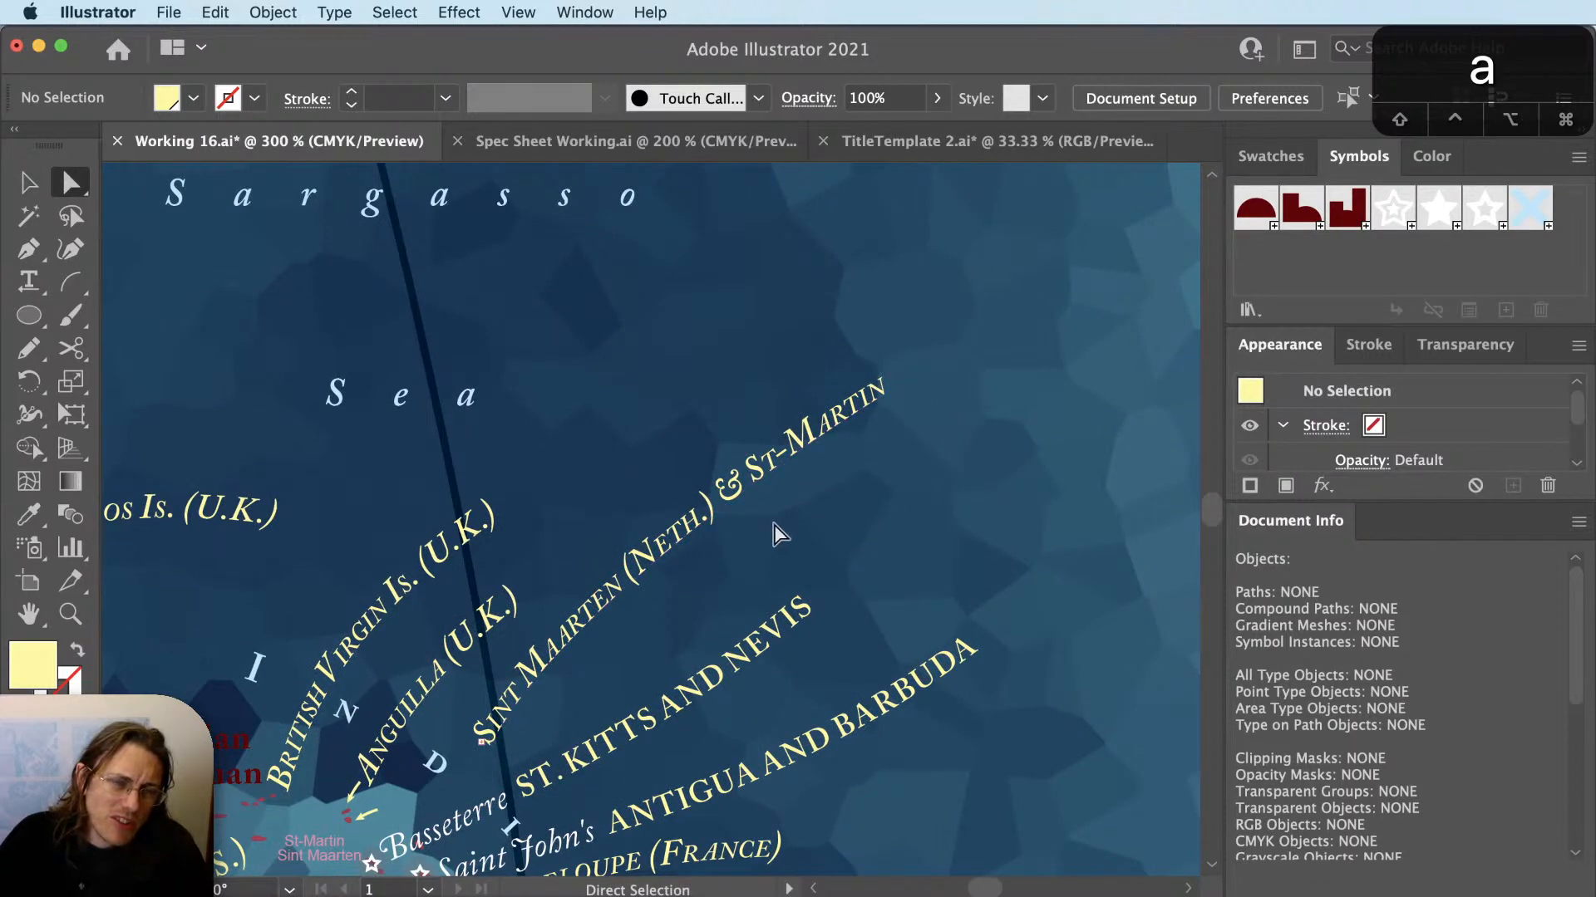
left_click_drag(945, 362, 1005, 287)
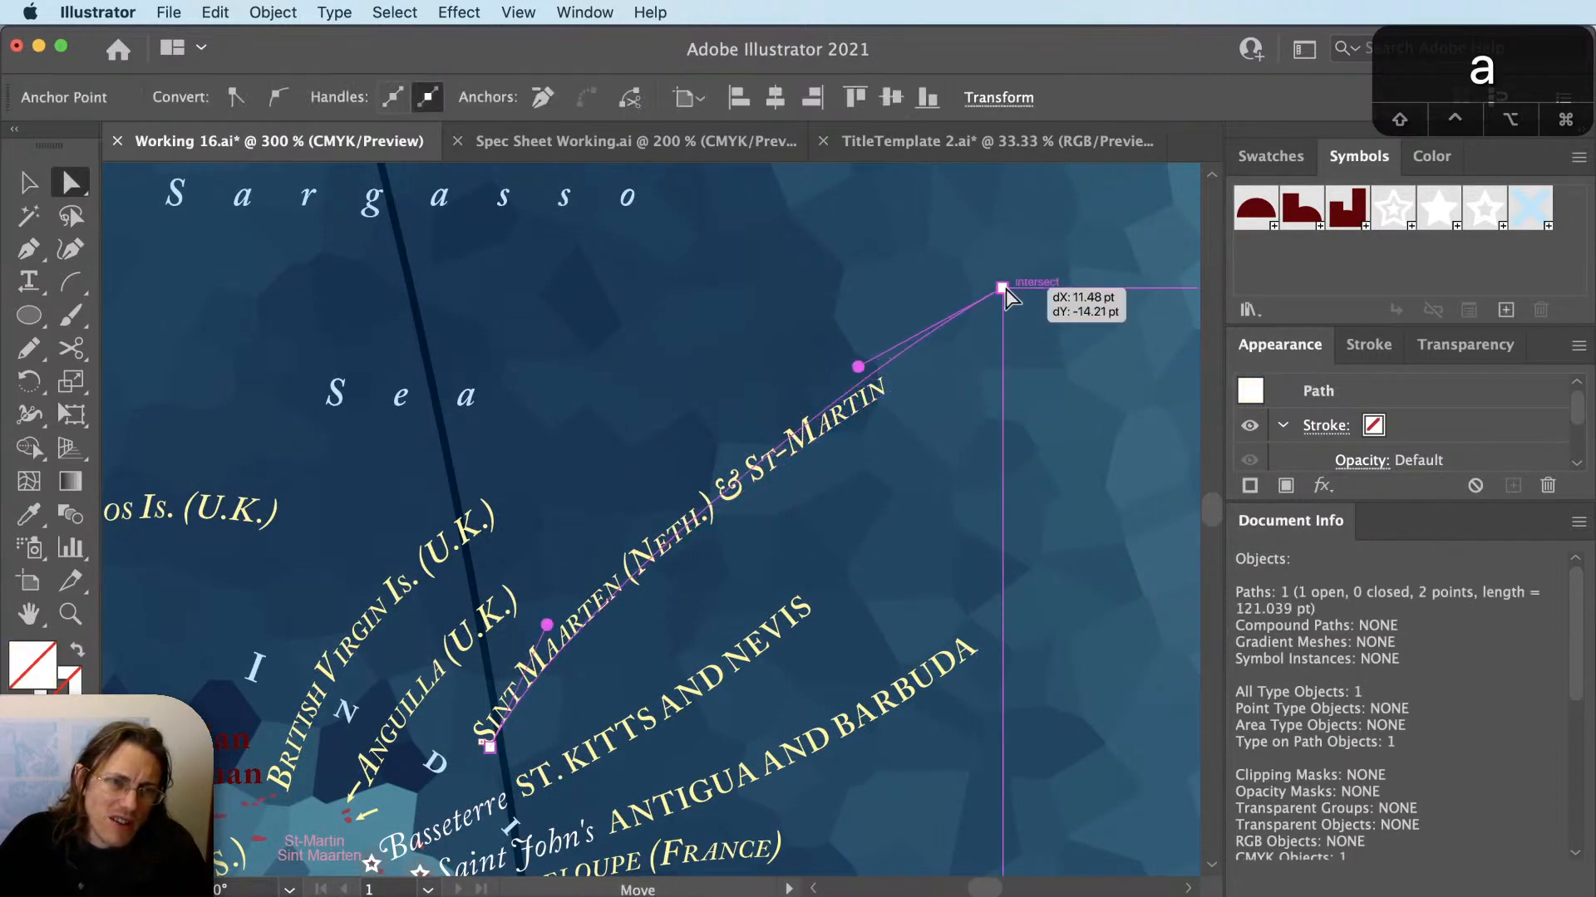
left_click(615, 660, "super")
left_click_drag(585, 675, 847, 496)
key("v")
left_click(956, 358)
key("super+shift+a")
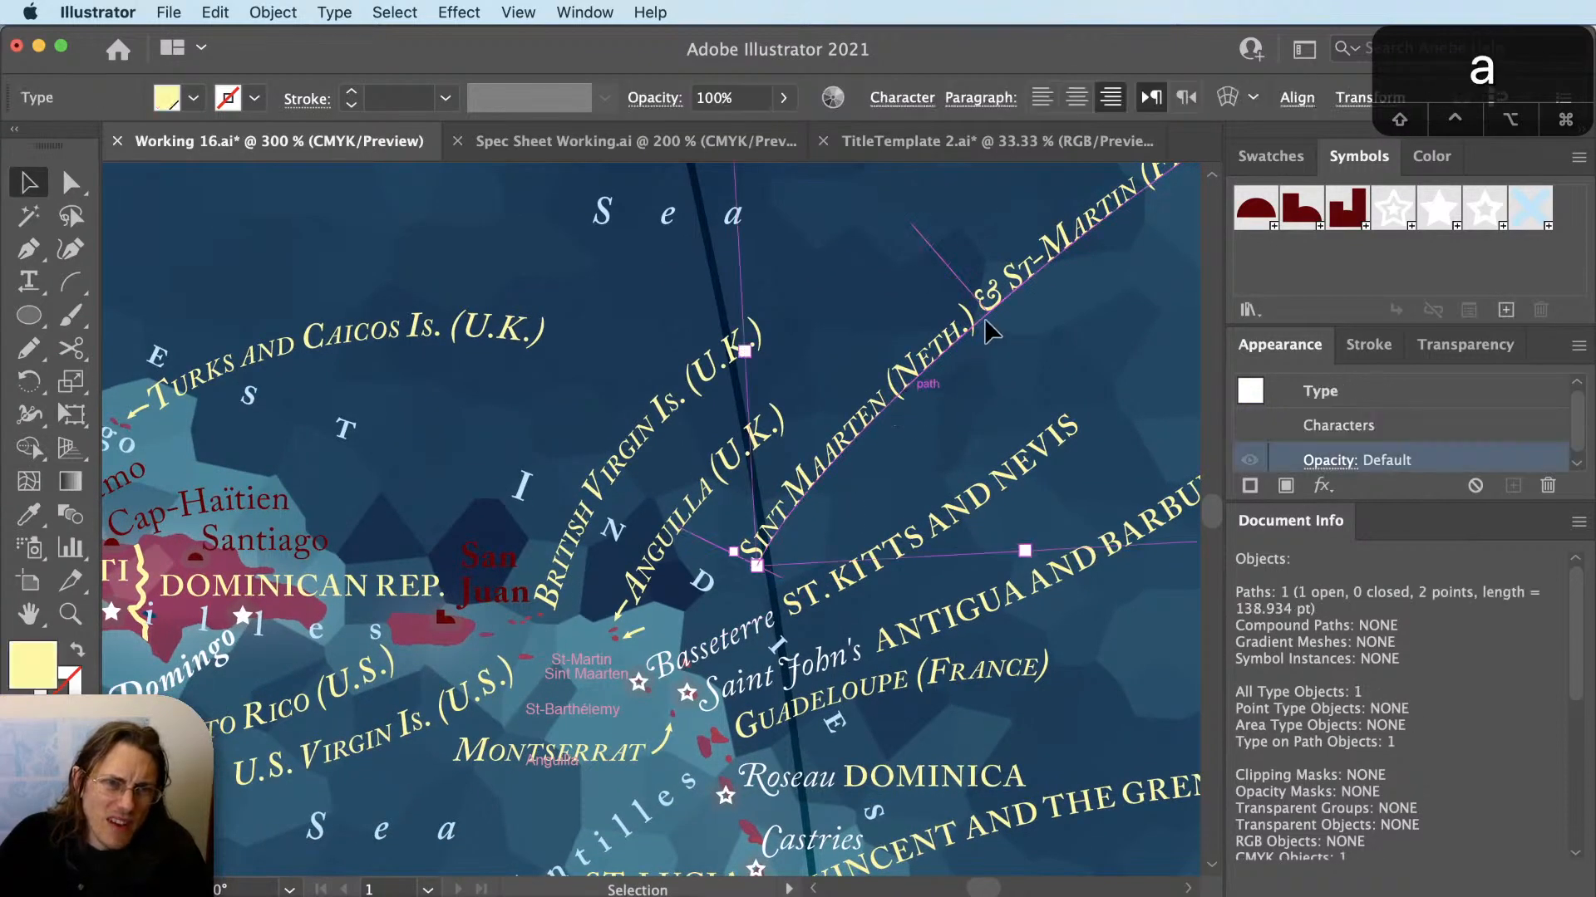
Reshape the Sint Maarten label's path so its curve bows toward the southeast, and deselect it.
key("a")
left_click_drag(1033, 382, 1034, 381)
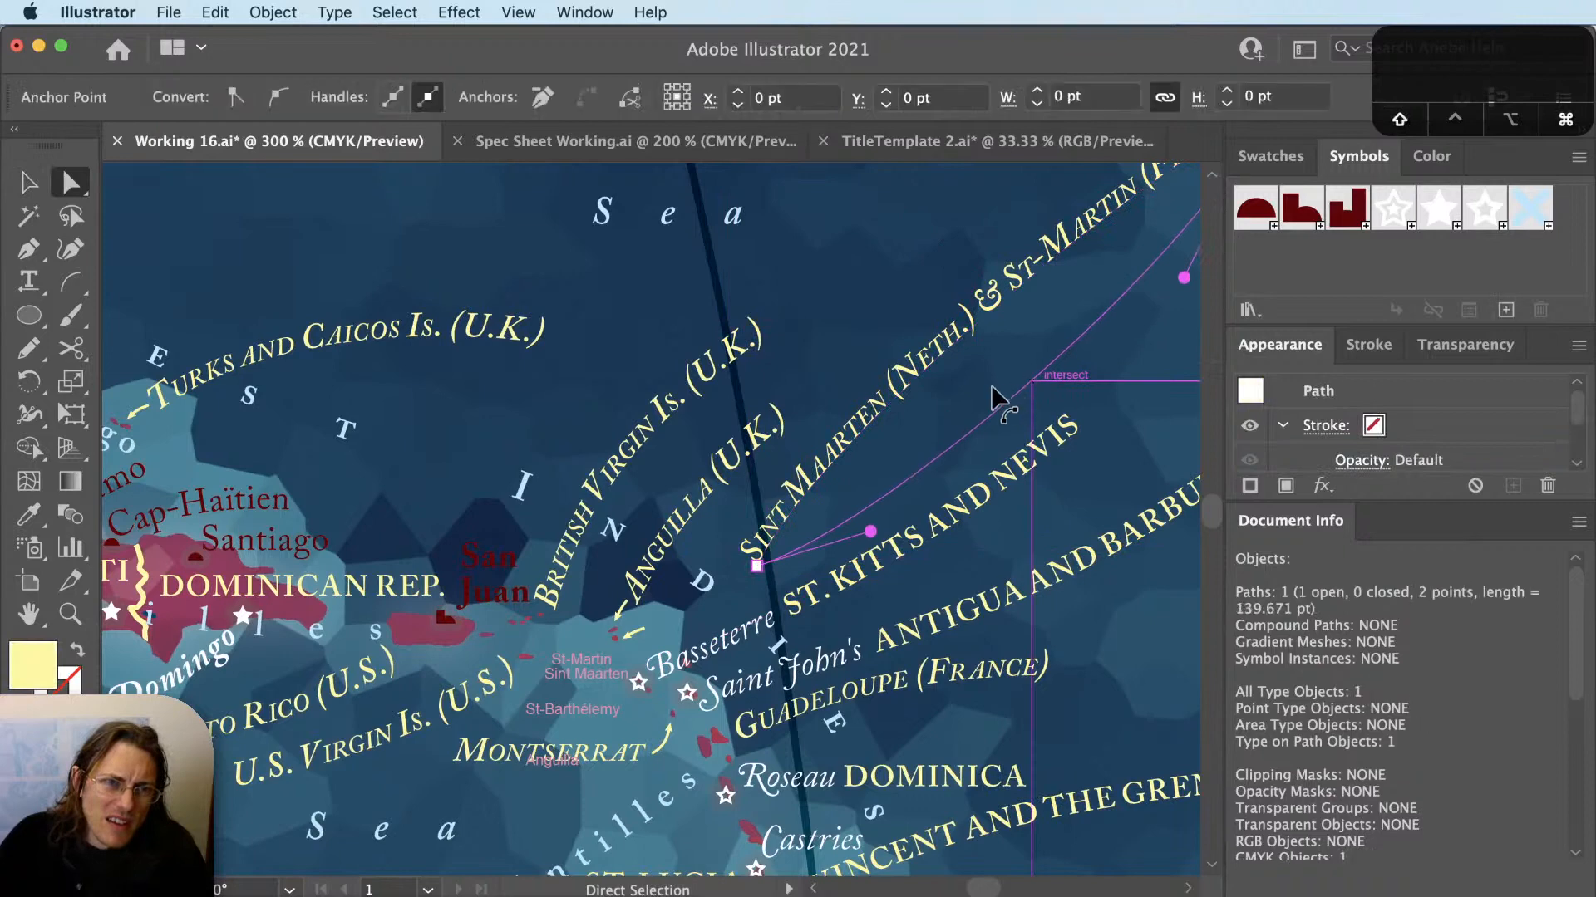
key("shift+super+a")
Move the Sint Maarten & St-Martin label southwest so its first letter sits beside the tail of its arrow.
key("v")
left_click_drag(758, 573, 693, 619)
key("r")
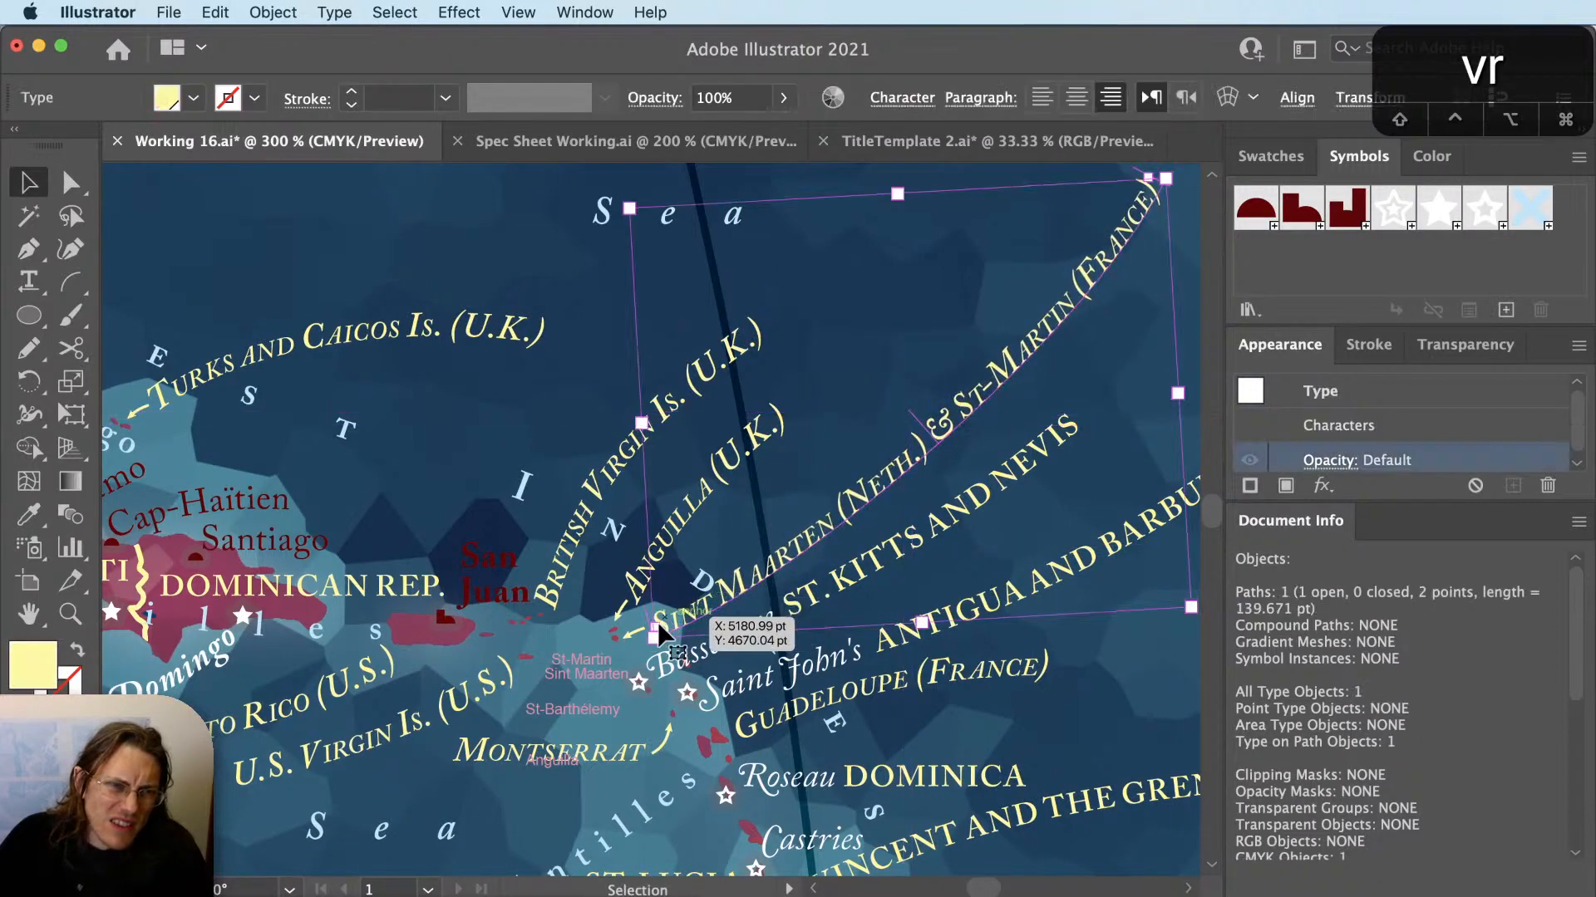
scroll(648, 622, "up", 2, "alt")
scroll(648, 627, "up", 2, "alt")
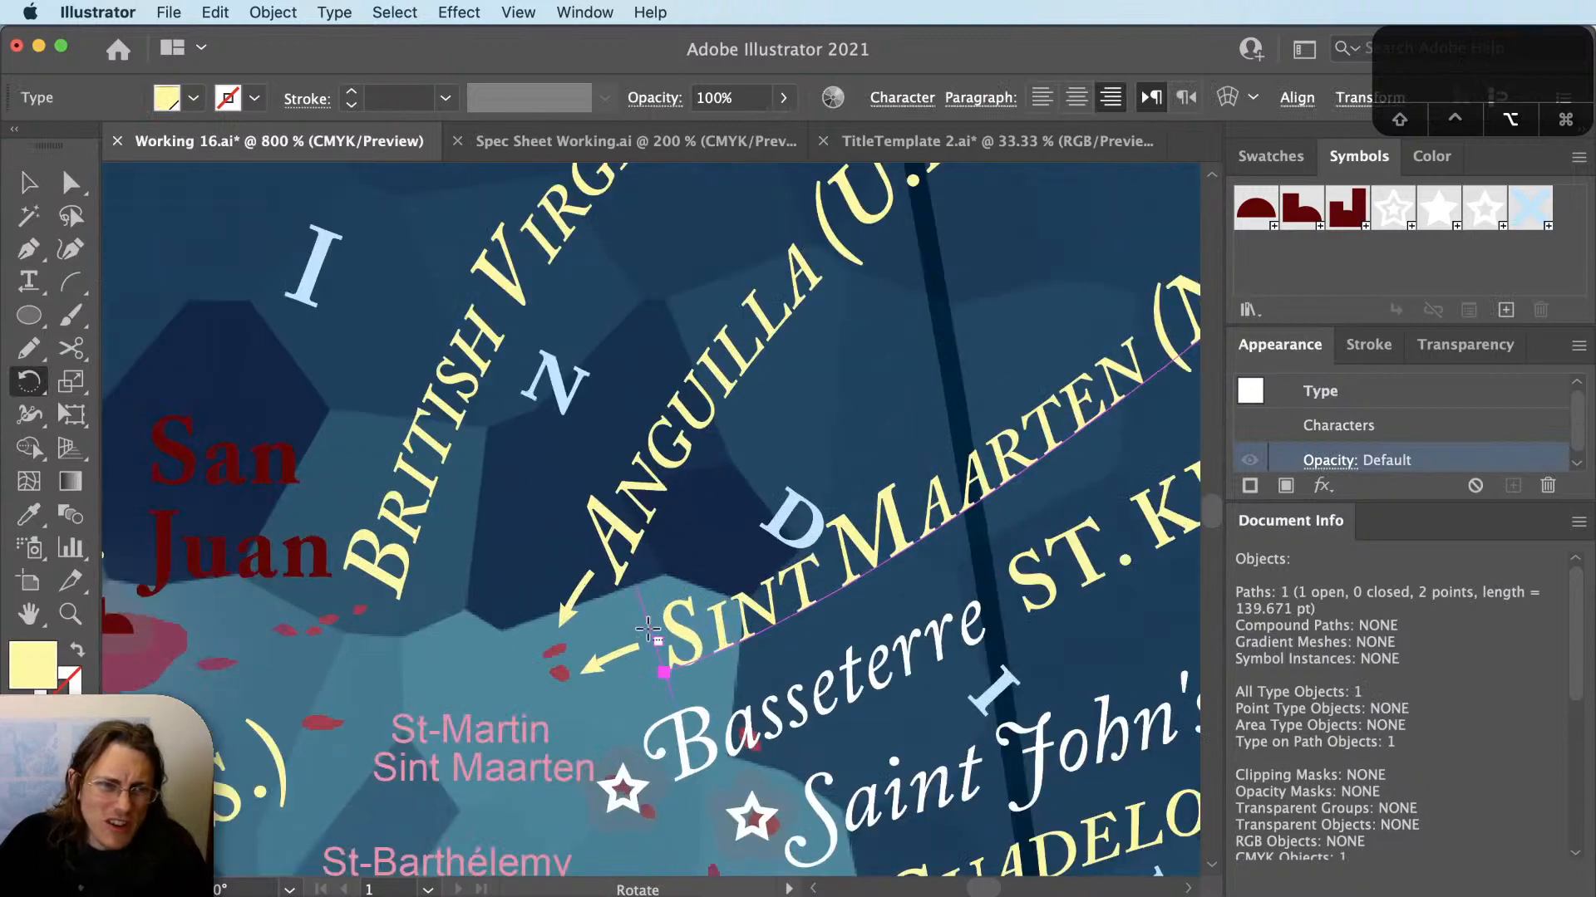
key("v")
left_click_drag(758, 648, 752, 659)
Rotate the Sint Maarten & St-Martin label slightly clockwise around its start and deselect it.
scroll(598, 675, "down", 3, "alt")
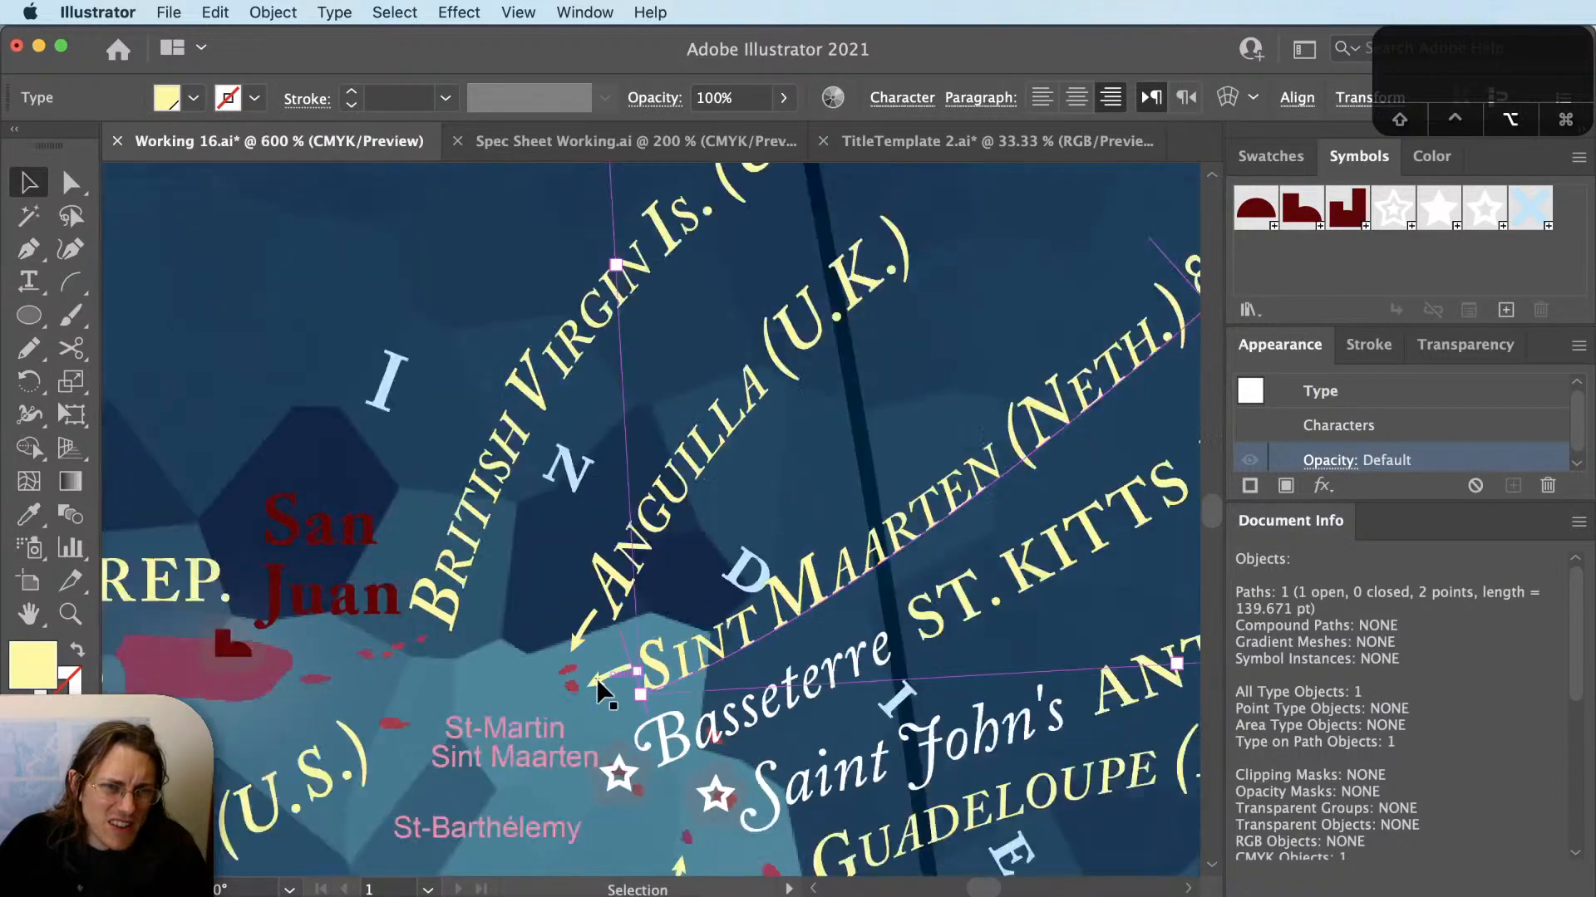
key("r")
scroll(722, 604, "down", 2, "alt")
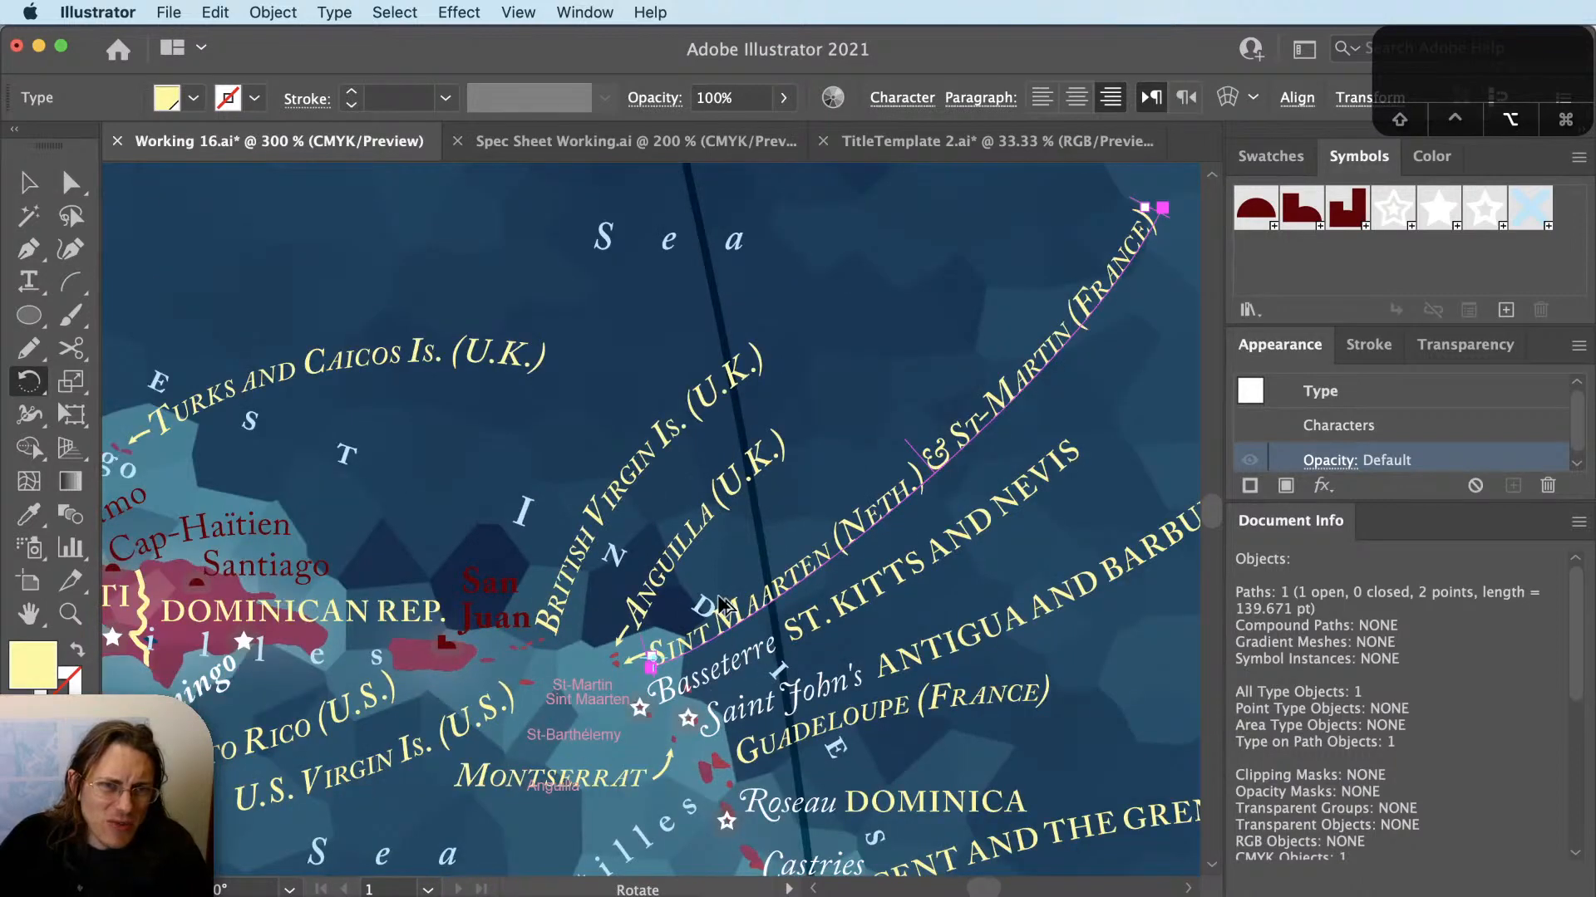
mouse_move(1049, 340)
left_mouse_down()
mouse_move(1062, 362)
mouse_move(1053, 351)
left_mouse_up()
key("super+shift+a")
Lower the tail of the Sint Maarten arrow and bend its shaft into a shallow downward curve.
scroll(661, 652, "up", 3, "alt")
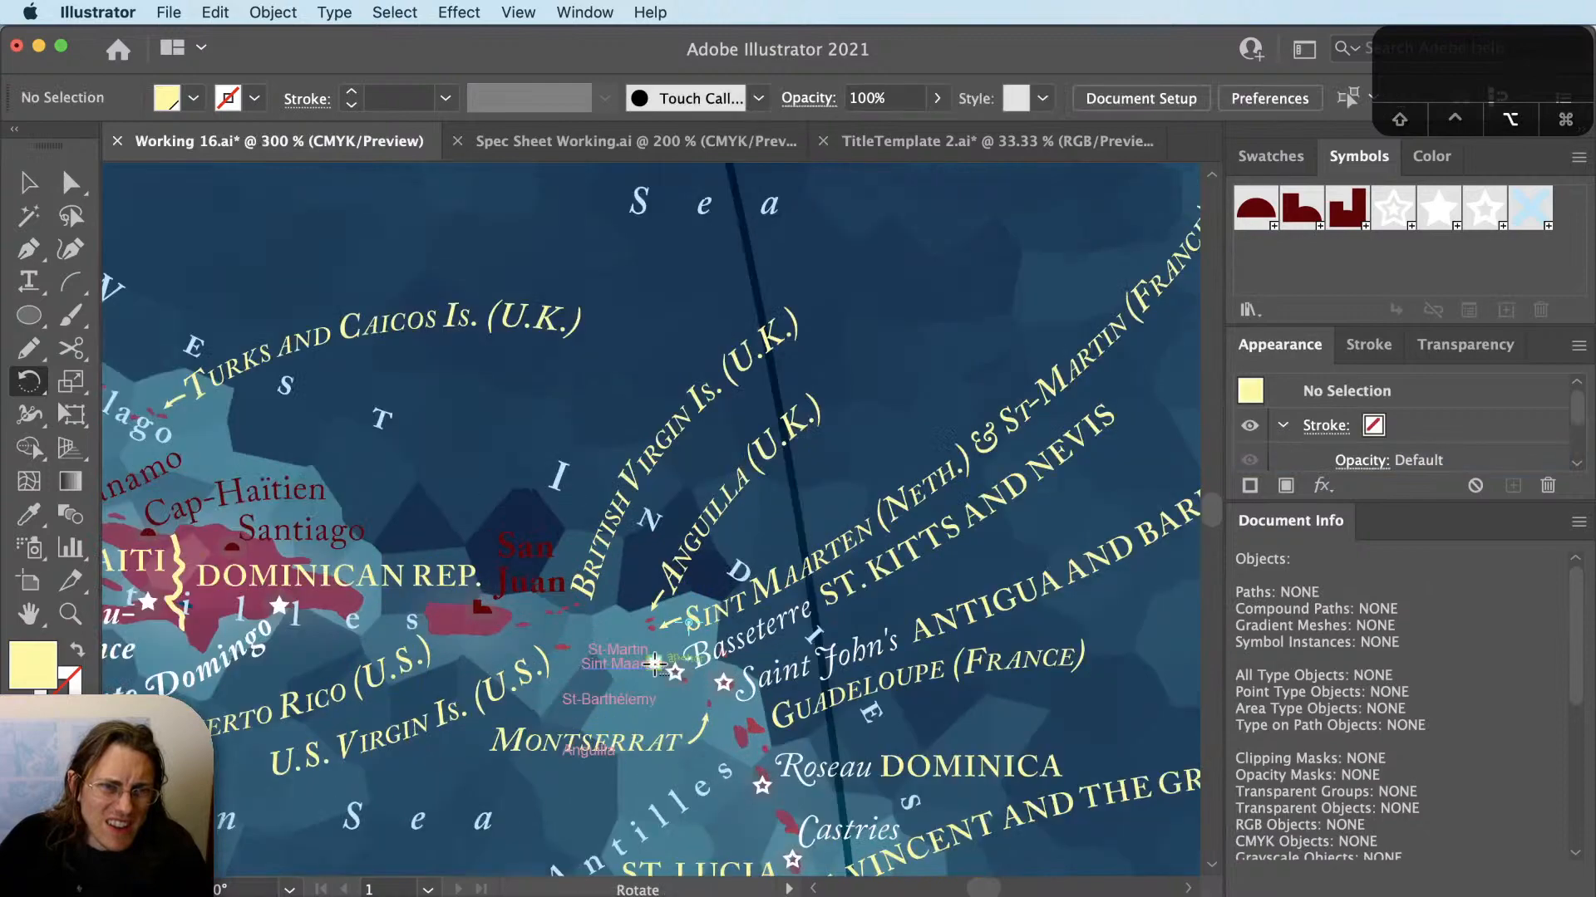
scroll(672, 641, "up", 3, "alt")
key("a")
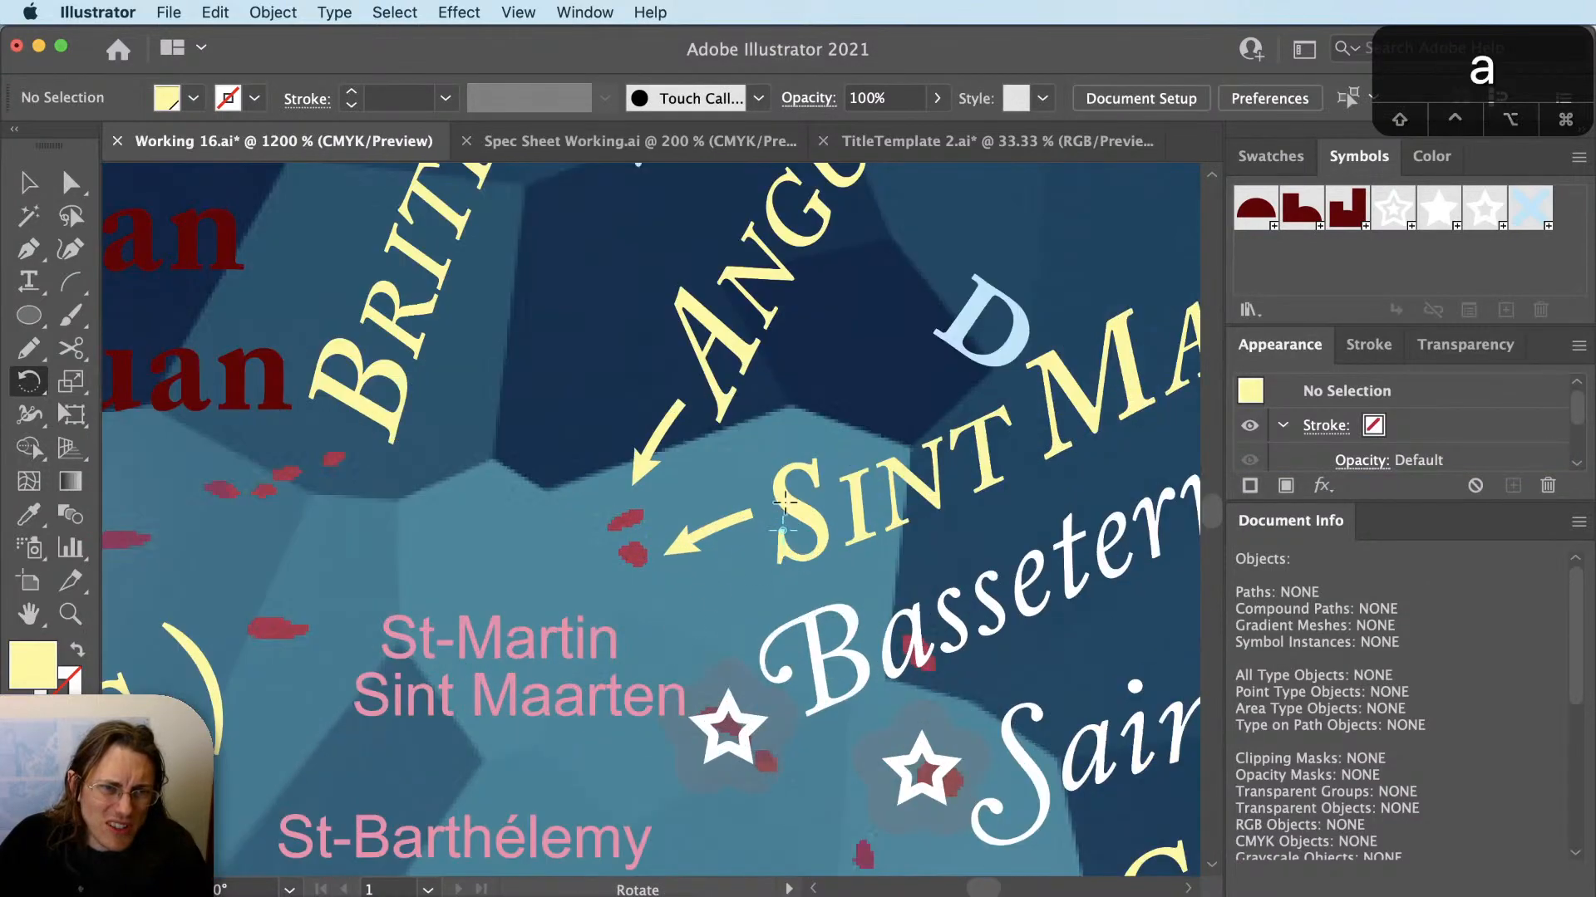
left_click_drag(749, 521, 752, 565)
key("a")
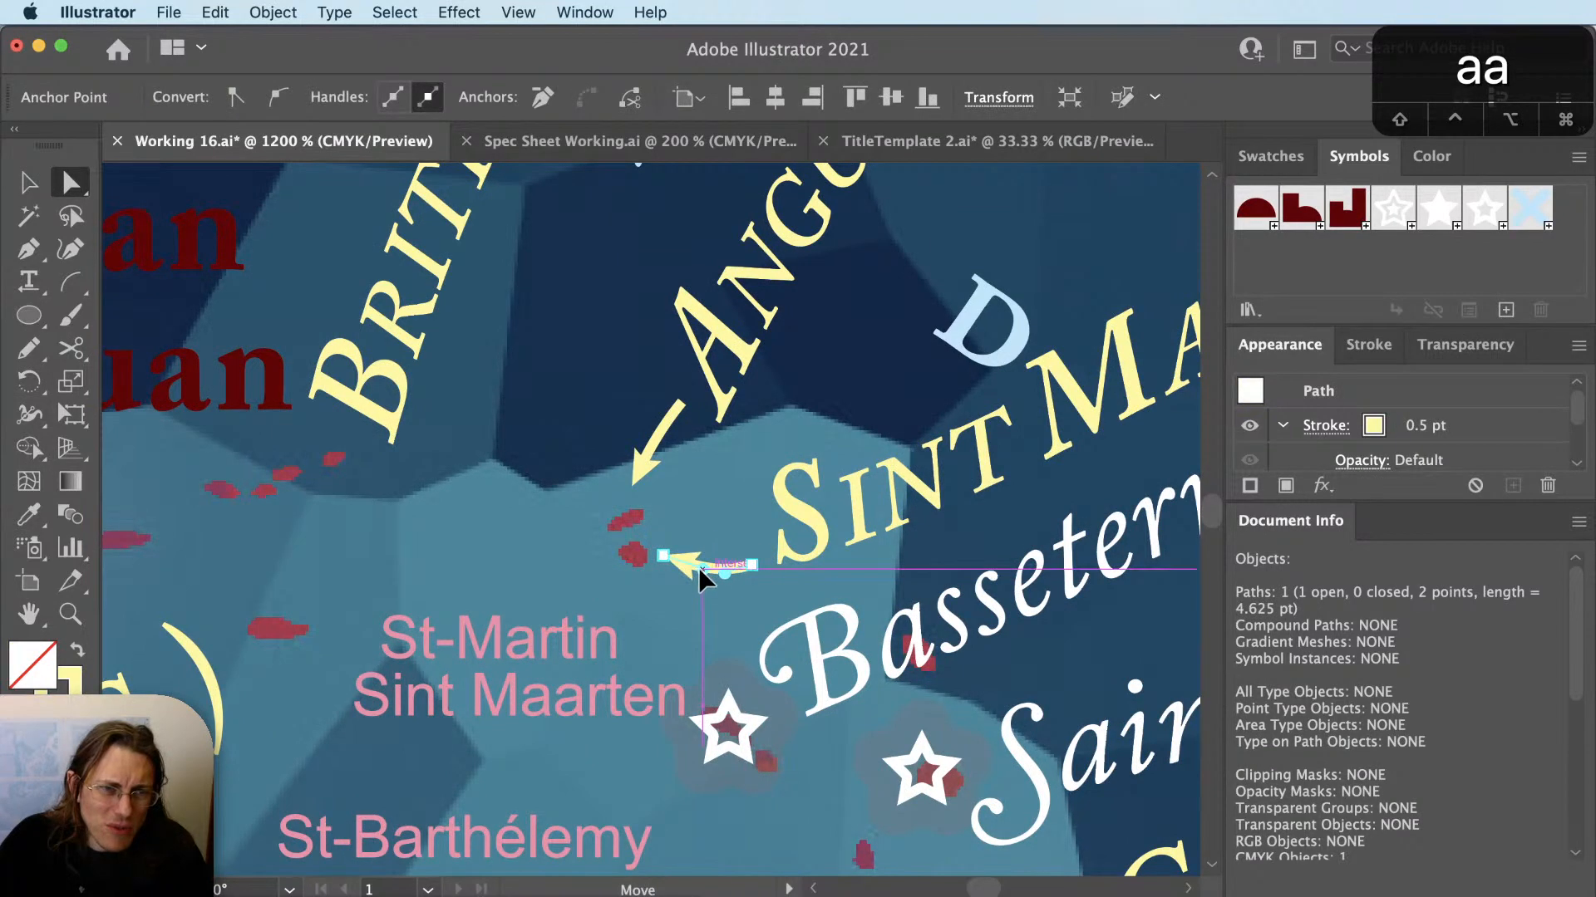
Nudge the Sint Maarten arrow slightly down, rotate it counter-clockwise around its tip toward the label and deselect it.
key("super+shift+a")
key("v")
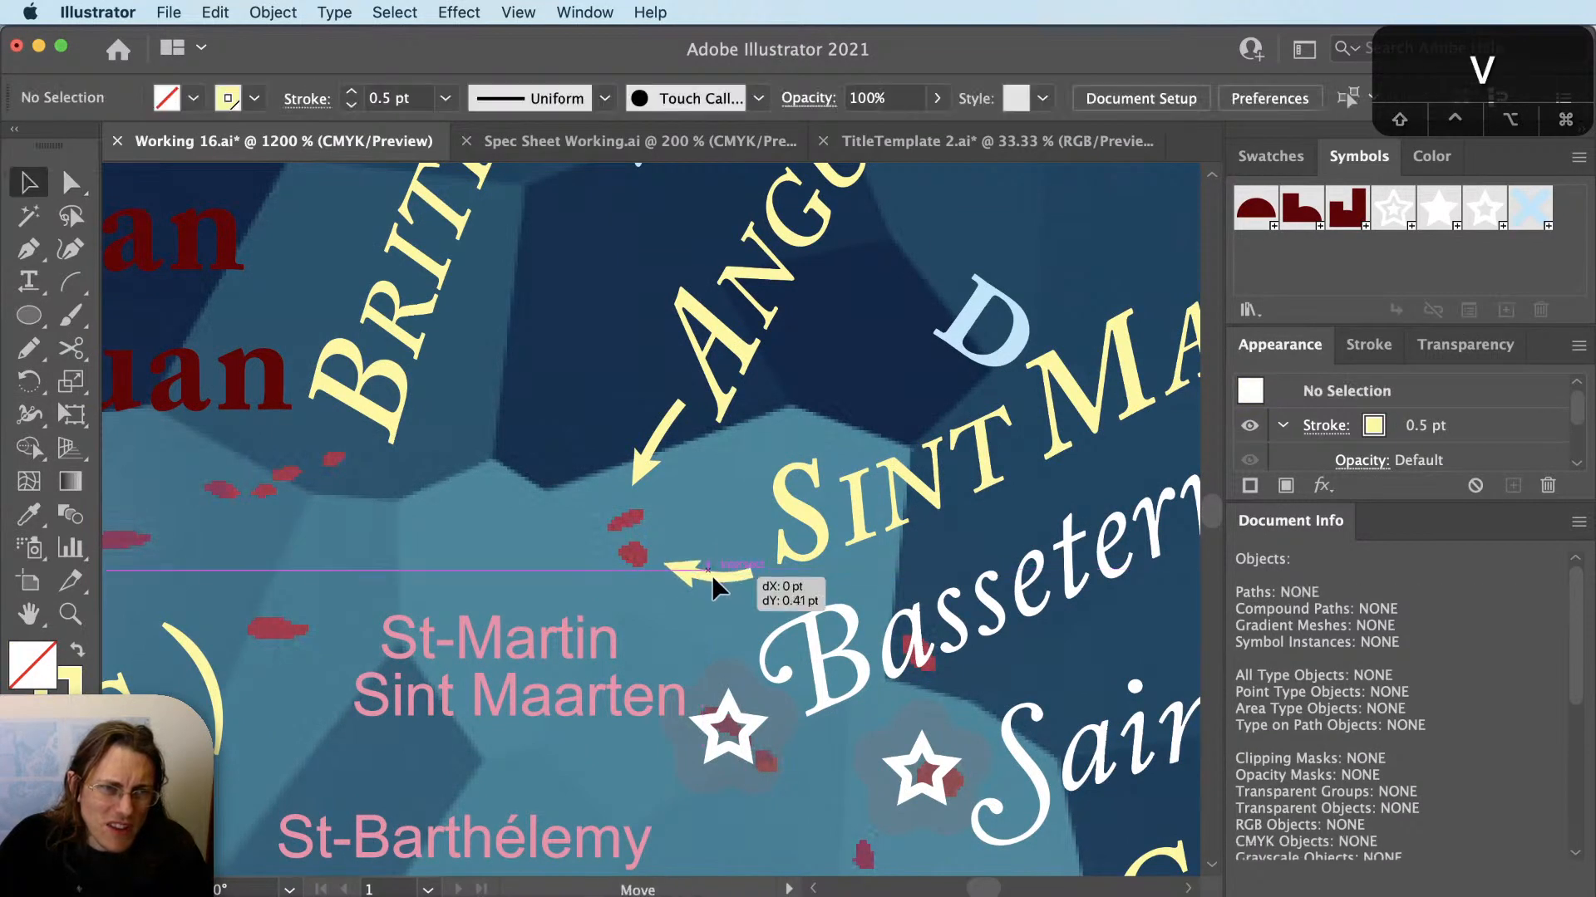
left_click(708, 574)
key("r")
left_click_drag(736, 585, 815, 529)
key("super+shift+a")
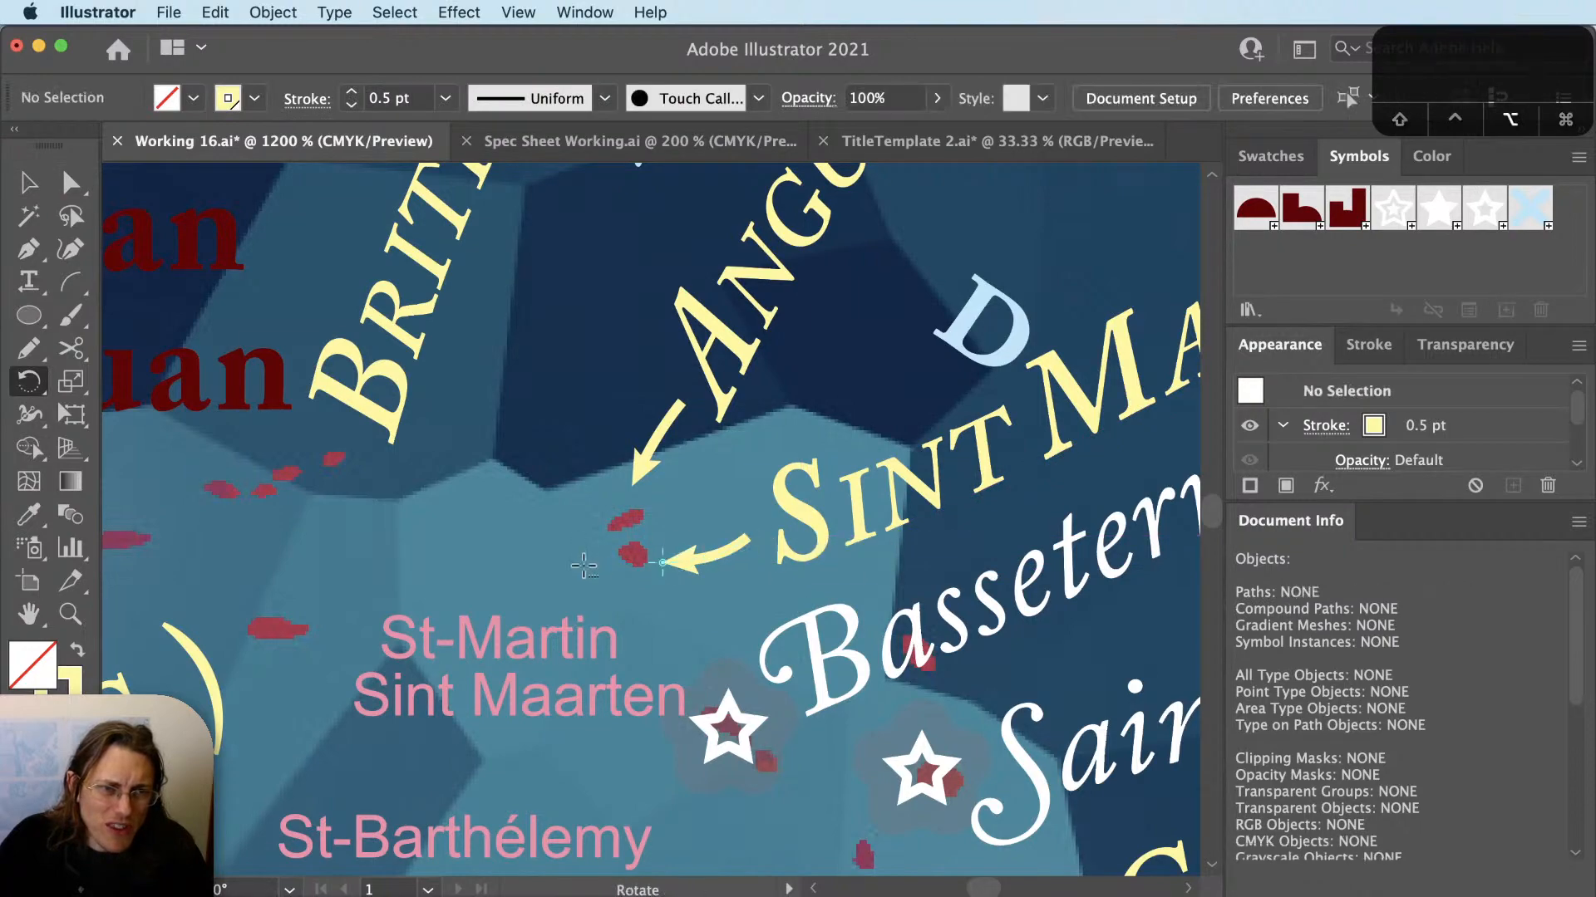
Select the curved West Indies label, examine its path down to the end near Grenada and deselect it.
scroll(584, 566, "down", 5, "alt")
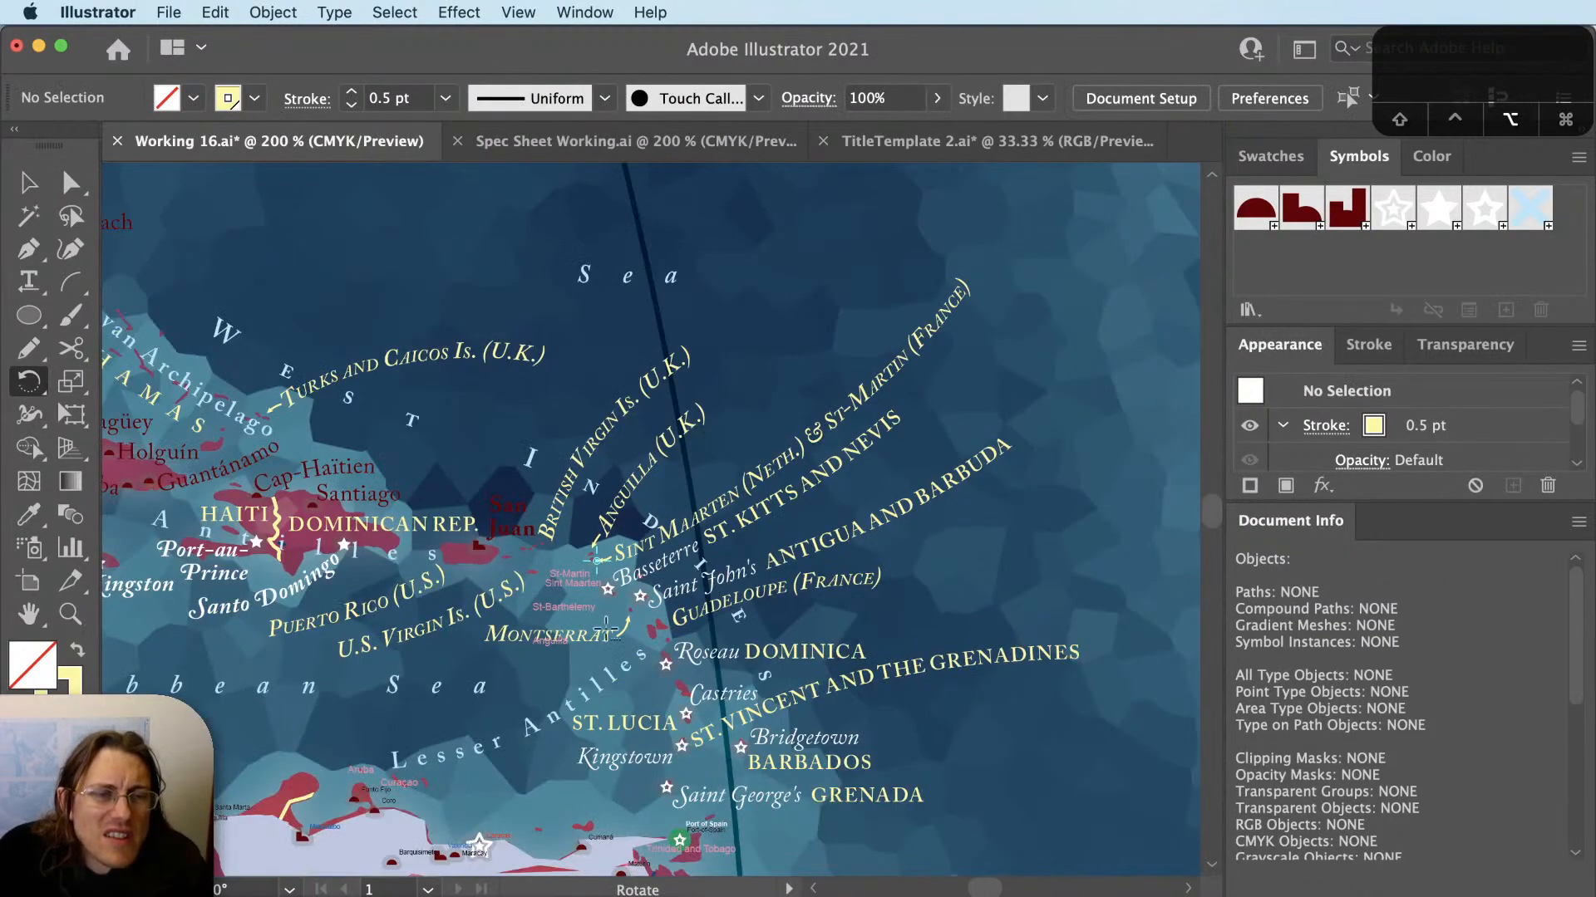
left_click_drag(584, 565, 837, 621)
key("v")
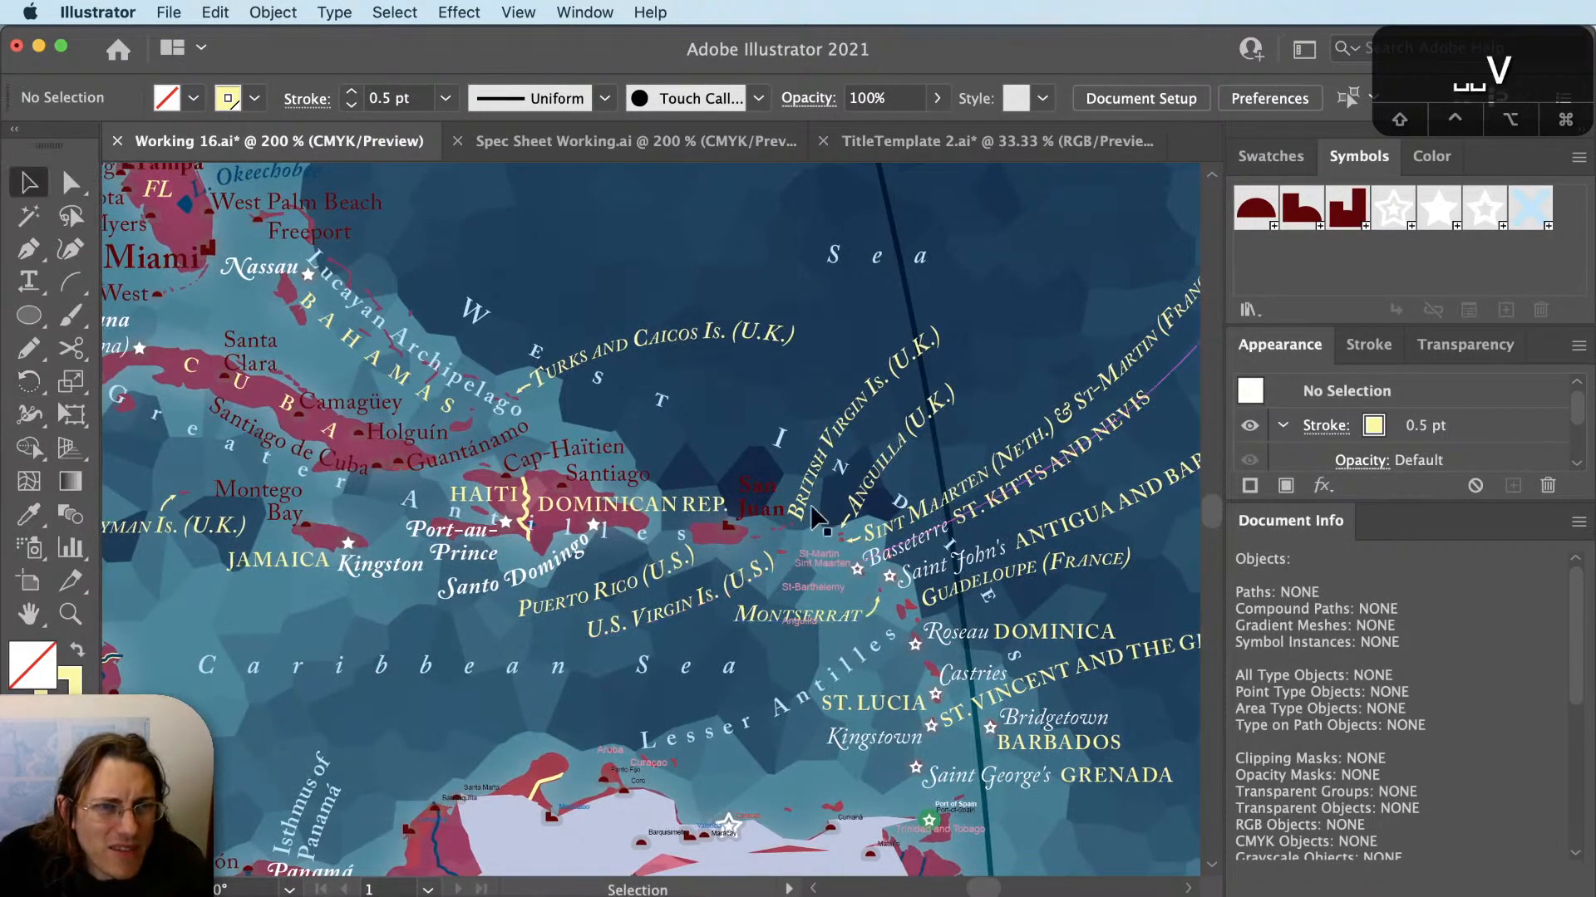
left_click(784, 435)
scroll(1012, 814, "up", 1)
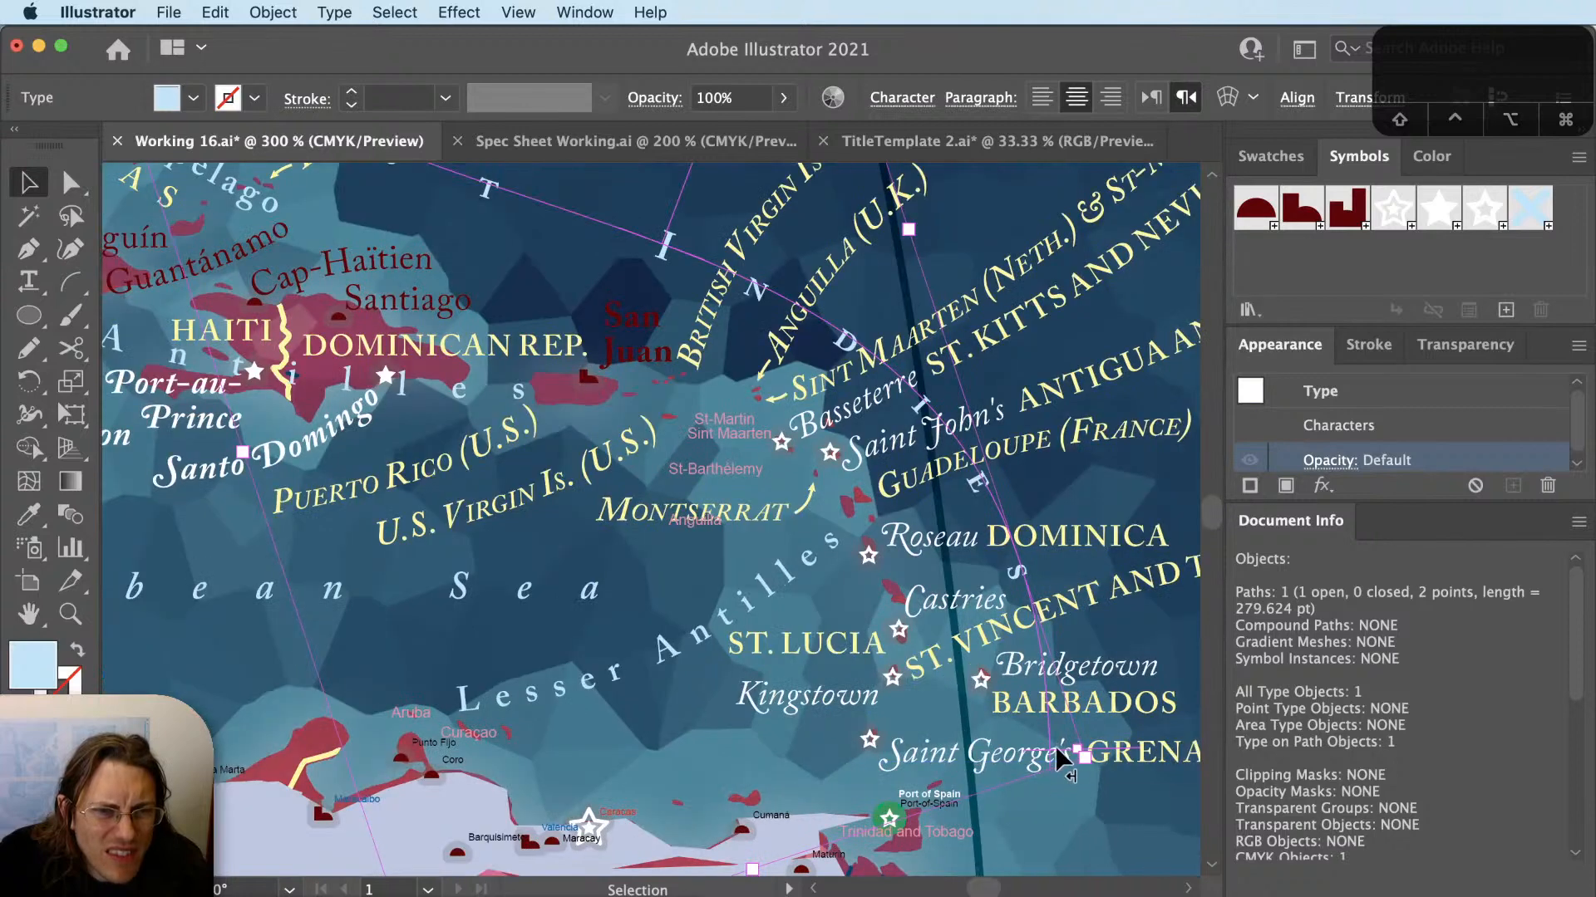
left_click_drag(1025, 744, 1030, 751)
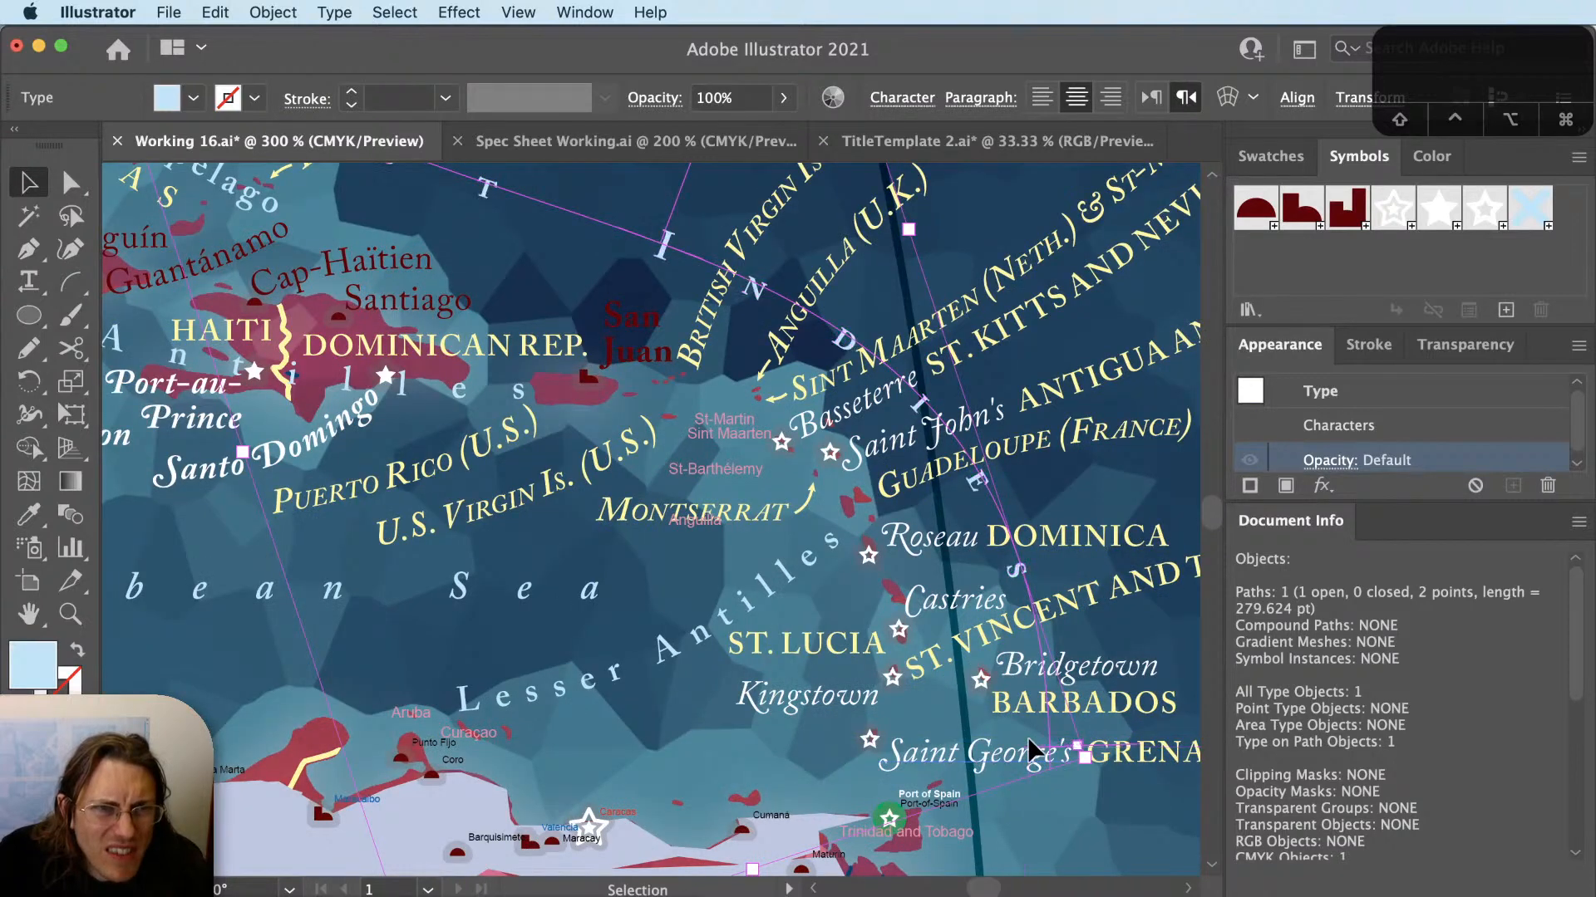
left_click(1099, 452)
scroll(775, 532, "down", 2)
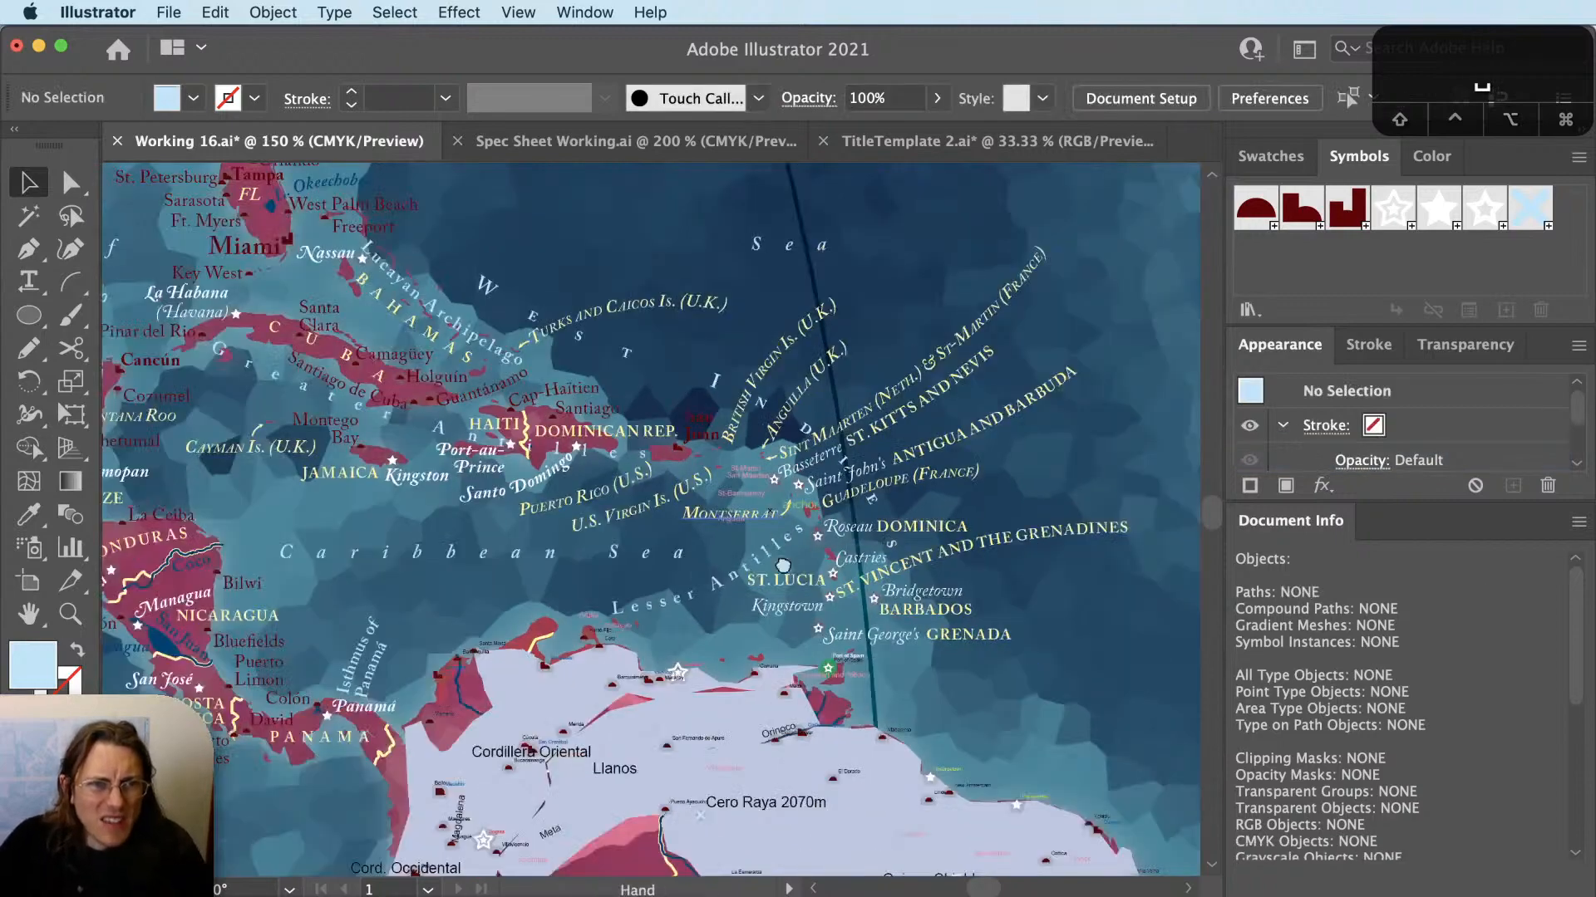
left_click_drag(774, 505, 785, 584)
left_click_drag(1017, 650, 1010, 654)
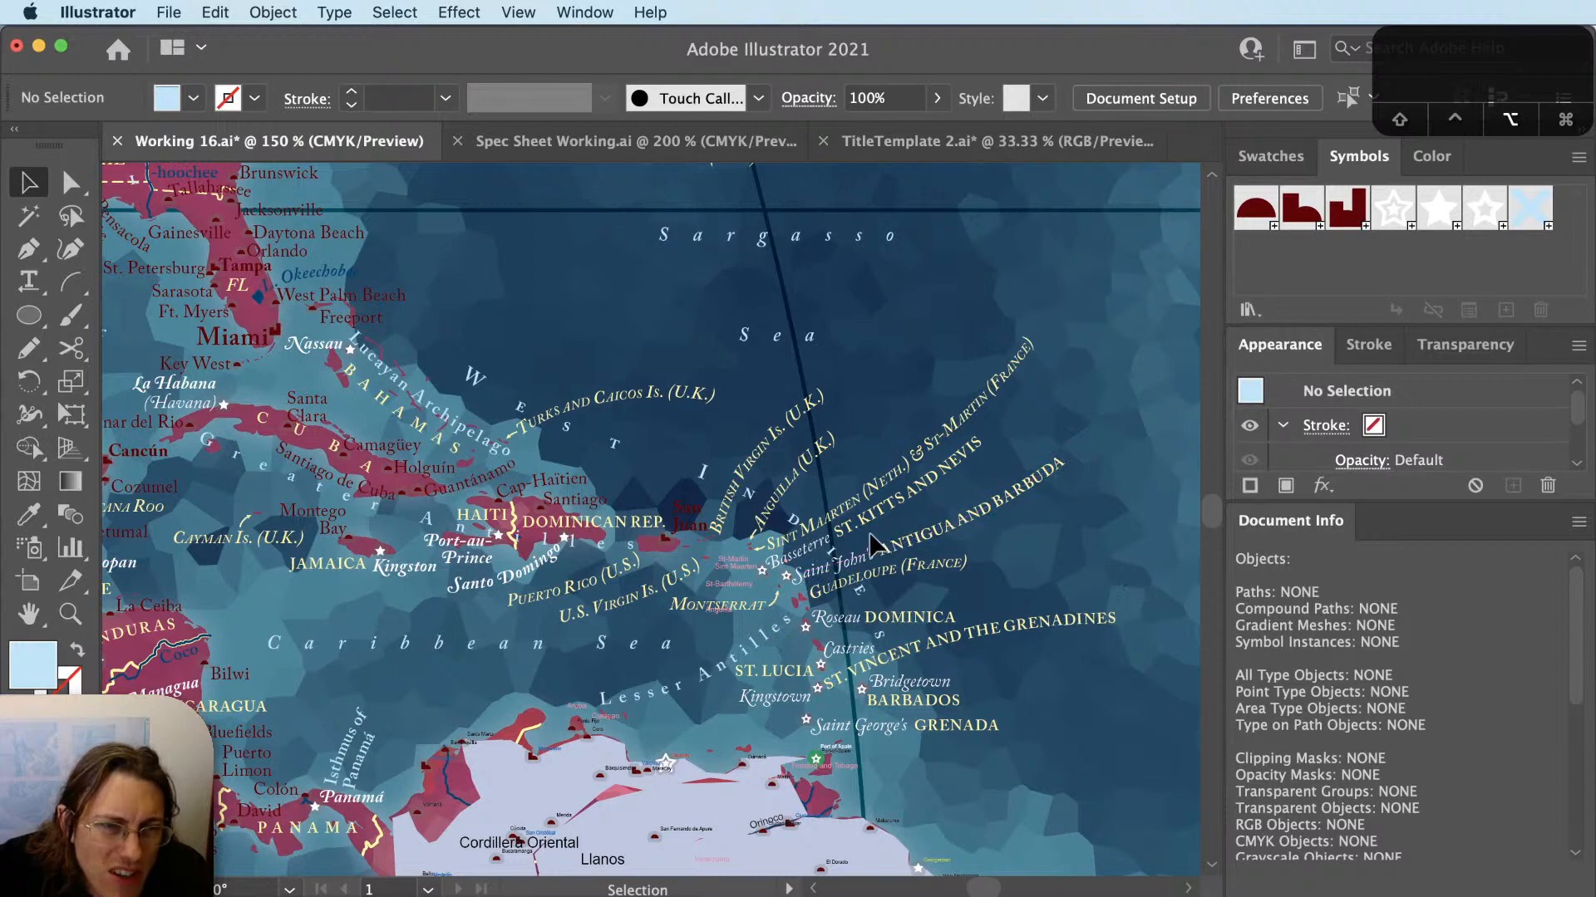
scroll(870, 532, "up", 1)
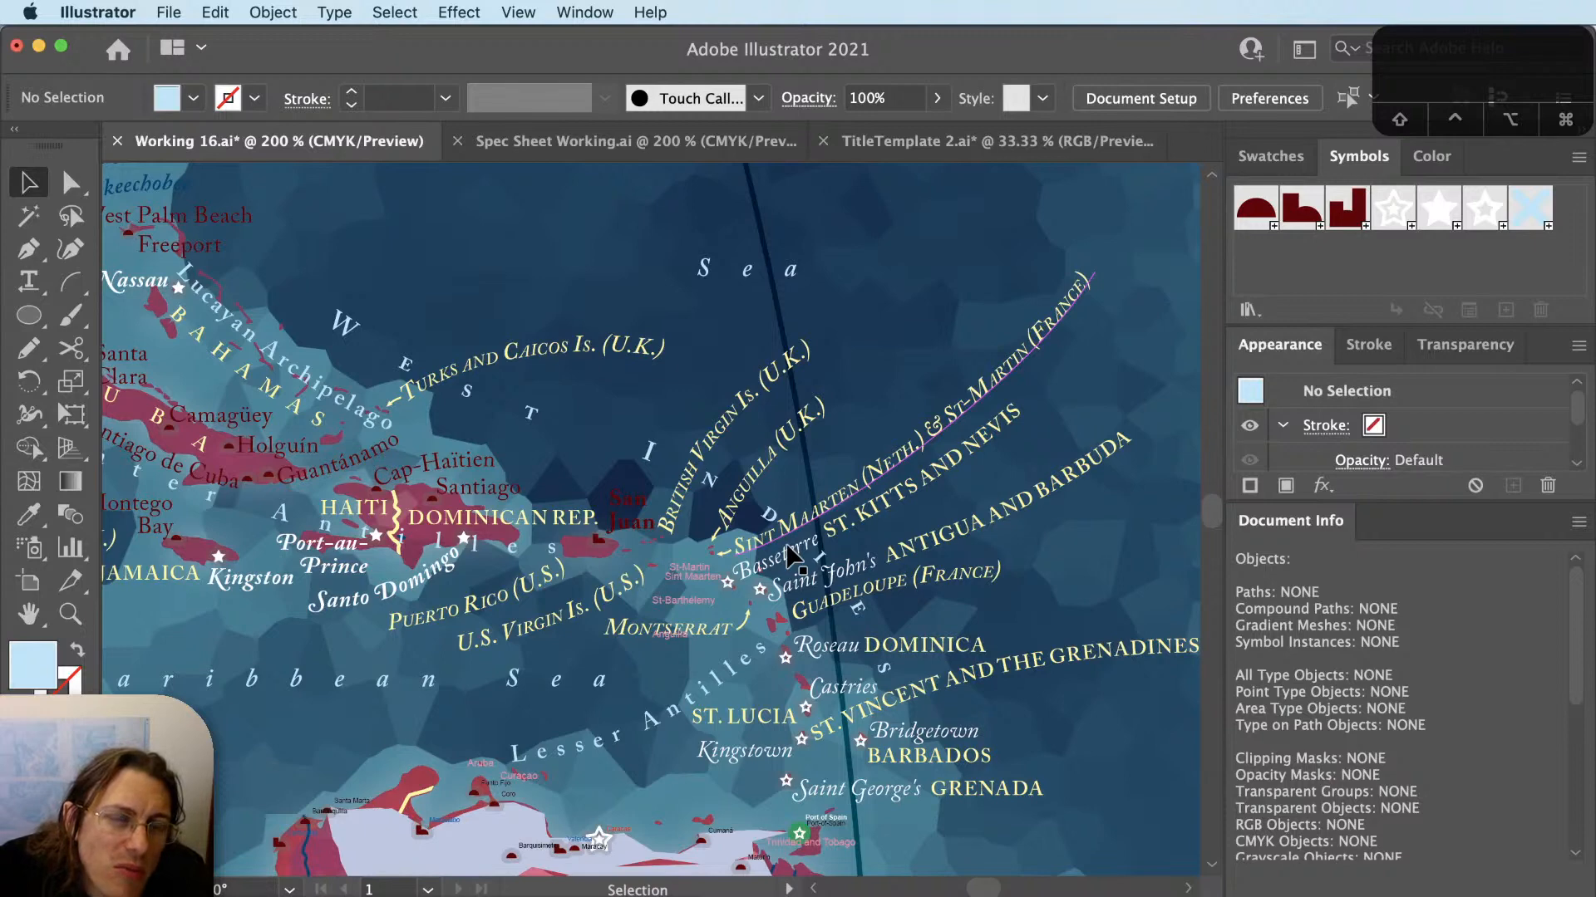
scroll(902, 546, "right", 3)
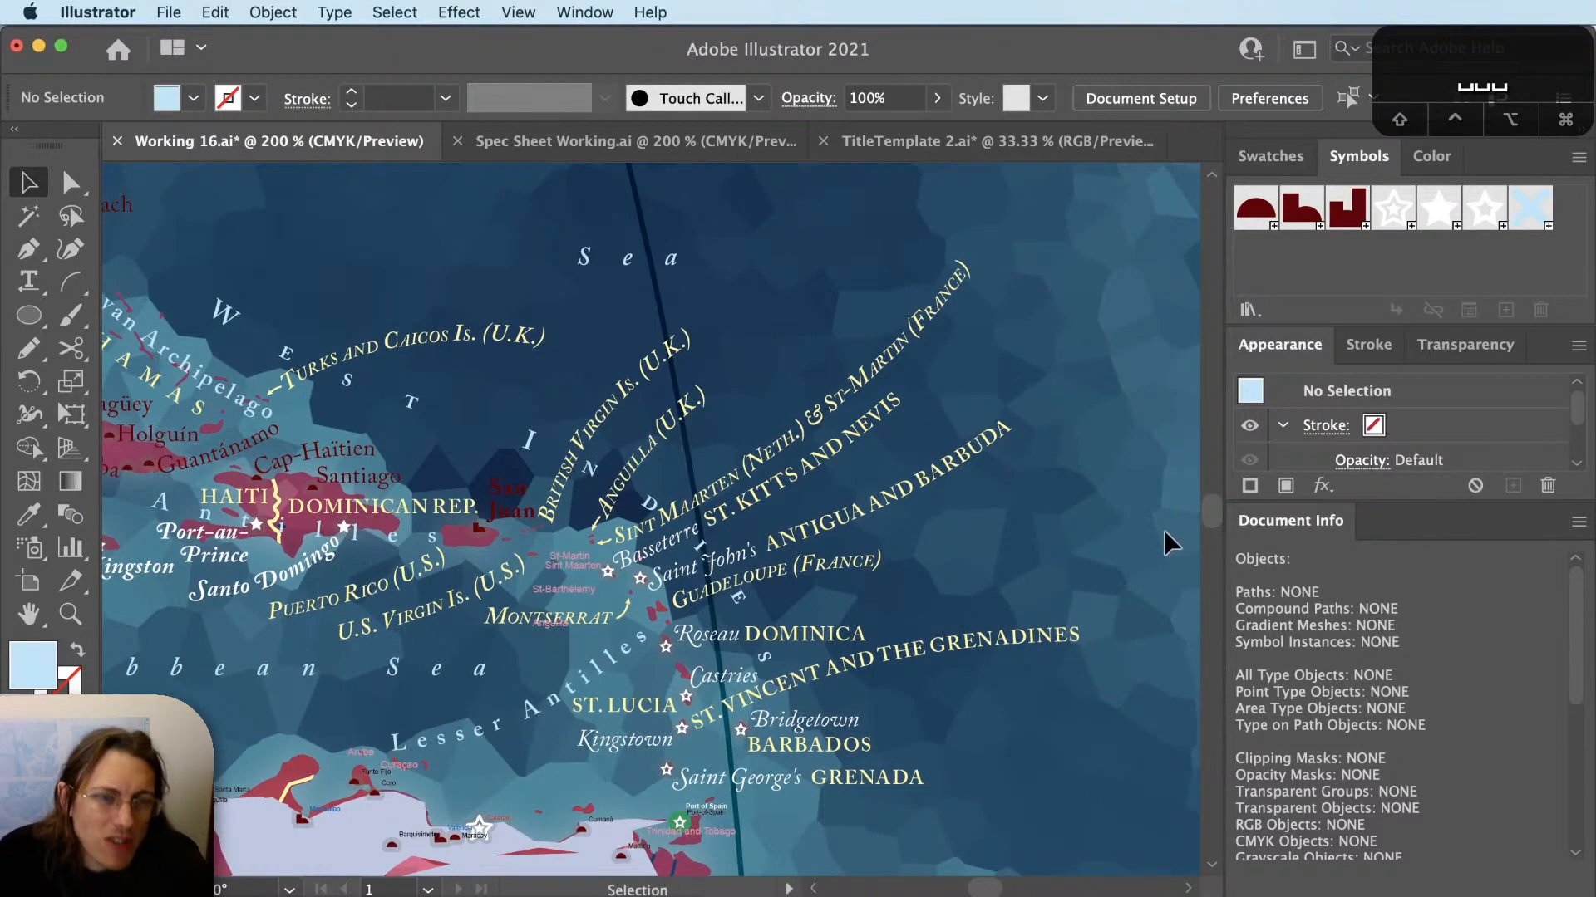
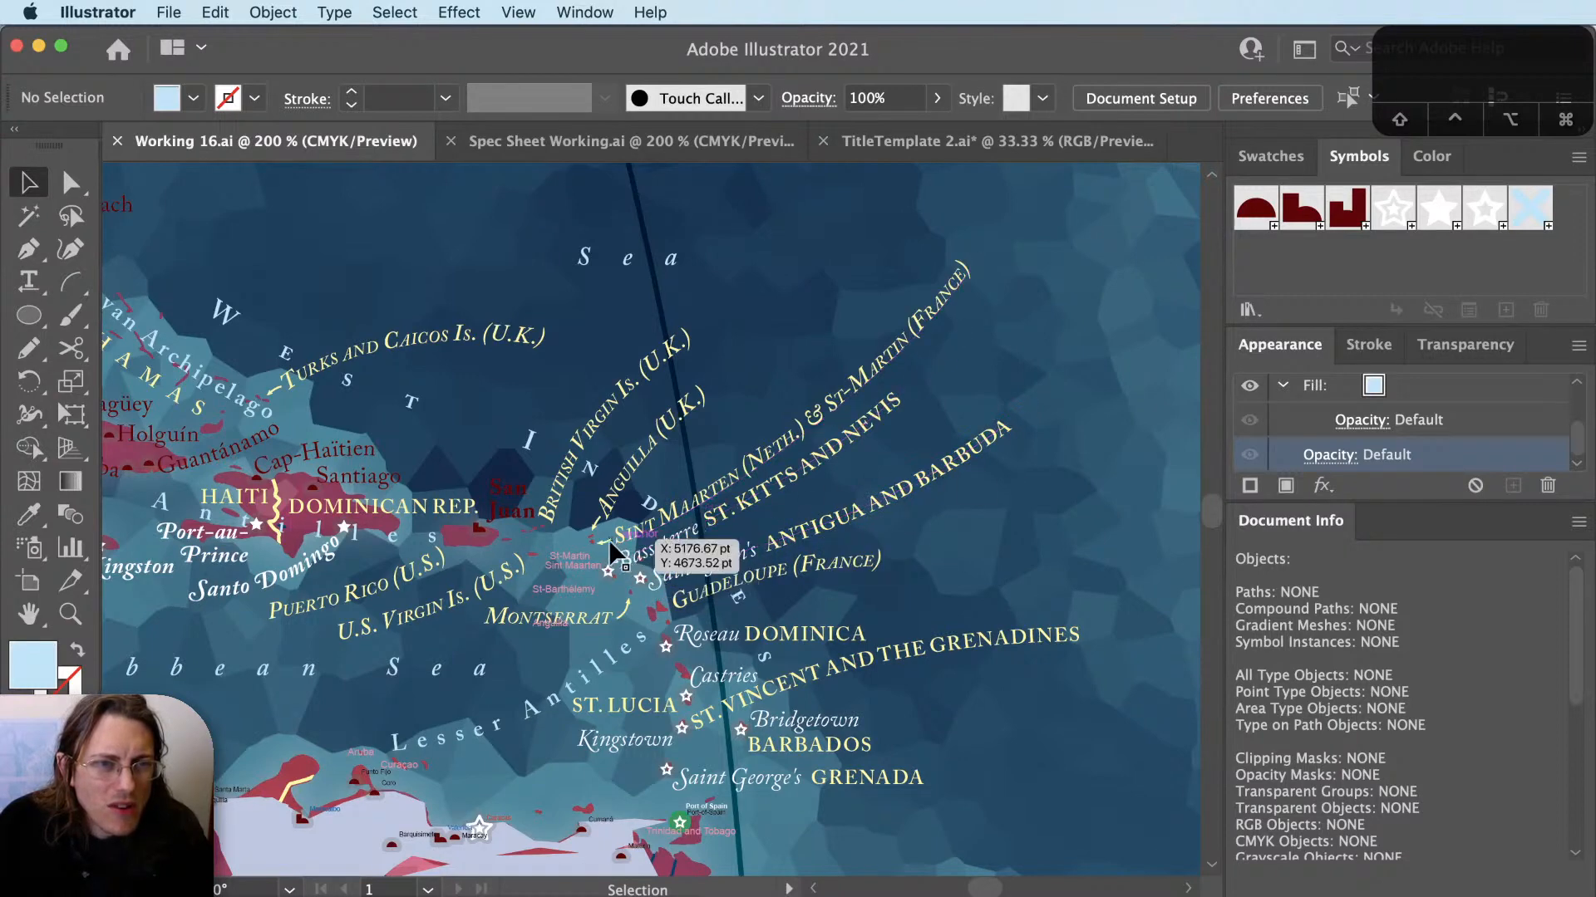
key("super+plus")
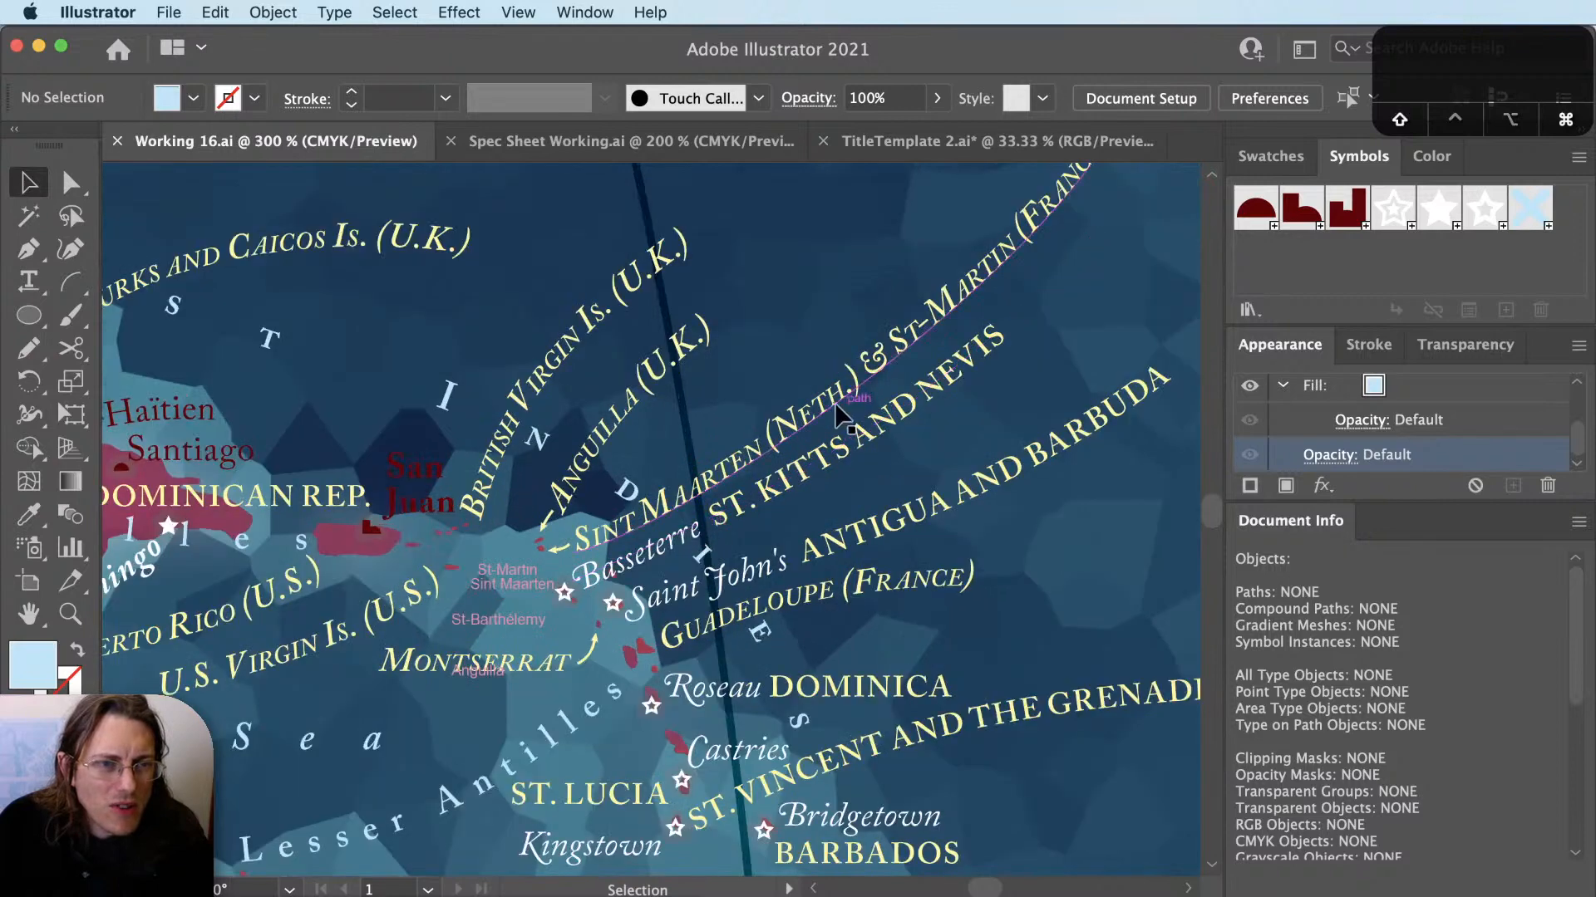
key("a")
left_click_drag(835, 409, 827, 366)
key("super+z")
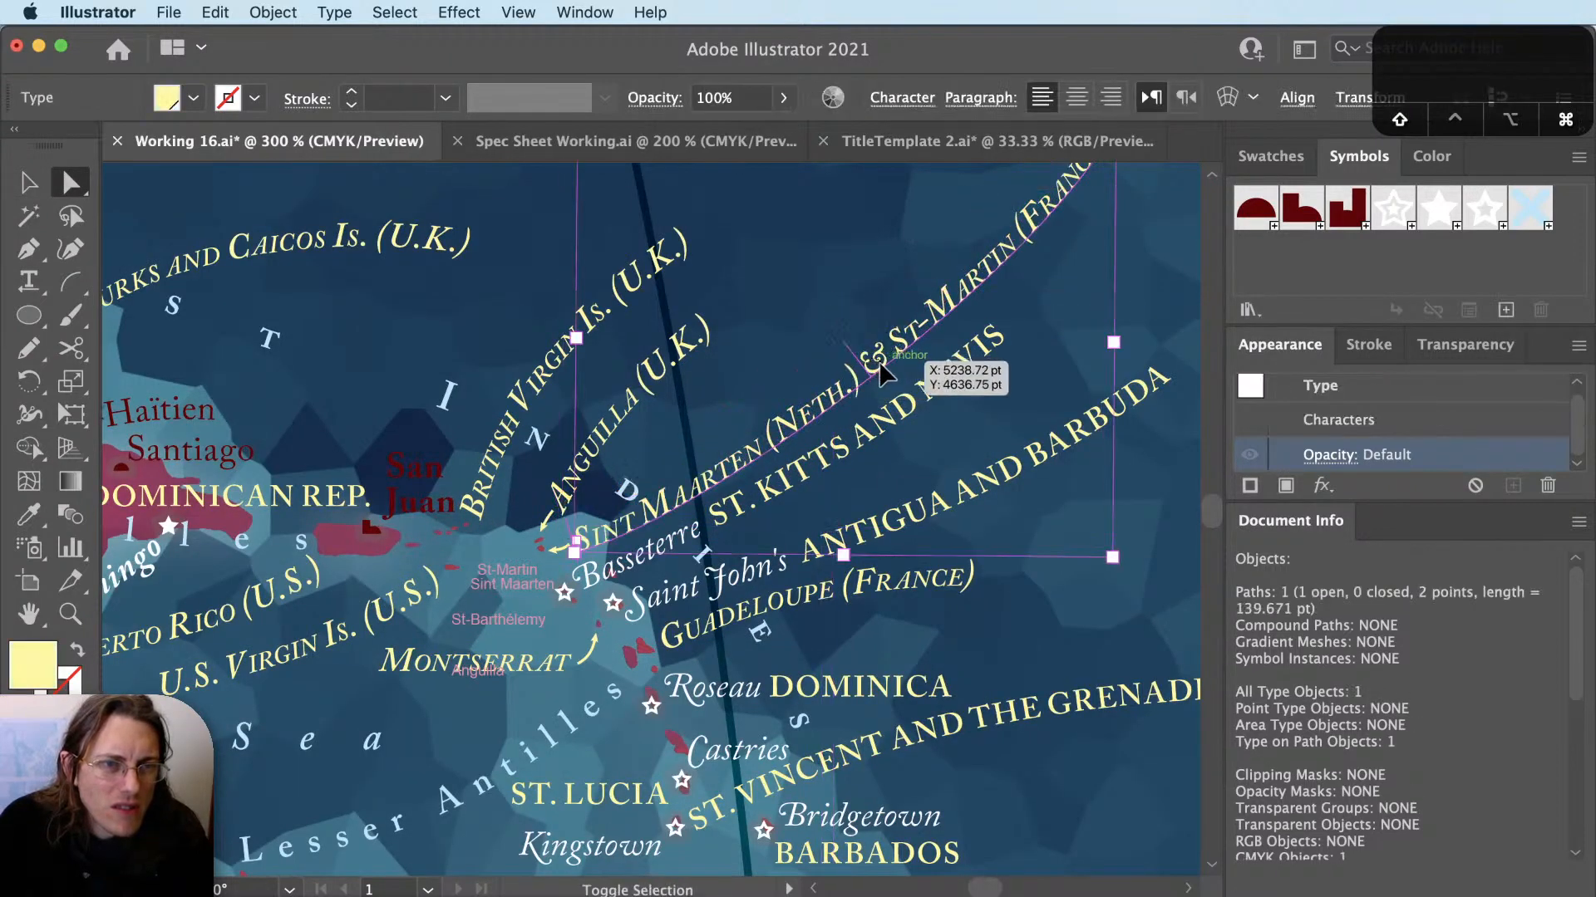
Bend the path of the Sint Maarten & St-Martin label upward into a convex arch and deselect it.
left_click(879, 365)
key("a")
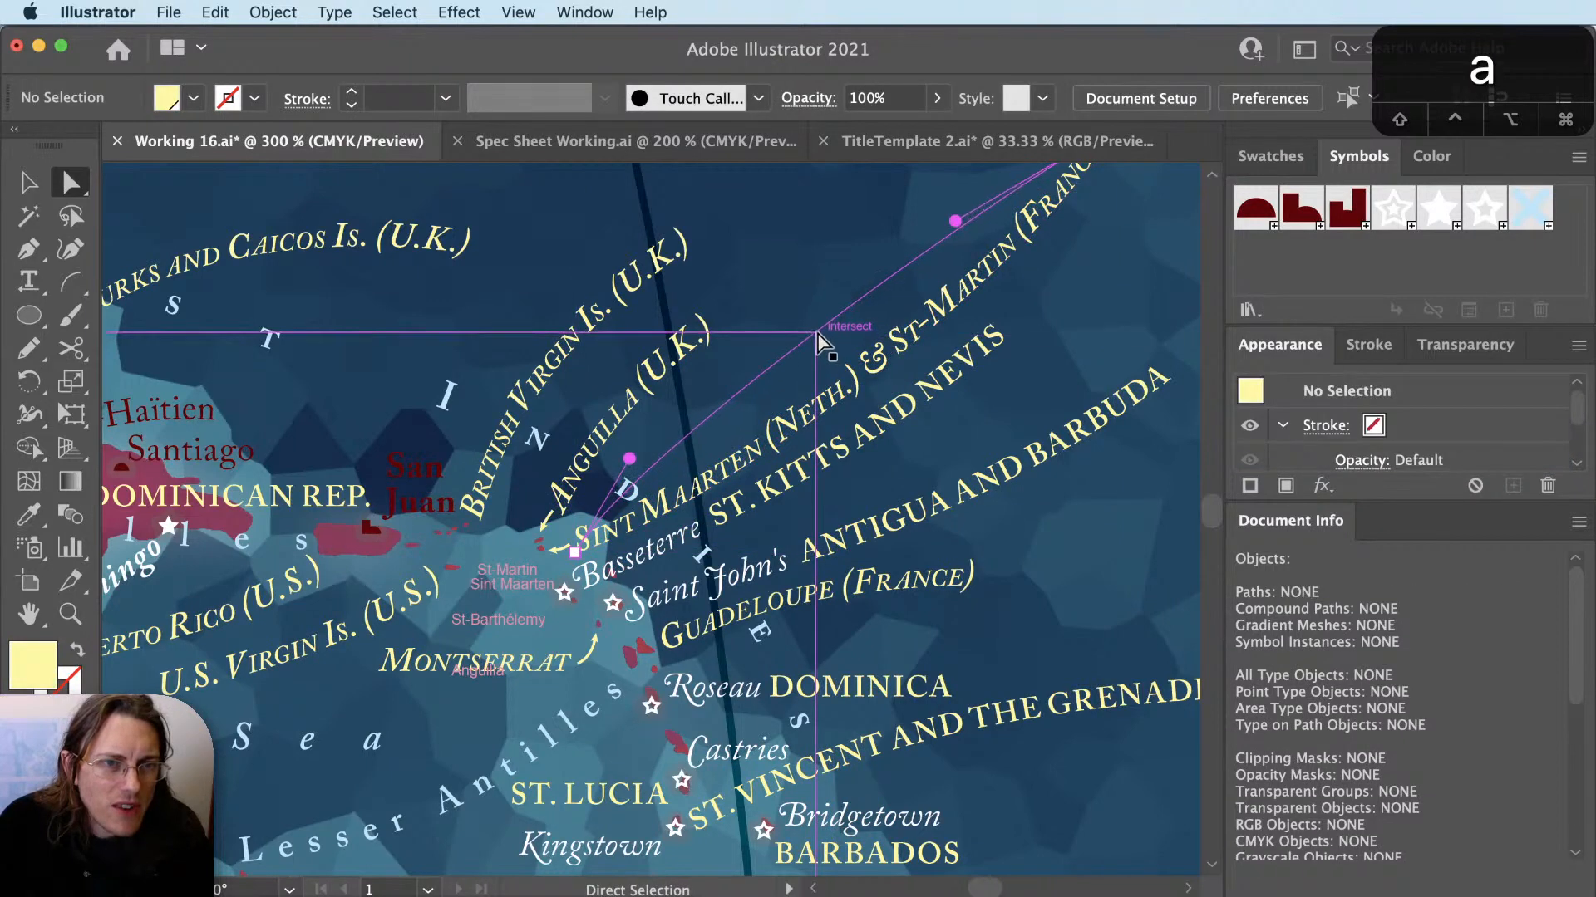
left_click_drag(816, 332, 834, 309)
key("shift+super+a")
key("v")
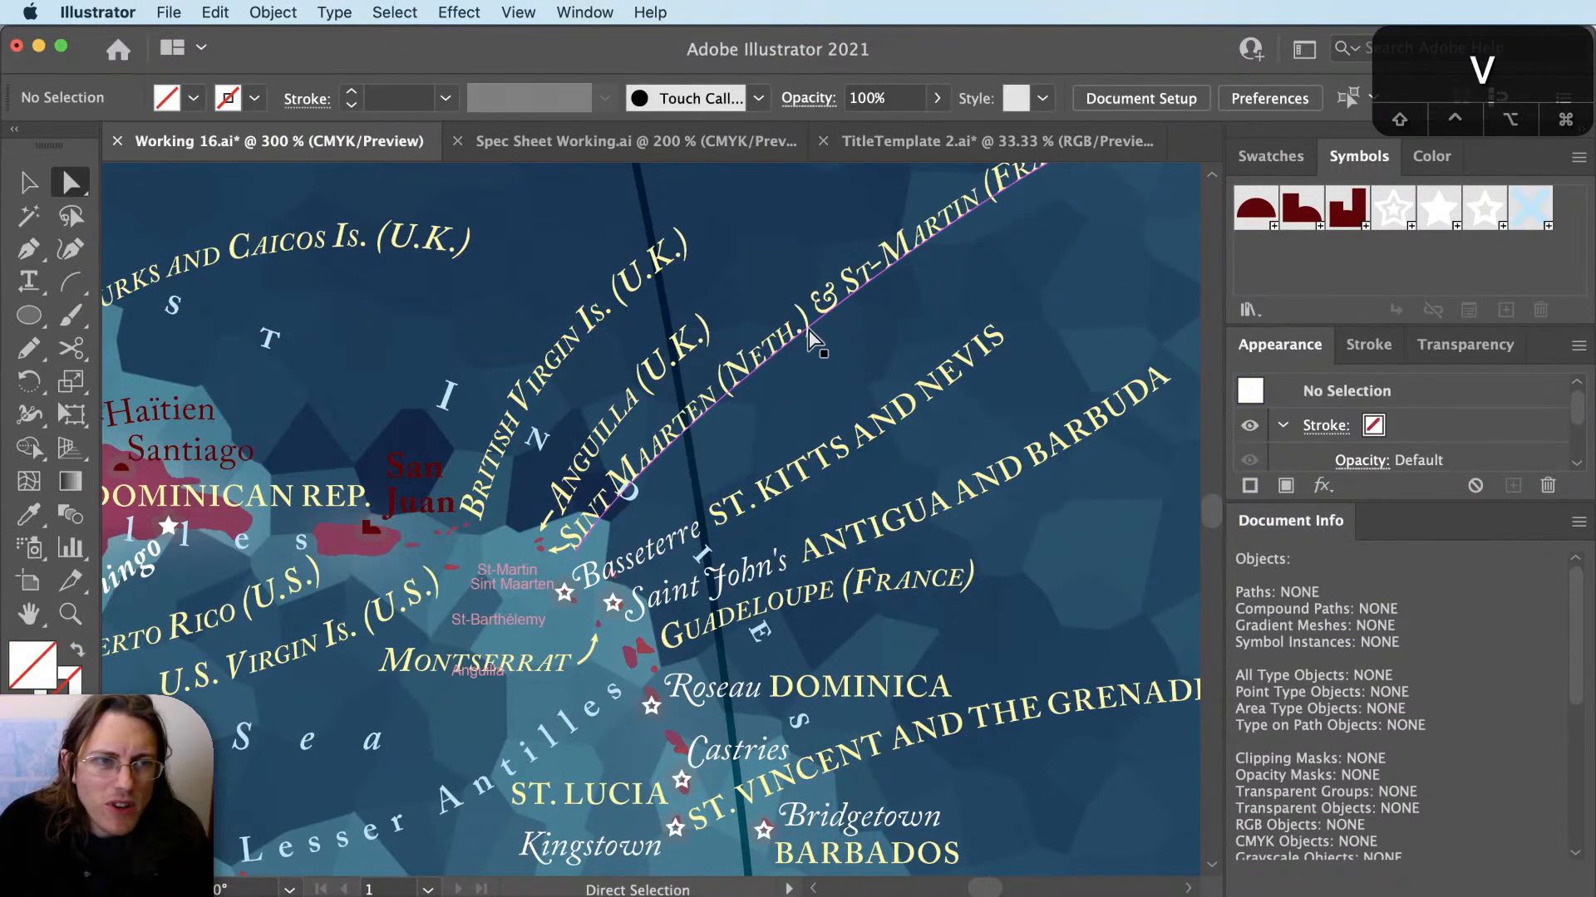
Rotate the Sint Maarten & St-Martin label clockwise, nudge it slightly down beside its arrow and deselect it.
left_click(810, 336)
key("r")
left_click_drag(860, 309, 902, 465)
key("v")
scroll(562, 561, "up", 5)
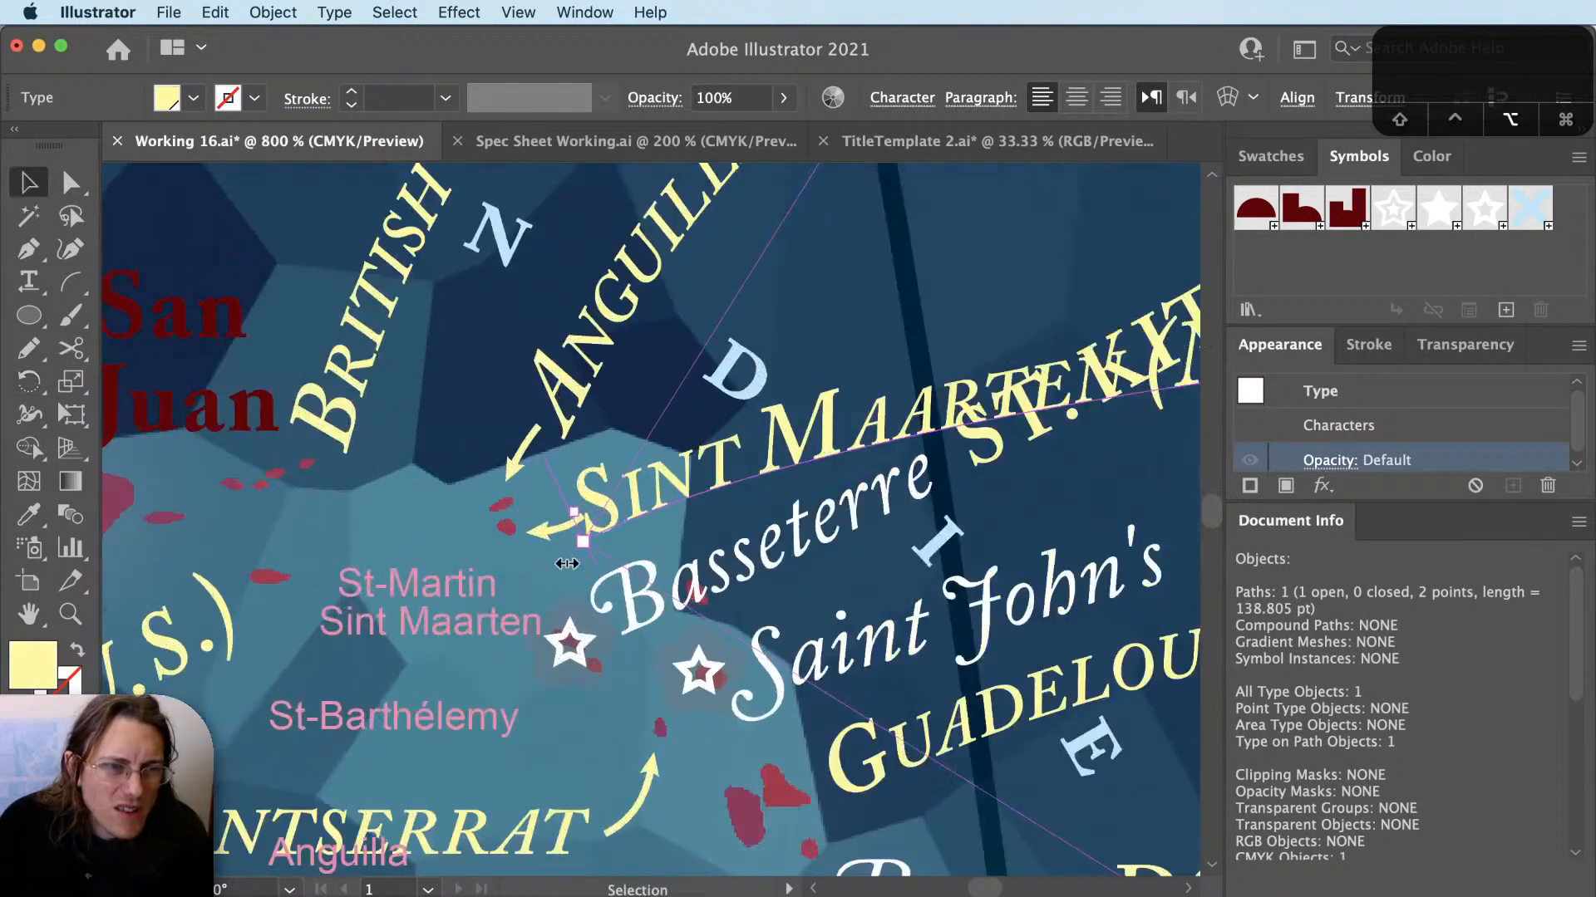
left_click_drag(672, 490, 669, 503)
key("super+shift+a")
Rotate the Guadeloupe (France) label slightly clockwise and deselect it.
scroll(392, 594, "down", 3)
scroll(393, 594, "down", 3)
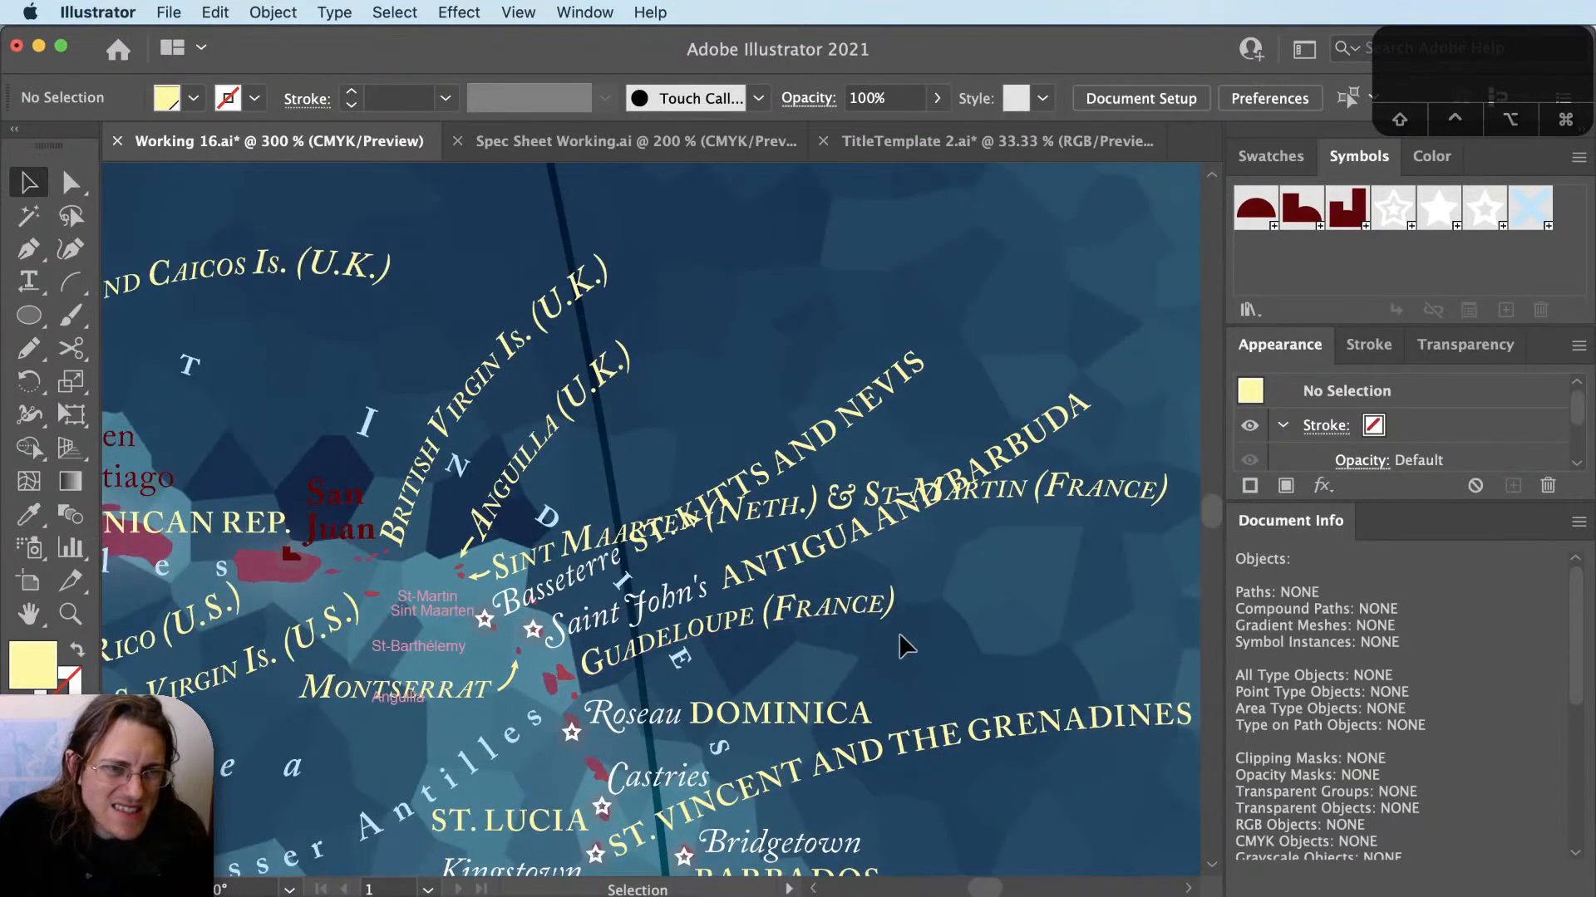
scroll(583, 746, "up", 1)
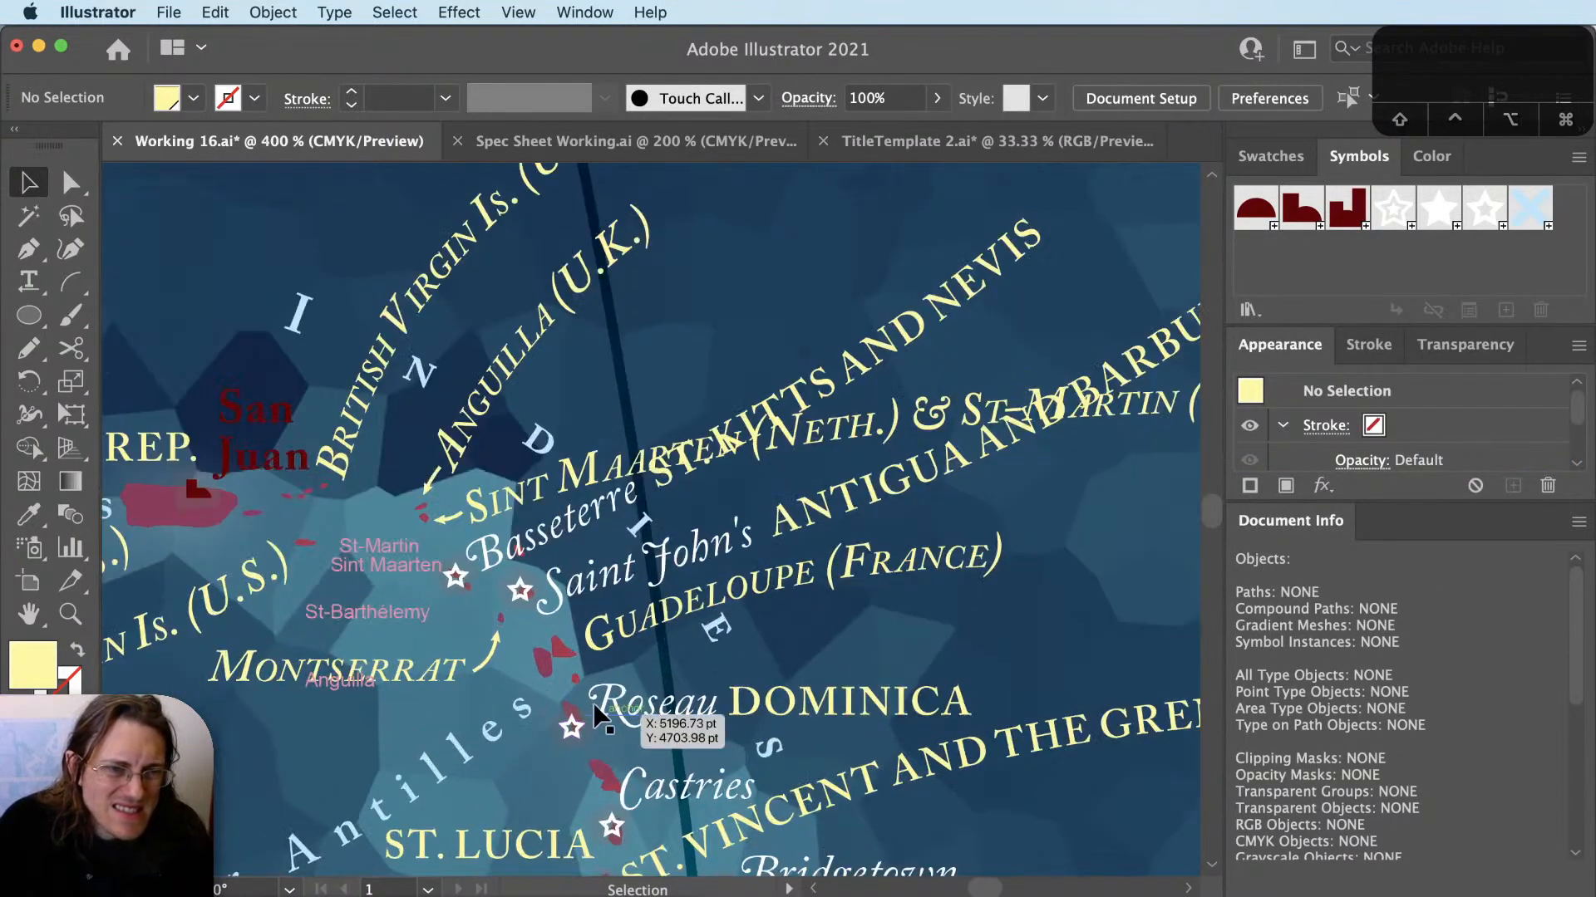
left_click(591, 651)
key("r")
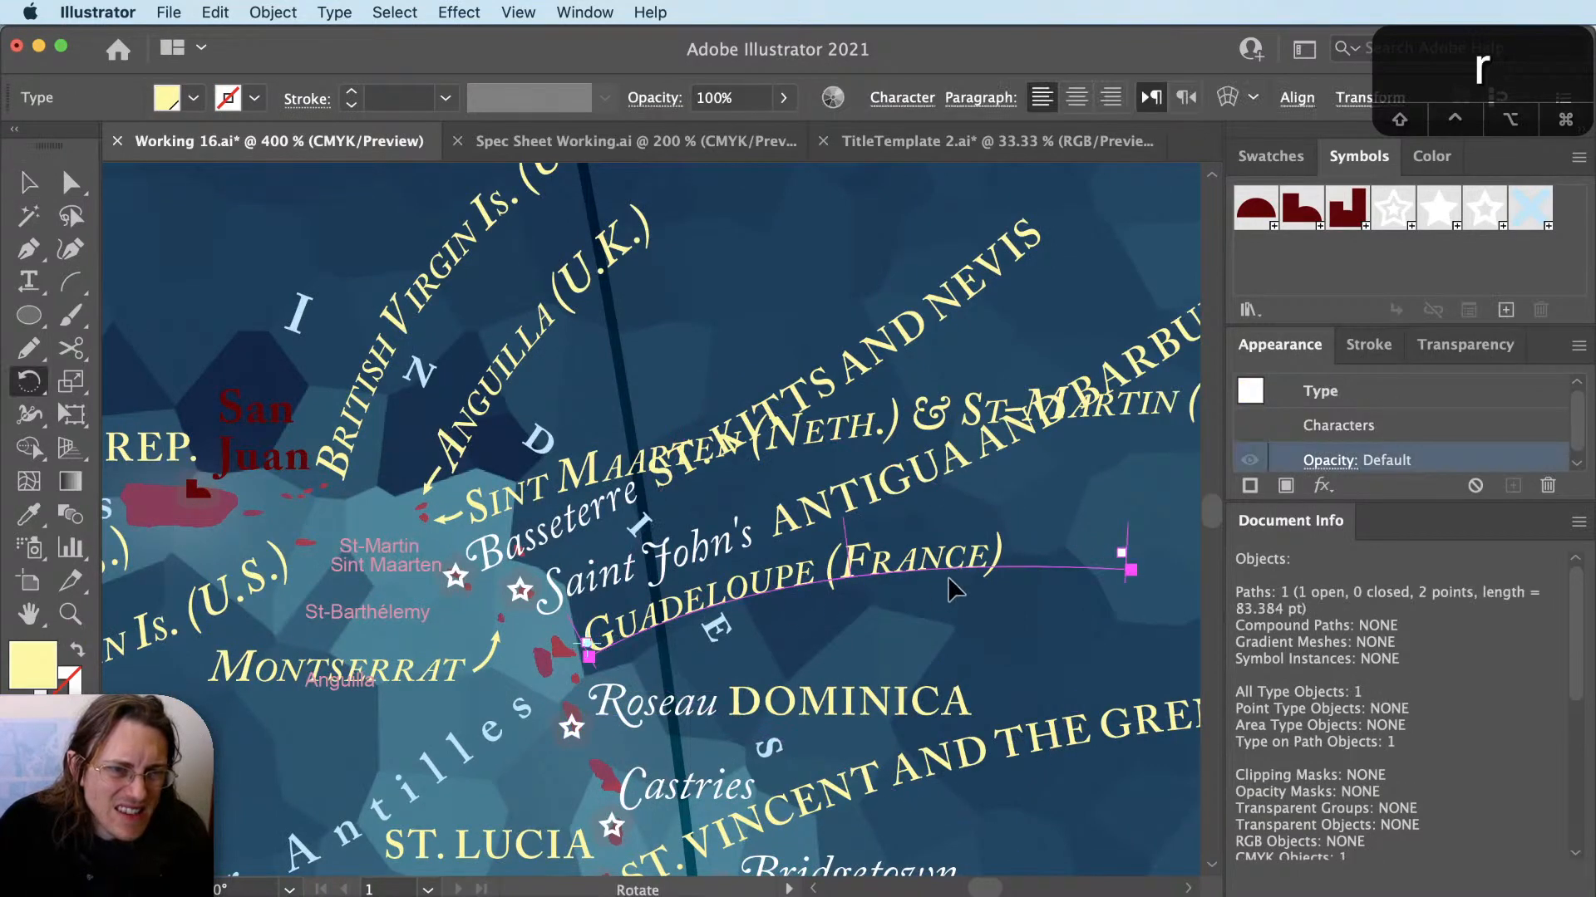
key("shift+super+a")
key("v")
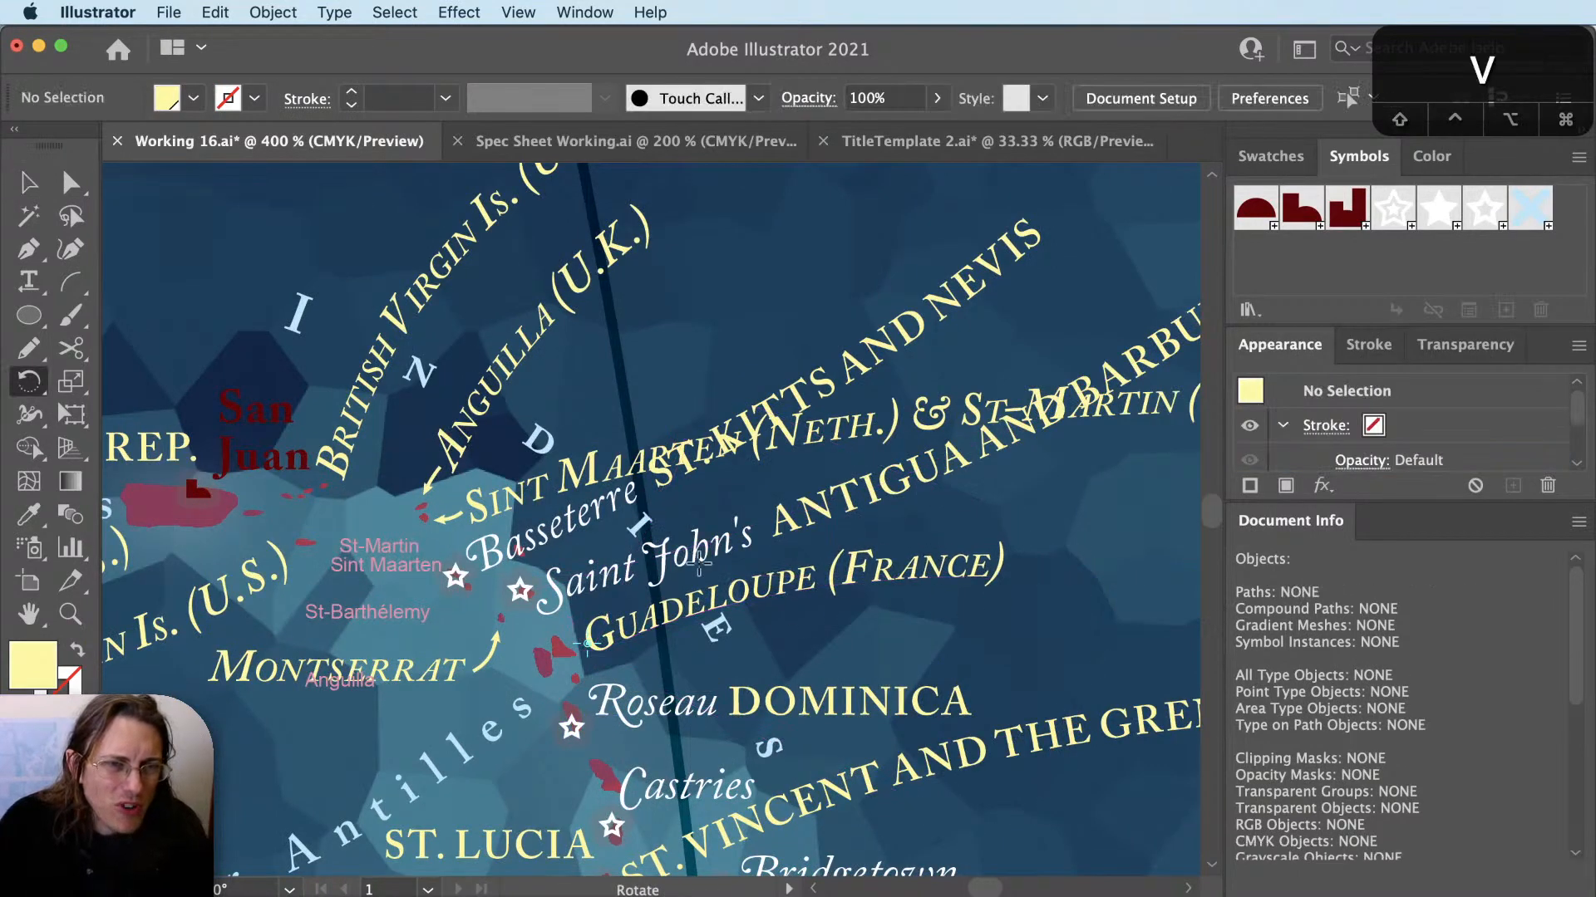
Rotate the curved Antigua and Barbuda label clockwise to a flatter slope.
scroll(698, 565, "right", 4)
scroll(698, 565, "up", 2)
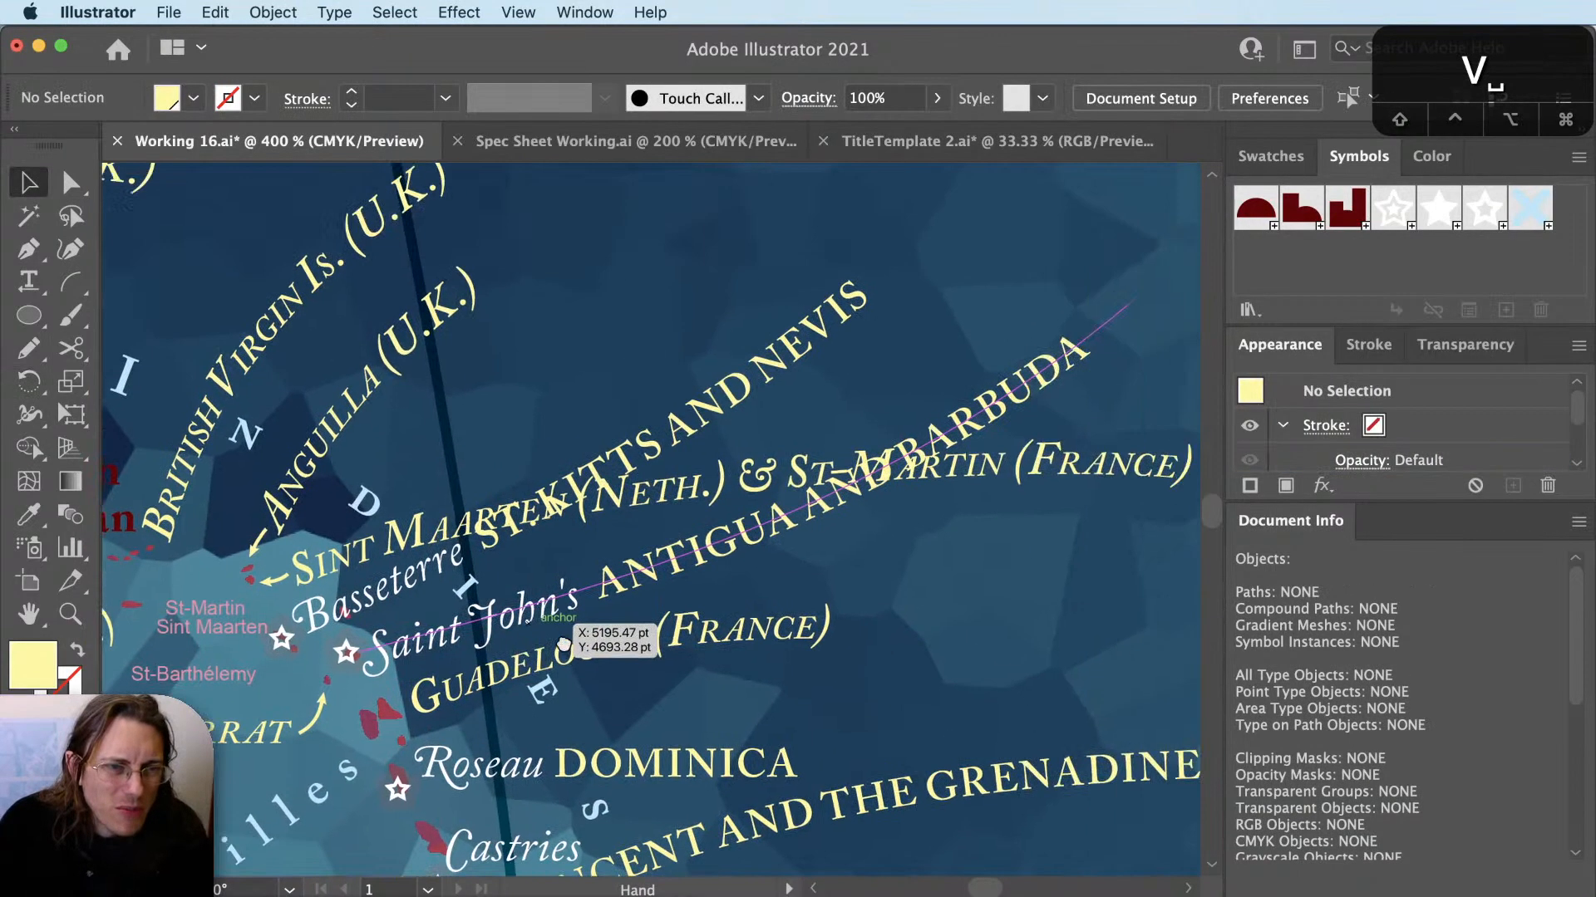
left_click(661, 573)
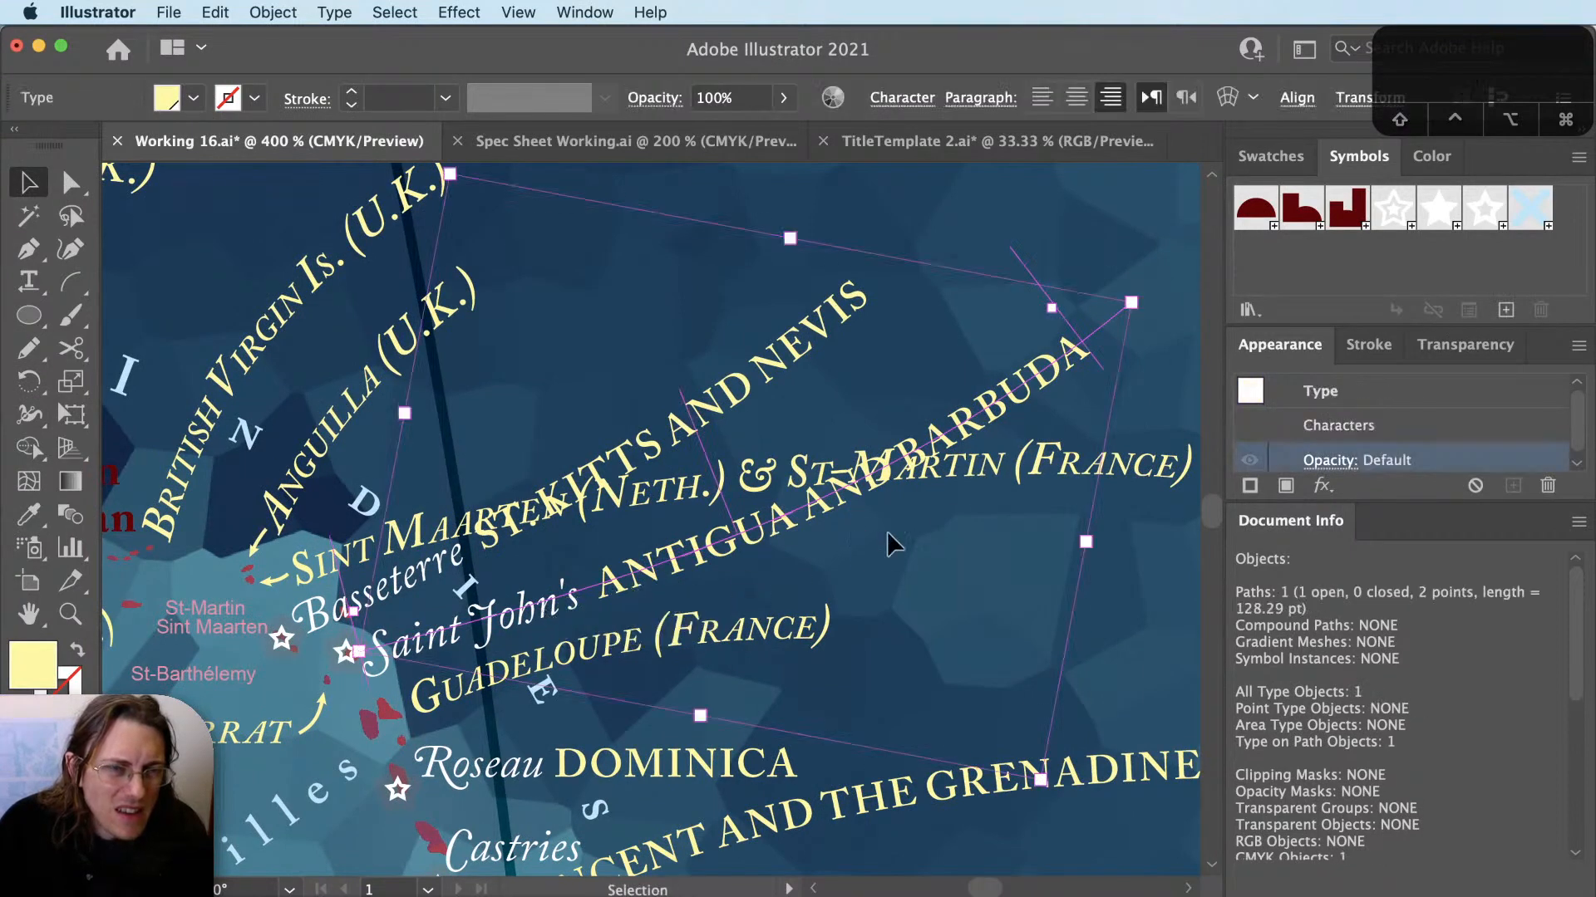
key("r")
left_click_drag(885, 542, 670, 478)
key("v")
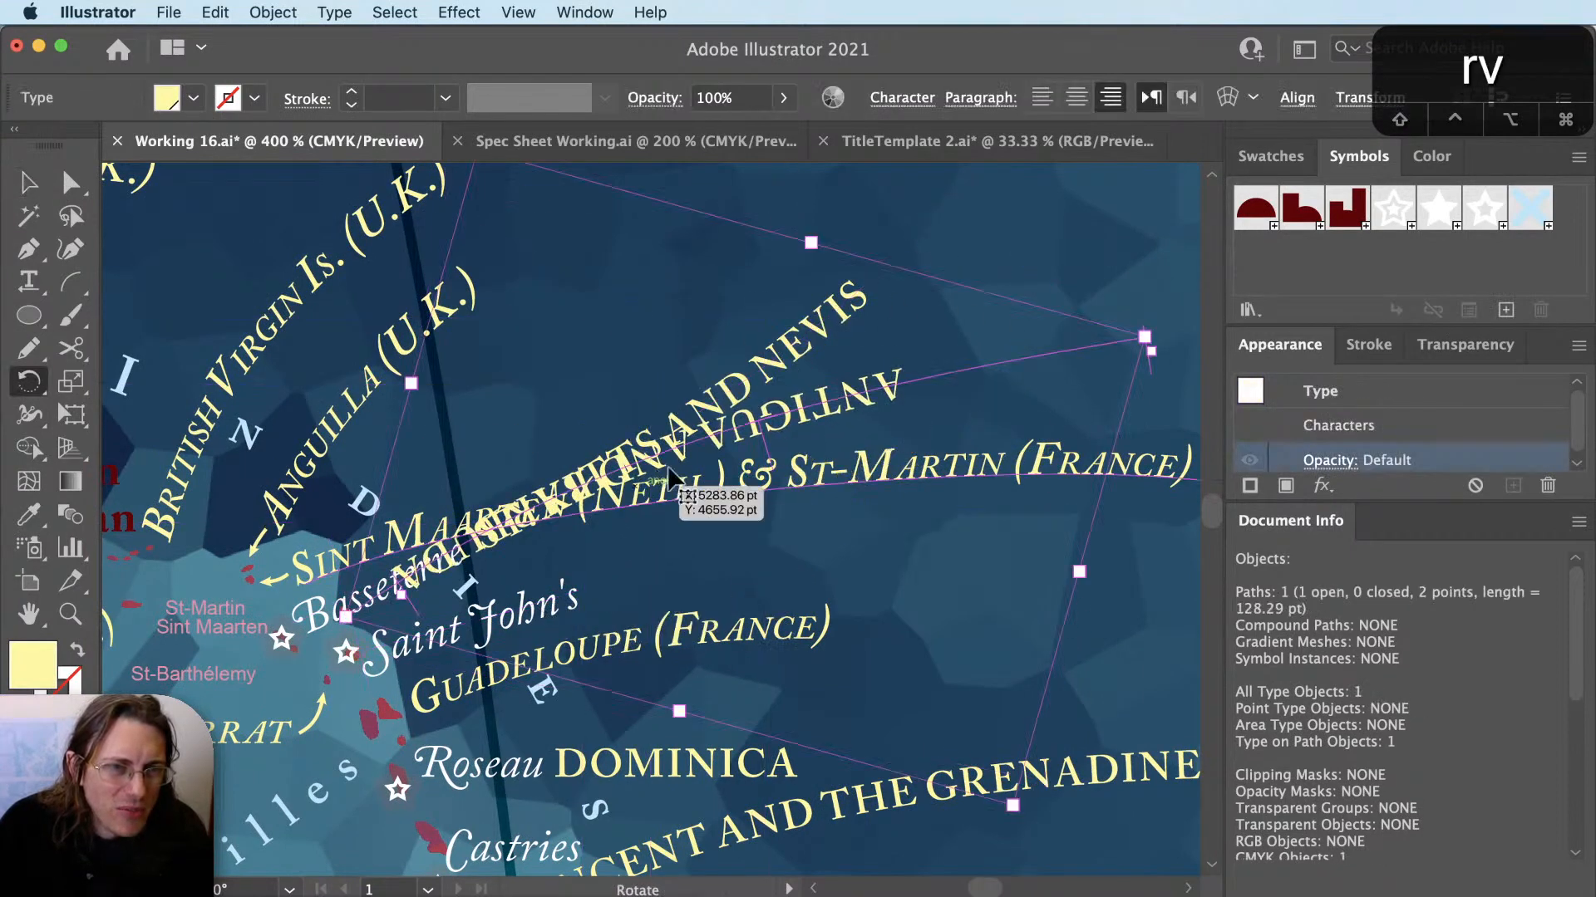
Bring the Antigua and Barbuda text upright above the Guadeloupe label, rotate it slightly clockwise and deselect it.
left_click_drag(758, 433, 611, 602)
key("v")
key("r")
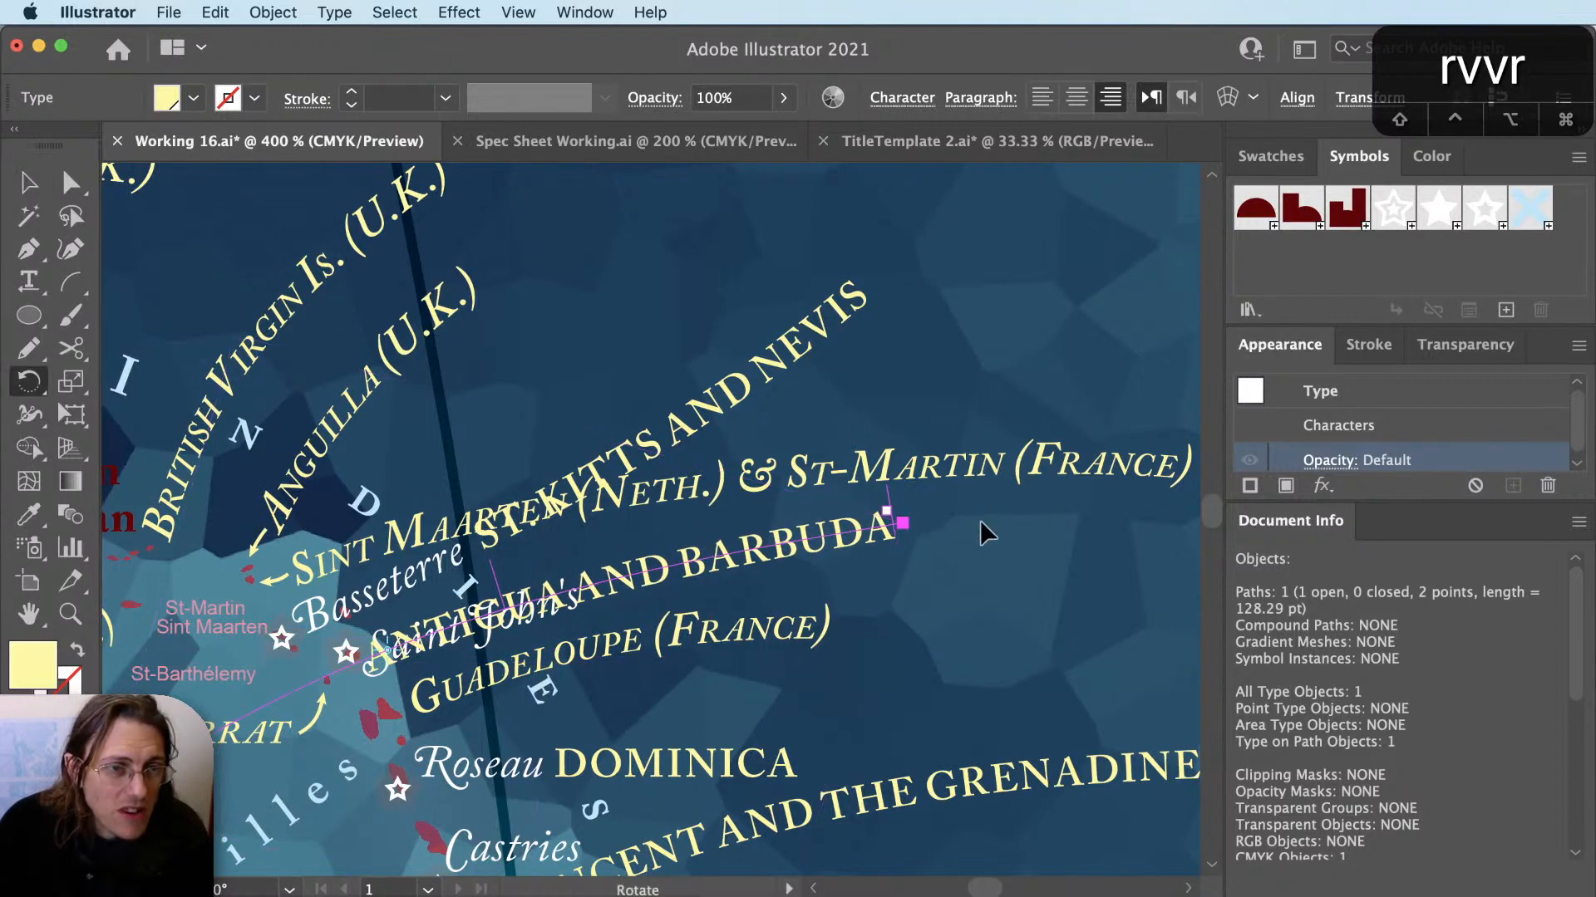
left_click_drag(979, 524, 977, 551)
key("super+shift+a")
key("v")
Rotate the Basseterre label clockwise and move it aside into the open sea to the northeast.
scroll(784, 578, "down", 1)
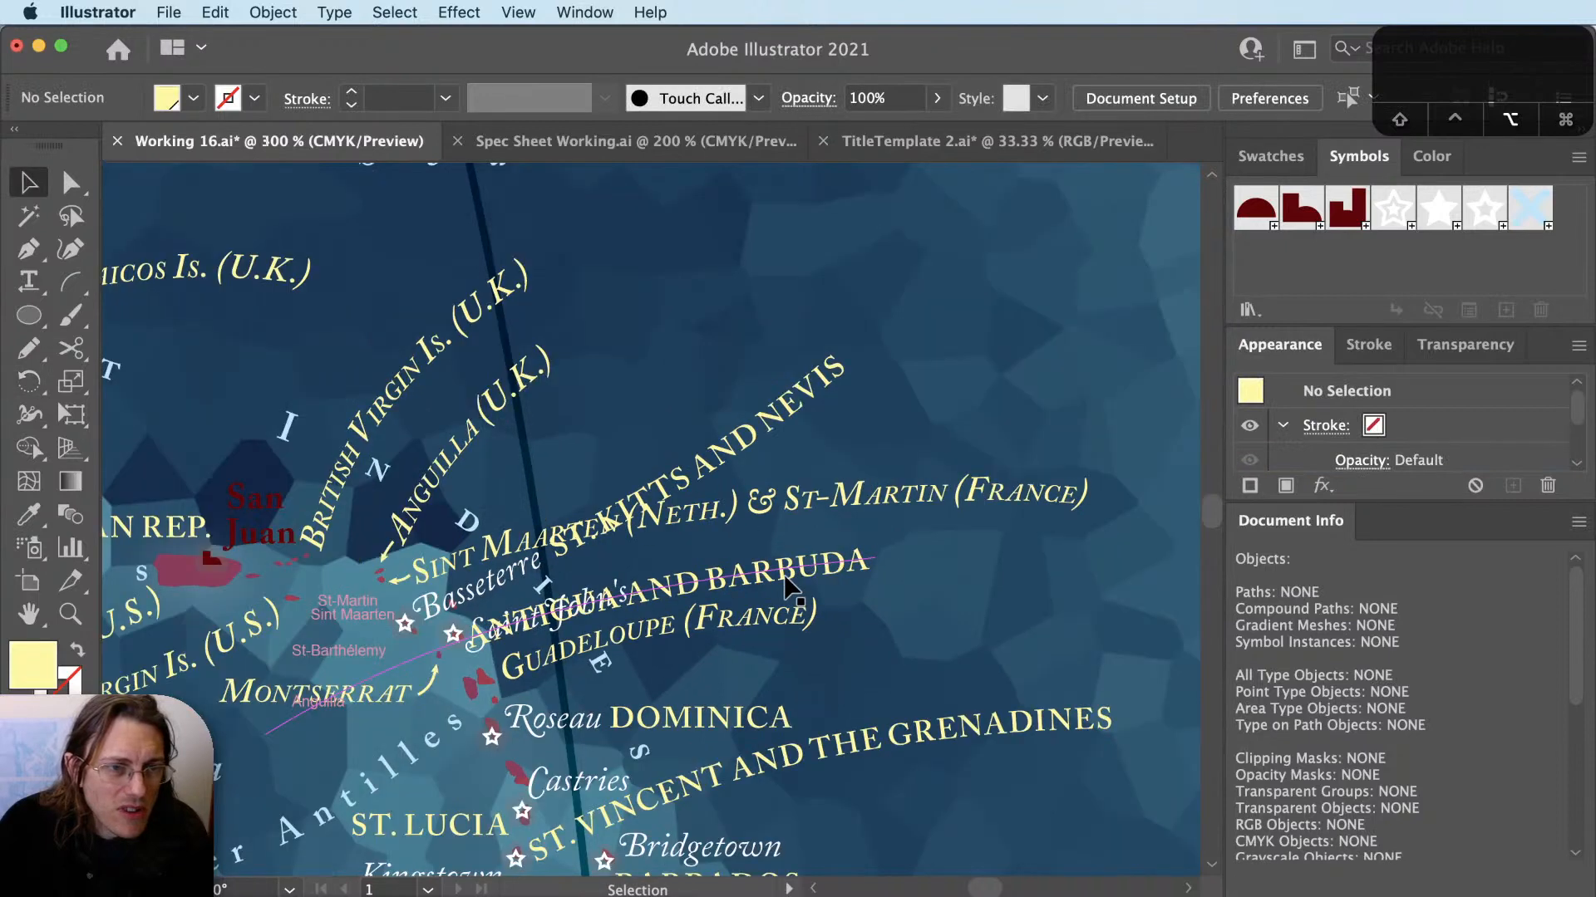
left_click(501, 586)
key("r")
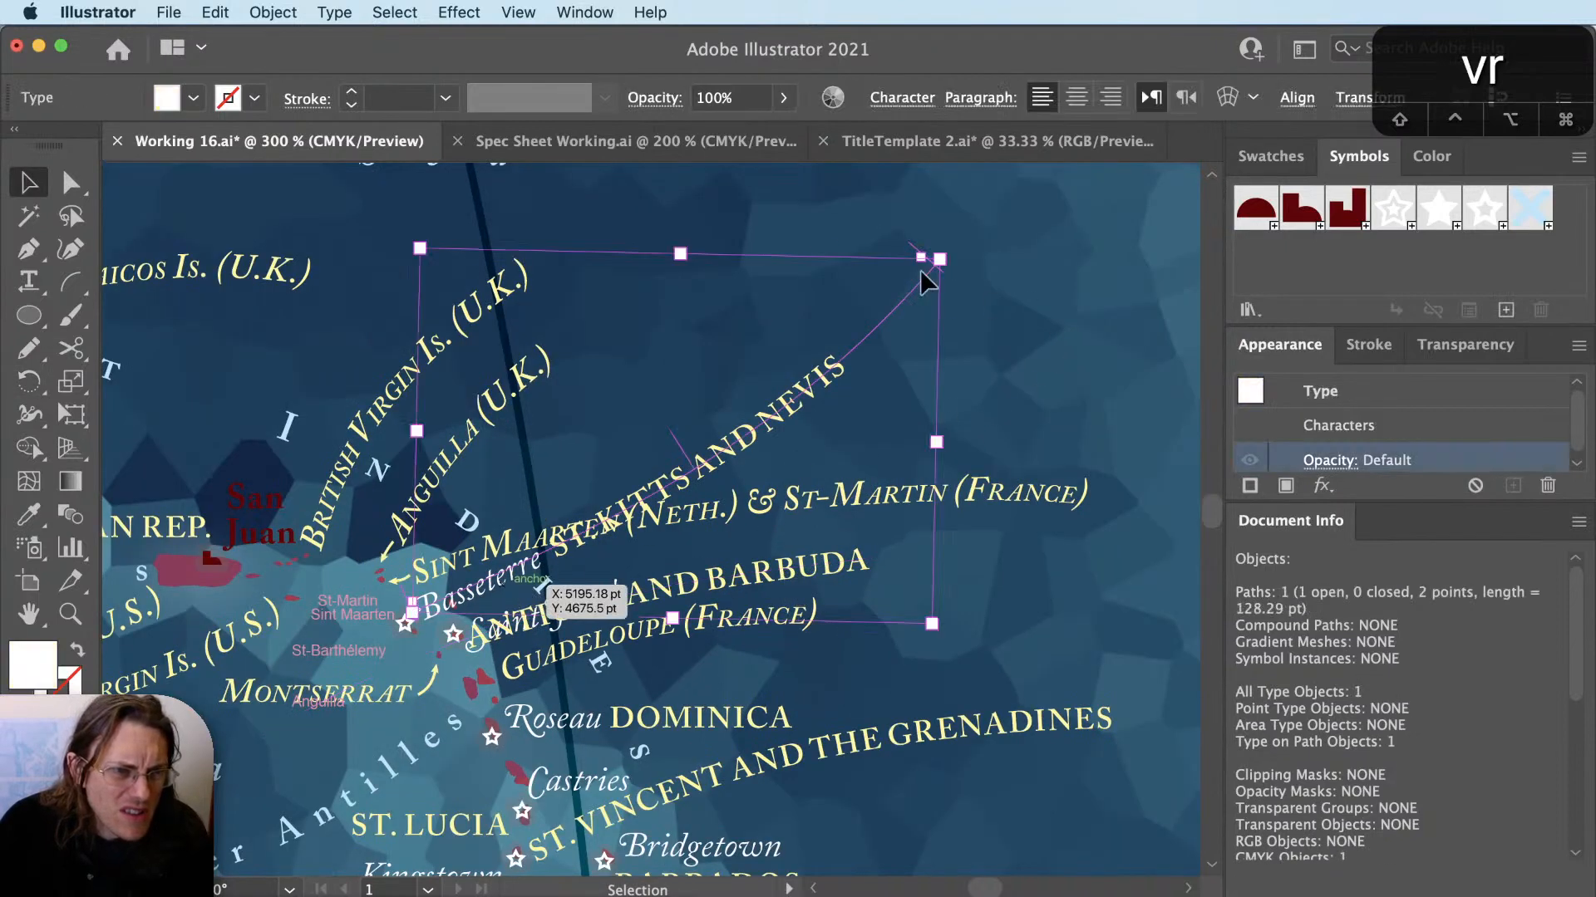
left_click_drag(920, 277, 818, 411)
key("v")
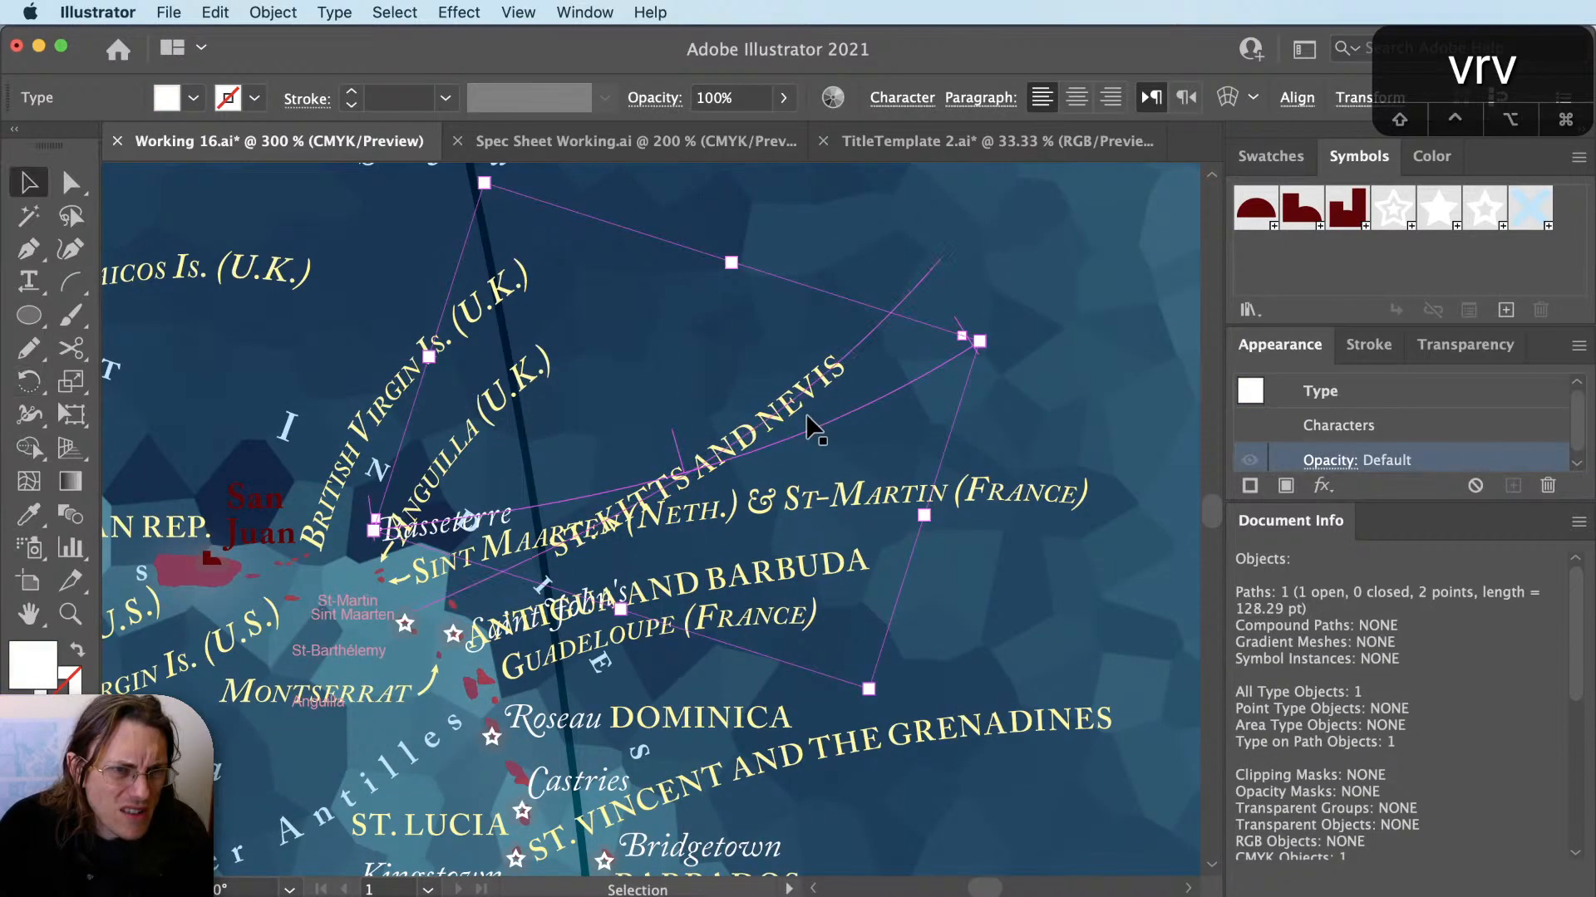
left_click_drag(509, 520, 1073, 280)
Slide the St. Kitts and Nevis text along its path and reposition the label so it starts near its islands.
left_click(673, 508)
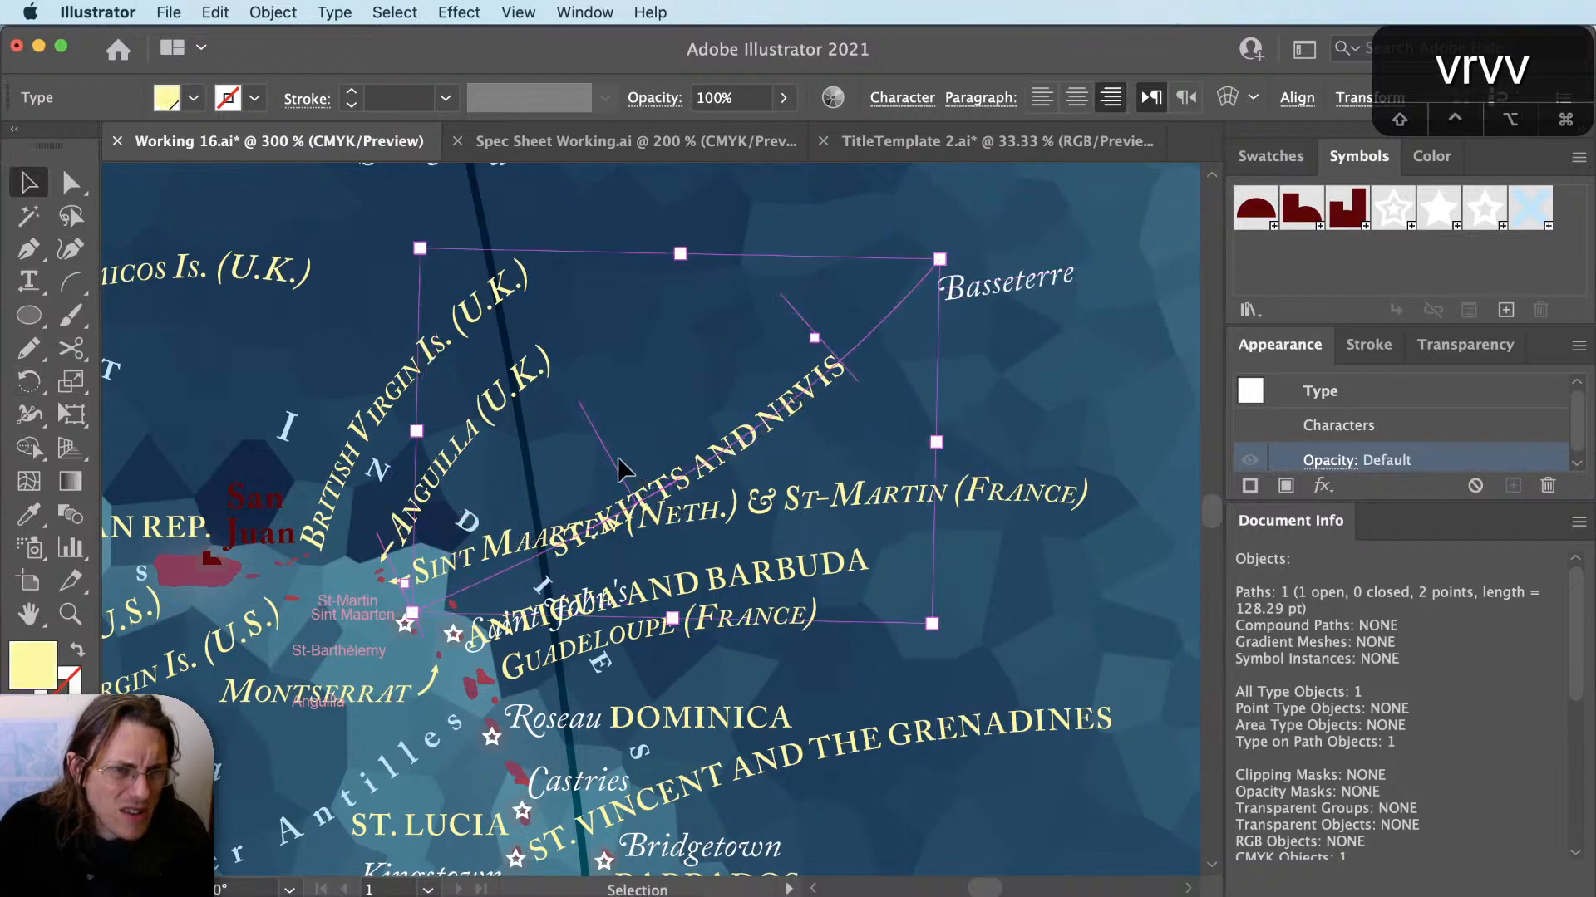
left_click_drag(616, 457, 649, 514)
key("r")
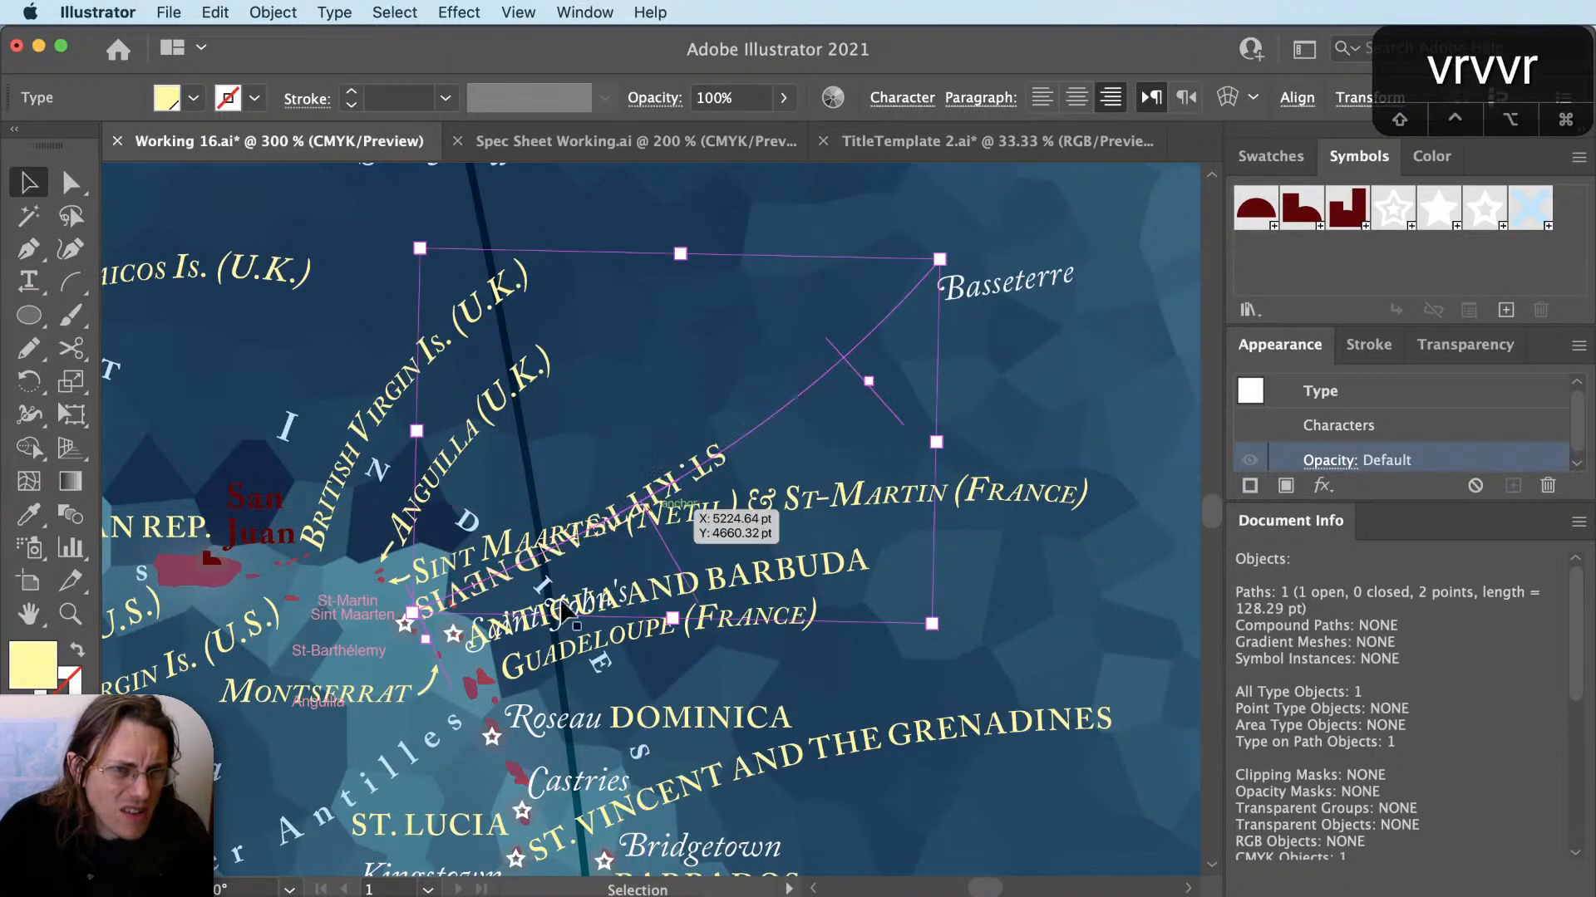
left_click_drag(937, 426, 485, 617)
key("v")
Rotate the St. Kitts and Nevis label counter-clockwise around its start and deselect it.
key("r")
left_click(437, 607)
left_click_drag(739, 662, 744, 438)
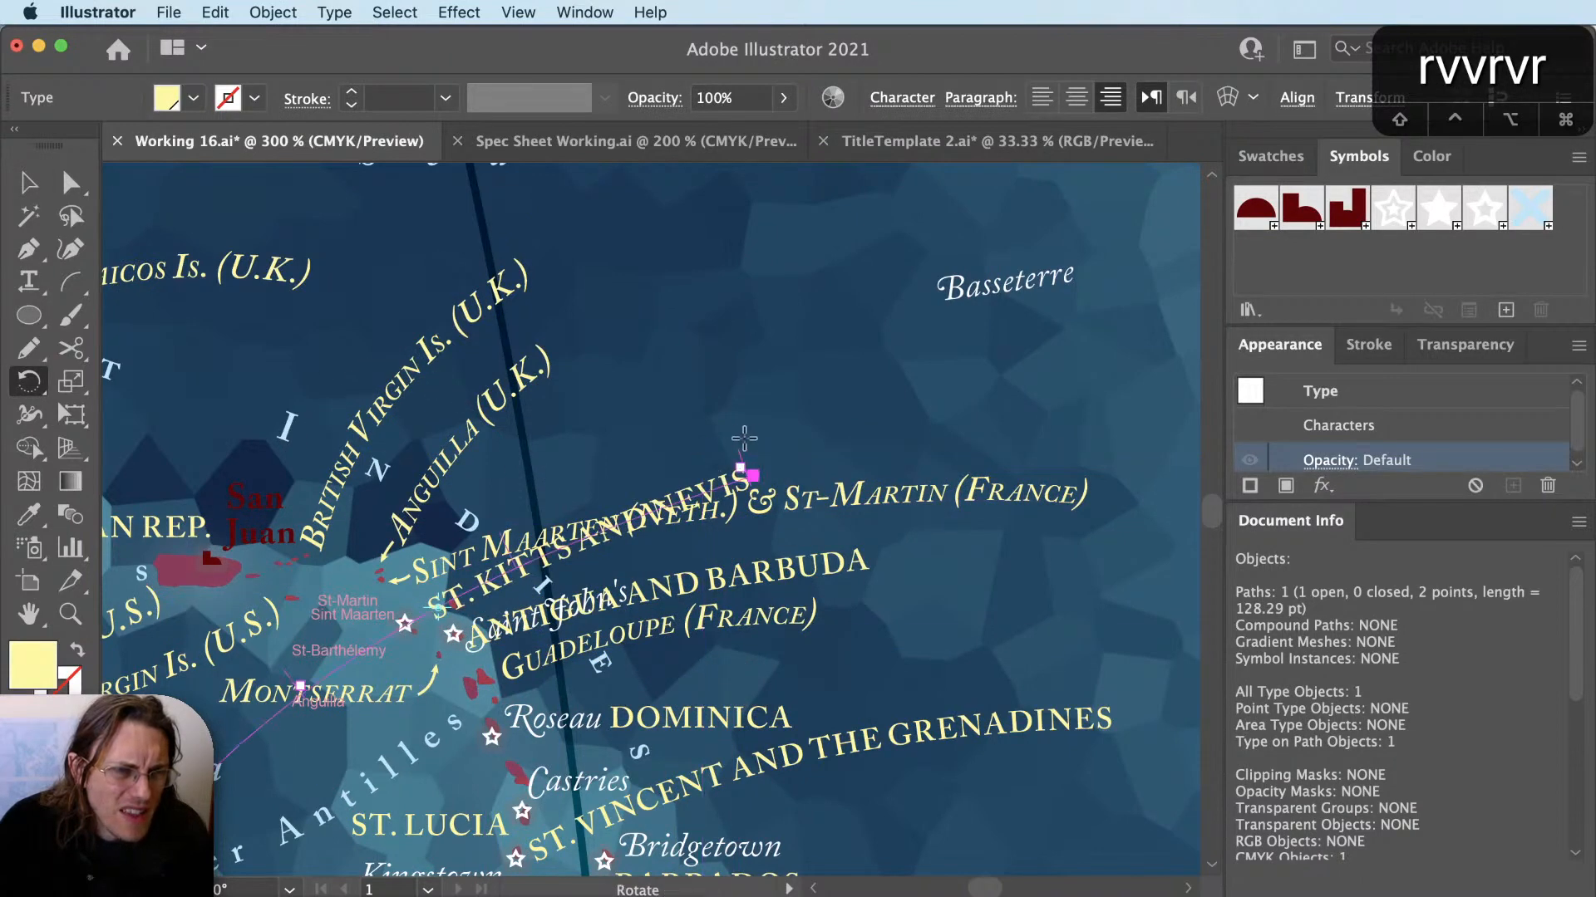
left_click_drag(696, 644, 839, 648)
left_click(839, 648, "super")
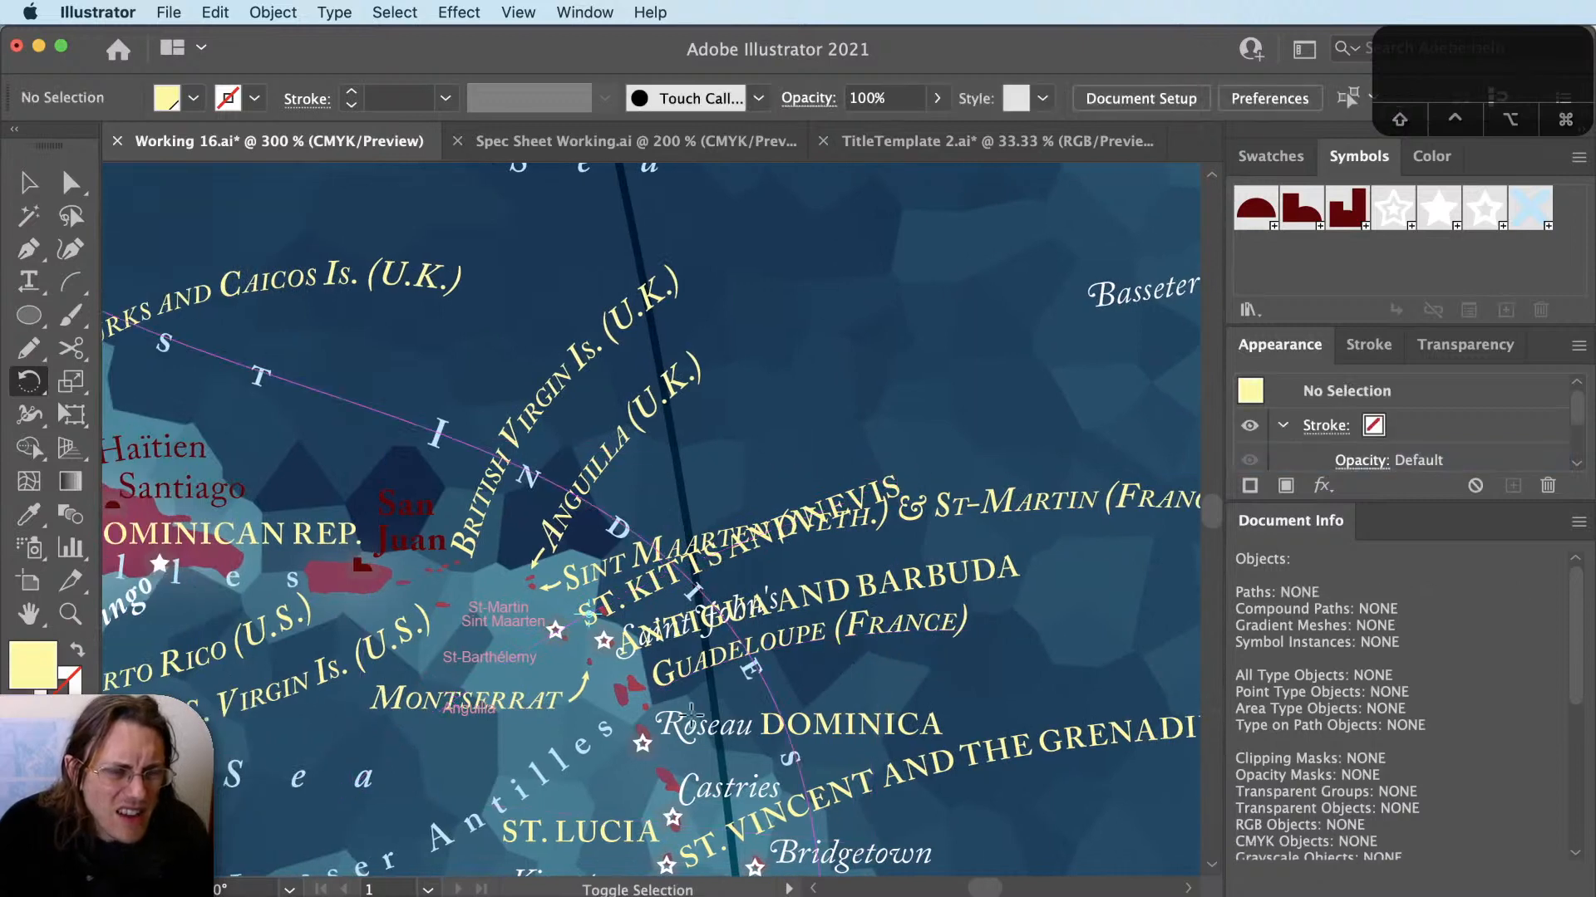
Rotate the Sint Maarten & St-Martin label about 8° counter-clockwise around its start, clear of St. Kitts and Nevis, and deselect it.
left_click_drag(680, 720, 720, 702)
key("v")
left_click(607, 585)
key("r")
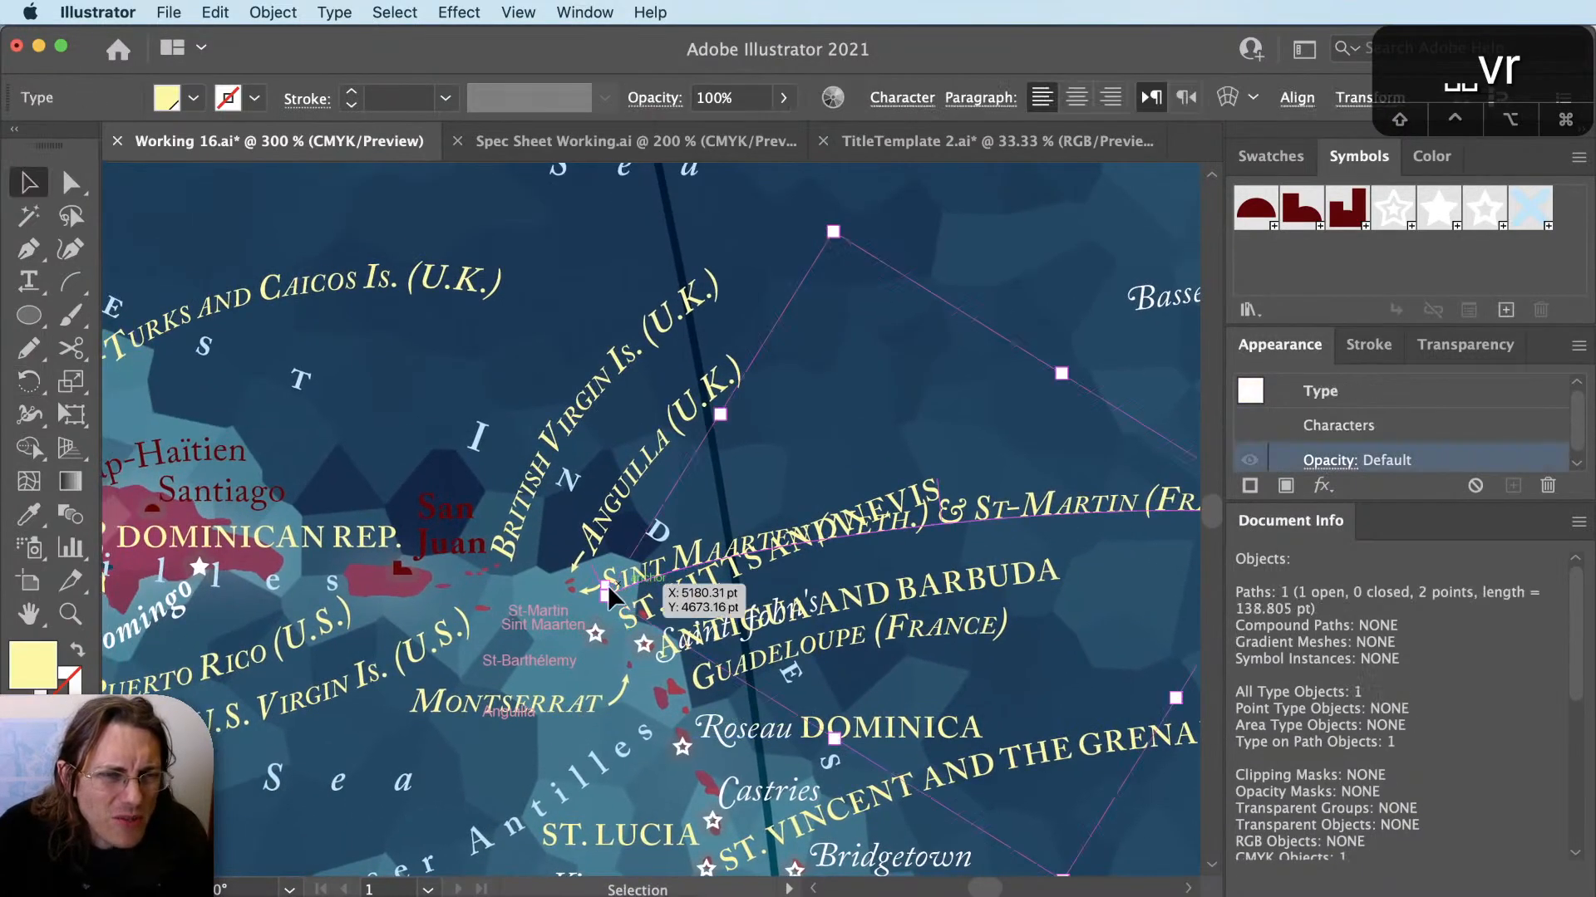
left_click(600, 586)
left_click_drag(989, 499, 987, 437)
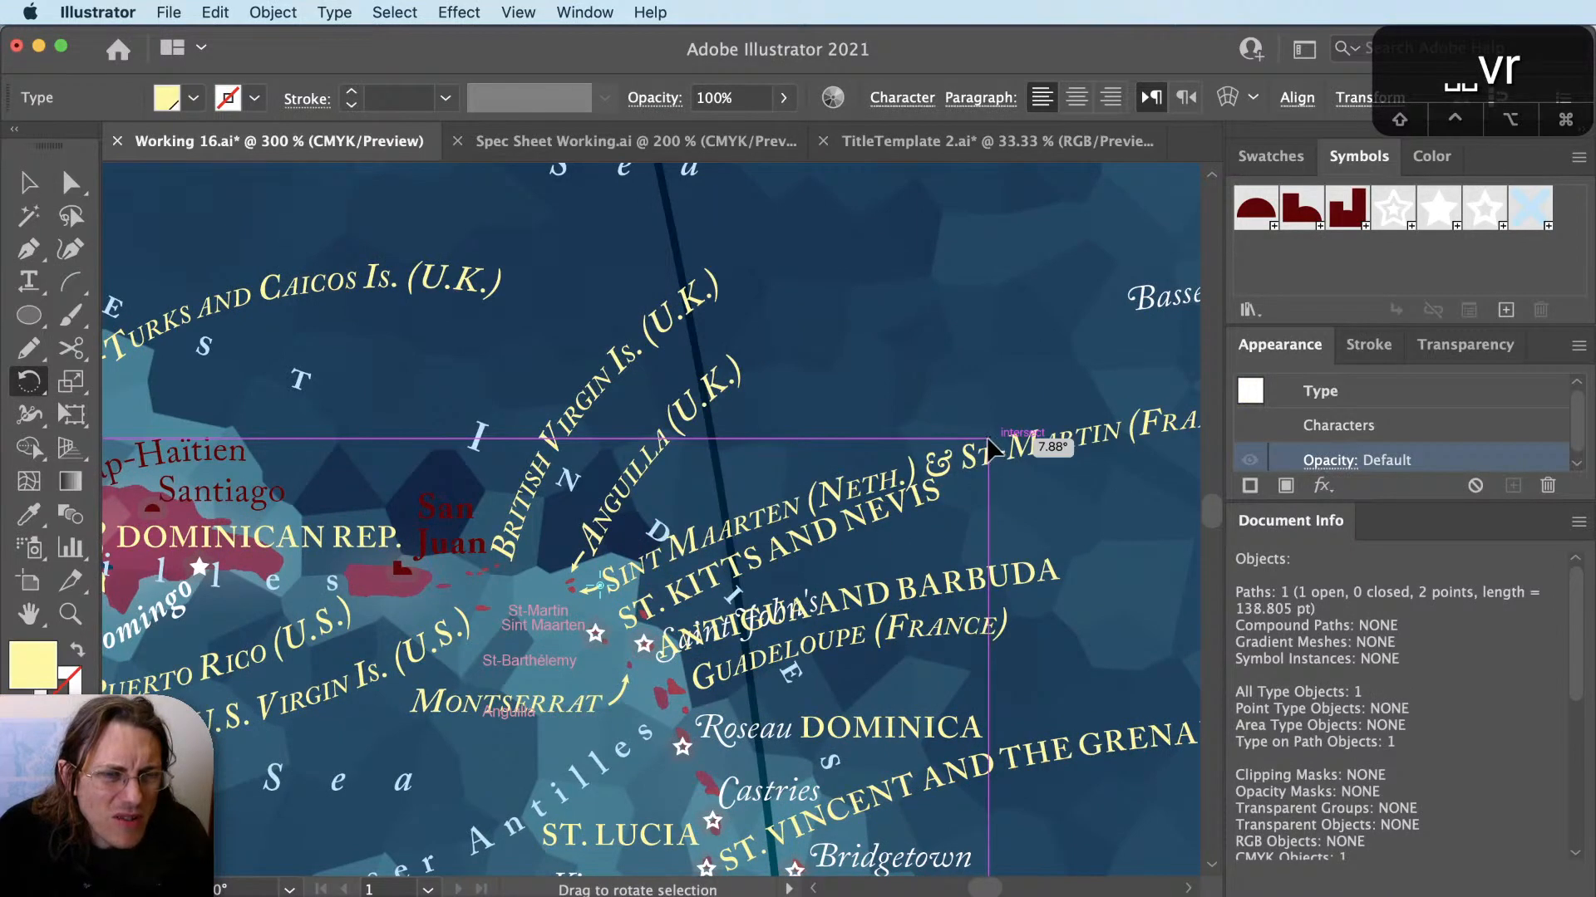
left_click_drag(989, 449, 989, 447)
key("super+minus")
key("super+shift+a")
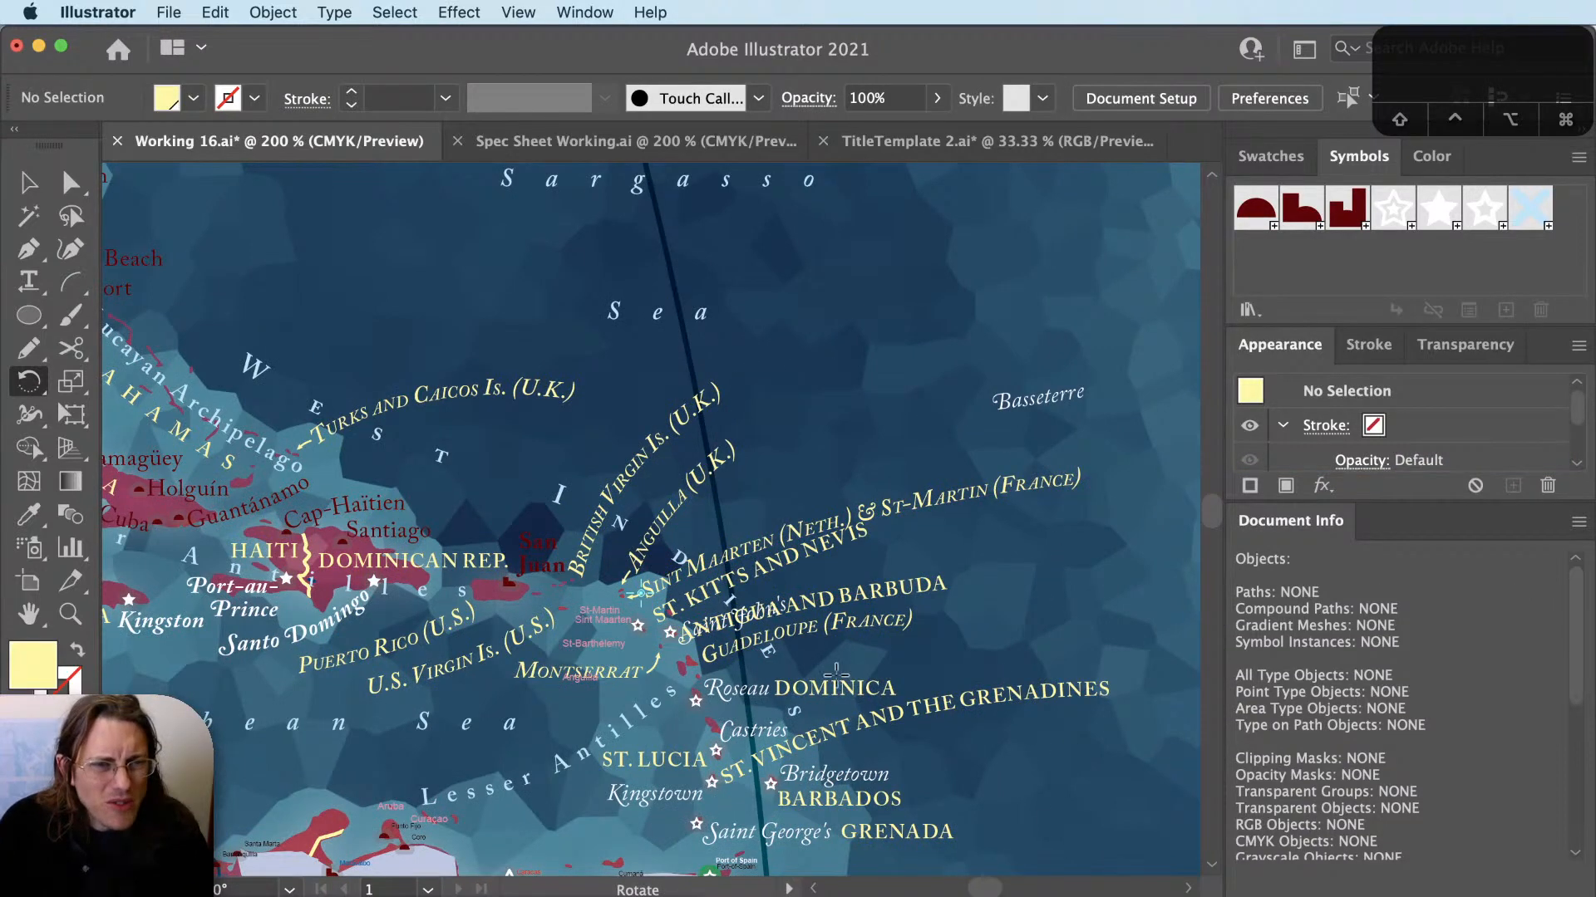
Move the Antigua and Barbuda label east so it clears the Saint John's label.
scroll(835, 671, "up", 2)
left_click_drag(700, 716, 692, 780)
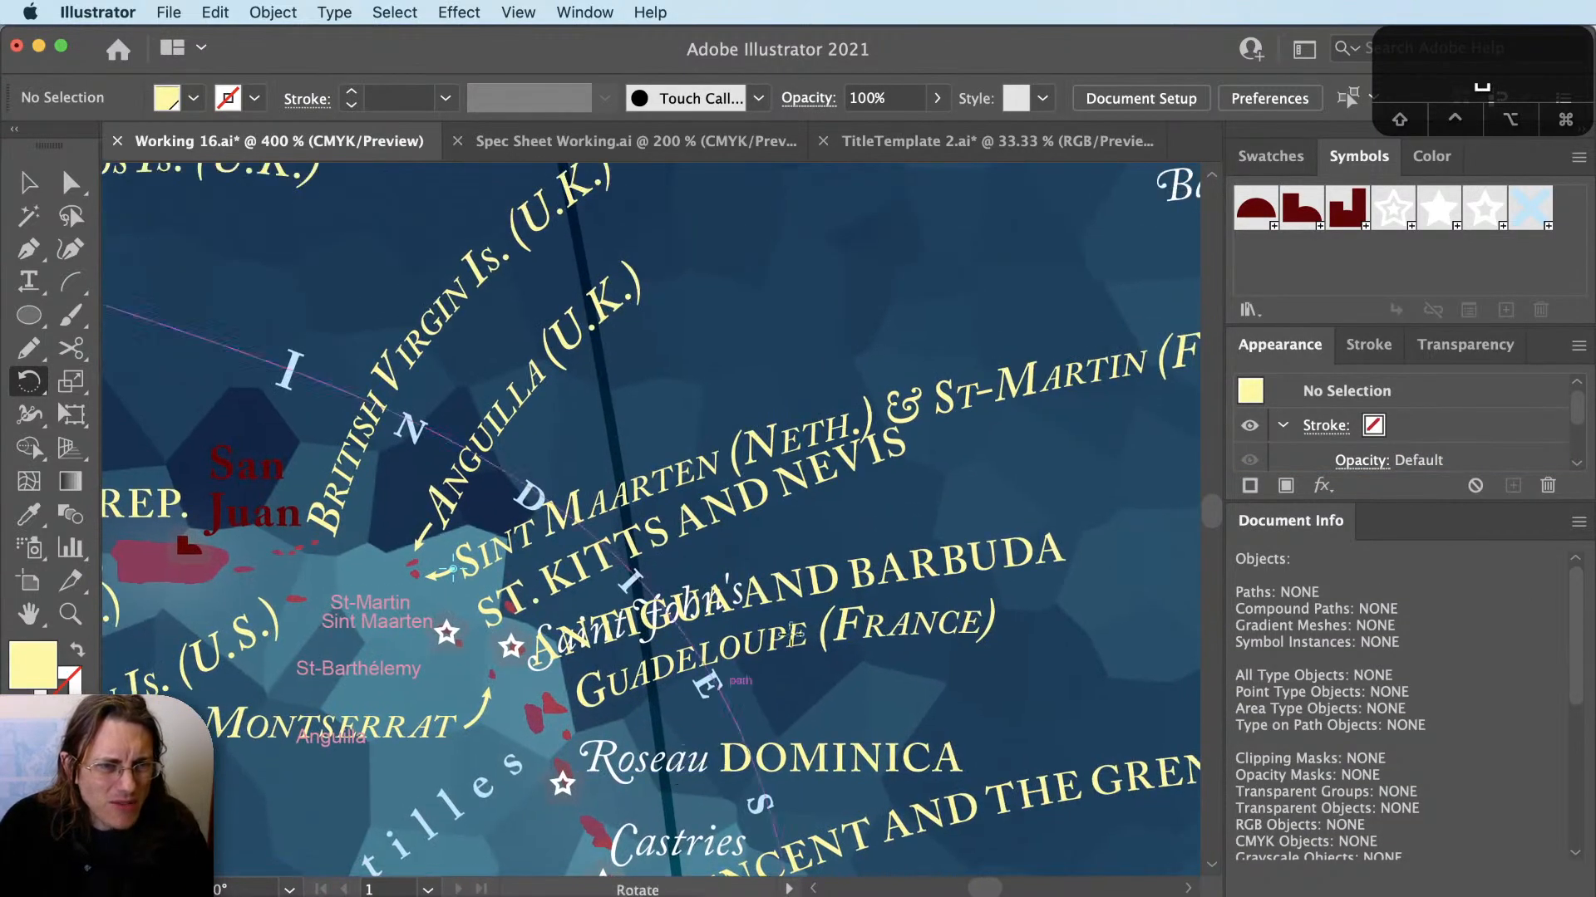
key("v")
left_click_drag(896, 562, 1145, 504)
Cut the whole text of the Saint John's label.
left_click(650, 581)
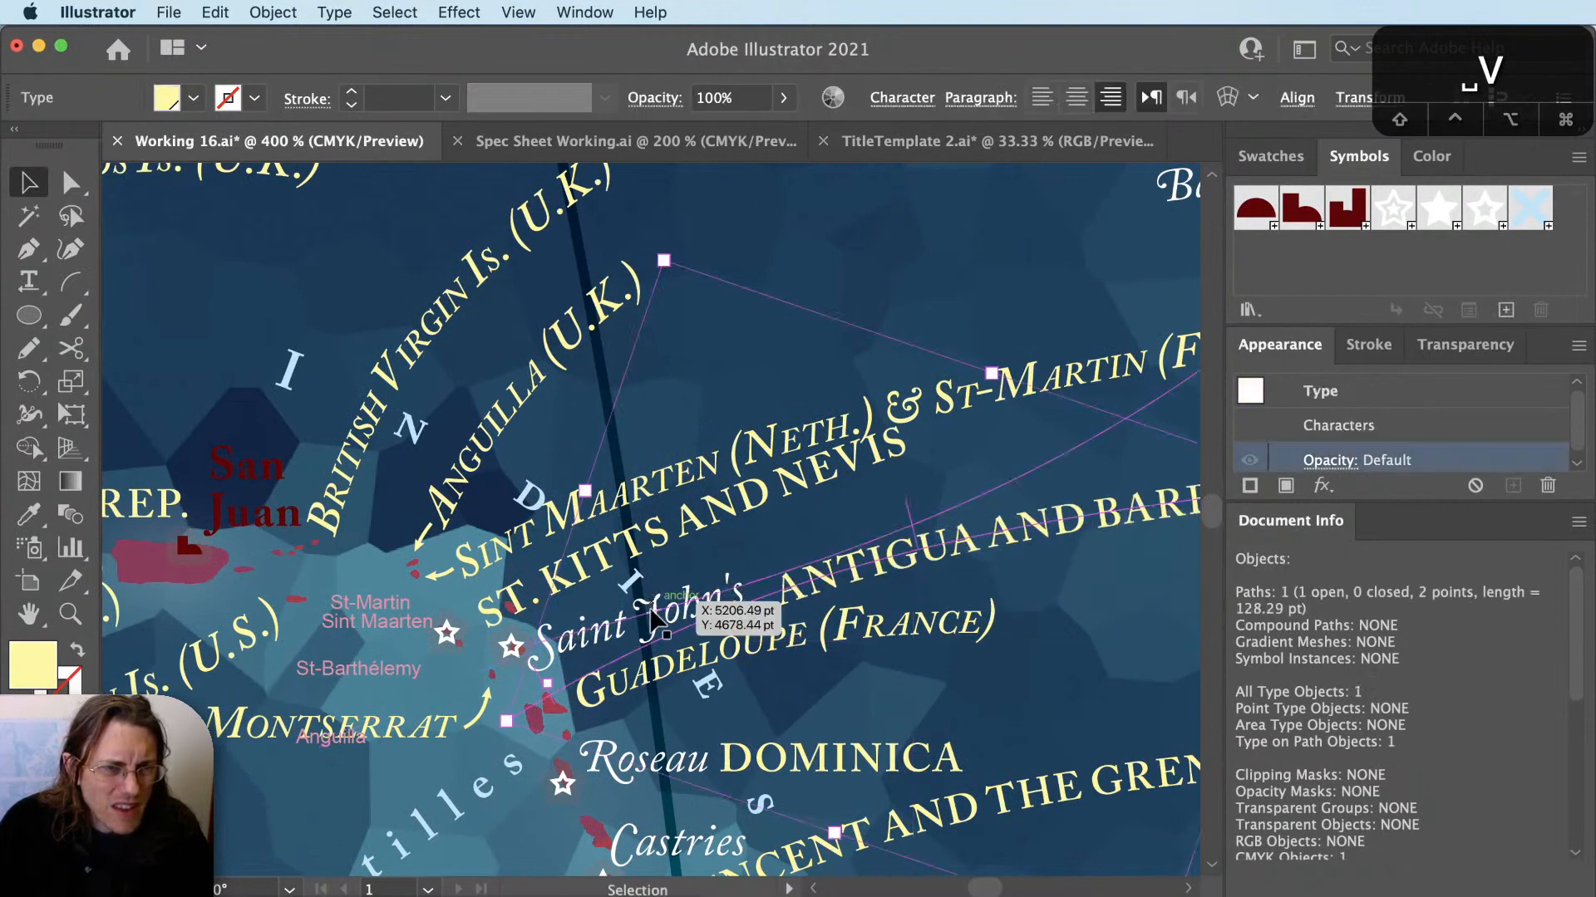
key("a")
key("super+x")
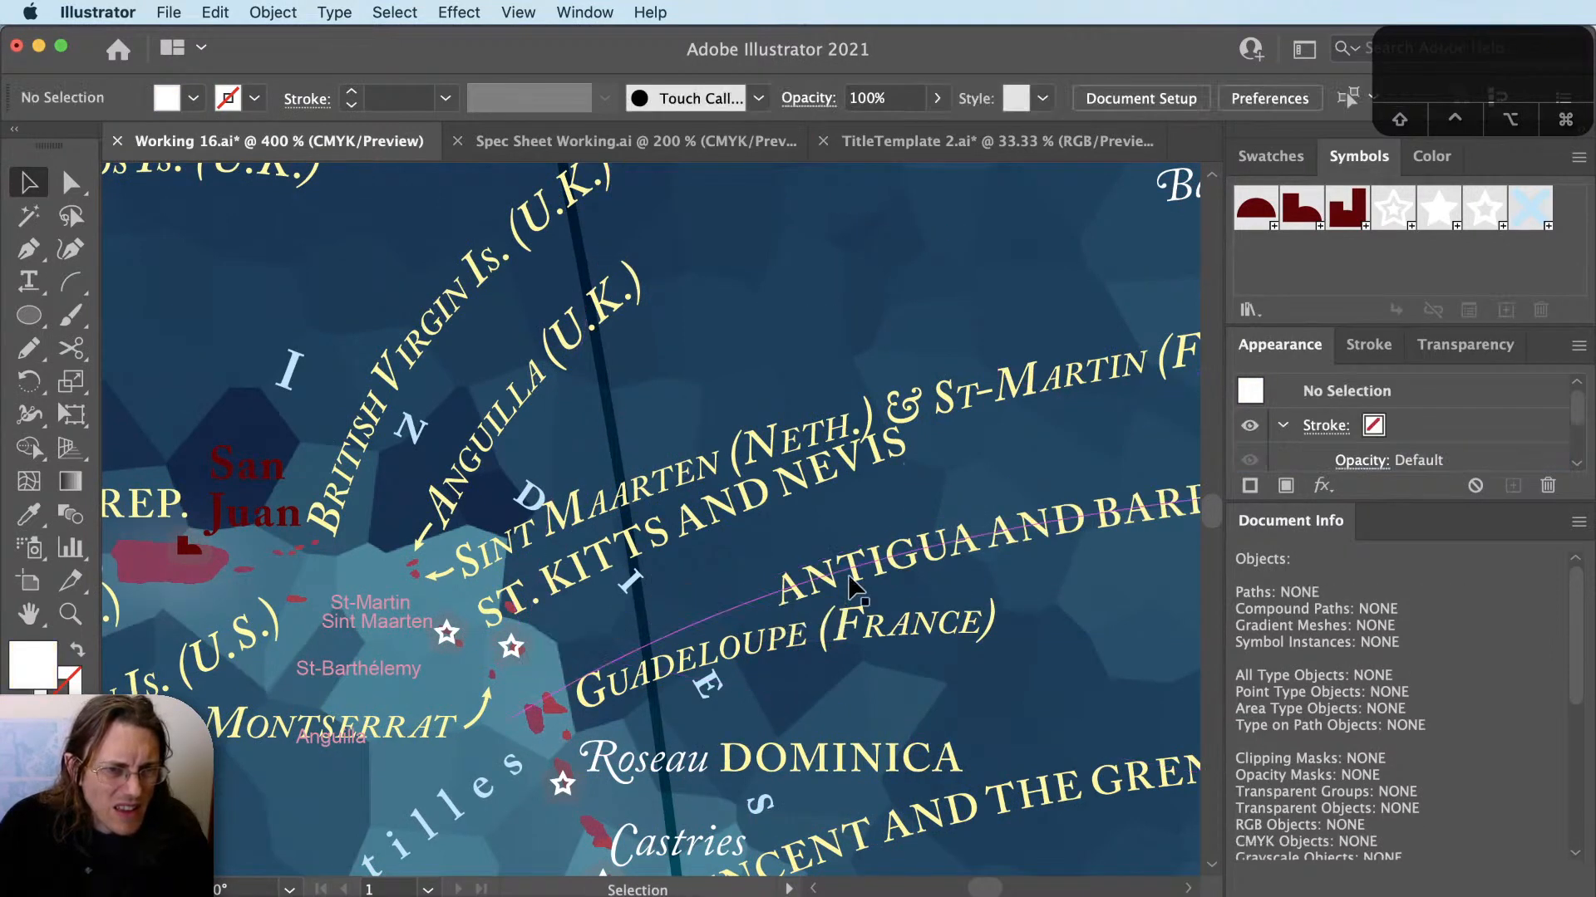
Duplicate the Antigua and Barbuda label to the southeast and replace the copy's text with the cut Saint John's text.
left_click_drag(854, 555, 901, 548)
scroll(566, 662, "down", 1)
key("t")
left_click(915, 525)
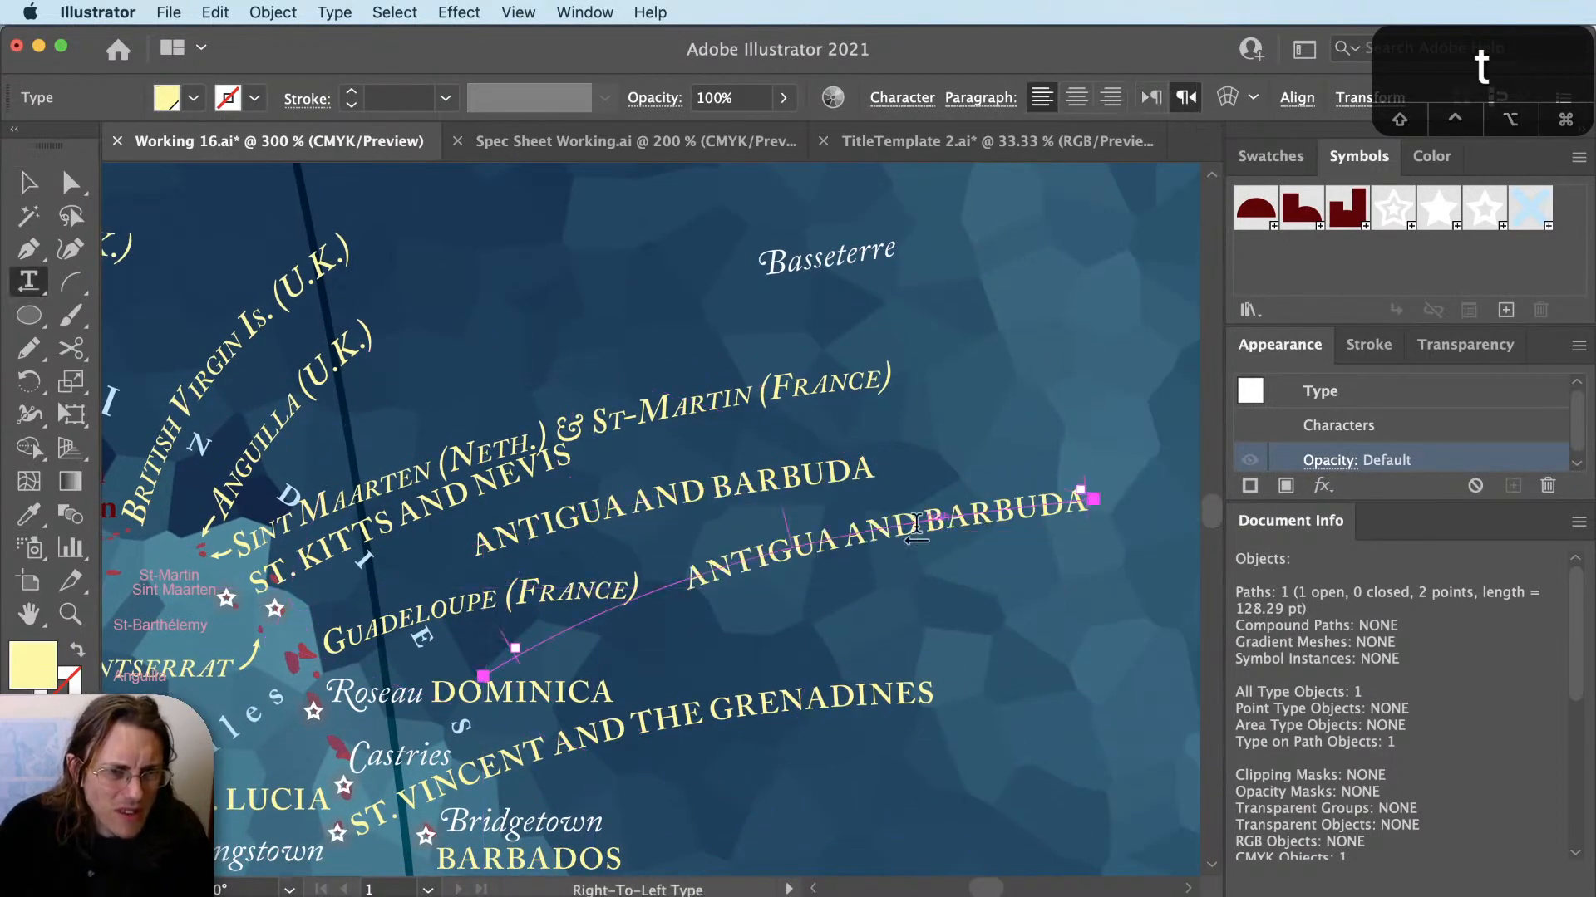
key("super+a")
key("super+v")
key("Escape")
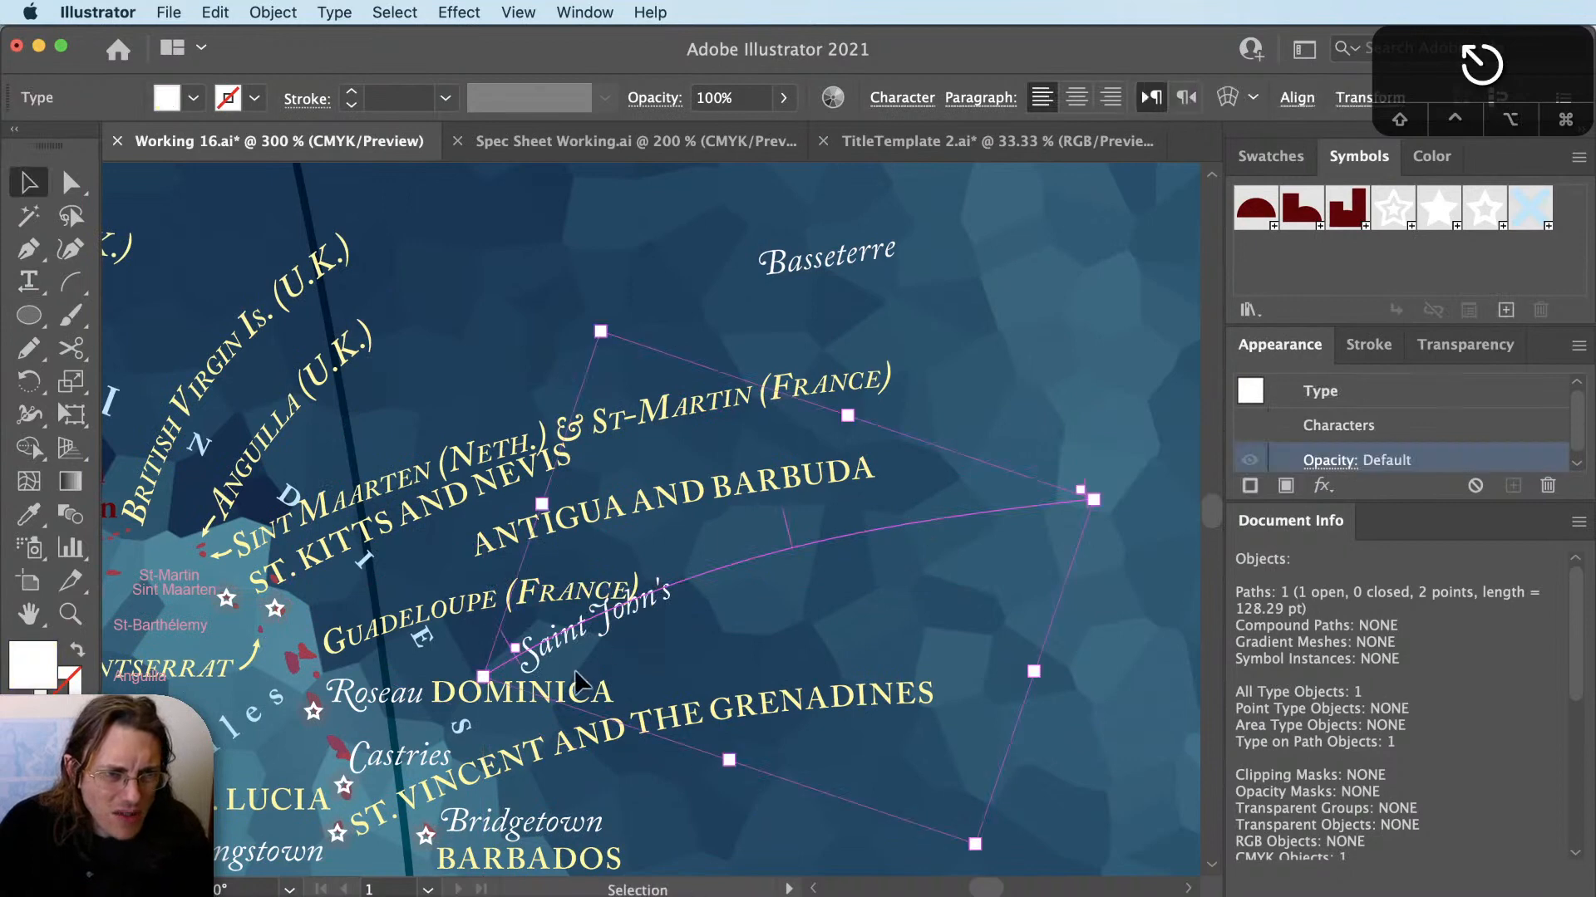
Slide the Saint John's text to the start of its path and move the label beside Antigua's capital star.
key("v")
left_click_drag(513, 651, 417, 680)
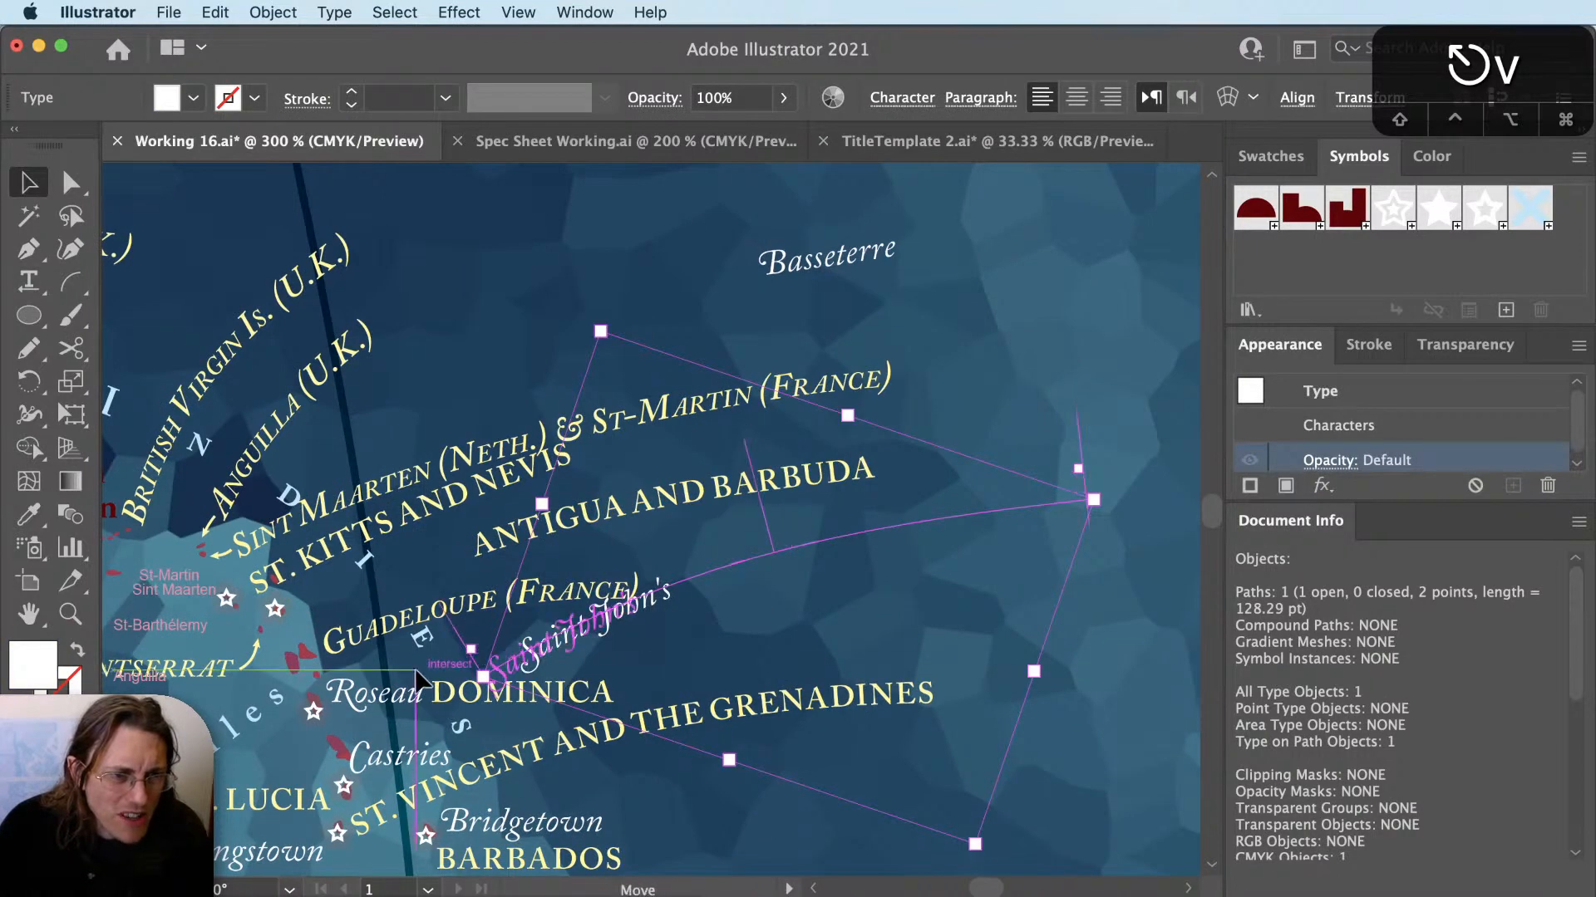
left_click_drag(556, 651, 284, 617)
Rotate the Saint John's label clockwise, nudge it west against its star and deselect it.
scroll(284, 616, "up", 3)
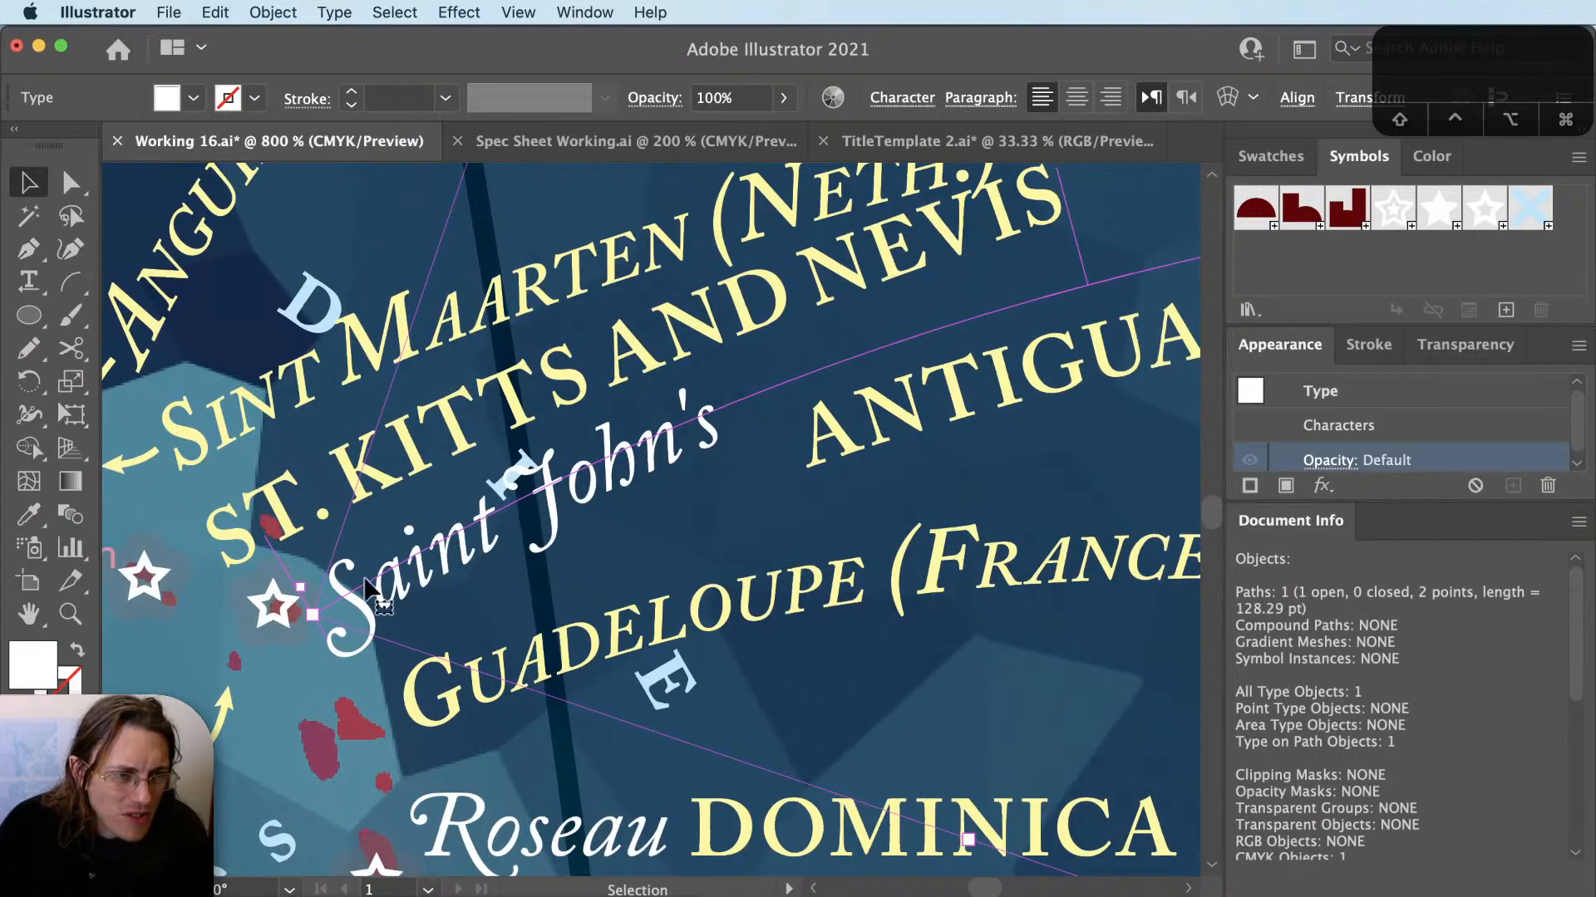
key("r")
left_click_drag(796, 533, 889, 570)
key("v")
left_click_drag(438, 619, 376, 610)
key("super+shift+a")
Try to duplicate the Saint John's label by copying and pasting it.
scroll(380, 646, "down", 2)
scroll(330, 717, "up", 1)
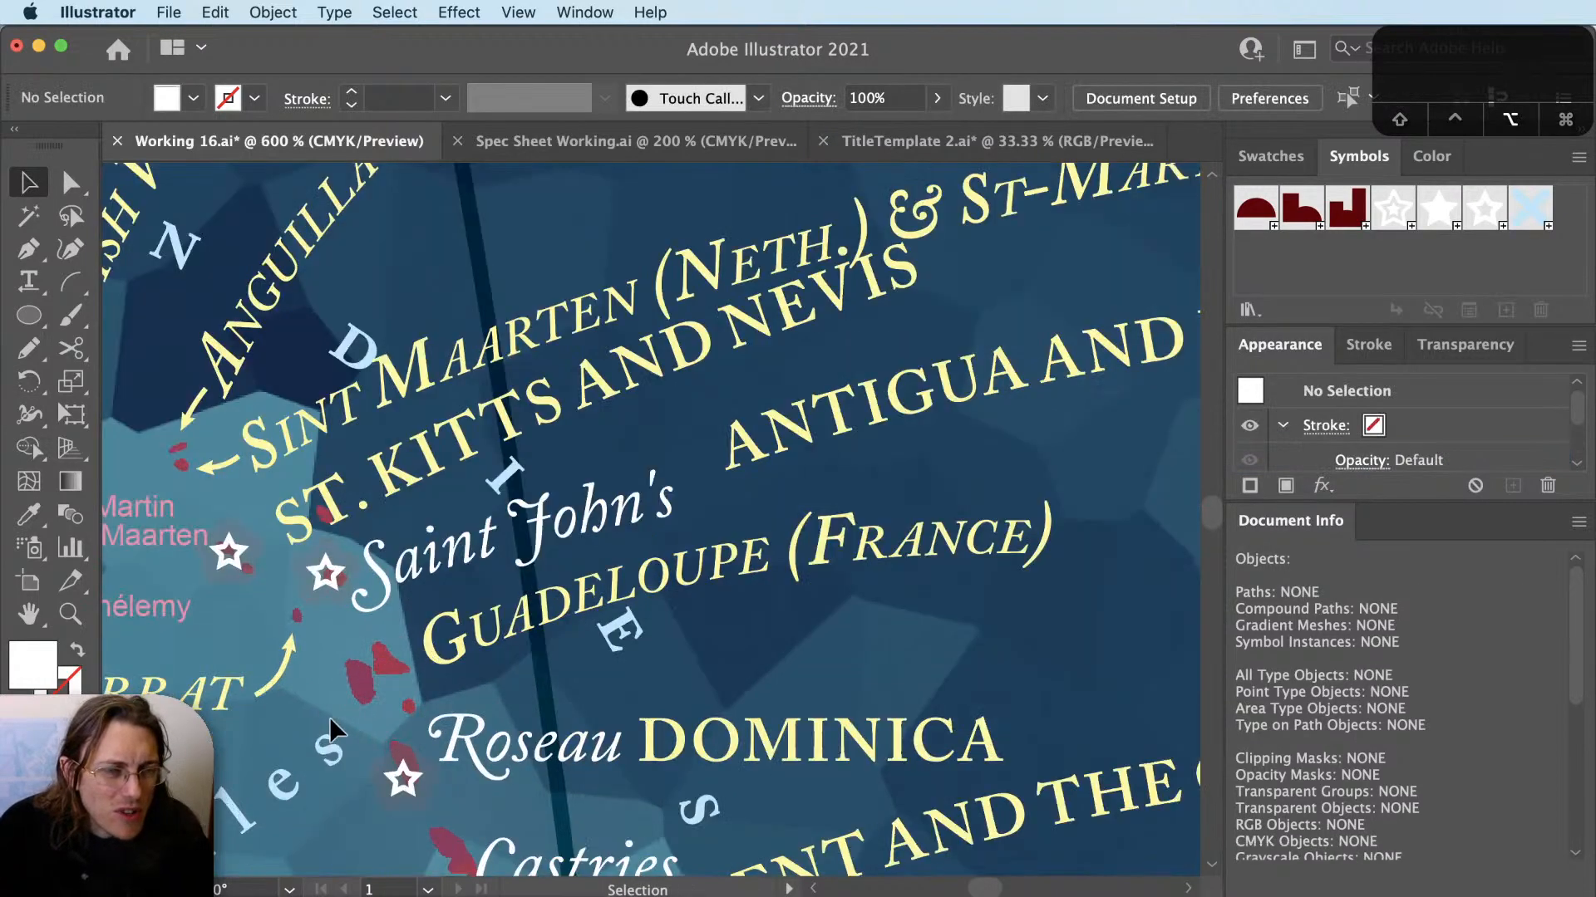
scroll(329, 717, "up", 1)
scroll(330, 717, "down", 1)
left_click(625, 524)
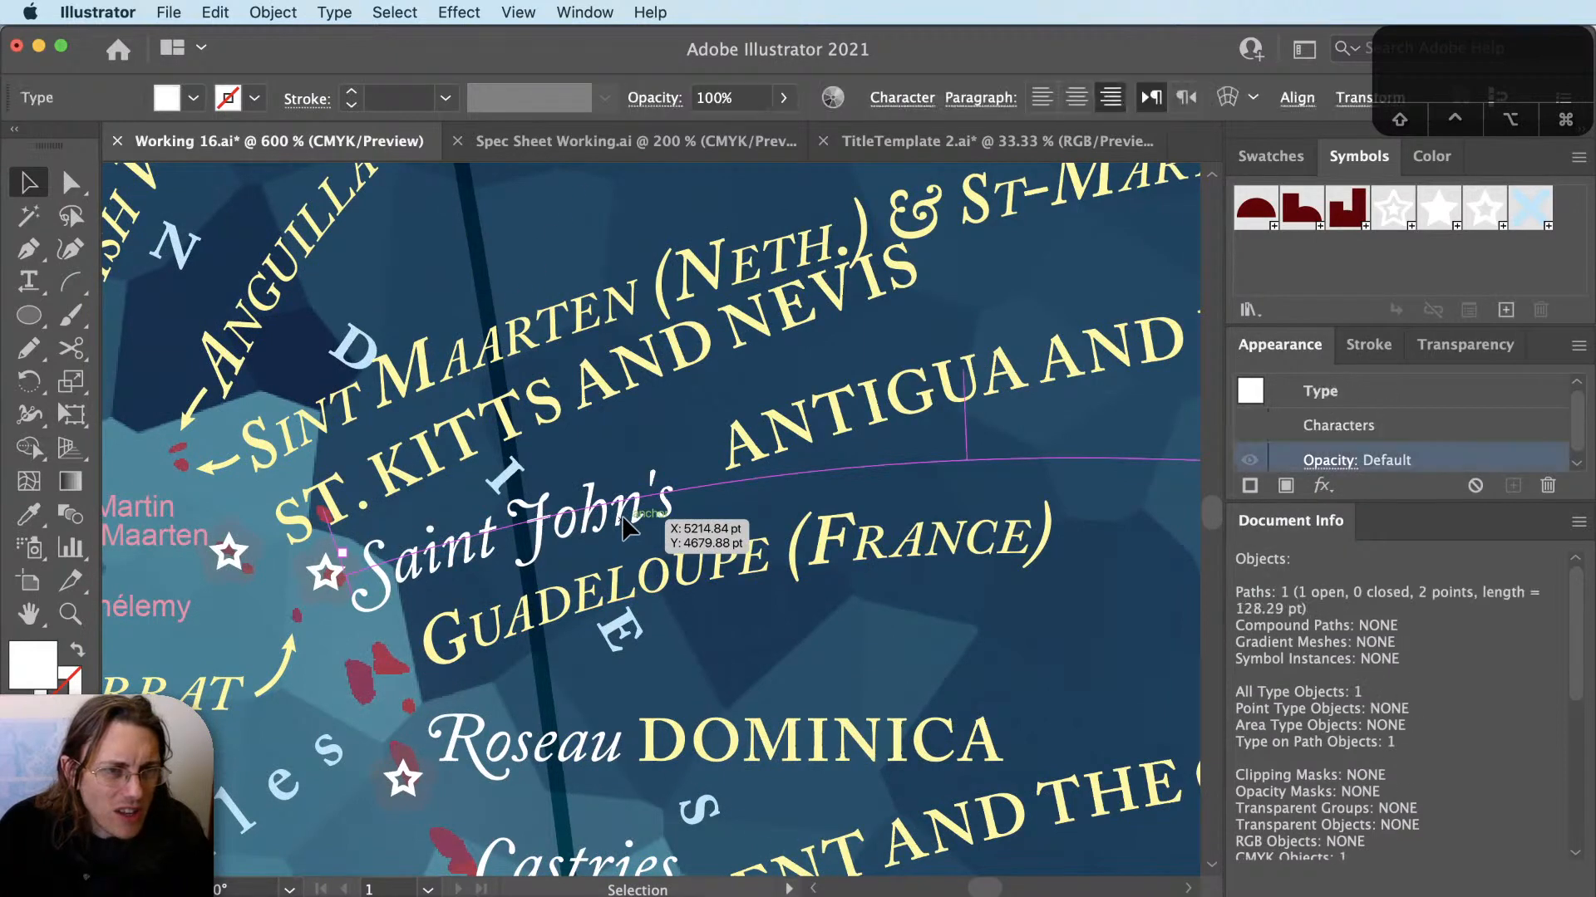
key("super+c")
key("super+v")
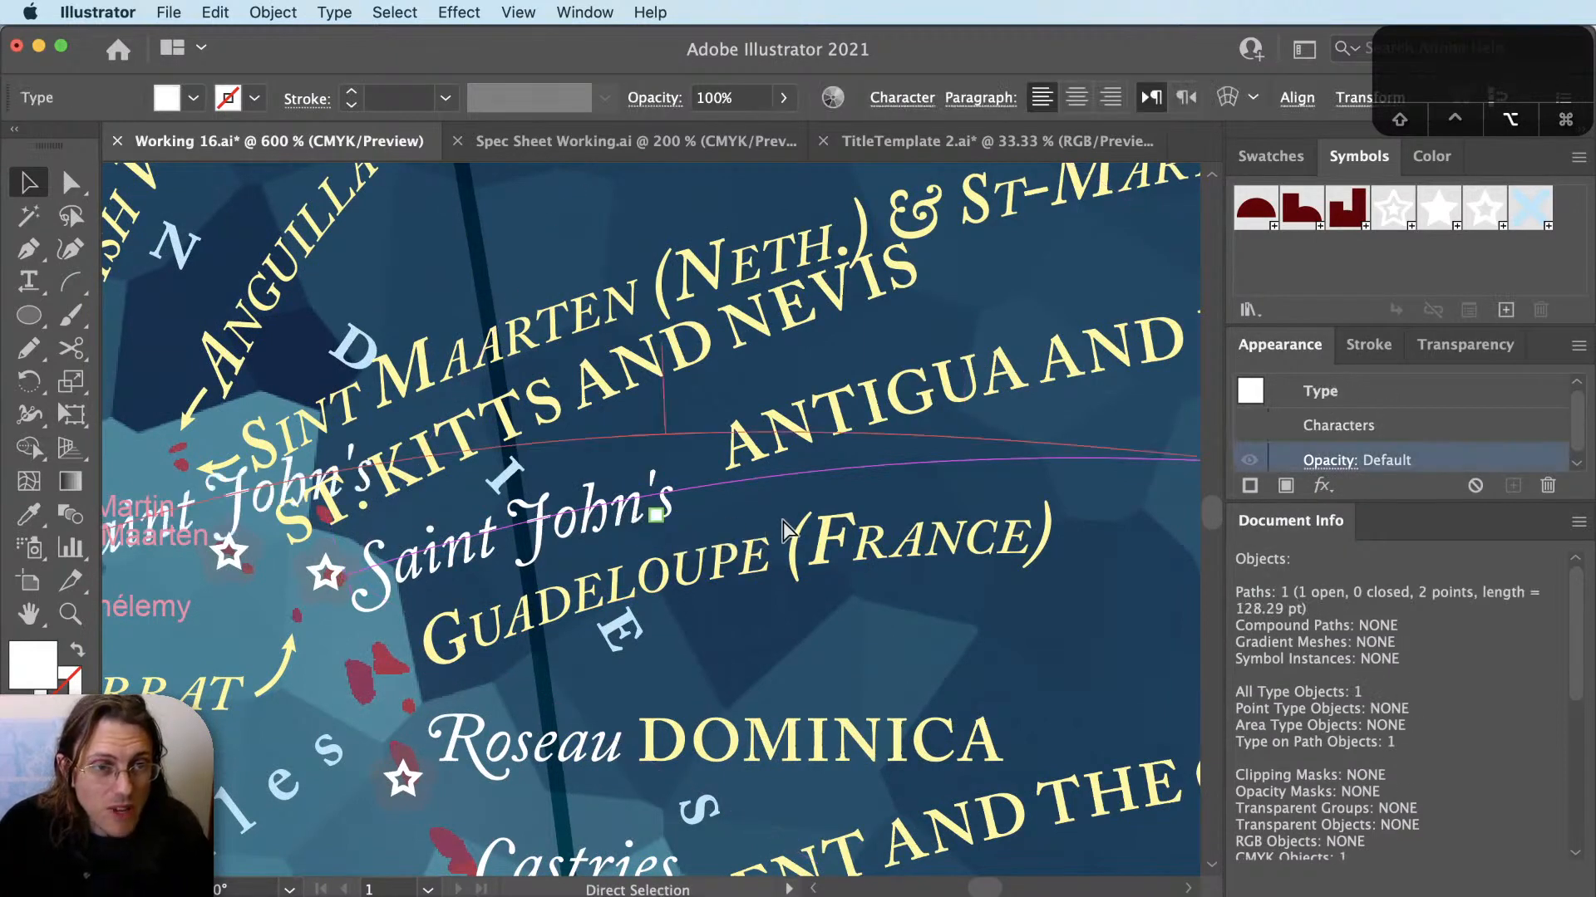
scroll(785, 528, "down", 1)
key("super+z")
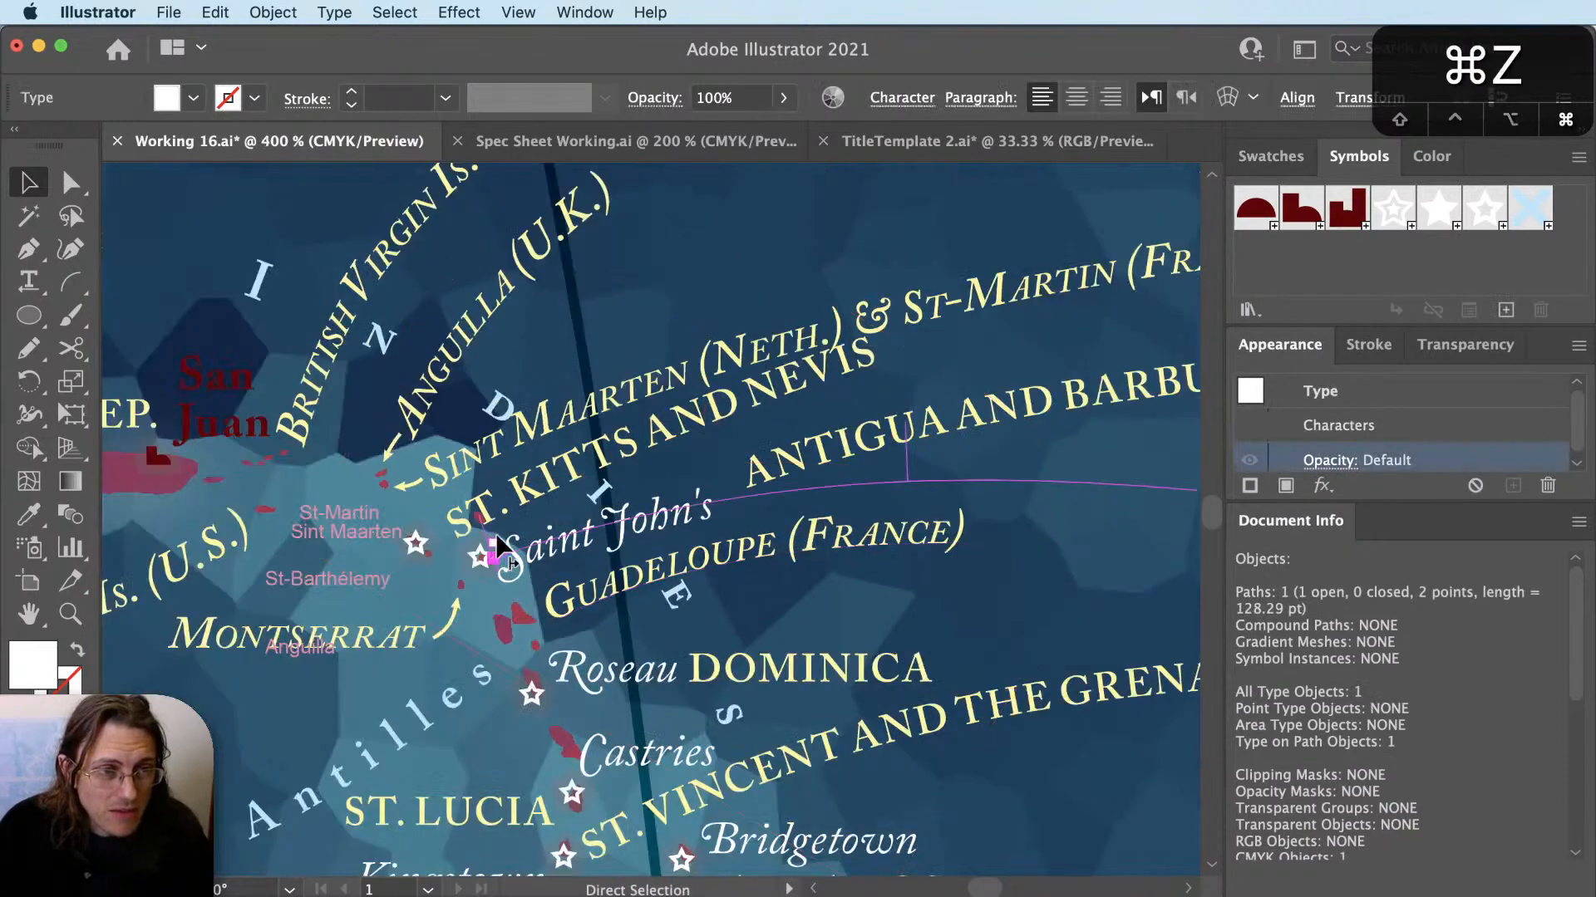
key("super+shift+a")
key("v")
Duplicate the Saint John's label in place and replace the copy's text with the cut ANTIGUA AND BARBUDA text.
left_click(672, 520)
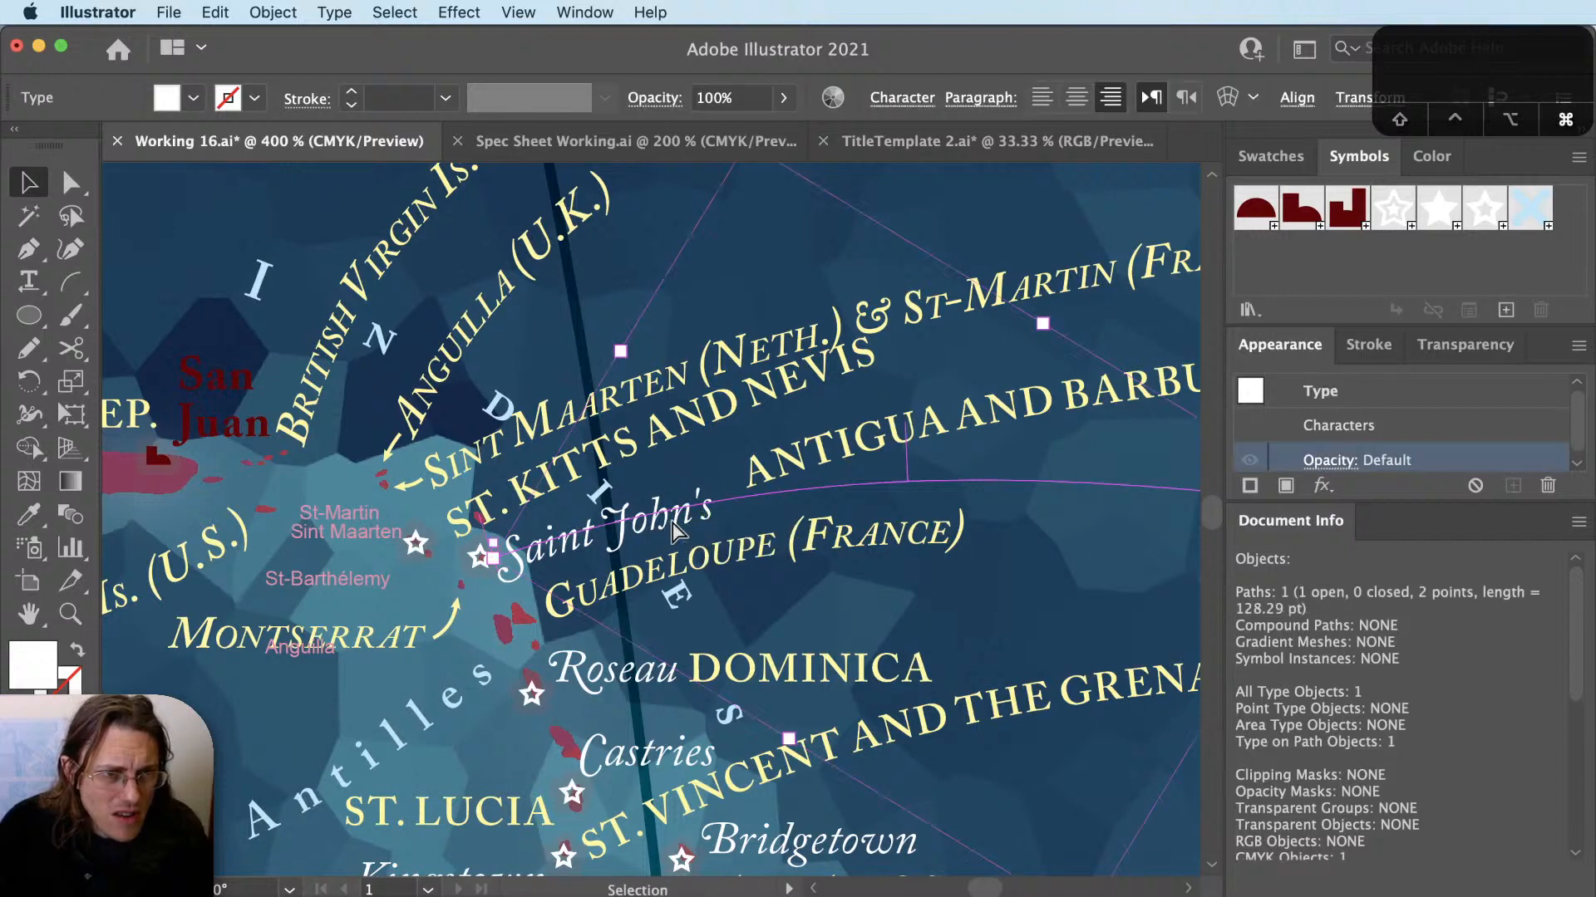
key("super+c")
key("v")
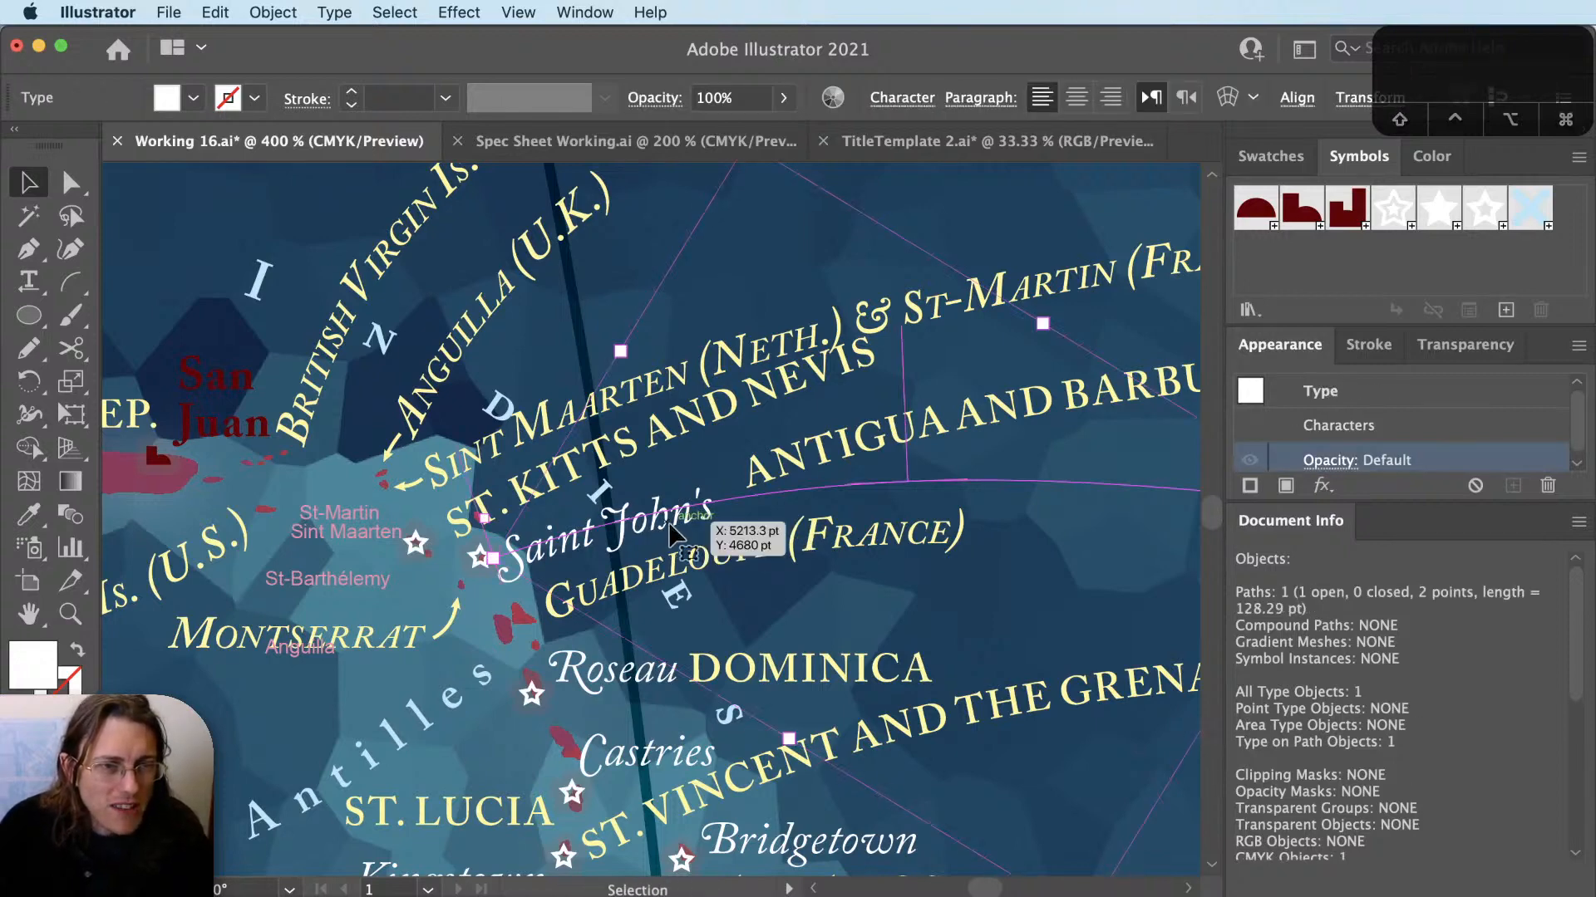
left_click(851, 454)
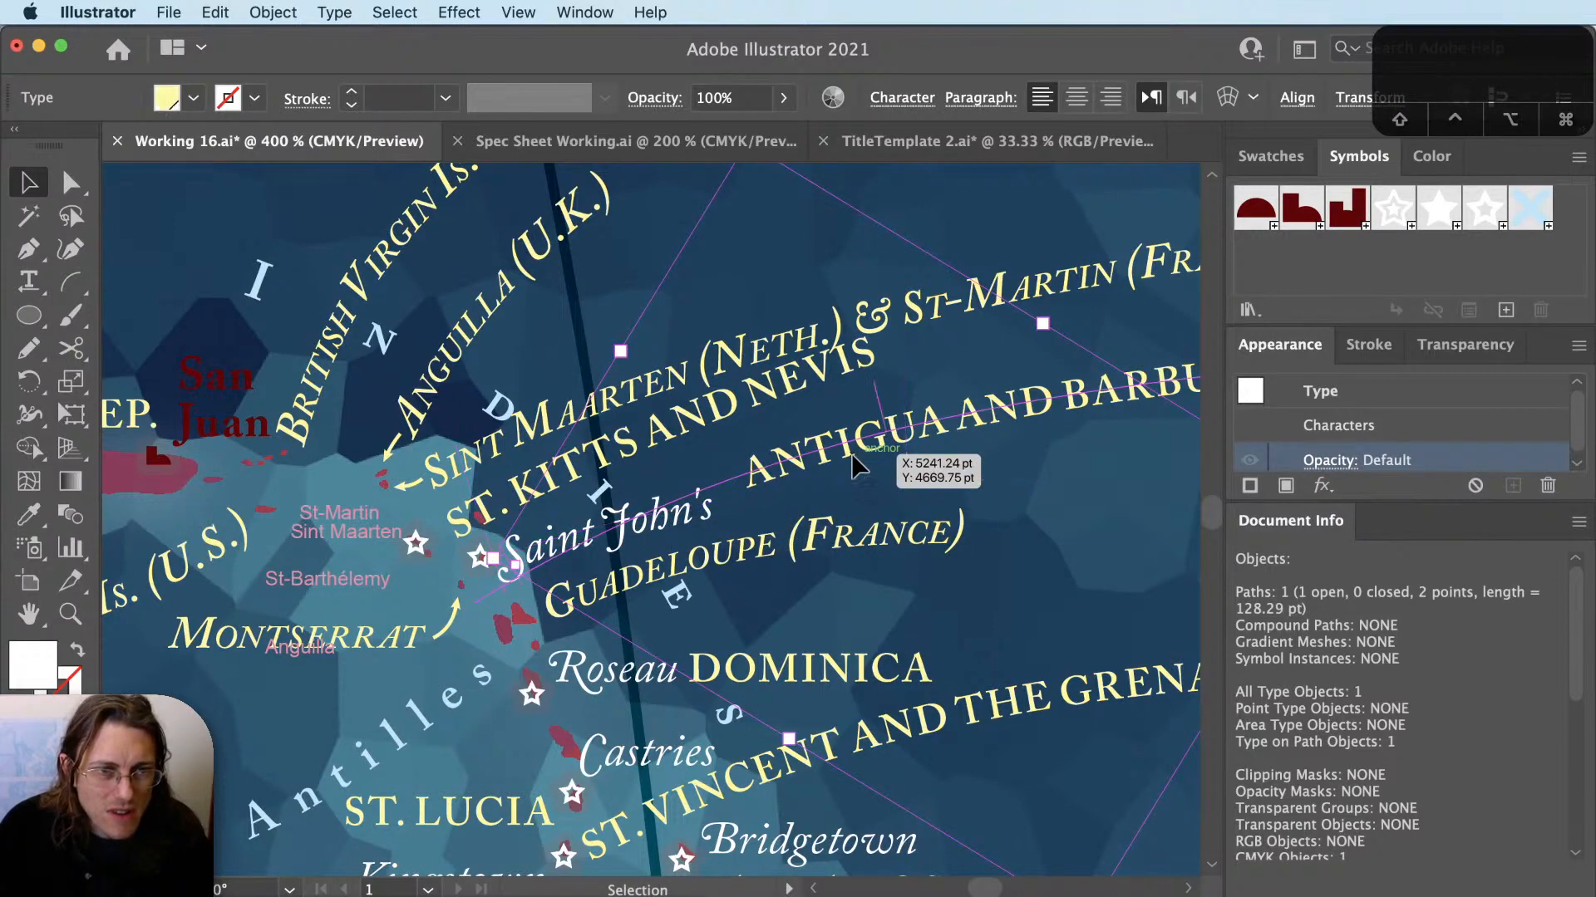
key("super+x")
key("t")
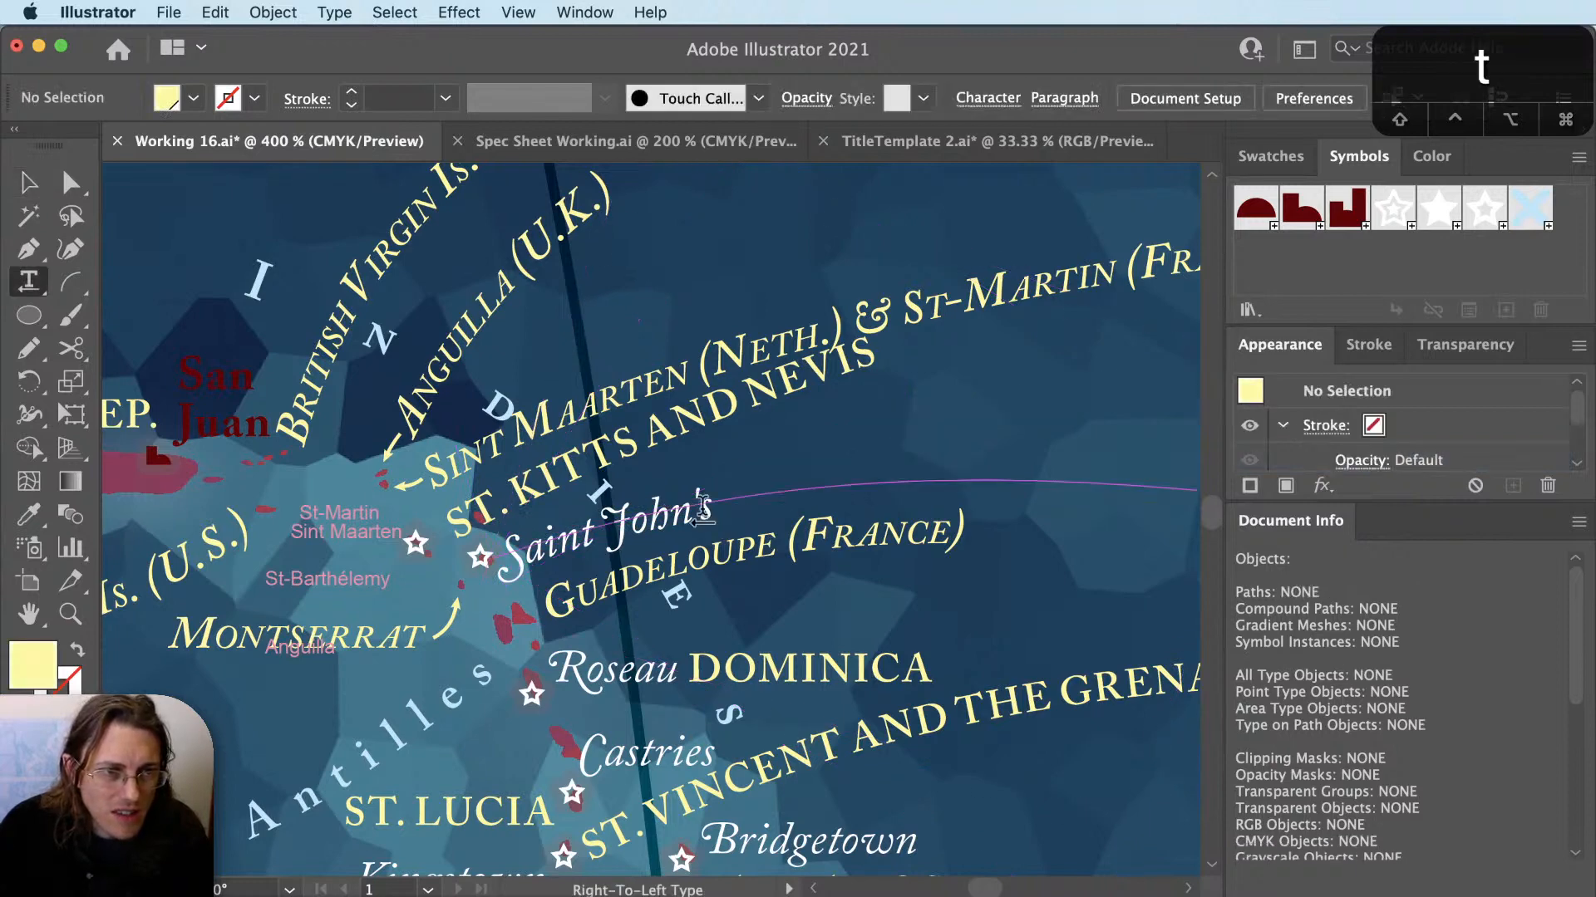
left_click(705, 508)
key("super+a")
key("Right")
key("super+v")
key("Escape")
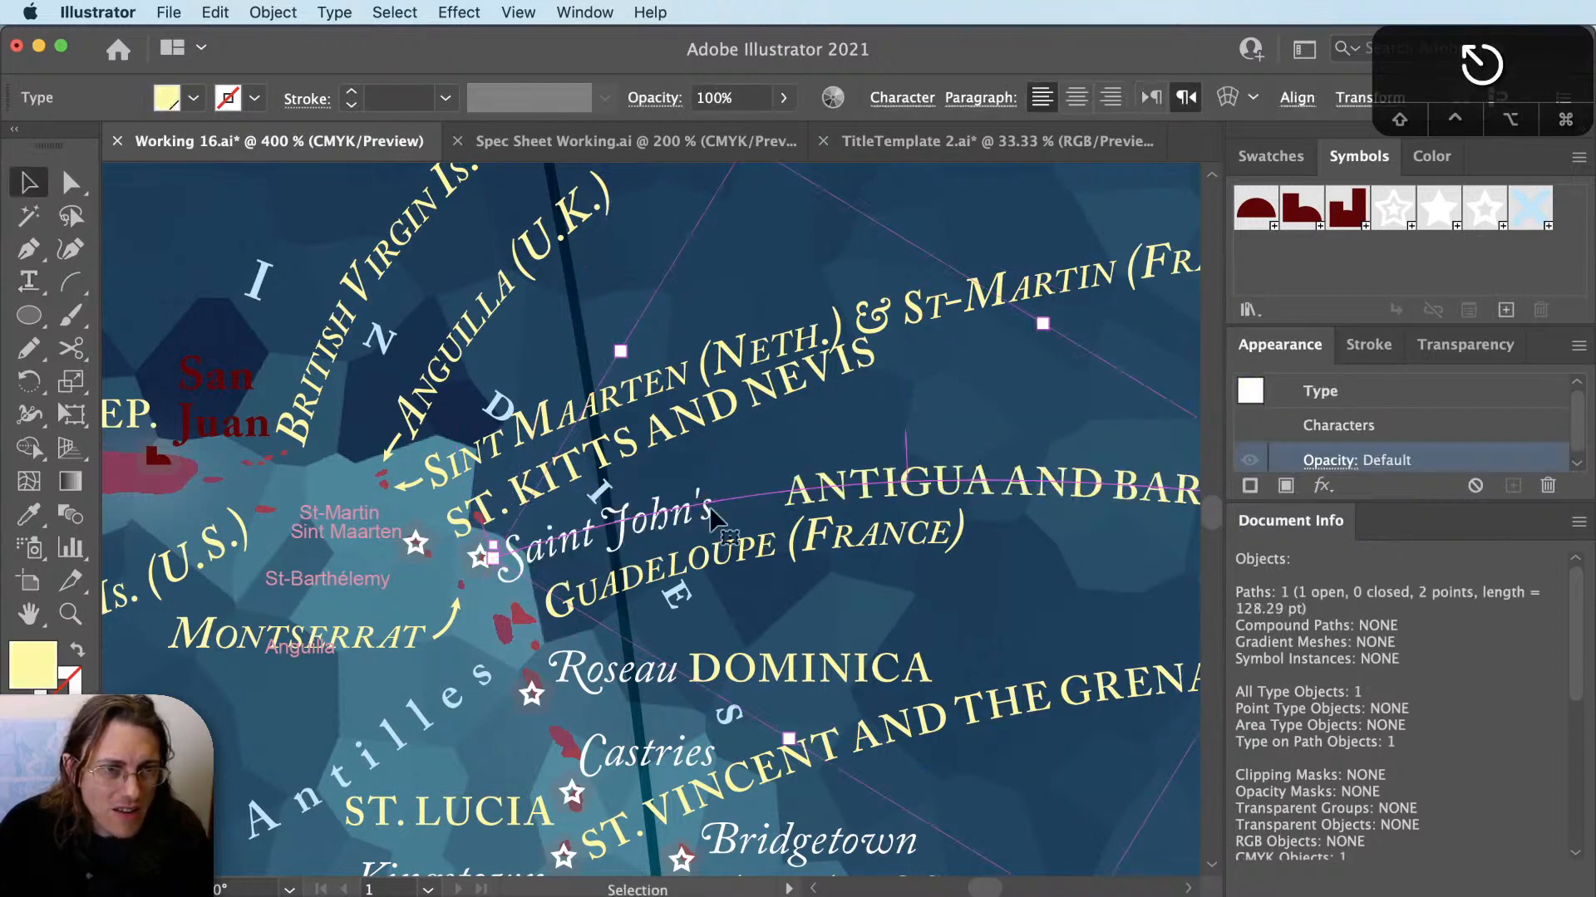
Slide the ANTIGUA AND BARBUDA text west along its path, closer to Saint John's, and deselect it.
scroll(704, 507, "right", 3)
key("v")
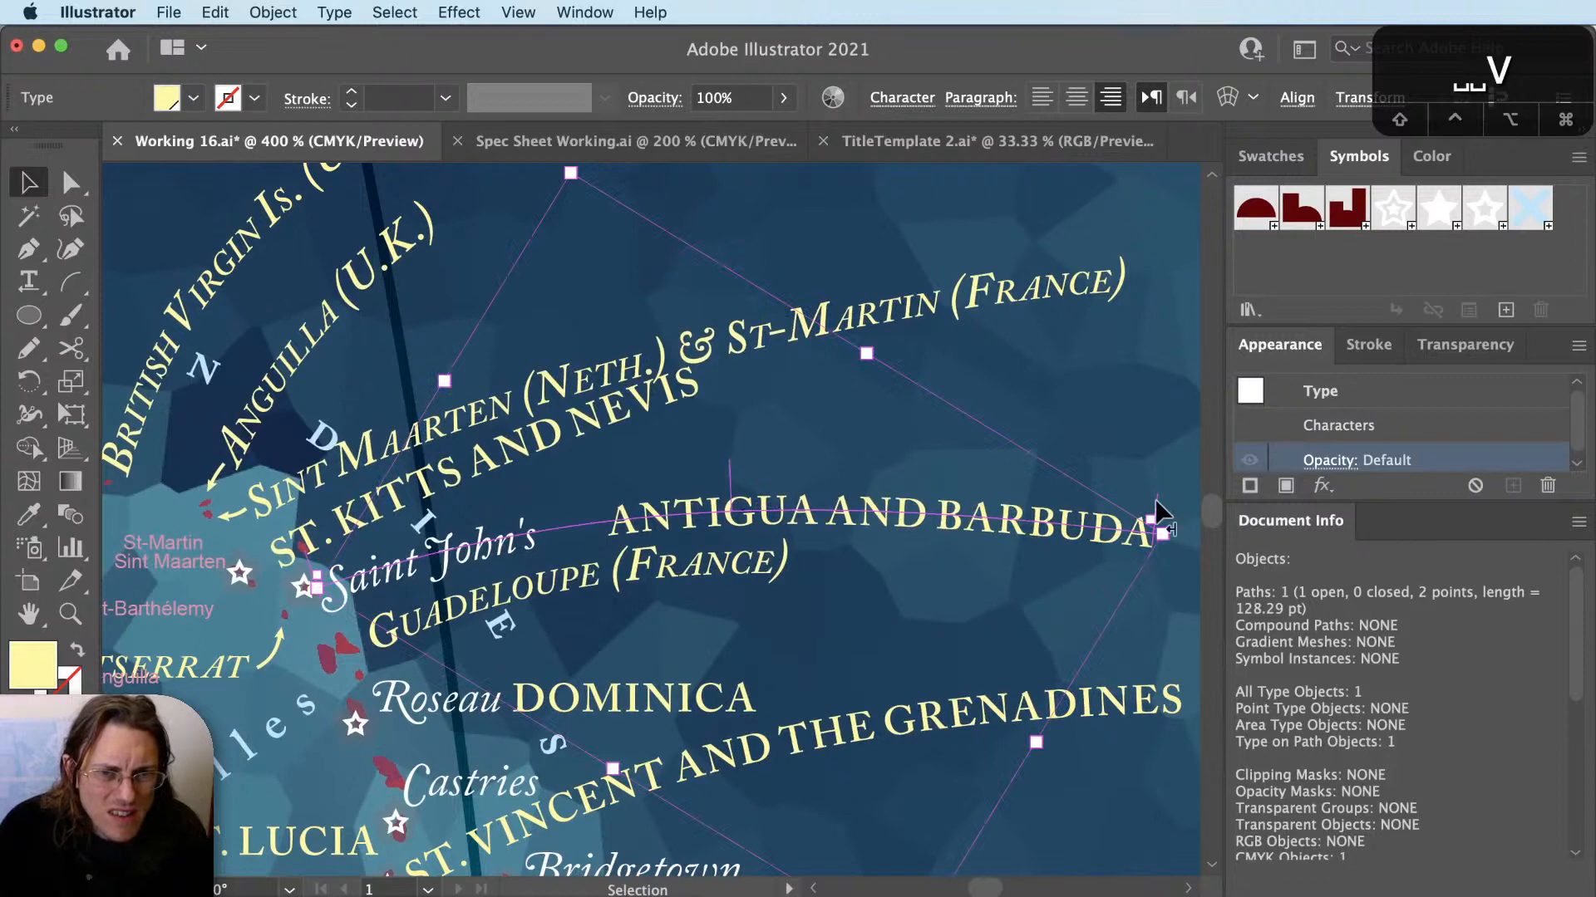
left_click_drag(1155, 499, 1101, 492)
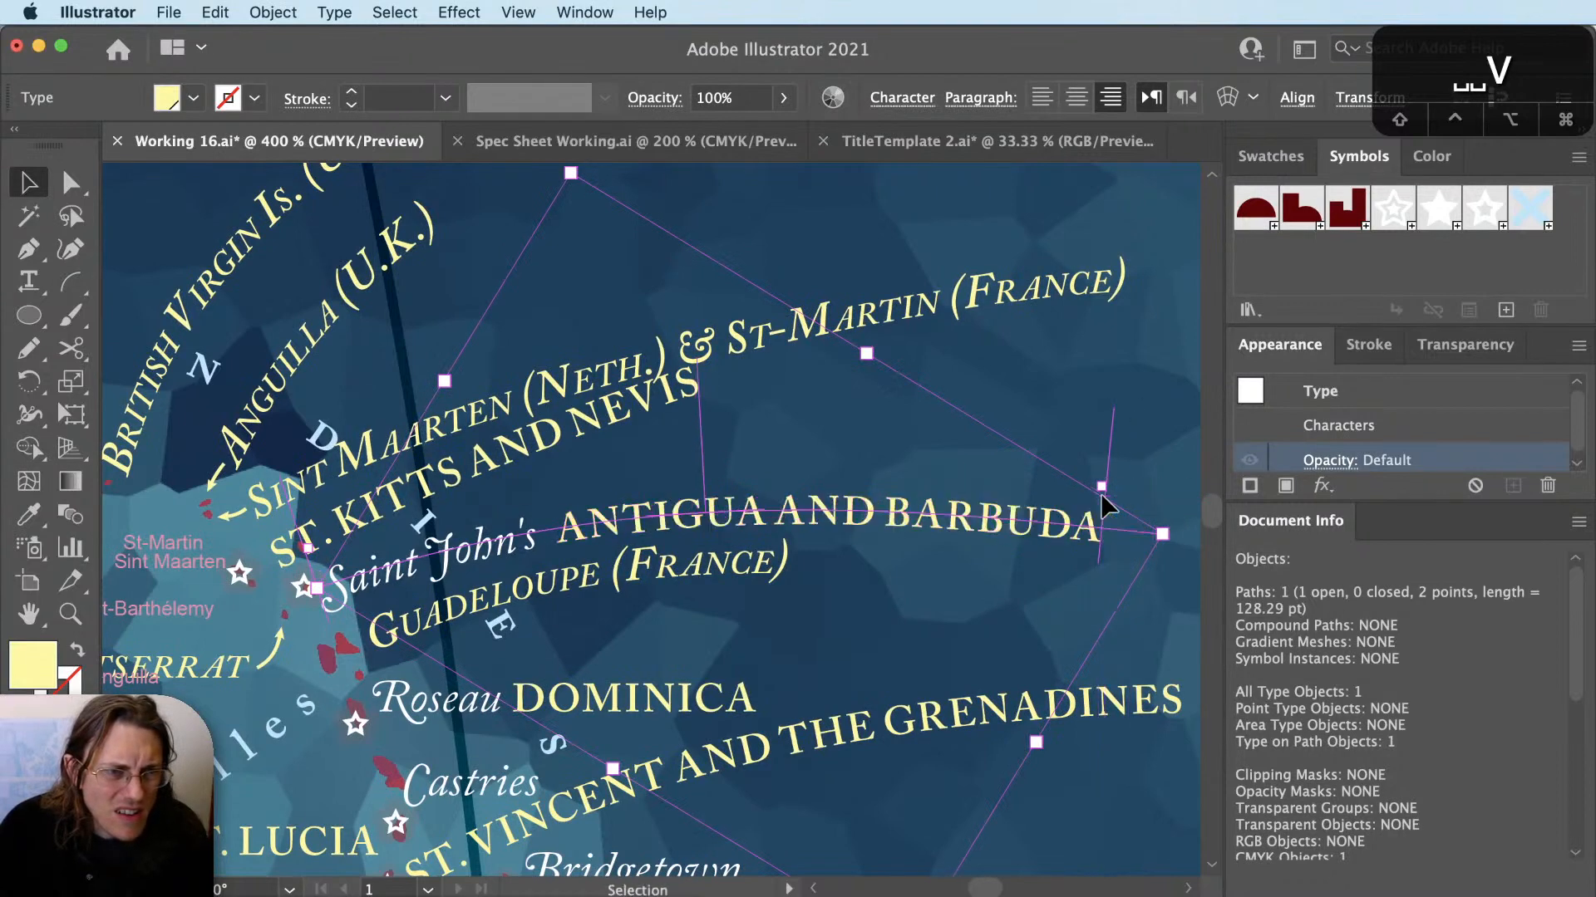
left_click(781, 636)
Rotate the Guadeloupe (France) label slightly clockwise, nudge it west toward its island and deselect it.
scroll(363, 674, "up", 2)
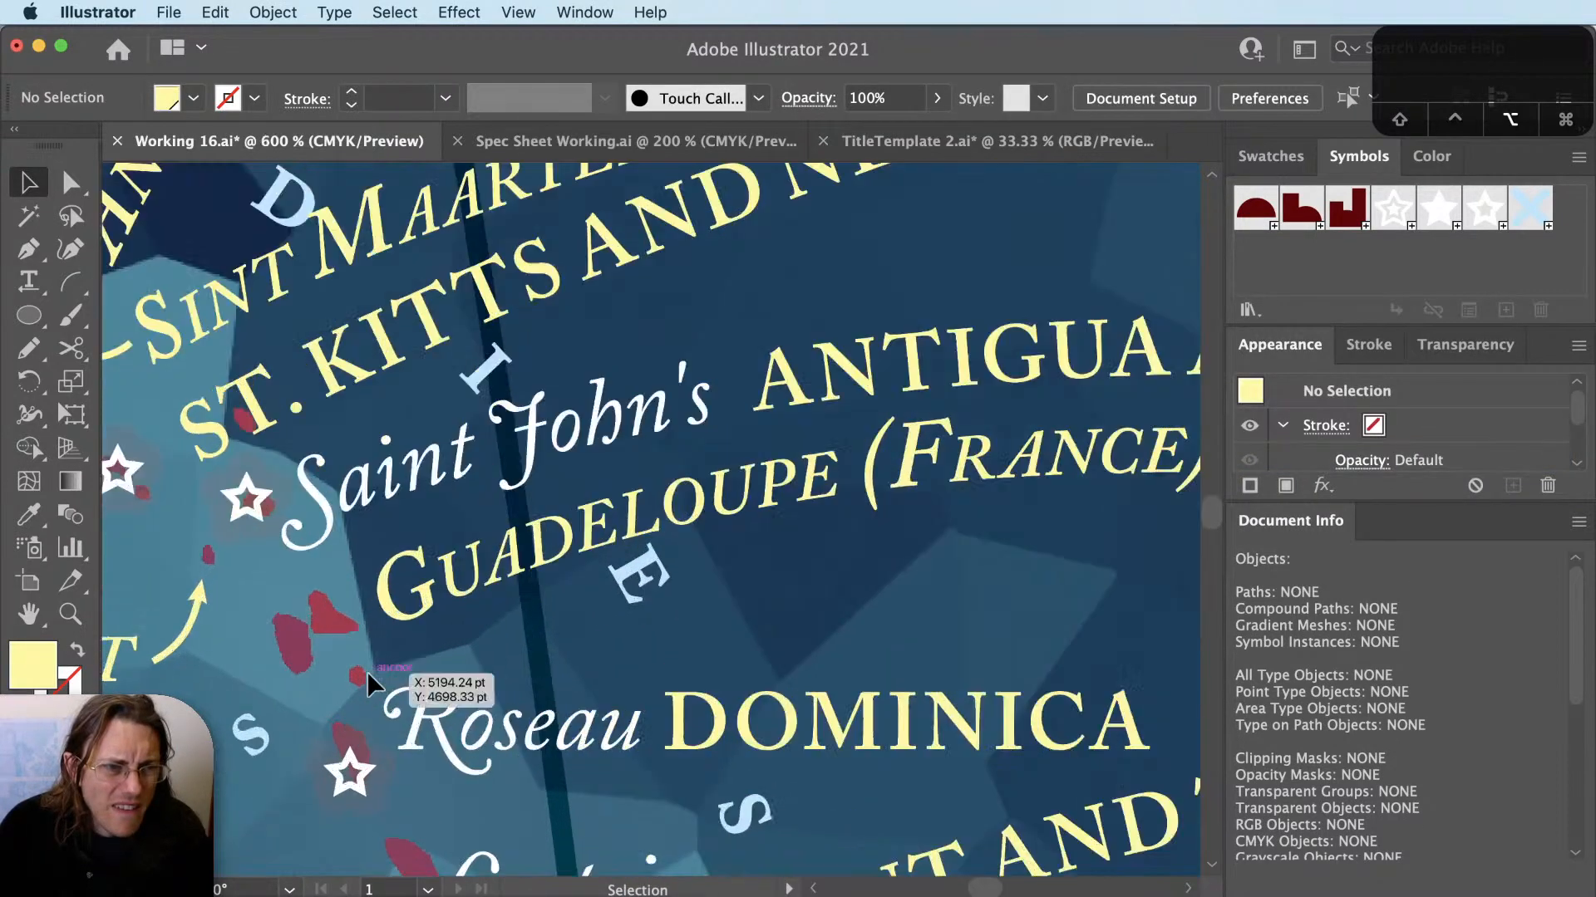
key("v")
left_click(408, 613)
key("r")
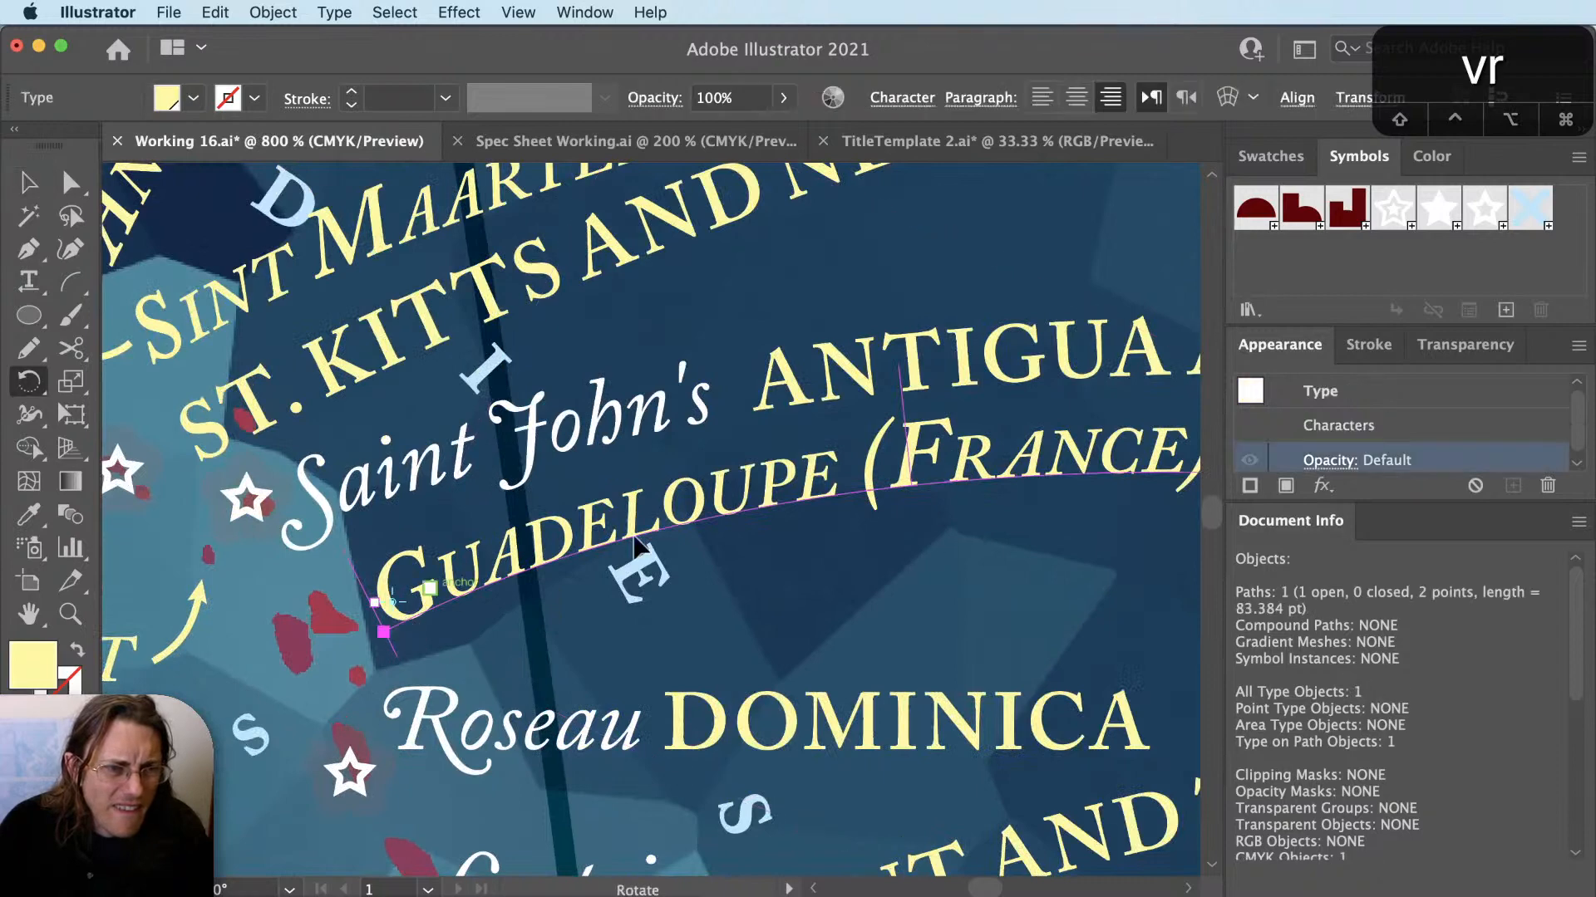
left_click_drag(1149, 494, 1151, 496)
key("v")
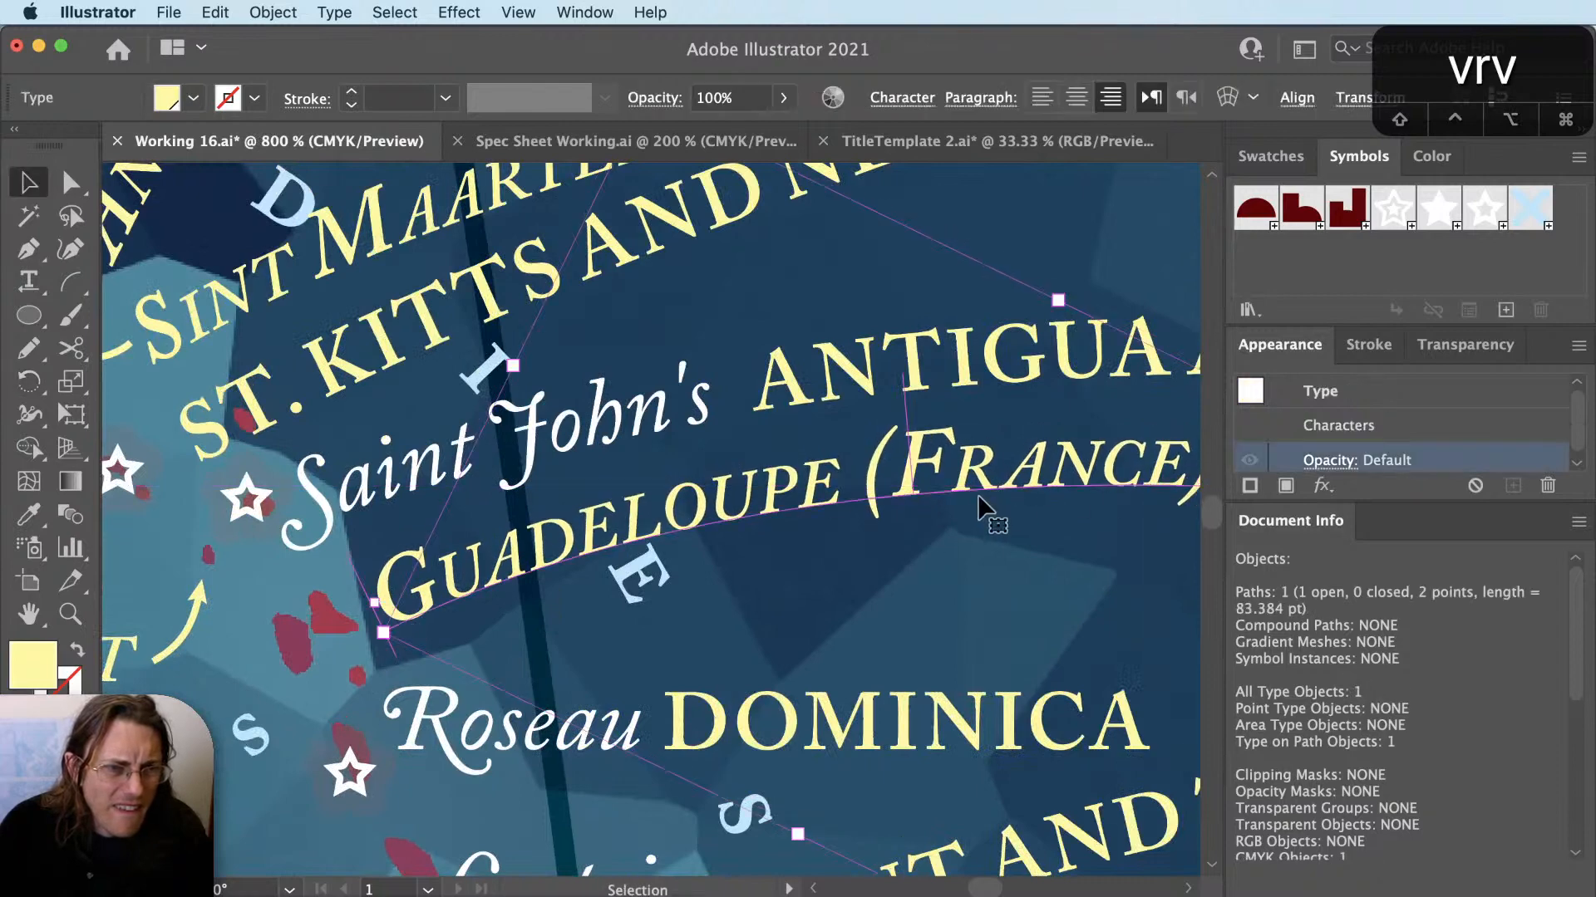
left_click_drag(973, 498, 965, 496)
left_click(888, 570)
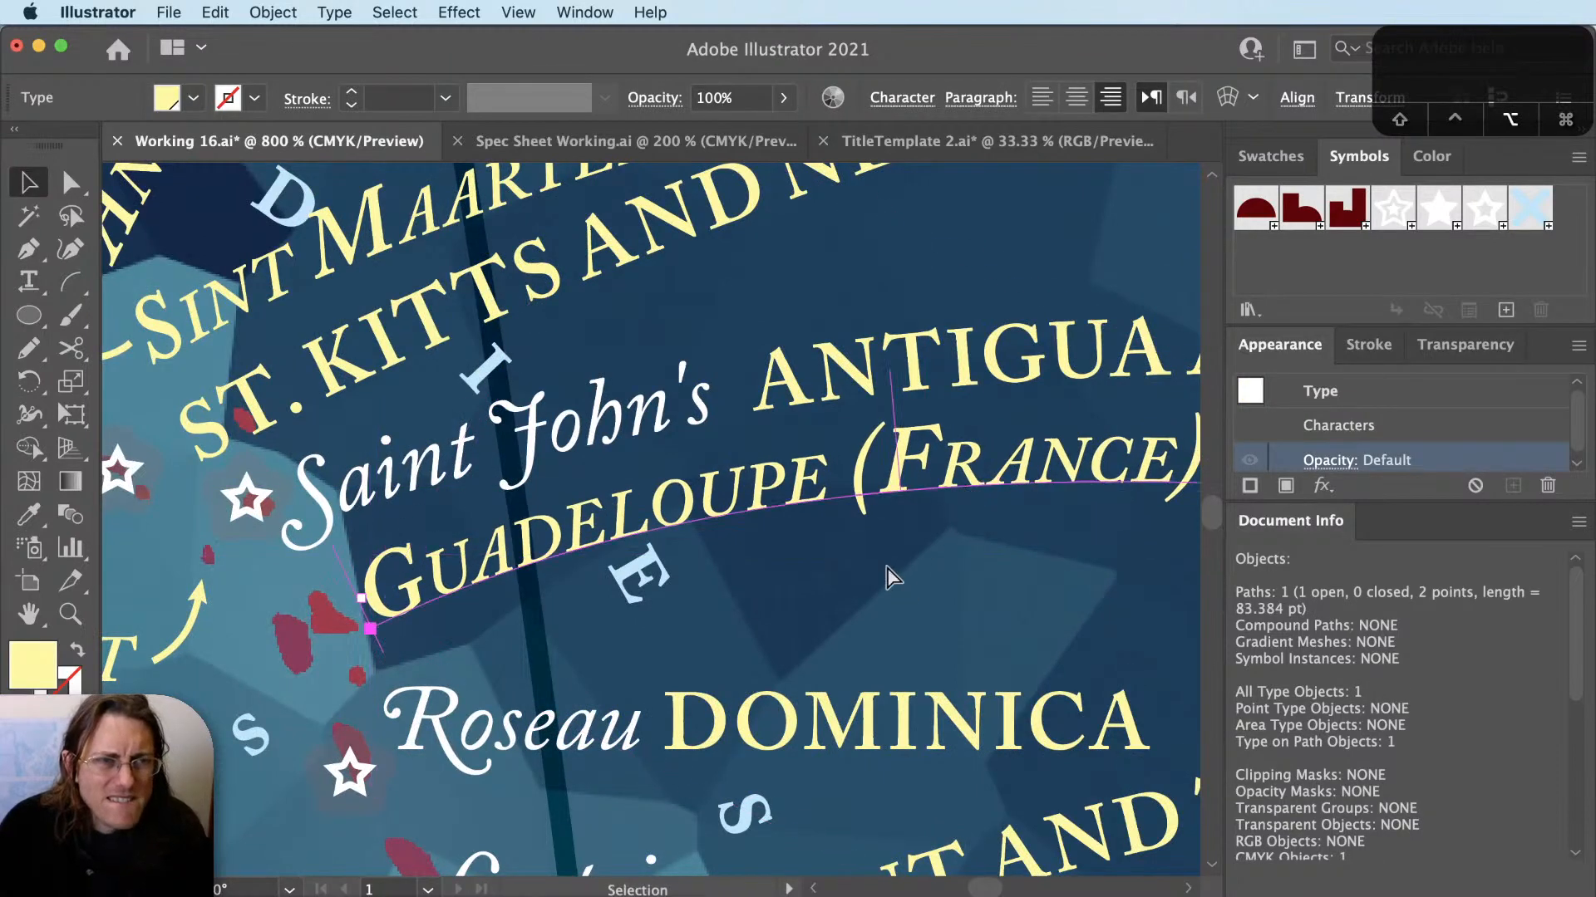
Move the ST. KITTS AND NEVIS label northeast into the open ocean, clear of the Sint Maarten label.
scroll(884, 565, "down", 3)
left_click_drag(886, 551, 809, 593)
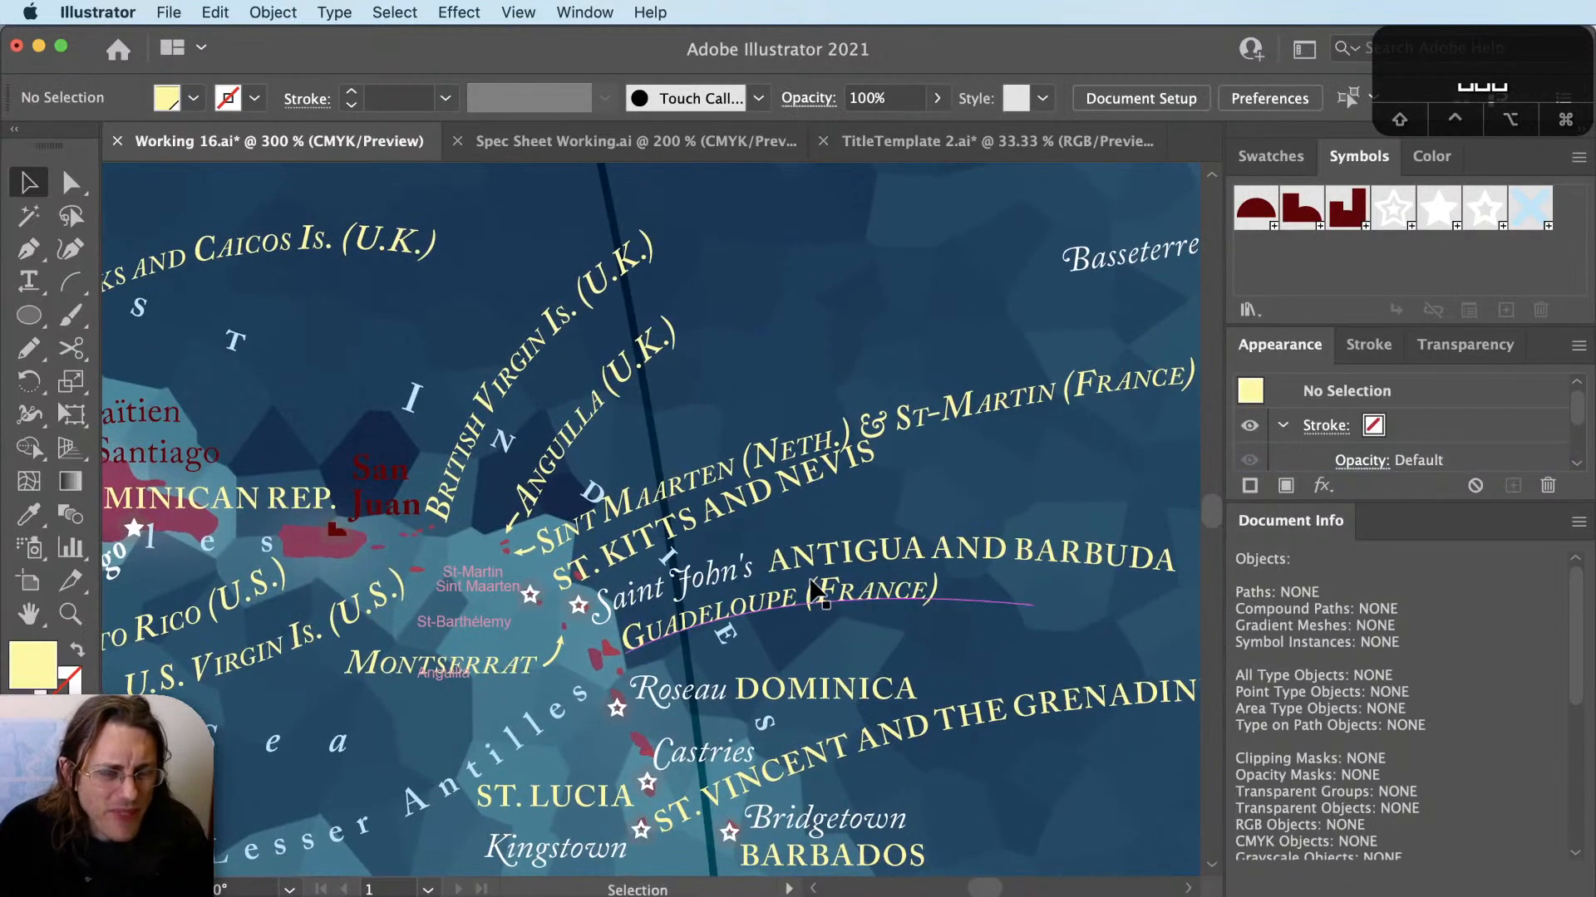
left_click_drag(840, 495, 731, 502)
key("v")
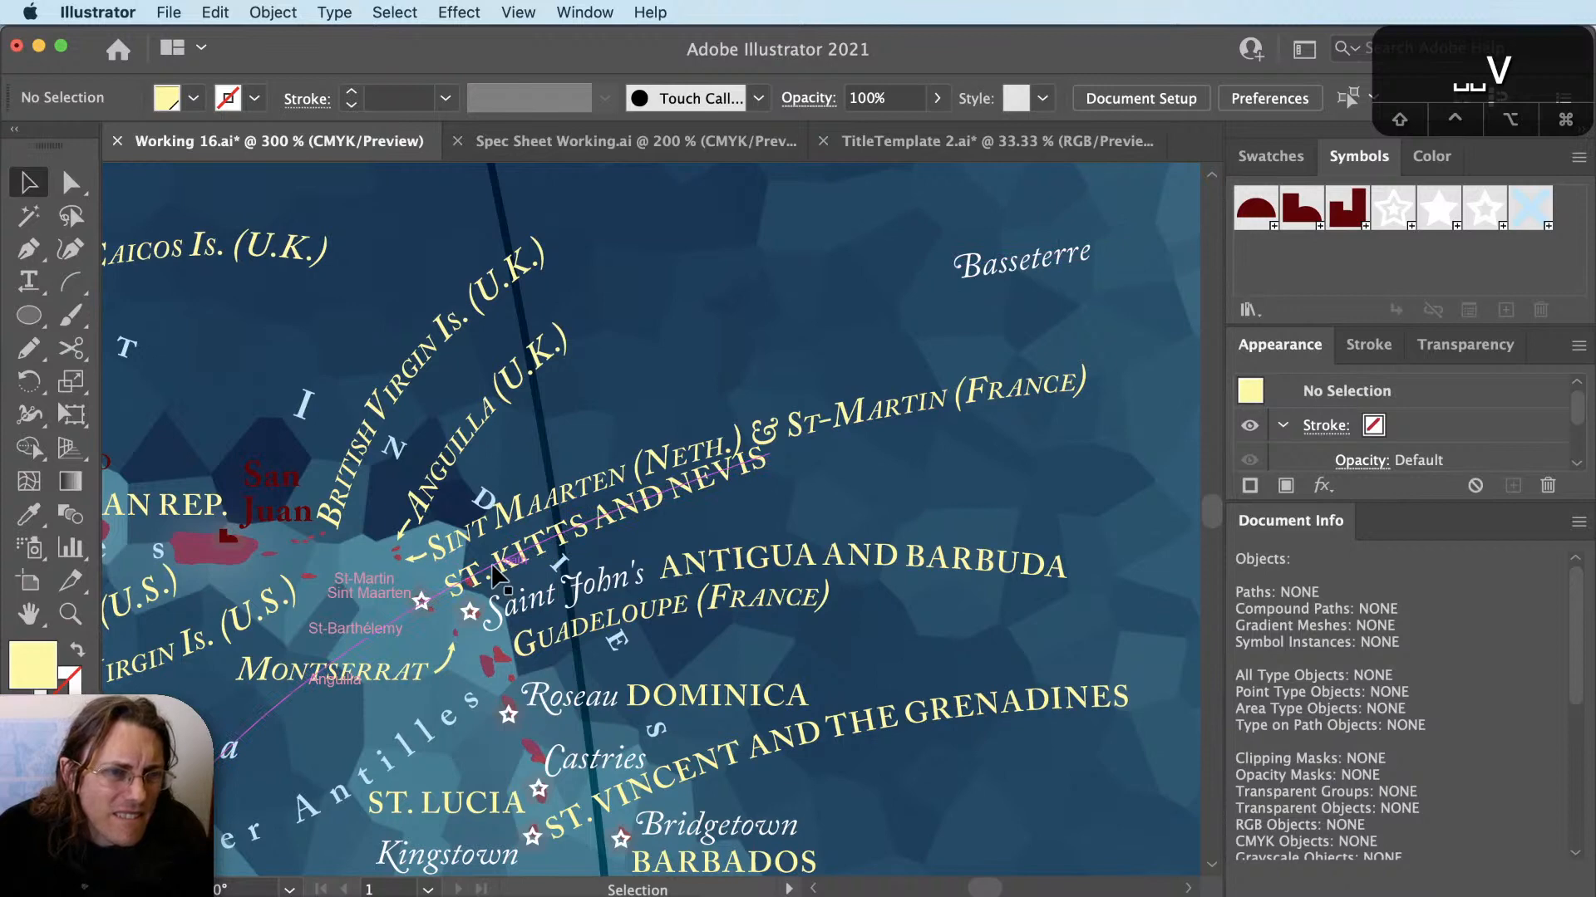
left_click_drag(815, 316, 931, 266)
left_click_drag(742, 472, 643, 488)
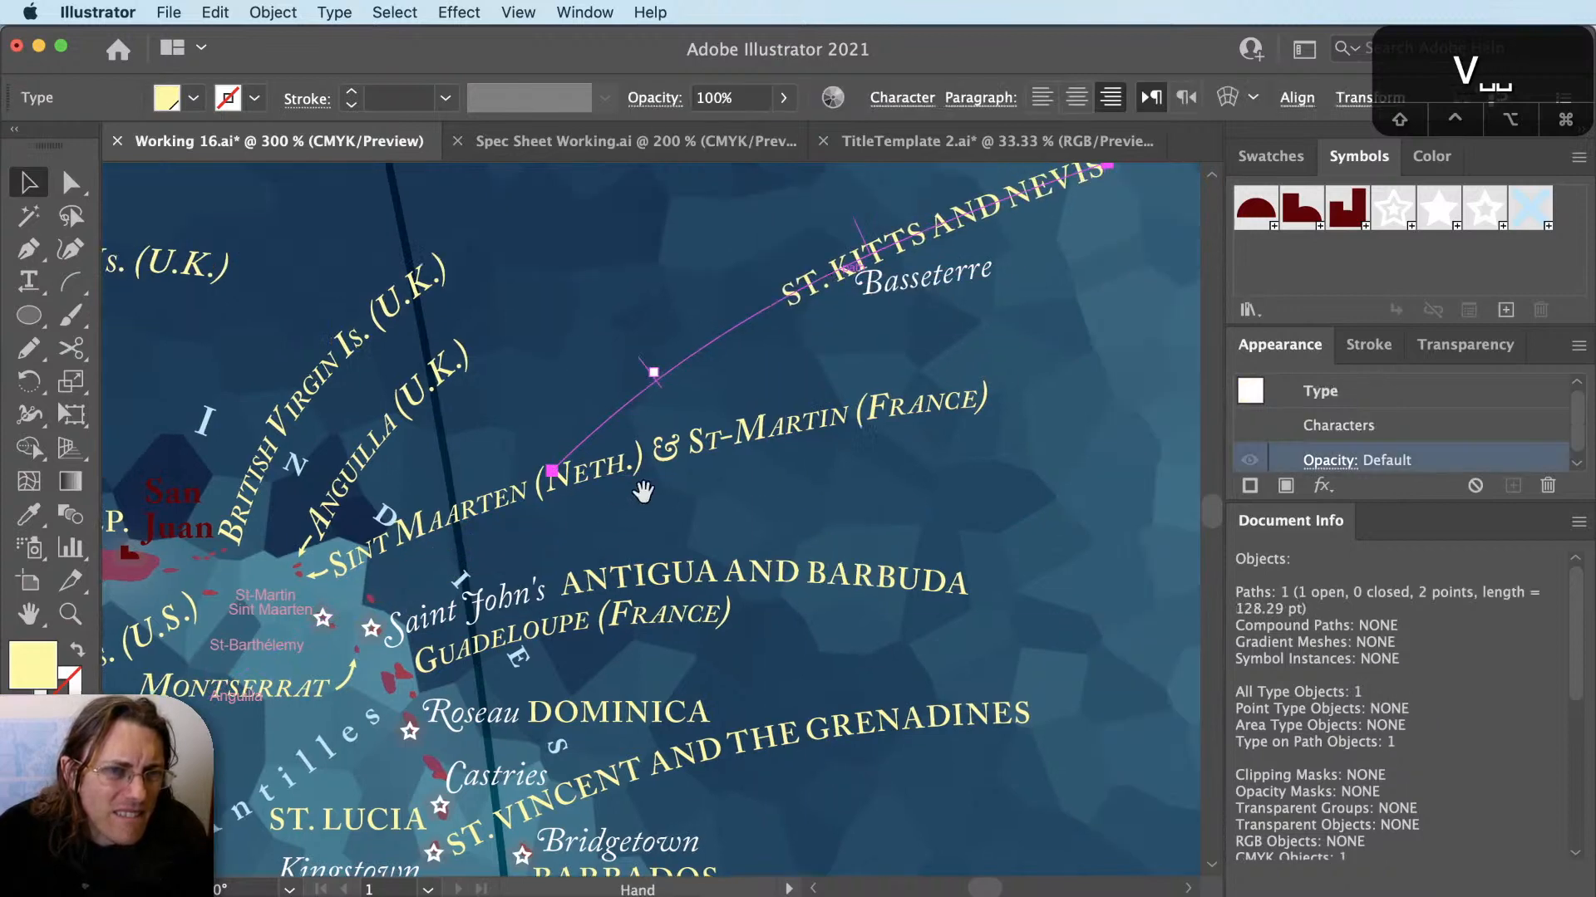
Try moving the Basseterre label to just above Antigua and Barbuda and rotating it clockwise.
left_click(930, 282)
left_click_drag(974, 283, 881, 520)
key("r")
left_click(1070, 437)
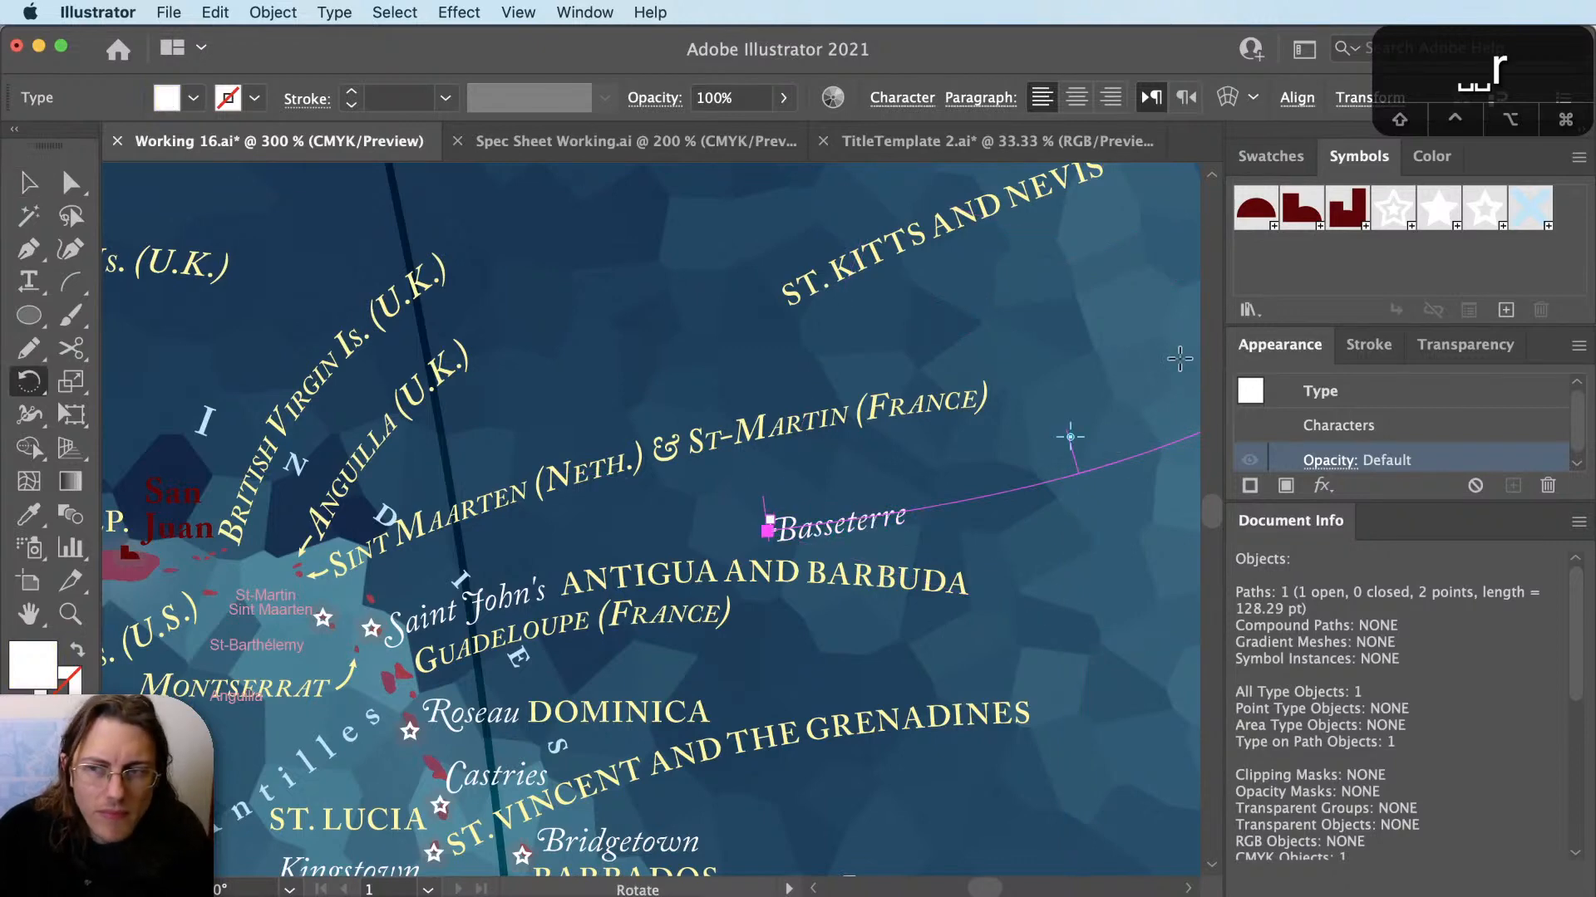
left_click_drag(1072, 439, 762, 371)
key("v")
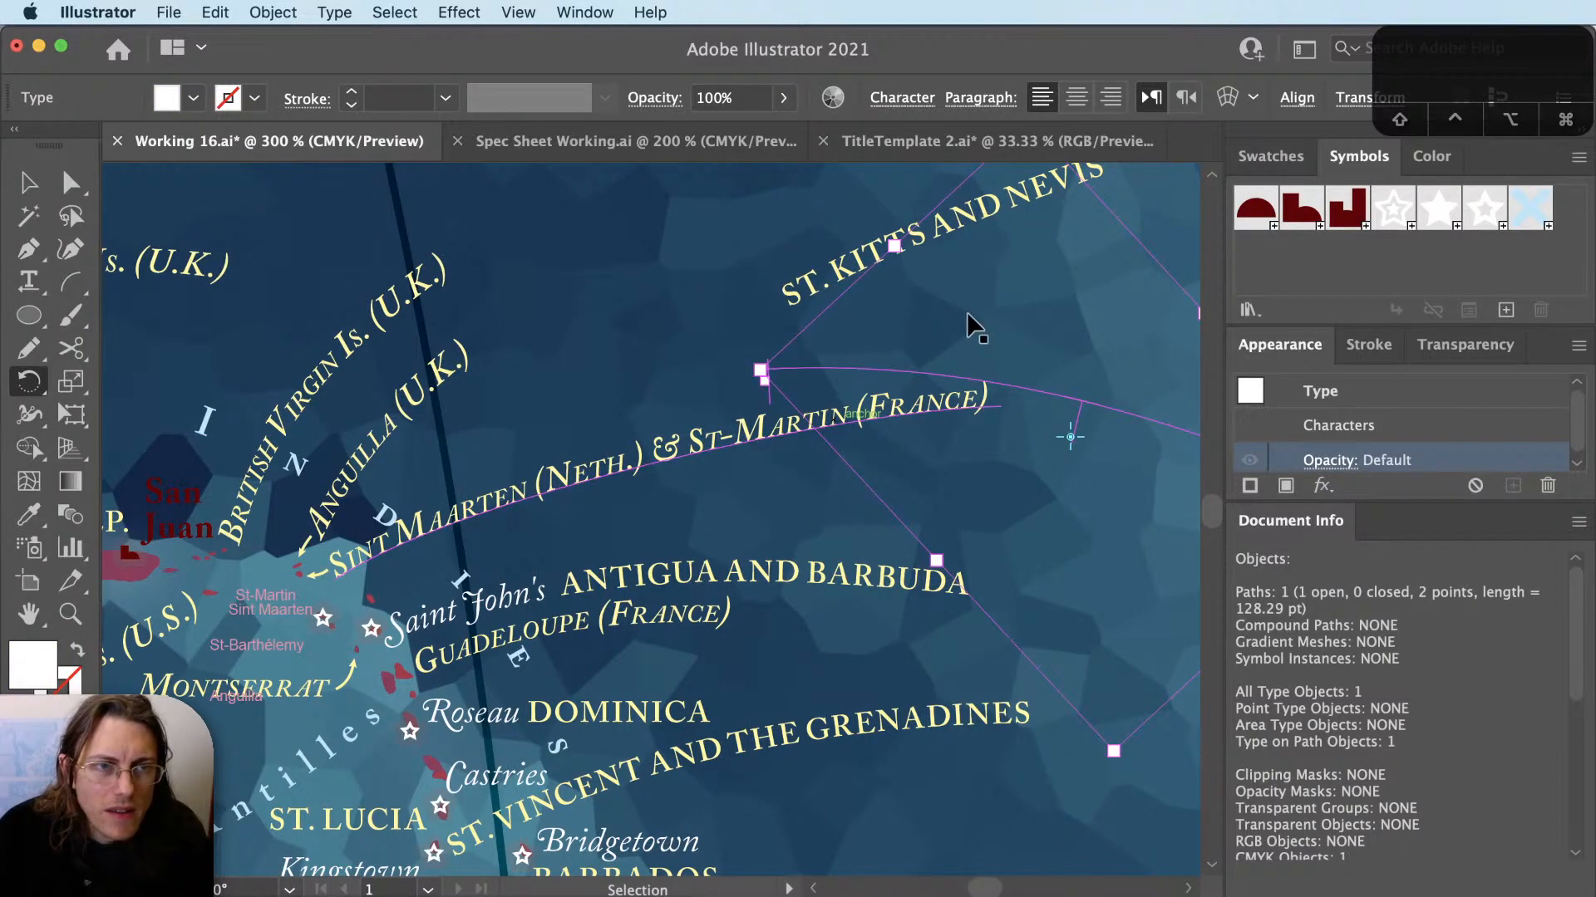
Duplicate the ST. KITTS AND NEVIS label to the south and replace the copy's text with the cut Basseterre text.
left_click(940, 288)
left_click_drag(931, 260, 963, 503)
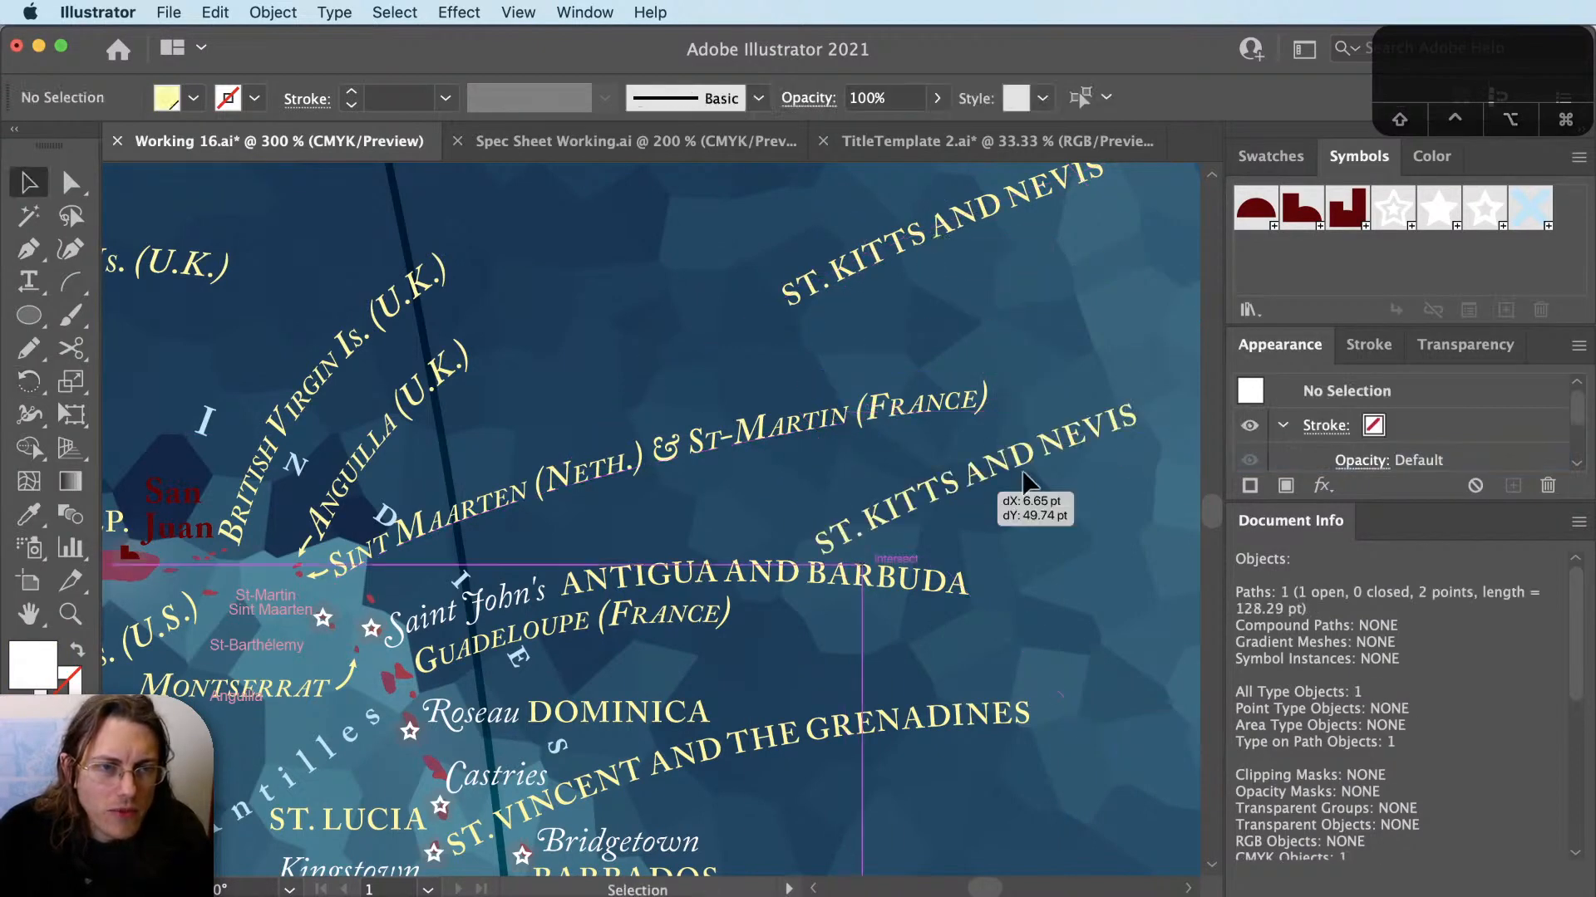
key("t")
left_click(1049, 453)
key("super+a")
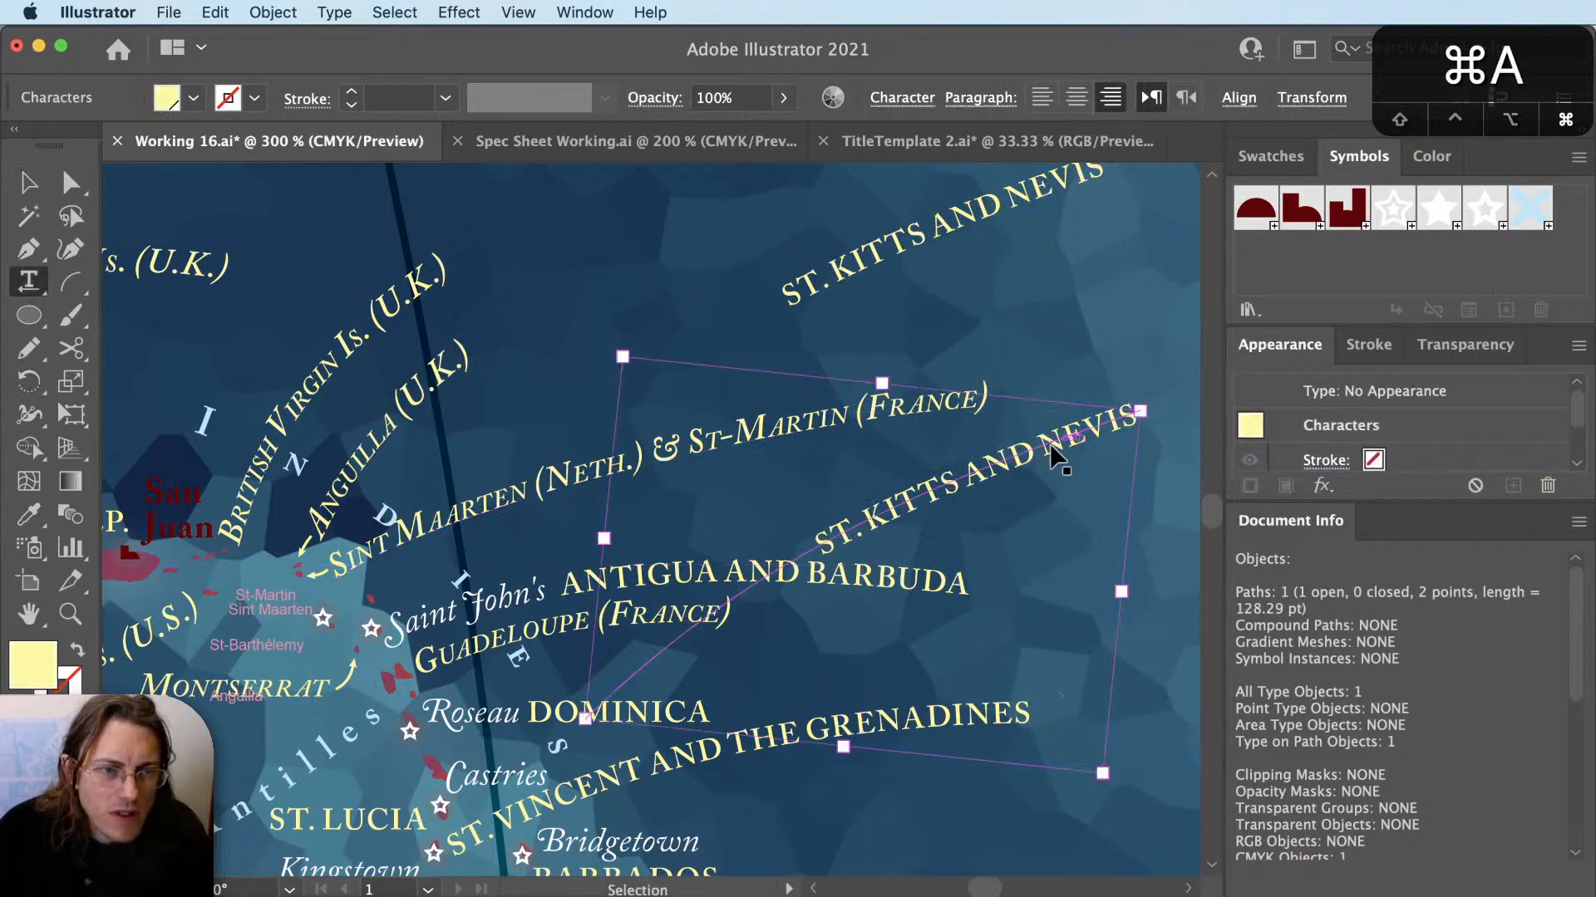
key("super+v")
key("Escape")
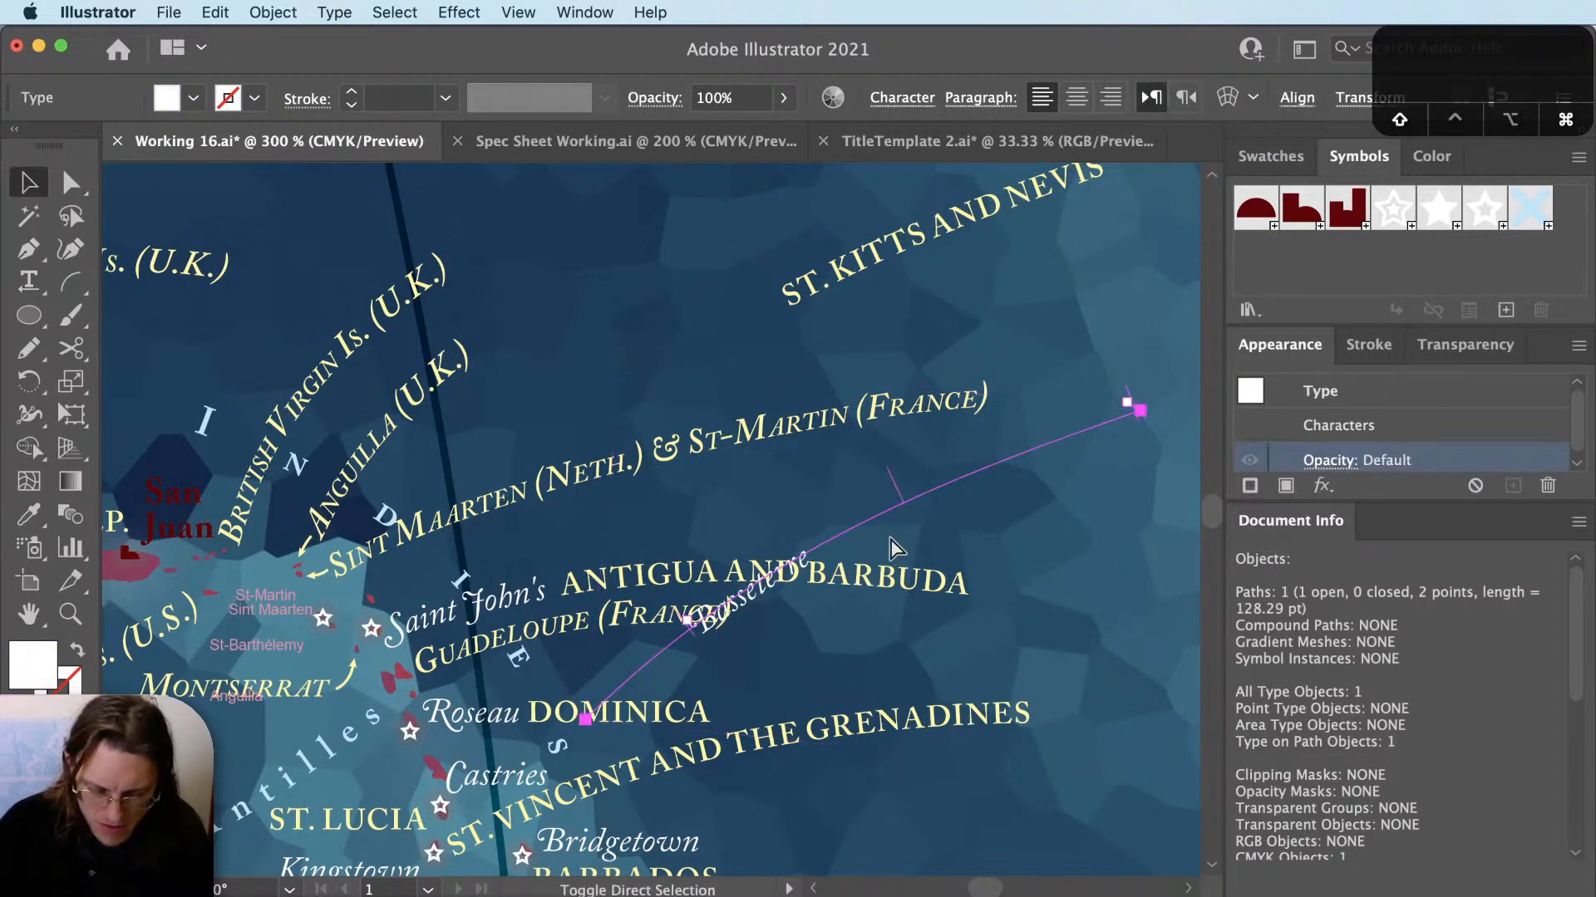
Move the curved Basseterre label northwest so it starts close beside the star of Saint Kitts.
key("v")
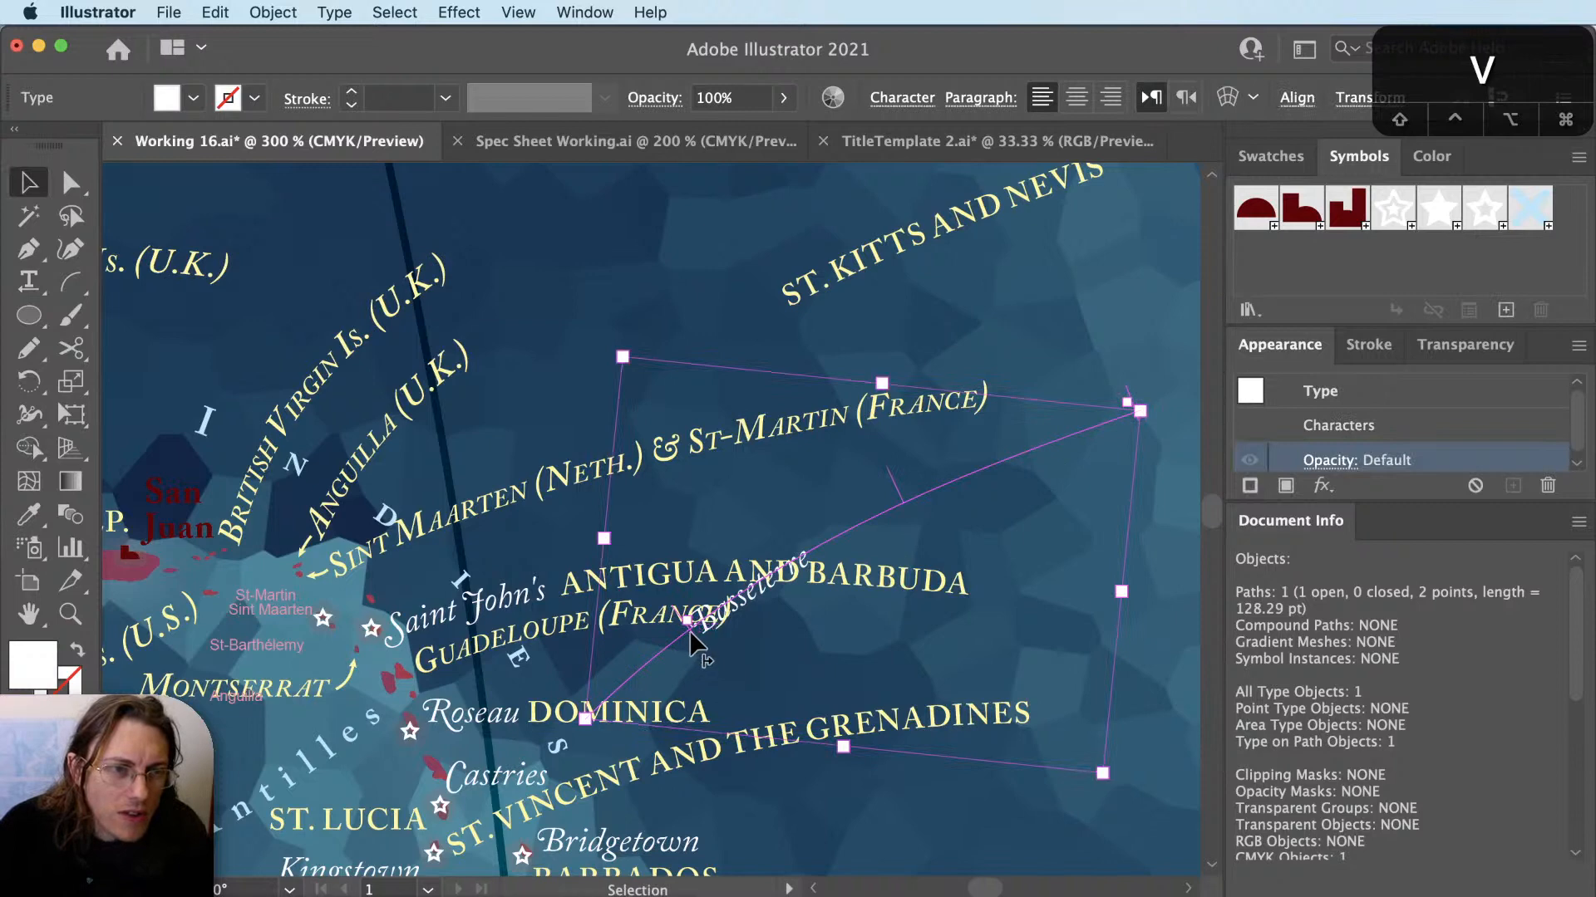
left_click_drag(692, 641, 413, 549)
scroll(292, 617, "up", 5)
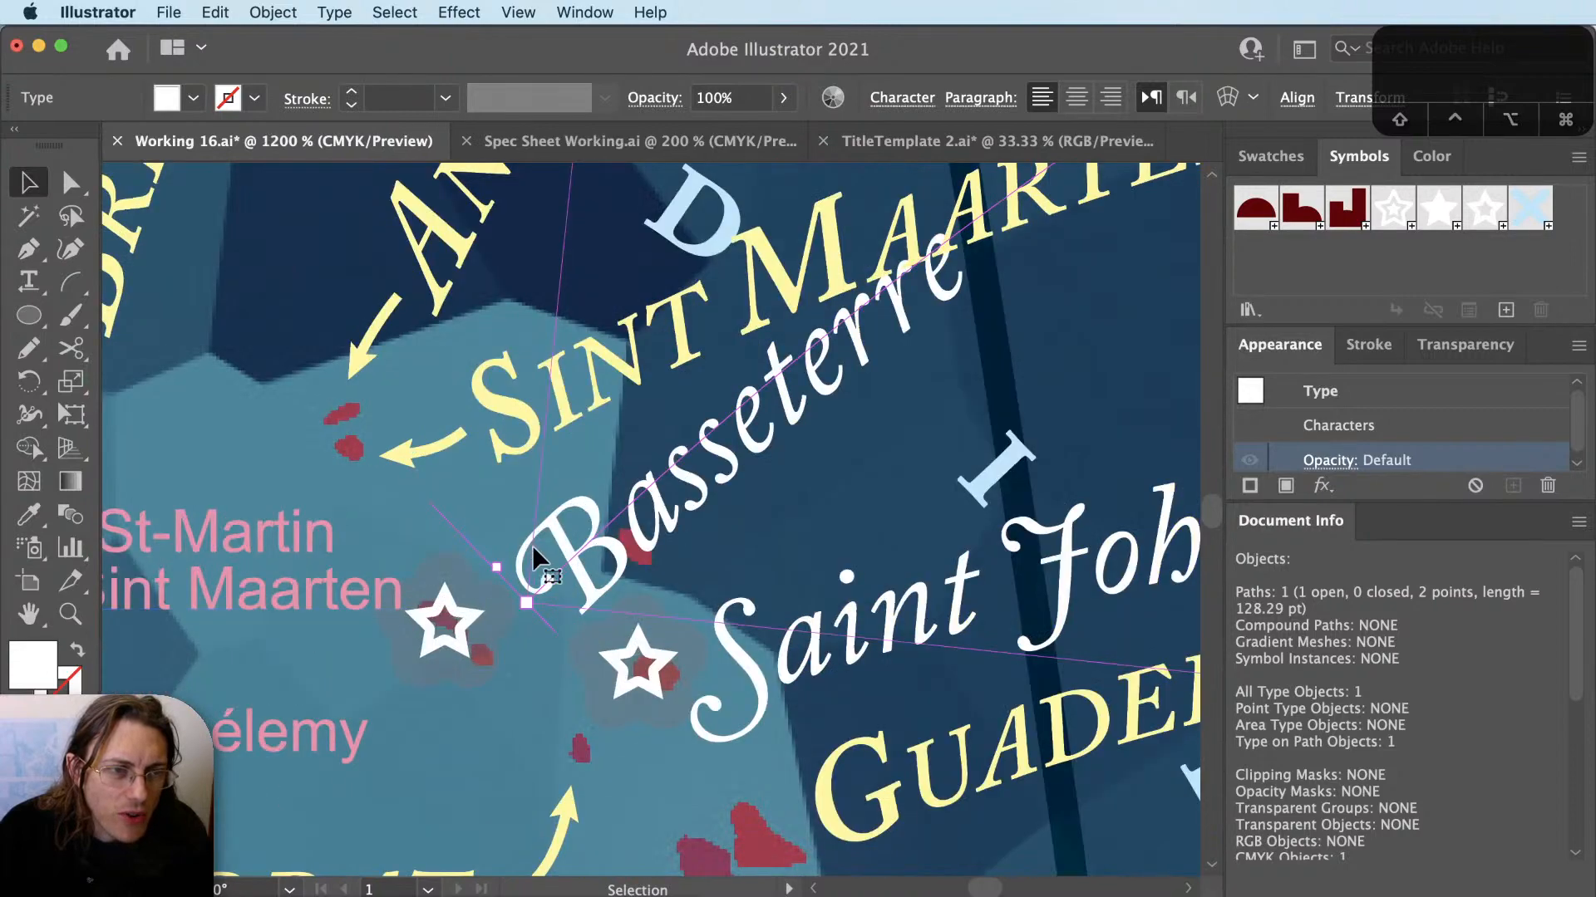
left_click_drag(550, 551, 513, 579)
Rotate the Basseterre label clockwise to run below the Sint Maarten label, nudge it against its star and deselect it.
key("r")
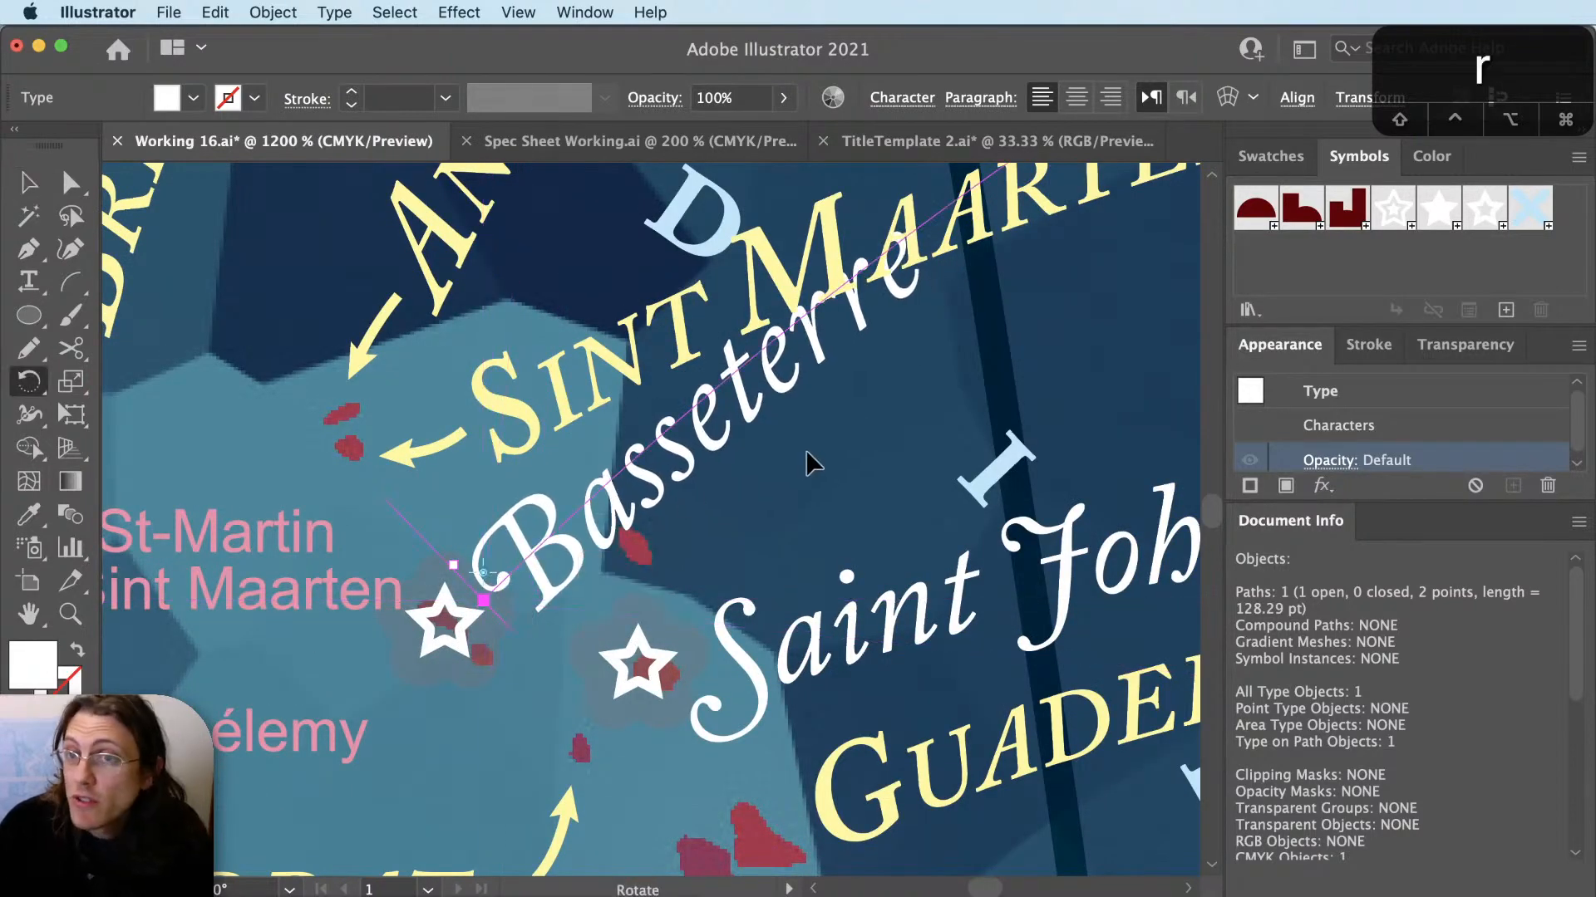
left_click_drag(806, 454, 835, 571)
key("v")
left_click_drag(634, 550, 629, 542)
key("r")
key("super+shift+a")
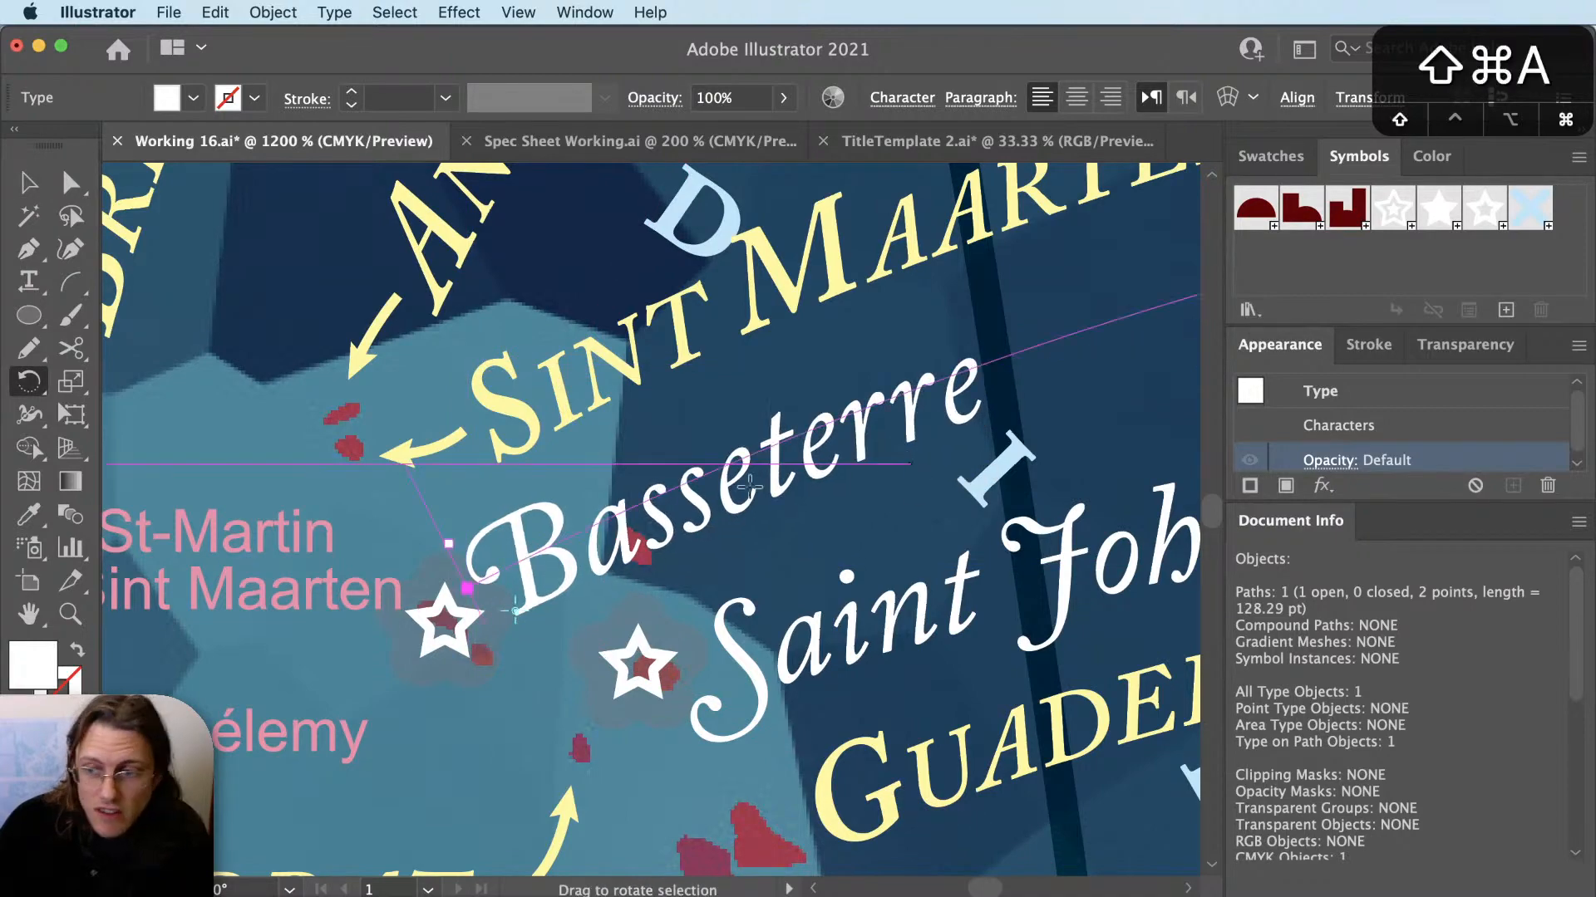
key("v")
scroll(533, 518, "down", 2)
scroll(535, 519, "down", 1)
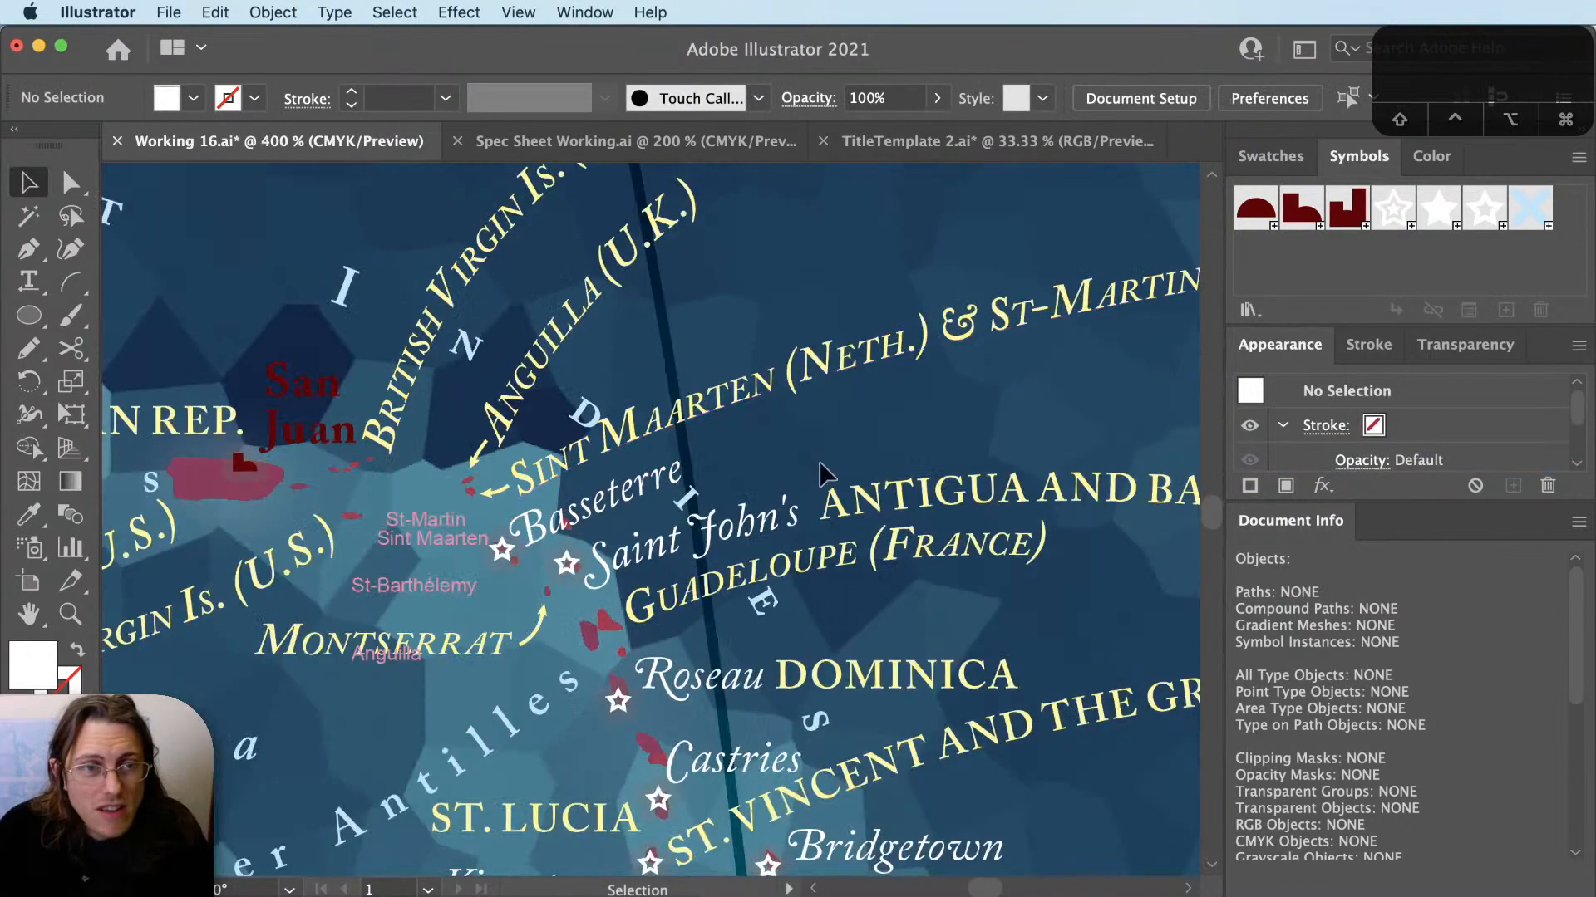
left_click_drag(822, 475, 545, 554)
left_click_drag(676, 506, 629, 568)
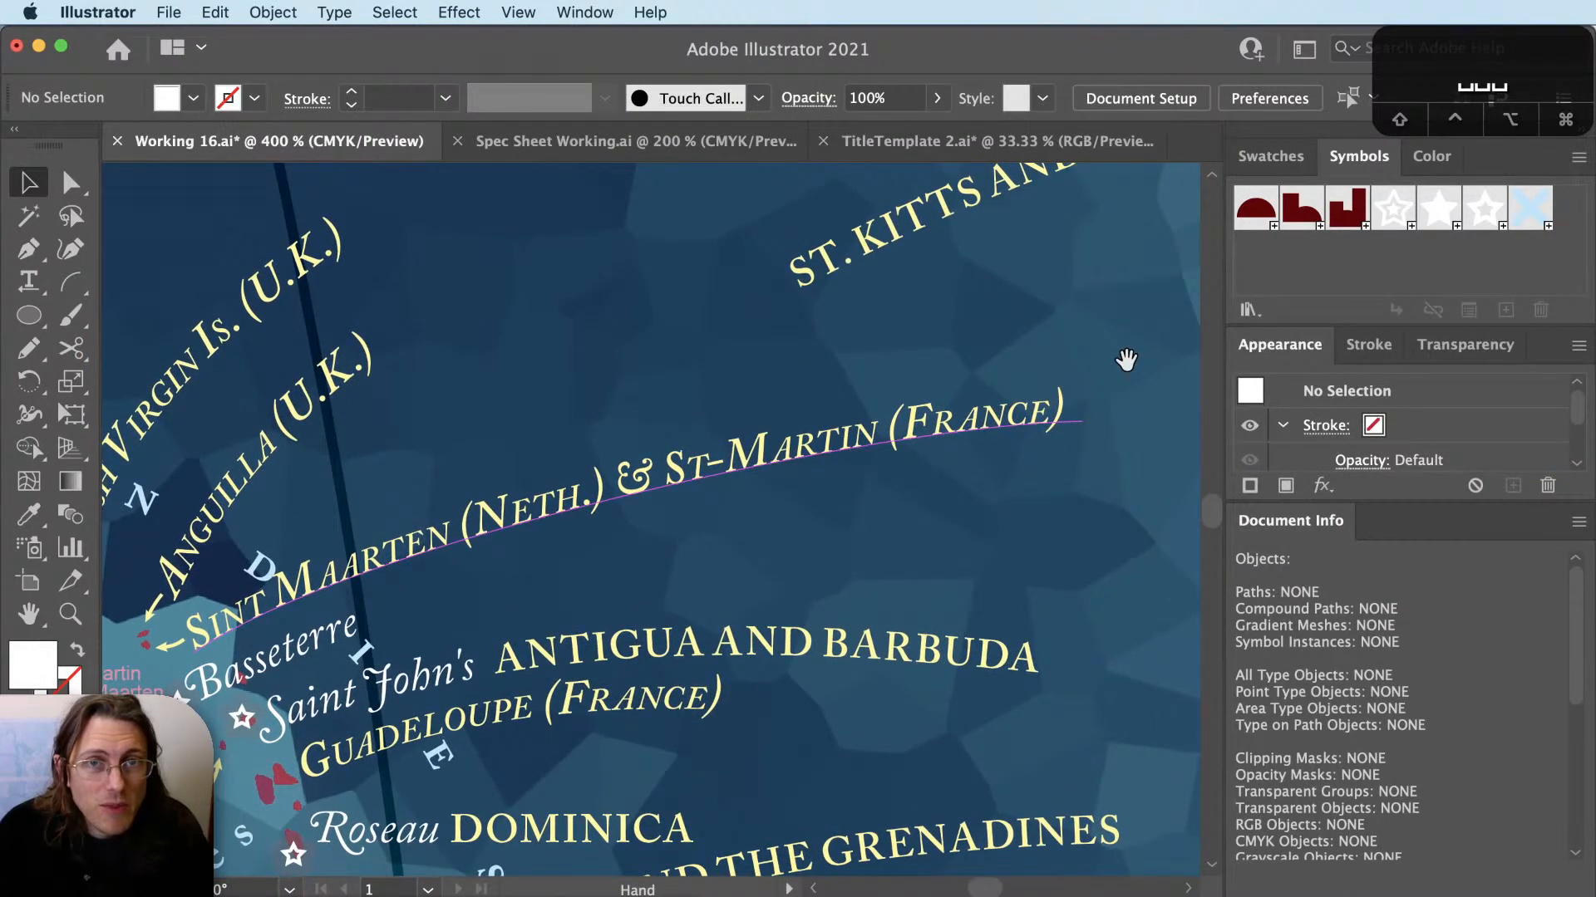
left_click_drag(567, 463, 765, 466)
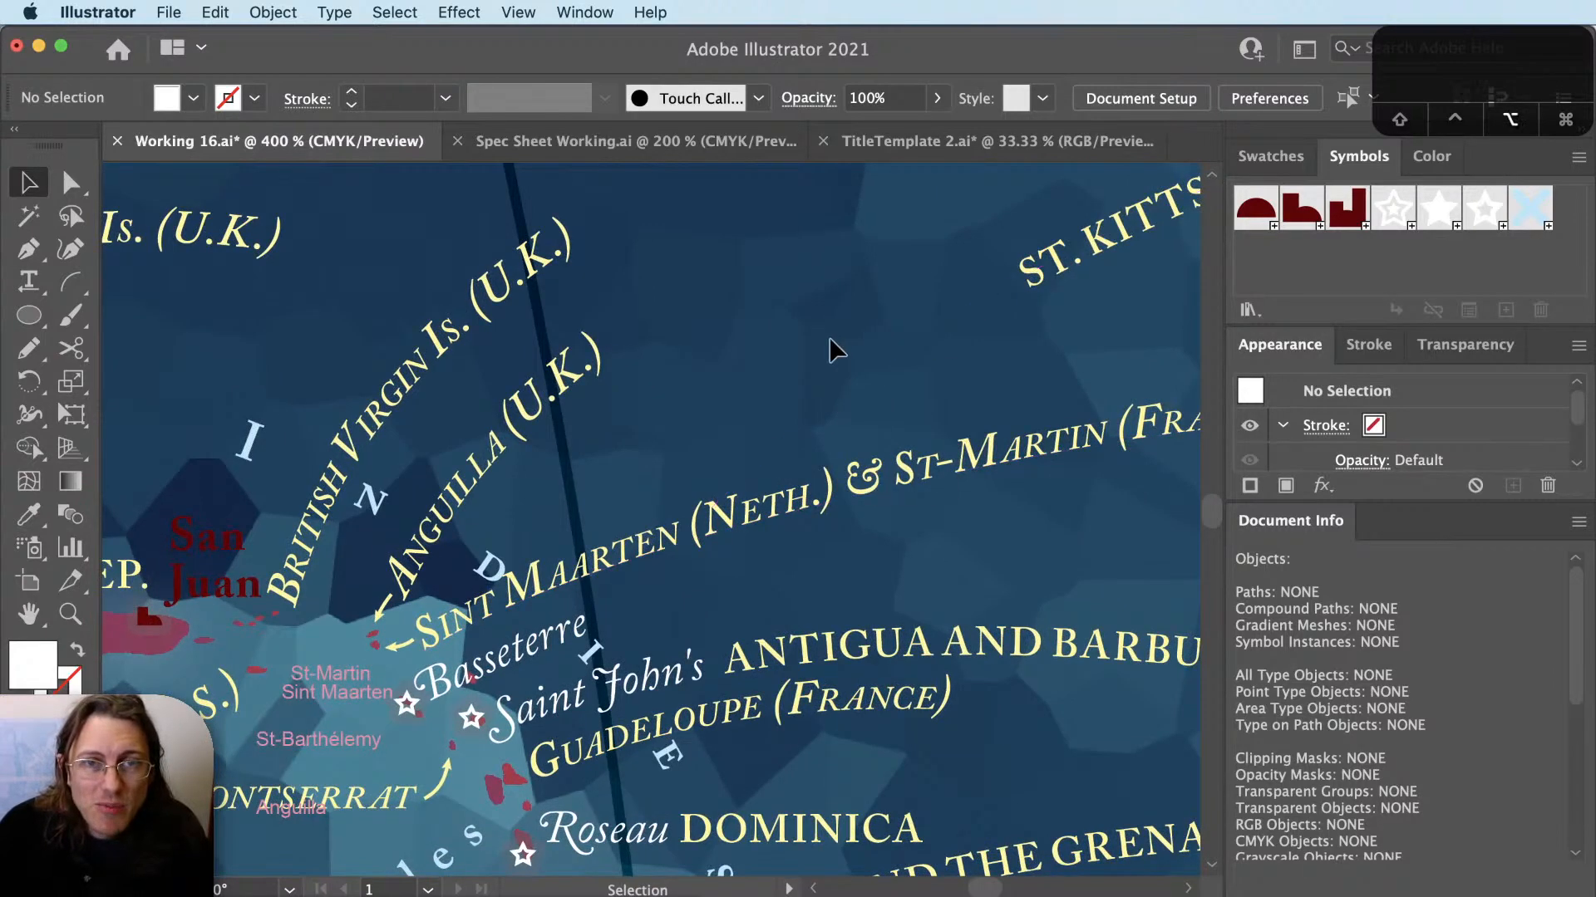
scroll(834, 349, "down", 1)
key("v")
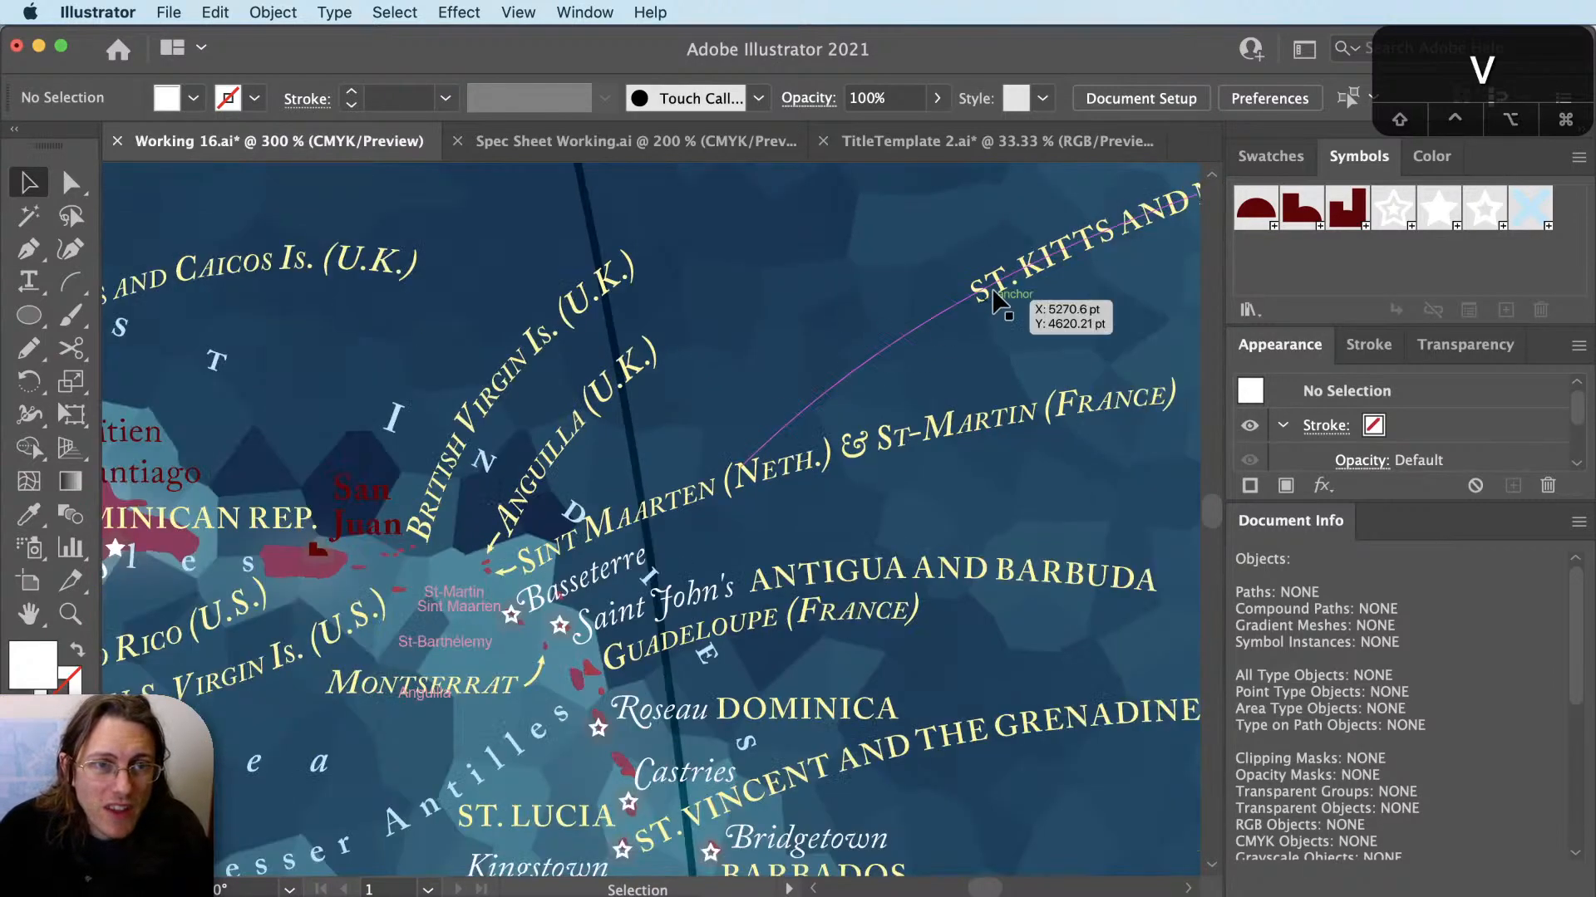
left_click(993, 291)
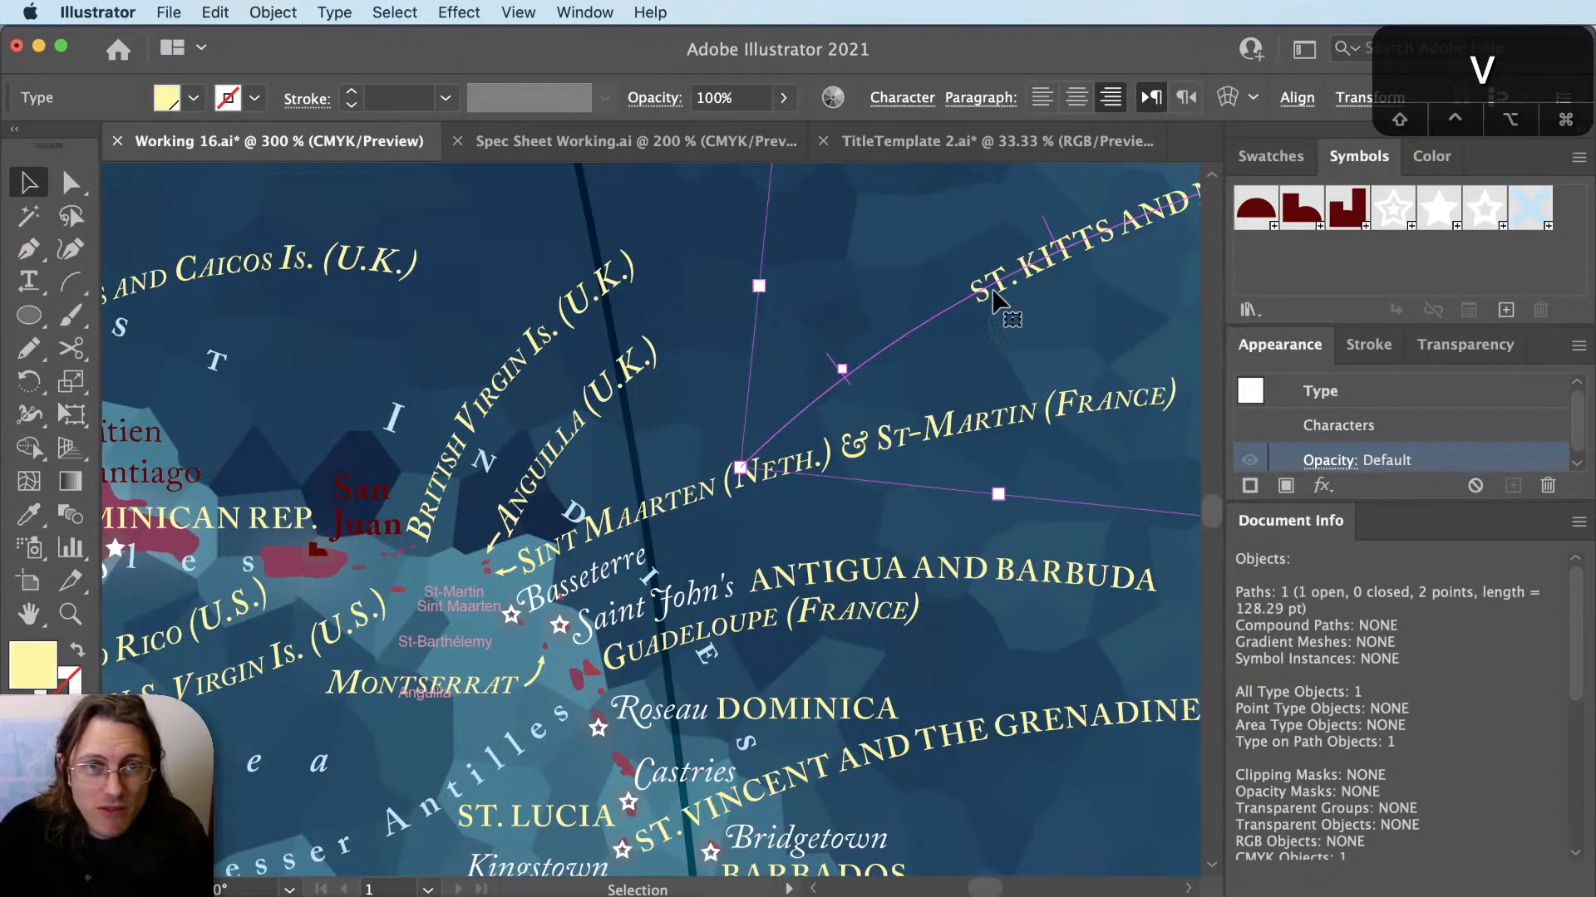
key("super+x")
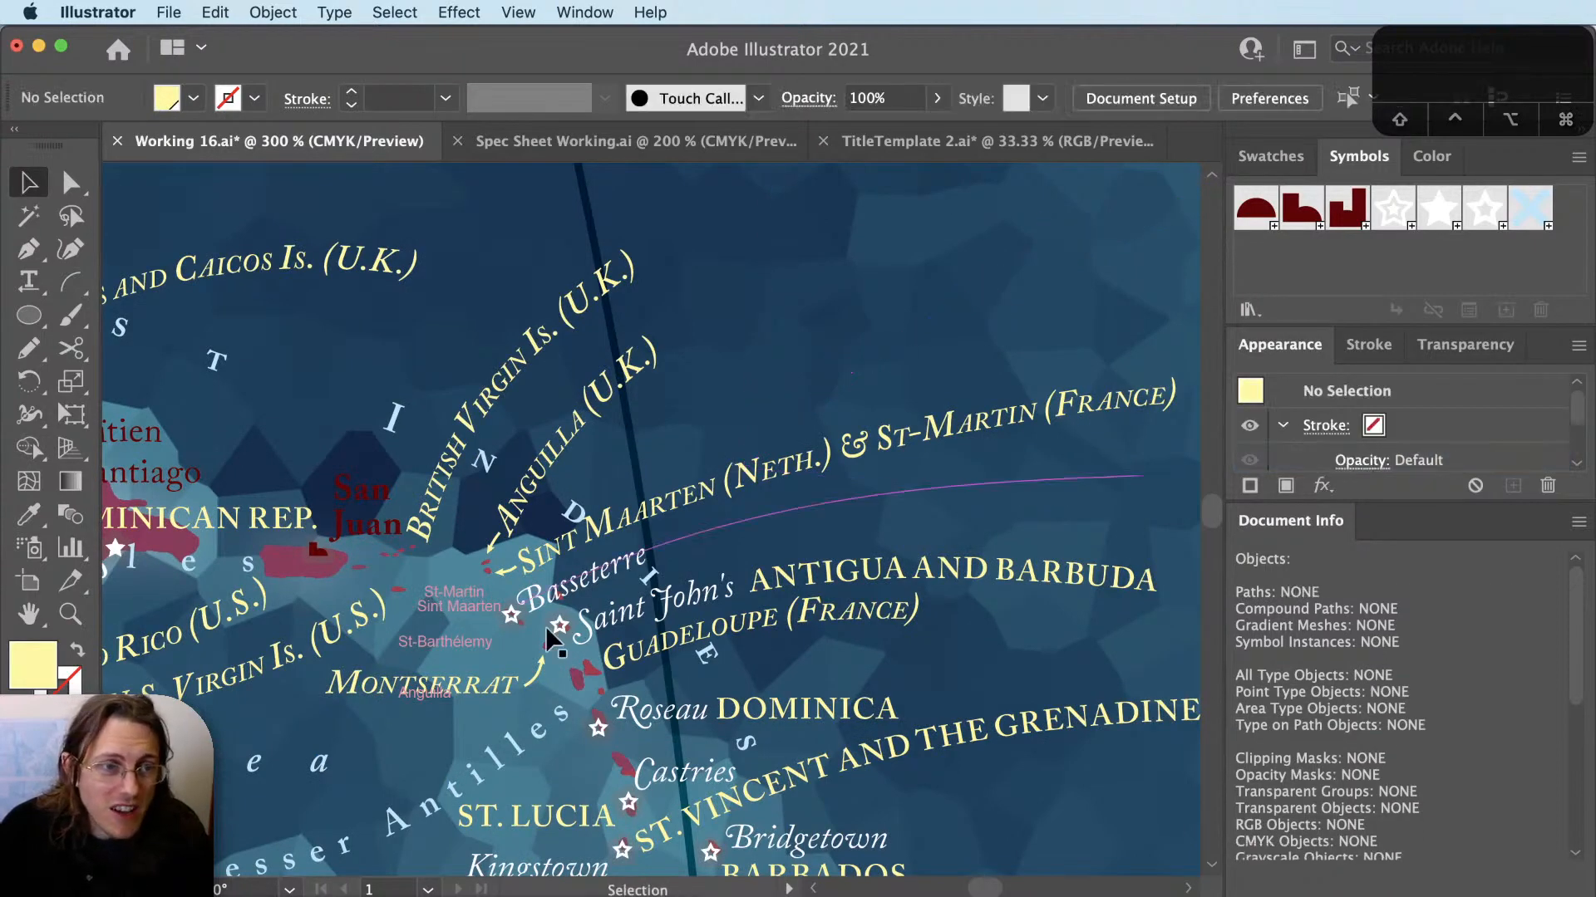
key("super+z")
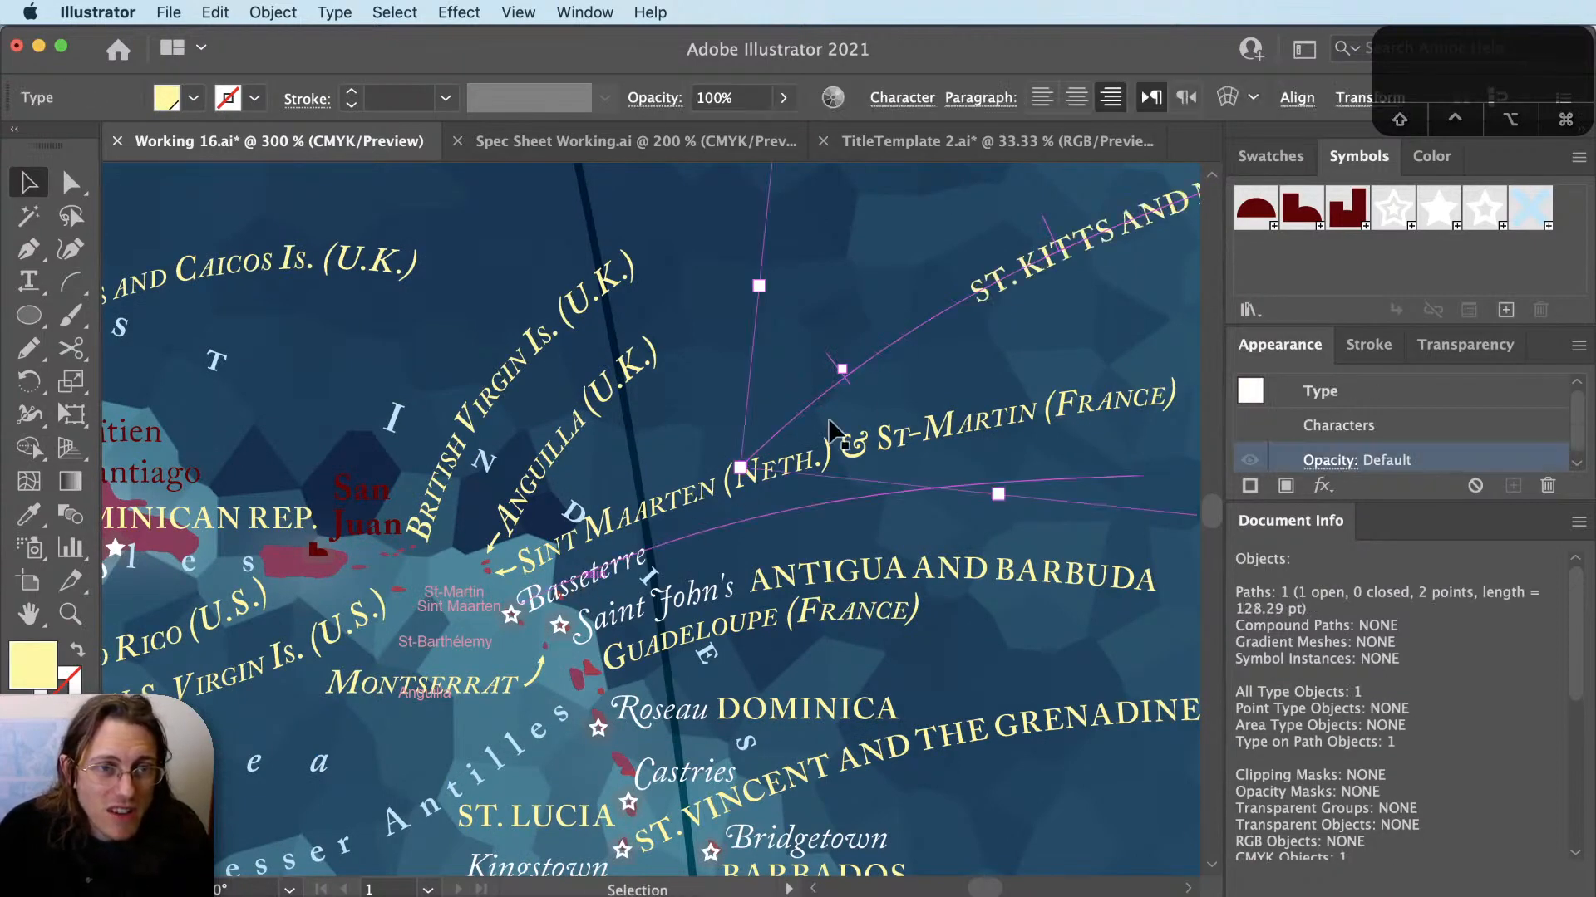
left_click(831, 423)
Duplicate the Basseterre label in place and replace the copy's text with the cut ST. KITTS AND NEVIS text.
key("v")
left_click(583, 584)
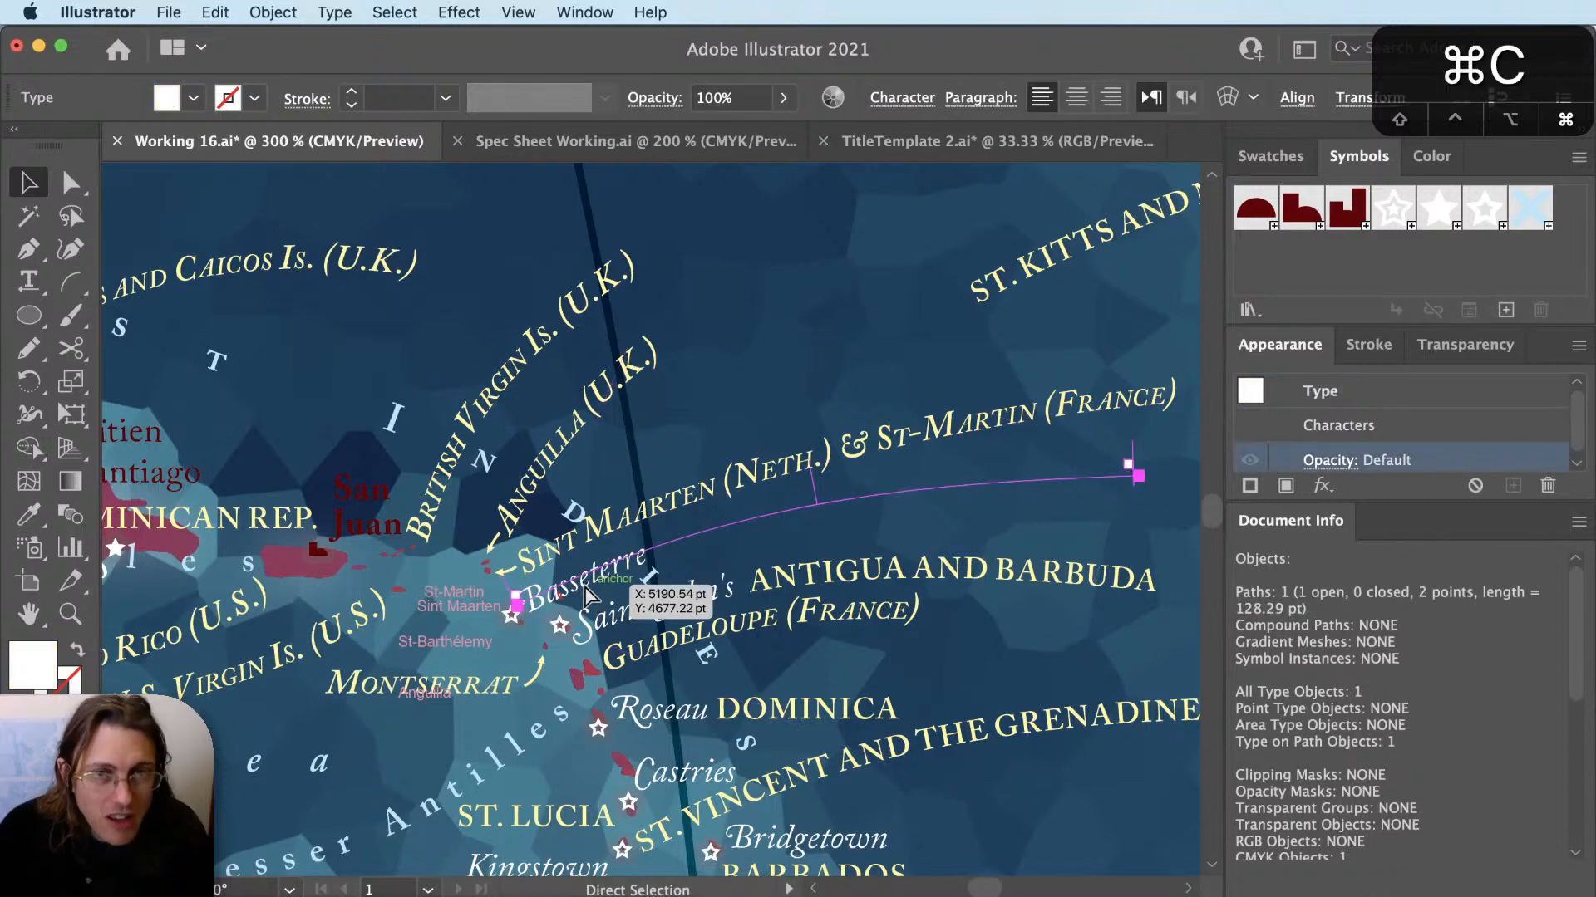
key("super+f")
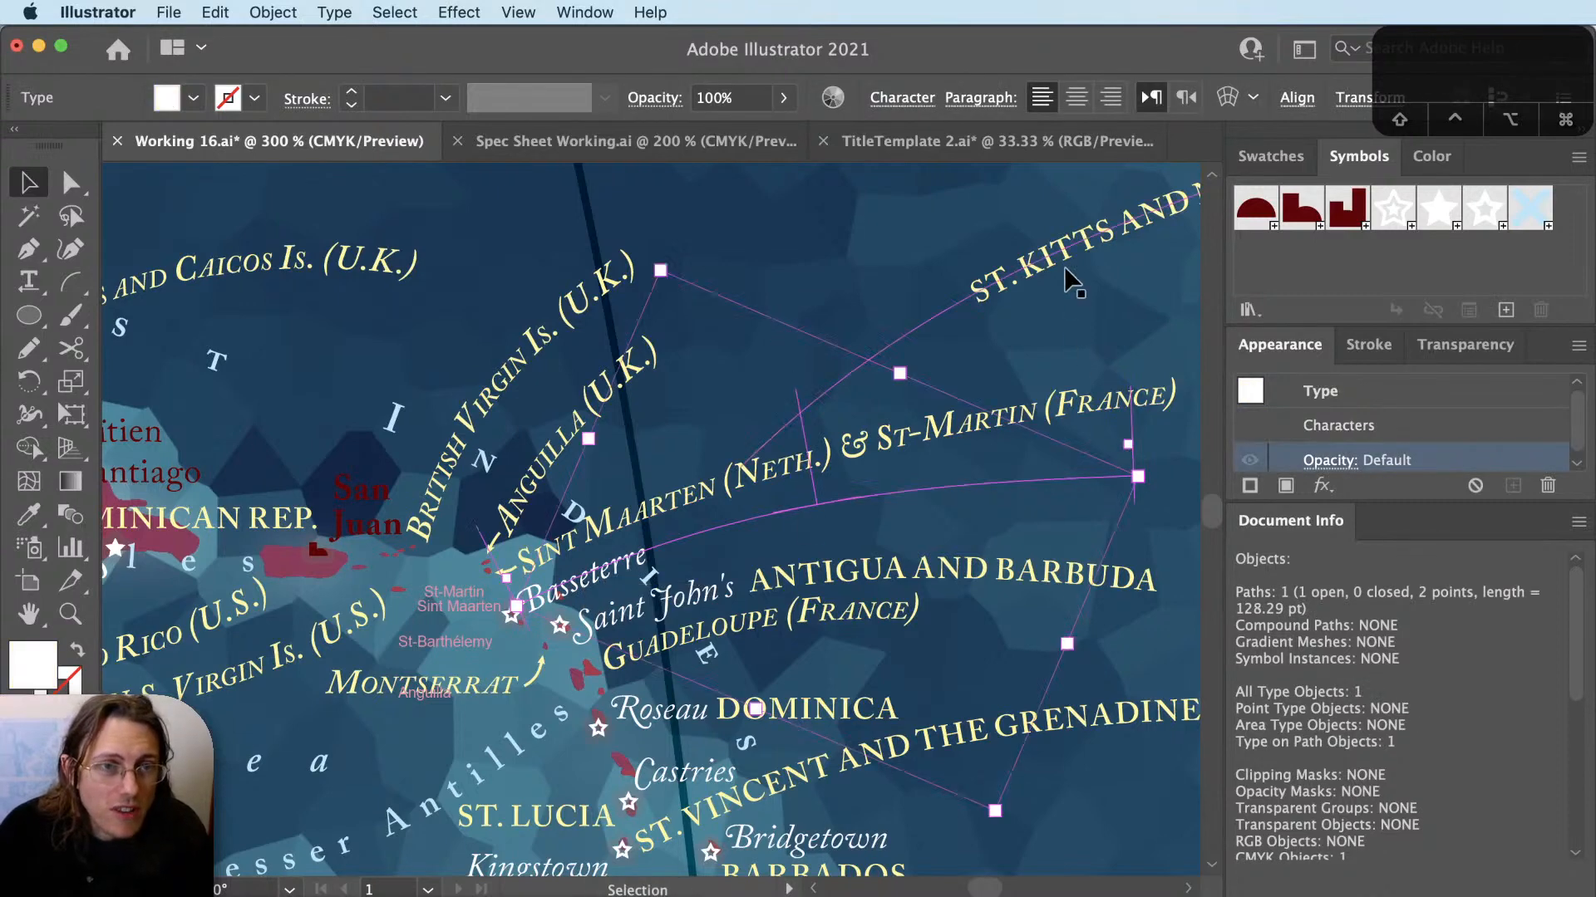
key("super+x")
key("t")
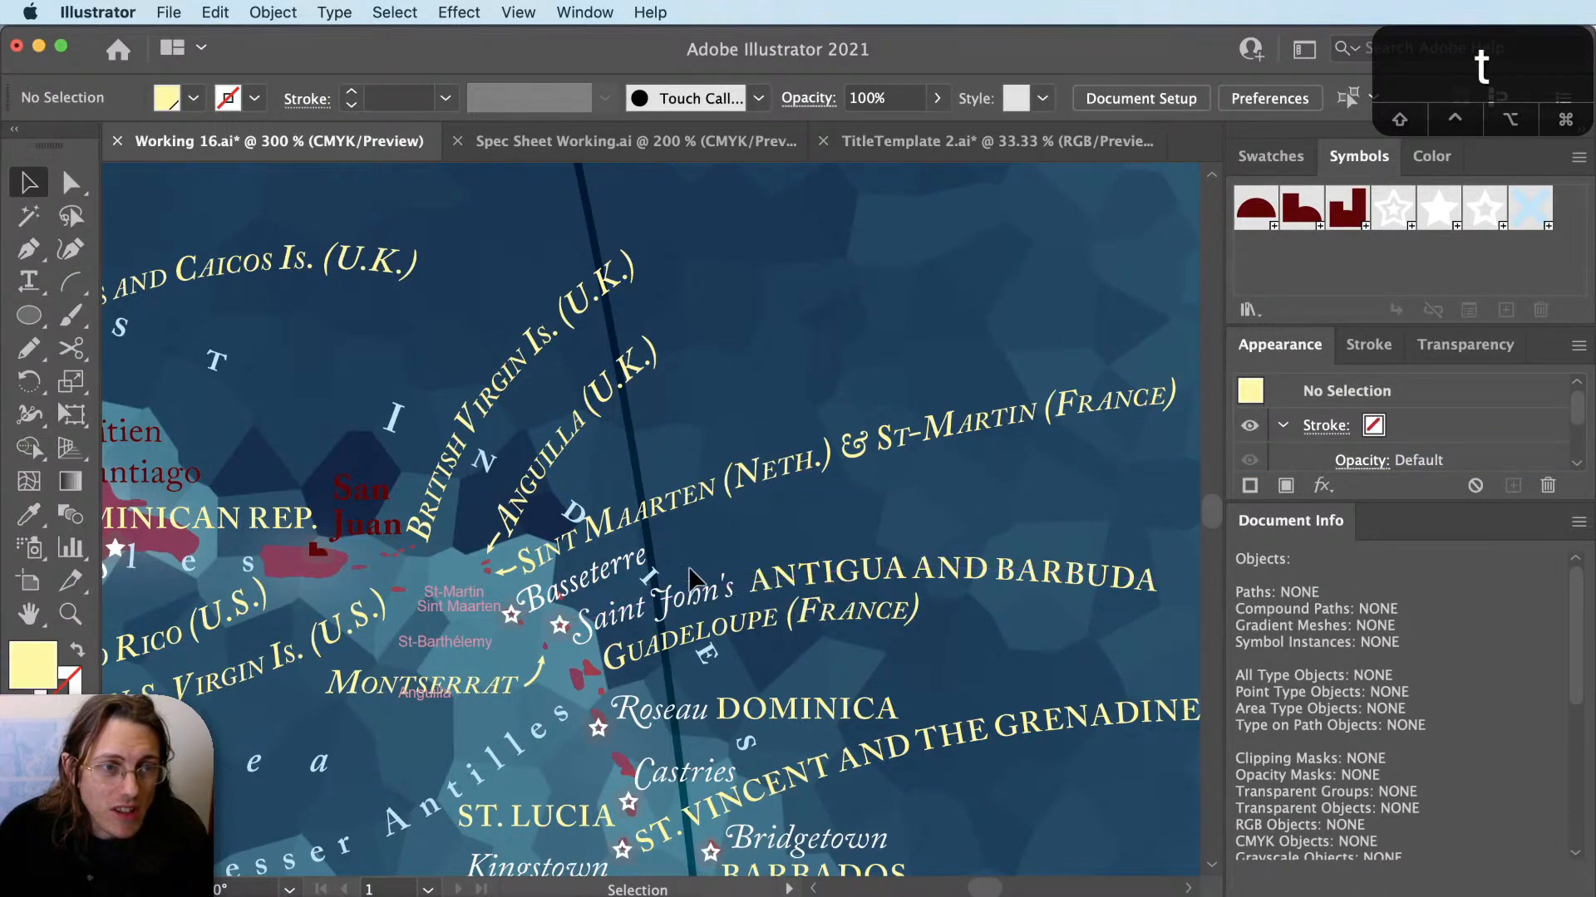
left_click(713, 548)
key("super+v")
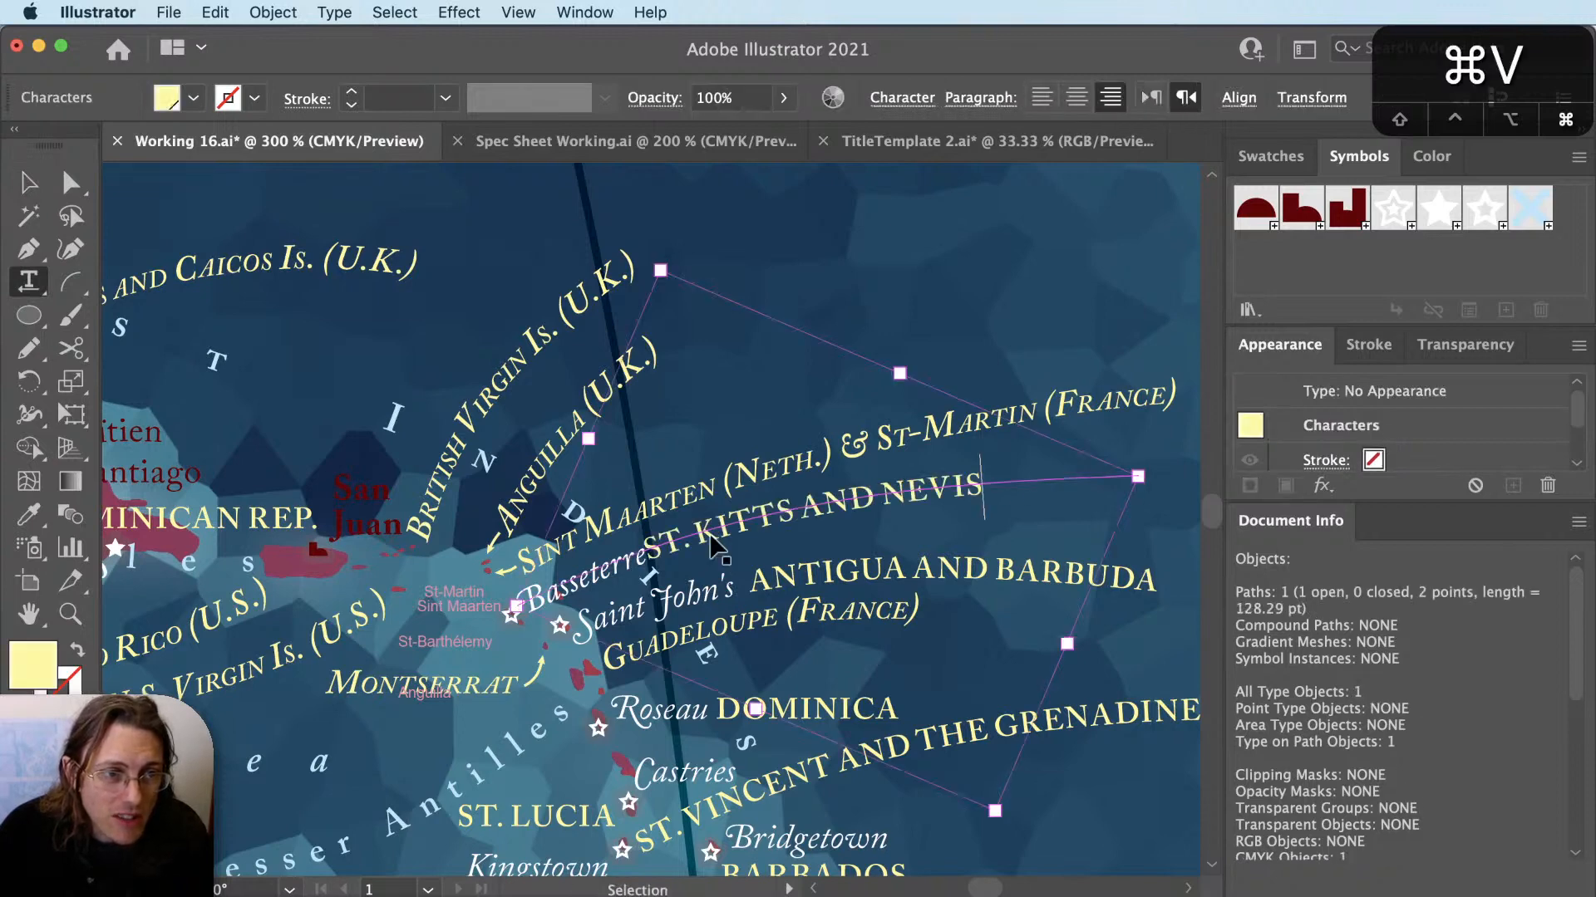
key("Escape")
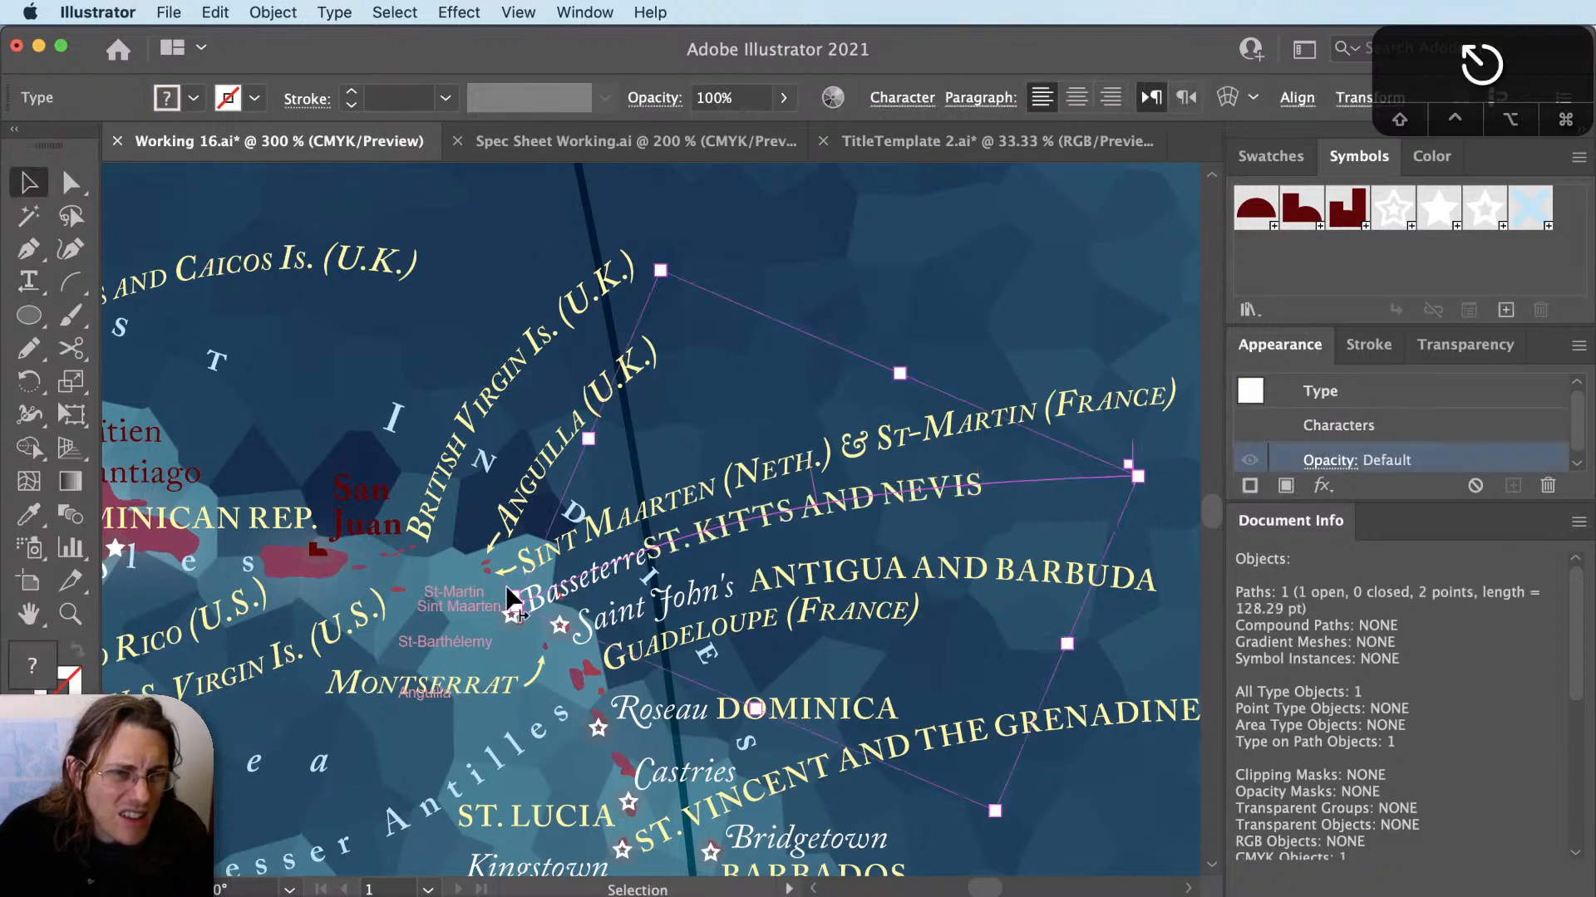
Right-align the ST. KITTS AND NEVIS text on its curved path and shift it back along the path to follow Basseterre.
left_click_drag(507, 588, 535, 572)
key("super+z")
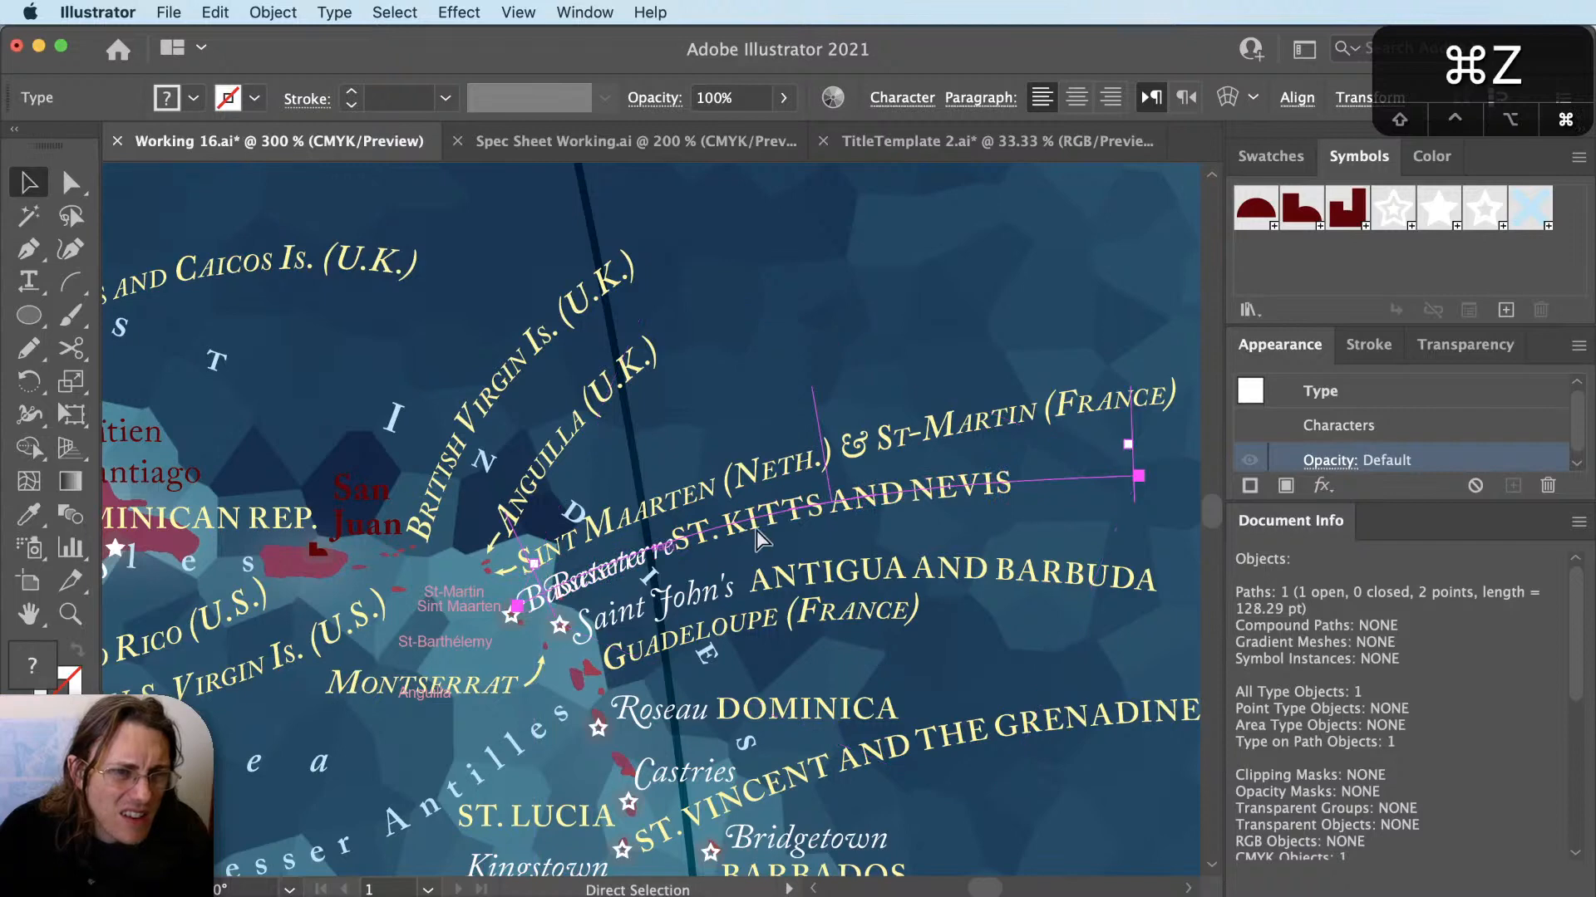
key("t")
left_click(877, 503)
key("super+a")
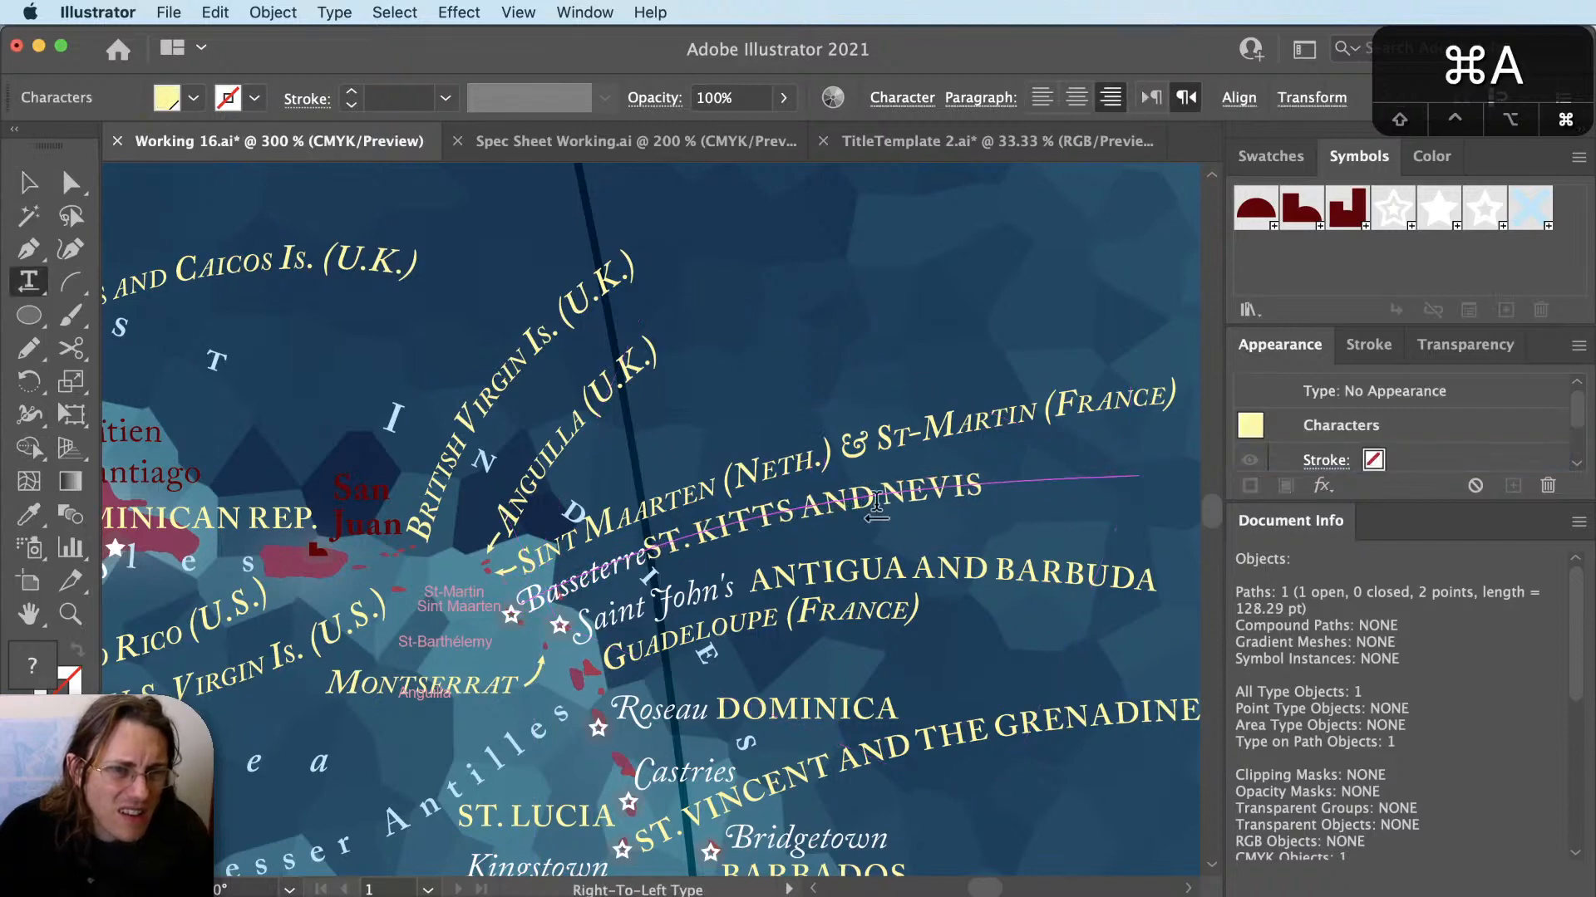
key("Escape")
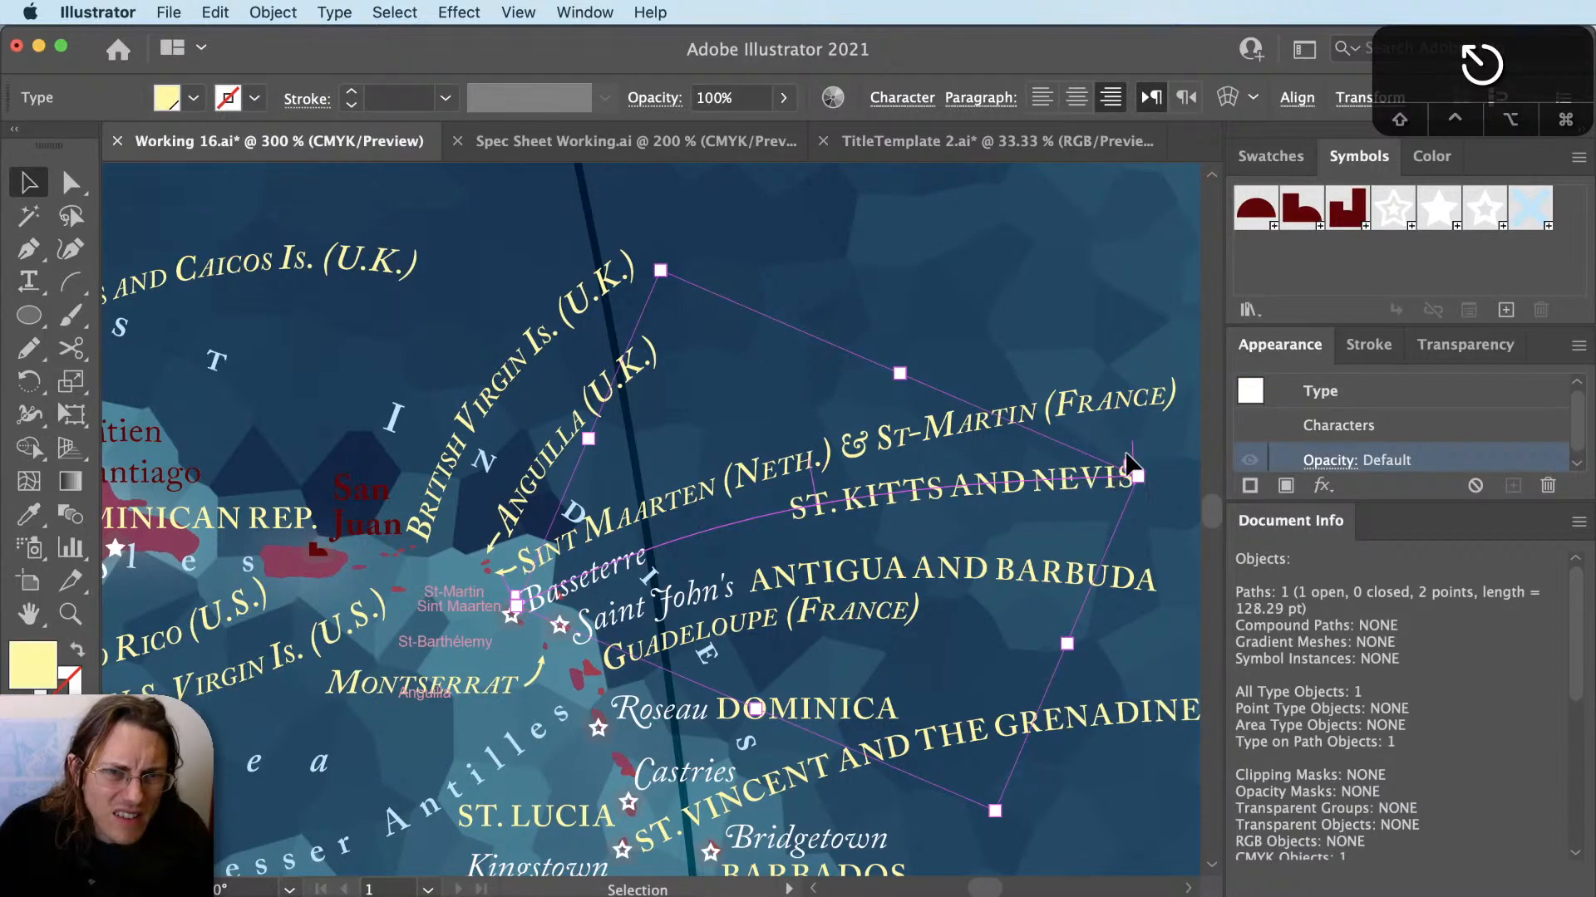
left_click_drag(1136, 462, 995, 455)
key("shift+super+a")
Rotate the Sint Maarten & St-Martin label about 2° clockwise so it runs closer to the ST. KITTS AND NEVIS label, then deselect it.
left_click_drag(705, 674, 738, 656)
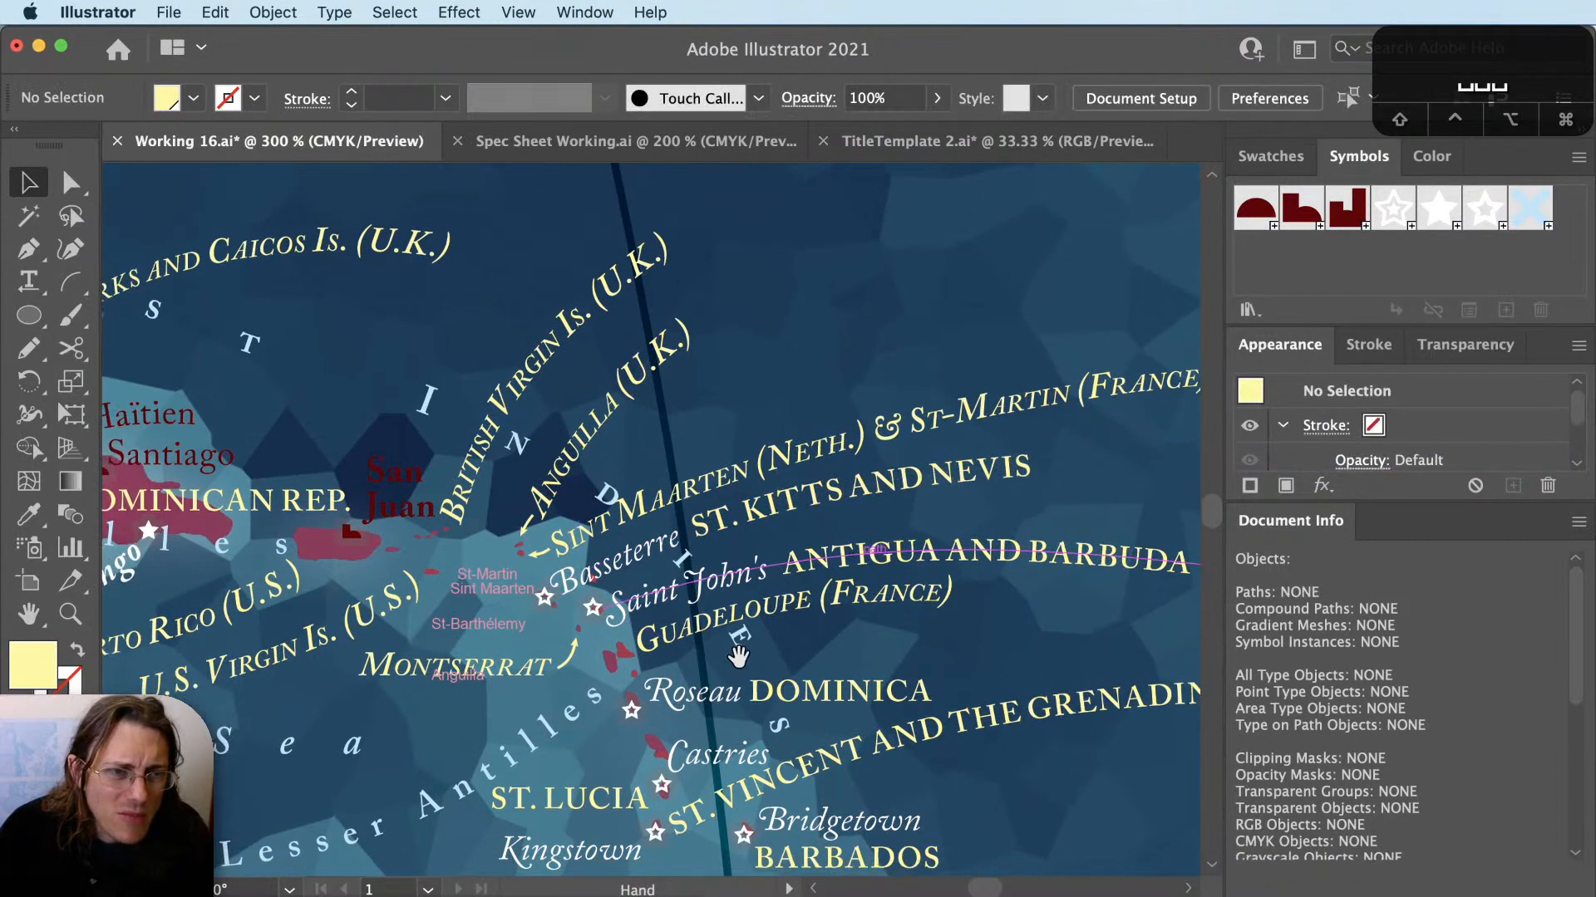
scroll(827, 684, "down", 2, "alt")
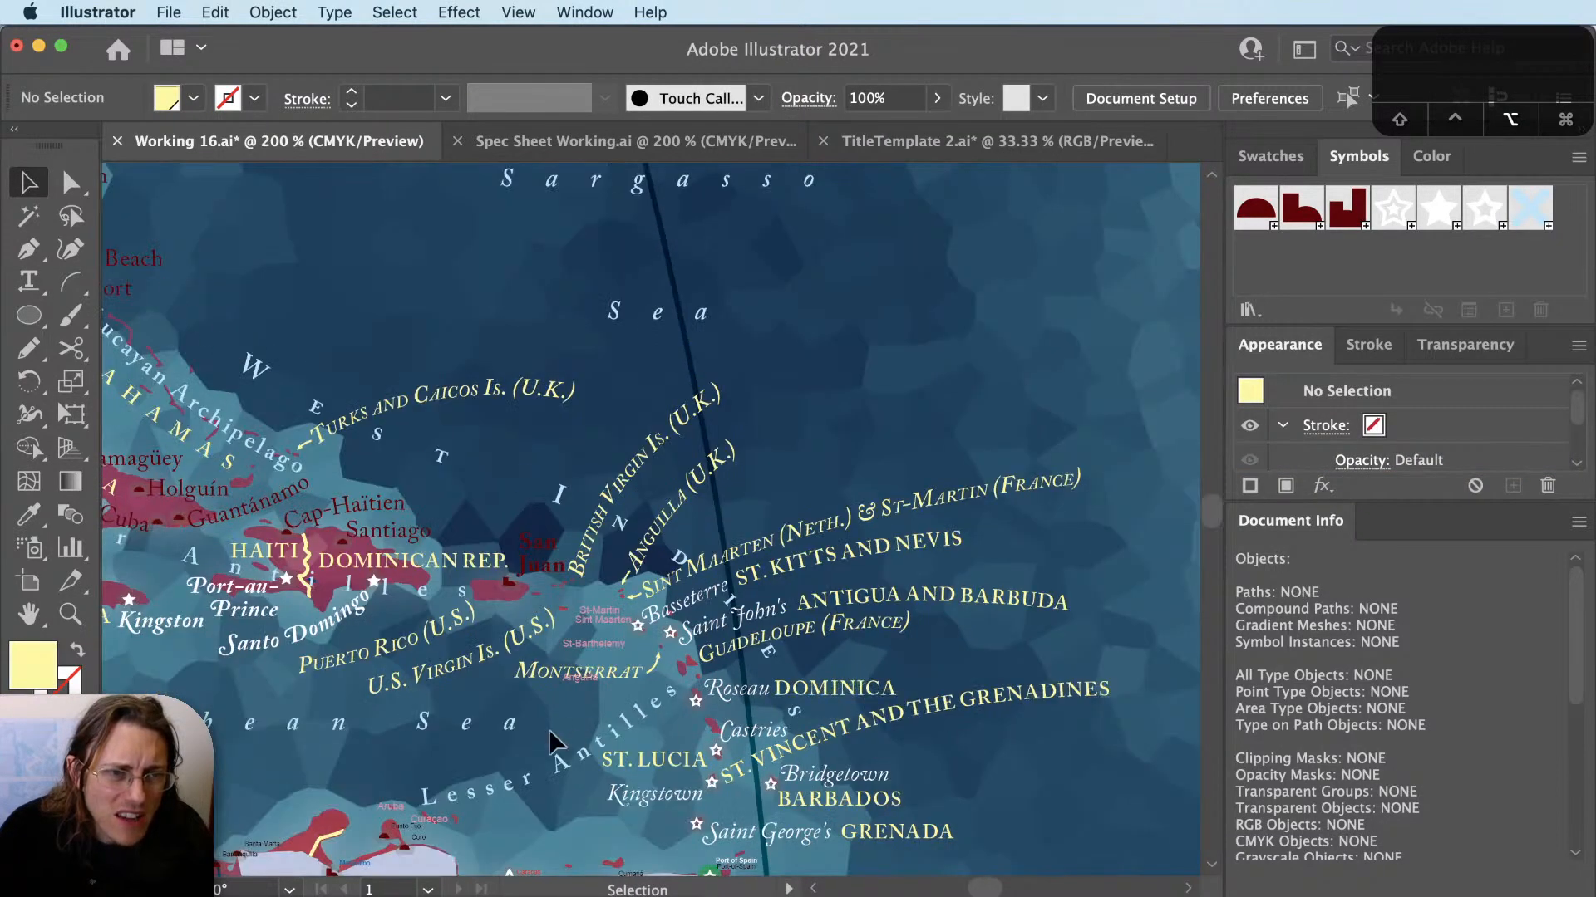
scroll(612, 759, "down", 1, "alt")
scroll(359, 831, "up", 1, "alt")
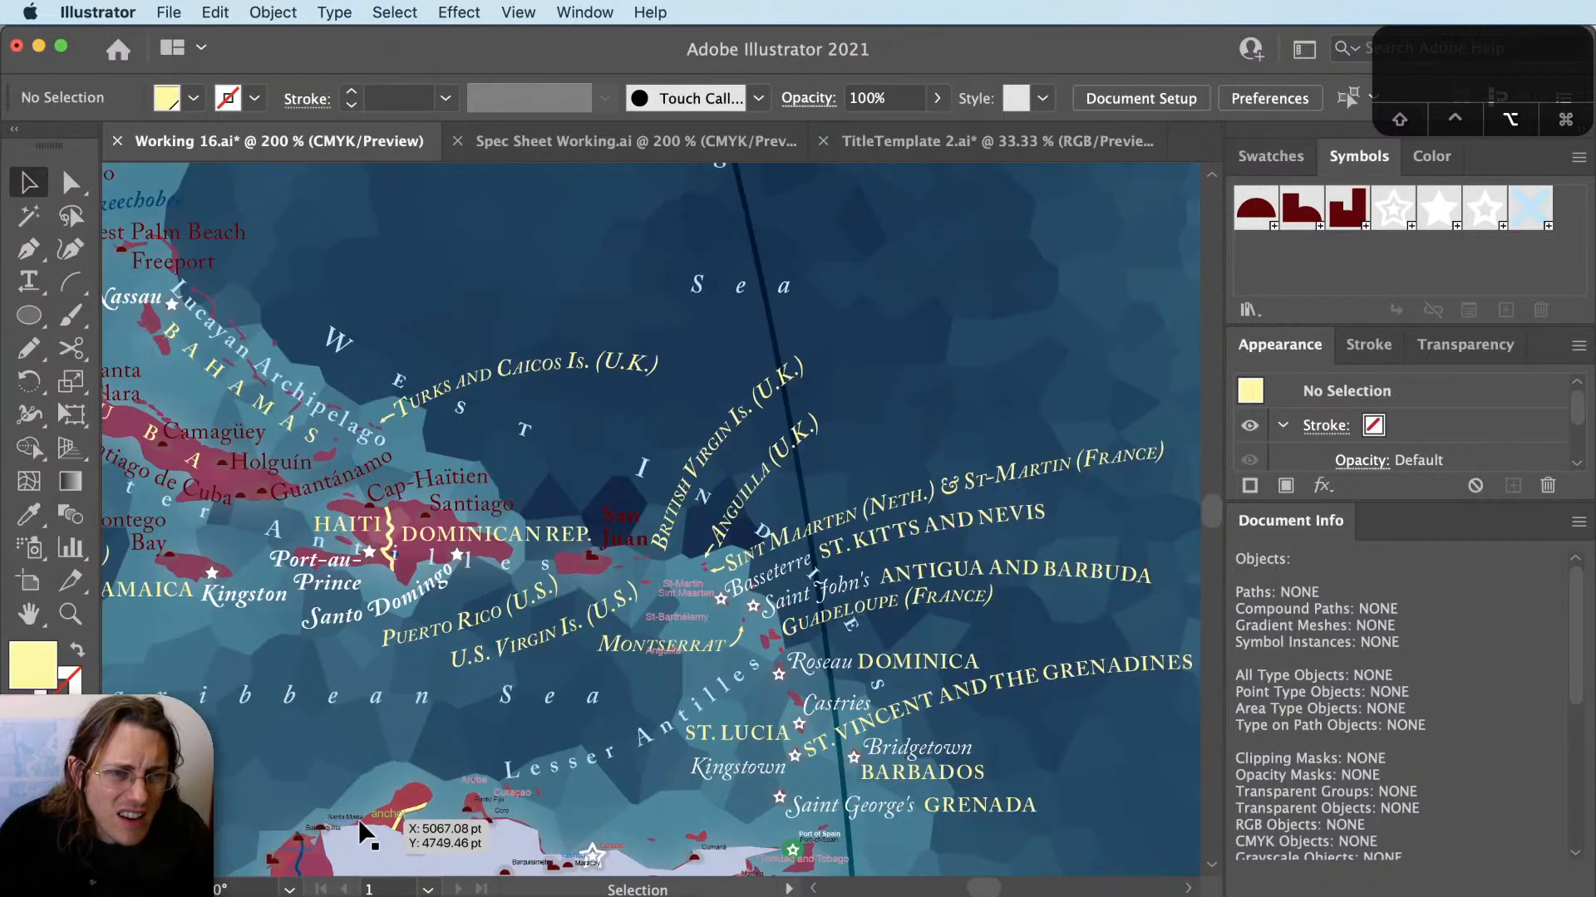
scroll(505, 800, "up", 1, "alt")
left_click_drag(768, 665, 720, 757)
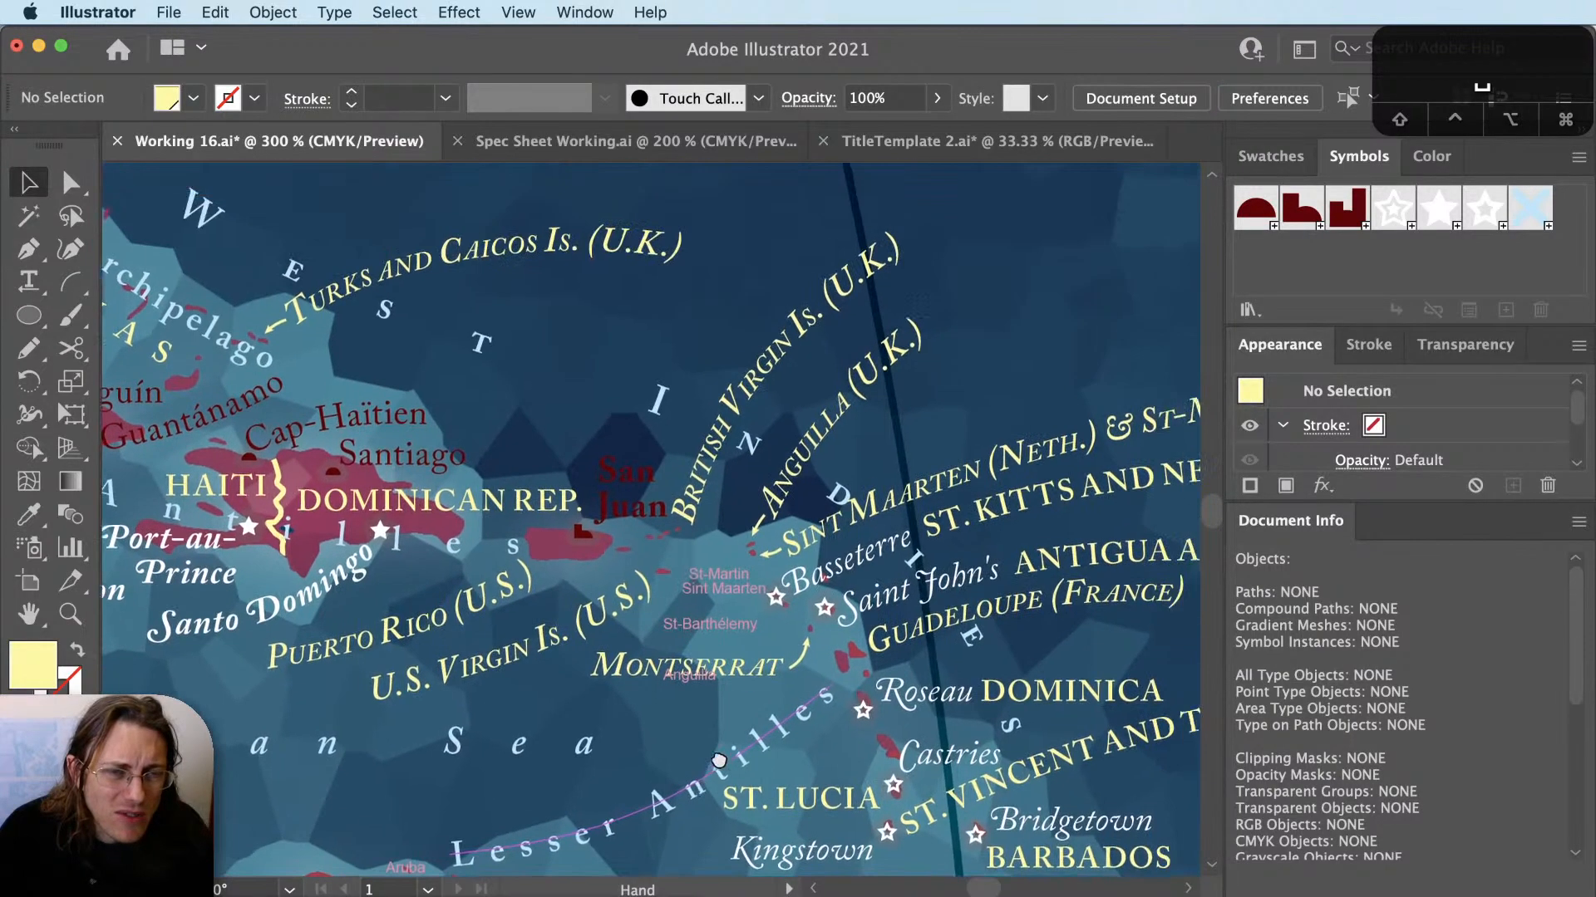
scroll(861, 554, "up", 1, "alt")
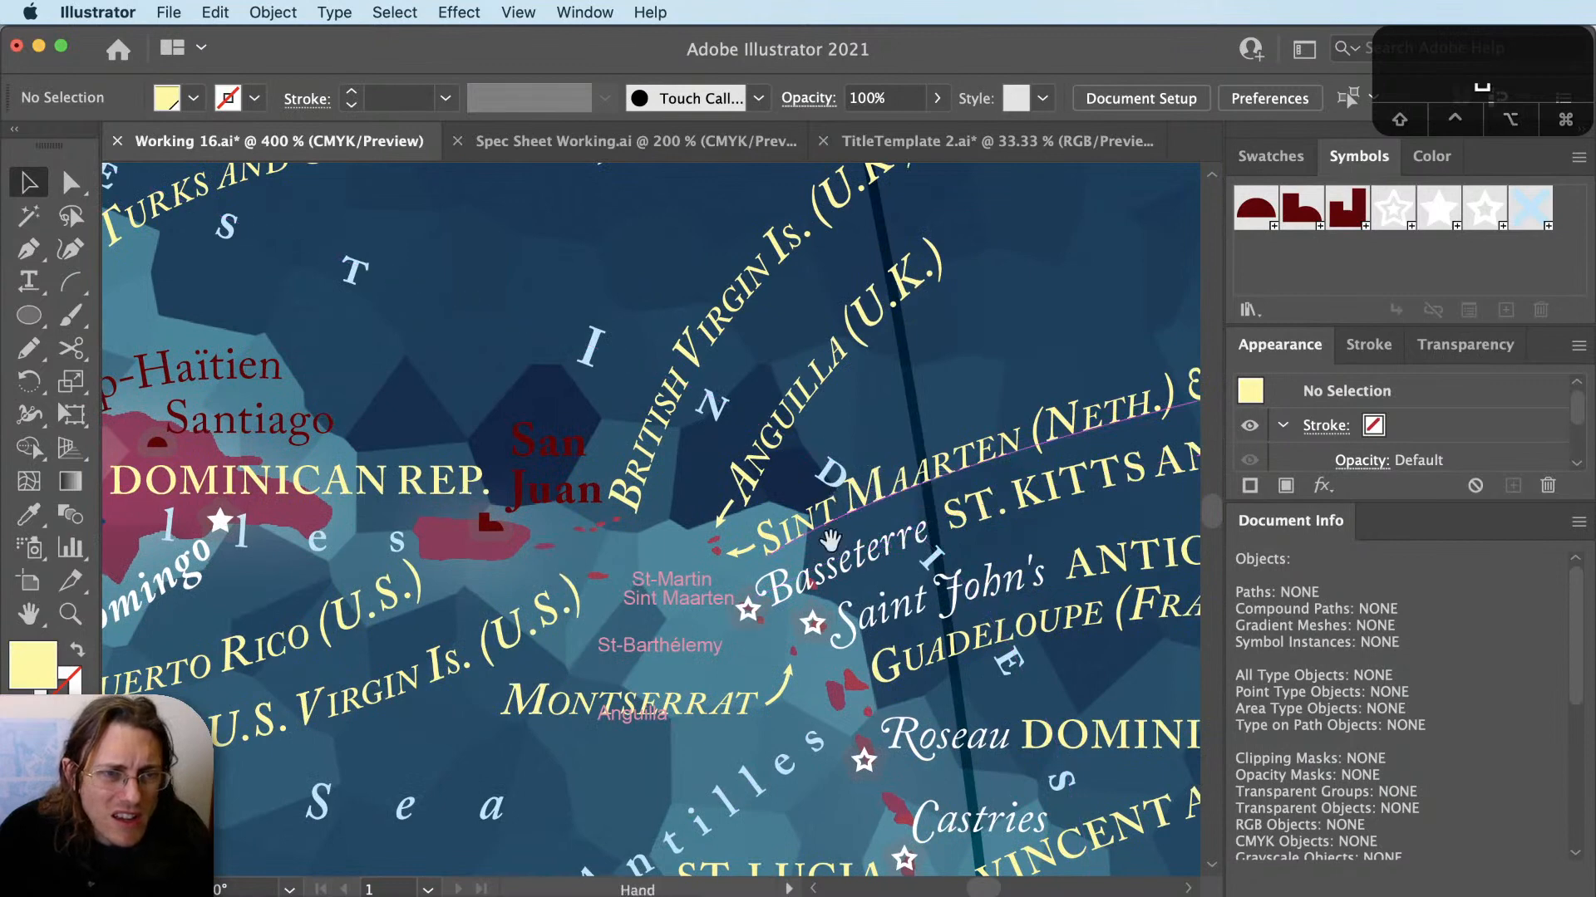
left_click_drag(831, 541, 584, 650)
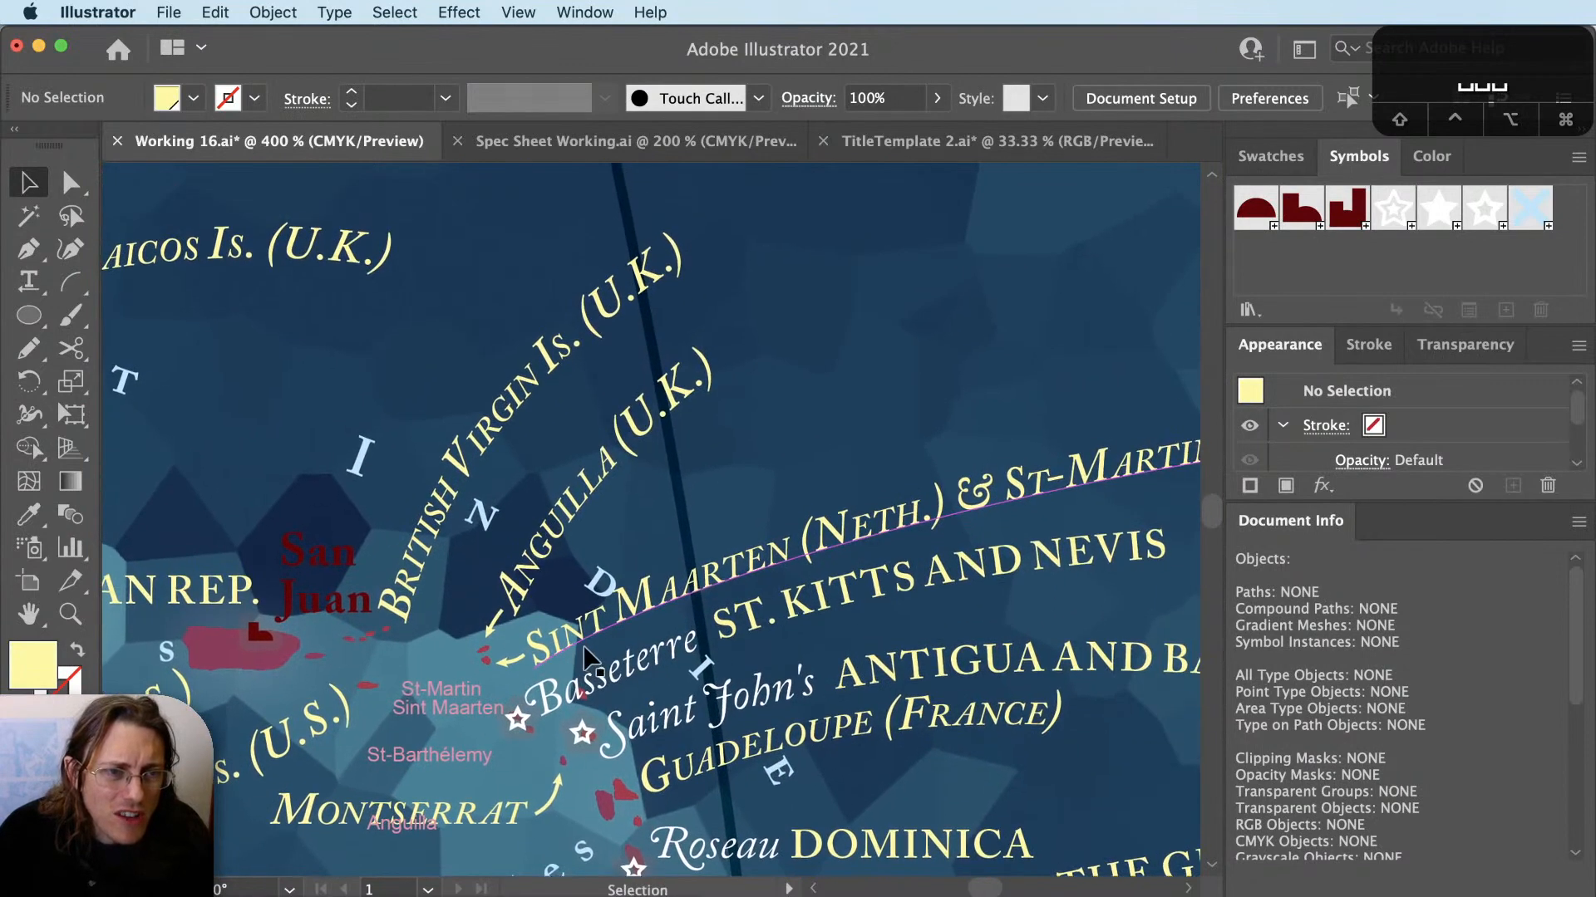
left_click(584, 657)
key("r")
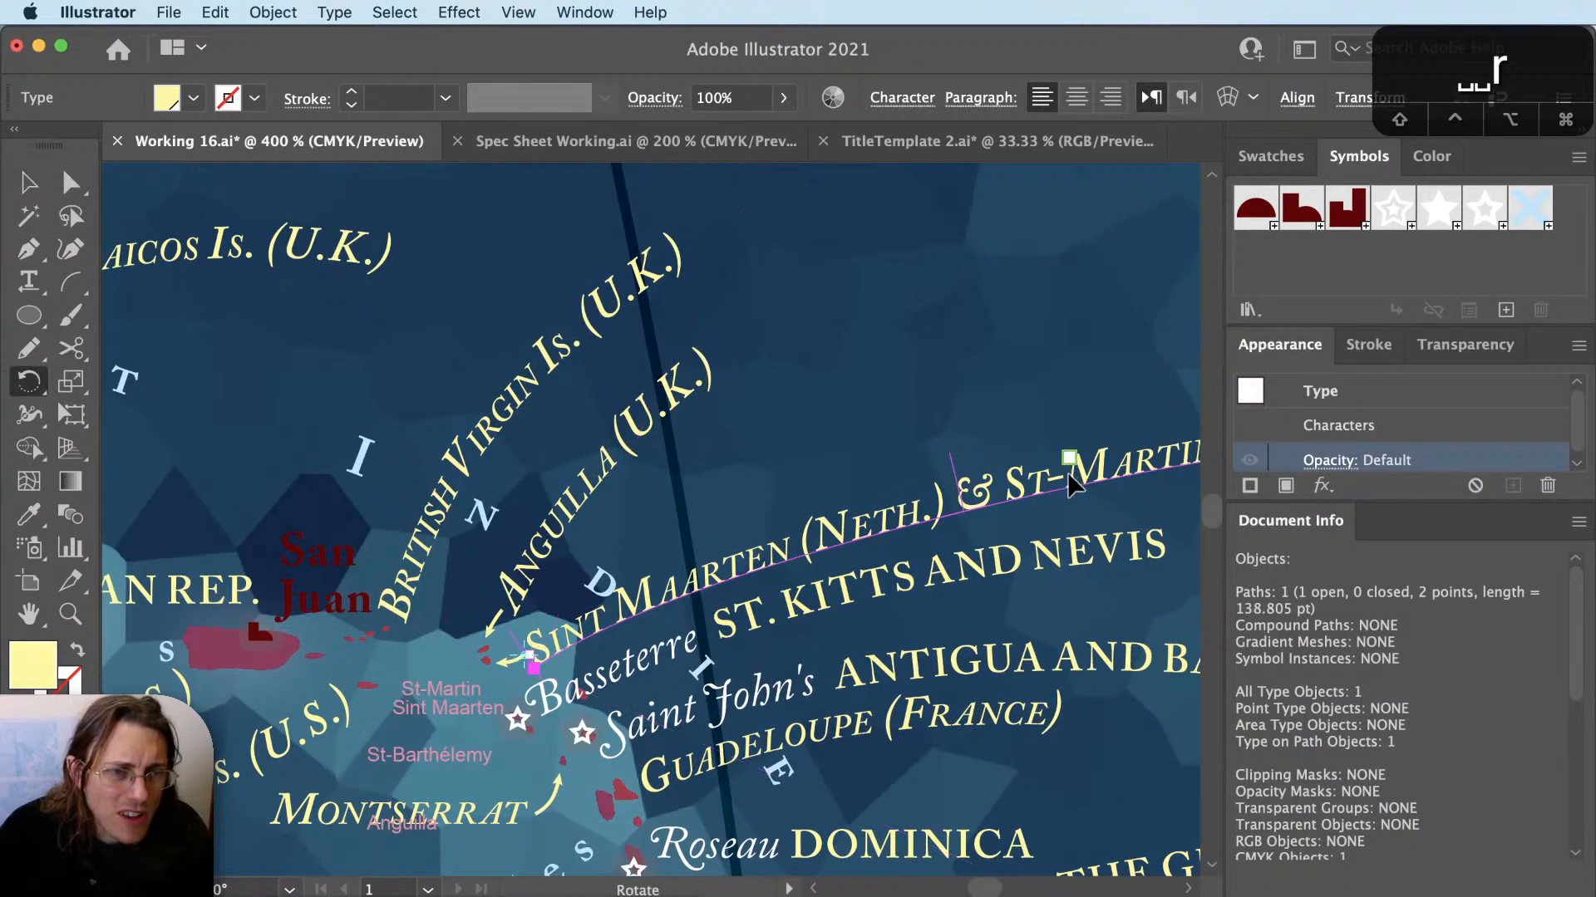
left_click_drag(1069, 480, 1072, 484)
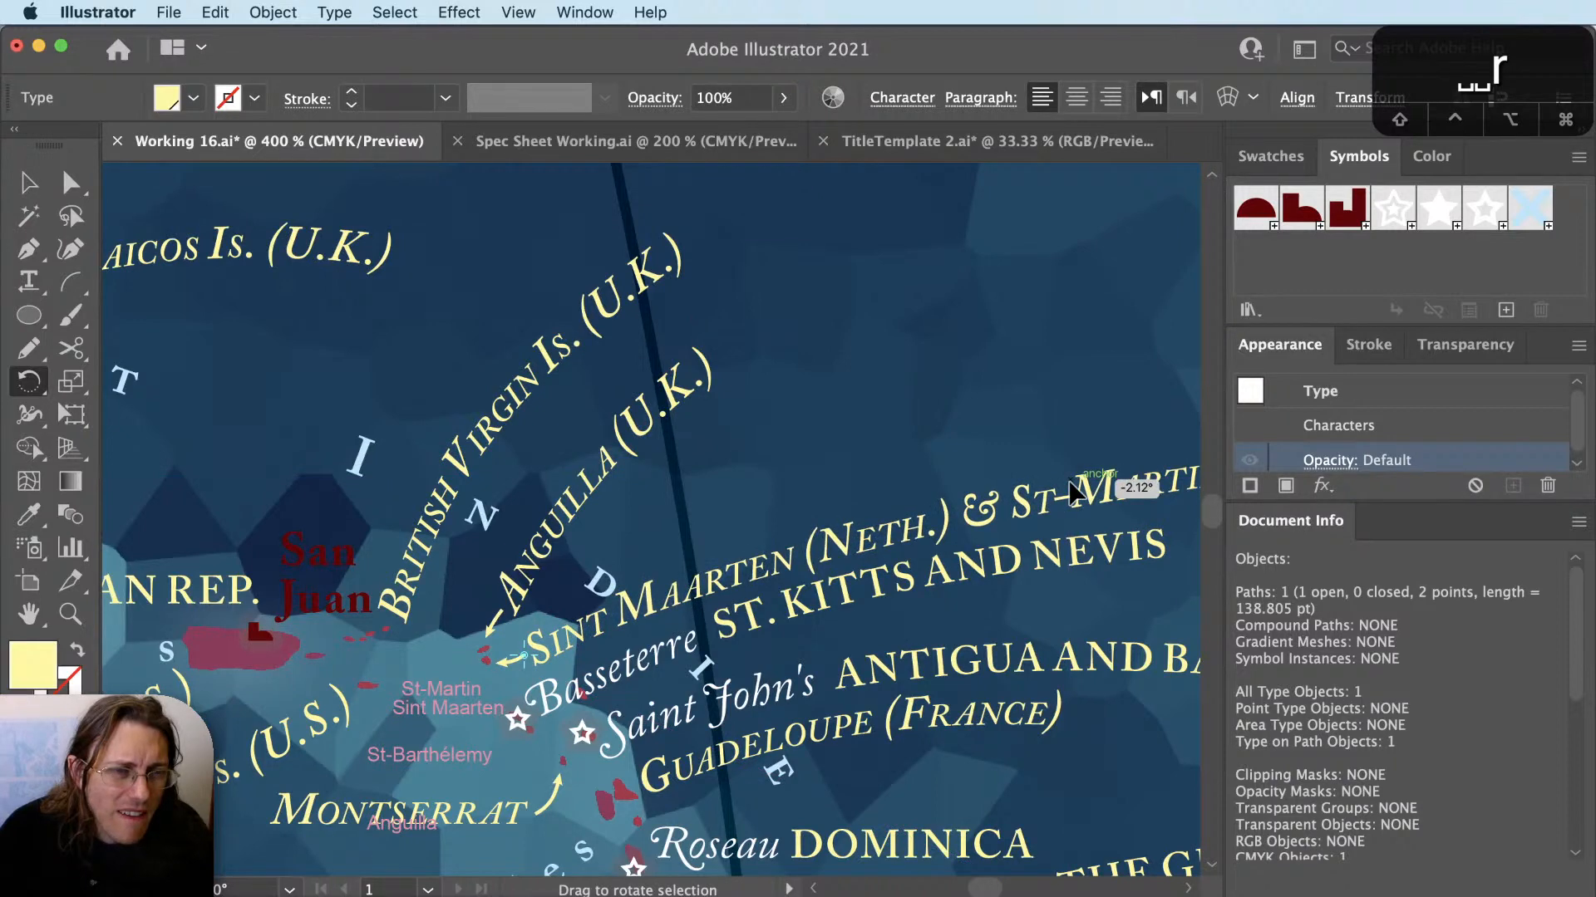
key("v")
key("super+minus")
key("super+shift+a")
Bend the short arrow beside the Sint Maarten label so that its curve bows upward.
key("space")
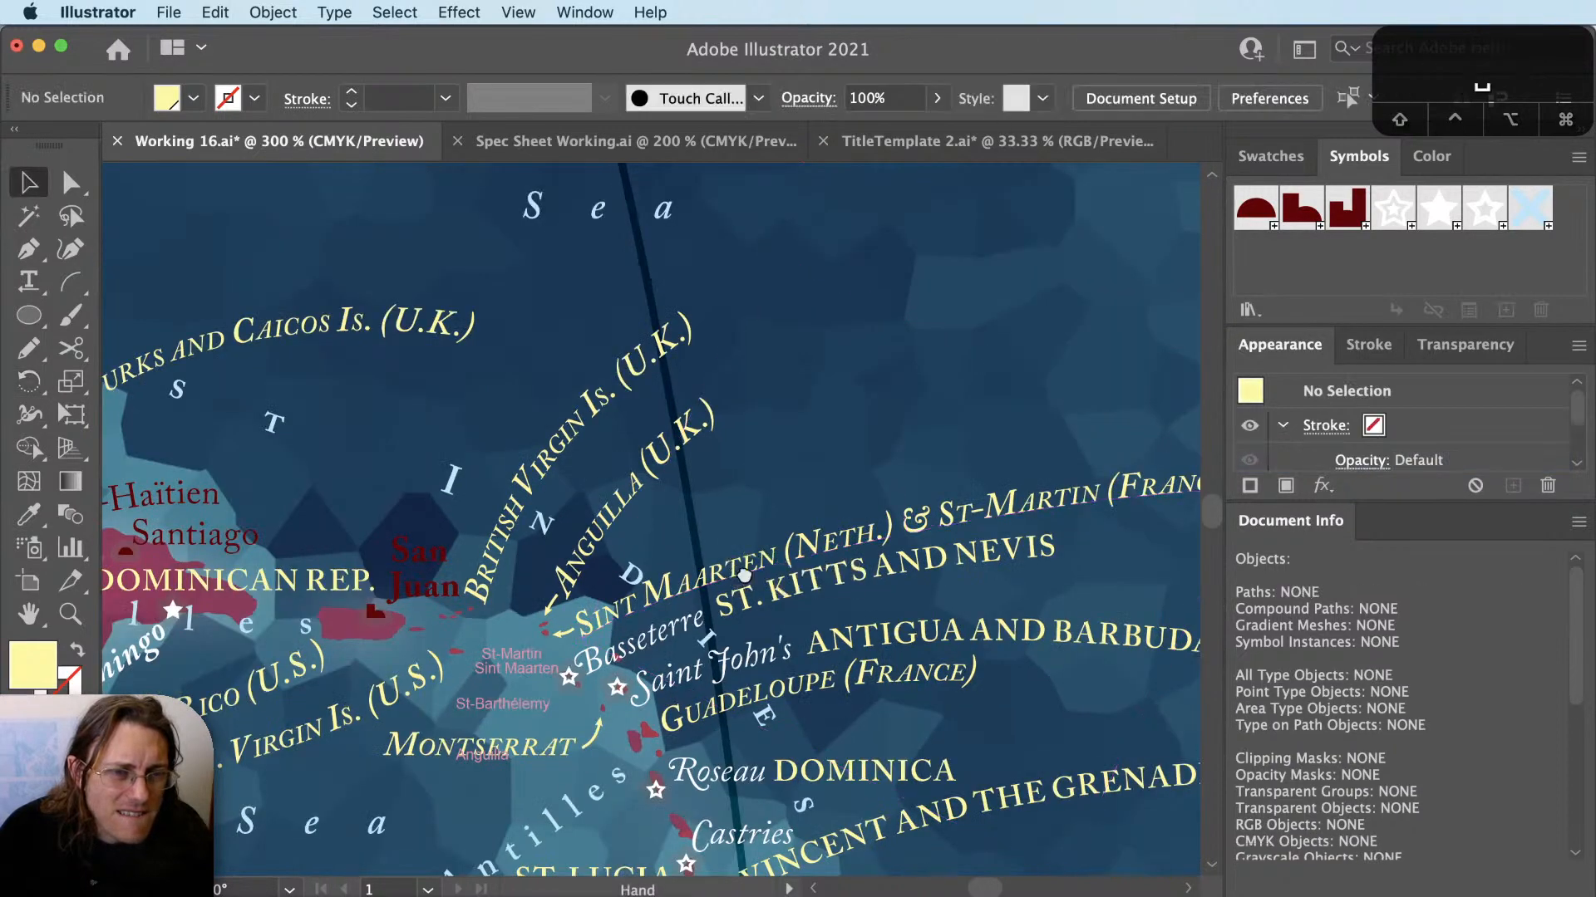
left_click_drag(739, 580, 854, 485)
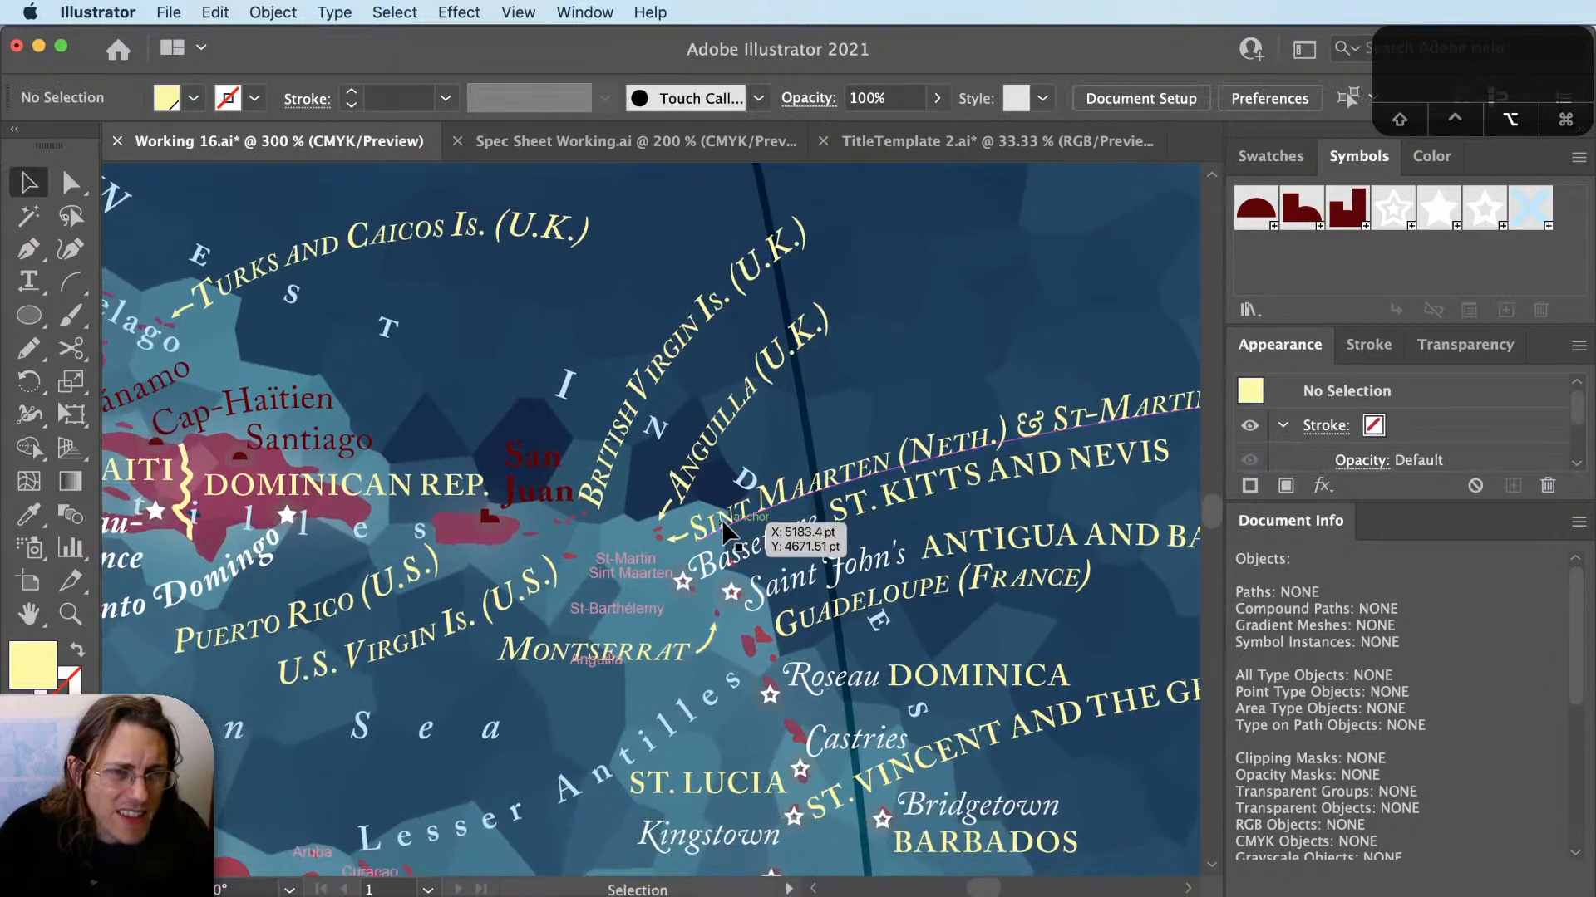
key("super+equal")
key("super+equal")
key("super+equal")
key("super+equal")
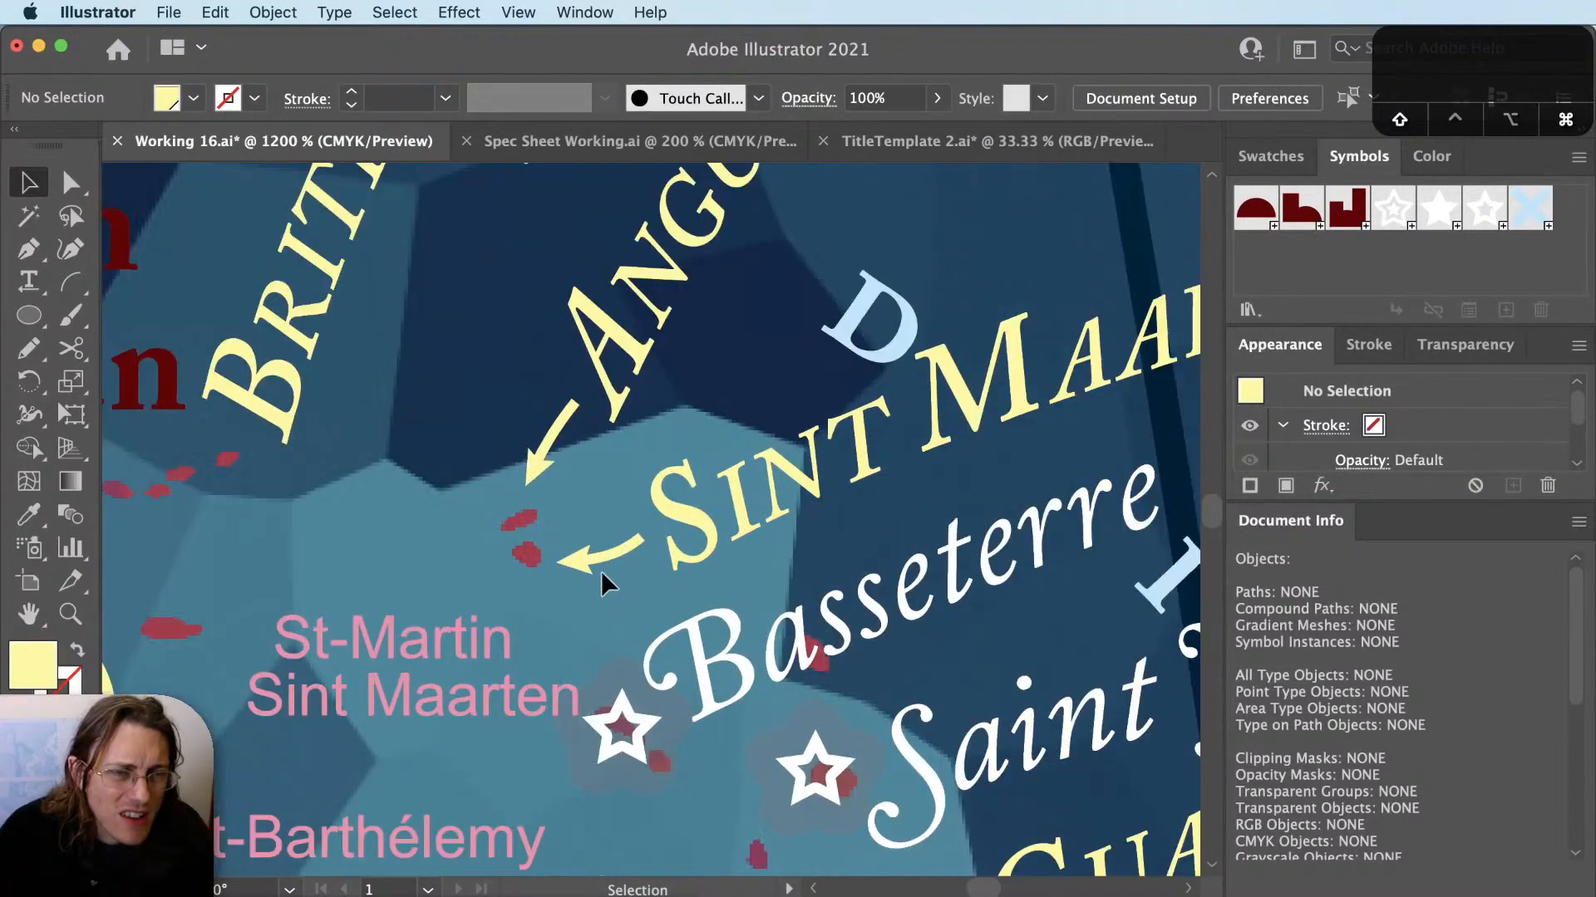
key("a")
left_click(616, 542)
key("a")
left_click_drag(616, 541, 596, 541)
key("super+shift+a")
key("v")
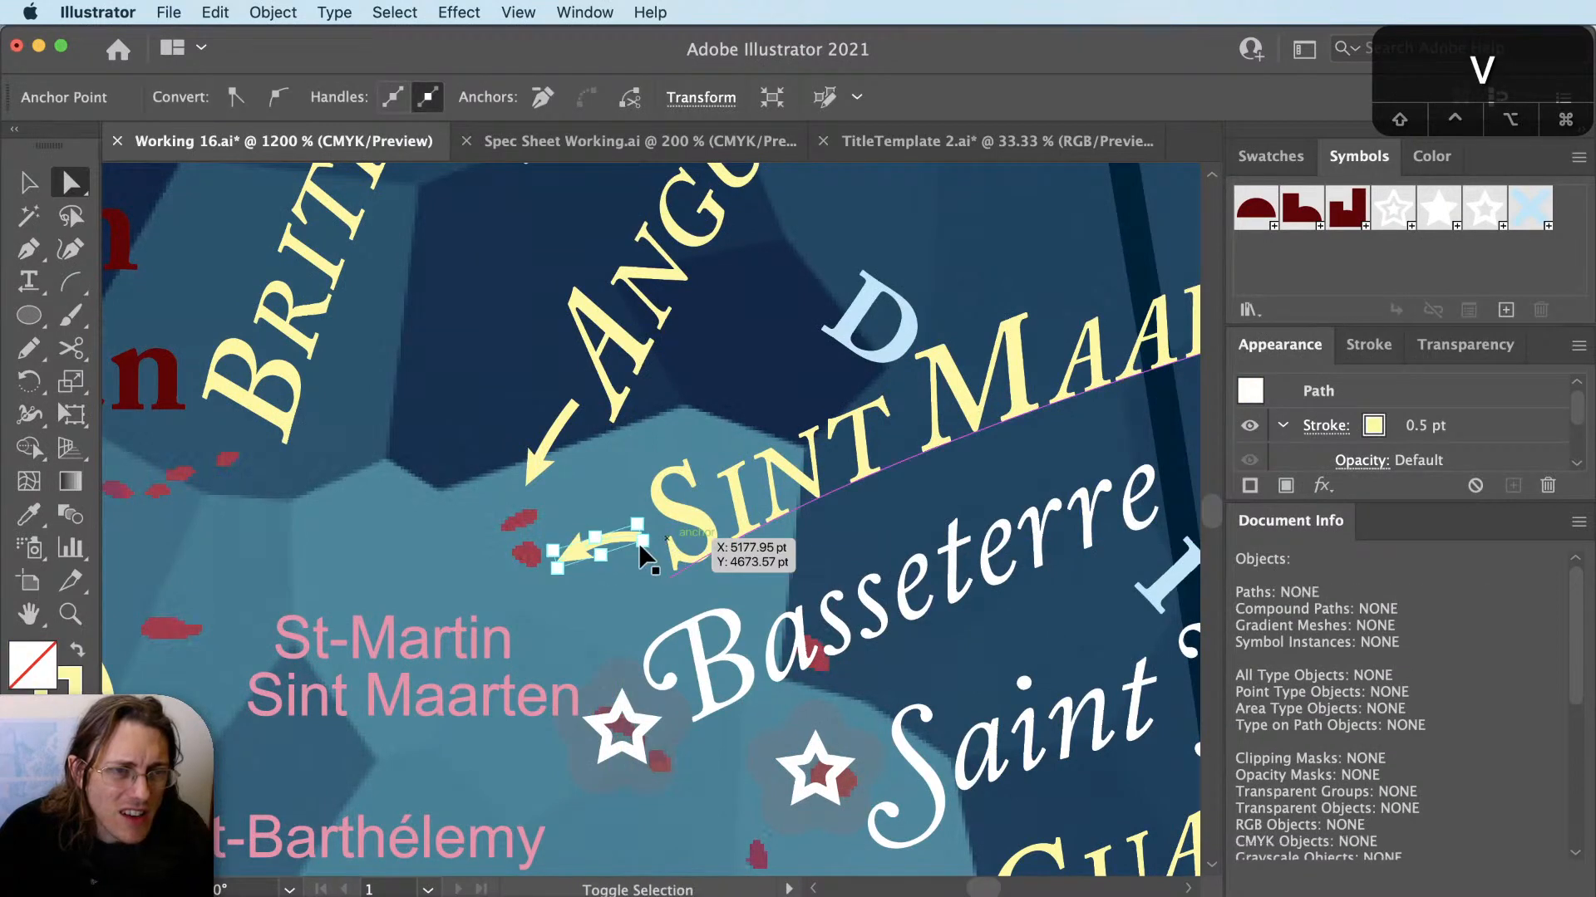
Raise both end points of the Sint Maarten arrow slightly toward the island and deselect it.
key("a")
left_click(640, 539)
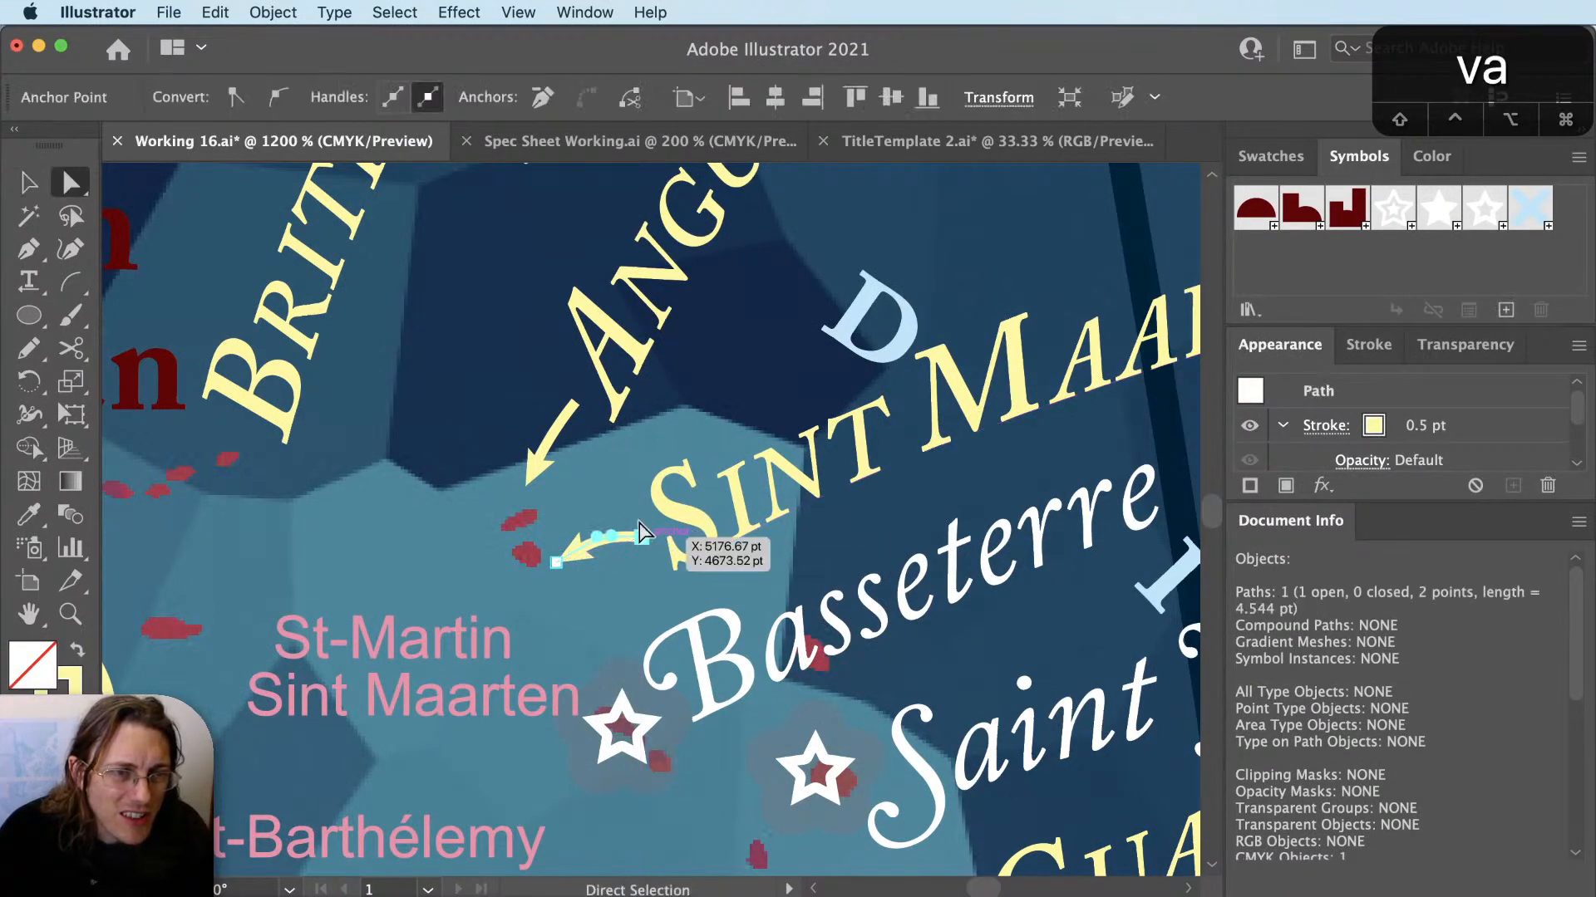
left_click_drag(639, 539, 640, 520)
key("a")
left_click_drag(548, 570, 557, 545)
key("a")
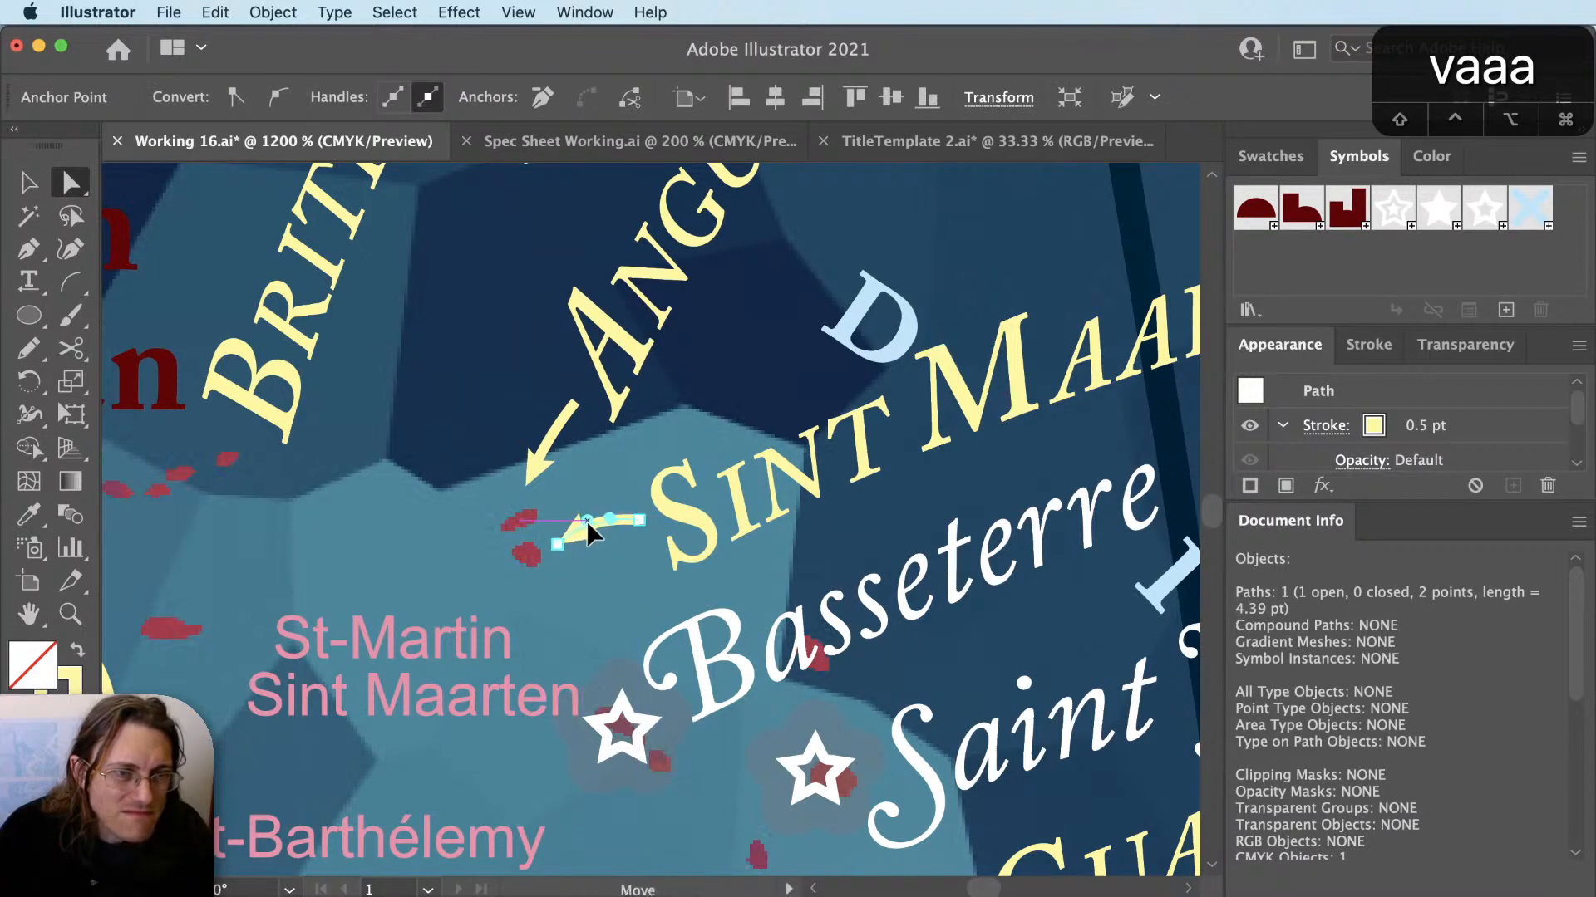
key("shift+super+a")
key("v")
Examine the spacing and alignment of all the Lesser Antilles labels at a wider view.
scroll(388, 525, "down", 3)
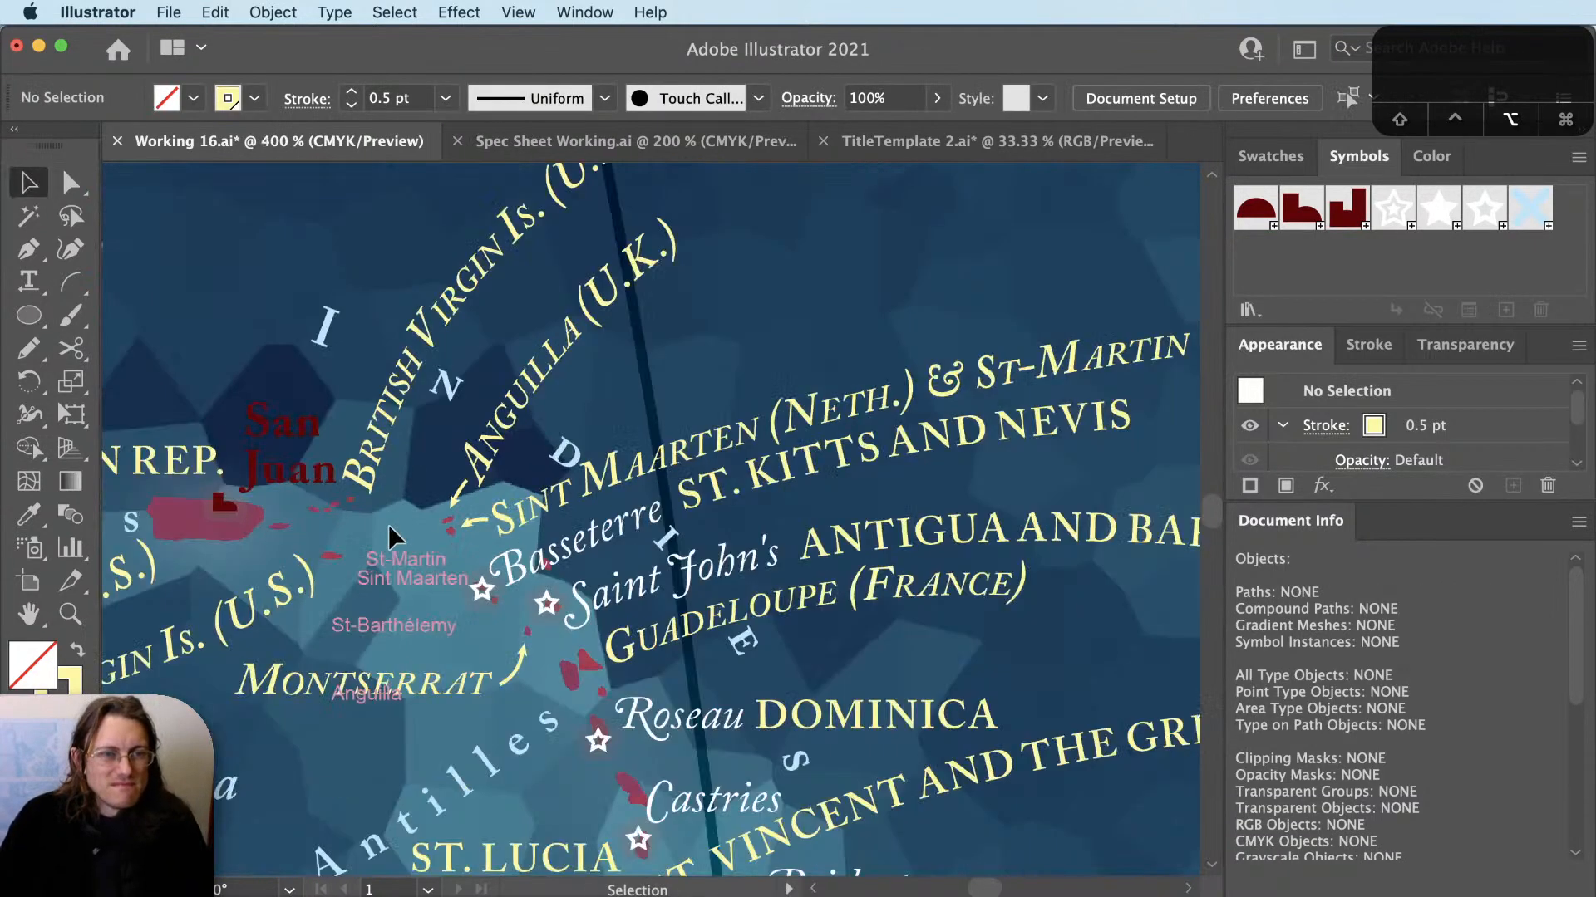
scroll(387, 525, "down", 2)
key("space")
left_click_drag(448, 558, 646, 587)
left_click_drag(890, 517, 840, 447)
scroll(930, 441, "down", 1)
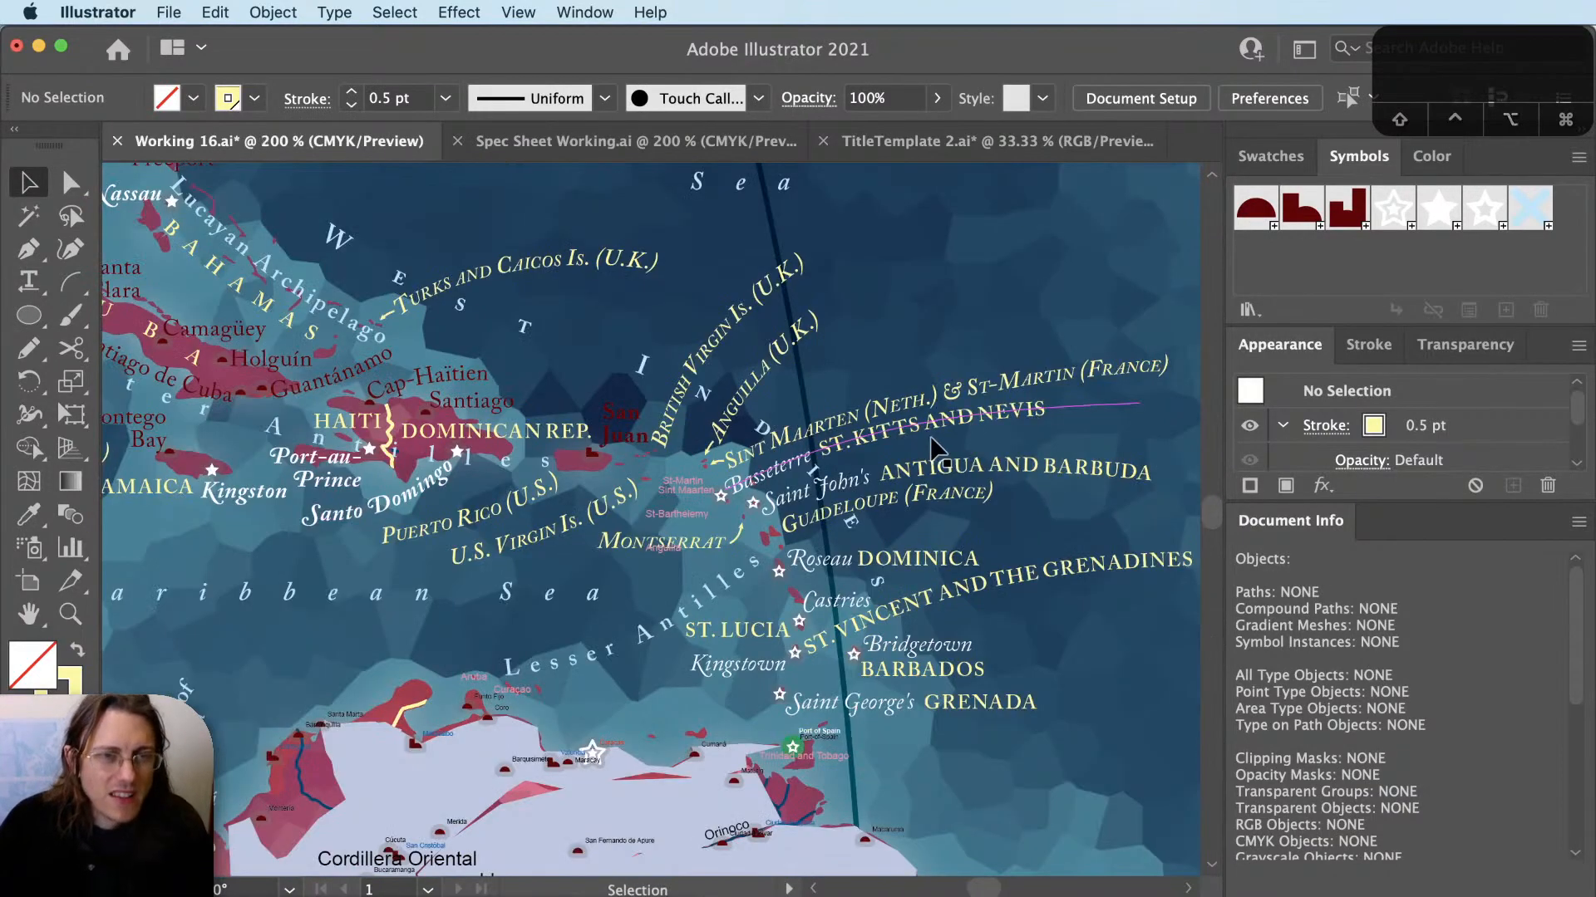
key("space")
left_click_drag(930, 602, 818, 648)
key("v")
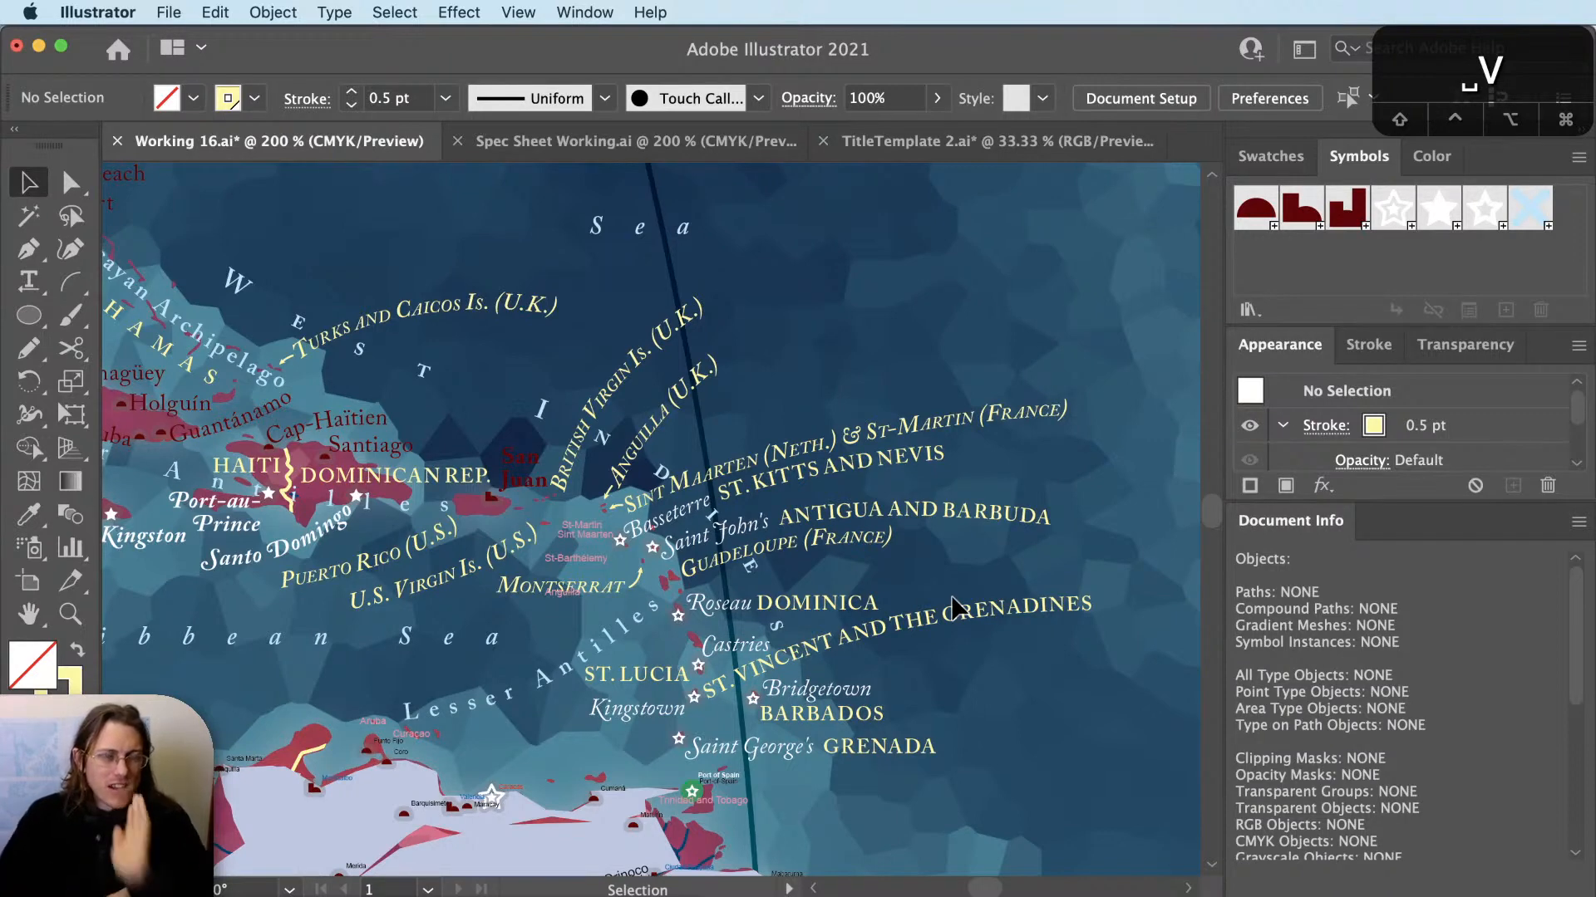
Delete the leftover pink reference labels Anguilla, Sint Maarten and St-Martin.
scroll(491, 587, "up", 5)
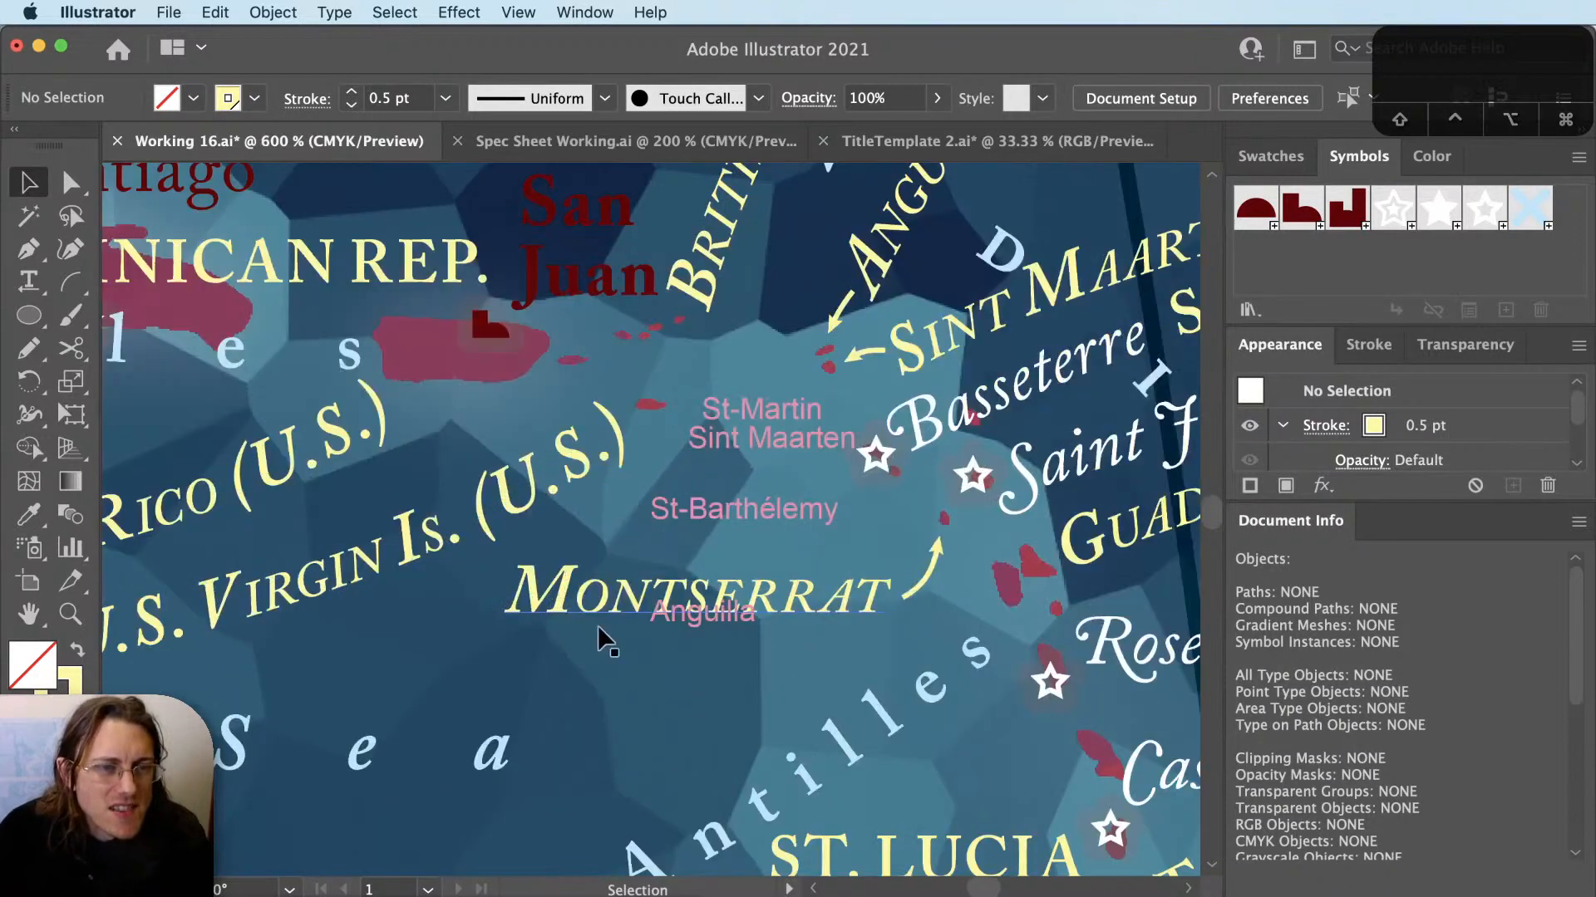
left_click(687, 623)
key("BackSpace")
key("BackSpace")
left_click(766, 412)
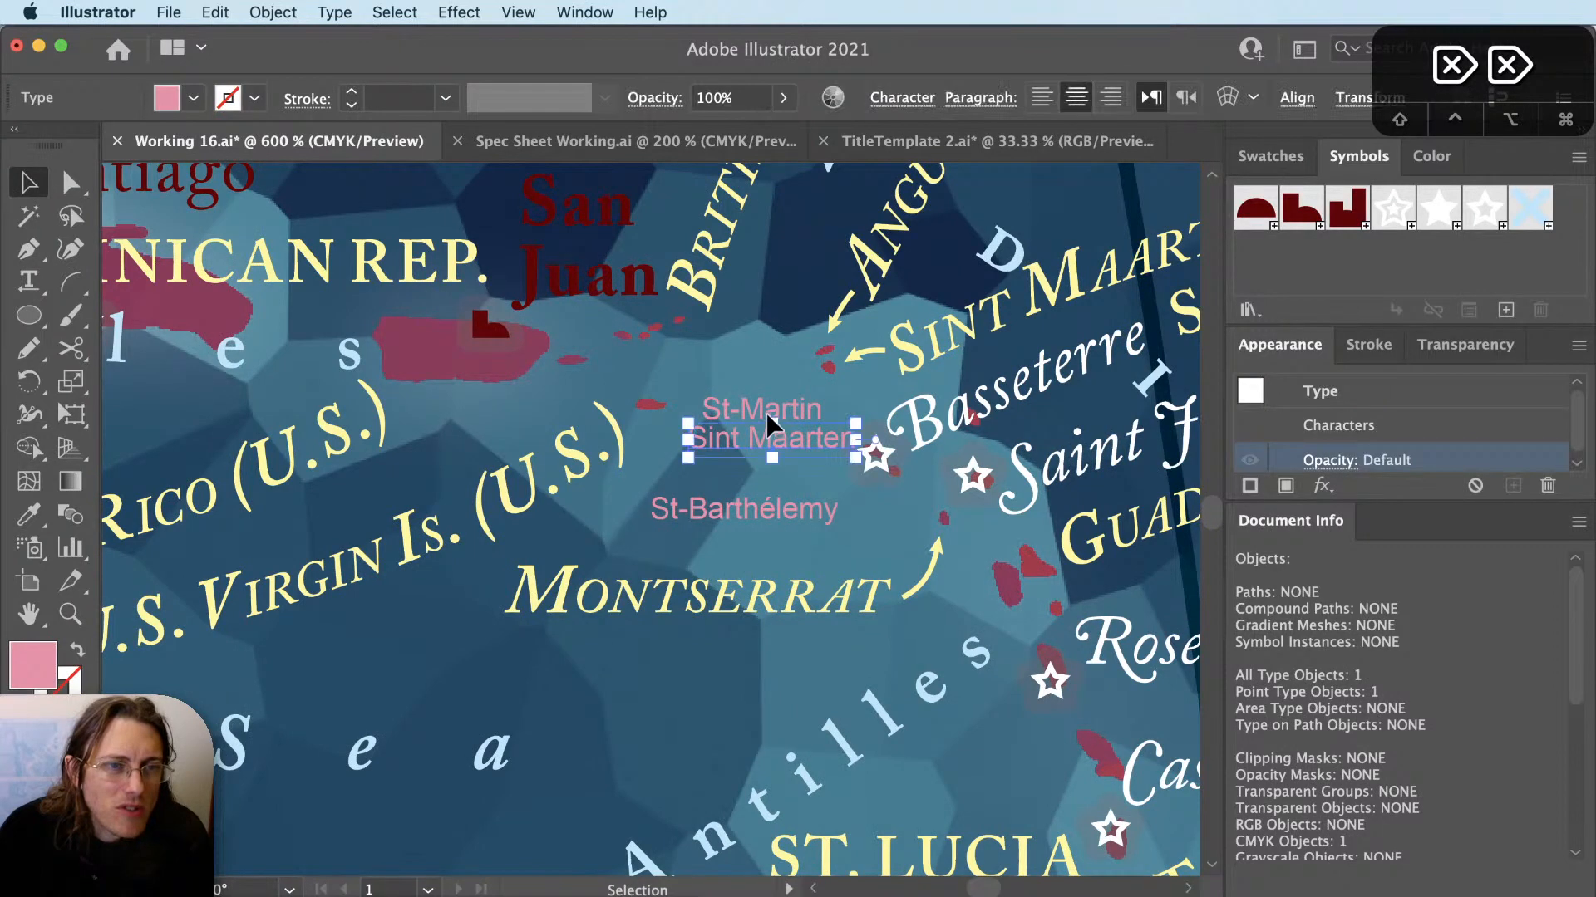
key("BackSpace")
left_click(766, 409)
key("BackSpace")
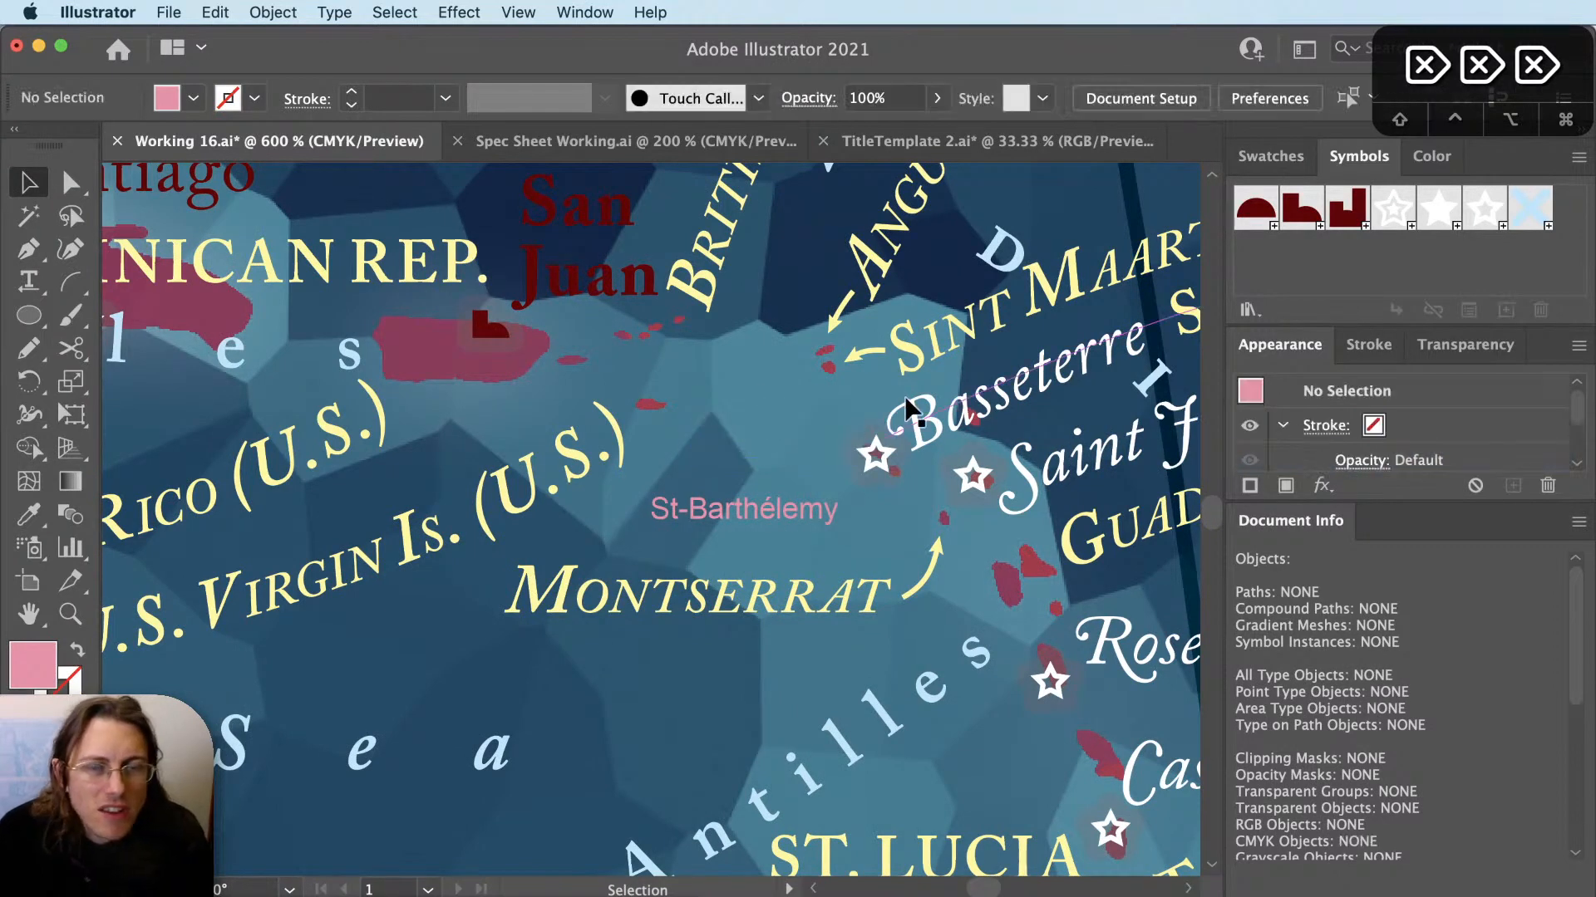
Switch to QGIS, identify the small island just southeast of Saint Martin, and return to Illustrator.
key("super+Tab")
left_click(1078, 809)
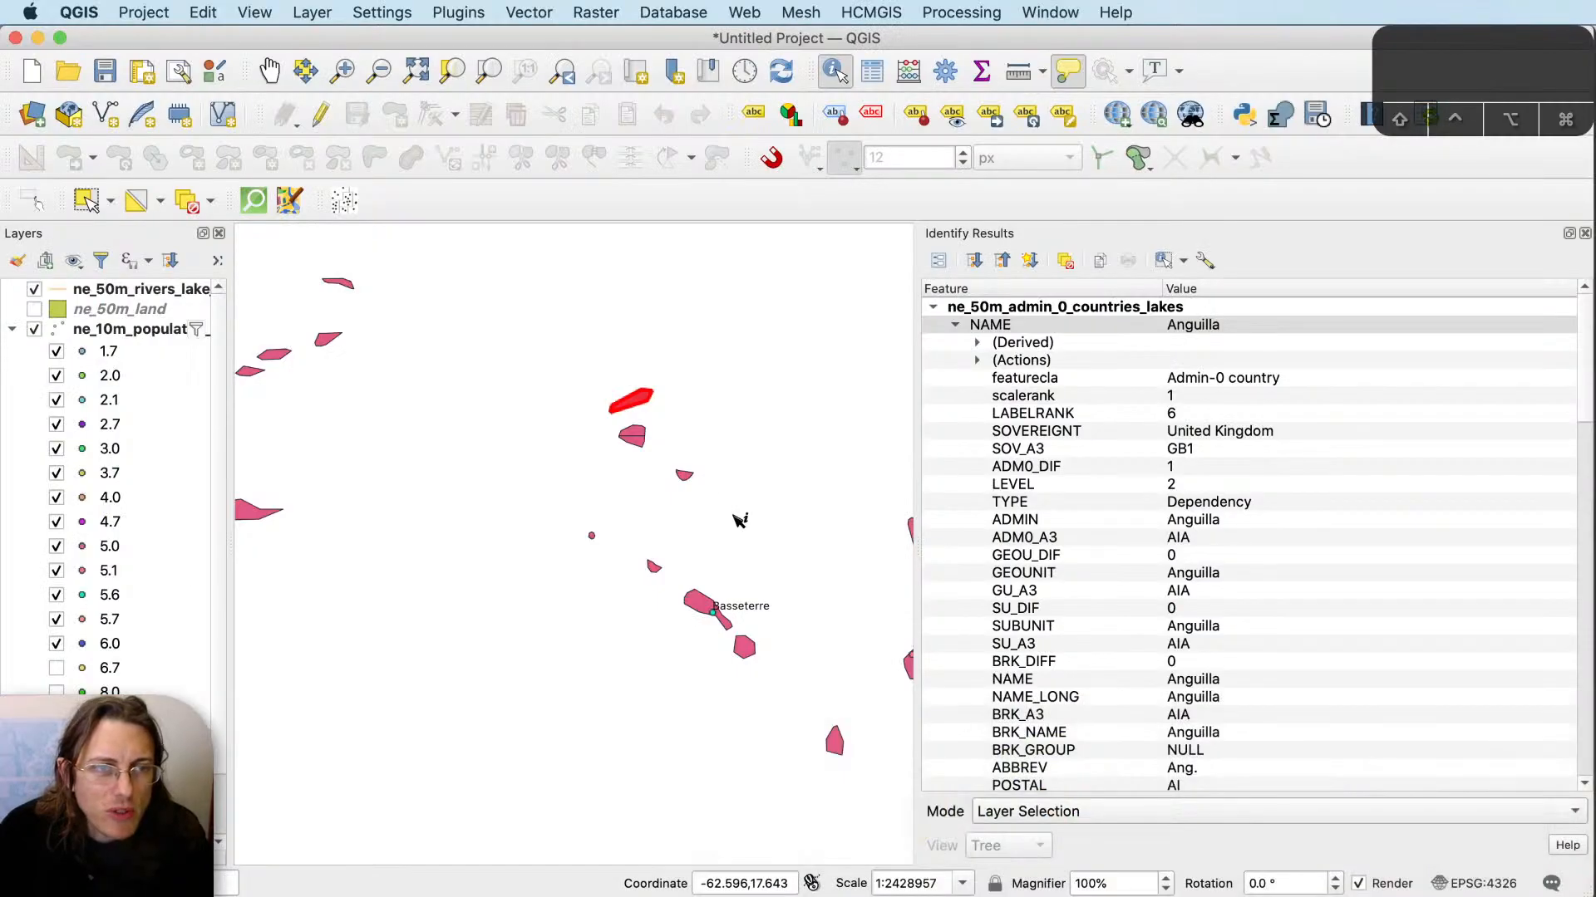
left_click(689, 479)
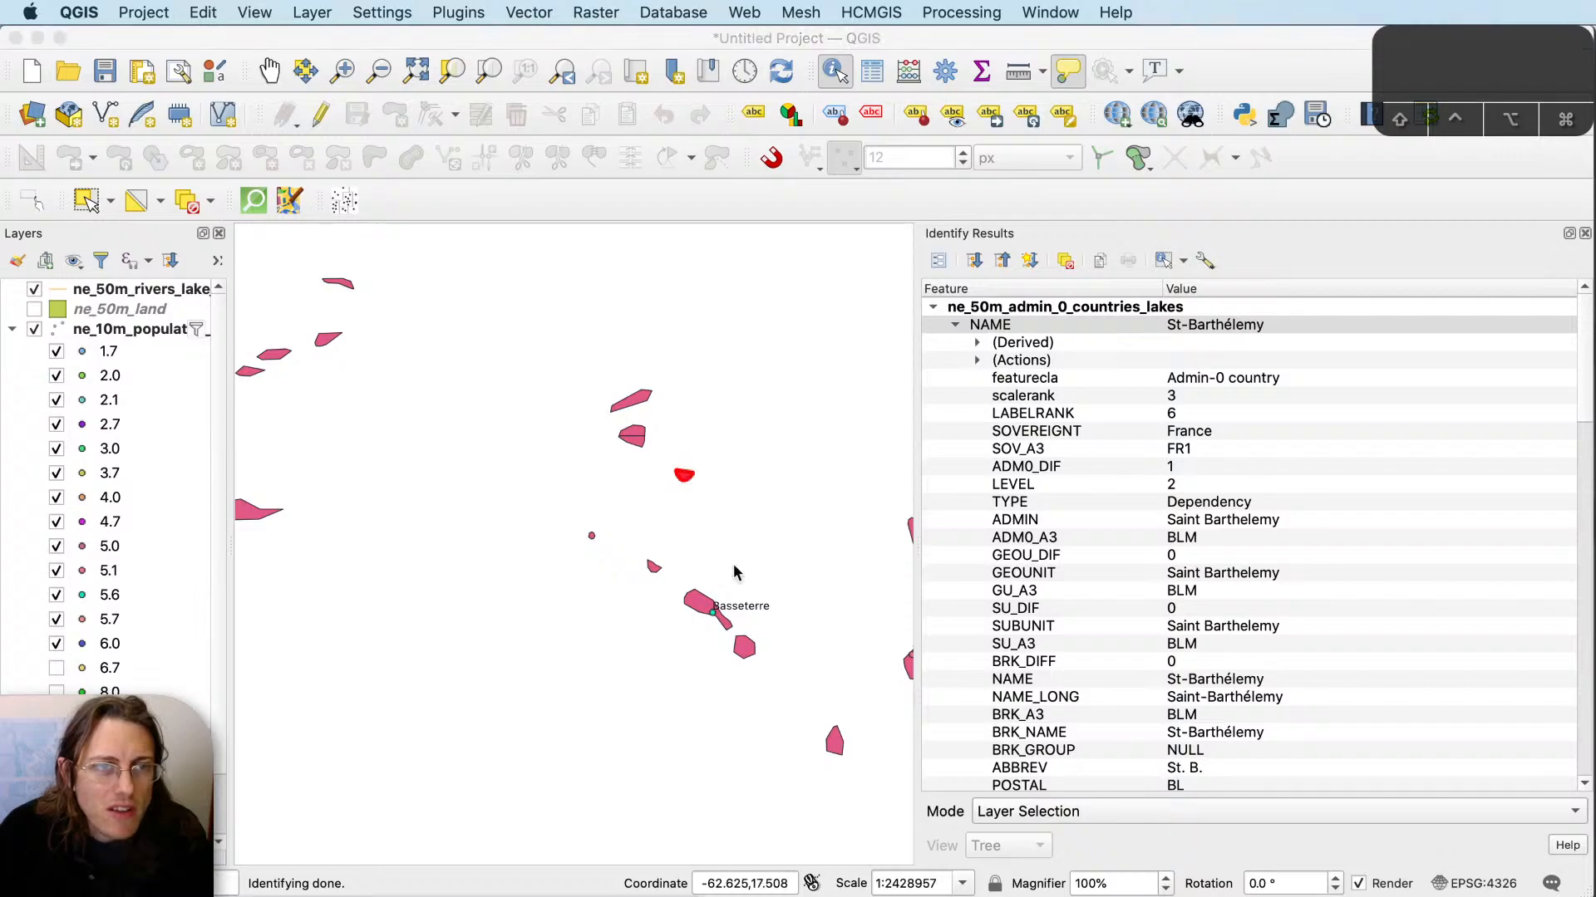
key("super+Tab")
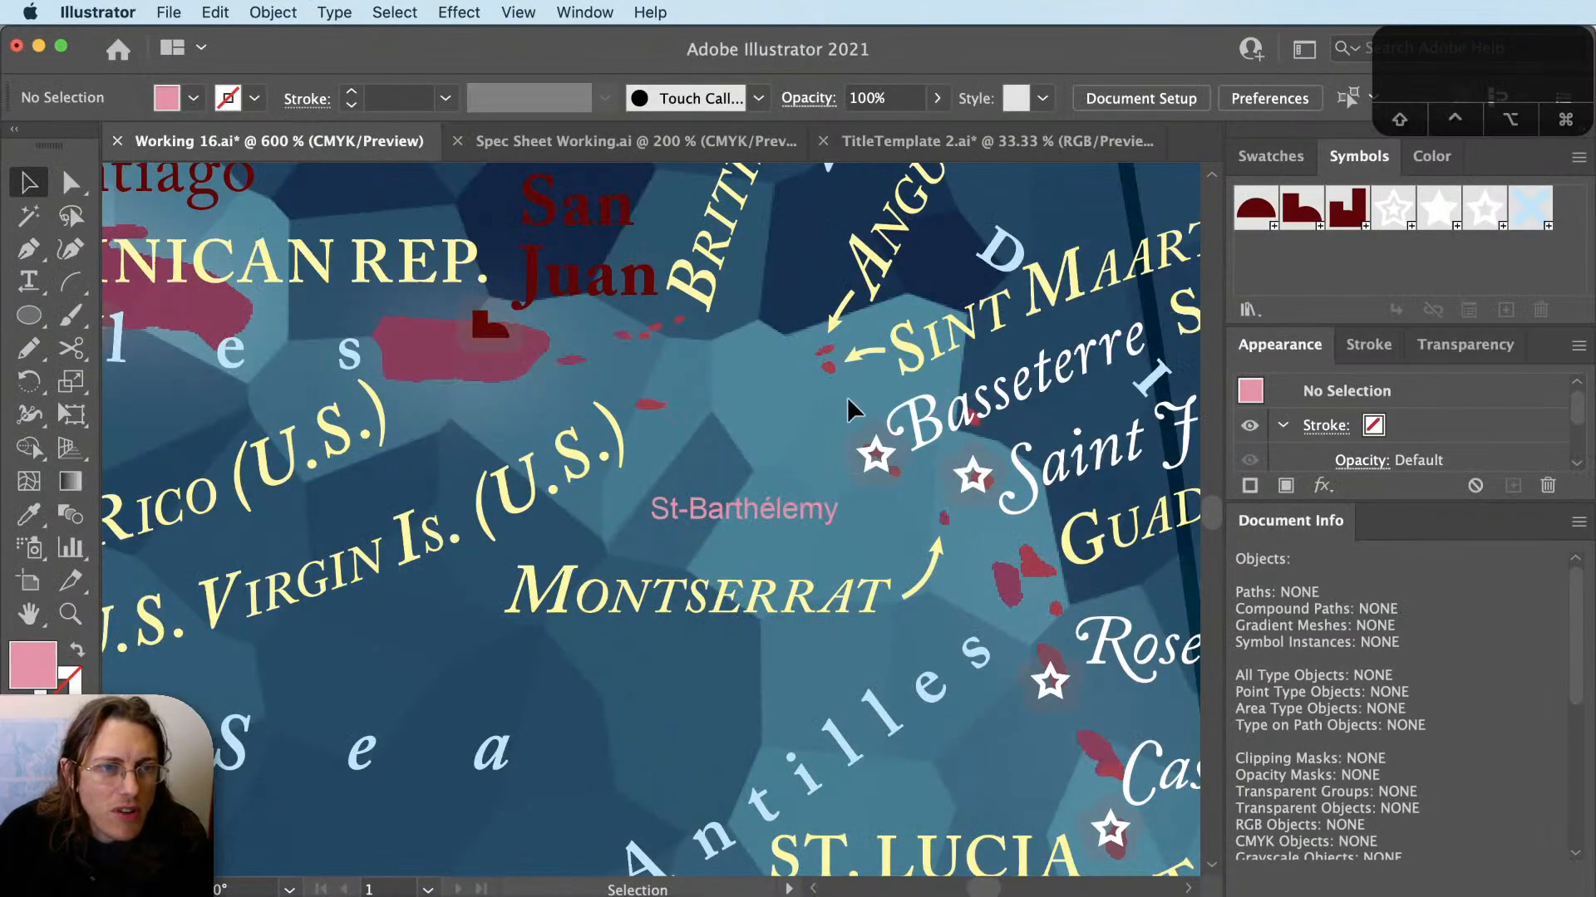
Duplicate the U.S. VIRGIN IS. (U.S.) label to the east and replace the copy's text with the cut St-Barthélemy text.
scroll(836, 461, "down", 1)
scroll(798, 607, "up", 2)
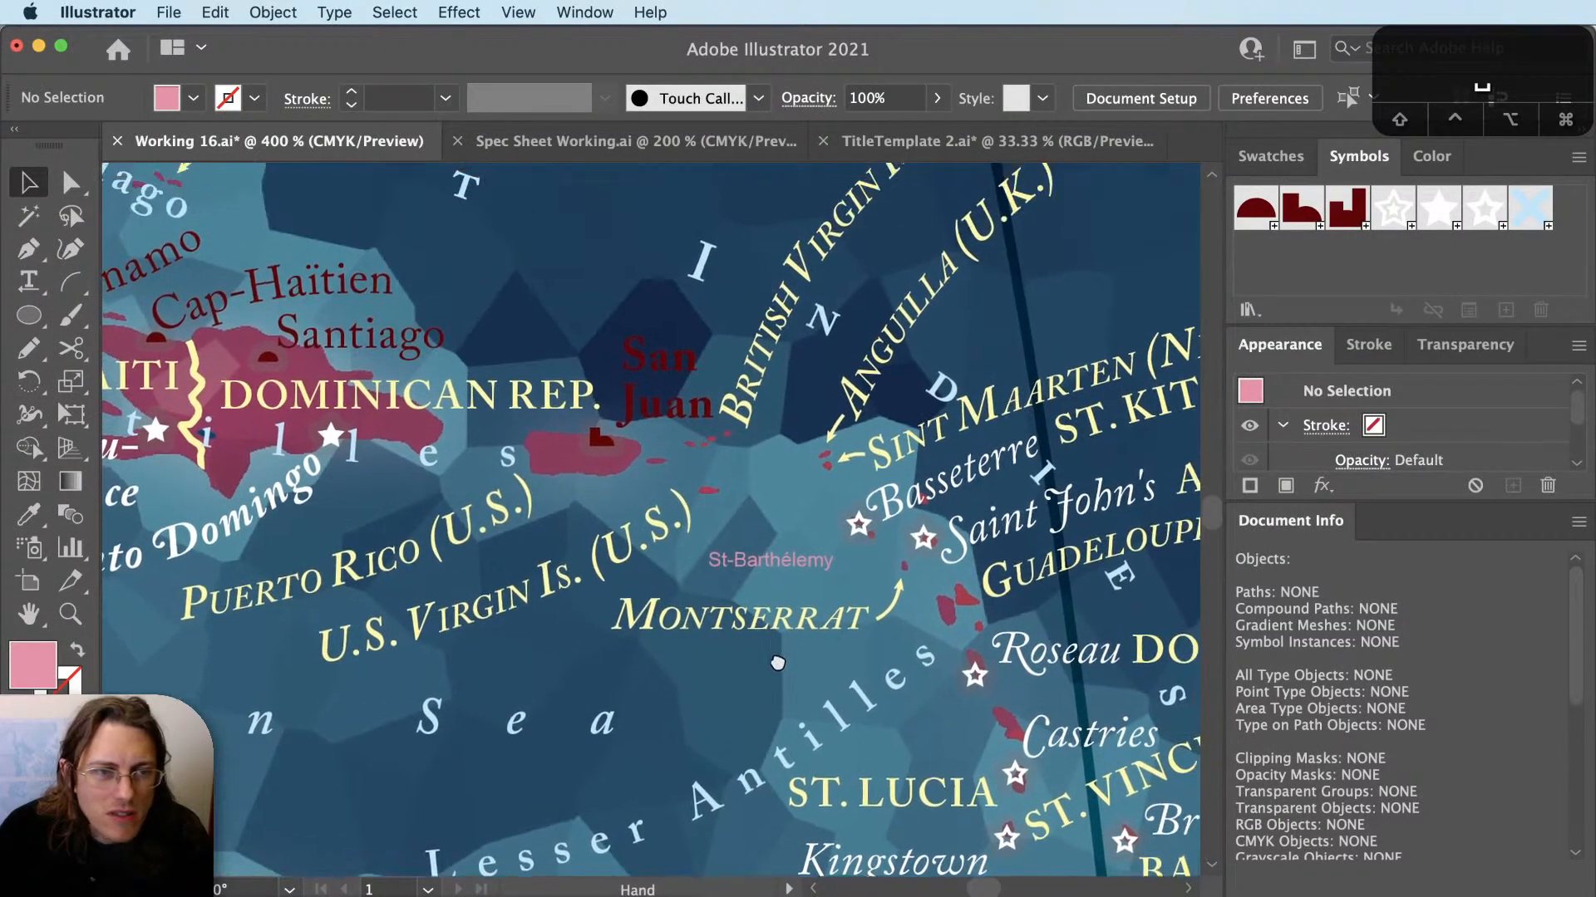
left_click_drag(797, 550, 788, 536)
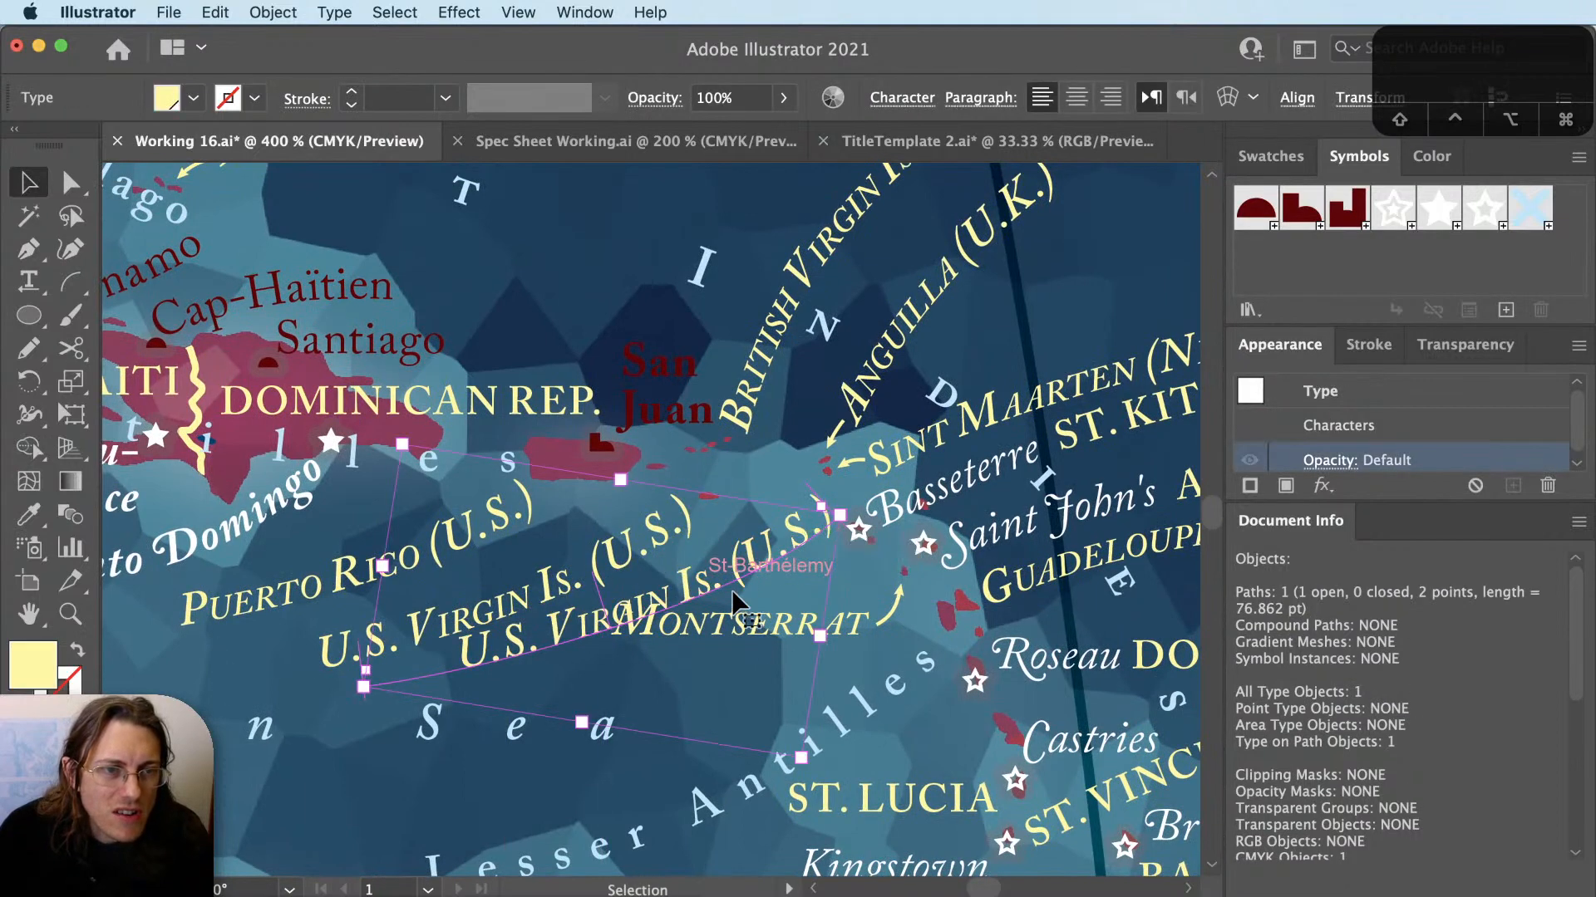
key("cmd+shift+a")
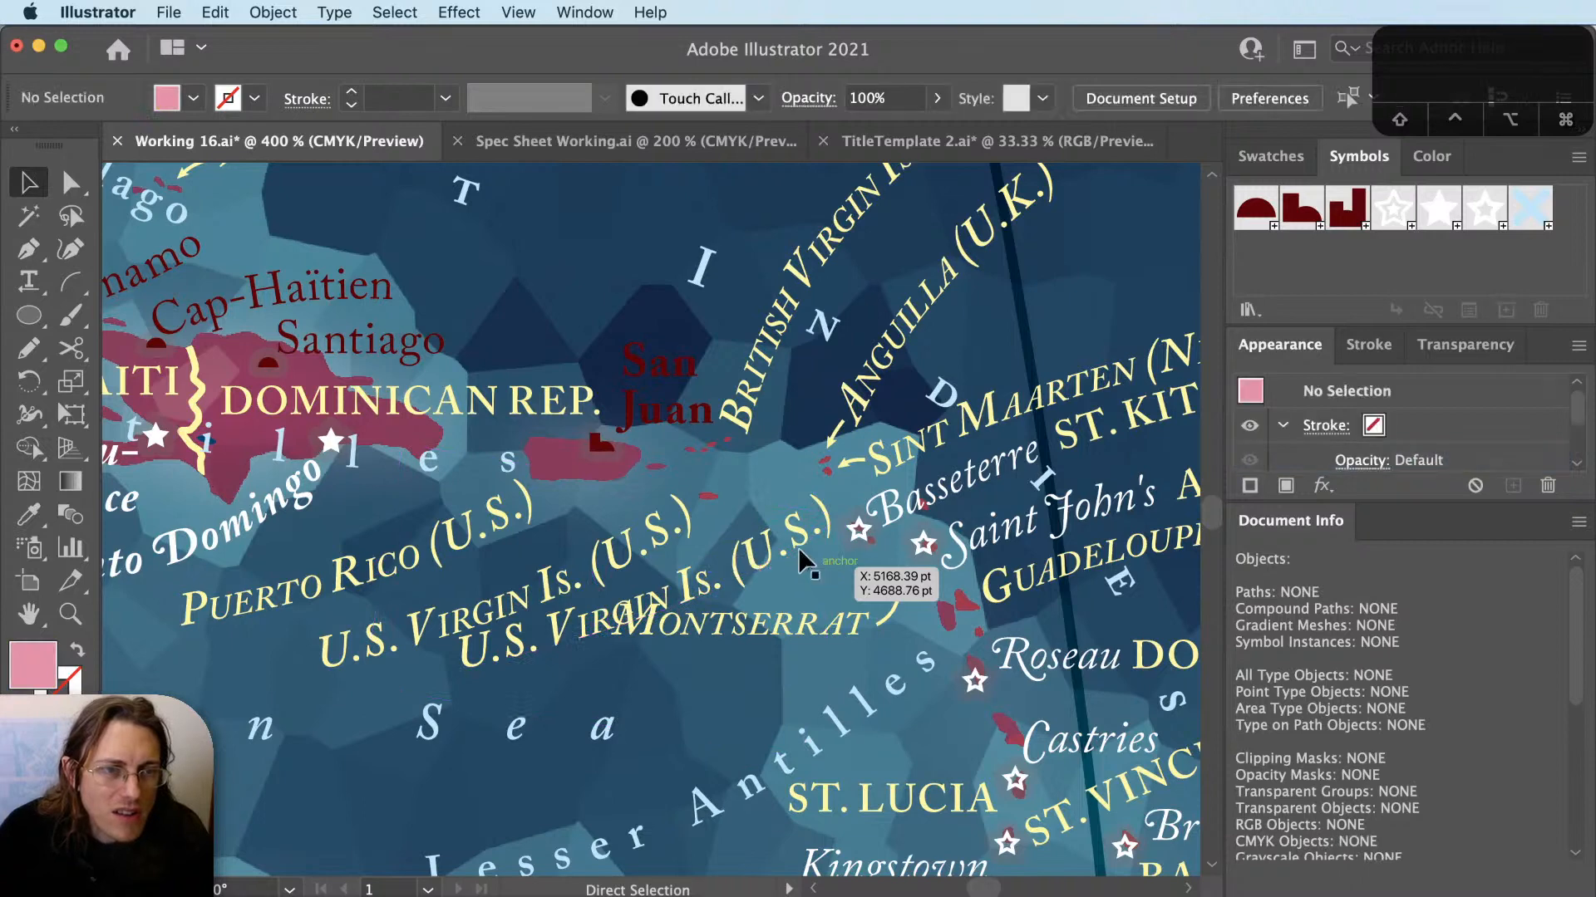
key("t")
left_click(802, 532)
key("super+a")
type("St-Barthélemy")
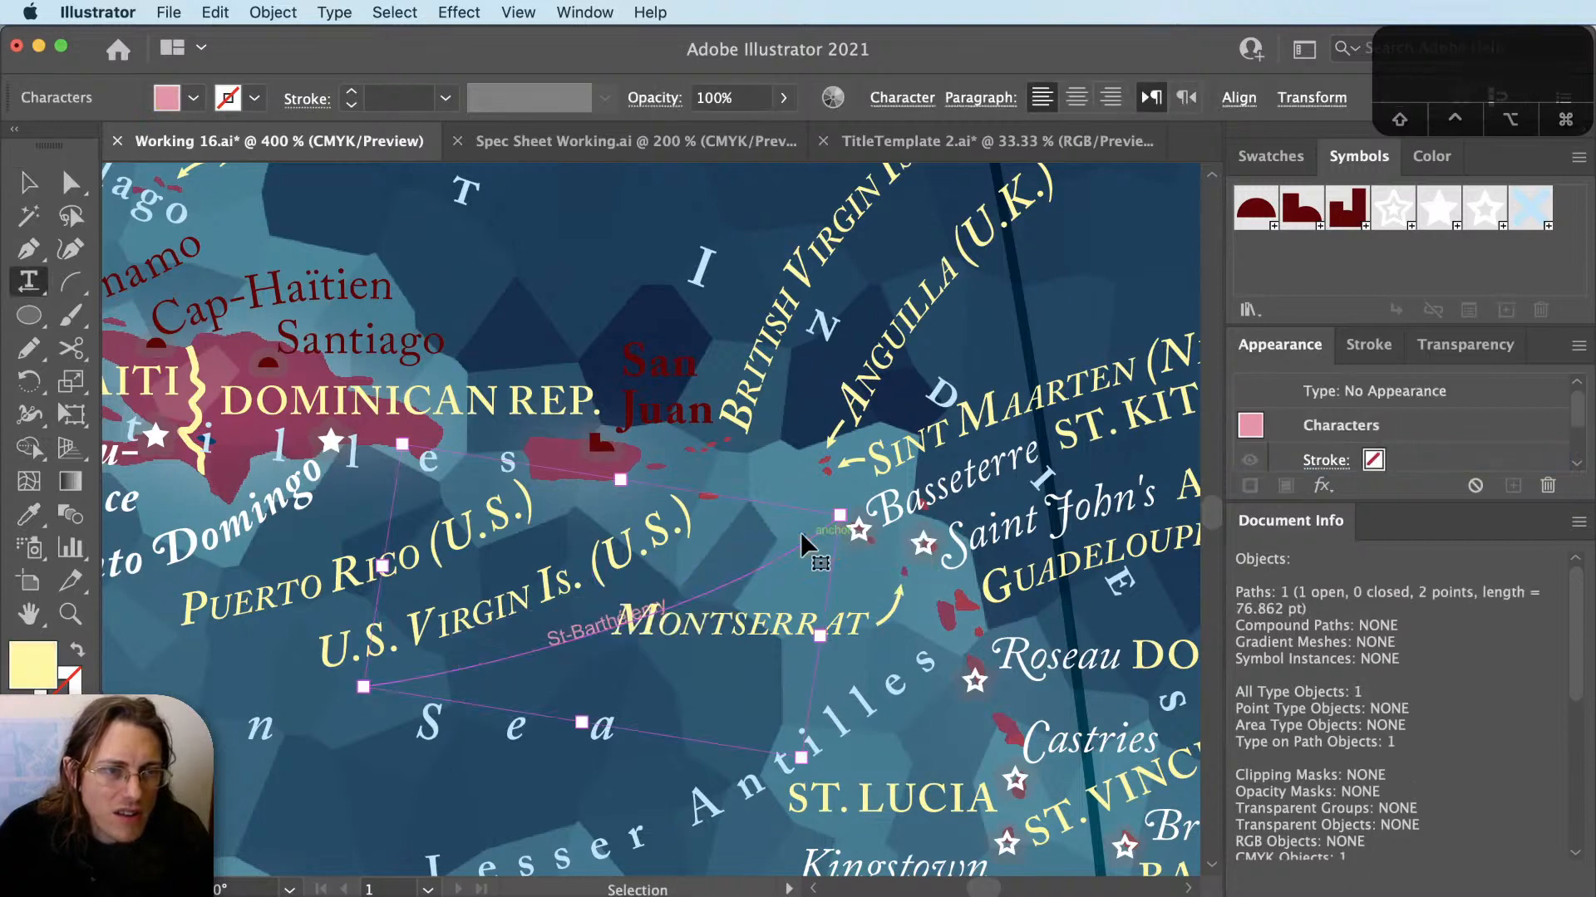
Copy the type formatting of the U.S. Virgin Is. label onto the curved St-Barthélemy label.
key("Escape")
key("i")
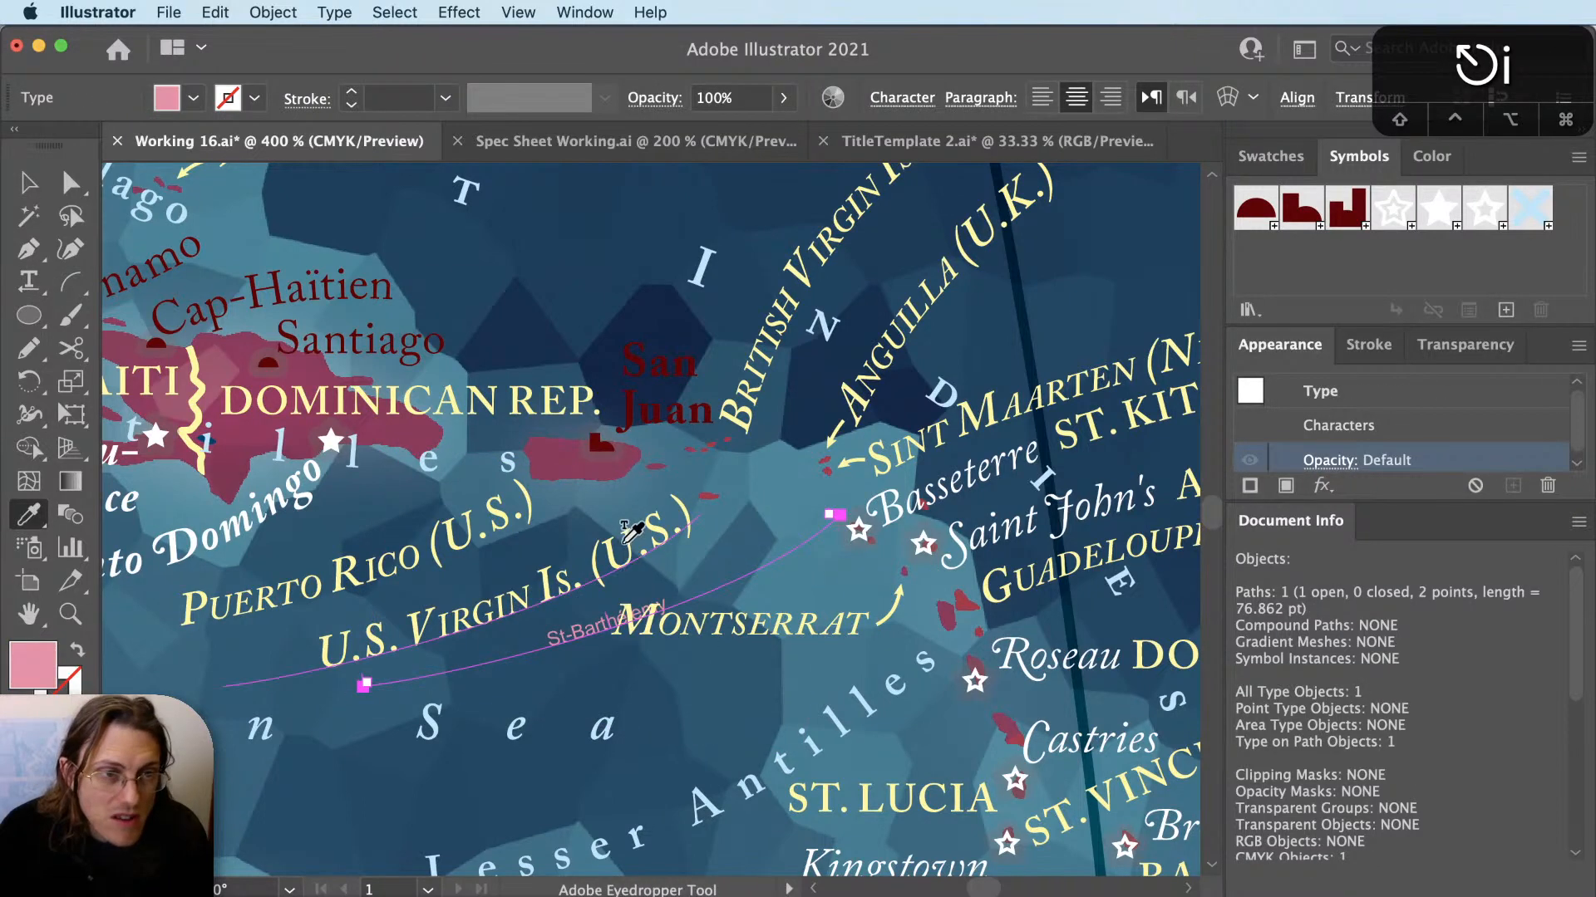
left_click(624, 541)
Check the island's sovereign country in QGIS, return to Illustrator and append (France) to the St-Barthélemy label.
key("super+Tab")
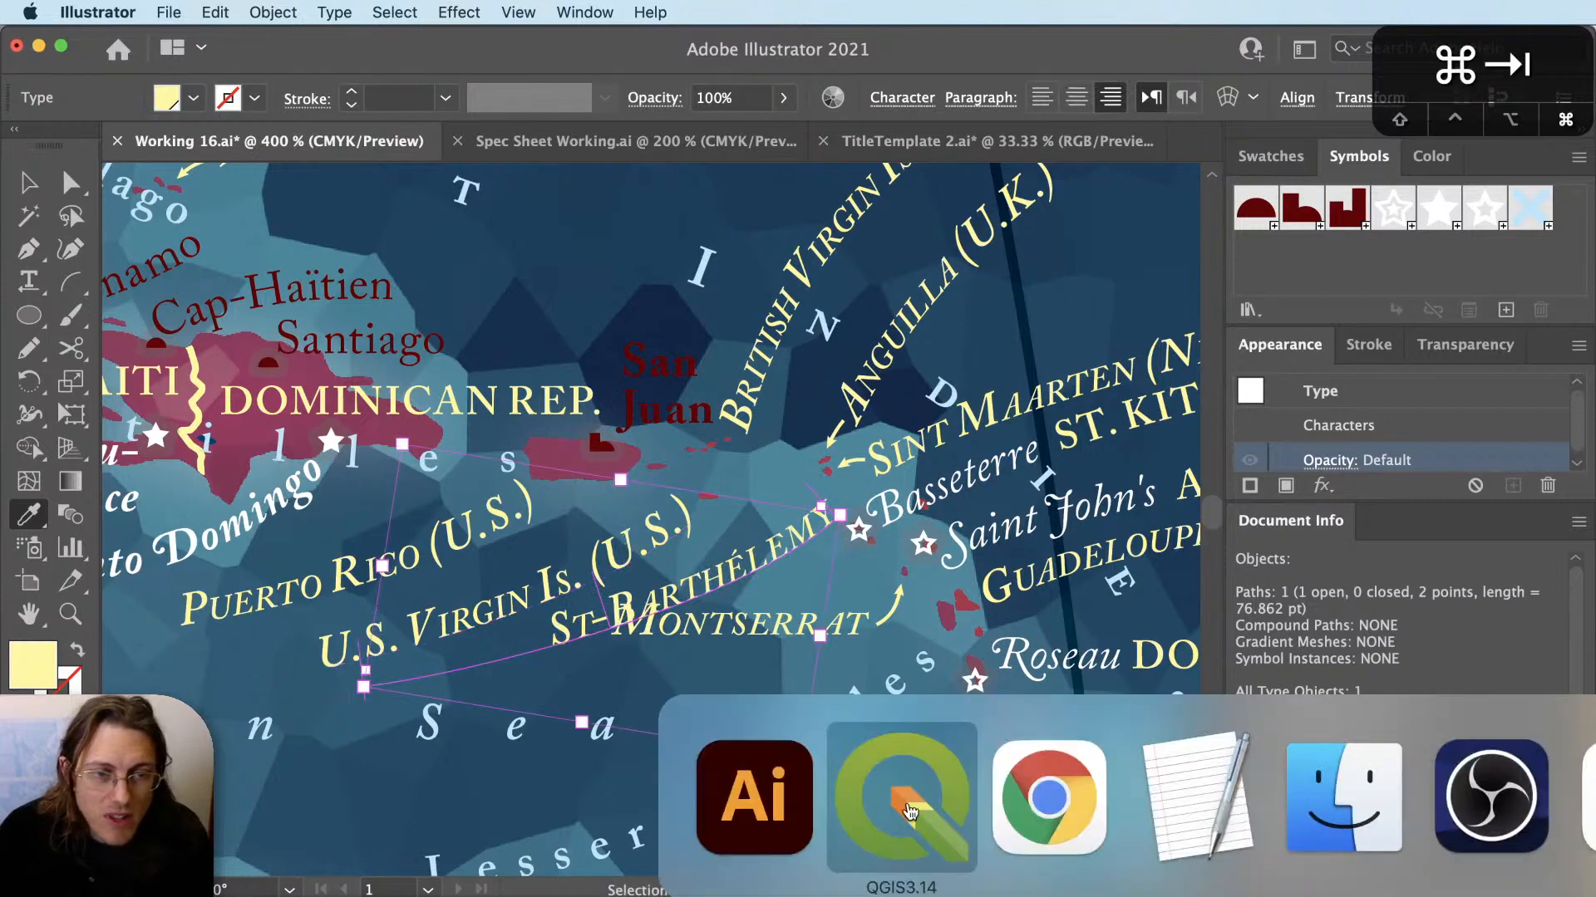
left_click(938, 783)
key("super+Tab")
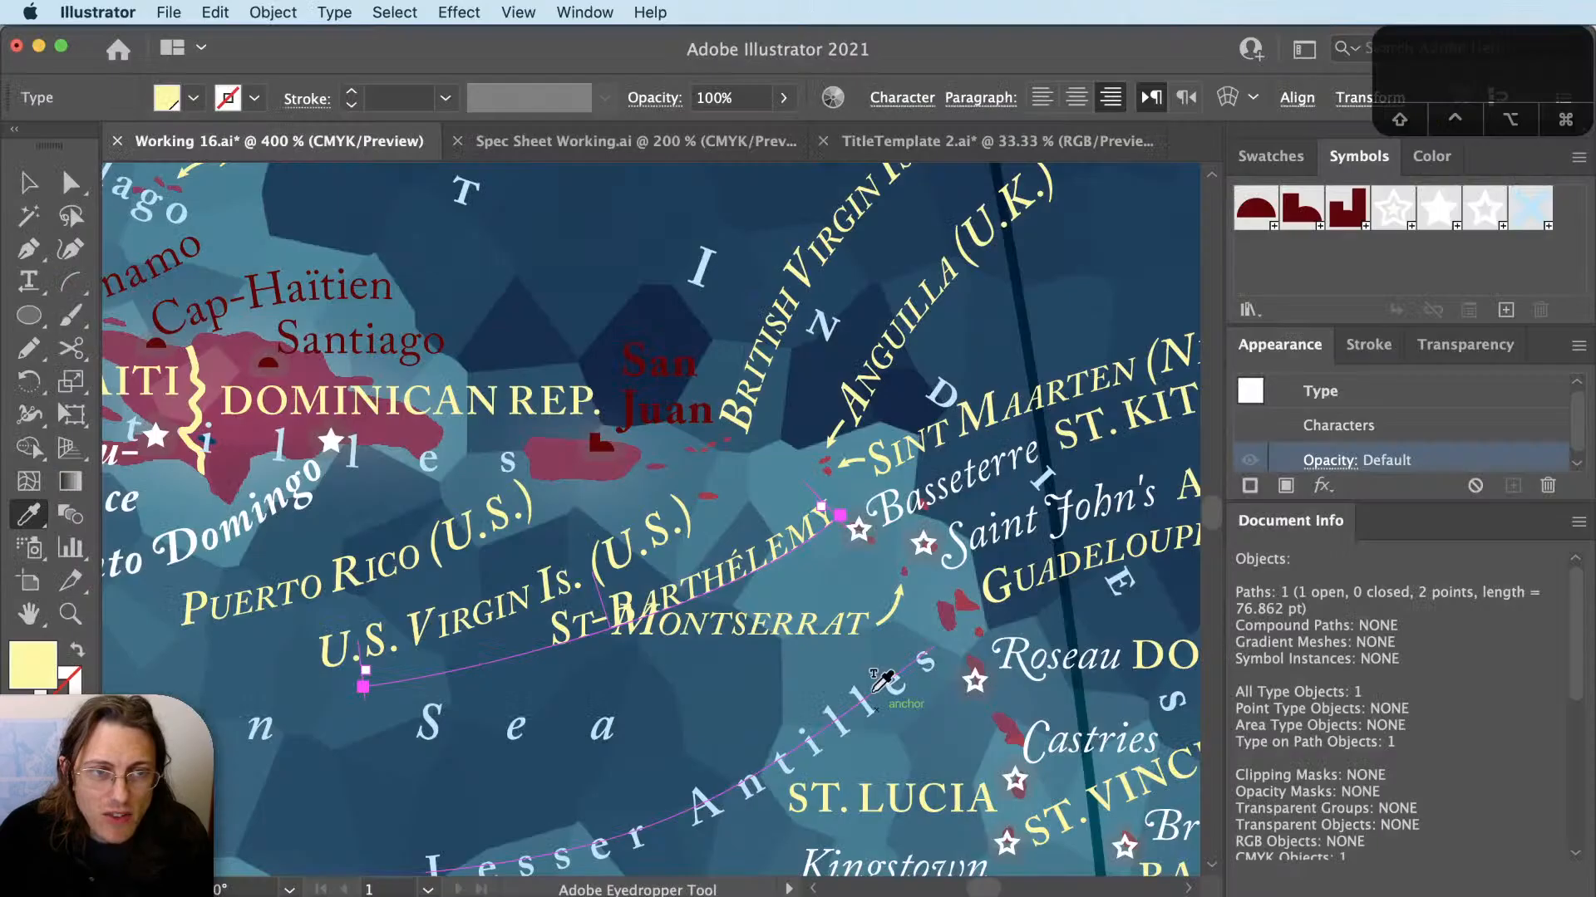
key("t")
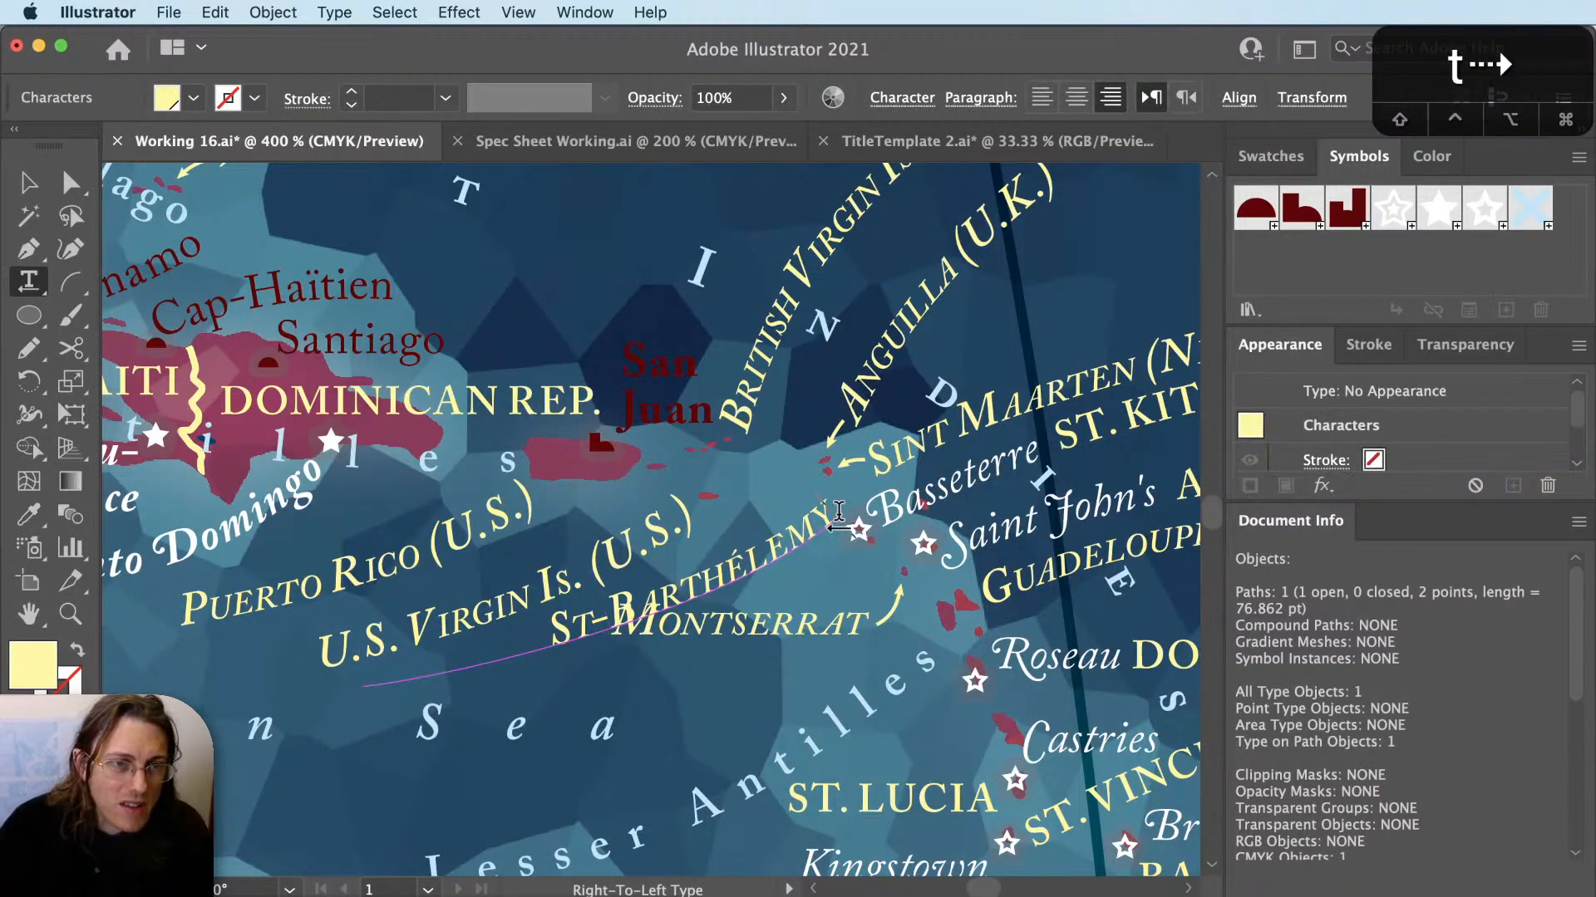
left_click(838, 513)
type("(FRANCE)")
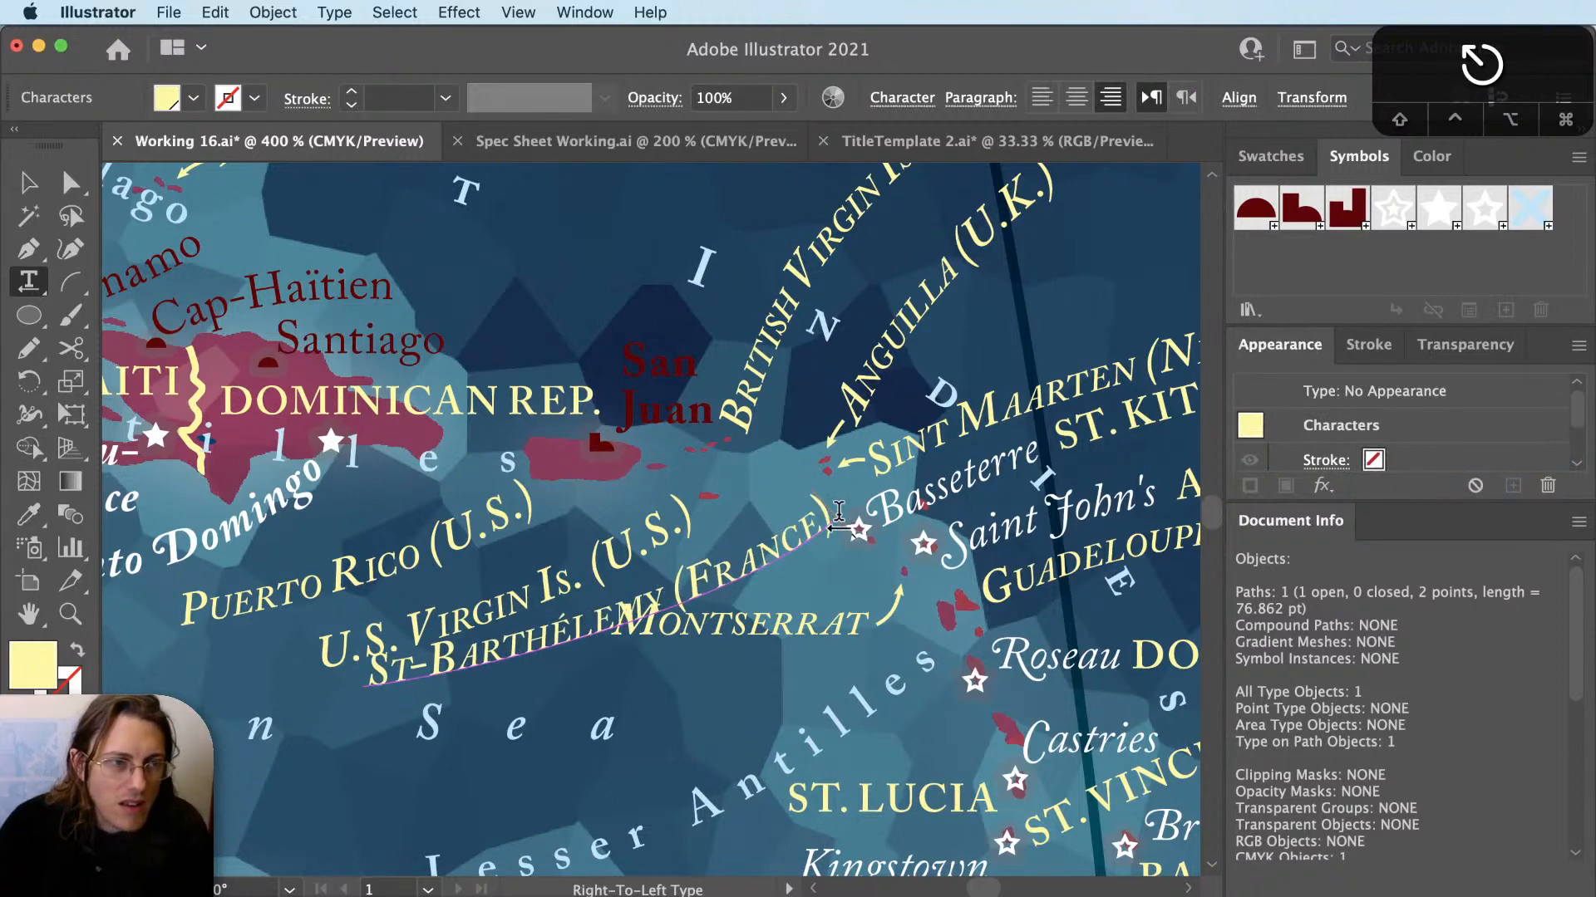
Rotate the St-Barthélemy (France) label to a slightly different angle and move it just below the U.S. Virgin Is. label.
key("Escape")
key("super+equal")
key("r")
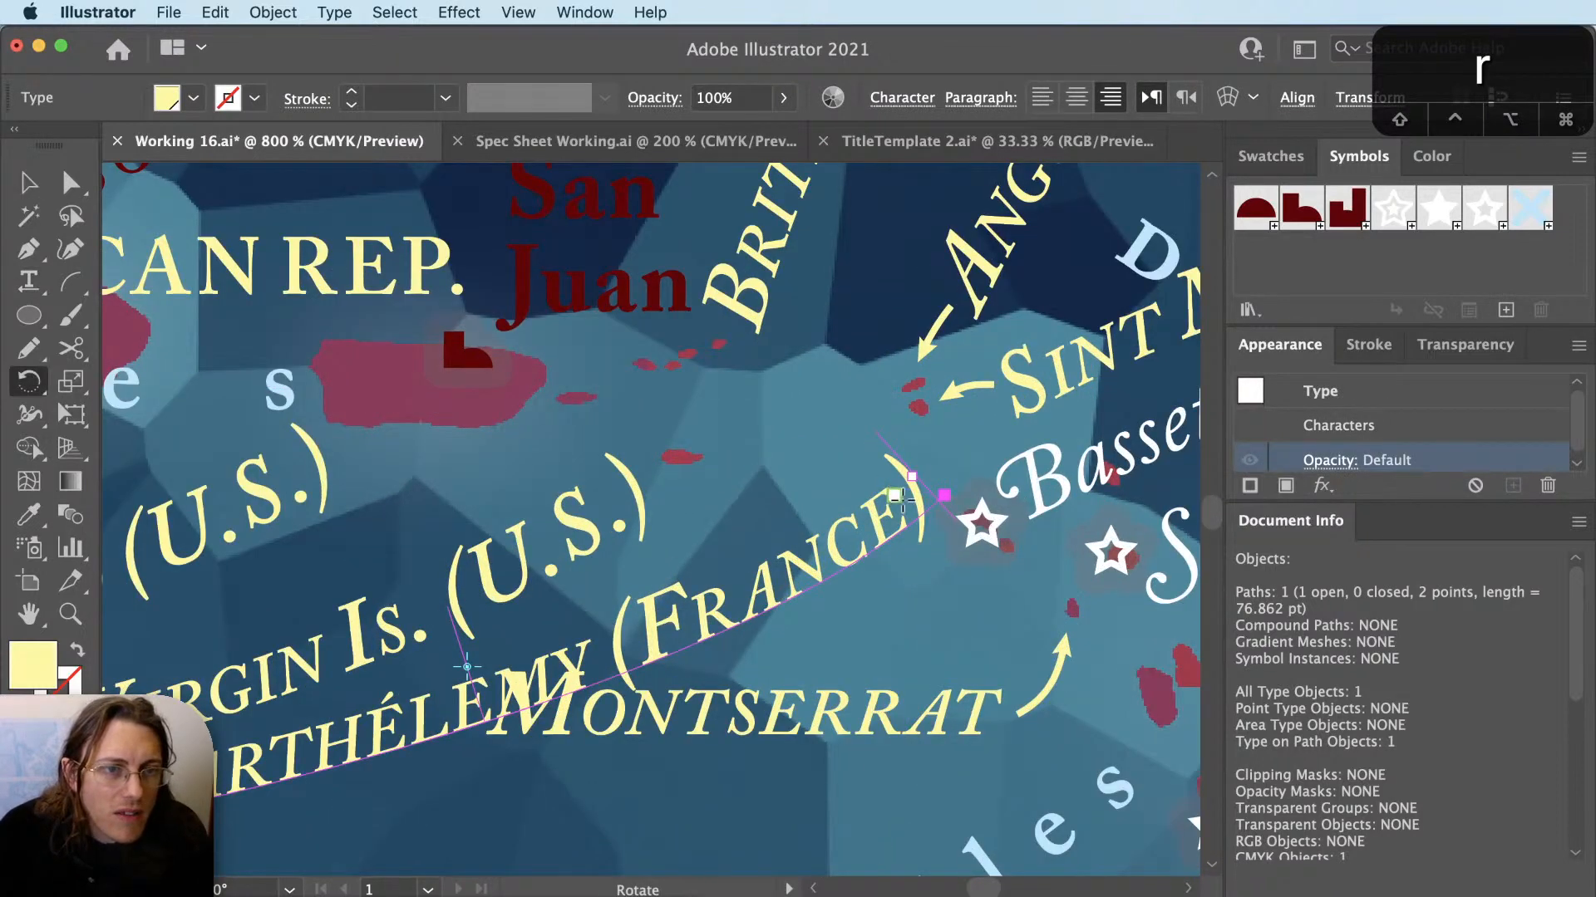
left_click_drag(544, 675, 733, 489)
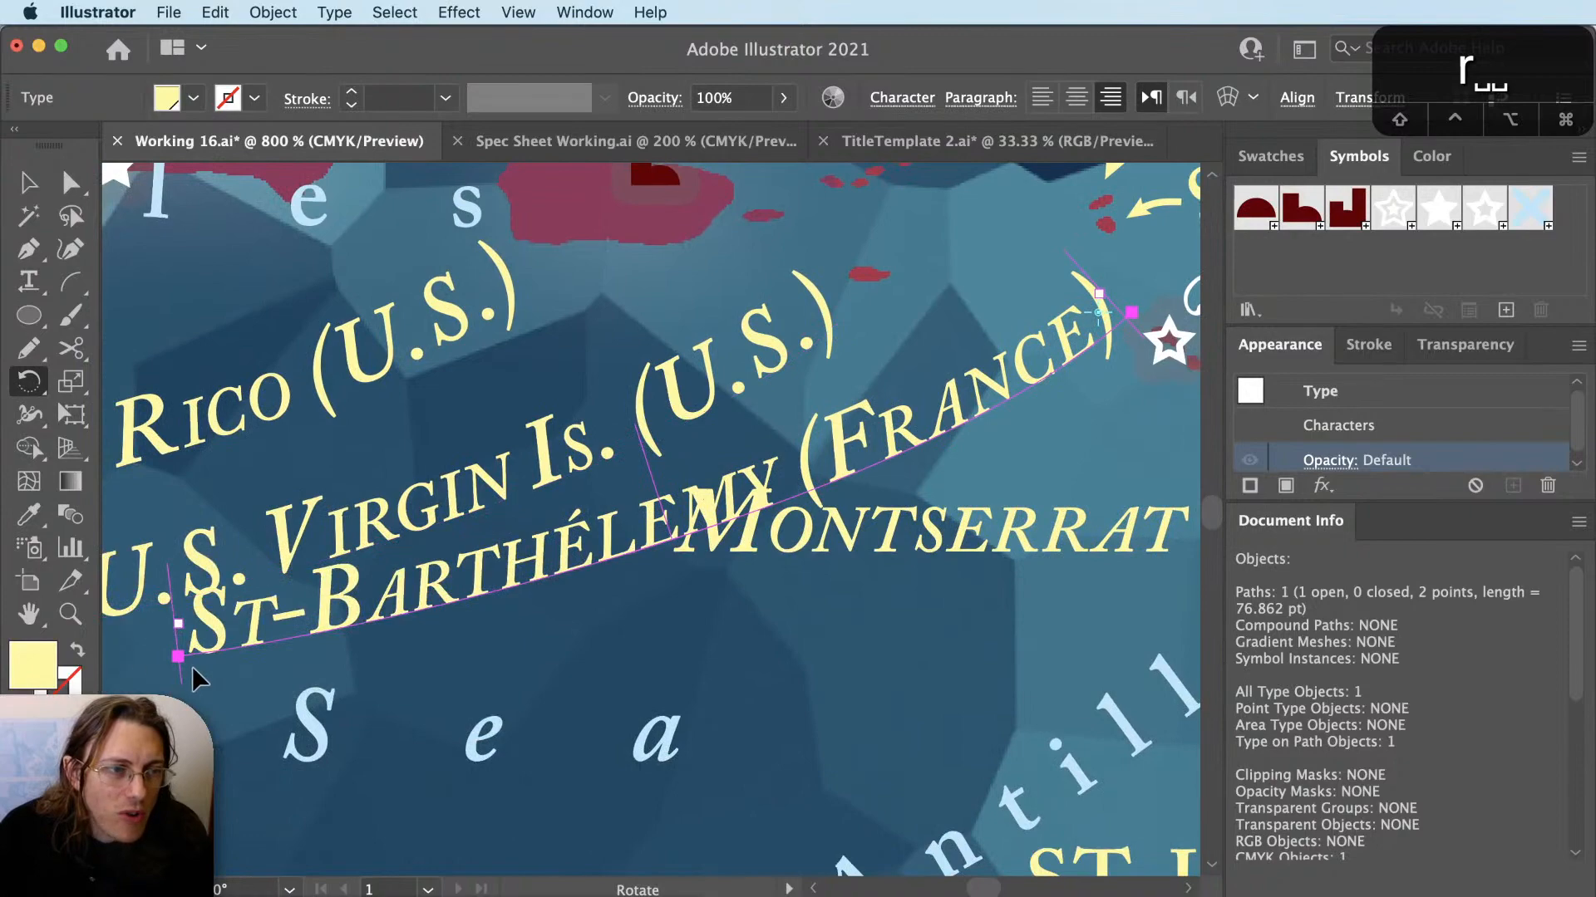
left_click_drag(176, 662, 195, 706)
key("v")
scroll(604, 585, "down", 1)
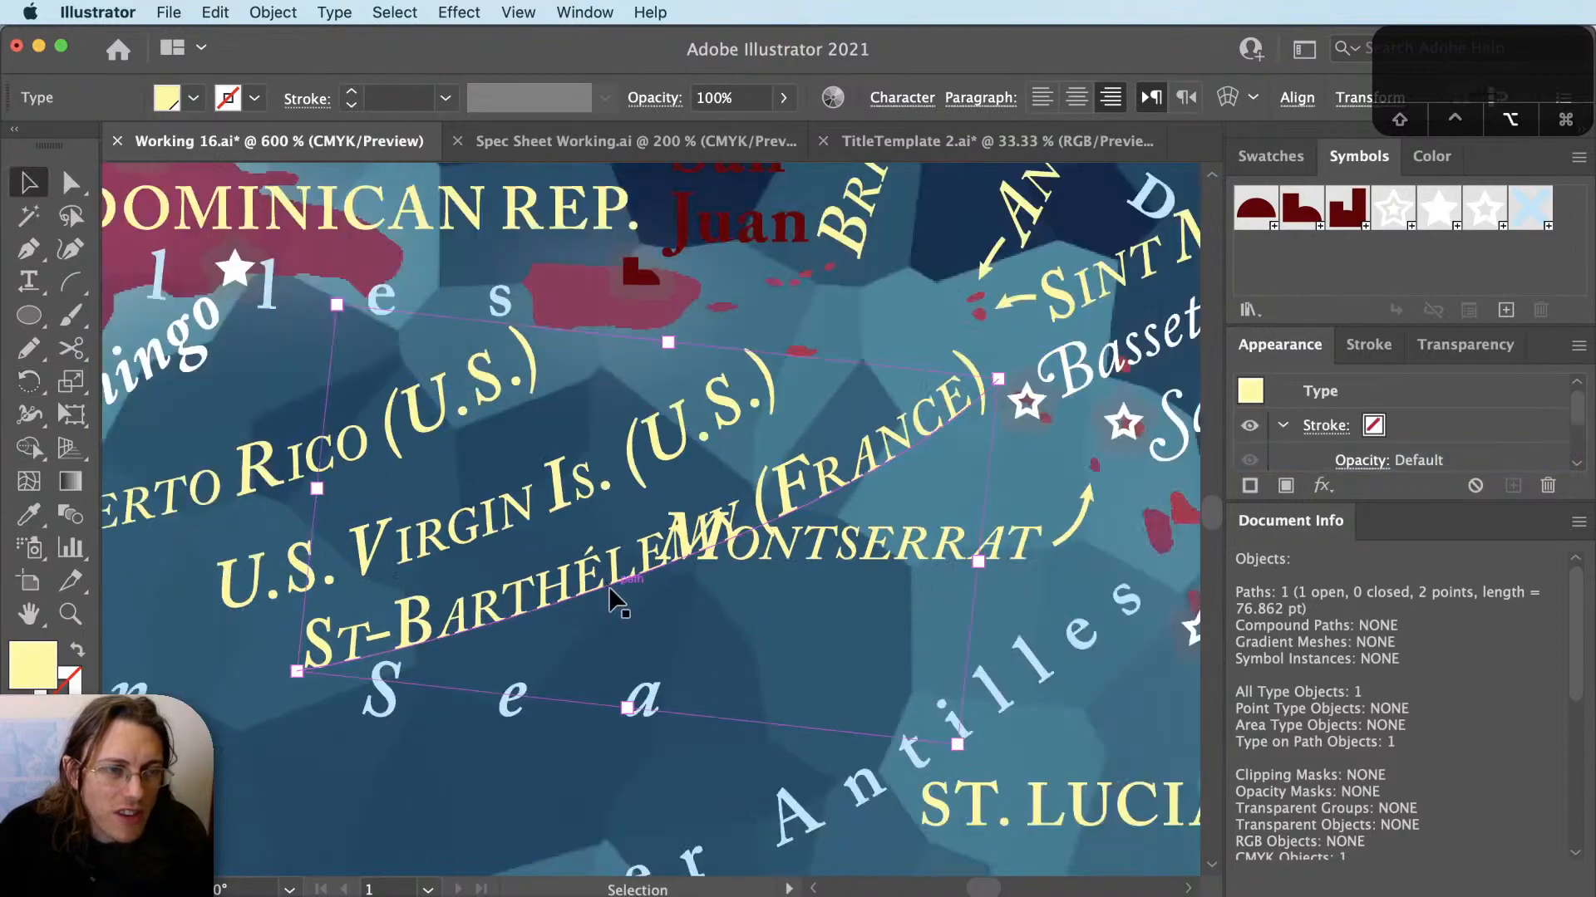
left_click(791, 581)
left_click_drag(791, 581, 669, 682)
key("v")
left_click_drag(809, 509, 724, 541)
key("shift+super+a")
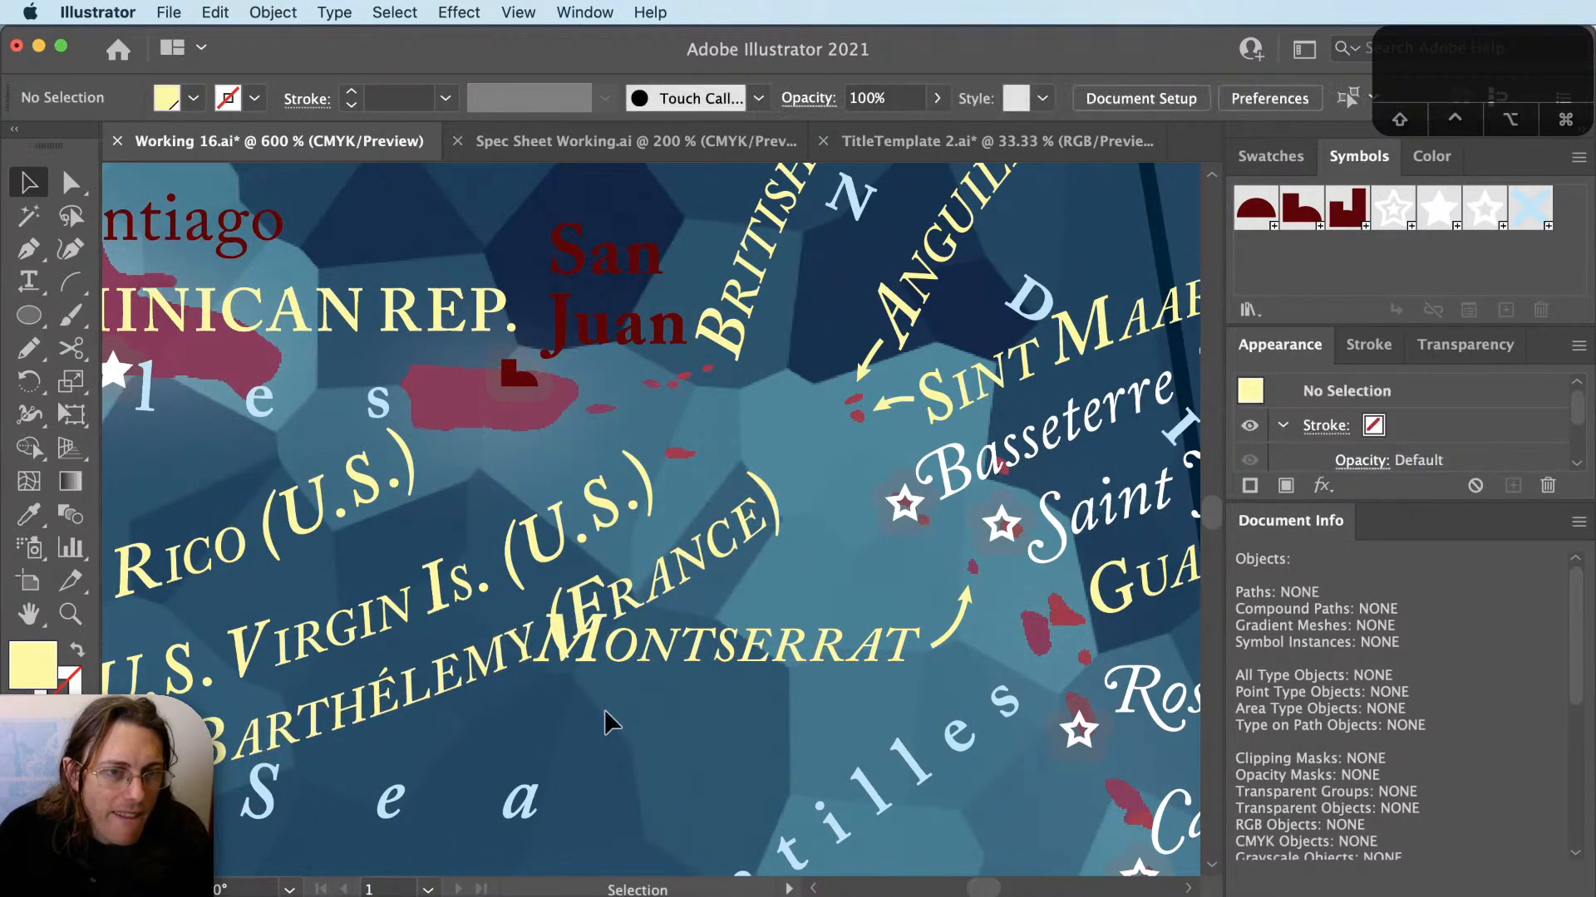
Nudge the St-Barthélemy (France) label eastward, closer to its island.
scroll(606, 711, "down", 1)
left_click_drag(696, 718, 738, 657)
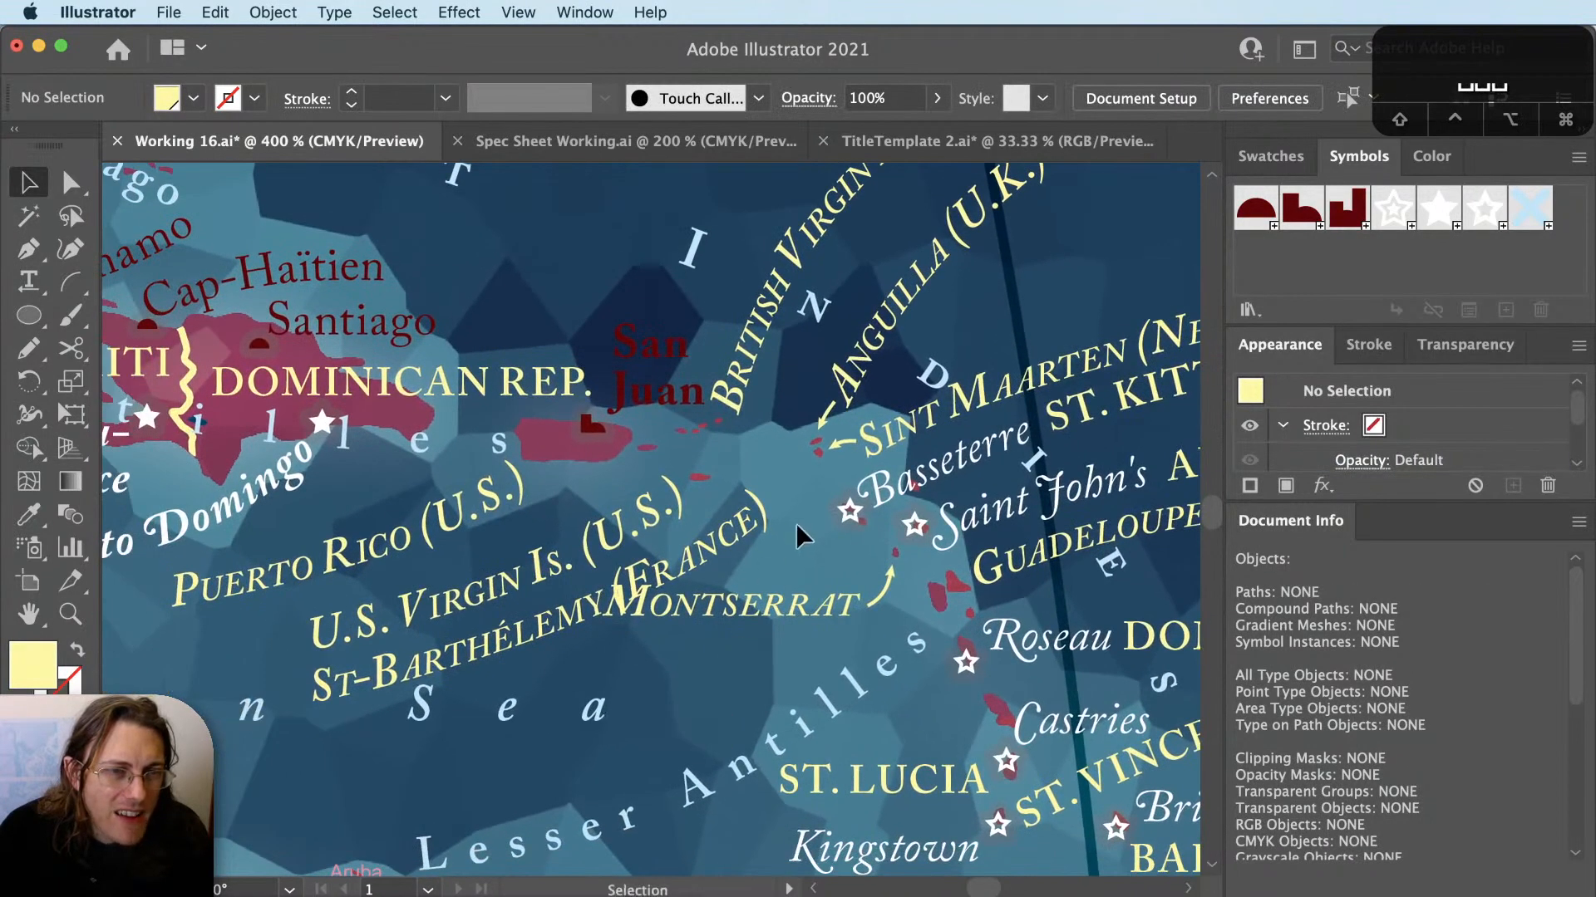
left_click_drag(772, 507, 781, 496)
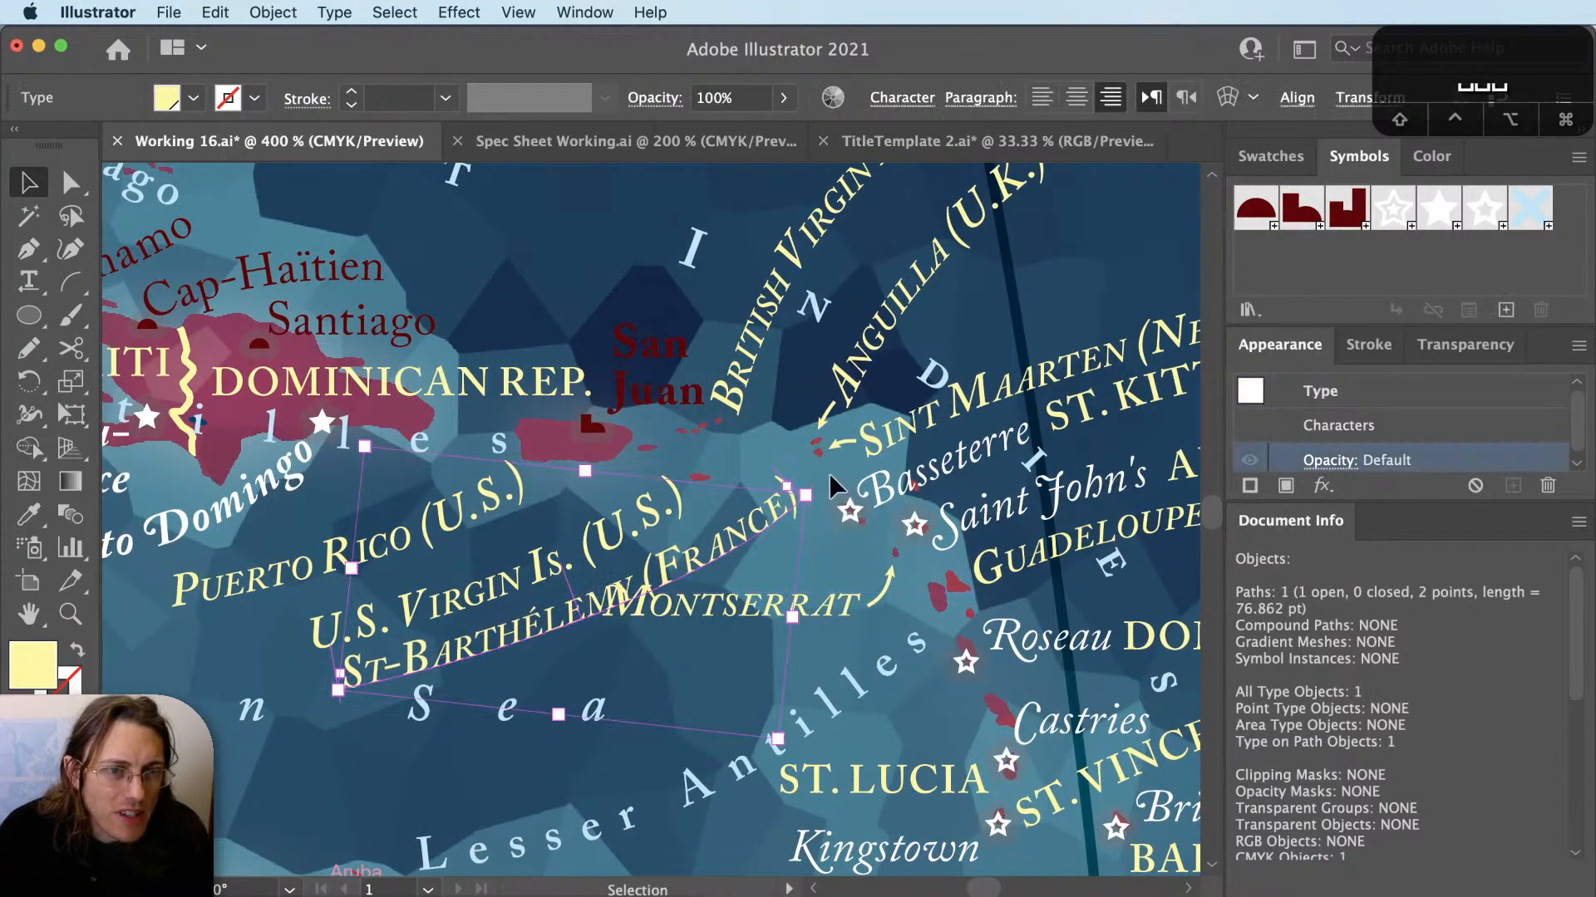
left_click(841, 640)
Delete the straight horizontal Montserrat label while keeping its arrow.
scroll(804, 668, "right", 3)
scroll(804, 668, "up", 2)
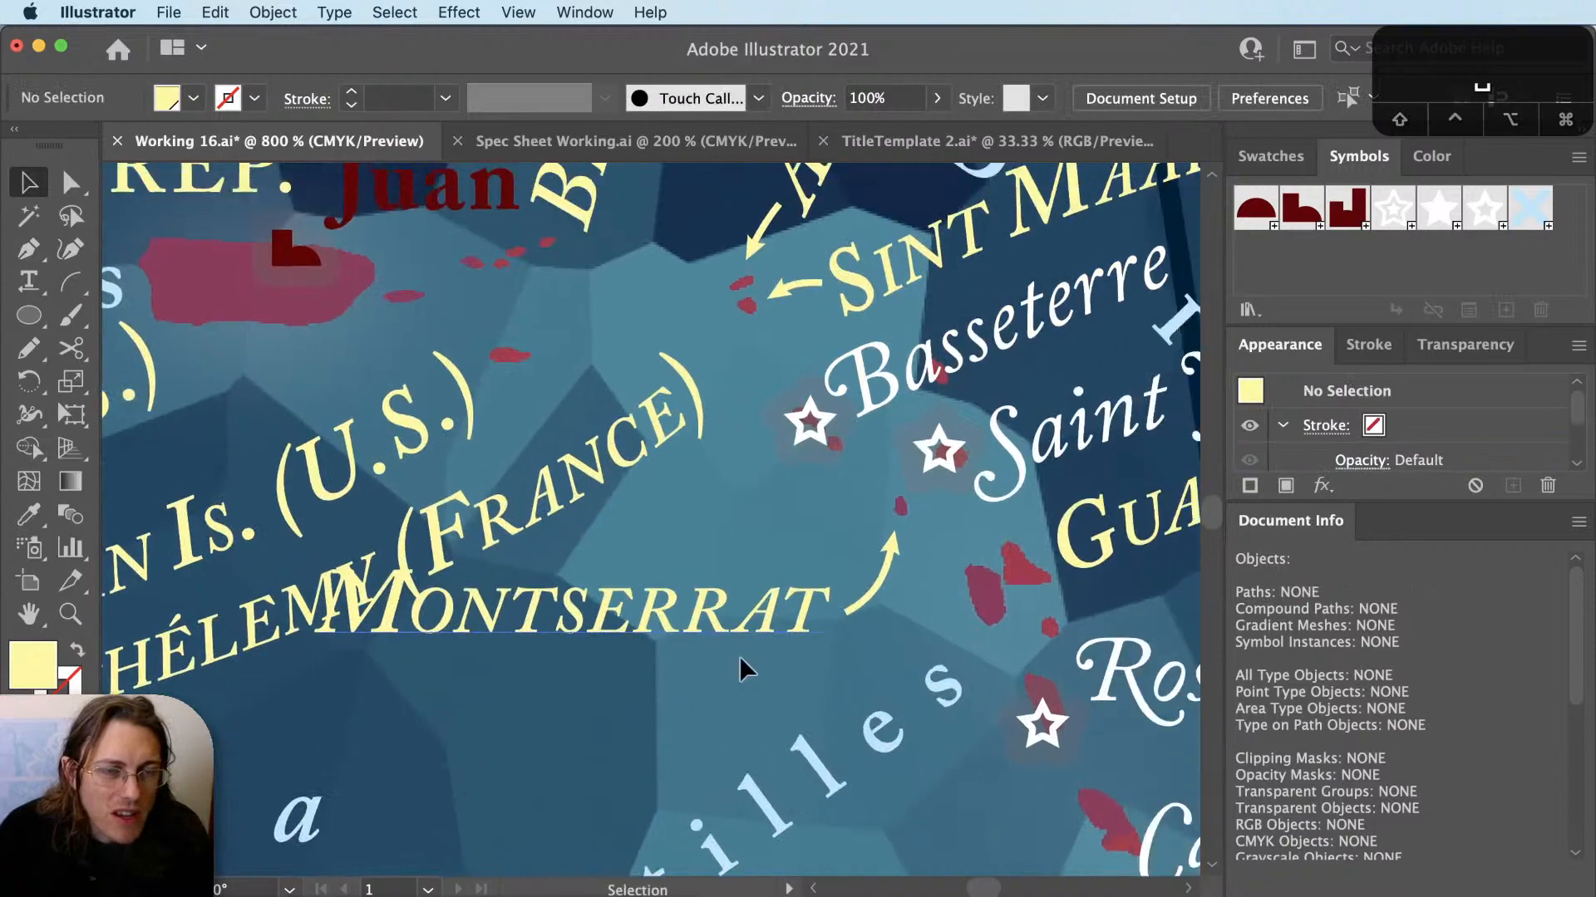
key("v")
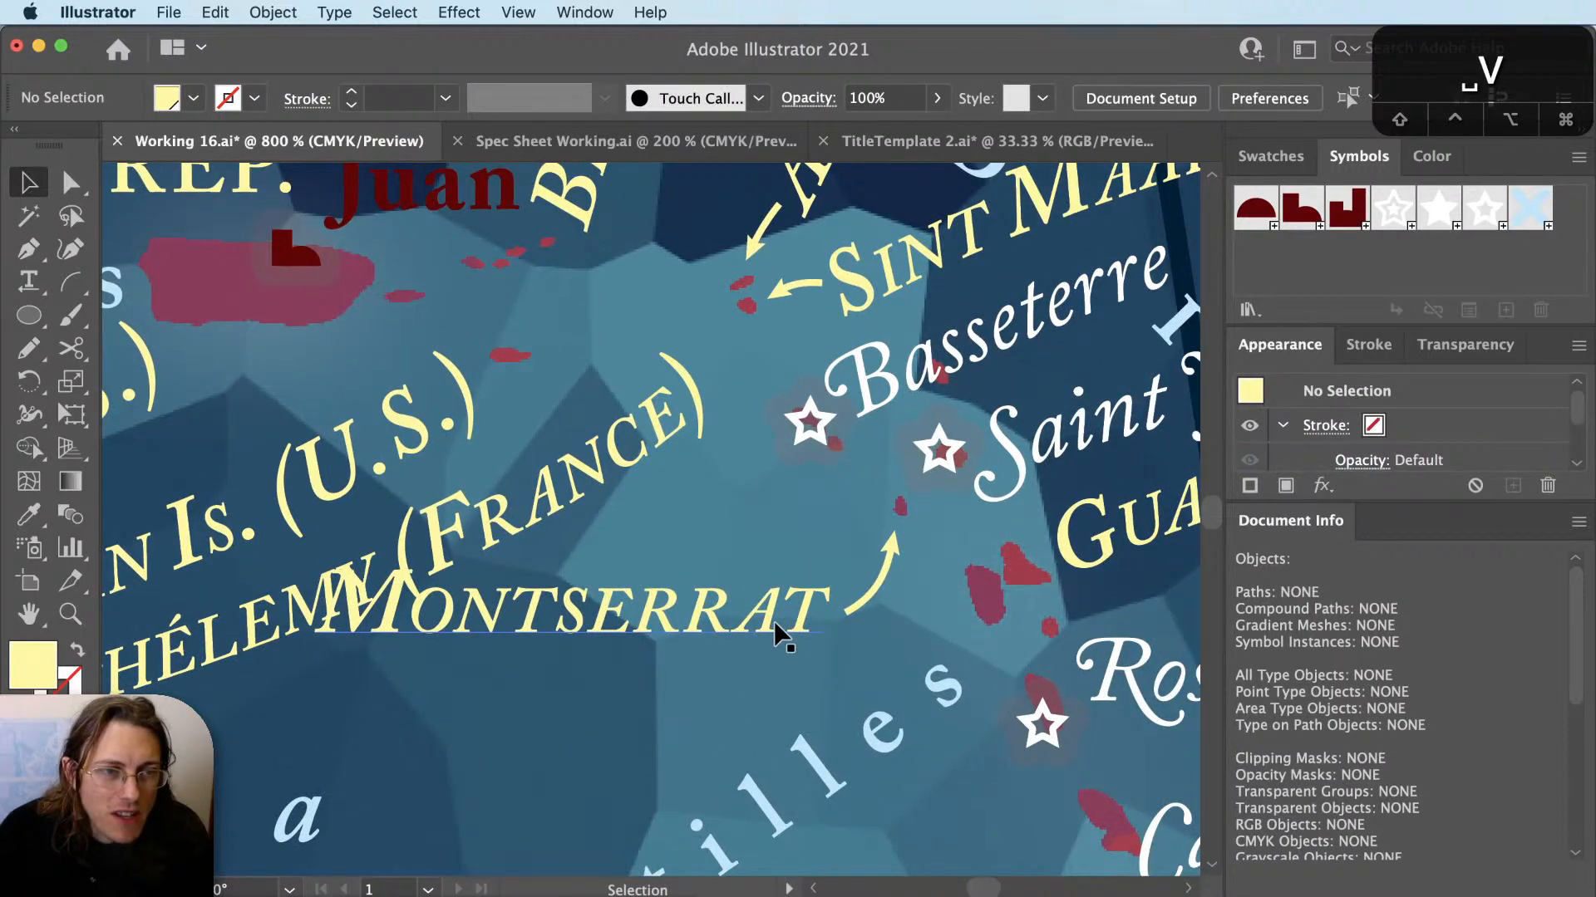
scroll(779, 638, "down", 3)
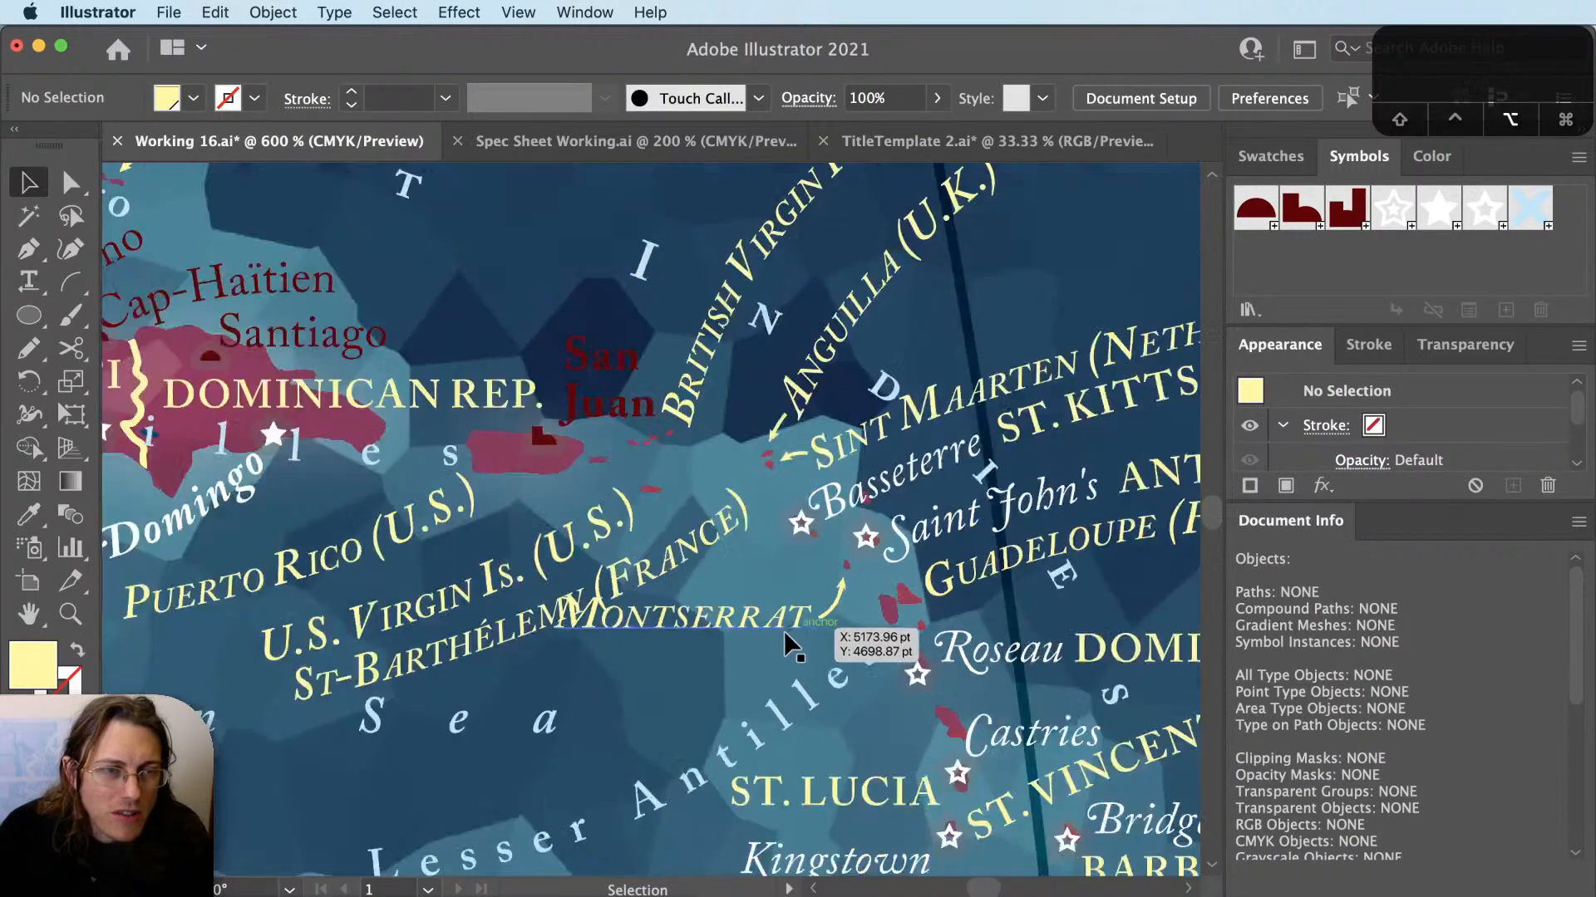
left_click(732, 629)
key("Delete")
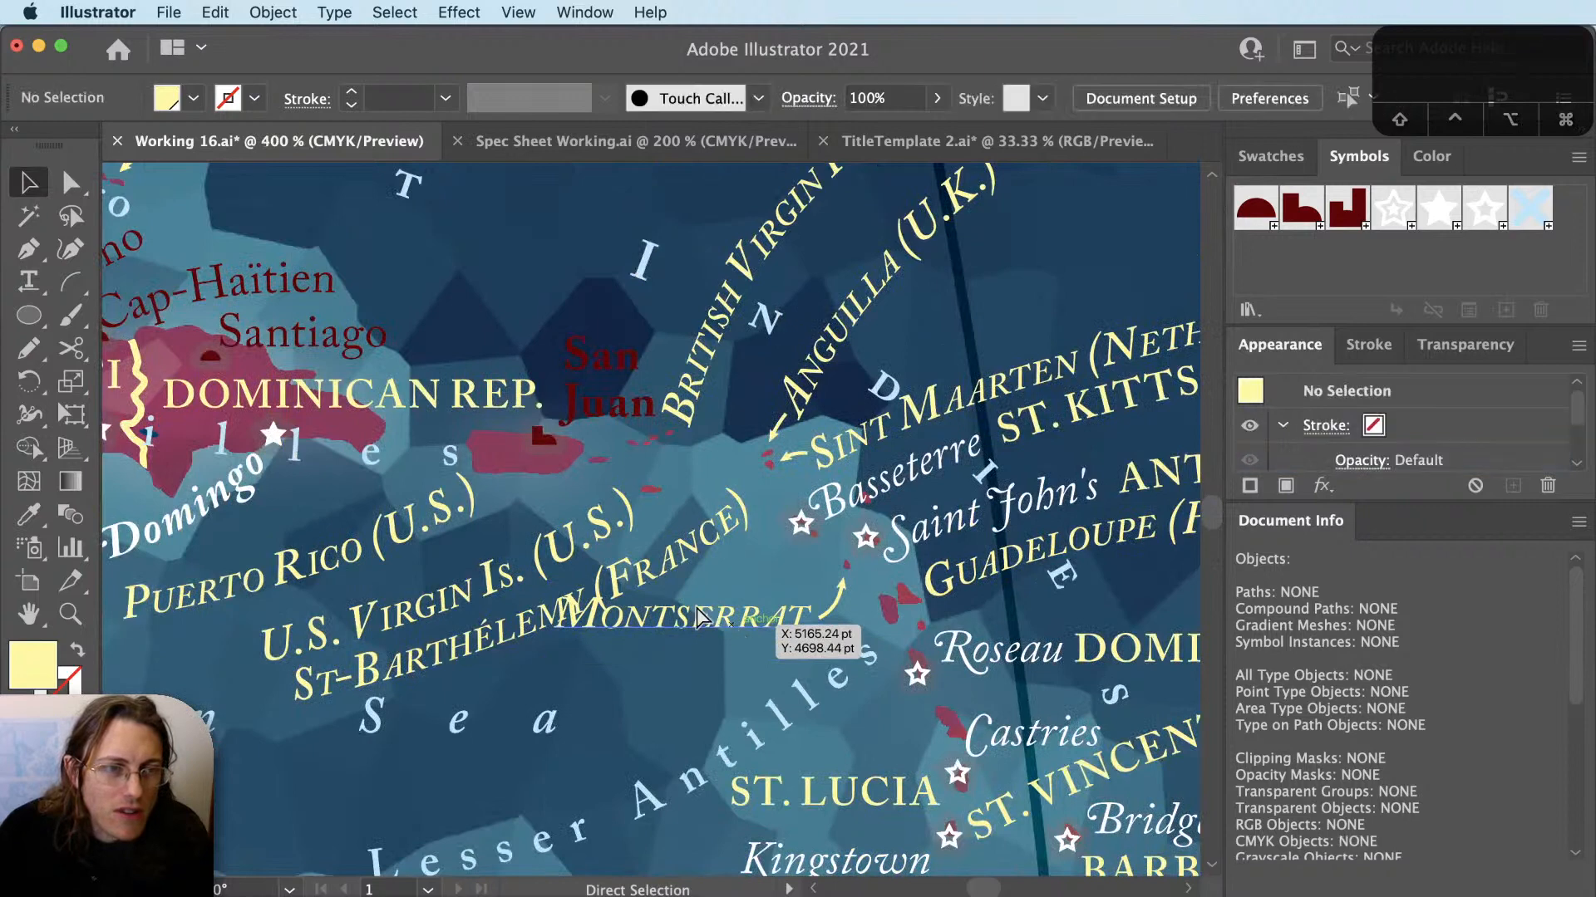
Duplicate the curved St-Barthélemy (France) label to the southeast and replace the copy's text with Montserrat.
left_click_drag(645, 595, 737, 621)
key("t")
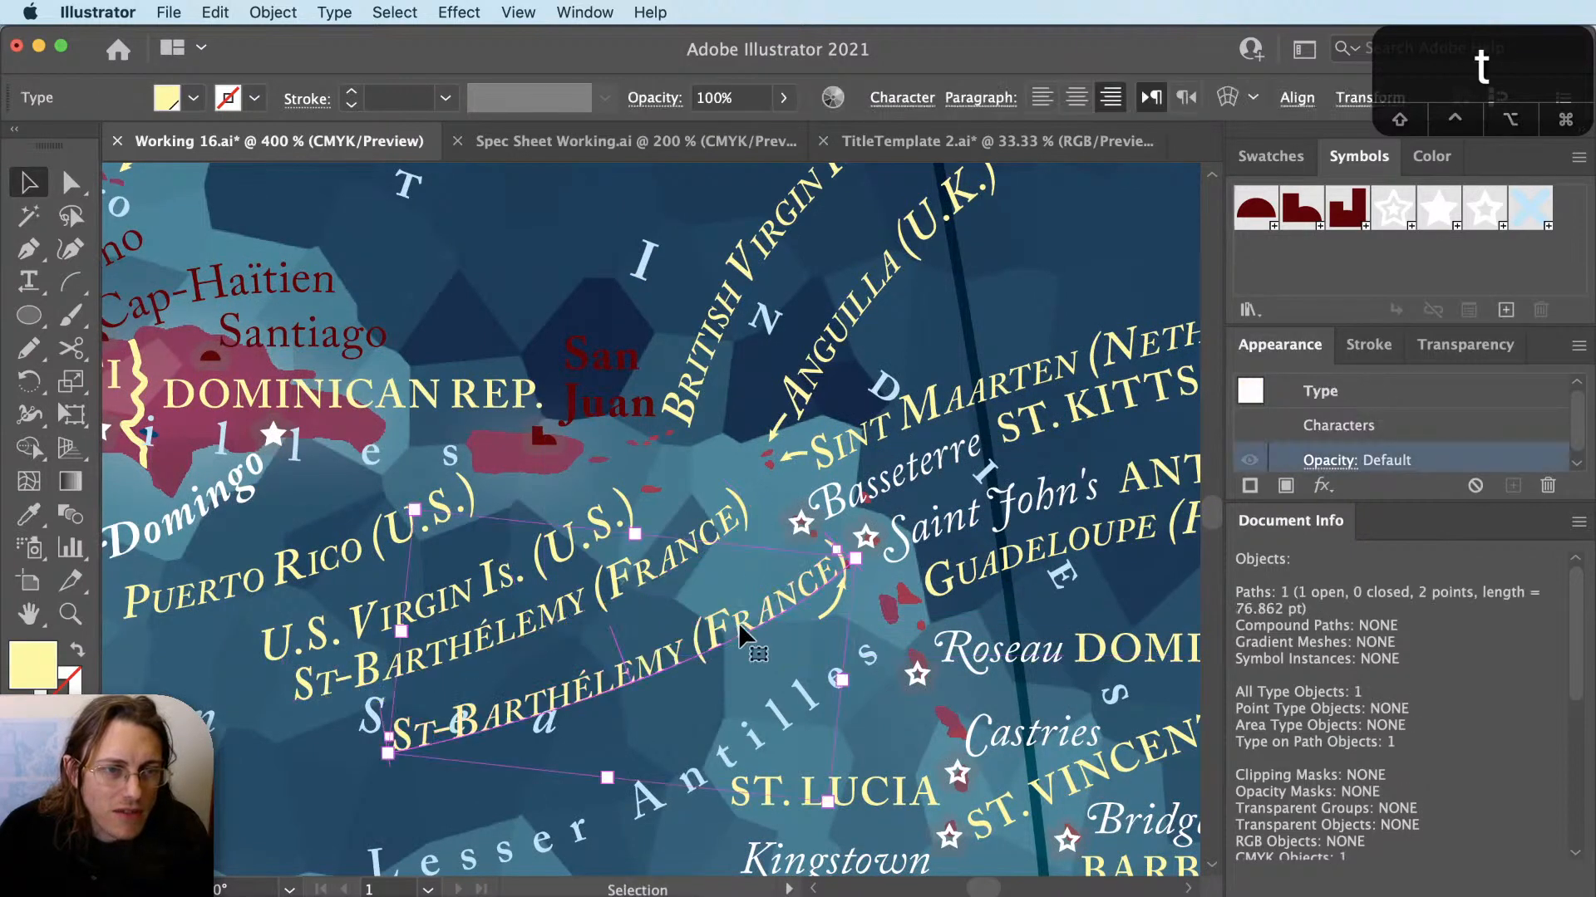
left_click(738, 621)
key("cmd+a")
type("Montserrat")
Check Montserrat's sovereign country in QGIS, return to Illustrator and append (U.K.) to the curved Montserrat label.
key("super+Tab")
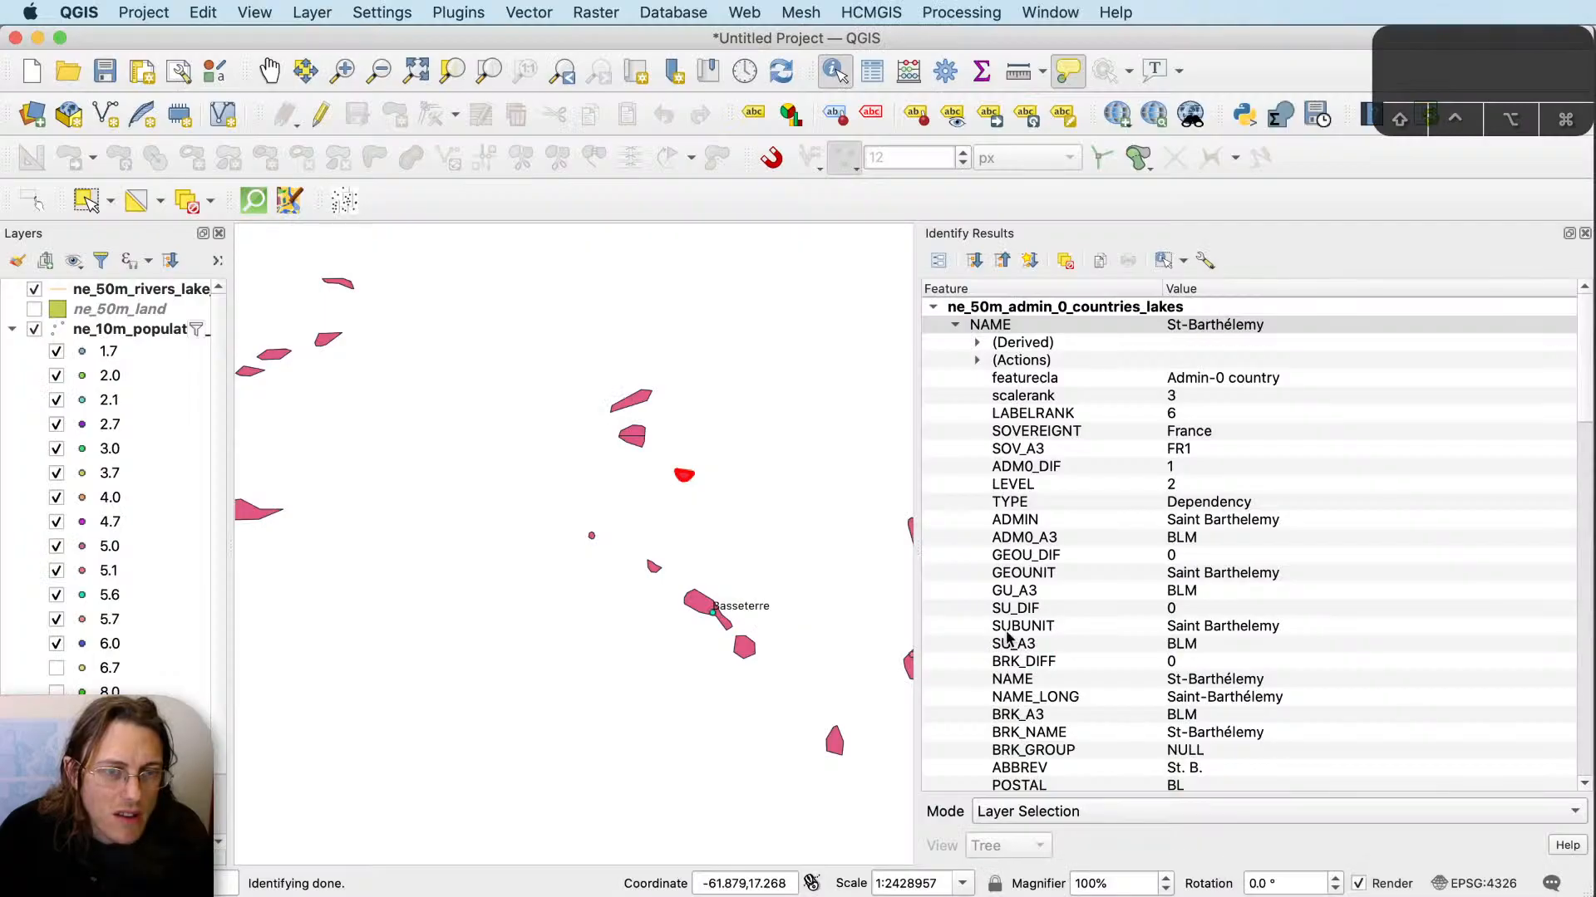
scroll(758, 647, "down", 1)
left_click_drag(831, 706, 771, 527)
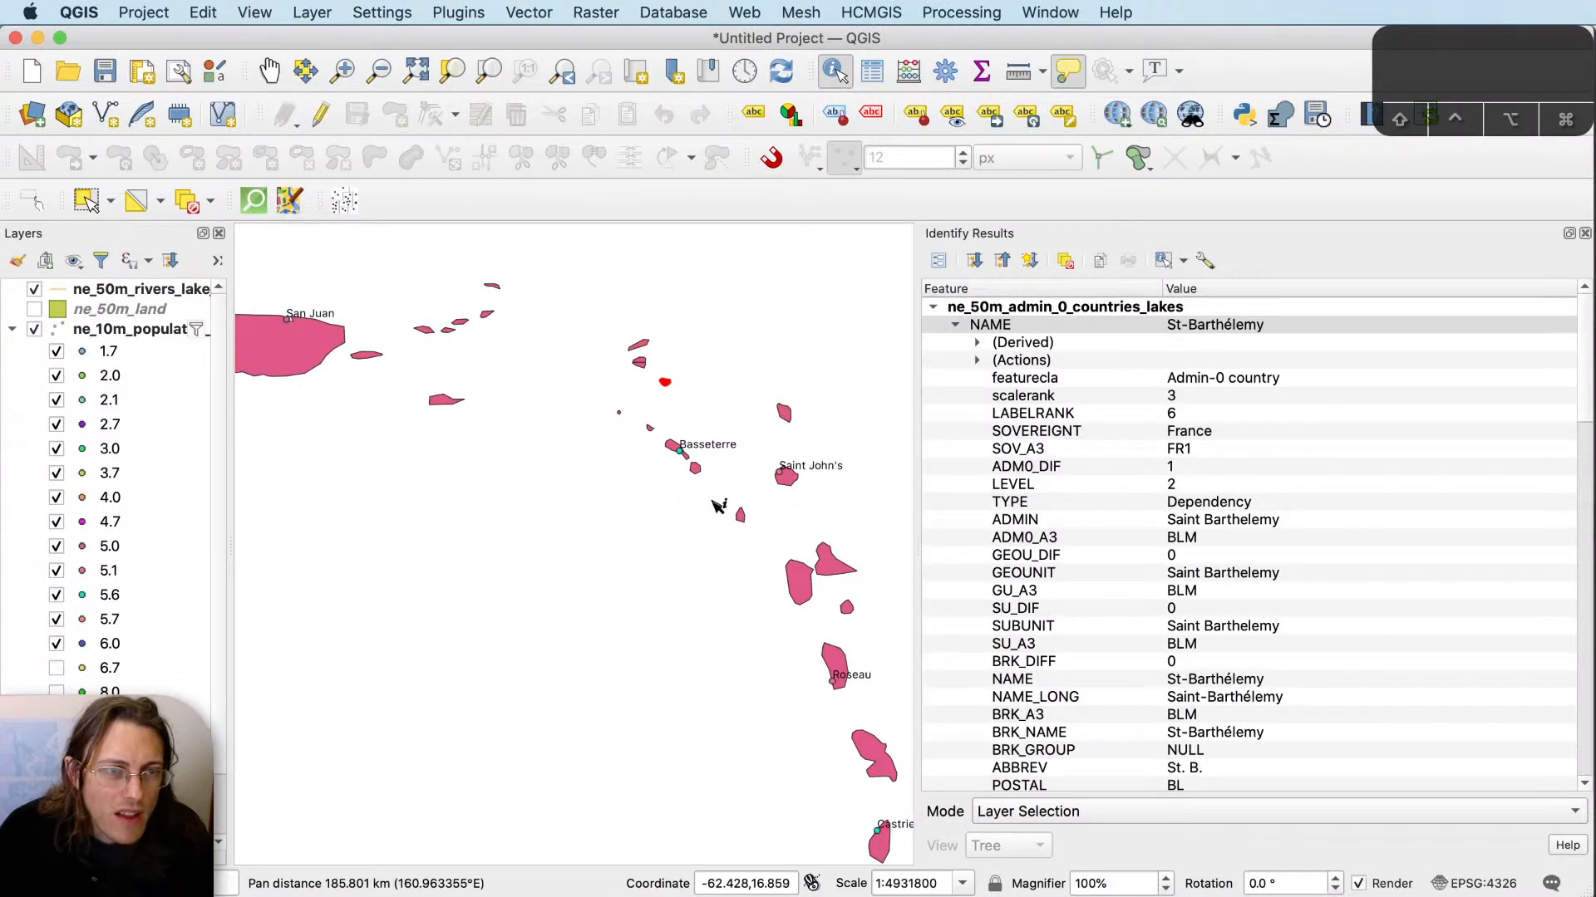
left_click(743, 519)
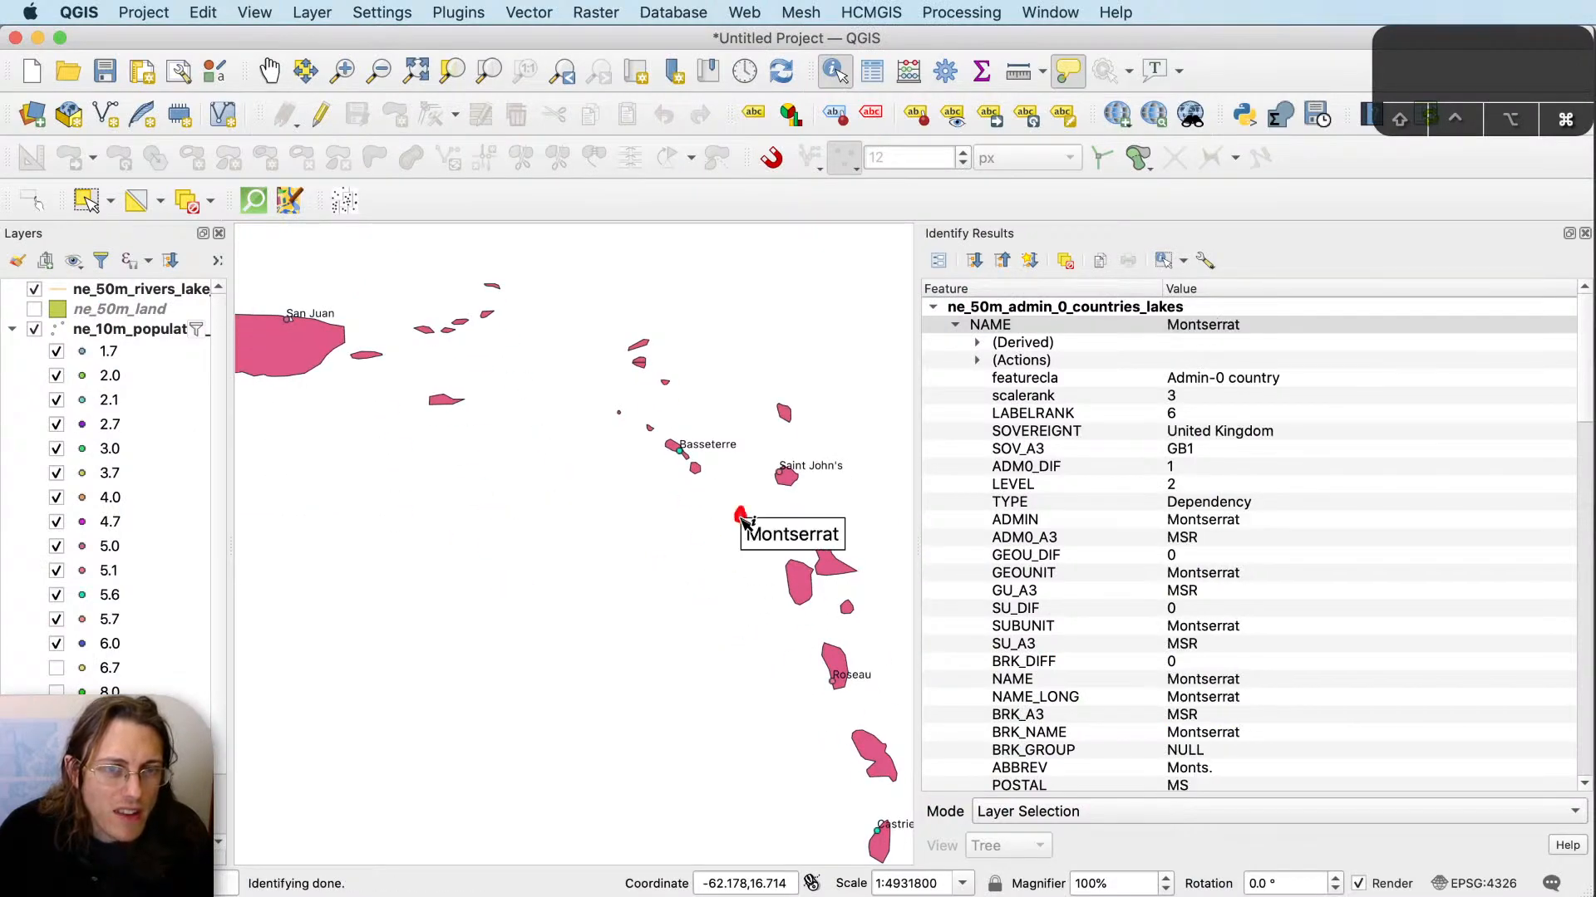
key("super+Tab")
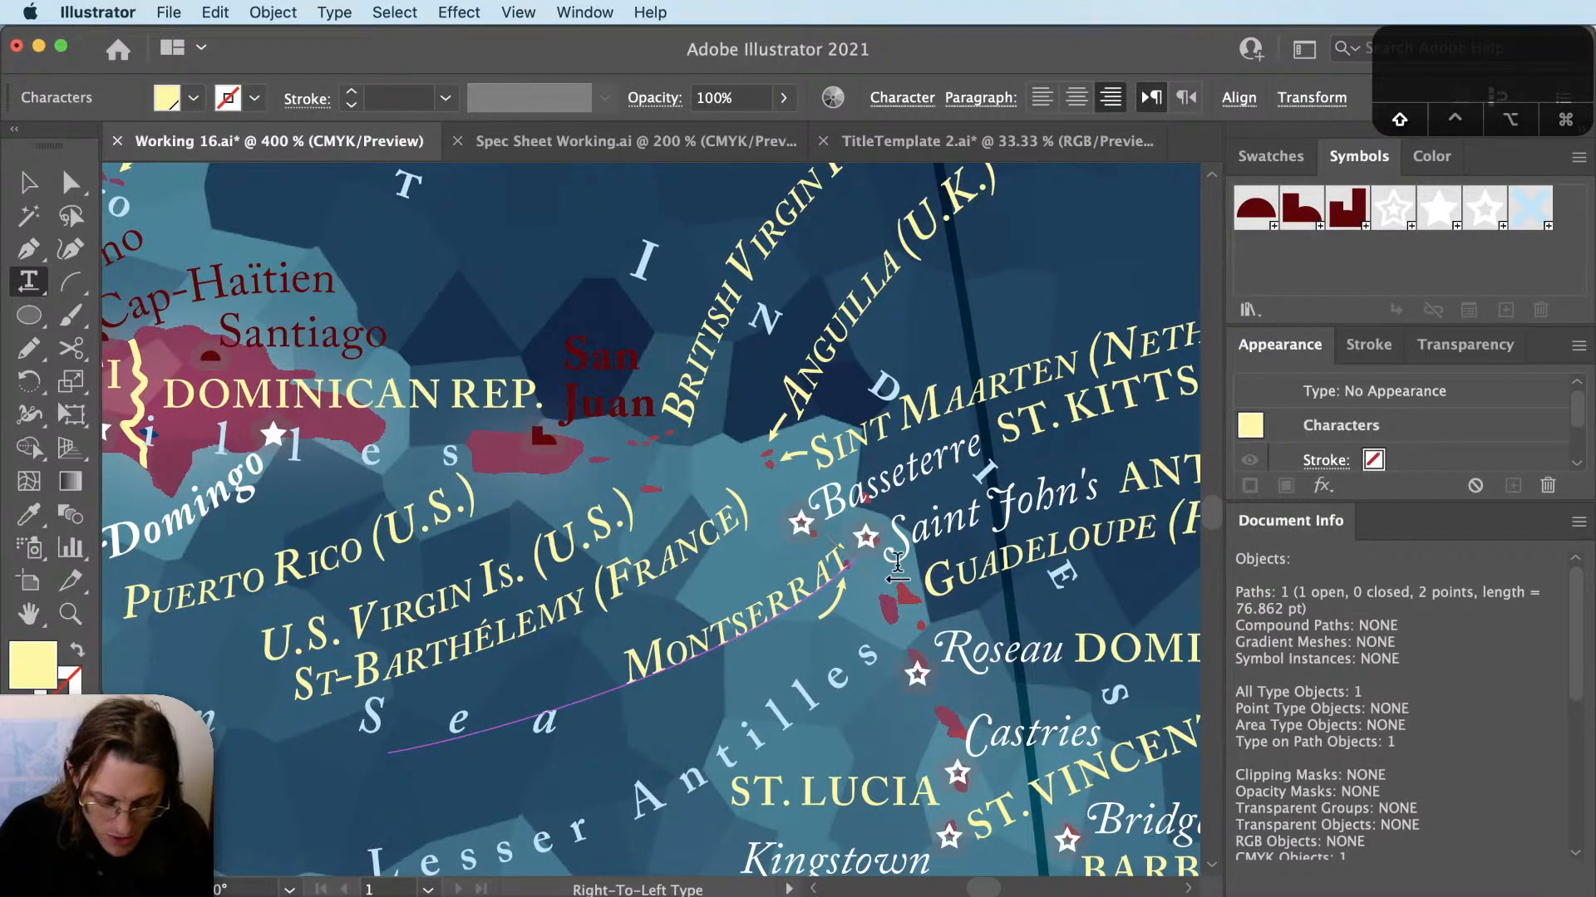
type("(U.")
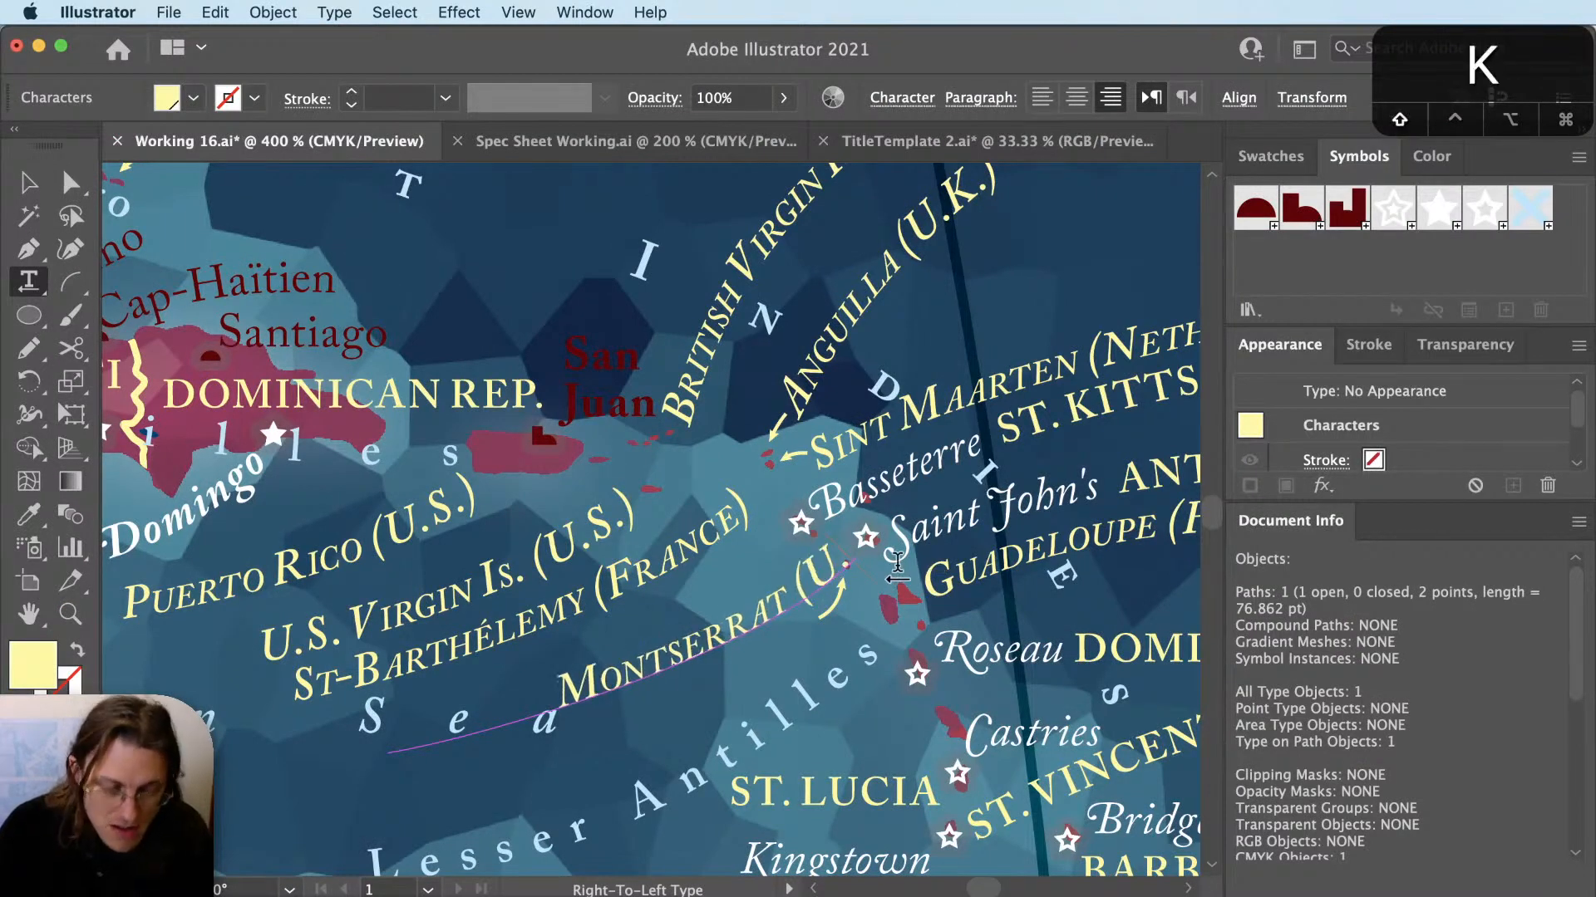
type("K.")
key("Escape")
Move the Montserrat (U.K.) label slightly west so its closing bracket clears the arrow.
scroll(794, 592, "up", 1)
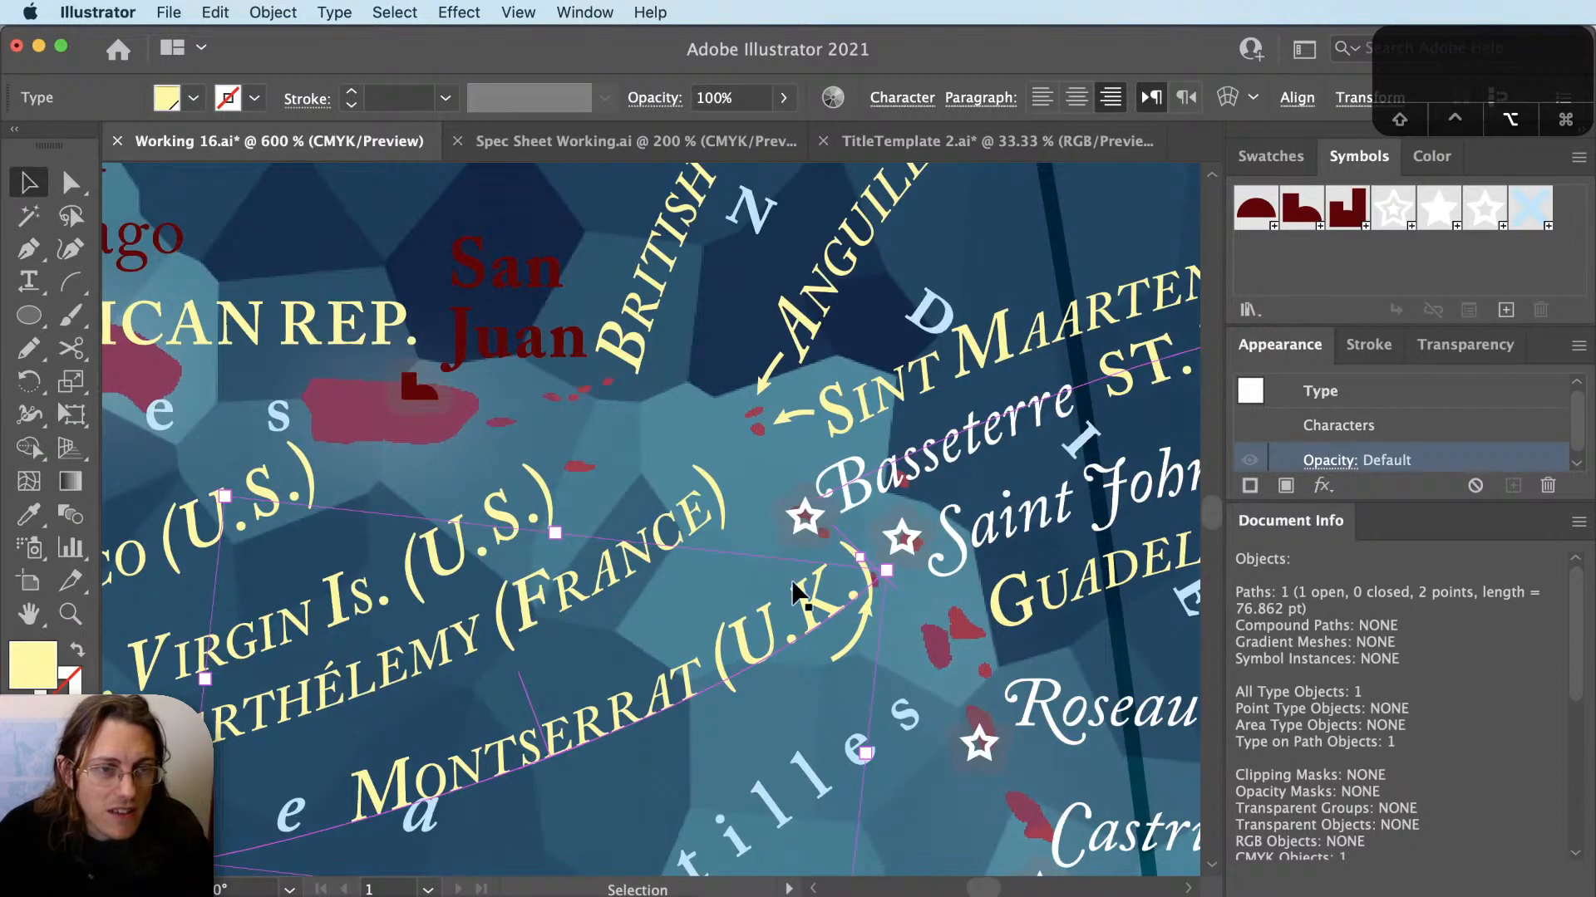
scroll(793, 592, "up", 1)
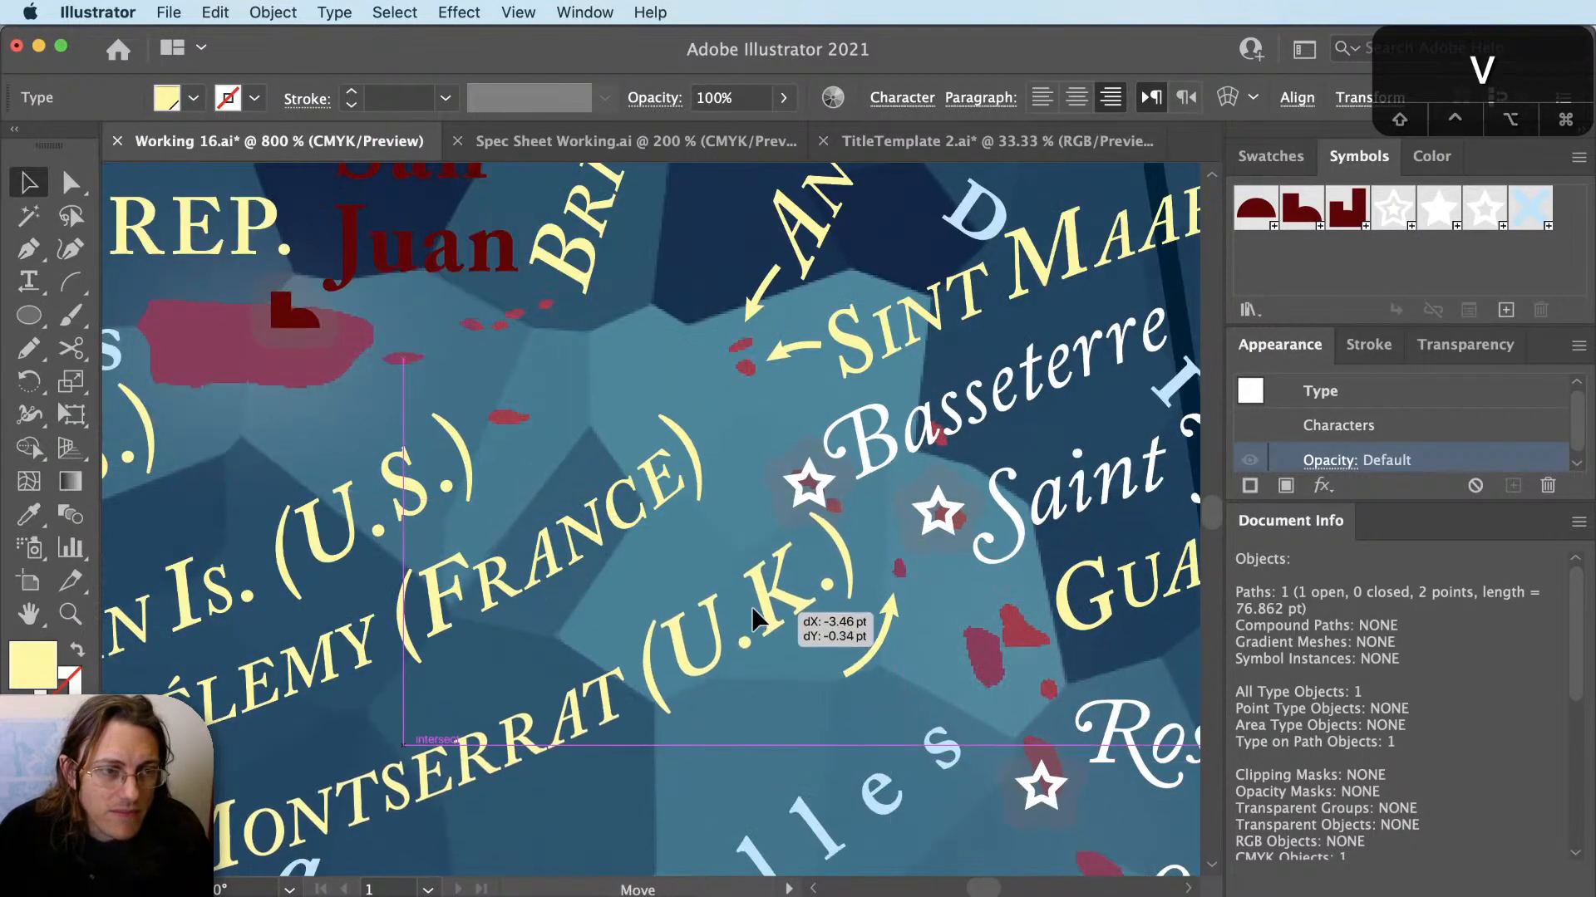
key("space")
left_click_drag(692, 741, 695, 590)
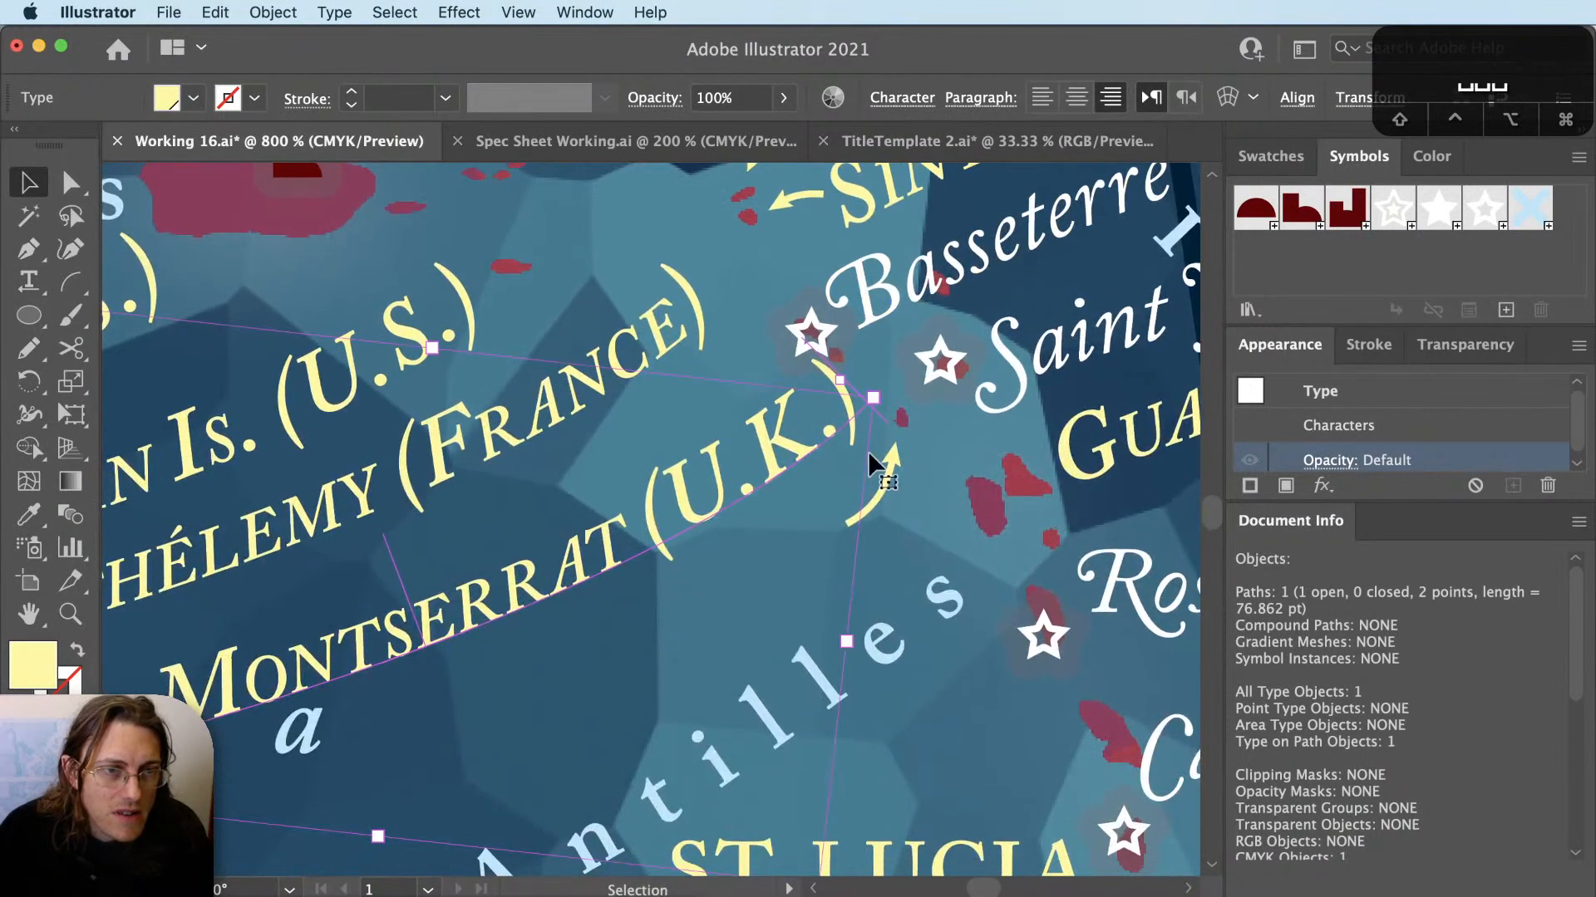
key("r")
left_click_drag(477, 611, 563, 594)
key("shift+super+a")
key("v")
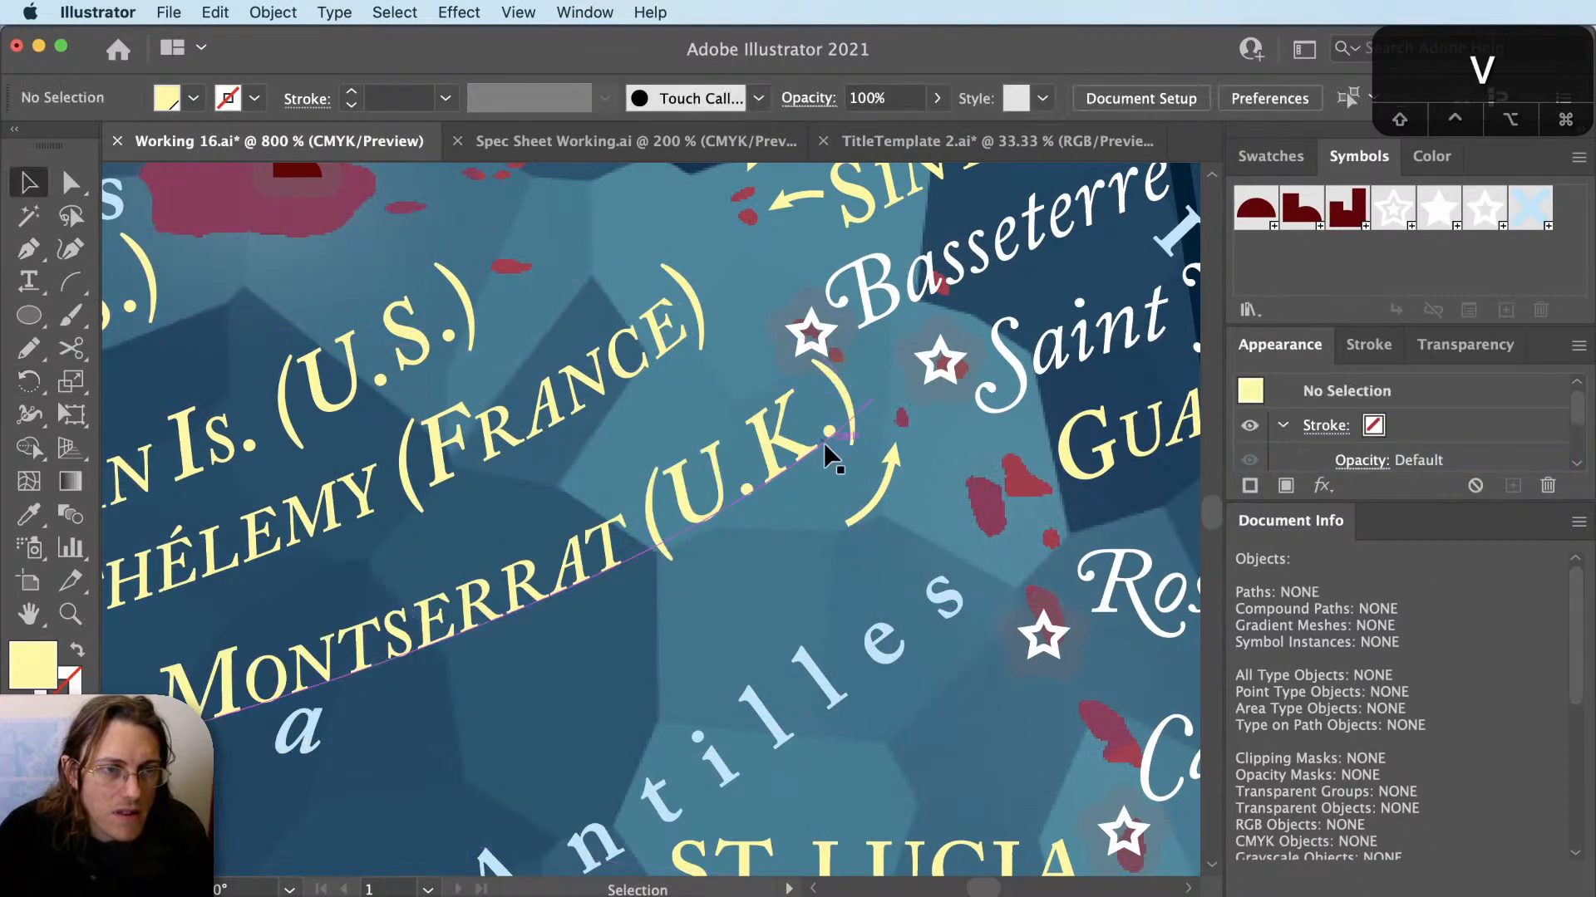
Rotate the Montserrat (U.K.) label slightly about its closing bracket and adjust its position.
key("r")
key("v")
left_click(852, 422)
key("r")
left_click(856, 414)
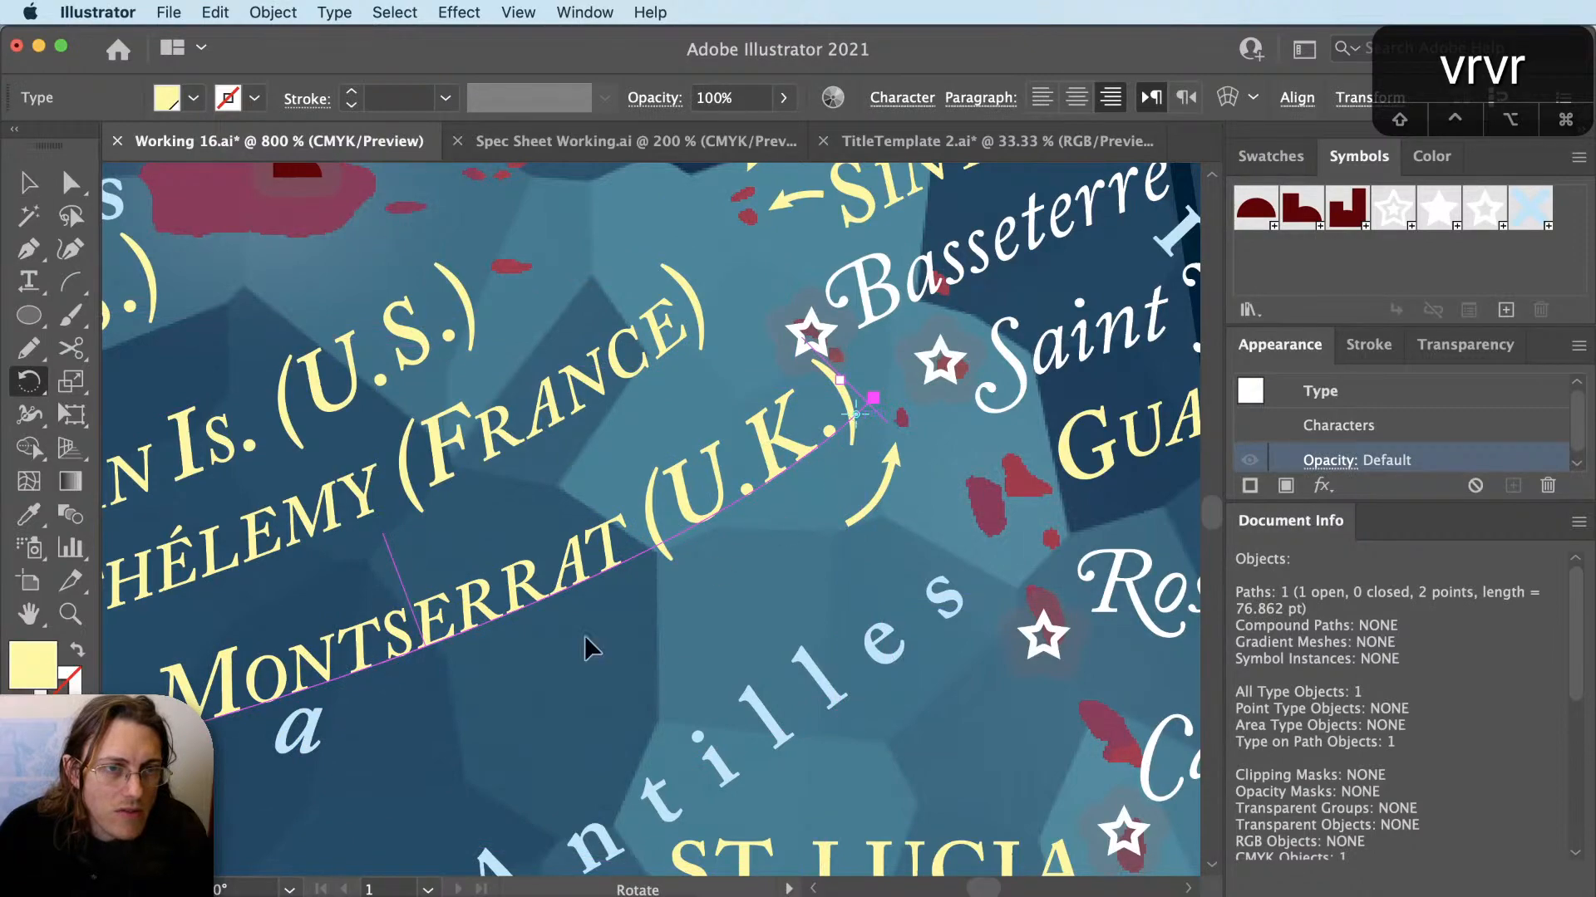
left_click_drag(482, 678, 412, 676)
key("v")
left_click_drag(622, 537, 623, 551)
scroll(753, 538, "down", 3)
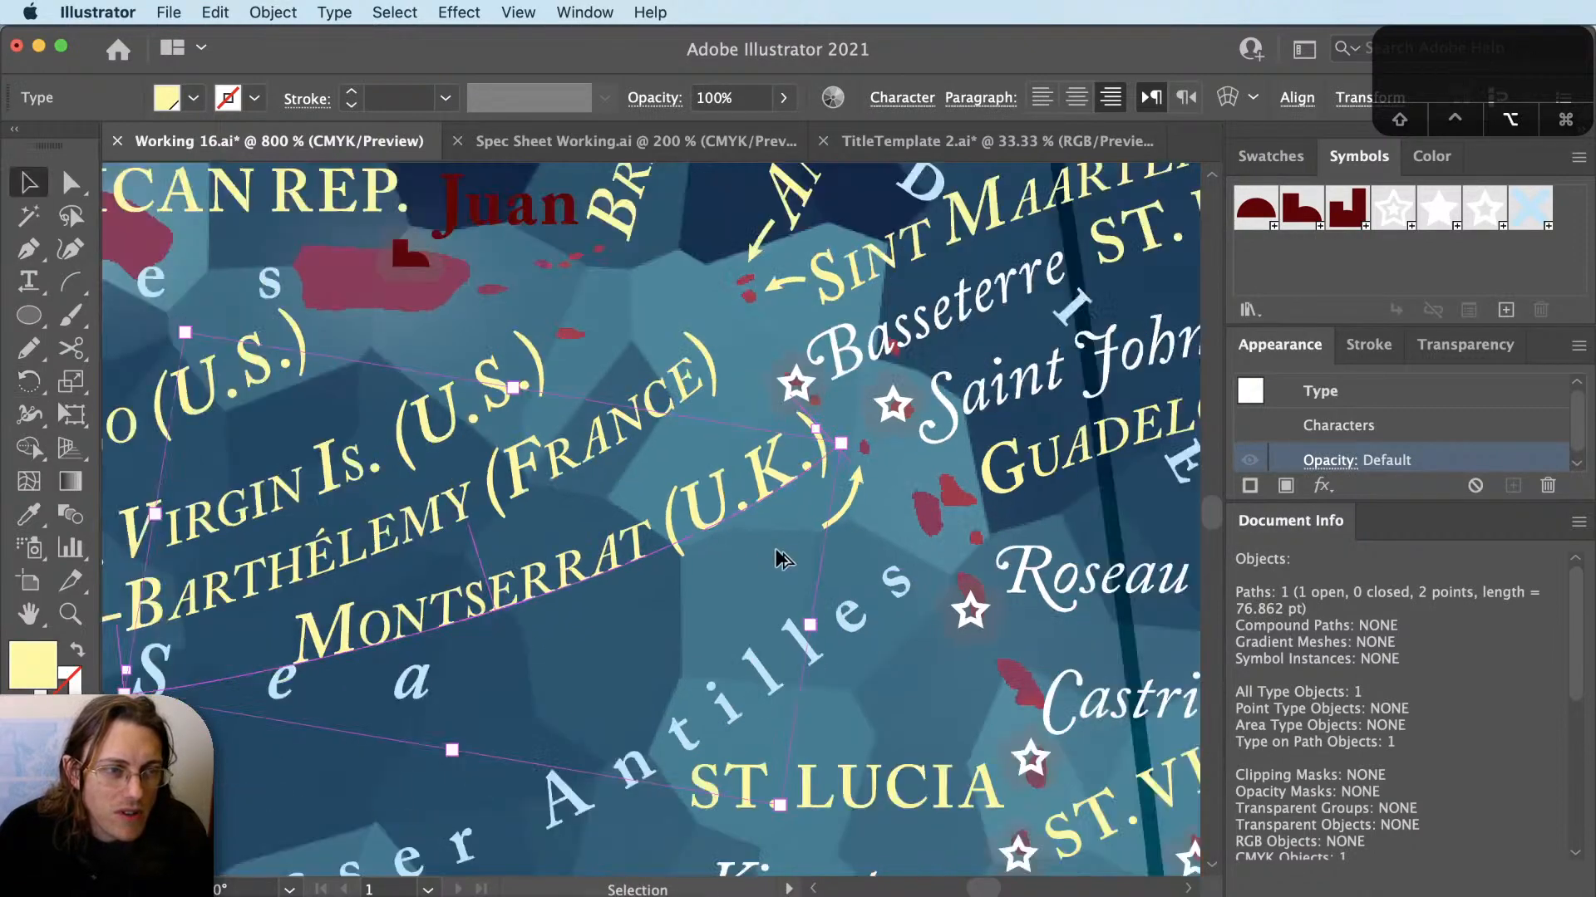
Rotate and reposition the curved arrow beside the Montserrat (U.K.) label so it points at its island.
scroll(775, 552, "down", 3)
left_click_drag(452, 676, 907, 607)
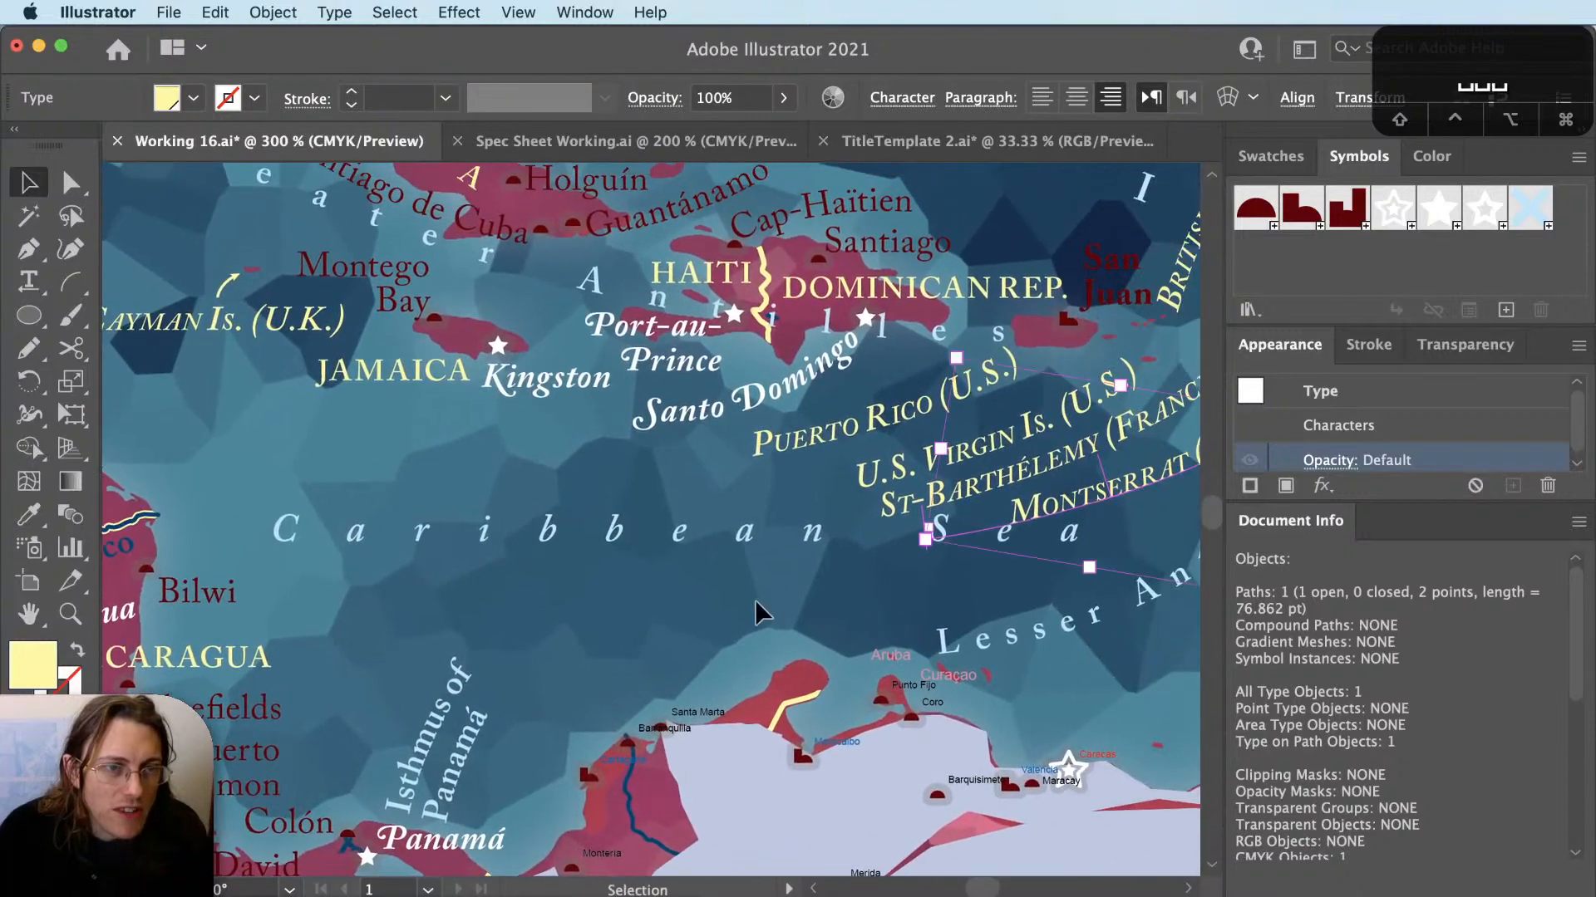
scroll(754, 600, "down", 2)
key("v")
left_click_drag(740, 570, 740, 576)
left_click(1142, 490)
scroll(1140, 476, "up", 3)
mouse_move(1095, 484)
left_mouse_down()
mouse_move(943, 550)
mouse_move(955, 571)
mouse_move(923, 566)
left_mouse_up()
scroll(934, 586, "up", 2)
key("v")
key("r")
Cut the Montserrat arrow's path with the Scissors tool near the closing bracket and delete the tail segment.
key("c")
left_click(937, 551)
key("super+shift+a")
key("v")
left_click(915, 560)
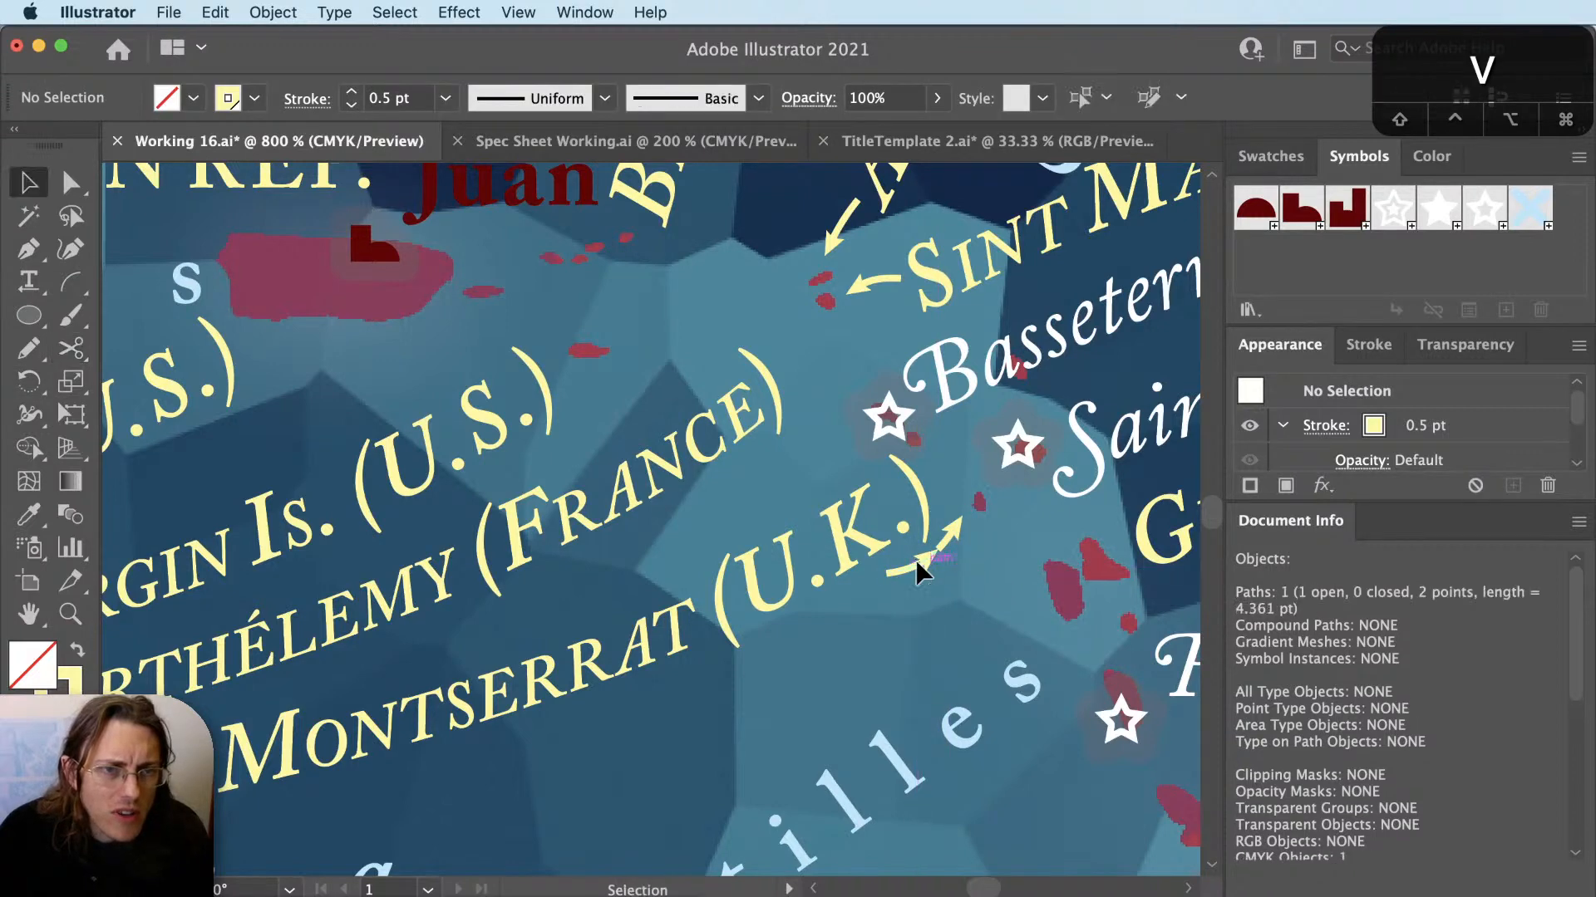
key("Delete")
Extend the shortened Montserrat arrow slightly by moving its tail anchor point toward the label.
key("a")
left_click(939, 551)
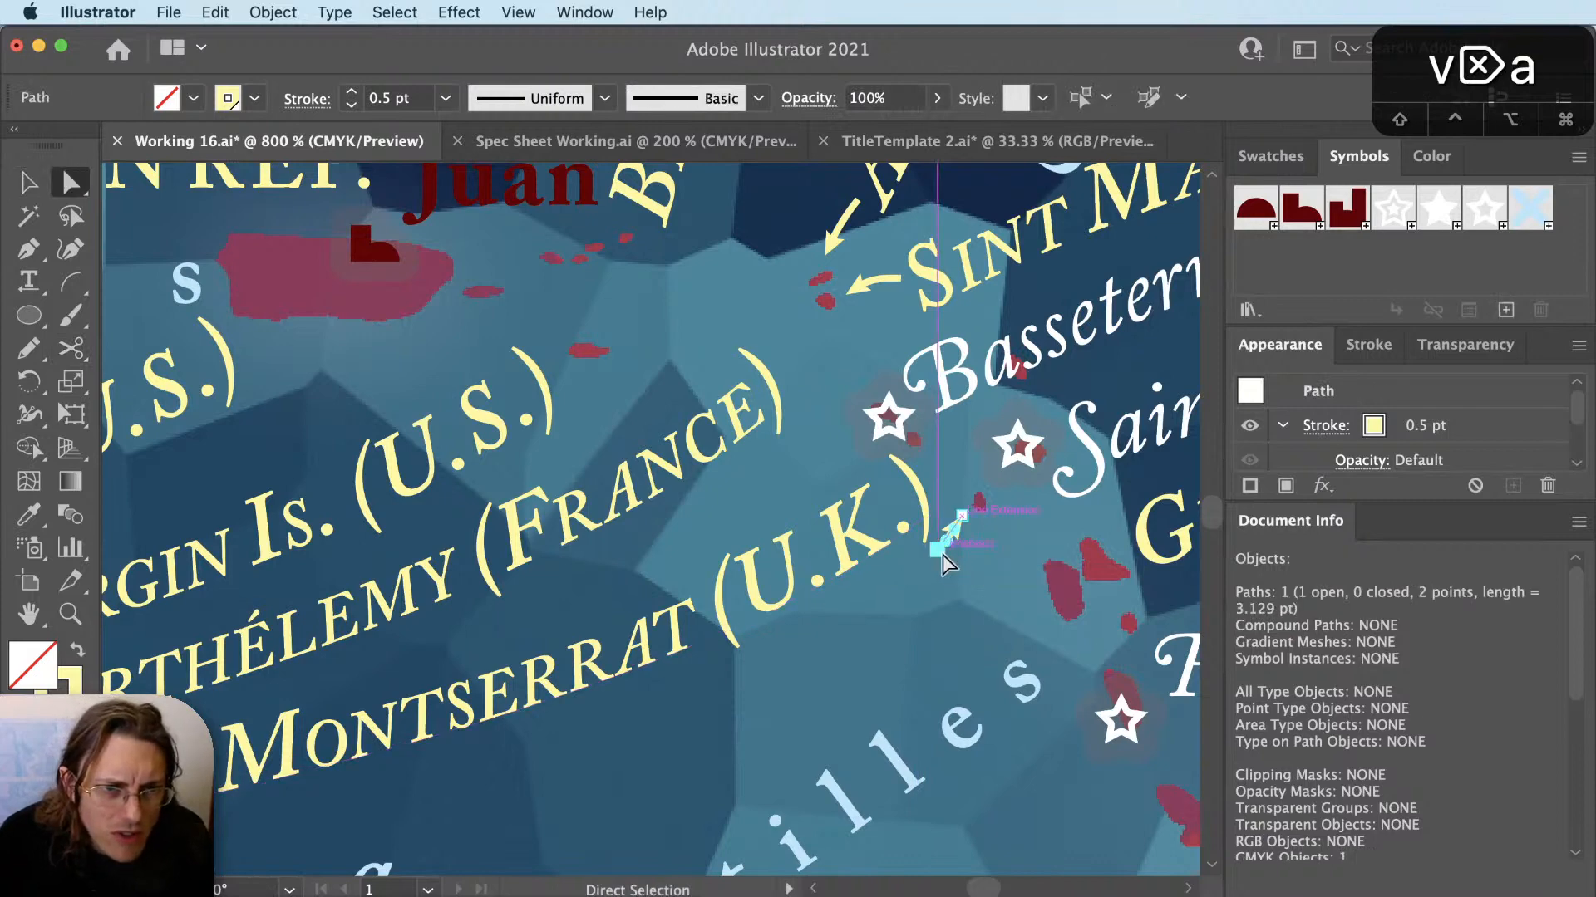
left_click_drag(942, 555, 930, 558)
key("super+shift+a")
Move the Montserrat (U.K.) label down below its arrow and rotate it slightly about its closing bracket.
key("space")
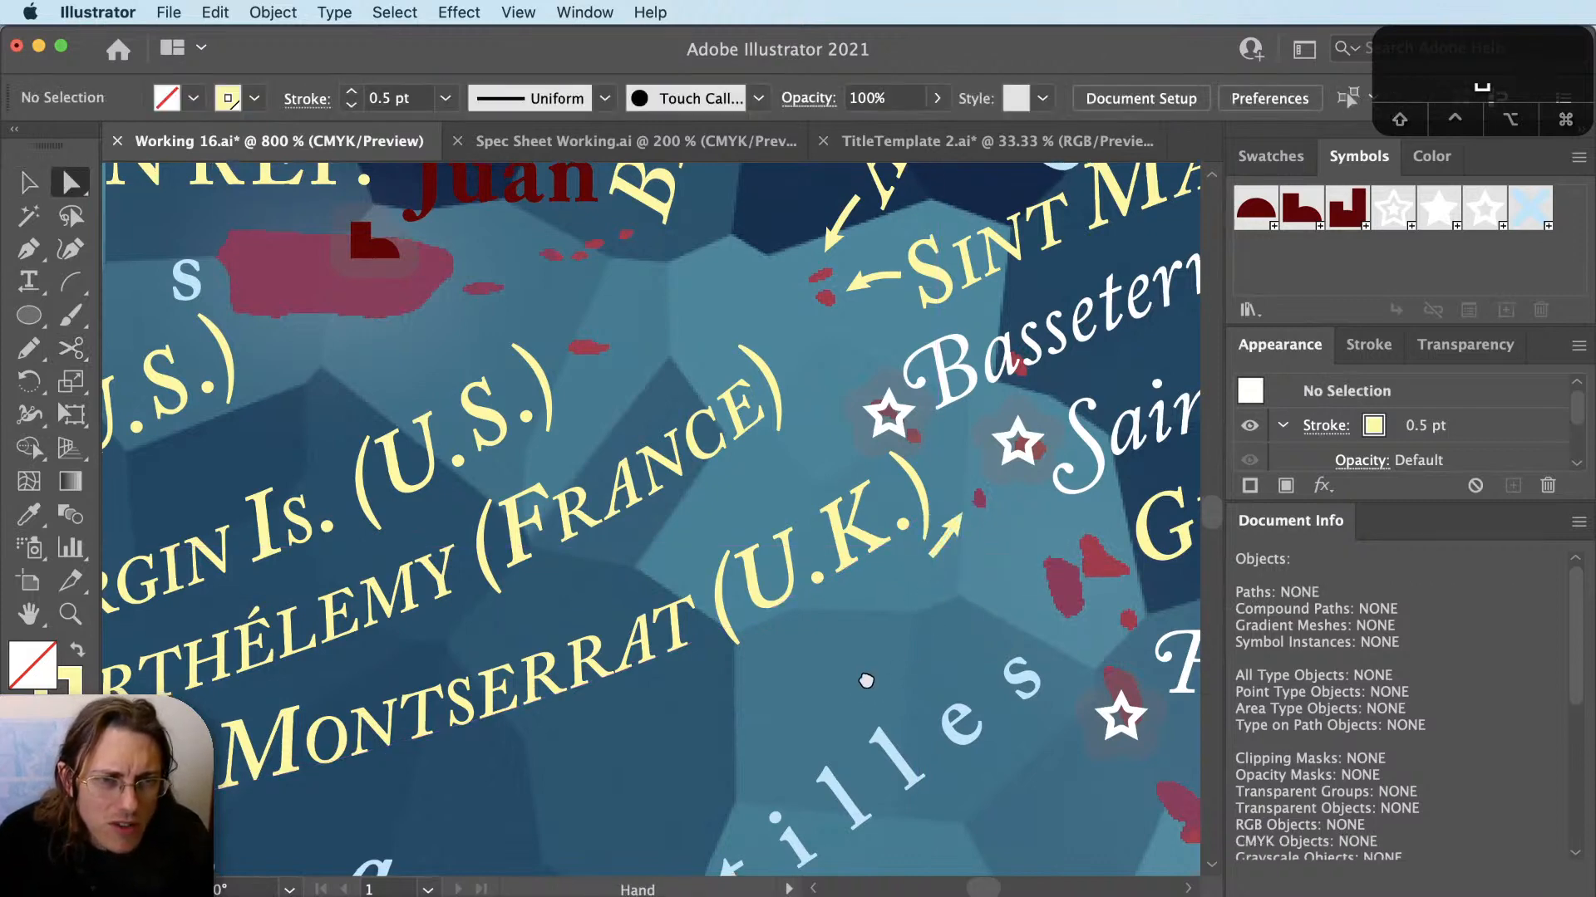
left_click_drag(866, 680, 912, 567)
key("v")
left_click_drag(873, 431, 863, 495)
key("r")
left_click(964, 448)
left_click_drag(705, 638, 675, 636)
key("super+shift+a")
Reshape the Montserrat arrow into a slightly longer curve by moving its tail and tip anchor points.
scroll(993, 434, "up", 2)
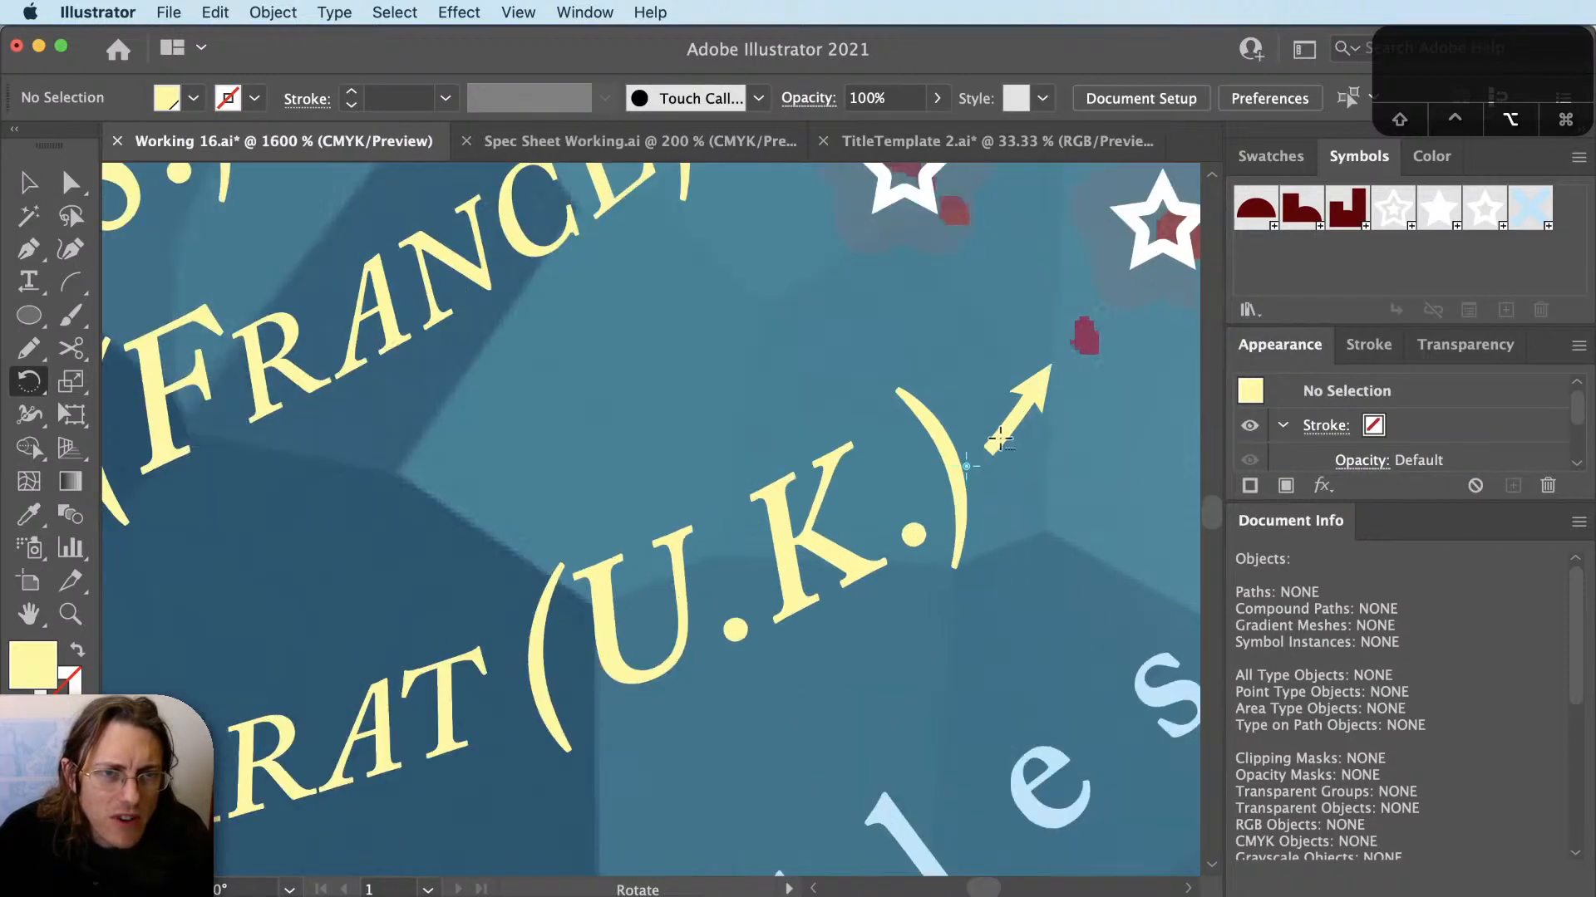
key("a")
left_click(1052, 367)
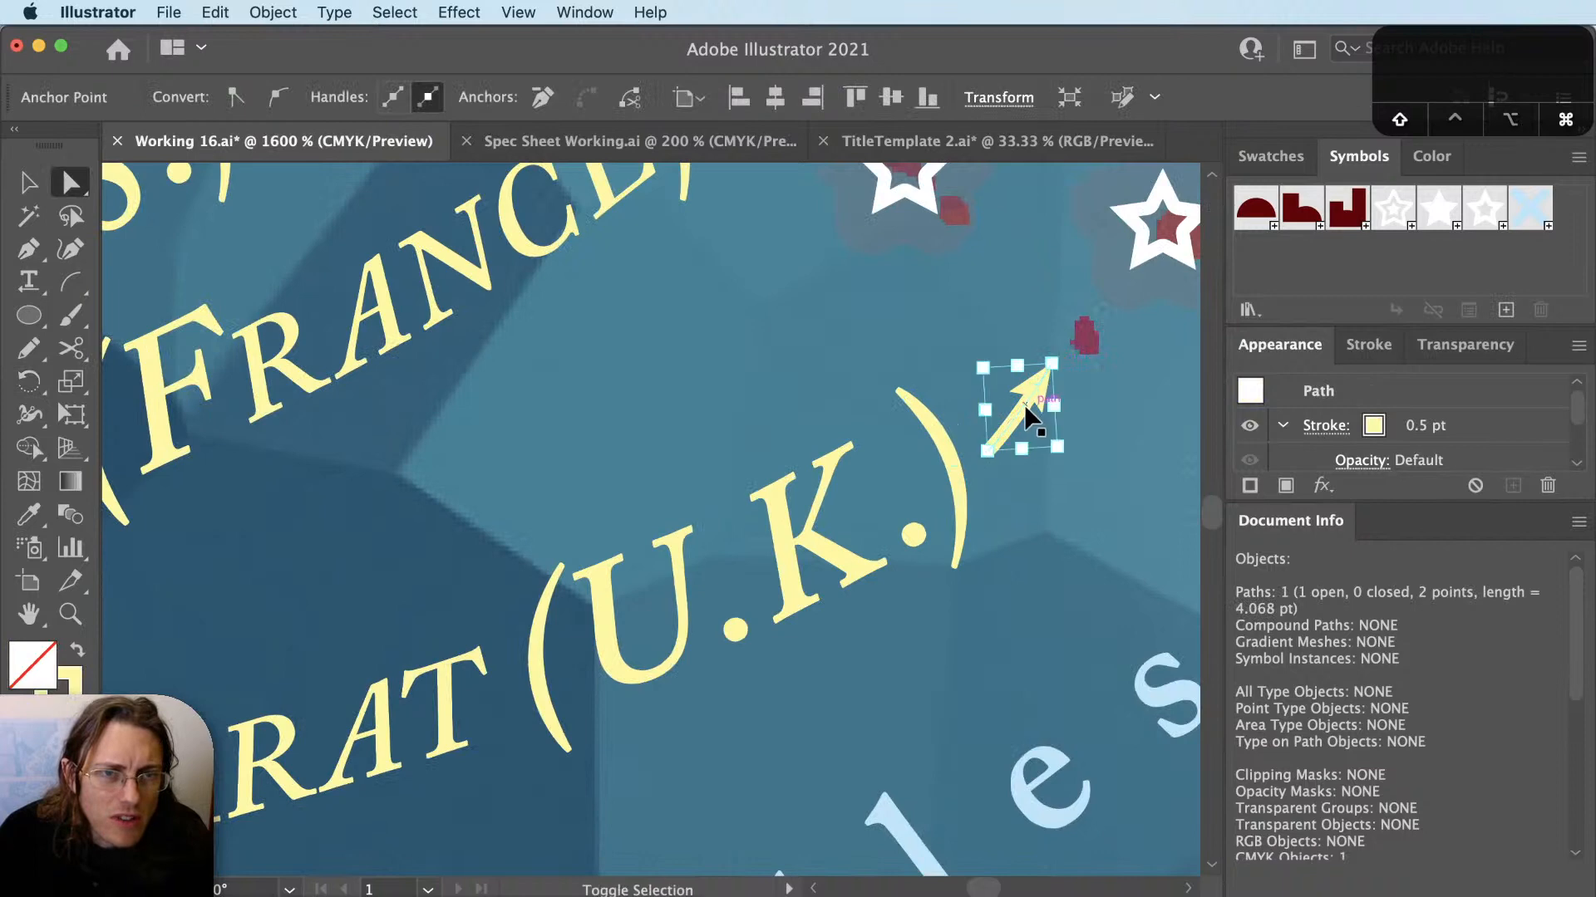
key("super+shift+a")
left_click_drag(1024, 407, 990, 462)
key("a")
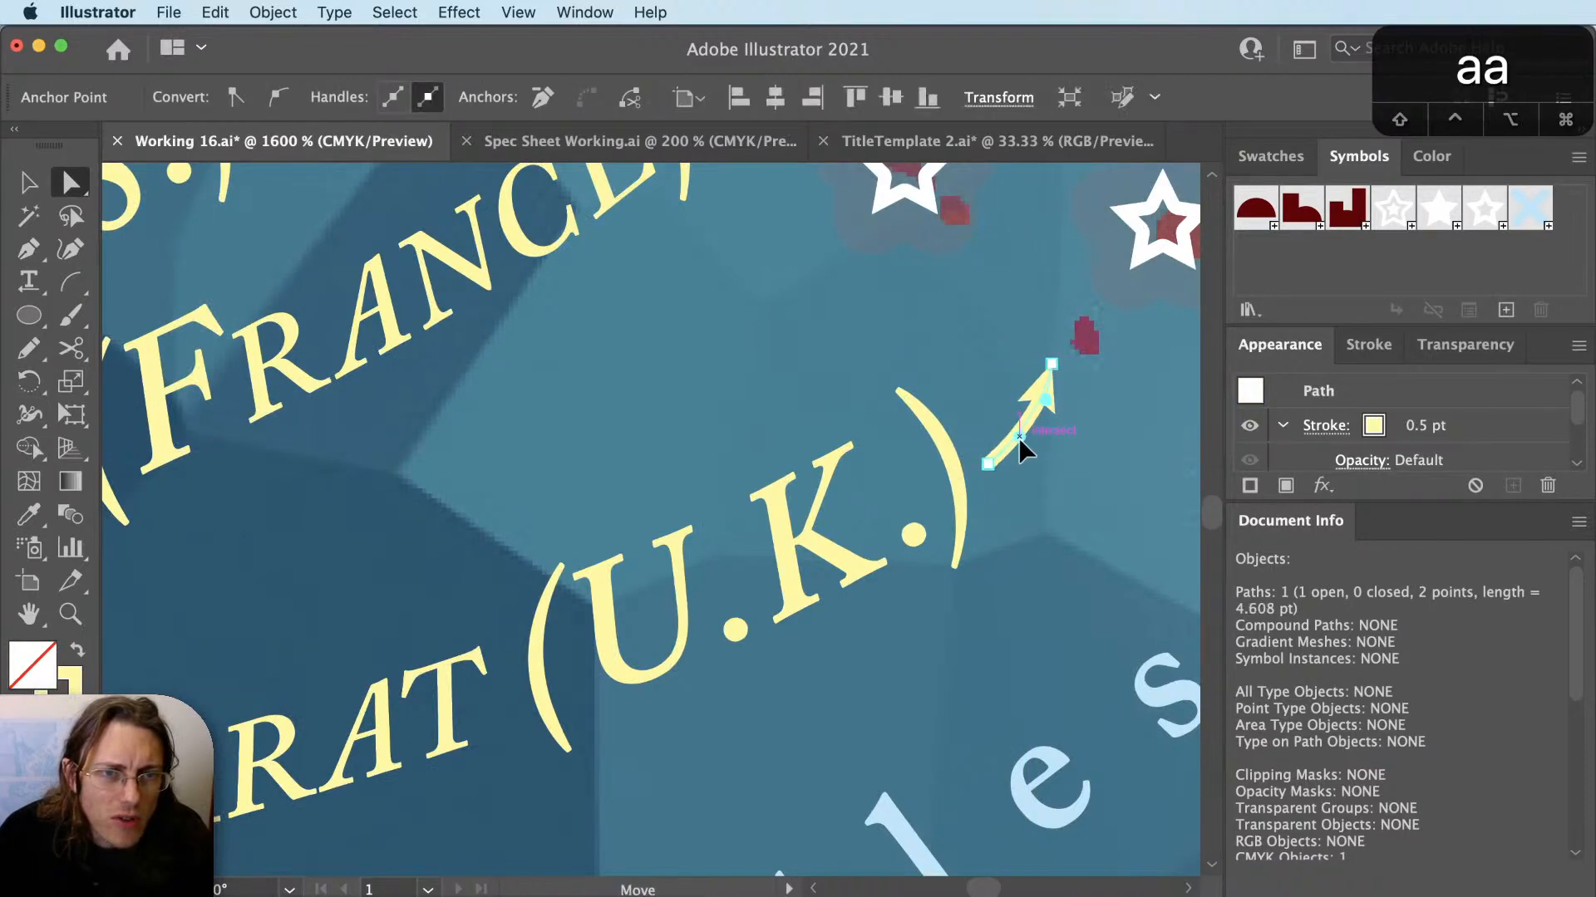
left_click_drag(1052, 364, 1063, 365)
key("v")
key("super+shift+a")
Examine the placement and spacing of the island labels and arrows around the Lesser Antilles.
scroll(609, 585, "down", 2)
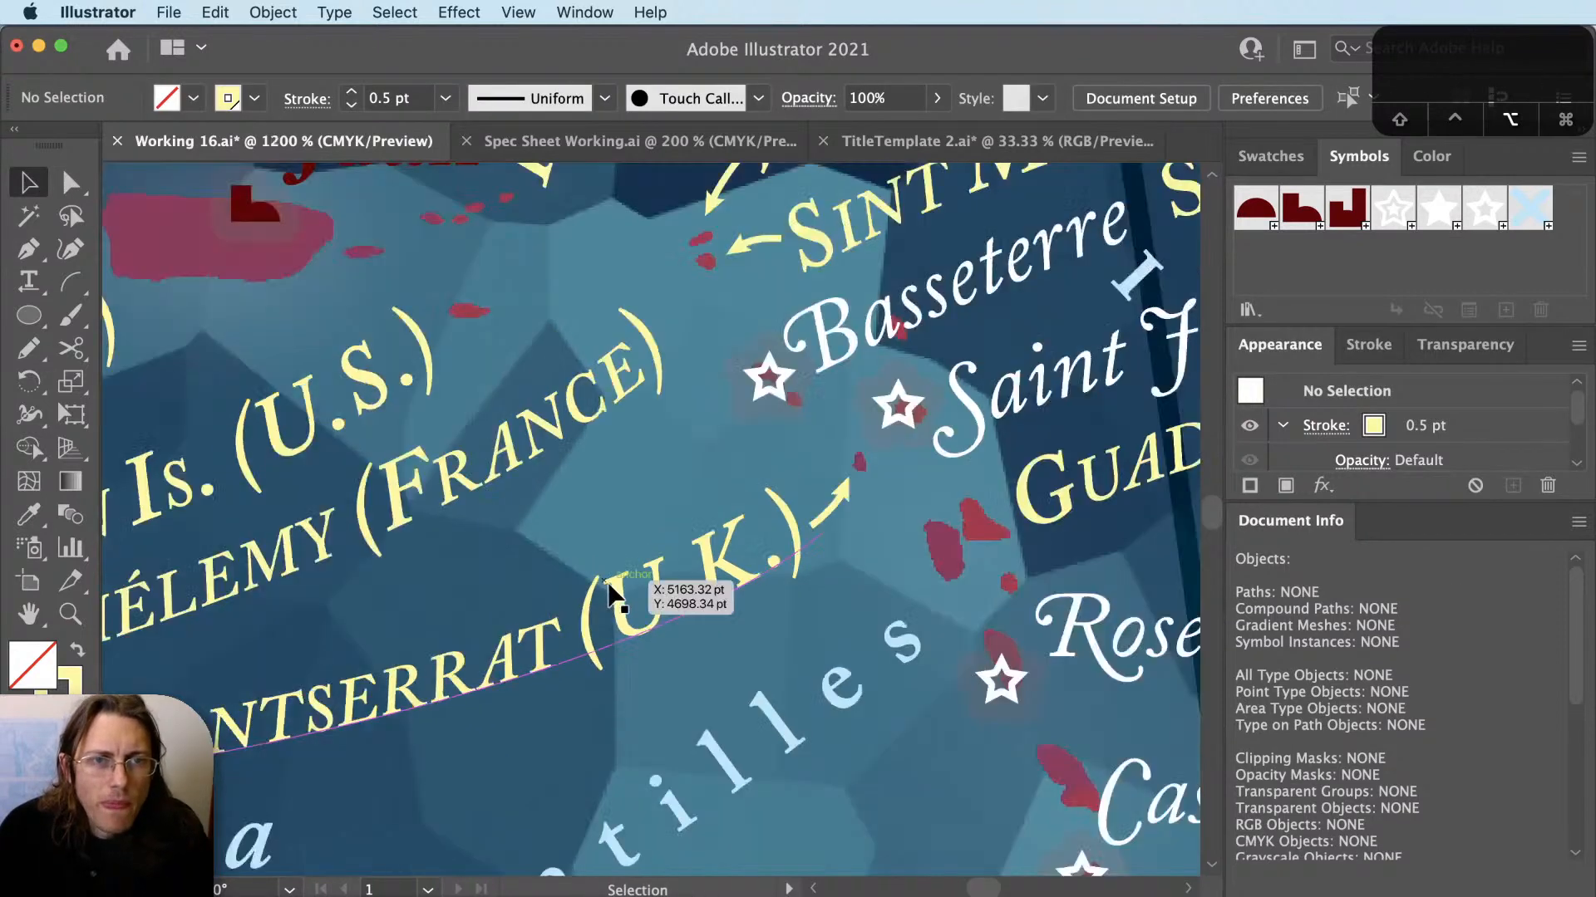
scroll(610, 585, "down", 3)
scroll(532, 592, "right", 1)
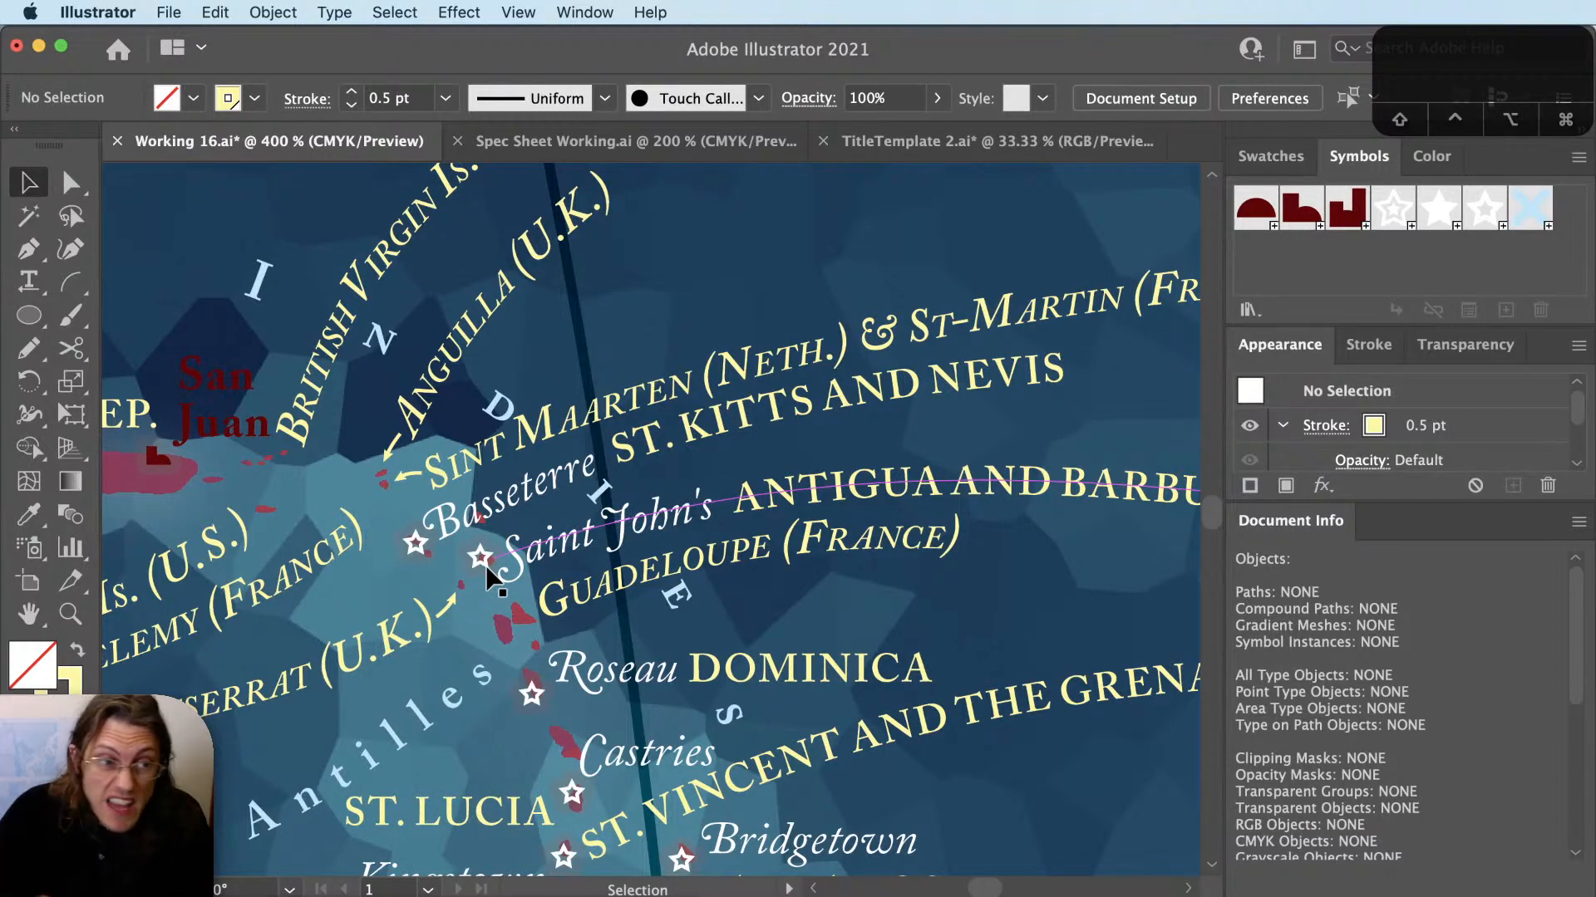
scroll(356, 616, "left", 10)
scroll(356, 616, "down", 3)
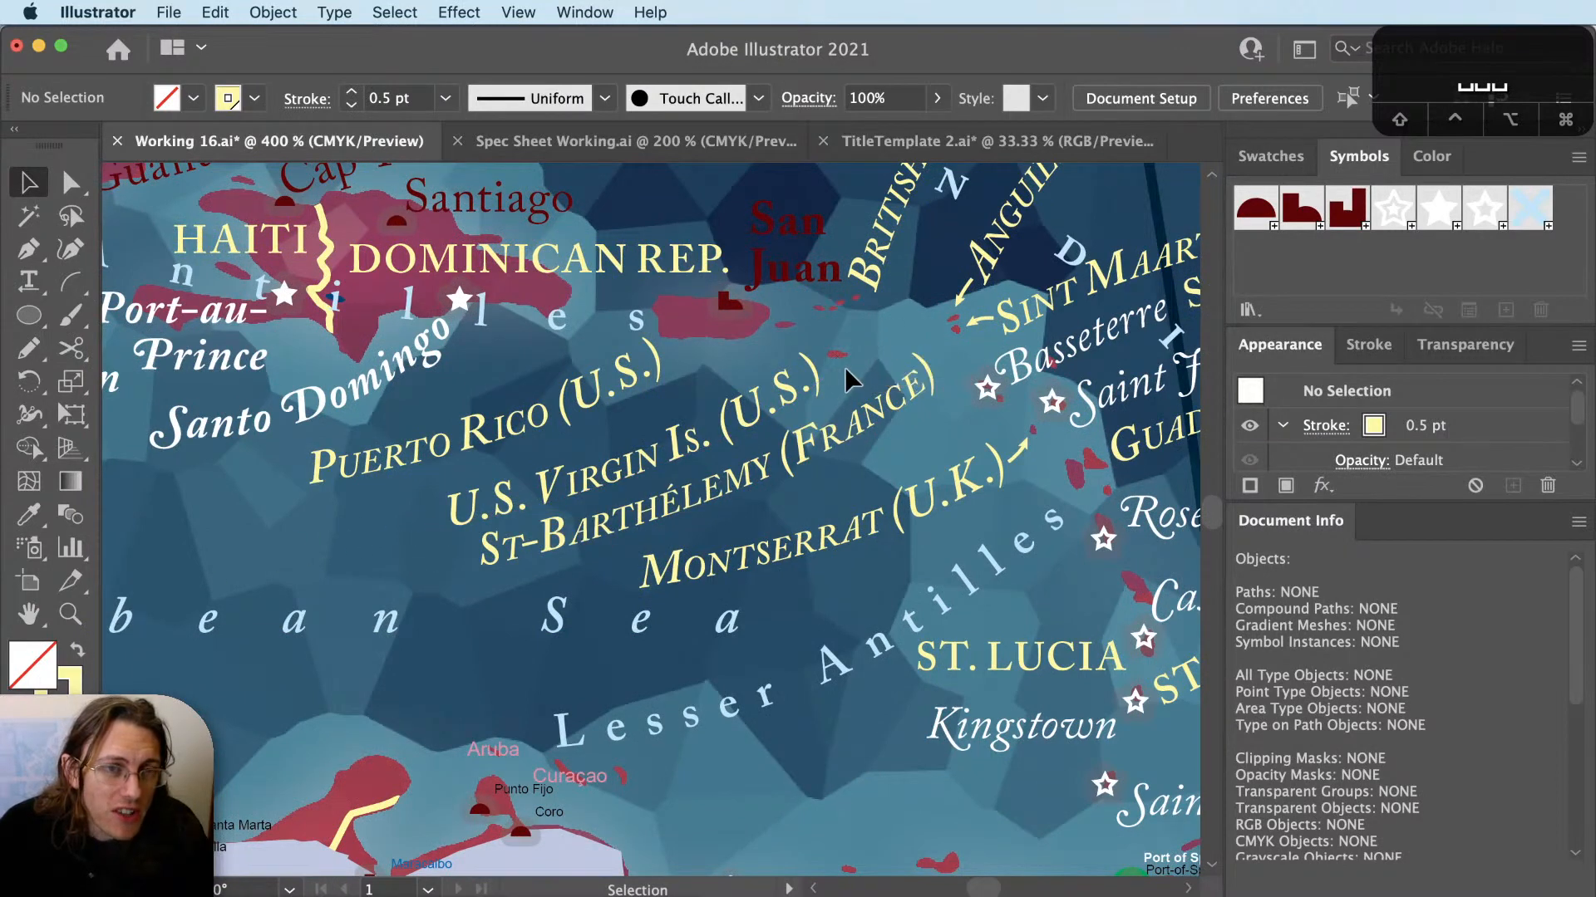
left_click_drag(852, 399, 638, 472)
Fine-tune the curvature of the Montserrat arrow near its tip.
scroll(776, 589, "up", 4)
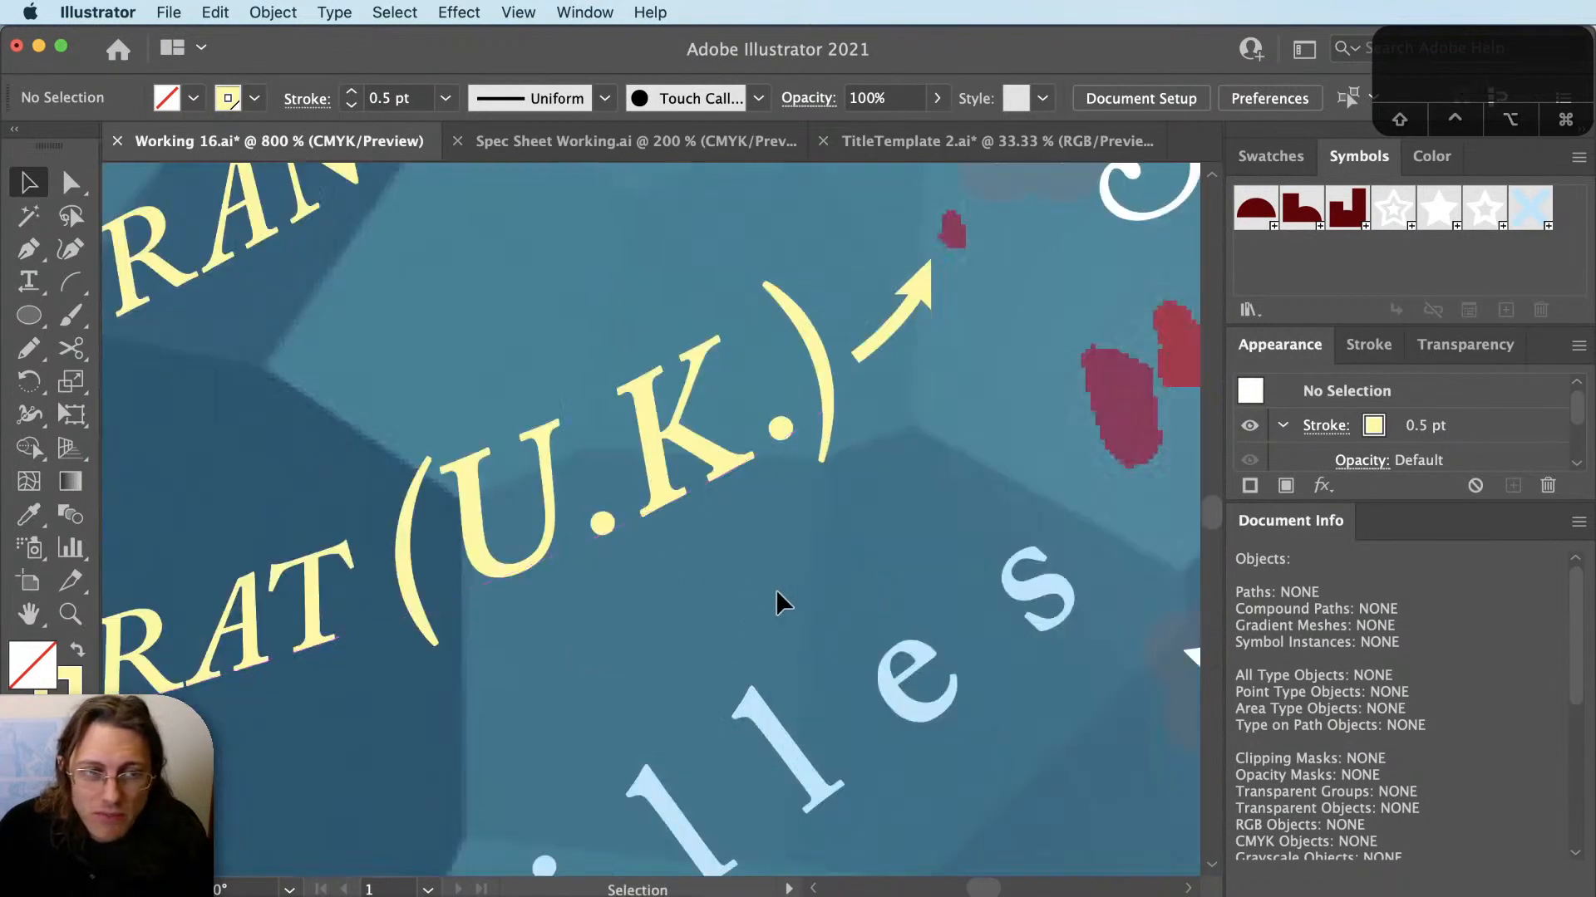
key("a")
key("a")
left_click(932, 266)
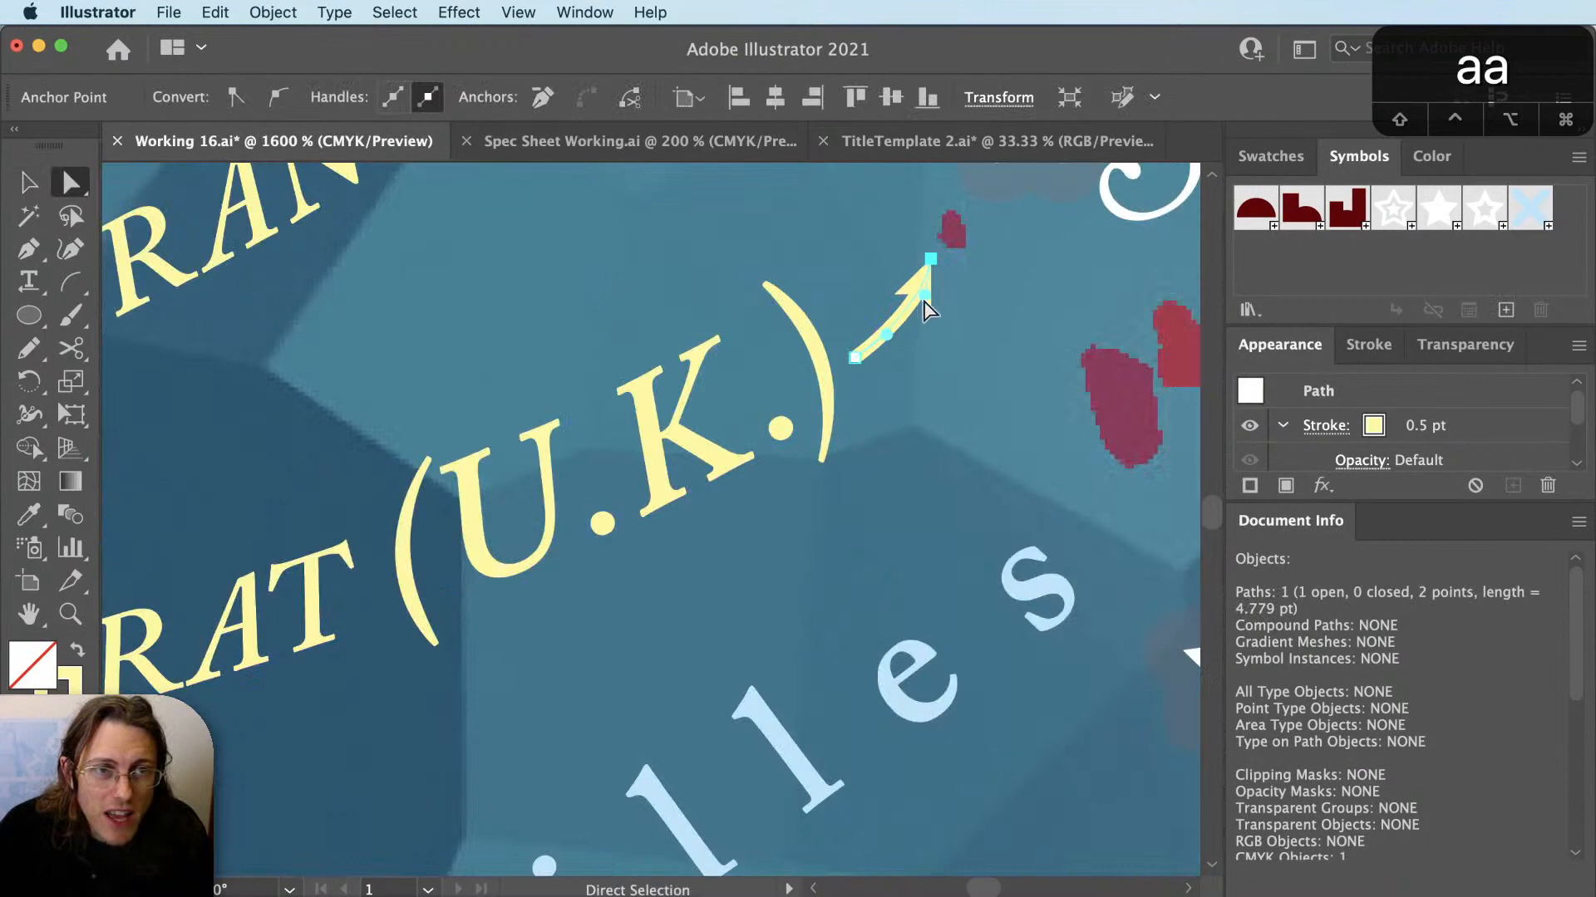
mouse_move(909, 314)
left_mouse_down()
mouse_move(862, 352)
mouse_move(910, 298)
left_mouse_up()
key("shift+super+a")
key("v")
scroll(983, 364, "down", 2)
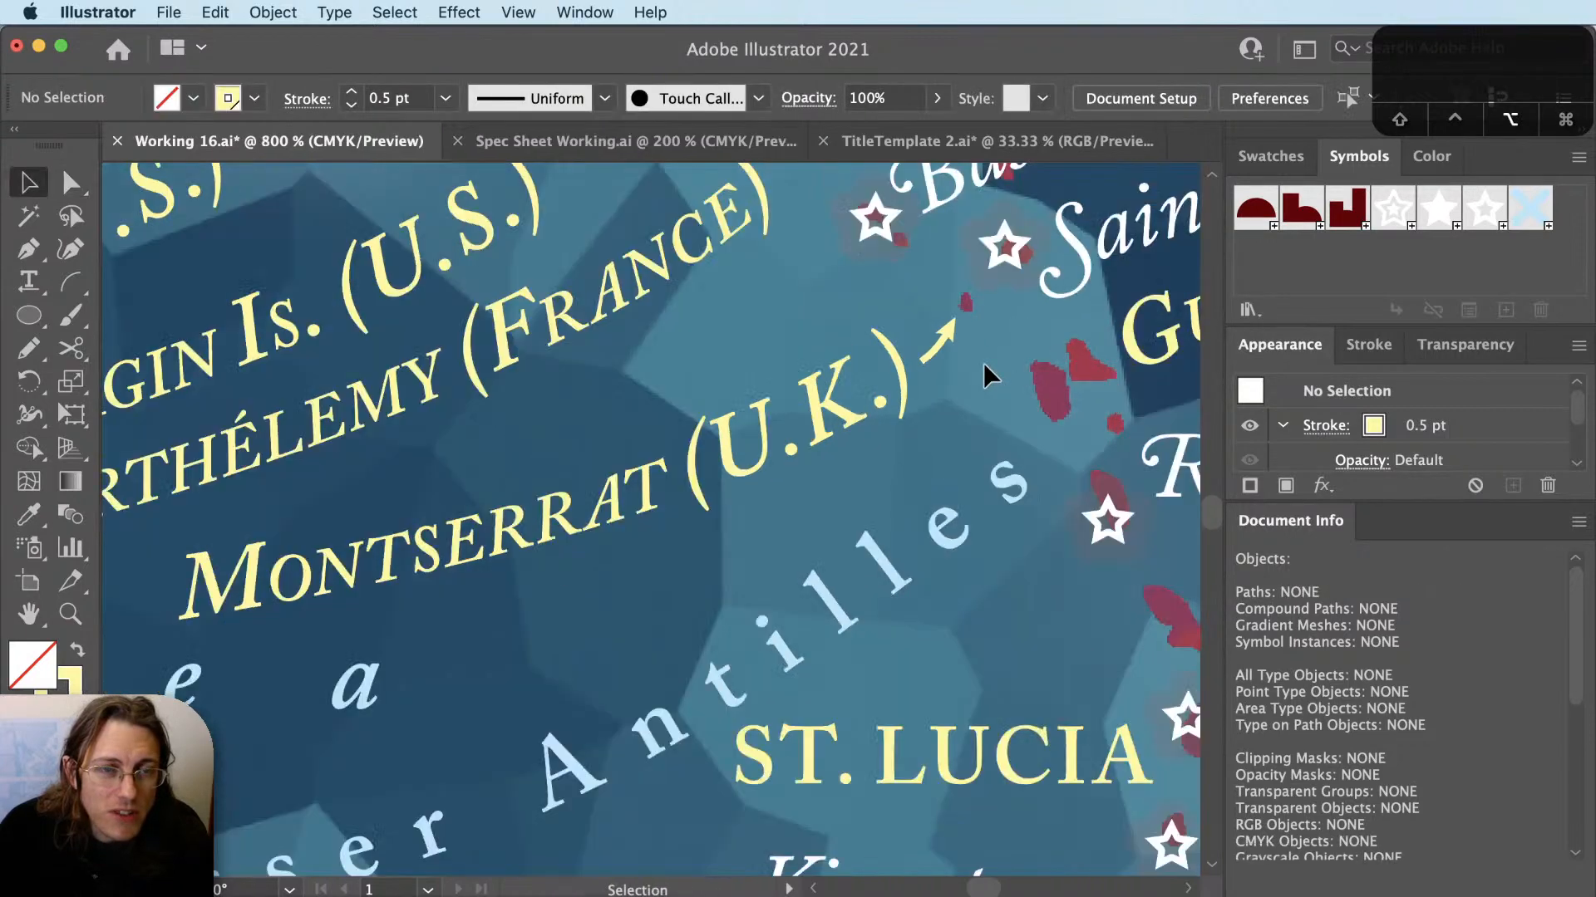
Move the Montserrat arrow's tip anchor slightly right and down, and deepen the curve near its tail.
scroll(984, 364, "up", 2)
left_click_drag(936, 321, 966, 400)
key("a")
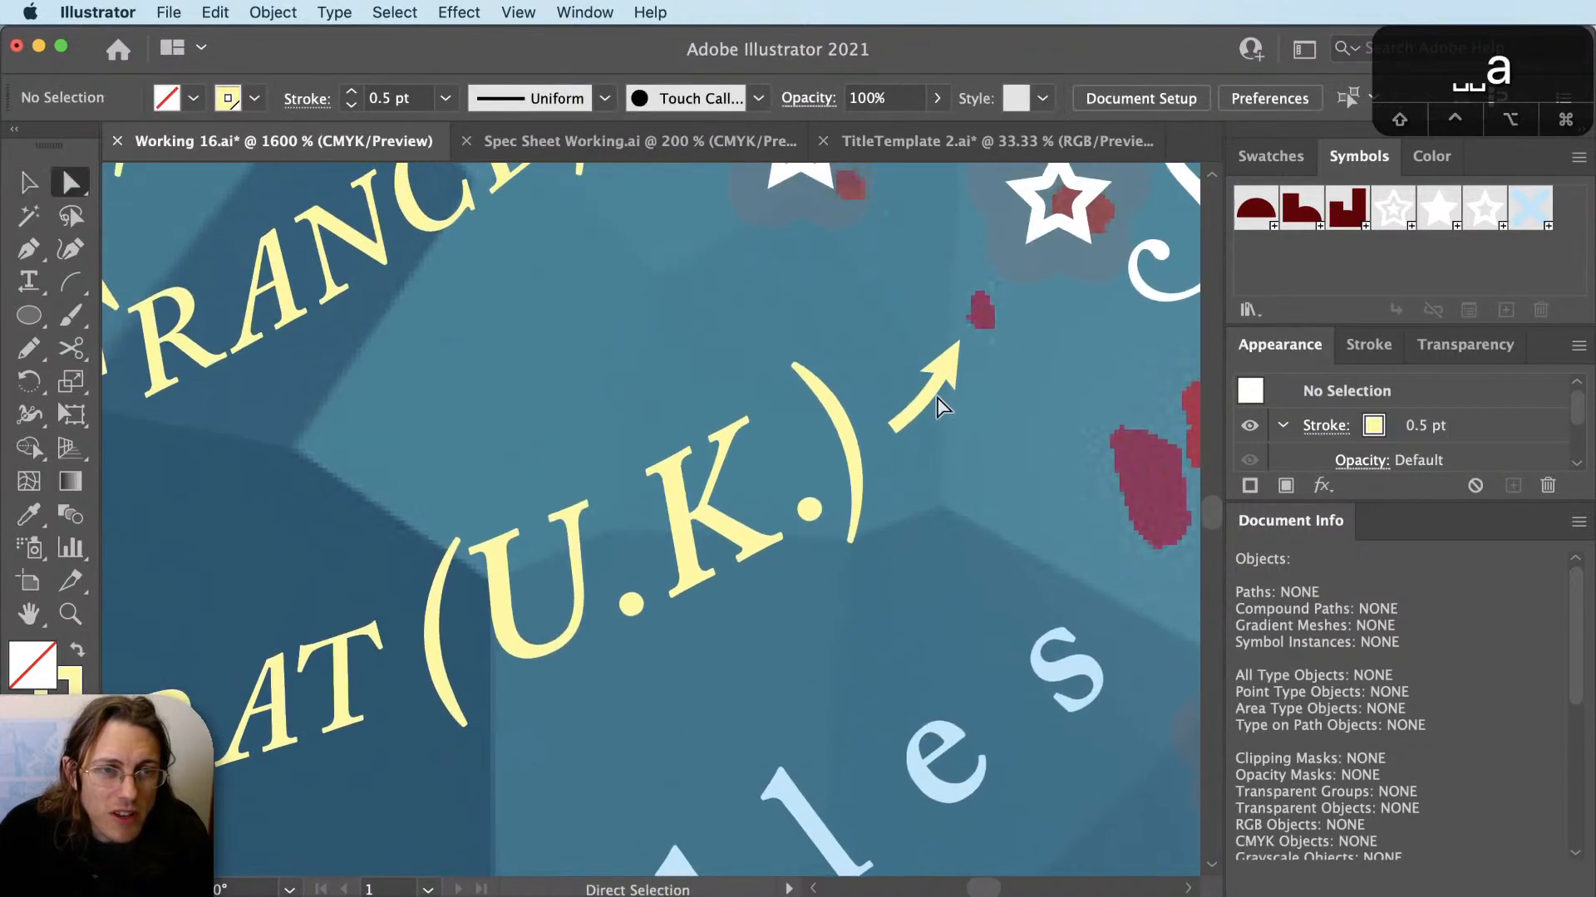
left_click(934, 398)
key("a")
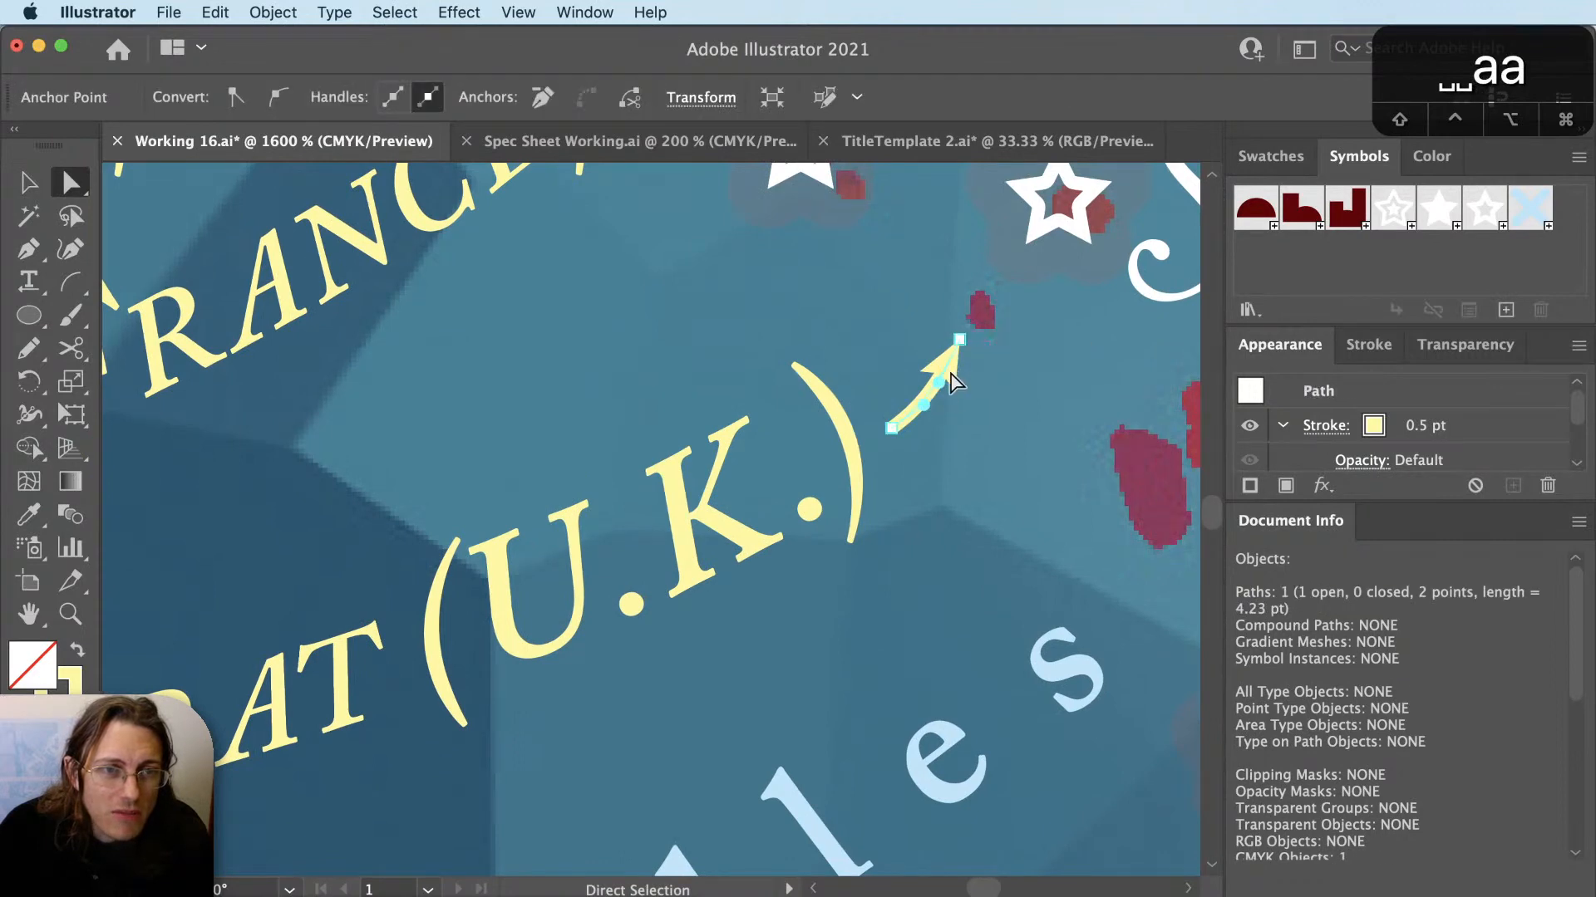
key("a")
left_click_drag(959, 340, 969, 344)
key("a")
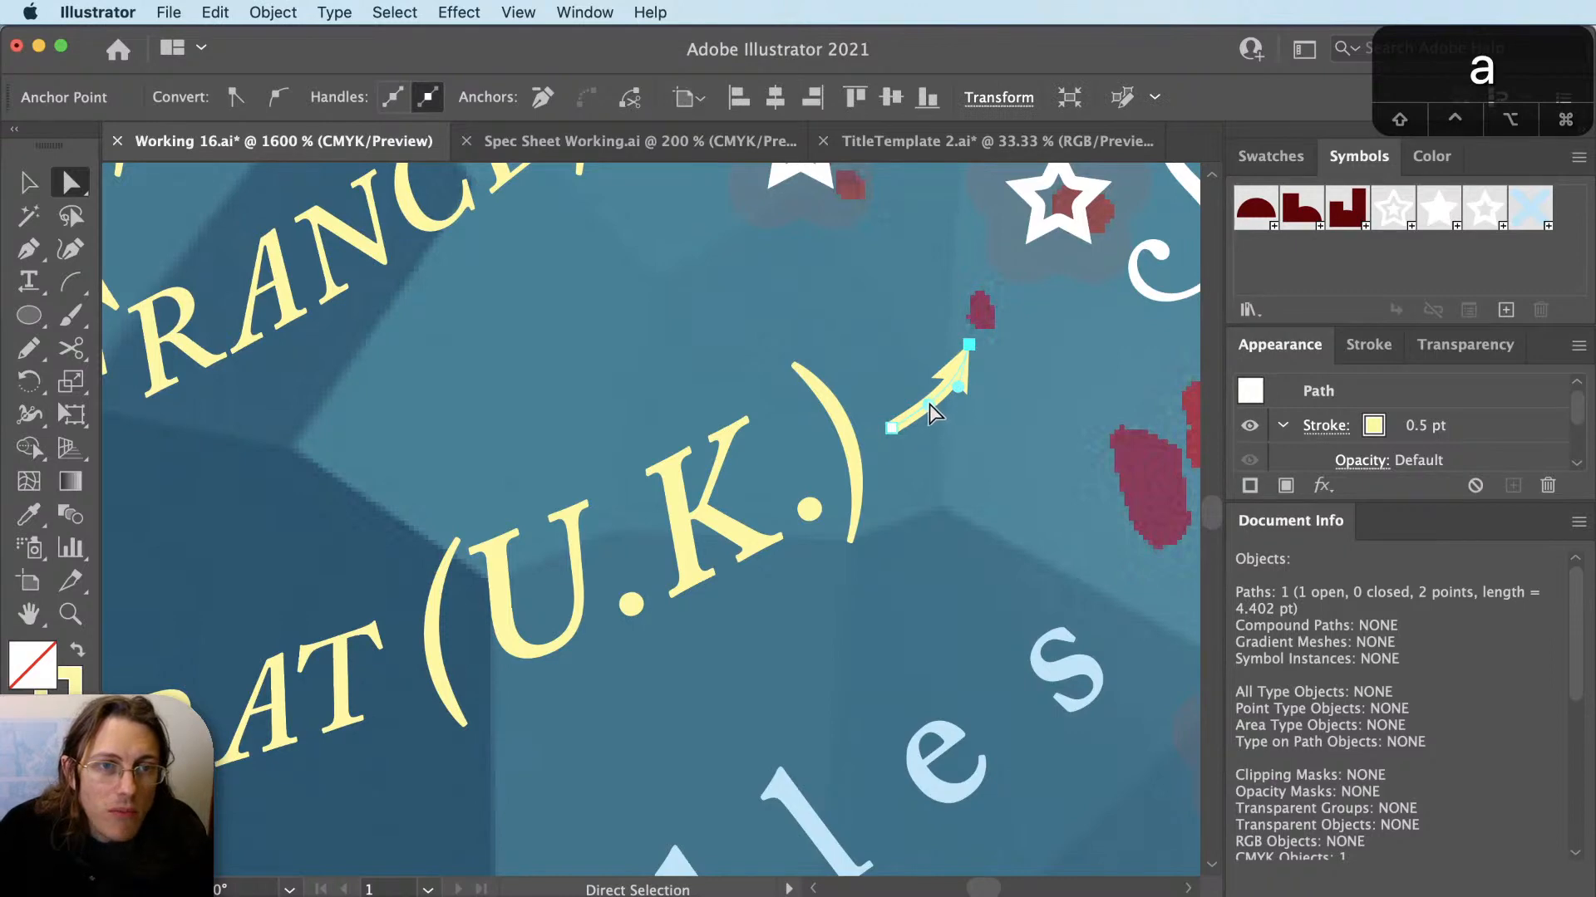
left_click_drag(926, 416, 926, 415)
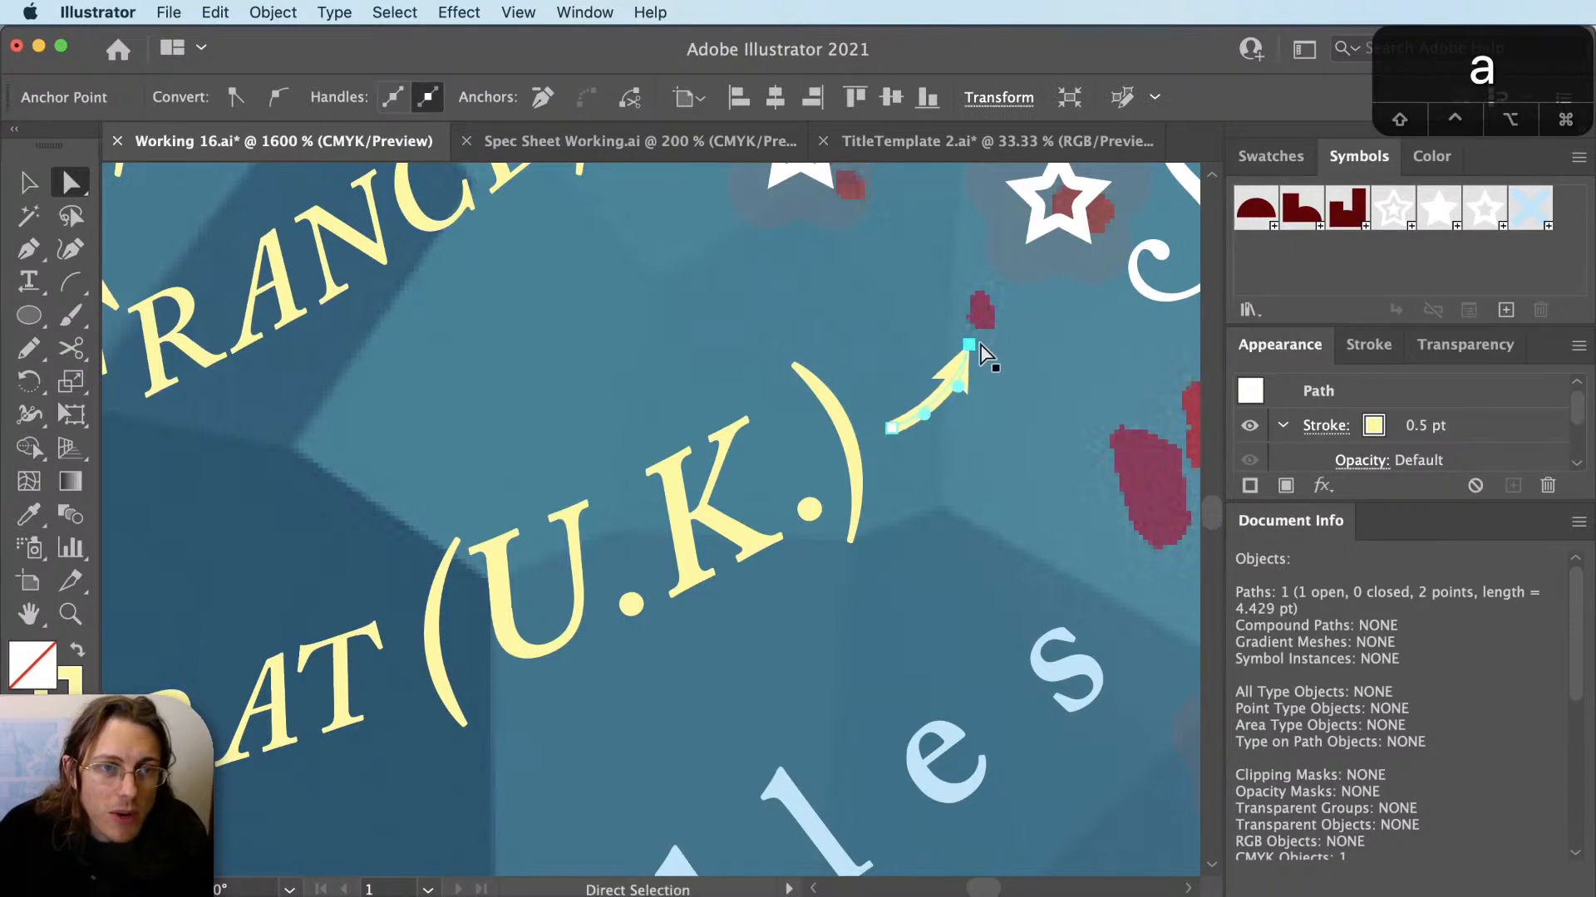
left_click_drag(970, 345, 974, 349)
key("shift+super+a")
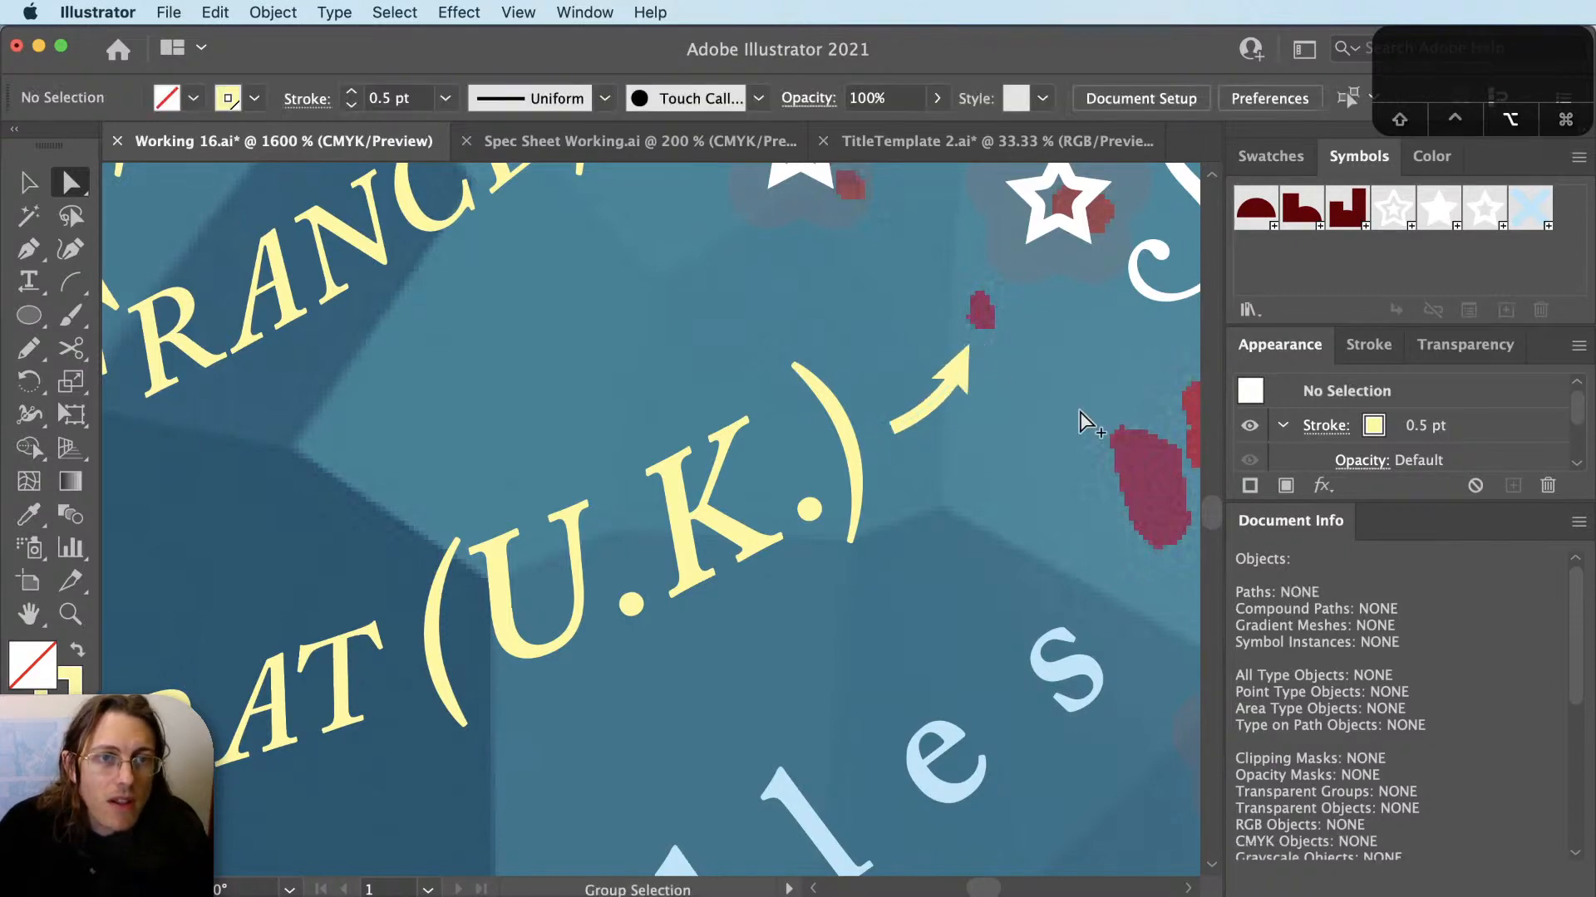
Remove the line break in the Montego Bay label so the name sits on one line.
scroll(1080, 412, "down", 4)
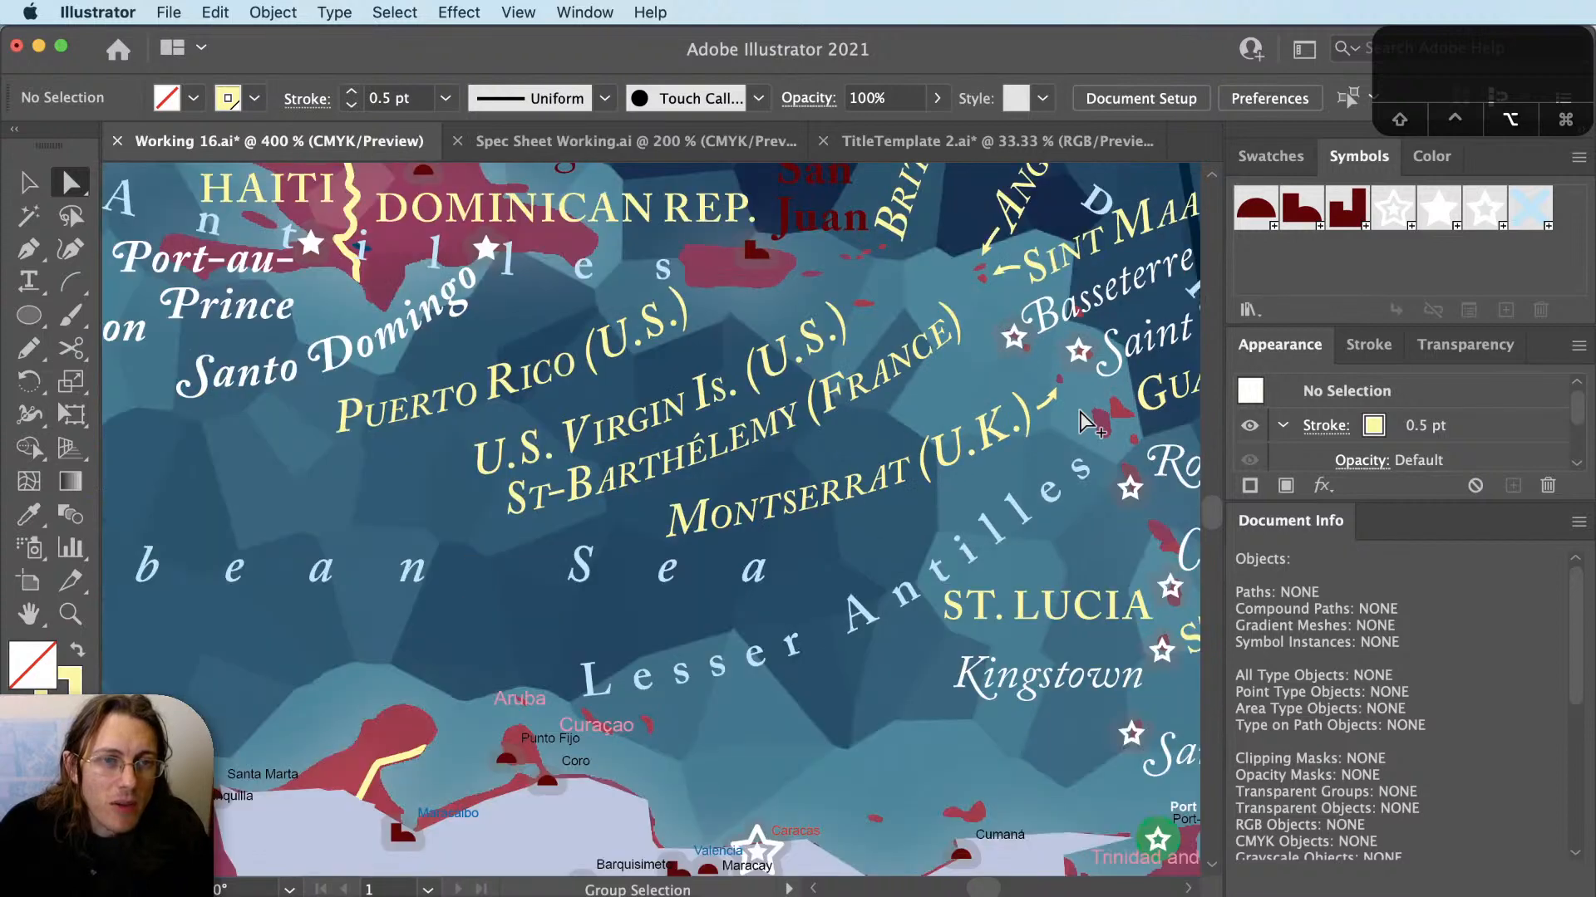
key("space")
left_click_drag(1015, 399, 928, 555)
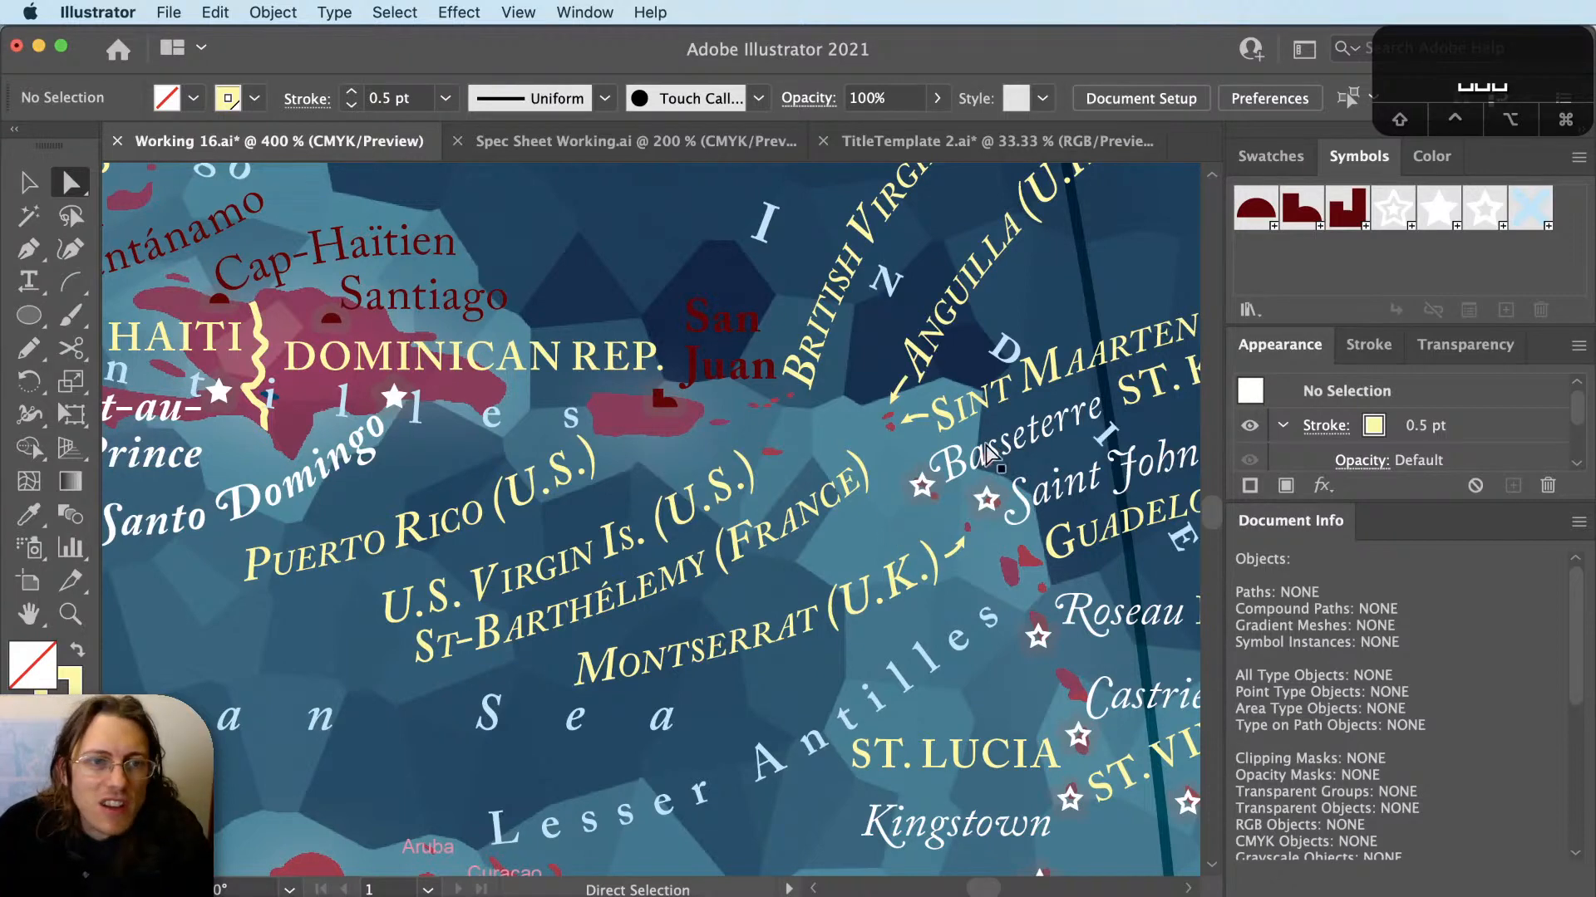
key("alt")
scroll(1006, 515, "down", 2)
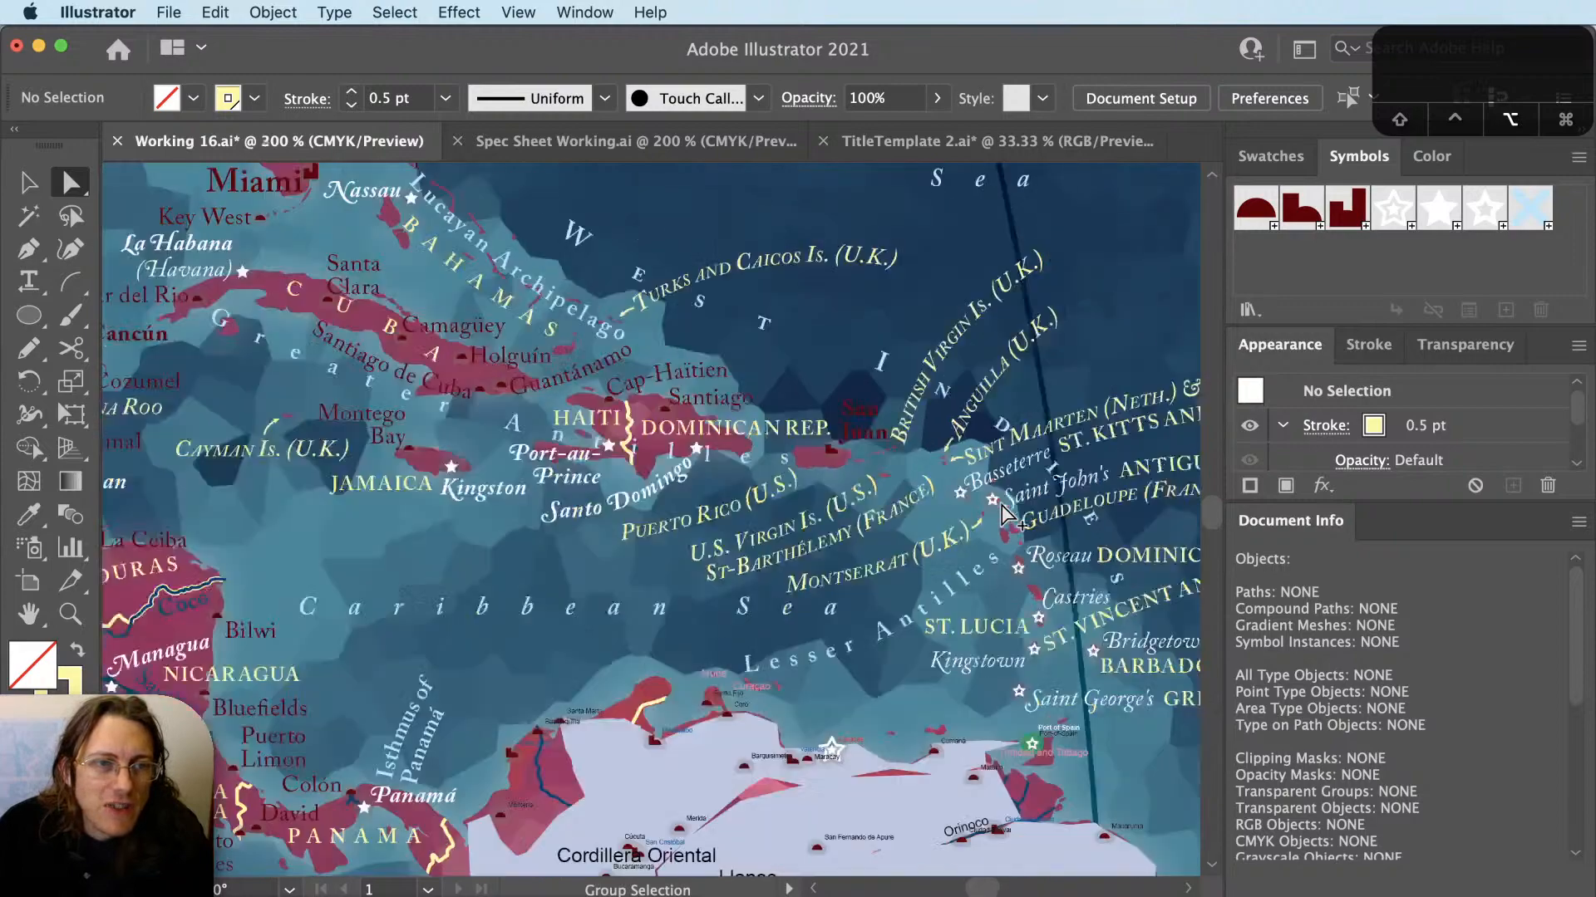
left_click_drag(565, 253, 894, 522)
scroll(651, 515, "up", 2)
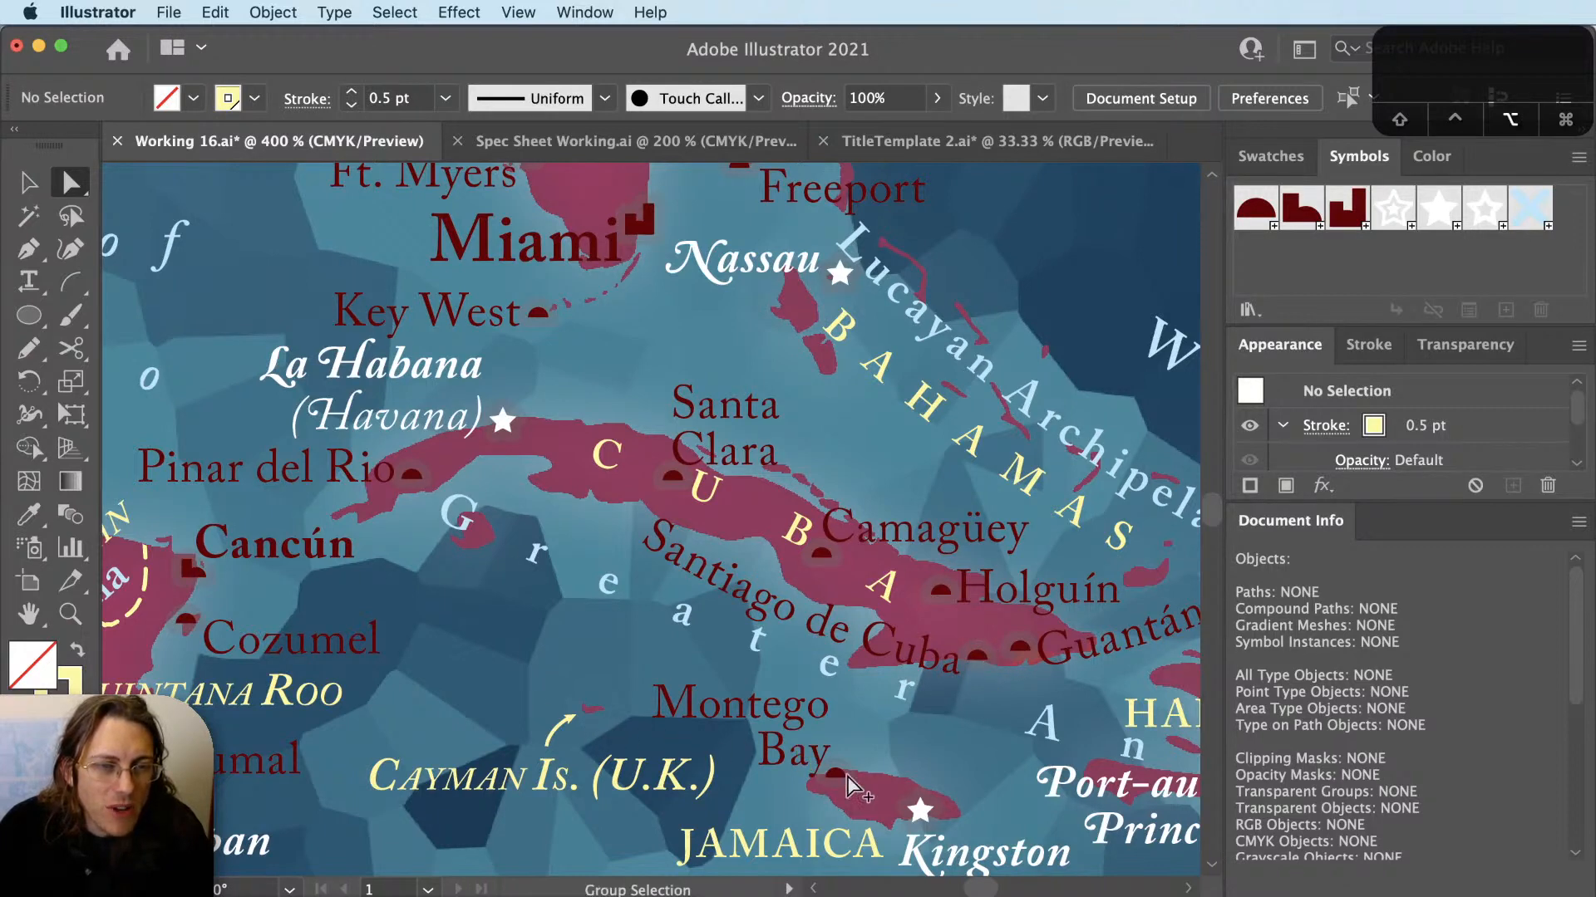
left_click_drag(731, 731, 838, 559)
key("v")
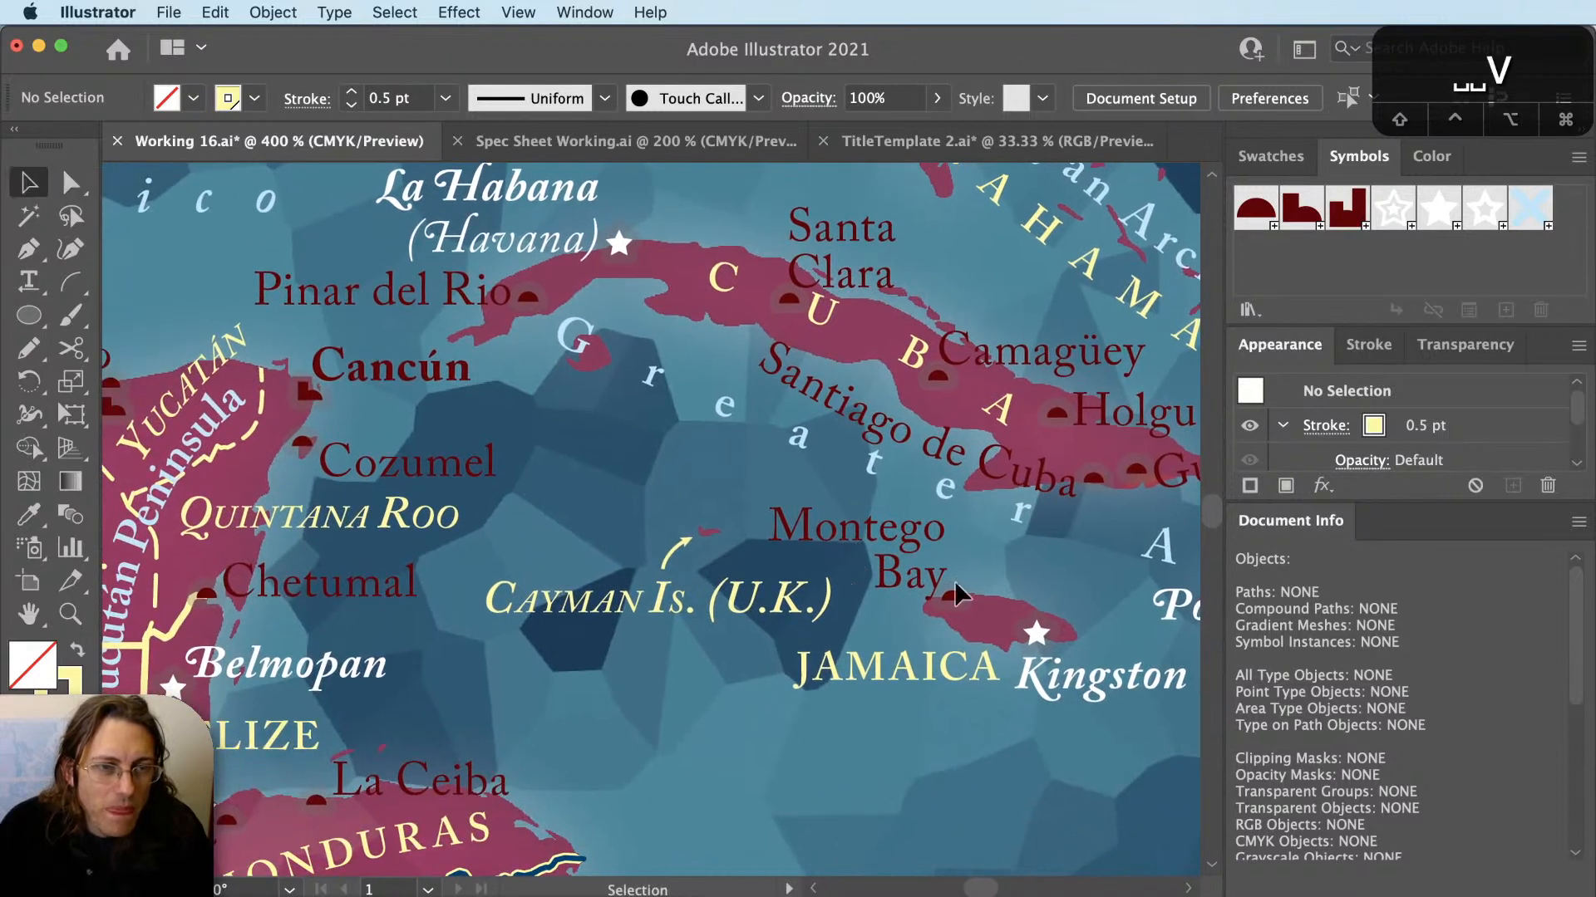
scroll(956, 580, "up", 2)
key("r")
key("t")
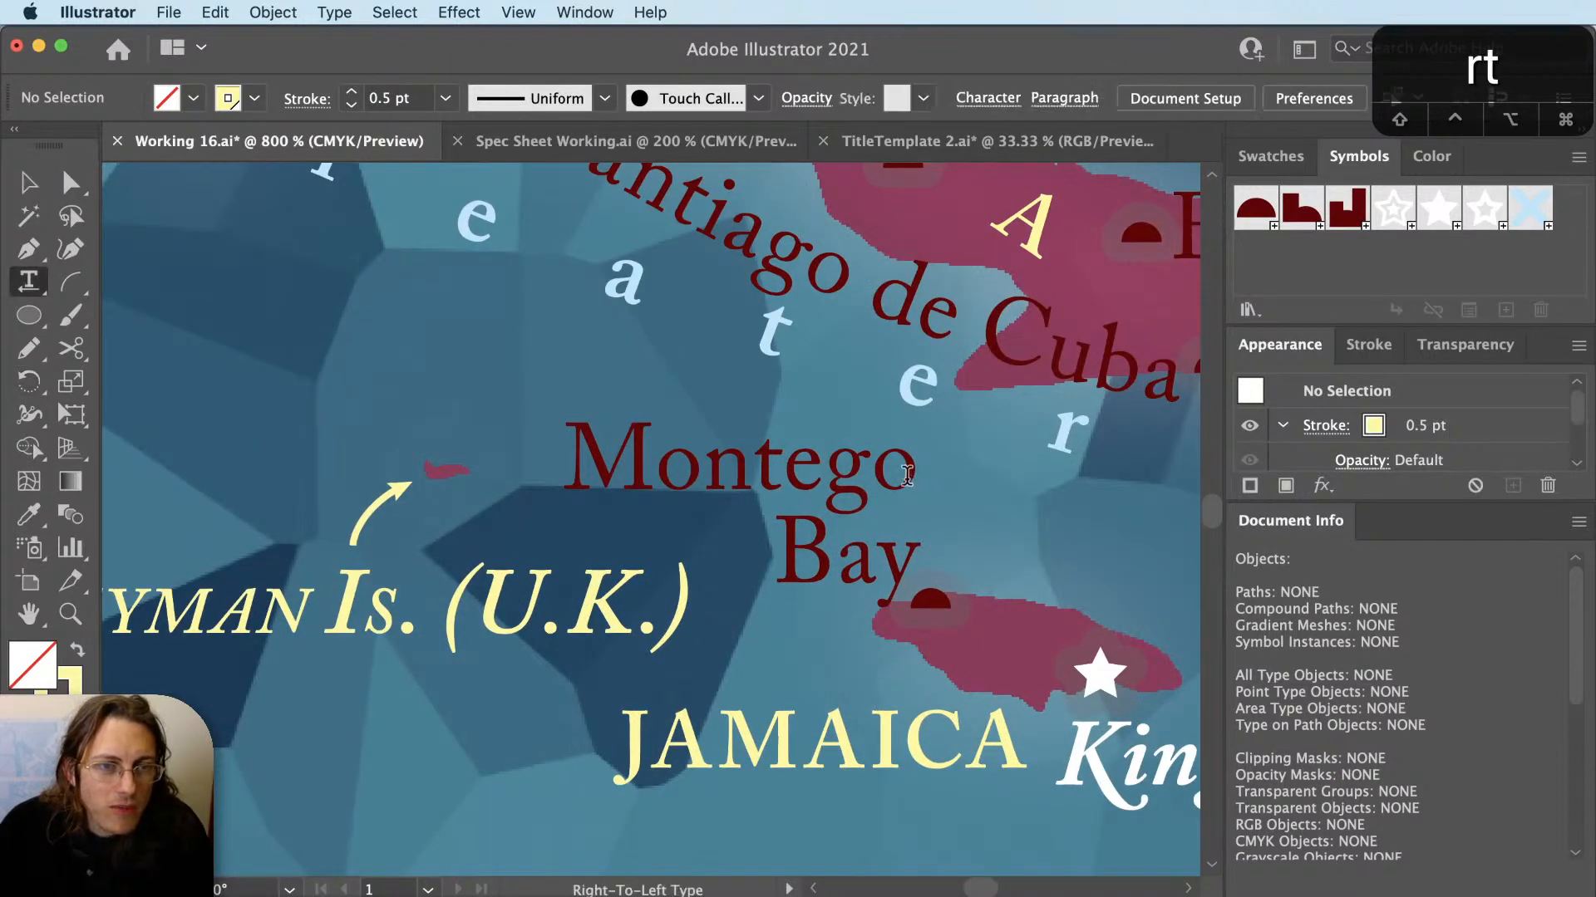
left_click(974, 473)
key("BackSpace")
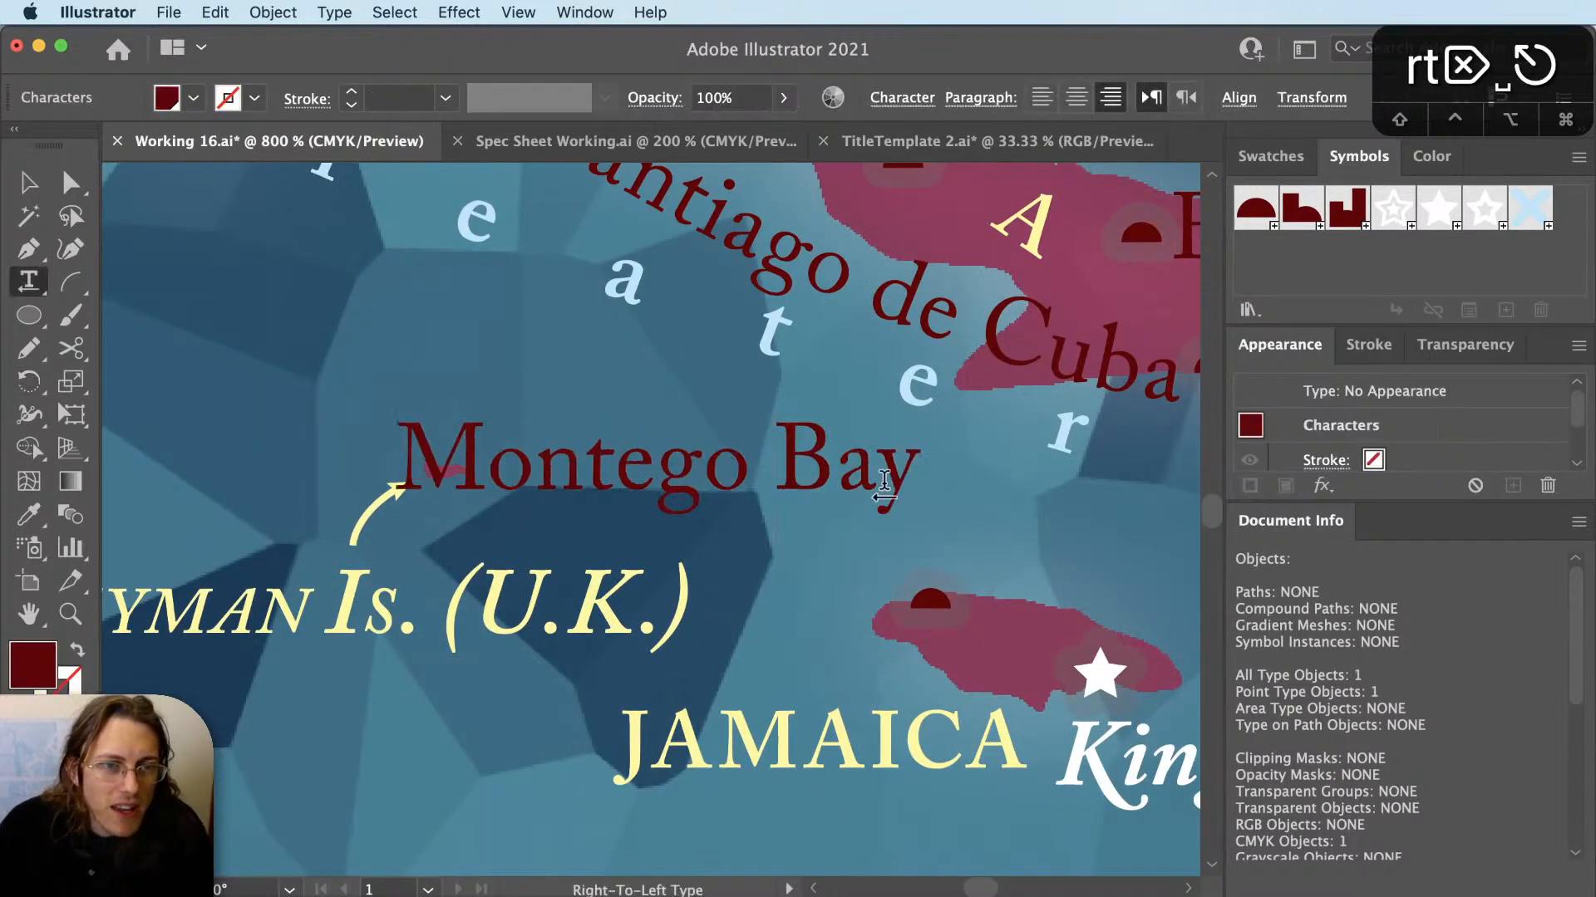
Centre-align the Montego Bay label and place it directly above its city marker on Jamaica's northern coast.
key("Escape")
key("shift+super+c")
key("v")
left_click_drag(902, 484, 962, 565)
left_click(916, 616, "super")
scroll(912, 617, "down", 2)
scroll(913, 617, "up", 1)
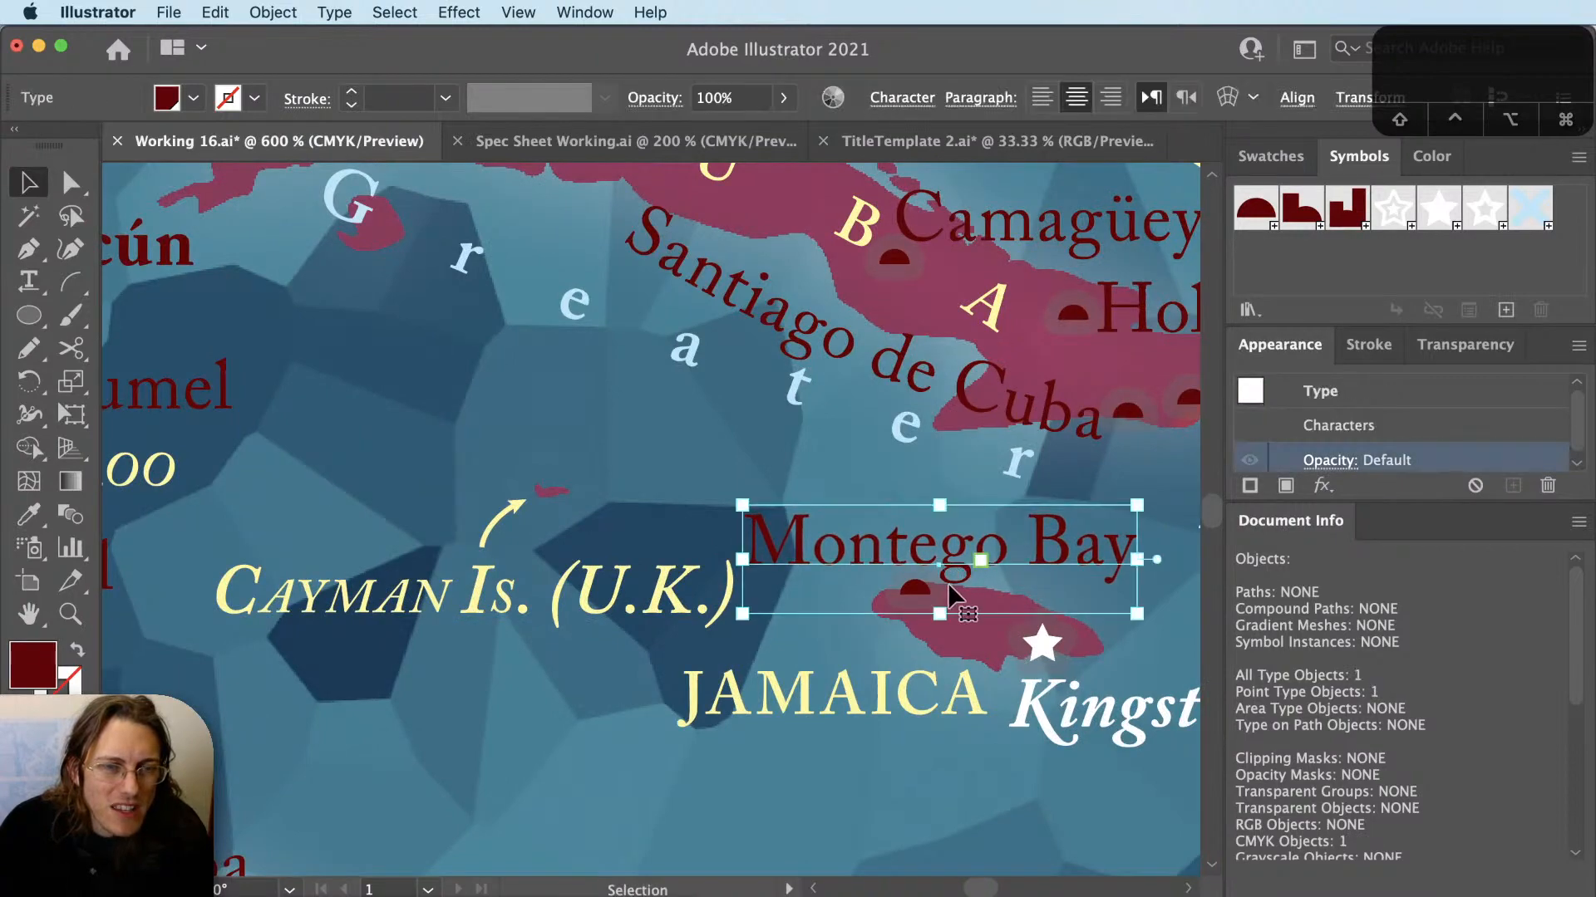
left_click(876, 712, "super")
Break the Cayman Is. label so (U.K.) sits on a second line, and right-align the text.
scroll(907, 745, "down", 2)
scroll(740, 746, "up", 2)
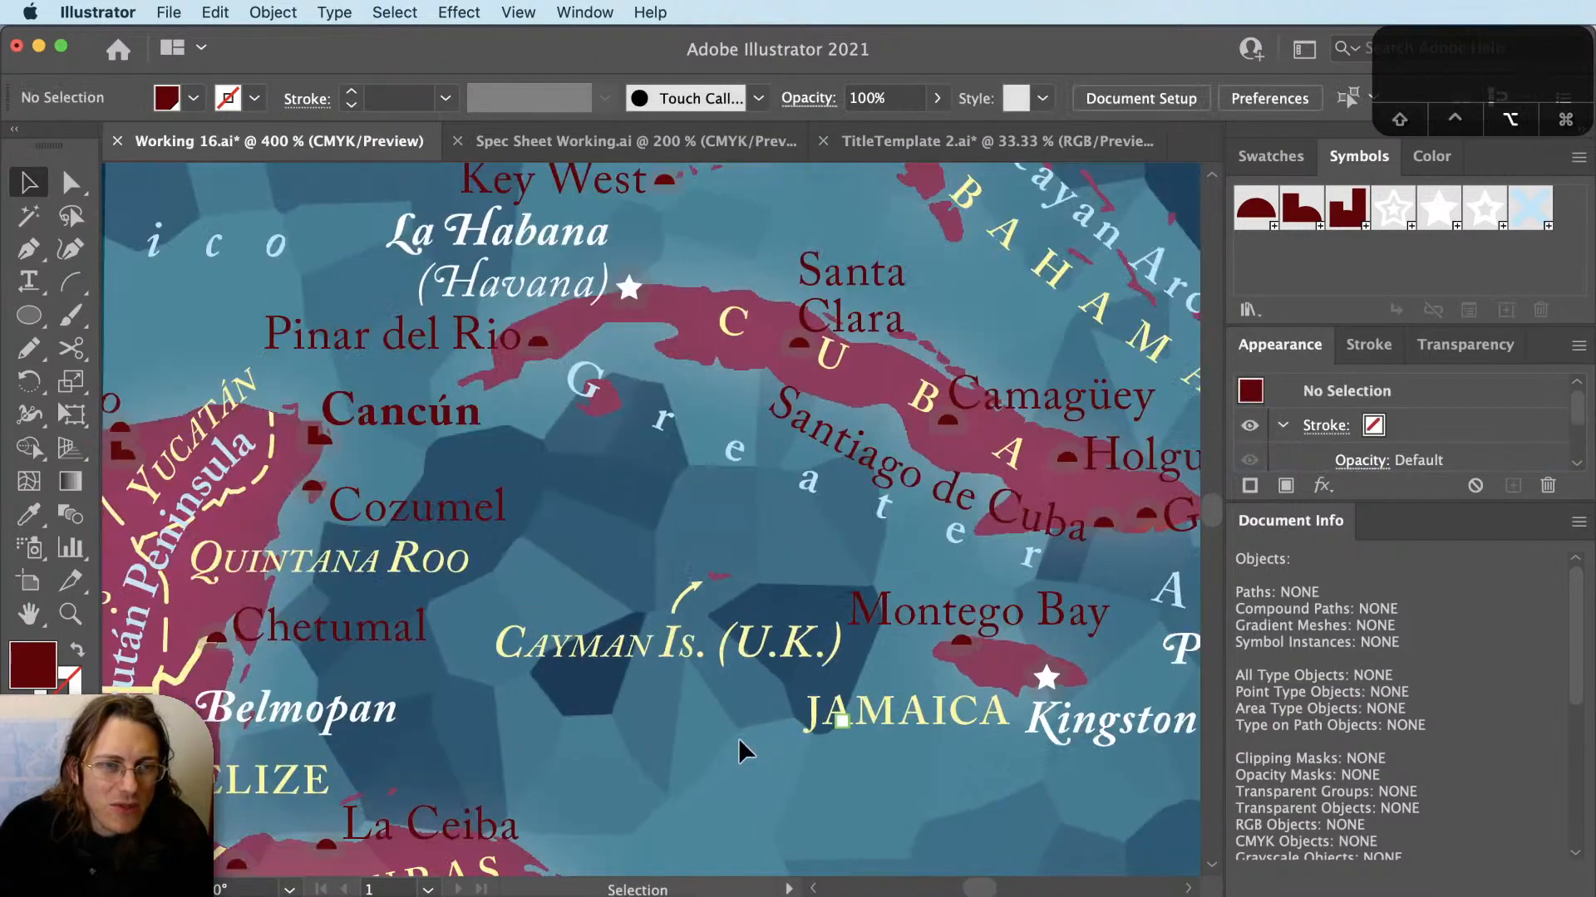
key("r")
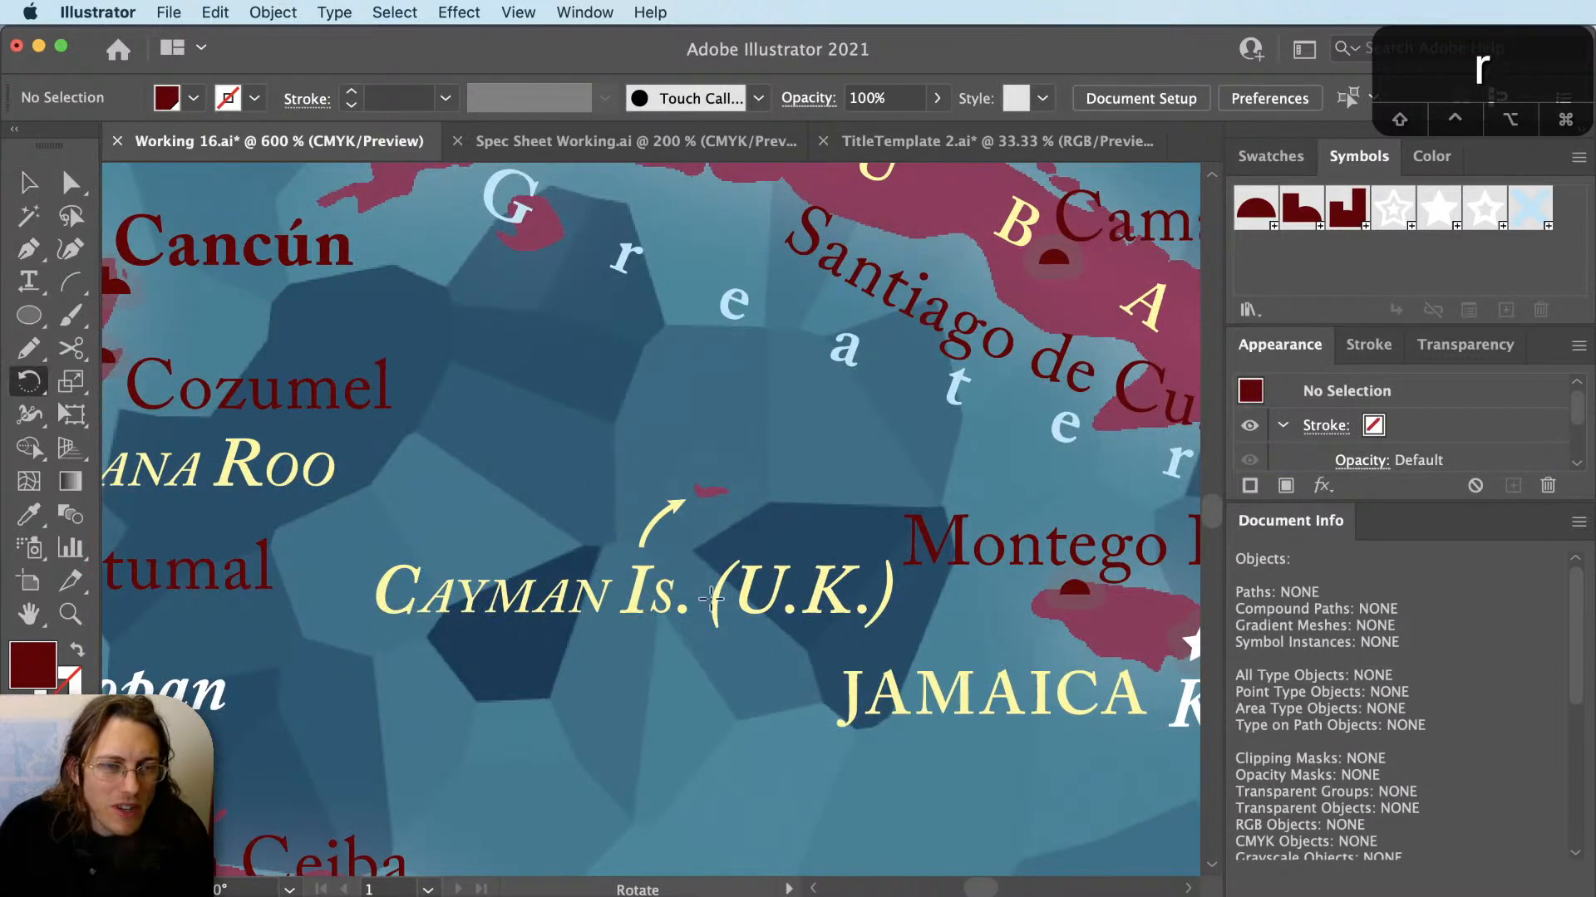
key("t")
left_click_drag(710, 611, 674, 611)
type(".")
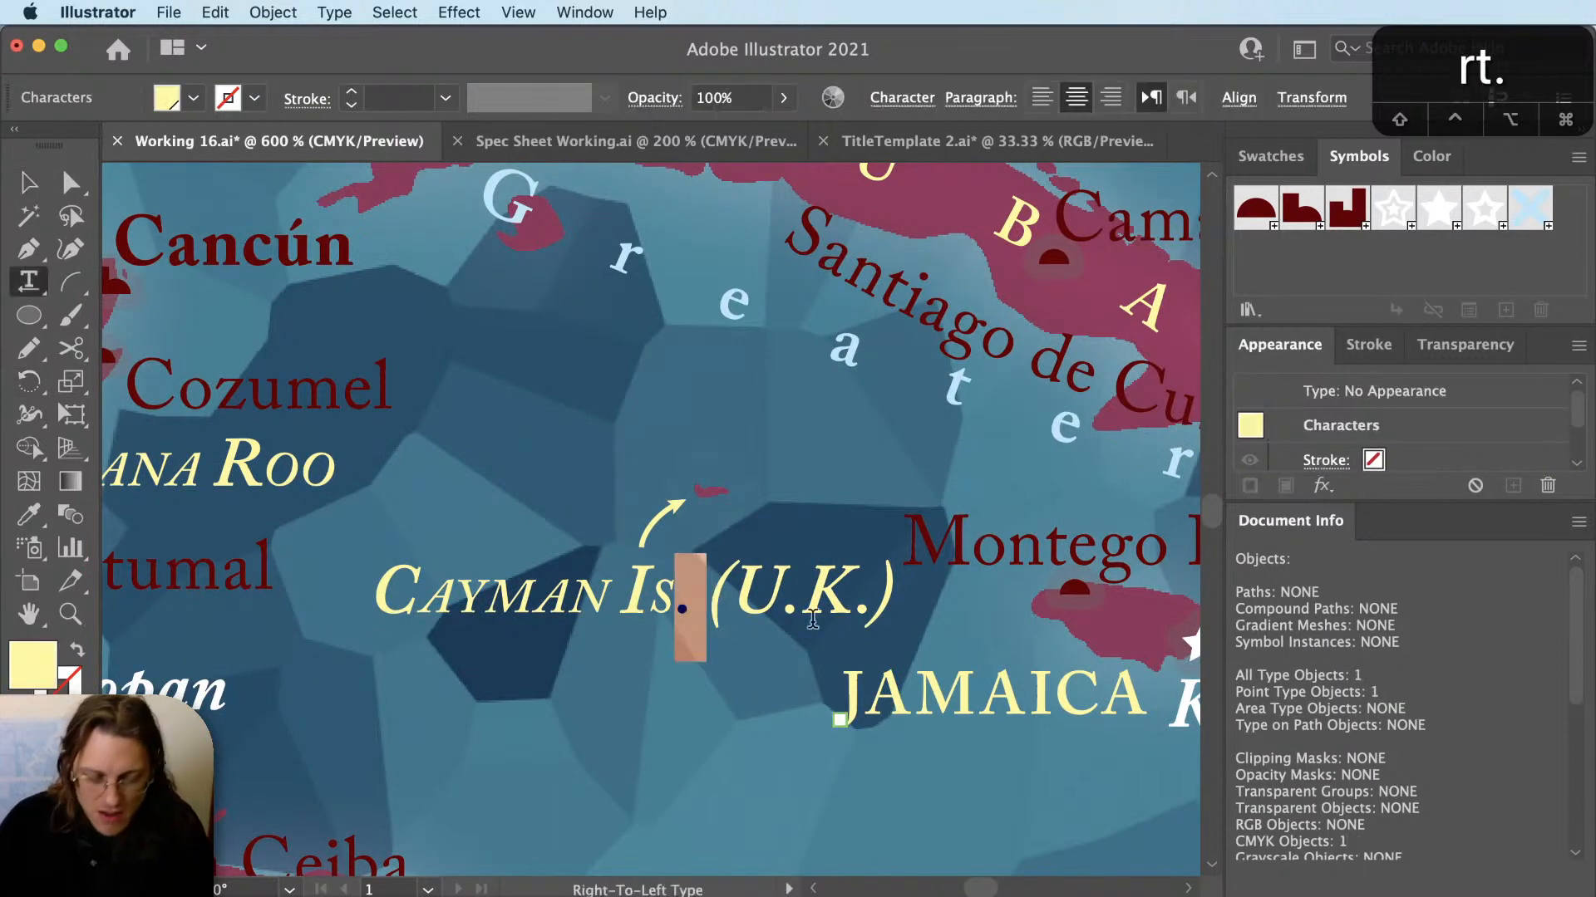
key("Return")
key("Escape")
key("super+shift+r")
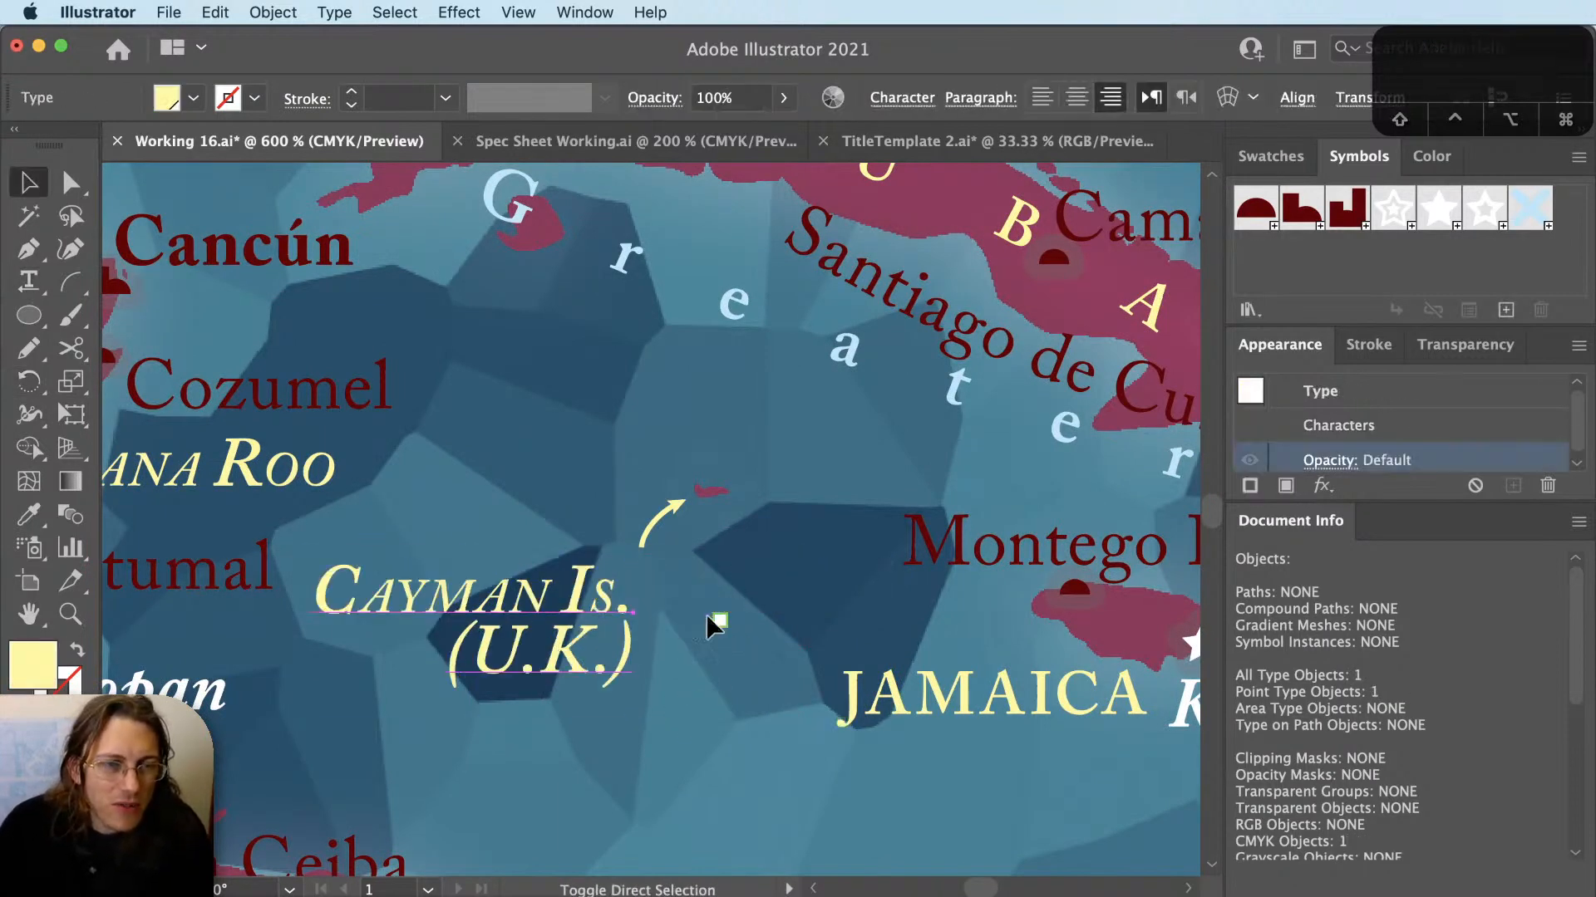
Move the Cayman Is. (U.K.) label up beside its island and delete the arrow pointing to it.
key("v")
left_click_drag(619, 607, 665, 531)
left_click(662, 526)
key("Delete")
key("super+shift+a")
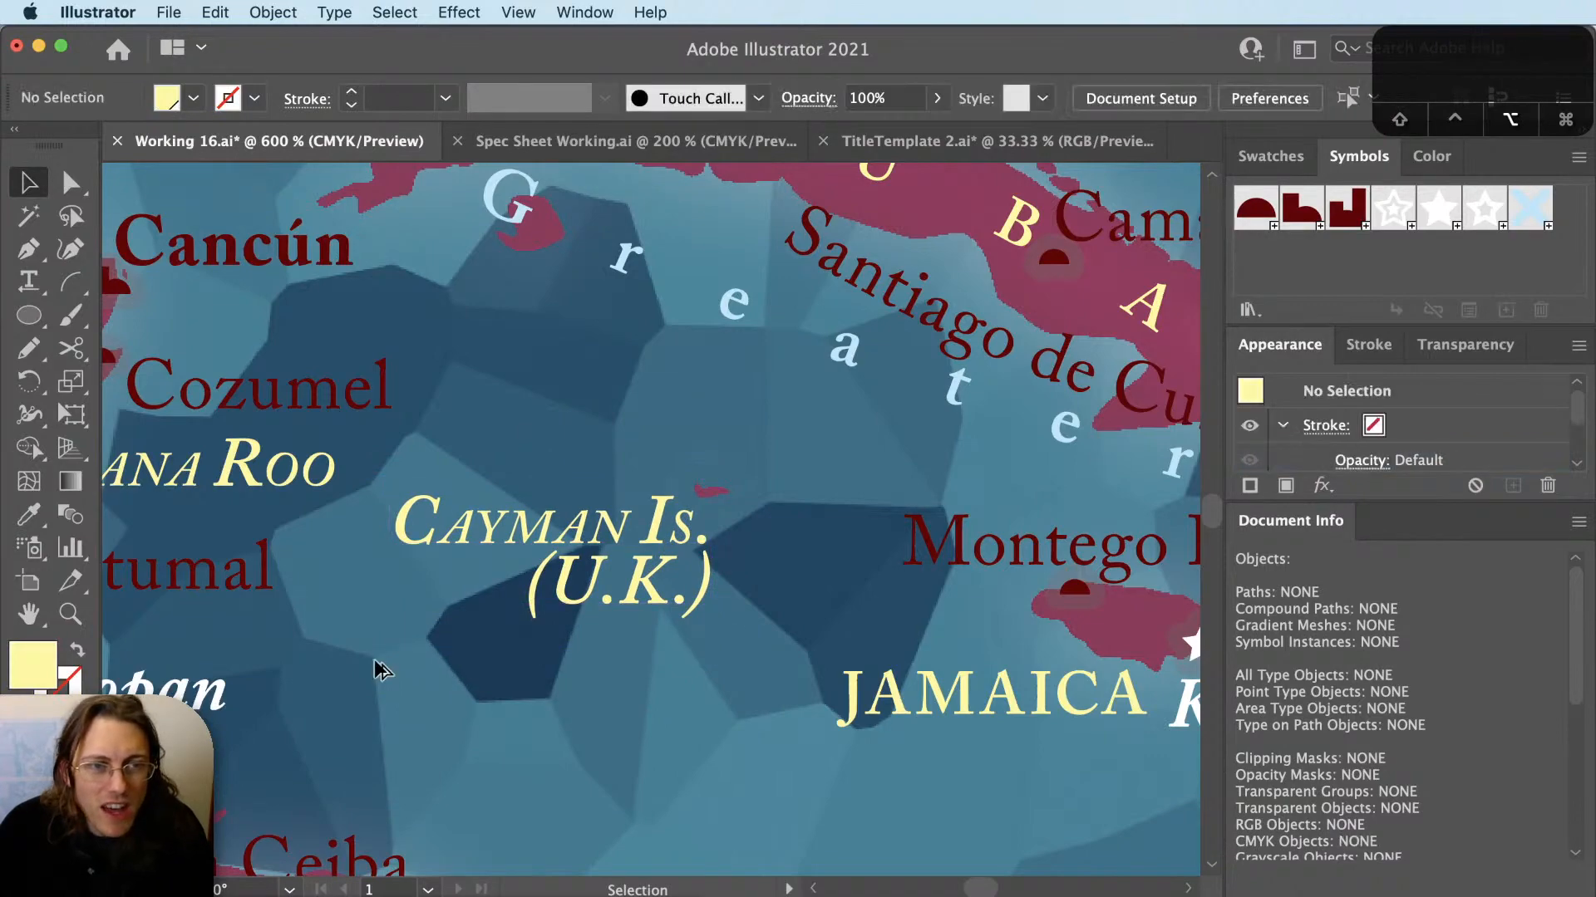
Switch to QGIS and examine the Cayman Islands, toggling the ne_50m_land layer to compare the island shapes.
scroll(374, 659, "down", 3)
left_click_drag(674, 725, 617, 671)
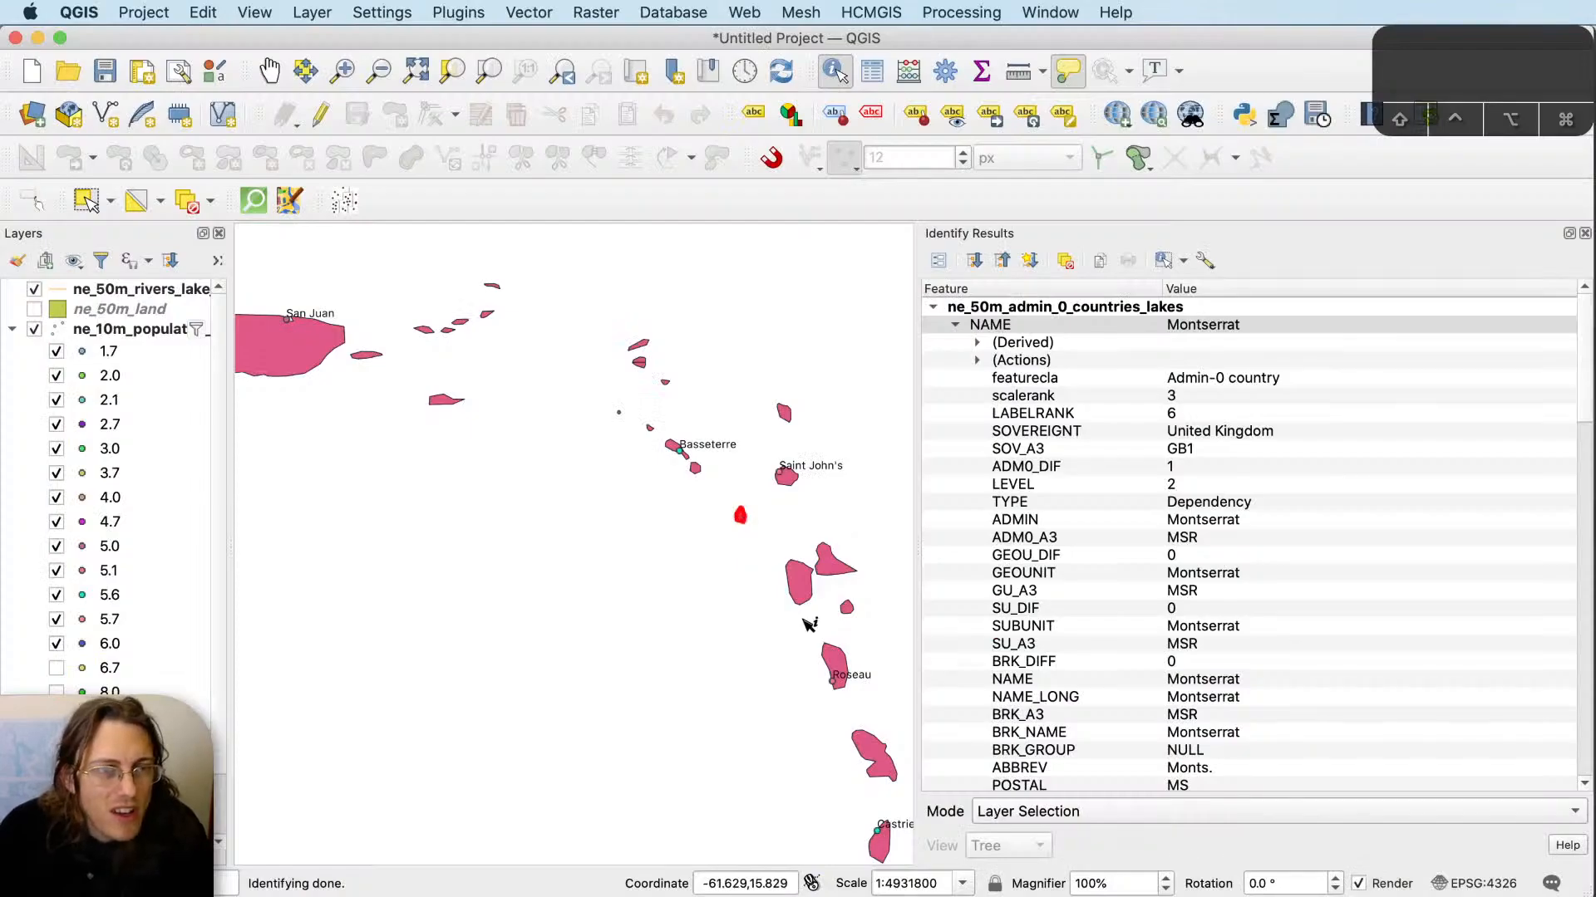
scroll(808, 624, "down", 2)
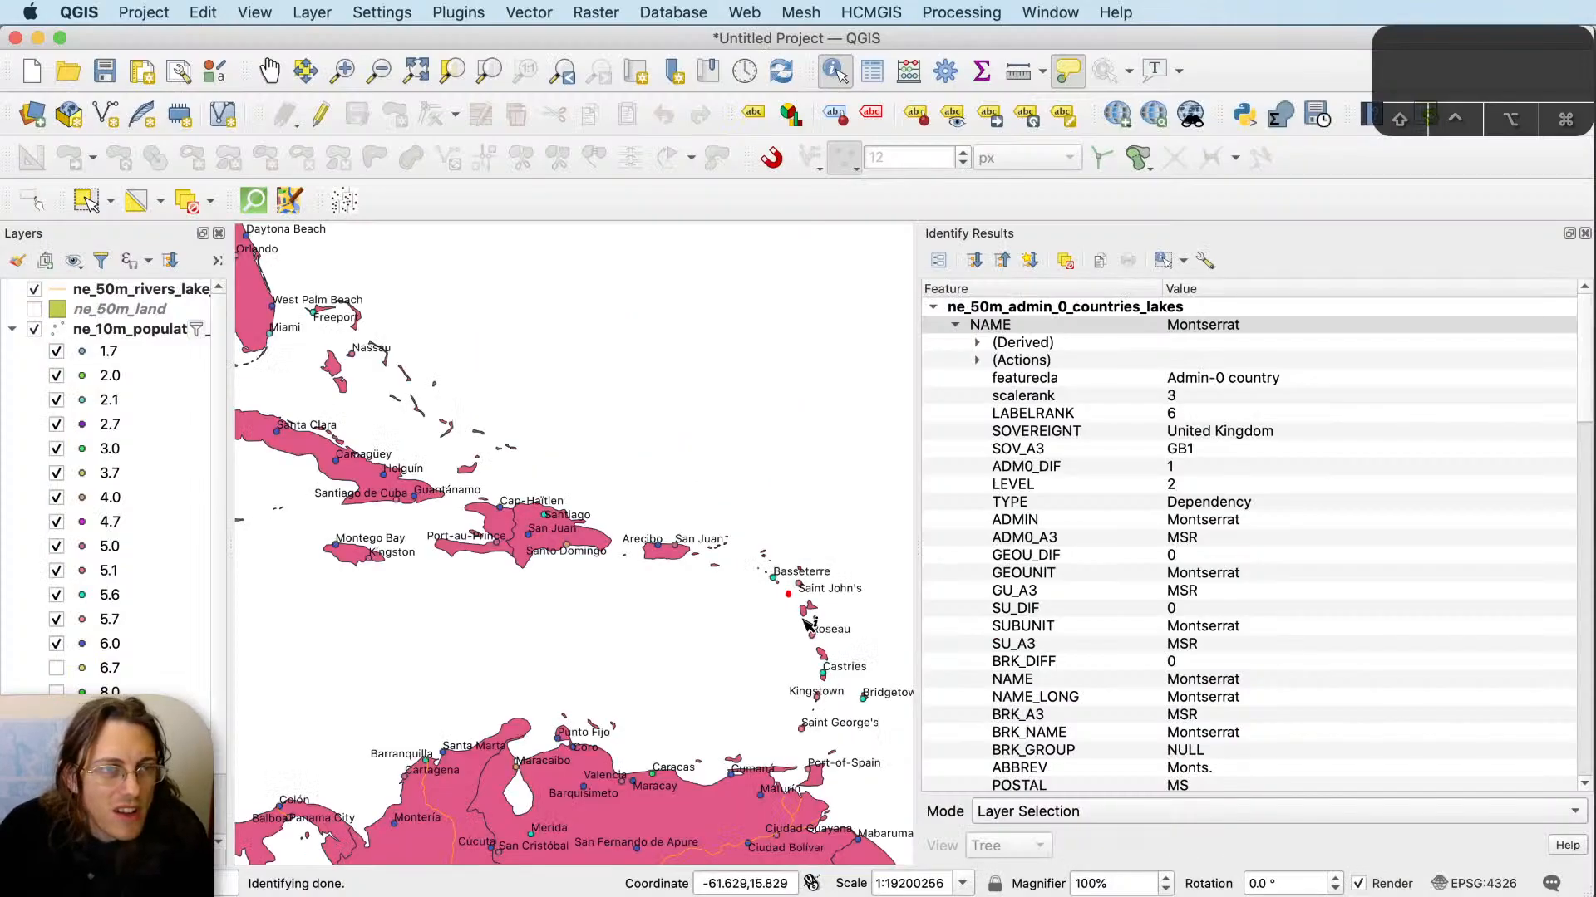
left_click_drag(536, 665, 765, 585)
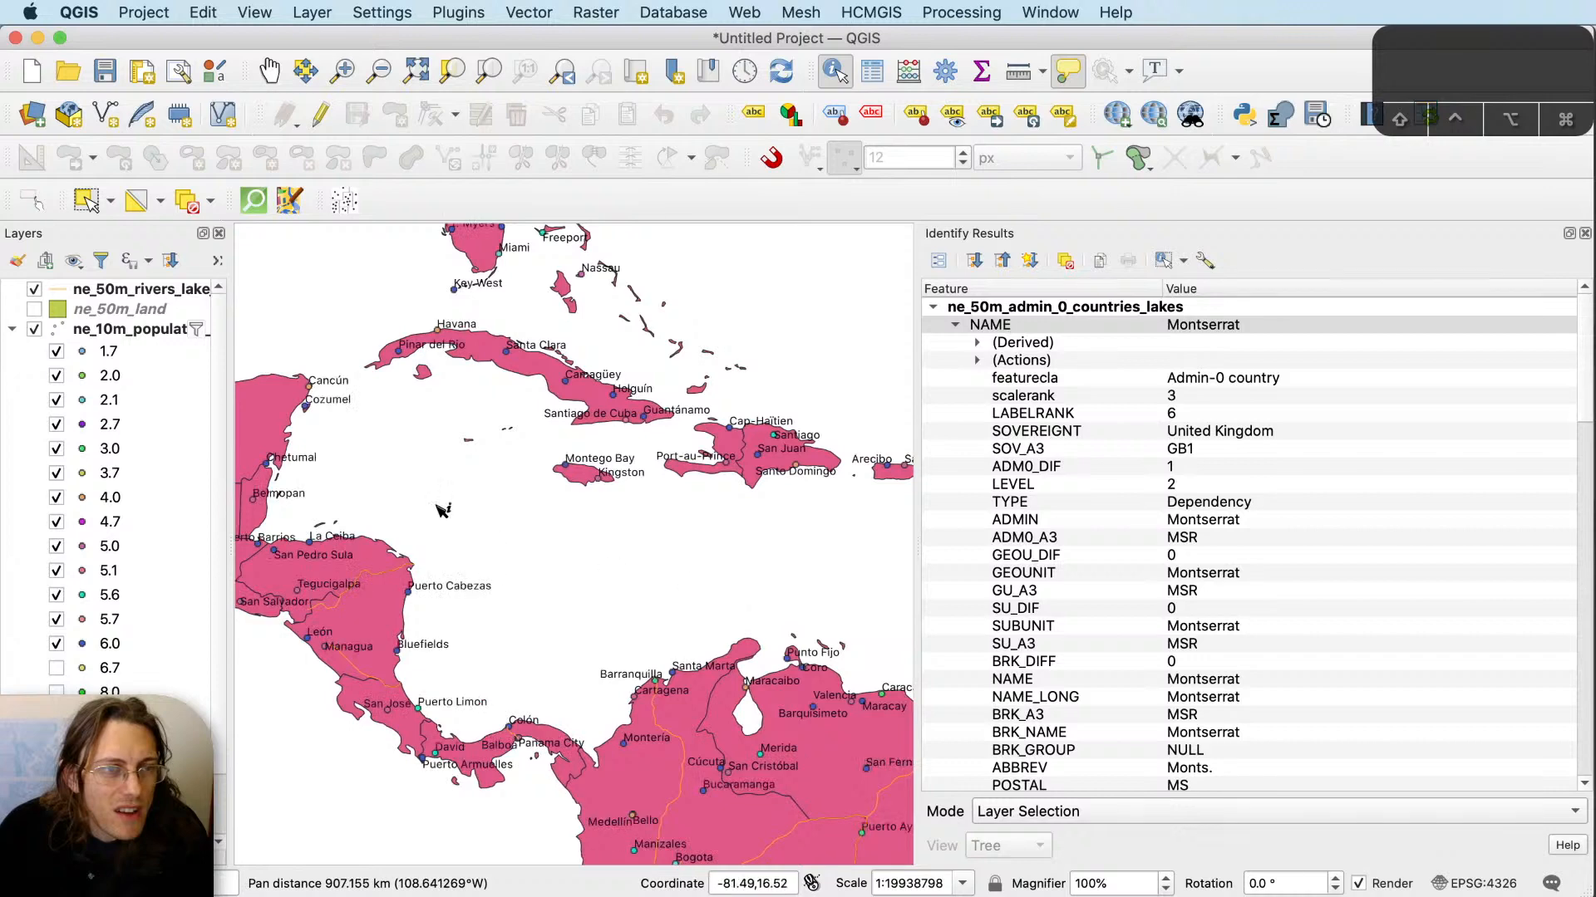
left_click(35, 310)
left_click(34, 309)
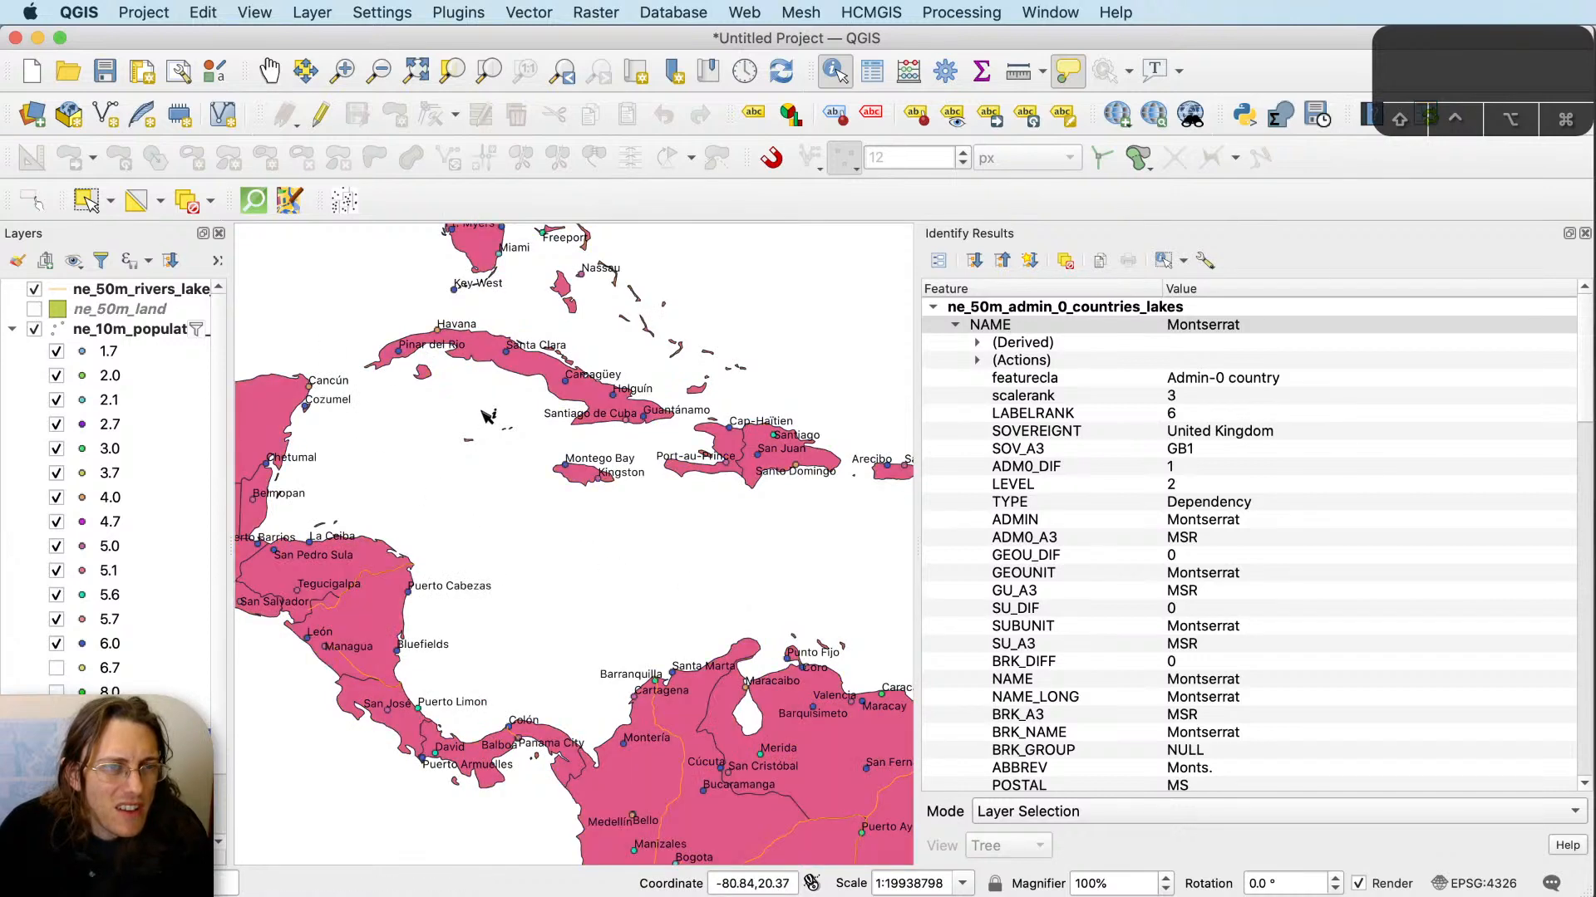
scroll(465, 427, "up", 3)
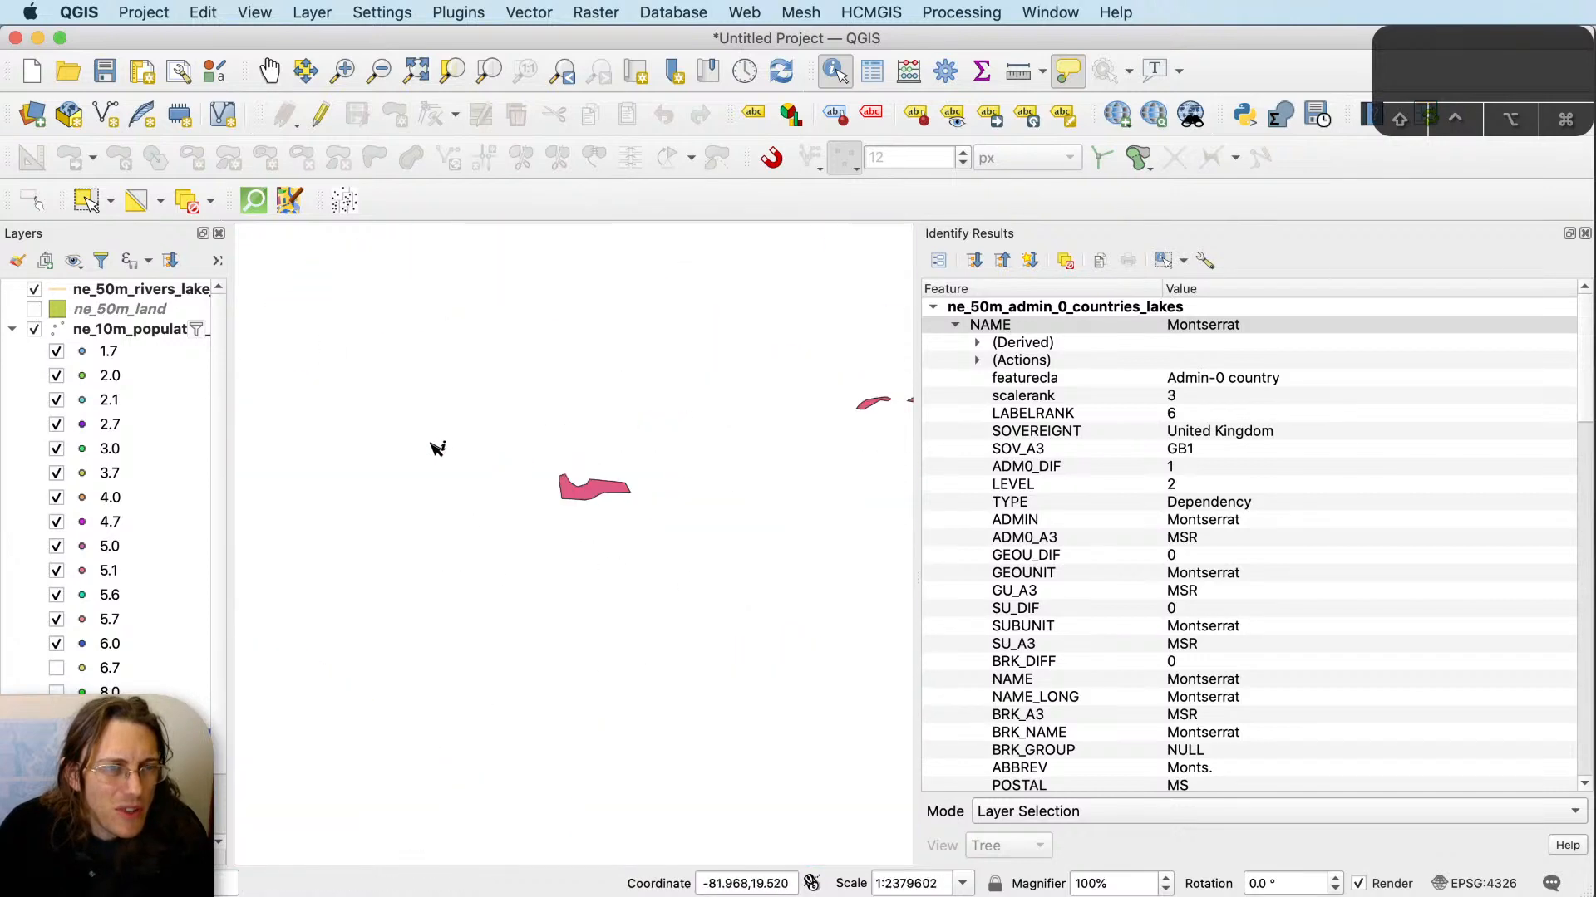
left_click(34, 309)
left_click(34, 309)
scroll(576, 593, "down", 2)
key("super+Tab")
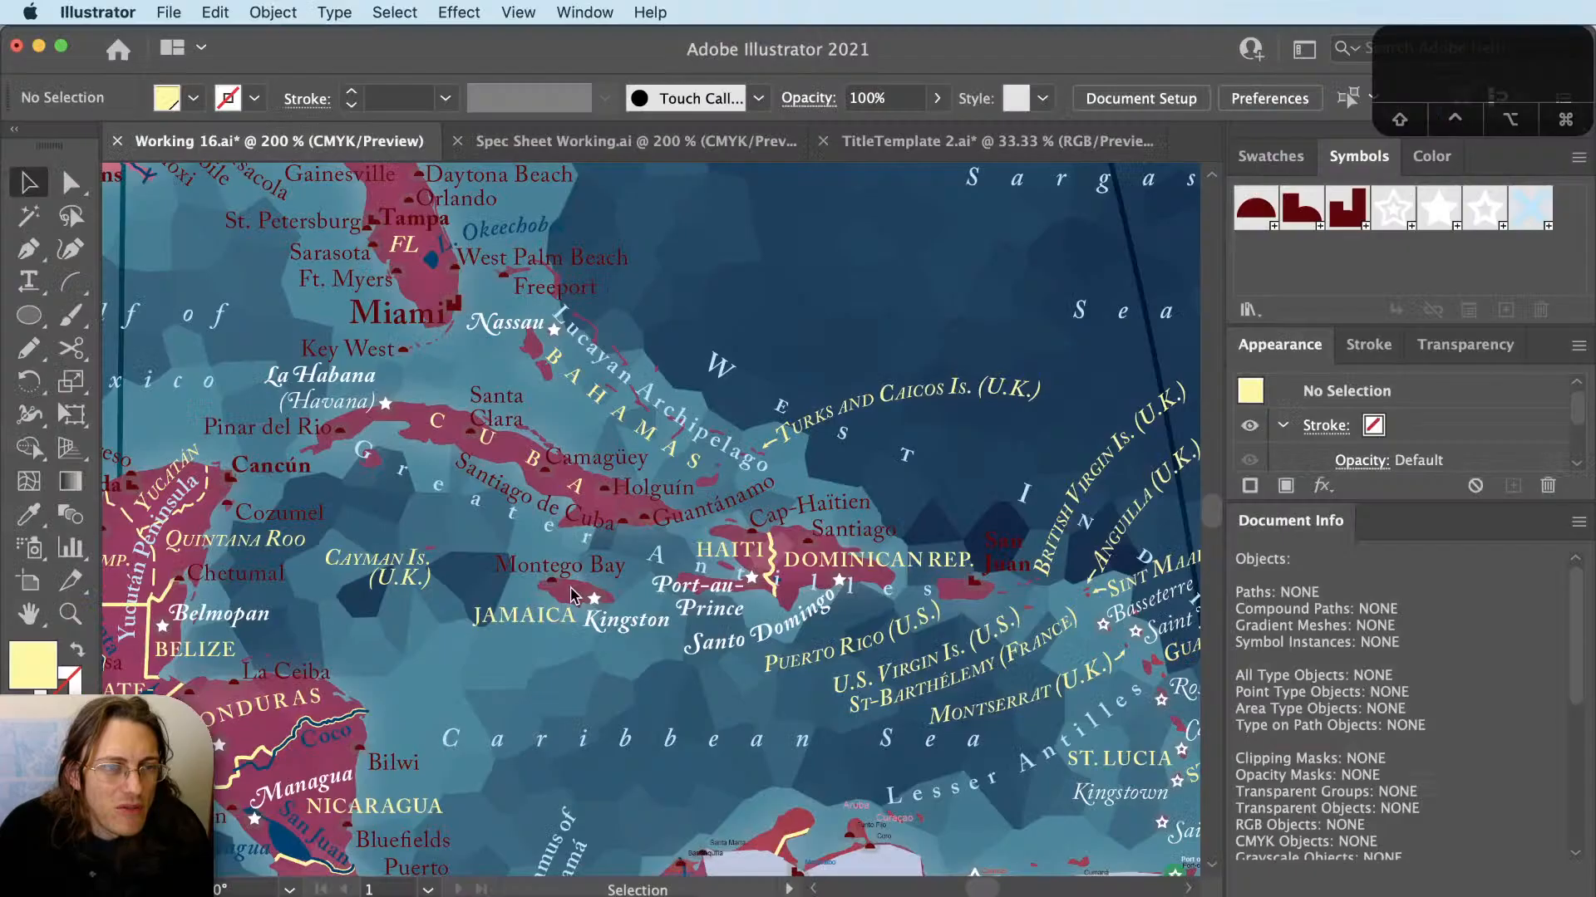
Return to QGIS, turn on the ne_50m_land layer and compare the islands from Hispaniola to the Lesser Antilles.
key("super+Tab")
scroll(490, 552, "down", 1)
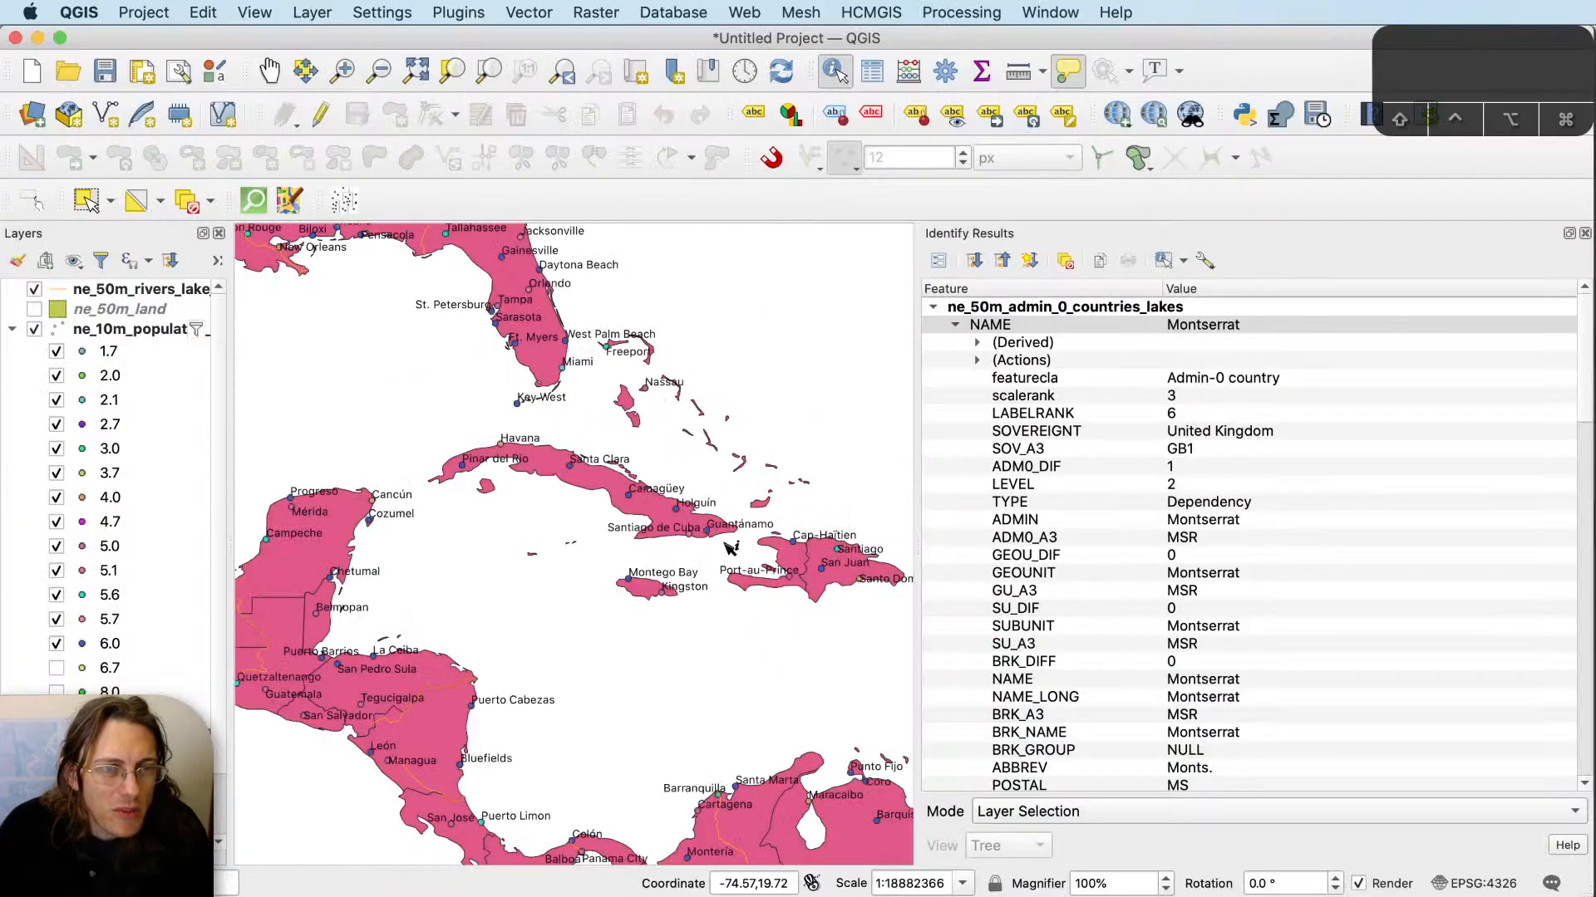
scroll(771, 561, "down", 1)
left_click_drag(720, 545, 403, 532)
scroll(611, 573, "up", 2)
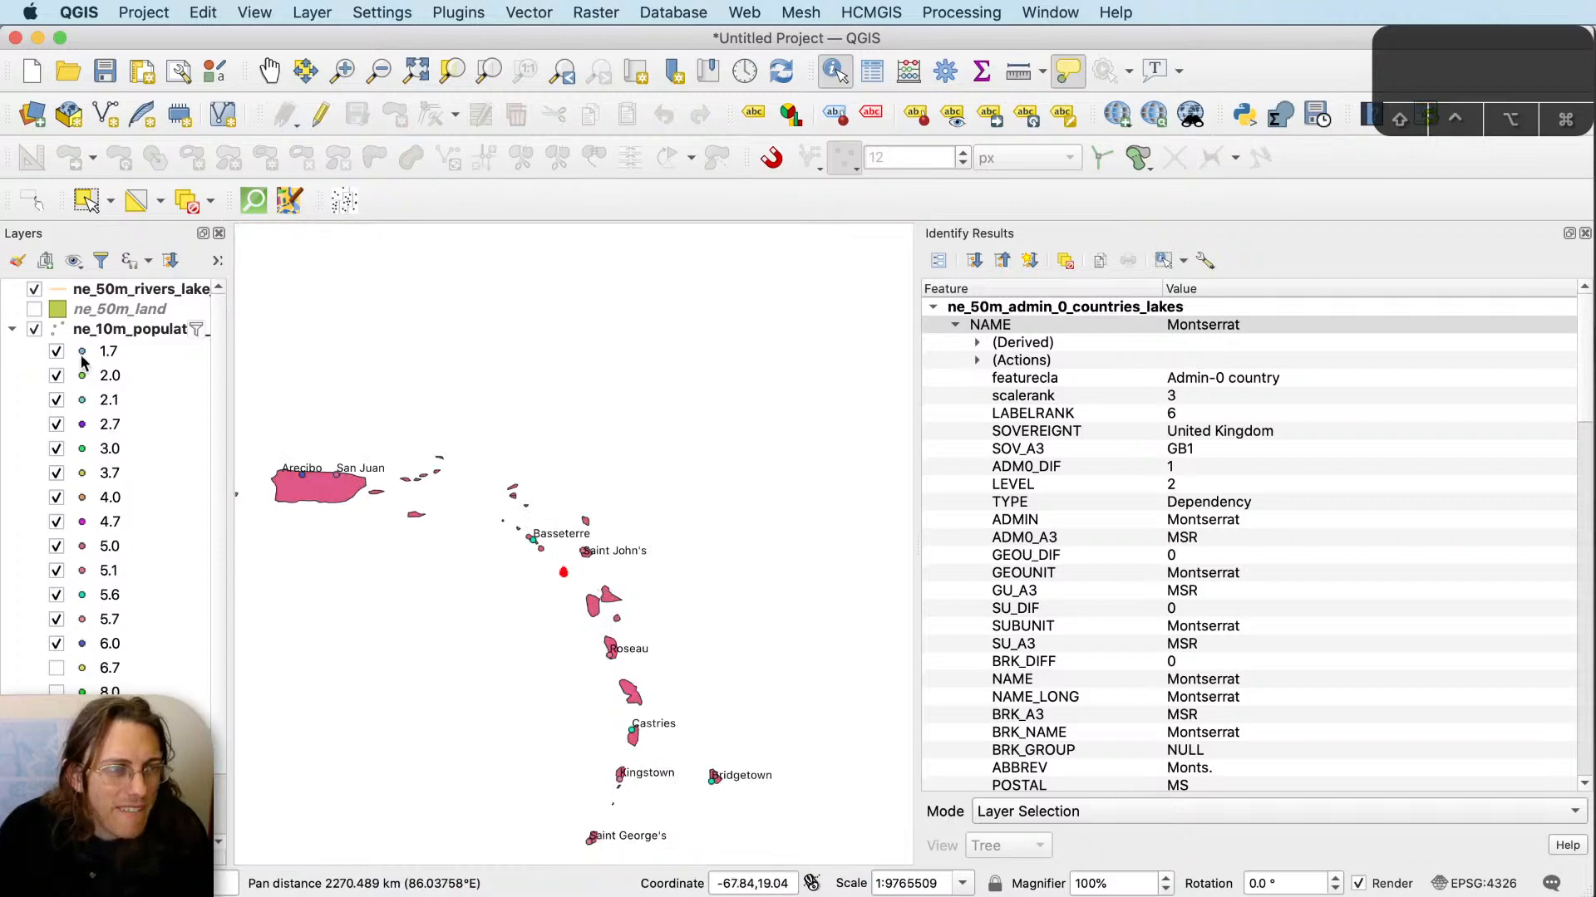
left_click(34, 308)
scroll(316, 508, "up", 1)
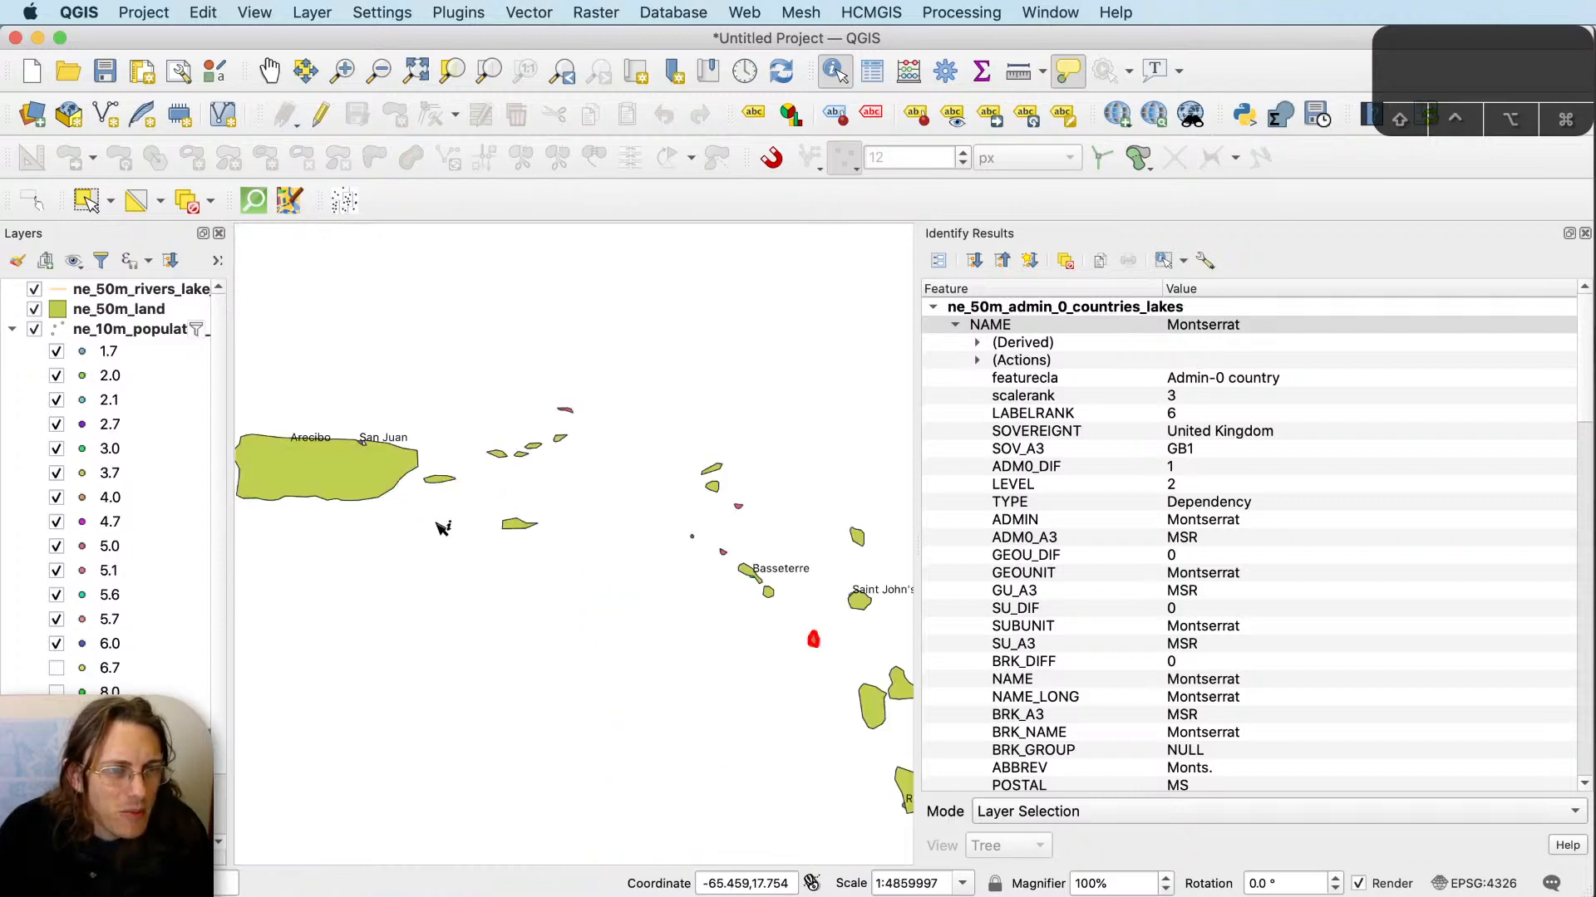
left_click_drag(442, 527, 788, 506)
scroll(787, 506, "down", 1)
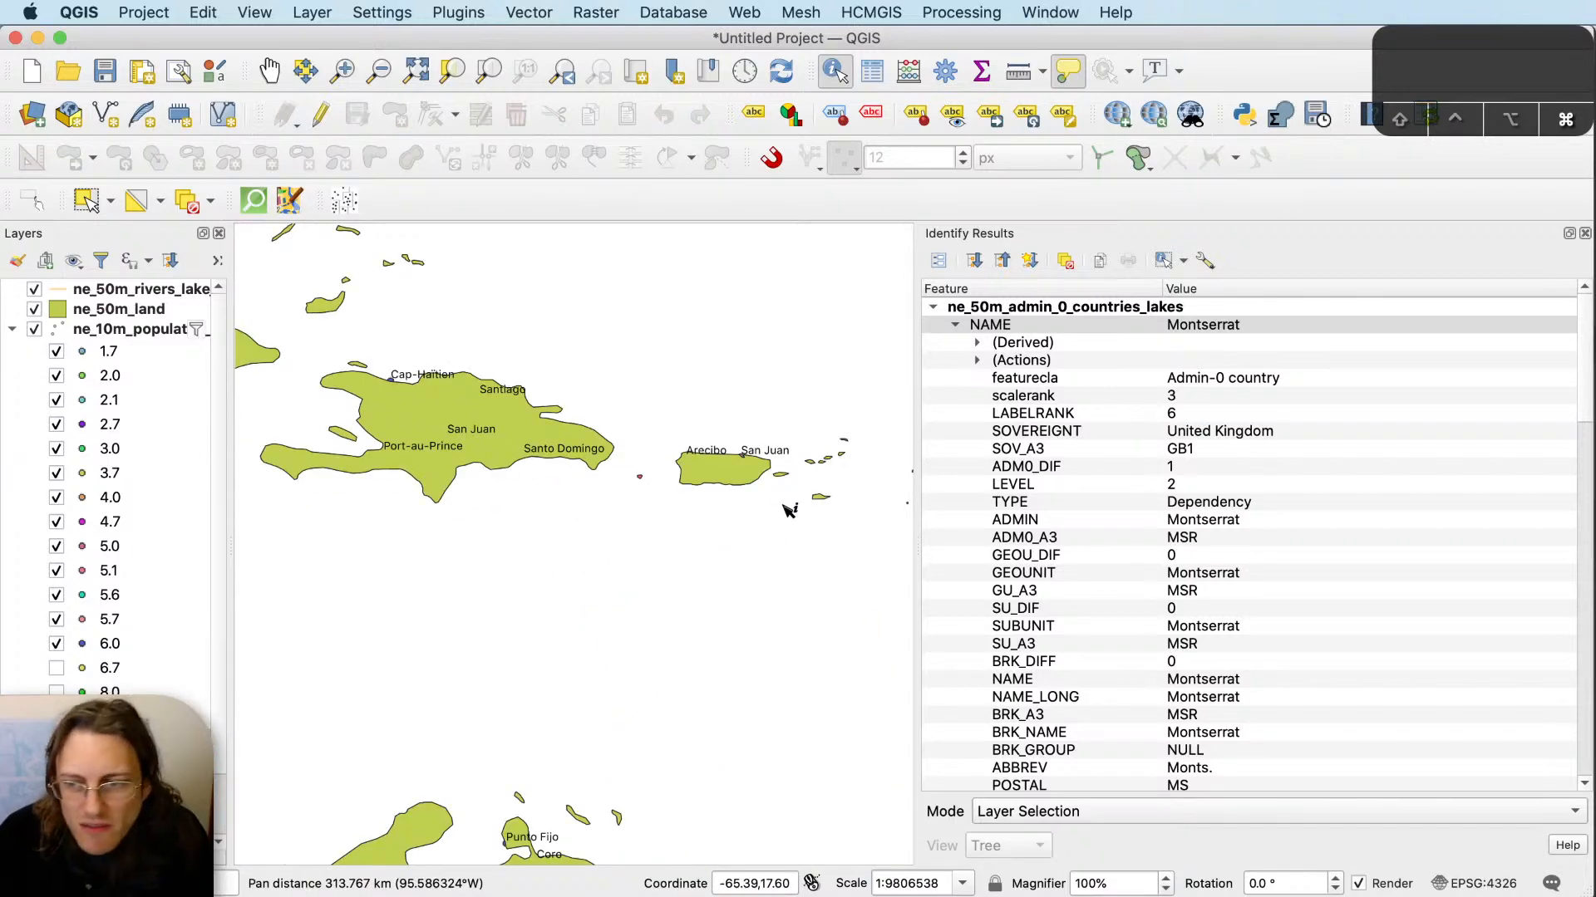
Switch back to Illustrator and copy the Montserrat arrow to the end of the St-Barthélemy (France) label.
key("super+Tab")
scroll(786, 515, "right", 5)
scroll(786, 515, "down", 1)
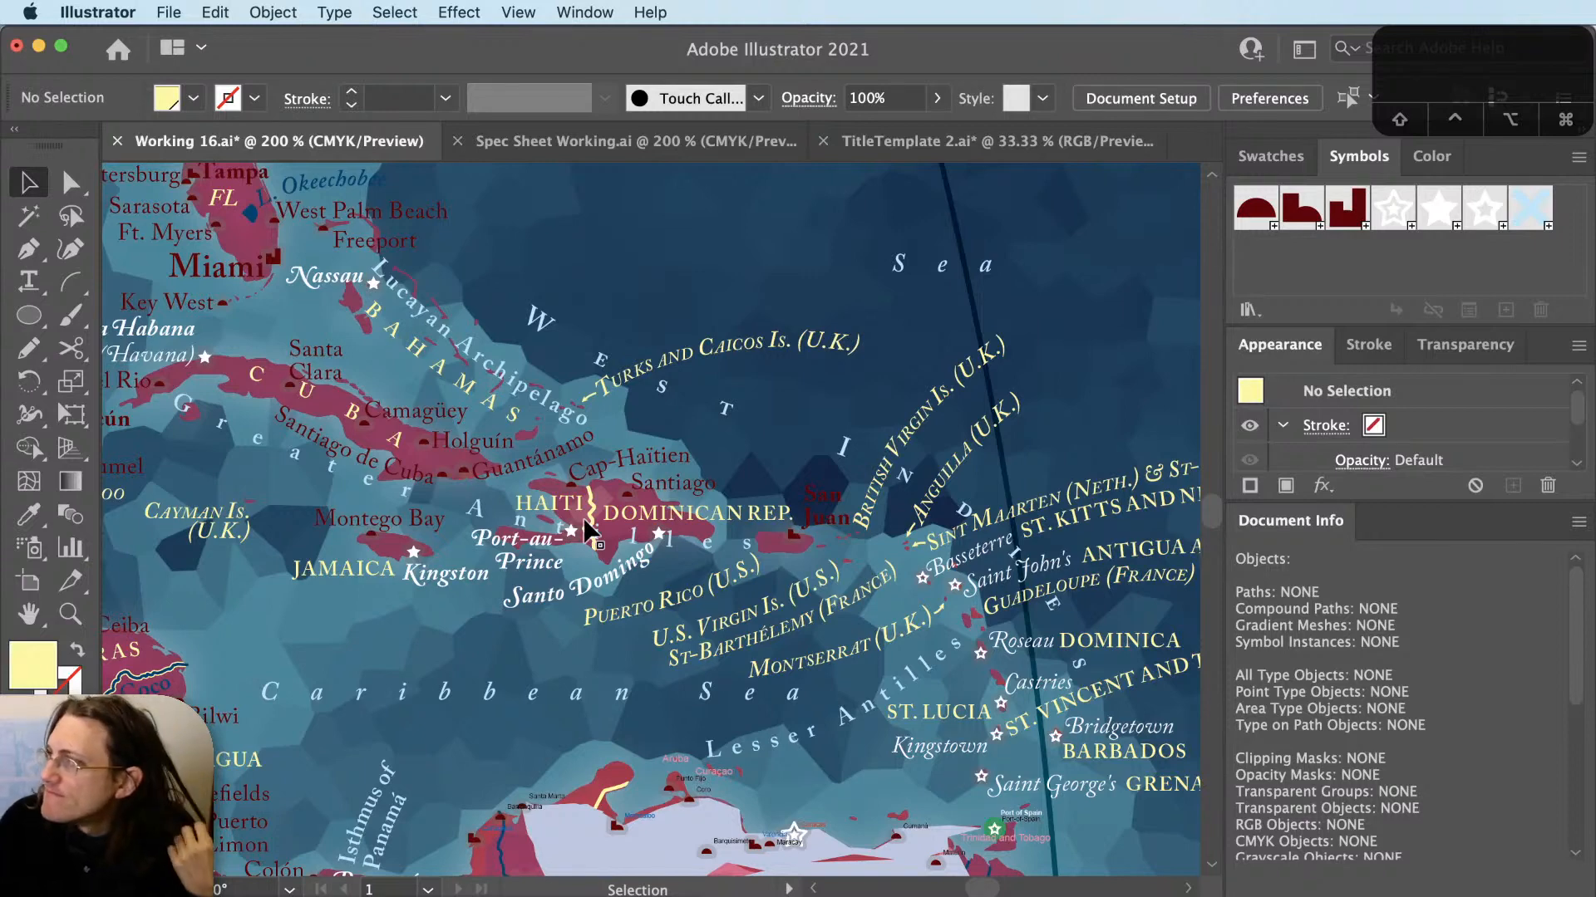
key("space")
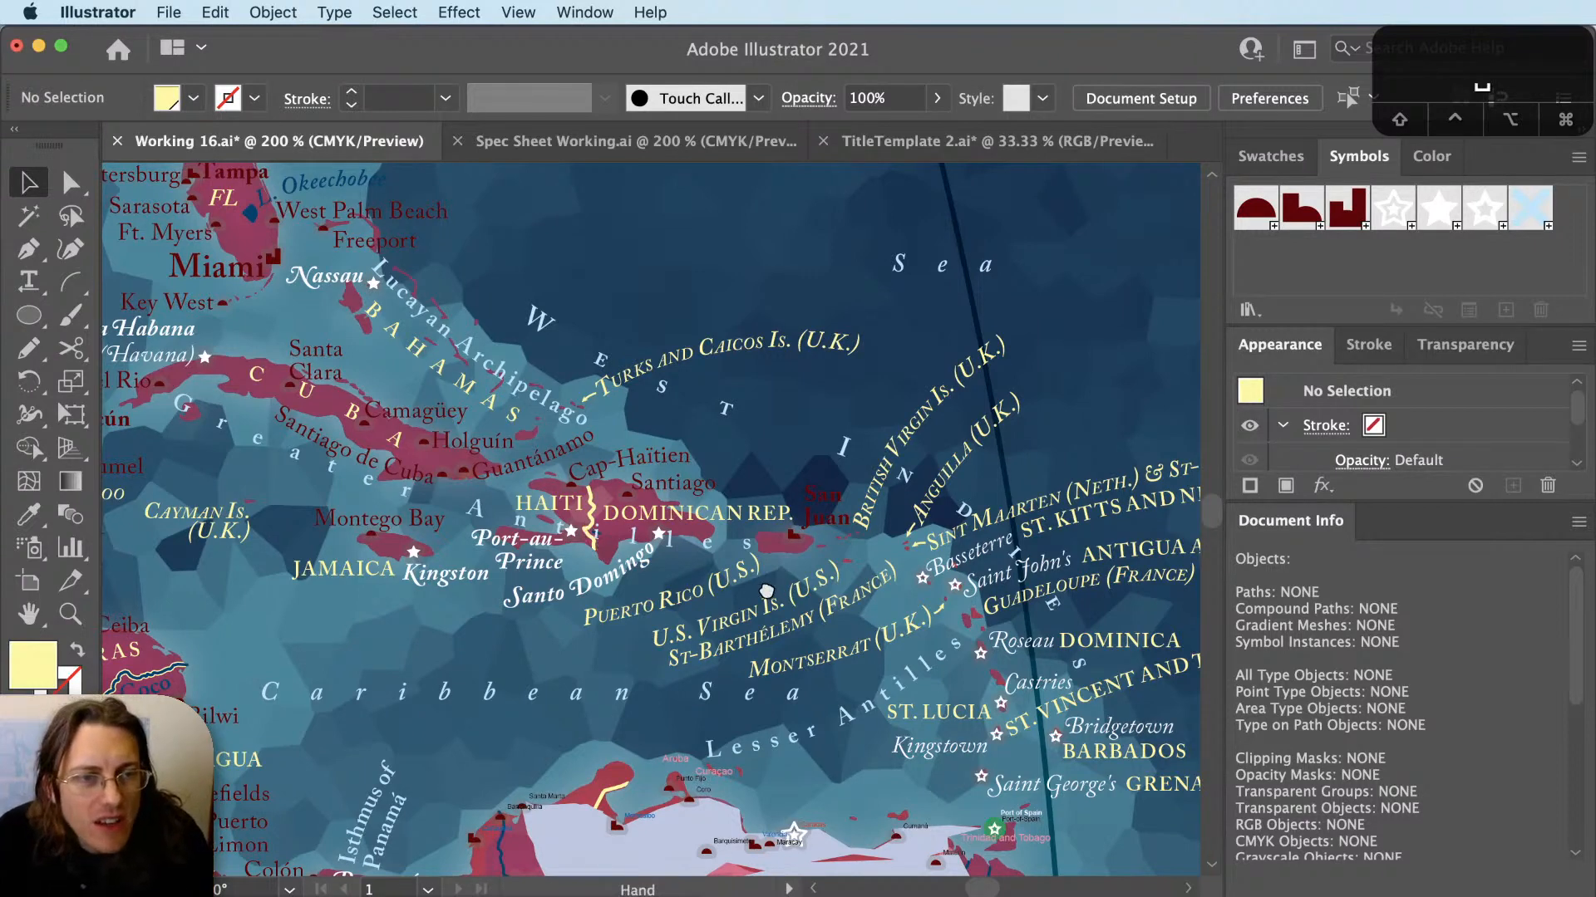
left_click_drag(767, 594, 704, 526)
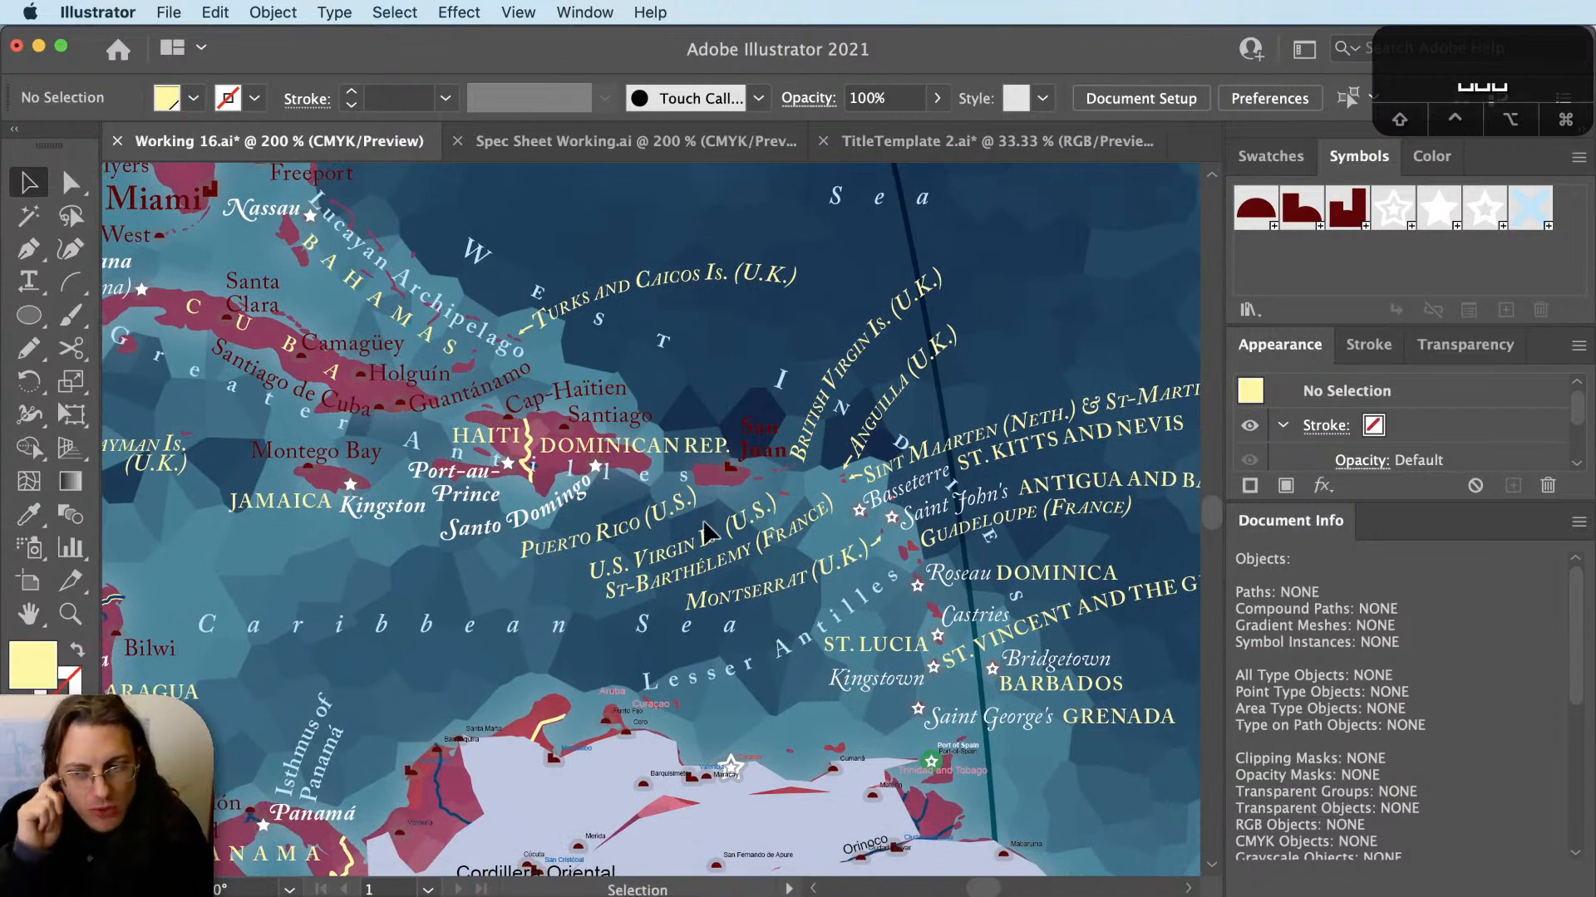
scroll(856, 556, "up", 1)
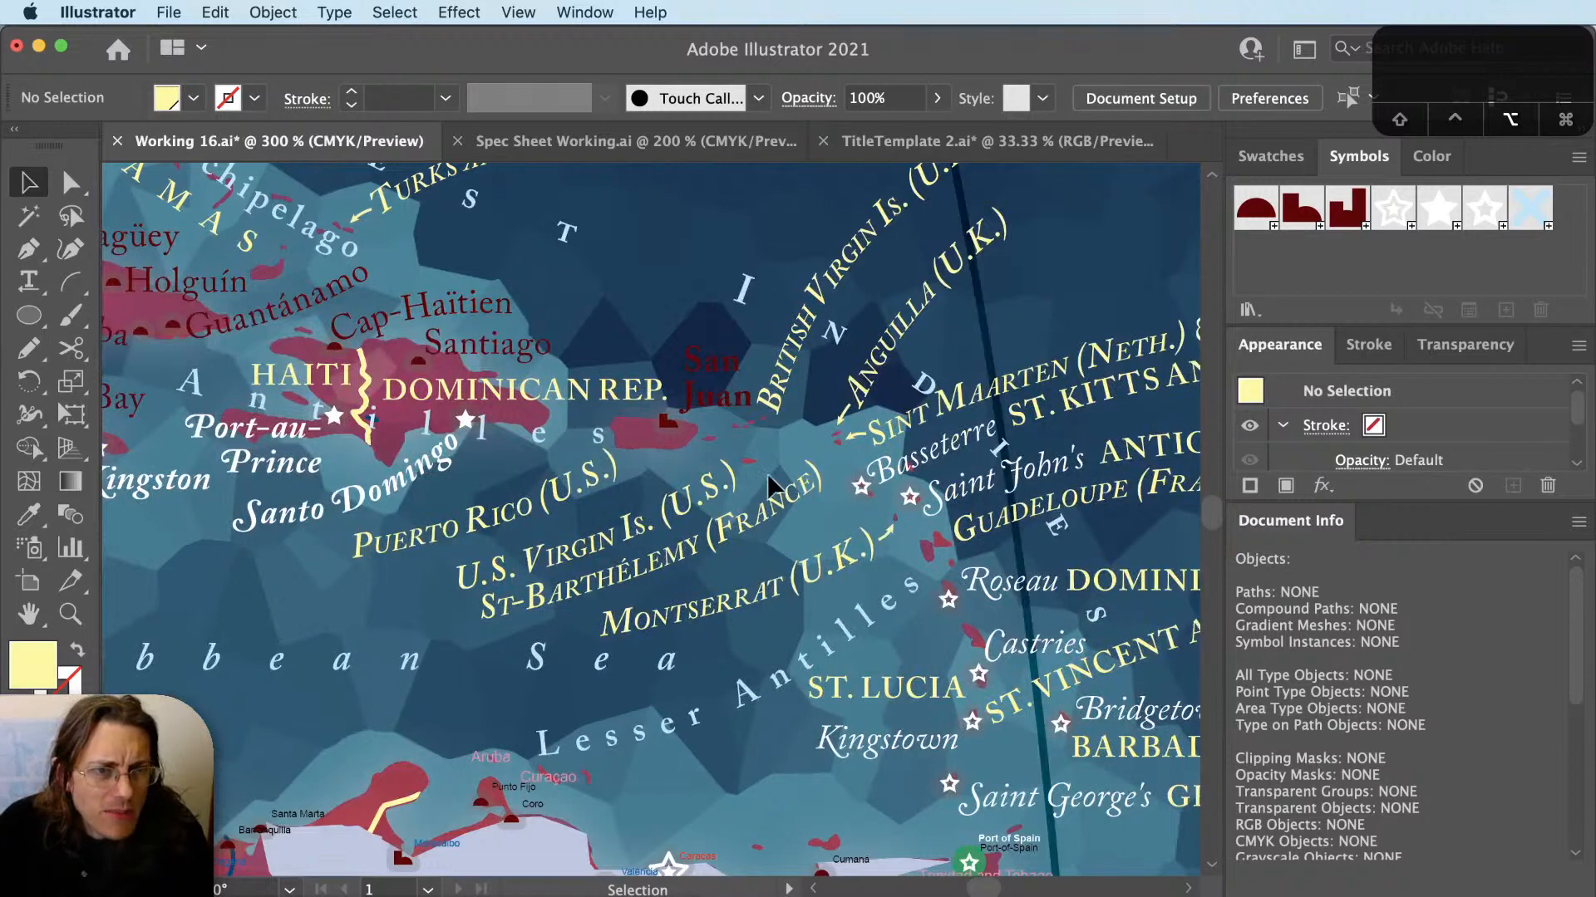
scroll(771, 487, "up", 2)
left_click_drag(1009, 587, 908, 453)
scroll(908, 454, "up", 2)
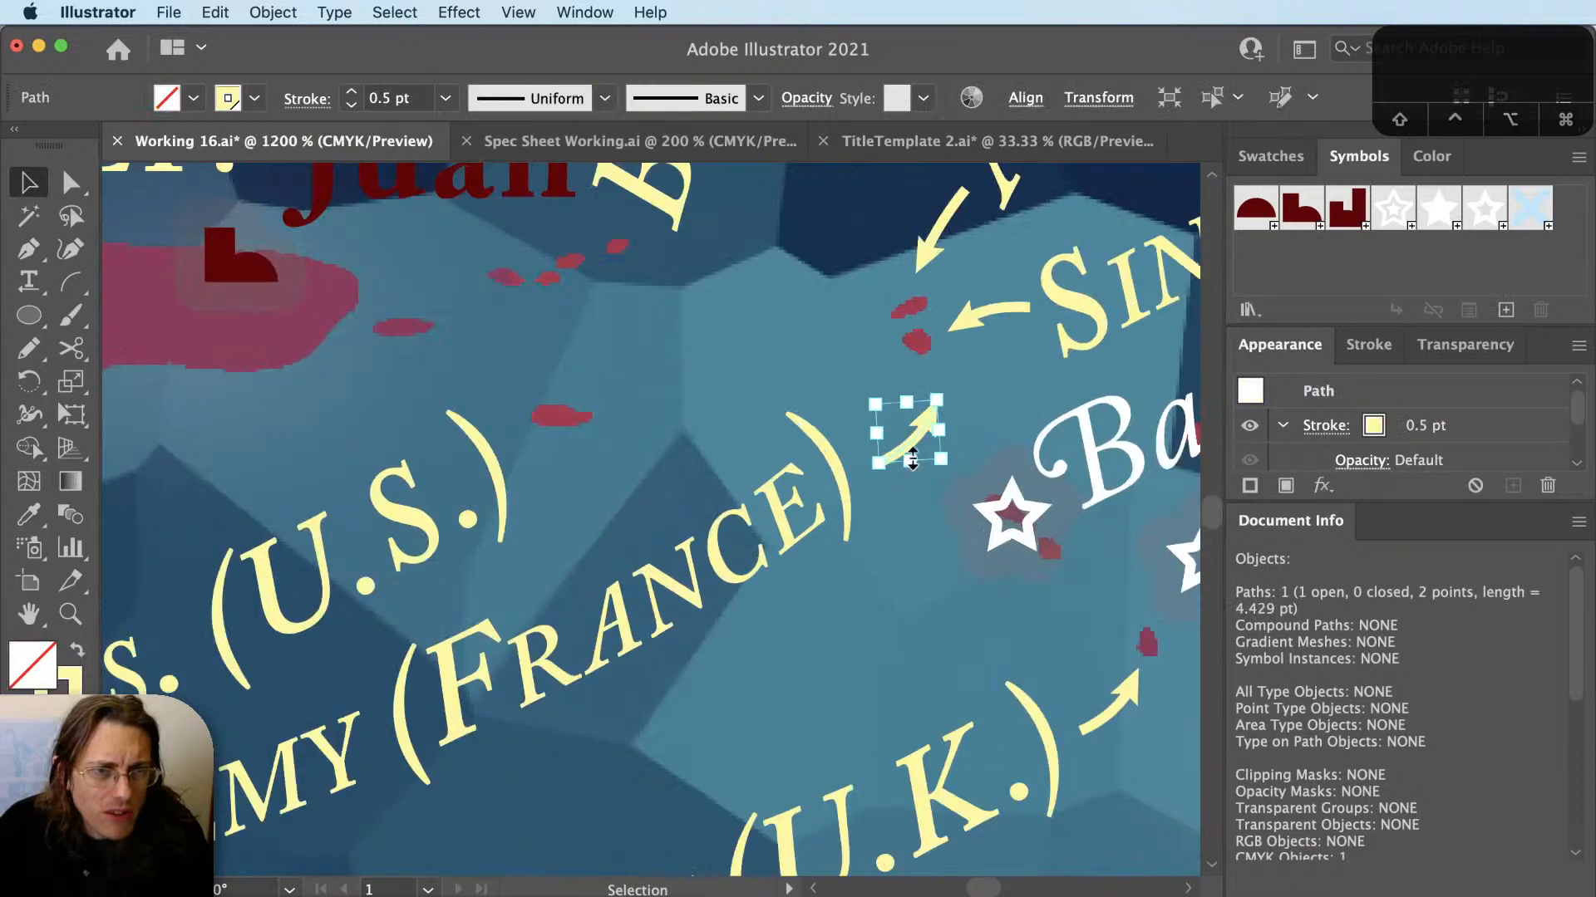
Rotate the copied arrow slightly clockwise and move it closer to the closing bracket of the St-Barthélemy (France) label.
key("r")
key("v")
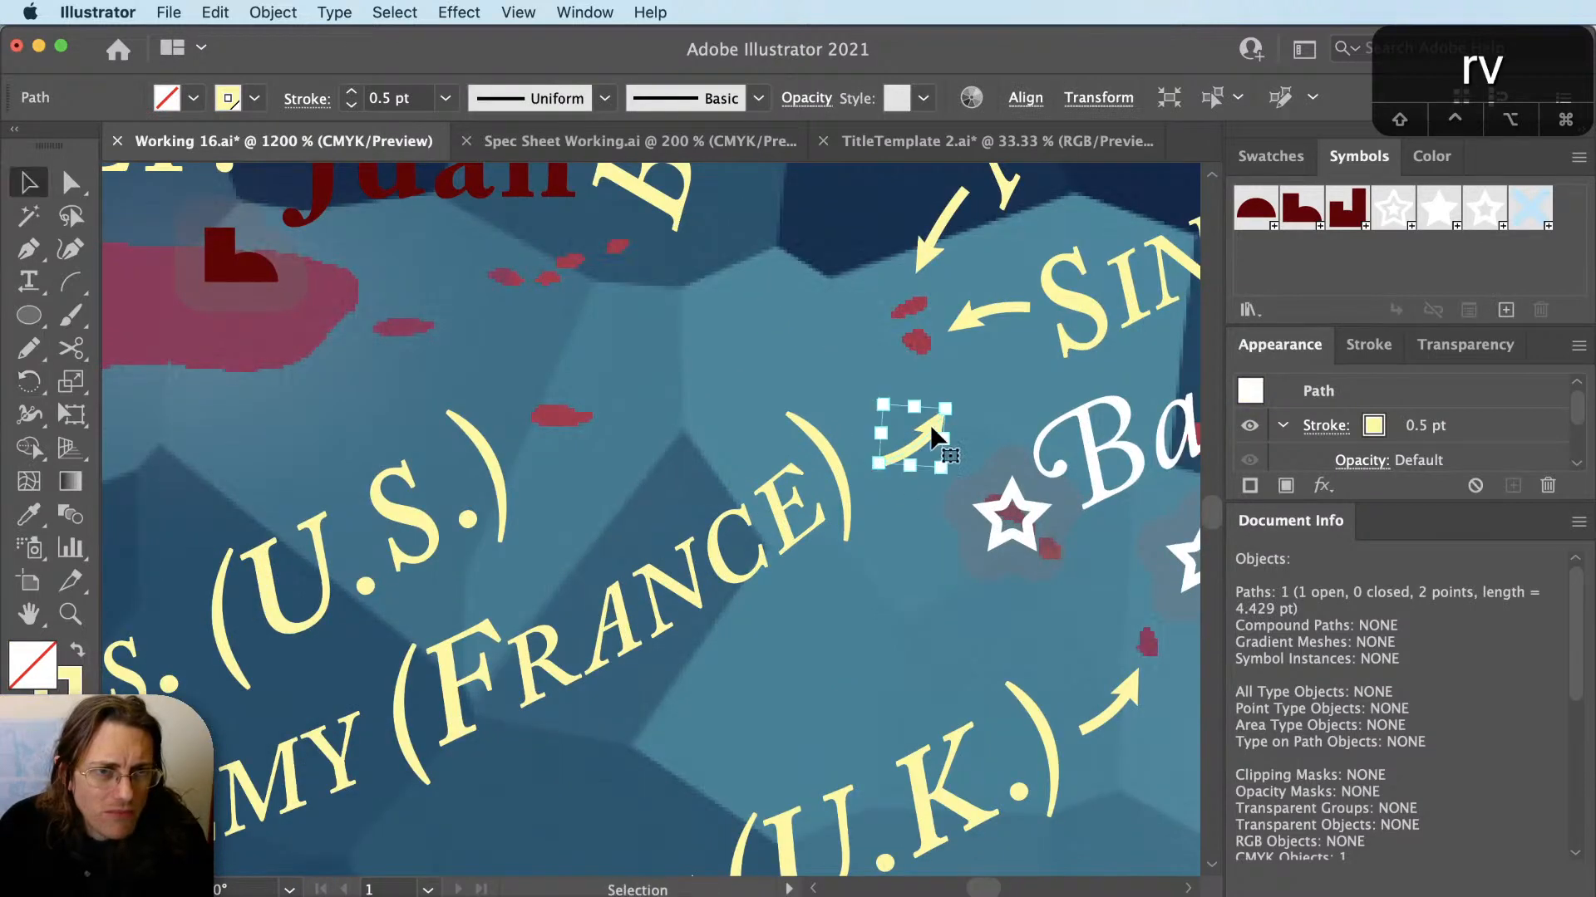
left_click_drag(930, 443, 908, 432)
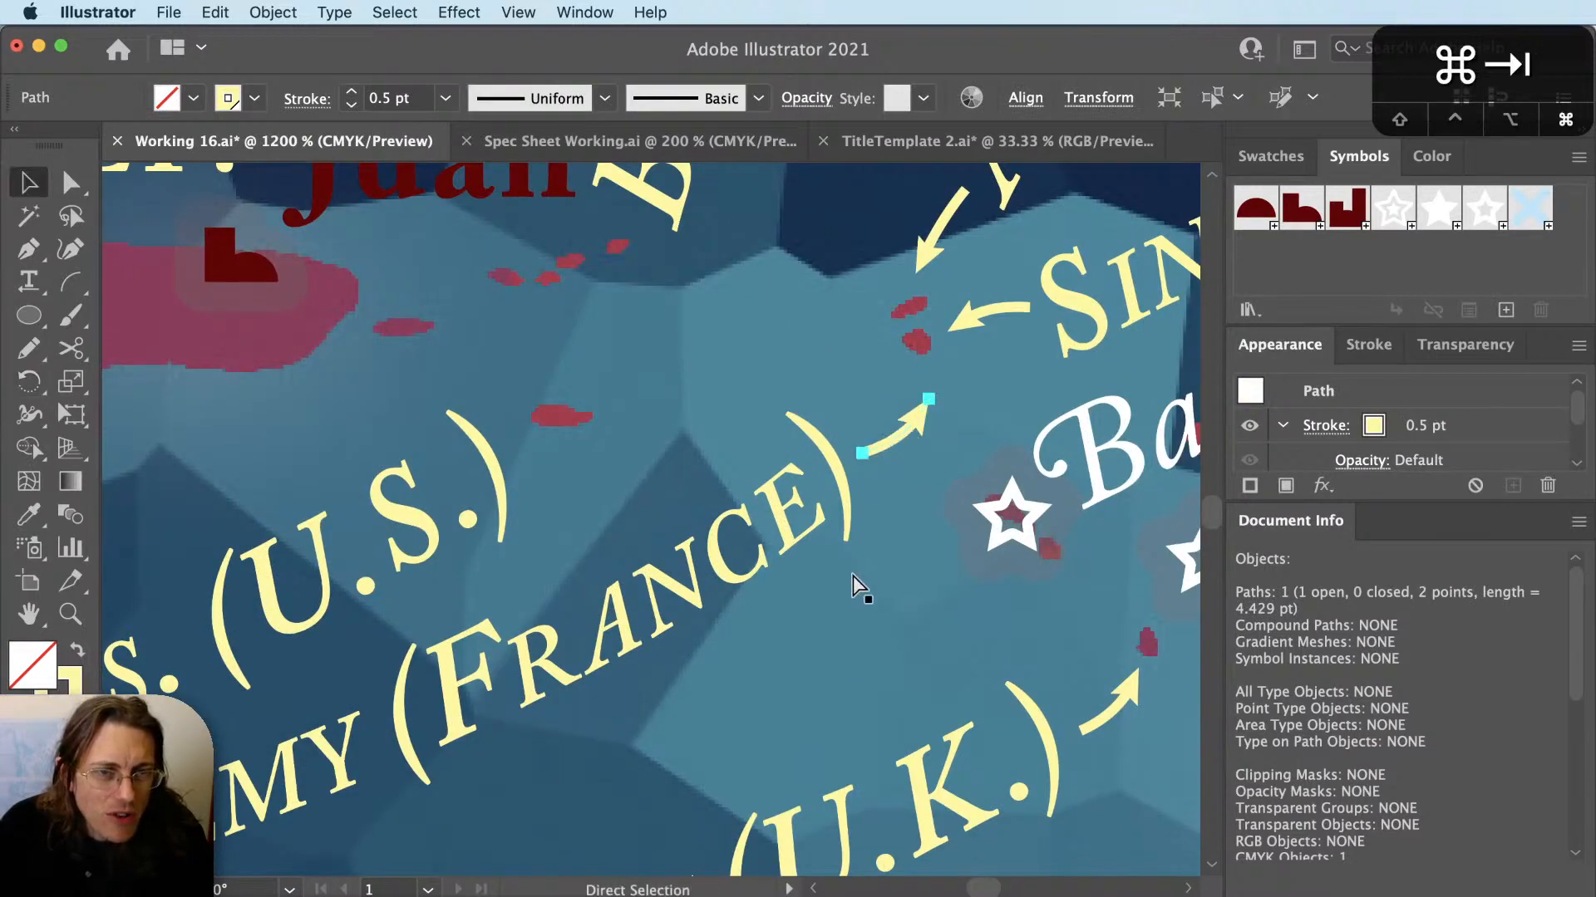
Switch to QGIS and identify St-Barthélemy and the two small islands south-west of it.
key("super+Tab")
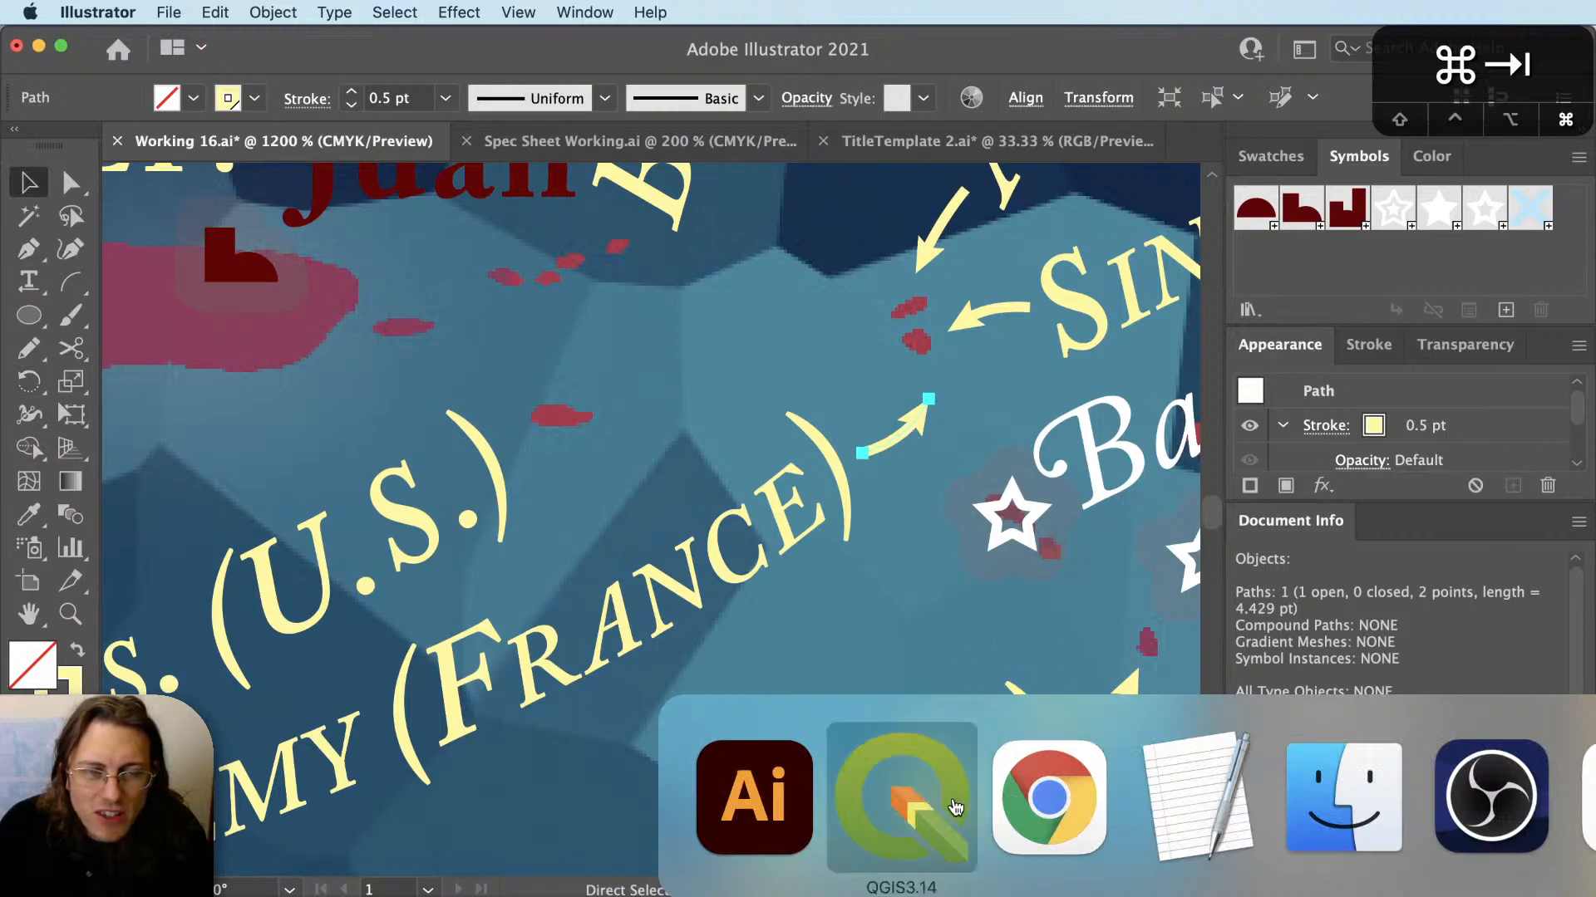
left_click(956, 807)
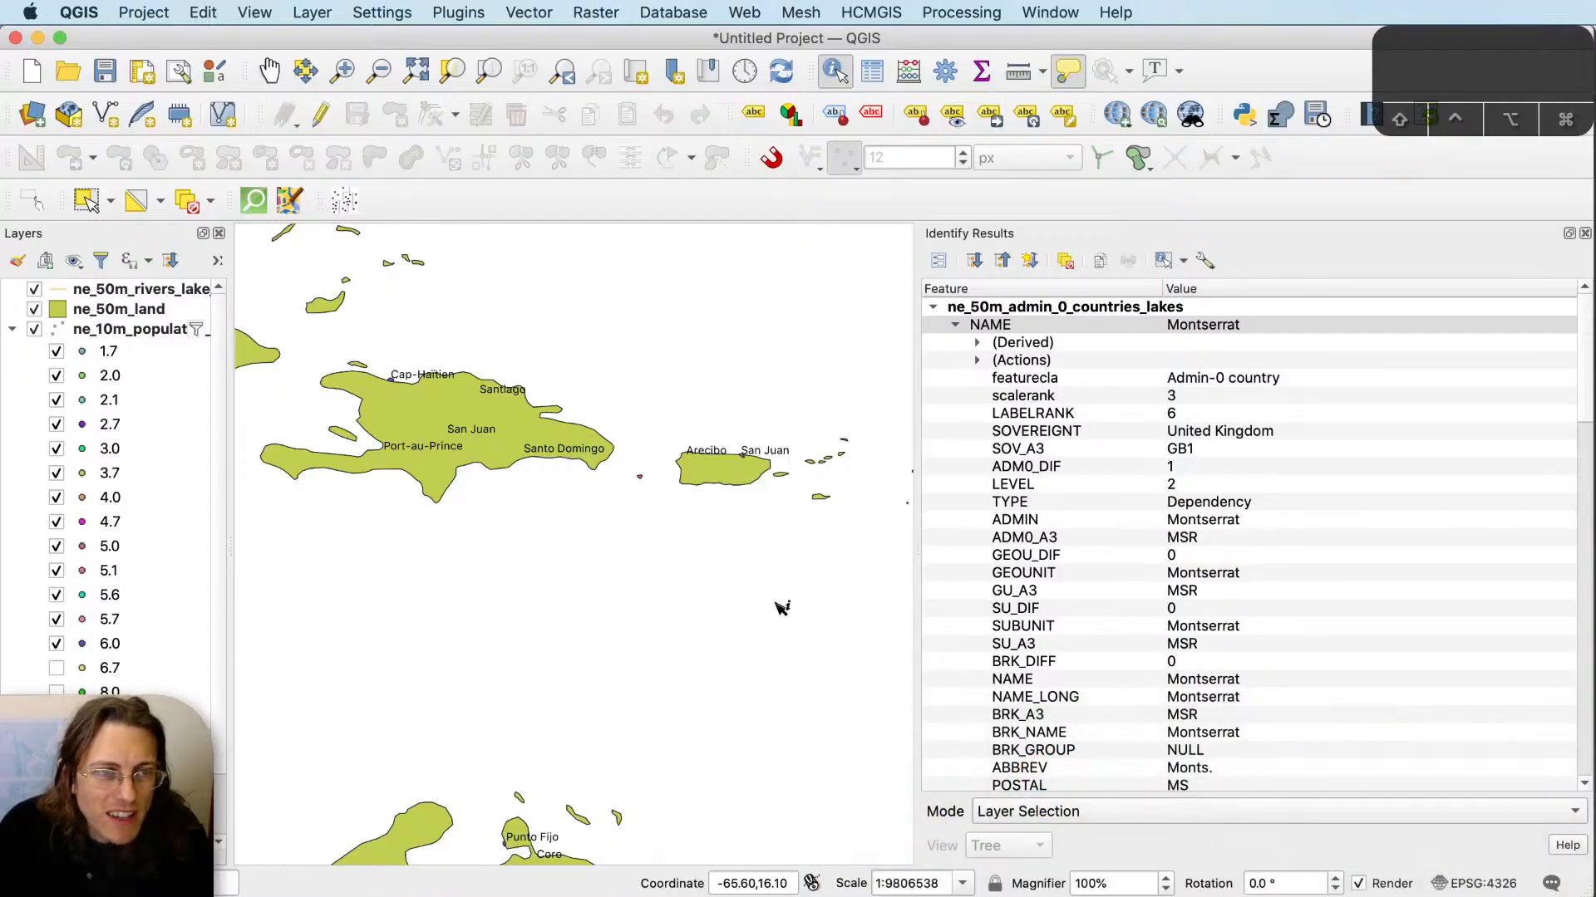
scroll(769, 570, "up", 3)
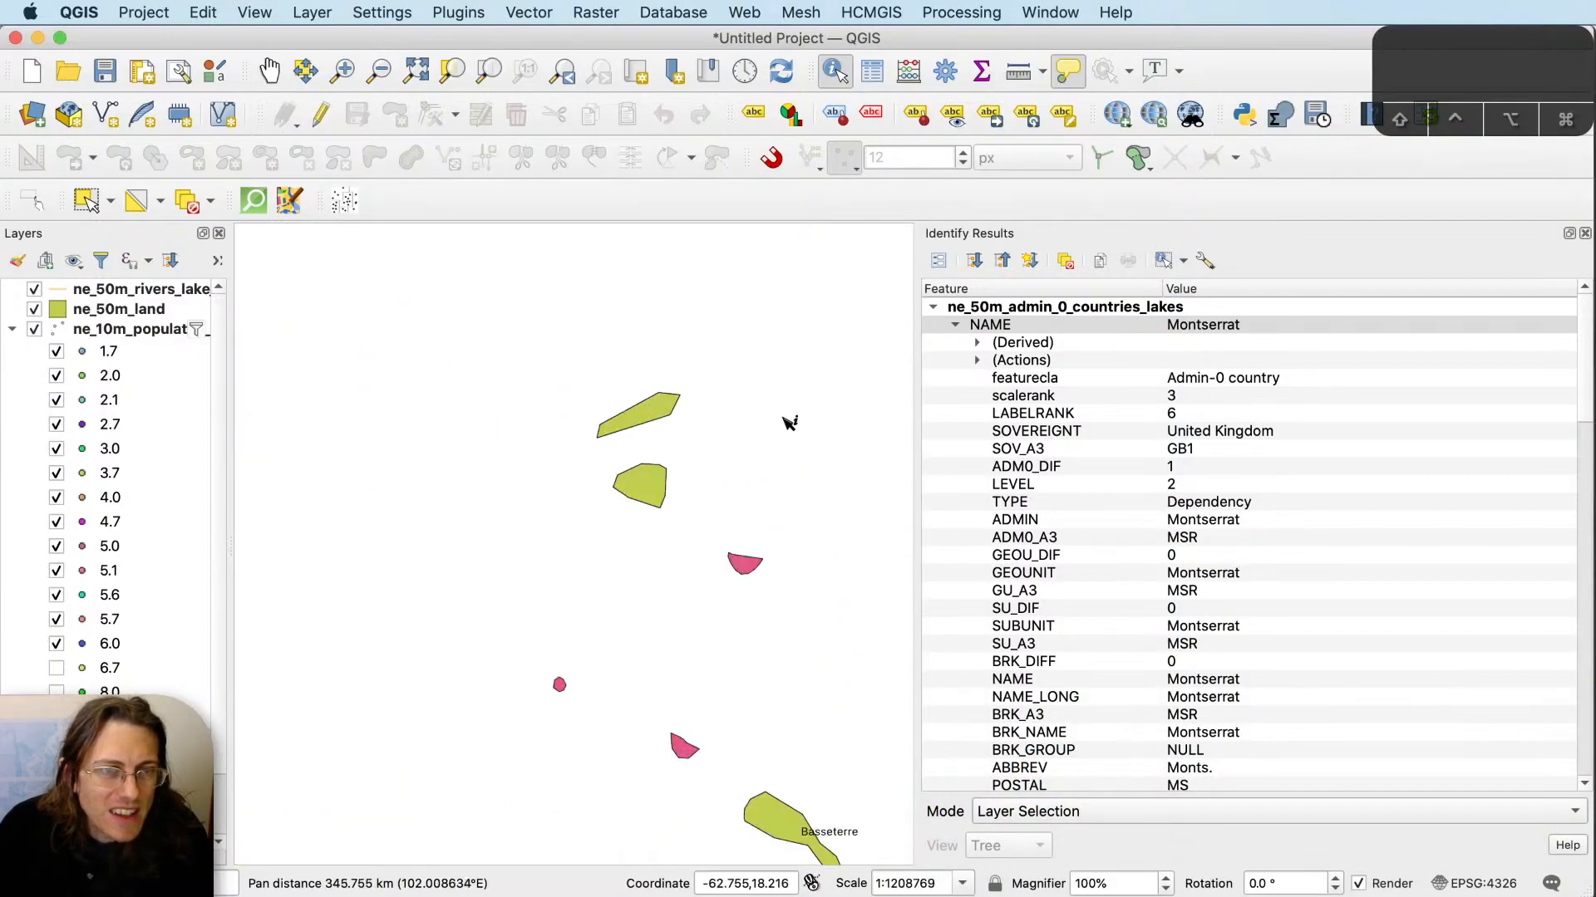
left_click(766, 568)
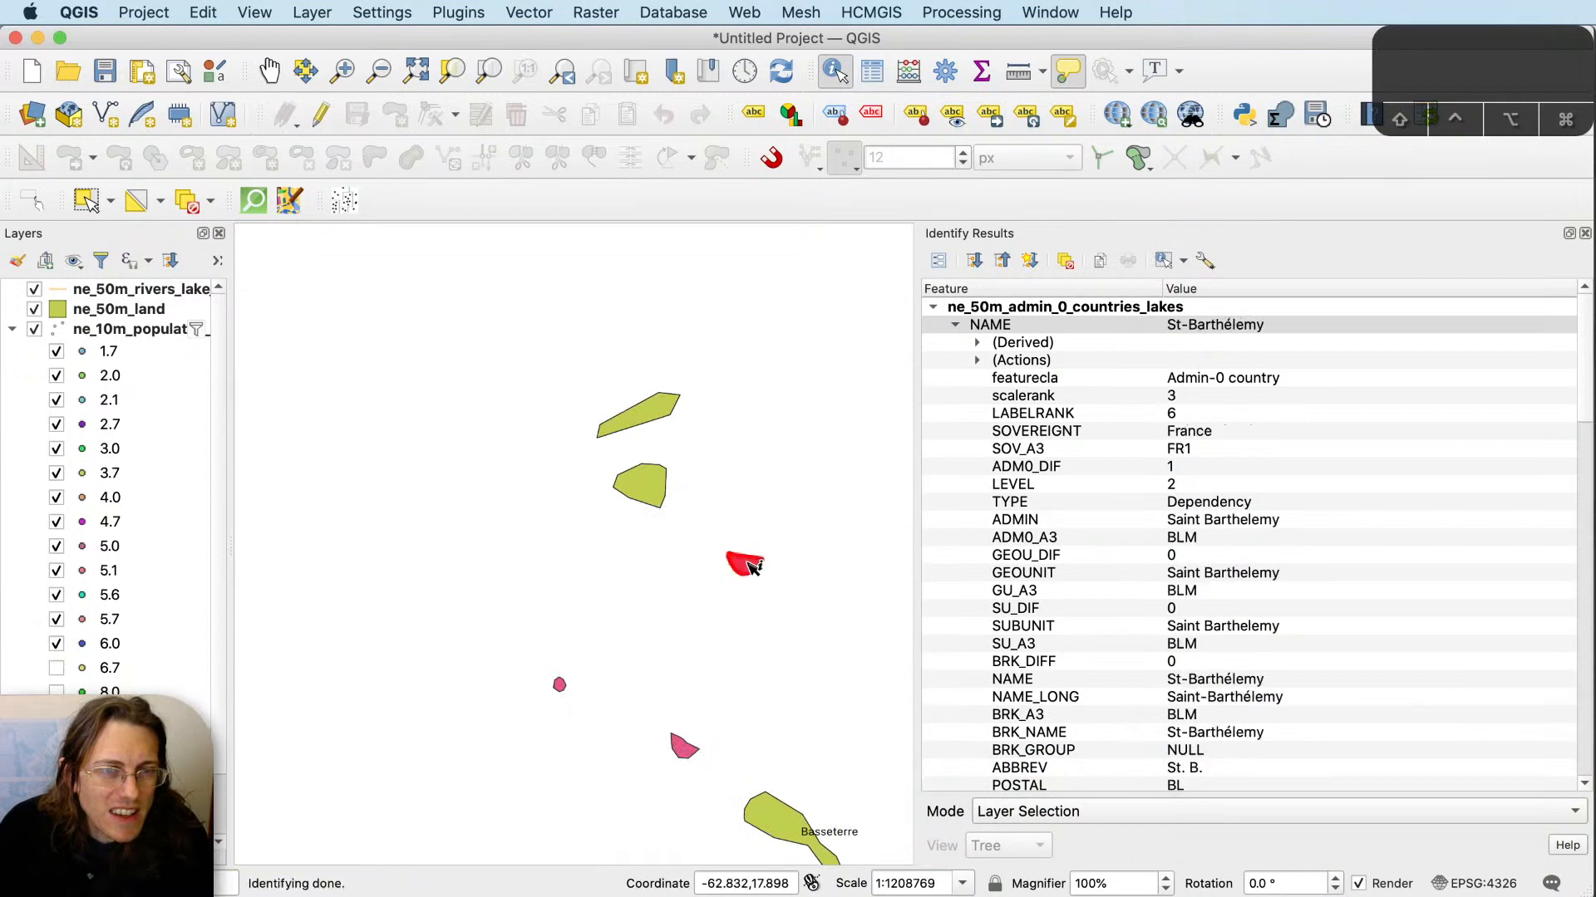
left_click(687, 752)
left_click(617, 698)
left_click(565, 685)
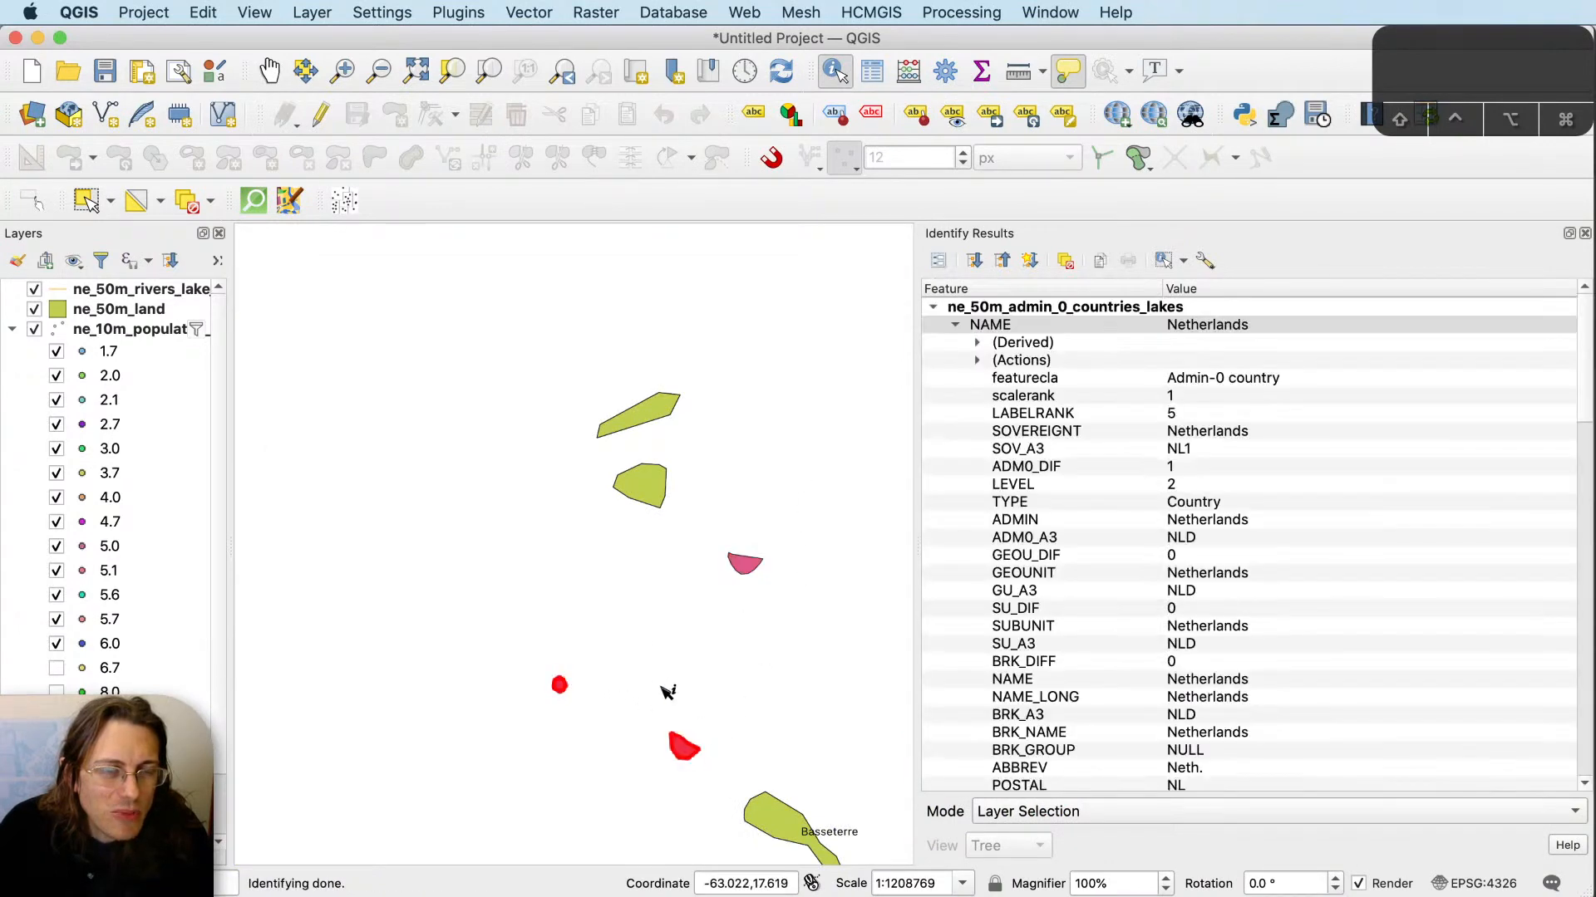
left_click(752, 564)
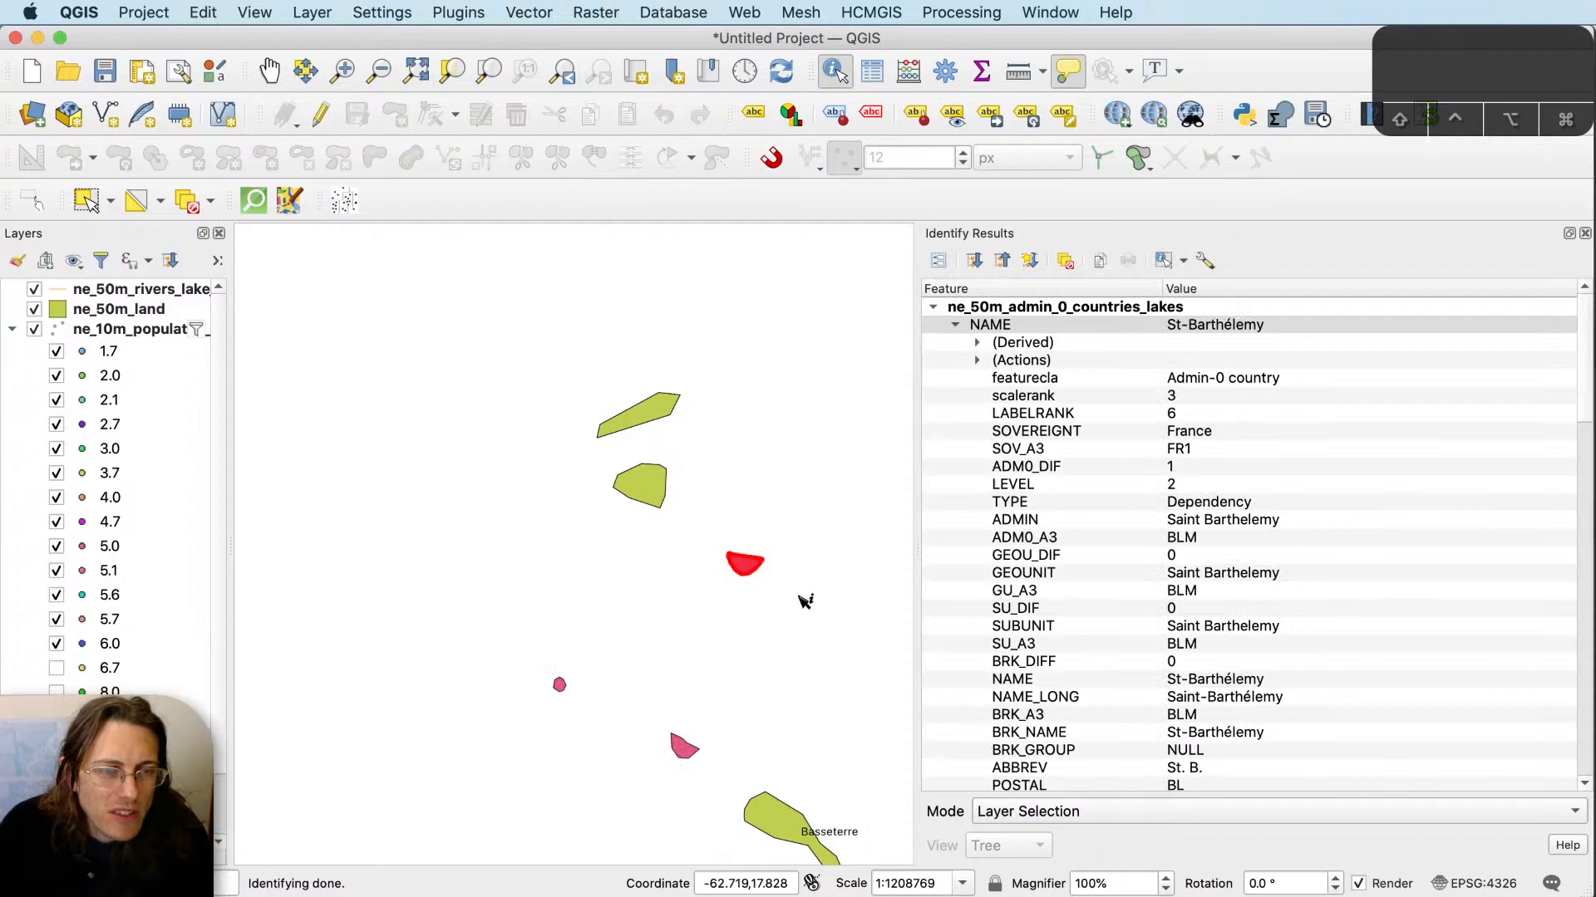
Switch back to Illustrator and shift the tip of the St-Barthélemy (France) arrow slightly east.
key("super+Tab")
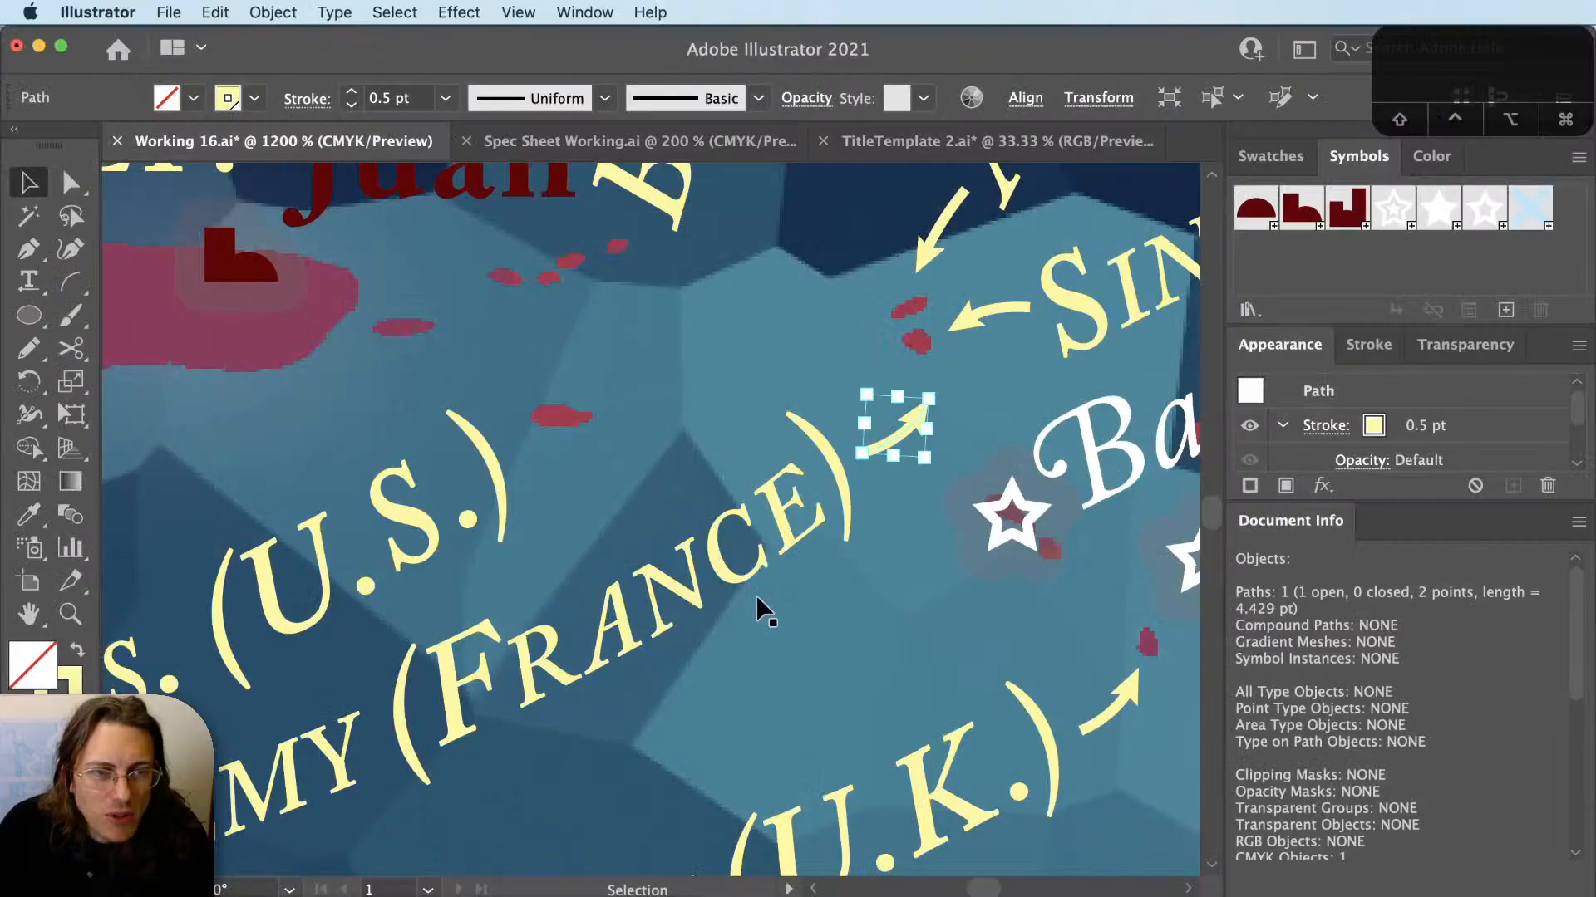
key("super+Tab")
key("super+Tab")
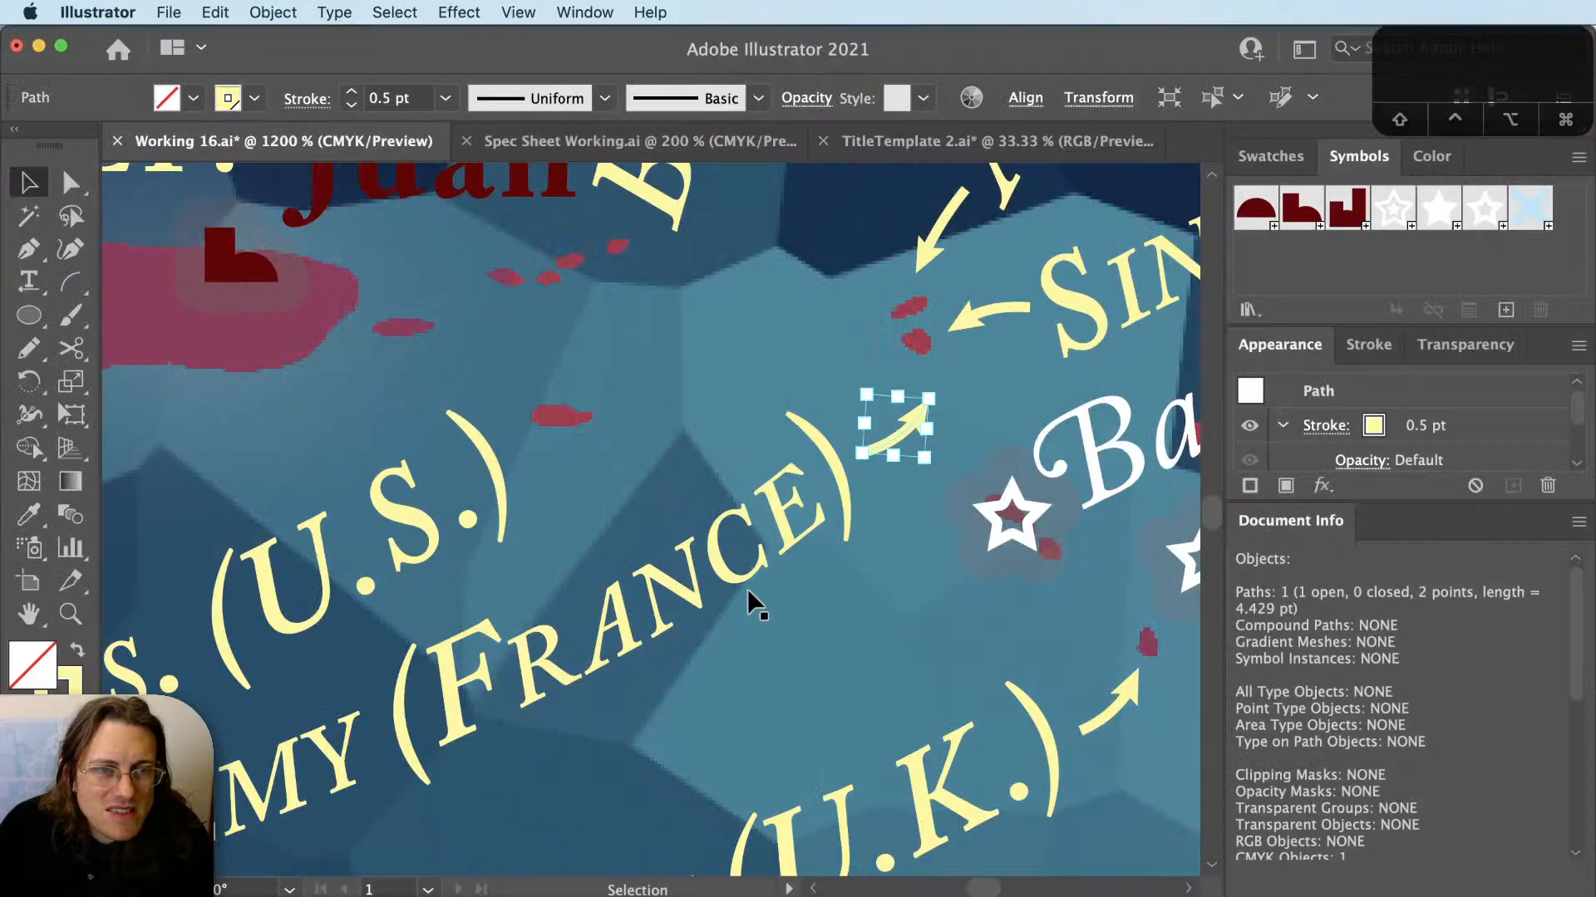
key("shift+super+a")
key("a")
left_click(929, 402)
left_click_drag(929, 404, 935, 404)
key("shift+super+a")
key("v")
key("a")
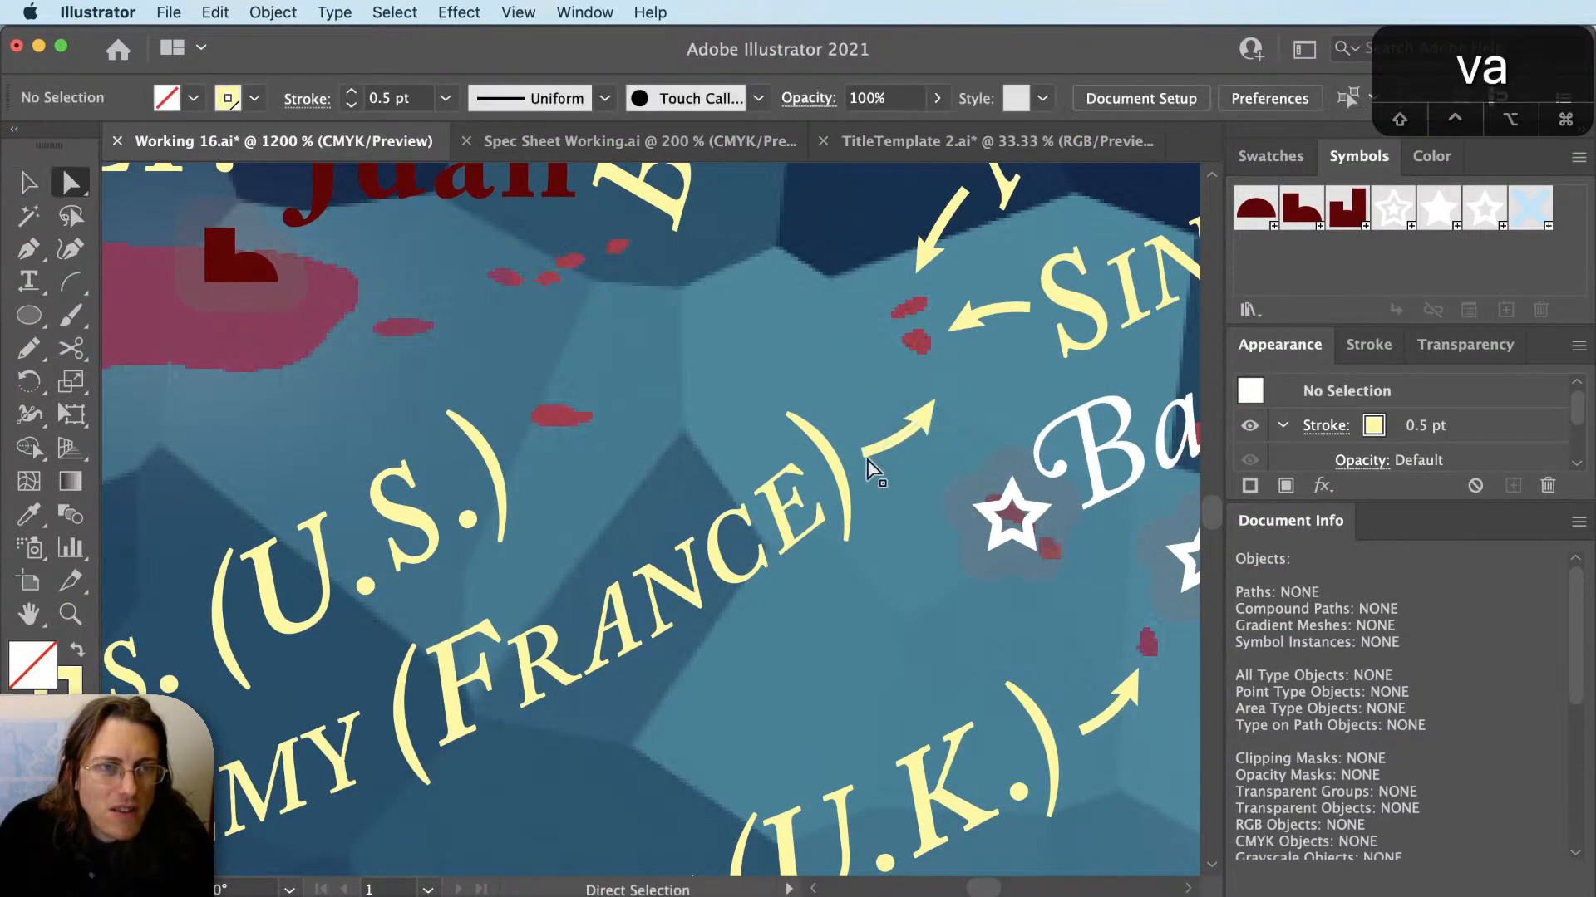
left_click(863, 454)
key("shift+super+a")
scroll(906, 453, "down", 5)
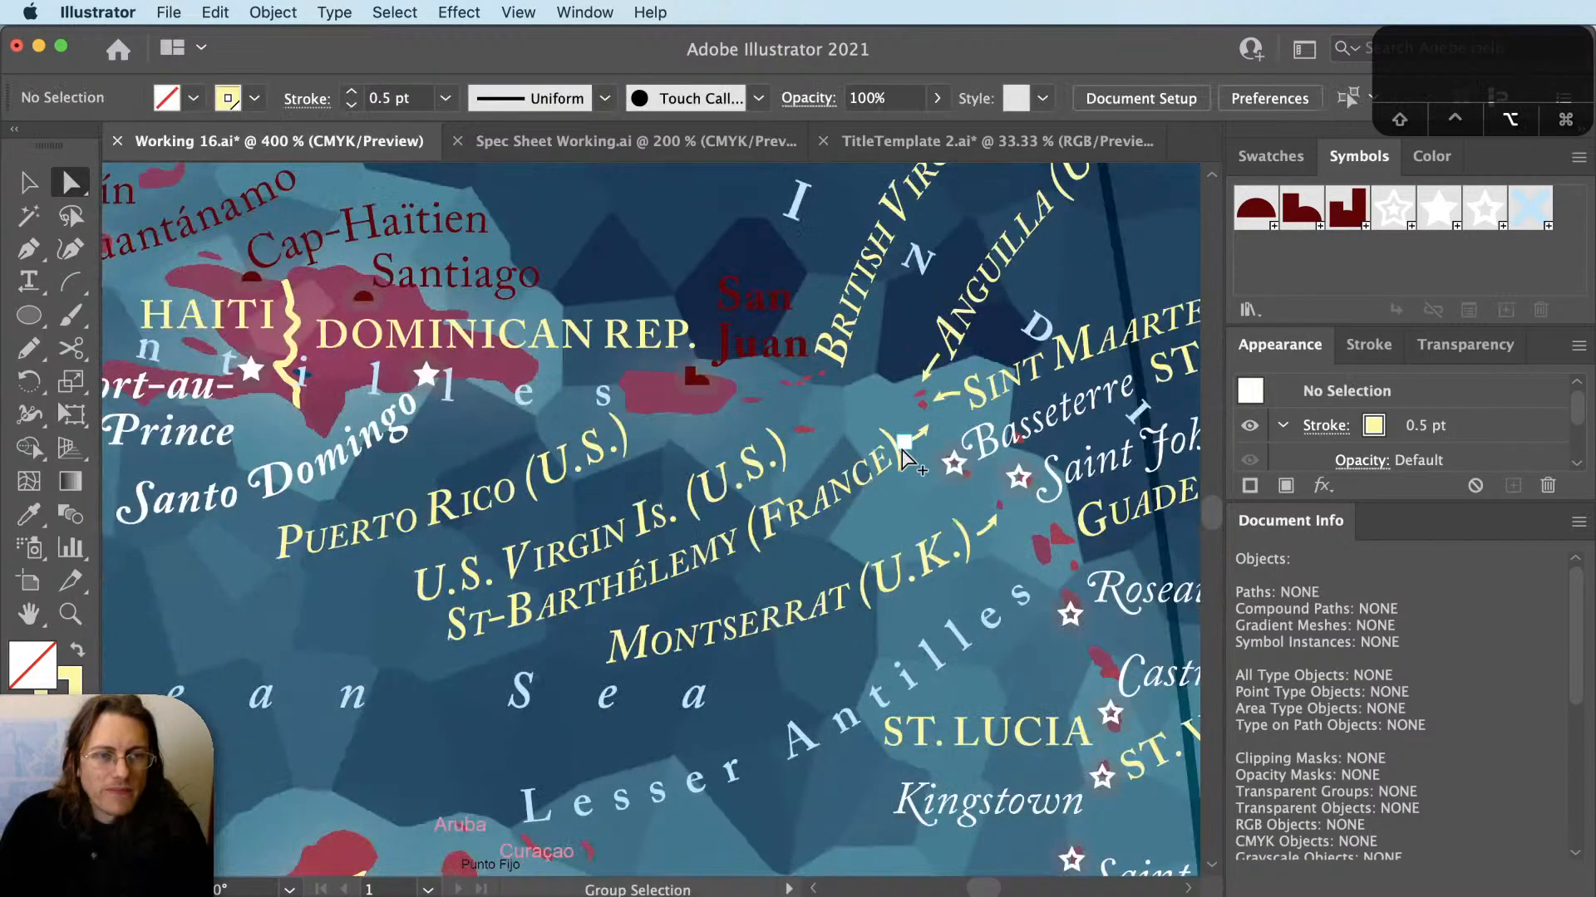
Examine the label layout around the Lesser Antilles and the layer list, including the Arc Labels sublayers.
left_click_drag(963, 573, 681, 567)
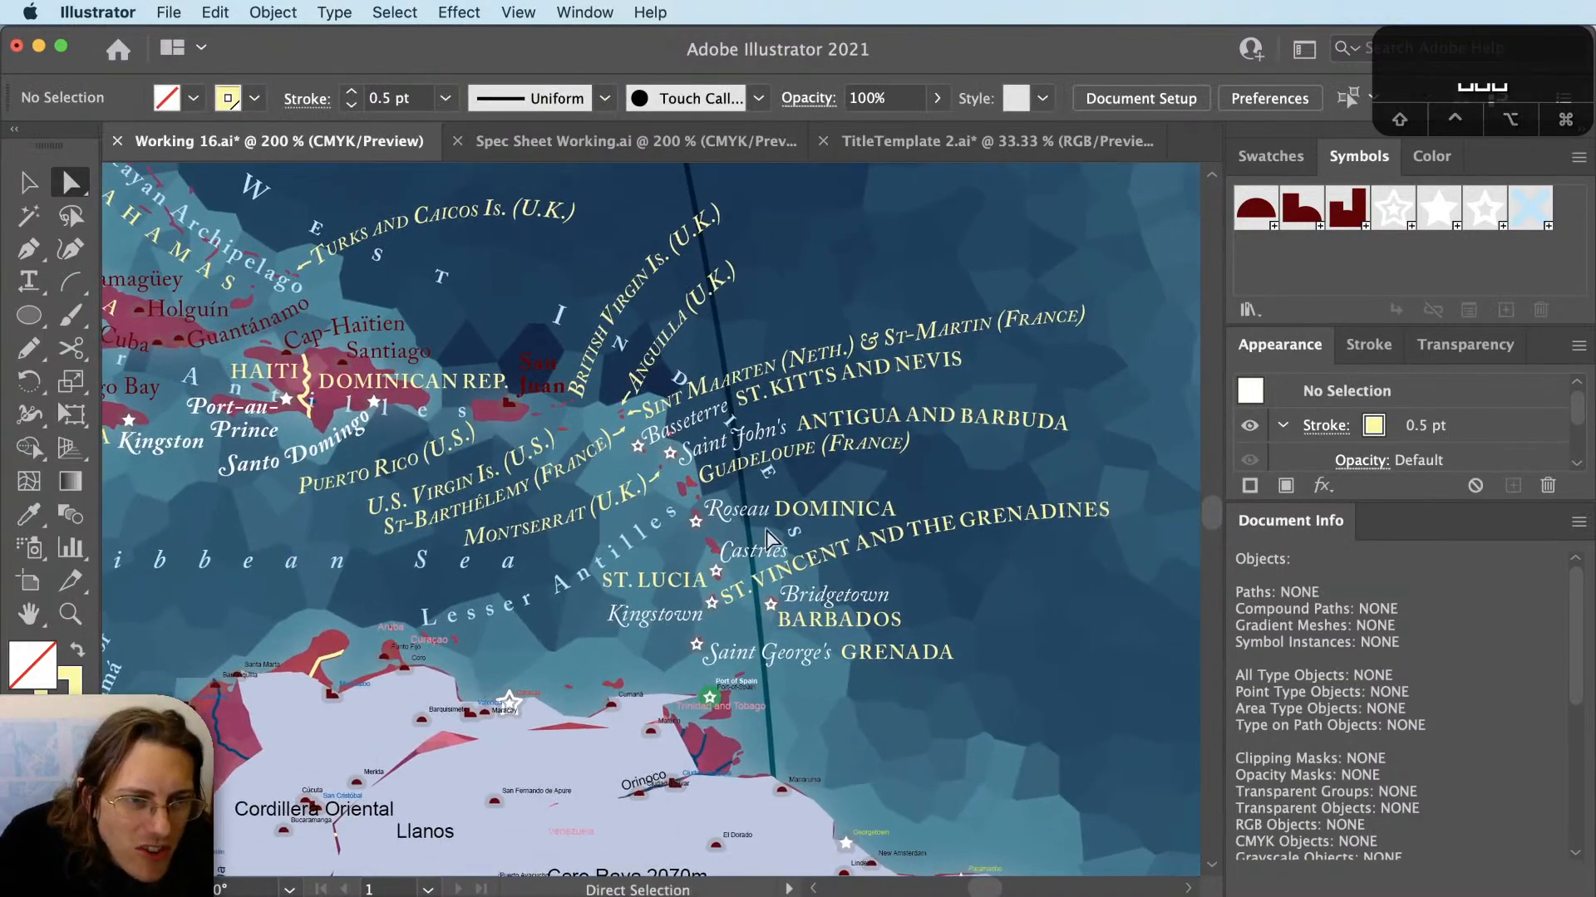
key("v")
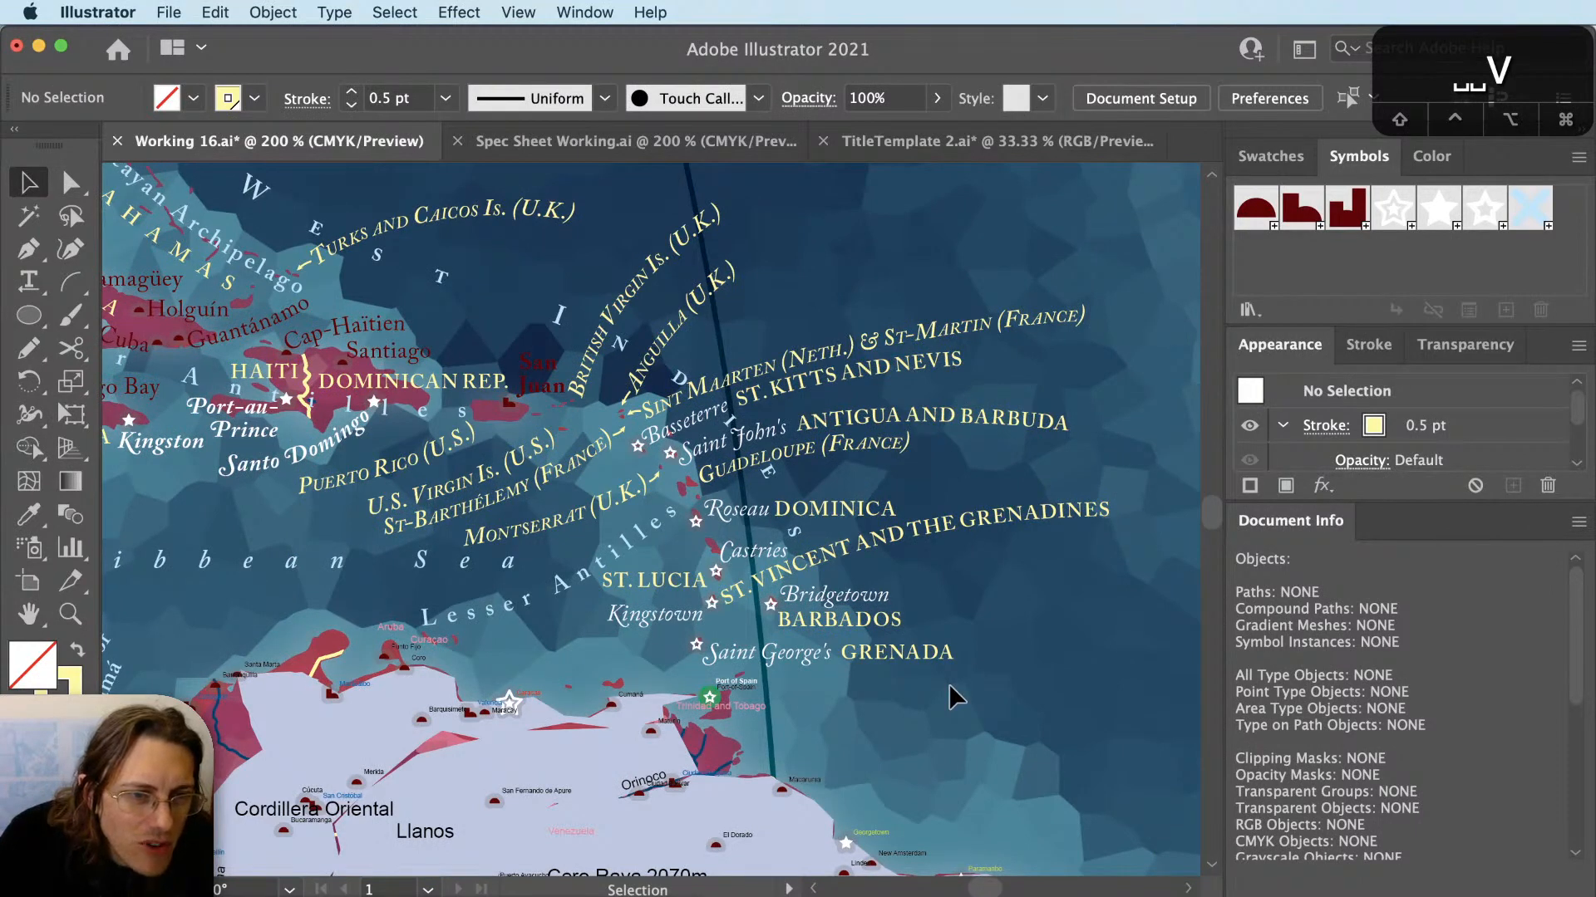
left_click_drag(719, 465, 819, 522)
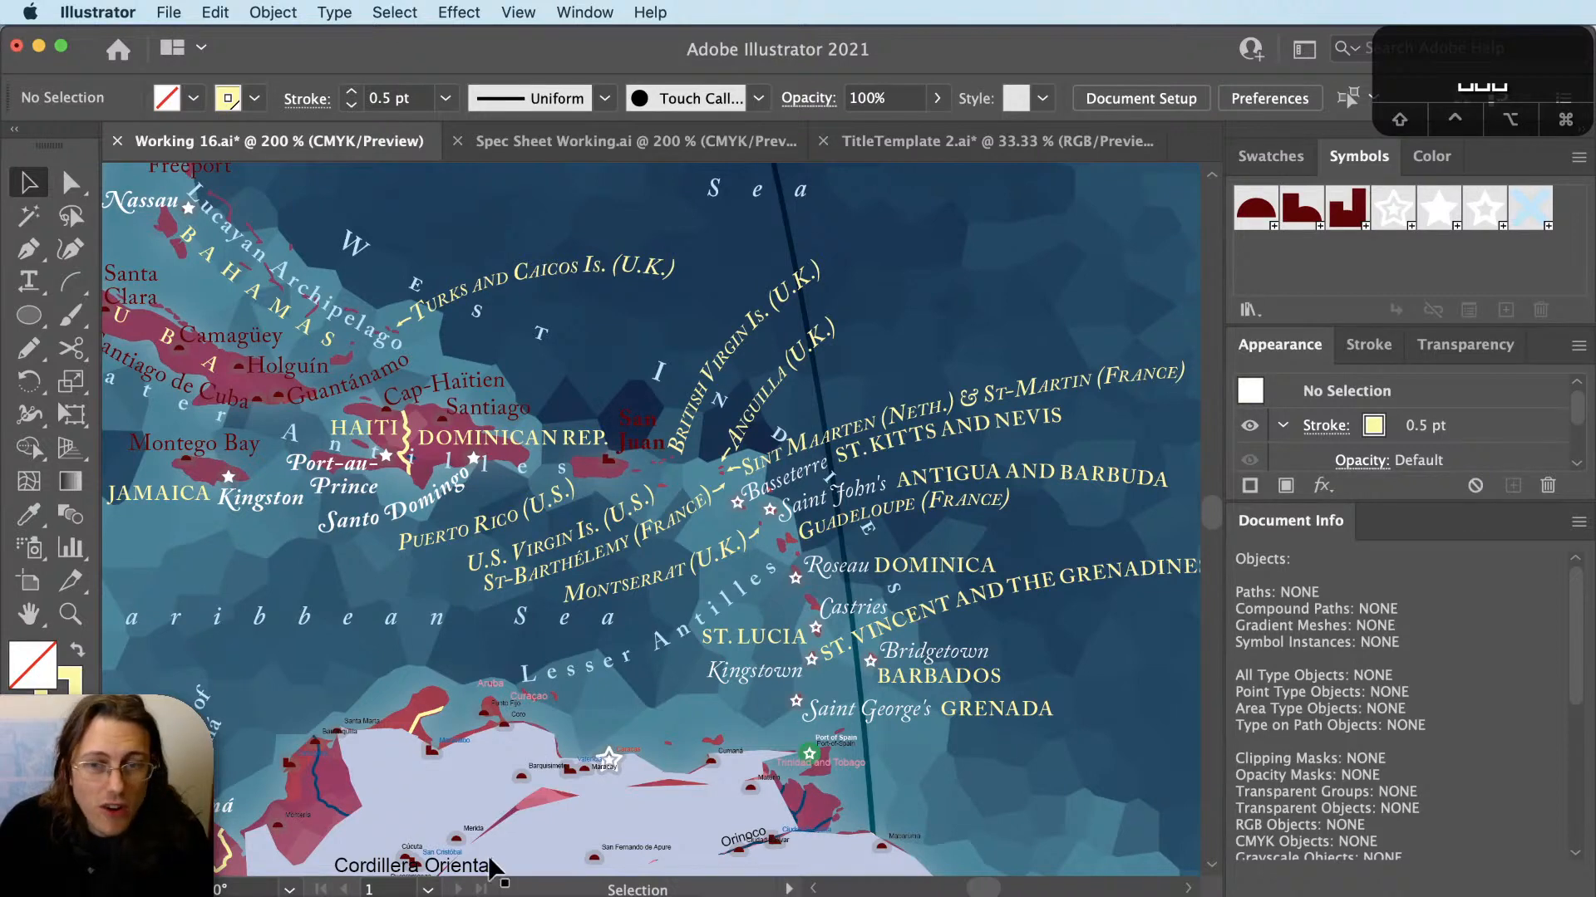
left_click_drag(703, 895, 344, 189)
scroll(287, 428, "up", 4)
scroll(241, 466, "down", 6)
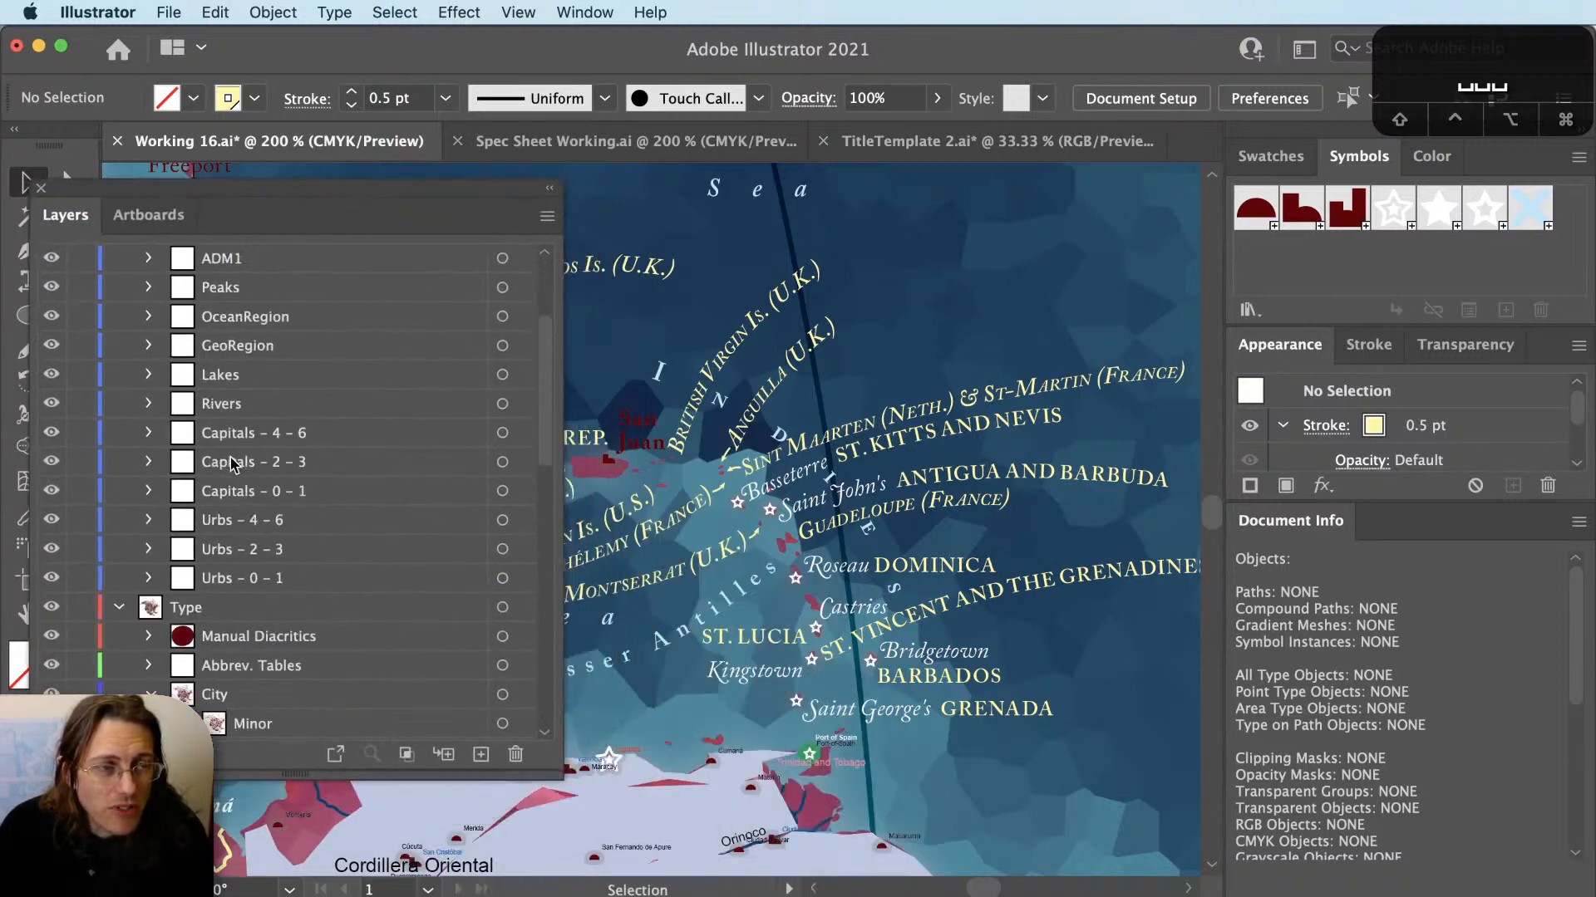
scroll(201, 535, "up", 6)
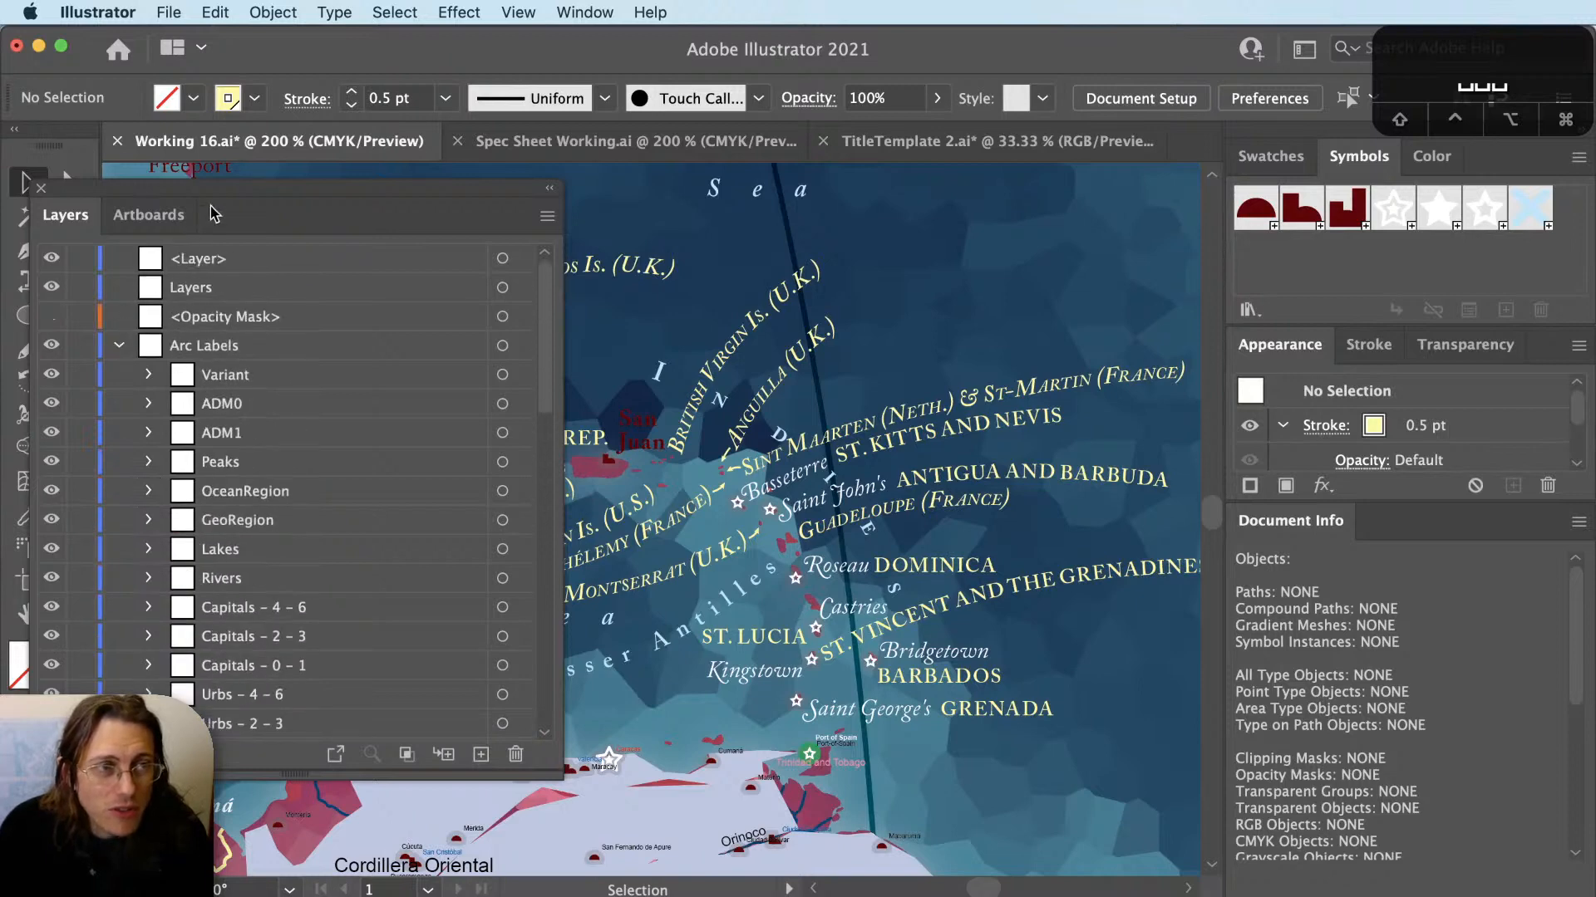
left_click_drag(221, 210, 349, 896)
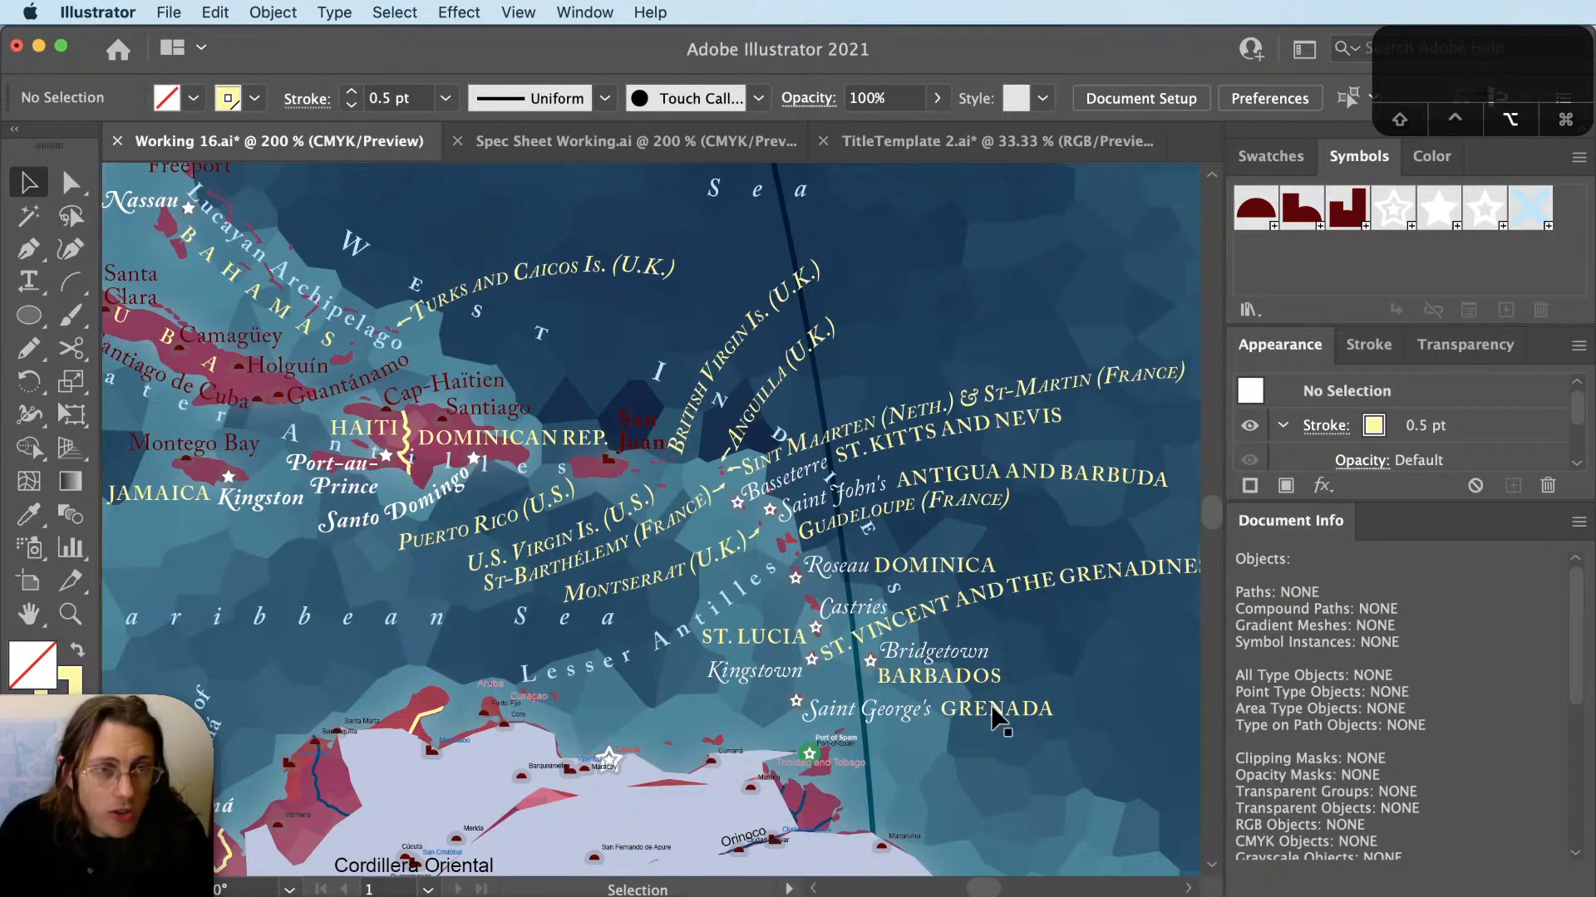
Rotate the Anguilla (U.K.) label together with its arrow clockwise, closer to the slope of the Sint Maarten label.
scroll(720, 407, "up", 2)
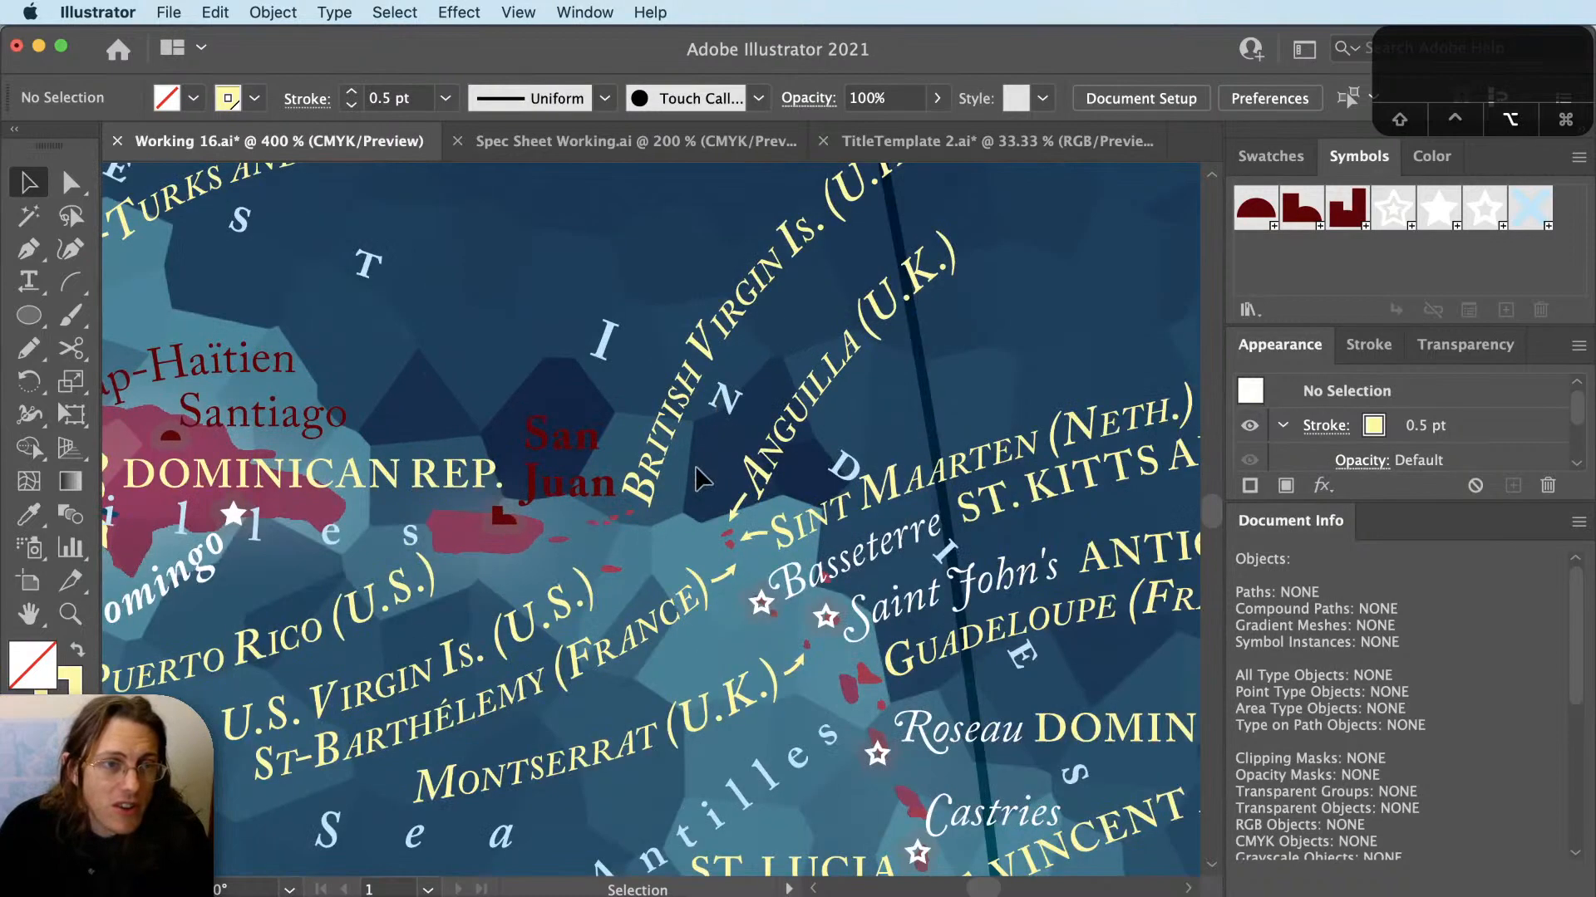
left_click(731, 519)
left_click_drag(732, 510, 700, 608)
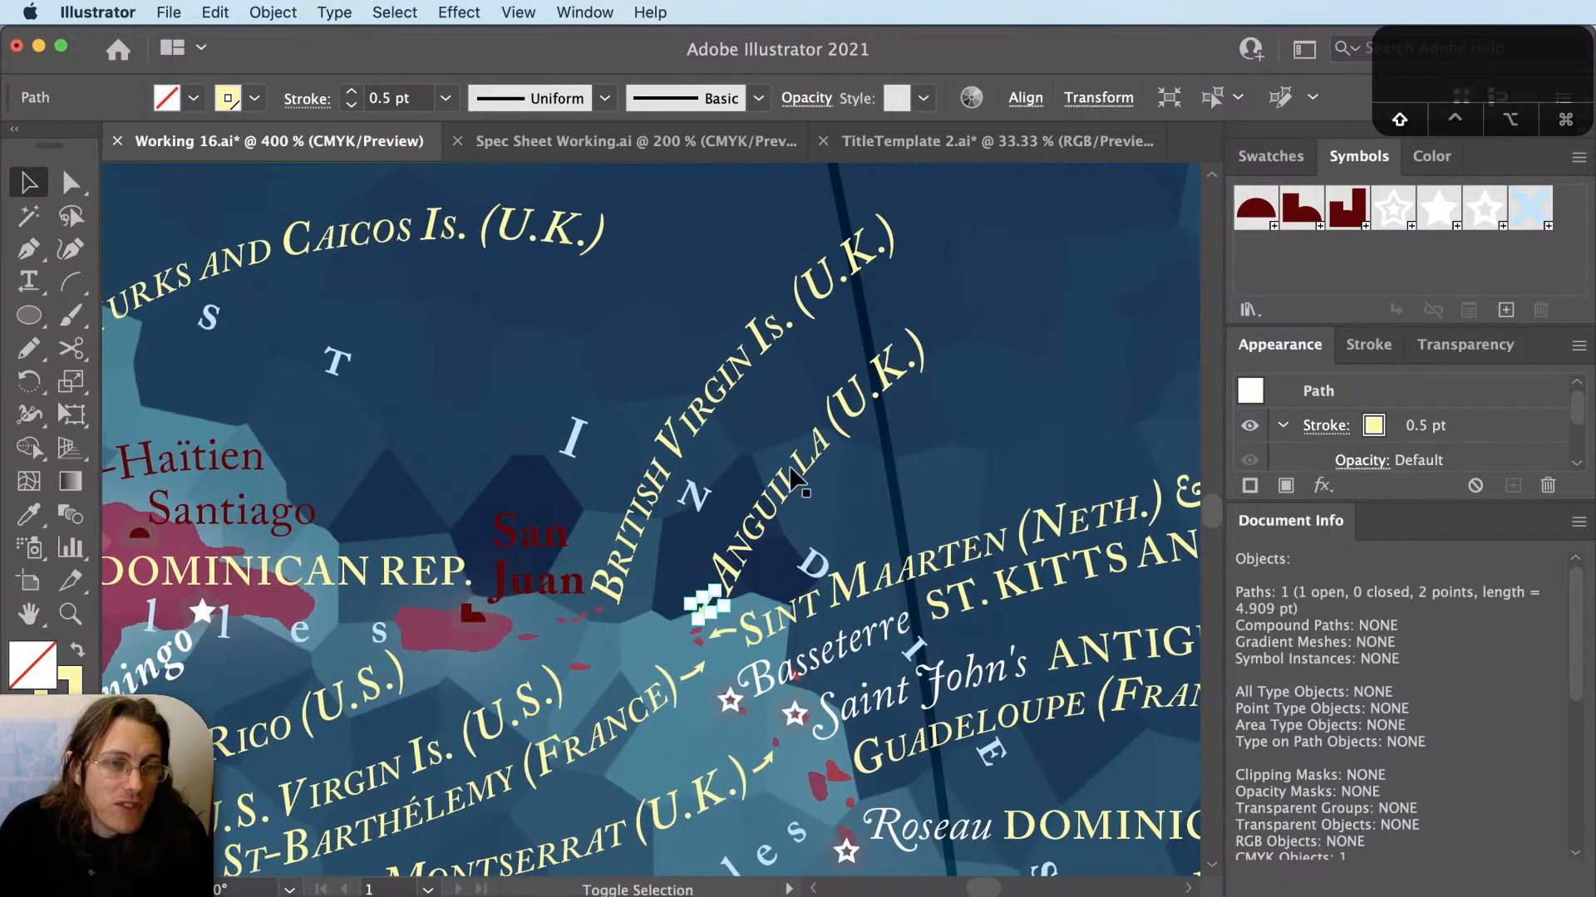
left_click(769, 509, "shift")
key("r")
left_click_drag(918, 419, 984, 449)
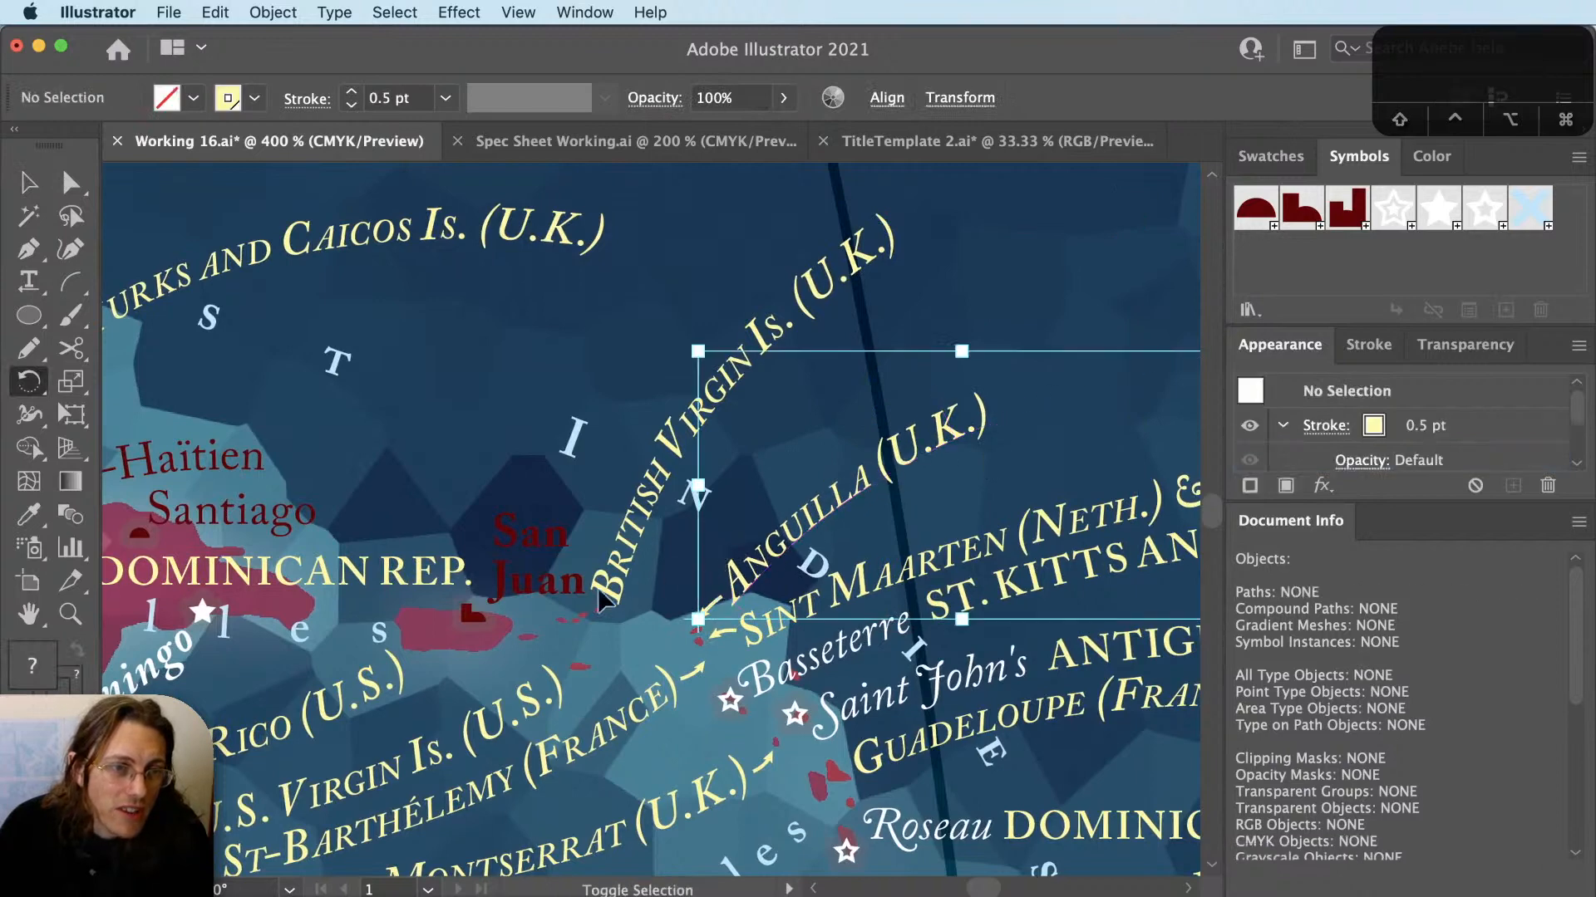
Try to rotate the British Virgin Is. (U.K.) label about its centre, and undo the rotation.
key("v")
left_click(720, 463)
key("r")
left_click_drag(720, 463, 803, 512)
key("super+z")
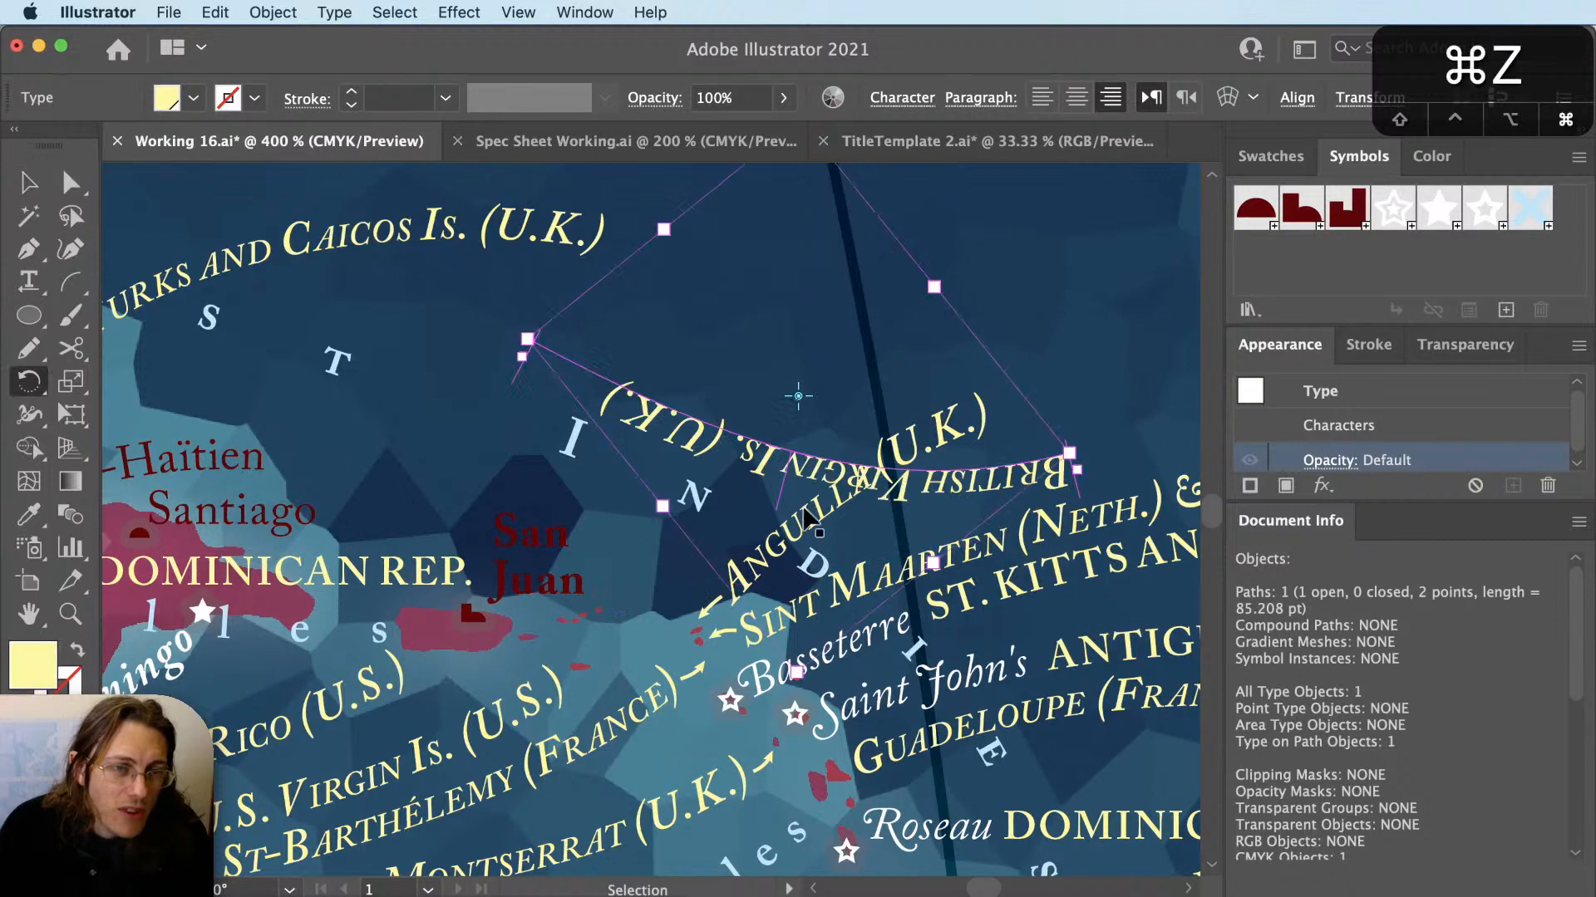
Try to rotate the British Virgin Is. (U.K.) label clockwise about its first letter and move it slightly south-east.
key("r")
left_click(618, 606)
left_click_drag(850, 330, 960, 398)
key("v")
mouse_move(861, 387)
left_mouse_down()
mouse_move(905, 387)
mouse_move(871, 409)
left_mouse_up()
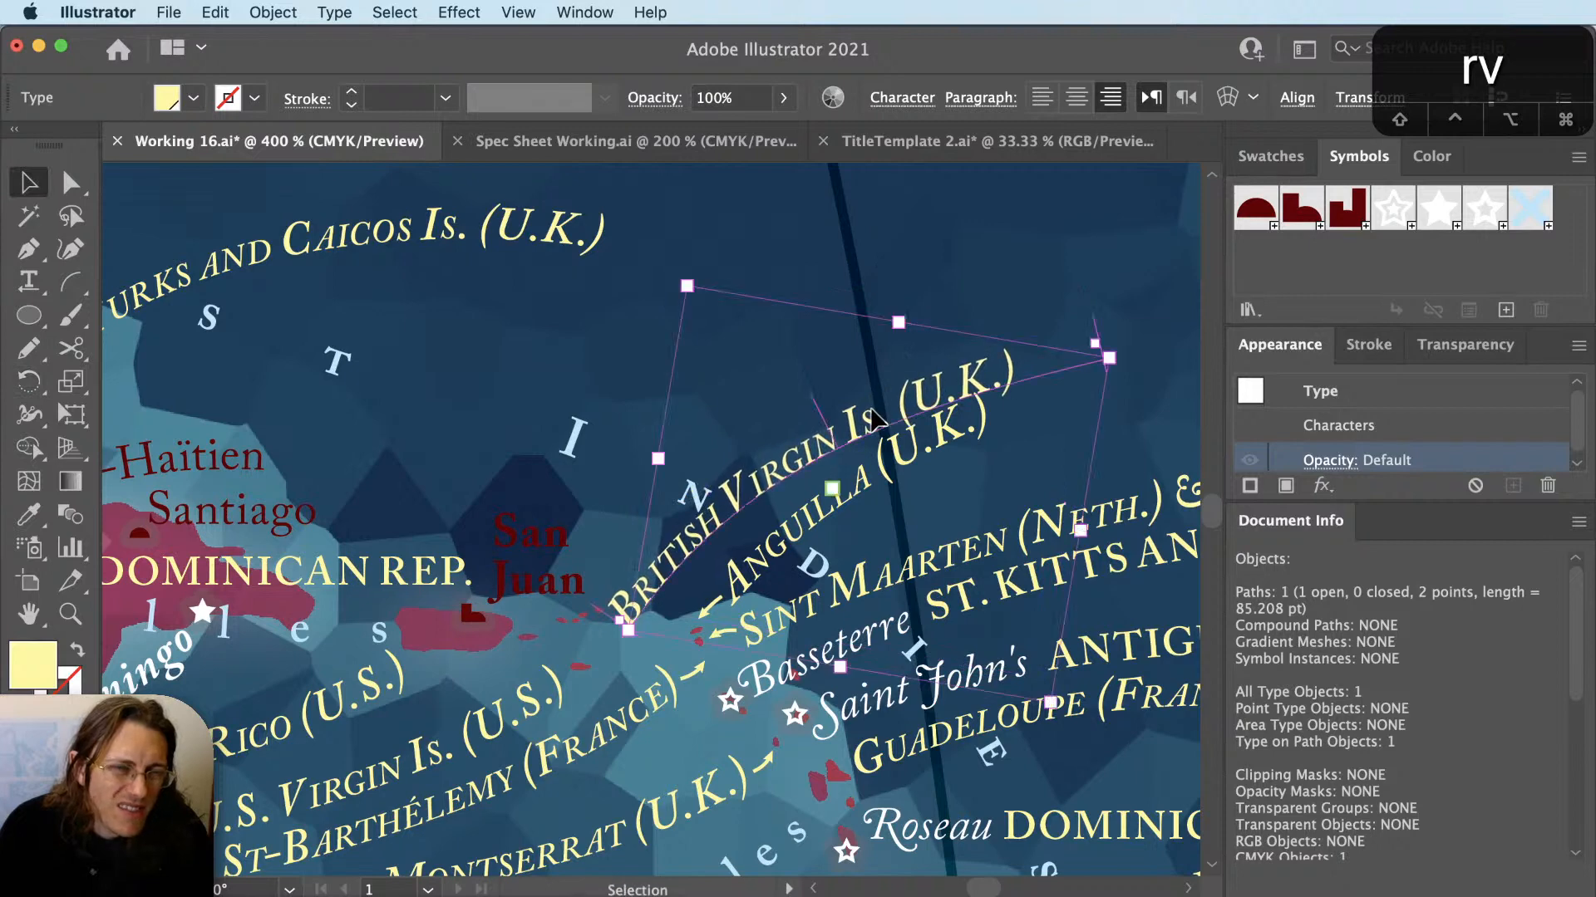
Try to adjust the curved path of the rotated British Virgin Is. (U.K.) label beside the Anguilla label.
key("super")
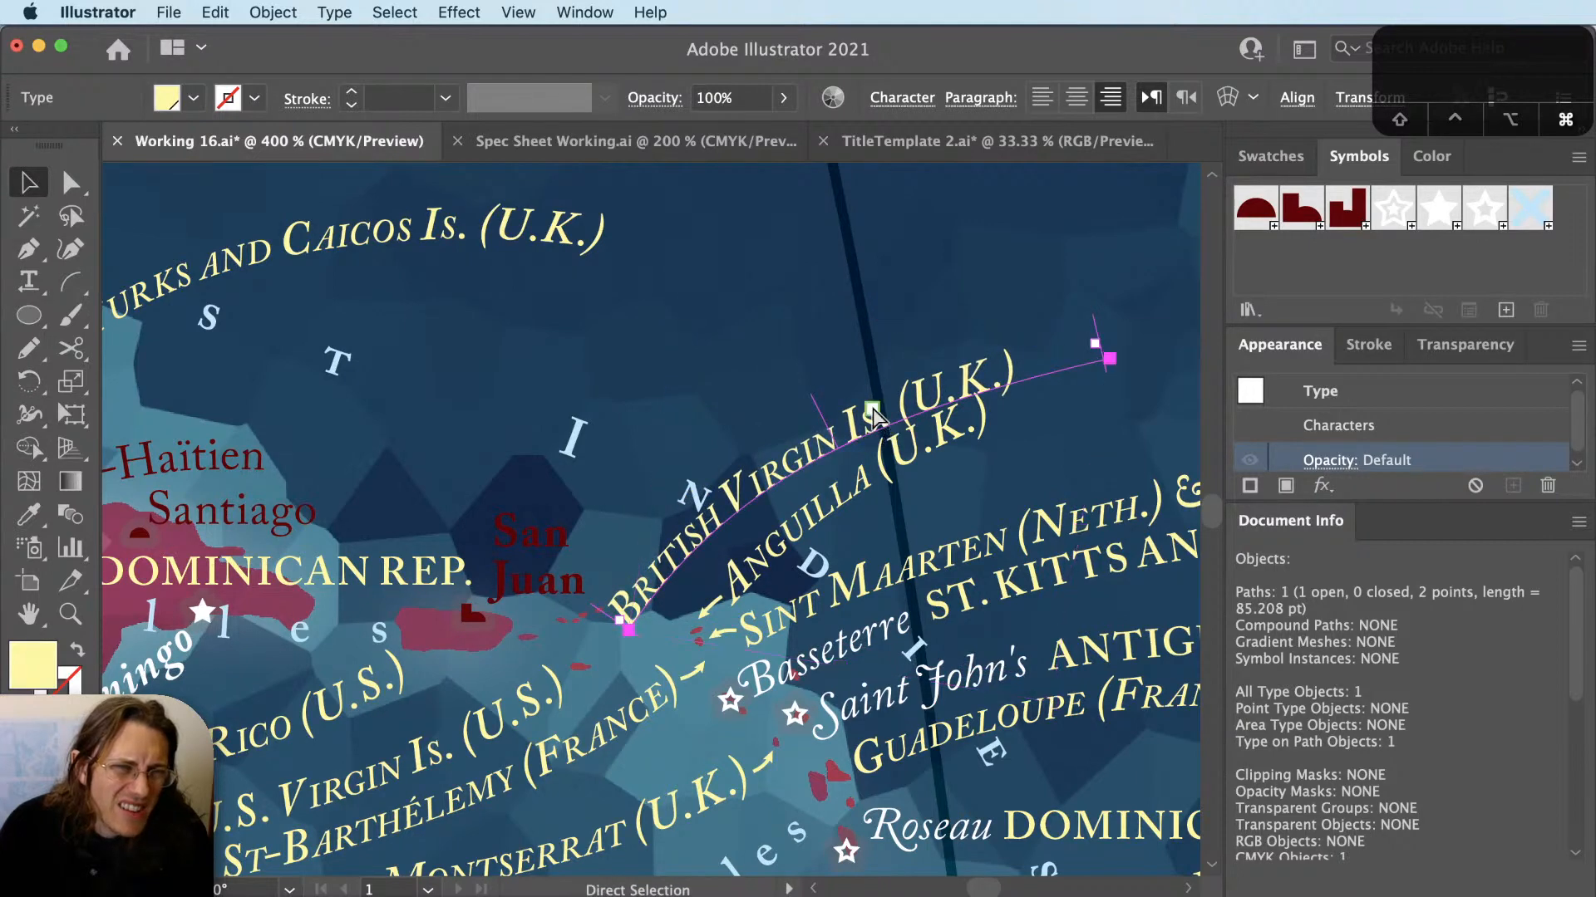
key("shift+super+a")
key("a")
left_click_drag(791, 473, 806, 501)
key("shift+super+a")
key("v")
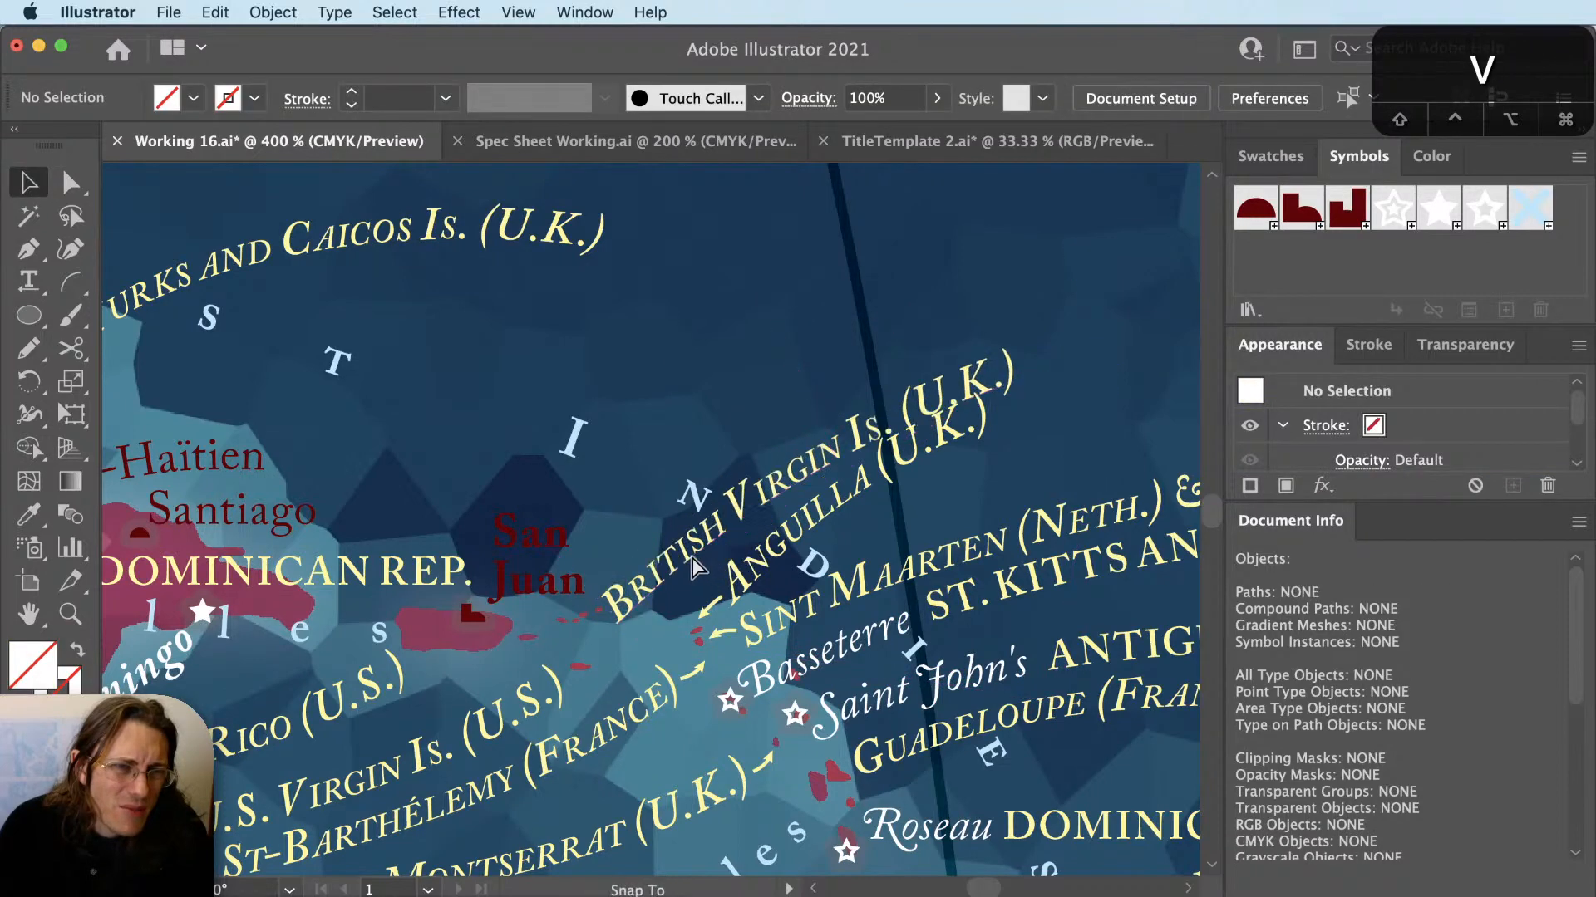
Undo the path, move and rotation changes made to the British Virgin Is. (U.K.) label and deselect it.
key("super+z")
key("super+z")
key("super+z")
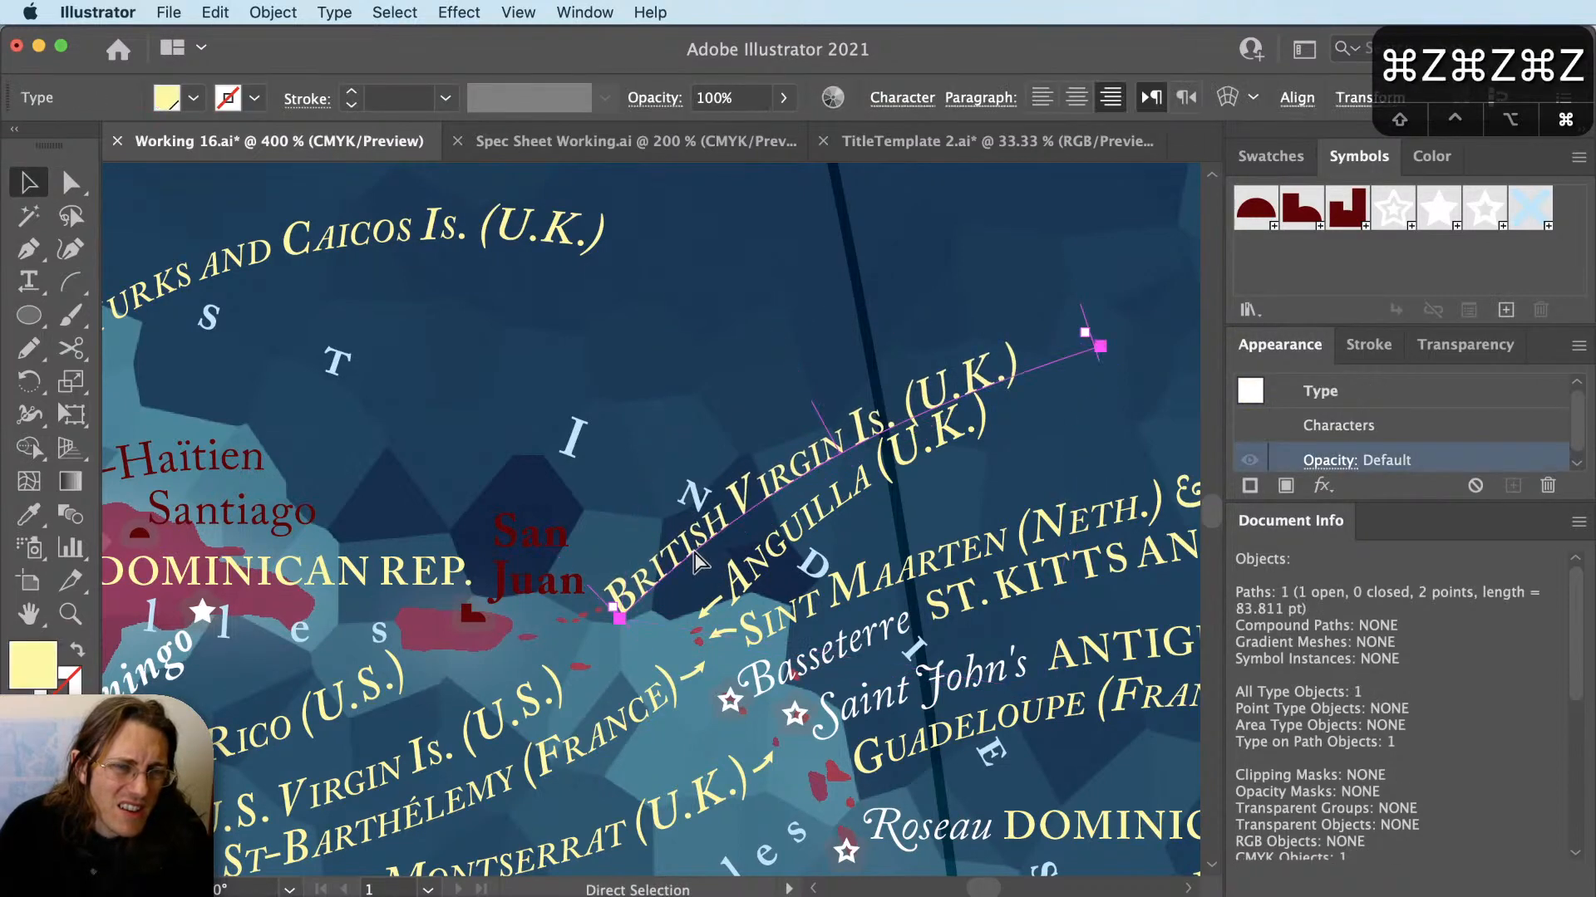
key("super+z")
key("super+z")
key("super+z")
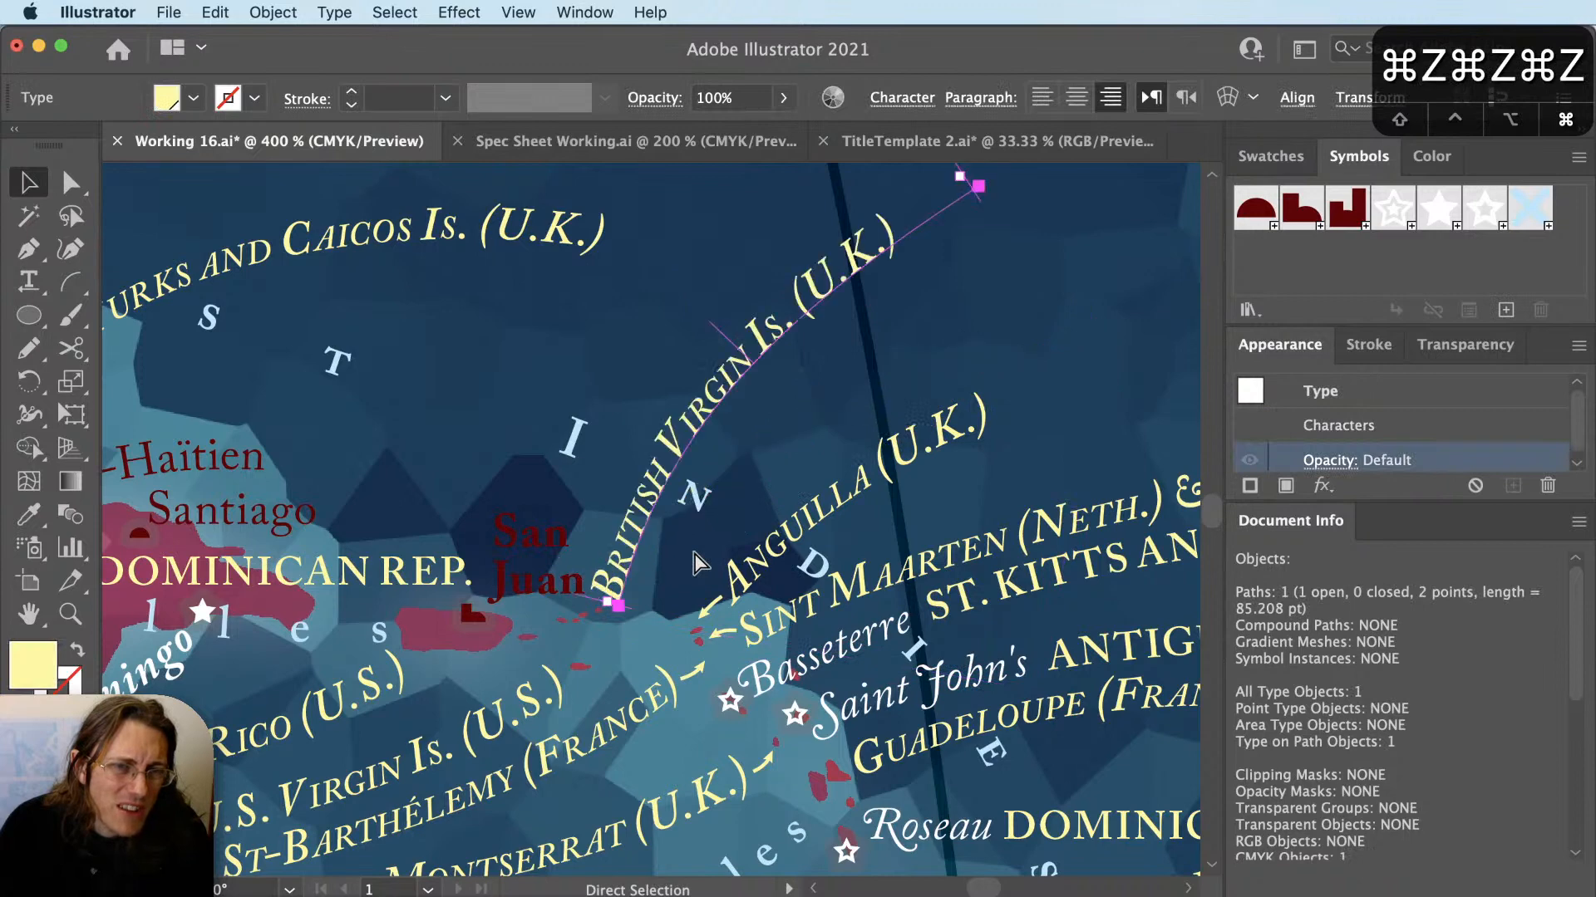
key("shift+super+a")
key("v")
Examine the remaining straight labels around the Lesser Antilles, from Dominica to Grenada.
scroll(725, 504, "down", 2)
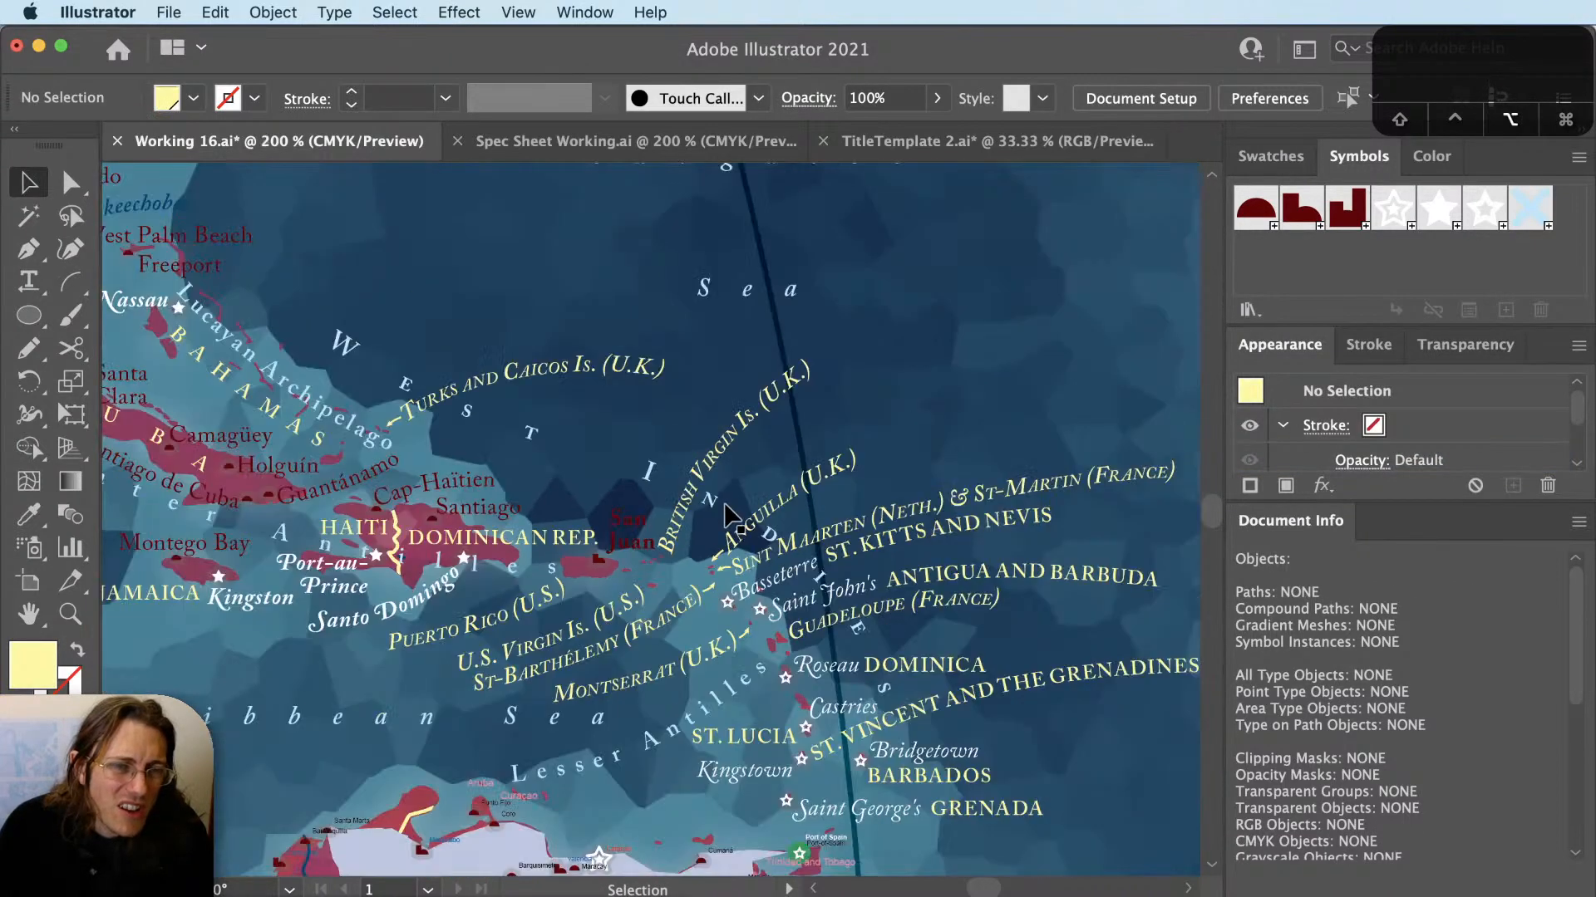
left_click_drag(760, 678, 773, 572)
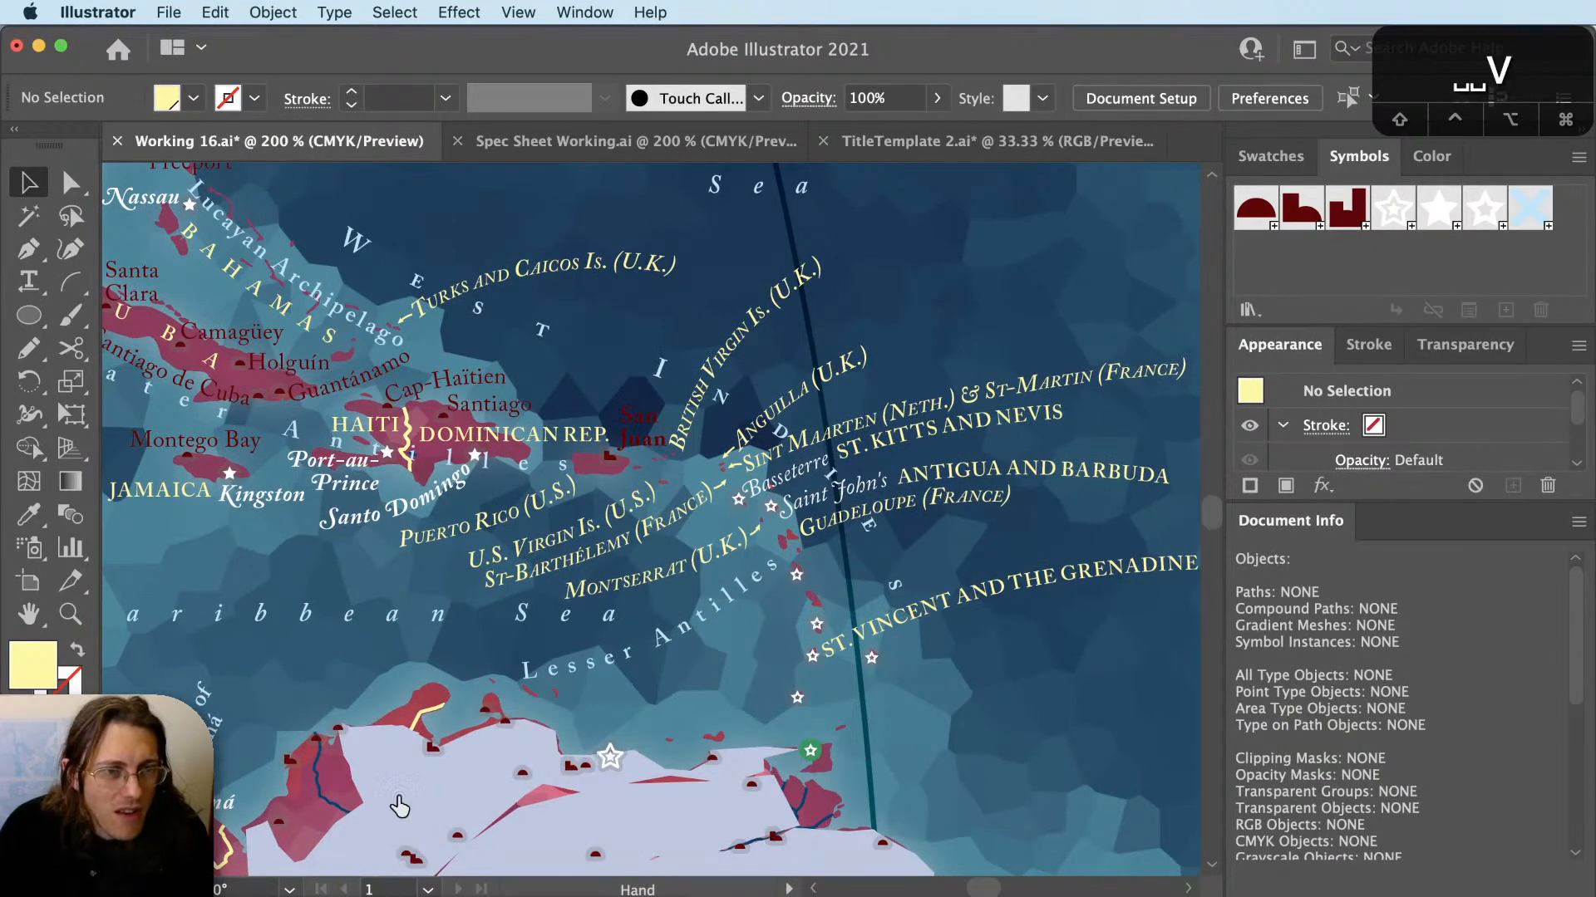
left_click_drag(699, 578, 802, 556)
scroll(896, 542, "down", 1)
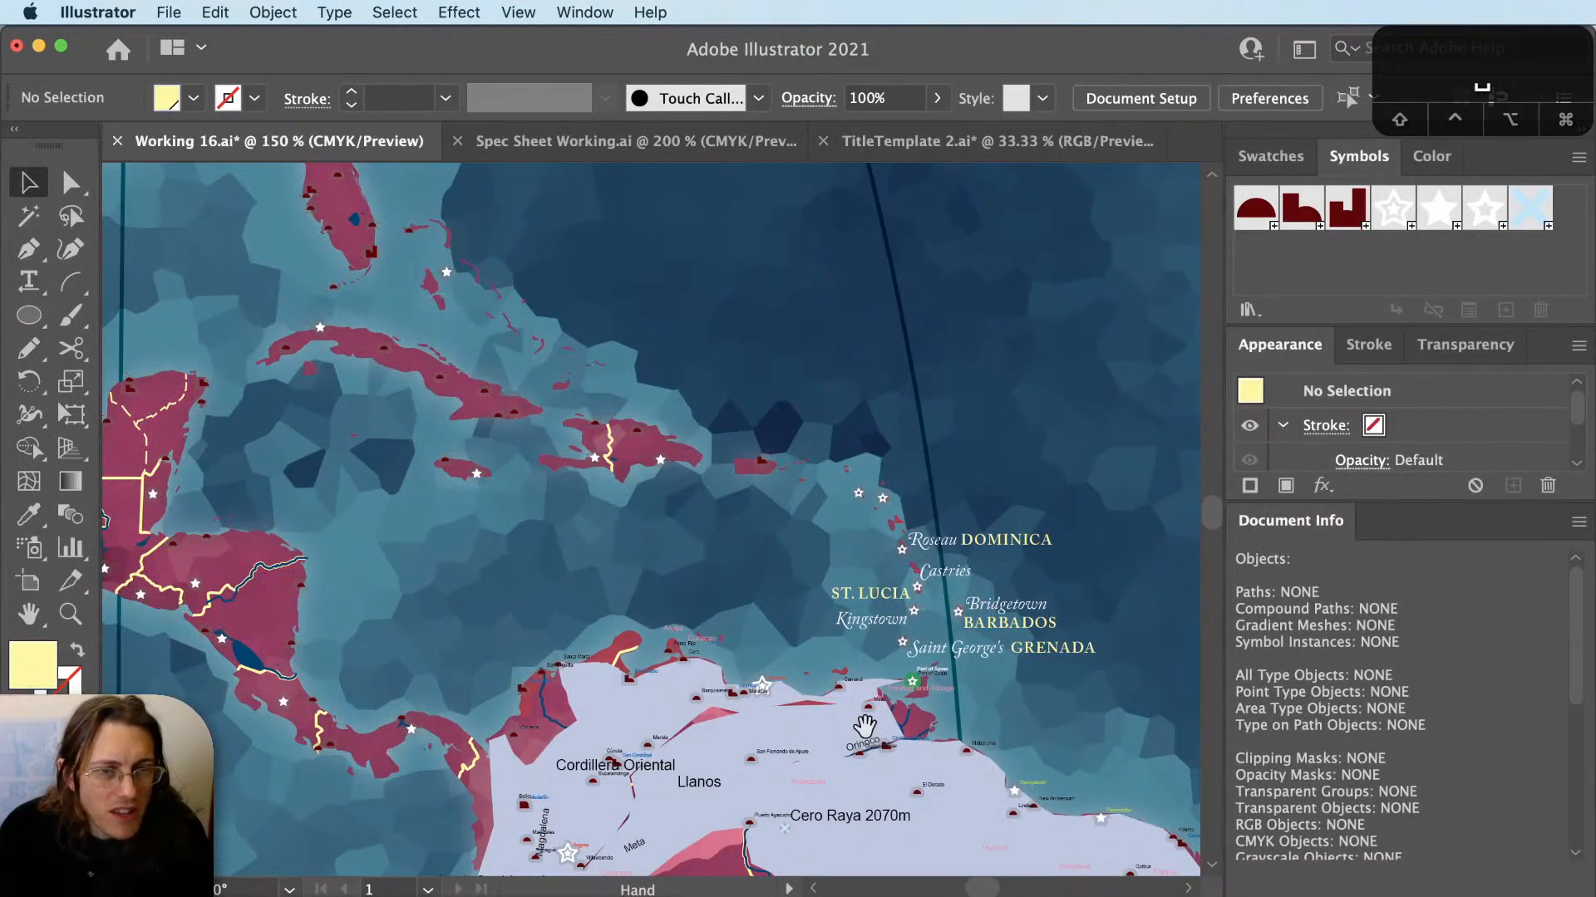
left_click_drag(970, 651, 872, 644)
key("v")
scroll(872, 644, "up", 3)
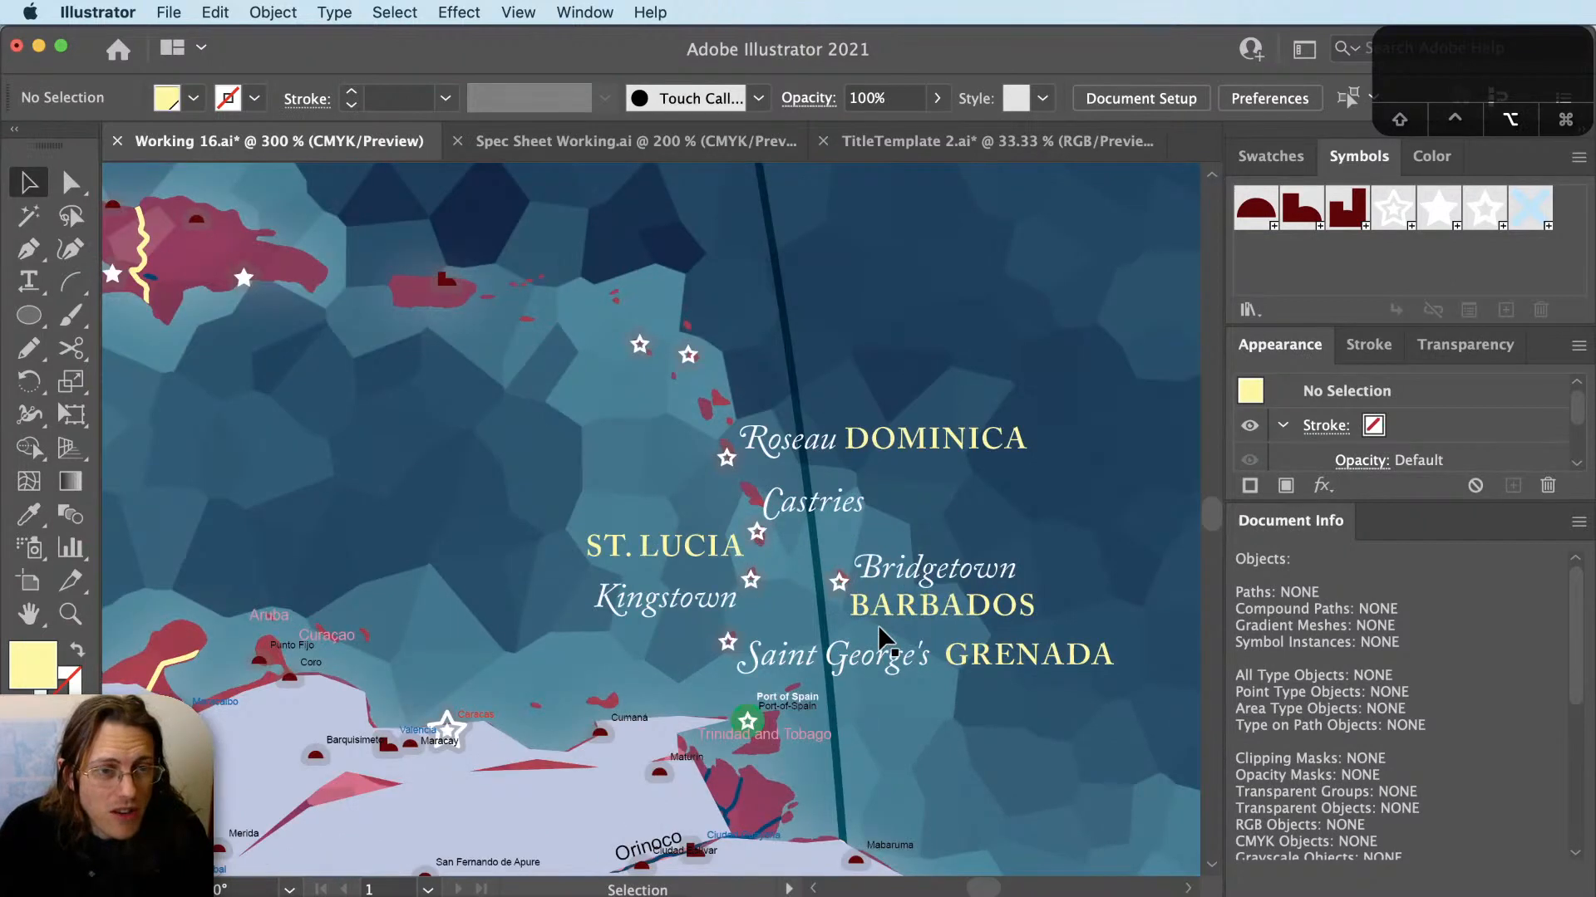
scroll(902, 640, "down", 2)
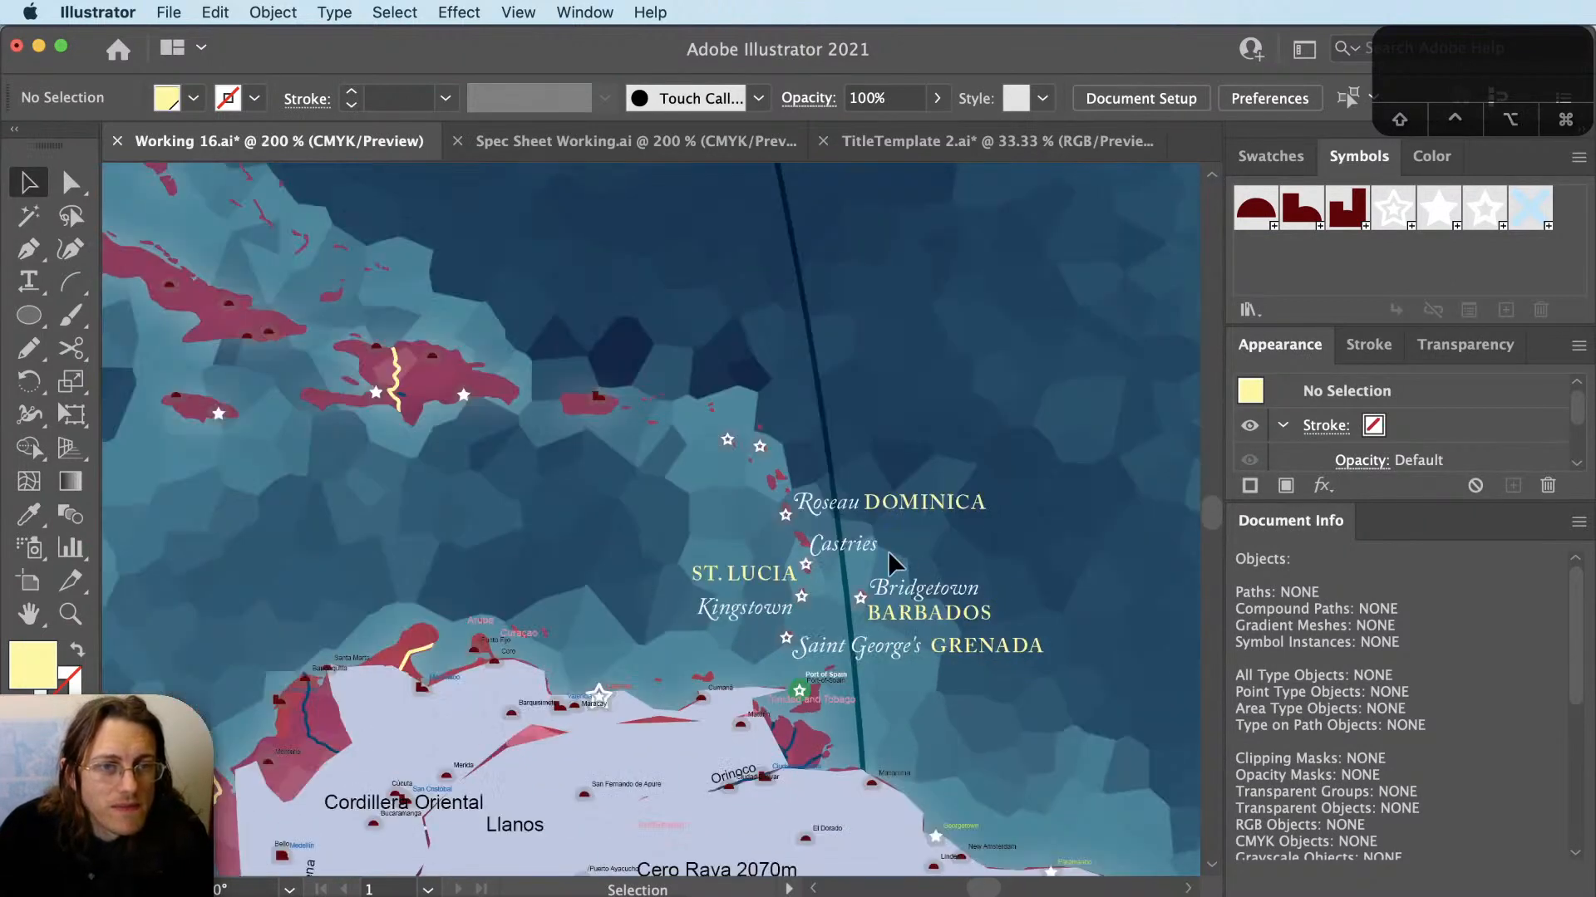
Select all text matching the Castries label and clear the Roseau, Castries, Kingstown, Bridgetown and Saint George's labels from view.
left_click(862, 542)
key("super+6")
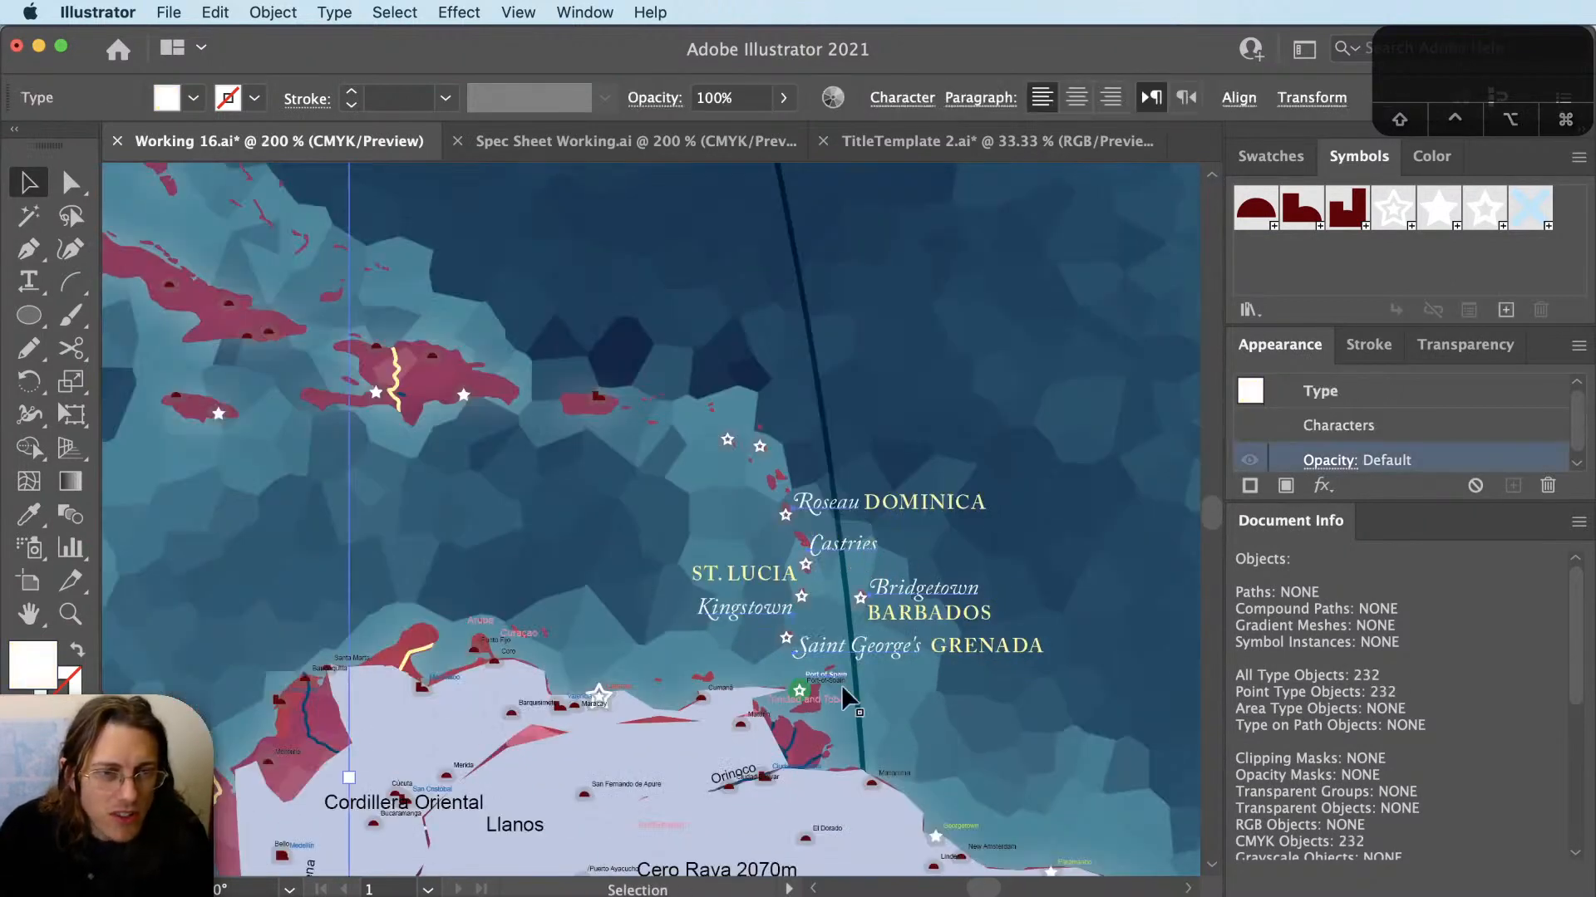
scroll(702, 725, "down", 1)
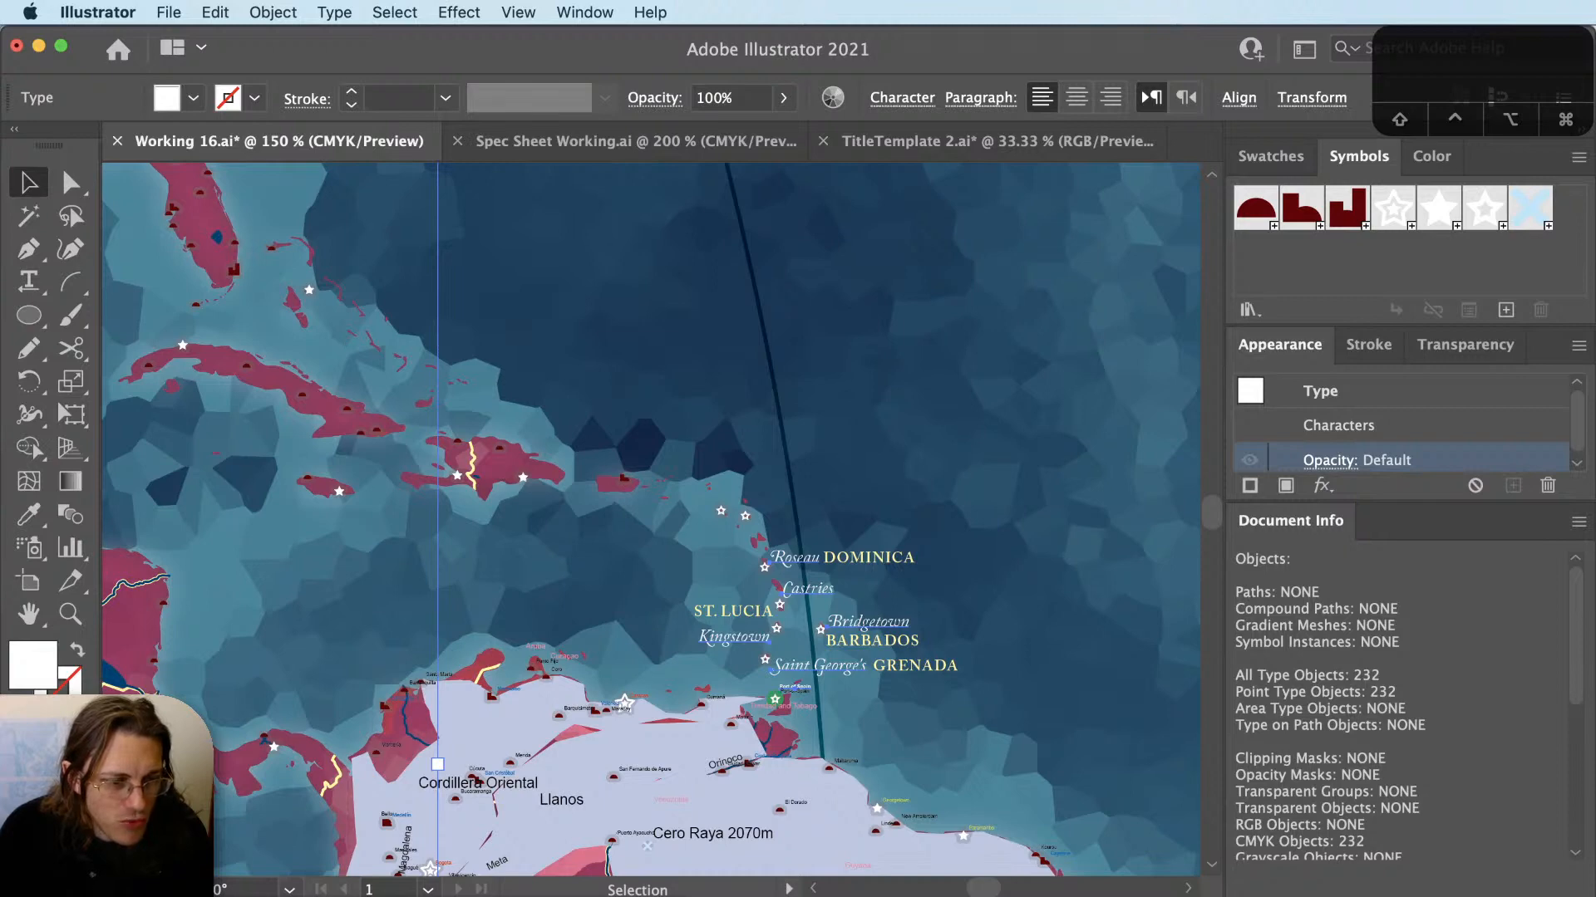
key("Delete")
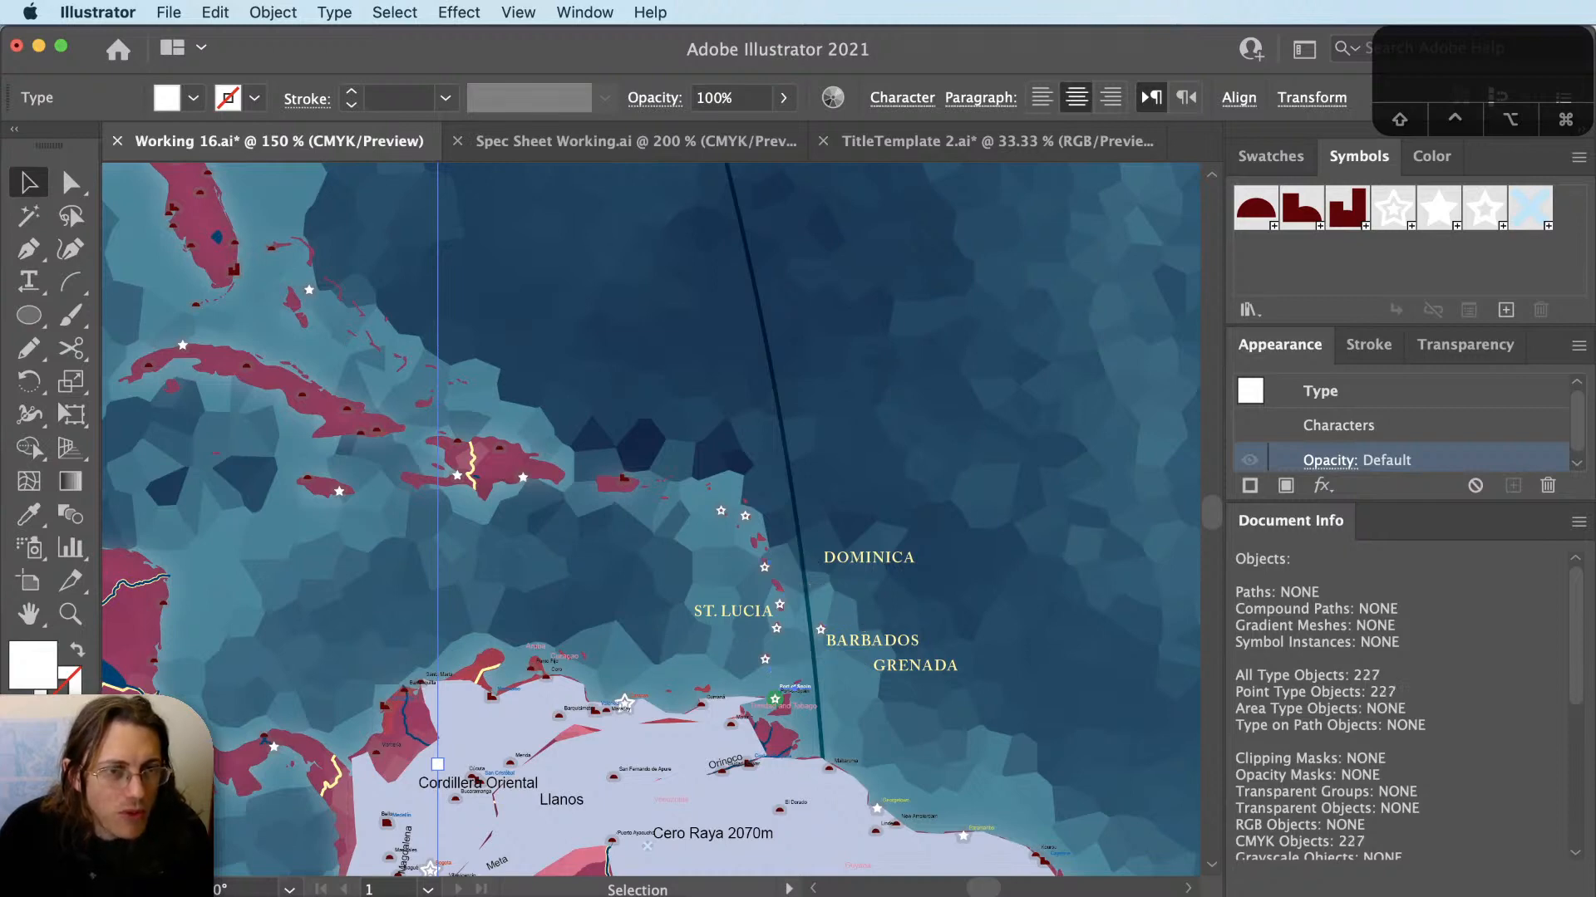
left_click(870, 368)
Select the St. Lucia, Dominica, Barbados and Grenada labels together and clear them from view.
scroll(869, 606, "up", 2)
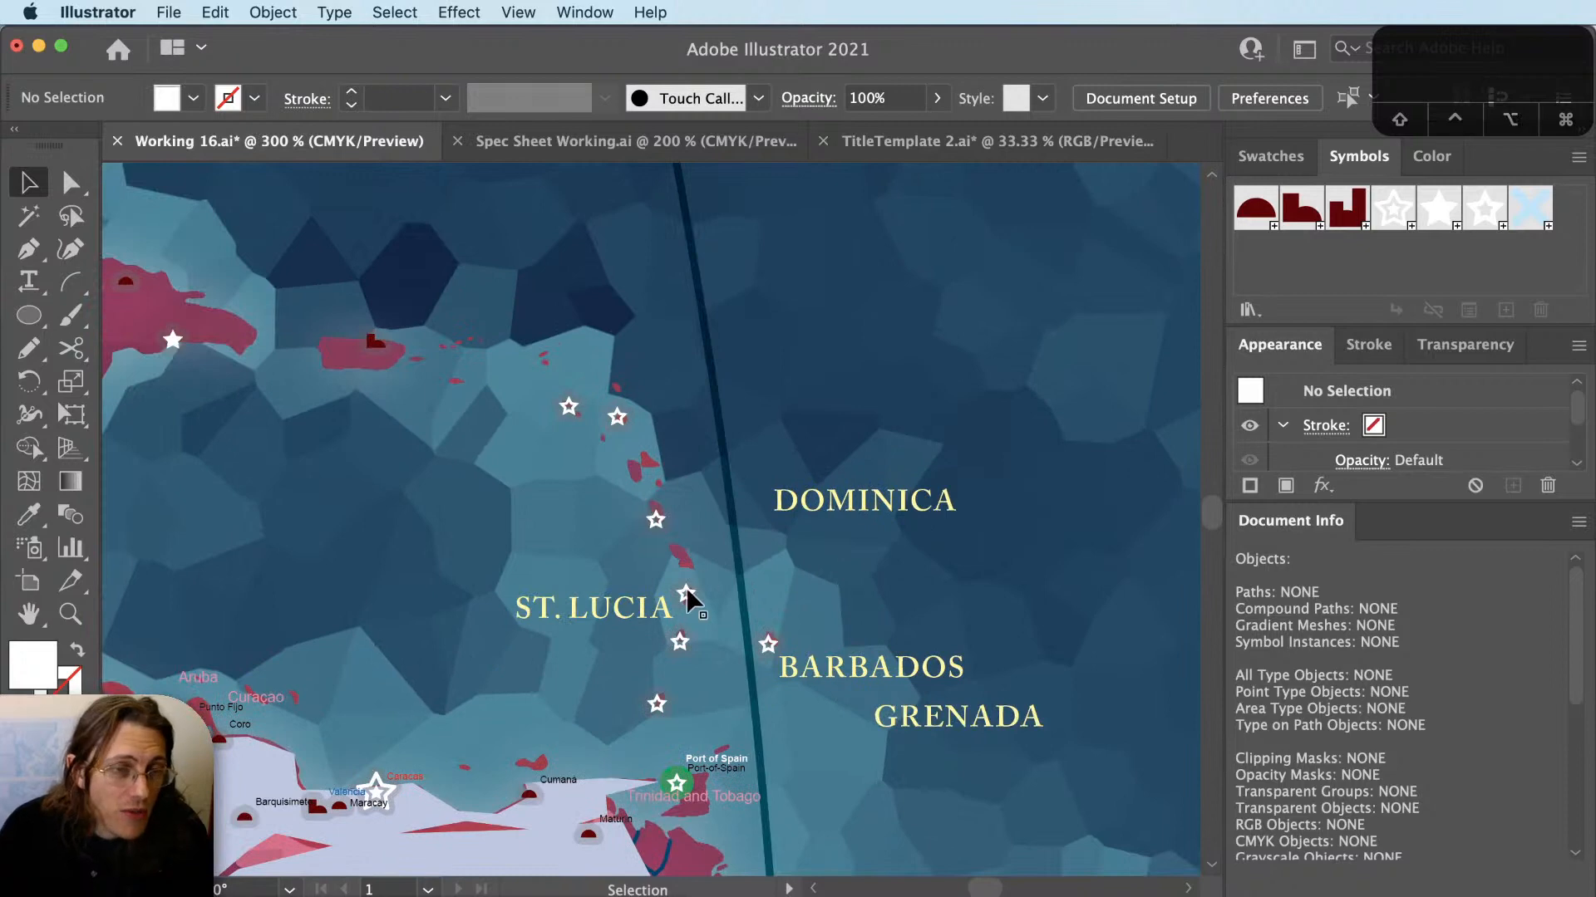
left_click(640, 615)
left_click(880, 511, "shift")
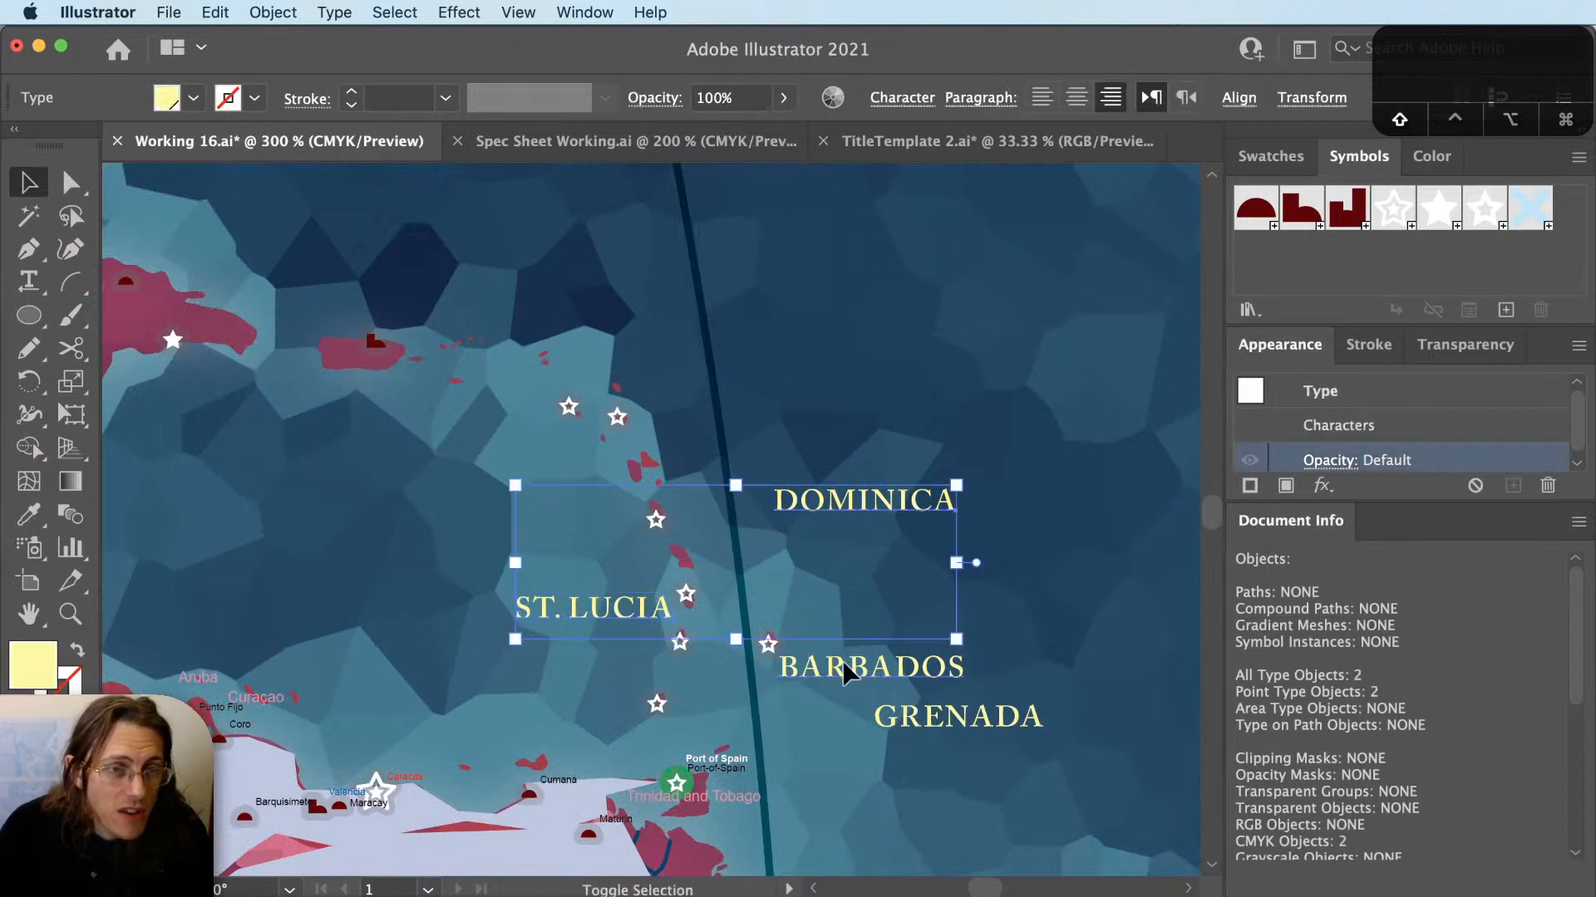
left_click(852, 669, "shift")
left_click(921, 720, "shift")
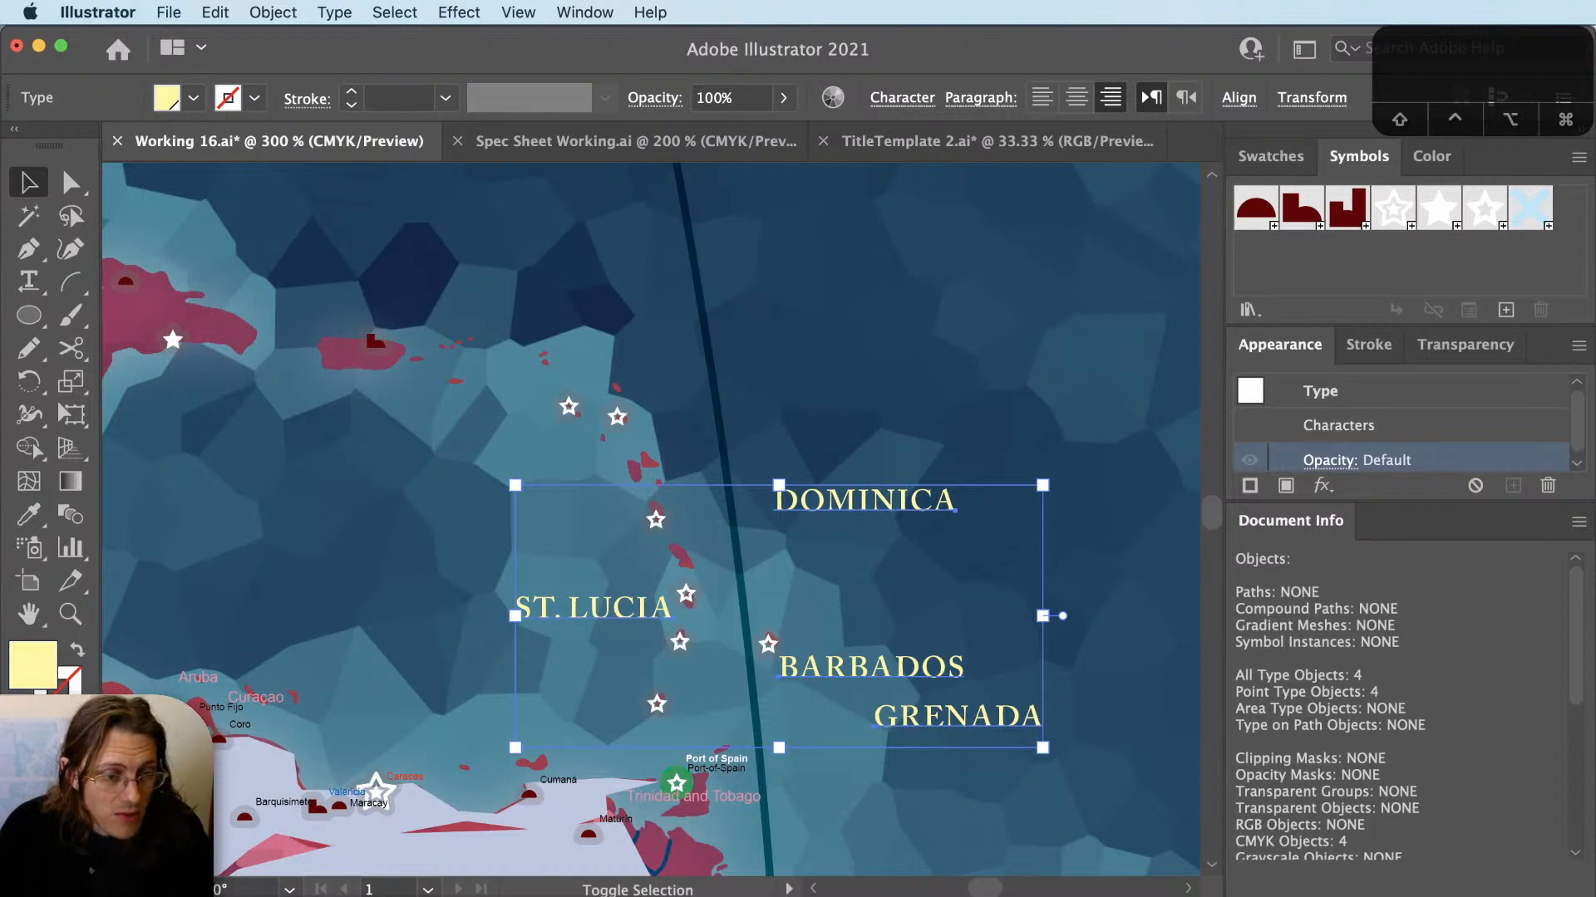
key("Delete")
key("shift+super+a")
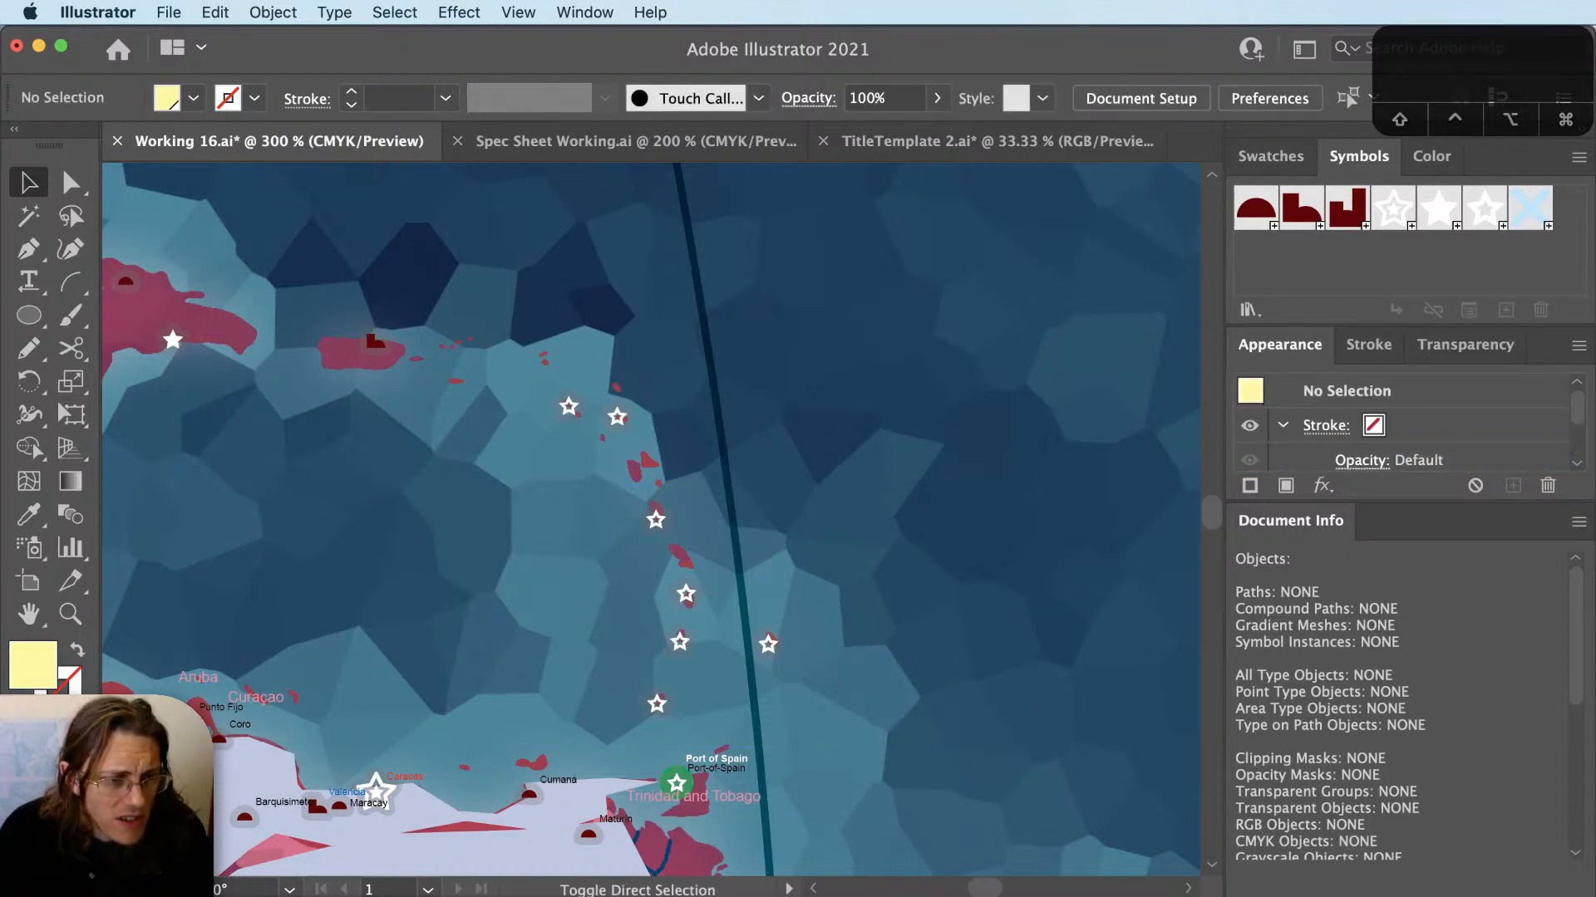
Select all text matching the Montserrat (U.K.) label and clear the finished territory and country labels from view.
left_click(536, 499)
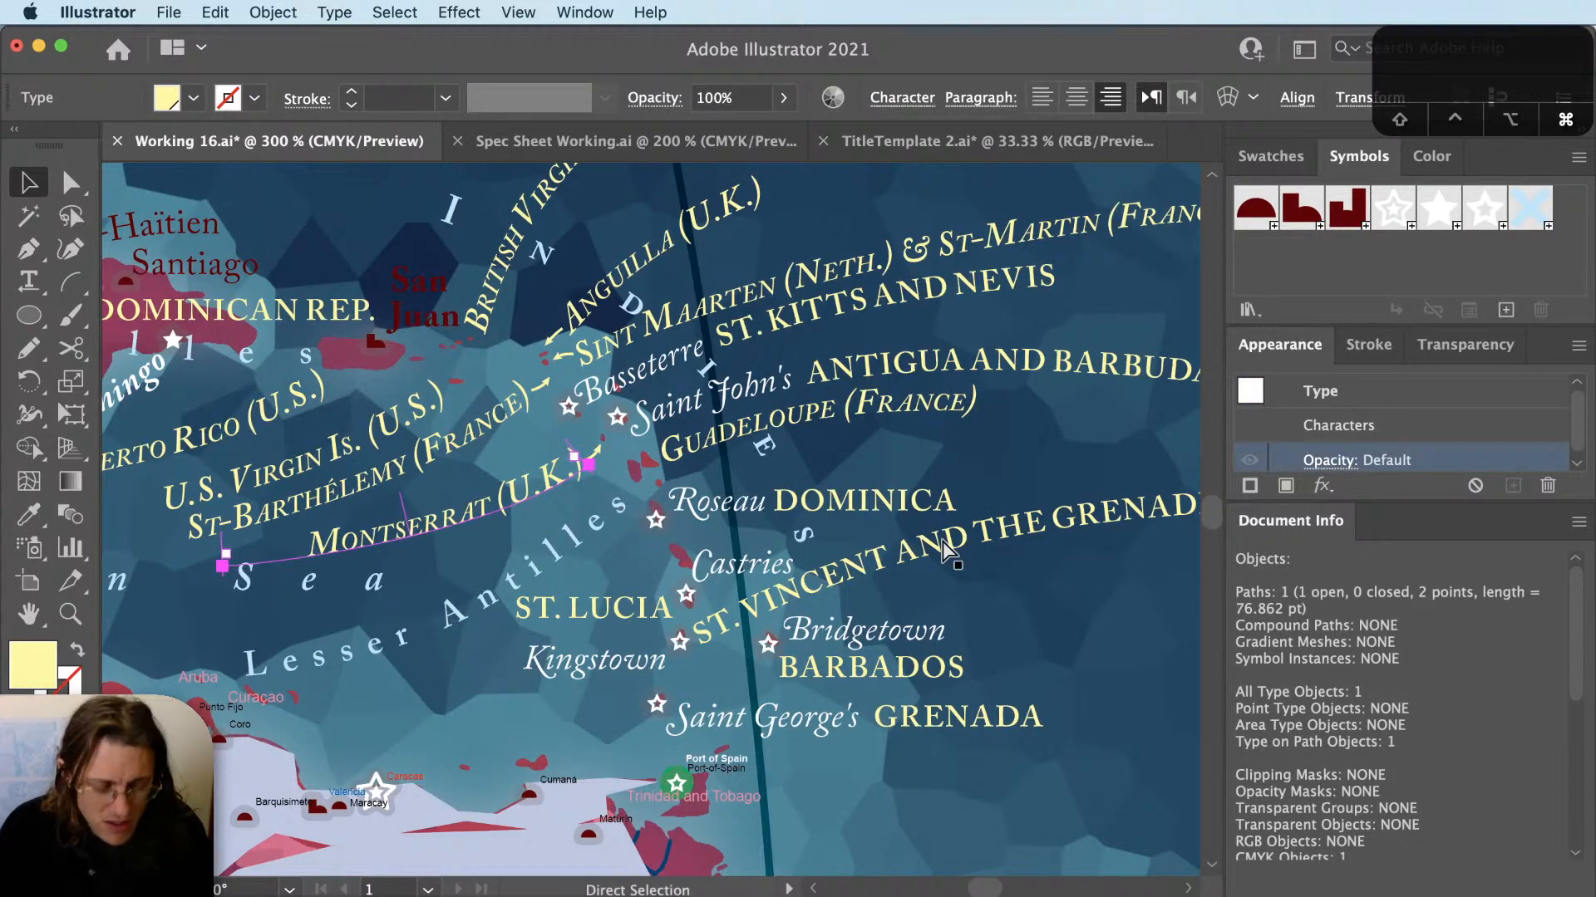
key("super+6")
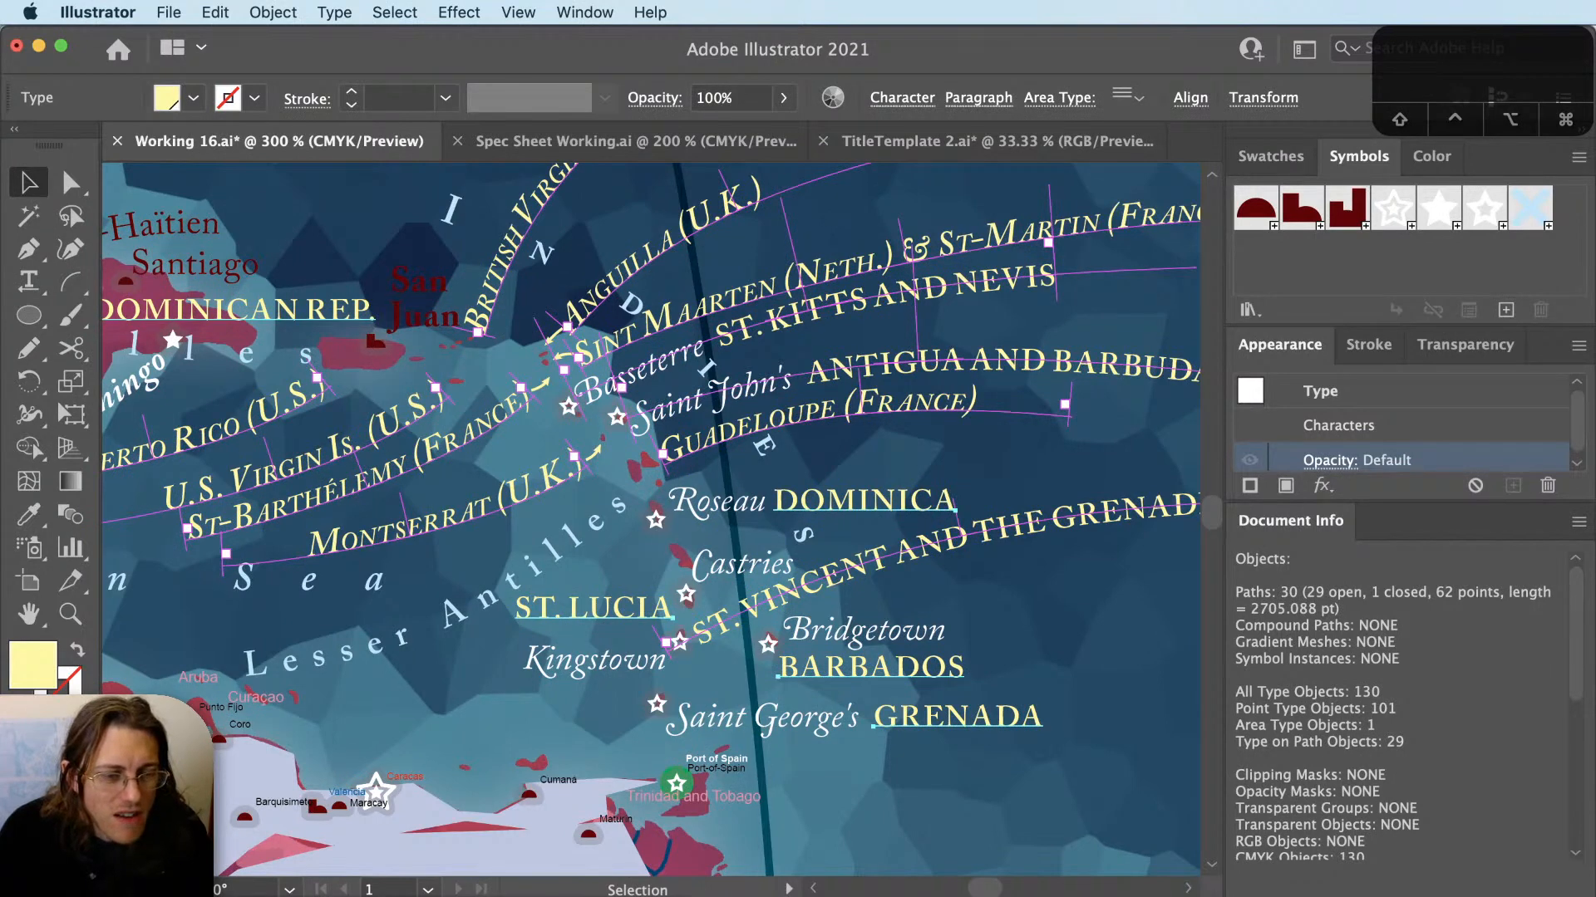
scroll(579, 407, "down", 2)
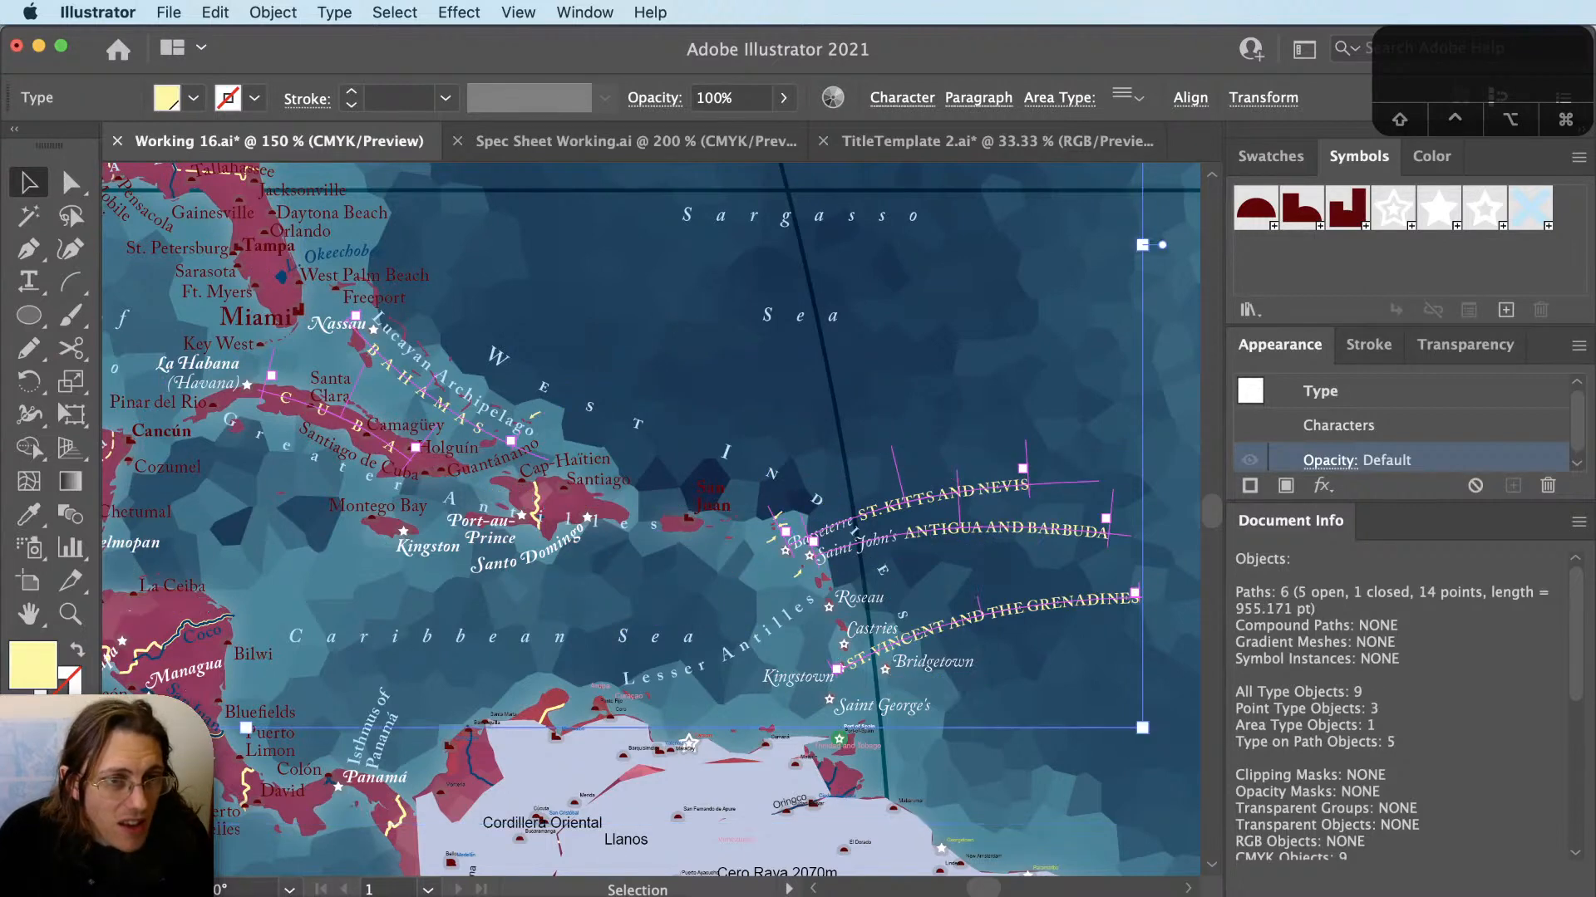
scroll(1006, 607, "up", 2)
key("shift+super+a")
Try to select the St. Vincent and the Grenadines, Antigua and Barbuda, and St. Kitts and Nevis labels together.
key("v")
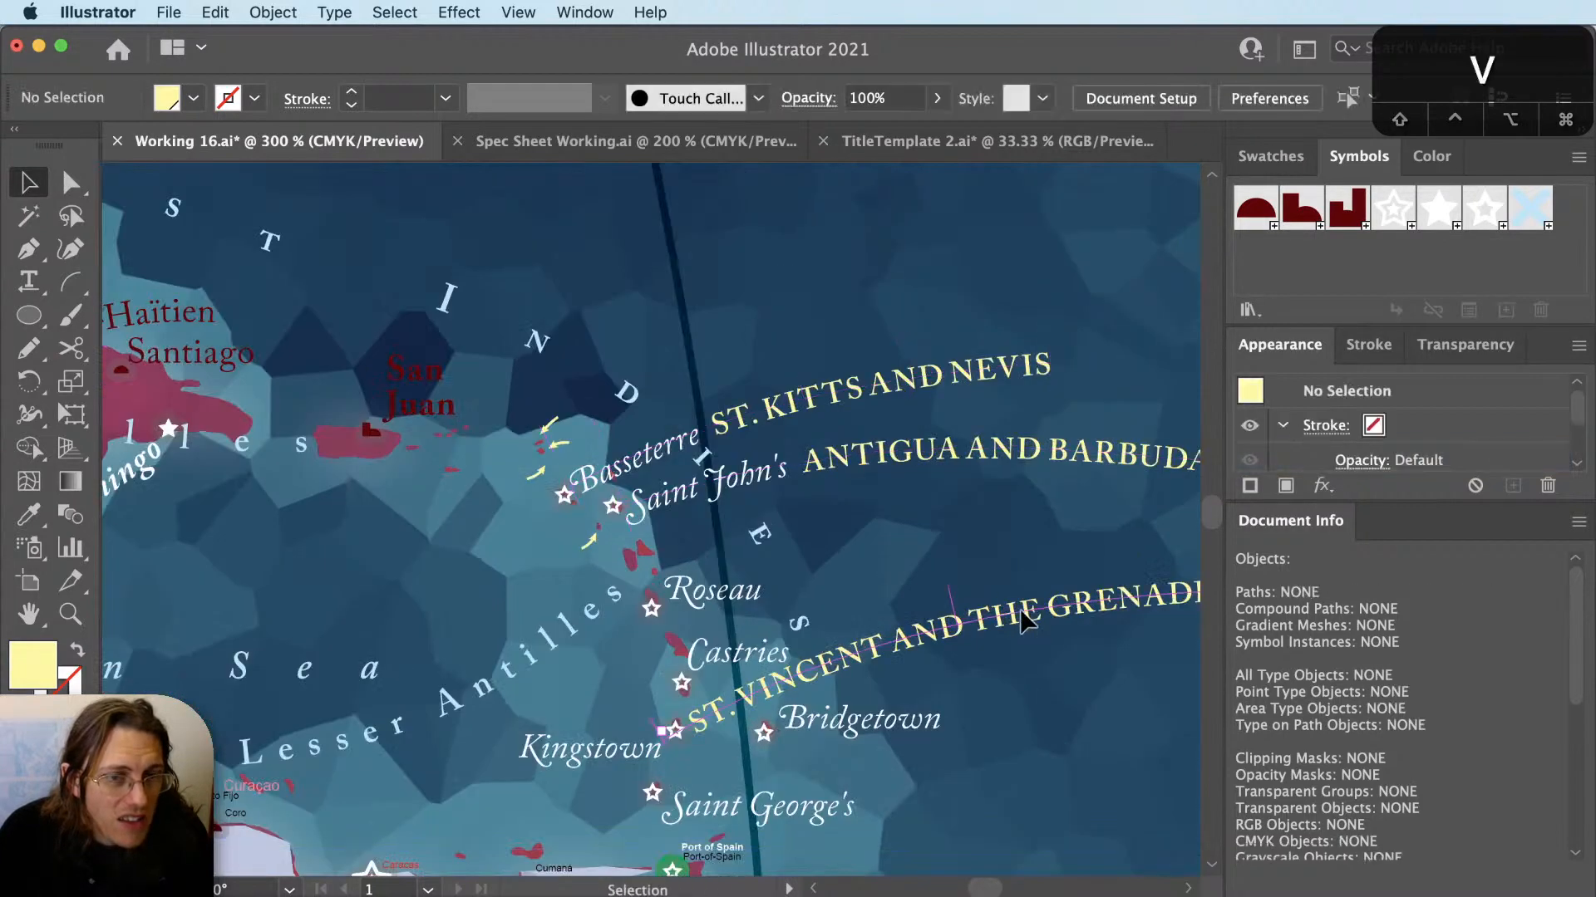
left_click(1024, 614)
left_click(1024, 452, "shift")
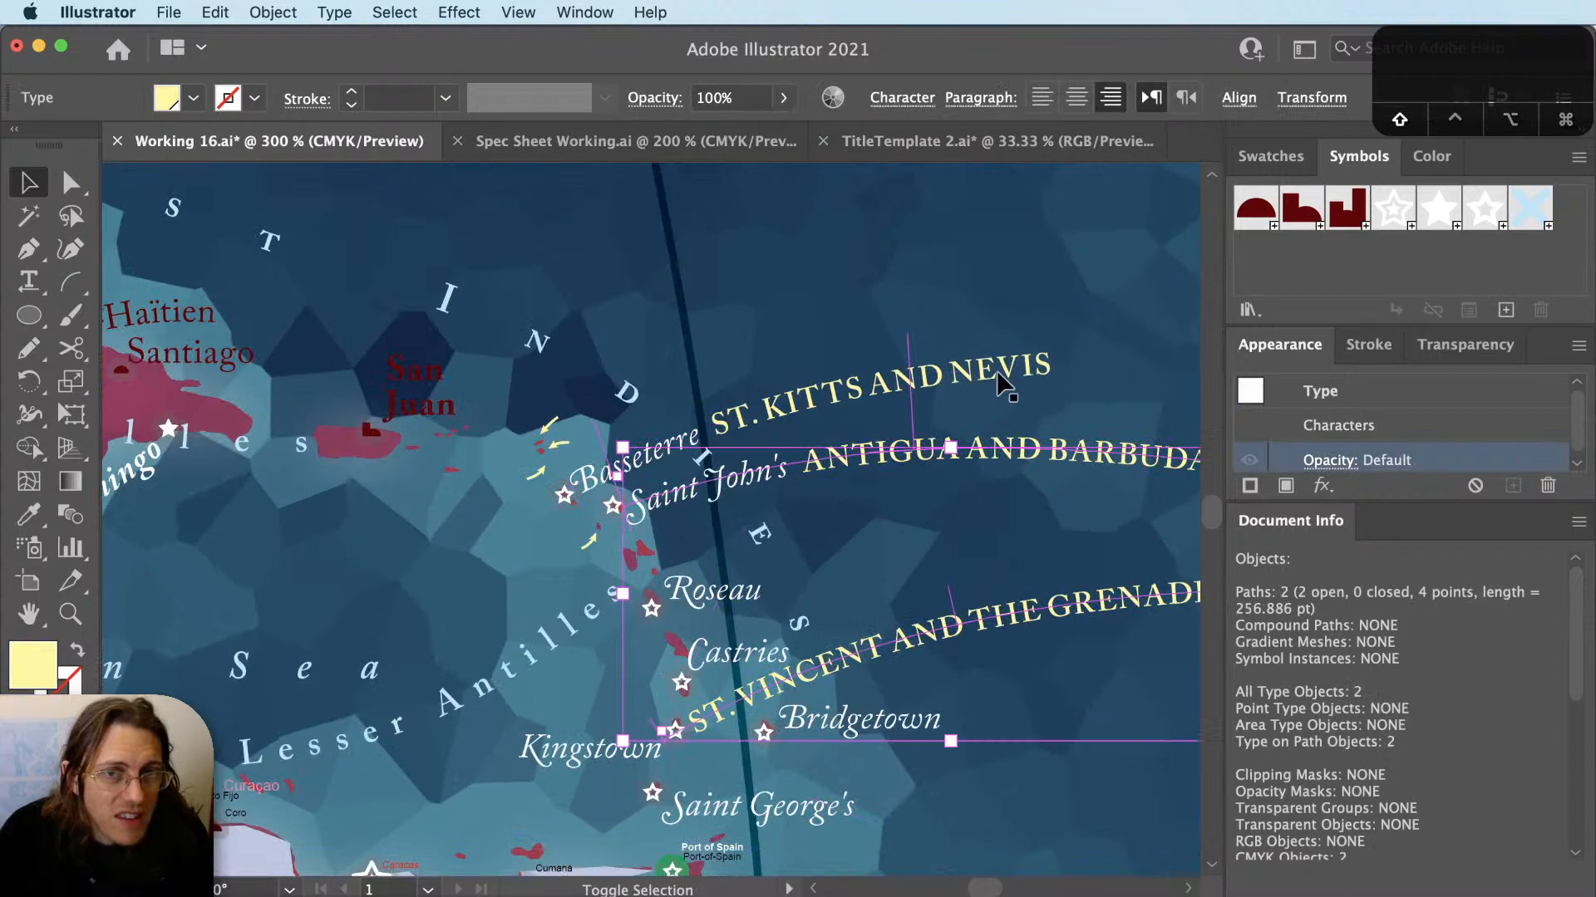
key("a")
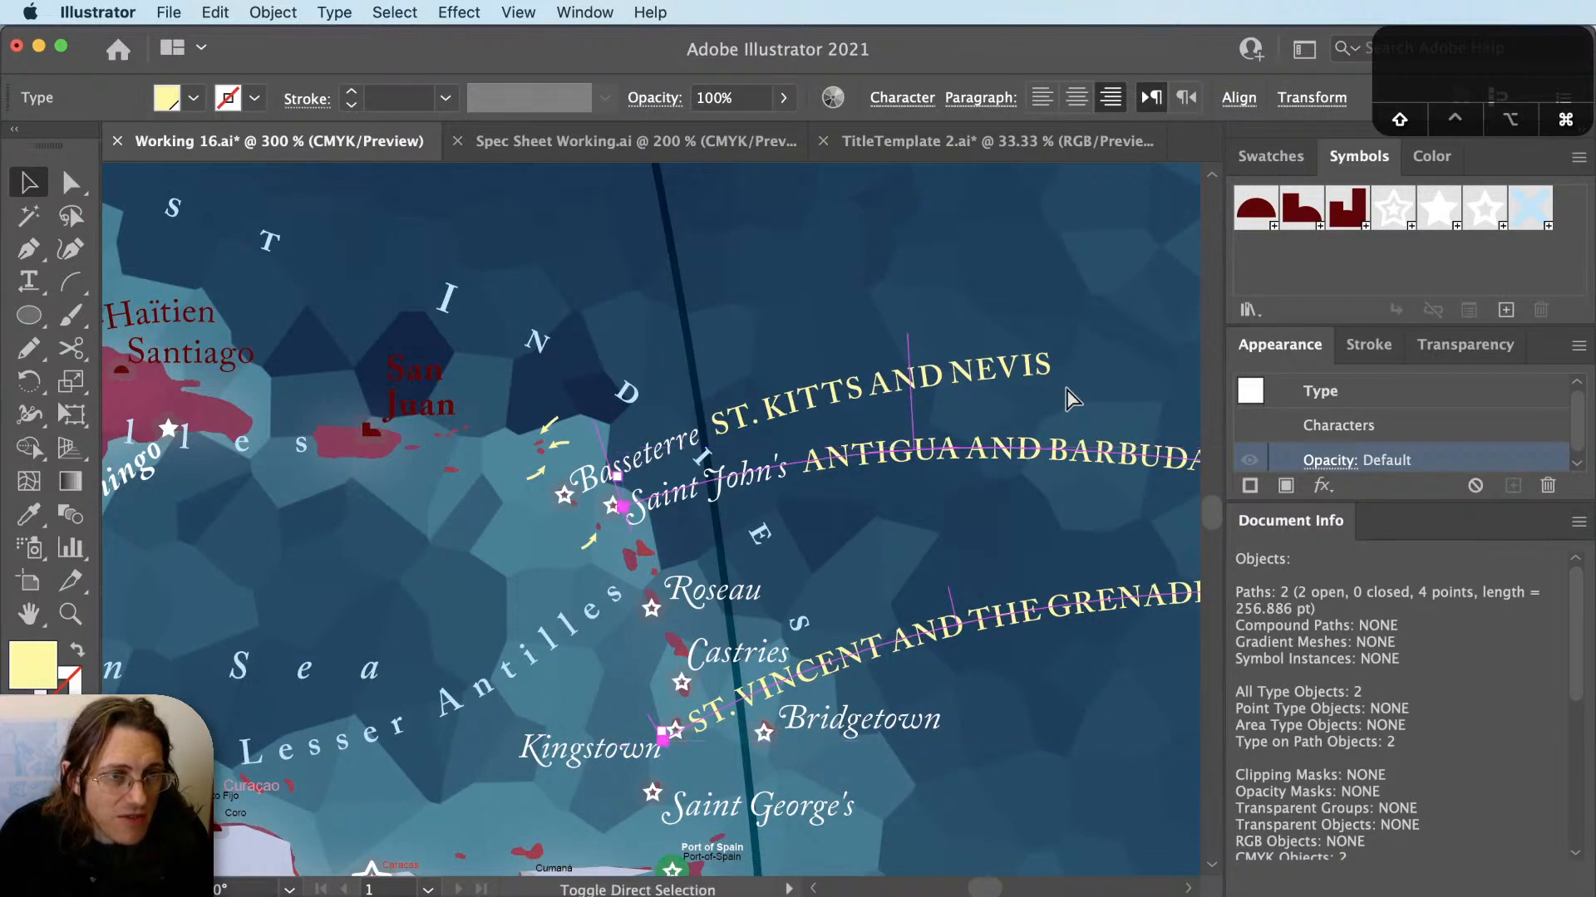
left_click(1053, 378)
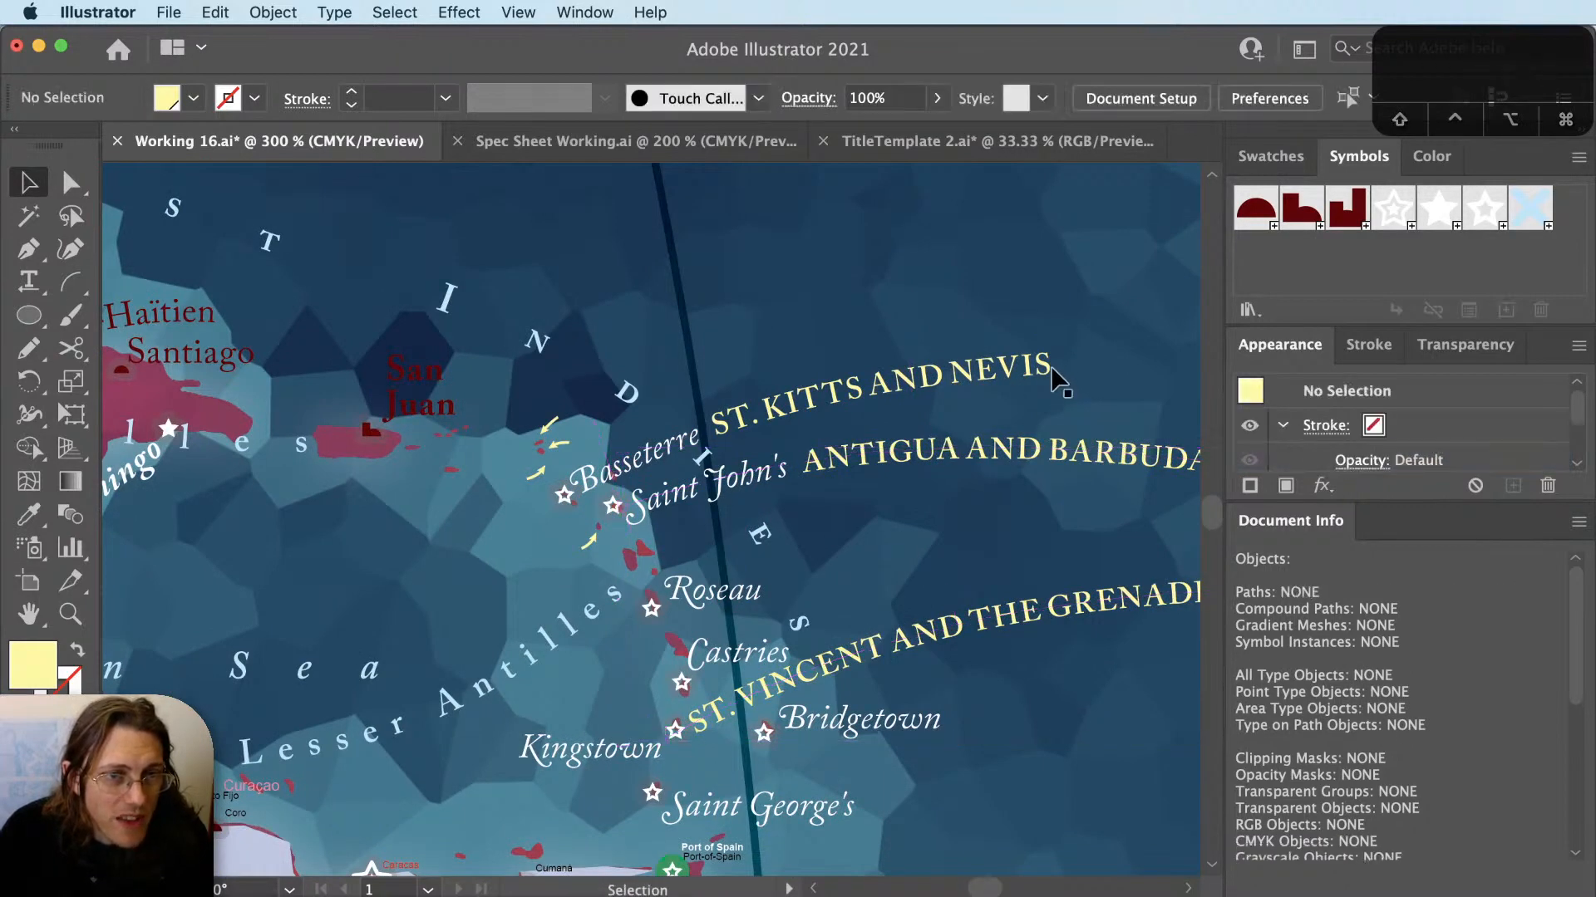
left_click(1051, 366)
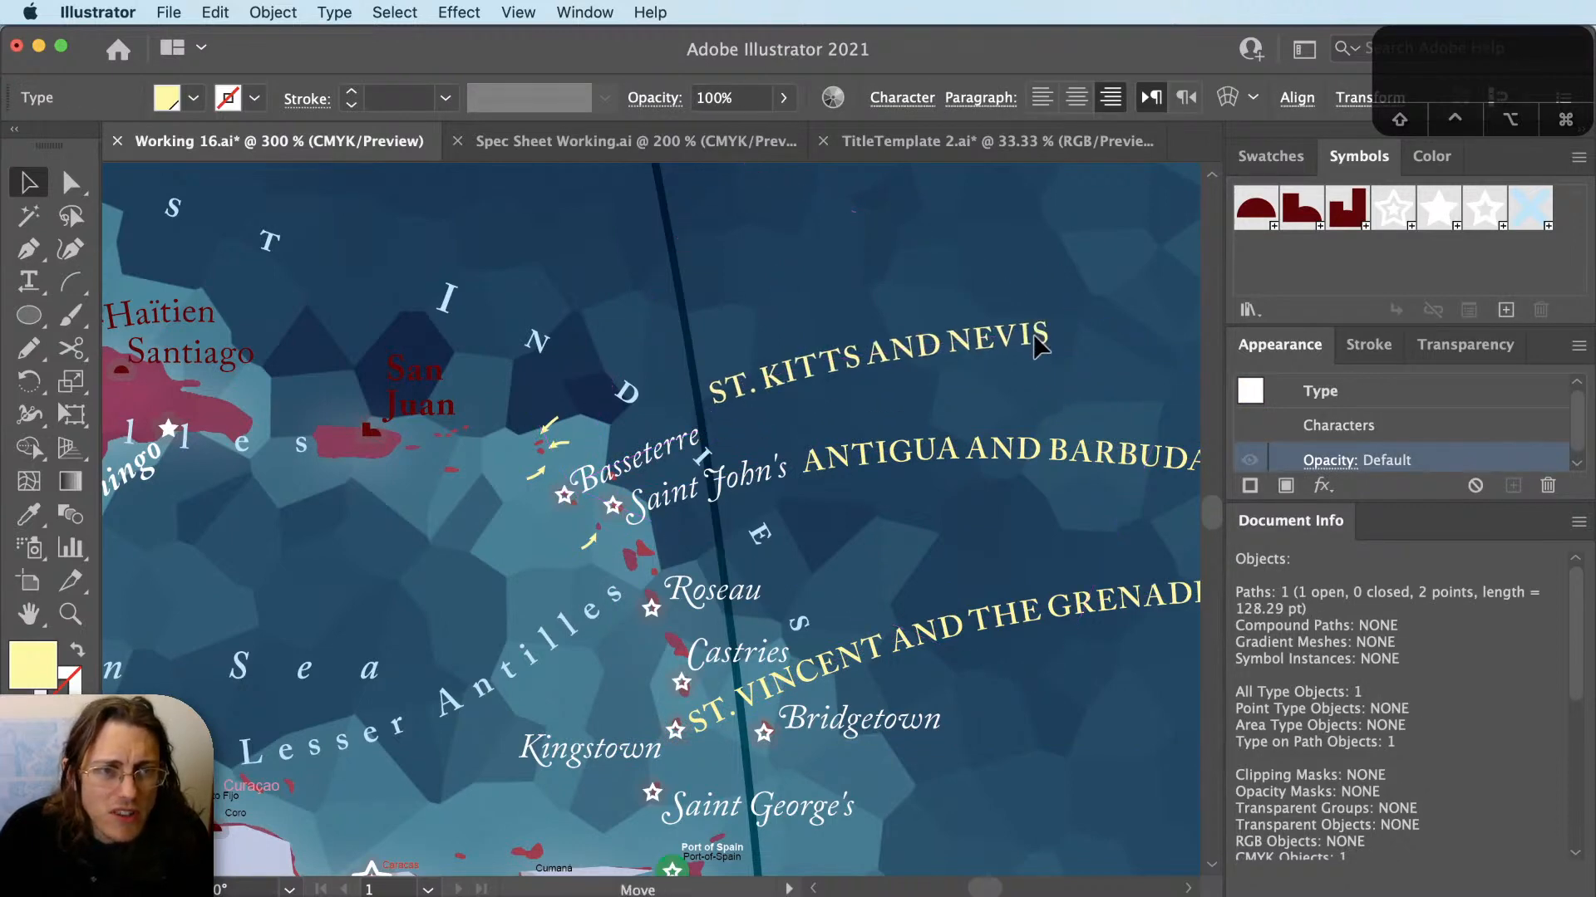
key("super+z")
key("super+z")
Select all text matching the St. Kitts and Nevis label and clear the remaining curved country labels from view.
key("super+6")
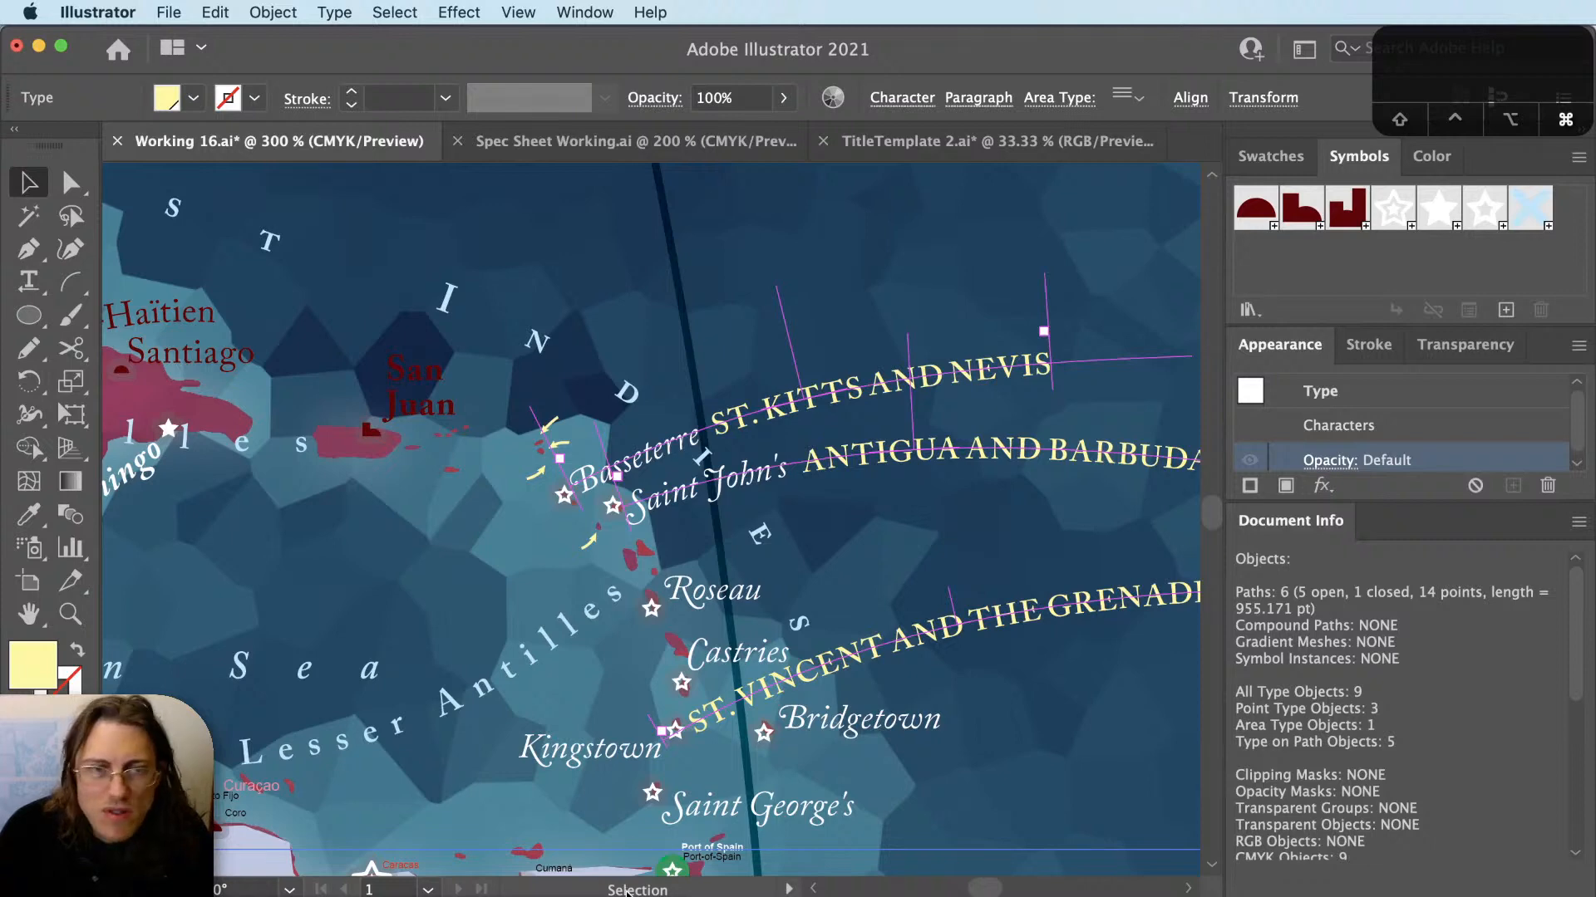
key("super+z")
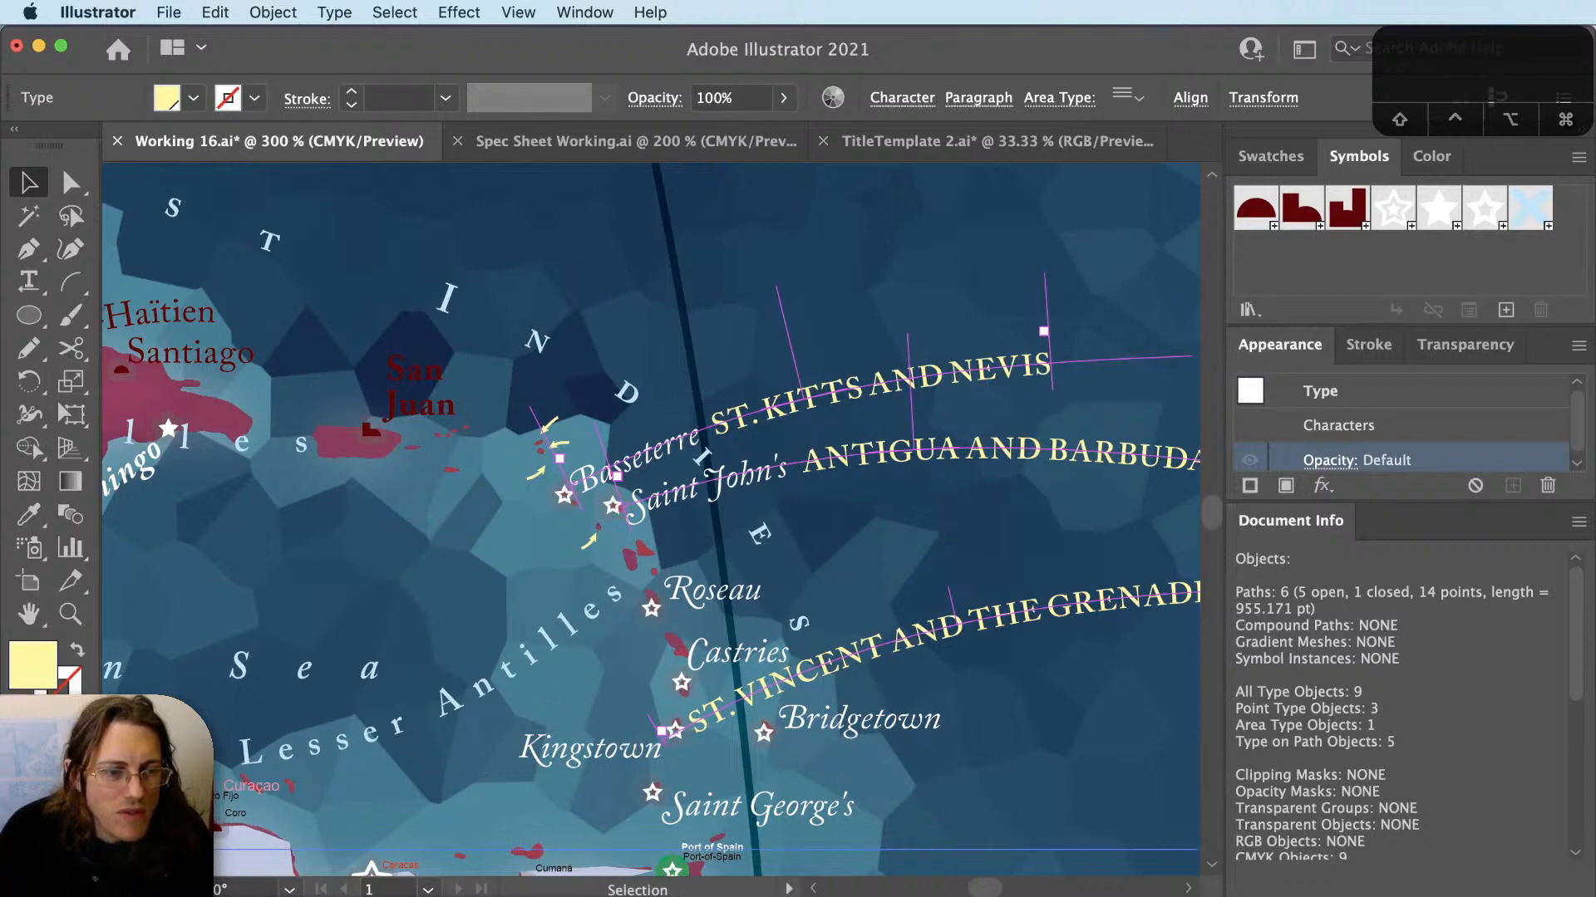
key("super+shift+a")
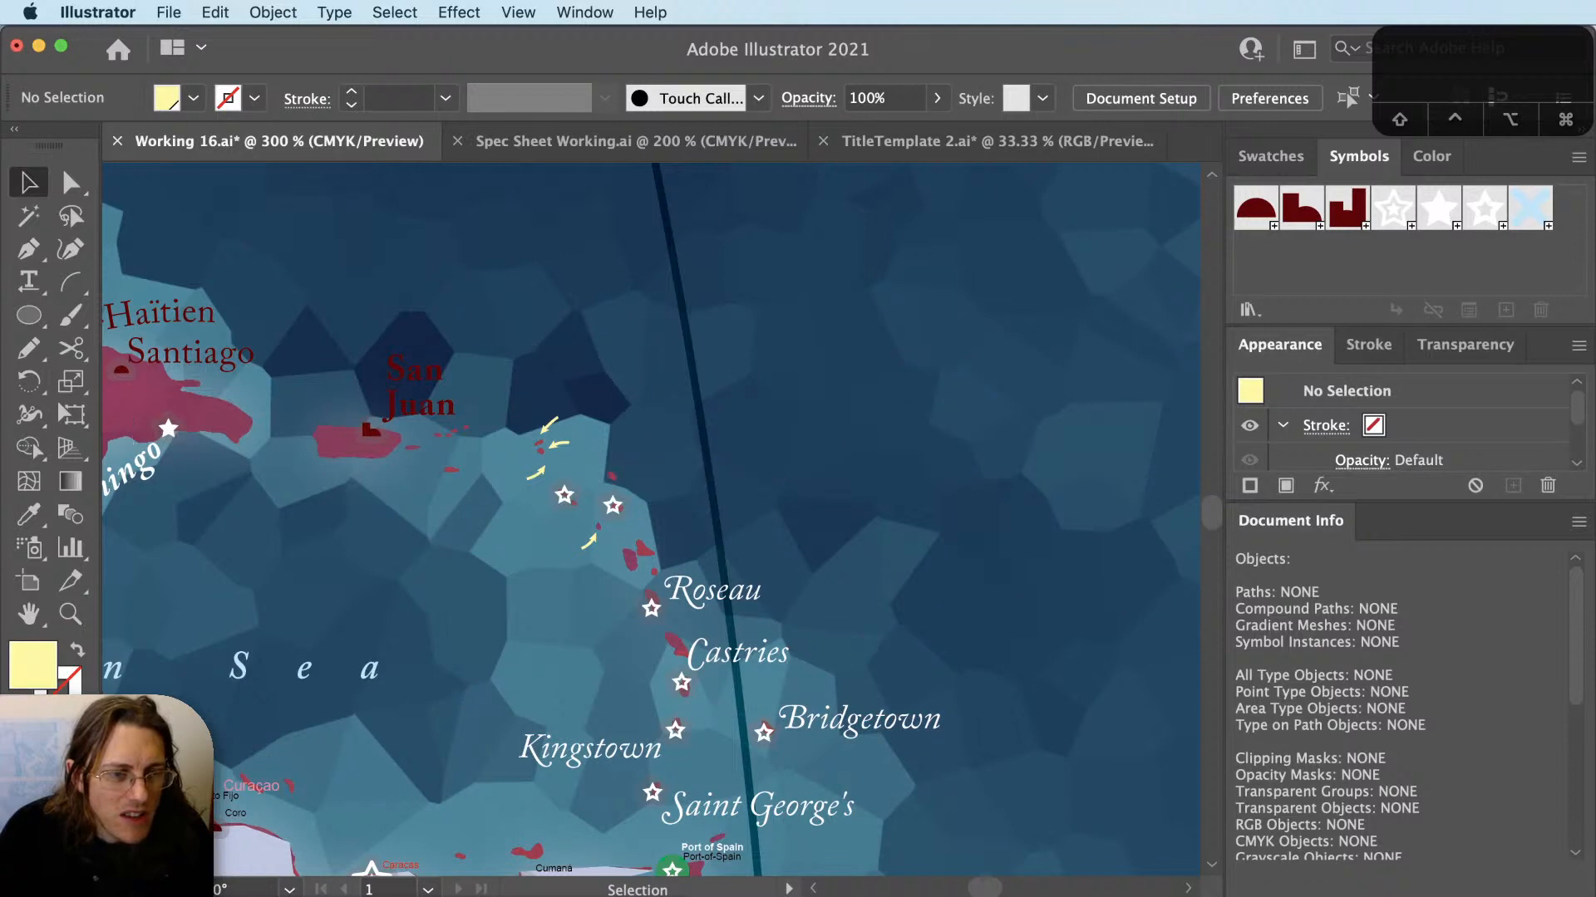
left_click(585, 550)
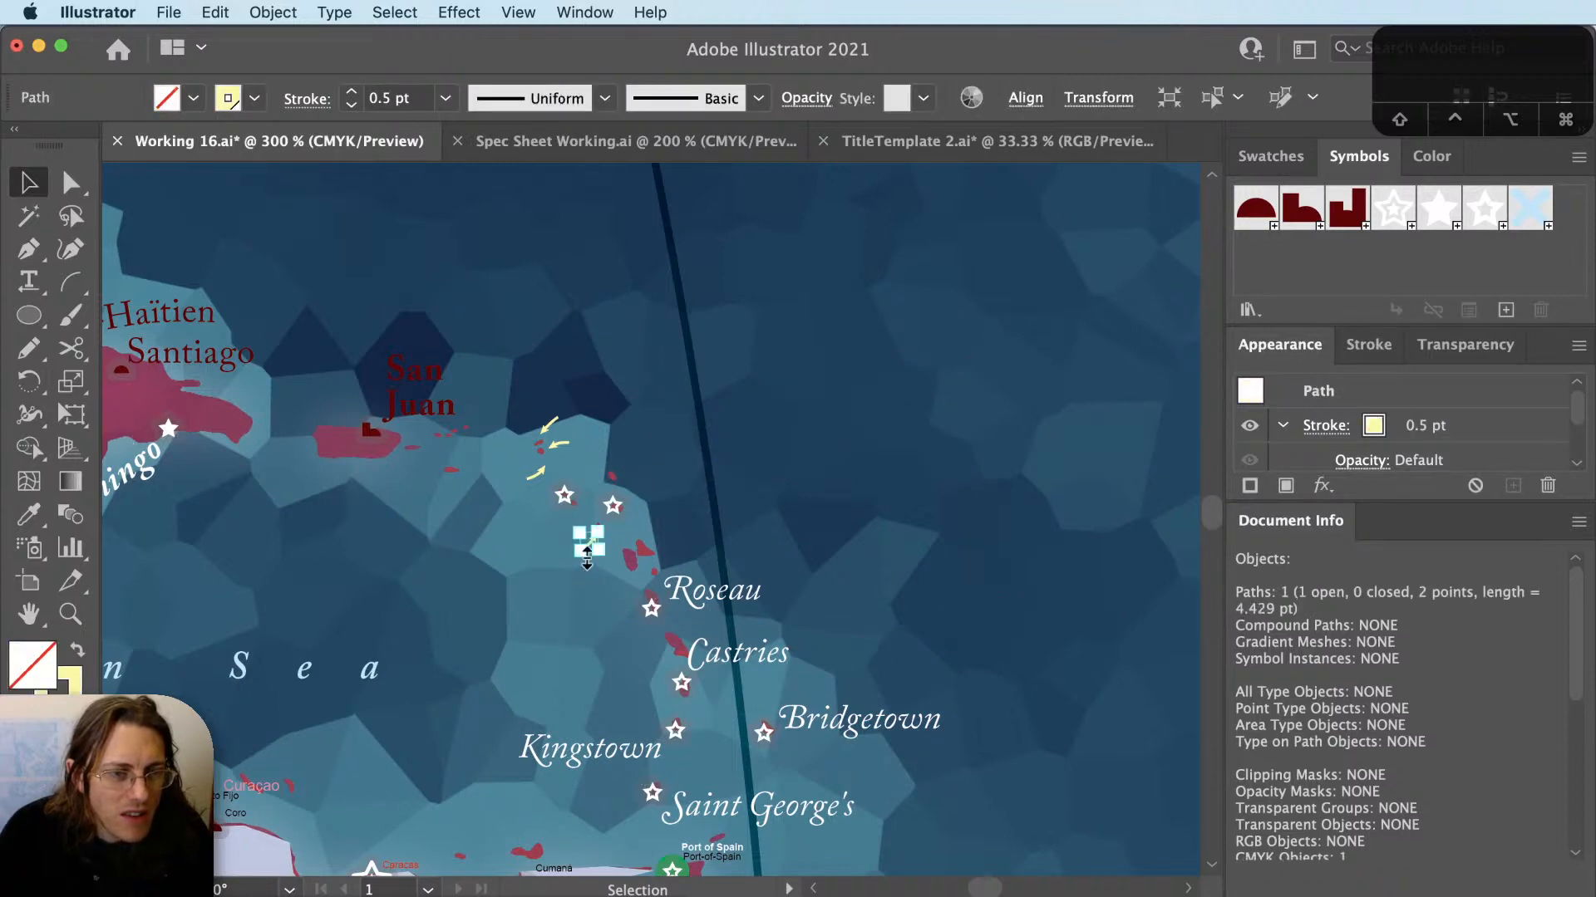
key("super+shift+a")
key("super+minus")
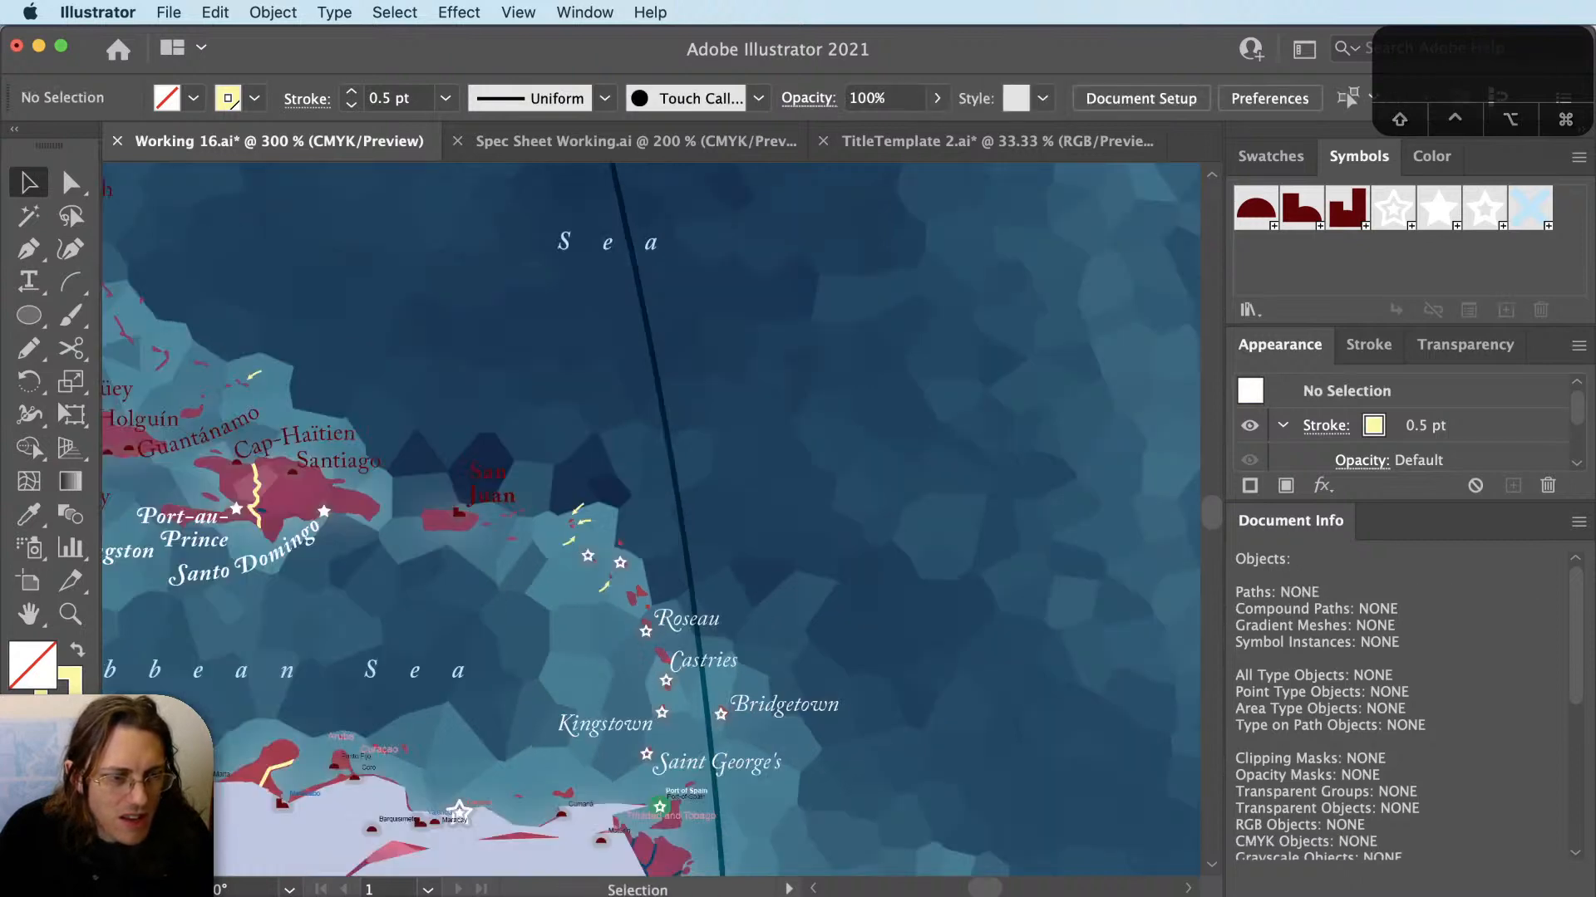
Select the St. Vincent and the Grenadines label together with all similar country text, and display the document's layers.
left_click(862, 640)
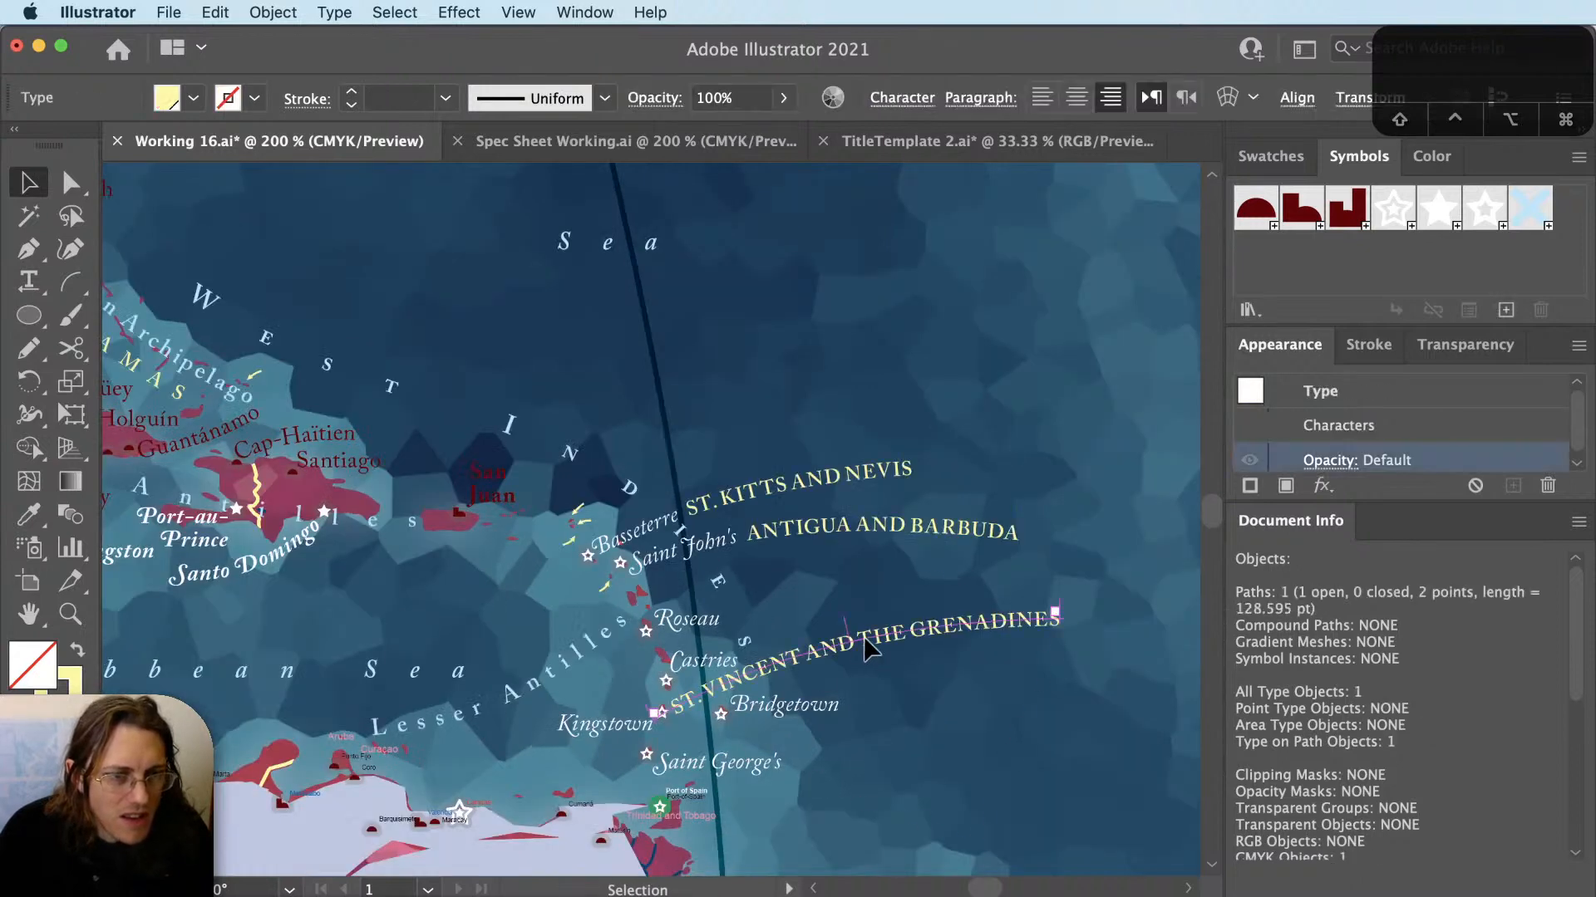
key("super+6")
key("F7")
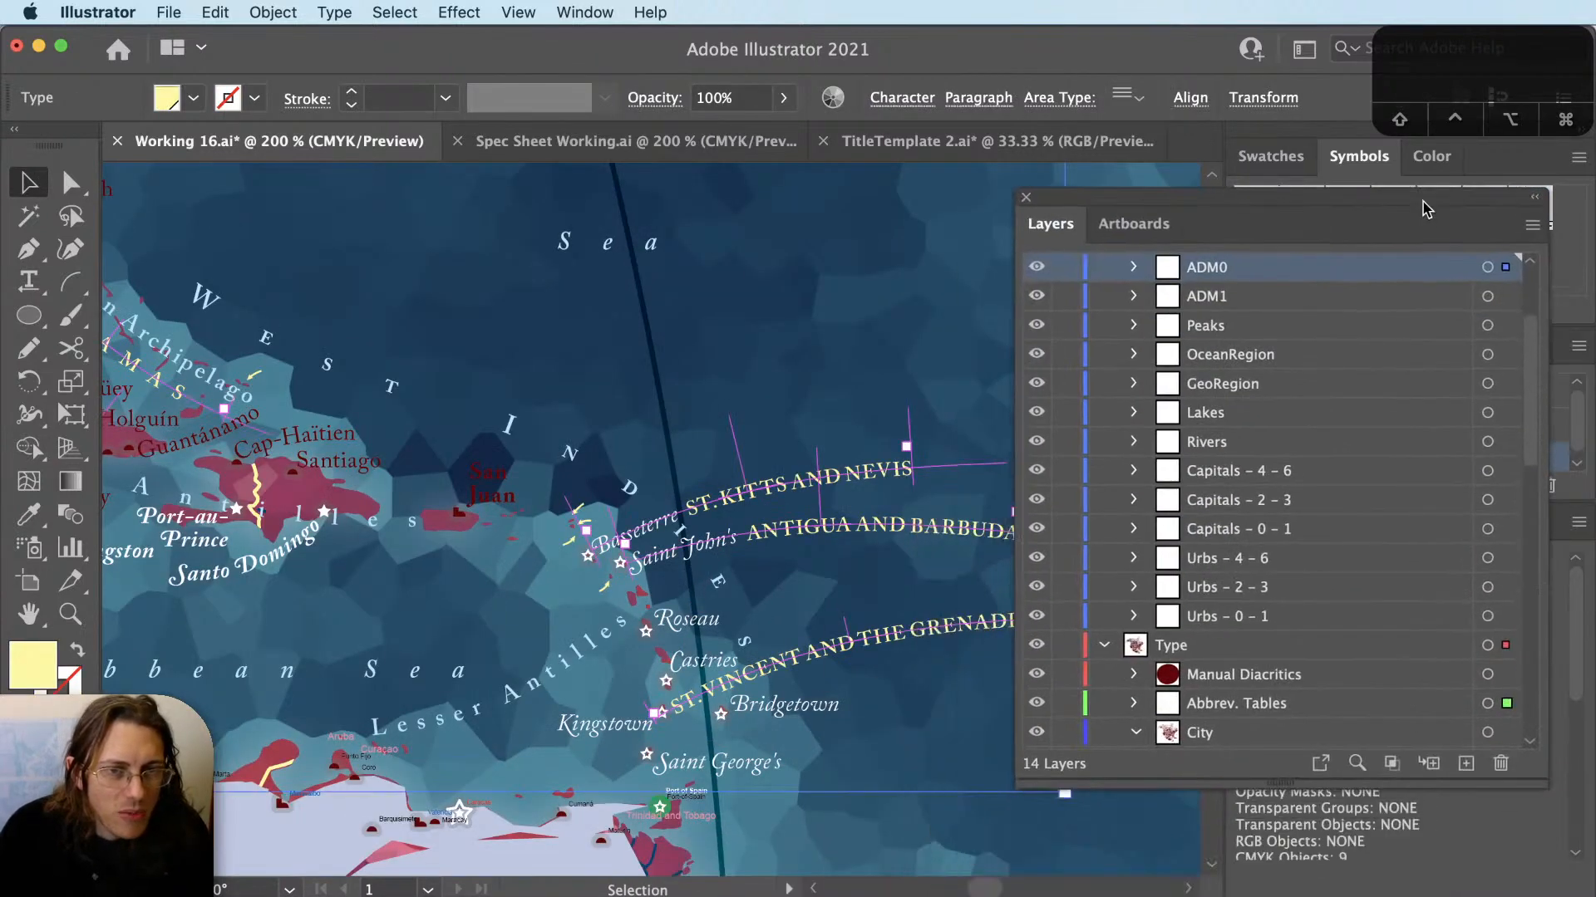
scroll(574, 542, "down", 1)
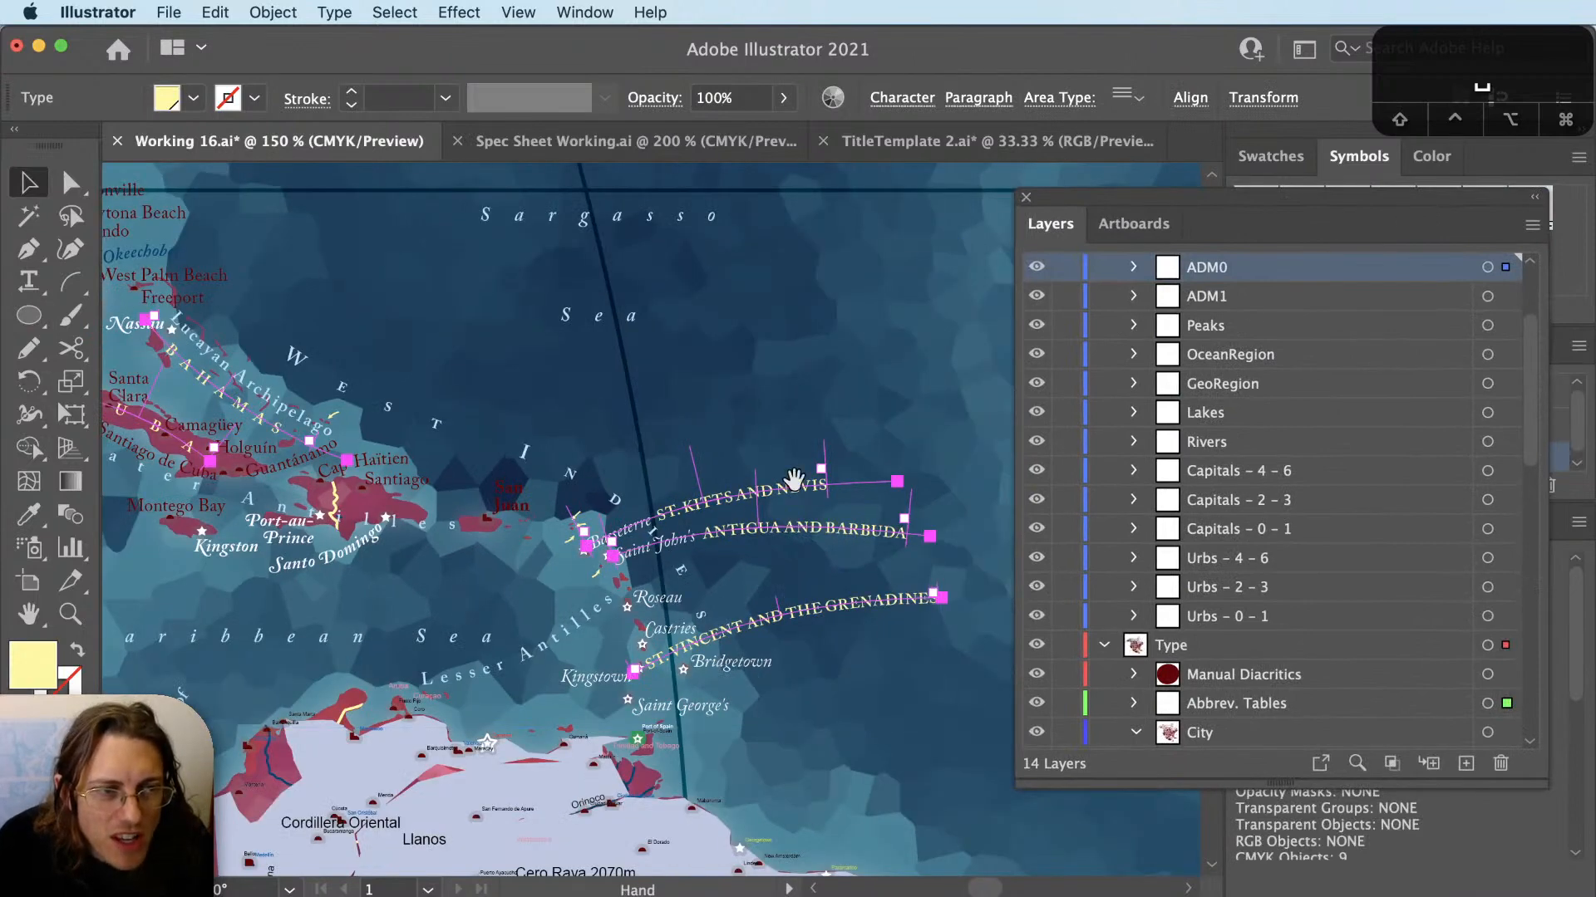
left_click_drag(795, 481, 626, 469)
scroll(1479, 538, "up", 1)
scroll(1478, 539, "up", 3)
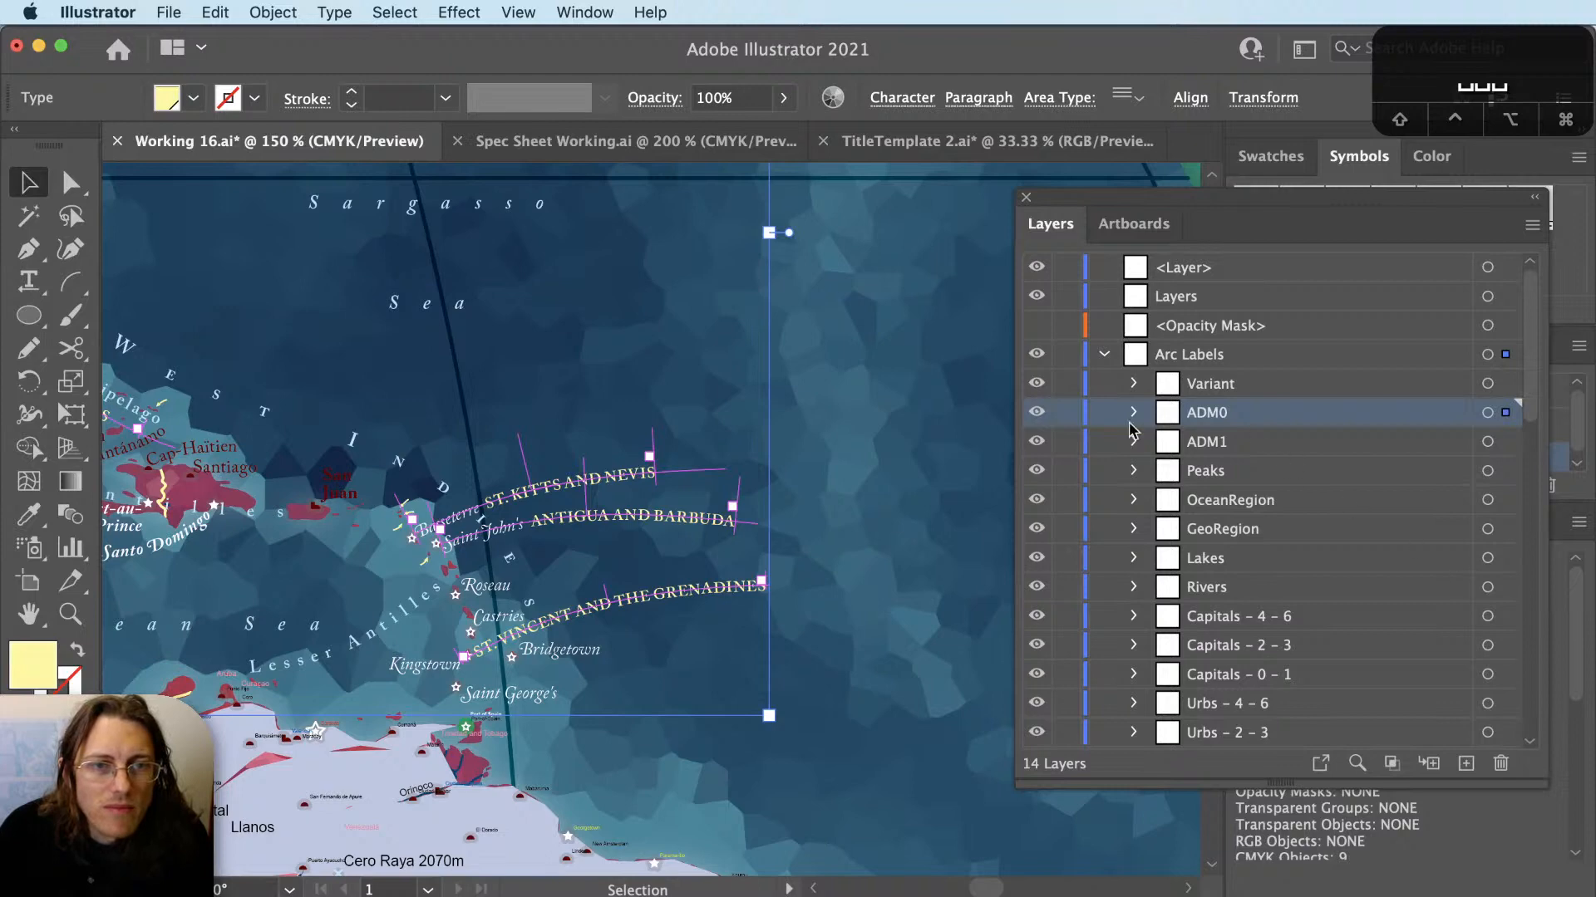
Hide the whole Arc Labels layer.
left_click(1039, 412)
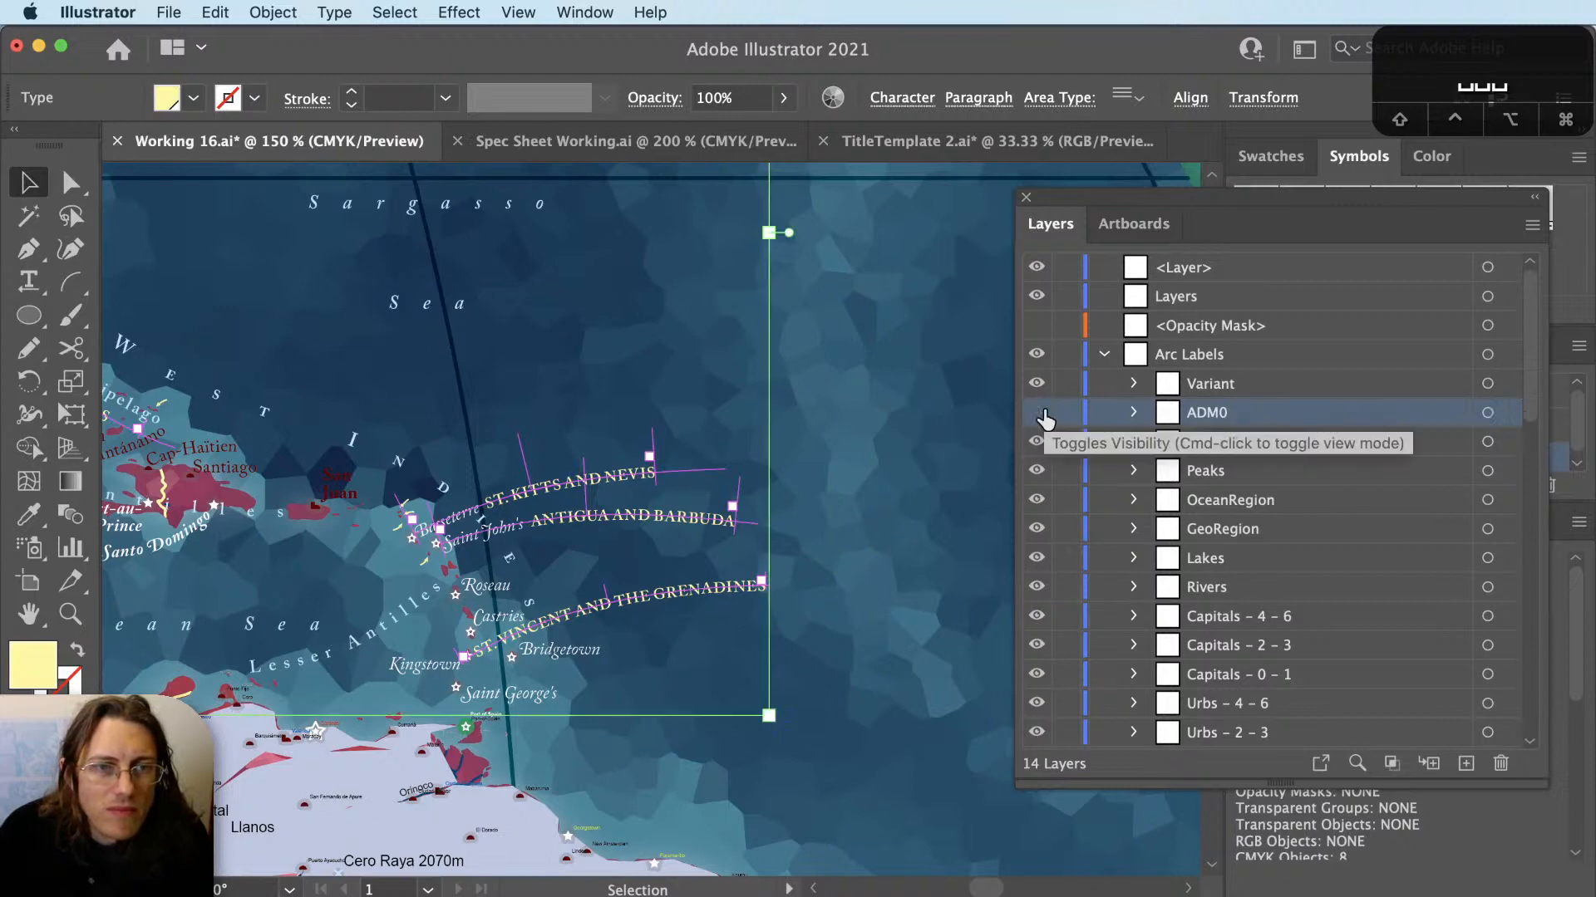
left_click(1043, 413)
left_click(1037, 354)
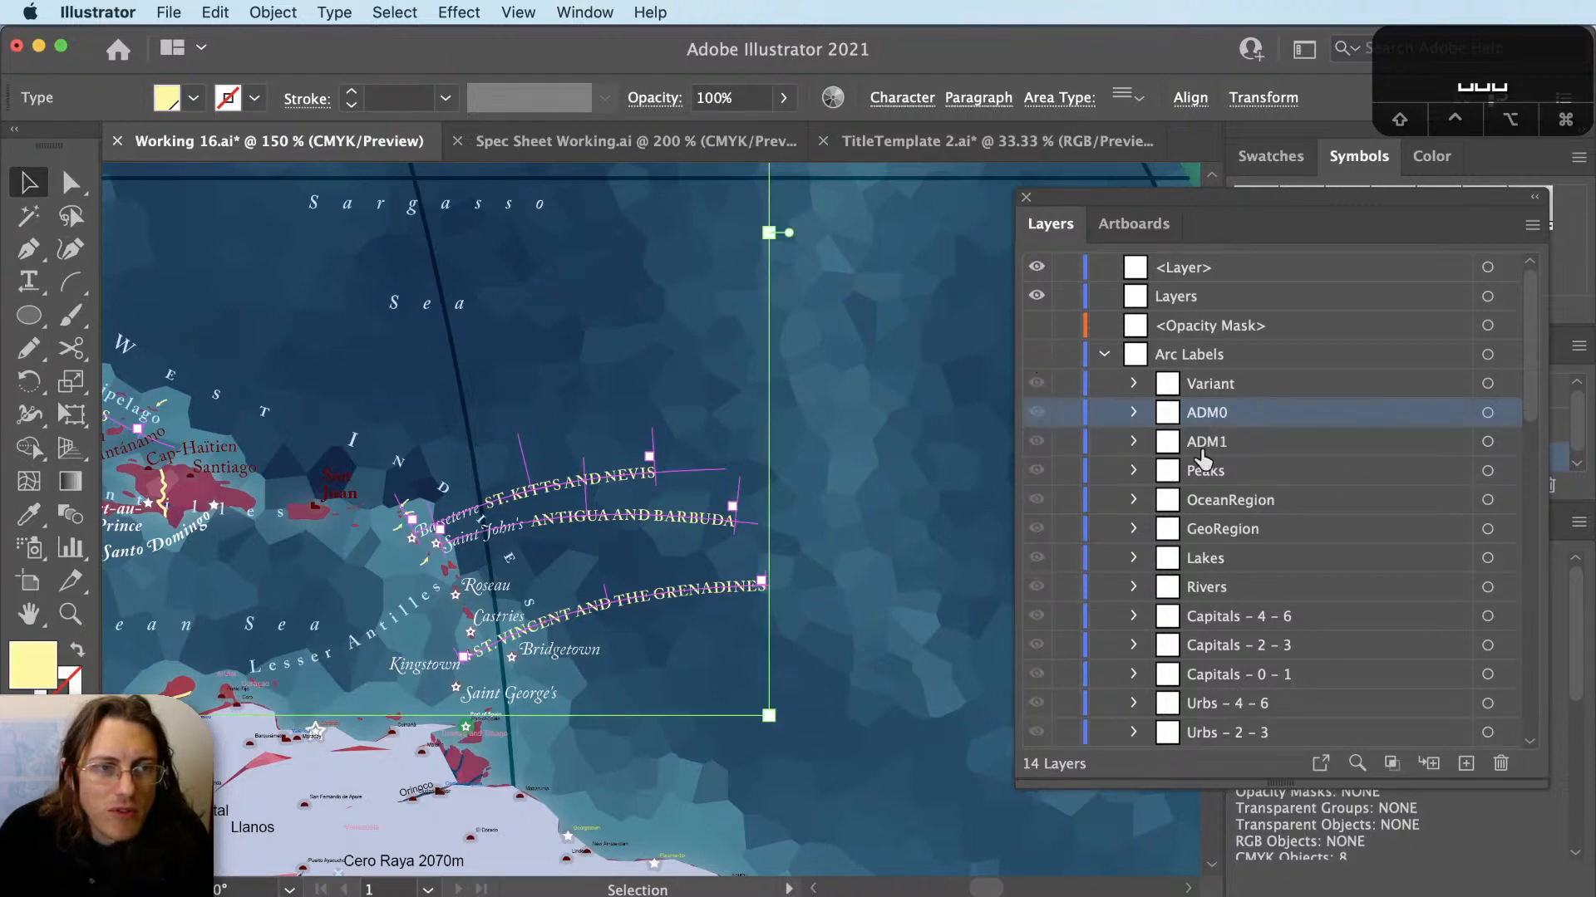
Select the misplaced Guate-mala country label in Capital's Medium sublayer and move it to the ADM 0 layer.
scroll(1287, 509, "down", 5)
scroll(1287, 516, "down", 10)
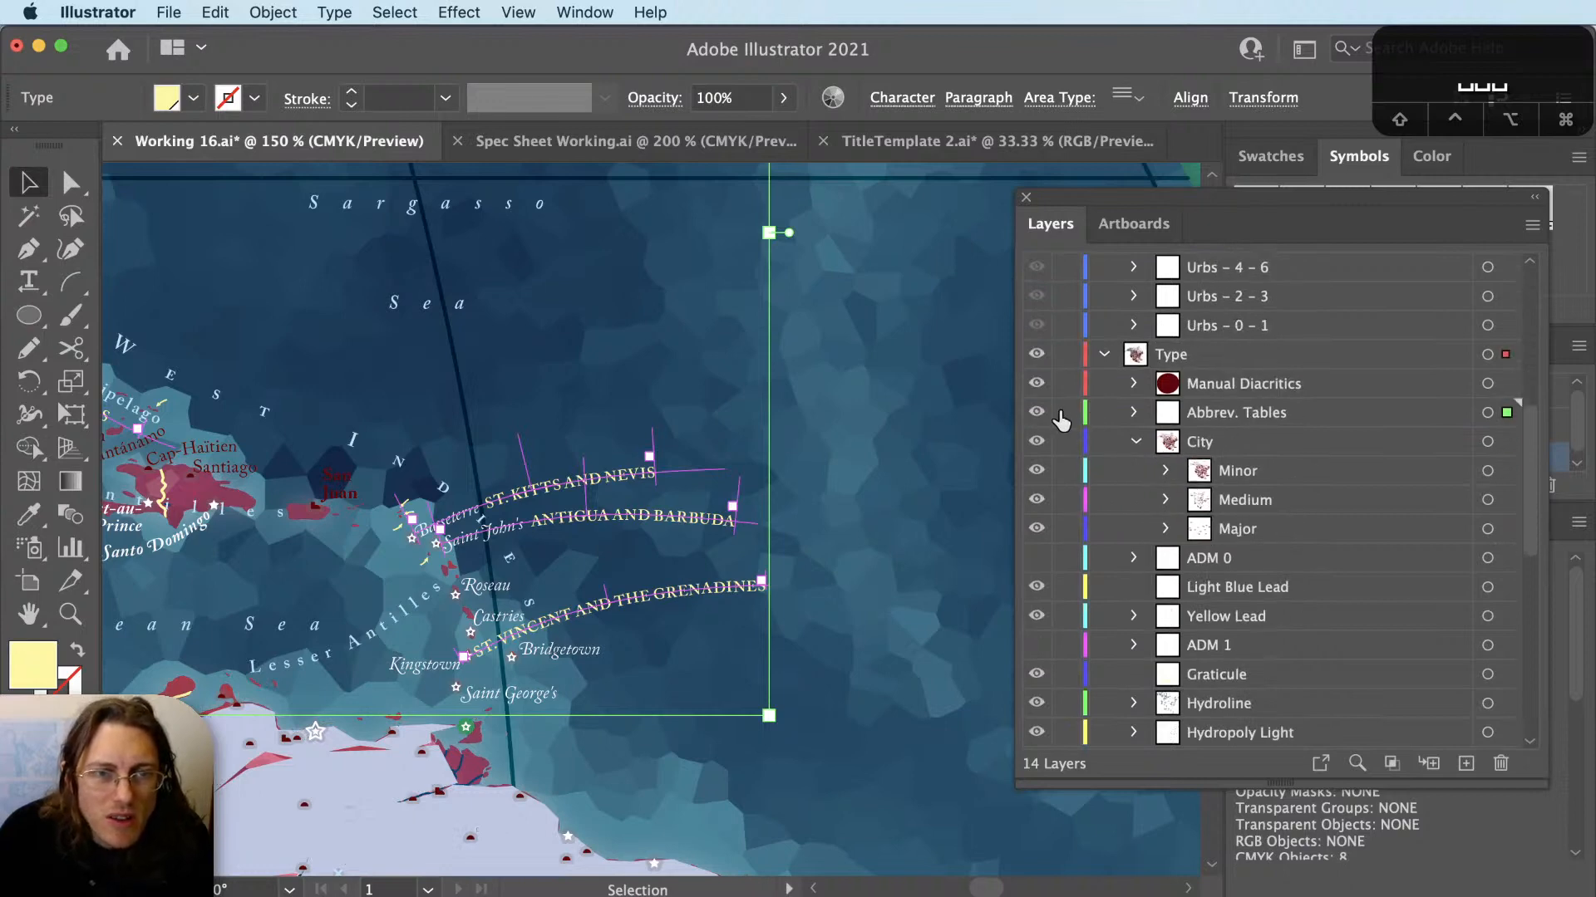
scroll(1249, 522, "down", 3)
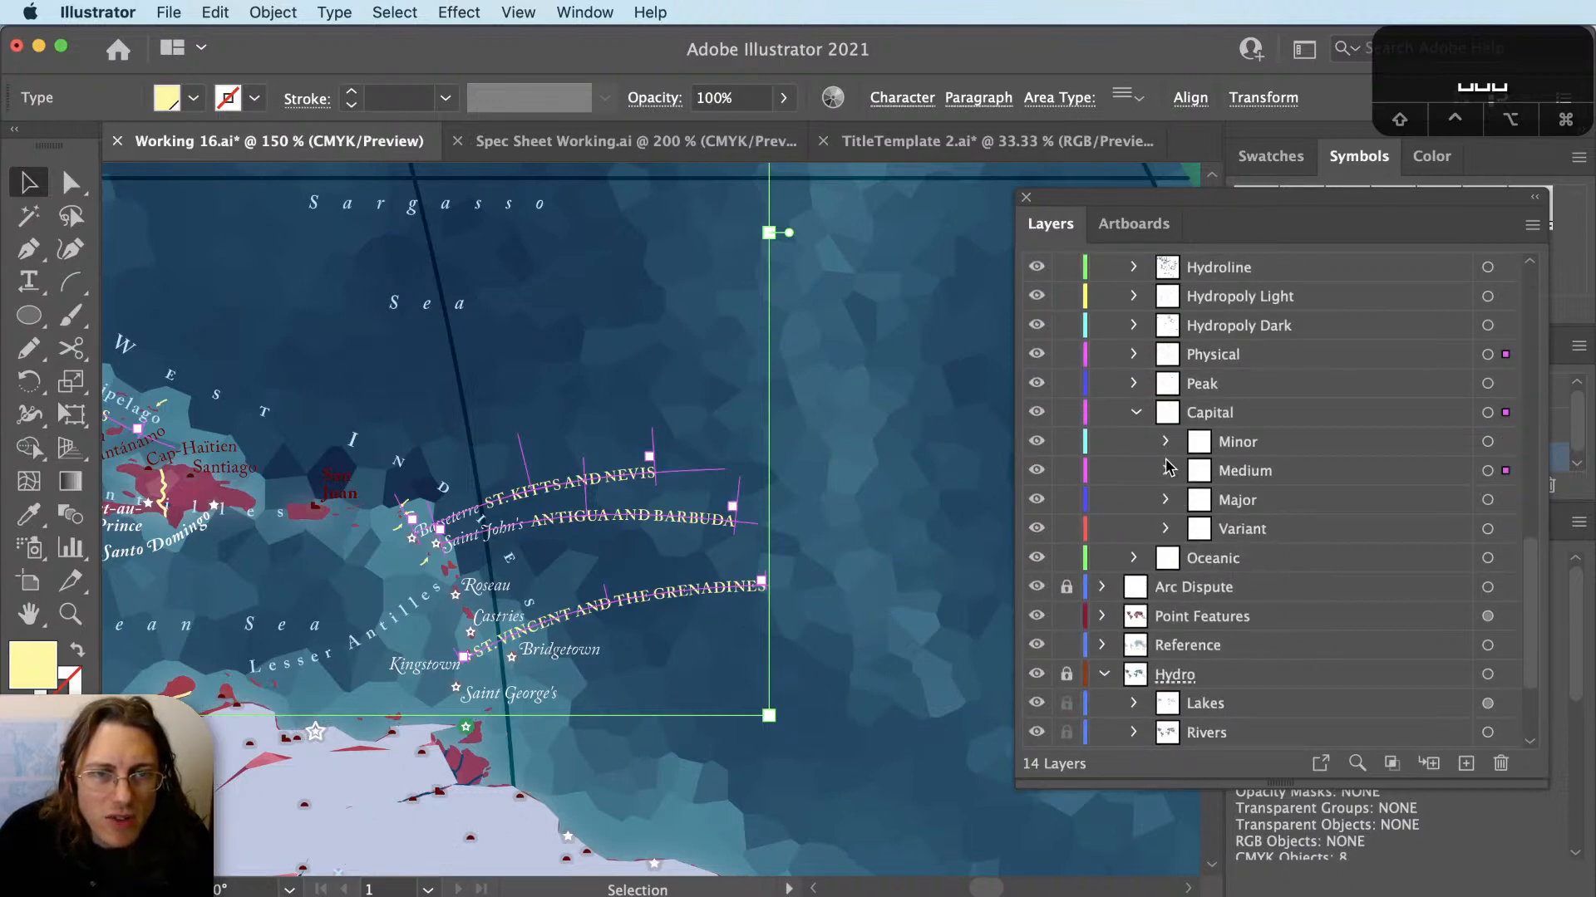
left_click(1165, 470)
scroll(1413, 499, "down", 4)
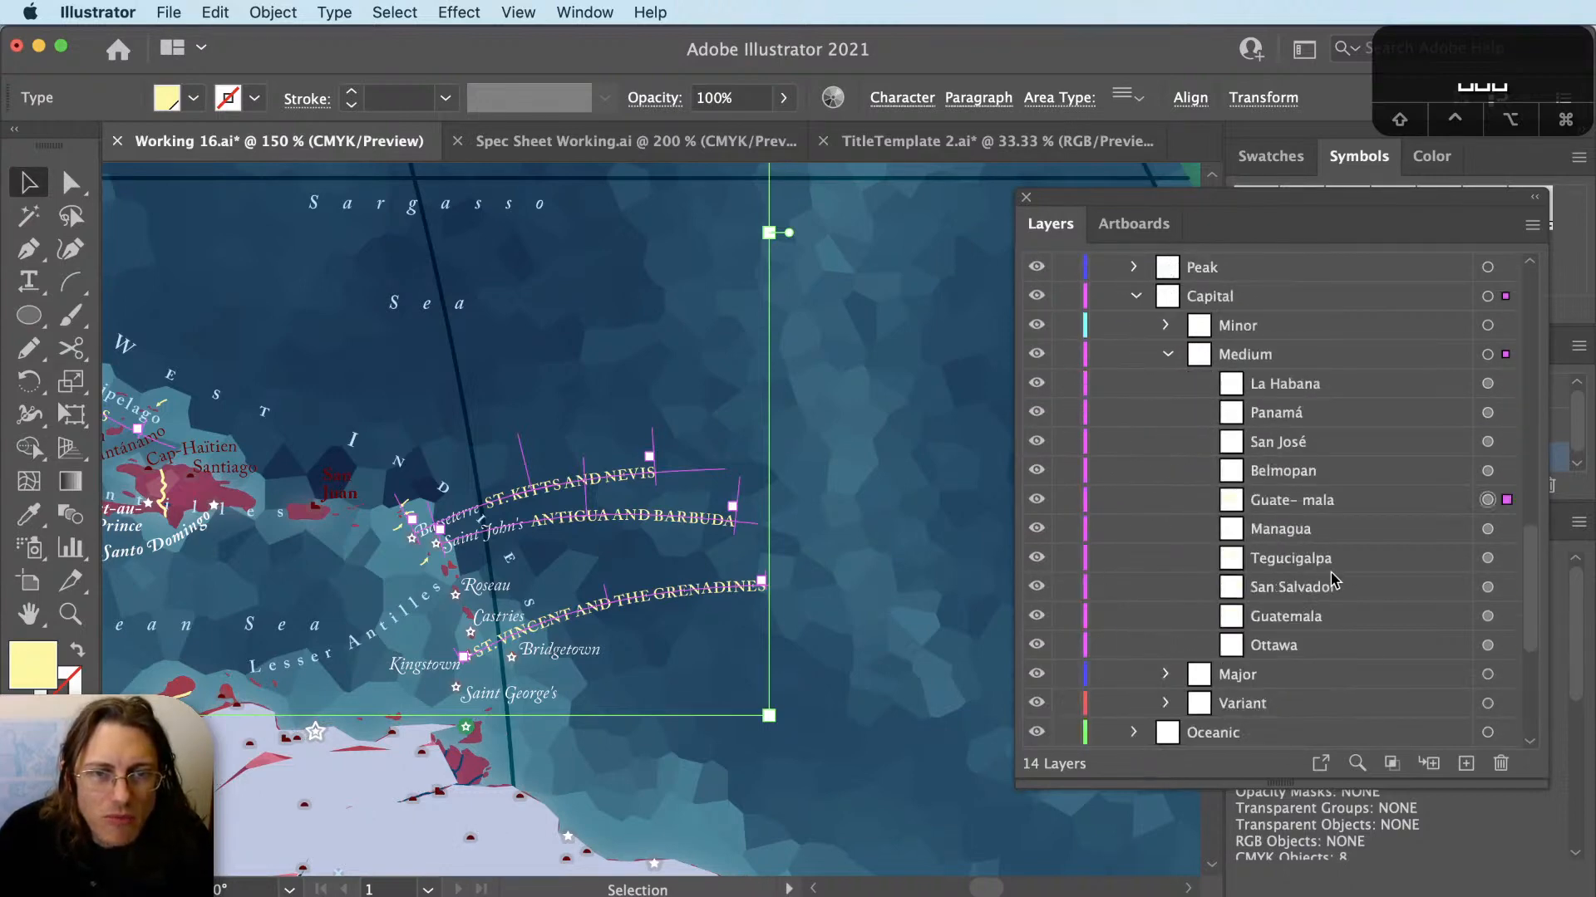
left_click(1506, 501)
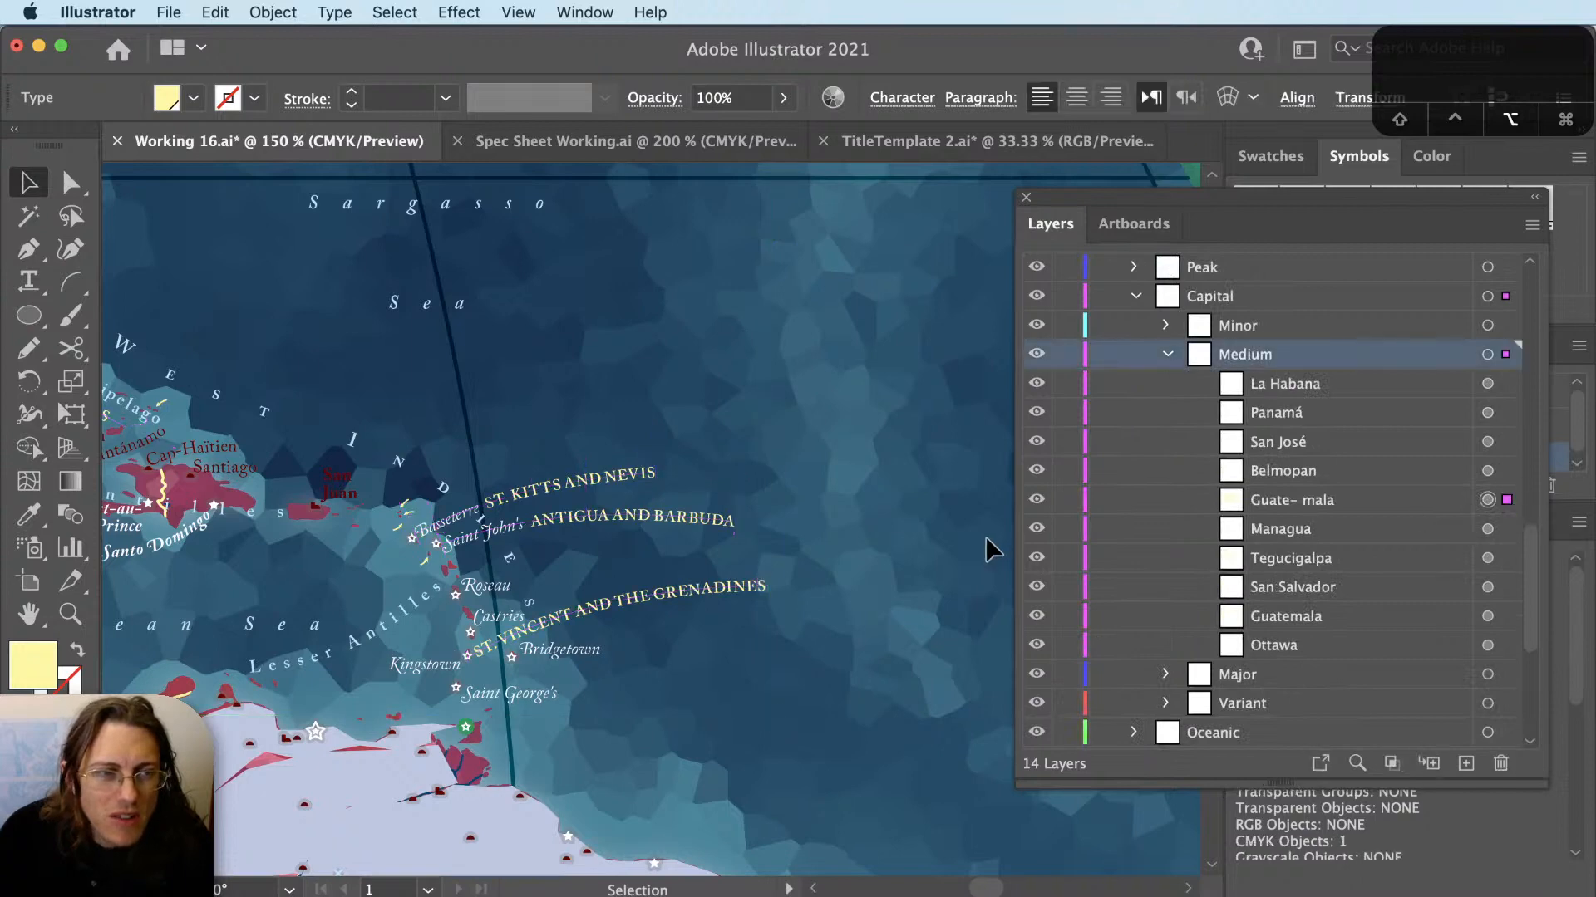
scroll(987, 546, "down", 1, "alt")
scroll(717, 576, "down", 1, "alt")
left_click_drag(549, 582, 669, 582)
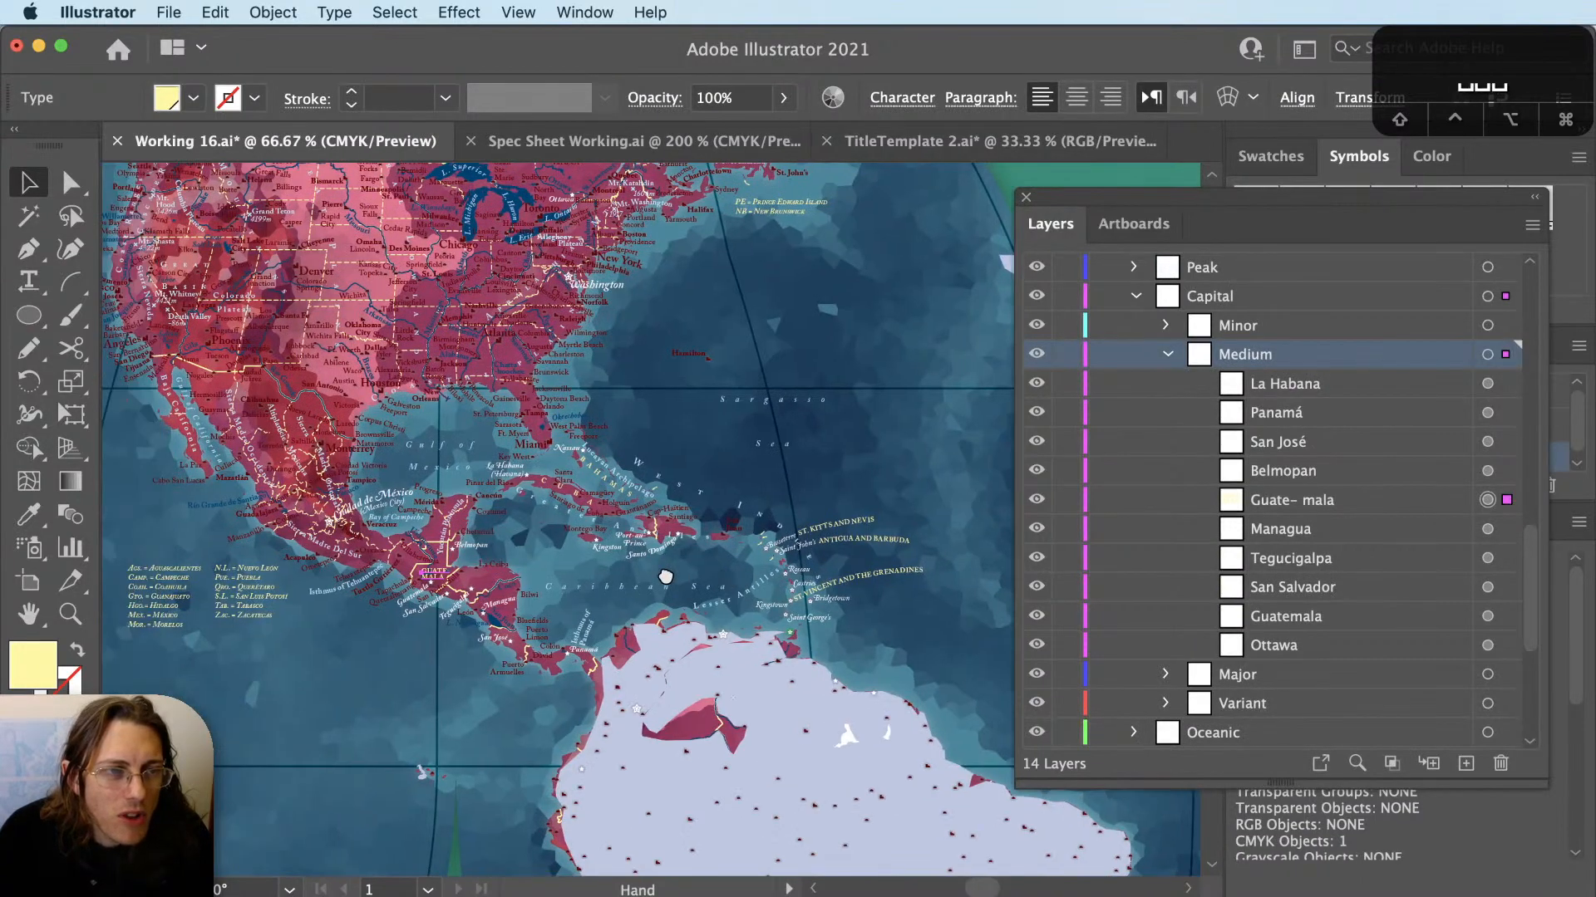
key("z")
left_click_drag(478, 519, 356, 641)
key("v")
scroll(1313, 559, "up", 5)
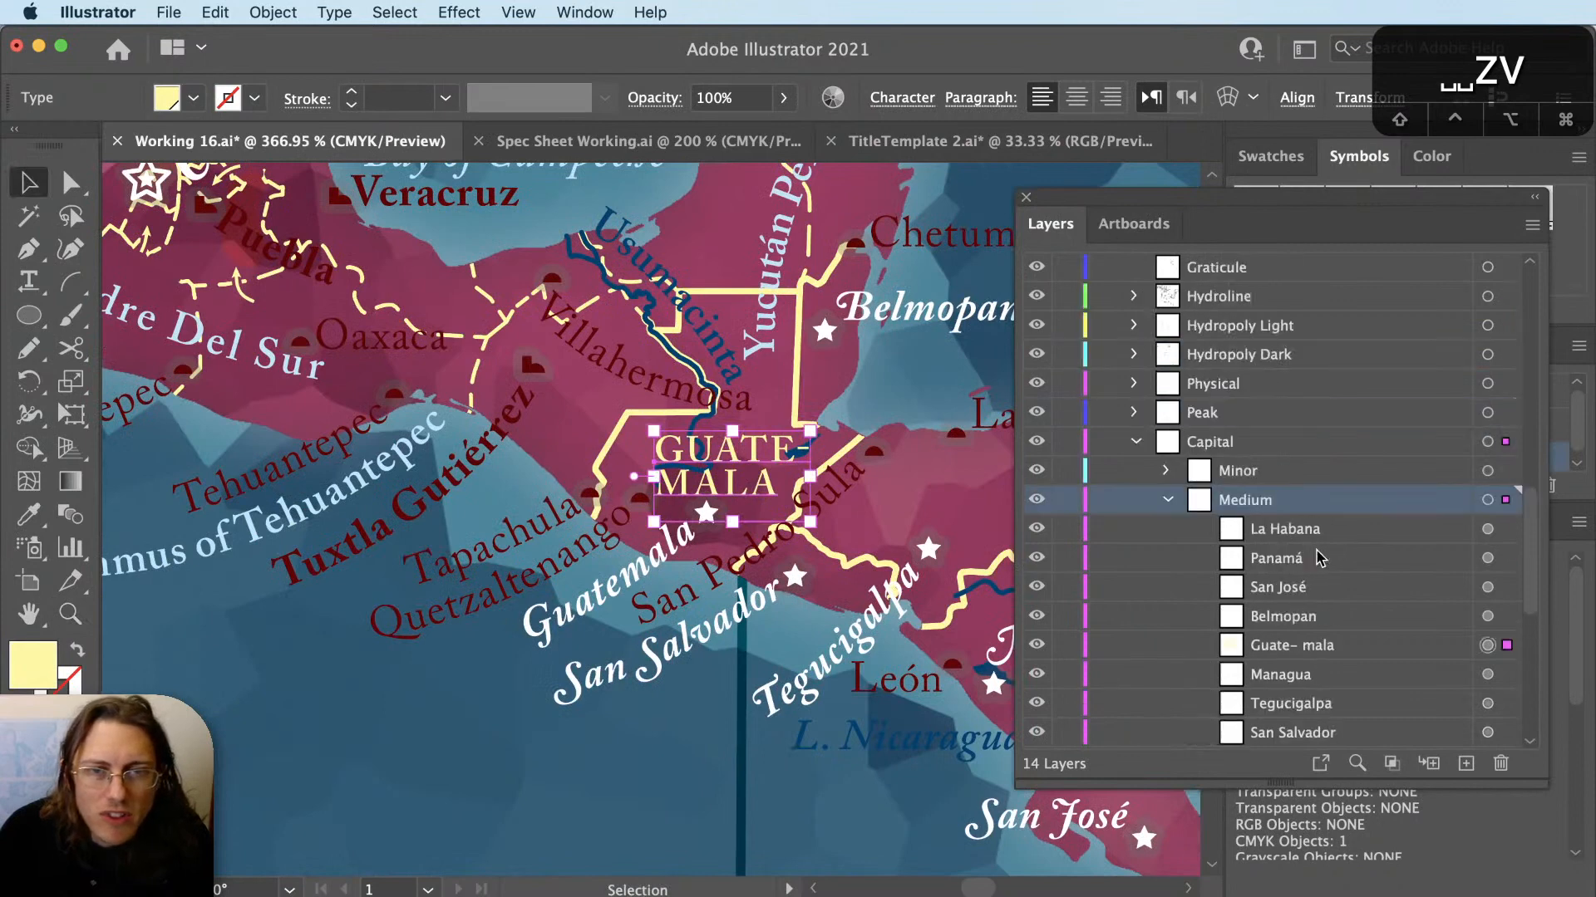
scroll(1328, 566, "up", 13)
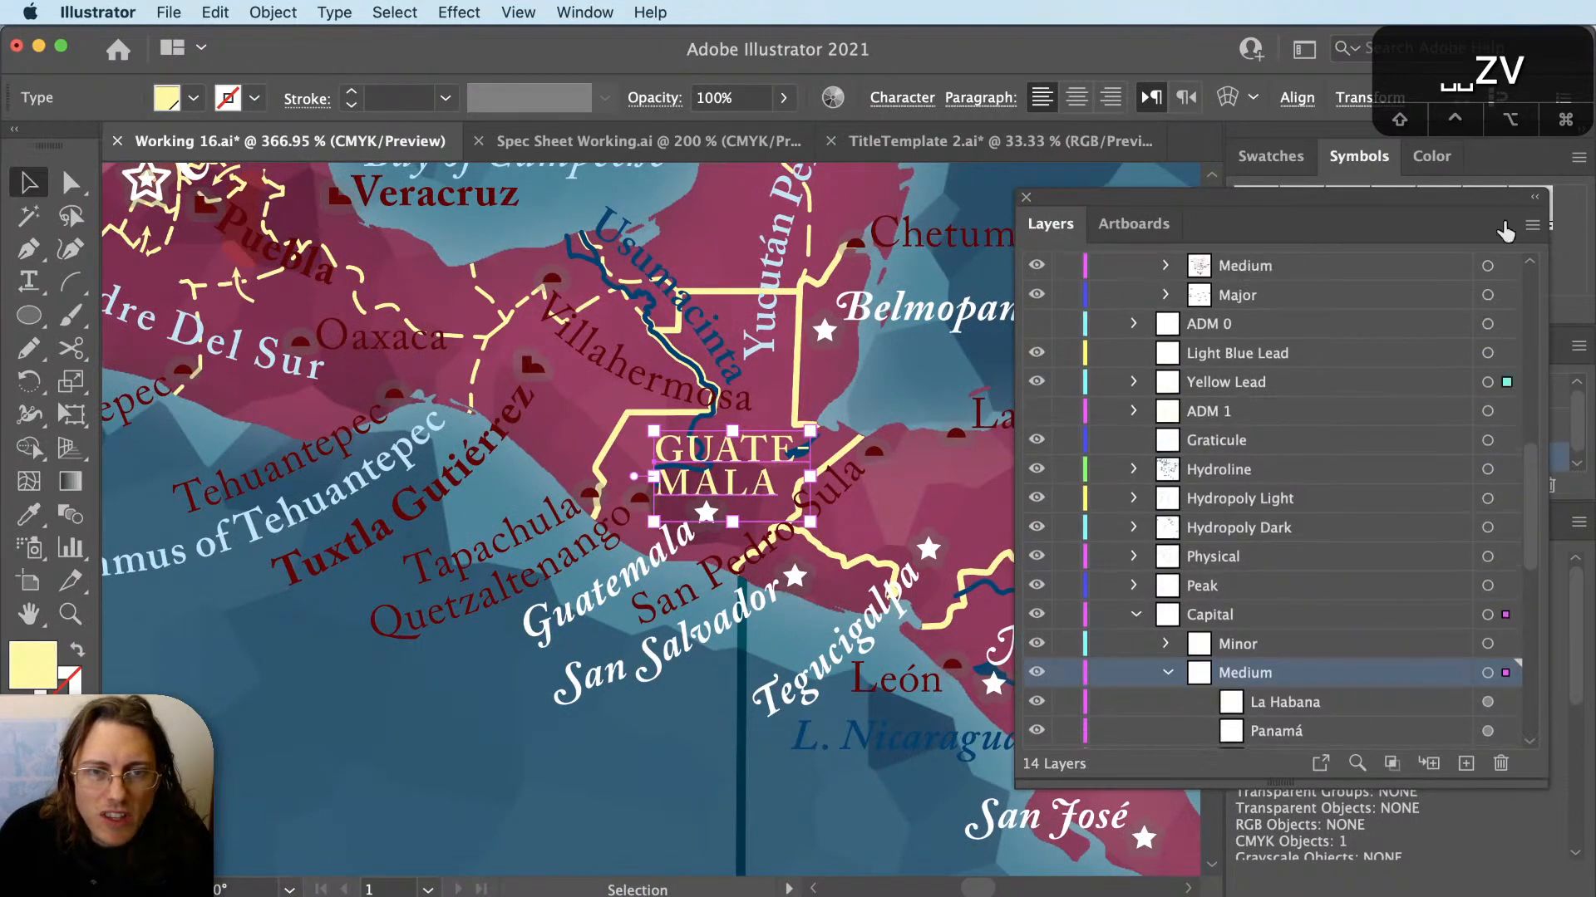
left_click_drag(1539, 318, 1525, 528)
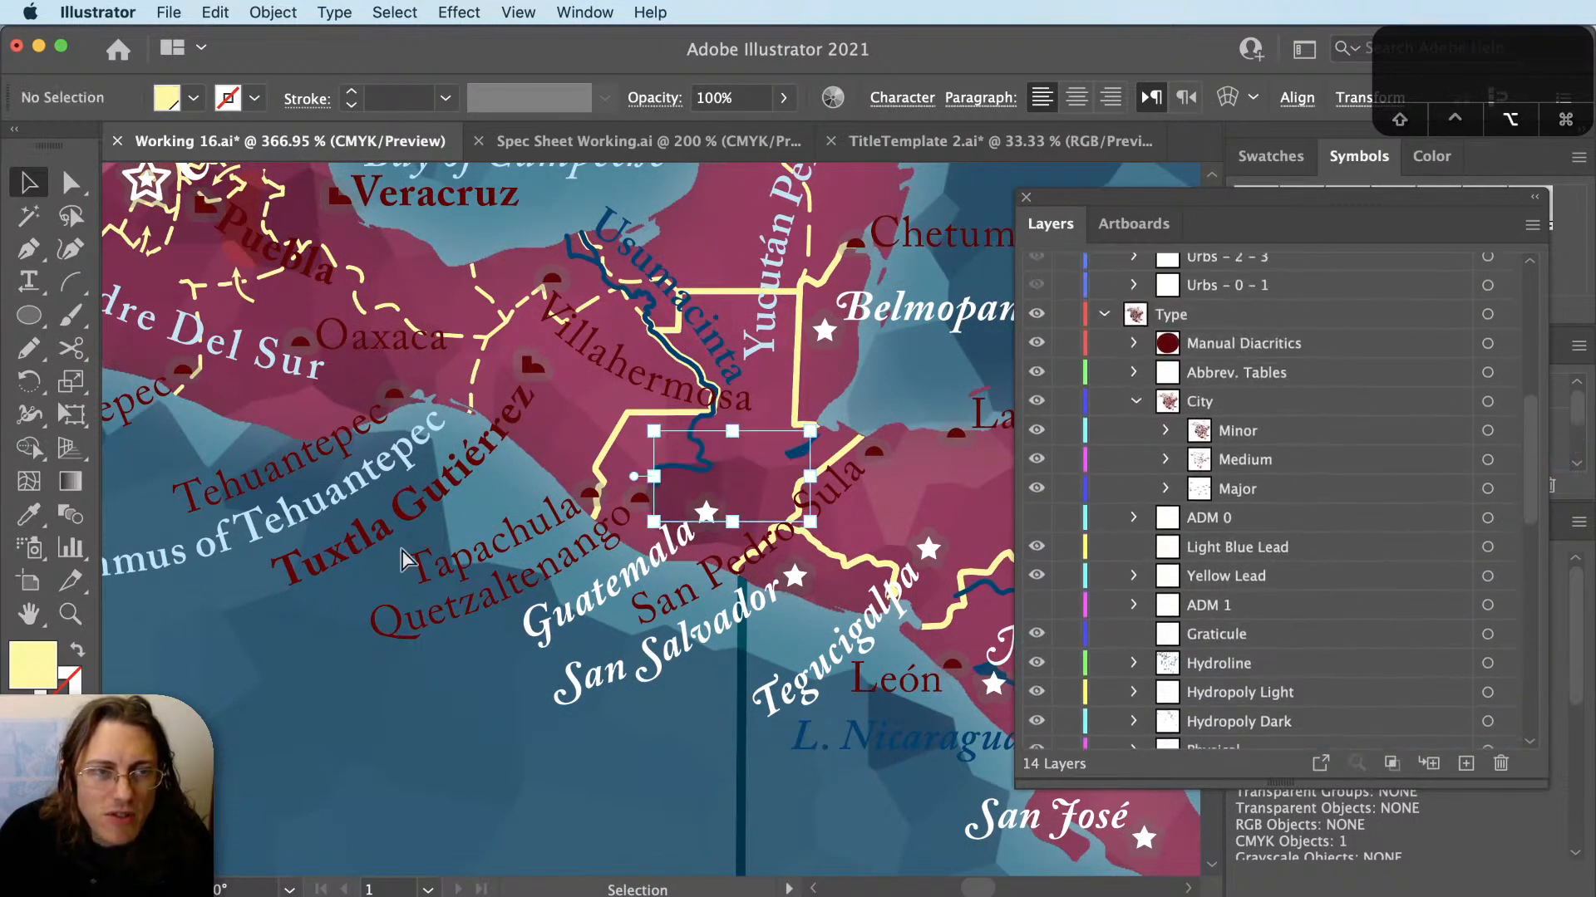
Move the St. Vincent and the Grenadines, Antigua and Barbuda, and St. Kitts and Nevis labels from the Physical layer to ADM 0.
scroll(392, 550, "down", 1, "alt")
key("space")
left_click_drag(658, 503, 133, 445)
left_click_drag(651, 566, 220, 570)
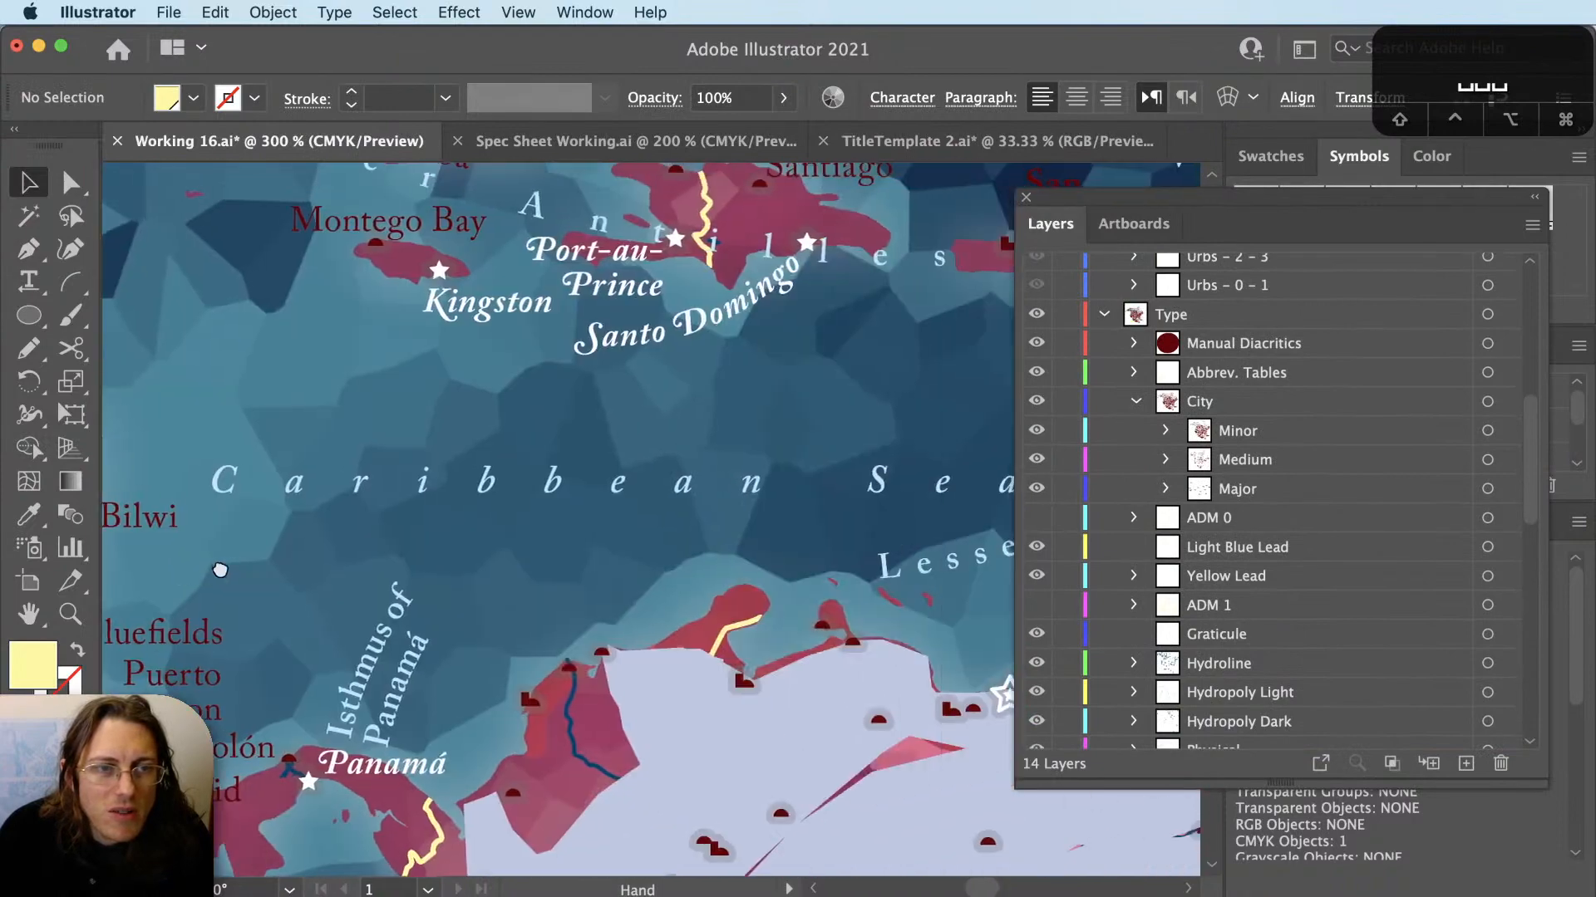
left_click_drag(628, 424, 354, 630)
left_click_drag(758, 418, 318, 588)
left_click_drag(956, 790, 751, 614)
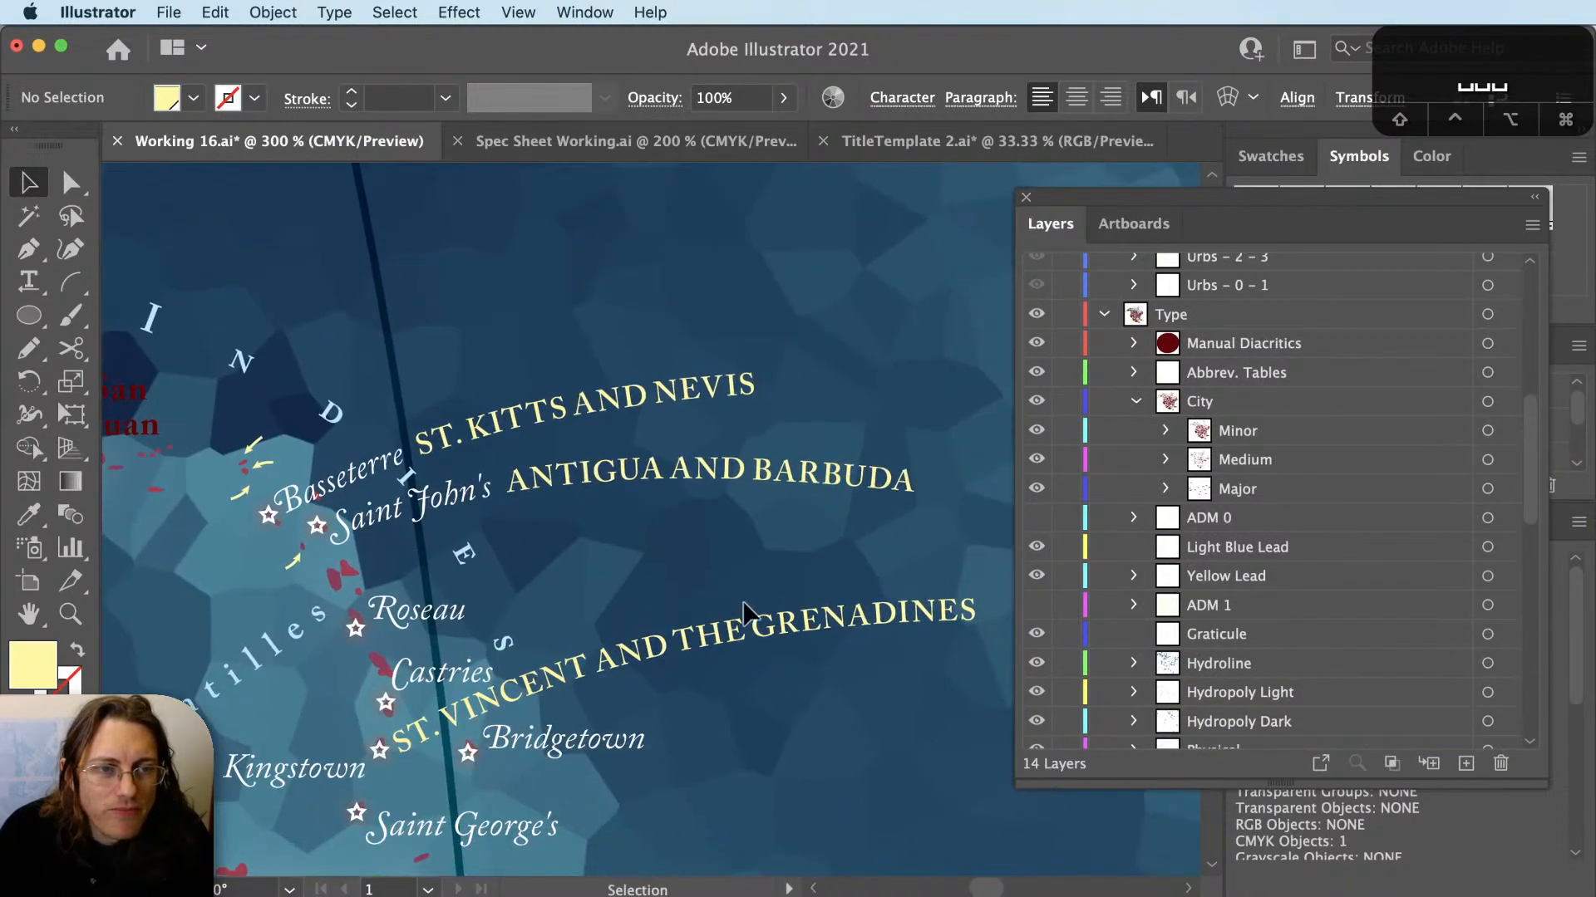
left_click(796, 640)
left_click(840, 490, "shift")
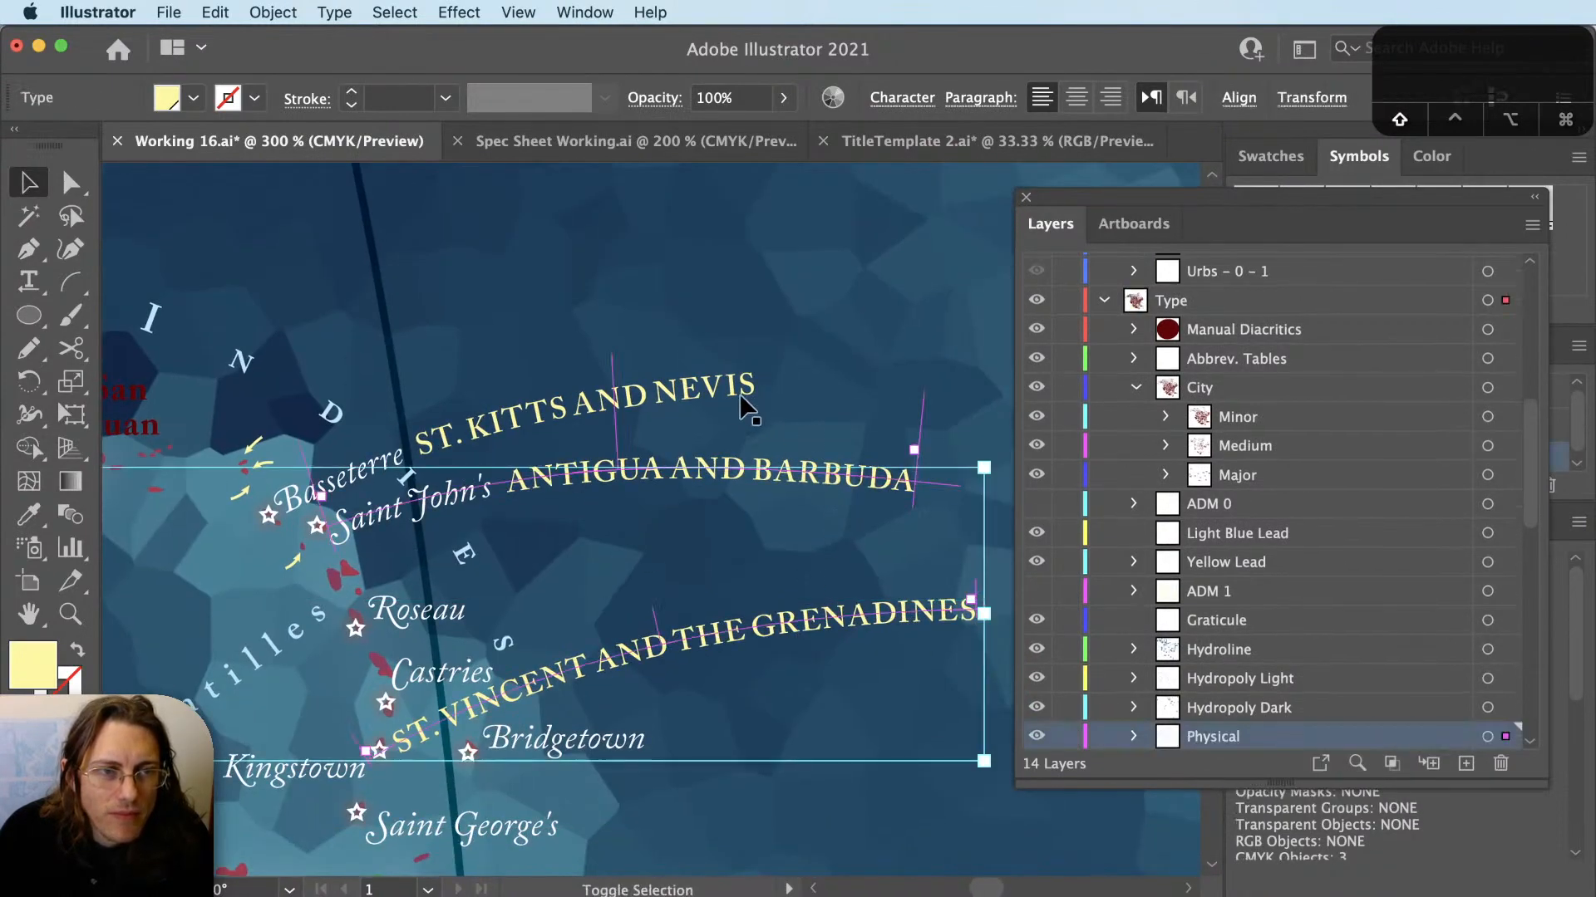
left_click(748, 402, "shift")
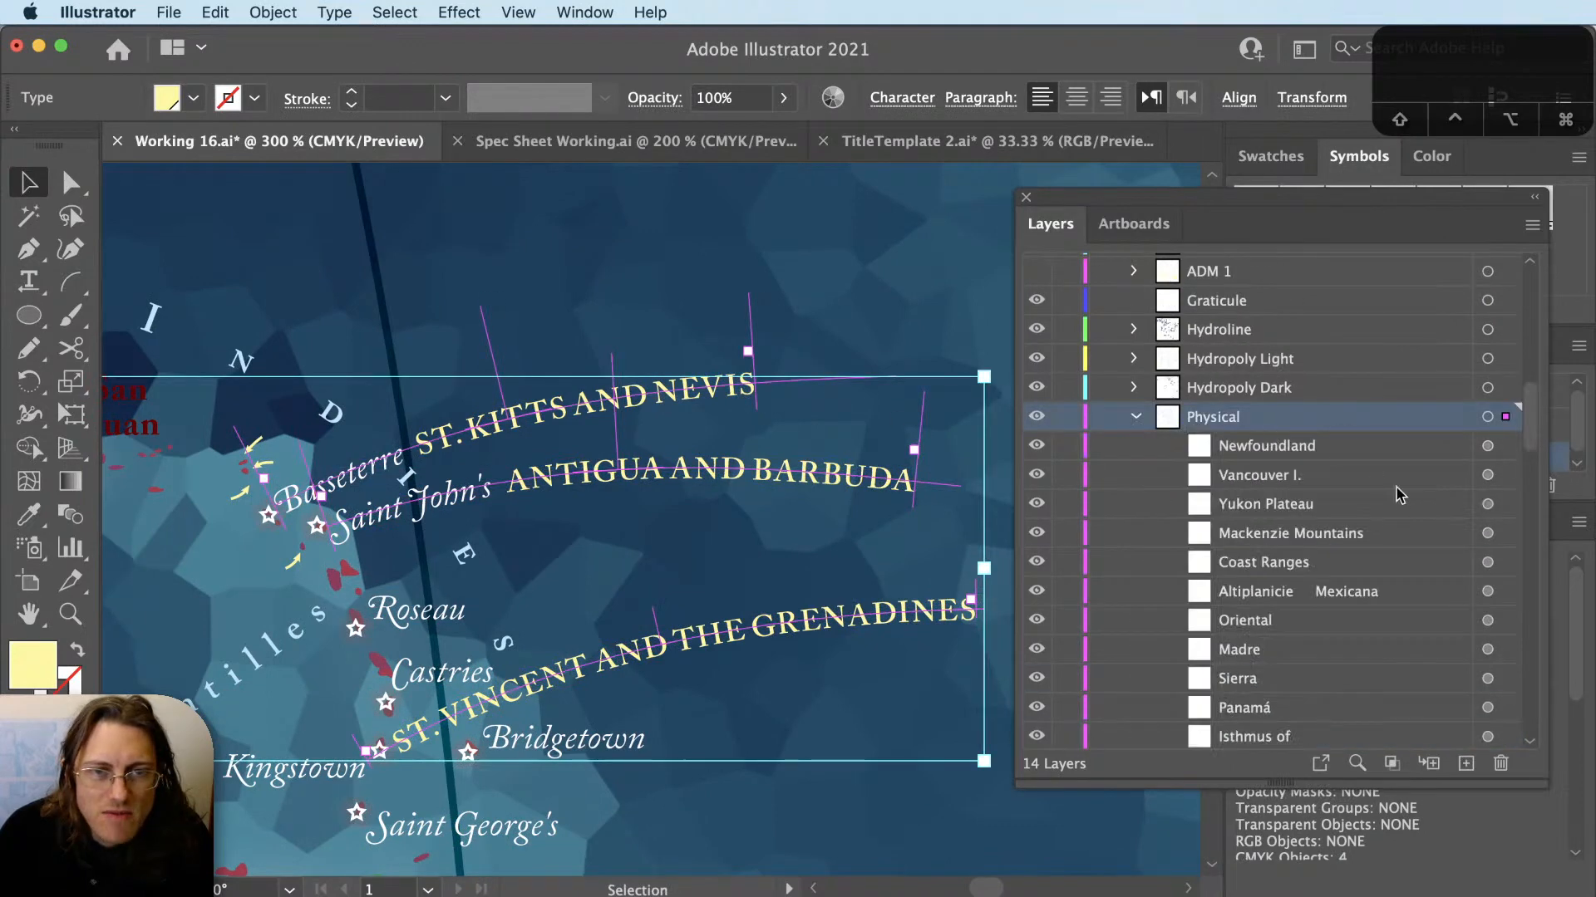
scroll(1389, 524, "up", 10)
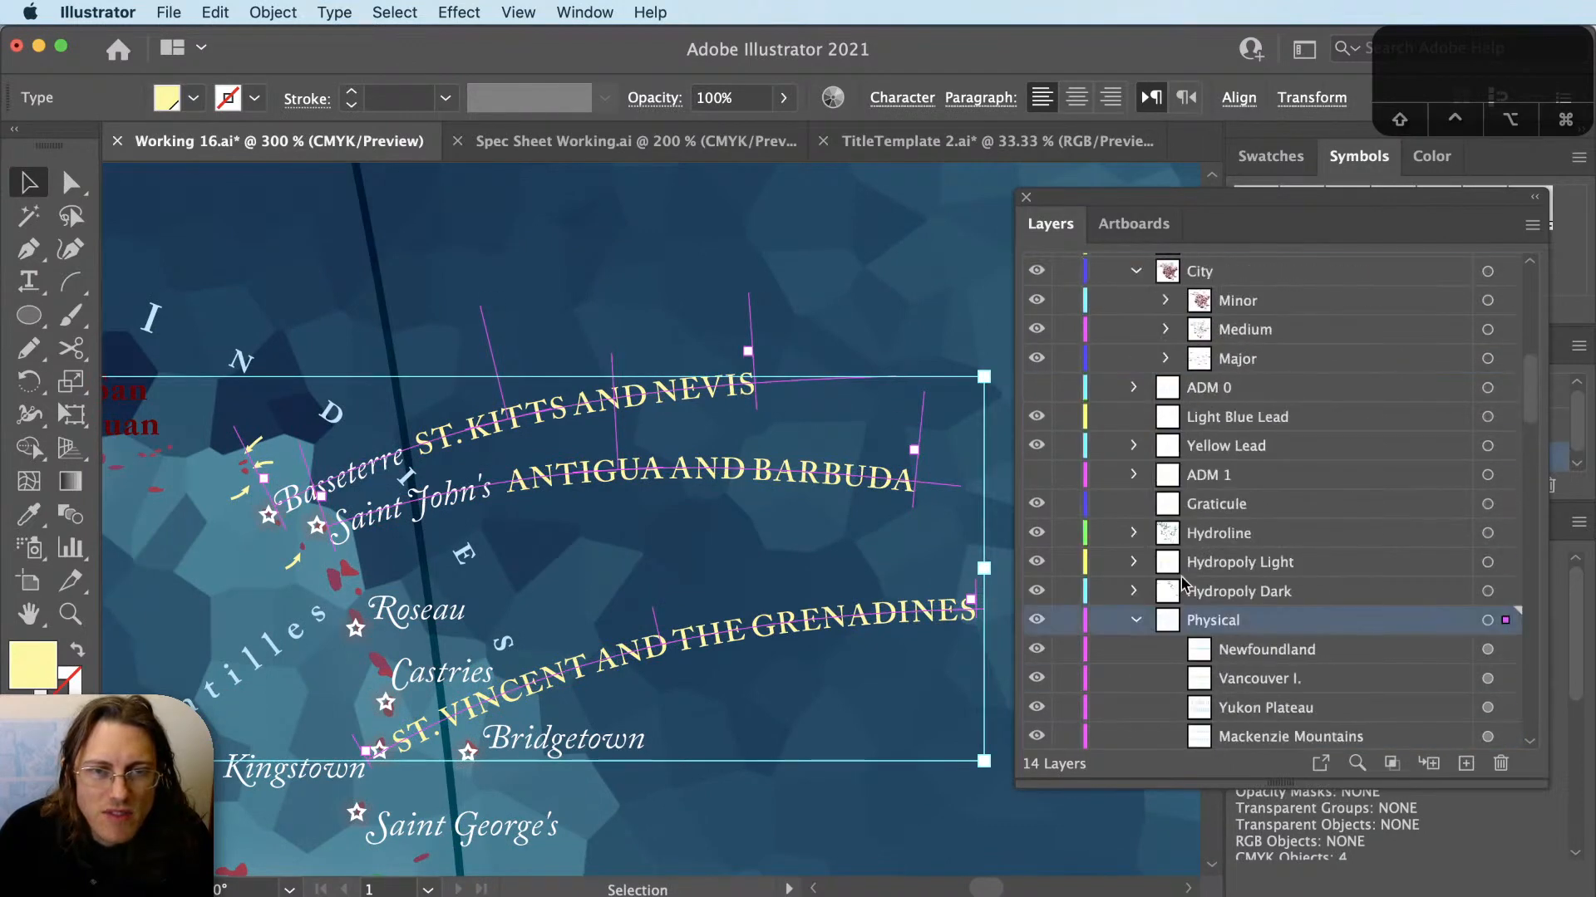
left_click(1135, 621)
left_click_drag(1498, 627, 1505, 387)
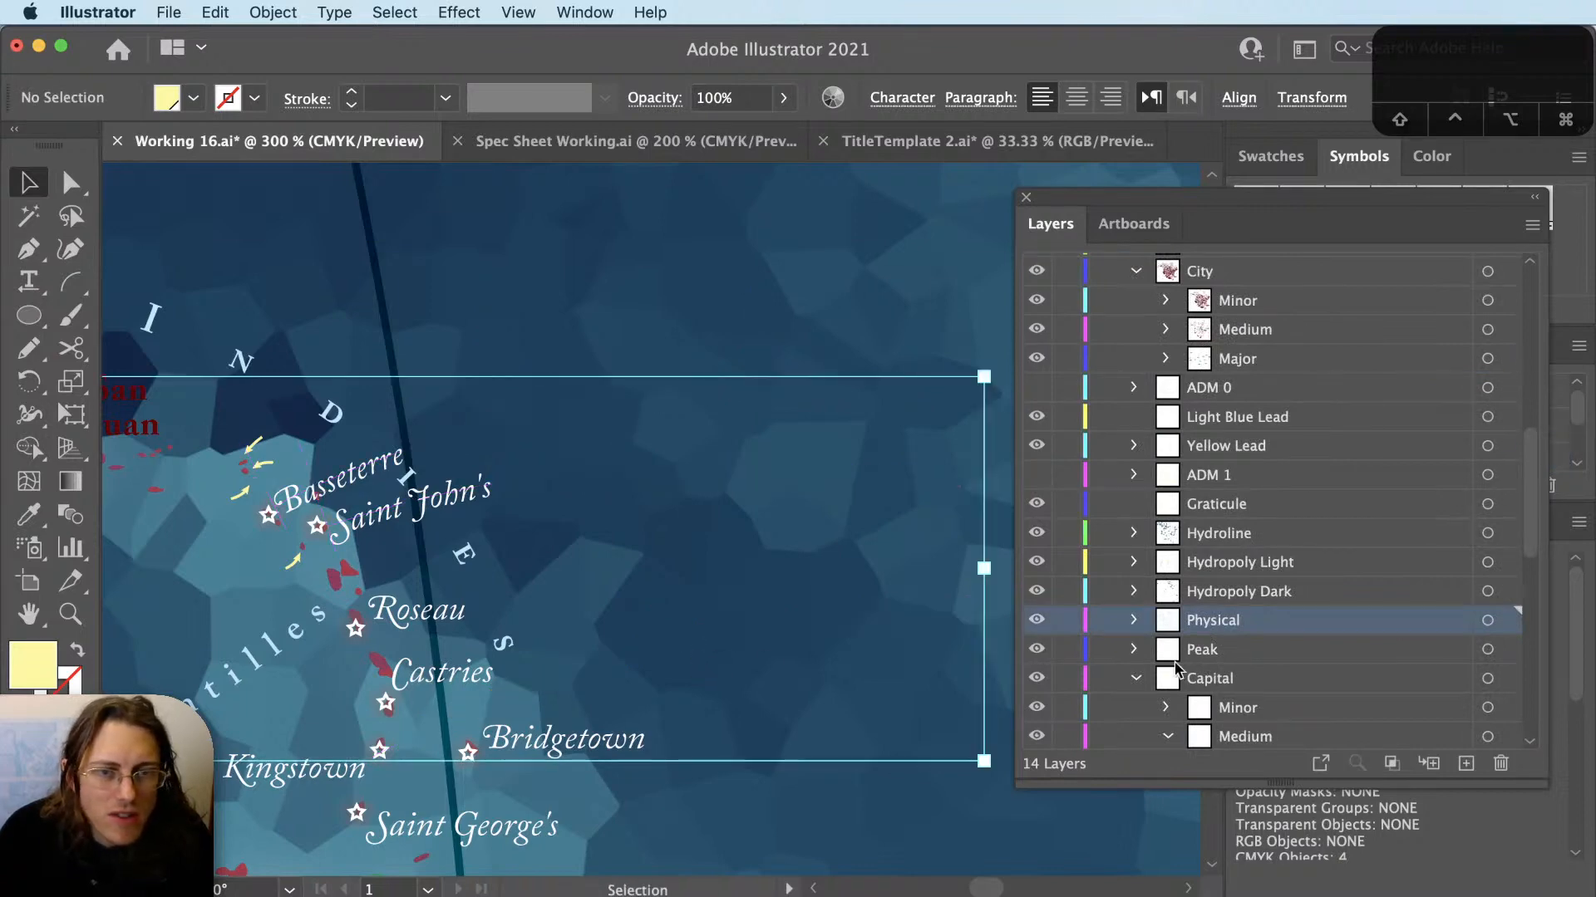
Hide the Capital layer and move the Basseterre and Saint John's labels from Physical into Capital's Minor sublayer.
scroll(1043, 631, "down", 3)
left_click(1038, 534)
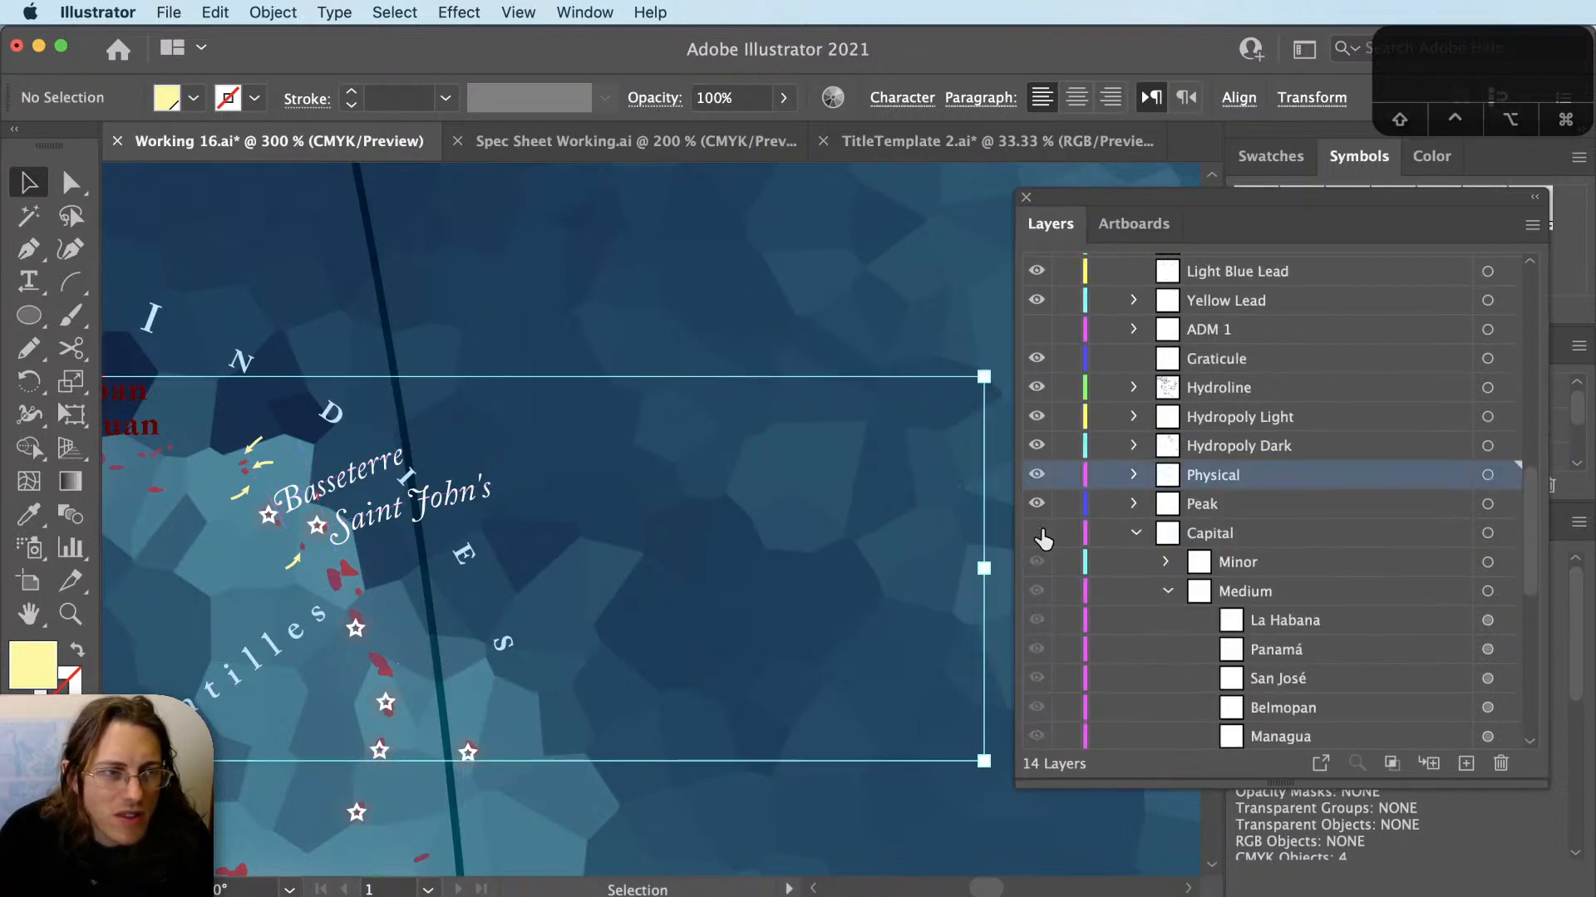
key("super+z")
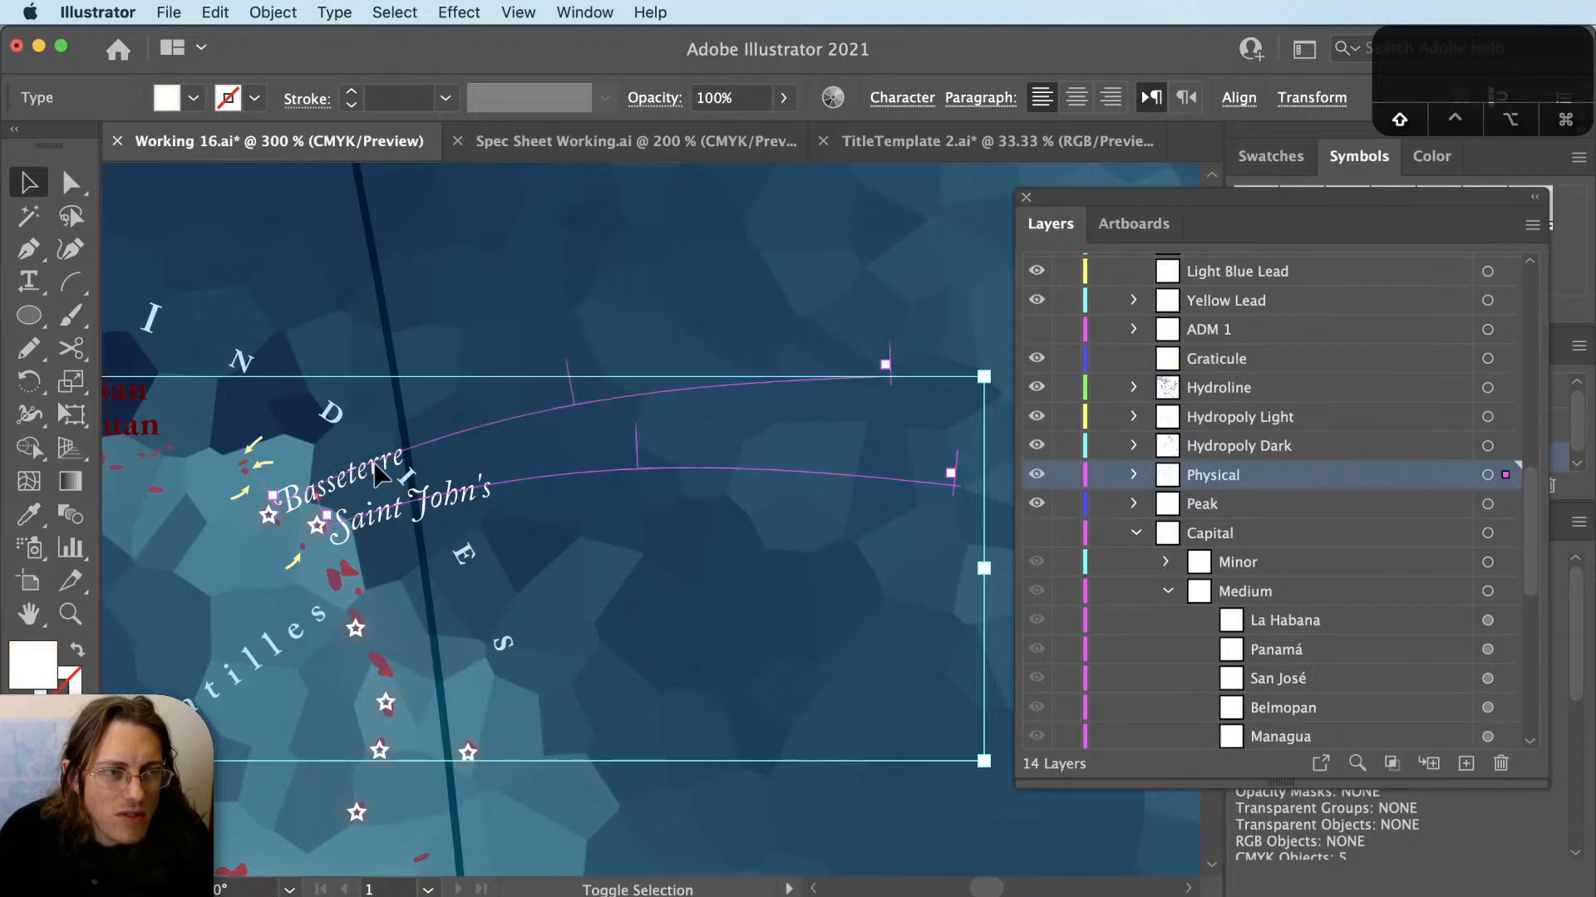
left_click_drag(1505, 490, 1506, 563)
left_click(1170, 590)
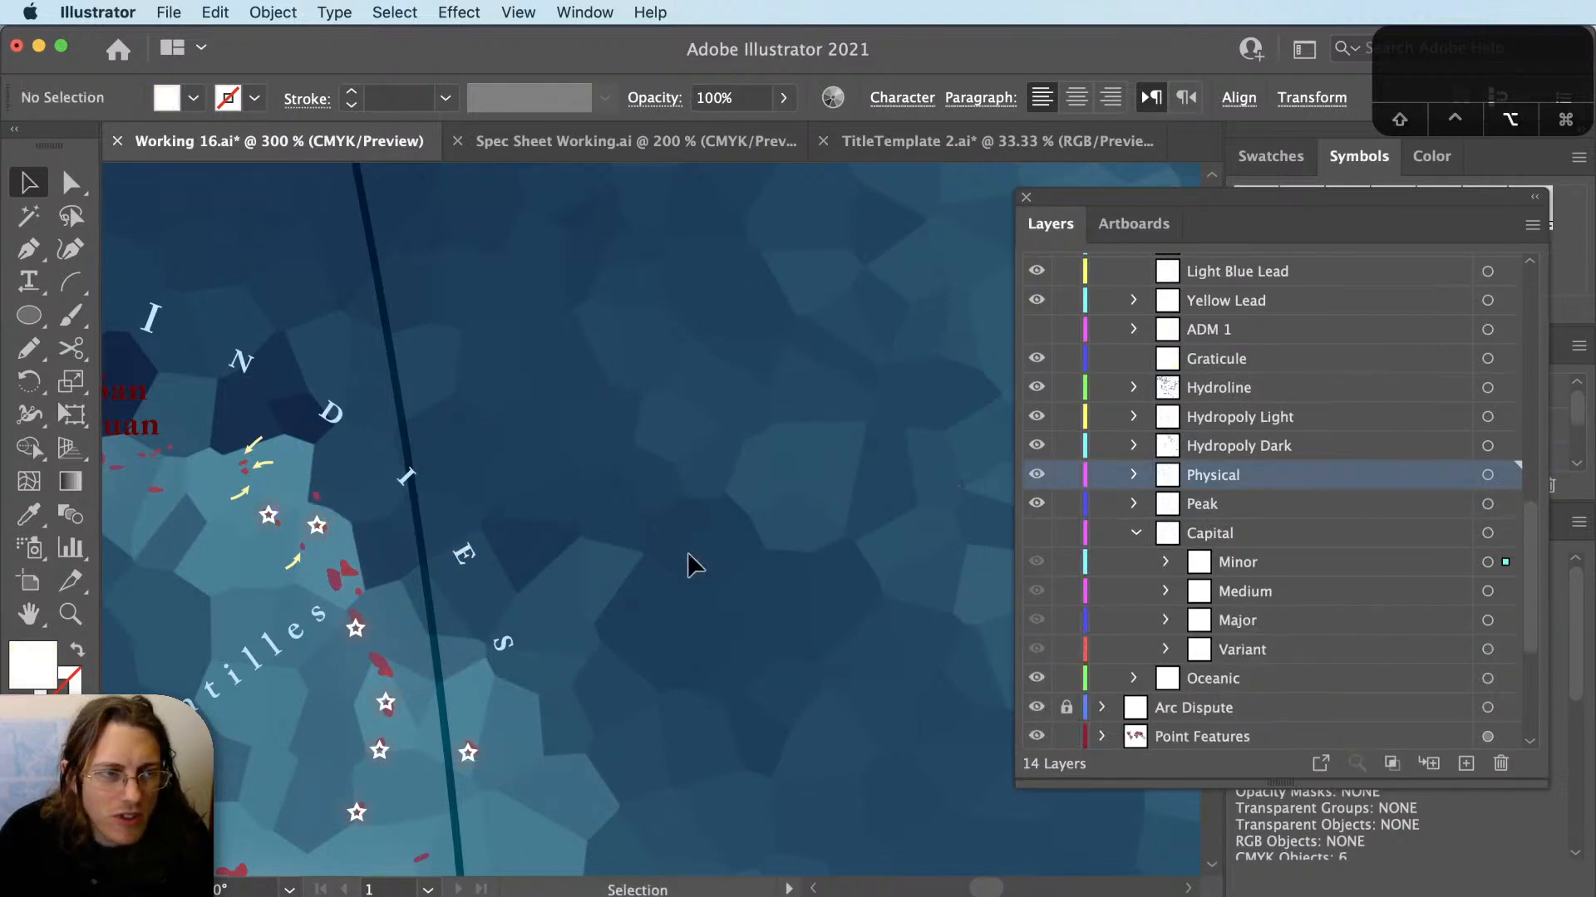
Turn the Capital, ADM 0 and ADM 1 type layers back on and clear the Layers panel off the map.
scroll(686, 551, "down", 3)
scroll(224, 609, "up", 2)
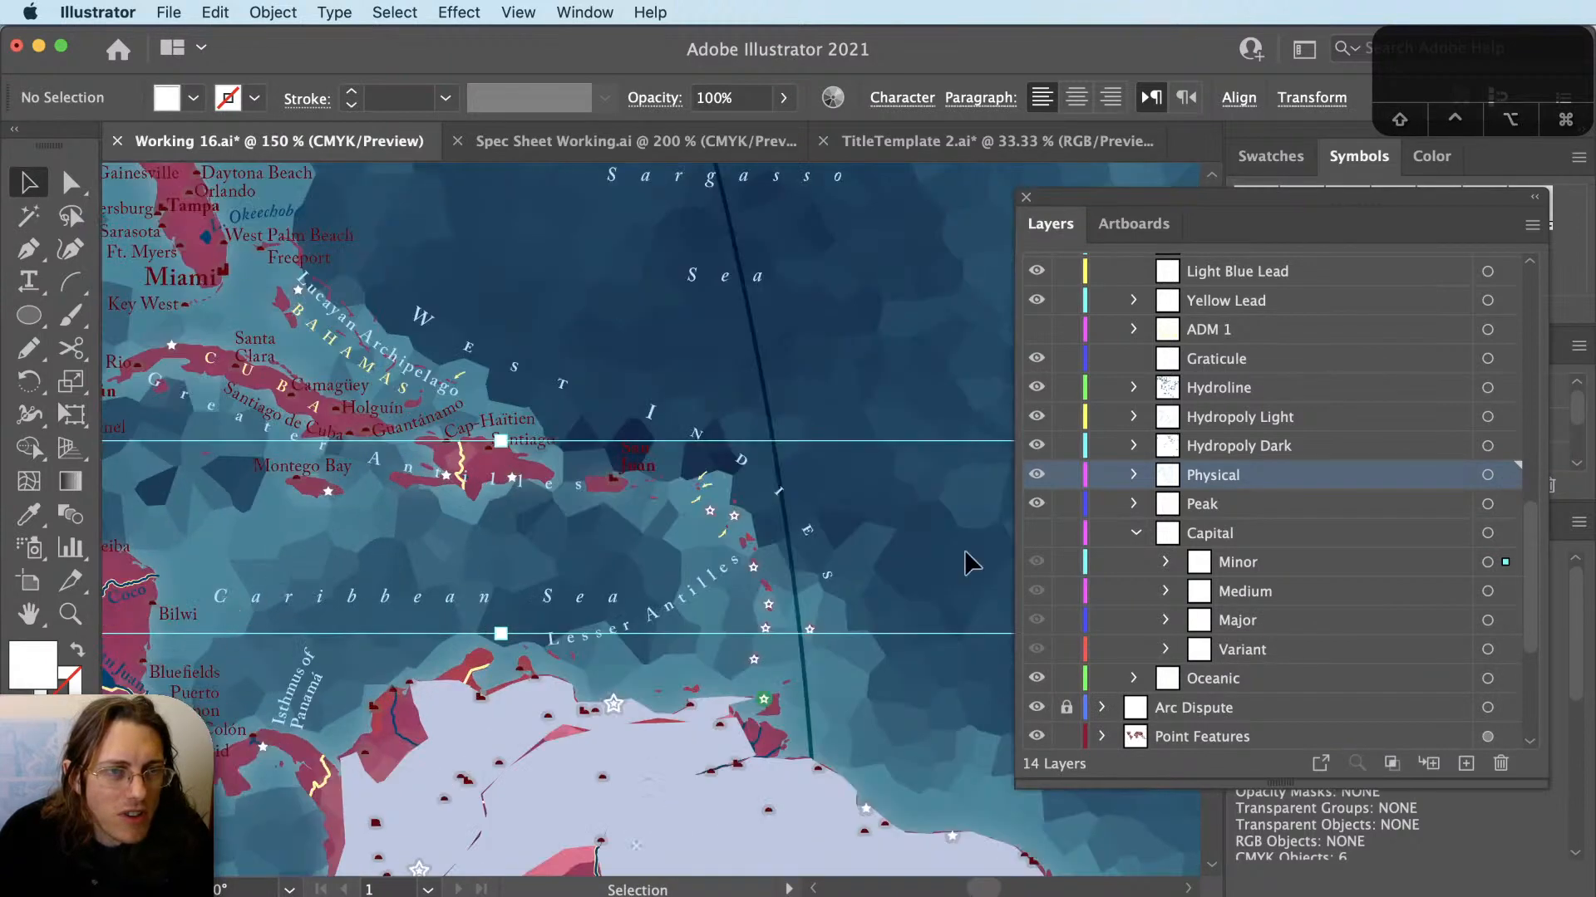
left_click(1136, 533)
left_click(1037, 533)
scroll(1053, 549, "up", 1)
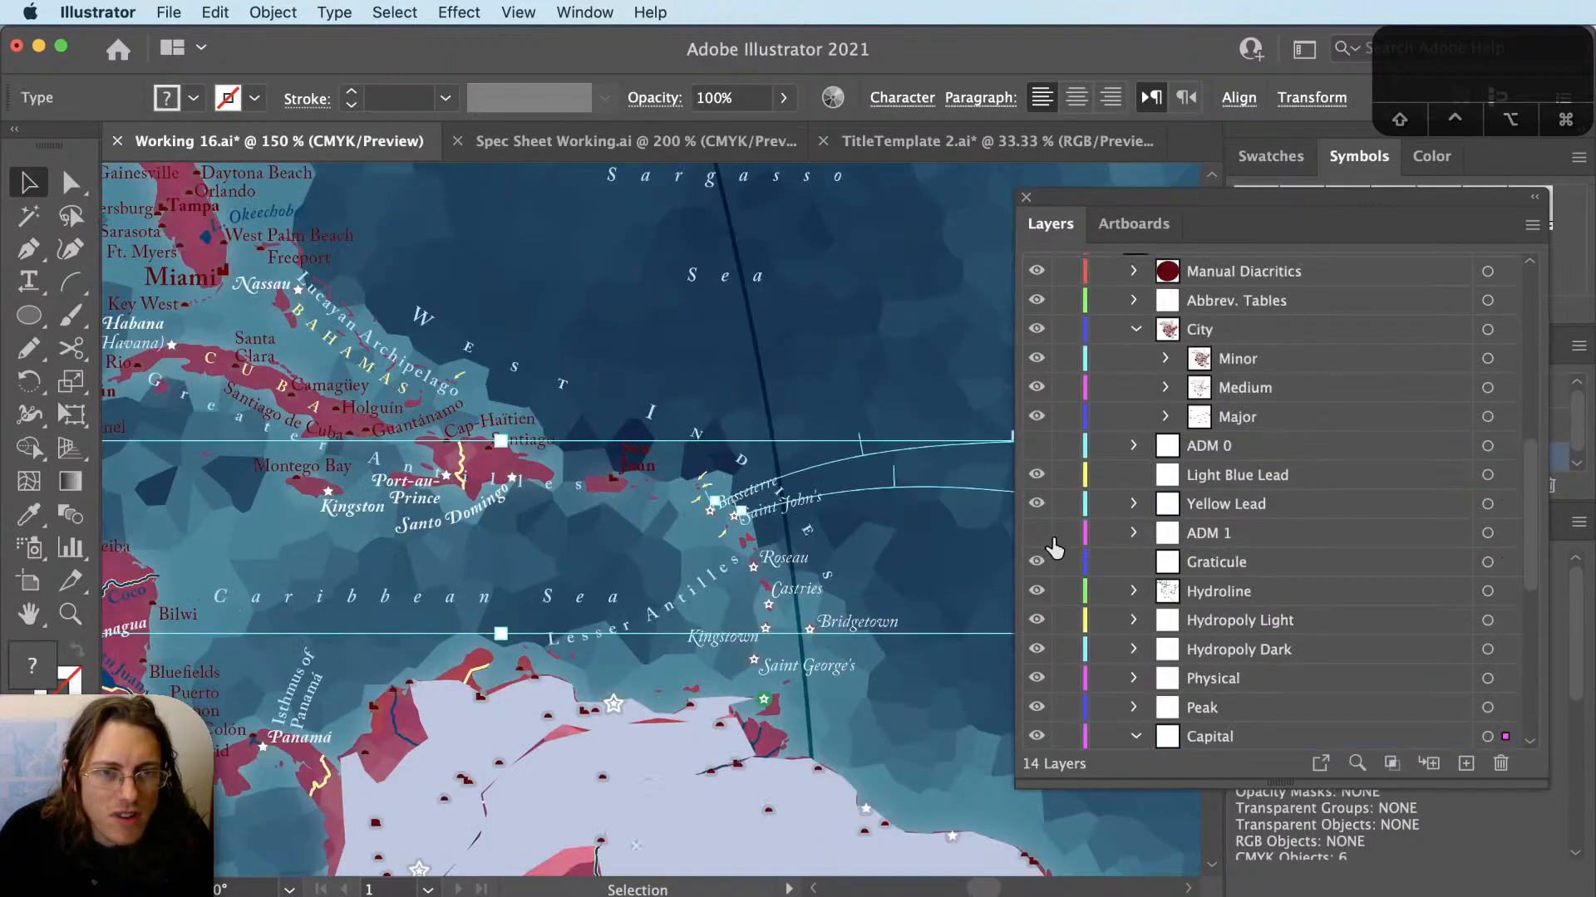
scroll(1214, 506, "up", 1)
left_click(1036, 474)
left_click(1505, 475, "shift")
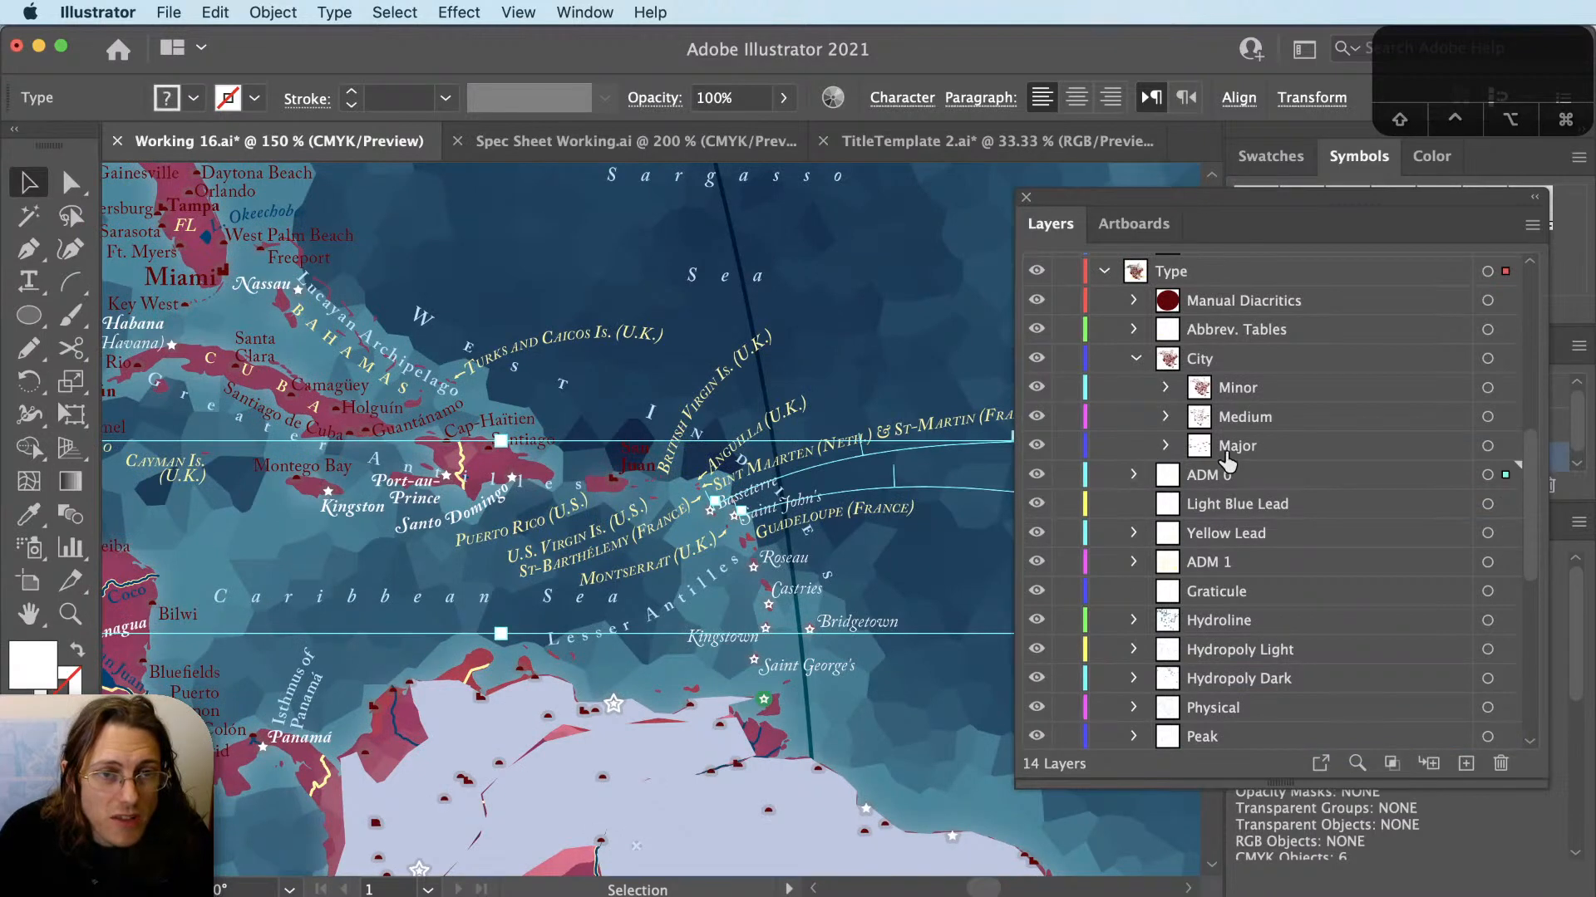
scroll(1309, 332, "up", 3)
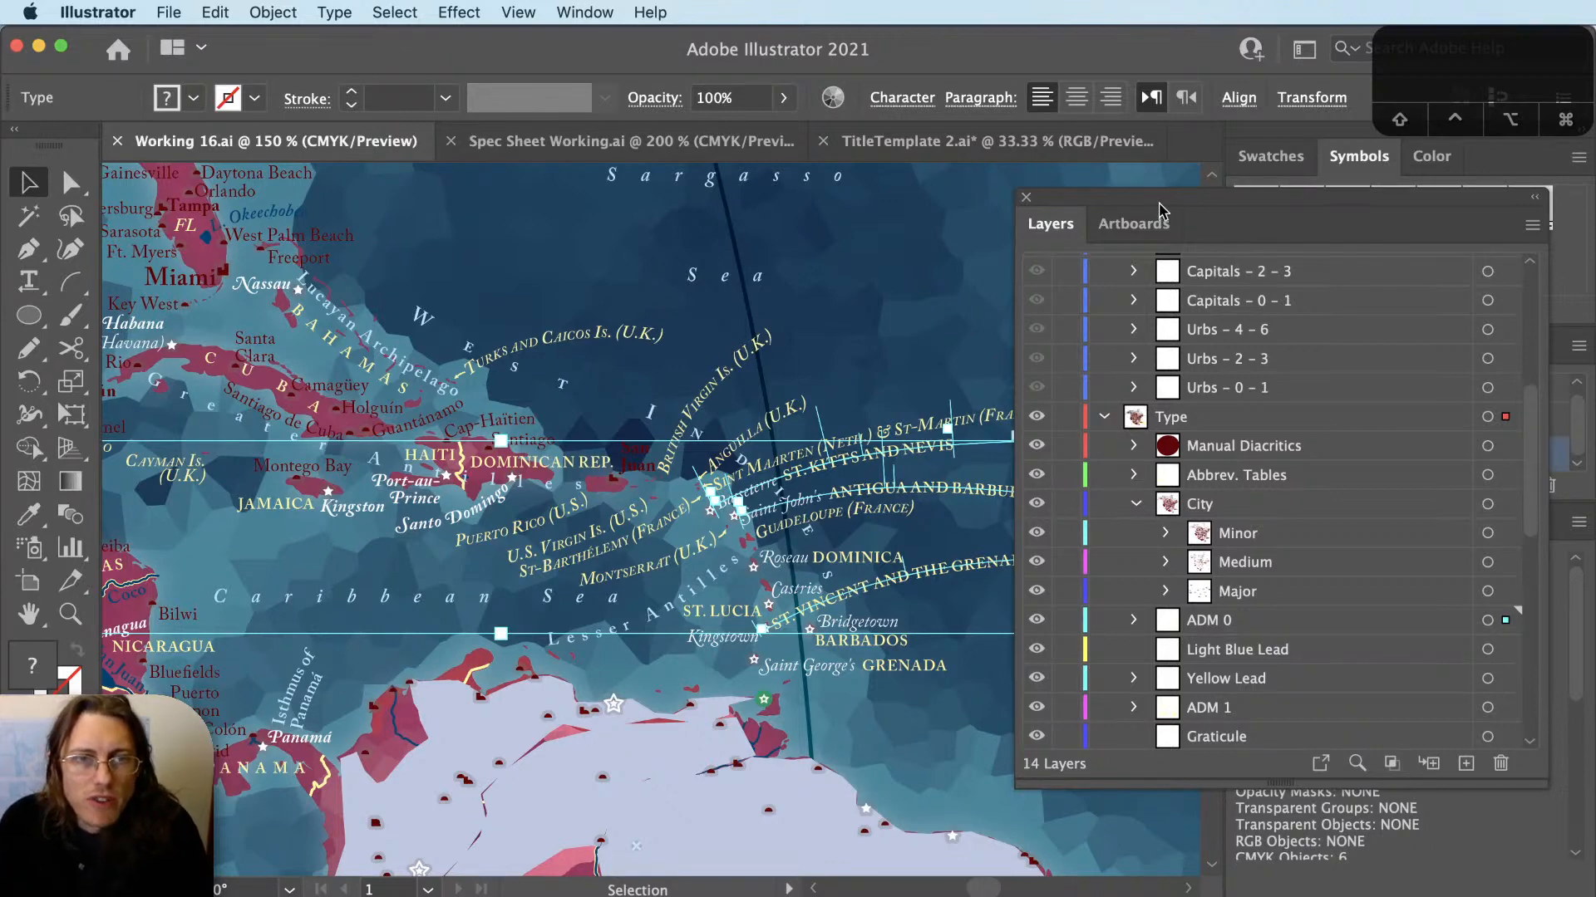
left_click_drag(1159, 213, 789, 896)
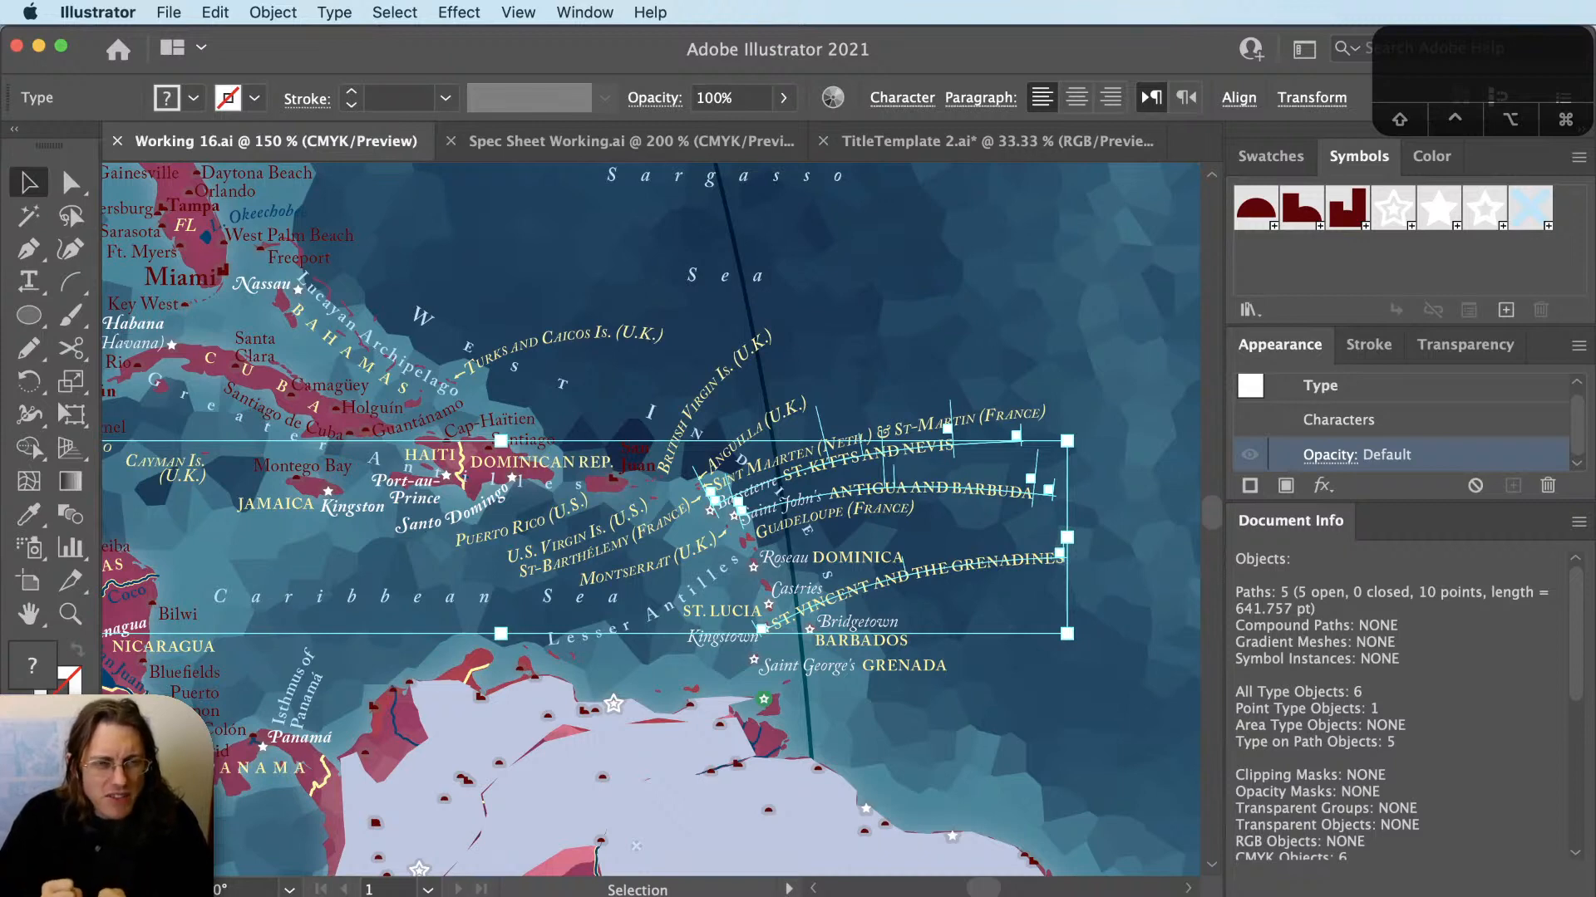
Deselect everything and examine the country, territory and capital labels around the Caribbean and Lesser Antilles at several zoom levels.
key("super+shift+a")
left_click_drag(537, 526, 664, 511)
key("super+minus")
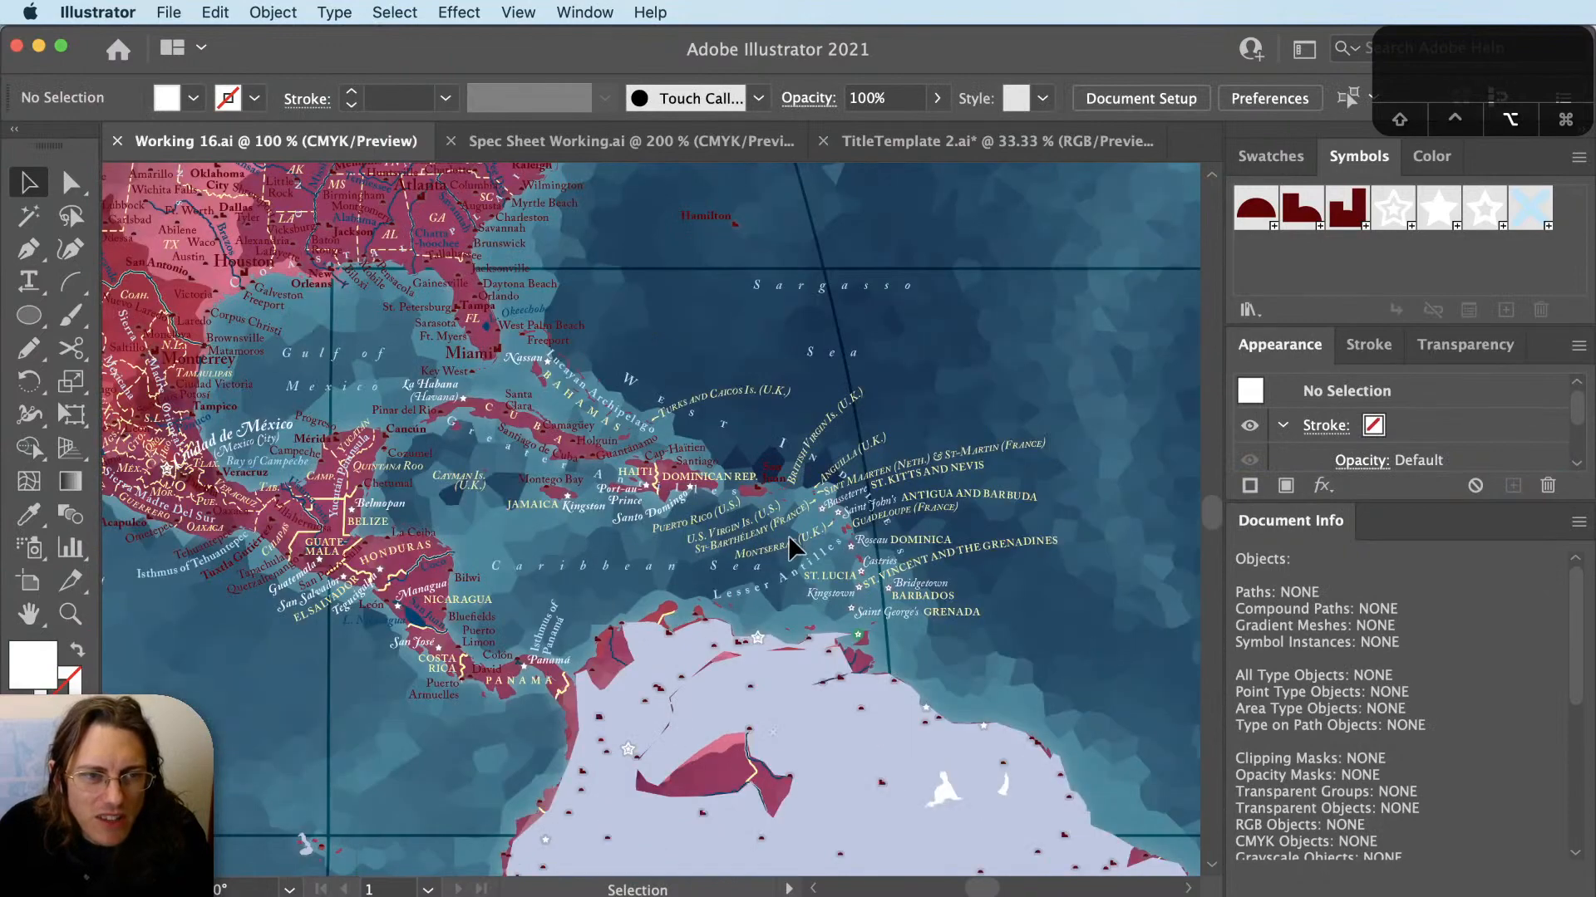
left_click_drag(772, 510, 867, 591)
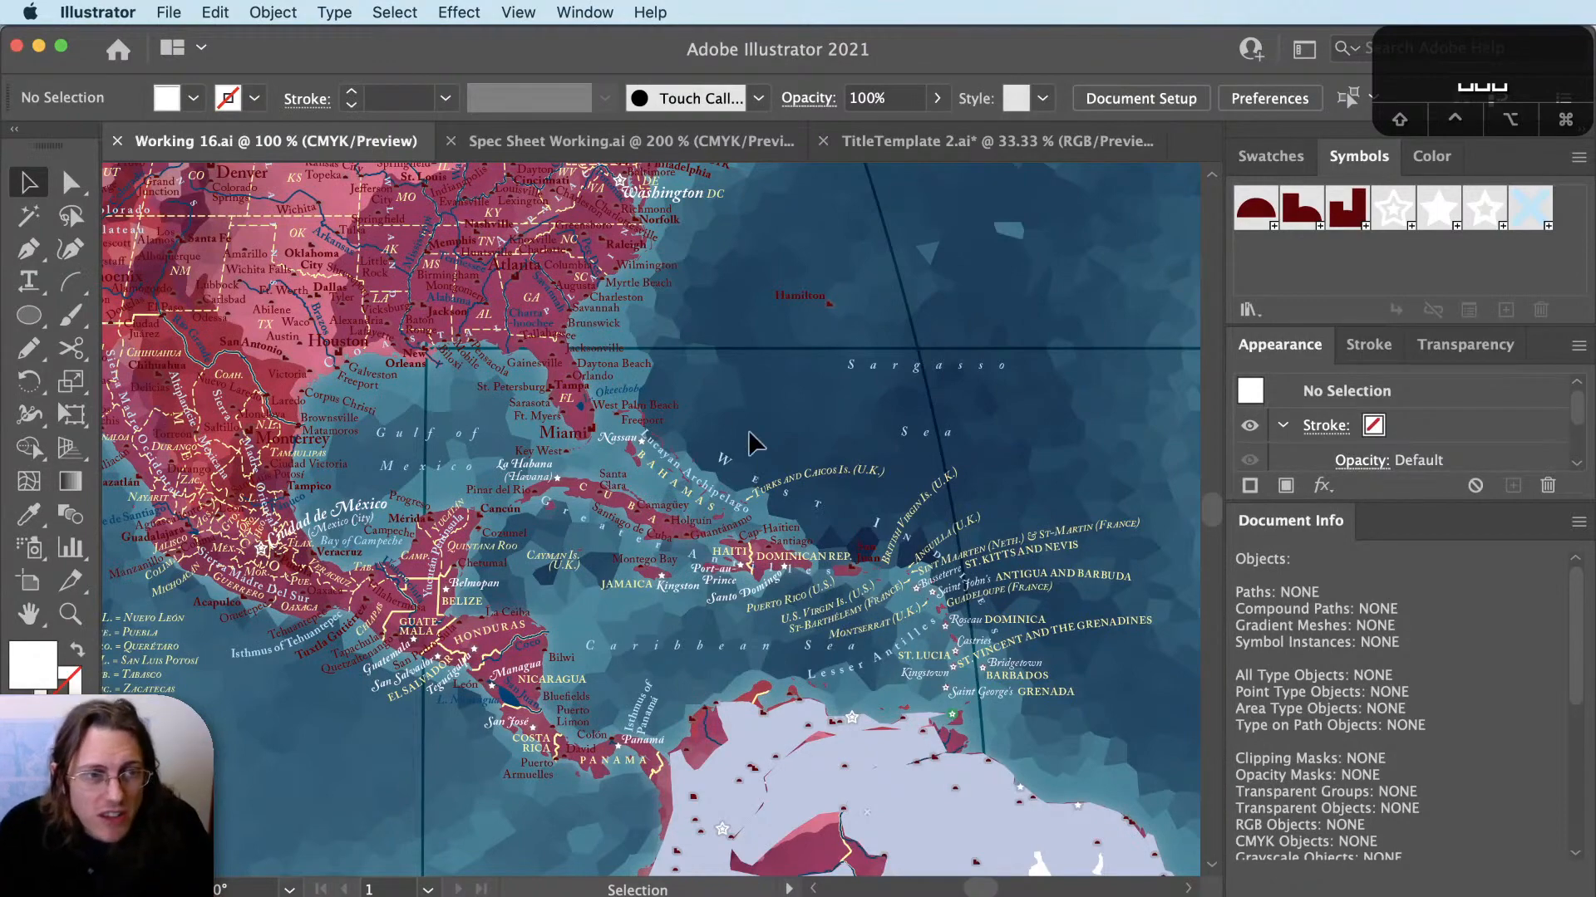
left_click_drag(707, 413, 603, 386)
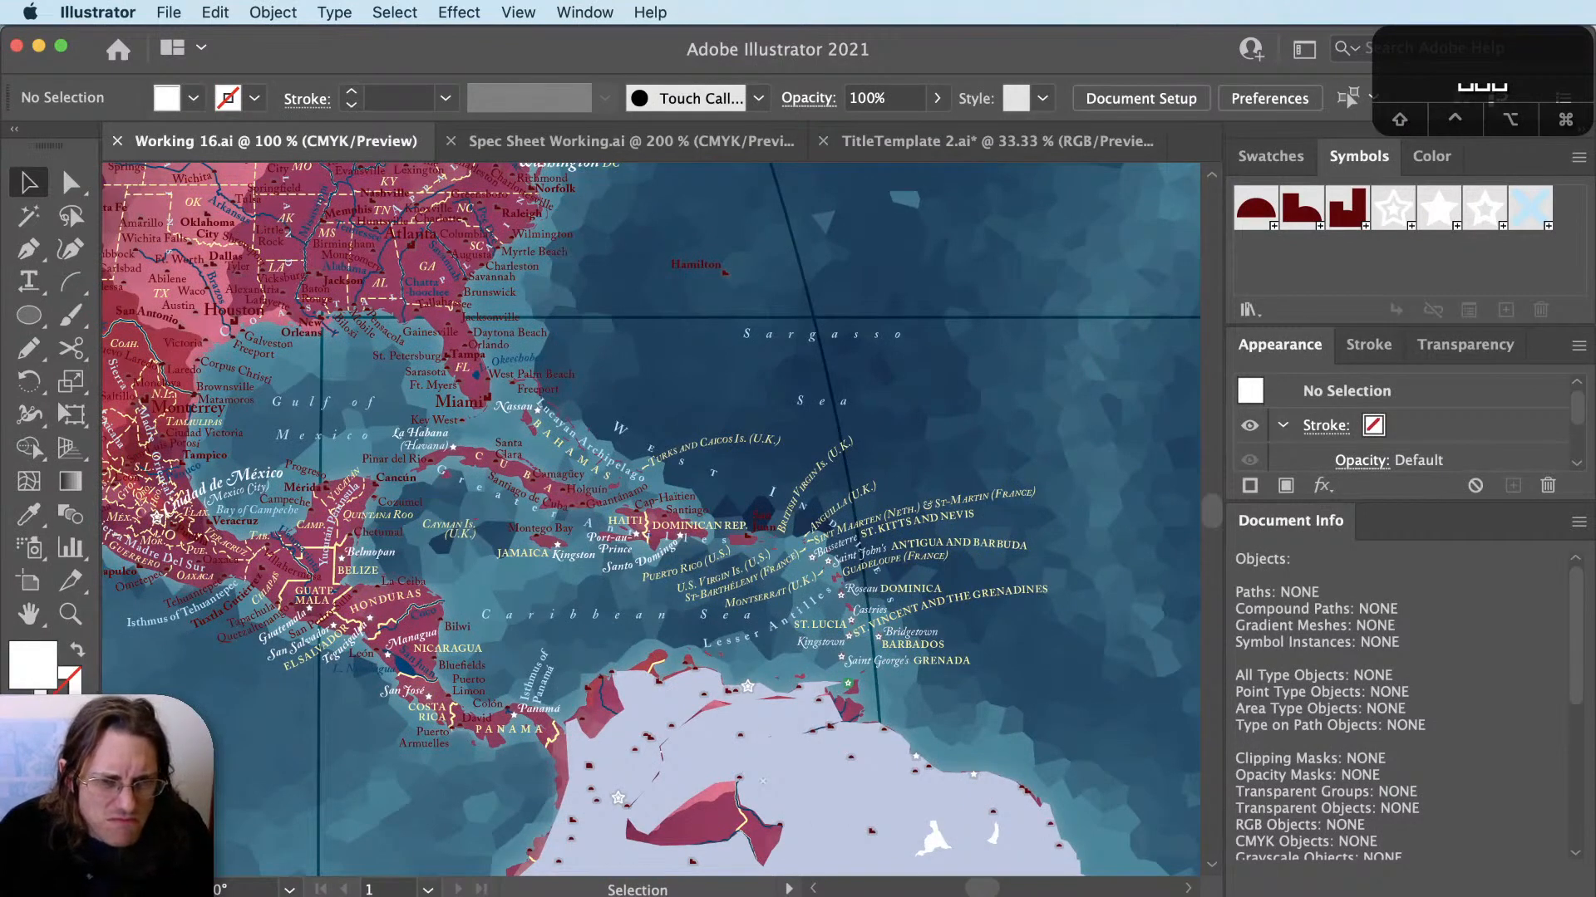
key("z")
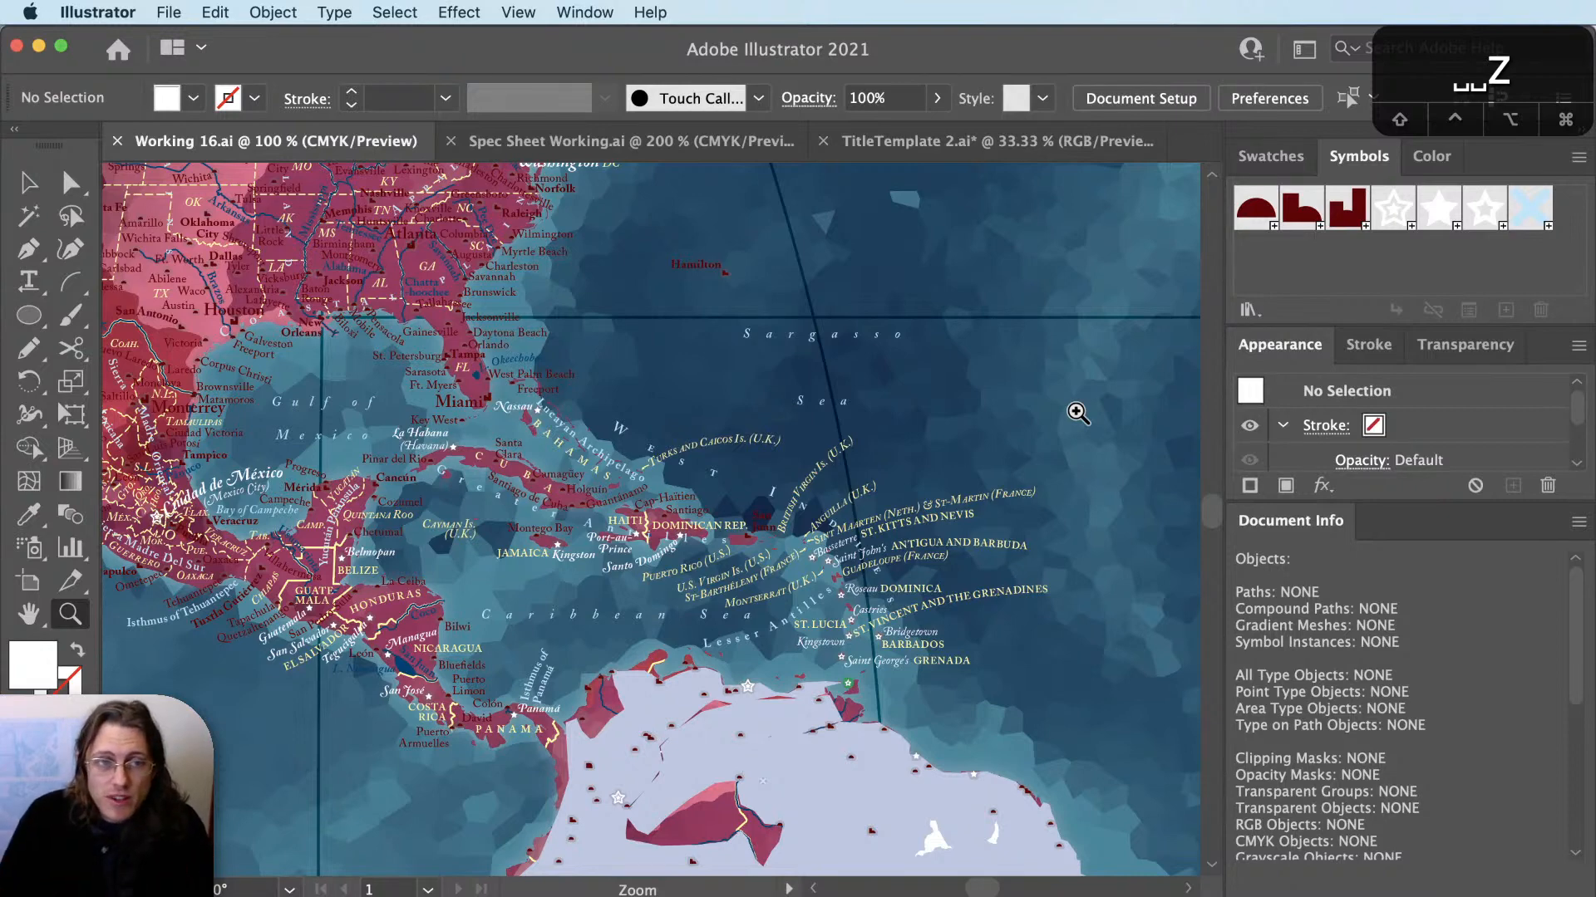
left_click_drag(1093, 382, 558, 730)
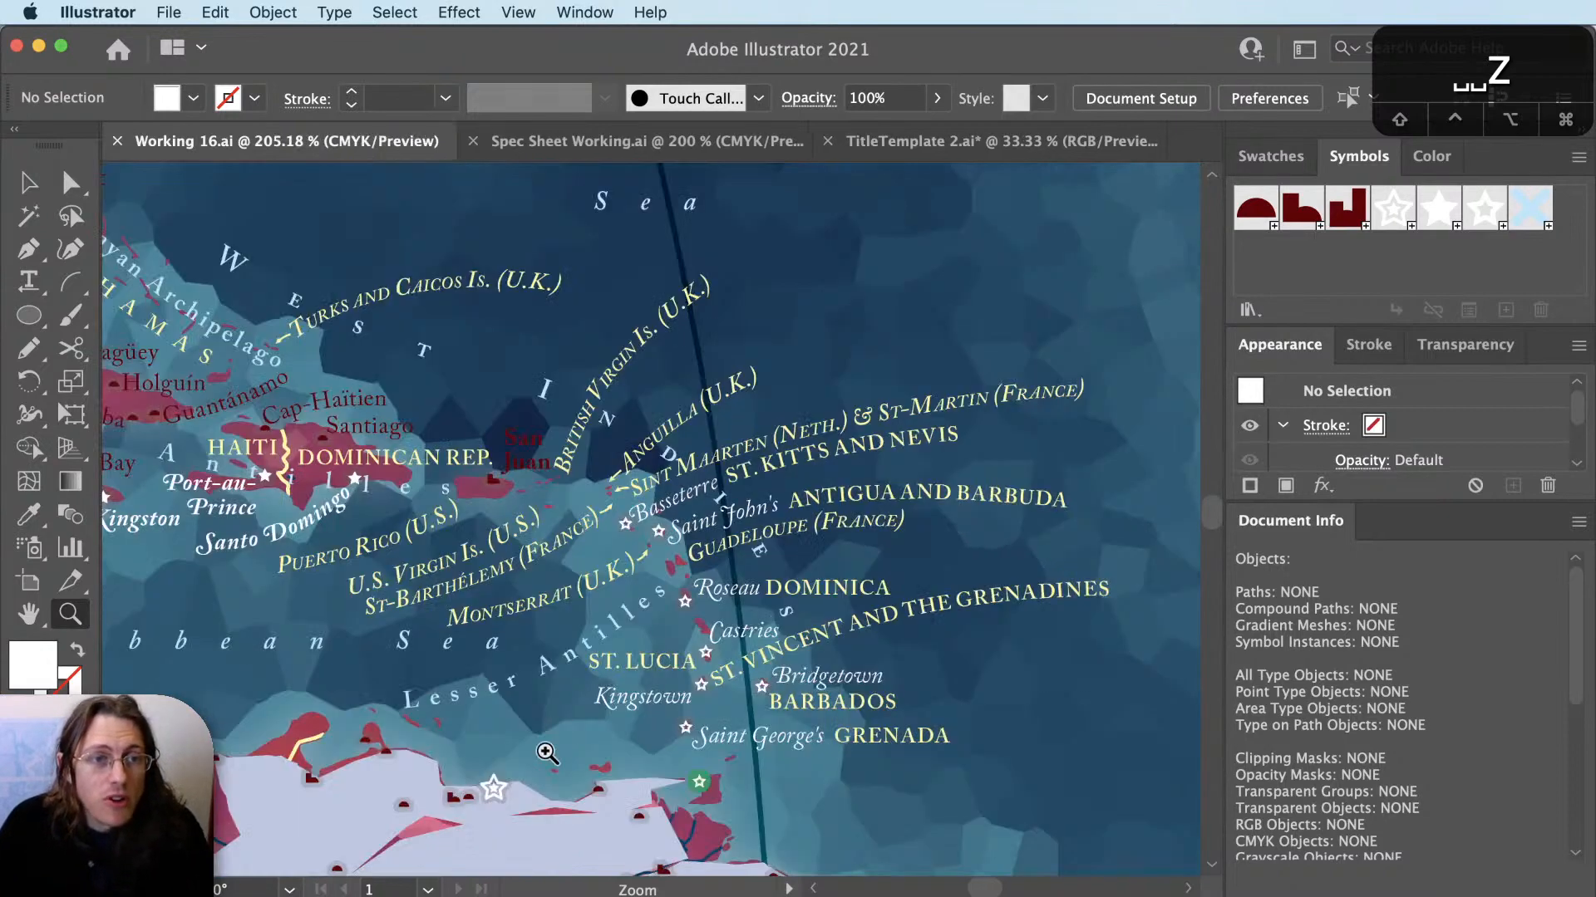
key("space")
left_click_drag(455, 704, 588, 691)
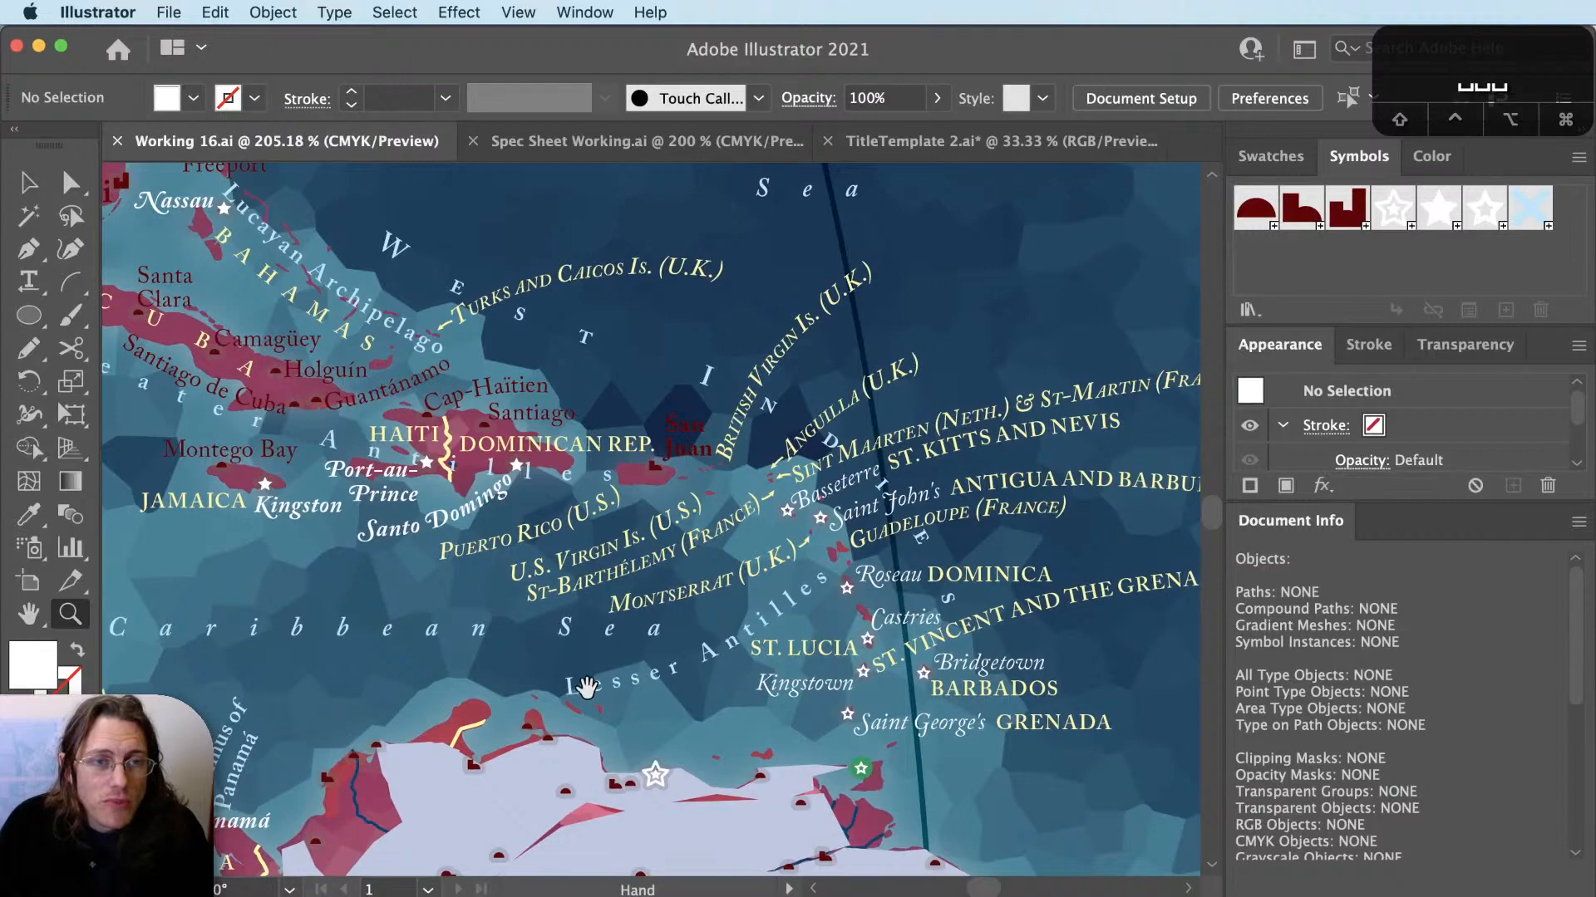
left_click(634, 731, "alt")
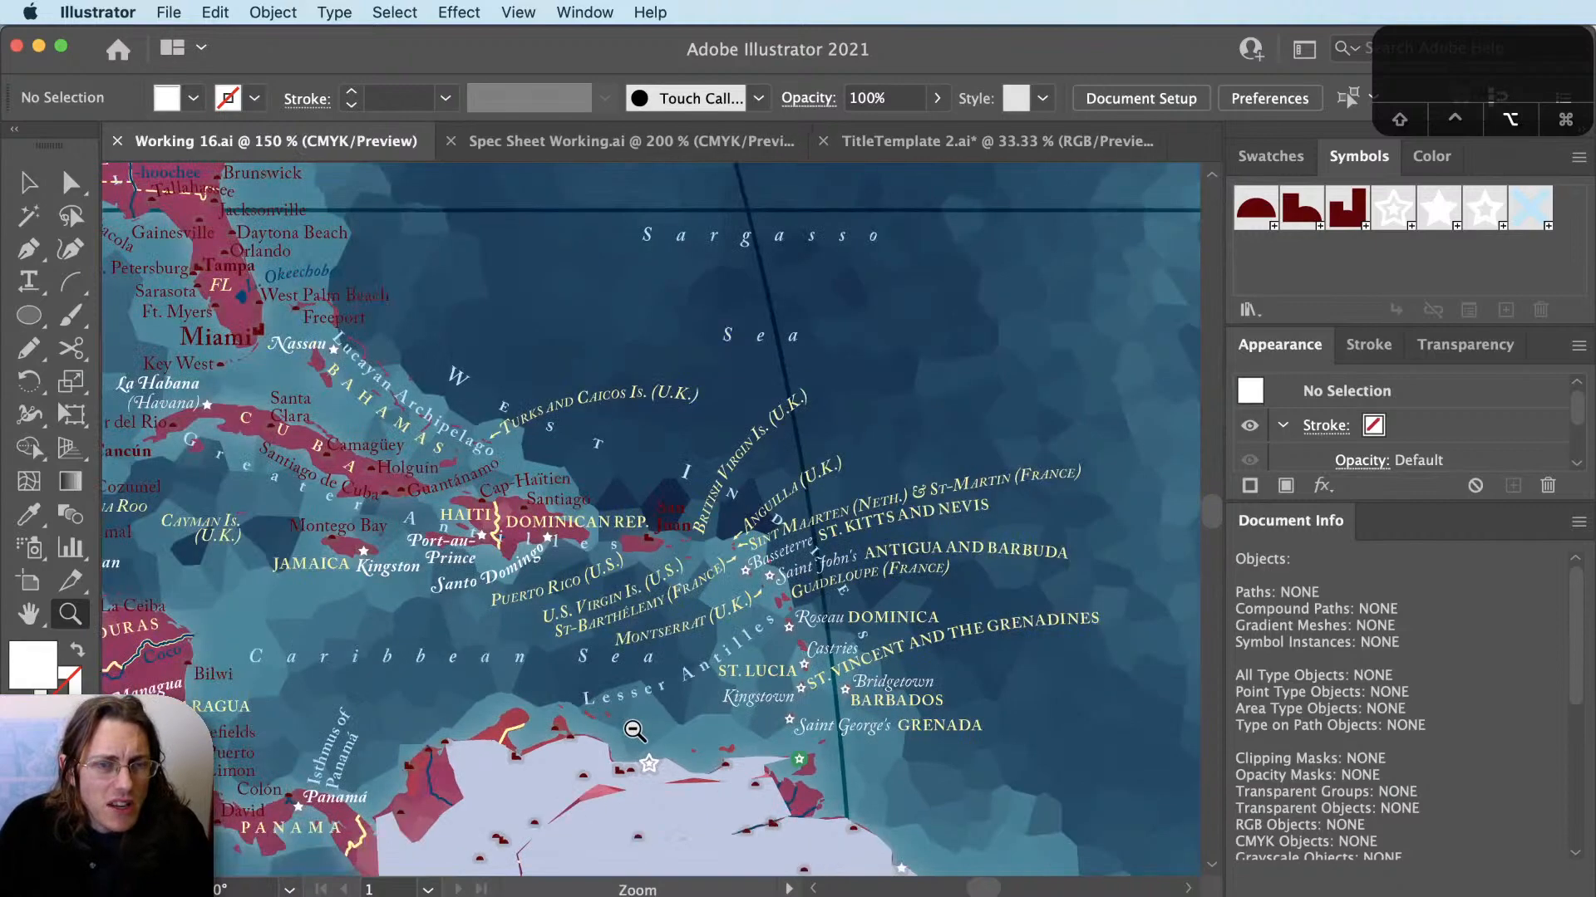
Examine northern South America below the Caribbean, checking which city symbols and physical regions still need finished labels.
key("space")
left_click_drag(668, 782, 780, 413)
left_click_drag(765, 637, 752, 594)
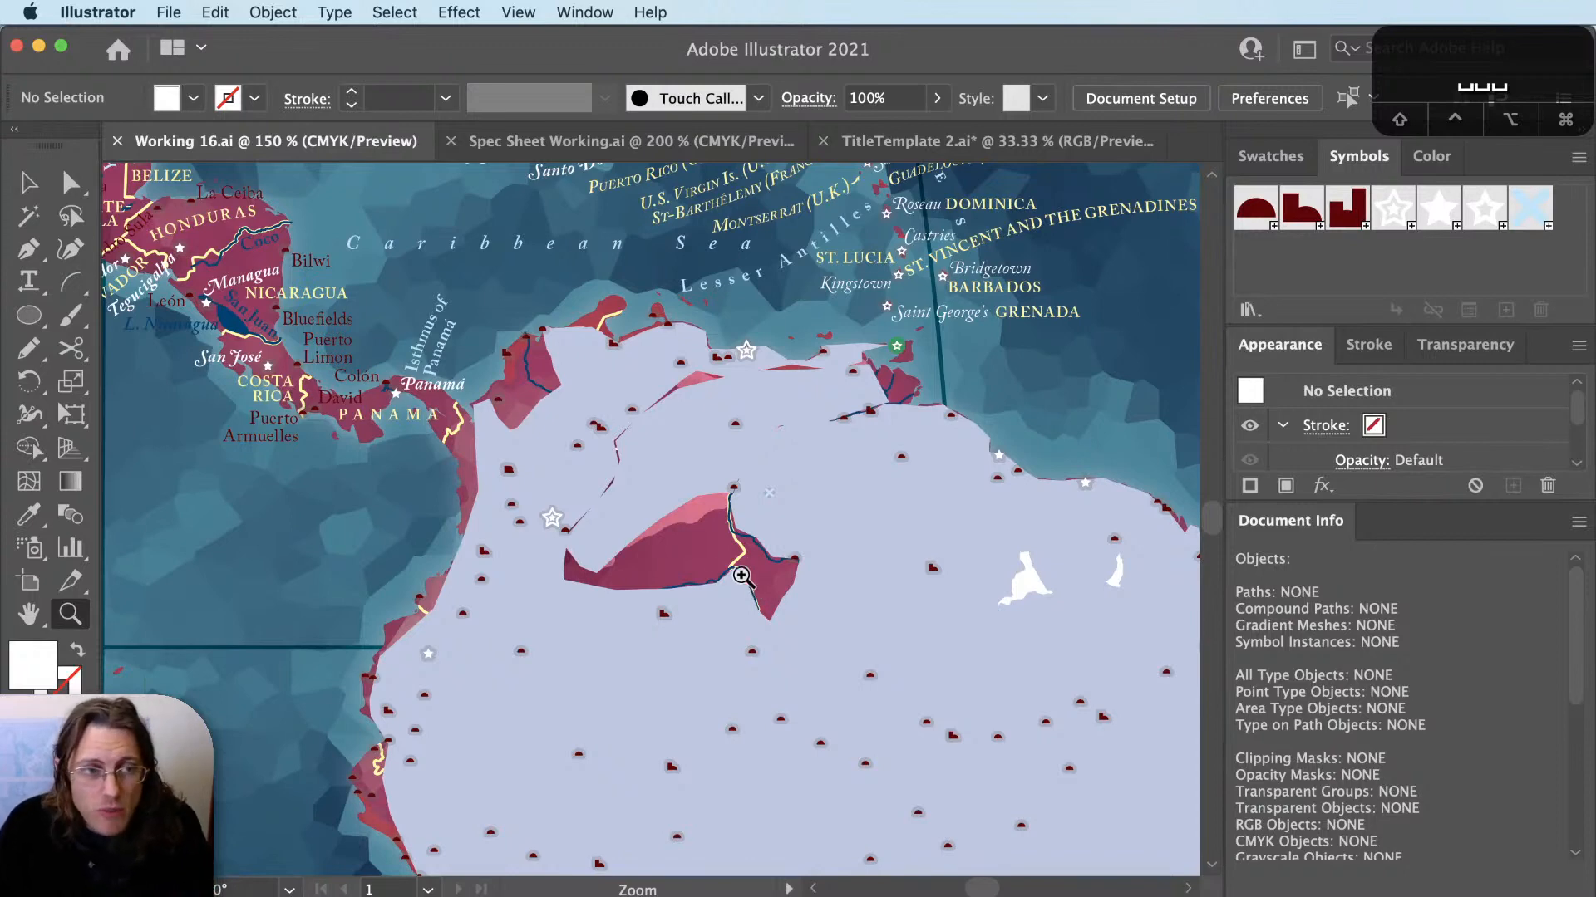
left_click(705, 552, "alt")
left_click_drag(991, 647, 984, 635)
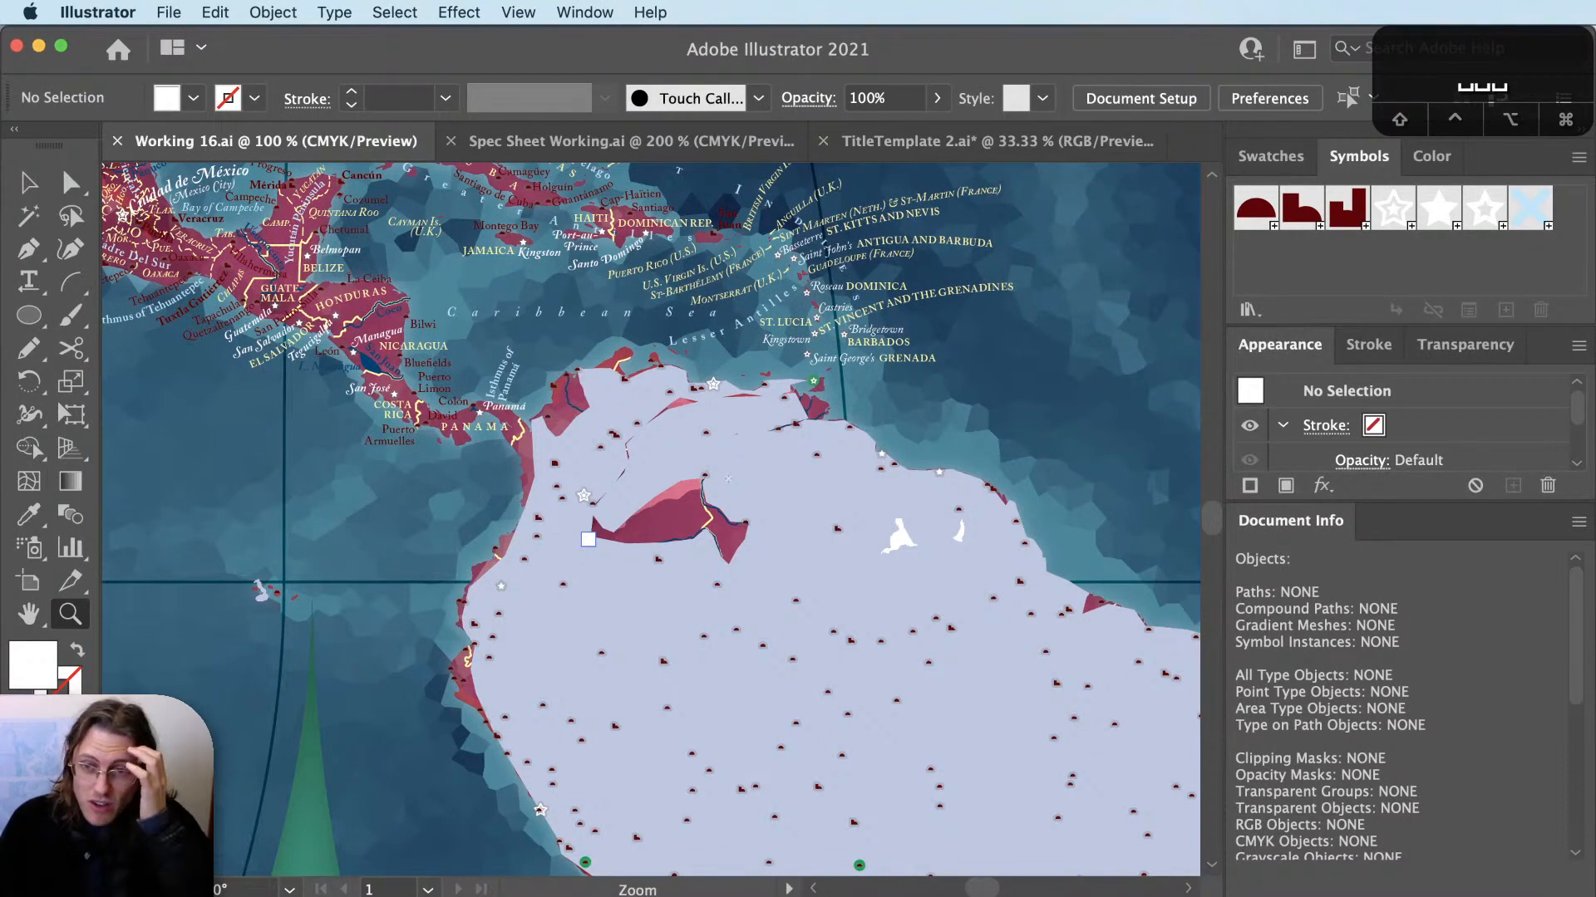
key("super+Tab")
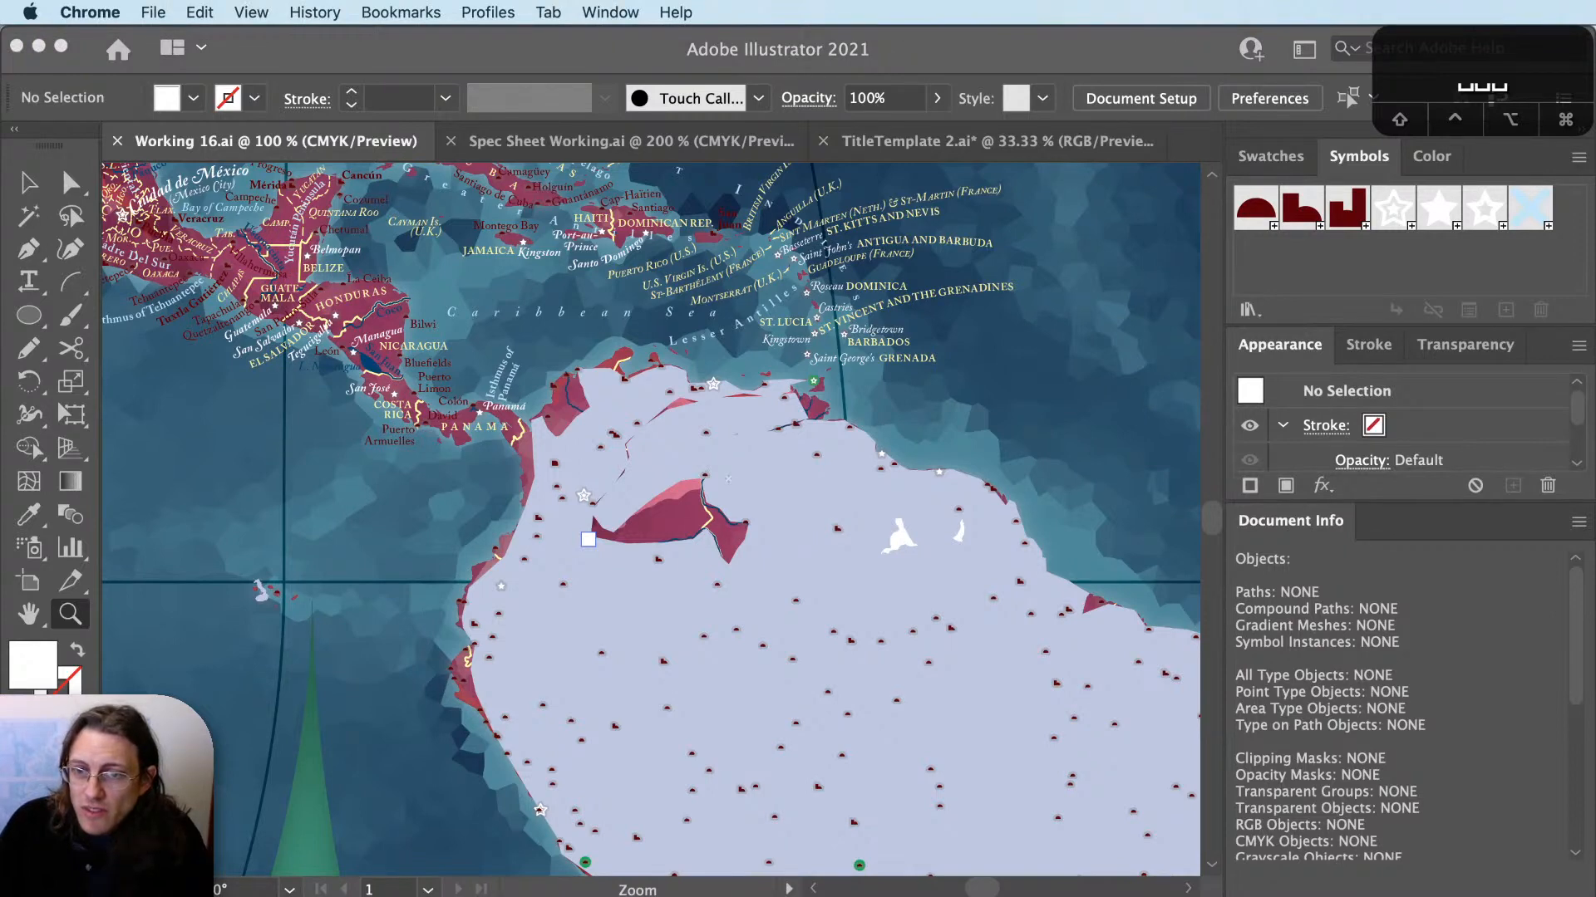
left_click(1135, 63)
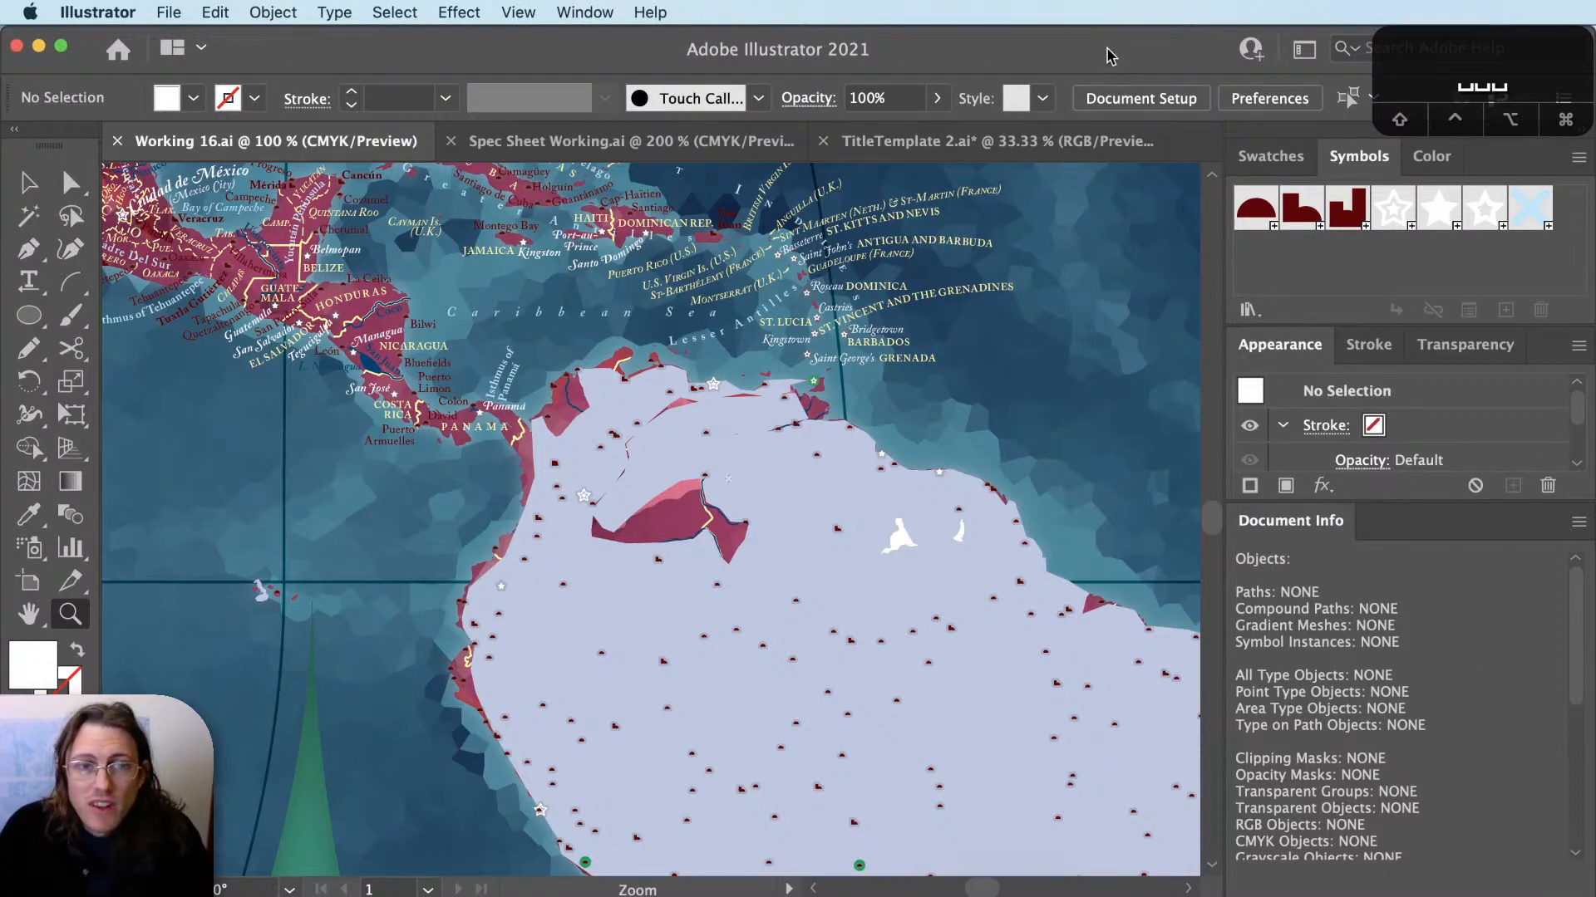
key("v")
key("space")
left_click_drag(713, 516, 652, 291)
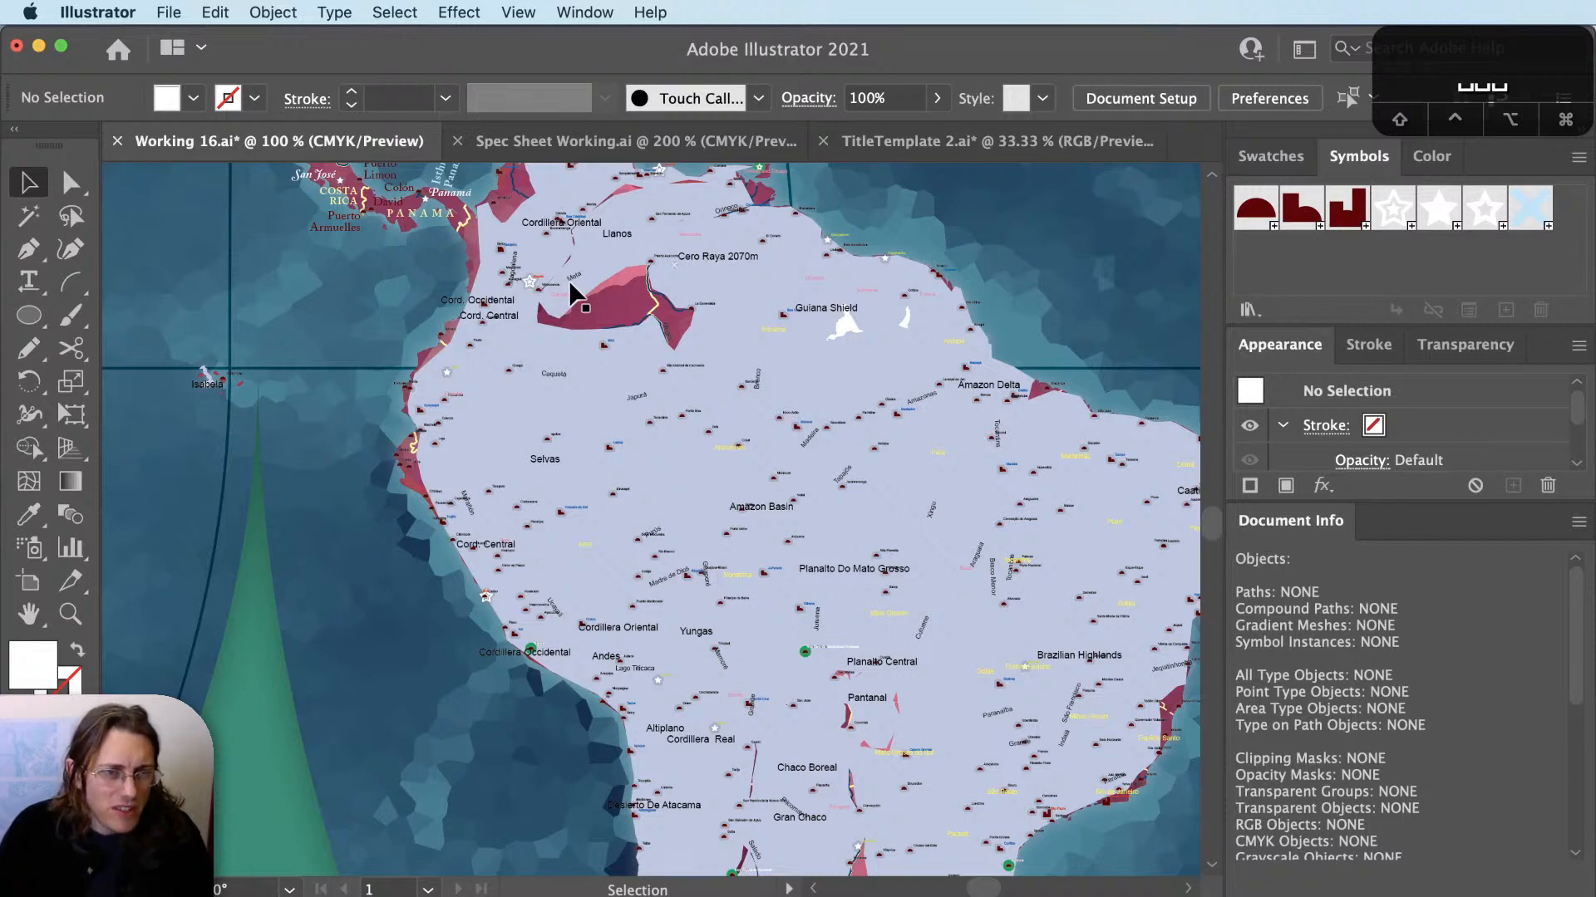
Examine the finished physical, state, river and city labels across the United States and southern Canada for comparison.
key("space")
left_click_drag(639, 321, 1066, 766)
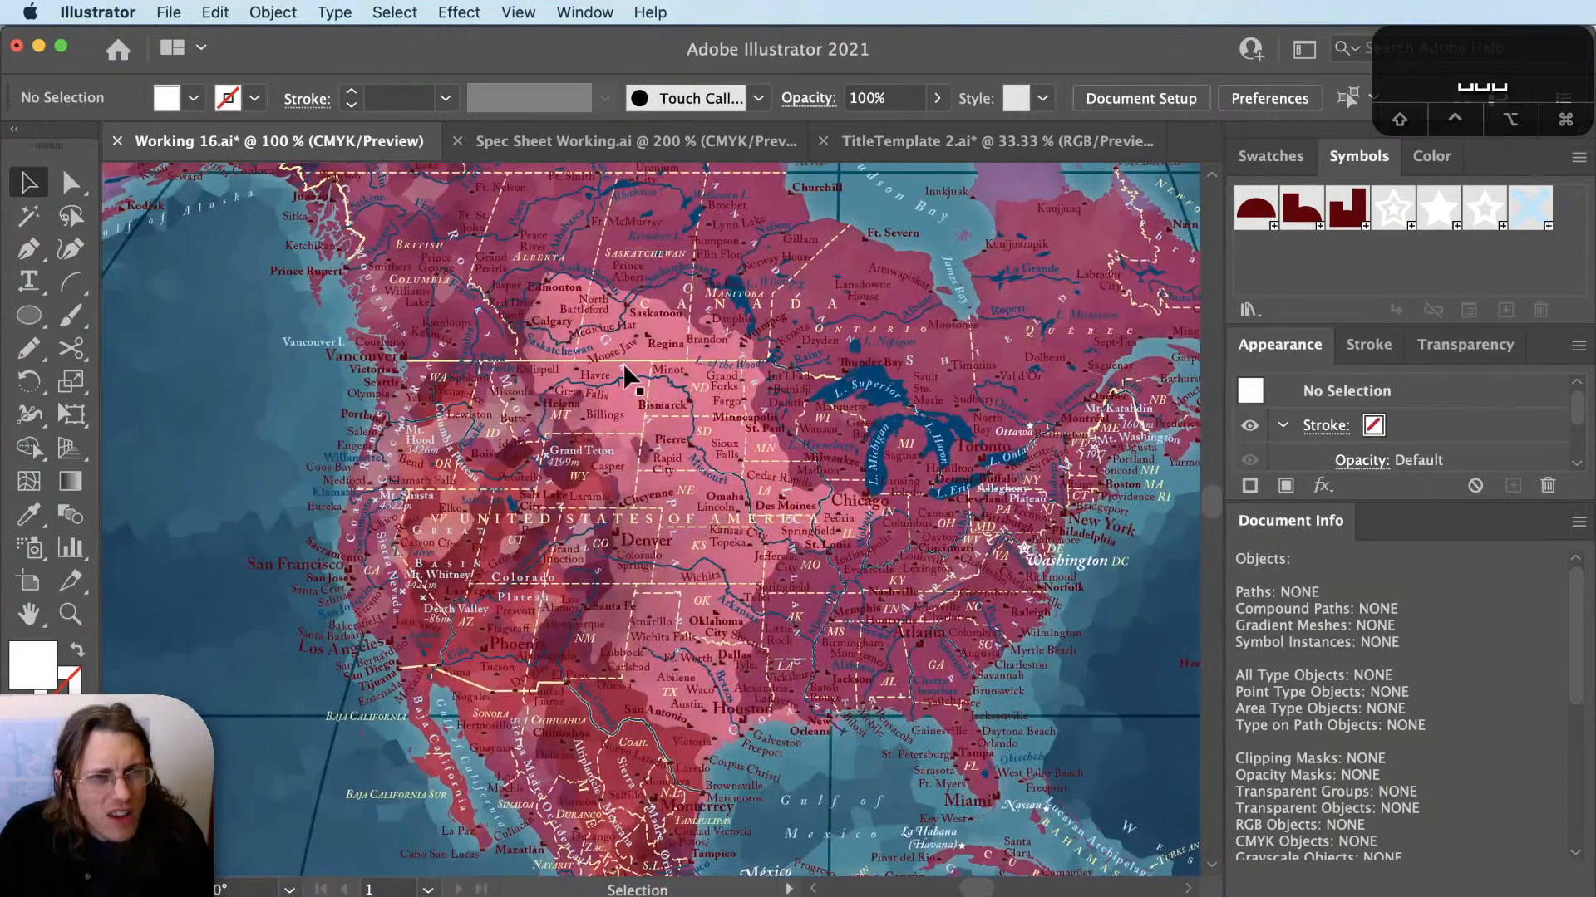
left_click(625, 381)
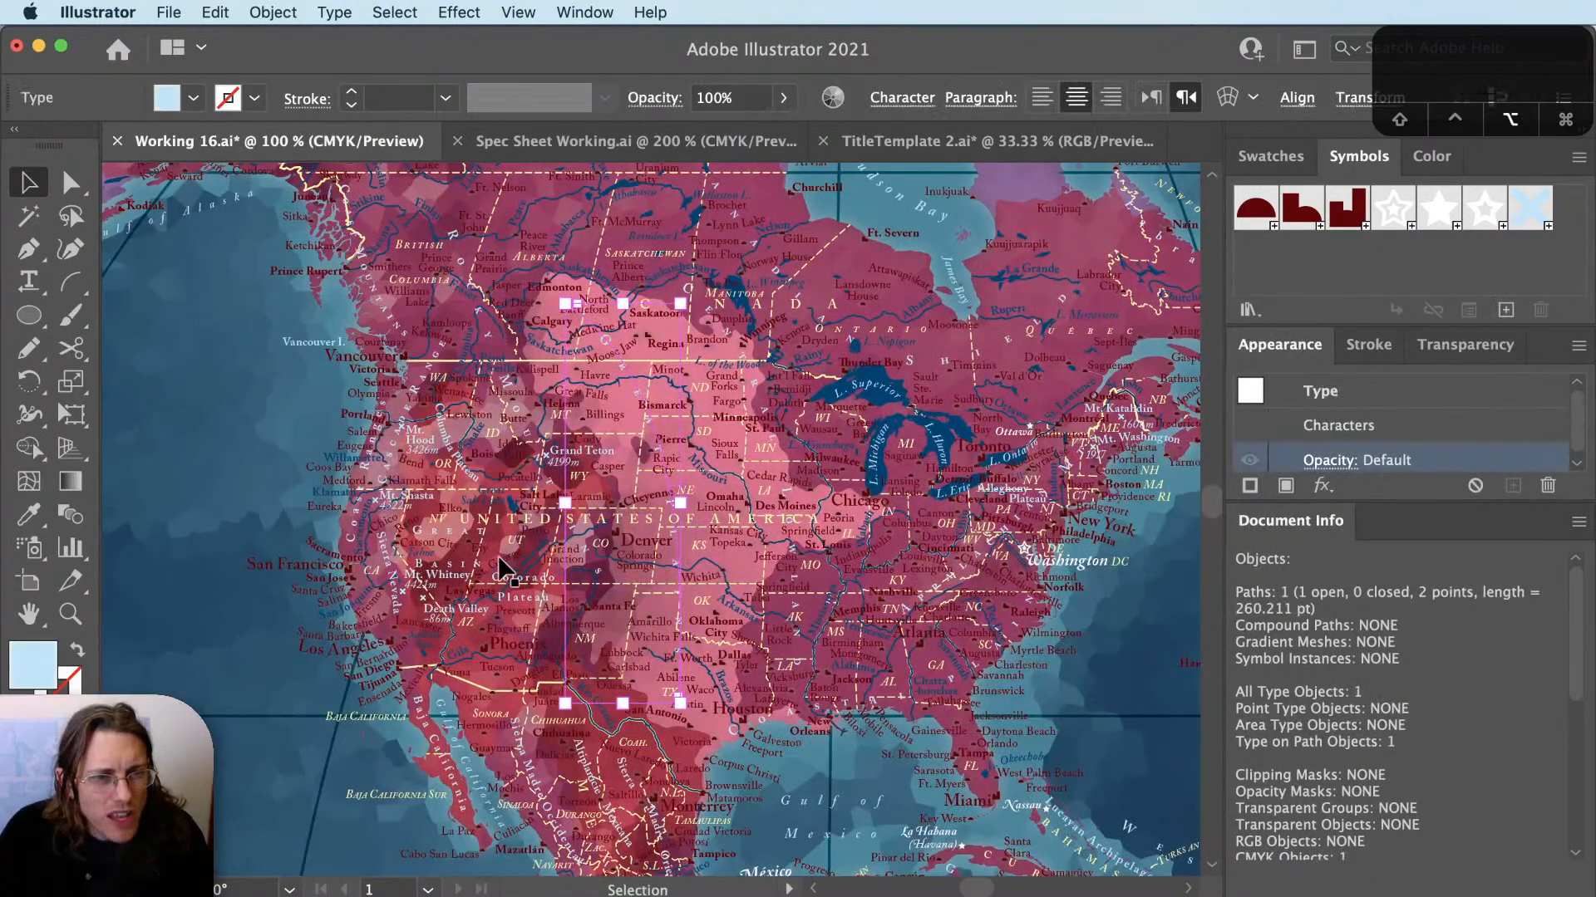
key("super+equal")
key("shift+super+a")
key("space")
left_click_drag(488, 231, 553, 341)
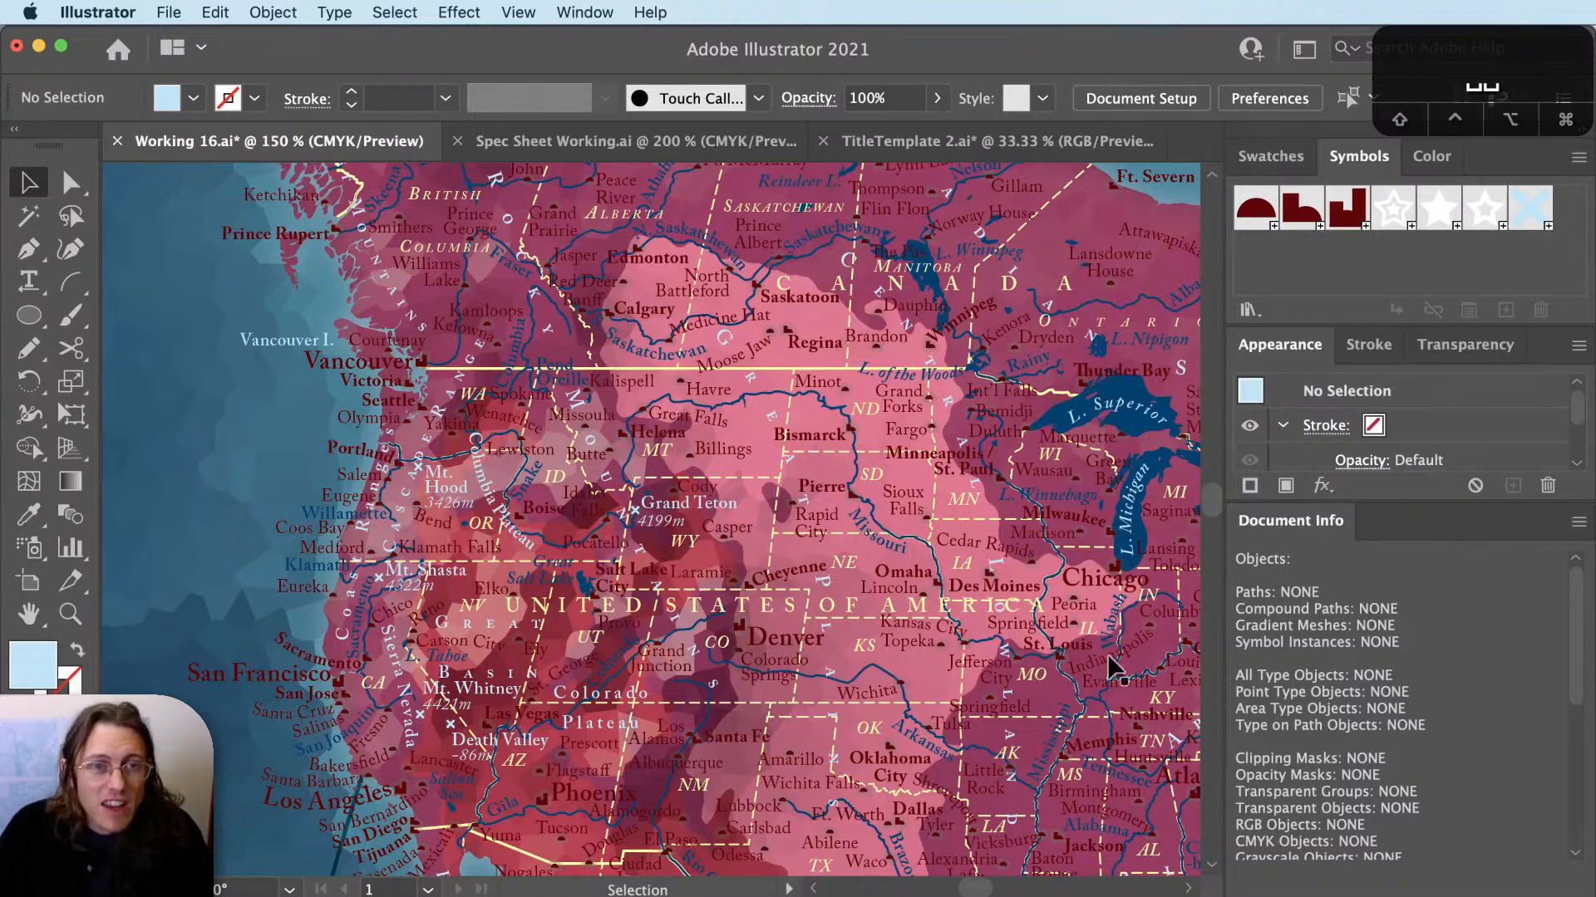
left_click_drag(1114, 665, 925, 647)
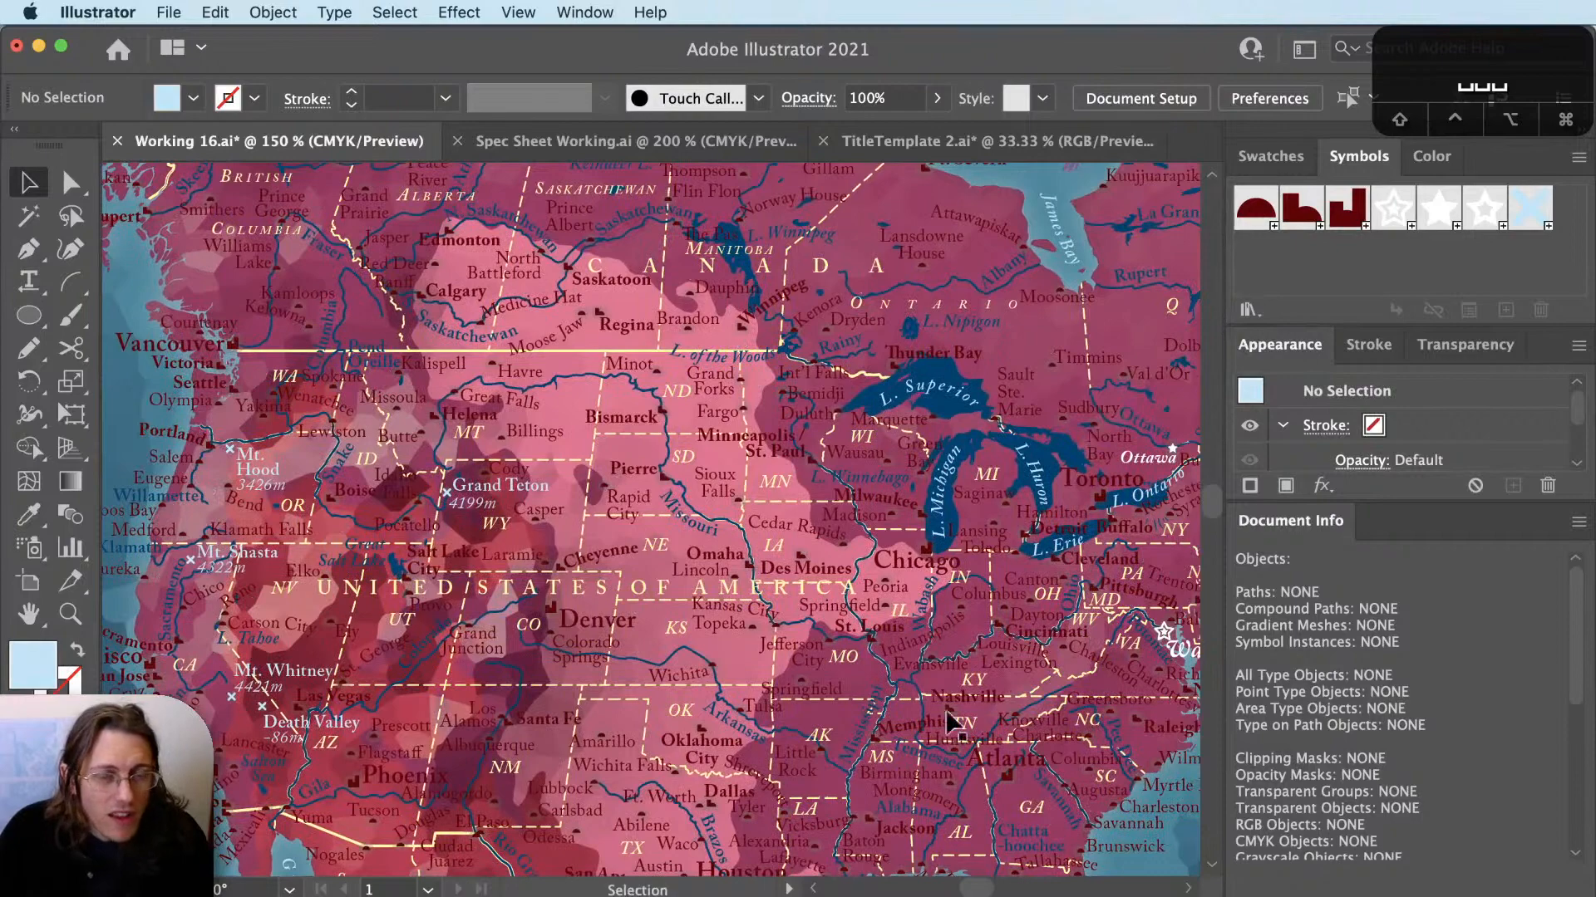
scroll(1072, 644, "up", 1)
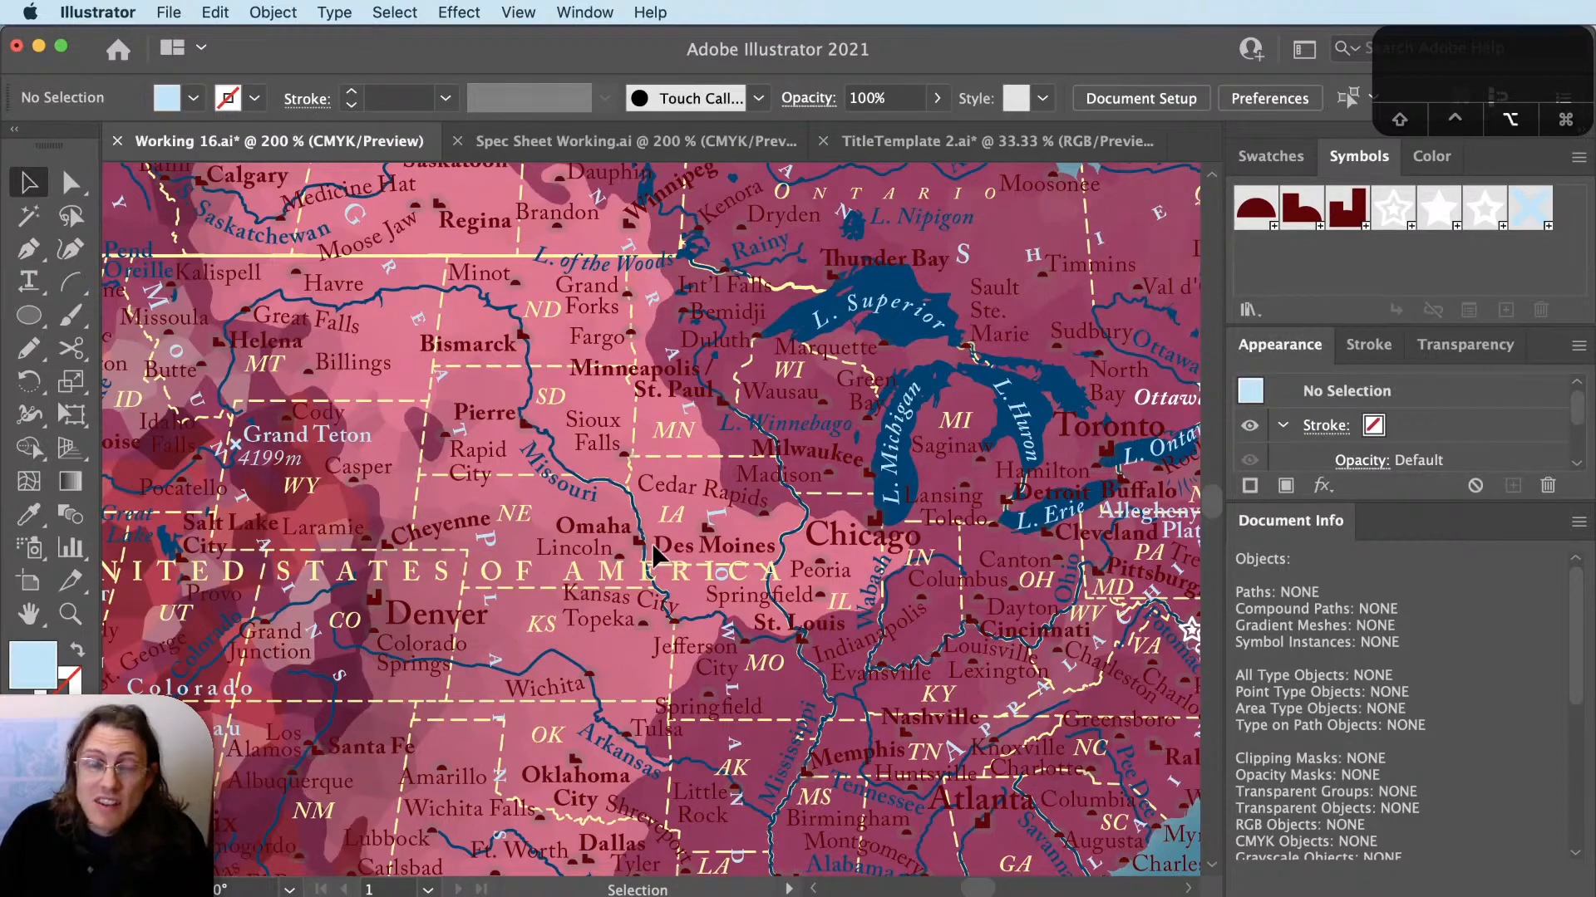
Compare the styled labels of Mexico and Central America with the placeholder labels across South America.
scroll(653, 544, "down", 1, "alt")
scroll(652, 545, "down", 1, "alt")
left_click_drag(812, 758, 805, 417)
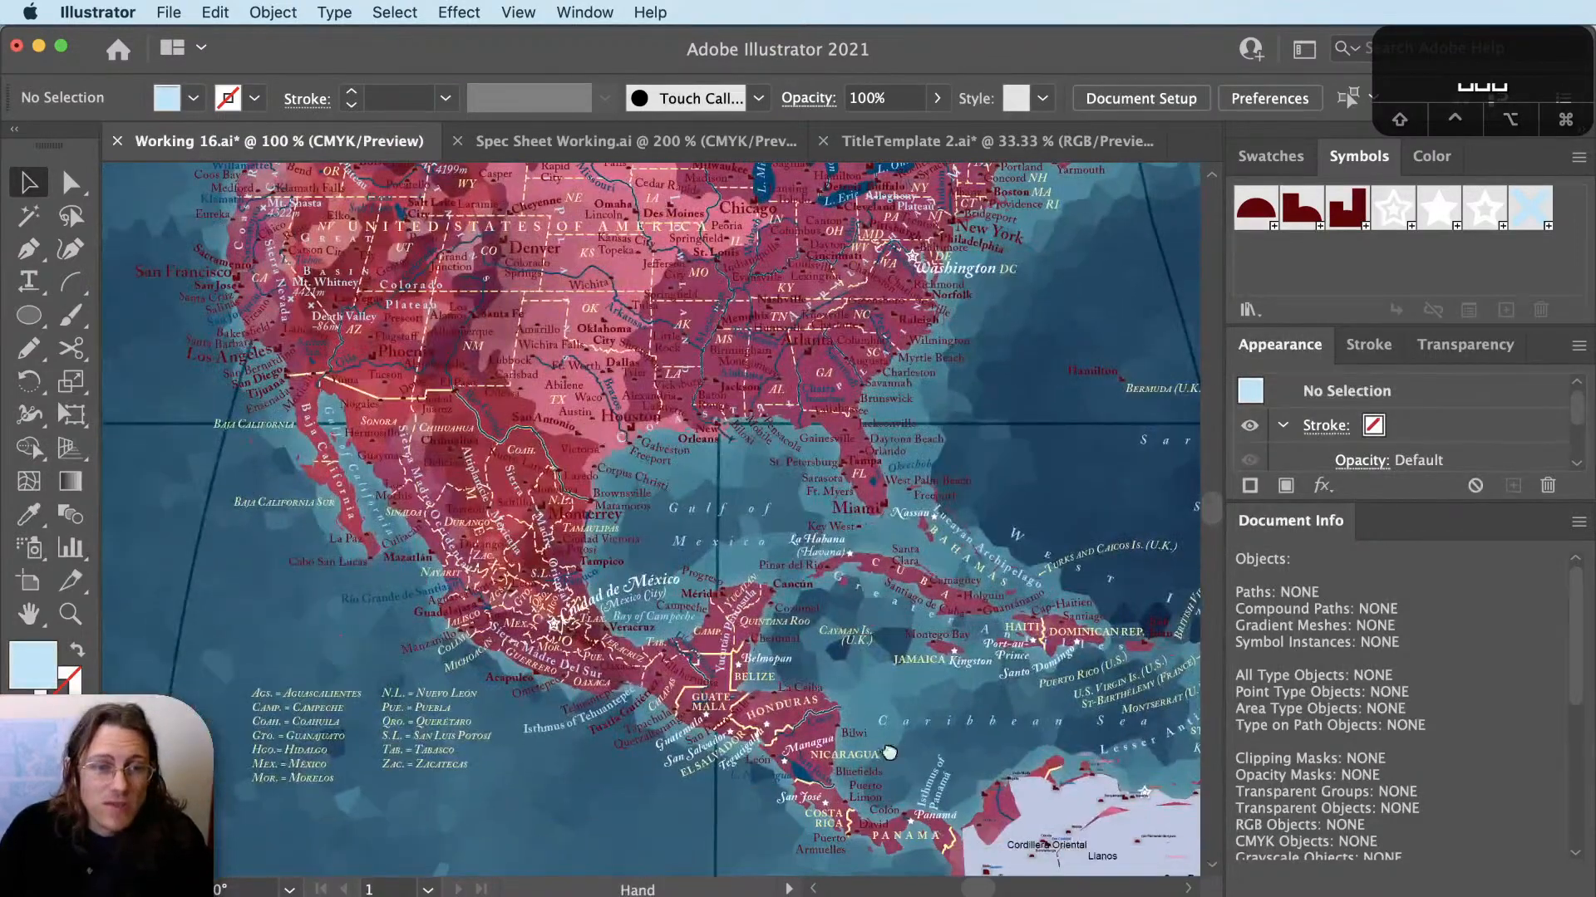
left_click_drag(890, 752, 525, 434)
left_click_drag(744, 747, 580, 448)
left_click_drag(691, 624, 674, 573)
key("v")
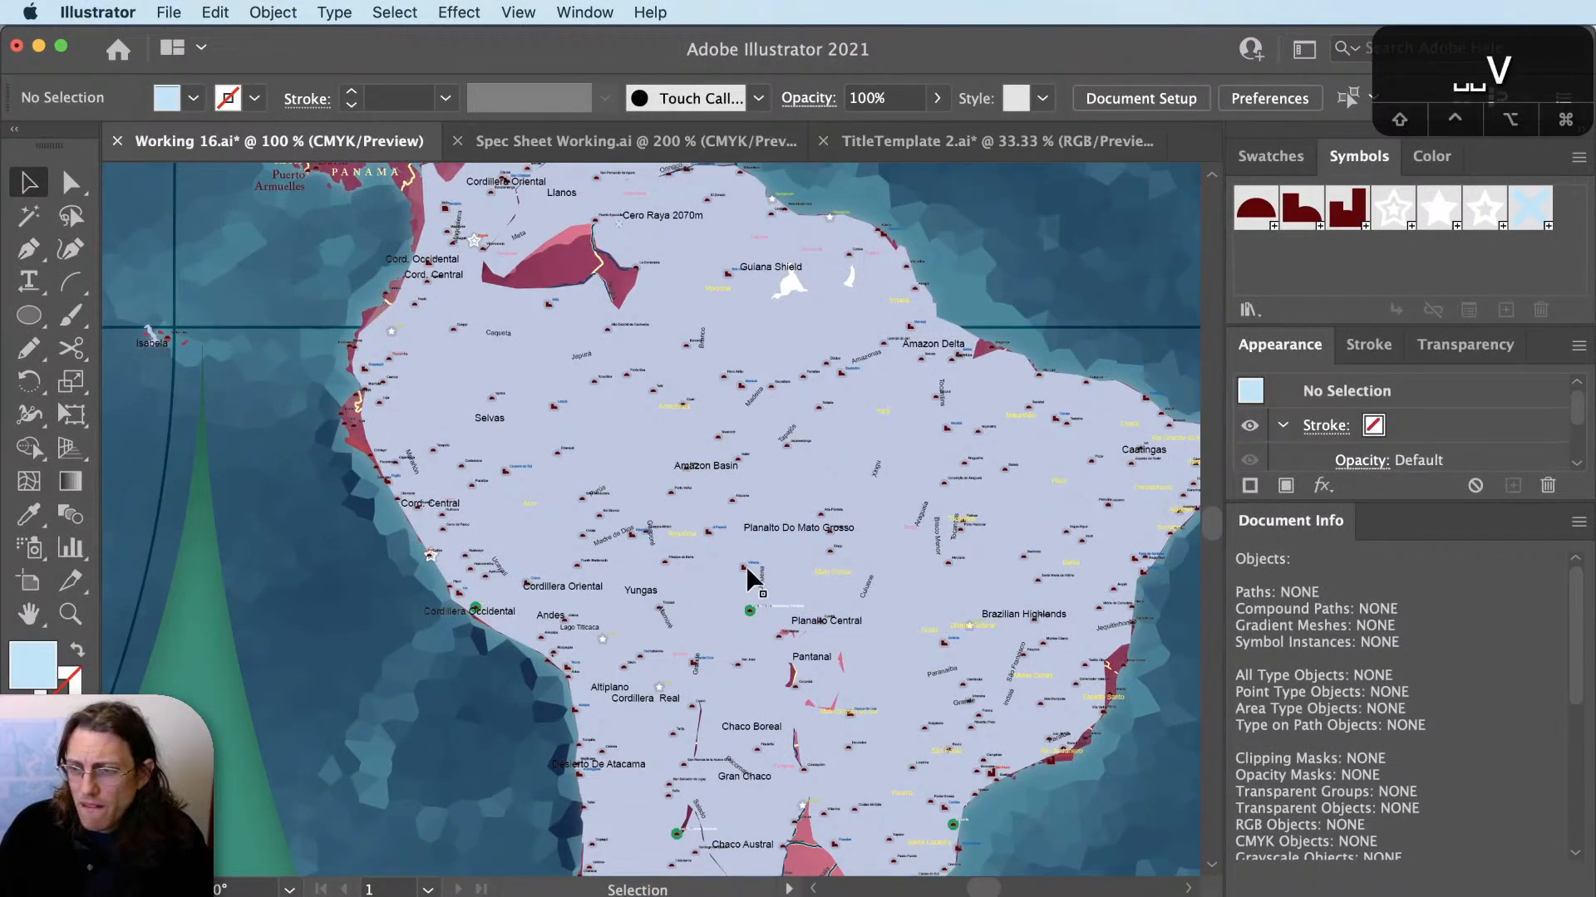
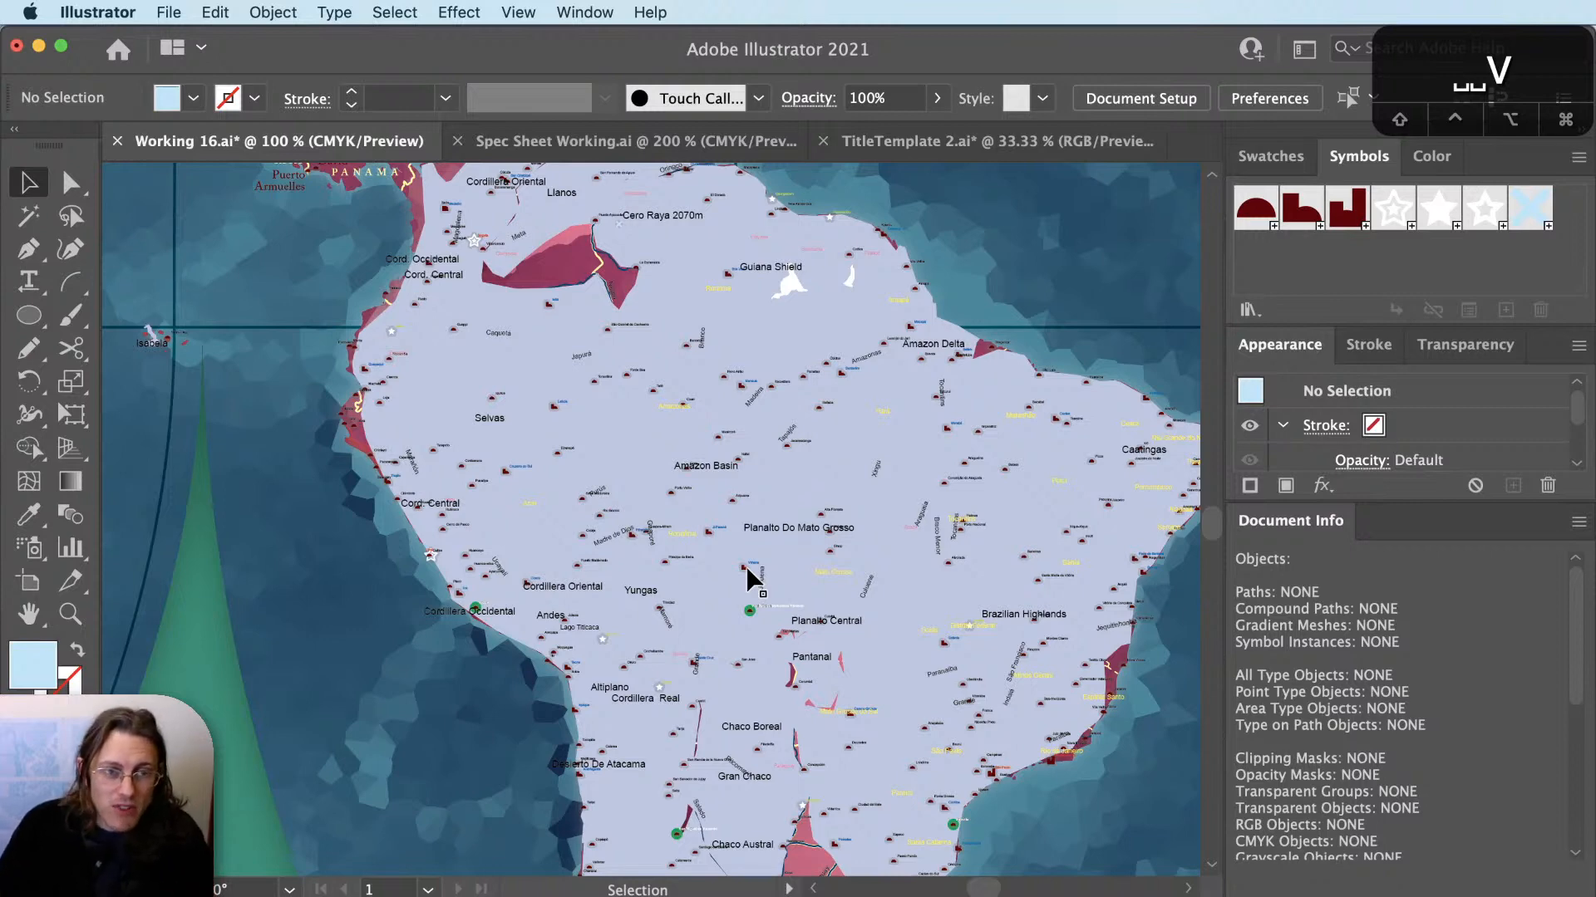
Inspect the outlines of the Planalto Do Mato Grosso, Guiana Shield and Selvas area shapes one by one.
left_click(803, 489)
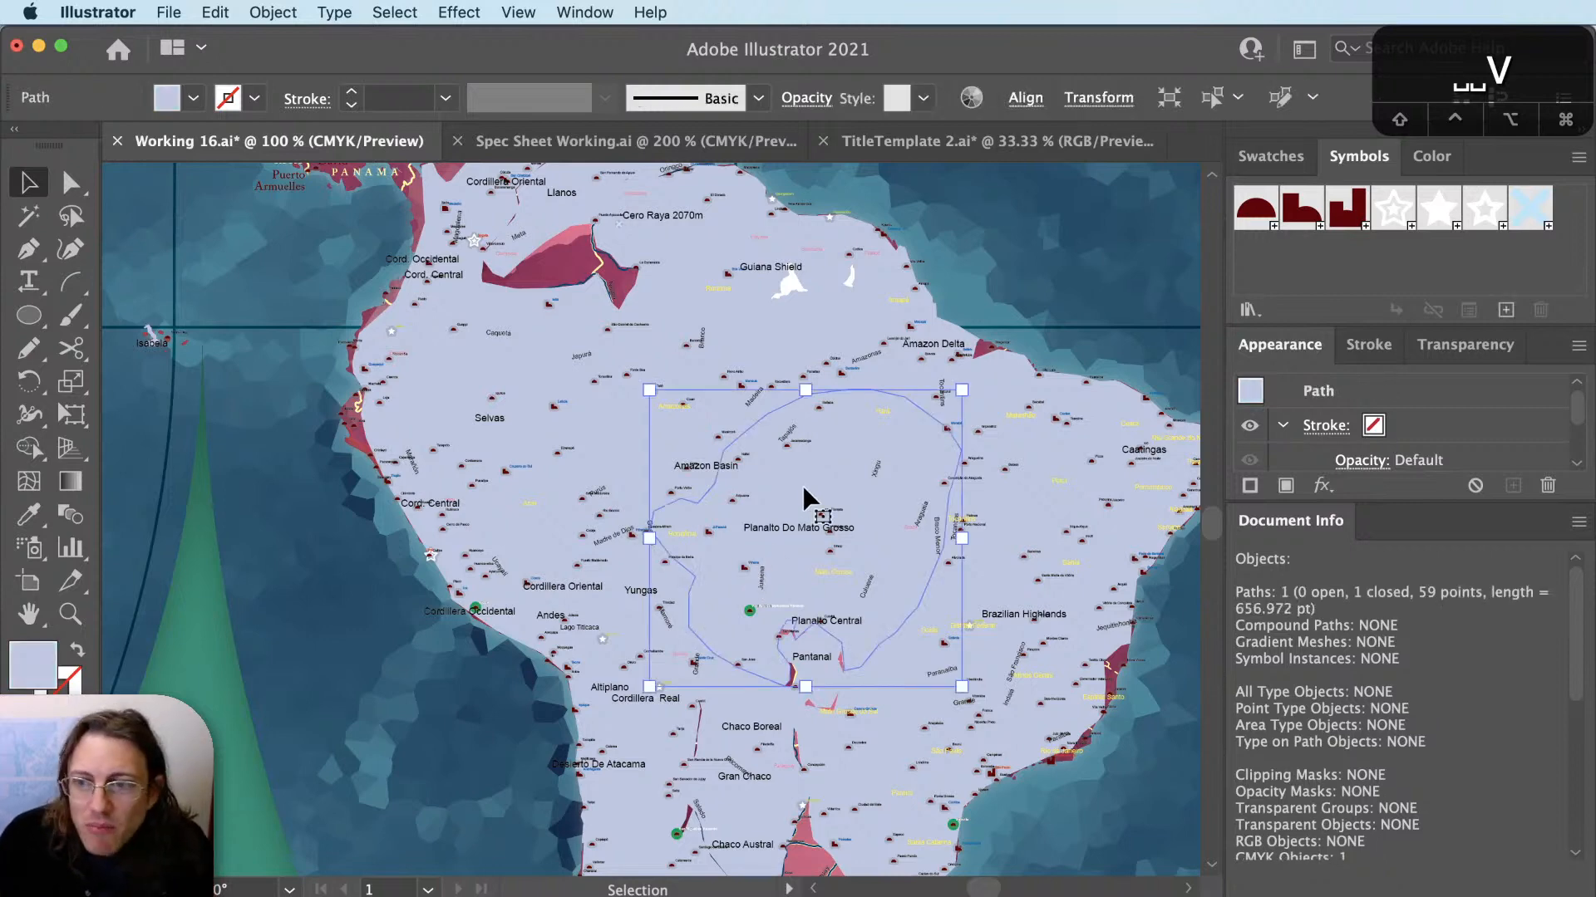
key("super+shift+a")
key("space")
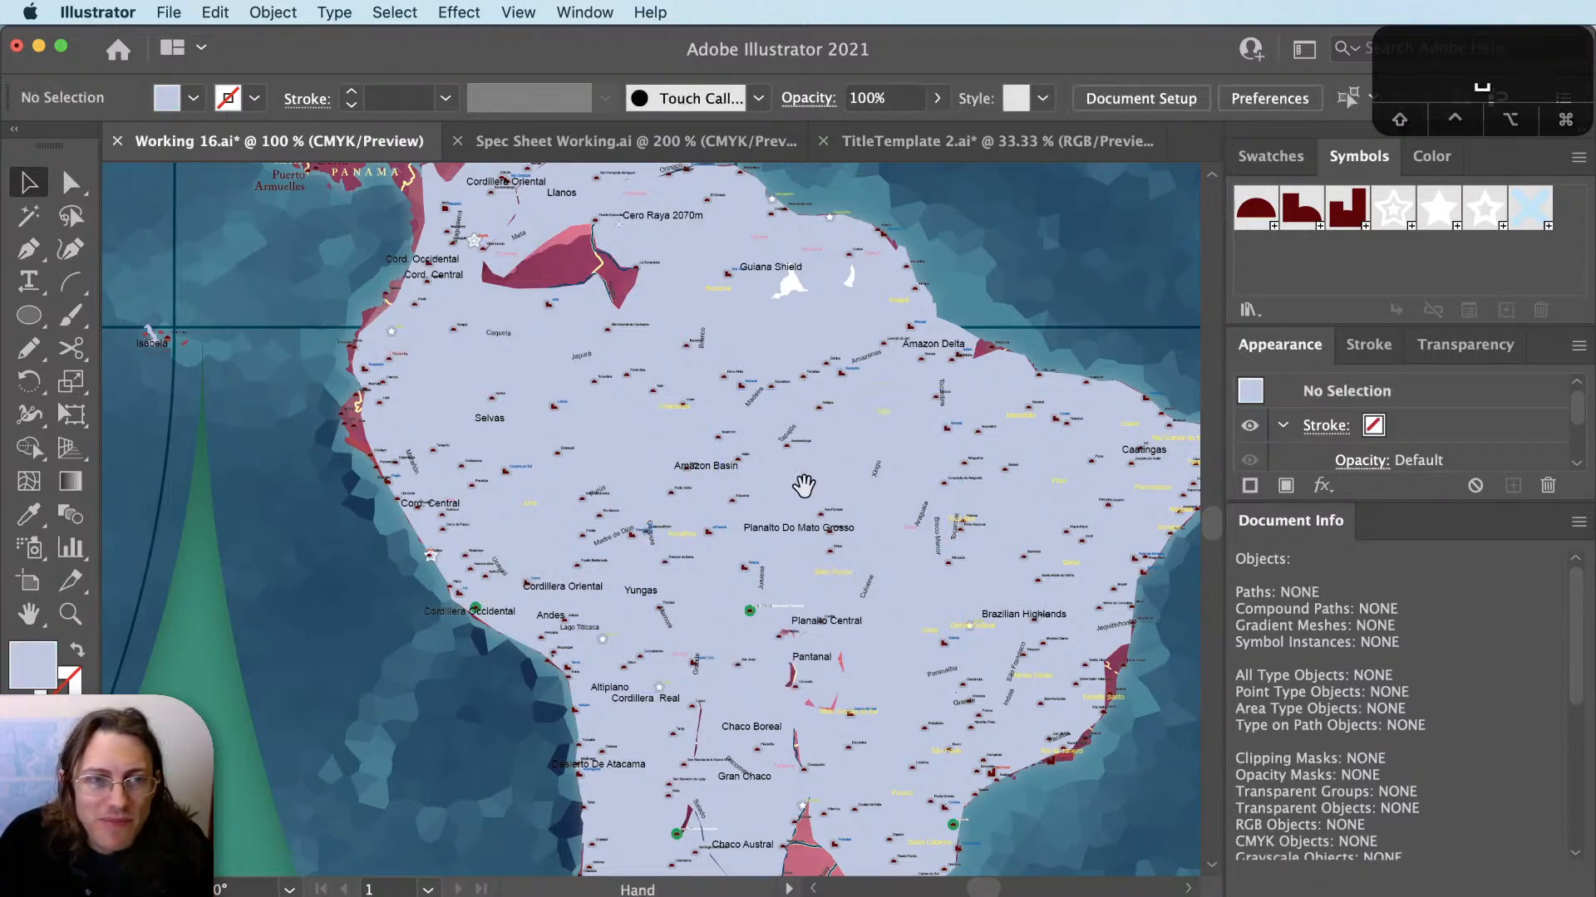
left_click_drag(804, 484, 920, 602)
key("v")
left_click(883, 456)
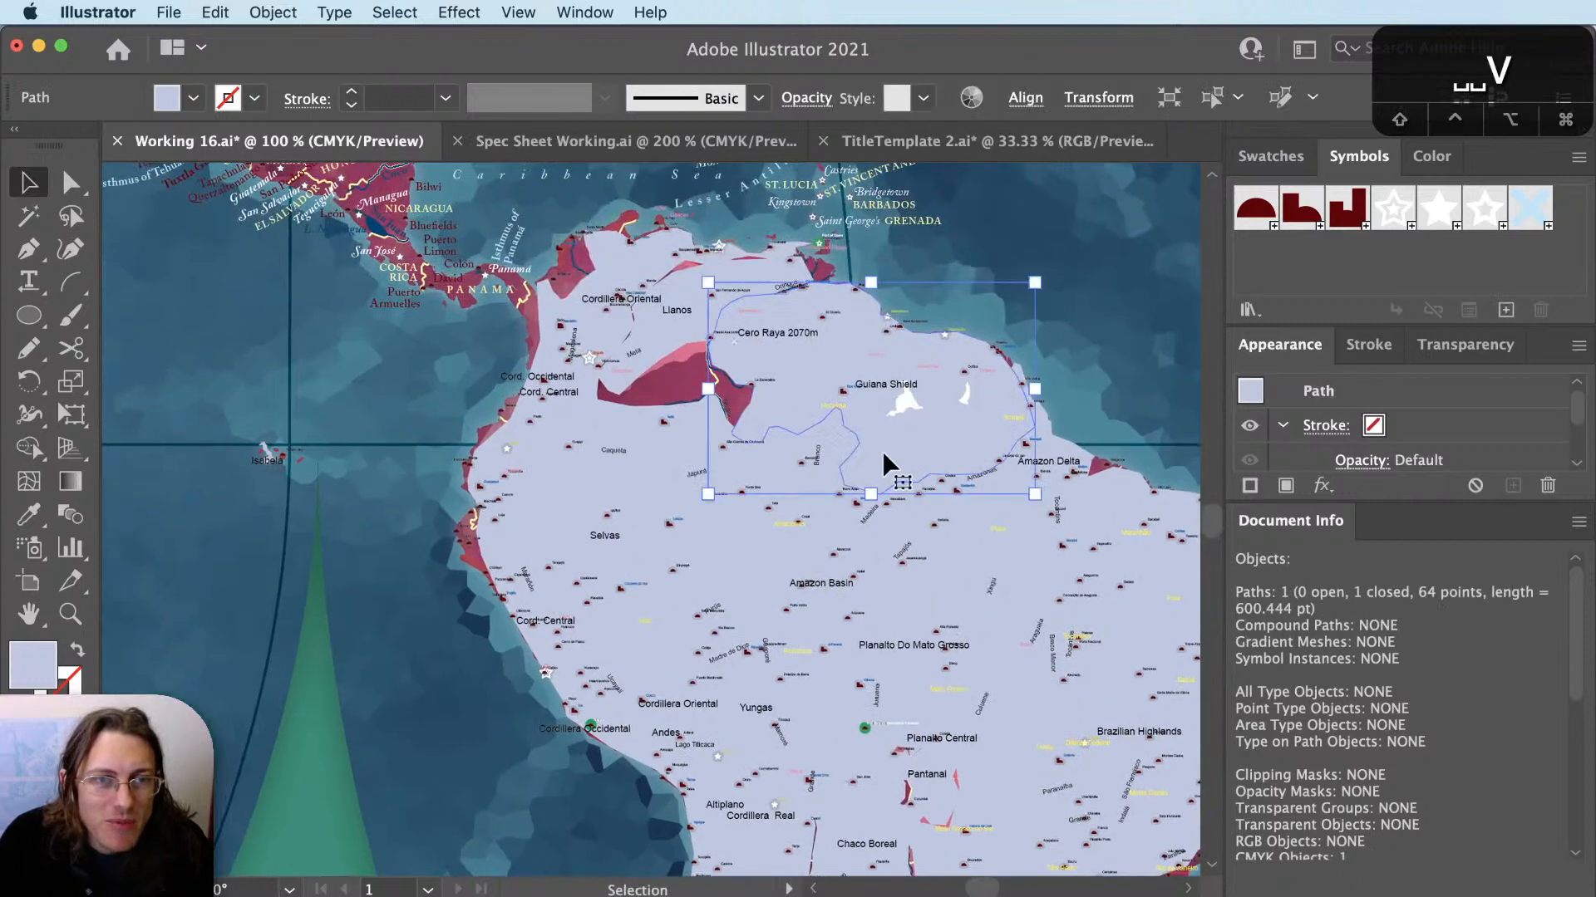
left_click(625, 429)
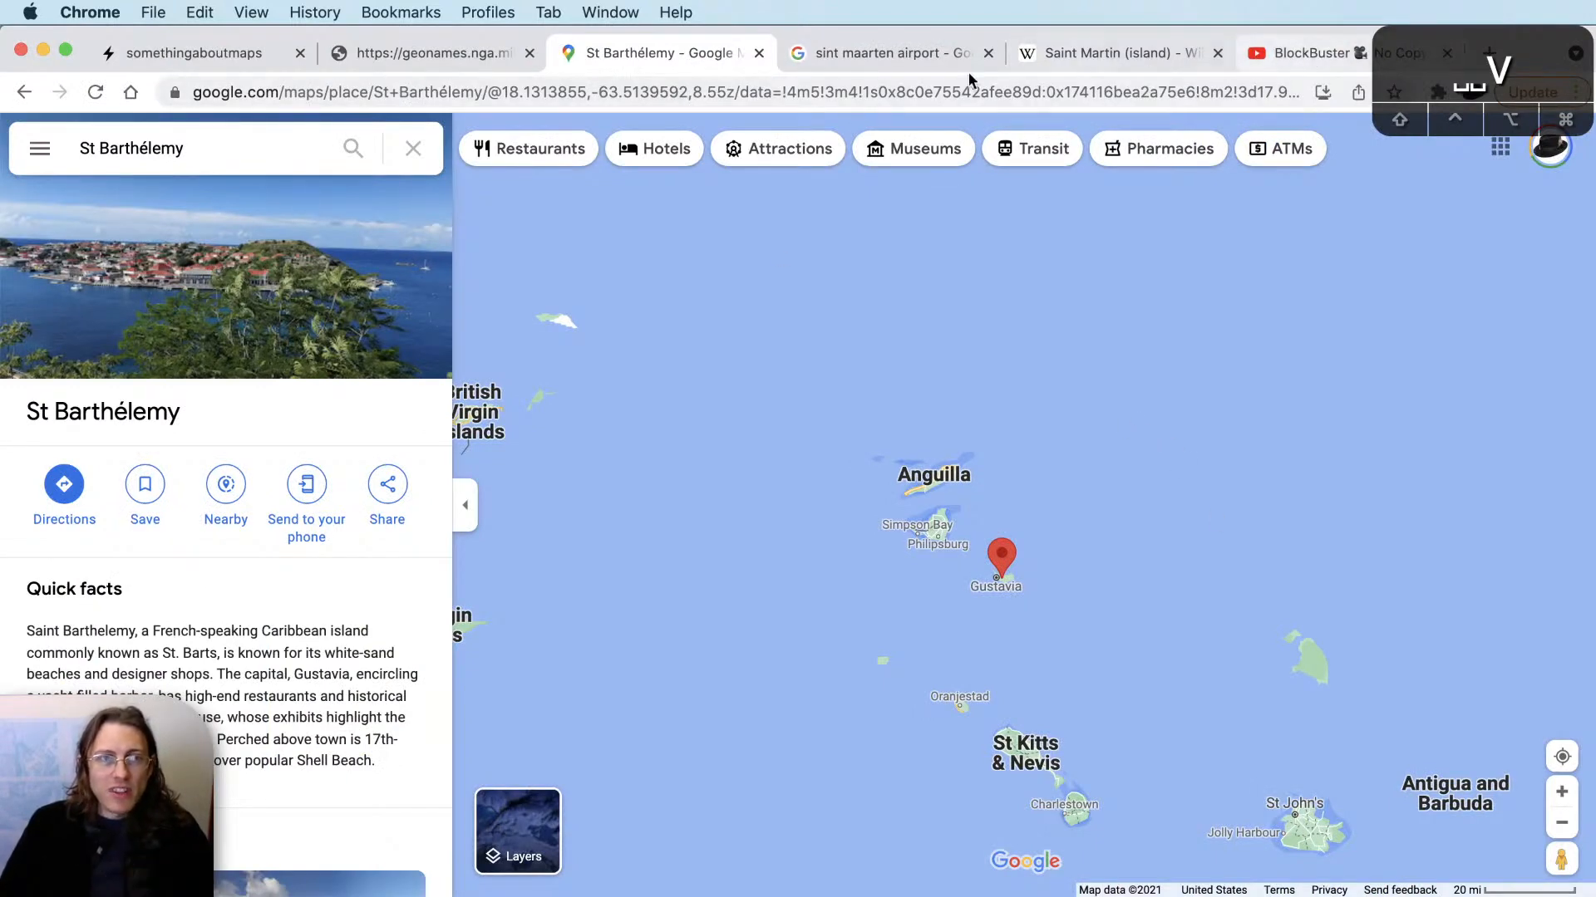
Consult the GeoNames Search page in Chrome, return to Illustrator and deselect everything to view eastern South America.
left_click(397, 60)
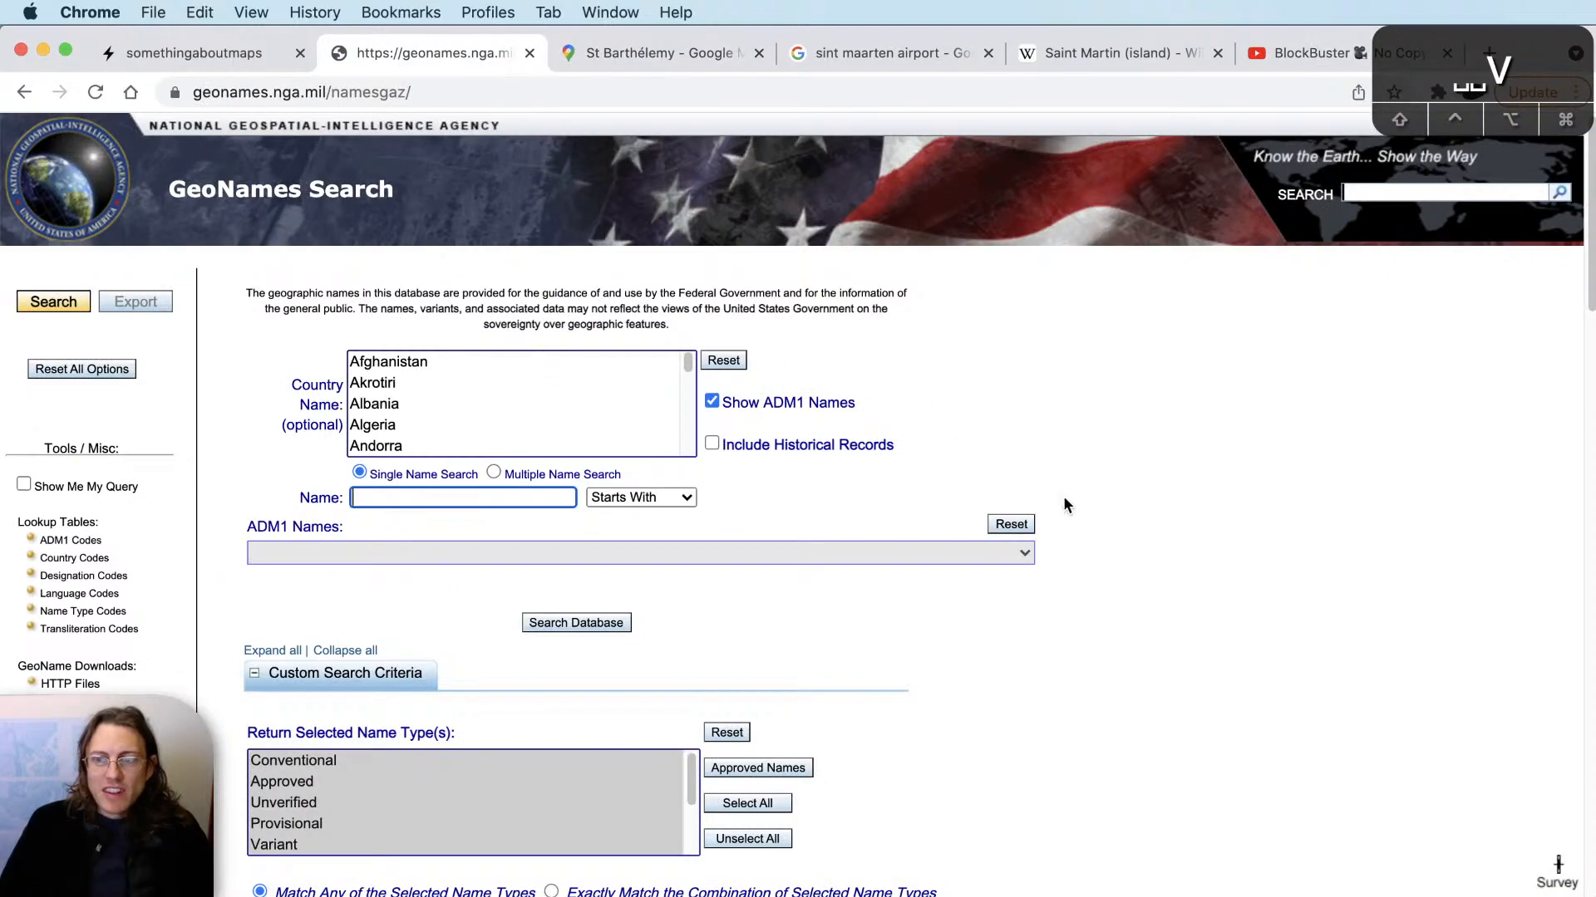
key("super+Tab")
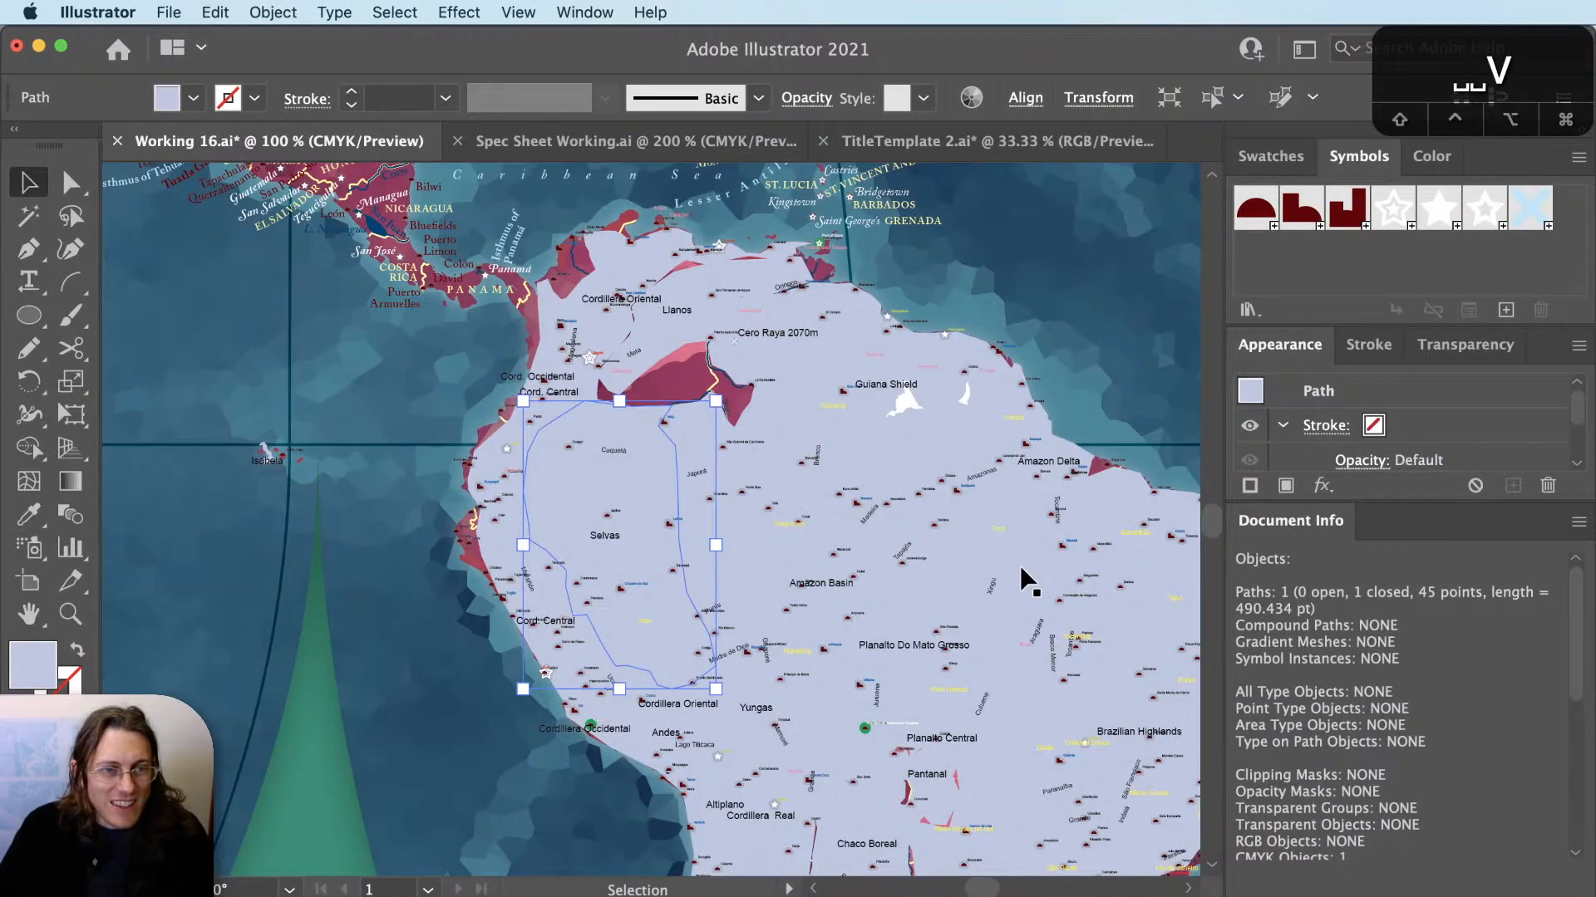
key("shift+super+a")
scroll(516, 448, "down", 3)
scroll(515, 449, "right", 5)
key("v")
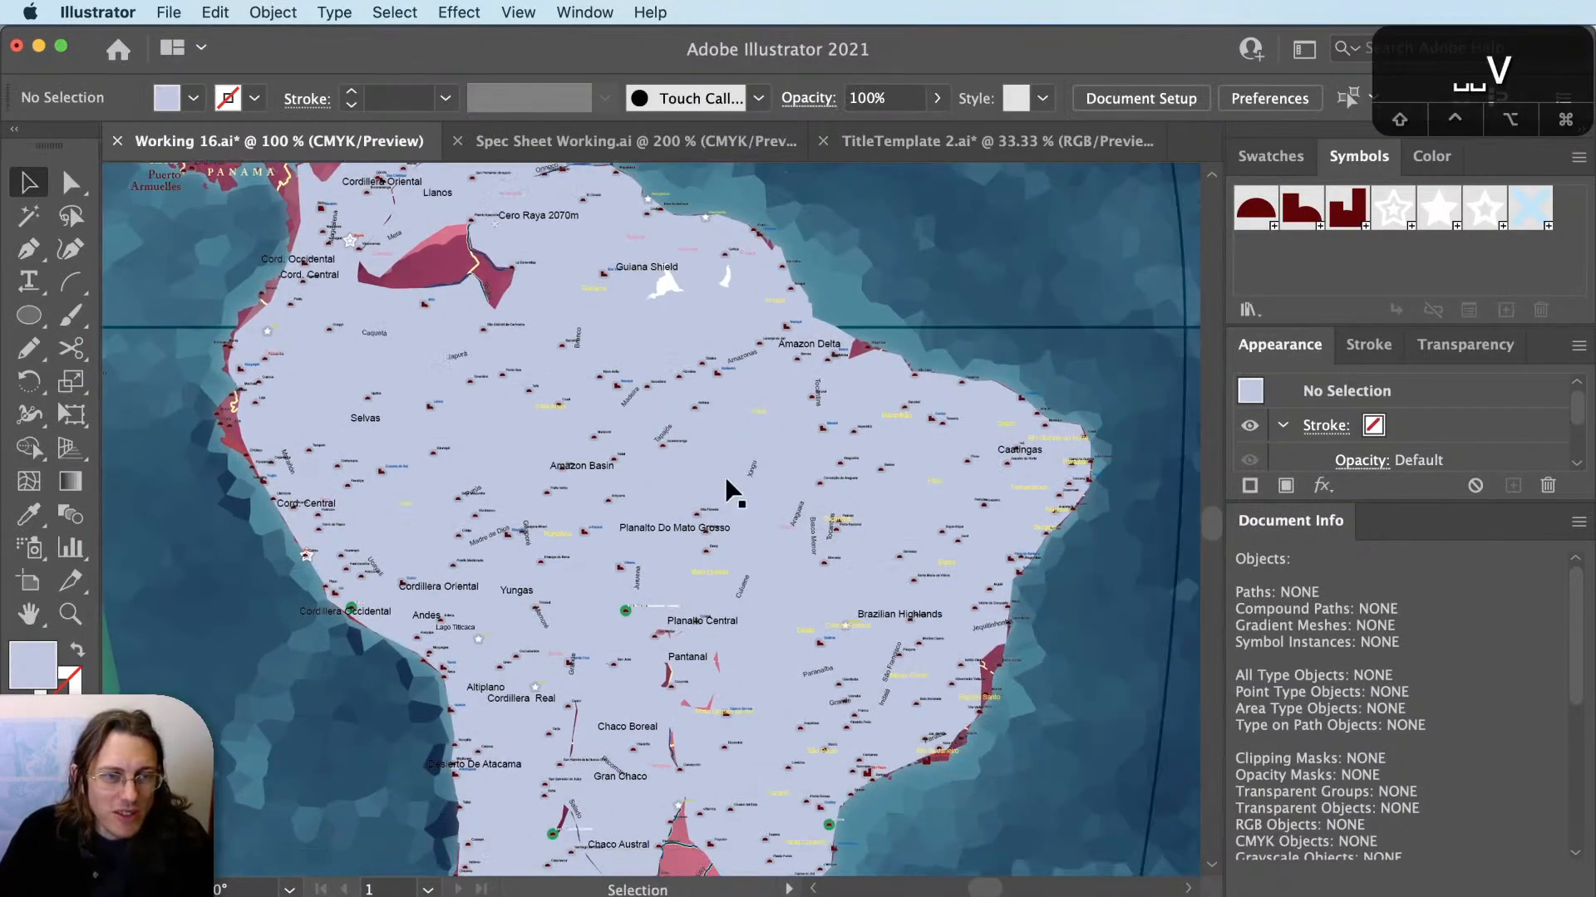
Switch to QGIS and hide the ne_50m_land layer to expose South America's physical region polygons.
left_click(700, 447)
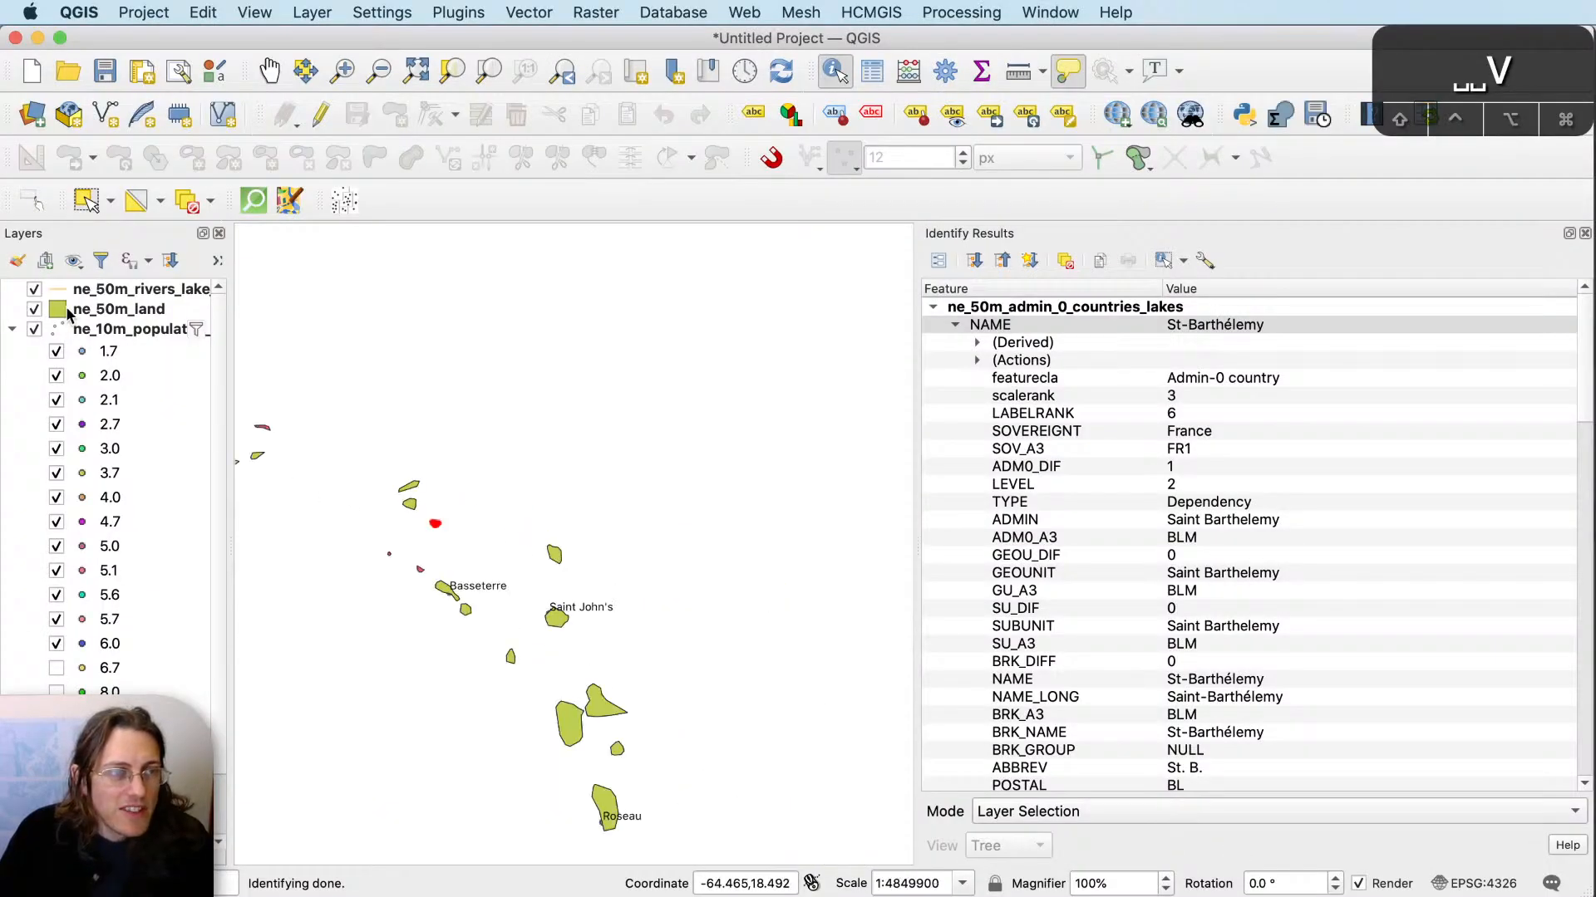
left_click(34, 309)
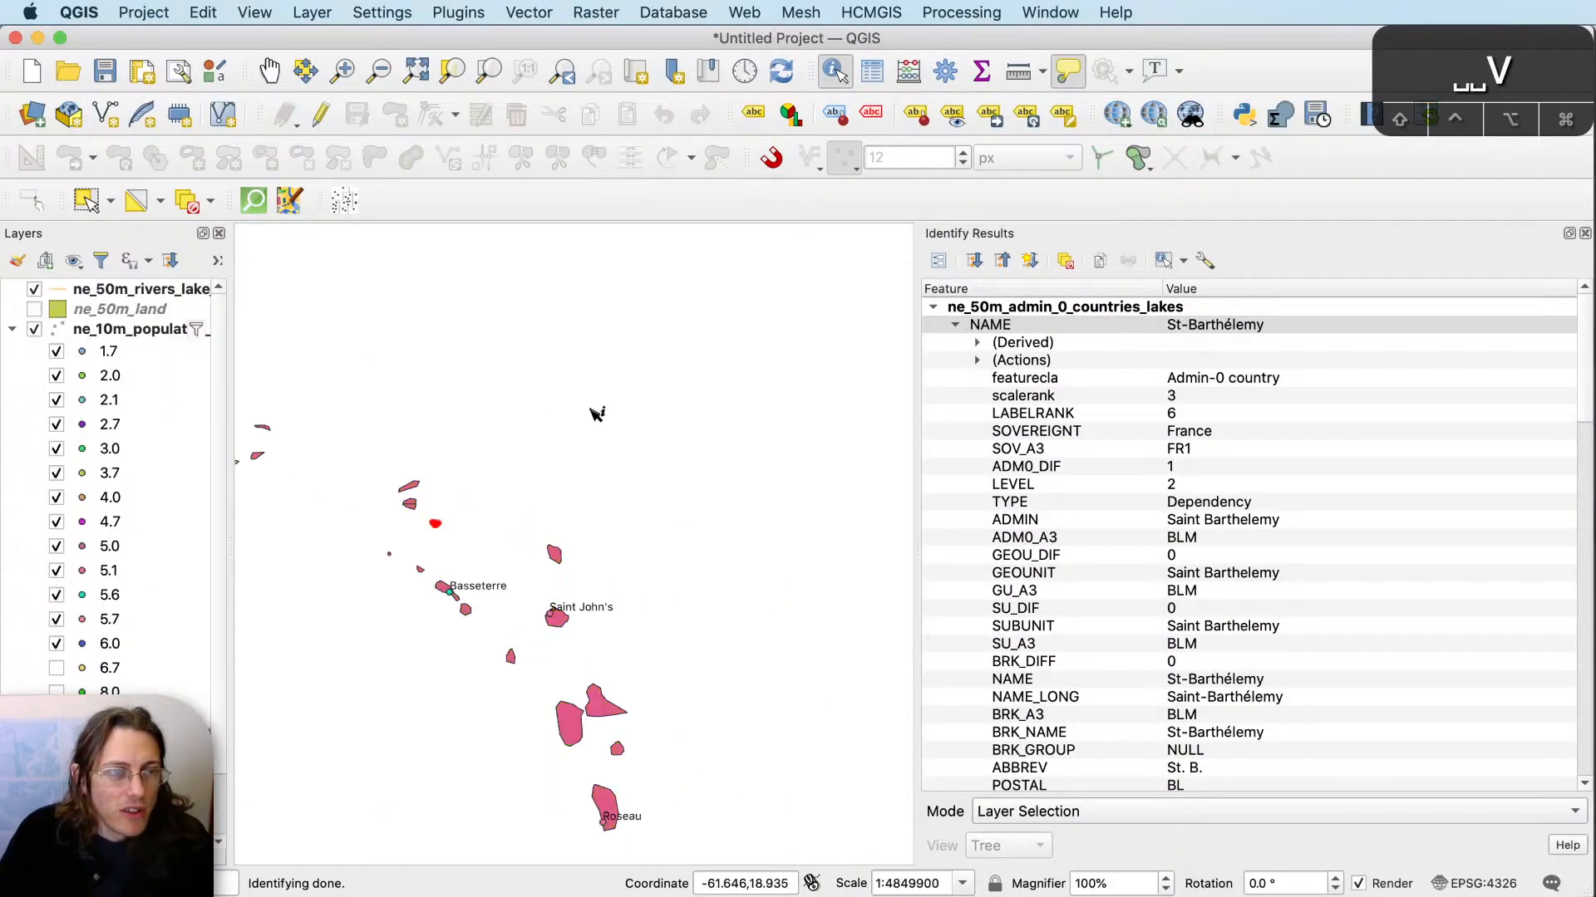
left_click(34, 310)
scroll(859, 385, "down", 4)
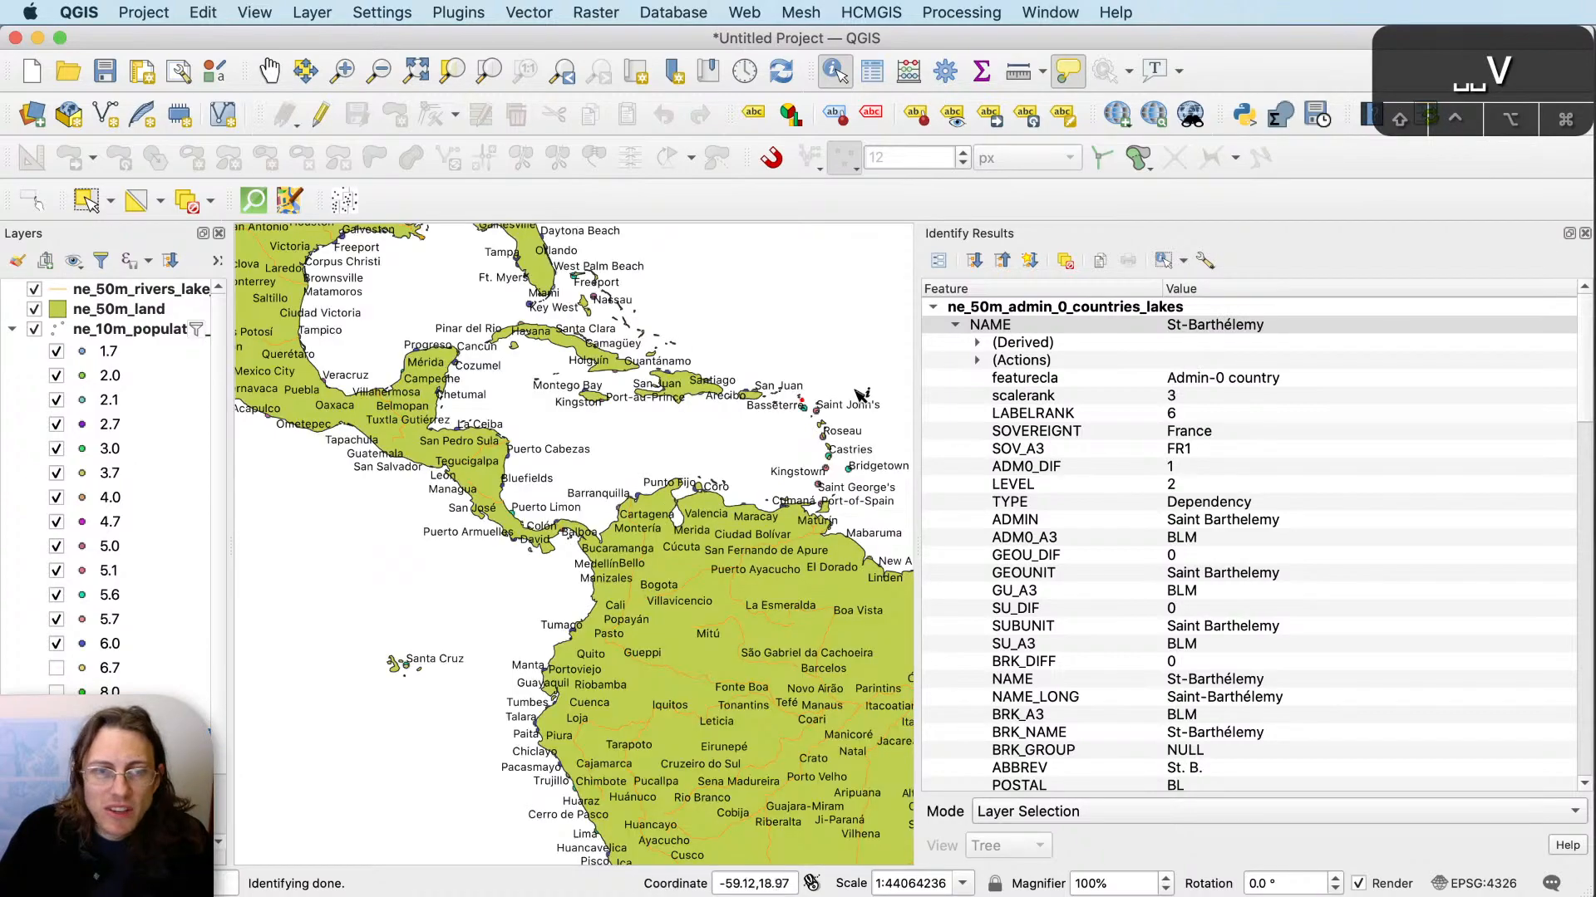
left_click_drag(684, 692, 497, 390)
left_click(34, 310)
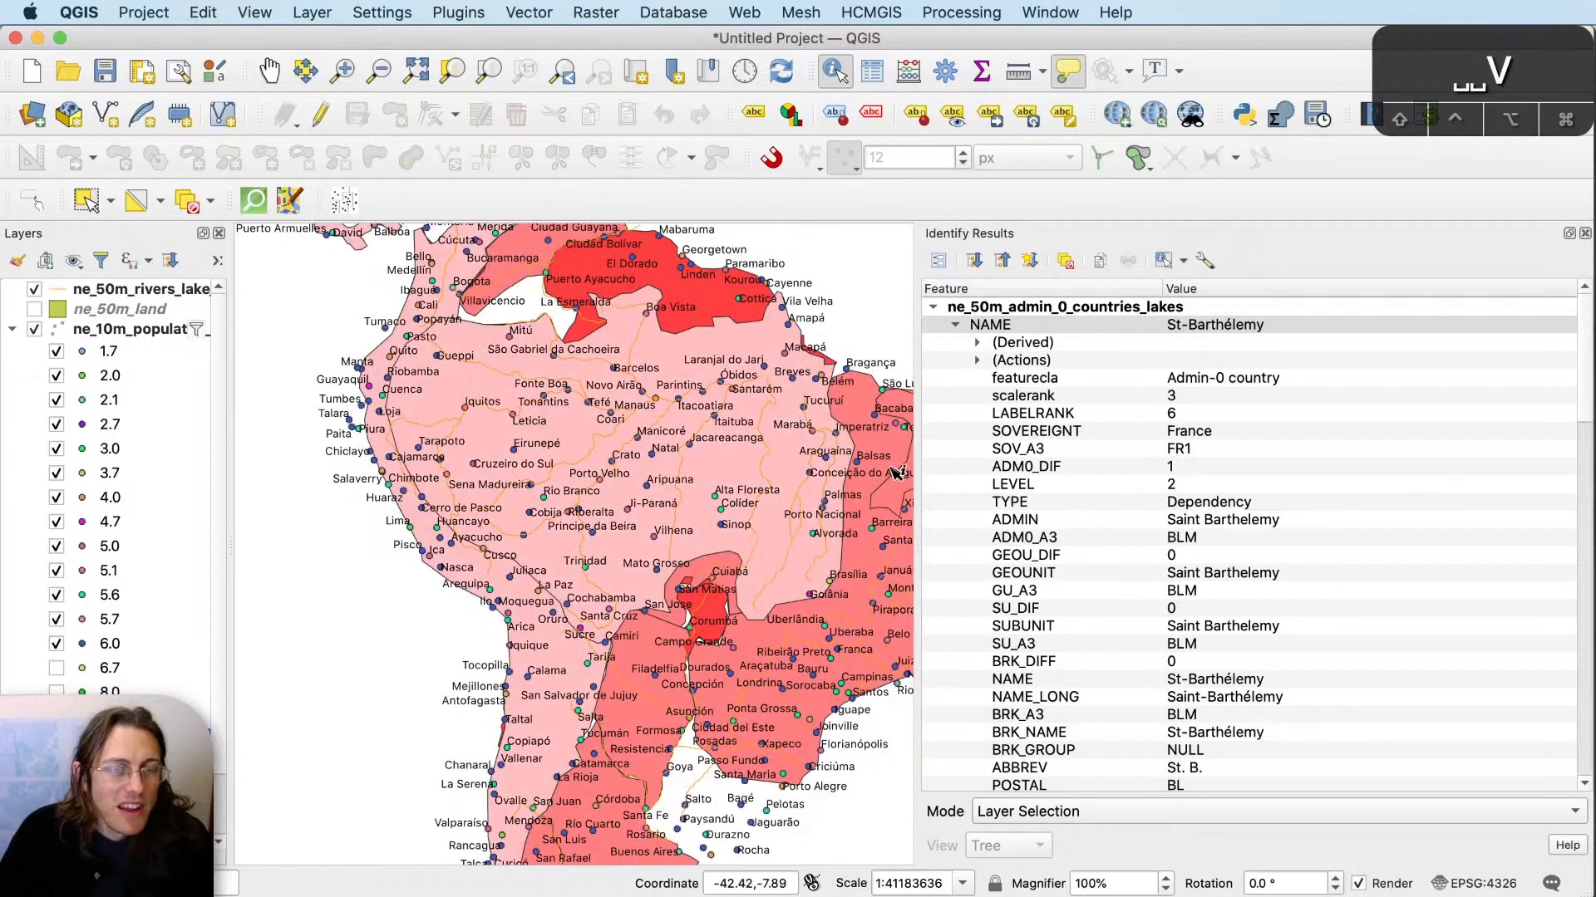
Widen the map canvas by narrowing the Identify Results area and make the ne_10m_geography regions layer active.
left_click_drag(828, 480, 707, 402)
scroll(740, 428, "down", 2)
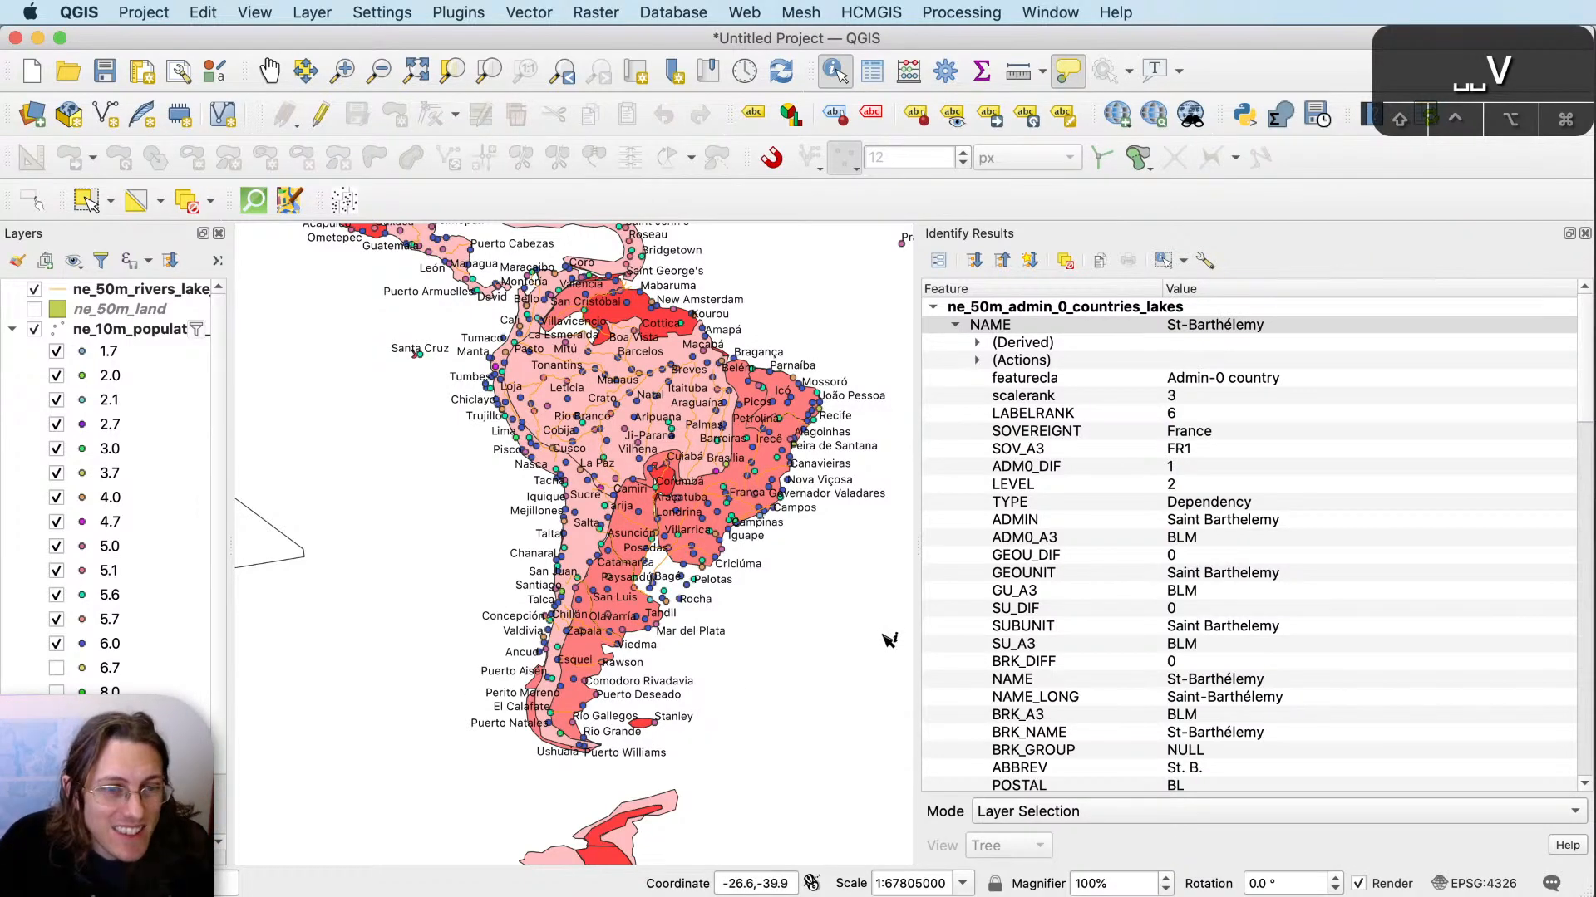
left_click_drag(919, 625, 1176, 639)
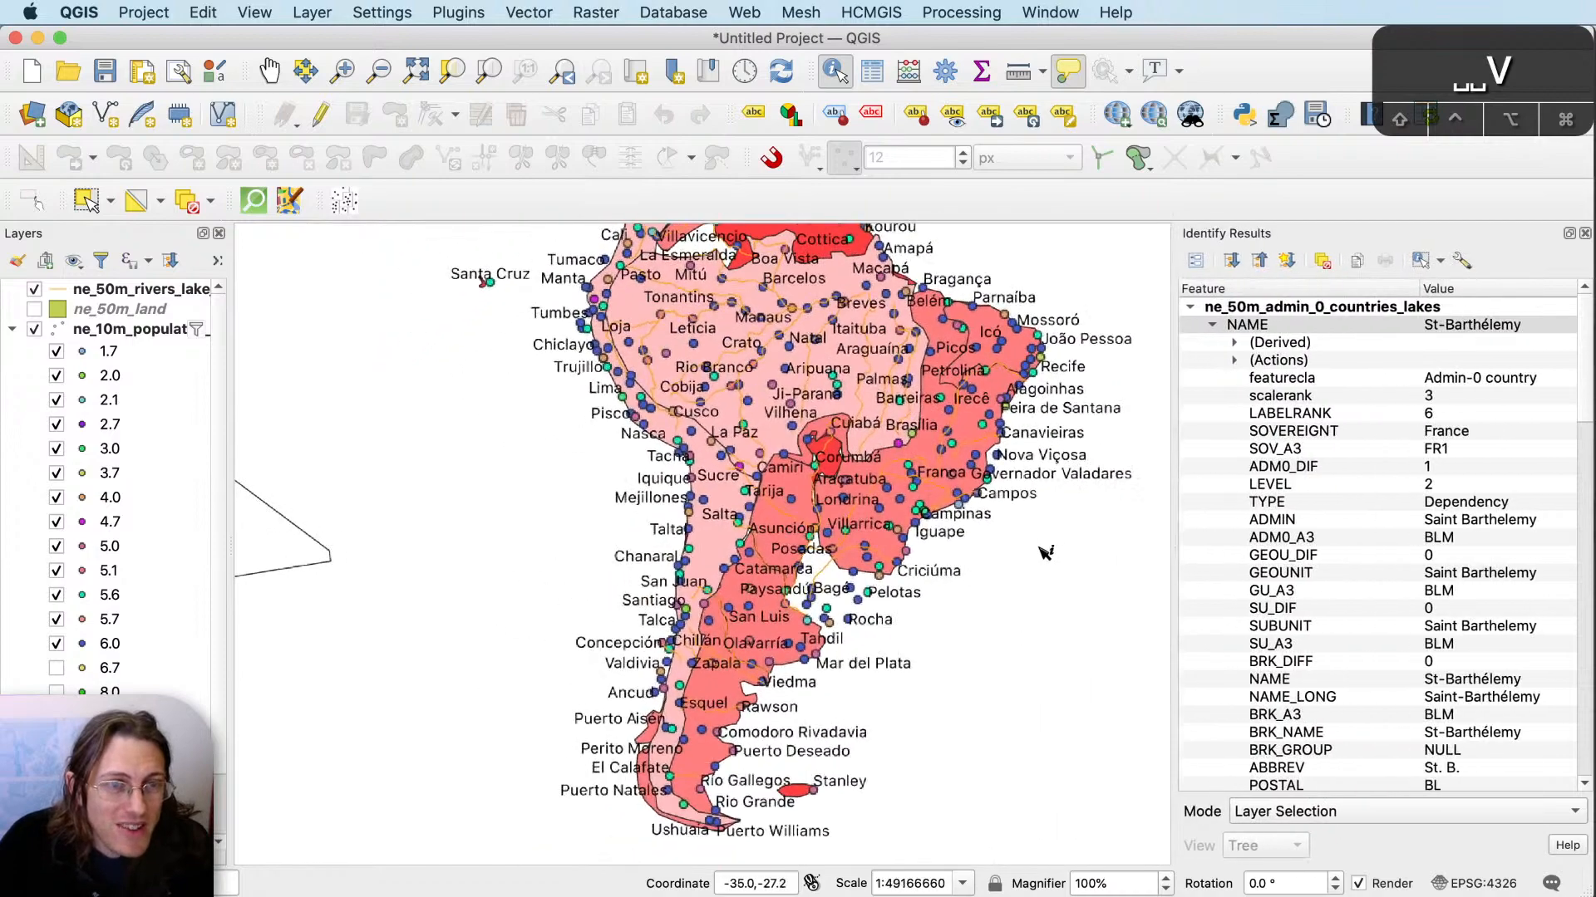
left_click_drag(1043, 552, 1072, 689)
scroll(167, 681, "down", 3)
left_click(125, 689)
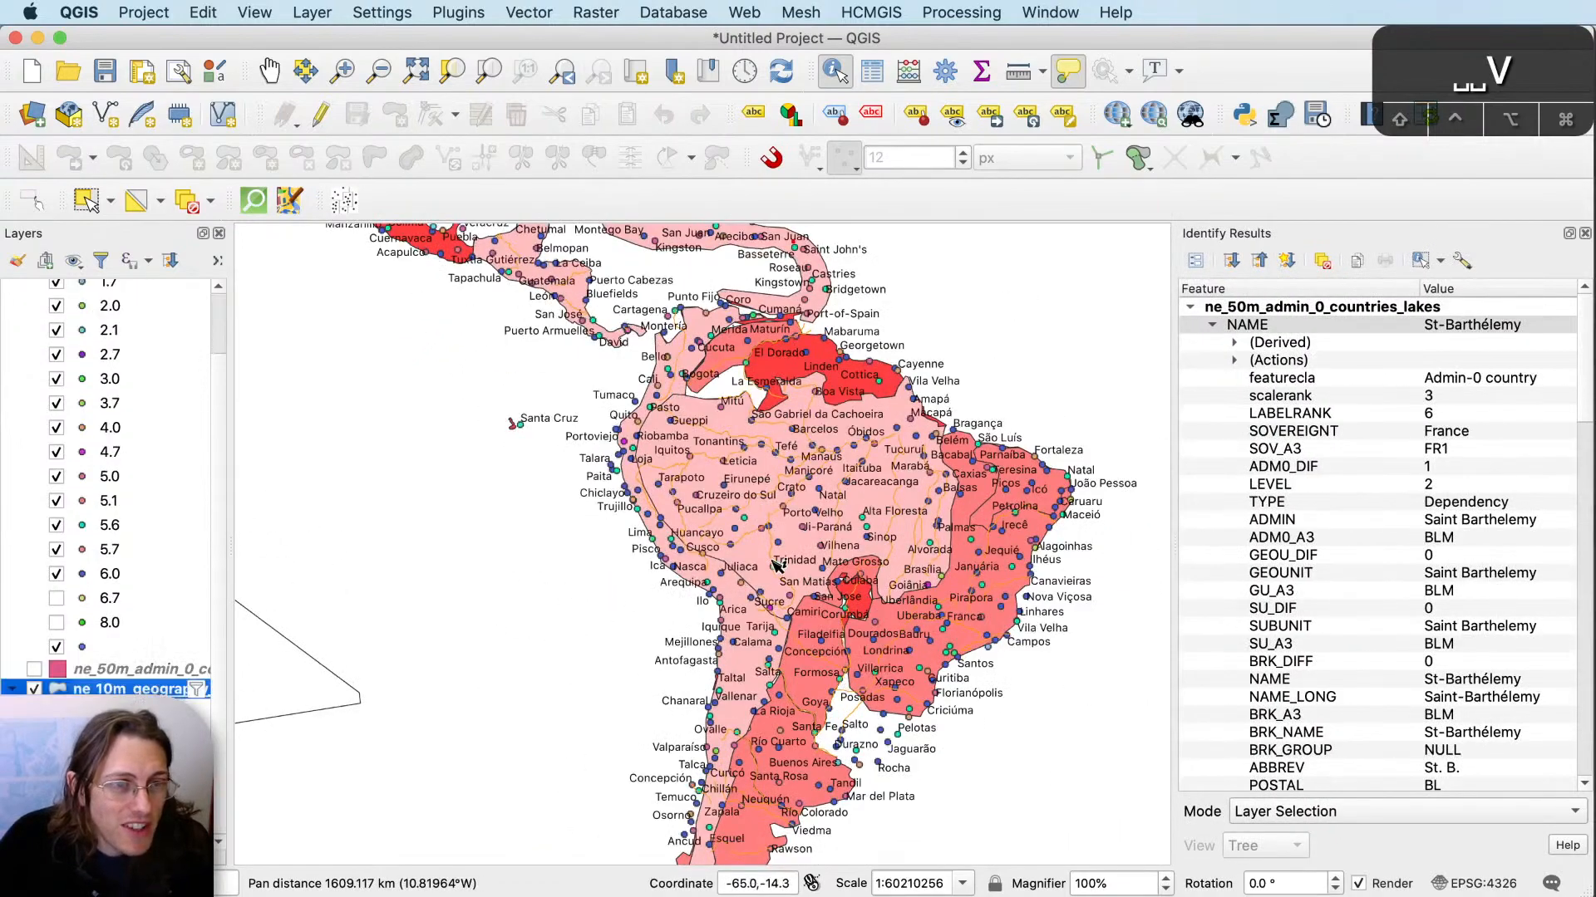
Hide the ne_10m populated places layer so only rivers and physical regions cover South America.
left_click_drag(1022, 742, 994, 694)
scroll(91, 458, "up", 3)
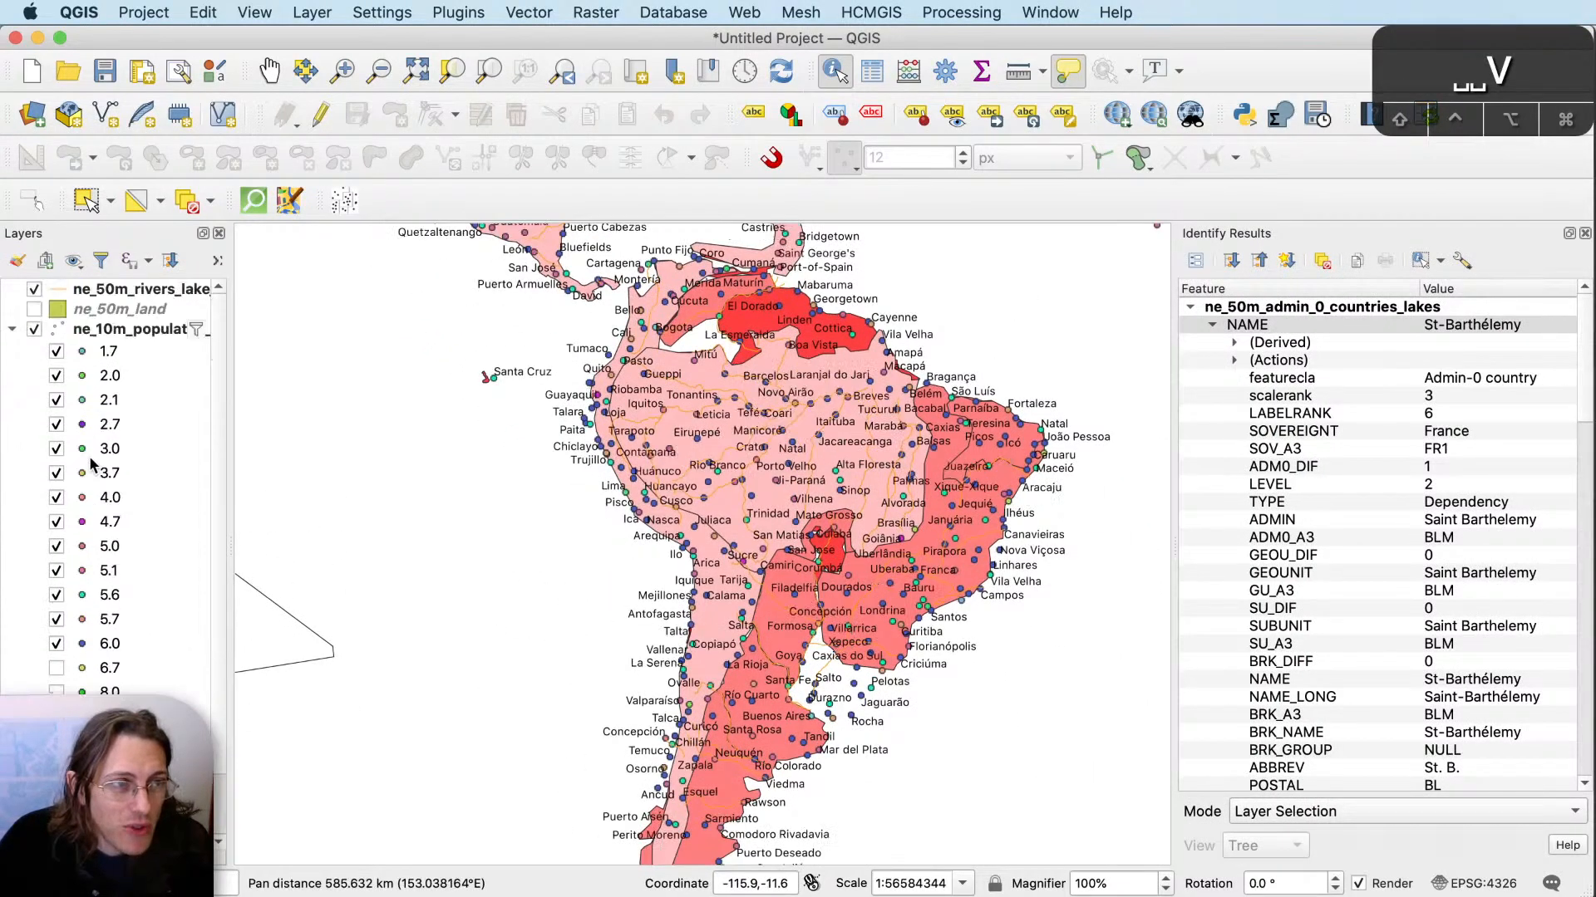
left_click(34, 329)
left_click_drag(862, 618, 837, 545)
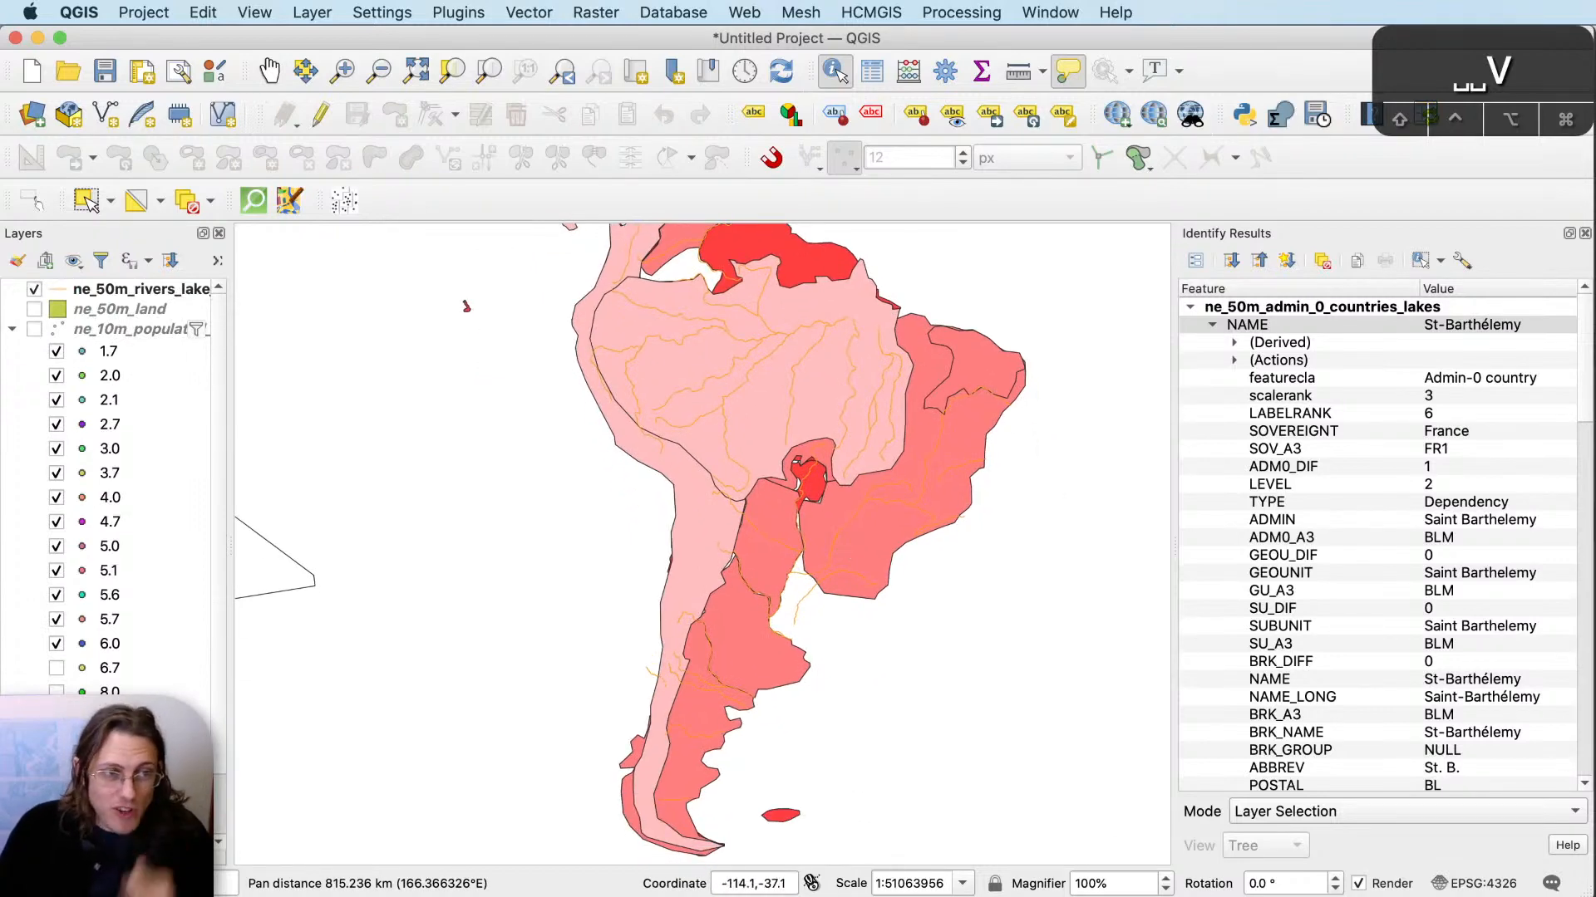
scroll(223, 793, "down", 3)
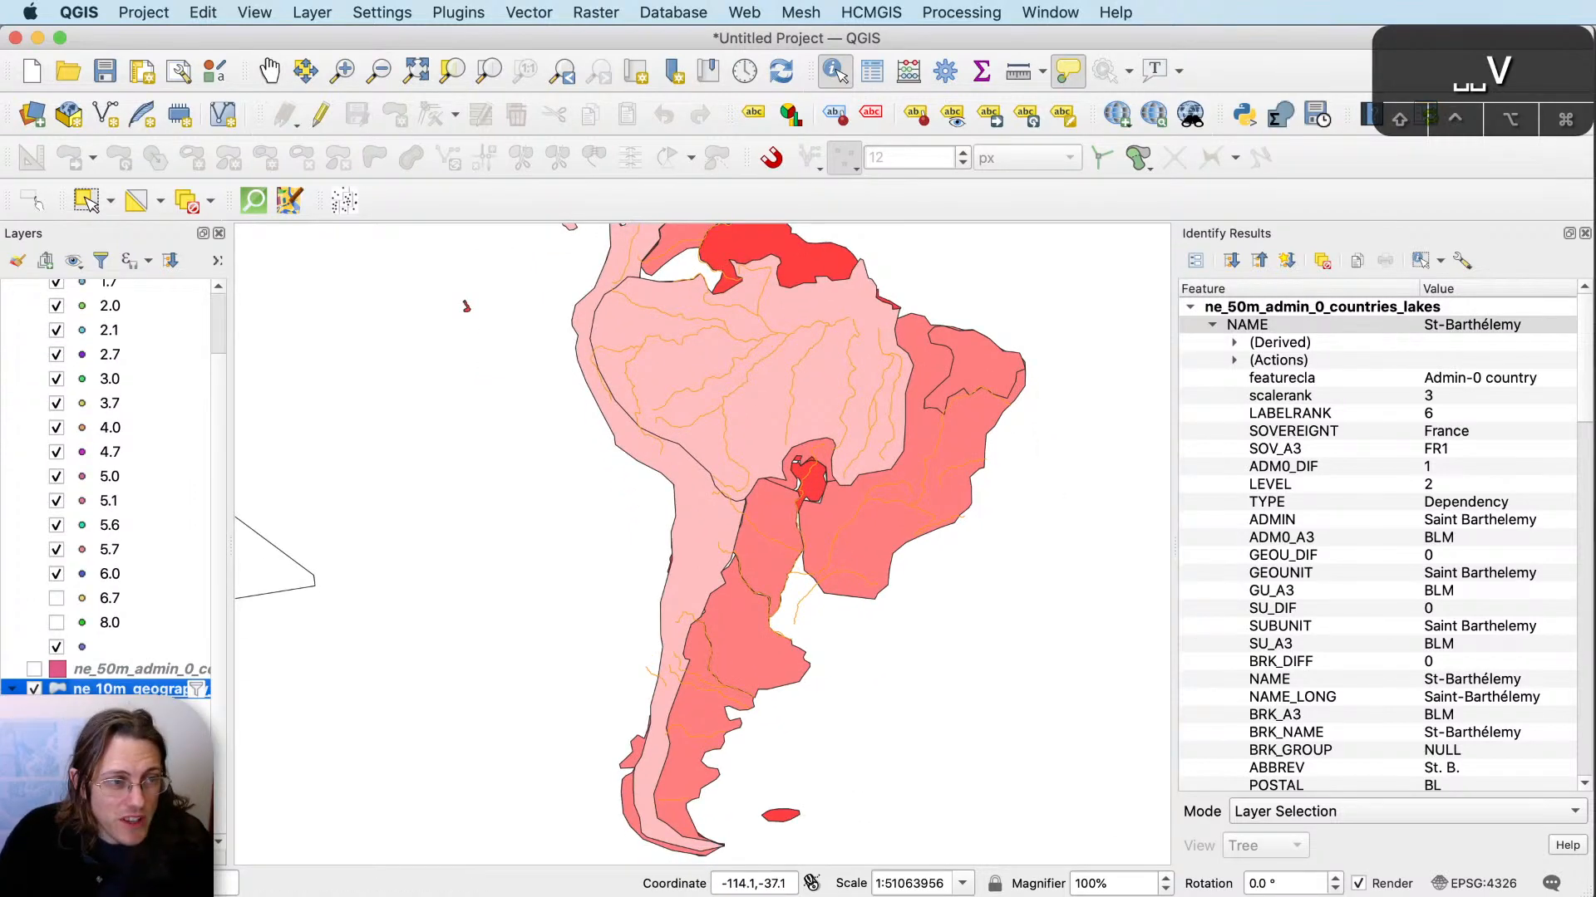
Identify the Amazon Basin, Brazilian Highlands and southern South American regions from their polygons.
left_click(751, 427)
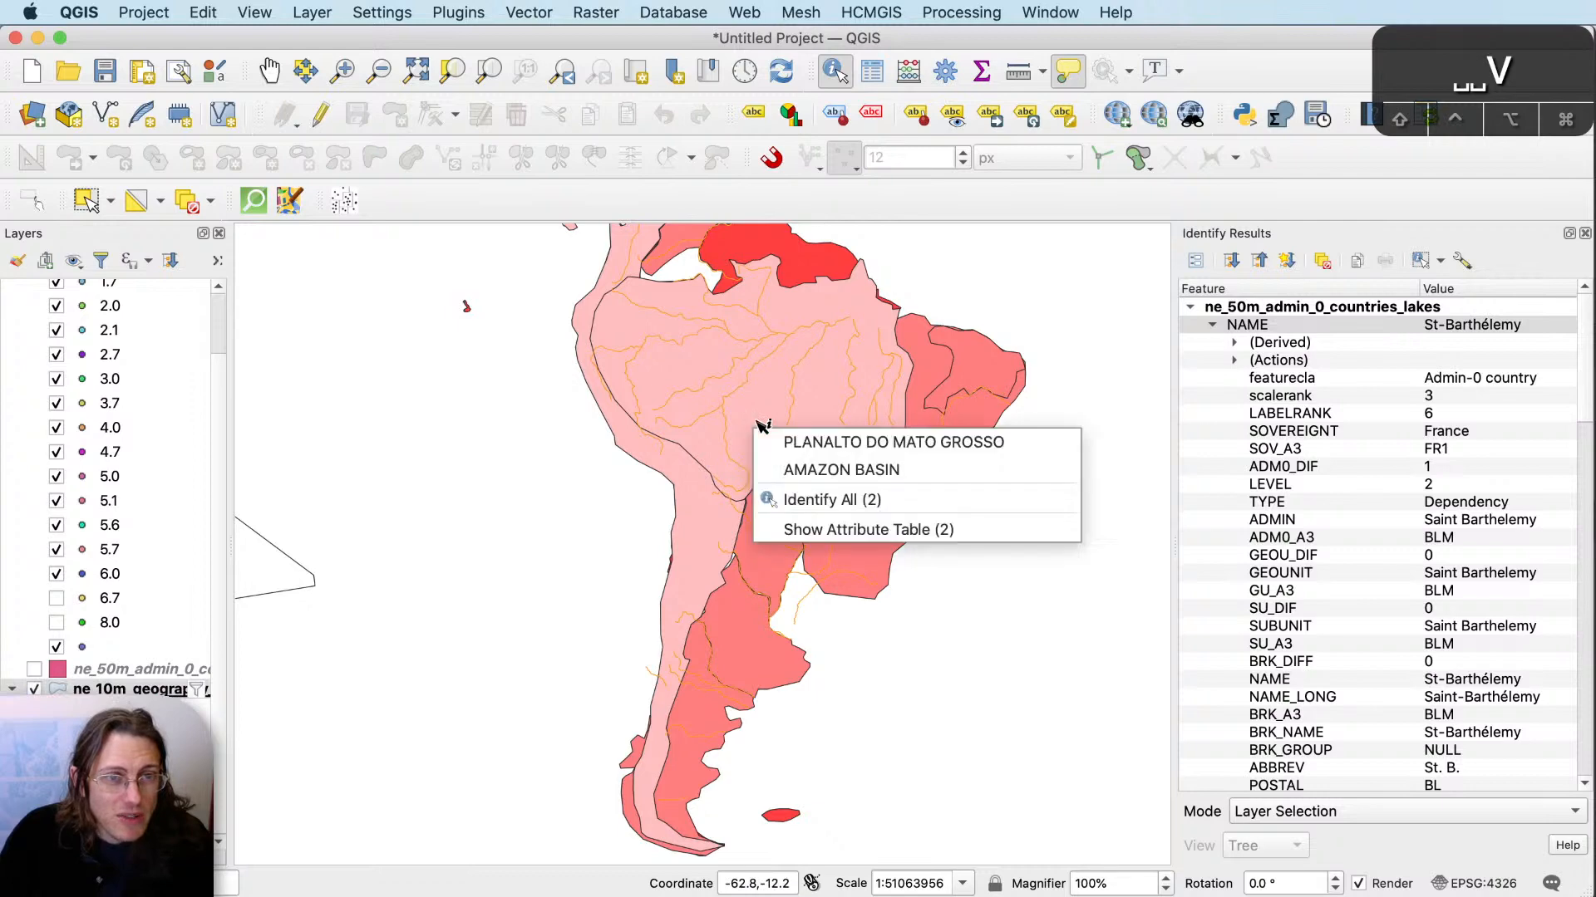
left_click(884, 469)
left_click(862, 540)
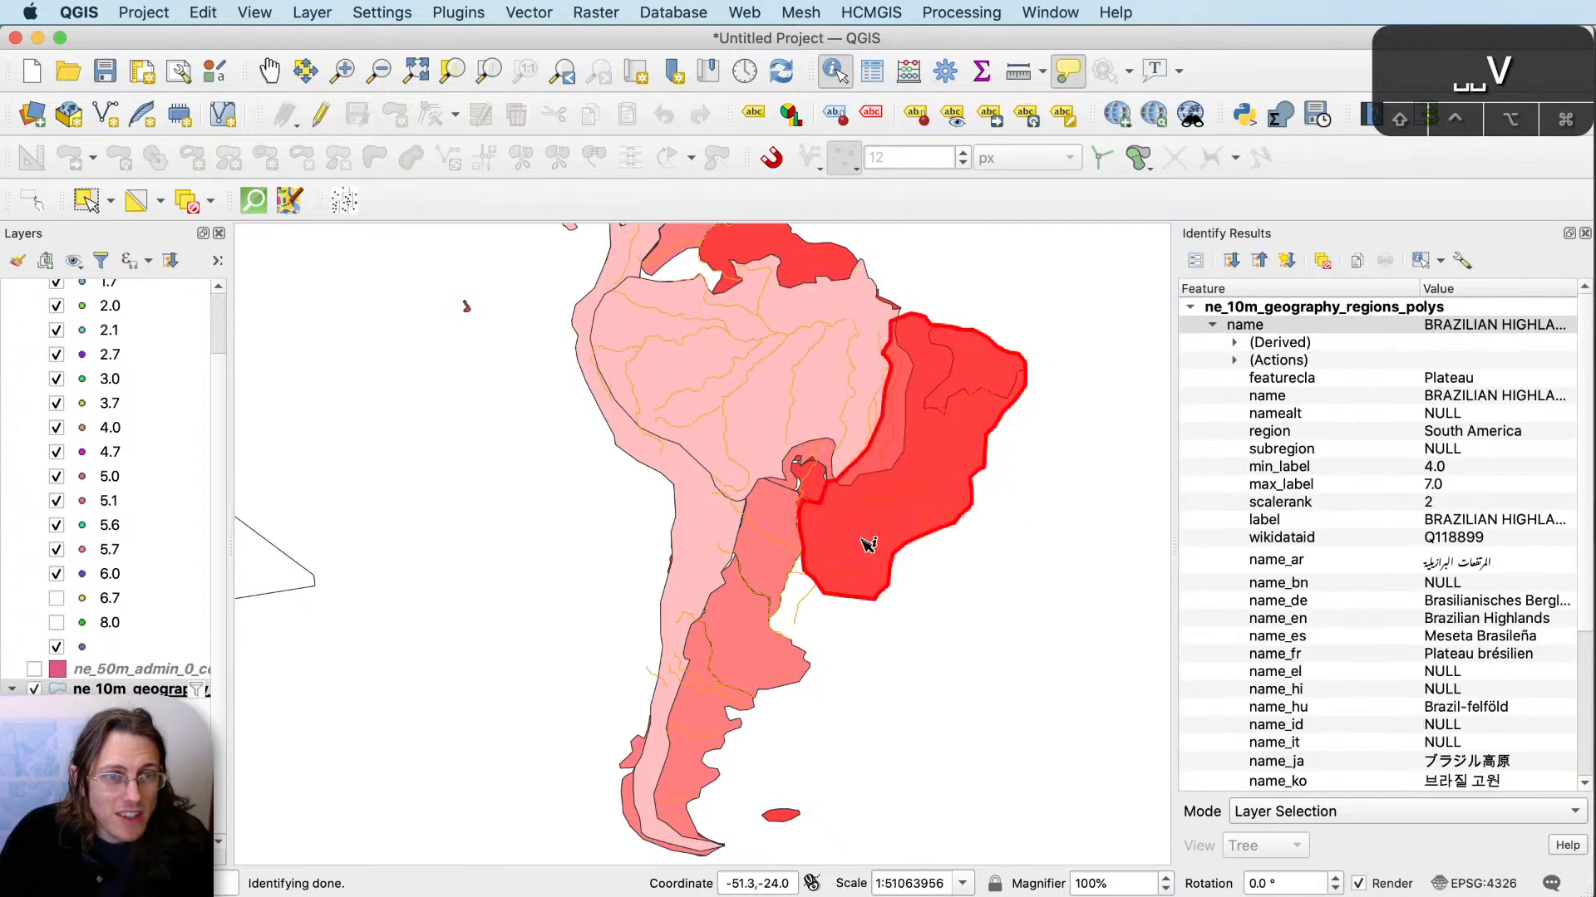
left_click(762, 663)
left_click(505, 609)
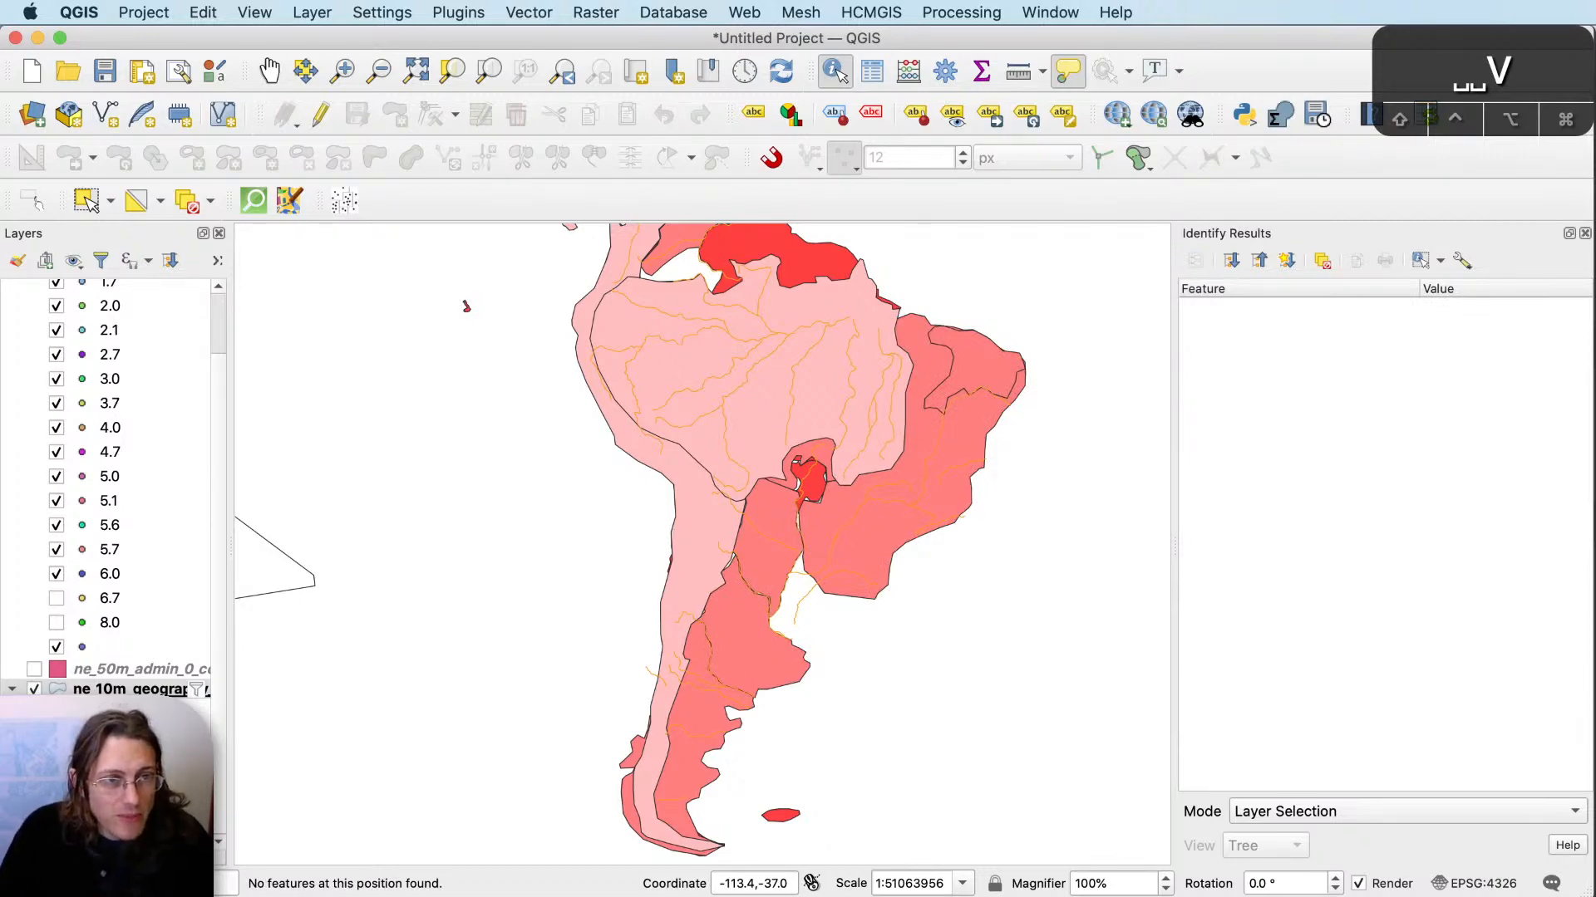
Hide the two darker red classes of the ne_10m_geography regions layer, leaving the light pink class on.
left_click_drag(969, 634, 860, 688)
left_click(57, 785)
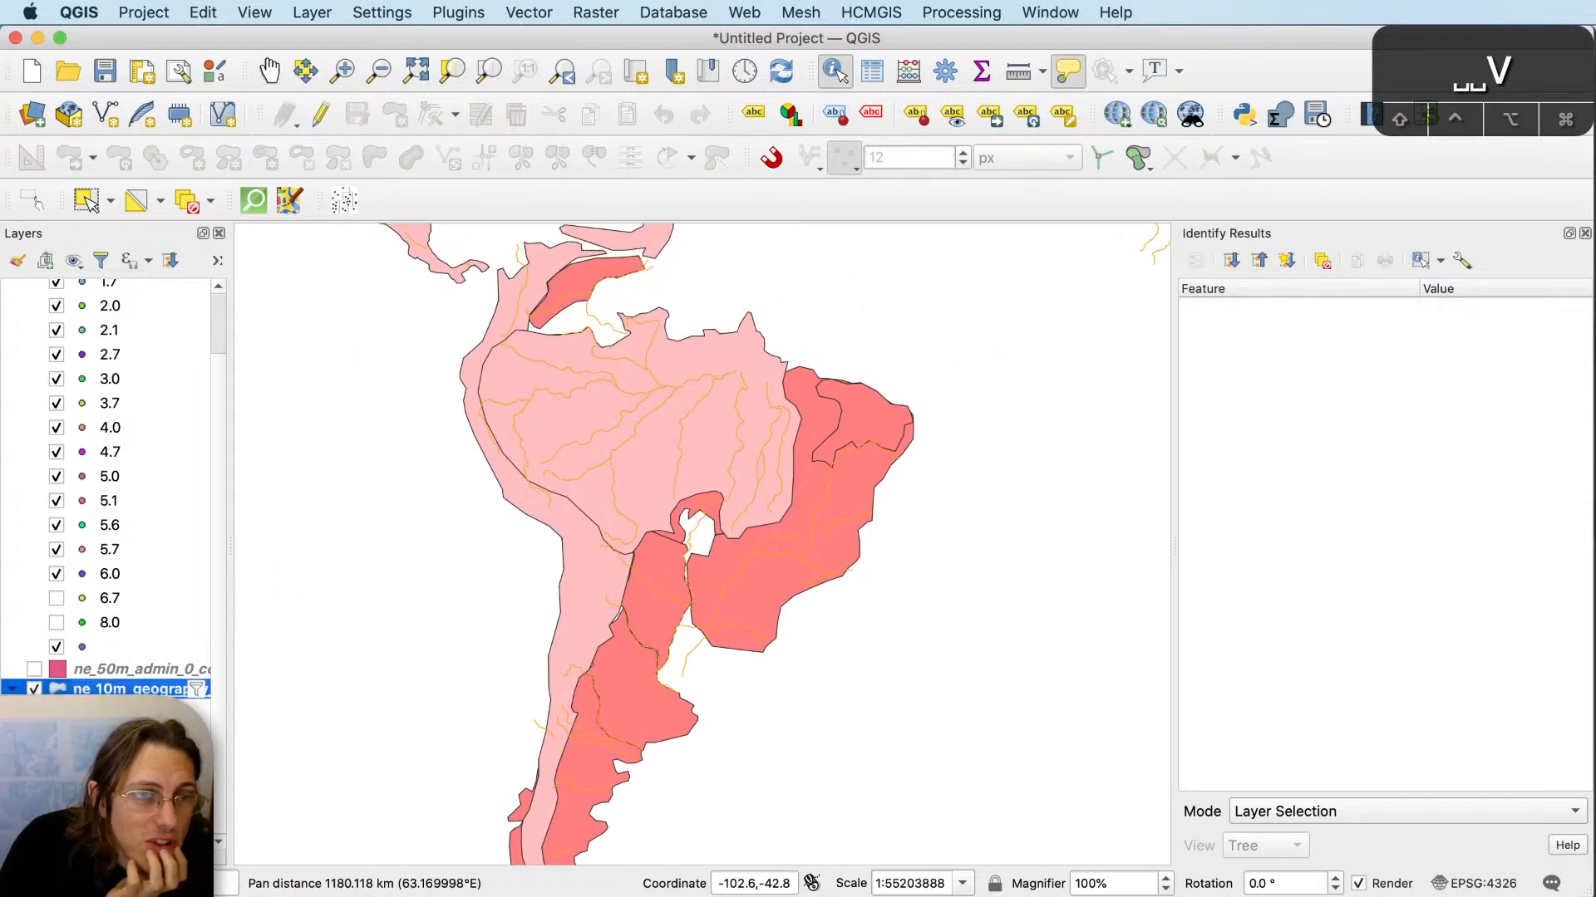
left_click(57, 761)
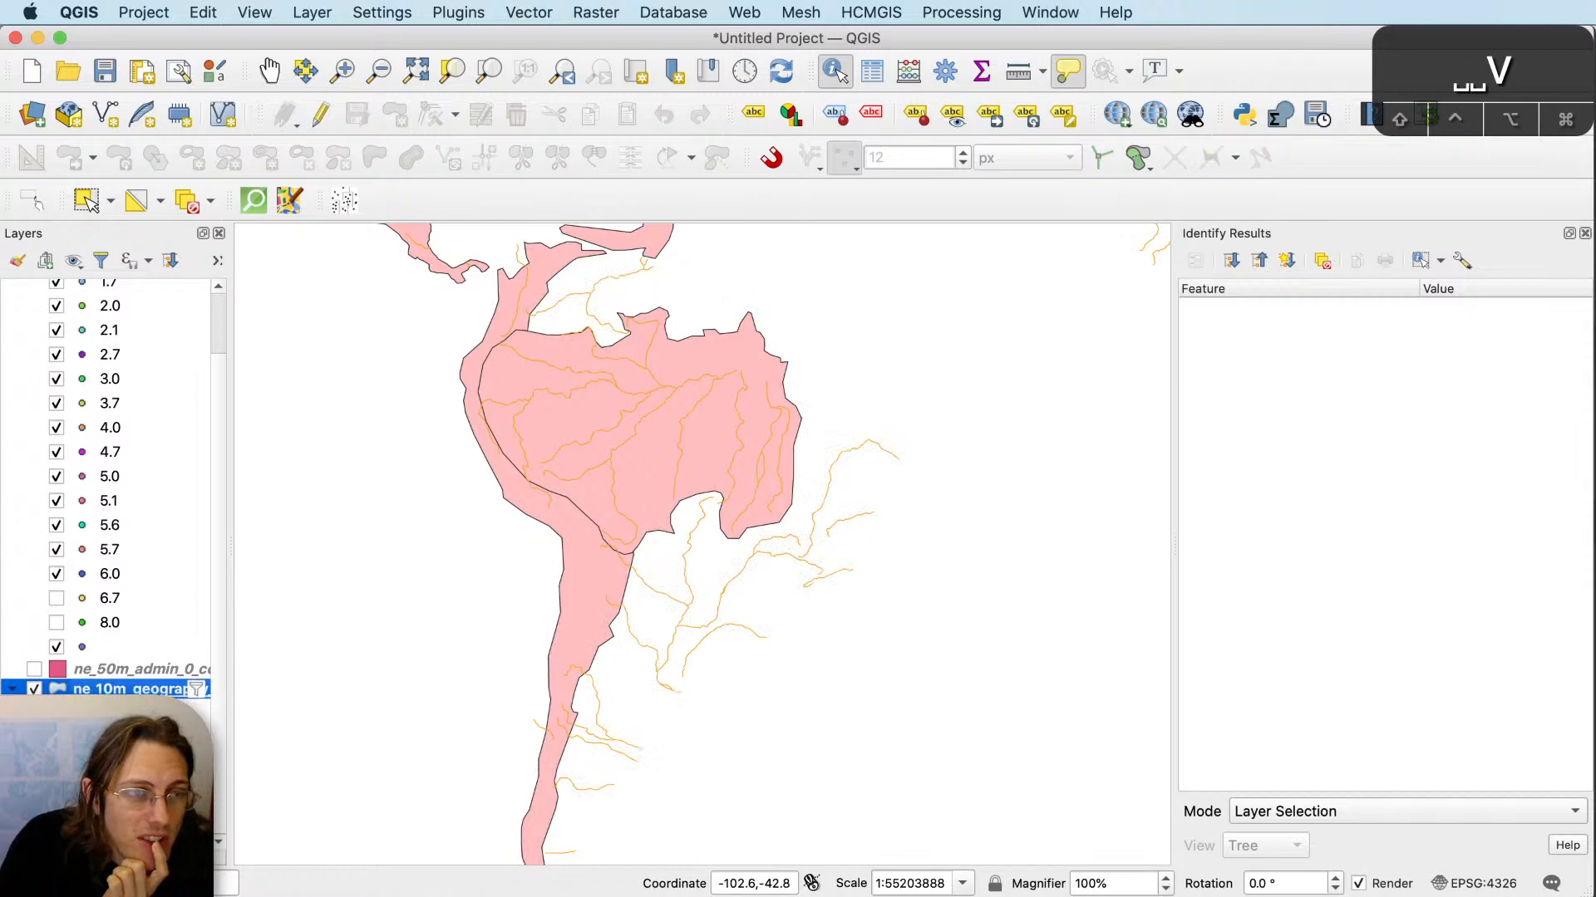
Compare the classes of the ne_10m_geography regions layer over South America one at a time, leaving only the light pink class on.
left_click_drag(700, 502, 794, 577)
left_click(57, 736)
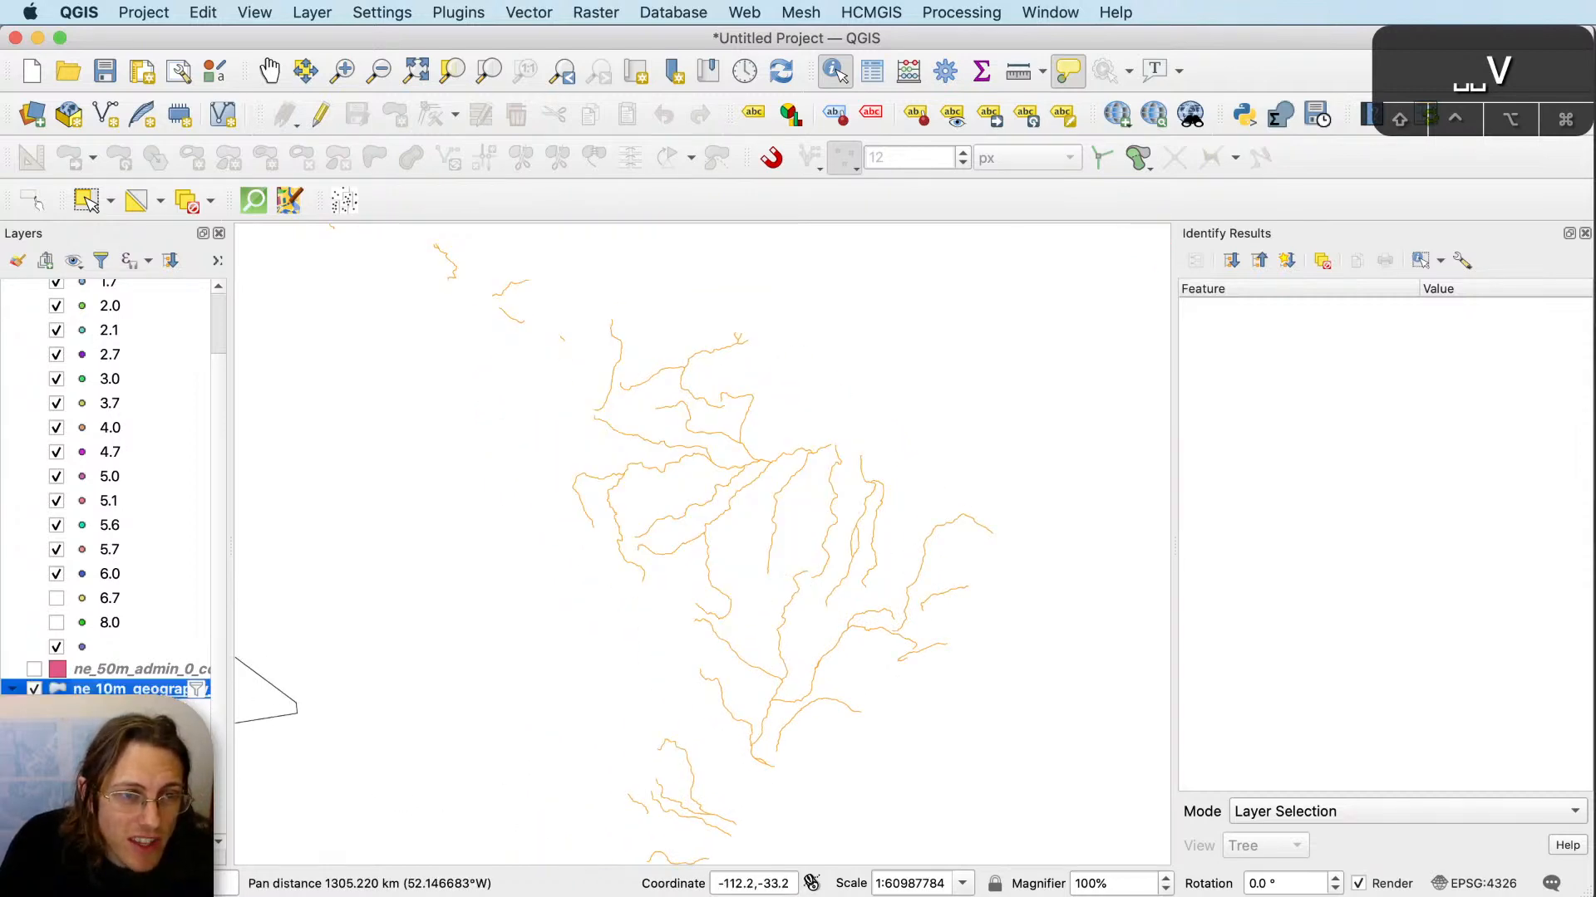
left_click(57, 736)
left_click(56, 736)
left_click(57, 760)
left_click(56, 760)
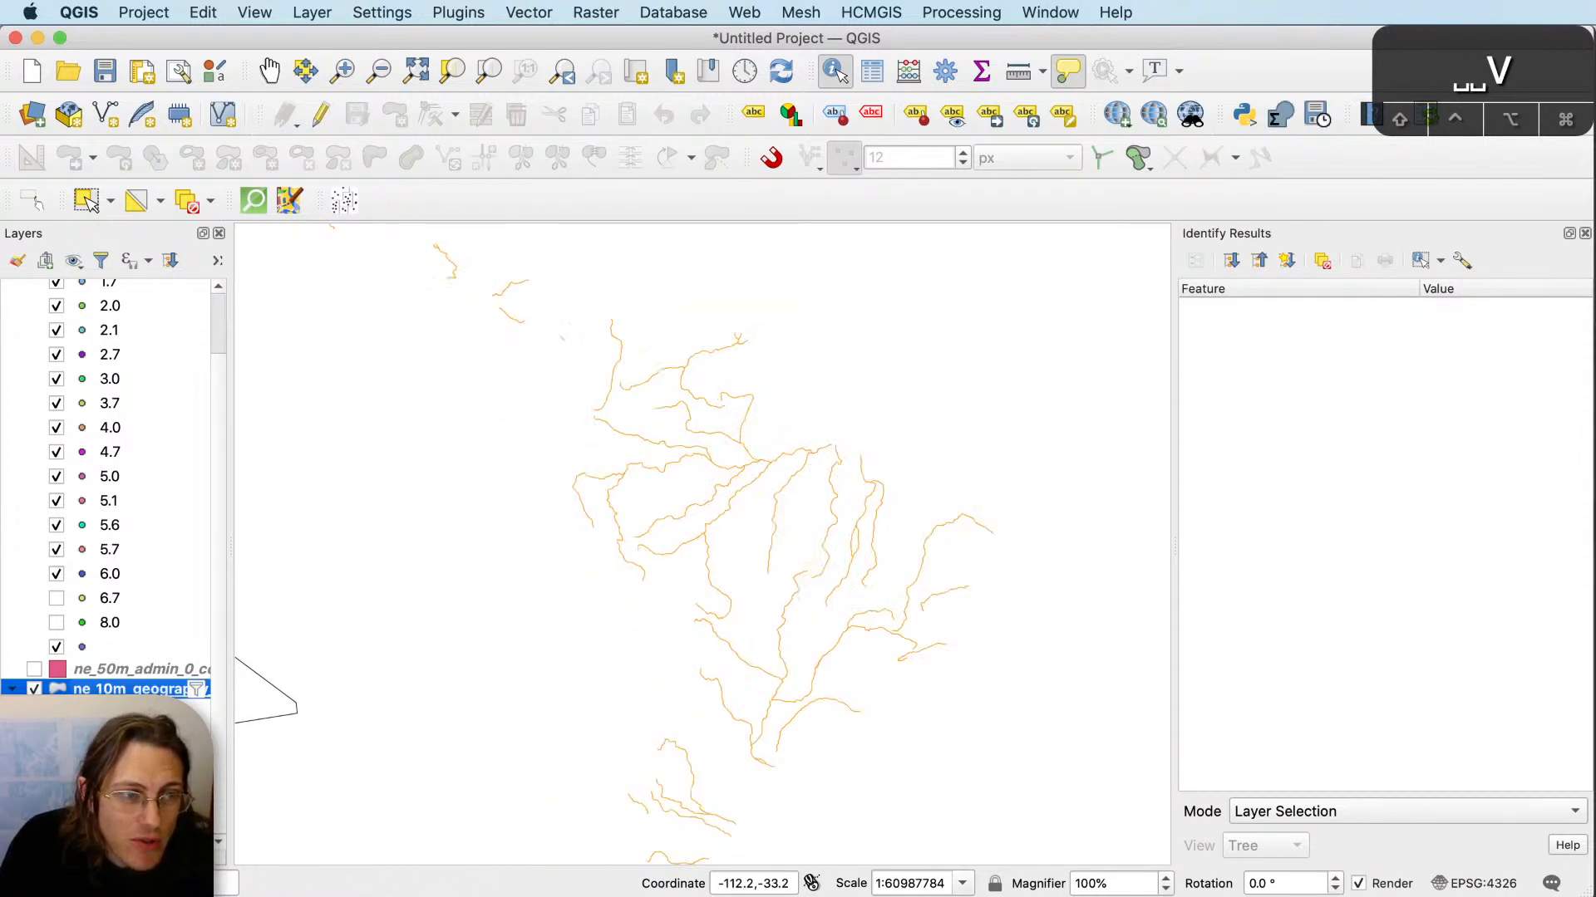
left_click(57, 784)
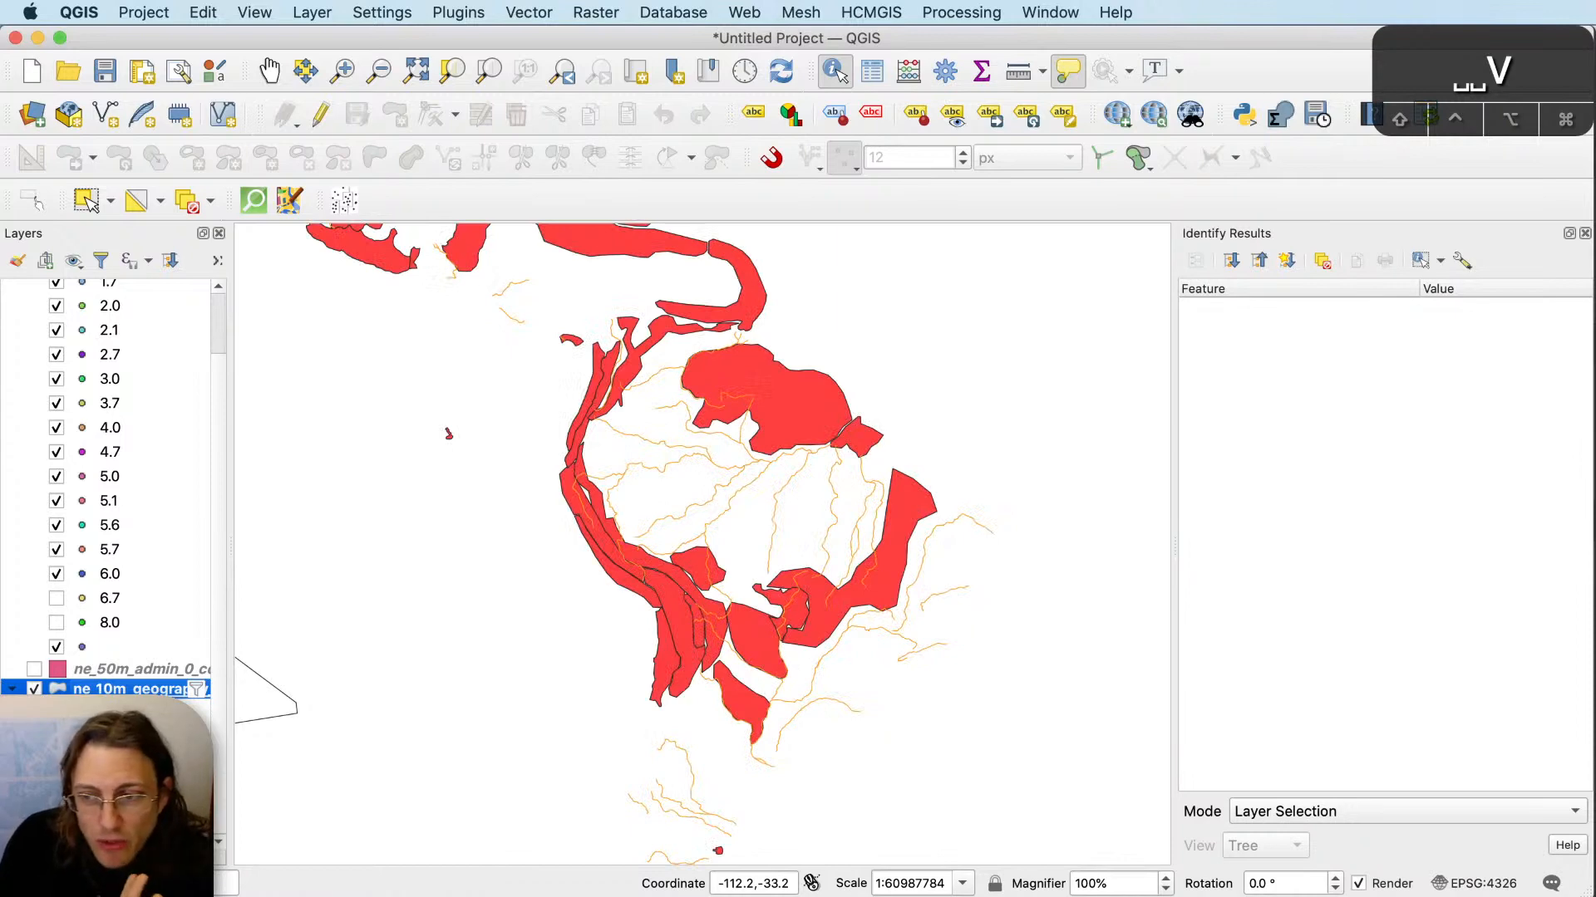
left_click(56, 785)
left_click(56, 736)
Identify the Amazon Basin and Andes polygons and check how far the Andes region extends south.
left_click(759, 479)
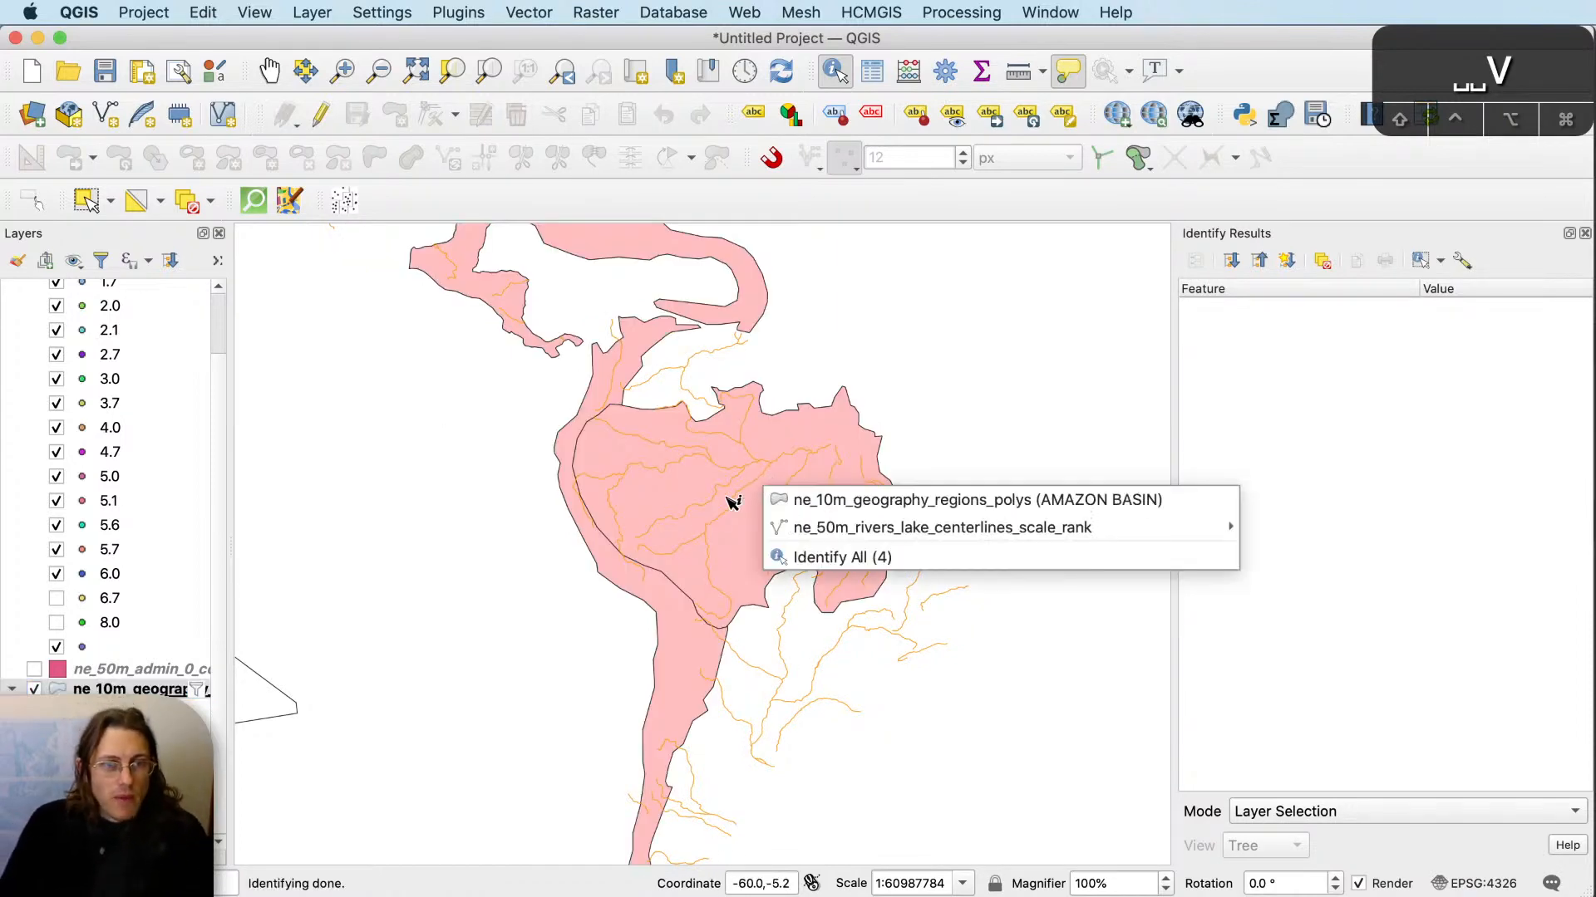
left_click(831, 498)
left_click(673, 664)
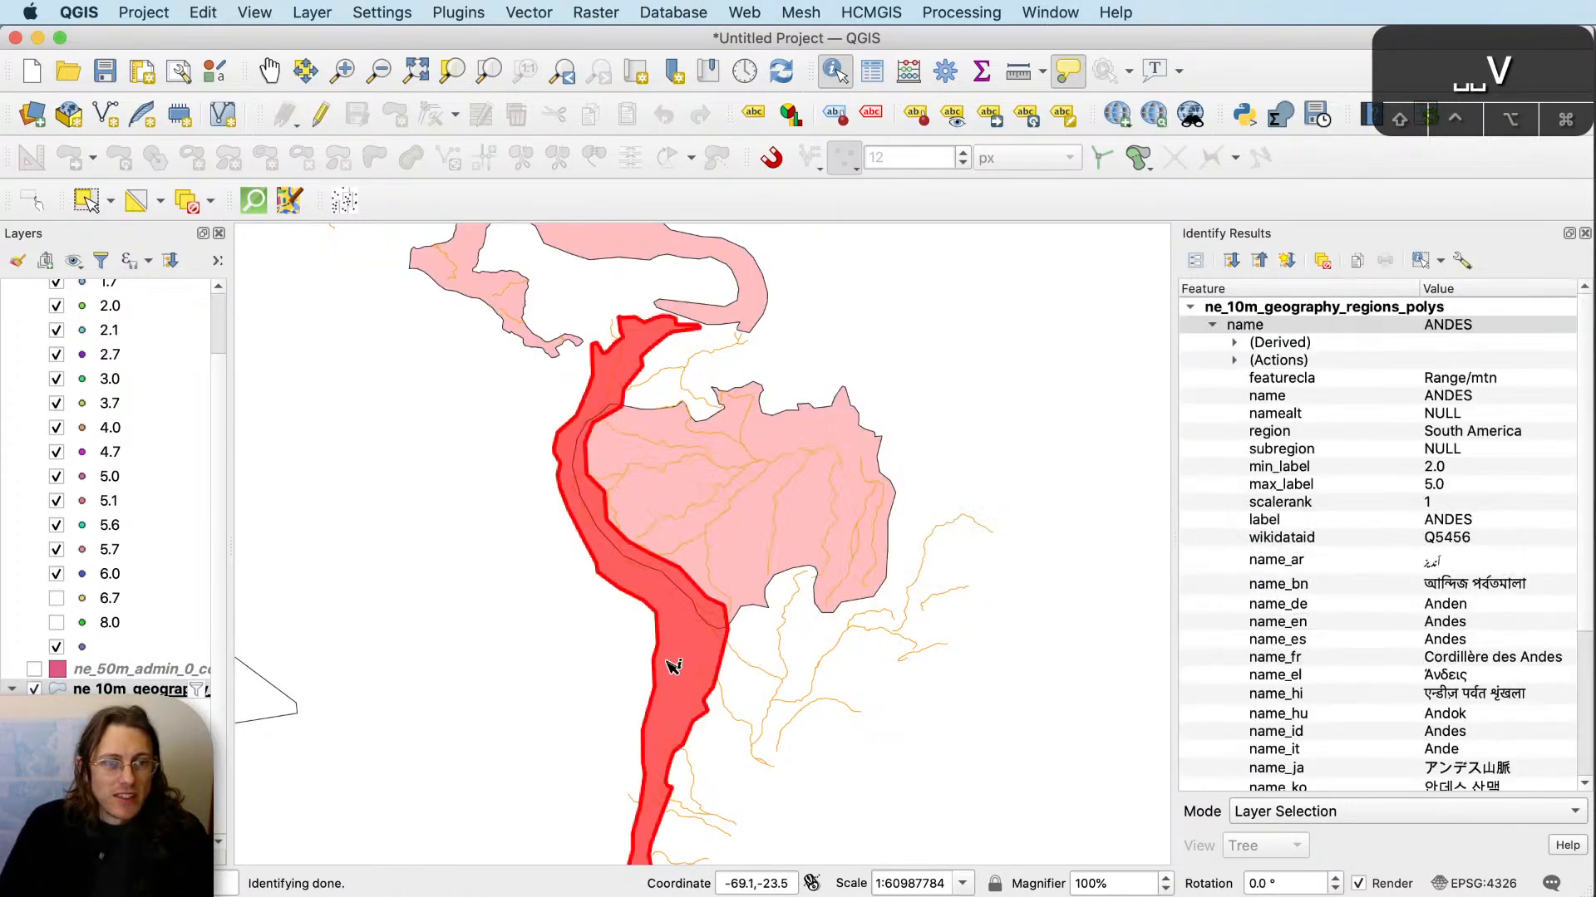
left_click_drag(972, 701, 1014, 599)
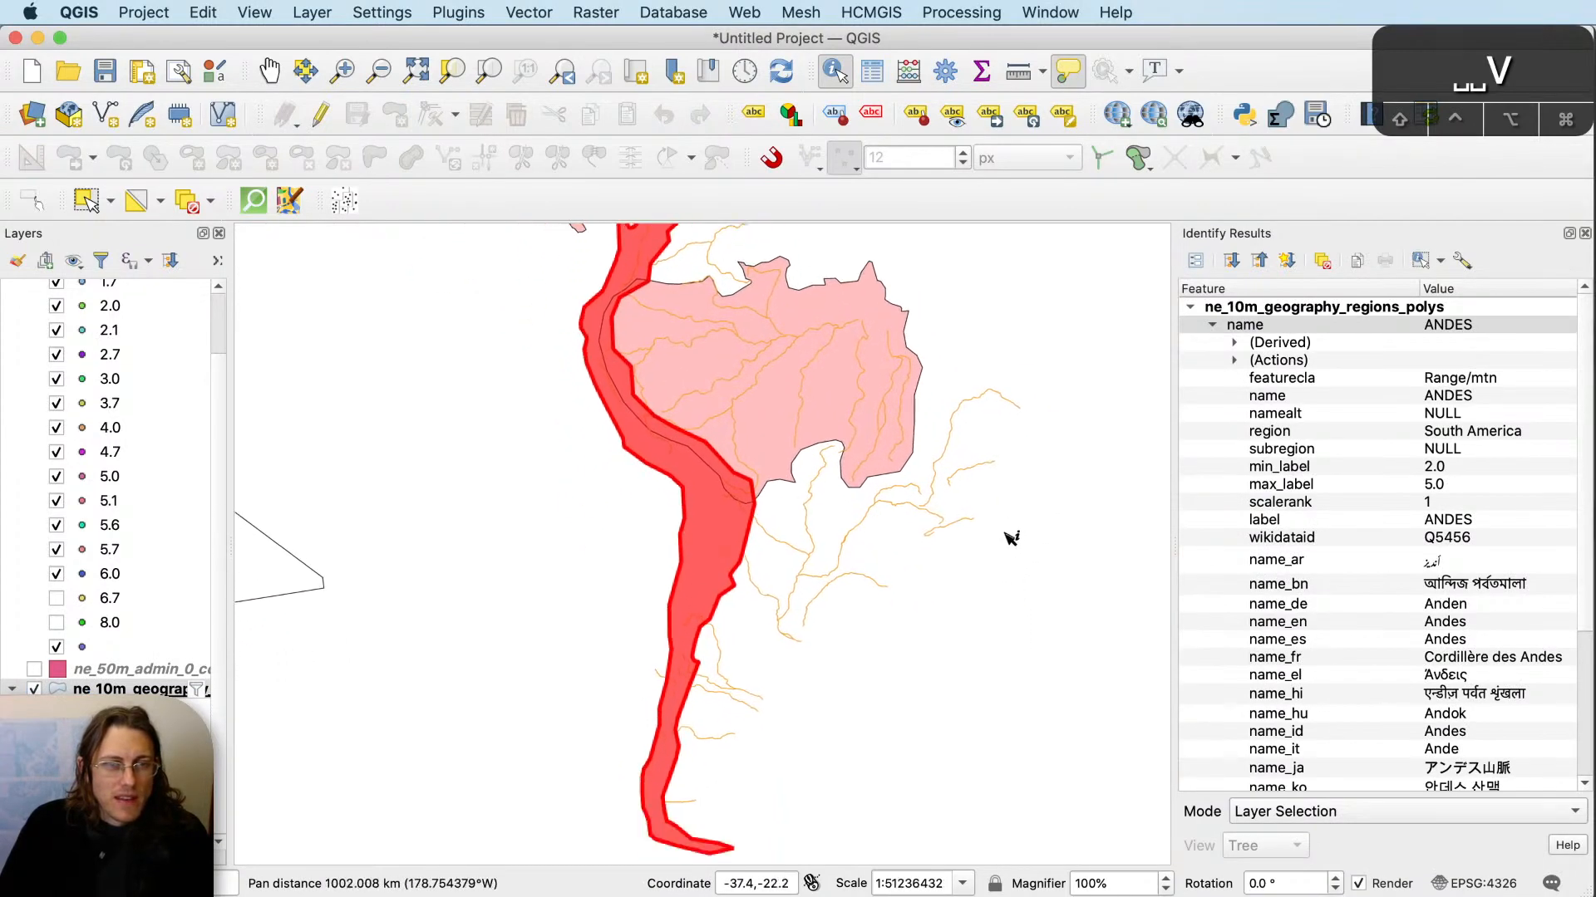
left_click_drag(1015, 534, 1011, 651)
Switch to Illustrator and delete the selected region shape around the Planalto Do Mato Grosso label.
key("super+Tab")
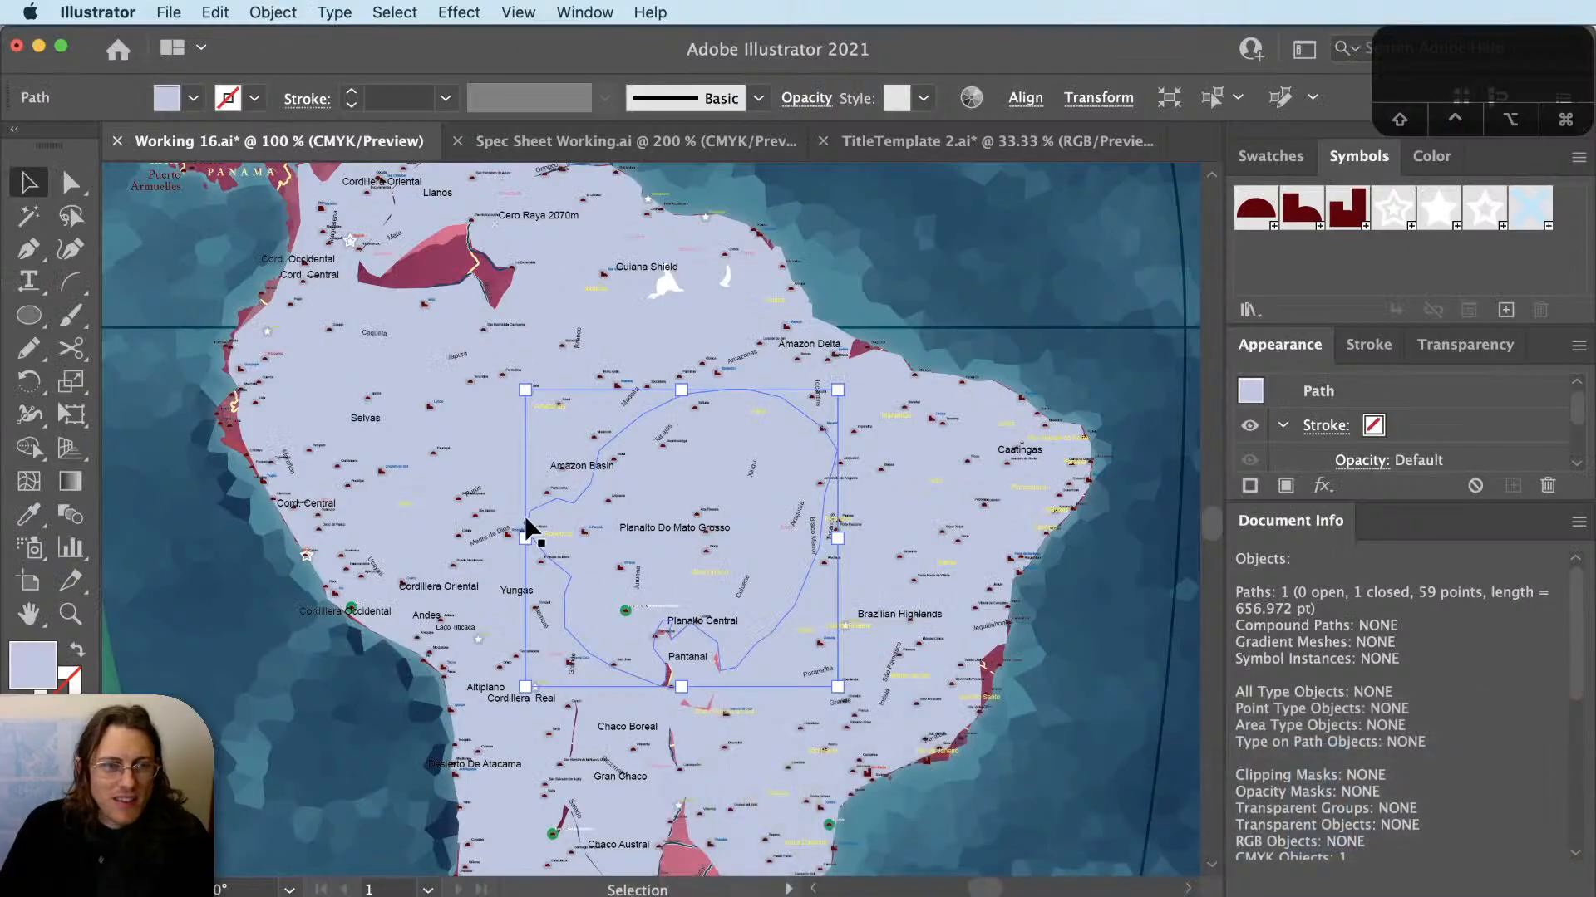
key("Delete")
key("space")
left_click_drag(490, 515, 739, 584)
key("v")
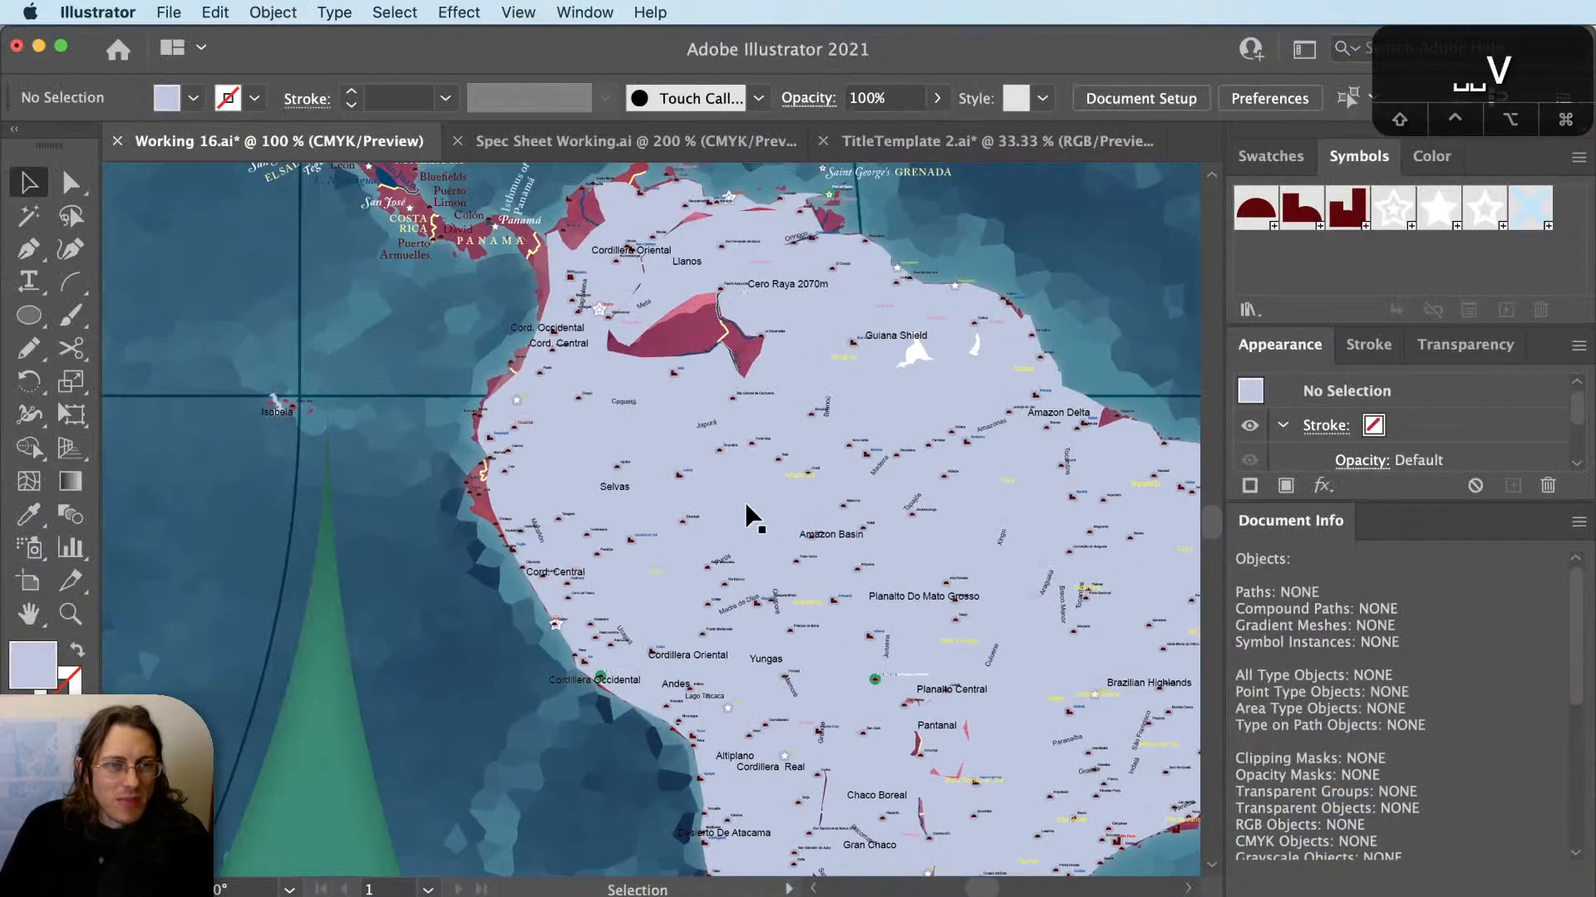
Turn the Amazon Basin shape into an unfilled outline, check it against QGIS, and delete the remaining filled region shapes covering South America.
left_click(744, 506)
key("shift+x")
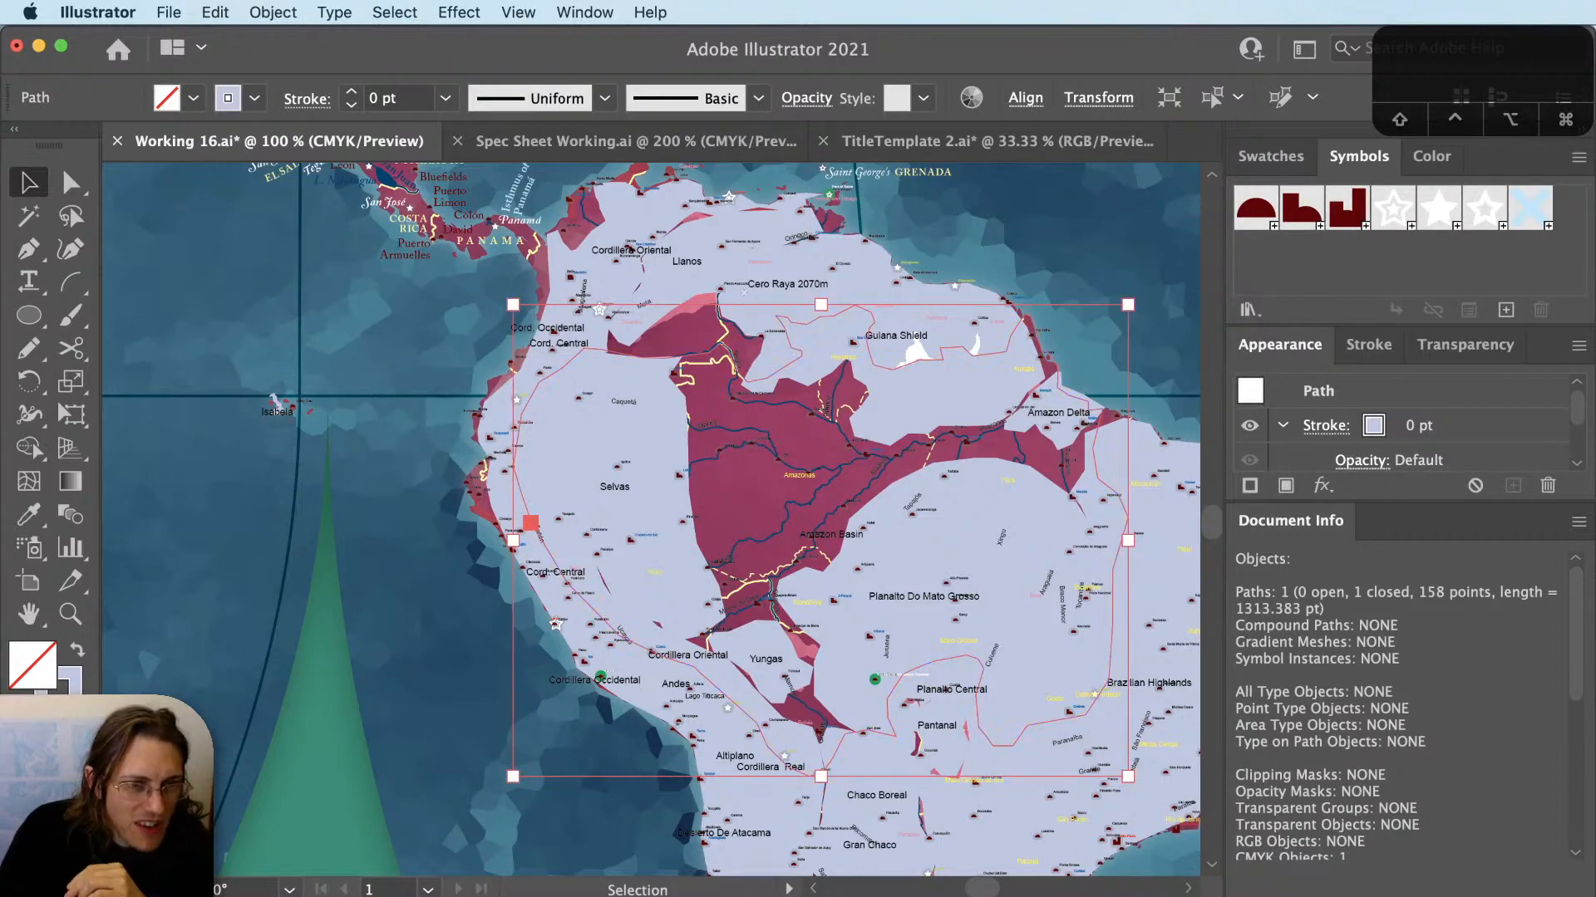
key("super+Tab")
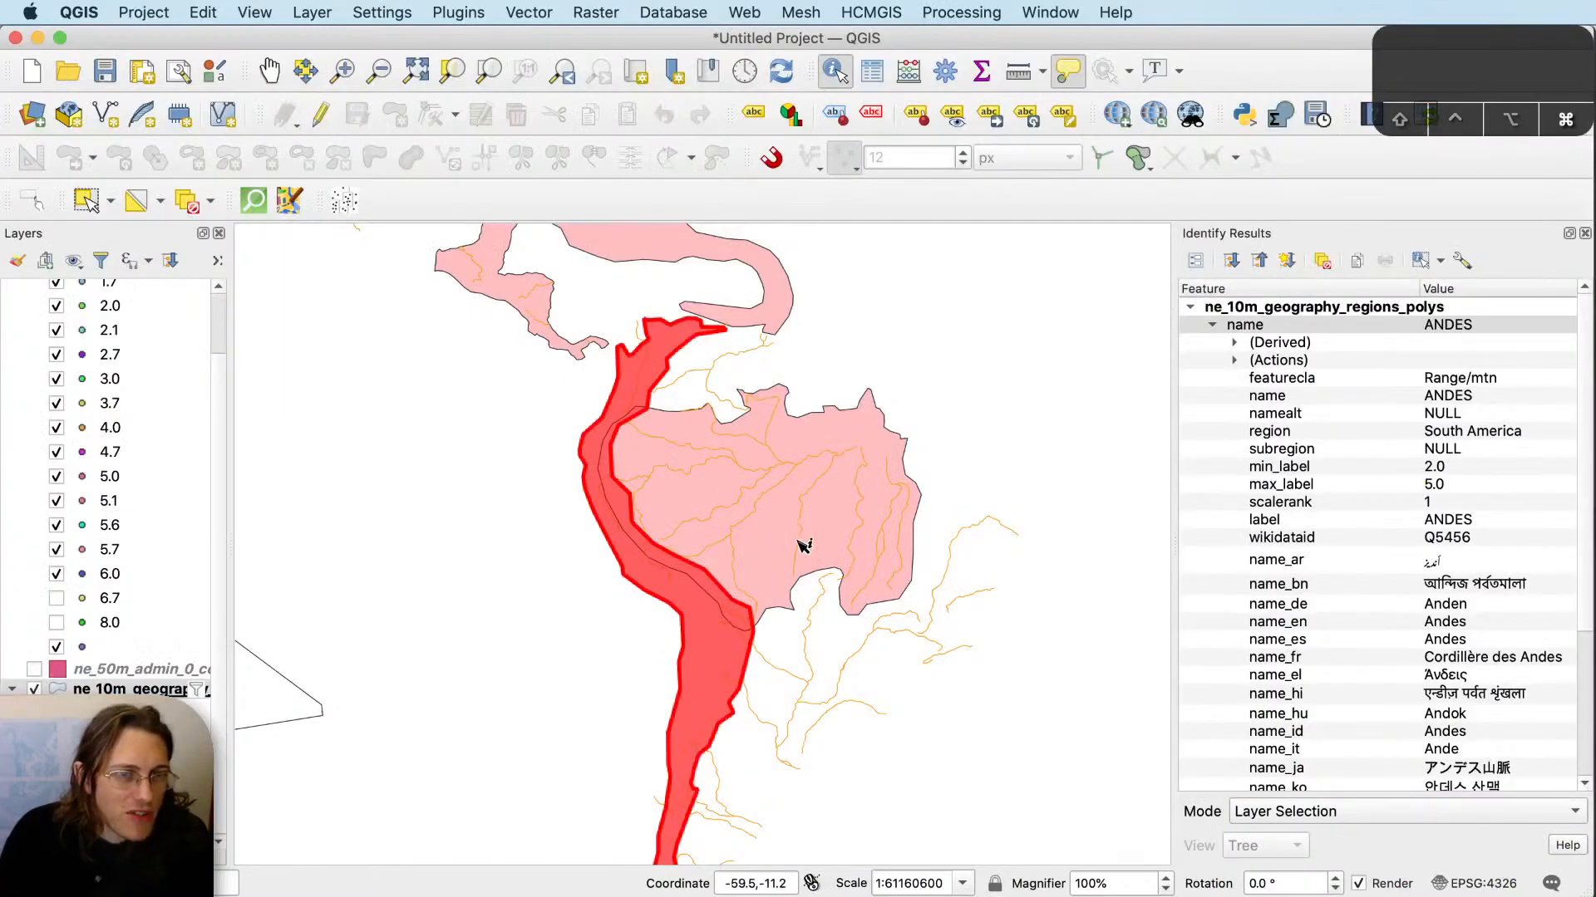
key("super+Tab")
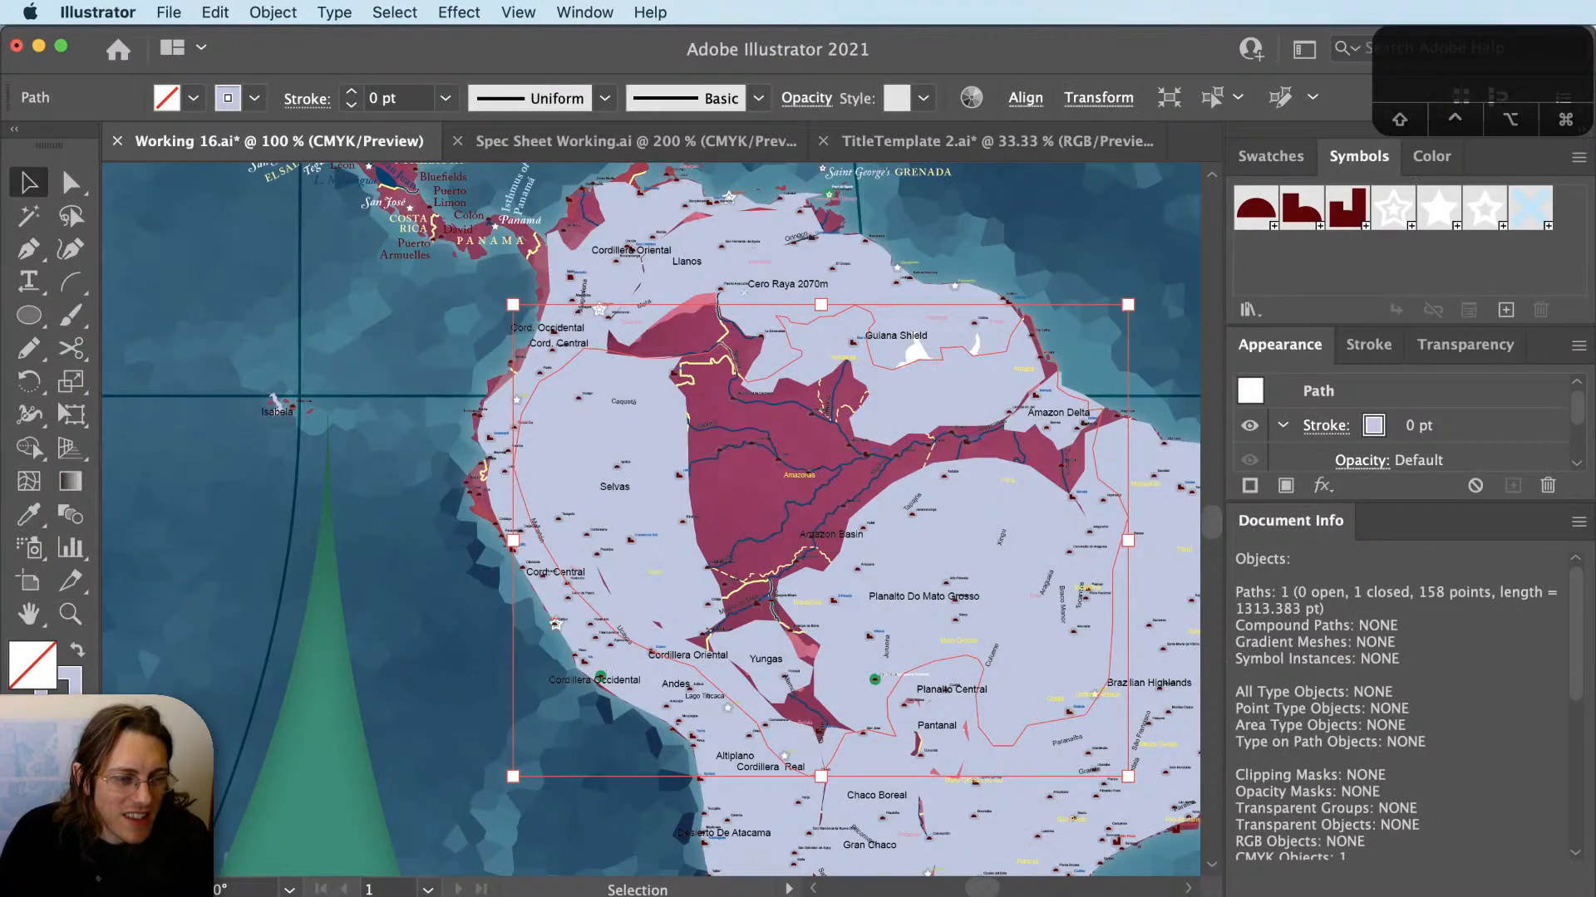
key("Delete")
key("v")
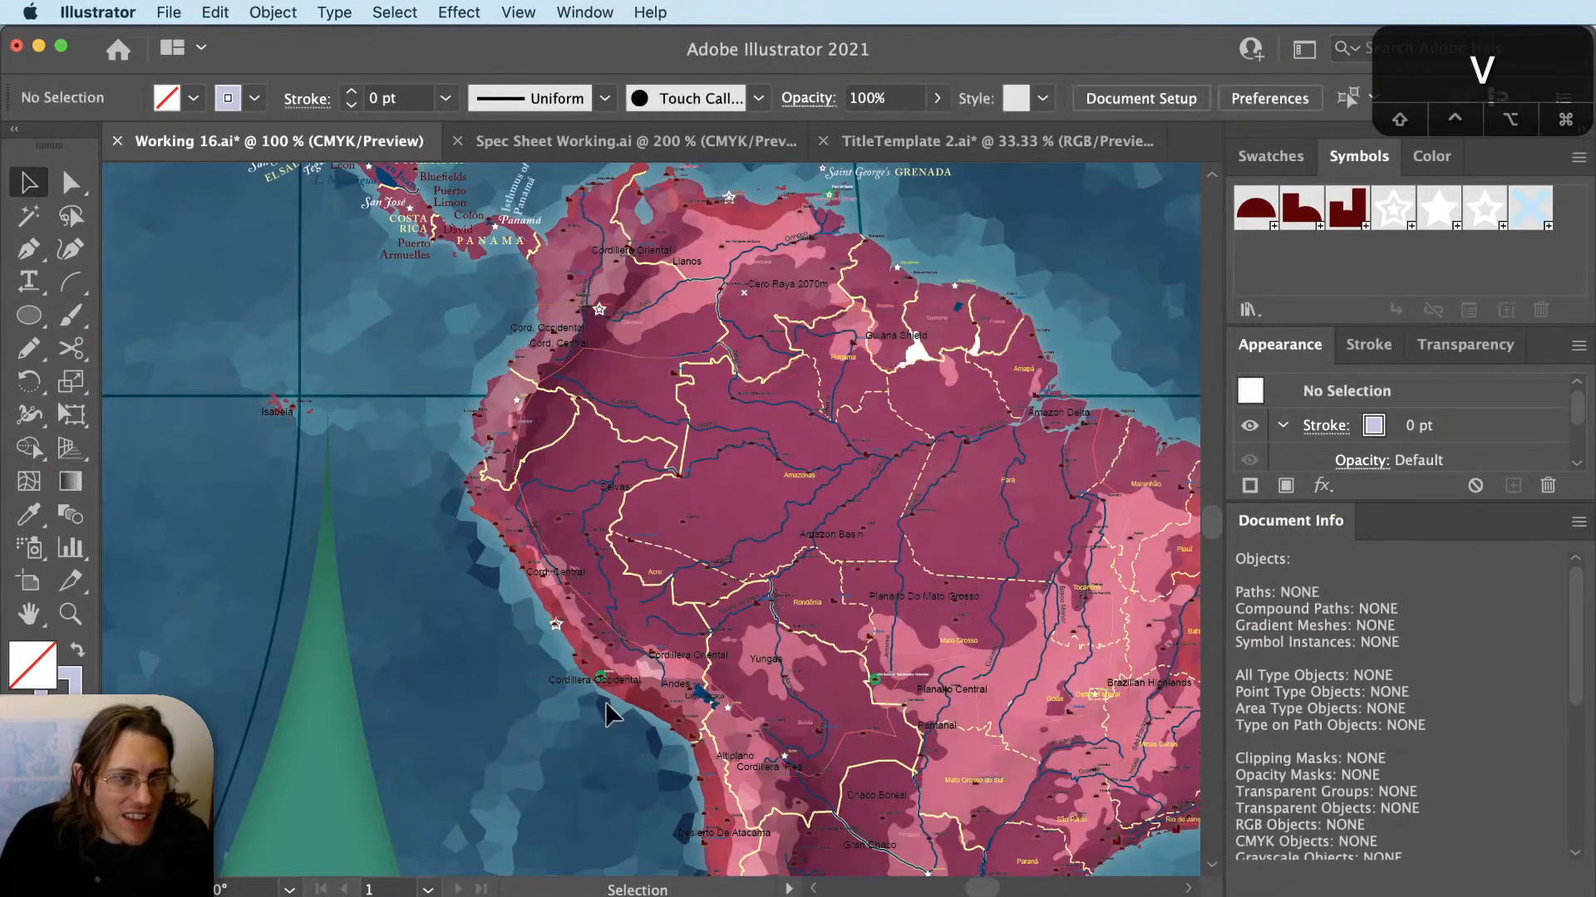
Set the Amazon Basin outline's stroke weight to 0.5 pt.
left_click(591, 619)
left_click(1369, 344)
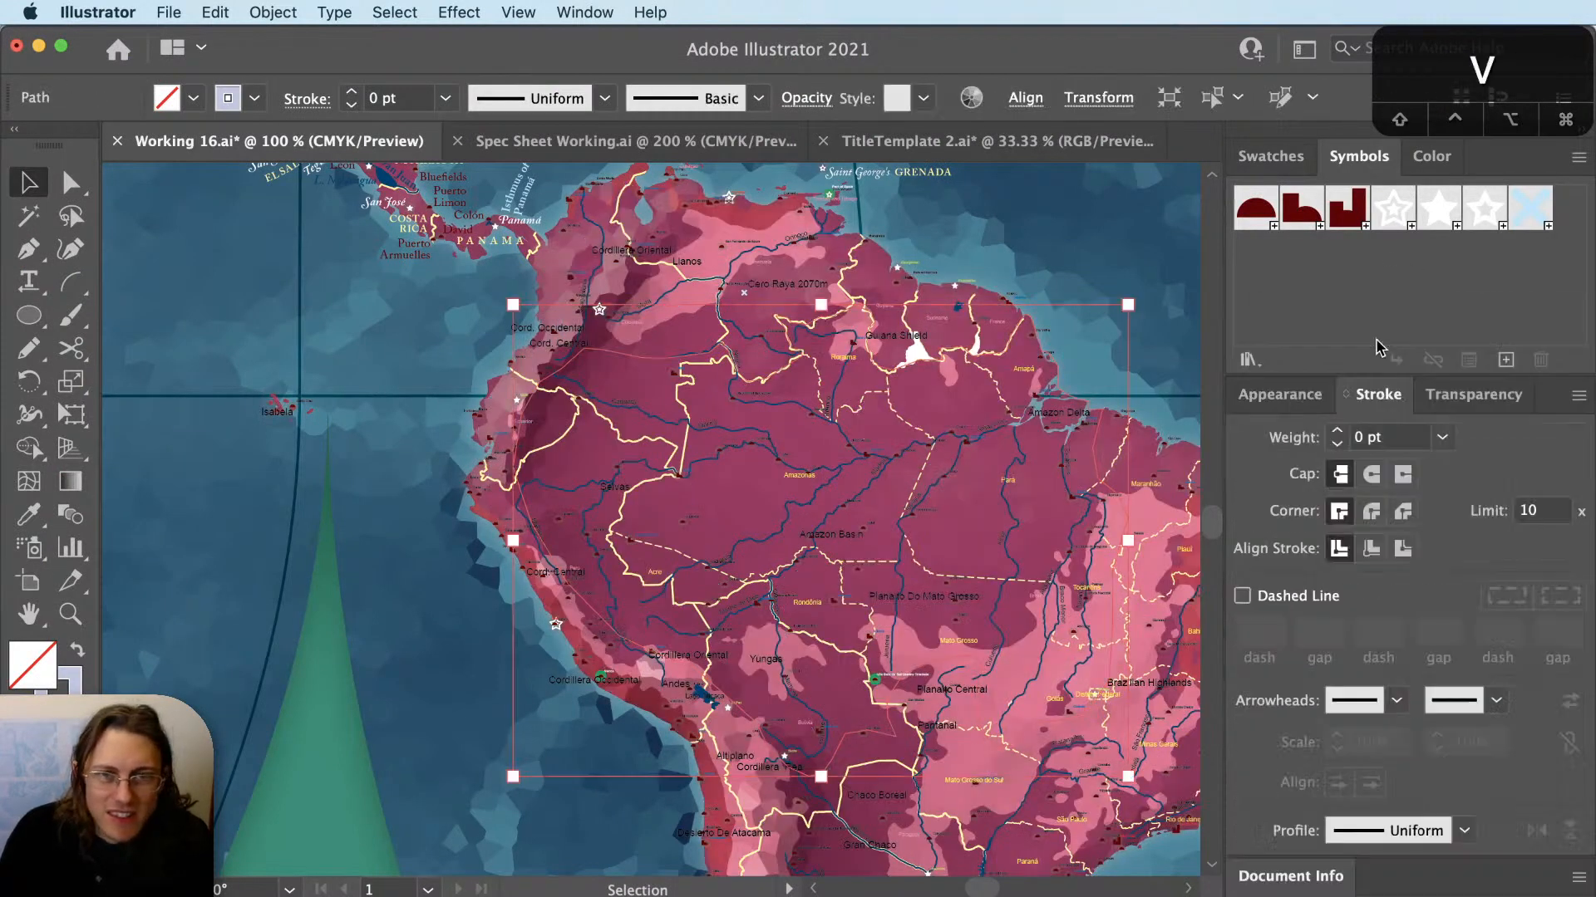
left_click(1335, 433)
key("super+shift+a")
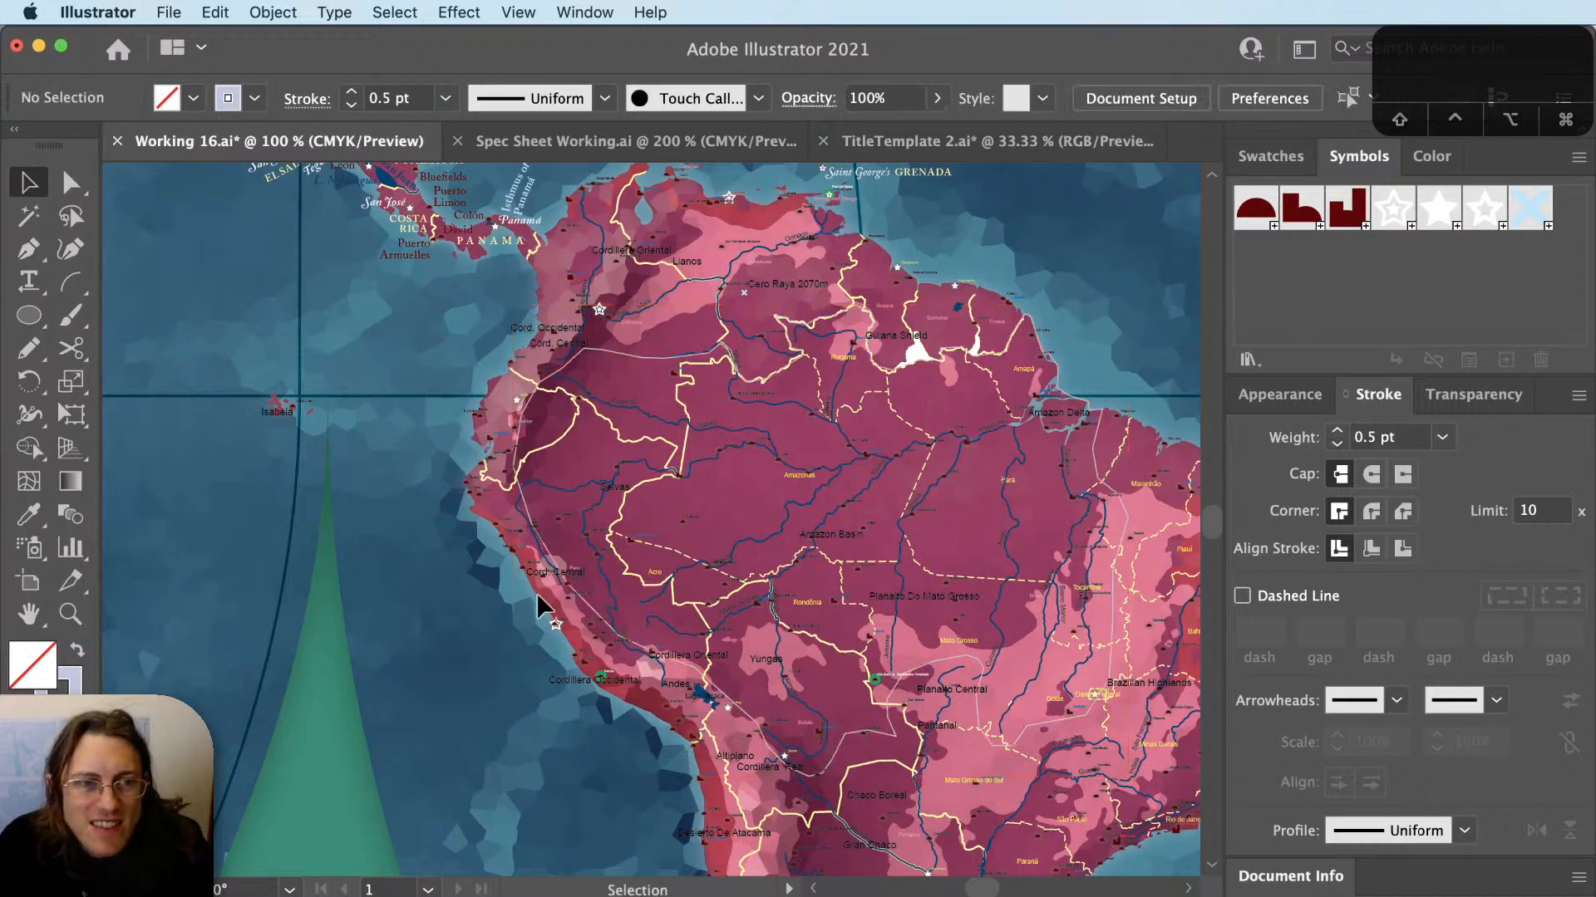
left_click_drag(514, 599, 439, 642)
key("v")
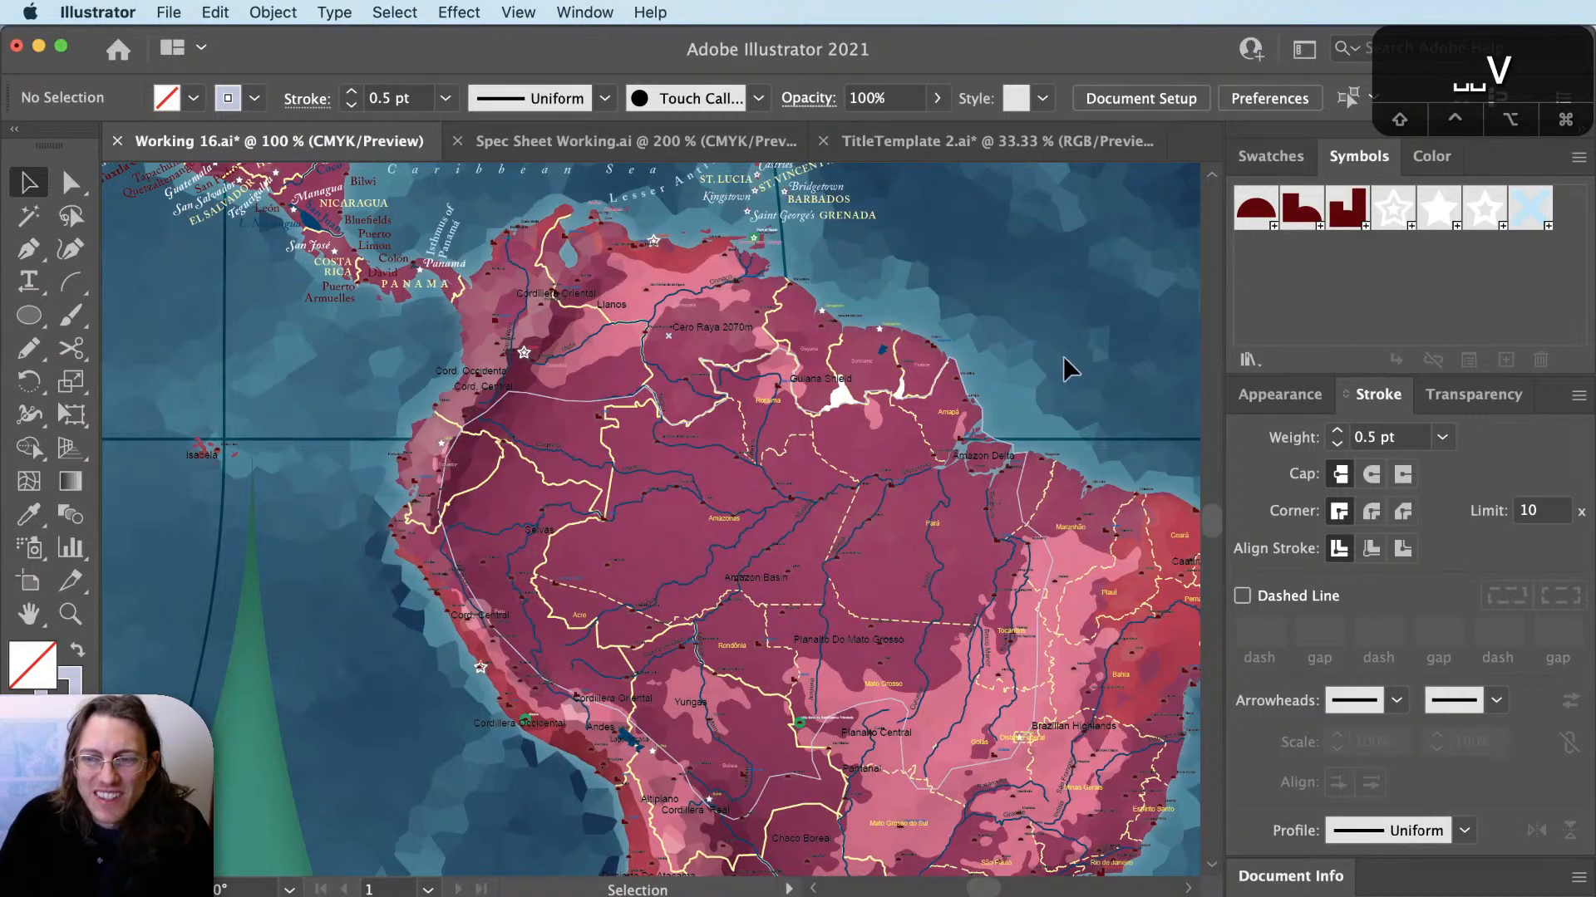
Examine the Amazon Basin label's position within the outlined region.
scroll(790, 710, "up", 1, "alt")
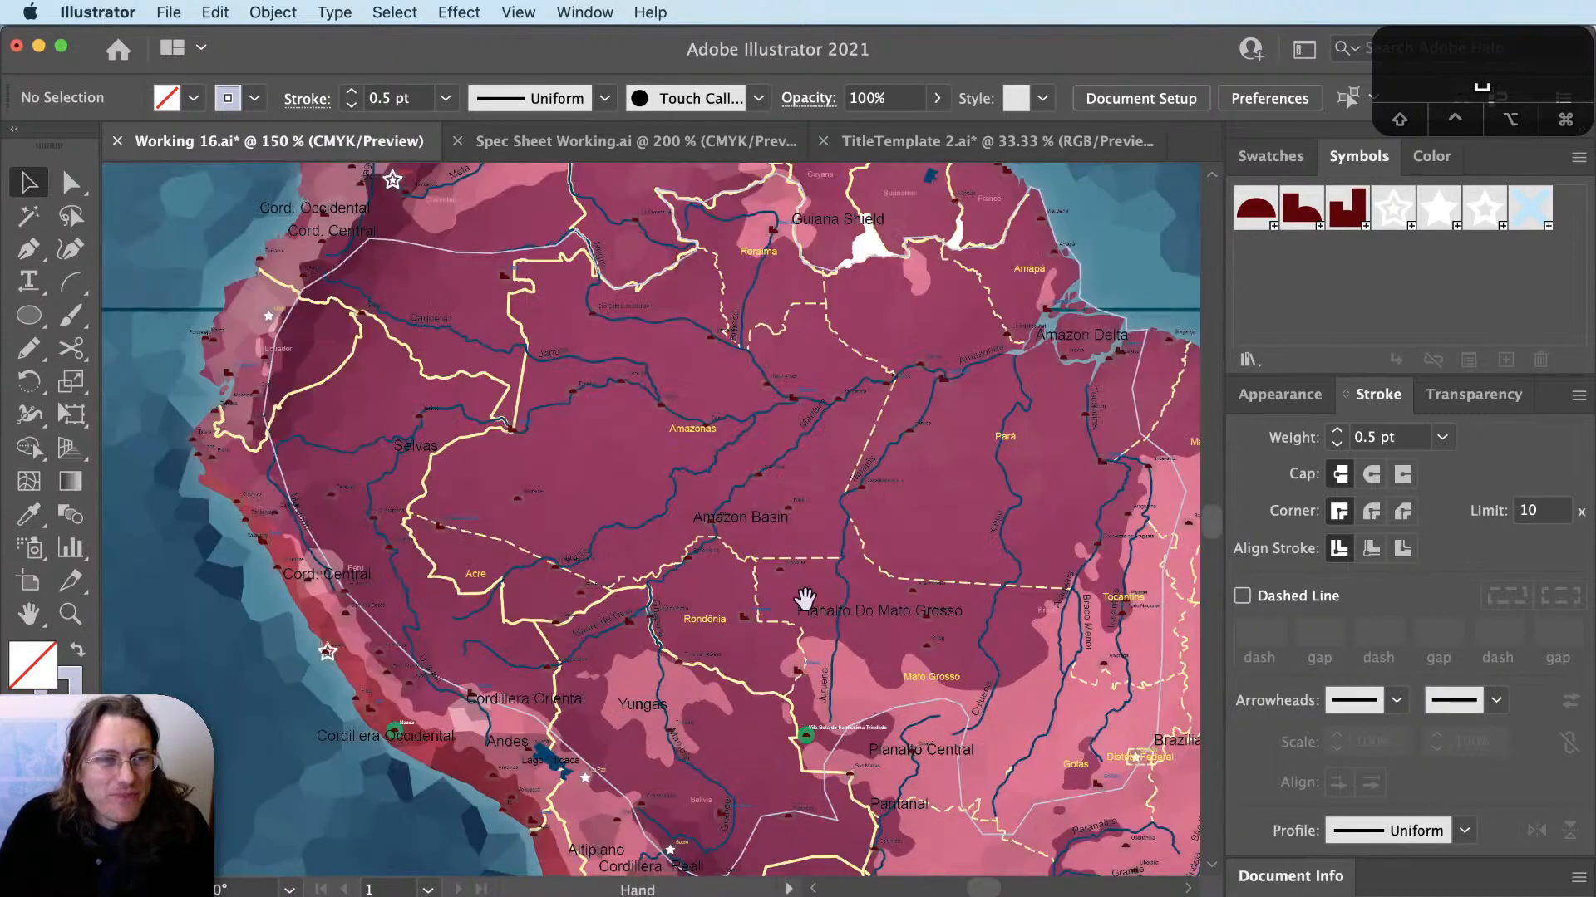
left_click_drag(778, 537, 580, 603)
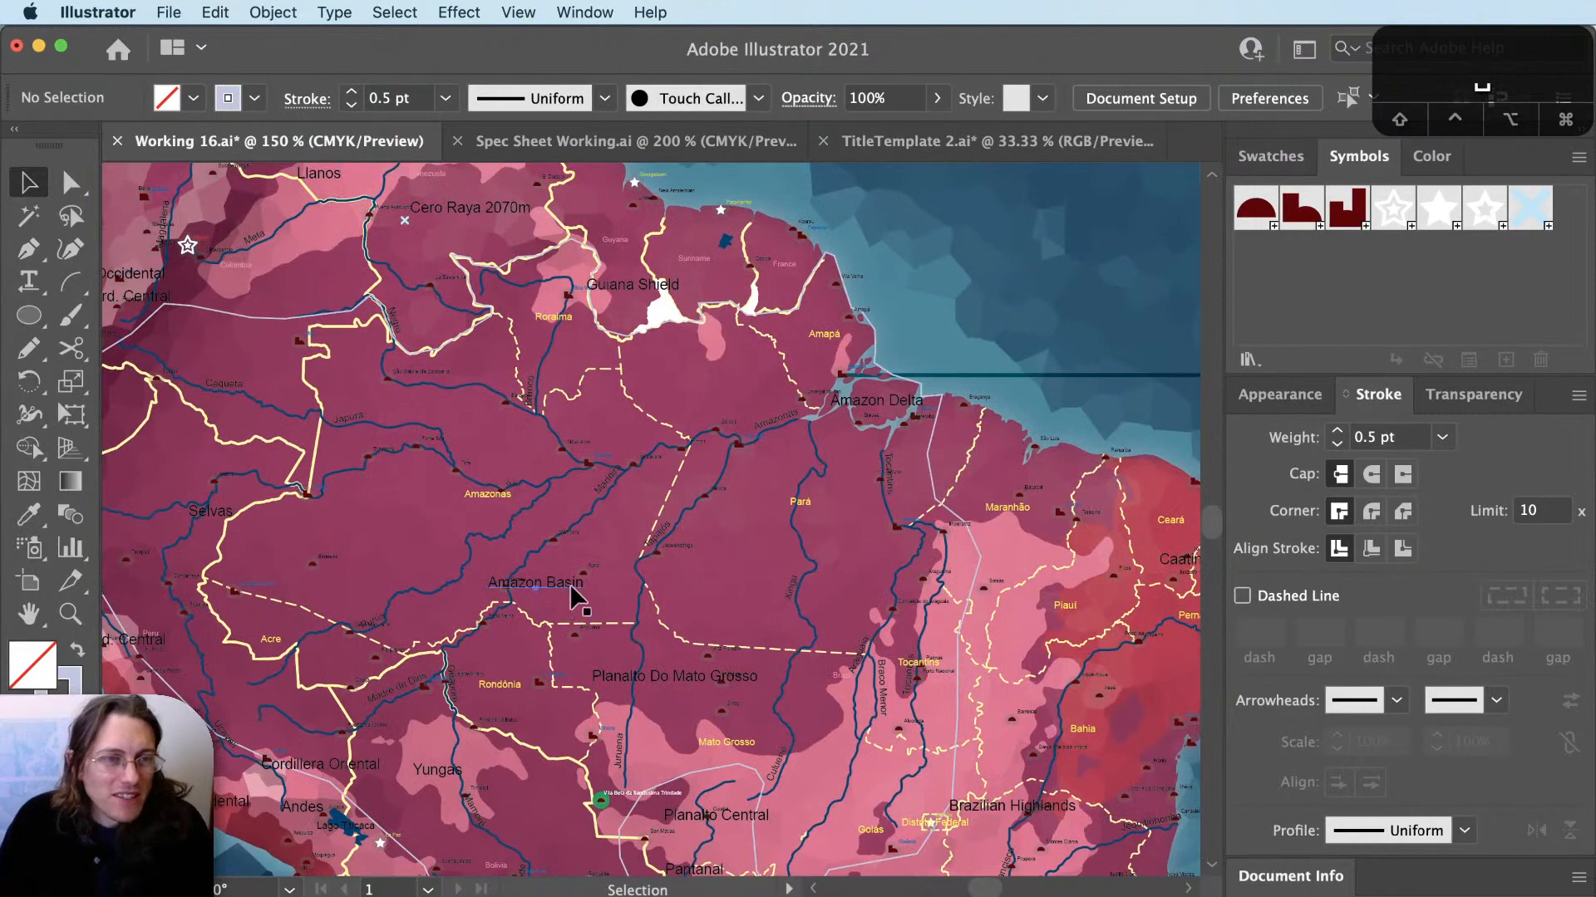
left_click(571, 599)
scroll(1122, 606, "down", 1, "alt")
left_click_drag(922, 563, 981, 513)
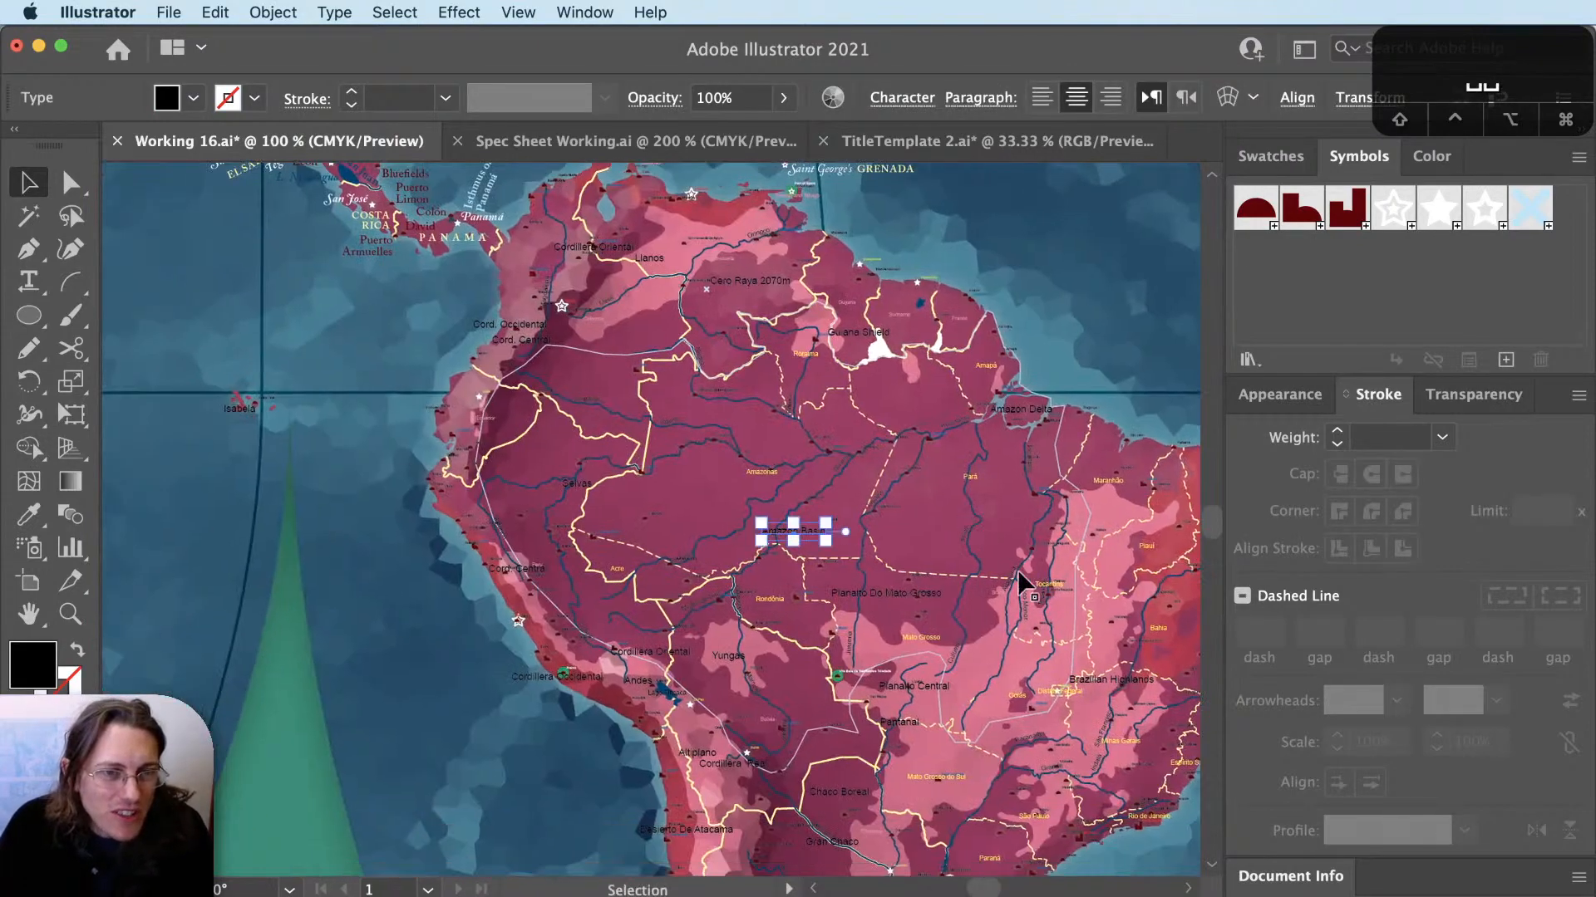
Swap the Amazon Basin outline's stroke and fill so the region is a solid pale blue shape.
left_click(1085, 534)
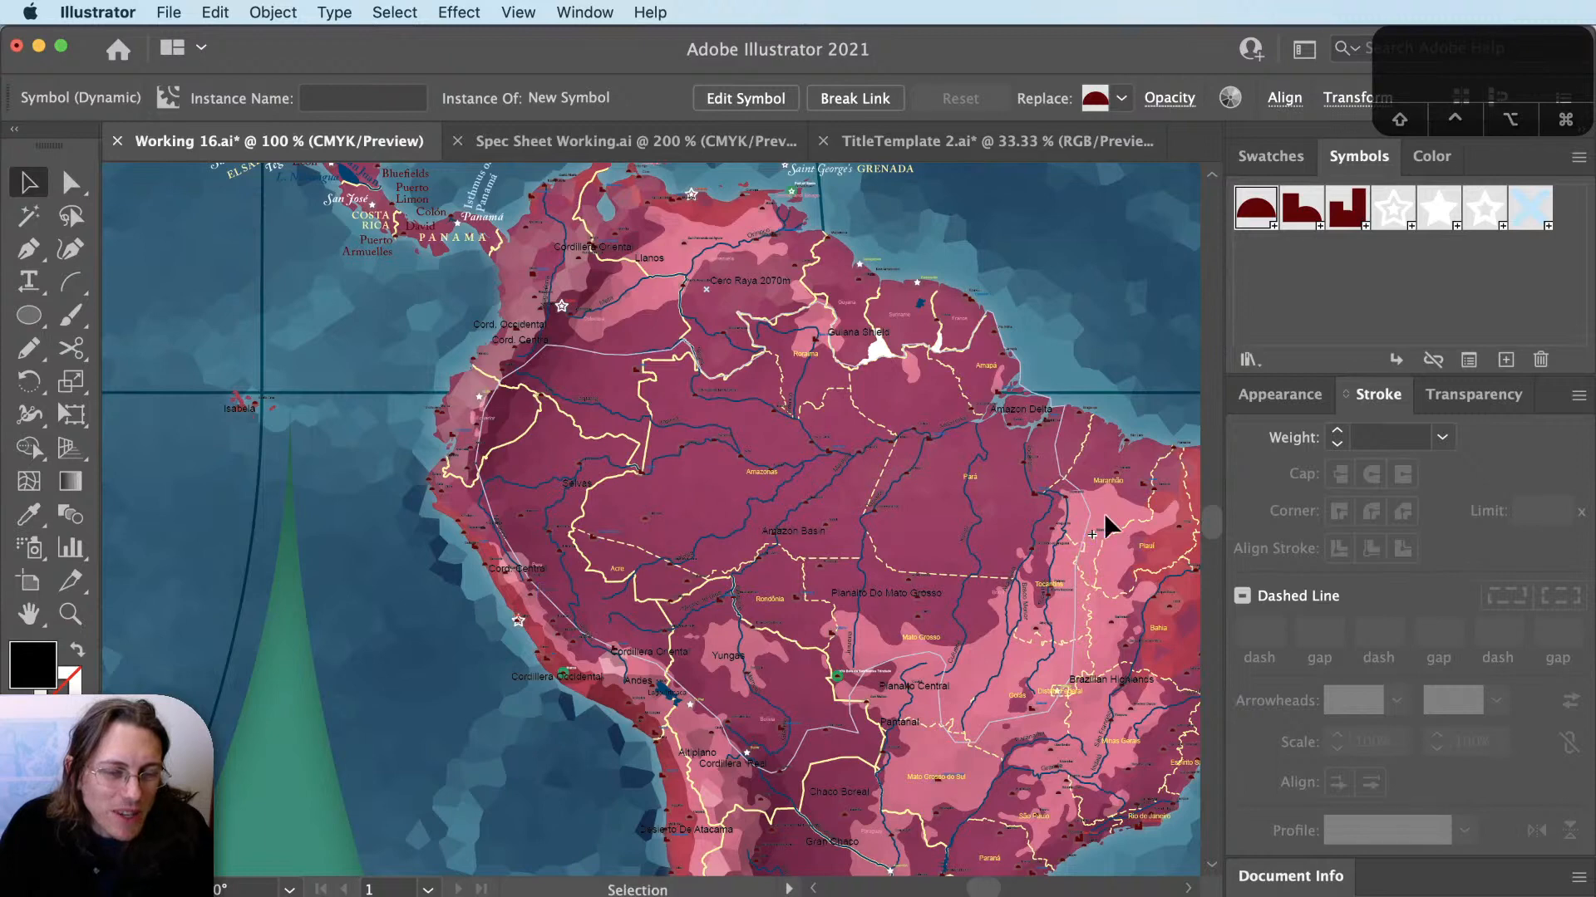
scroll(1103, 515, "up", 1)
scroll(1106, 548, "up", 4)
left_click(1054, 496)
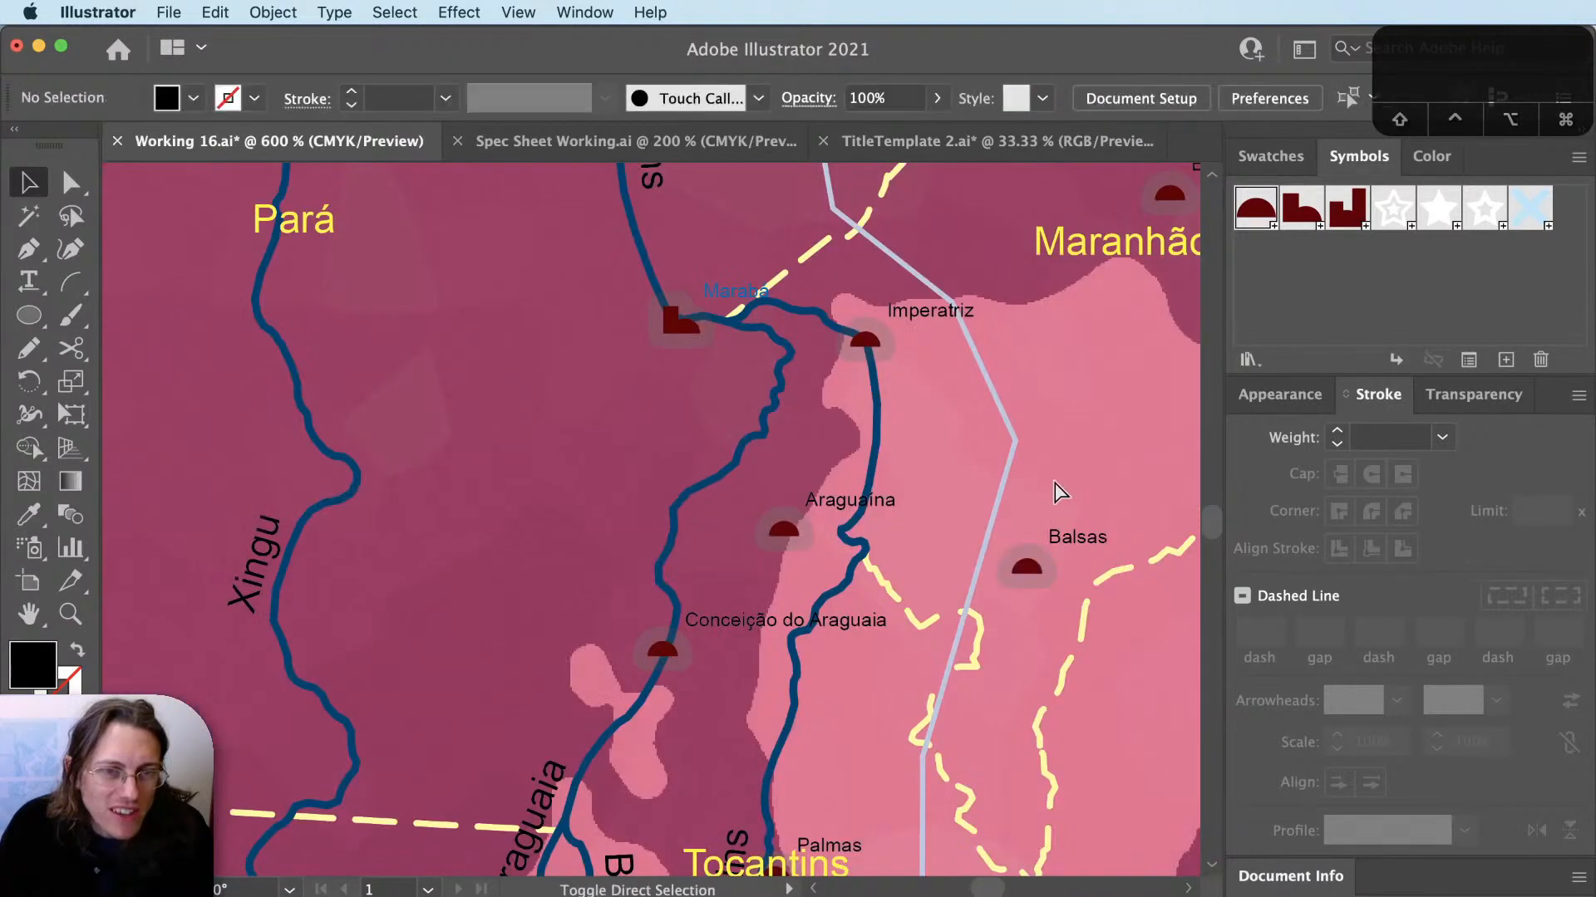
left_click(1031, 571)
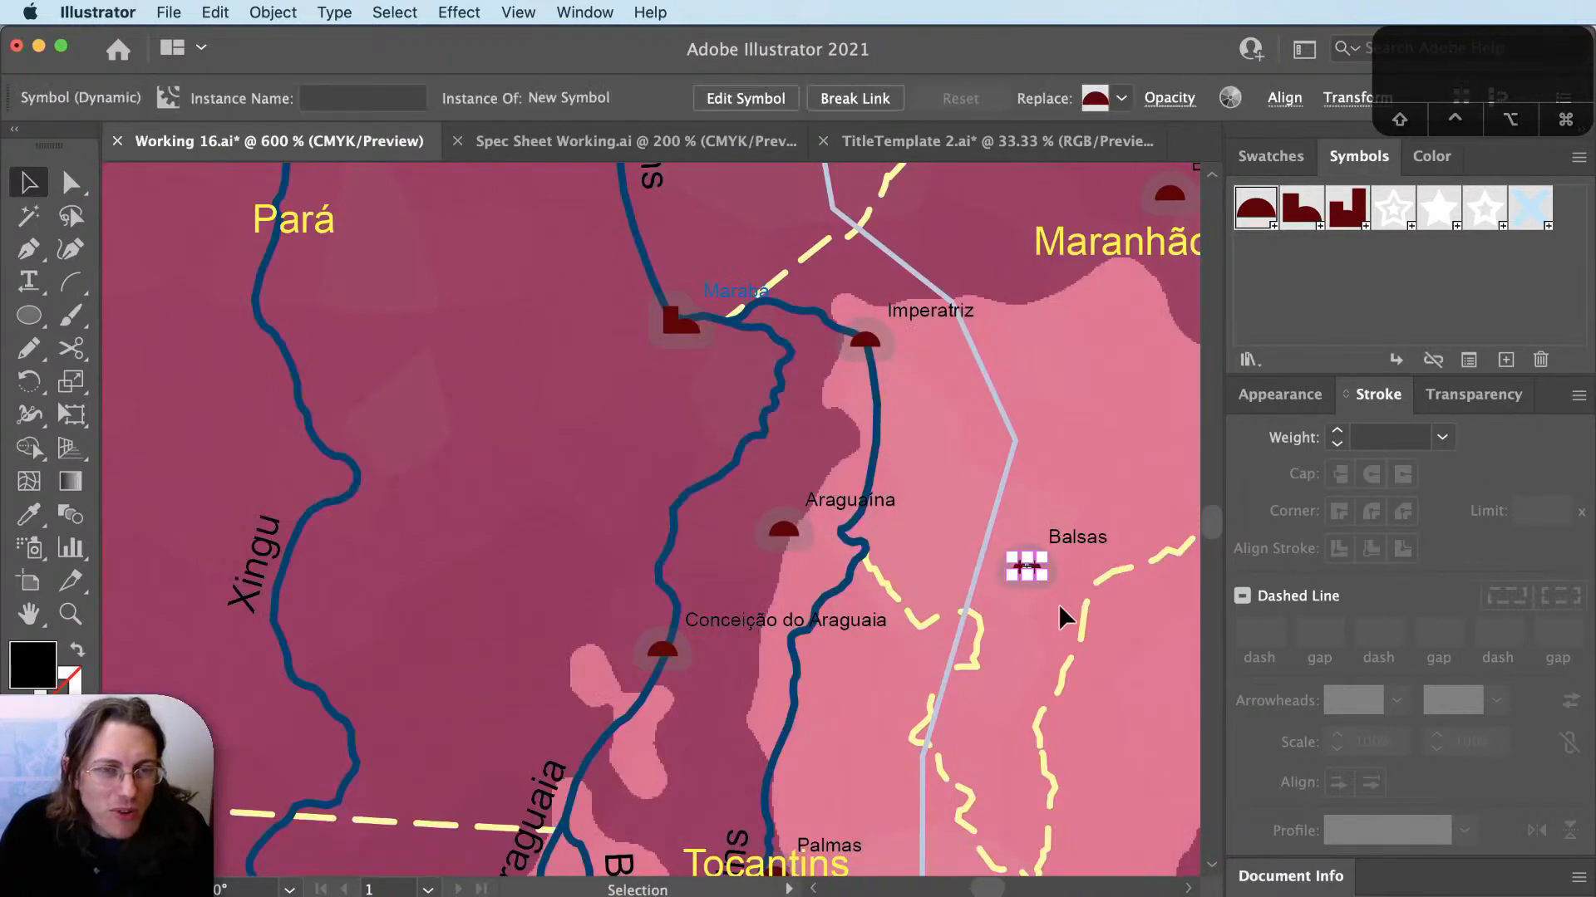
left_click(1052, 682)
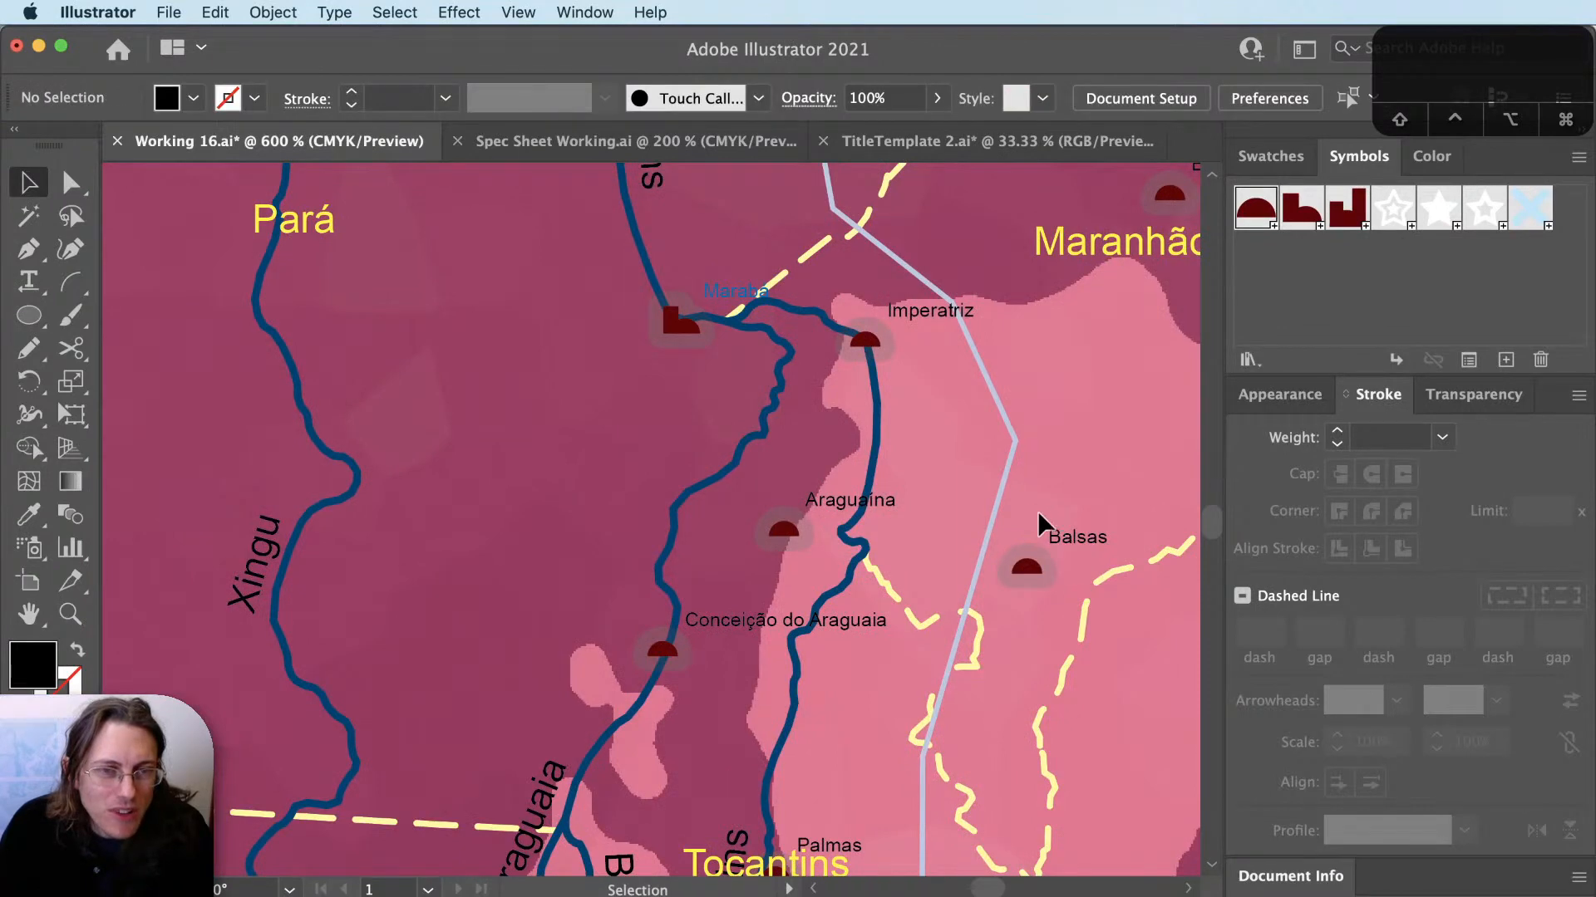
left_click(1004, 502)
scroll(1145, 581, "down", 2)
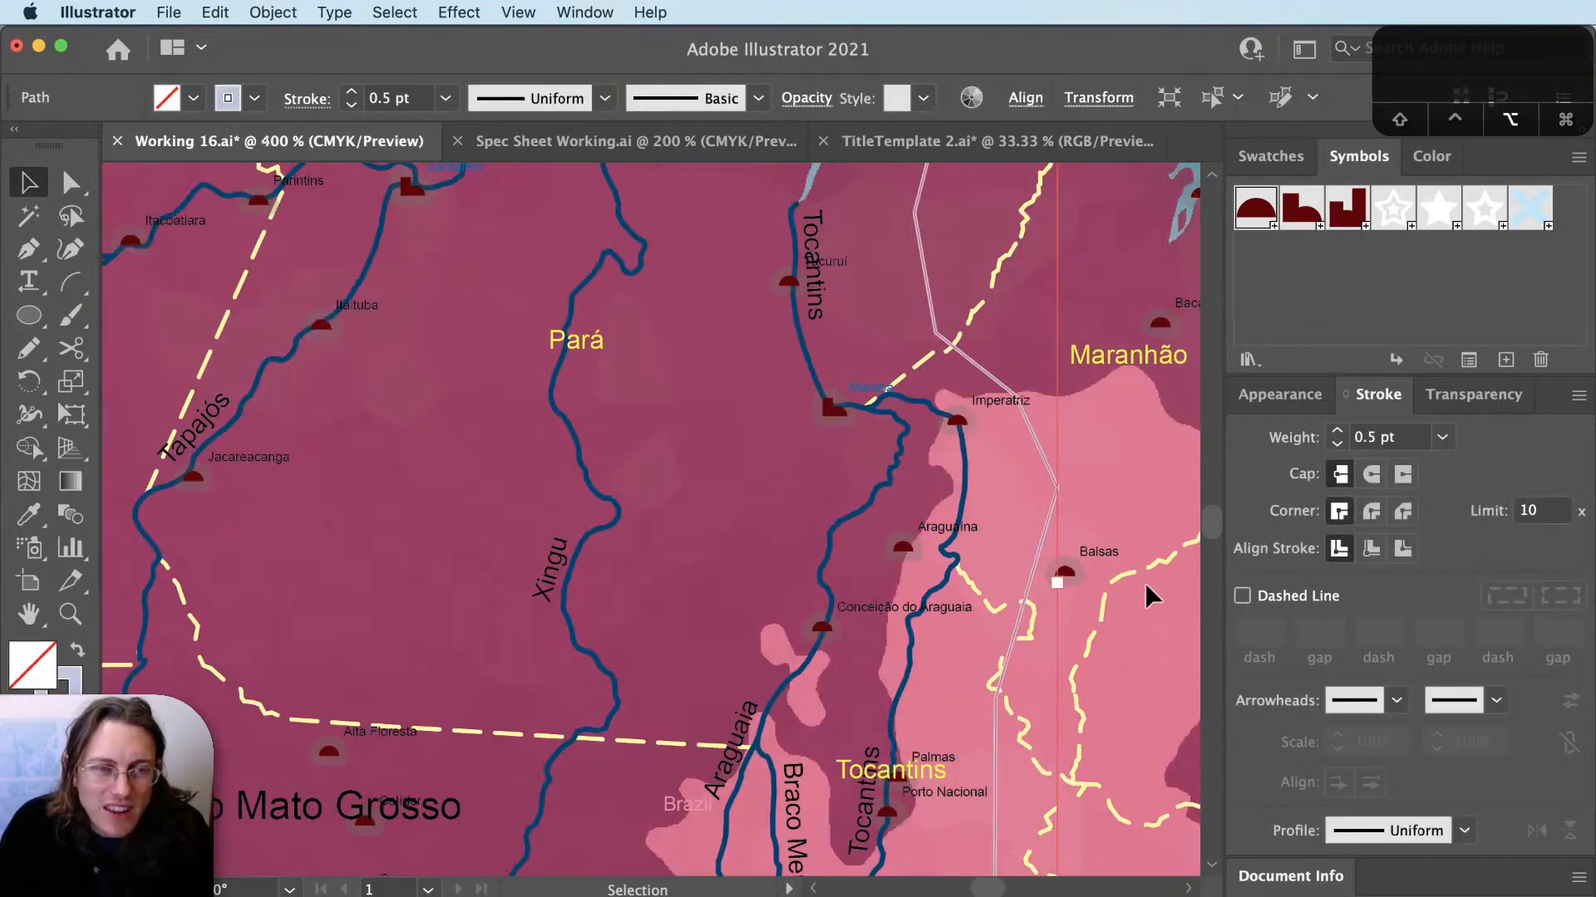
scroll(1146, 582, "down", 1)
key("shift+x")
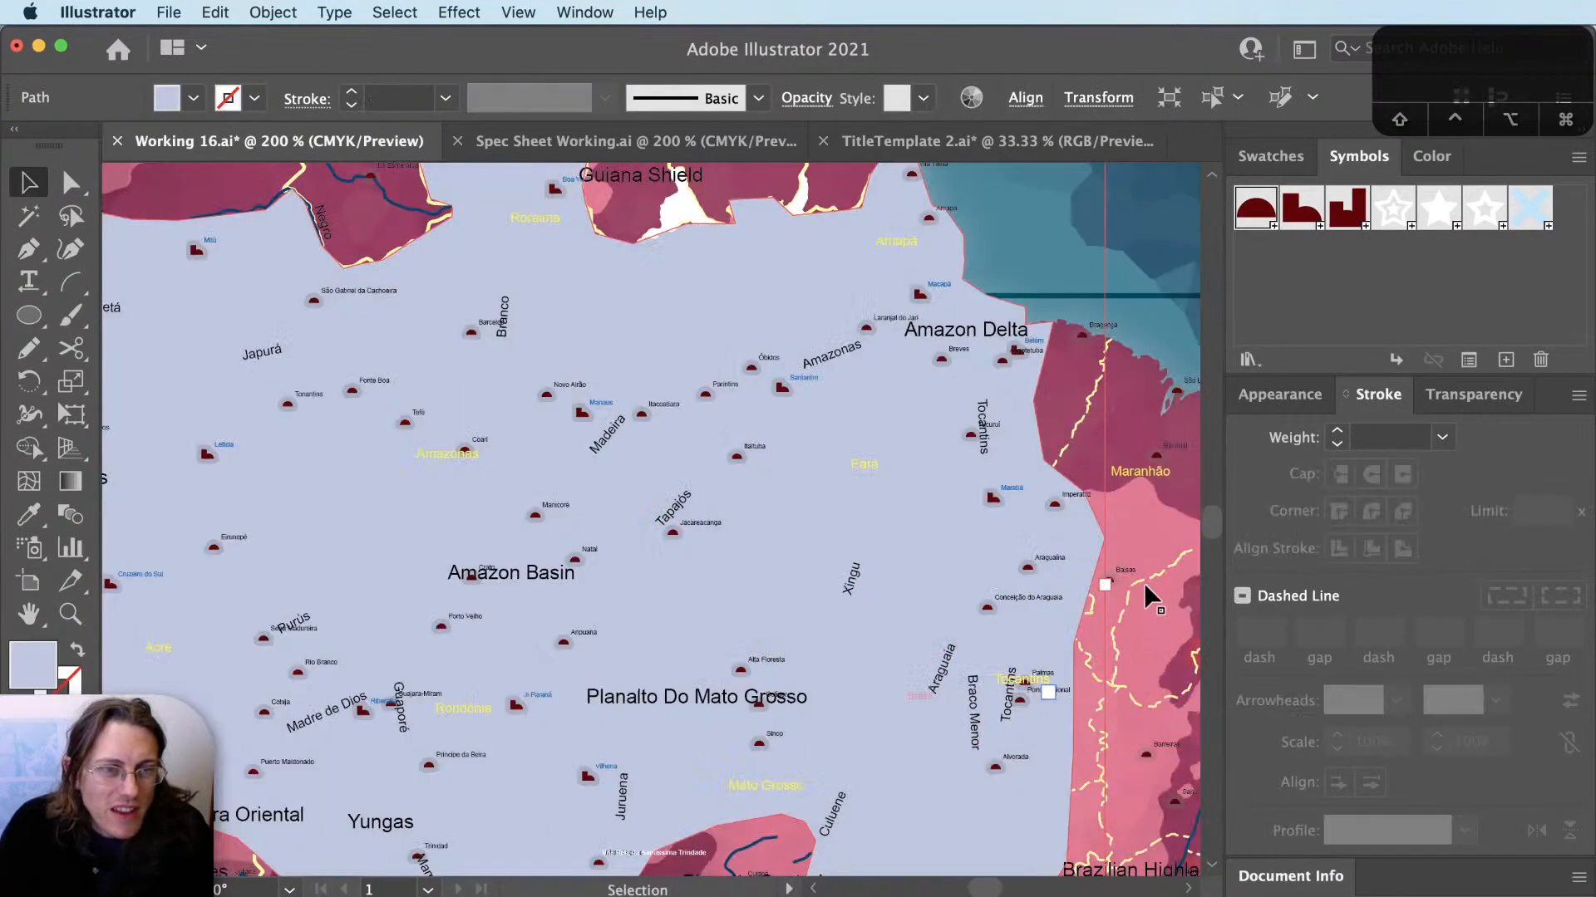
scroll(1143, 582, "down", 1)
scroll(1136, 591, "down", 1)
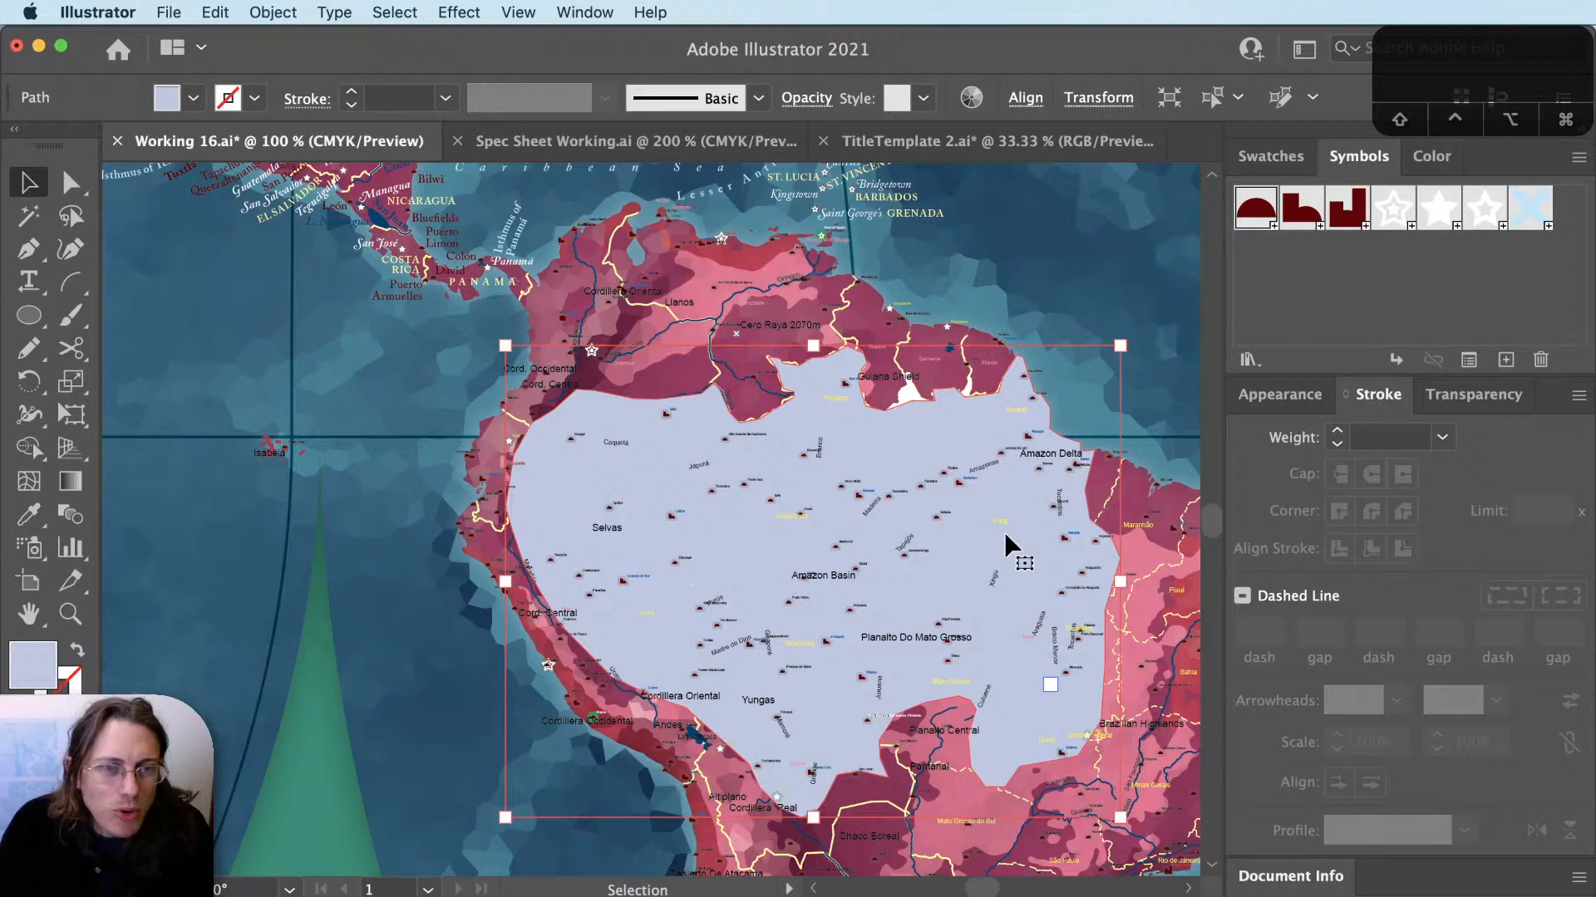
key("super+shift+a")
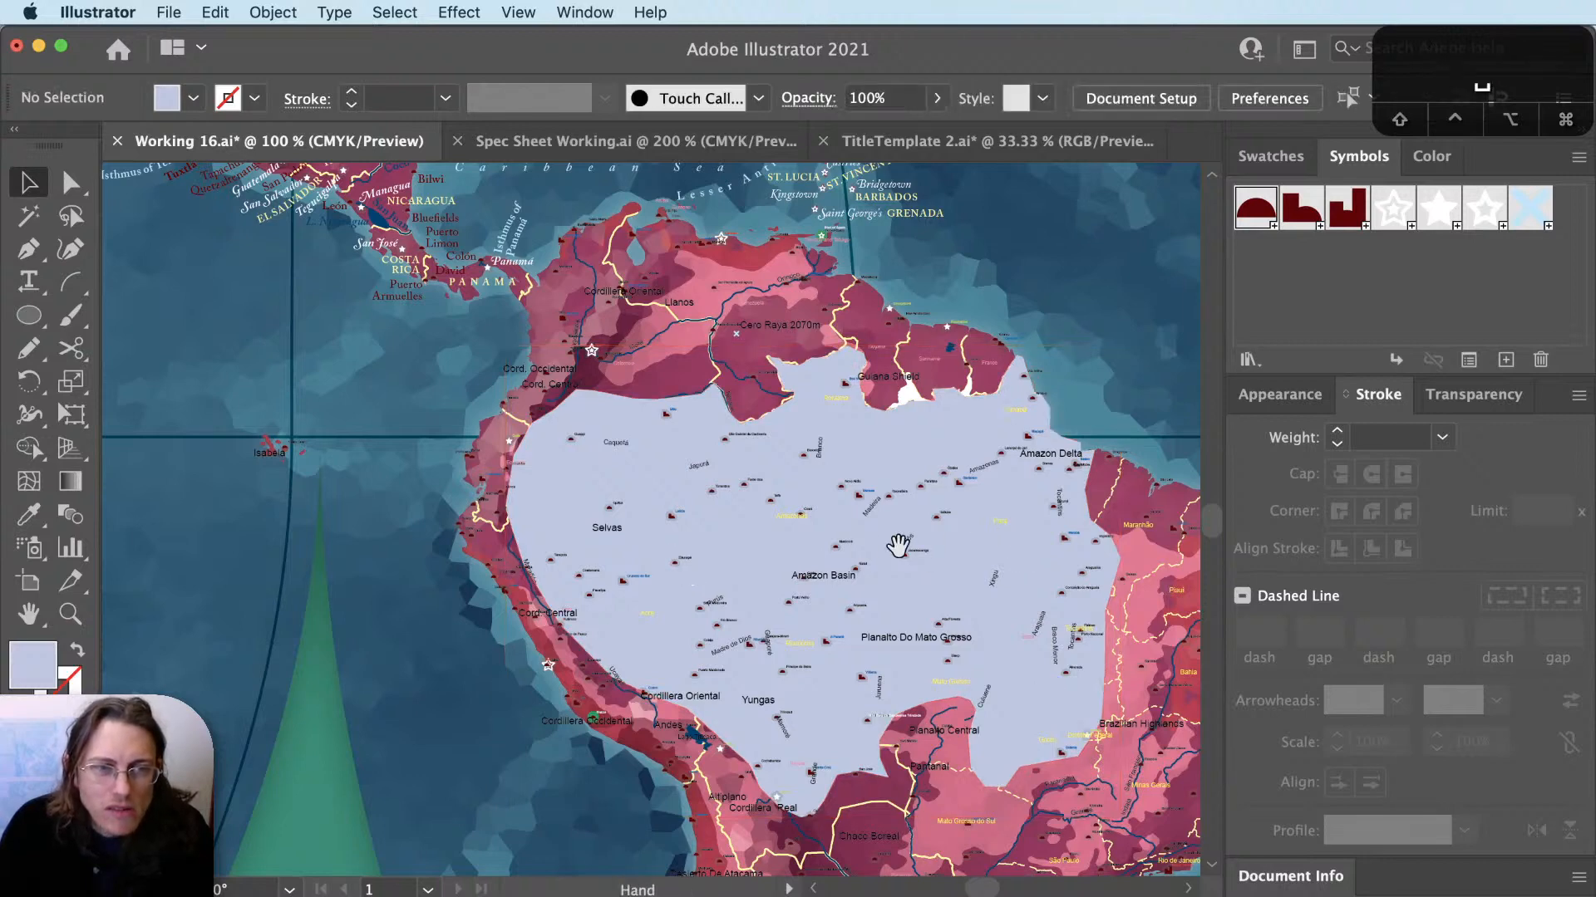
Create a paragraph style named Major Physical from the widely spaced light blue Shield label above Lake Superior in North America.
left_click_drag(898, 545, 907, 555)
left_click(849, 581)
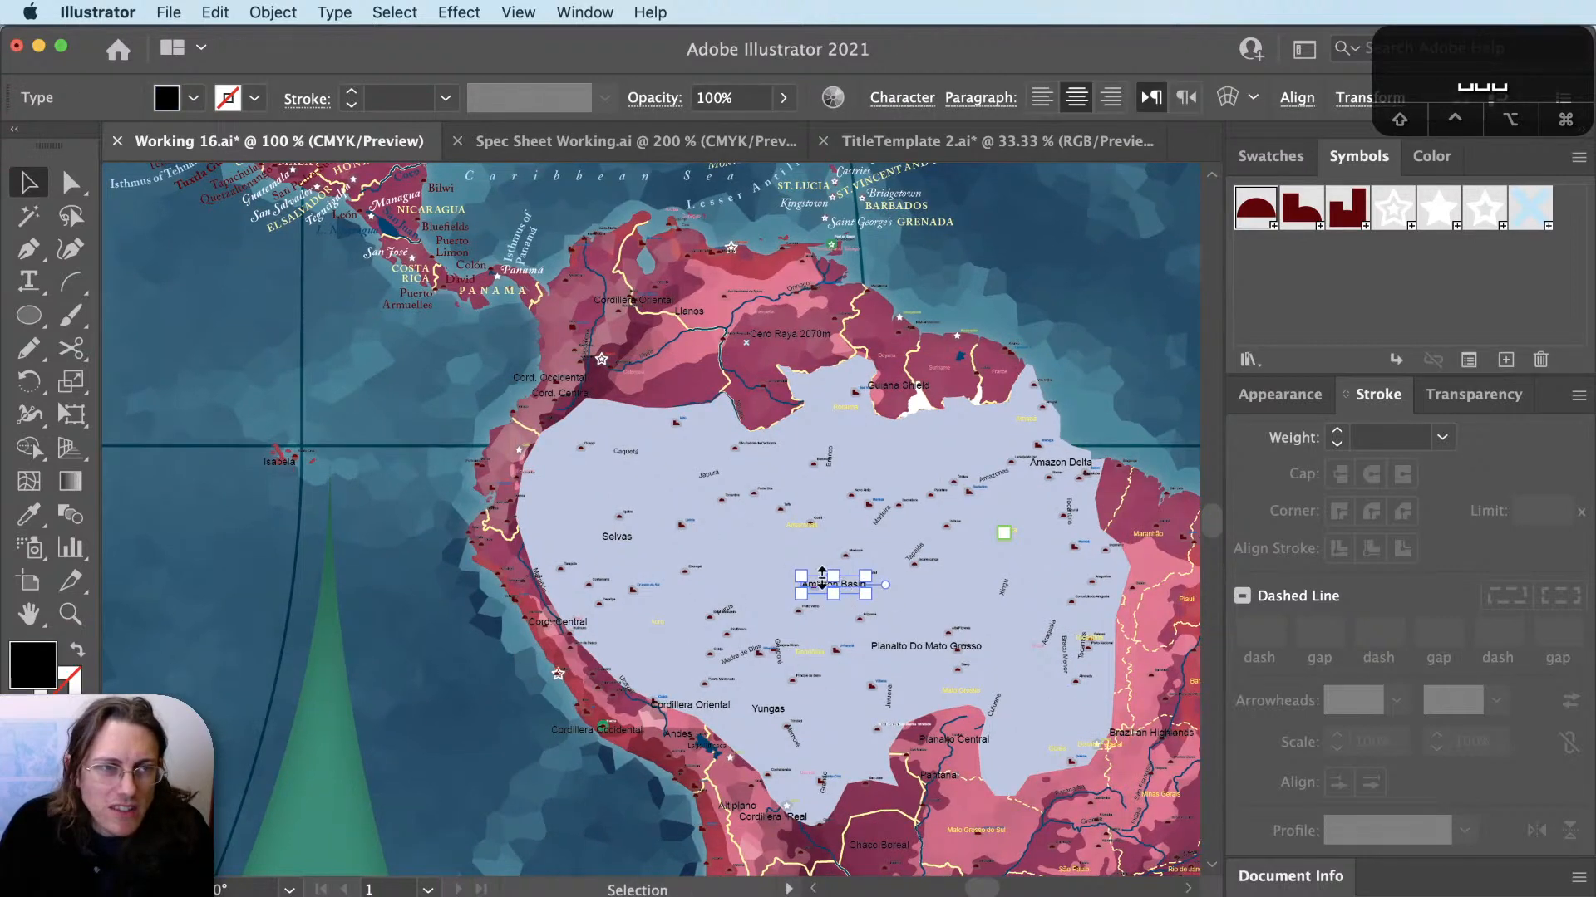
key("super+minus")
left_click_drag(749, 571, 826, 697)
left_click_drag(705, 452, 782, 629)
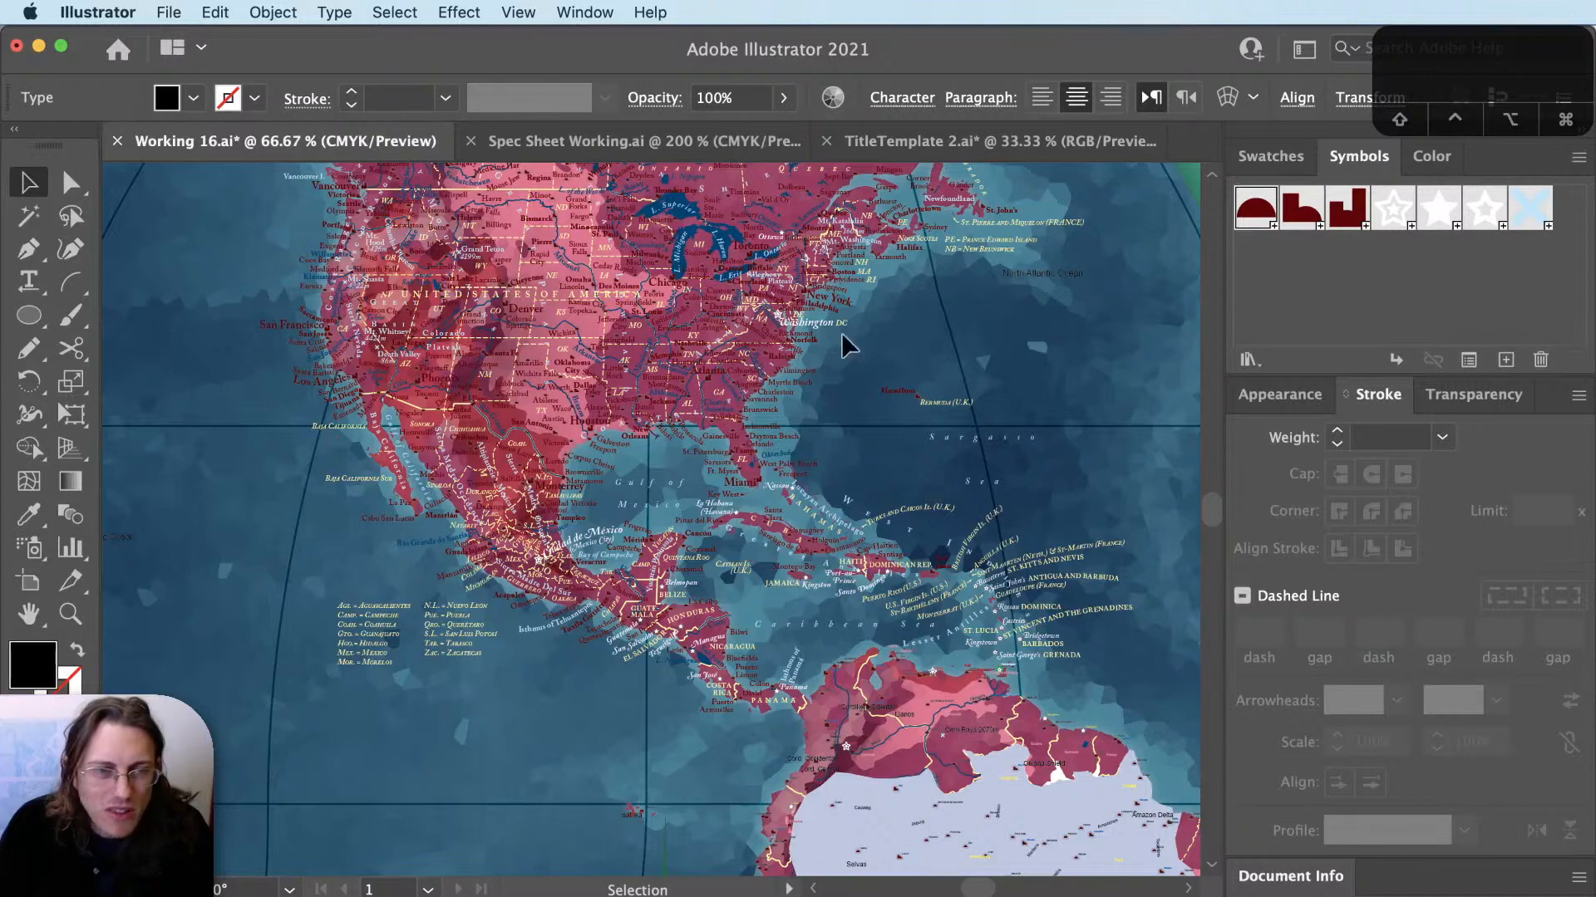
left_click(705, 193)
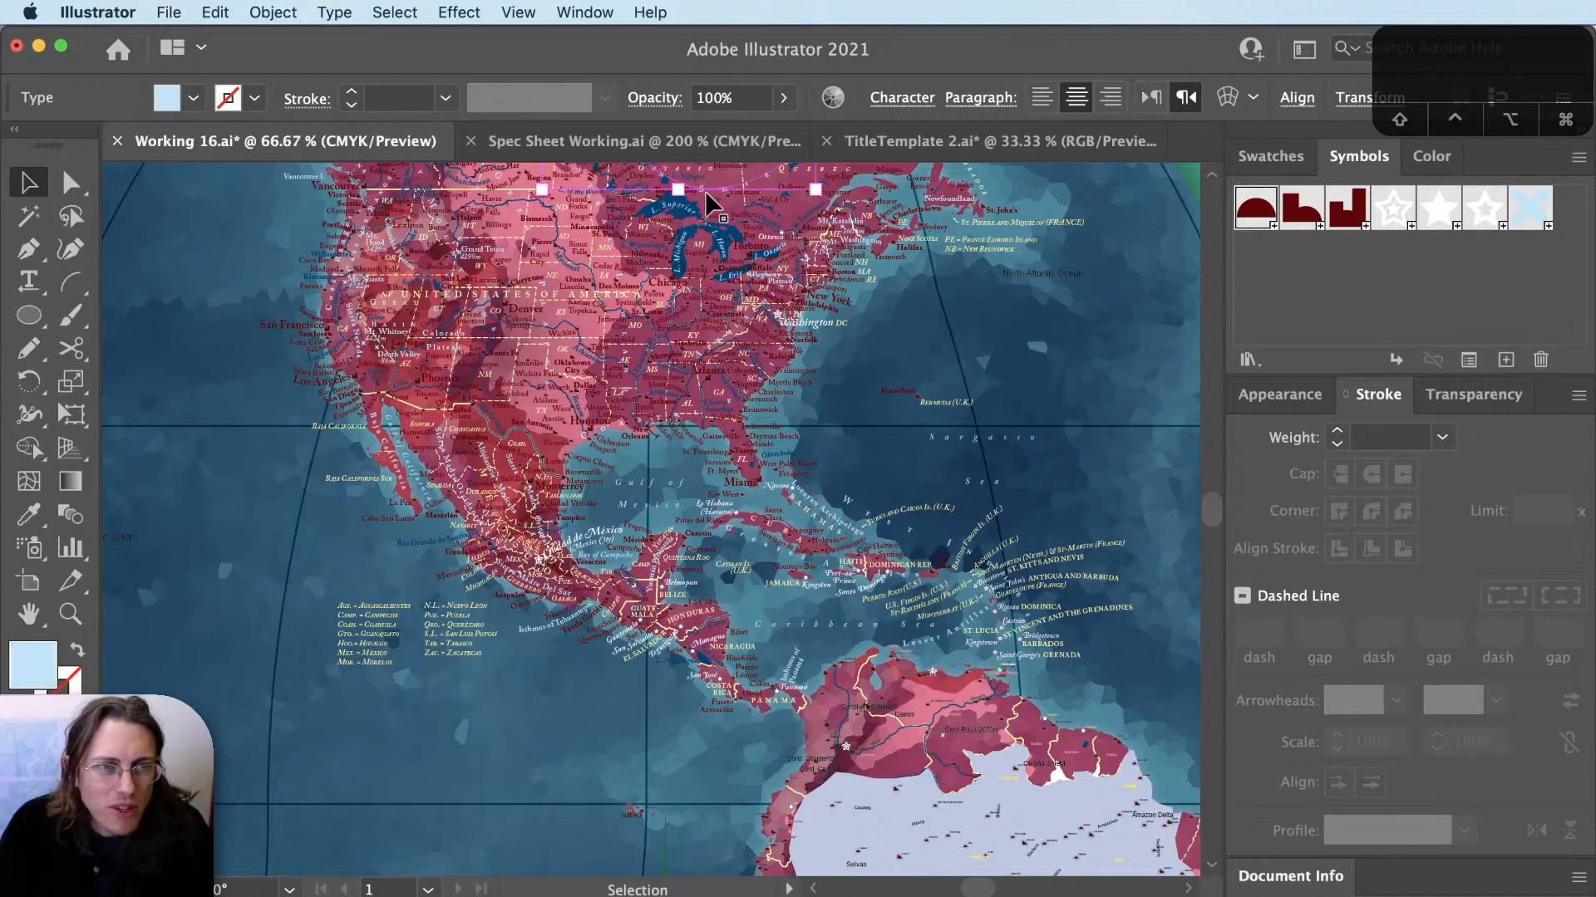
left_click_drag(1297, 896, 860, 393)
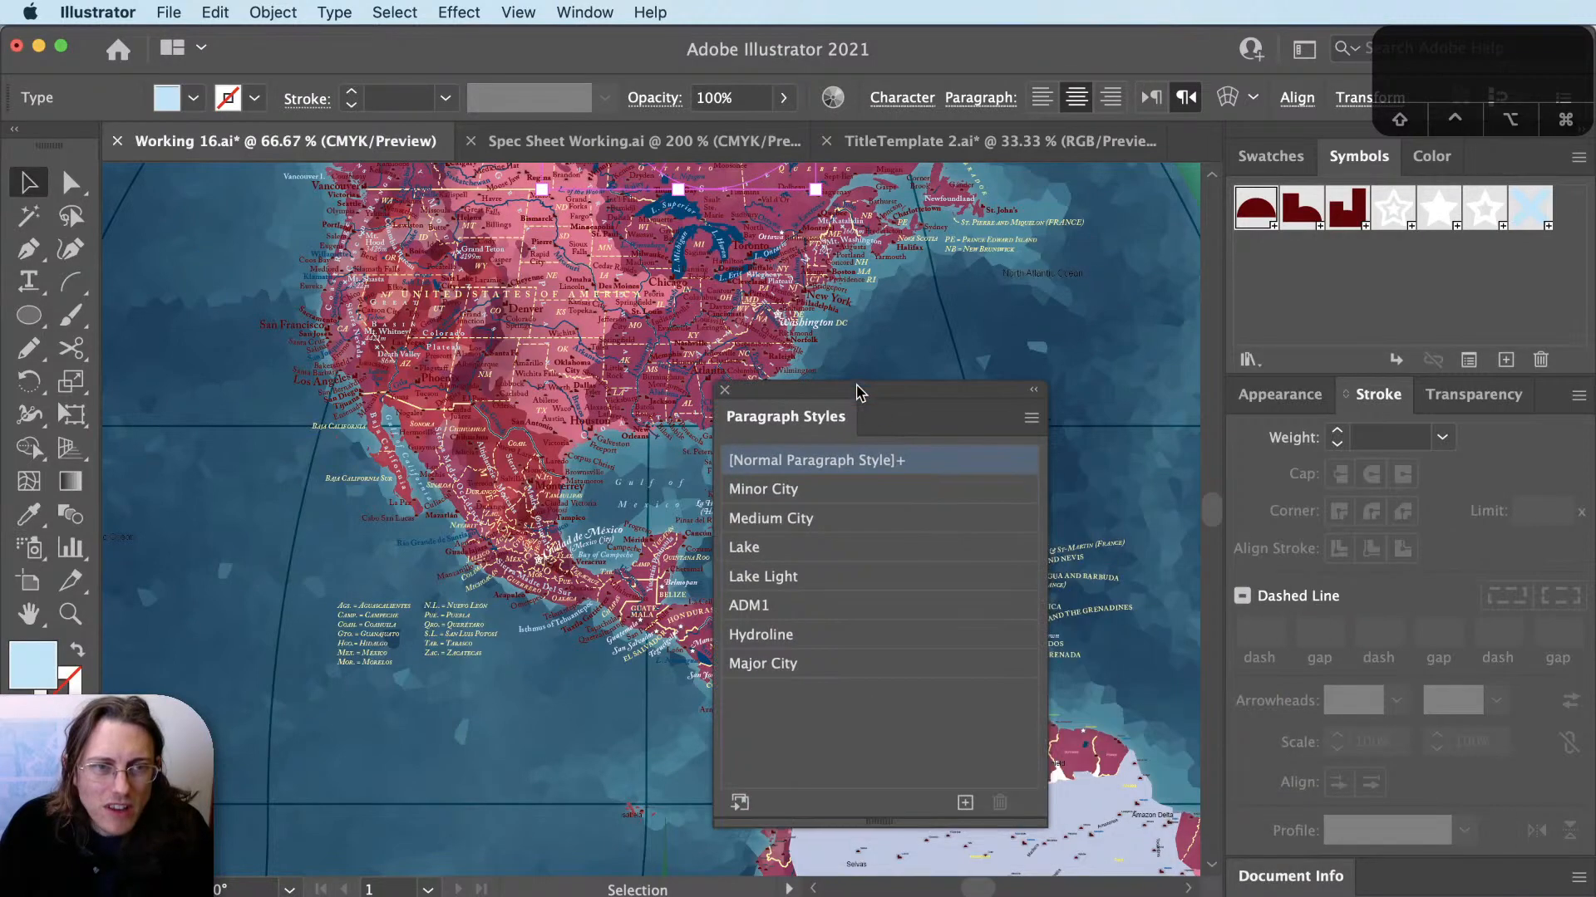
left_click(1028, 415)
left_click(1101, 423)
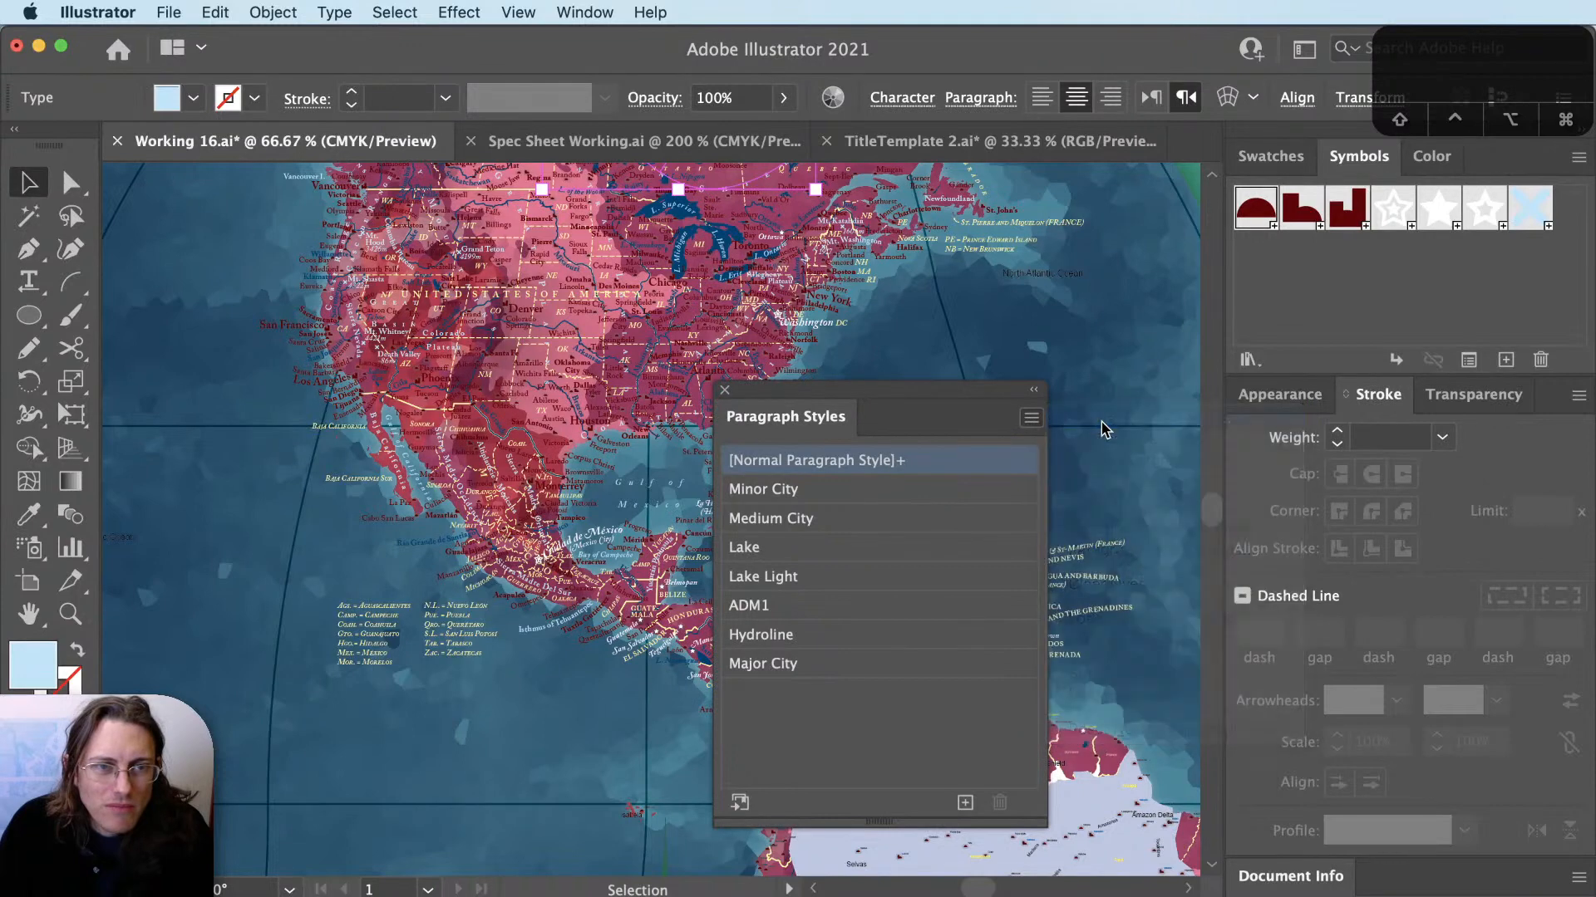
type("Major Physical")
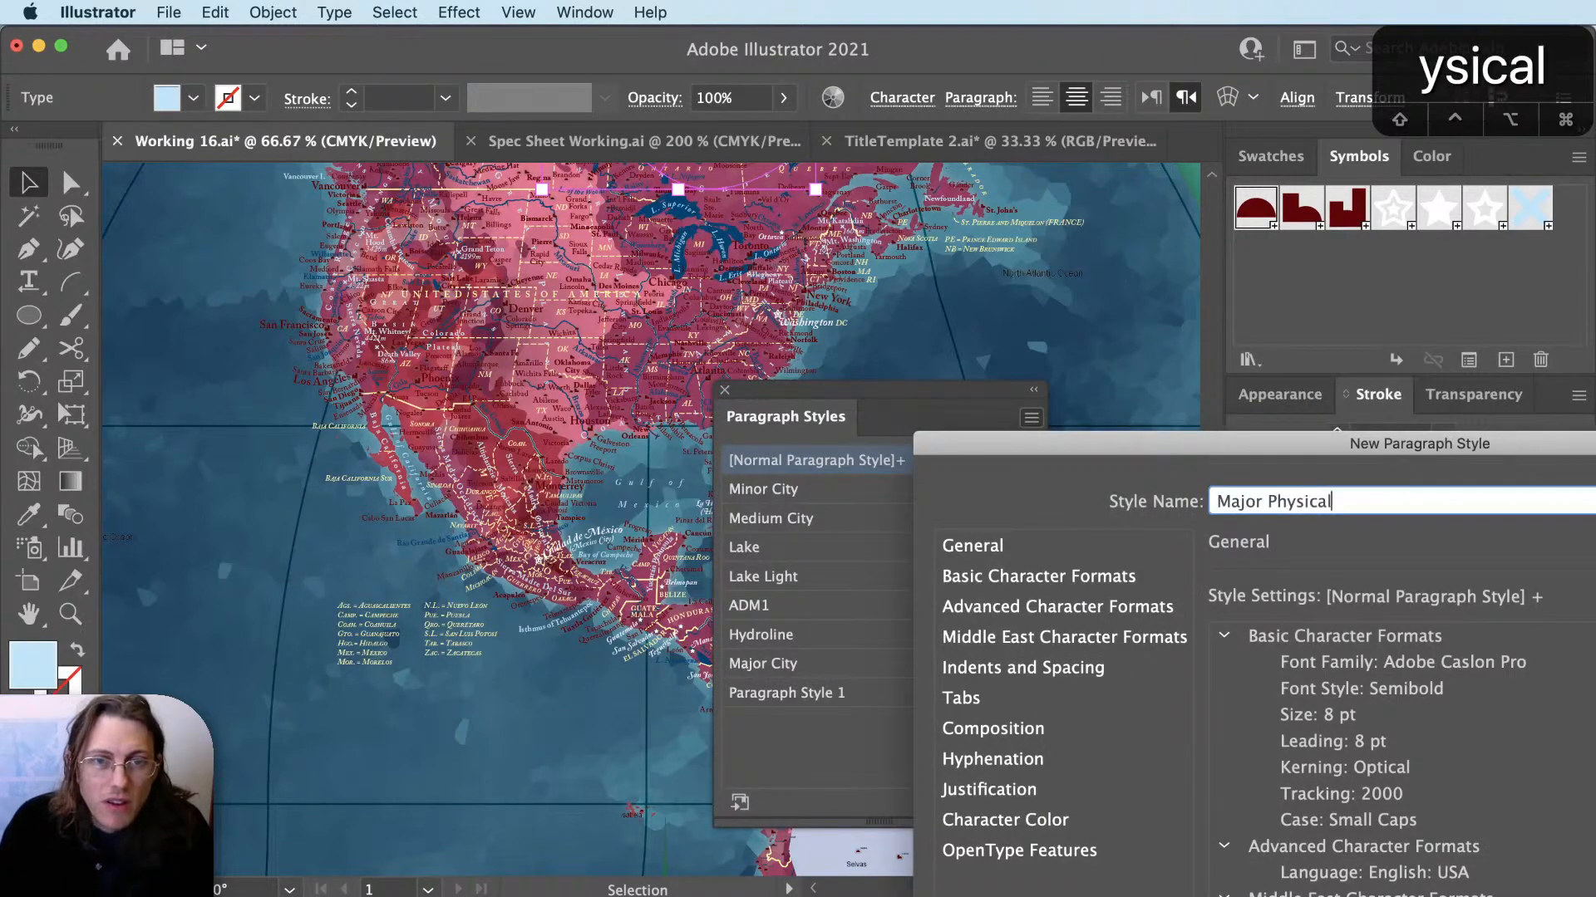
key("Return")
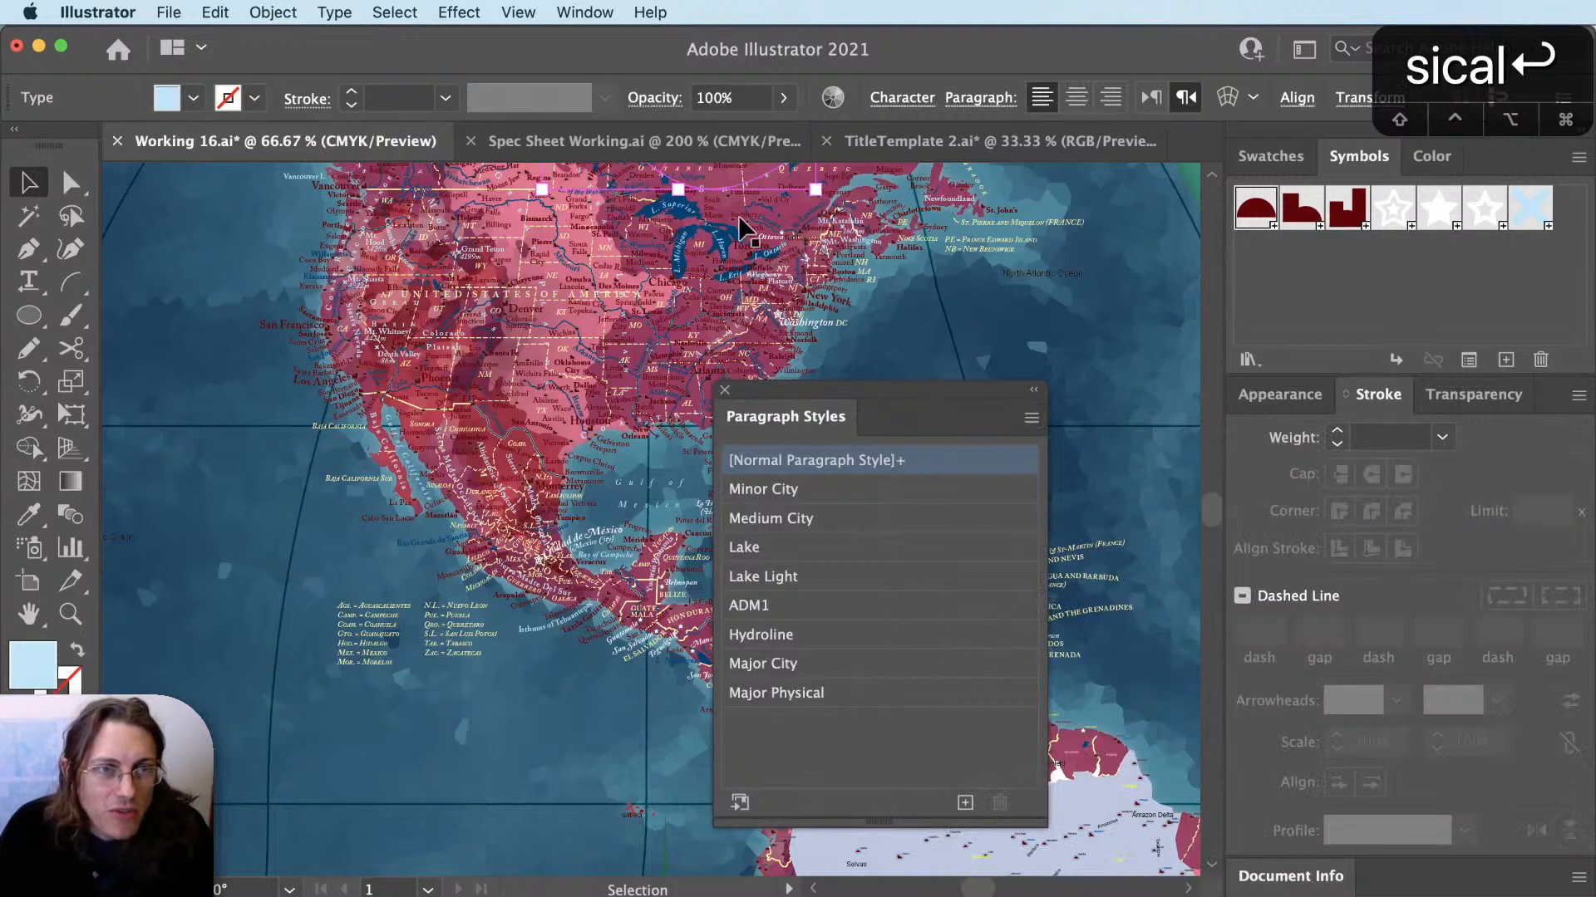
Check which paragraph style the widely spaced Shield label above Lake Superior uses, then clear the selection.
key("super+shift+a")
left_click(725, 188)
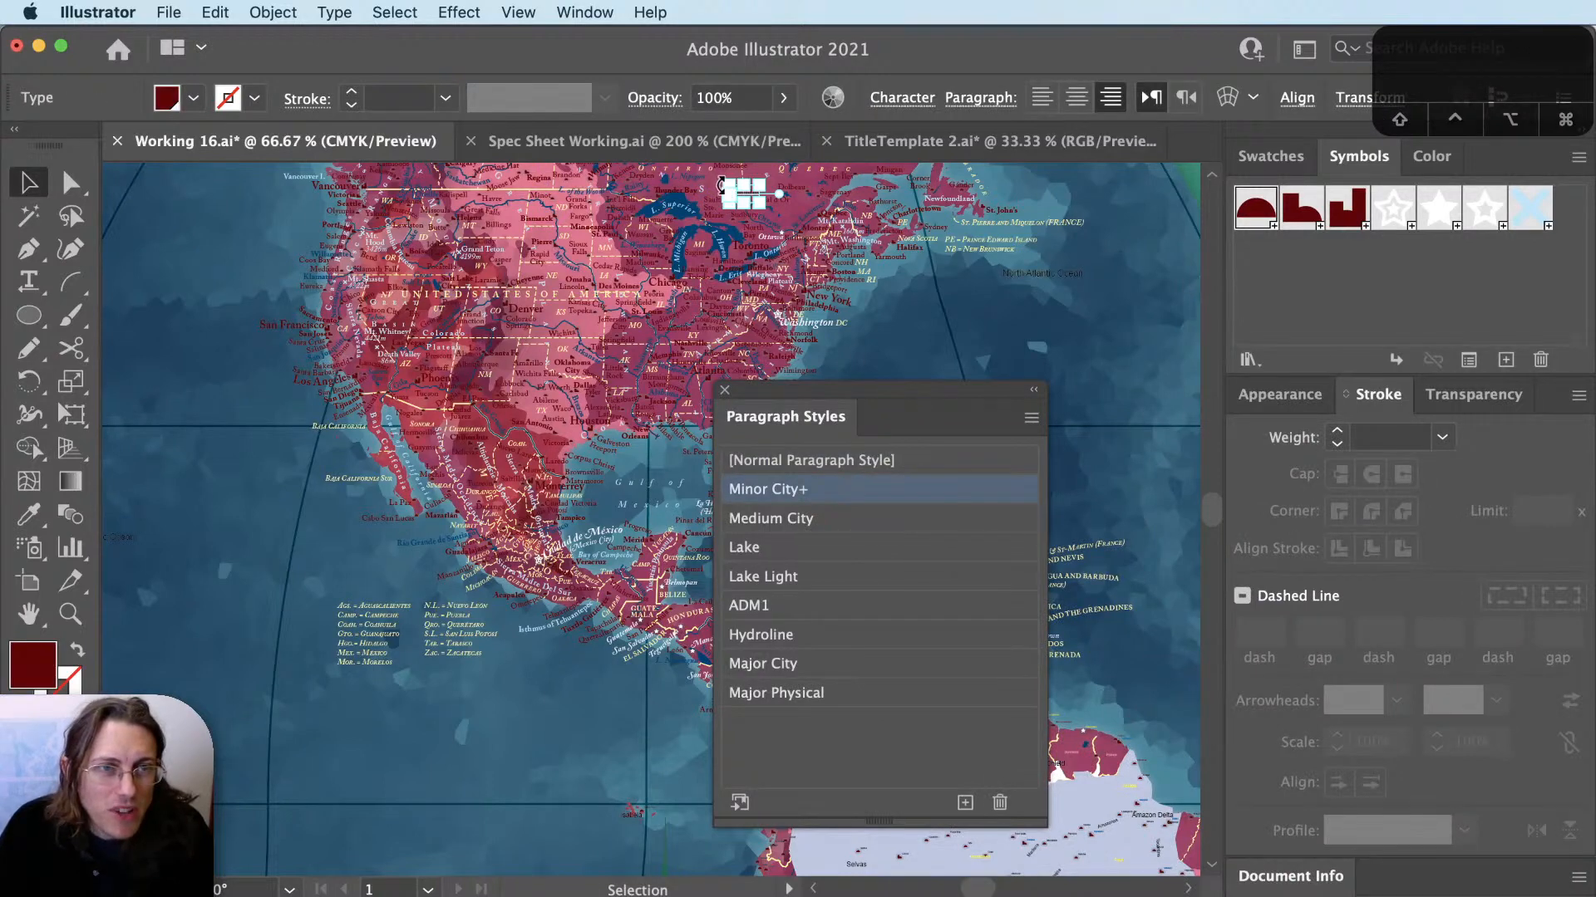
scroll(700, 173, "up", 3)
key("super+shift+a")
left_click(712, 214)
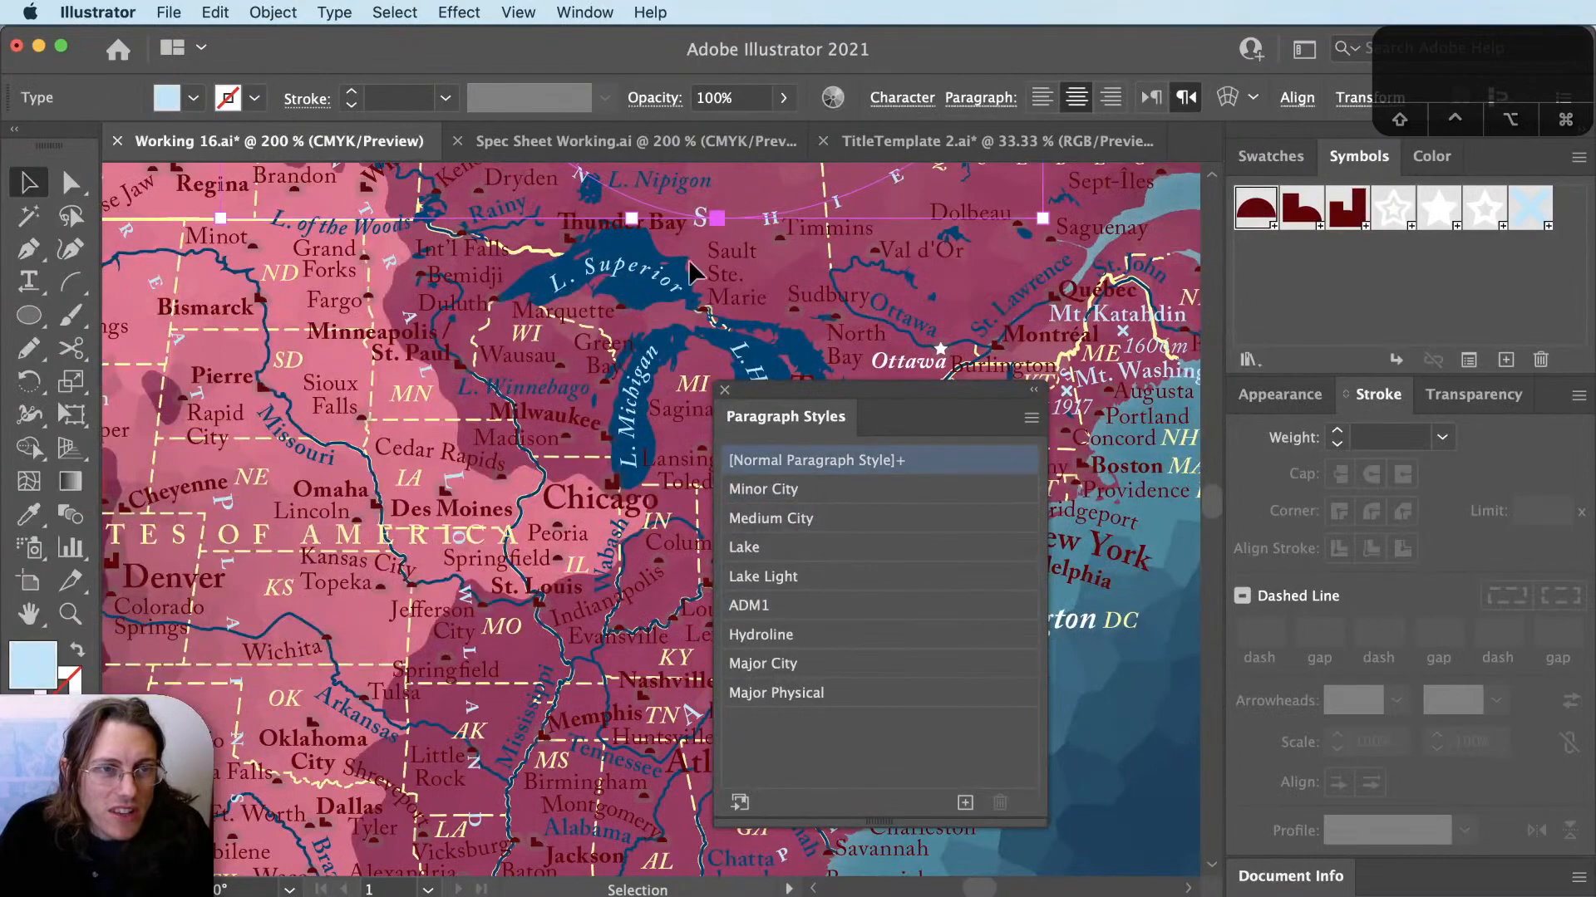
scroll(511, 515, "down", 2)
key("super+shift+a")
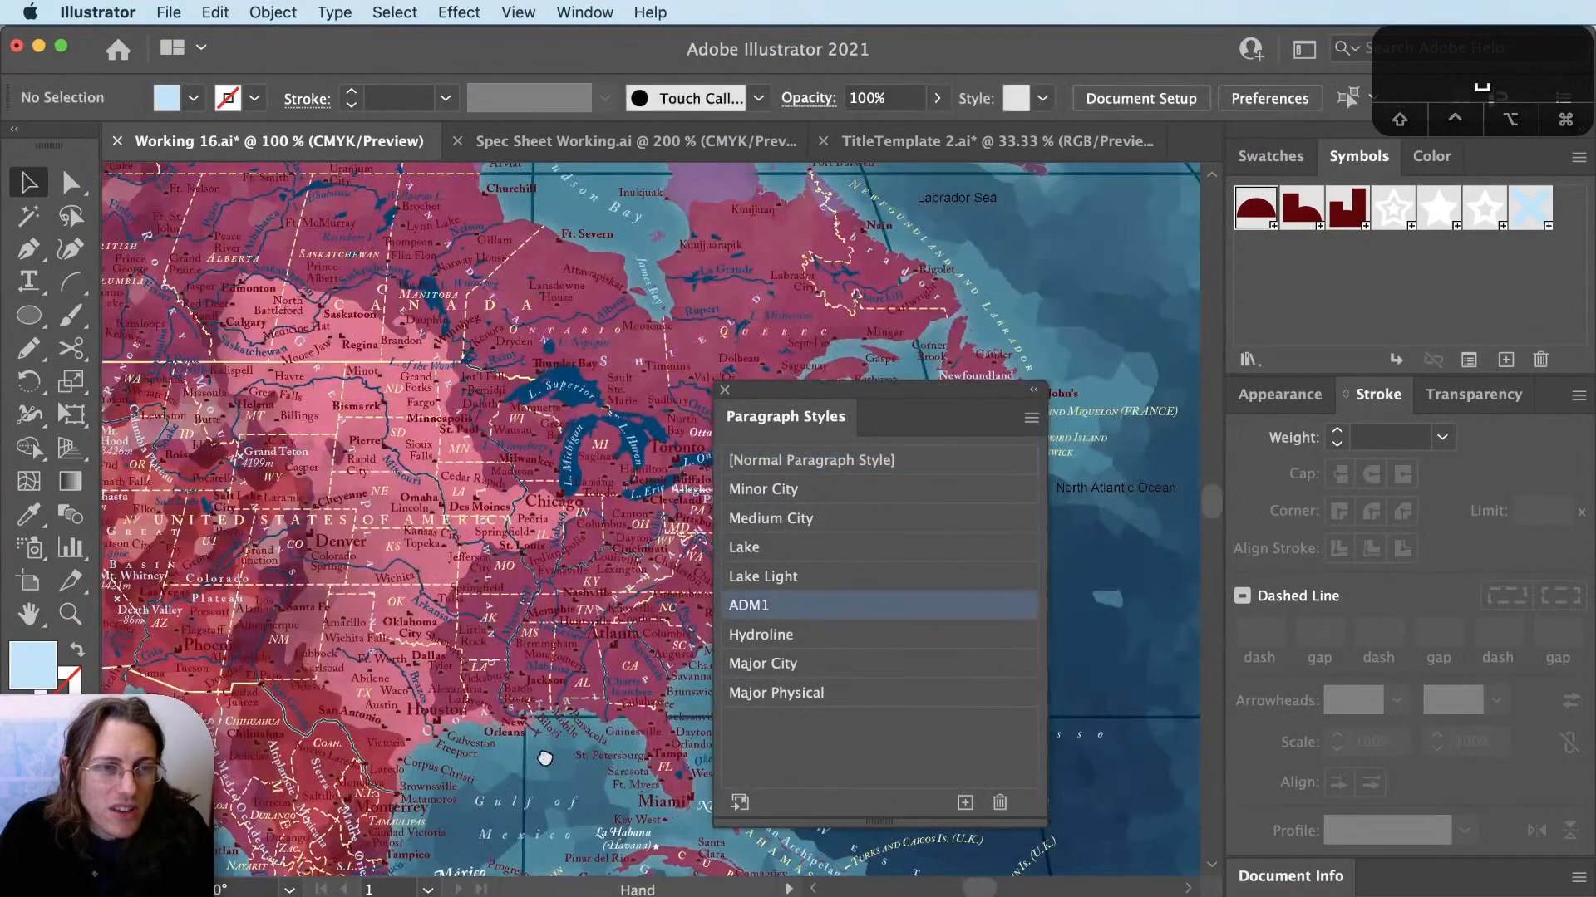
Apply the Major Physical paragraph style to the Amazon Basin label in South America.
scroll(567, 571, "down", 10)
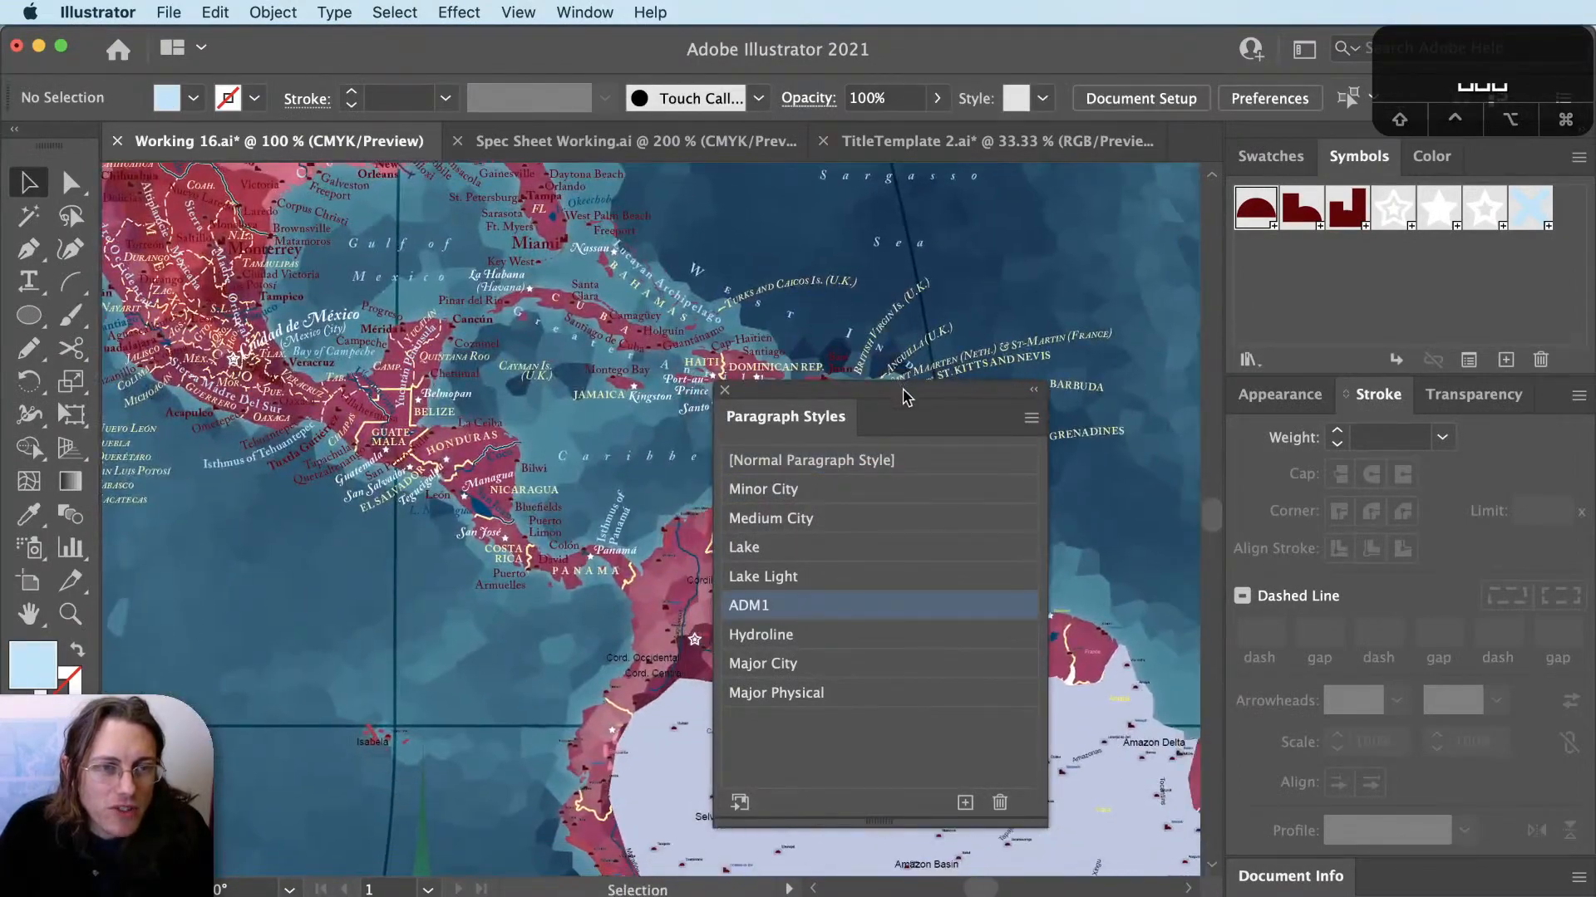
left_click_drag(901, 385, 1173, 390)
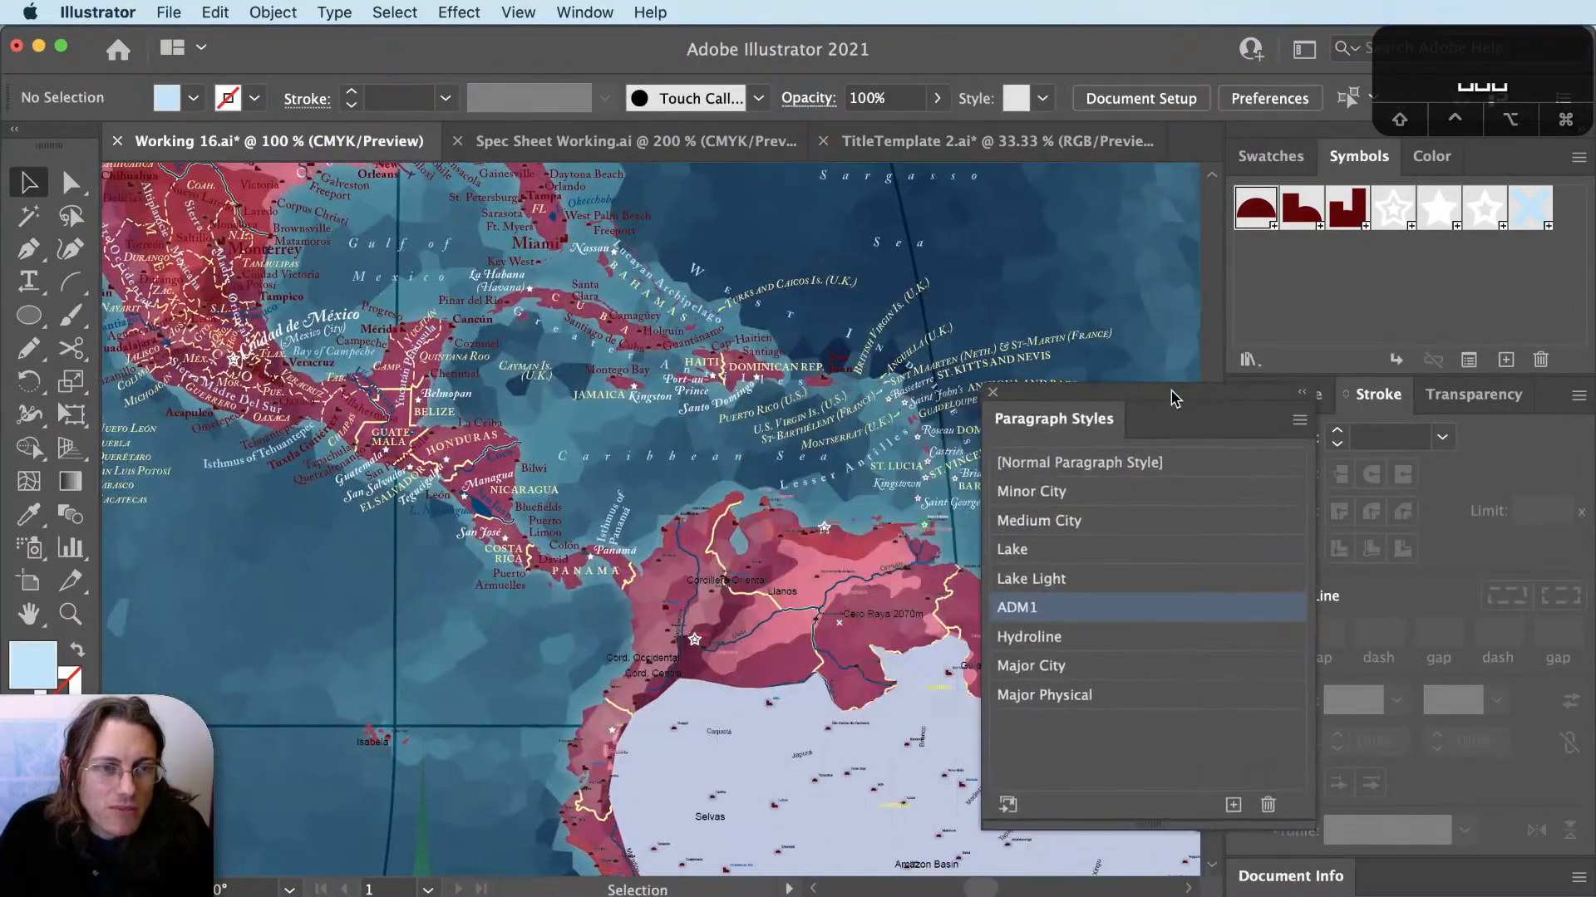
left_click(926, 865)
left_click_drag(880, 791, 589, 442)
key("super+equal")
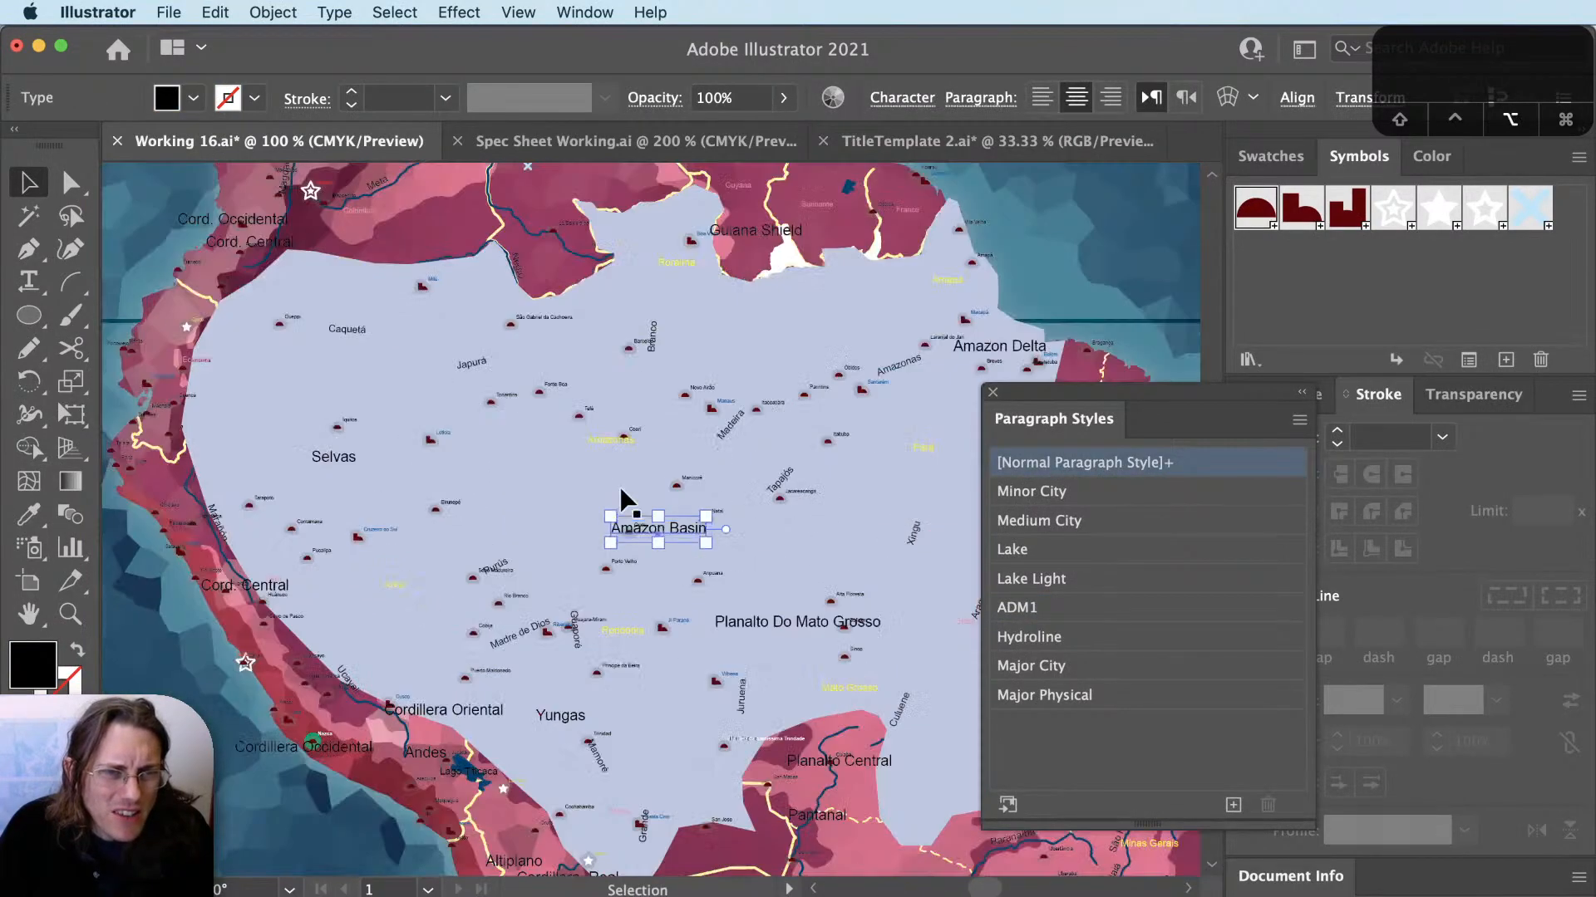
left_click(1102, 696)
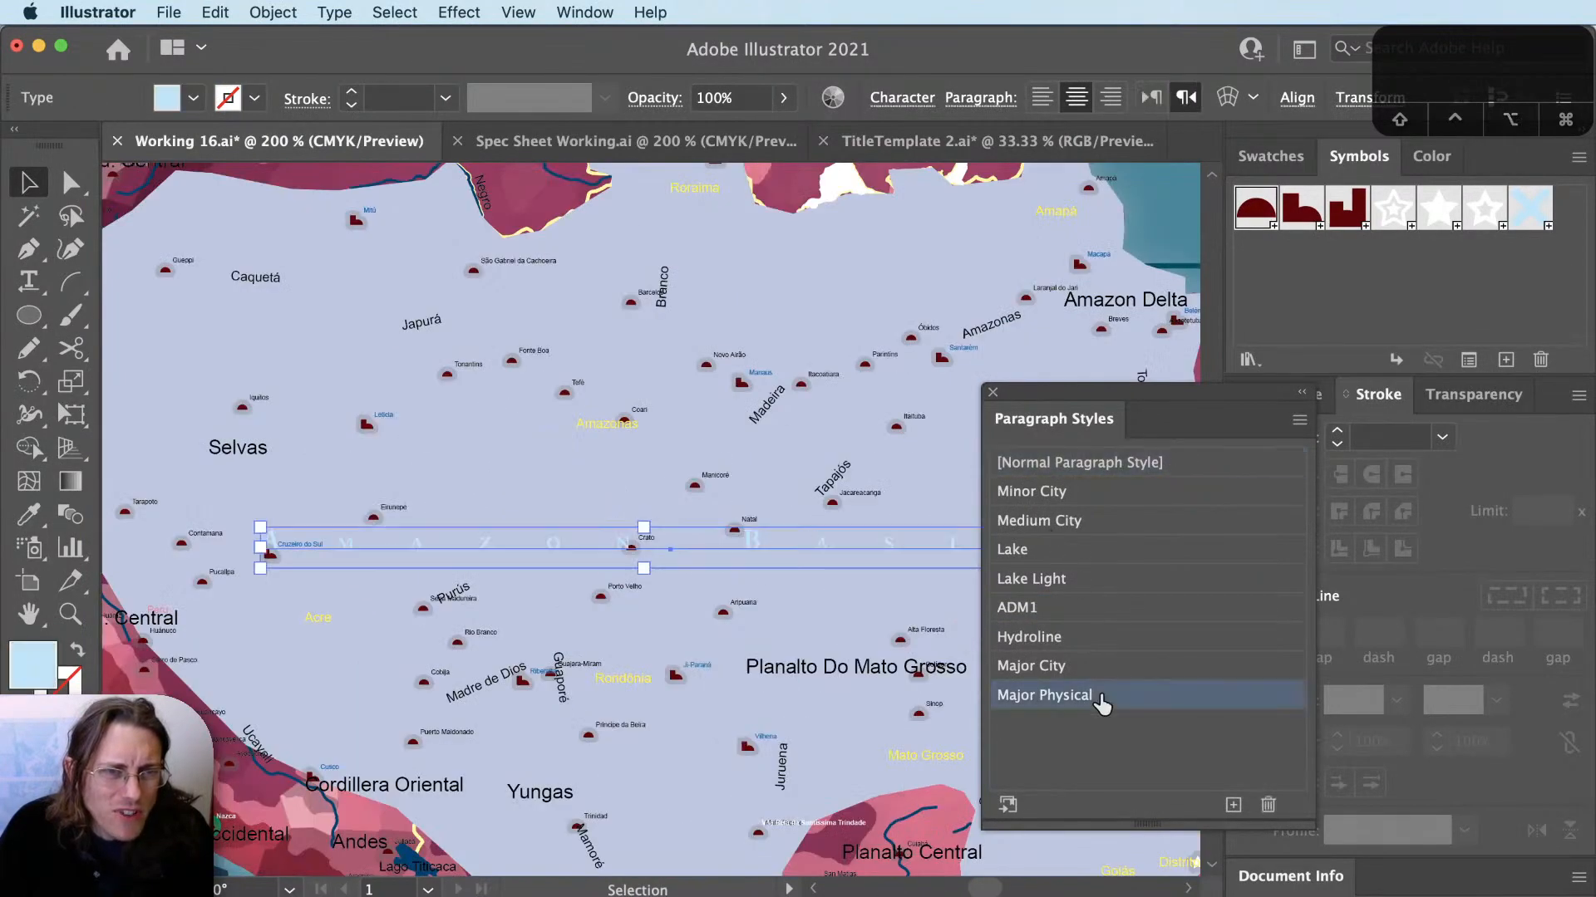
key("super+minus")
left_click_drag(648, 698, 568, 647)
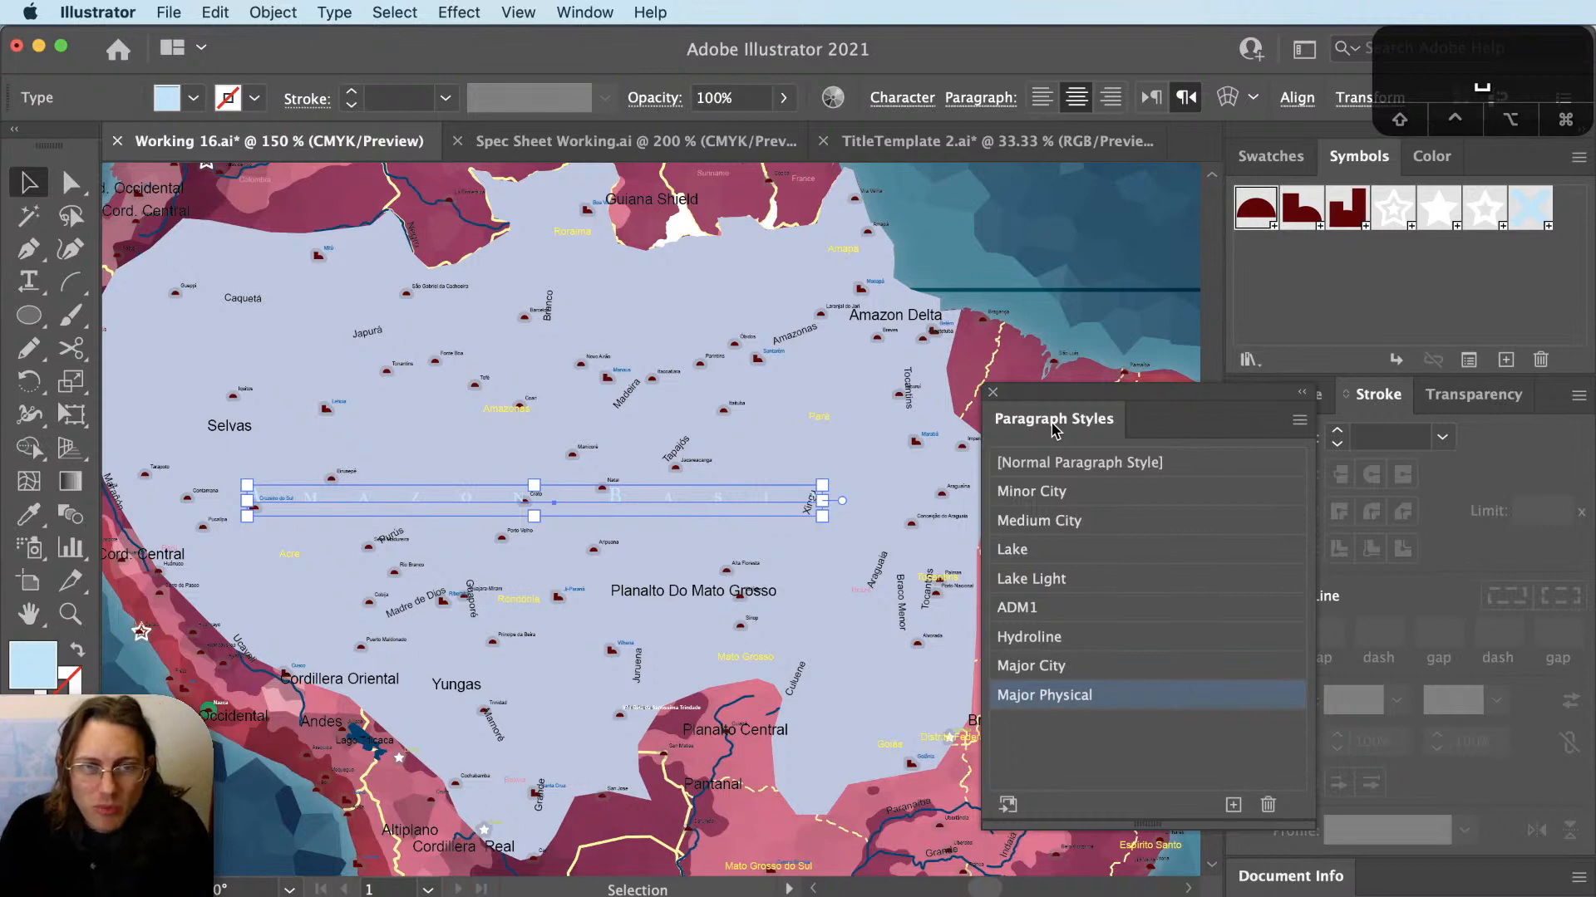
Clear the Paragraph Styles panel from view and shift the Amazon Basin label slightly northeast within its region.
left_click_drag(1067, 394, 1463, 877)
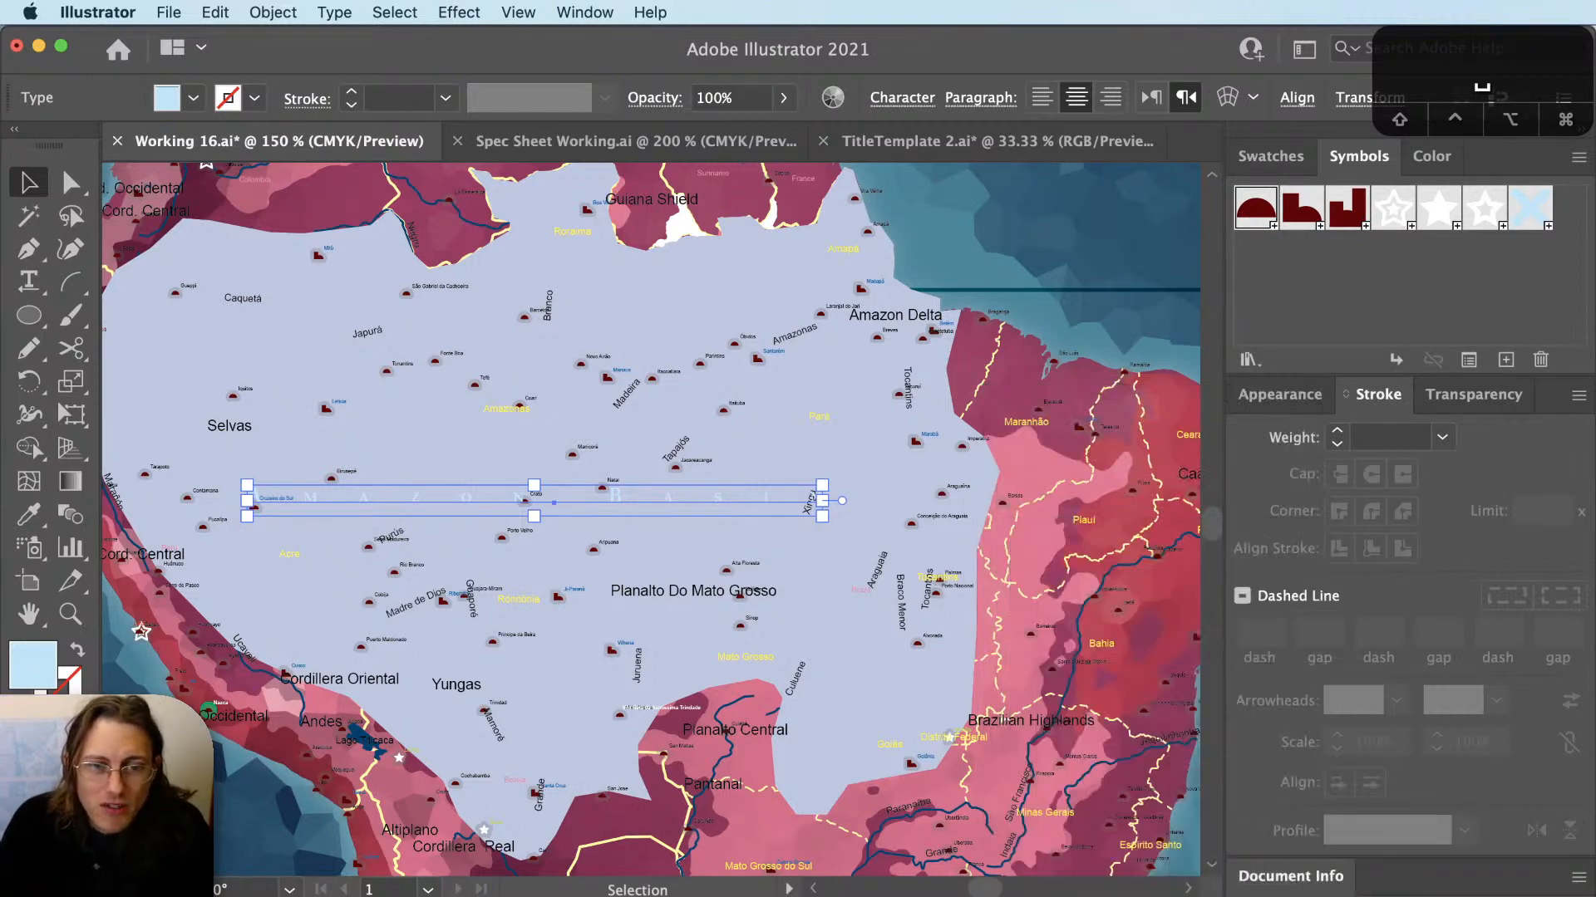
left_click_drag(594, 567, 796, 546)
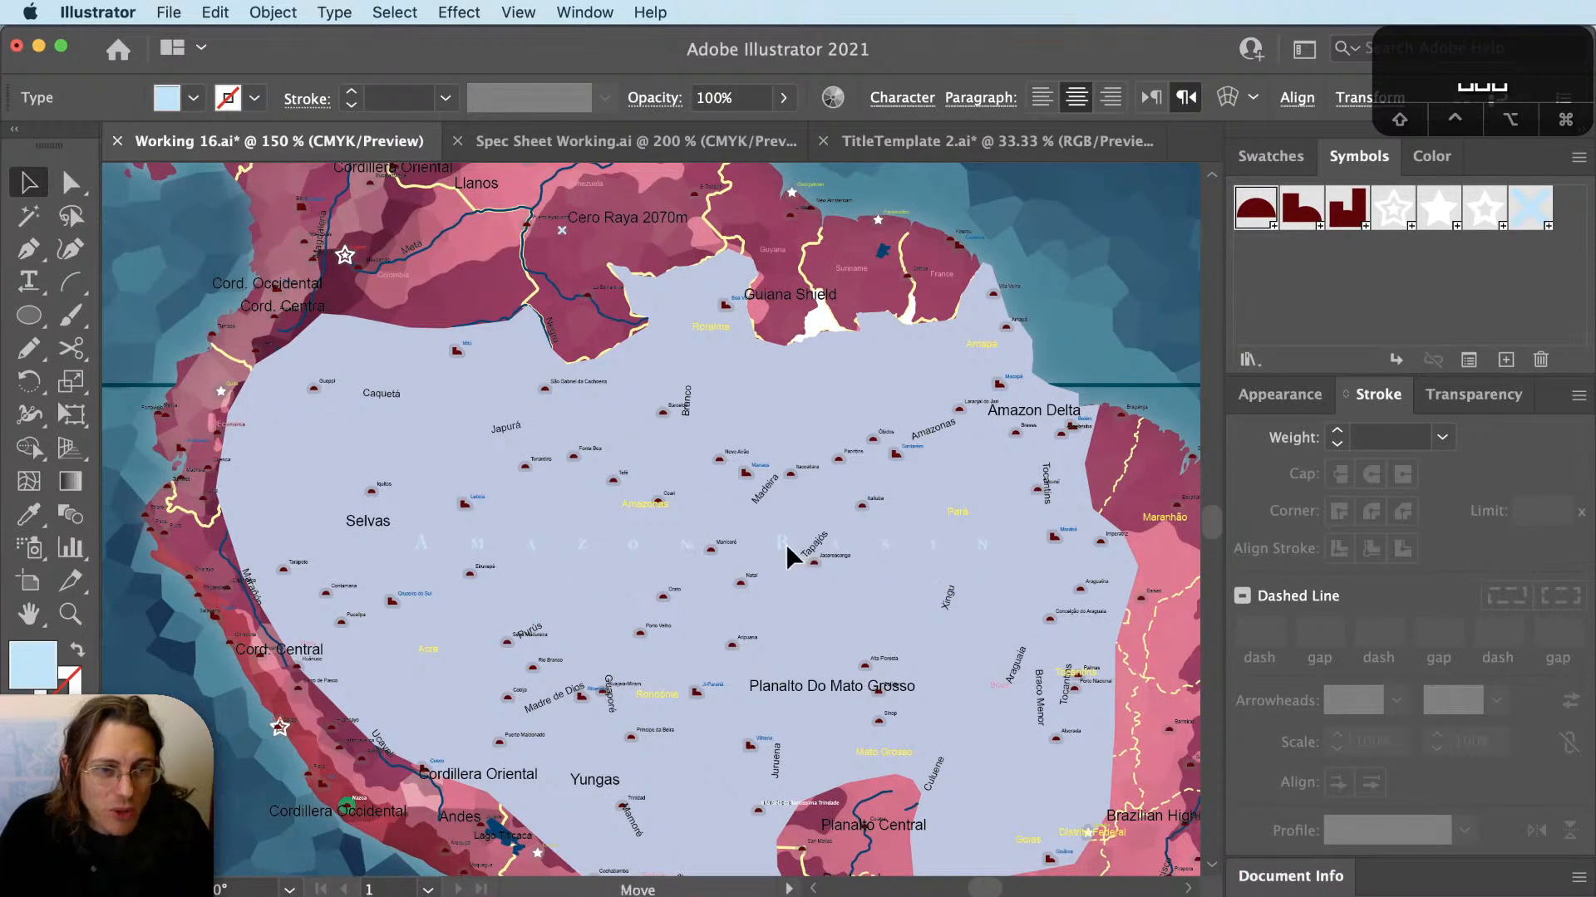
left_click_drag(830, 708, 831, 706)
Swap the Amazon Basin shape's fill and stroke to turn it into an outline, then deselect it.
left_click(908, 645)
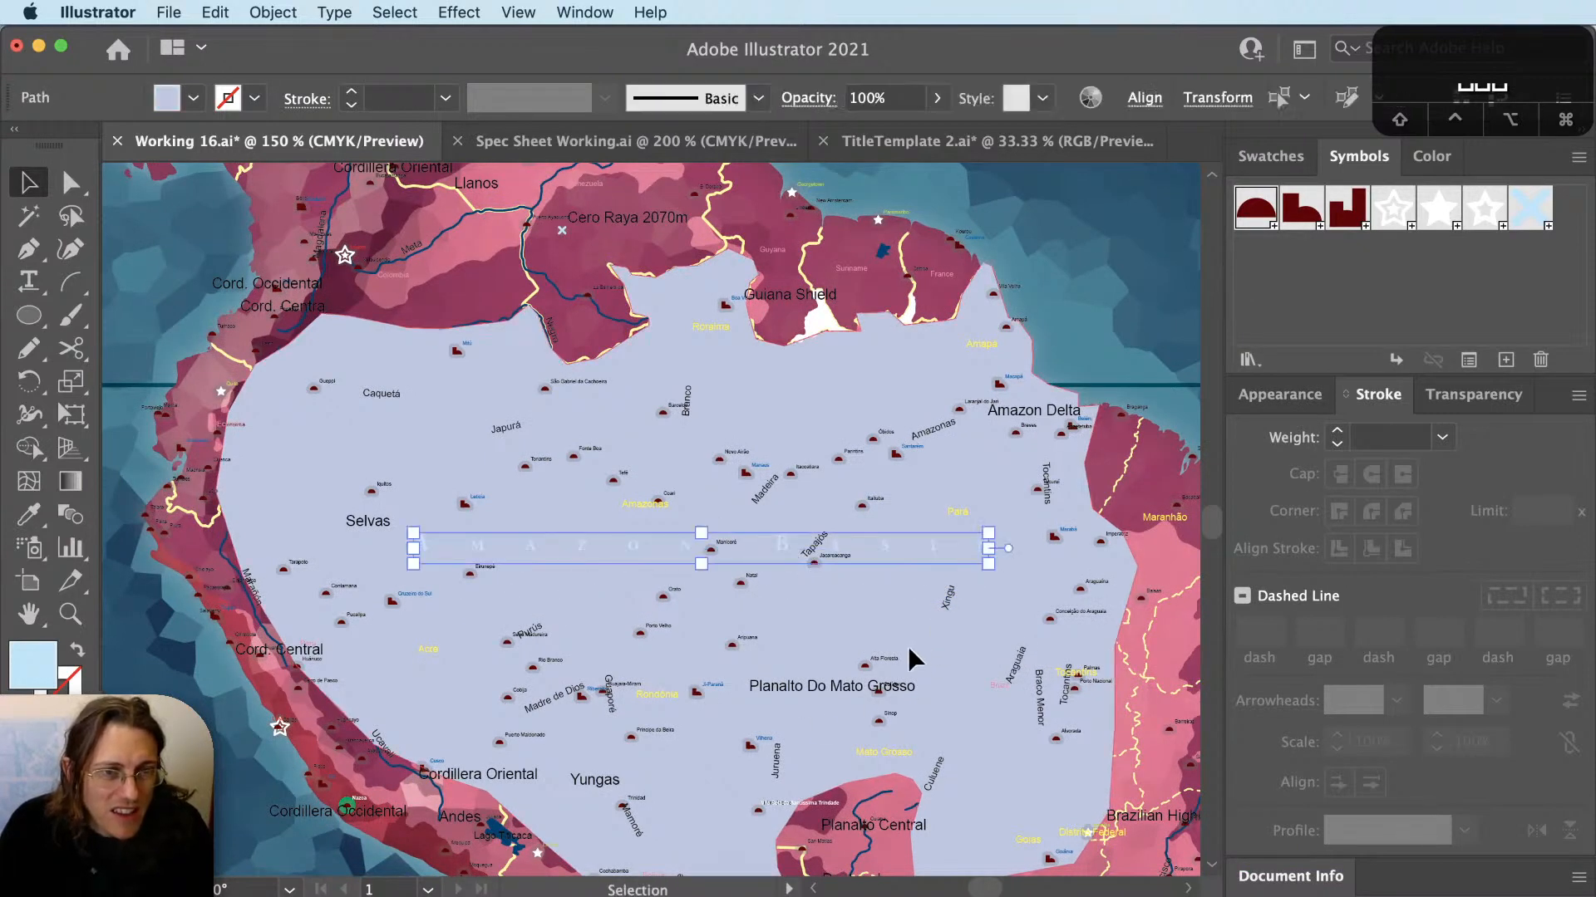
key("shift+x")
key("shift+super+a")
key("v")
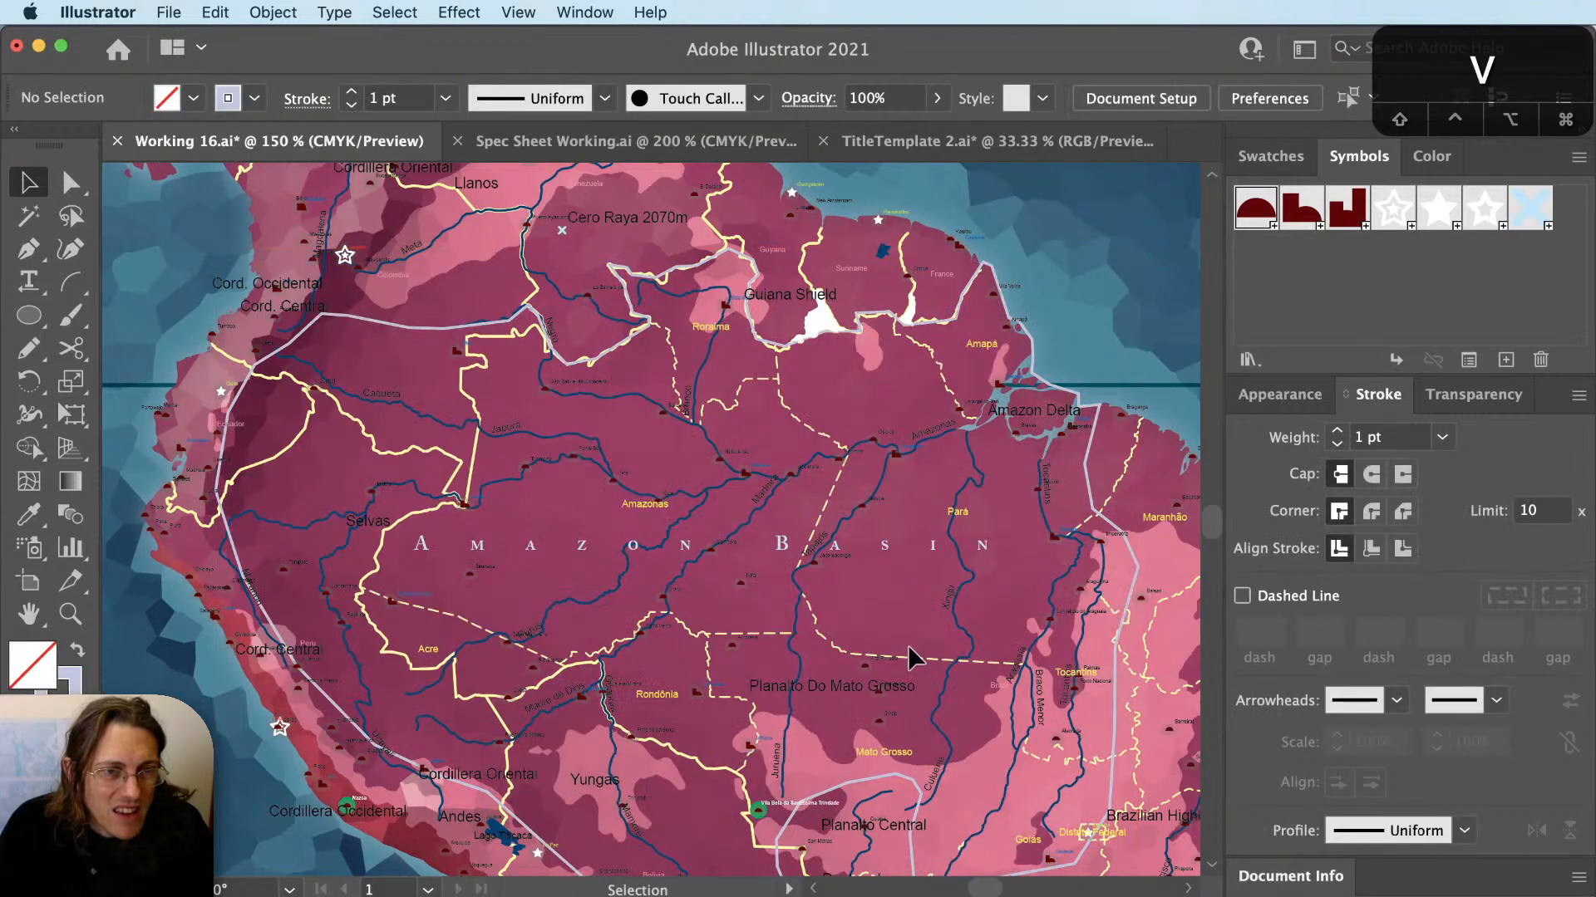
left_click_drag(907, 644, 950, 585)
key("v")
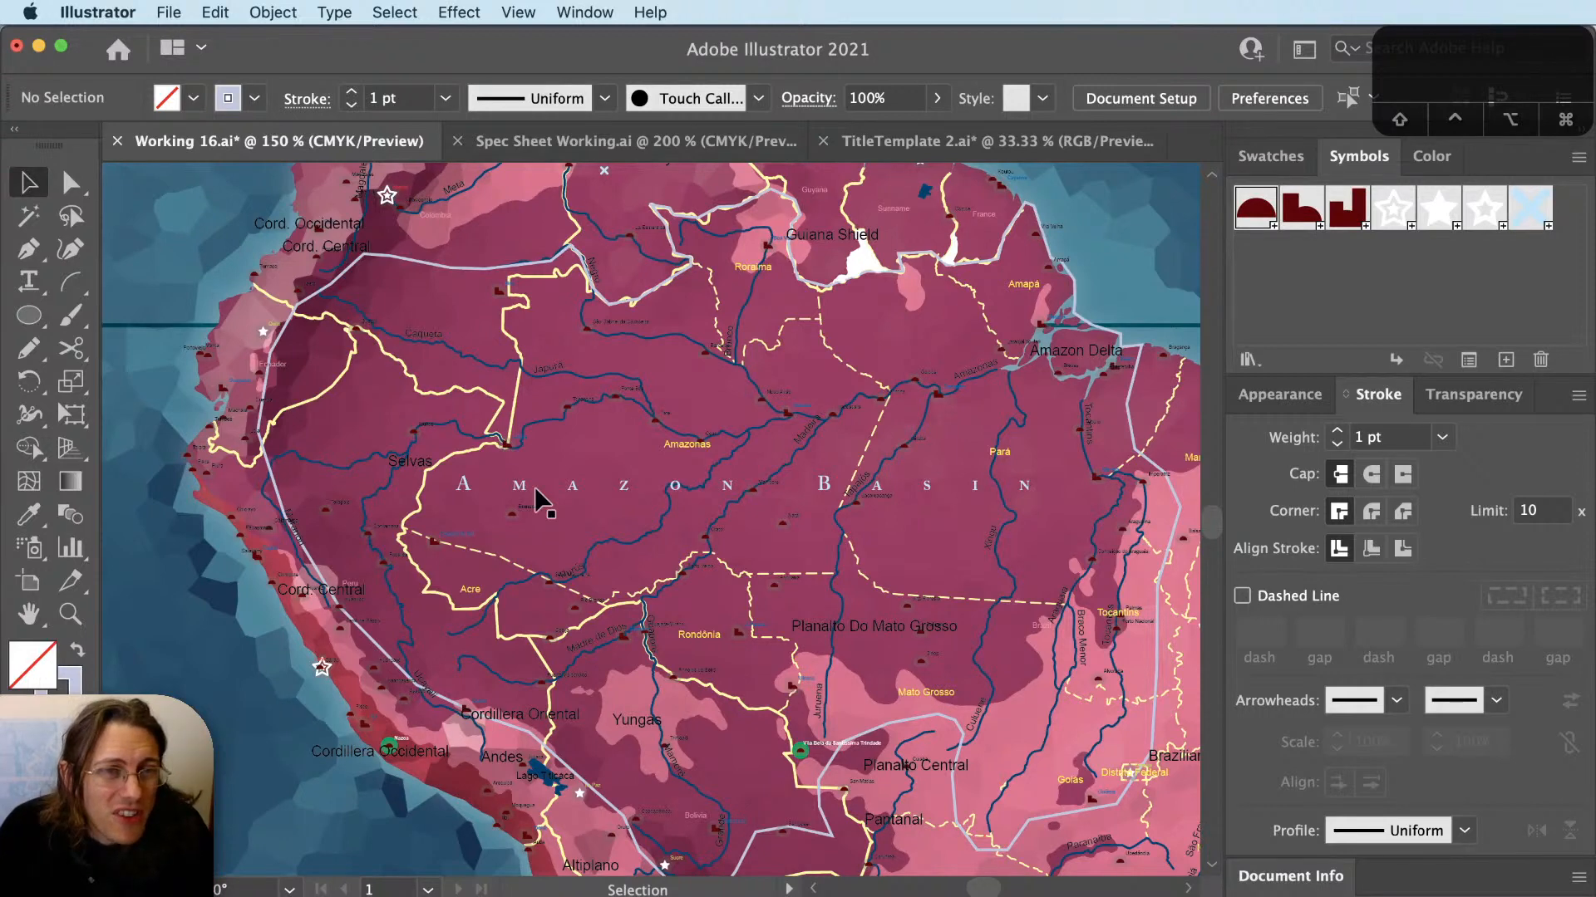
Examine how the Amazon Basin label fits the outlined region and the surrounding South American terrain.
left_click_drag(980, 702, 723, 560)
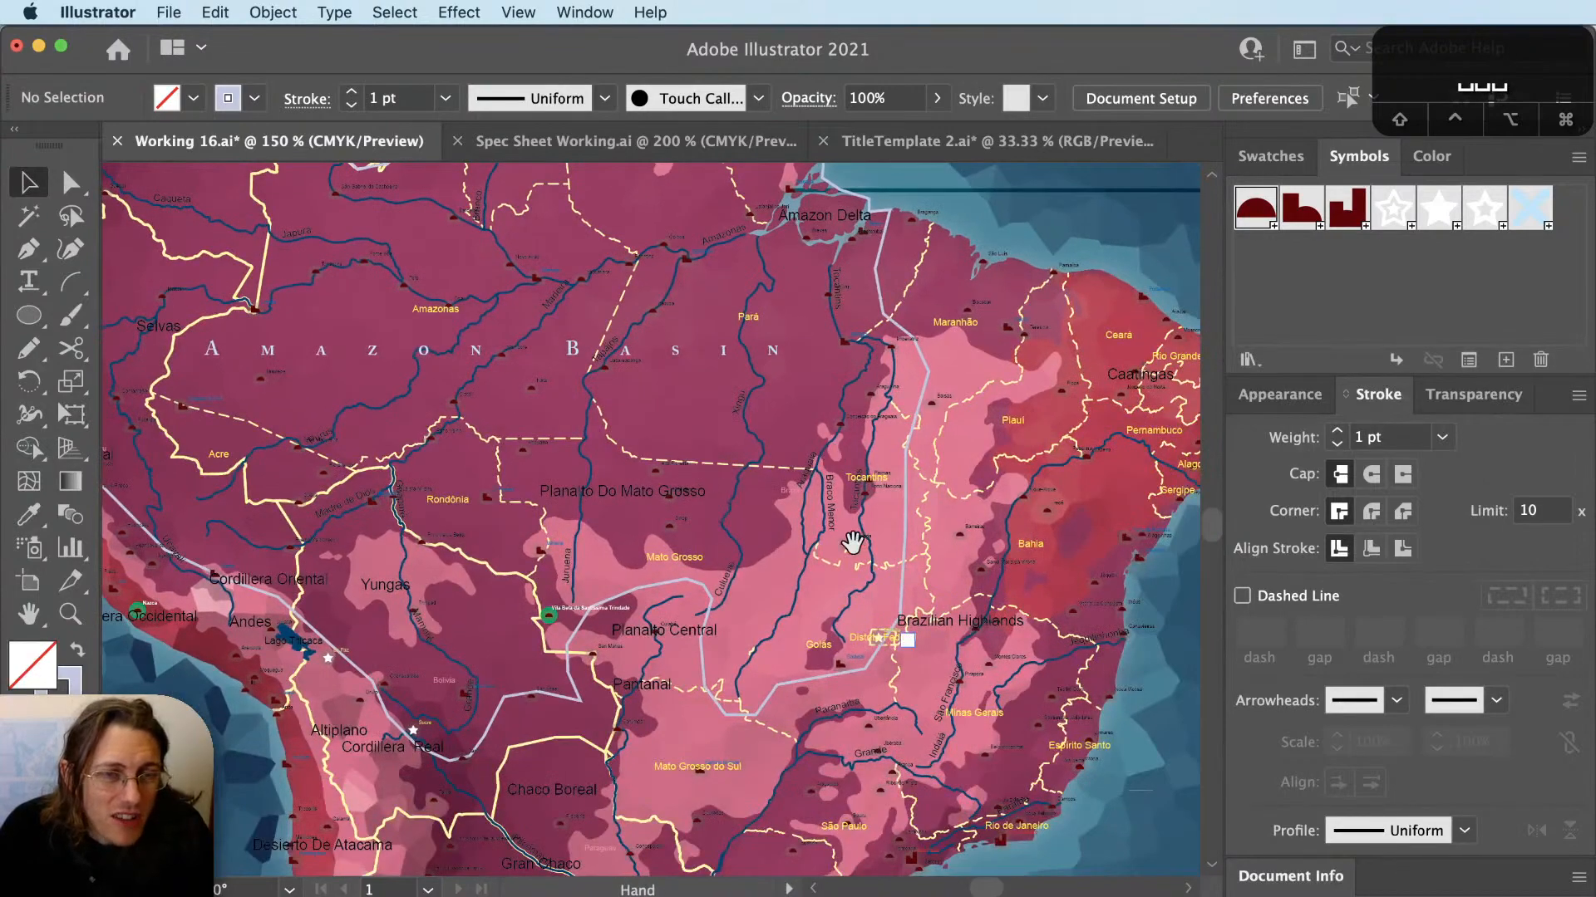
left_click_drag(677, 461, 923, 666)
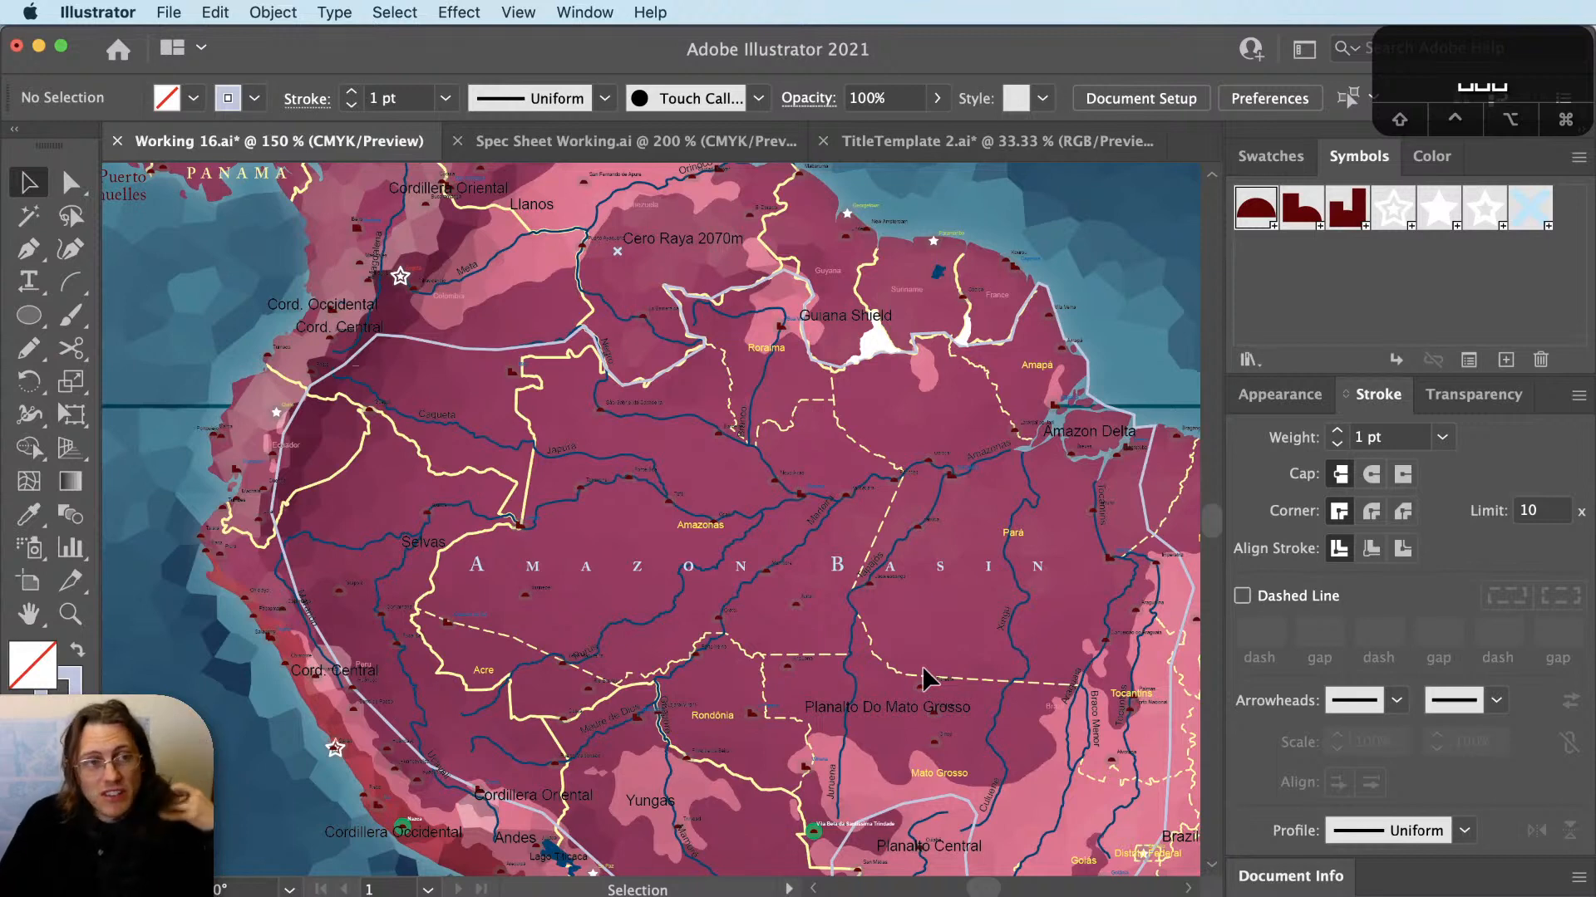
scroll(257, 606, "down", 1)
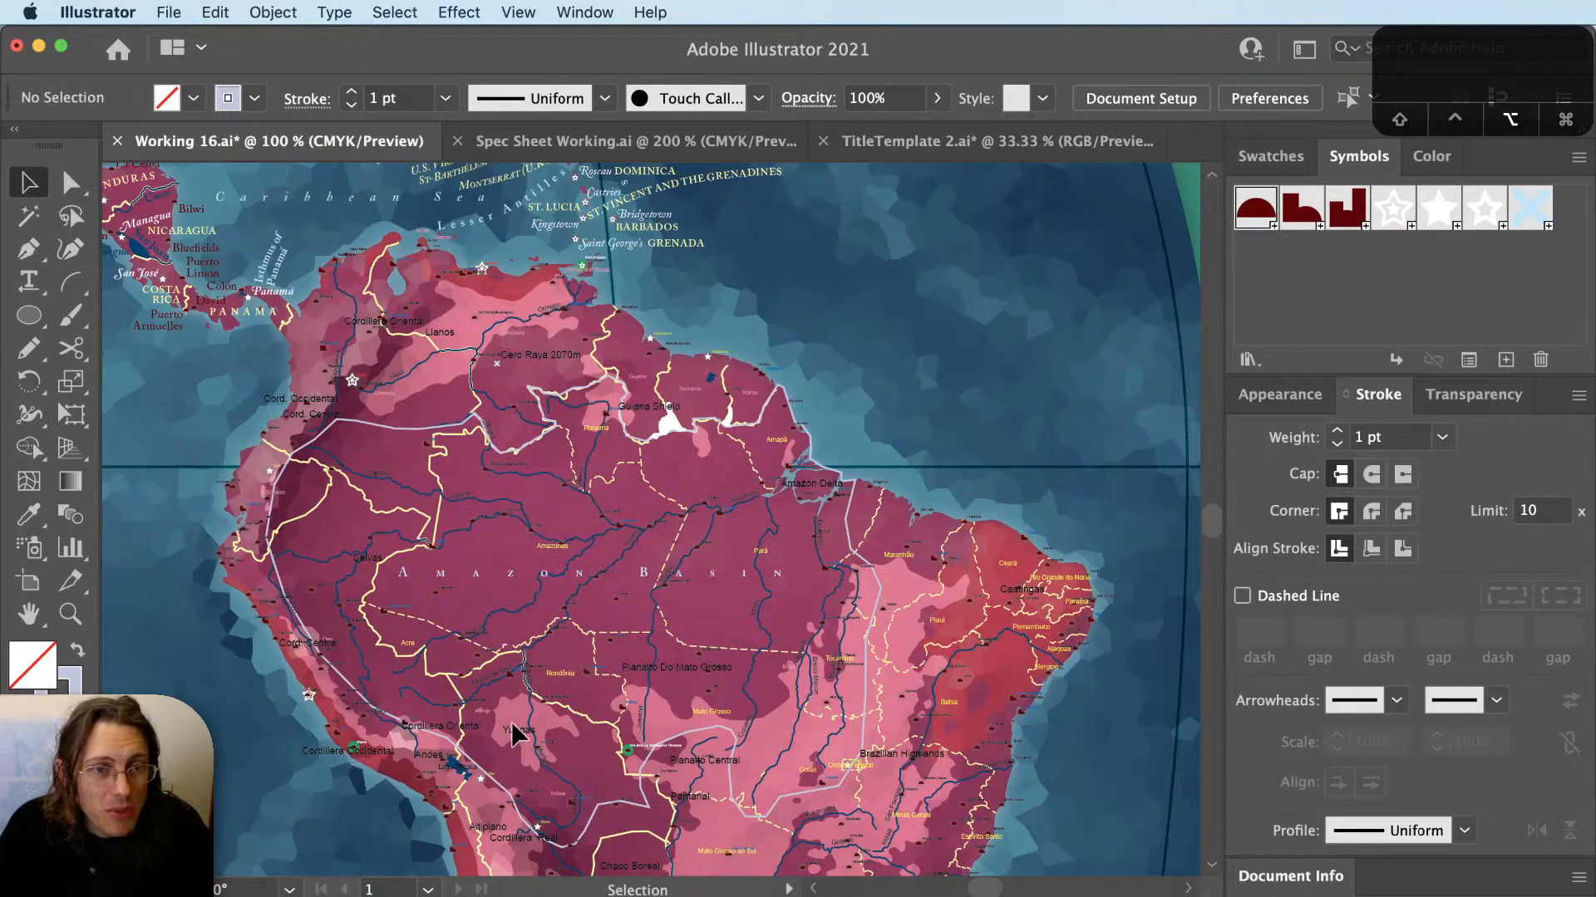
scroll(507, 715, "up", 1)
key("space")
left_click_drag(569, 591, 506, 666)
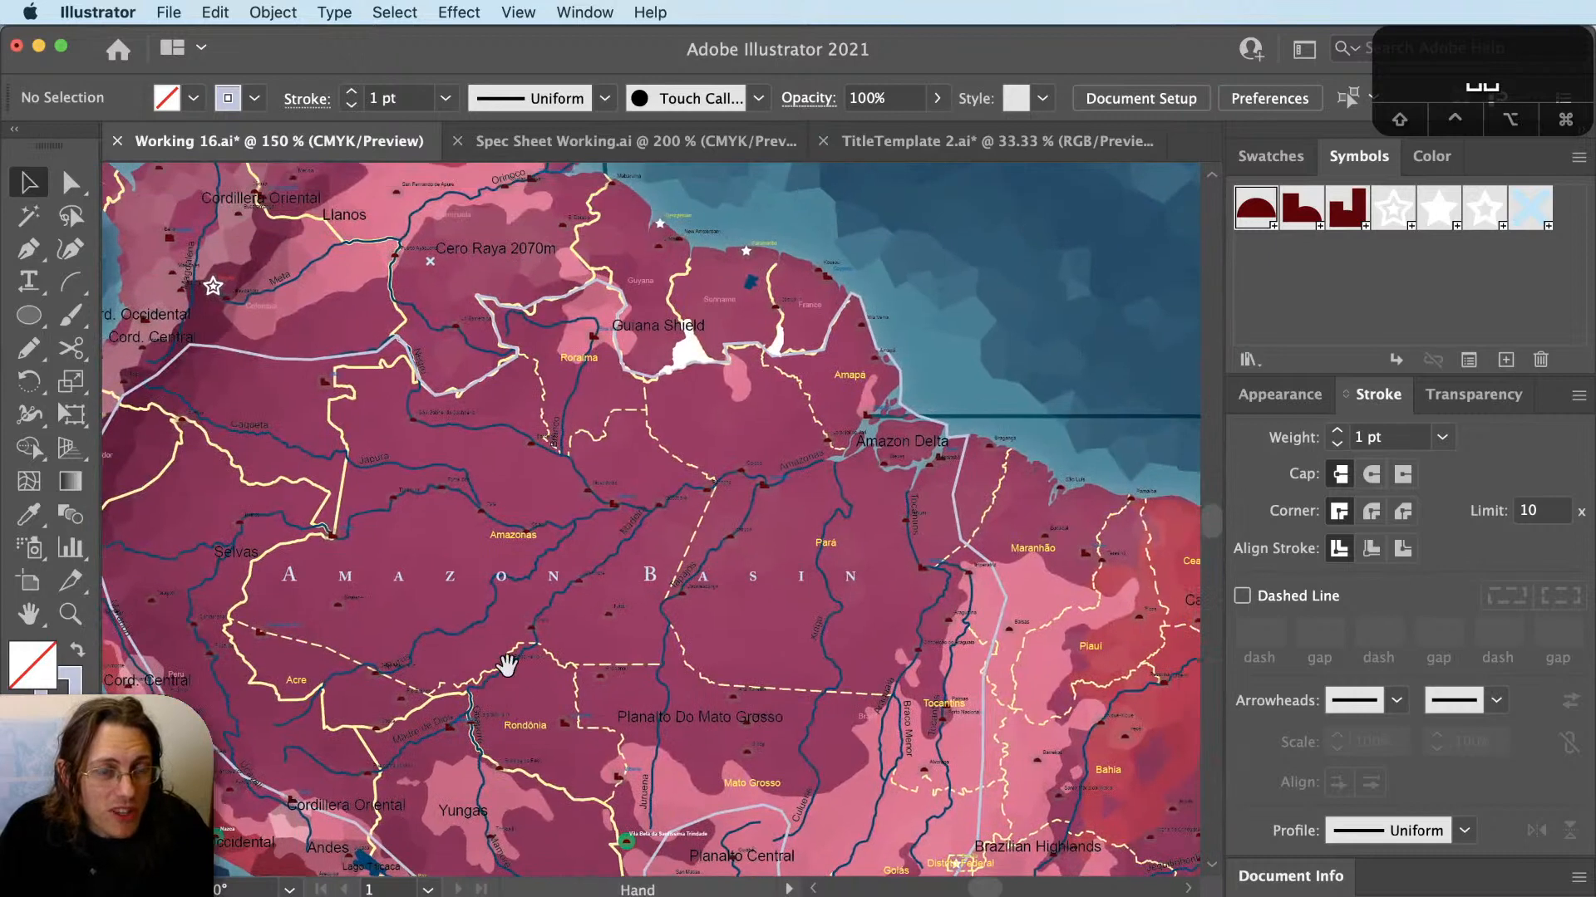
key("v")
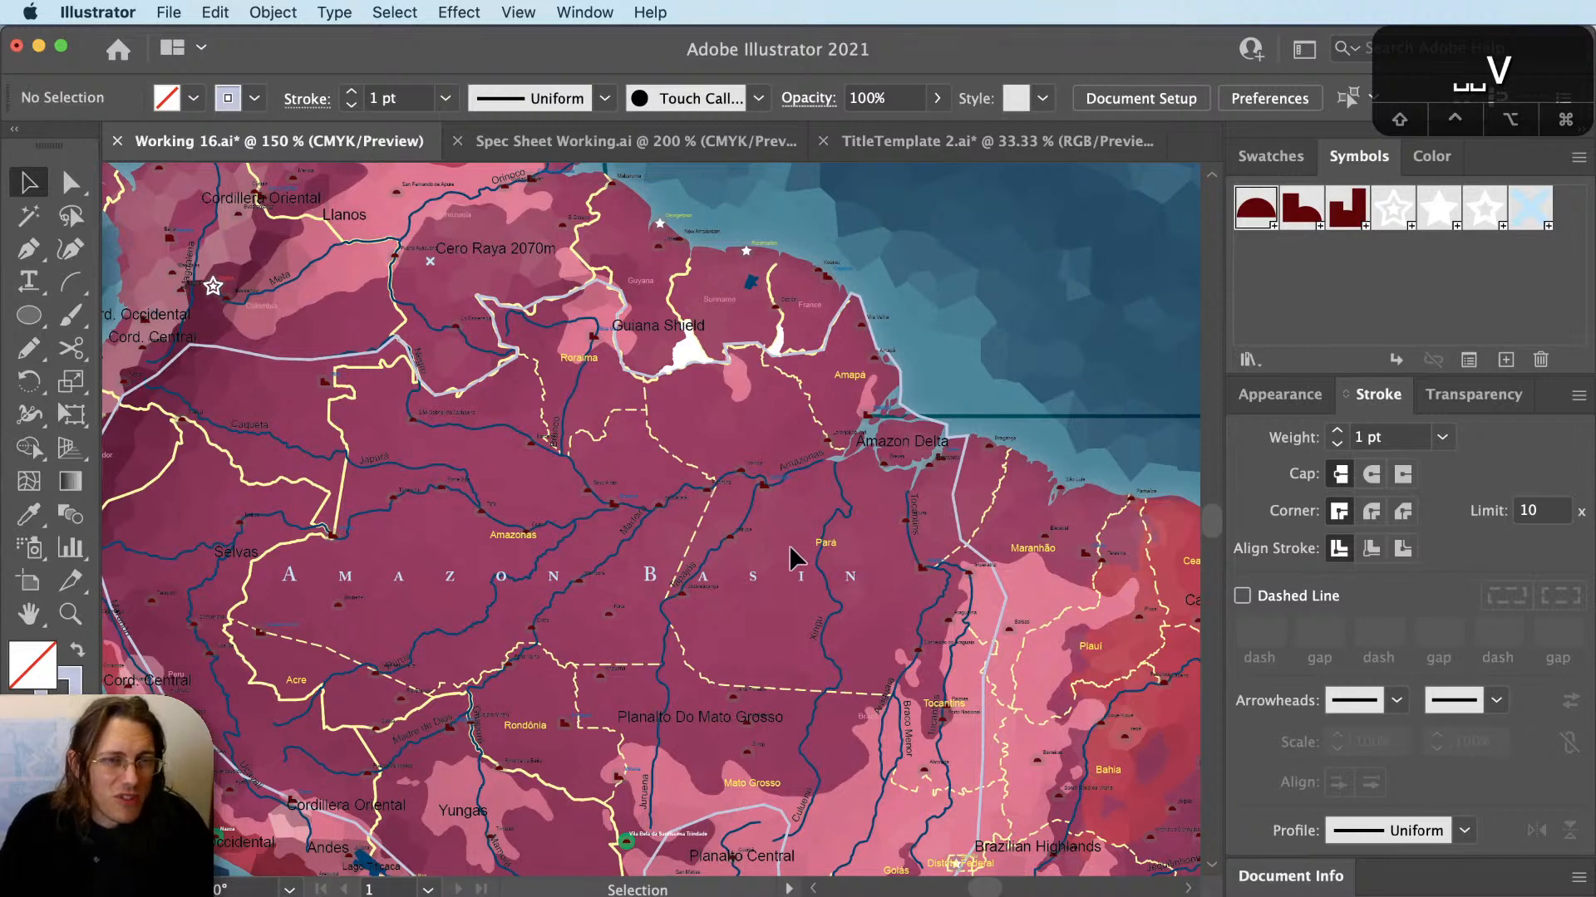
key("space")
left_click_drag(789, 545, 917, 538)
Delete the Amazon Basin outline from the map, keeping its label.
left_click(421, 351)
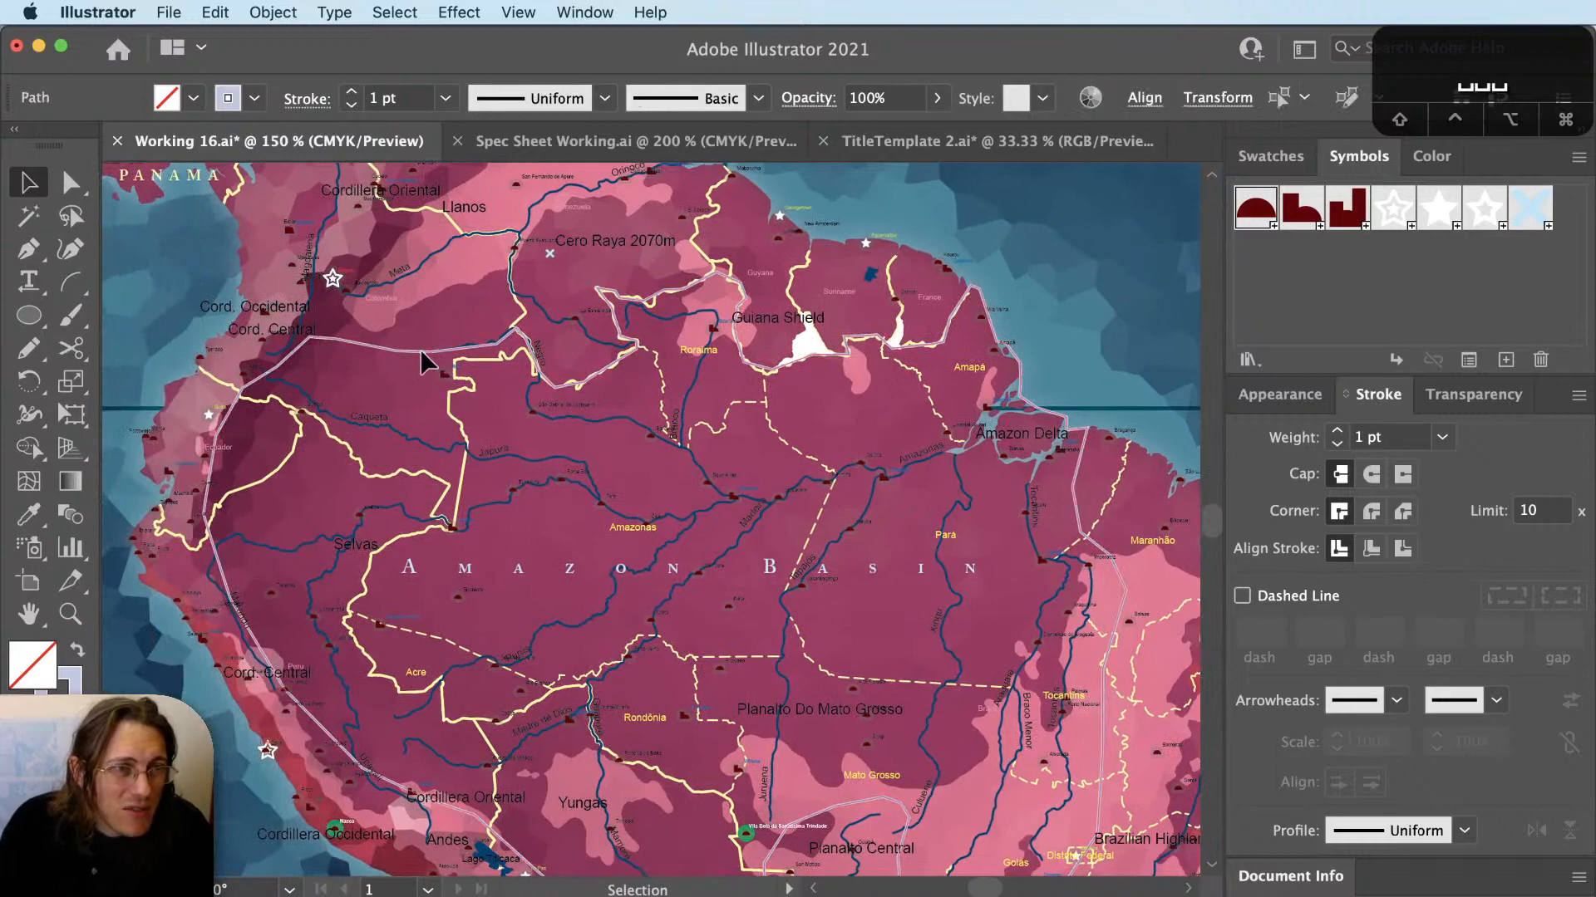
key("BackSpace")
key("space")
left_click_drag(801, 687, 805, 667)
scroll(636, 676, "down", 1)
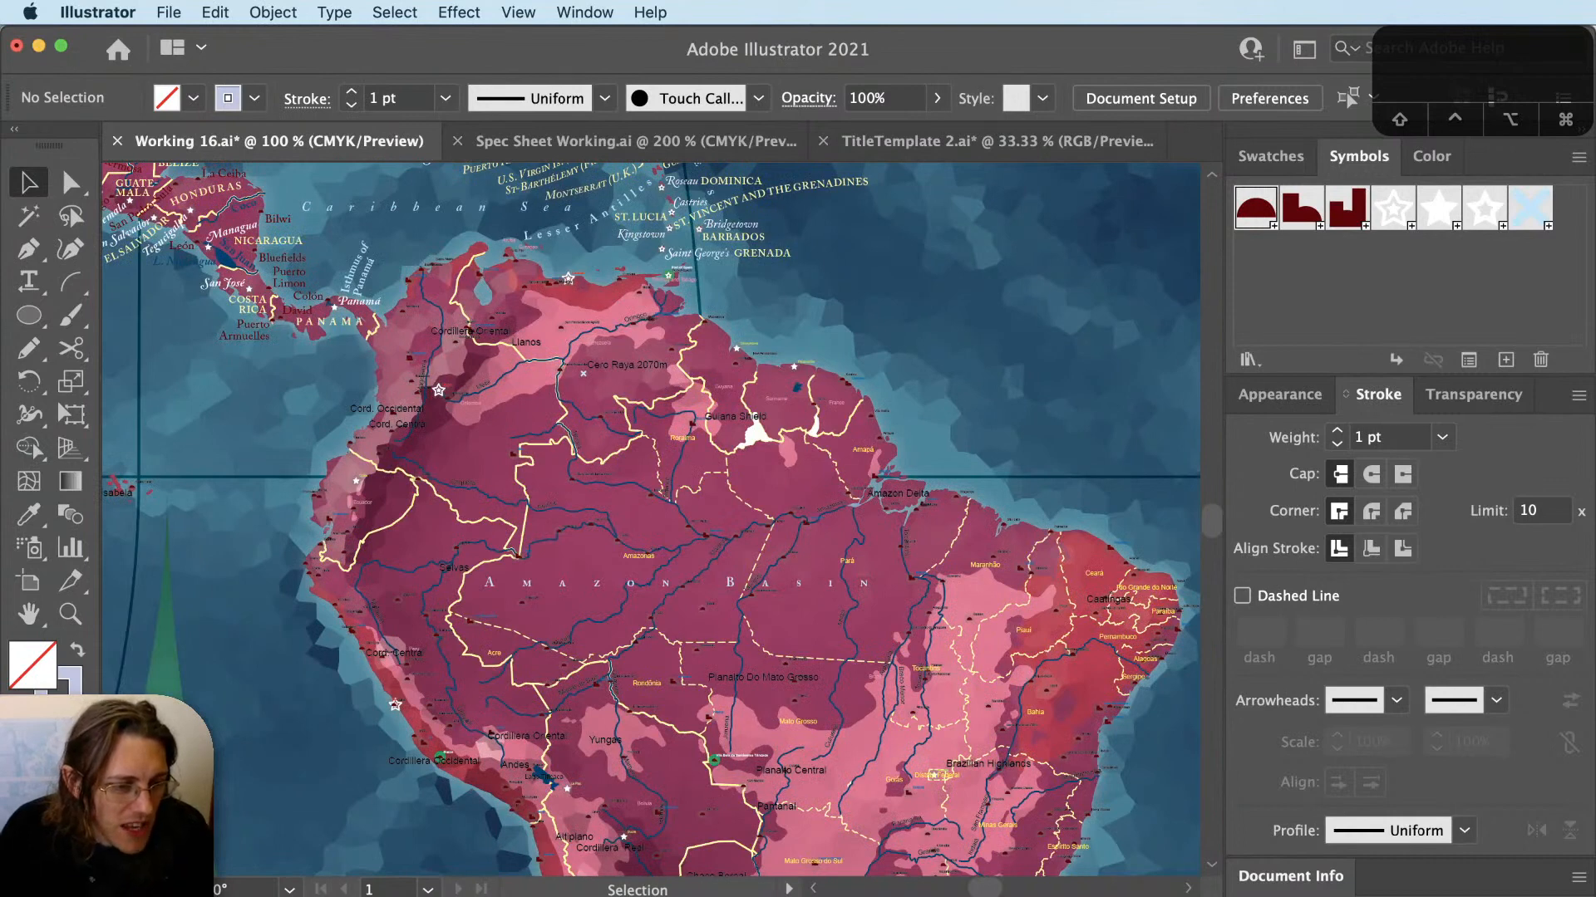
Try region shapes along South America's west coast and compare them with the ANDES region in QGIS, returning to Illustrator.
left_click(349, 566)
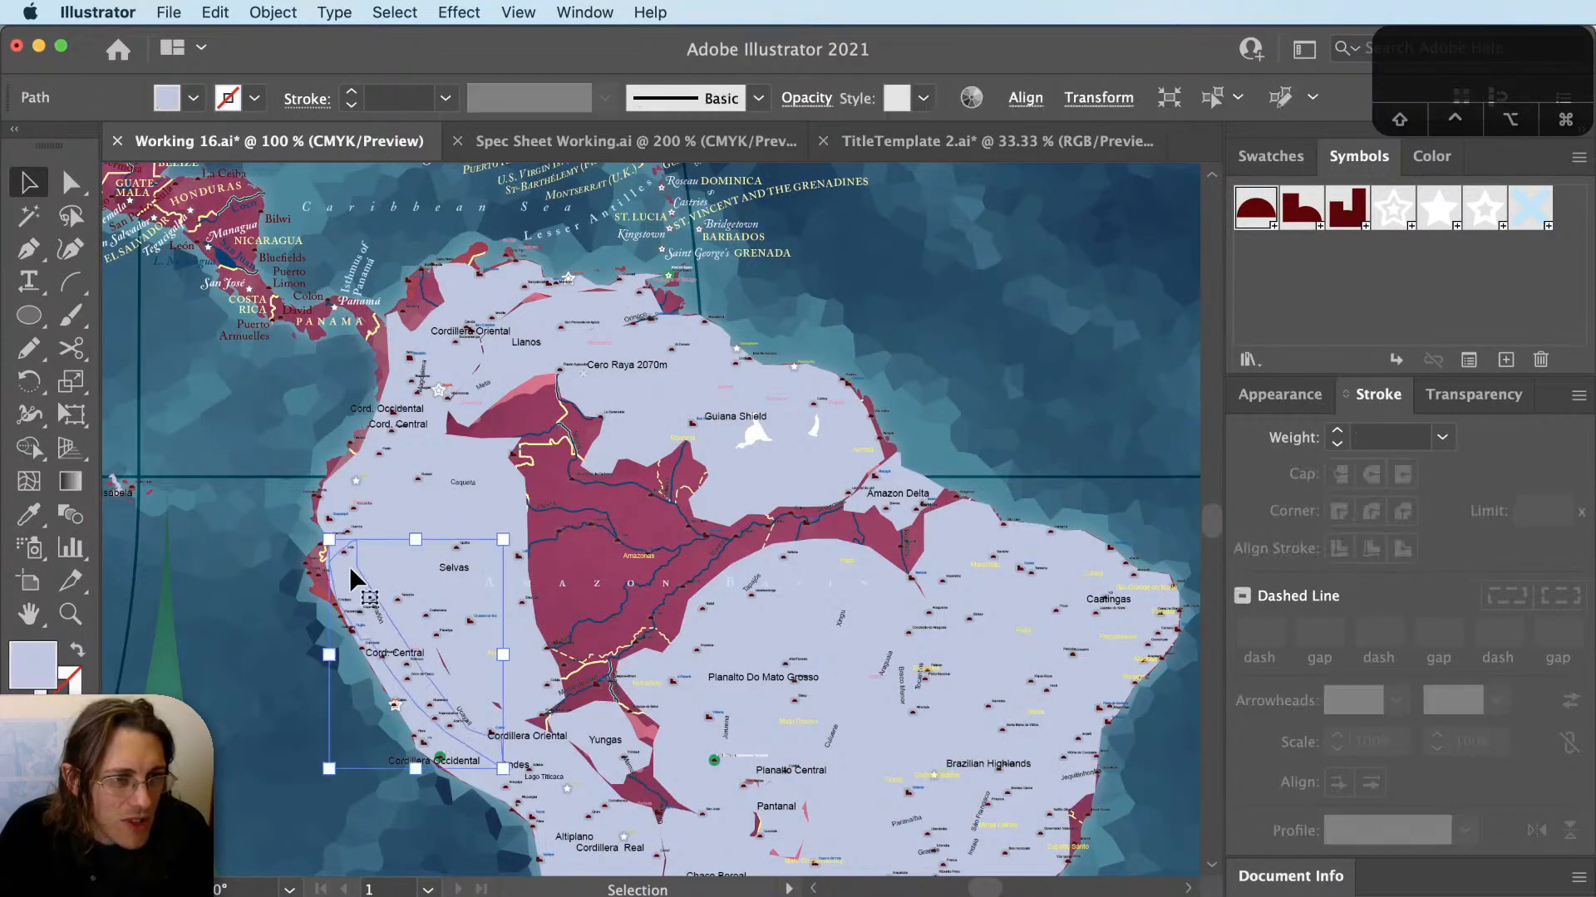
left_click(333, 509)
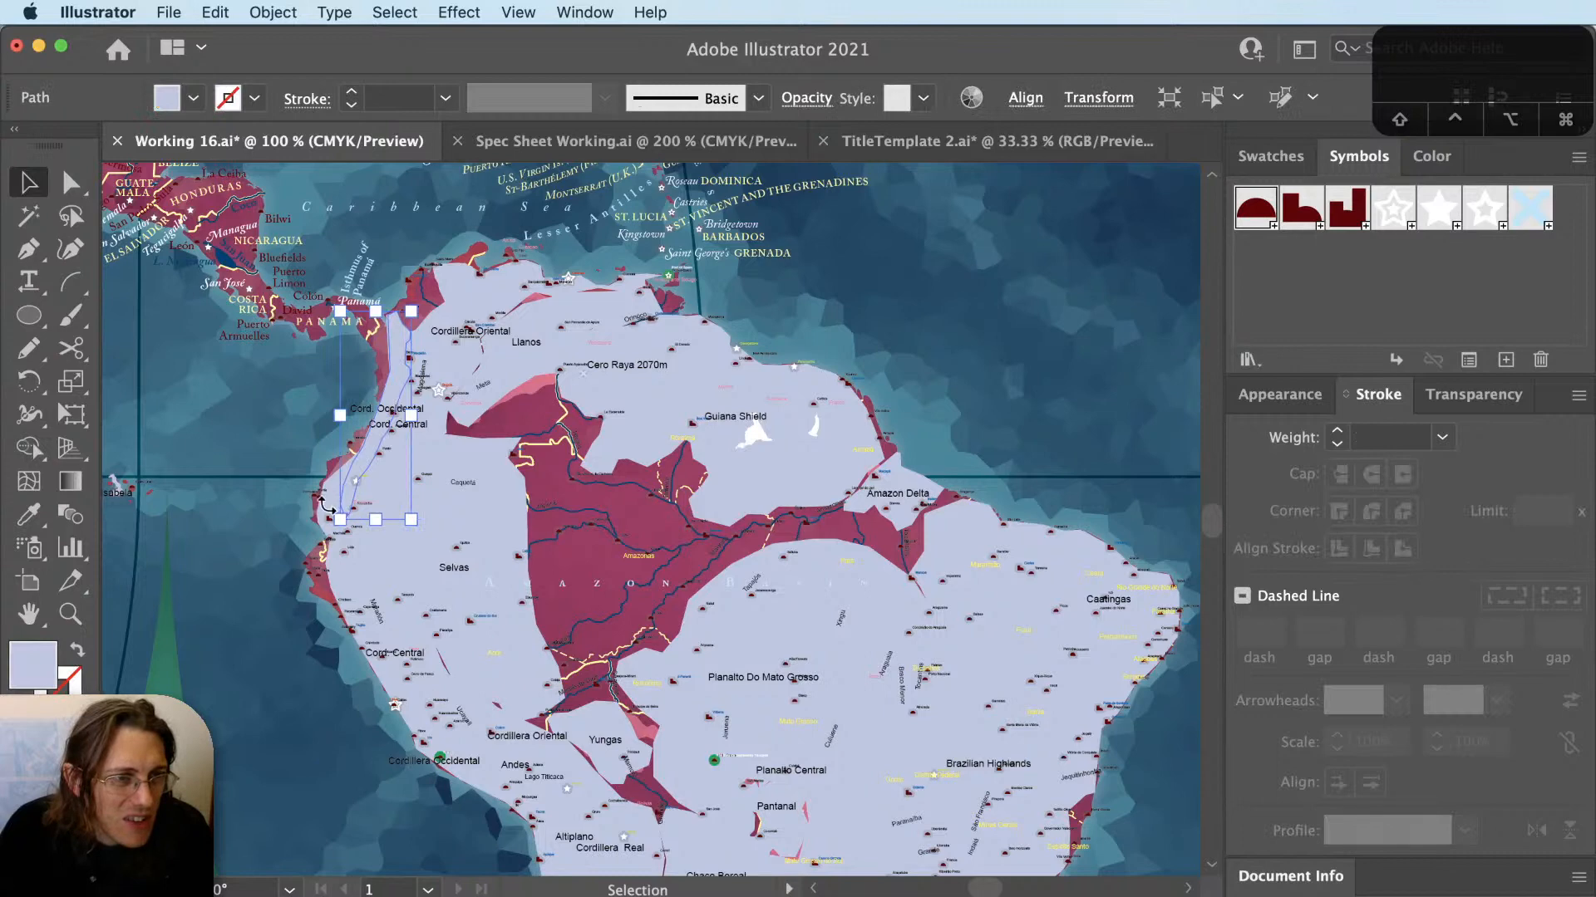
left_click(321, 524)
key("a")
left_click_drag(321, 524, 470, 357)
key("super+Tab")
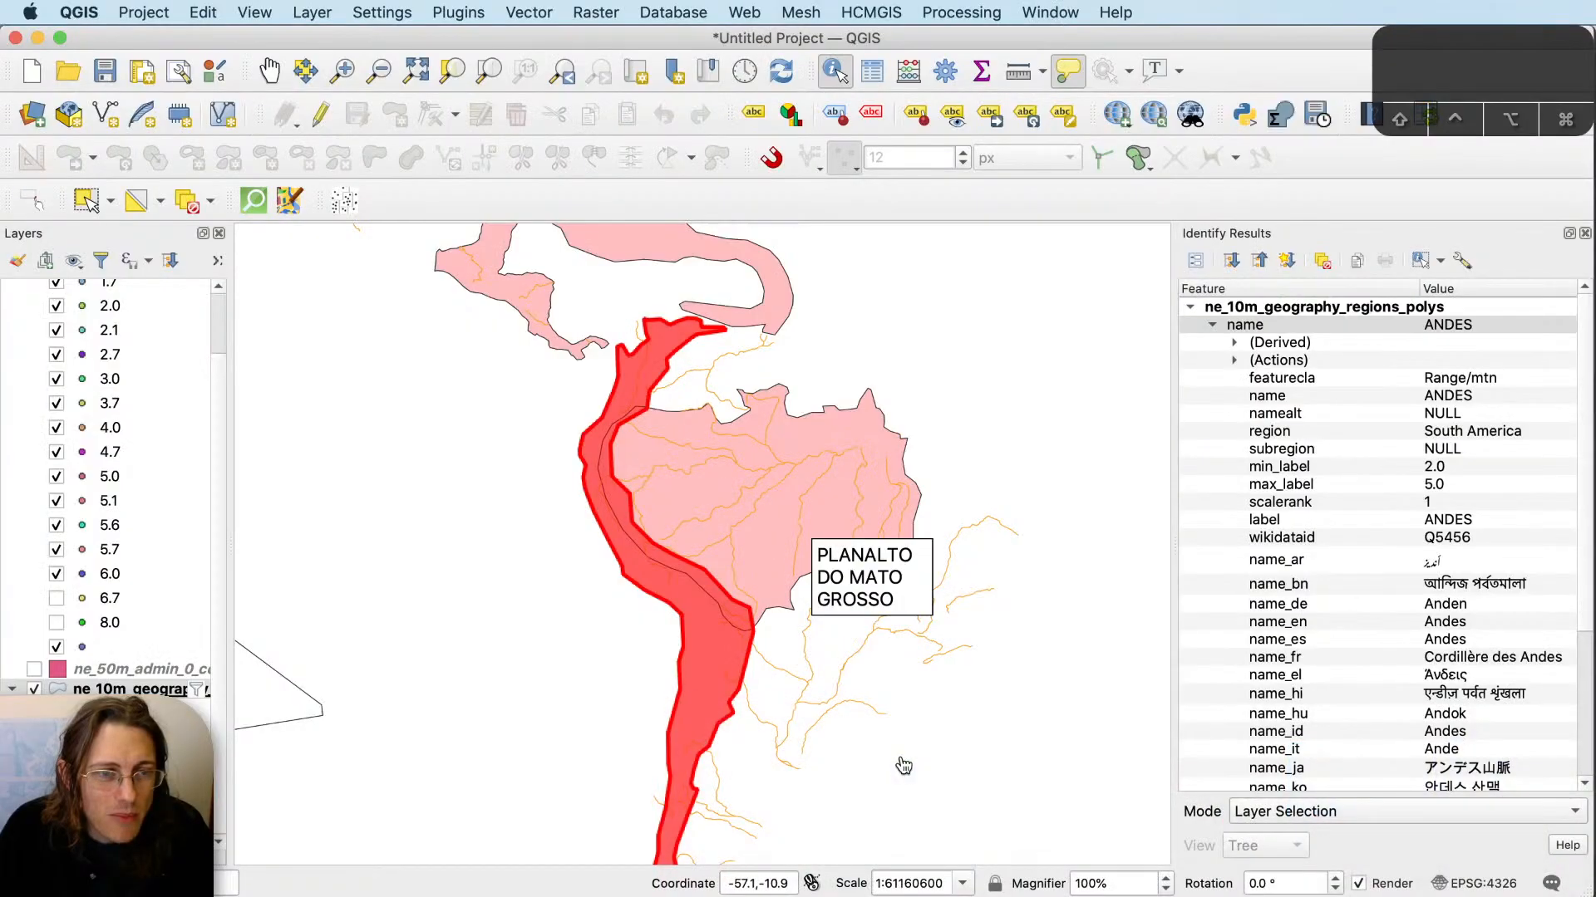
left_click(544, 606)
key("super+Tab")
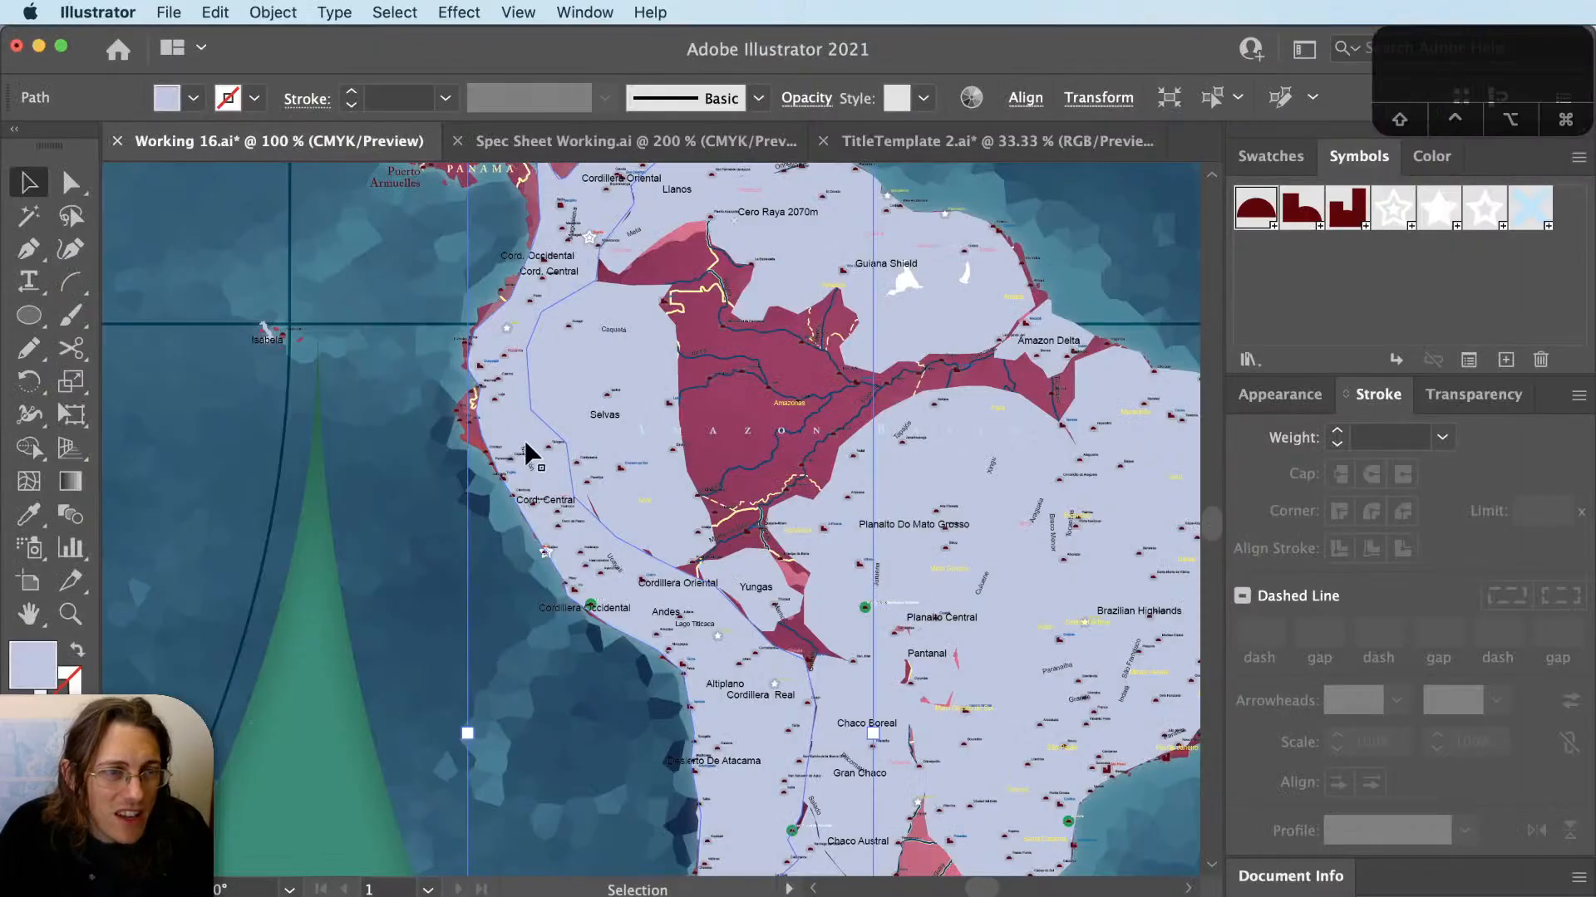
Pick through the overlapping west coast regions and select the full-length Andes shape.
left_click(509, 405)
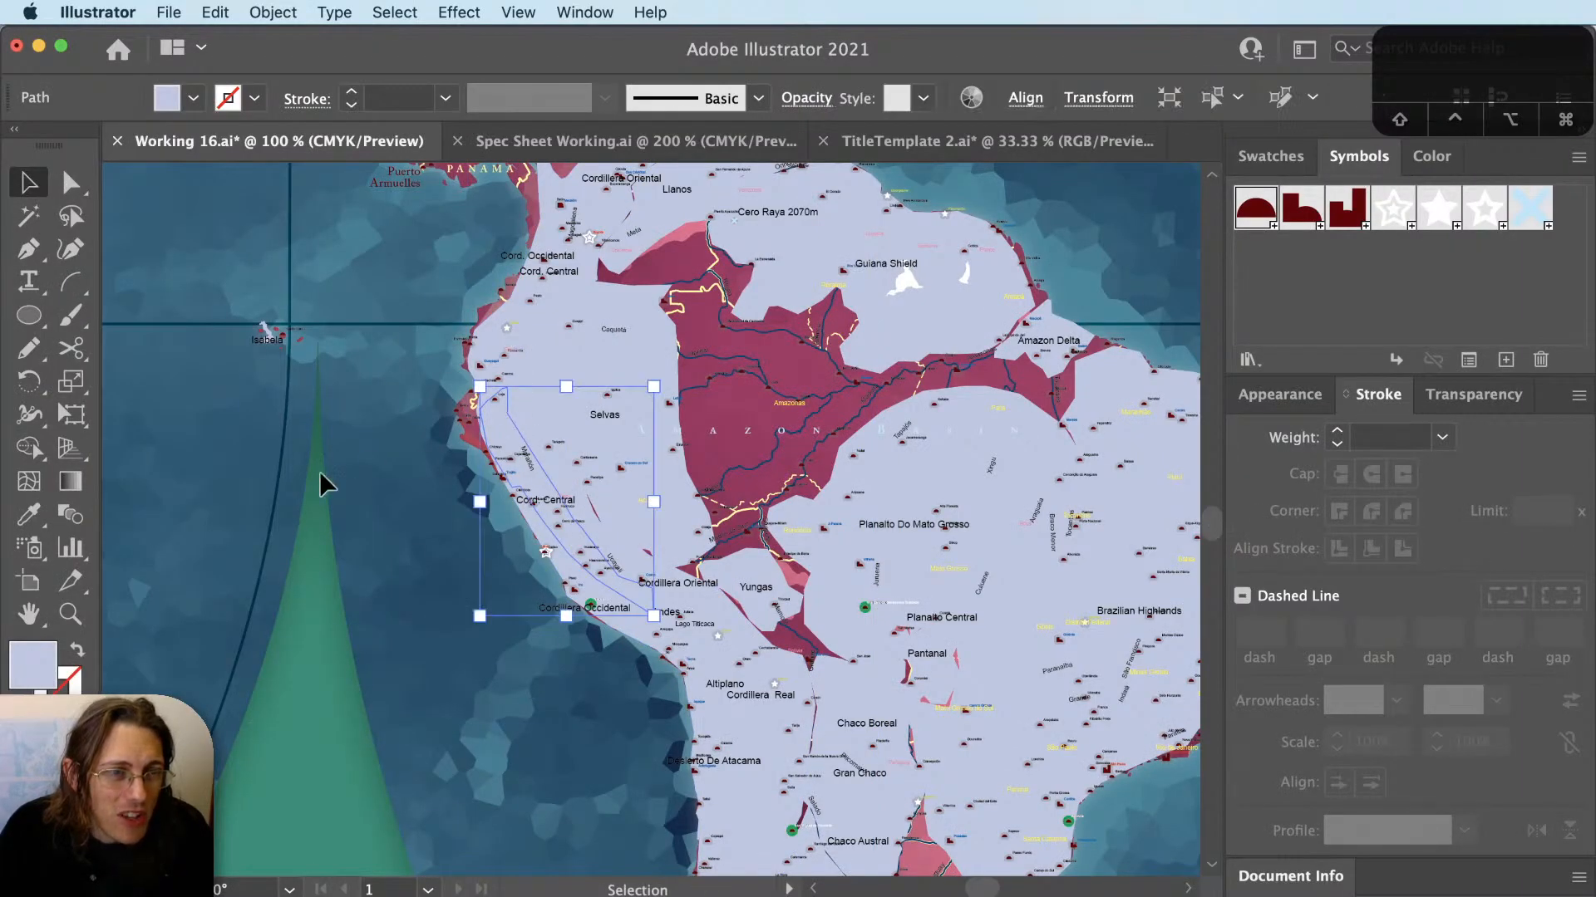
scroll(319, 471, "up", 1)
left_click(770, 710)
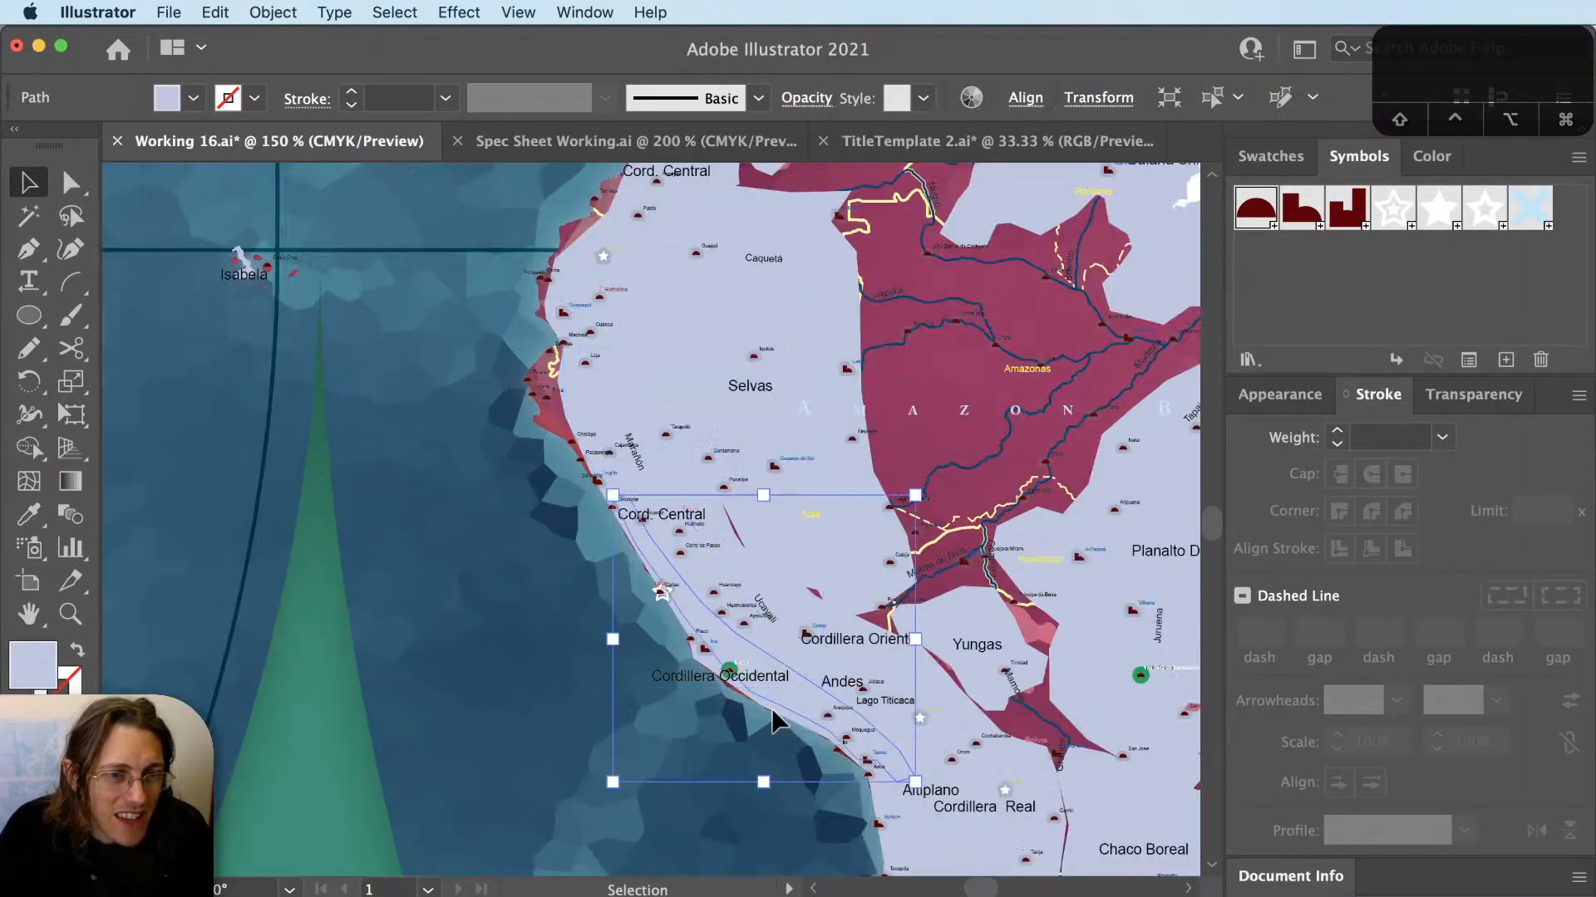
left_click(559, 385)
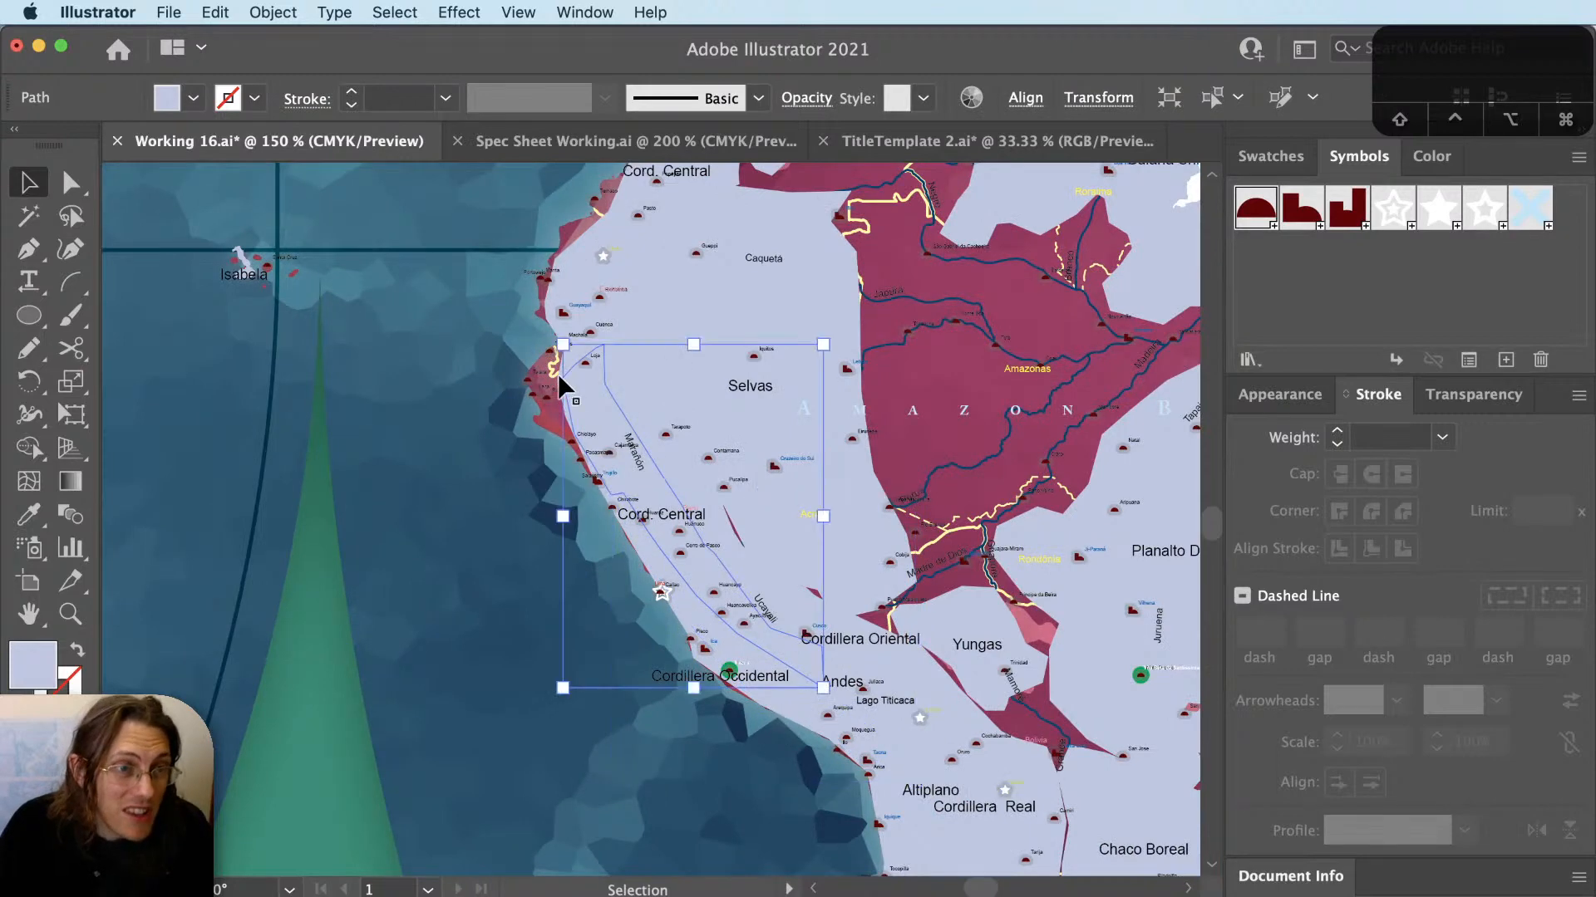
left_click(580, 262)
scroll(311, 419, "down", 2, "alt")
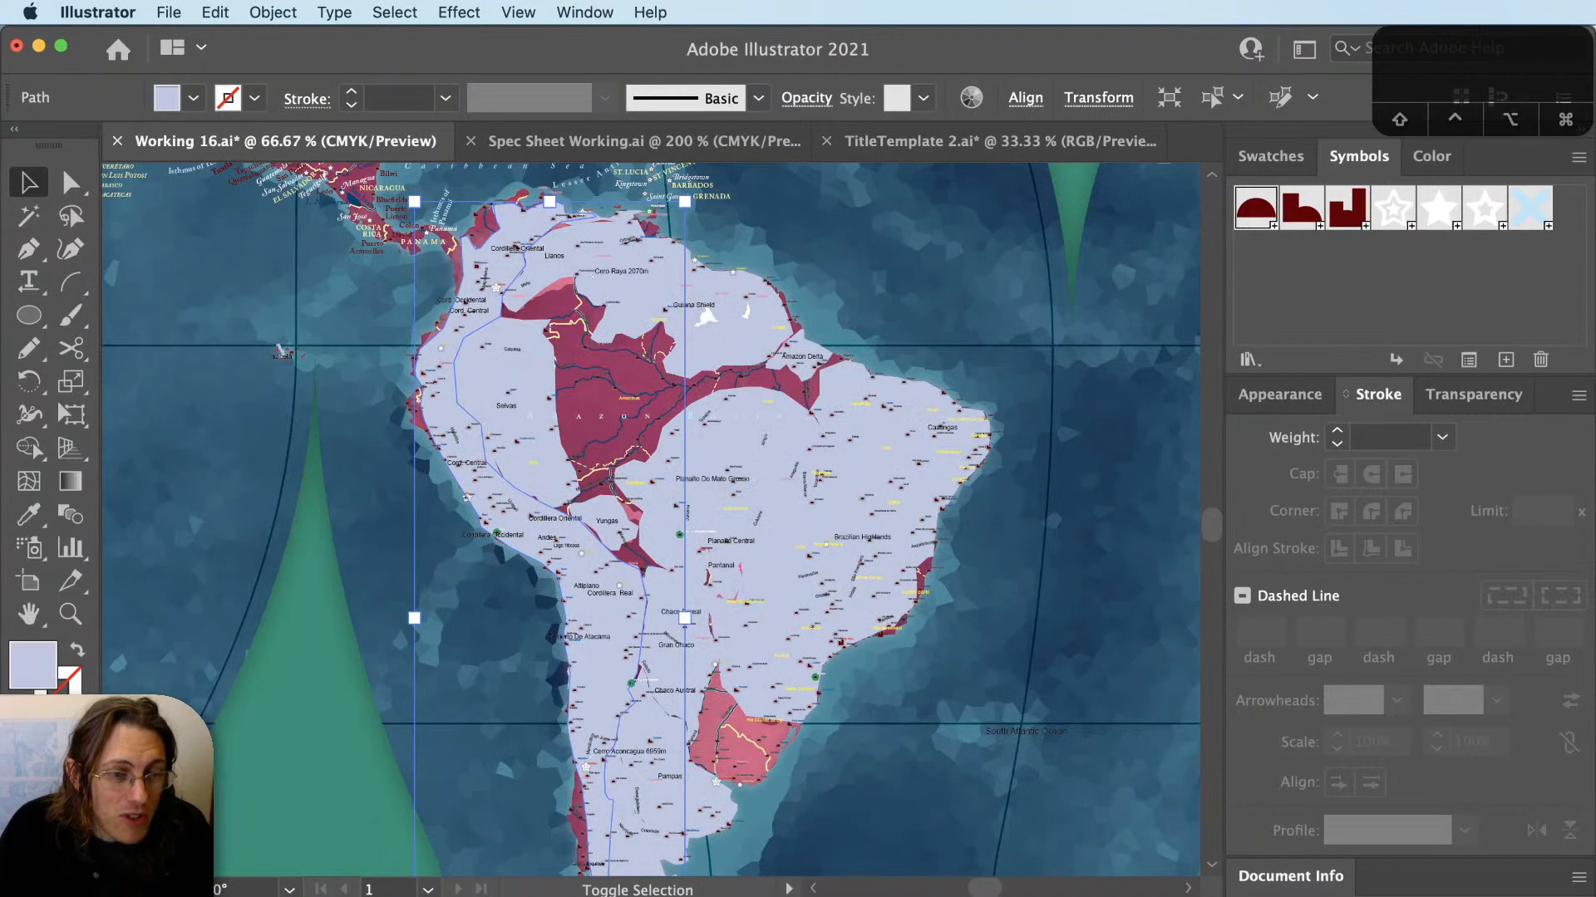
Move the selected Andes shape to Layer 59 and hide the GeoRegions layer.
left_click_drag(1138, 894, 1431, 189)
scroll(1263, 515, "down", 5)
scroll(1246, 540, "down", 3)
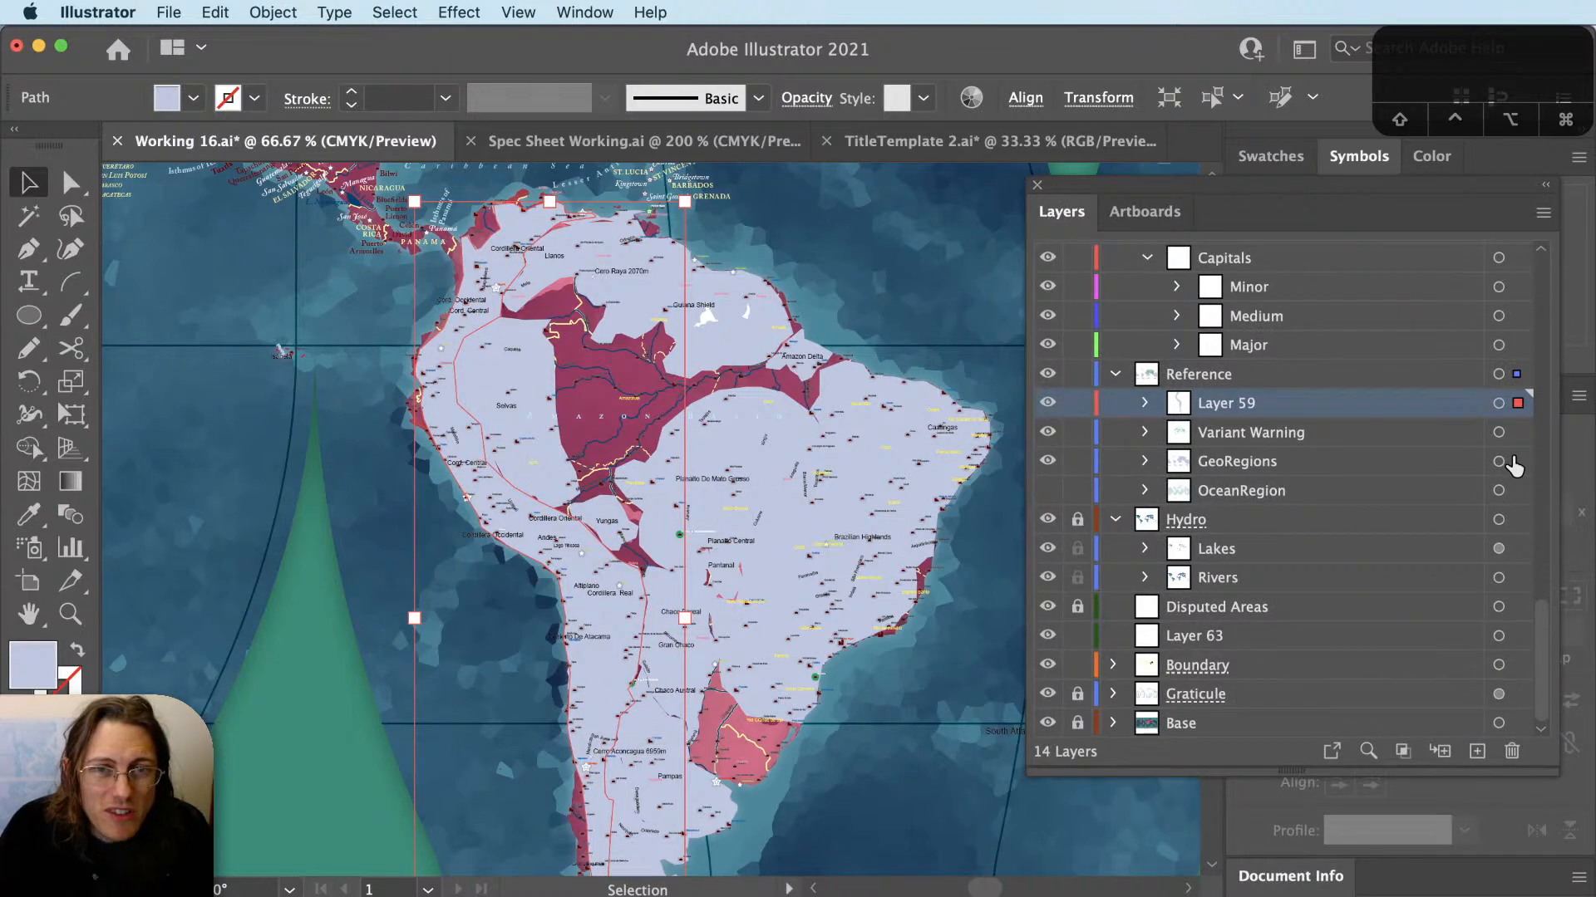
mouse_move(1518, 403)
left_mouse_down()
mouse_move(1516, 461)
mouse_move(1519, 404)
left_mouse_up()
left_click(1049, 461)
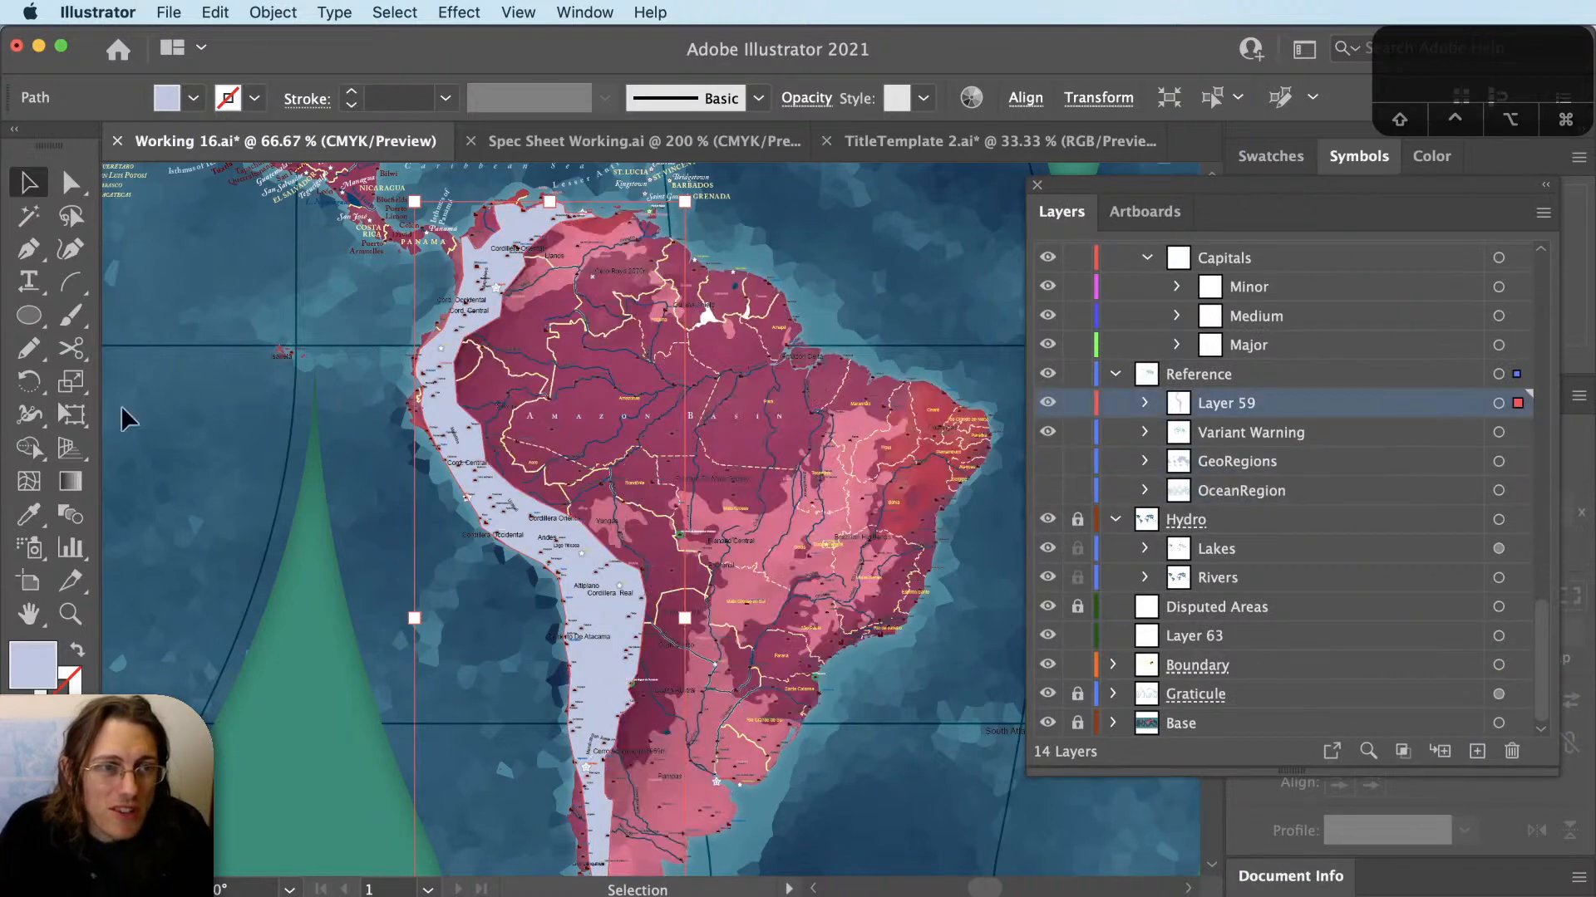
Turn the Andes shape's fill into a 4 pt stroke with no fill, leaving only its outline on the map.
key("shift+x")
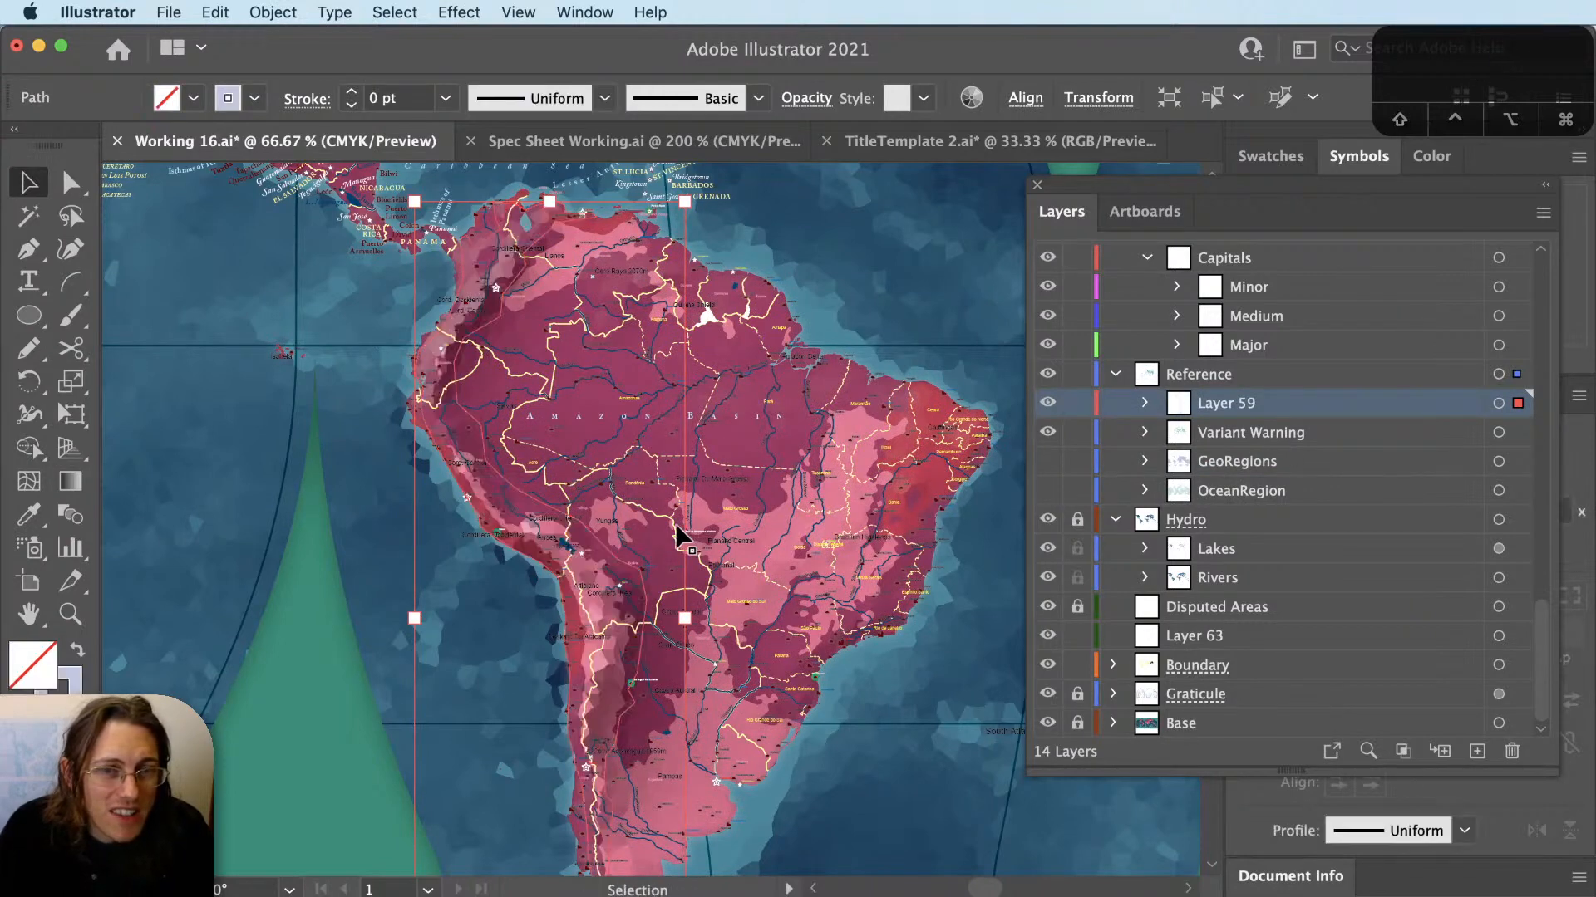
key("F7")
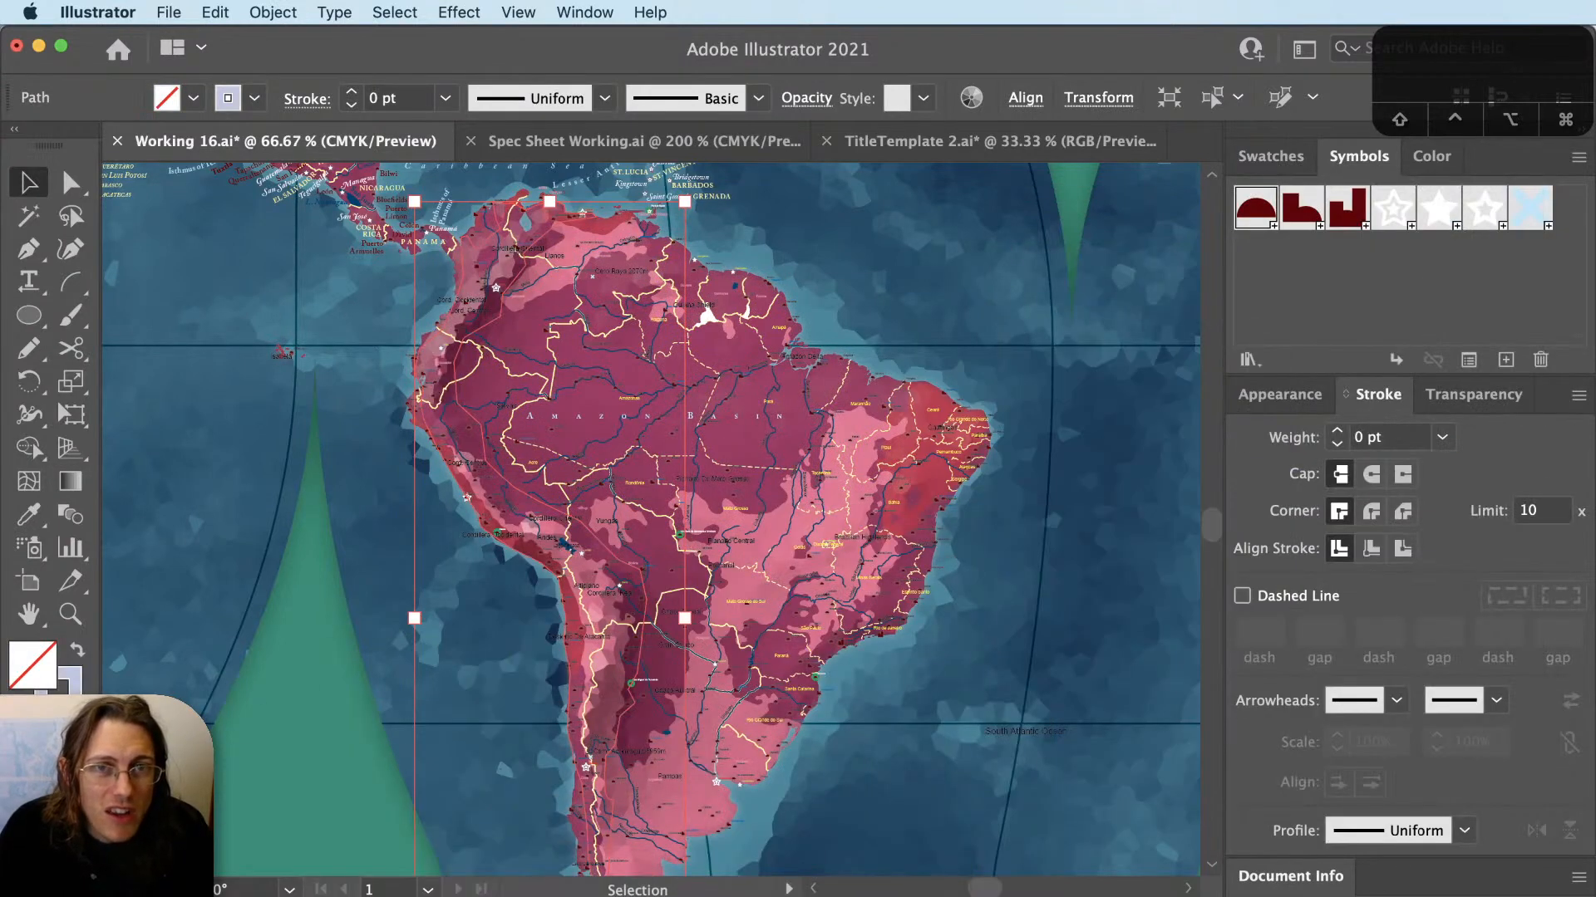
left_click(1431, 156)
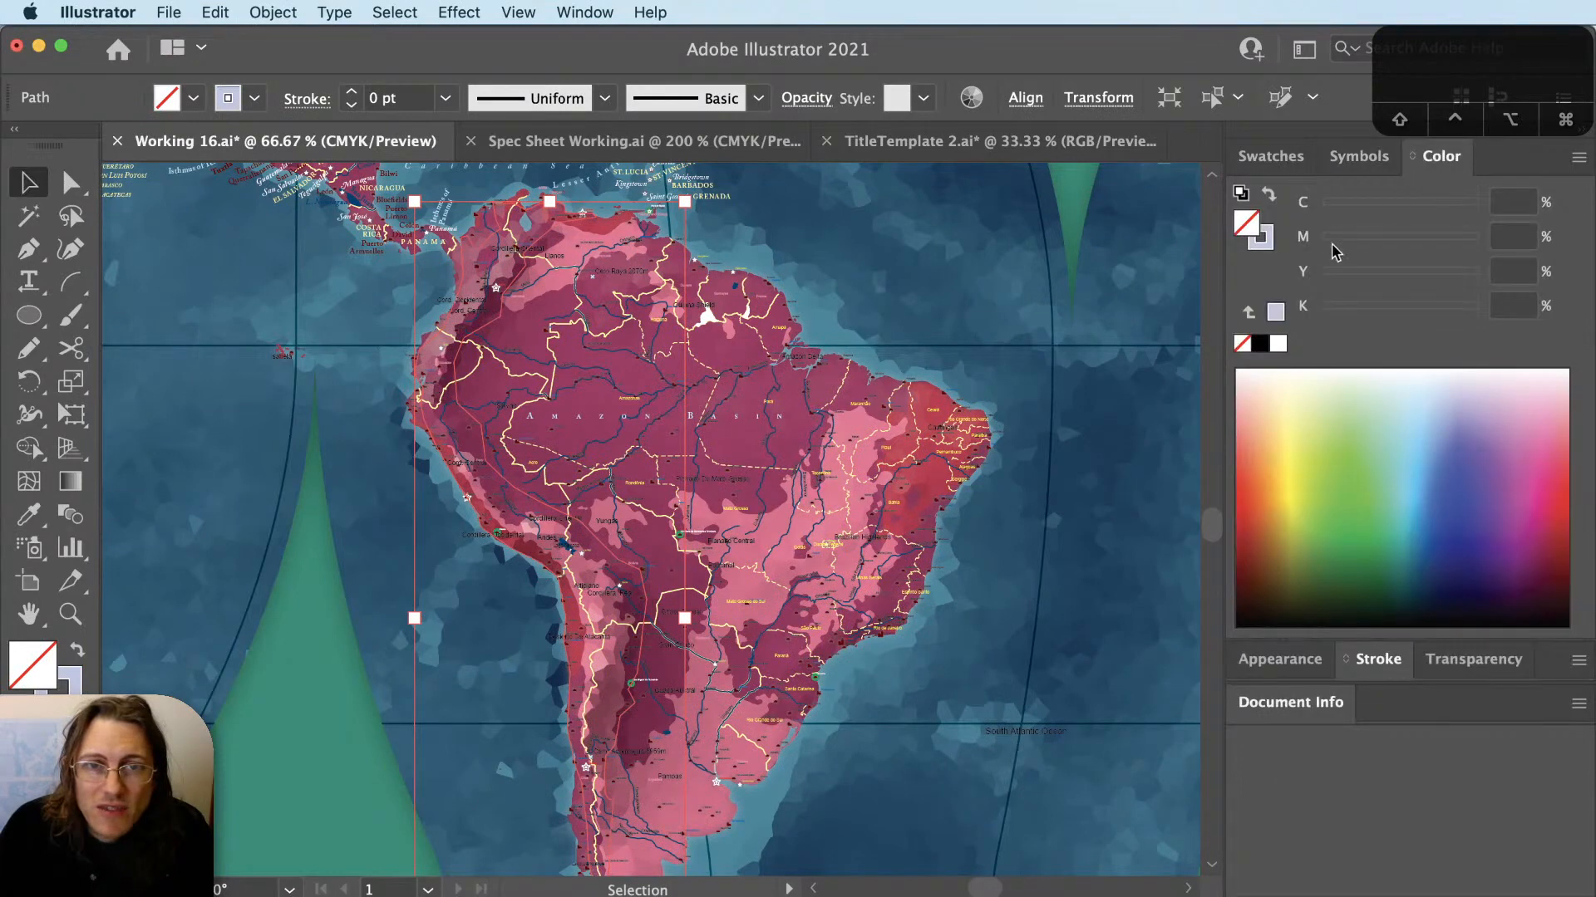
key("x")
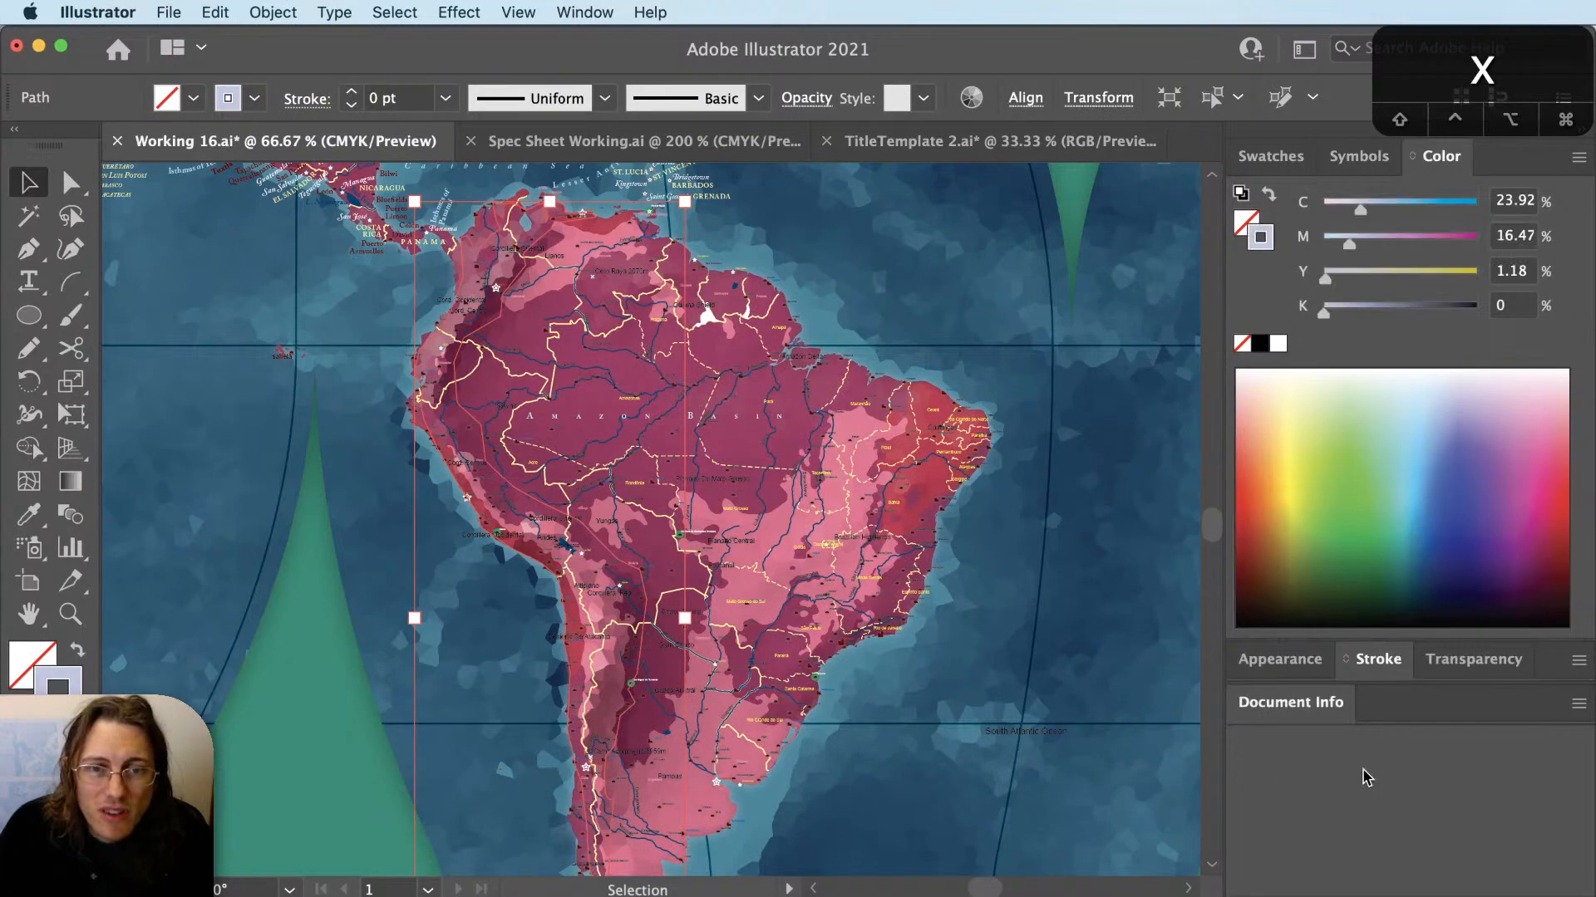
left_click(1377, 658)
left_click(1389, 247)
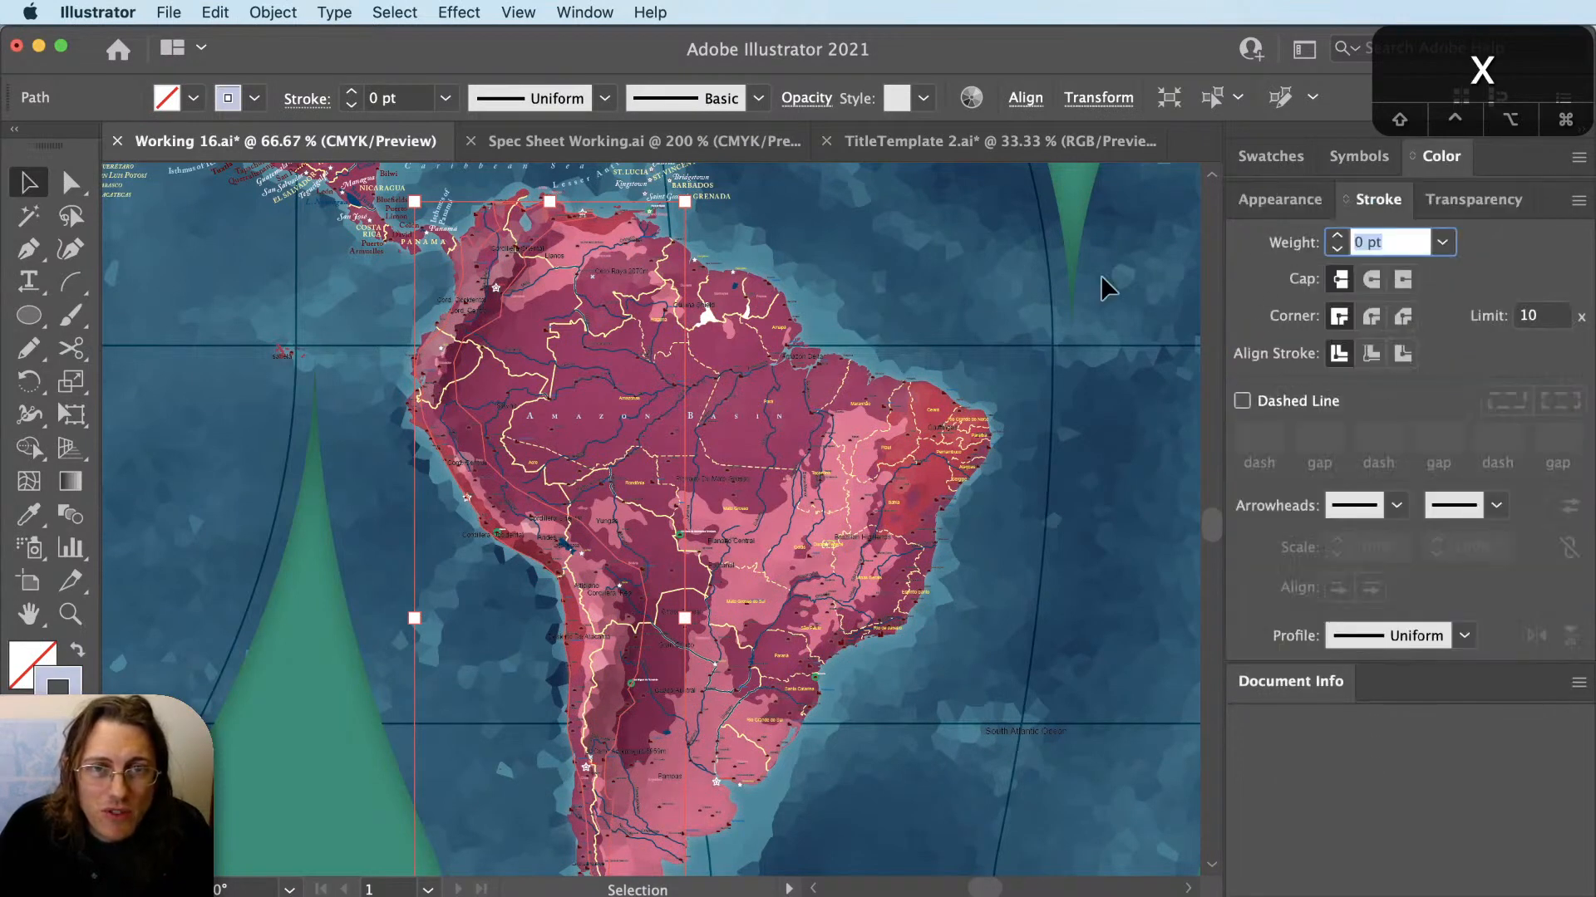
type("4")
key("Tab")
key("super+shift+a")
key("space")
left_click_drag(580, 465, 792, 364)
left_click_drag(688, 409, 721, 536)
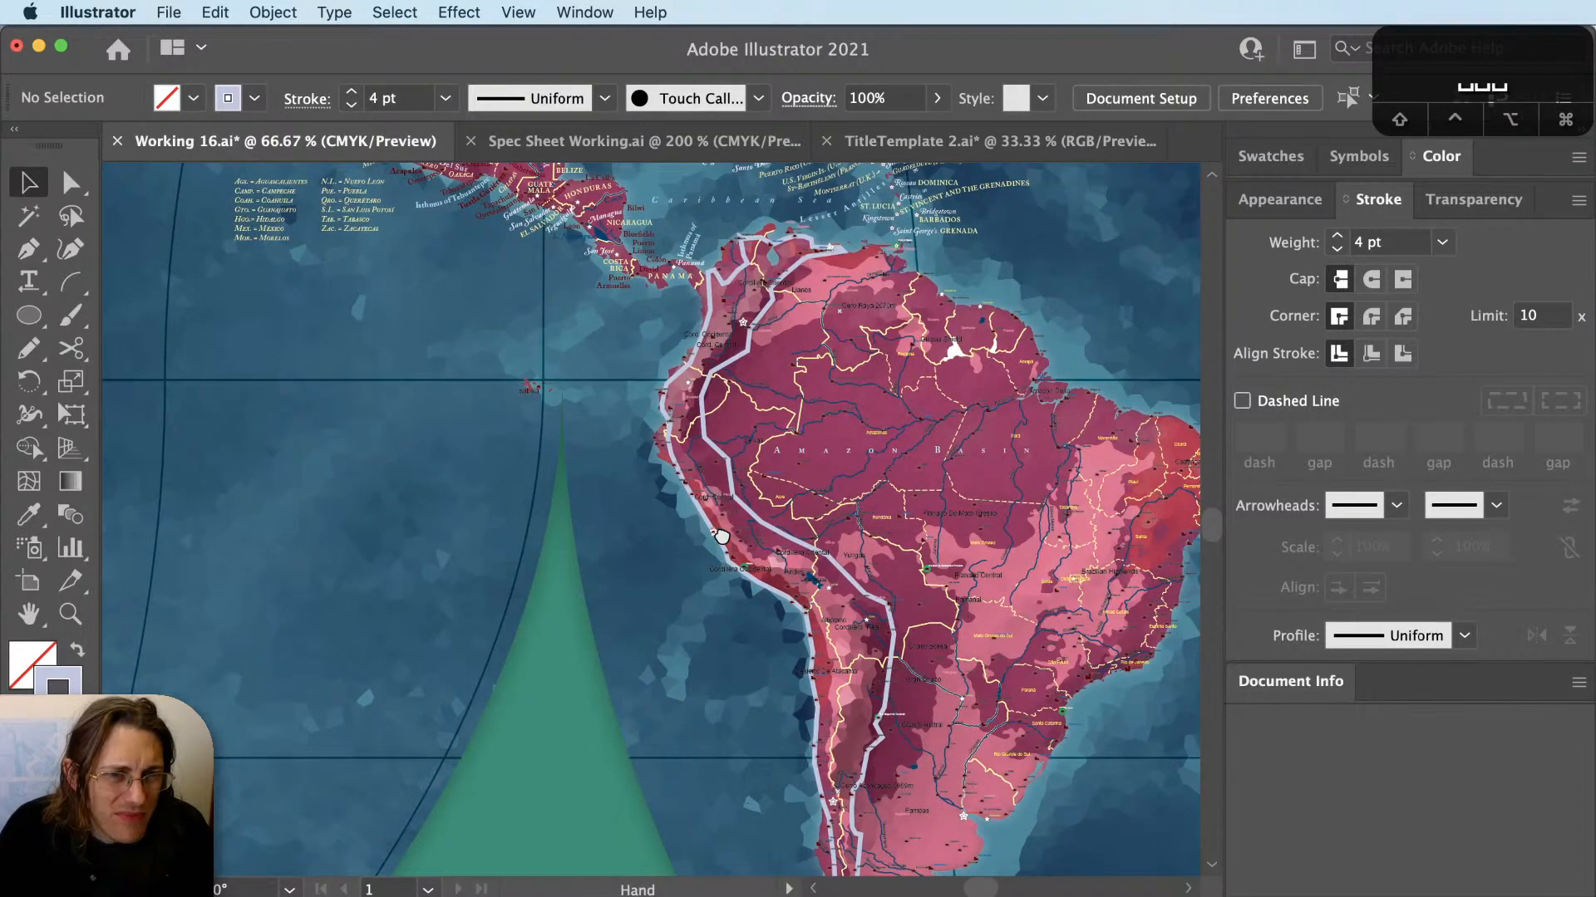
scroll(677, 659, "up", 1)
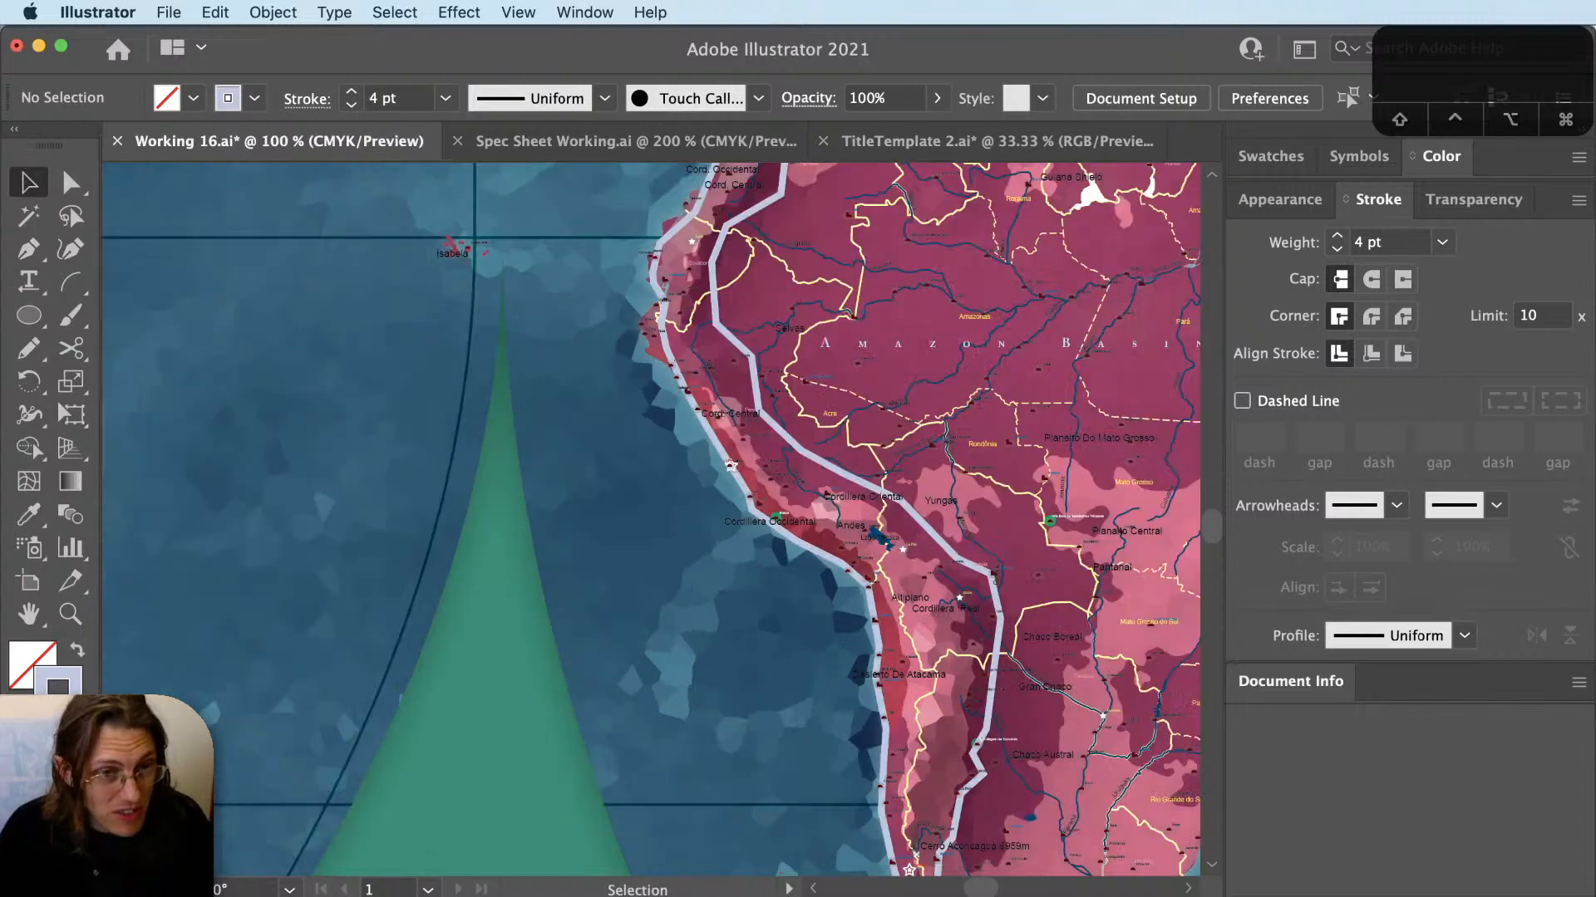
Switch to Chrome, look up the Andes article on Wikipedia, and return to Illustrator.
key("super+Tab")
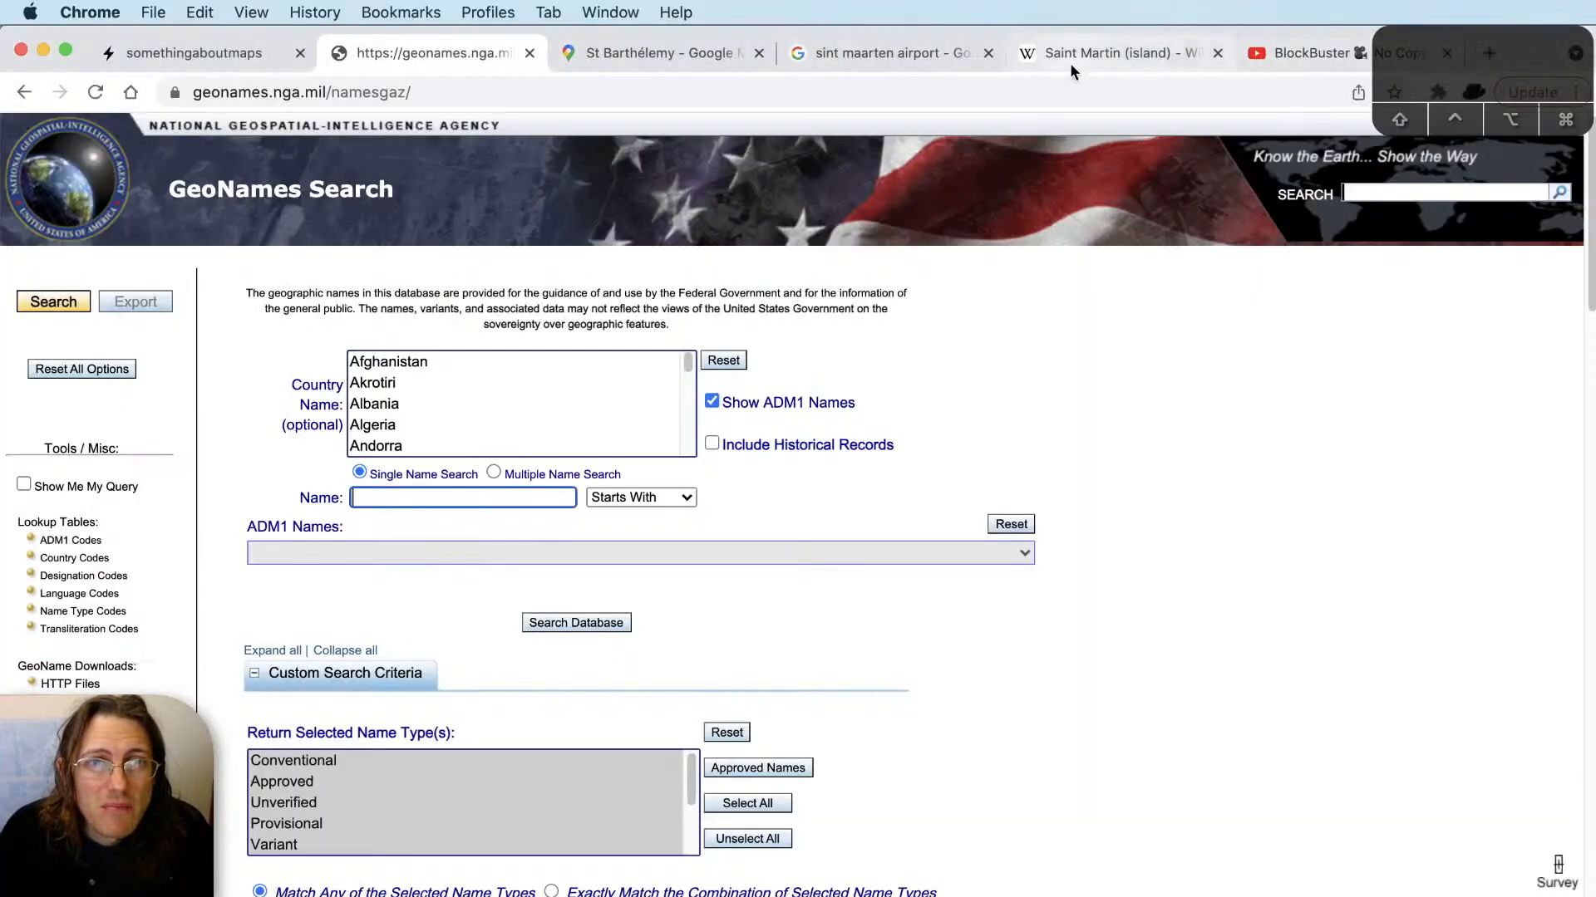
left_click(1070, 63)
left_click(1341, 218)
type("andes")
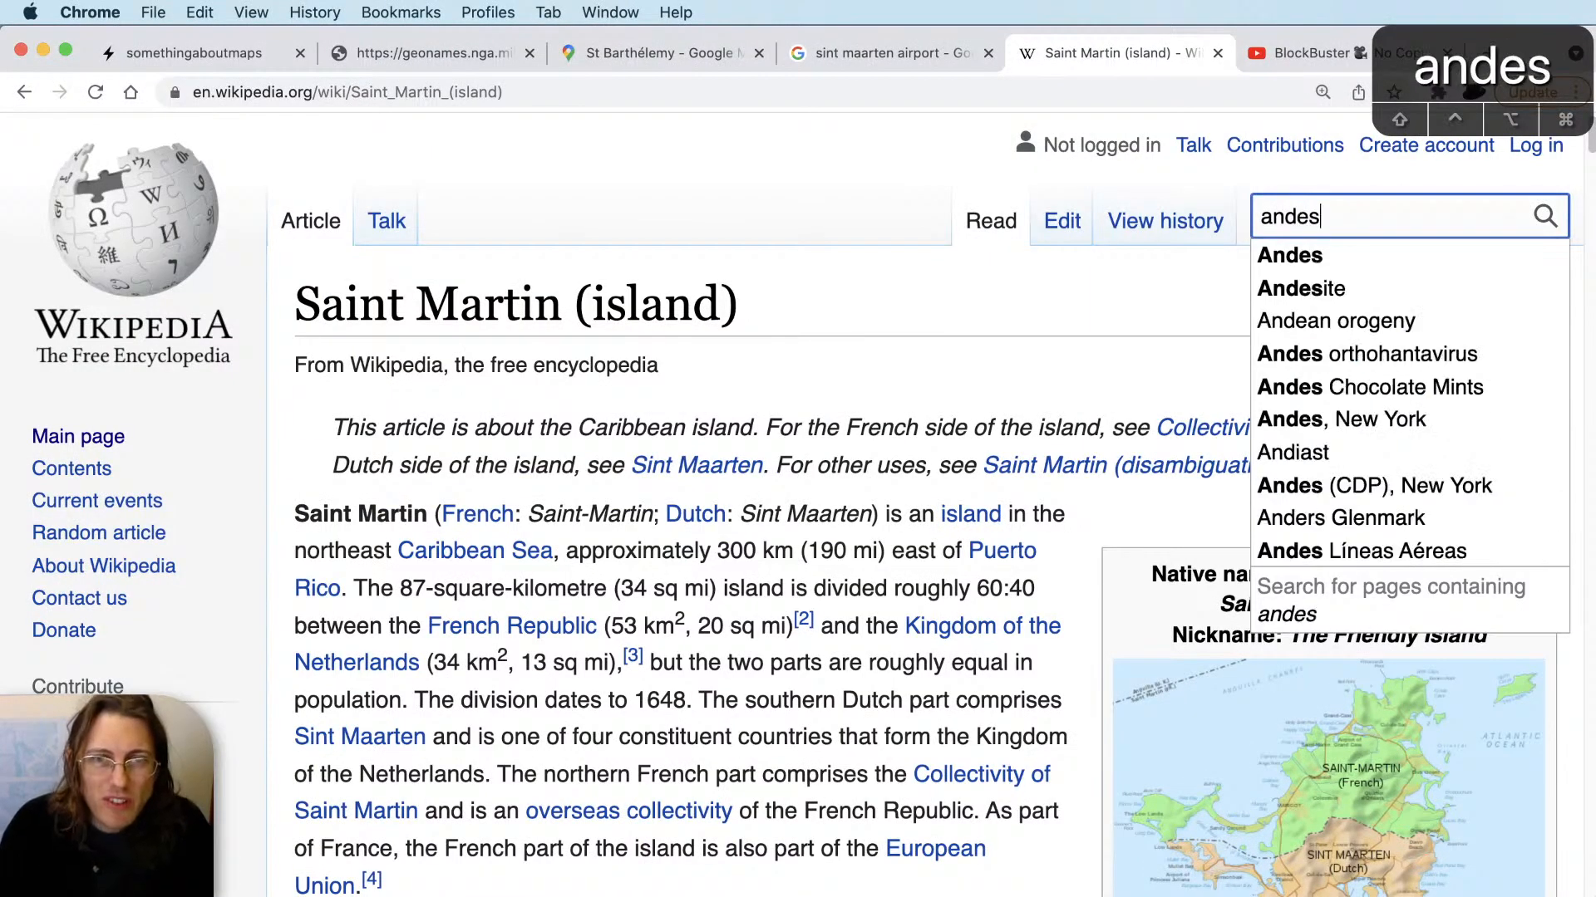
key("Down")
key("Return")
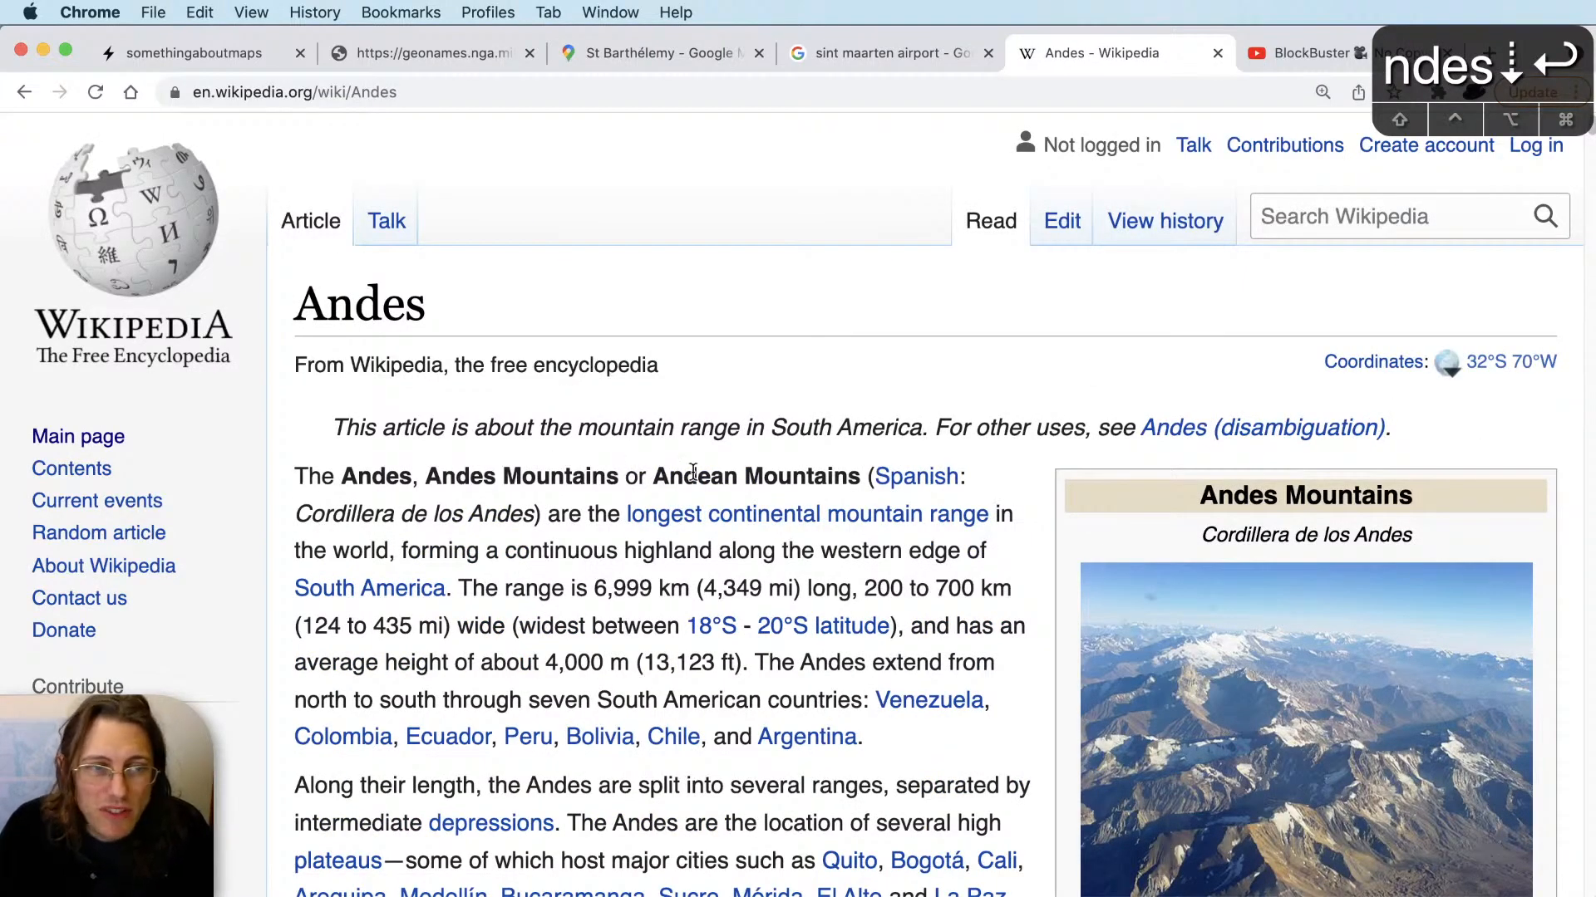
key("super+Tab")
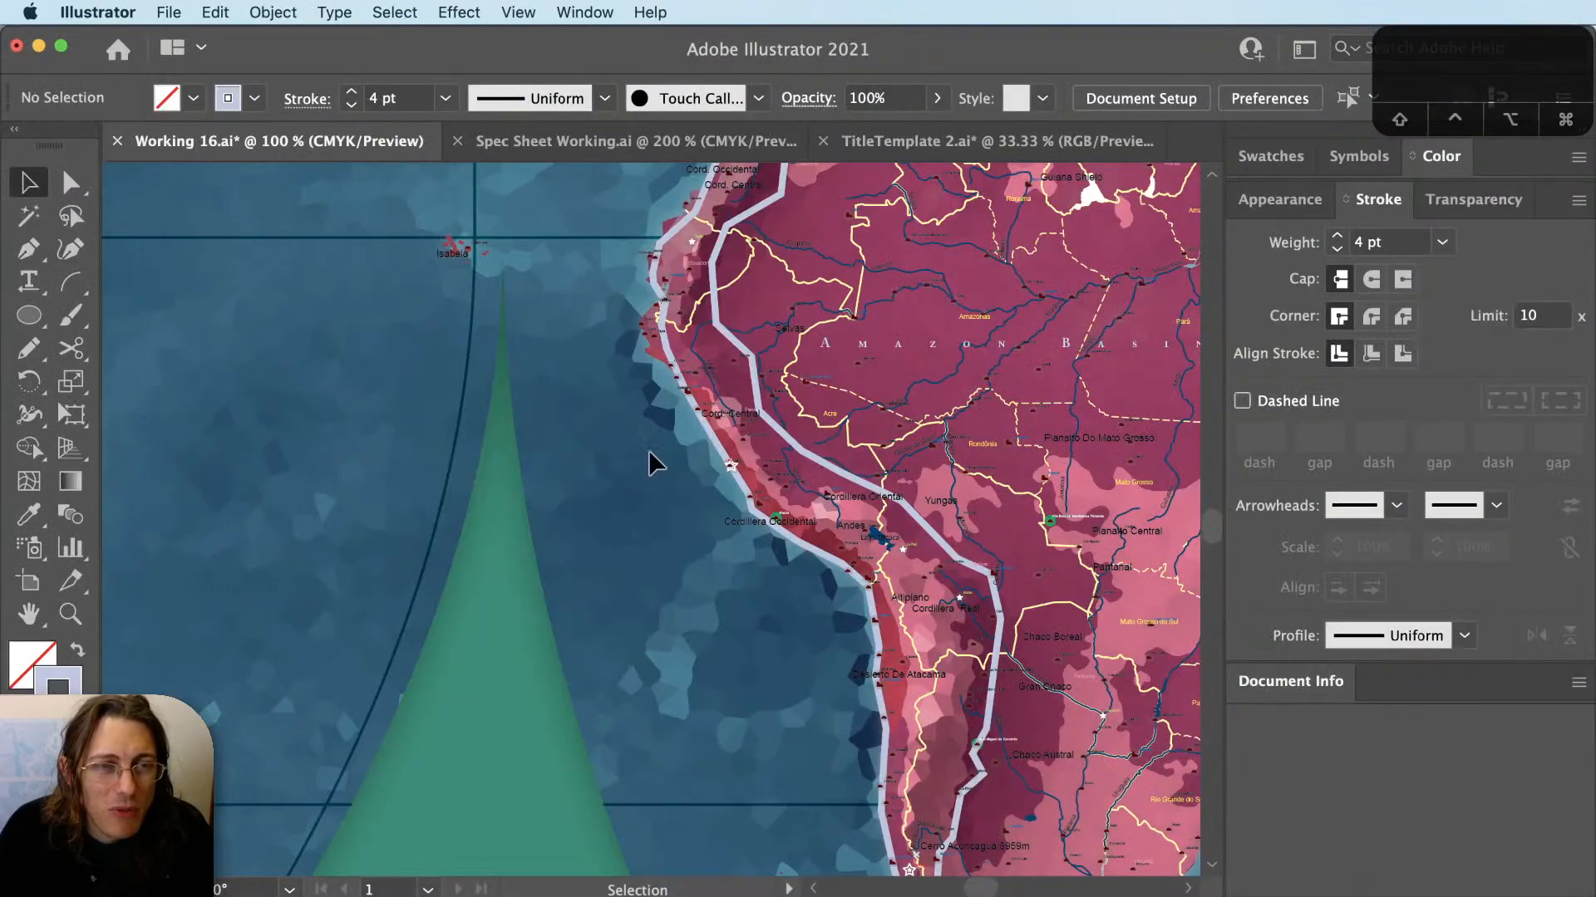
key("space")
left_click_drag(517, 424, 436, 573)
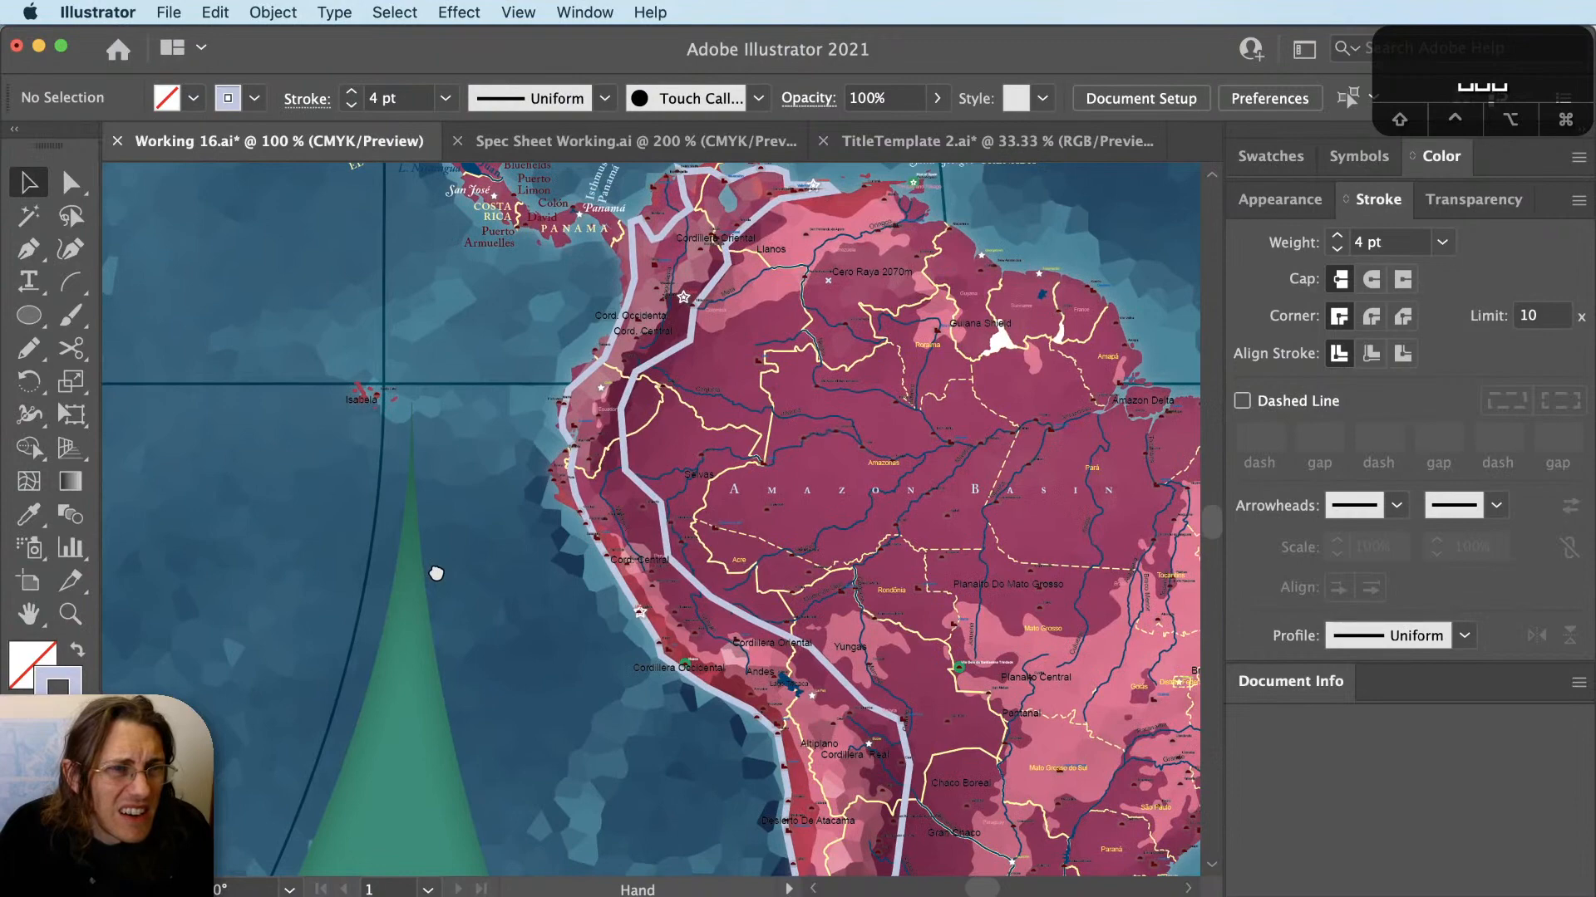
left_click(69, 282)
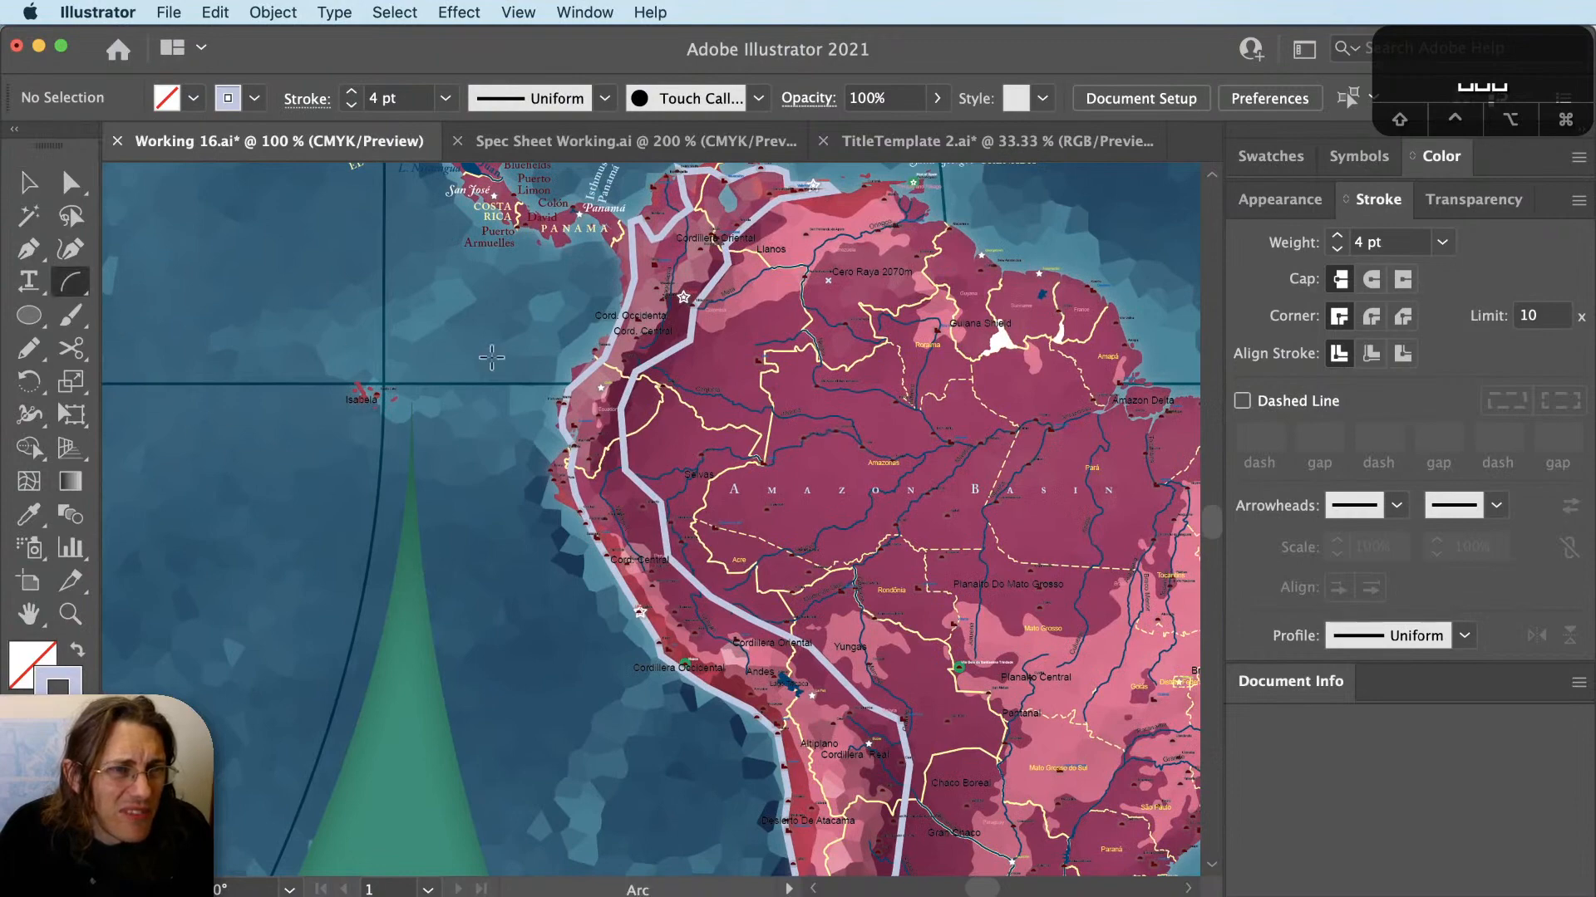
scroll(395, 424, "down", 2)
key("v")
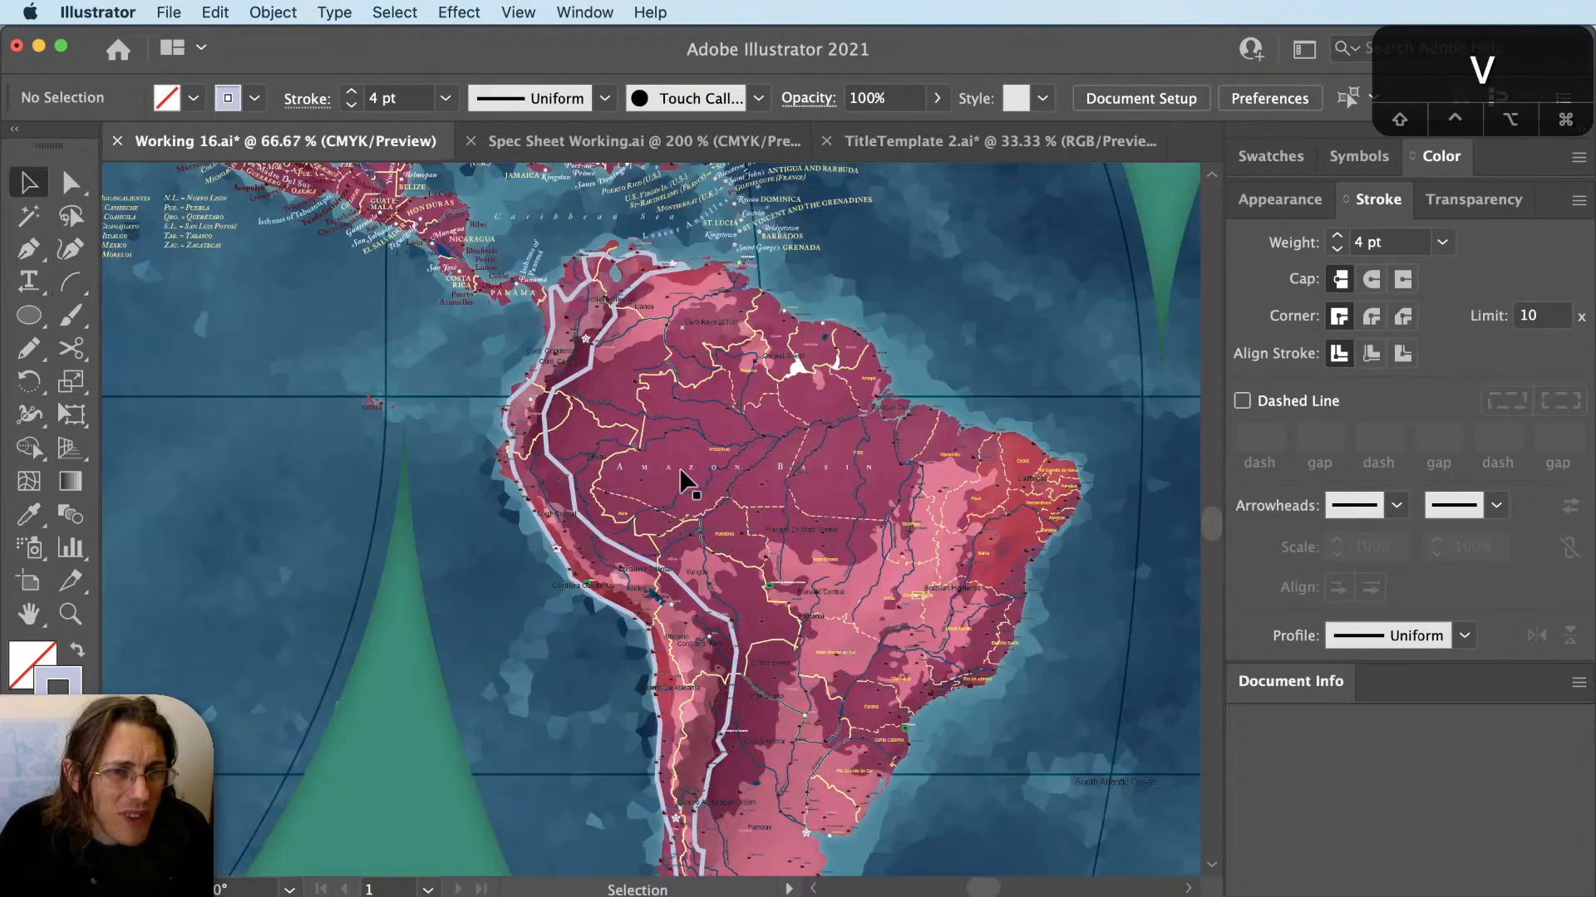
Enlarge the Amazon Basin label's type, using the value 18, and deselect it.
left_click(680, 470)
left_click(410, 366)
scroll(391, 370, "up", 1)
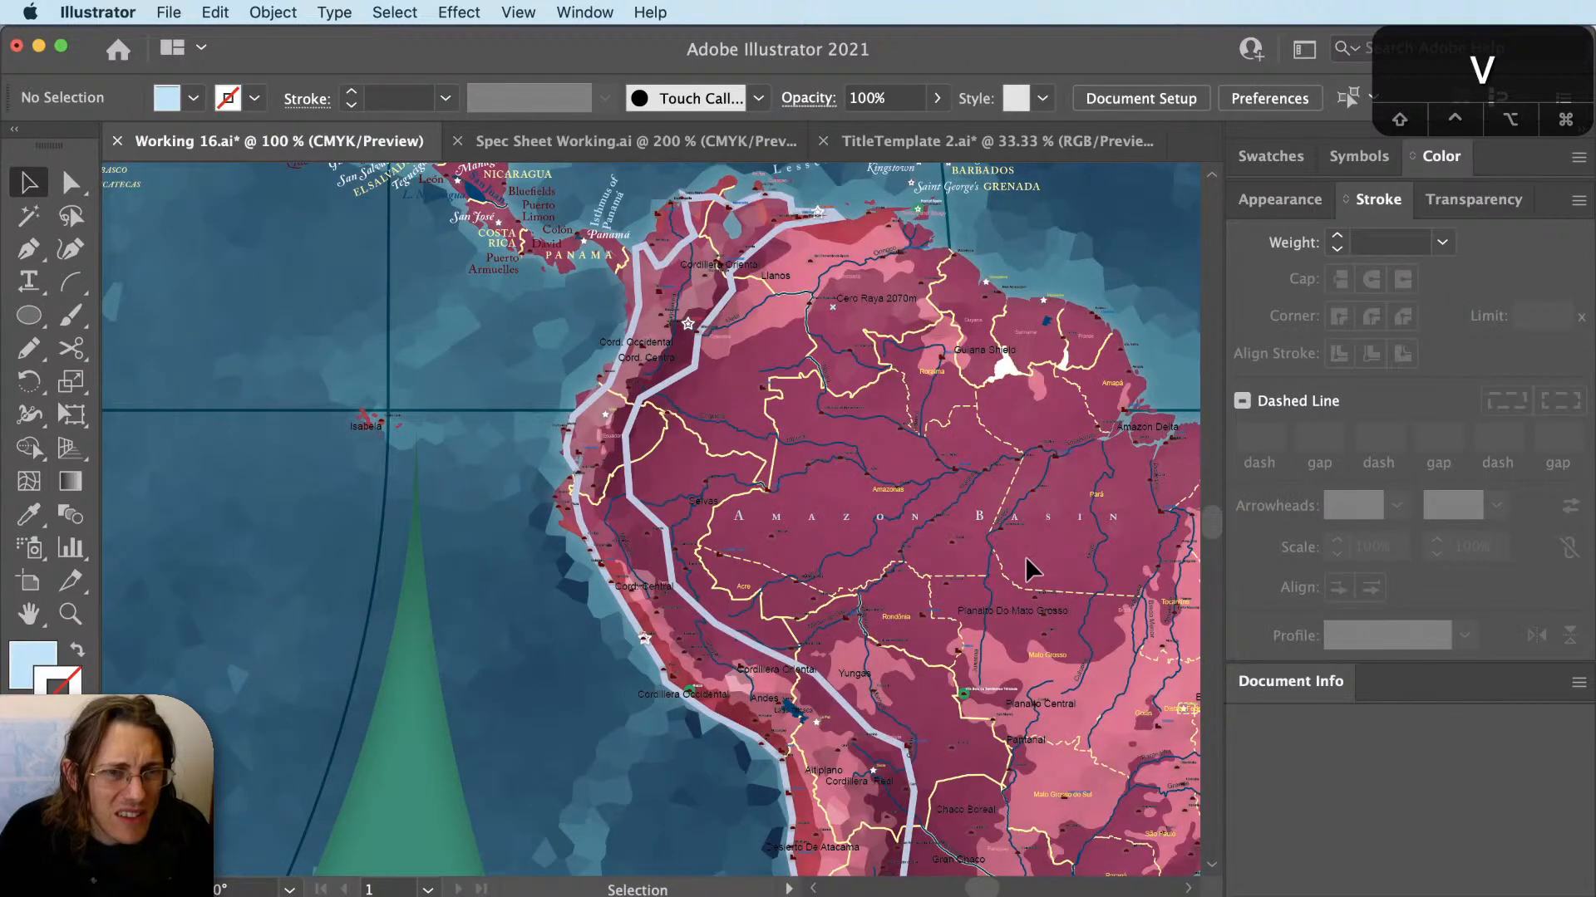
left_click_drag(1026, 557, 880, 527)
left_click(901, 510)
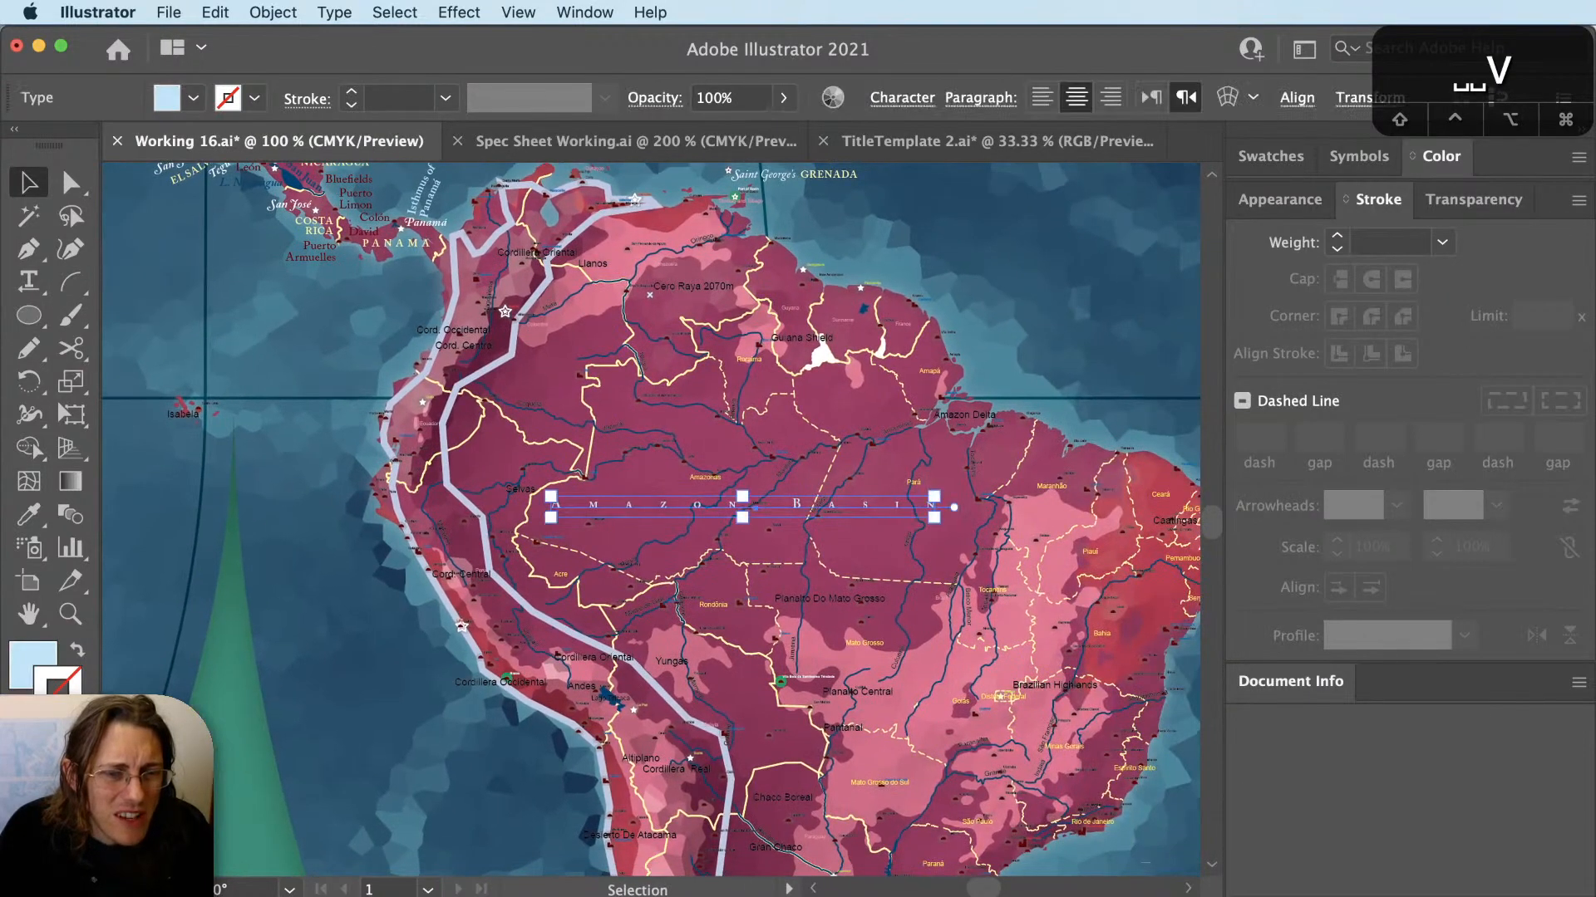
key("shift+super+period")
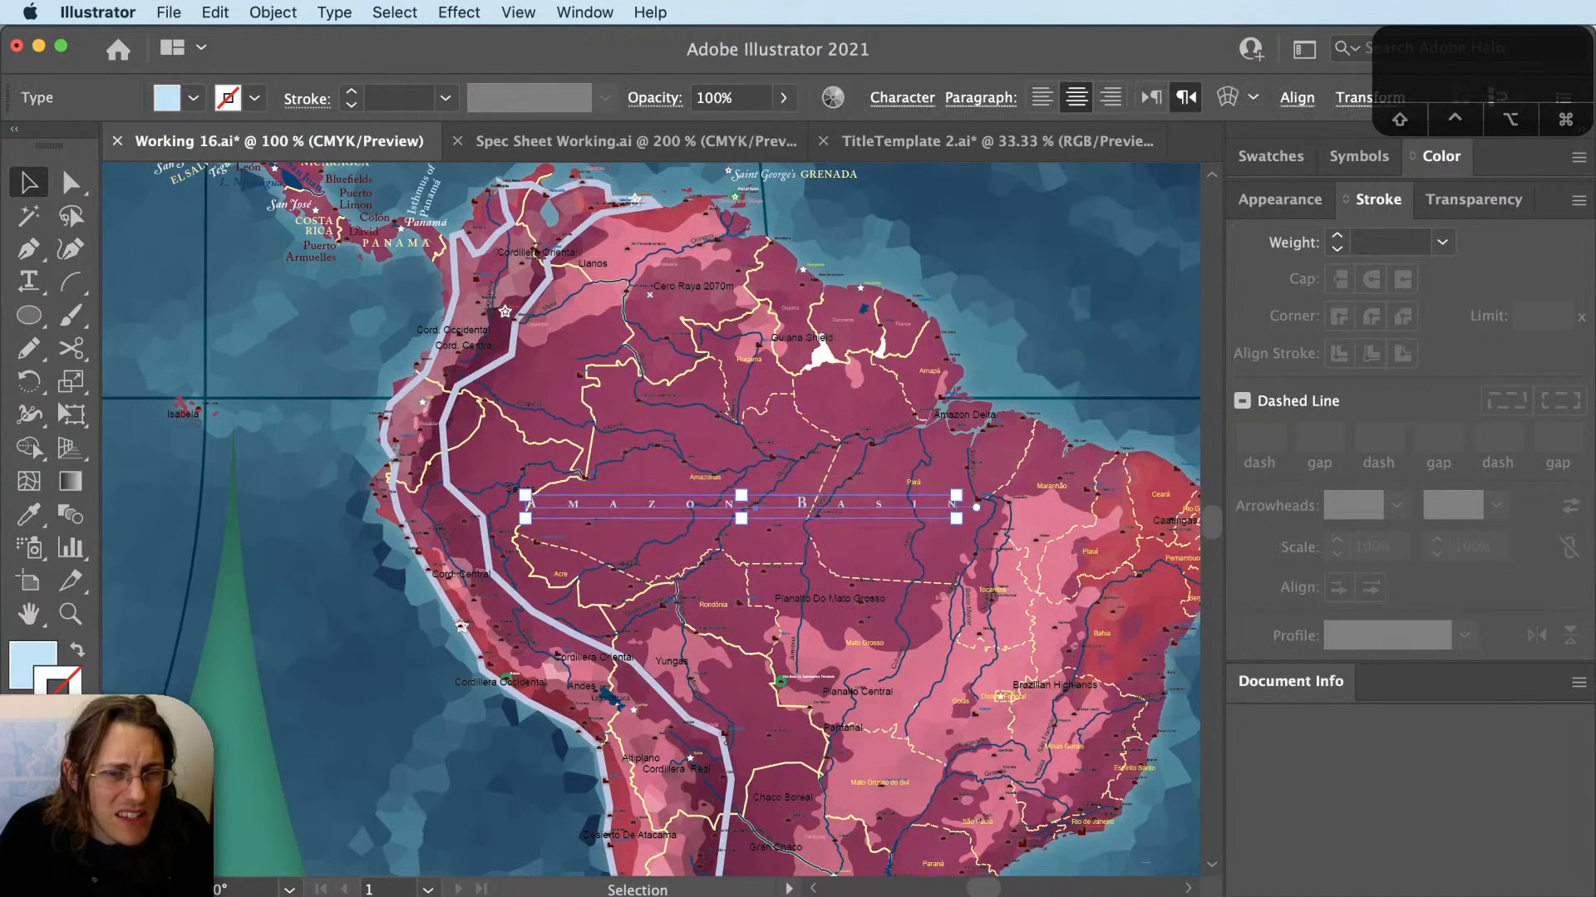
type("18")
key("Return")
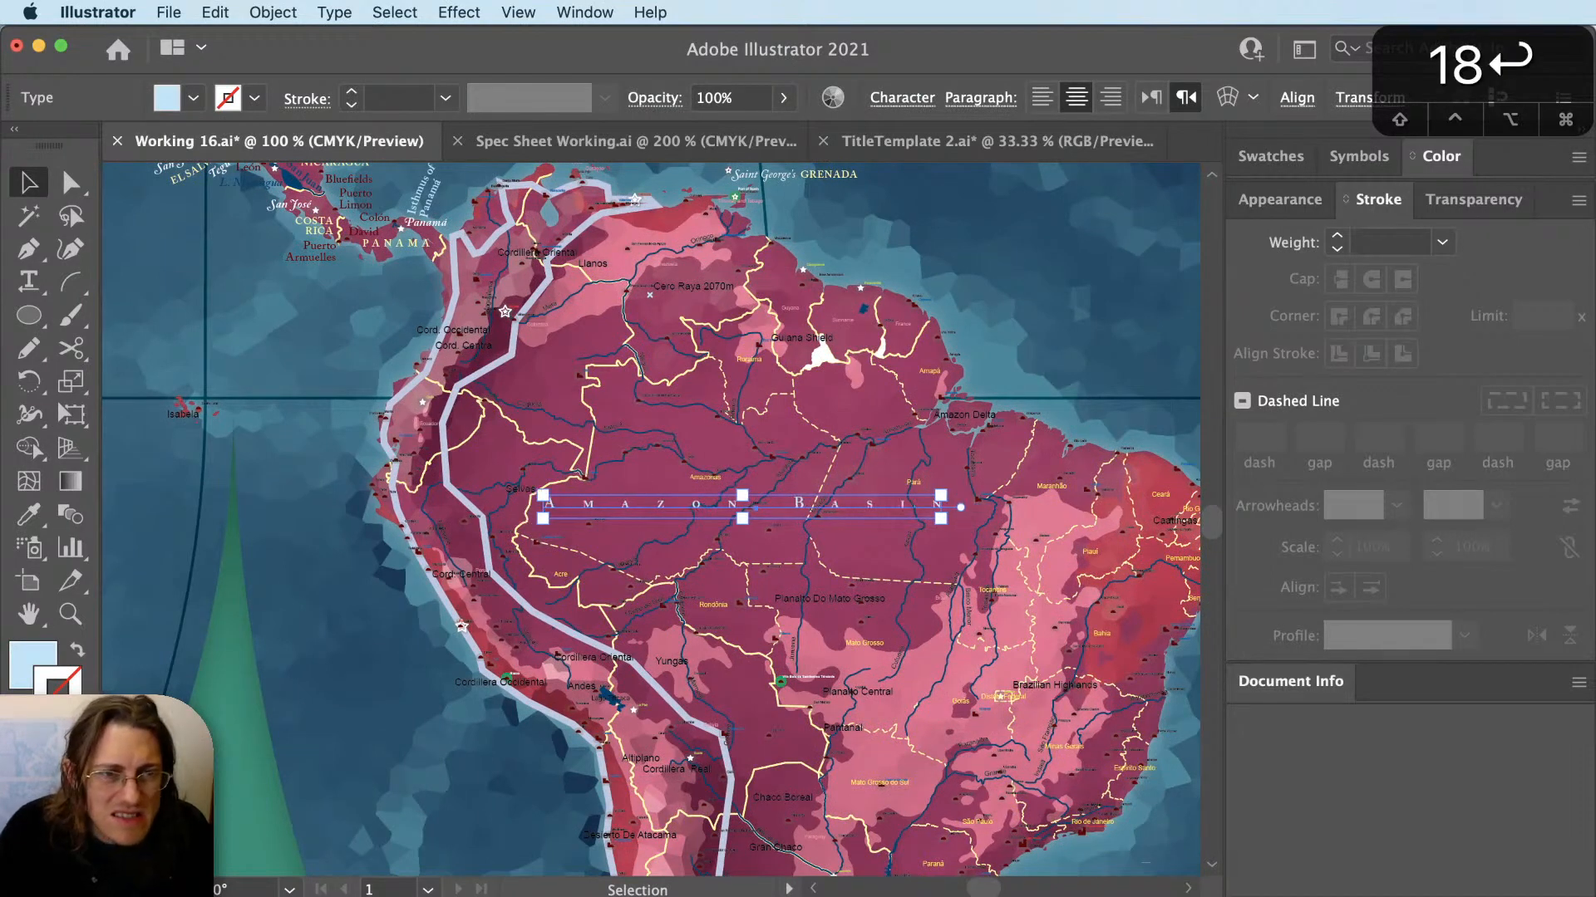
key("shift+super+a")
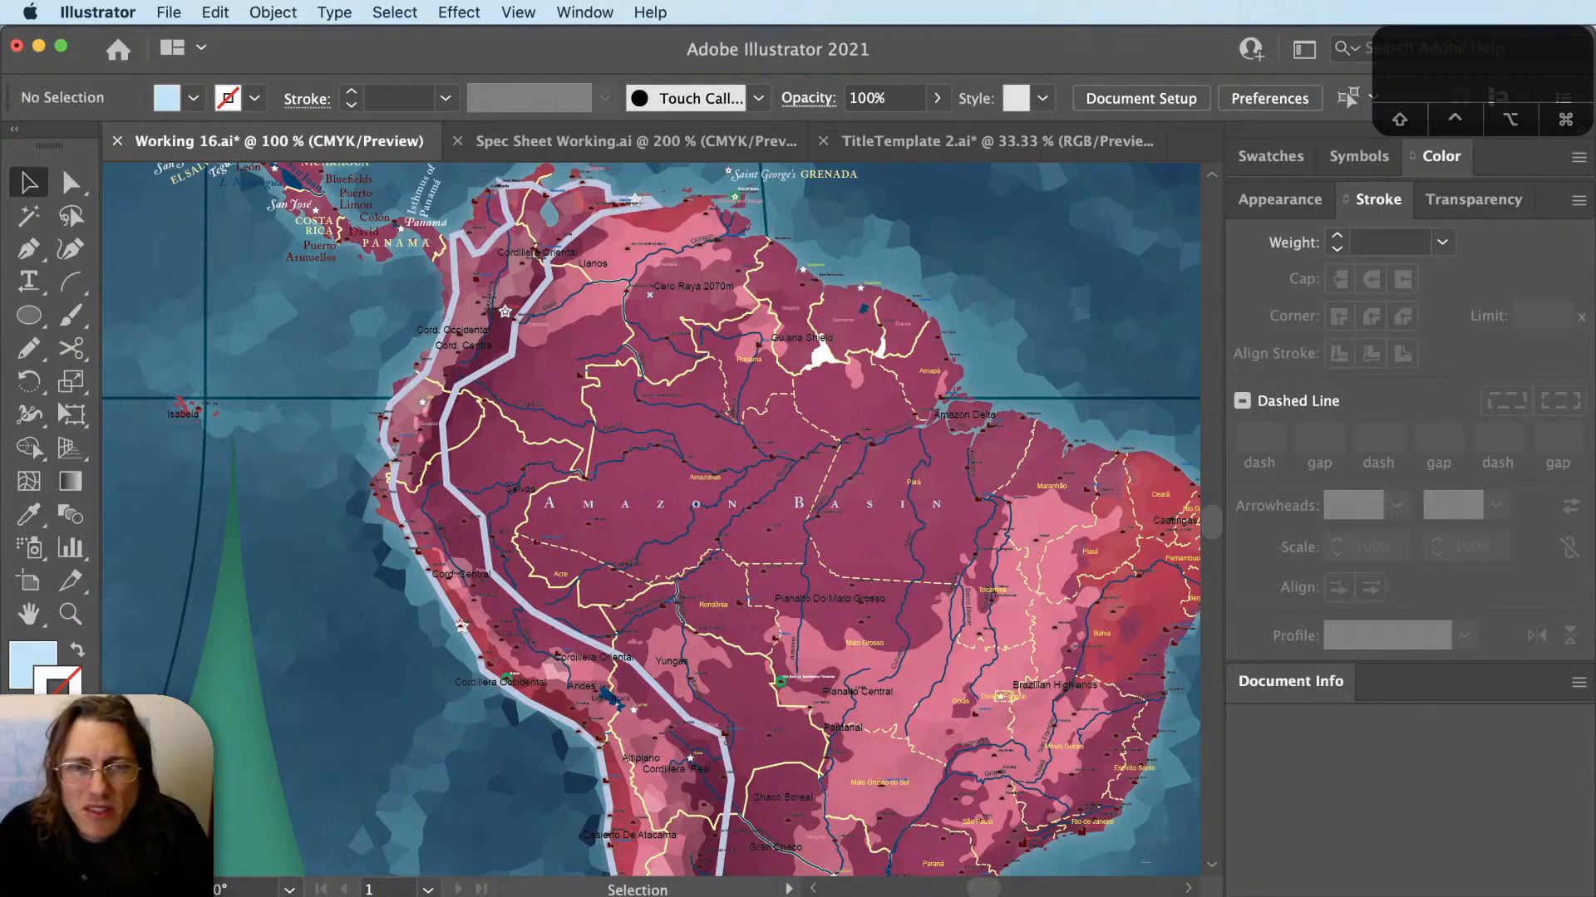
Try a larger type size and a spacing value of 1500 on the Amazon Basin label, undoing both changes.
left_click(874, 508)
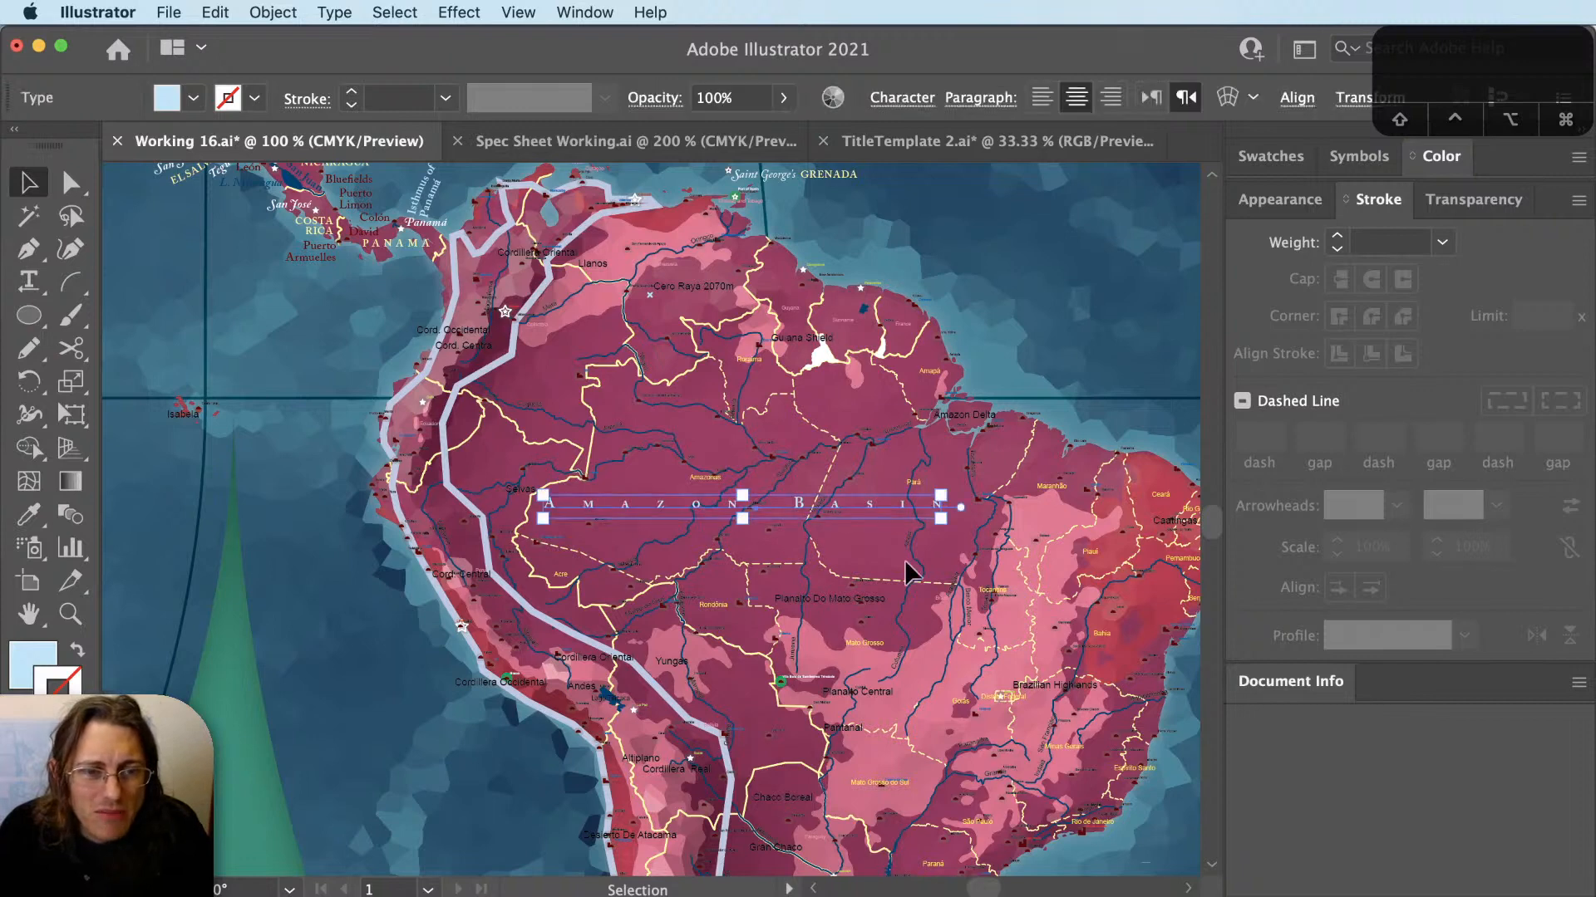
type("2")
key("Tab")
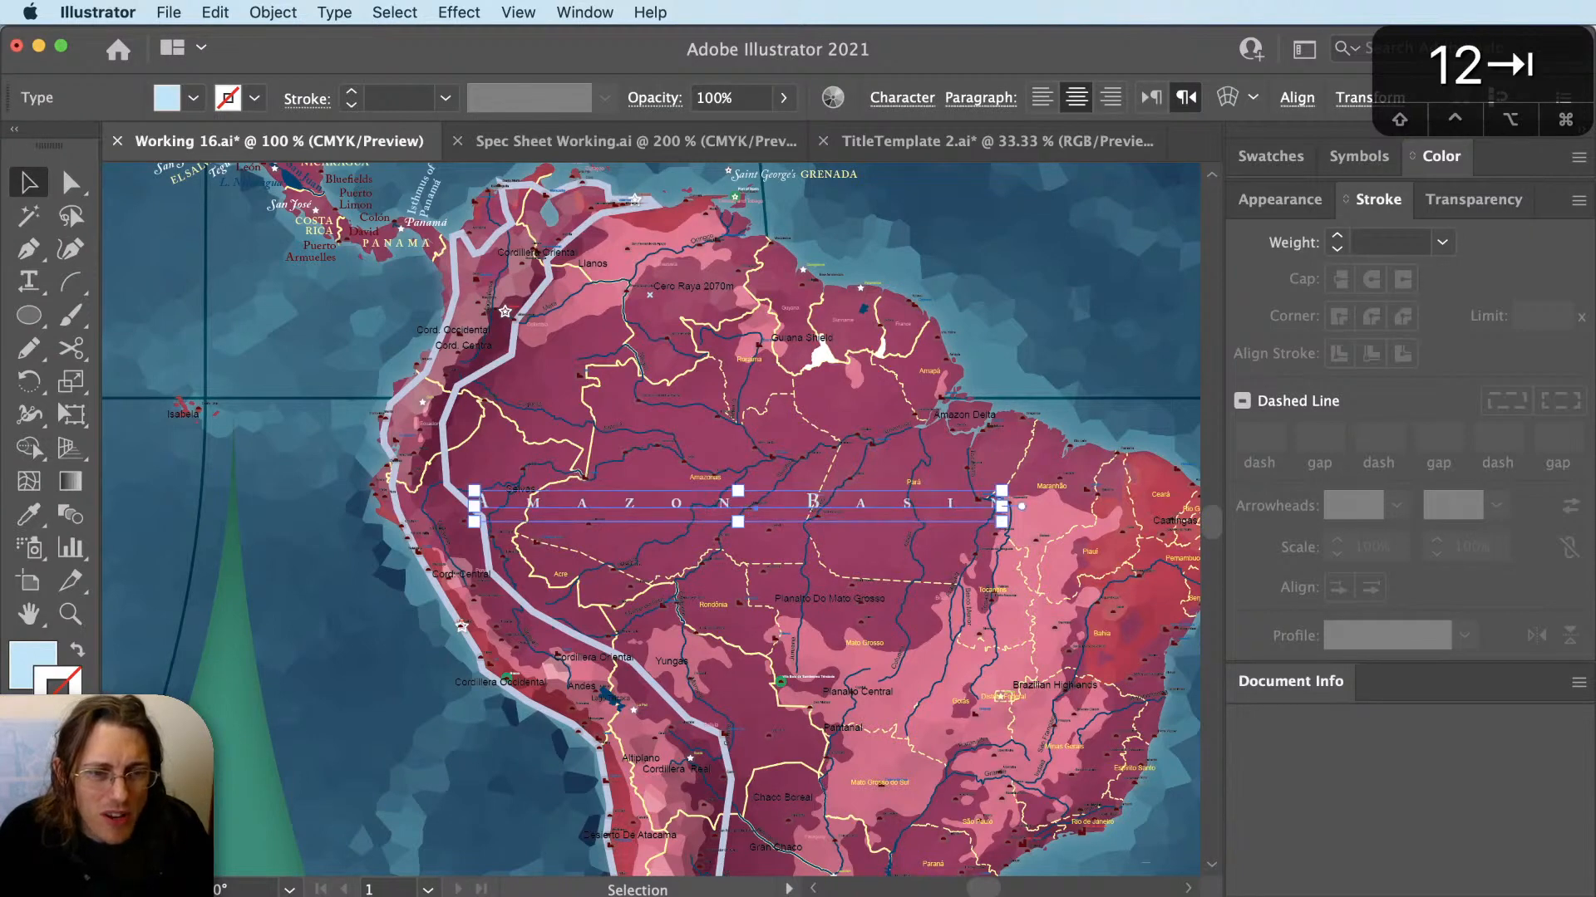
type("1500")
key("Return")
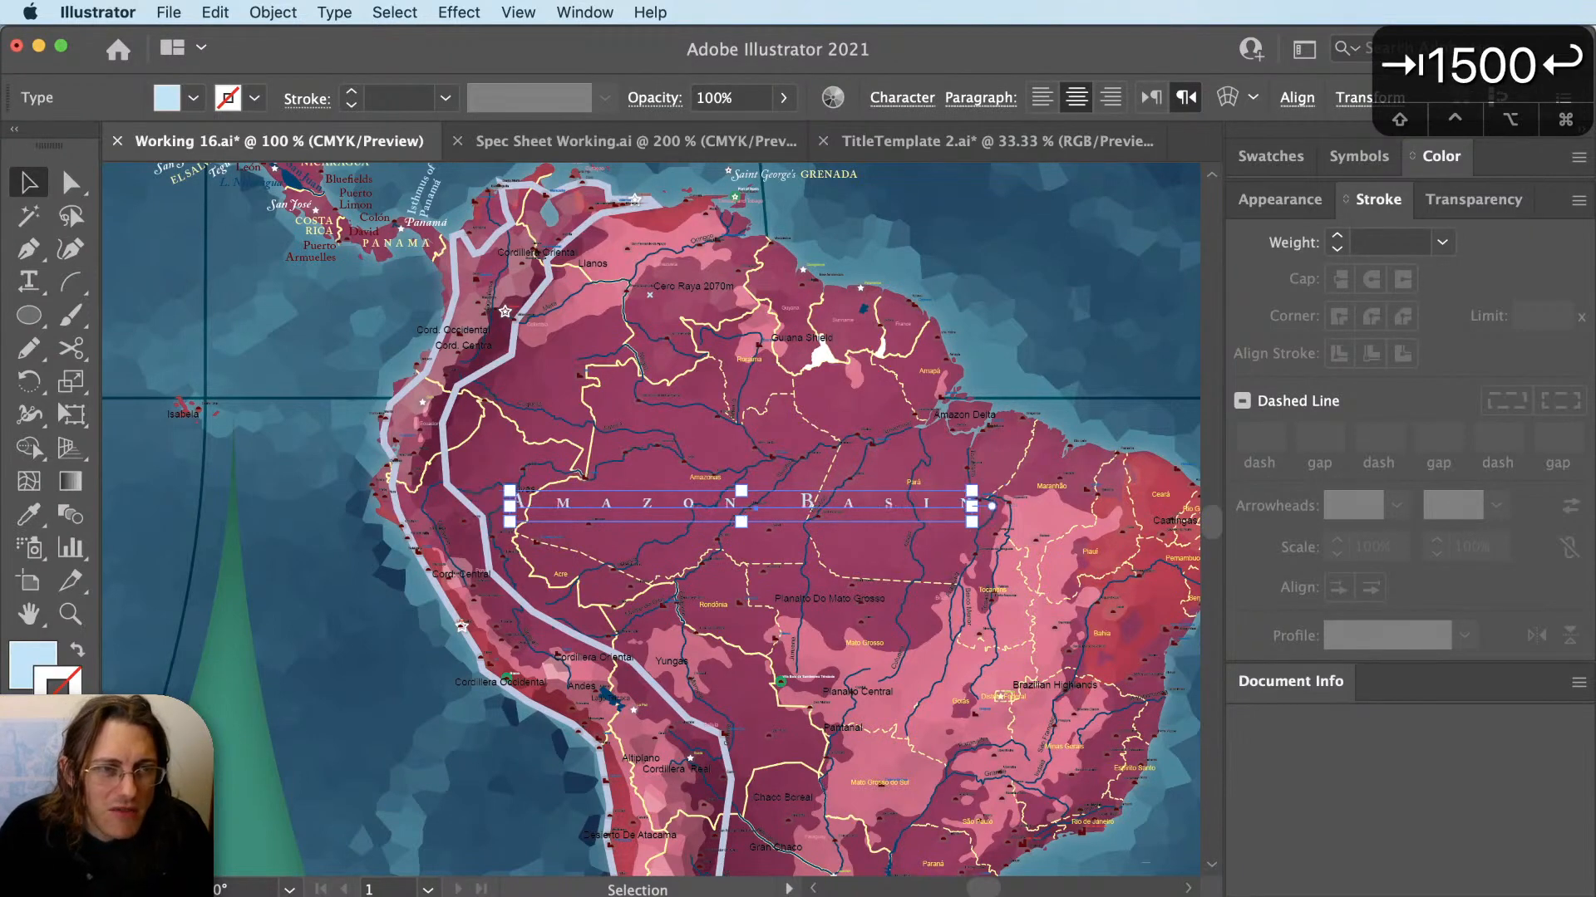
key("cmd+z")
key("cmd+z")
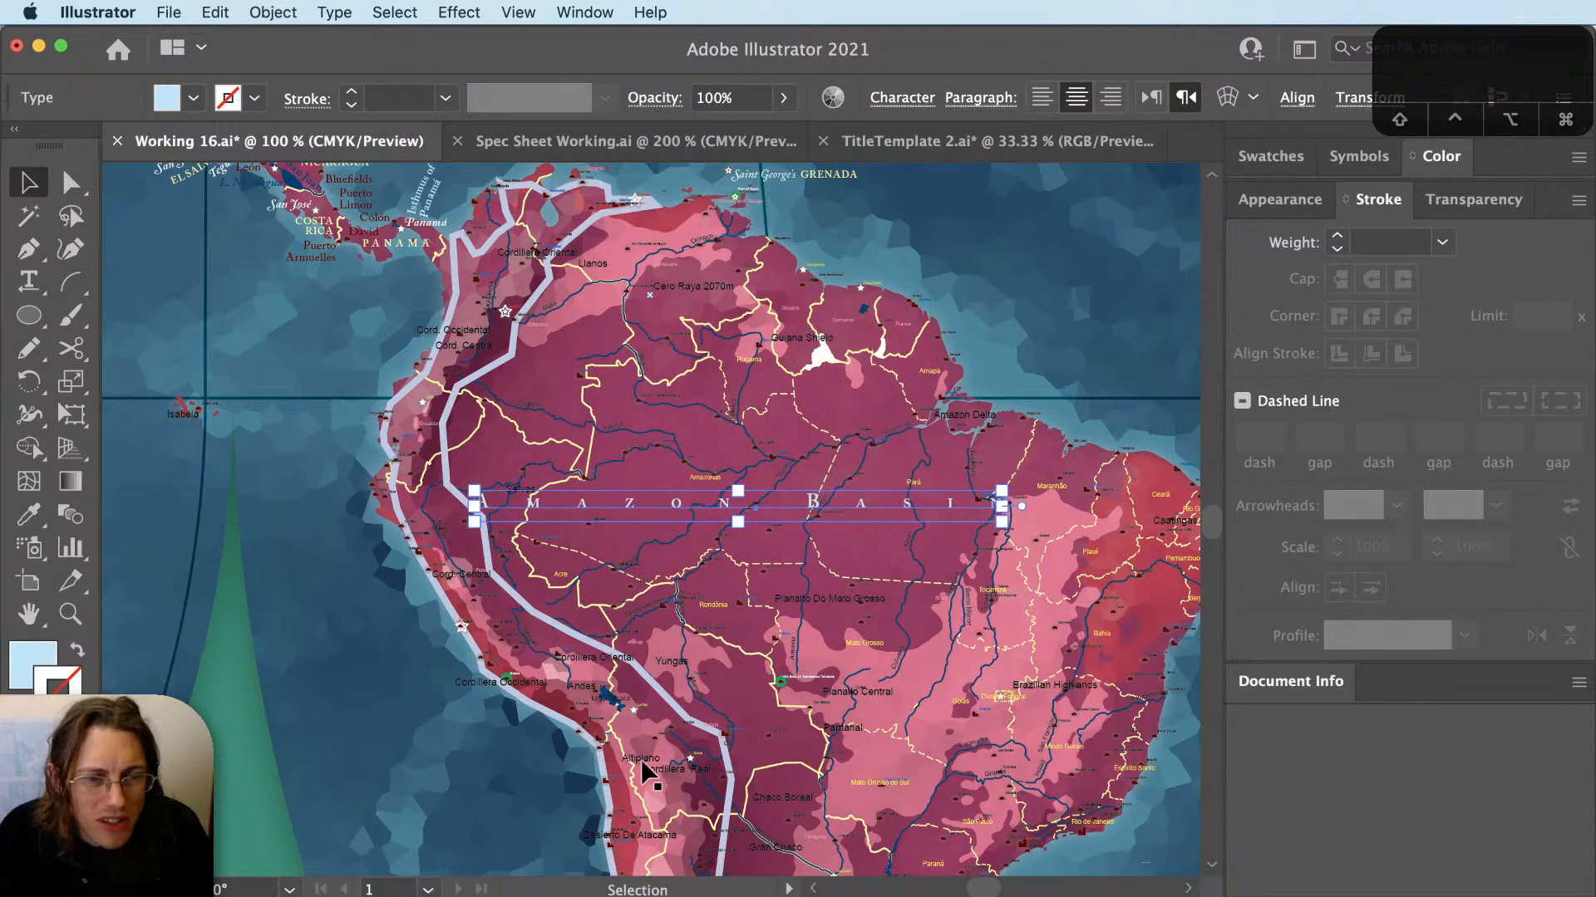
key("super+z")
key("shift+super+a")
Draw an arc from the Pacific southwest of Isabela to the northern Andes near Cordillera Oriental.
key("space")
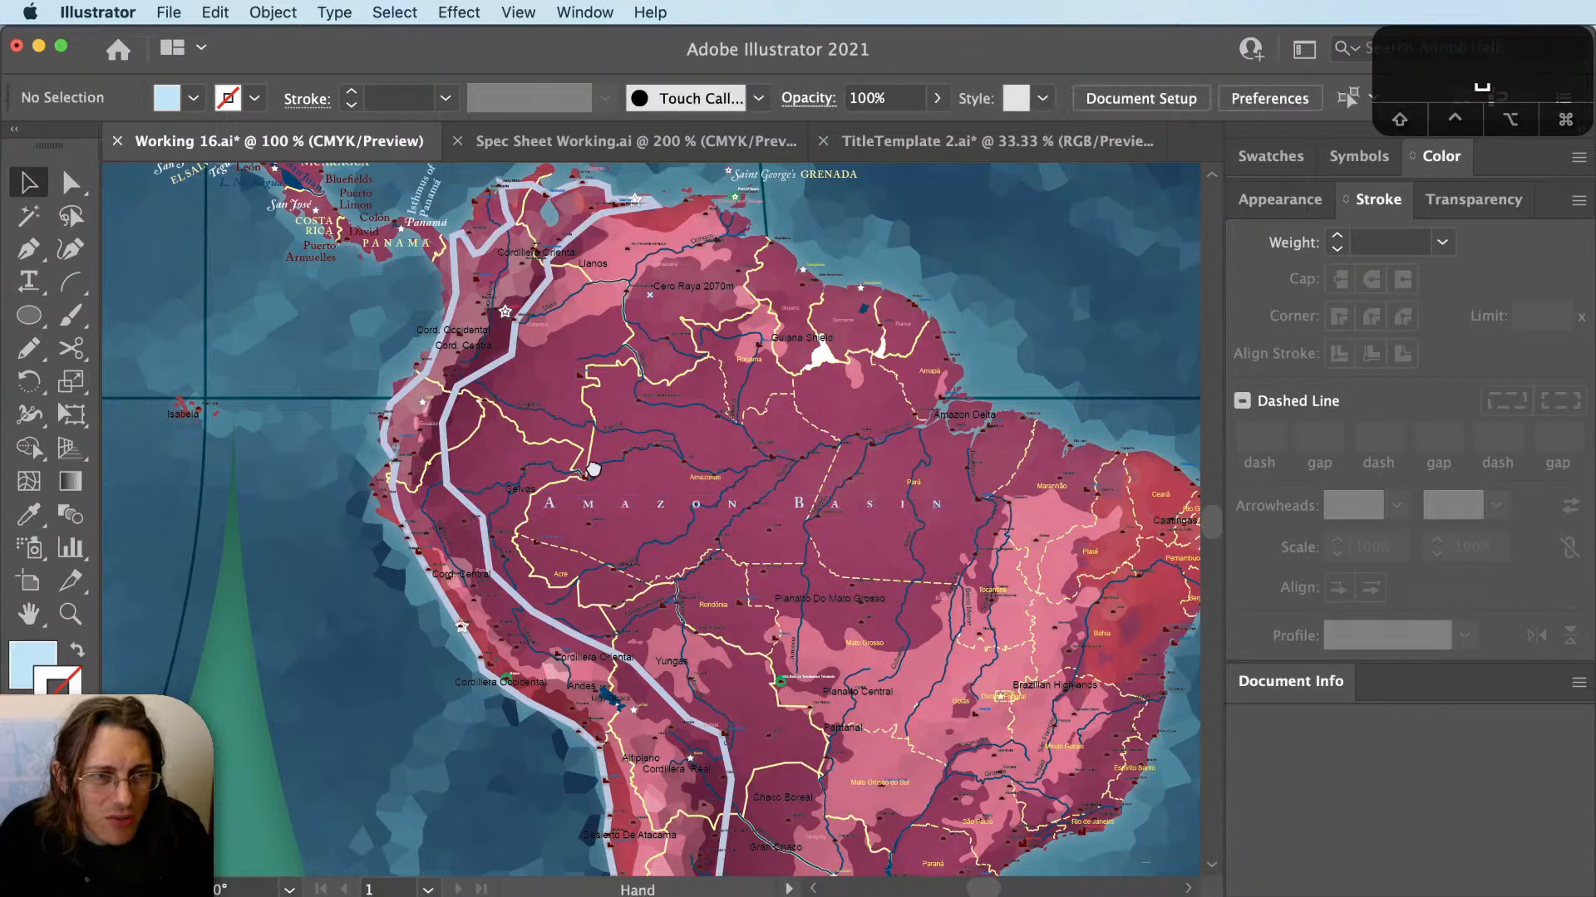
left_click_drag(593, 471, 740, 442)
left_click(70, 283)
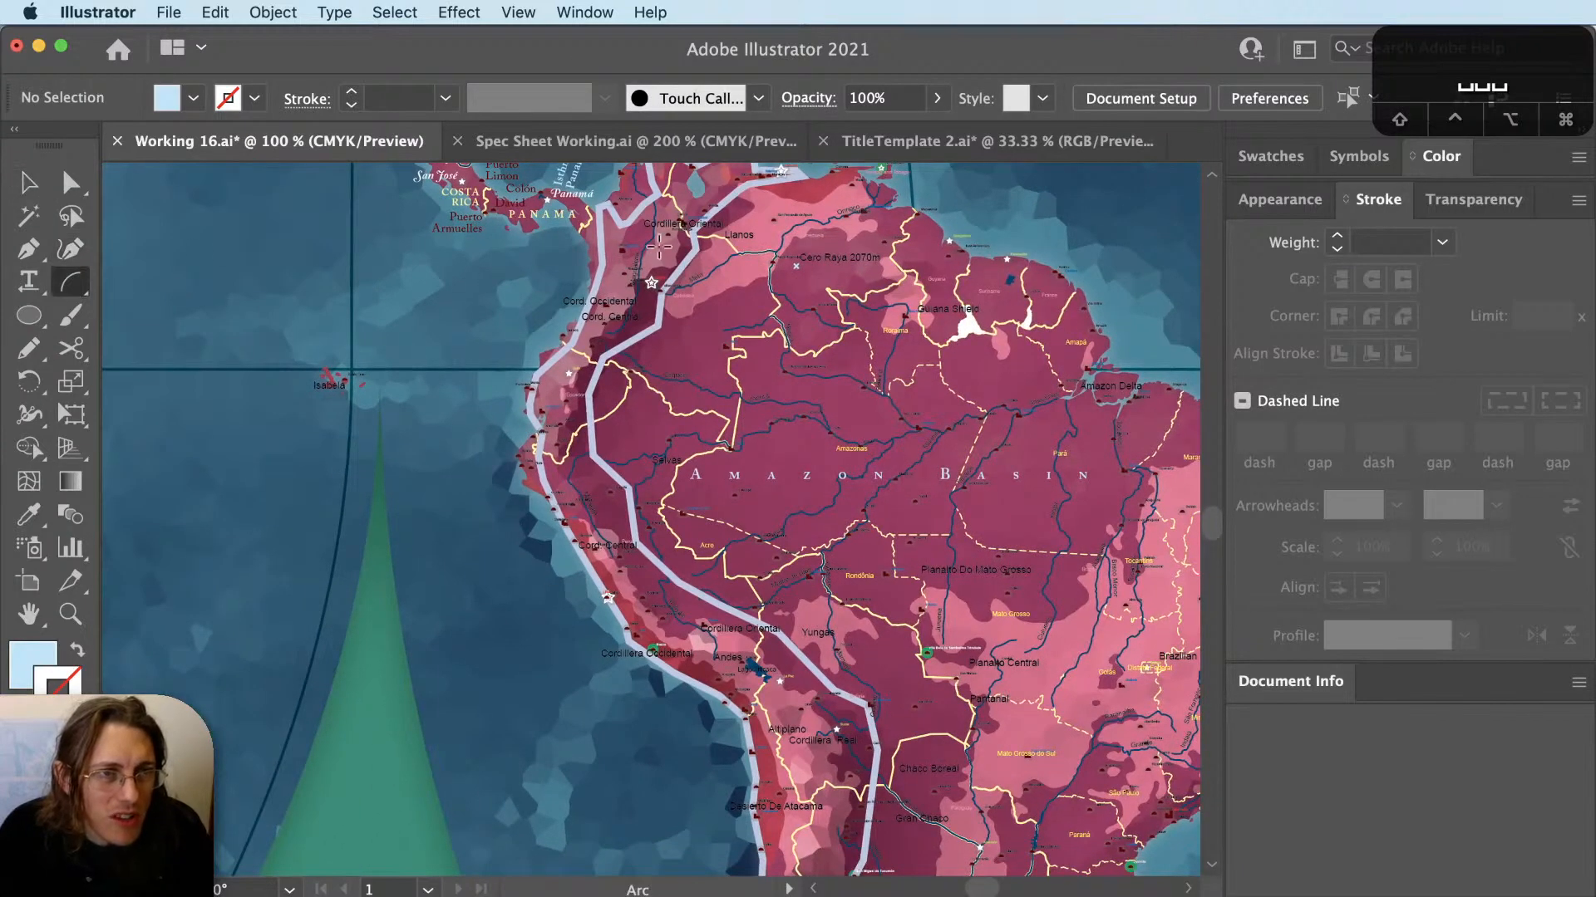
key("space")
left_click_drag(659, 247, 761, 256)
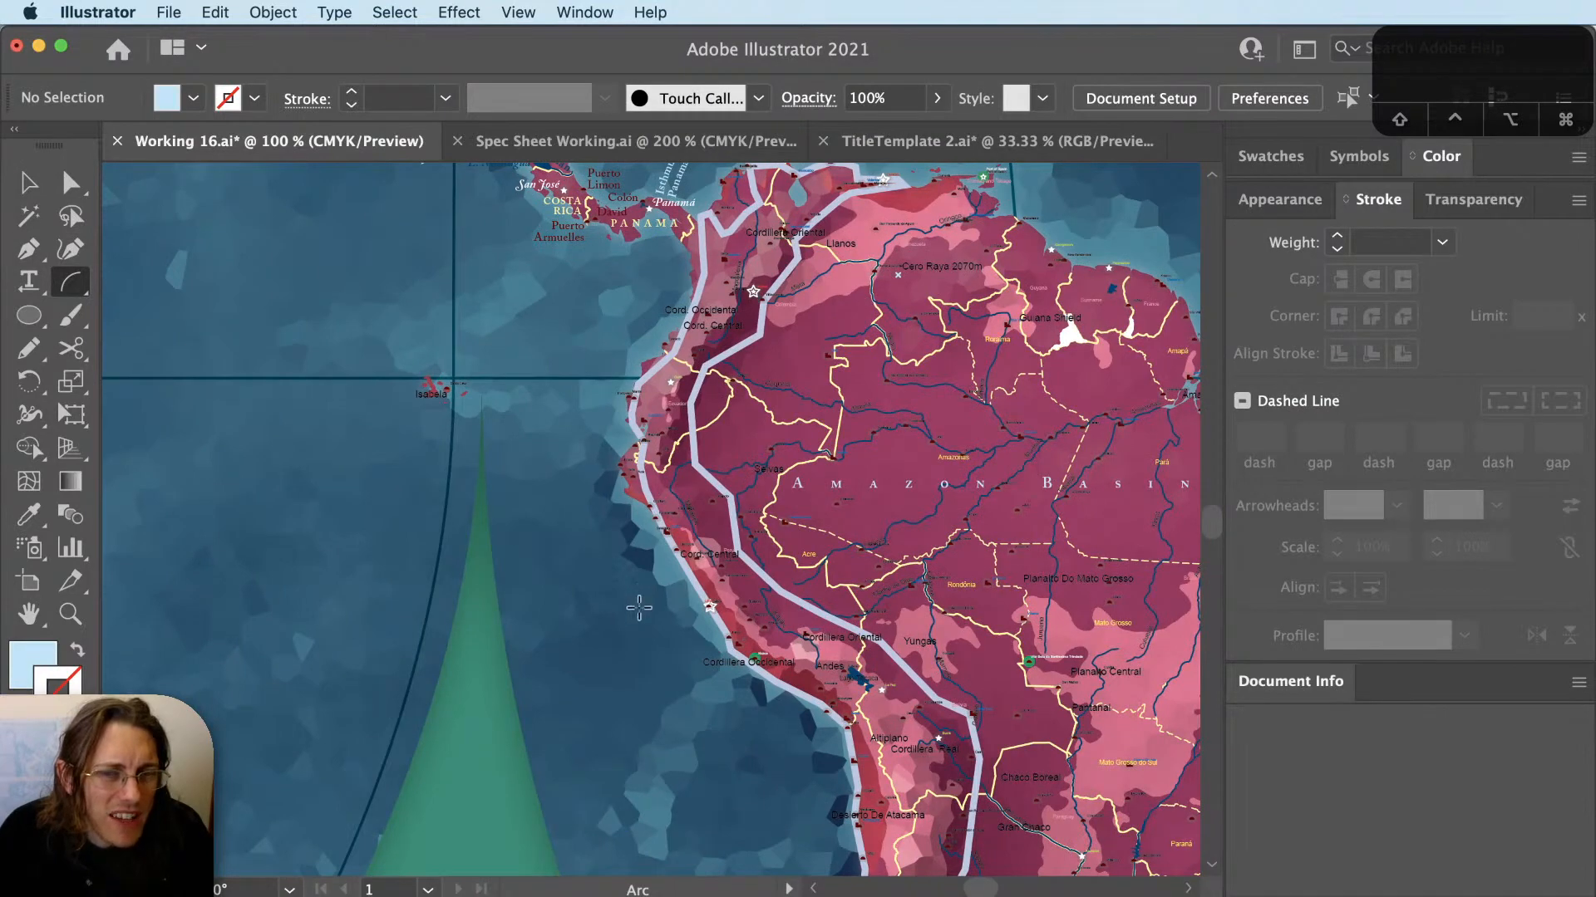
key("space")
left_click_drag(640, 608, 588, 621)
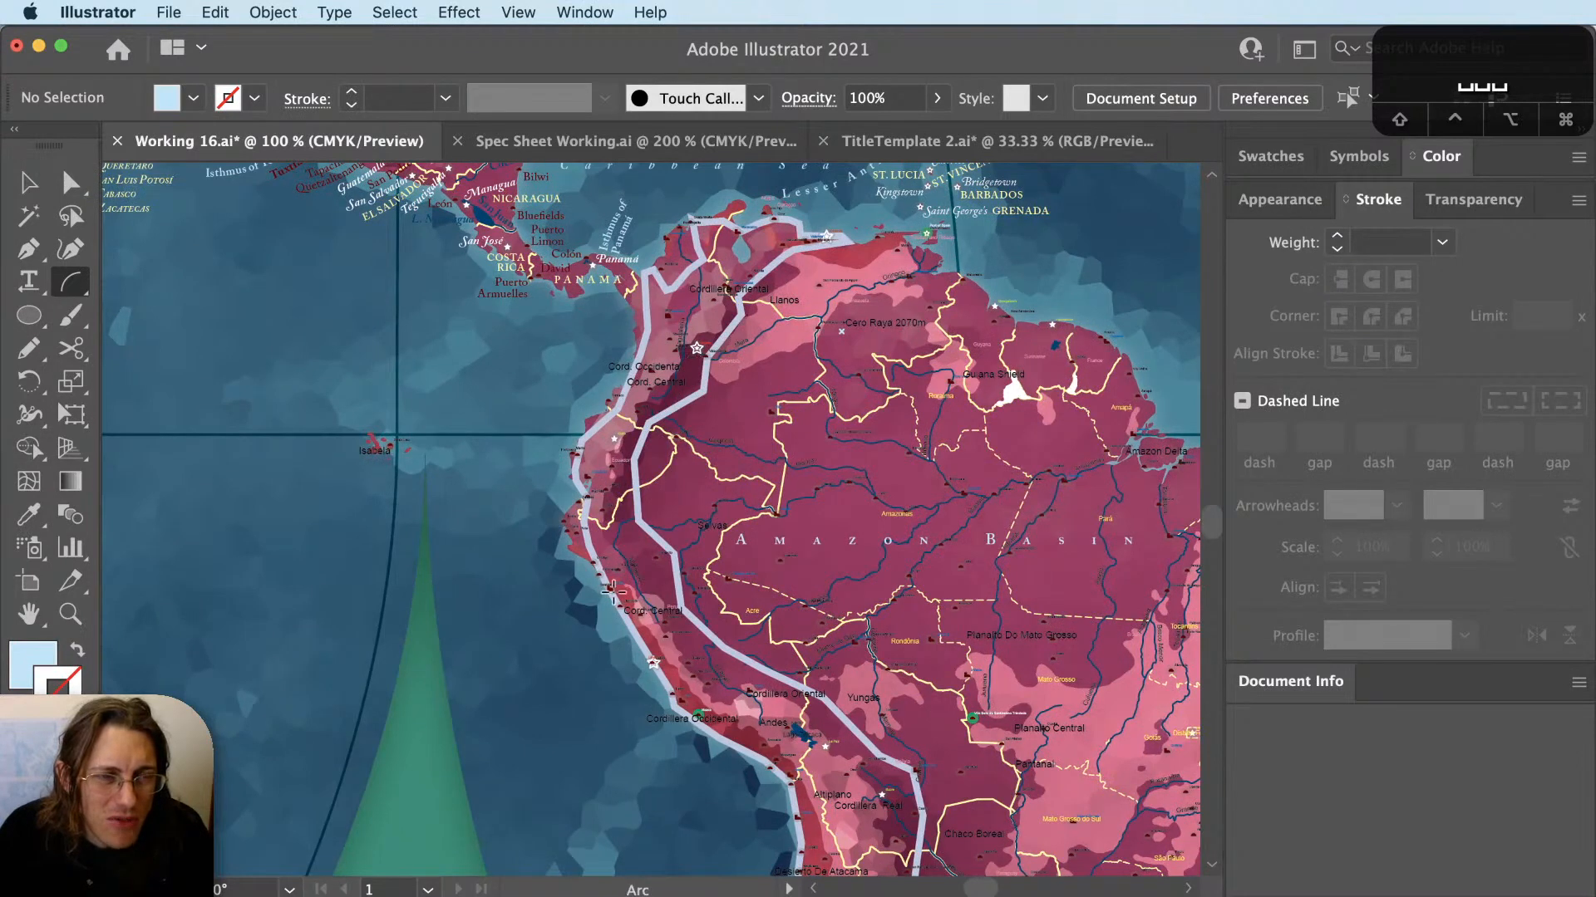
left_click_drag(297, 612, 719, 261)
left_click_drag(556, 565, 545, 360)
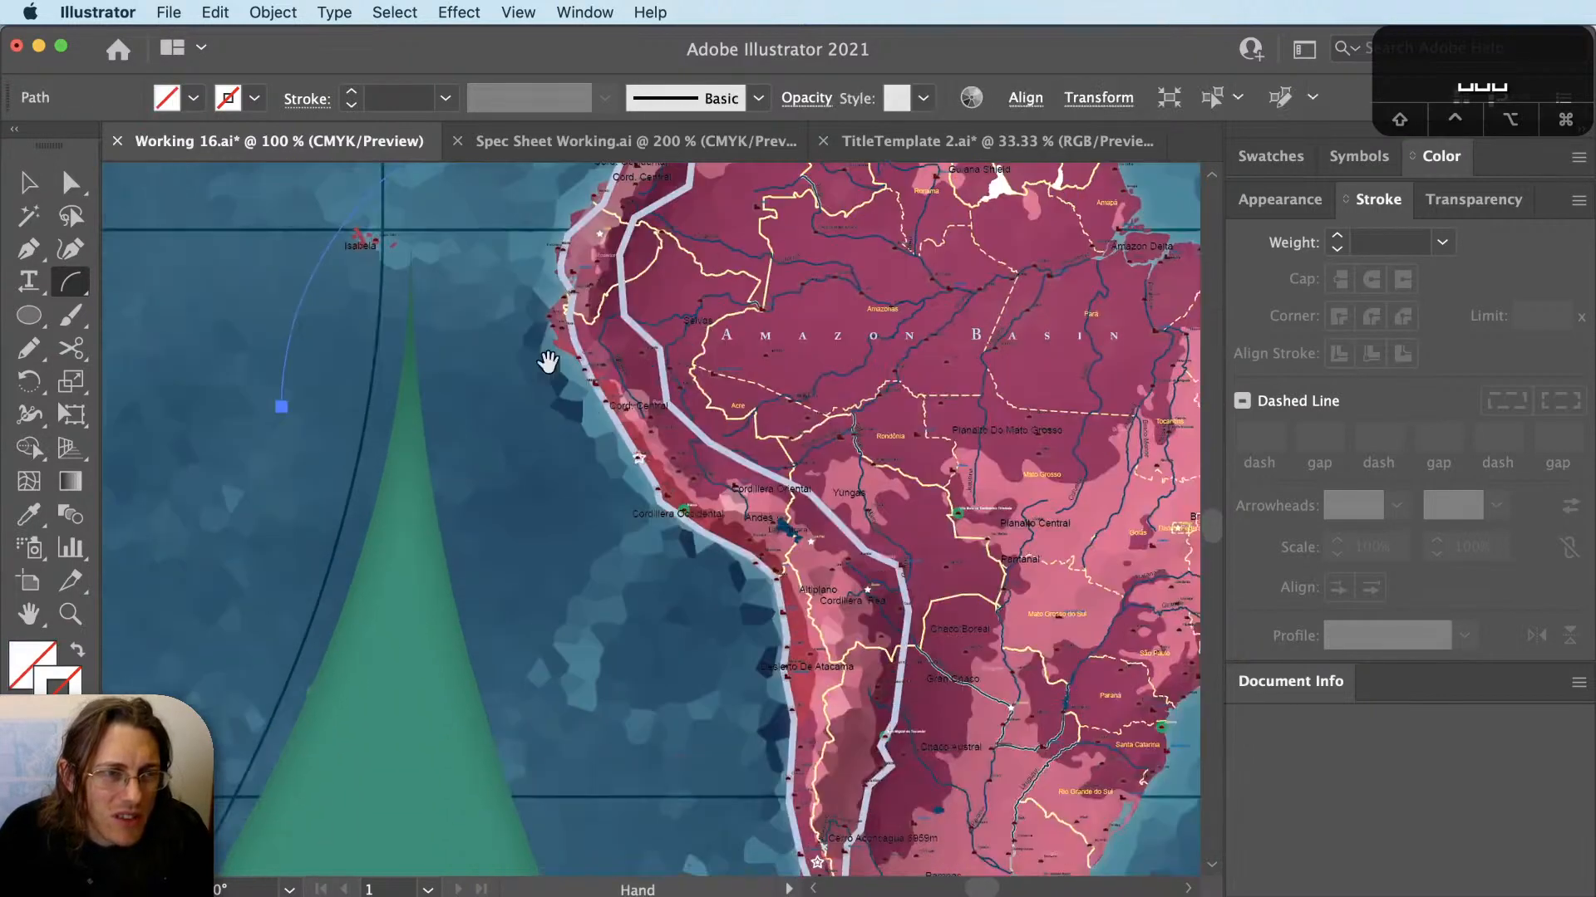
Move the arc's lower endpoint from the Pacific to the southern Andes, near Santa Cruz in Patagonia.
scroll(351, 505, "down", 1)
key("a")
left_click_drag(309, 447, 637, 557)
scroll(551, 840, "up", 3)
key("space")
key("a")
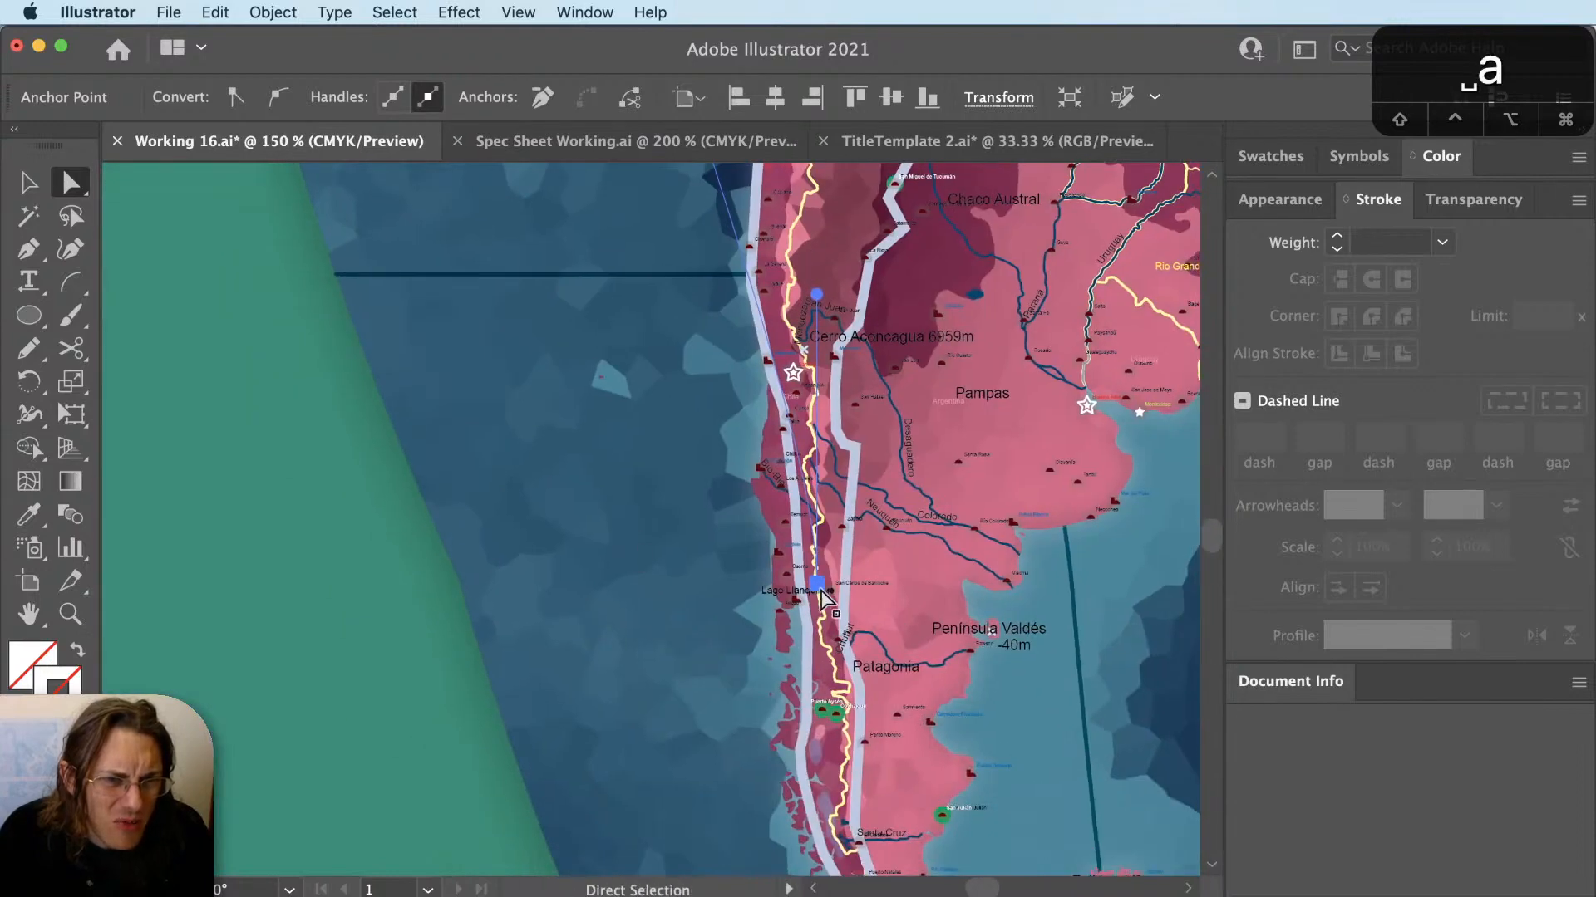
left_click_drag(817, 584, 844, 781)
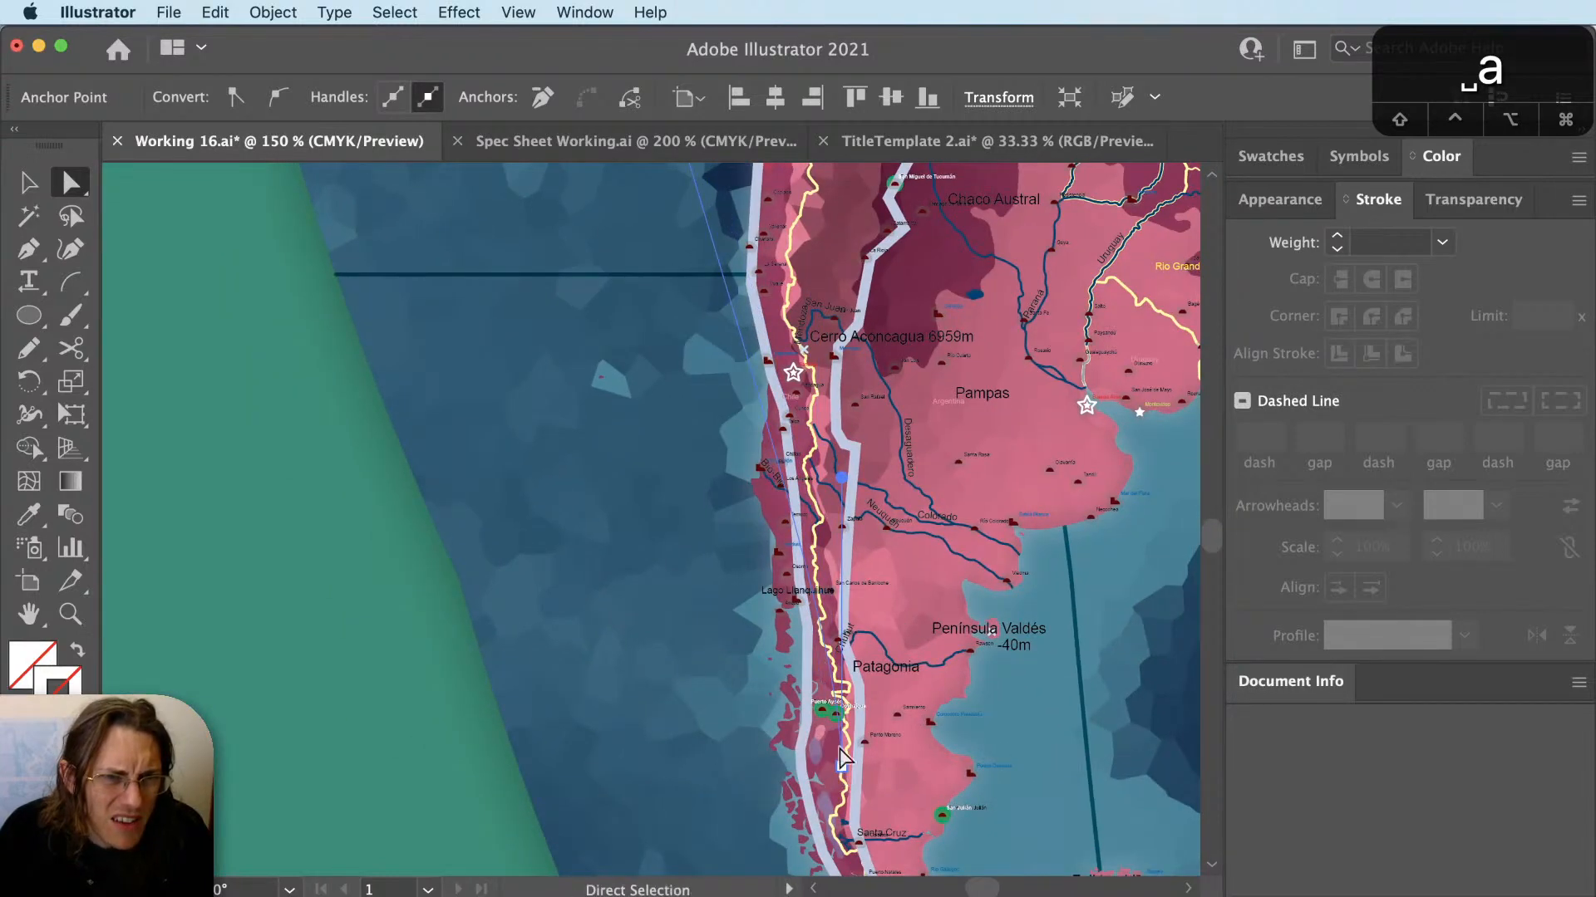
Add an anchor point midway along the arc, move it into the central Andes, and adjust its handle to follow the range.
scroll(772, 569, "down", 2)
key("space")
left_click_drag(698, 391, 748, 609)
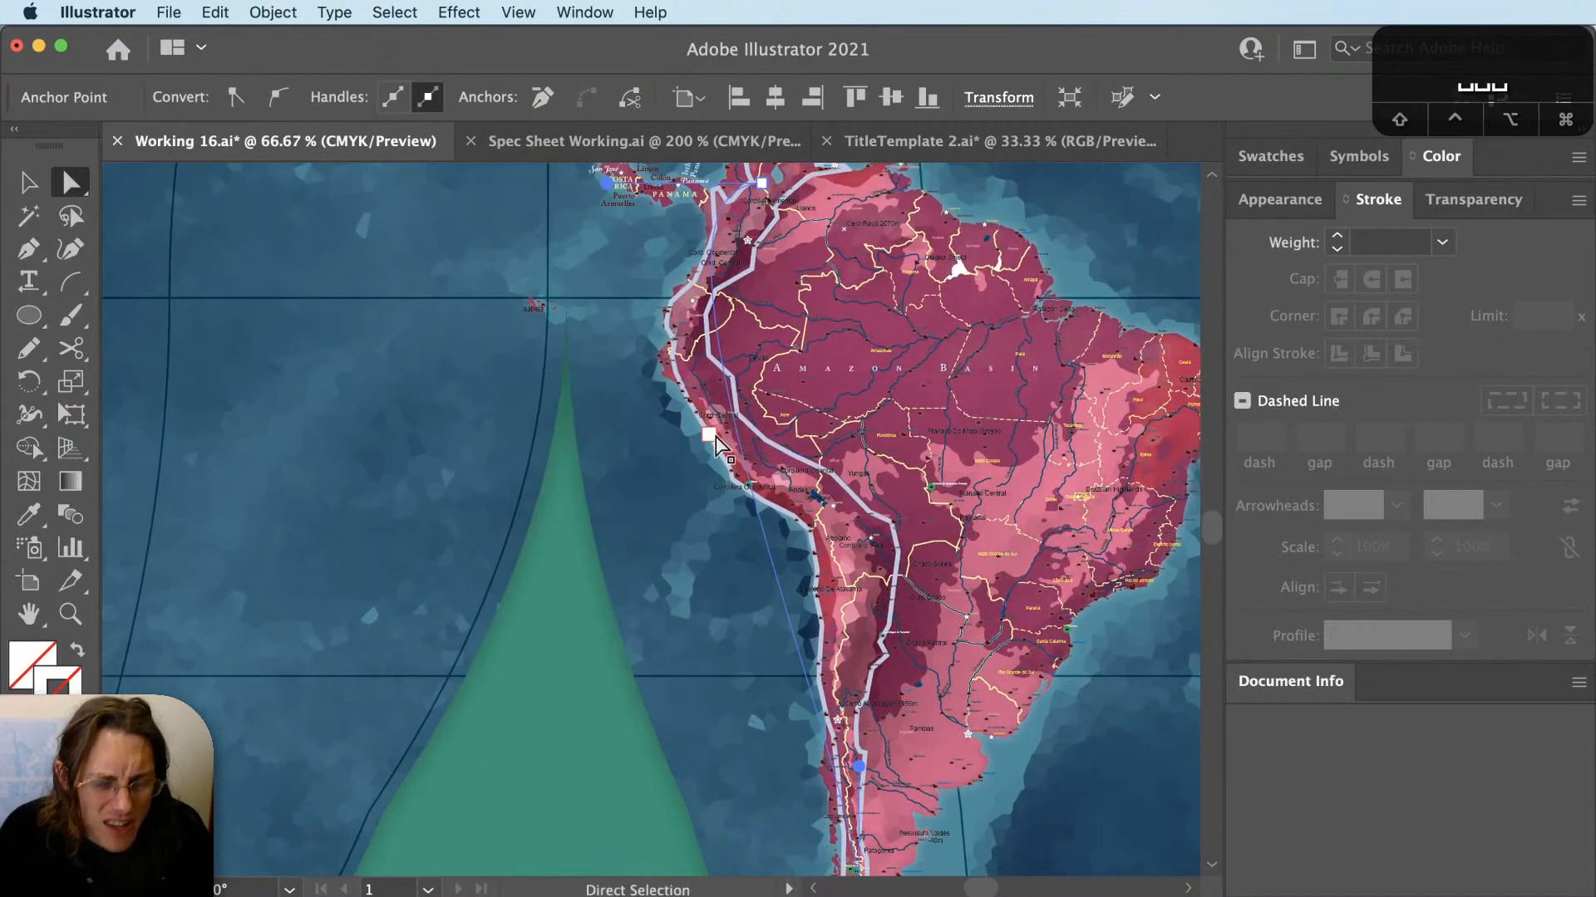
key("equal")
left_click(769, 545)
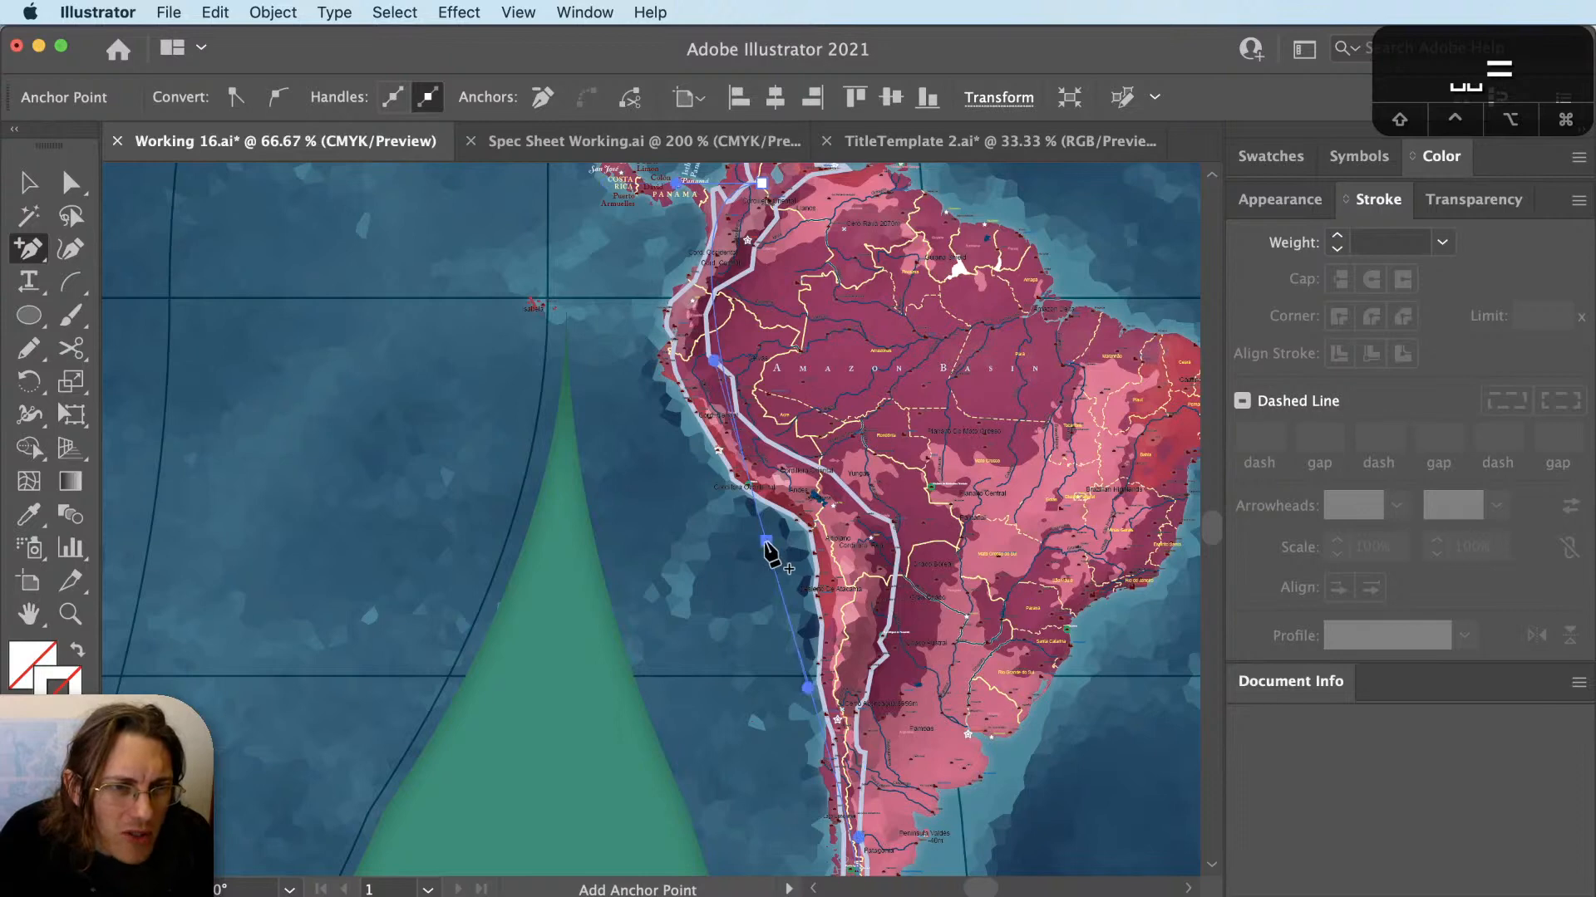
key("a")
left_click_drag(769, 545, 783, 473)
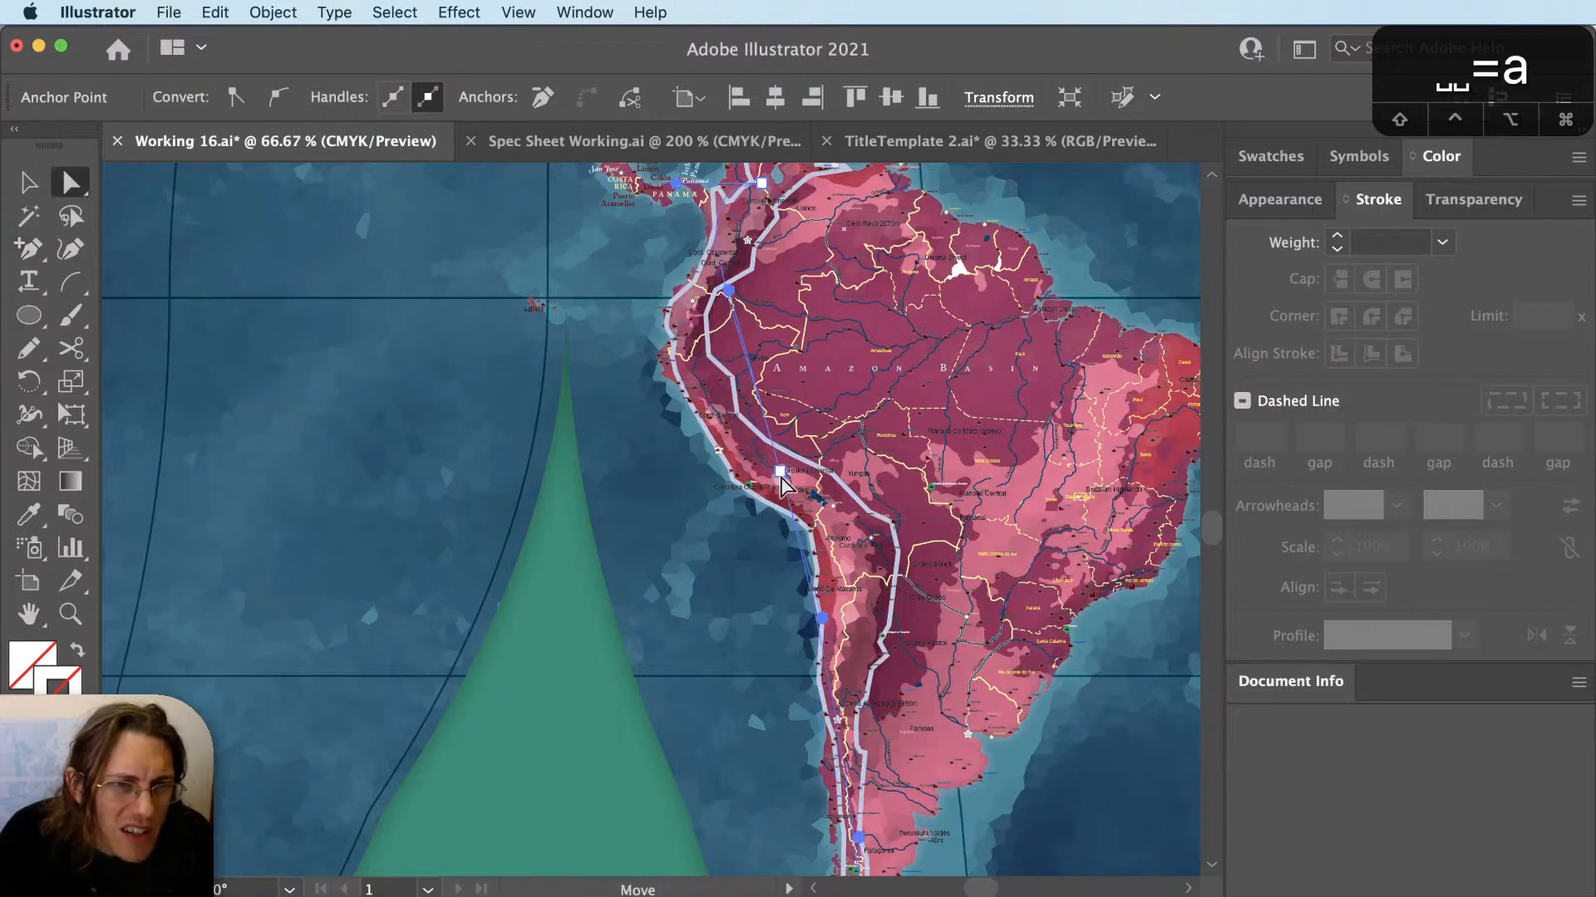
left_click_drag(826, 620, 894, 540)
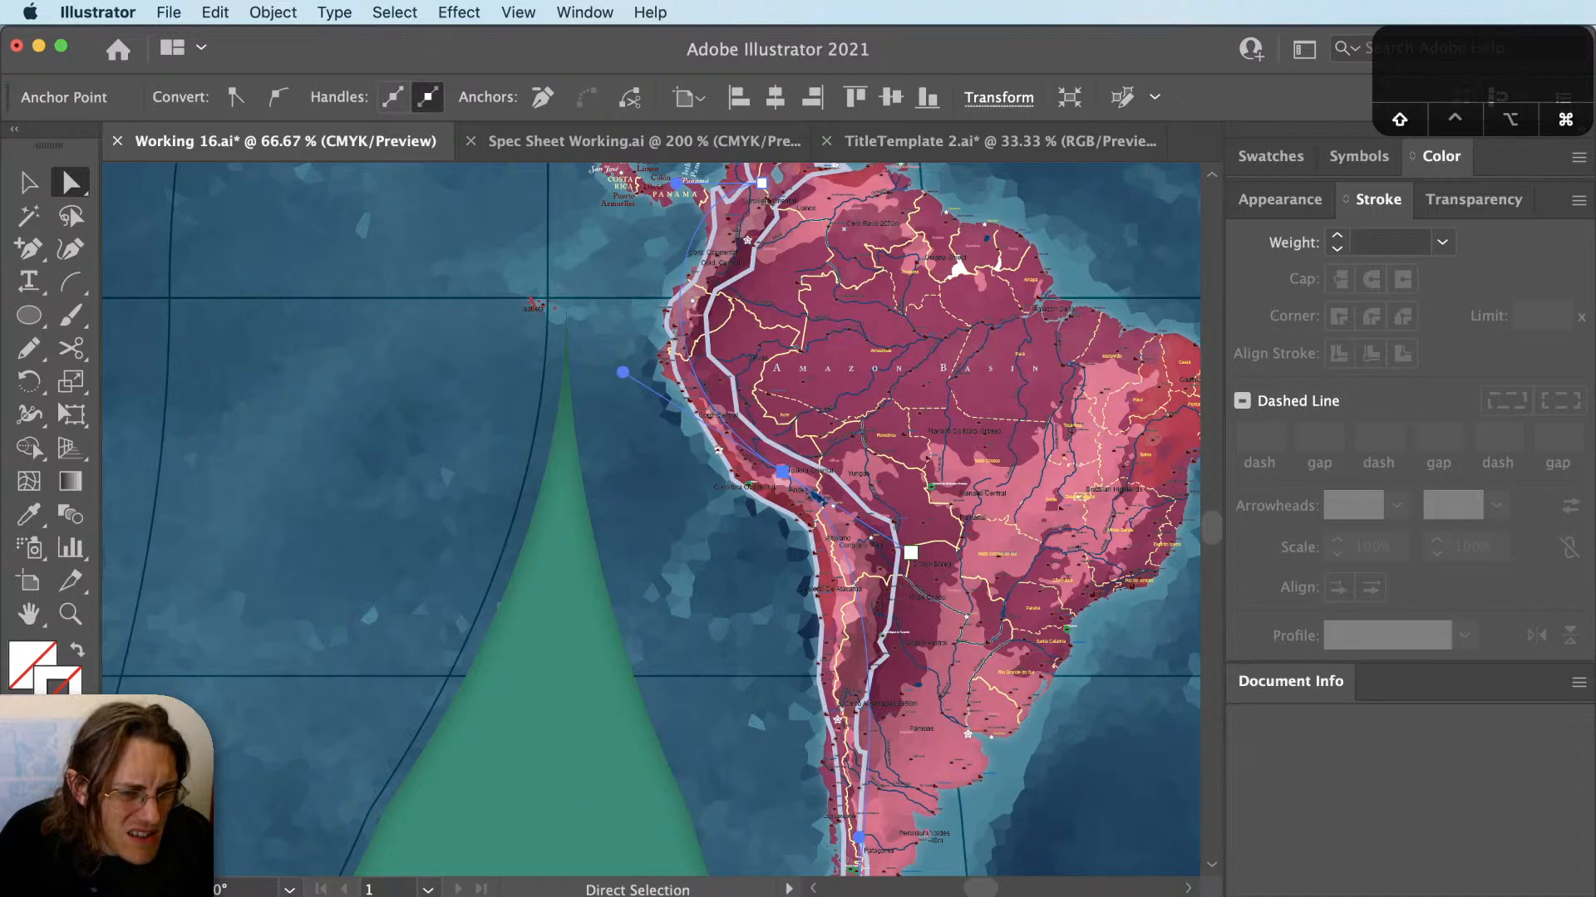
Set the Arc Labels layer's color to Green and select the Andes arc in outline view to check its highlight color.
double_click(1588, 499)
left_click(1151, 449)
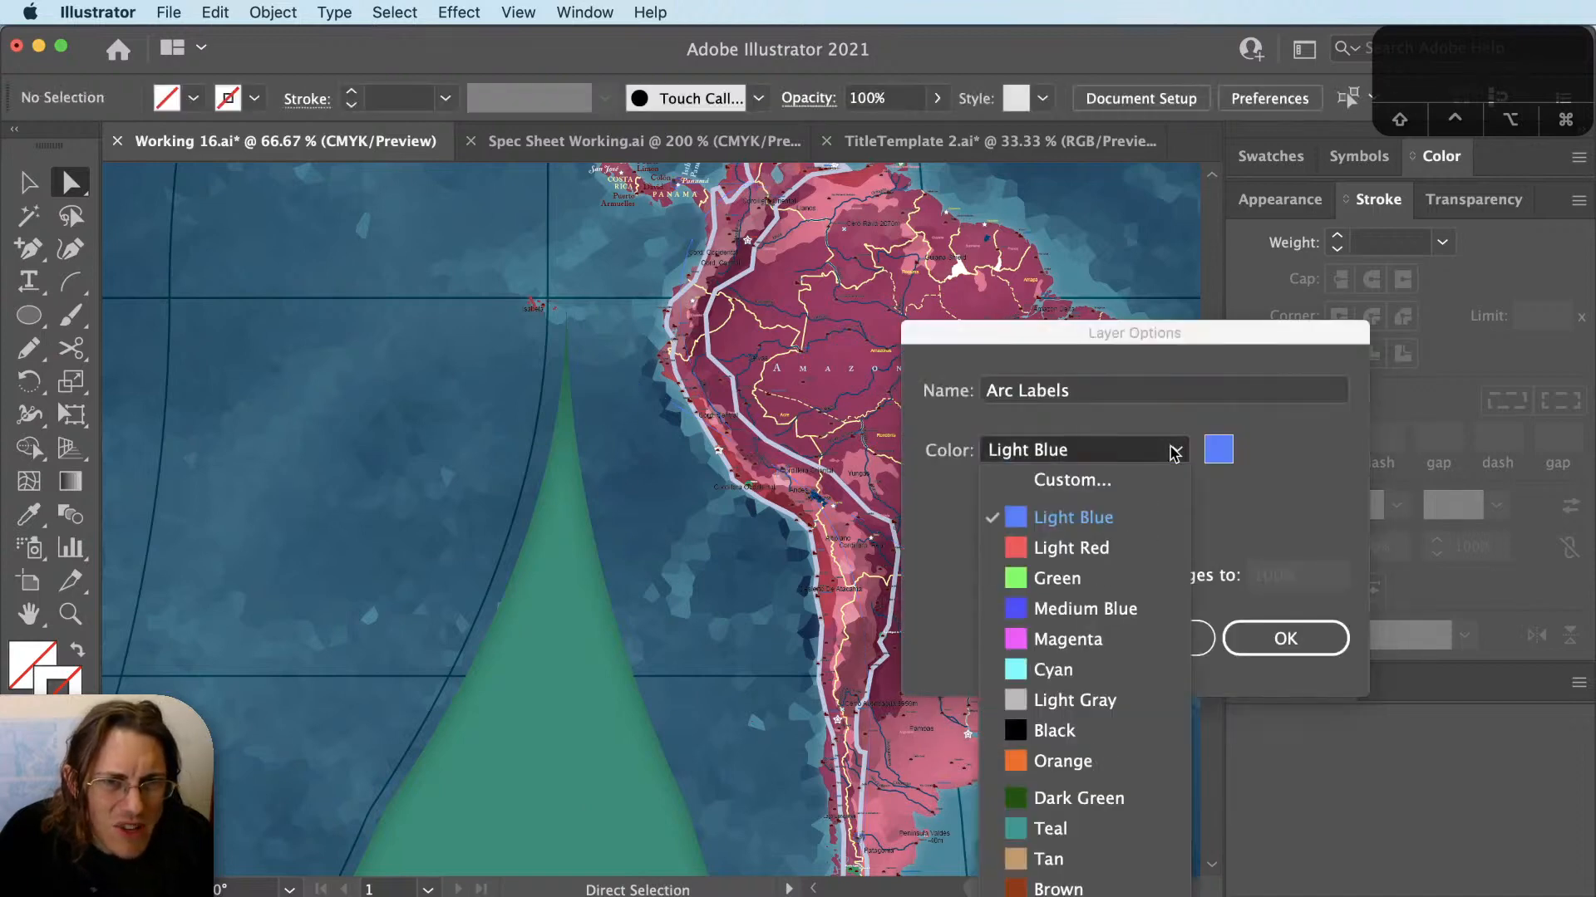
left_click(1134, 579)
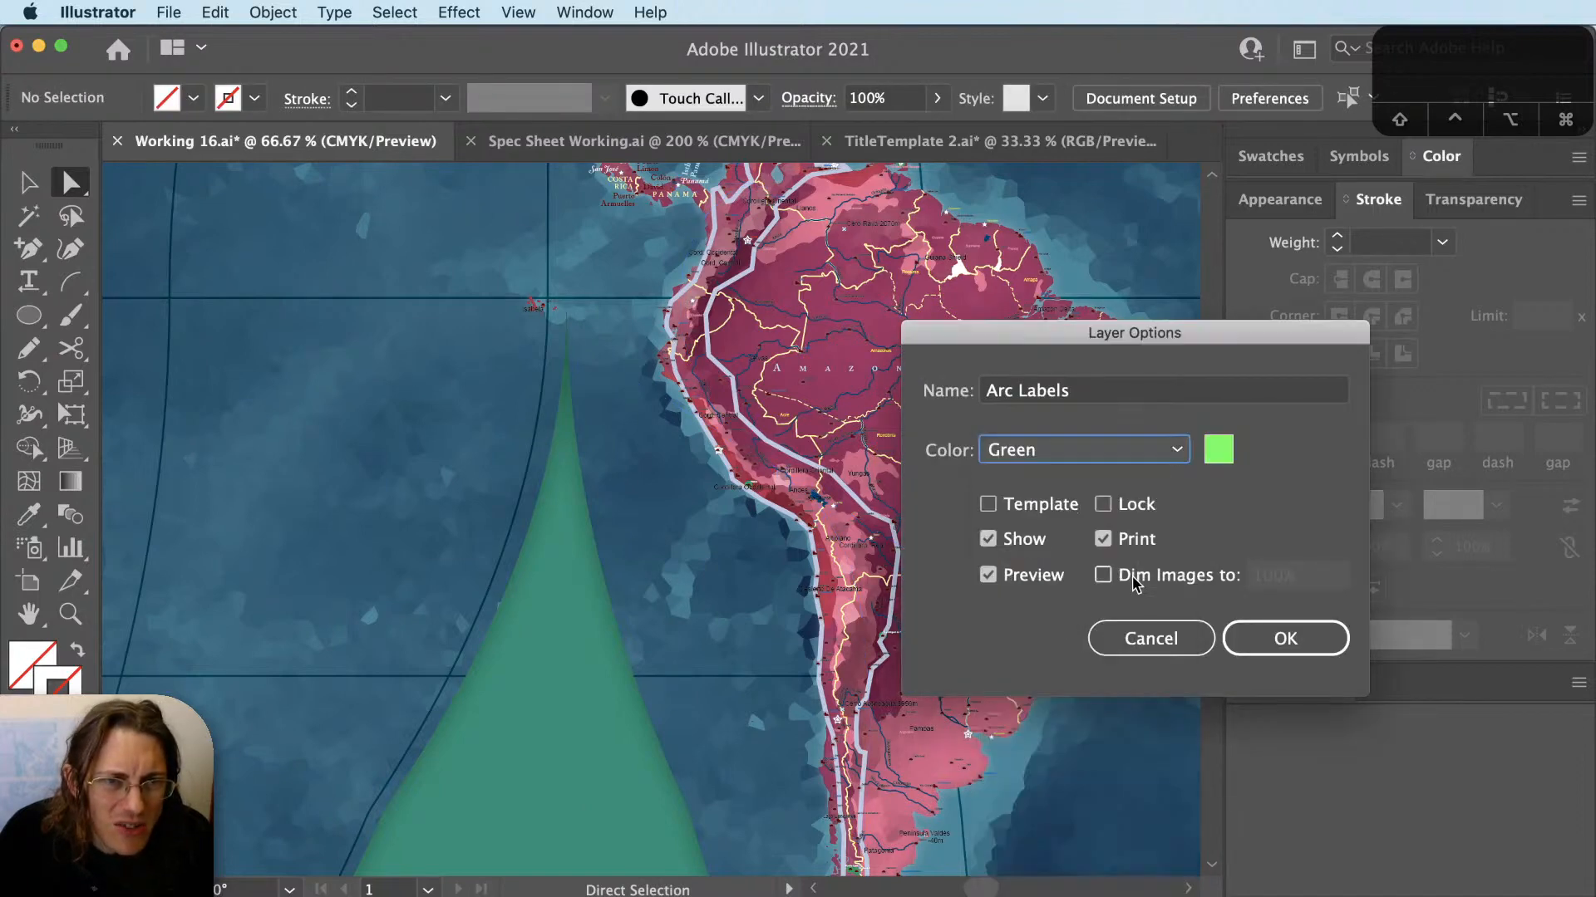
left_click(1245, 645)
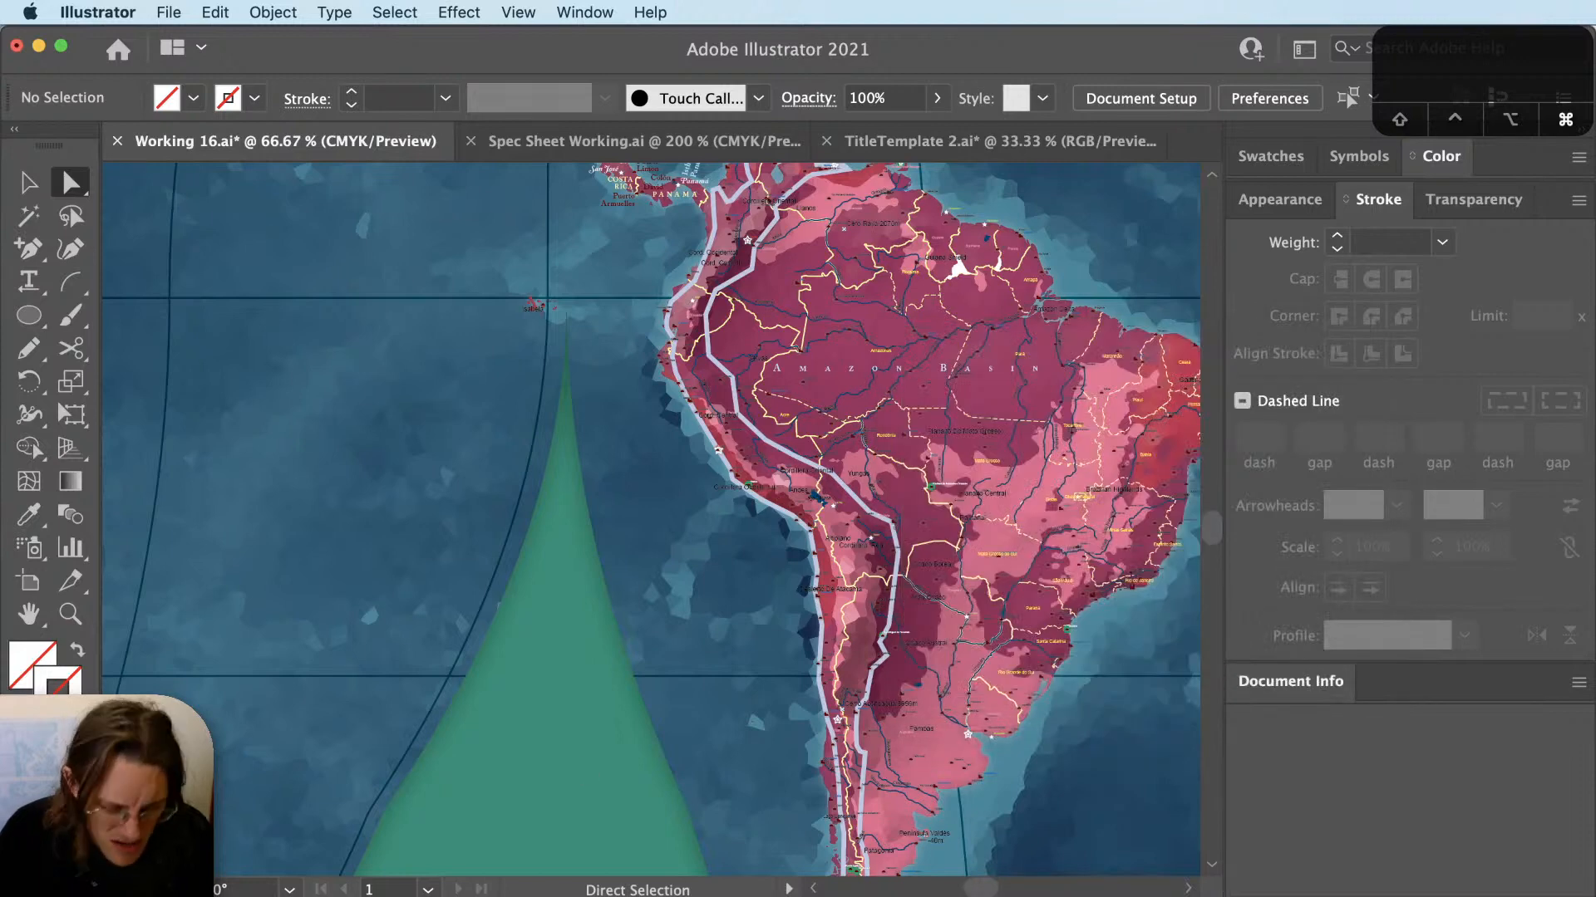
key("super+y")
left_click(740, 449)
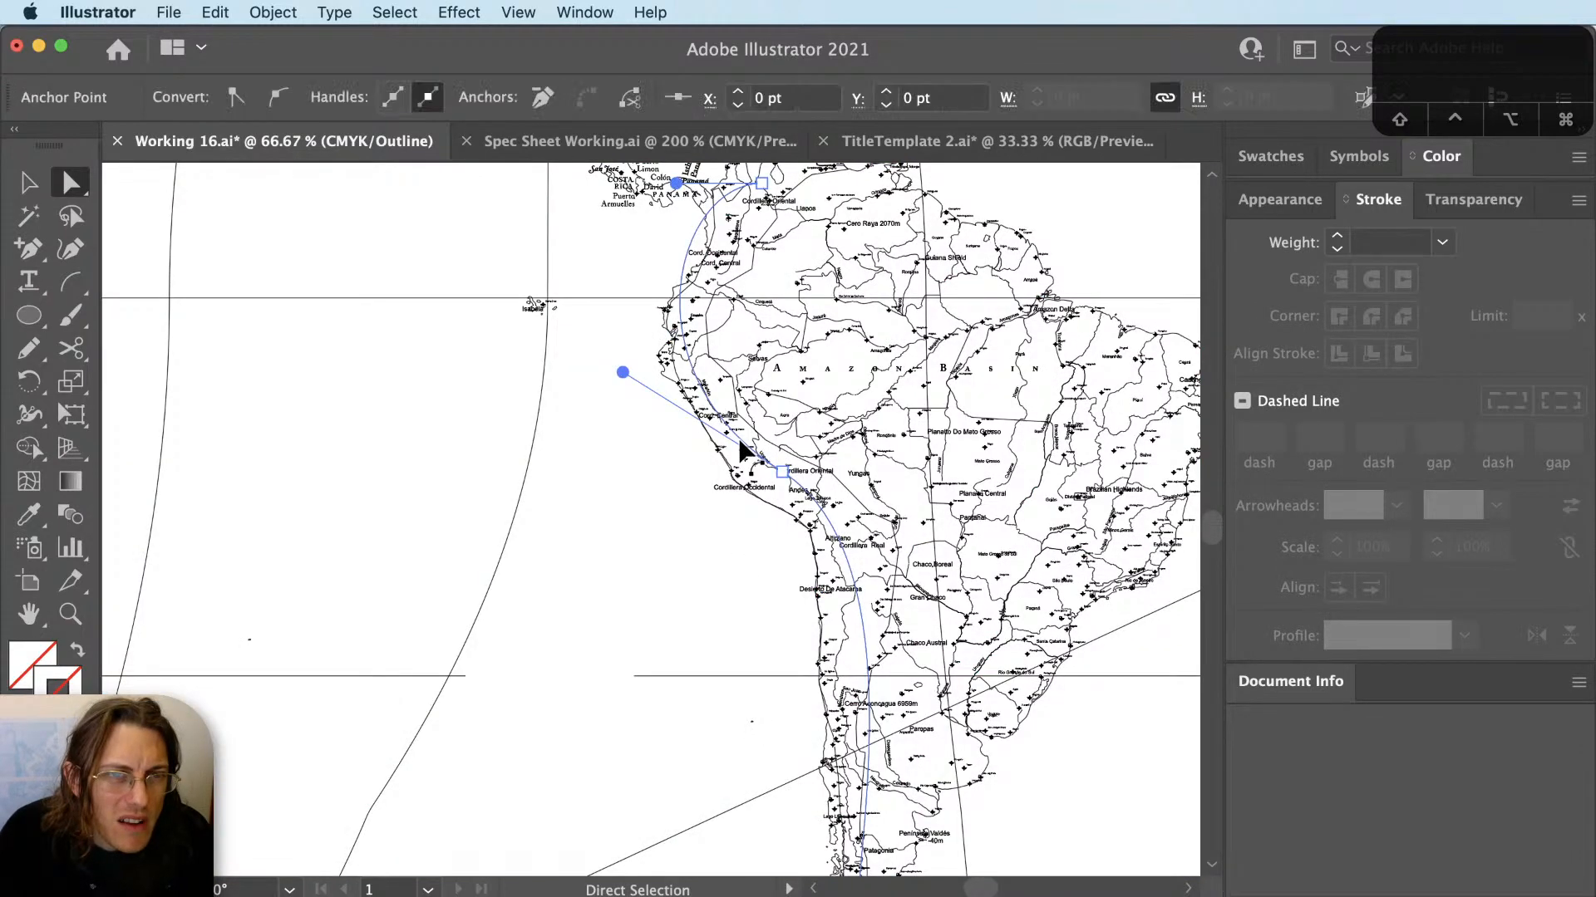
key("super+y")
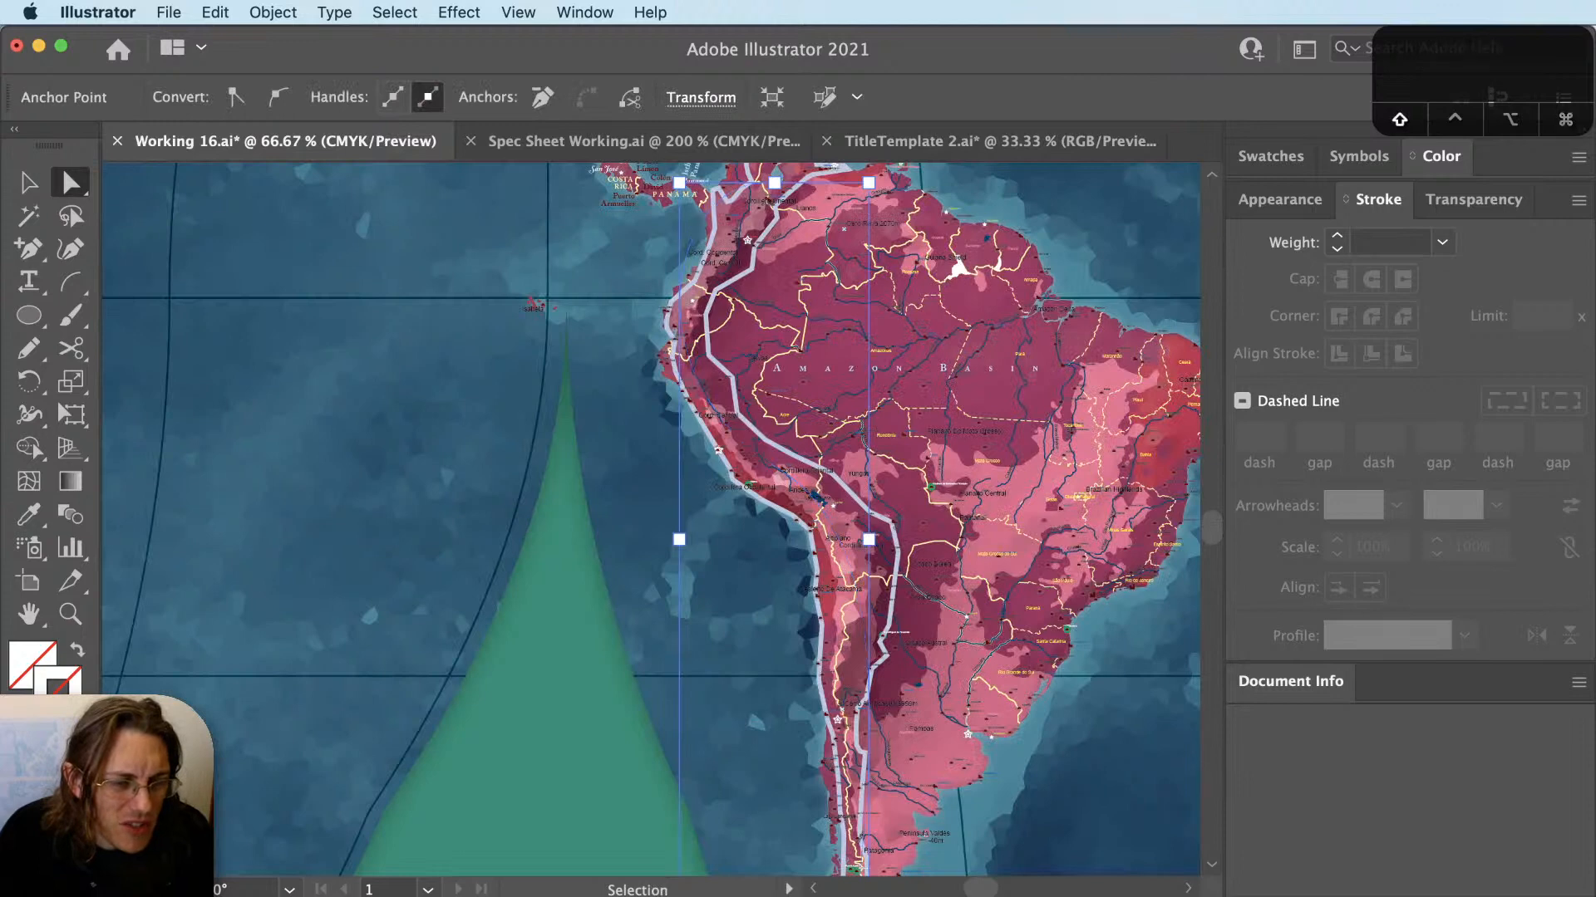
key("shift+super+a")
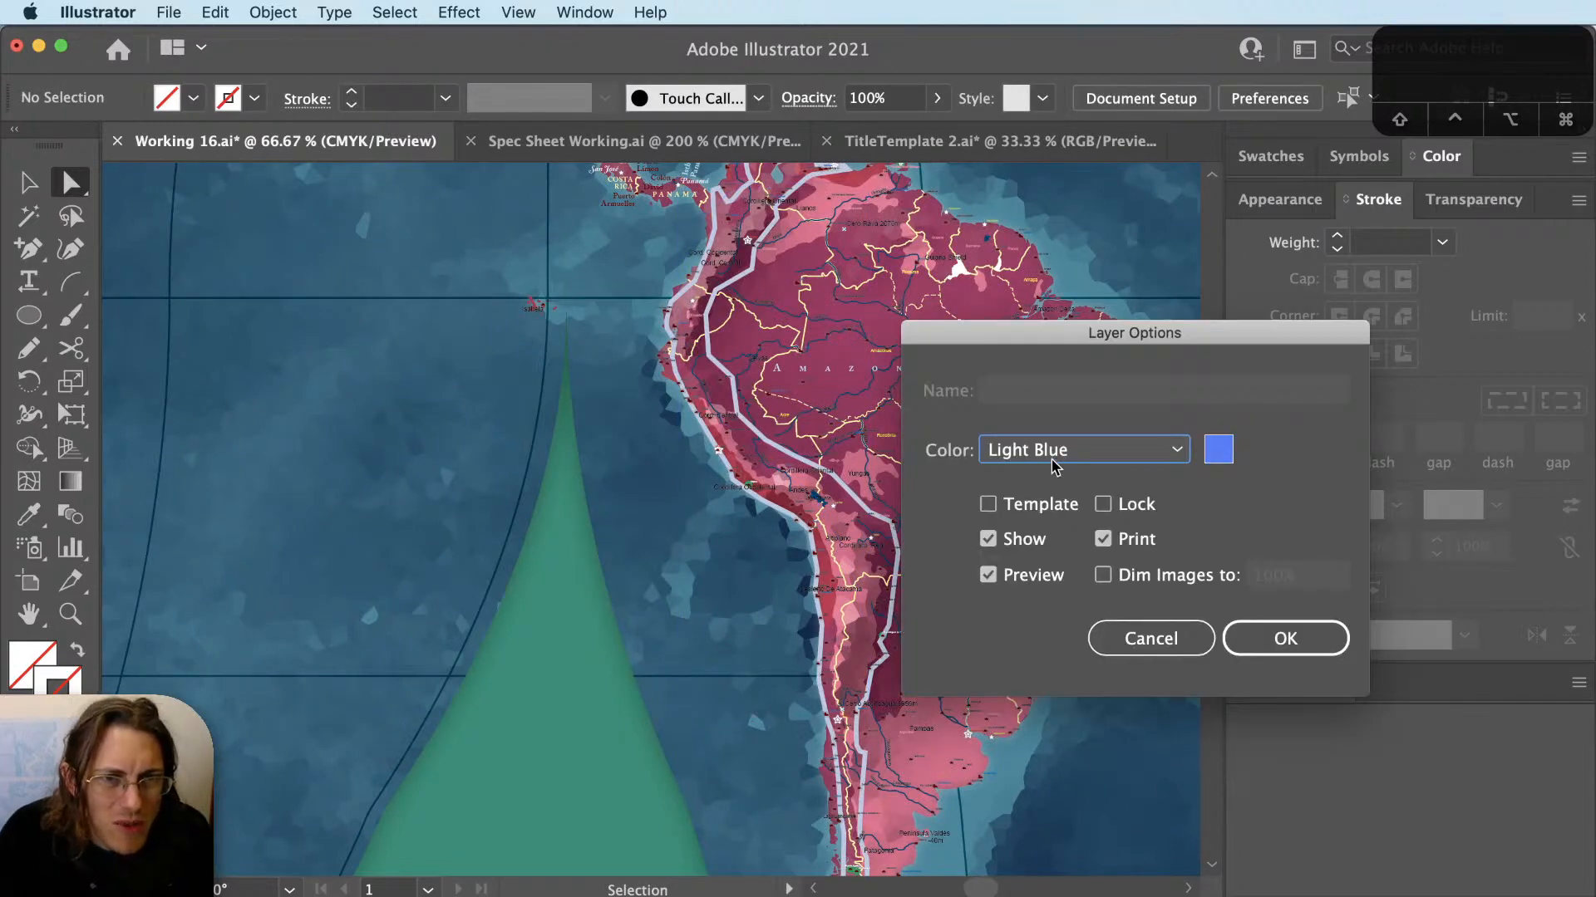
Set the color of the multiple selected layers to Green and reselect the Andes arc using outline view.
left_click(1052, 465)
left_click(1056, 573)
left_click(1285, 638)
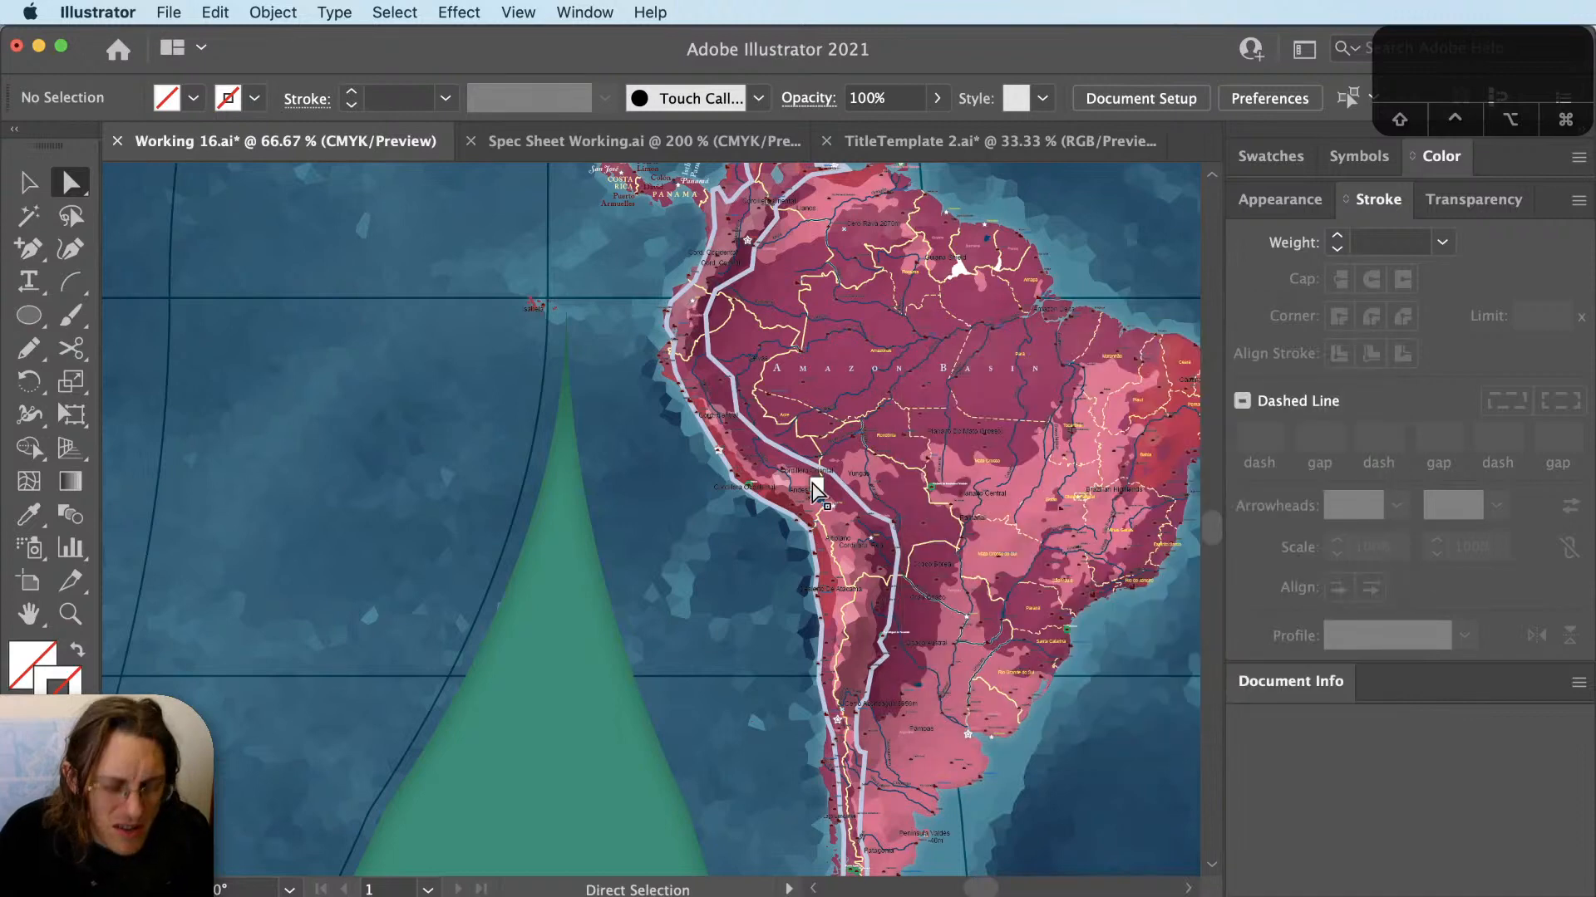
key("super+y")
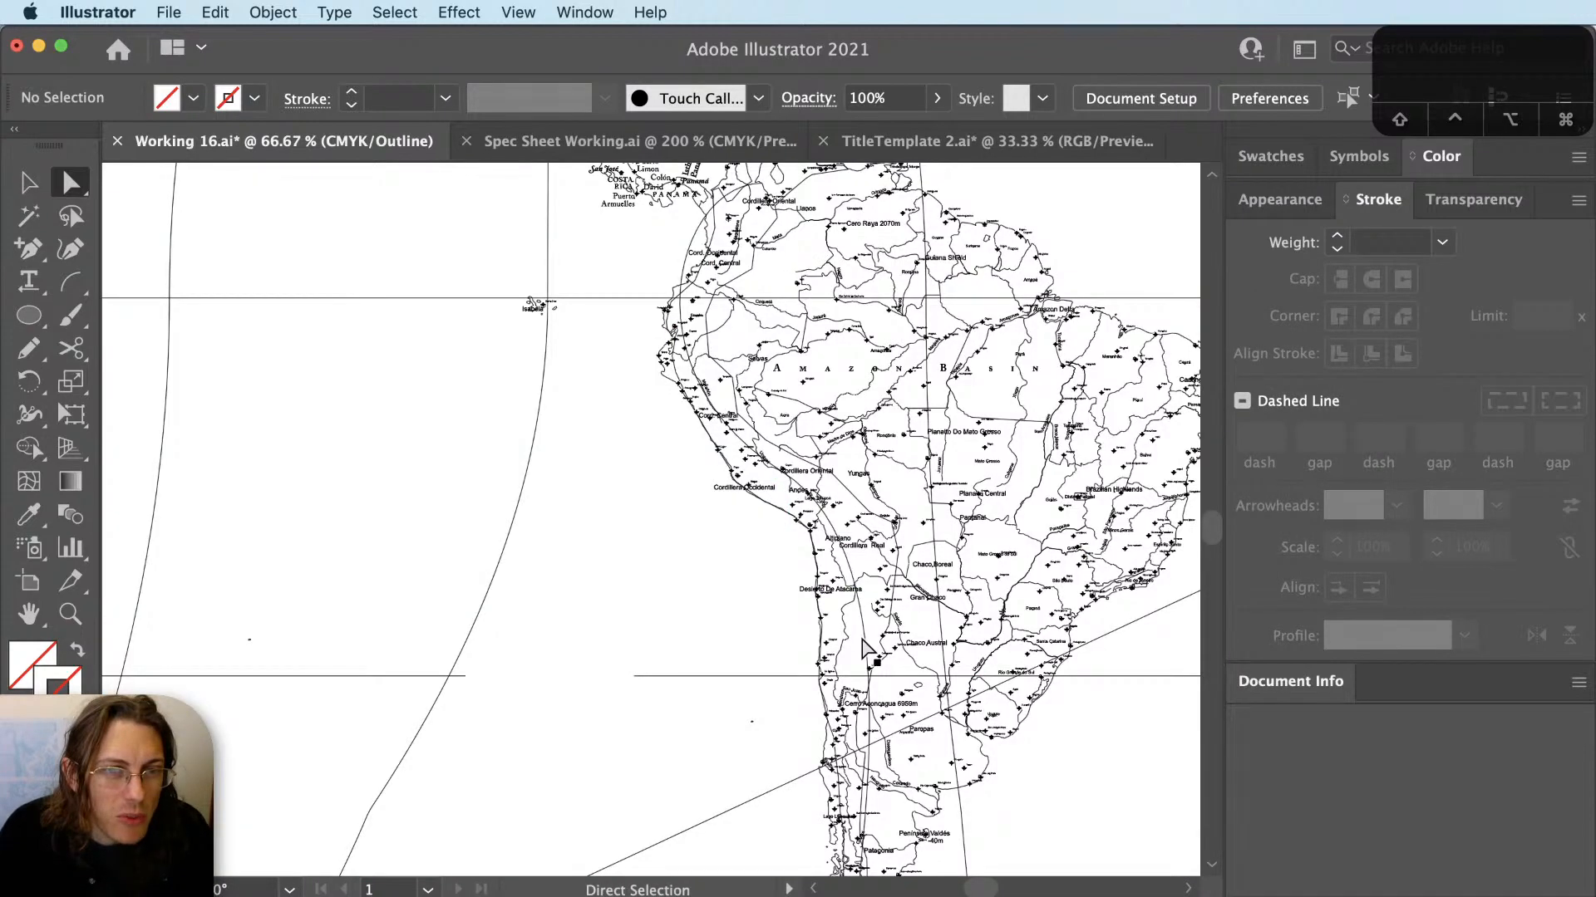
left_click(864, 641)
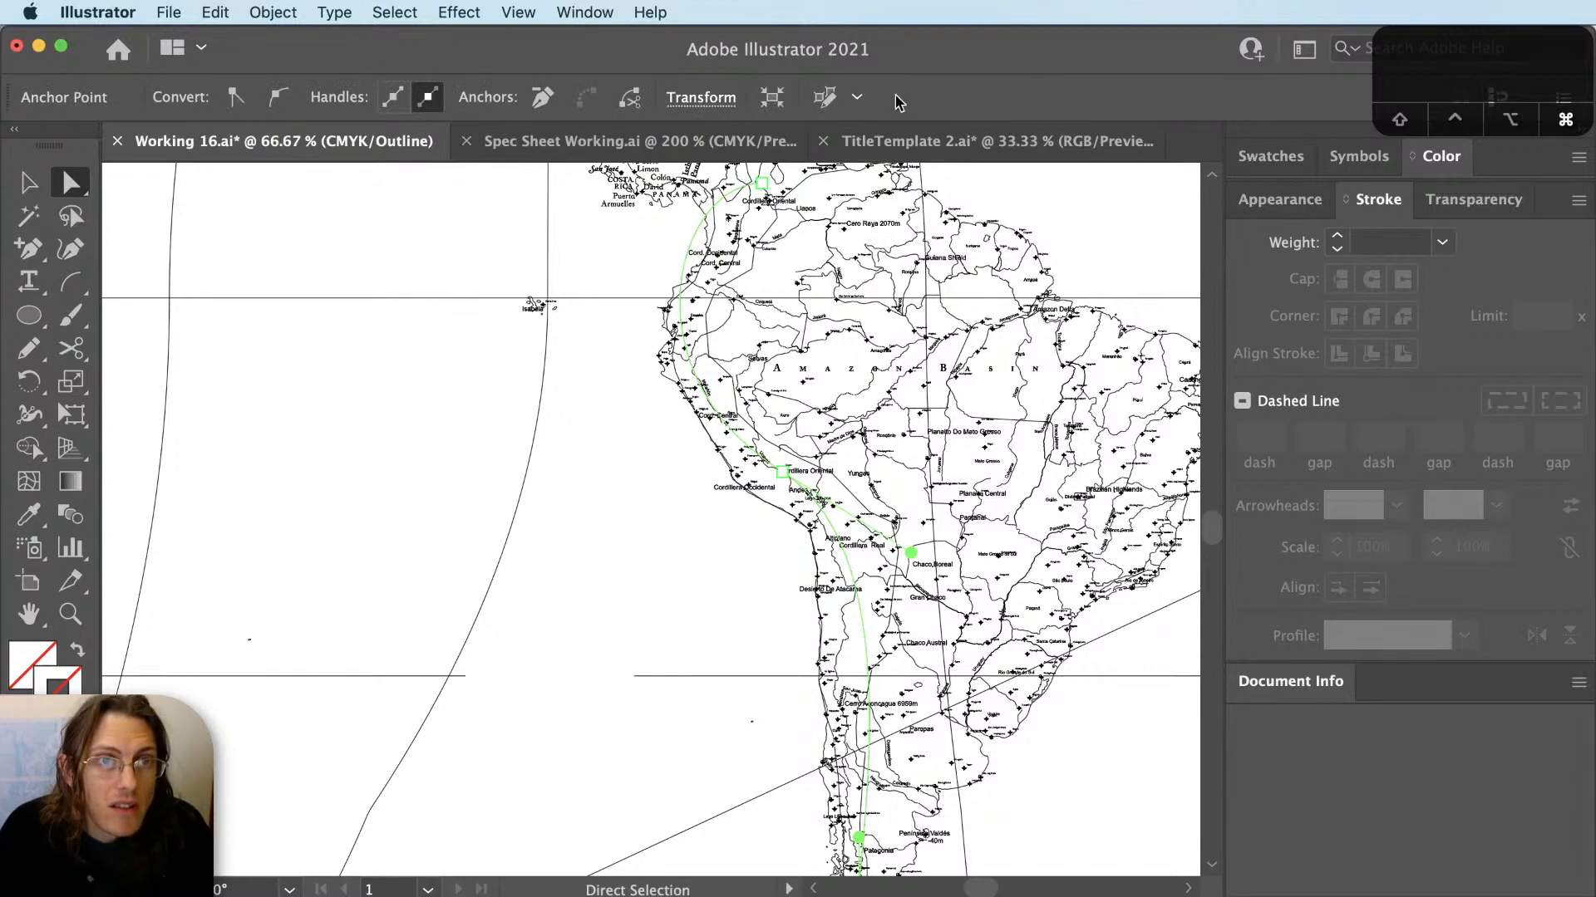
key("super+y")
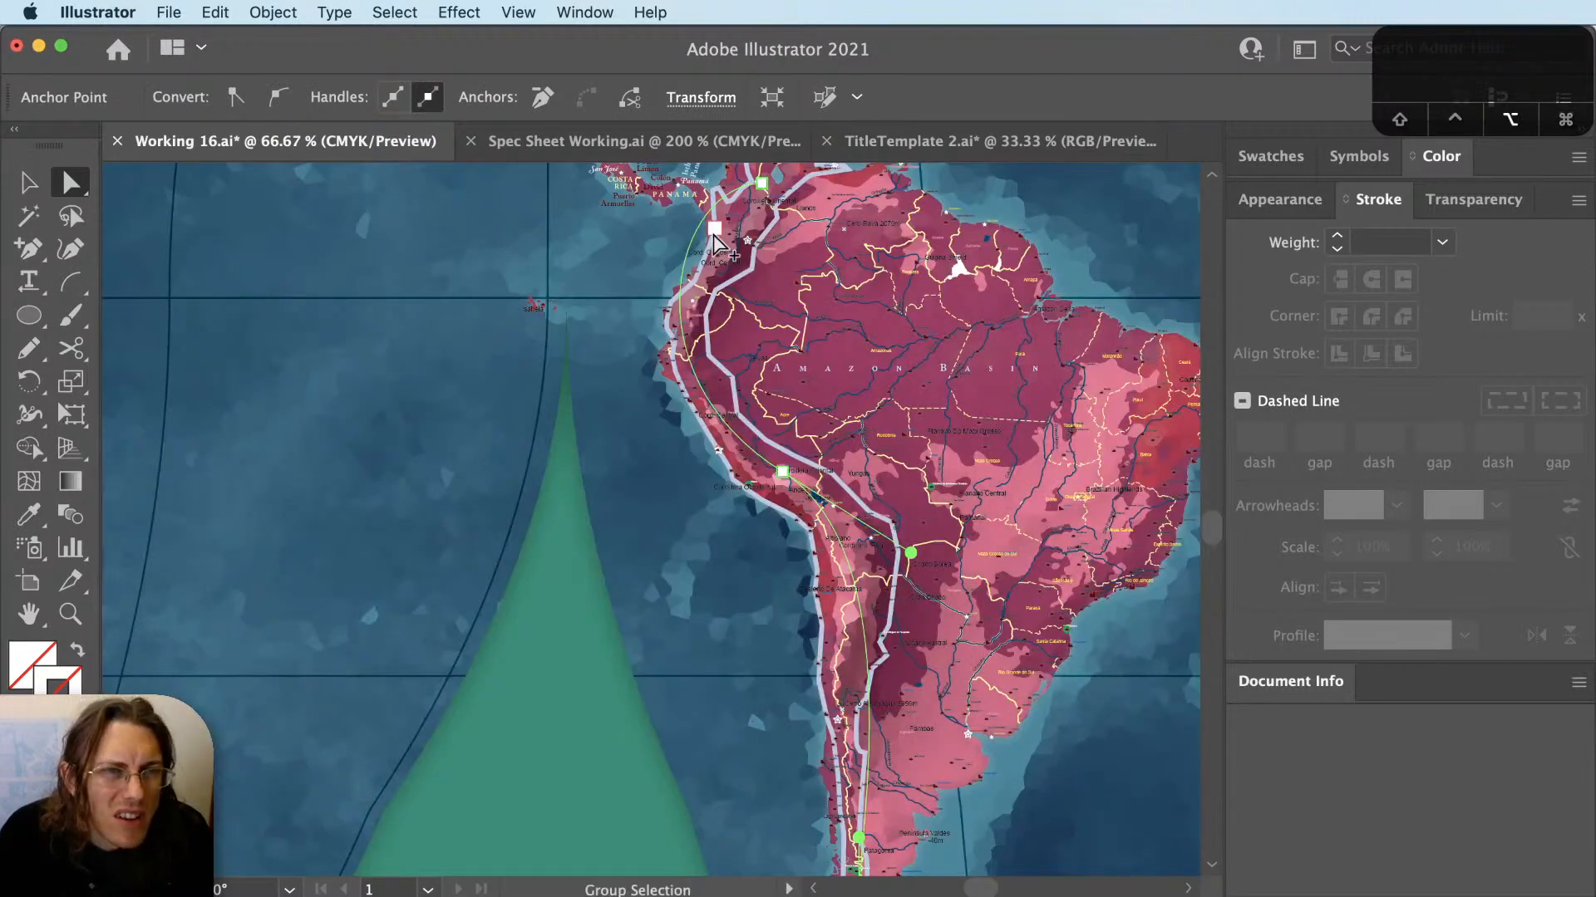
Move the arc's northern endpoint slightly northeast, above Cordillera Oriental, and pull its handle down to the Cord. Occidental label.
scroll(716, 232, "up", 1)
key("space")
left_click_drag(748, 338, 767, 461)
key("a")
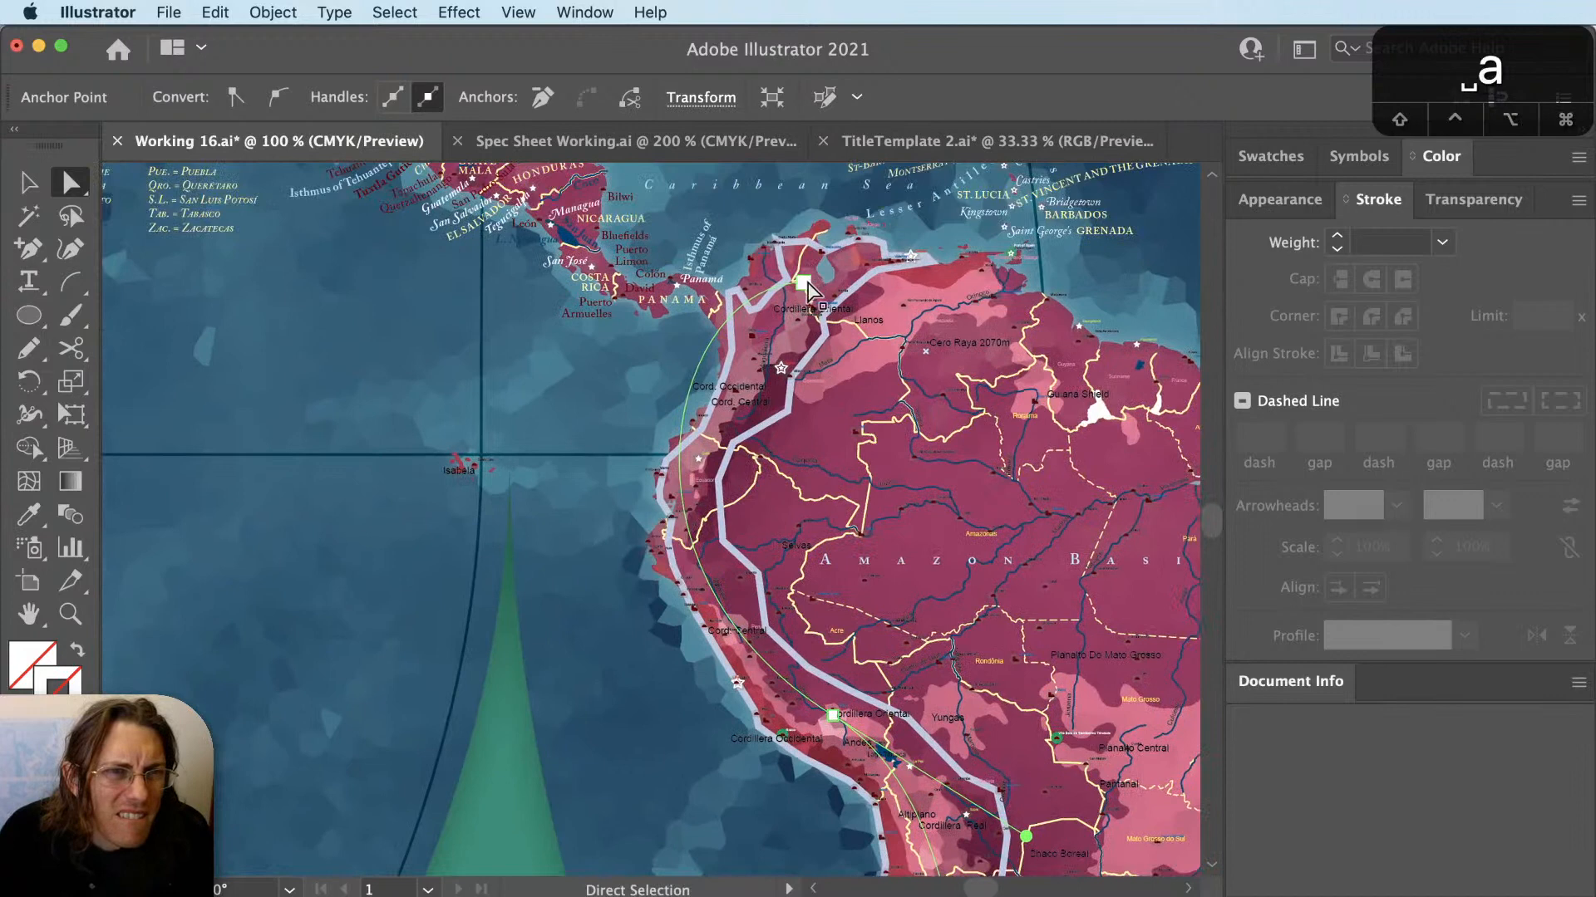
left_click_drag(804, 284, 833, 268)
key("a")
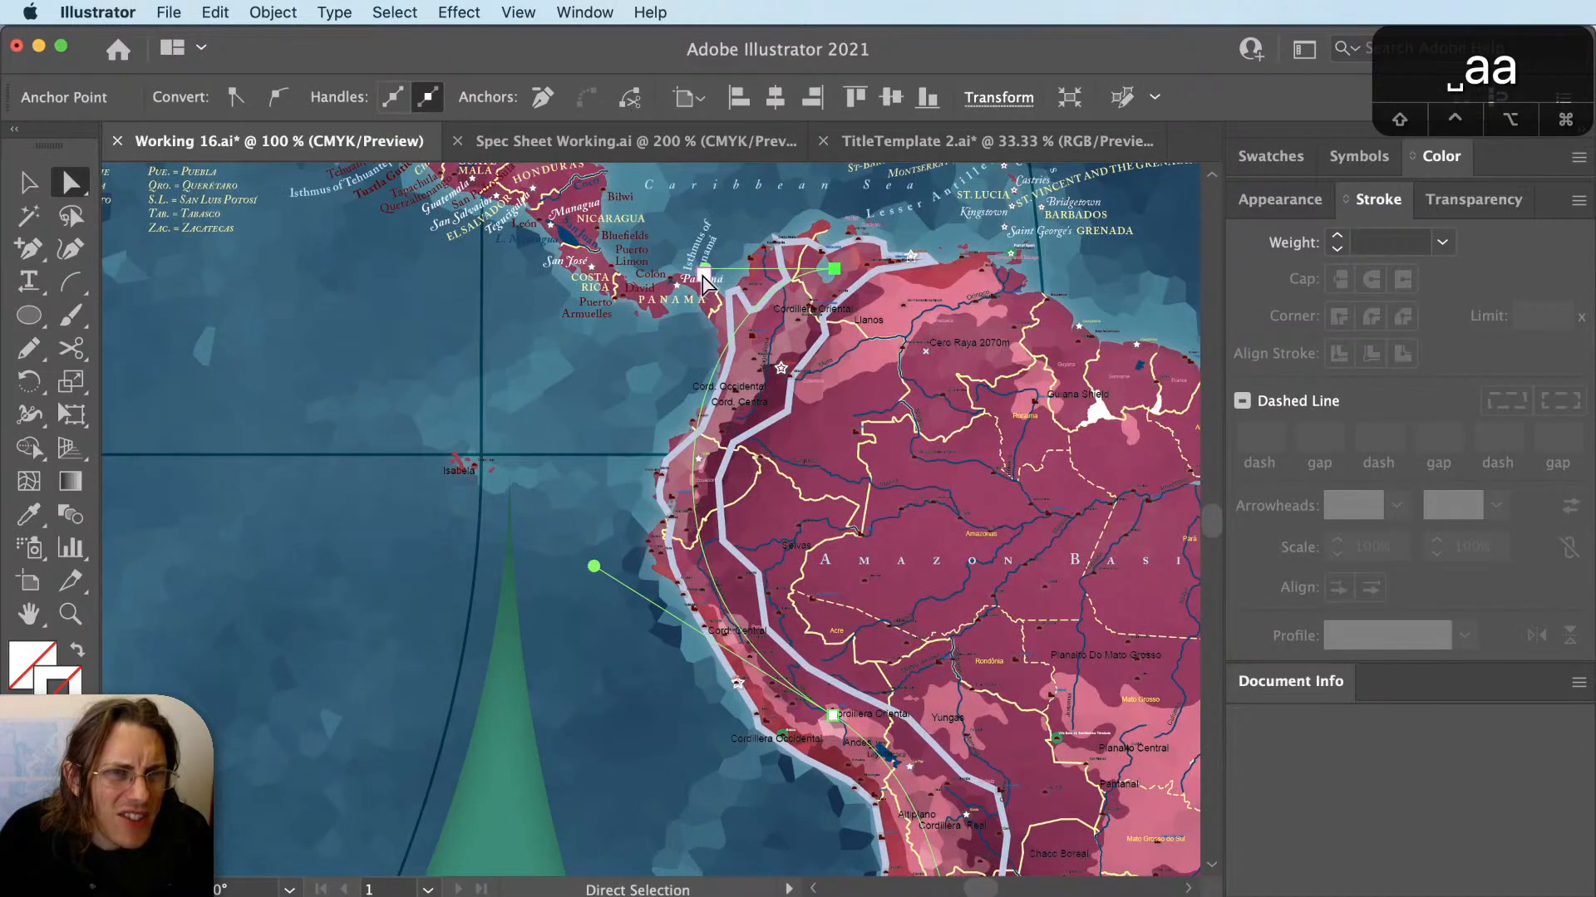
left_click_drag(707, 277, 730, 381)
key("a")
Nudge the arc's southern endpoint in Patagonia slightly southwest and extend its handle north to just west of Cerro Aconcagua.
key("space")
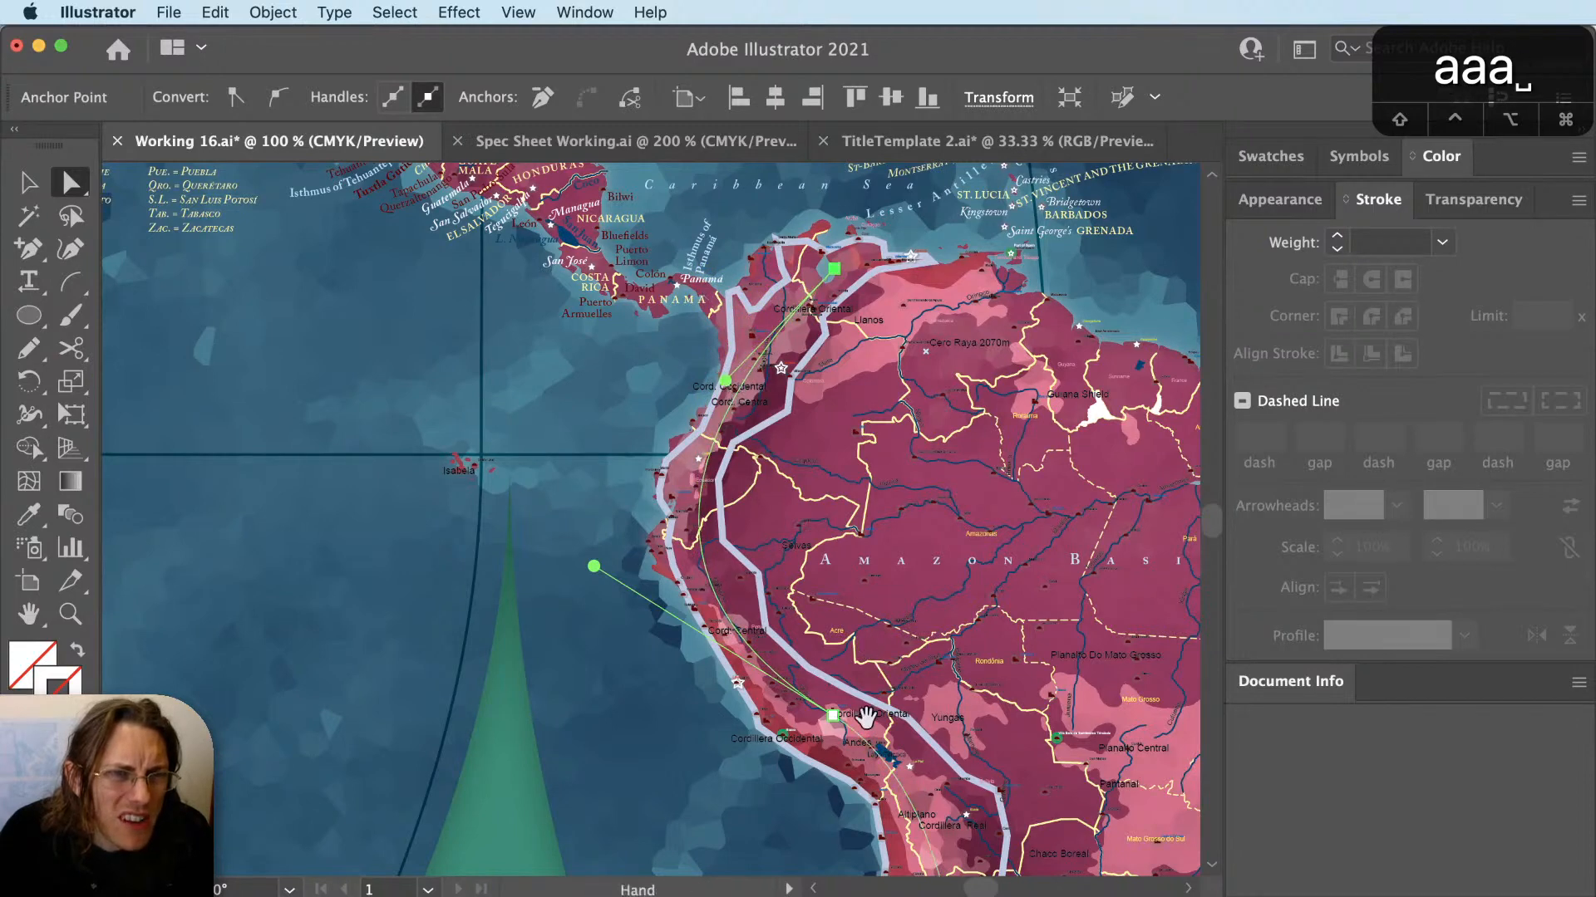
left_click_drag(866, 721, 796, 390)
left_click_drag(832, 588, 796, 316)
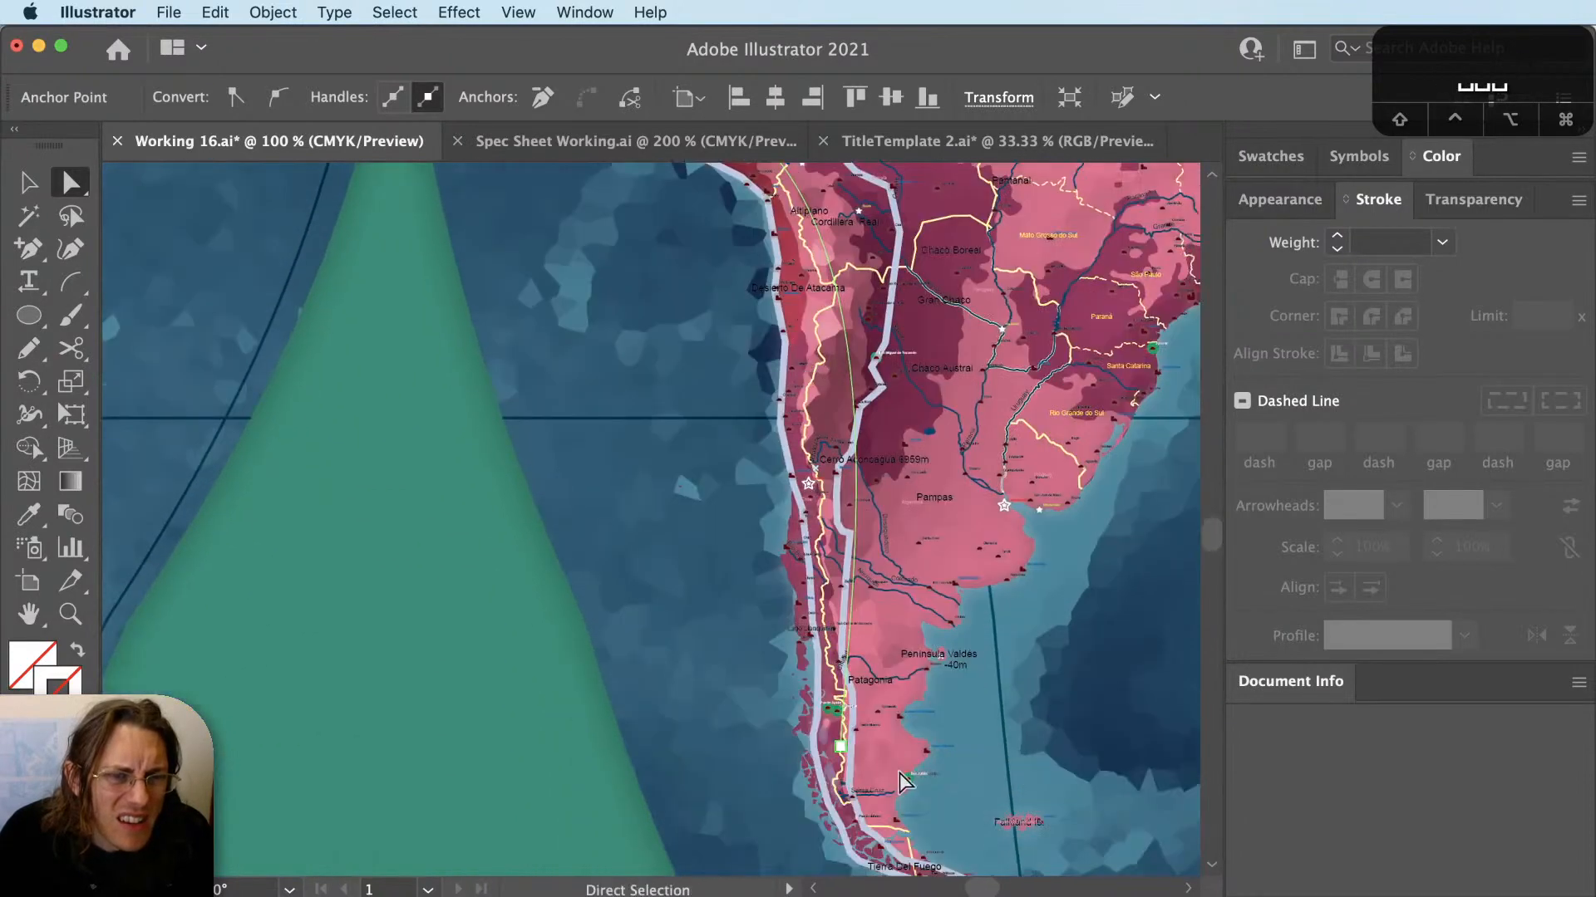
key("a")
left_click_drag(846, 747, 837, 754)
key("space")
left_click_drag(923, 259, 953, 354)
key("a")
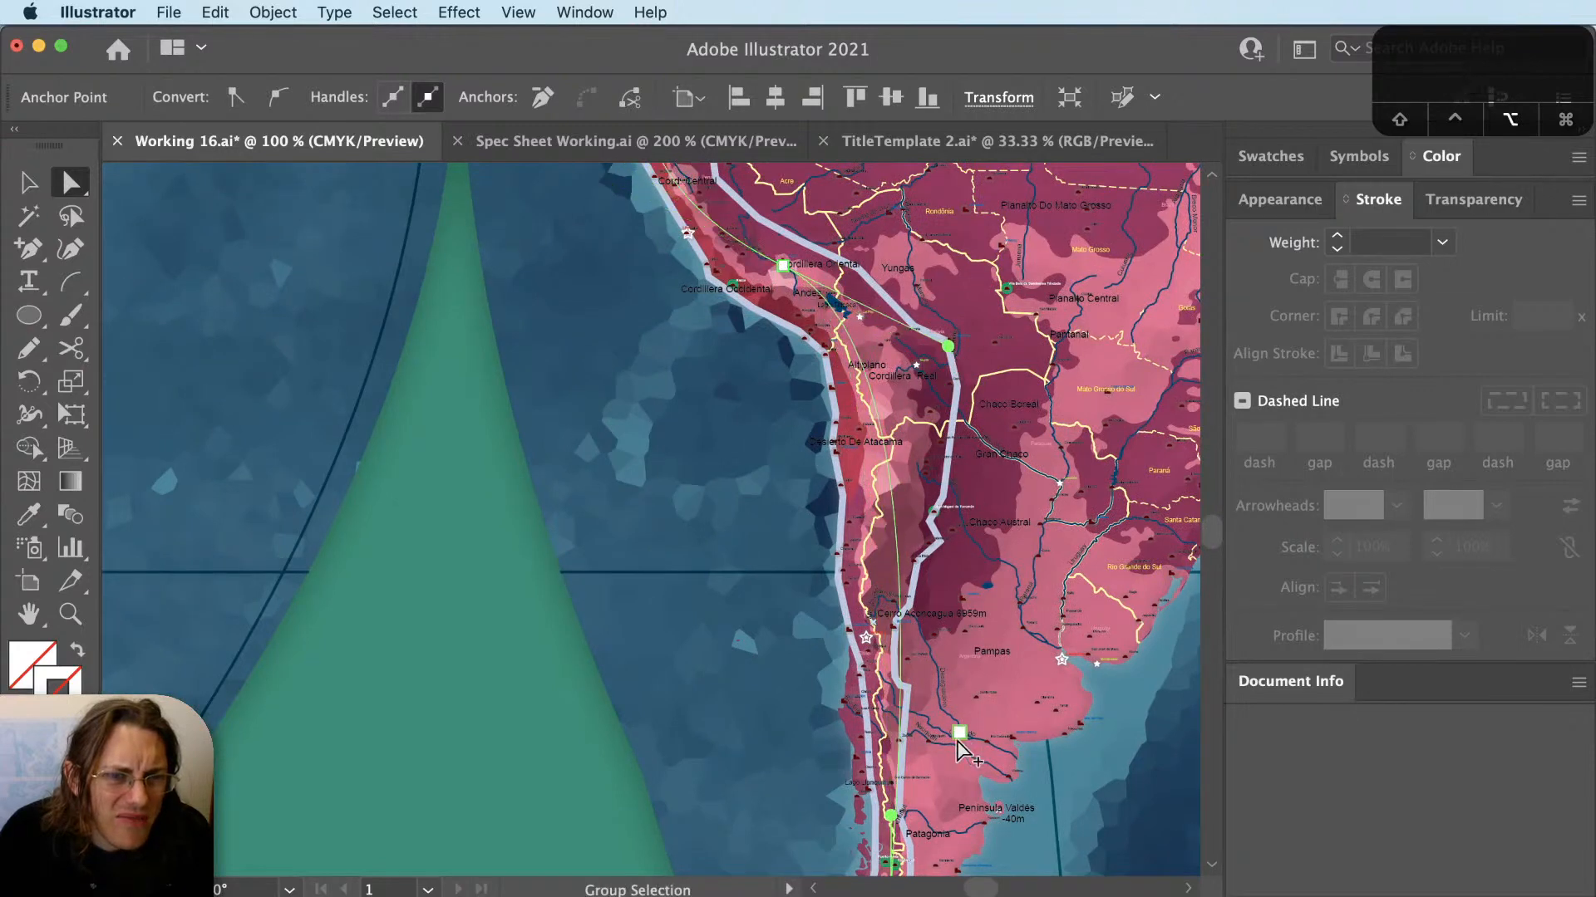
scroll(955, 735, "down", 1)
left_click_drag(917, 798, 891, 653)
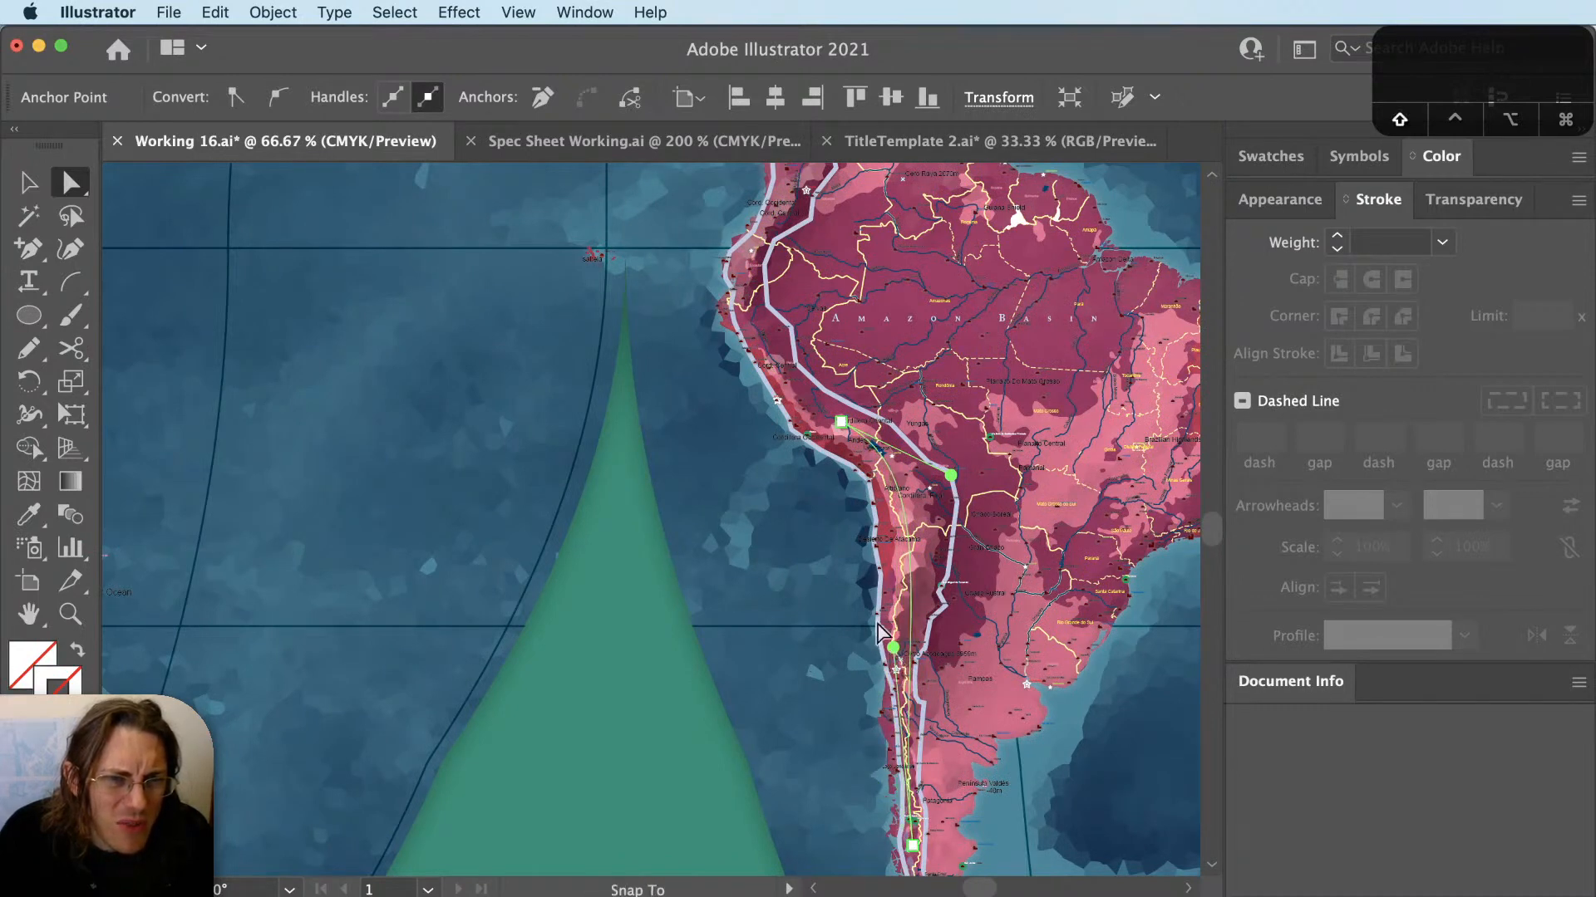
key("shift+super+a")
key("v")
left_click(861, 445)
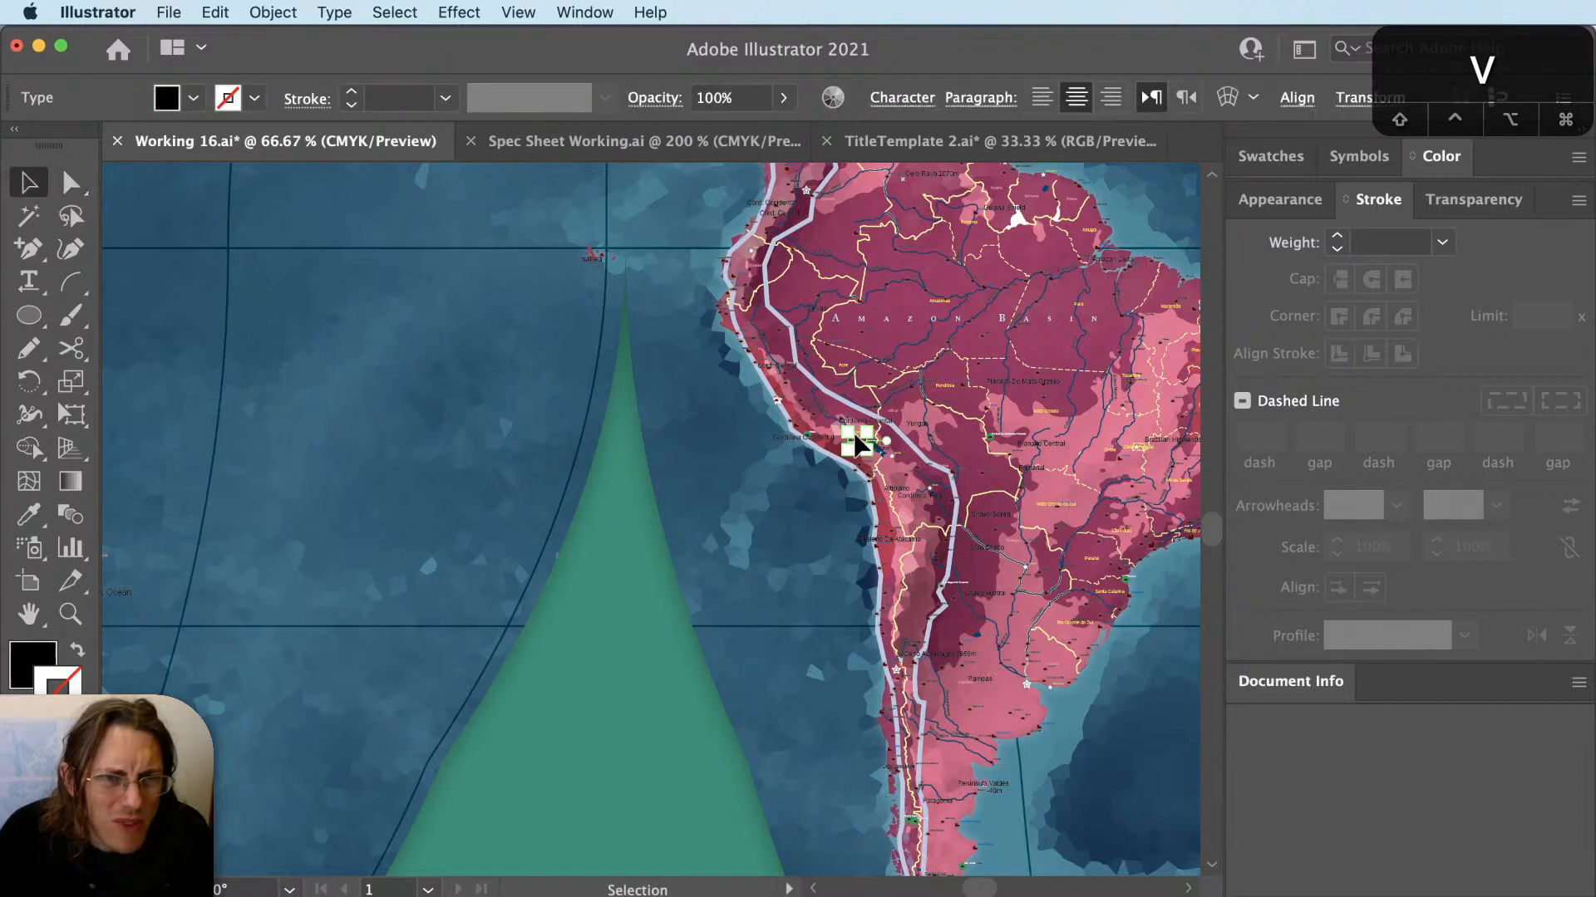
left_click(908, 577)
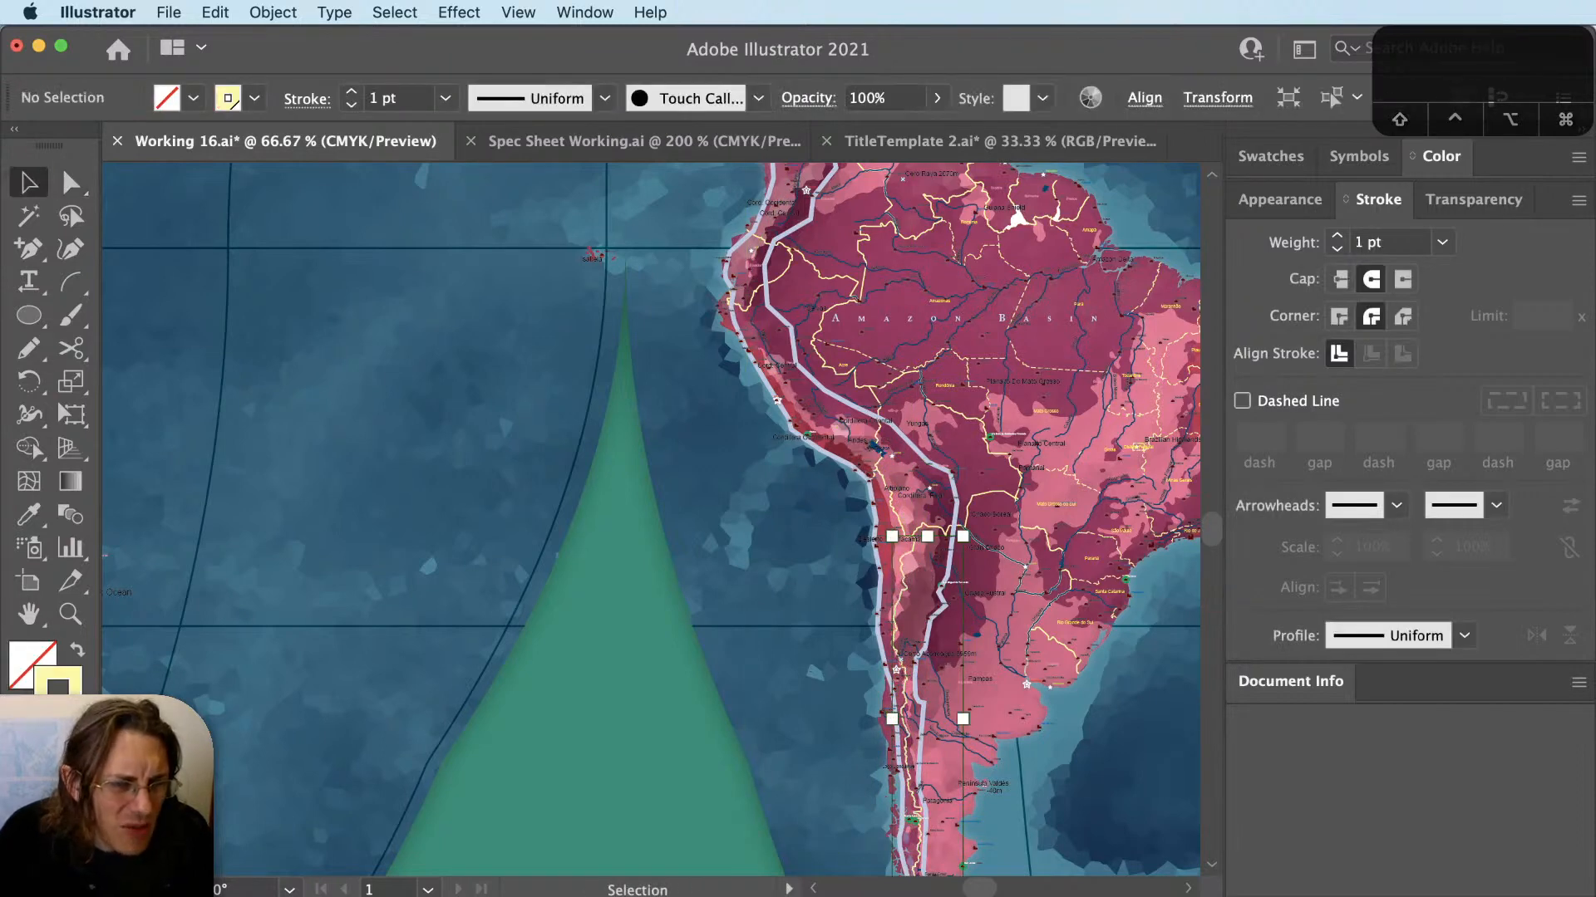
key("shift+super+a")
Select the Andes arc using outline view and enter "Andes Mountains" as type on the path.
scroll(889, 449, "up", 2)
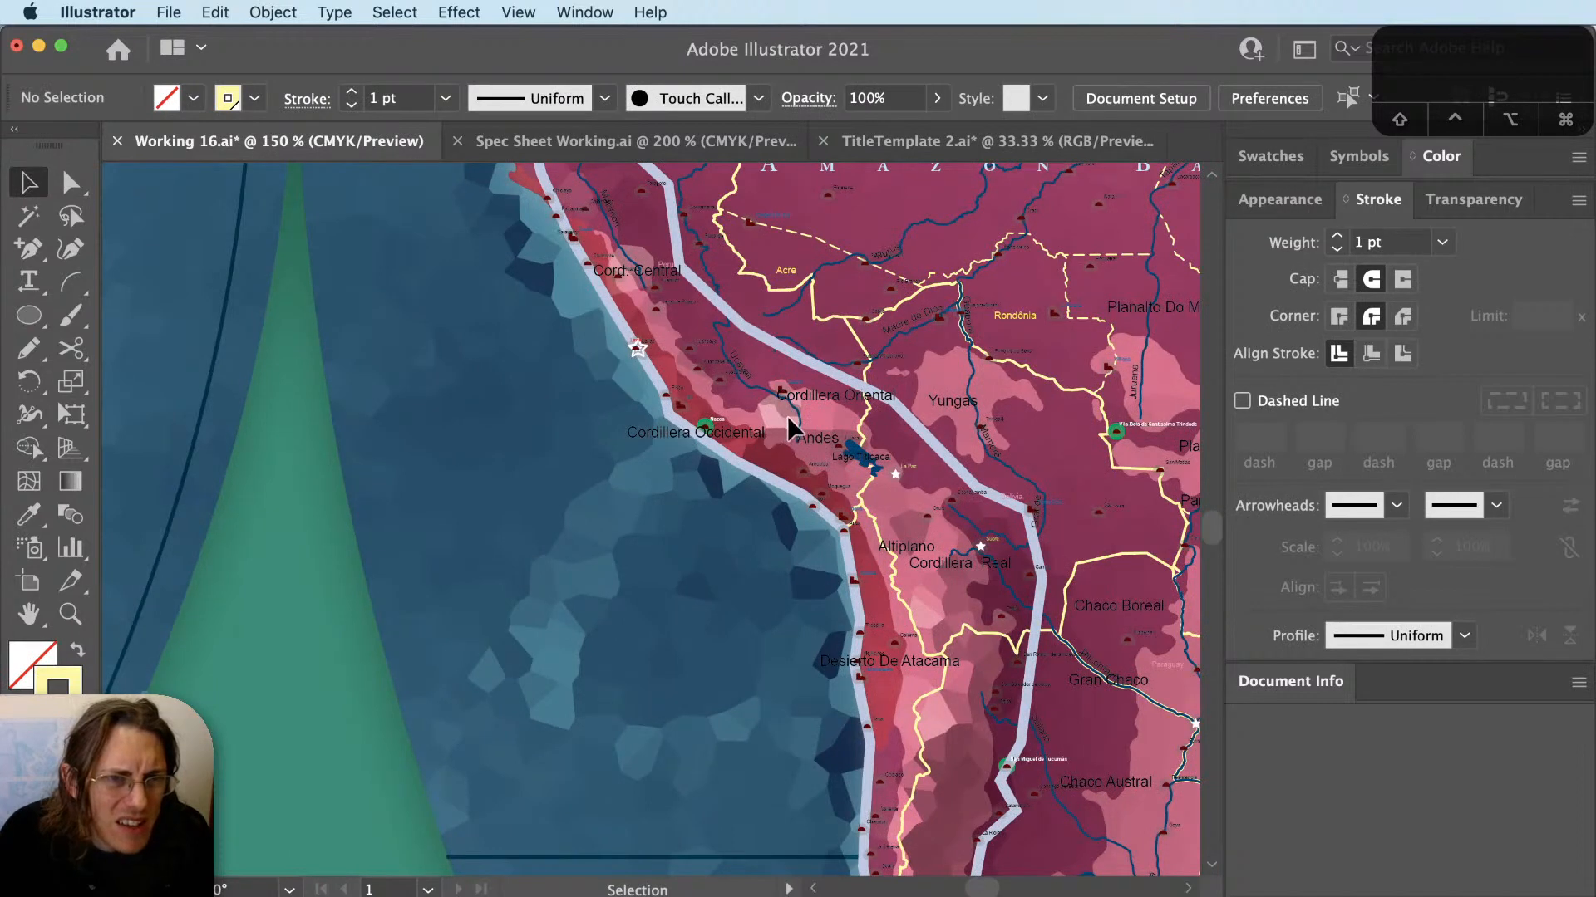
key("super+y")
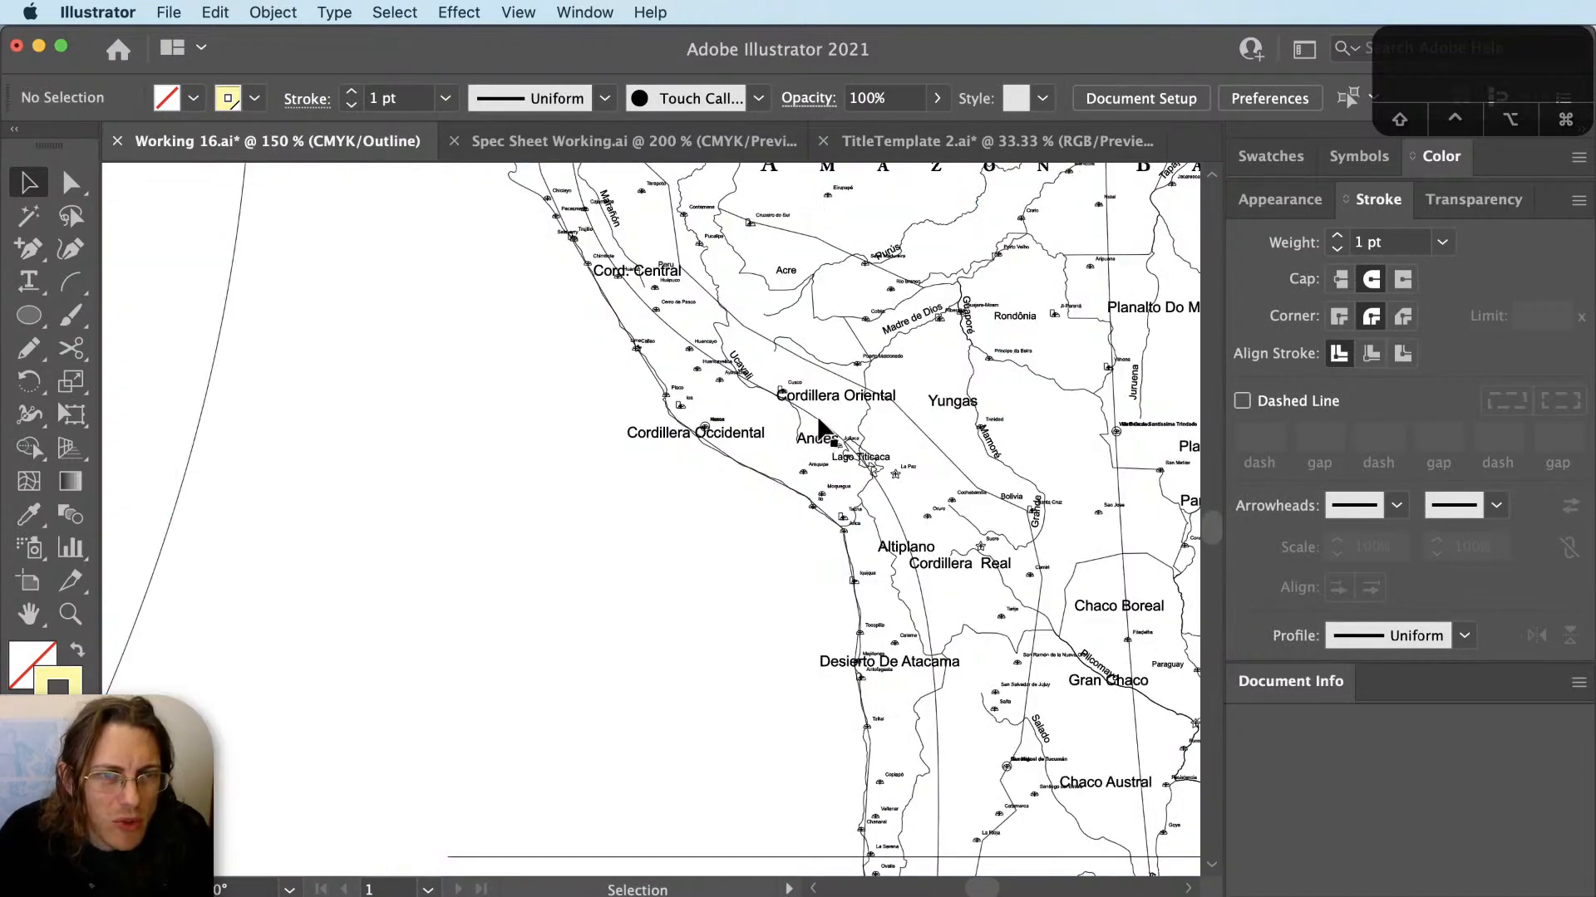
left_click(818, 419)
key("super+y")
scroll(735, 521, "down", 1)
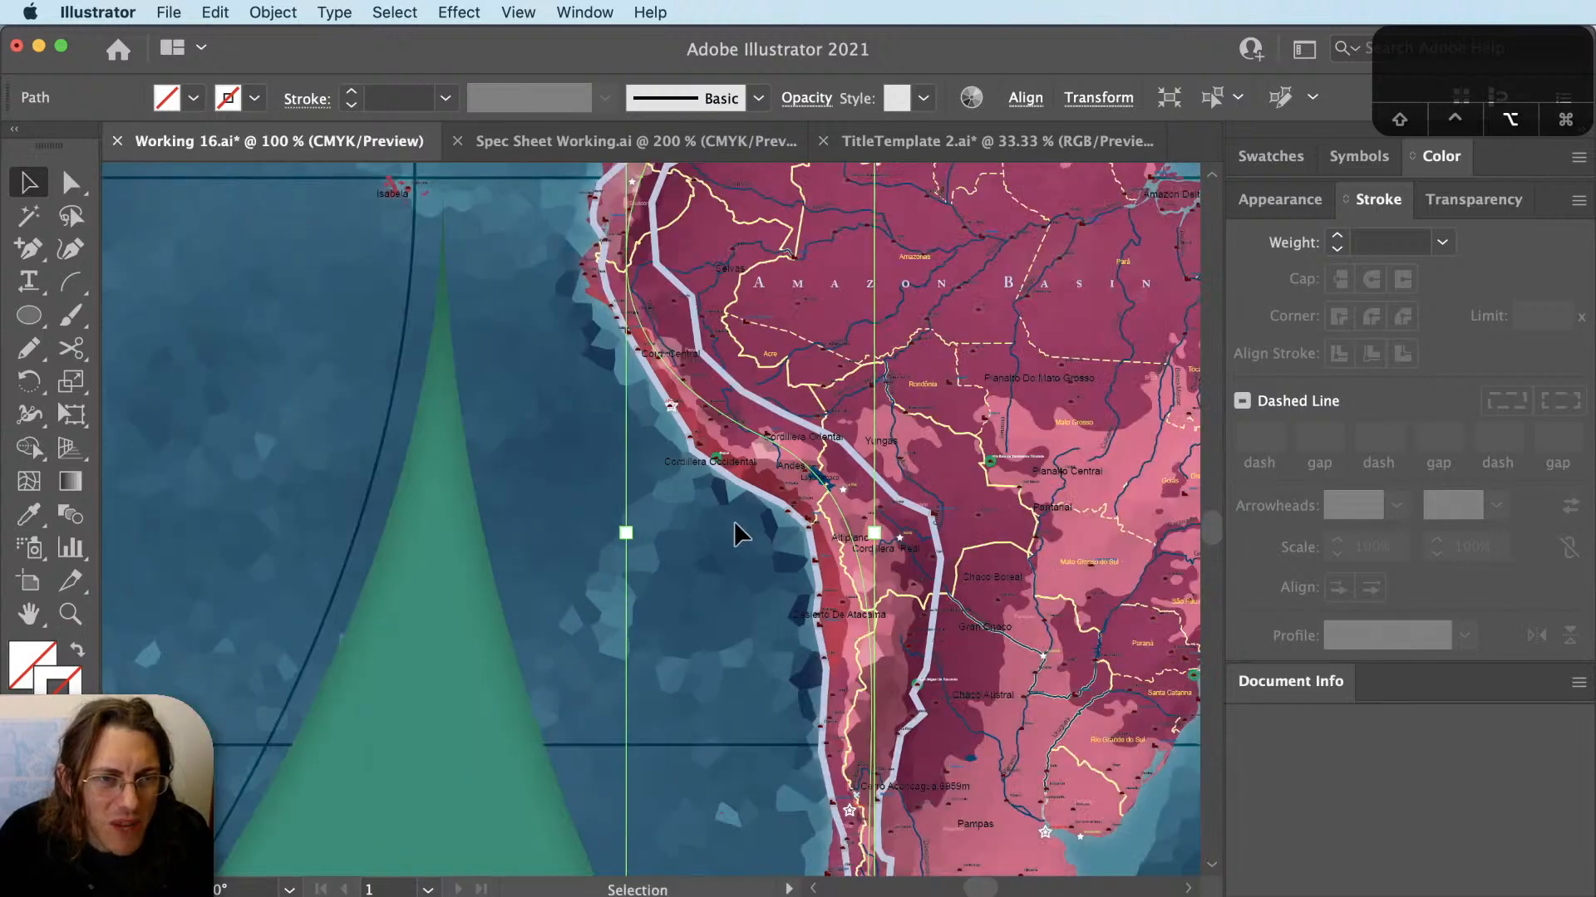
scroll(739, 515, "down", 1)
key("t")
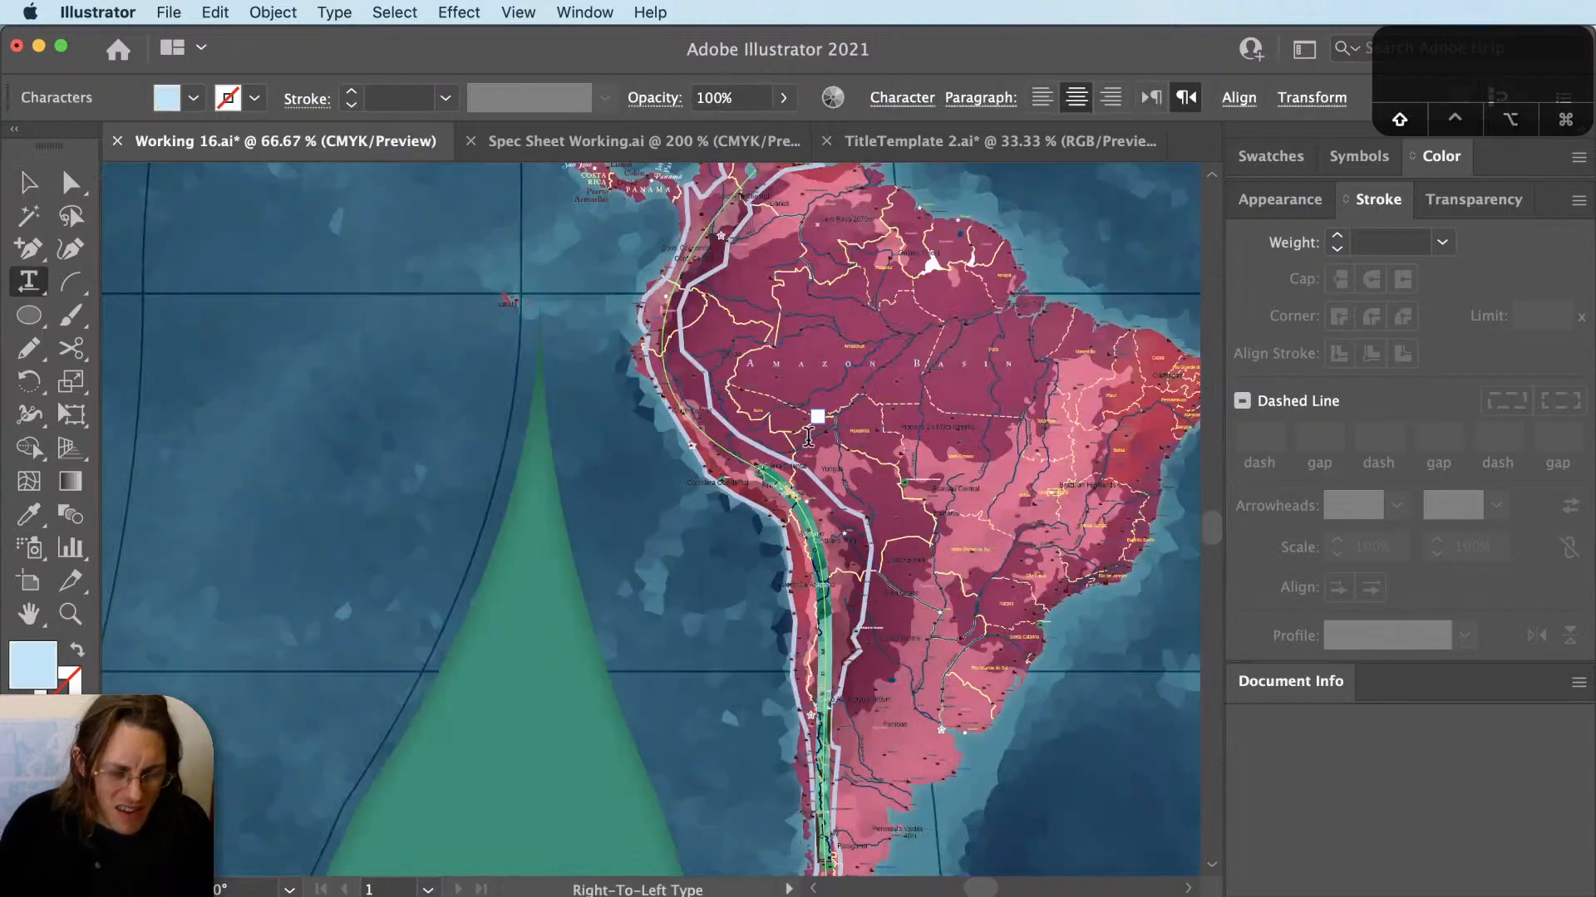
type("Andes Mountains")
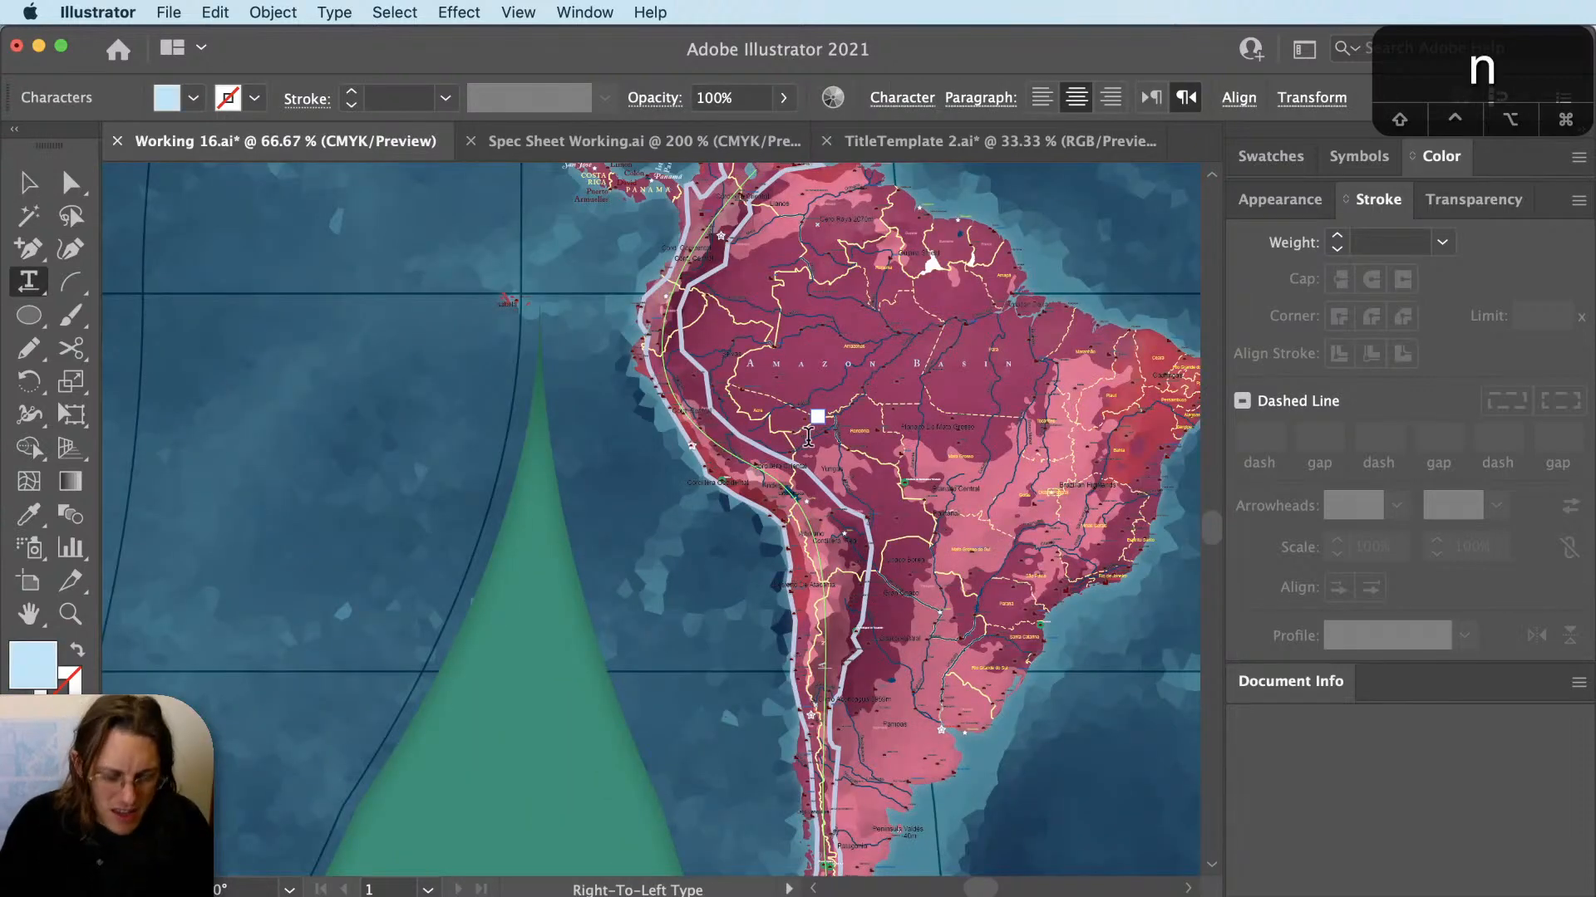
key("Escape")
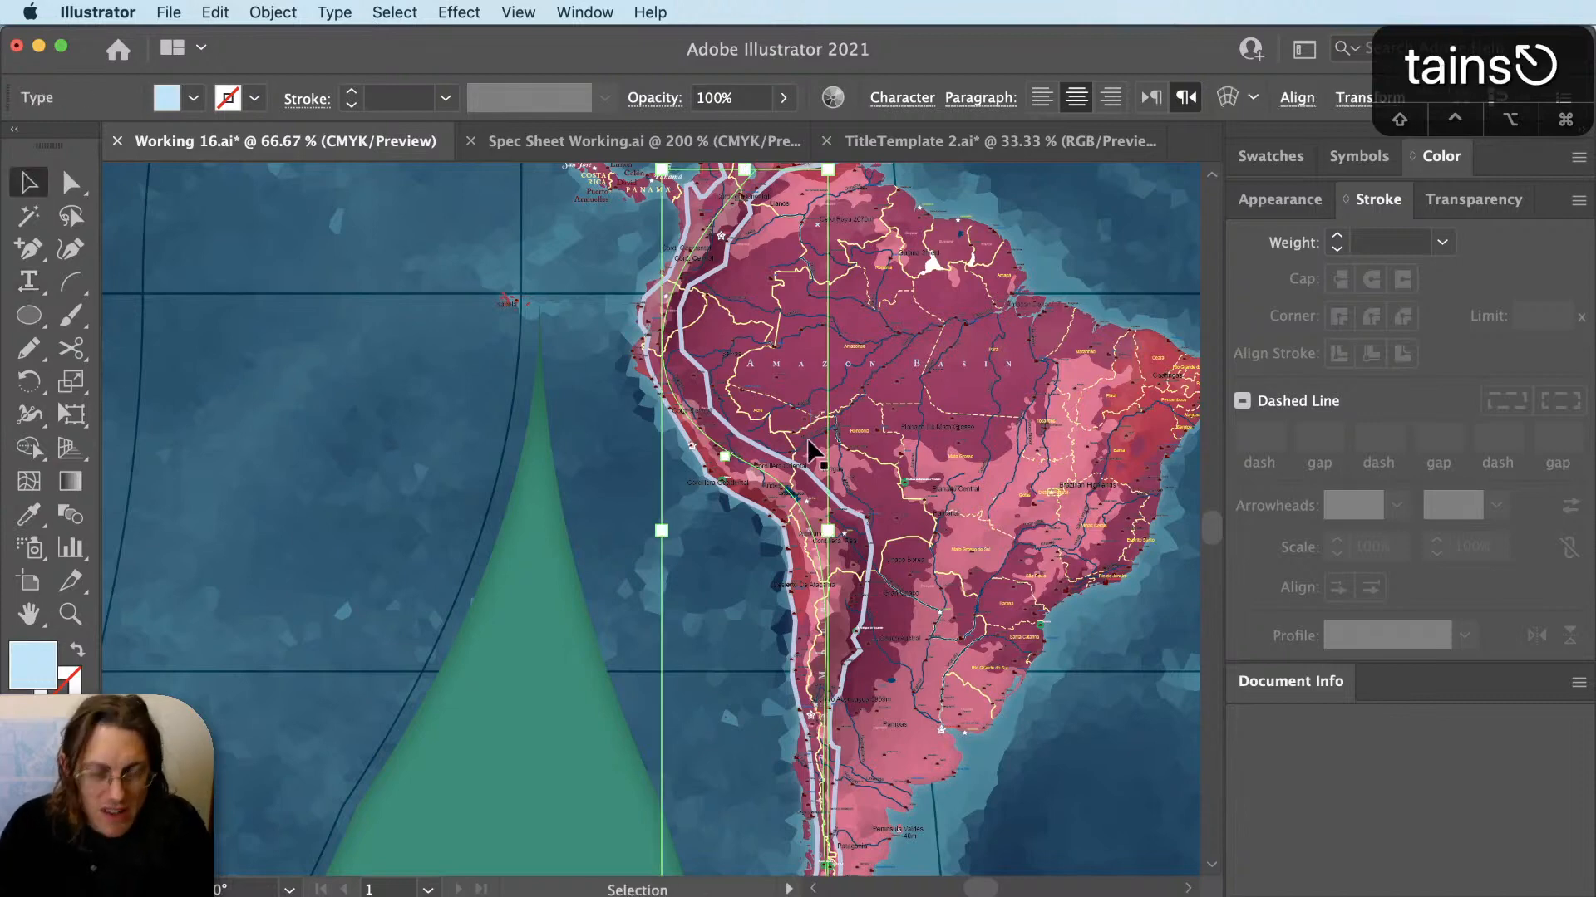
Apply the Amazon Basin label's style to the Andes Mountains label and slide its start north along the arc.
key("i")
scroll(785, 332, "up", 3)
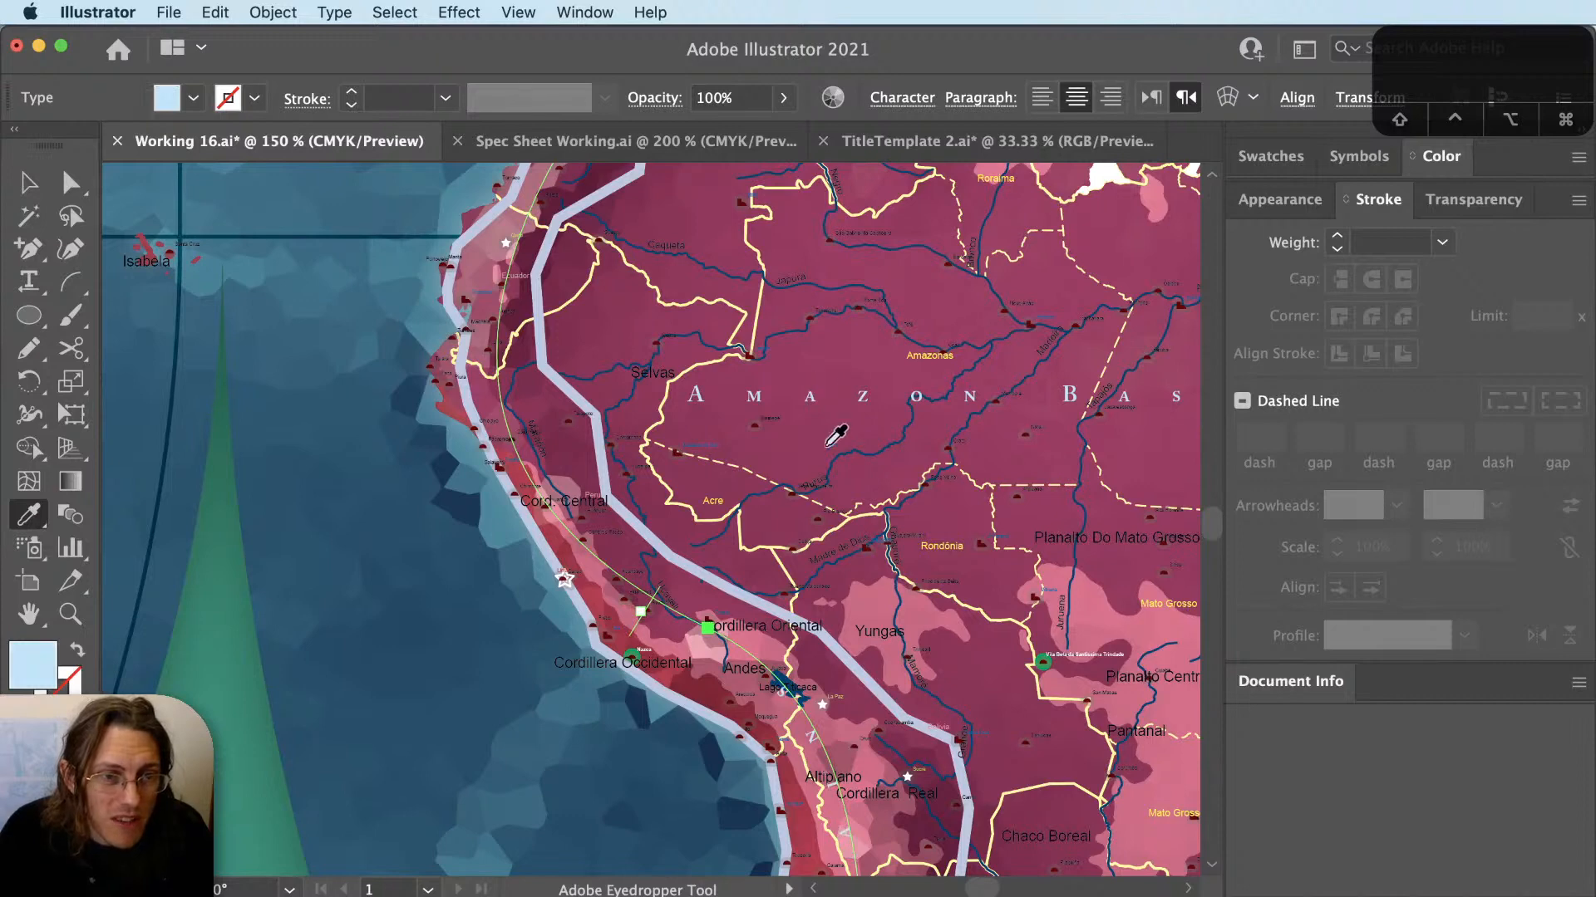
scroll(739, 532, "down", 2)
left_click_drag(874, 754, 879, 700)
key("v")
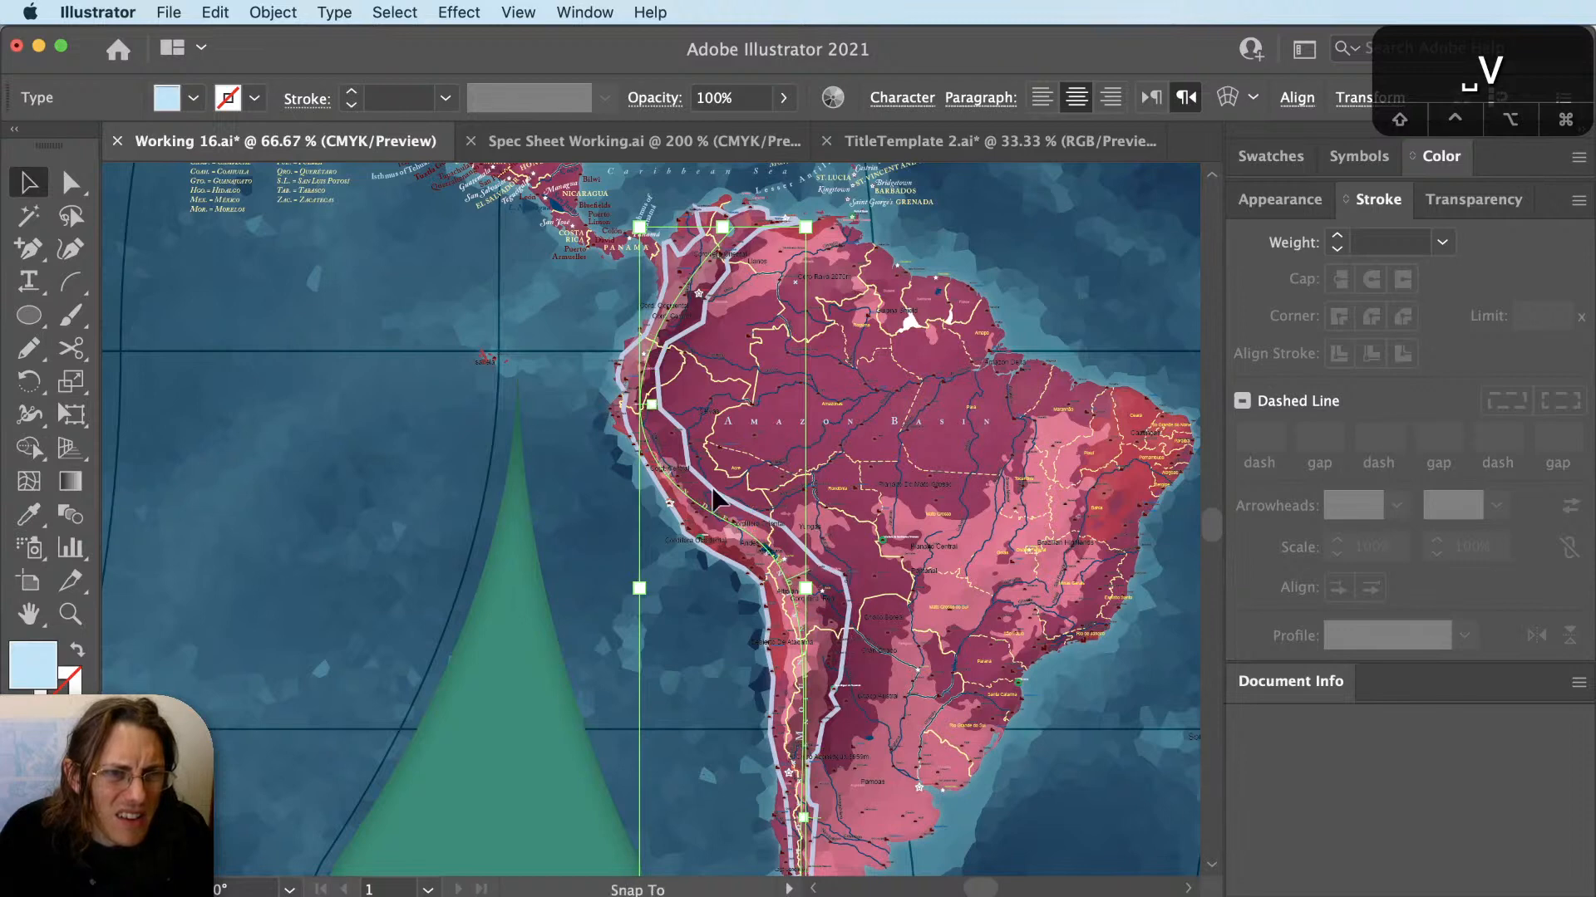
scroll(645, 570, "up", 3)
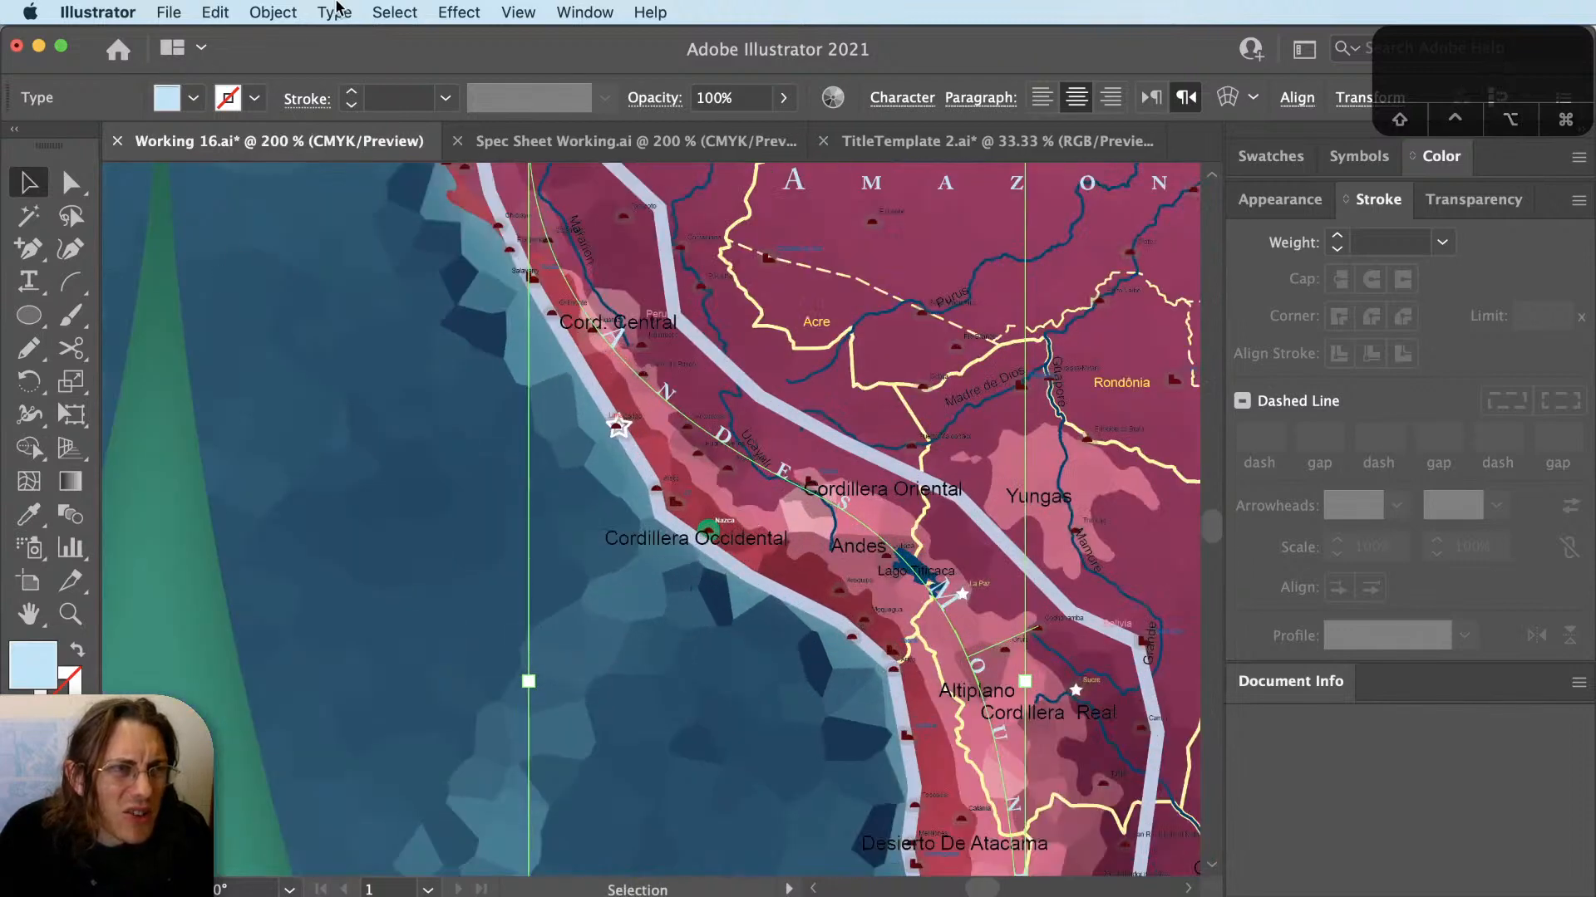
Center the Andes Mountains lettering vertically on its path through the Type on a Path options, inspect the letters, and deselect the label.
left_click(334, 12)
mouse_move(392, 218)
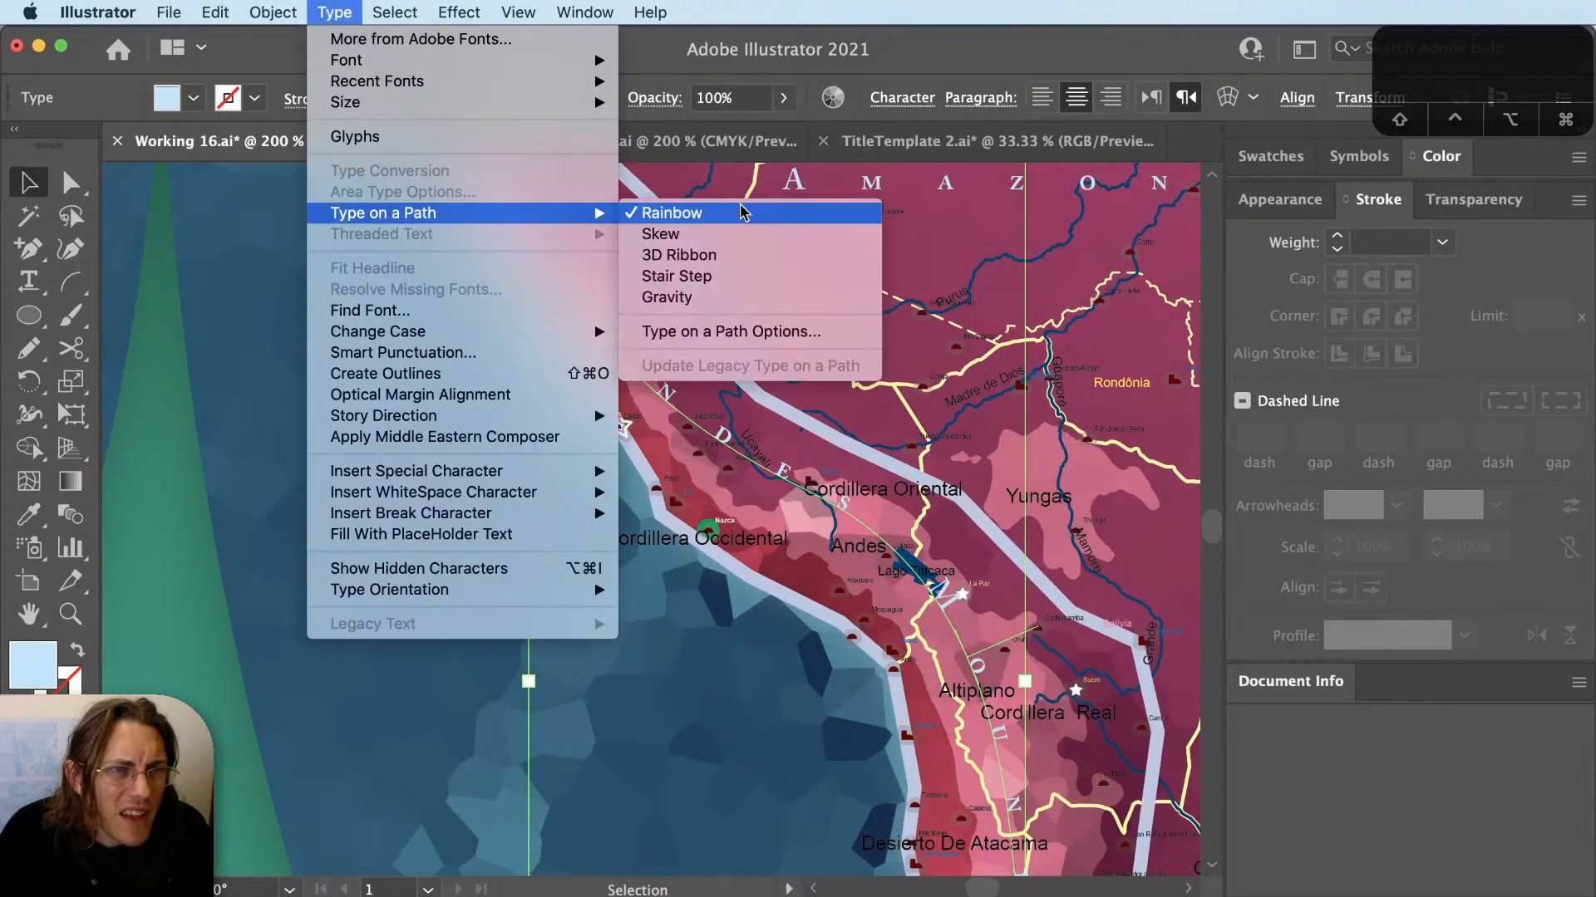
left_click(782, 327)
left_click_drag(1595, 399, 96, 373)
left_click(204, 470)
left_click(214, 555)
left_click(316, 573)
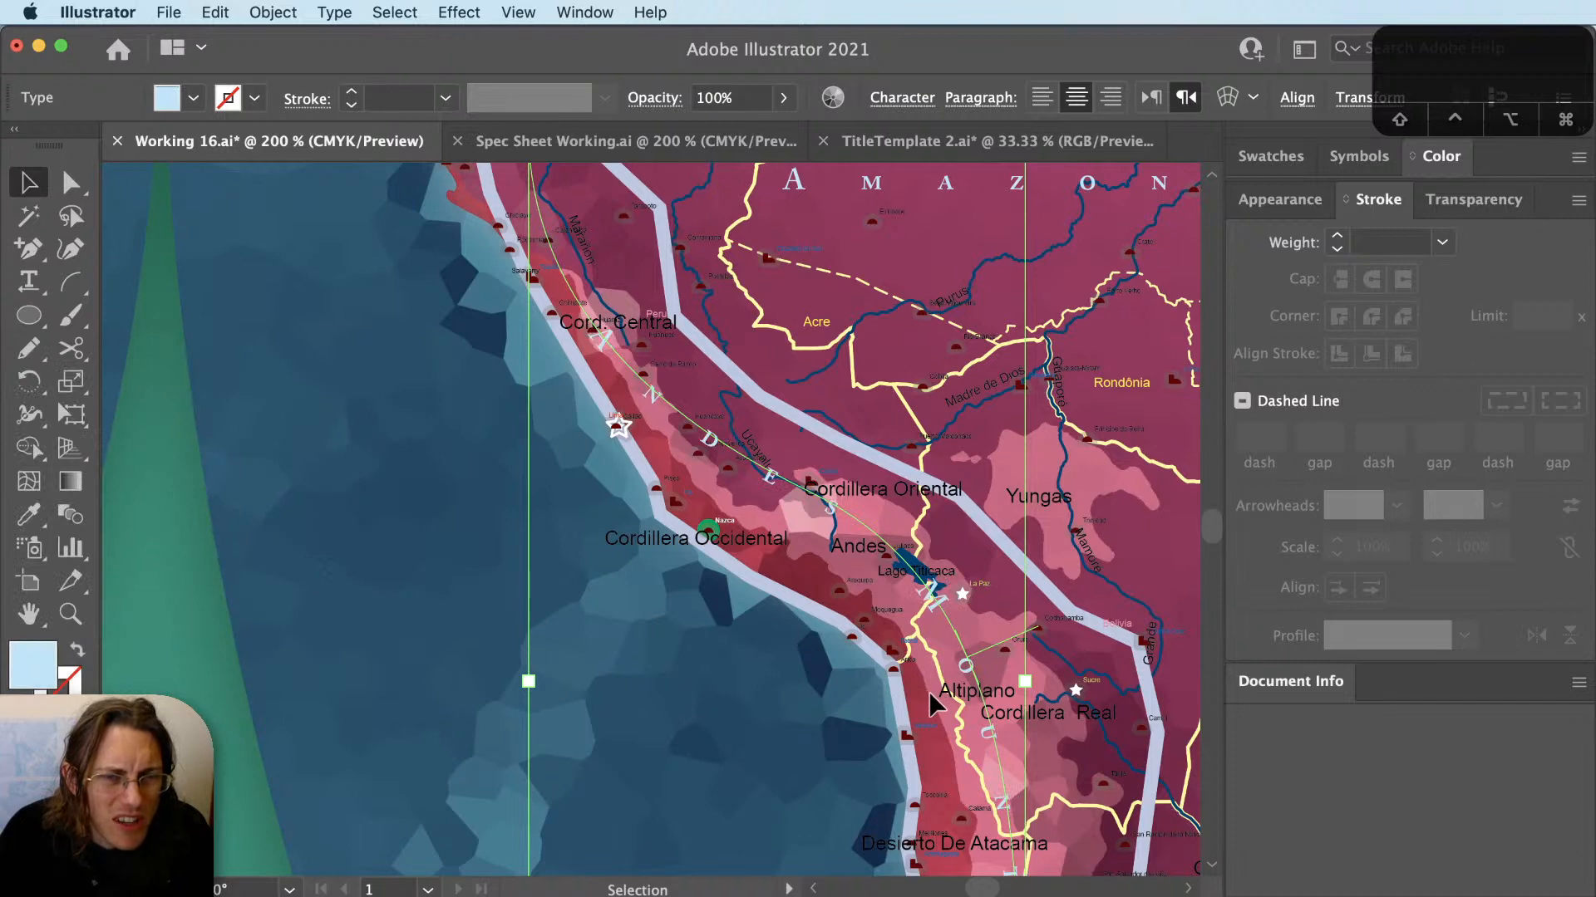
scroll(607, 382, "up", 1)
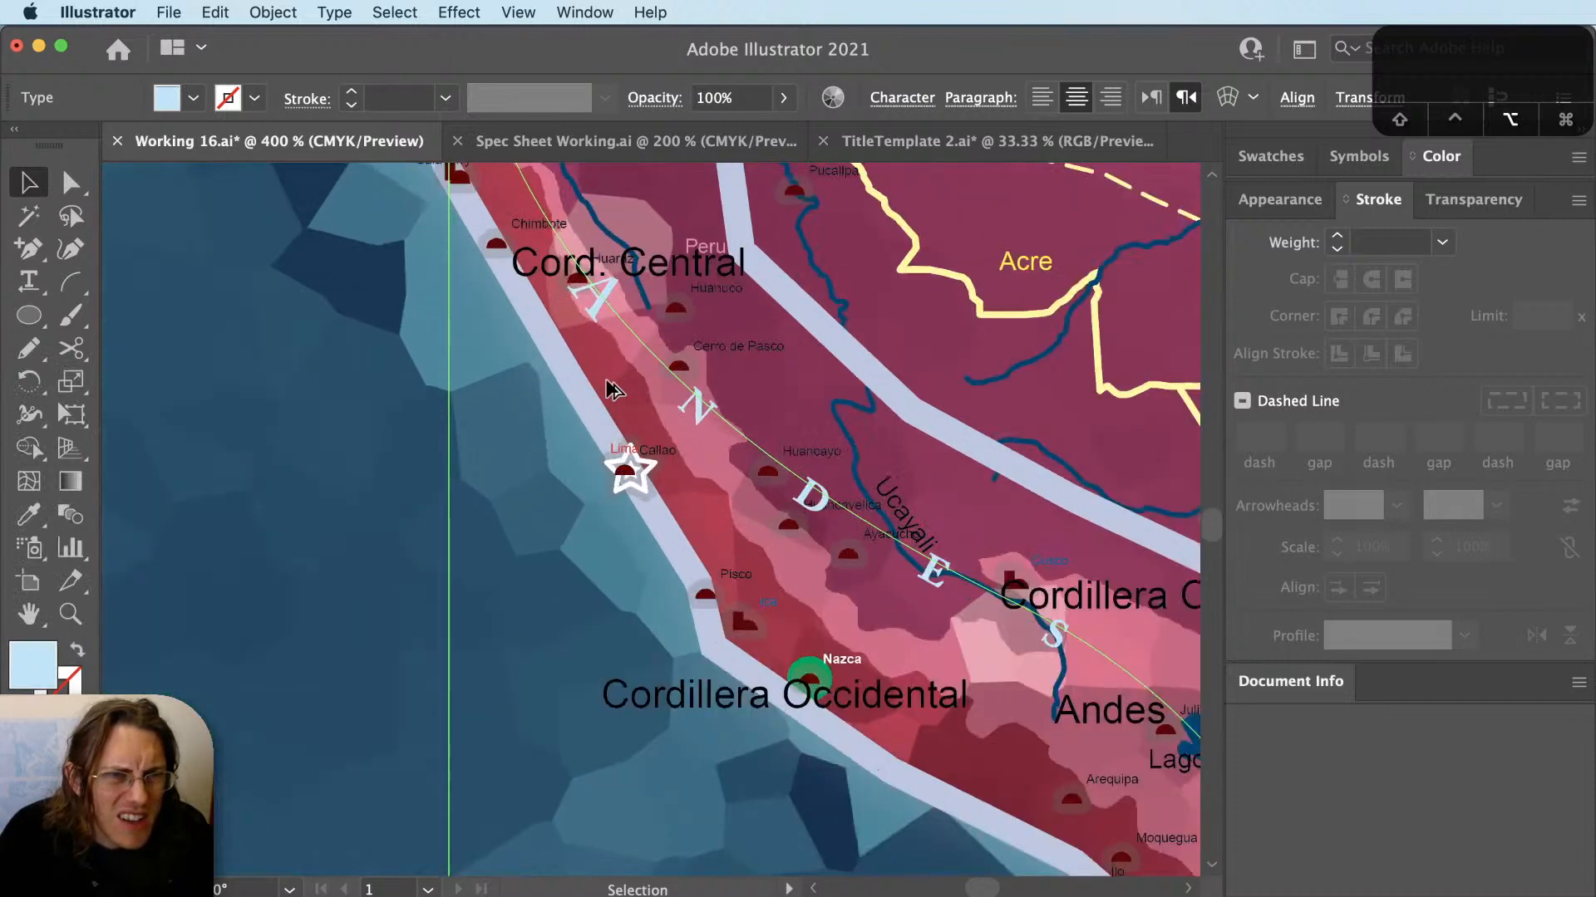
scroll(611, 389, "down", 2)
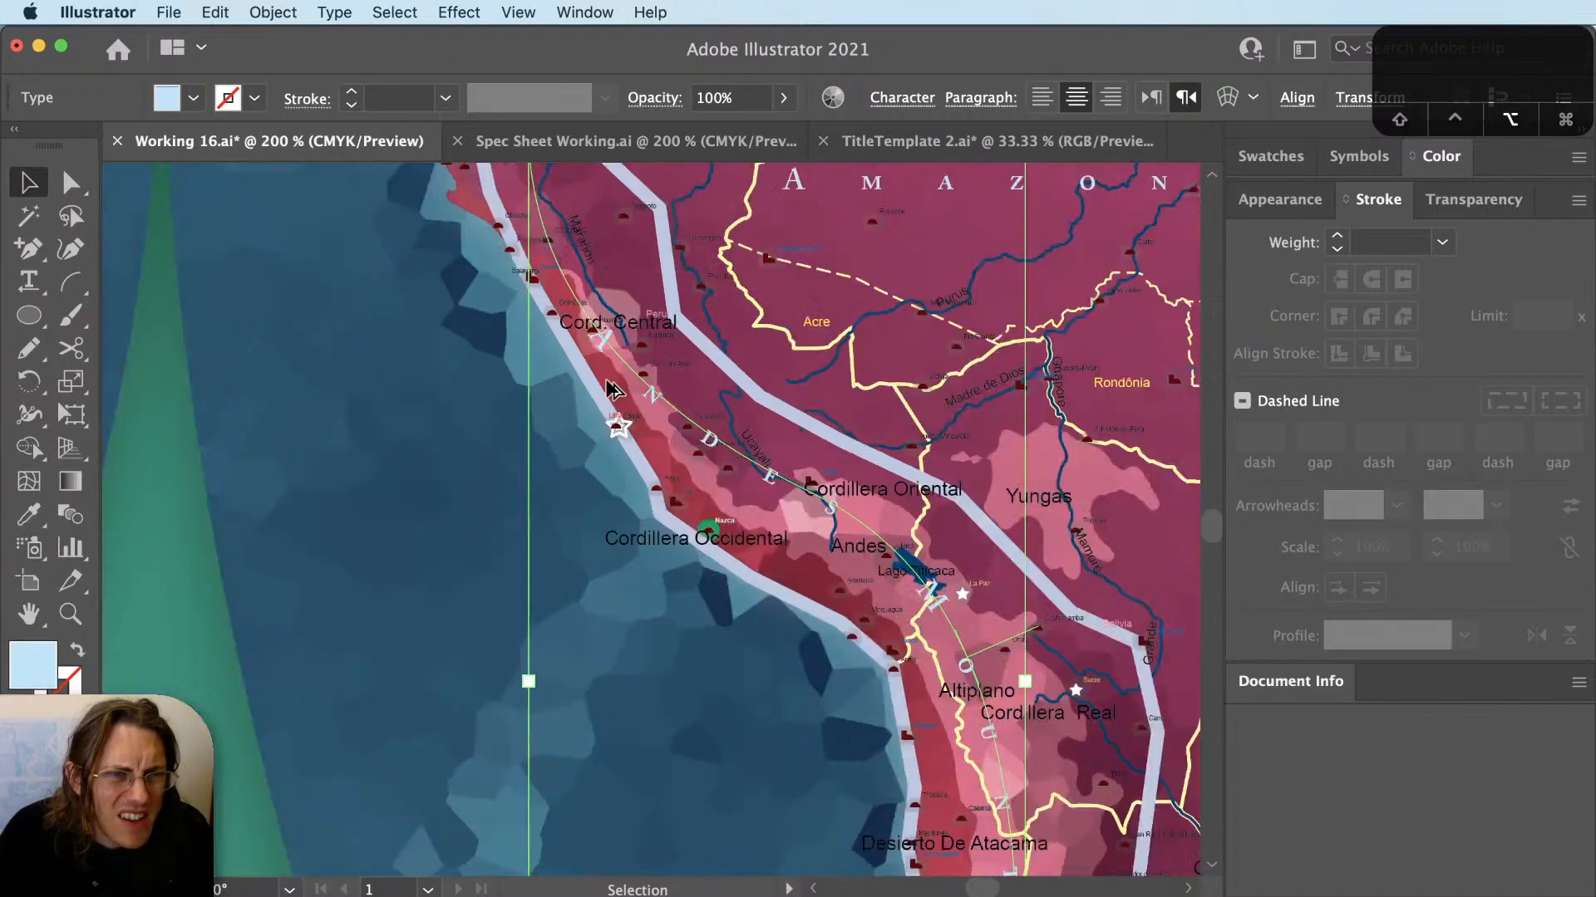
scroll(613, 389, "down", 1)
scroll(613, 389, "down", 1)
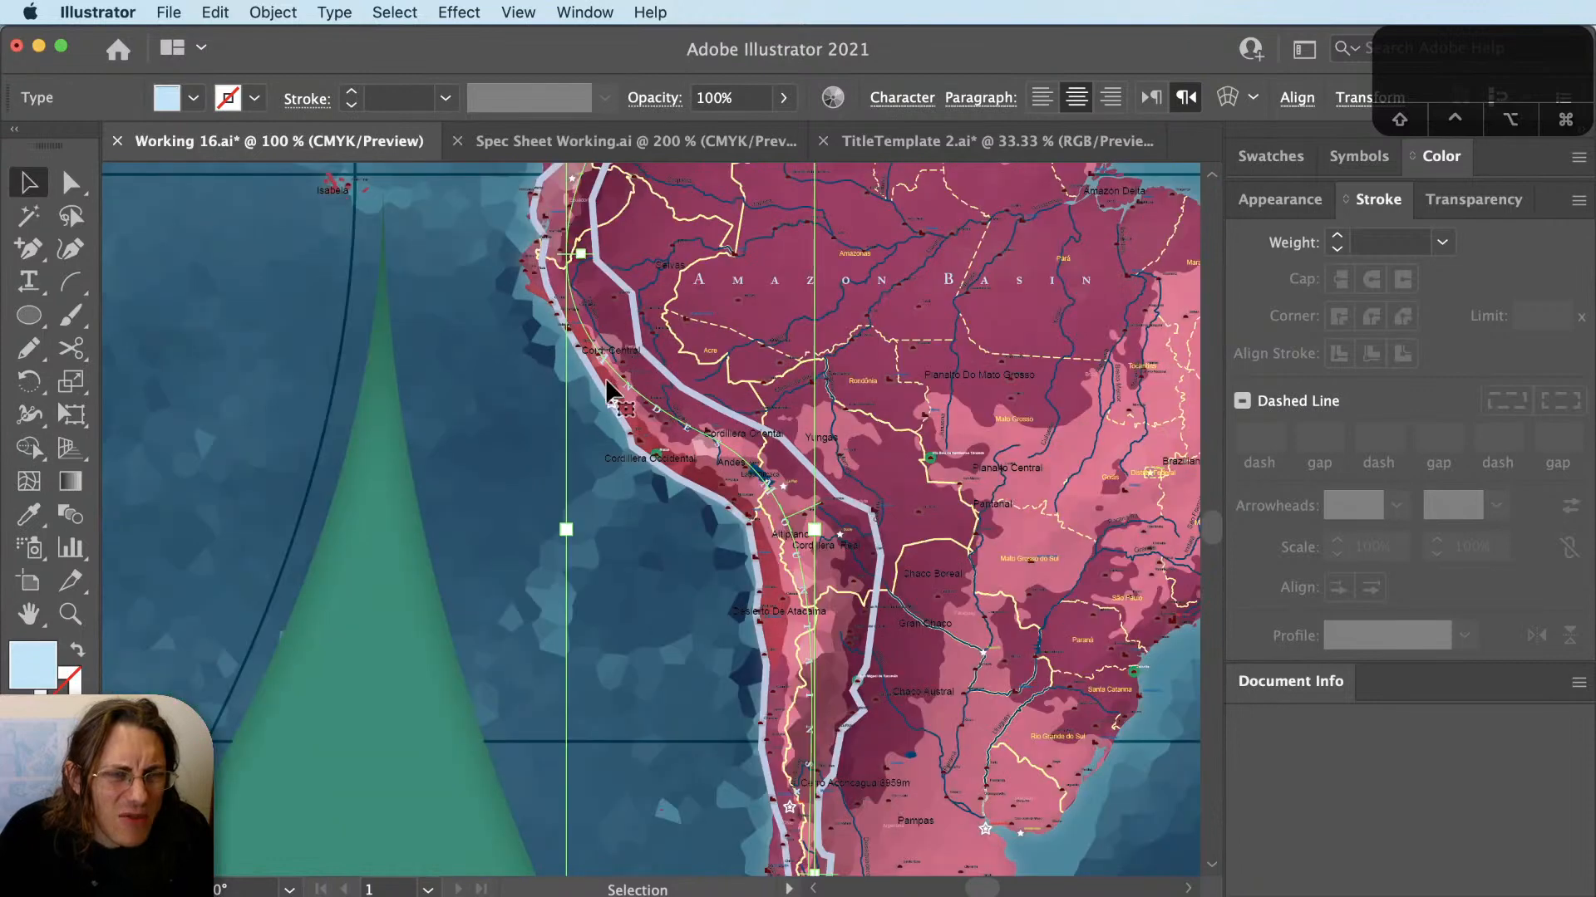
left_click(455, 484)
Draw a straight horizontal line in the open ocean southwest of Isabela and enter "Andres" as type on the path.
left_click_drag(454, 482, 787, 681)
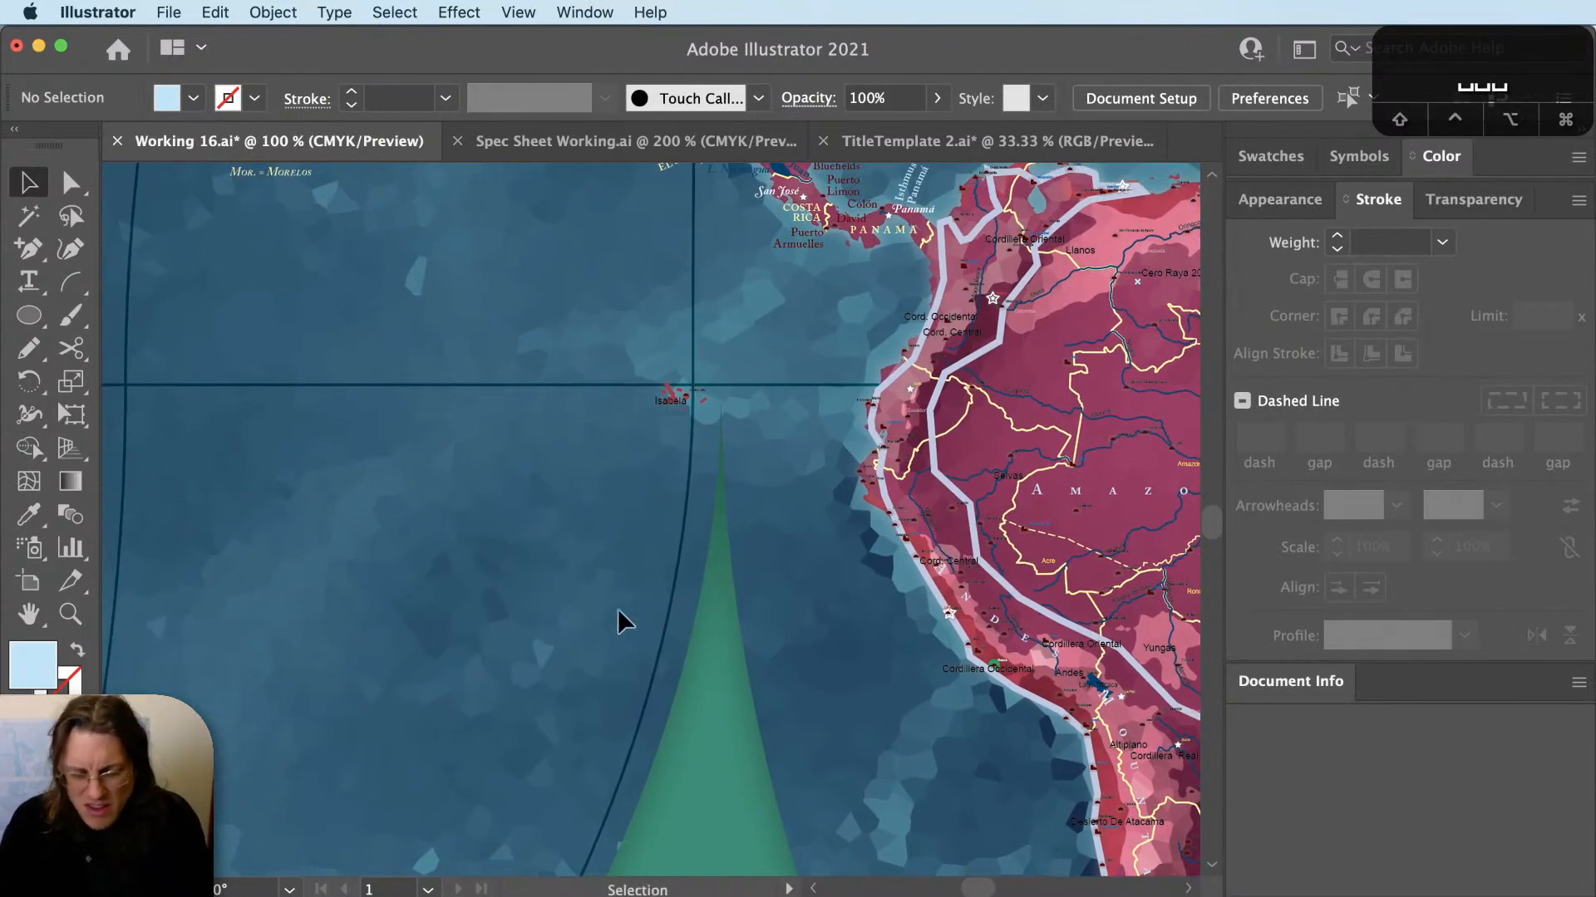
key("\\")
left_click_drag(367, 496, 632, 497)
key("t")
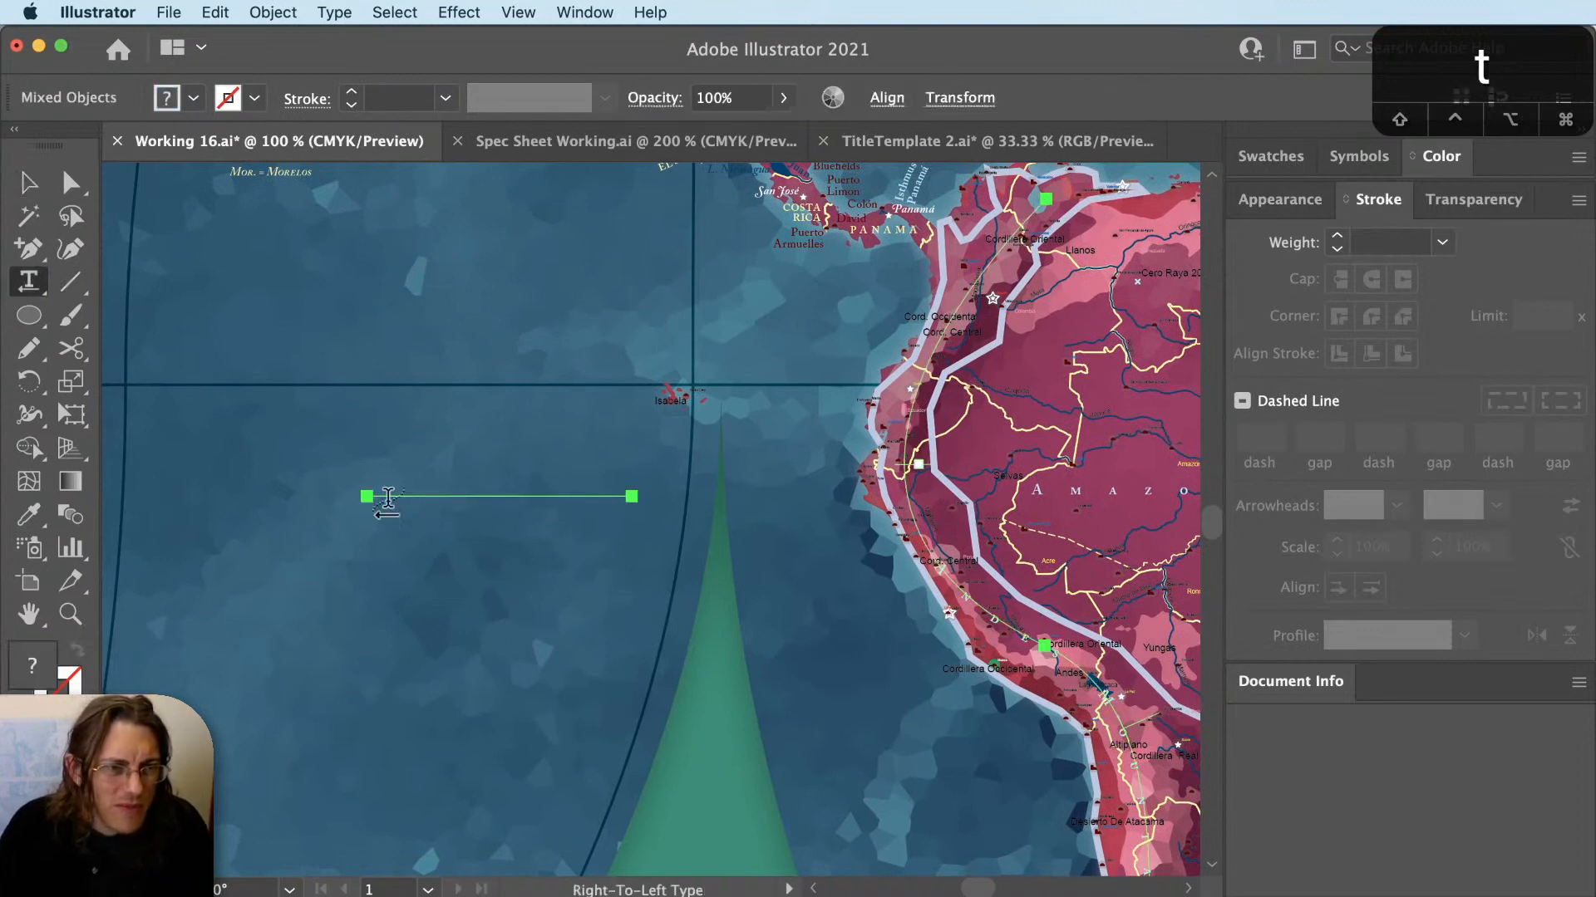
left_click(371, 497)
type("Andr")
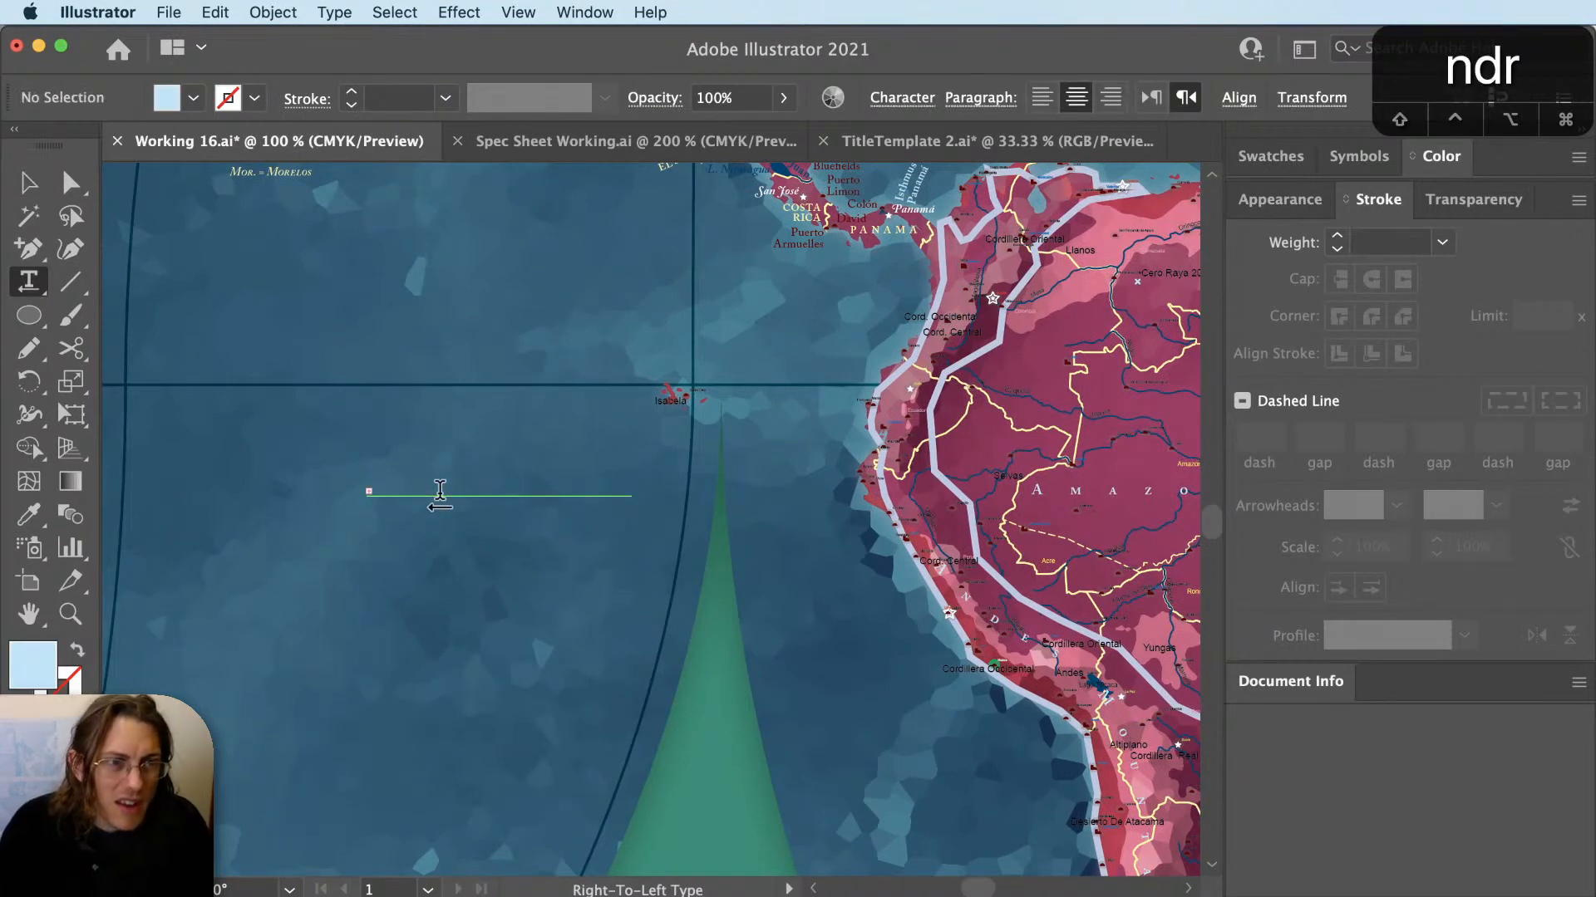
type("es")
key("Escape")
Extend the Andres test label's type area along the full length of its line.
scroll(427, 492, "up", 2)
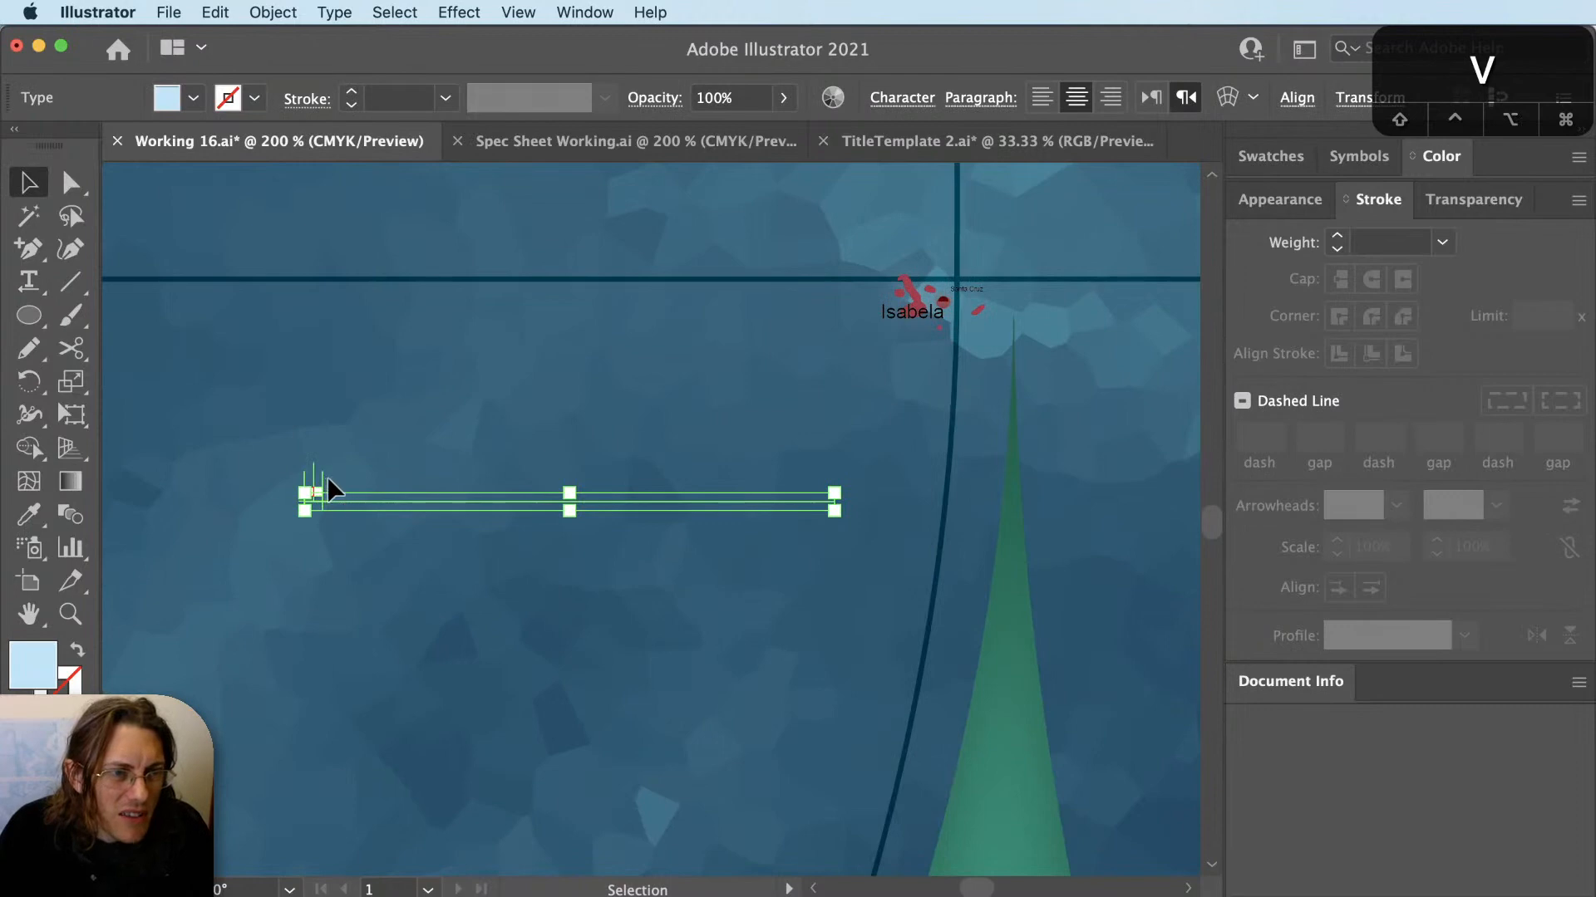
left_click_drag(328, 478, 848, 457)
key("t")
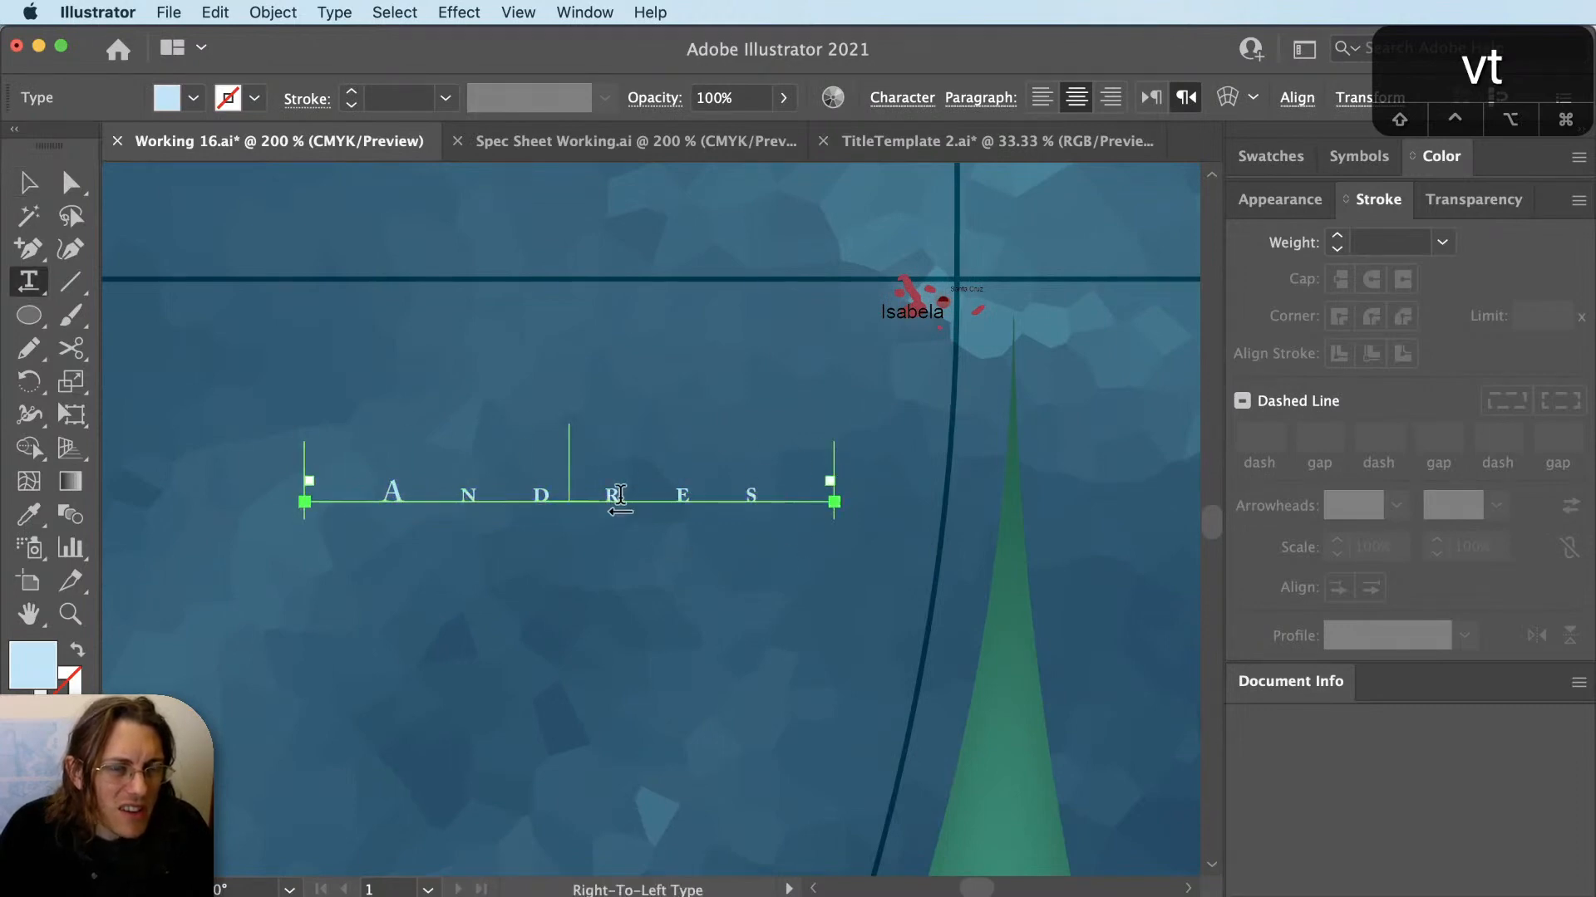
key("v")
Set the Andres test label's Align to Path option to Center in the Type on a Path options.
left_click(332, 11)
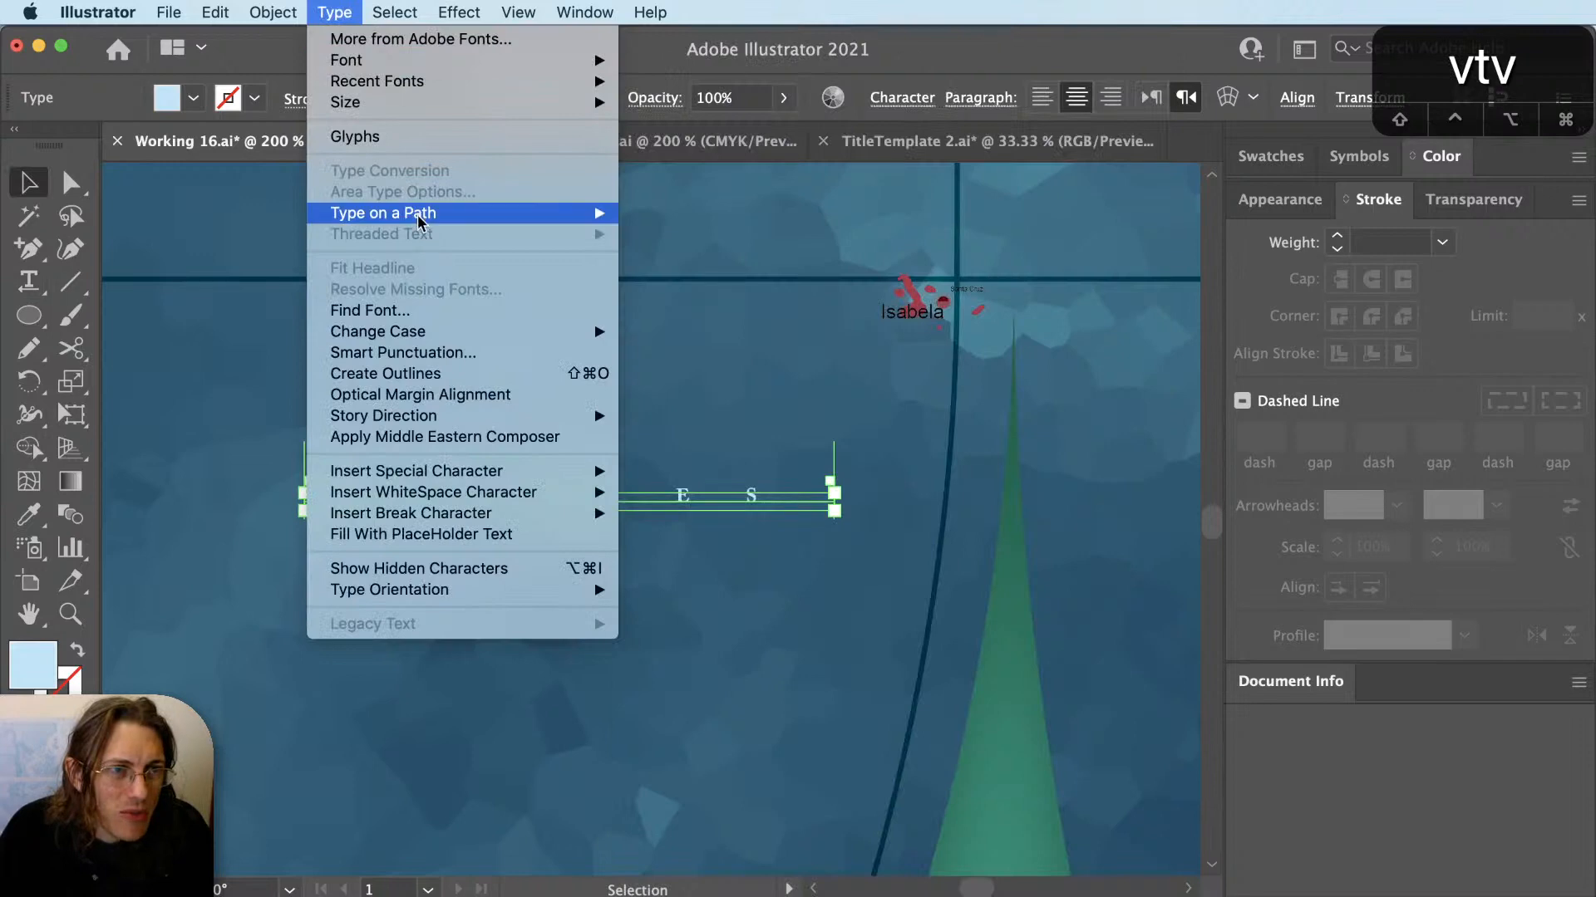
mouse_move(603, 213)
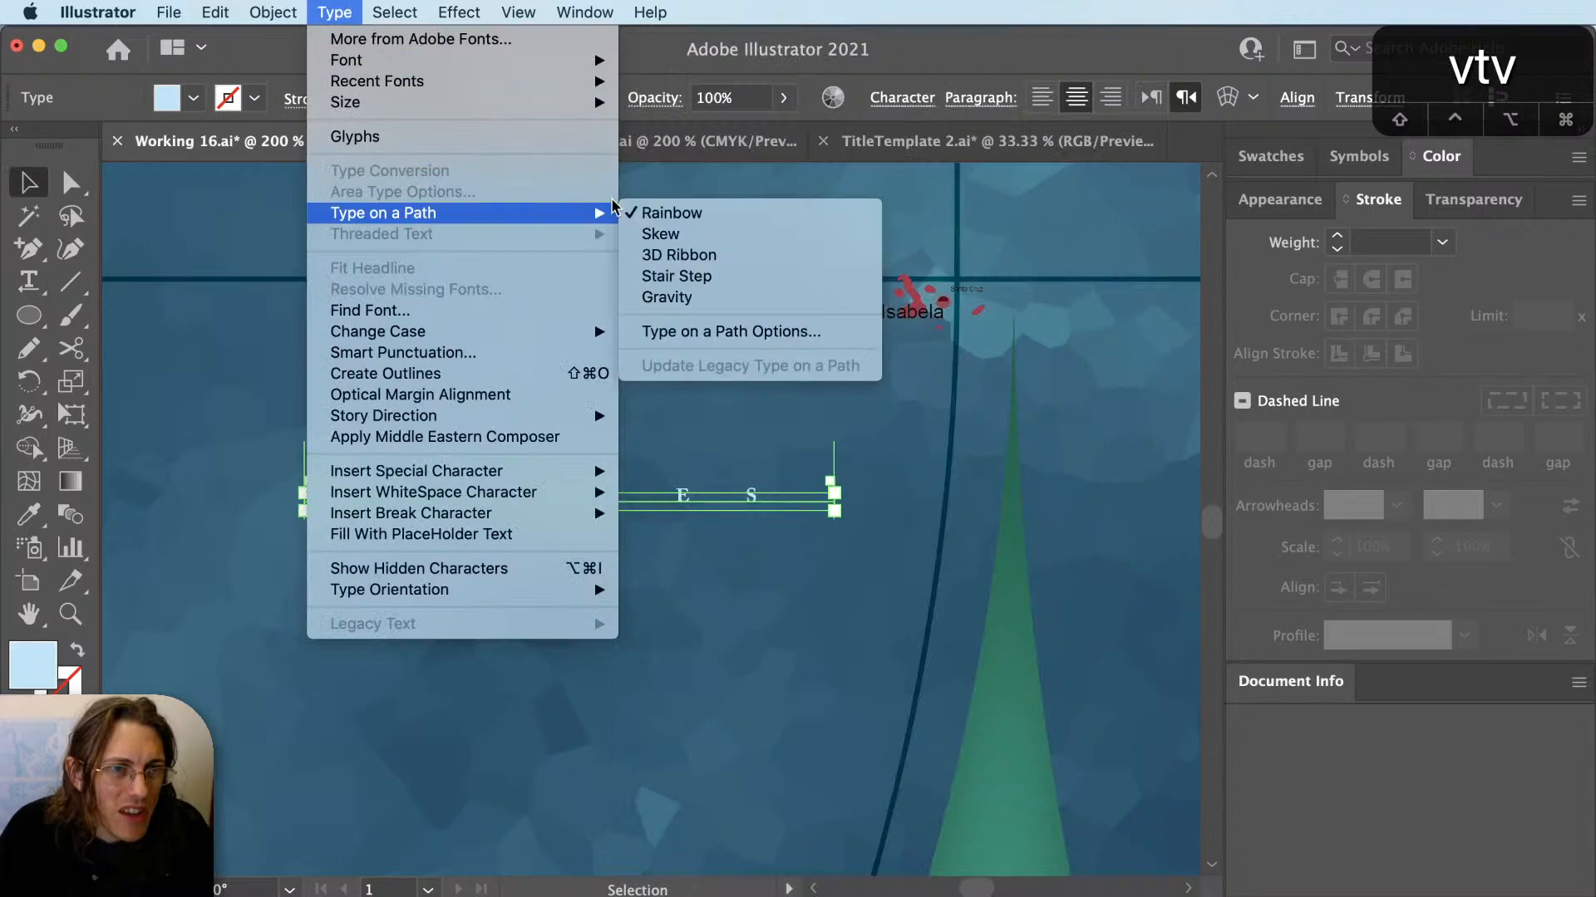
left_click(648, 332)
left_click(197, 467)
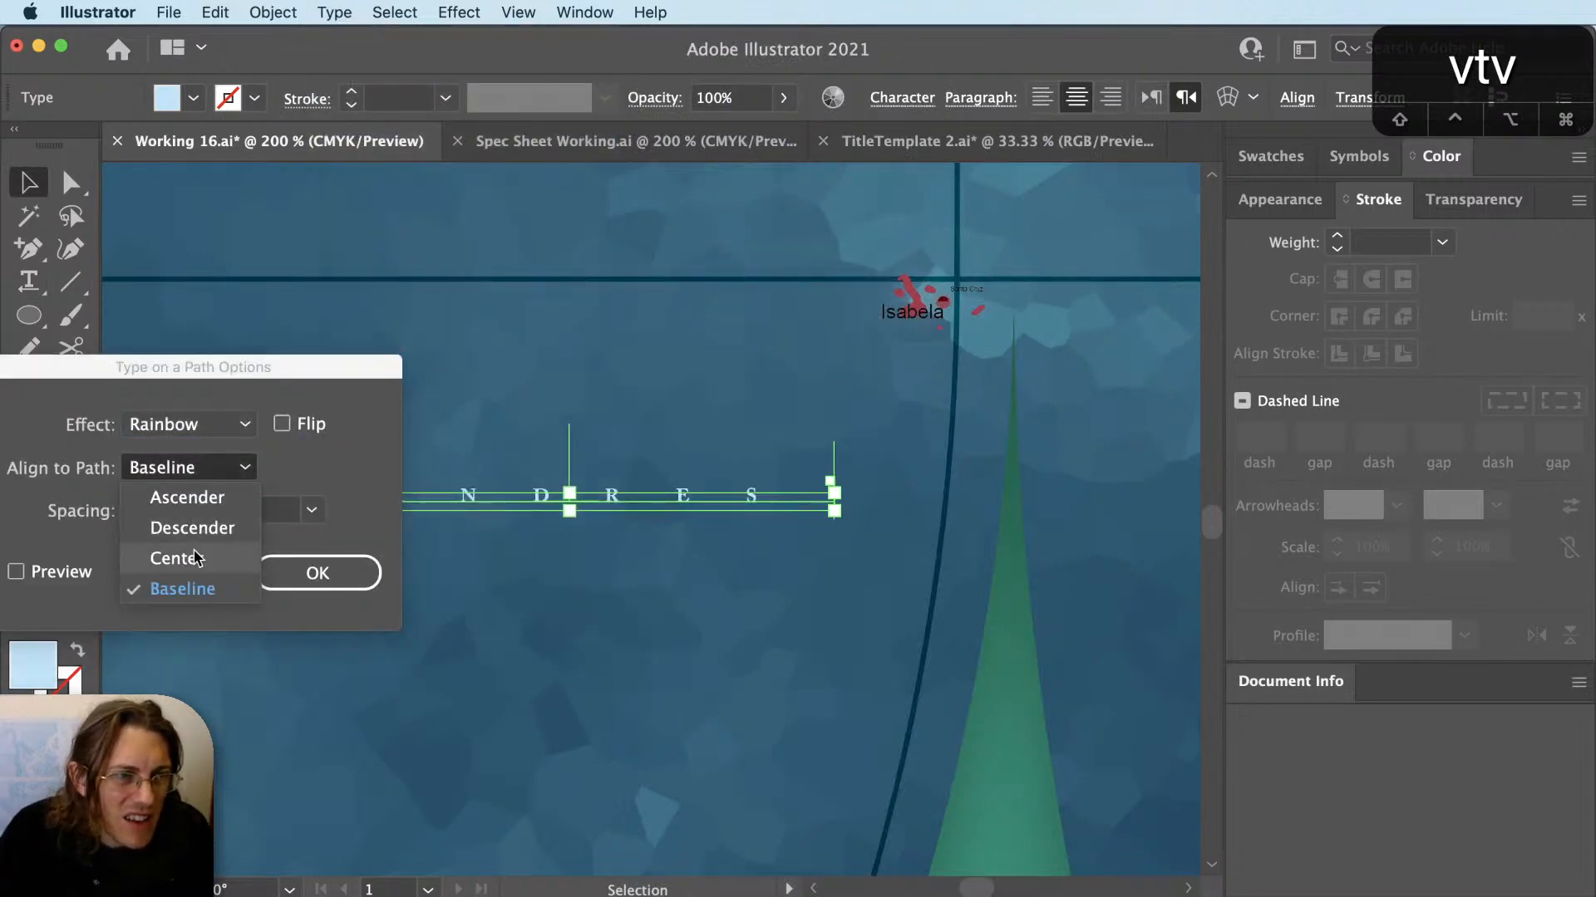
left_click(185, 558)
left_click(282, 566)
Examine how the Andres letters sit vertically against their straight path.
key("super+shift+a")
scroll(366, 536, "up", 4)
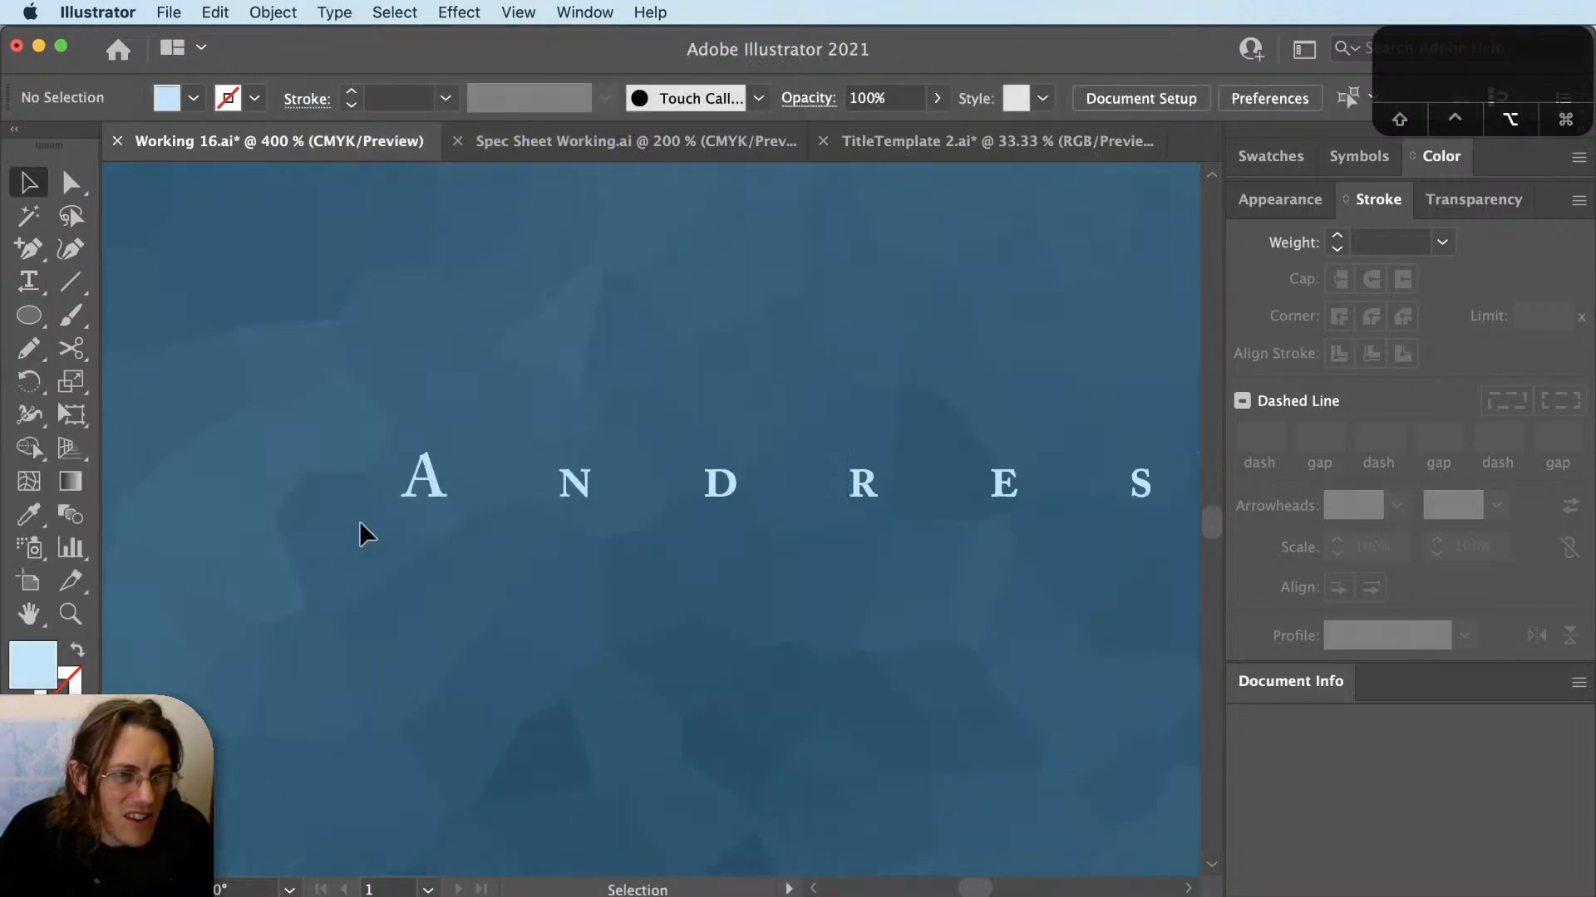
left_click(481, 474)
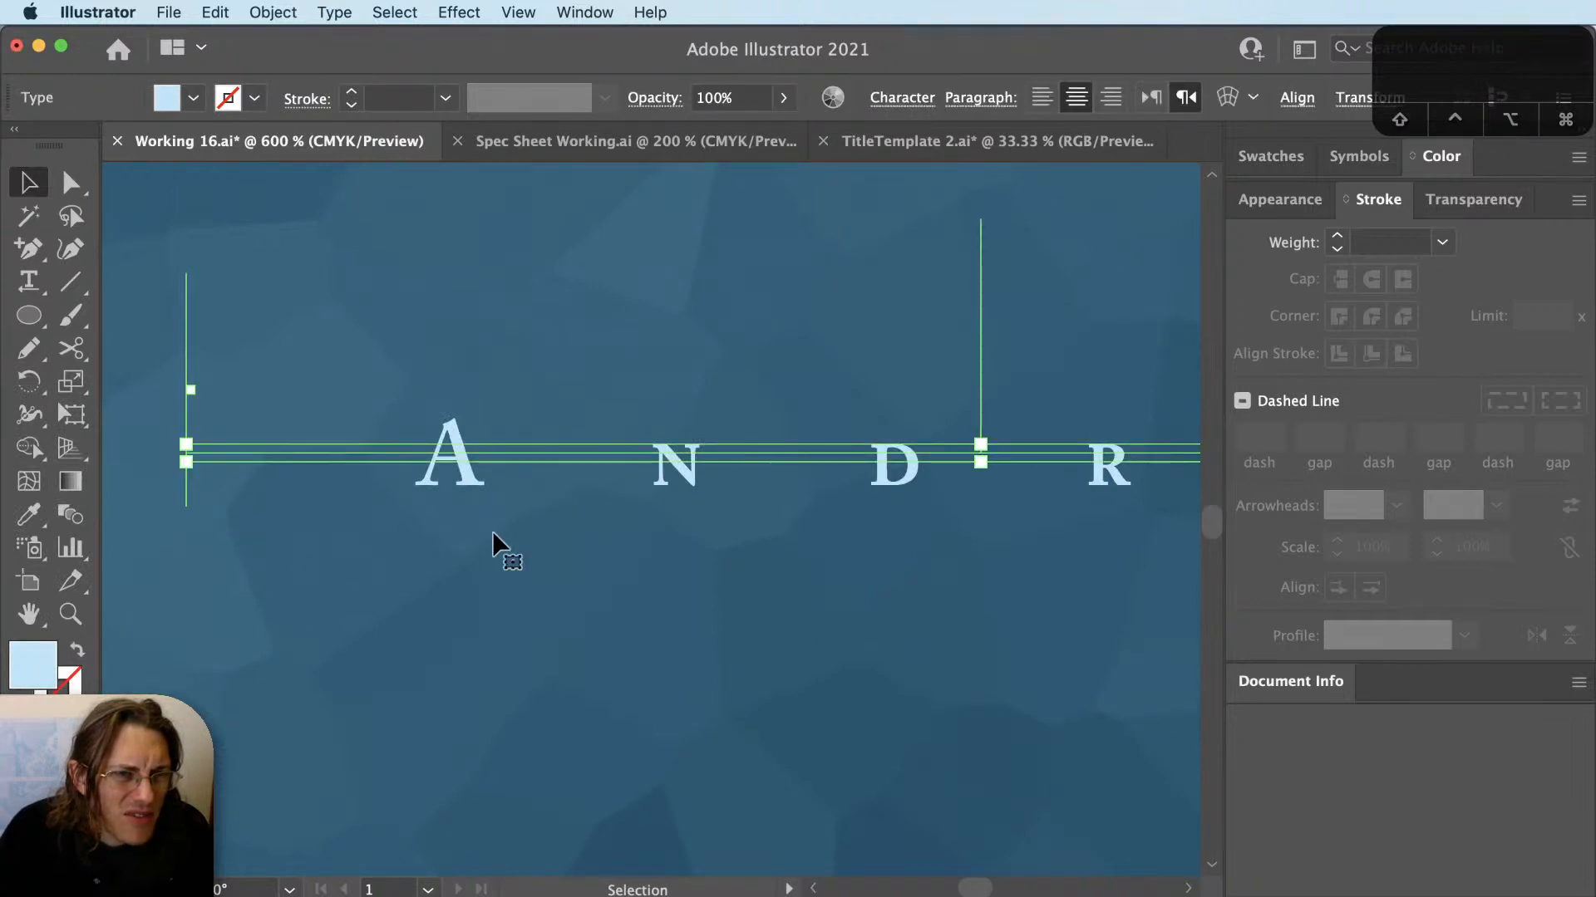
scroll(461, 540, "down", 2)
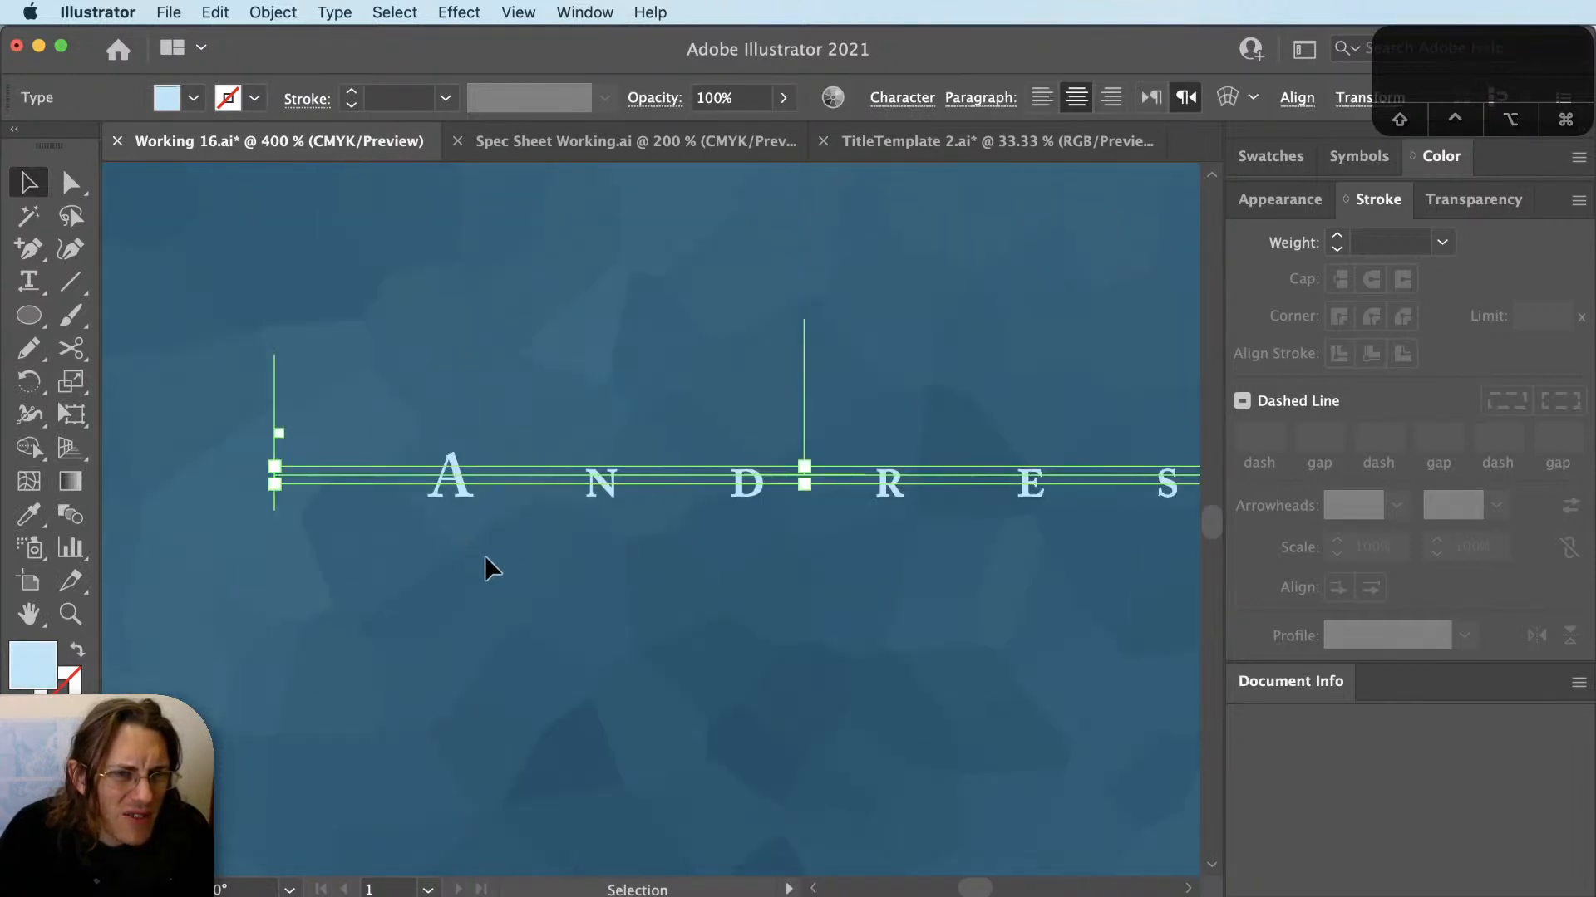
key("super+shift+a")
scroll(325, 576, "down", 1)
scroll(326, 576, "down", 1)
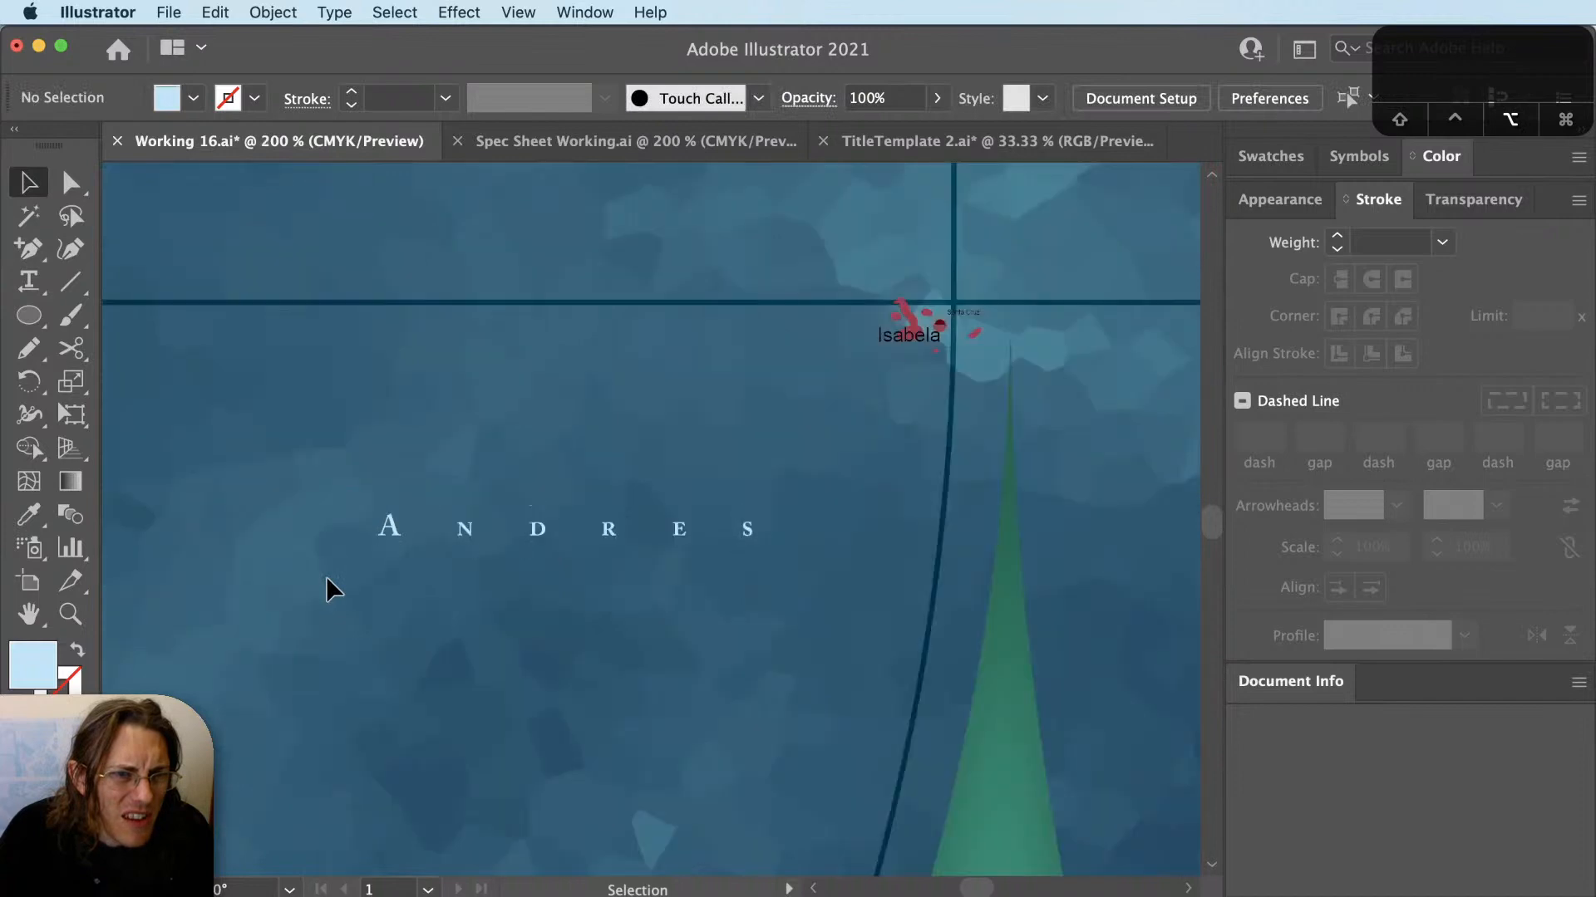
scroll(325, 576, "up", 1)
left_click(522, 503)
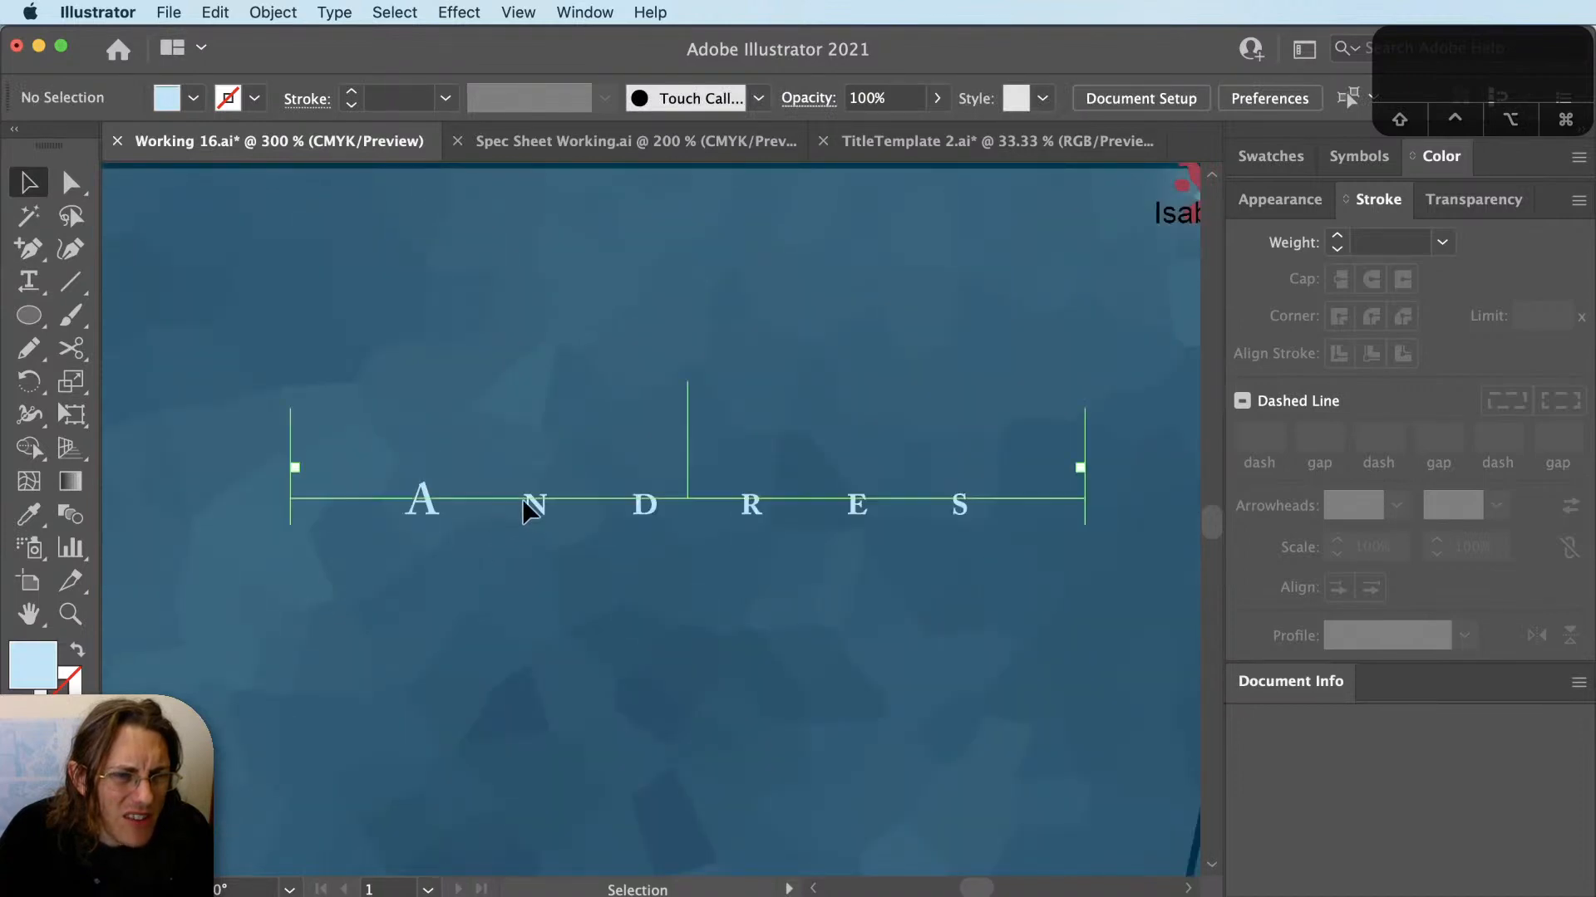
Bend the middle of the Andres test label's straight path upward into a shallow arc and select the label.
key("super+shift+a")
key("a")
left_click_drag(679, 501, 703, 400)
key("shift+c")
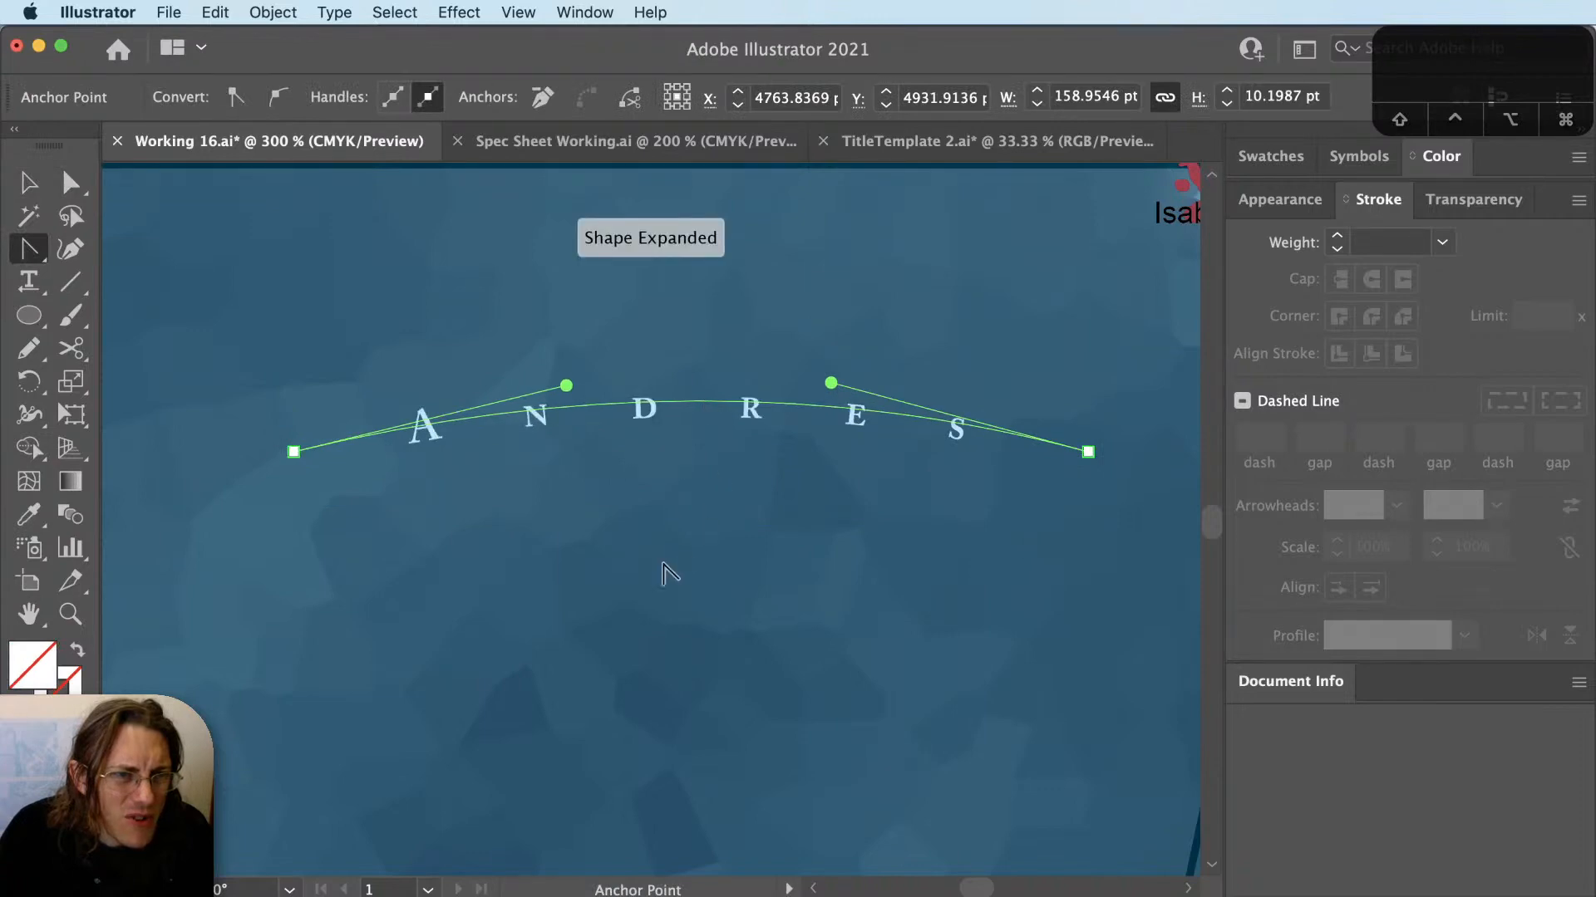
key("super+shift+a")
key("v")
left_click(500, 437)
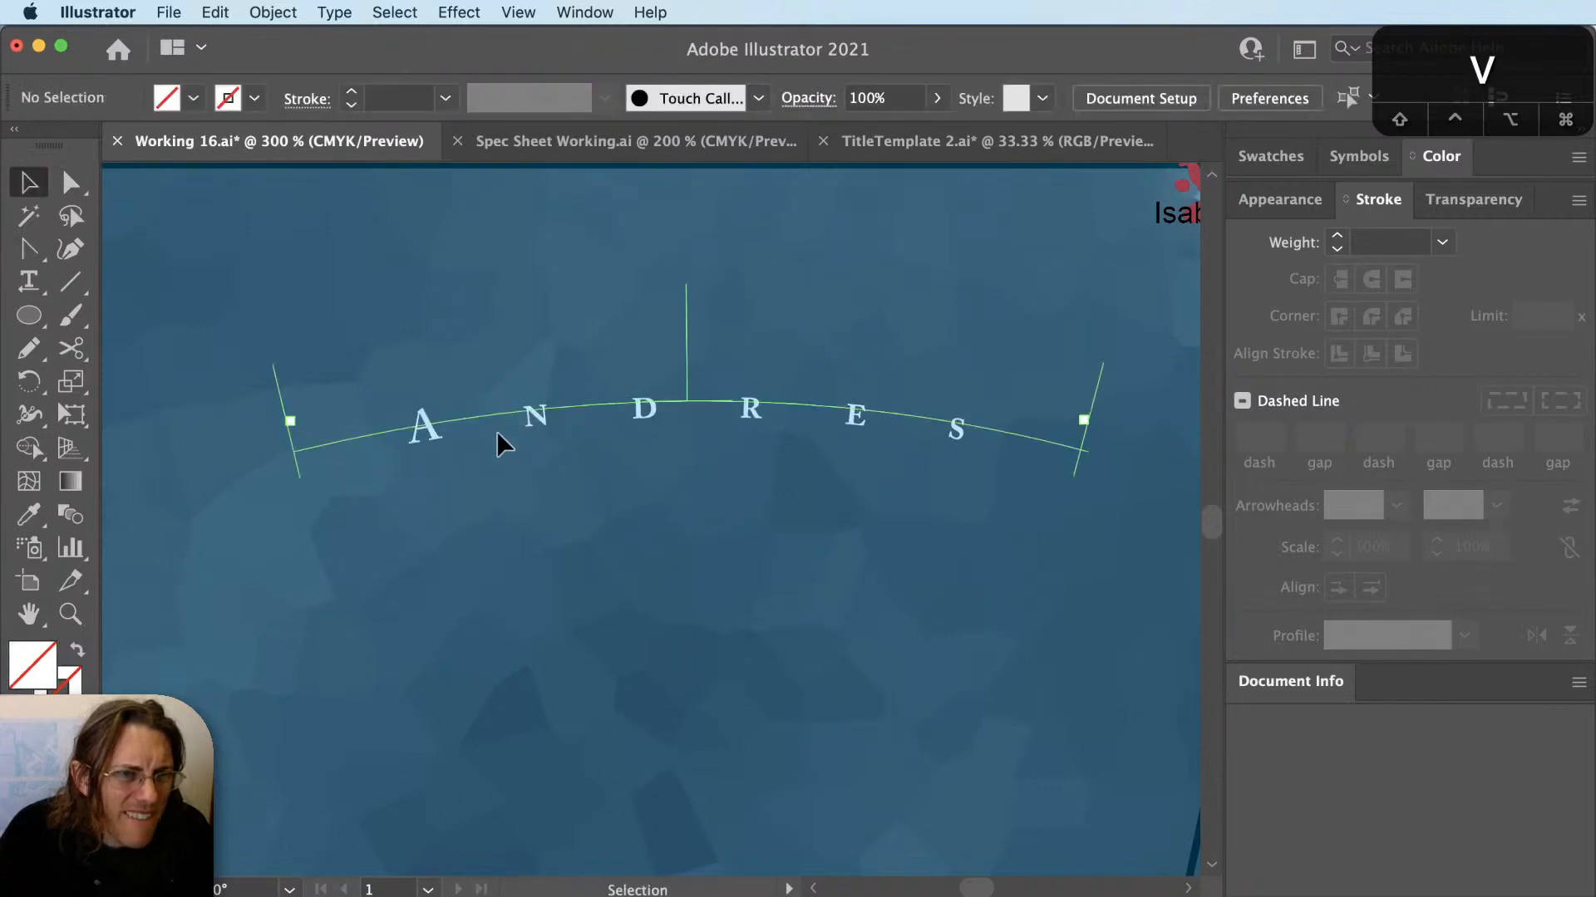
Delete the curved Andres test label and undo the deletion.
scroll(297, 577, "down", 2)
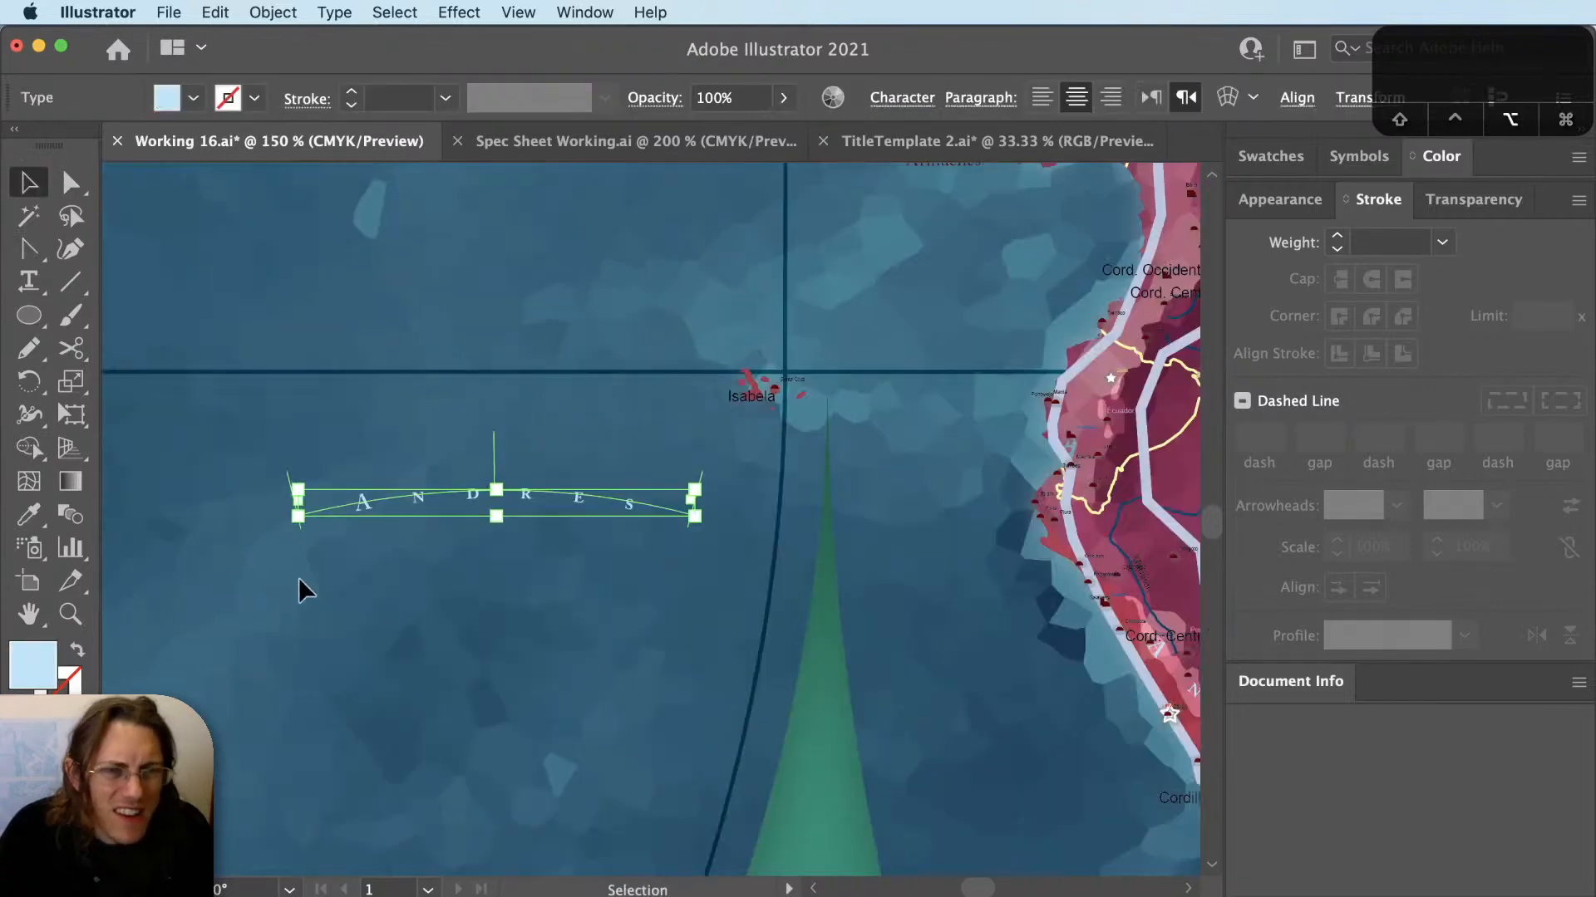
key("BackSpace")
scroll(237, 575, "down", 1)
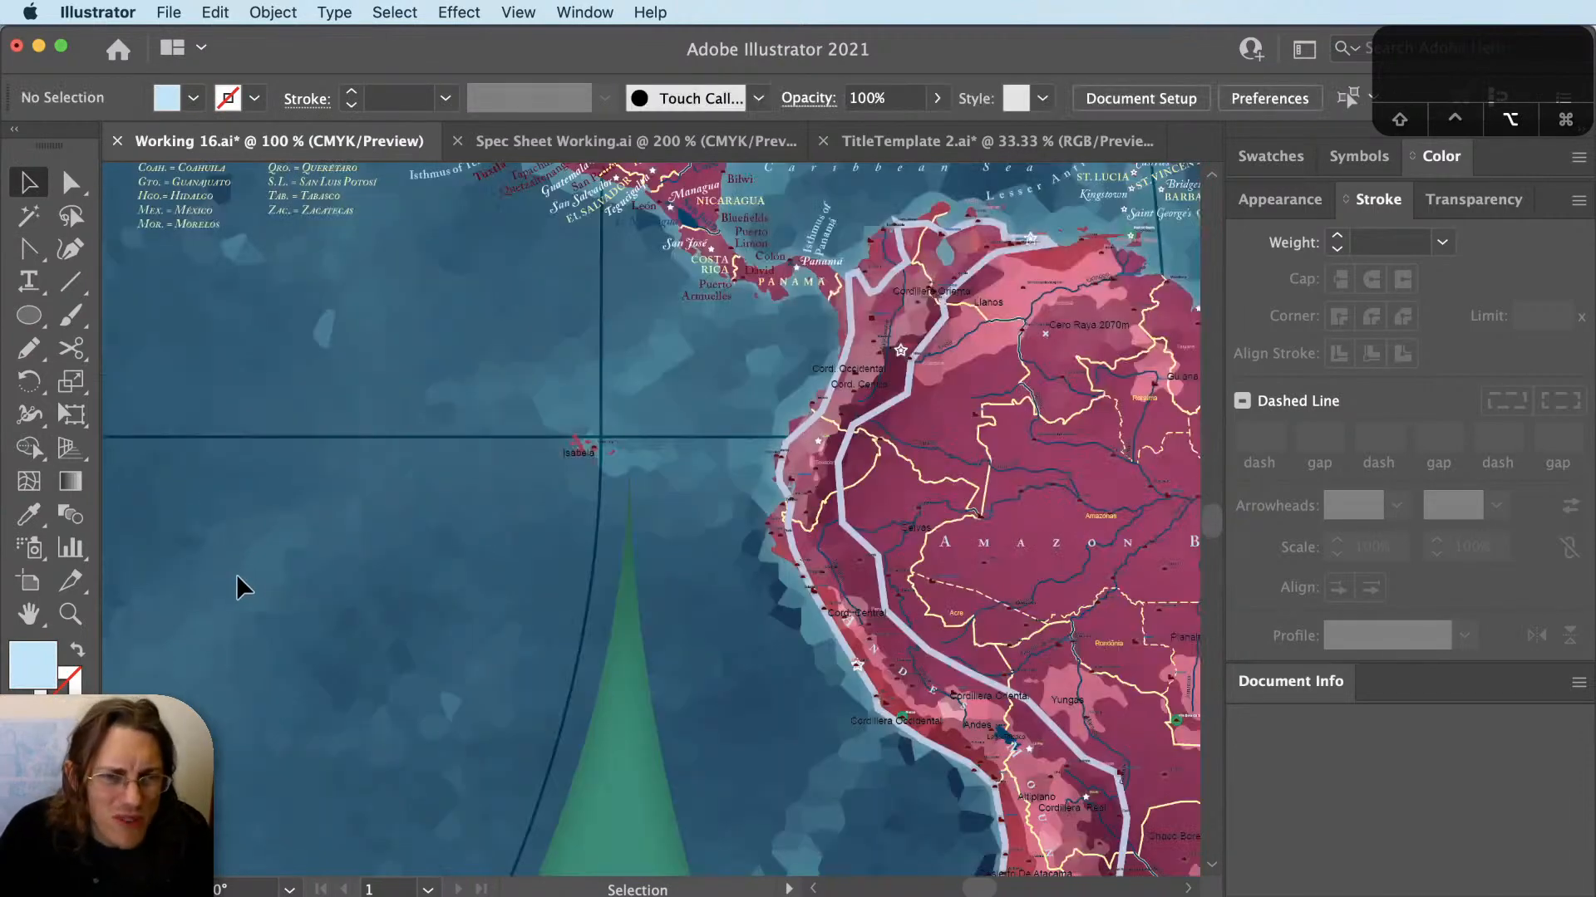
key("super+z")
scroll(236, 575, "up", 2)
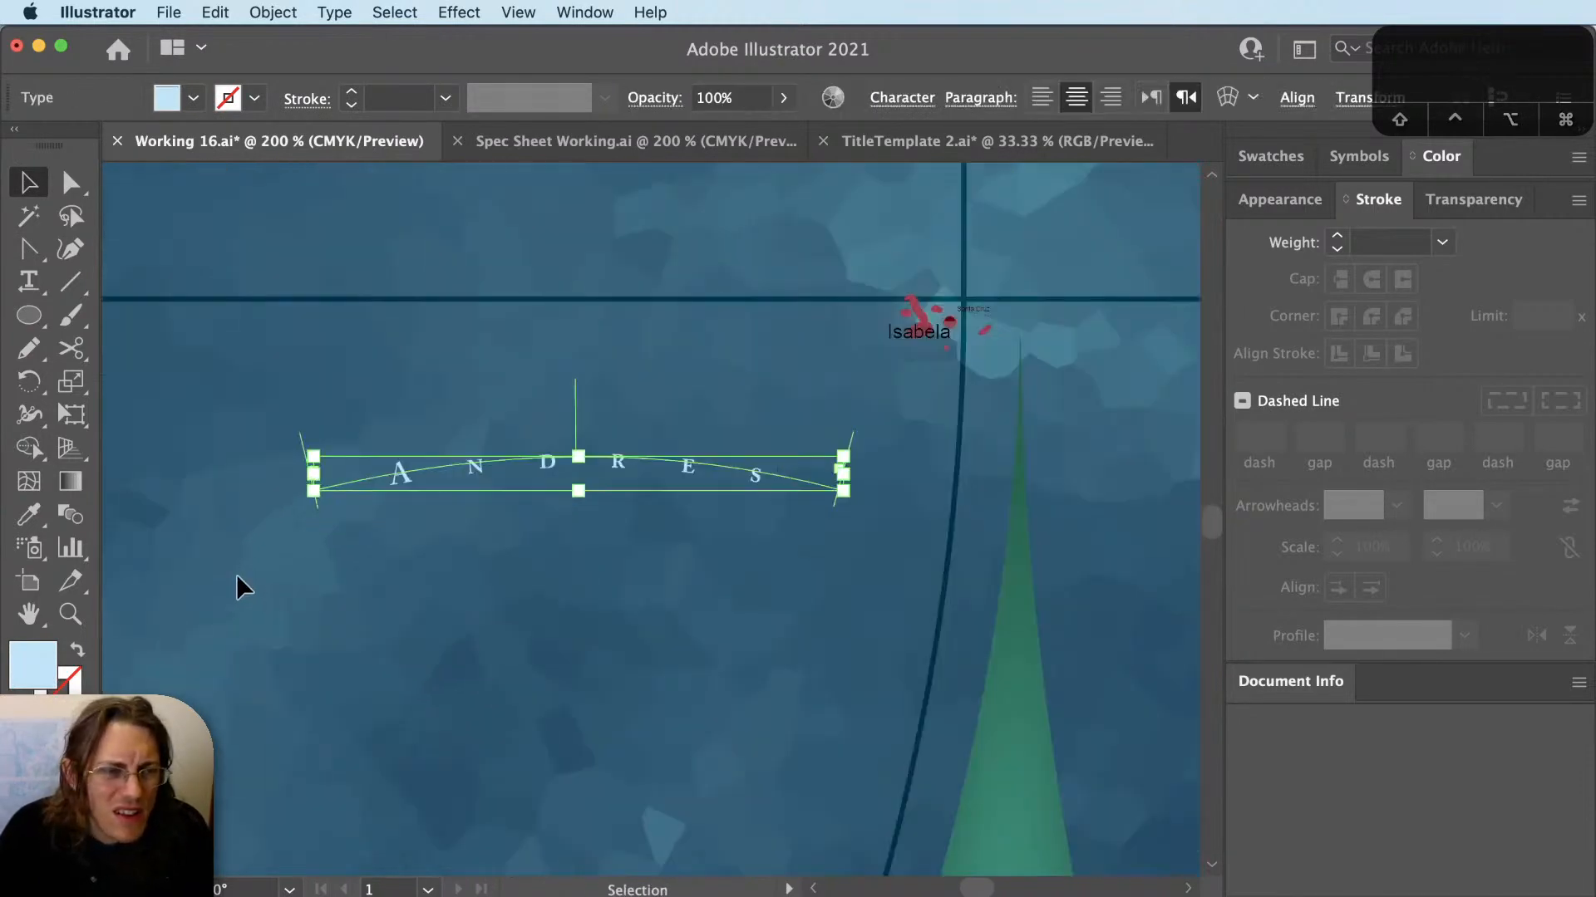
Try the Andres test label in Semibold Italic and examine its letters along the curve.
key("super+z")
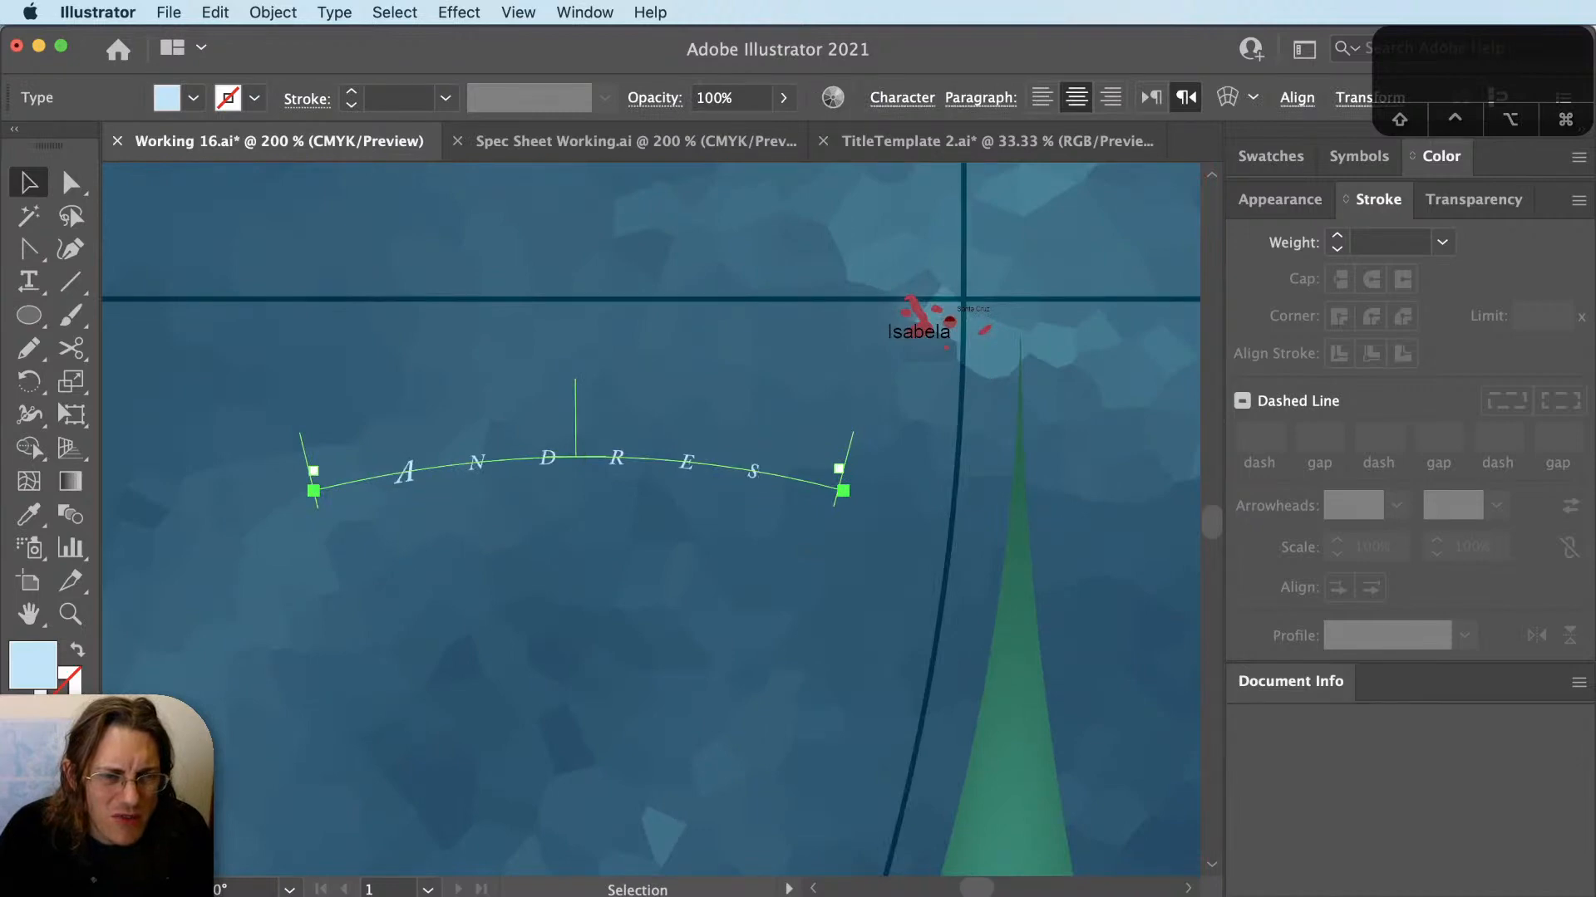
scroll(267, 527, "up", 2)
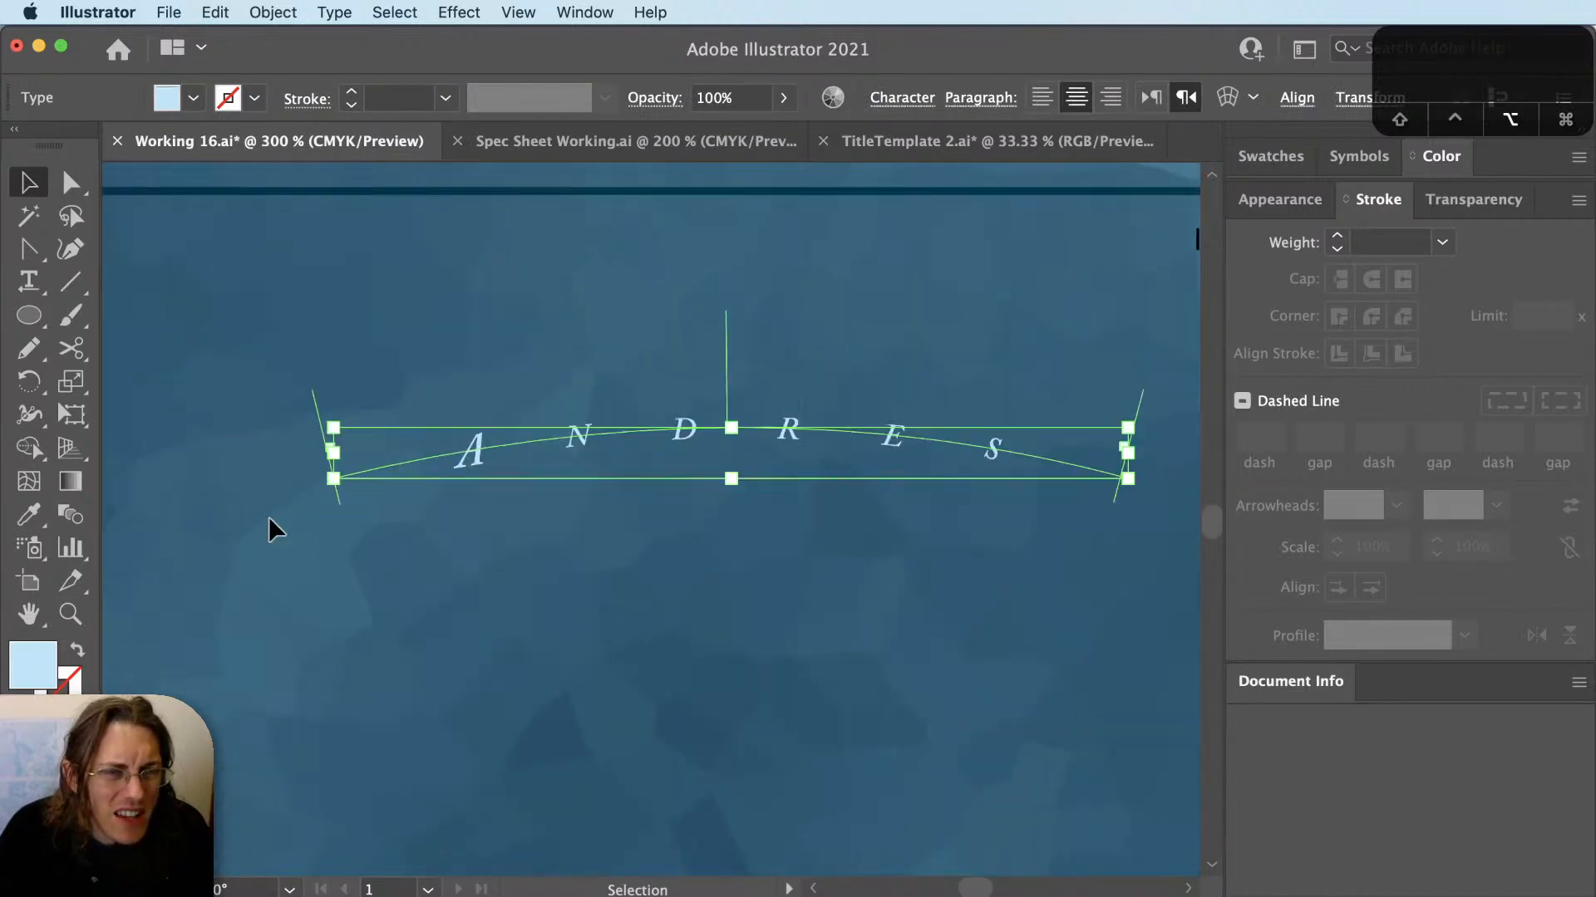
left_click(610, 561)
left_click_drag(609, 553, 481, 688)
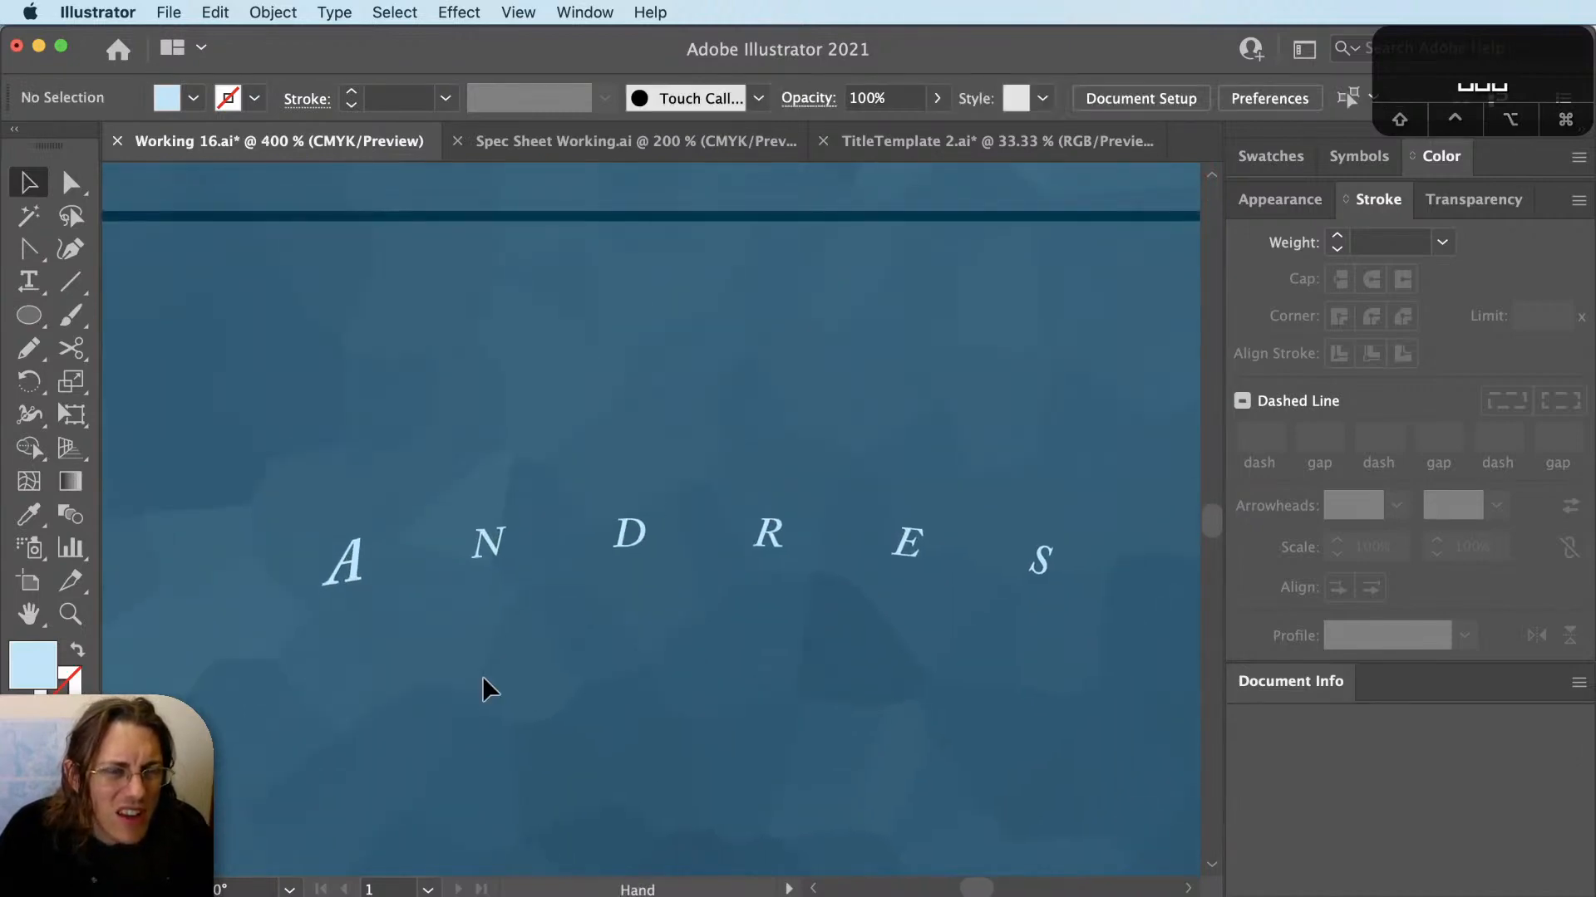
key("v")
left_click(579, 548)
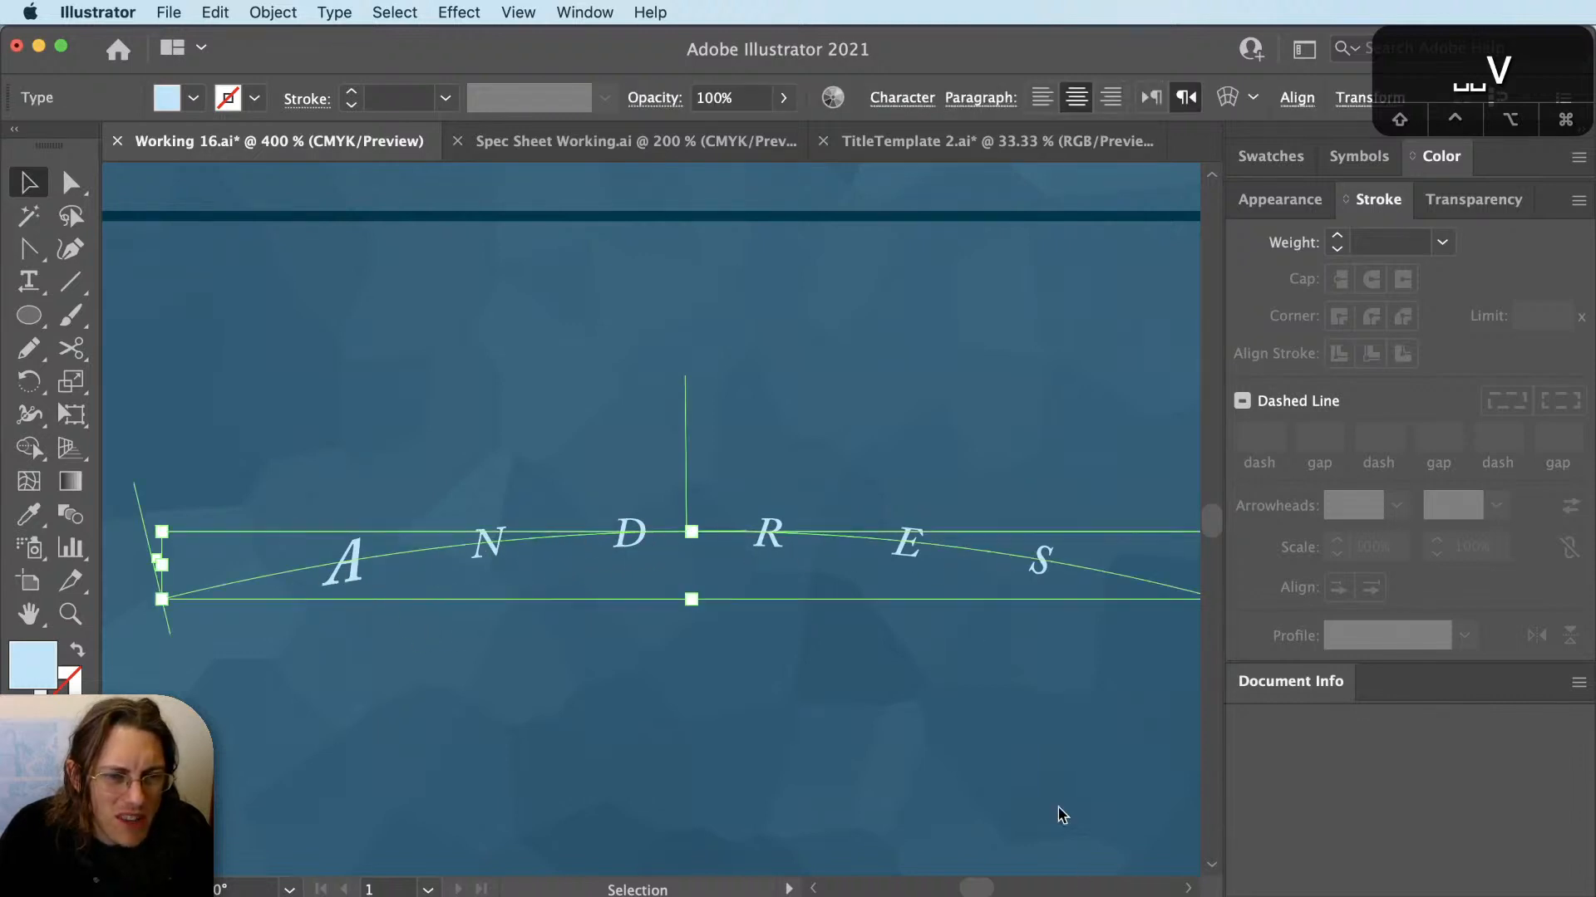
Set the Andres test label's font style to Semibold in the Character settings, and delete the test label.
left_click_drag(721, 894, 720, 678)
left_click(326, 721)
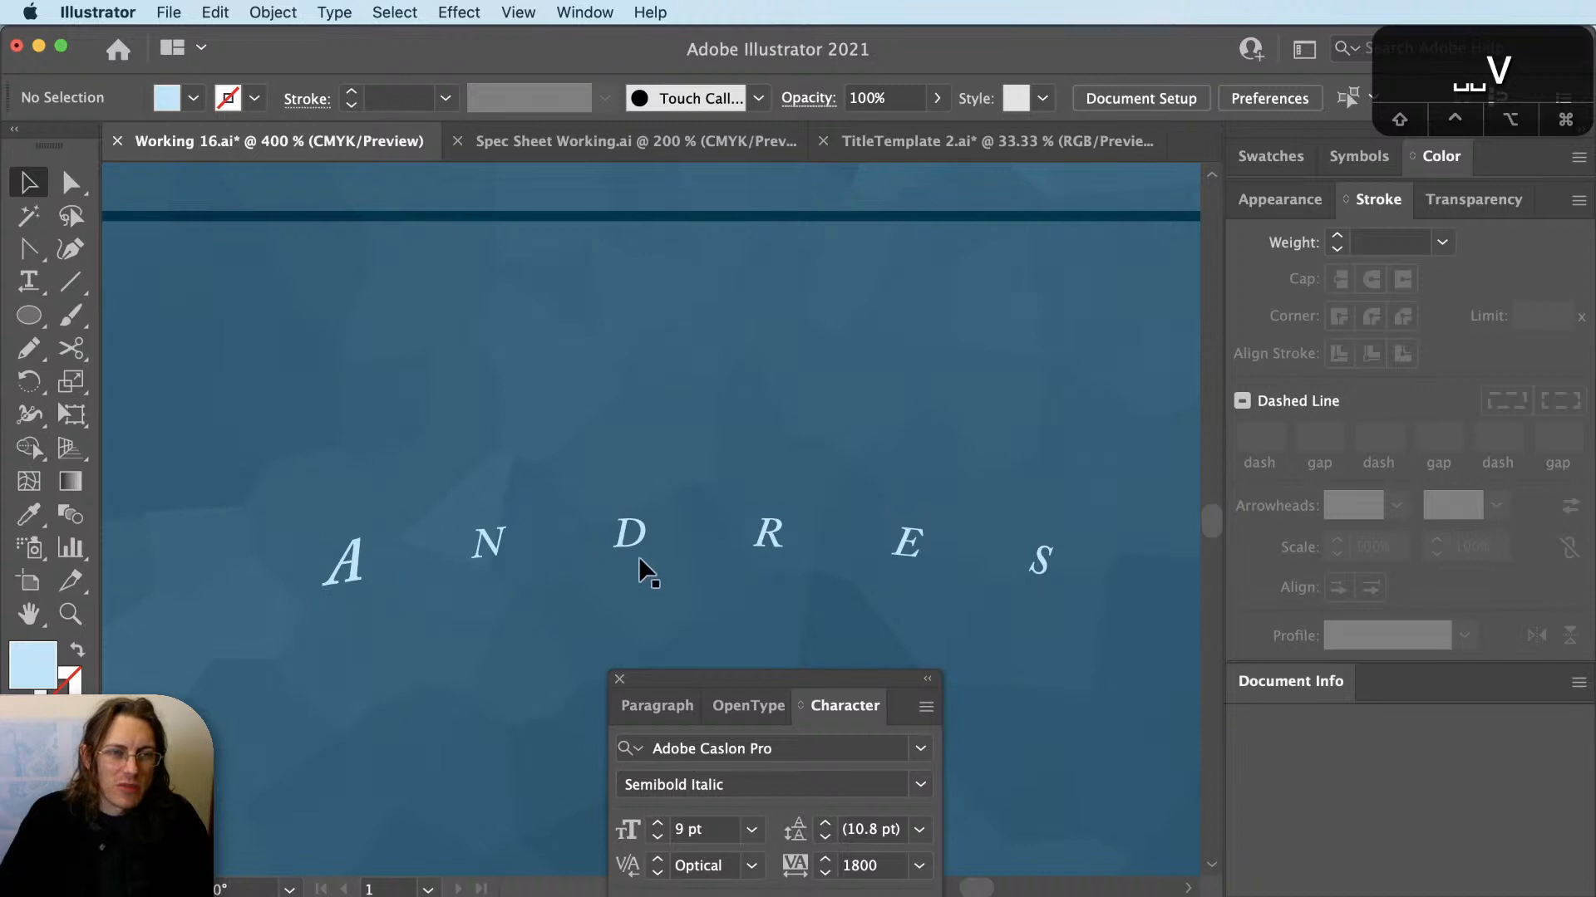
left_click(910, 548)
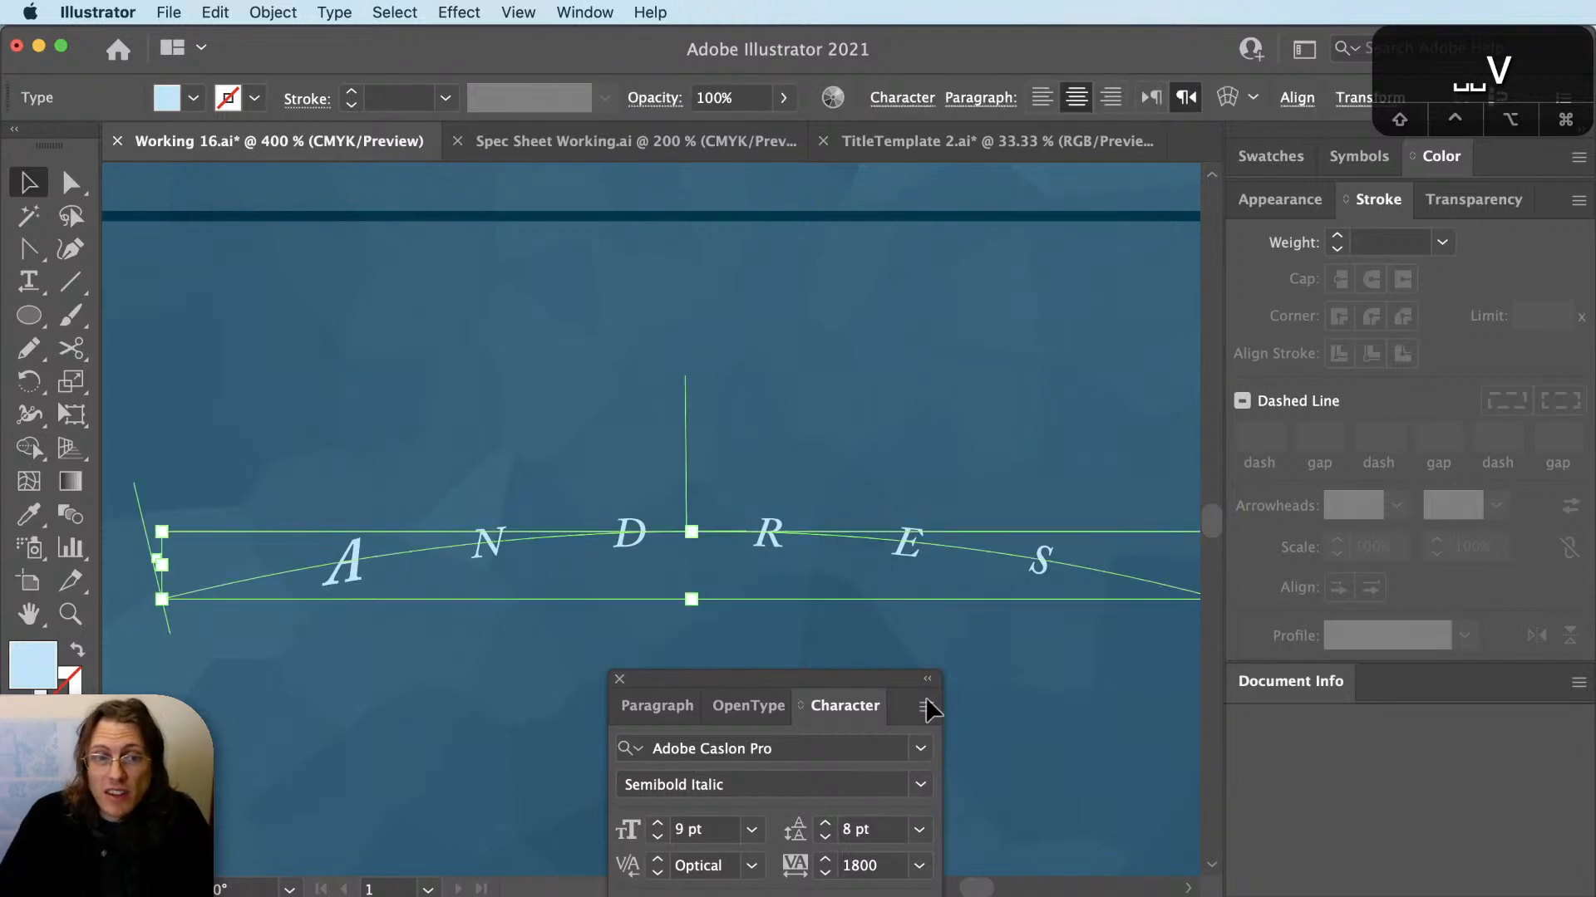
left_click(920, 785)
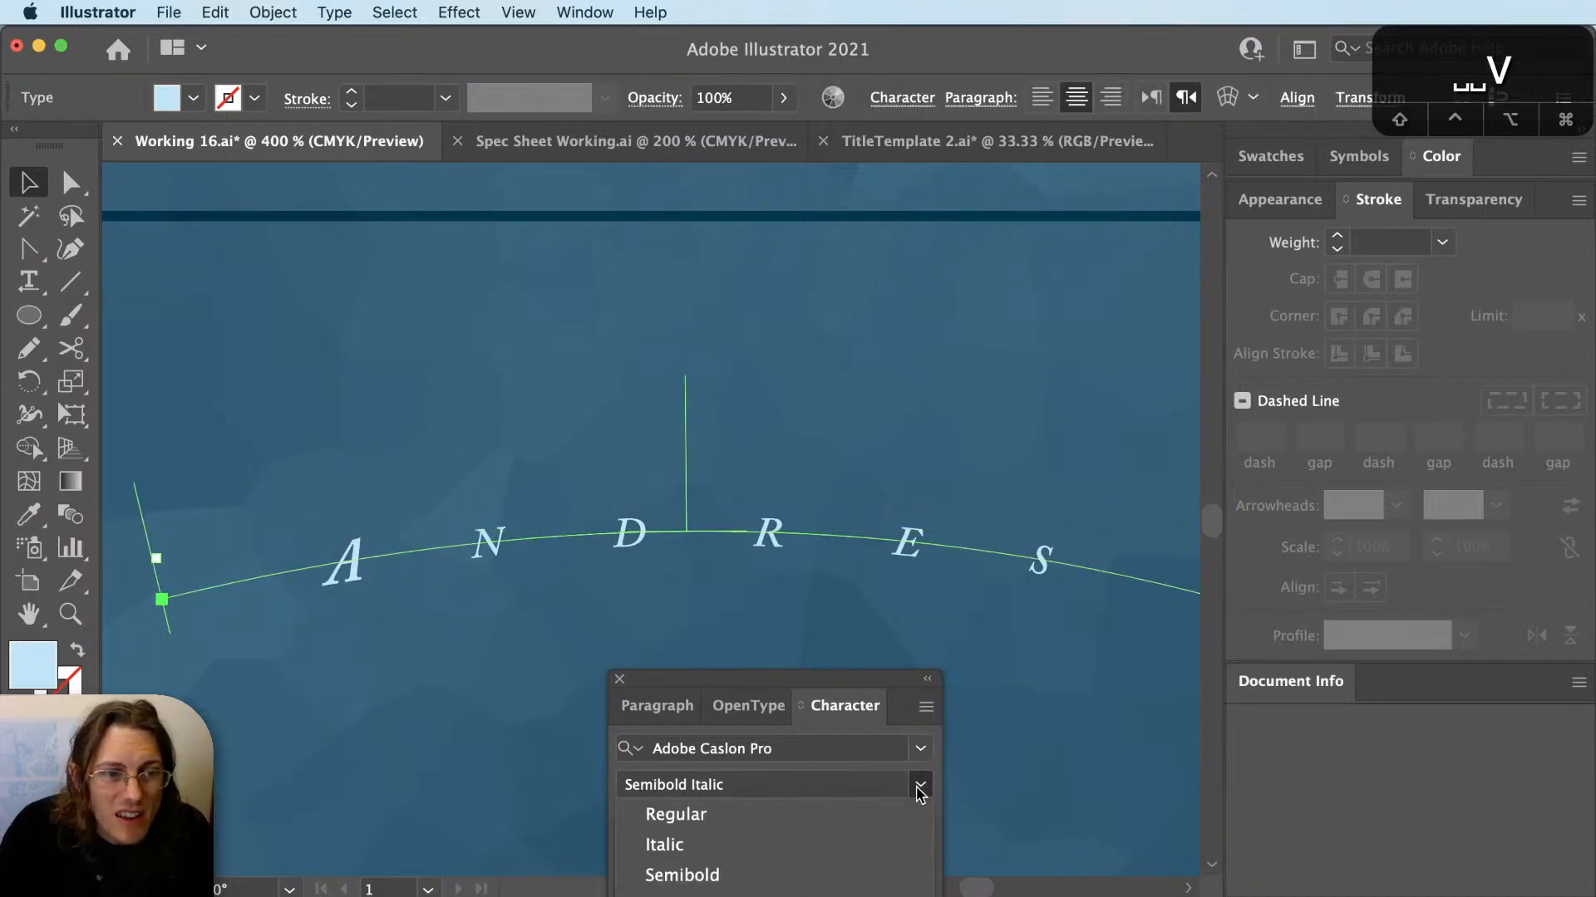
left_click(799, 877)
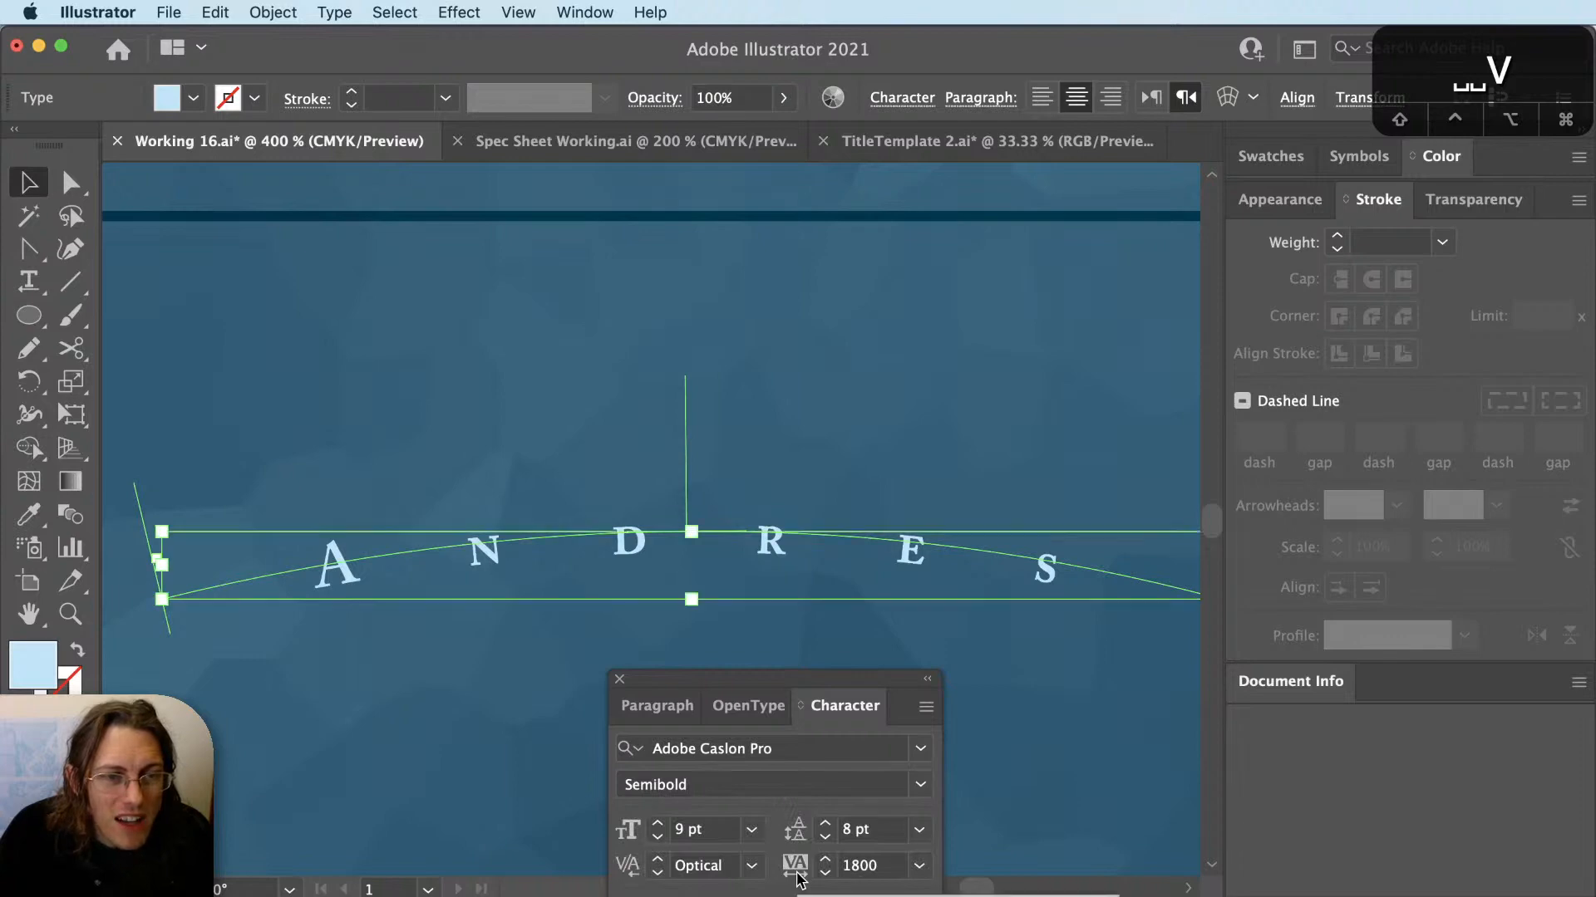
left_click(327, 602)
scroll(317, 605, "down", 4)
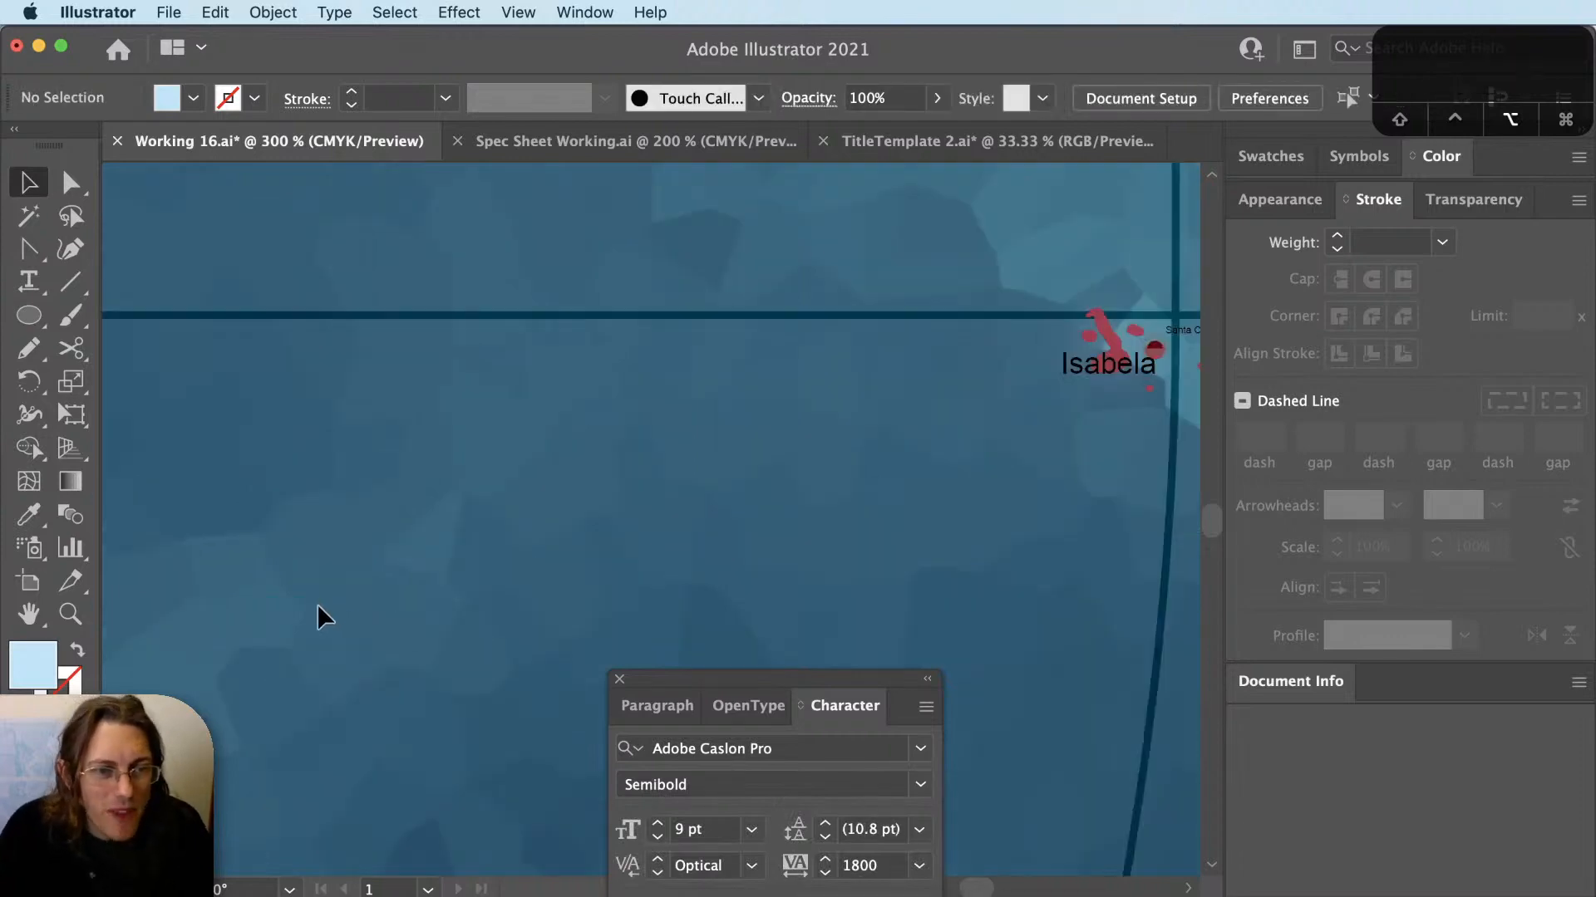
Select the Andes Mountains label and extend its type start to the arc's northern end near the Caribbean coast.
scroll(762, 474, "down", 5)
scroll(762, 474, "right", 6)
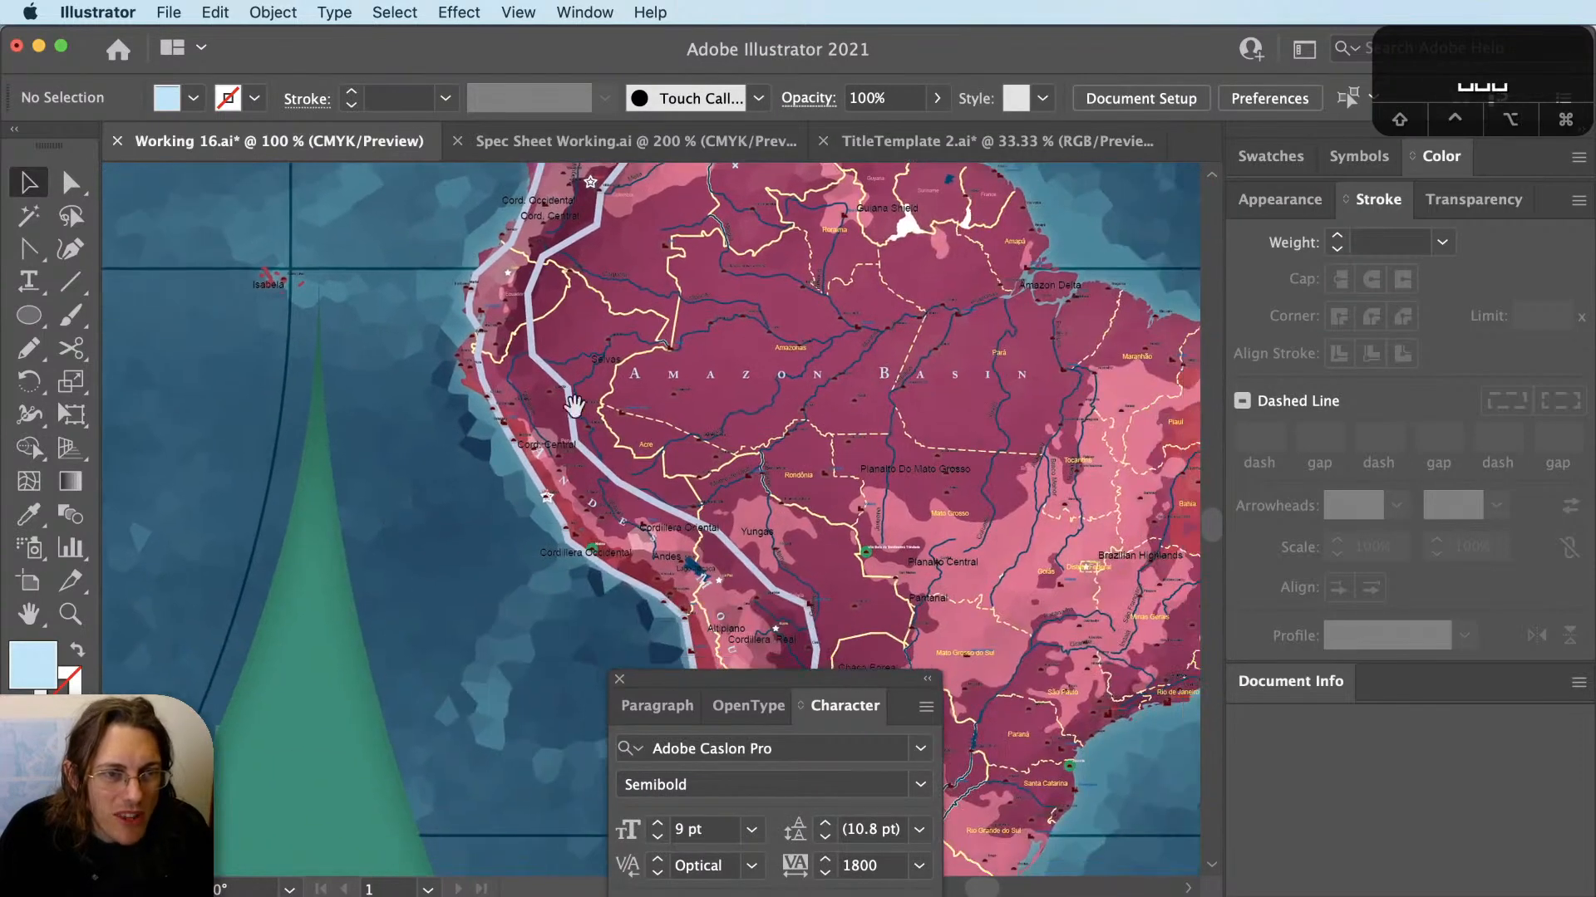
left_click(590, 503)
left_click_drag(524, 367, 574, 520)
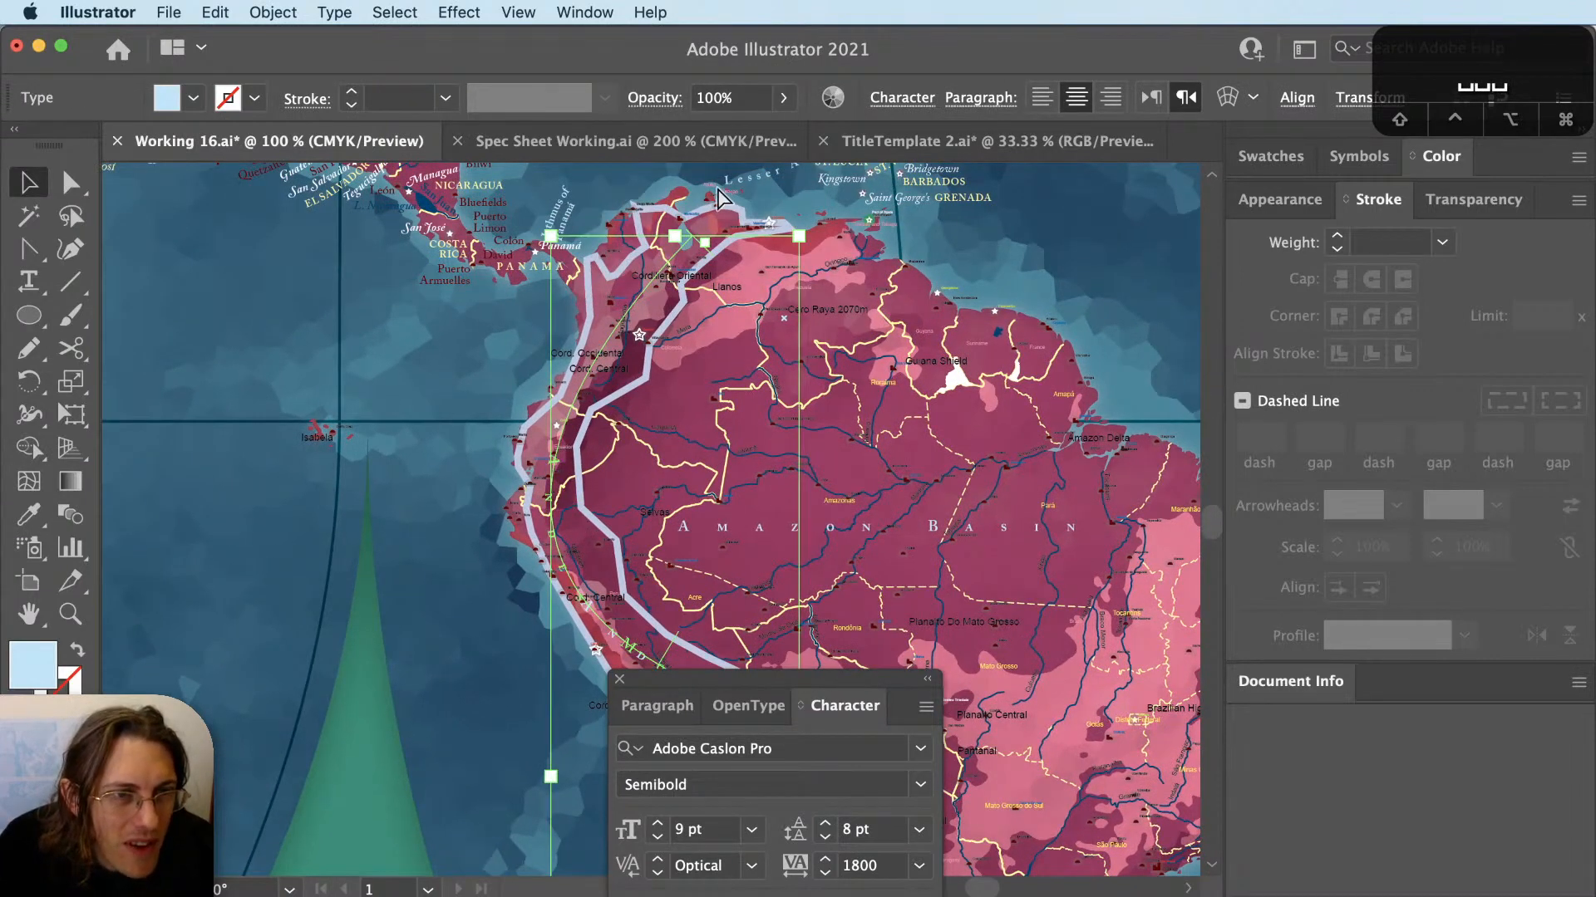
left_click_drag(437, 717, 232, 371)
left_click_drag(410, 517, 349, 285)
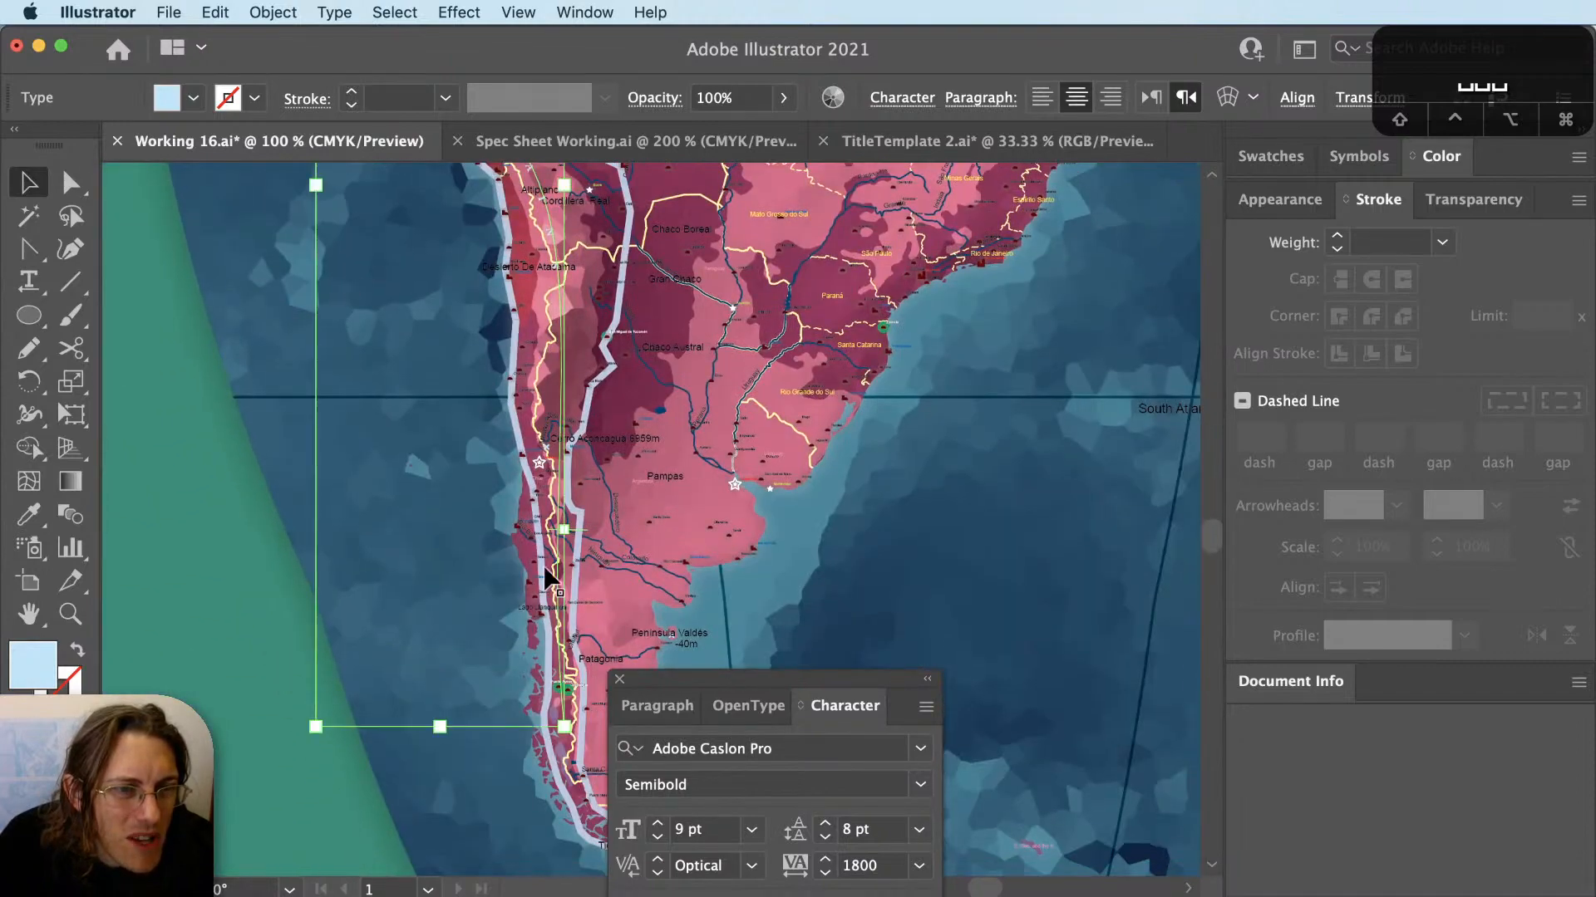
left_click_drag(331, 395, 391, 586)
left_click_drag(206, 287, 246, 402)
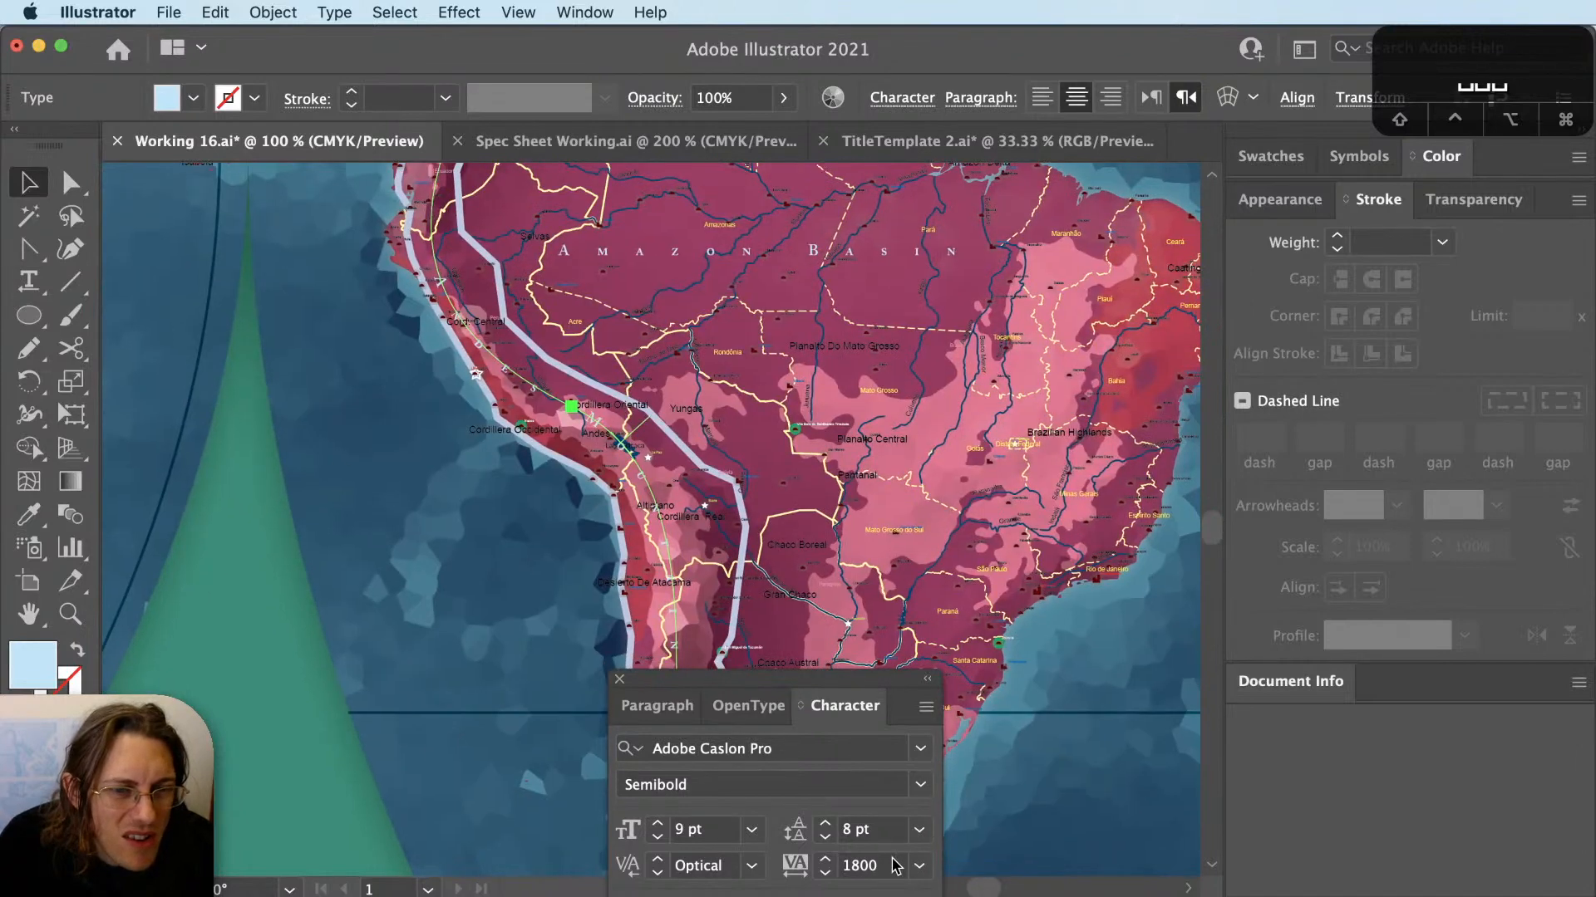
Set the Andes Mountains label's tracking to 3000, deselect it, and move the Character settings off the map.
key("super+alt+k")
type("3000")
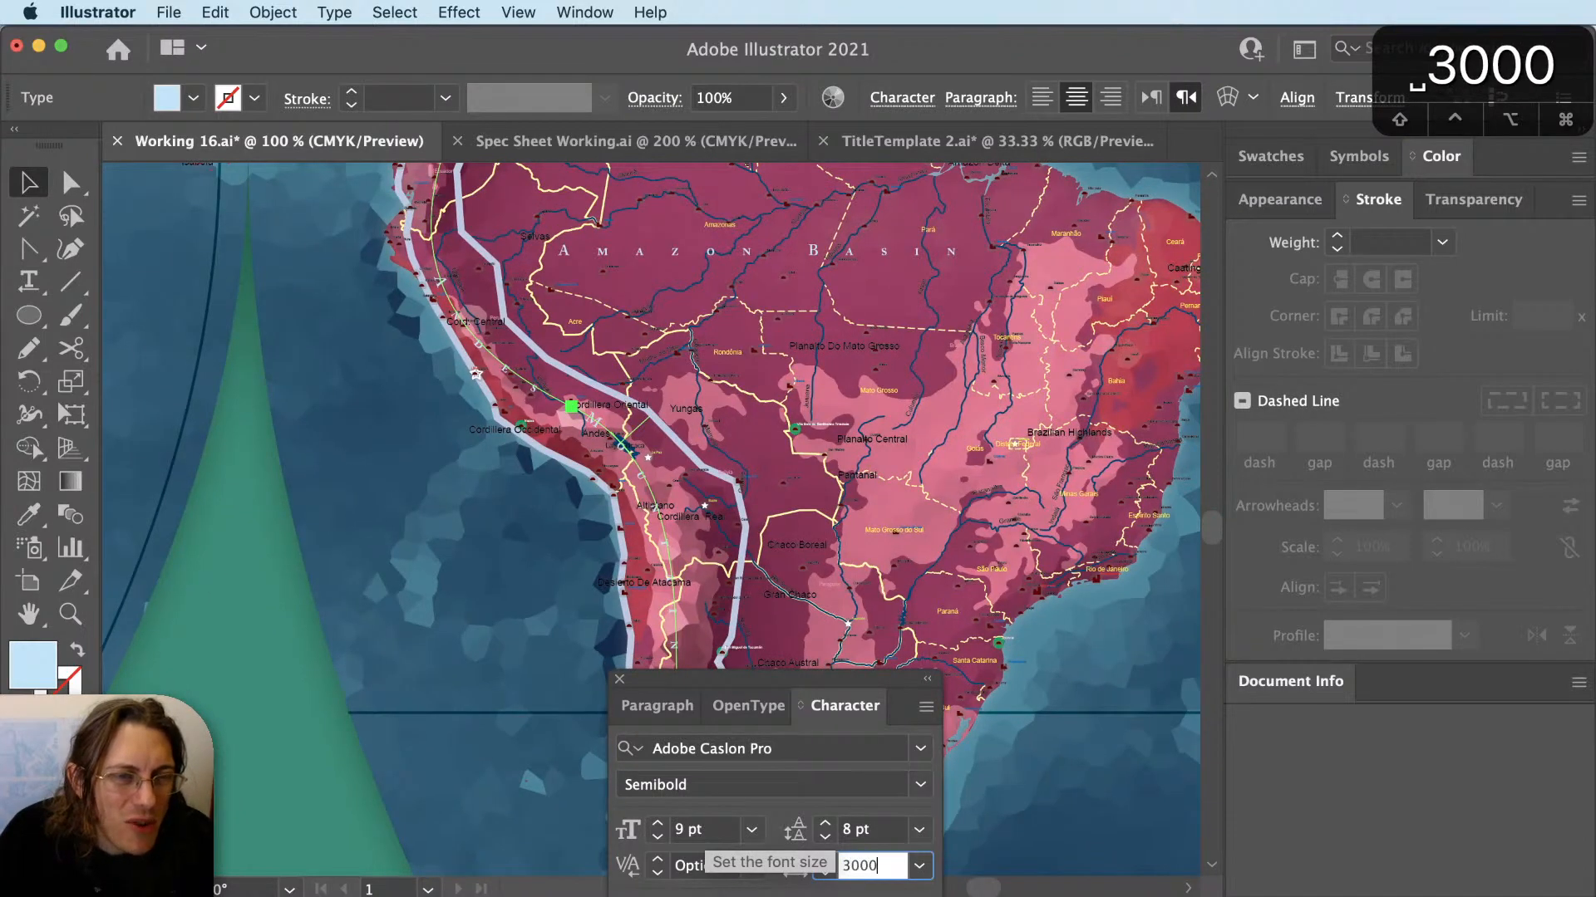
key("Return")
left_click(461, 644)
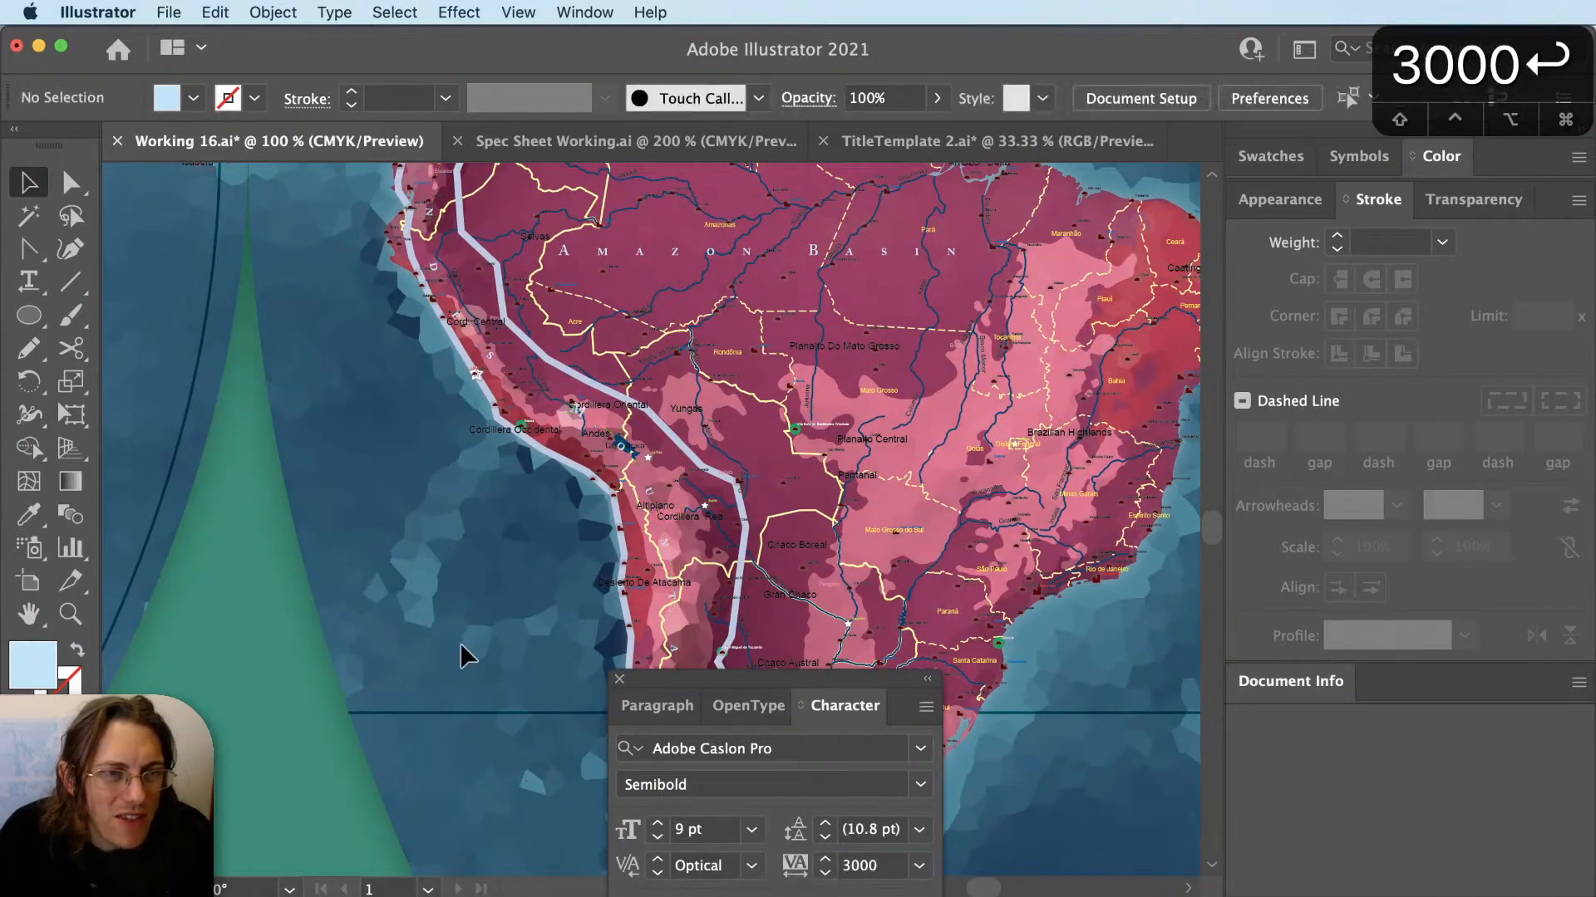
left_click_drag(463, 473, 520, 607)
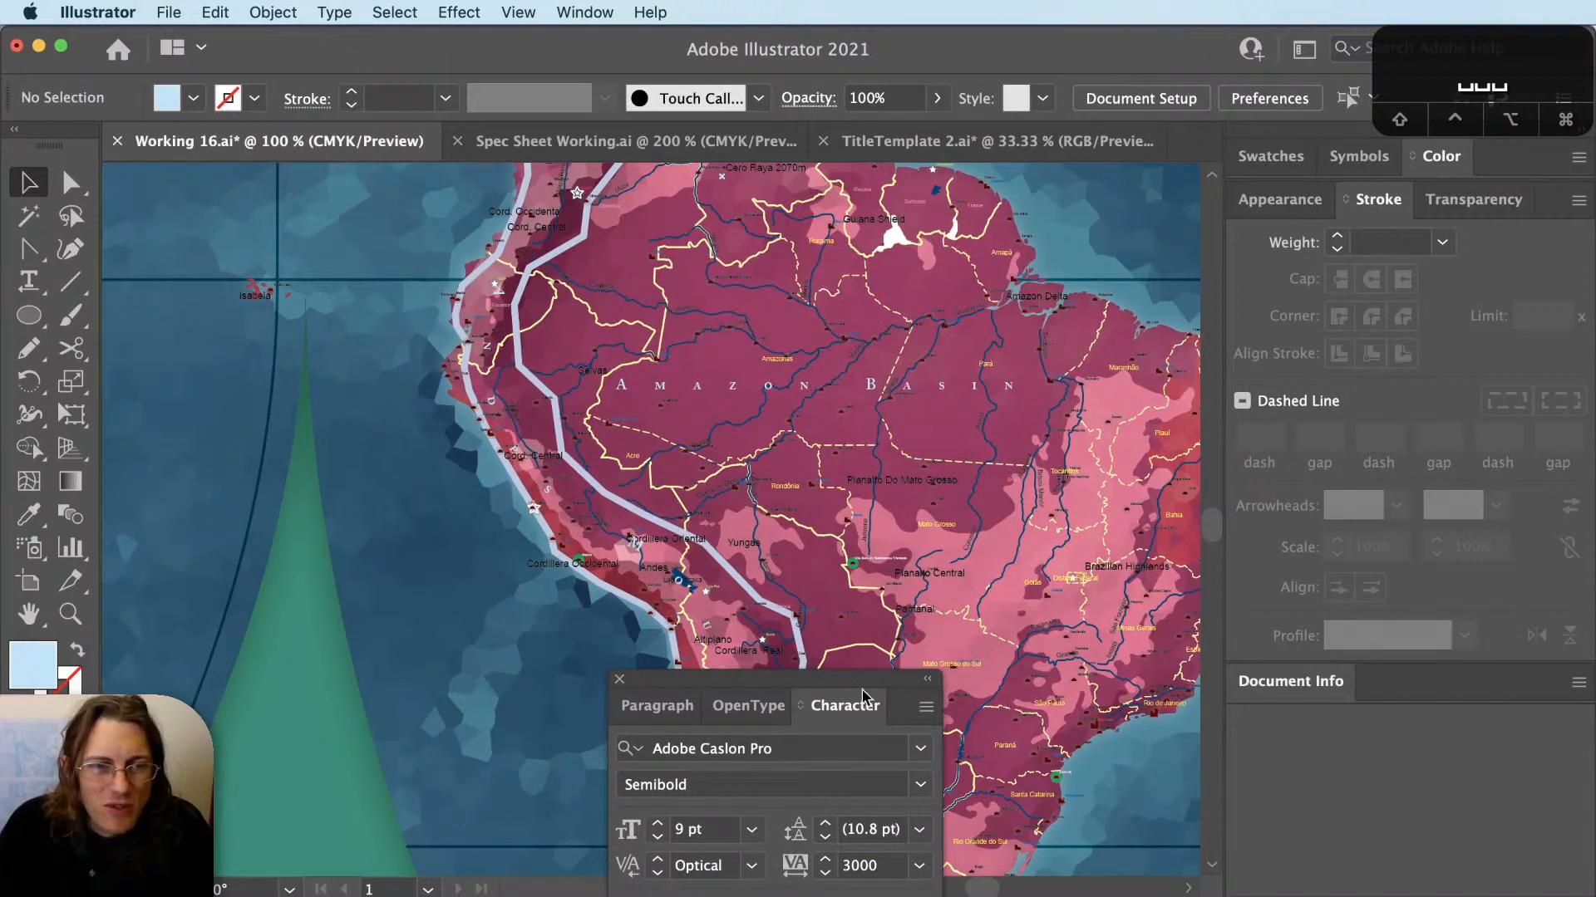
left_click_drag(862, 698, 810, 896)
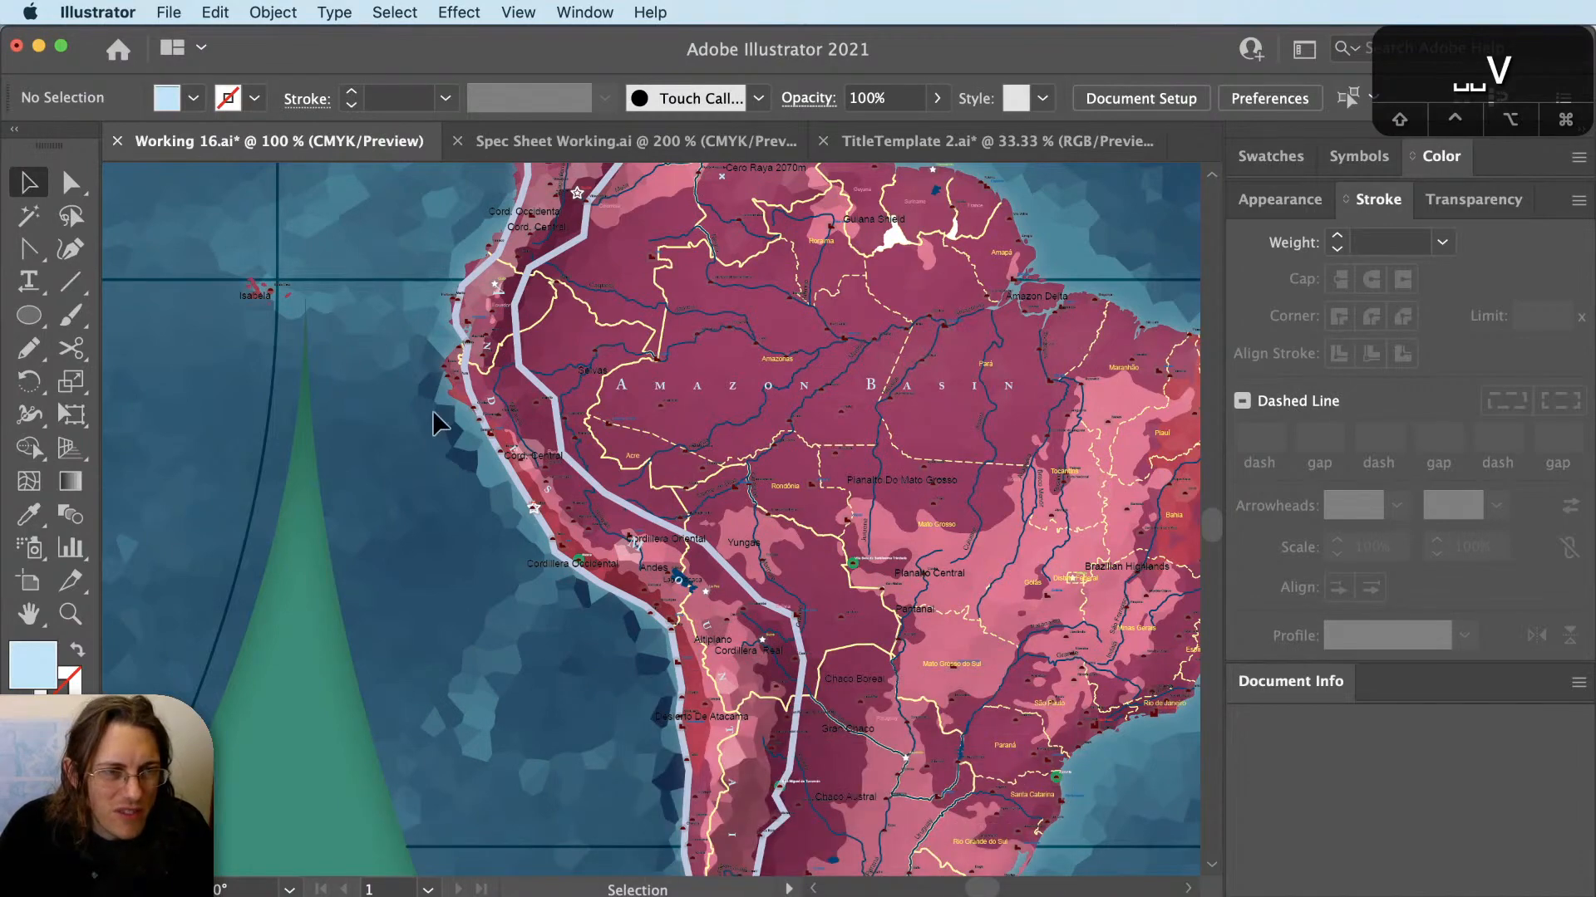
Examine the Andes Mountains label's letters and curved path from the northern Andes to Patagonia.
left_click(424, 376, "super")
left_click(423, 376, "super")
left_click_drag(560, 318, 601, 524)
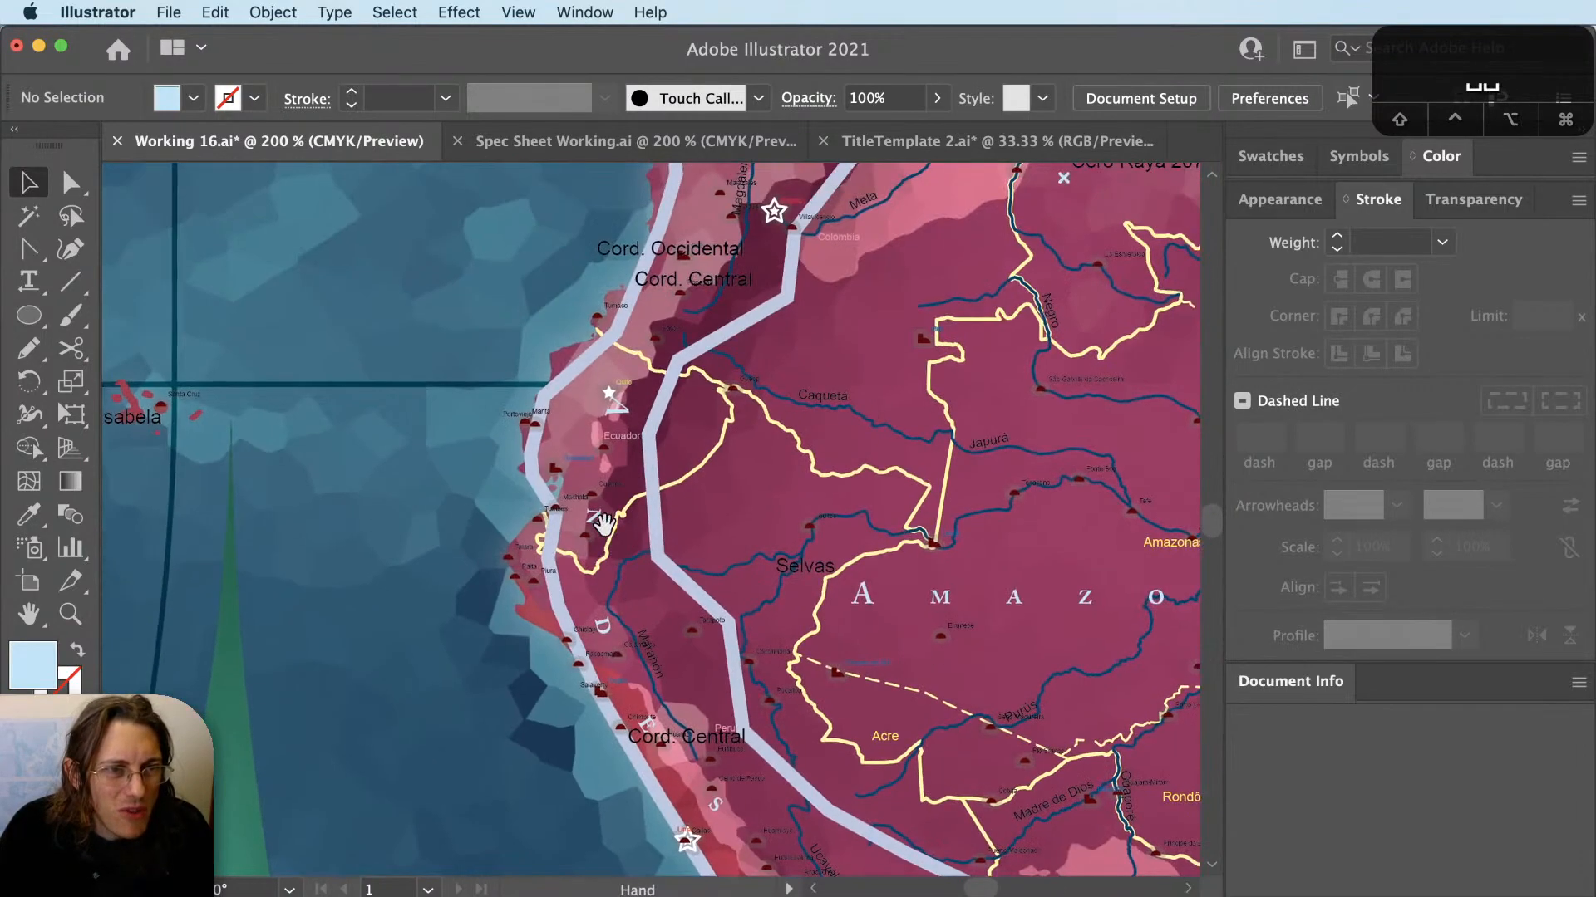
left_click(596, 519)
scroll(621, 561, "down", 1)
scroll(724, 495, "down", 1)
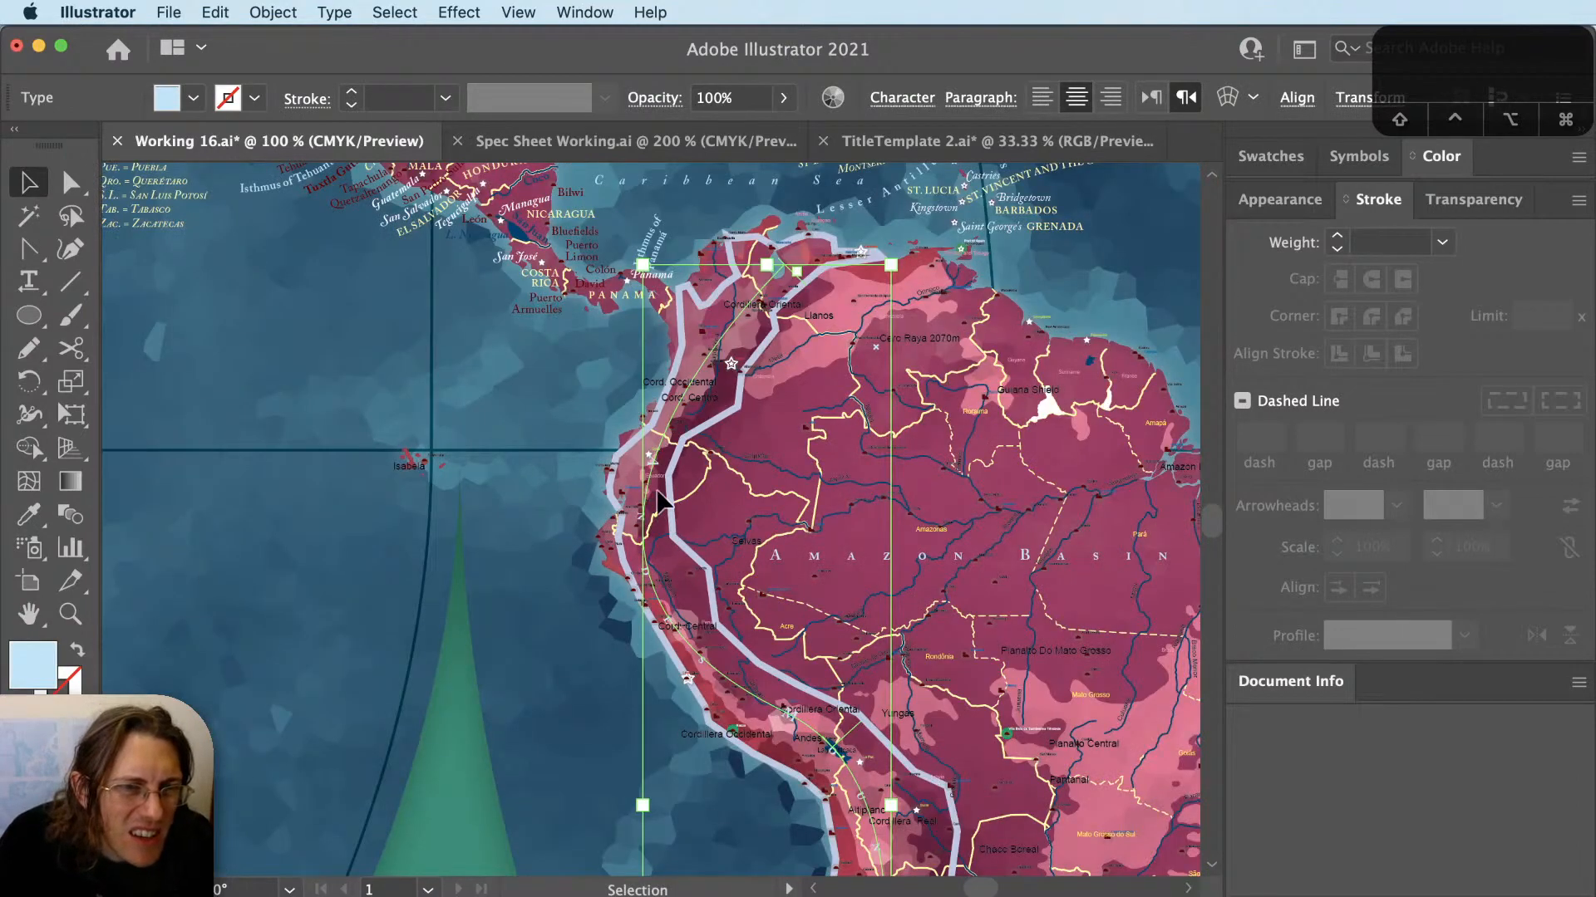
left_click_drag(769, 736, 747, 505)
scroll(747, 505, "down", 1)
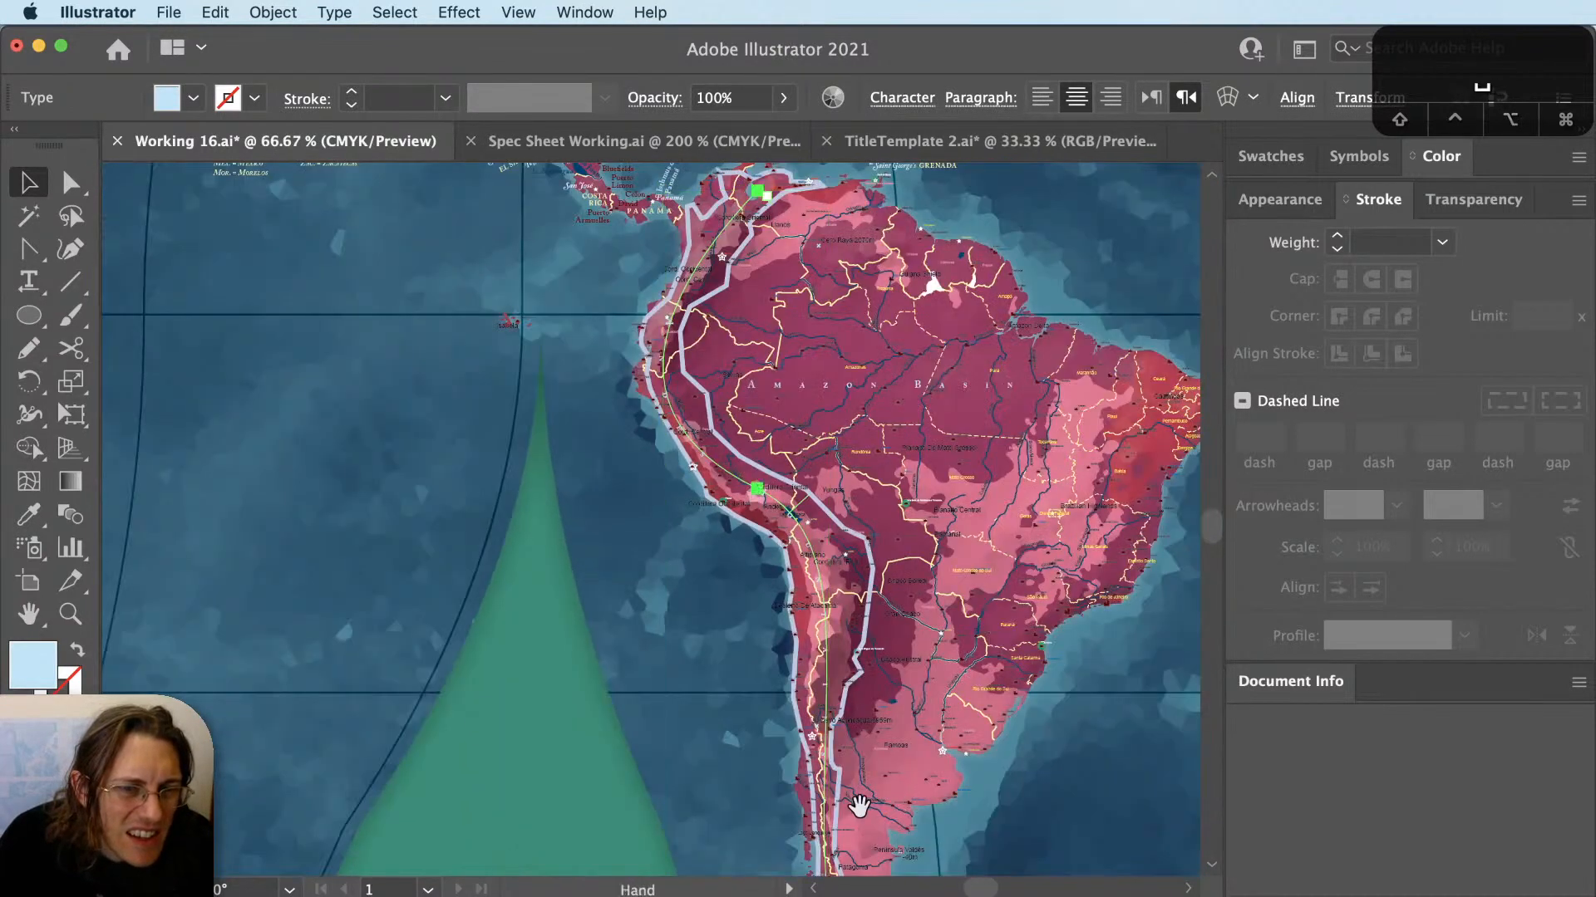
left_click_drag(855, 801, 869, 665)
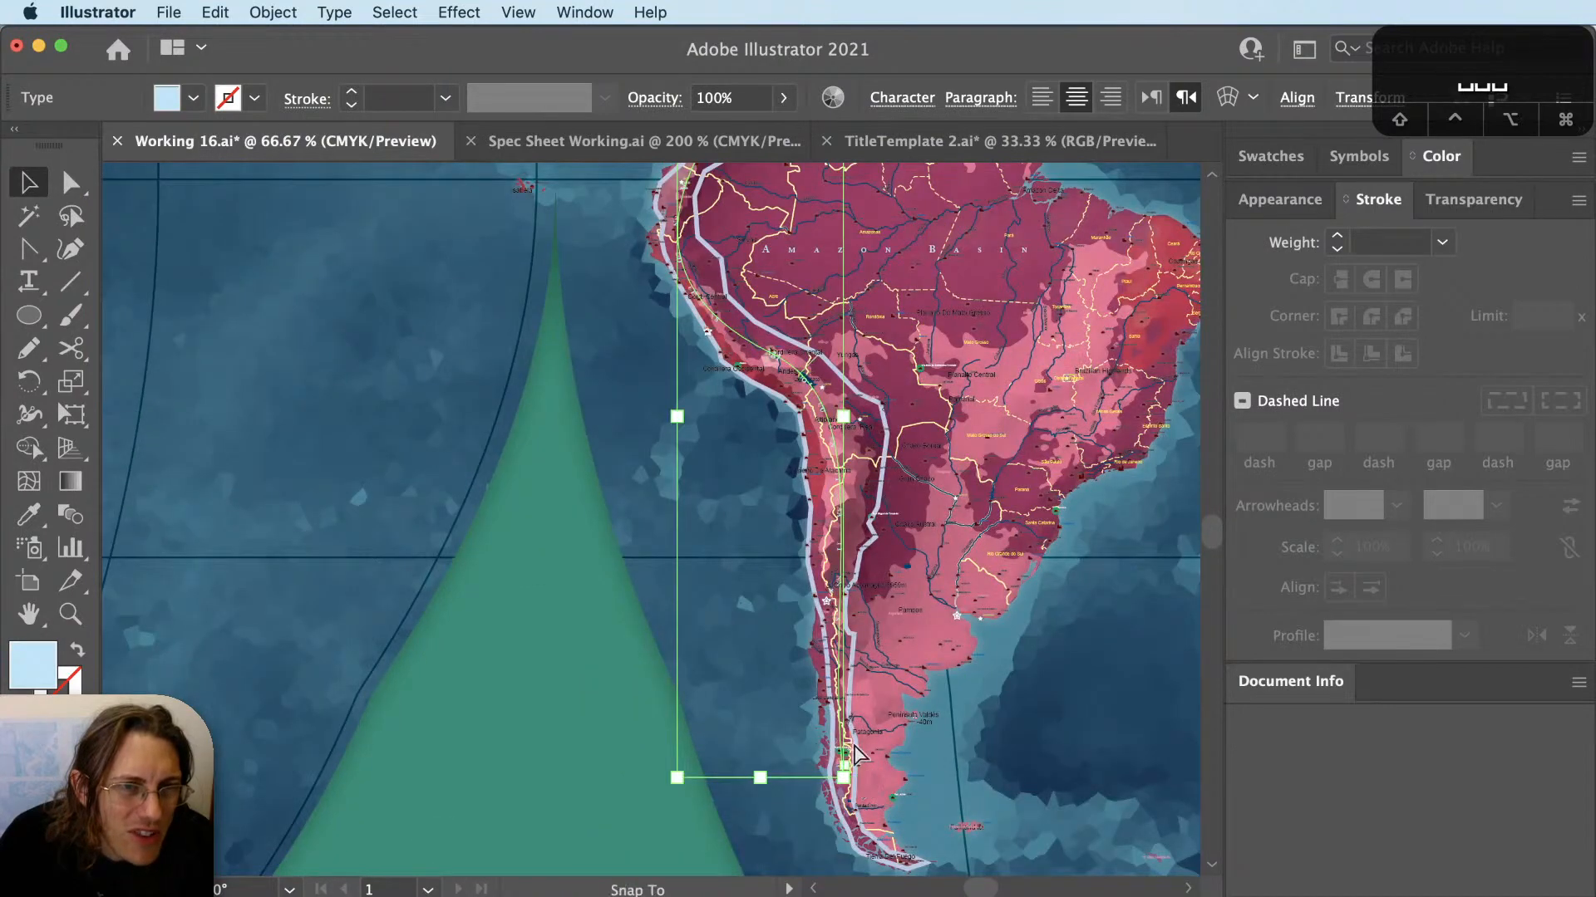
Try to shift the Andes Mountains label northward along its path, undo the change and deselect the label.
left_click_drag(709, 263, 774, 490)
scroll(741, 332, "up", 2)
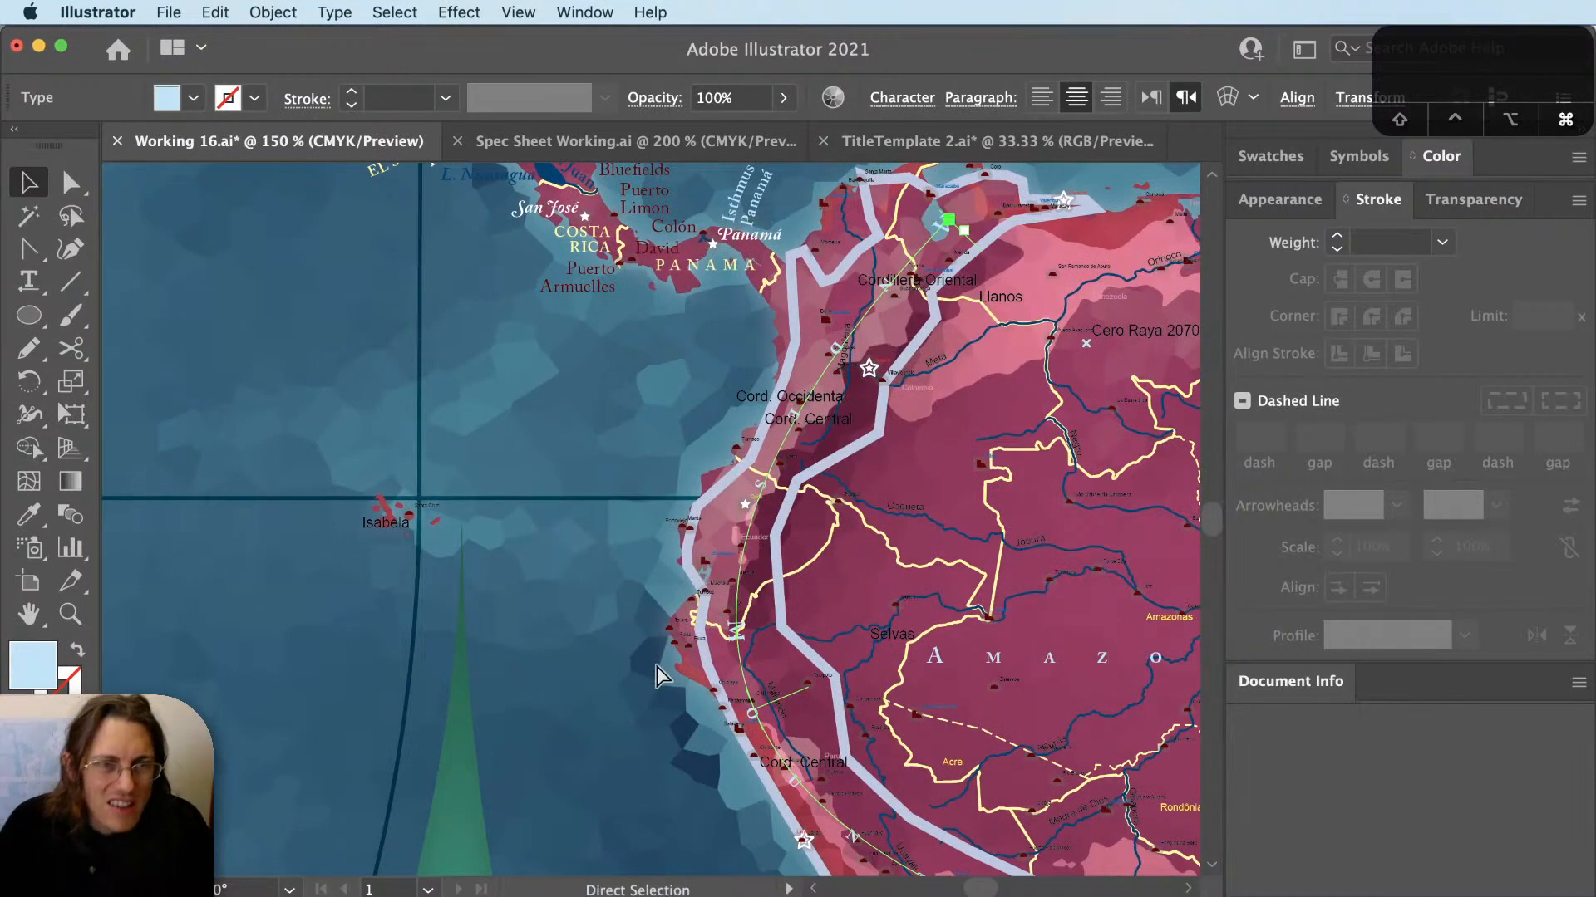
key("cmd+z")
left_click(596, 569)
Examine the widely spaced Andes Mountains letters against the outlined mountain range from Ecuador to Patagonia.
scroll(596, 568, "down", 1)
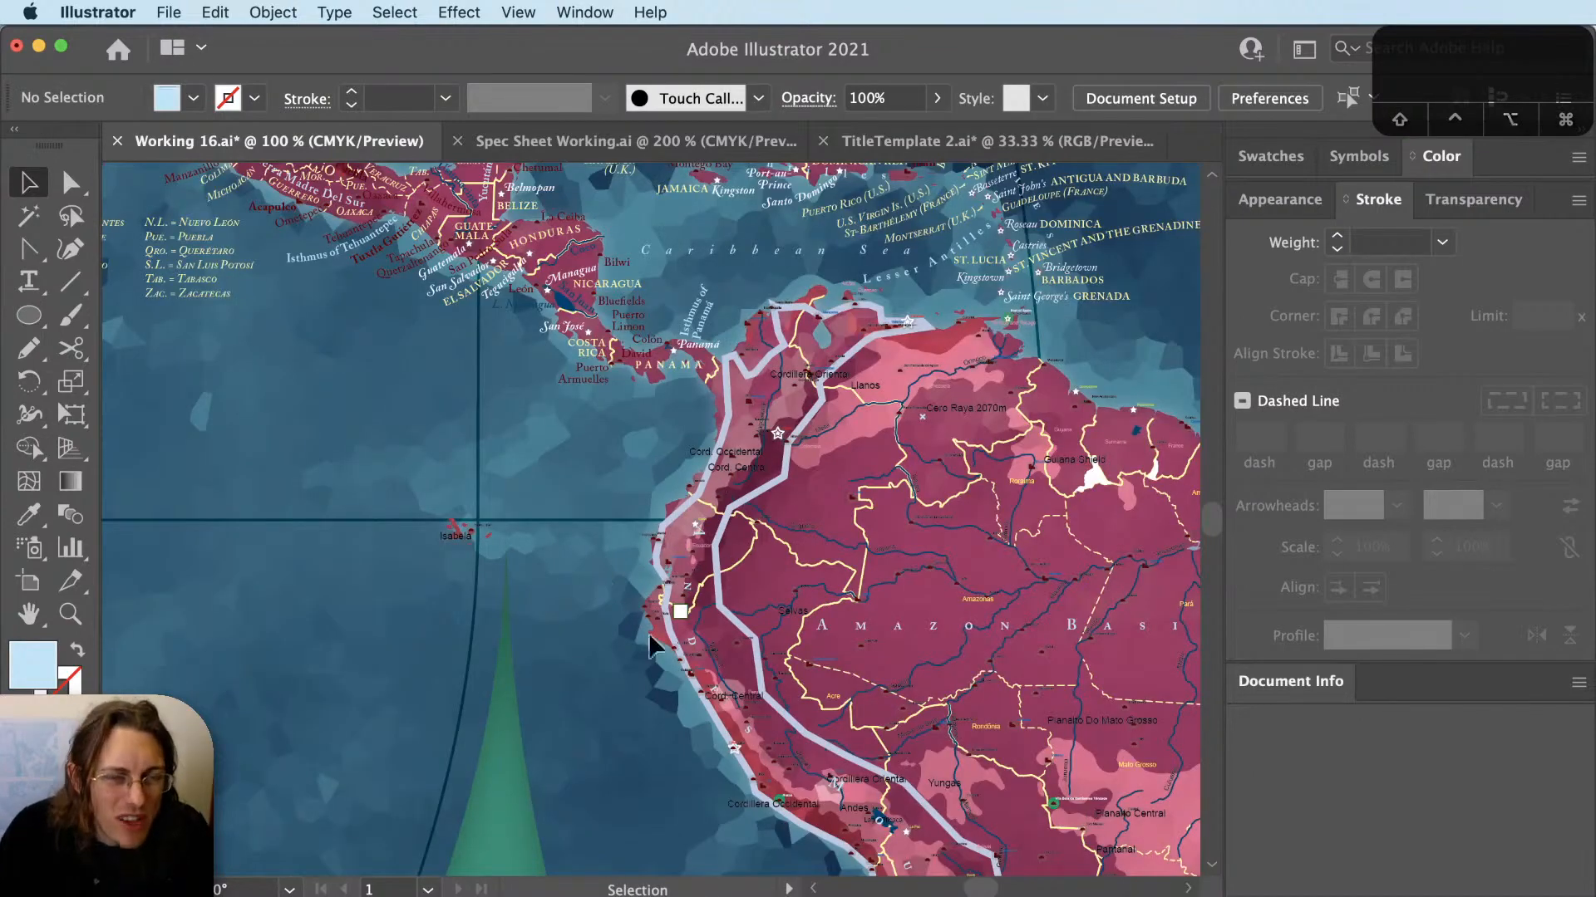
left_click_drag(692, 693, 577, 613)
scroll(495, 470, "up", 2)
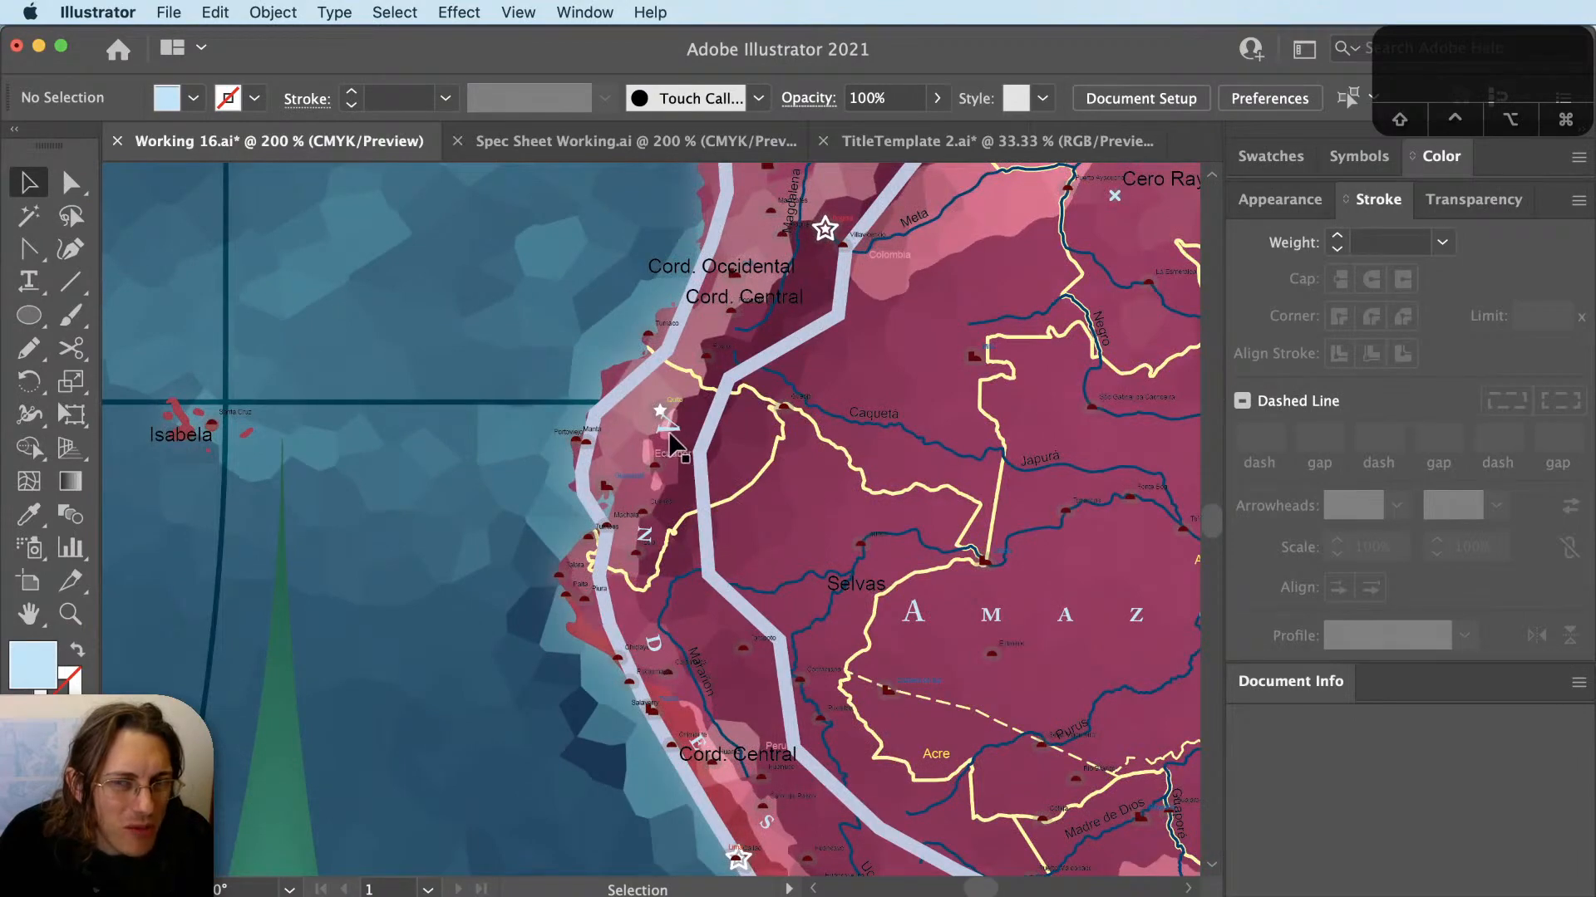
scroll(600, 453, "down", 2)
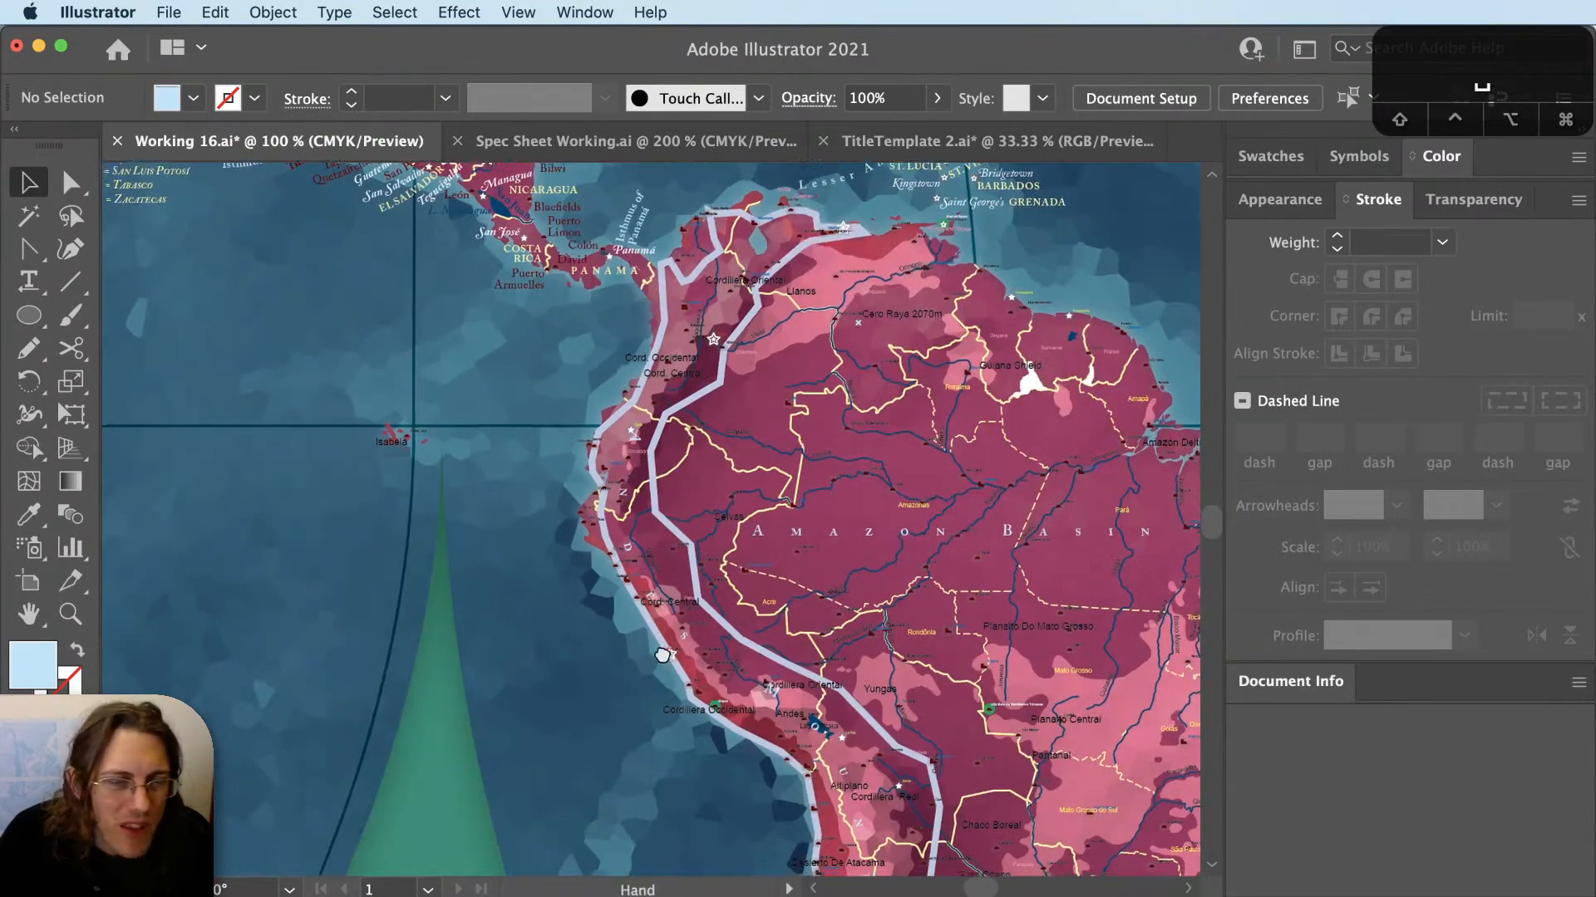
left_click_drag(663, 656, 629, 516)
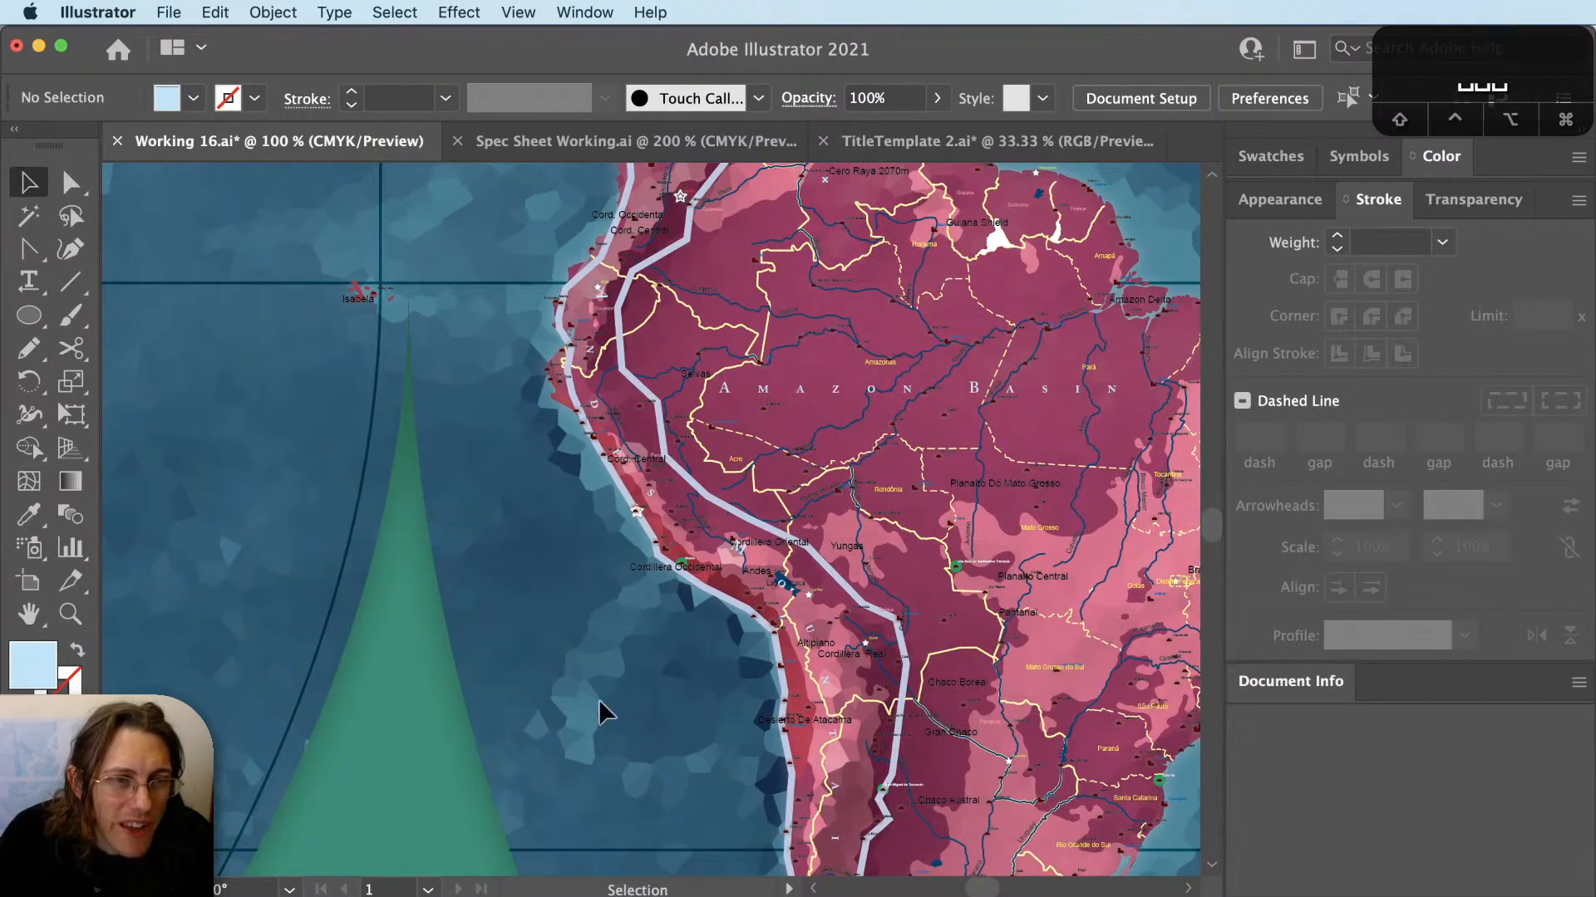
left_click_drag(593, 778, 606, 520)
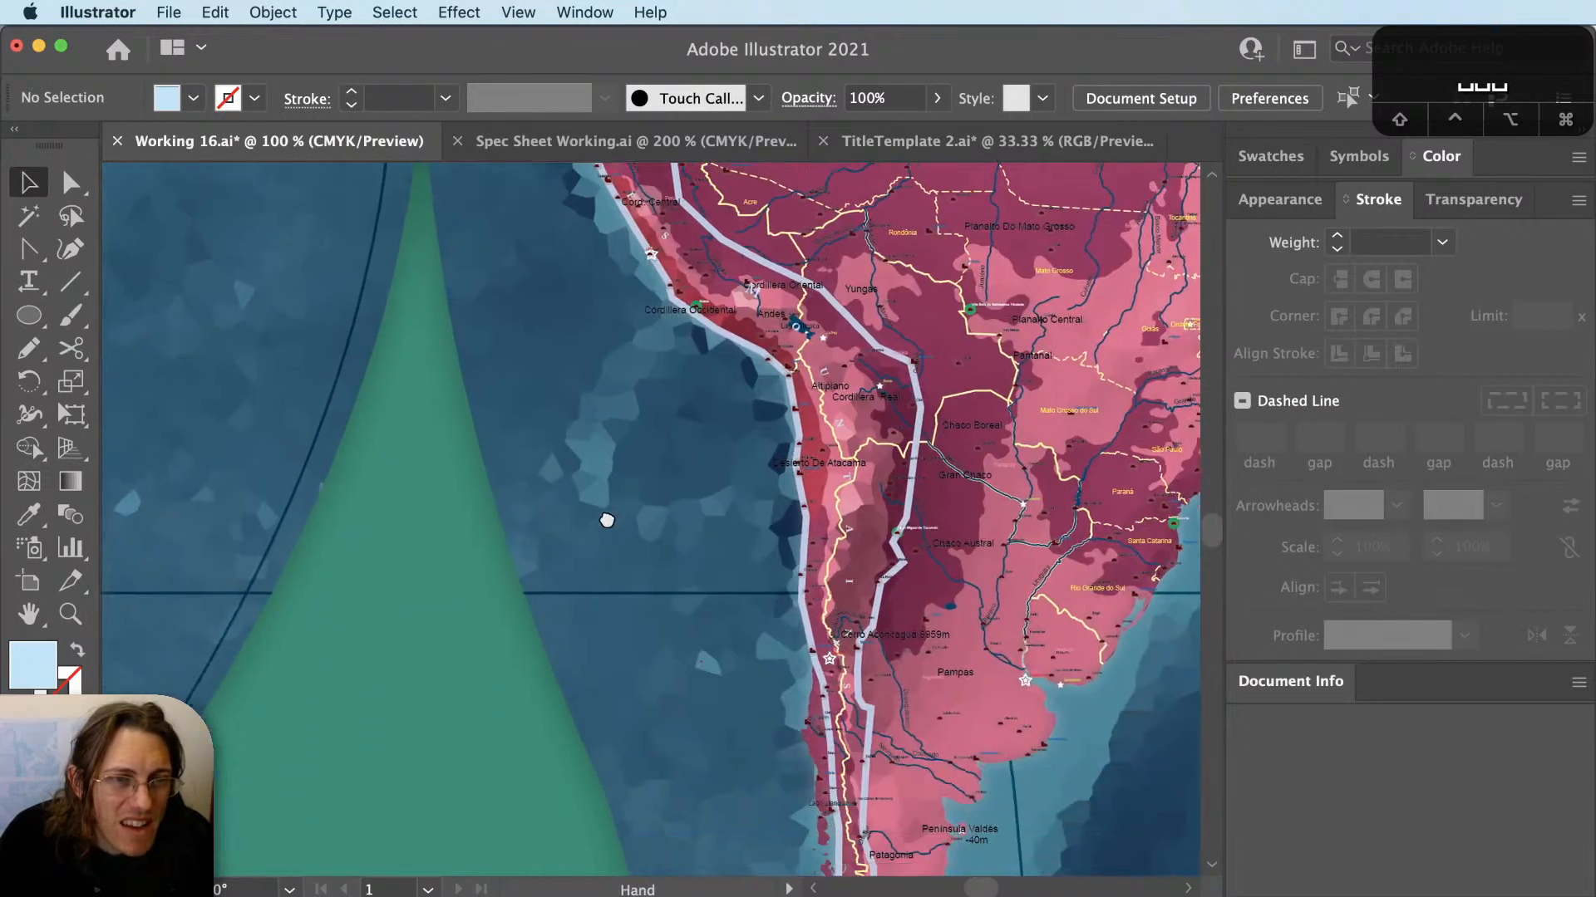
left_click(855, 499)
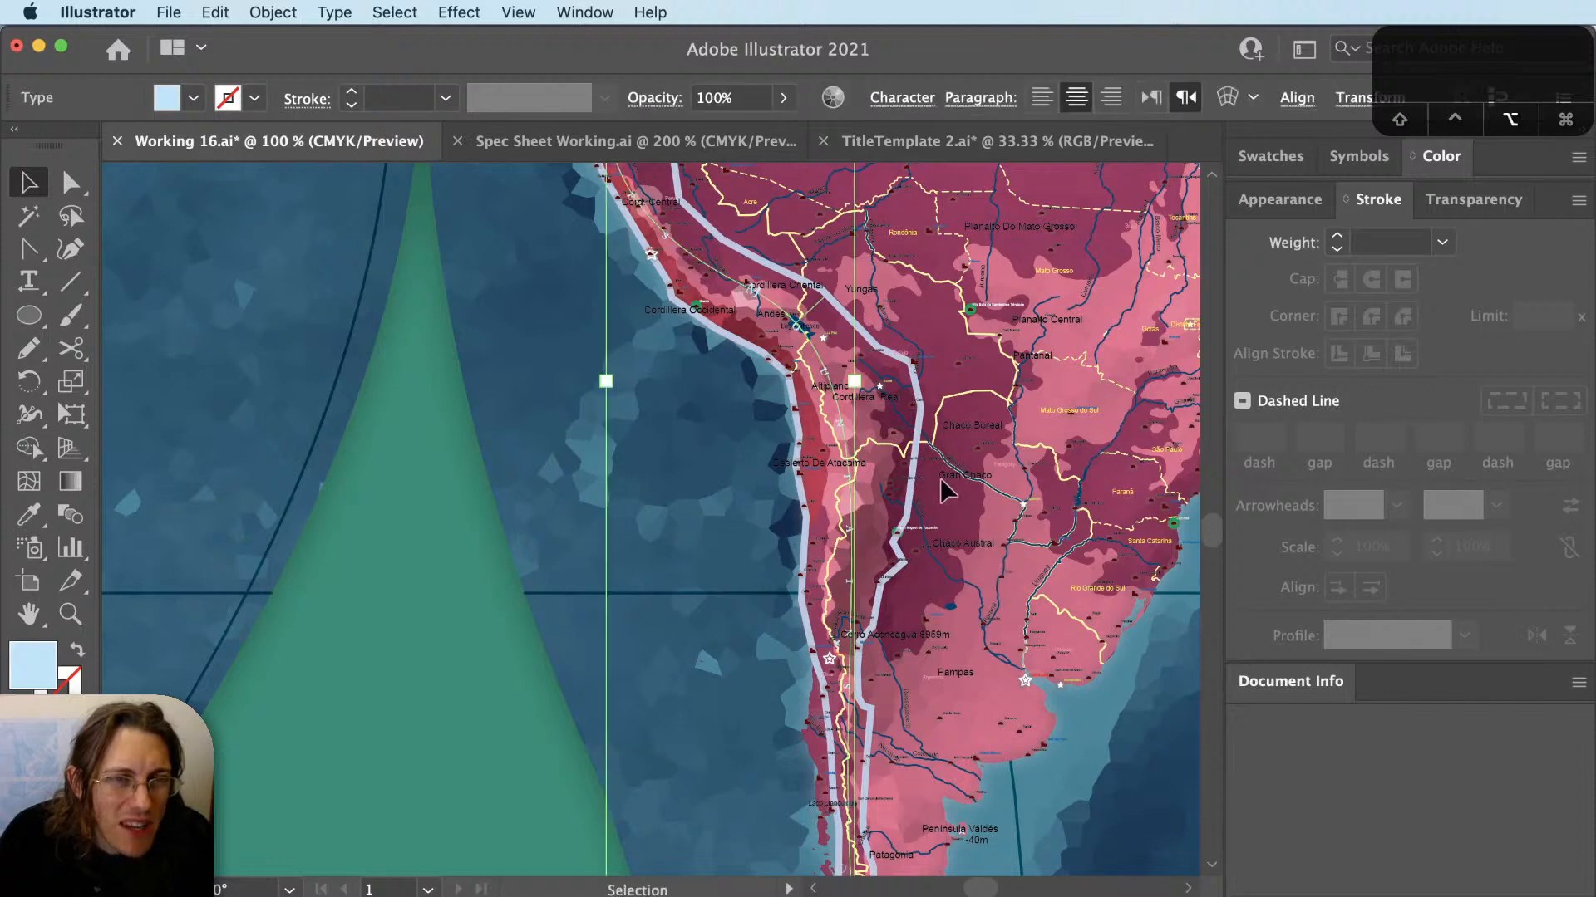
key("super+shift+a")
scroll(633, 335, "up", 1)
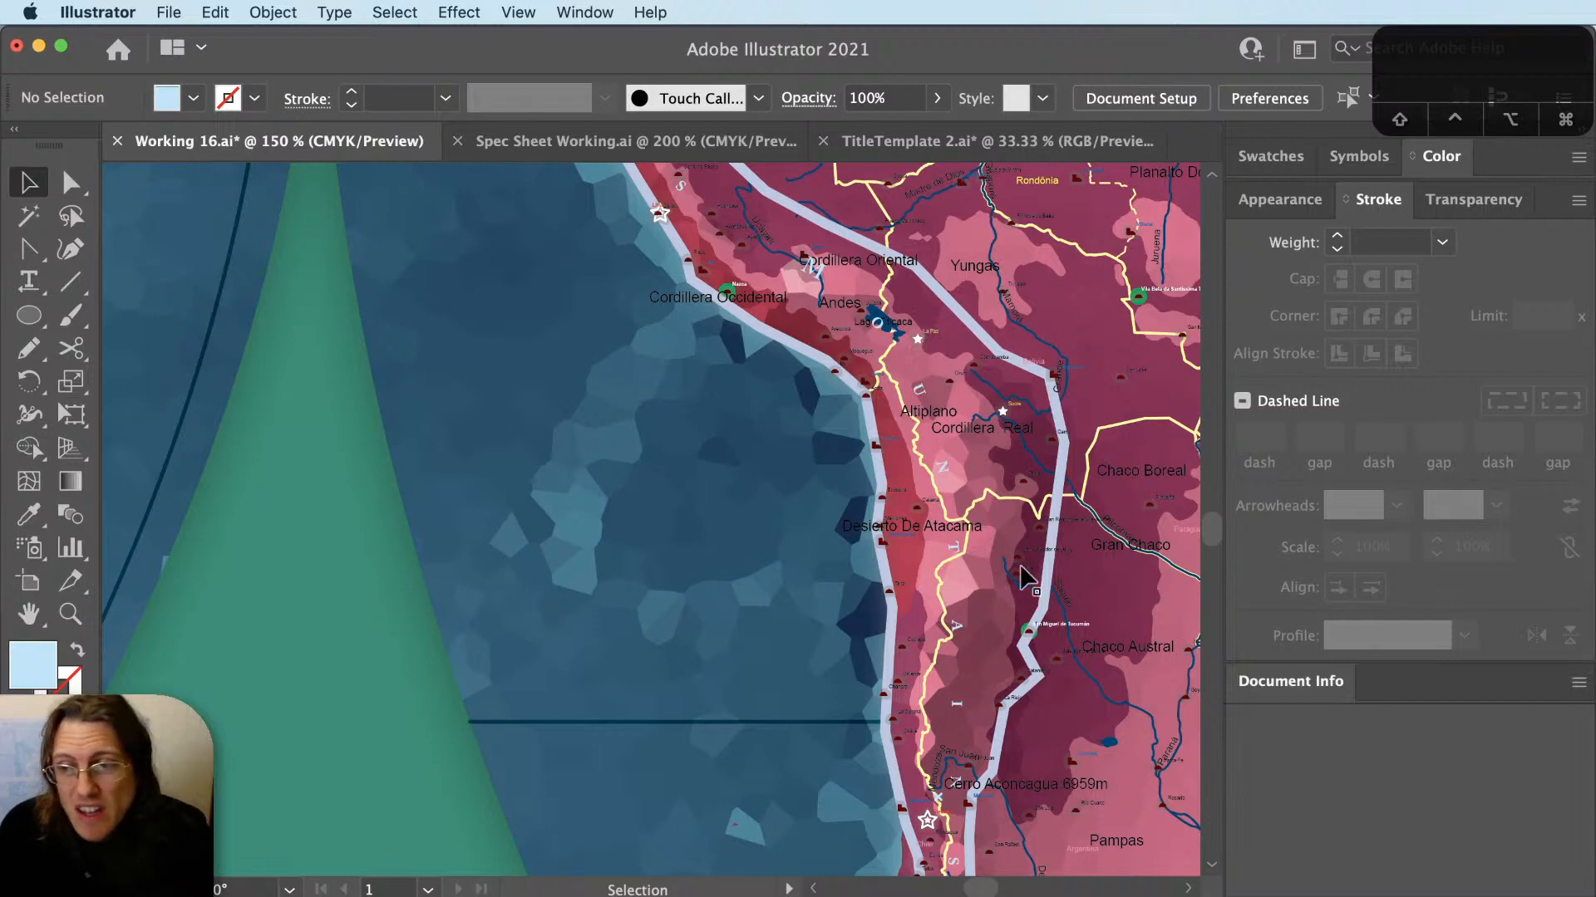
scroll(1020, 566, "down", 1)
left_click_drag(944, 471, 942, 722)
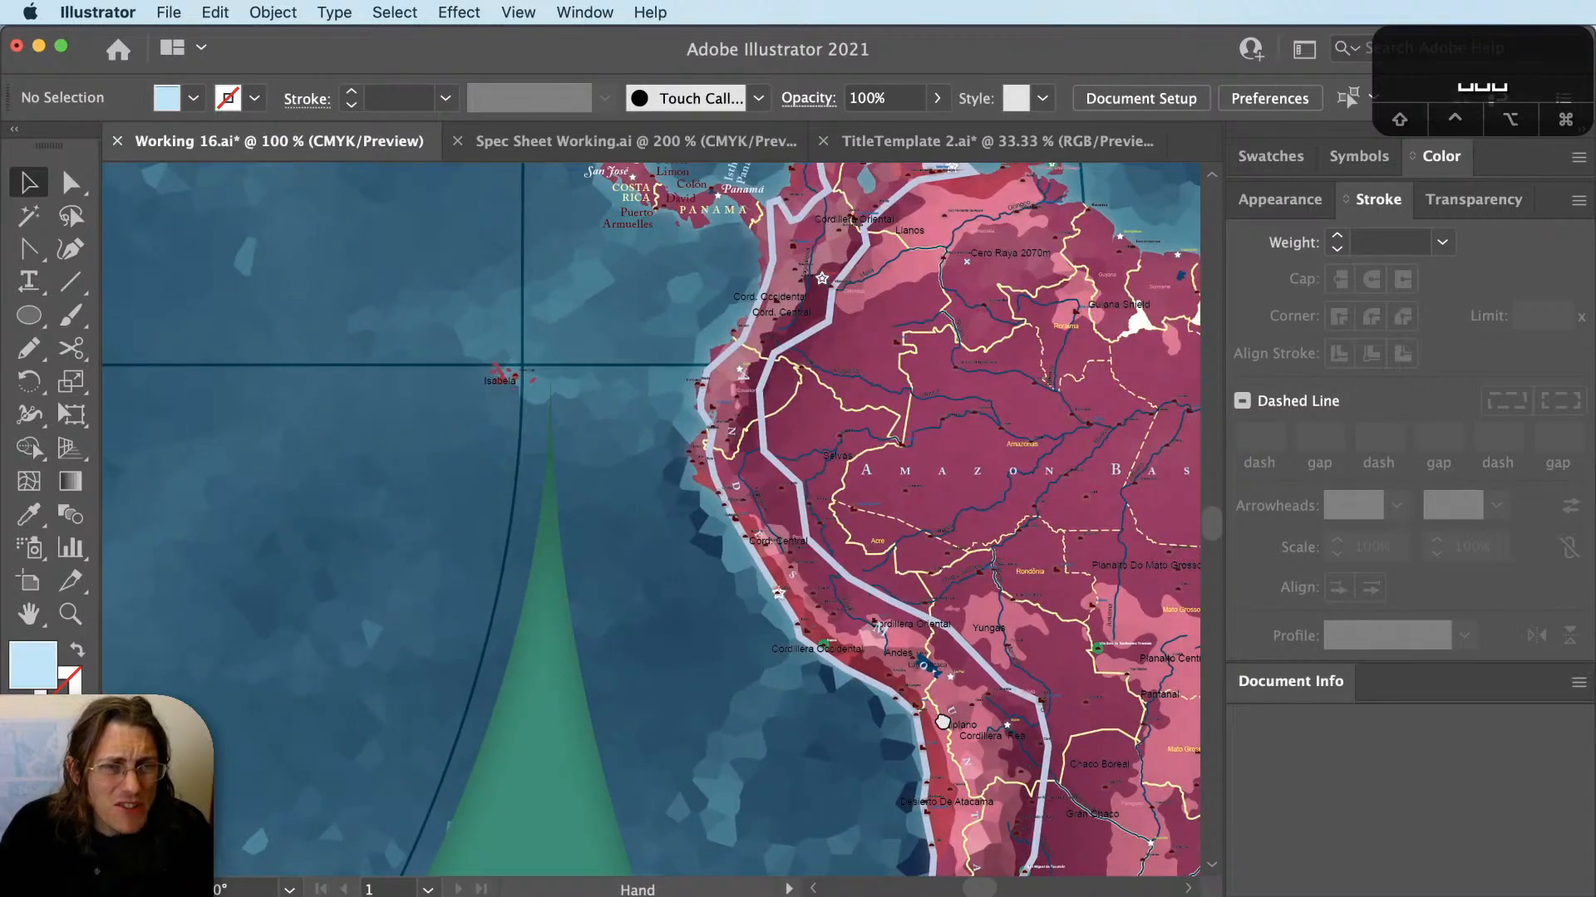
left_click_drag(942, 722, 928, 758)
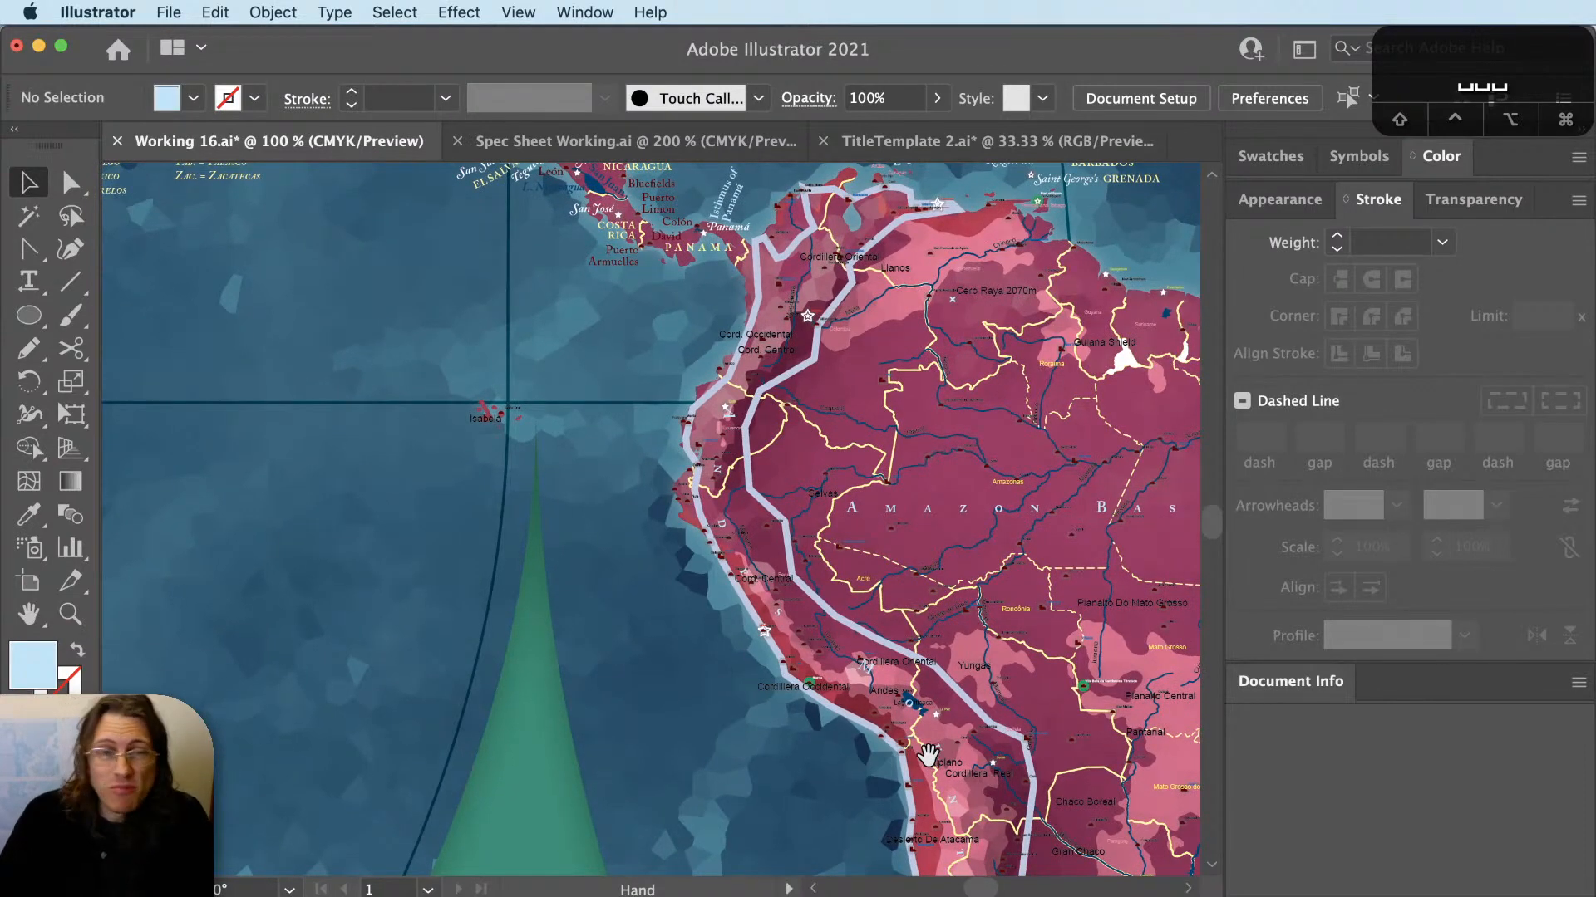
Select the Andes Mountains label, move it to another layer and hide the other South American labels, including Amazon Basin.
left_click(870, 673)
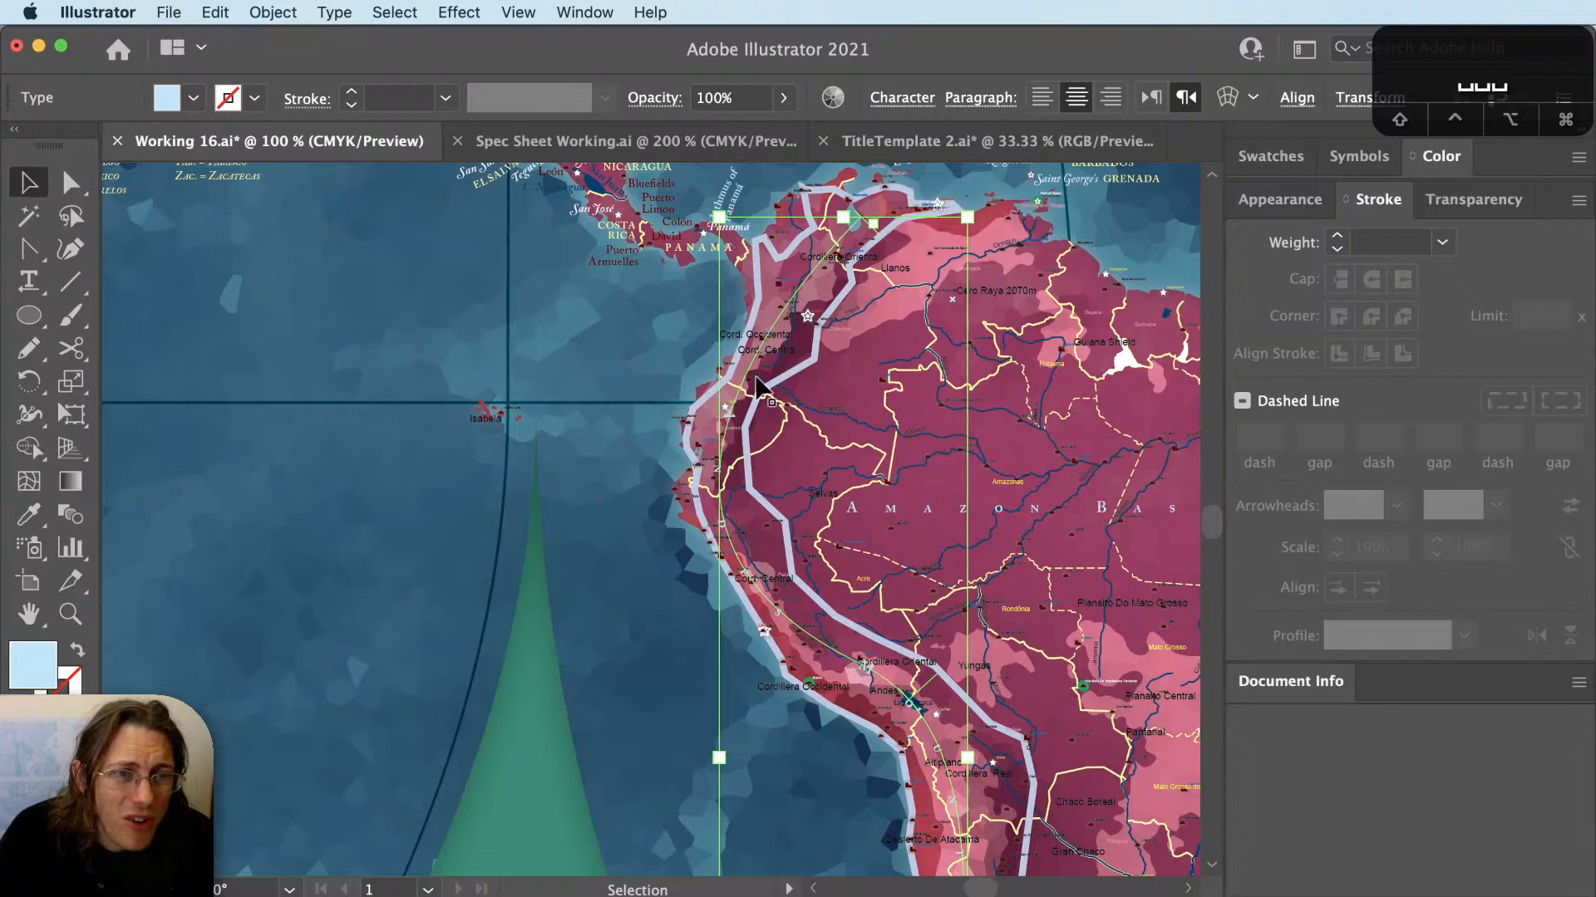
left_click_drag(851, 671, 821, 230)
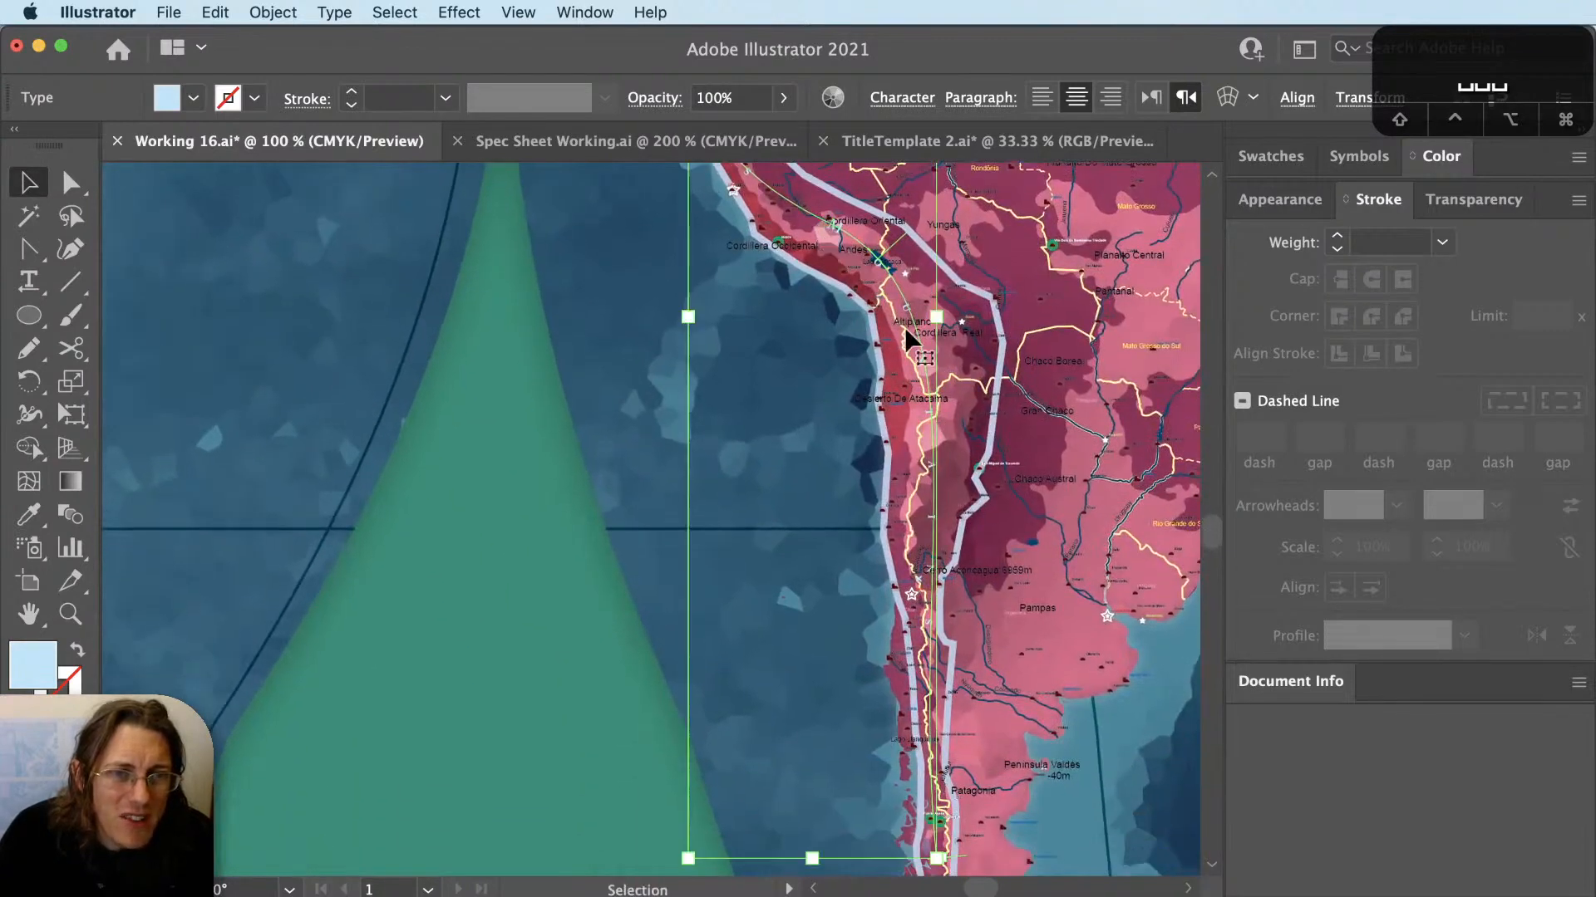
left_click_drag(870, 384, 859, 649)
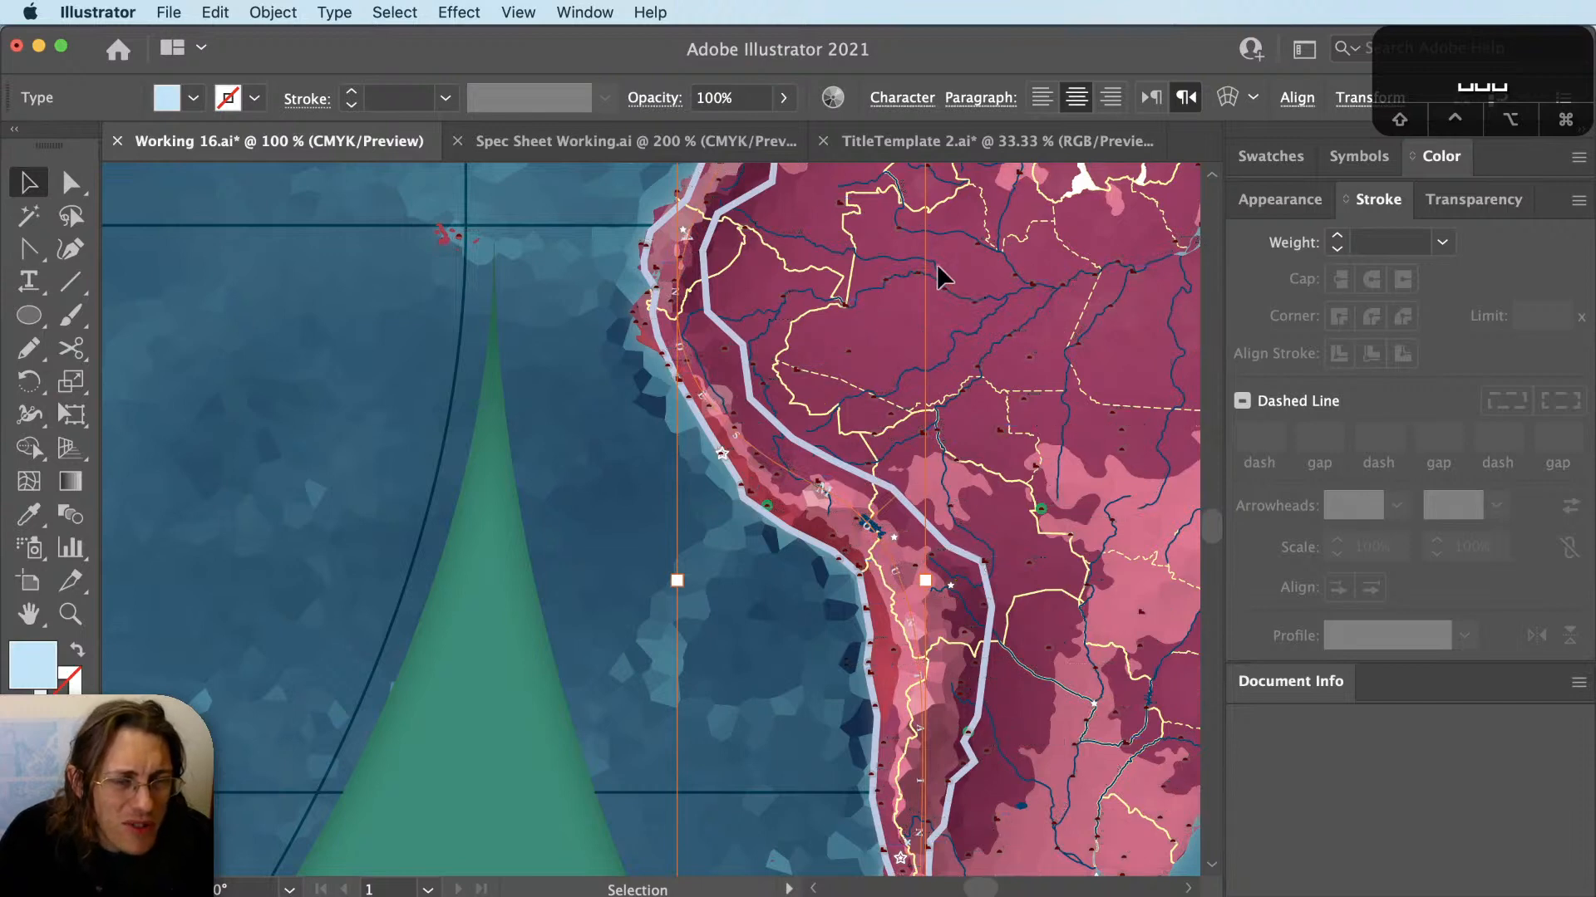
Reduce the Andes Mountains label's tracking to draw its letters much closer together along the path.
scroll(810, 361, "up", 2)
left_click_drag(623, 256, 727, 461)
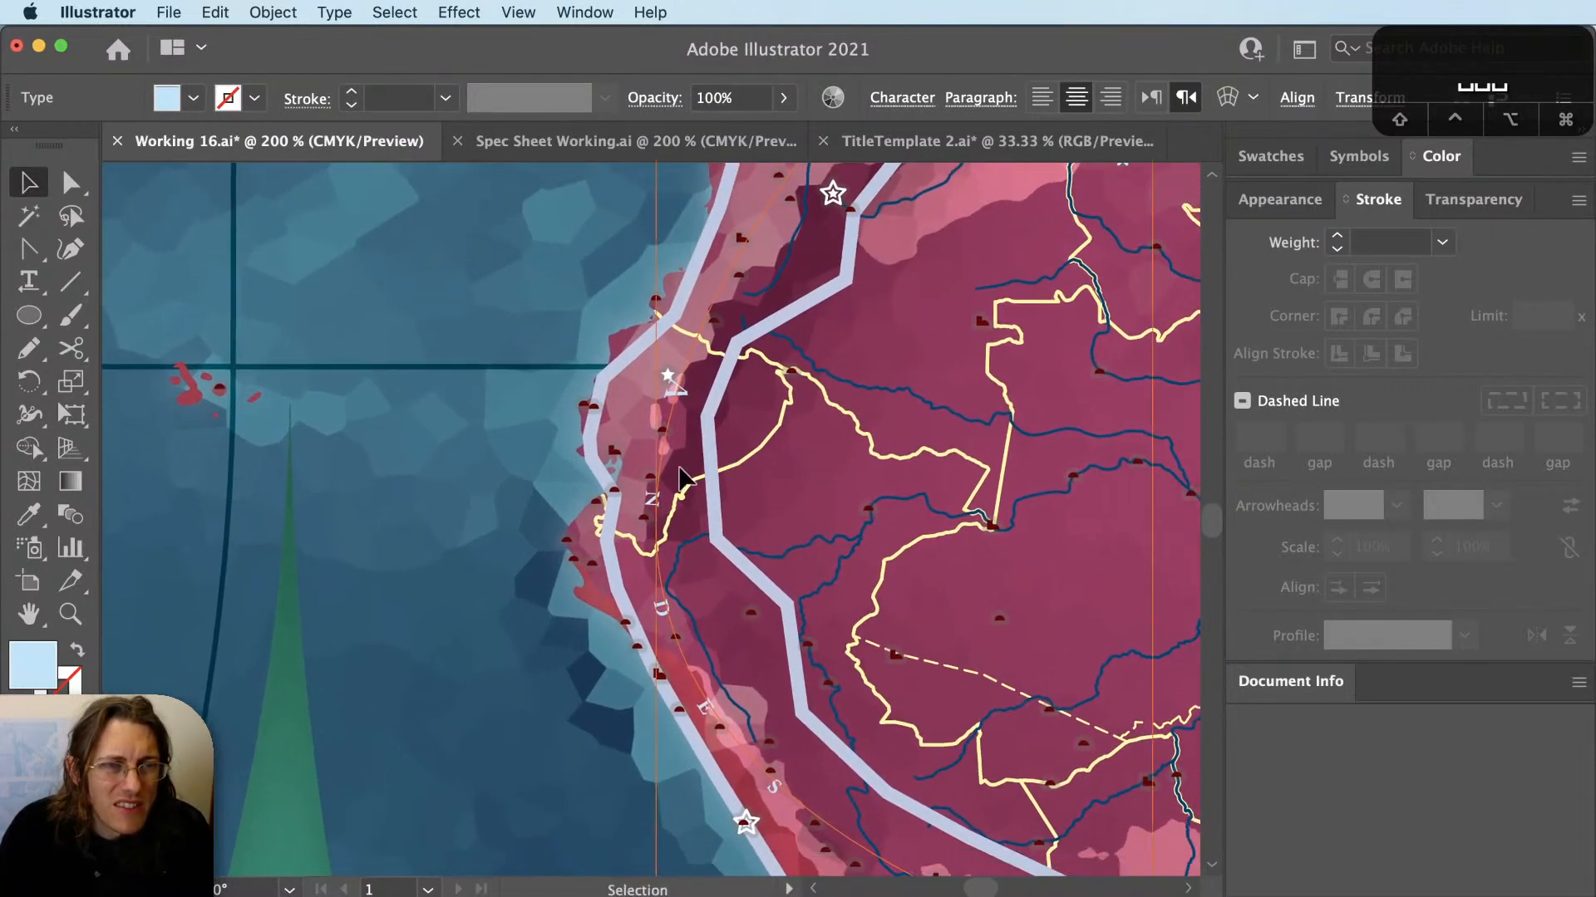
scroll(681, 473, "down", 1)
scroll(681, 475, "down", 1)
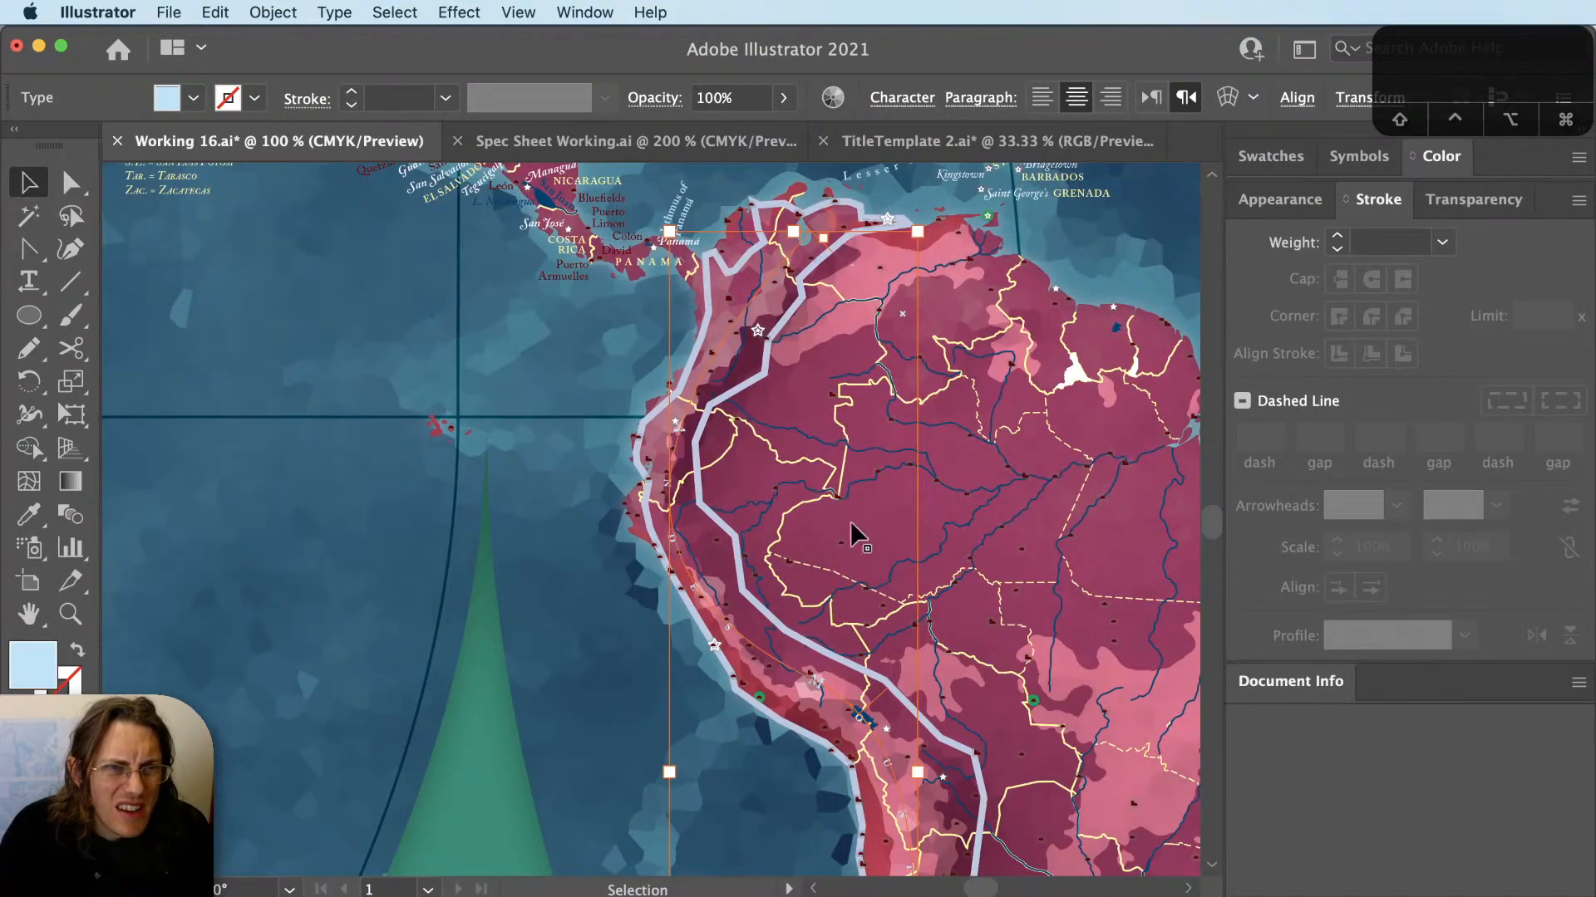
scroll(874, 655, "down", 1)
left_click_drag(874, 655, 905, 399)
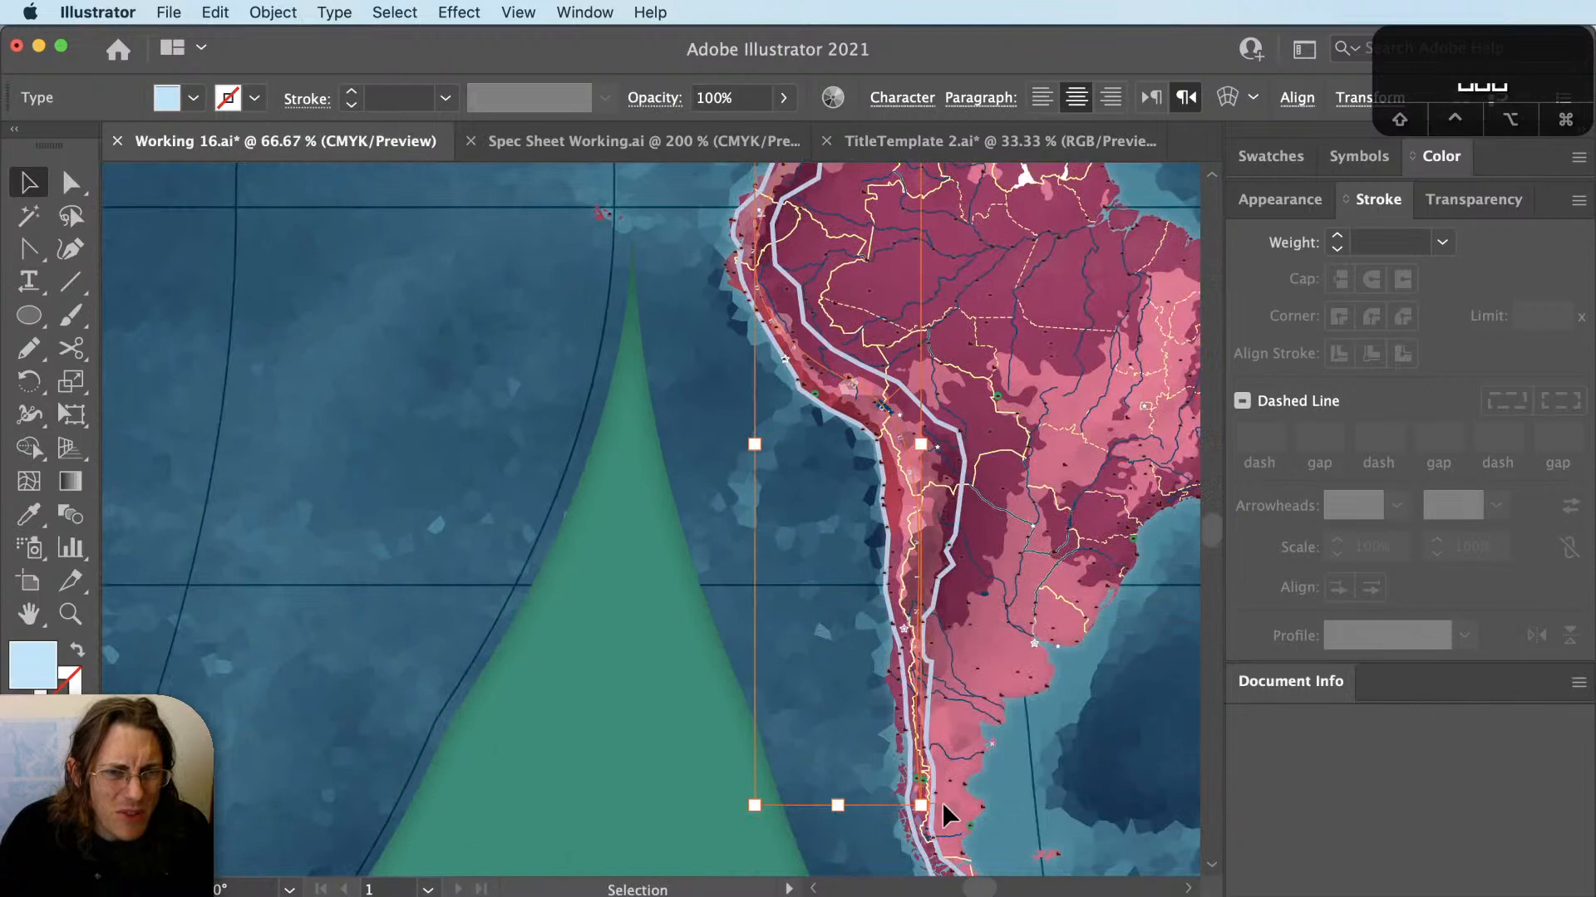
left_click(941, 471)
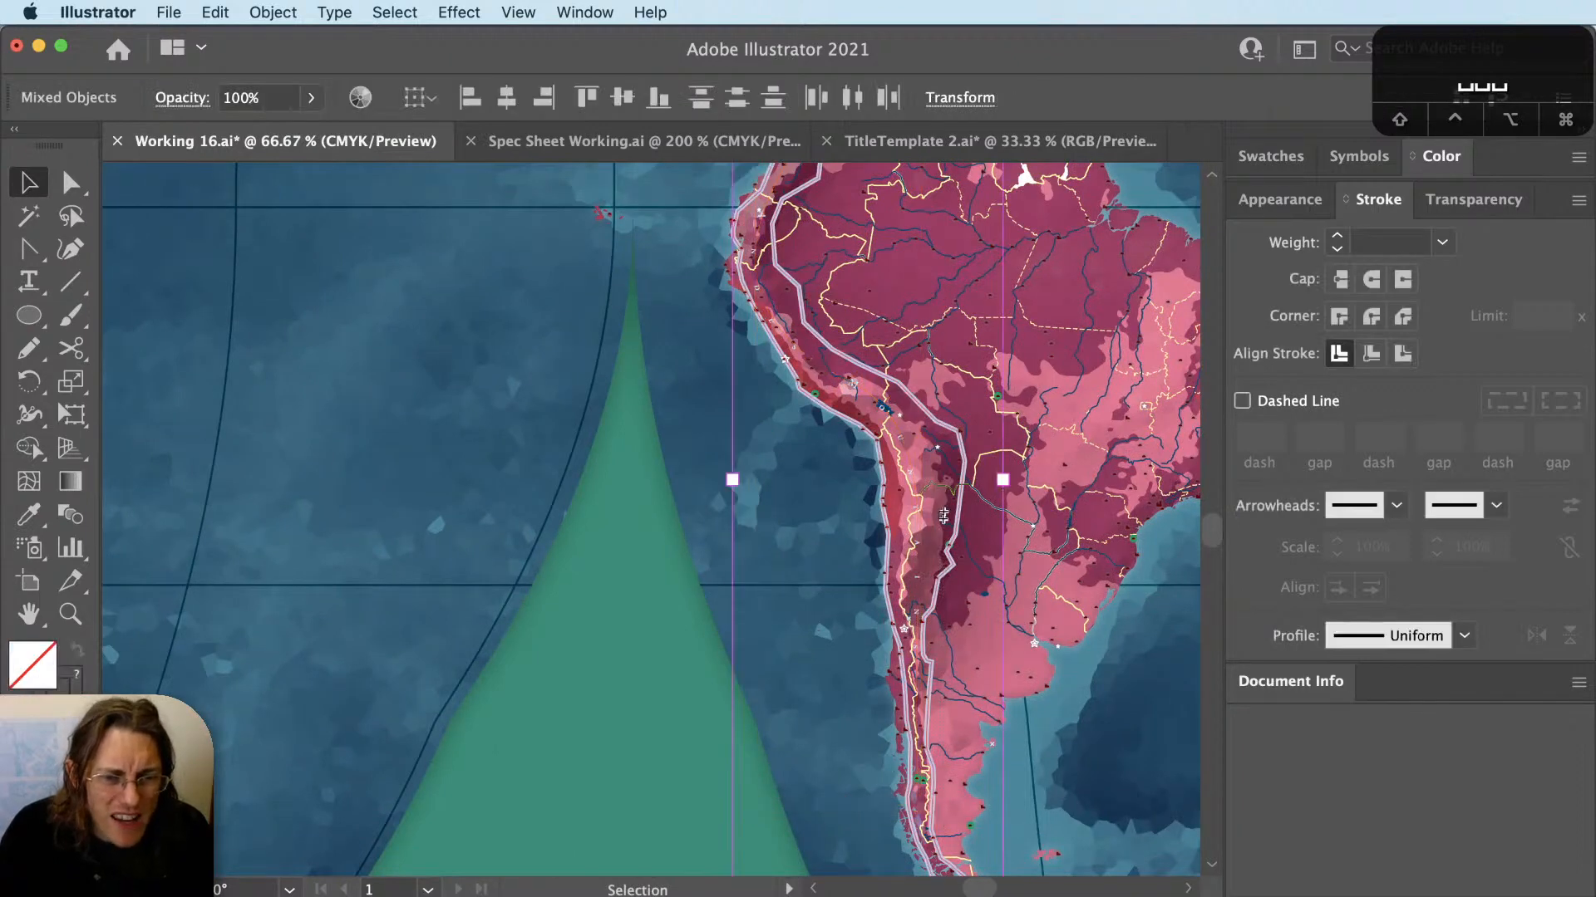
key("super+shift+a")
left_click(904, 437)
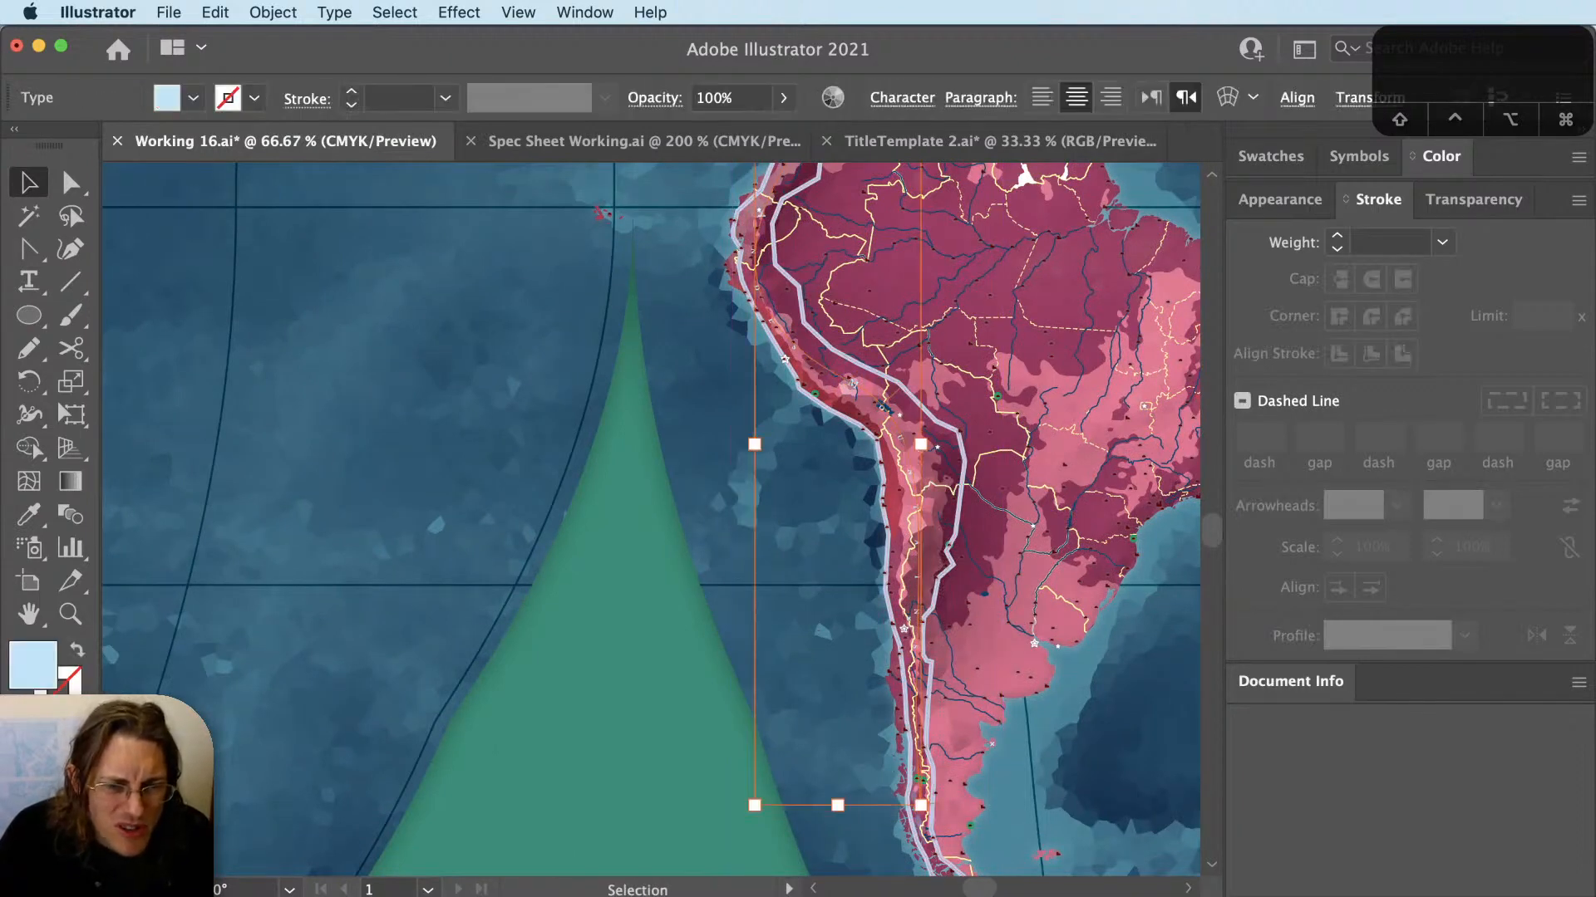
type("1")
key("Tab")
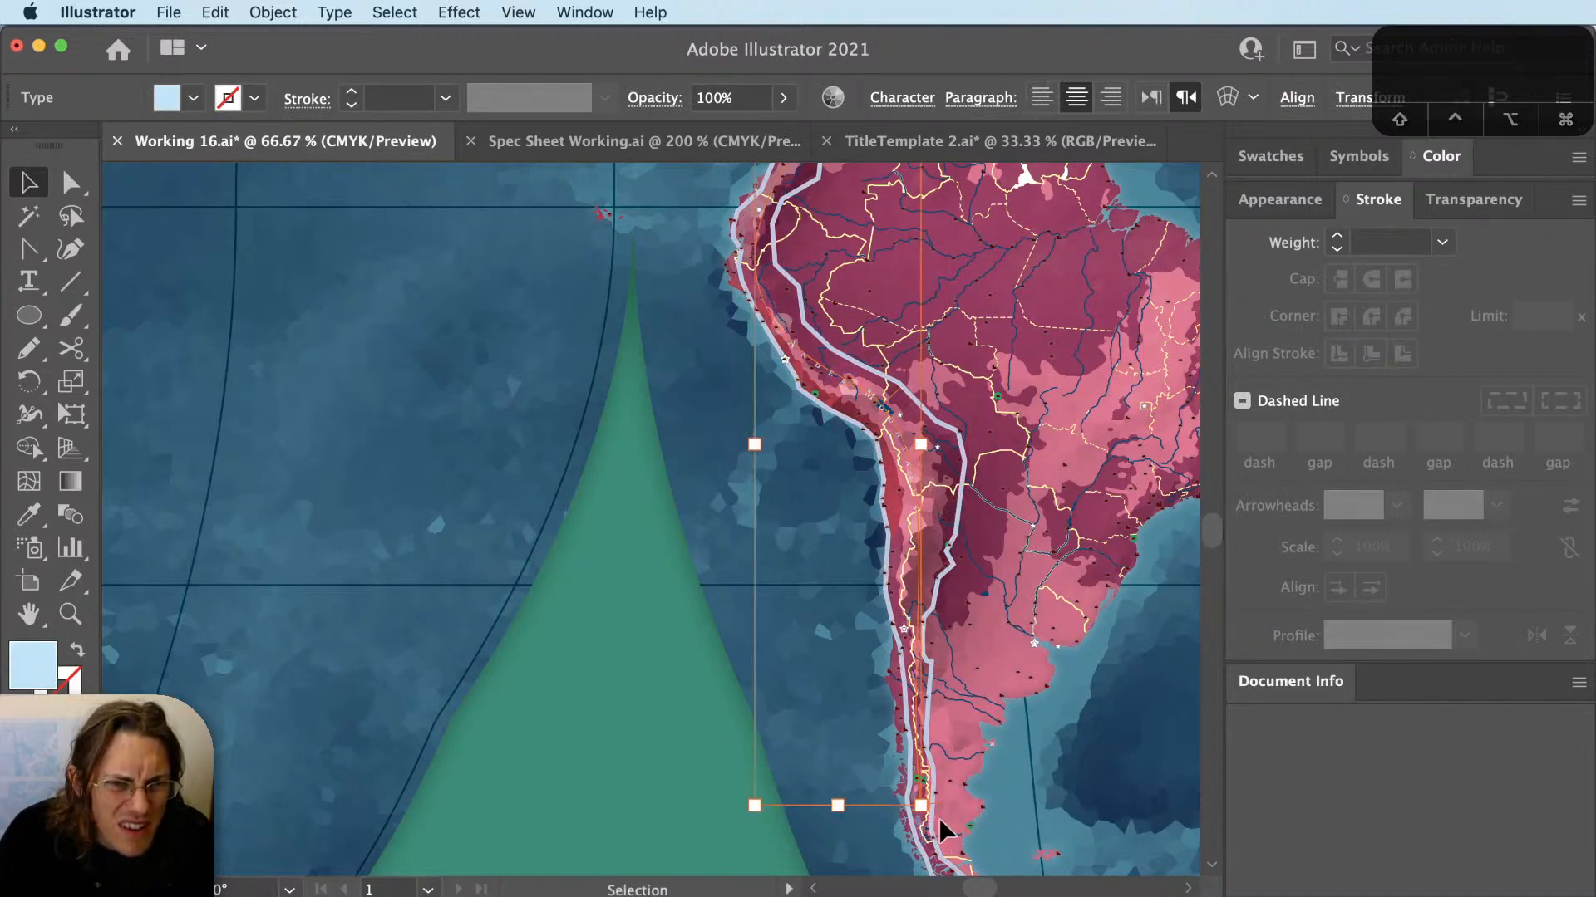
Pull the Andes Mountains label's southern type bracket northward so the text sits between Colombia and Peru.
scroll(932, 807, "up", 3)
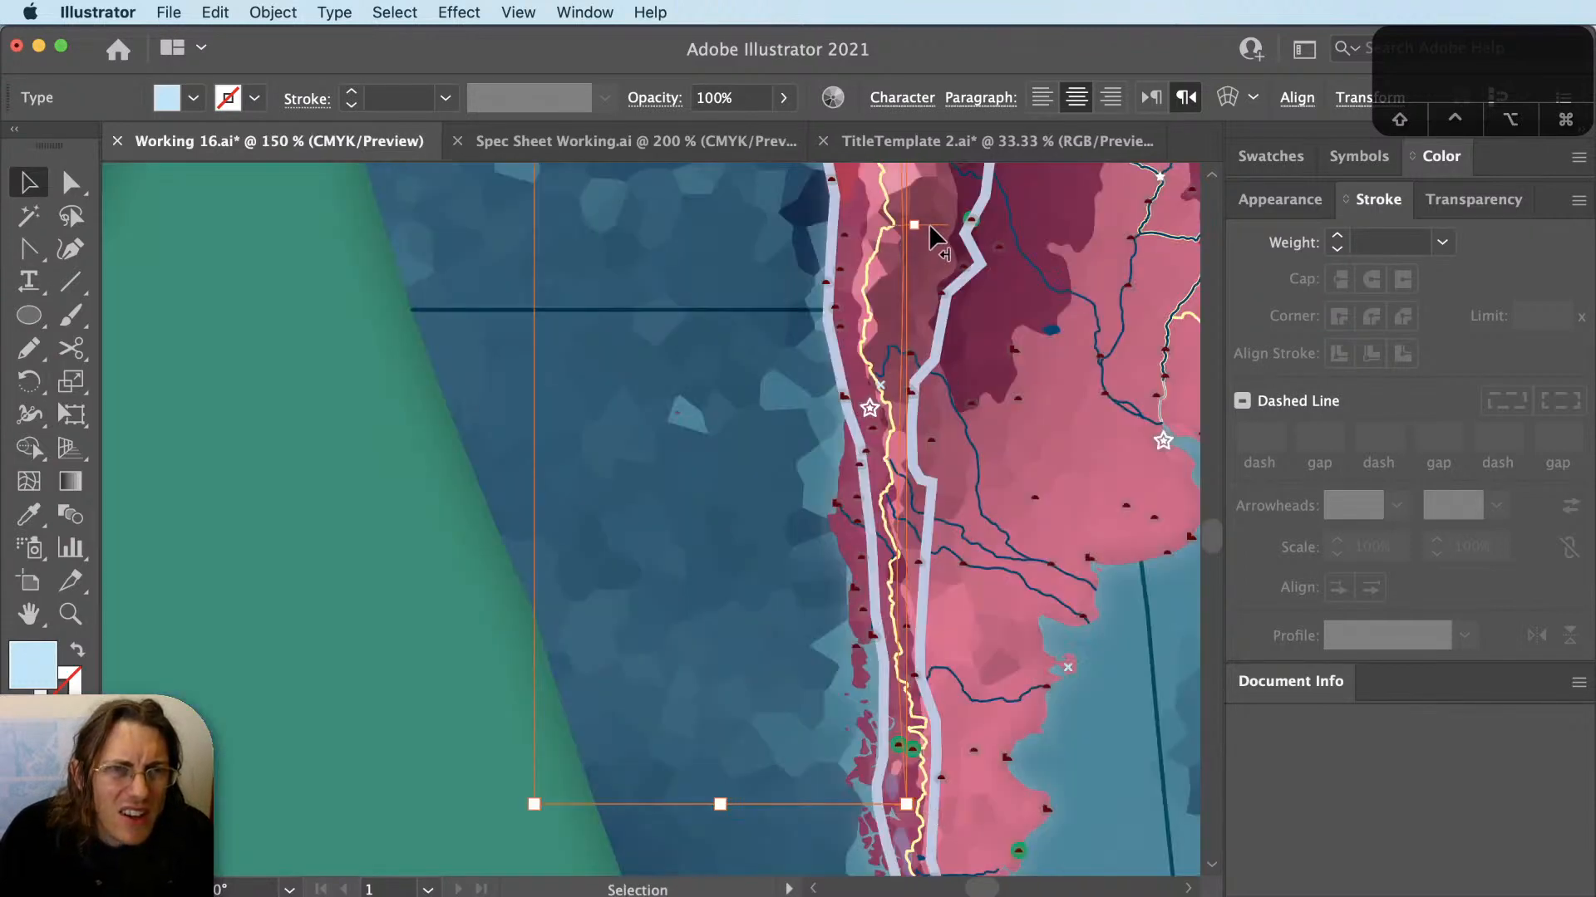
left_click_drag(932, 231, 1005, 652)
scroll(1005, 657, "down", 1)
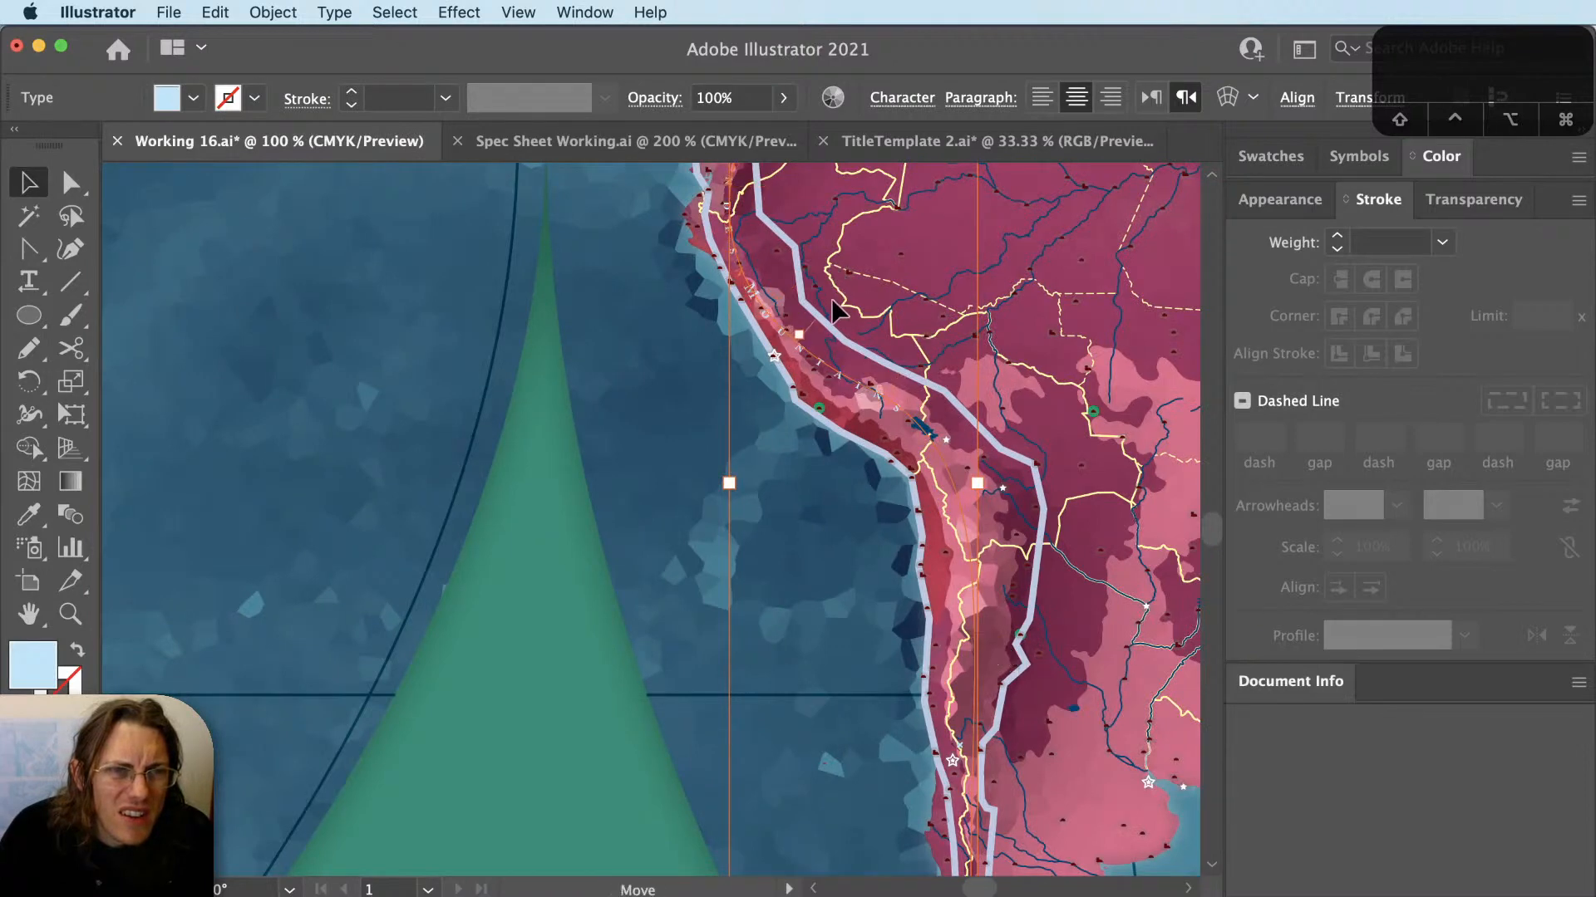
left_click_drag(865, 285, 935, 558)
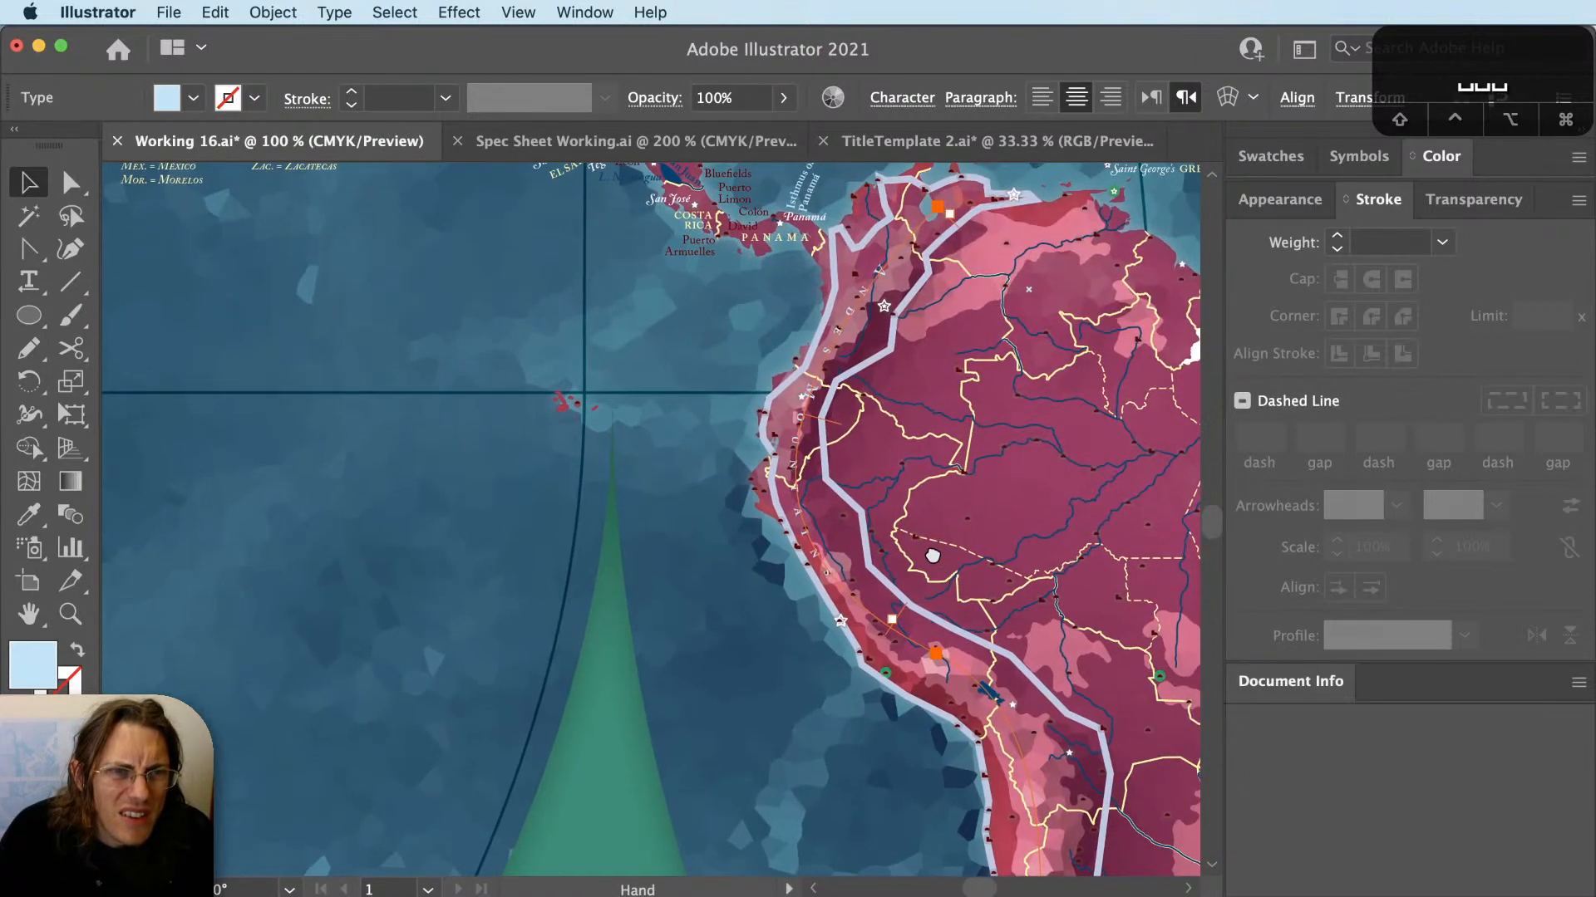
scroll(847, 320, "up", 1)
Flip the Andes Mountains label across its path so the text reads from south to north.
key("shift+super+c")
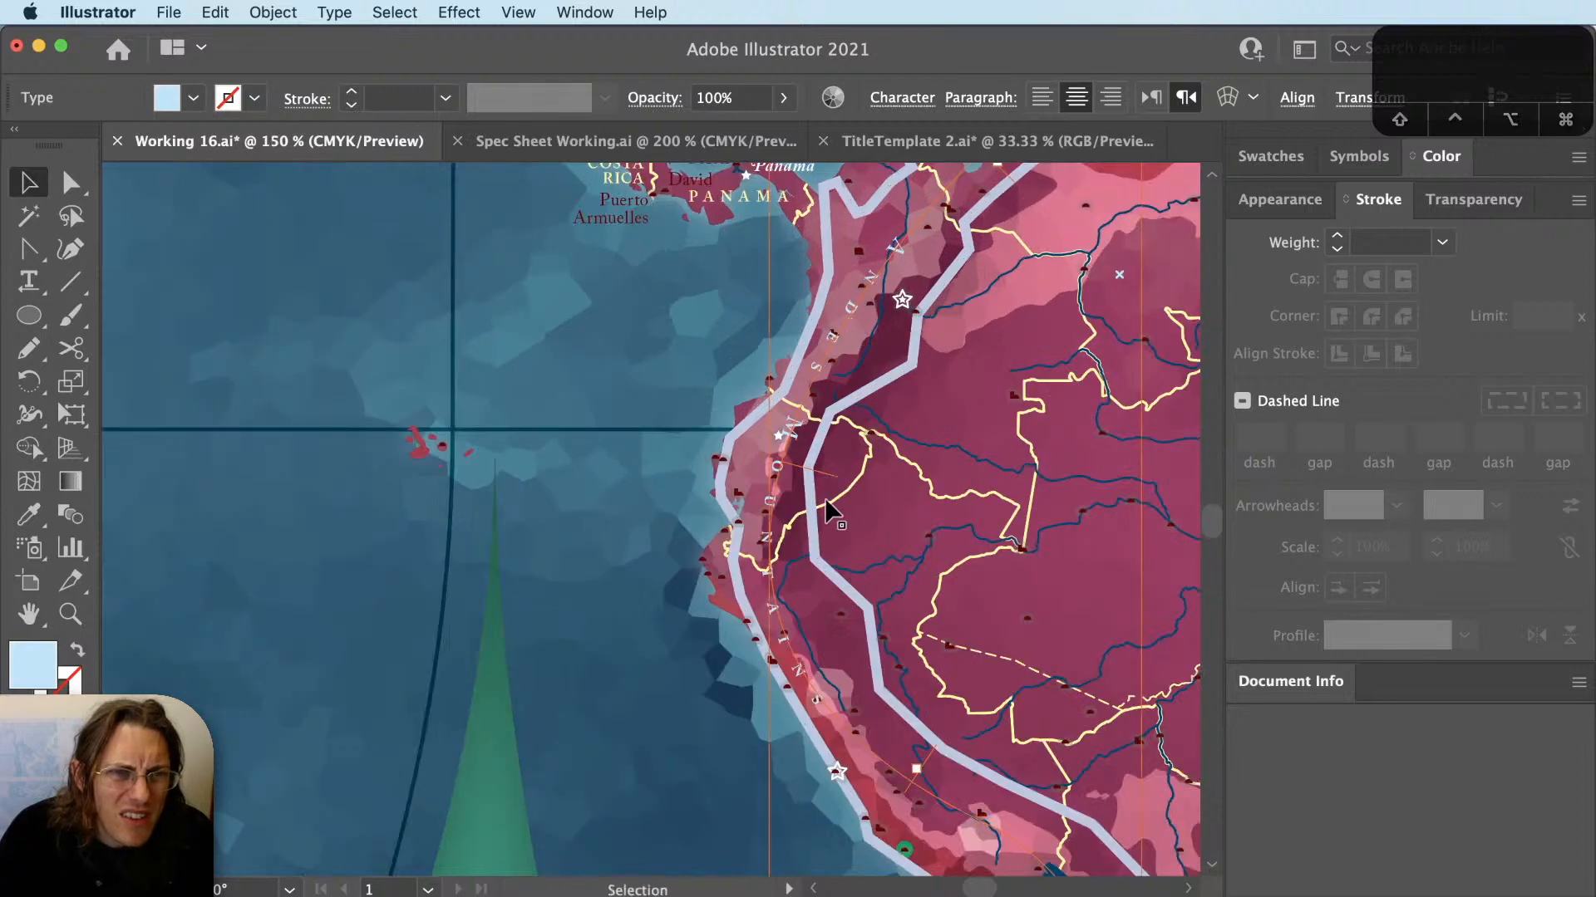
key("v")
left_click(802, 467)
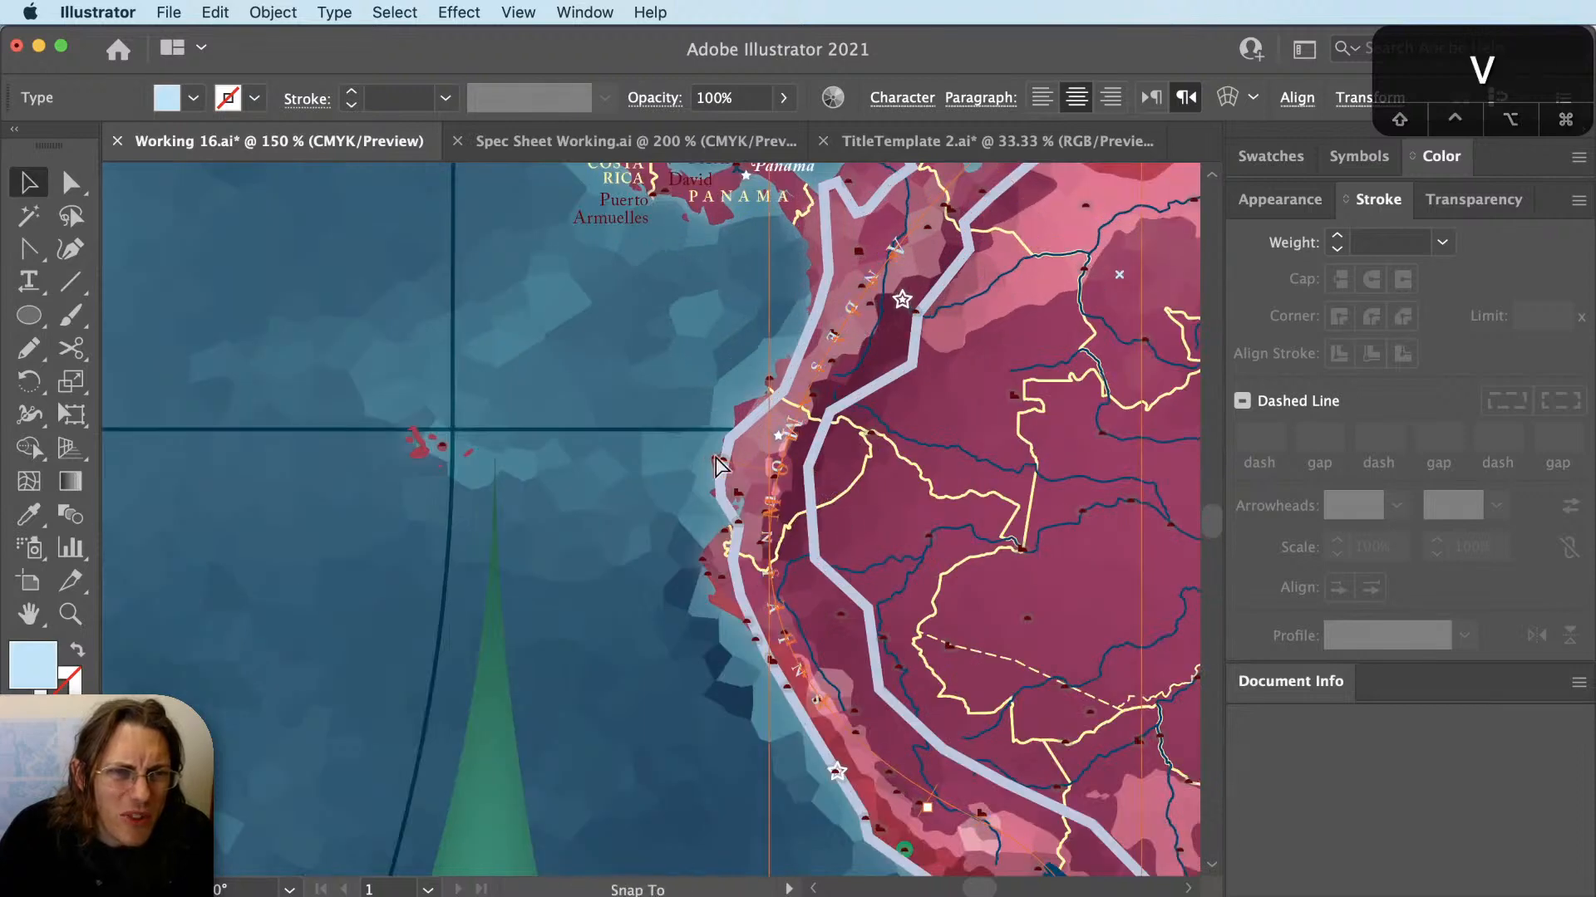
mouse_move(719, 448)
left_mouse_down()
mouse_move(727, 486)
mouse_move(721, 428)
left_mouse_up()
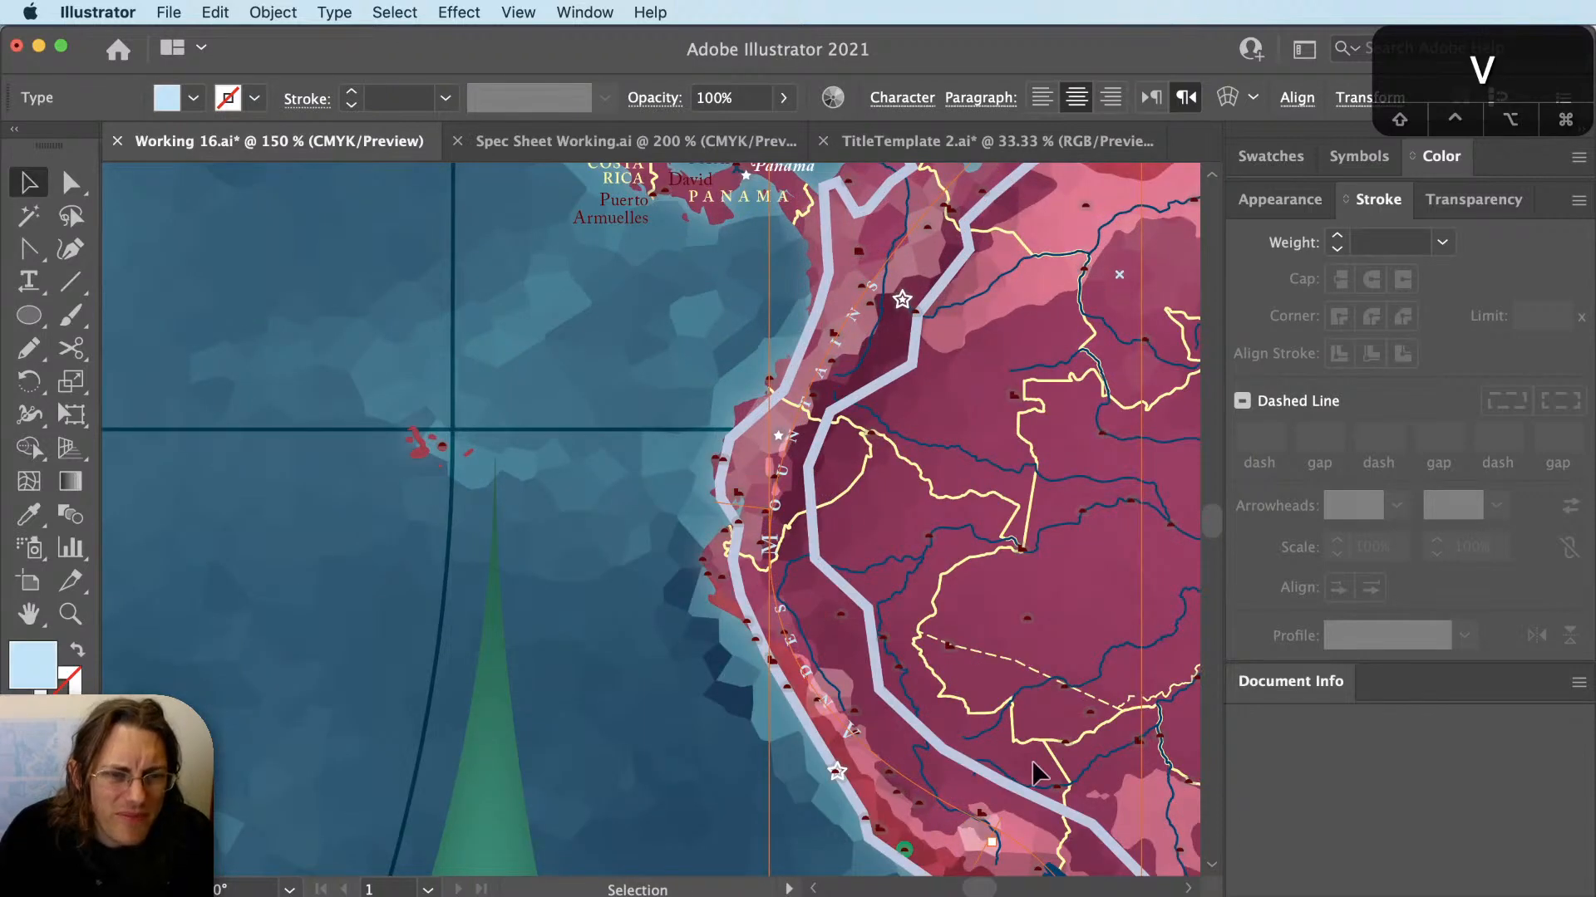
Move the flipped label's southern type bracket up beside the star marker on Peru's coast.
left_click_drag(980, 862, 881, 761)
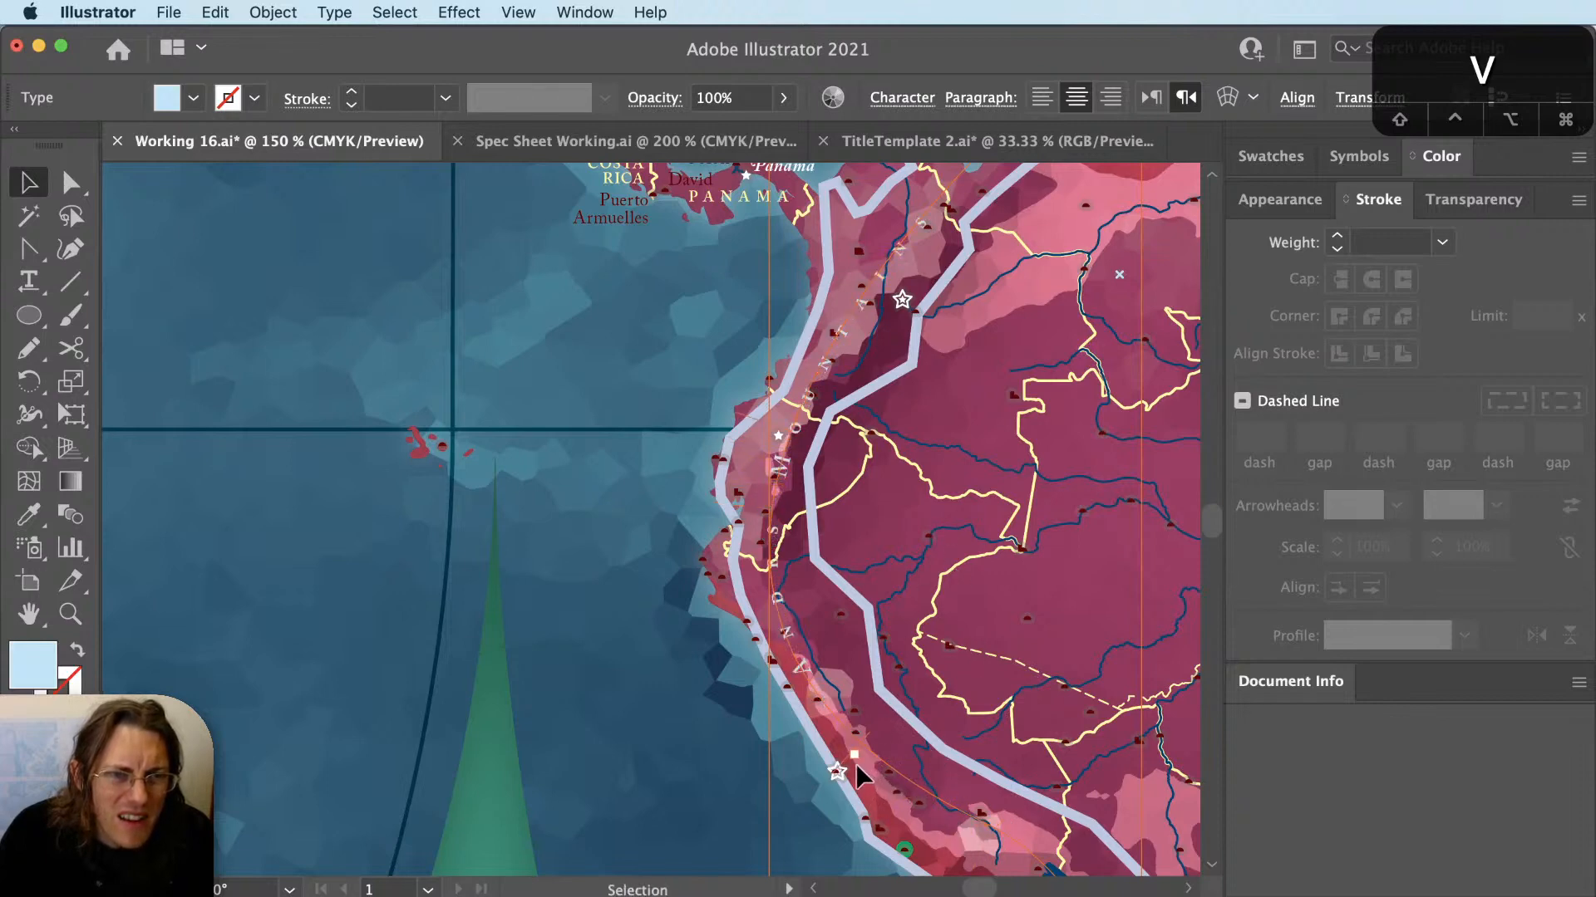
key("space")
left_click_drag(944, 506, 964, 549)
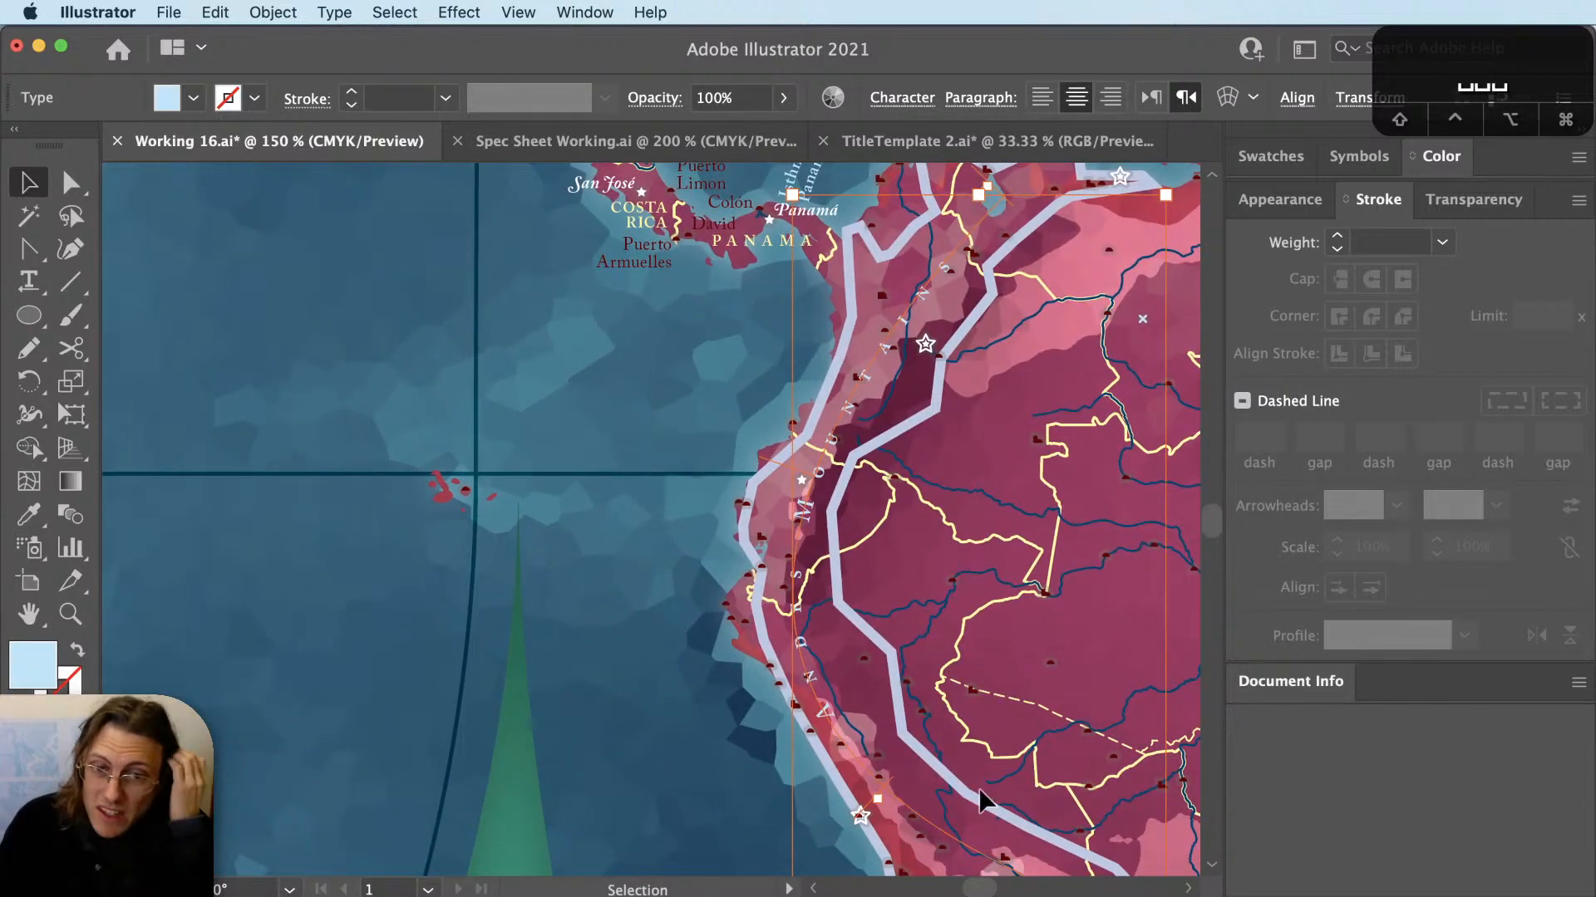
Widen the Andes Mountains label's tracking slightly and shift its southern type bracket farther north to fit the whole text.
key("alt+Right")
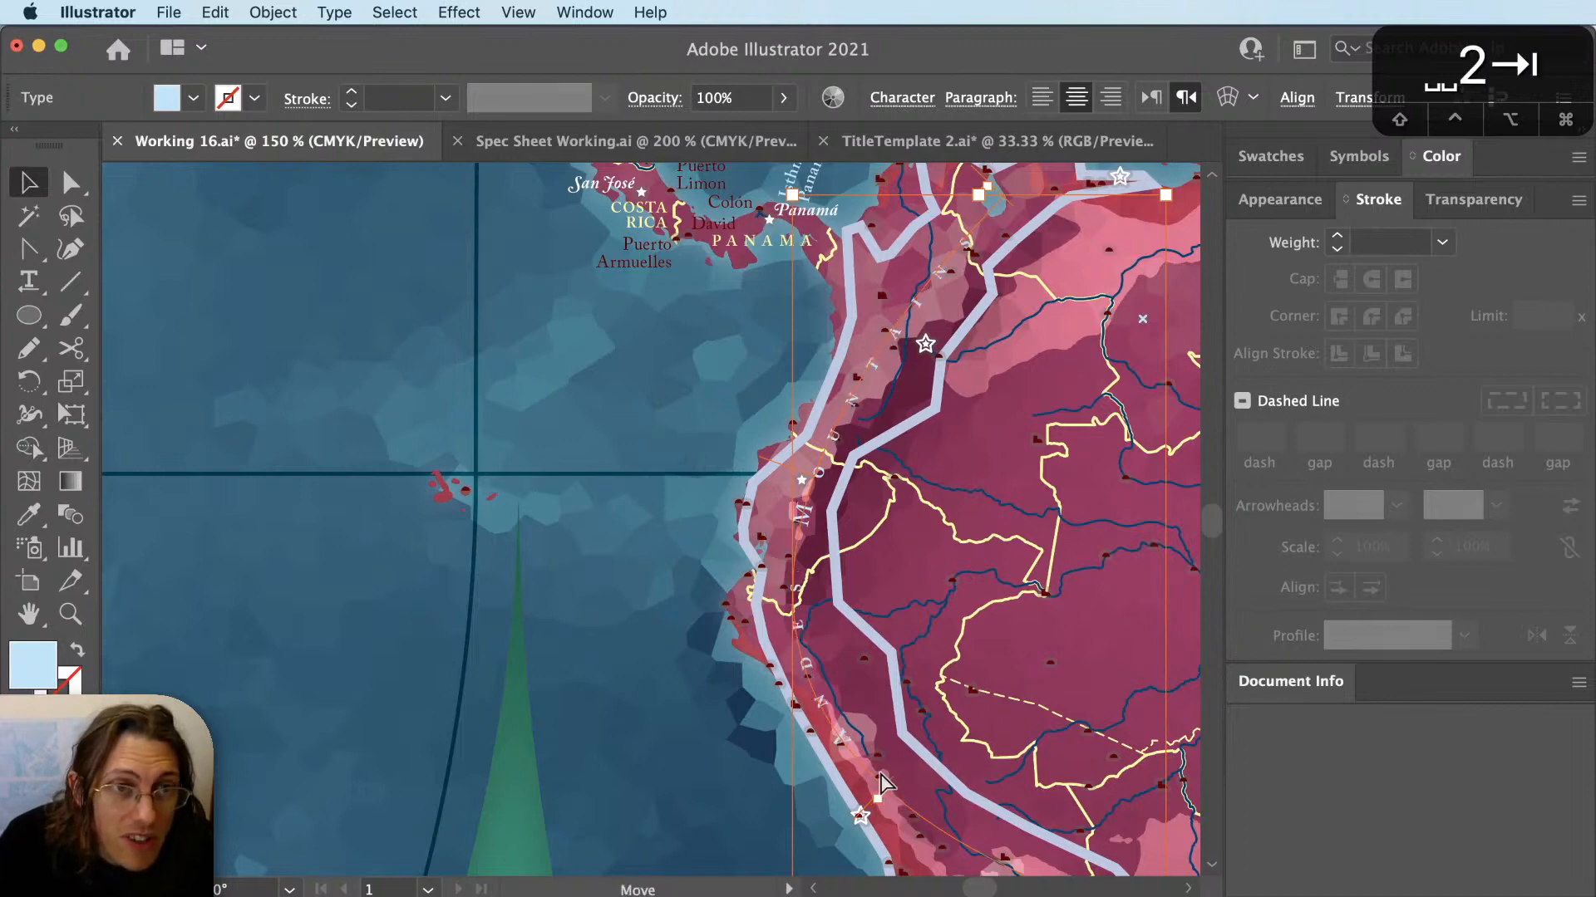
key("super+z")
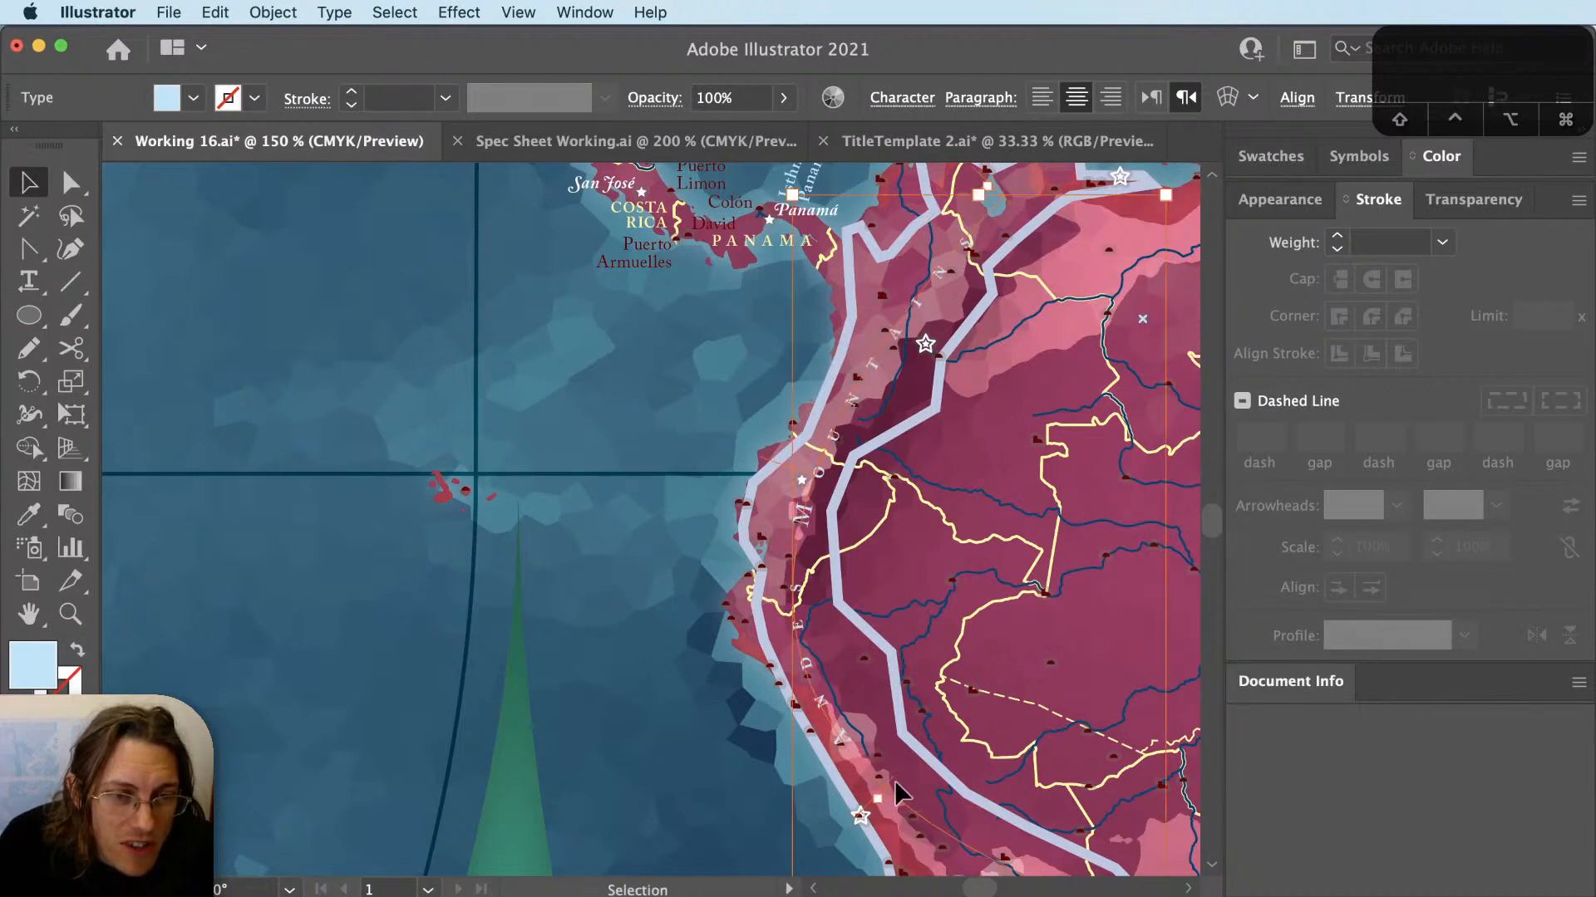
left_click_drag(867, 808, 859, 751)
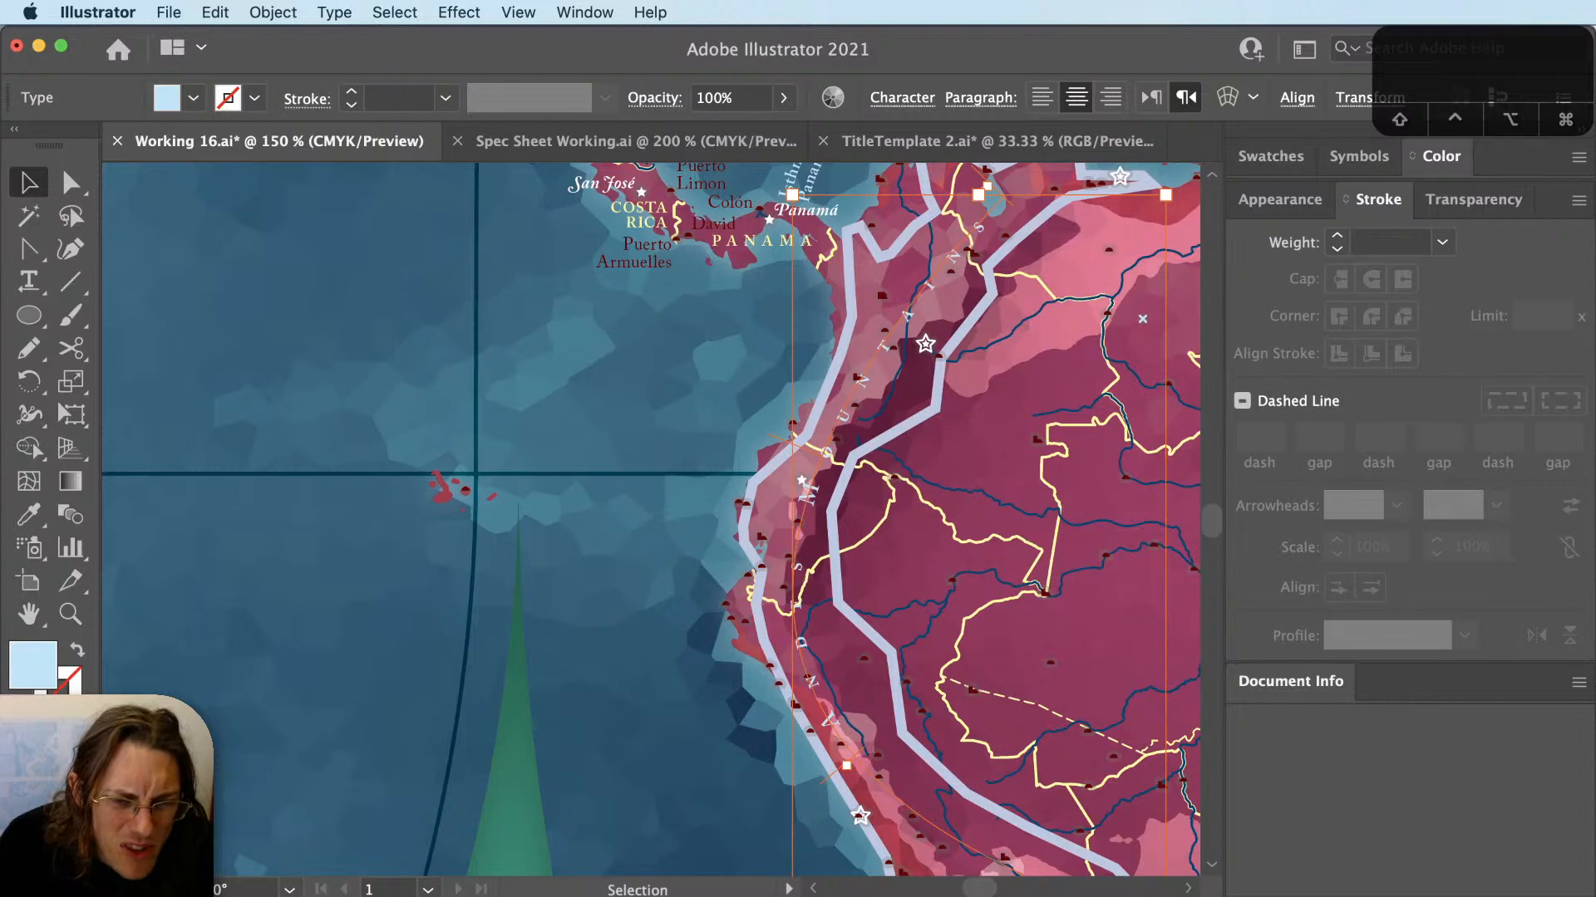
key("Escape")
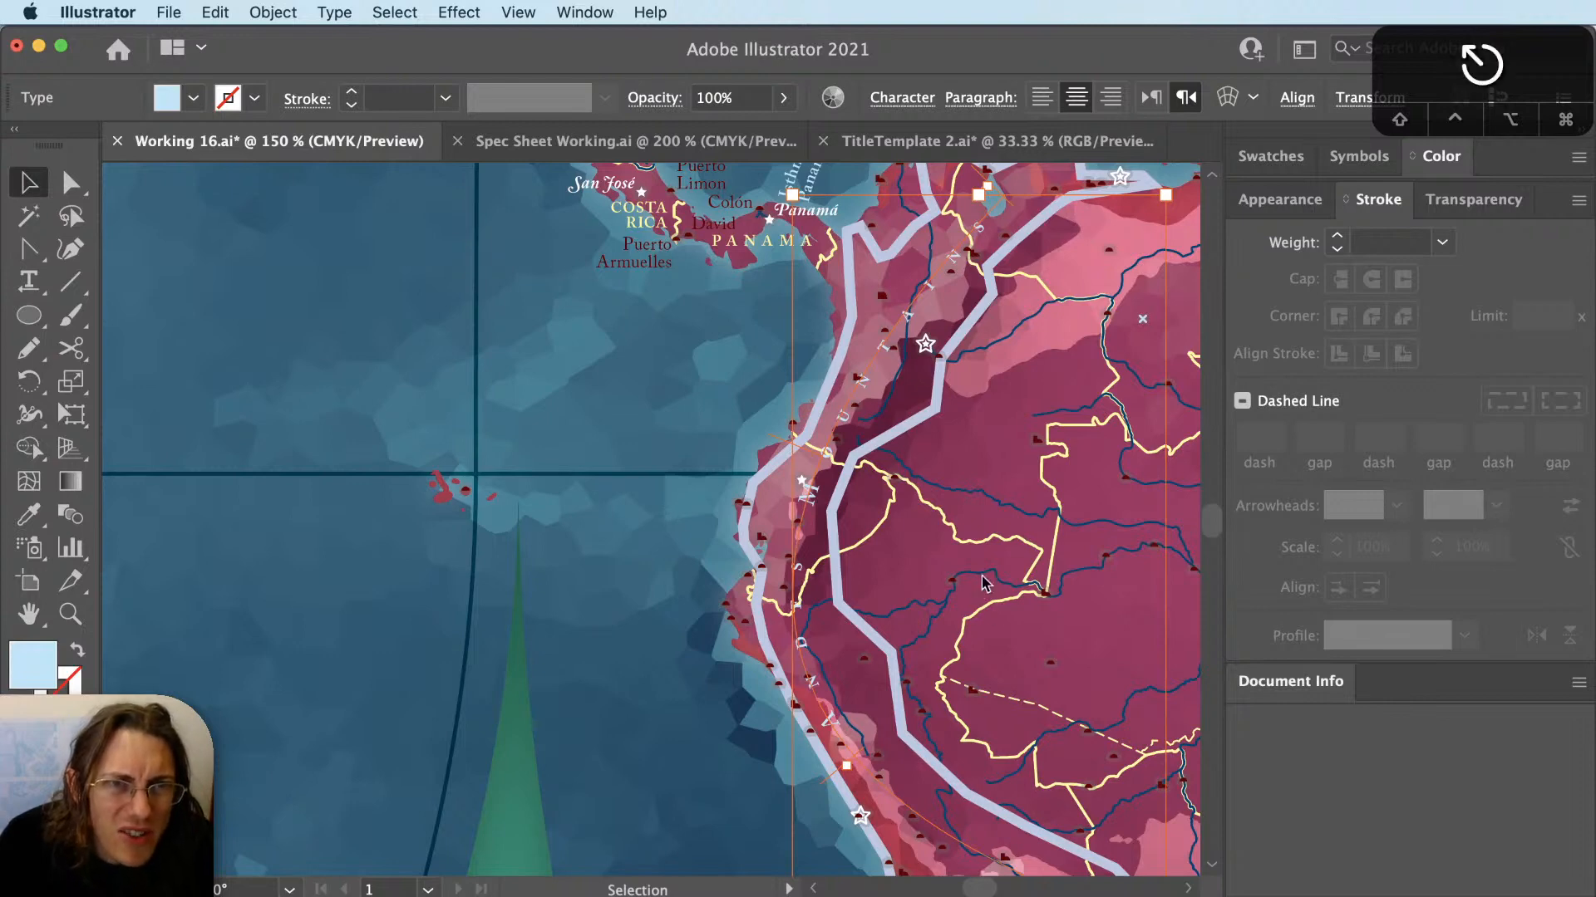
Reduce the Andes Mountains label's type size to 9 so the lettering takes up less of its path.
key("space")
left_click_drag(1006, 557, 1019, 652)
key("a")
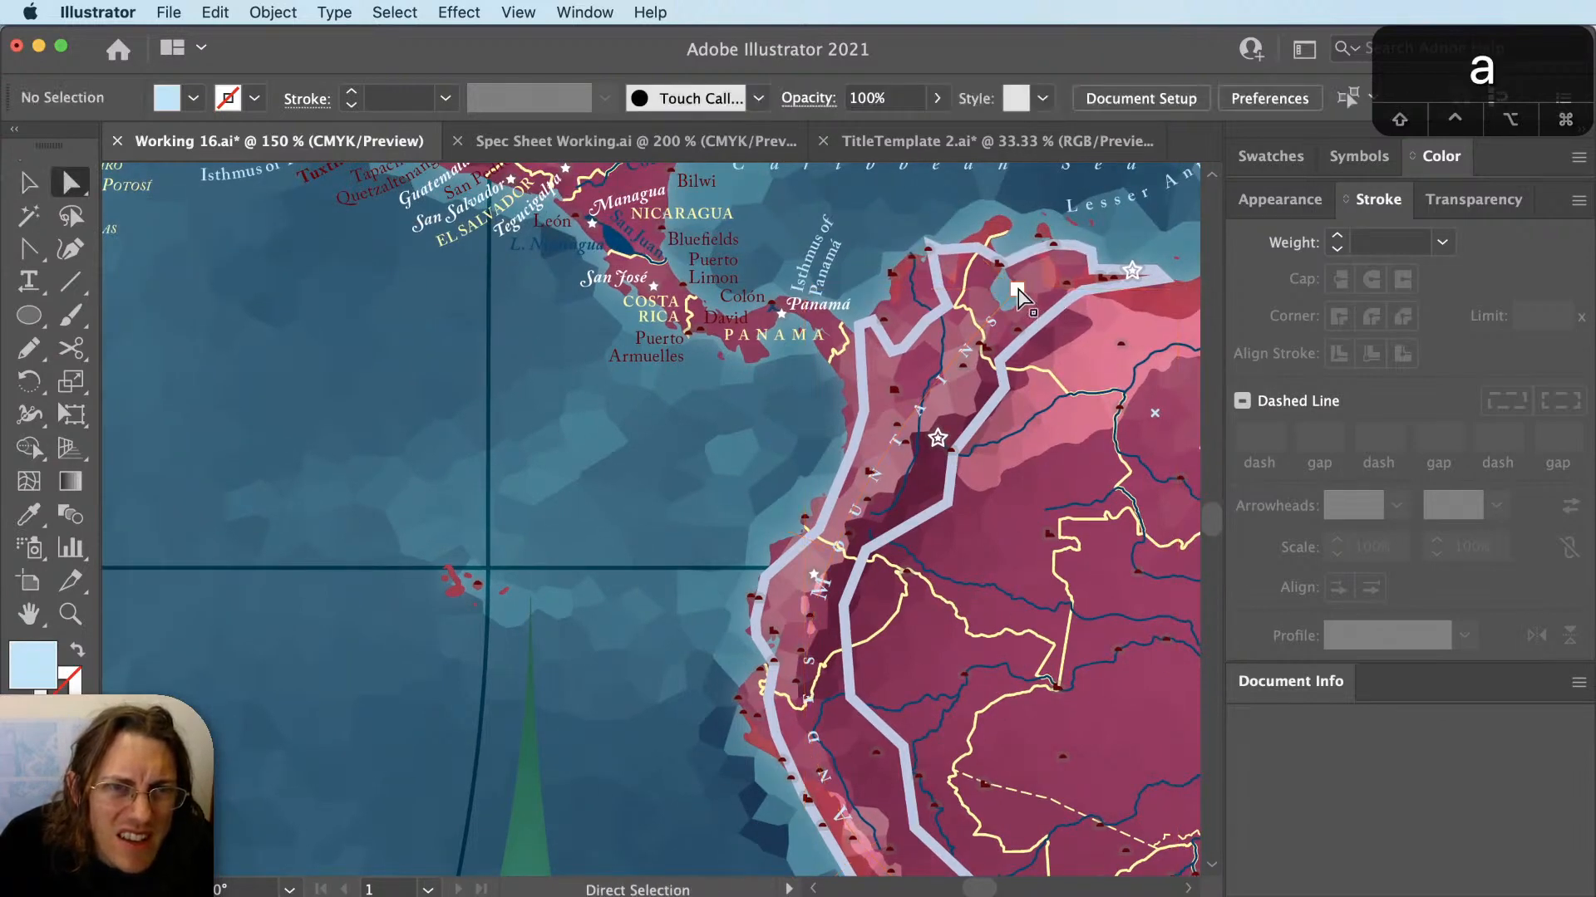
left_click(1018, 287)
key("super+shift+a")
key("space")
left_click_drag(877, 474, 956, 254)
key("v")
left_click(956, 254)
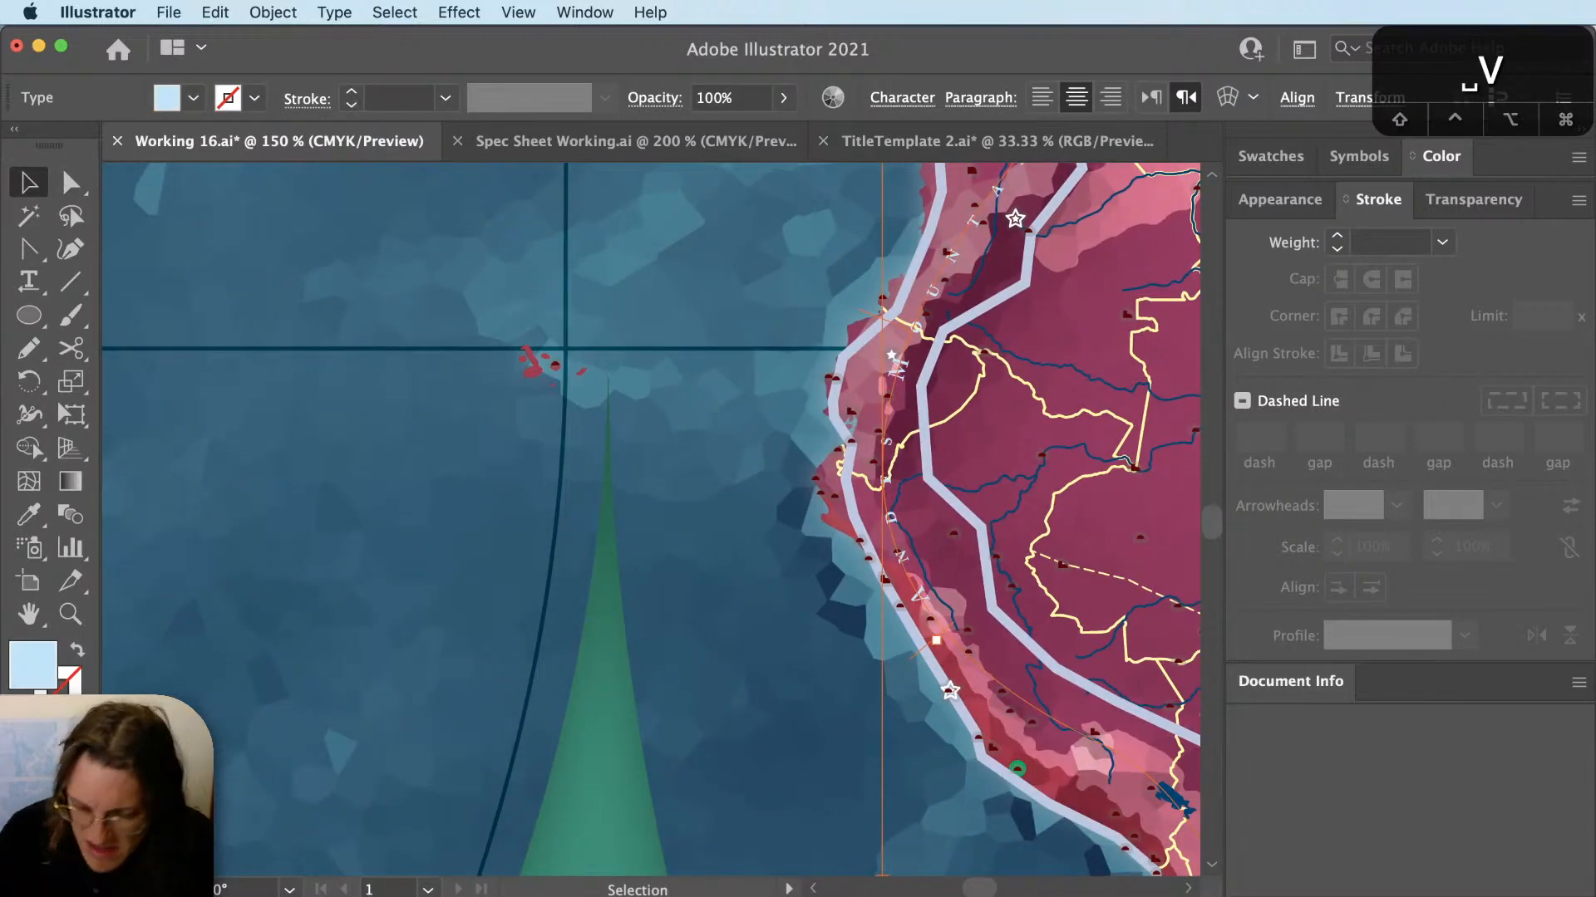
key("9")
key("Return")
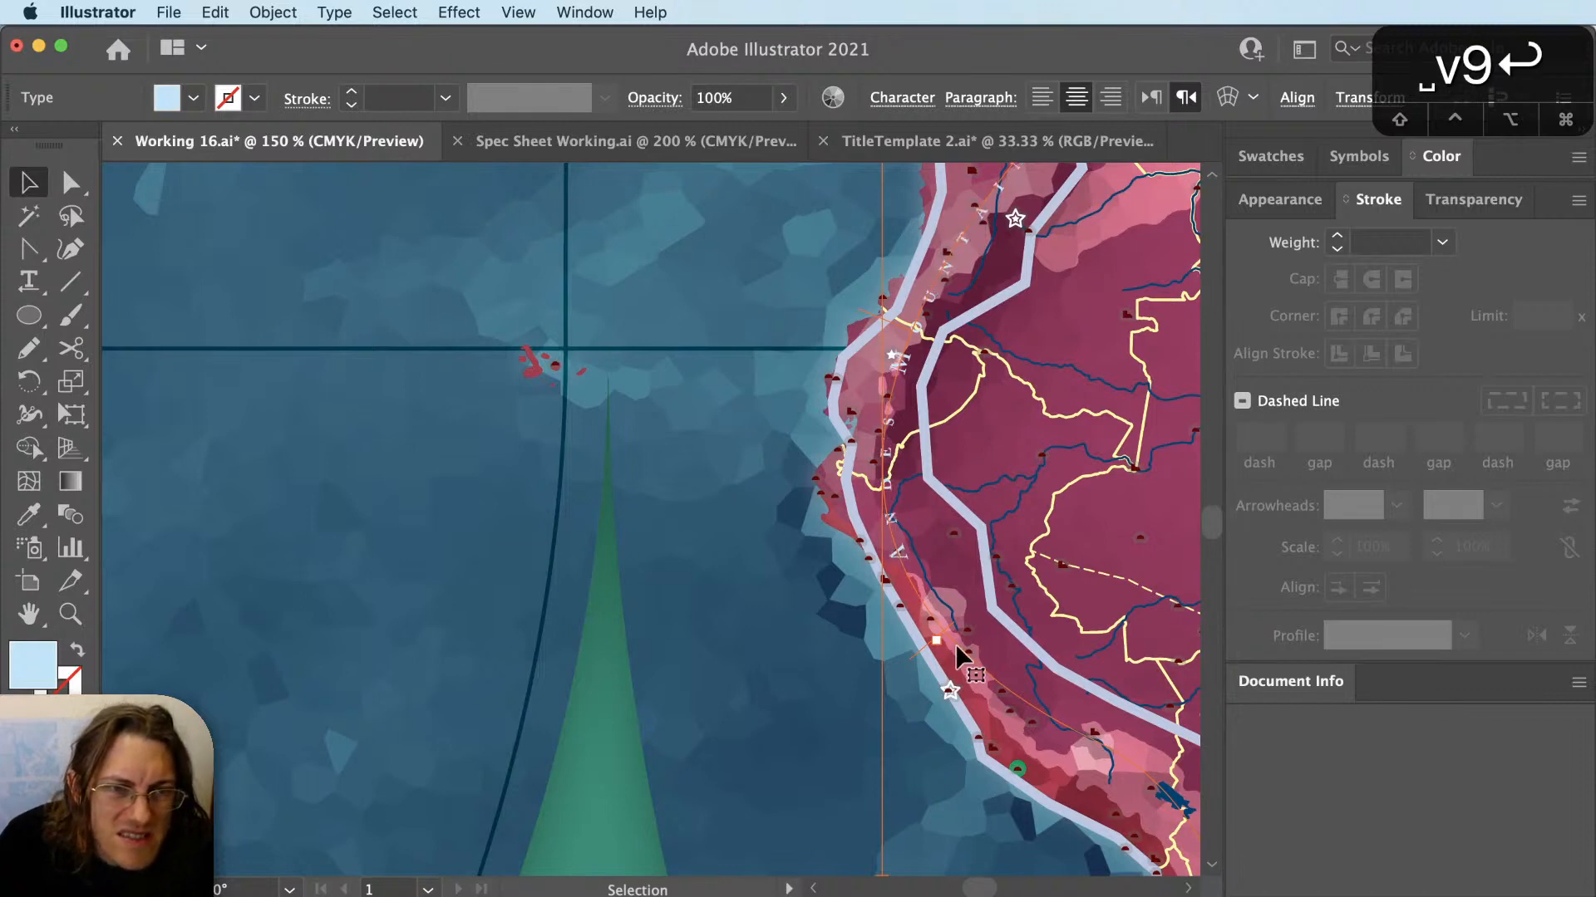
Shift the Andes Mountains label's southern type bracket slightly north along the Peruvian coast.
key("super+shift+a")
key("space")
left_click_drag(988, 482, 969, 631)
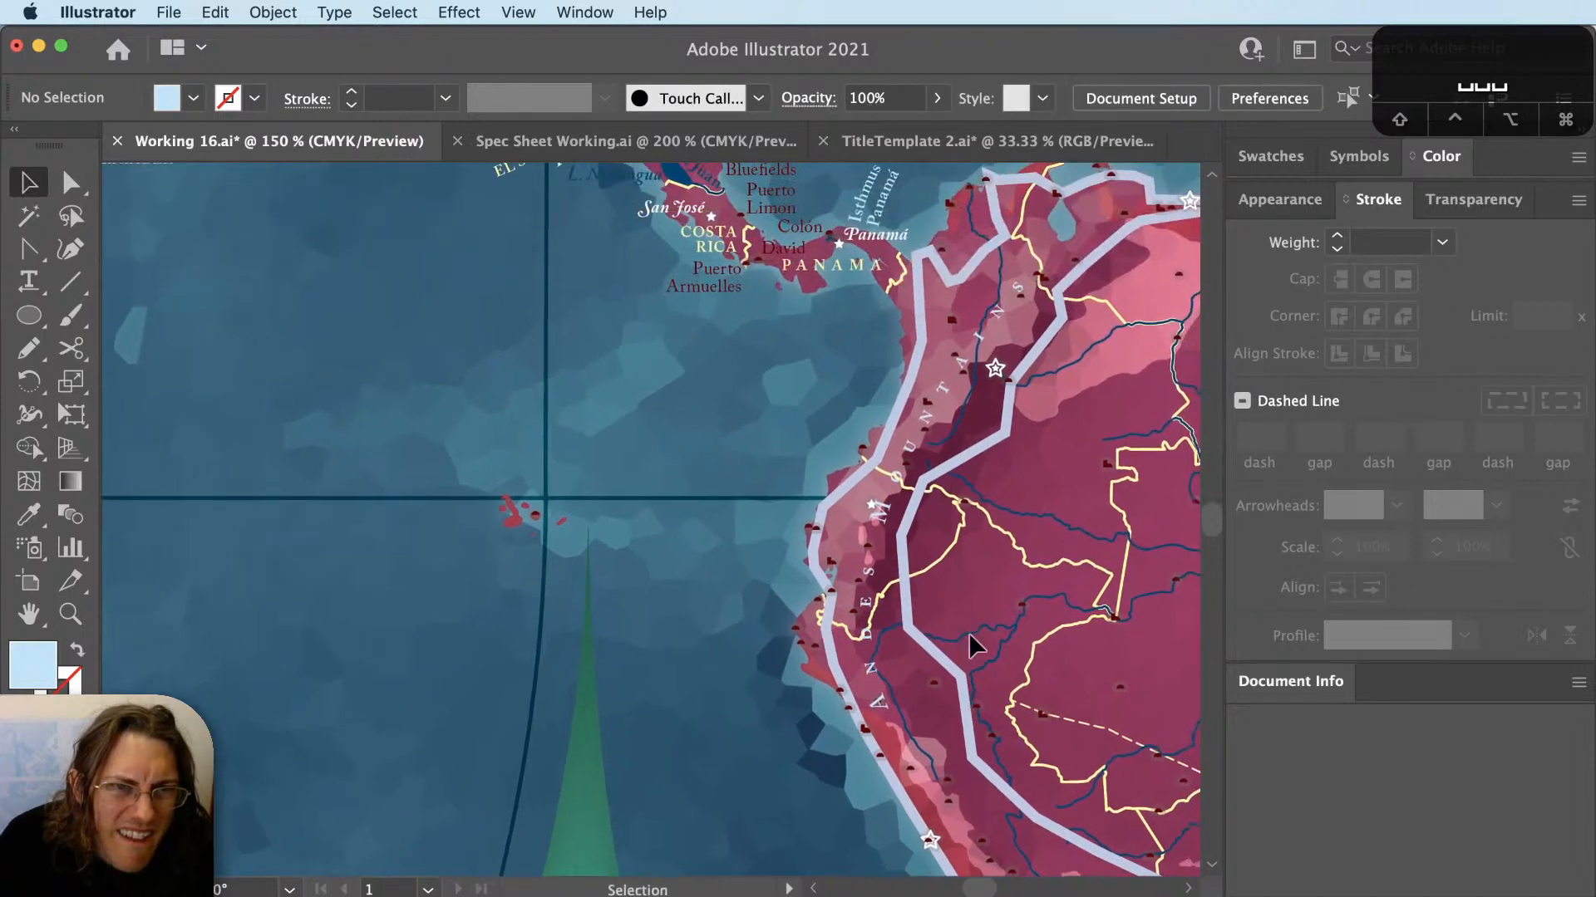
scroll(914, 511, "up", 1)
scroll(863, 732, "down", 1)
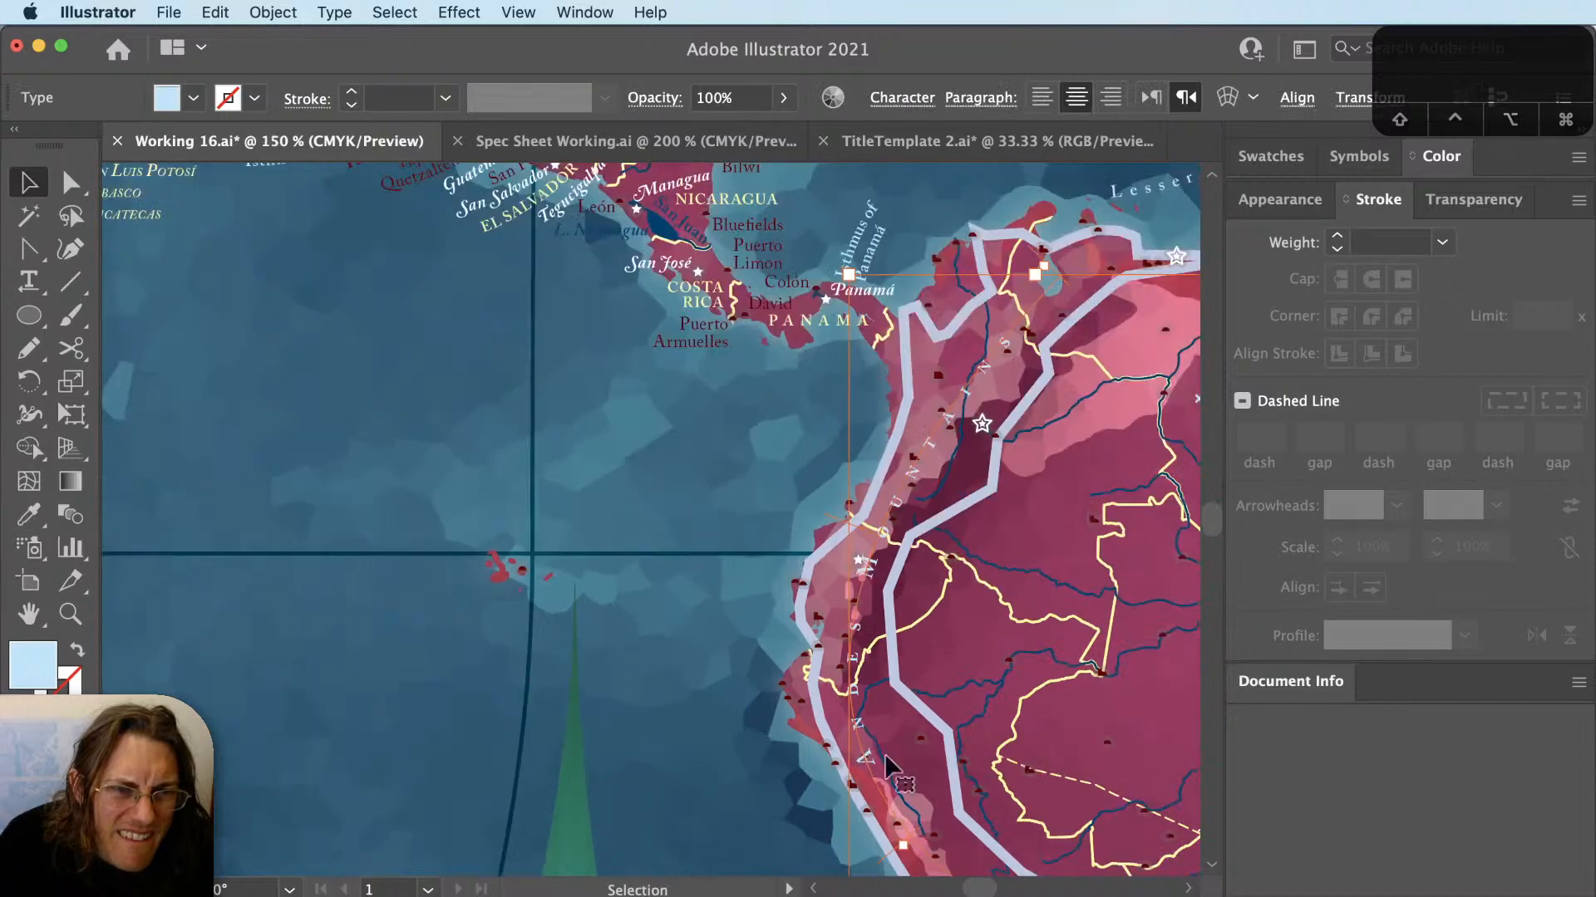
left_click_drag(881, 869, 898, 826)
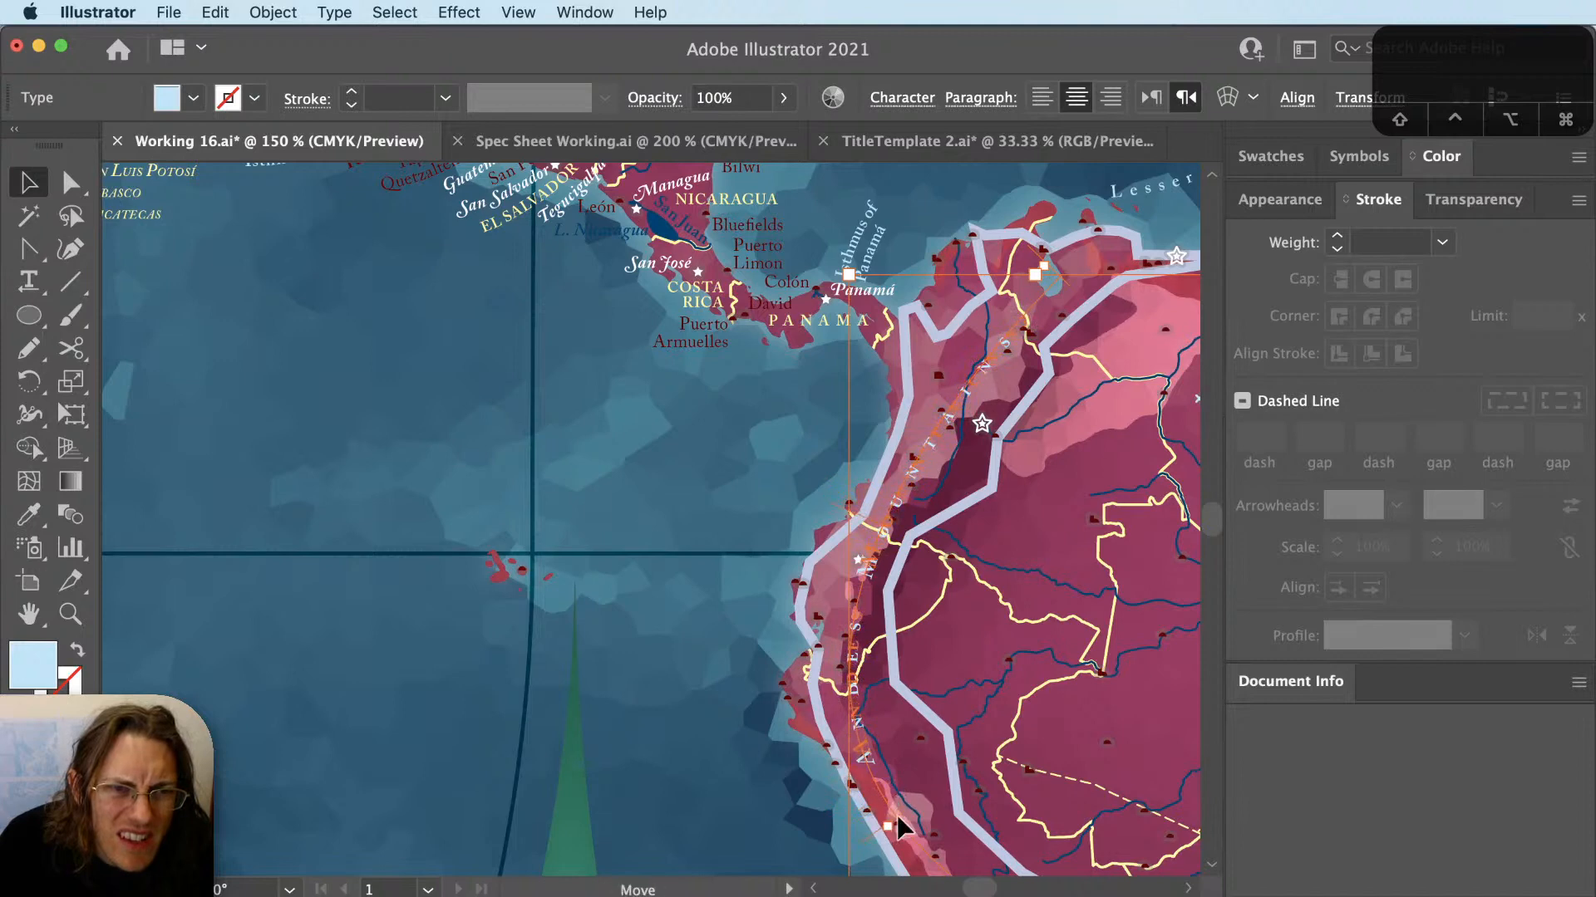
left_click(1029, 737)
Slide the Andes Mountains text slightly south along its path using the middle bracket near the Colombia–Ecuador border.
scroll(892, 748, "up", 3)
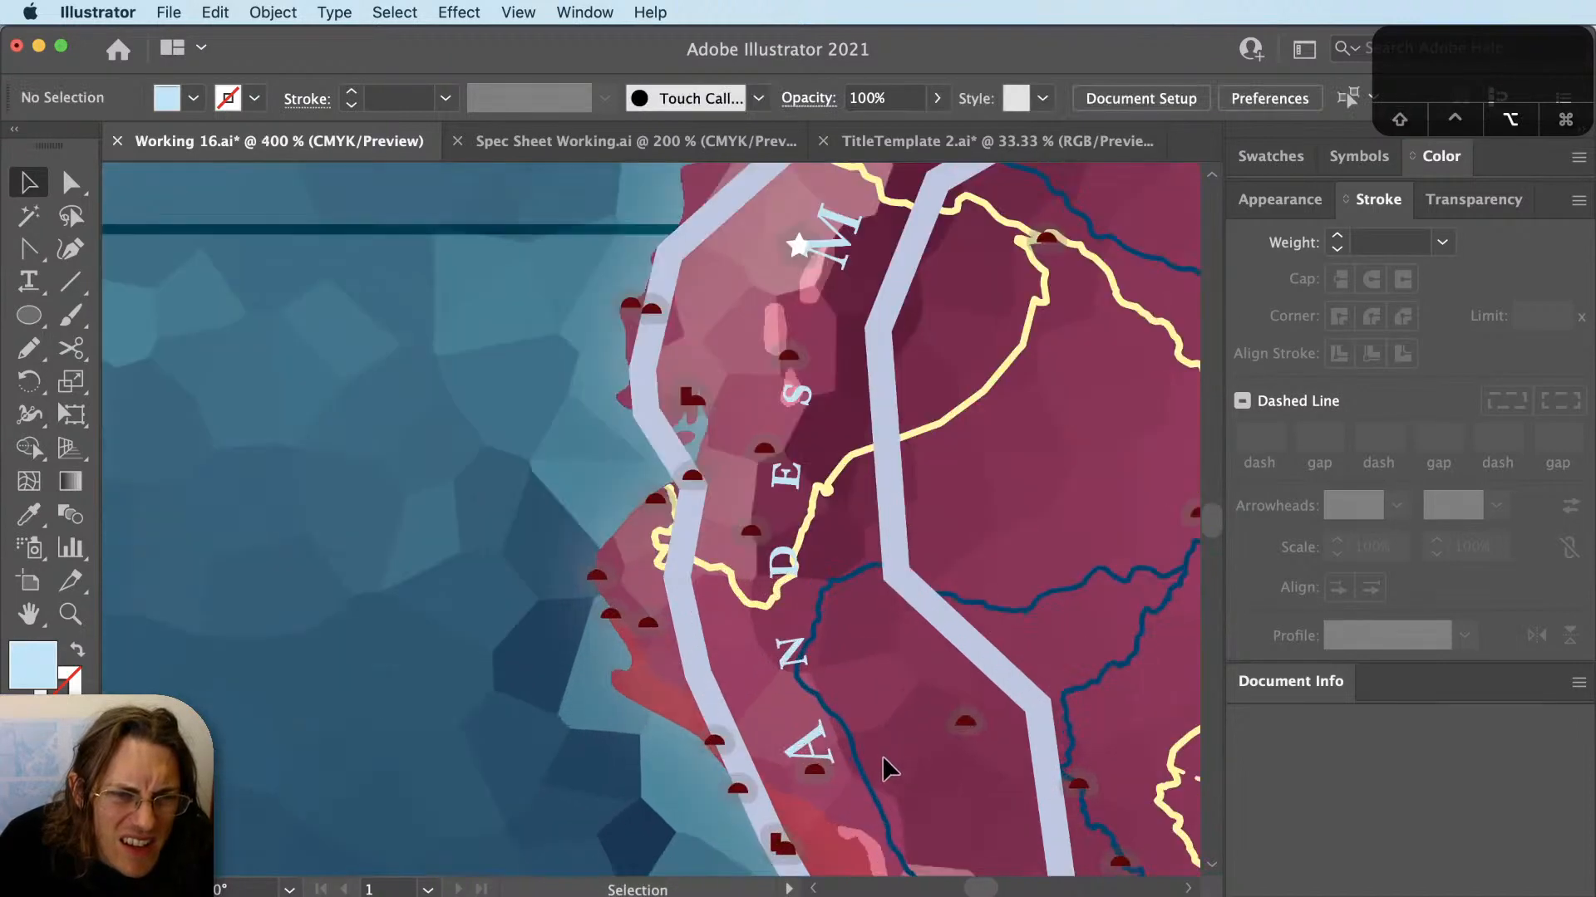
scroll(898, 561, "up", 8)
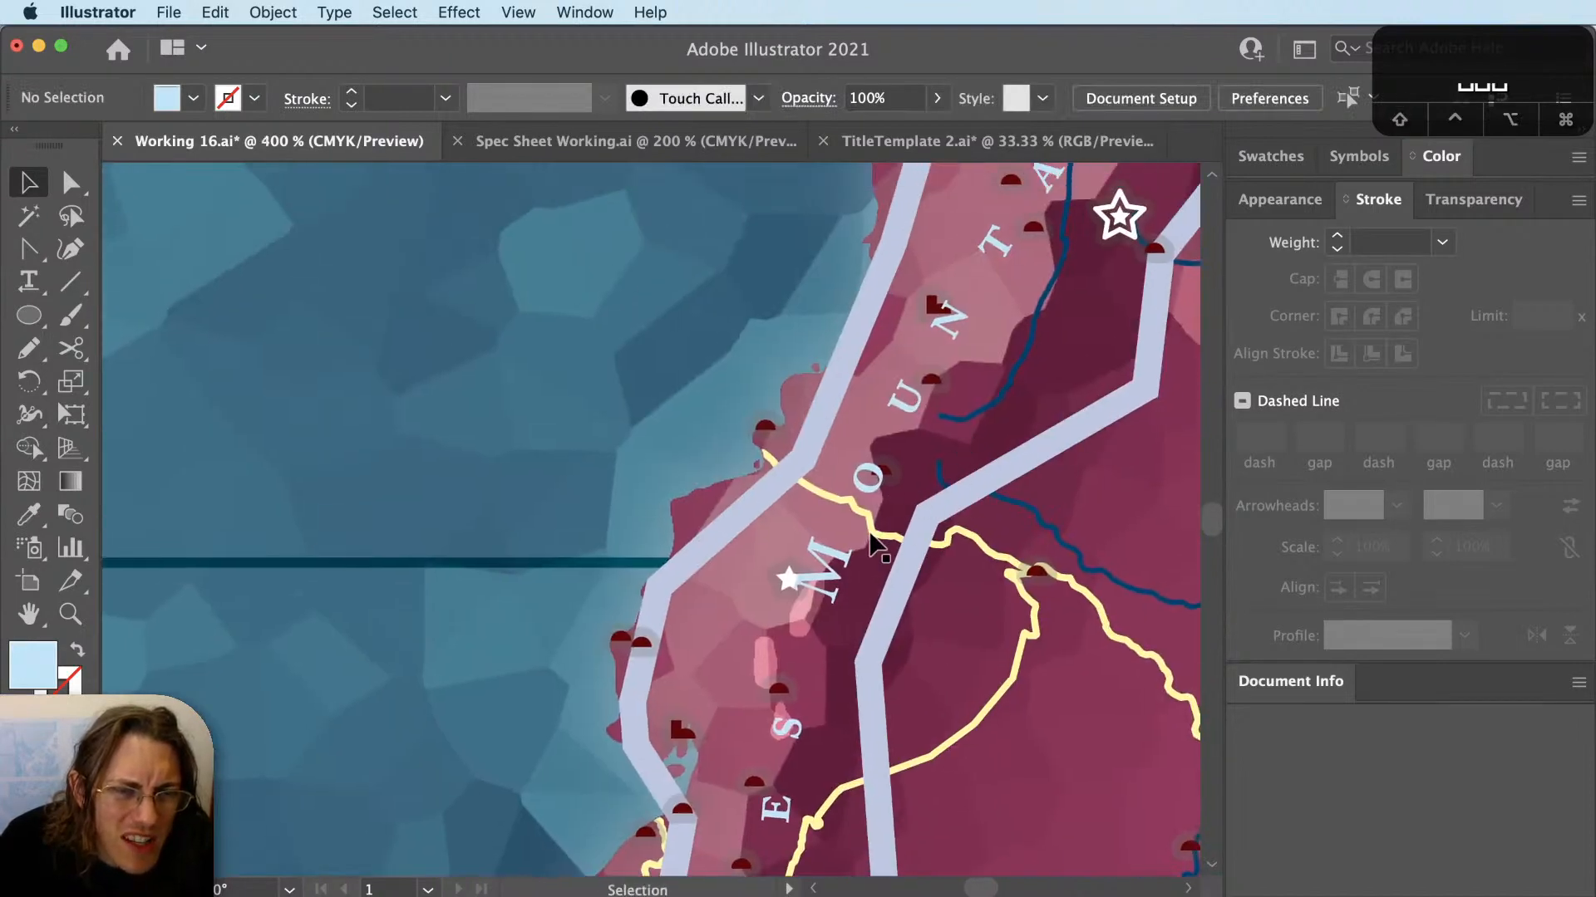
left_click(864, 511)
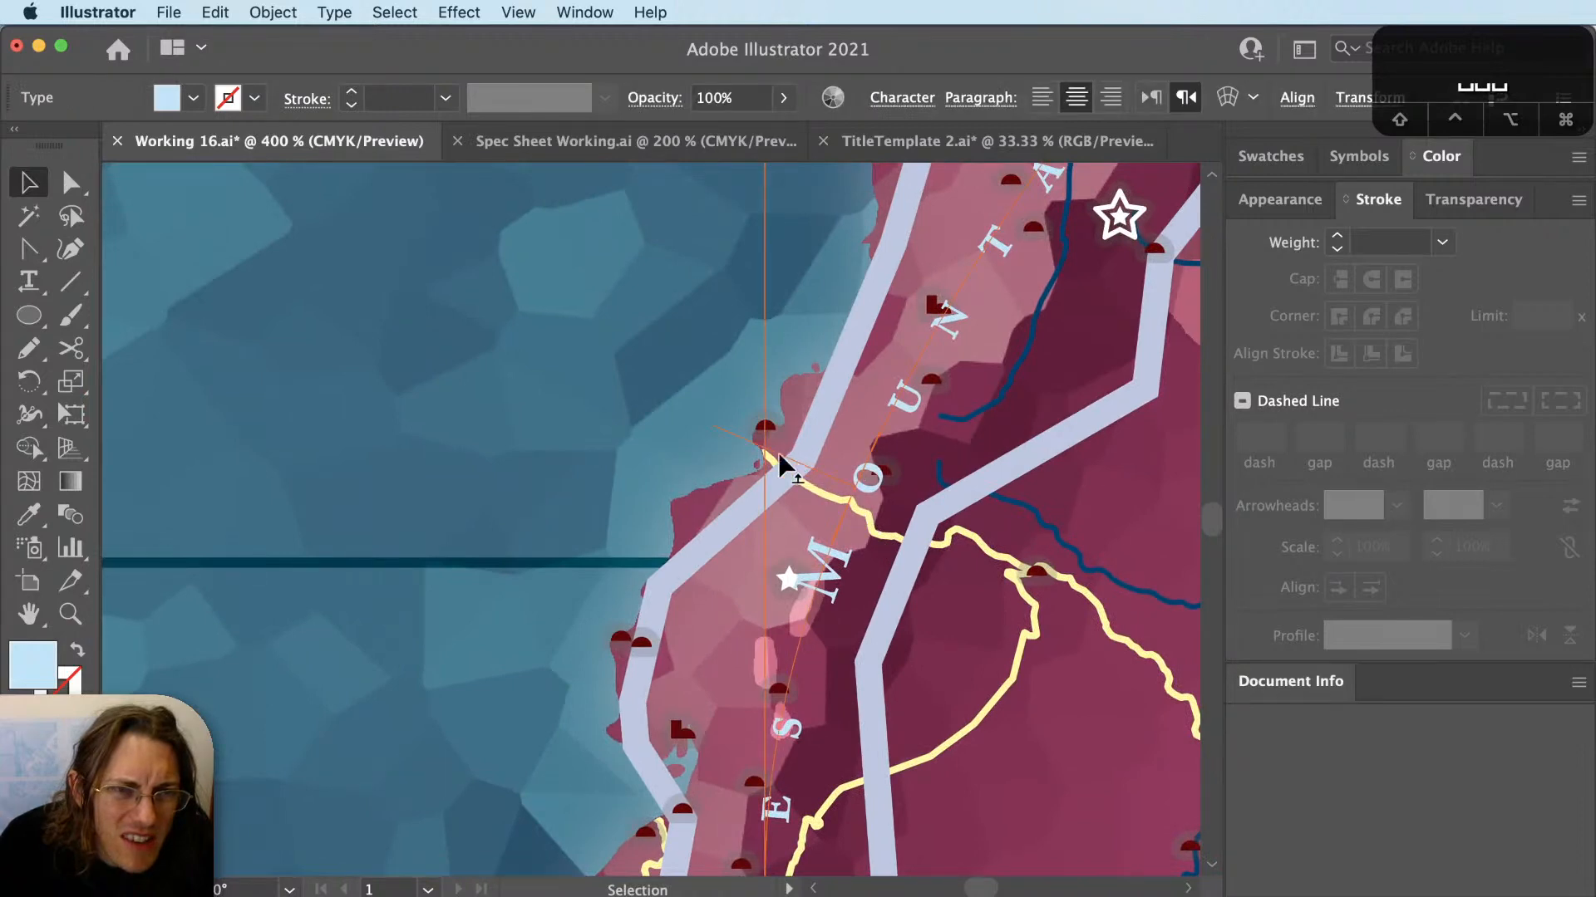
mouse_move(736, 439)
left_mouse_down()
mouse_move(775, 511)
mouse_move(751, 451)
left_mouse_up()
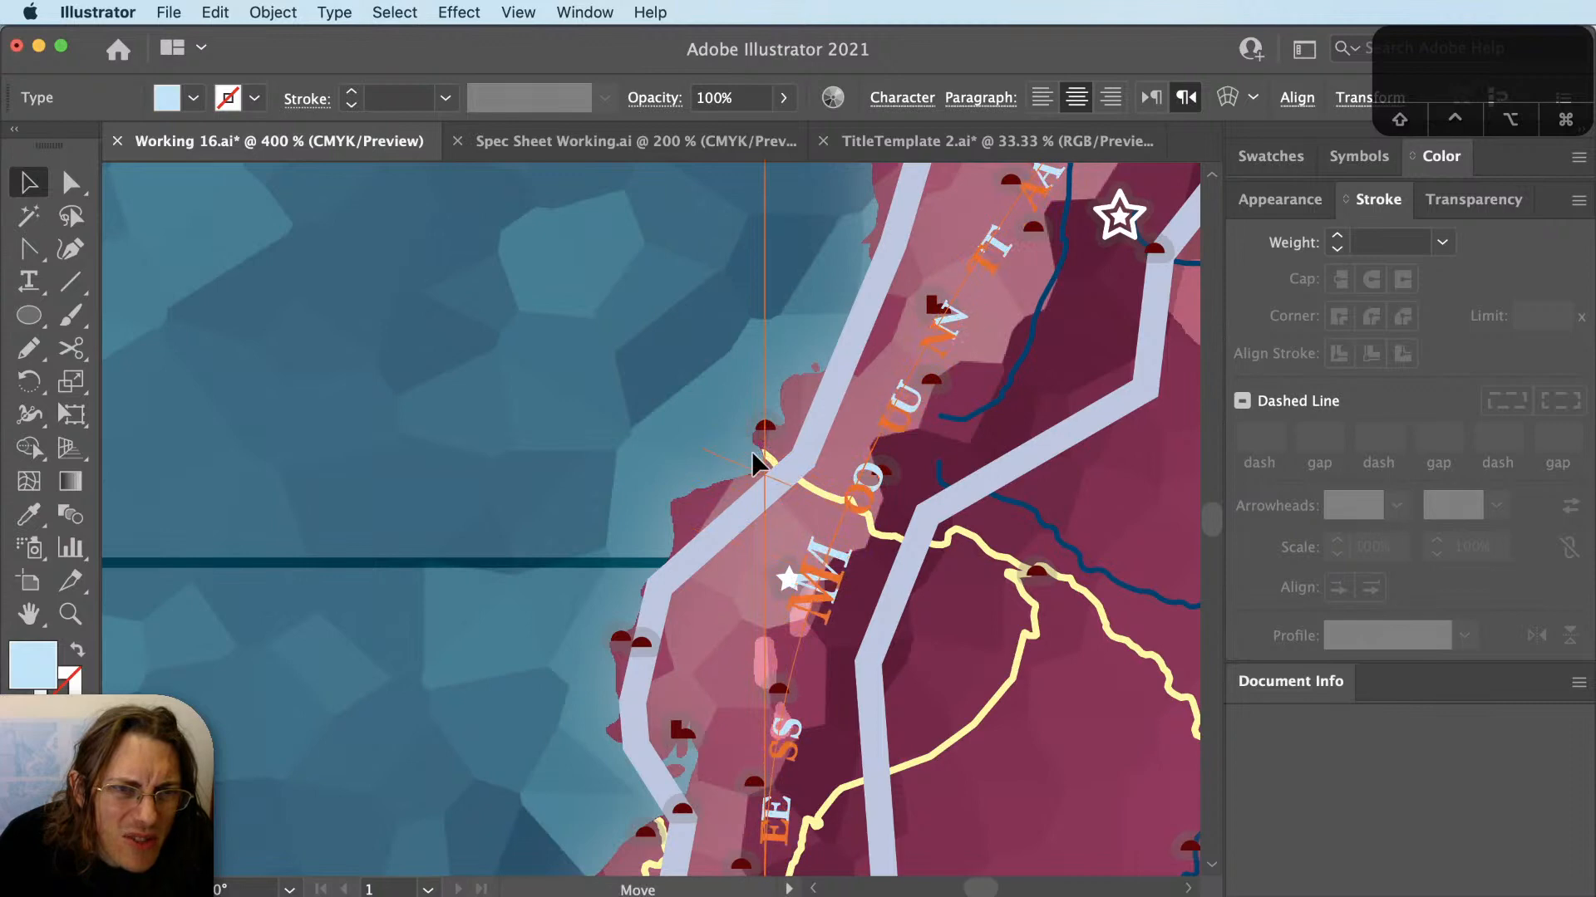
Pull the Andes Mountains label's southern type bracket farther north in two moves, bringing the text closer to Colombia.
key("super+minus")
scroll(943, 652, "down", 5)
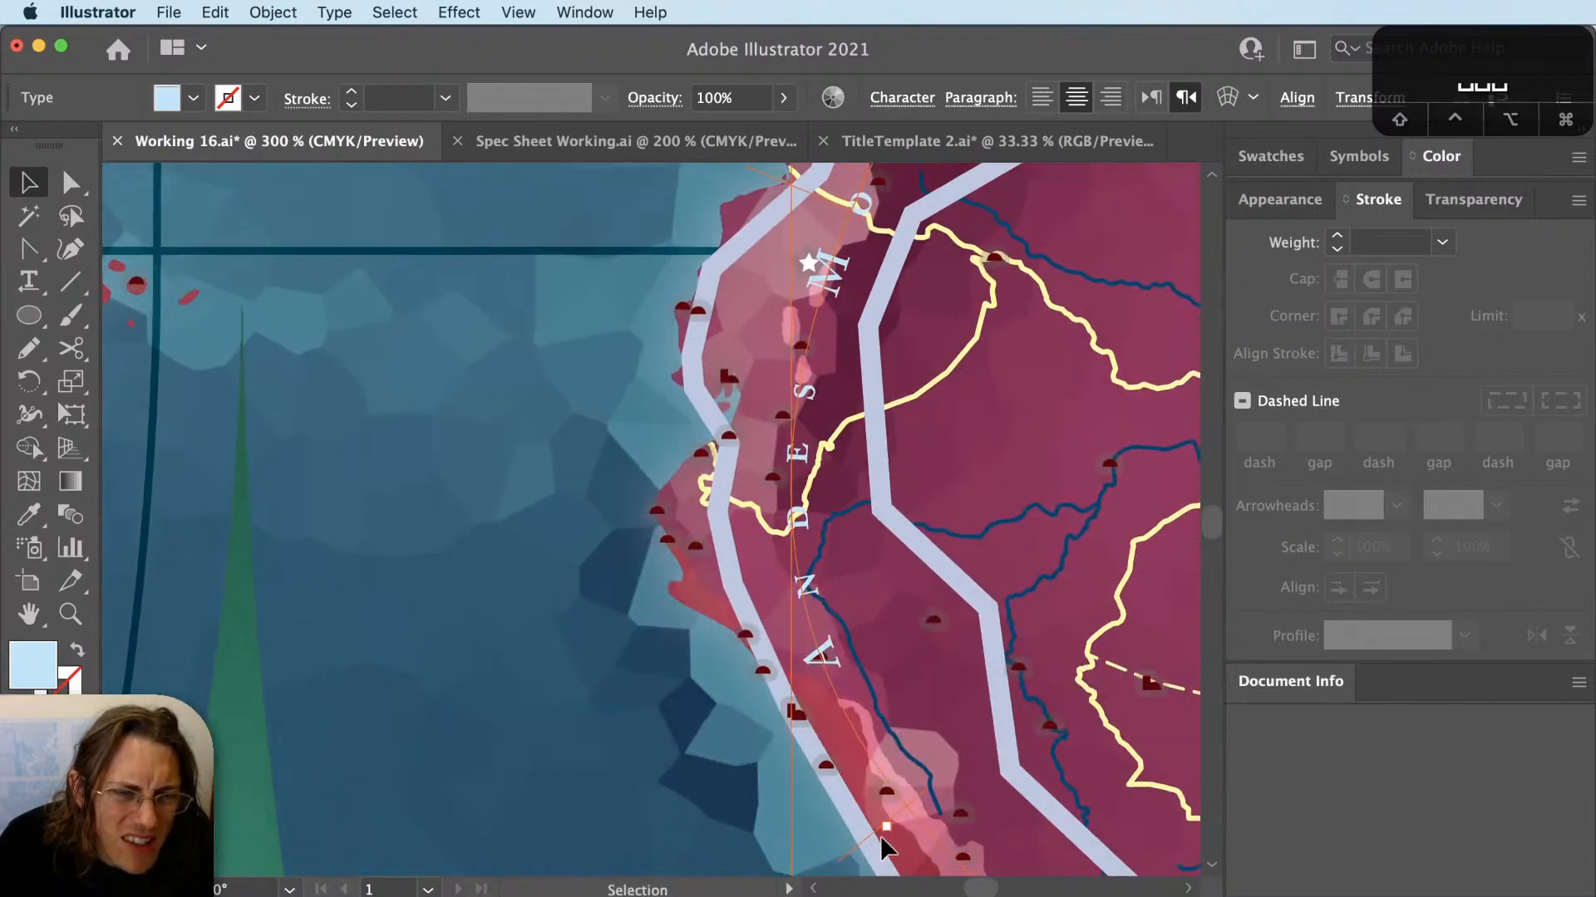
left_click_drag(870, 834, 860, 782)
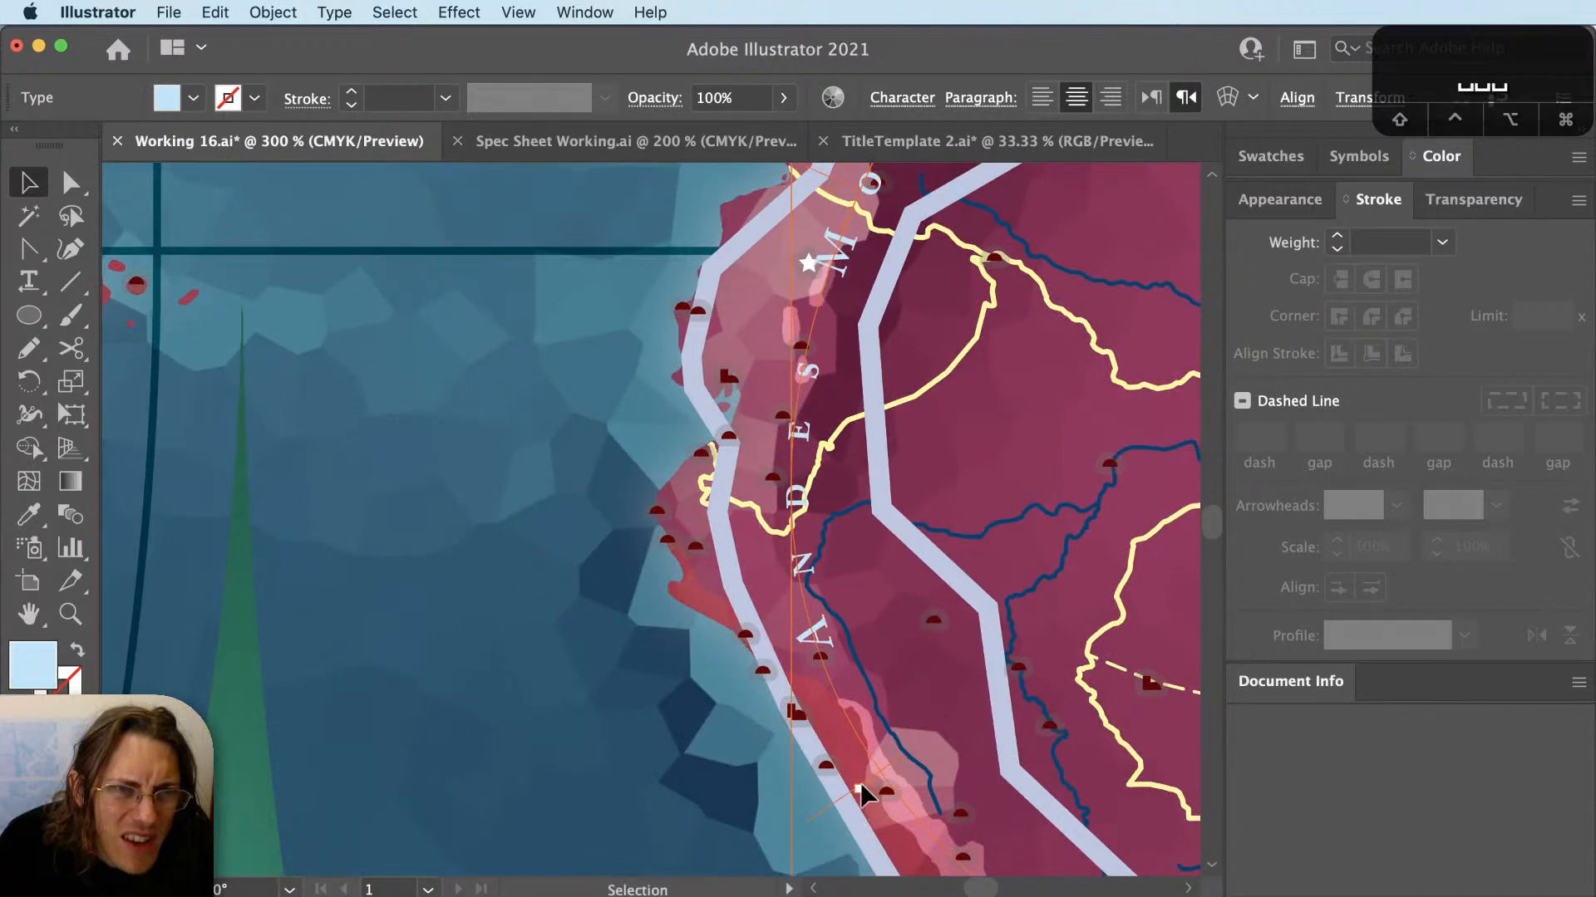
key("super+minus")
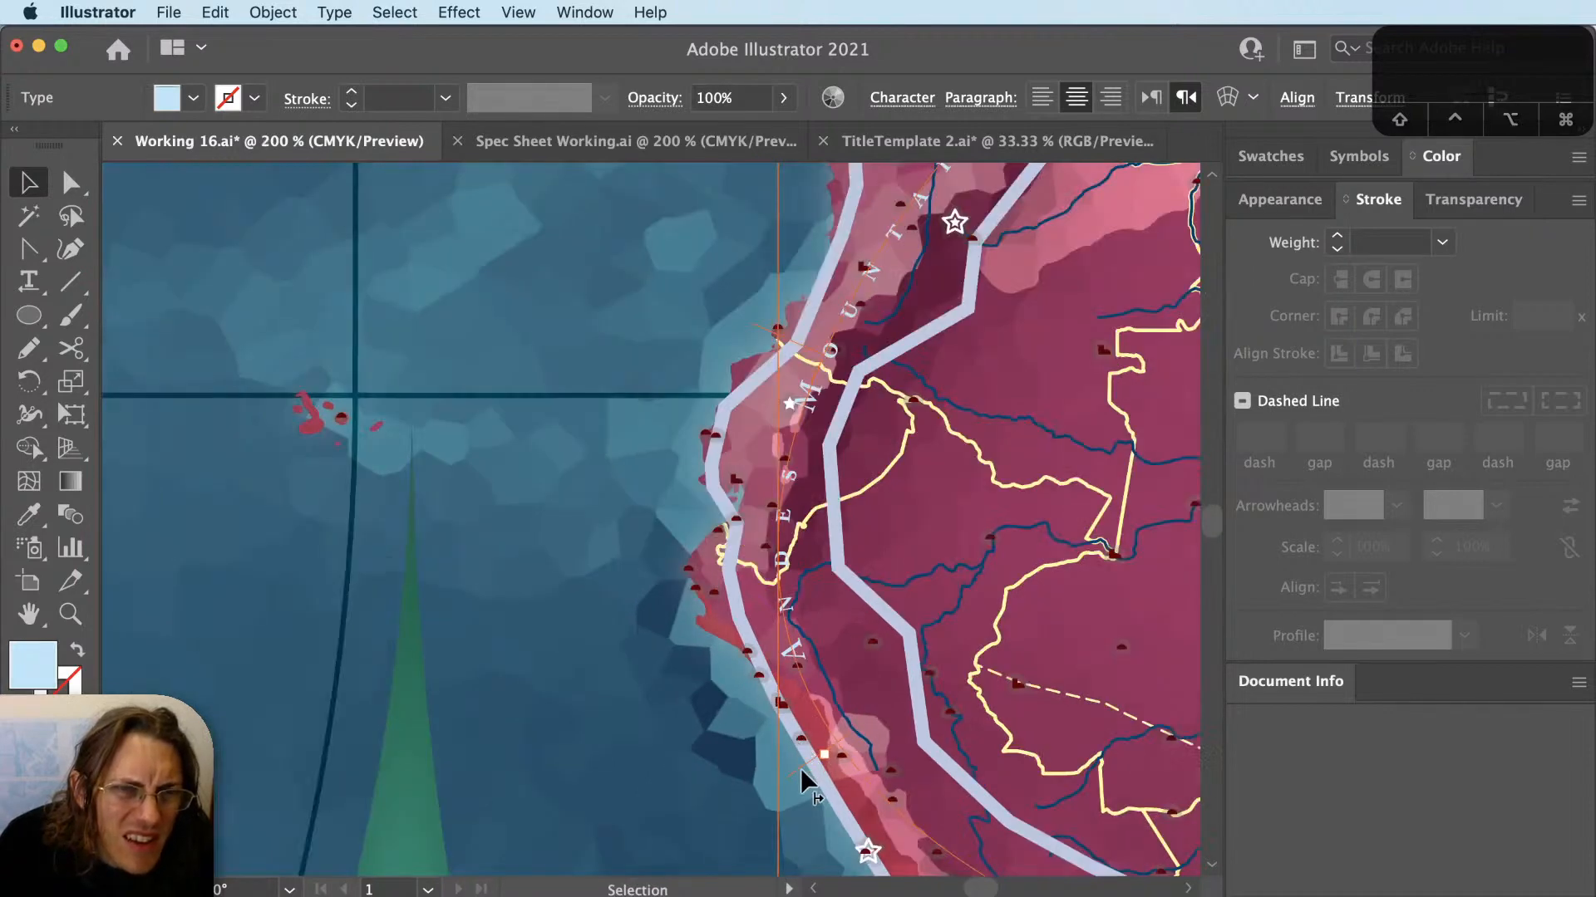
left_click_drag(822, 753, 800, 710)
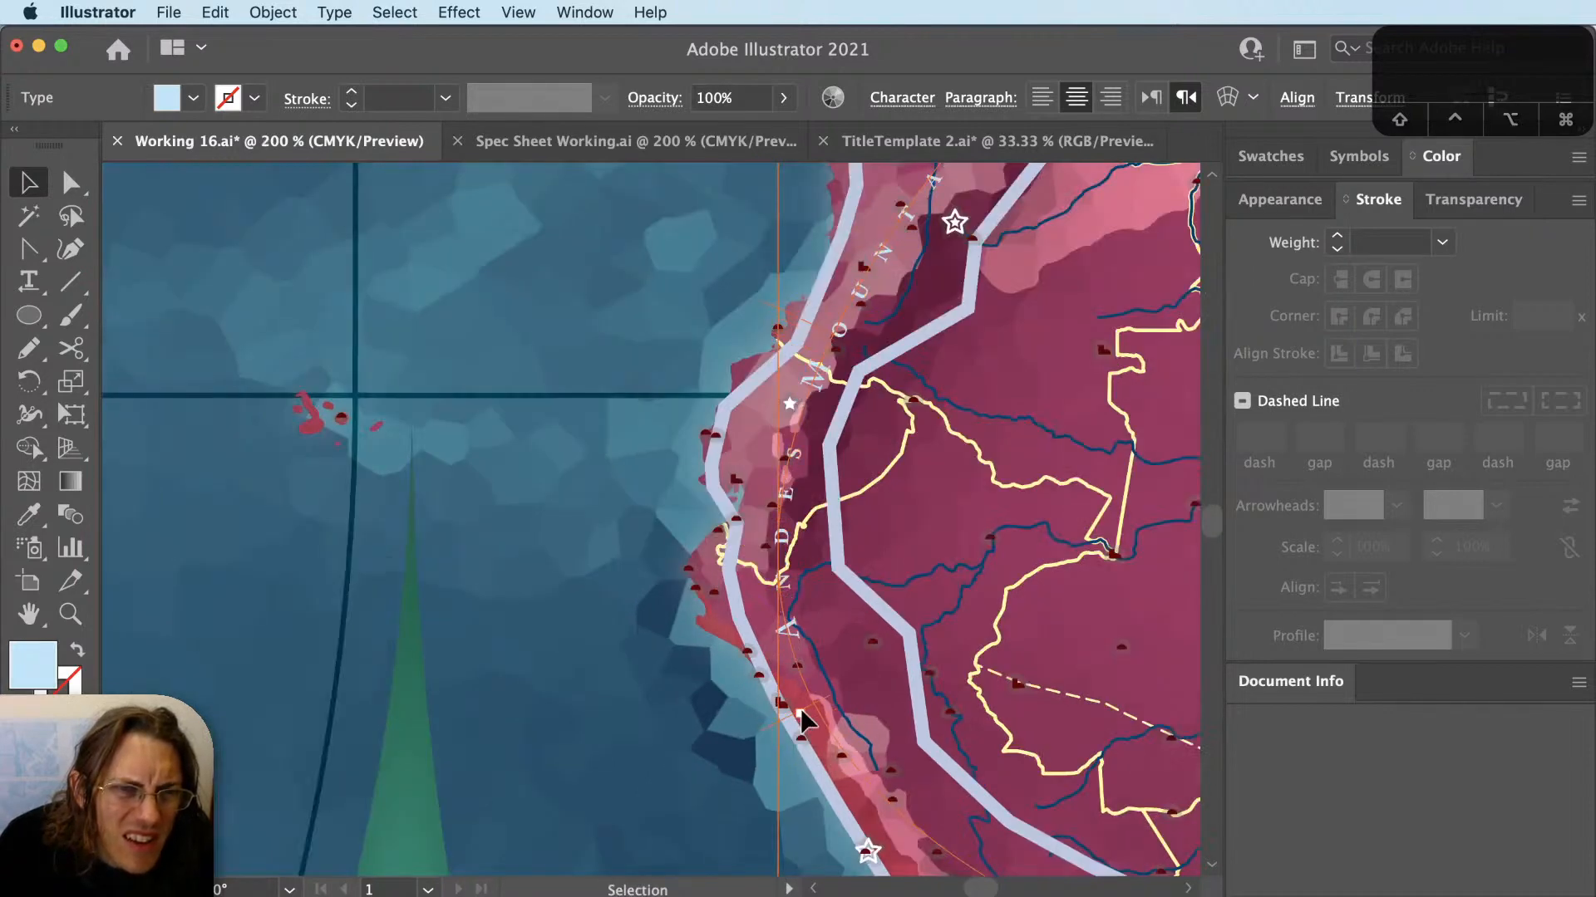
left_click_drag(940, 320, 893, 573)
key("super+shift+a")
Try to move the whole Andes Mountains label slightly east beside Ecuador, and undo the move.
scroll(812, 603, "up", 1)
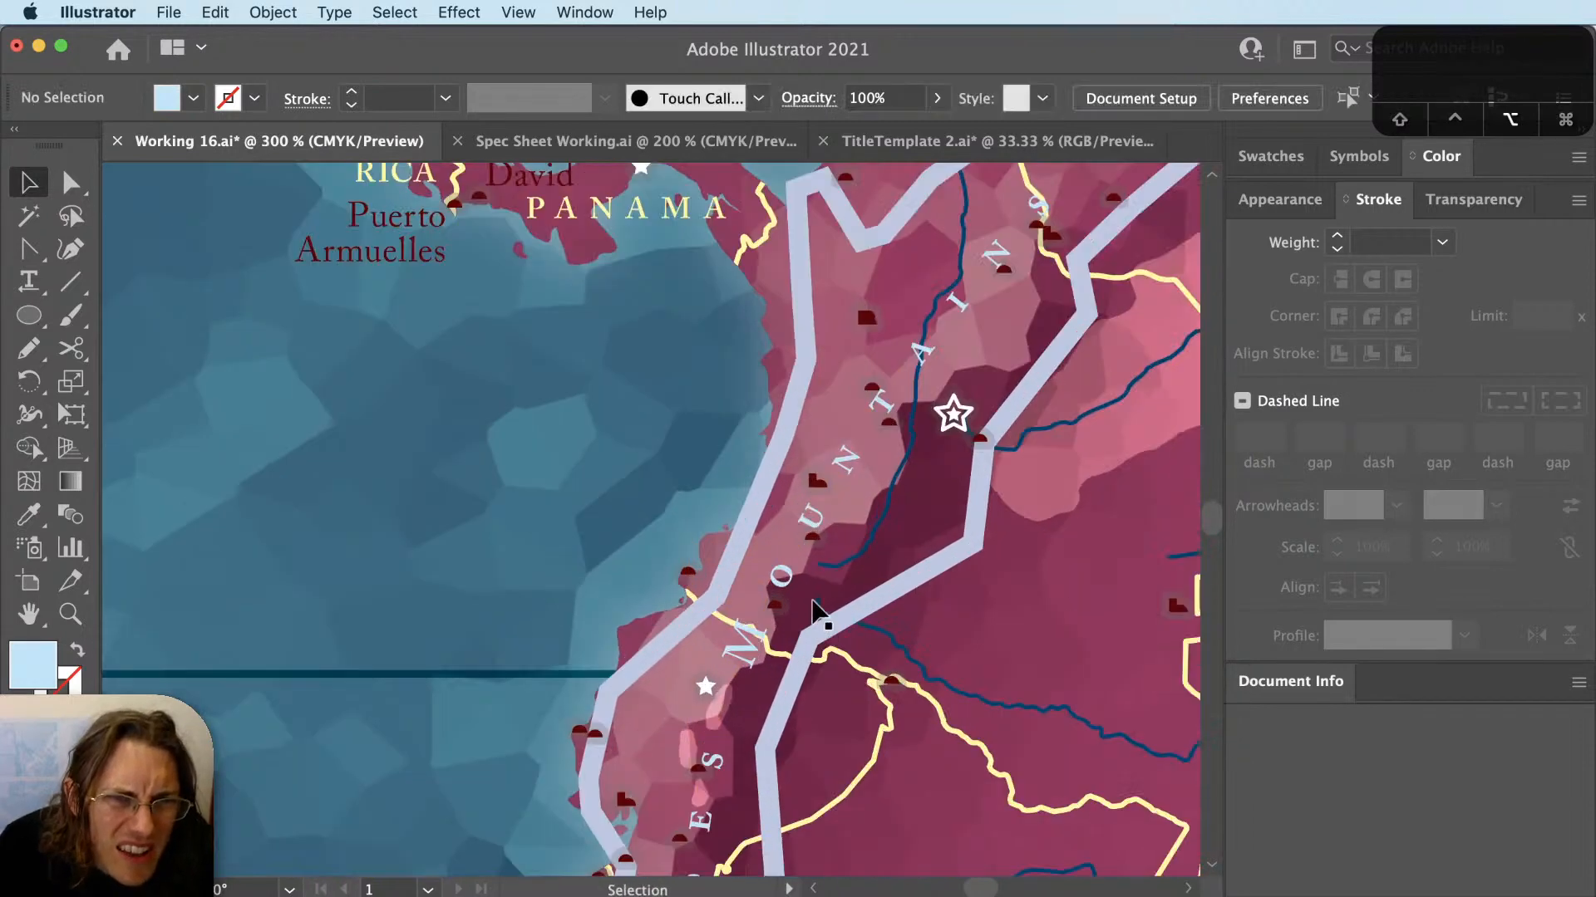
left_click_drag(832, 670, 1001, 383)
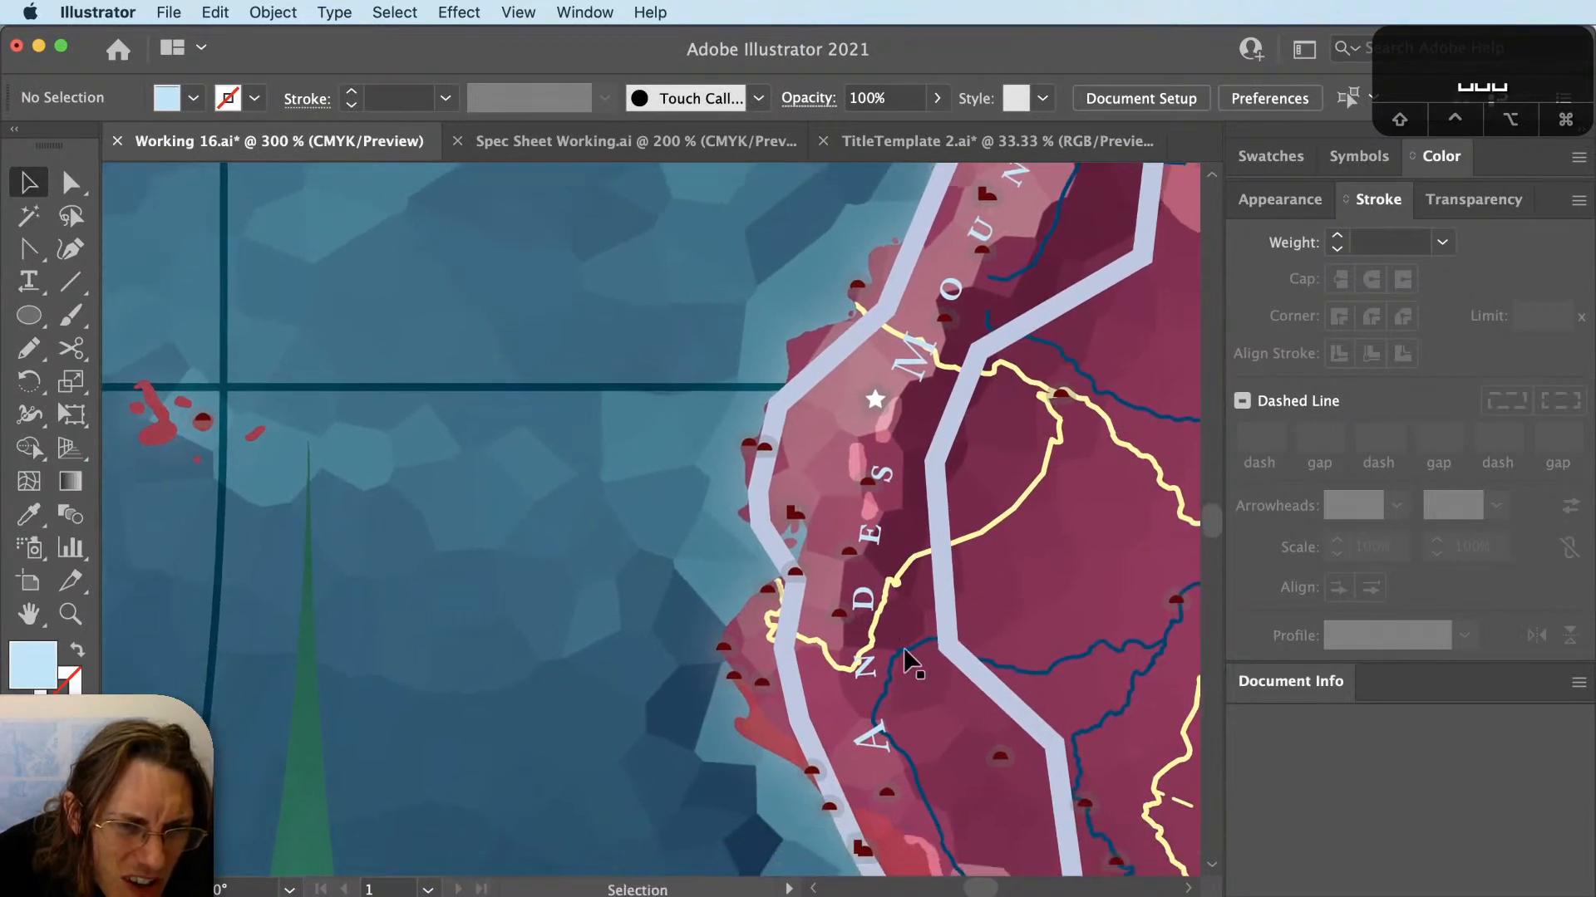
left_click_drag(872, 593, 877, 596)
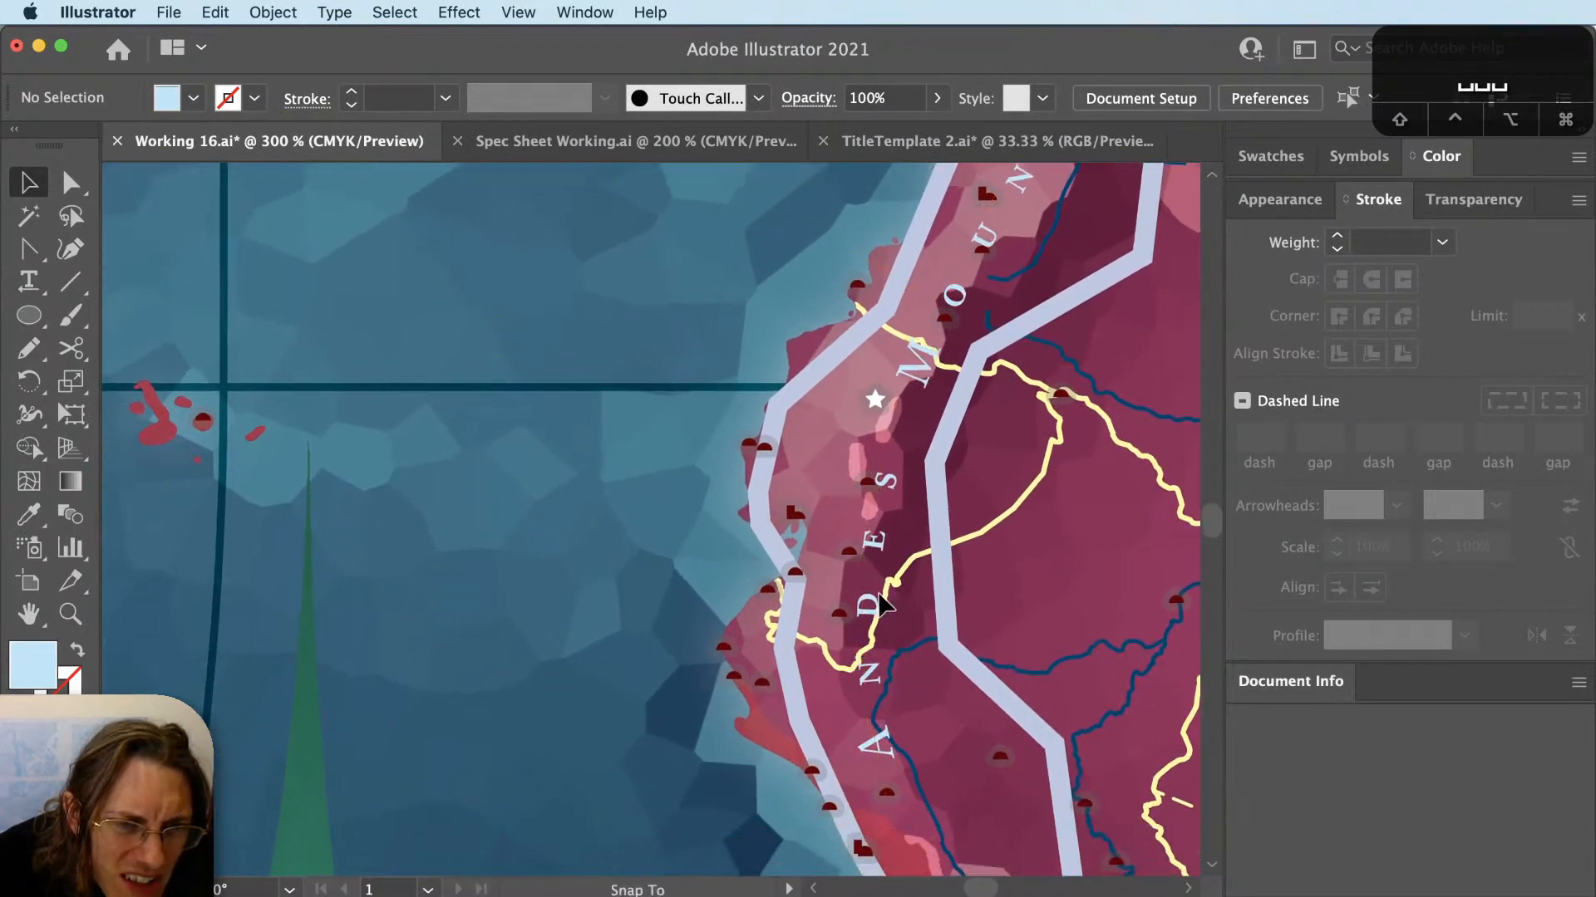
key("super+z")
Set the keyboard increment to .5 and nudge the Andes Mountains label one increment right and one up.
key("super+equal")
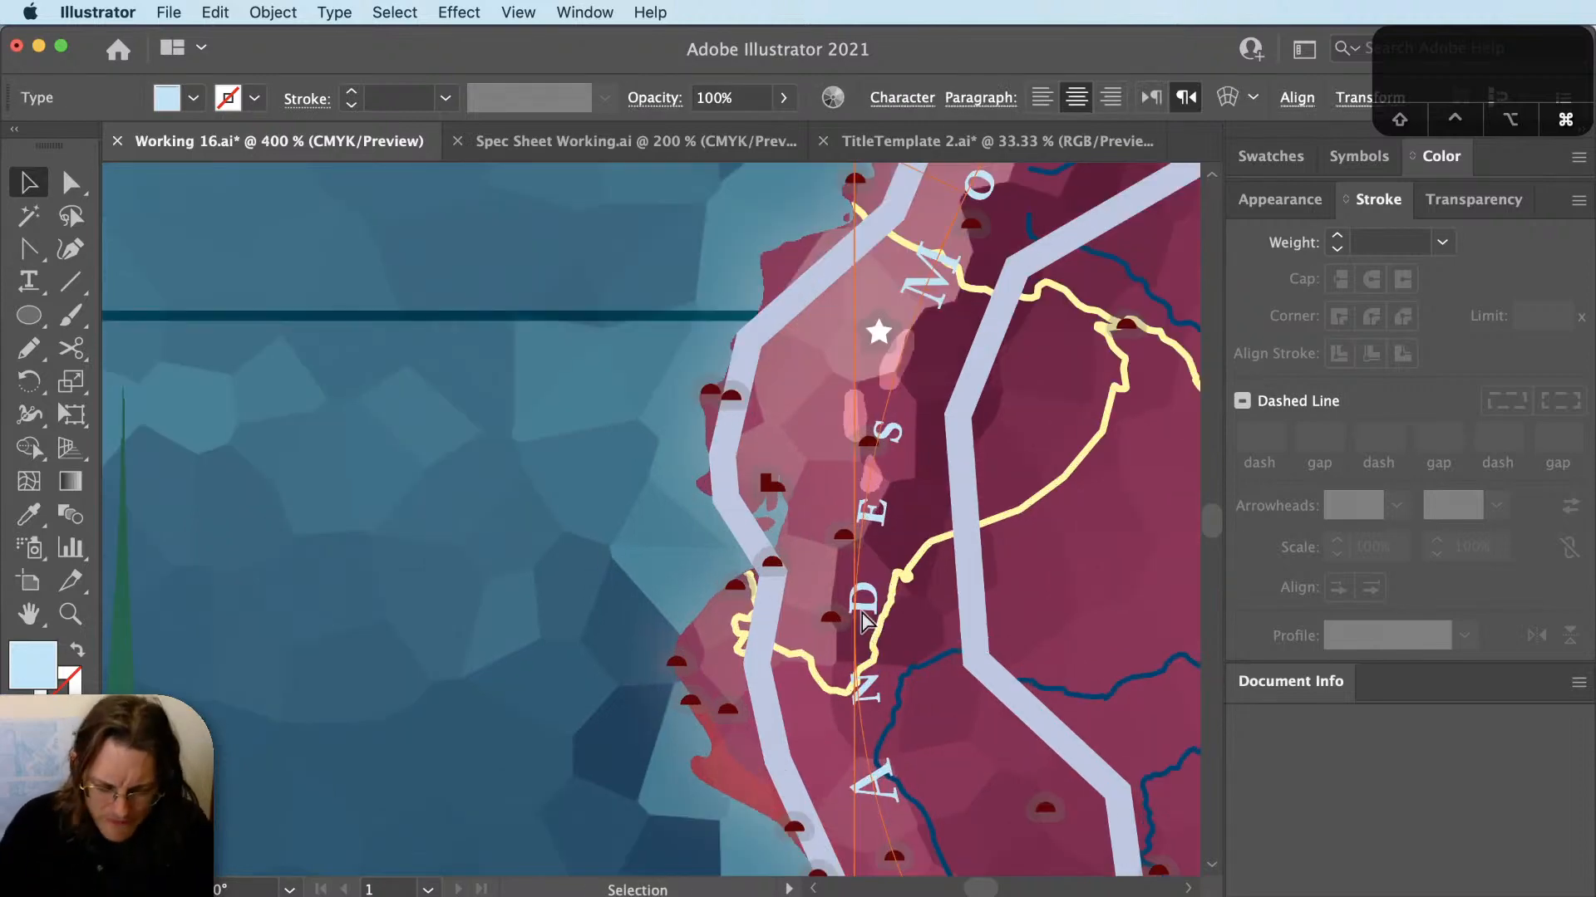
key("super+k")
type(".5")
key("Return")
key("Right")
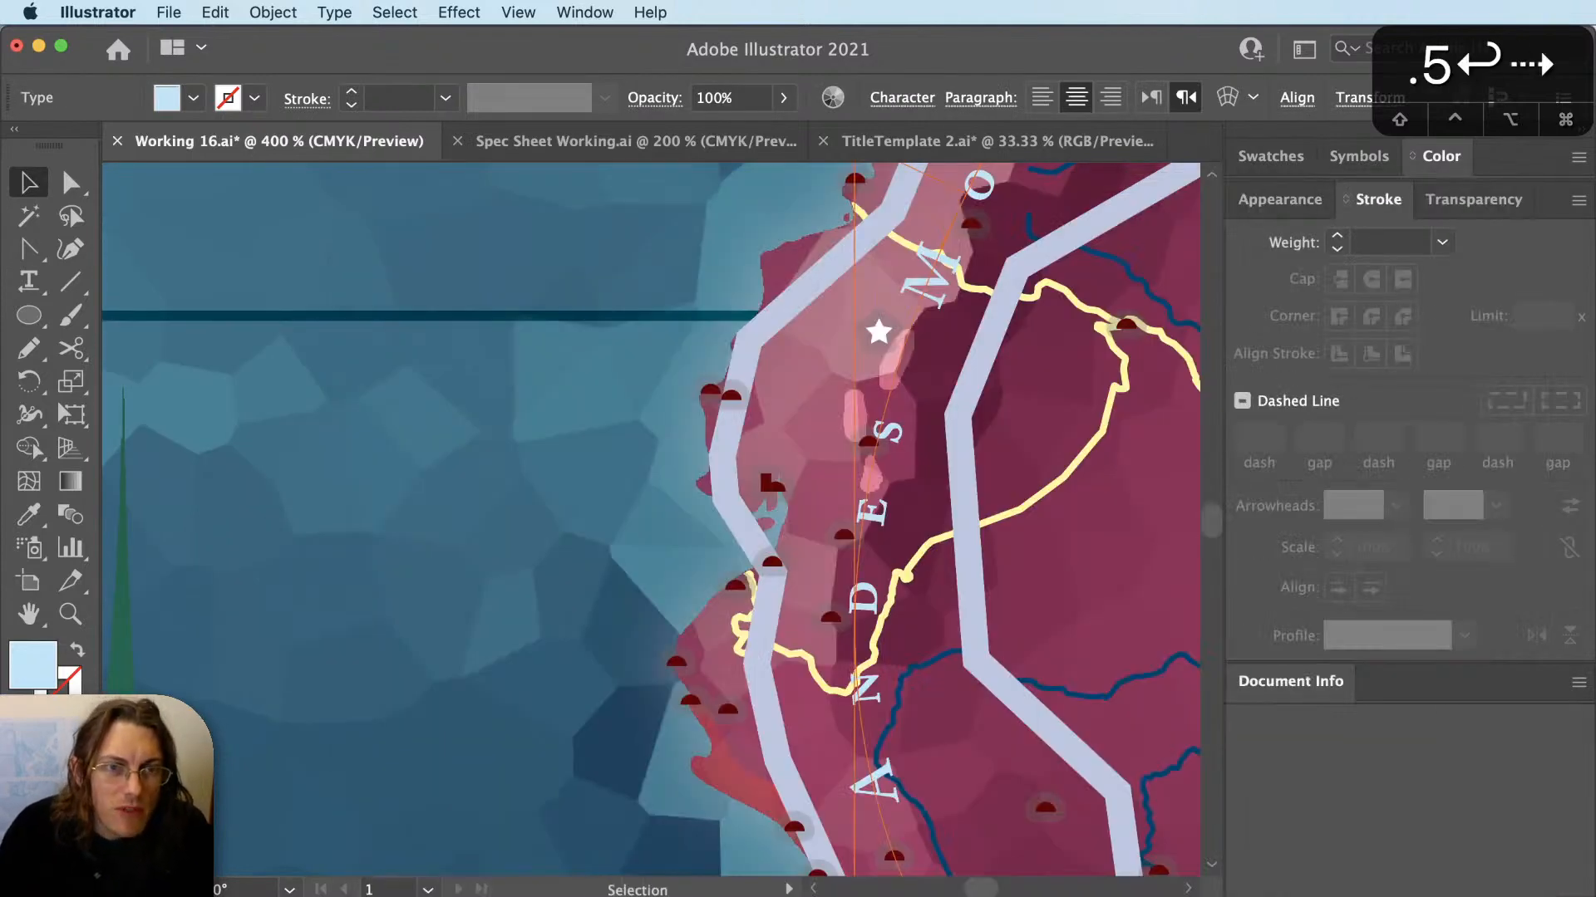
key("Up")
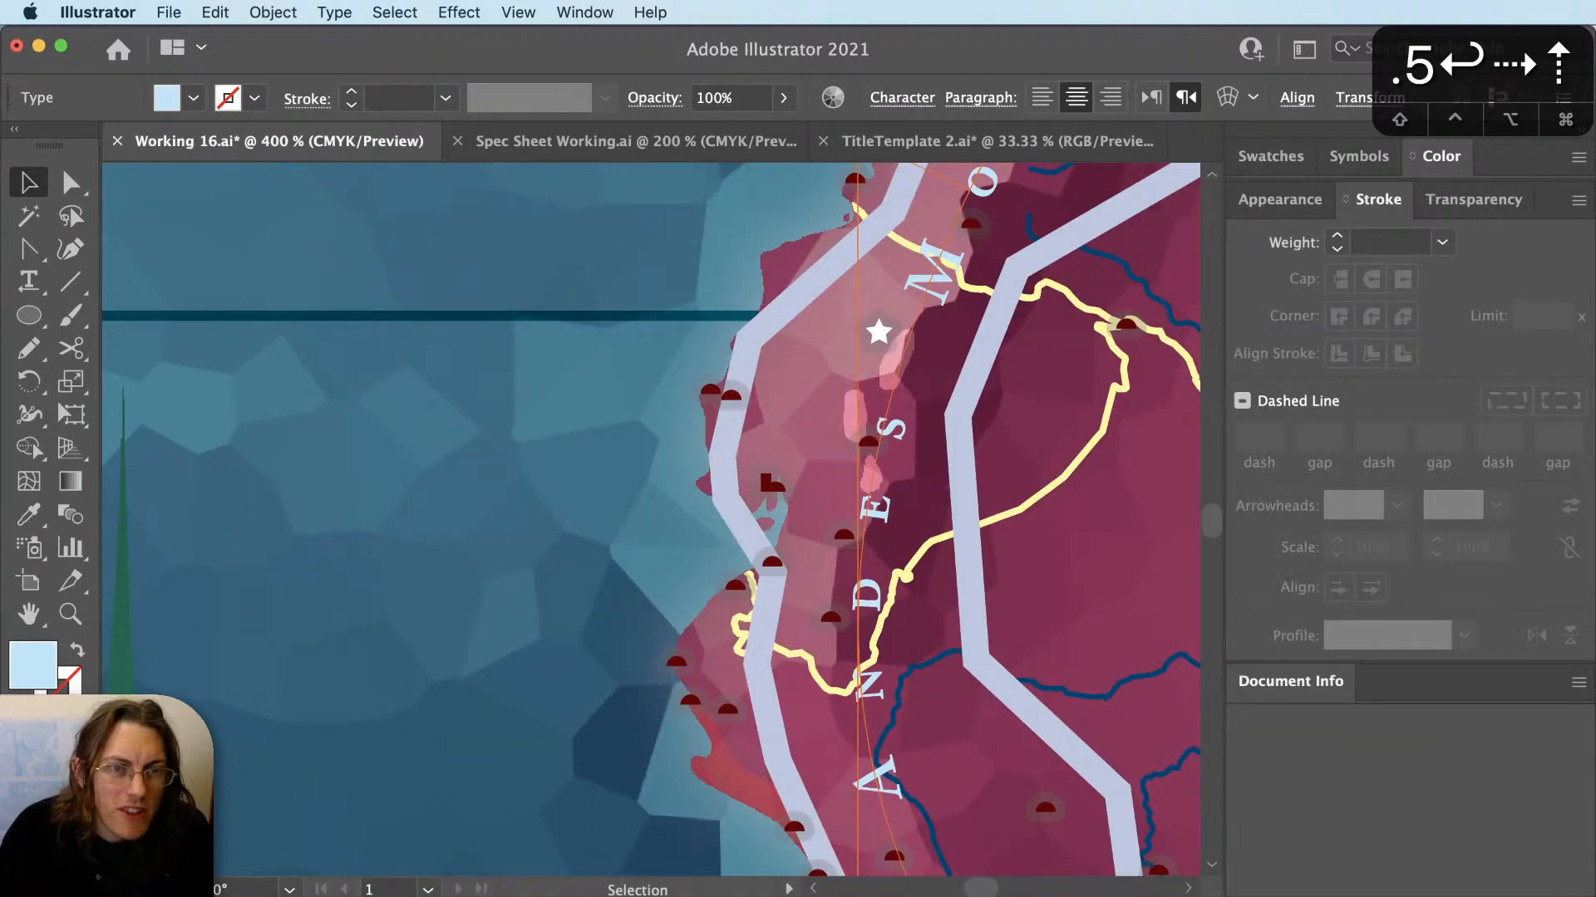
Try to shift the northern end anchor of the Andes Mountains label's path slightly west near the Venezuelan lake.
scroll(855, 610, "down", 1)
left_click_drag(1025, 432, 819, 782)
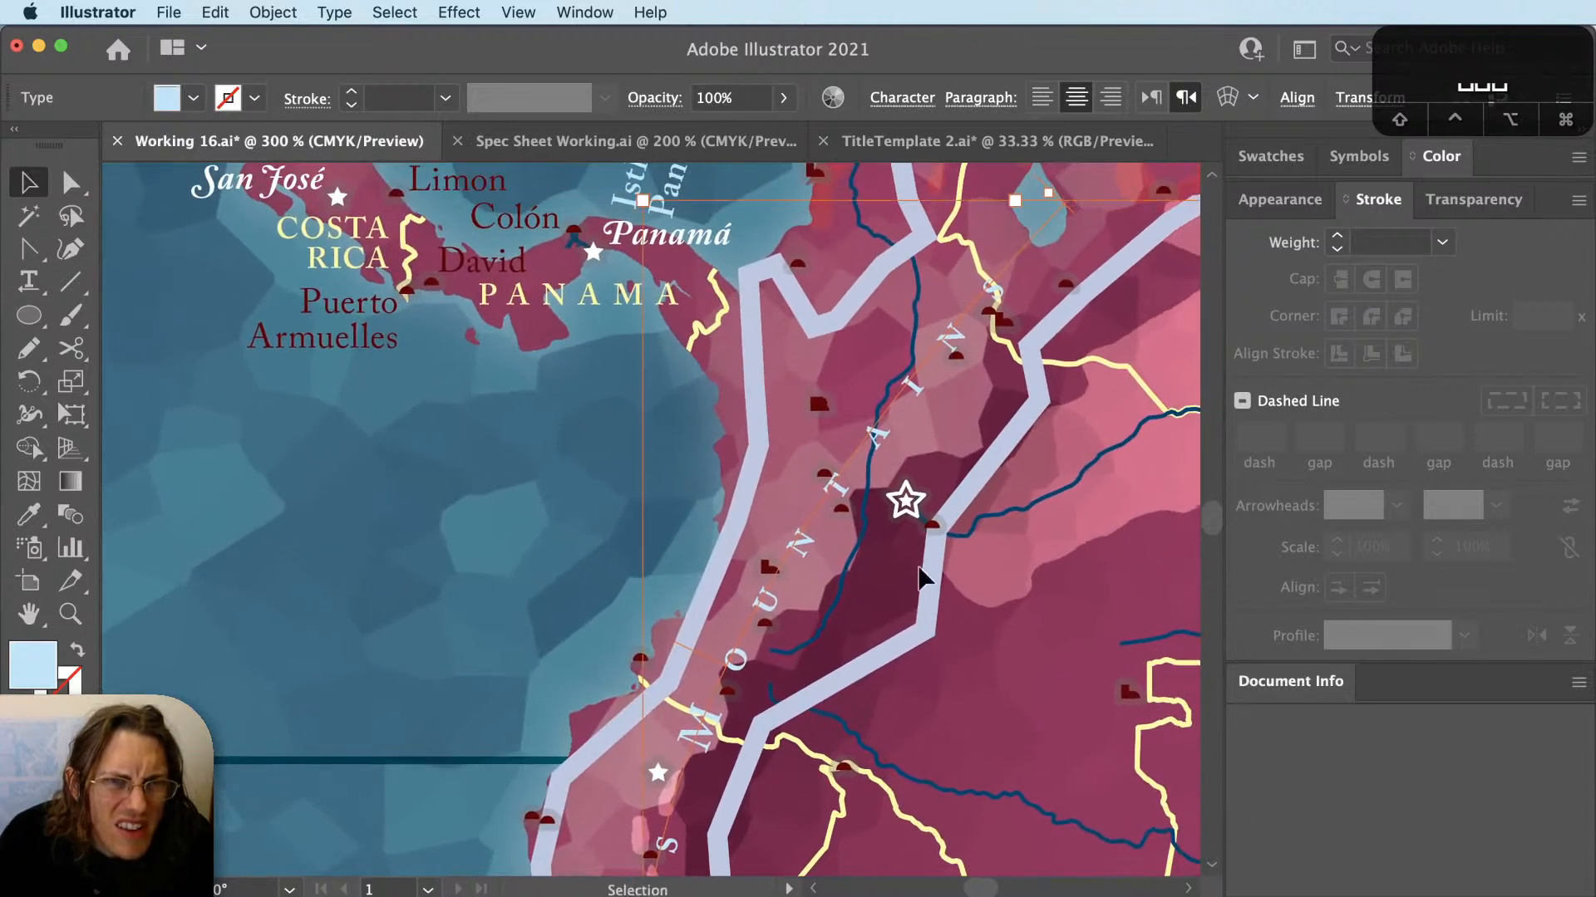
key("v")
left_click(960, 447)
scroll(959, 447, "down", 2)
scroll(952, 382, "up", 5)
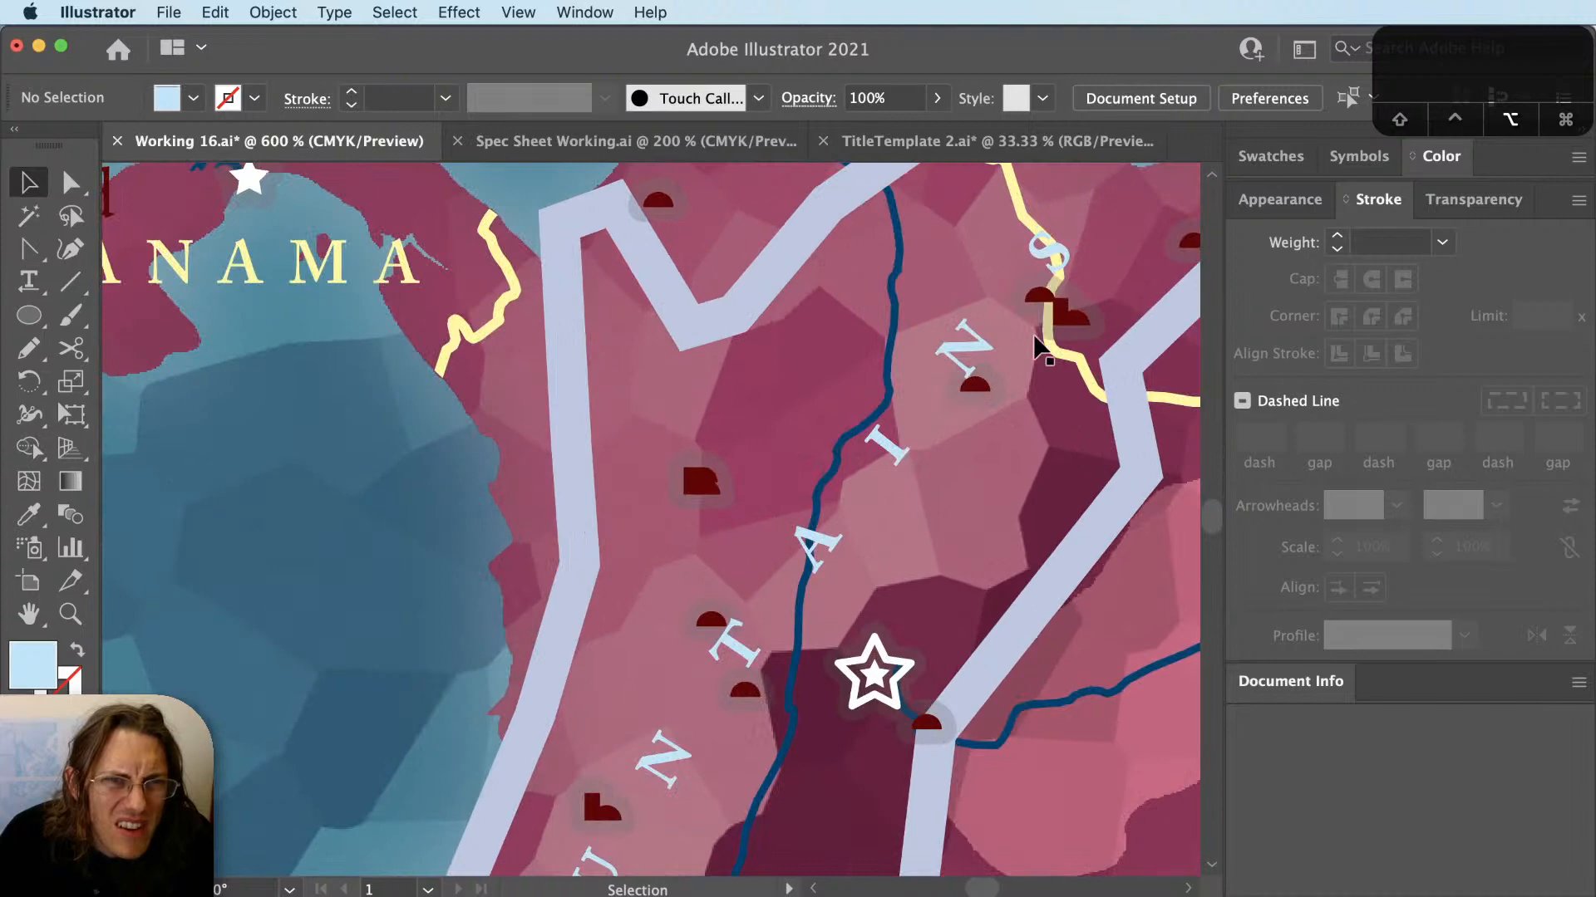
scroll(981, 371, "down", 2)
key("a")
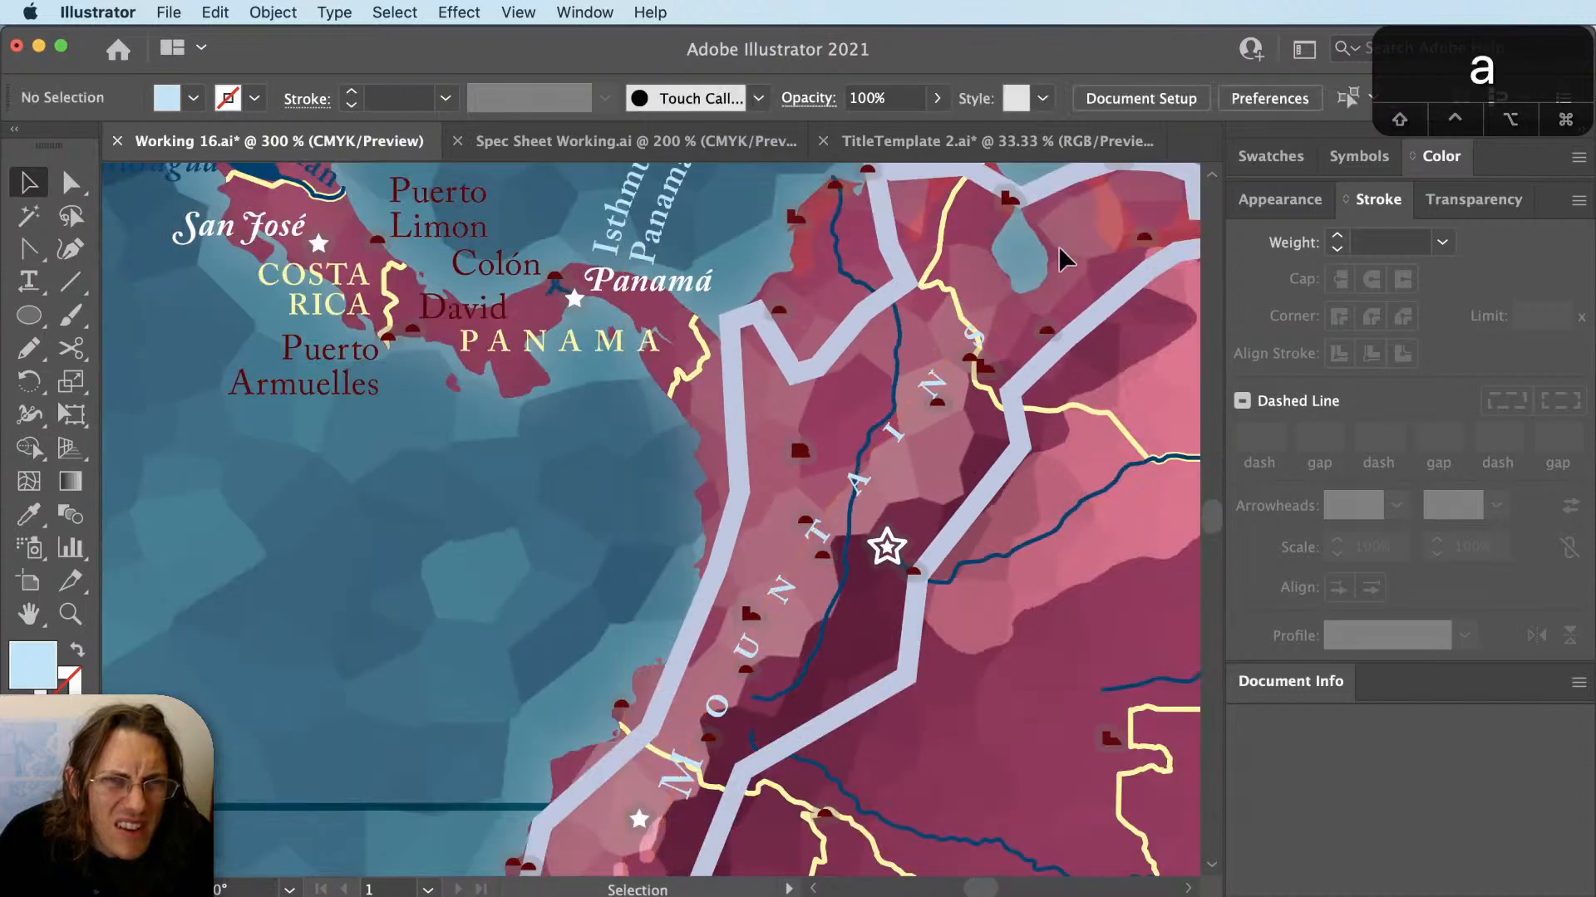
left_click_drag(1050, 249, 1039, 246)
key("ctrl+shift+a")
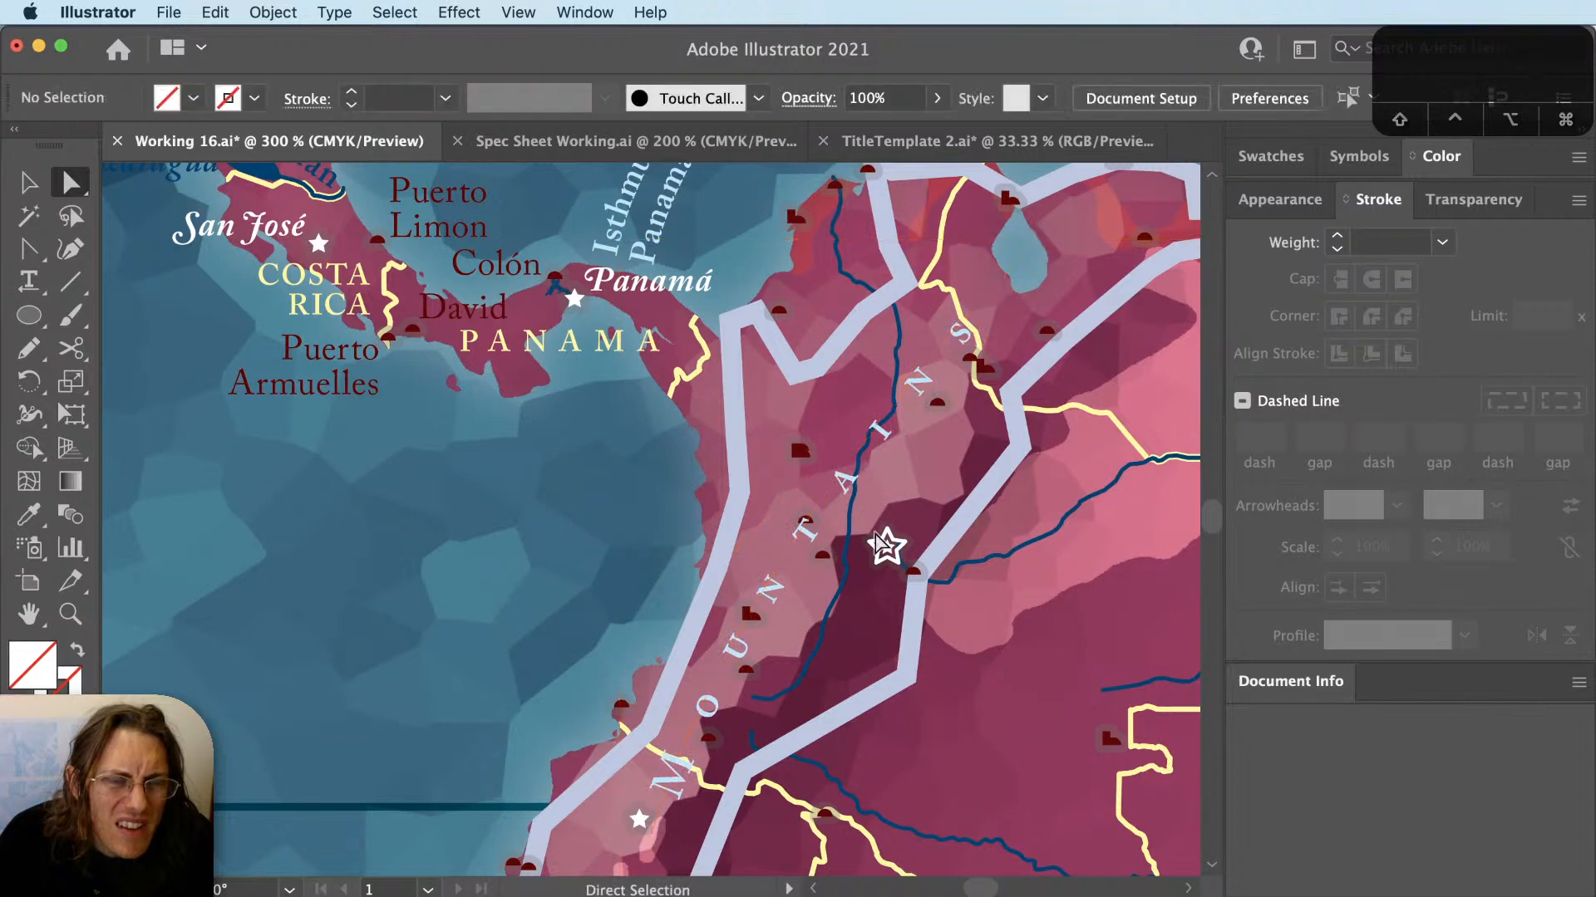
Undo the northern anchor adjustment, toggling between undo and redo to compare the label's placement.
key("ctrl+z")
key("ctrl+z")
key("ctrl+shift+z")
key("ctrl+z")
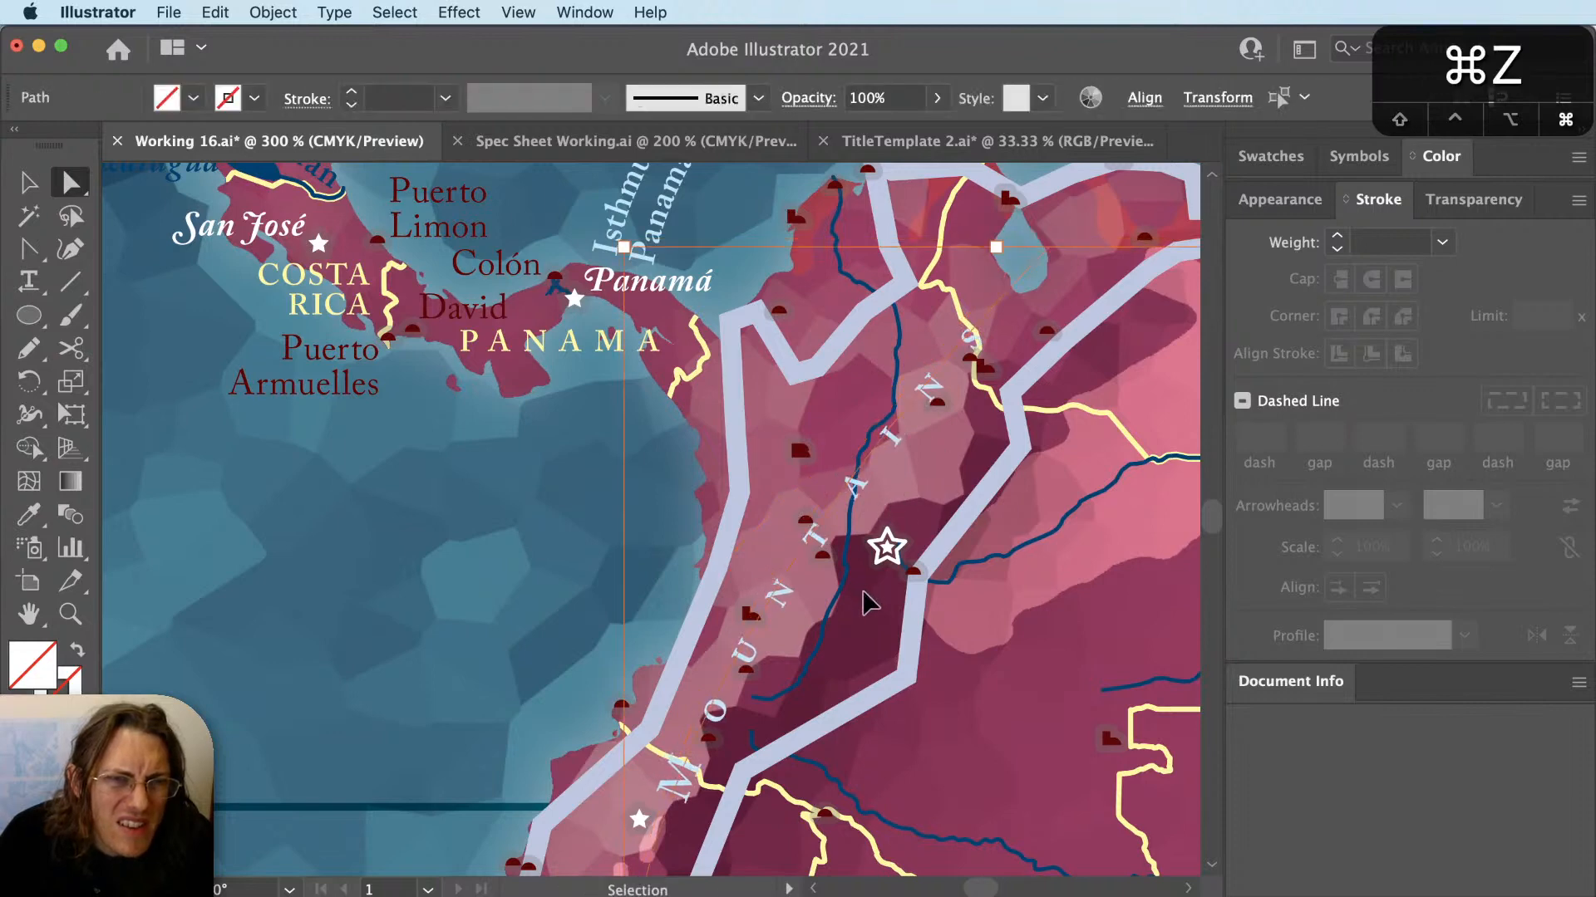
Examine the Andes Mountains label's spacing and position along the range from Colombia to northern Peru.
key("ctrl+shift+a")
key("v")
left_click_drag(846, 620, 848, 627)
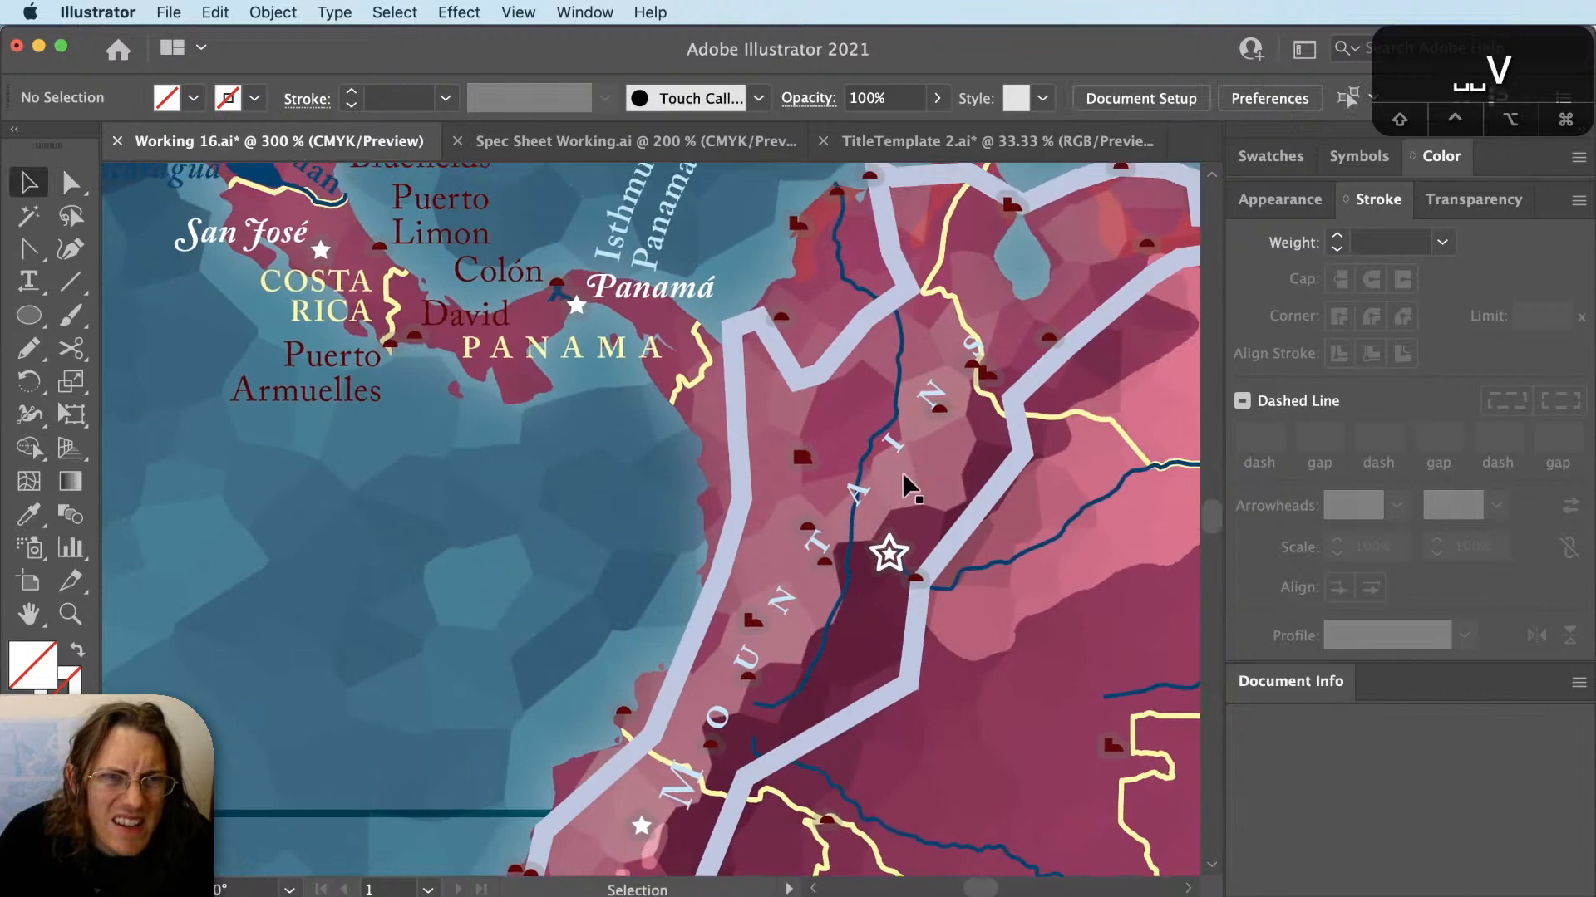
left_click_drag(831, 873, 925, 544)
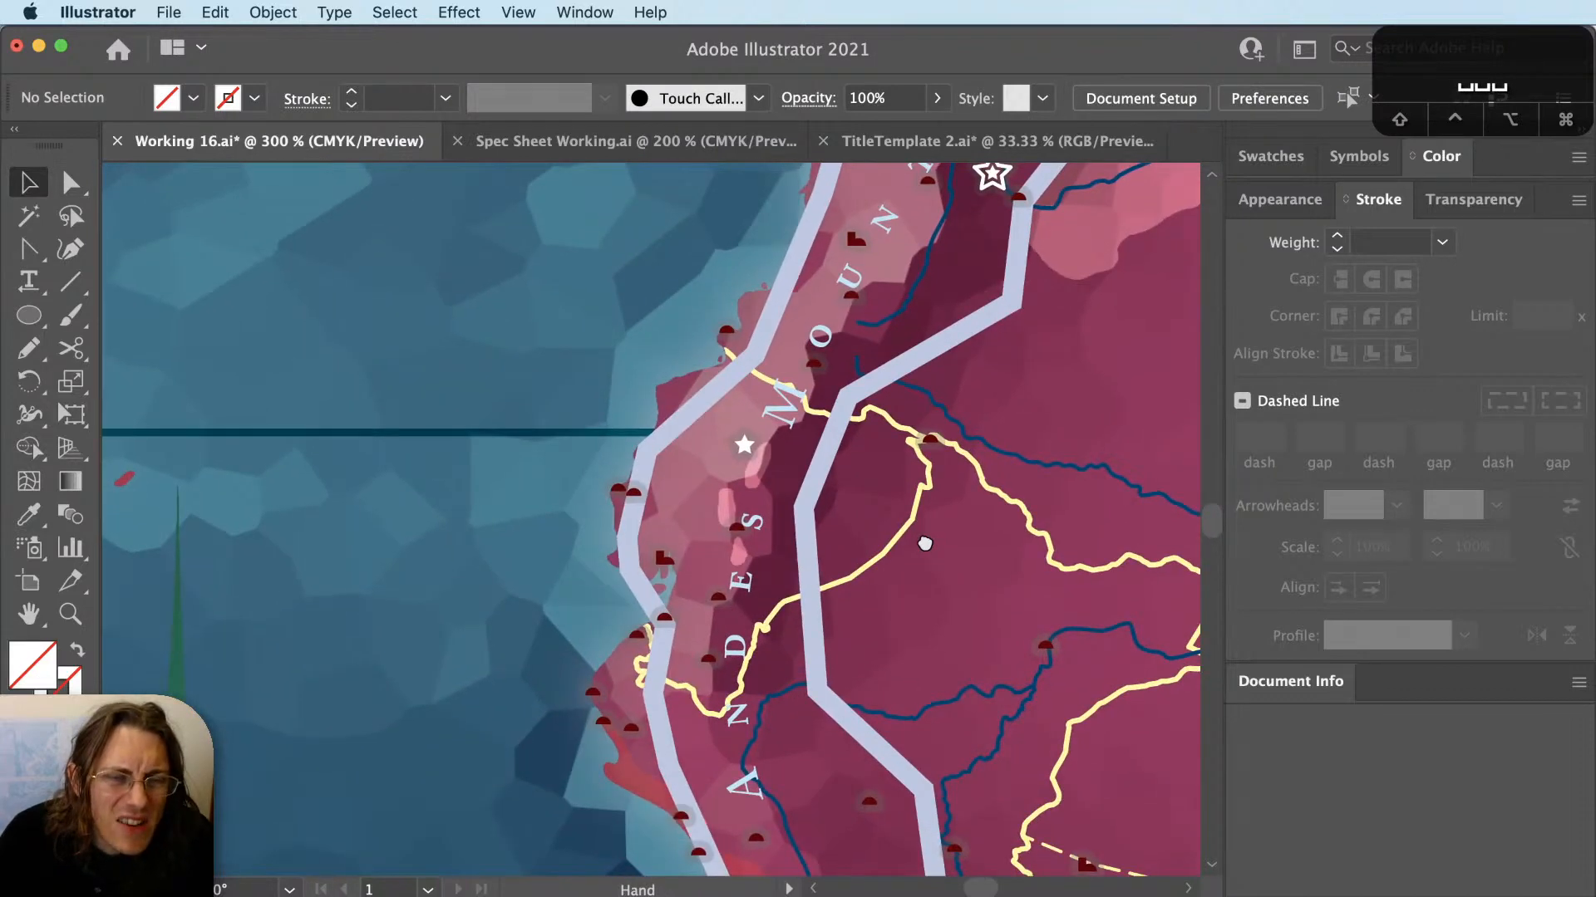
scroll(873, 546, "down", 5)
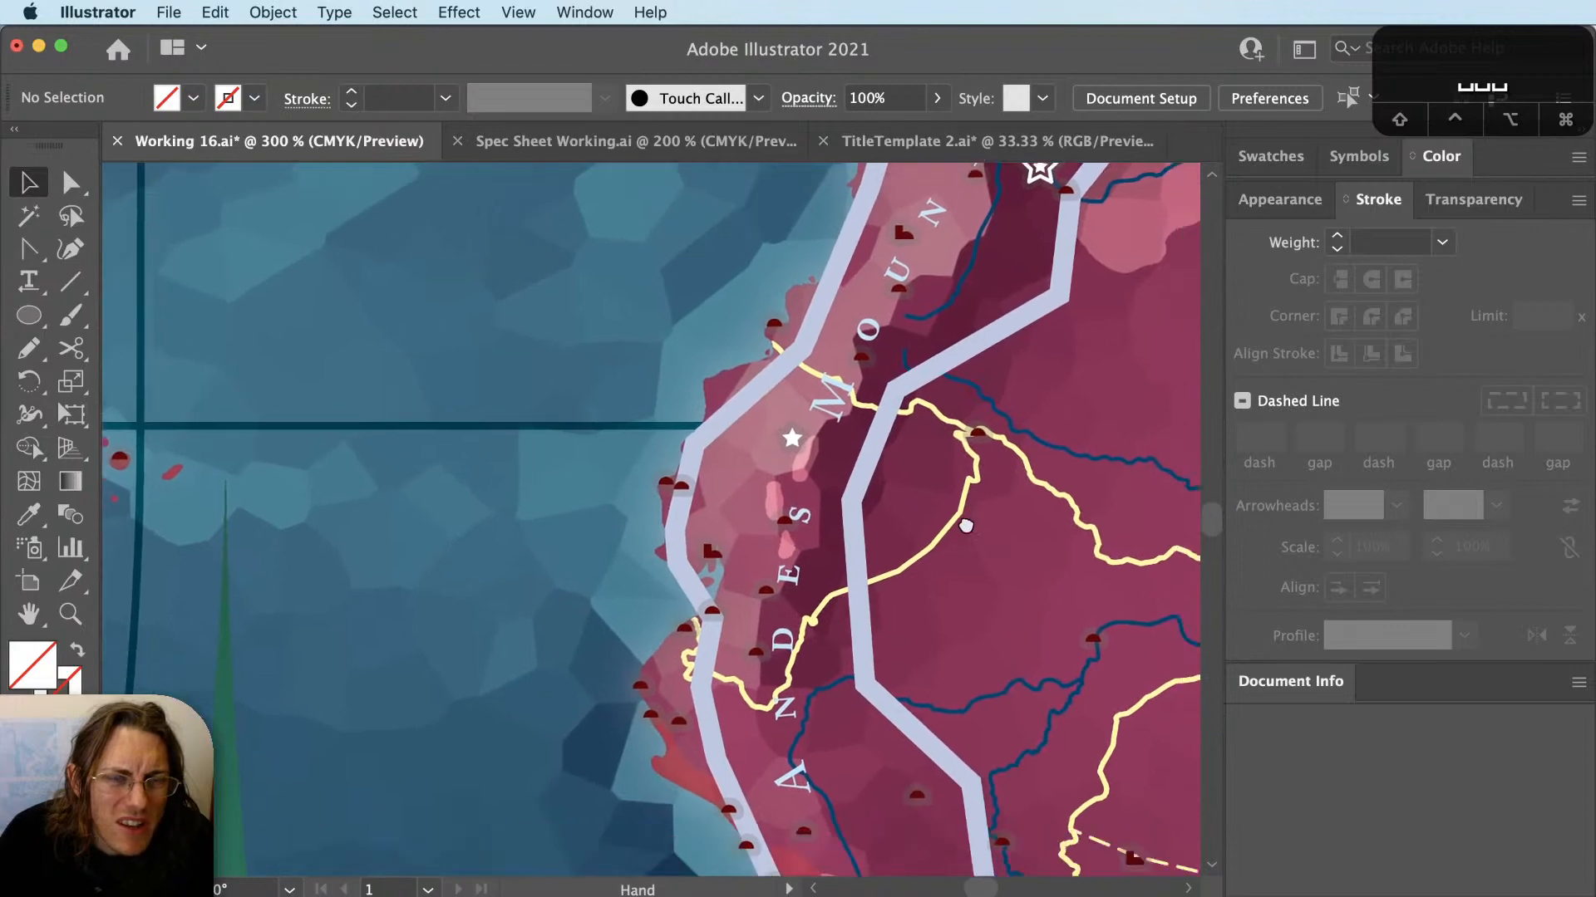
scroll(870, 548, "down", 4)
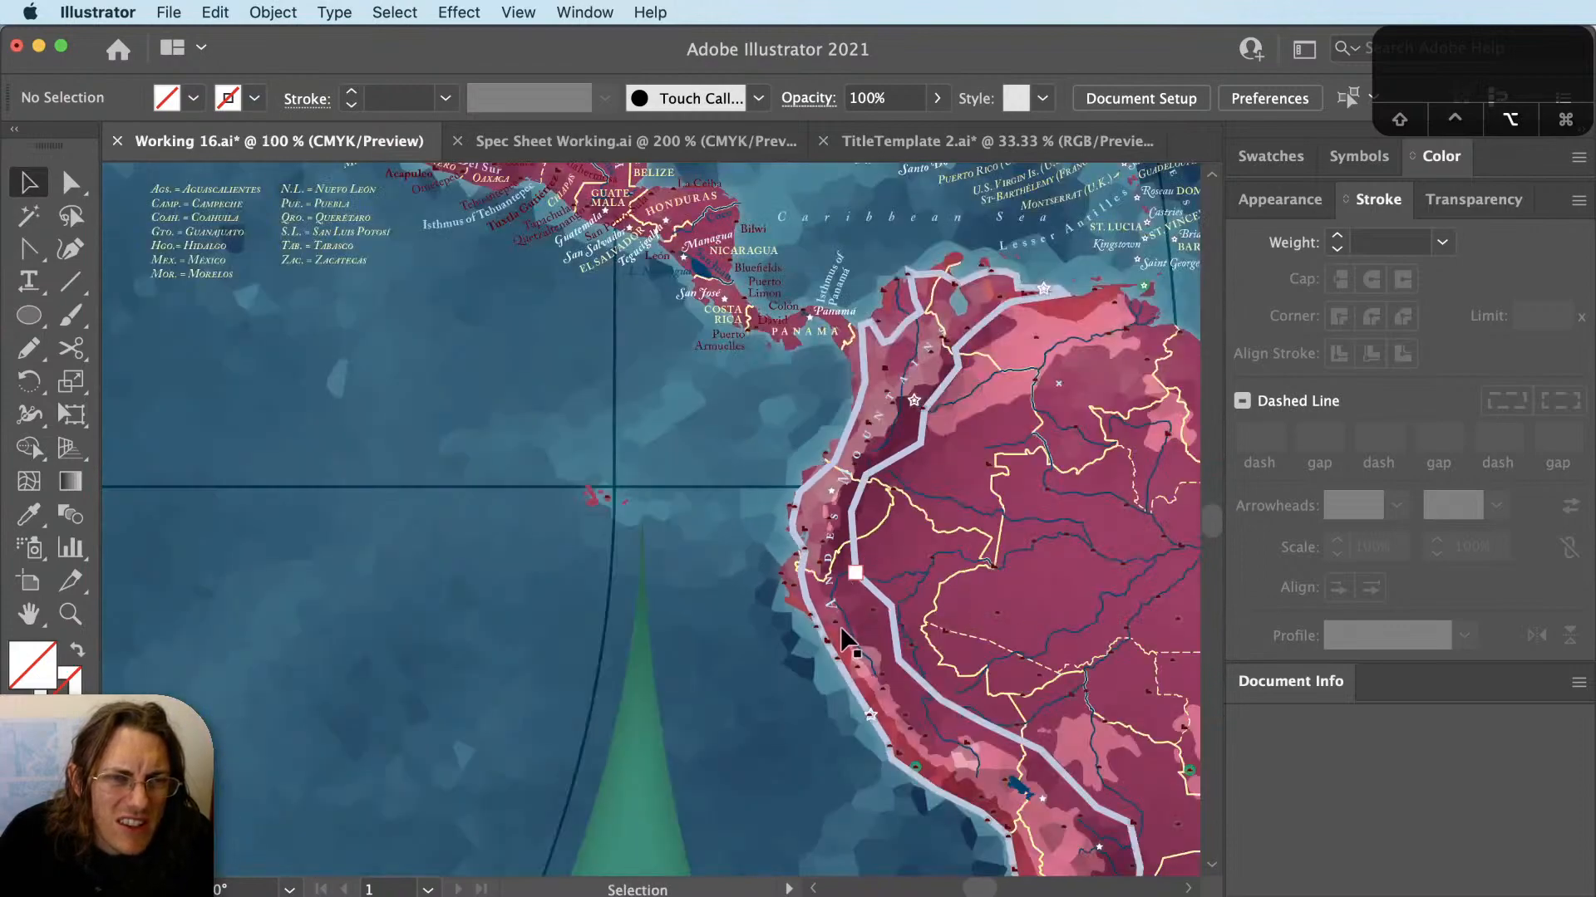
scroll(861, 382, "up", 4)
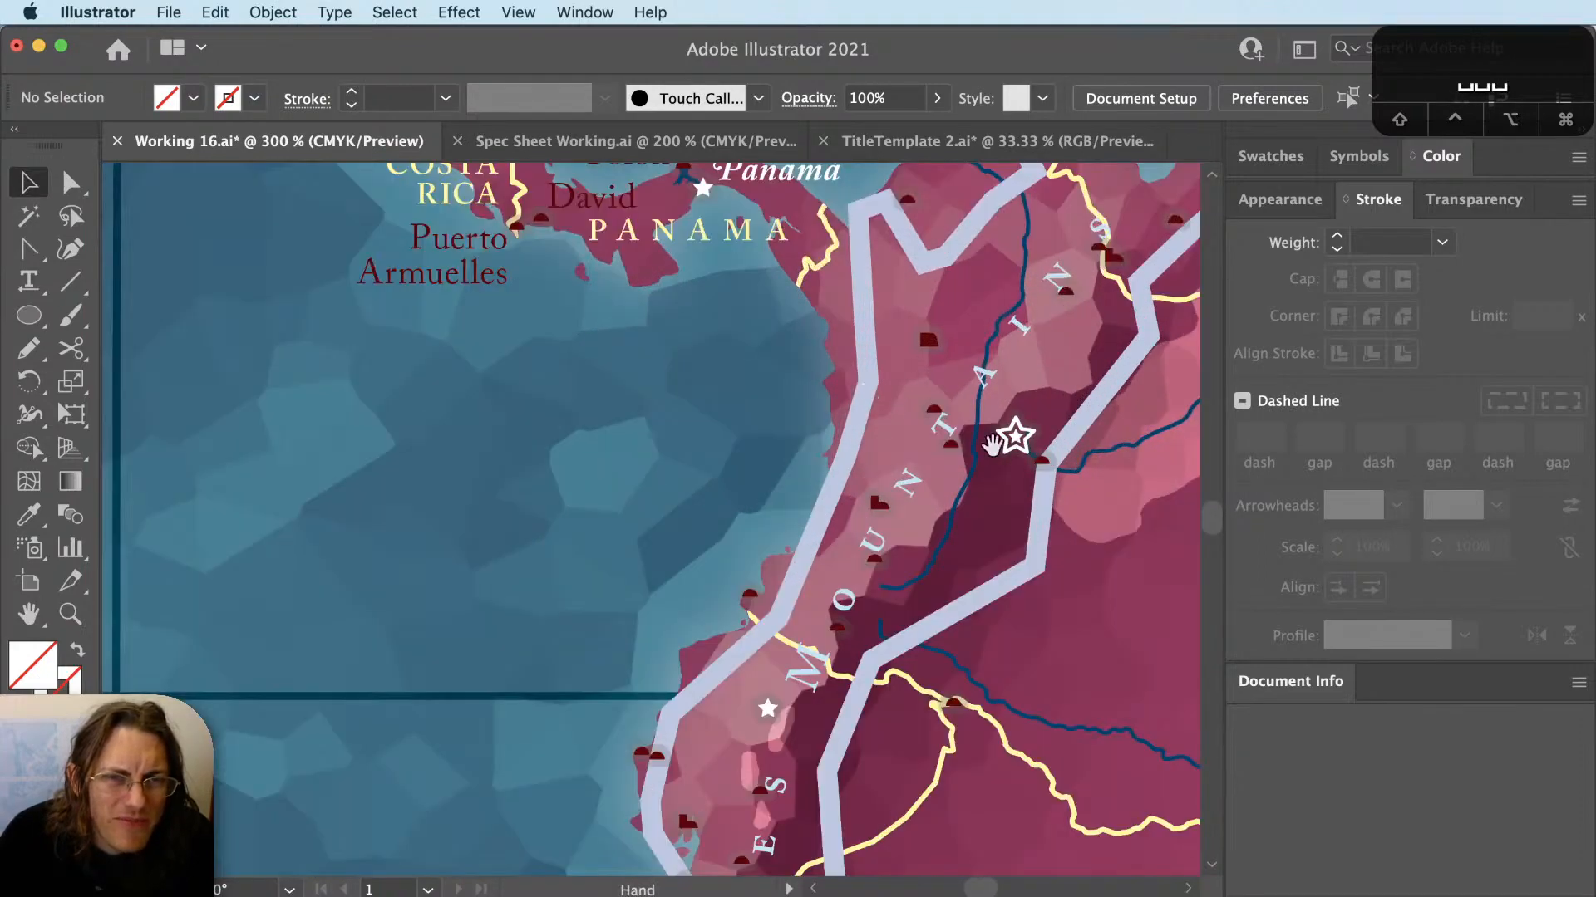
left_click_drag(991, 444, 930, 501)
Try to adjust the direction handle of the northern anchor on the Andes Mountains label's path, and undo it.
key("v")
left_click(1034, 309)
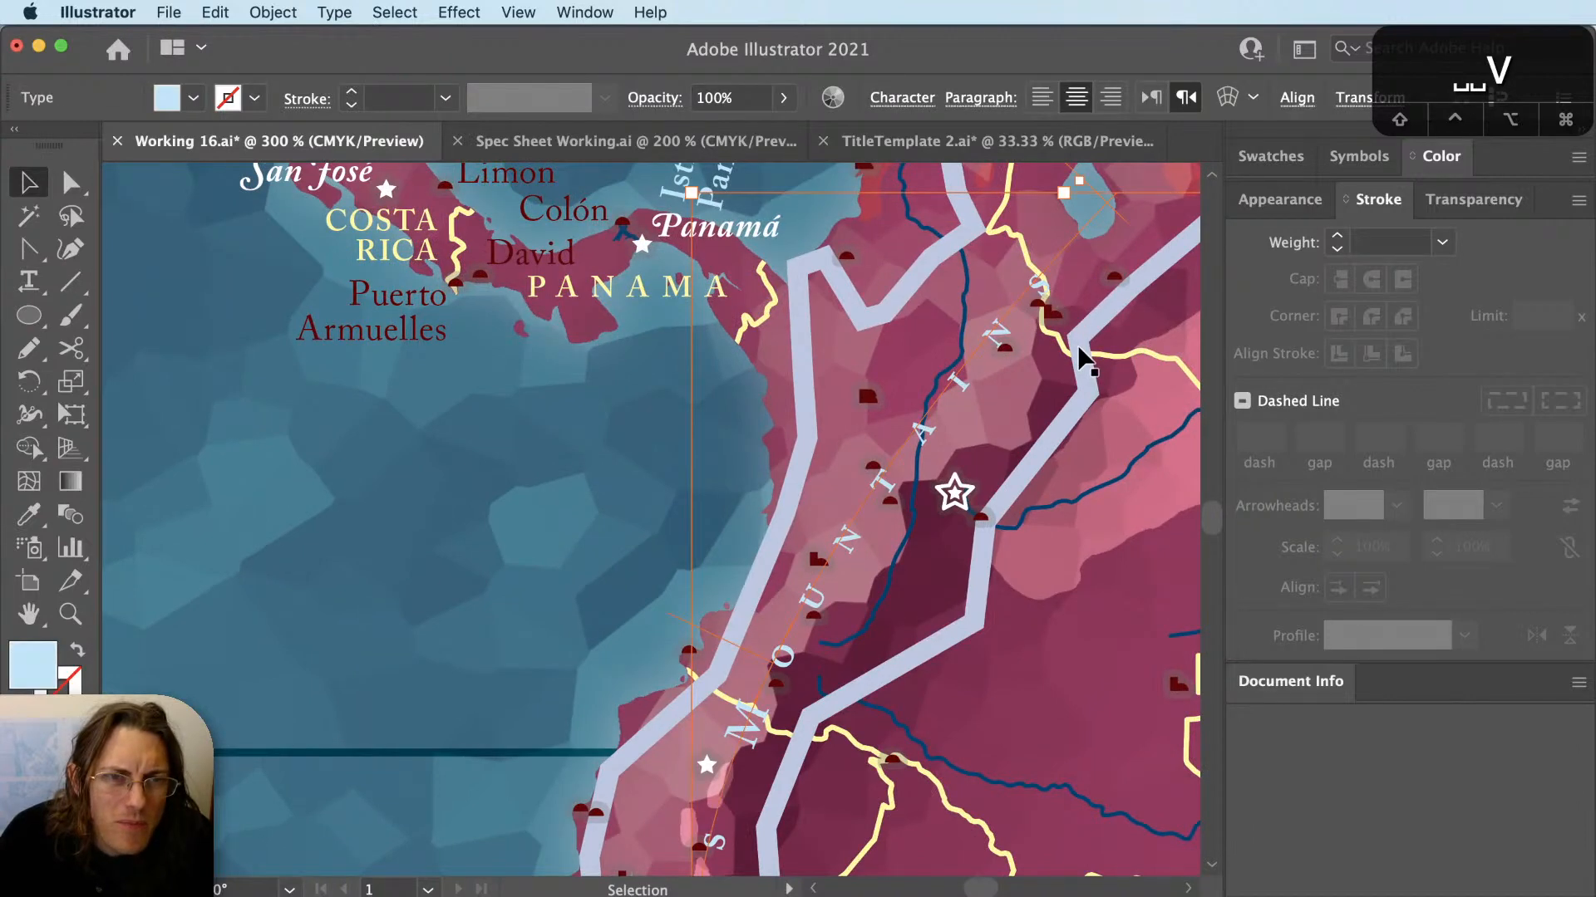
left_click(1138, 203)
key("a")
left_click(1116, 193)
key("a")
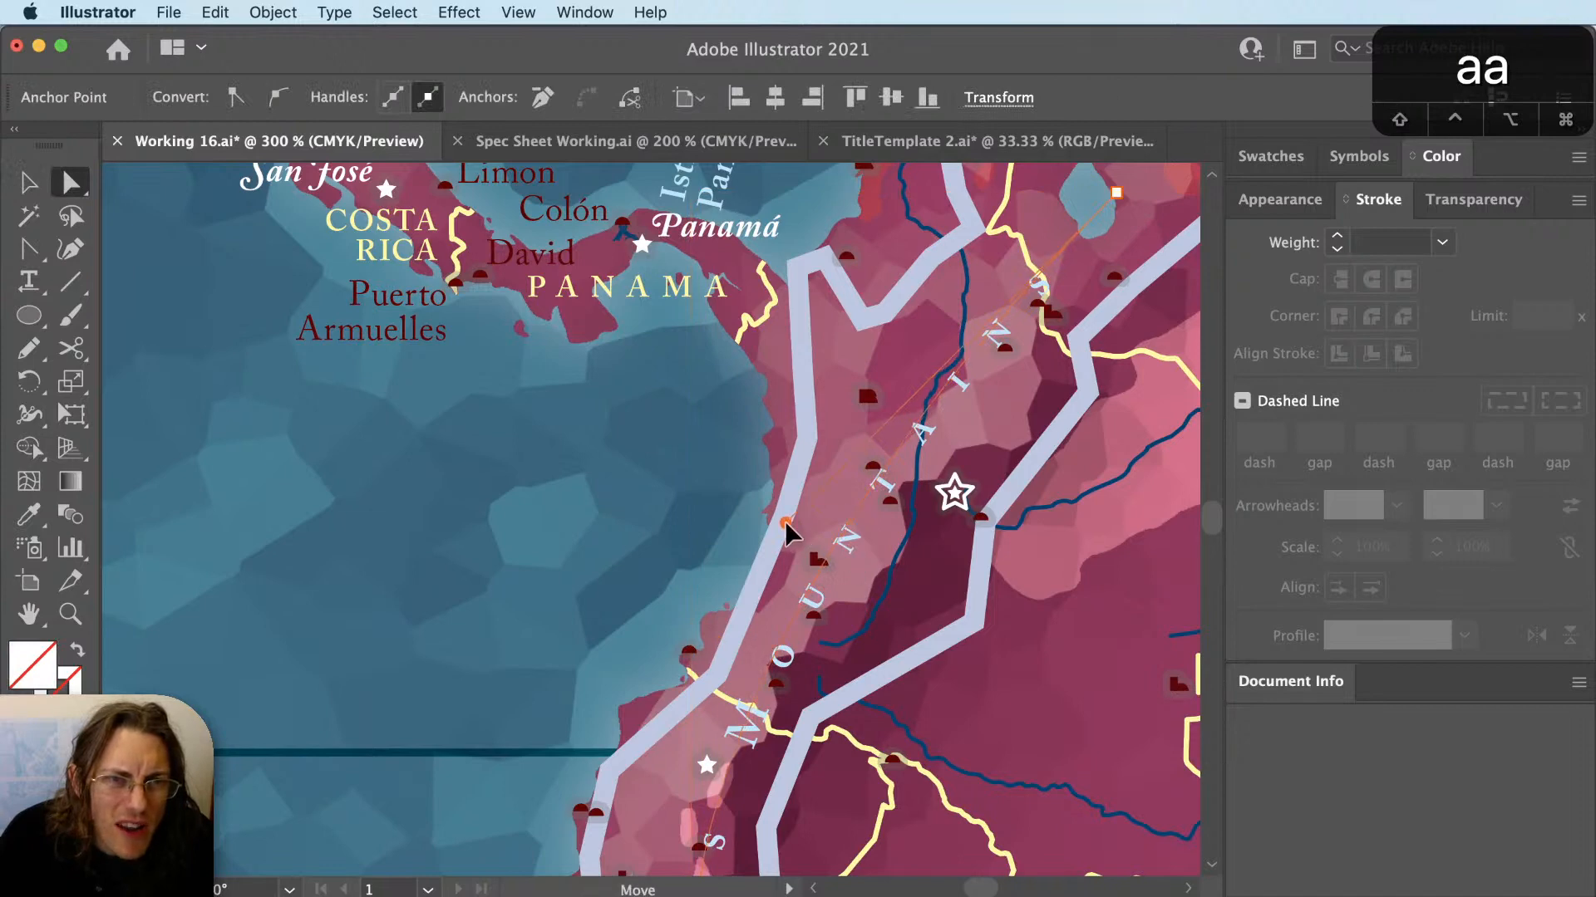
left_click_drag(788, 524, 788, 523)
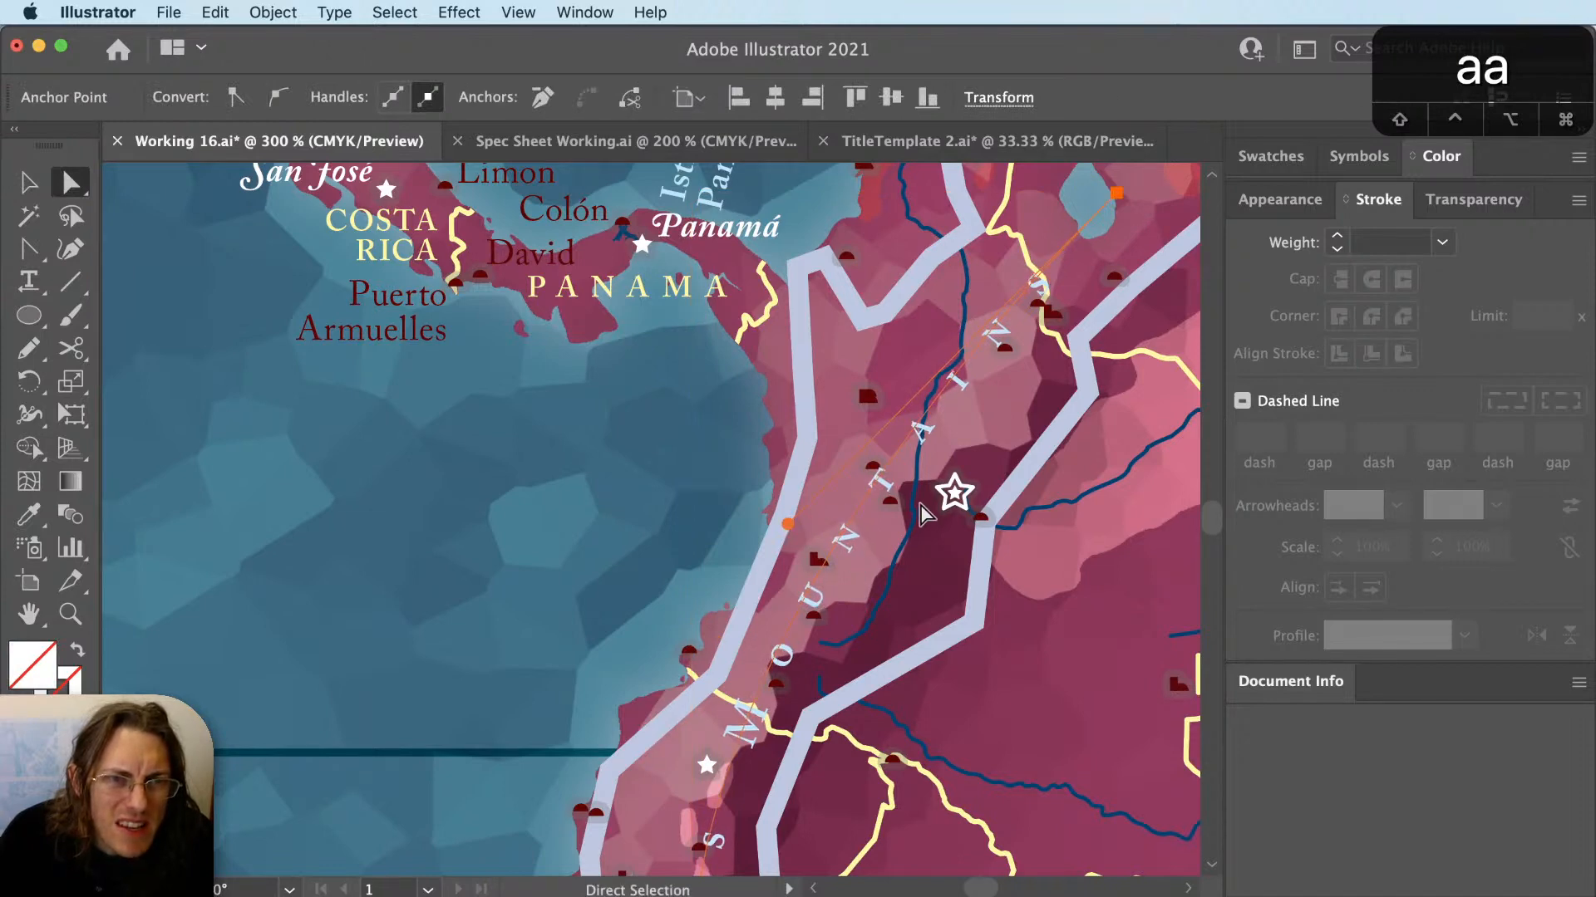
key("super+z")
scroll(921, 474, "up", 5)
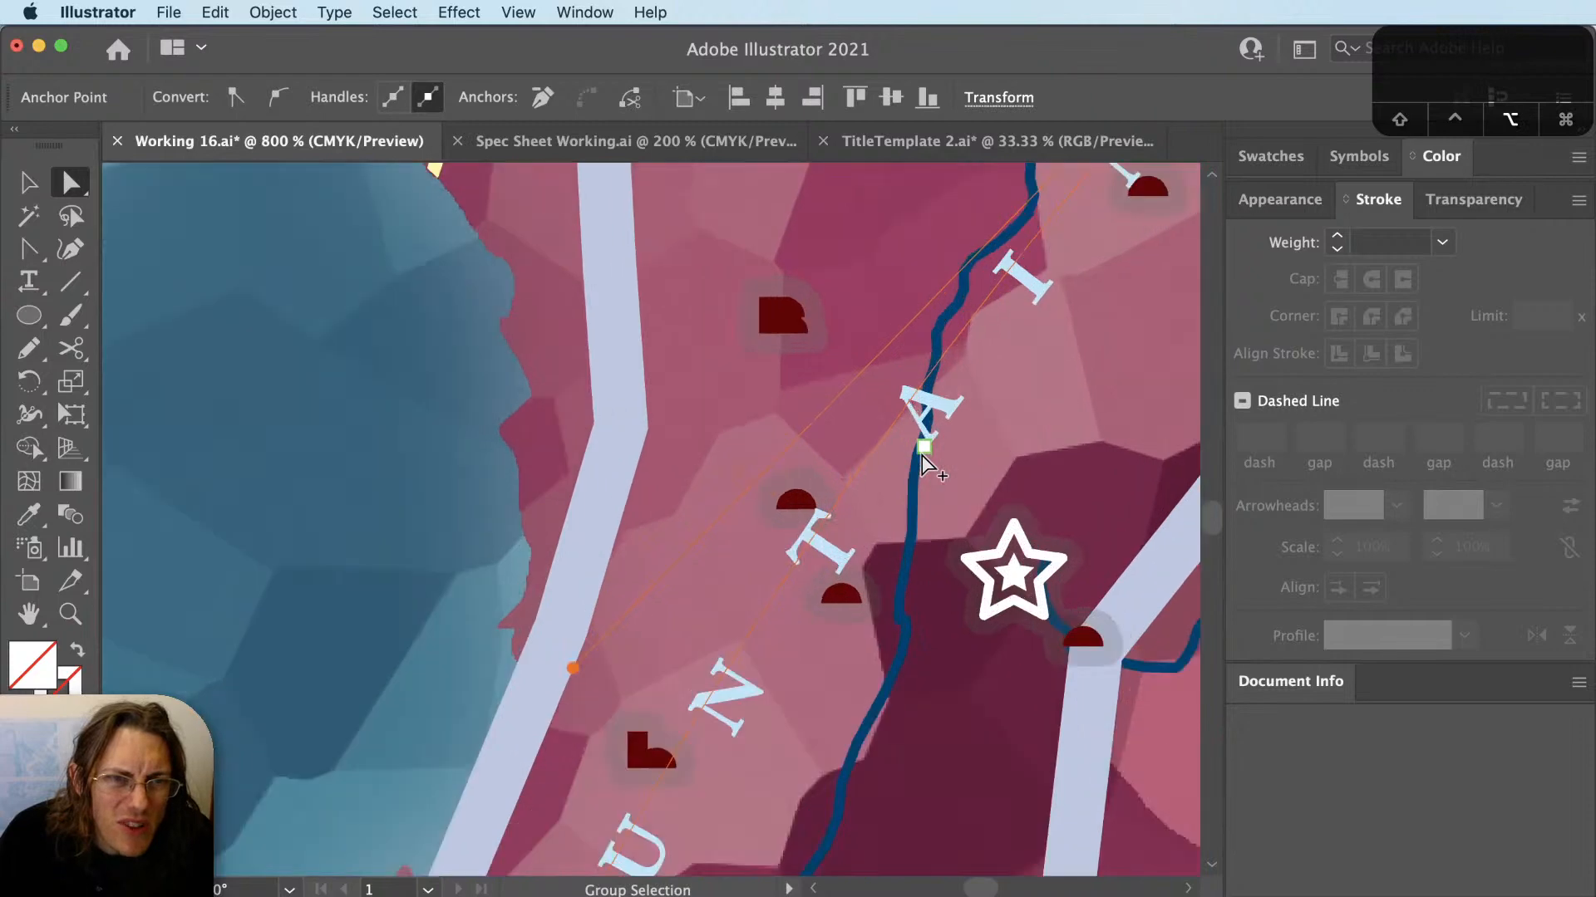
scroll(925, 471, "down", 3)
key("super+shift+a")
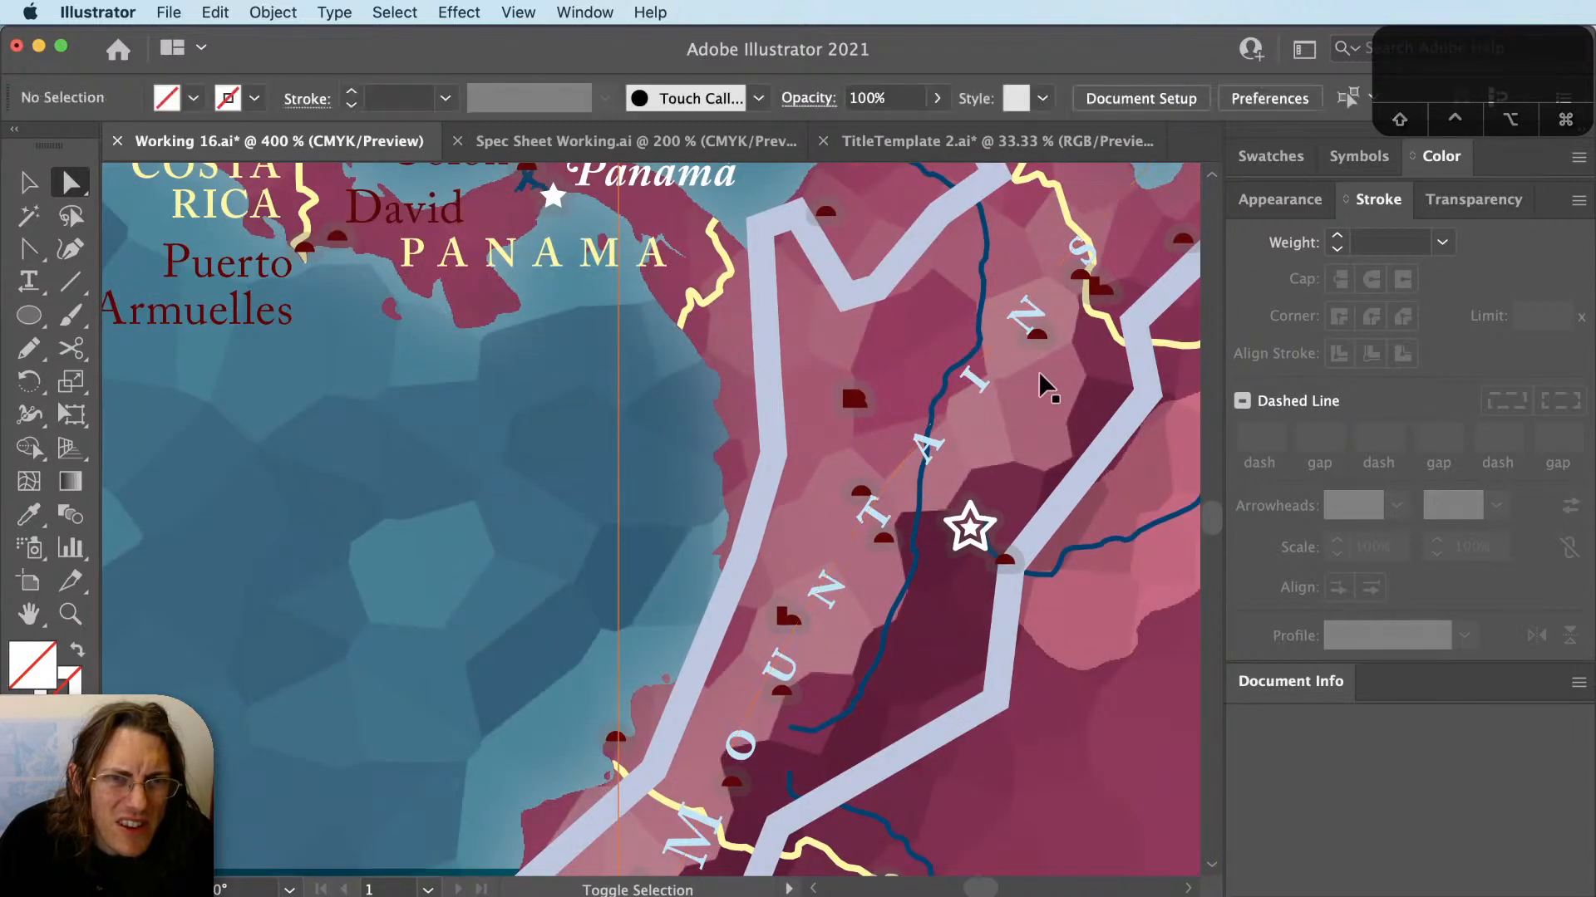
Nudge the Andes Mountains label slightly east along the northern Andes.
key("v")
scroll(906, 619, "down", 1)
scroll(873, 694, "down", 2)
scroll(902, 535, "down", 1)
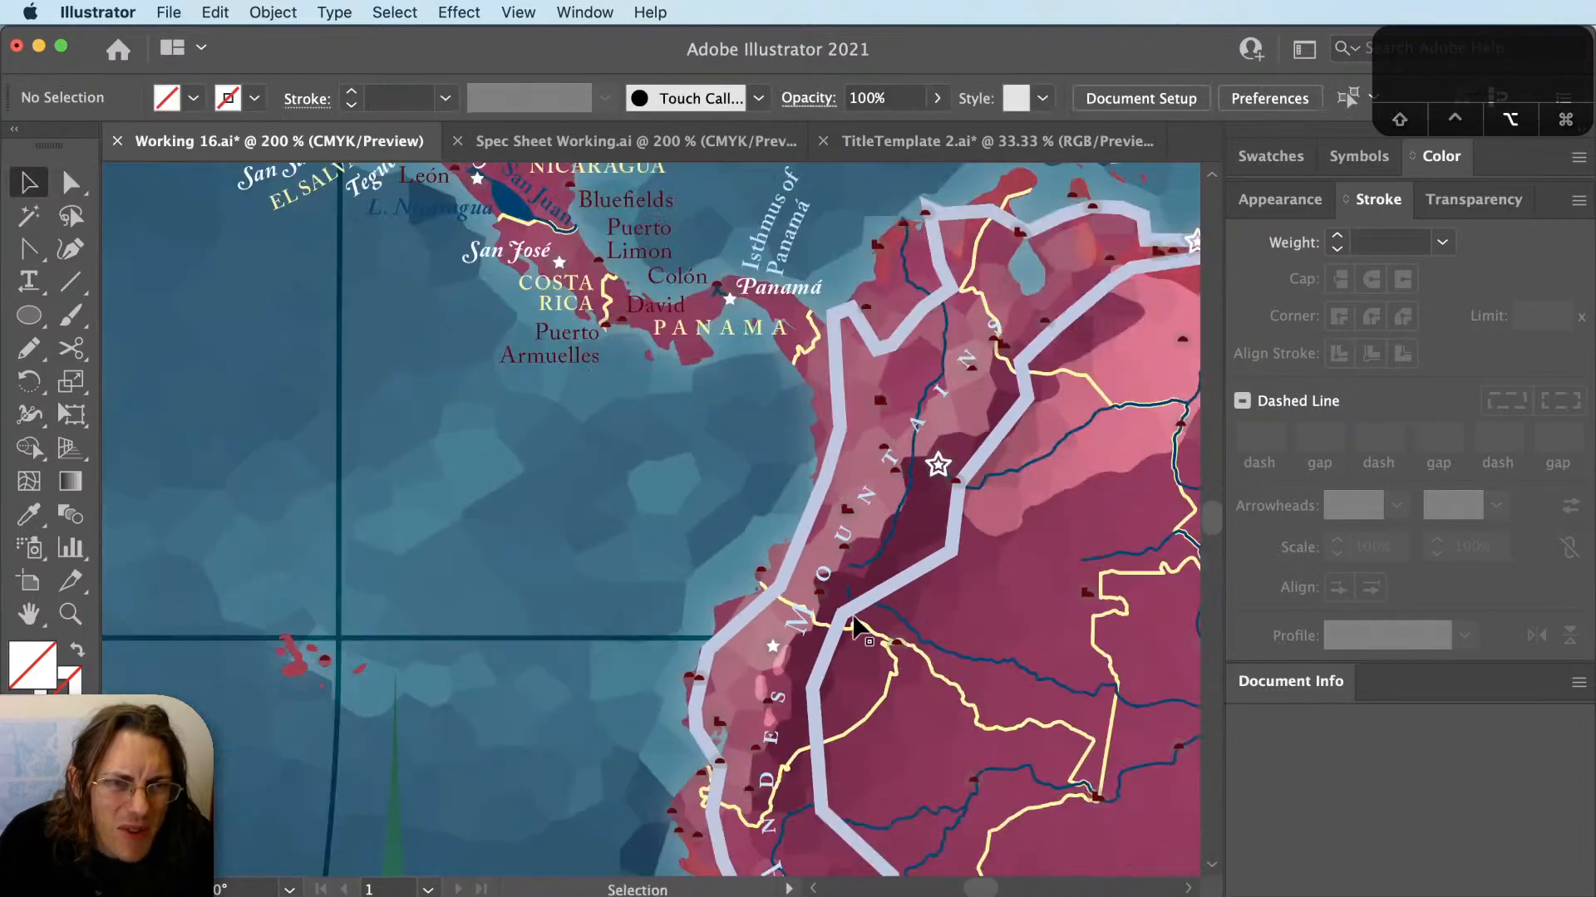
scroll(802, 794, "up", 1)
left_click(816, 802)
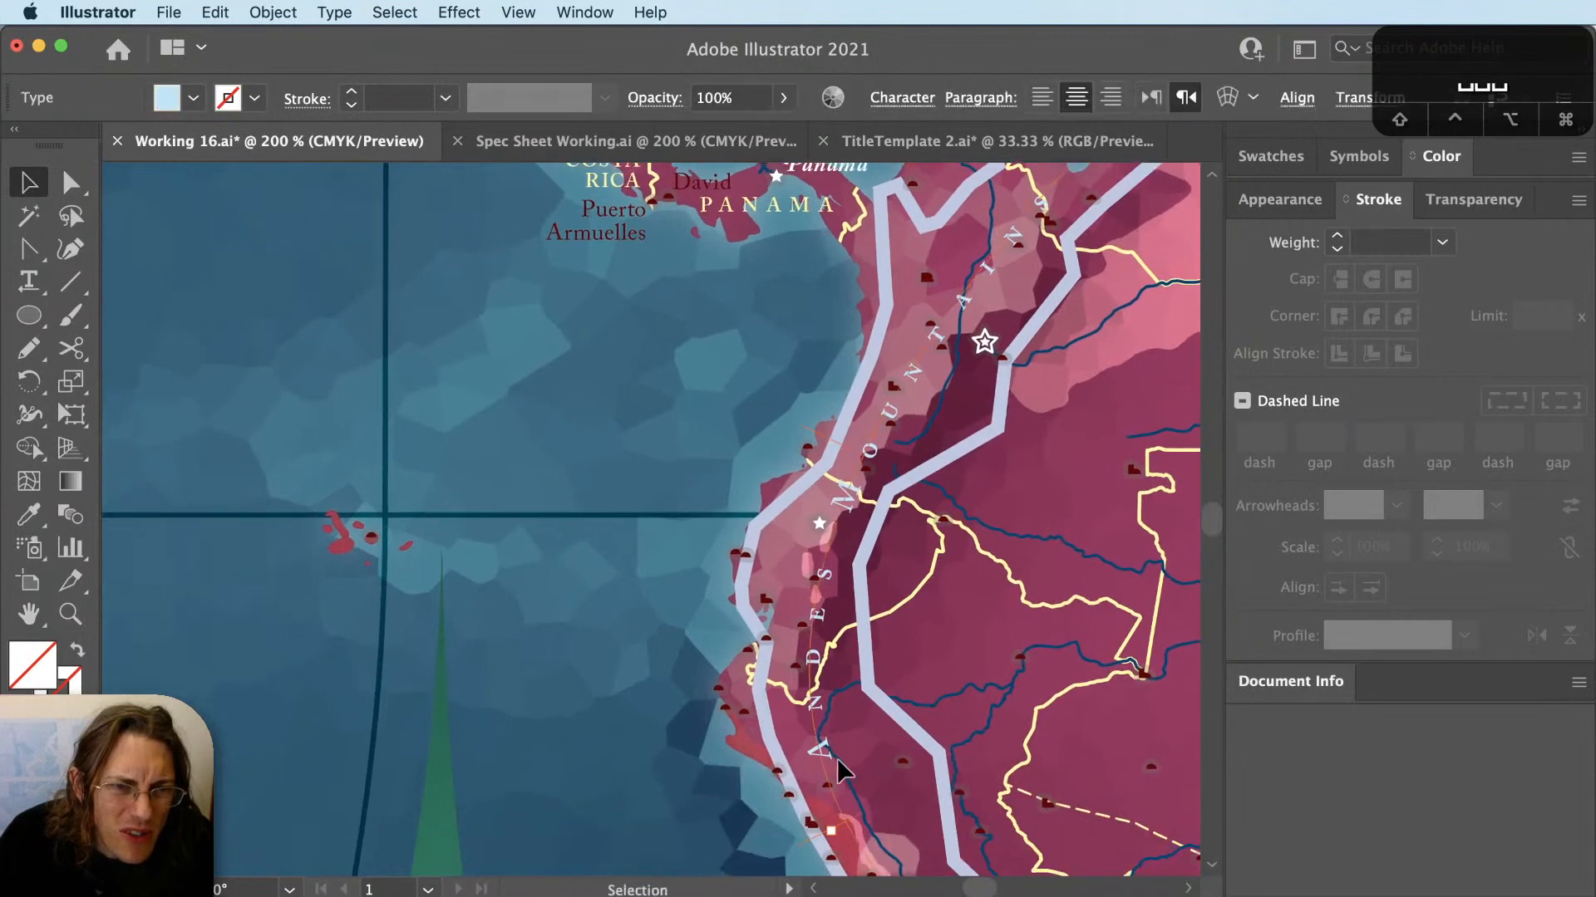
left_click_drag(824, 846, 822, 695)
key("space")
left_click_drag(992, 359, 884, 713)
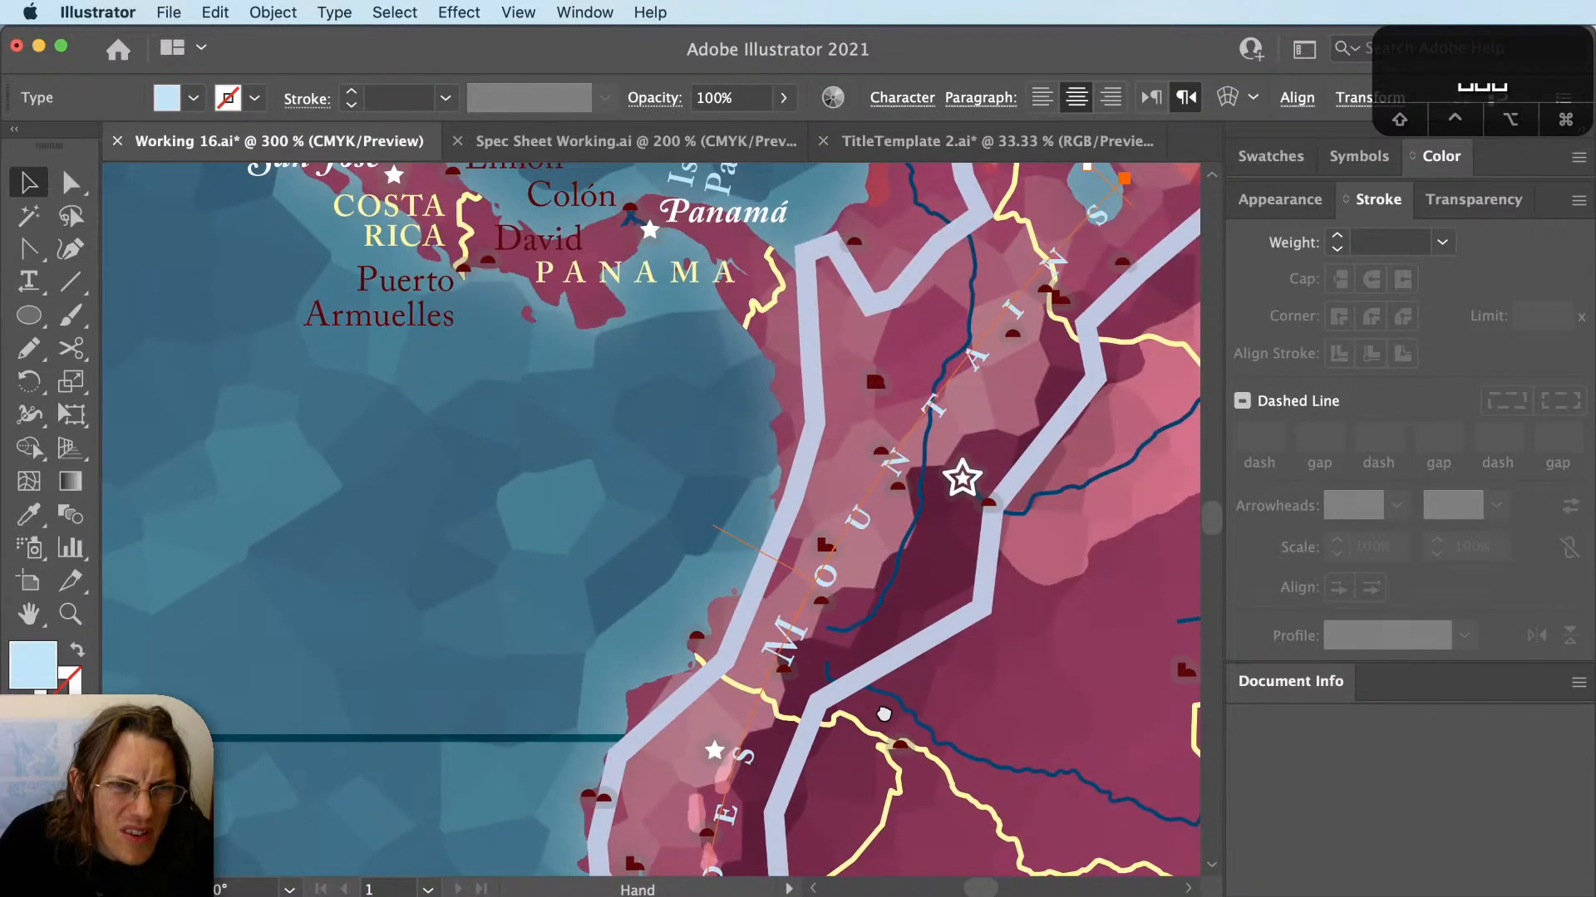
scroll(877, 692, "up", 1)
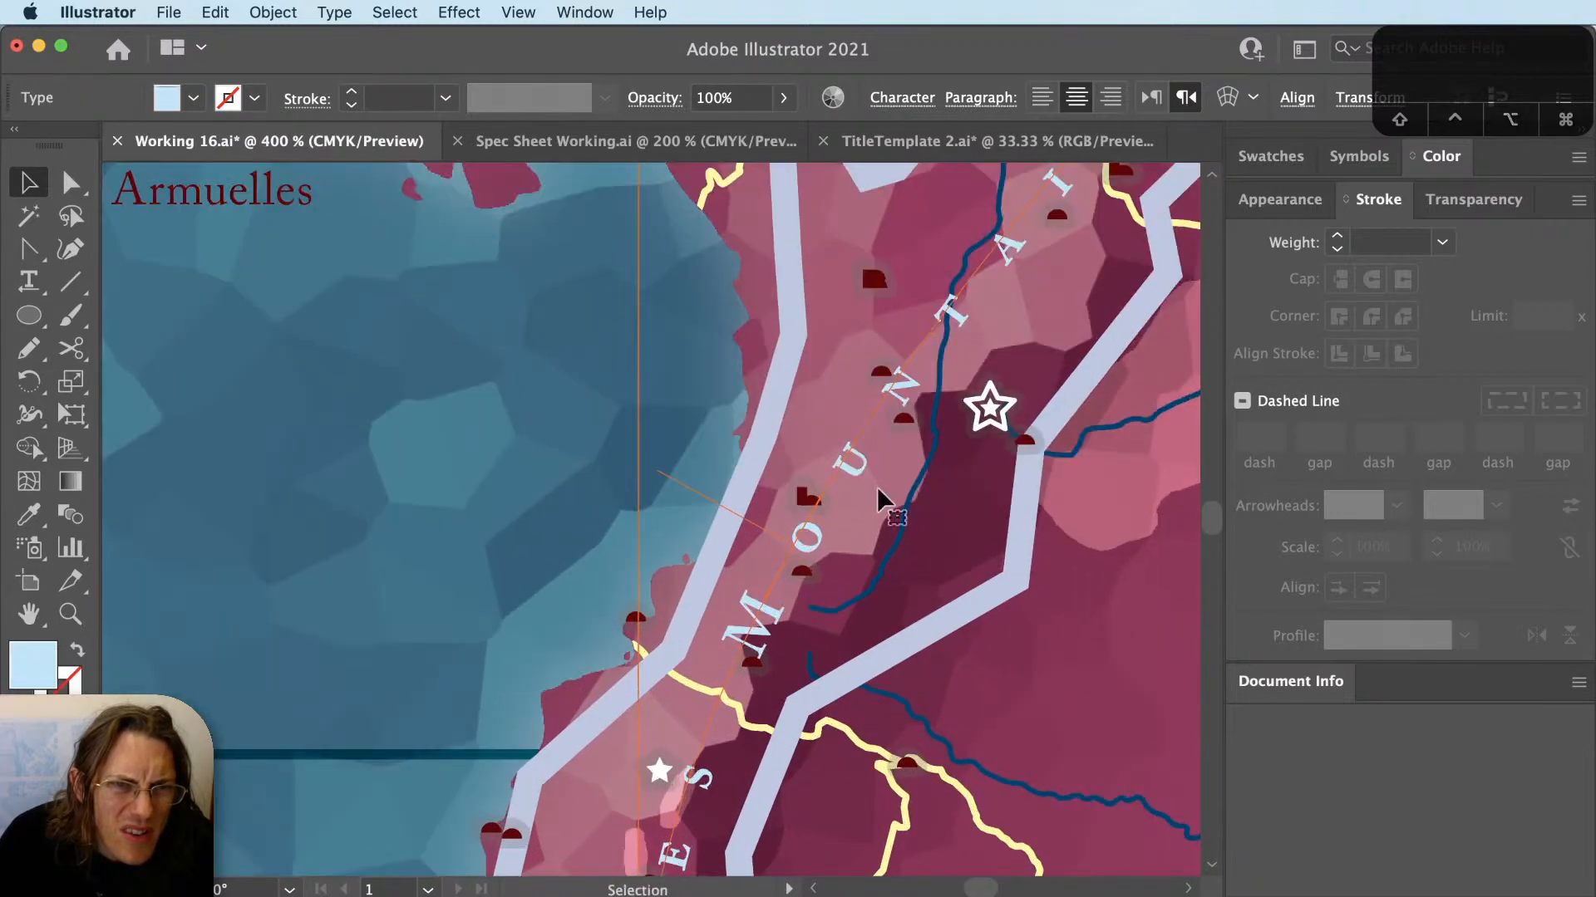
key("Right")
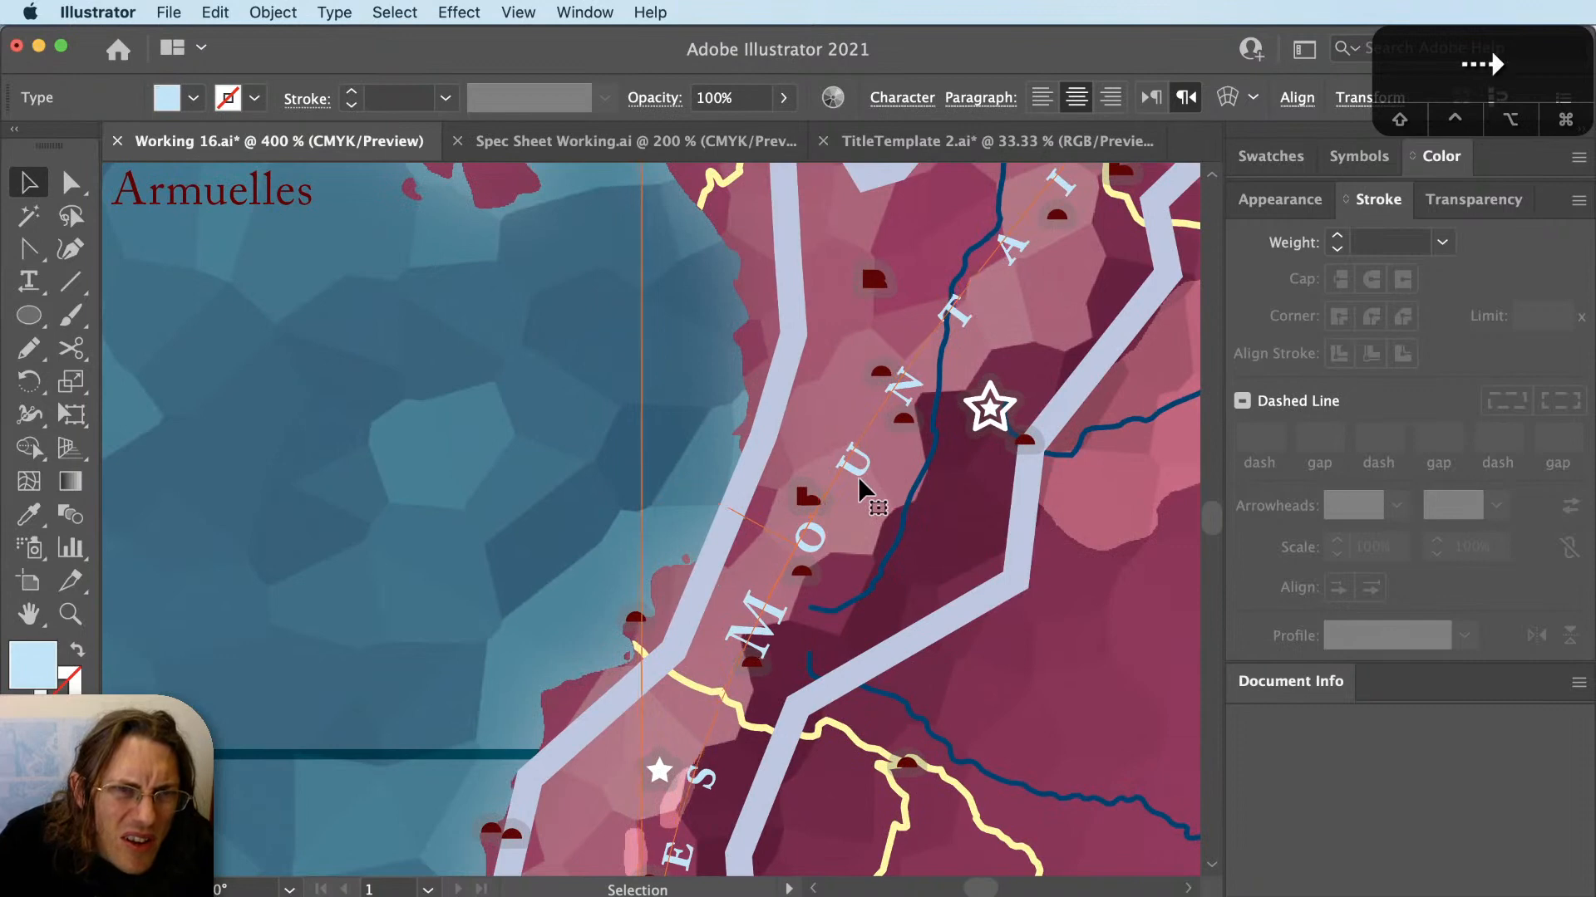
key("Right")
Examine the Andes Mountains label's spacing and fit within the range from Ecuador to the Venezuelan lake.
scroll(872, 494, "down", 1)
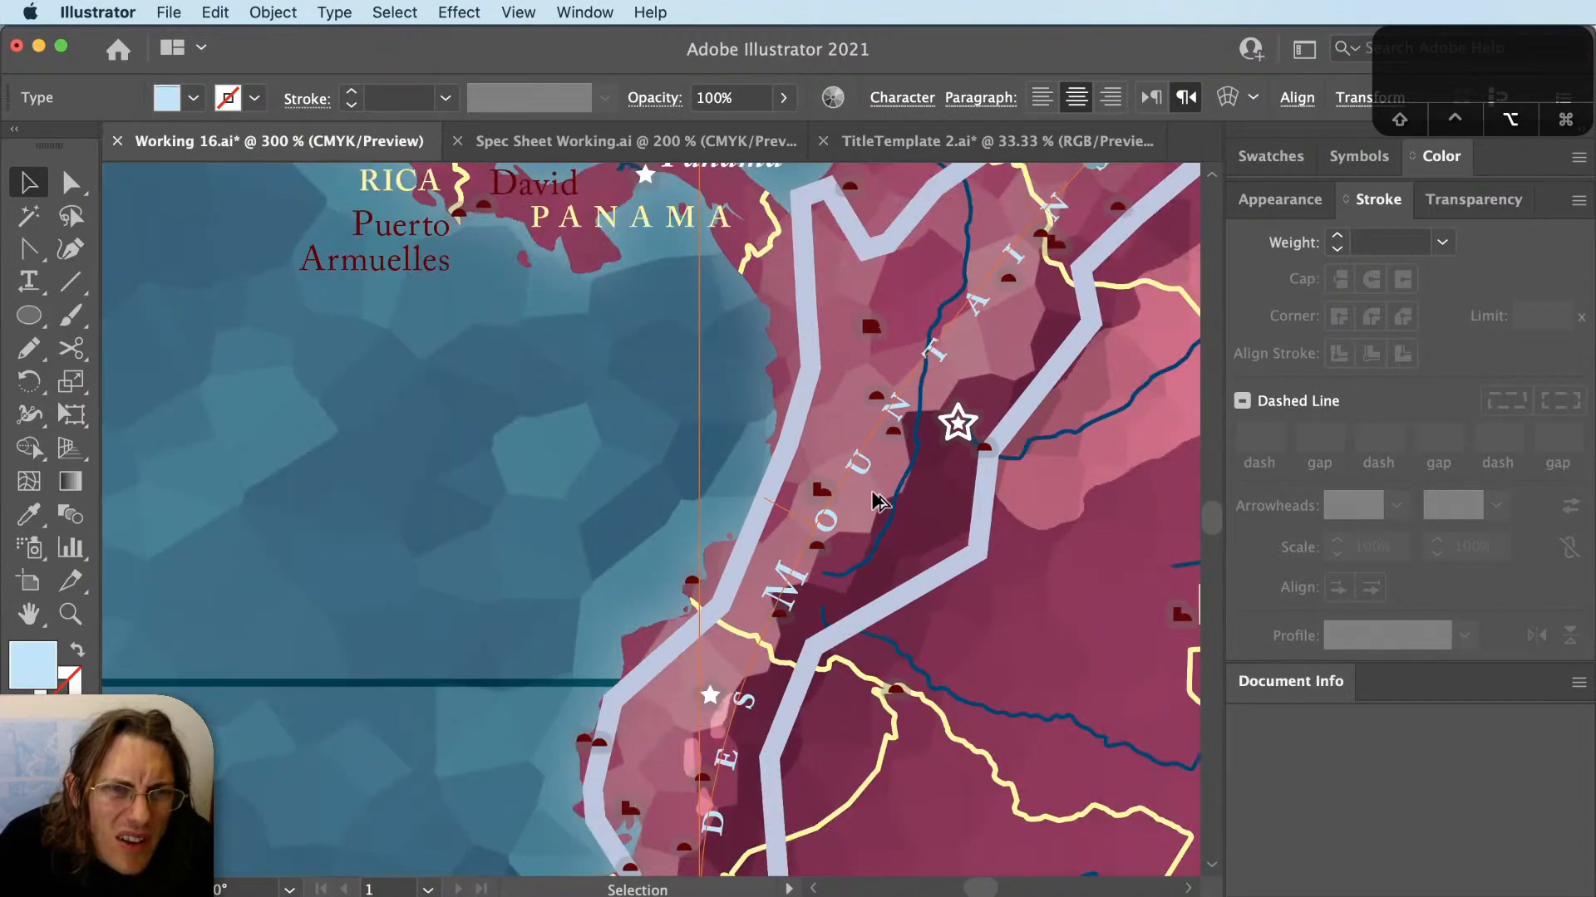
key("space")
left_click_drag(801, 765, 914, 560)
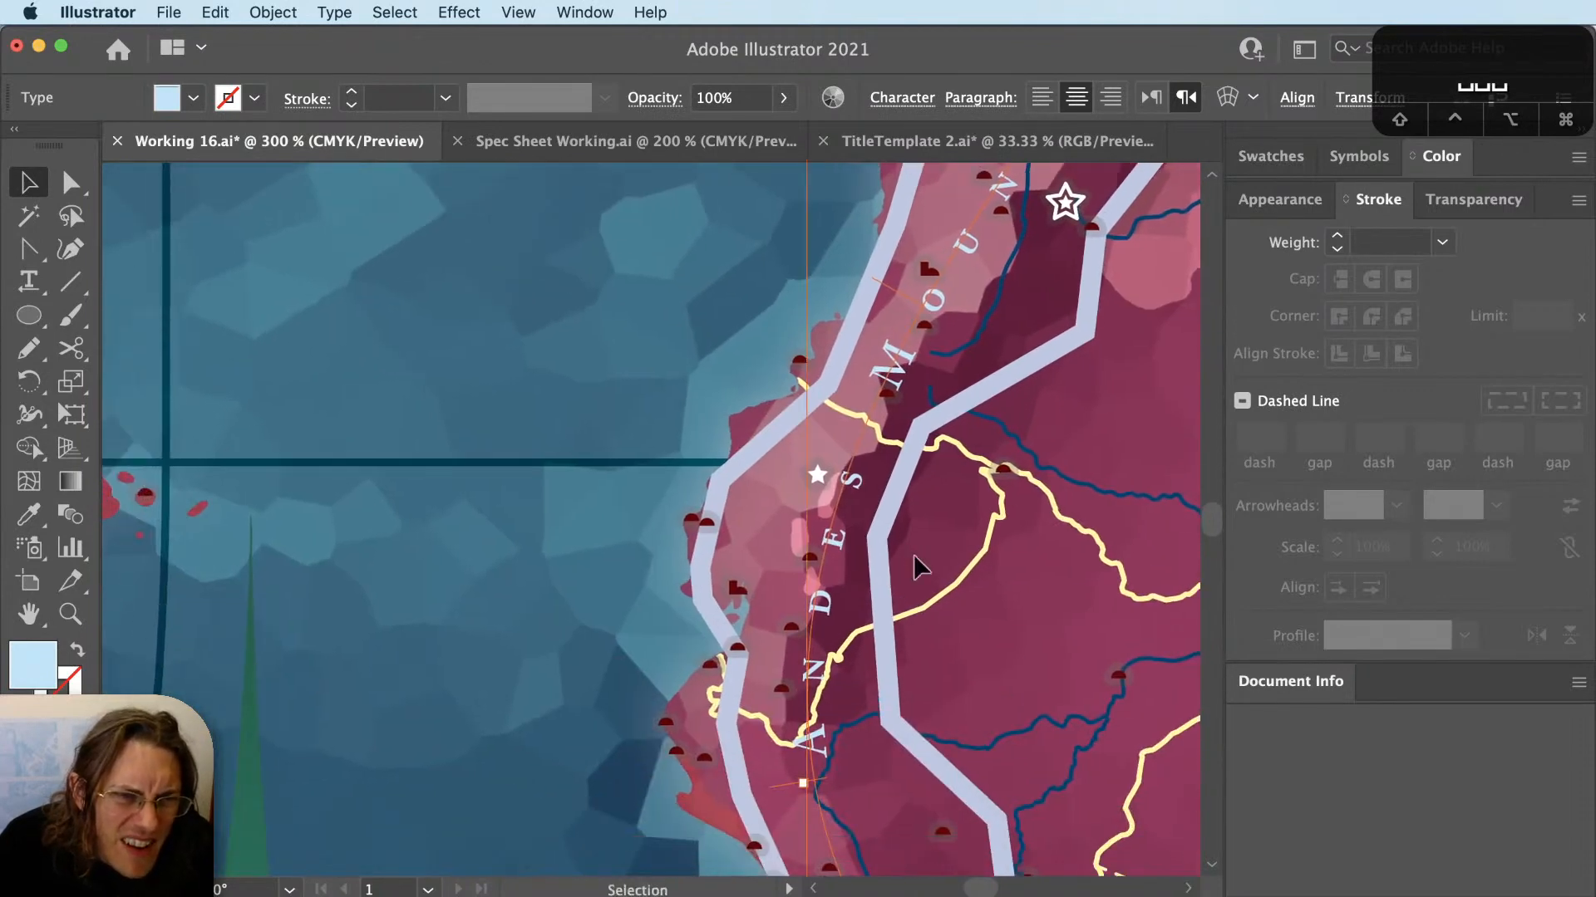
left_click(914, 560)
key("space")
left_click_drag(1045, 443, 986, 573)
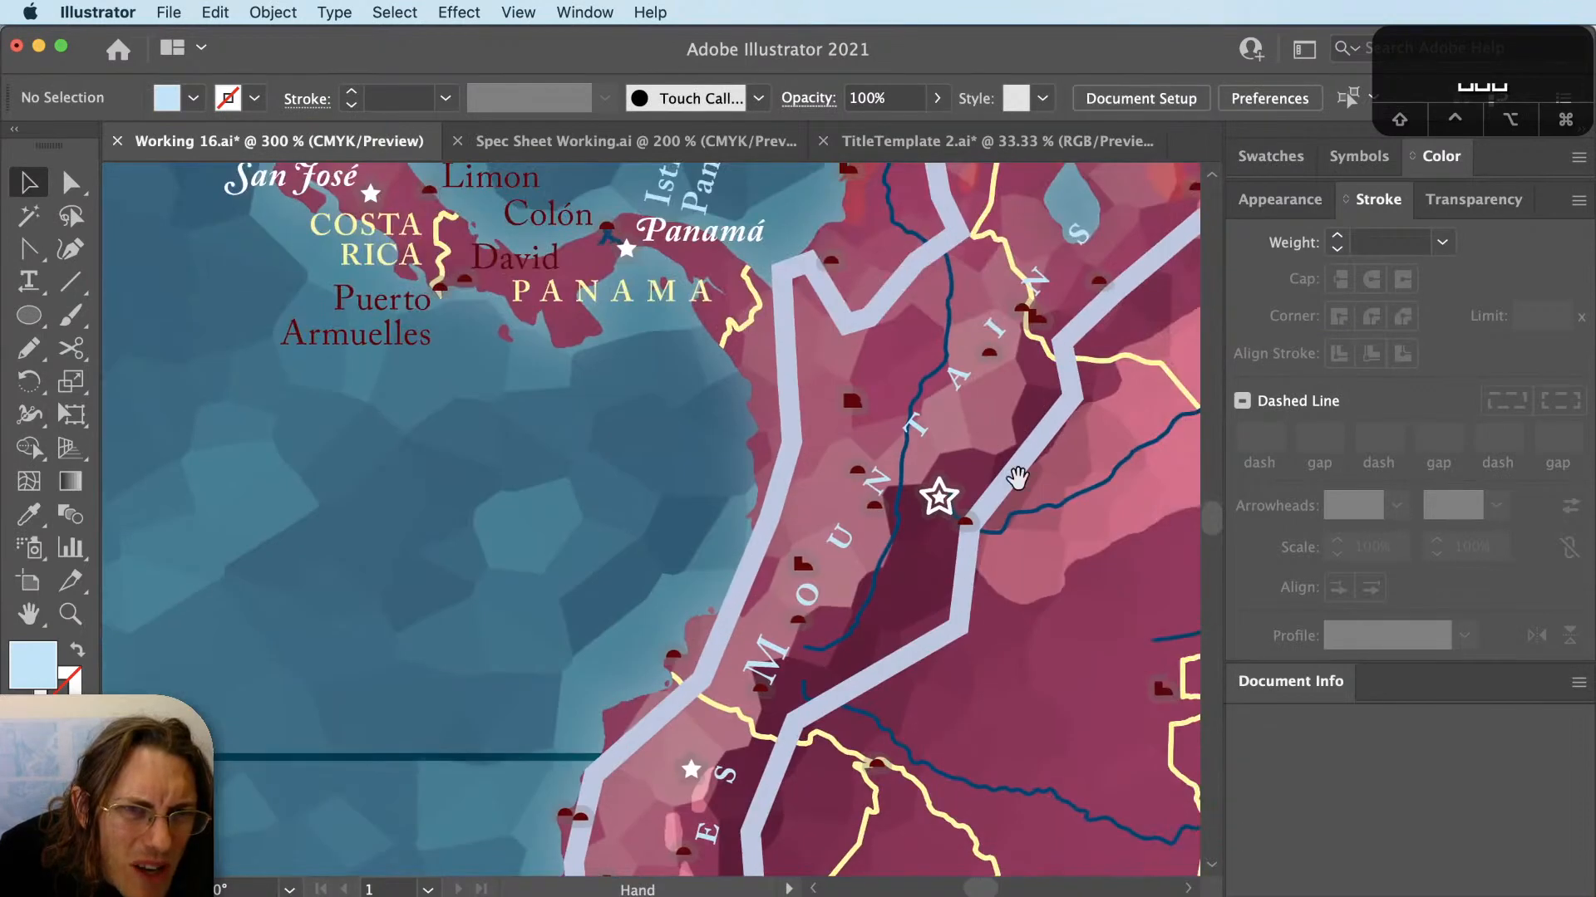
left_click_drag(1017, 479, 884, 679)
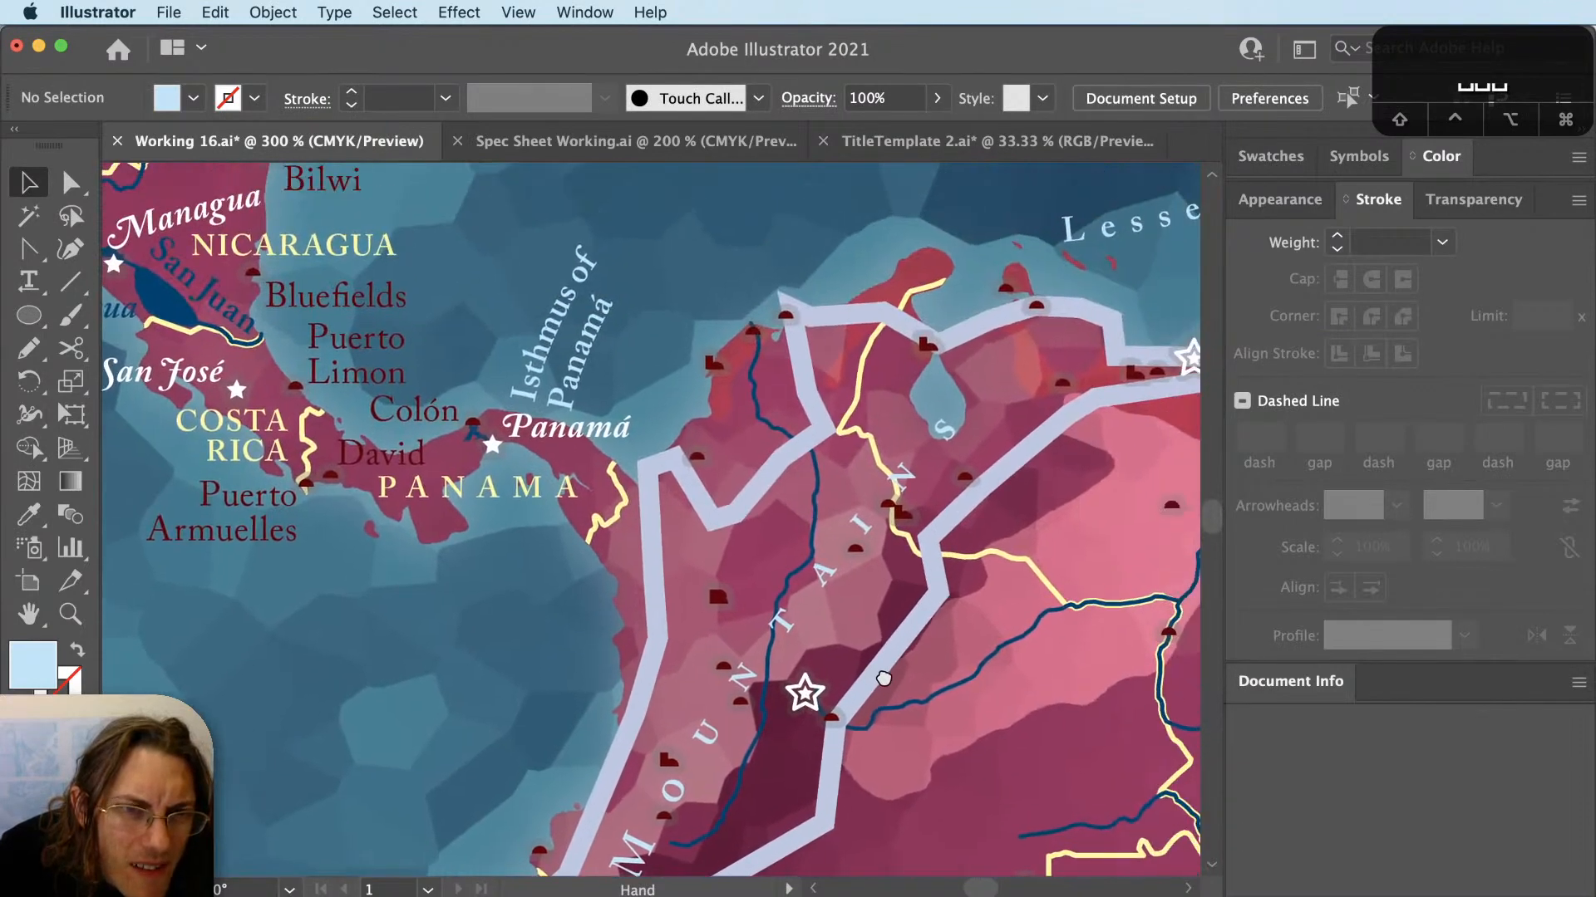
left_click_drag(883, 679, 1016, 425)
scroll(1016, 424, "down", 2, "alt")
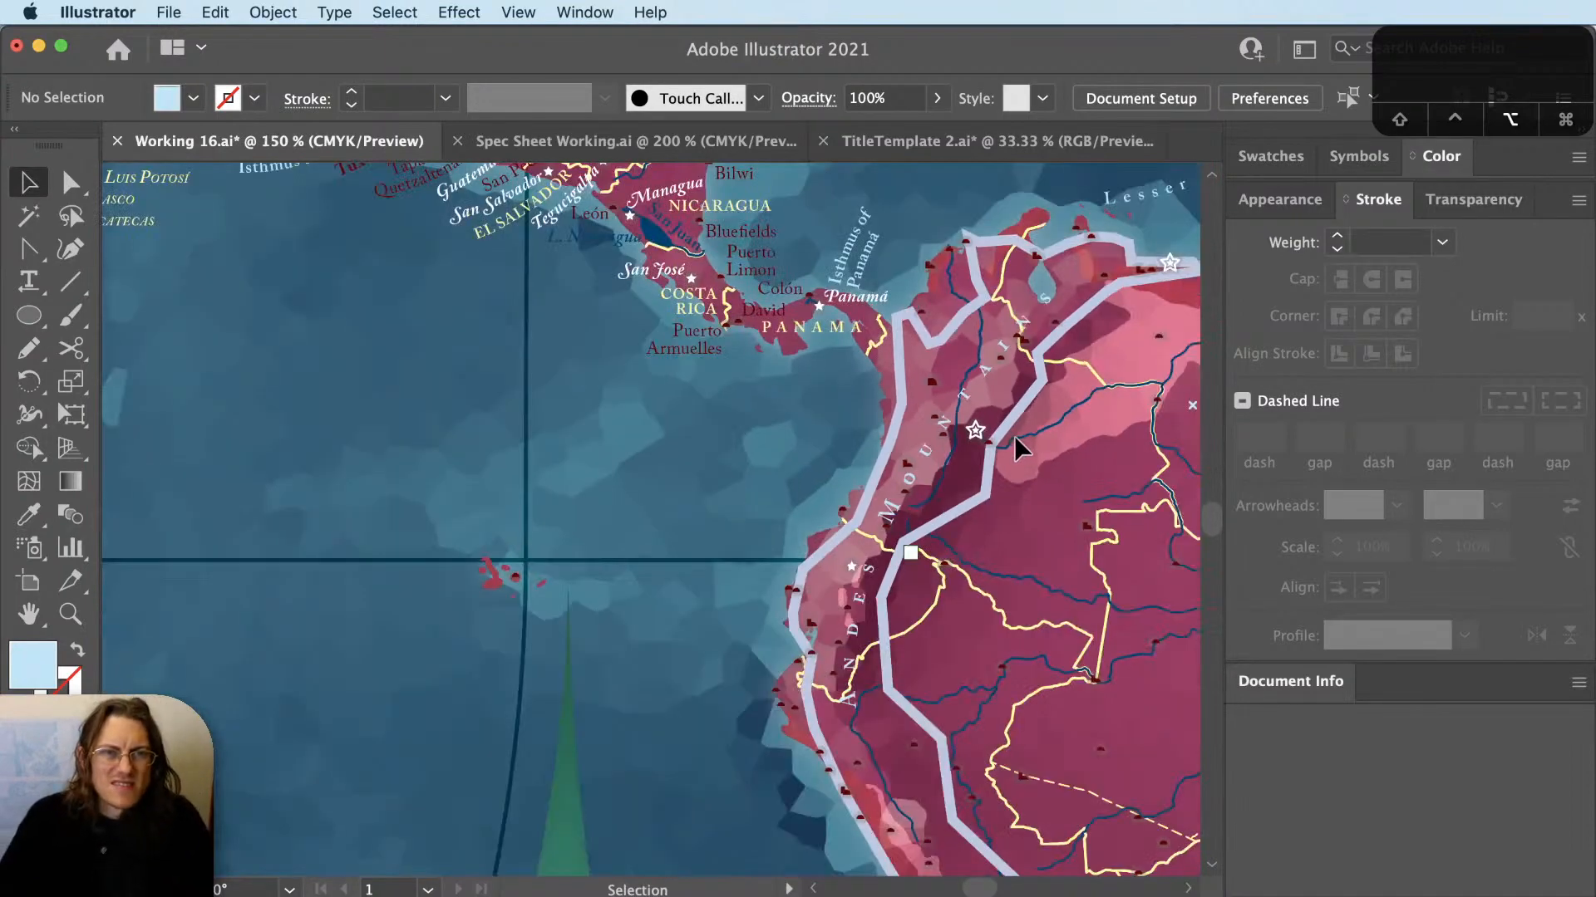
scroll(1014, 436, "up", 1, "alt")
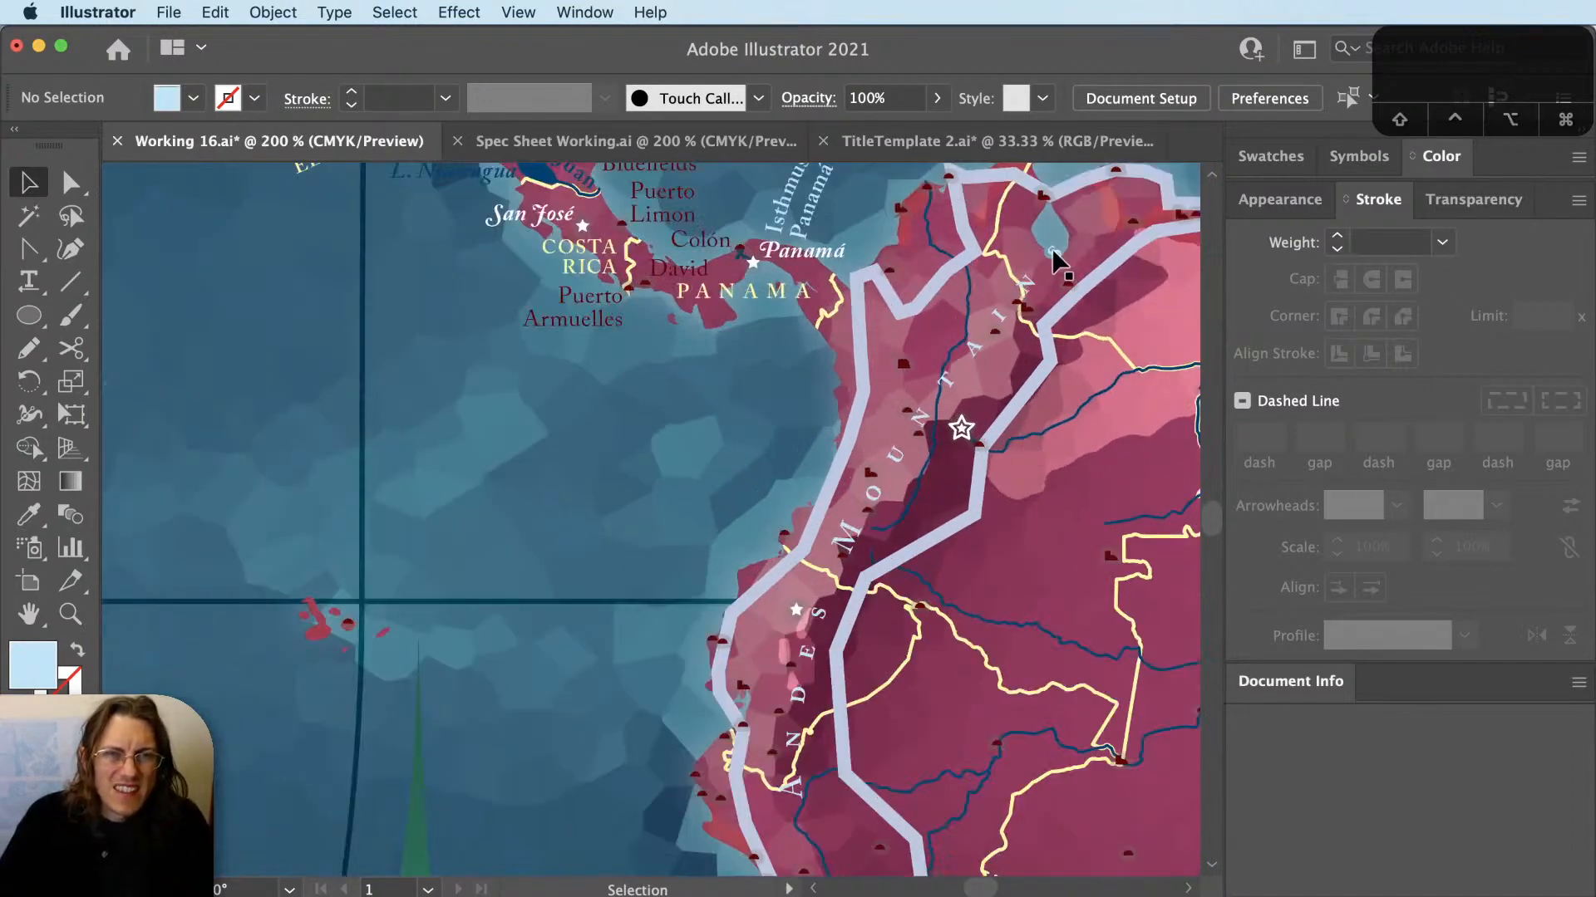
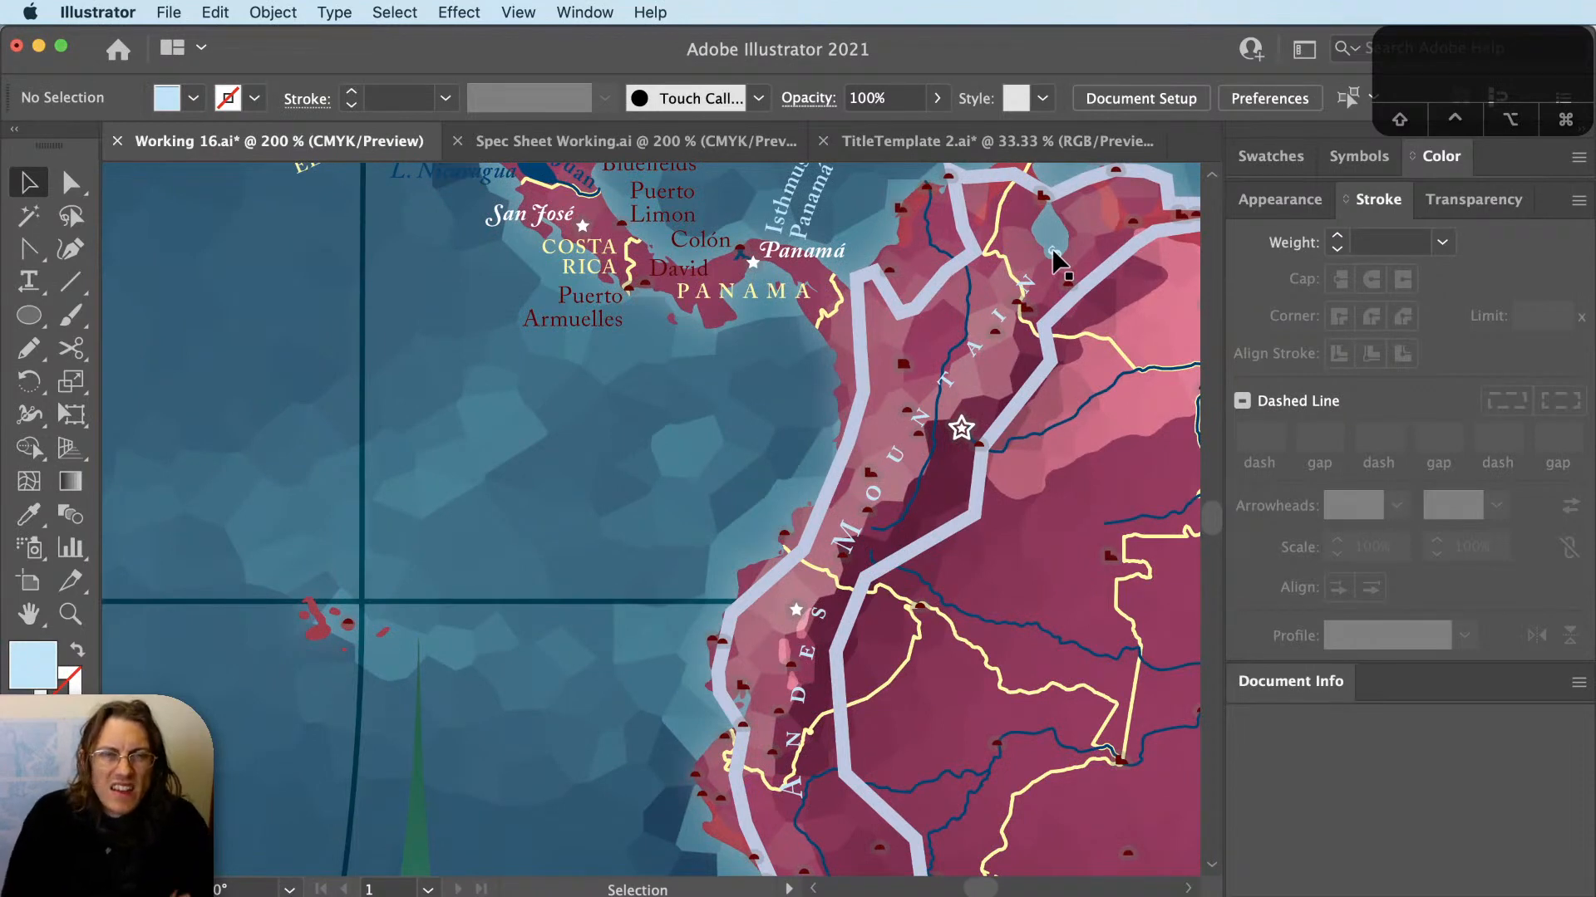
Move the northern end anchor of the Andes Mountains label's path farther northeast, past the Venezuelan lake.
left_click(1053, 251)
left_click_drag(1015, 473, 969, 508)
key("a")
left_click_drag(1029, 266, 1073, 239)
key("a")
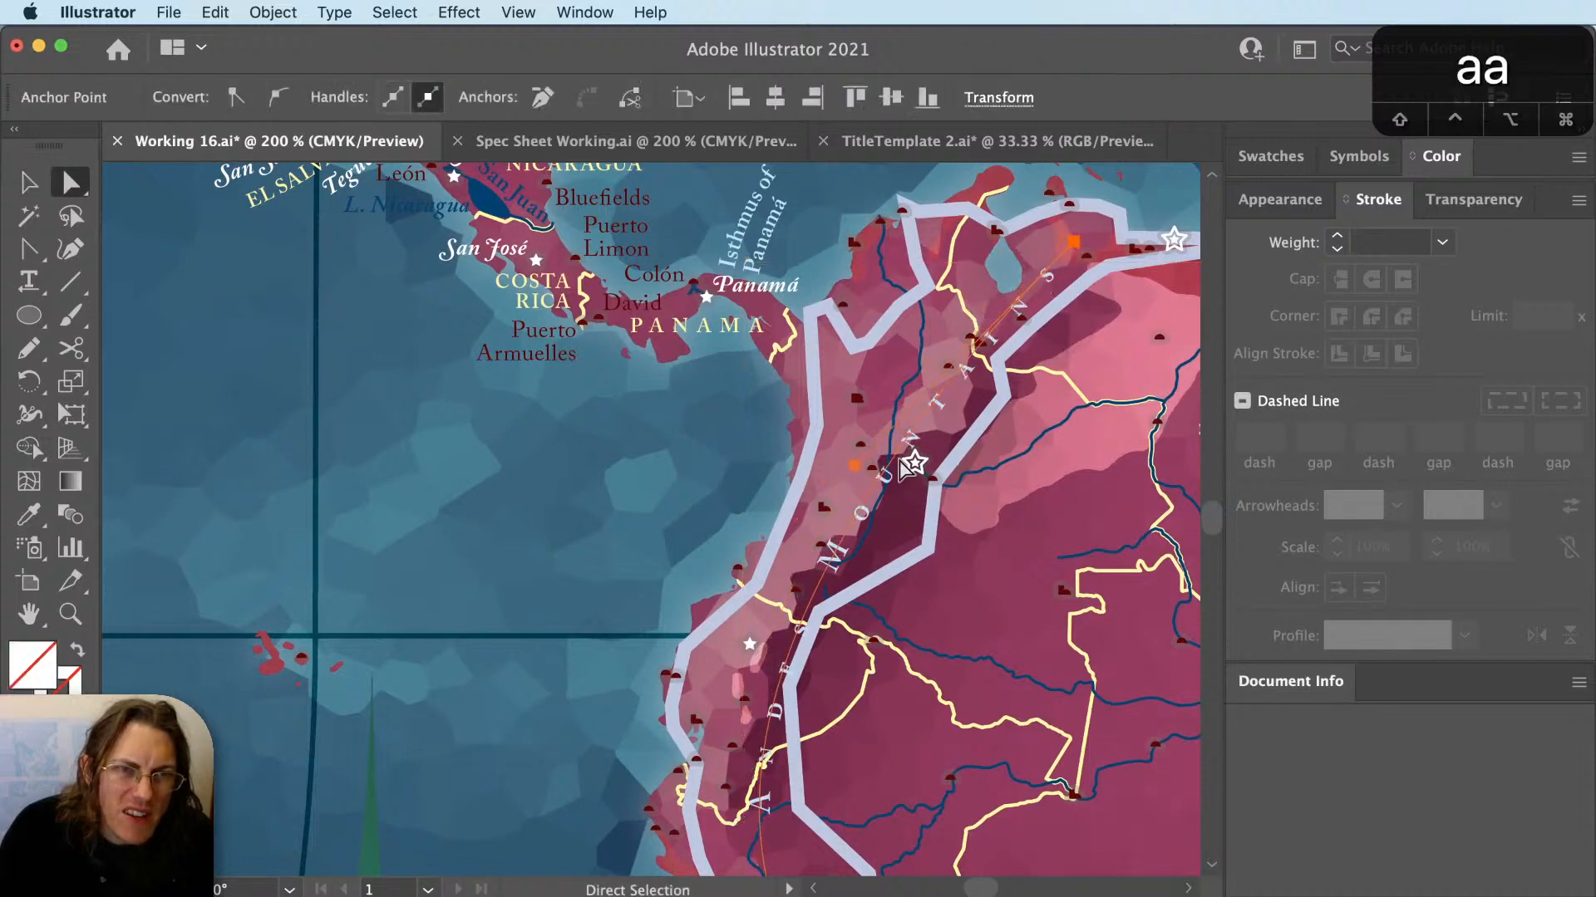
Try to split the Andes Mountains label's path near northern Peru with the Scissors tool.
scroll(804, 457, "down", 2)
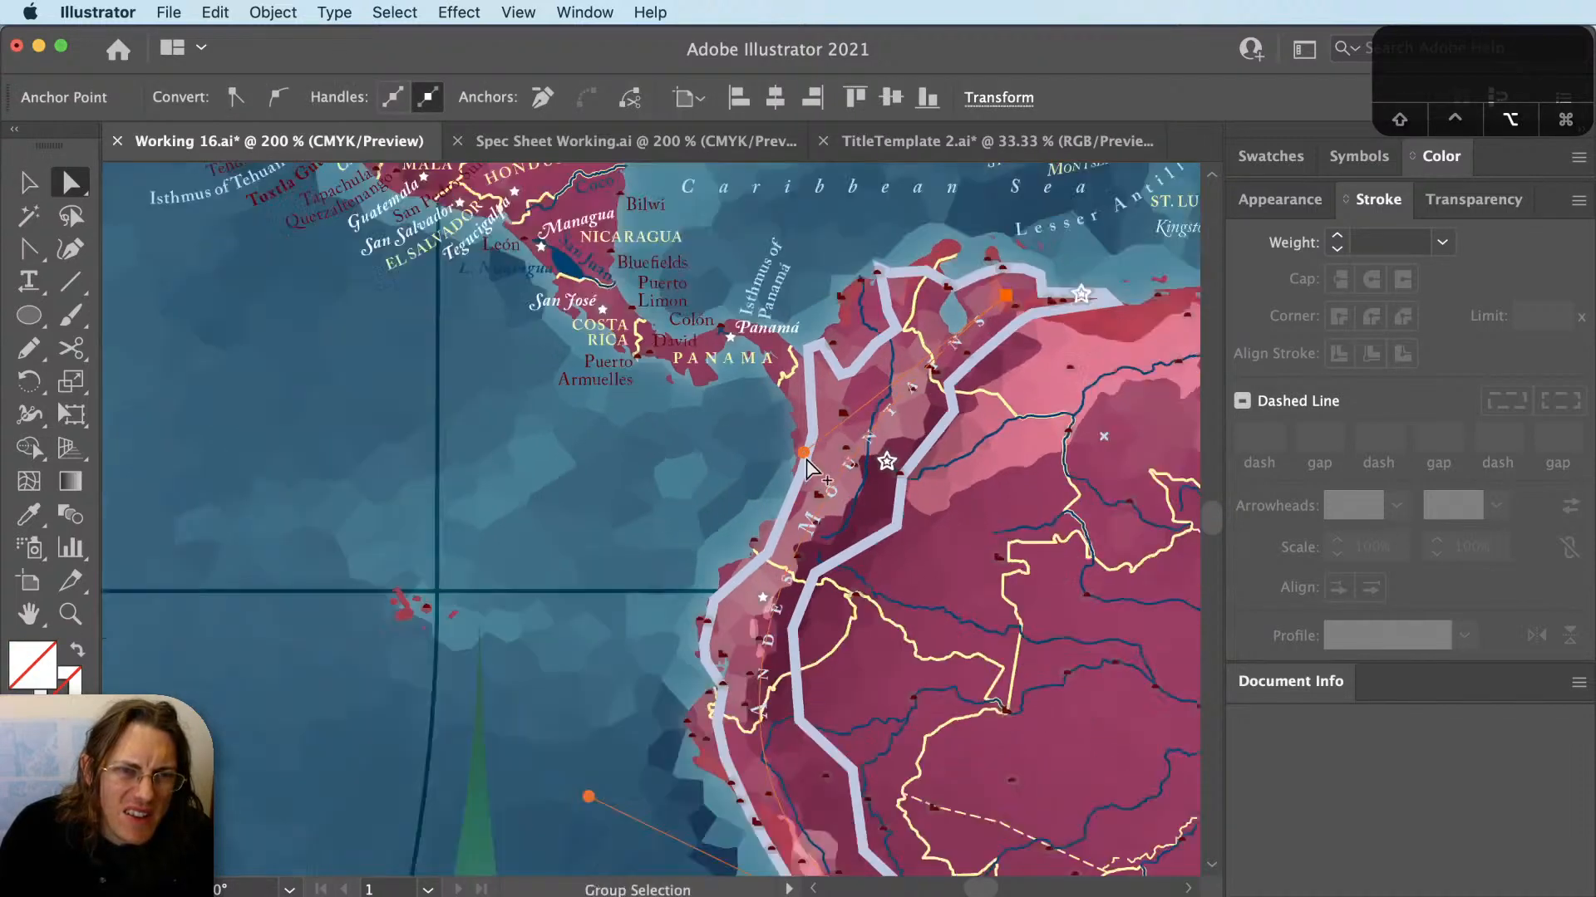
key("c")
left_click(784, 673)
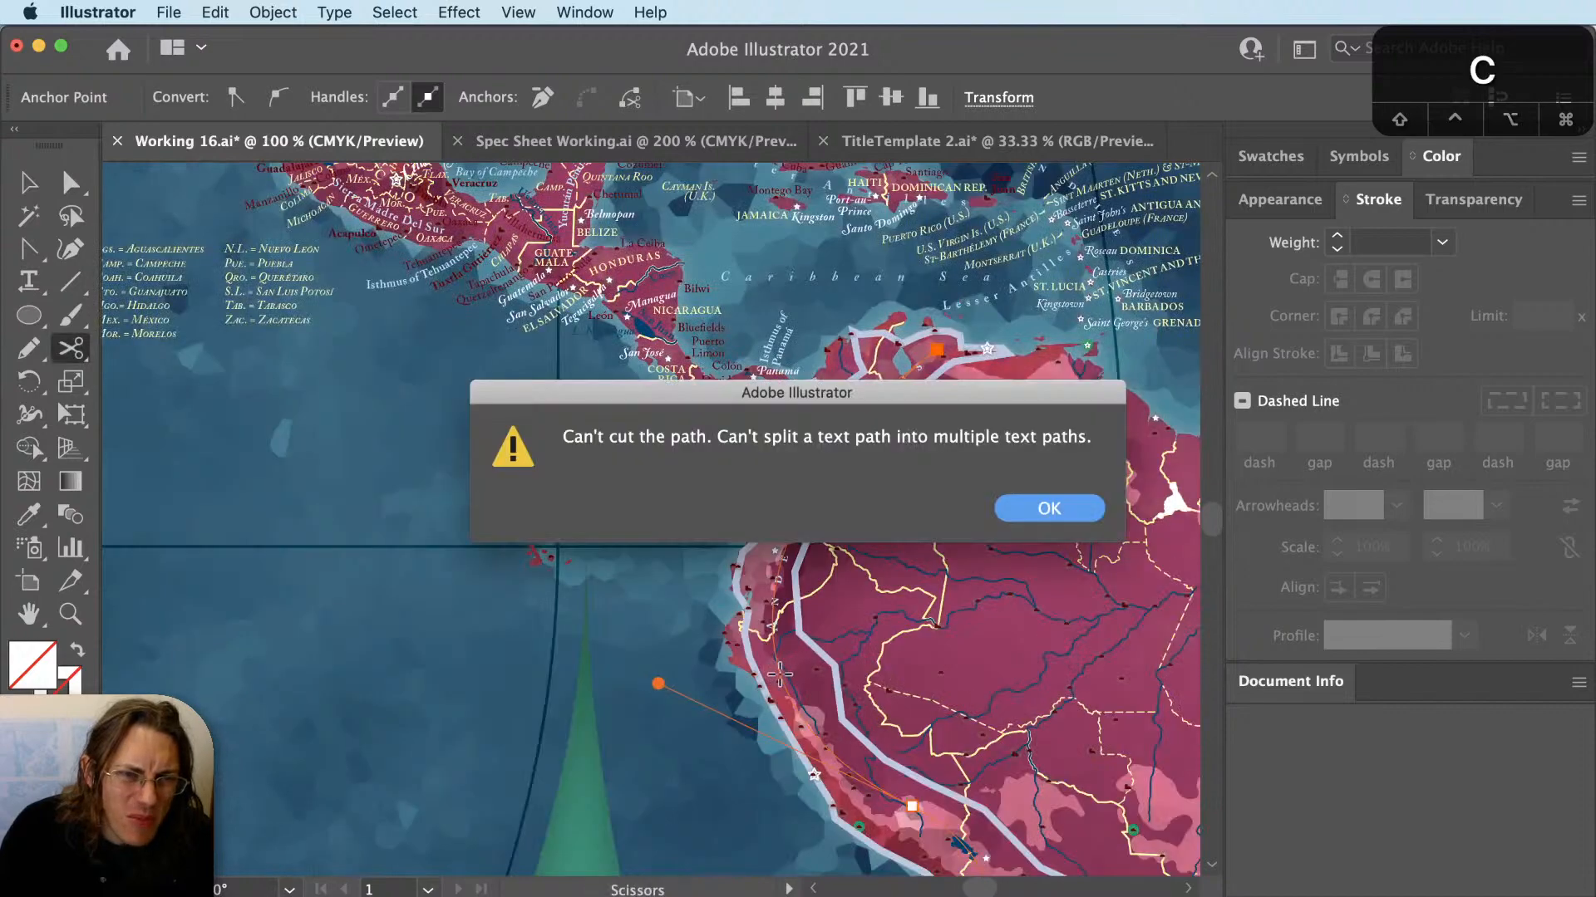
key("Return")
Delete the middle anchor of the label's path near southern Peru and move the southern end anchor up to the Ecuador–Peru border.
key("plus")
scroll(897, 814, "down", 1)
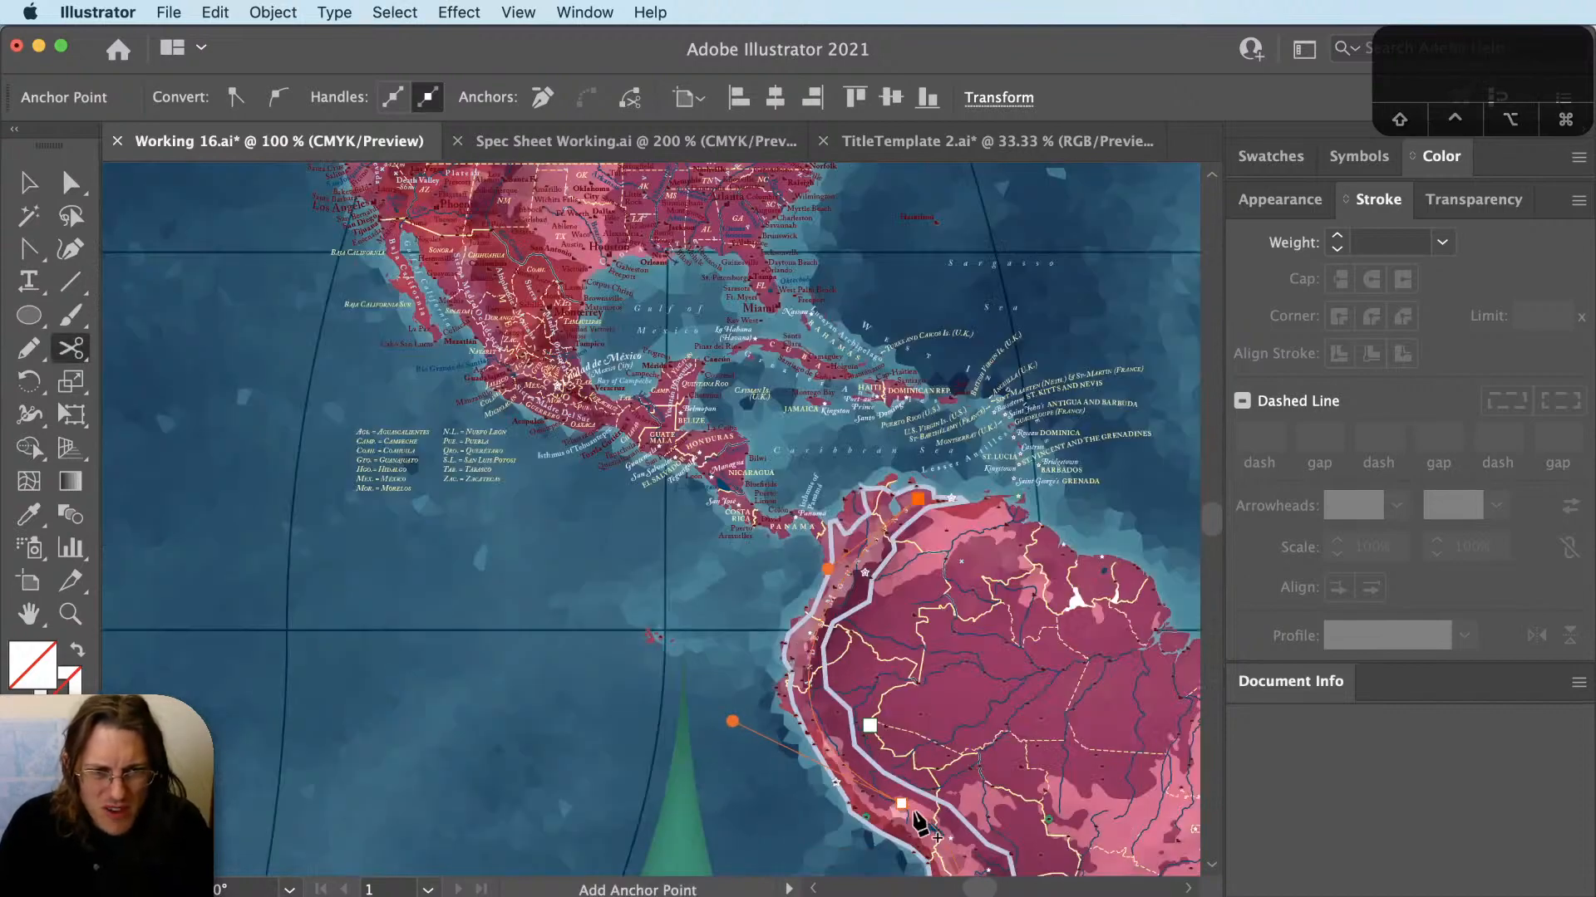
key("minus")
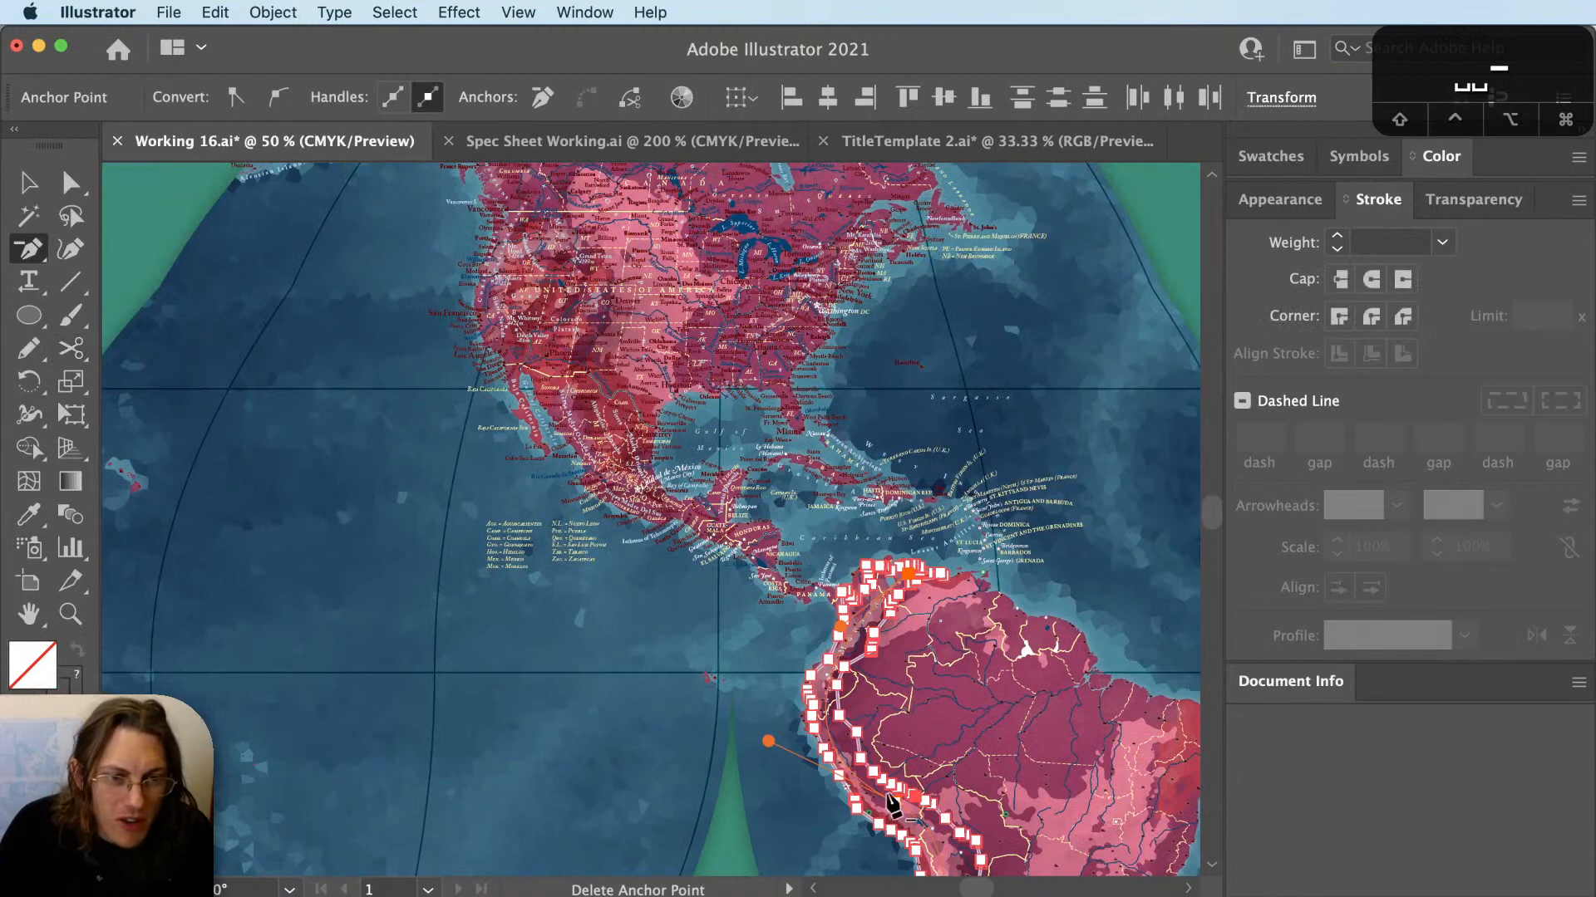
left_click(895, 804)
key("space")
left_click_drag(914, 821, 882, 530)
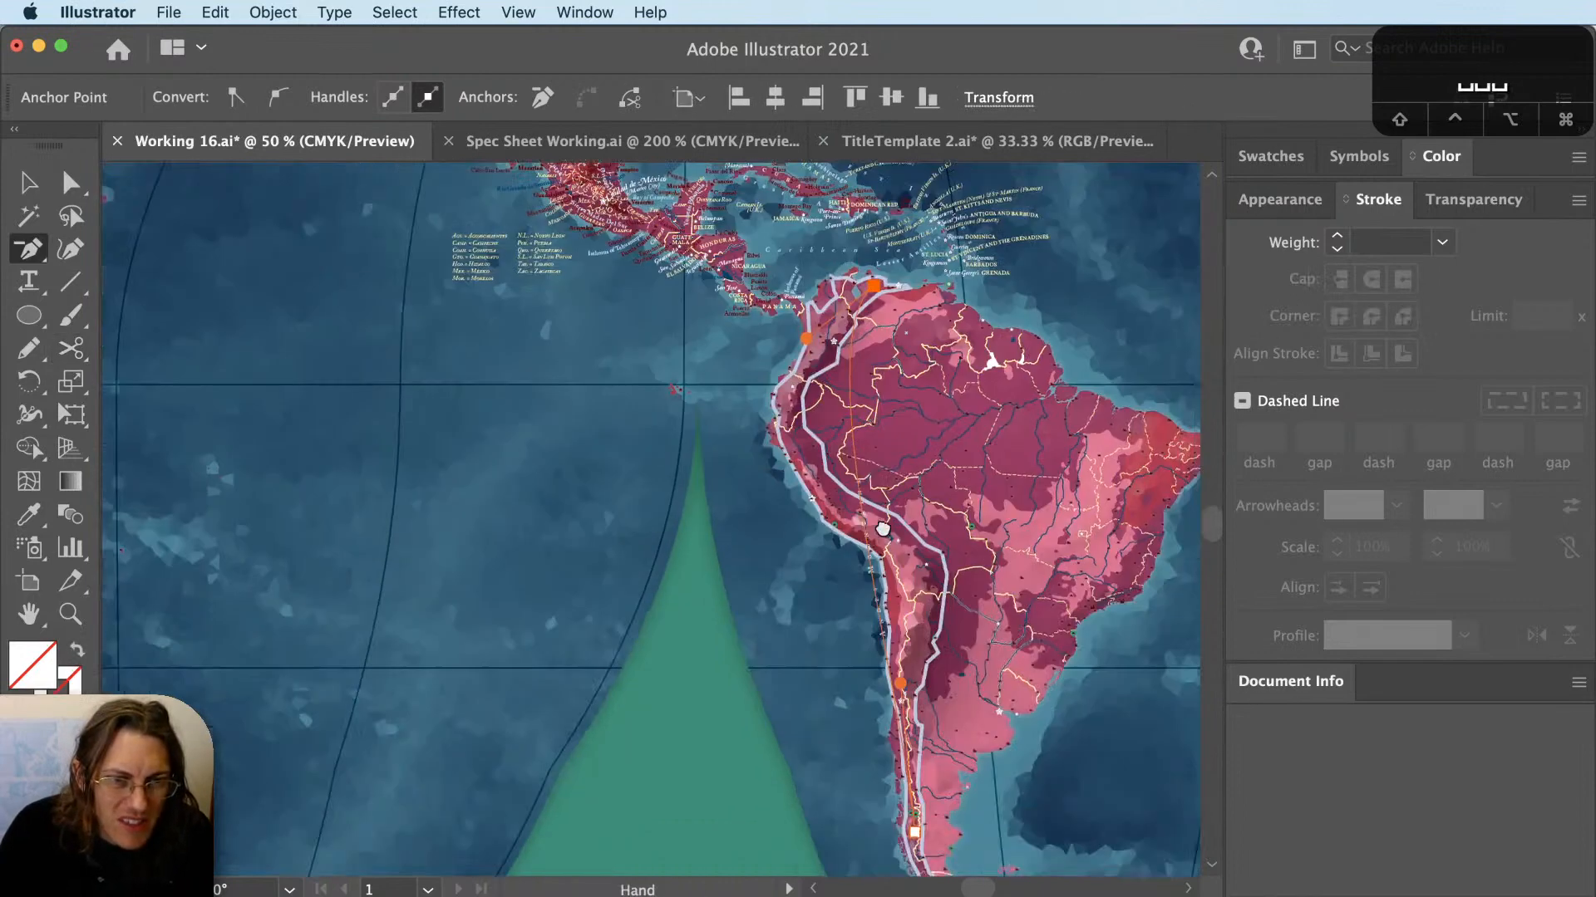
key("a")
left_click_drag(914, 827, 829, 490)
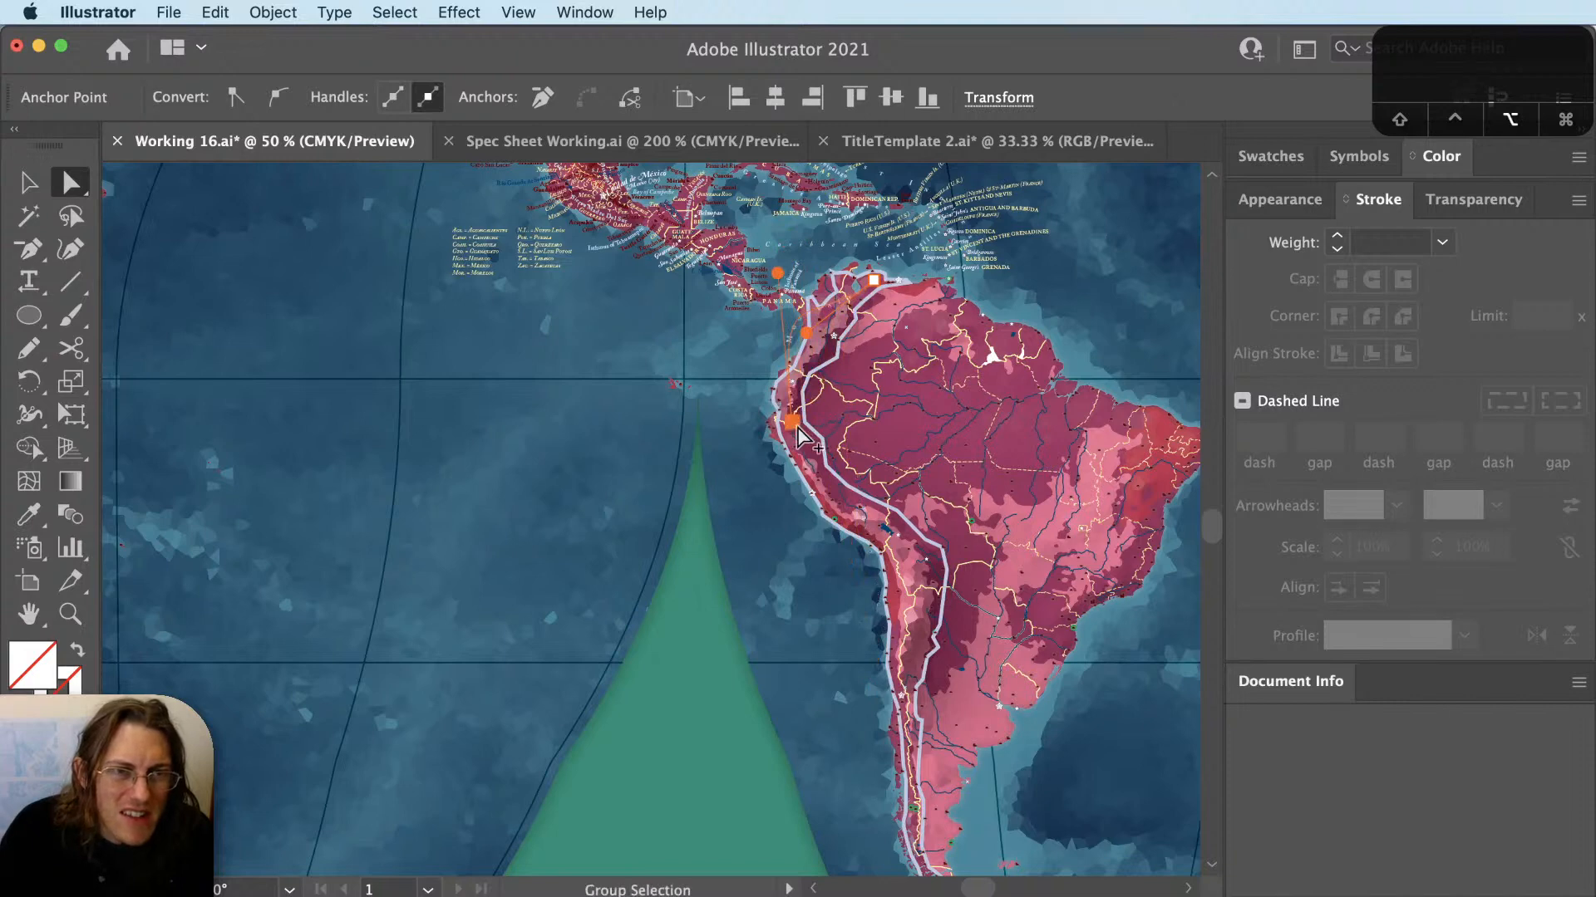
Shorten the southern anchor's direction handle and adjust the northern one so the Andes Mountains label curves gently along the range.
scroll(796, 427, "up", 3)
key("space")
left_click_drag(875, 299, 908, 605)
key("a")
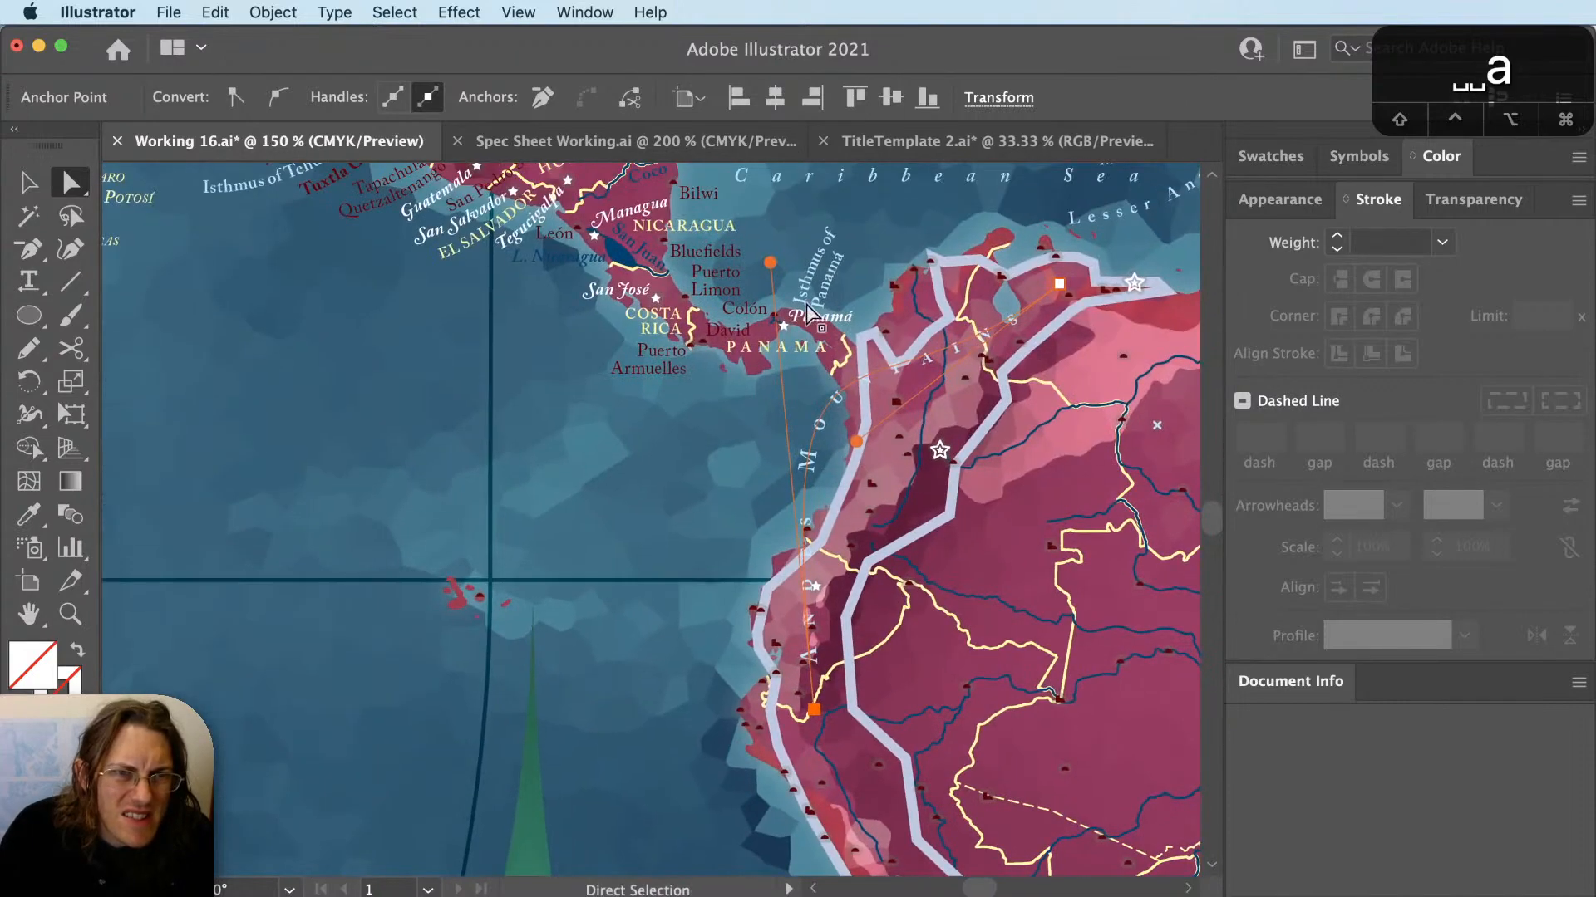
left_click_drag(770, 264, 811, 585)
key("a")
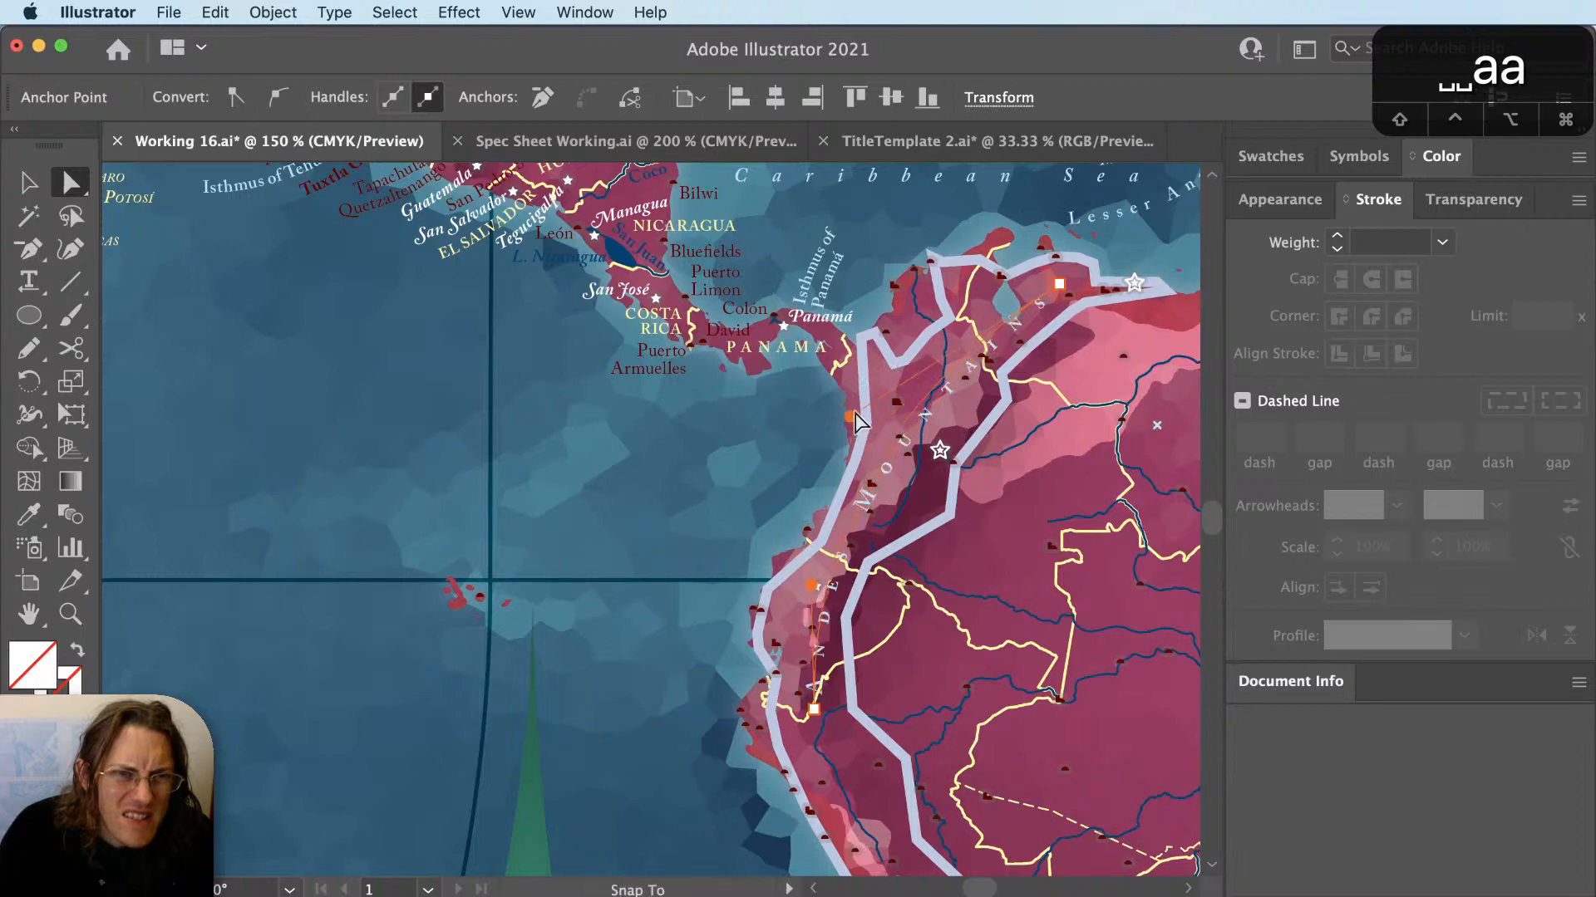
key("shift+super+a")
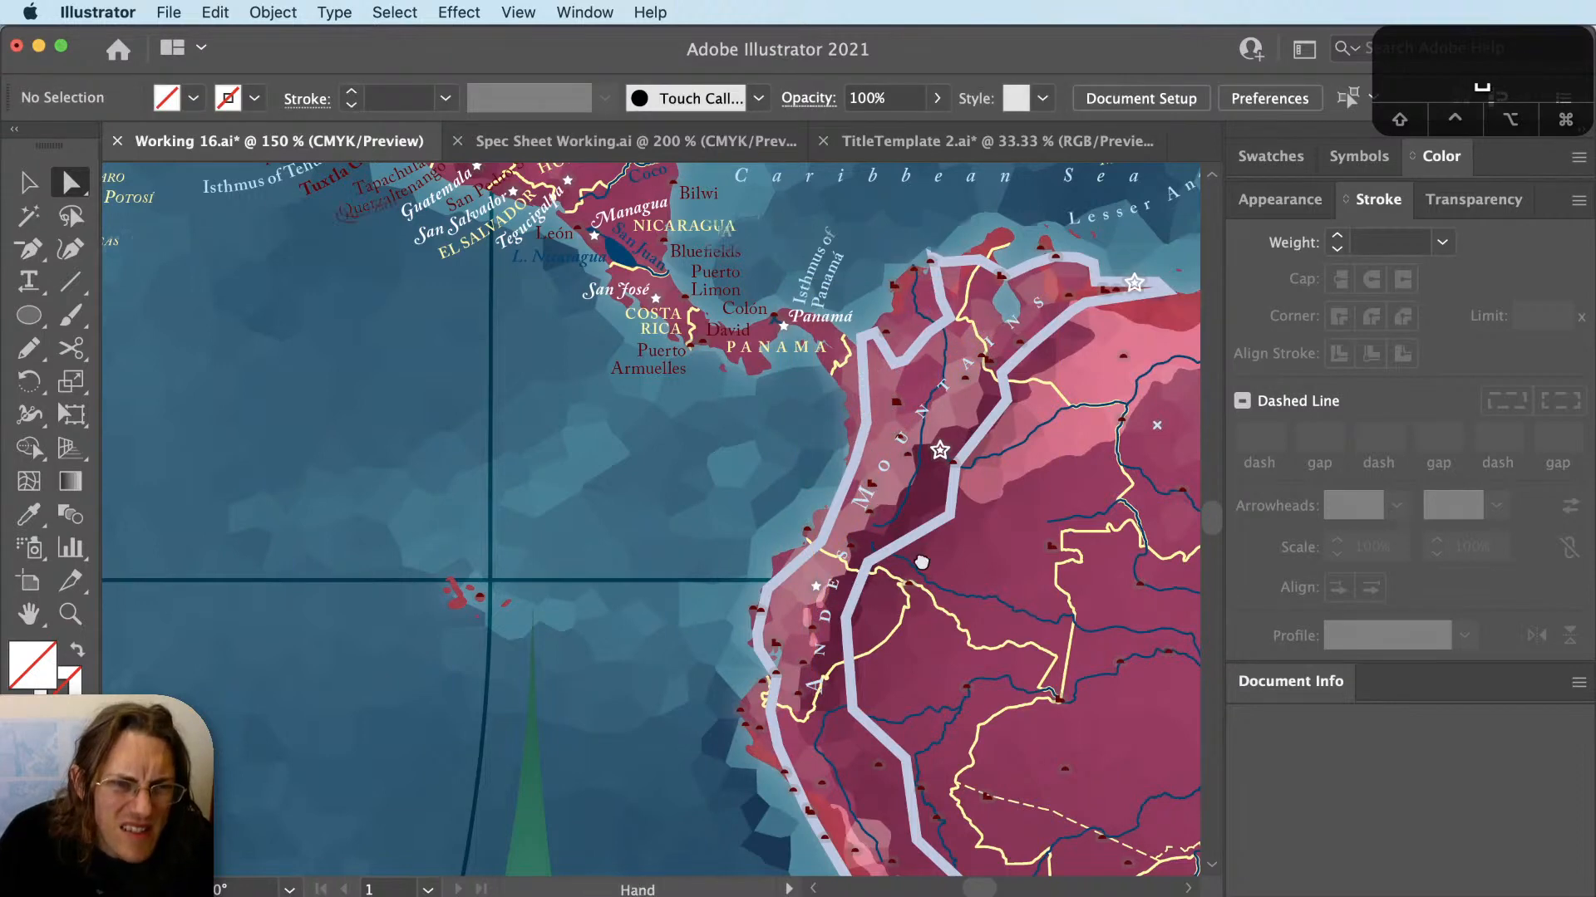
Shift the southern end anchor of the Andes Mountains label's path slightly west to center the lettering in the range.
left_click_drag(920, 563, 896, 605)
key("v")
scroll(818, 625, "up", 1)
key("v")
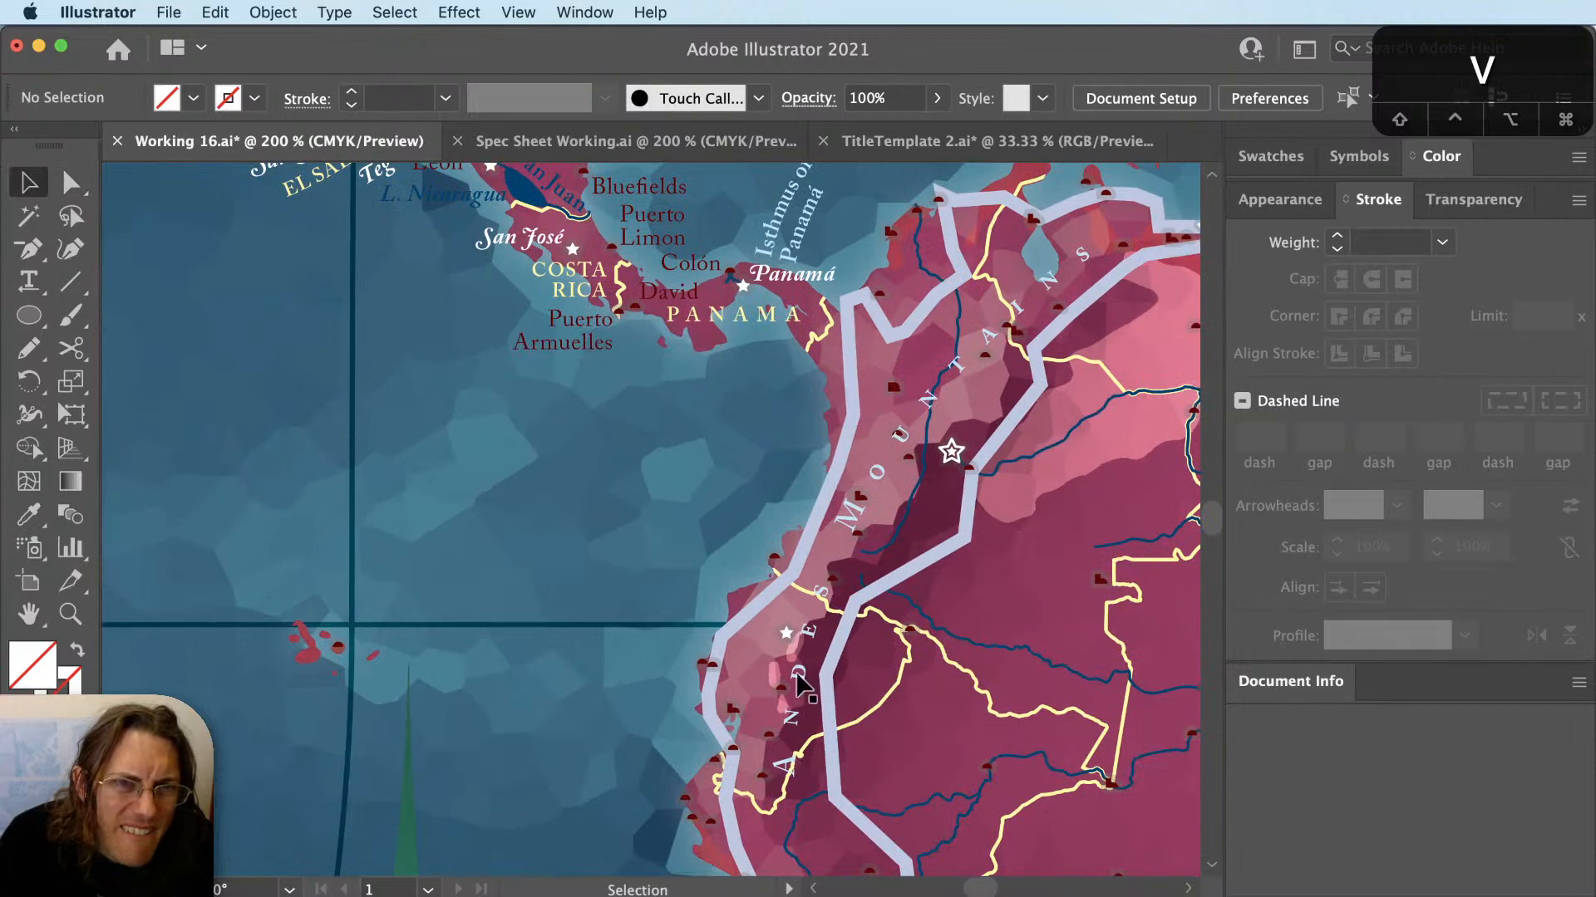
left_click(796, 674)
key("shift+super+a")
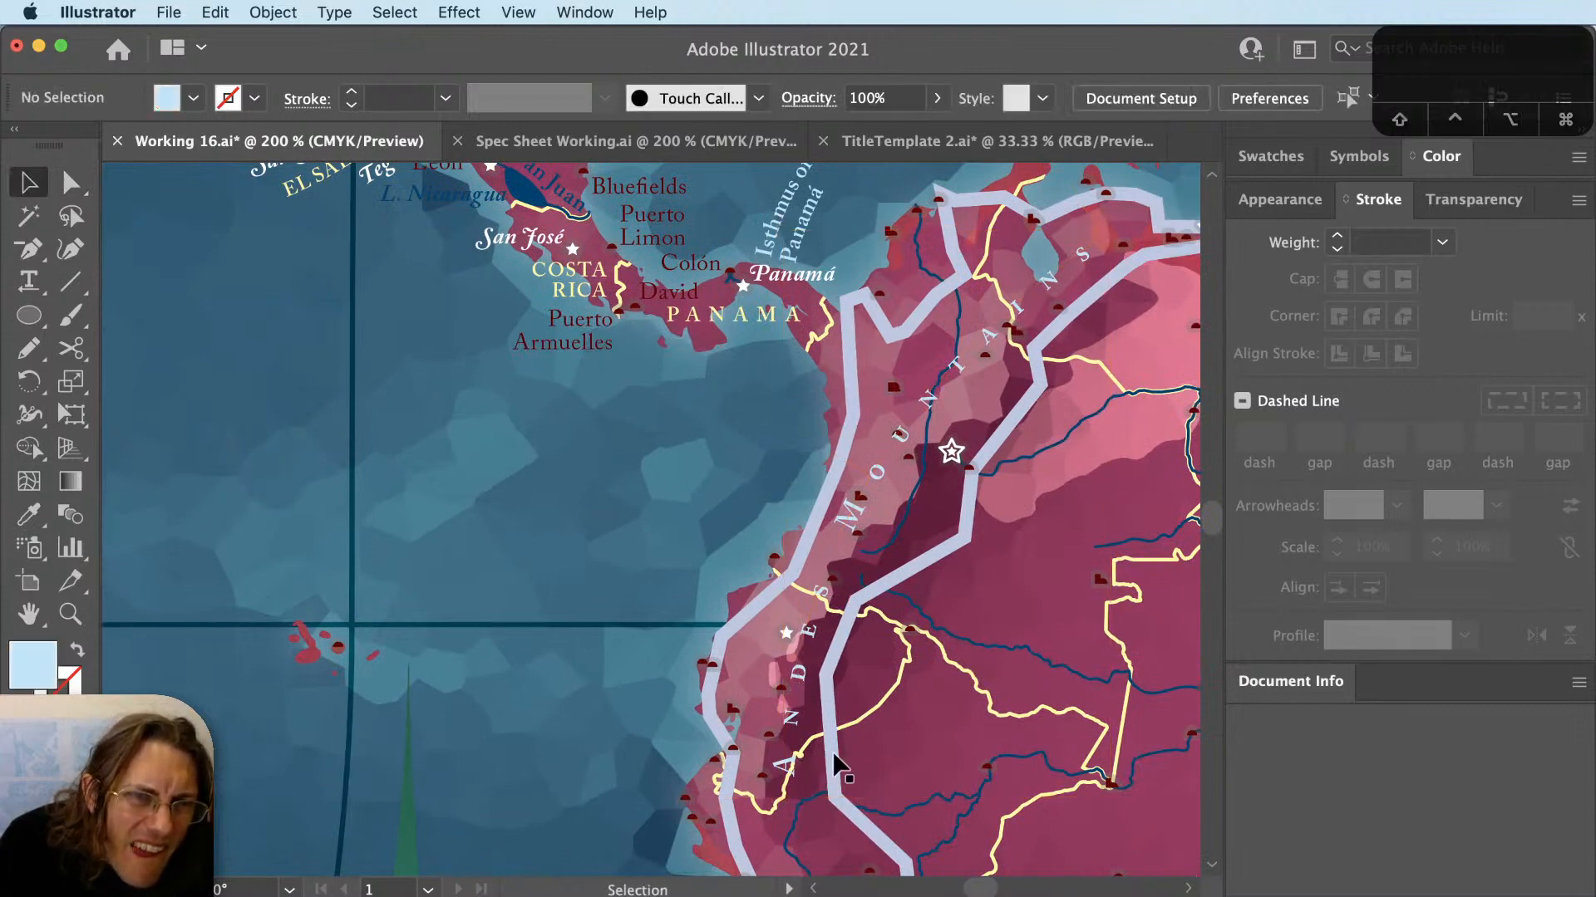
left_click(785, 794)
key("a")
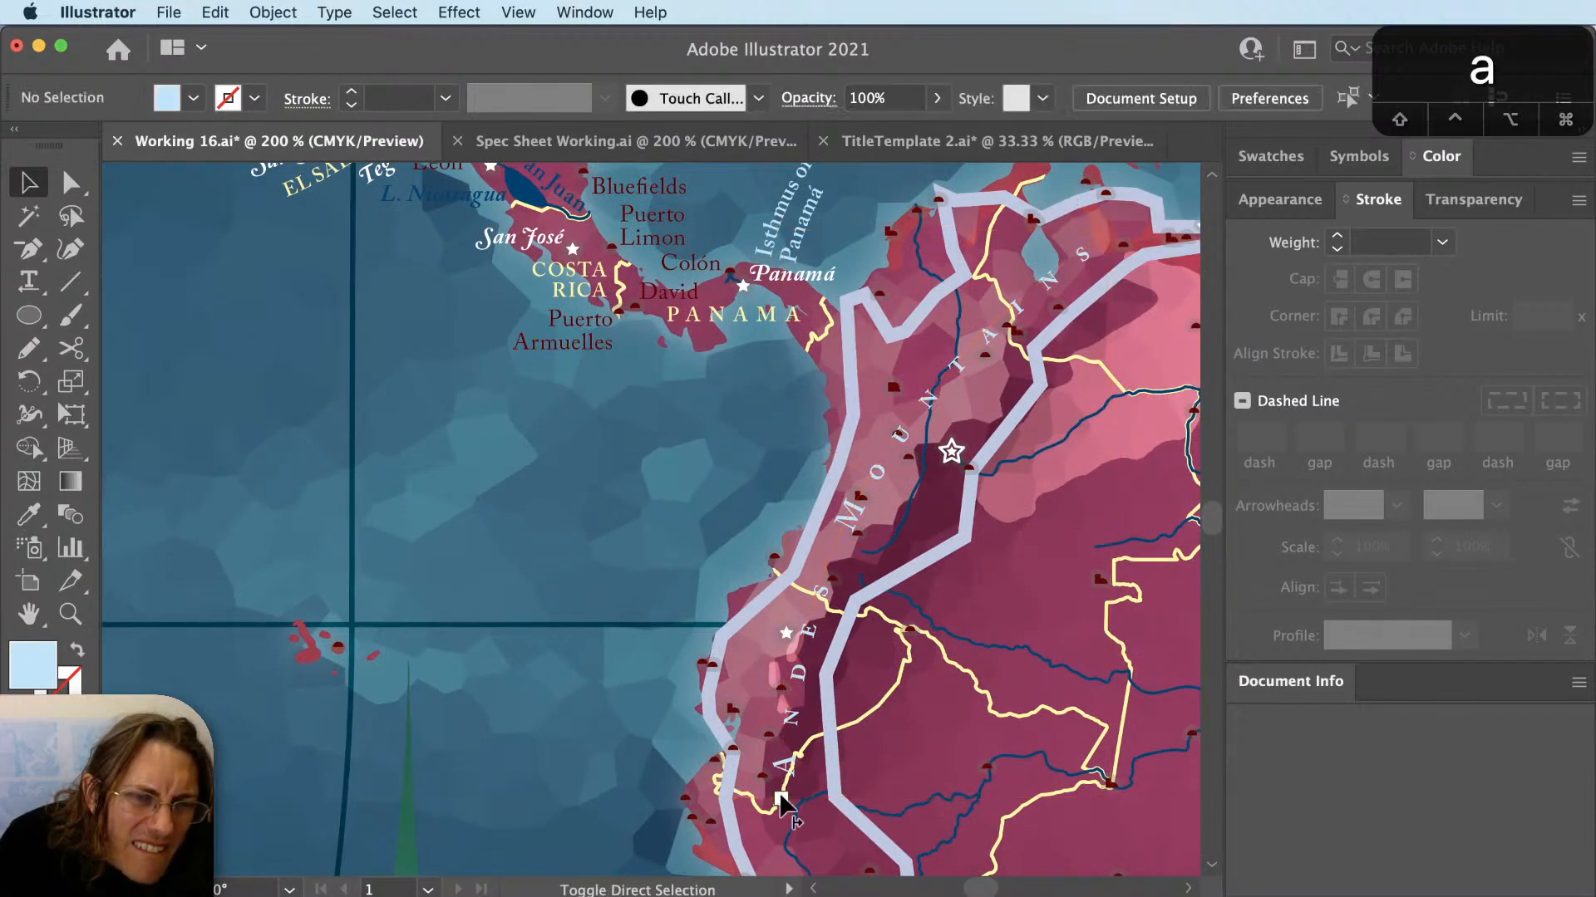
left_click(775, 794)
key("shift+super+a")
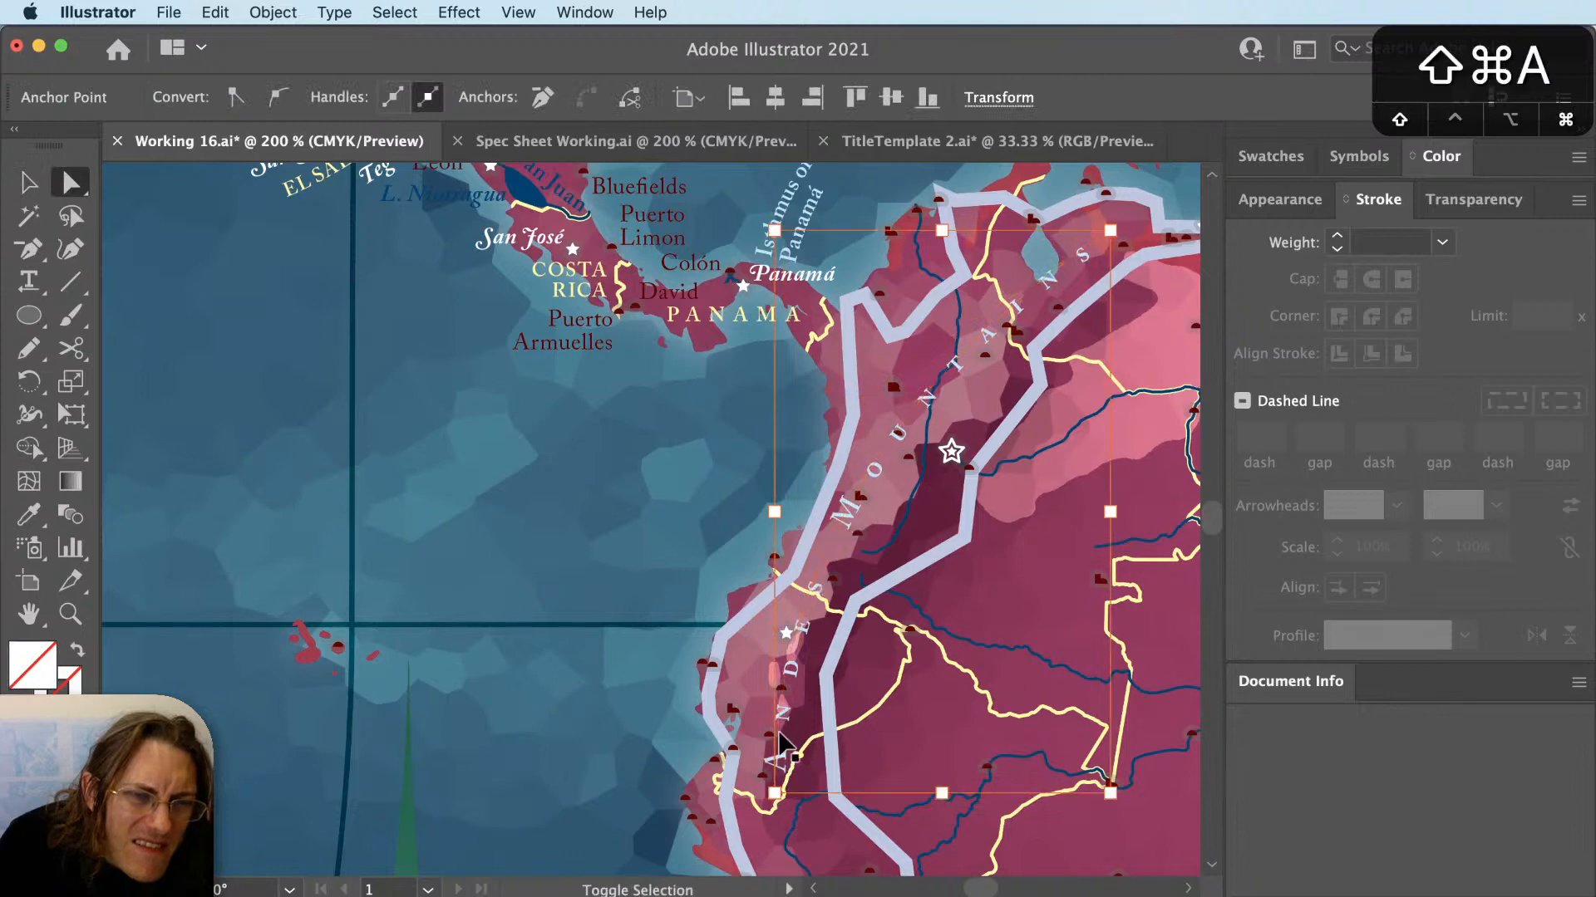
key("v")
left_click(781, 796)
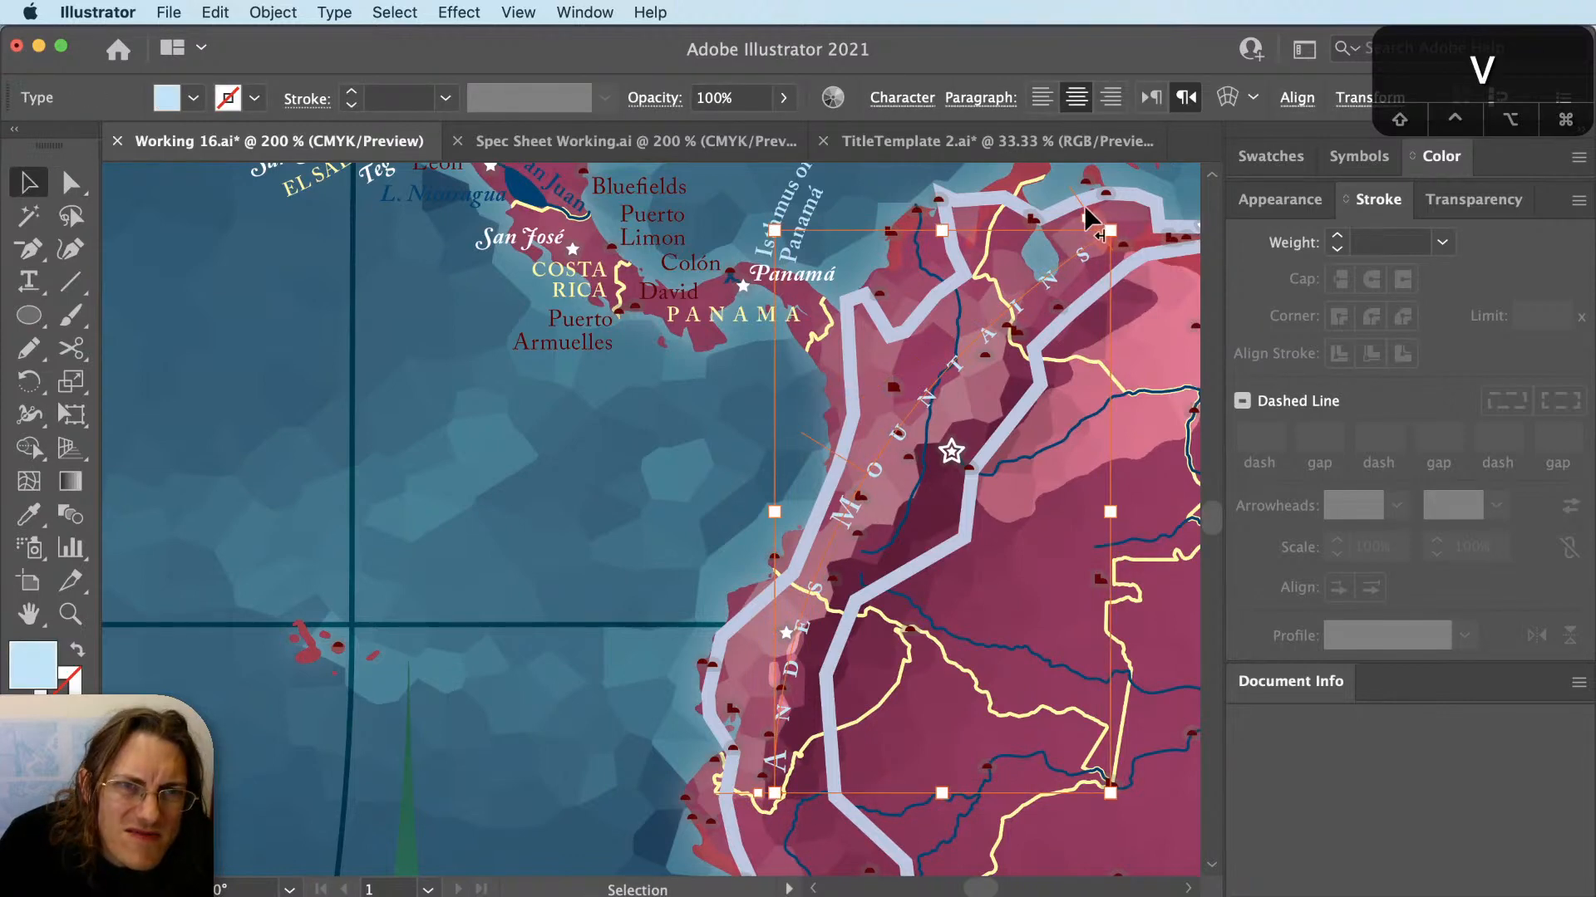
key("shift+super+a")
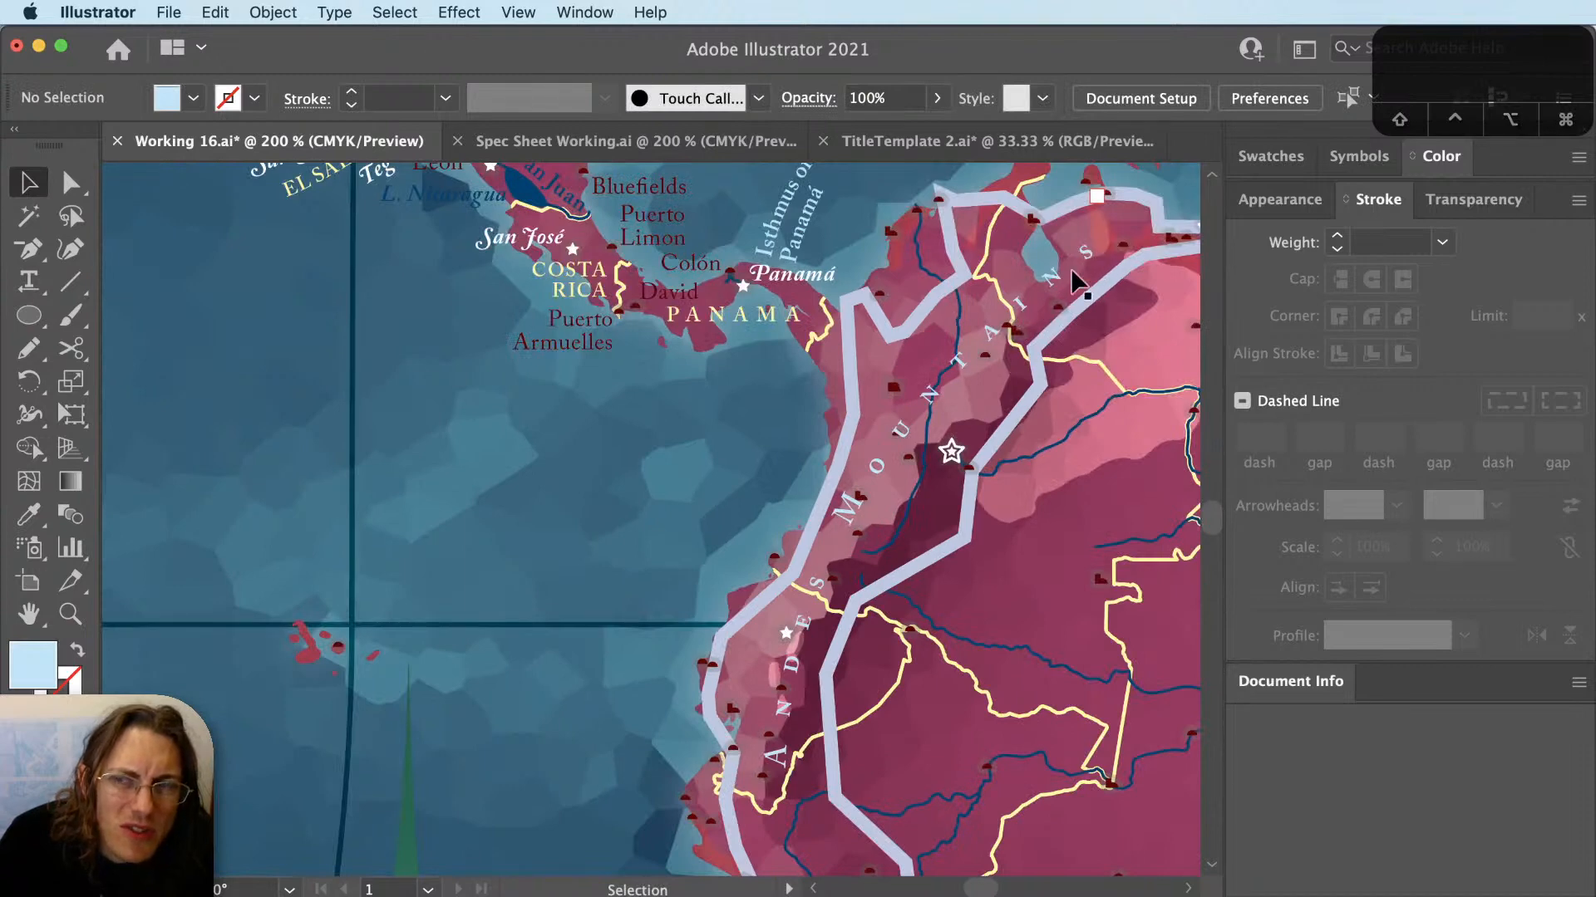
Move the southern end anchor of the Andes Mountains label's path slightly south and pull its direction handle a little northwest.
left_click_drag(1035, 315, 996, 307)
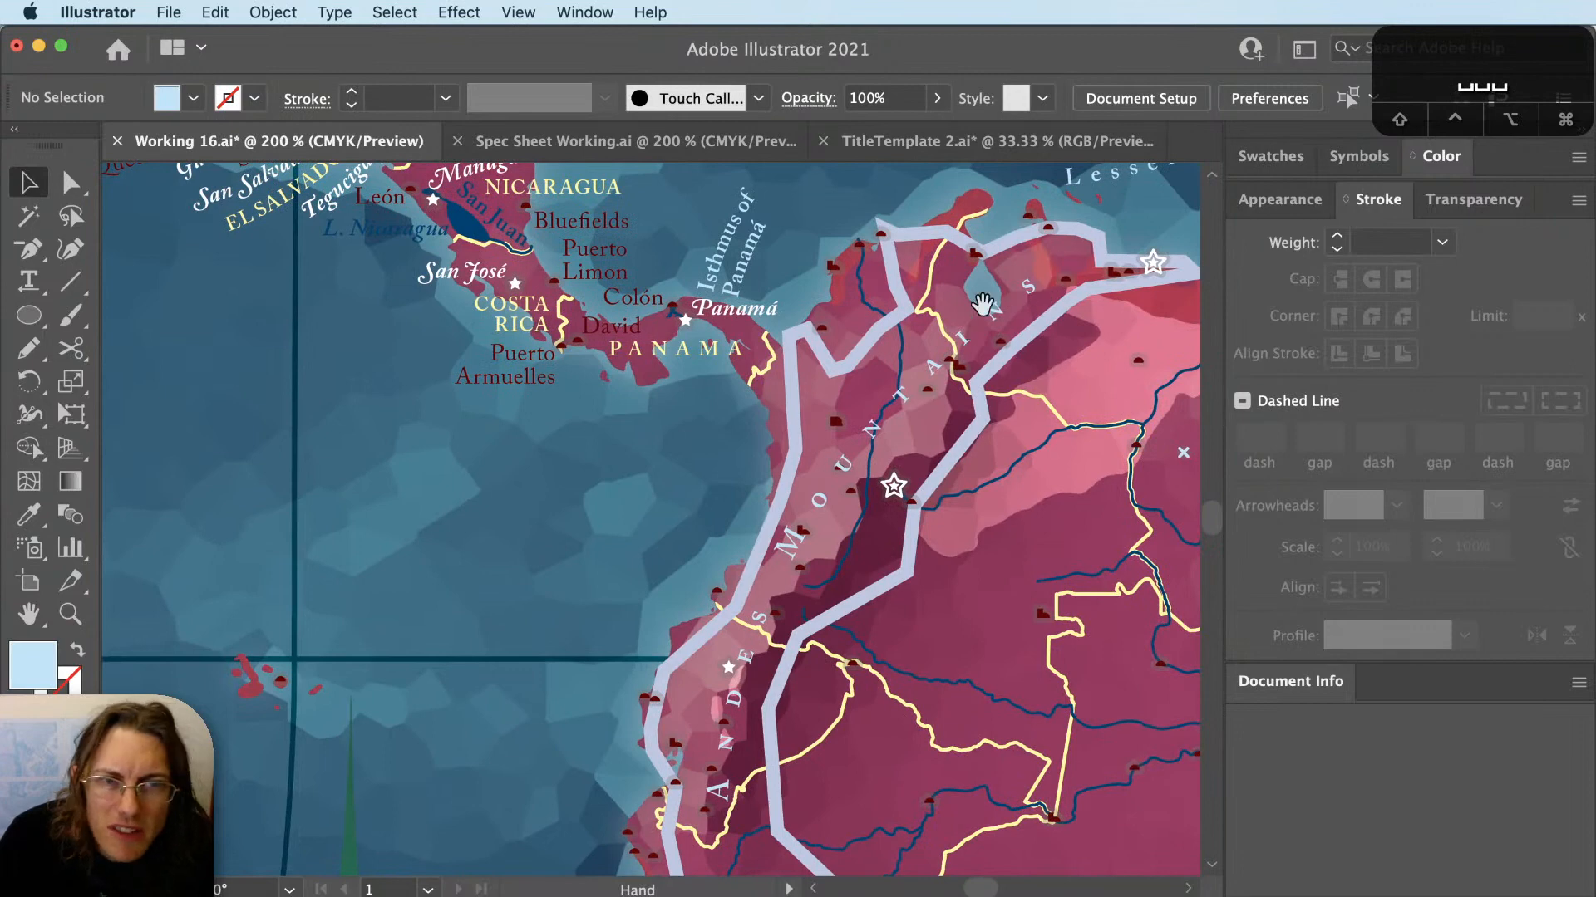
left_click_drag(870, 605, 875, 555)
left_click(904, 348)
key("shift+super+a")
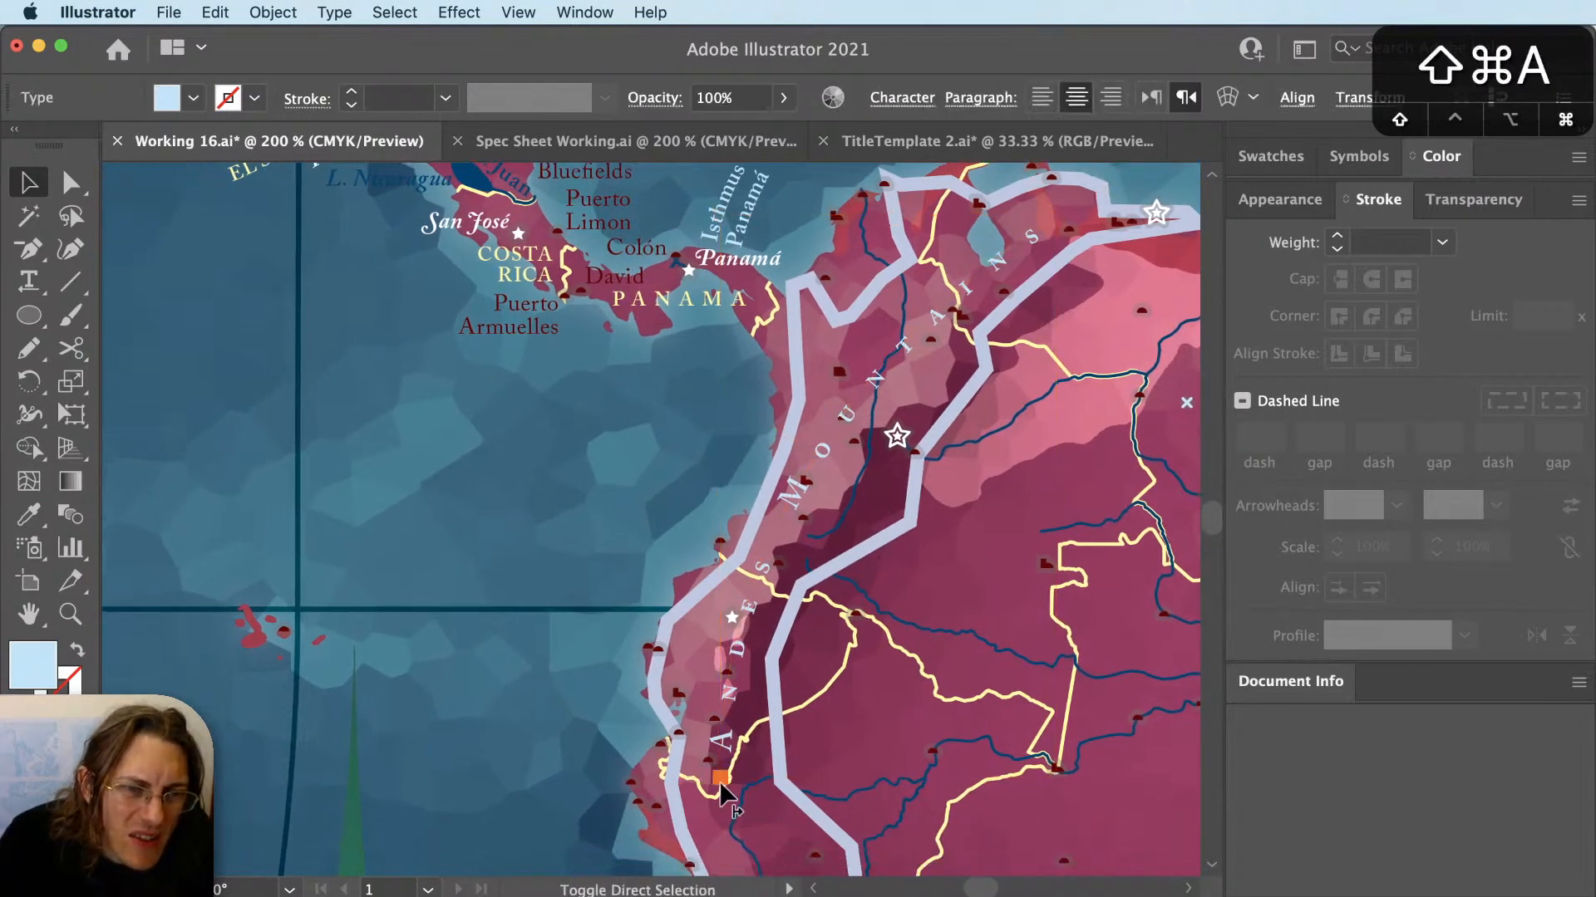
key("a")
left_click(719, 778)
left_click_drag(719, 779, 723, 824)
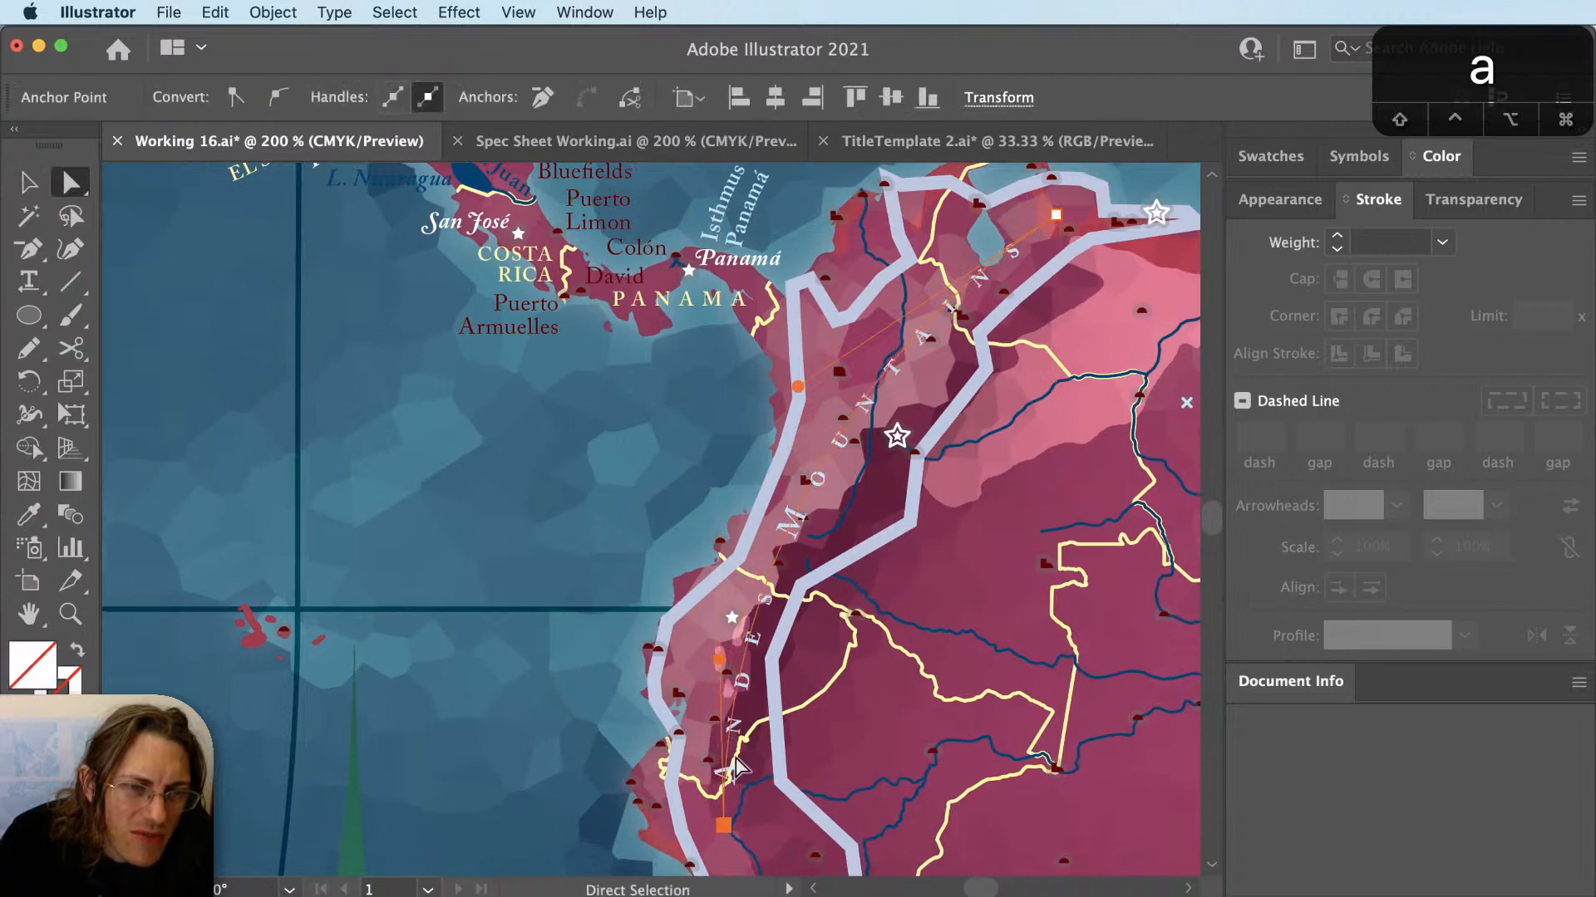
left_click_drag(719, 660, 709, 636)
key("shift+super+a")
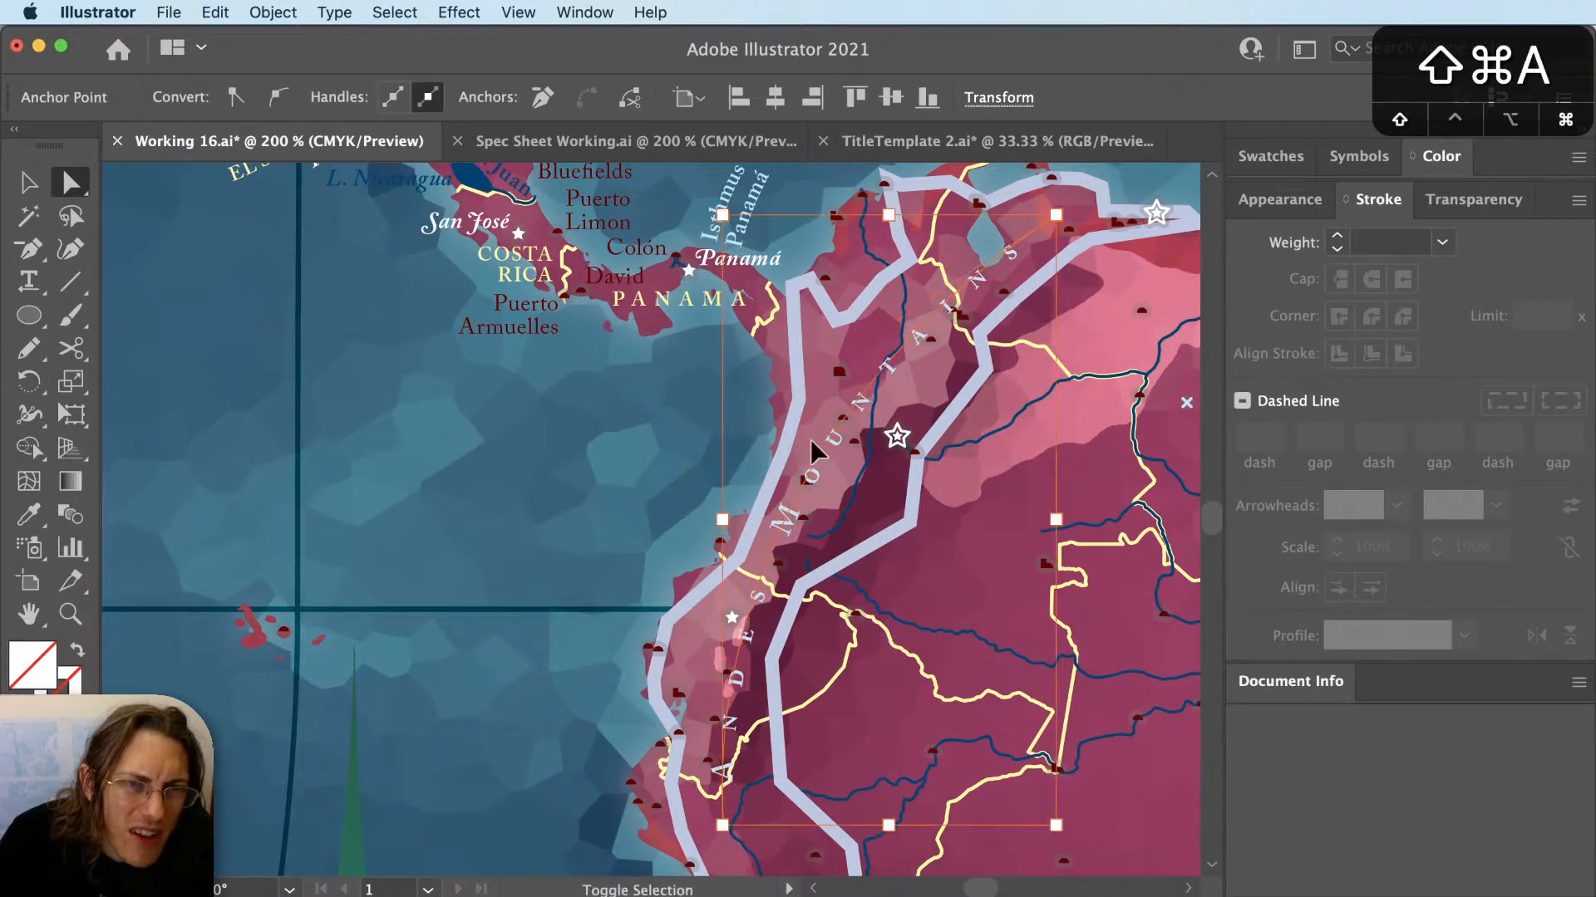
Widen the Andes Mountains label's letter spacing slightly and right-align the text on its path.
key("v")
left_click(834, 447)
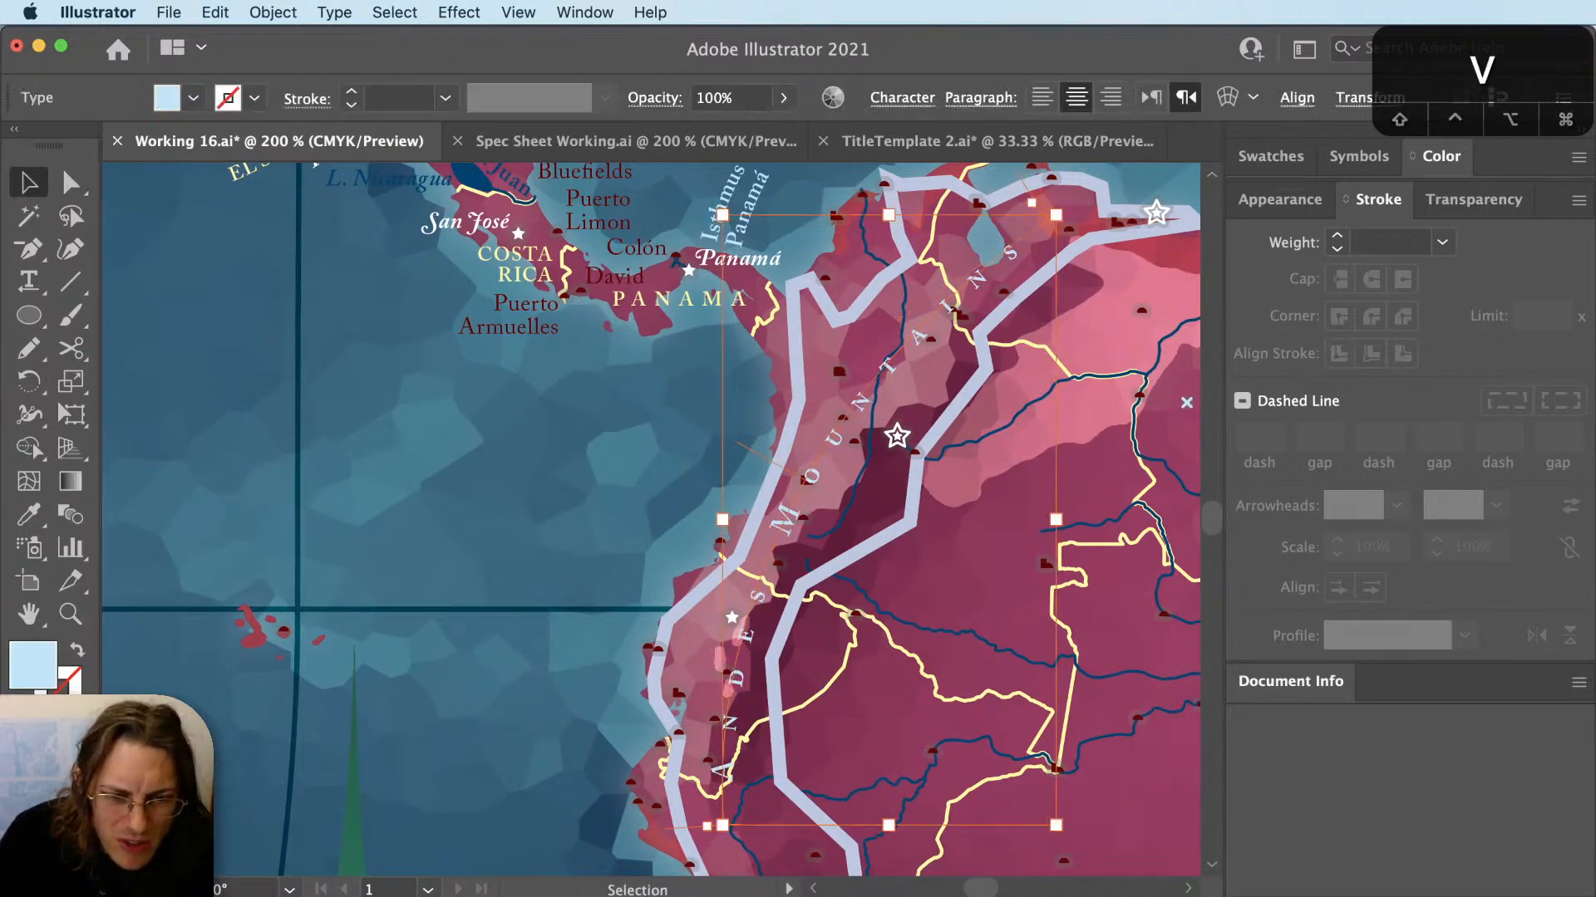
key("shift+super+a")
key("v")
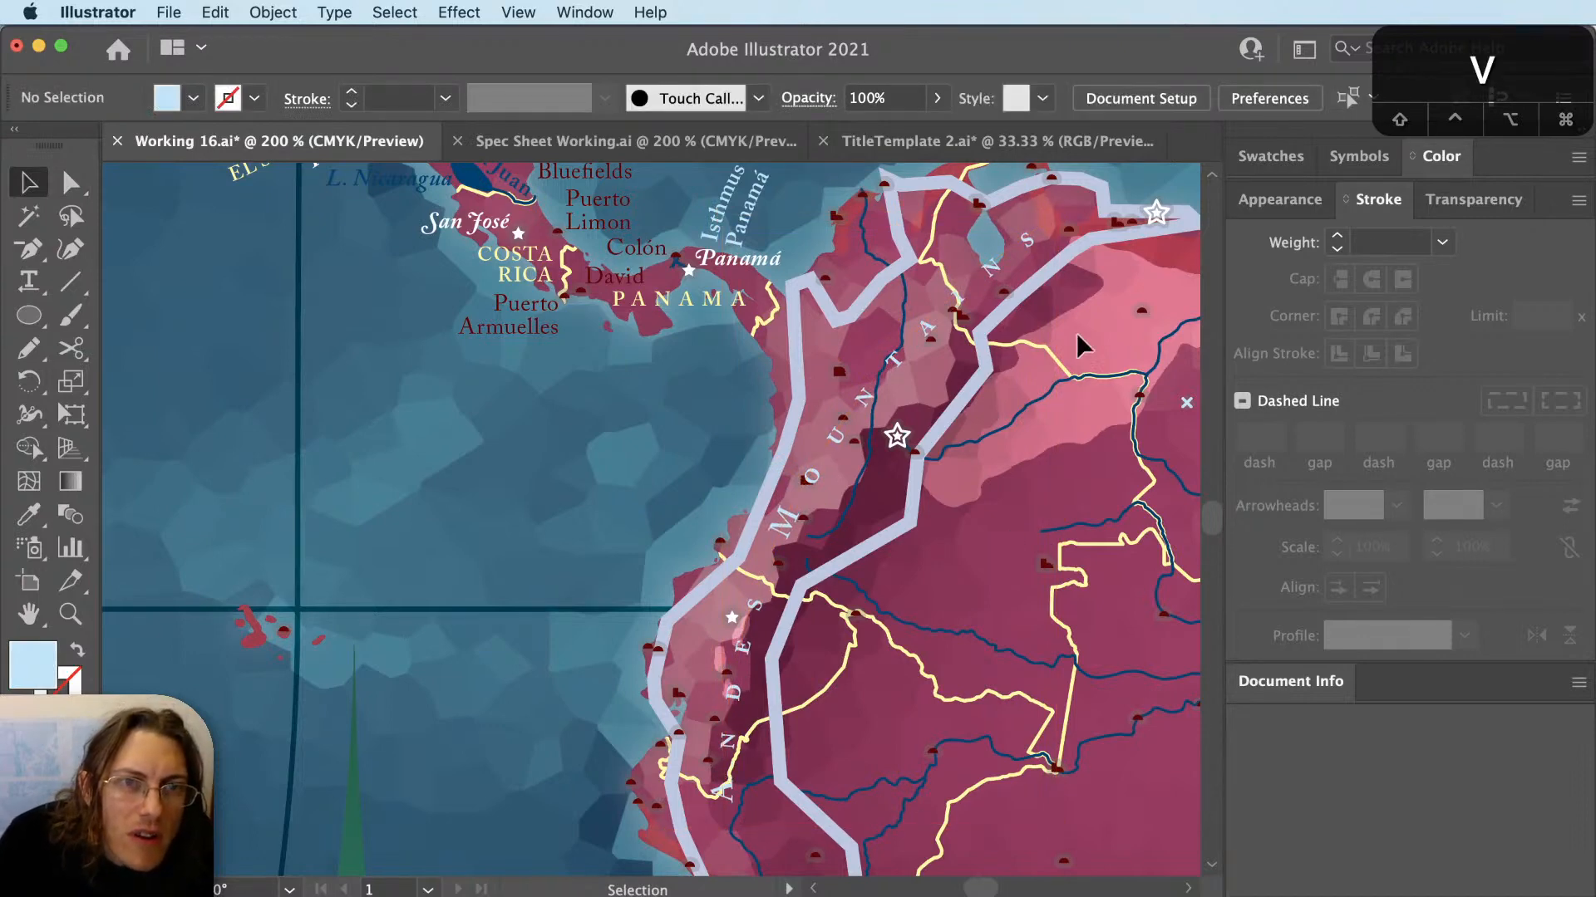
left_click(999, 282)
key("shift+super+r")
key("super+equal")
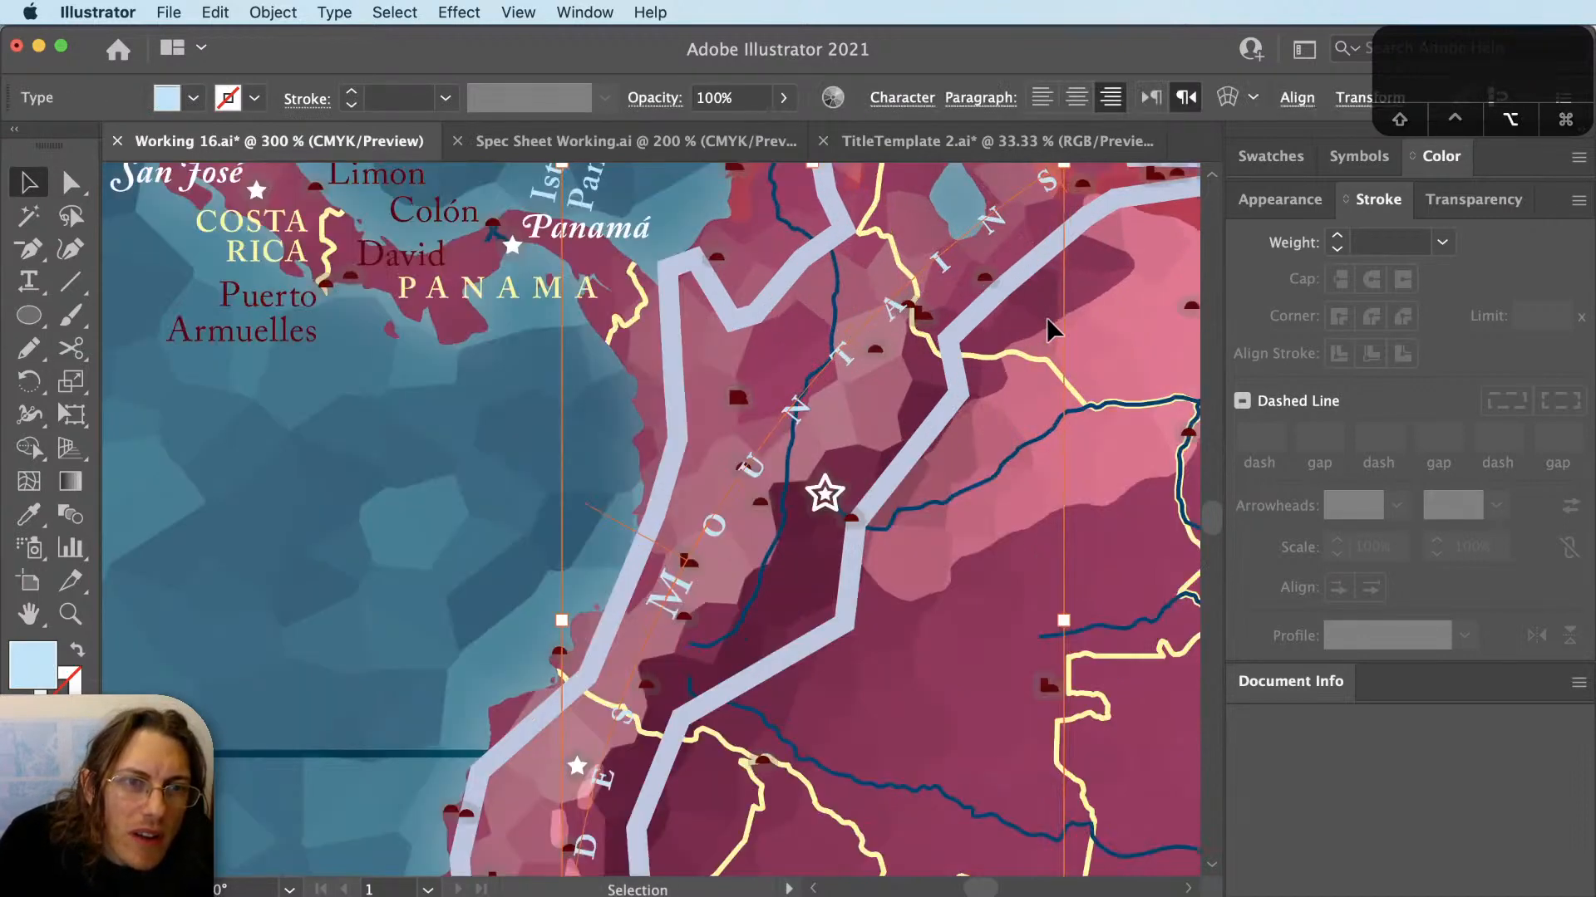
Shift the northern Andes Mountains label's letters slightly southwest along the path by moving its end bracket.
left_click_drag(1046, 317, 1059, 440)
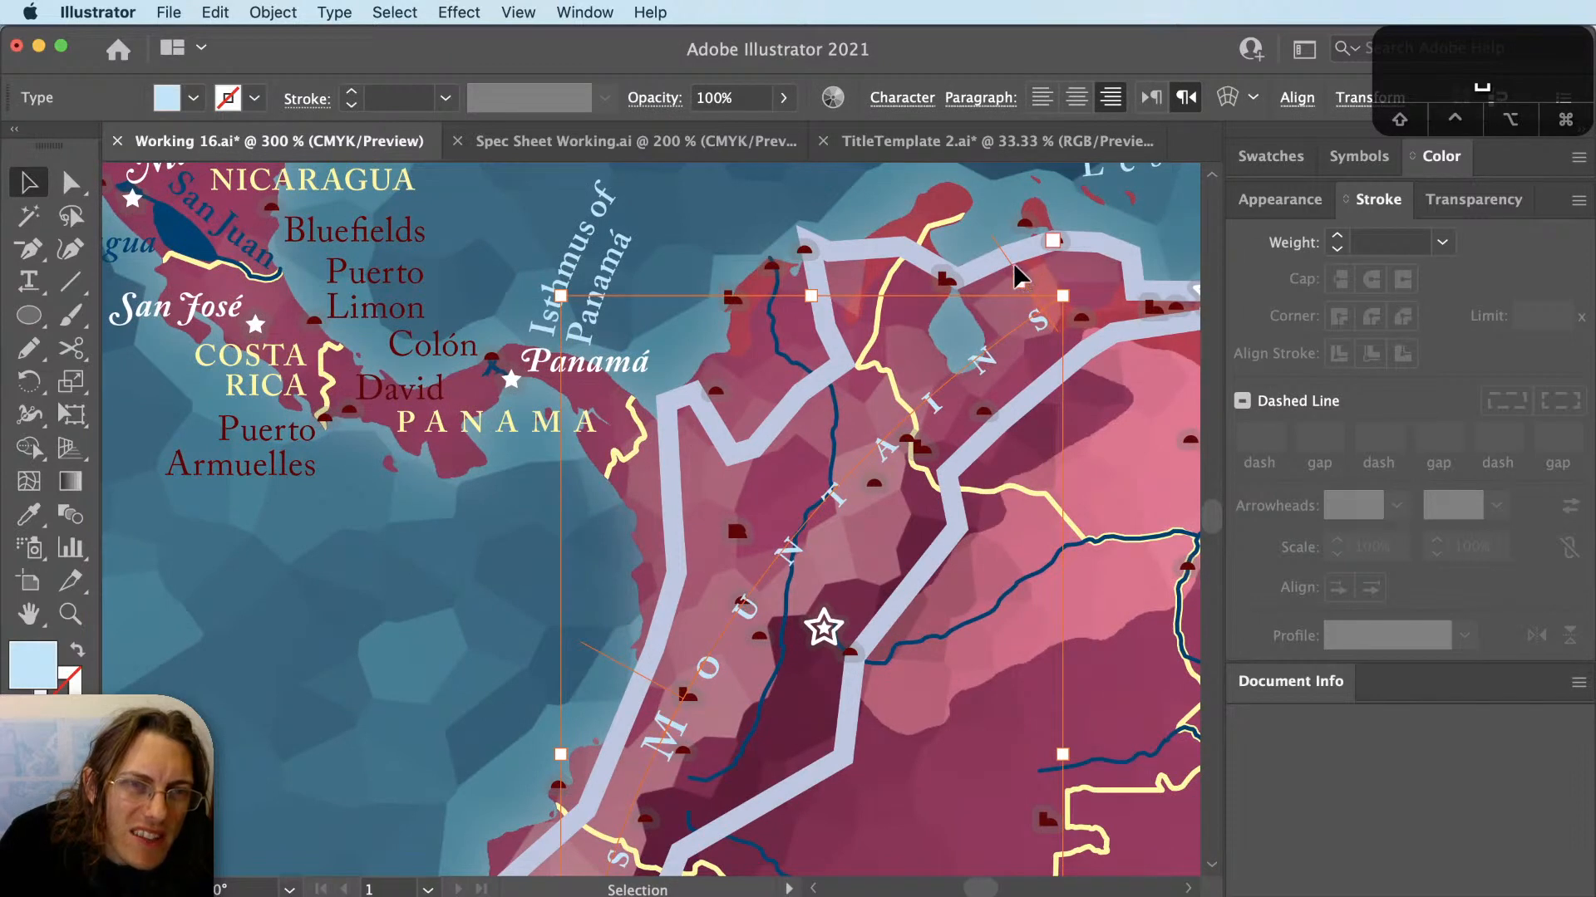
left_click_drag(1017, 272, 999, 276)
key("super+shift+a")
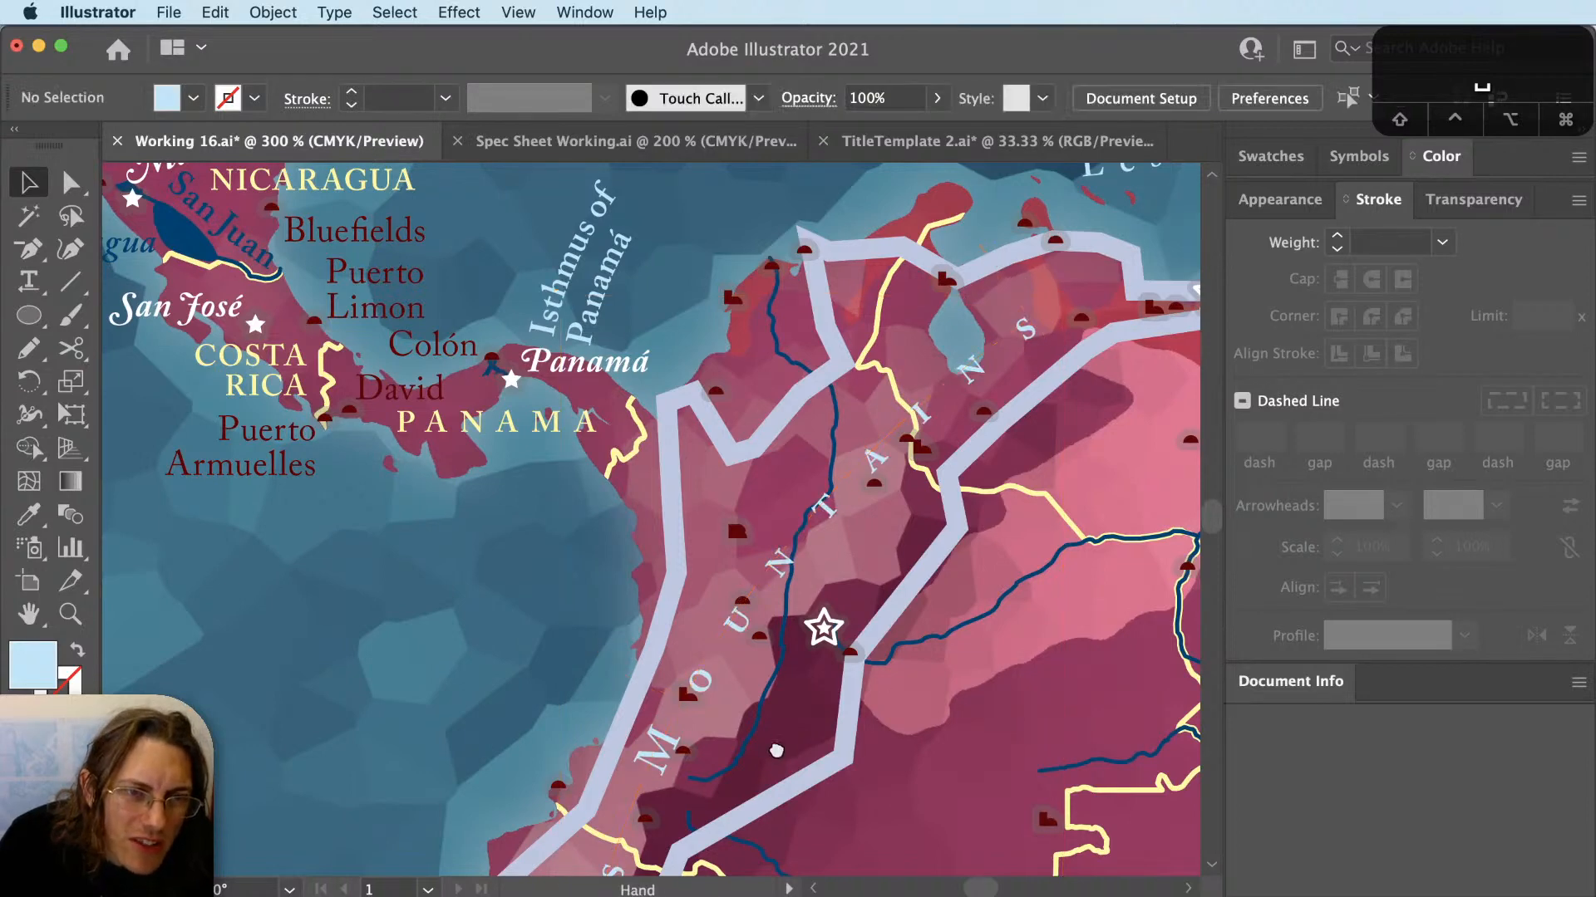
Rotate the spare Andes Mountains label in the Pacific so it reads from northwest down to southeast.
left_click_drag(776, 751, 833, 715)
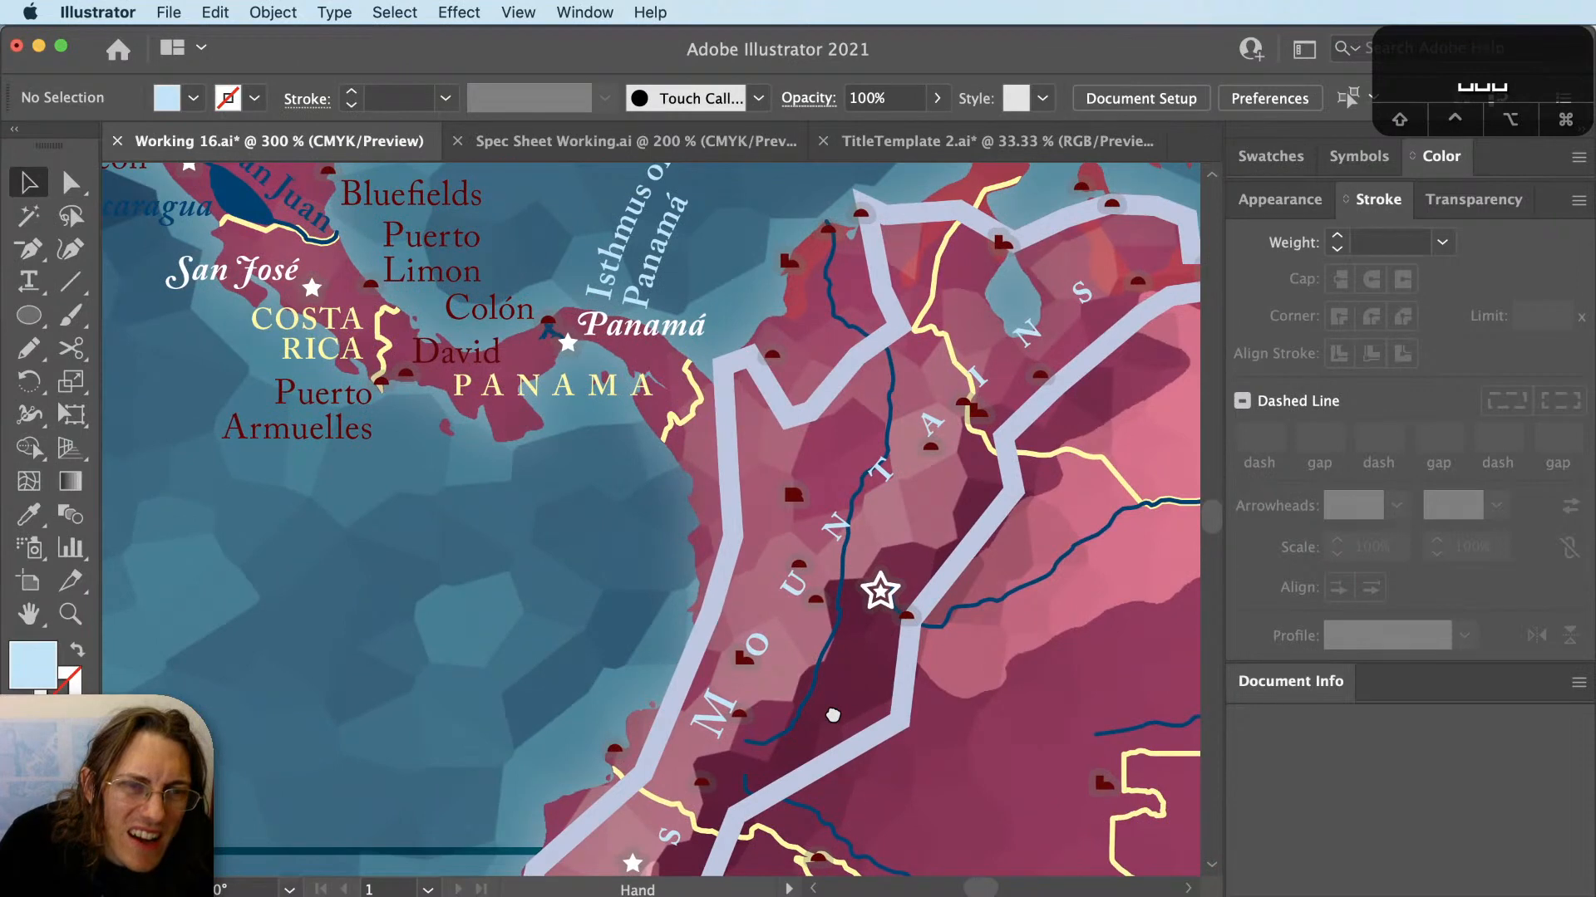
left_click_drag(833, 715, 964, 471)
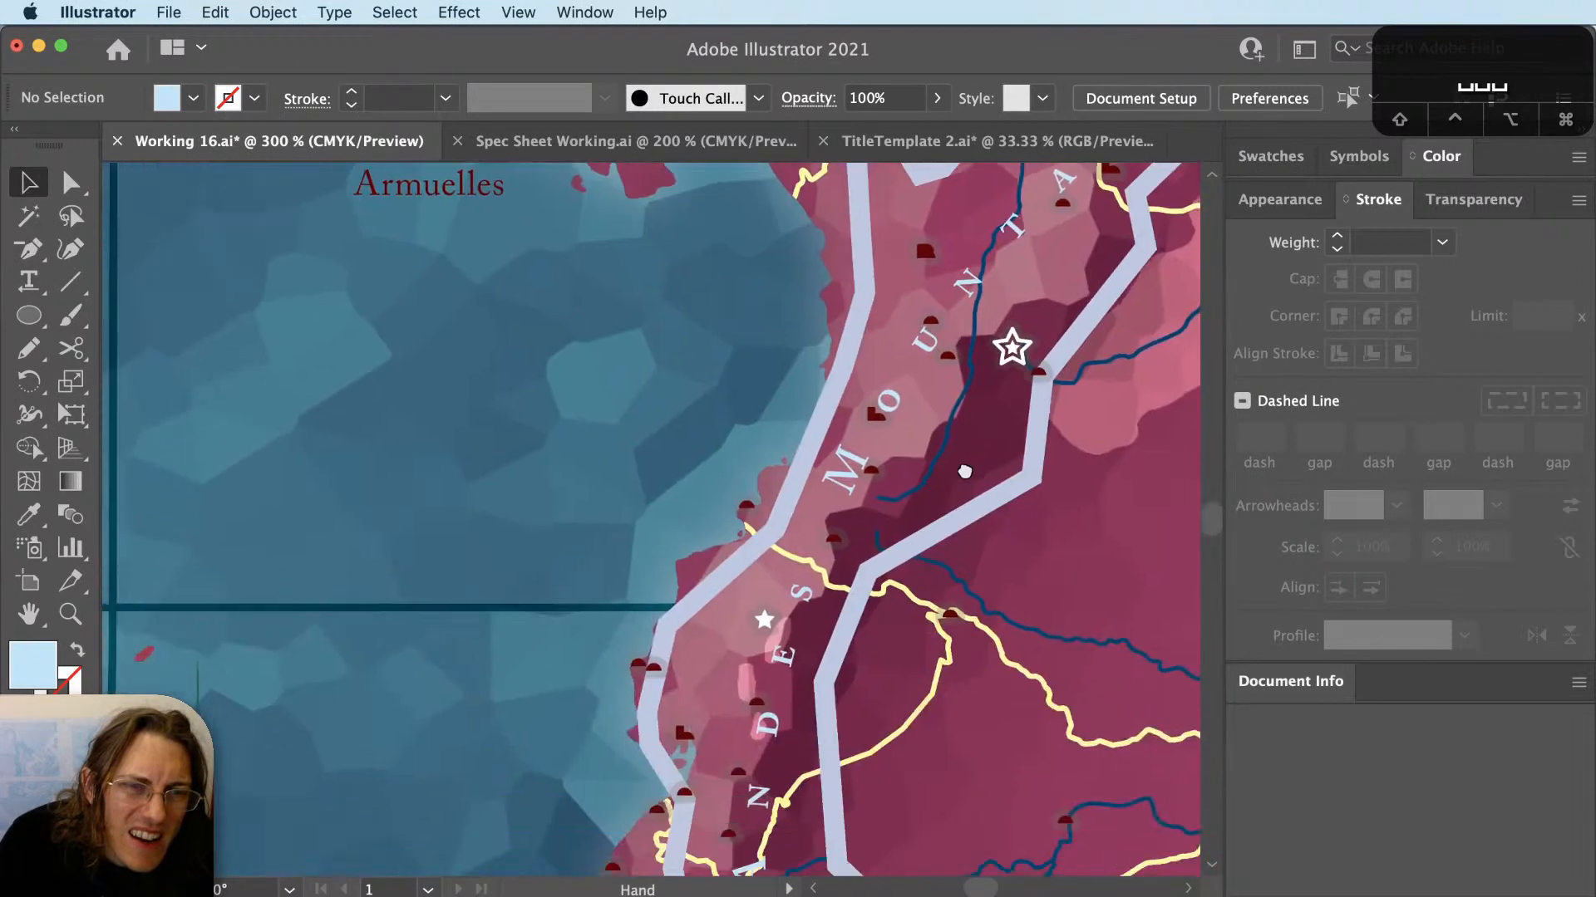
left_click_drag(910, 596, 776, 821)
scroll(738, 525, "down", 2)
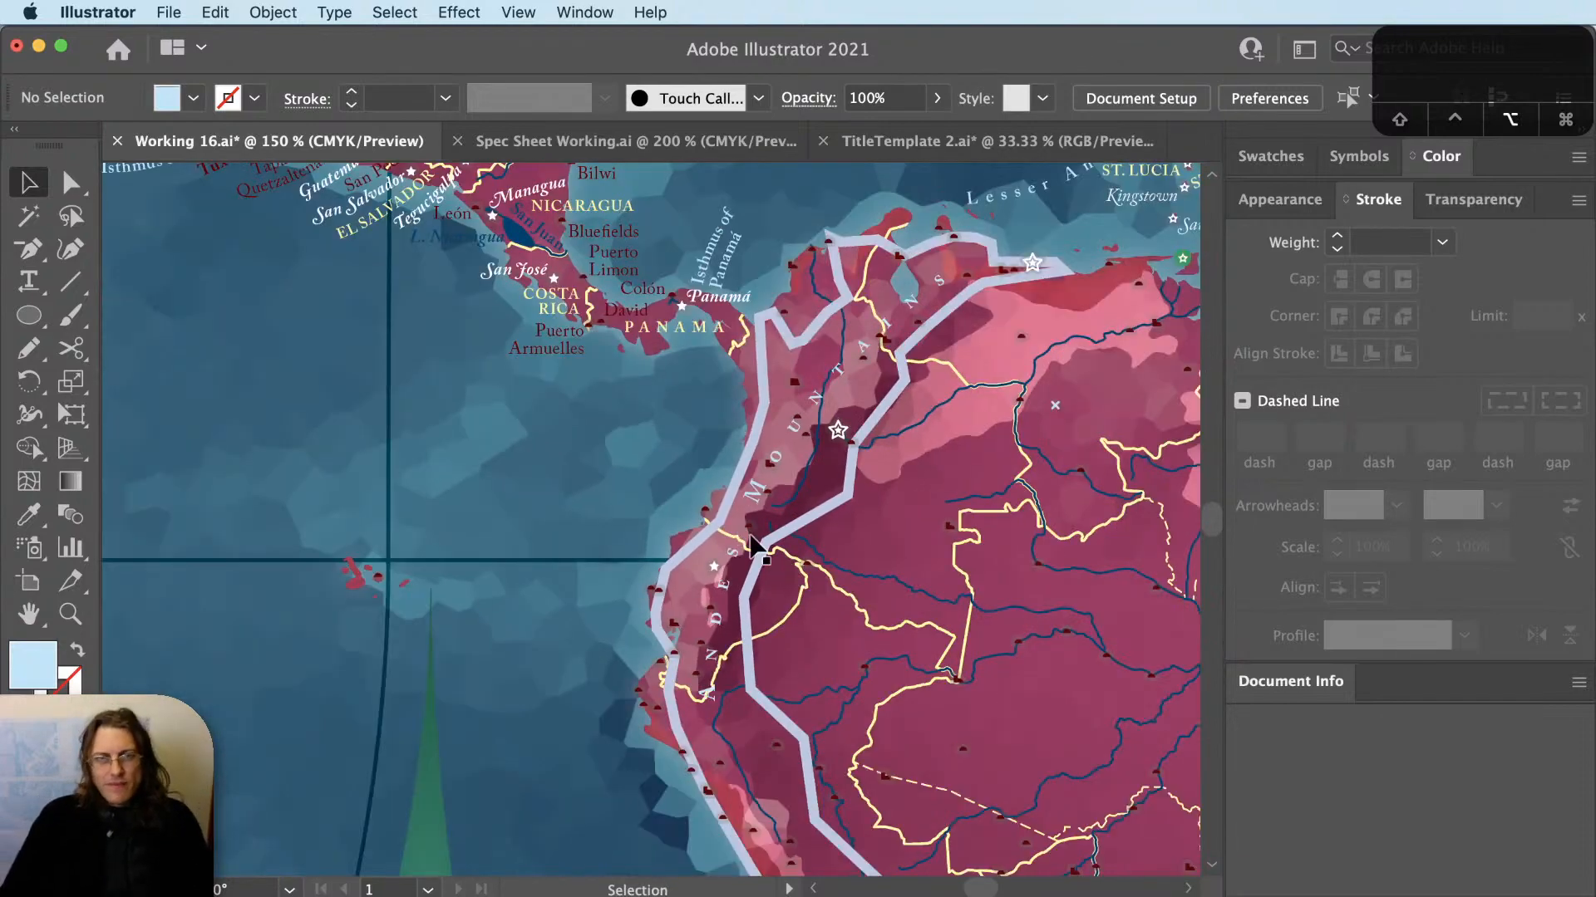
scroll(756, 552, "down", 4)
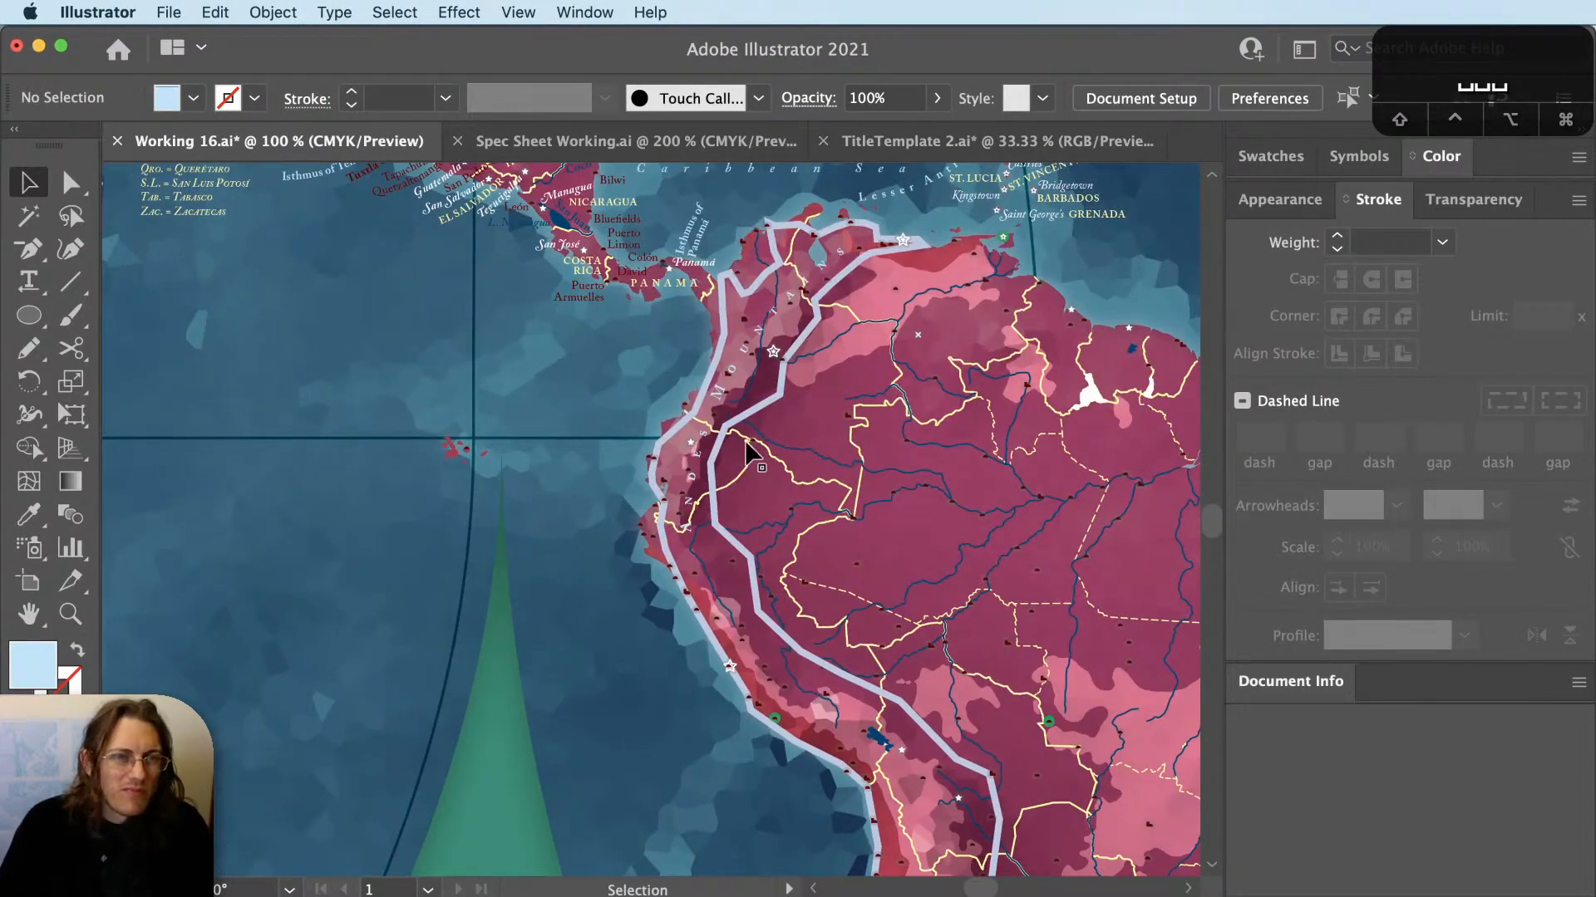
scroll(720, 572, "down", 2)
left_click_drag(776, 693, 783, 501)
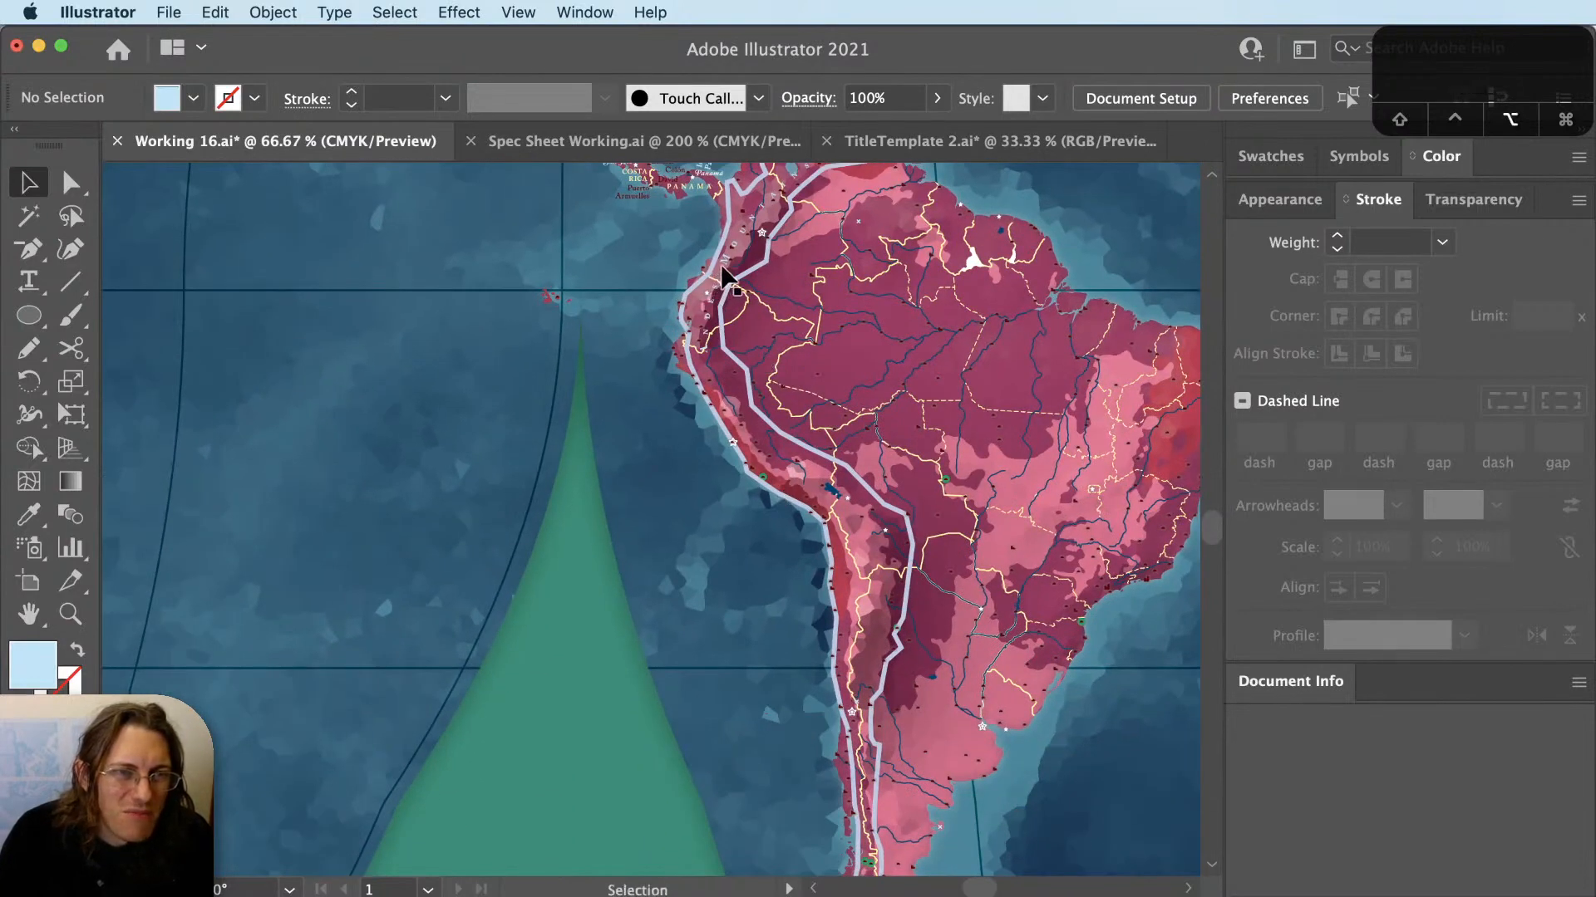
left_click(690, 586)
scroll(727, 591, "up", 1)
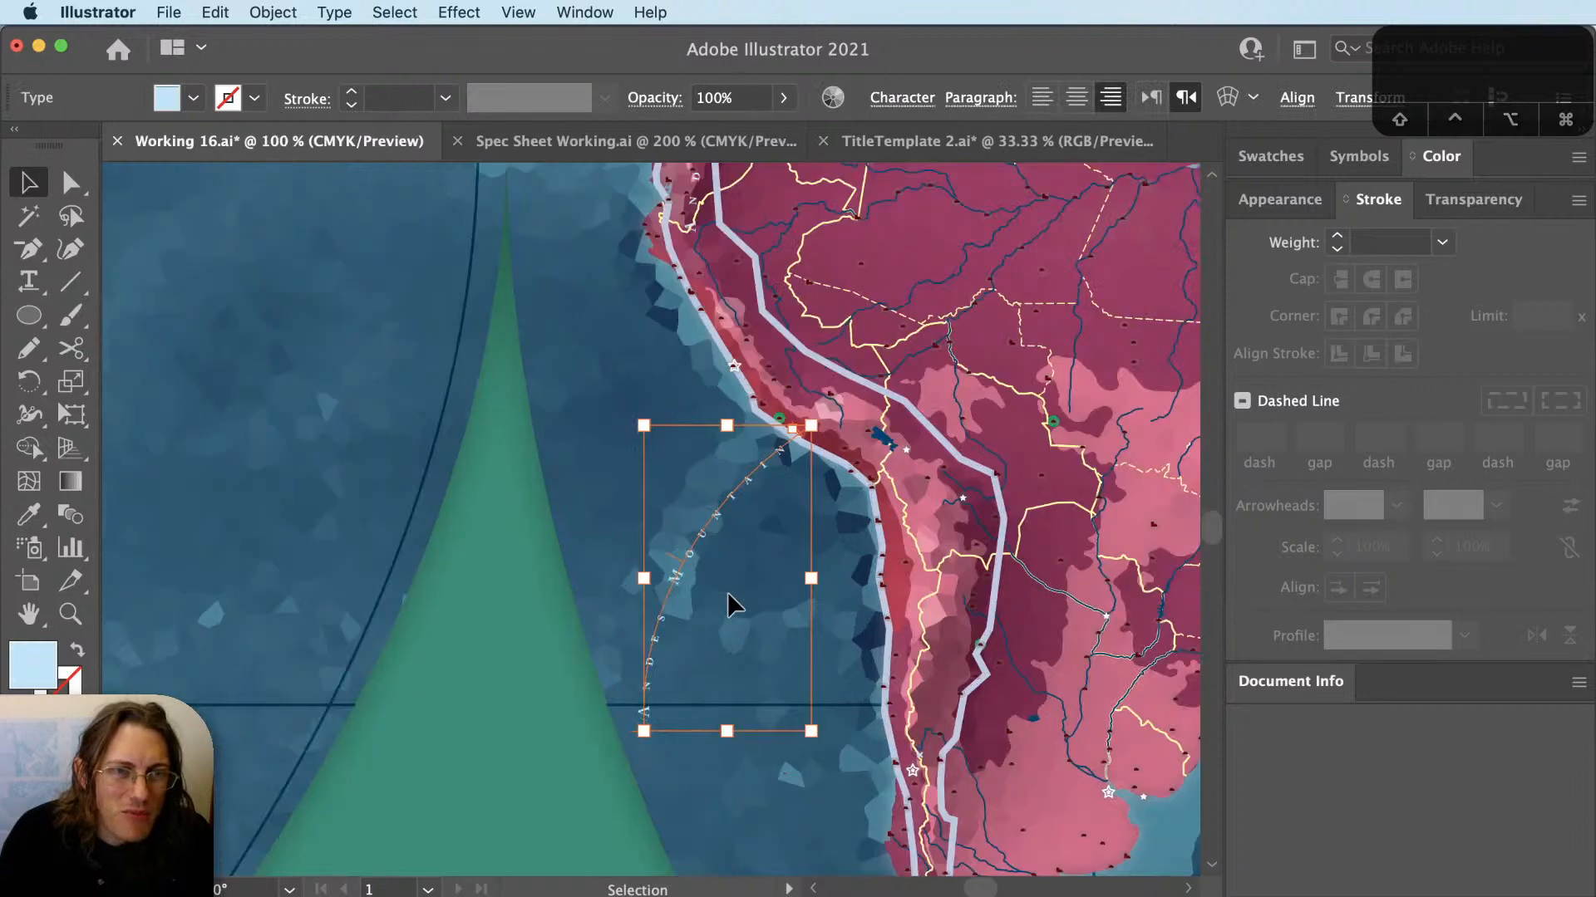
key("r")
left_click_drag(823, 449, 834, 584)
Move the rotated Andes Mountains label east from the ocean onto the southern part of the range.
key("a")
key("v")
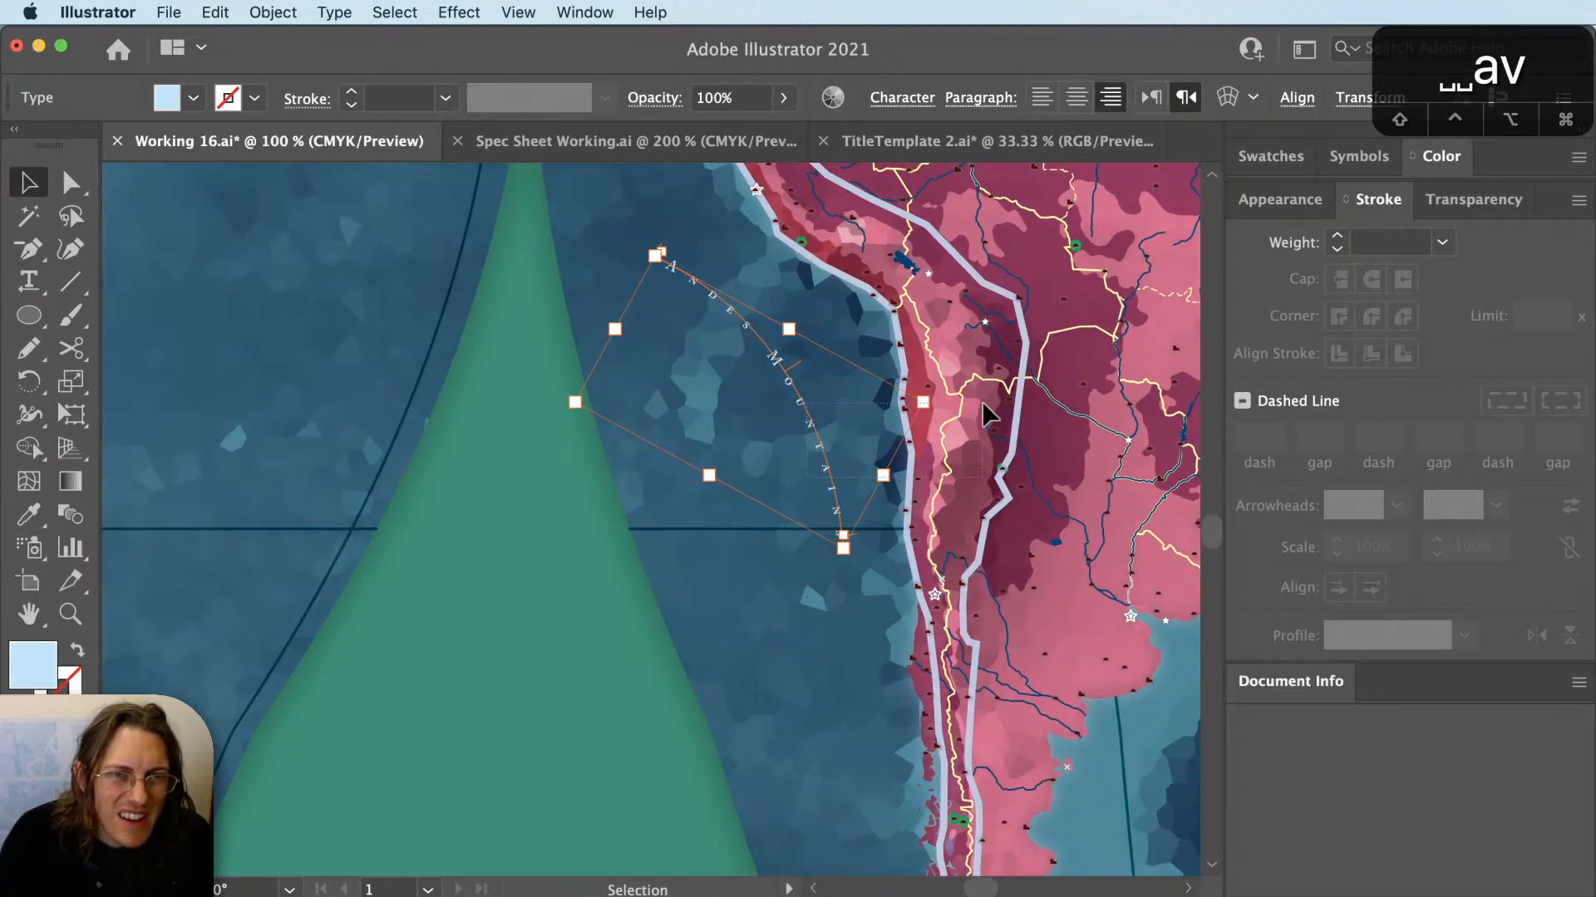
left_click_drag(807, 429, 954, 381)
Move the southern end anchor of the southern Andes Mountains label's path south along the range and lengthen both anchors' direction handles.
key("a")
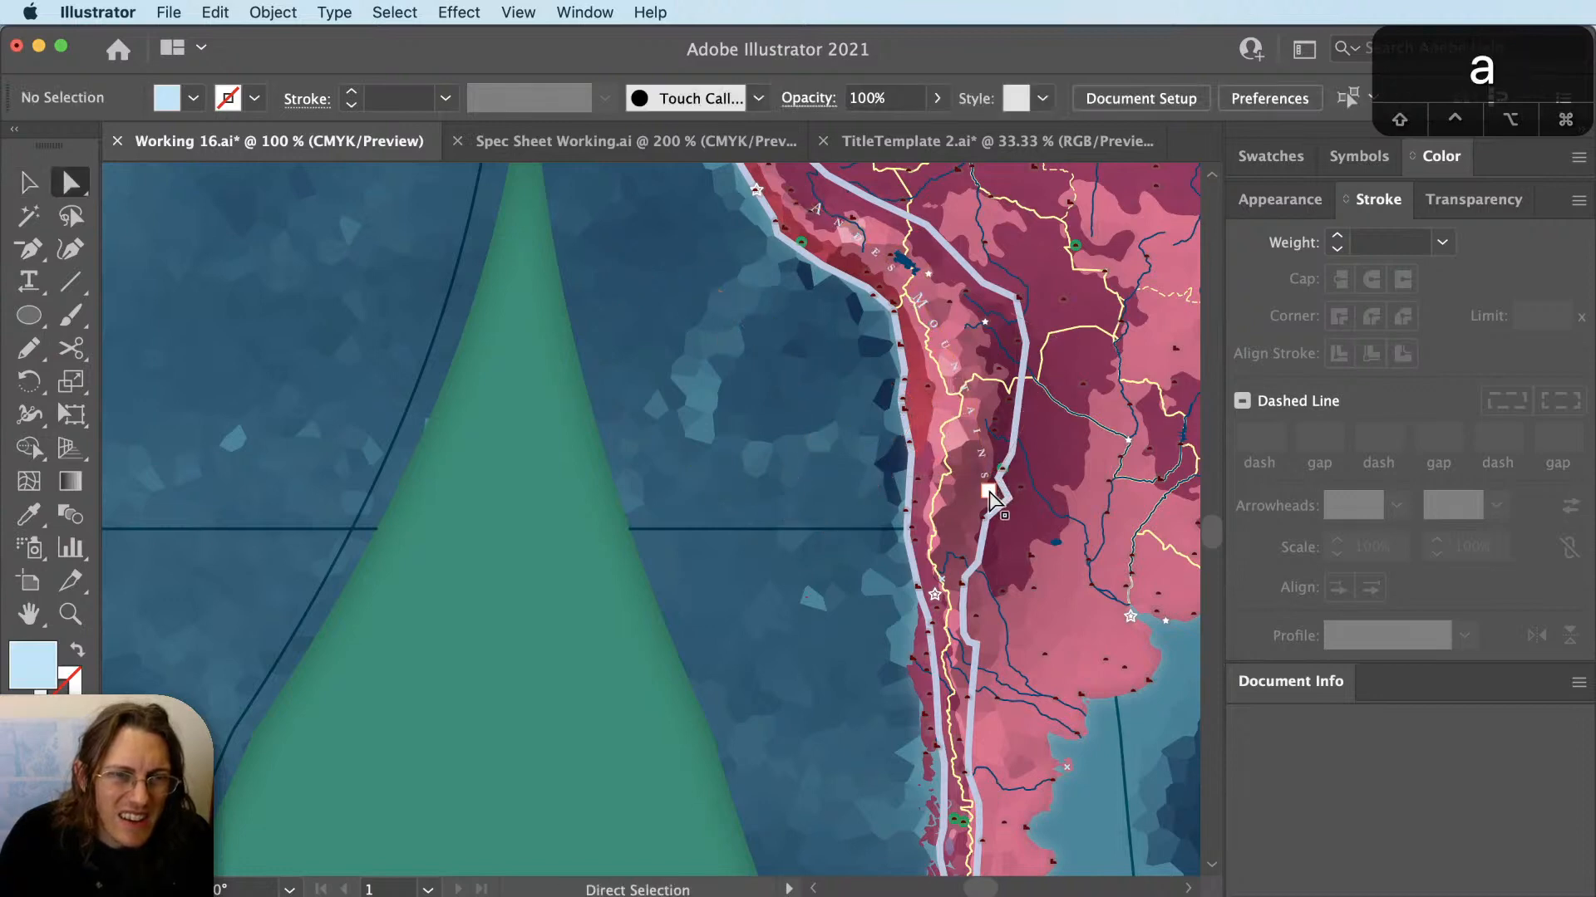
left_click(958, 667)
key("a")
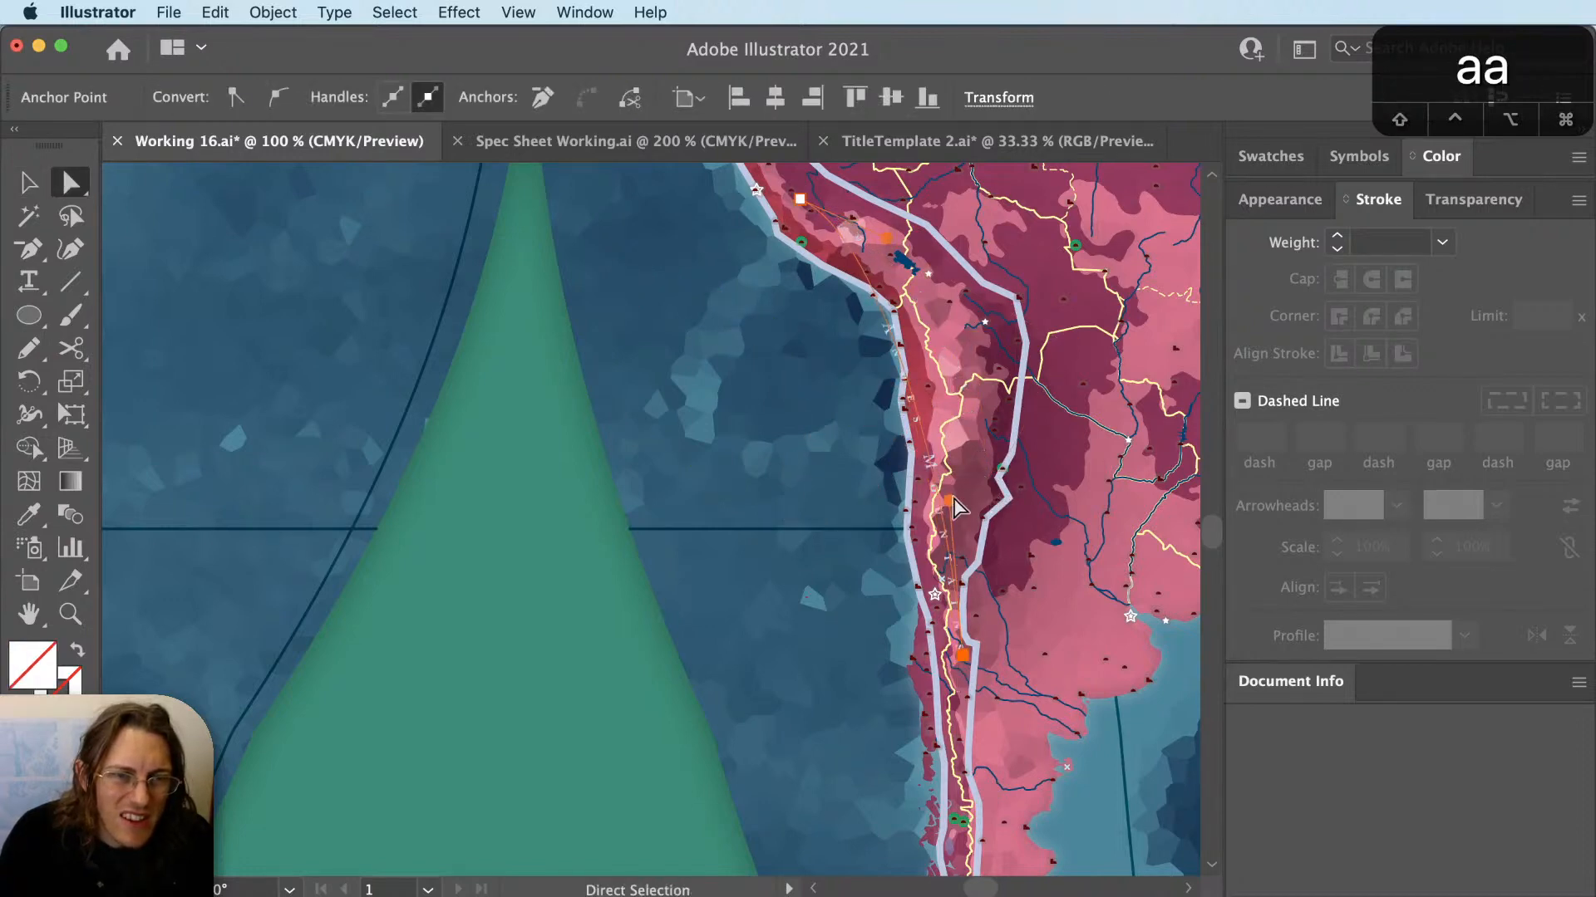
left_click_drag(945, 514, 1011, 367)
key("a")
left_click_drag(962, 654, 950, 683)
key("a")
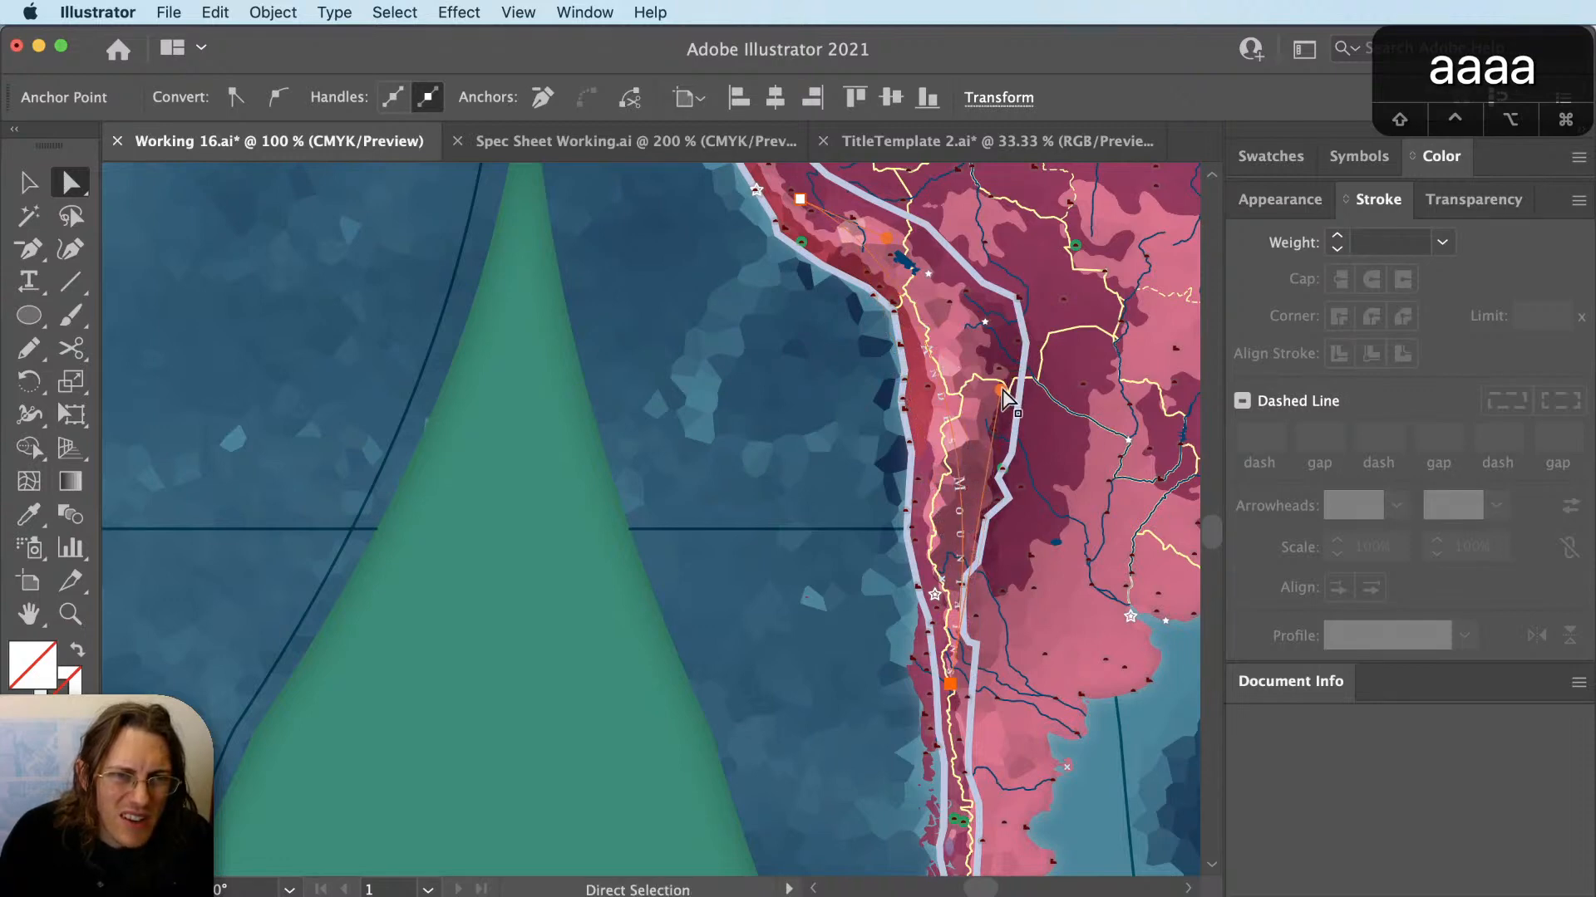
left_click_drag(886, 240, 951, 259)
key("a")
left_click(1000, 391)
left_click_drag(1000, 391, 973, 389)
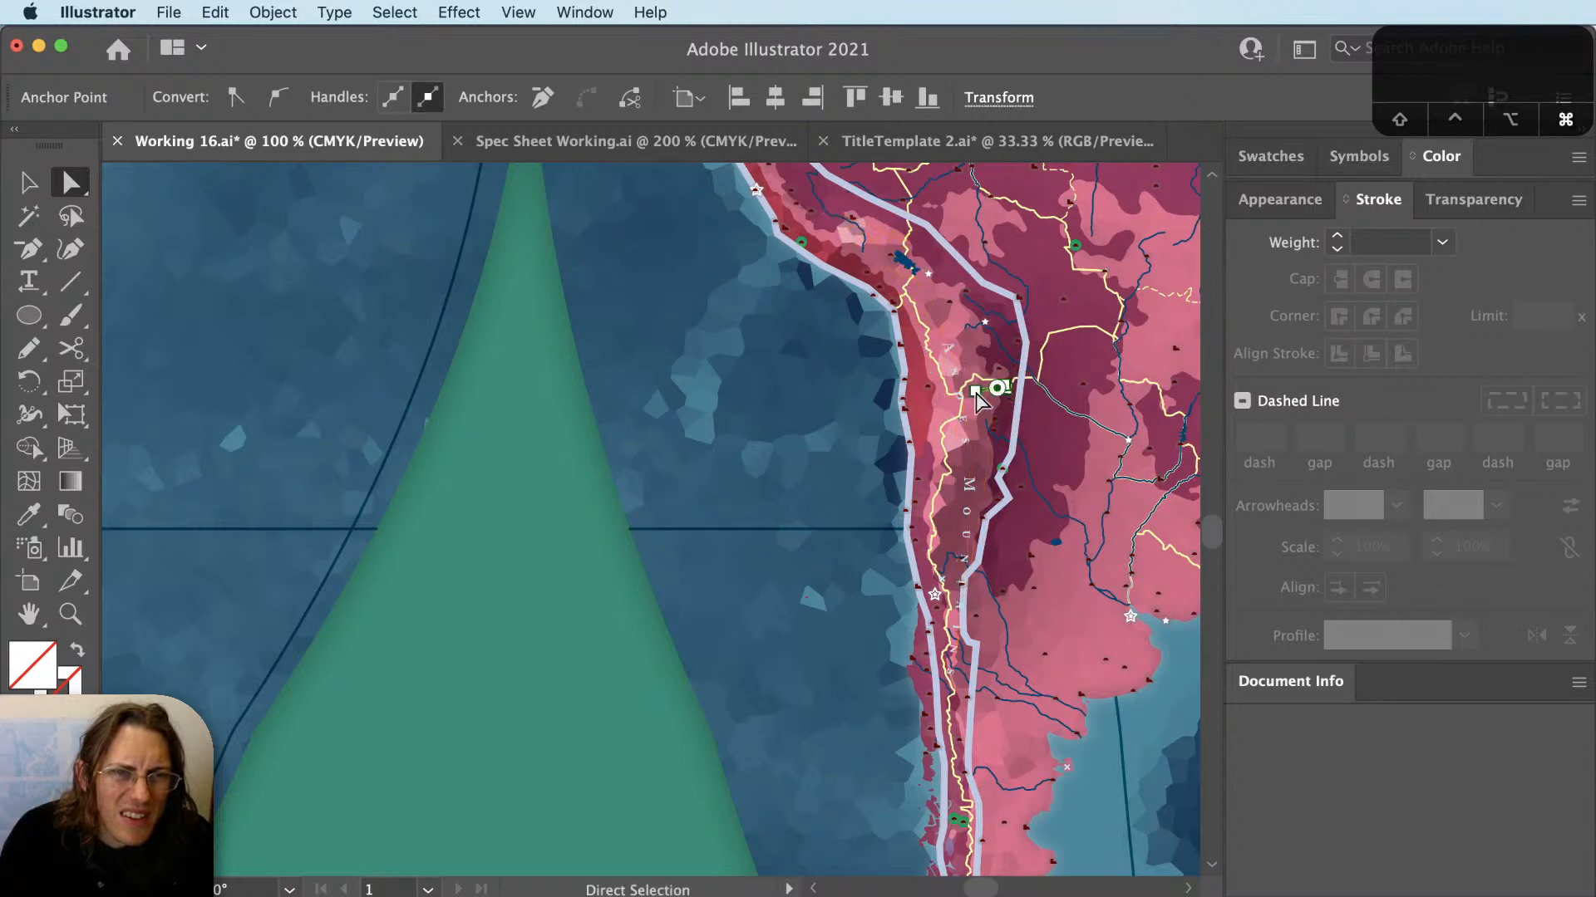
key("super+z")
key("v")
left_click(948, 359)
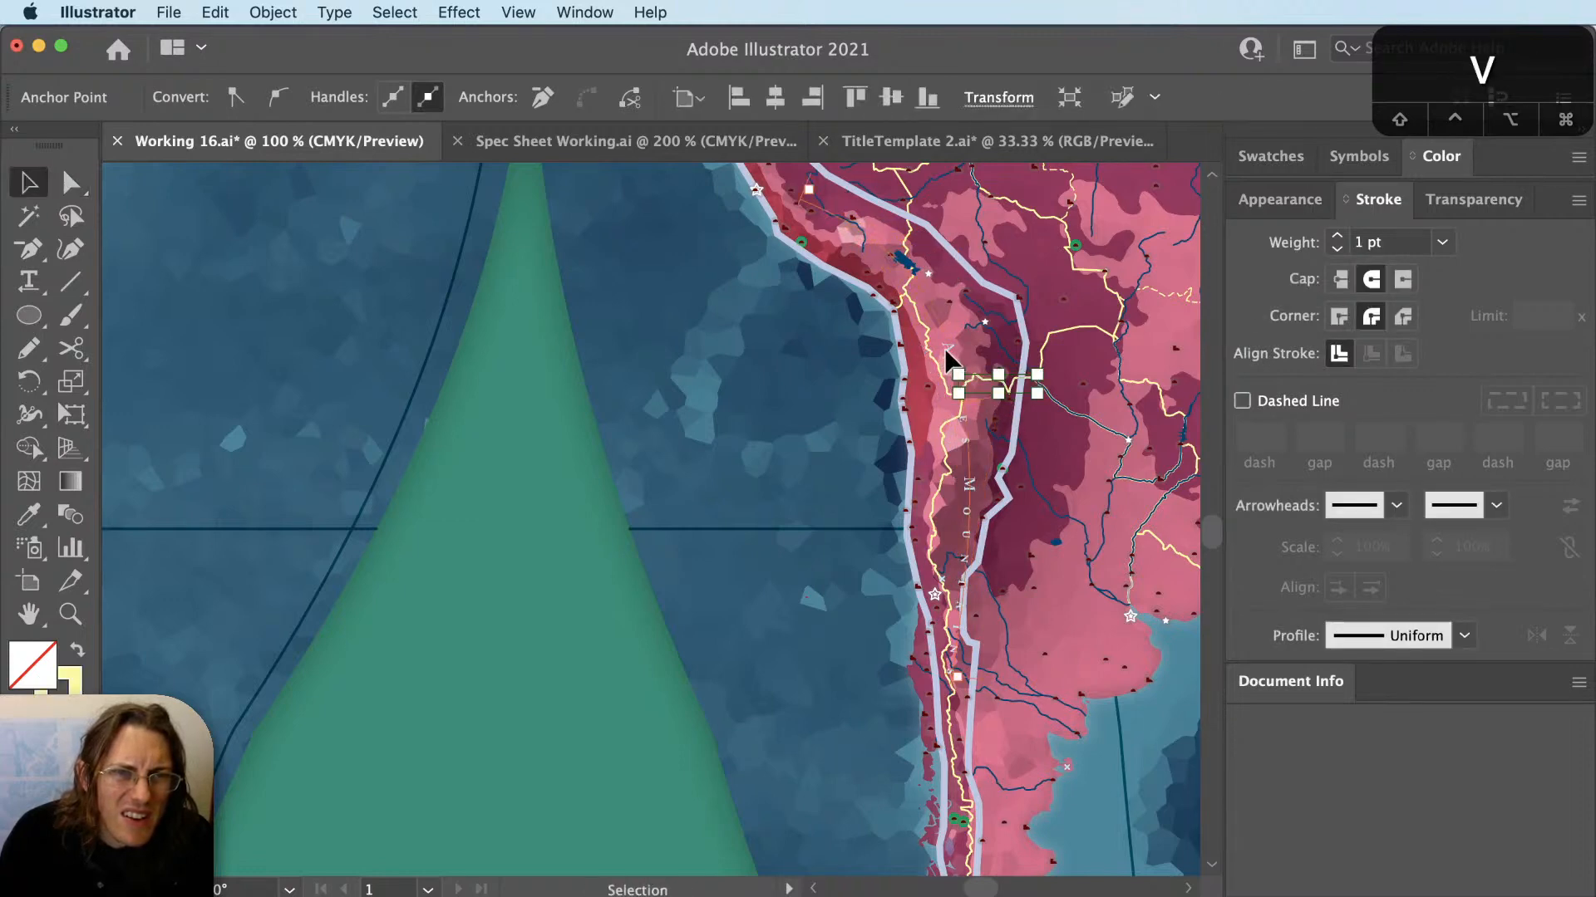
key("super+shift+a")
Pull the southern end anchor's direction handle west so the southern Andes Mountains label's curve follows the range more closely.
key("a")
scroll(952, 686, "up", 3)
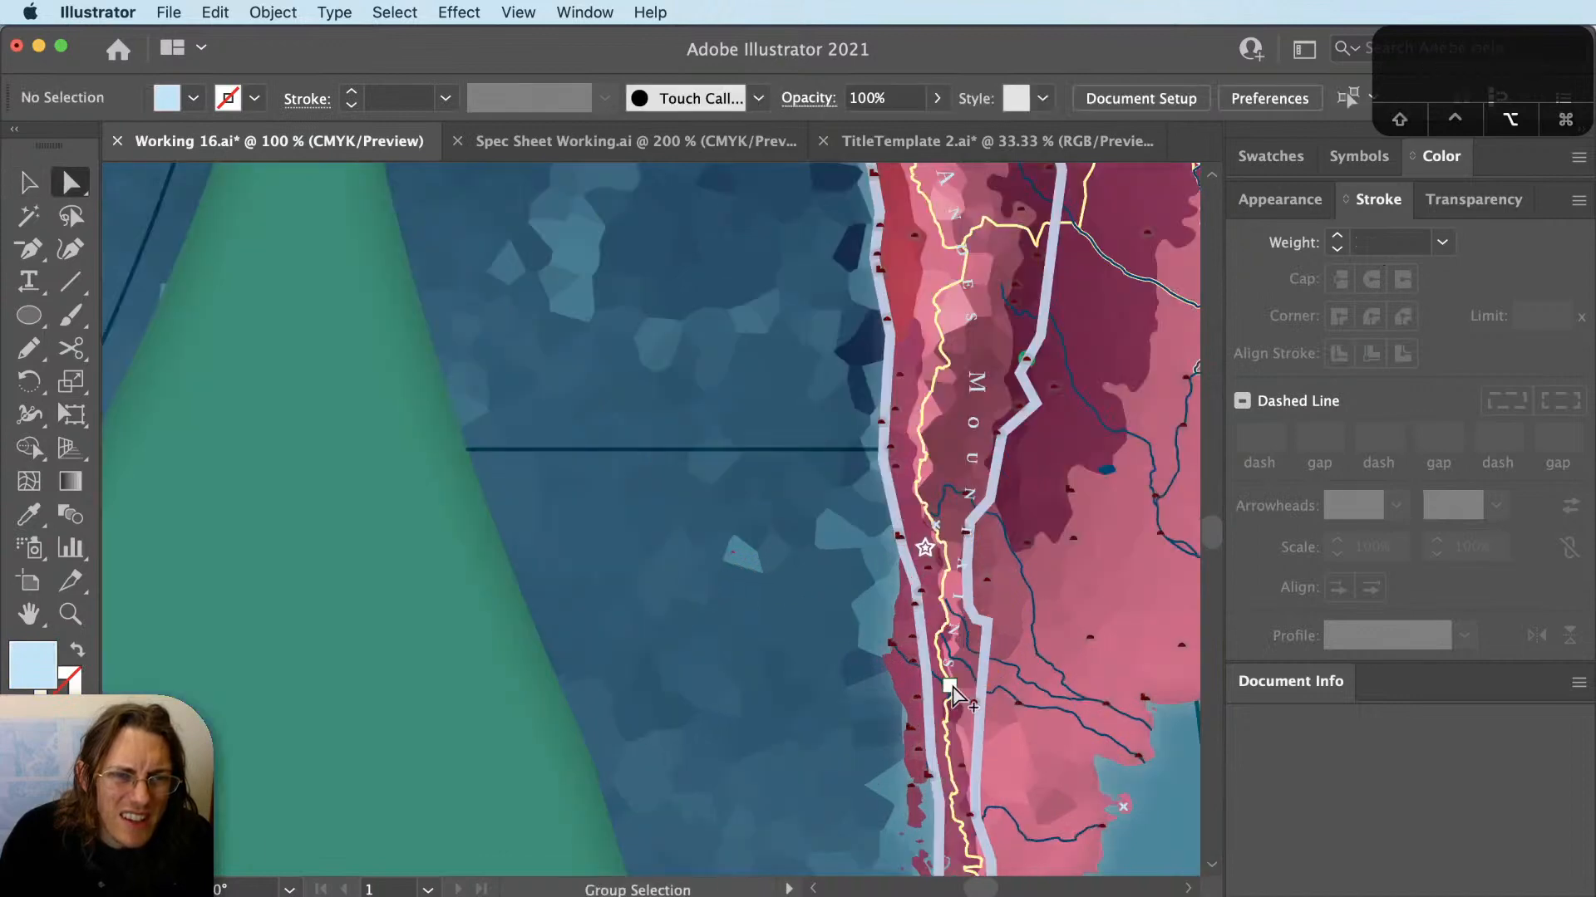
key("v")
left_click(949, 658)
key("super+shift+a")
key("a")
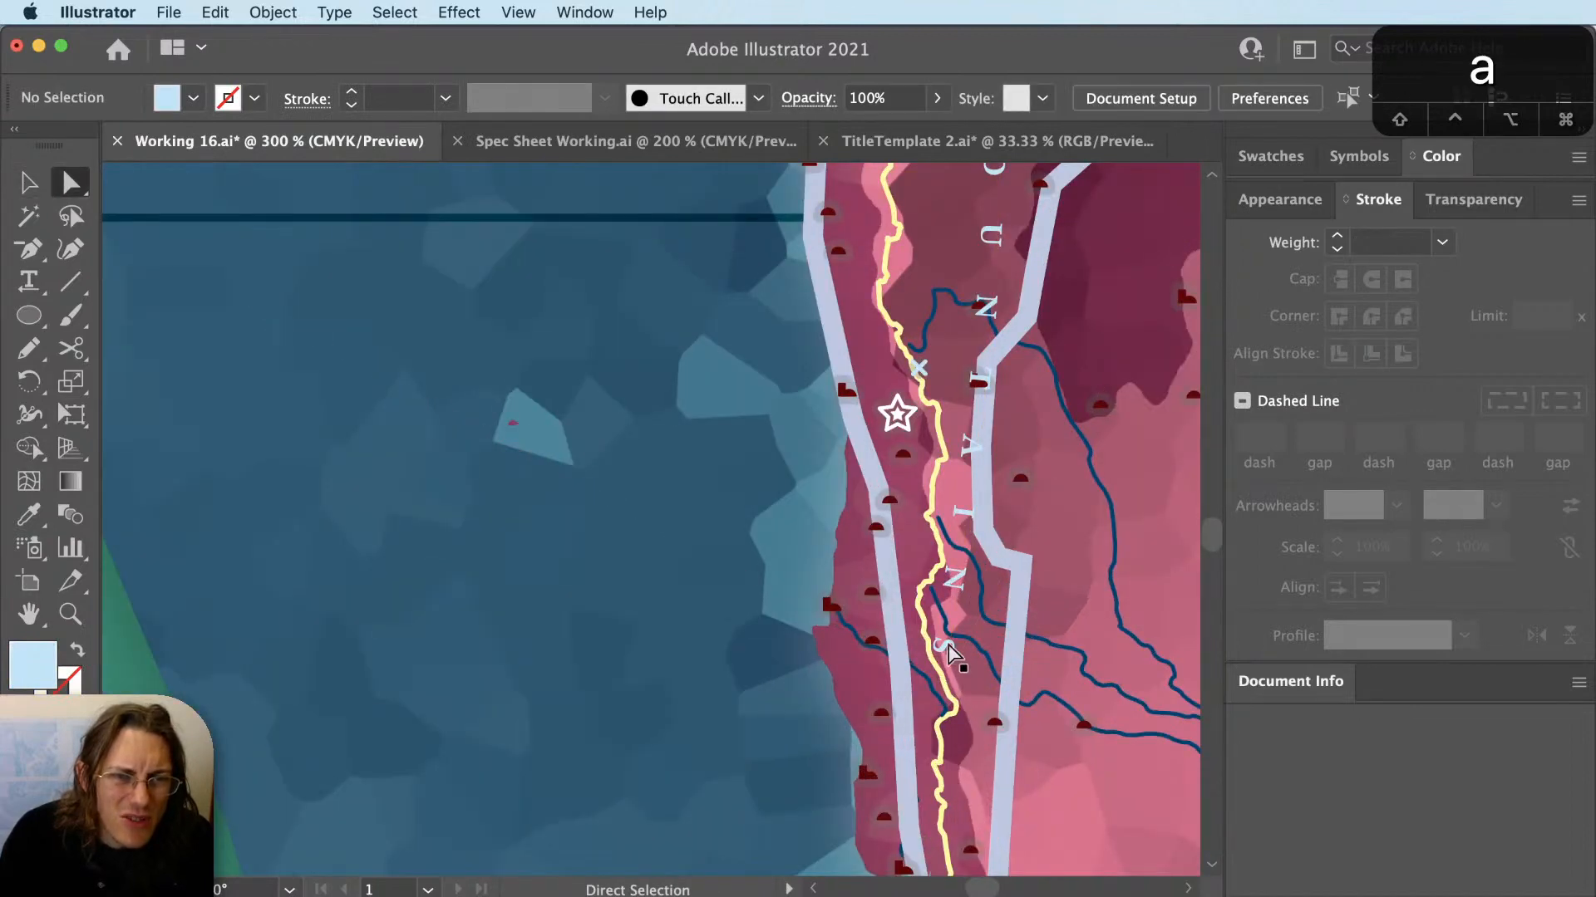
left_click(944, 685)
key("super+shift+a")
left_click(944, 684)
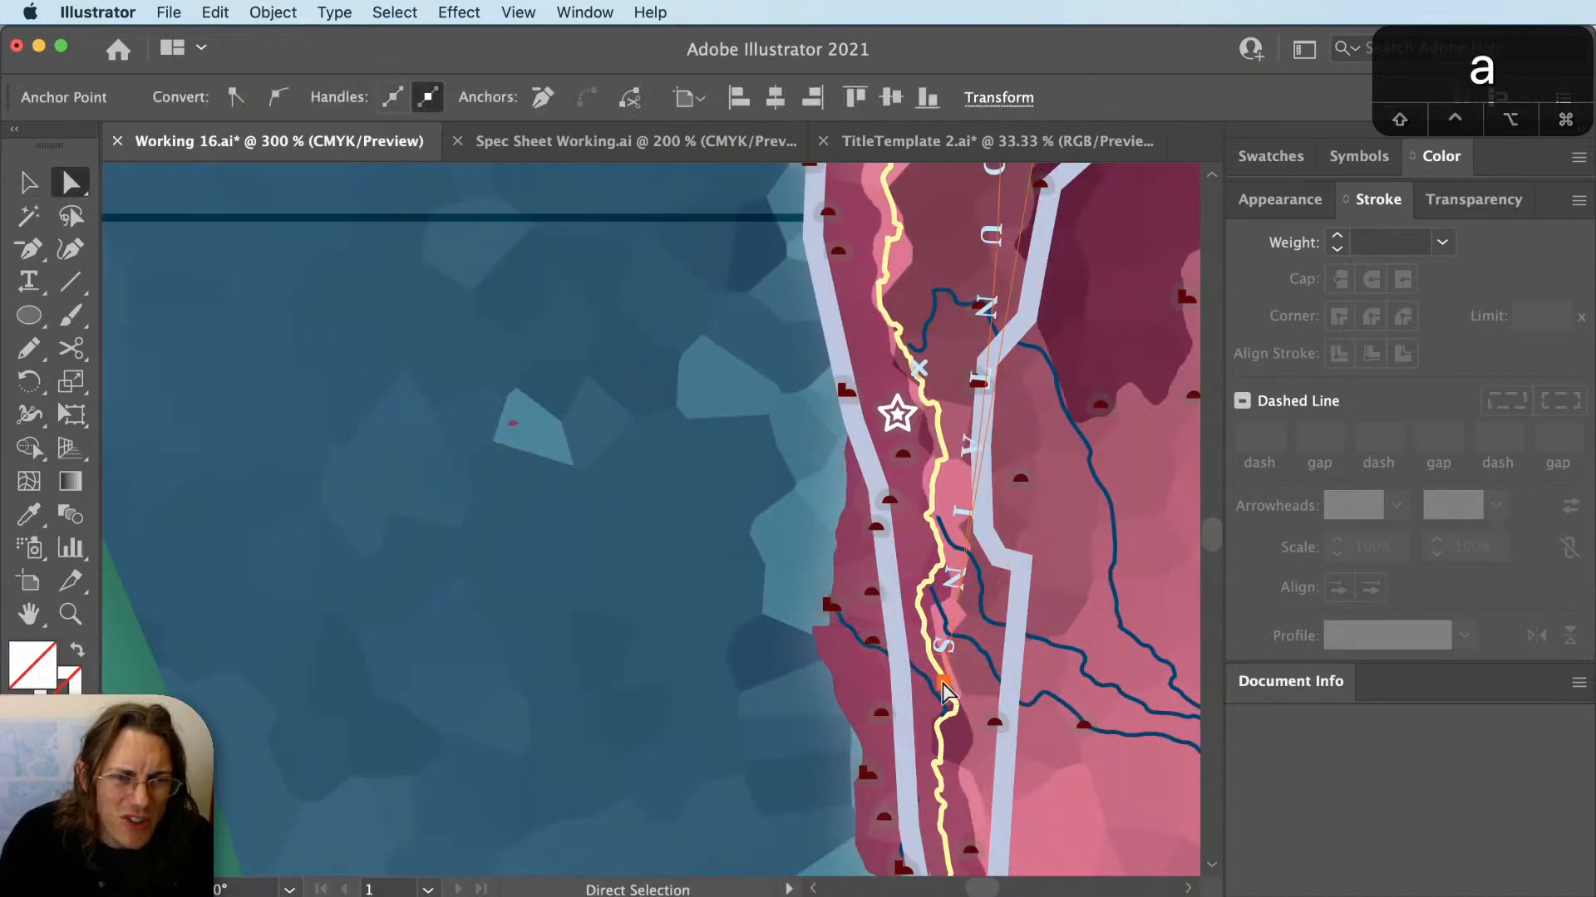
scroll(963, 624, "down", 2)
left_click_drag(989, 530, 1030, 711)
key("a")
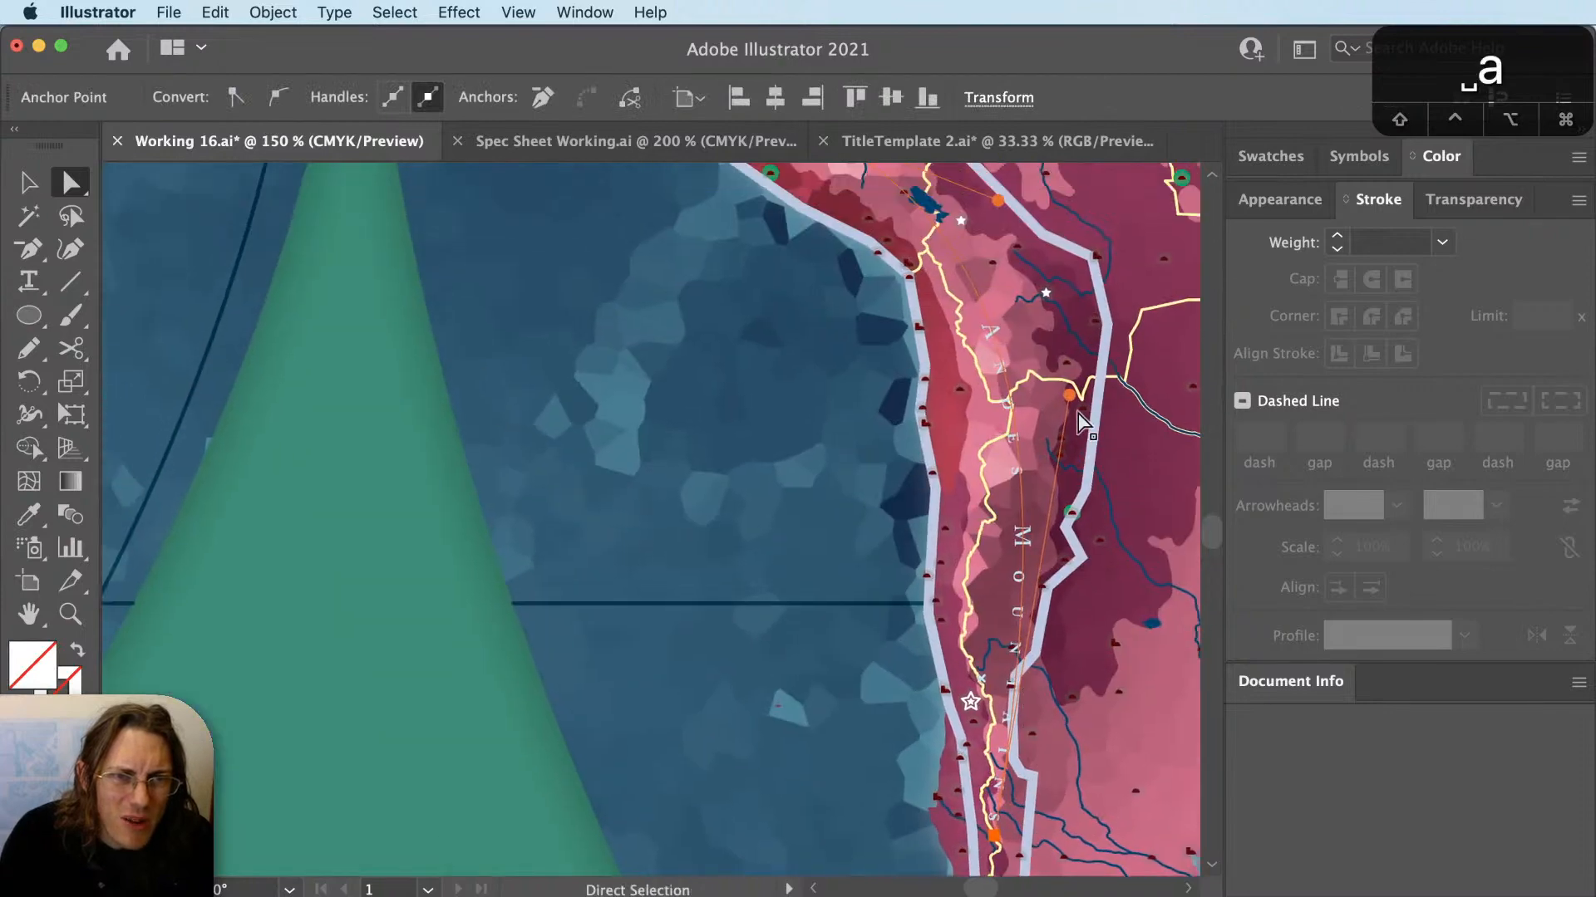
left_click_drag(1037, 360, 1029, 613)
key("a")
left_click(1001, 736)
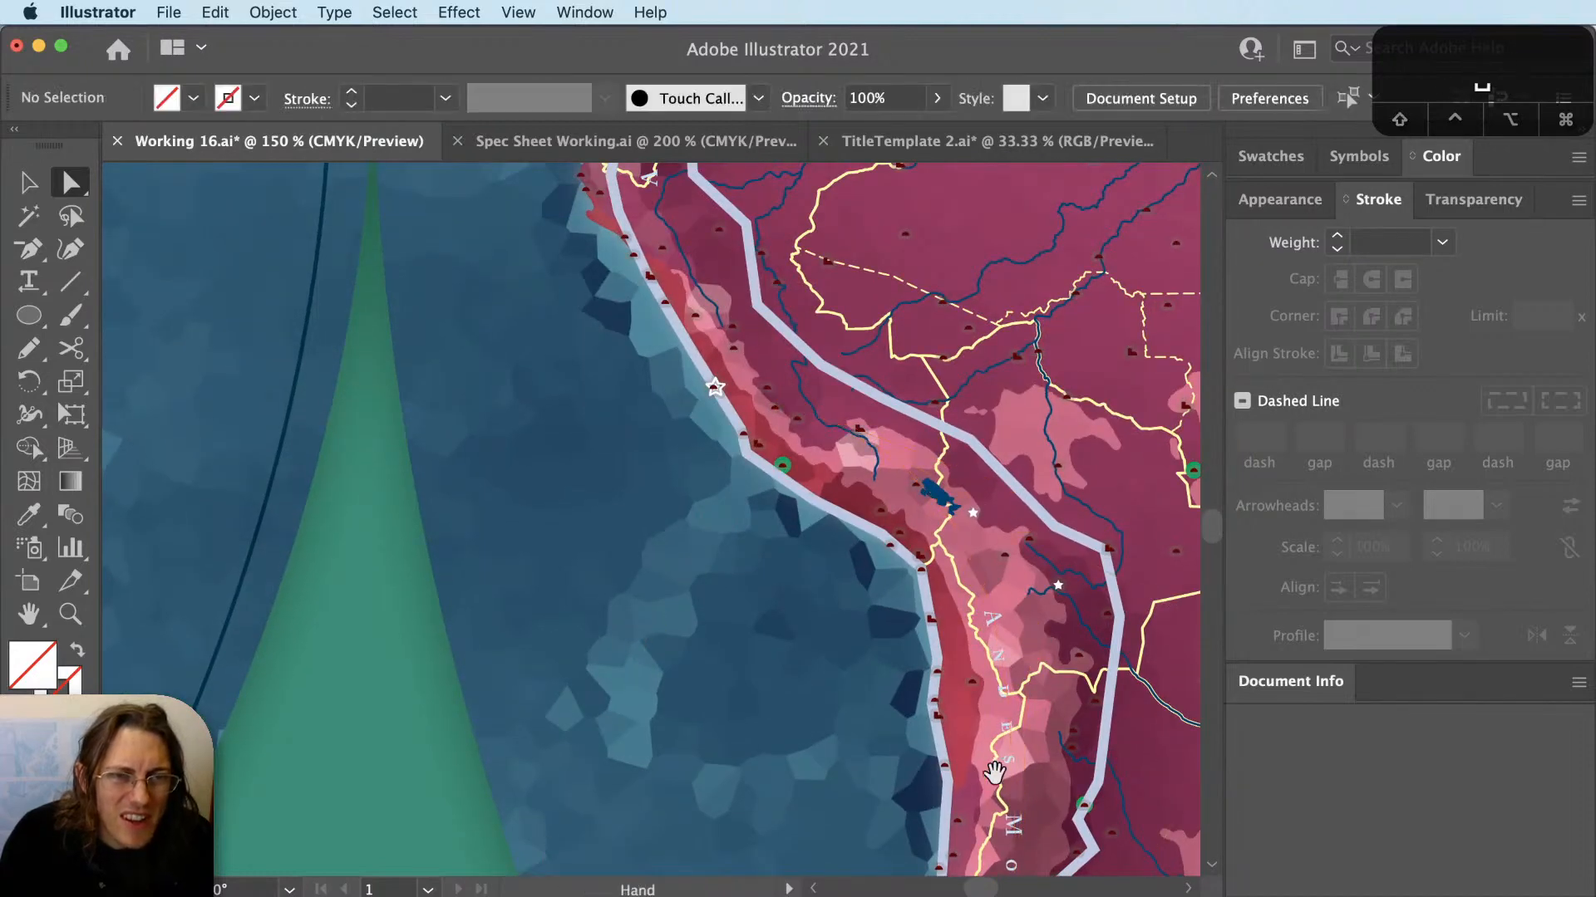
Widen the letter spacing of the southern Andes Mountains label.
left_click_drag(994, 771, 1011, 456)
key("v")
left_click(1026, 536)
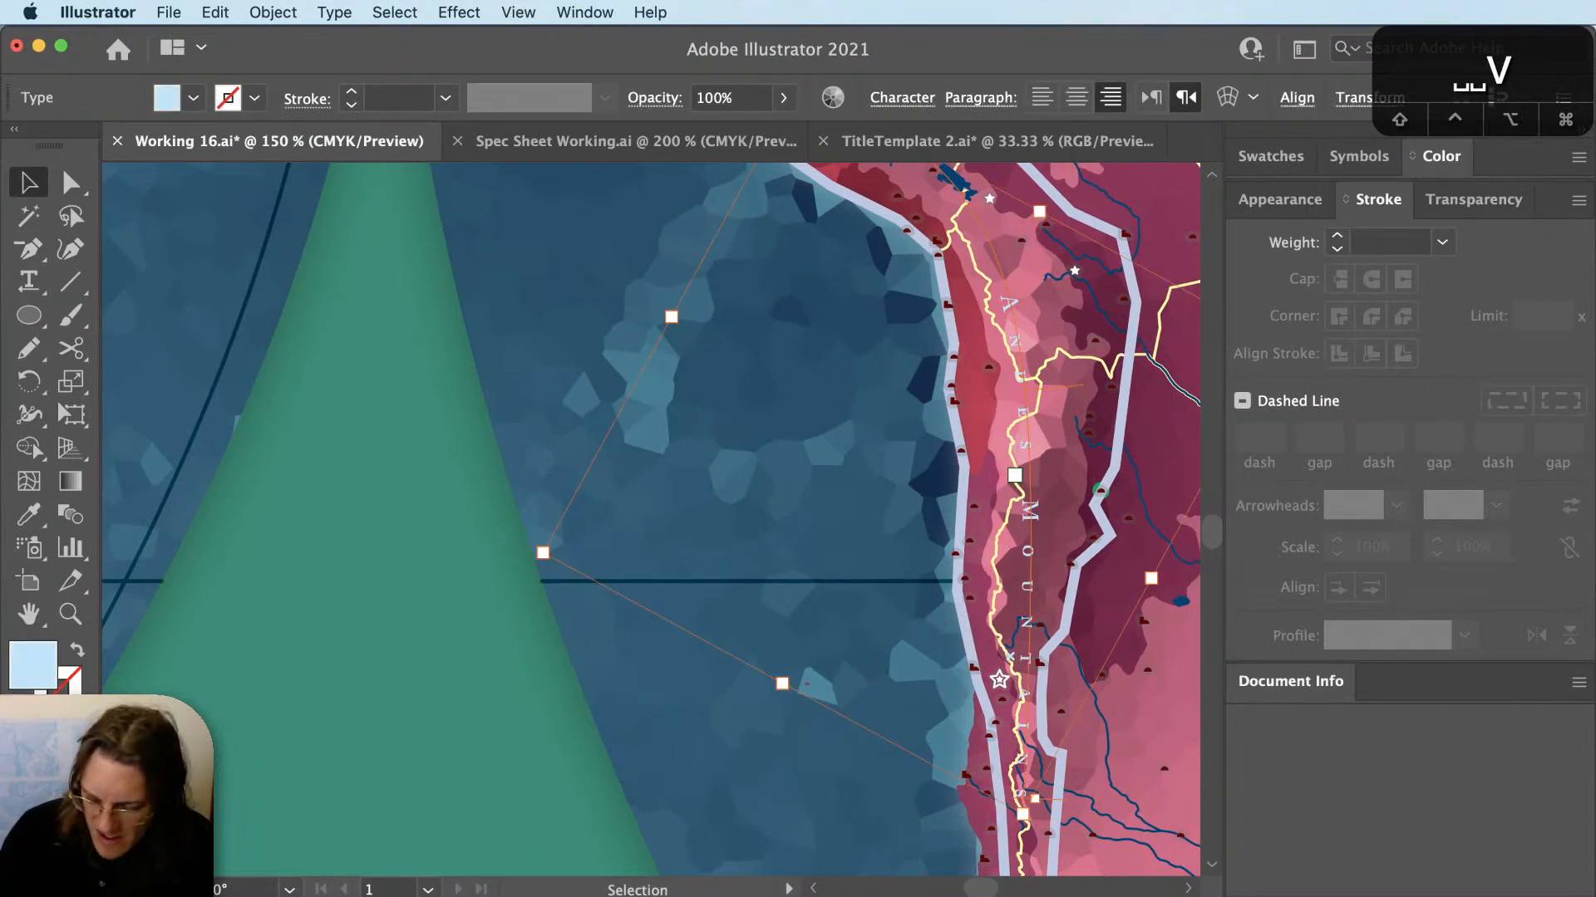
key("shift+super+a")
Center-align the southern Andes Mountains label's text on its path.
left_click_drag(1001, 589, 1043, 768)
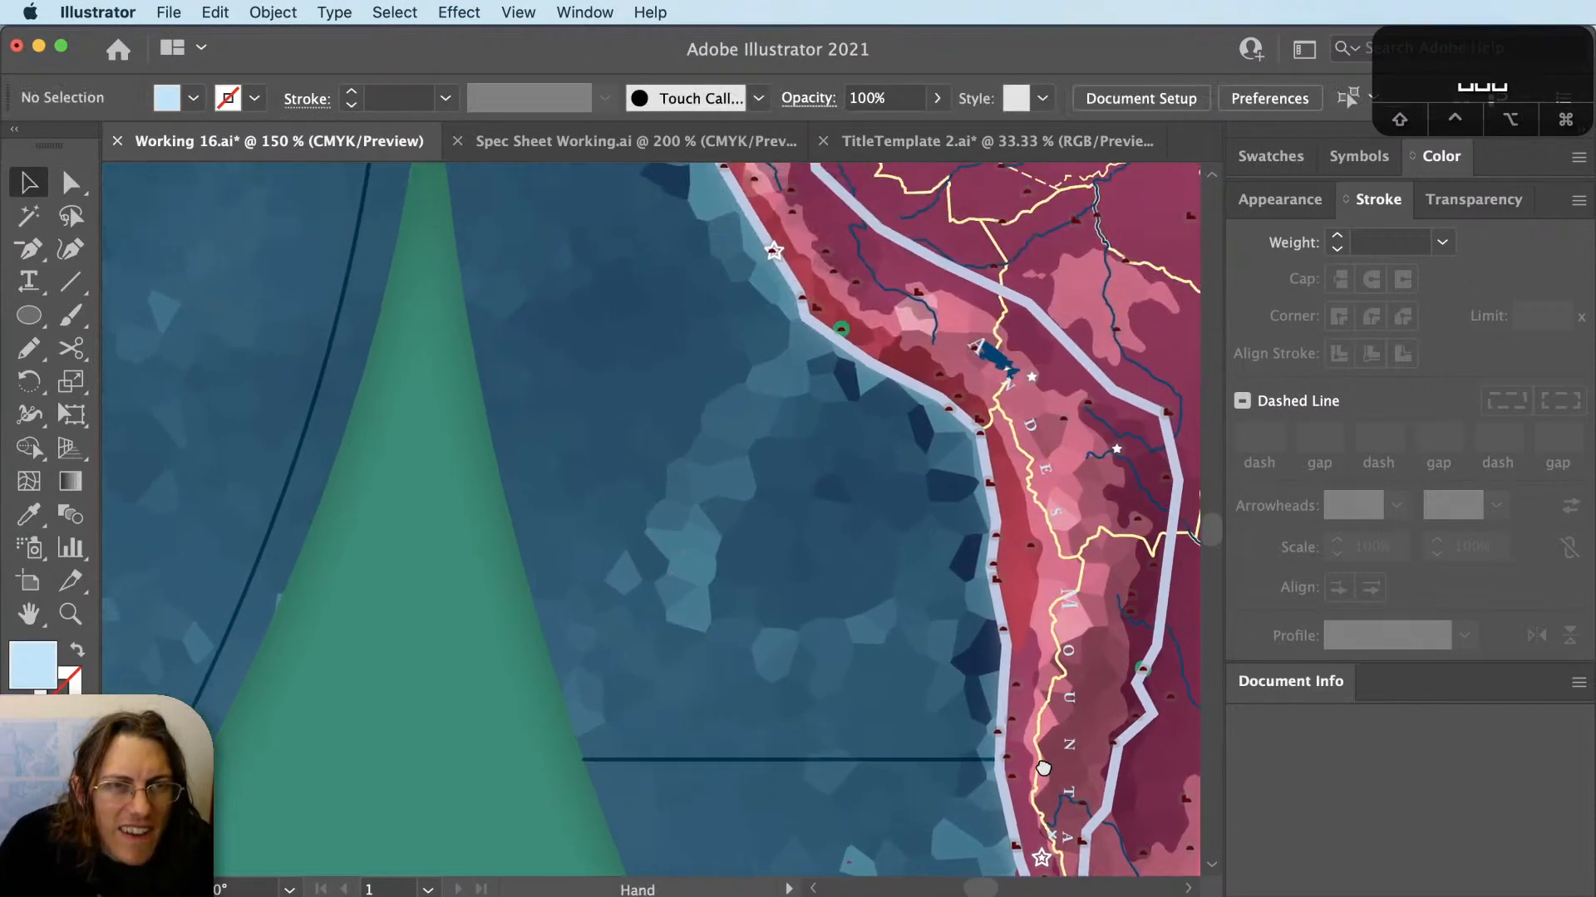
left_click(1054, 443, "super")
left_click(1016, 414)
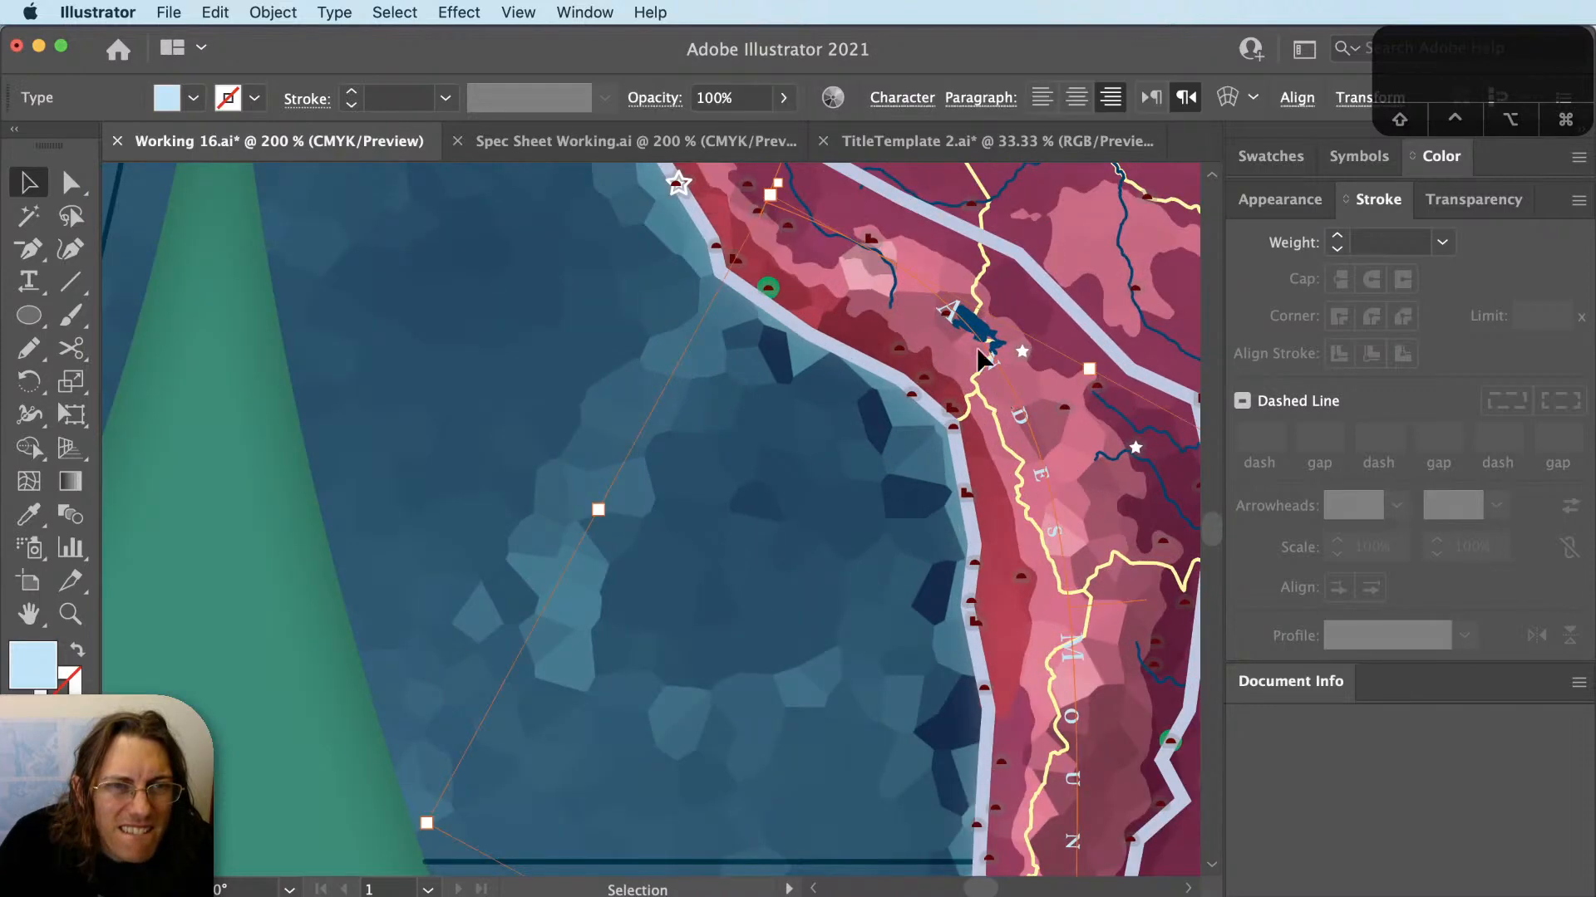
left_click(967, 478, "alt+super")
left_click_drag(1131, 748, 1072, 614)
left_click_drag(1038, 441, 1034, 414)
scroll(1038, 652, "down", 1)
scroll(1023, 769, "up", 1)
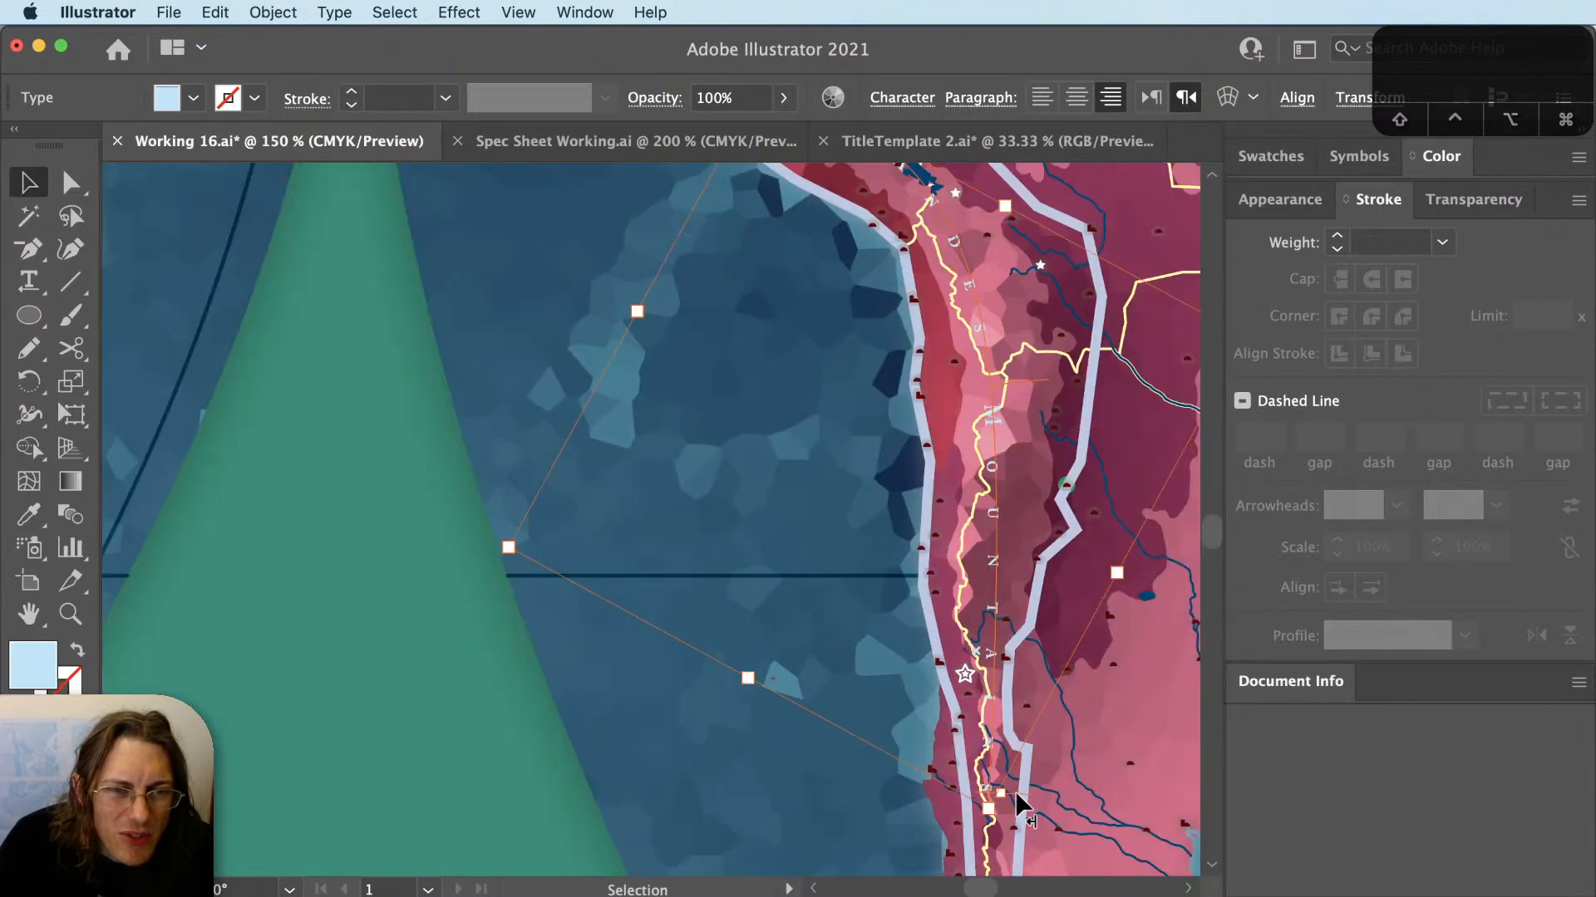
key("super+shift+c")
key("super+alt+2")
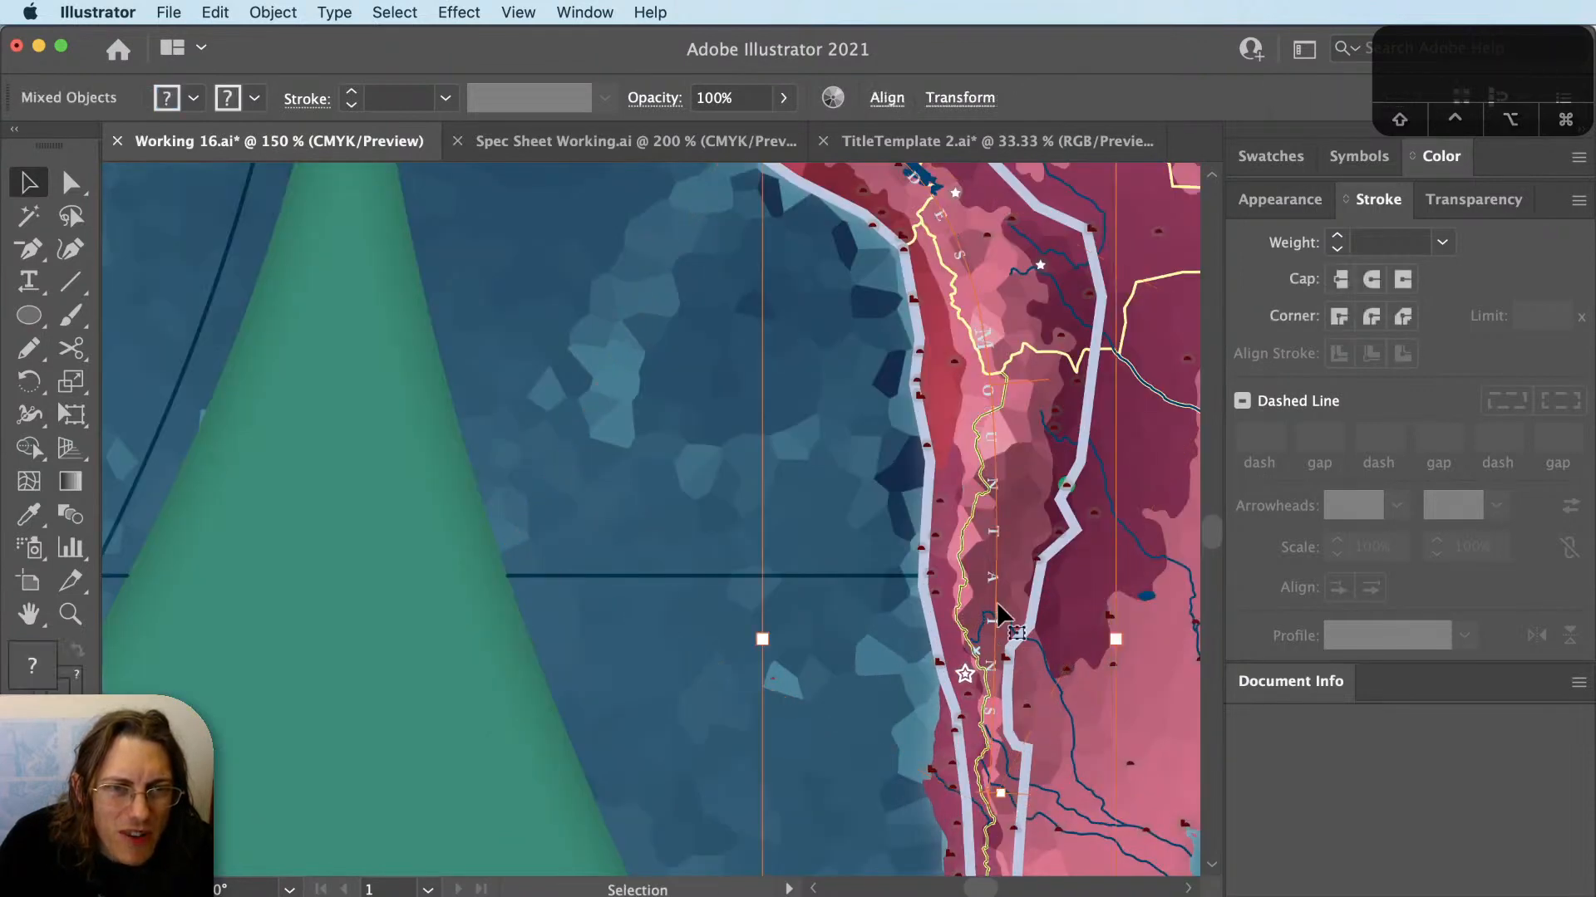
key("super+shift+a")
Shift the southern Andes Mountains label's letters slightly southeast along the path by moving the bracket at its northern end.
left_click_drag(1021, 368, 1040, 514)
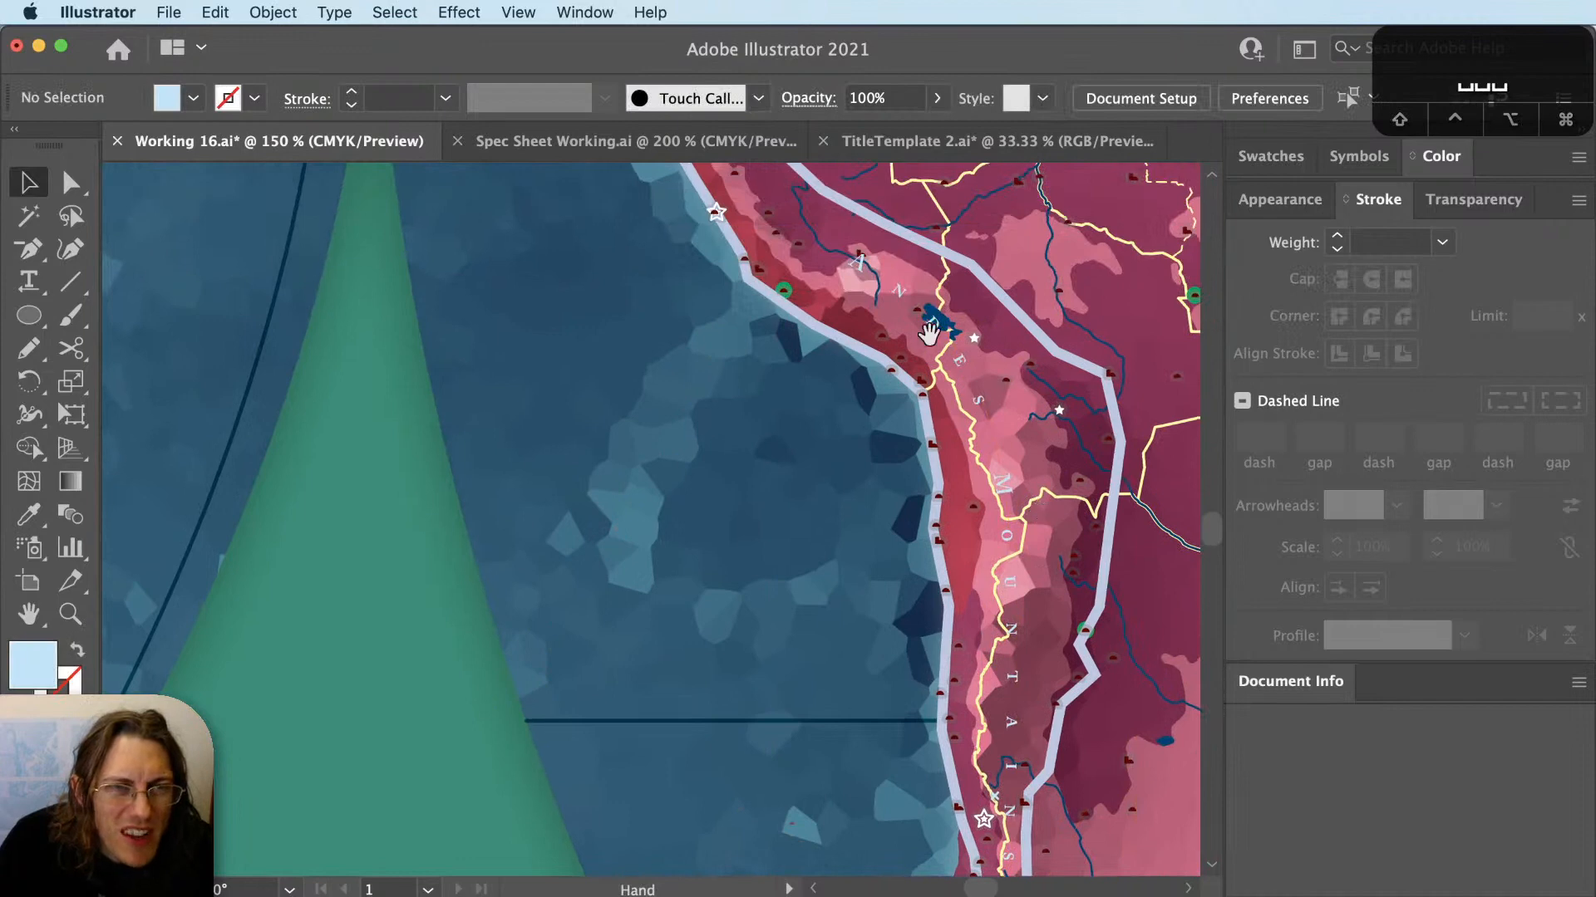
scroll(854, 267, "up", 1)
left_click(855, 249)
scroll(836, 226, "up", 1)
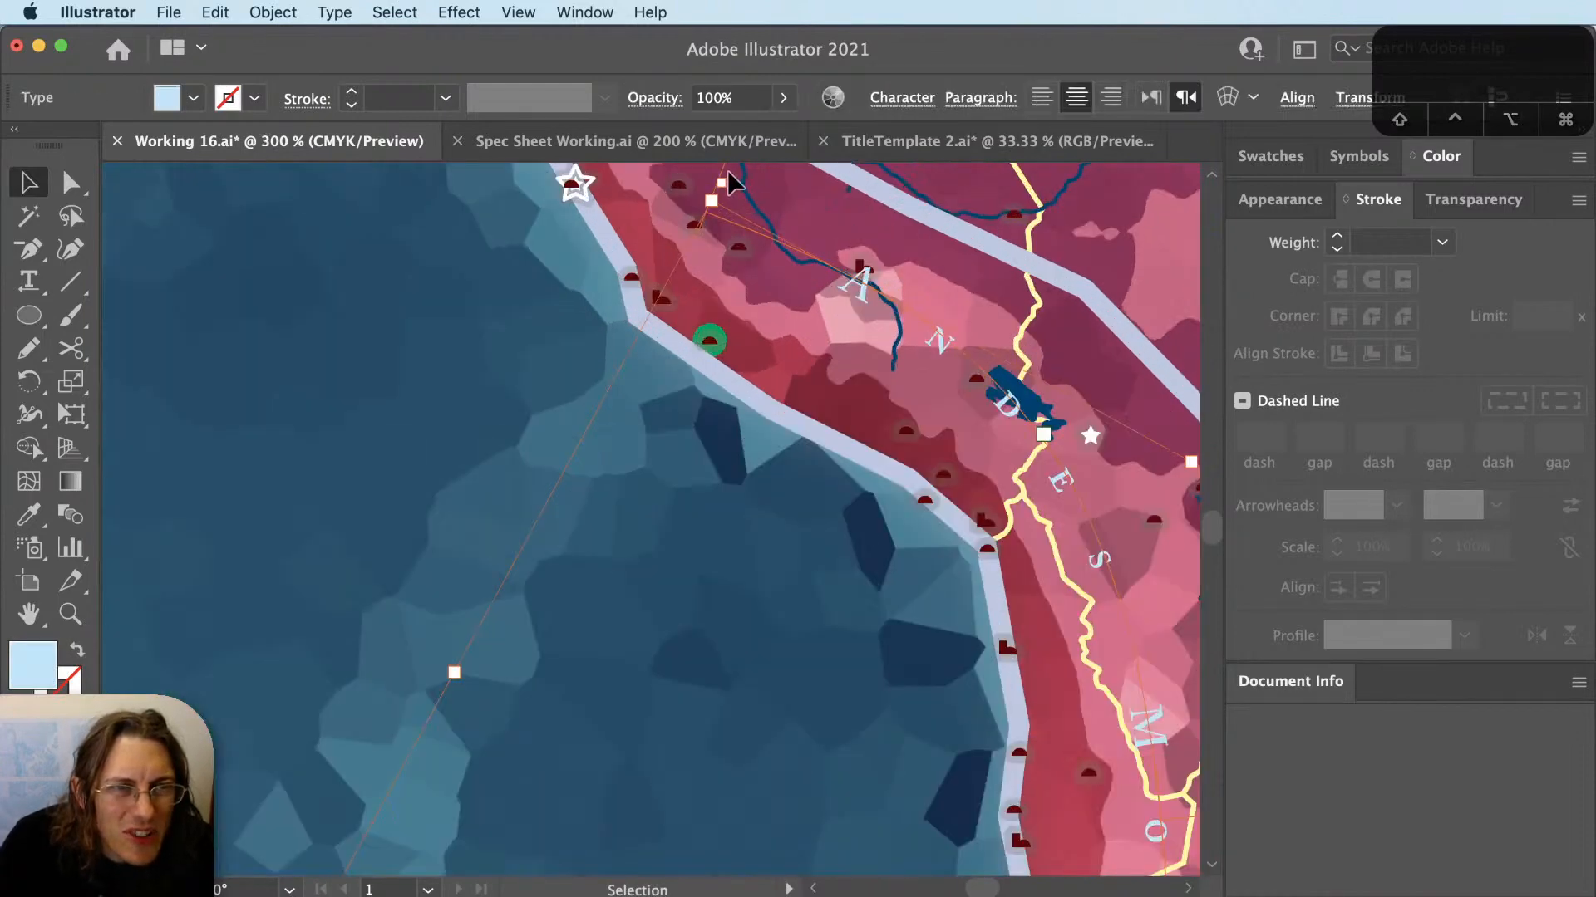
scroll(726, 170, "up", 3)
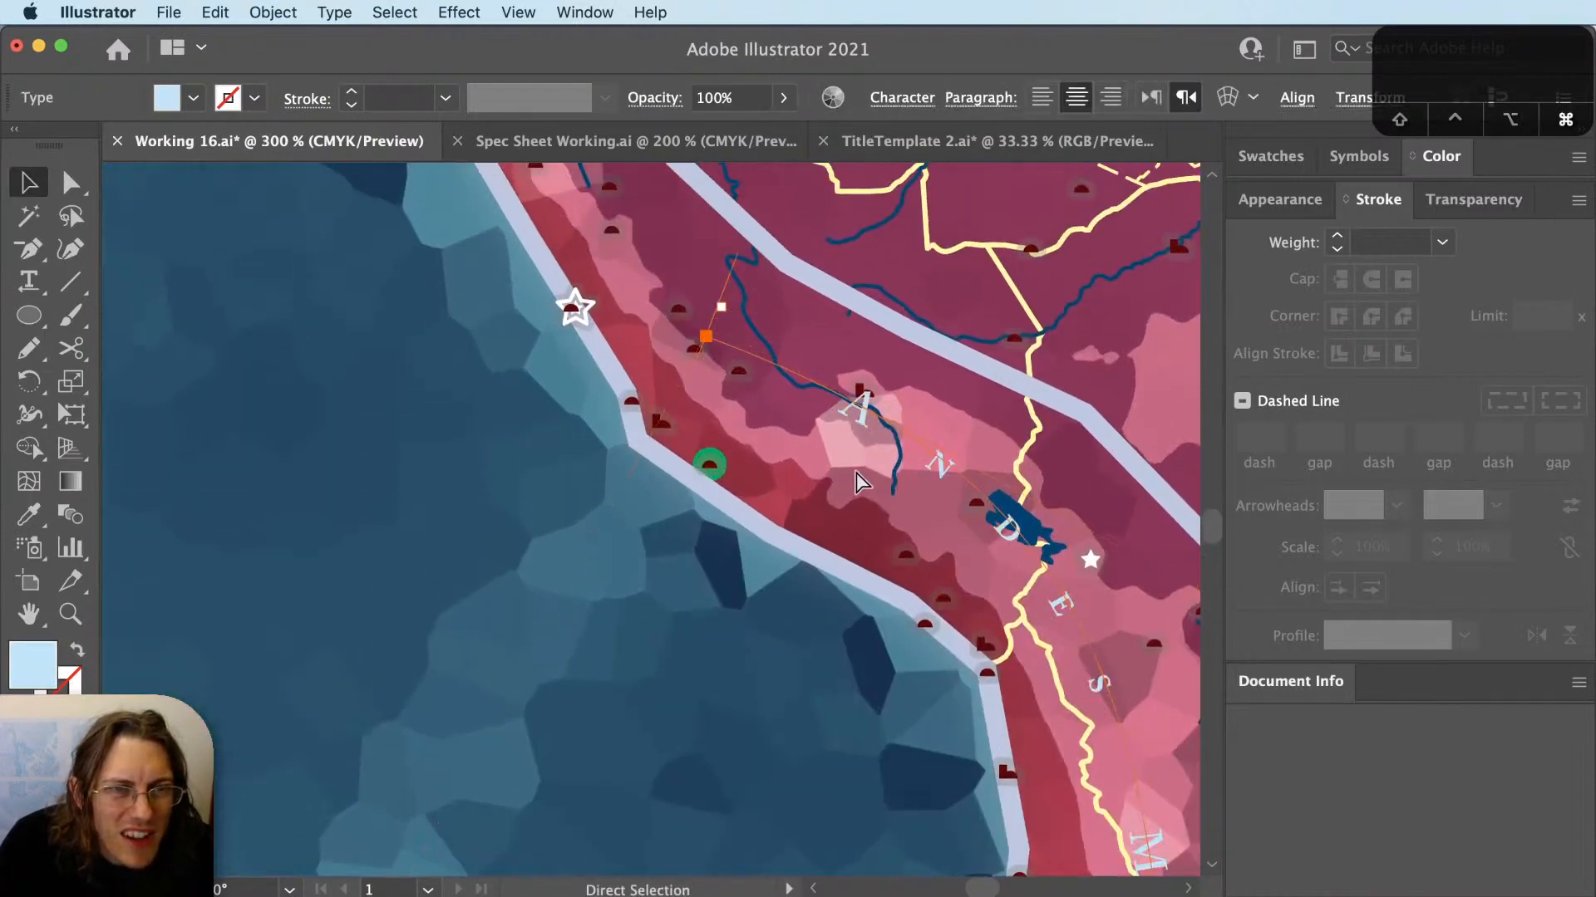
key("super+shift+a")
key("v")
left_click(731, 288)
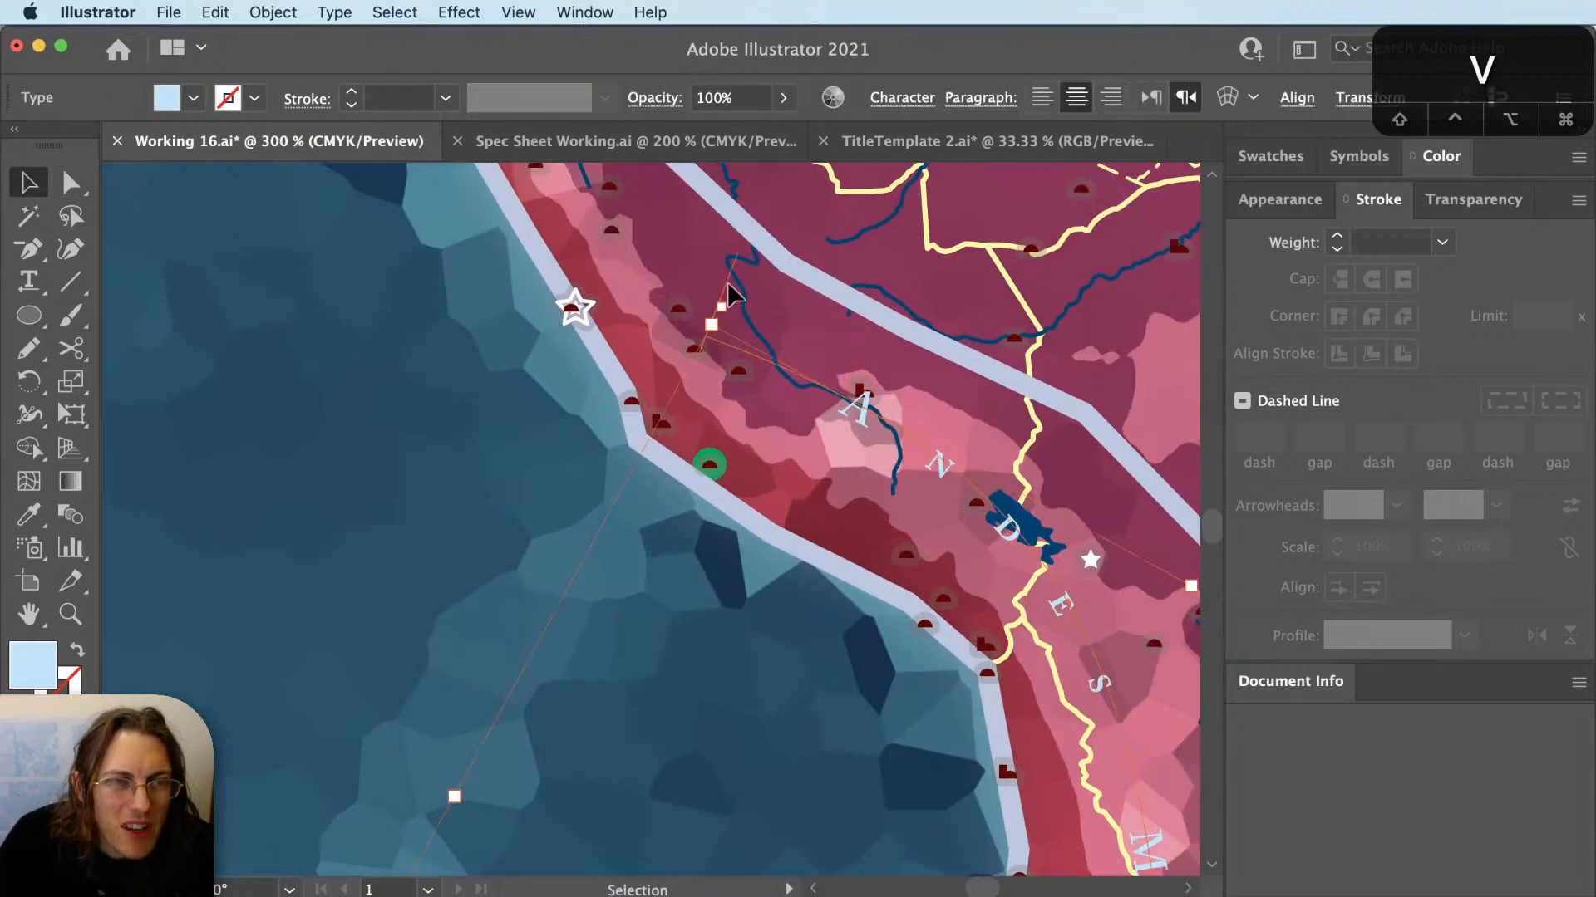
left_click_drag(728, 285, 766, 314)
key("super+shift+a")
Examine the southern Andes Mountains label's fit along the range and select the outline traced around the mountains.
key("space")
left_click_drag(963, 789, 836, 463)
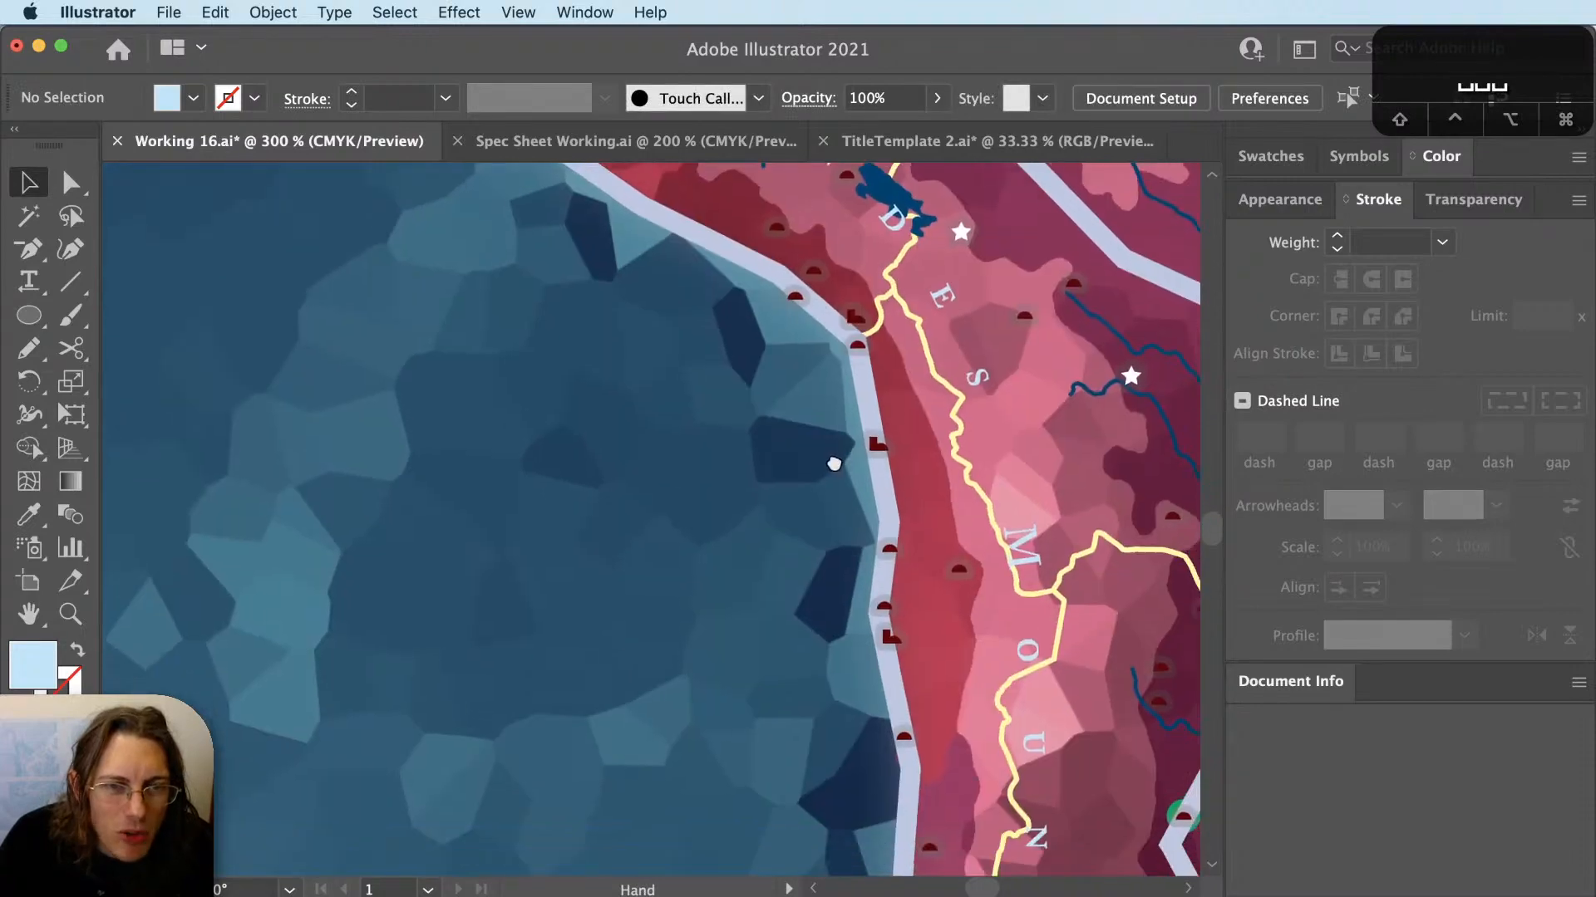
left_click_drag(891, 679, 833, 429)
left_click_drag(865, 768, 838, 436)
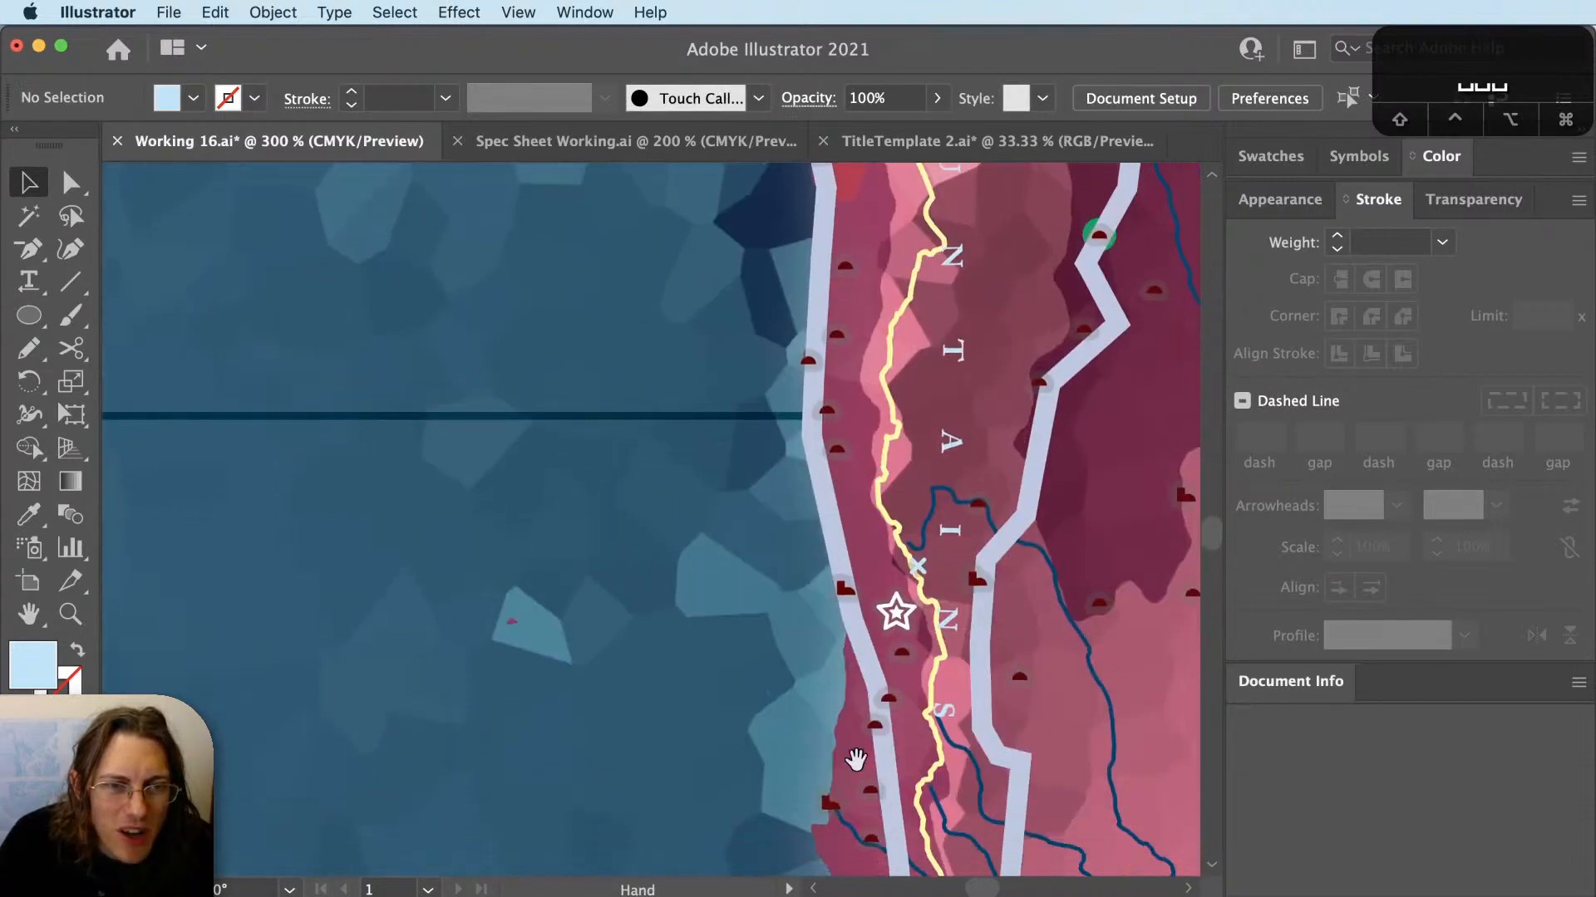
scroll(897, 783, "down", 1)
scroll(897, 786, "down", 1)
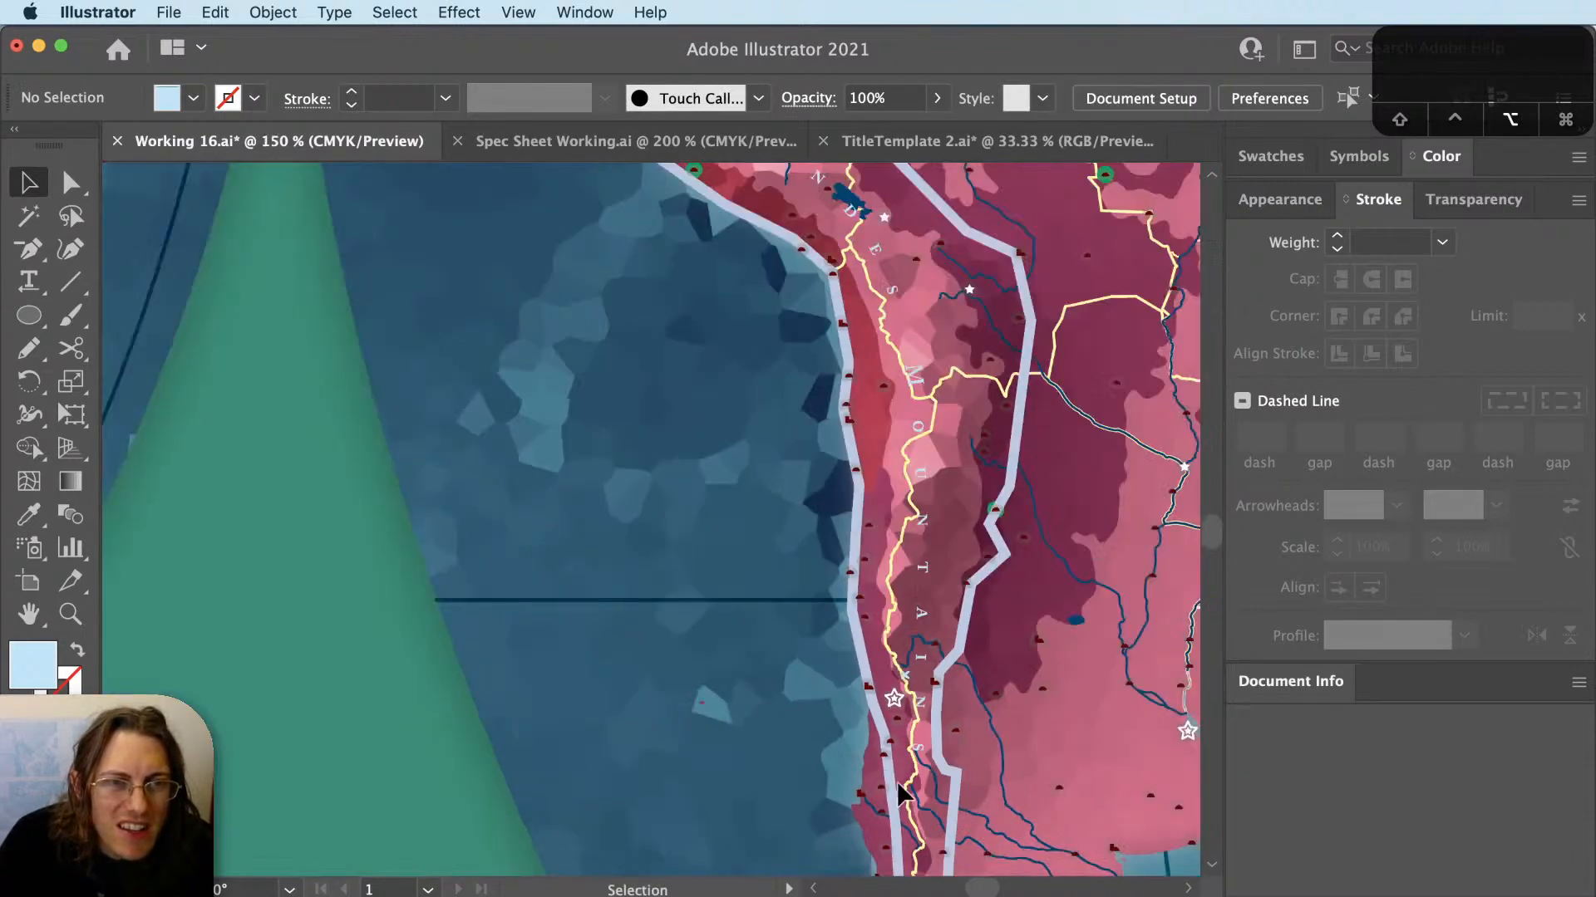
scroll(898, 794, "down", 1)
scroll(898, 793, "down", 1)
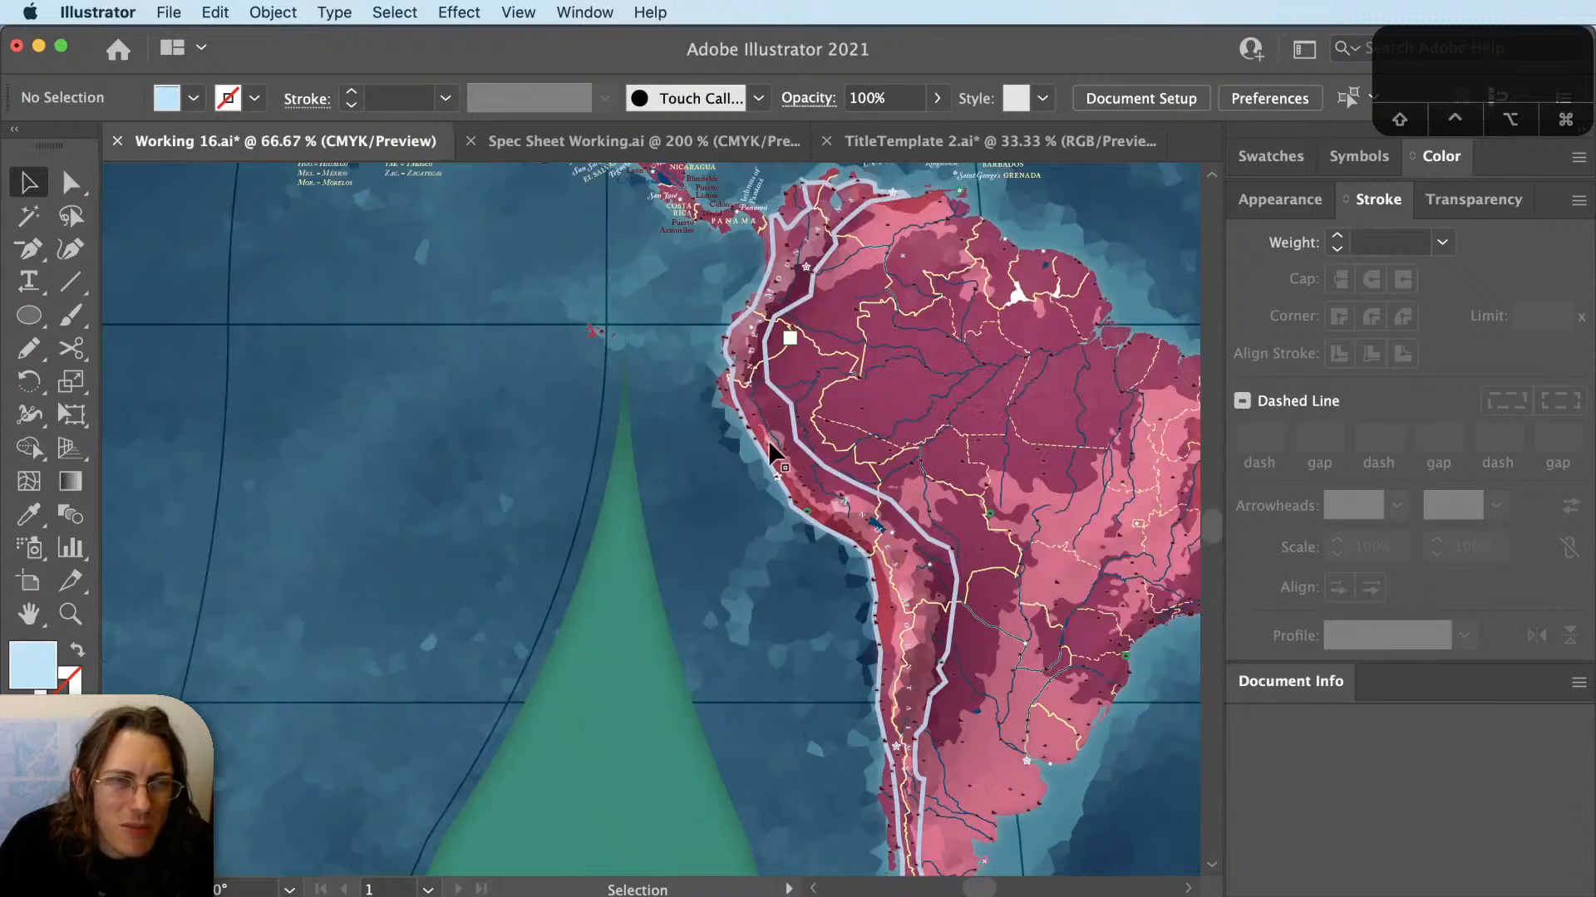
left_click_drag(884, 783, 890, 659)
scroll(905, 765, "up", 2)
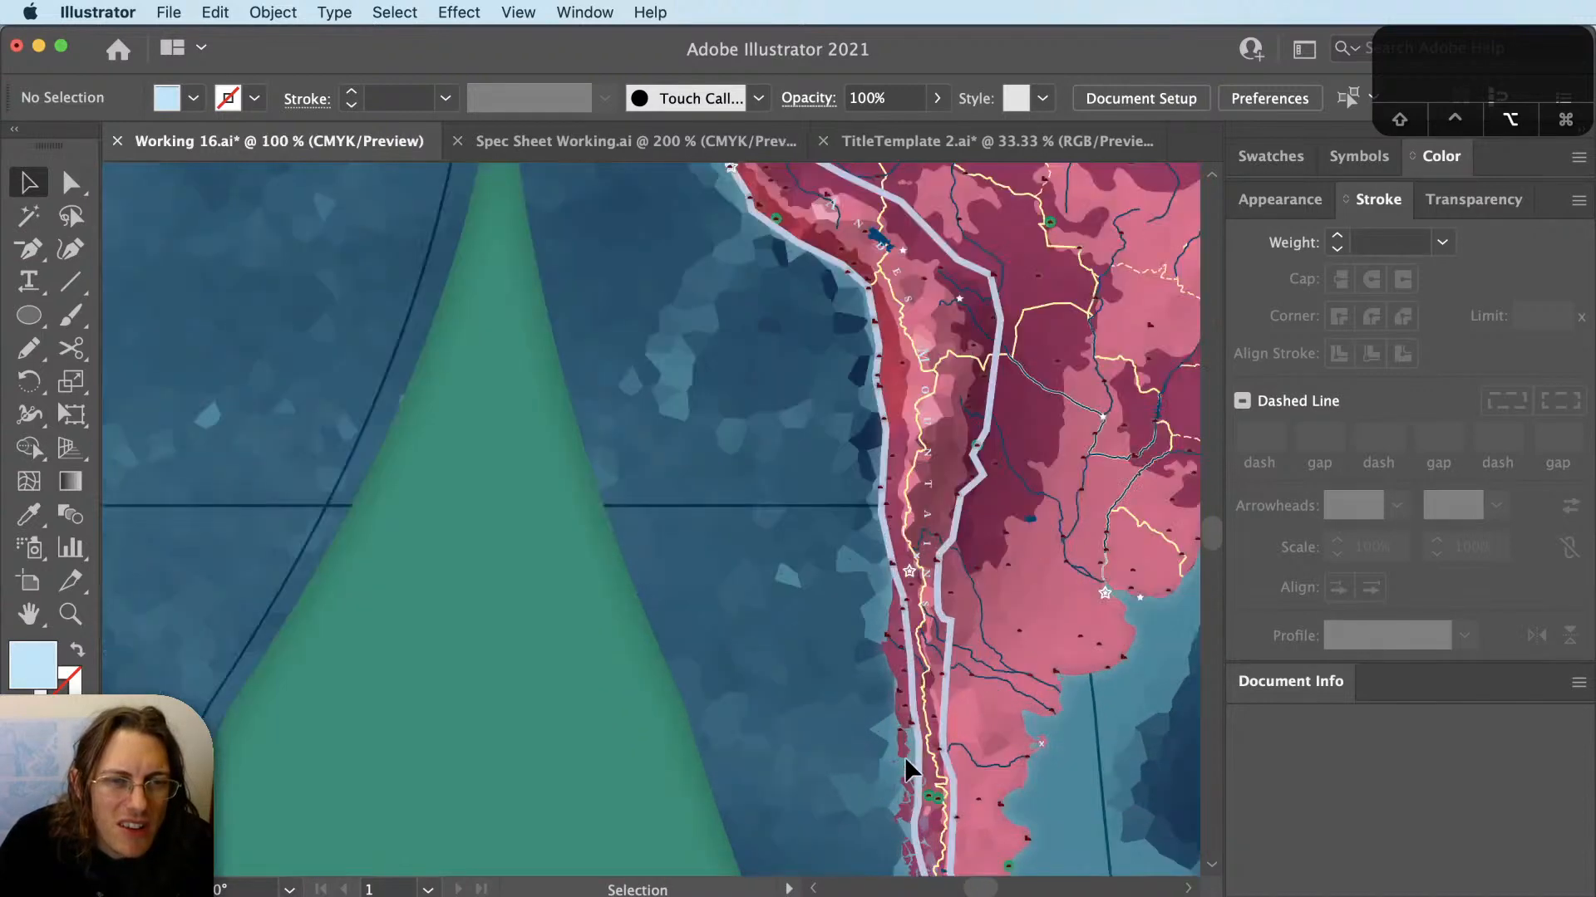
scroll(904, 756, "down", 1)
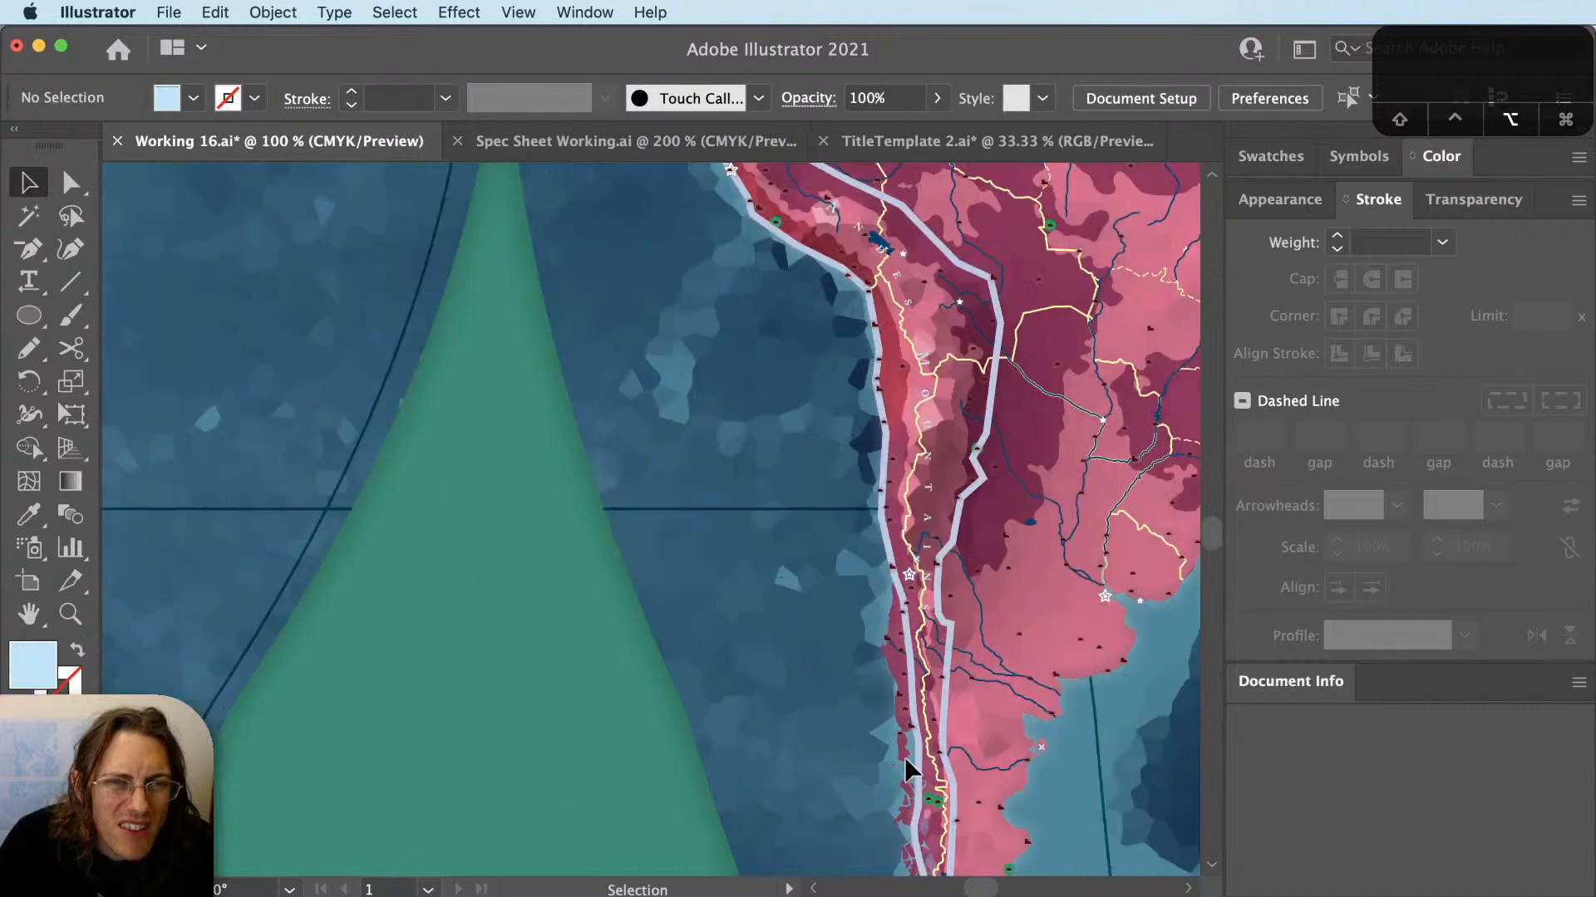
left_click(945, 698)
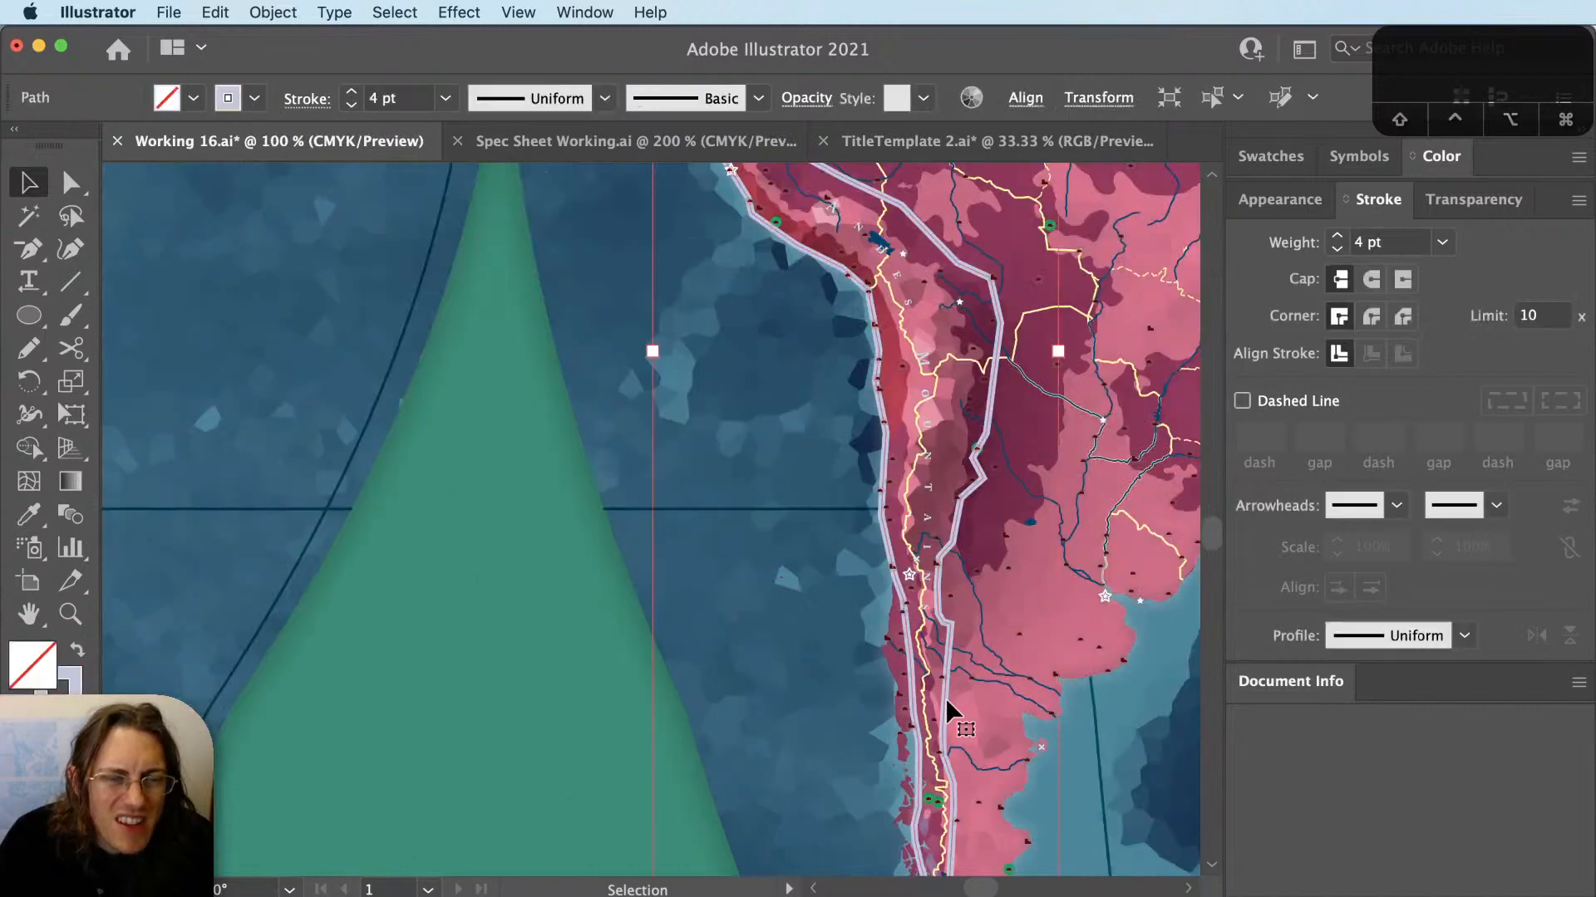
Try deleting the outline traced around the mountains, undo the deletion, and clear the selection.
key("Delete")
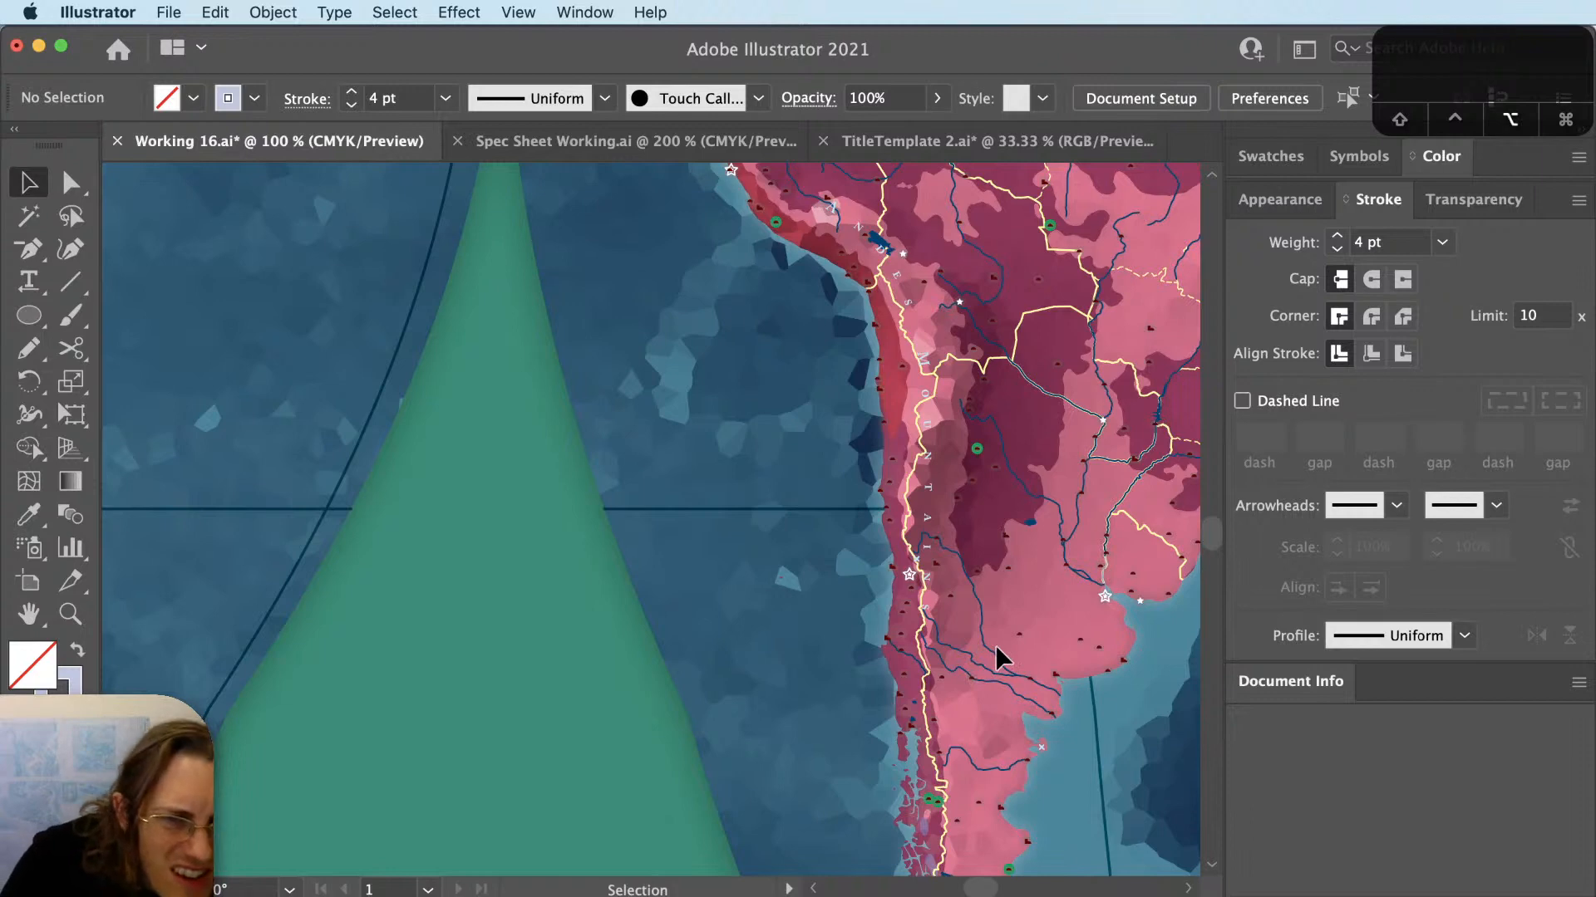
scroll(995, 645, "down", 1)
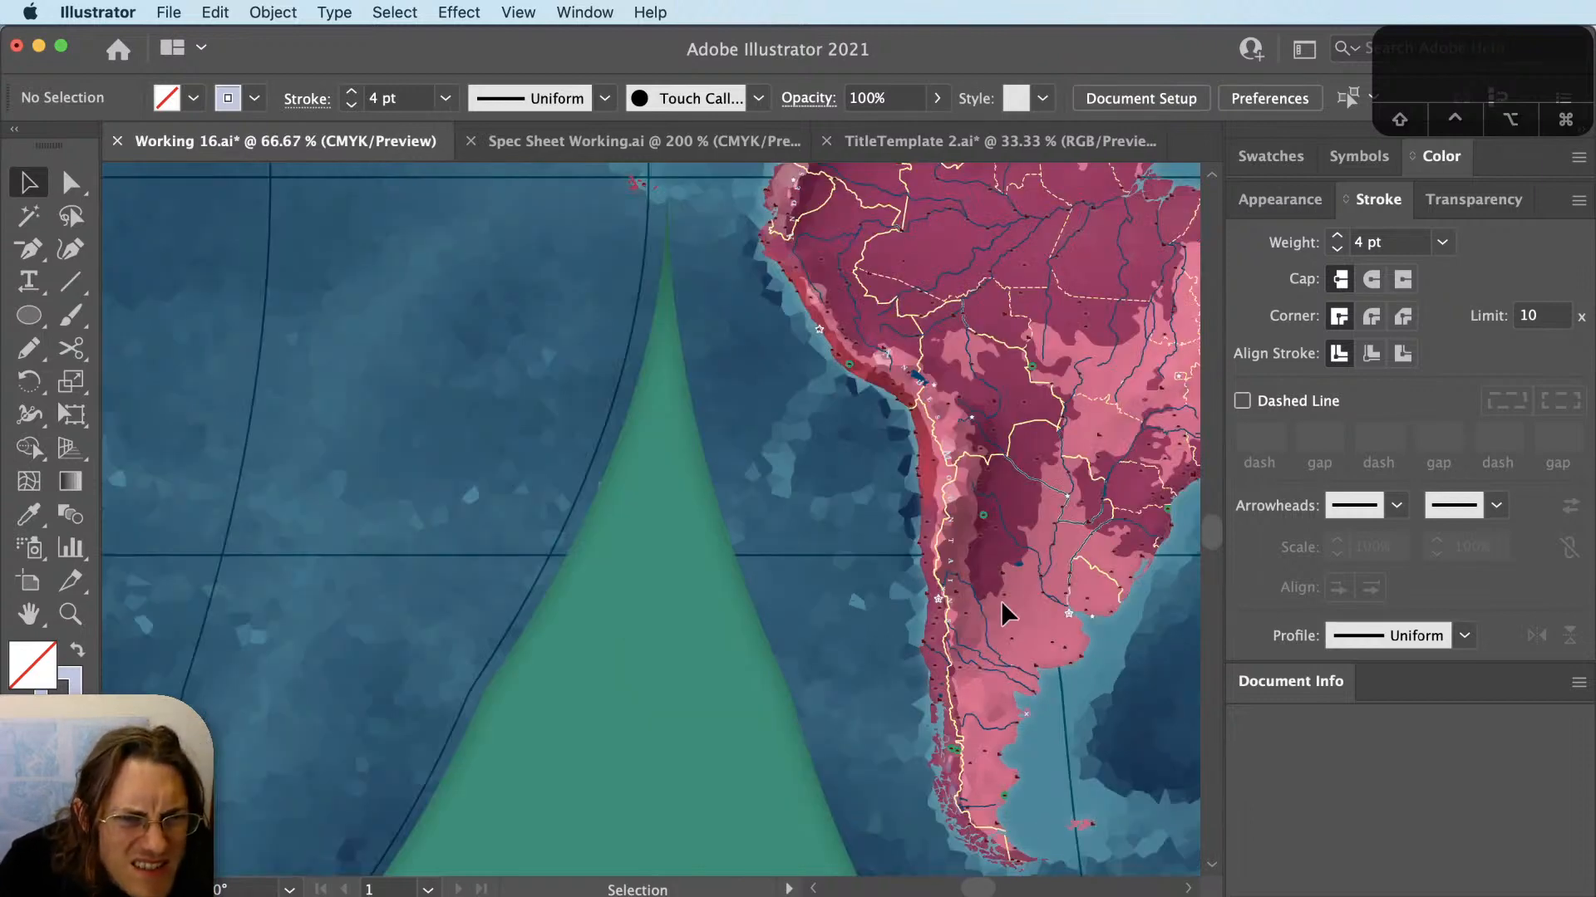
key("space")
left_click_drag(980, 520, 983, 696)
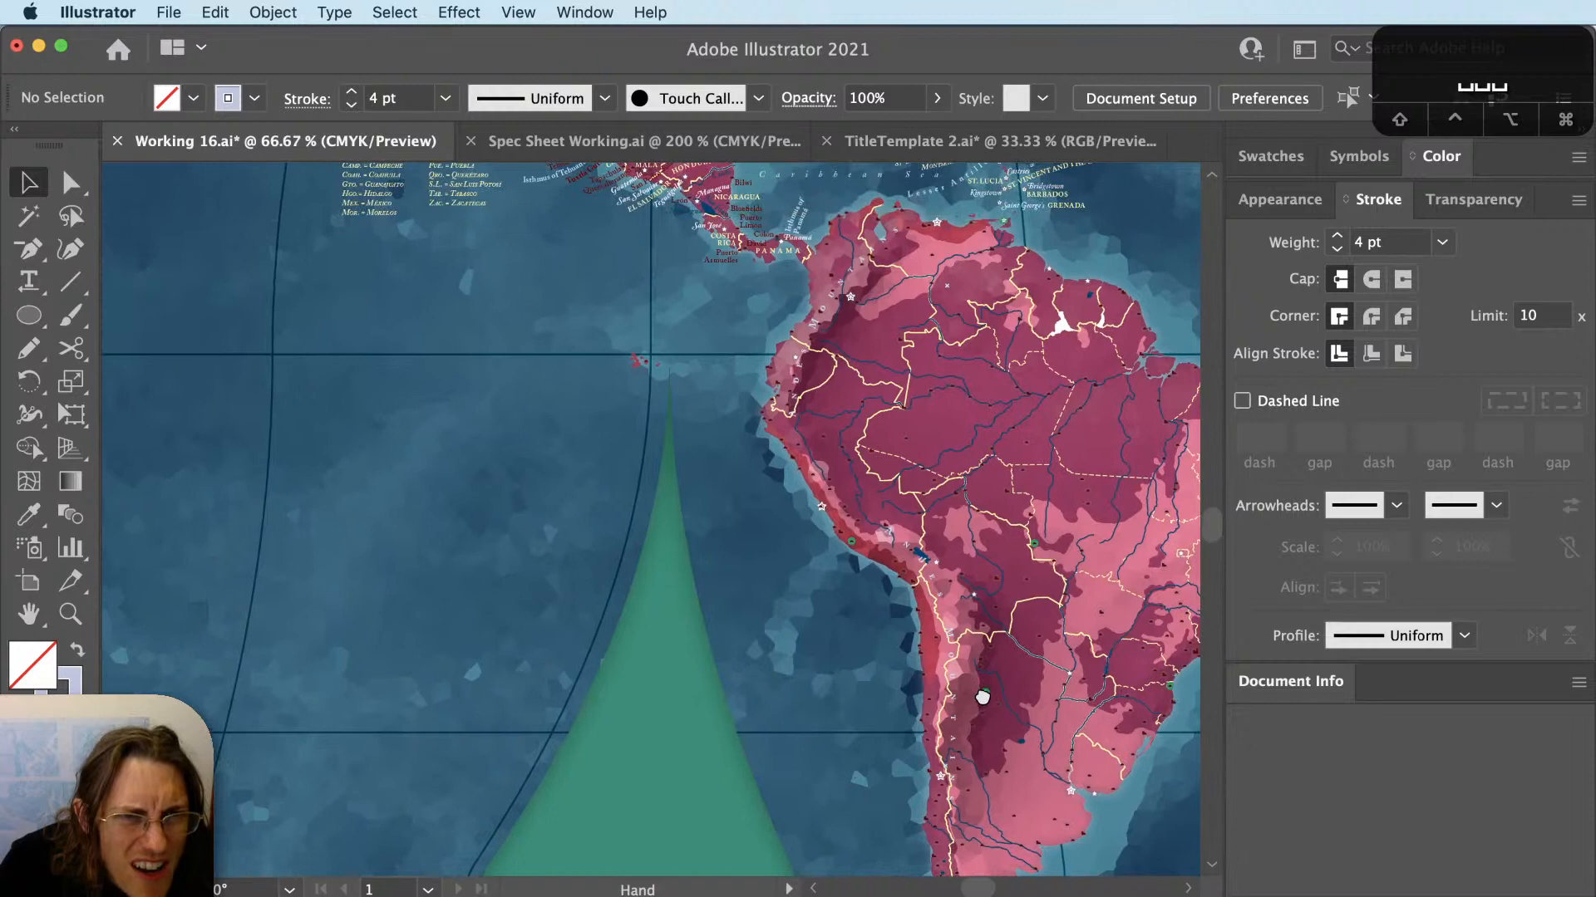
key("super+z")
key("super+shift+a")
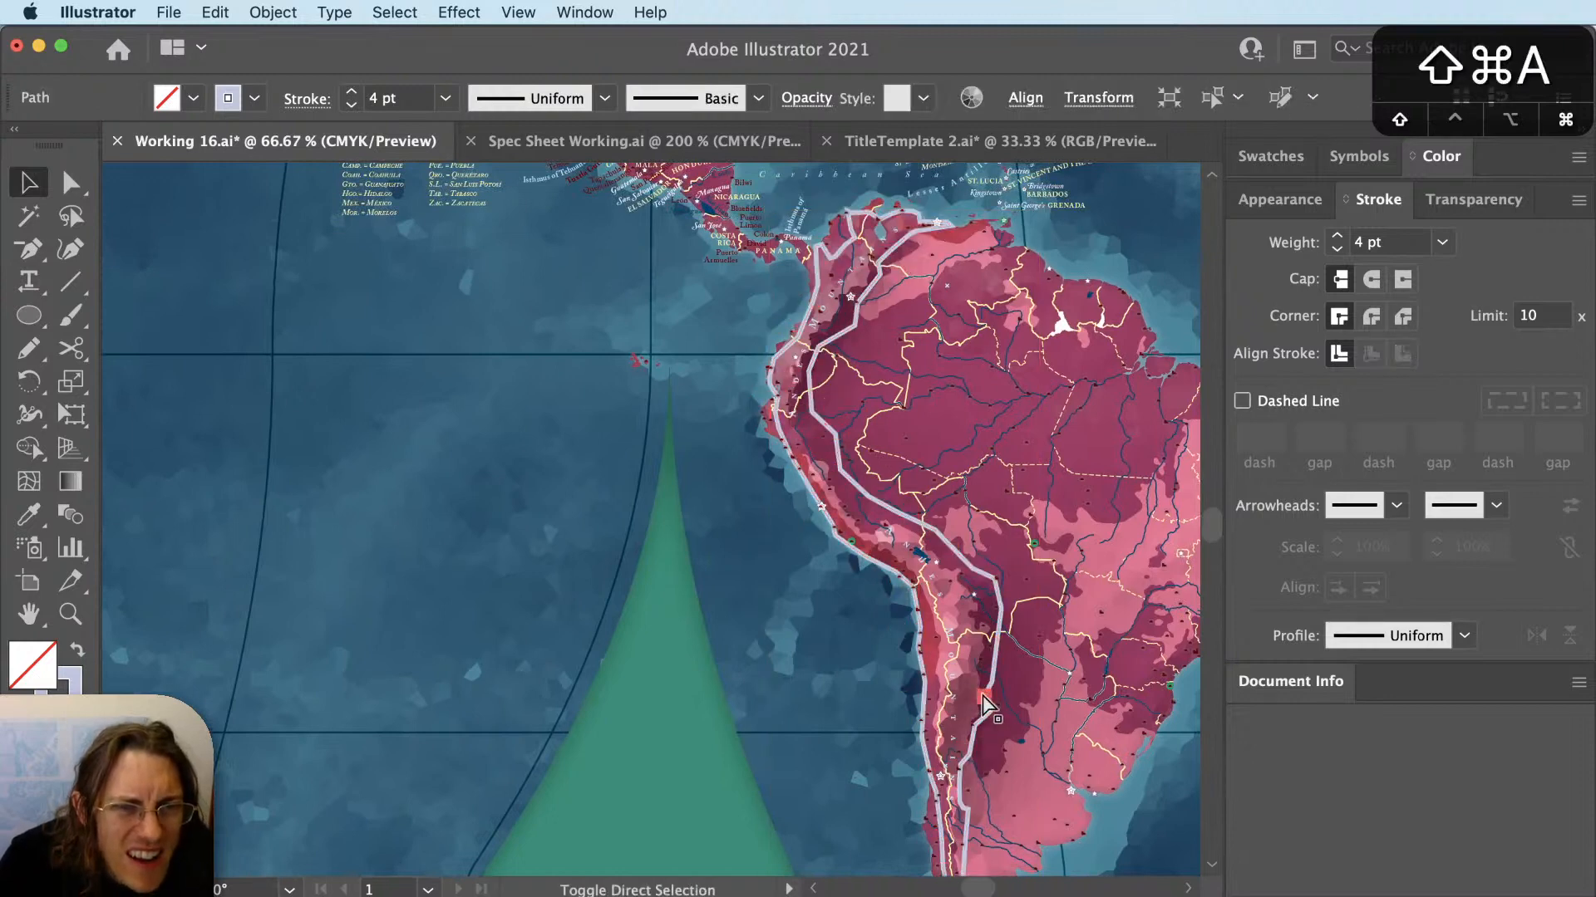
Examine how the letters at the southern end of the southern Andes Mountains label fit within the traced outline.
scroll(973, 687, "up", 2)
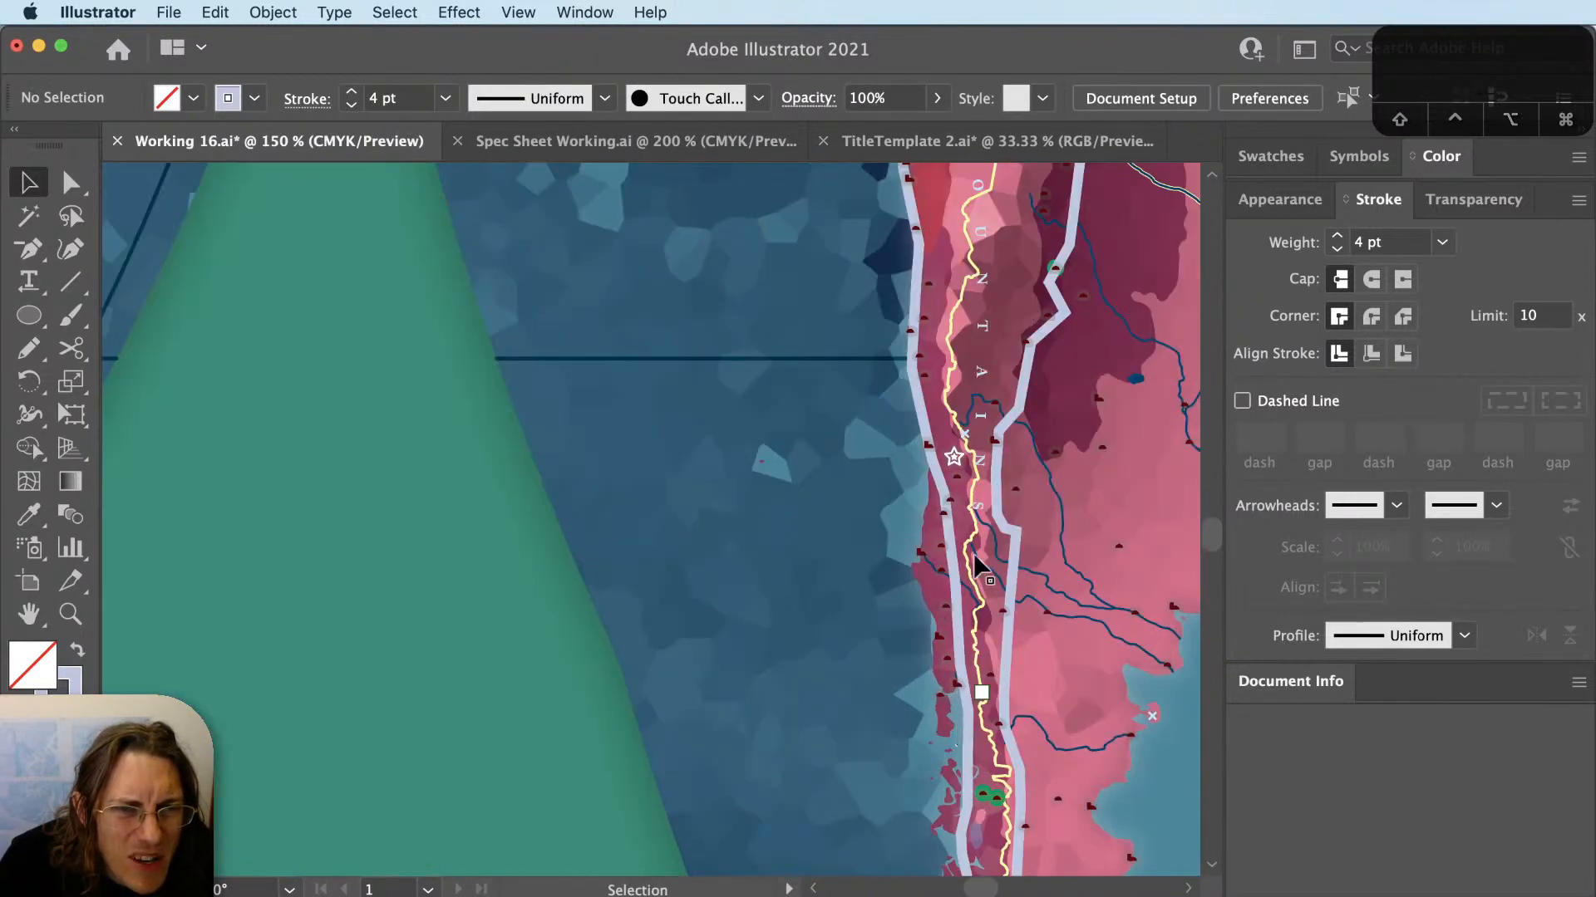
left_click(981, 519)
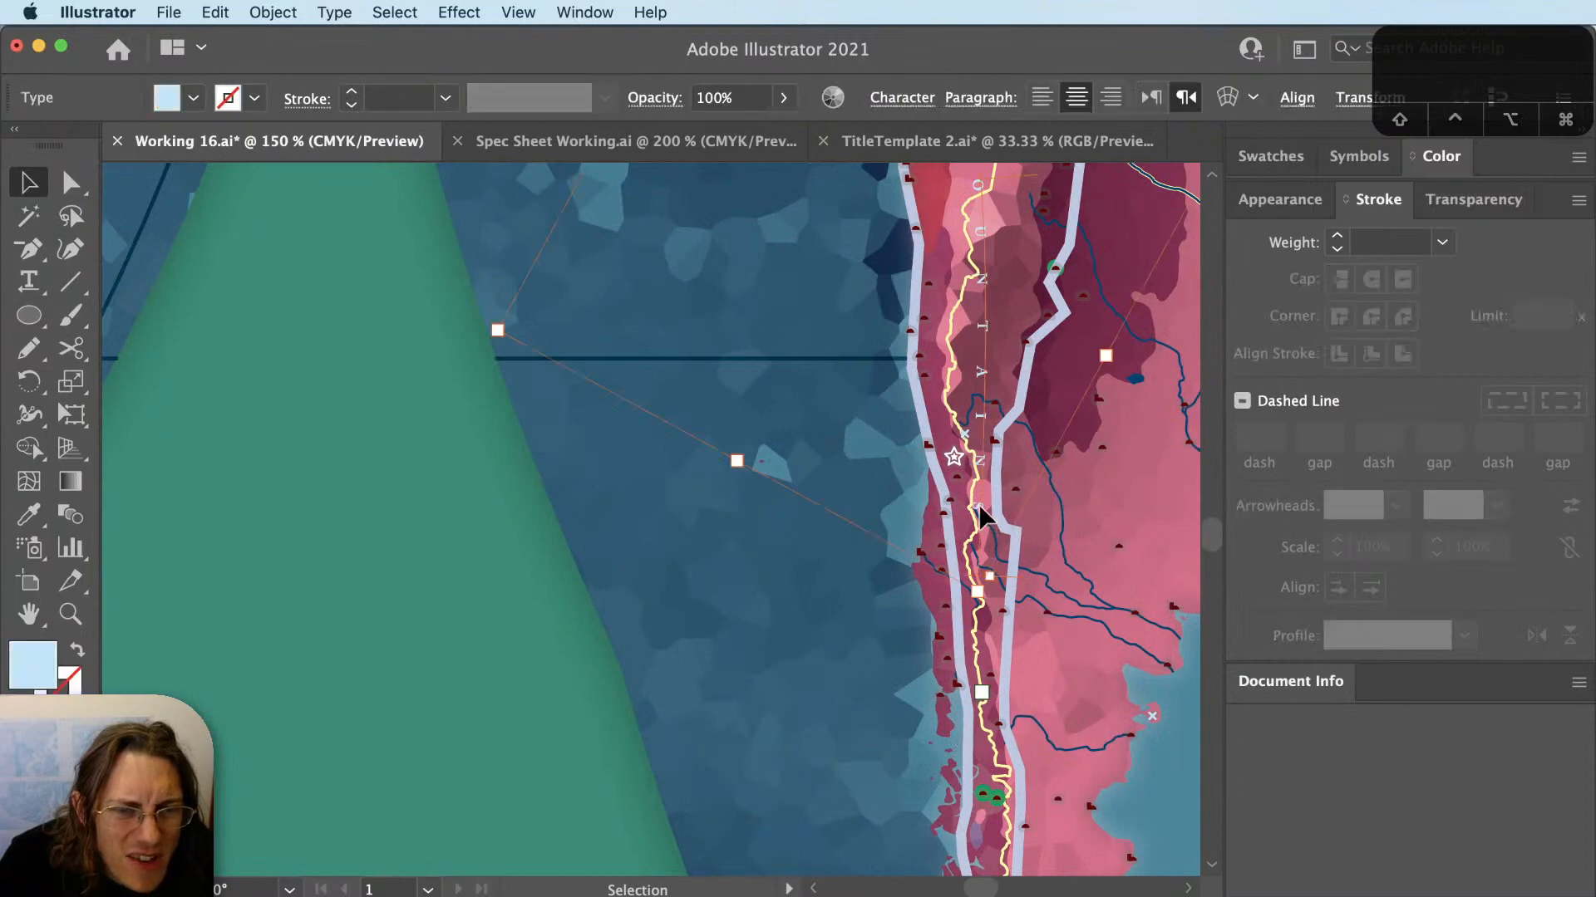
key("super+shift+a")
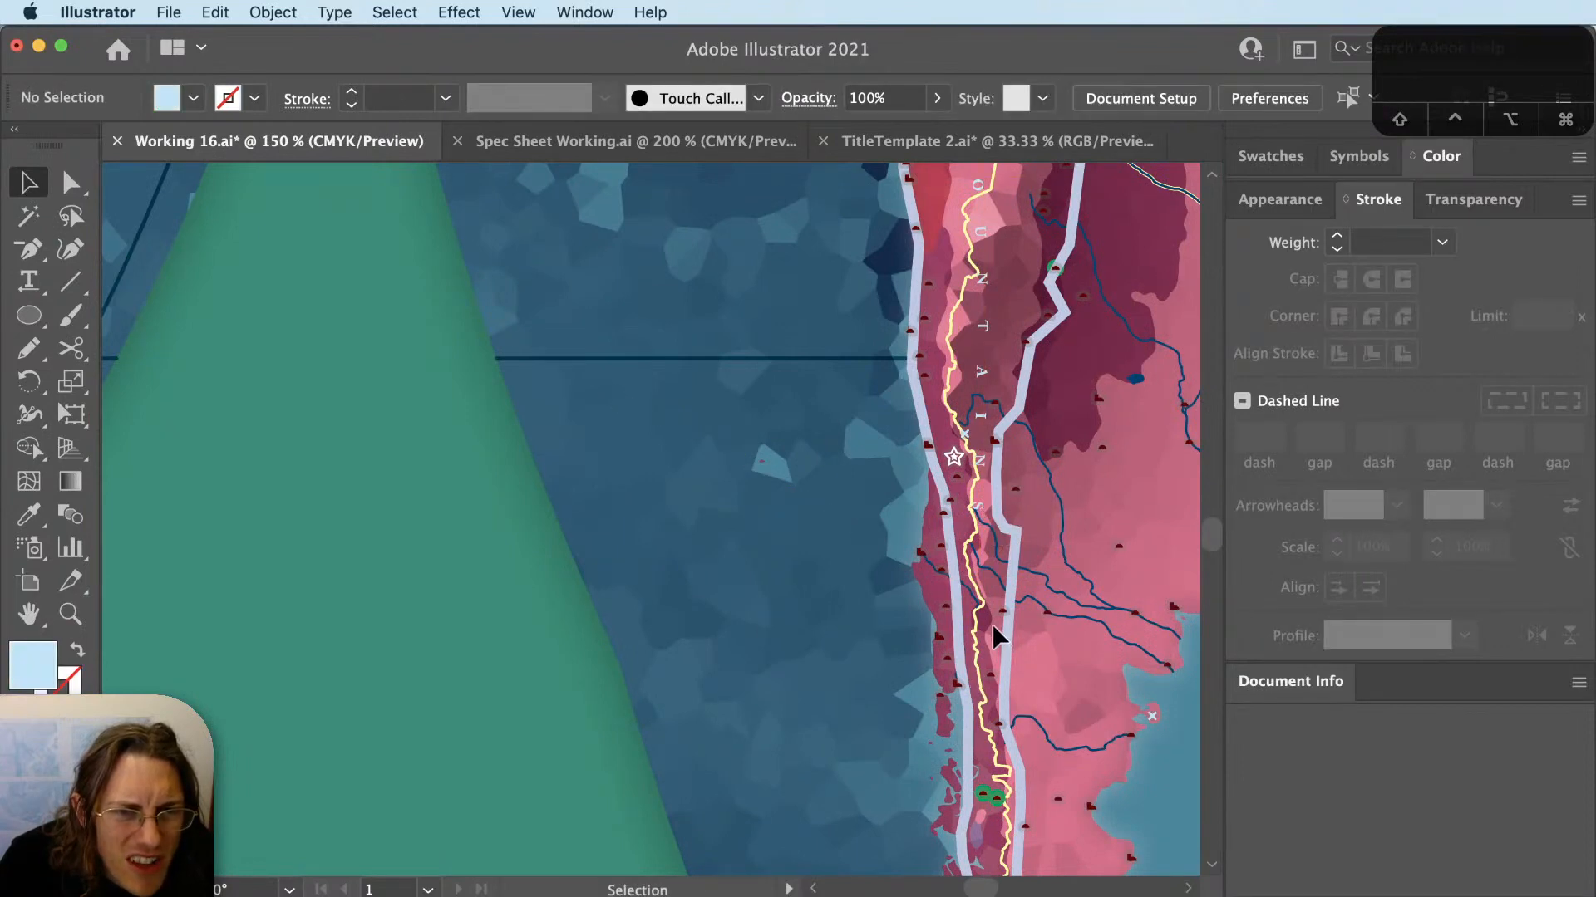
key("space")
left_click_drag(984, 538, 980, 857)
mouse_move(945, 566)
left_mouse_down()
mouse_move(944, 617)
mouse_move(929, 274)
left_mouse_up()
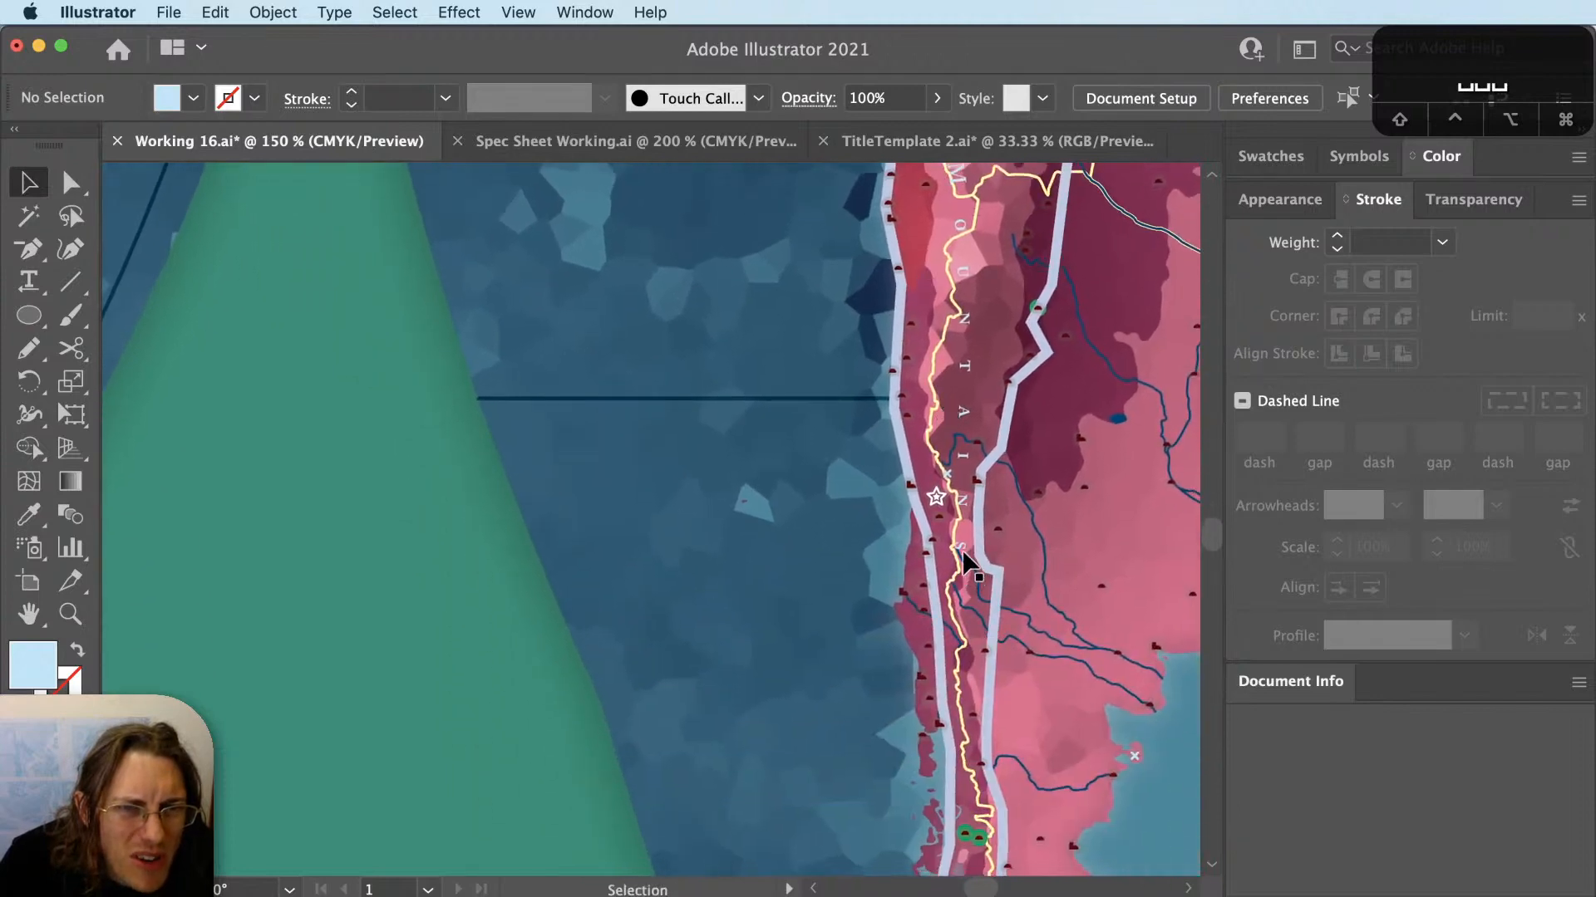
key("a")
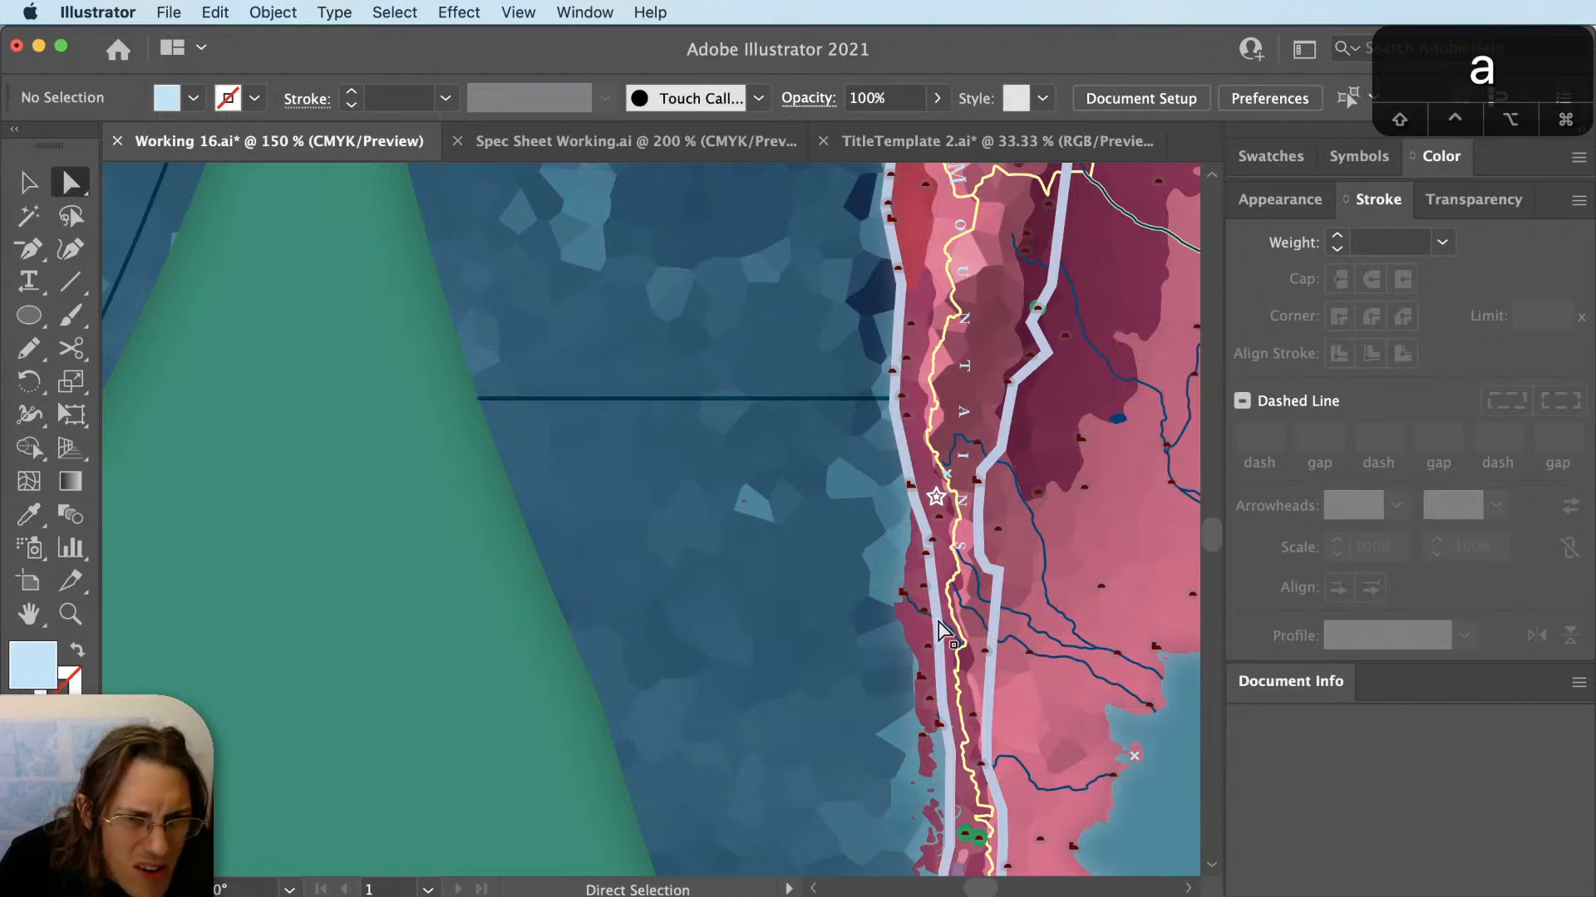
key("a")
left_click(959, 554)
key("shift+super+a")
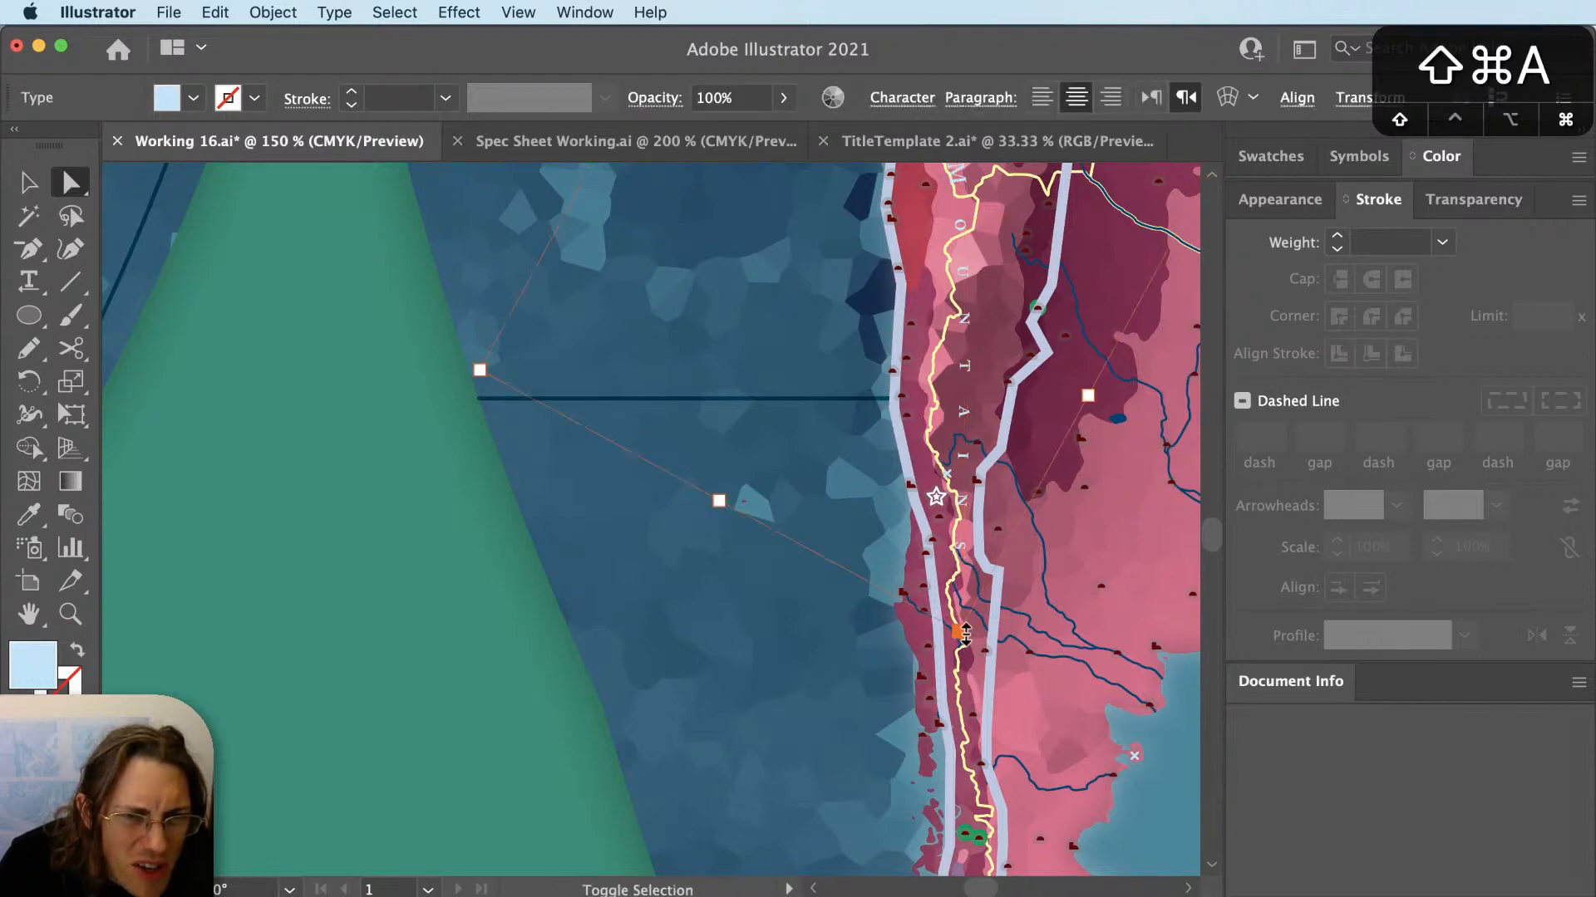
Try extending the southern Andes Mountains label's path farther south and moving its southern curve handle west.
key("a")
left_click(976, 735)
left_click_drag(977, 746, 974, 796)
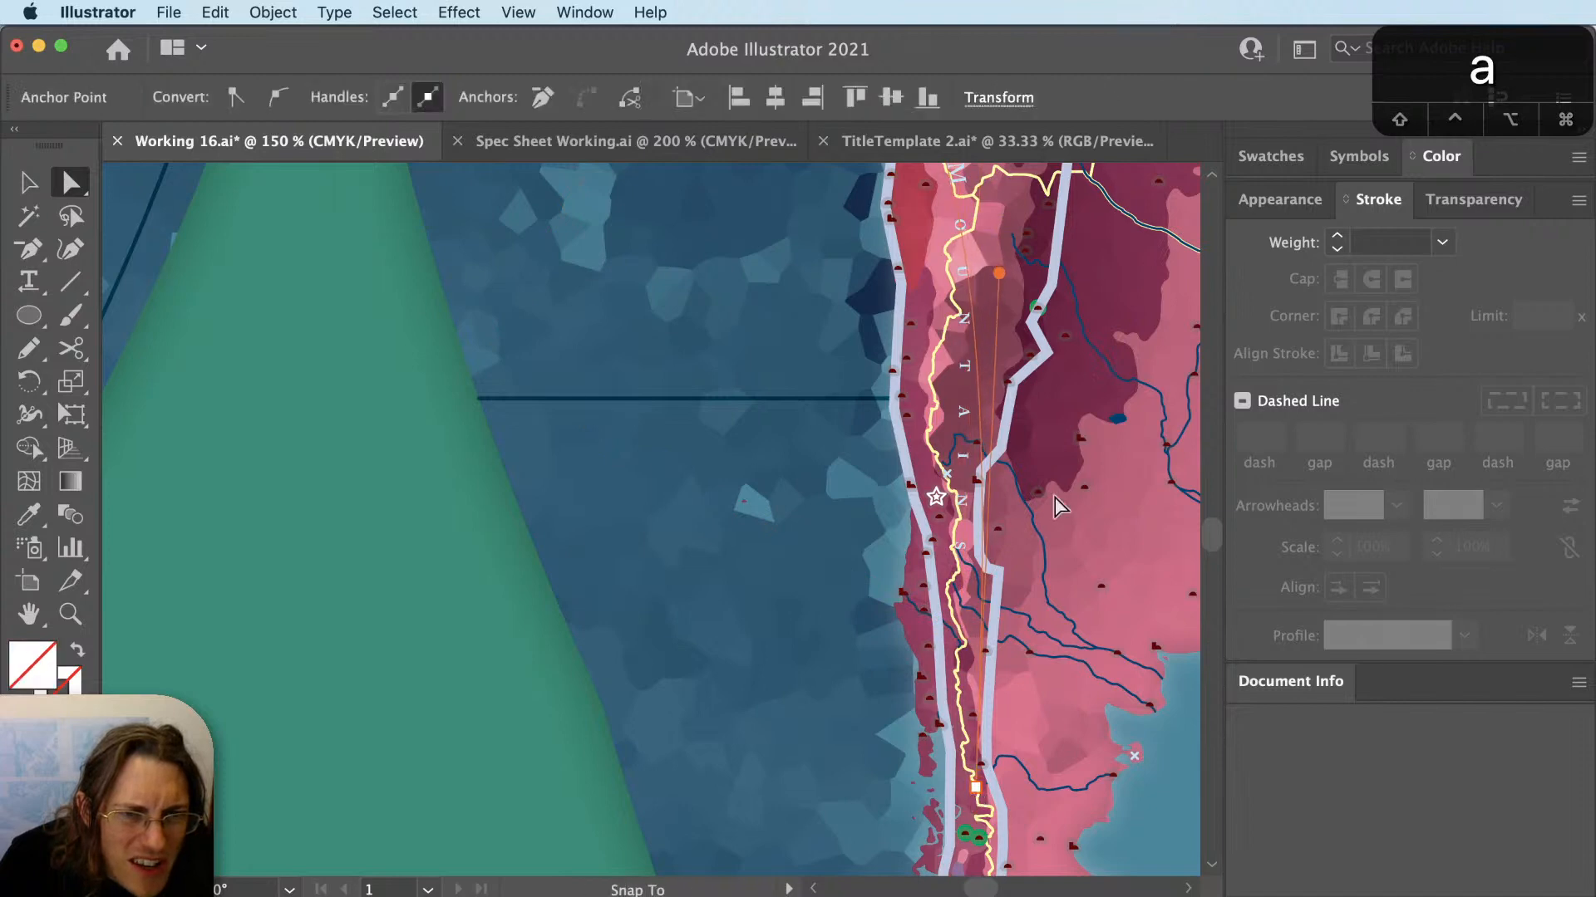
key("a")
left_click_drag(998, 273, 964, 274)
key("shift+super+a")
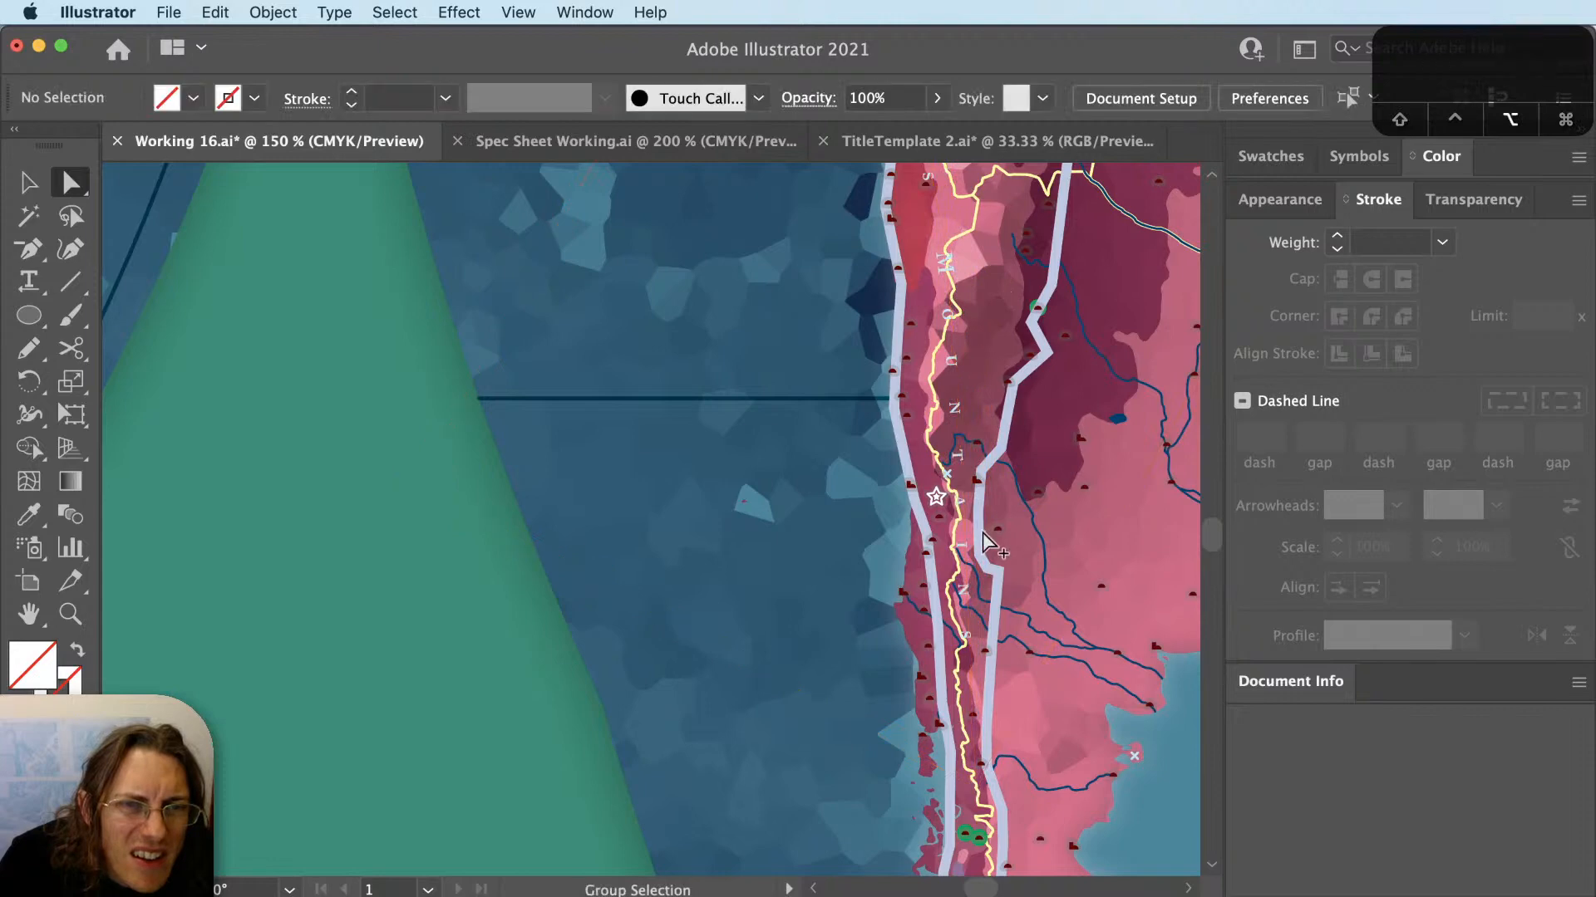
Try reshaping the label path's bend by moving its northern curve handle southeast and its southern curve handle west.
key("super+minus")
key("v")
left_click(954, 342)
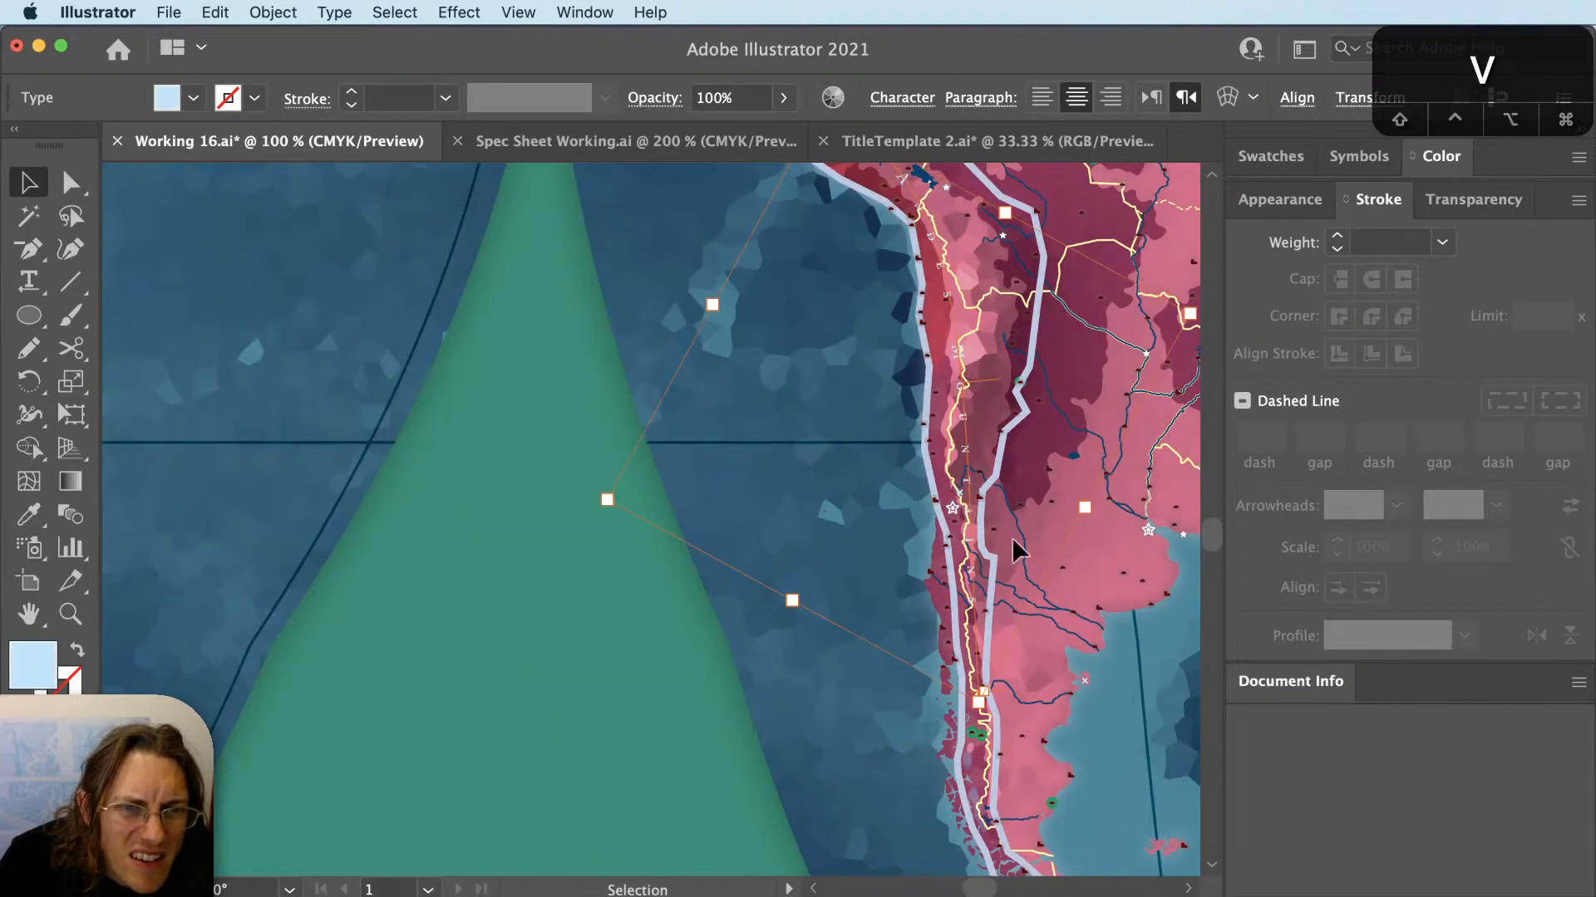
key("shift+super+a")
key("a")
left_click(978, 704)
key("space")
left_click_drag(983, 545, 1003, 771)
key("a")
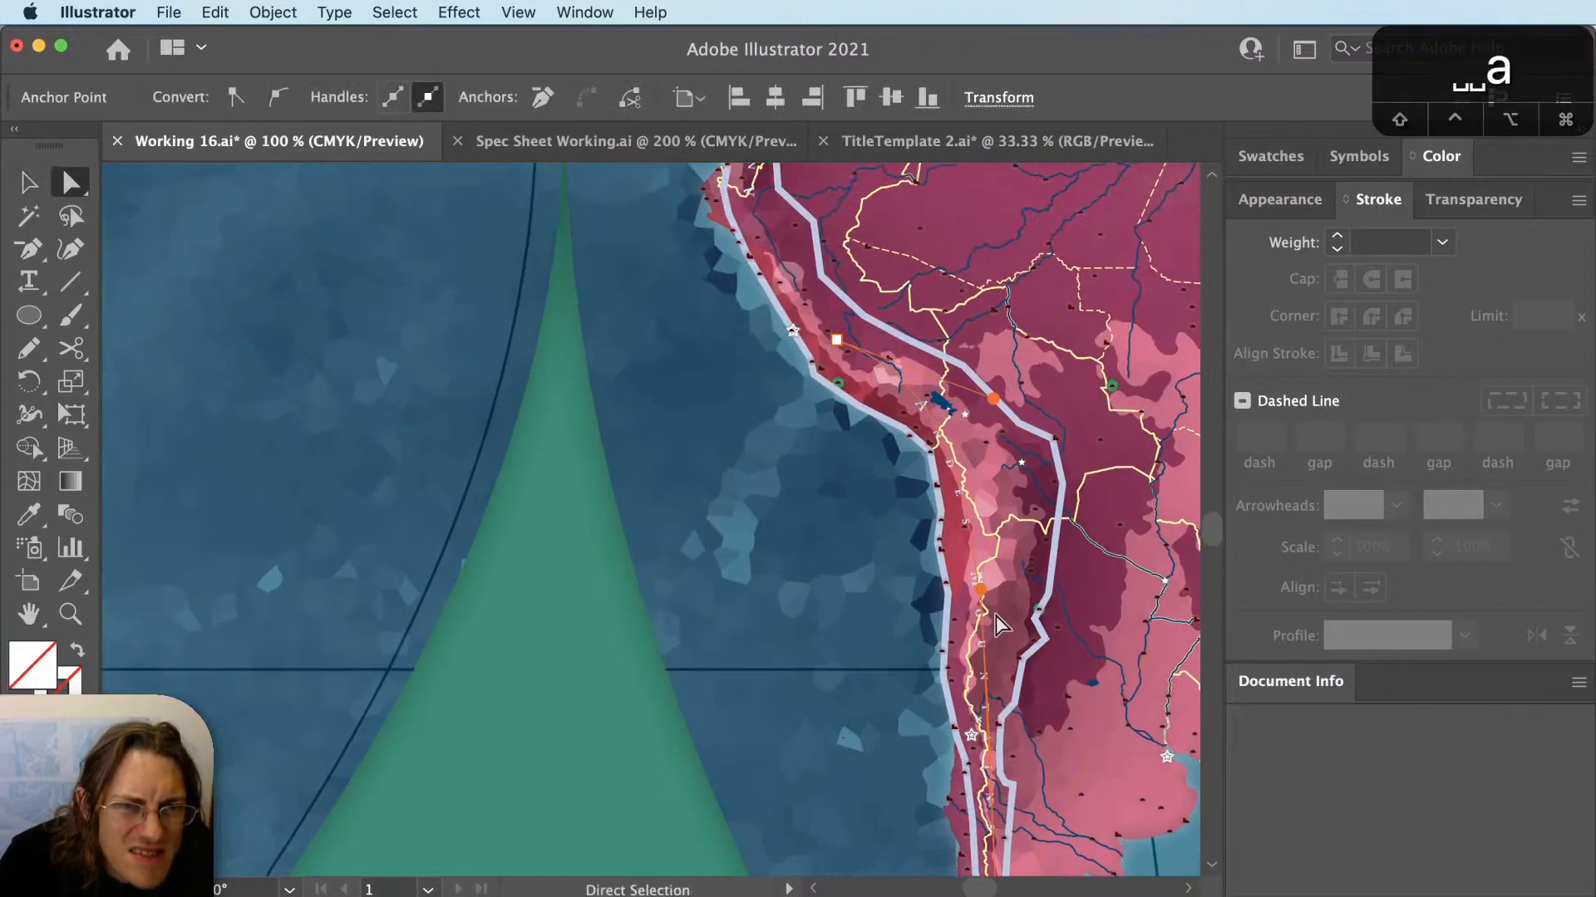
left_click_drag(994, 401, 1047, 441)
key("a")
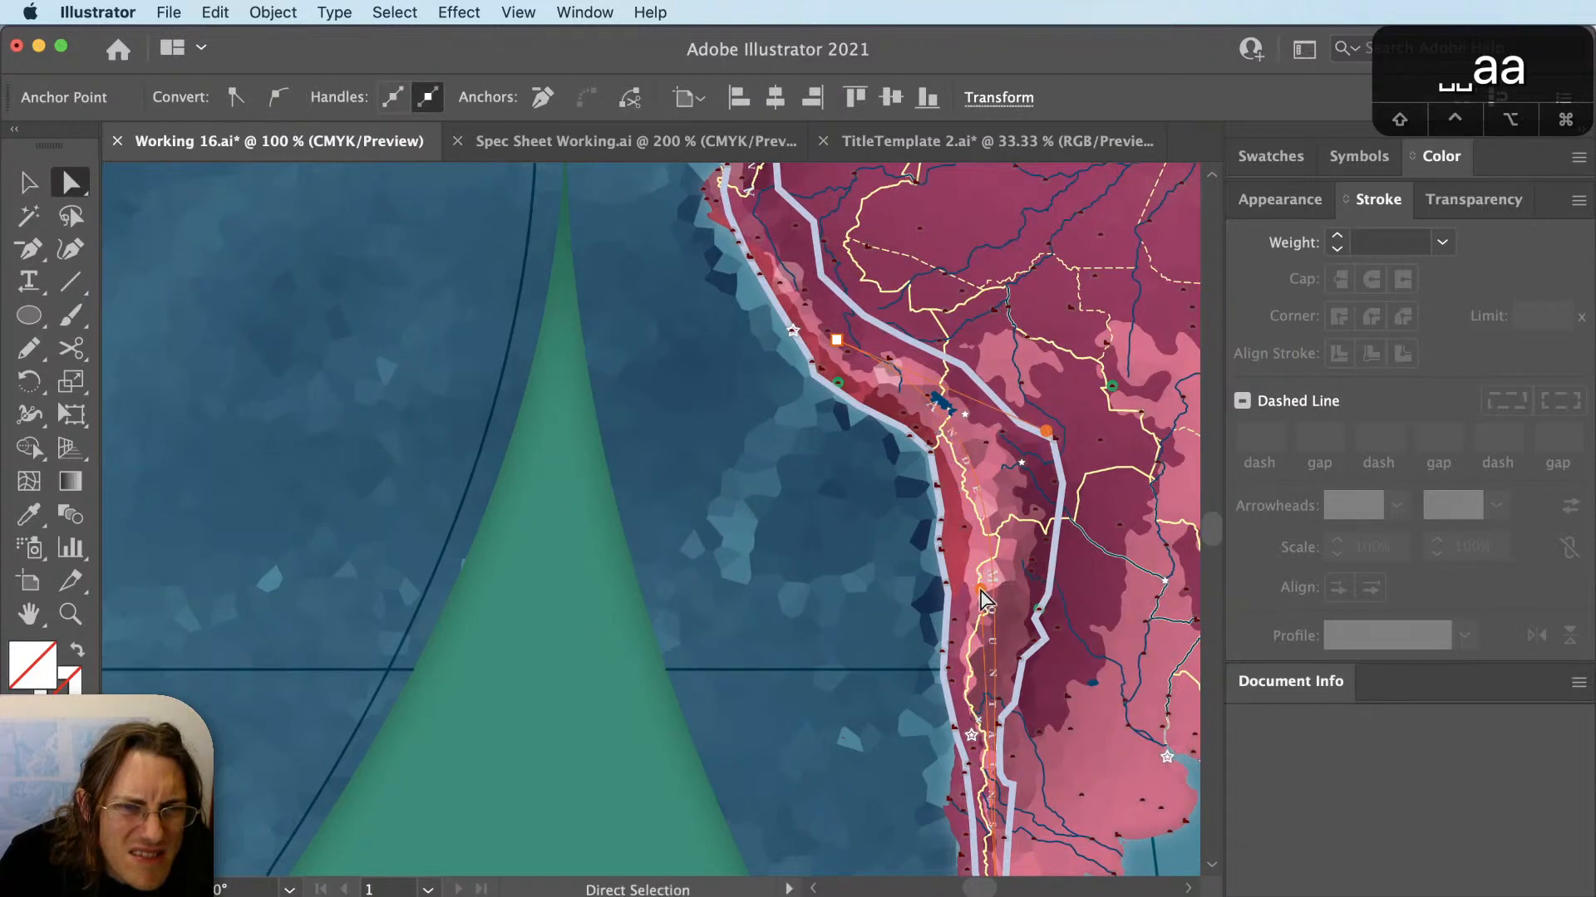
left_click_drag(981, 589, 951, 596)
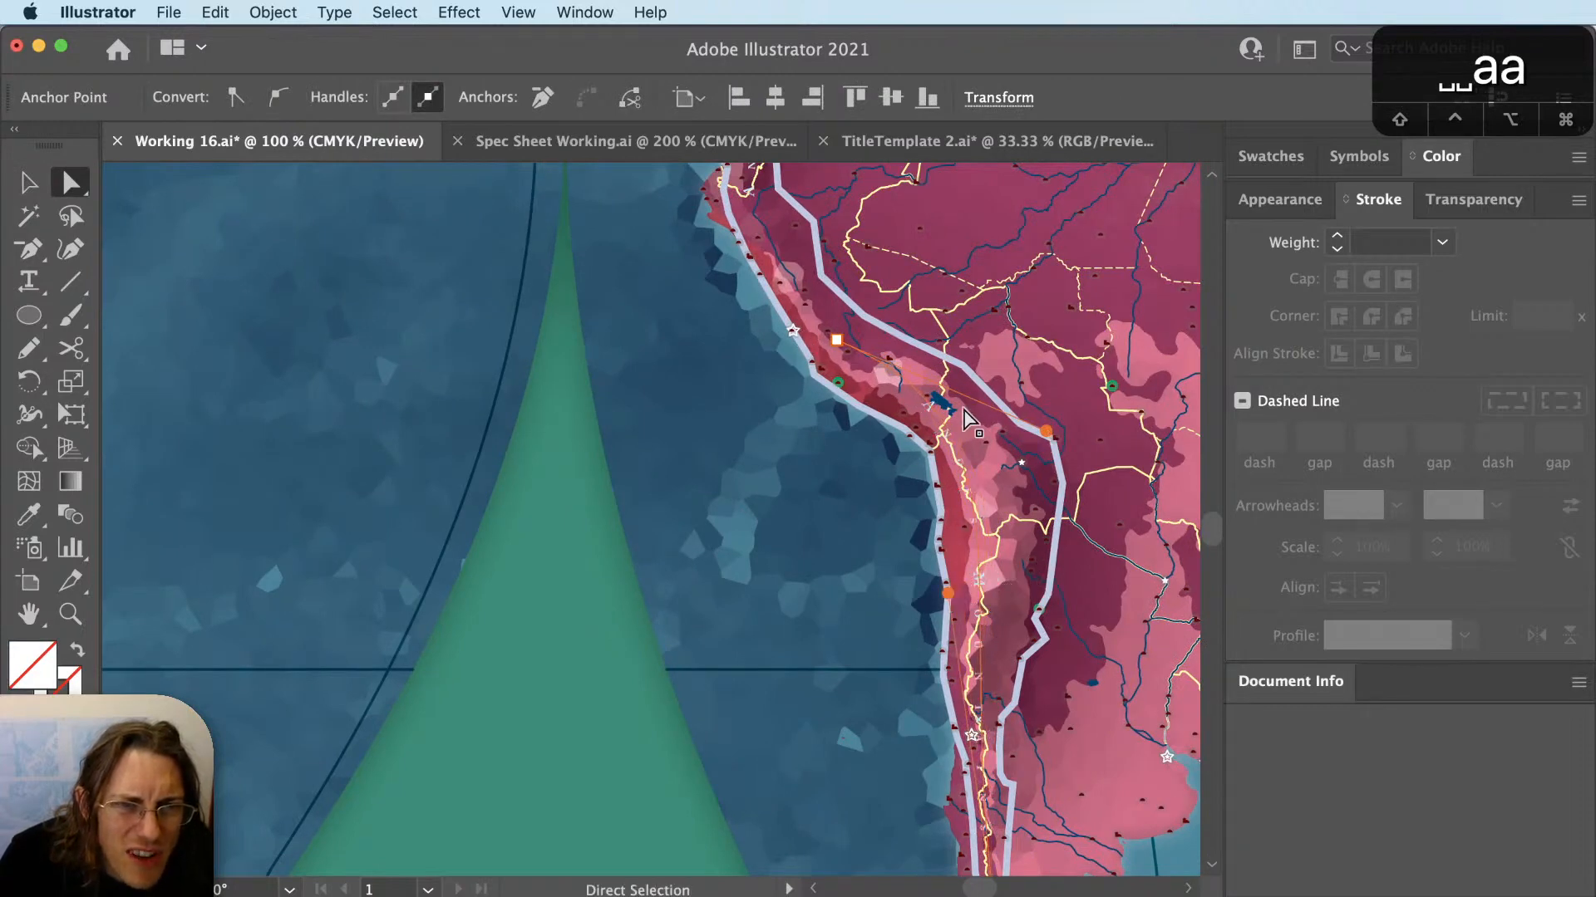
Undo the southward extension and curve handle changes to the southern Andes Mountains label's path, and clear the selection.
scroll(983, 710, "down", 5)
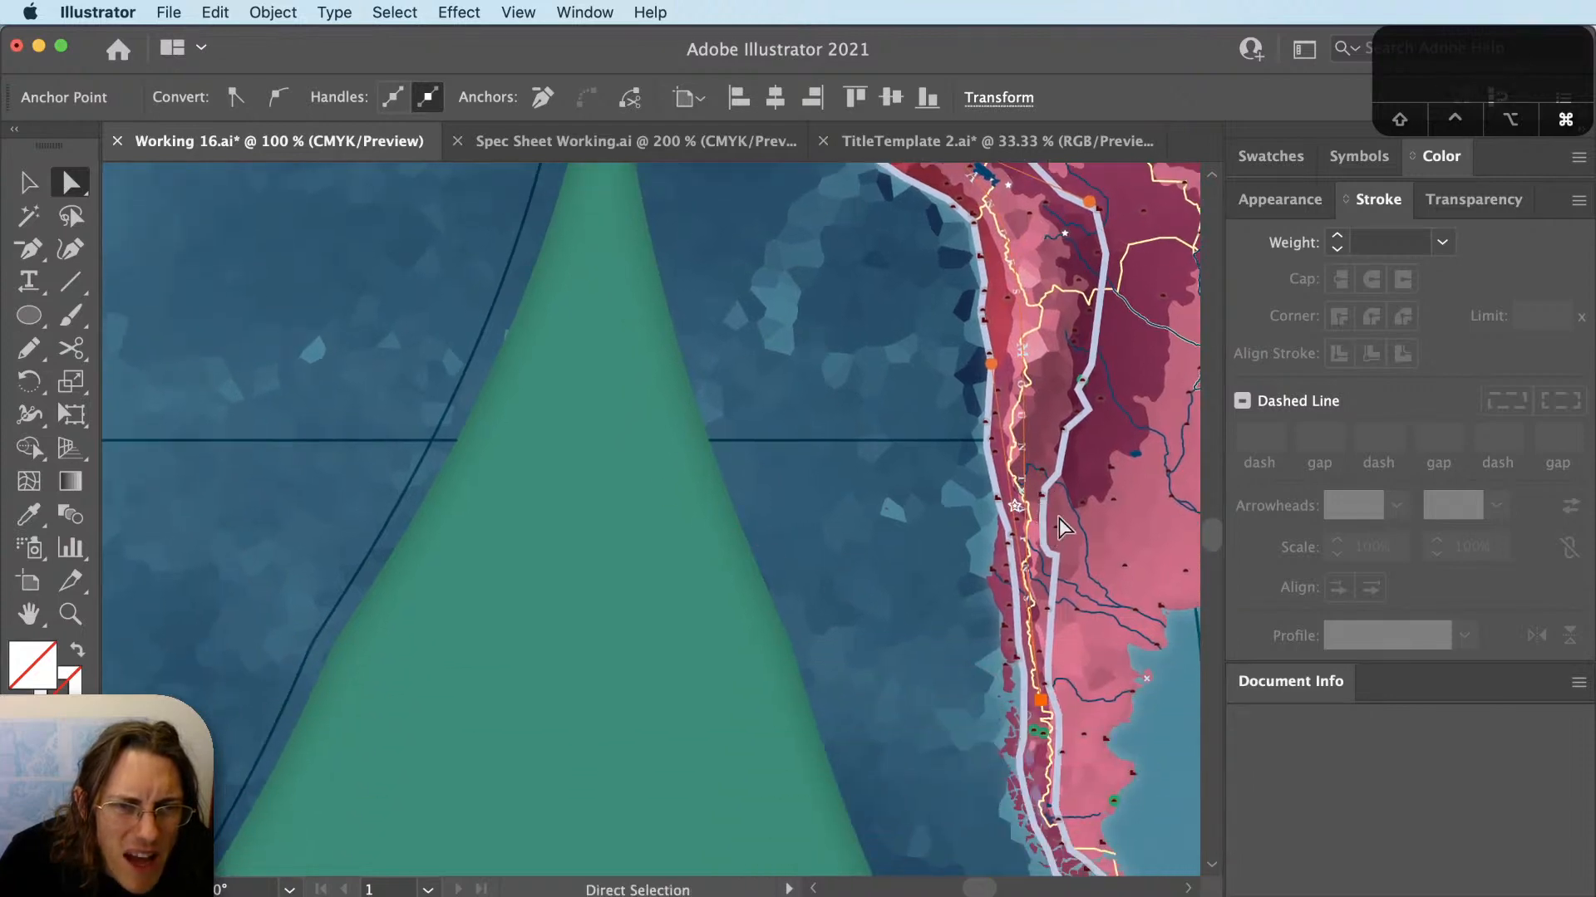
key("super+z")
key("super+z")
key("super+z")
key("super+z")
key("super+z")
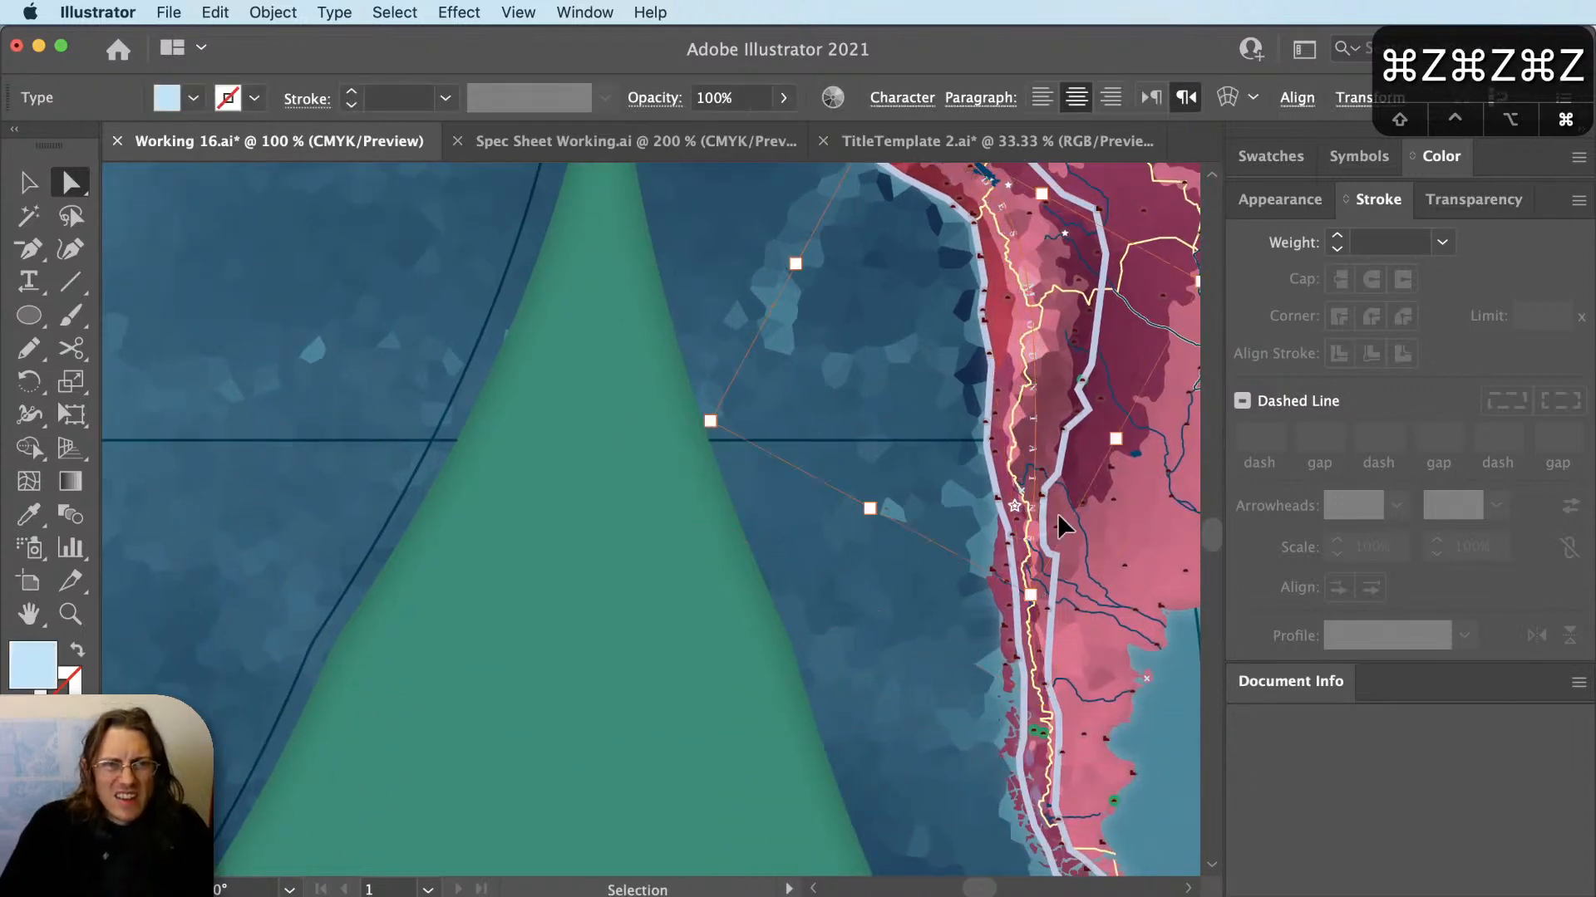
left_click(1059, 515)
key("space")
left_click_drag(1060, 504, 1043, 608)
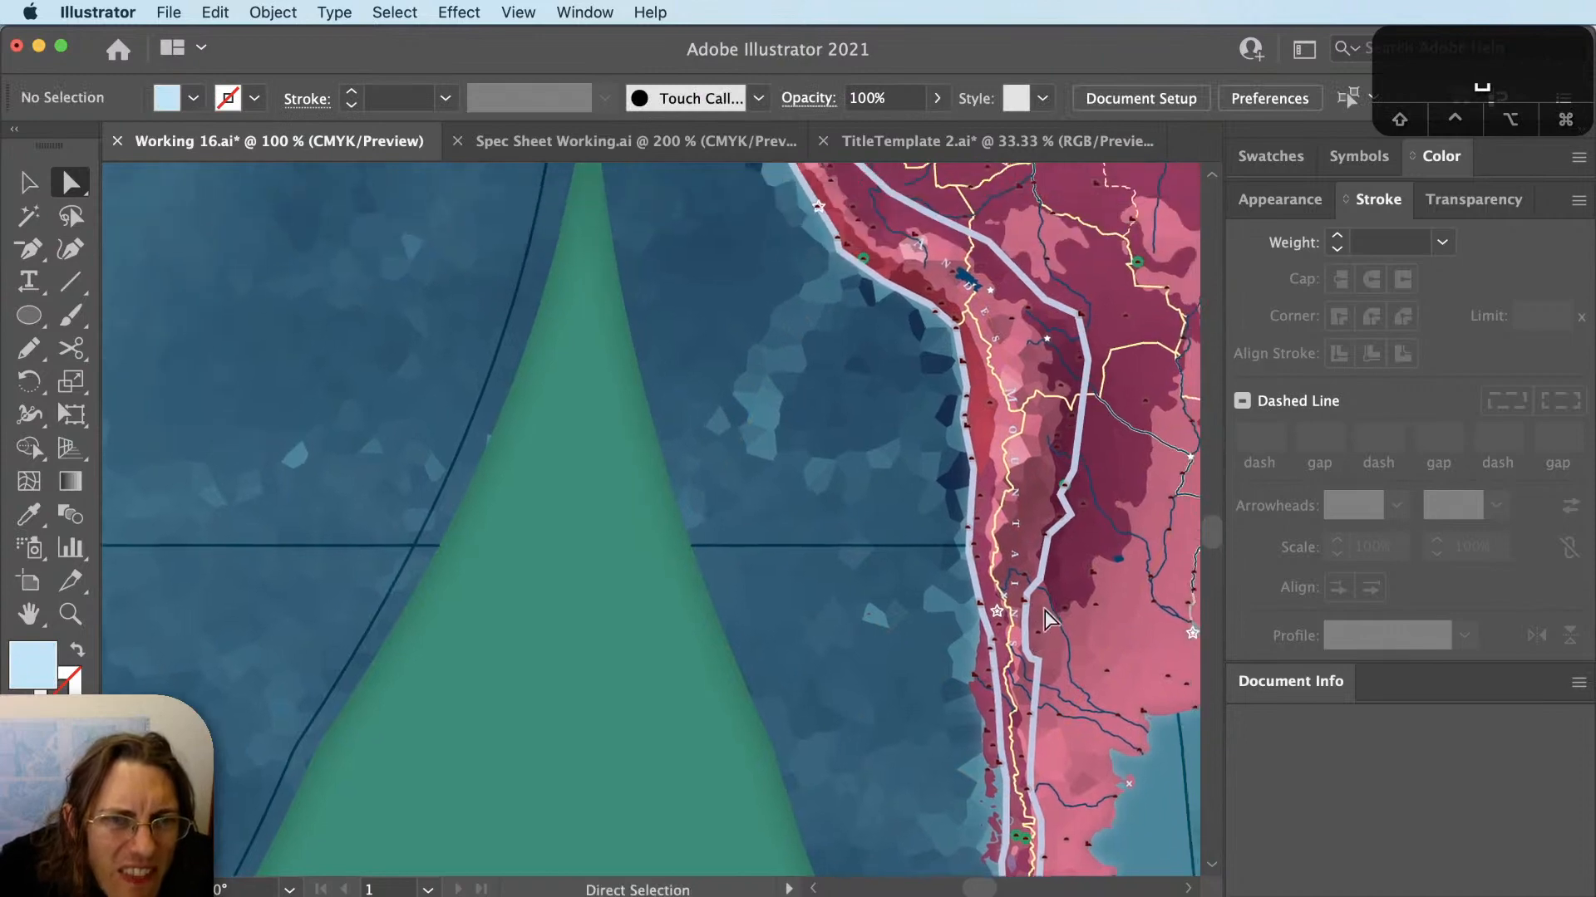
Delete the thick pale outline drawn around the Andes along South America's west coast.
key("v")
key("a")
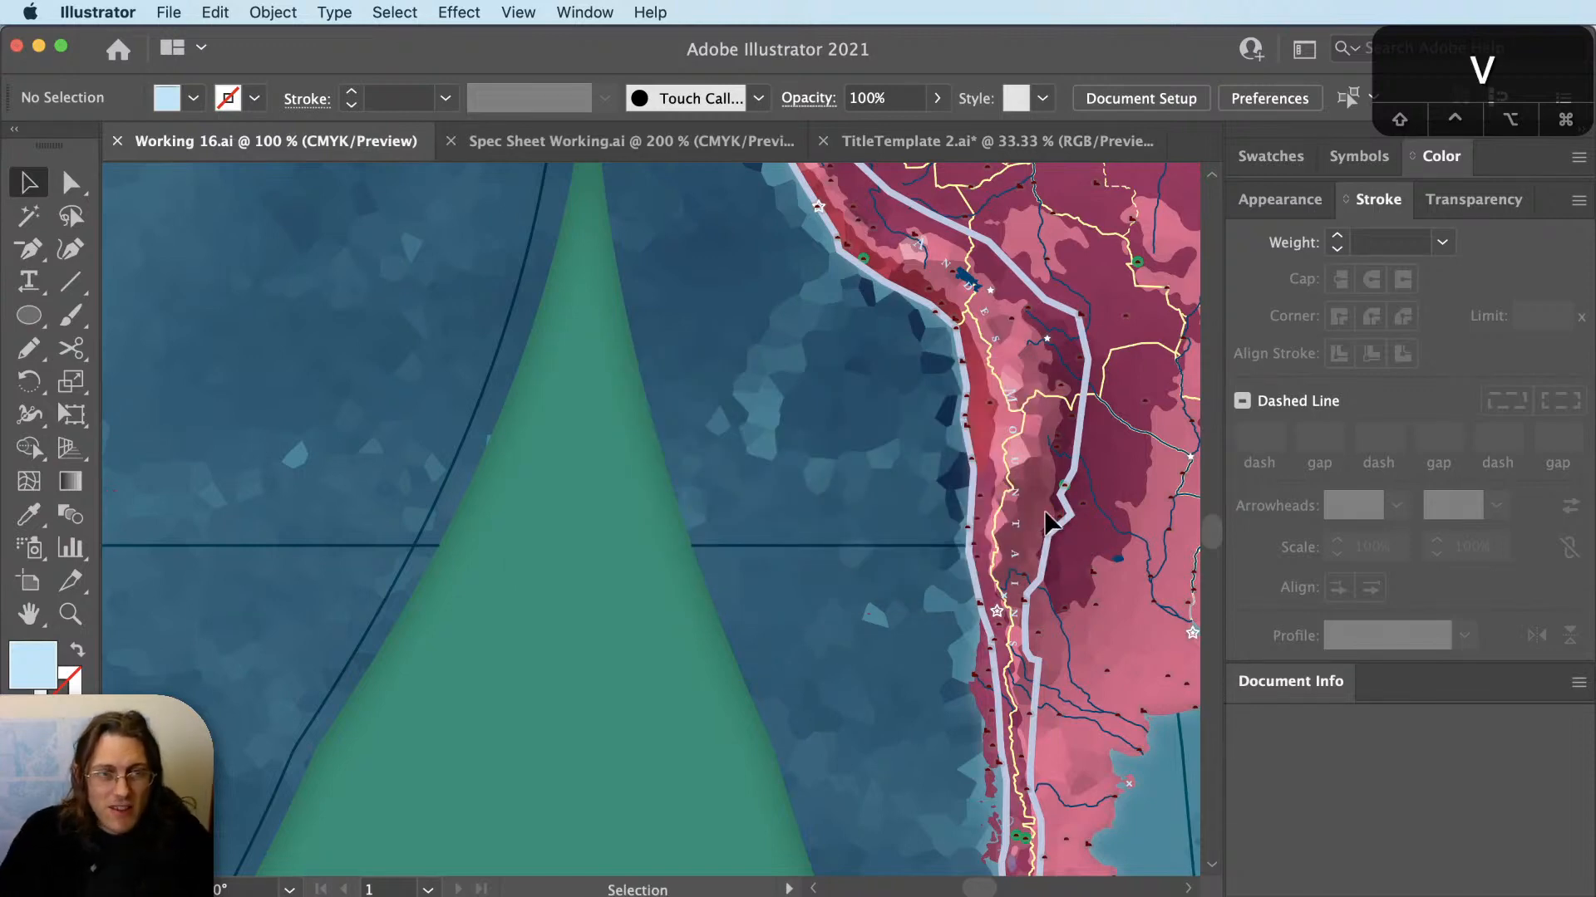
left_click(1068, 475)
key("Delete")
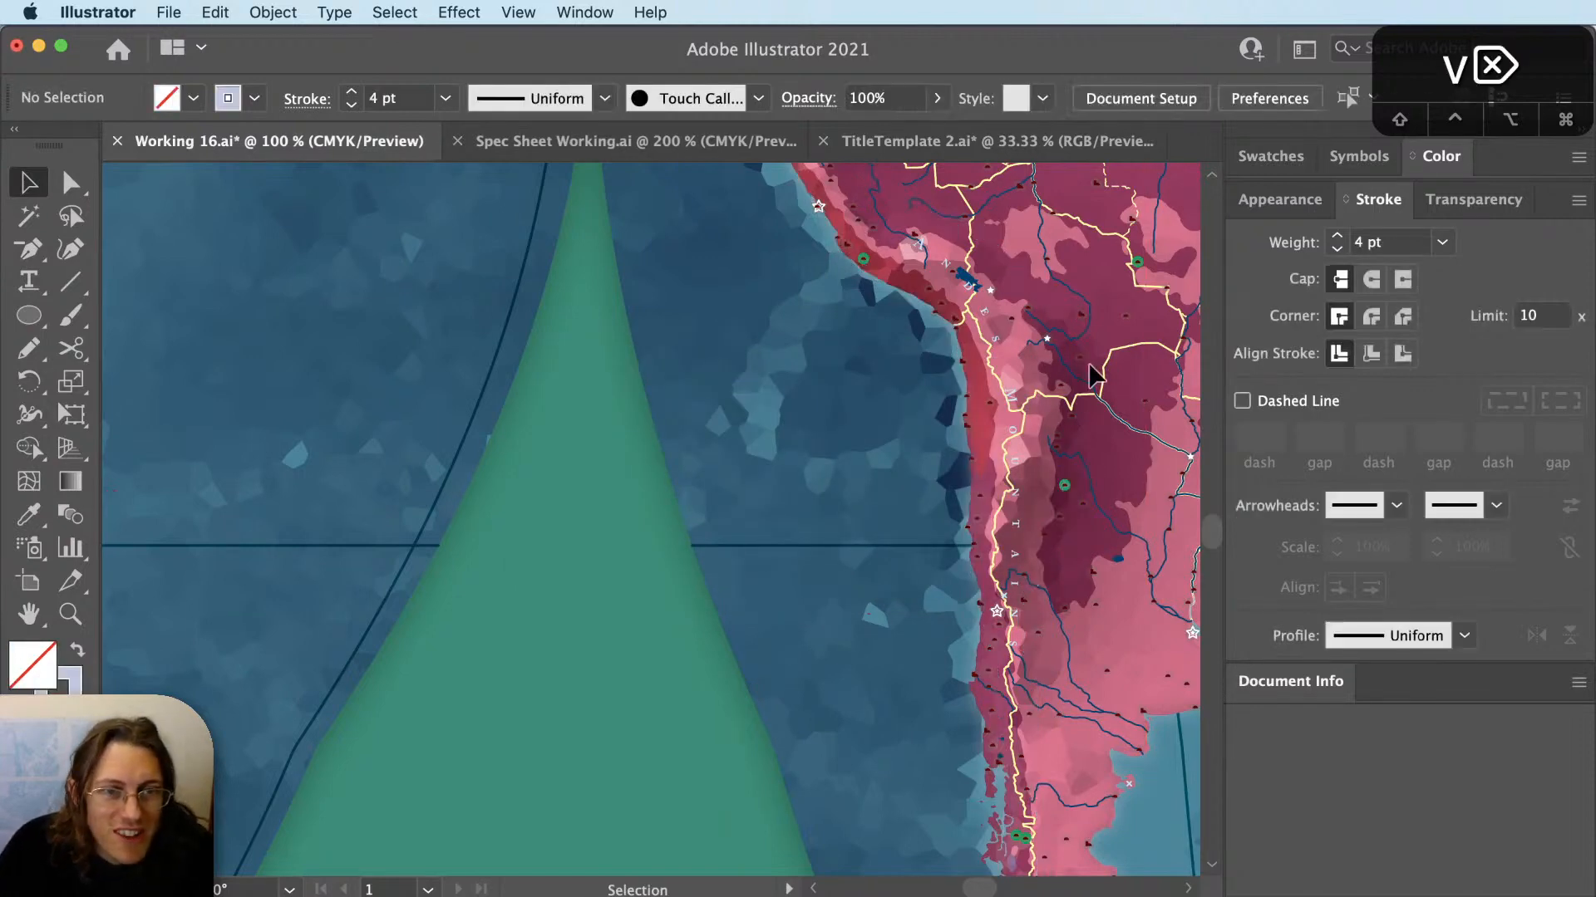
Select the Amazon Basin and Andes labels in turn to inspect the region lettering, and clear the selection.
left_click_drag(1087, 368, 866, 713)
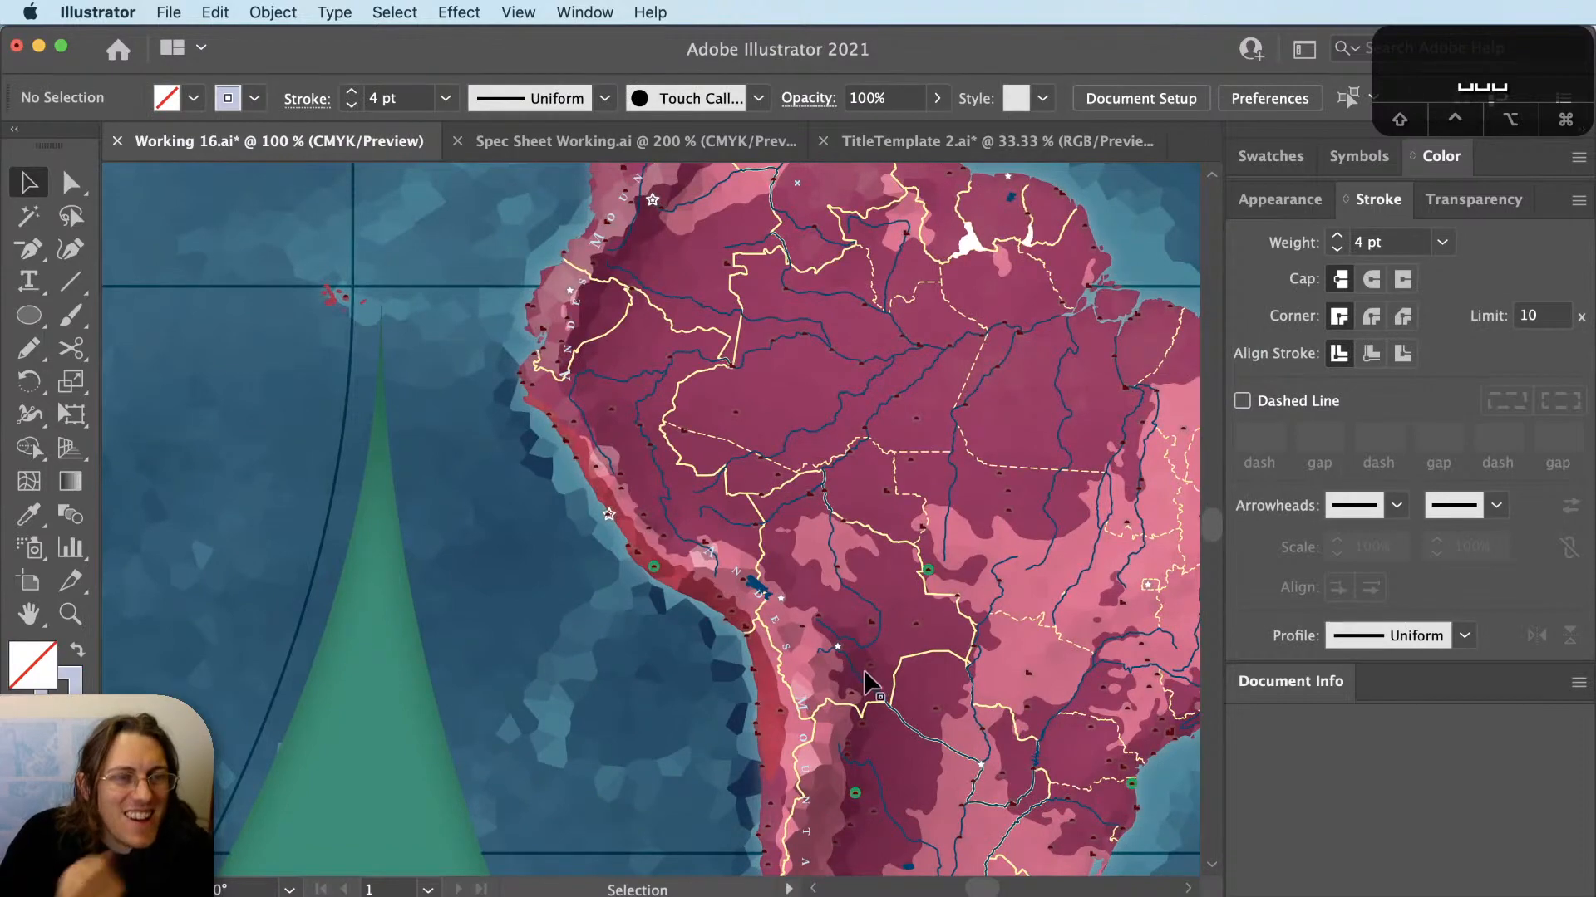
scroll(823, 641, "up", 4)
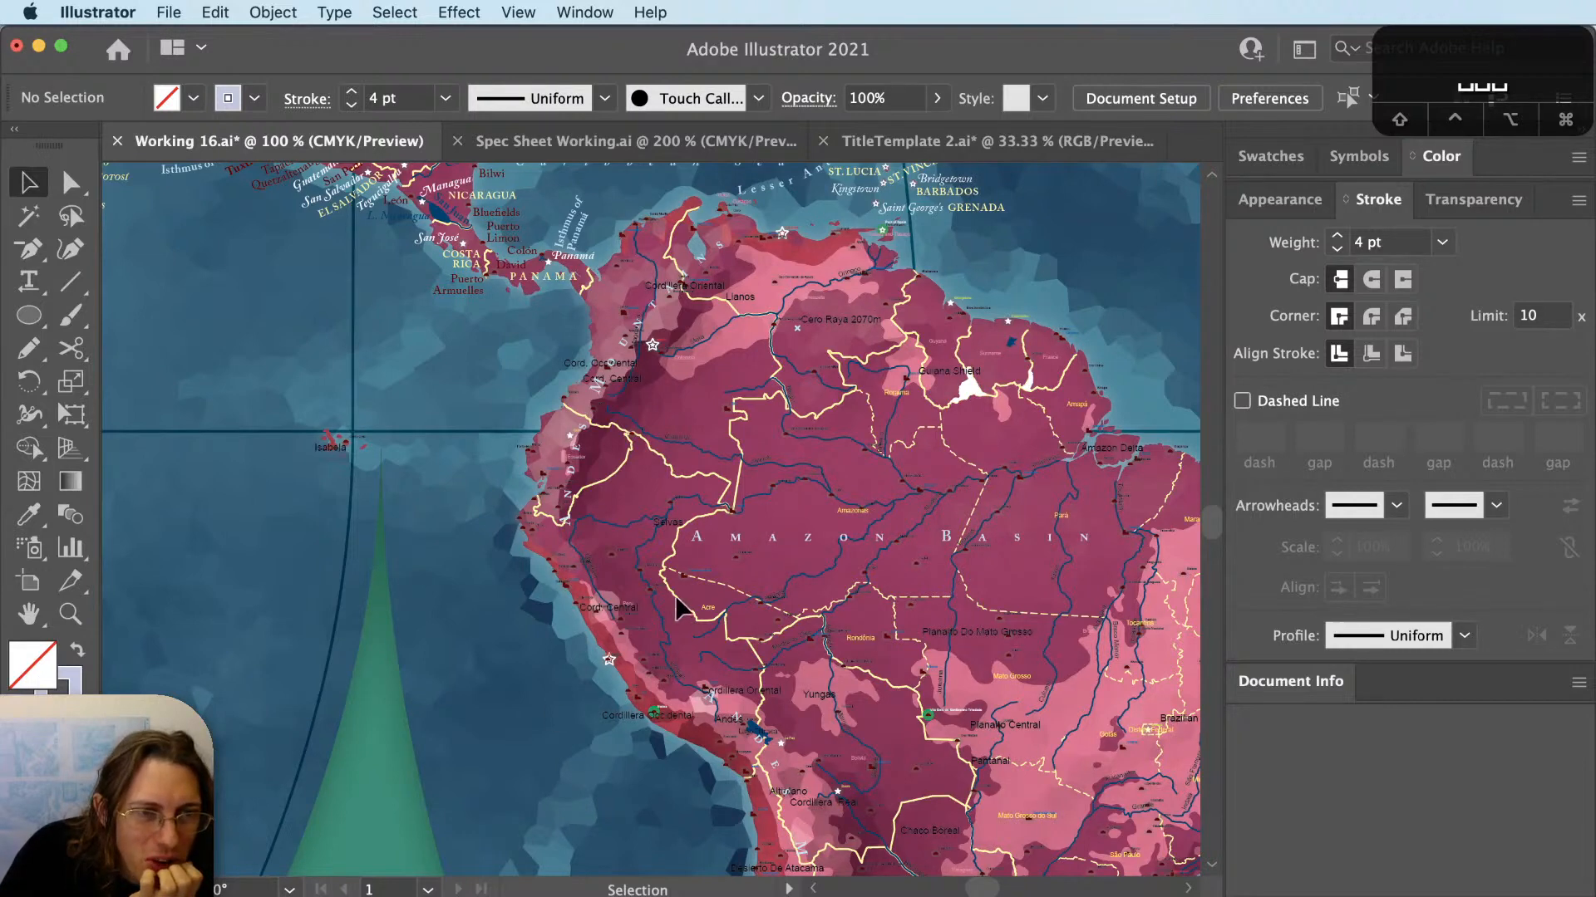
left_click(763, 536)
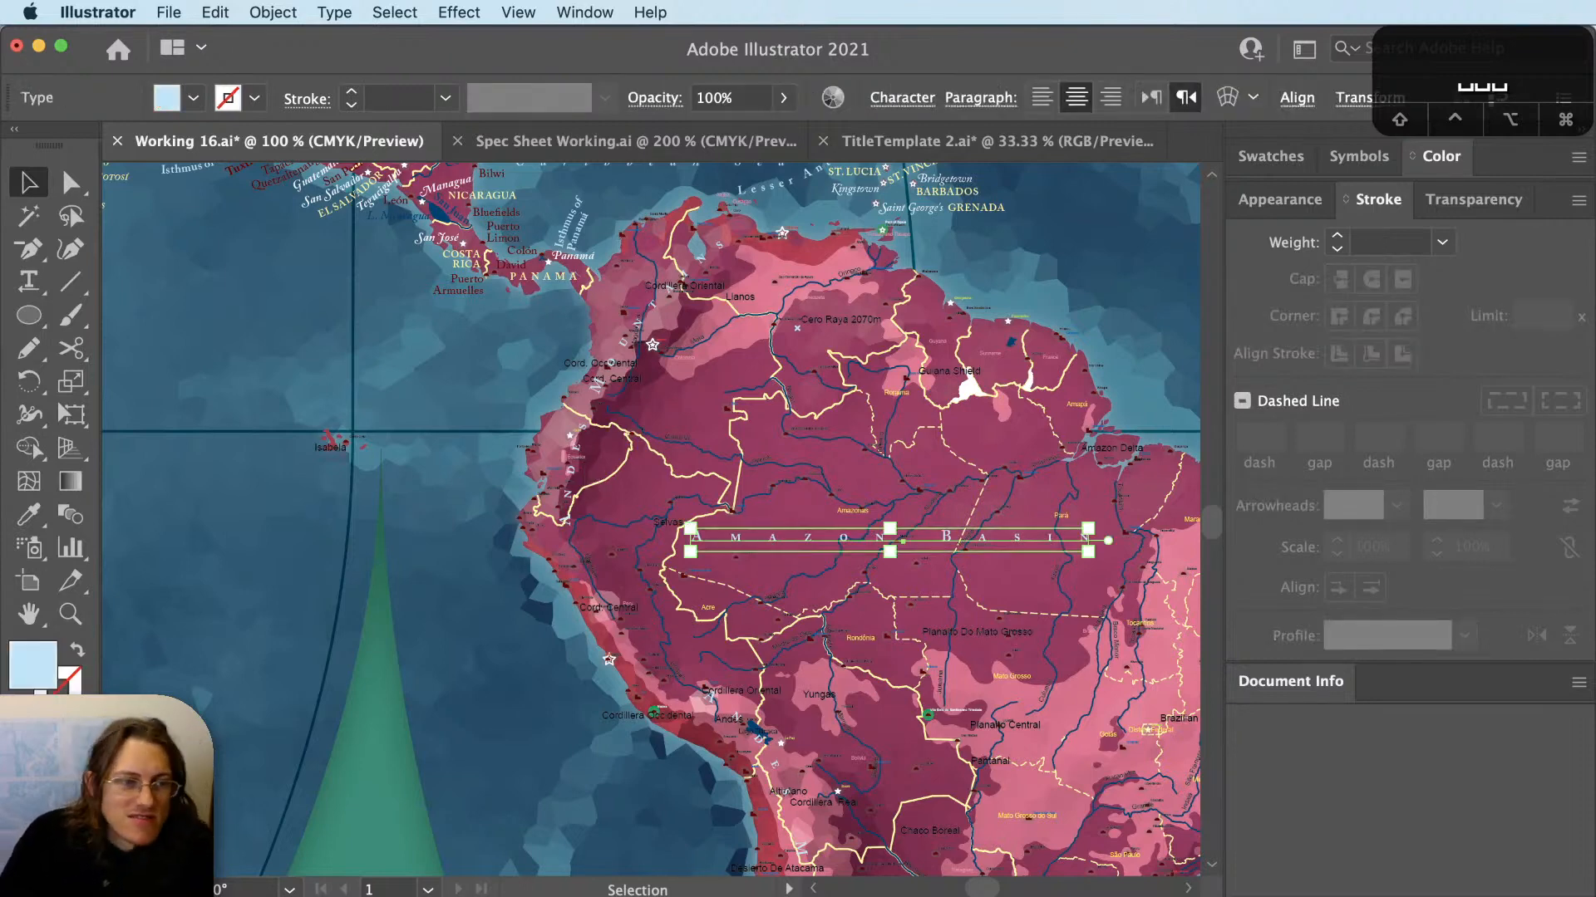
key("shift+super+a")
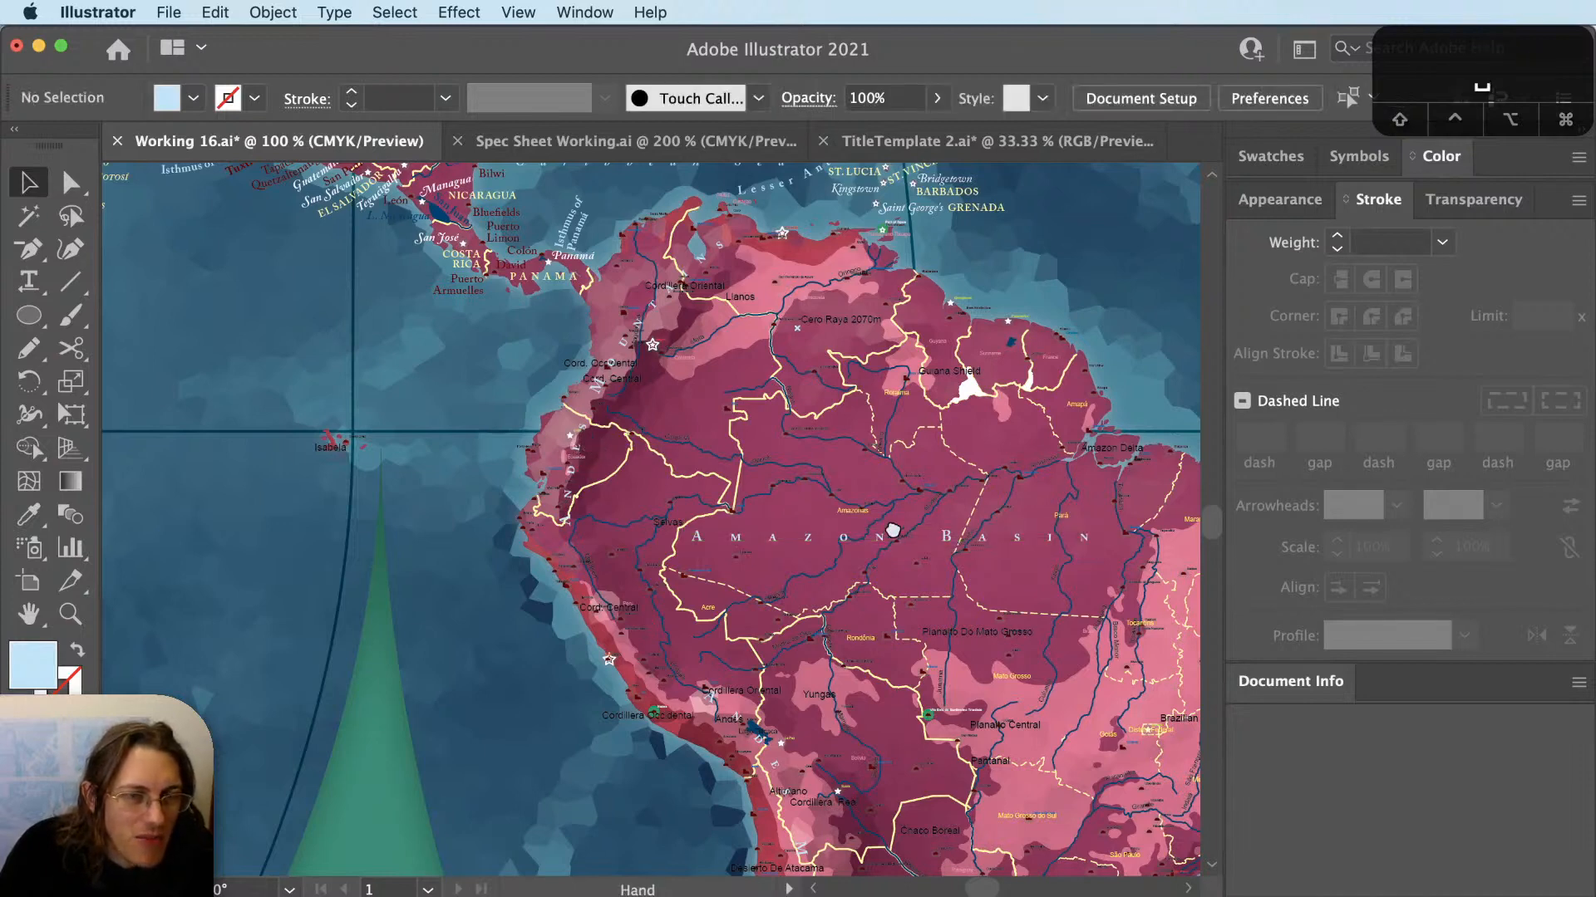
scroll(877, 503, "right", 3)
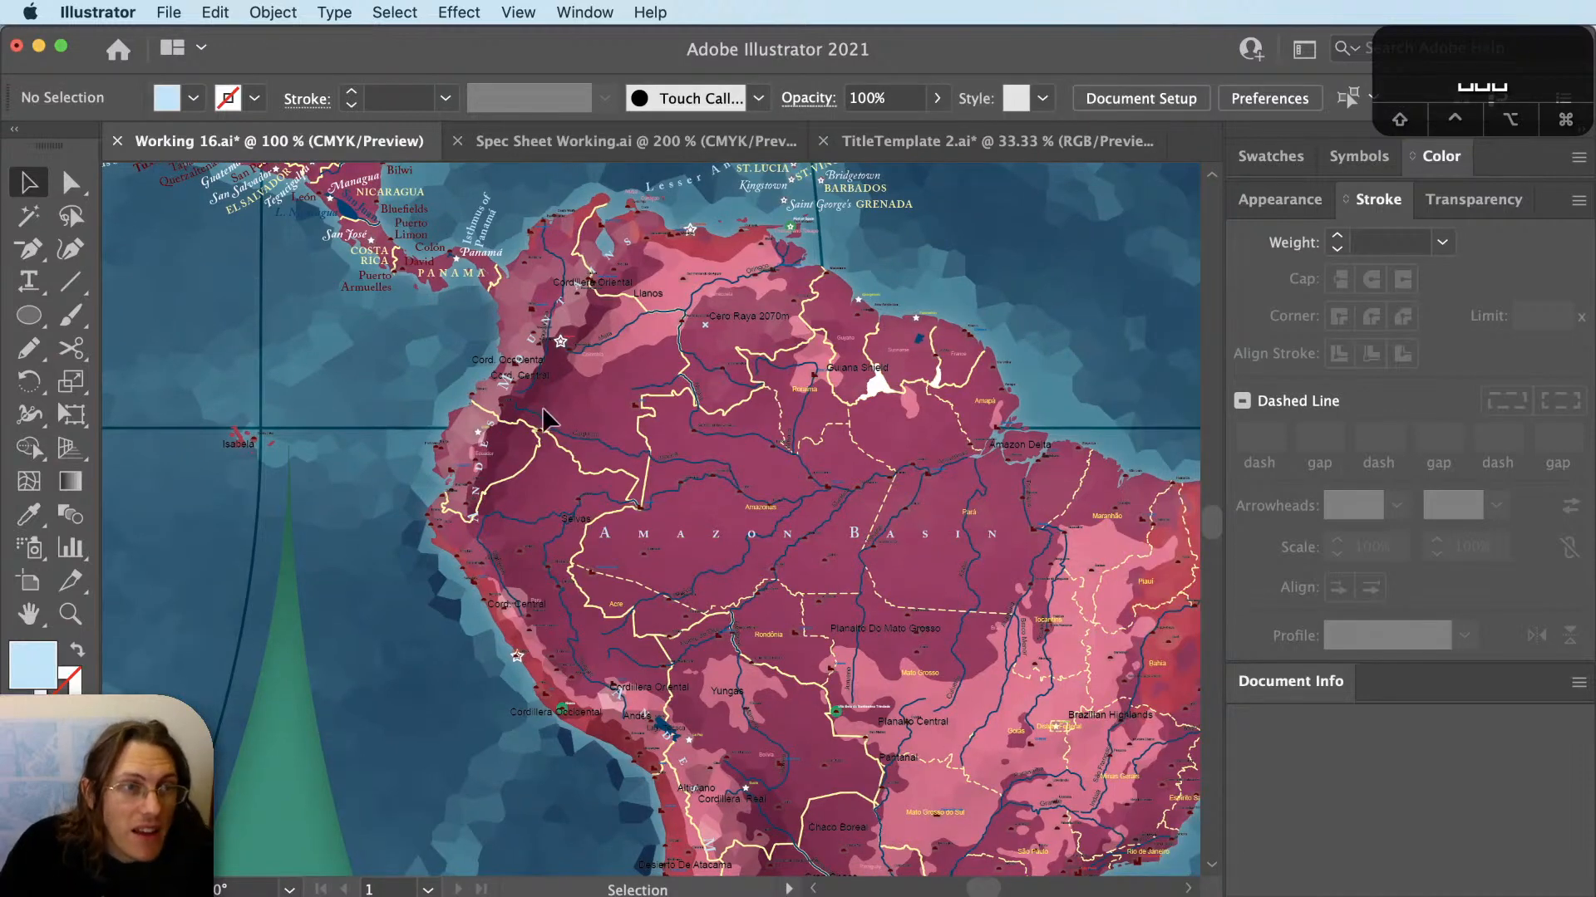
left_click(509, 399)
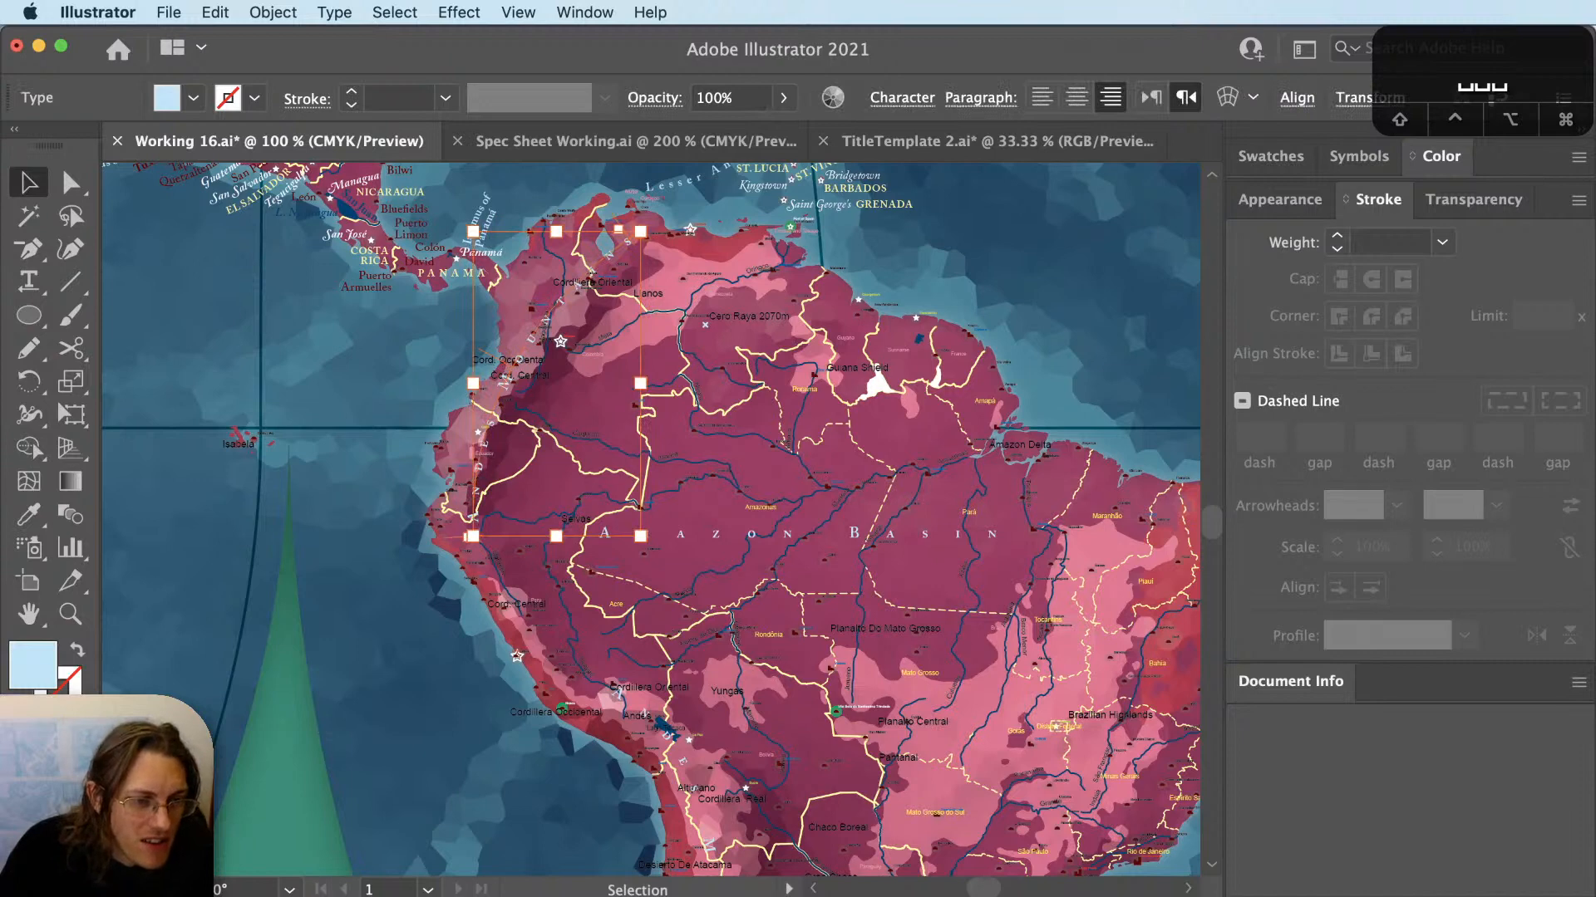
left_click(683, 761, "shift")
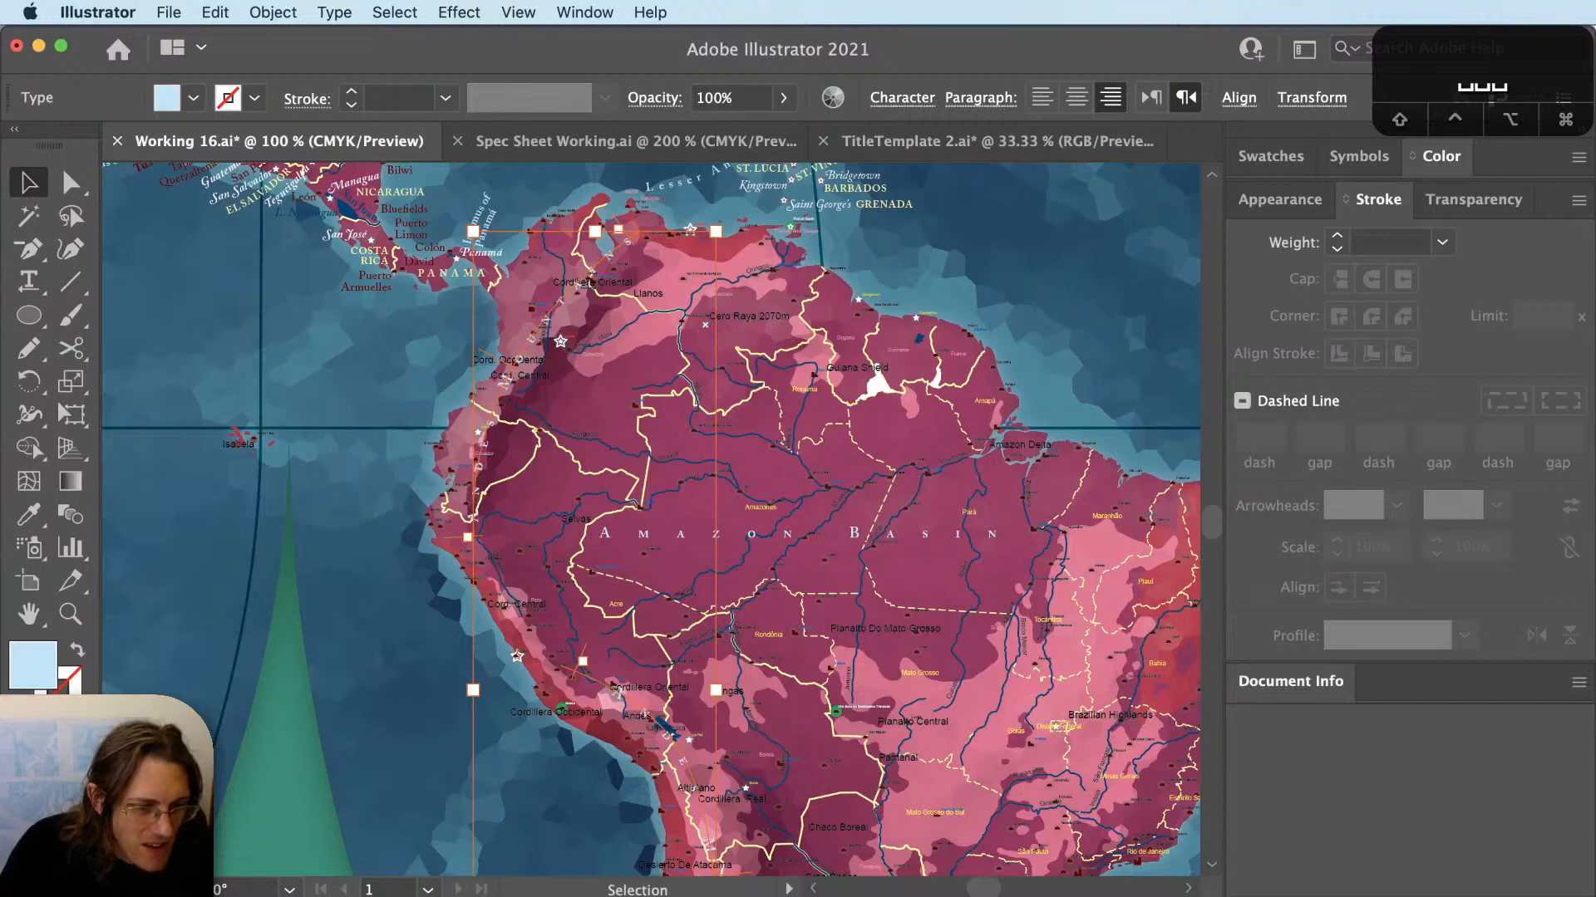
left_click(737, 588)
left_click(723, 542)
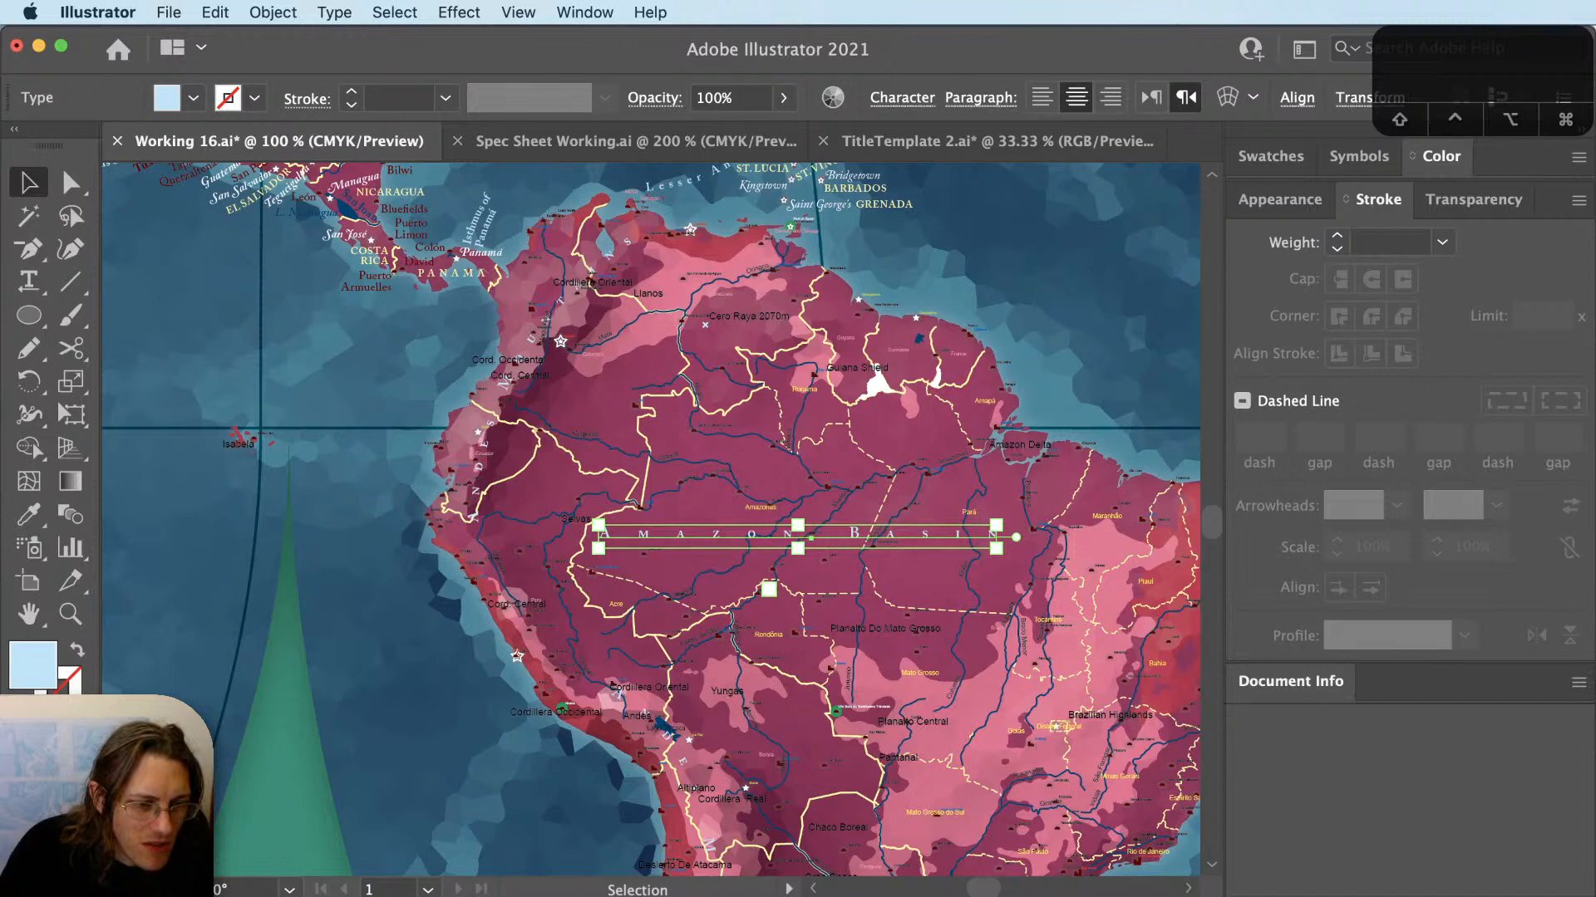
key("super+shift+a")
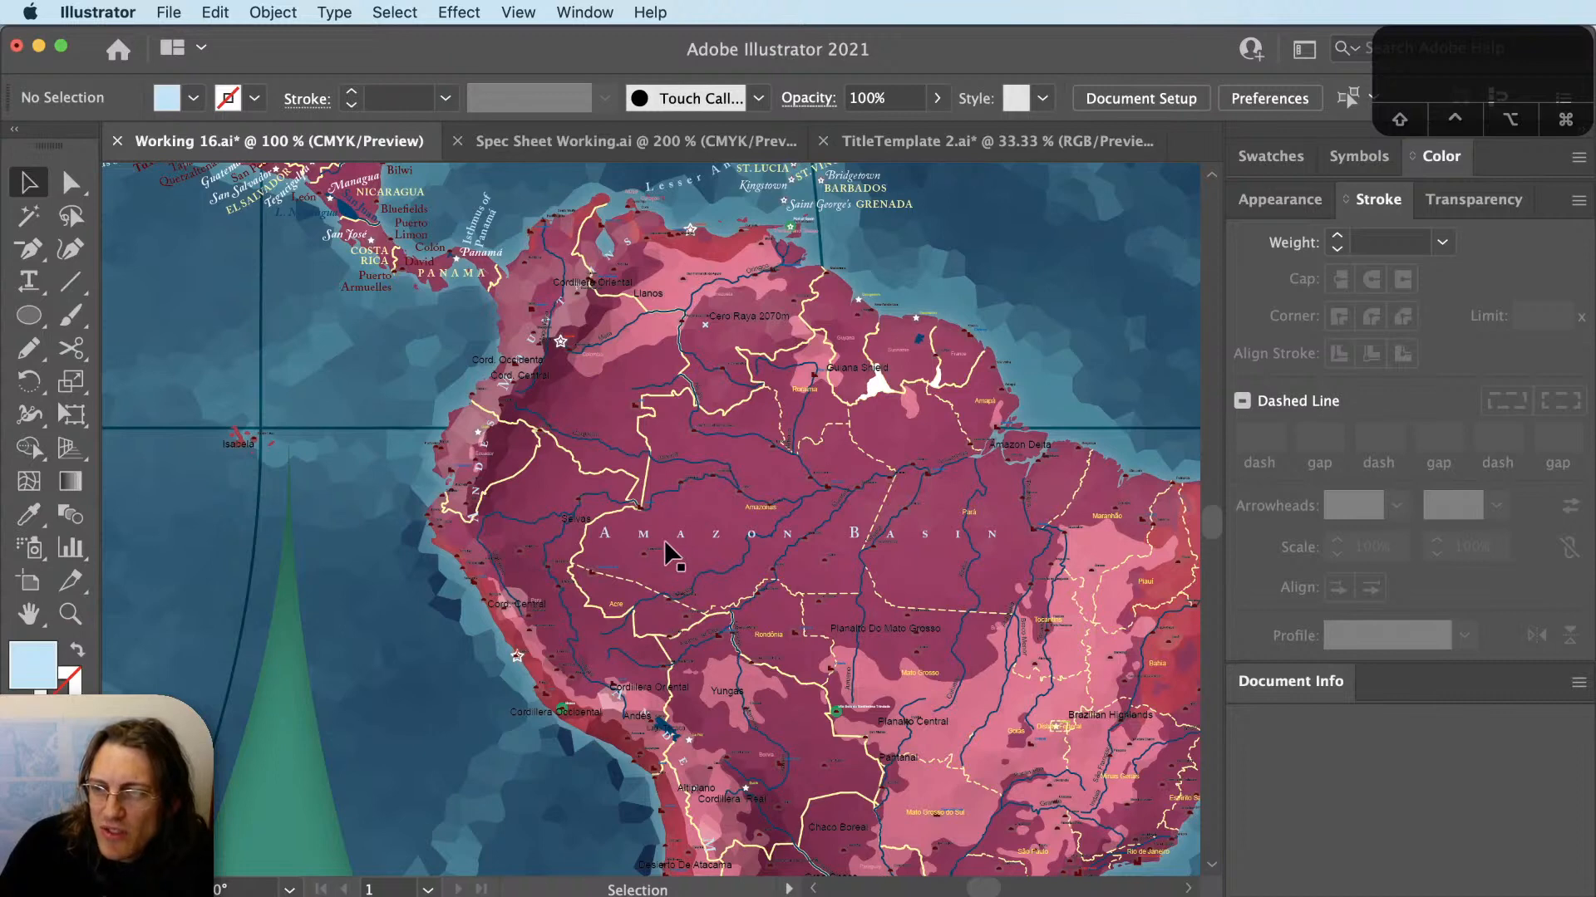
Examine the city, state and mountain range labels over Mexico up close.
key("space")
left_click_drag(789, 629, 708, 688)
left_click_drag(623, 272, 973, 642)
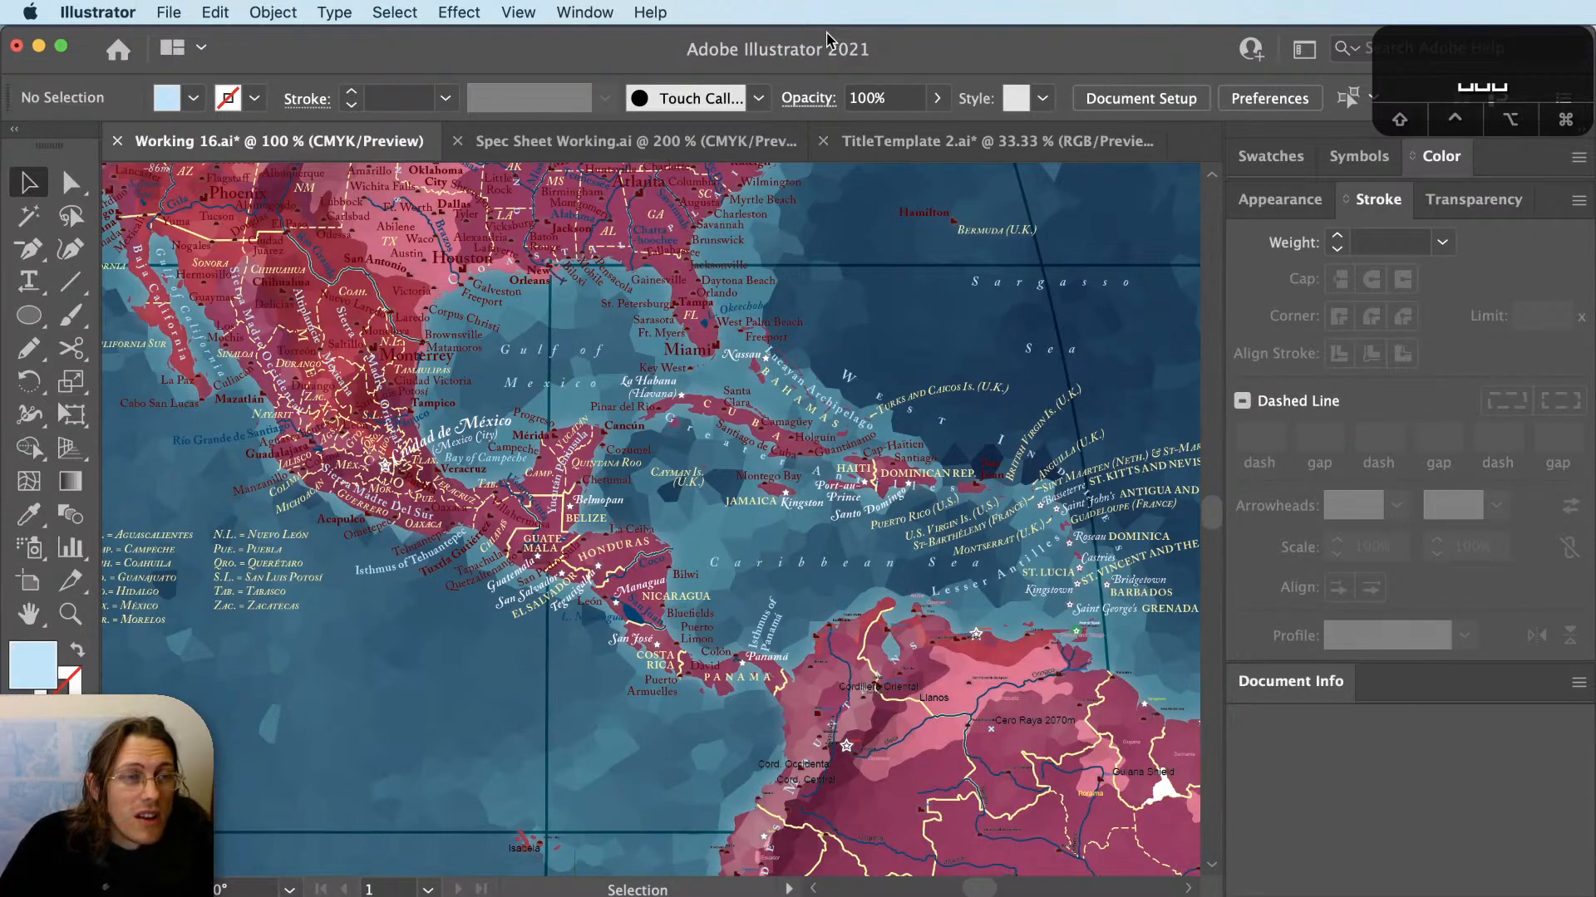
key("z")
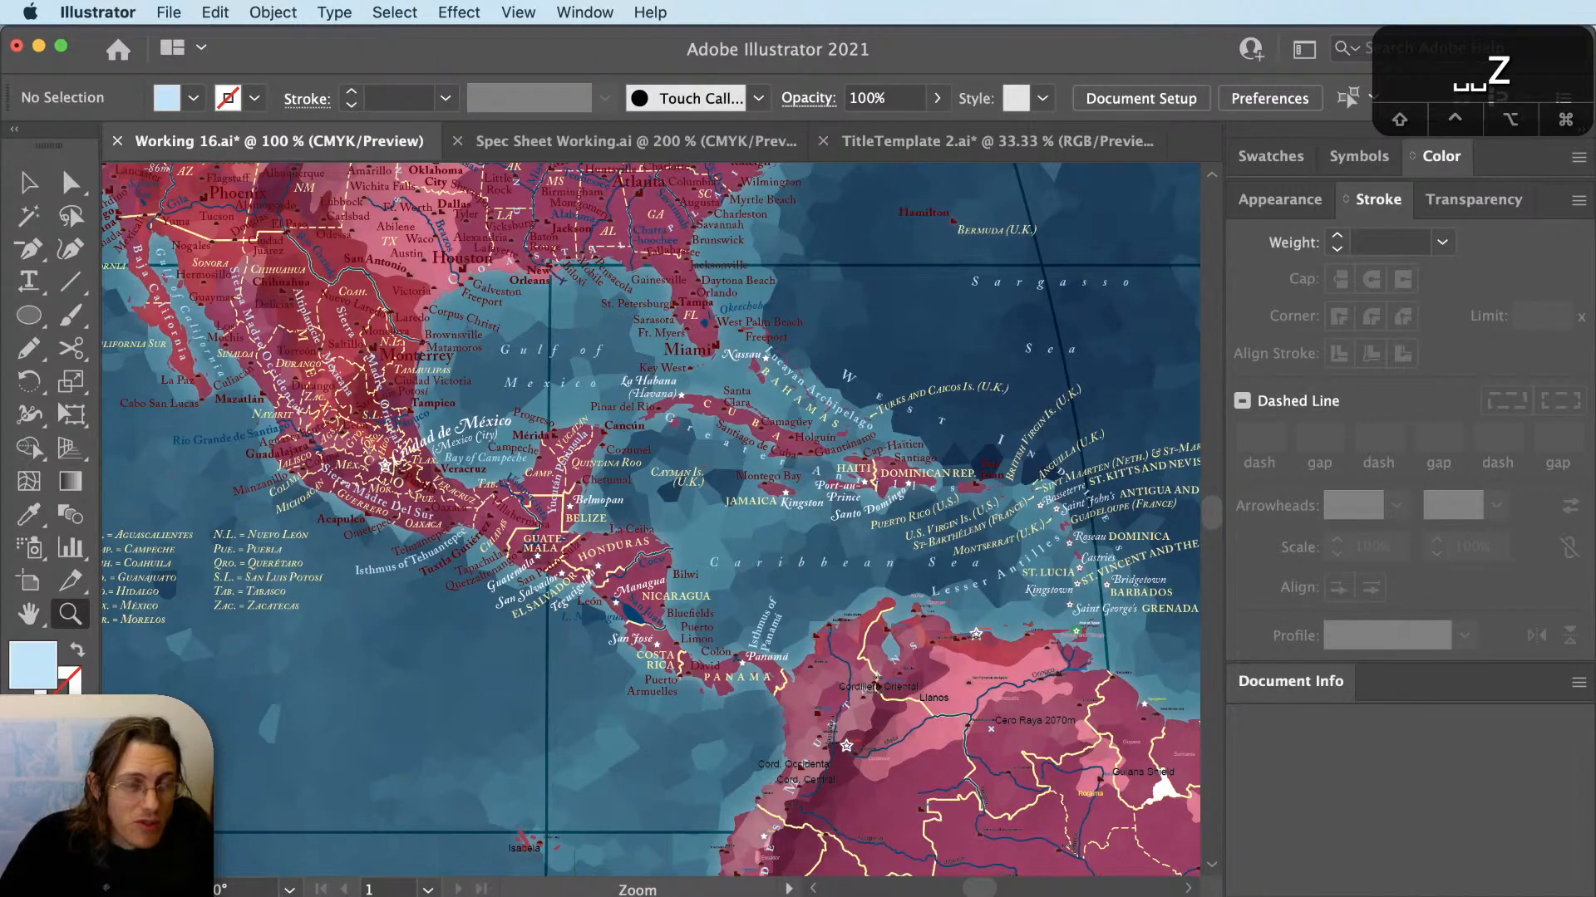
left_click(658, 57)
left_click_drag(201, 263, 525, 560)
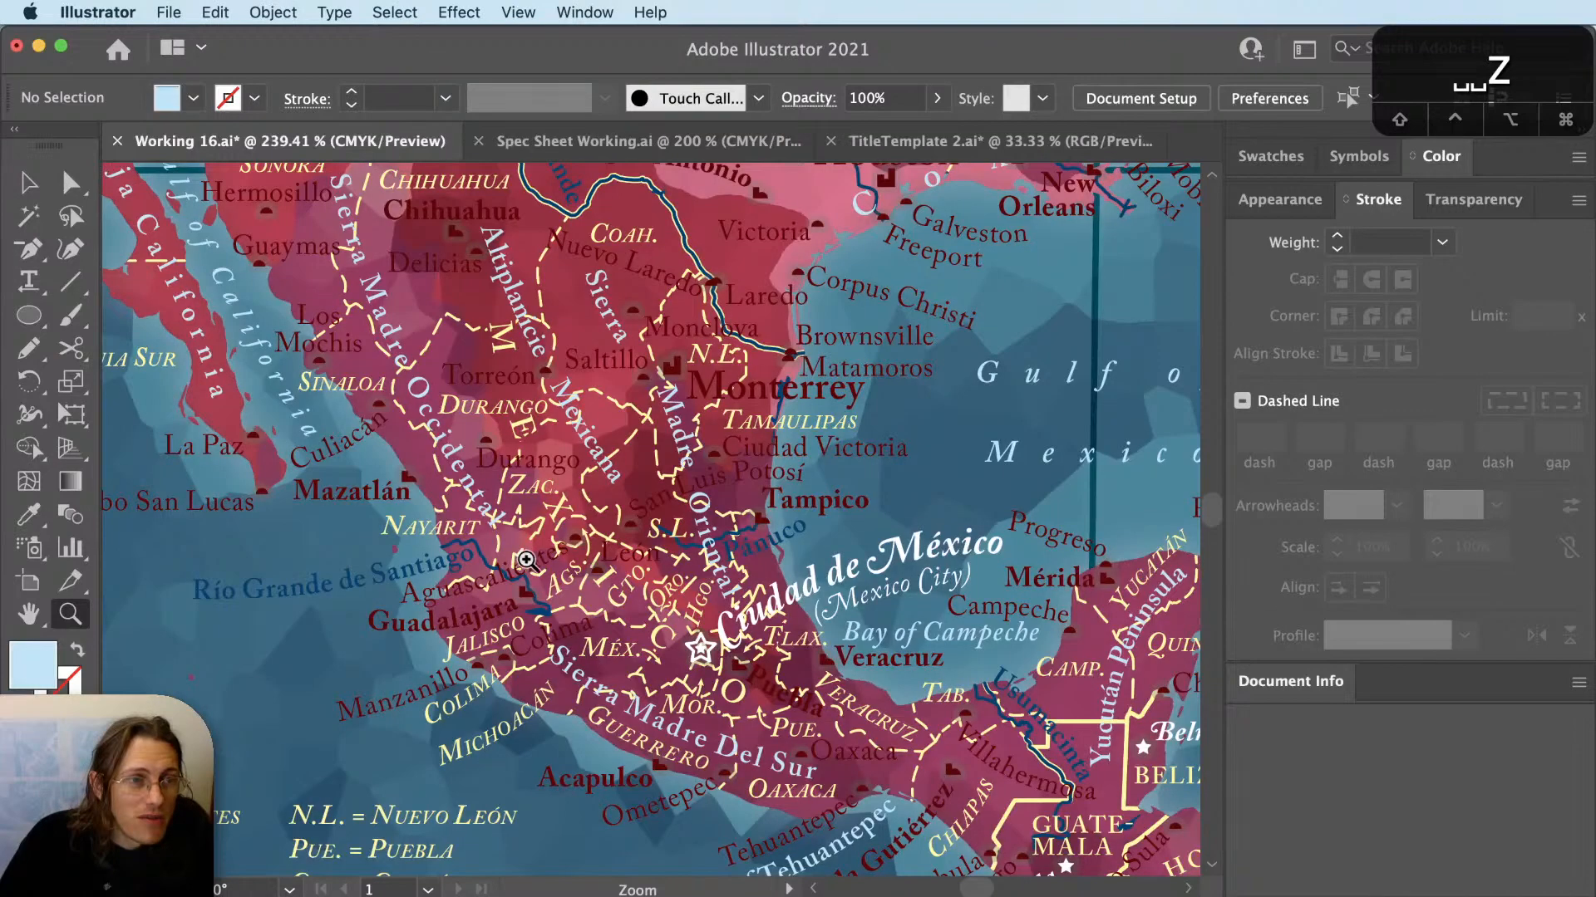
left_click(738, 494)
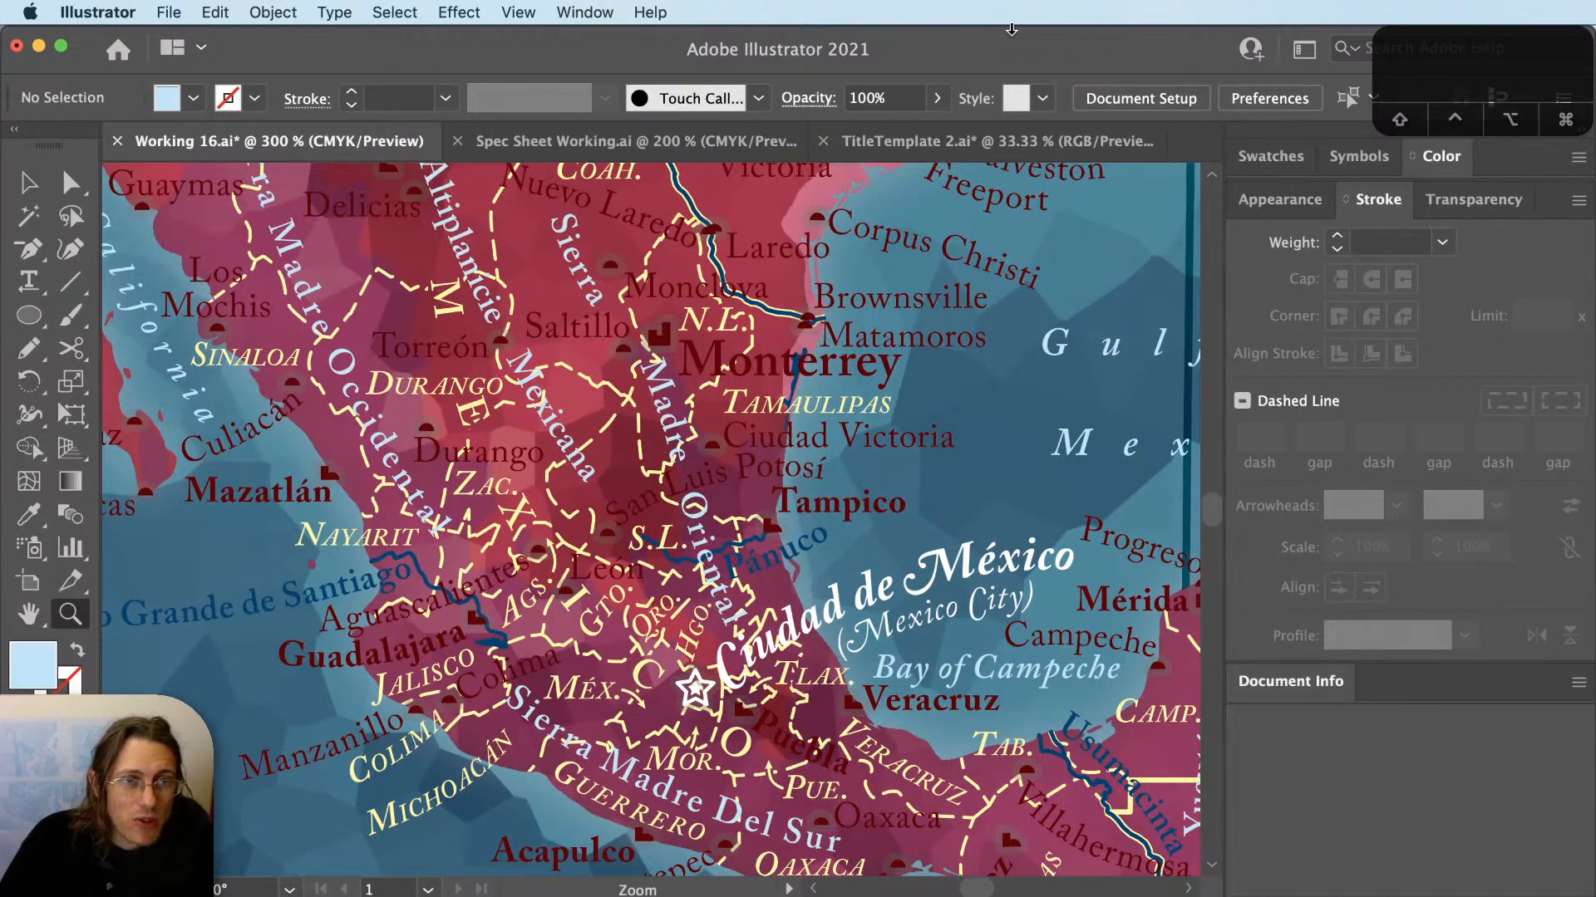
key("alt")
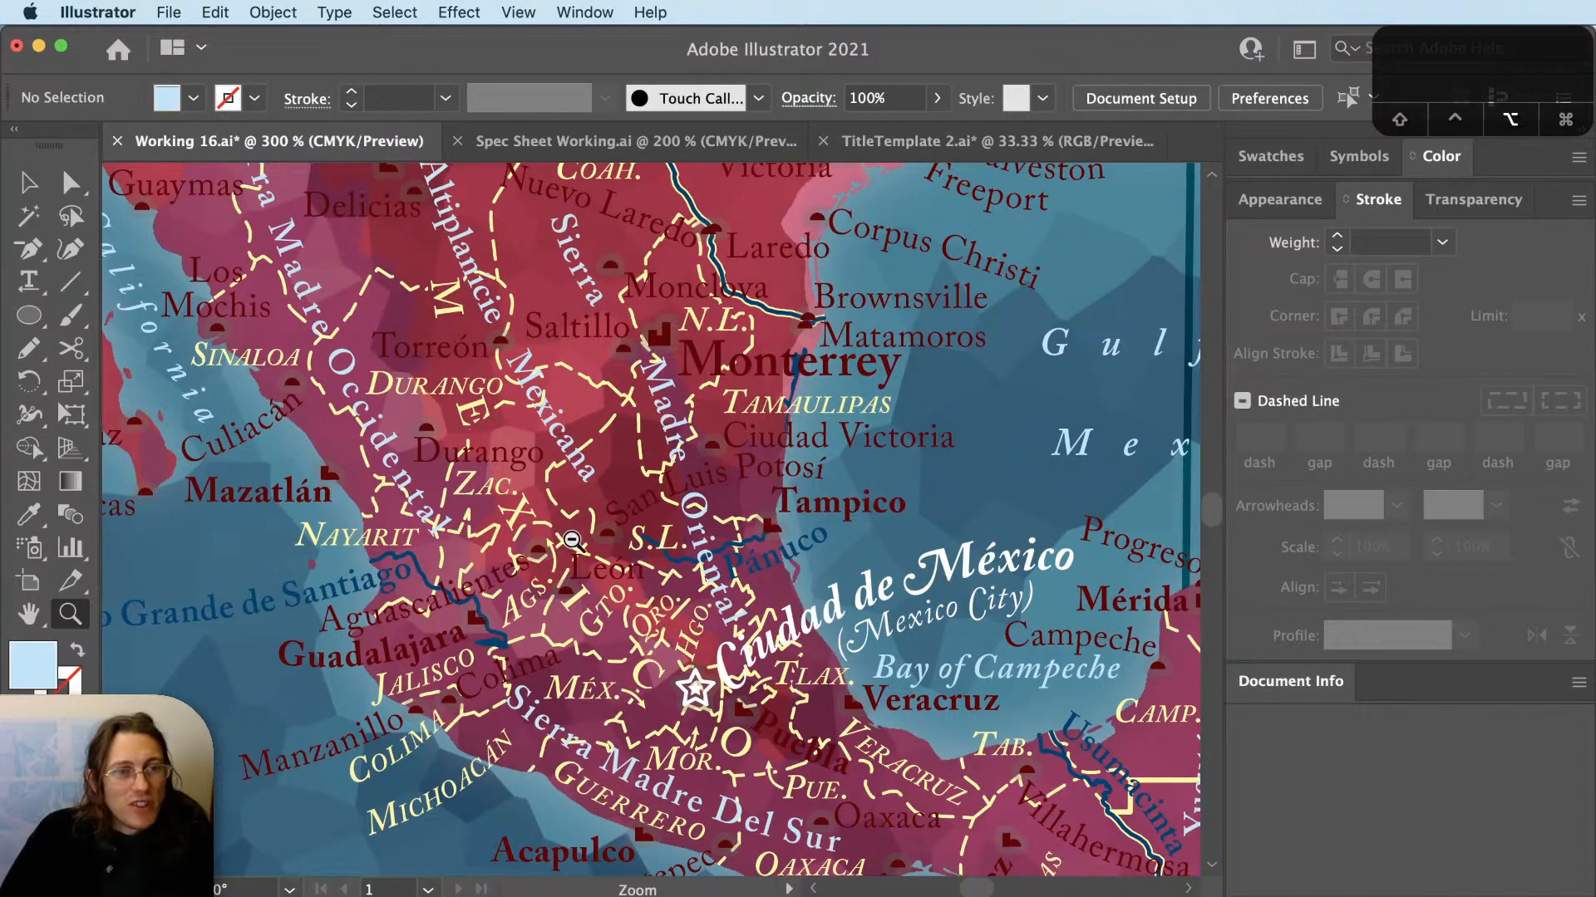
left_click(379, 487, "alt")
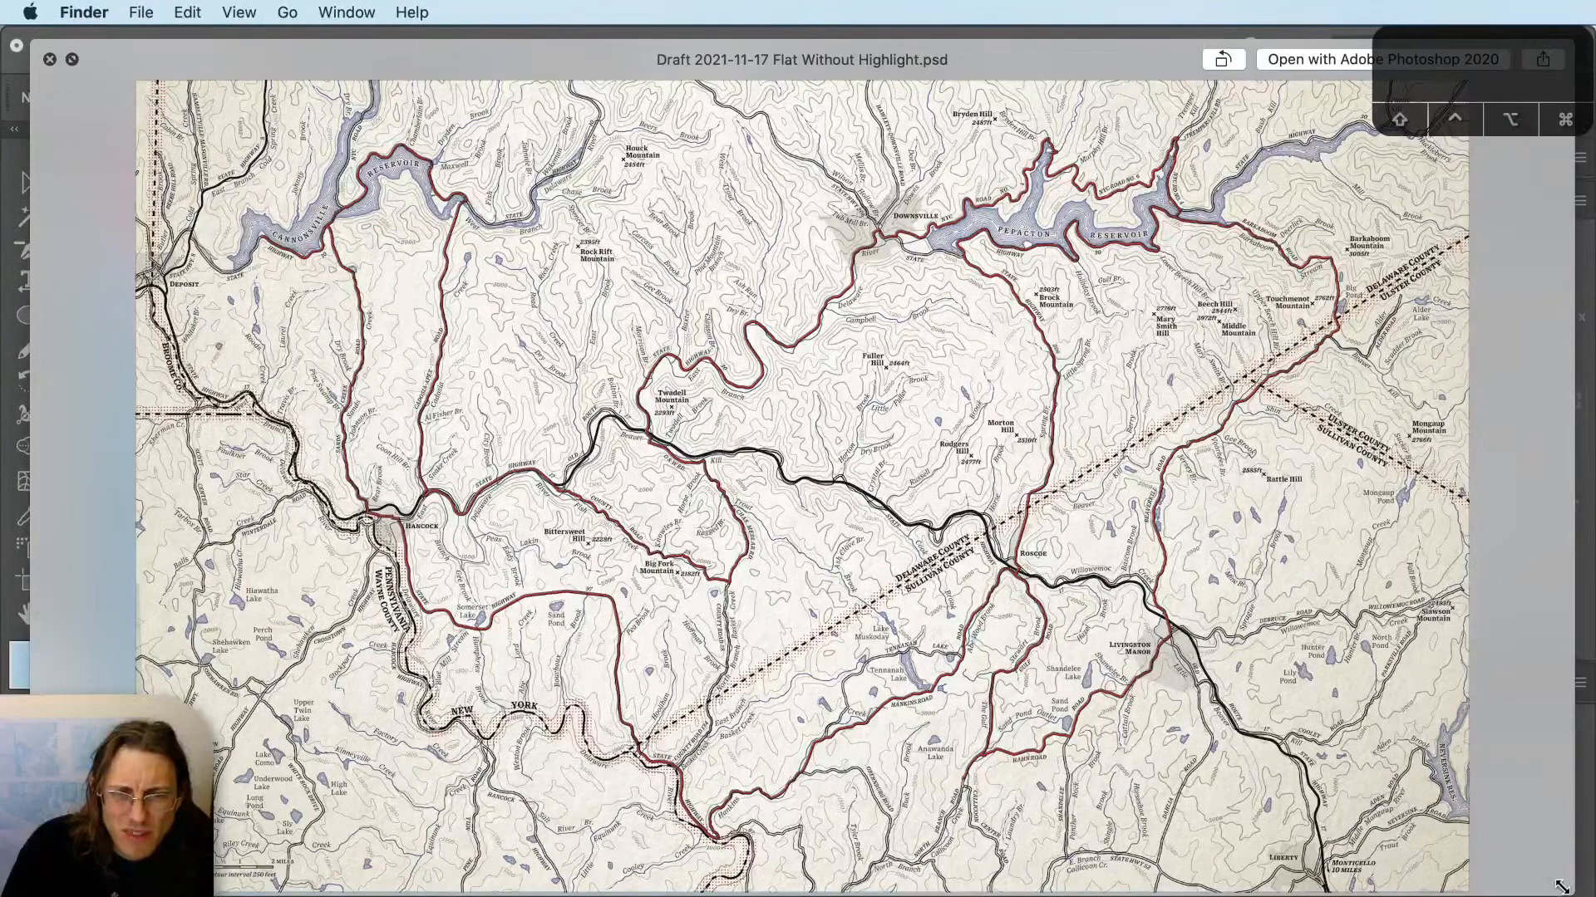
Switch to Draft 2021-11-17 Flat Without Highlight.psd in Photoshop and examine its river, road and contour labels around Downsville.
left_click_drag(1562, 888, 1594, 896)
left_click(49, 60)
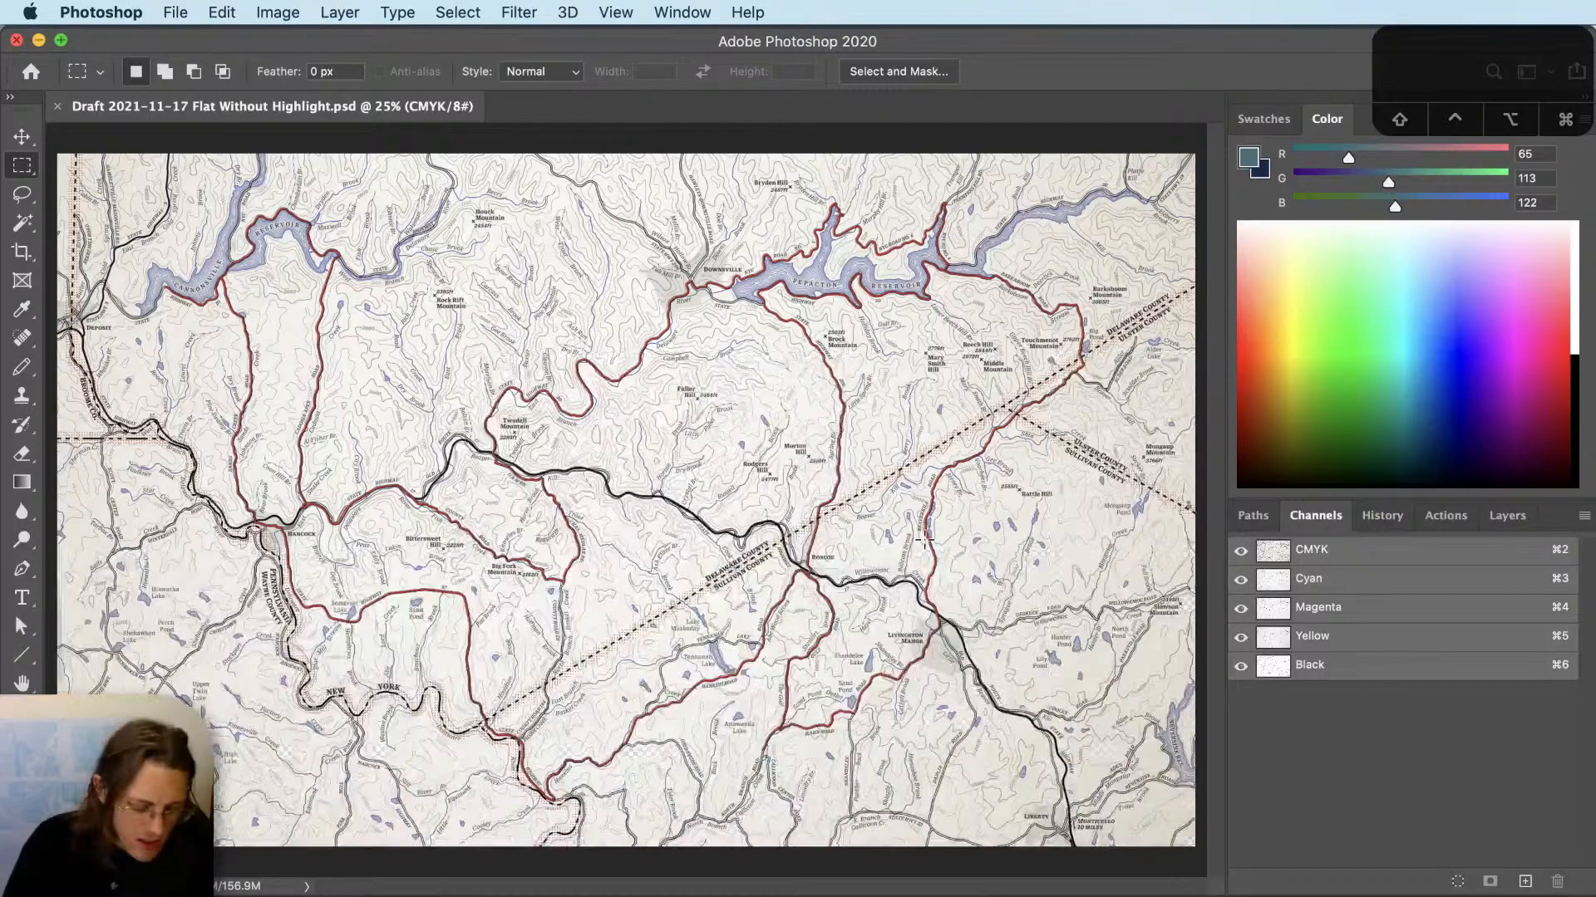
key("z")
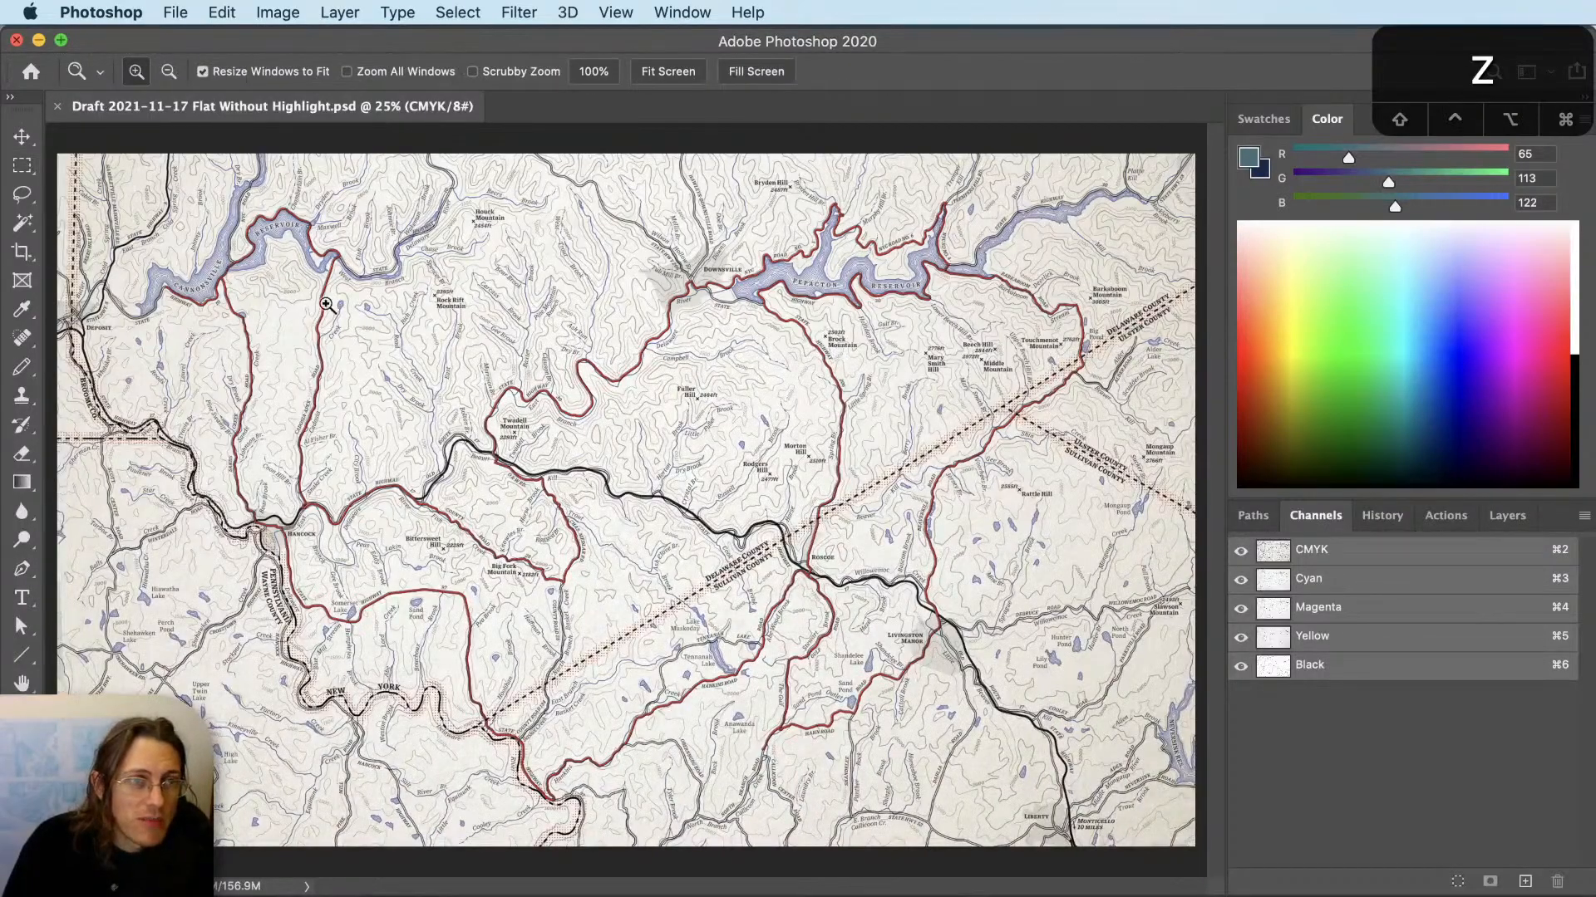
left_click_drag(258, 312, 502, 554)
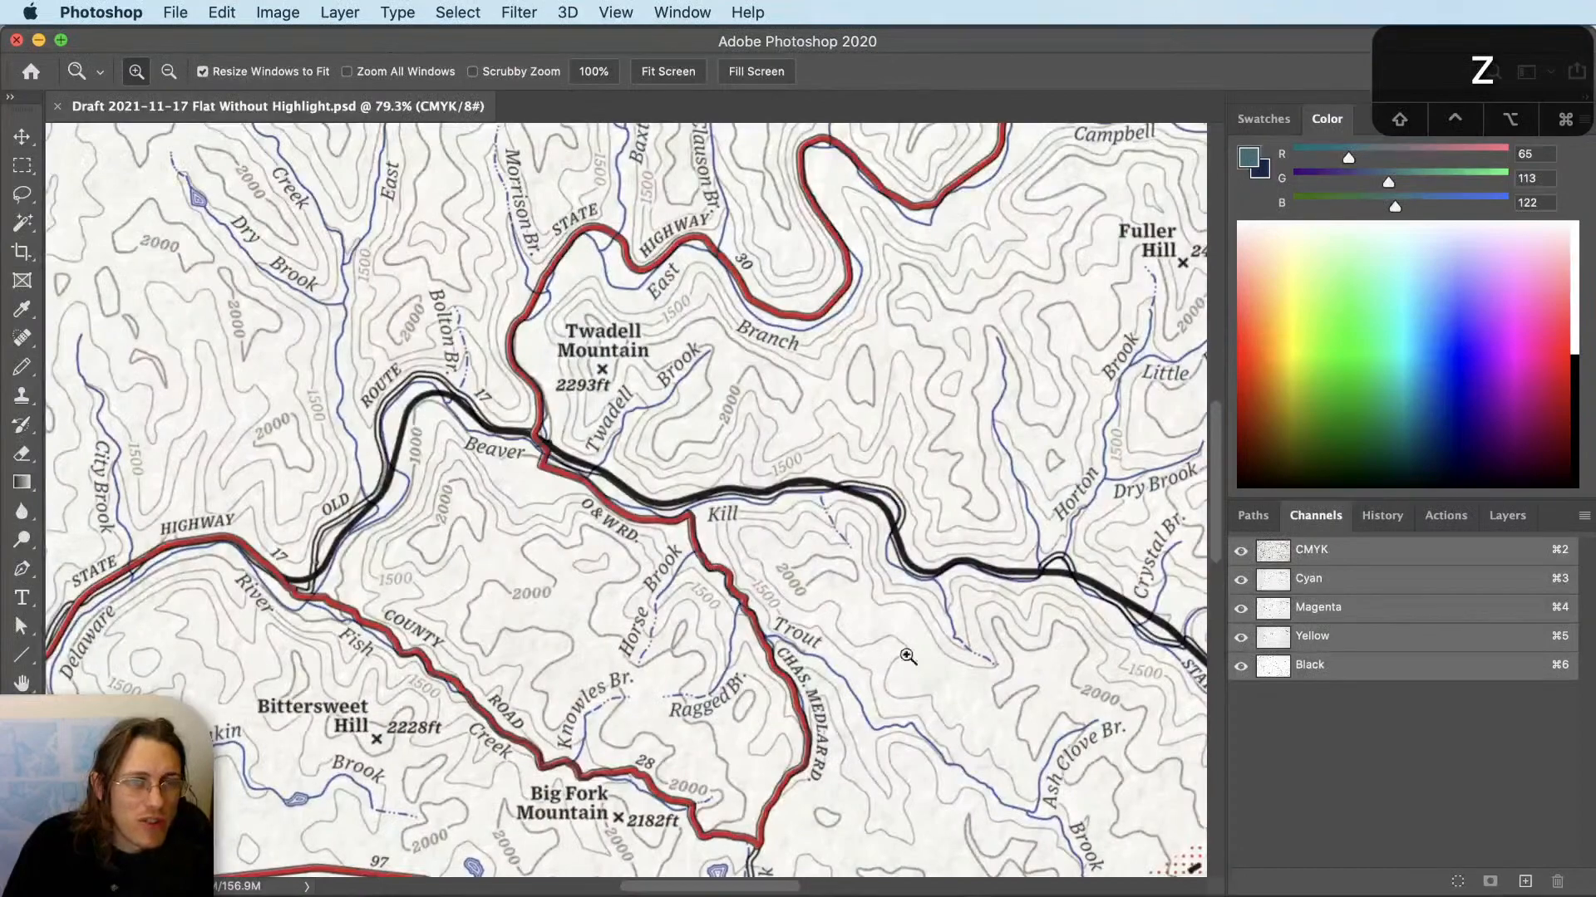
key("space")
left_click_drag(985, 733, 451, 589)
left_click_drag(897, 142, 636, 579)
left_click_drag(631, 688, 126, 321)
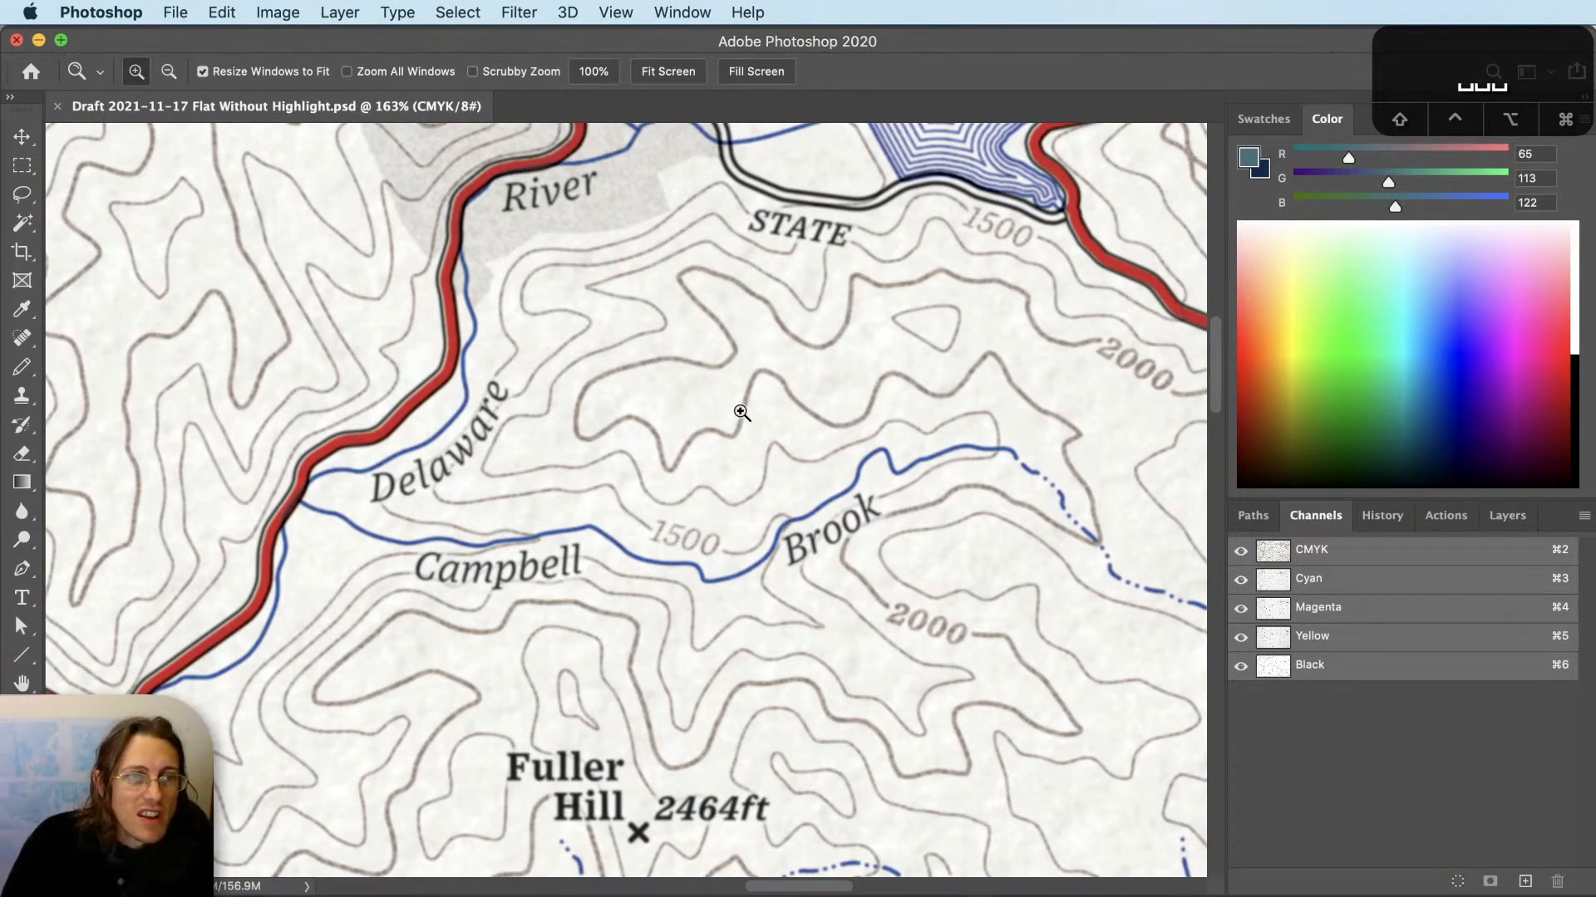
left_click_drag(737, 410, 746, 584)
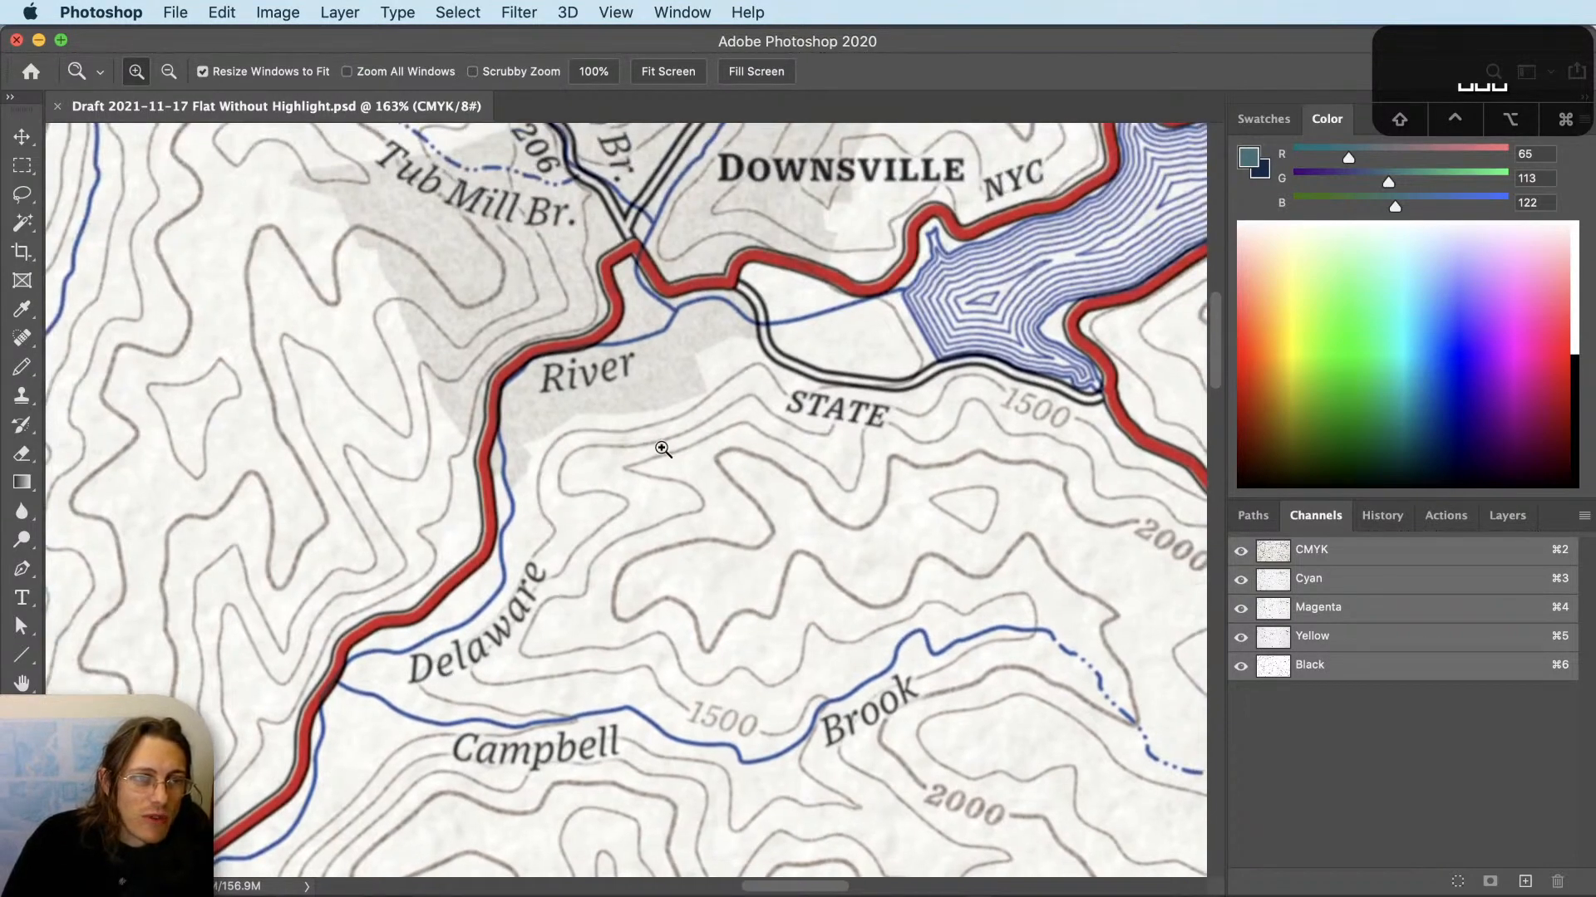
left_click(821, 475, "alt")
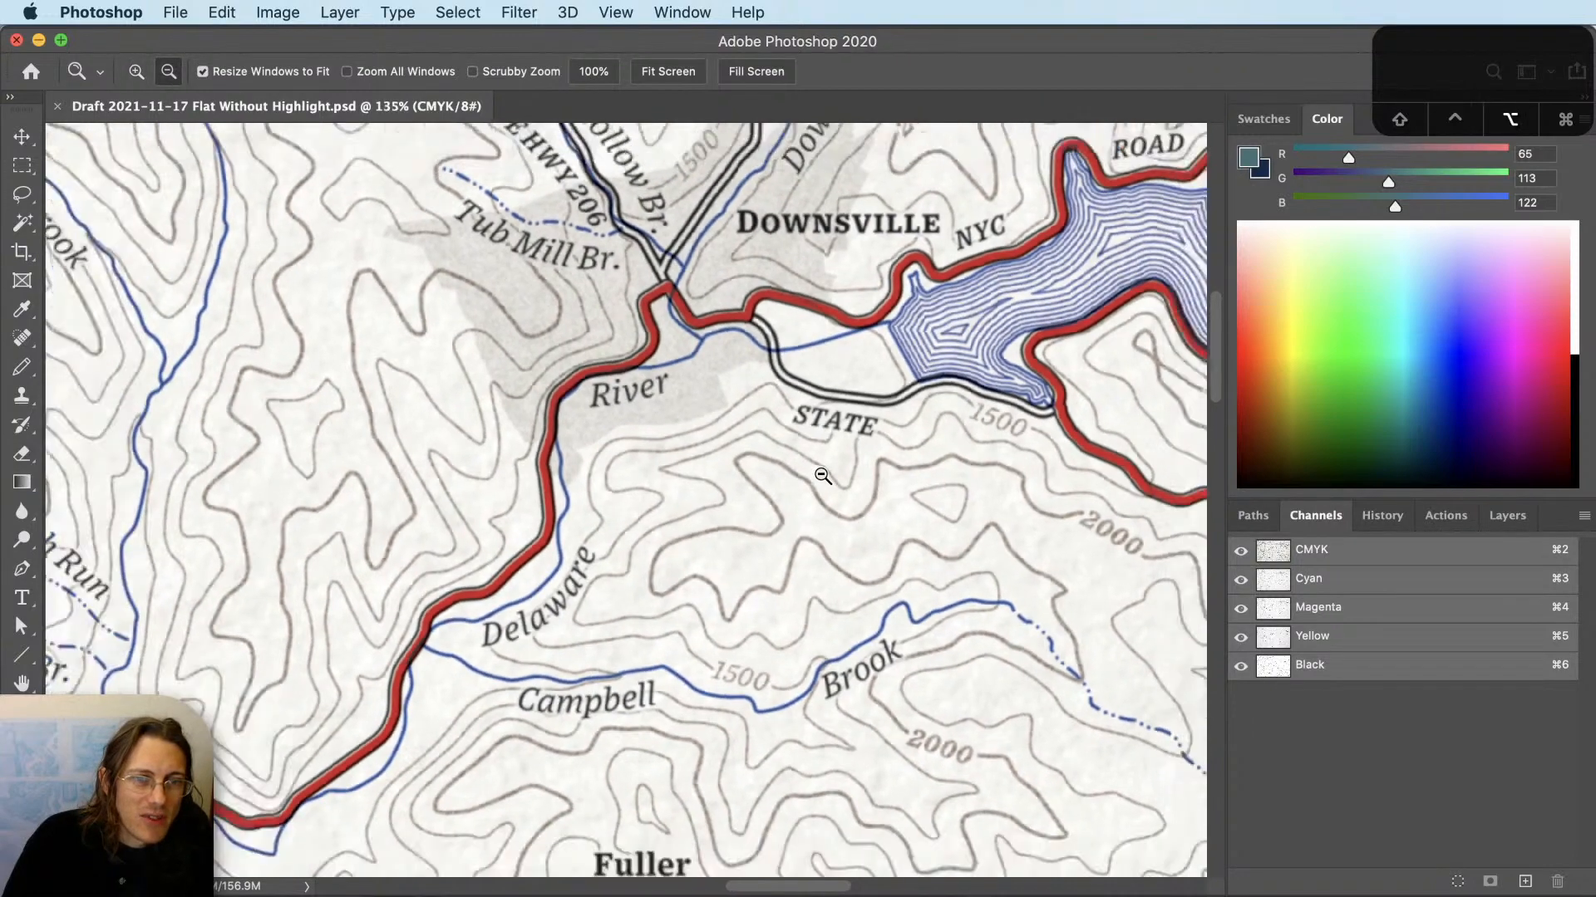
left_click_drag(823, 476, 823, 475)
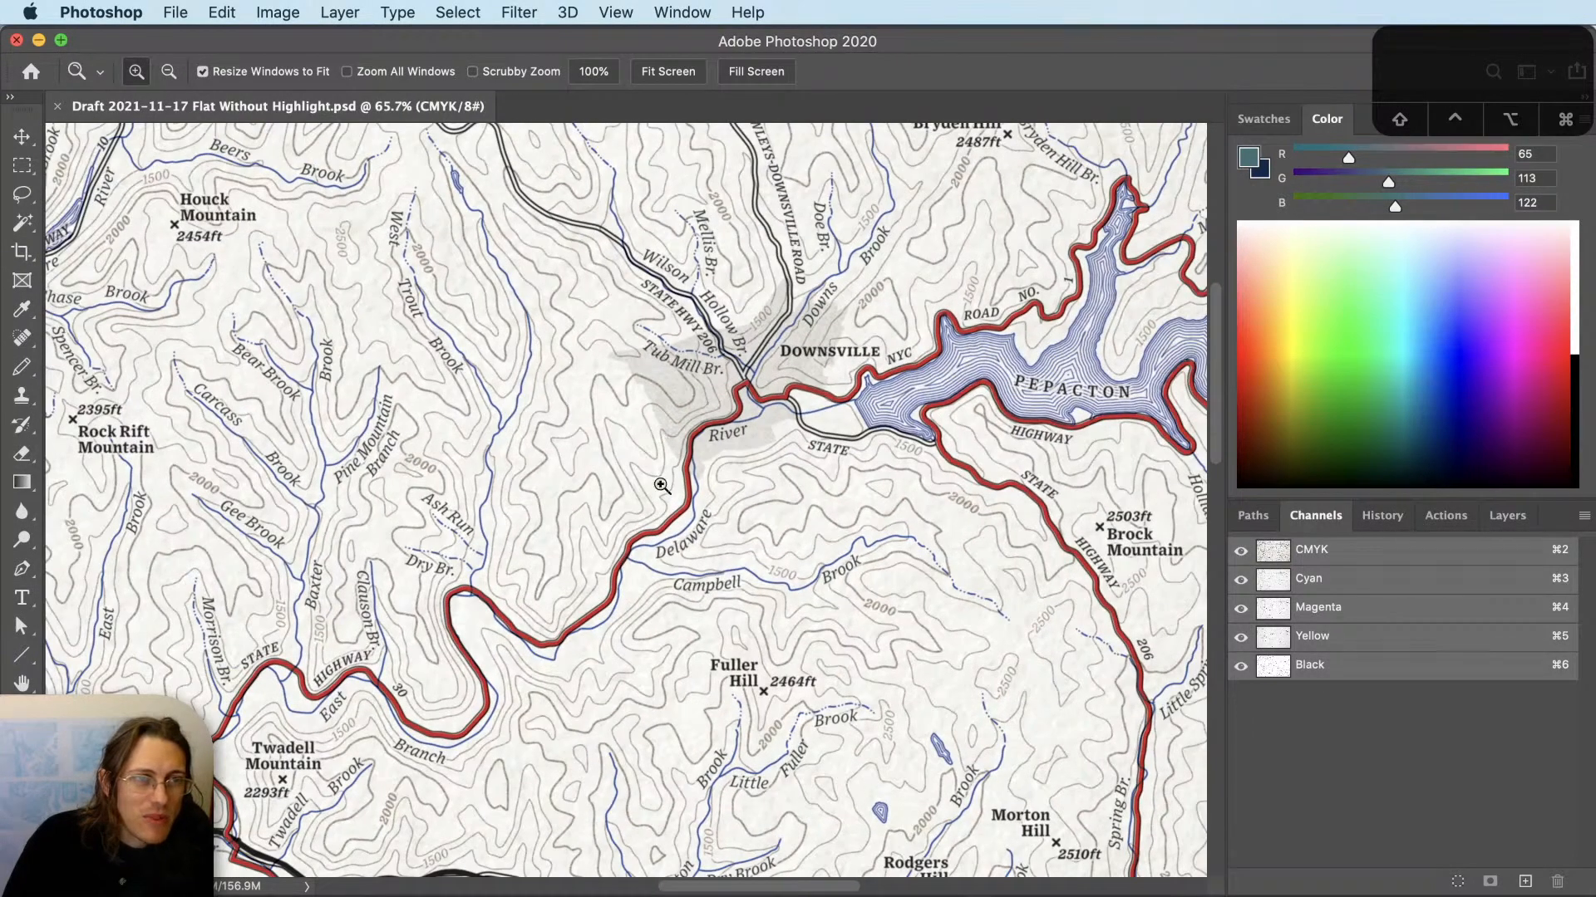
Examine the county border lettering, highways and brook labels around Roscoe on the draft map.
left_click_drag(728, 758, 874, 407)
left_click_drag(801, 719, 475, 464)
scroll(625, 423, "up", 3)
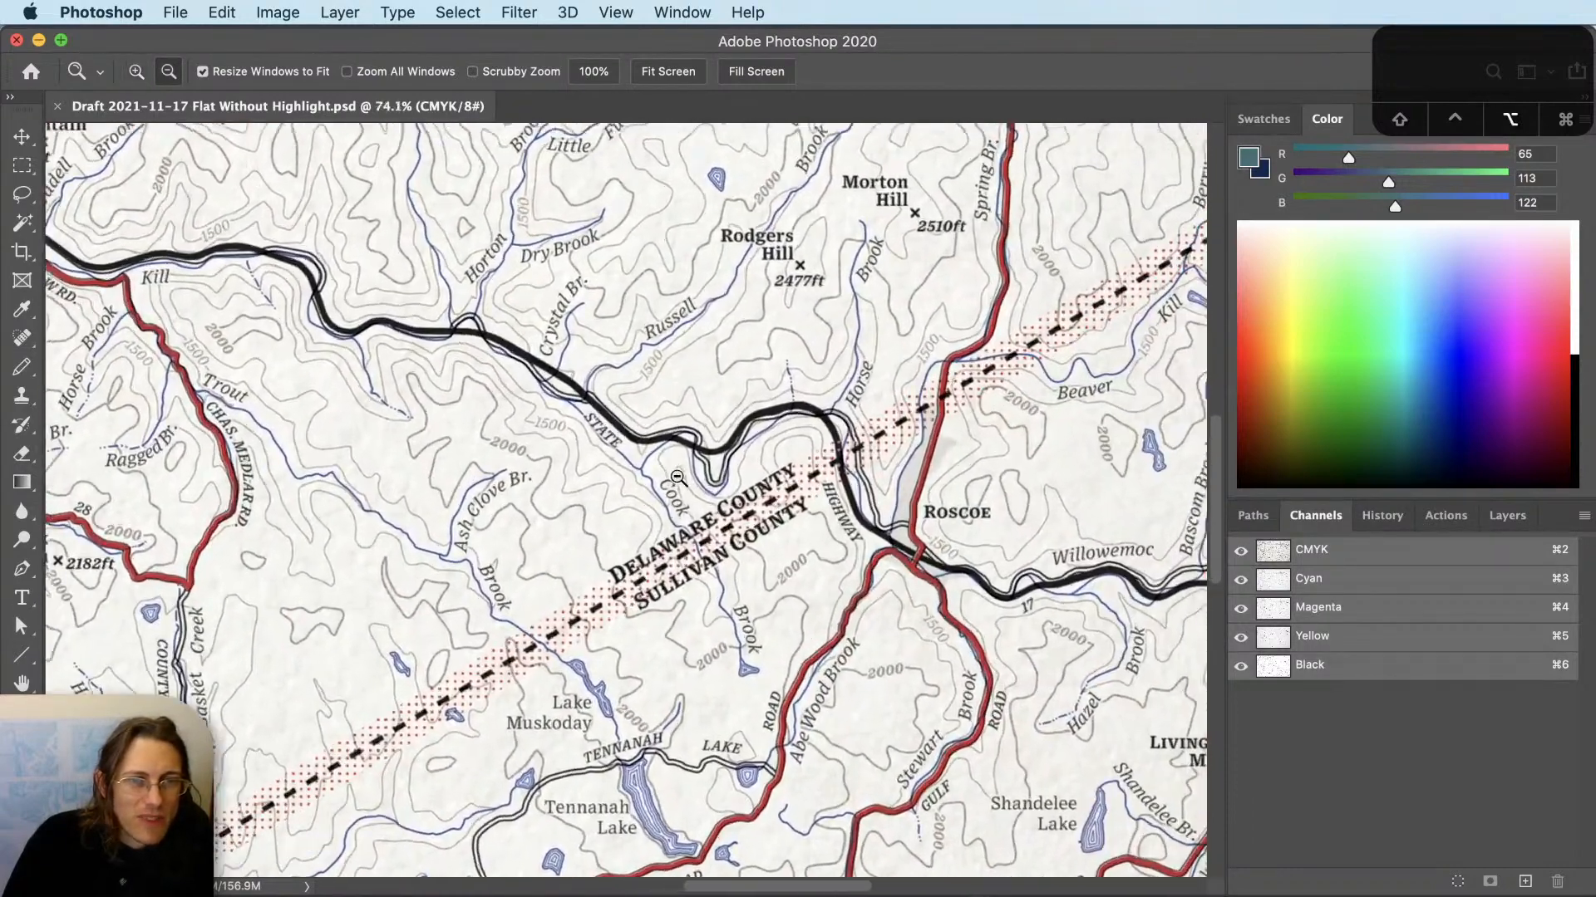
scroll(689, 433, "up", 5)
scroll(689, 433, "up", 5)
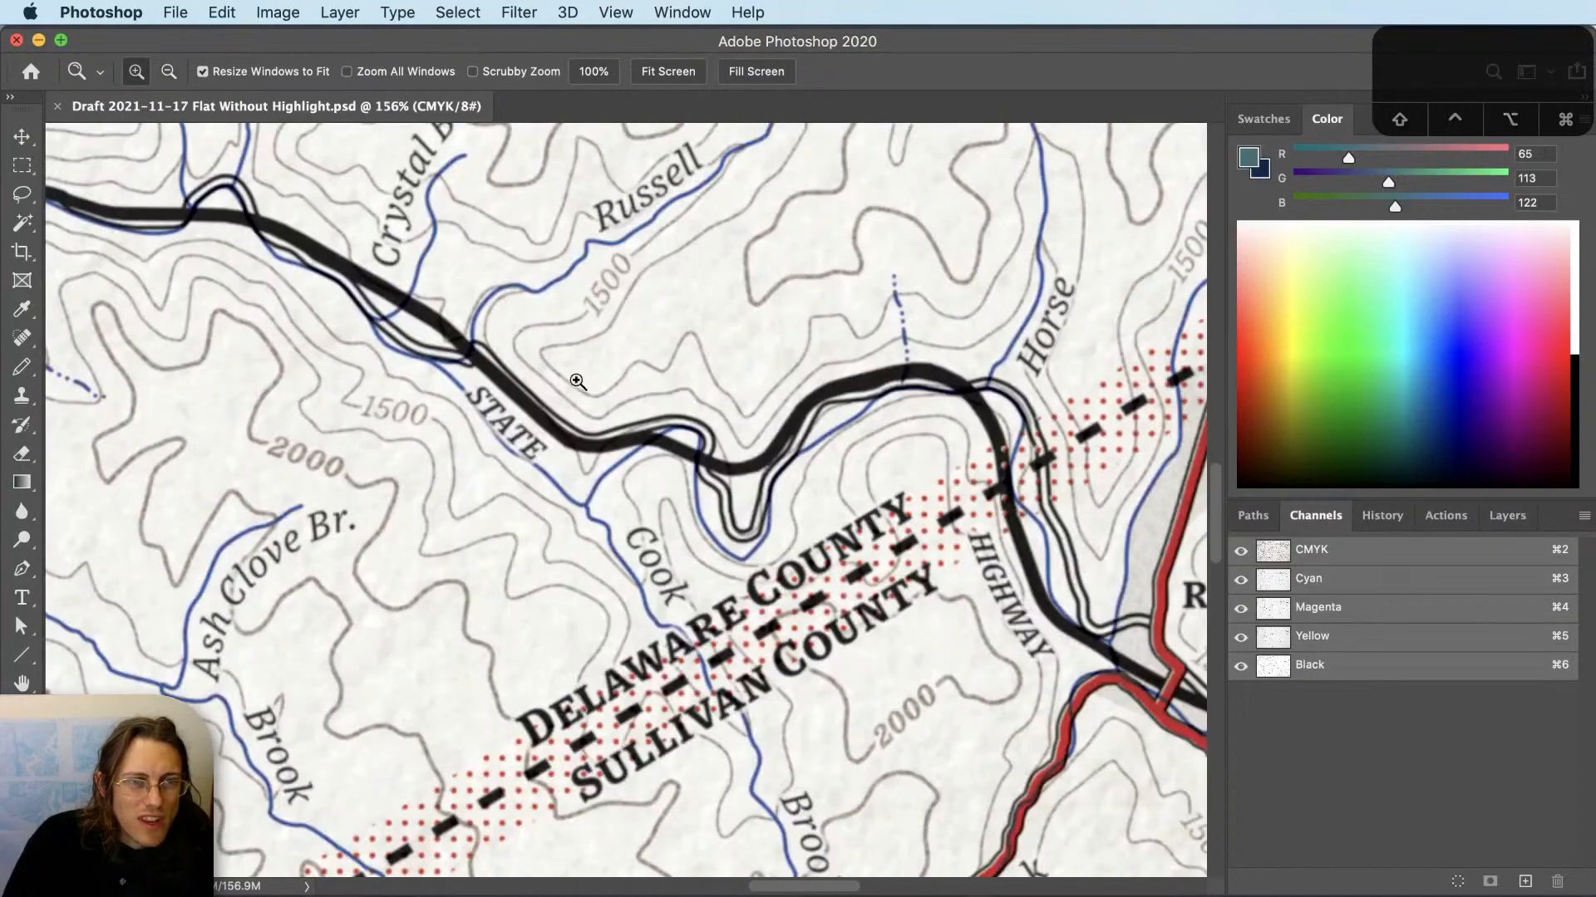
scroll(965, 532, "right", 10)
scroll(965, 533, "down", 5)
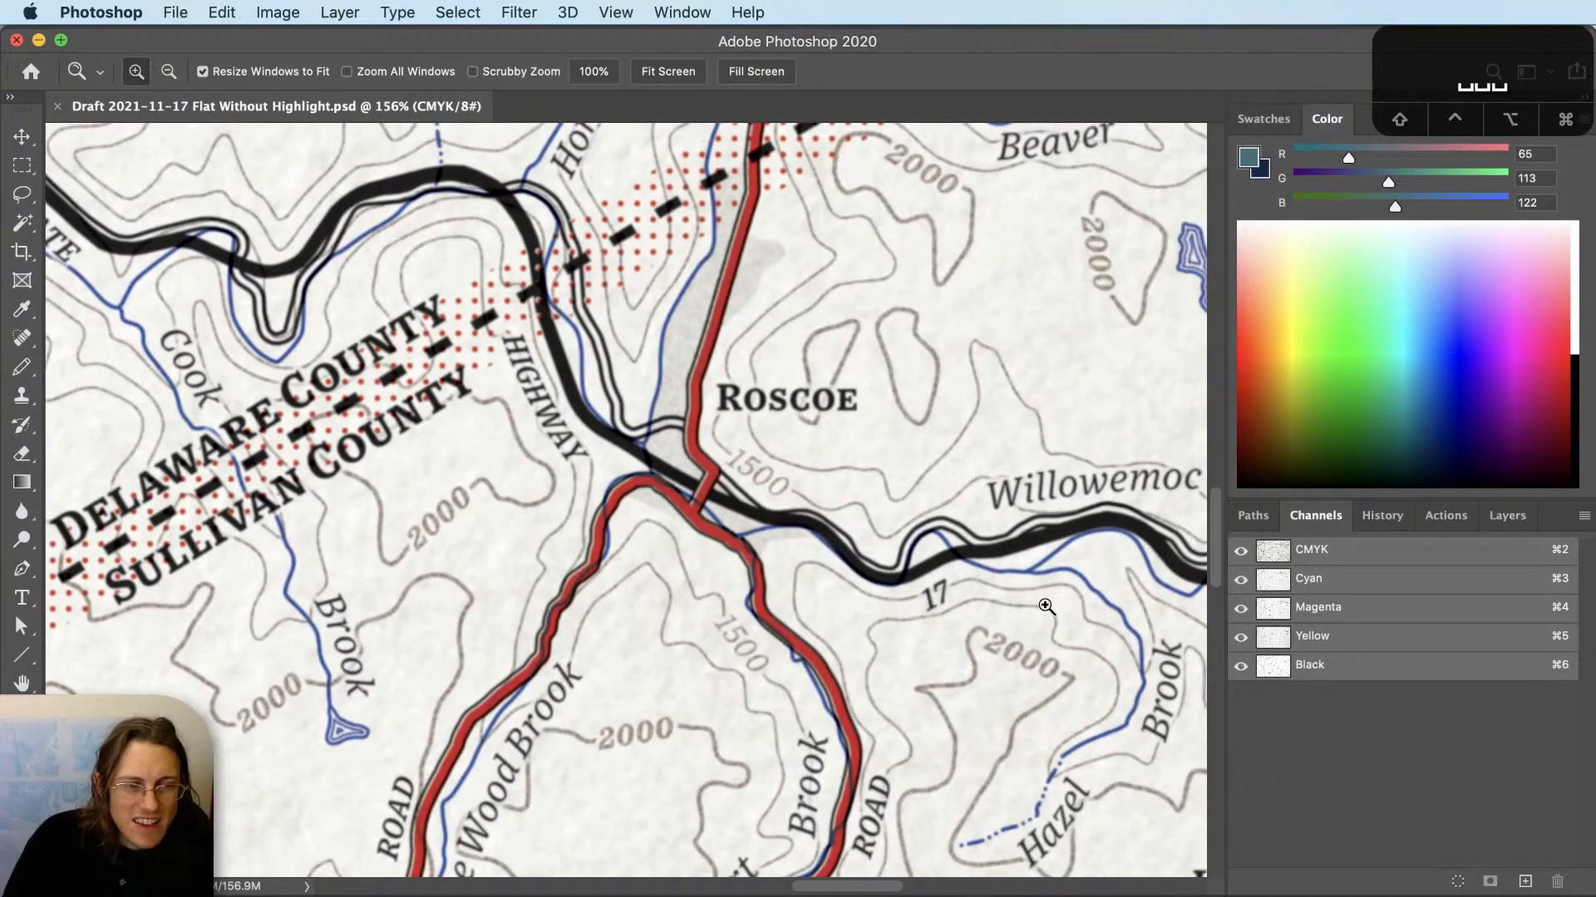
scroll(1047, 607, "down", 3)
Close the draft map in Photoshop and switch back to Working 16.ai in Illustrator.
key("super+w")
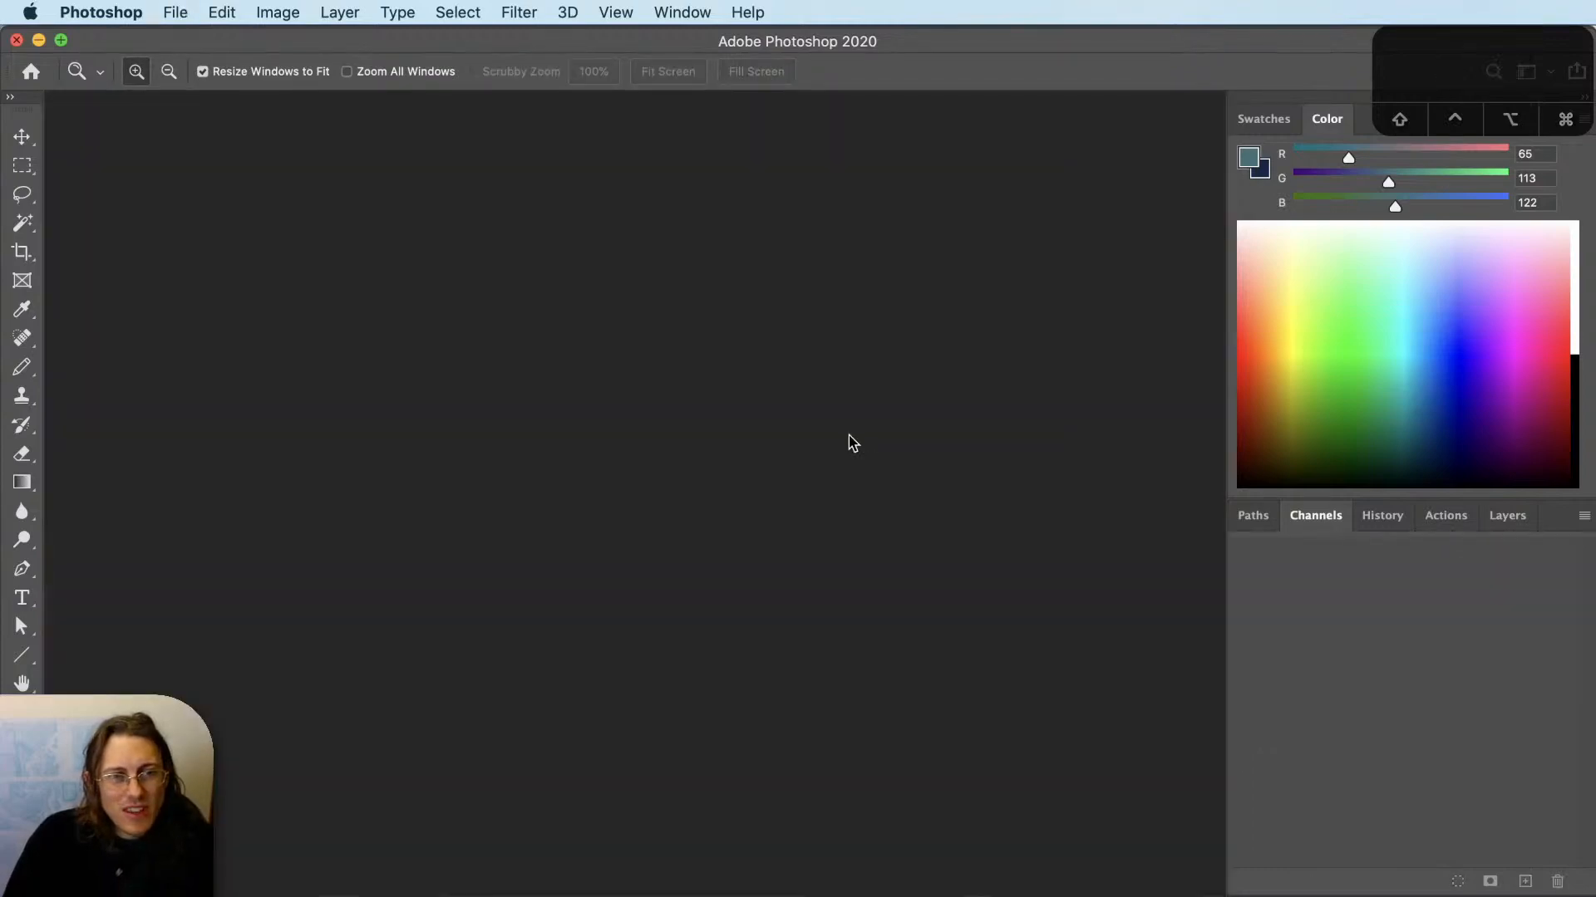
key("super+Tab")
left_click(1035, 822)
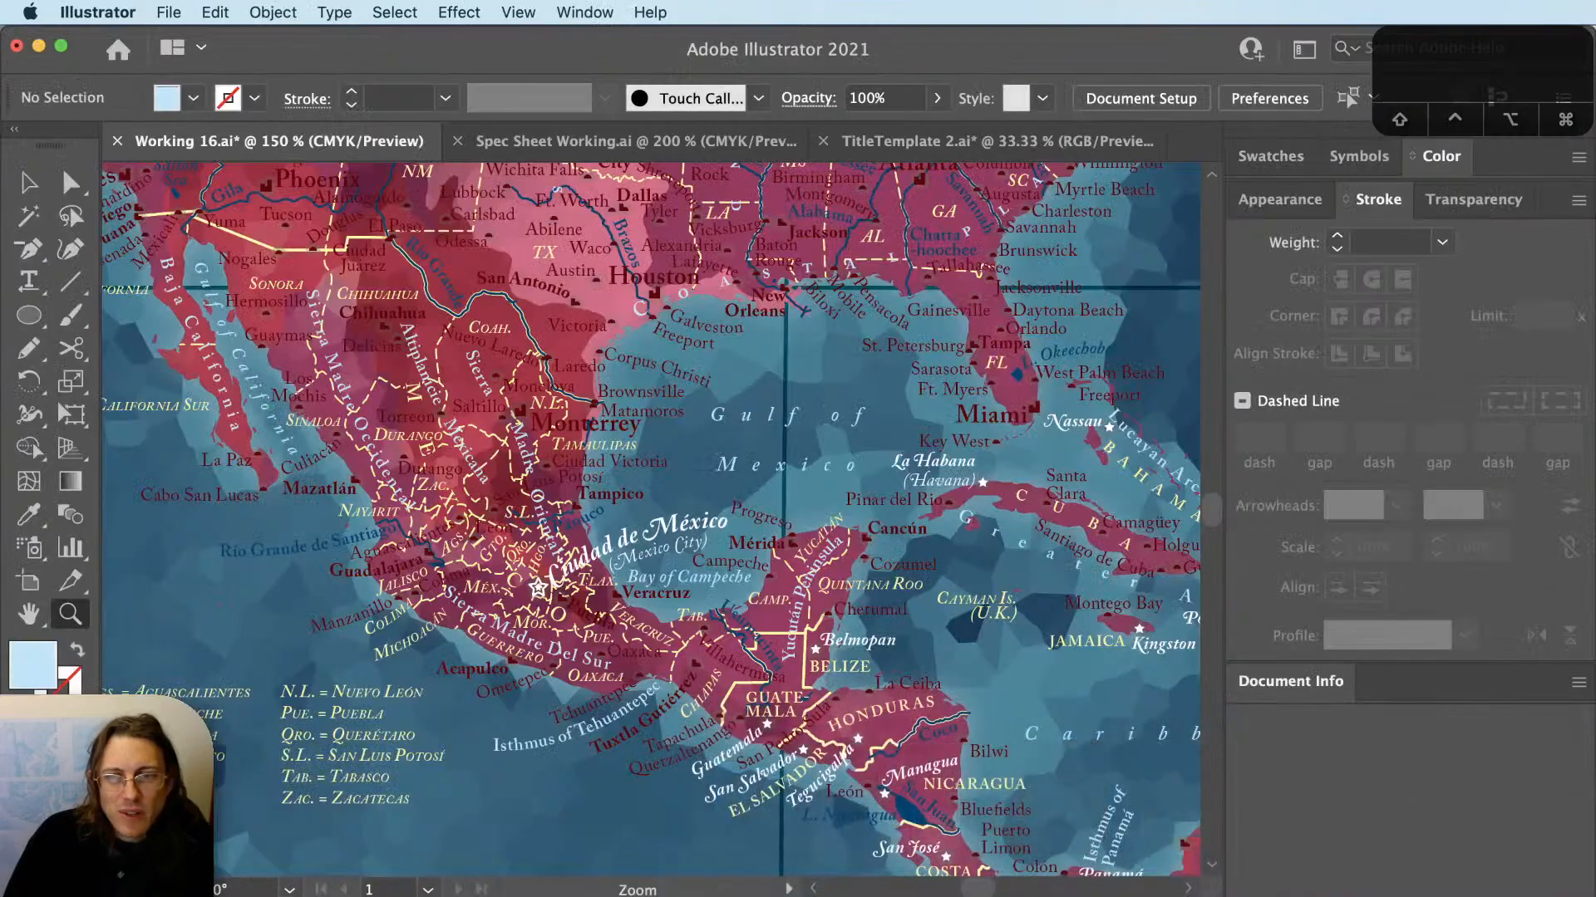
key("super+Tab")
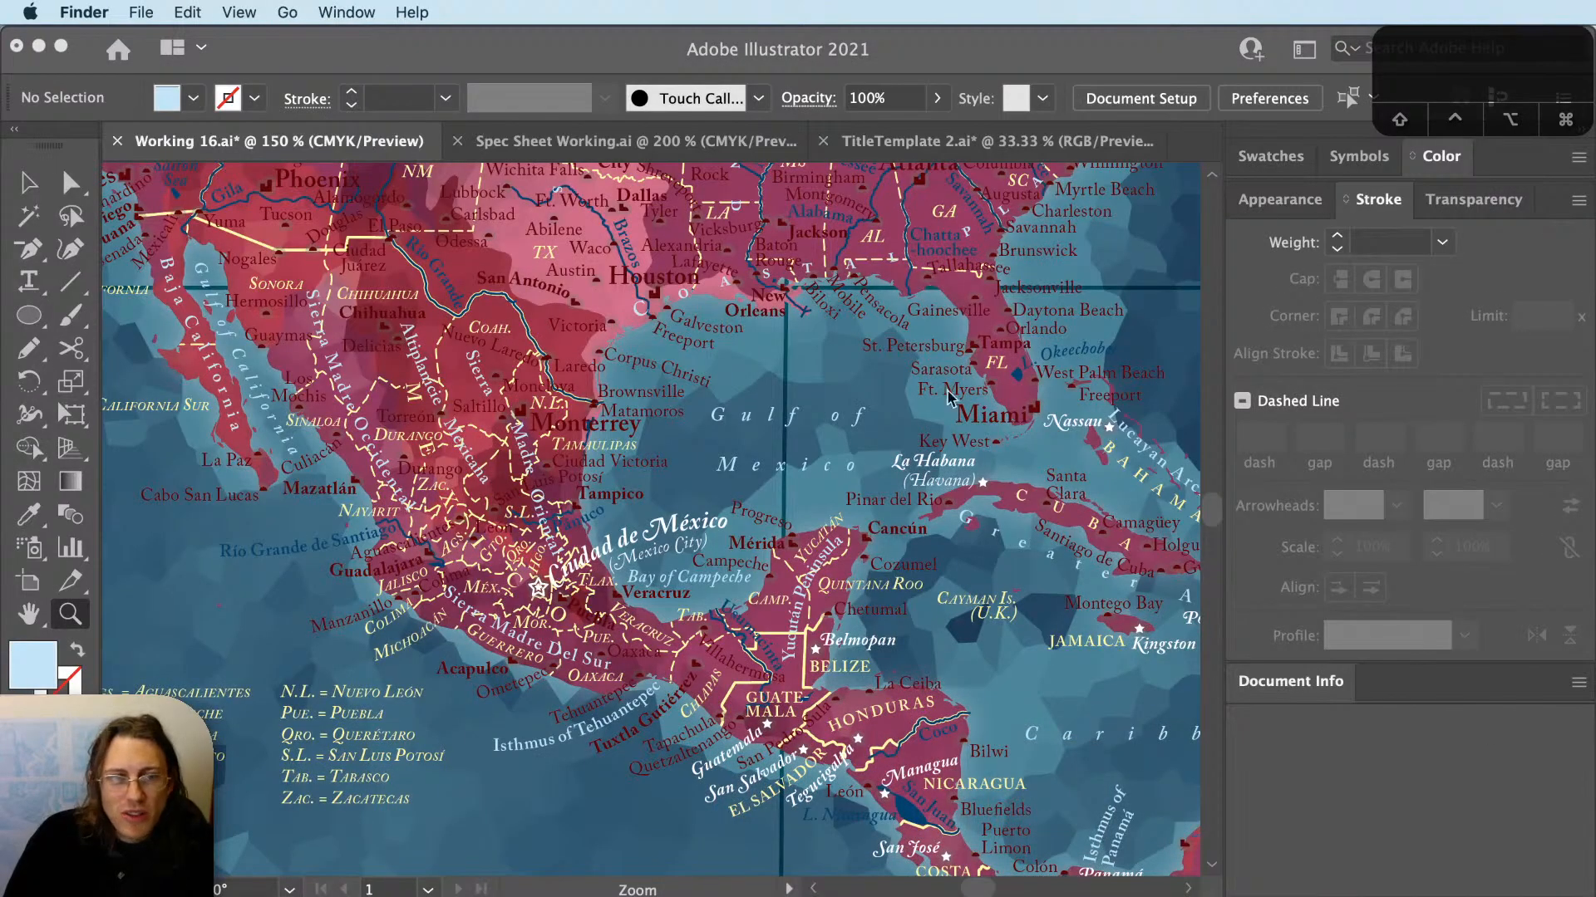
left_click(778, 53)
Examine the unstyled labels over the northern Andes and western Amazon Basin in South America.
left_click_drag(964, 815, 905, 374)
left_click(656, 536, "alt")
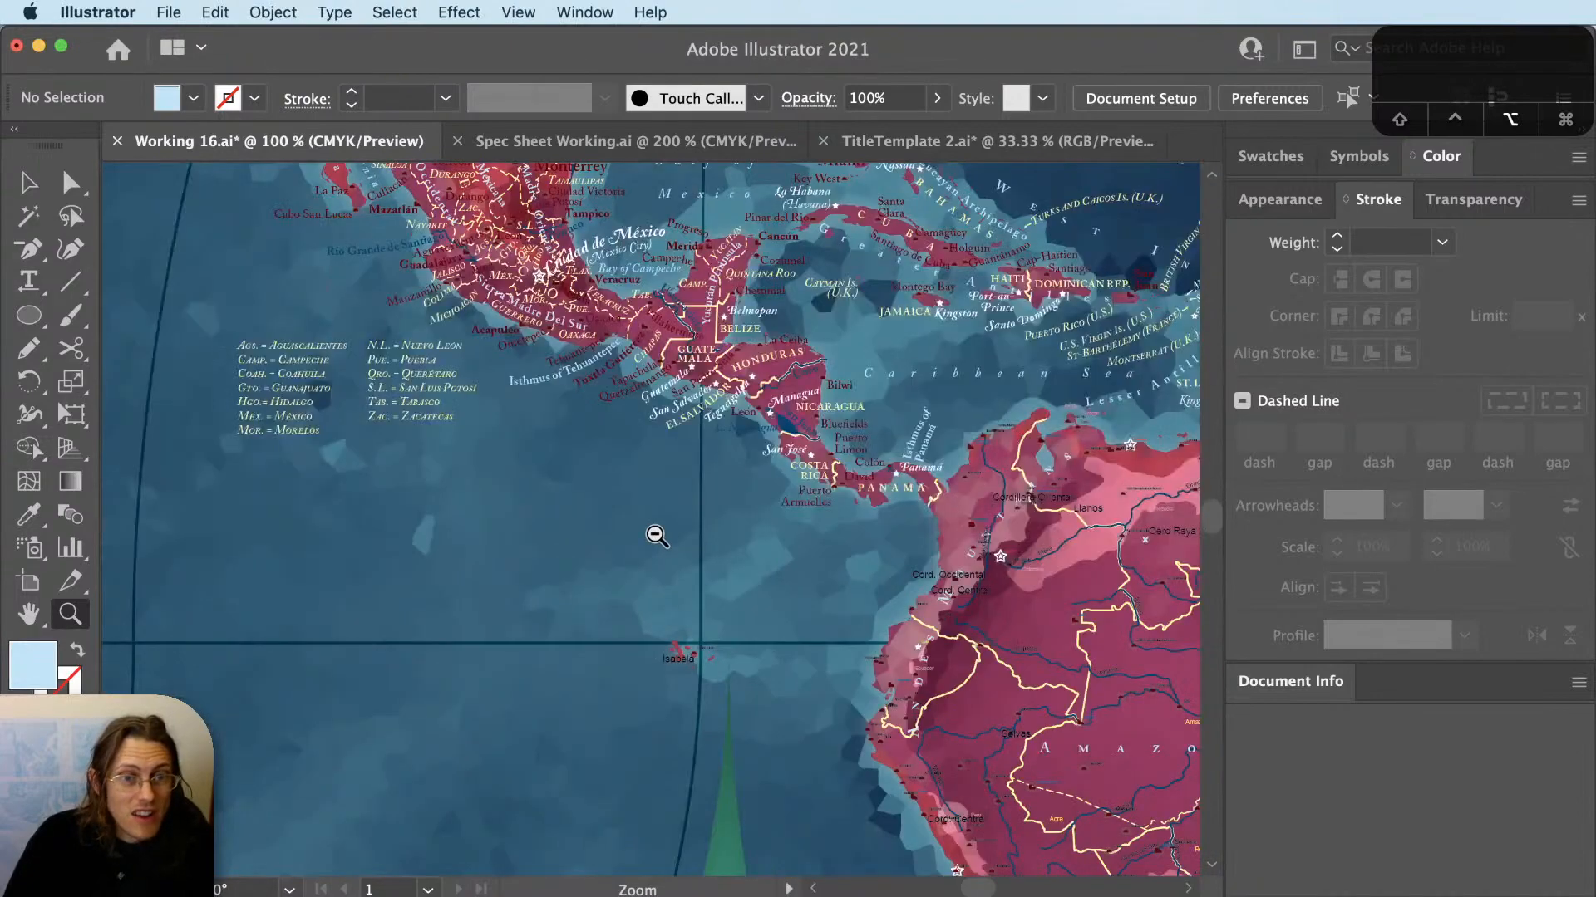
left_click(653, 534, "alt")
left_click_drag(917, 671, 740, 382)
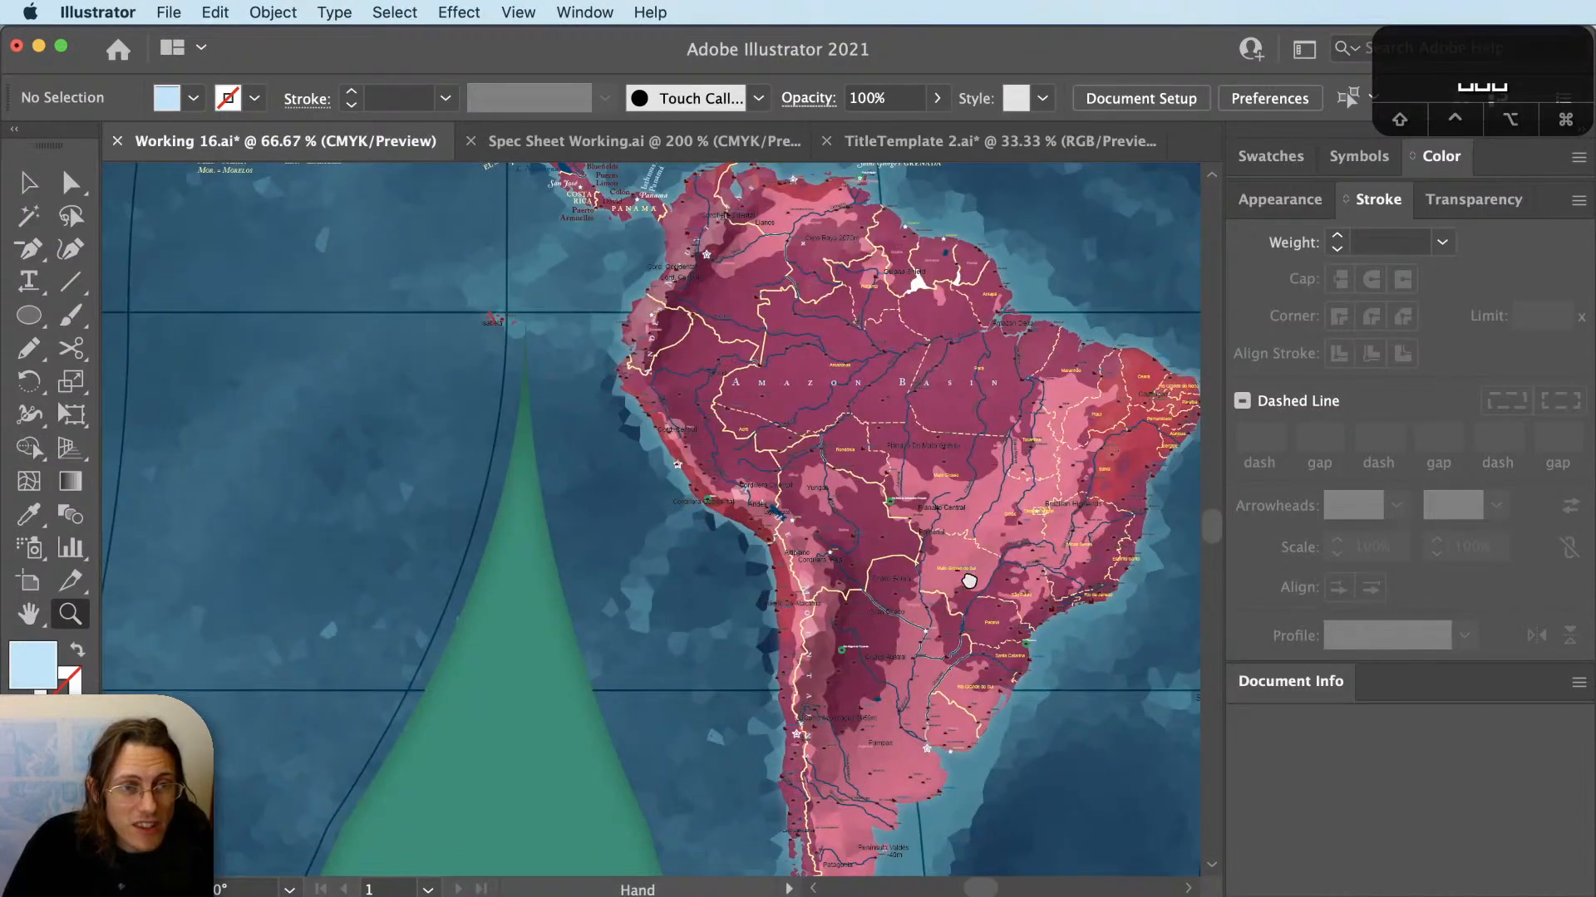
scroll(968, 582, "up", 5)
key("z")
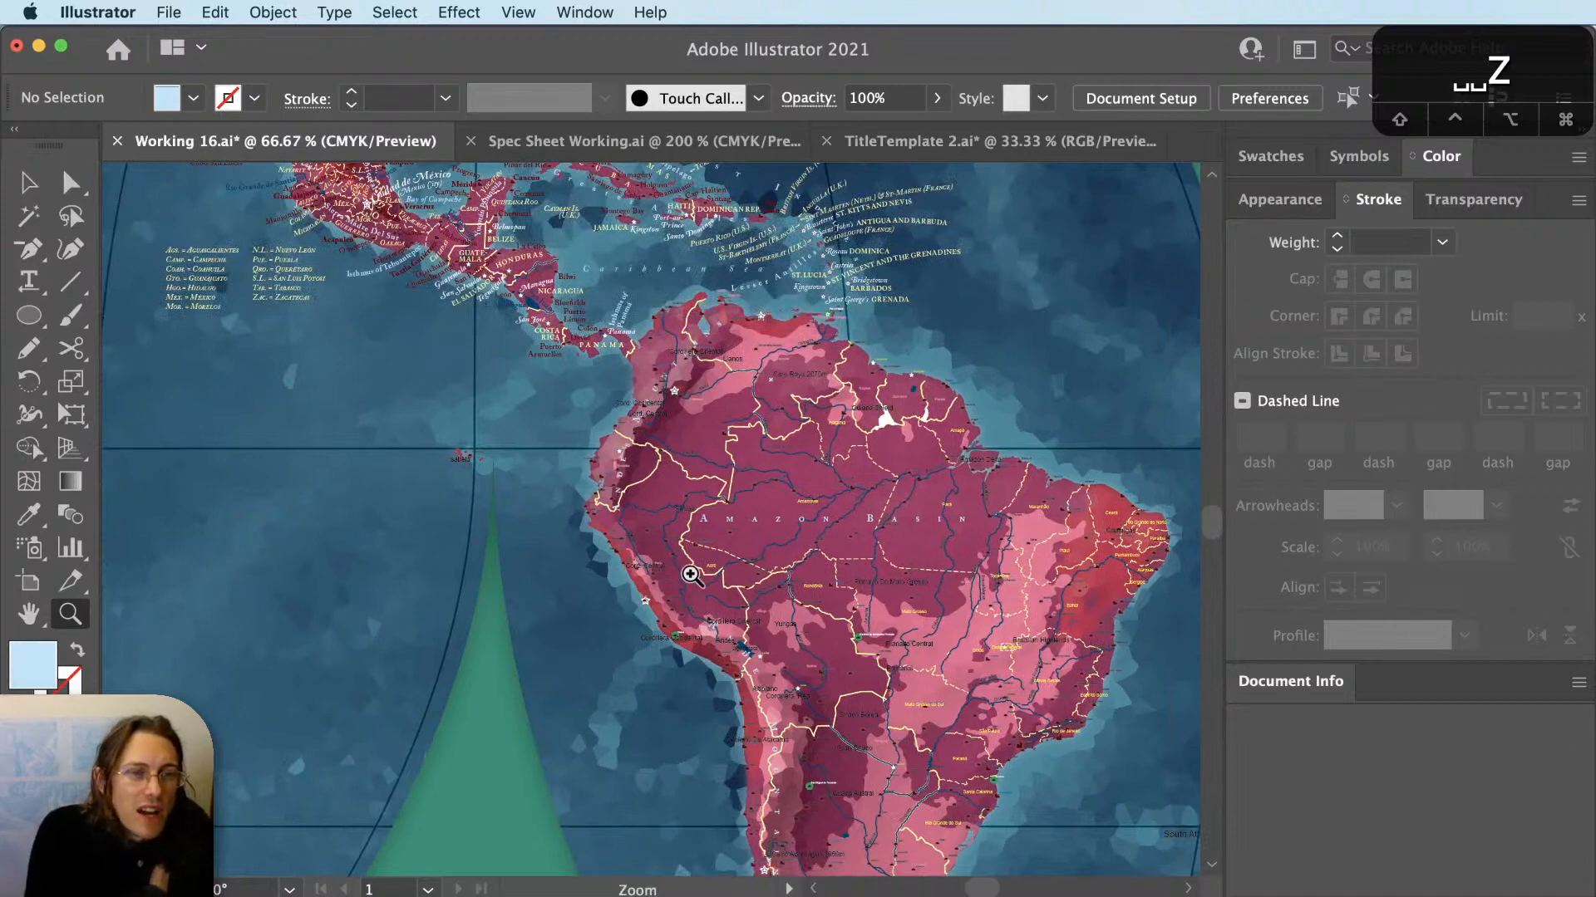
left_click(691, 575)
left_click(691, 574)
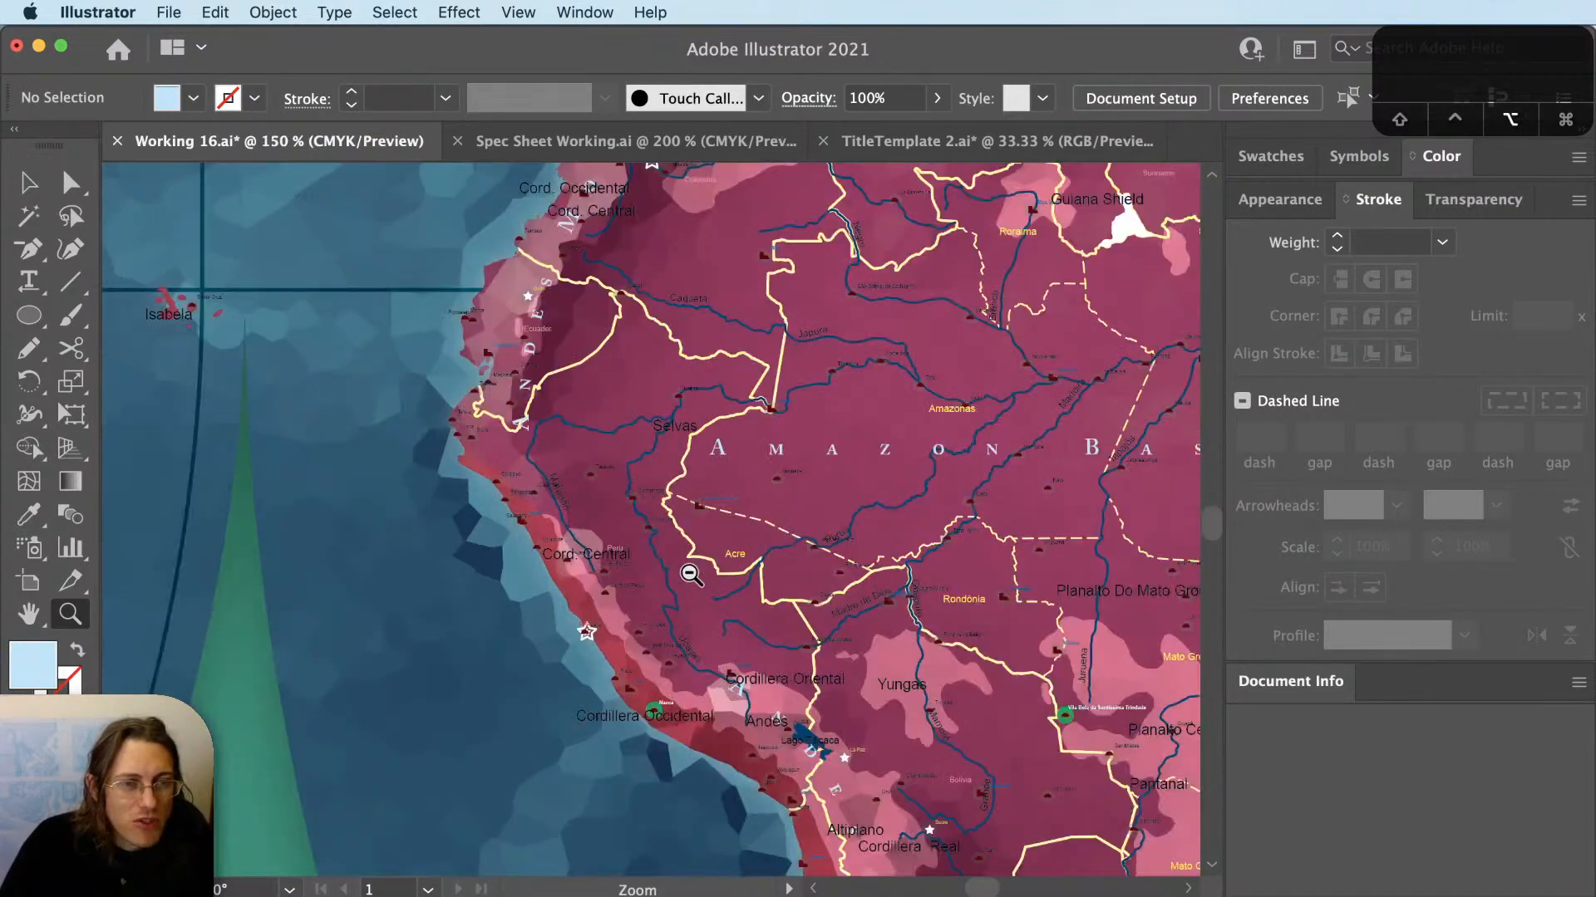
key("space")
left_click_drag(691, 574, 713, 650)
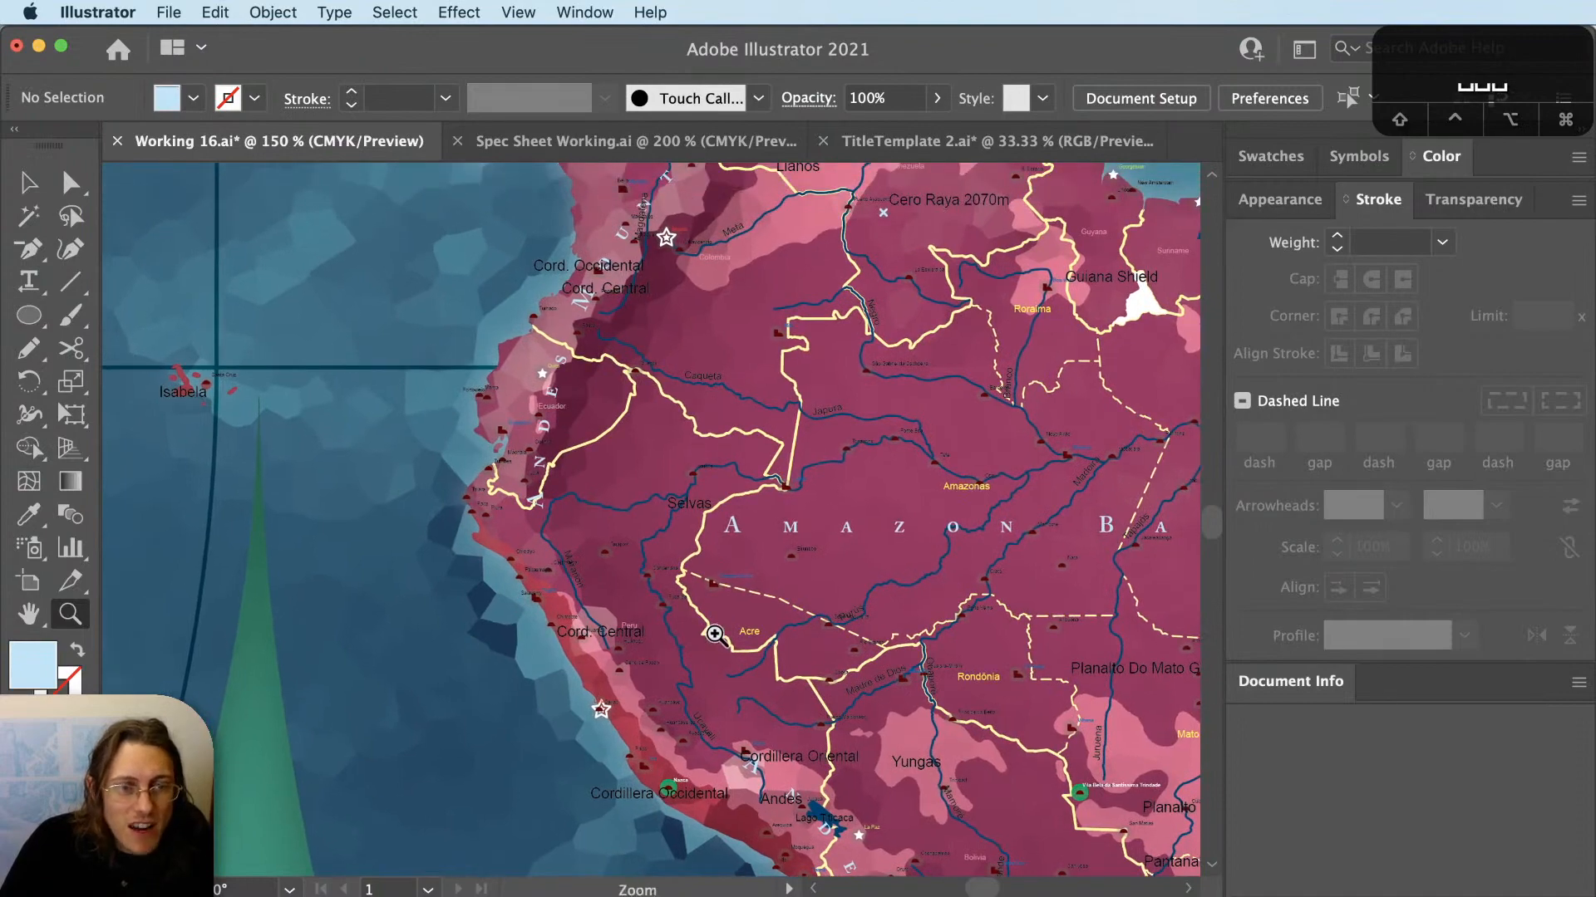
Switch to QGIS, change which classes of the geography regions layer are displayed, and identify the Selvas and Llanos polygons.
key("super+Tab")
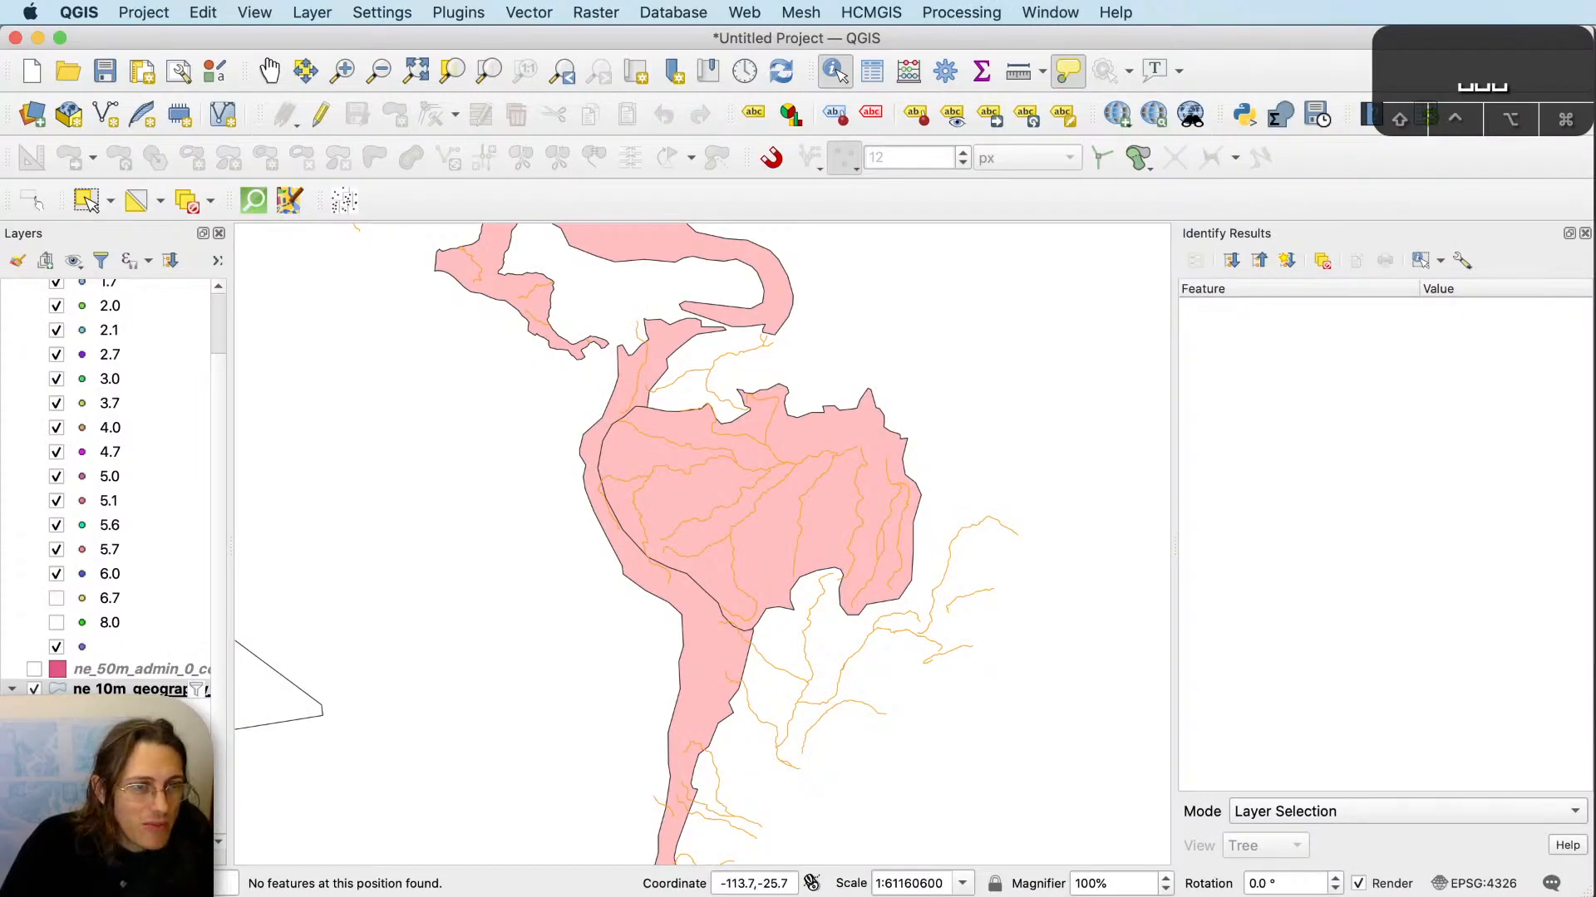
left_click(56, 714)
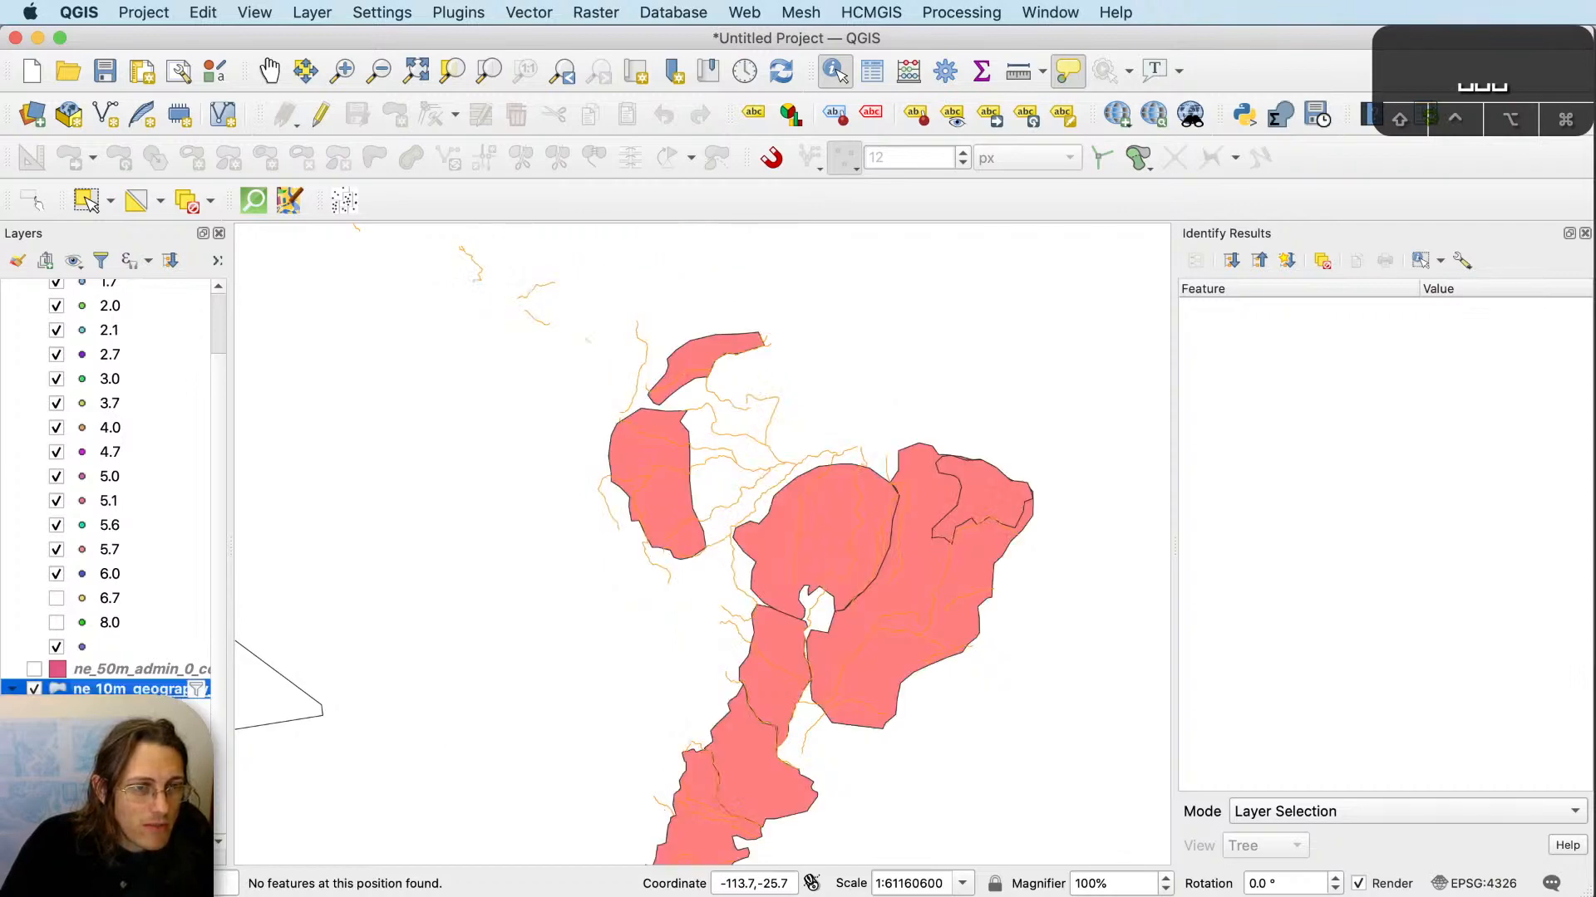
left_click(670, 480)
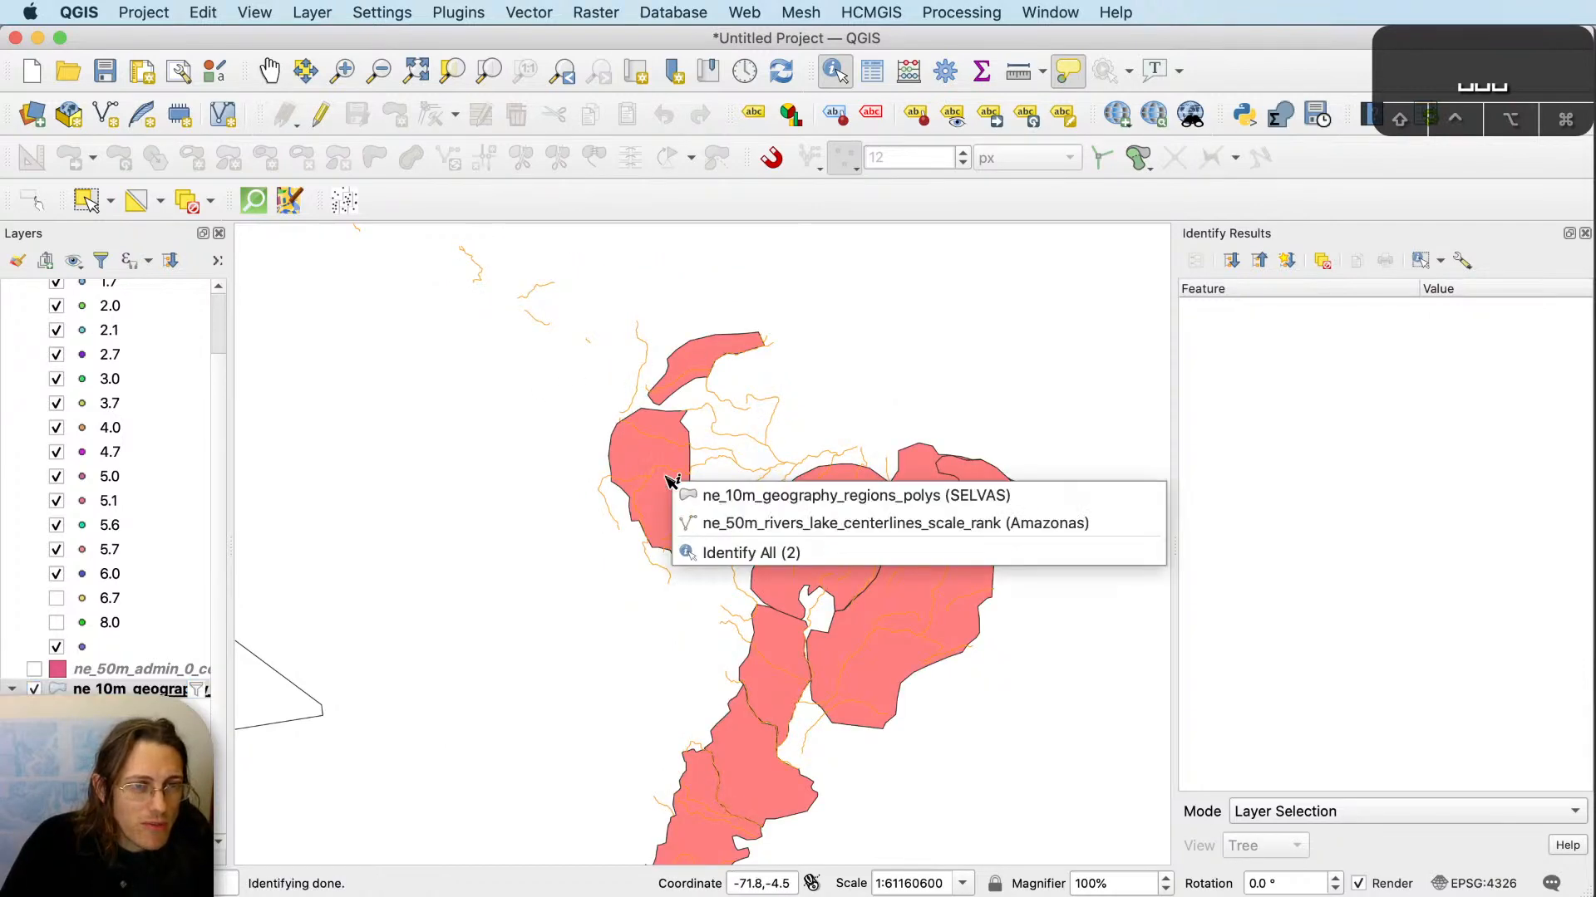
left_click(741, 494)
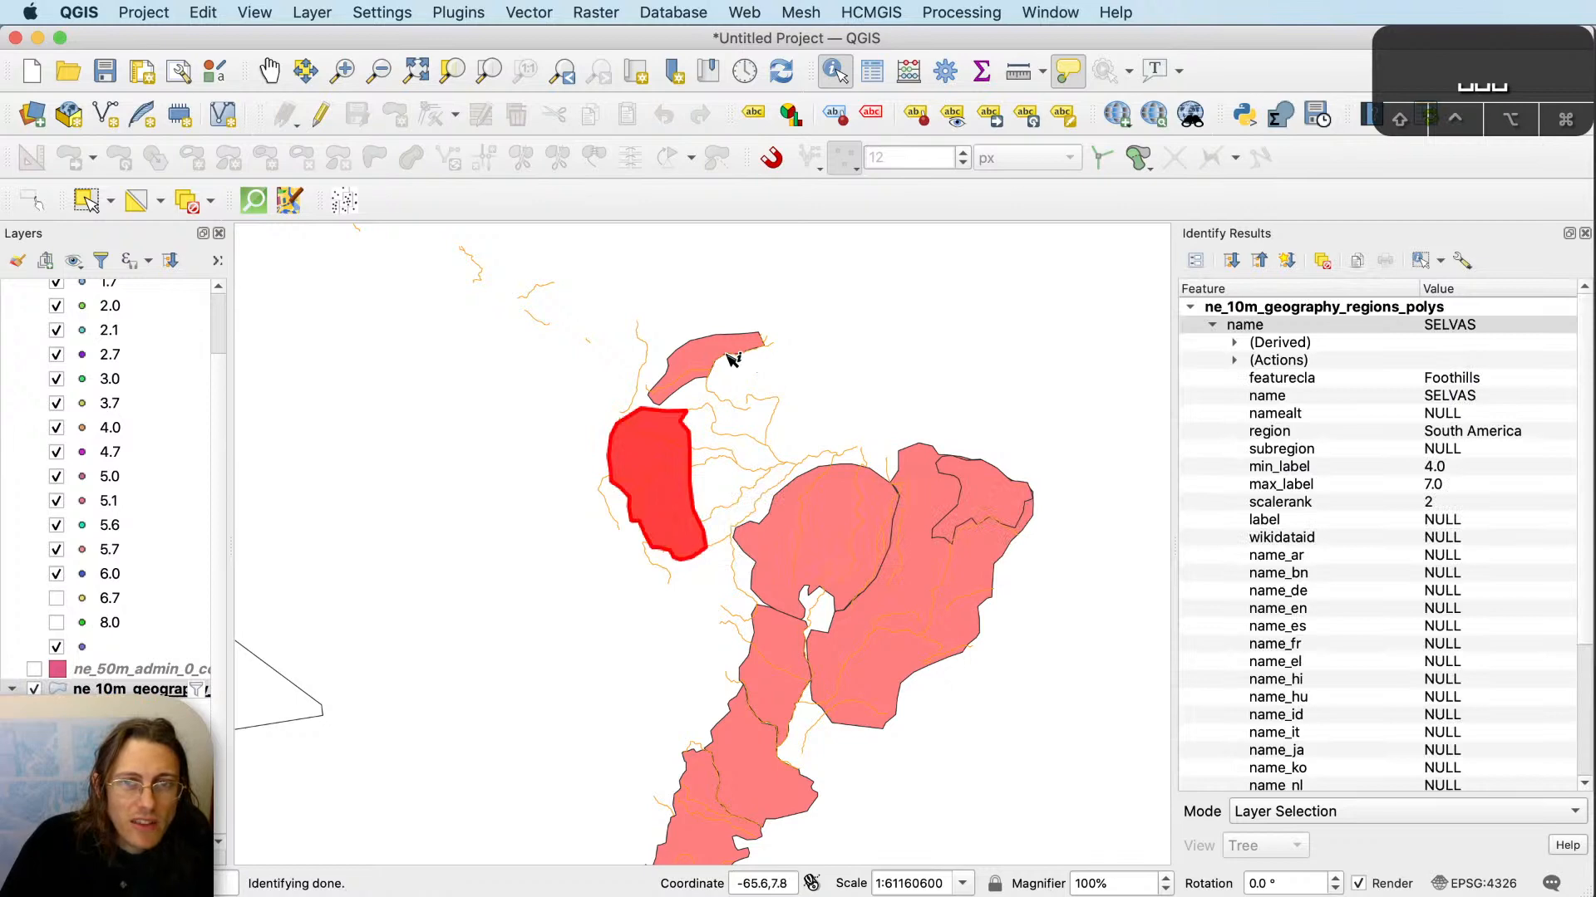
left_click(731, 355)
left_click(760, 371)
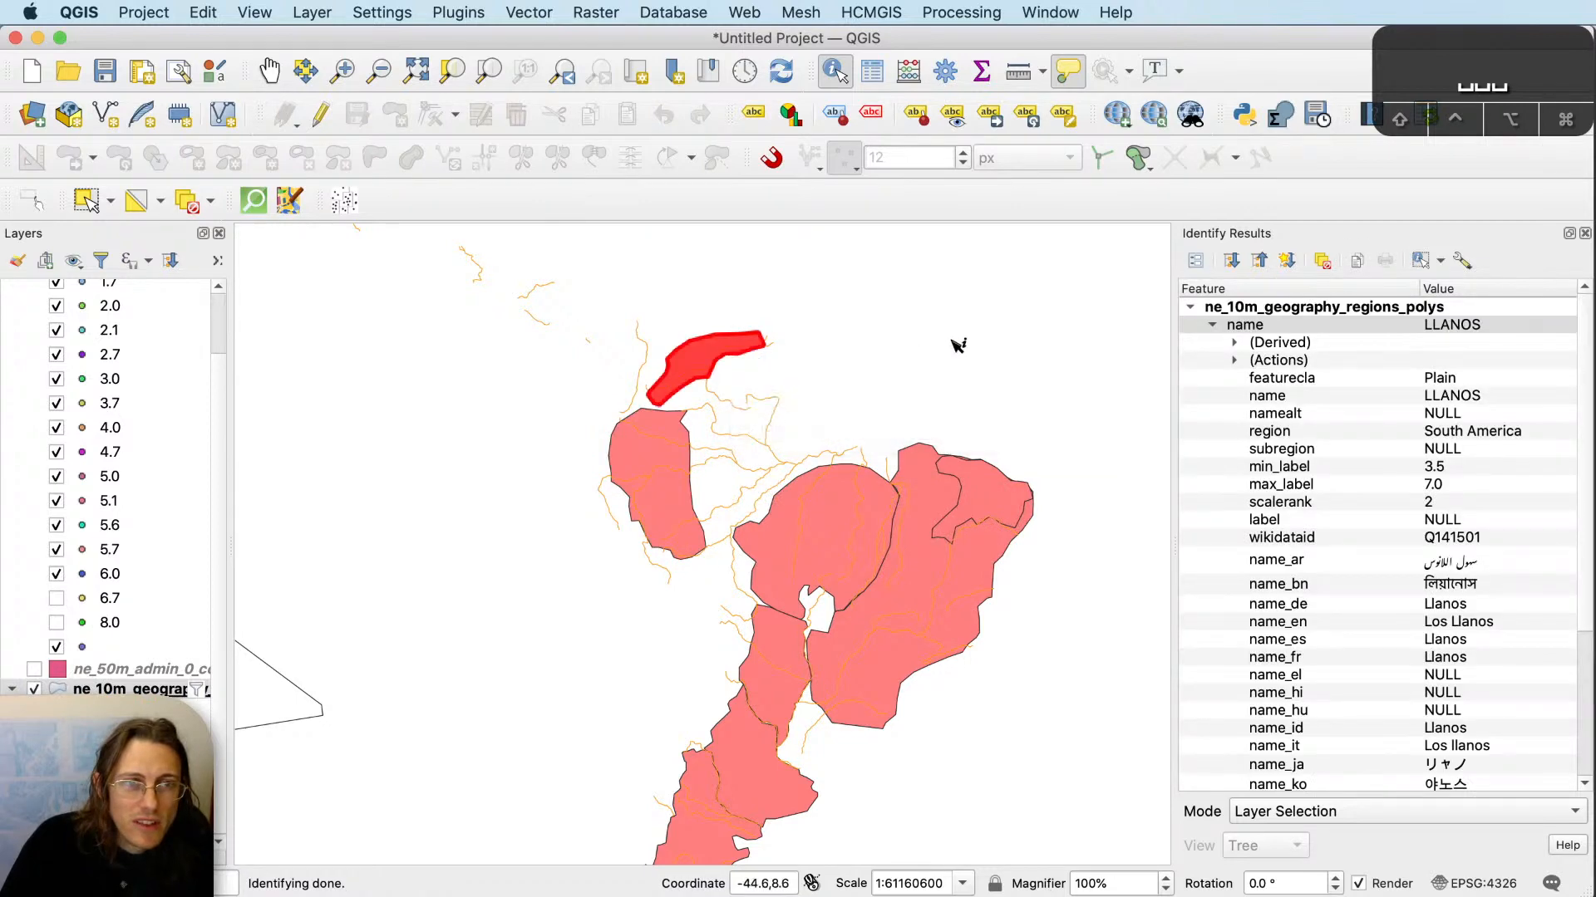
left_click(981, 376)
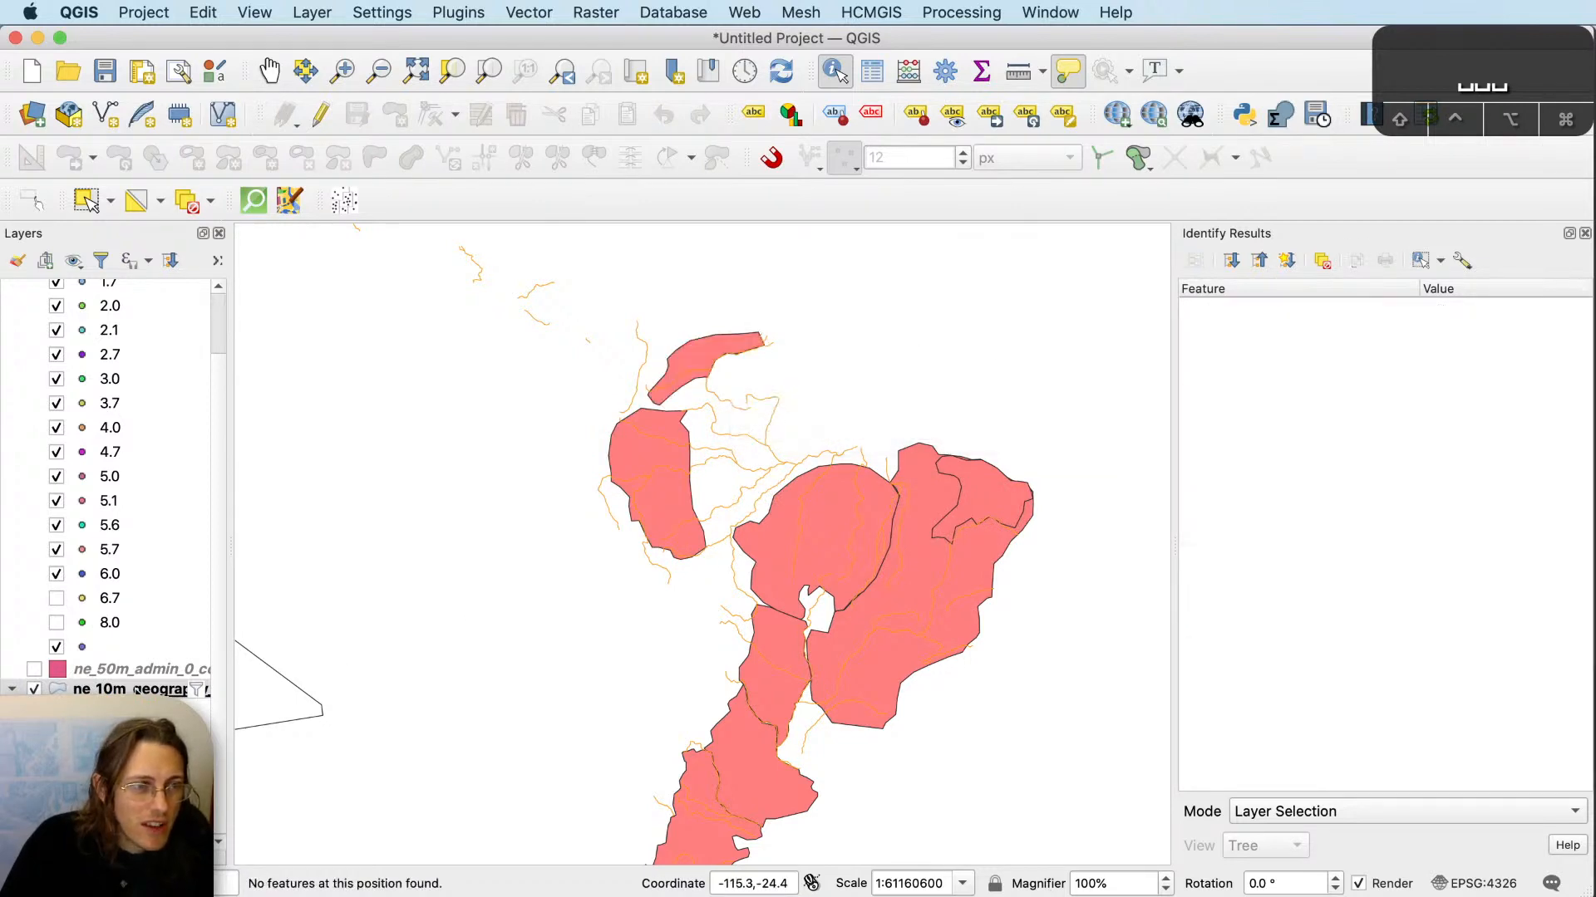
Label the ne_10m_geography_regions_polys layer with Single Labels taken from the name field.
right_click(178, 689)
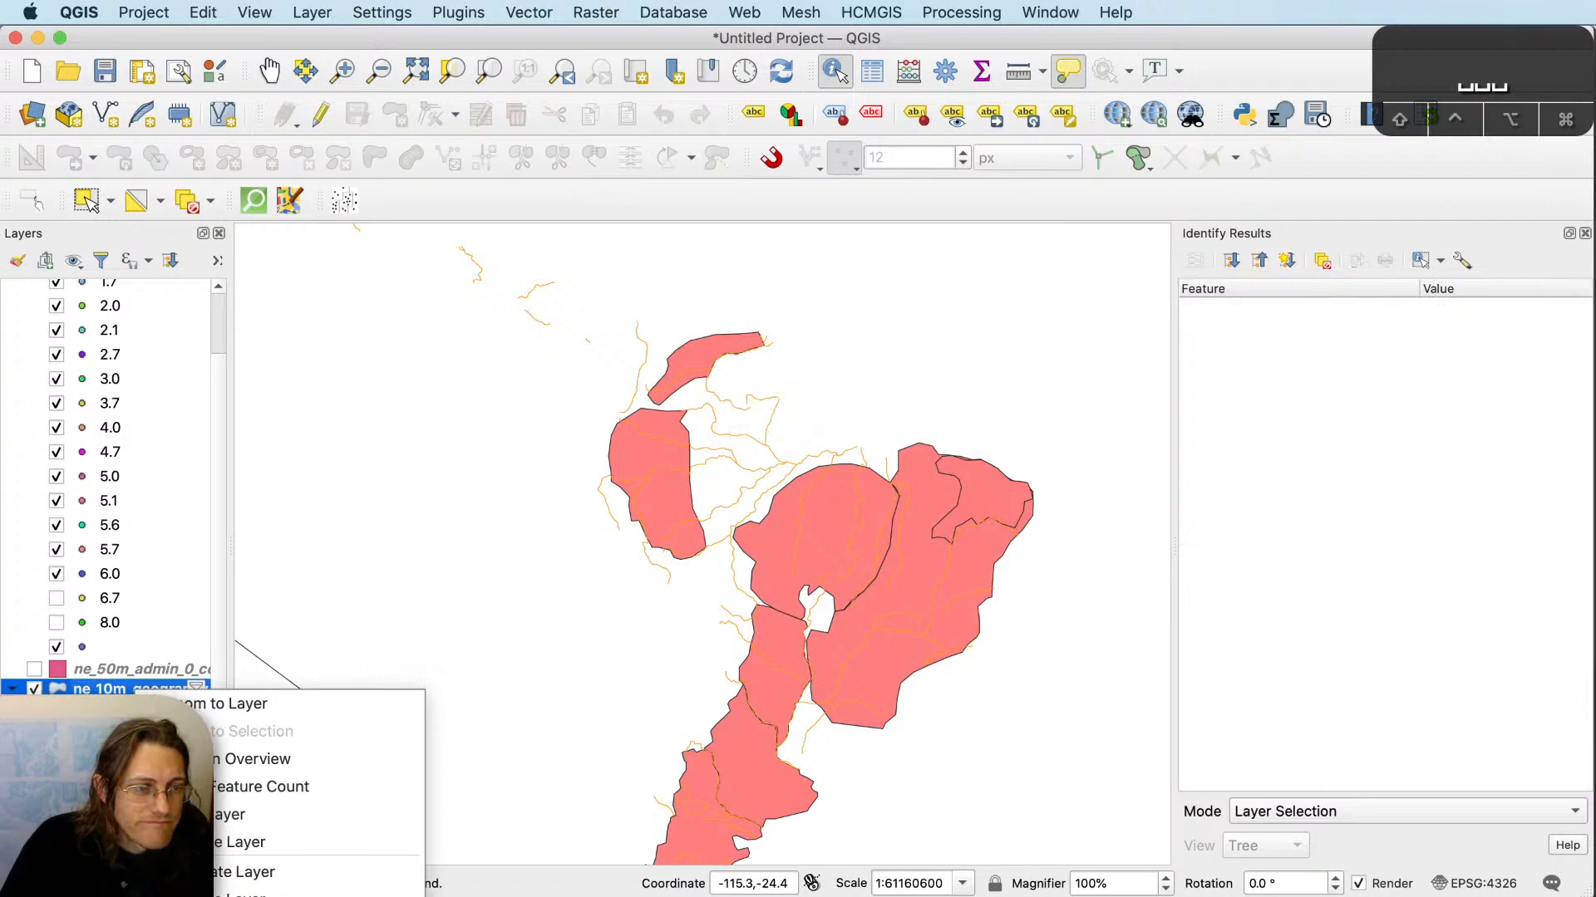
left_click(249, 896)
left_click(616, 382)
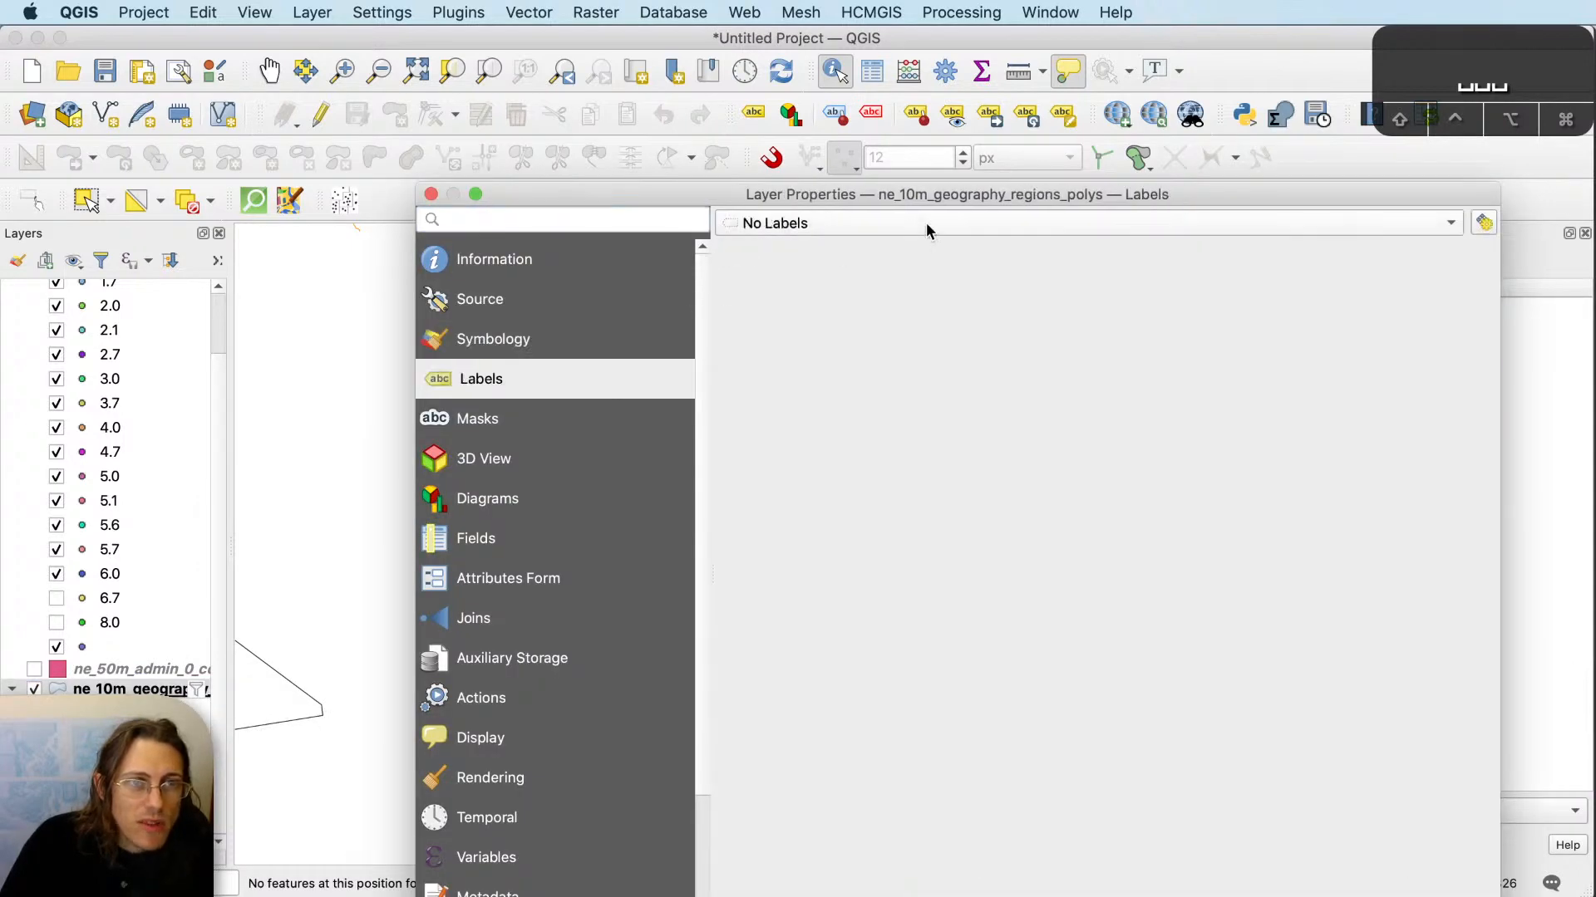
left_click(941, 222)
left_click(939, 249)
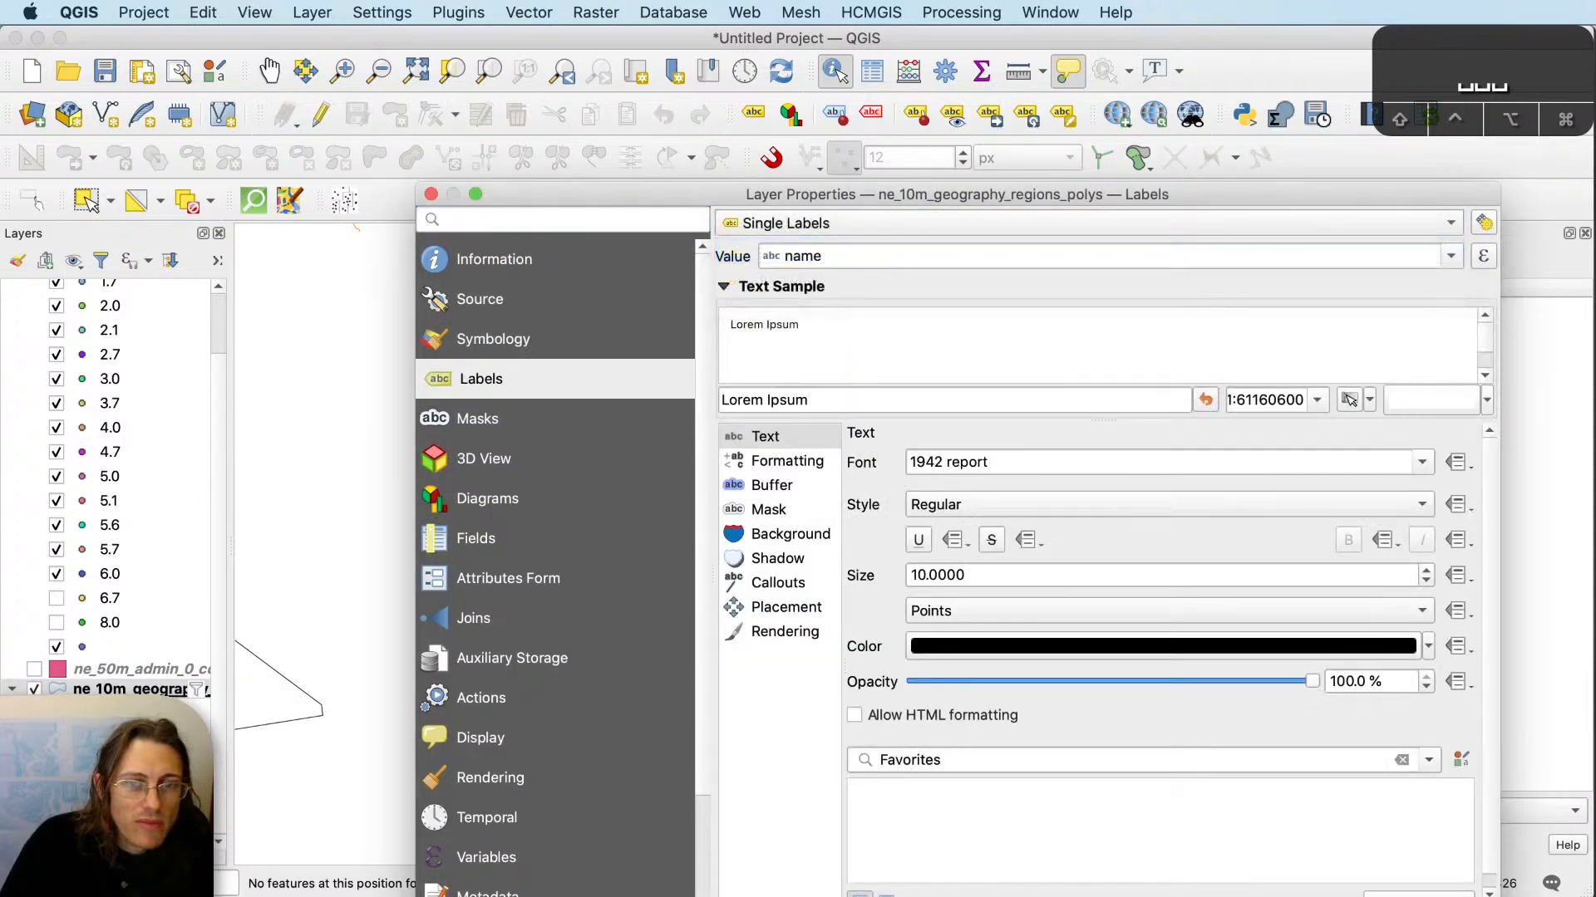
left_click(1450, 896)
key("space")
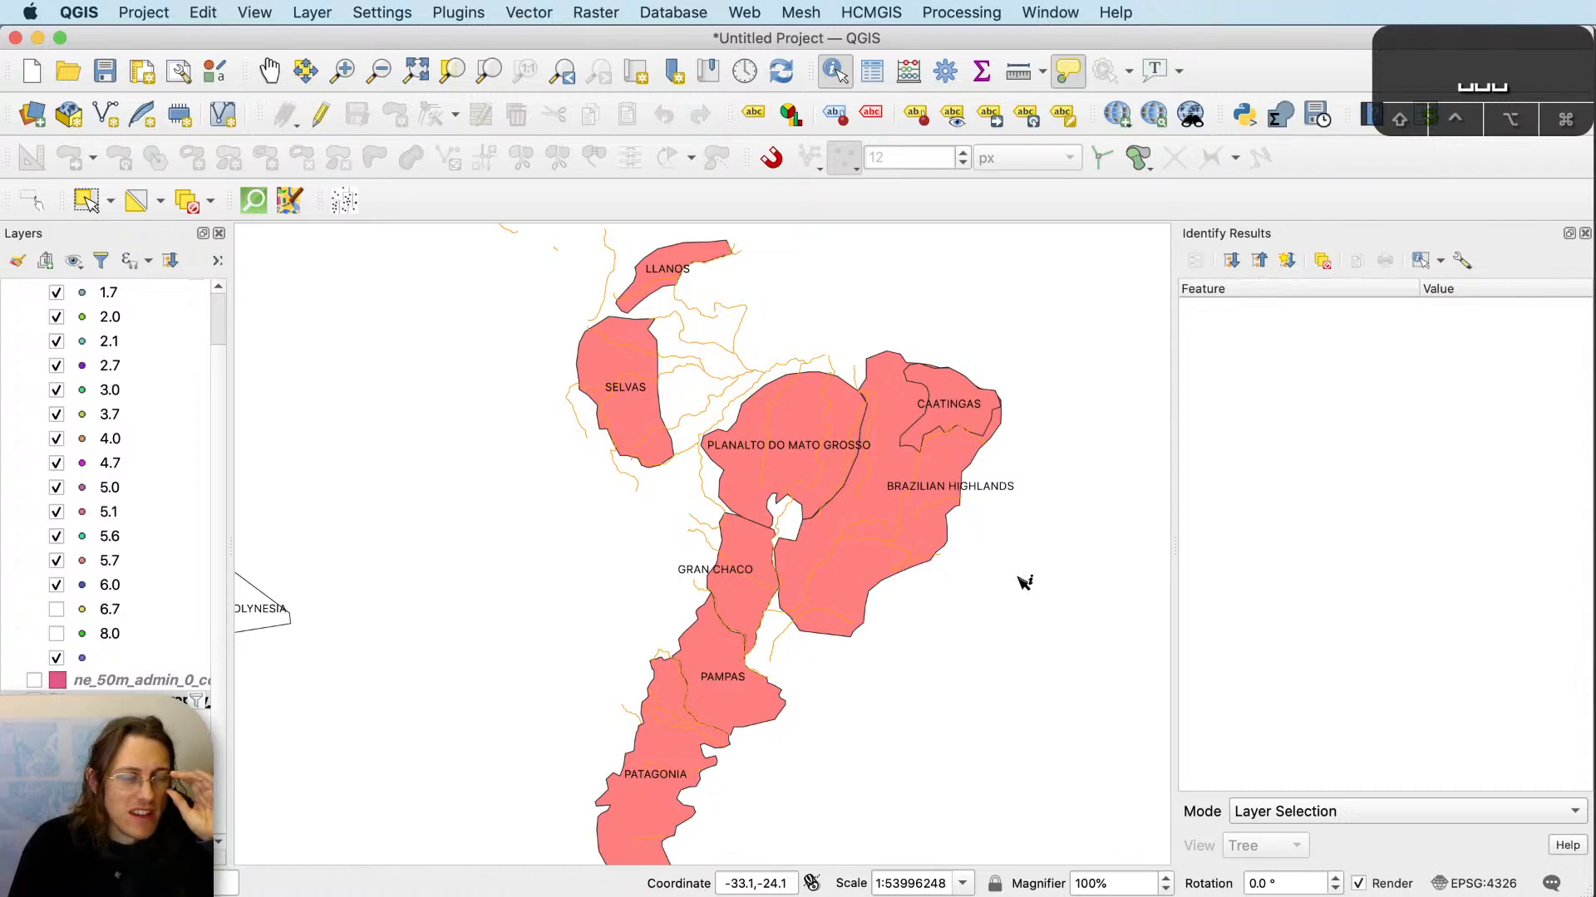
key("space")
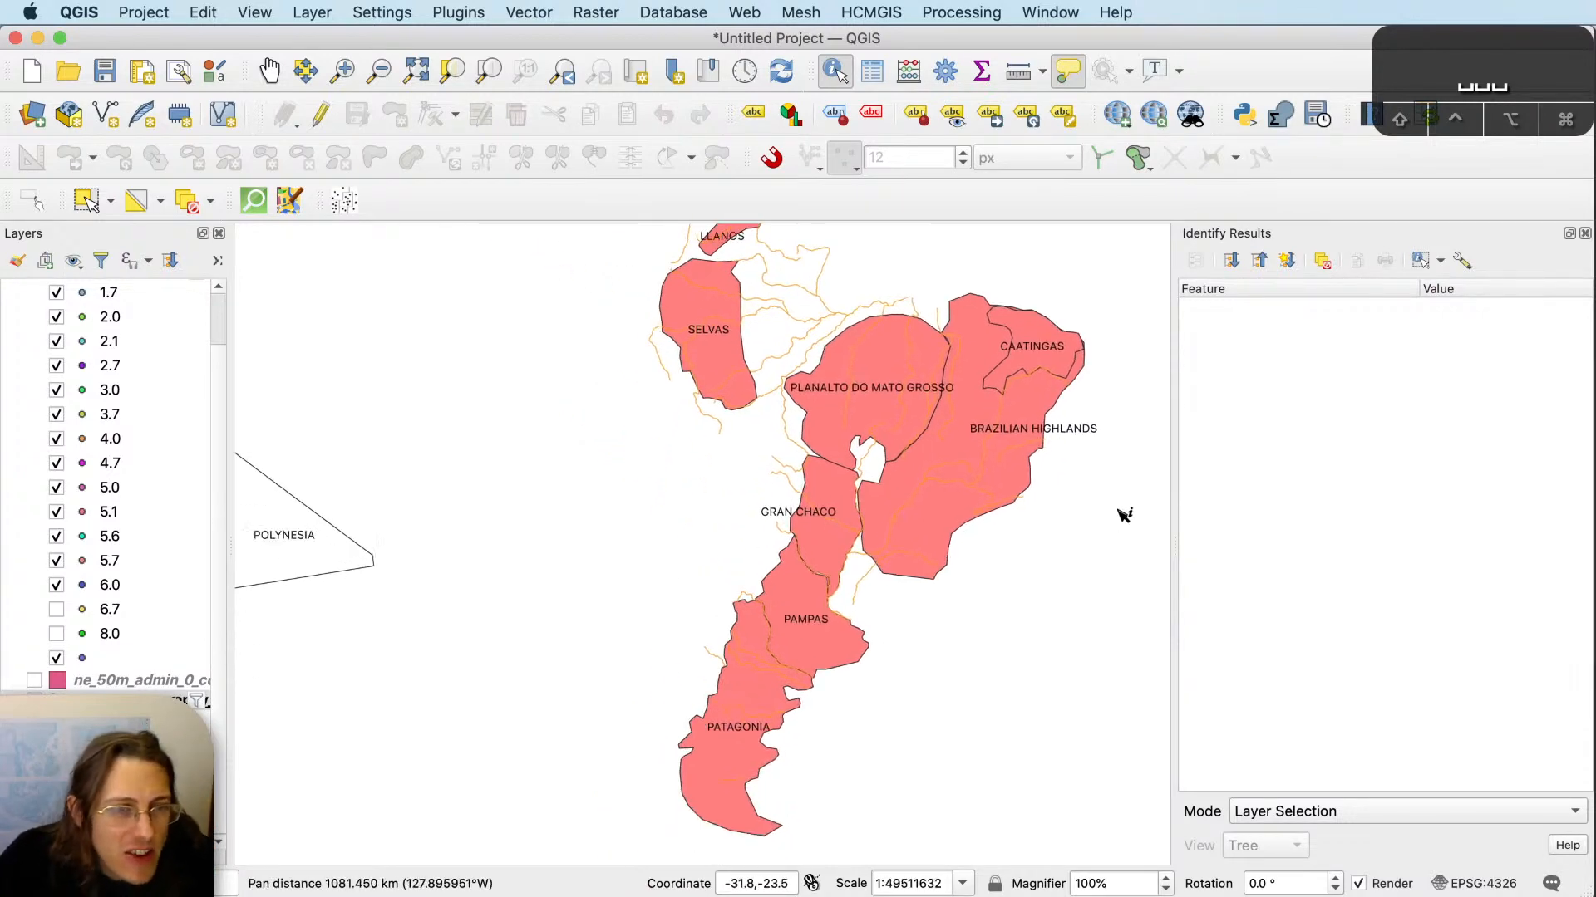
key("space")
Switch back to Working 16.ai in Illustrator and compare the region polygons with the Andes, Selvas and Llanos labels.
key("super+Tab")
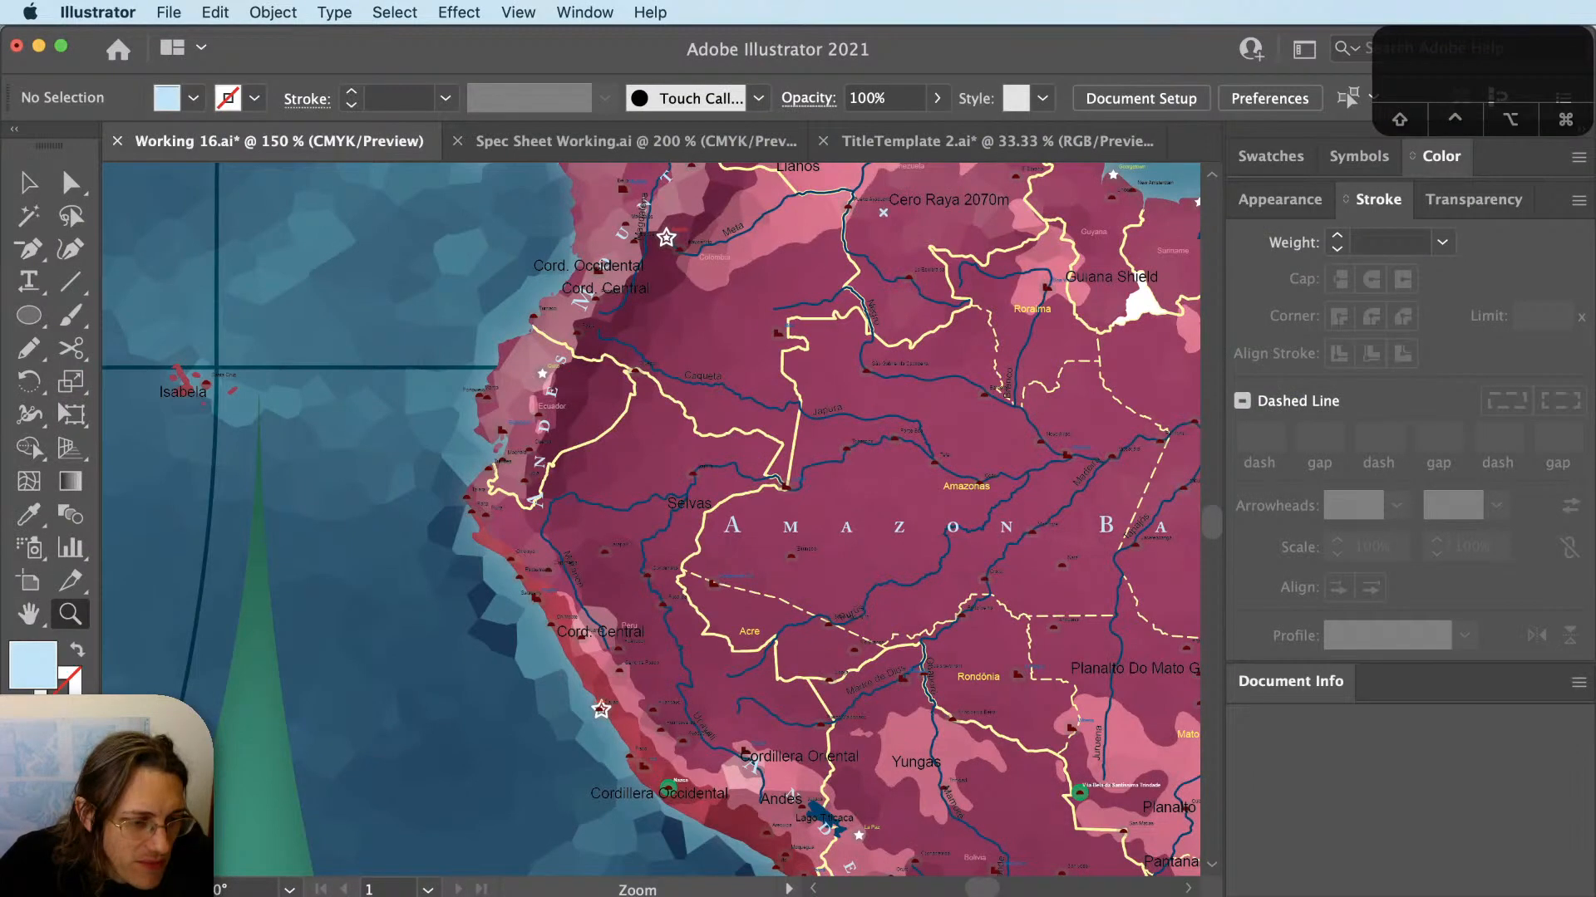
key("space")
left_click_drag(694, 715, 687, 814)
key("v")
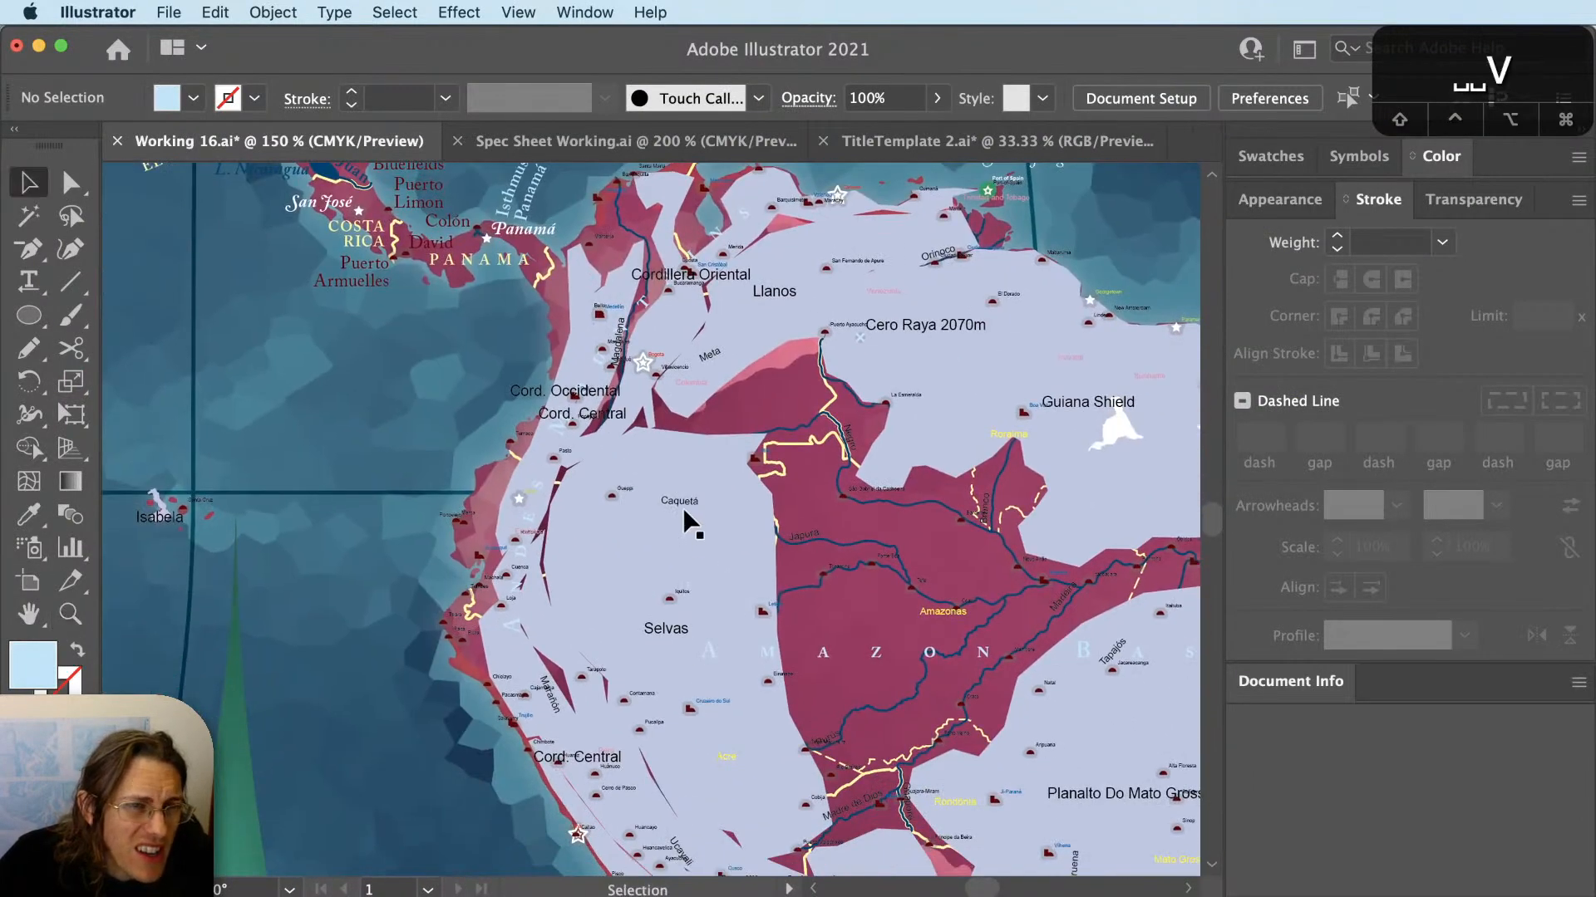
scroll(715, 309, "up", 1, "alt")
scroll(715, 307, "down", 2, "alt")
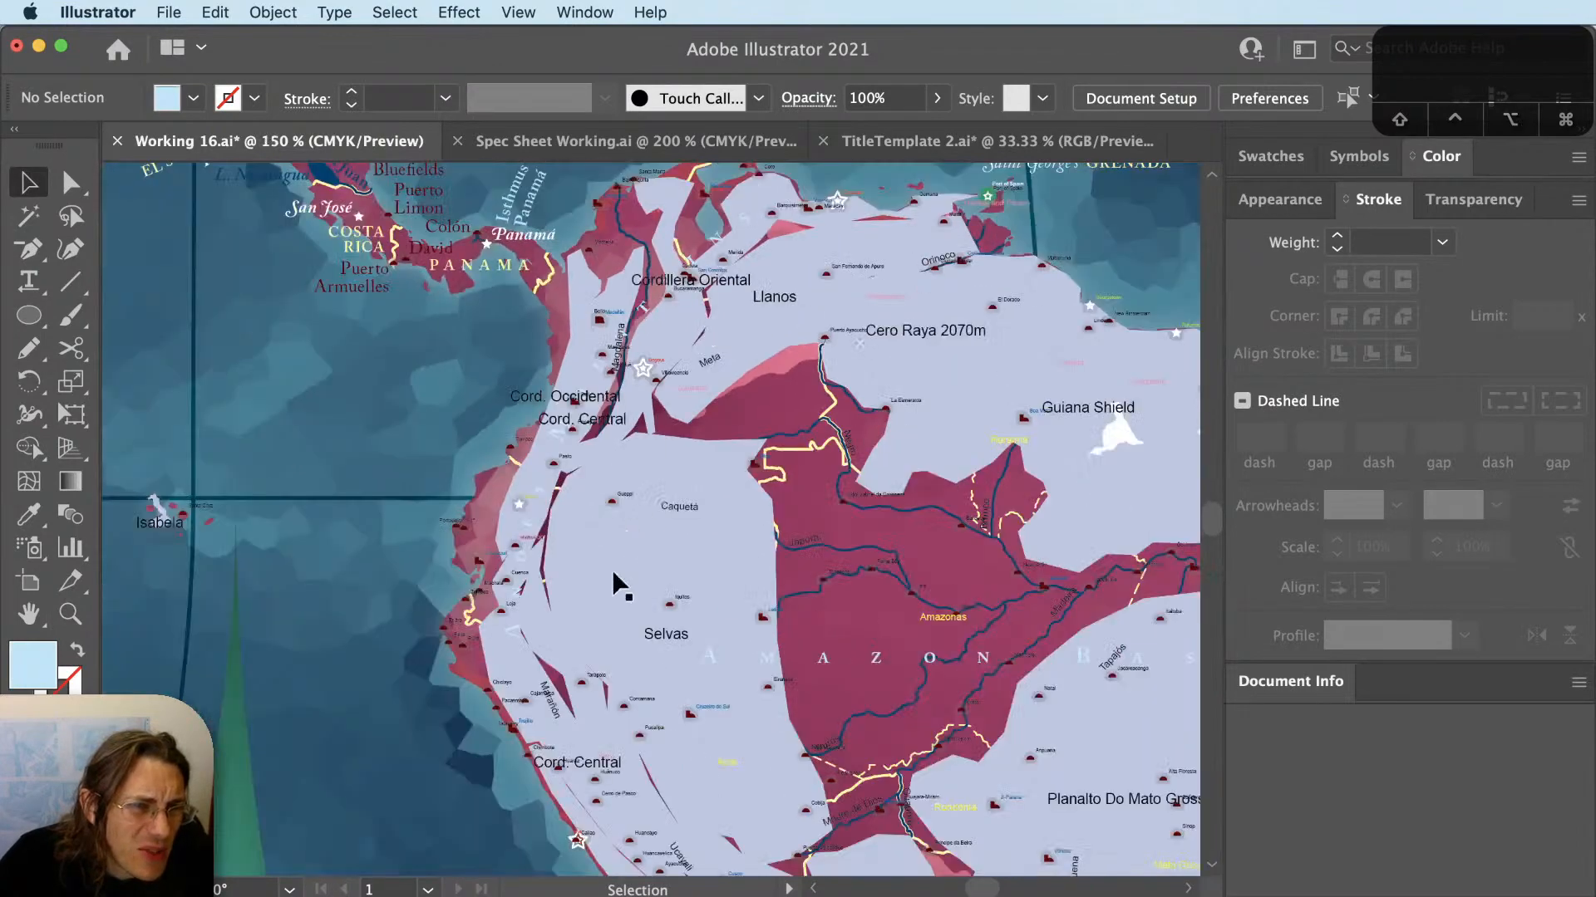
left_click(516, 653)
Switch to QGIS and examine the labelled region polygons along the Andes and around Selvas.
key("super+Tab")
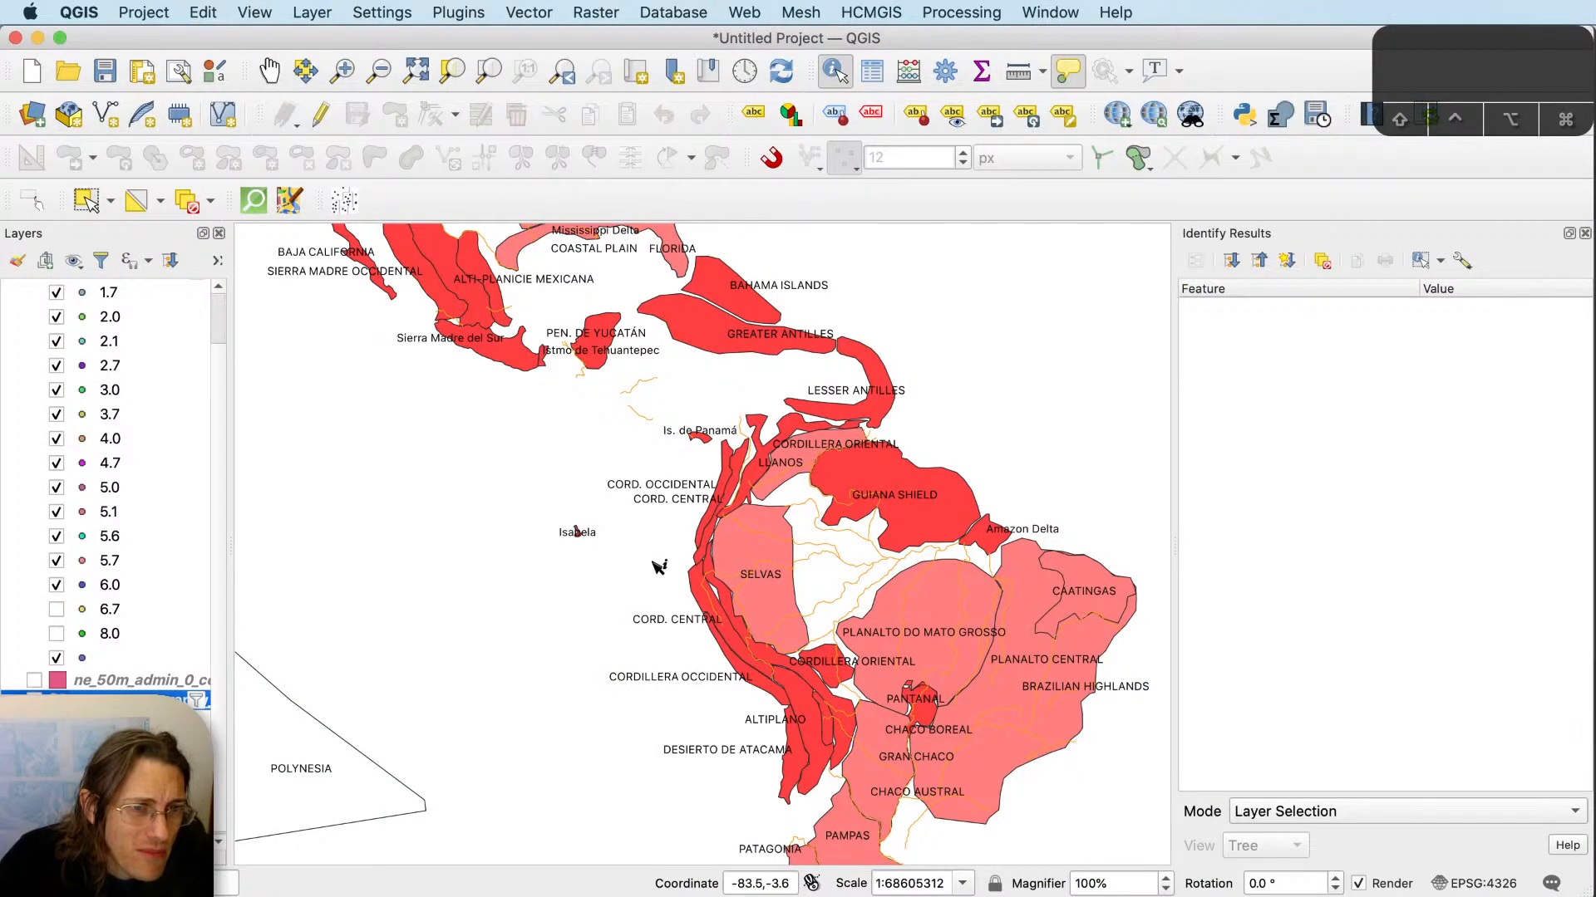
scroll(659, 567, "up", 1)
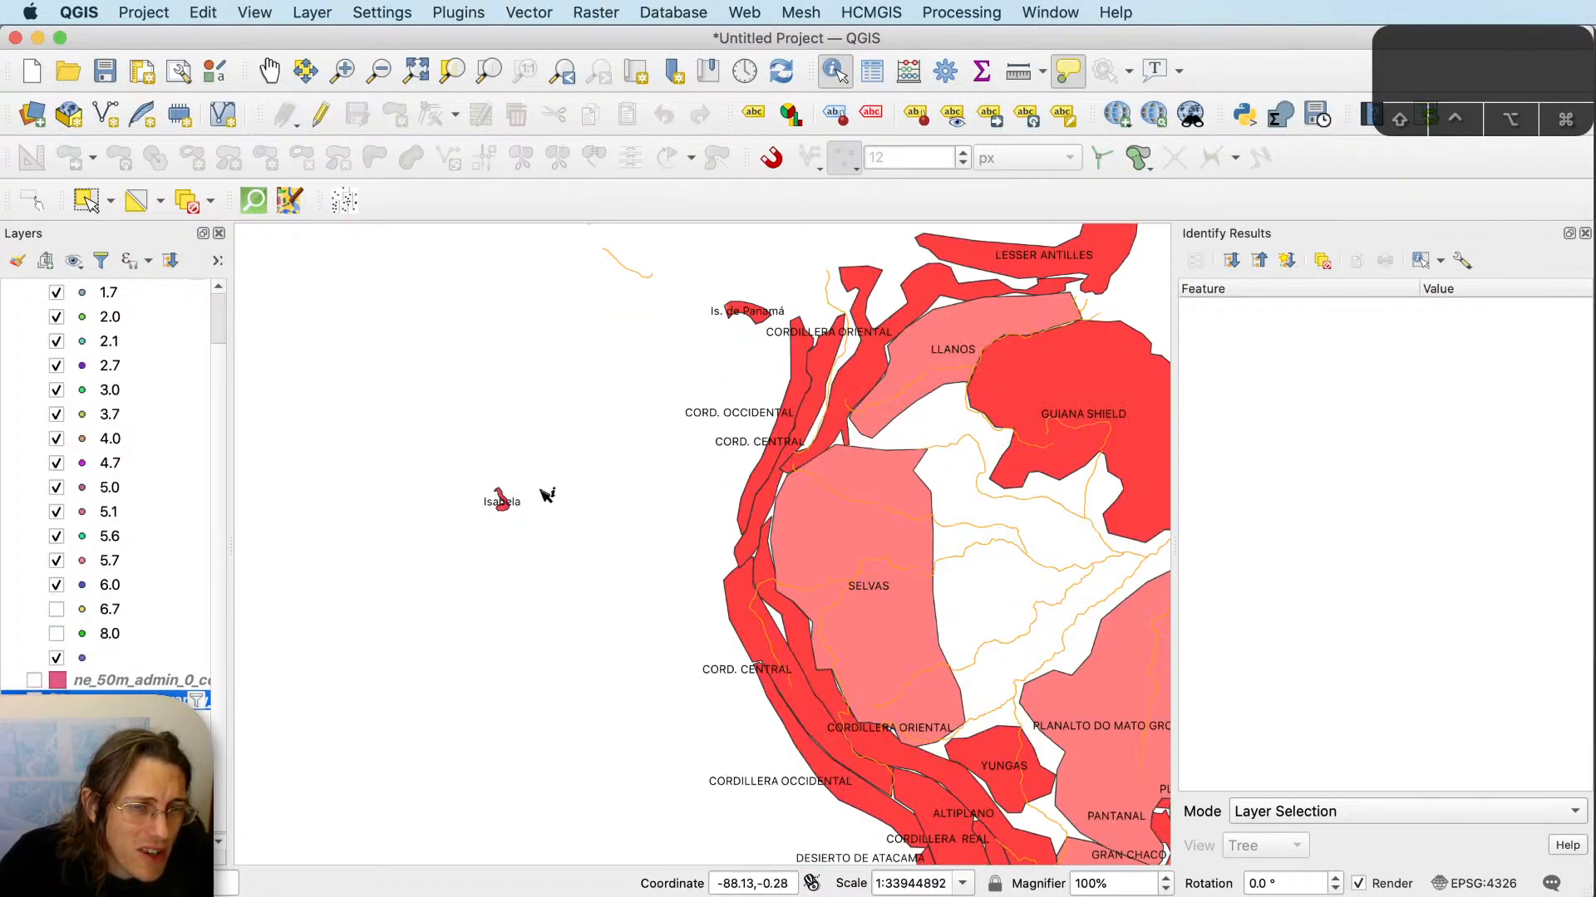
scroll(547, 496, "down", 1)
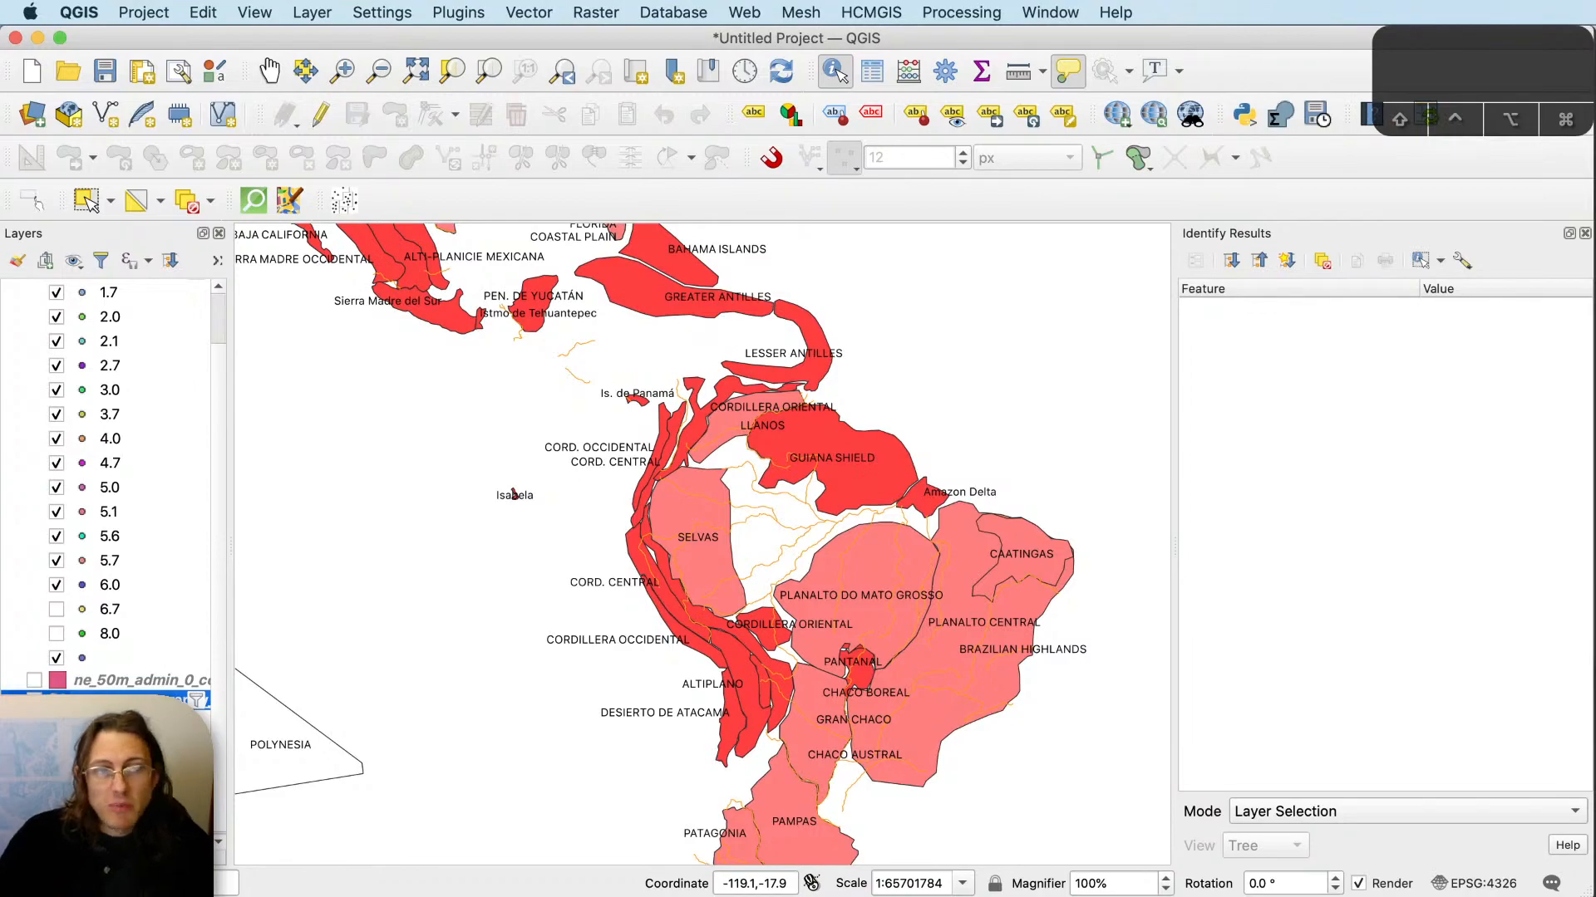
Return to Illustrator and swap the Selvas polygon's fill for an outline with a 2 pt stroke.
key("super+Tab")
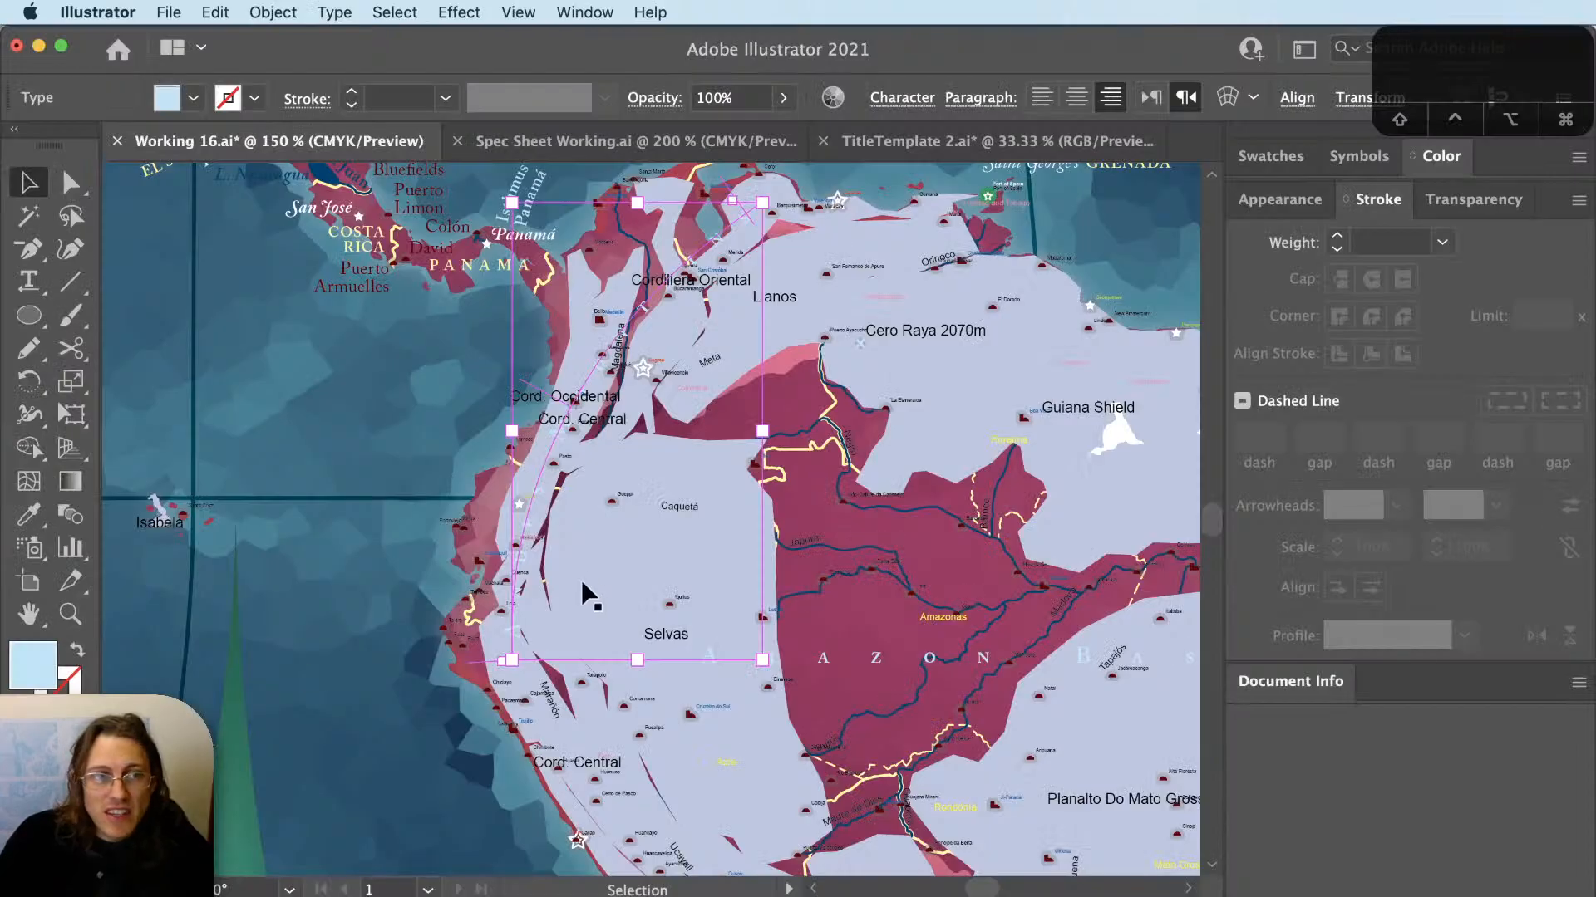
left_click(637, 547)
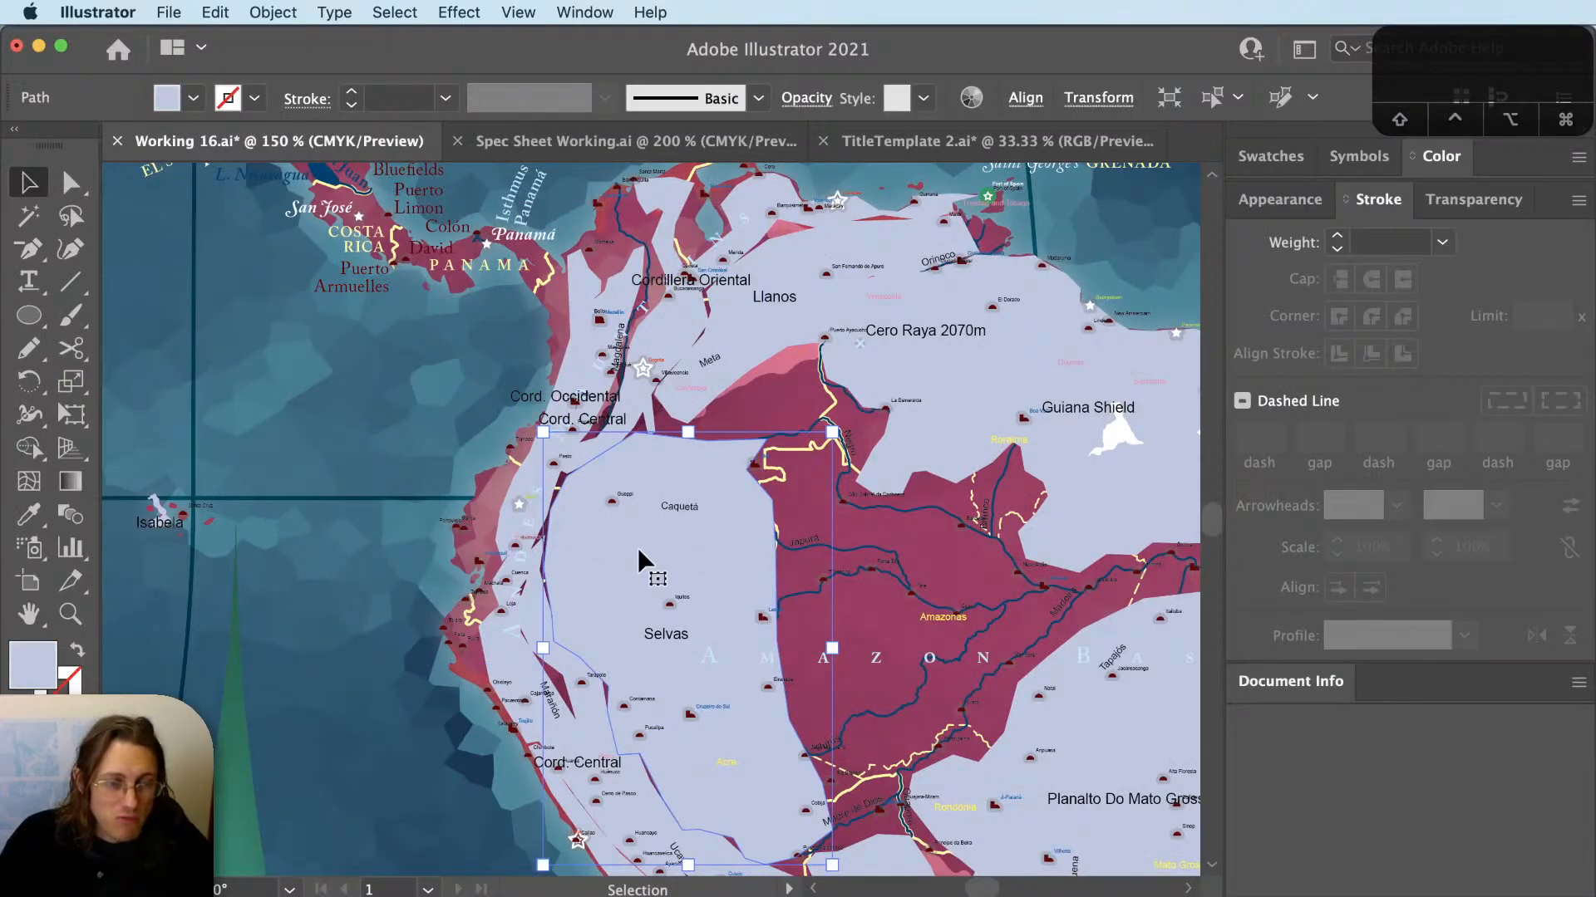
key("shift+x")
scroll(689, 655, "up", 1)
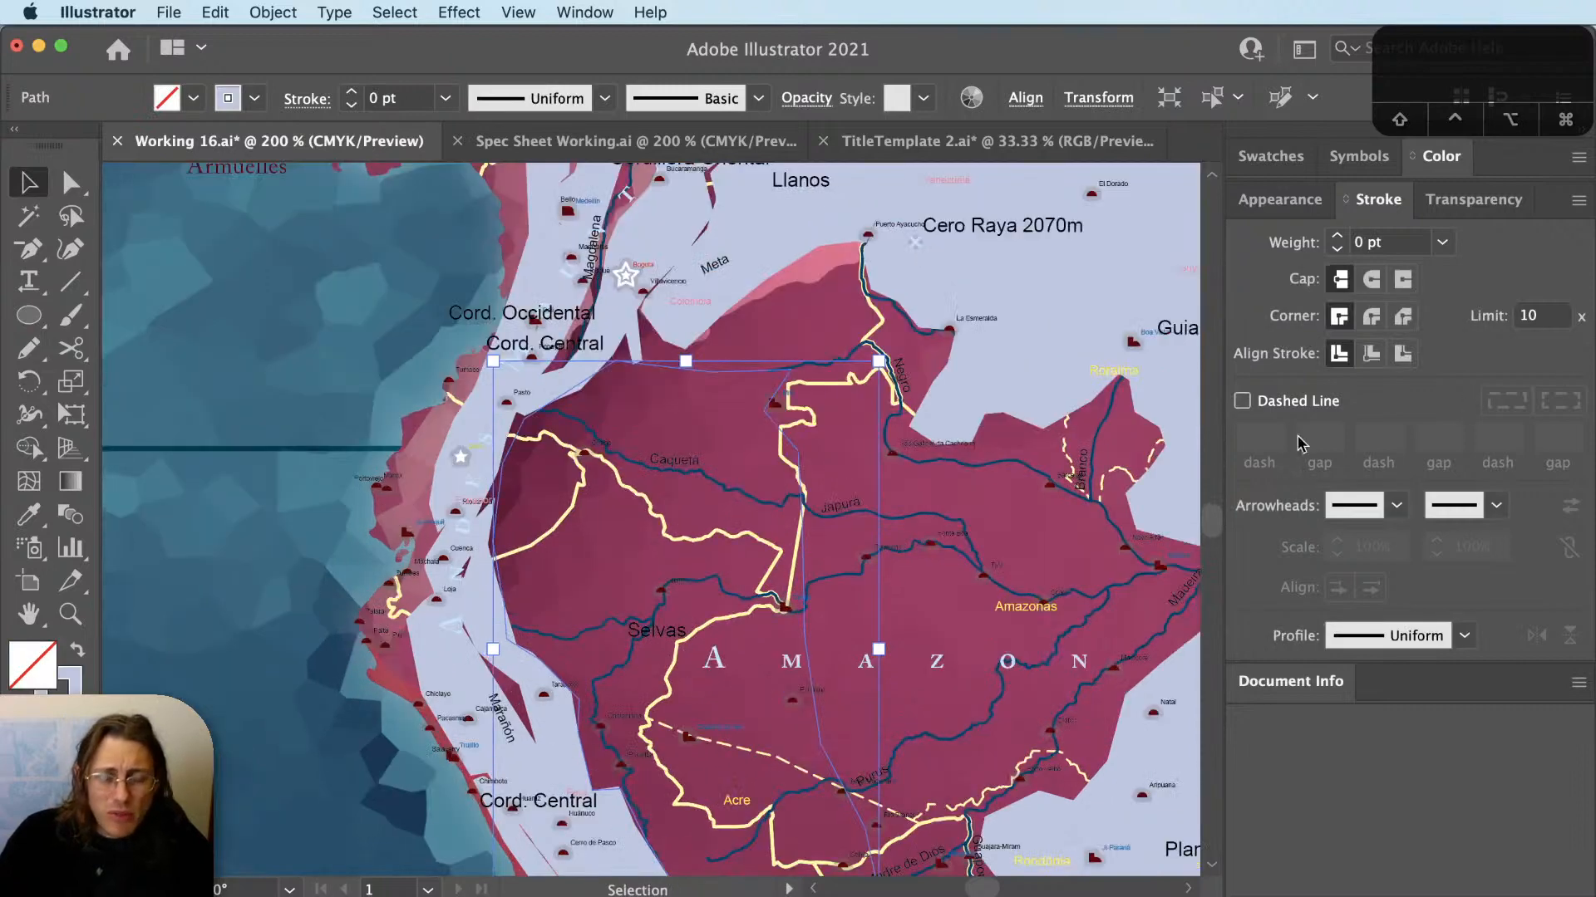
left_click(1386, 241)
type("2")
key("Tab")
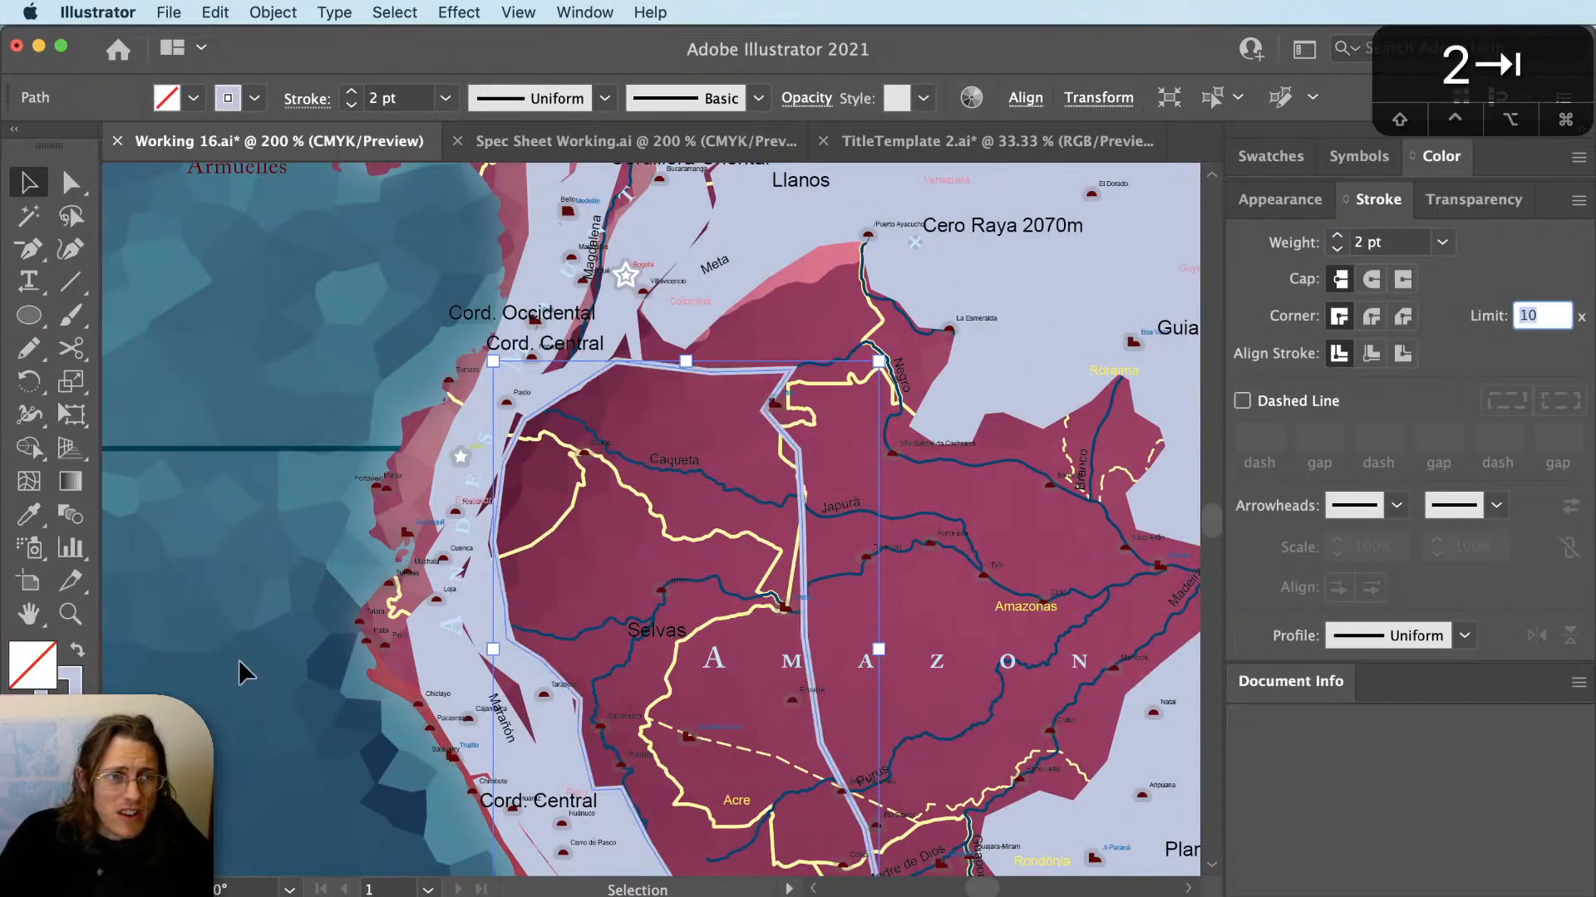
left_click(241, 663)
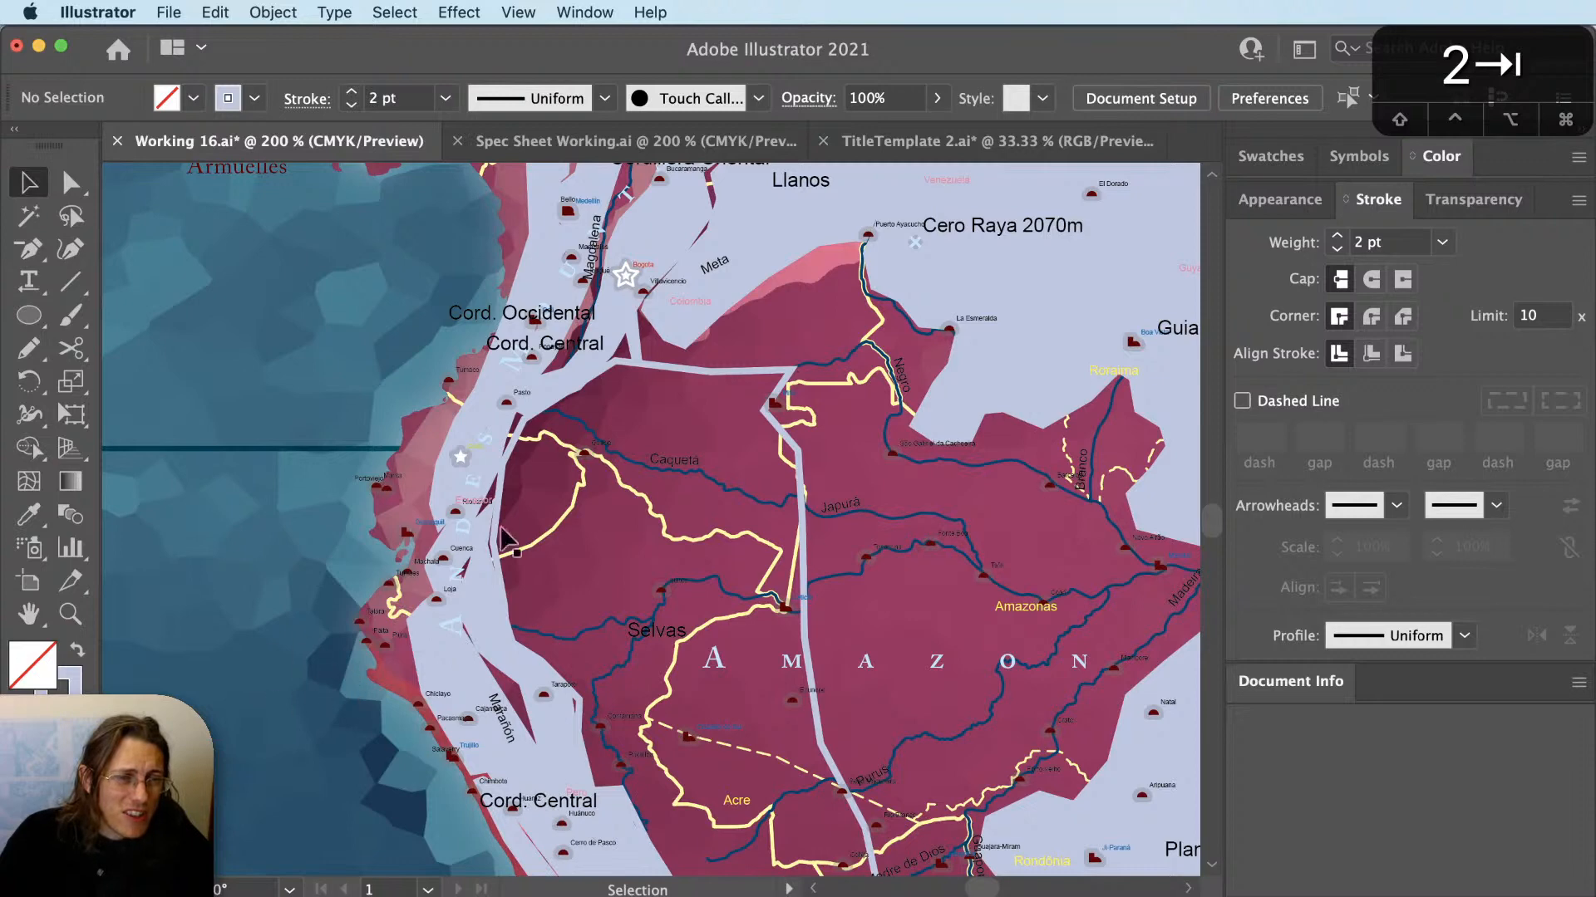
Examine the extent of the Selvas outline against the Amazon Basin lettering and the surrounding South American regions.
left_click(805, 551)
scroll(904, 401, "down", 4)
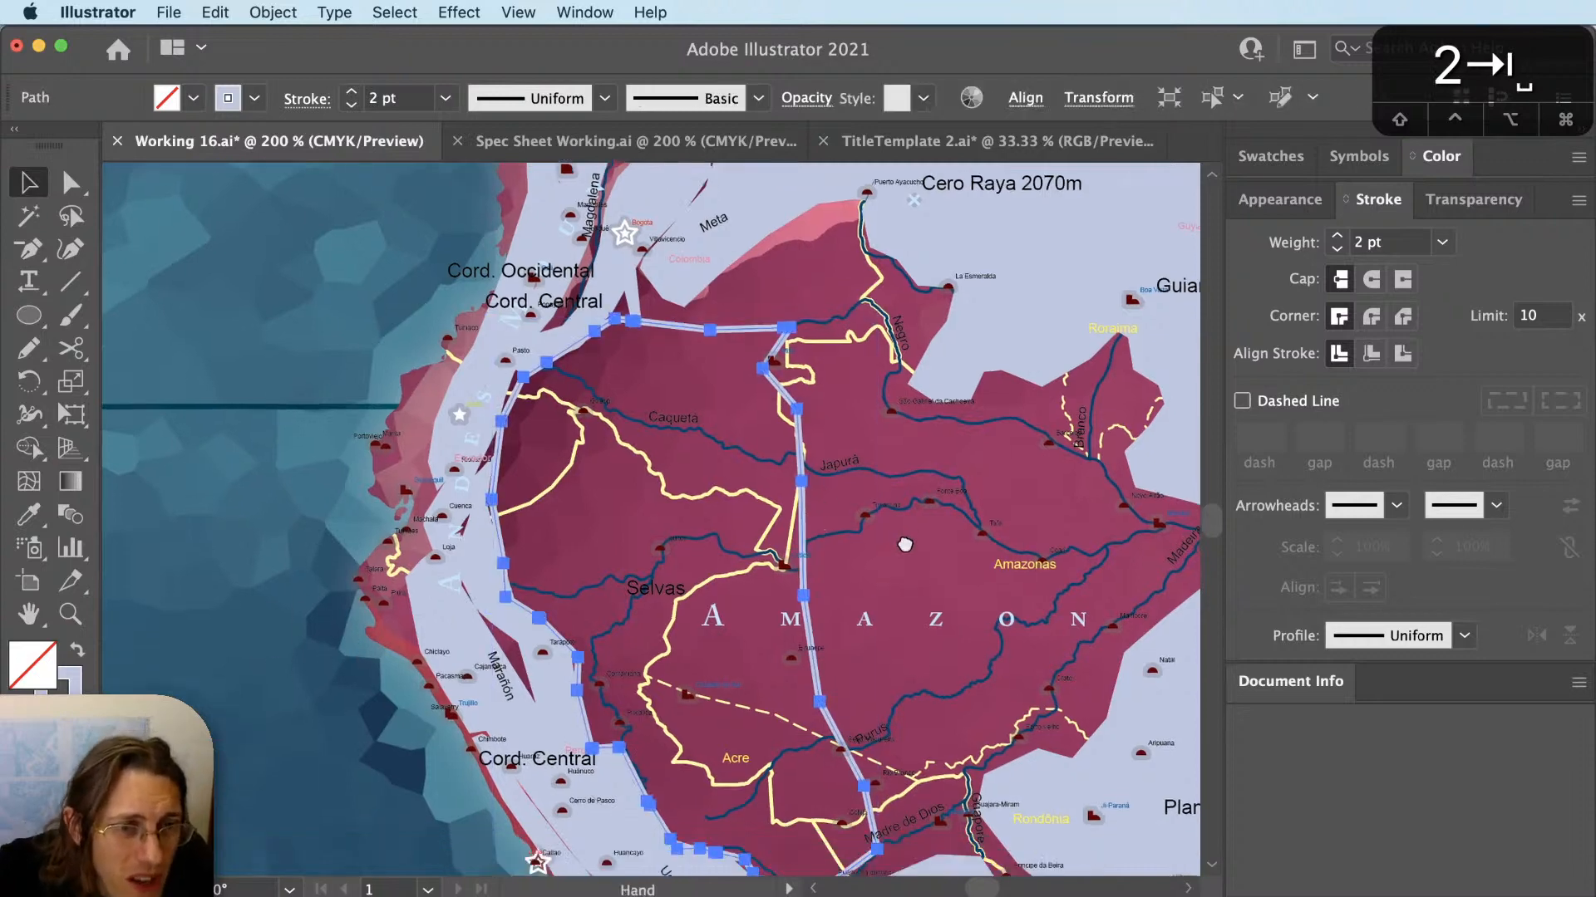
left_click(561, 422)
key("super+minus")
key("super+minus")
key("super+minus")
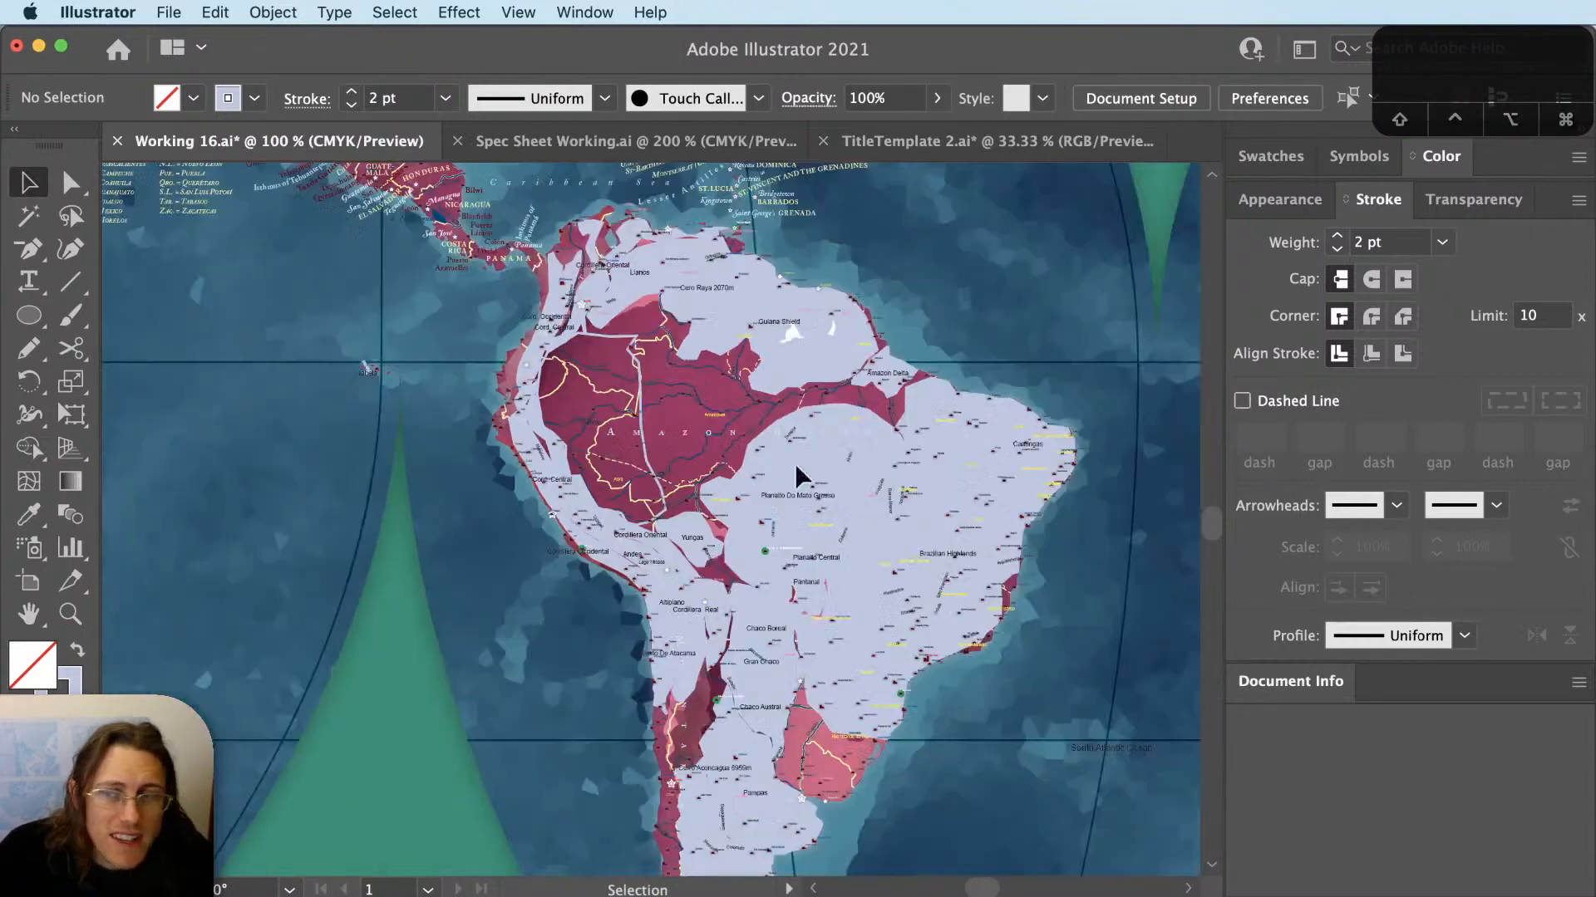
key("super+Tab")
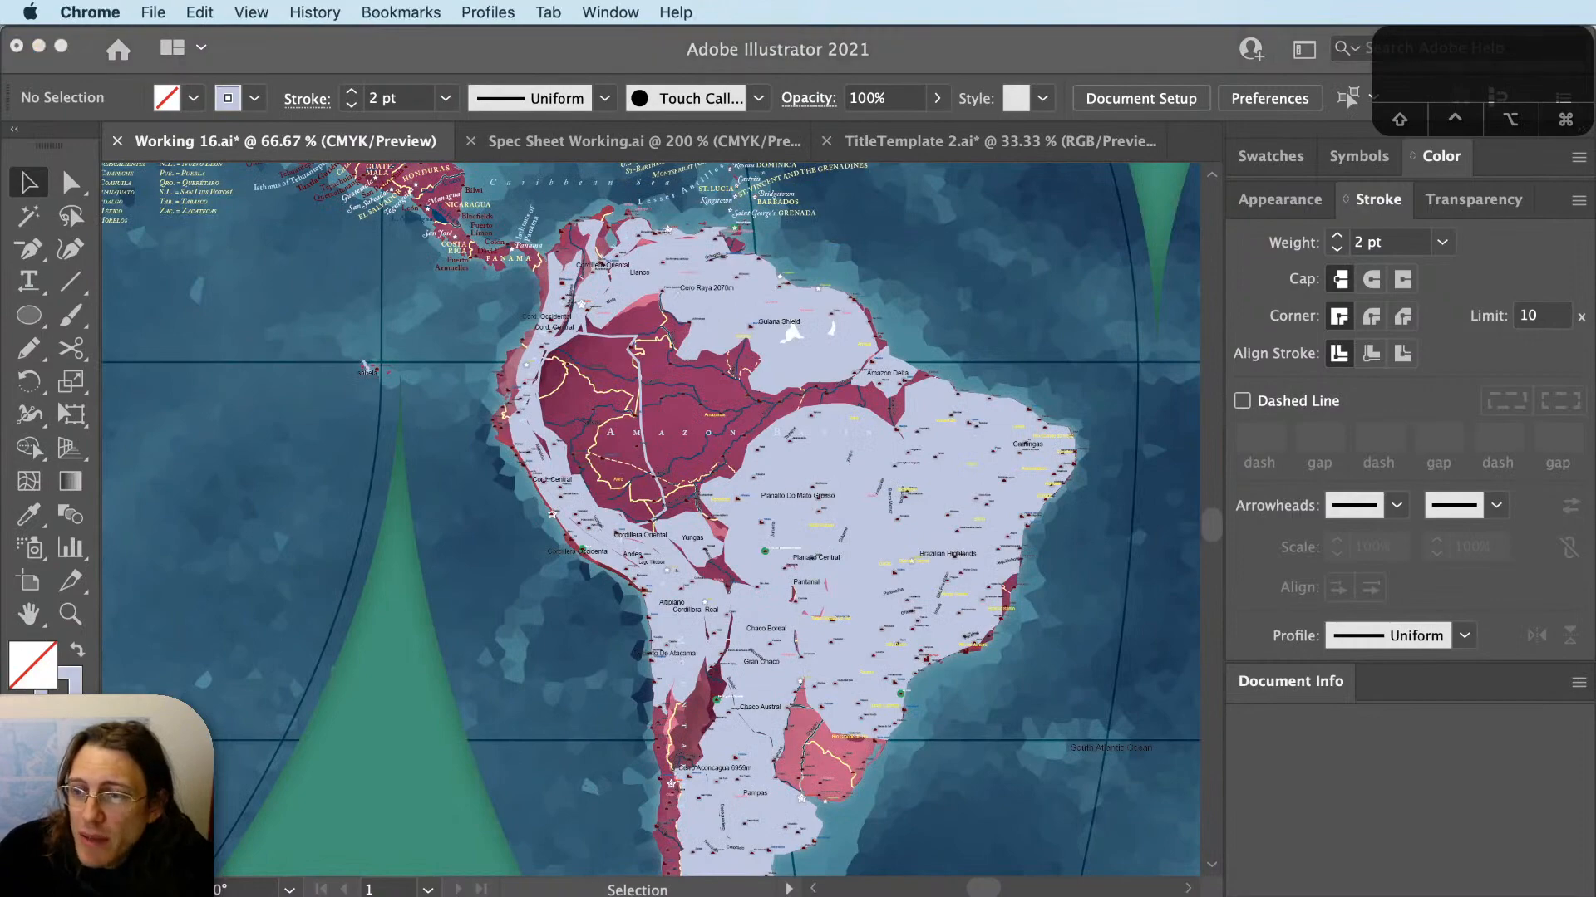
scroll(878, 492, "up", 3)
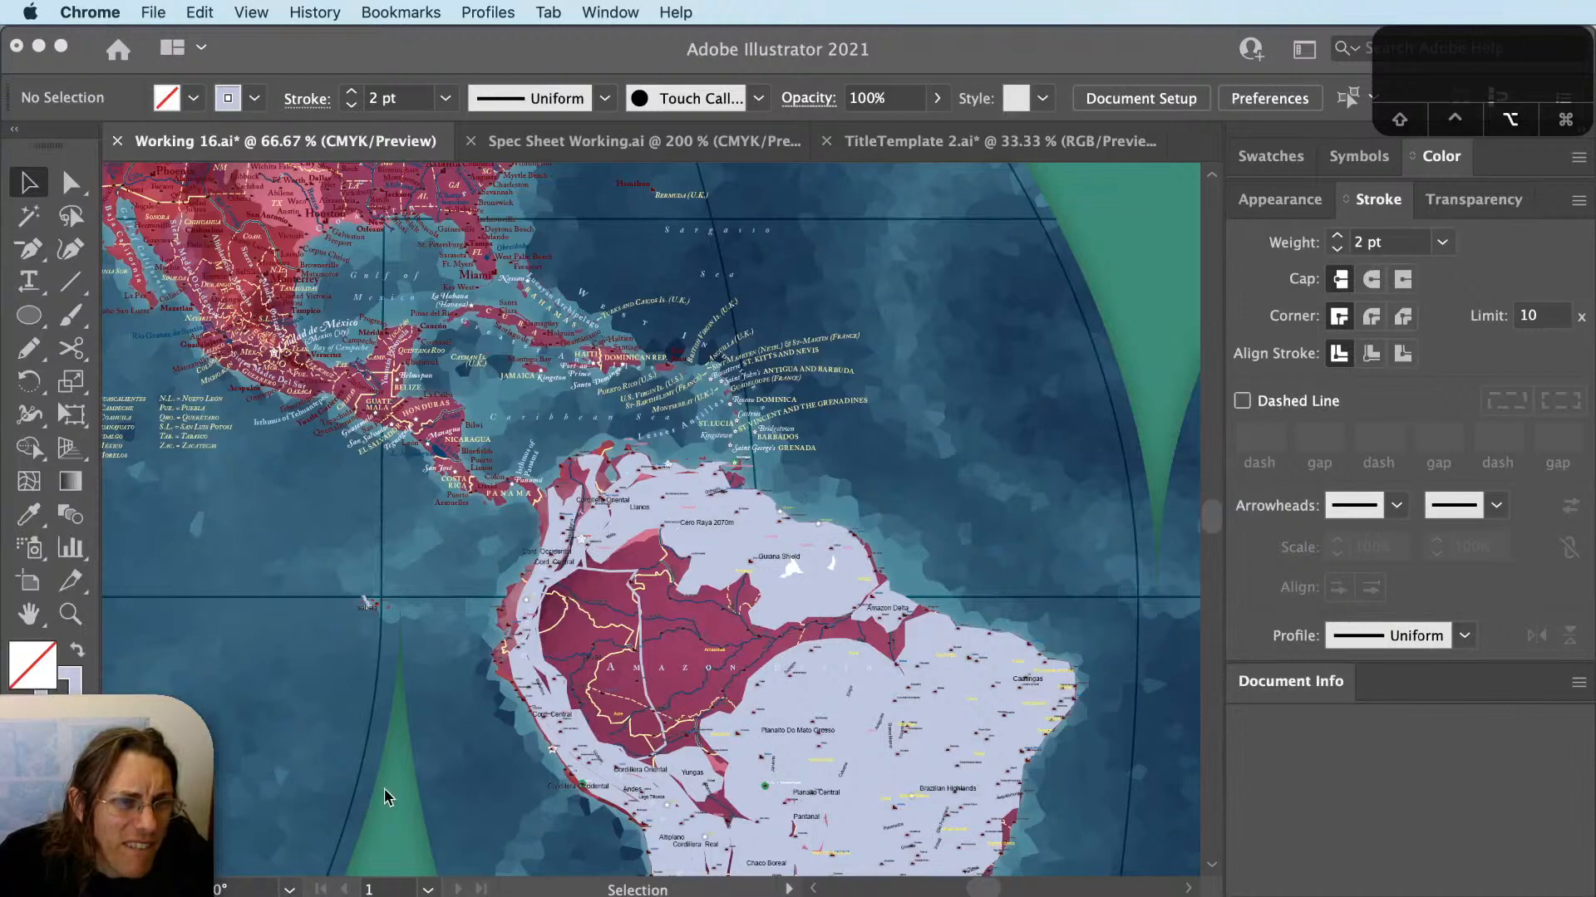
scroll(384, 790, "up", 1)
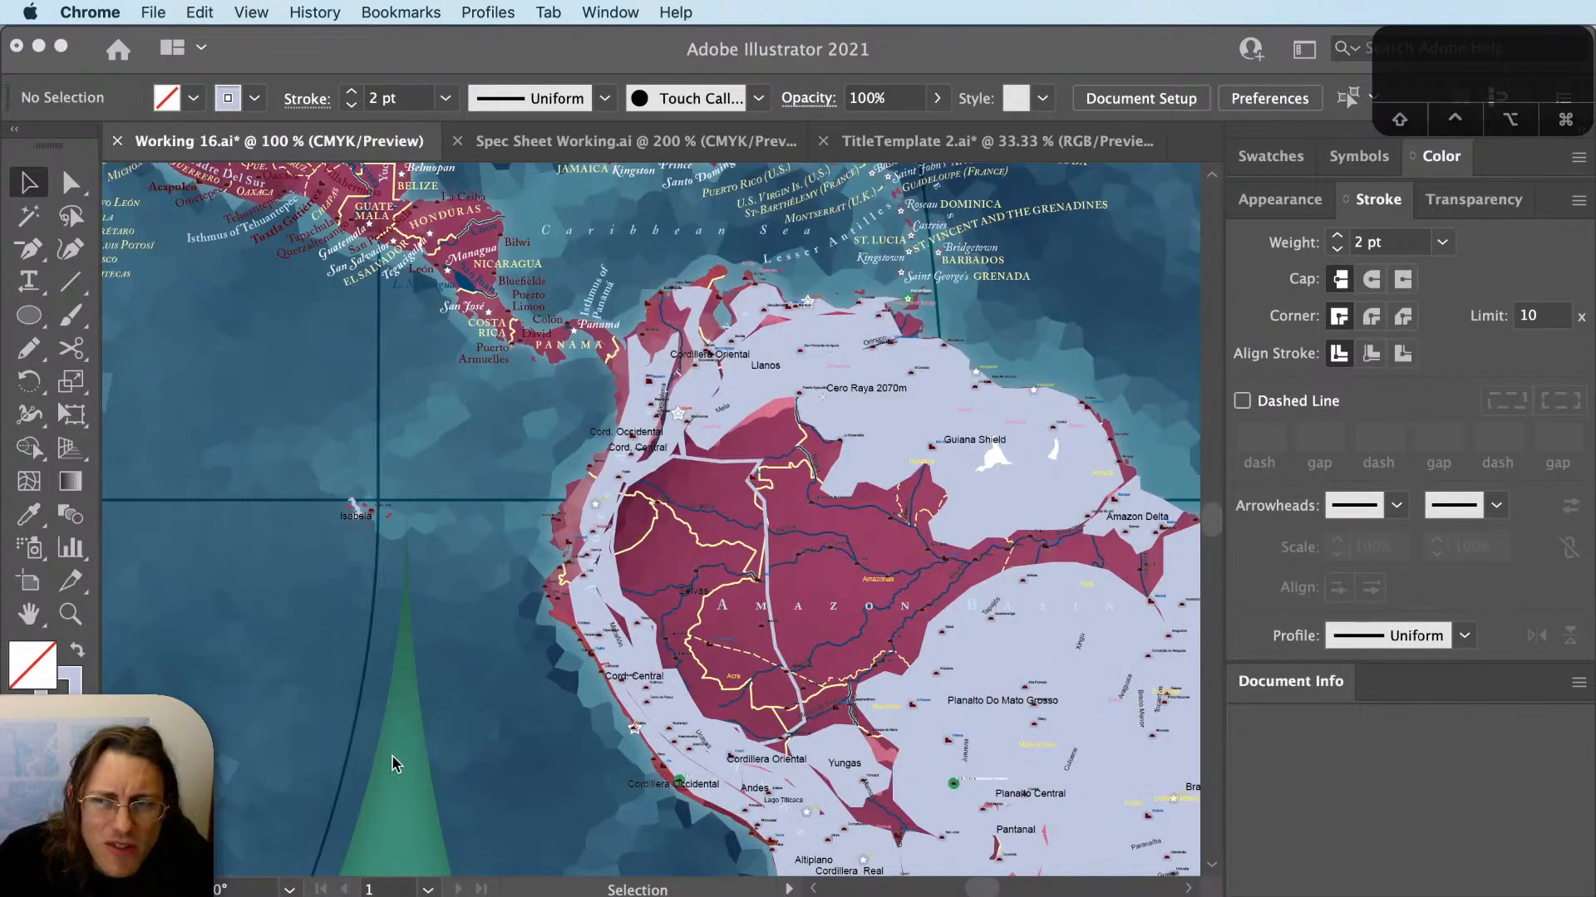
Duplicate the curved Isthmus of Tehuantepec label into the ocean just west of Ecuador.
left_click(432, 731)
scroll(433, 732, "up", 4)
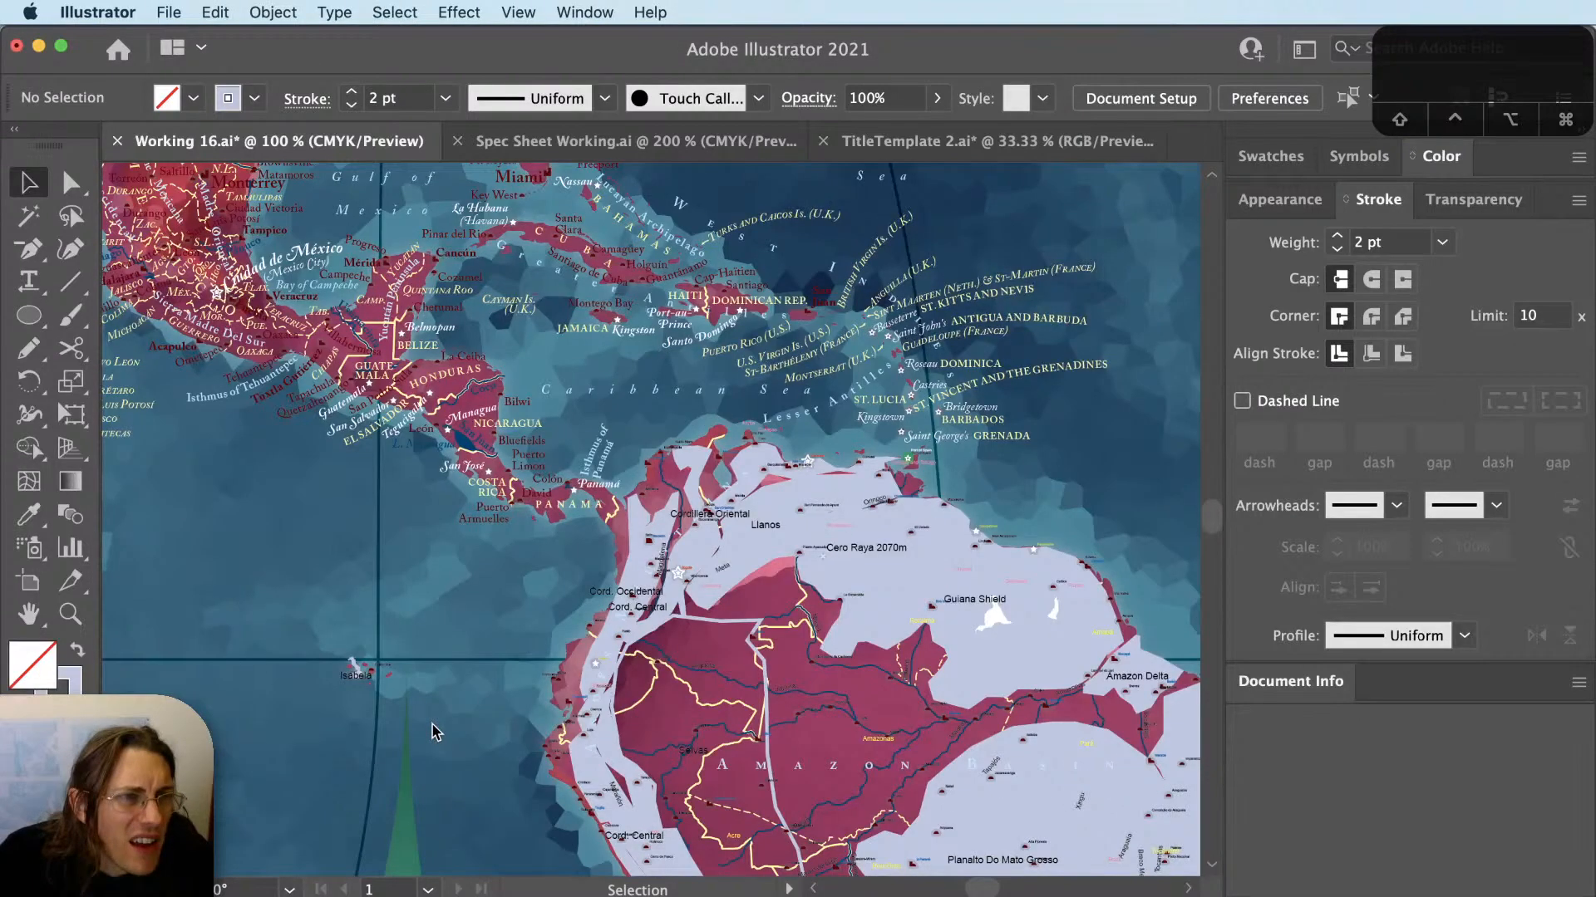
left_click_drag(224, 407, 485, 737)
scroll(492, 777, "up", 3)
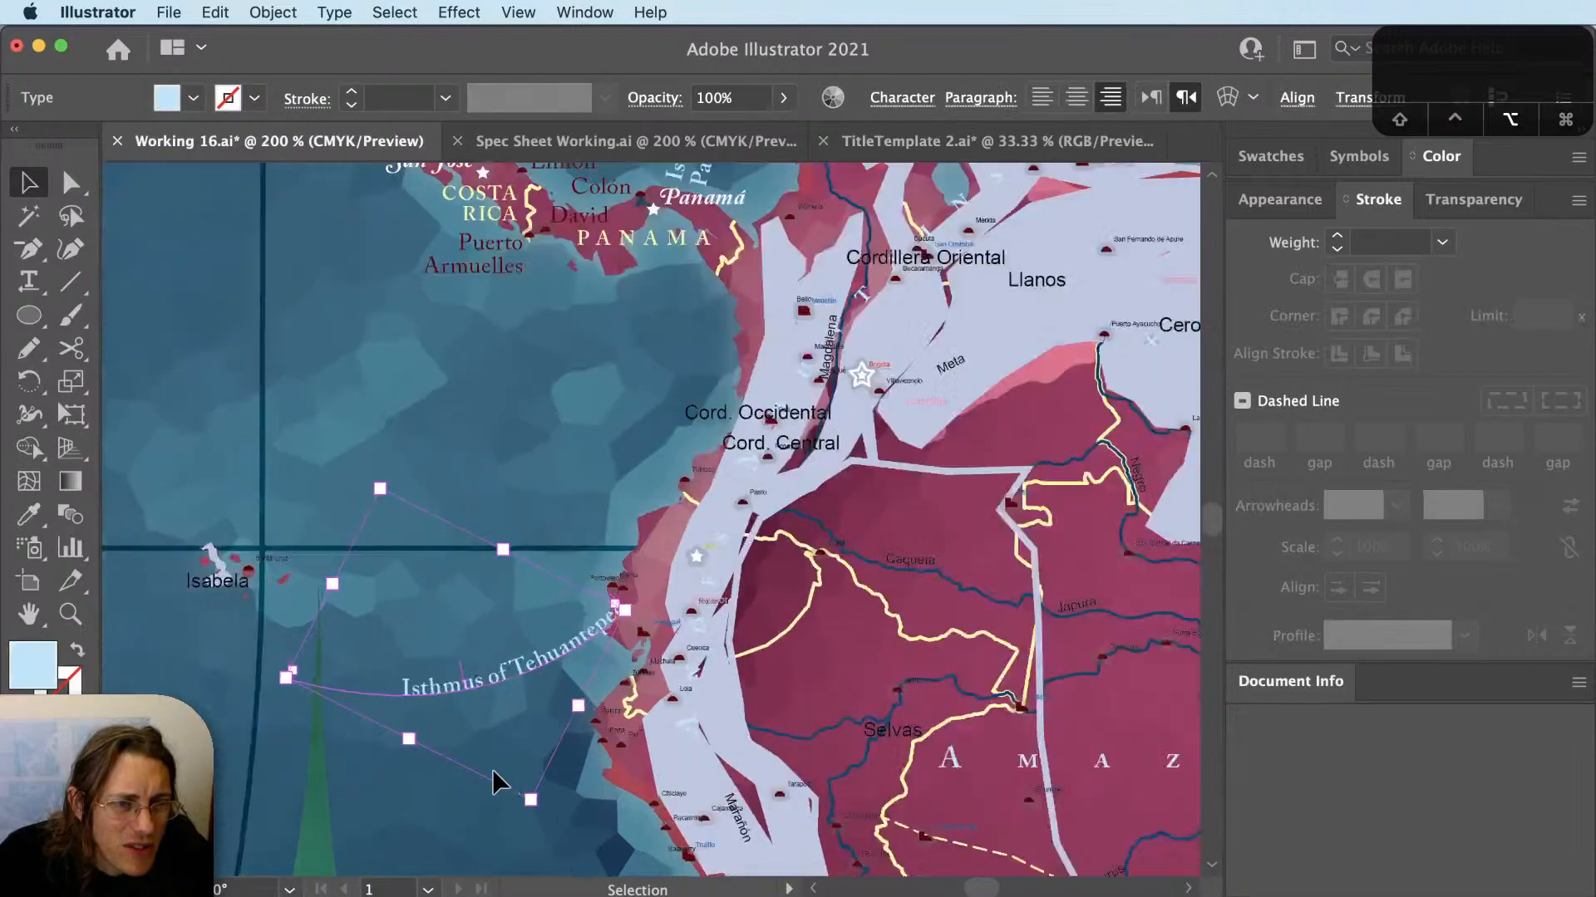
Replace the text of the duplicated curved label off Ecuador with "Selvas".
key("t")
left_click(463, 691)
key("Escape")
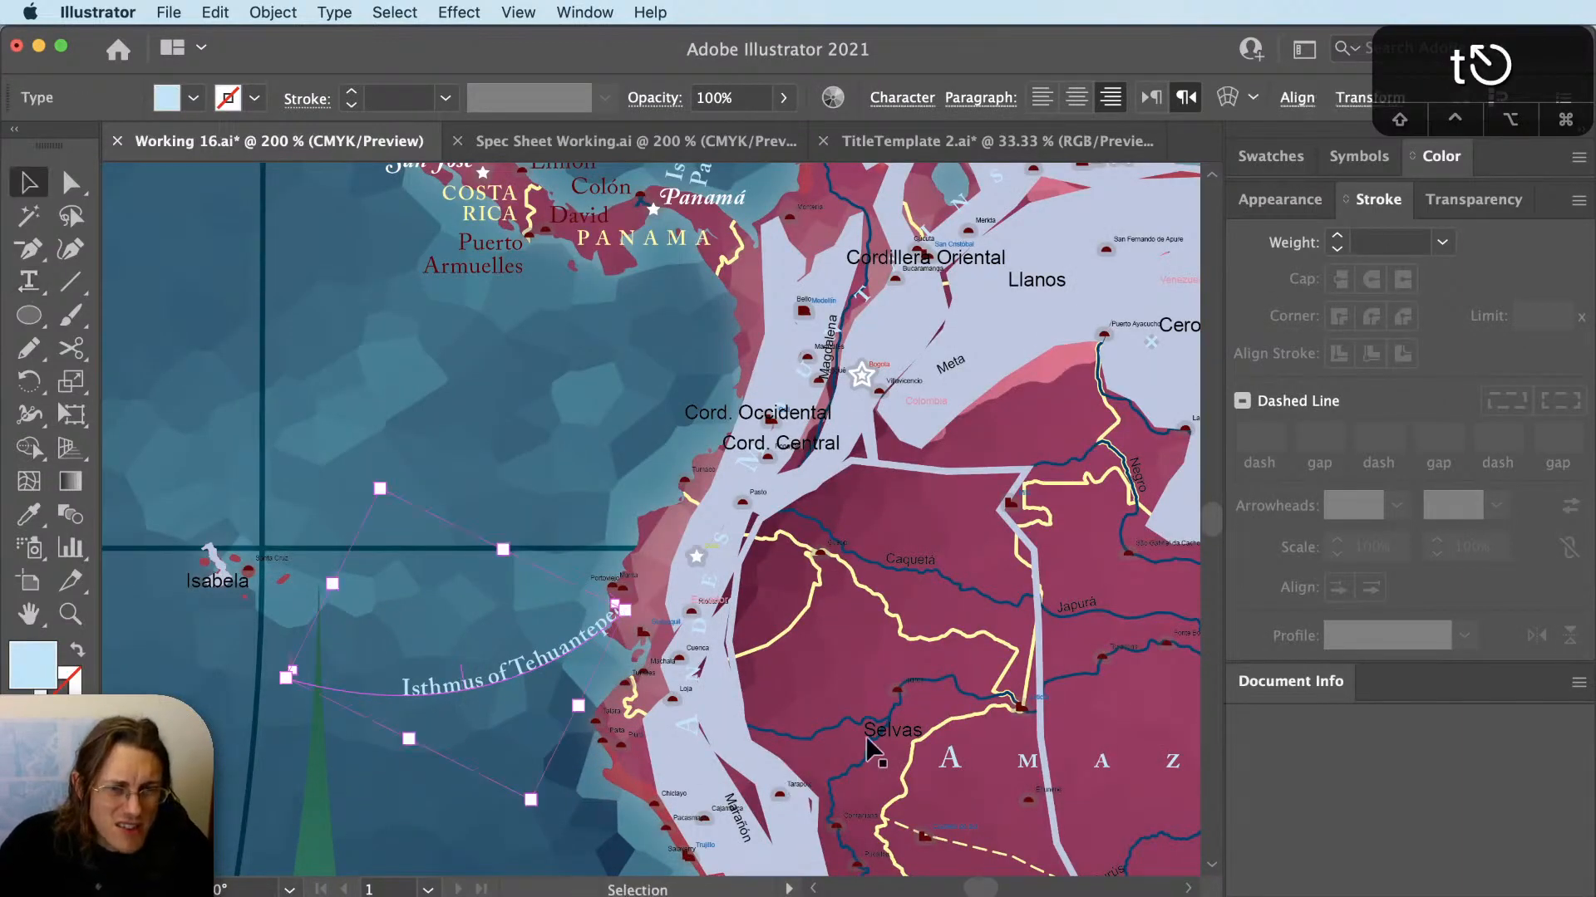
key("t")
left_click(536, 672)
key("super+a")
type("S")
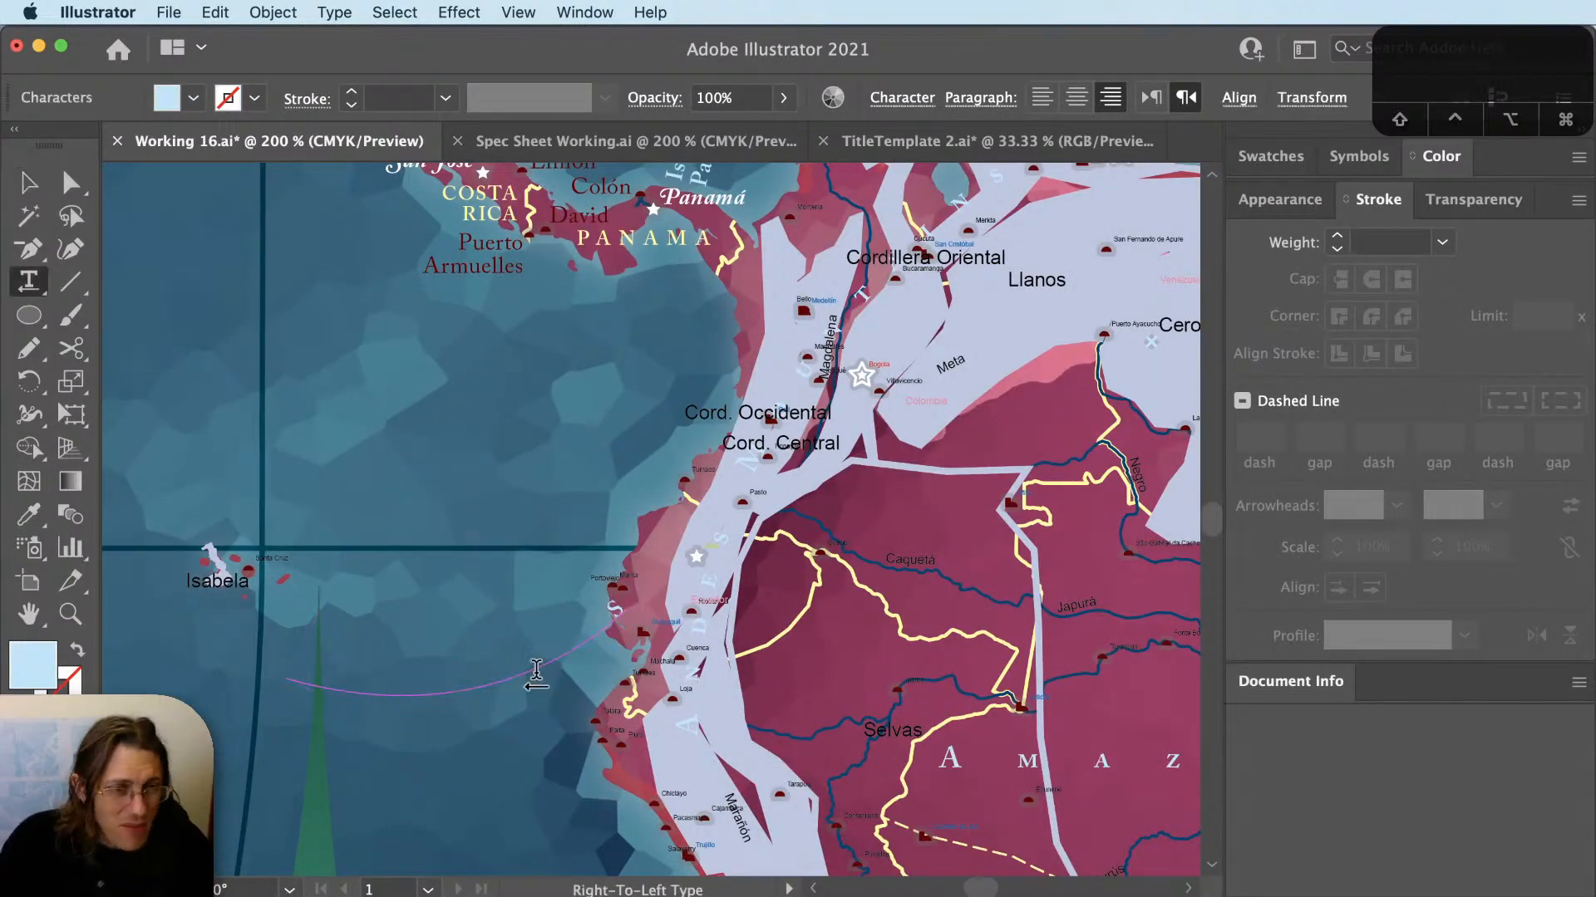
type("elvas")
key("Escape")
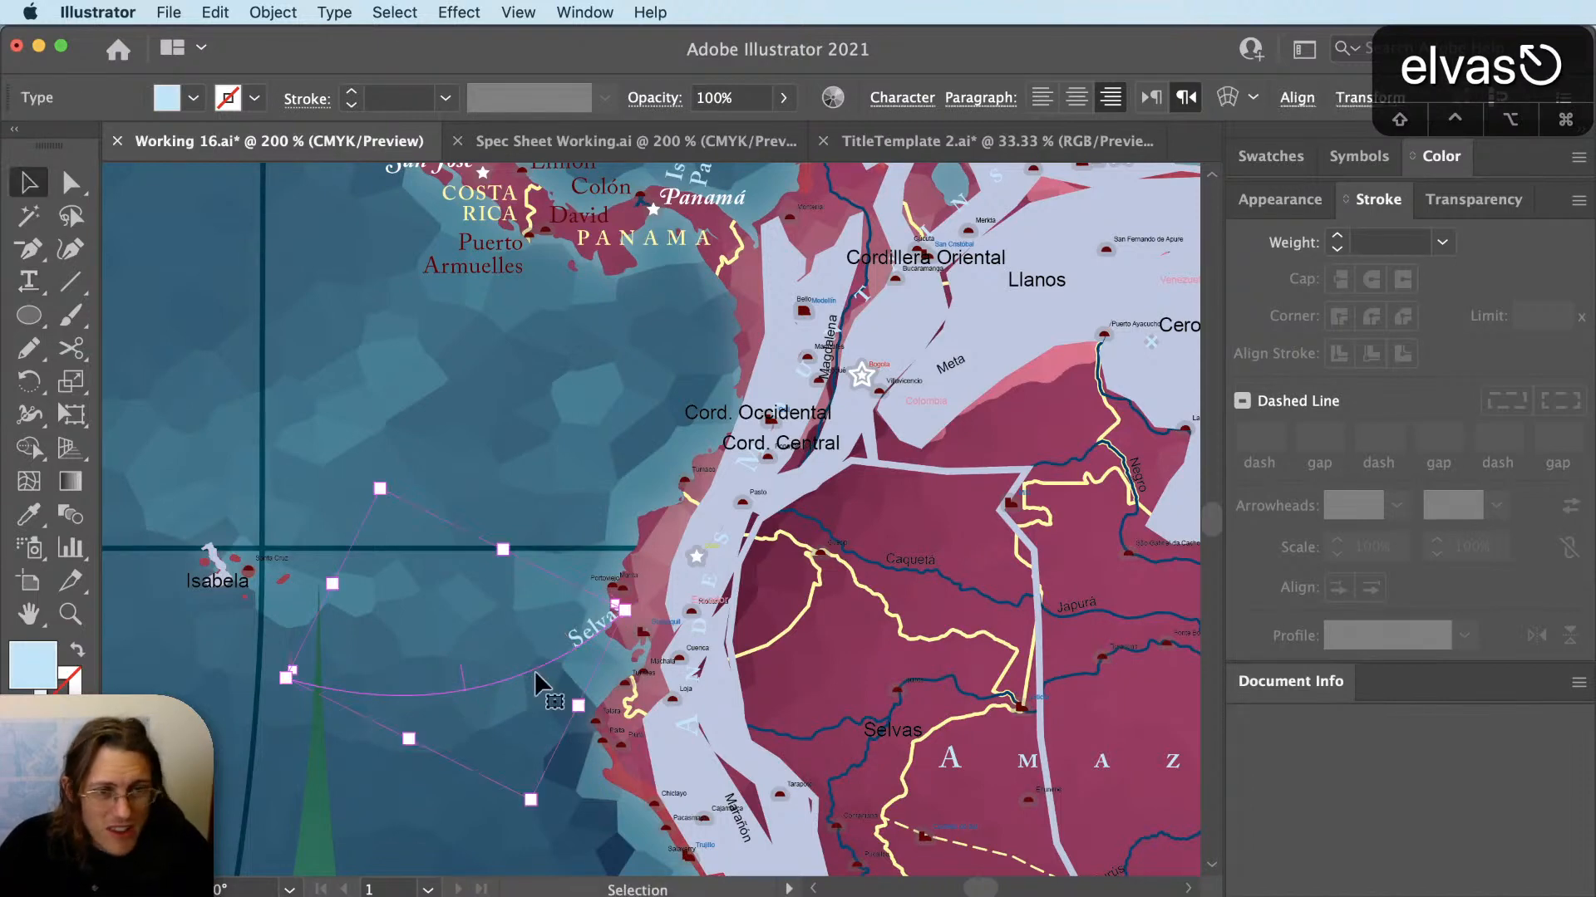
Try to draw an arc off the Ecuador coast beside the curved Selvas label with the Arc tool.
scroll(569, 681, "down", 2)
scroll(569, 681, "down", 2)
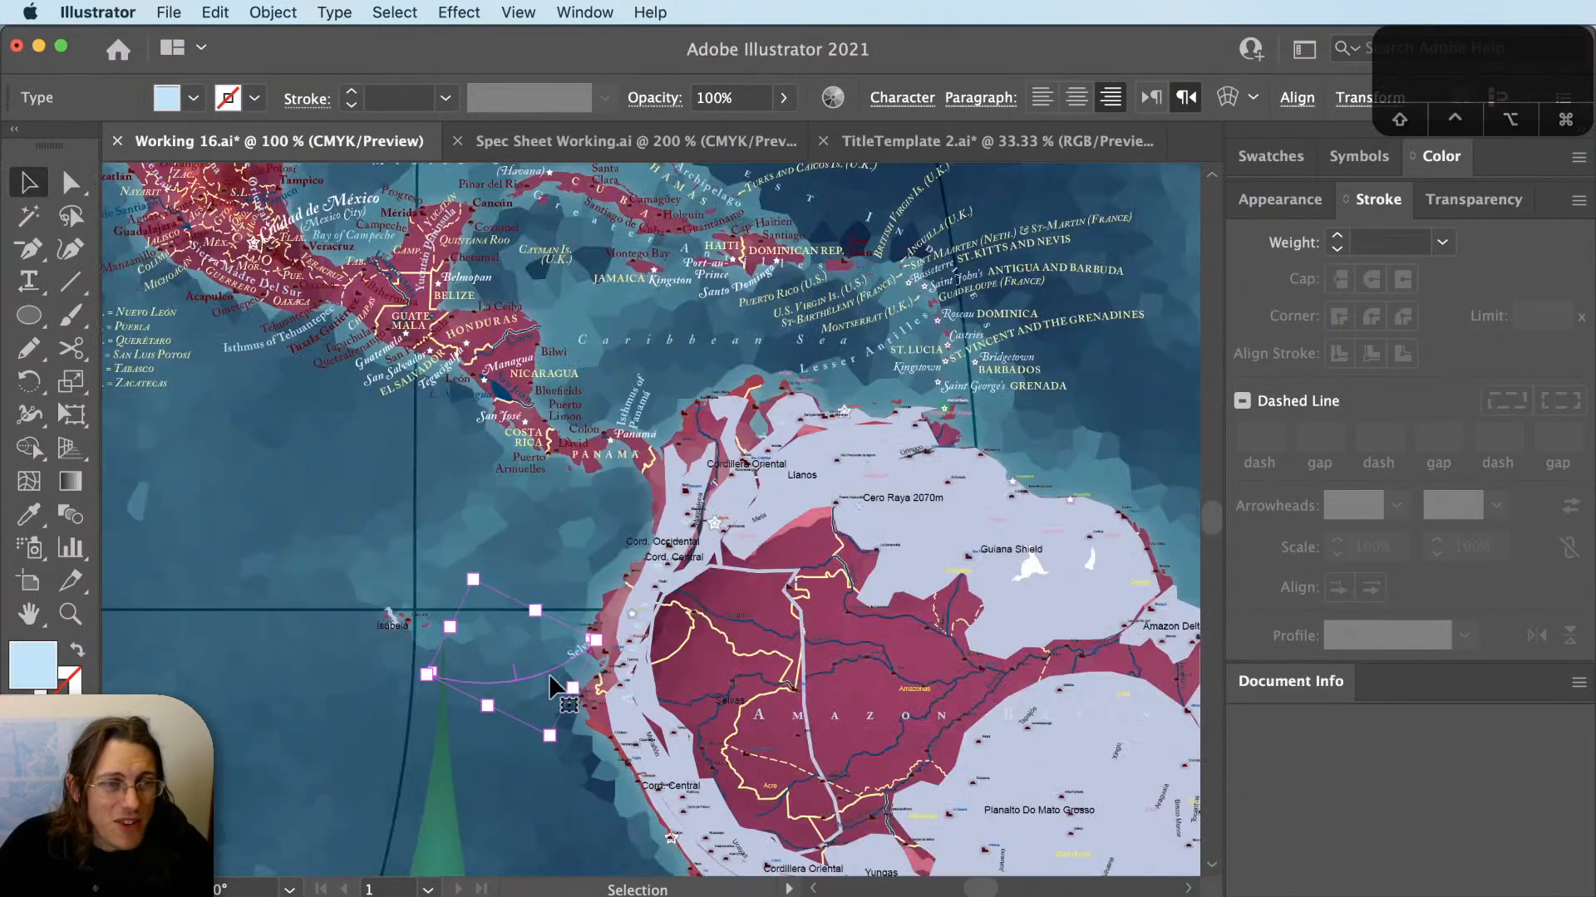
key("super+shift+a")
key("a")
left_click(521, 673)
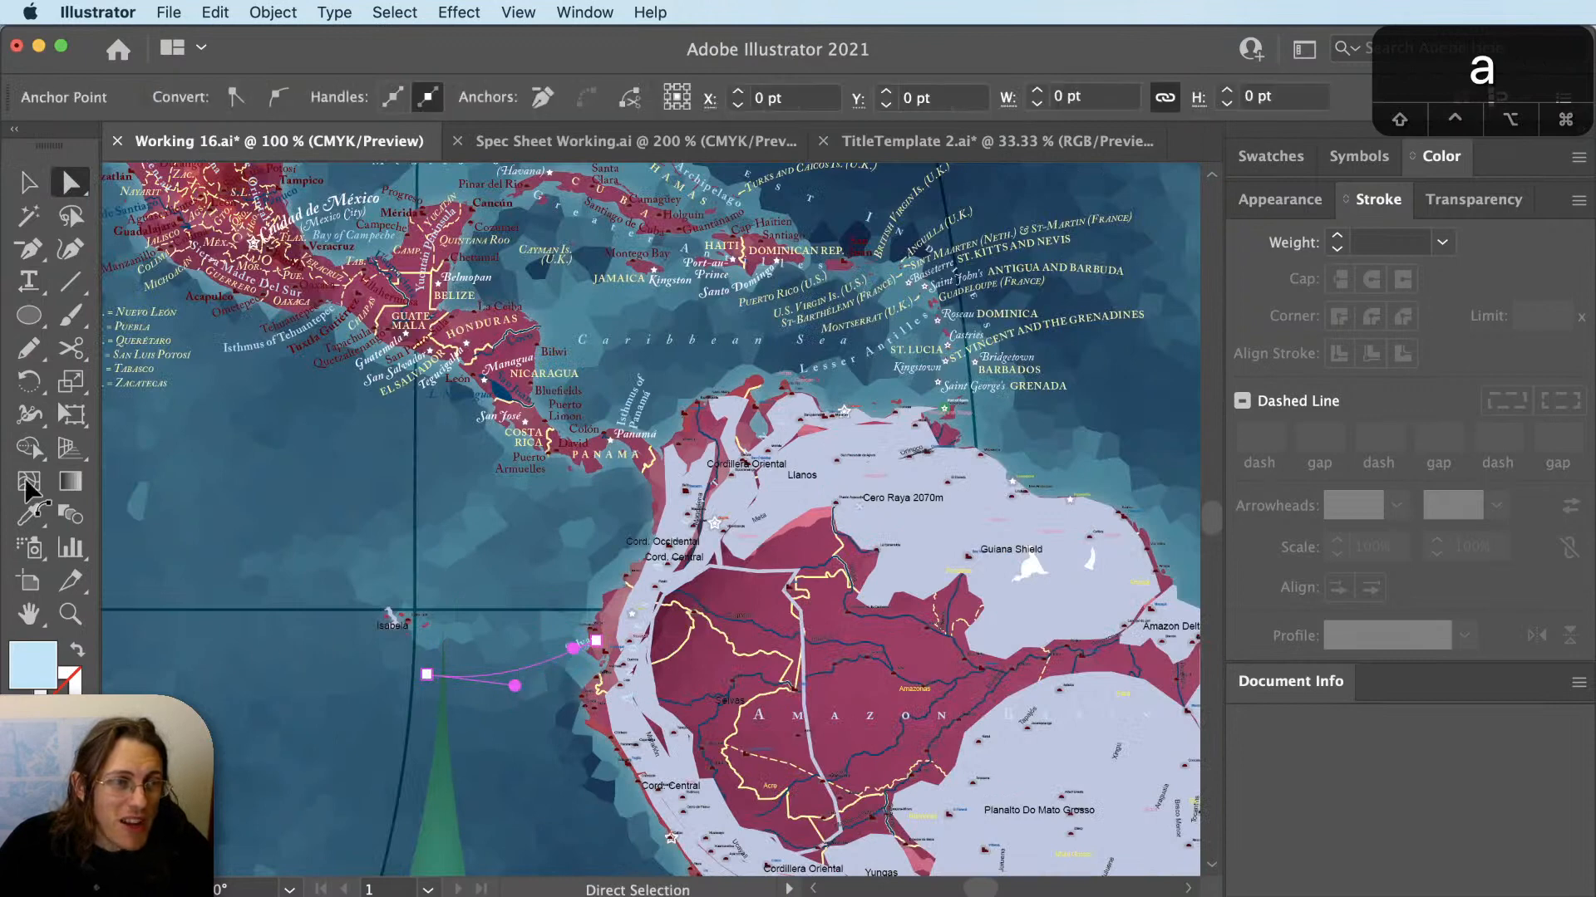
key("super+shift+a")
left_click(71, 283)
left_click(109, 314)
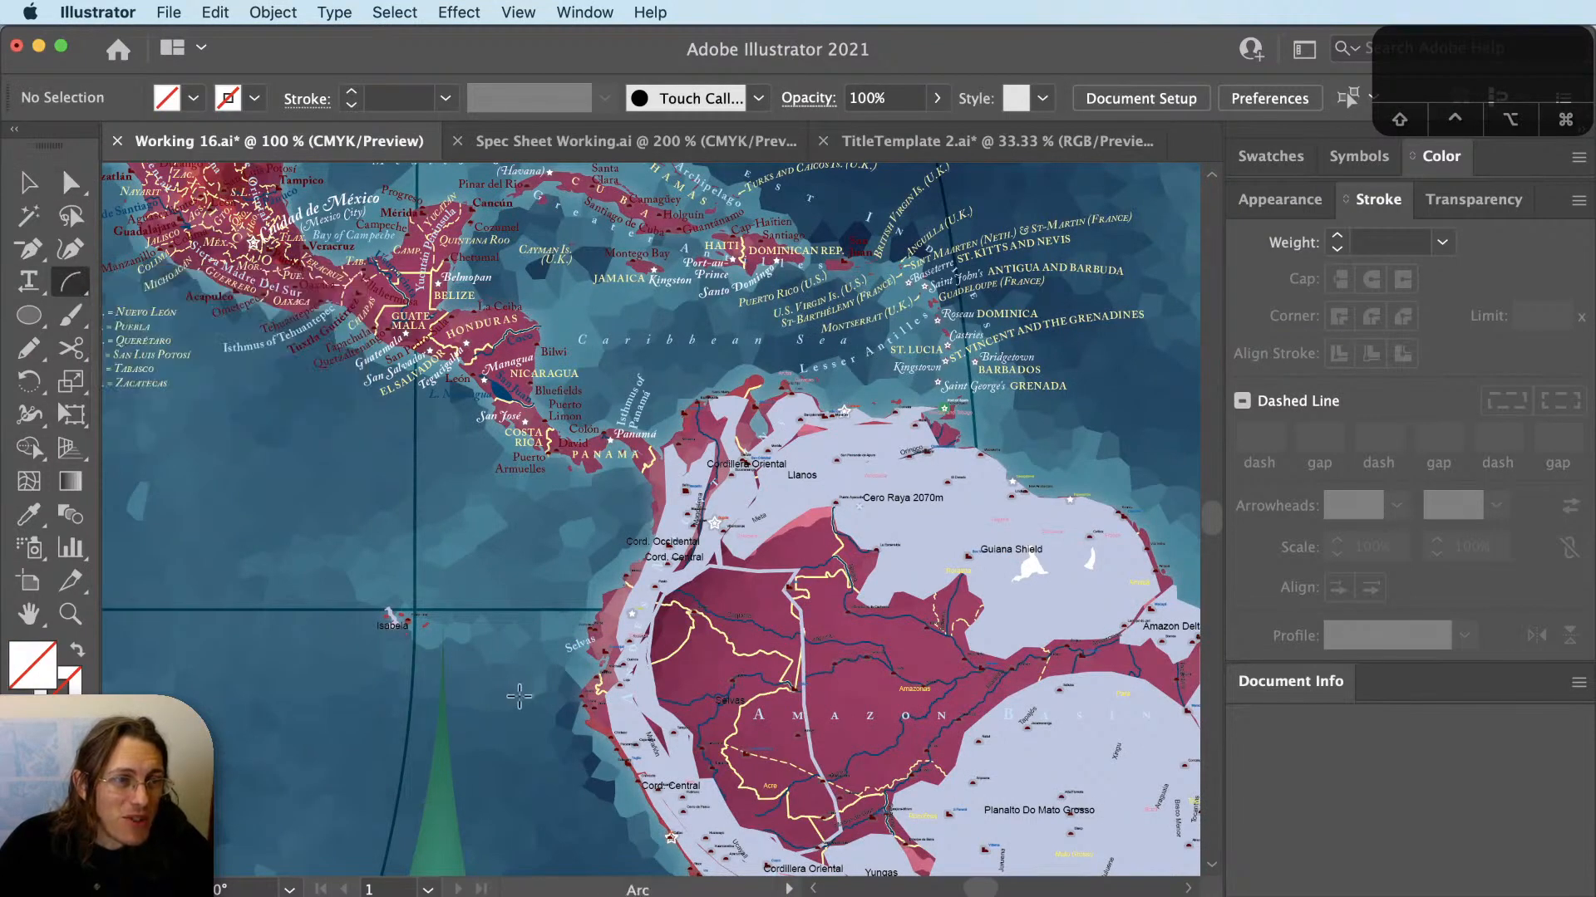
left_click_drag(637, 511, 637, 511)
key("super+z")
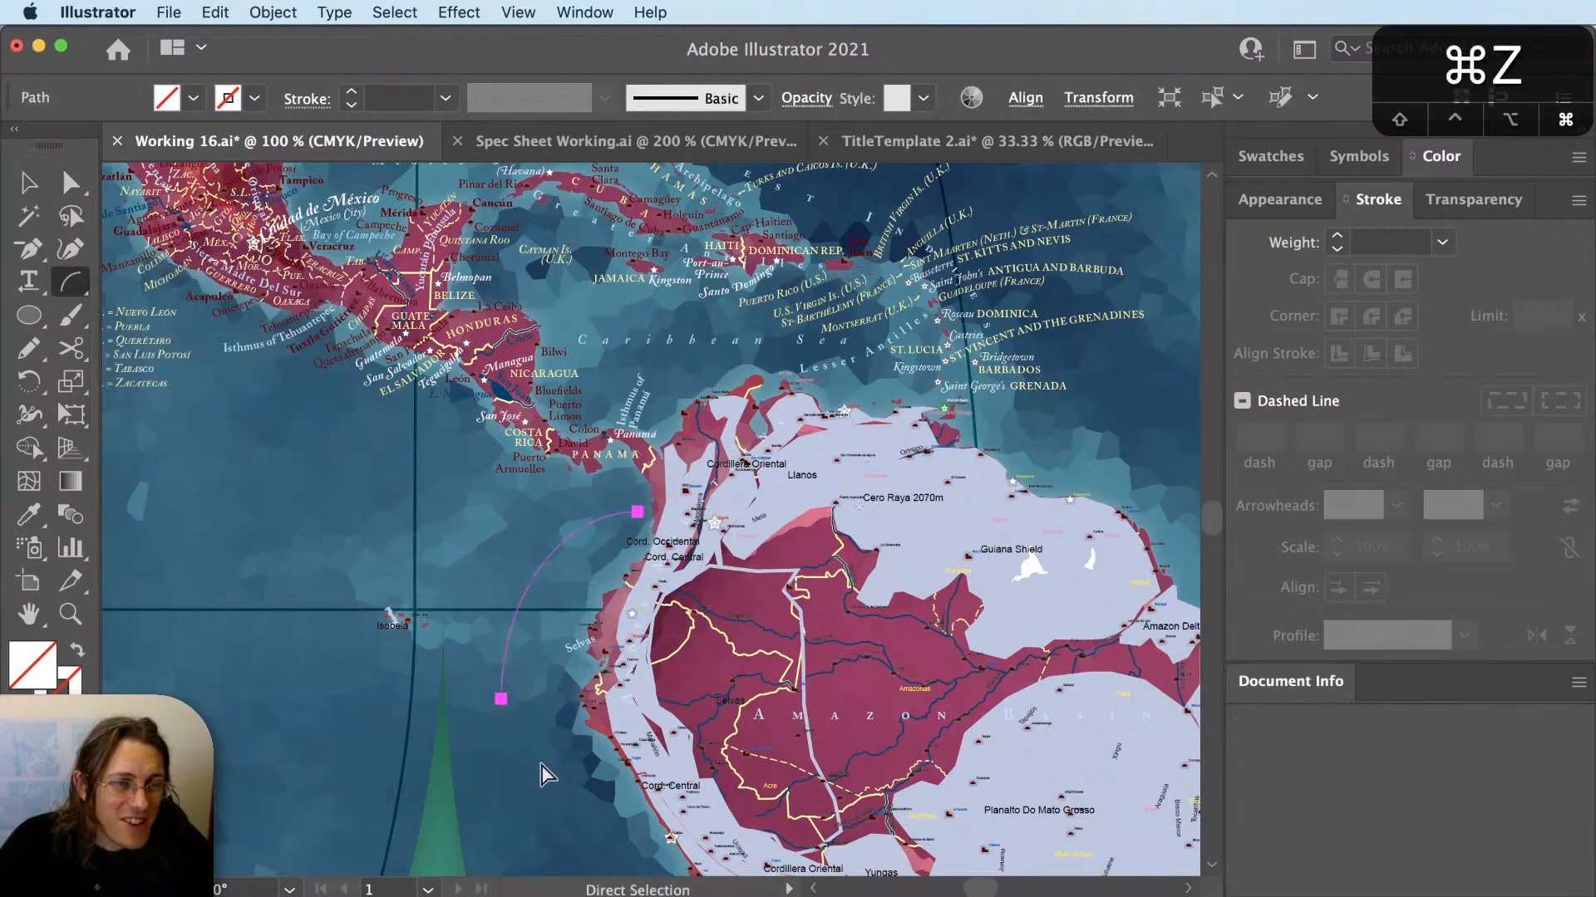
key("v")
left_click(573, 660)
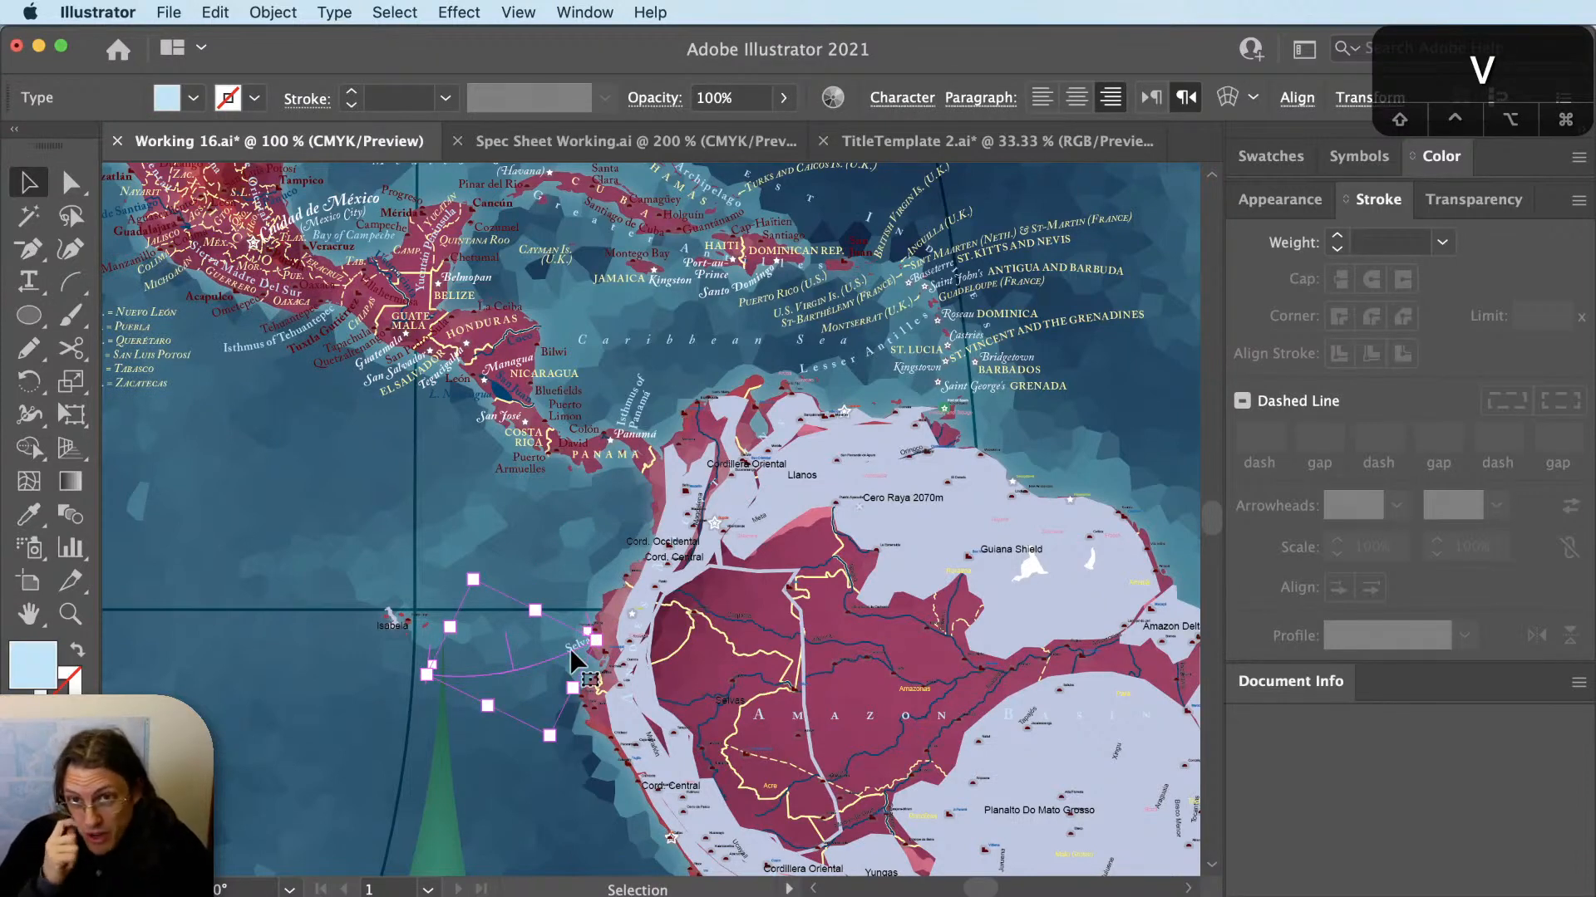
Try duplicating the curved Isthmus of Tehuantepec label into the open ocean, and undo each copy.
key("super+shift+a")
scroll(157, 307, "up", 2)
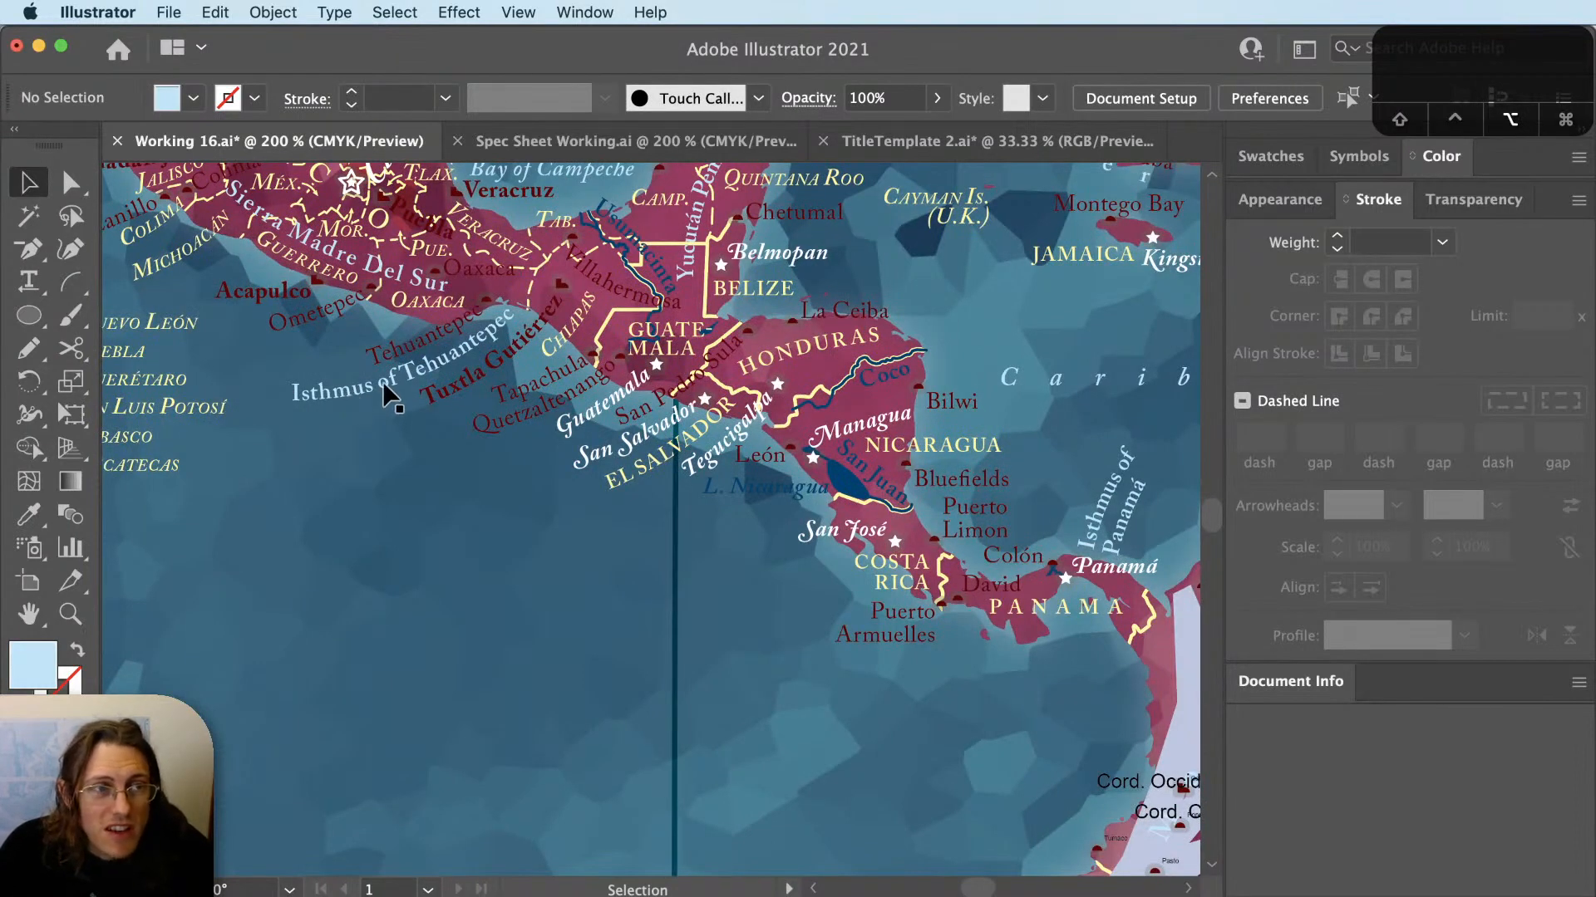
left_click_drag(382, 382, 385, 496)
key("super+z")
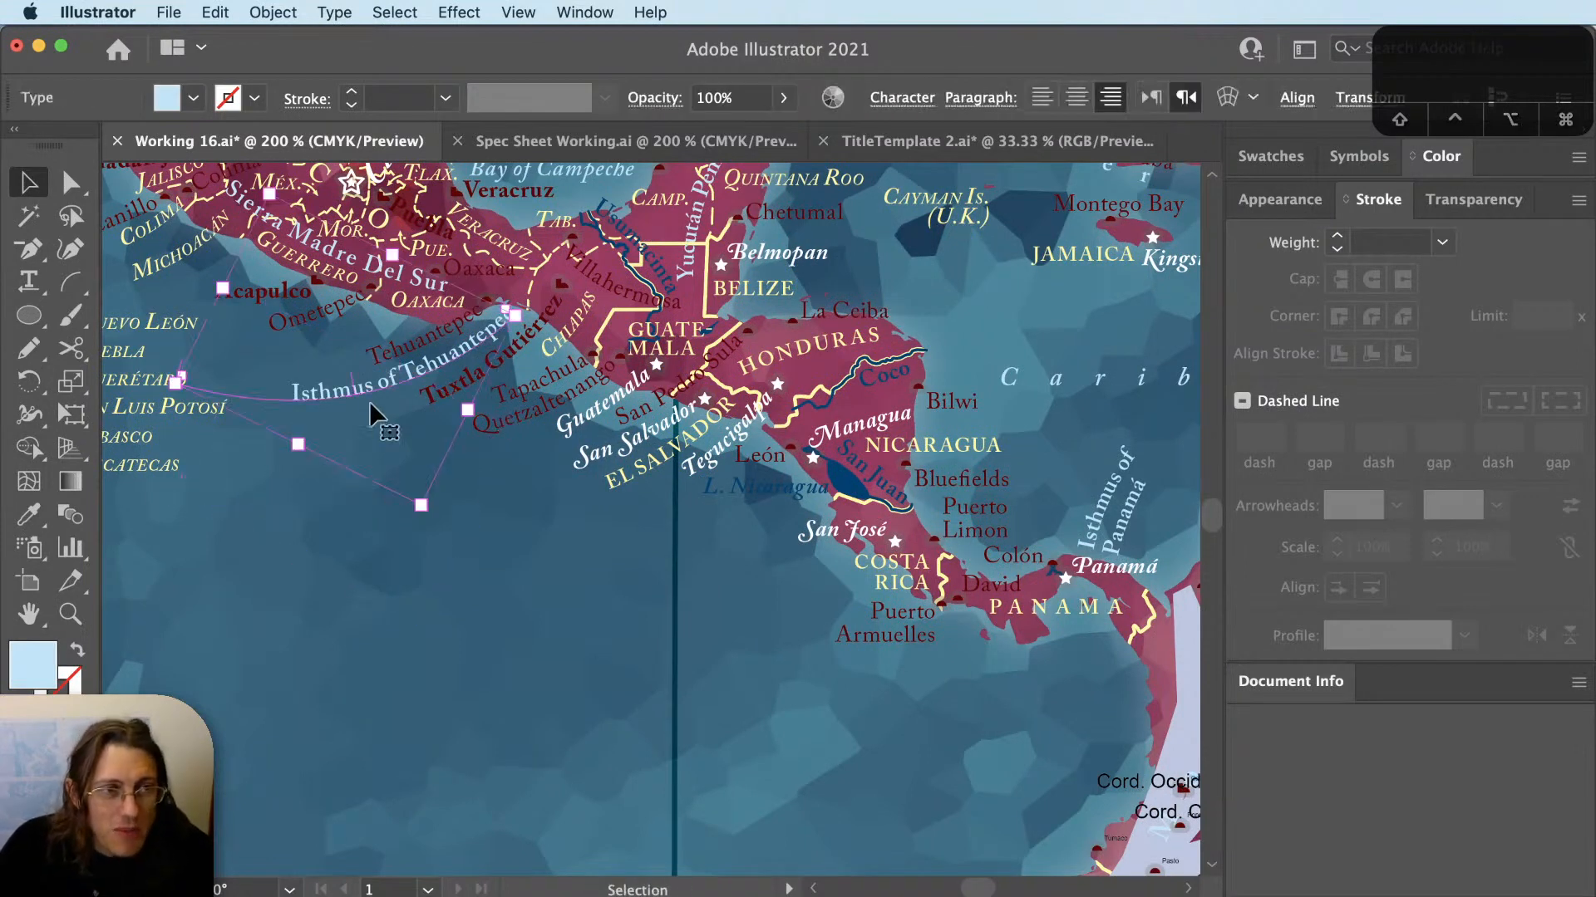
left_click_drag(367, 387, 387, 469)
key("super+z")
left_click_drag(377, 384, 703, 720)
key("space")
left_click_drag(893, 802, 948, 690)
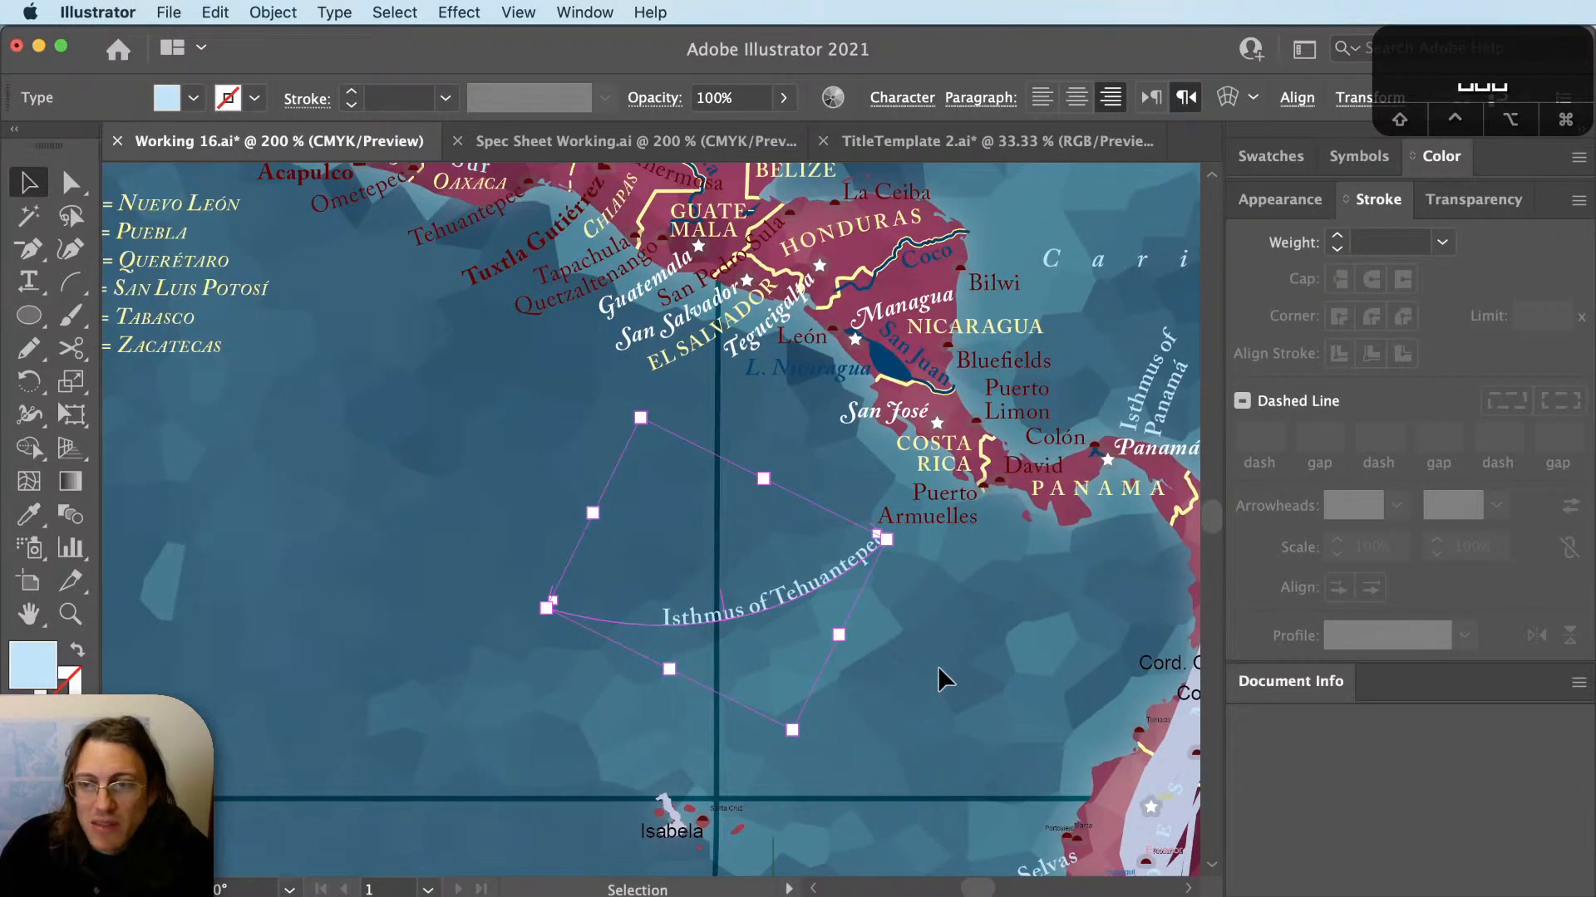
key("super+z")
left_click(503, 508)
Move the Selvas label from the ocean into the western Amazon, south of the Caqueta river.
scroll(502, 508, "down", 2)
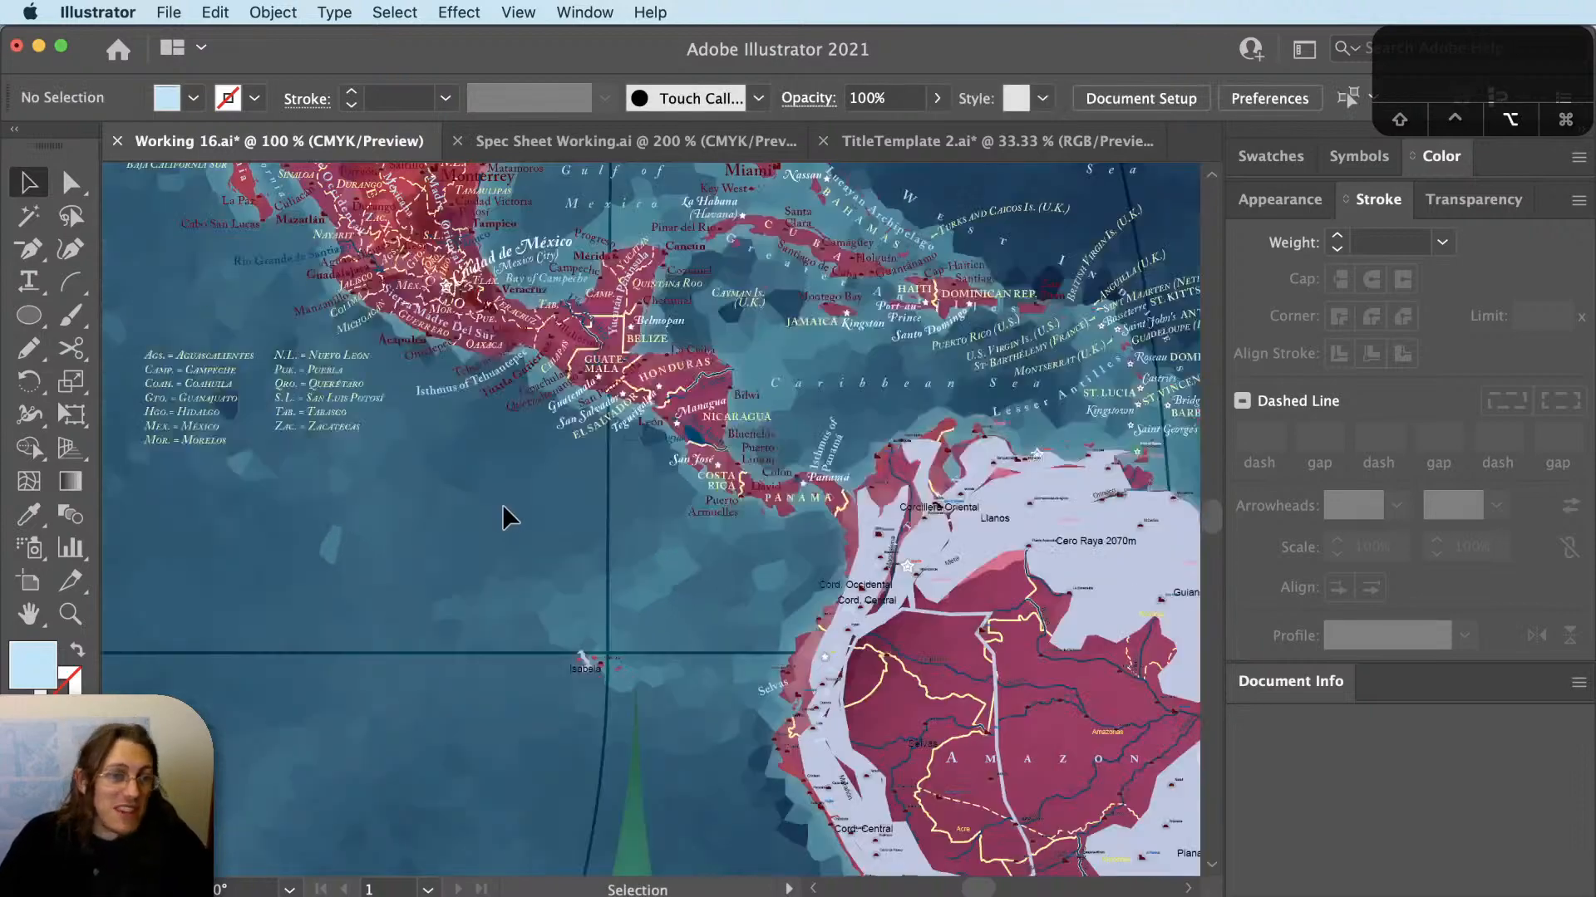
key("space")
left_click_drag(1000, 733, 809, 566)
scroll(654, 571, "up", 2)
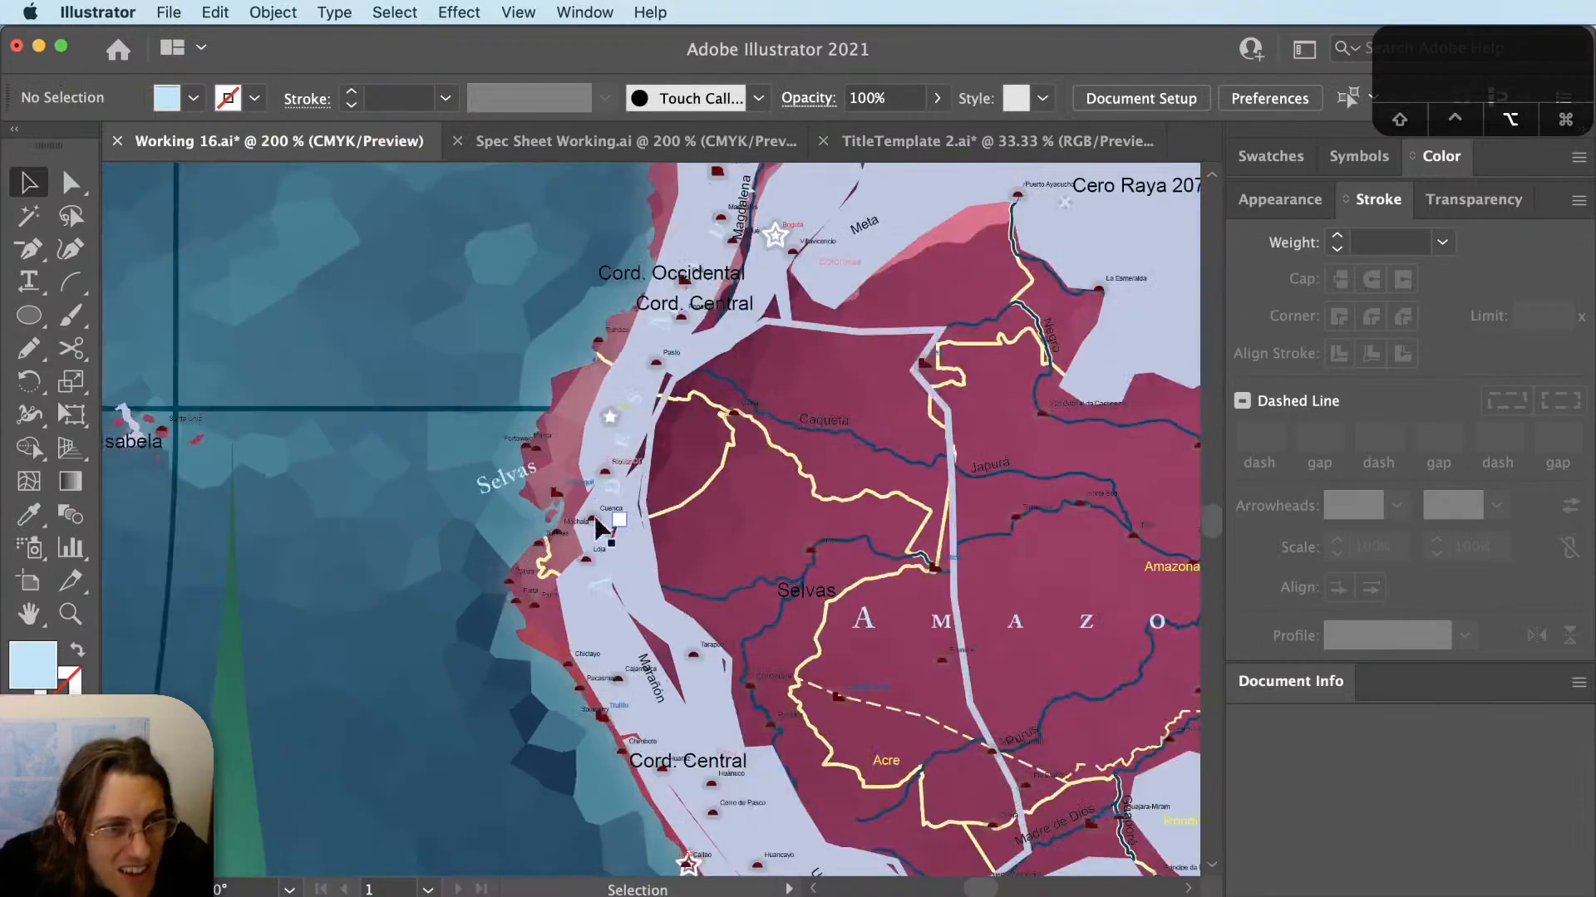
left_click_drag(485, 490, 782, 503)
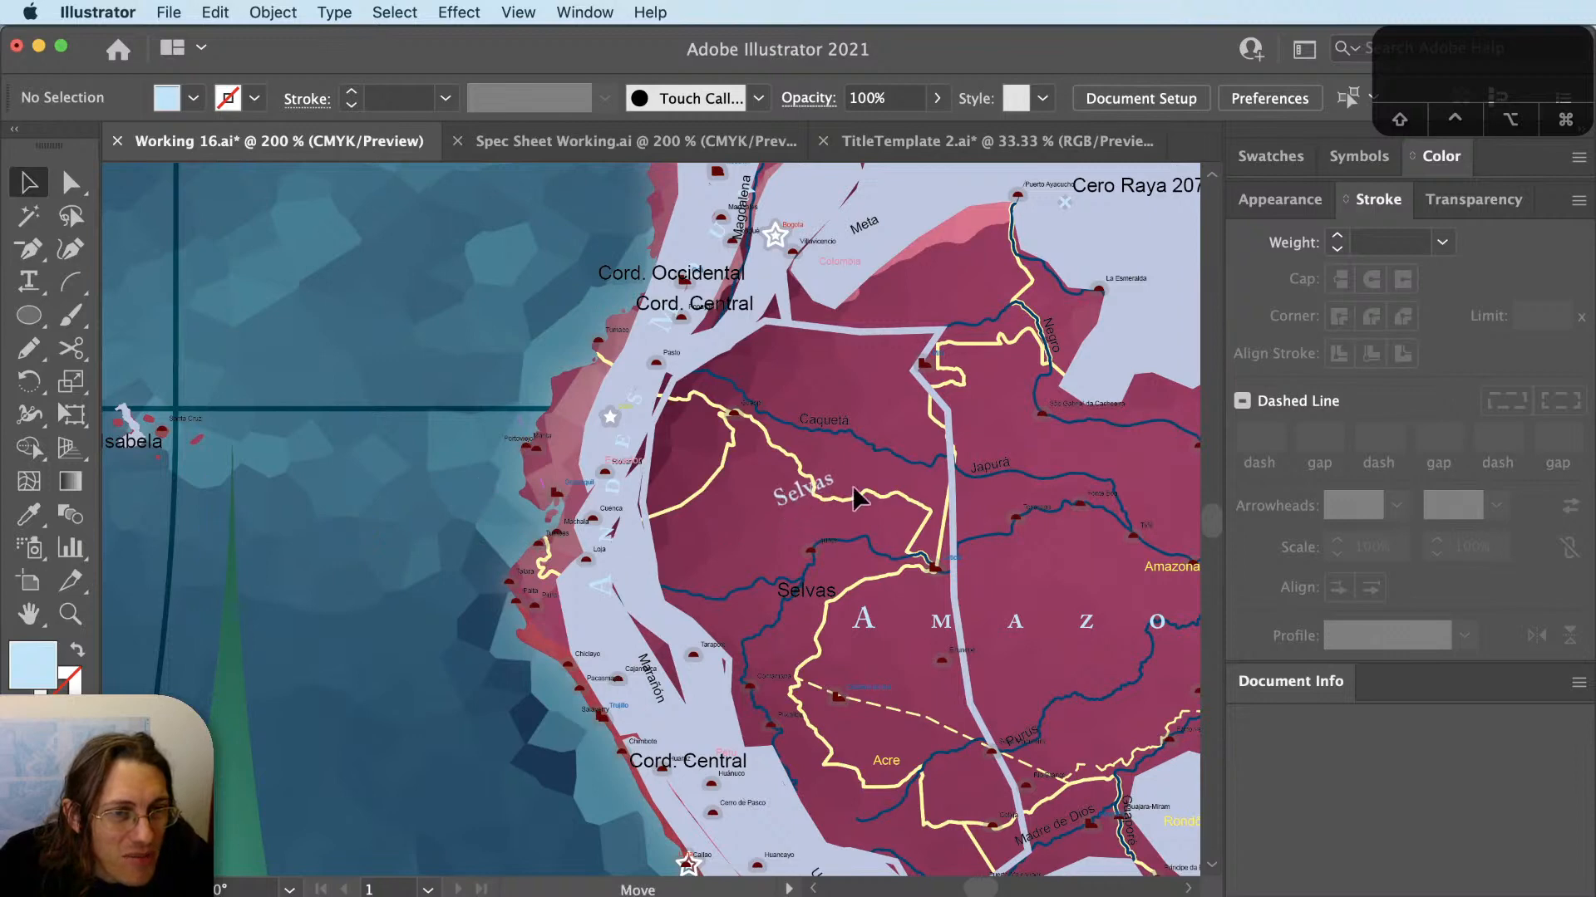
Rotate the Selvas label to descend toward the southeast, centre its text on the curve, and move it just above Acre.
key("r")
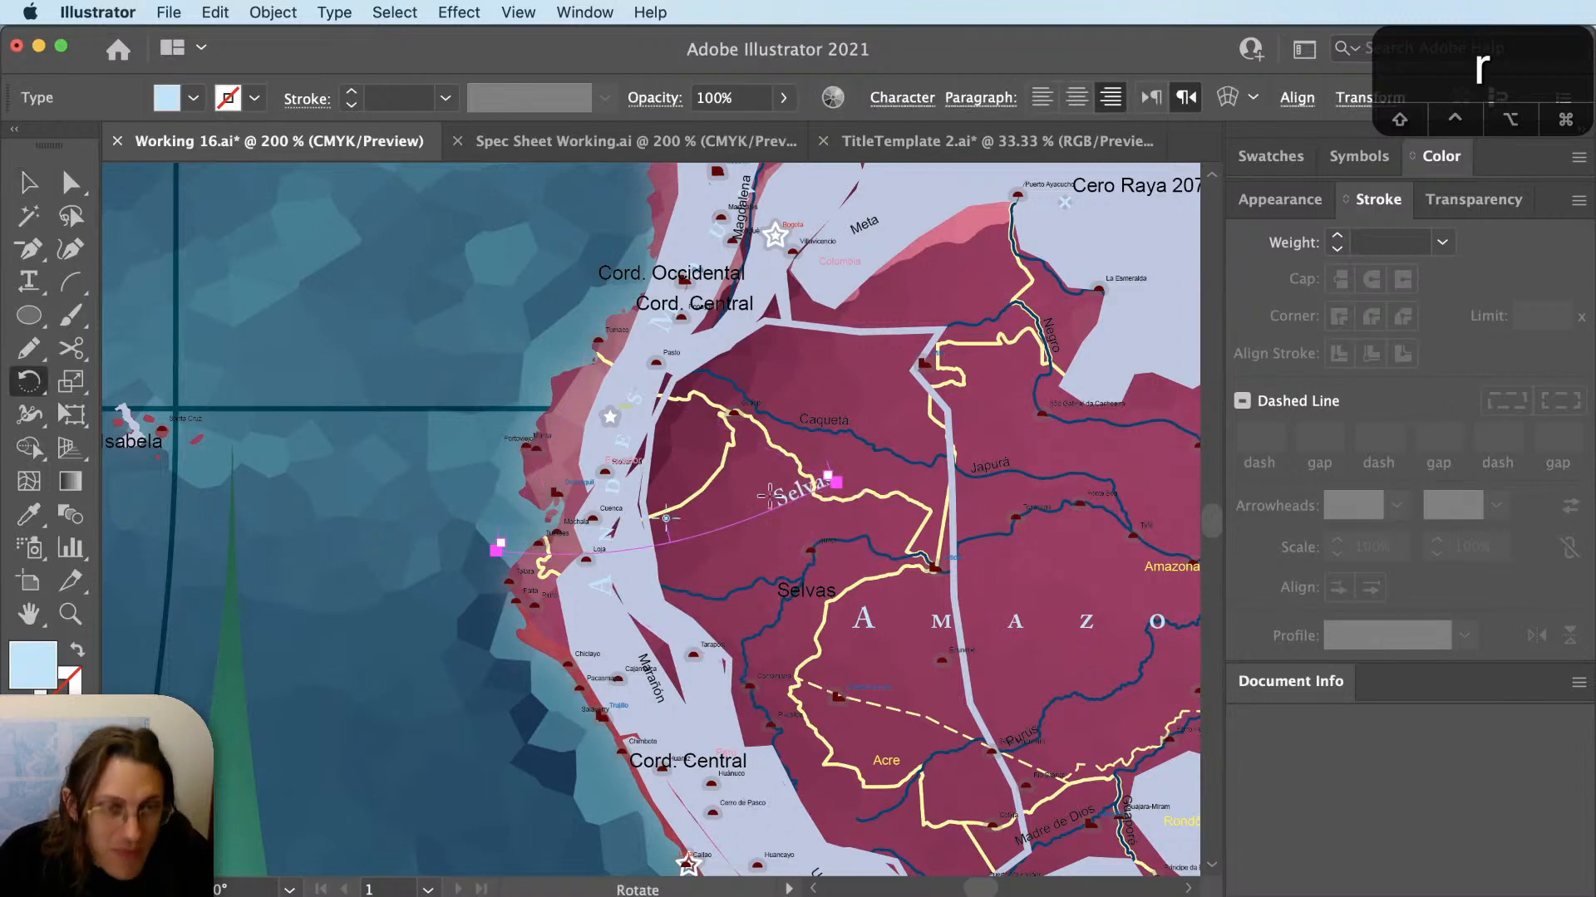
left_click(831, 489)
left_click_drag(503, 498, 597, 147)
key("v")
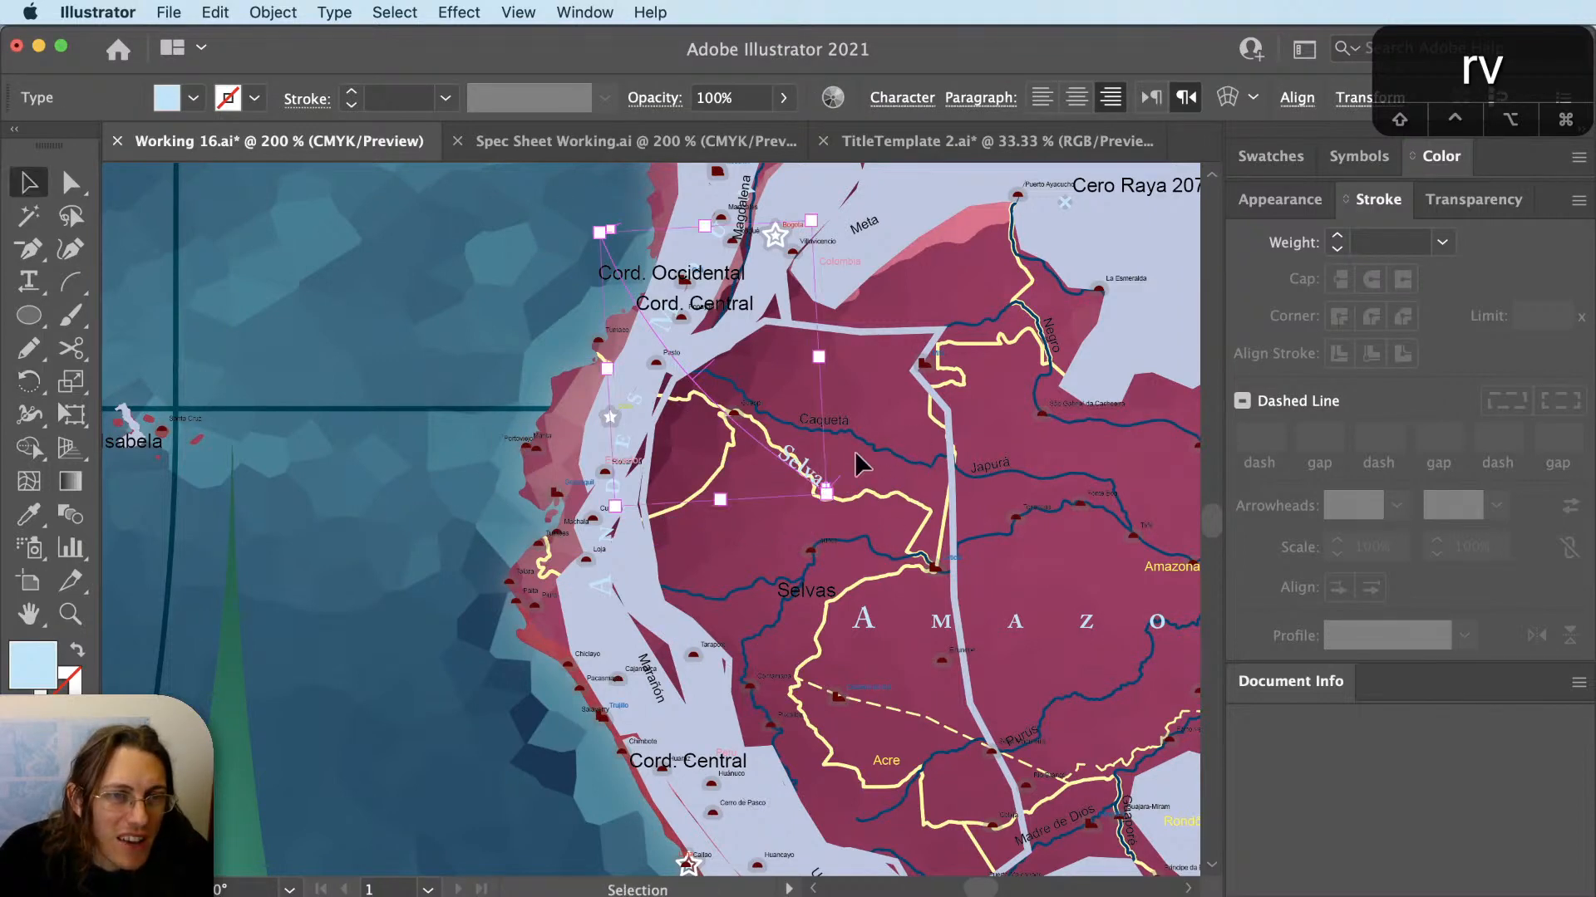
key("super+shift+c")
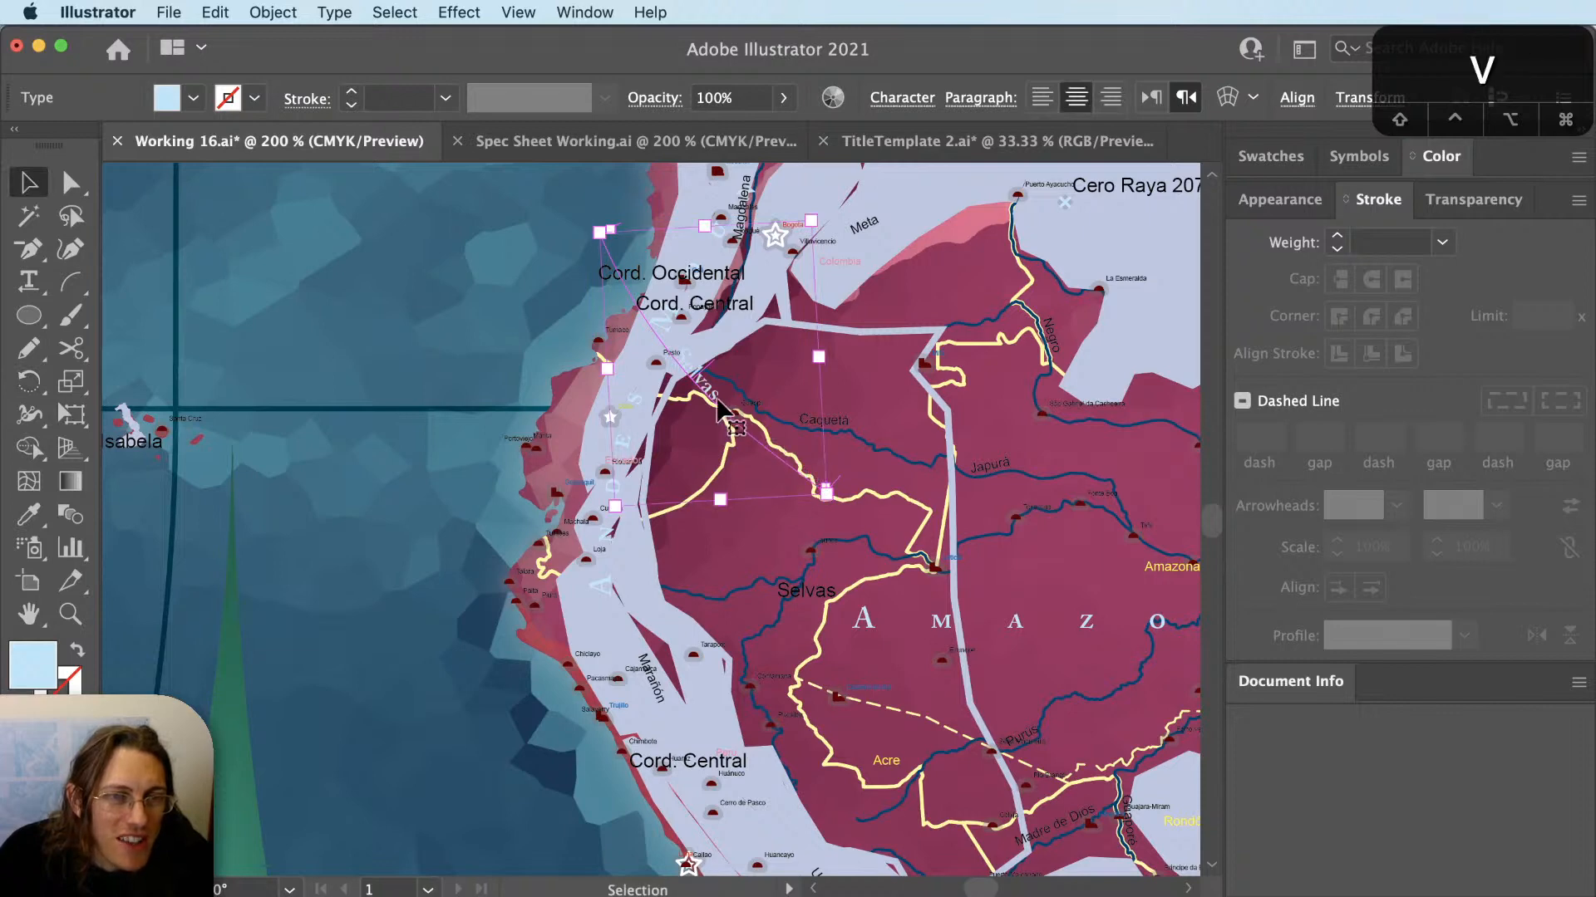
left_click_drag(717, 401, 891, 737)
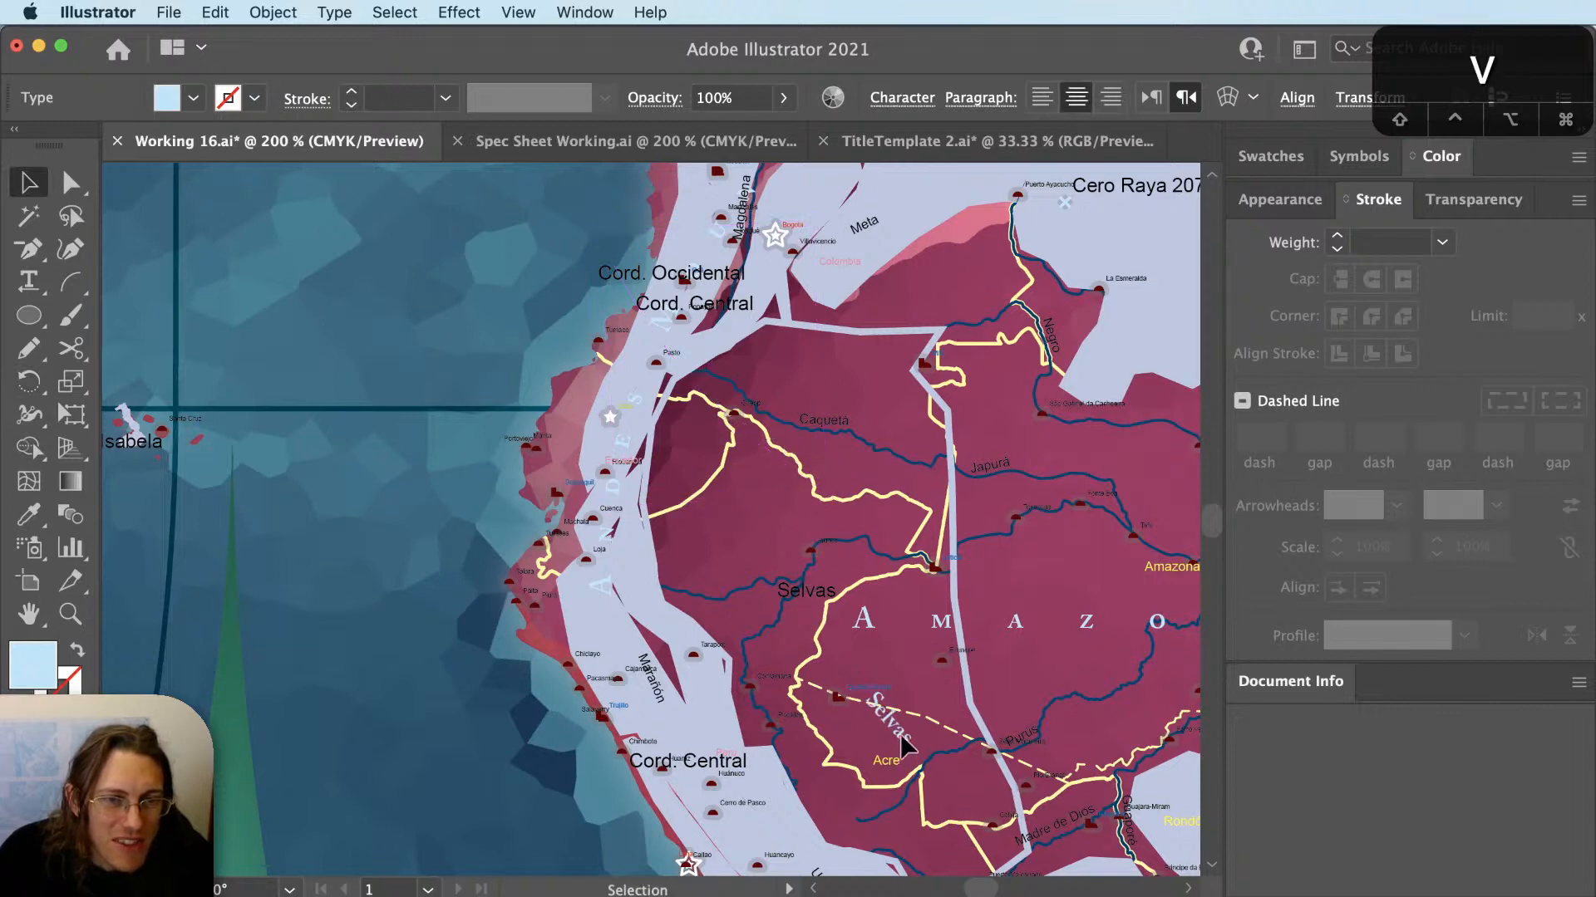
Copy the Amazon Basin lettering's text style onto the Selvas label with the Eyedropper.
key("i")
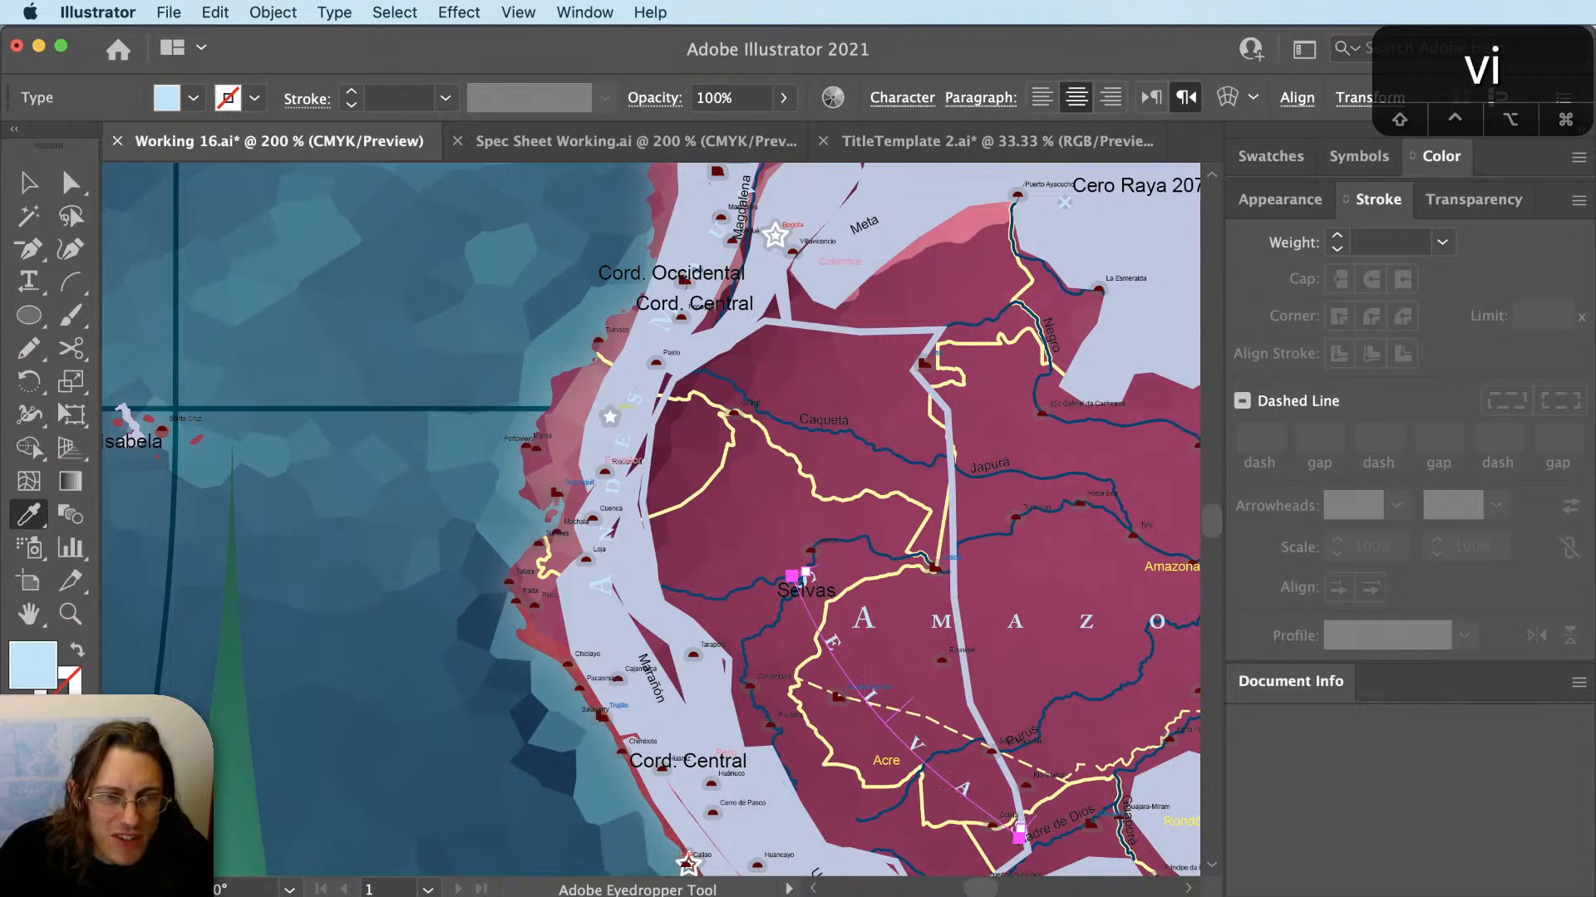
left_click(863, 619)
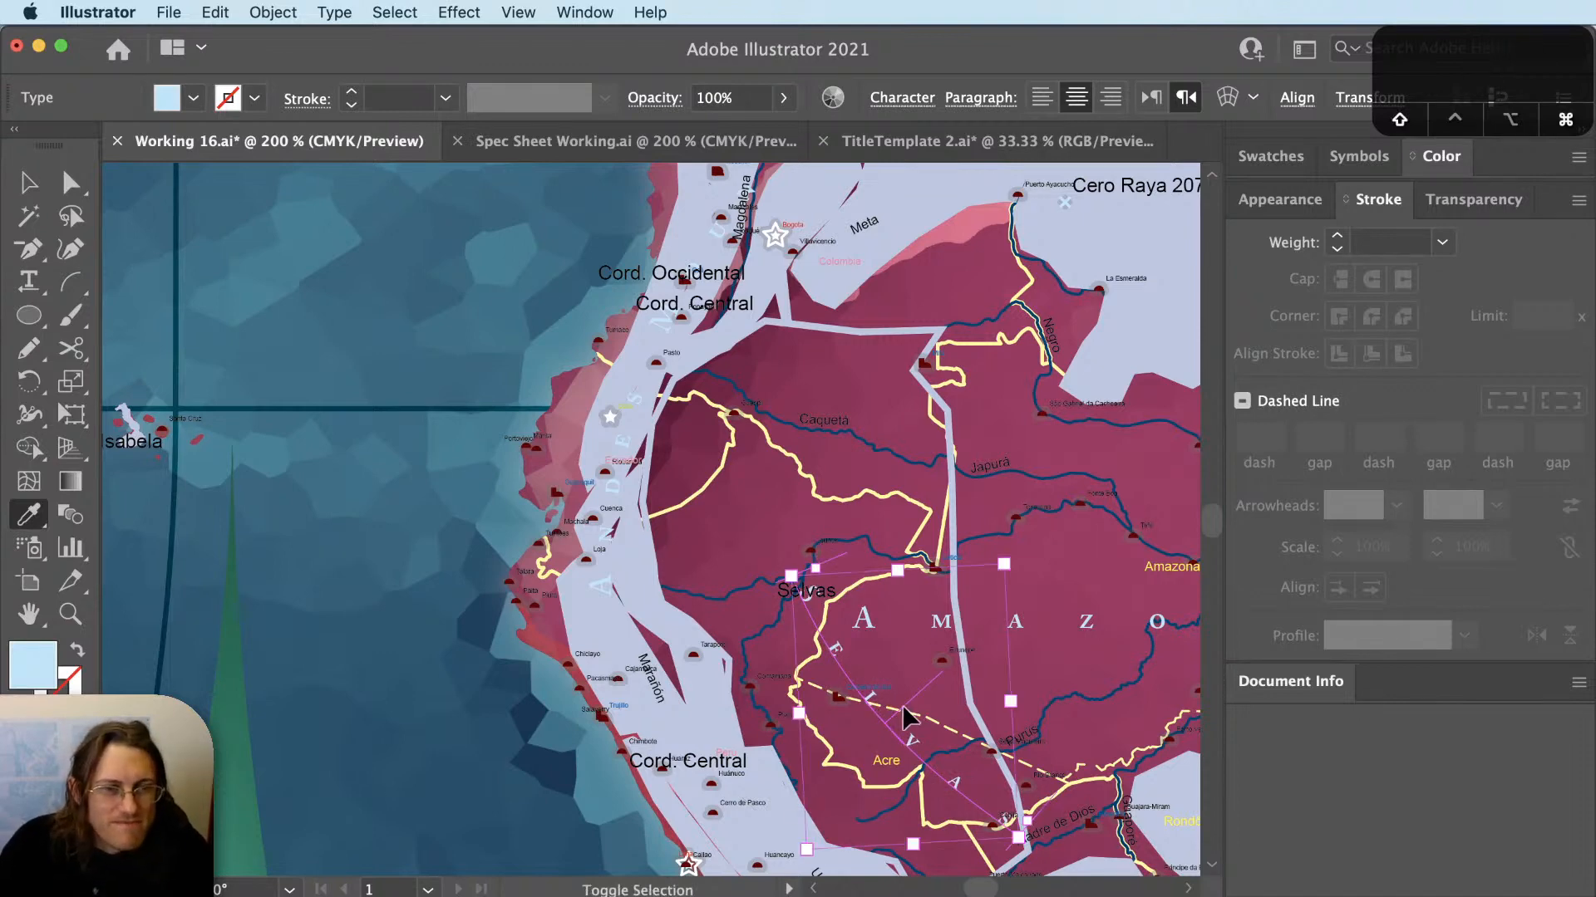
key("shift+super+a")
Reposition the Selvas label around Acre and rotate it to a steeper angle.
key("v")
left_click_drag(912, 738, 883, 769)
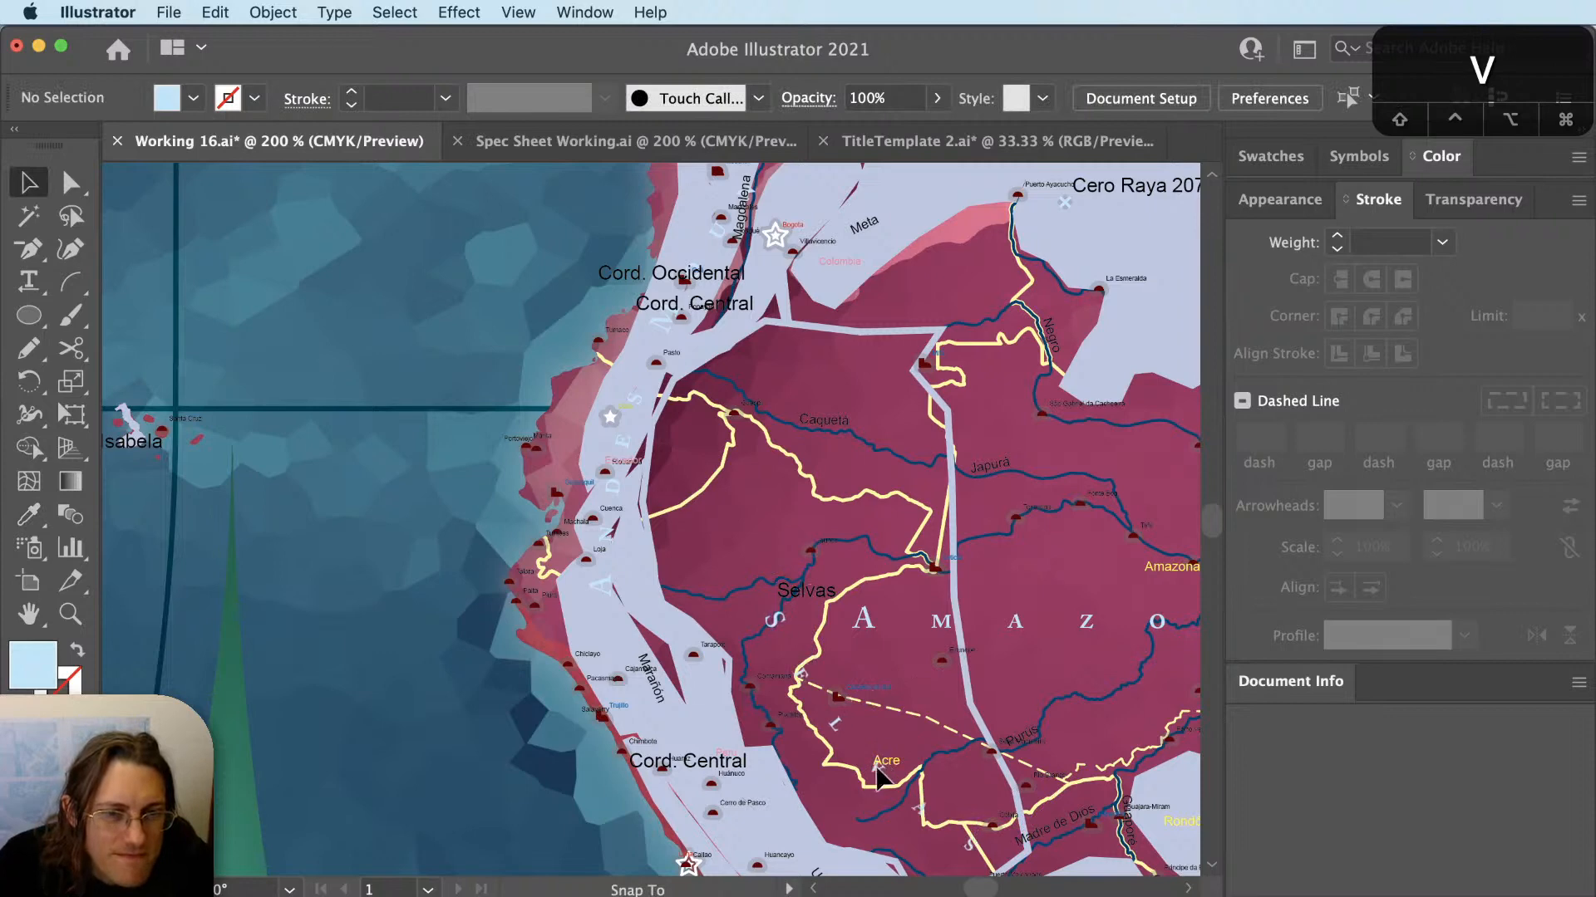
key("r")
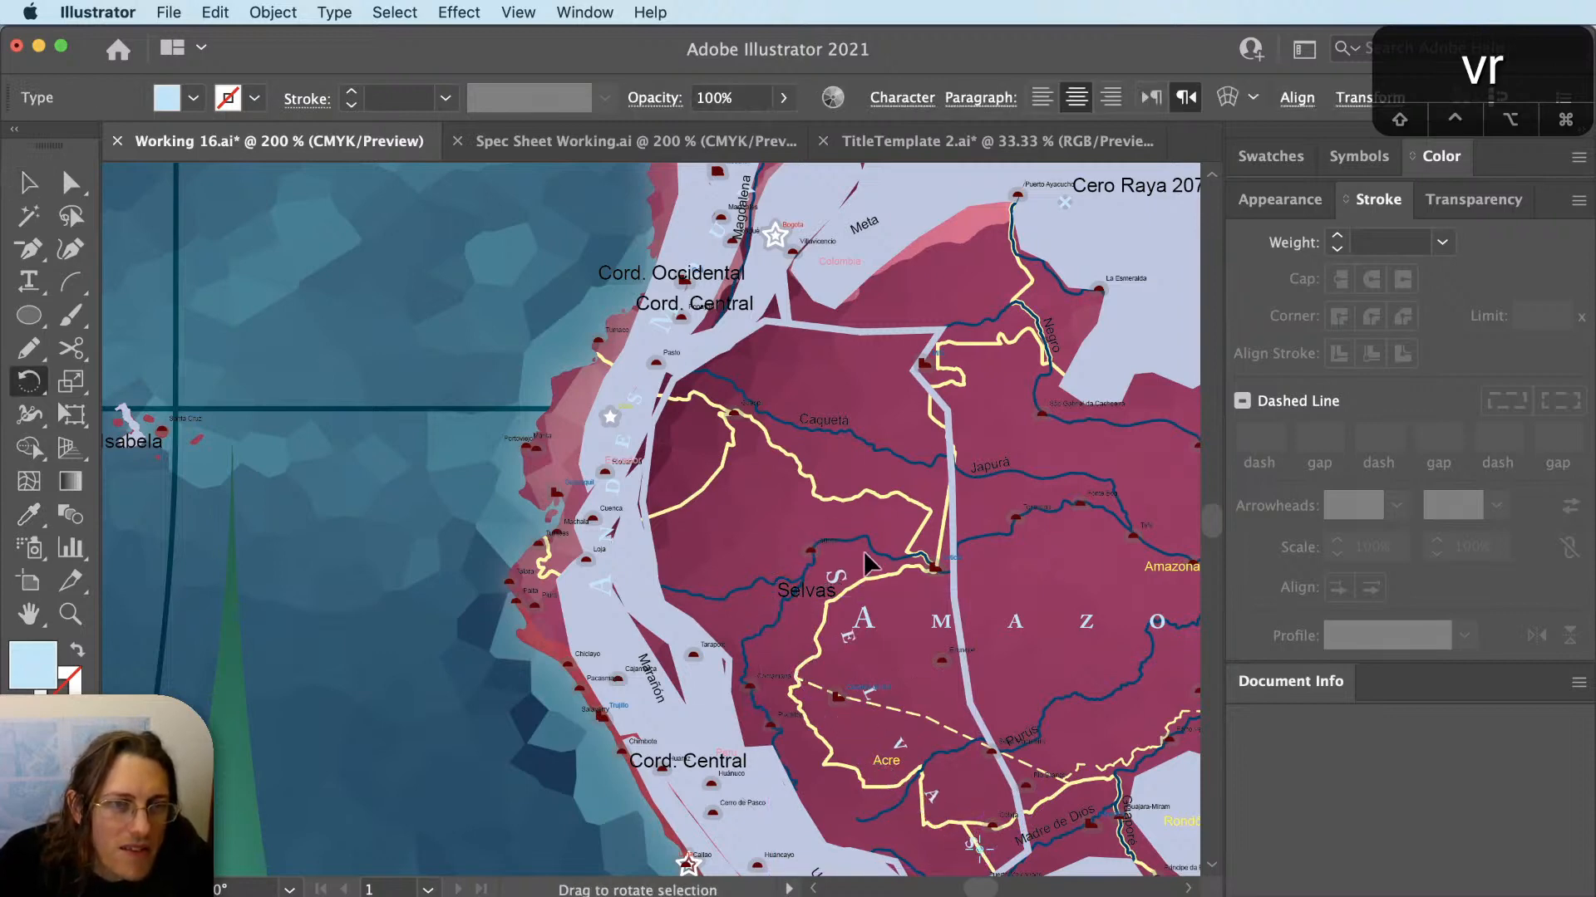
Reshape the Selvas label's path by extending its upper end north near Caqueta and adjusting the handles into a smooth curve.
key("a")
left_click(826, 563)
left_click_drag(825, 558, 783, 410)
key("a")
left_click_drag(953, 824, 857, 740)
left_click_drag(808, 585, 792, 598)
key("shift+super+a")
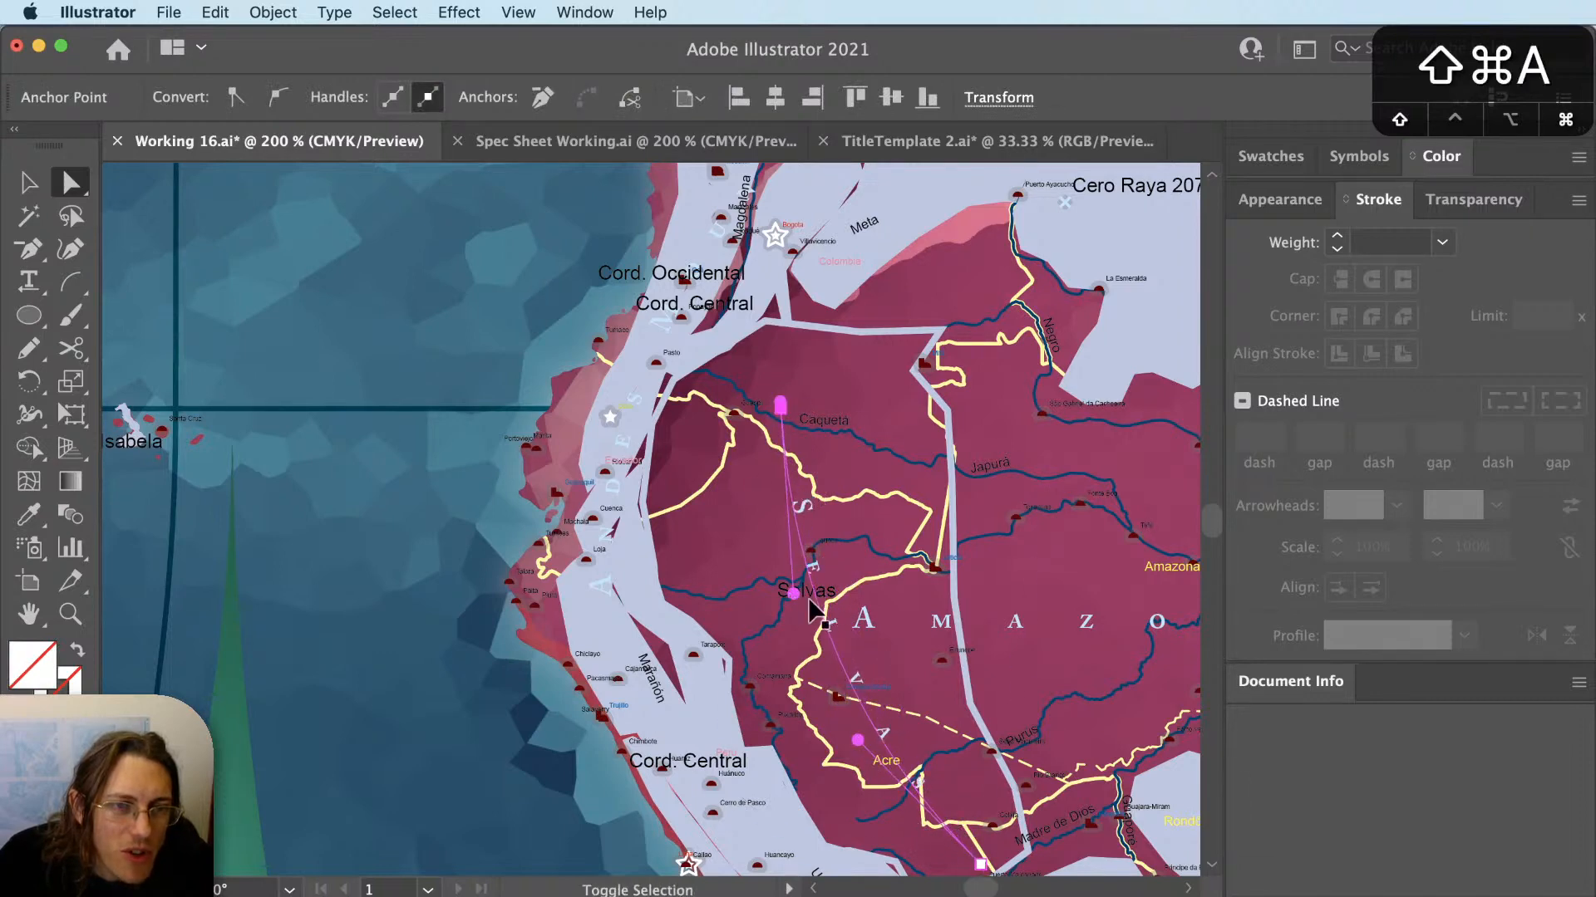
Delete the black Selvas placeholder label beside the Amazon Basin lettering.
key("v")
left_click(802, 590)
key("BackSpace")
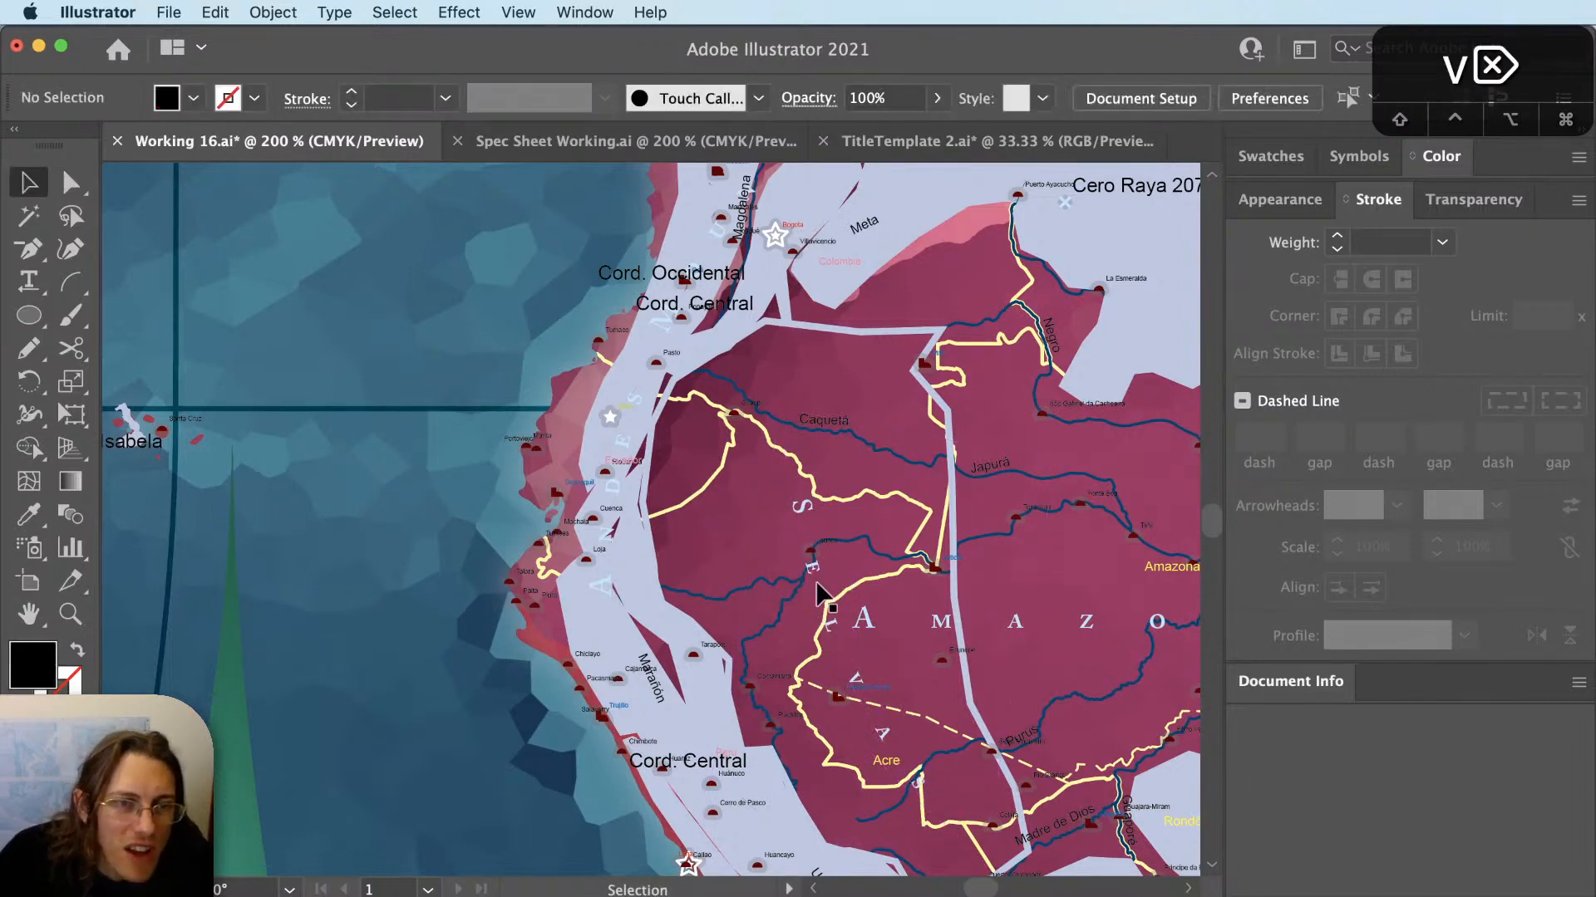
Set the Selvas label's letter spacing to 2000 and nudge the label slightly to the west.
left_click(818, 586)
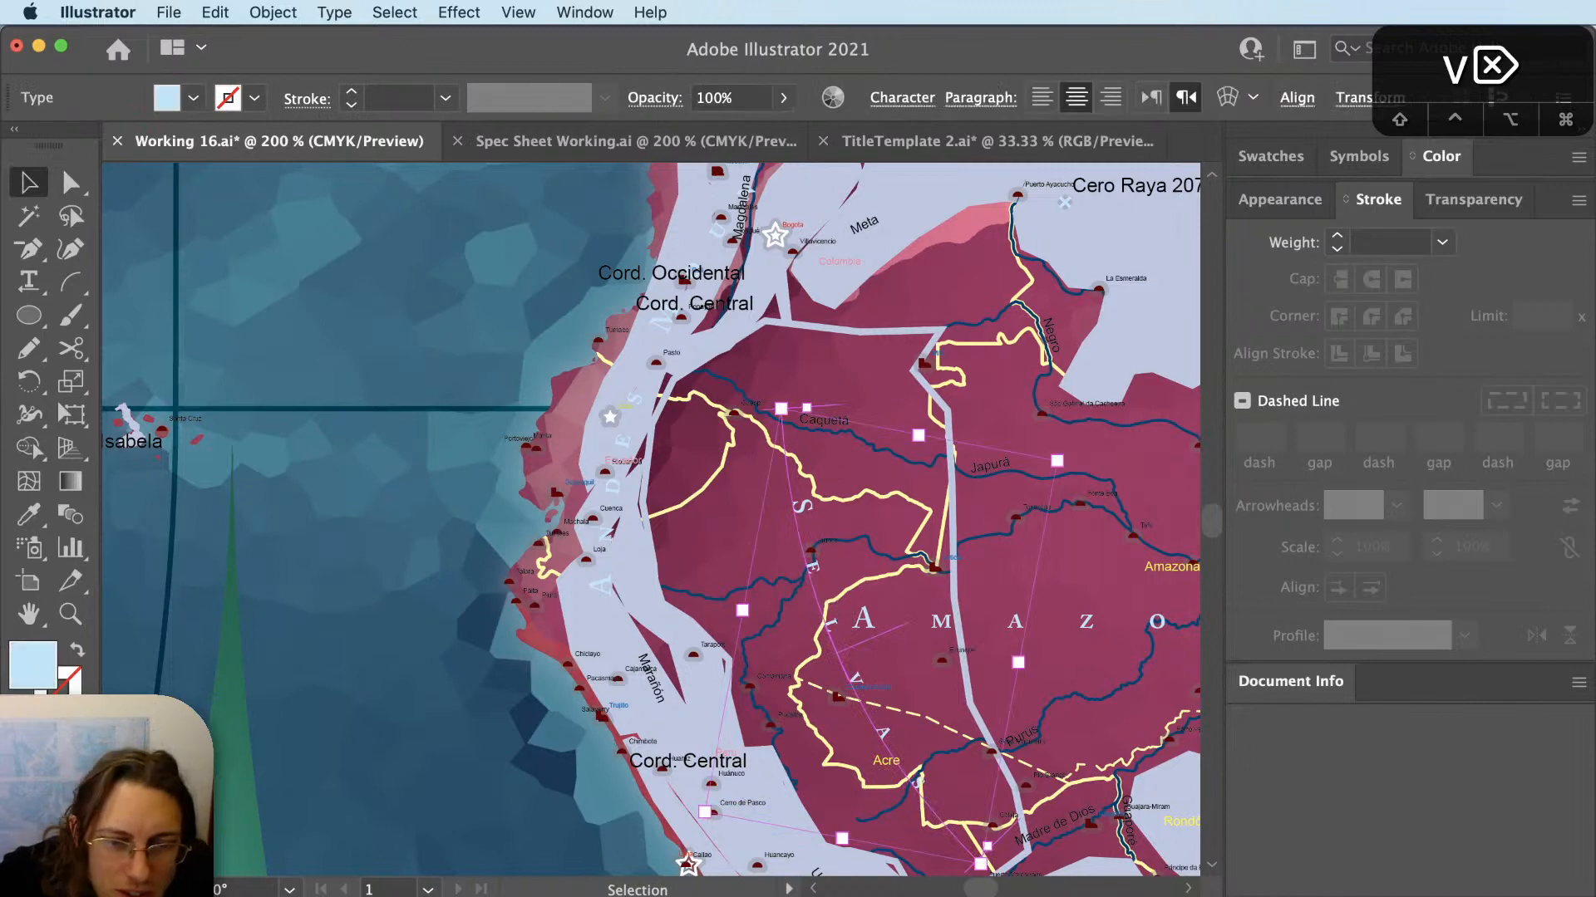
type("2000")
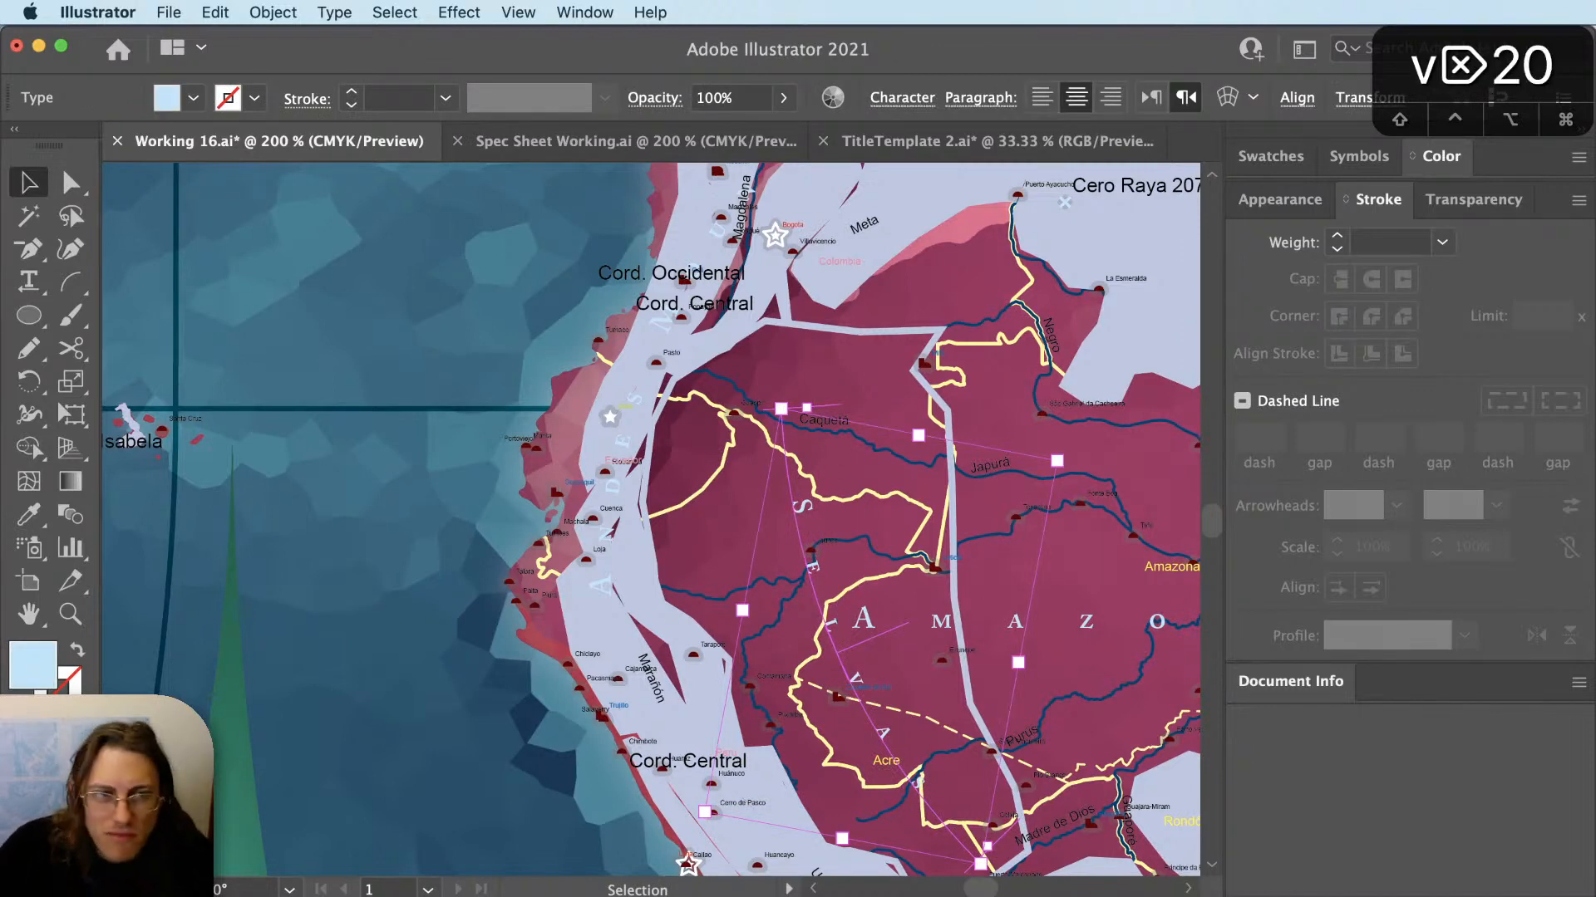
key("Return")
key("shift+super+a")
key("v")
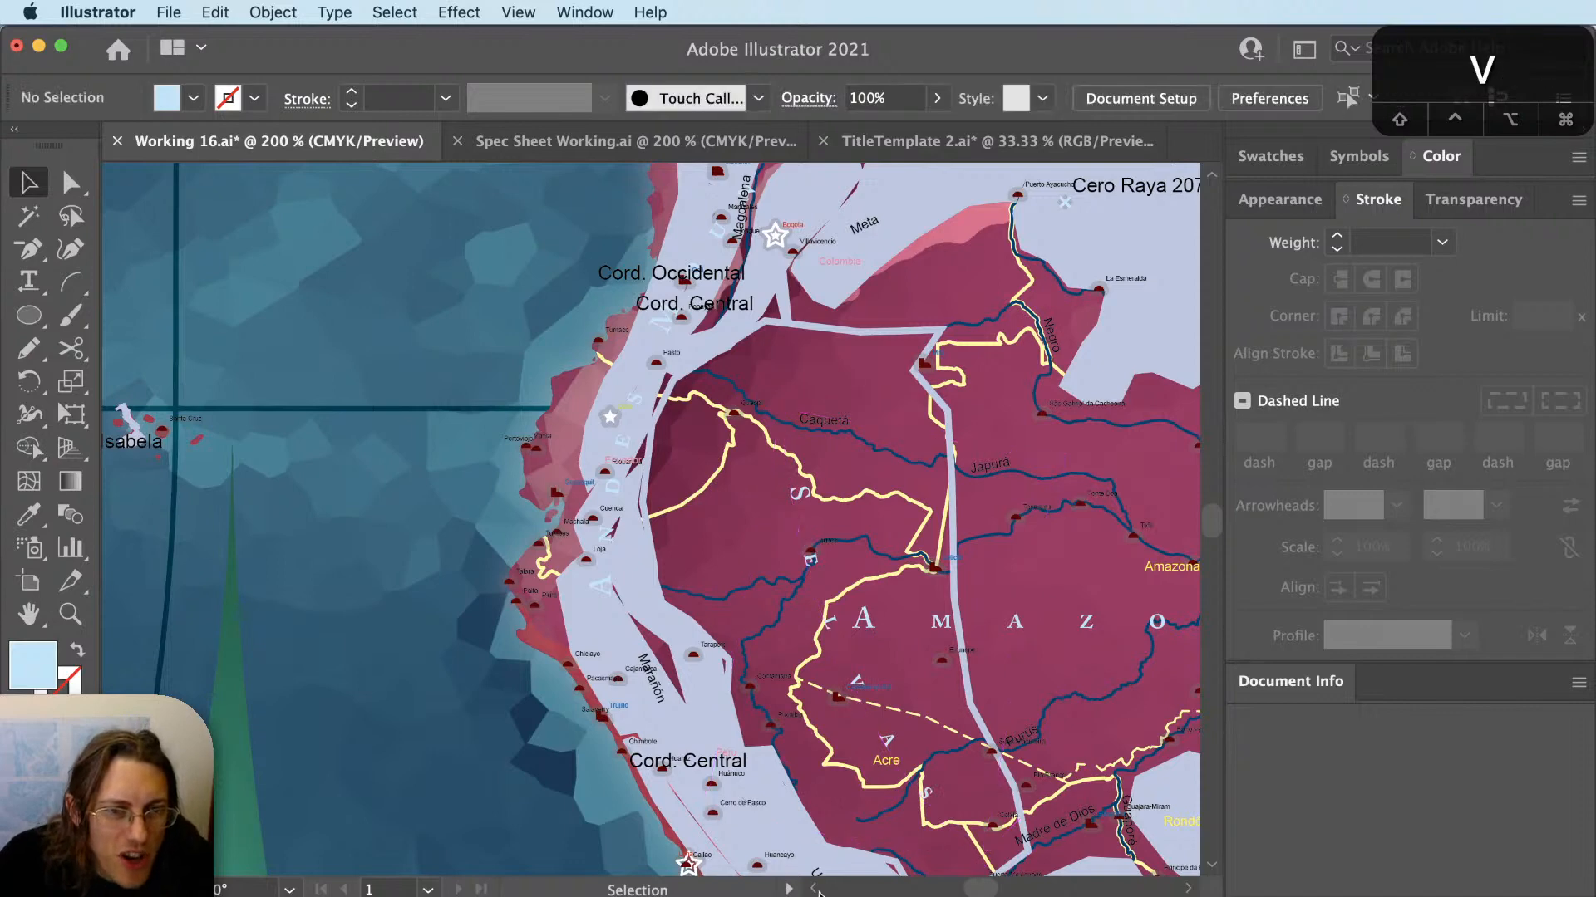
left_click_drag(826, 622, 816, 619)
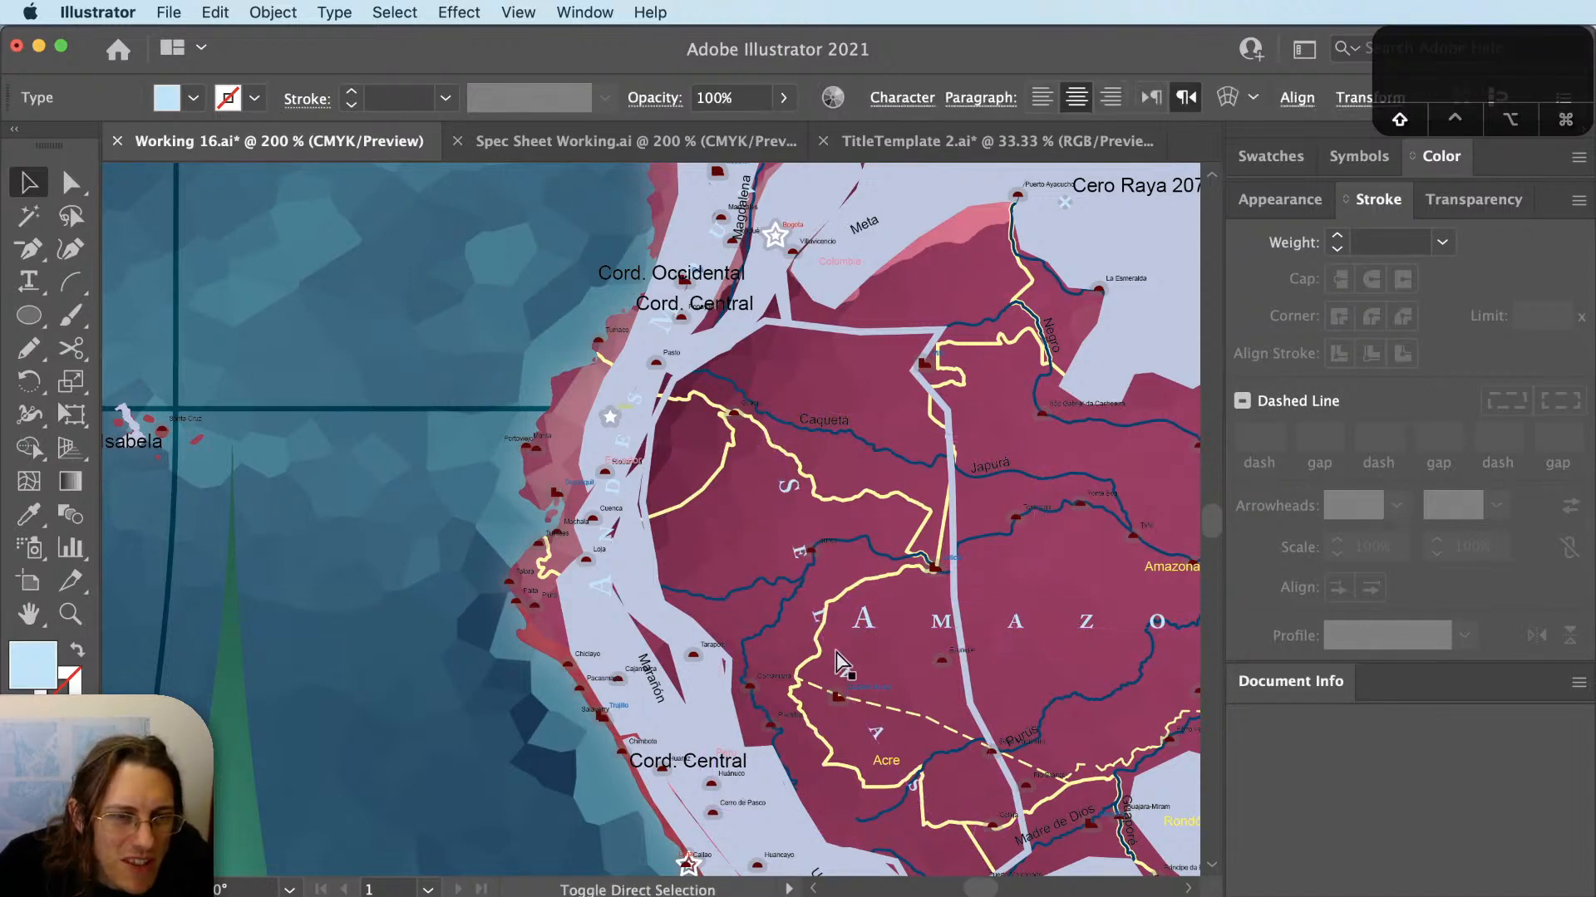
key("shift+super+a")
Try sliding the Selvas text along its curve by shifting its starting bracket, and undo the shift.
left_click(801, 573)
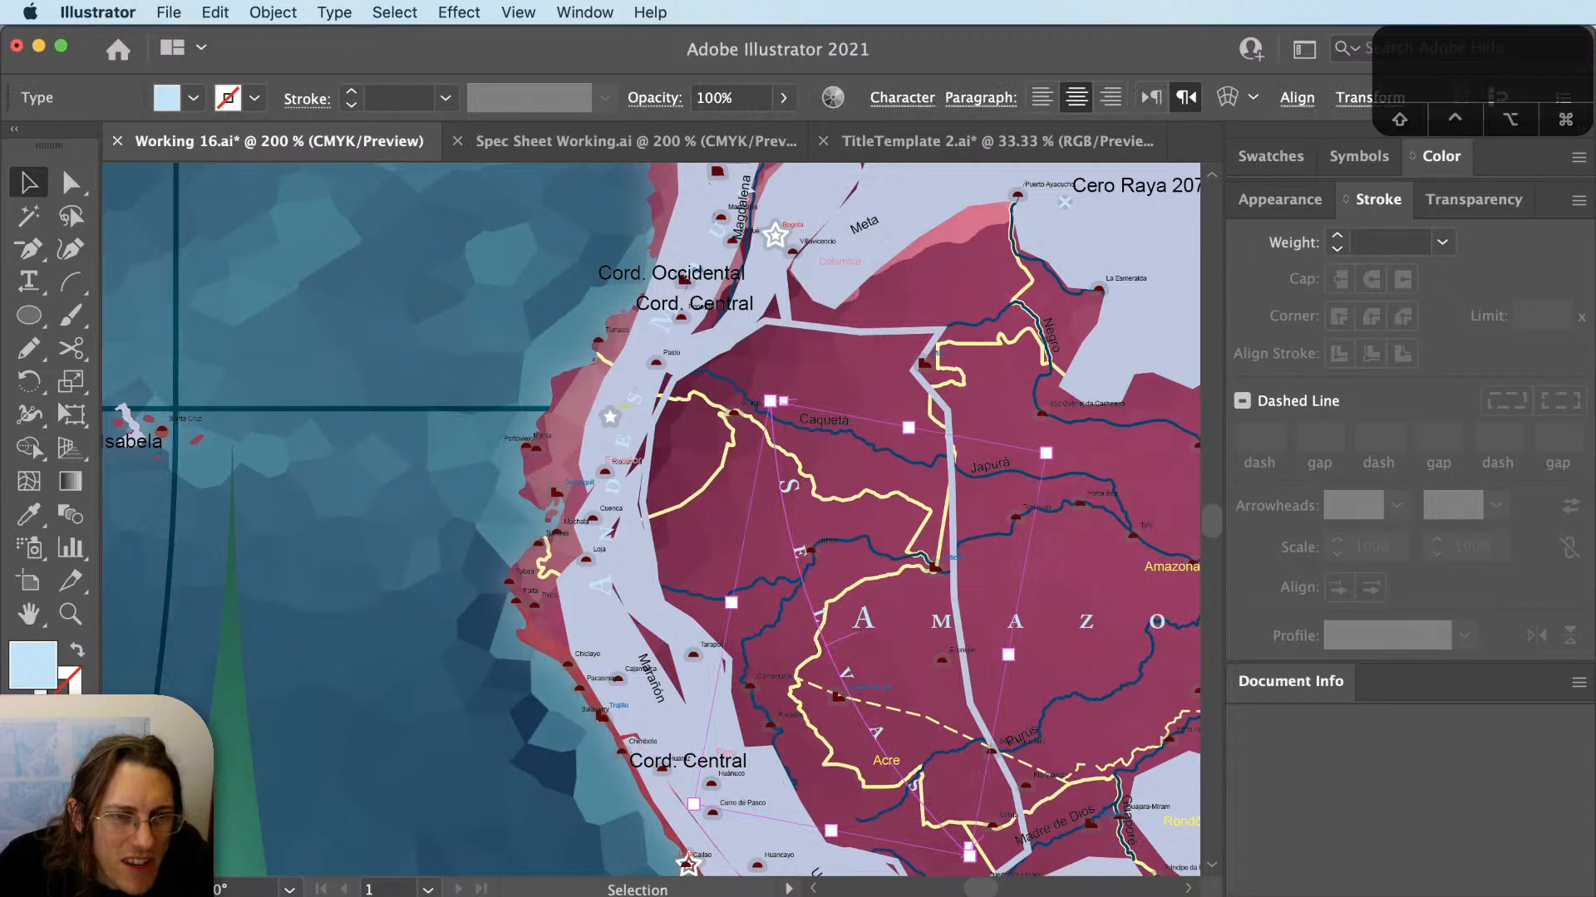
left_click_drag(784, 400, 795, 399)
left_click(796, 755)
left_click_drag(795, 755, 590, 771)
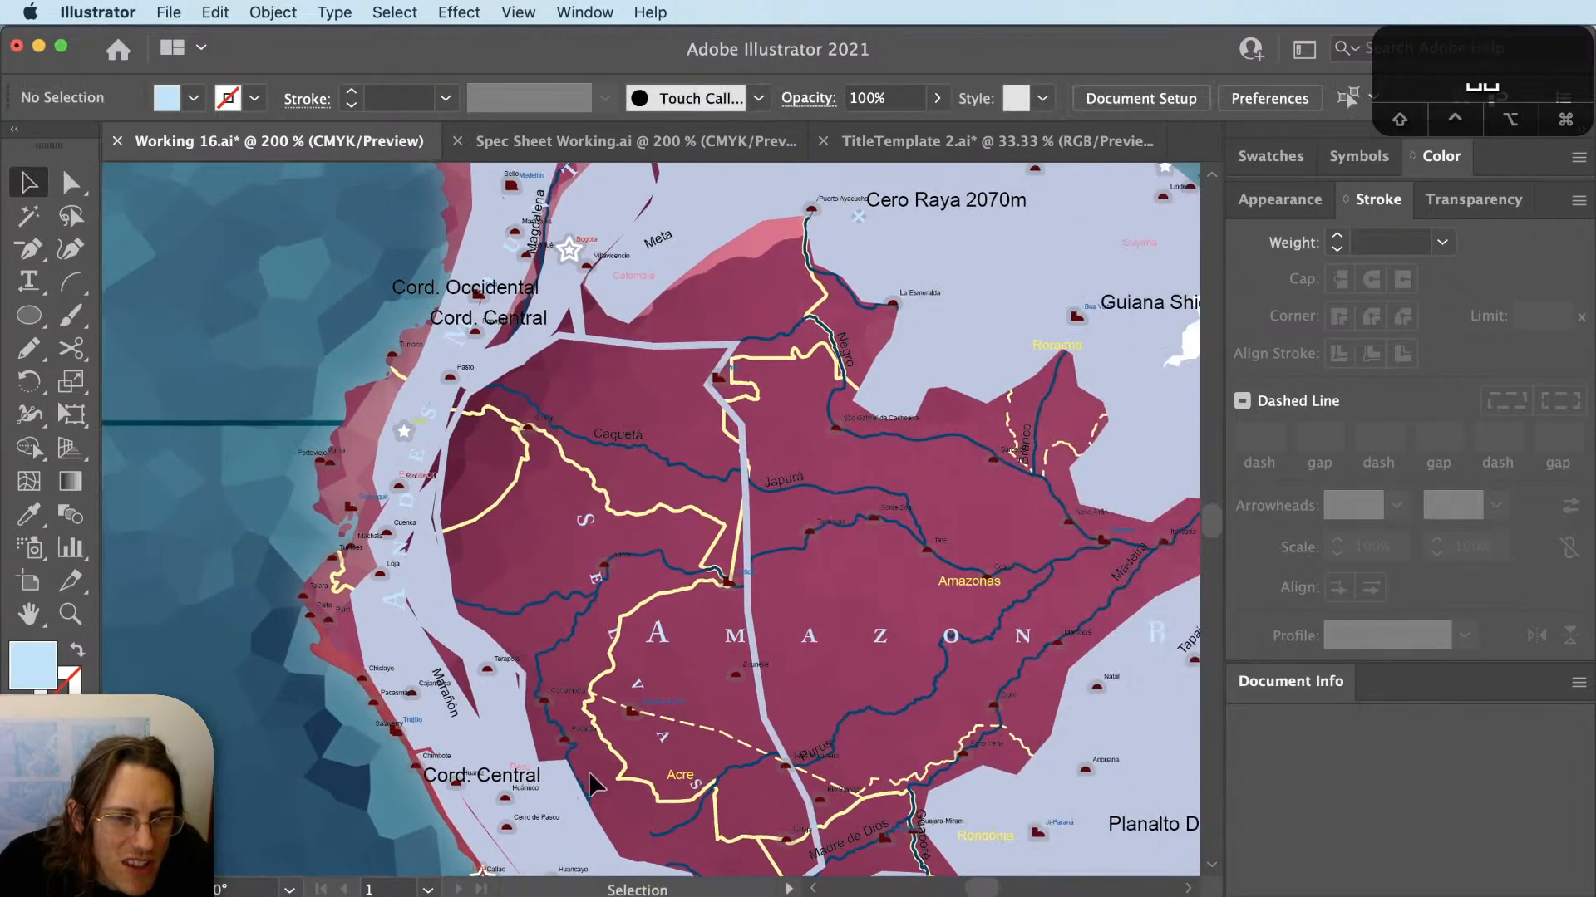
key("super+z")
key("shift+super+a")
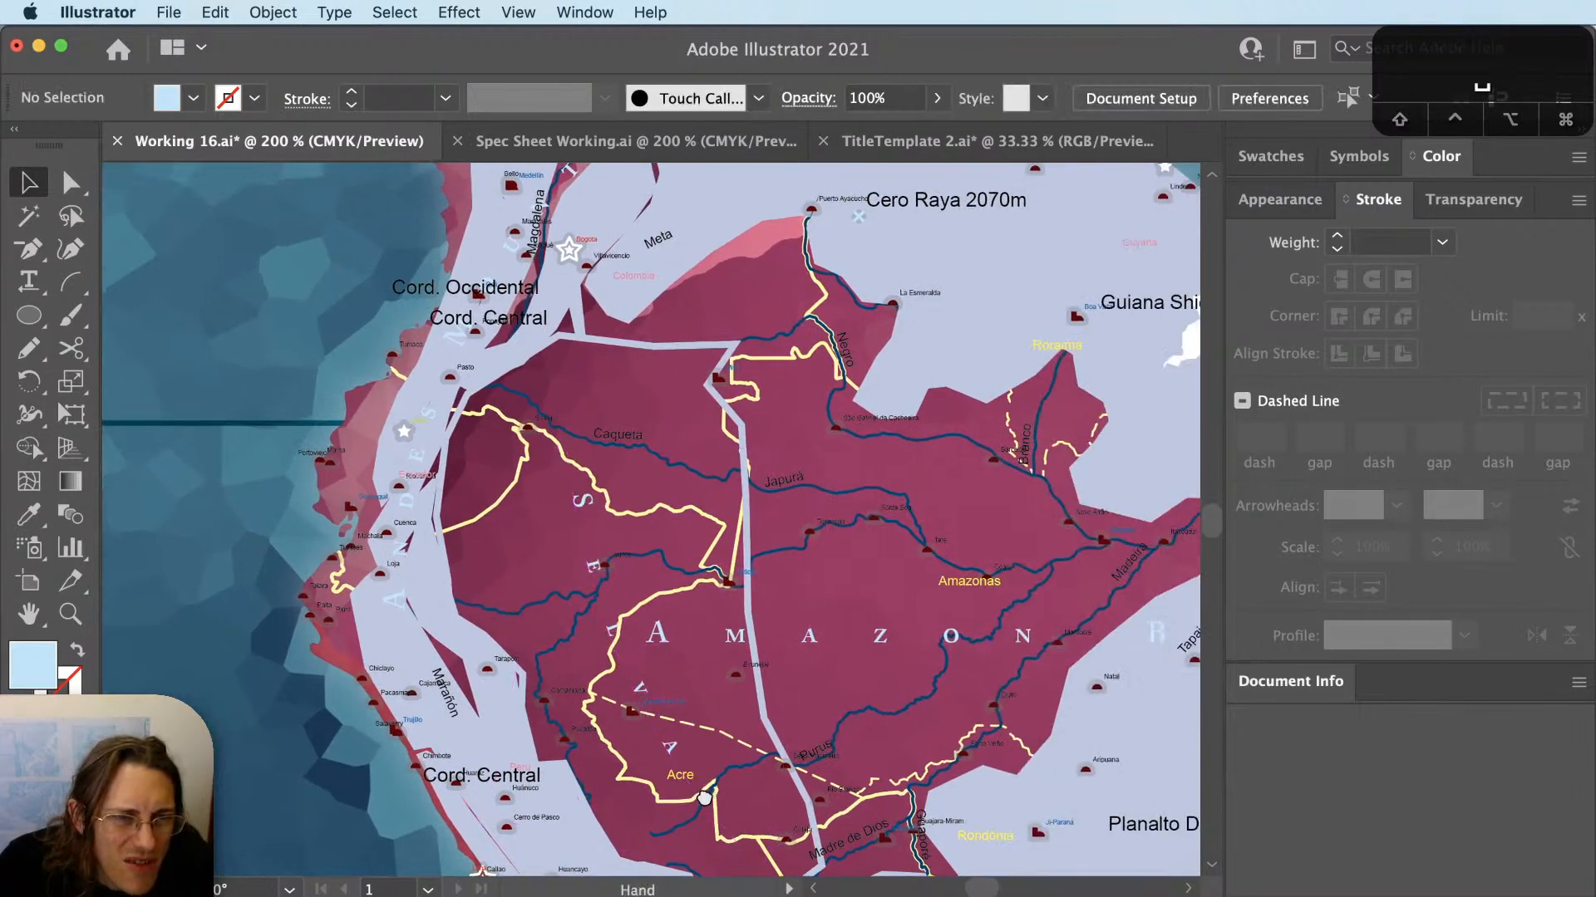
Tighten the letter spacing of the Selvas label along its curve.
left_click_drag(626, 717, 671, 663)
key("v")
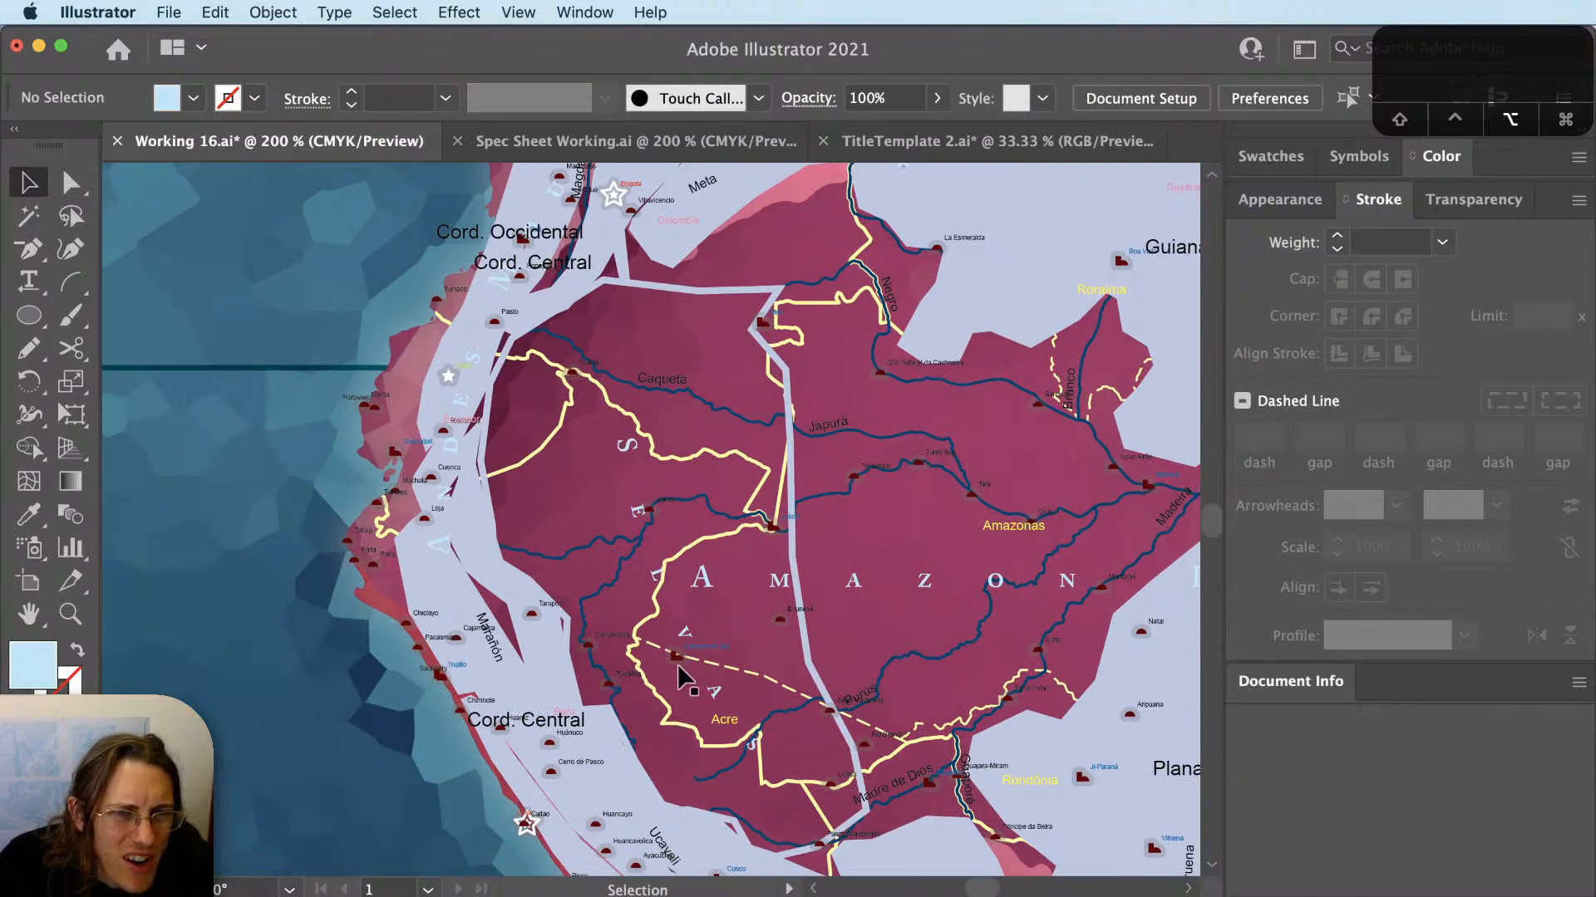
scroll(677, 664, "up", 1)
scroll(539, 528, "down", 2)
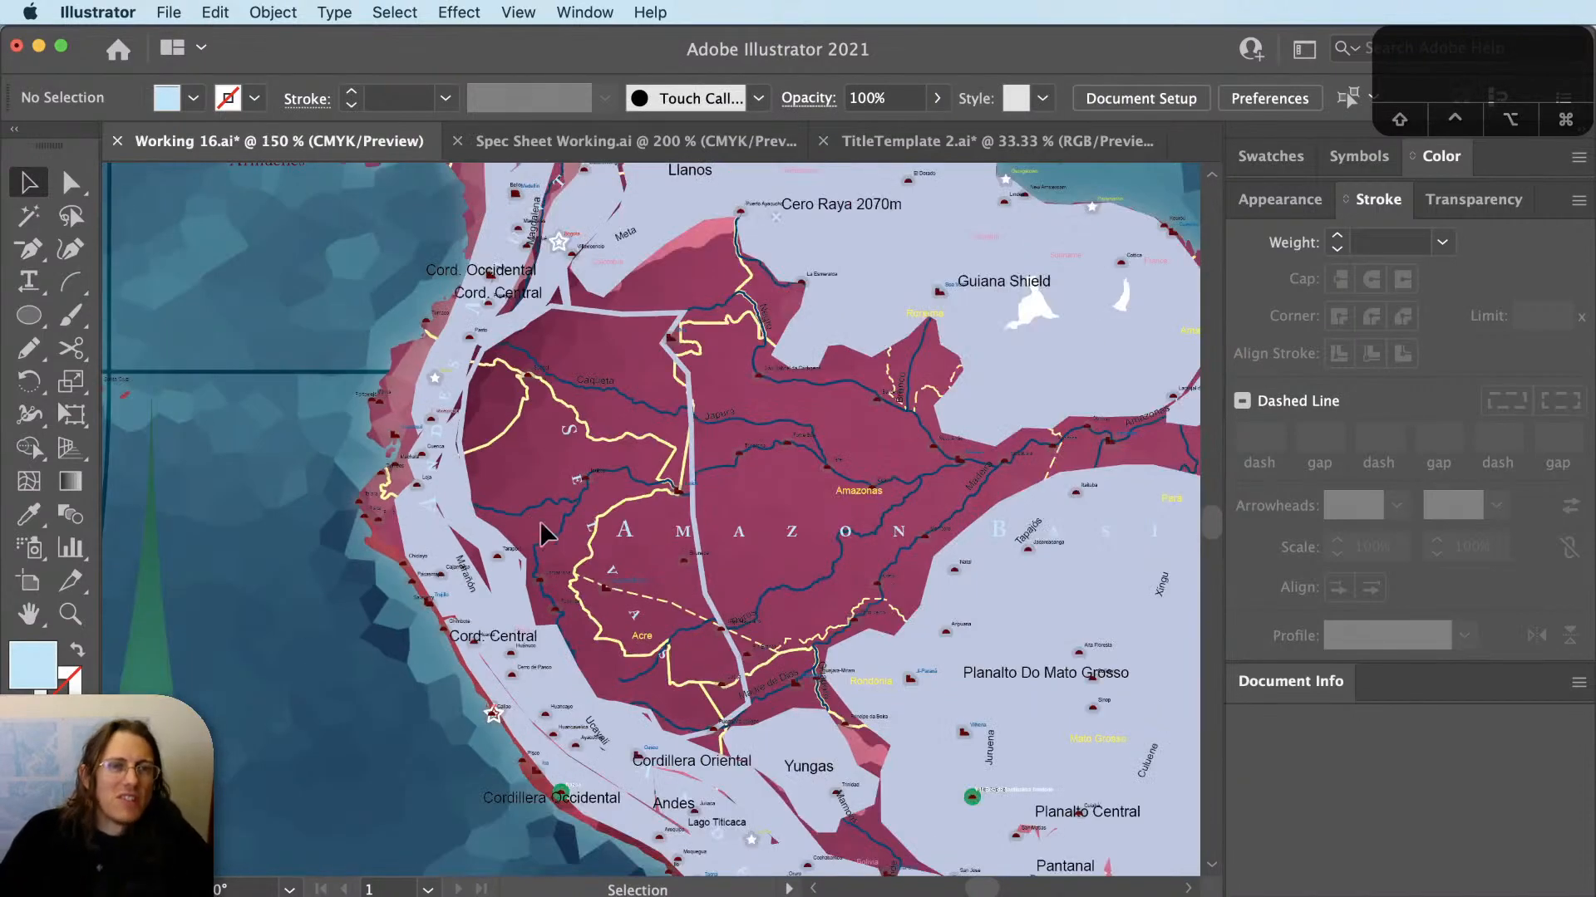
left_click_drag(716, 592, 666, 635)
key("v")
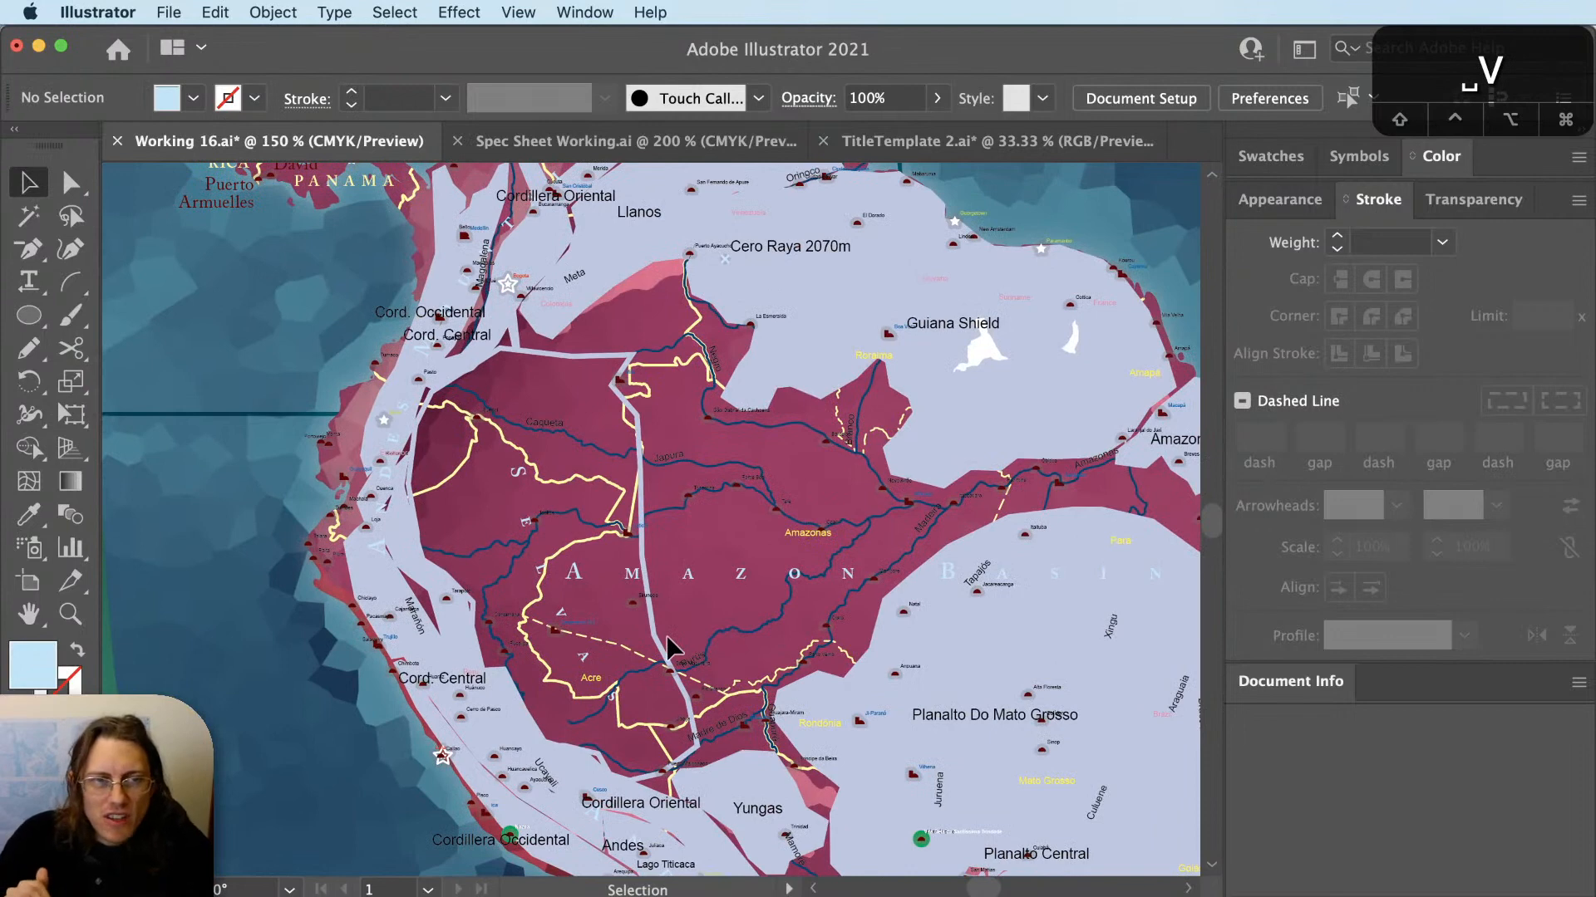
scroll(495, 503, "up", 1)
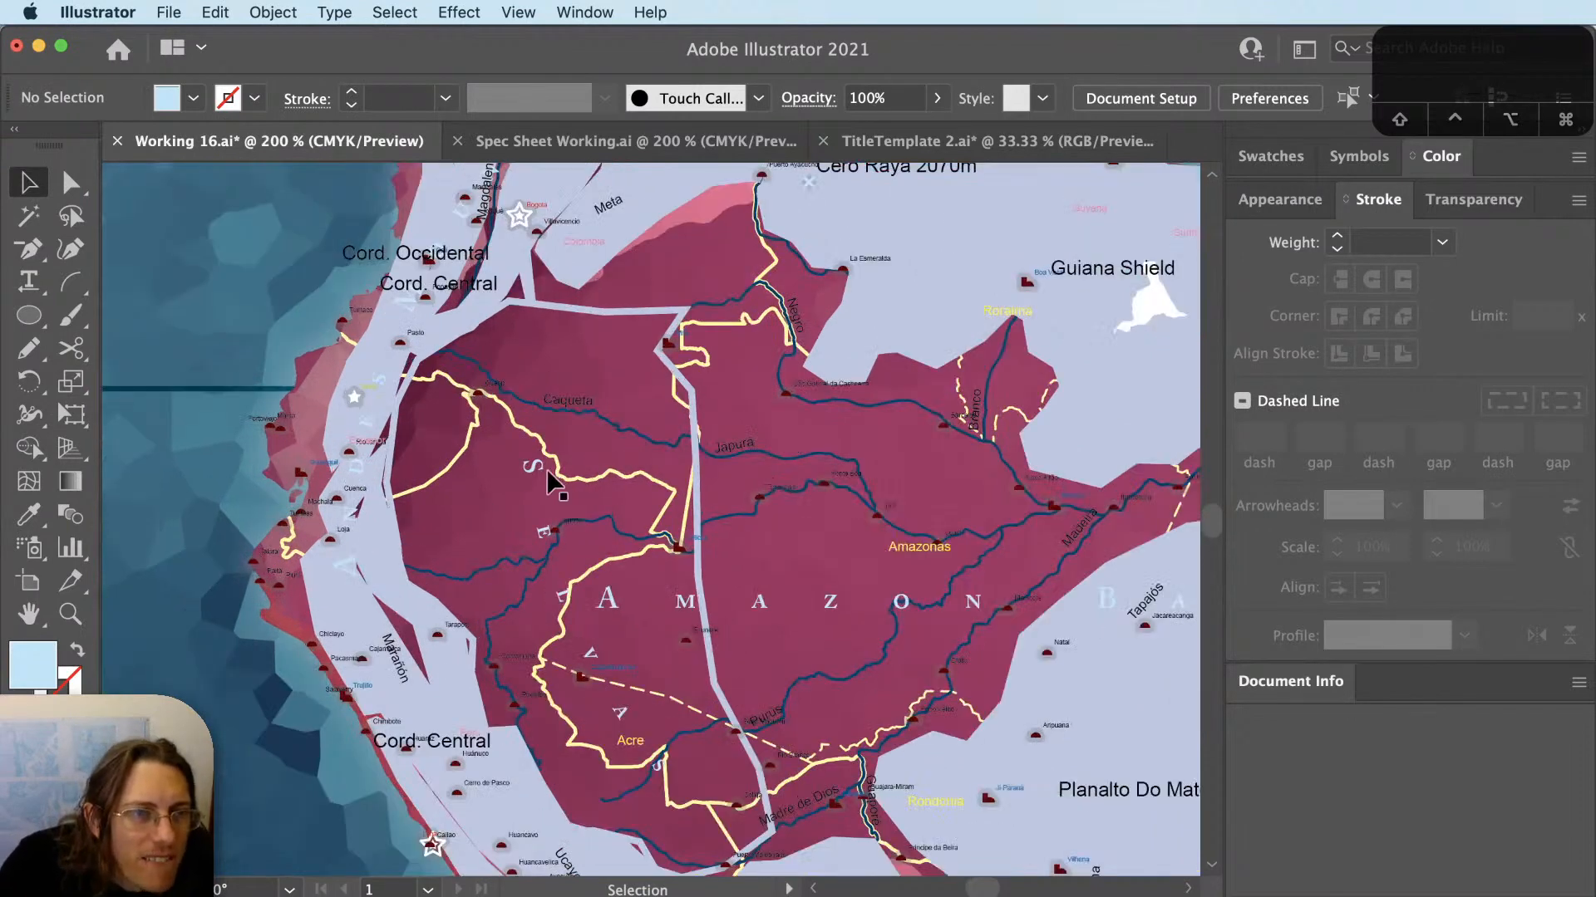
left_click(570, 517)
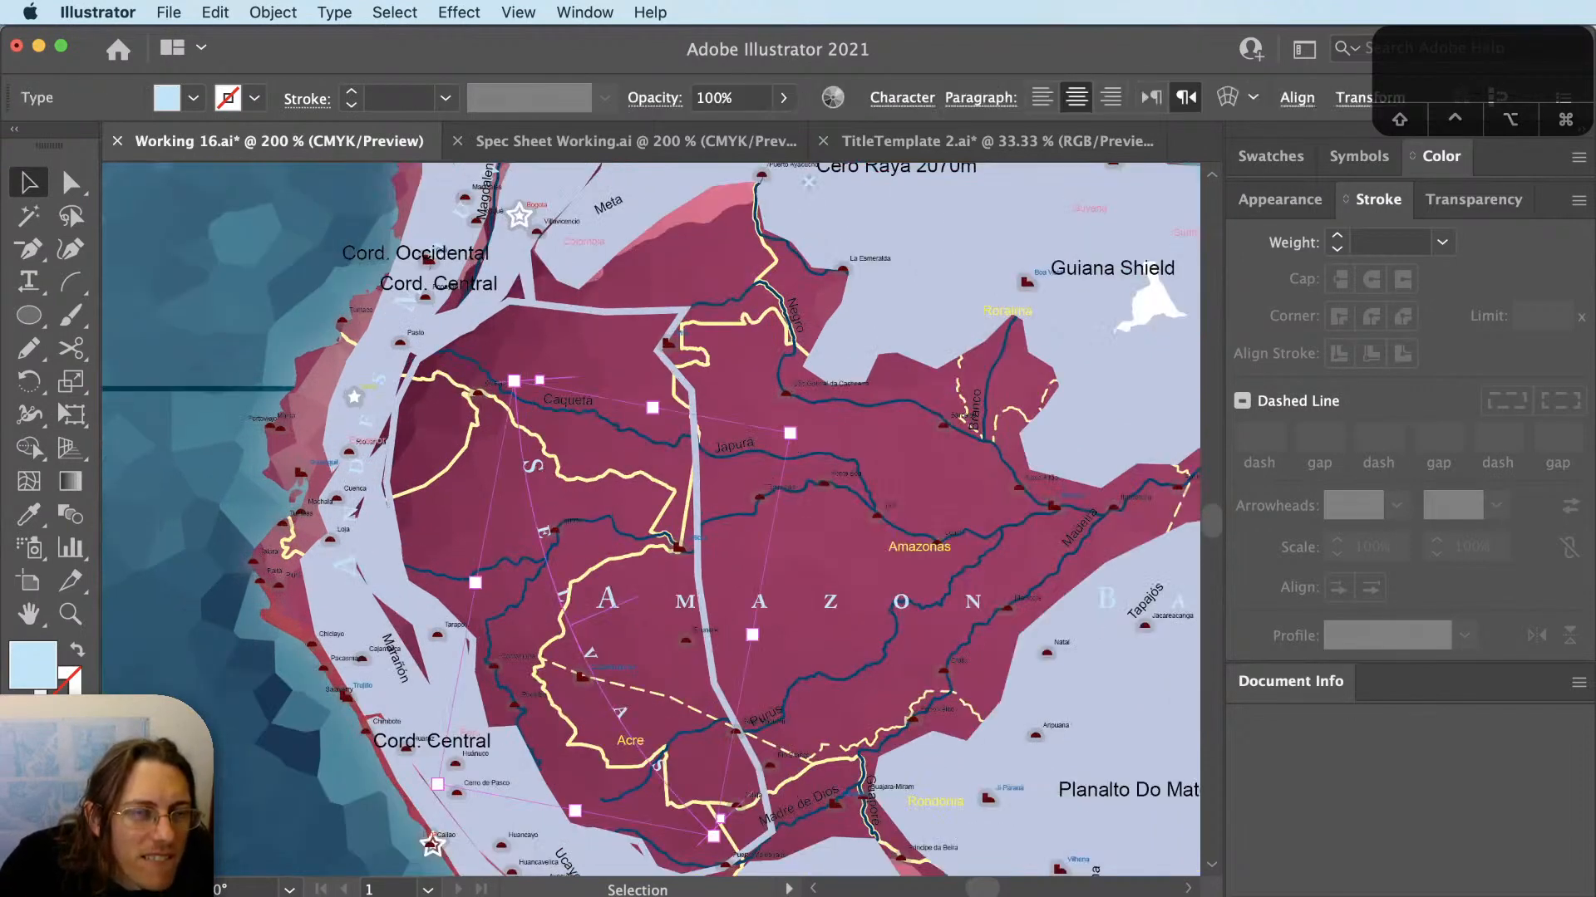
left_click_drag(849, 781, 849, 707)
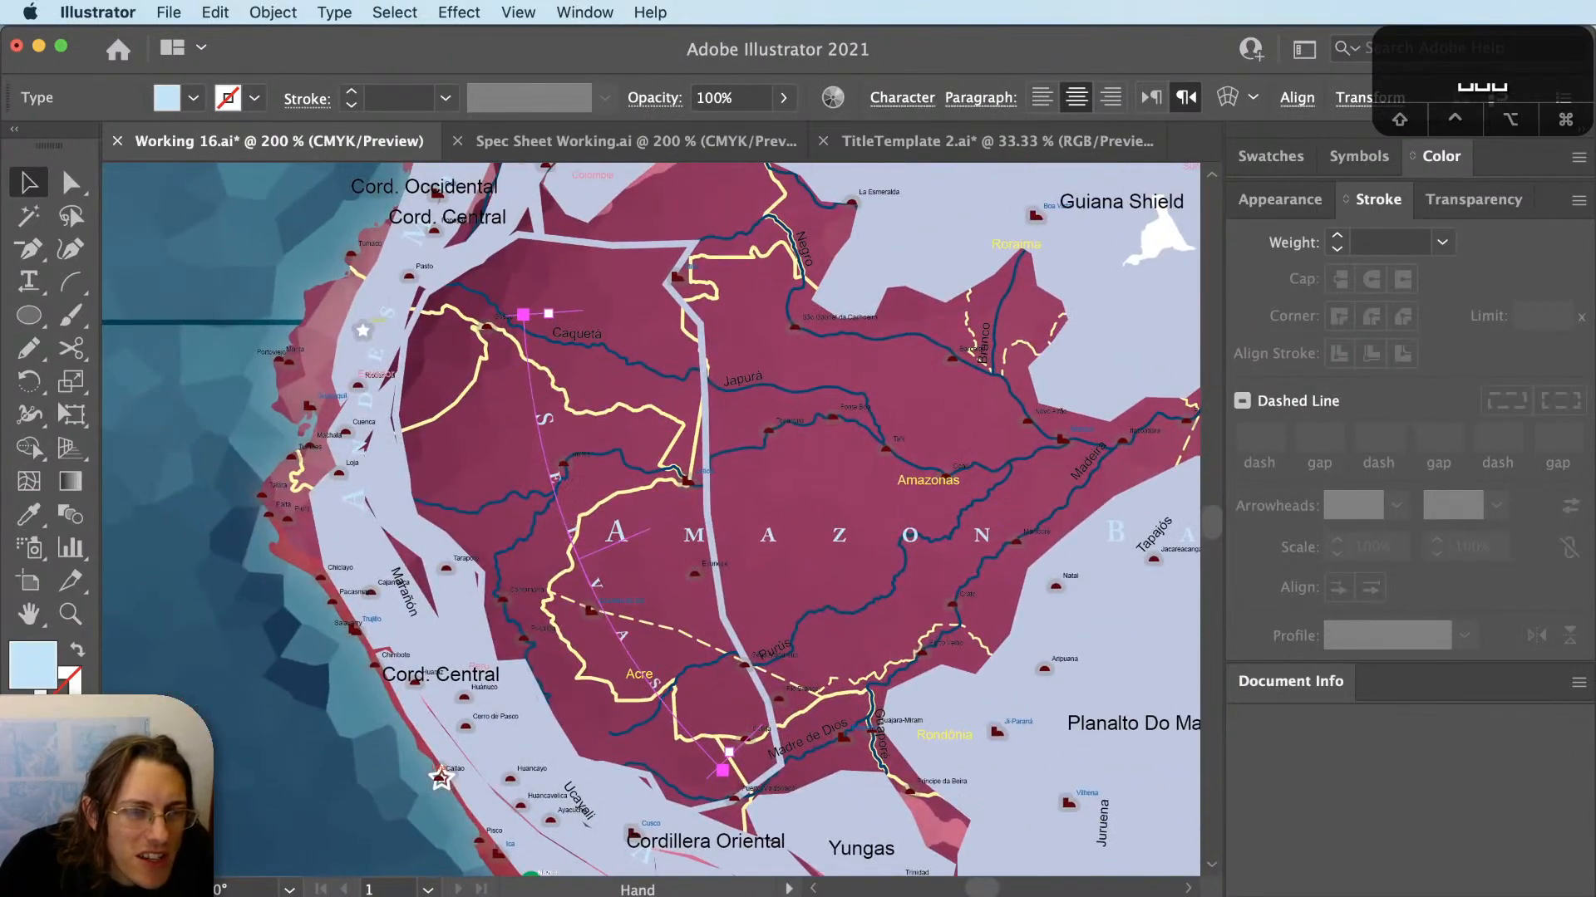
key("shift+super+a")
key("v")
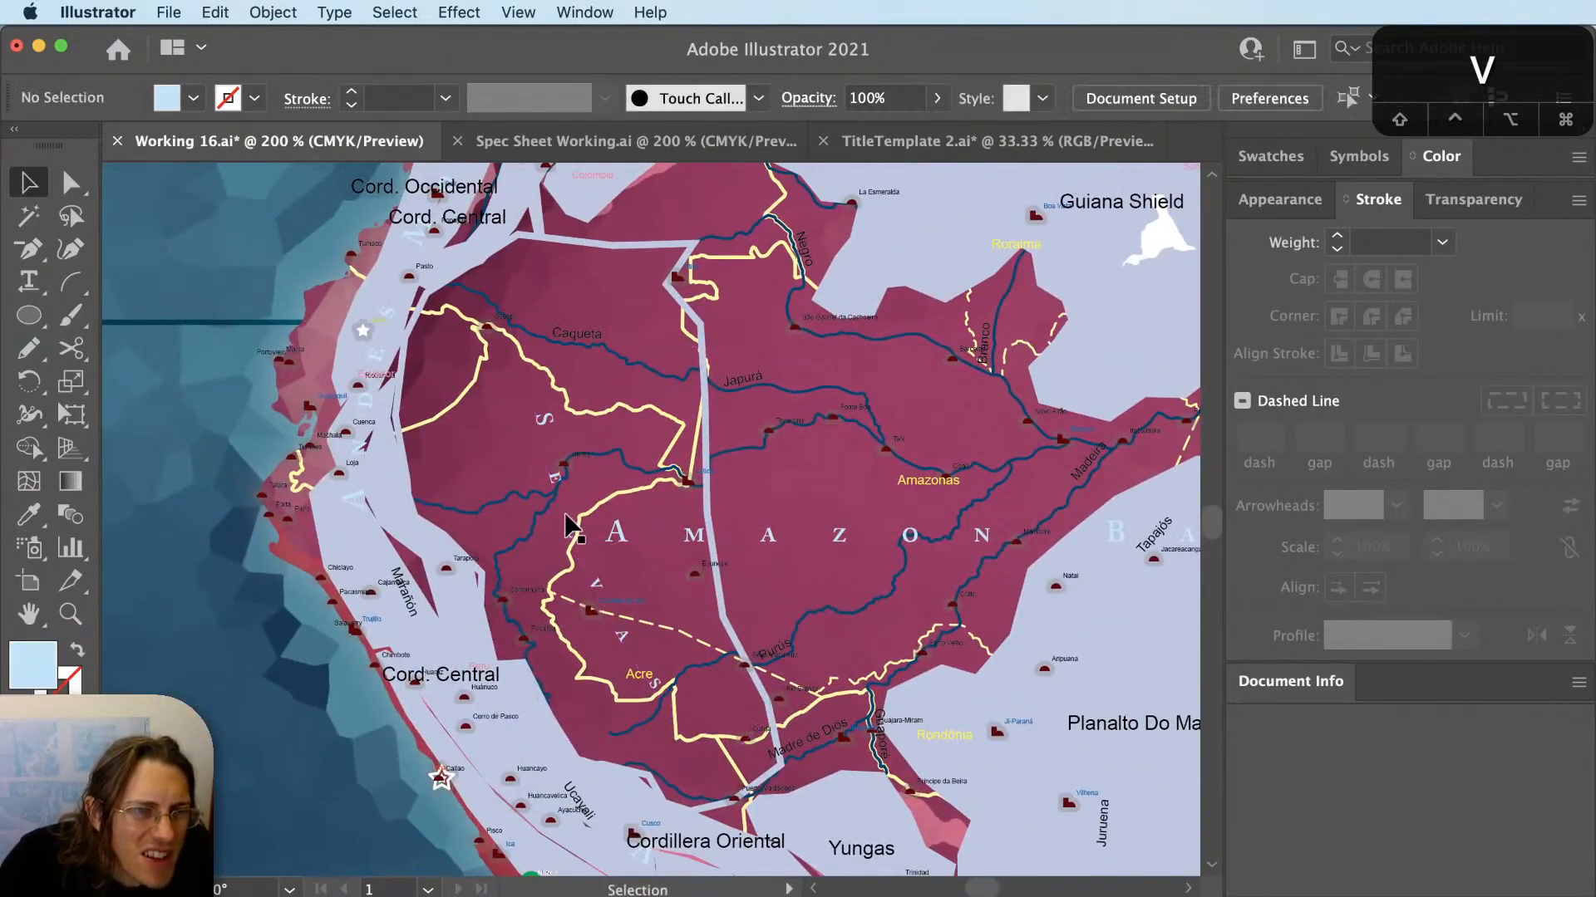
Set the Selvas label's letter spacing to 2500.
left_click_drag(565, 515, 562, 515)
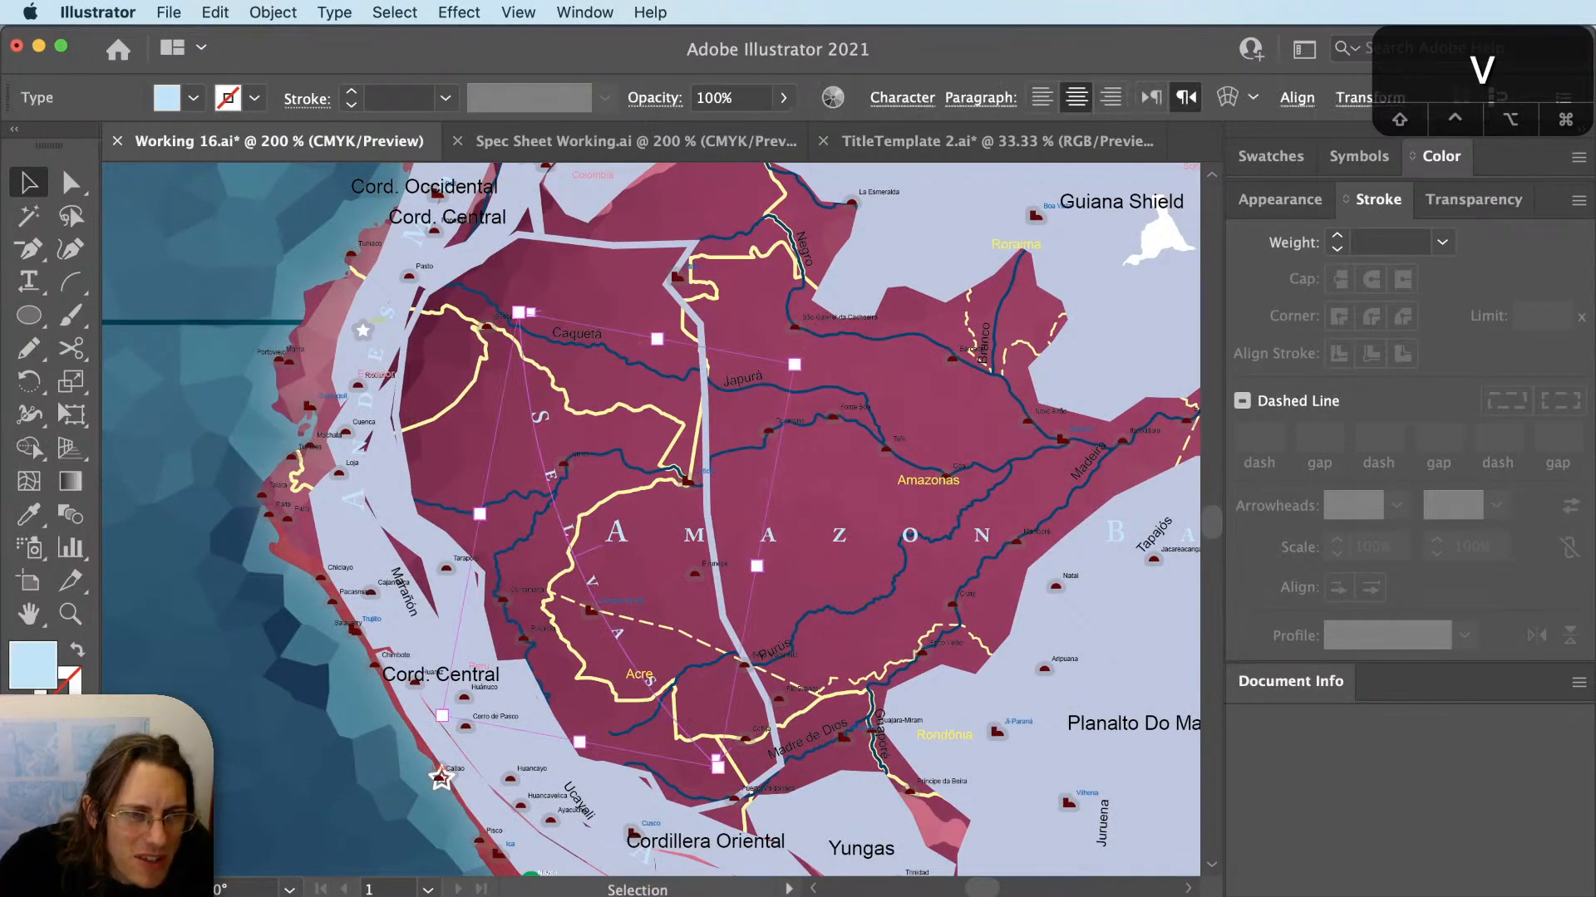
type("2500")
key("Return")
key("shift+super+a")
key("v")
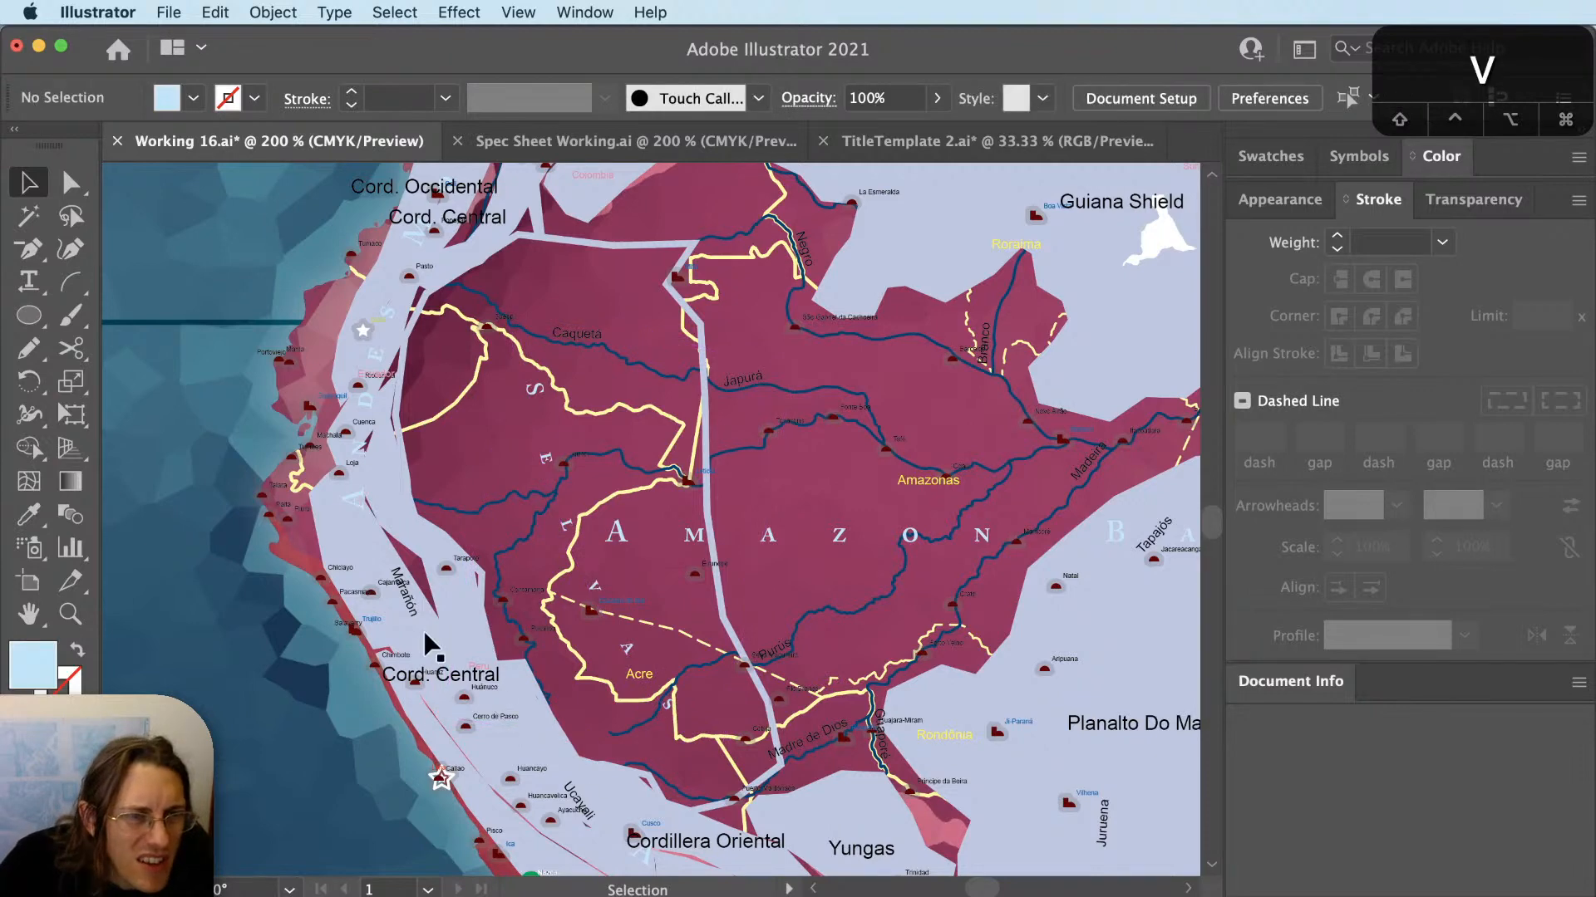
Examine the spread of the Selvas letters over the western Amazon at close and wider zoom.
scroll(363, 527, "up", 1)
scroll(361, 525, "down", 1)
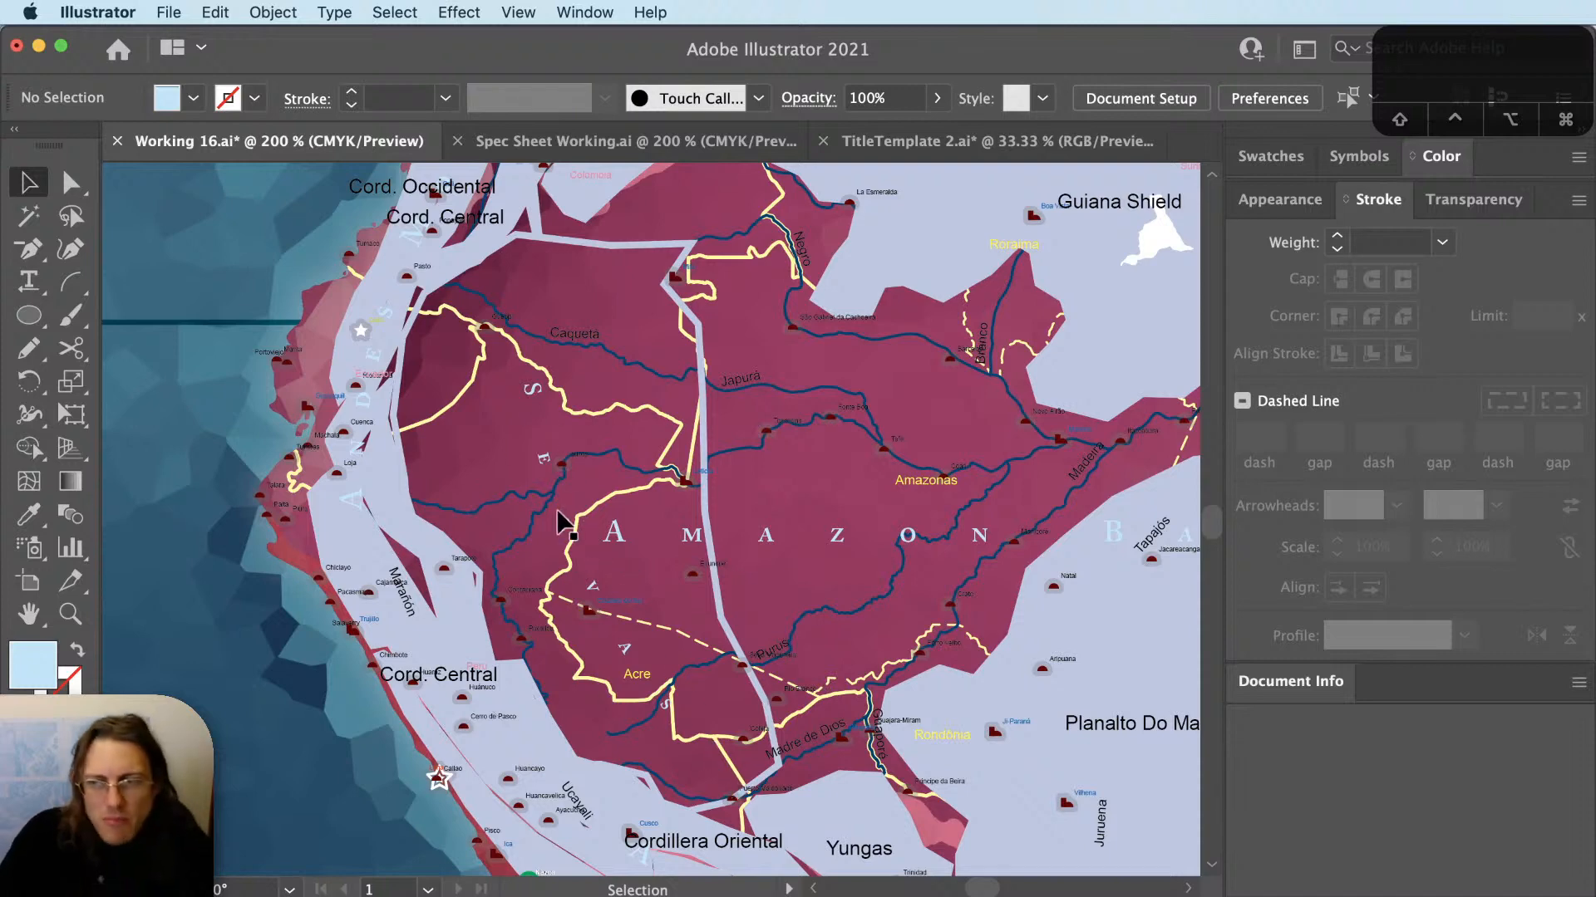
scroll(582, 548, "up", 1)
scroll(555, 690, "up", 2)
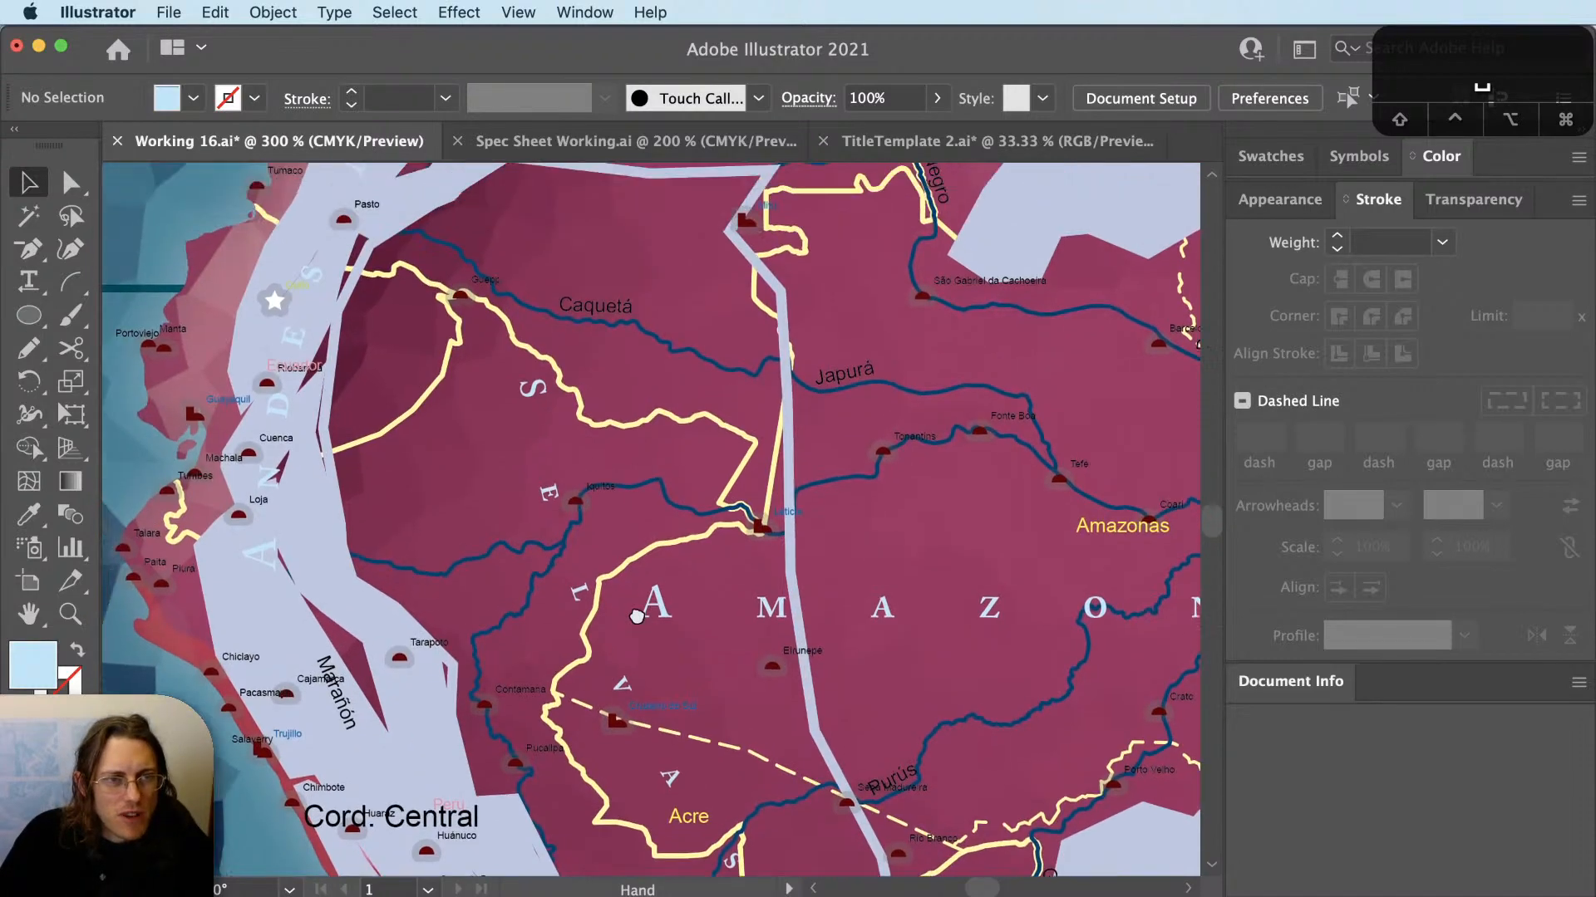
key("v")
key("v")
scroll(542, 449, "down", 1)
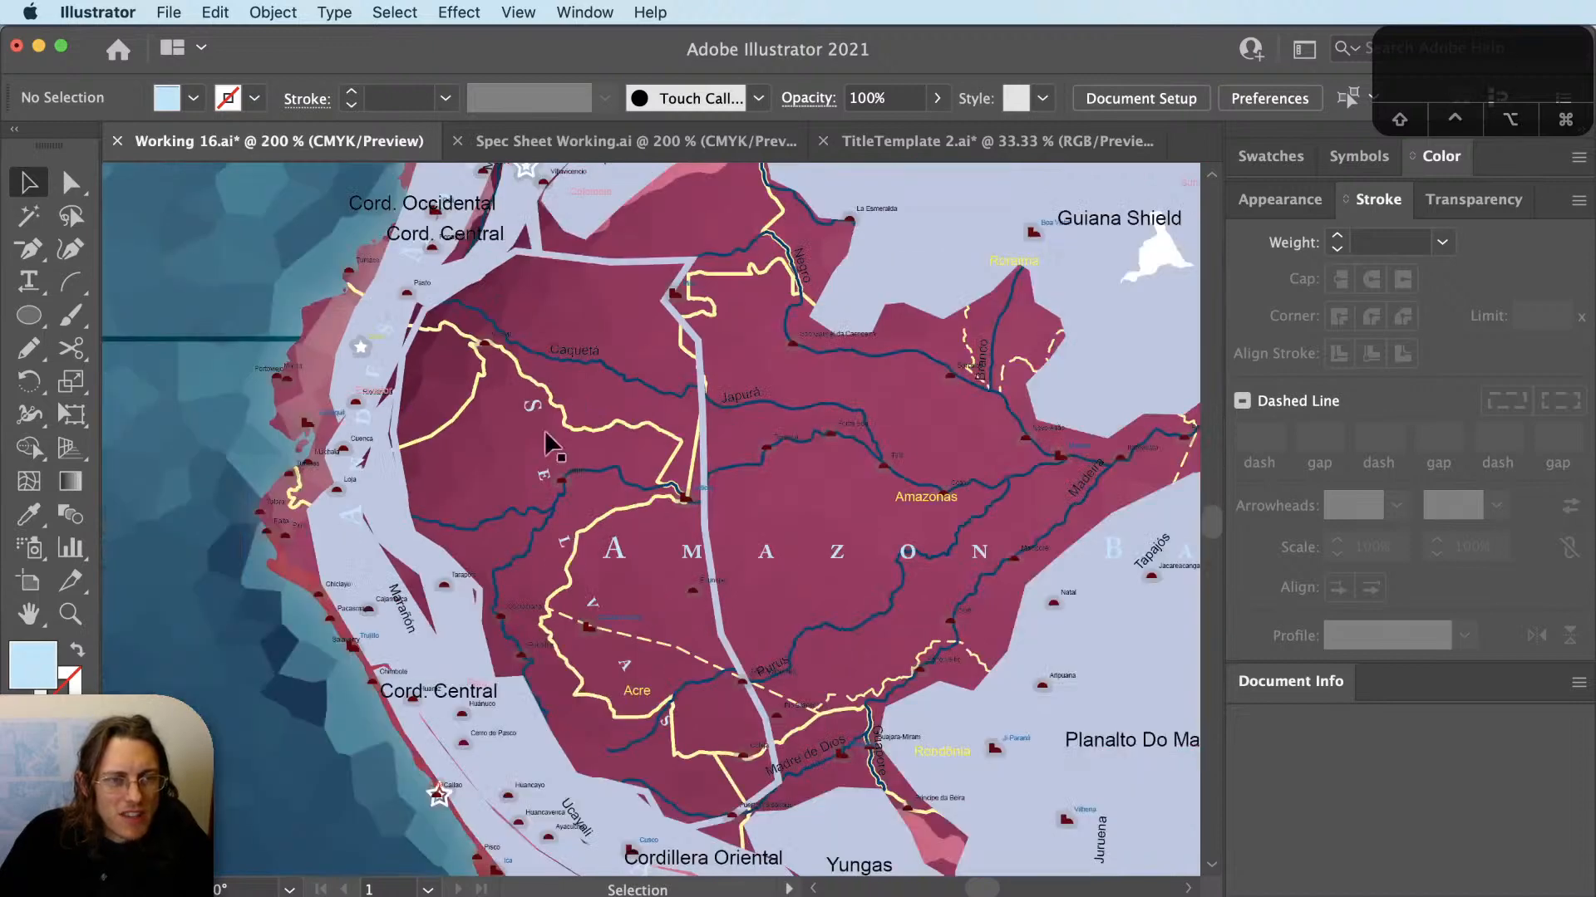
left_click(666, 720)
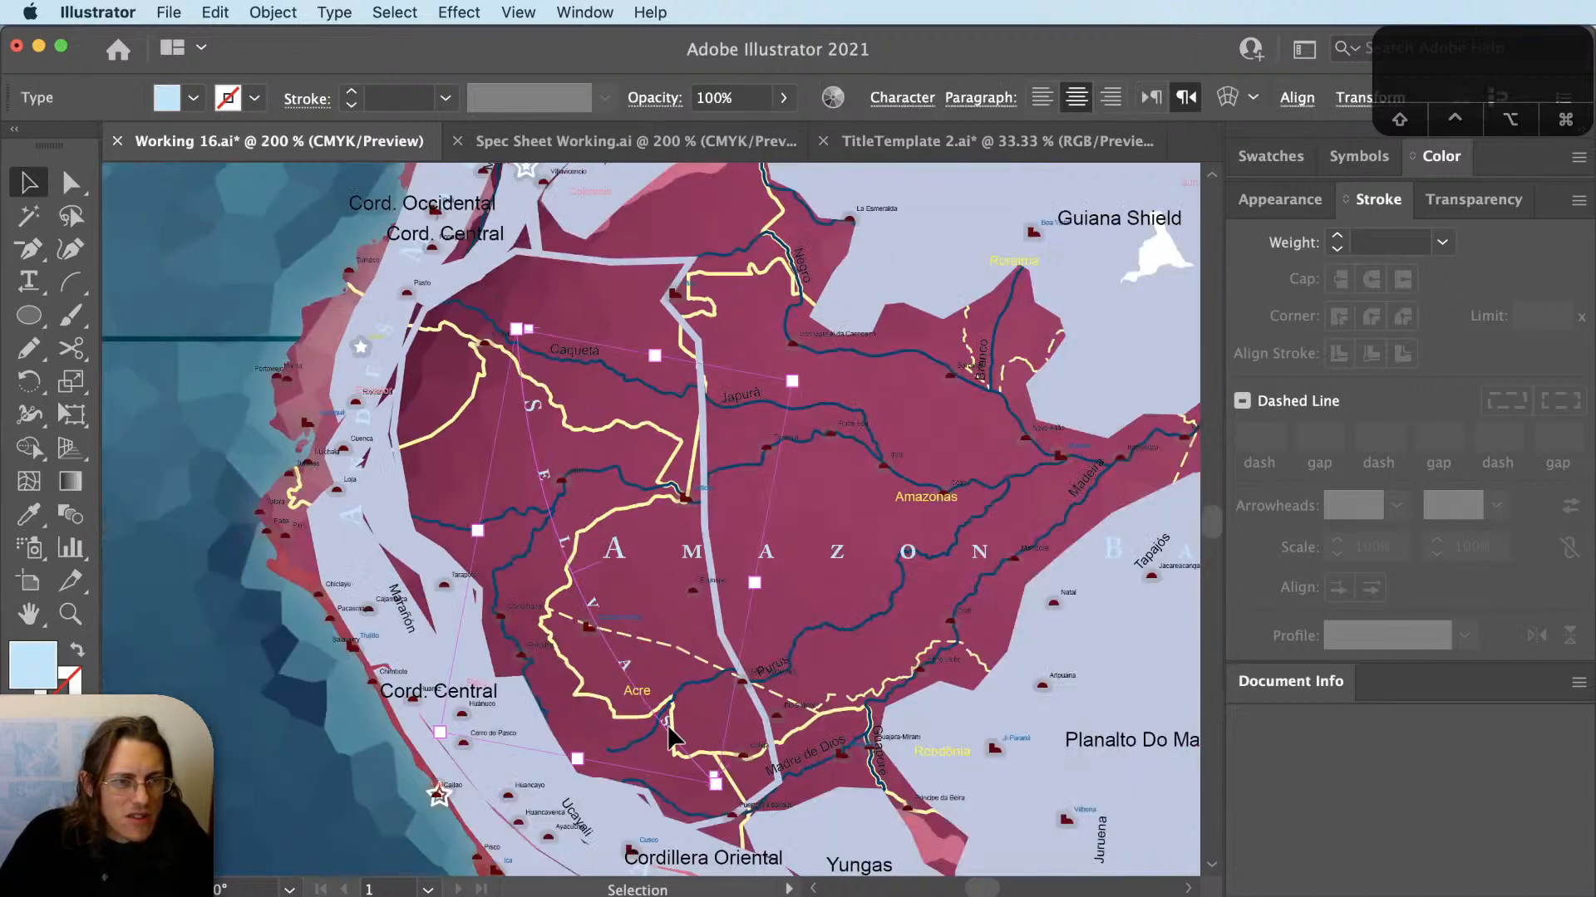
key("shift+super+a")
key("v")
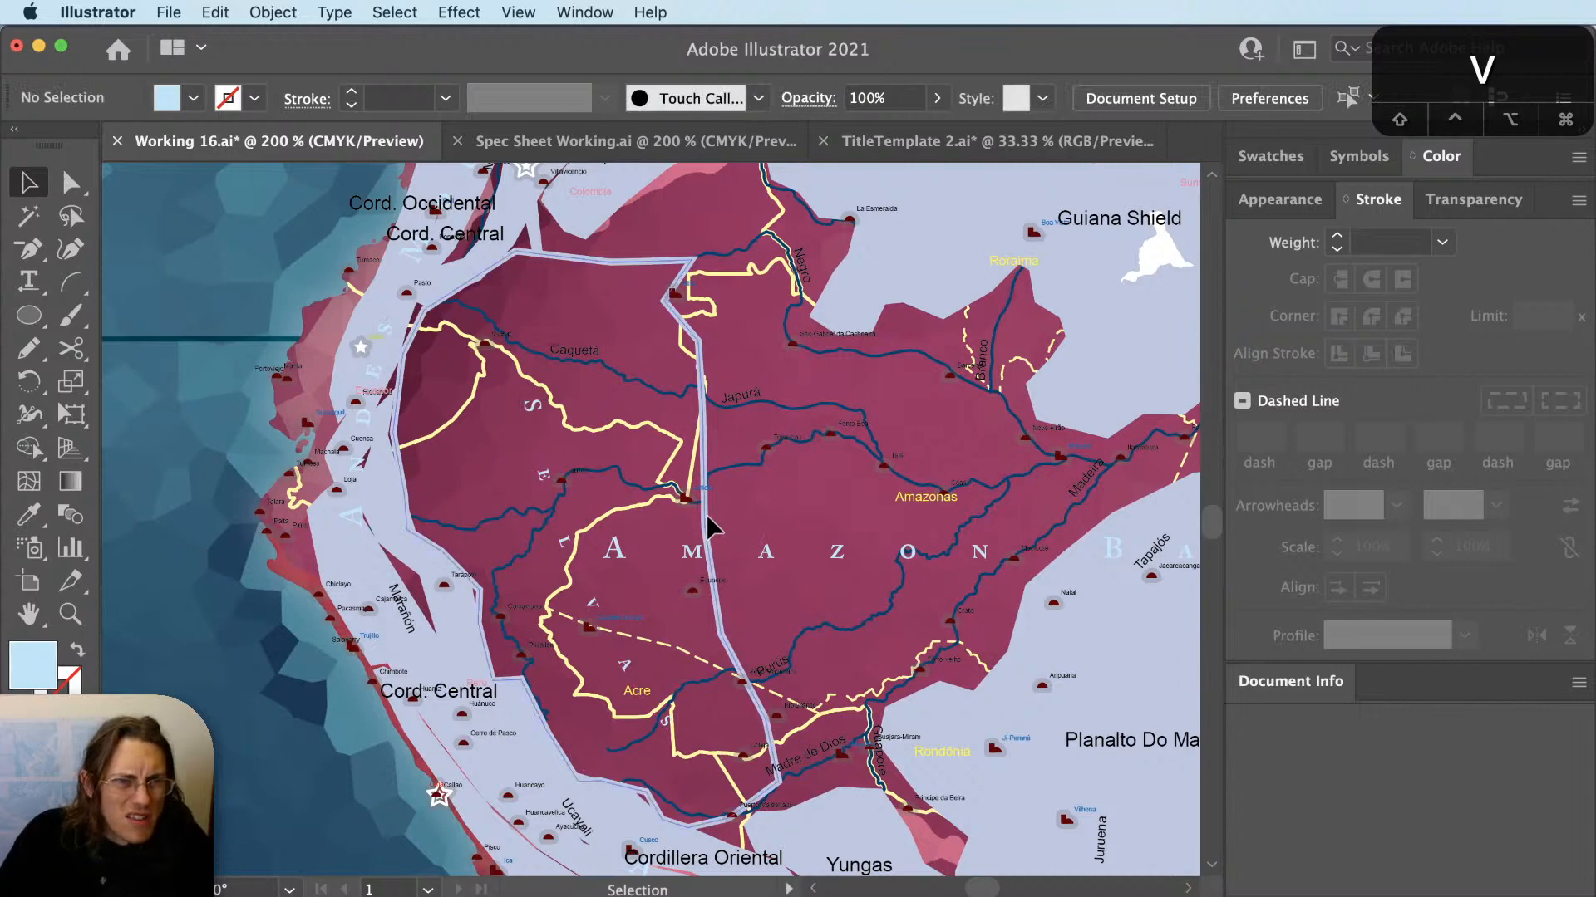
Delete the pale 2 pt outline of the Selvas region crossing the Amazon Basin lettering.
left_click(707, 517)
key("BackSpace")
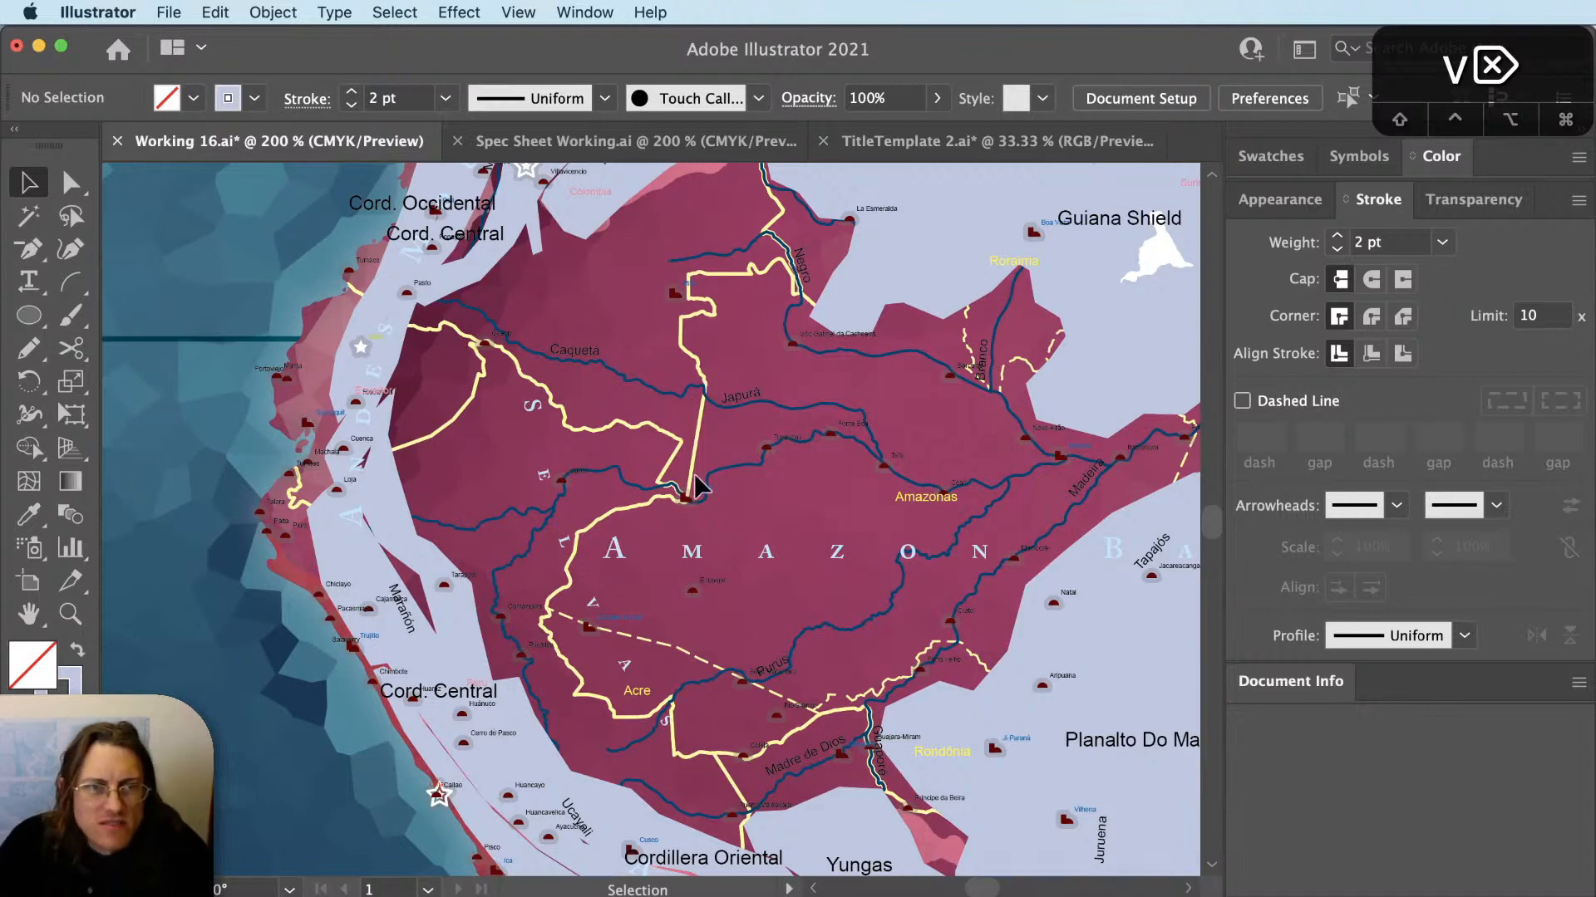
scroll(706, 515, "down", 2)
left_click_drag(756, 541, 731, 587)
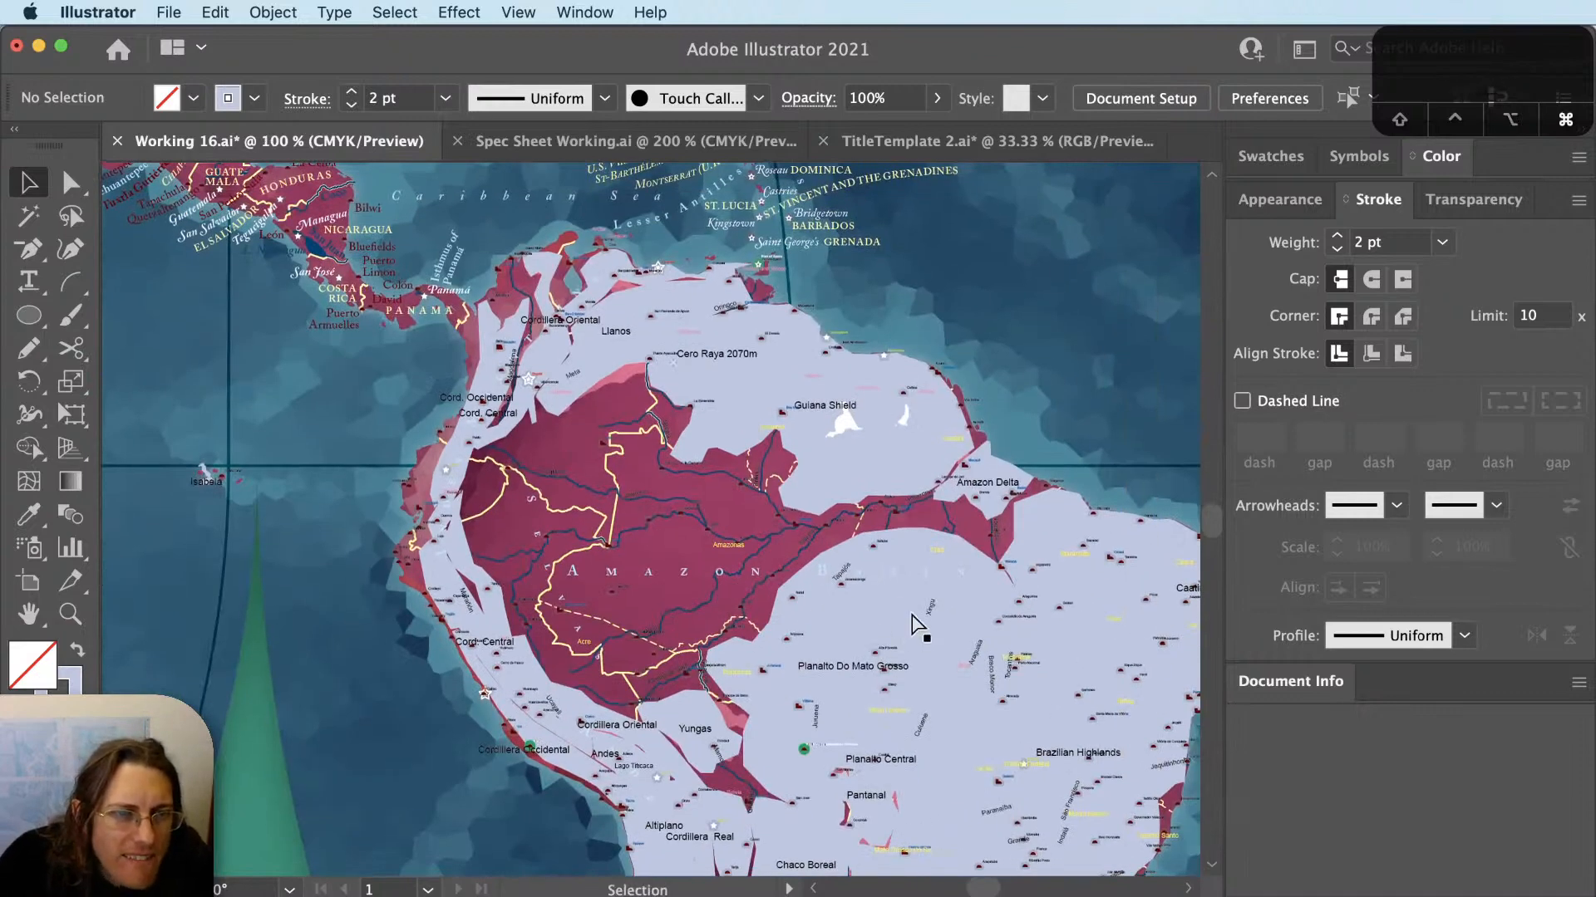
Swap the fill and stroke of the pale Llanos region shape in the north, leaving it unfilled.
key("super+Tab")
key("super+Tab")
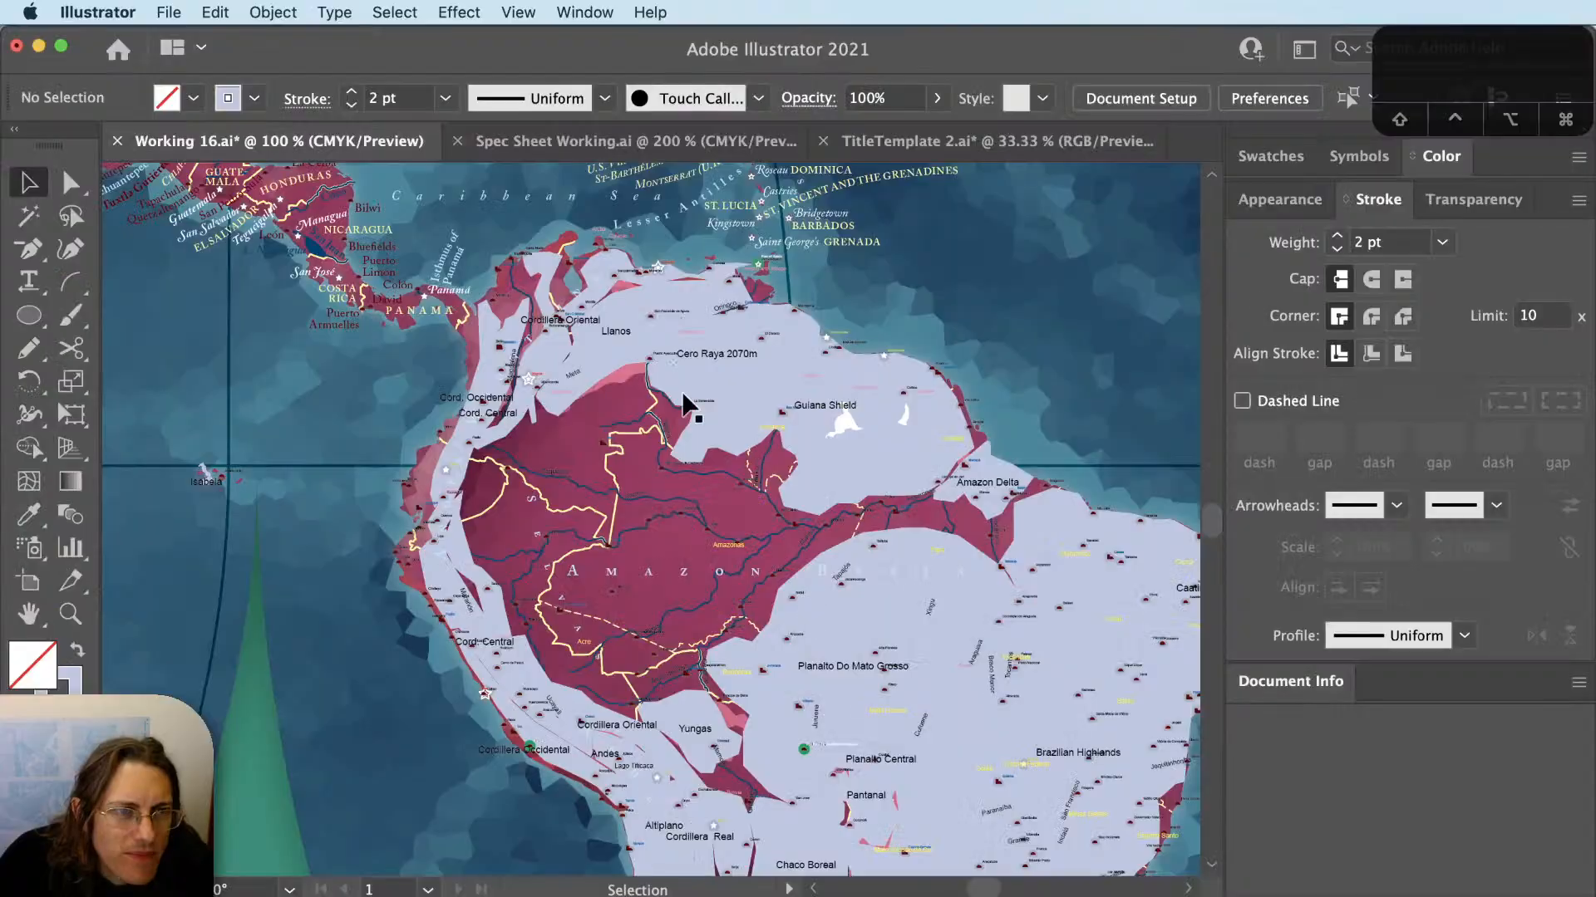
key("super+Tab")
left_click(585, 293)
scroll(585, 293, "up", 2)
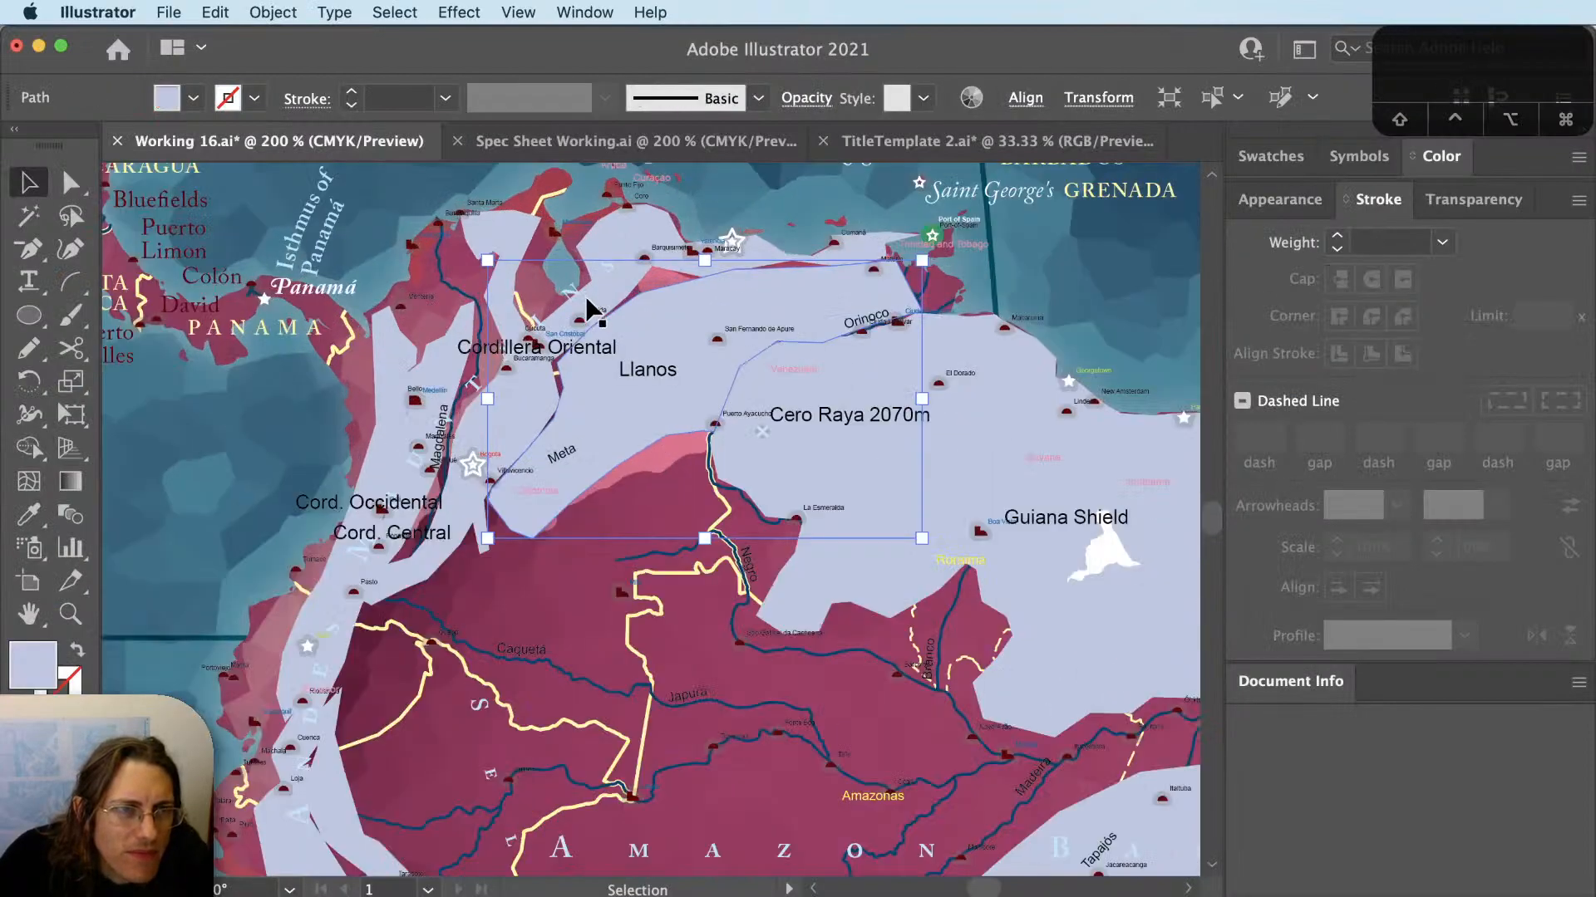
key("shift+x")
left_click(598, 575)
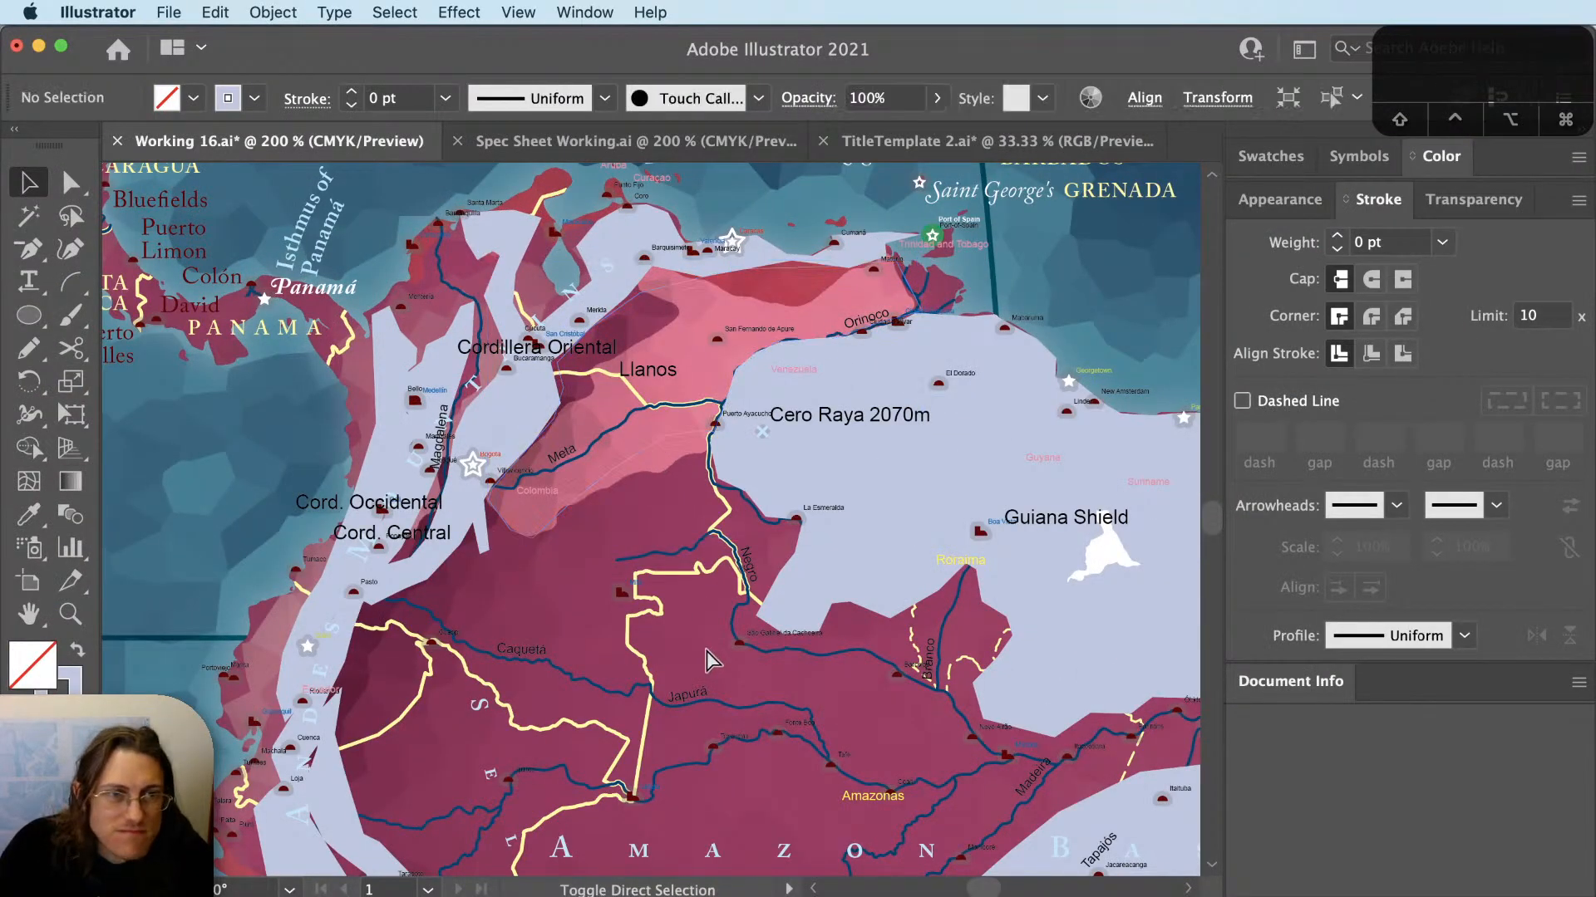
Duplicate the curved Selvas label to the north and replace the copy's text with "llanos".
left_click(611, 515)
key("t")
key("super+a")
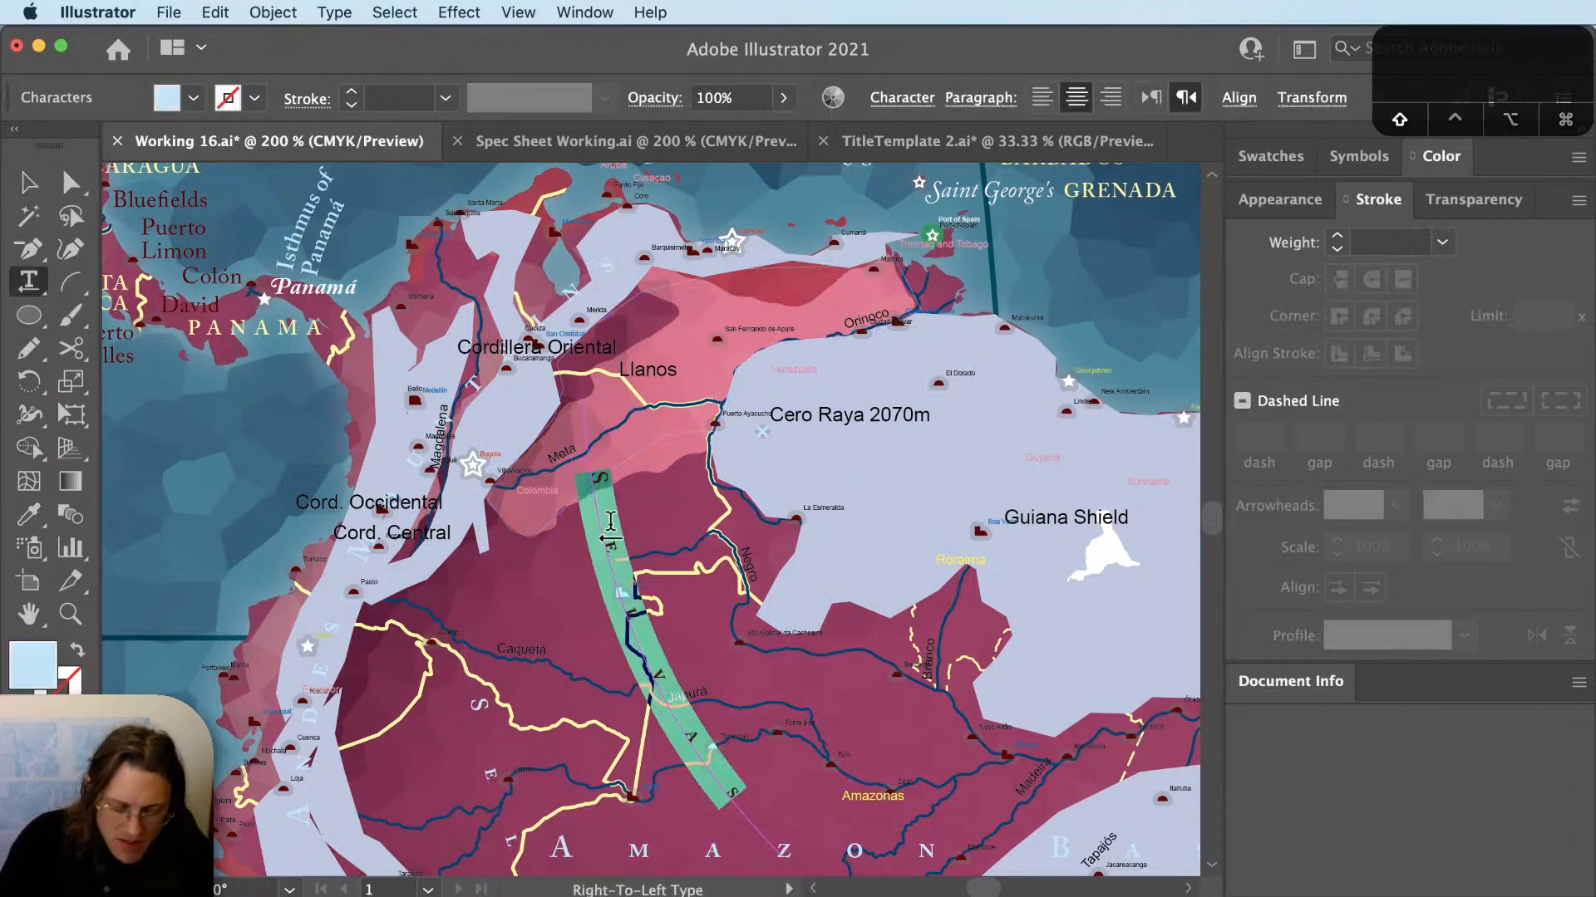
type("llanos")
key("Escape")
Rotate the new Llanos label to run southwest to northeast and move it onto the Llanos region.
key("r")
left_click_drag(660, 522, 879, 534)
key("v")
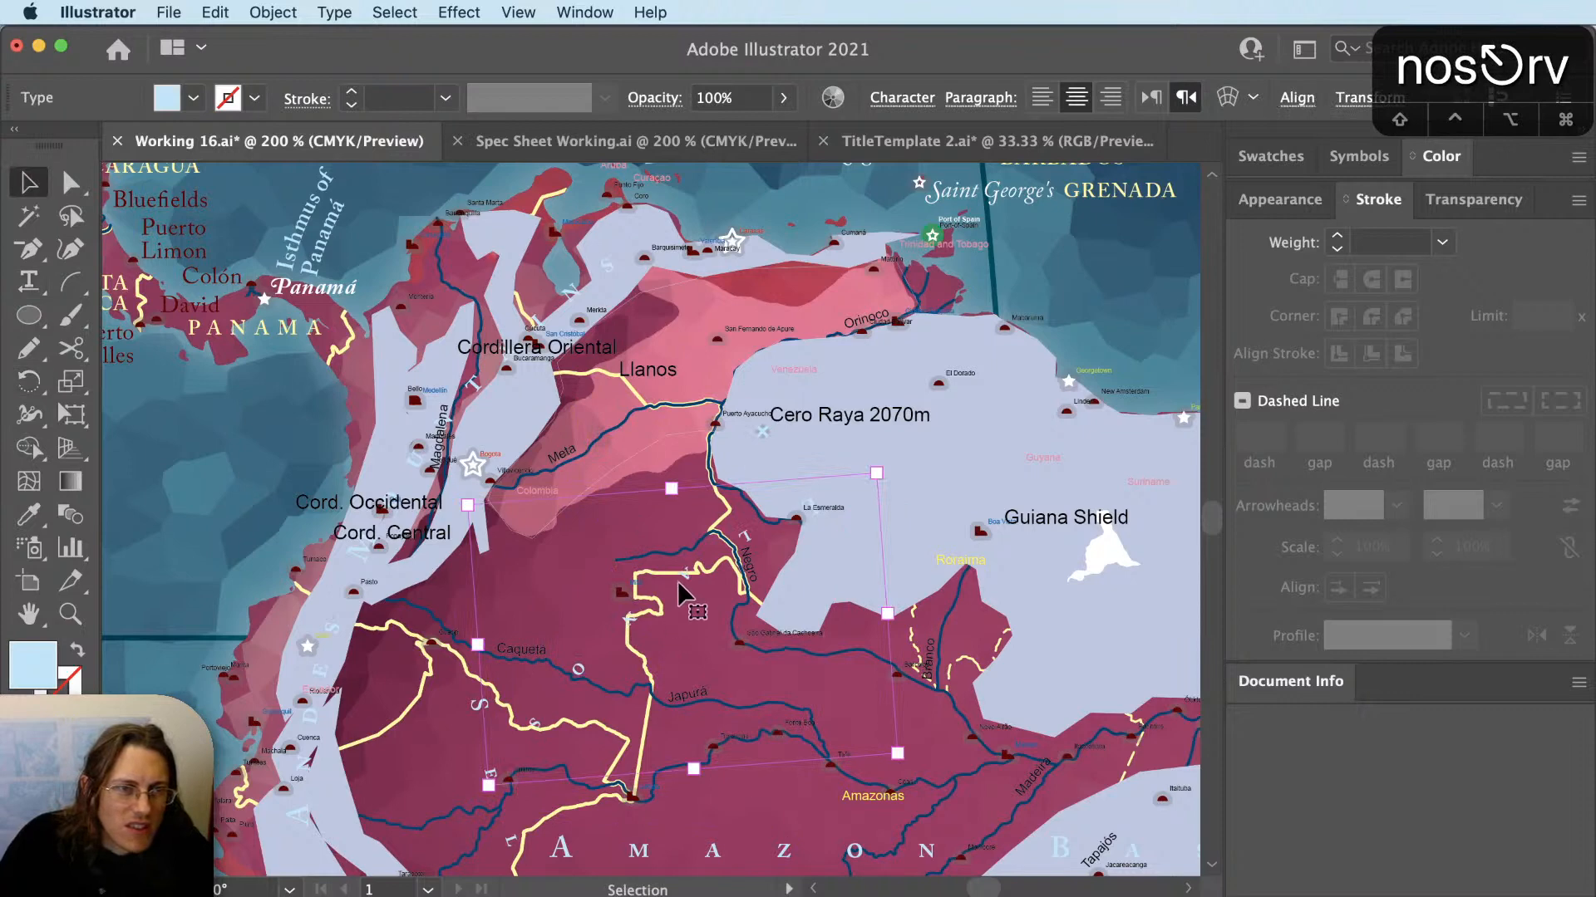
left_click_drag(685, 574, 690, 337)
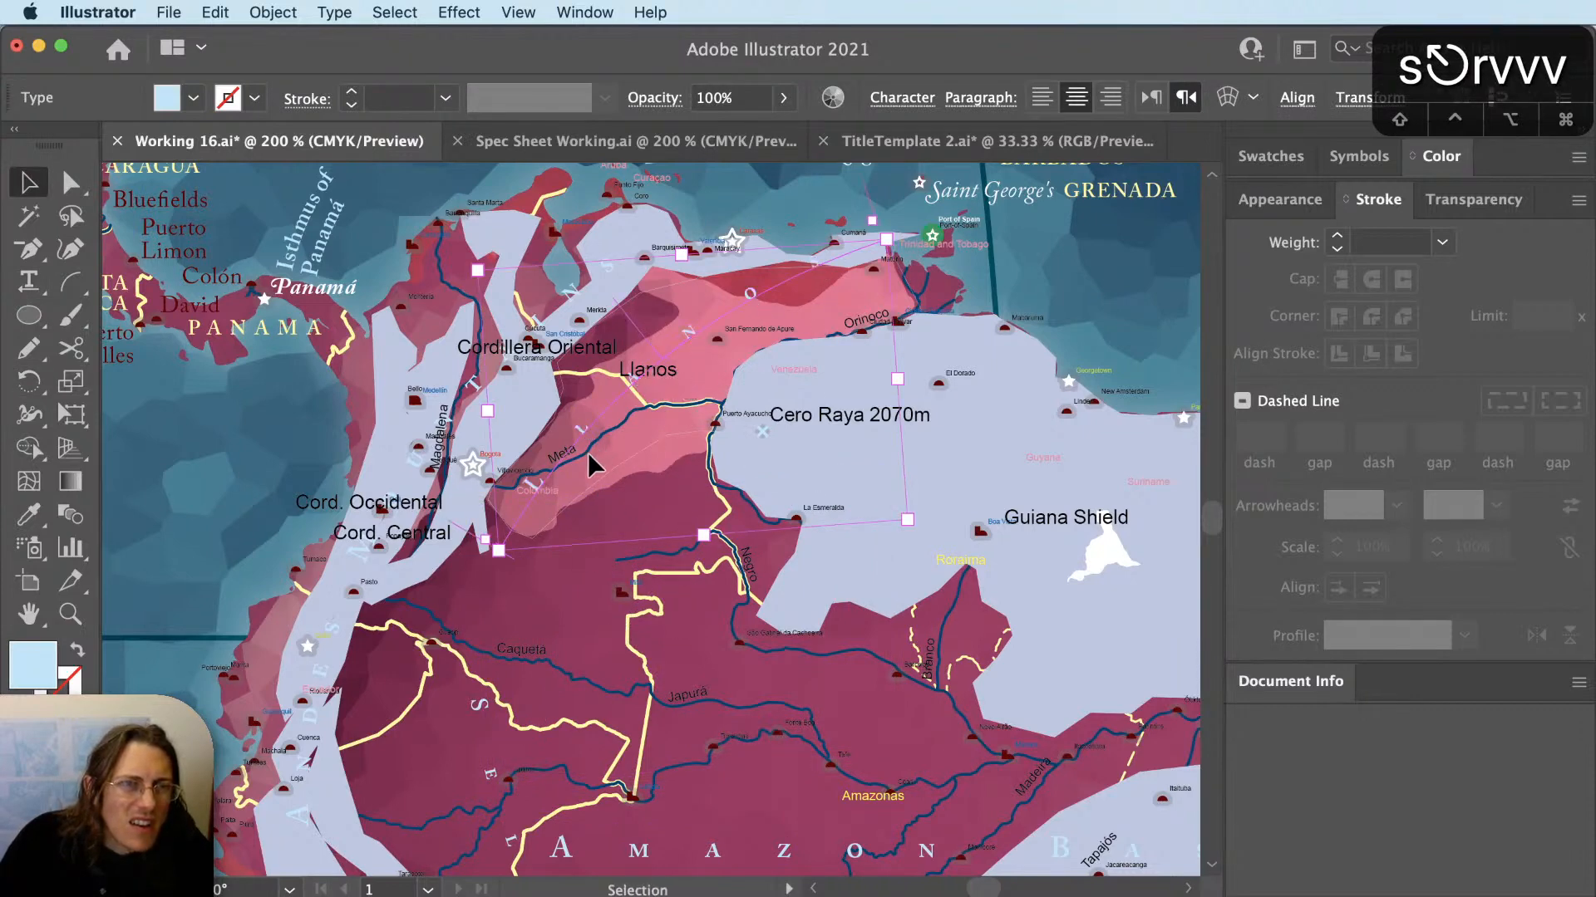
Set the Llanos label's letter spacing to 1700.
scroll(542, 430, "up", 2)
key("space")
left_click_drag(705, 699, 623, 831)
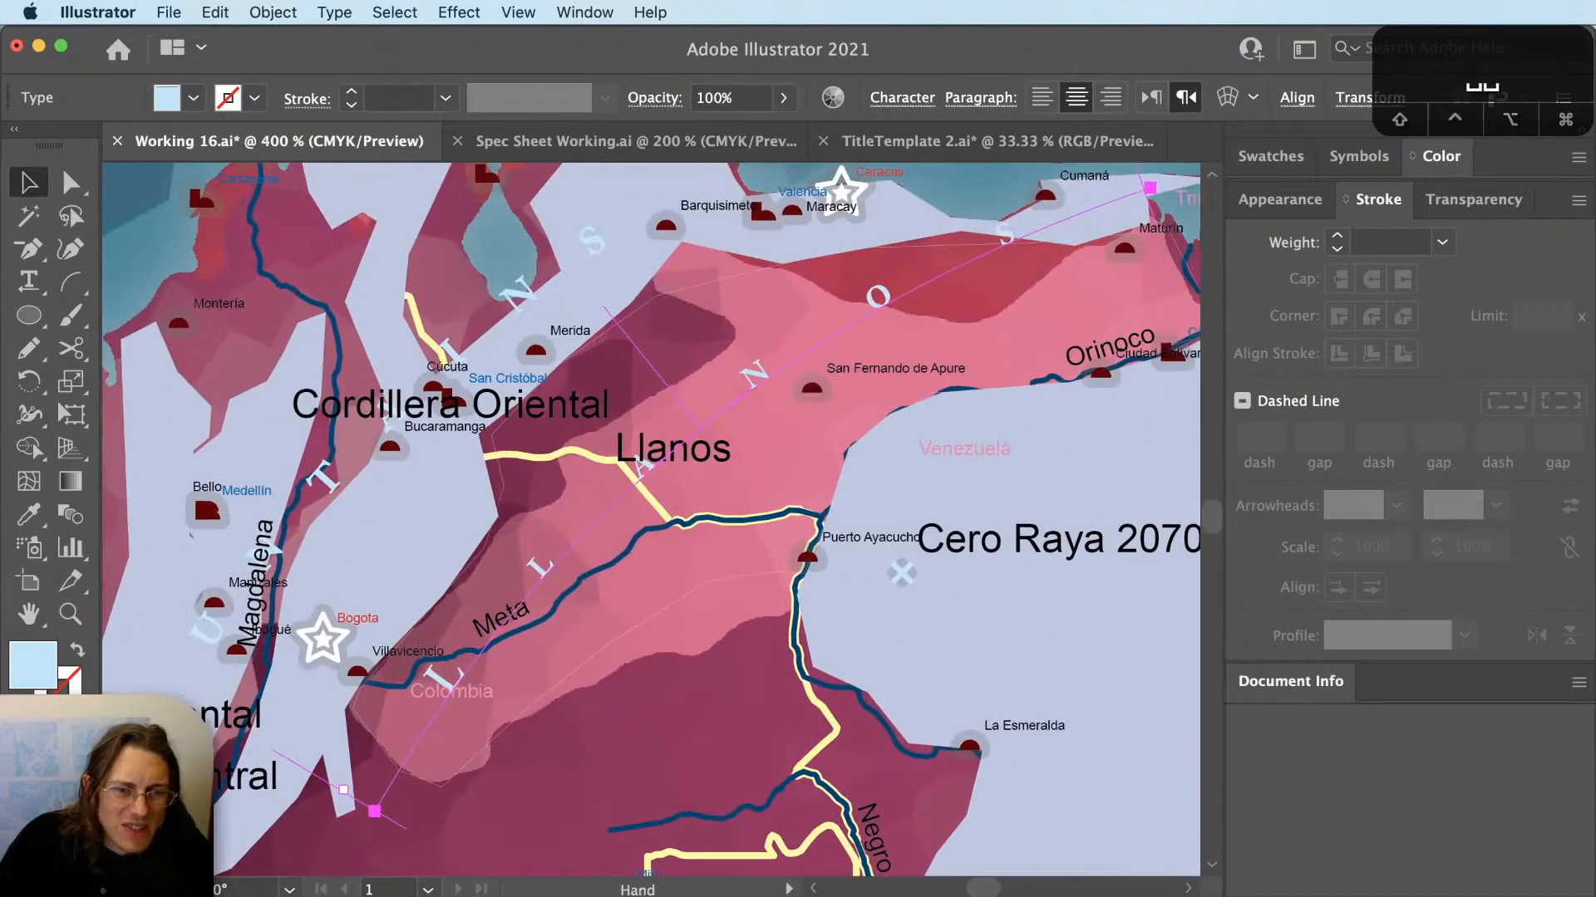
type("1700")
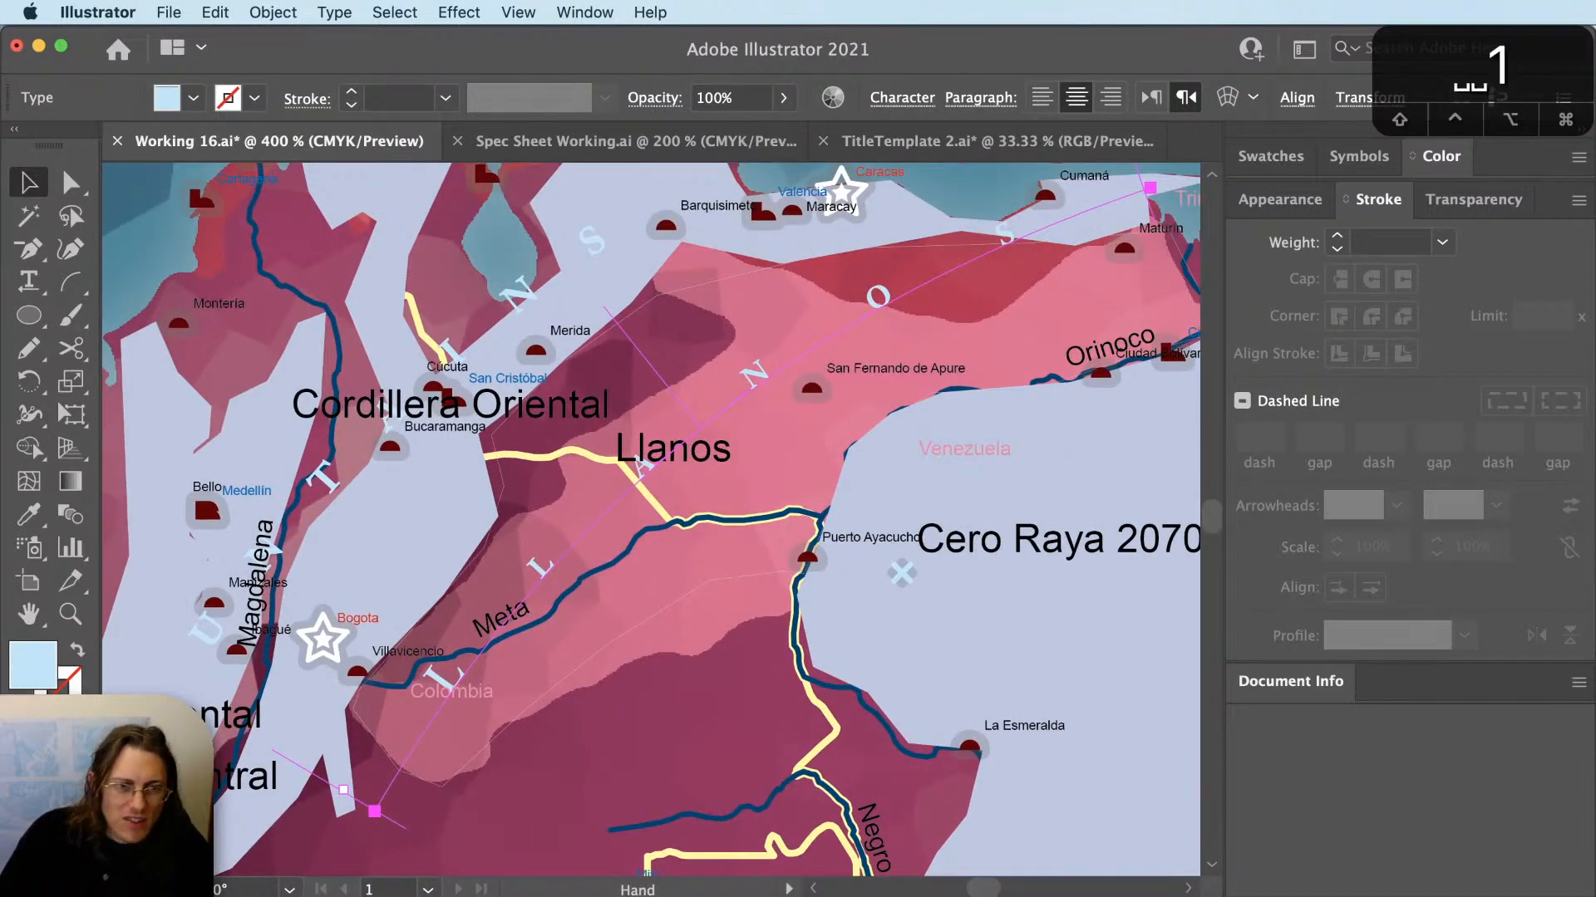
key("Return")
key("shift+super+a")
left_click_drag(702, 729, 659, 869)
key("v")
Rotate the Llanos label slightly clockwise about its southwestern end to follow the region's slant.
left_click(675, 545)
scroll(688, 704, "down", 1)
scroll(689, 703, "down", 3)
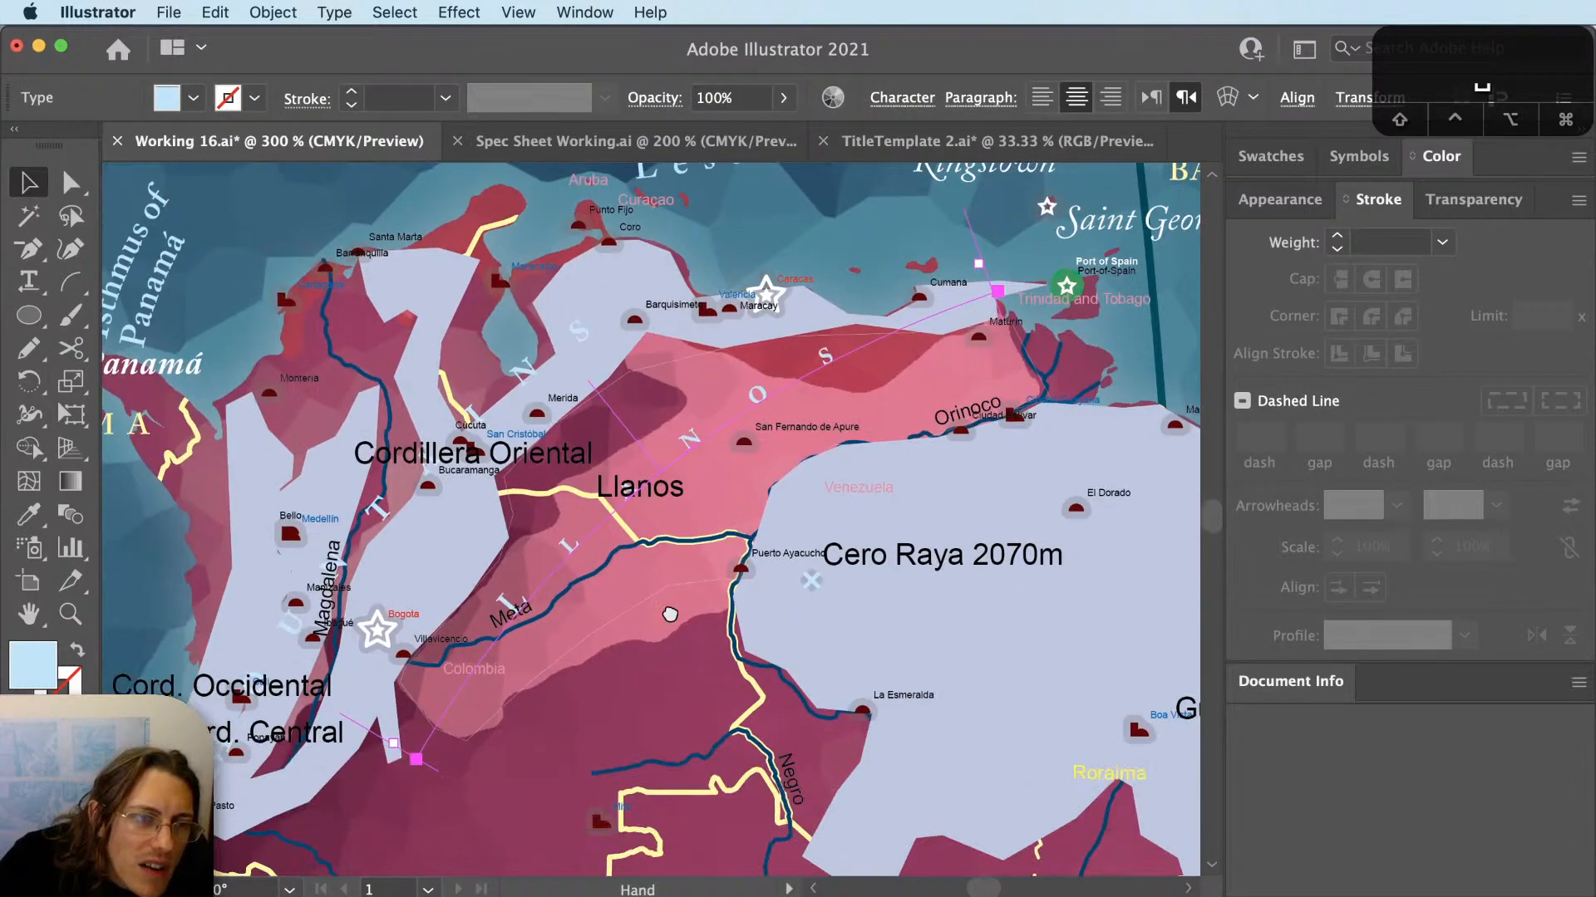
key("r")
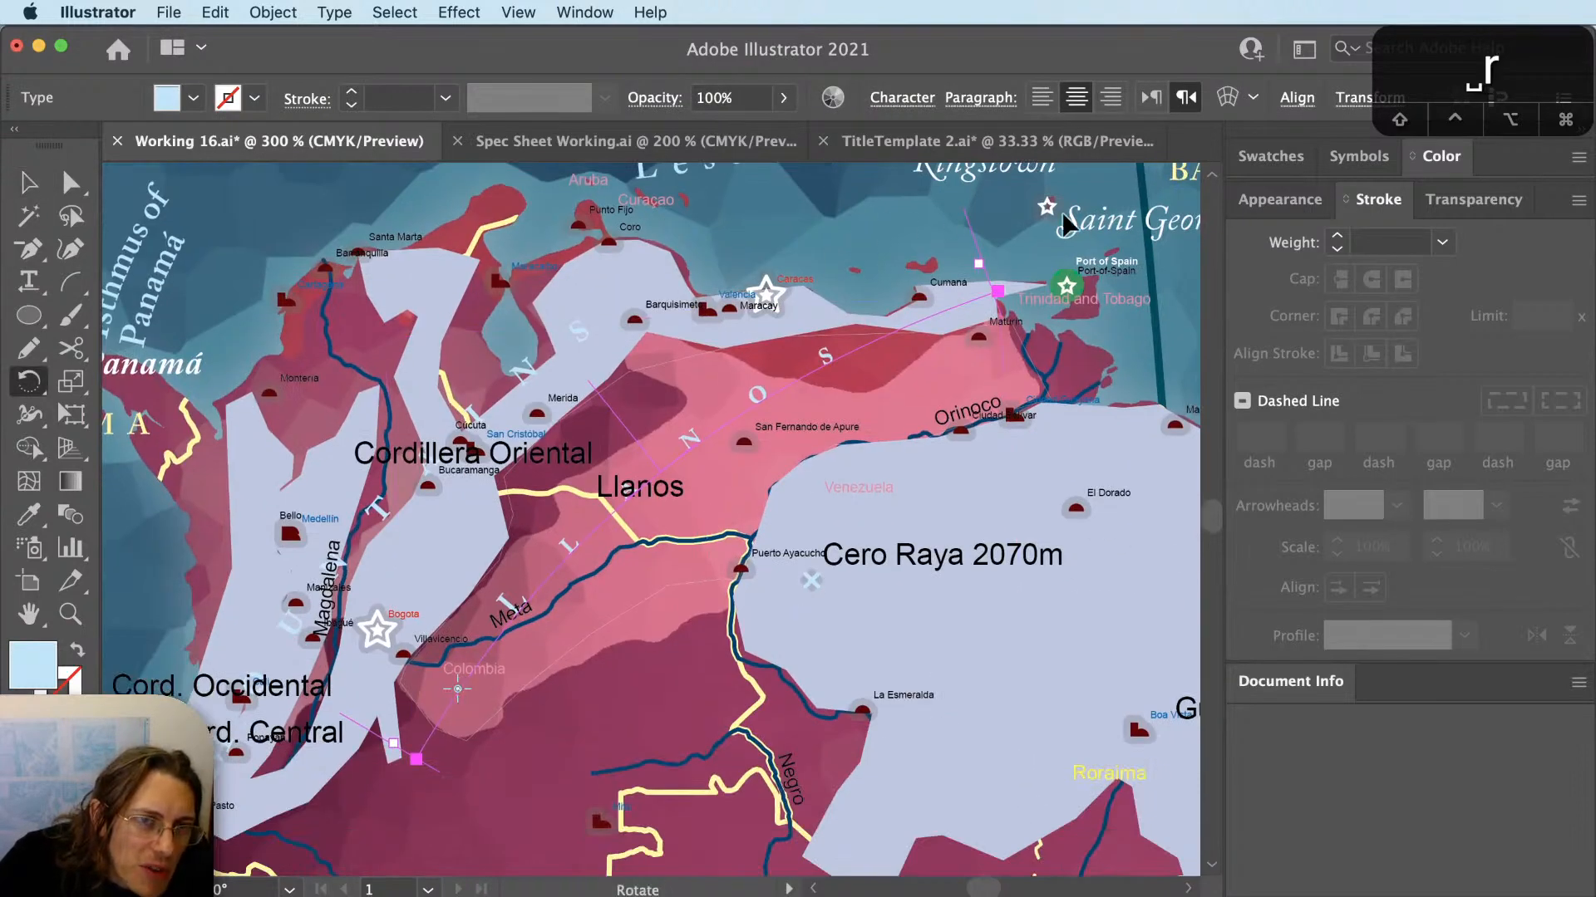
left_click_drag(997, 265, 1035, 342)
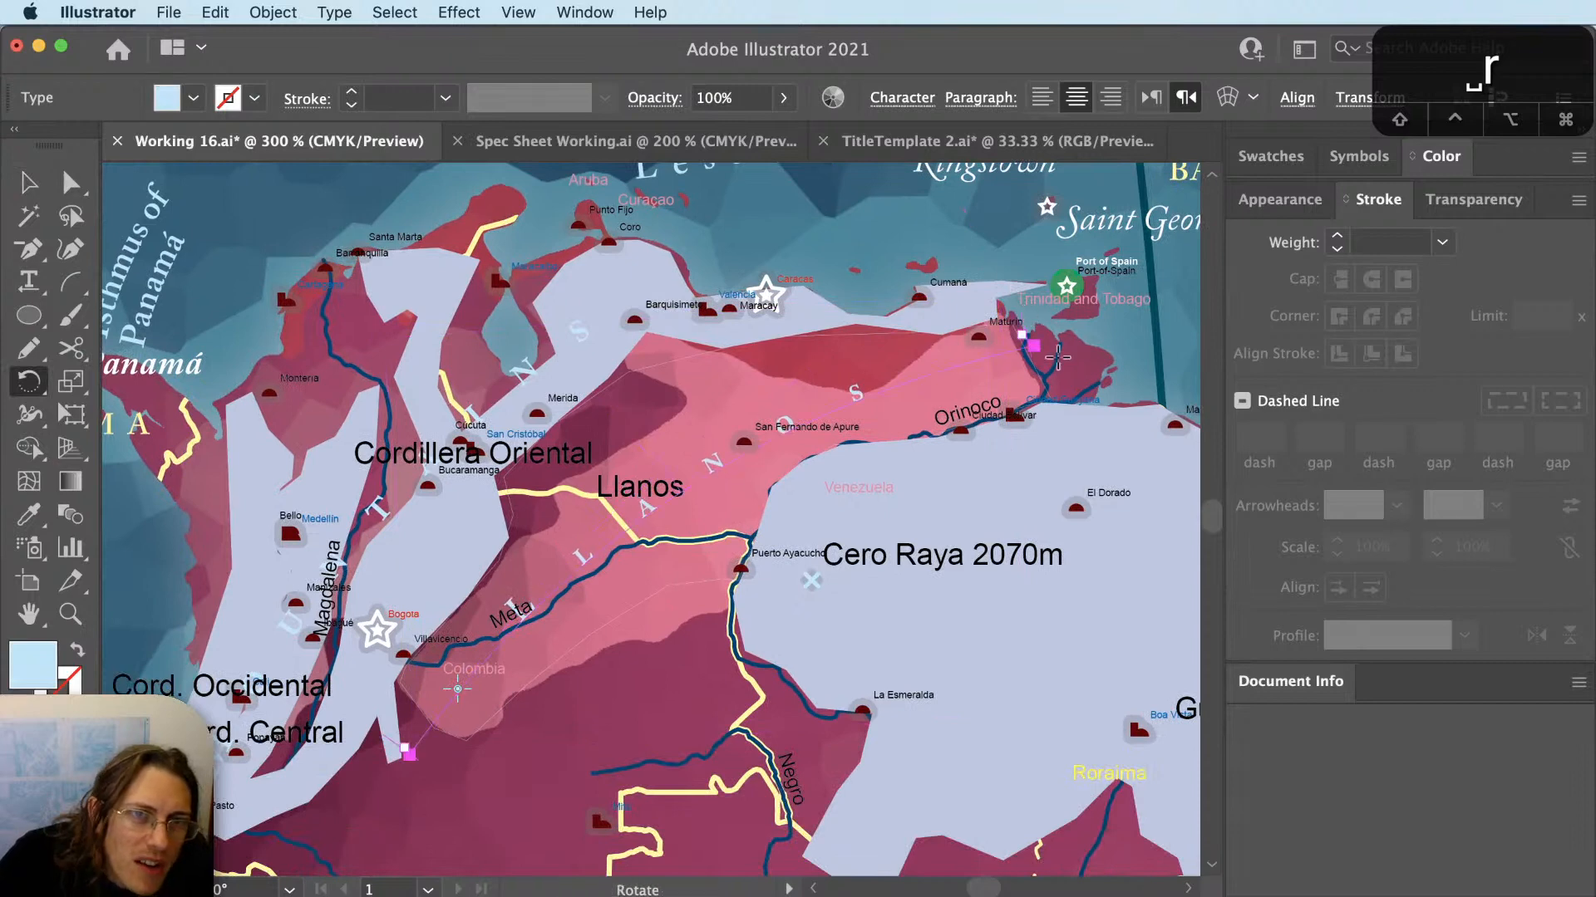
key("a")
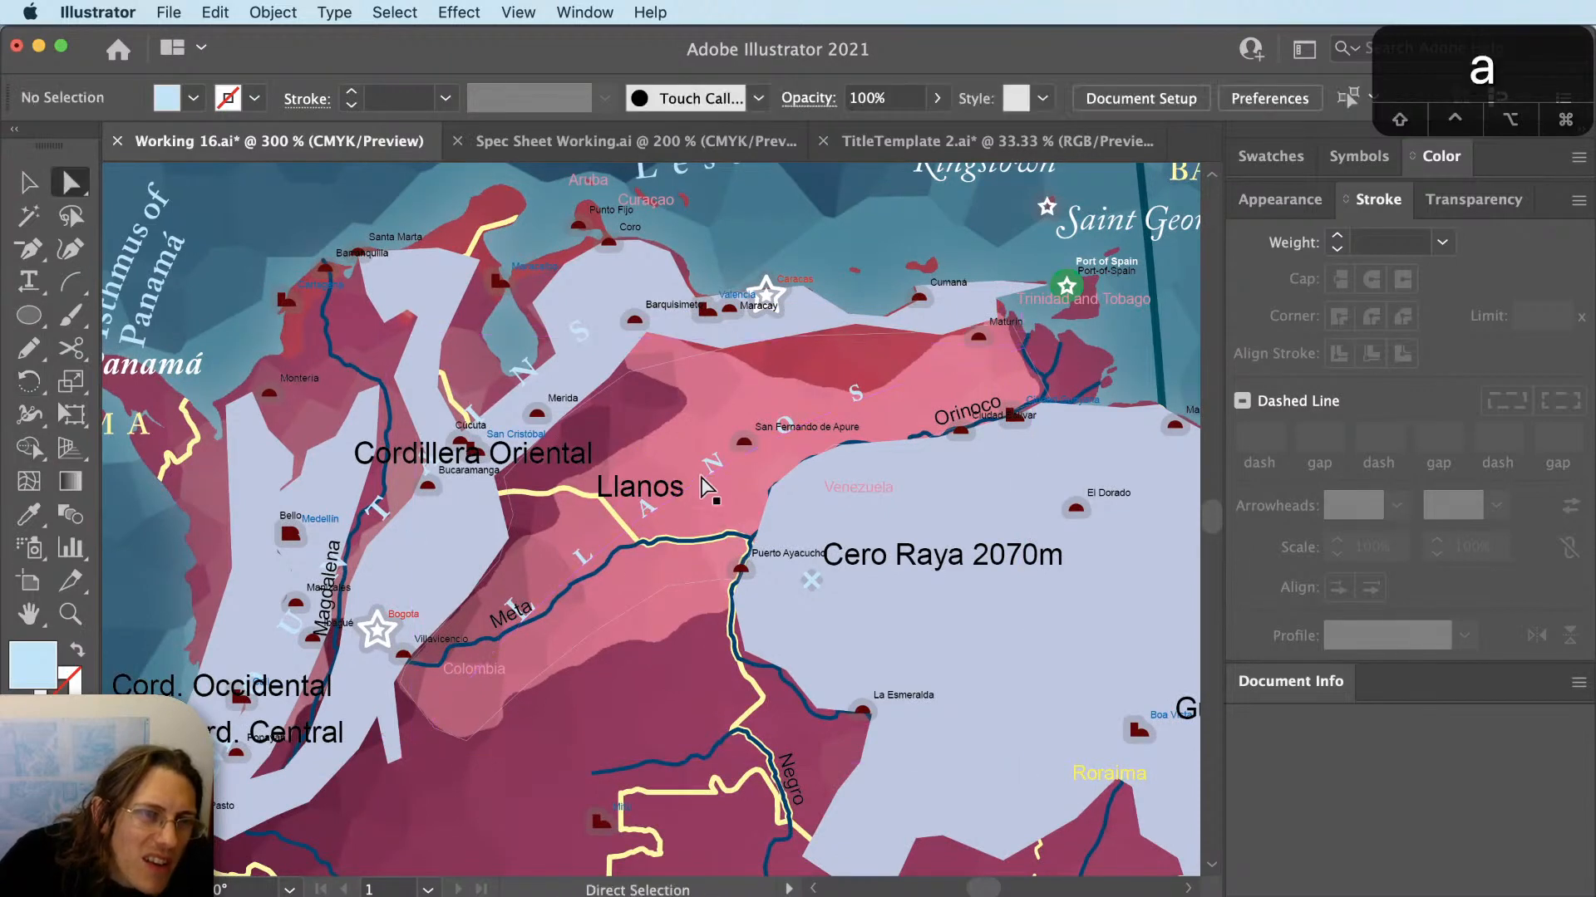
Delete the black Llanos placeholder label in the middle of the region.
key("v")
left_click(630, 494)
key("BackSpace")
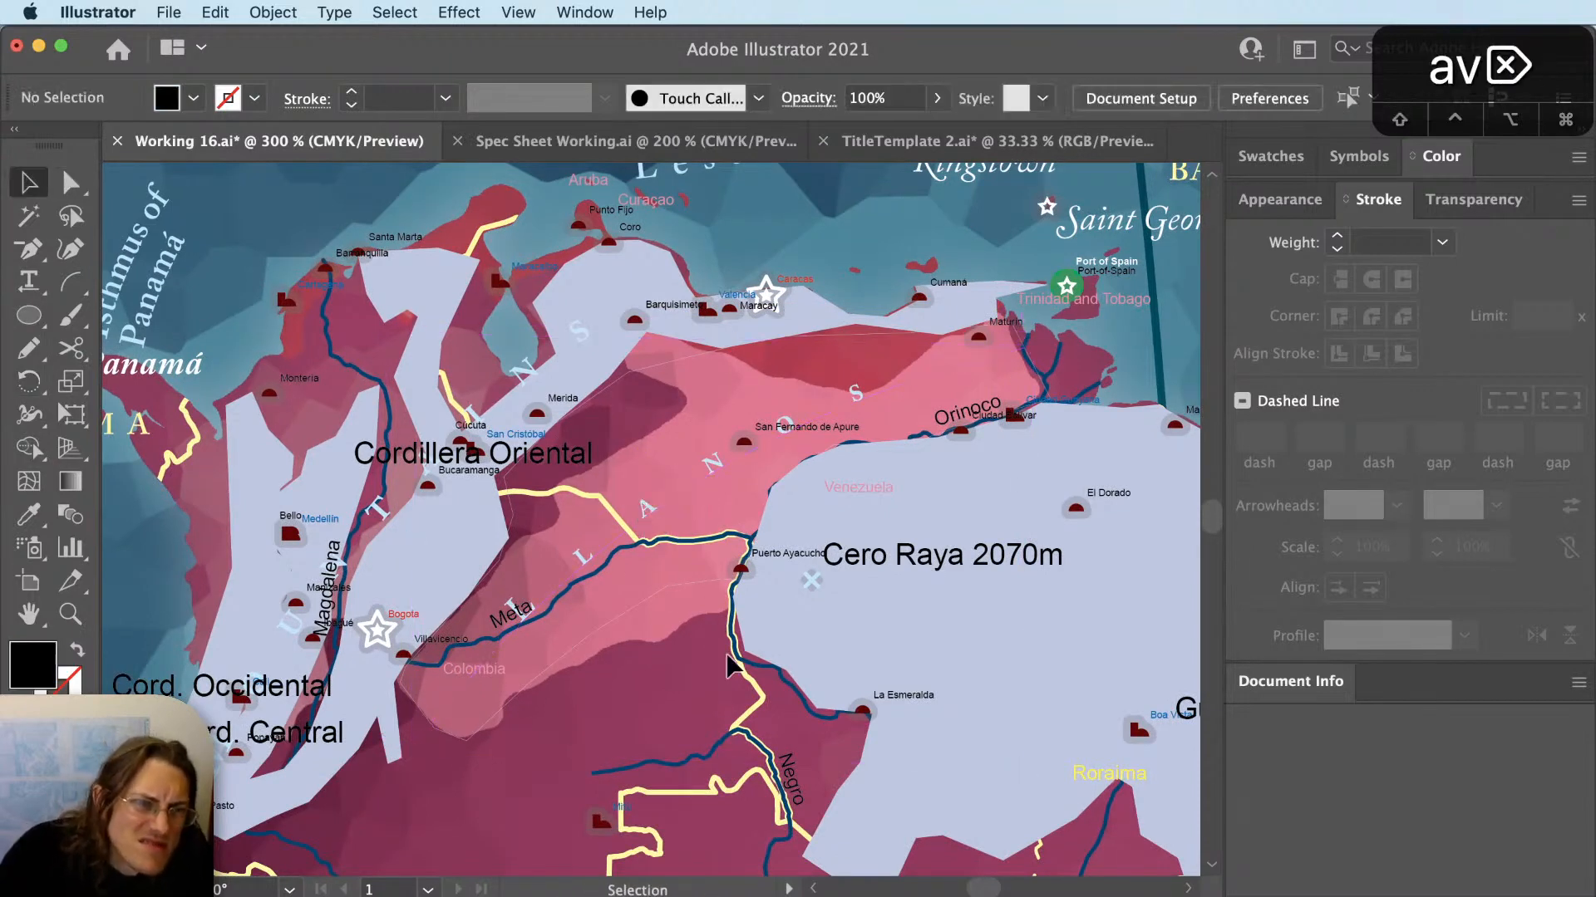
Move the southwestern end of the Llanos text path inward, just below the Colombia label, and adjust its curve handle.
key("v")
left_click(680, 516)
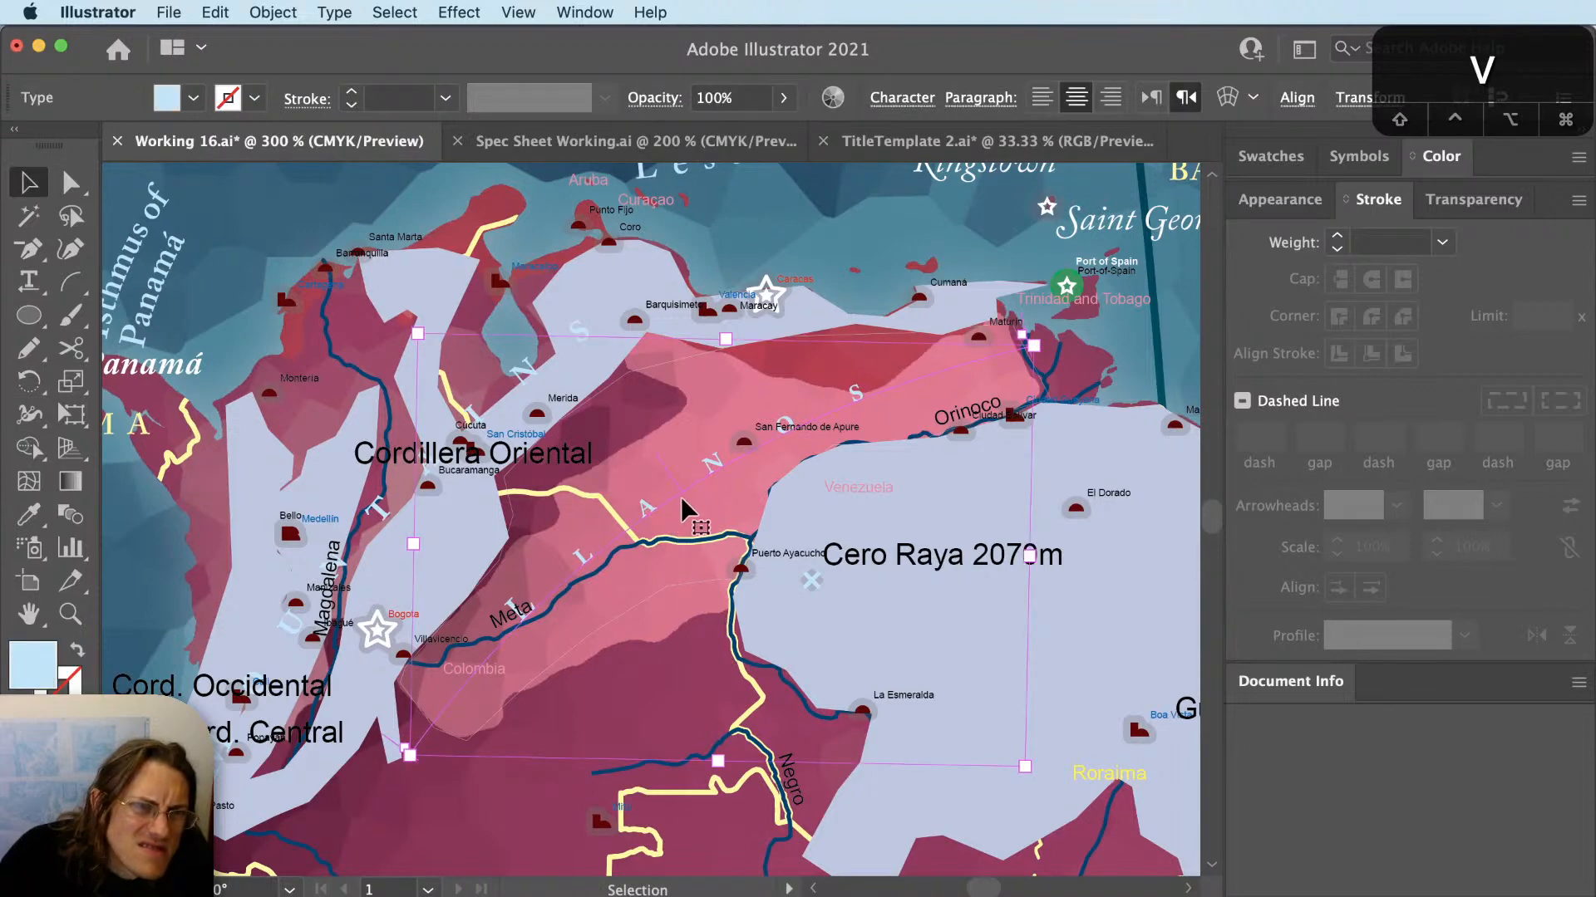
key("super+shift+a")
key("a")
left_click(409, 755)
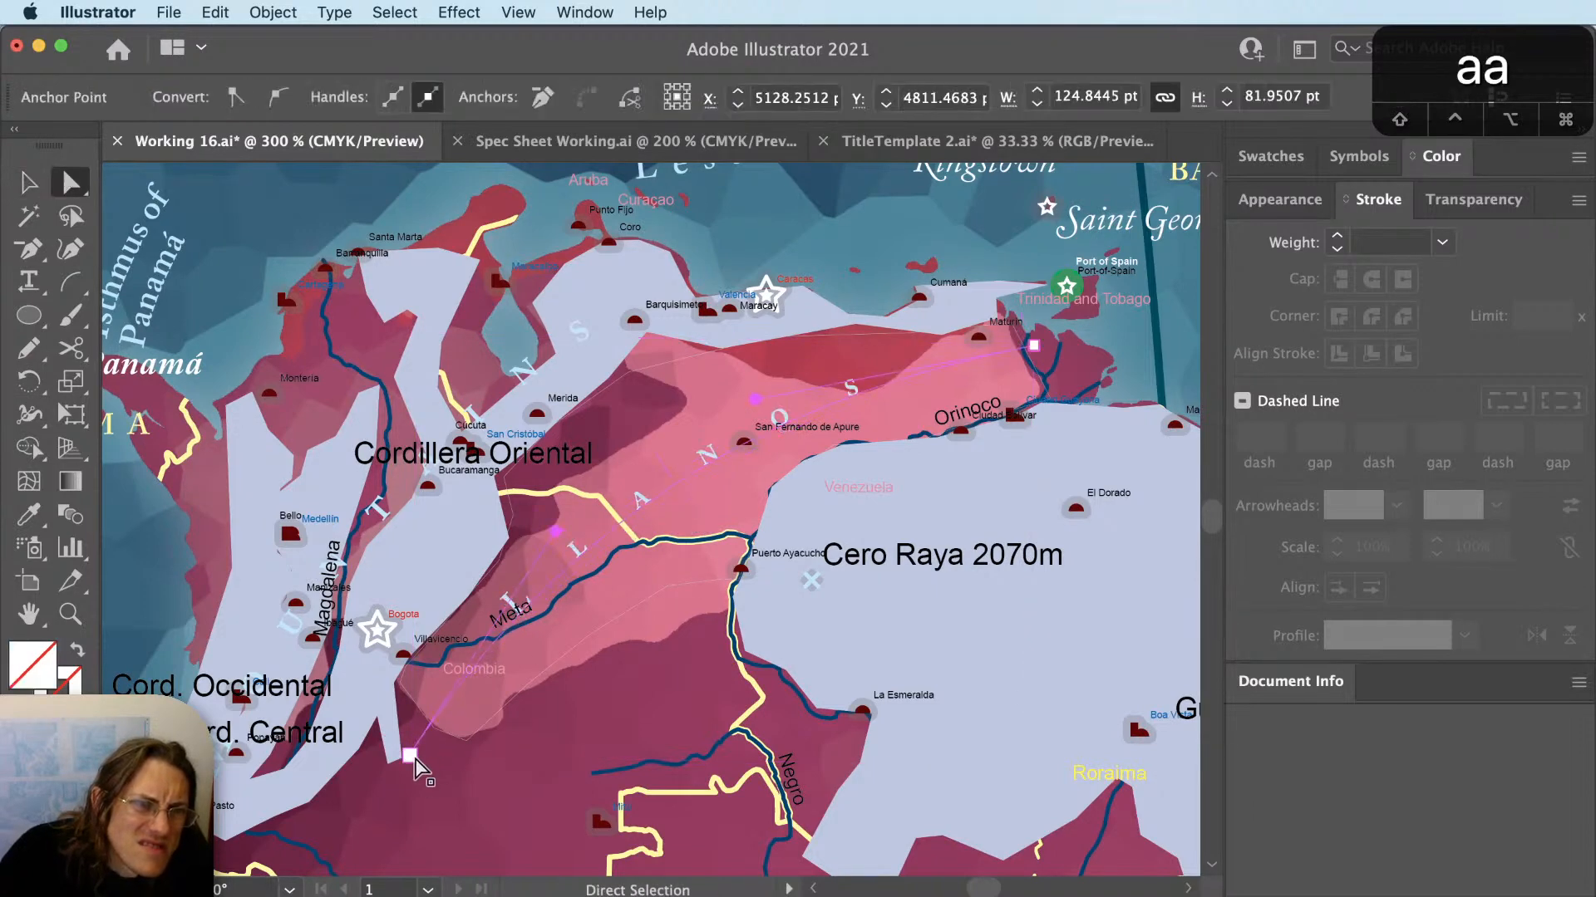
left_click_drag(411, 756, 451, 696)
key("a")
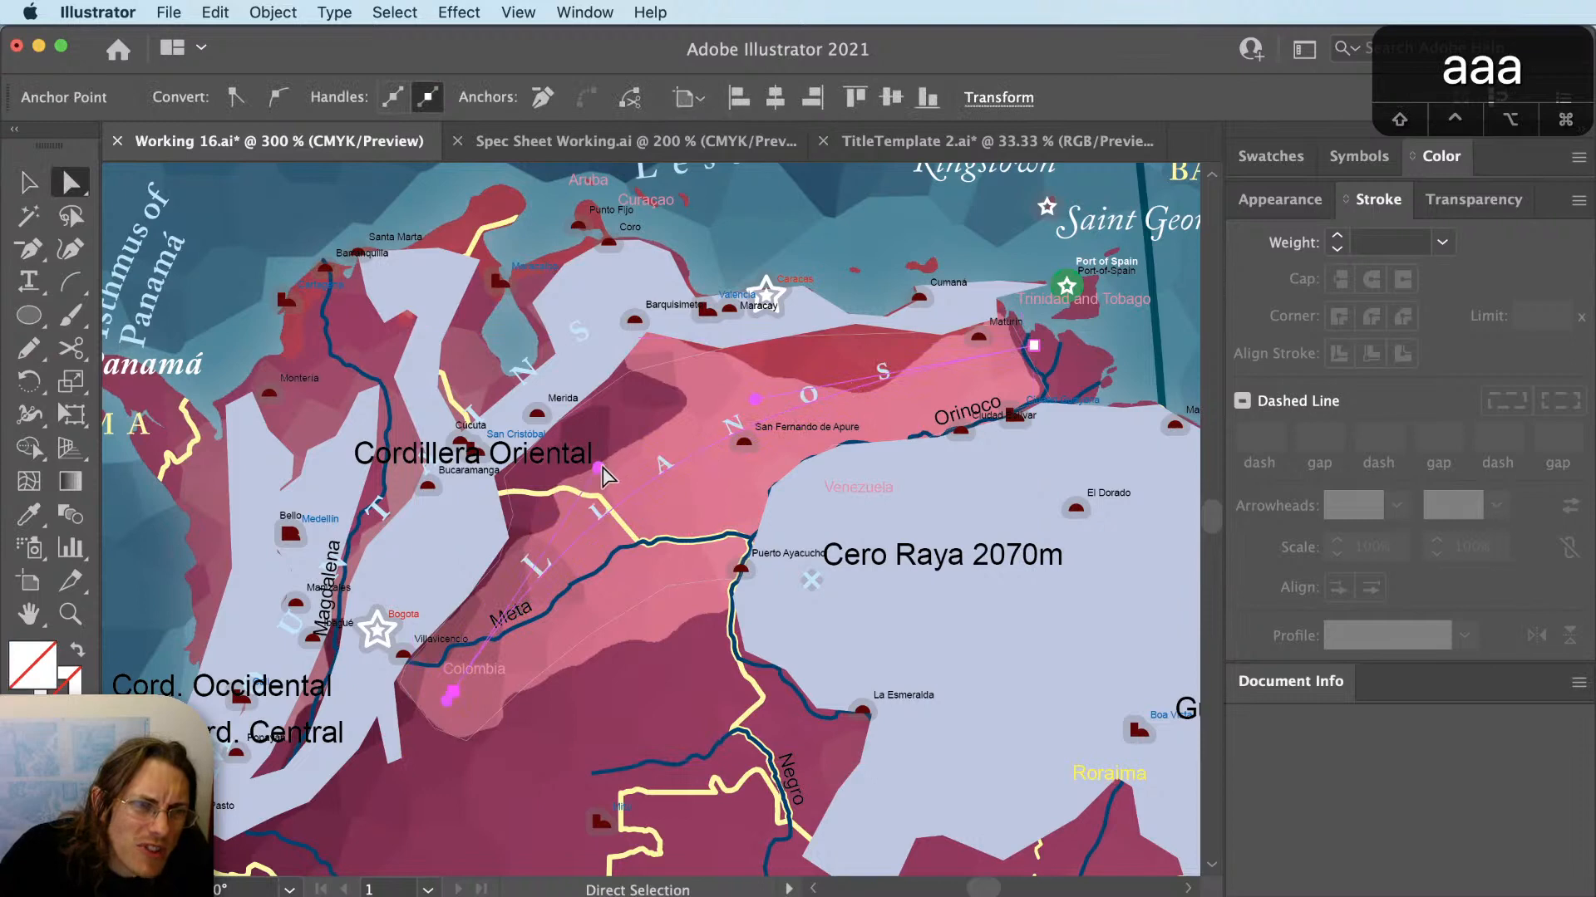
key("a")
key("super+shift+a")
key("a")
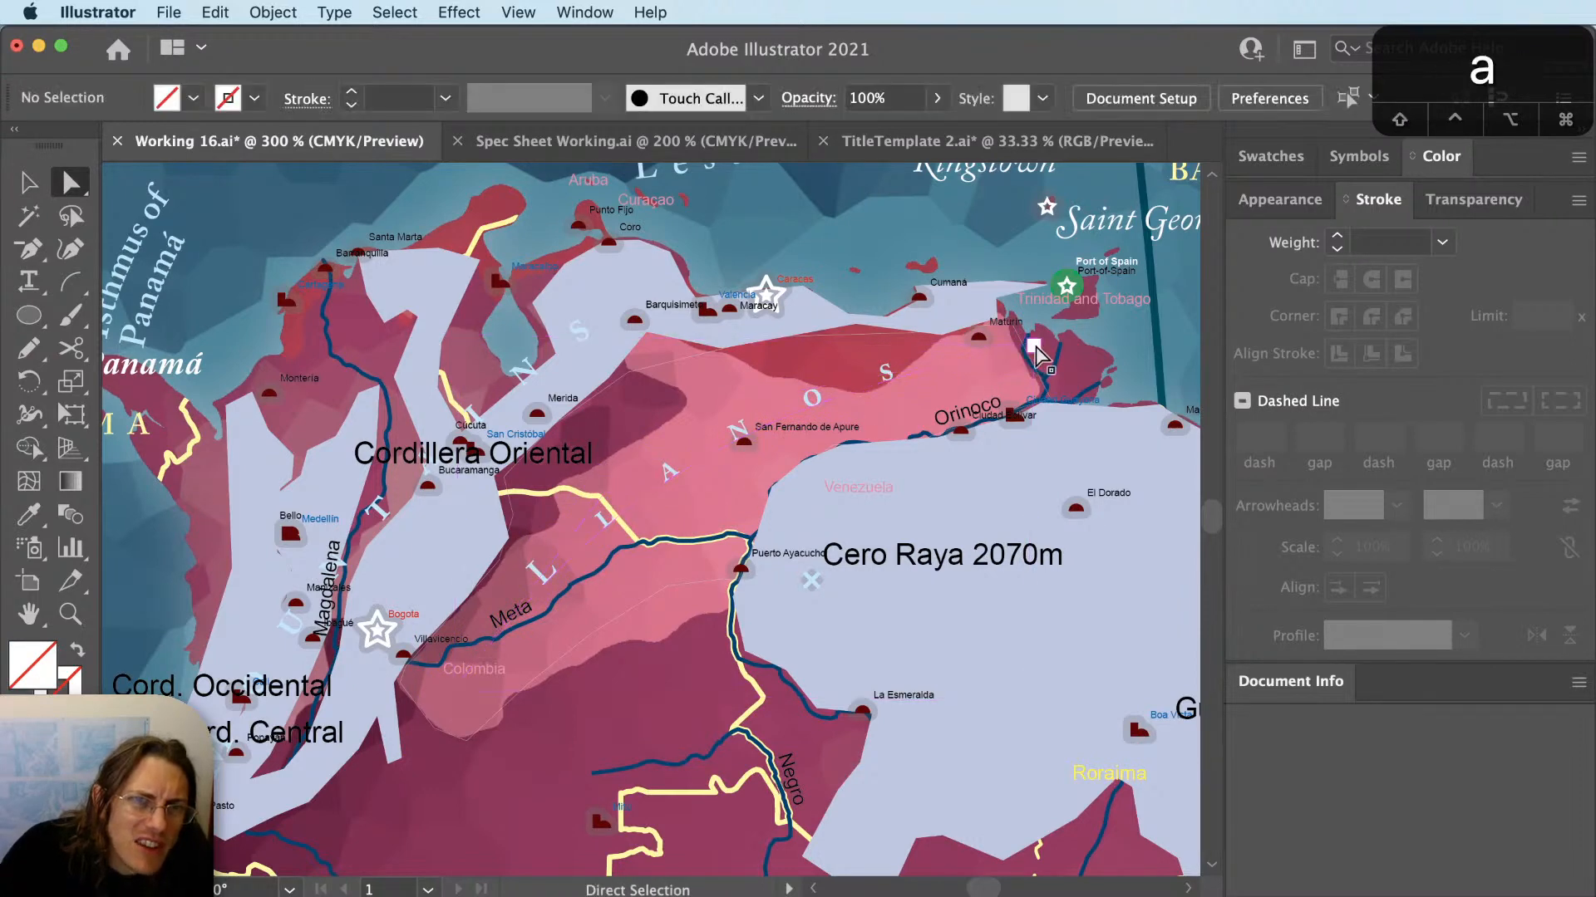
Pull the northeastern end of the Llanos text path inward near Maturín and adjust the handles to smooth the curve.
left_click_drag(1037, 356, 1008, 372)
key("a")
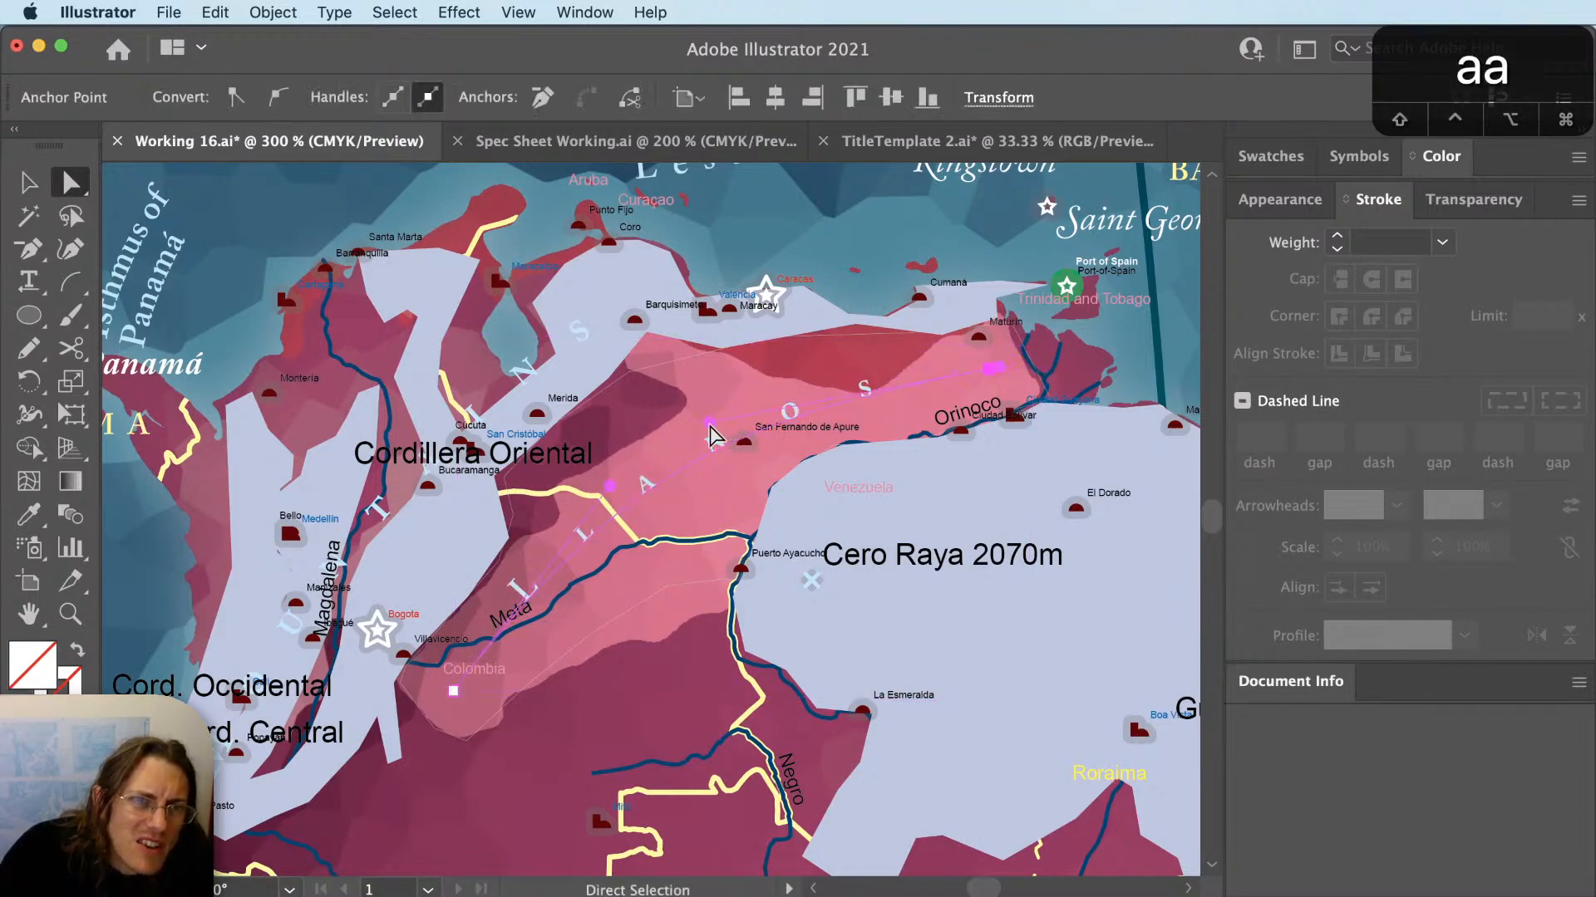
key("a")
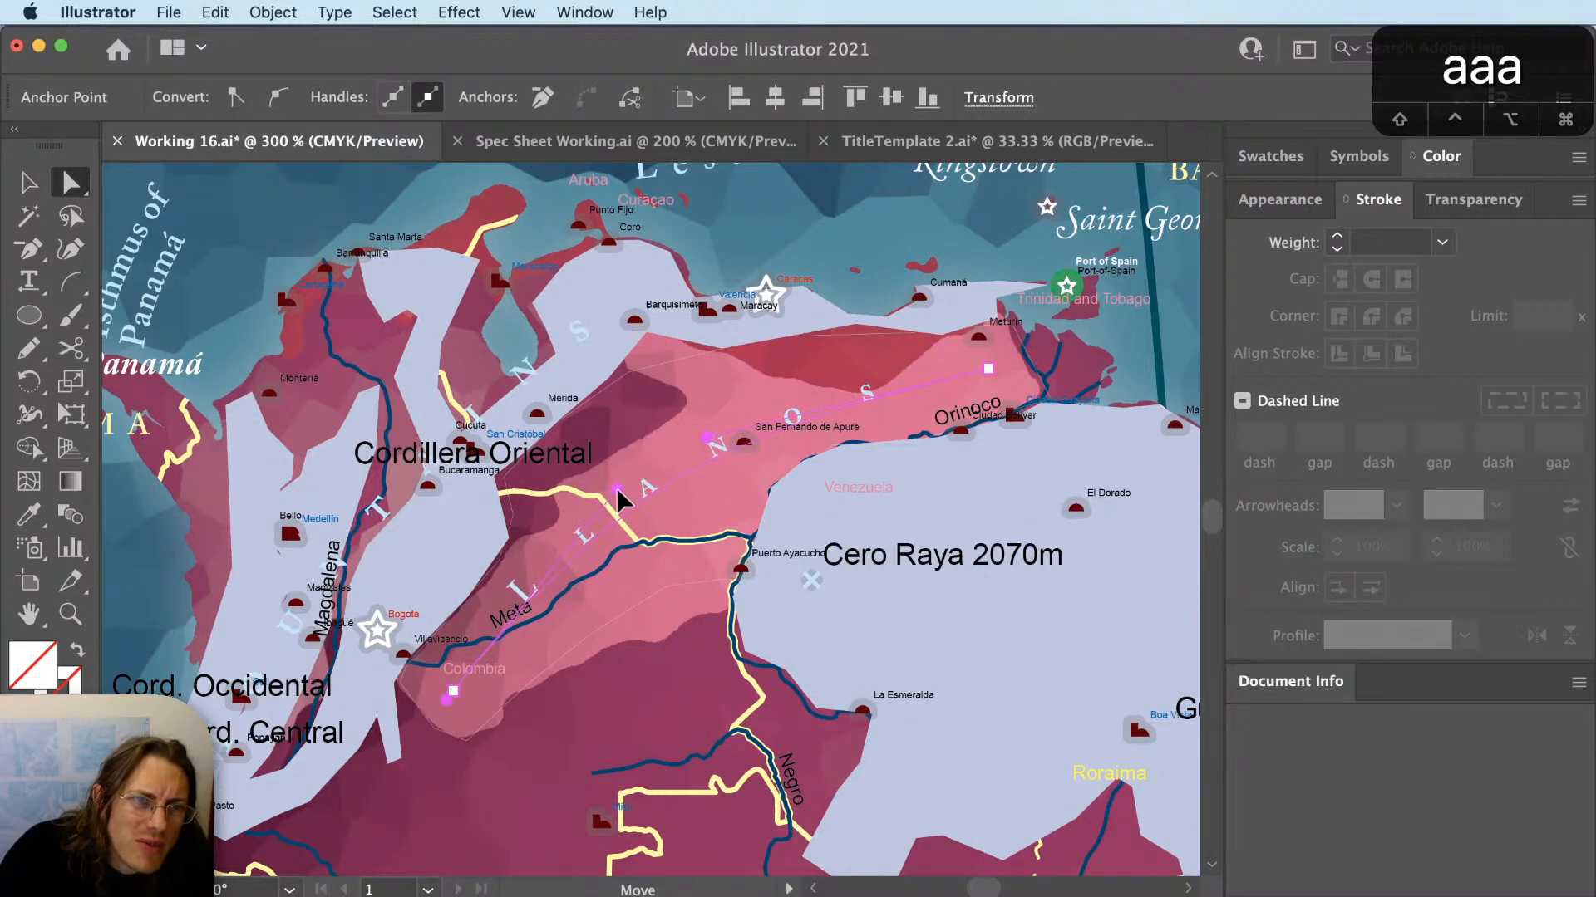
Widen the letter spacing of the Llanos label slightly along its curve.
key("v")
left_click(673, 490)
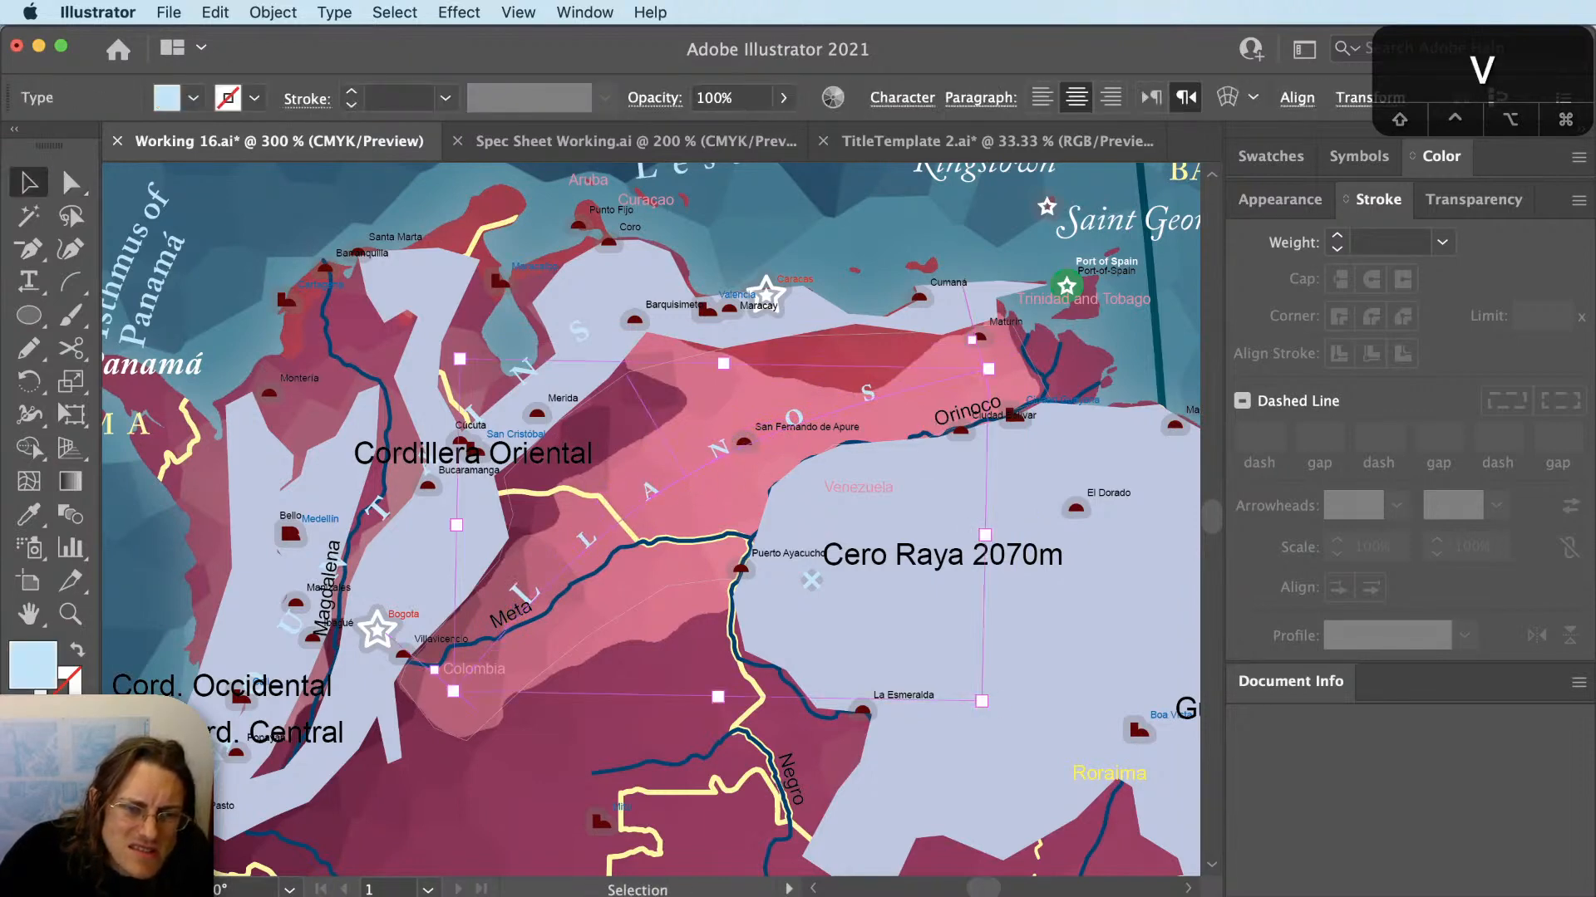
type("8")
key("Return")
key("super+shift+a")
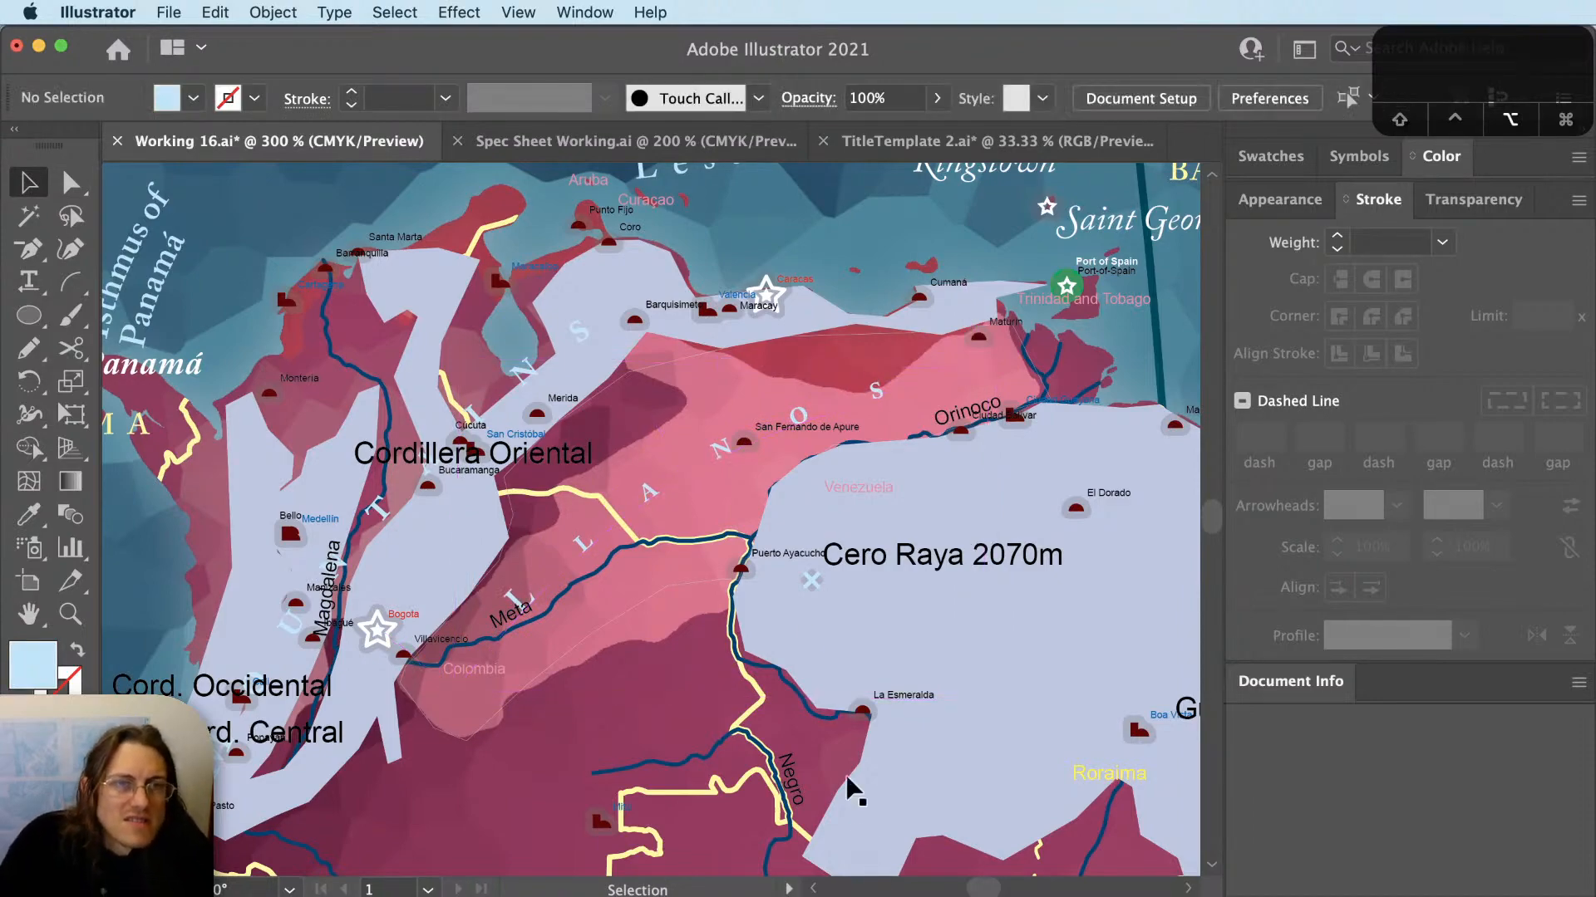
Look over northern South America, switch to QGIS to examine the reference regions from Llanos to Patagonia, and return to Illustrator.
scroll(796, 612, "down", 2)
scroll(798, 632, "down", 5)
scroll(798, 632, "right", 3)
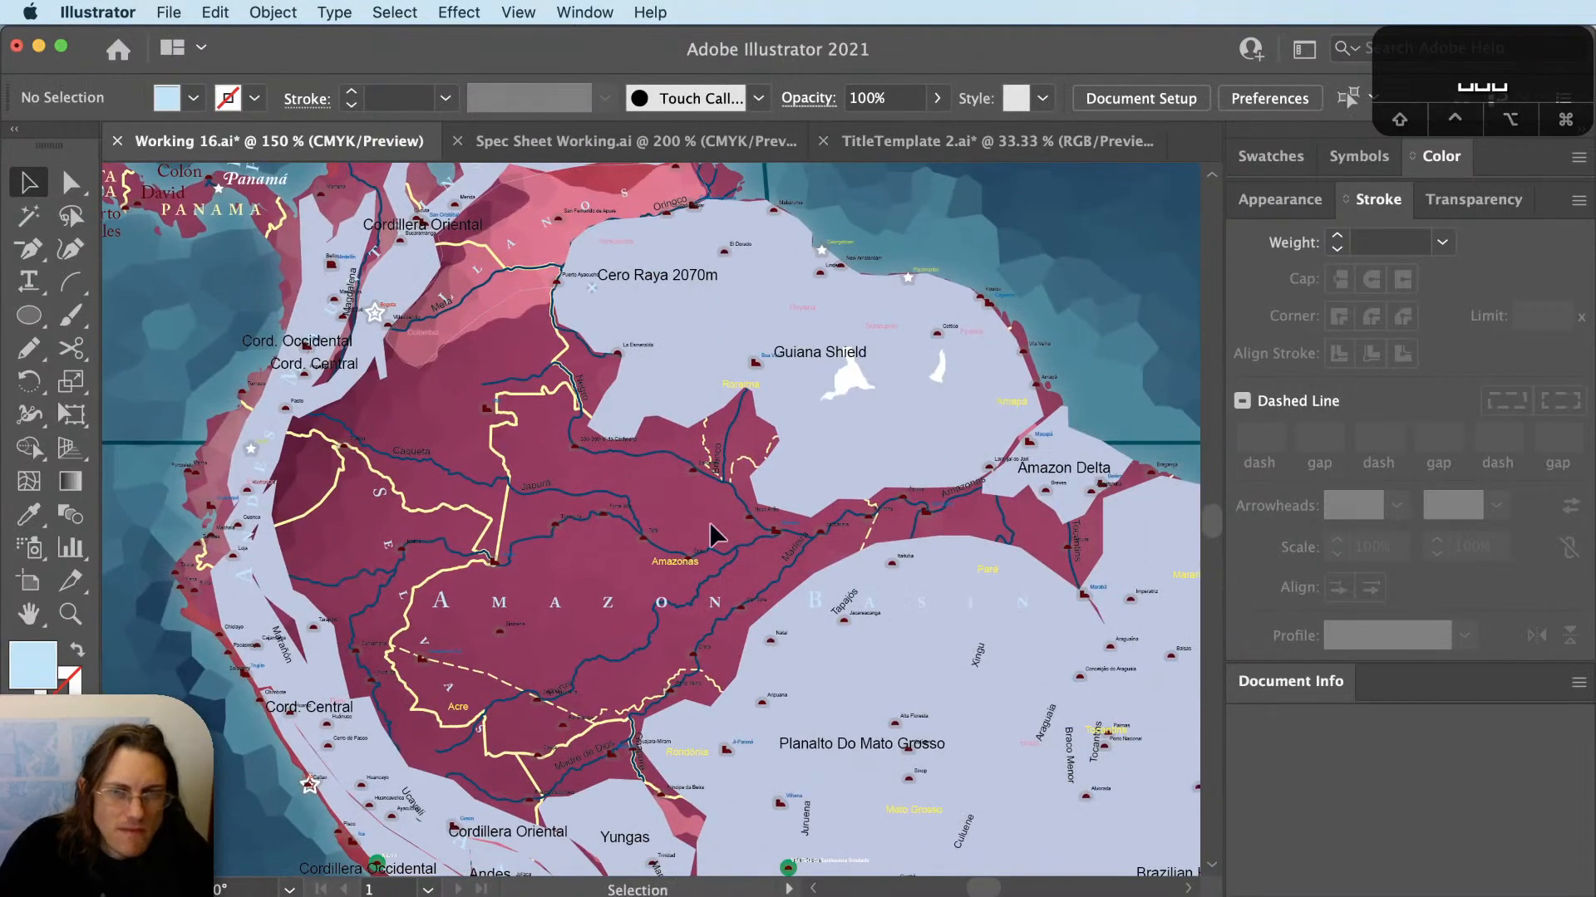
key("v")
key("space")
left_click_drag(624, 611, 524, 680)
key("v")
key("super+Tab")
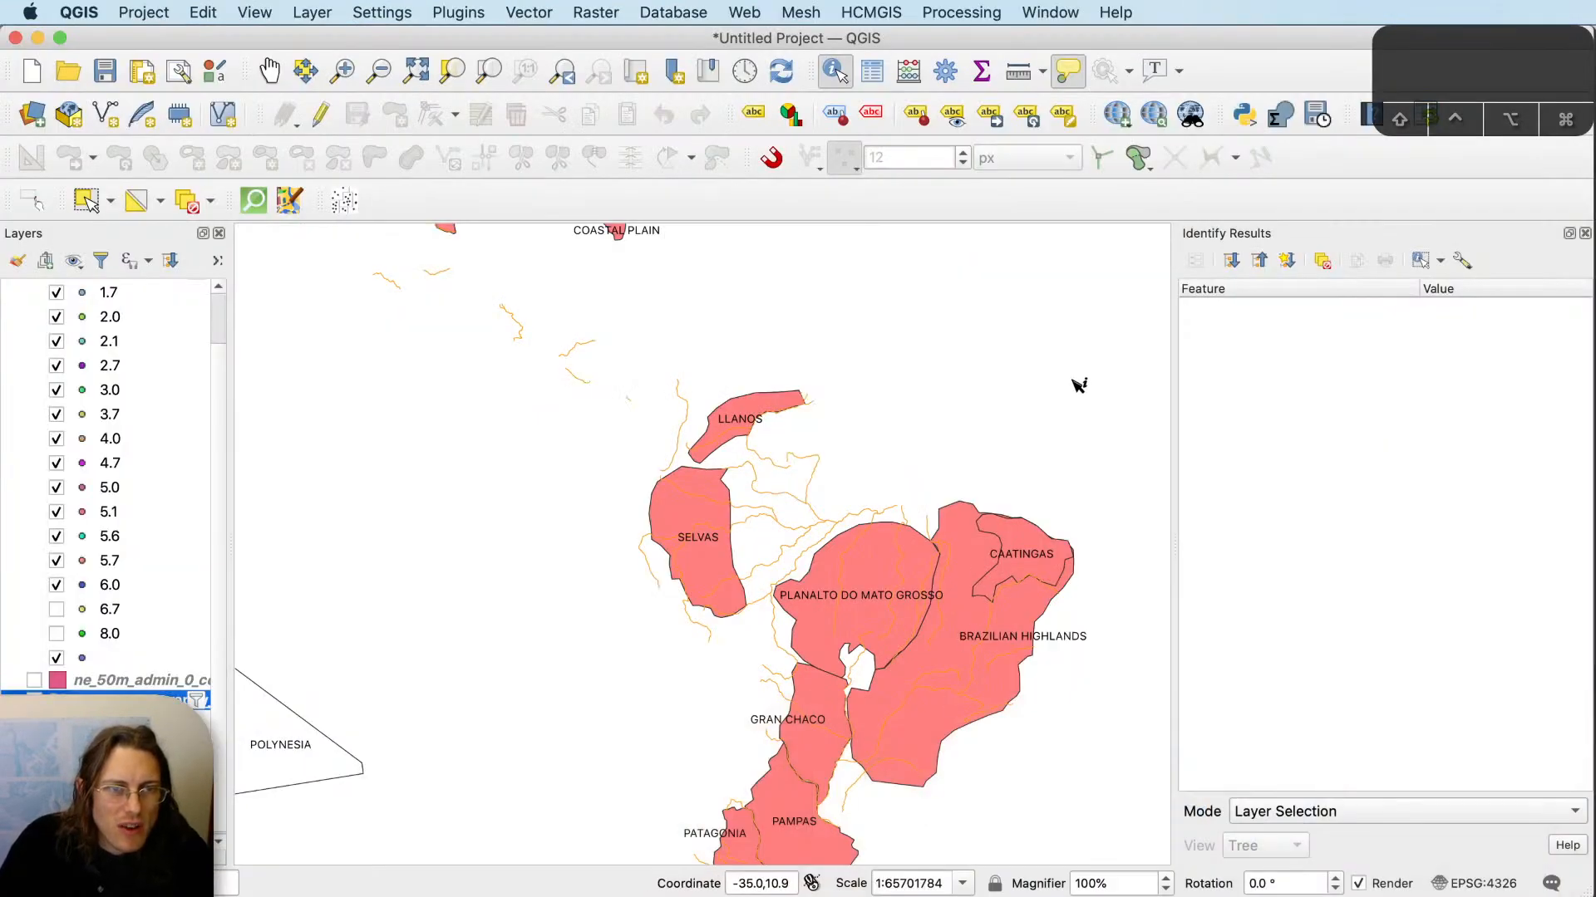
left_click_drag(1037, 666, 974, 500)
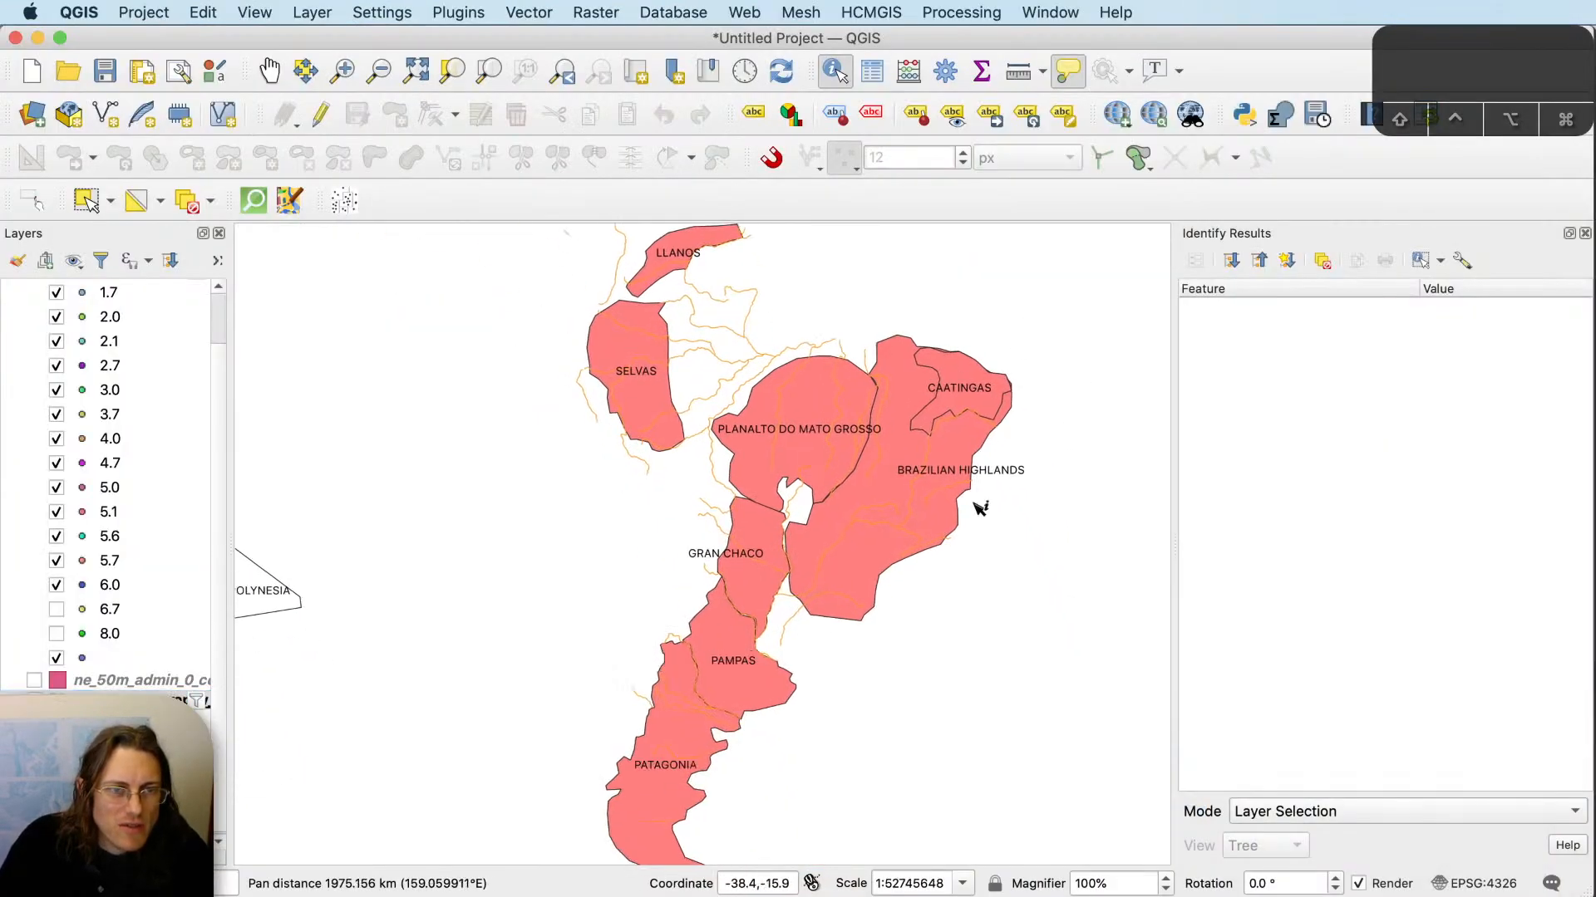
left_click_drag(934, 639, 975, 648)
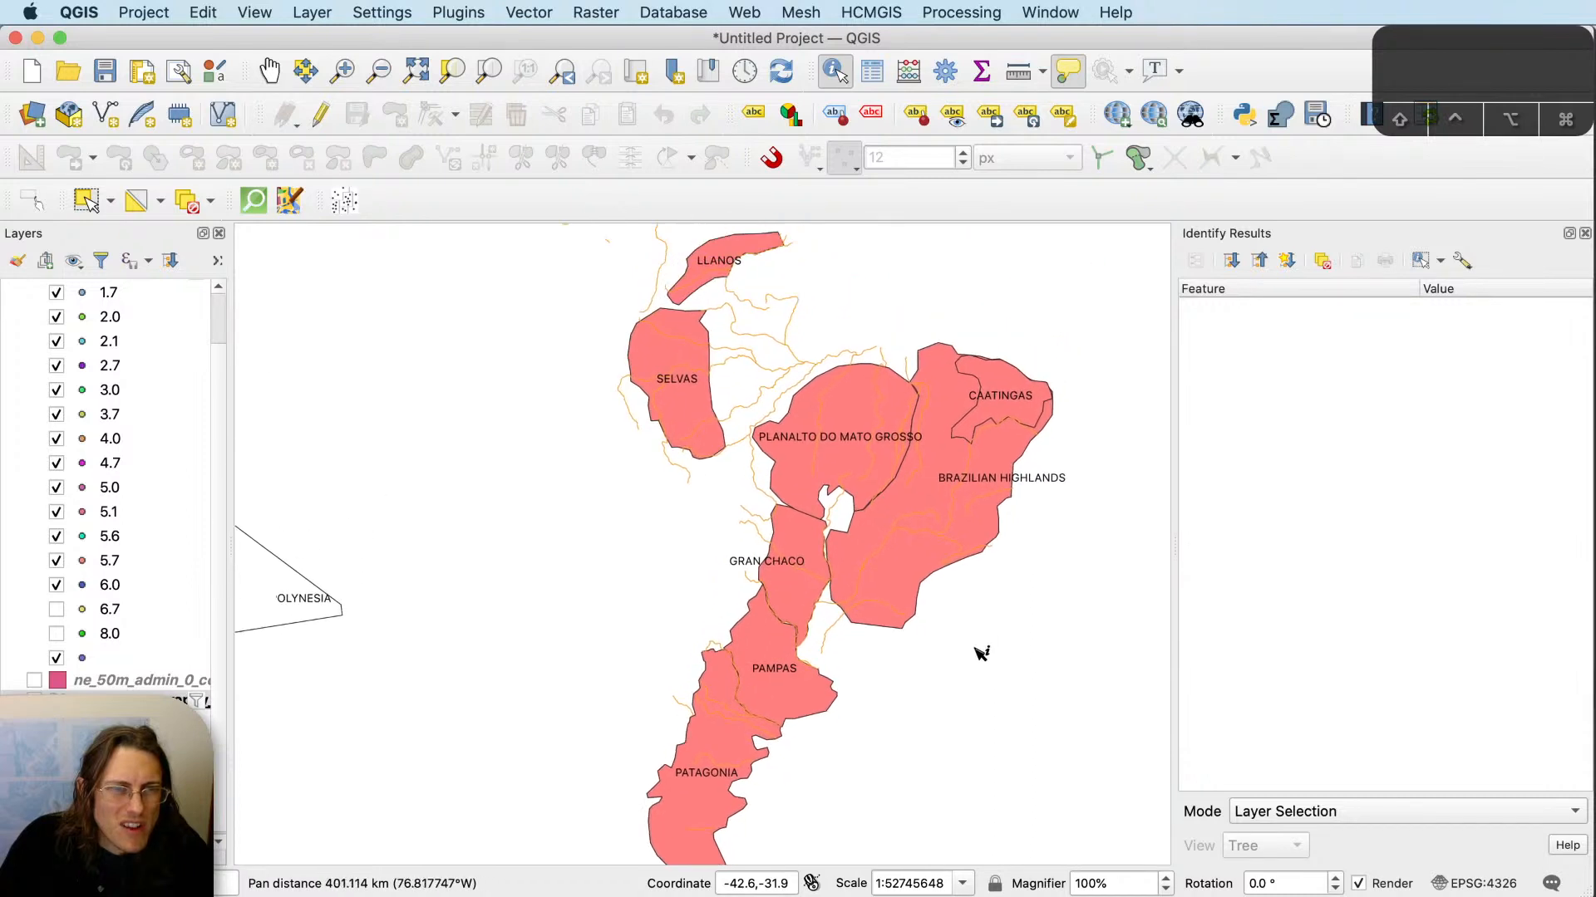
key("super+Tab")
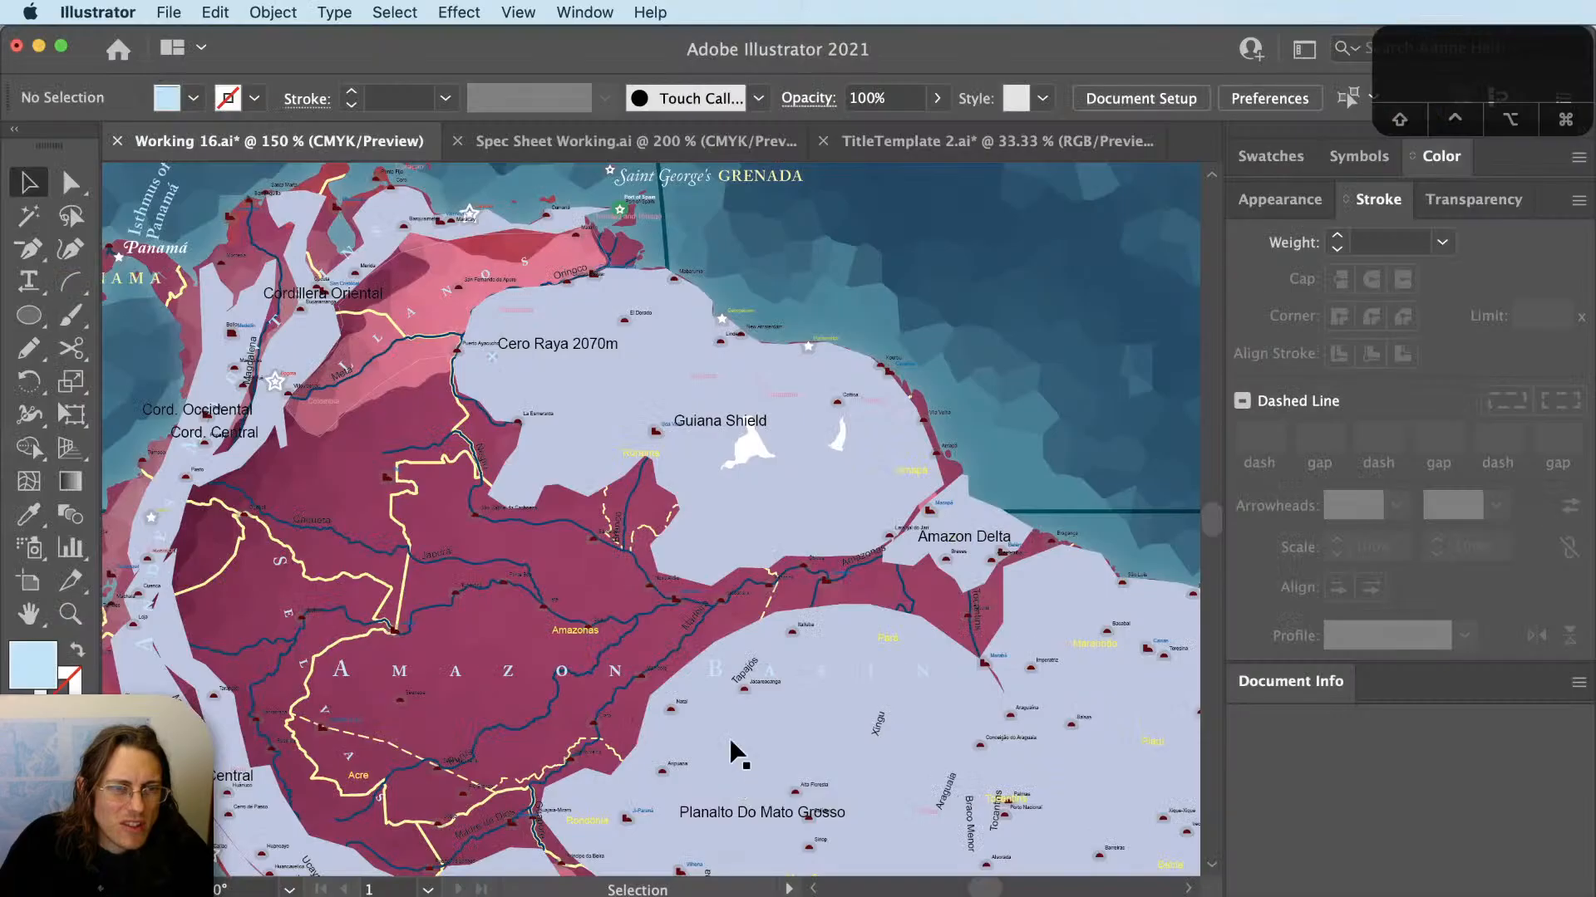
Swap the fill and stroke of the Patagonia region shape so only its outline shows, and set the stroke weight to 2 pt.
key("space")
left_click_drag(717, 790, 653, 320)
left_click_drag(705, 693, 713, 308)
left_click_drag(748, 667, 847, 374)
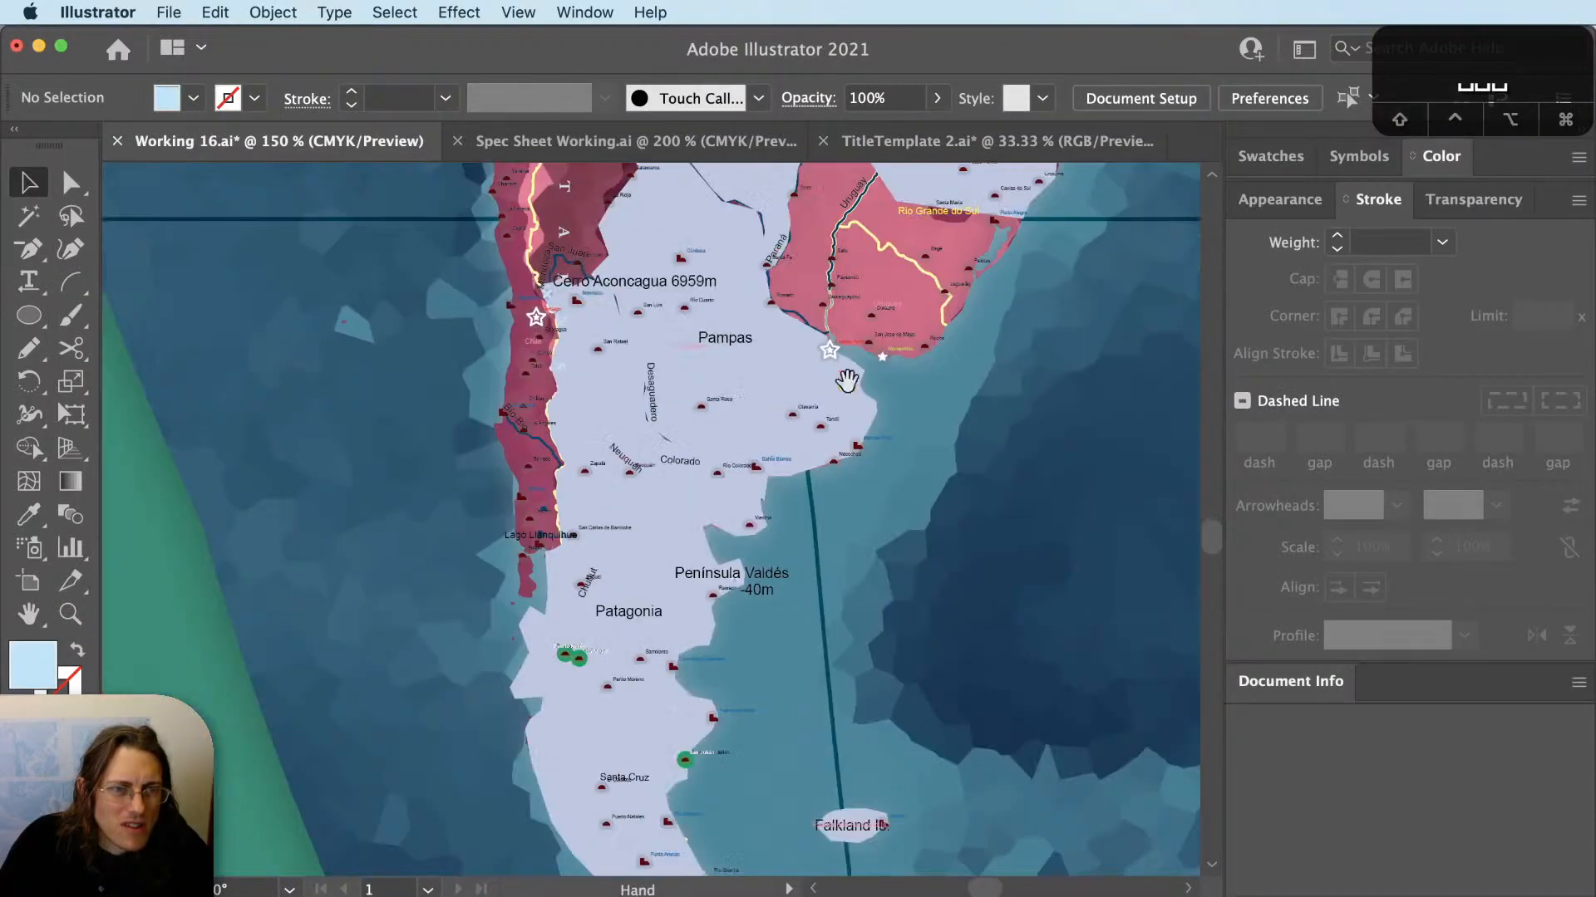
key("v")
left_click(602, 743)
key("shift+x")
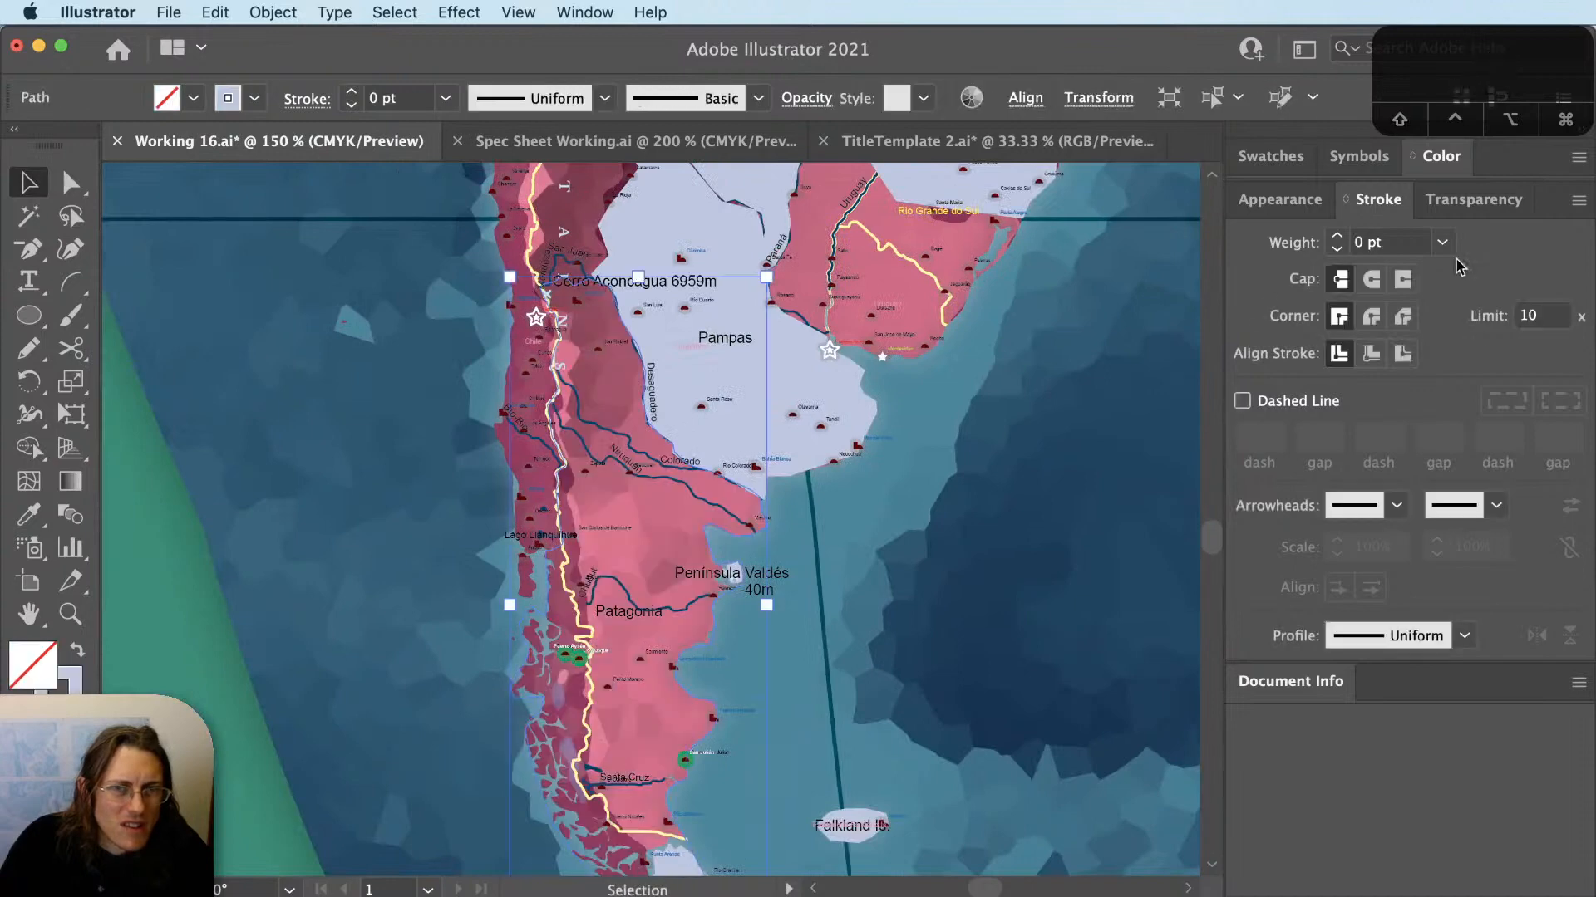
type("2")
key("Tab")
left_click(1009, 585)
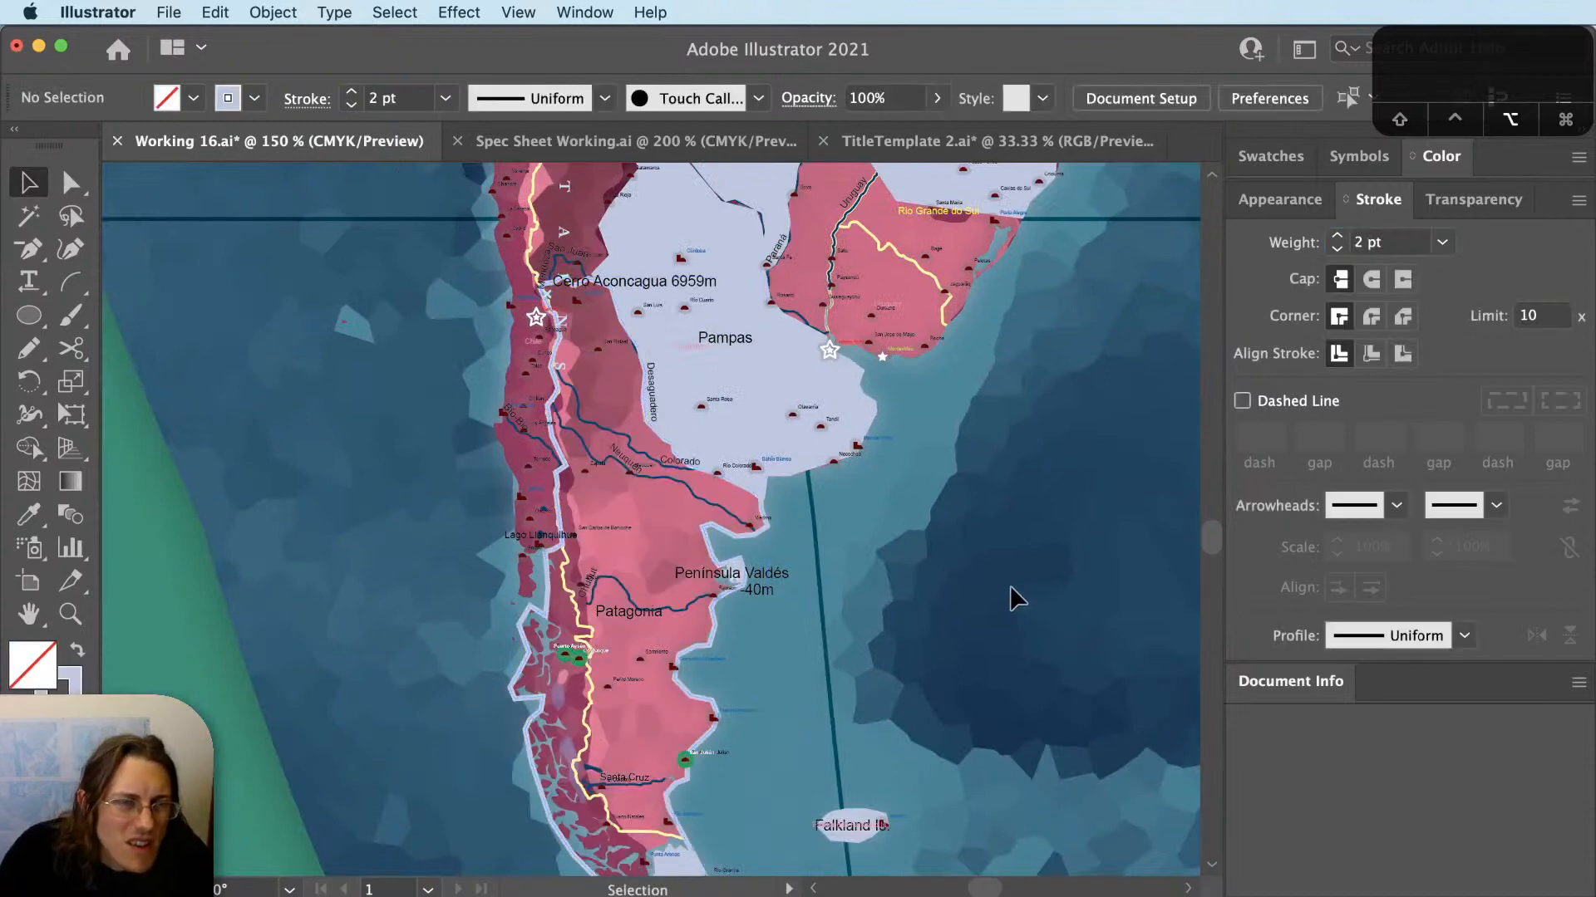
Duplicate the Selvas label from the Amazon area and place the copy over Patagonia.
scroll(1010, 585, "down", 1)
scroll(1009, 565, "down", 1)
left_click_drag(986, 434, 947, 545)
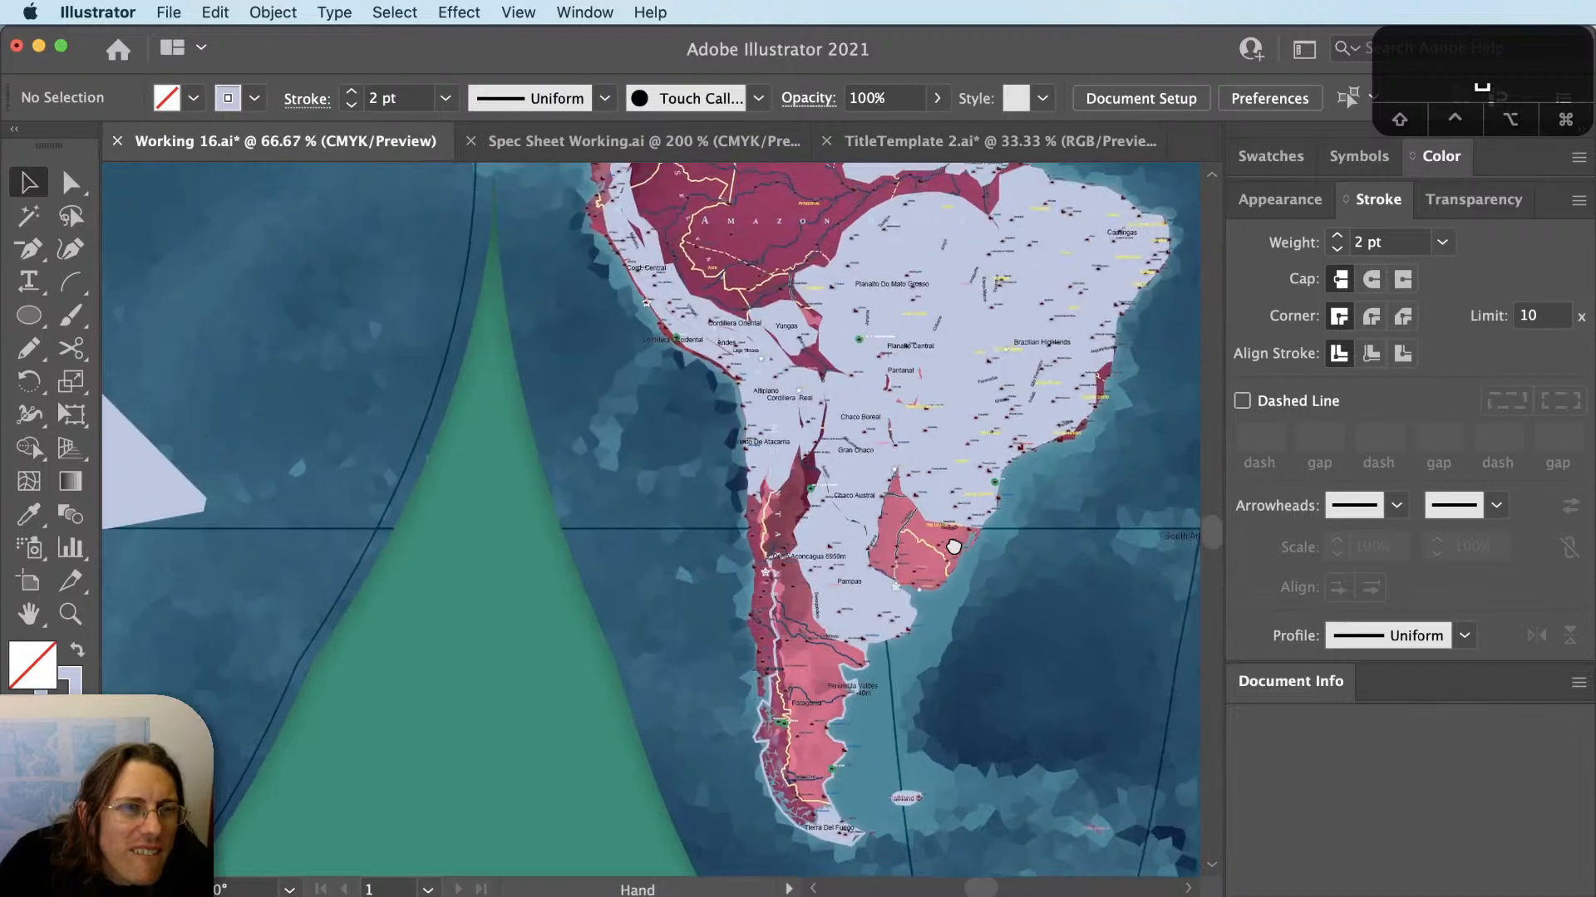
key("v")
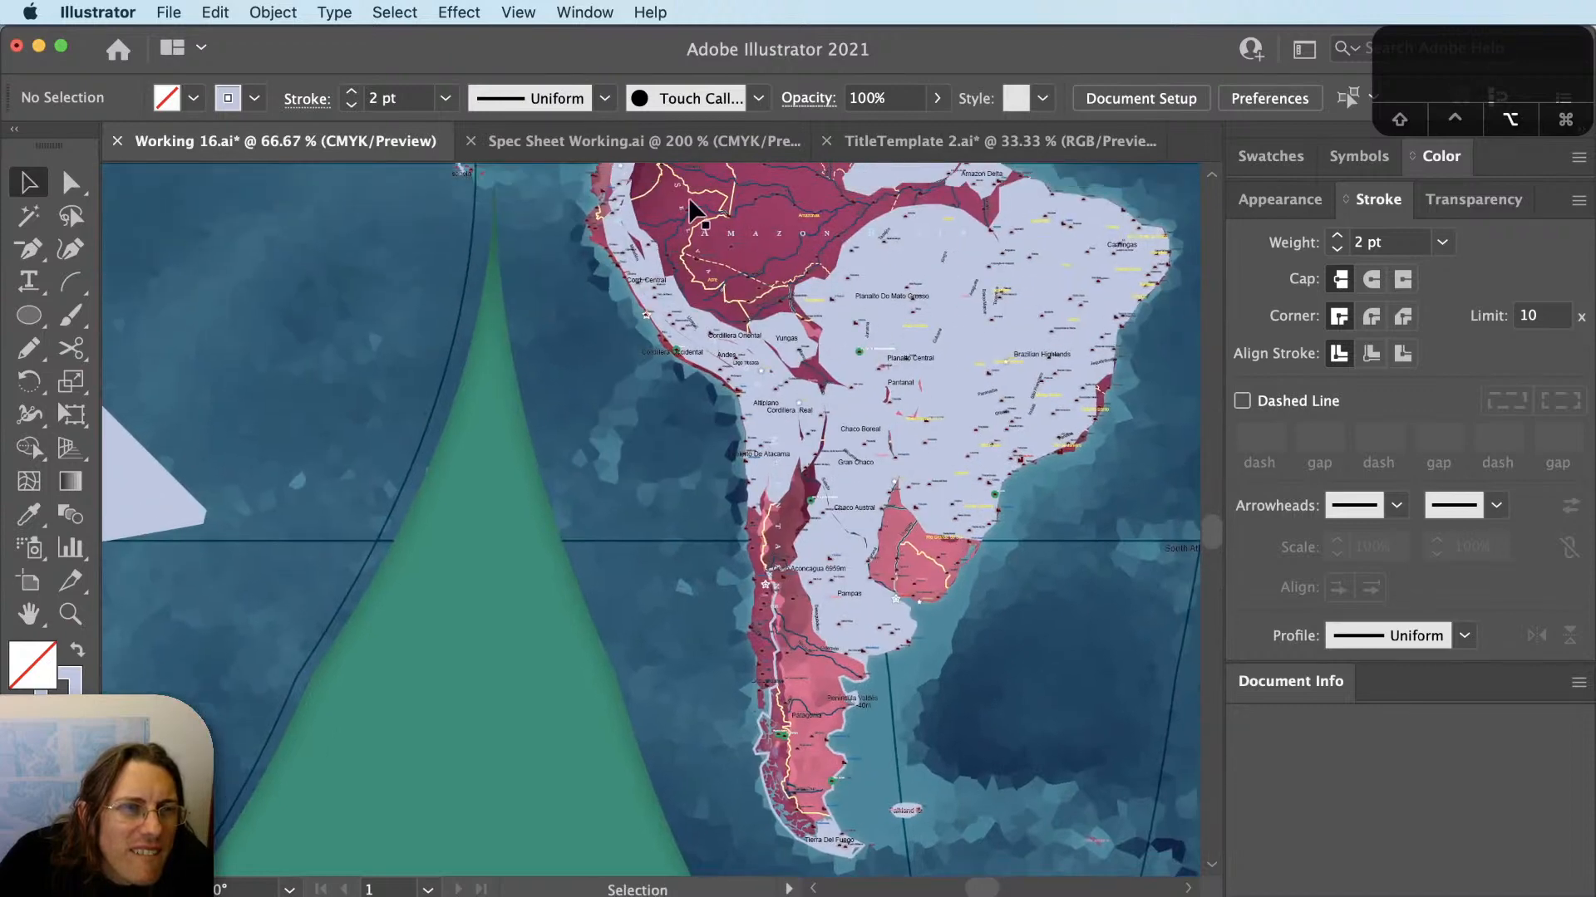
left_click(821, 705)
scroll(820, 691, "up", 2)
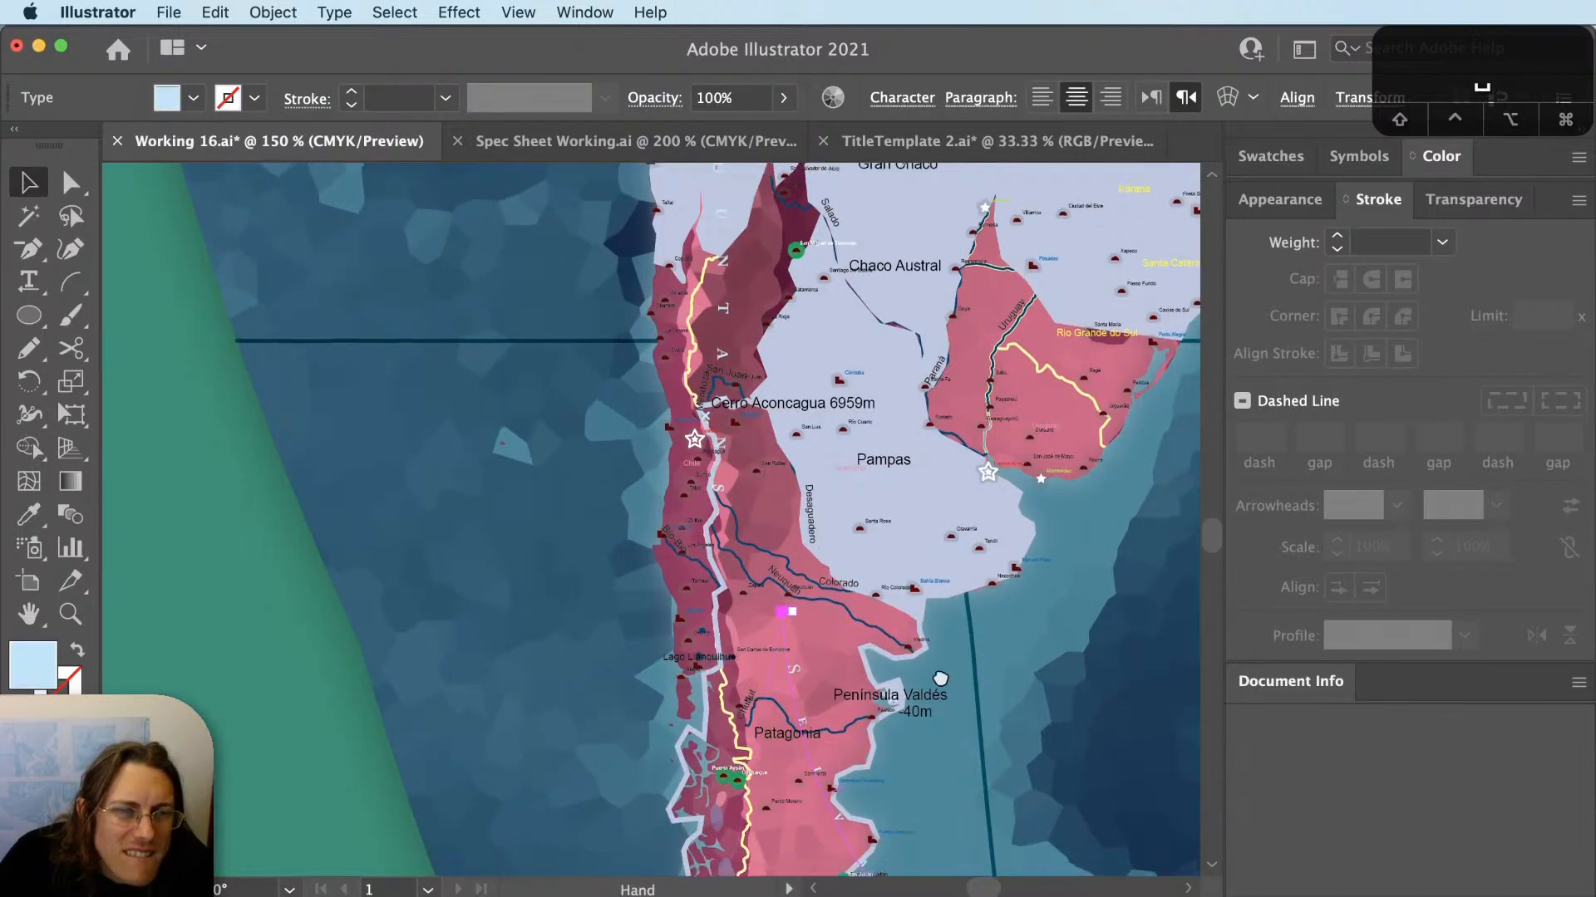
Rotate and reposition the copied Selvas label so it runs north to south along Patagonia.
scroll(872, 640, "down", 3)
left_click(906, 691)
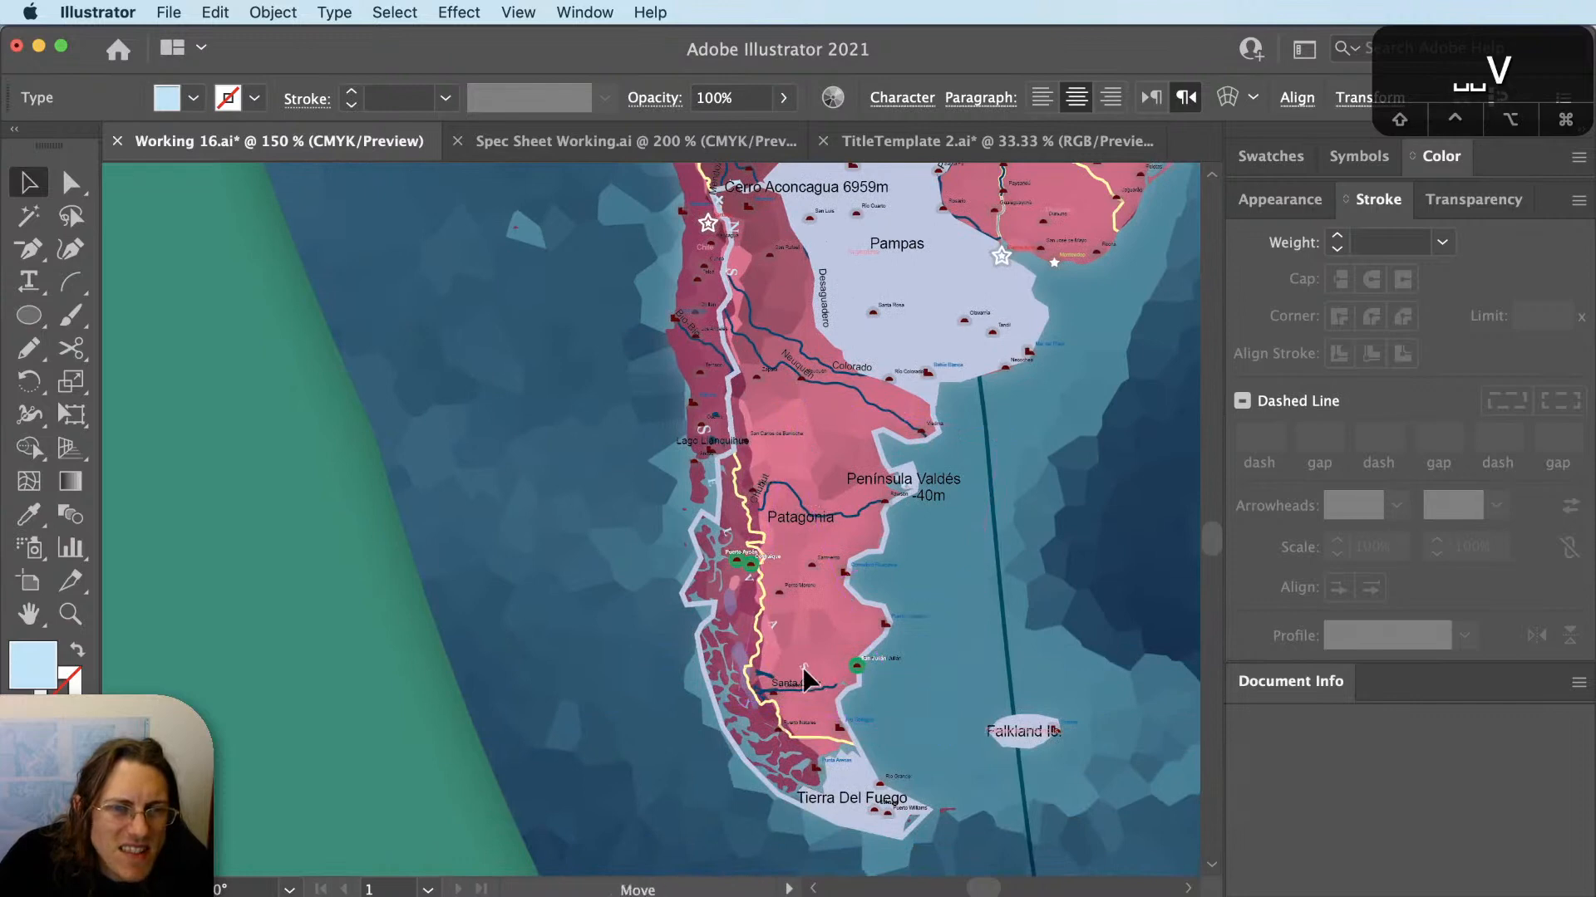
left_click(811, 732)
key("r")
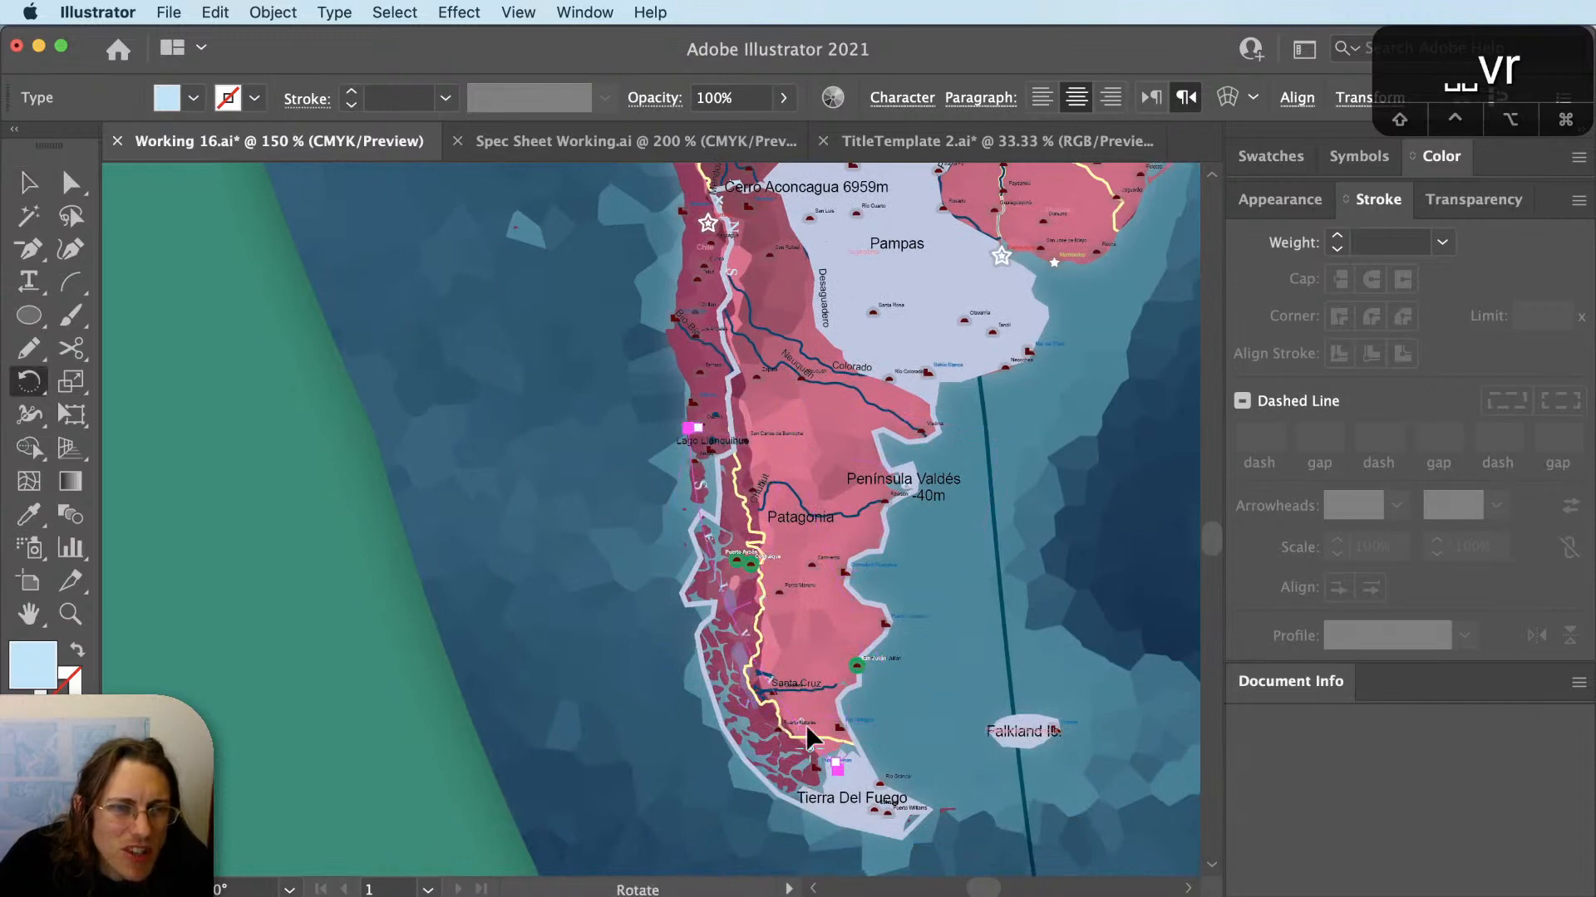
key("v")
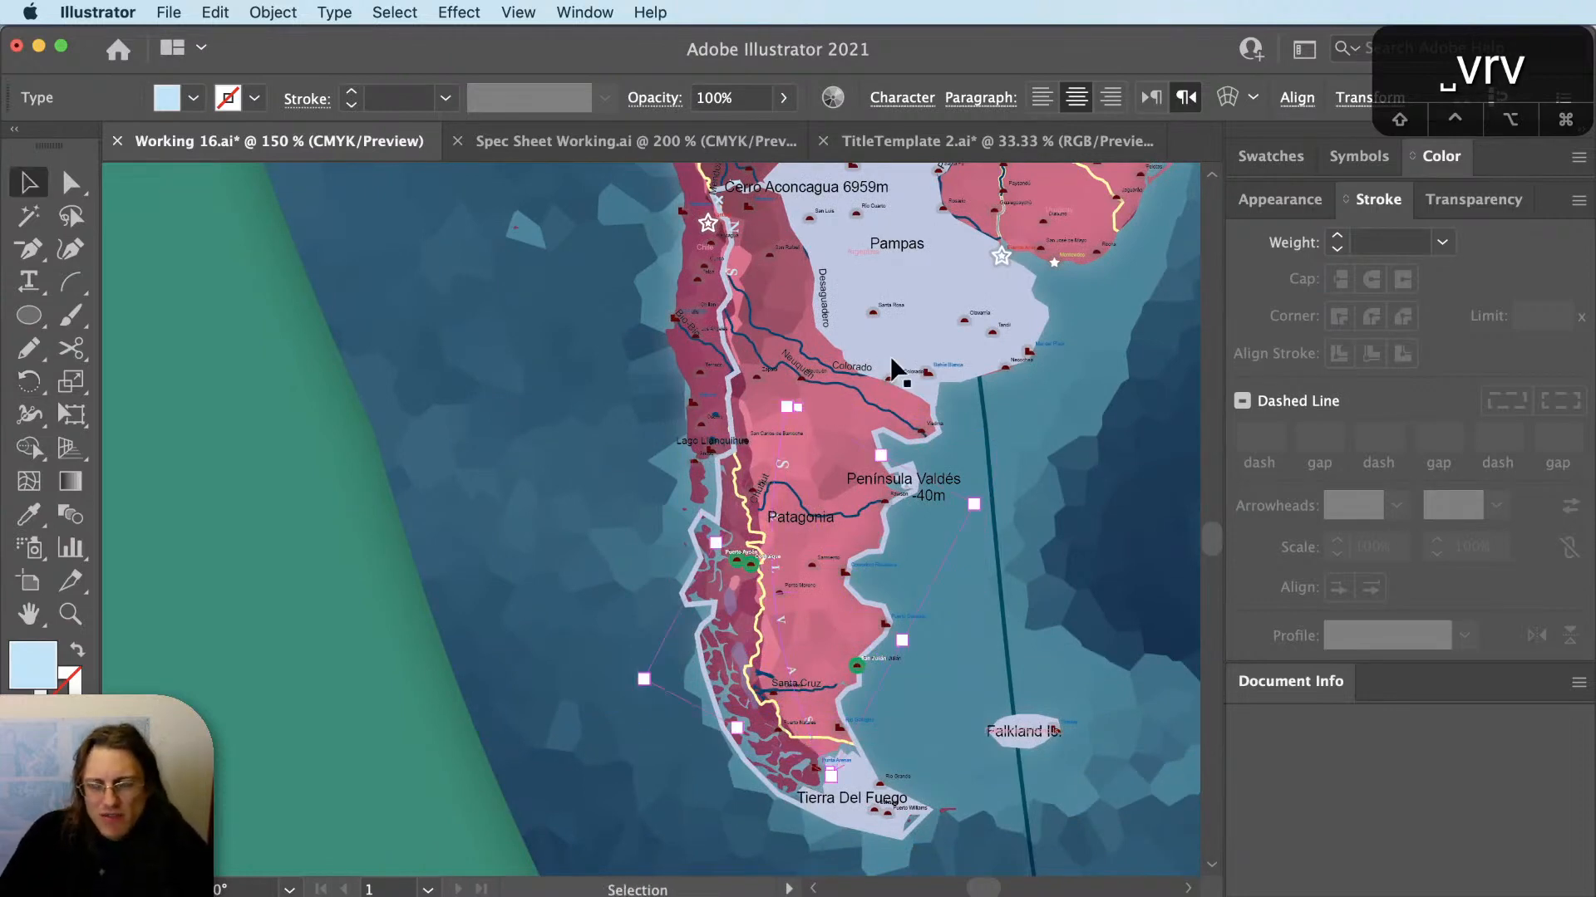
left_click_drag(844, 460, 861, 580)
key("v")
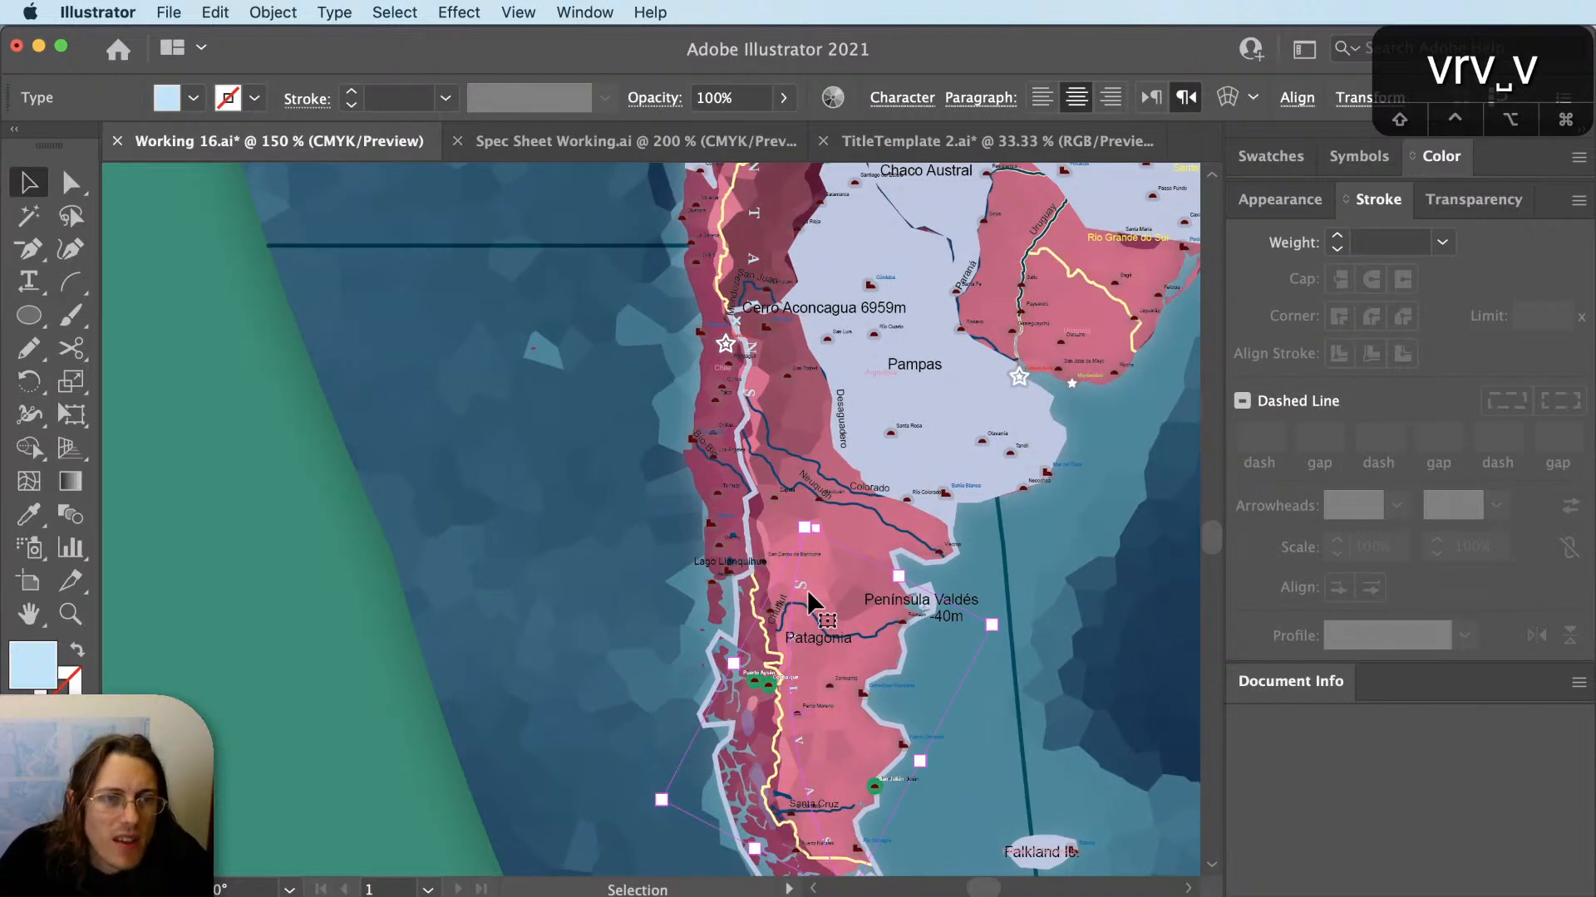
left_click(806, 585)
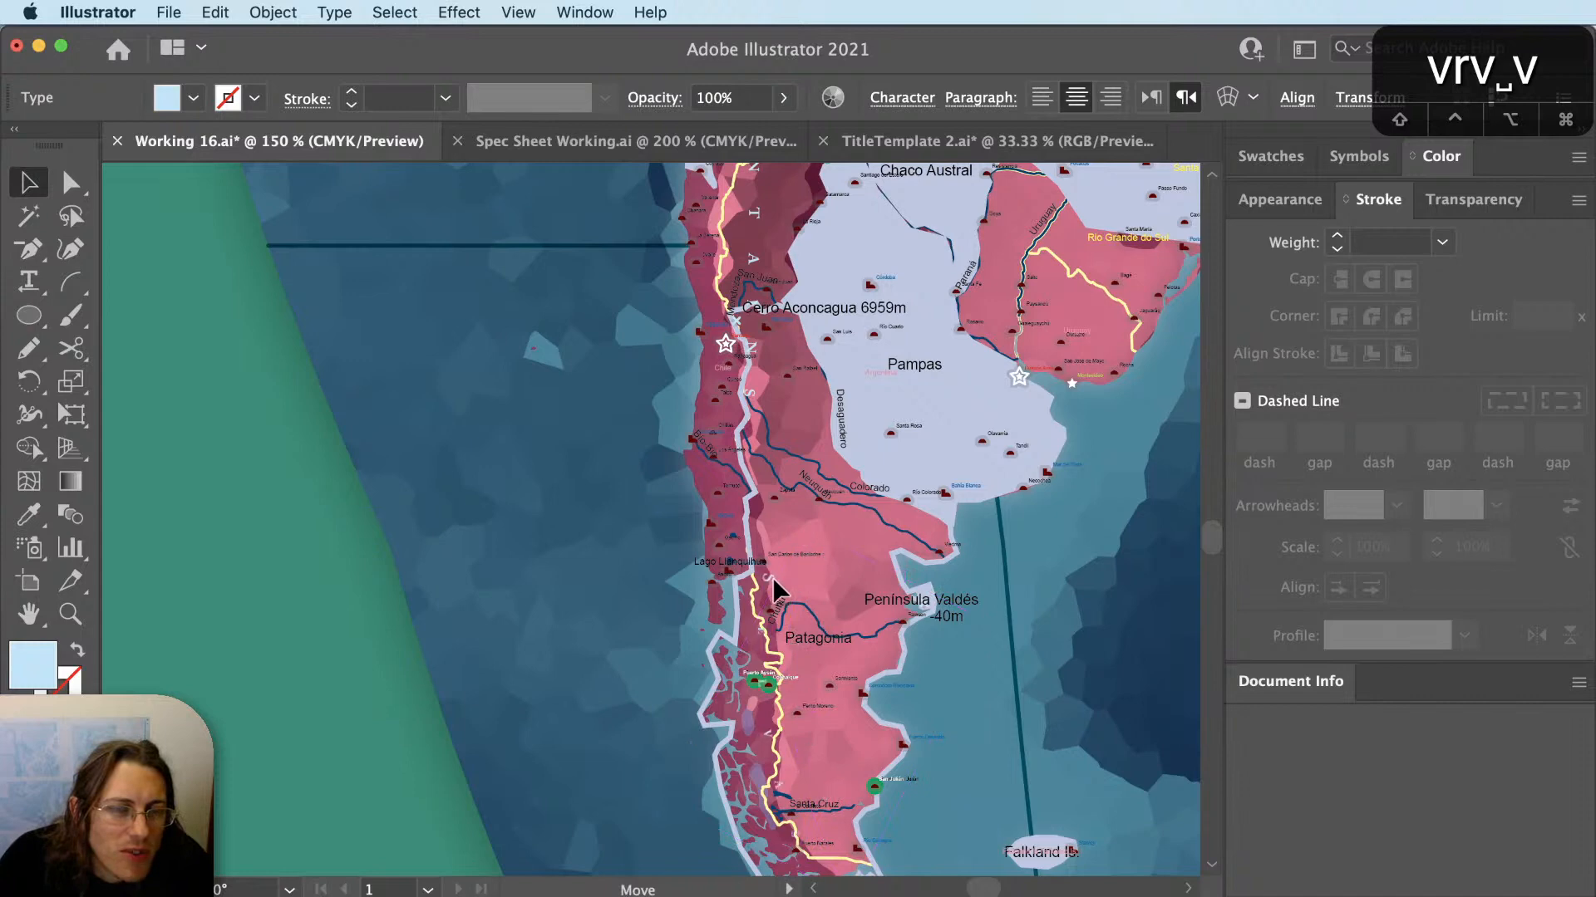
left_click(789, 585)
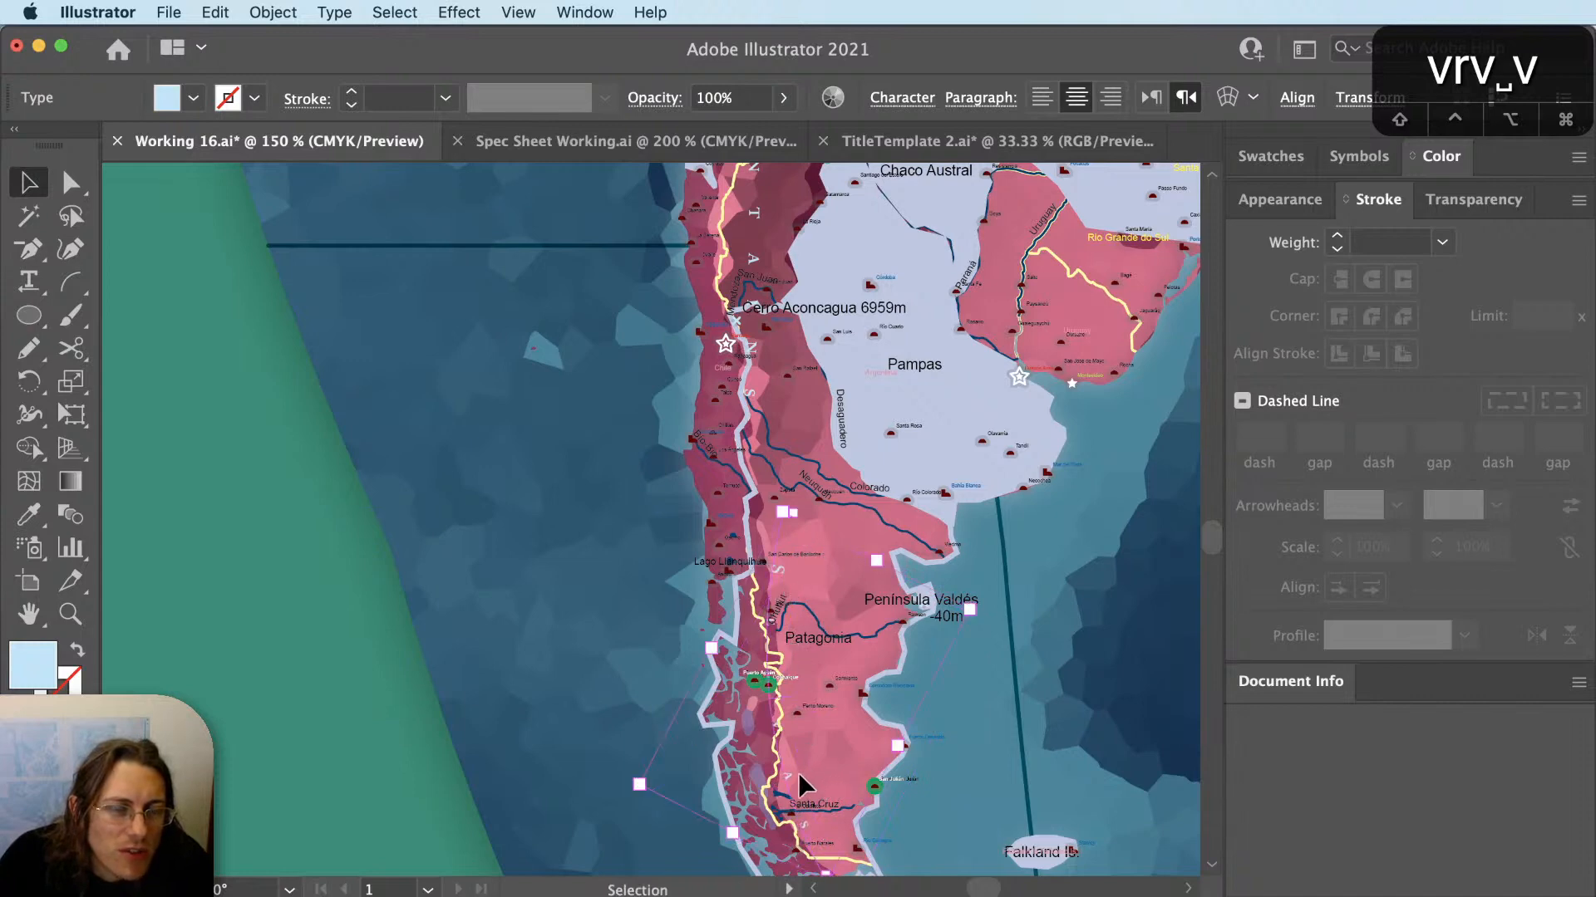
Examine the finished labels of North America, from Baja California to the Great Lakes and Appalachians, as a style reference.
scroll(884, 673, "down", 1)
scroll(884, 673, "down", 1)
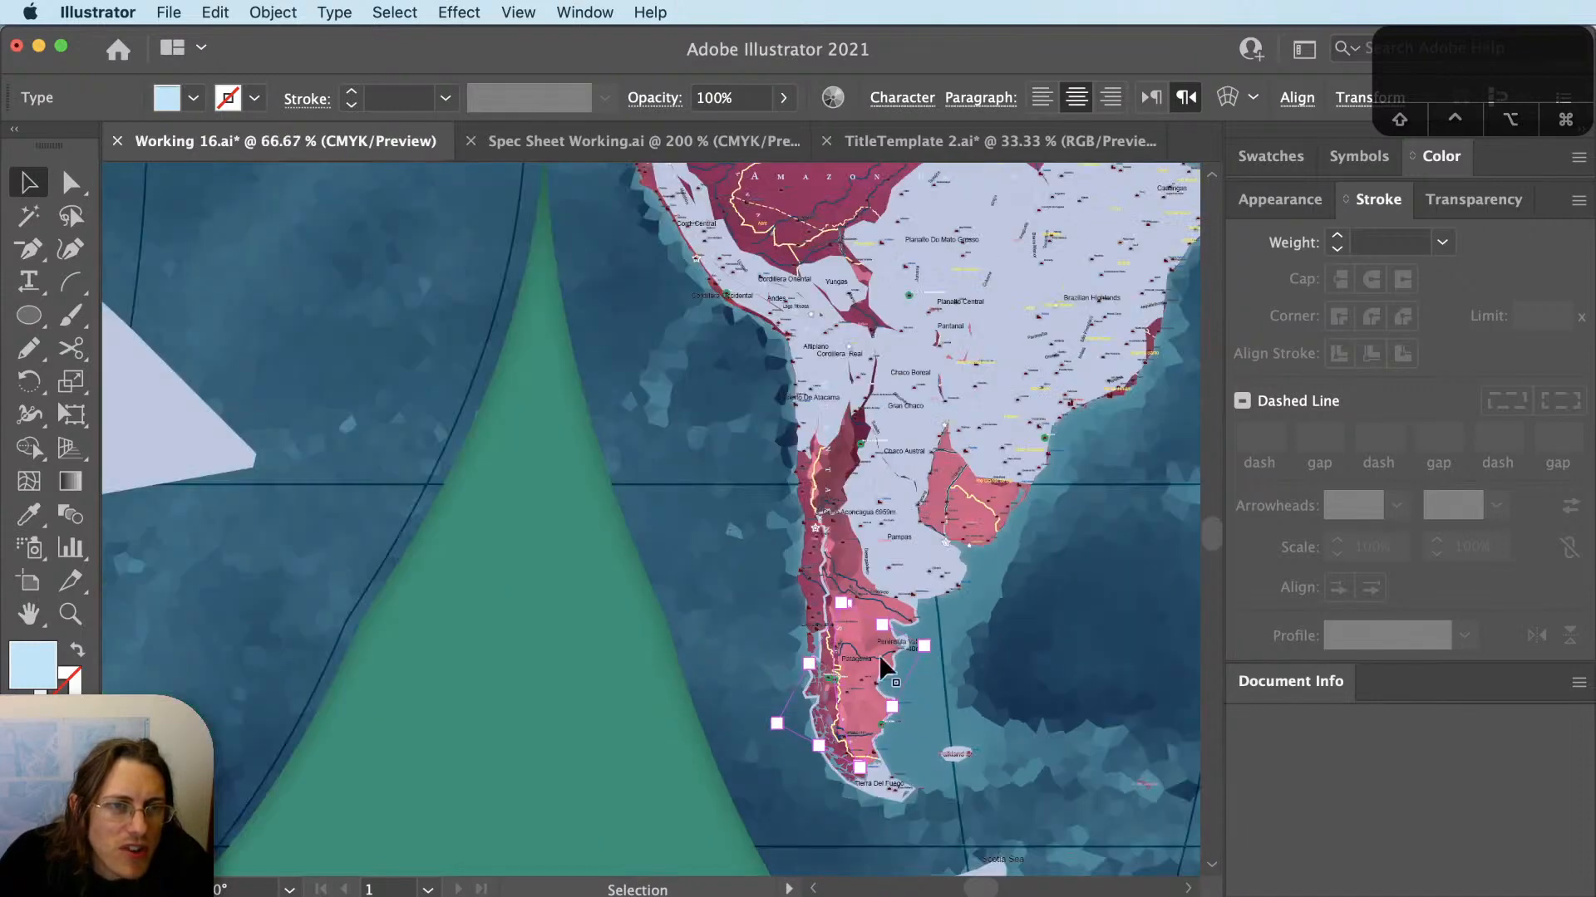
left_click_drag(759, 276, 815, 515)
left_click_drag(623, 221, 675, 428)
left_click_drag(831, 685, 833, 681)
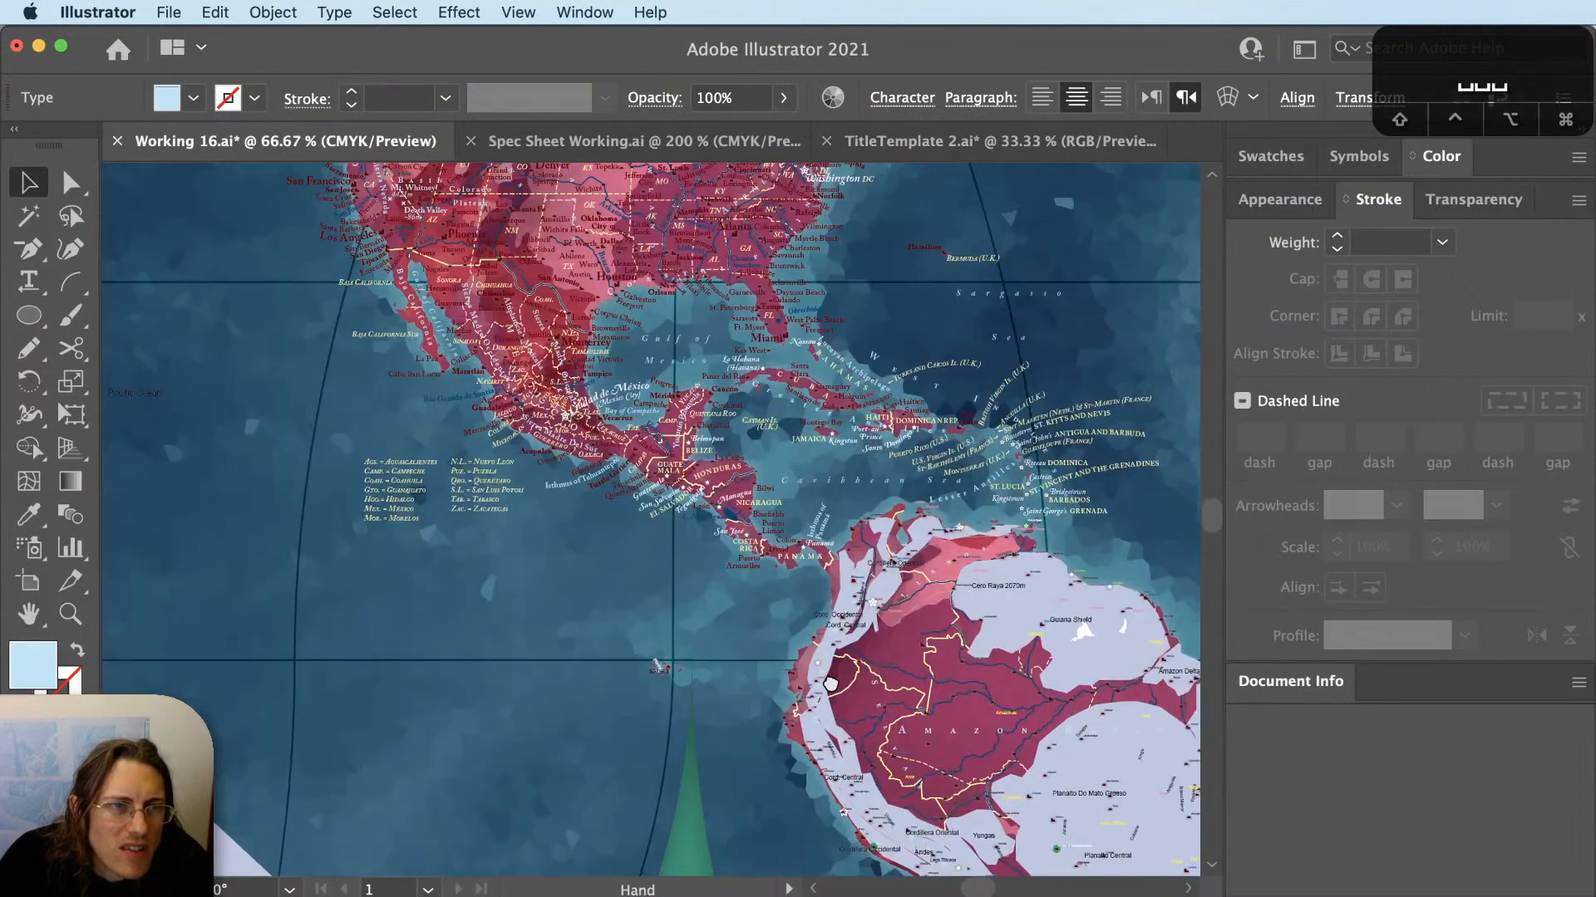
scroll(589, 575, "up", 3)
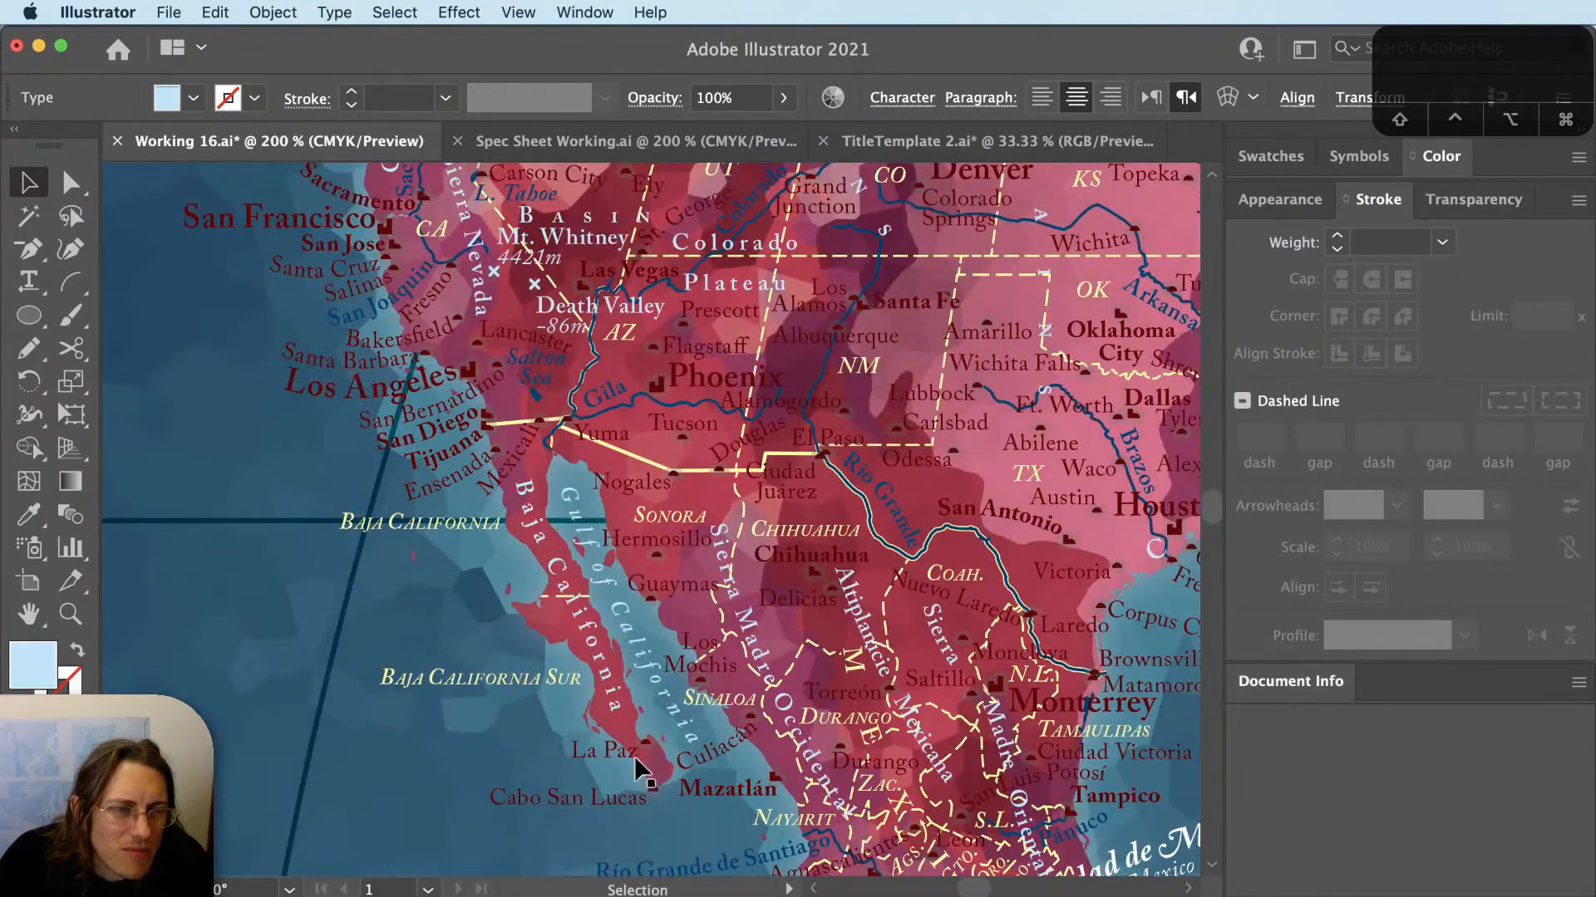
scroll(377, 440, "down", 1)
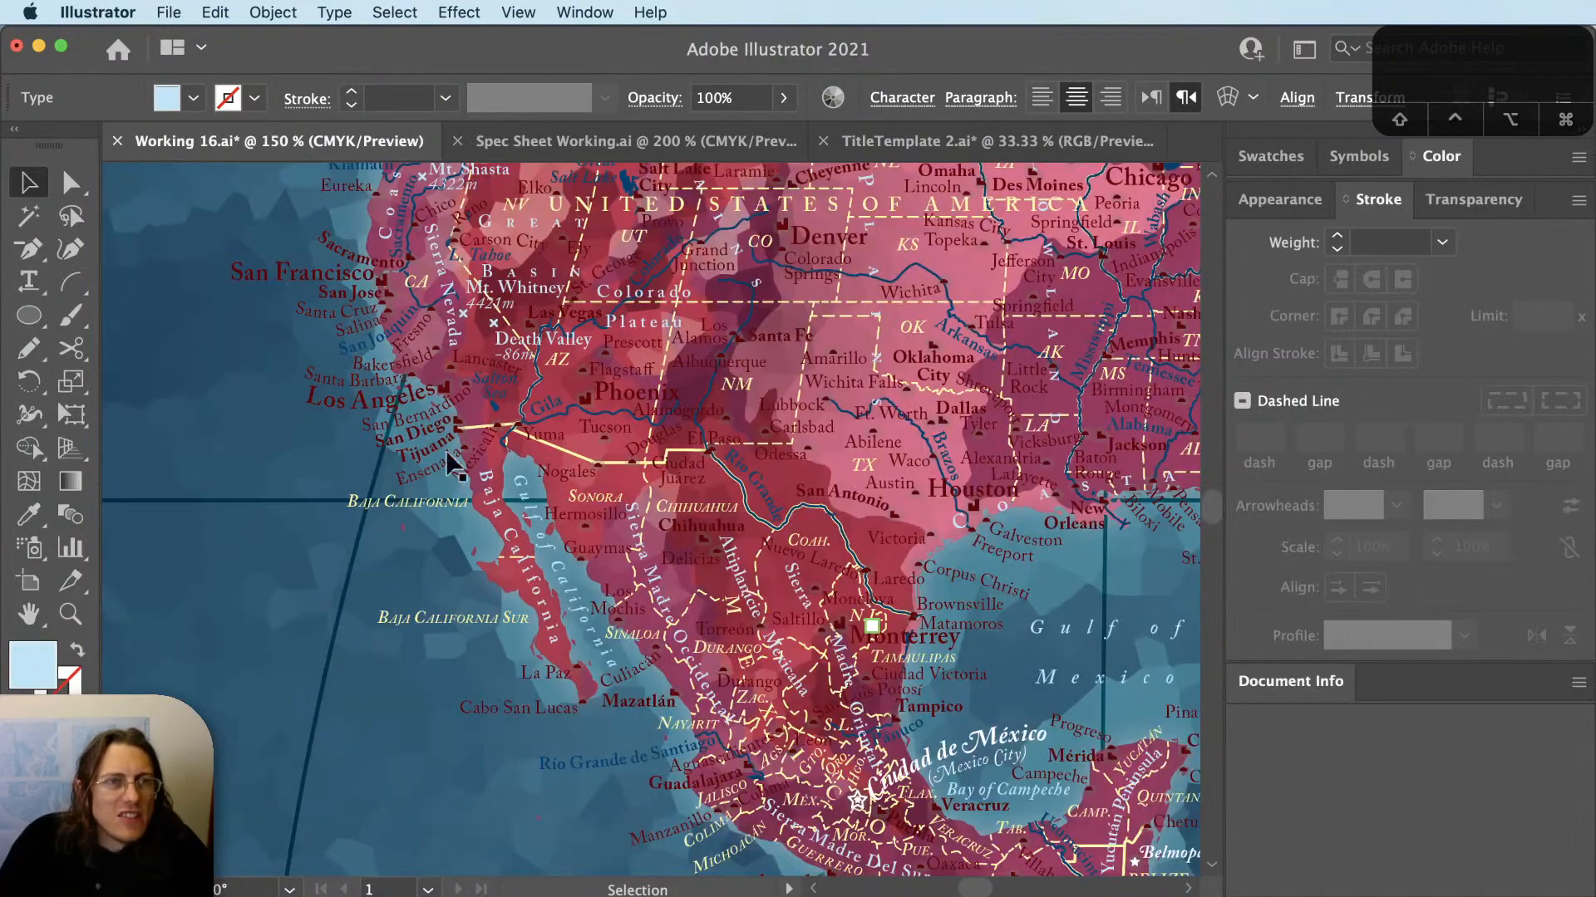
left_click_drag(697, 258, 233, 657)
scroll(967, 634, "up", 1)
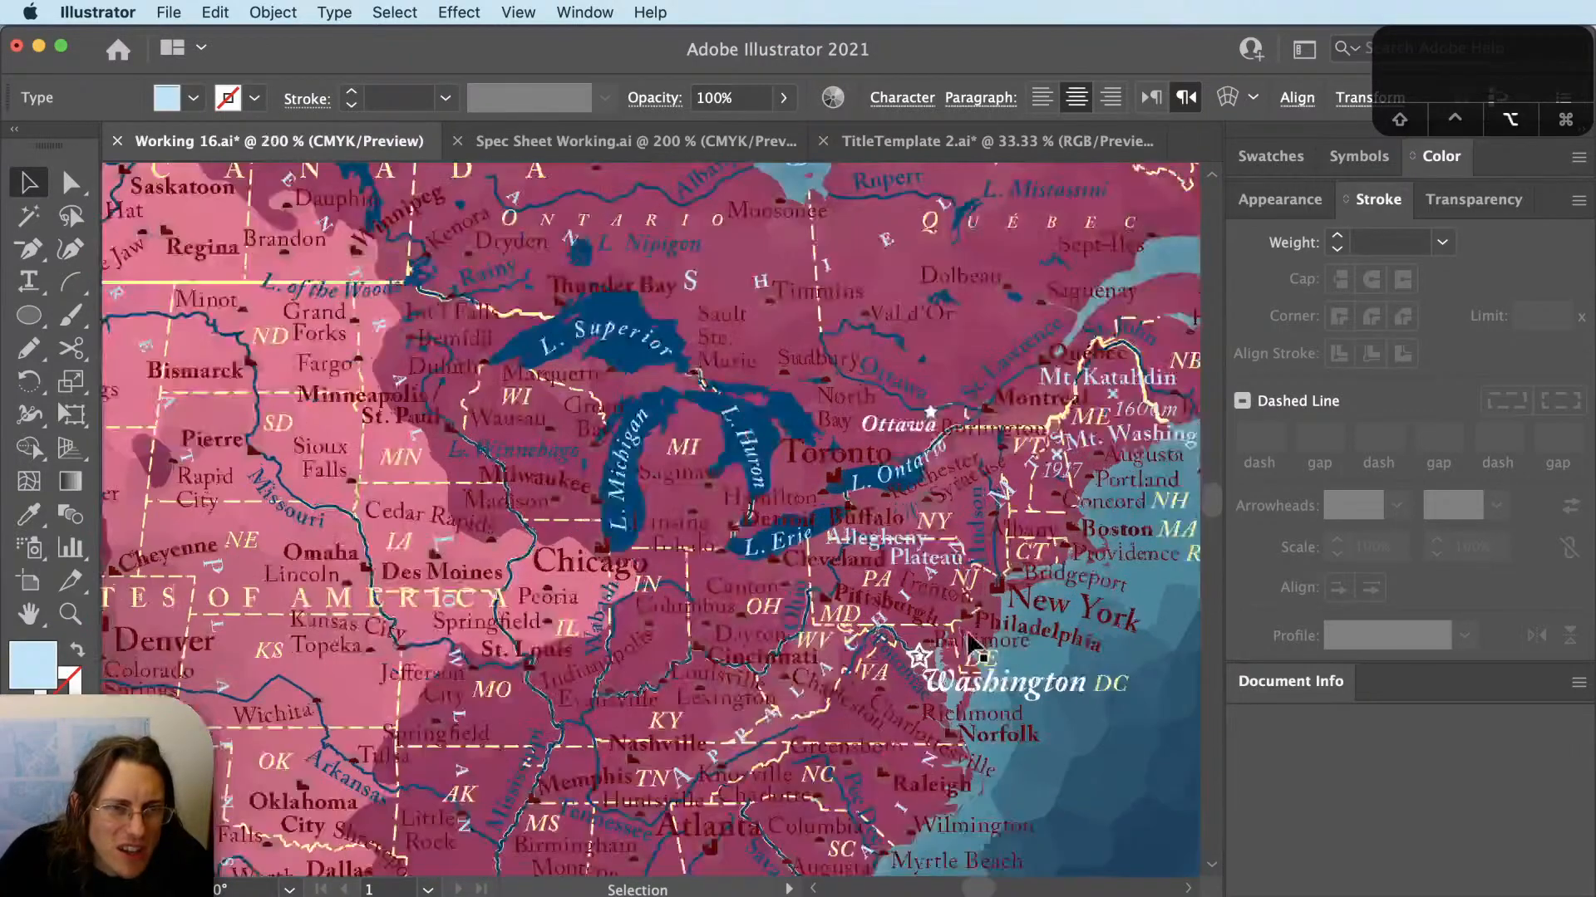
scroll(971, 644, "up", 1)
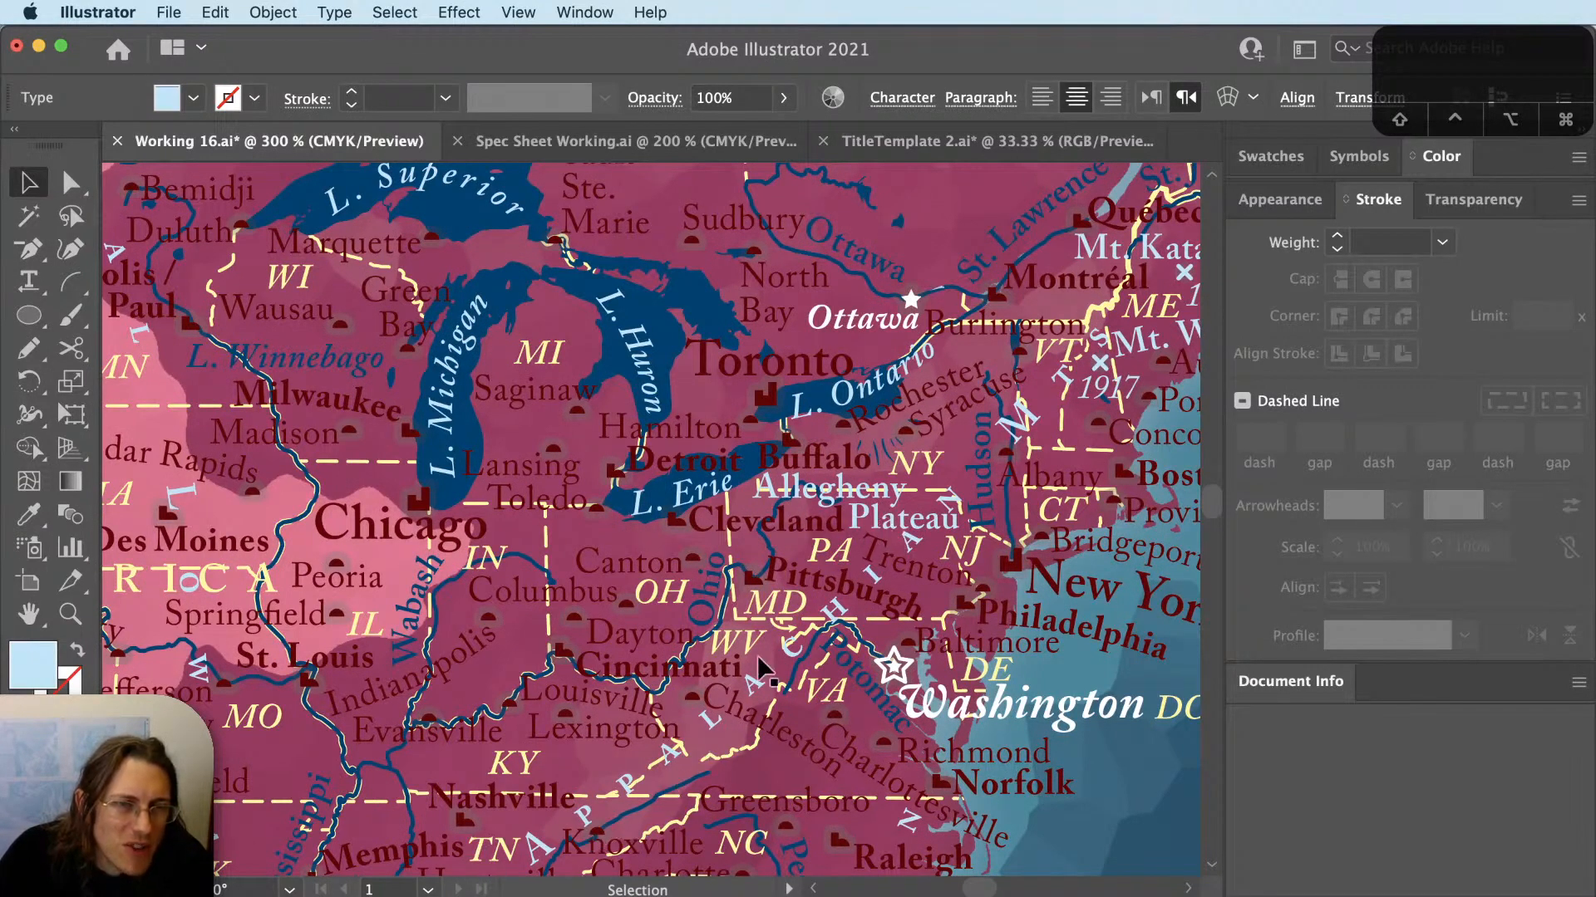
scroll(1006, 517, "down", 3)
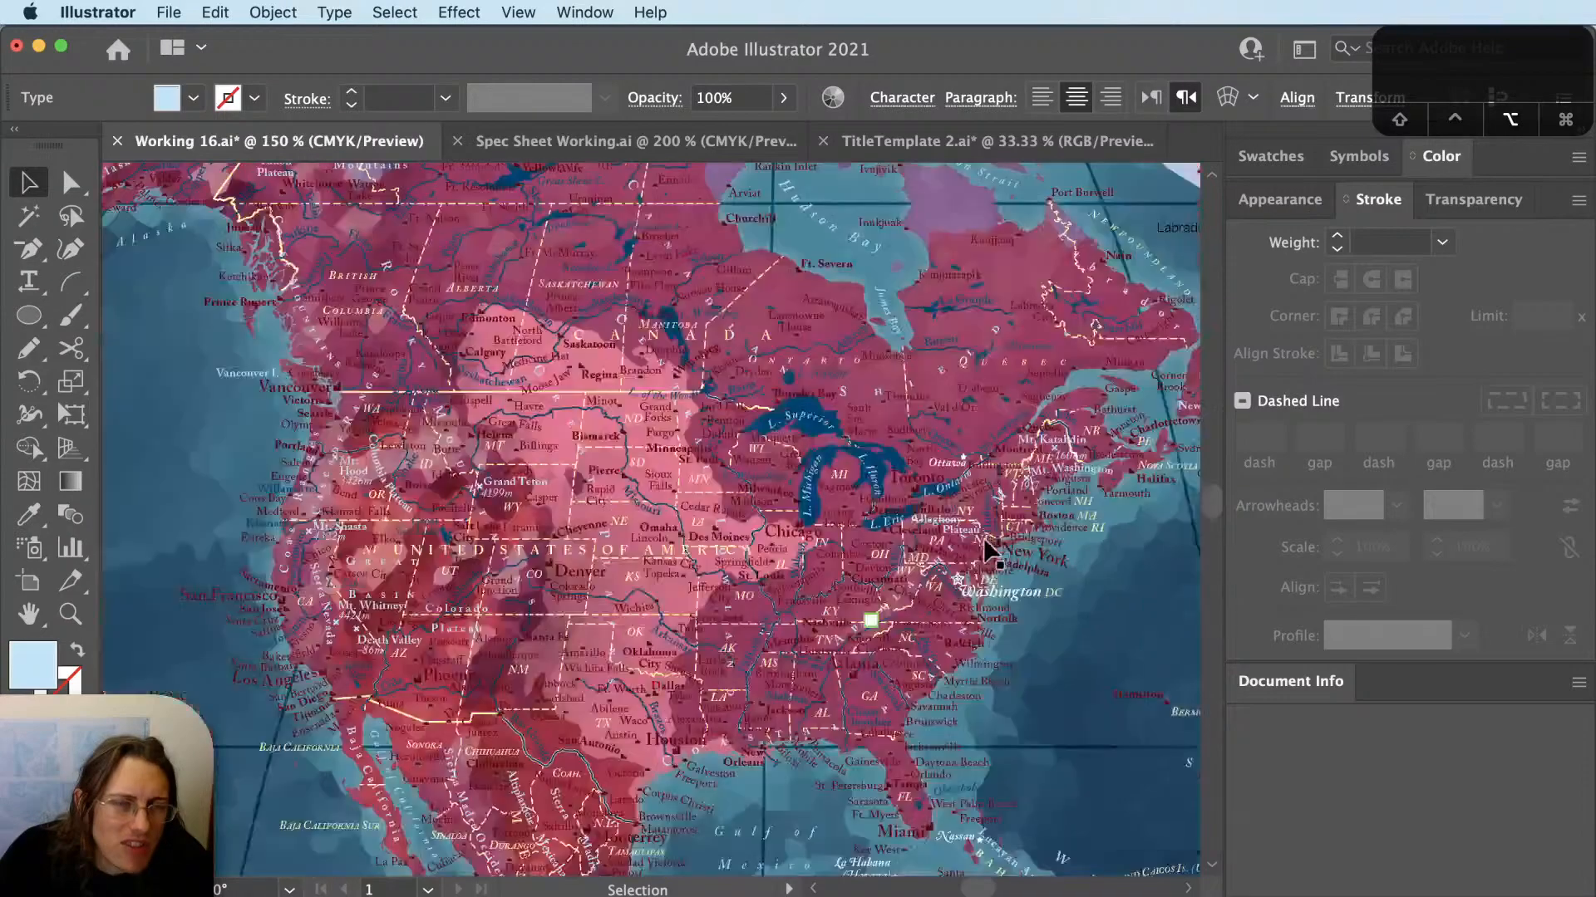
scroll(985, 540, "down", 1)
key("space")
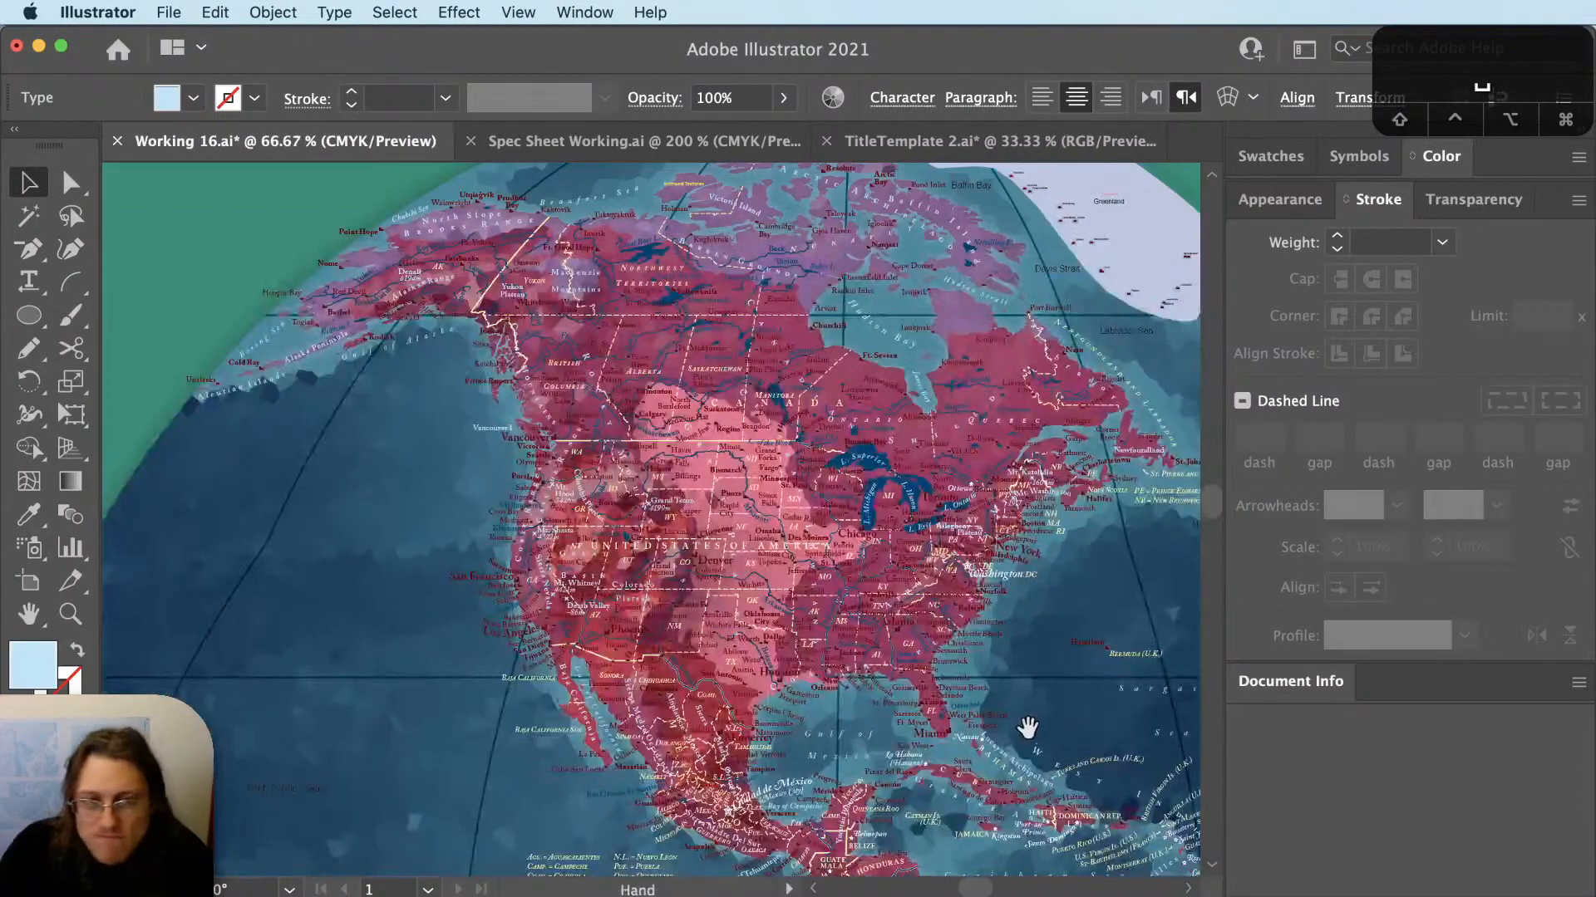
left_click_drag(1027, 730, 944, 359)
left_click_drag(940, 623, 690, 277)
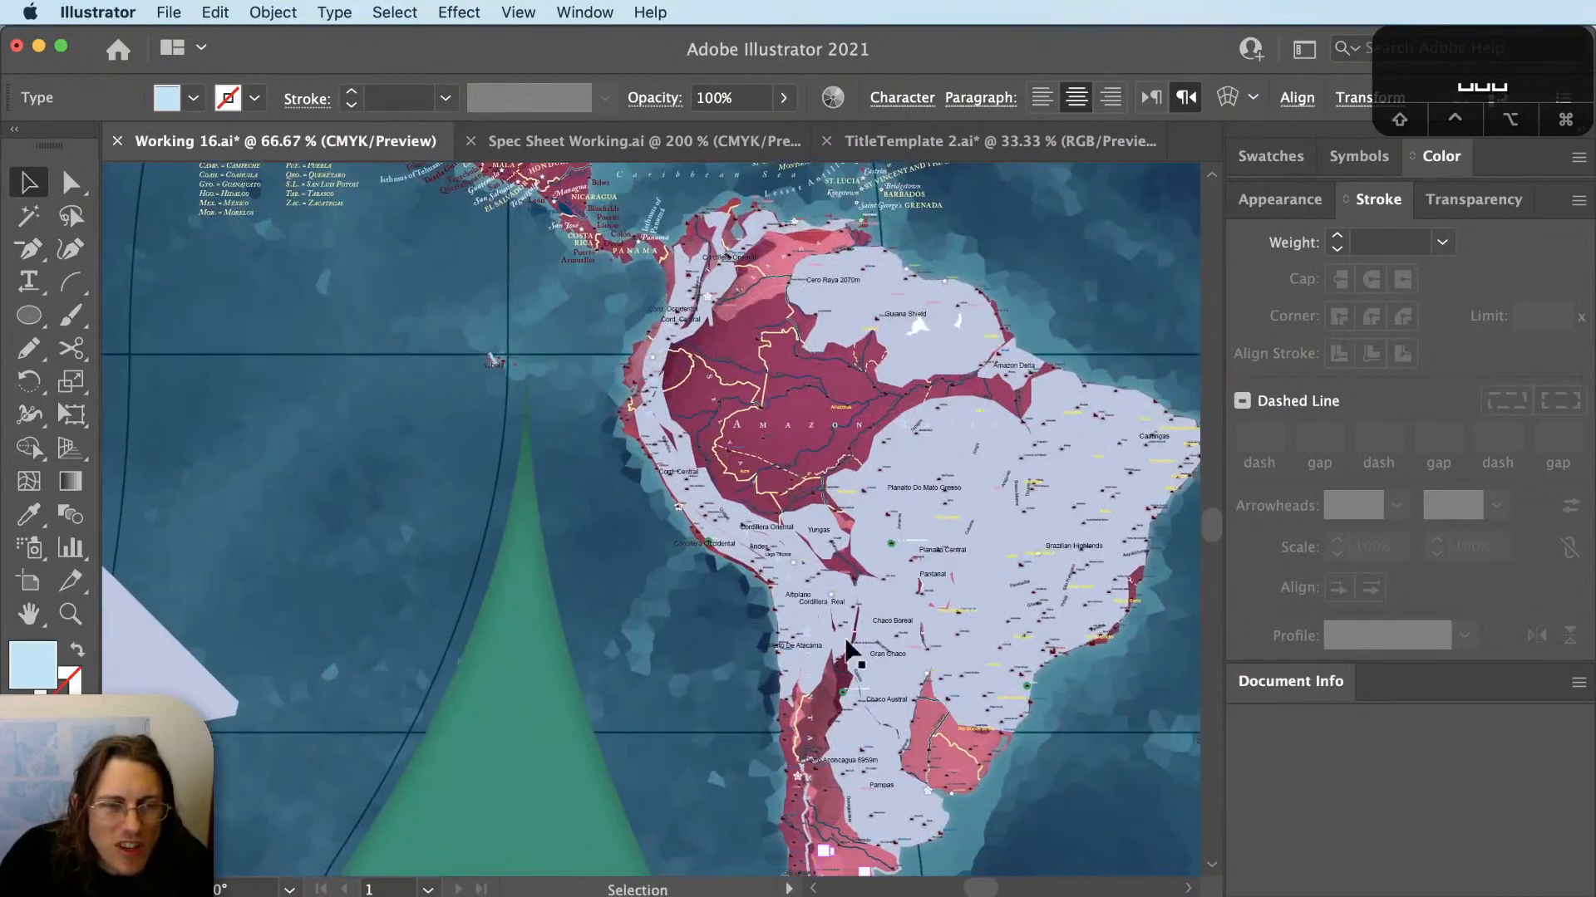
Adjust the curve handles of the copied Selvas text path to straighten it down through central Patagonia.
key("space")
left_click_drag(873, 779, 861, 520)
scroll(855, 615, "up", 1)
scroll(814, 670, "up", 2)
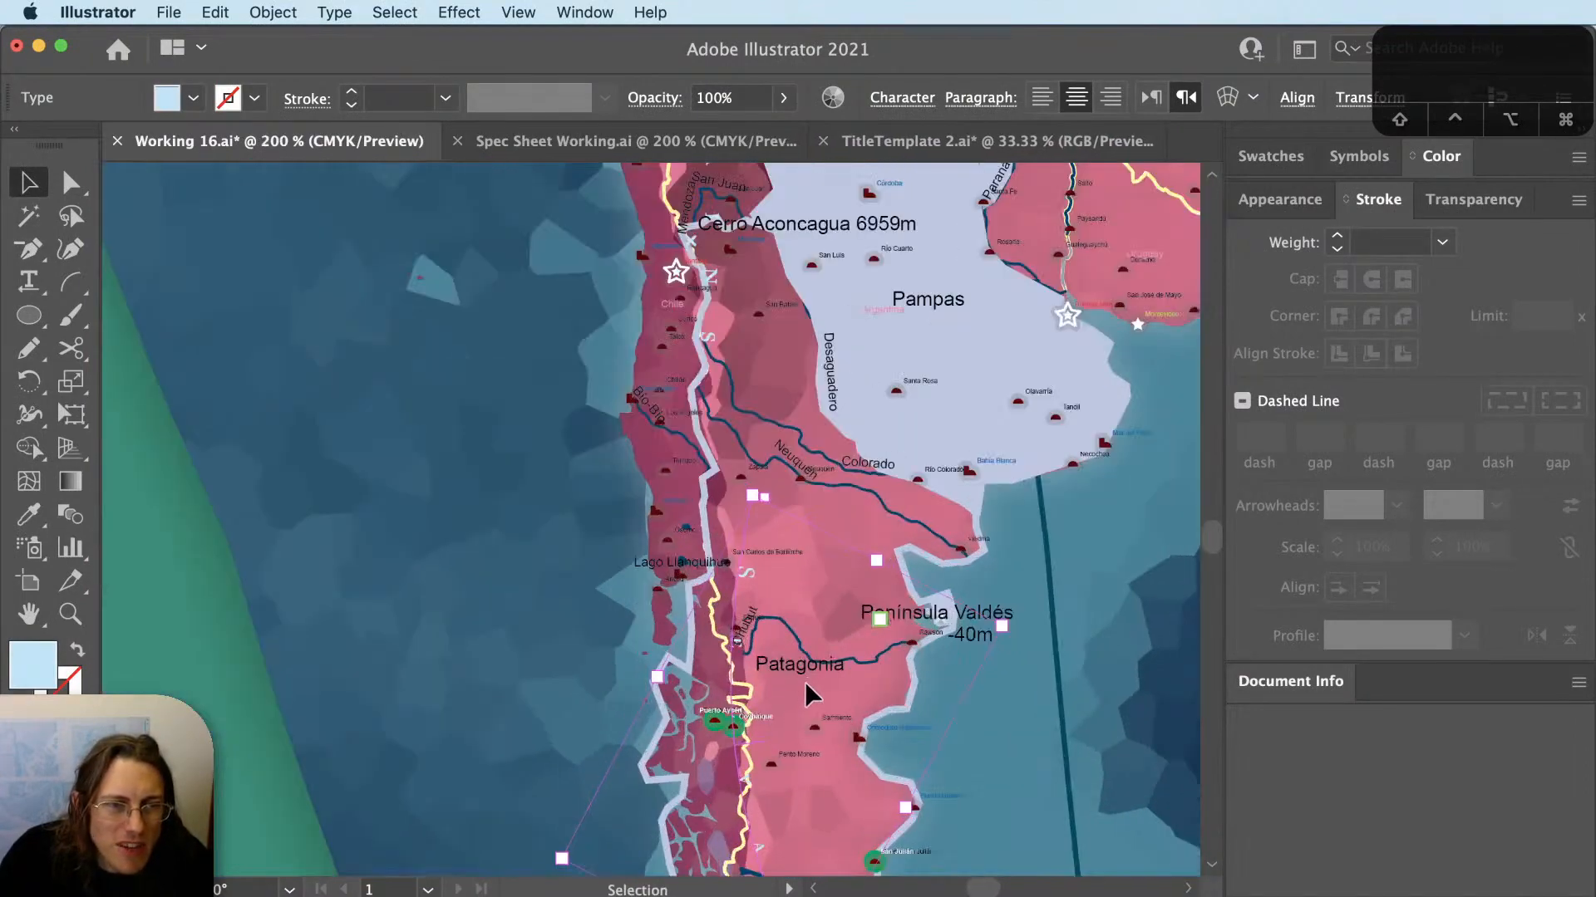
key("space")
left_click_drag(804, 682, 756, 574)
key("shift+super+a")
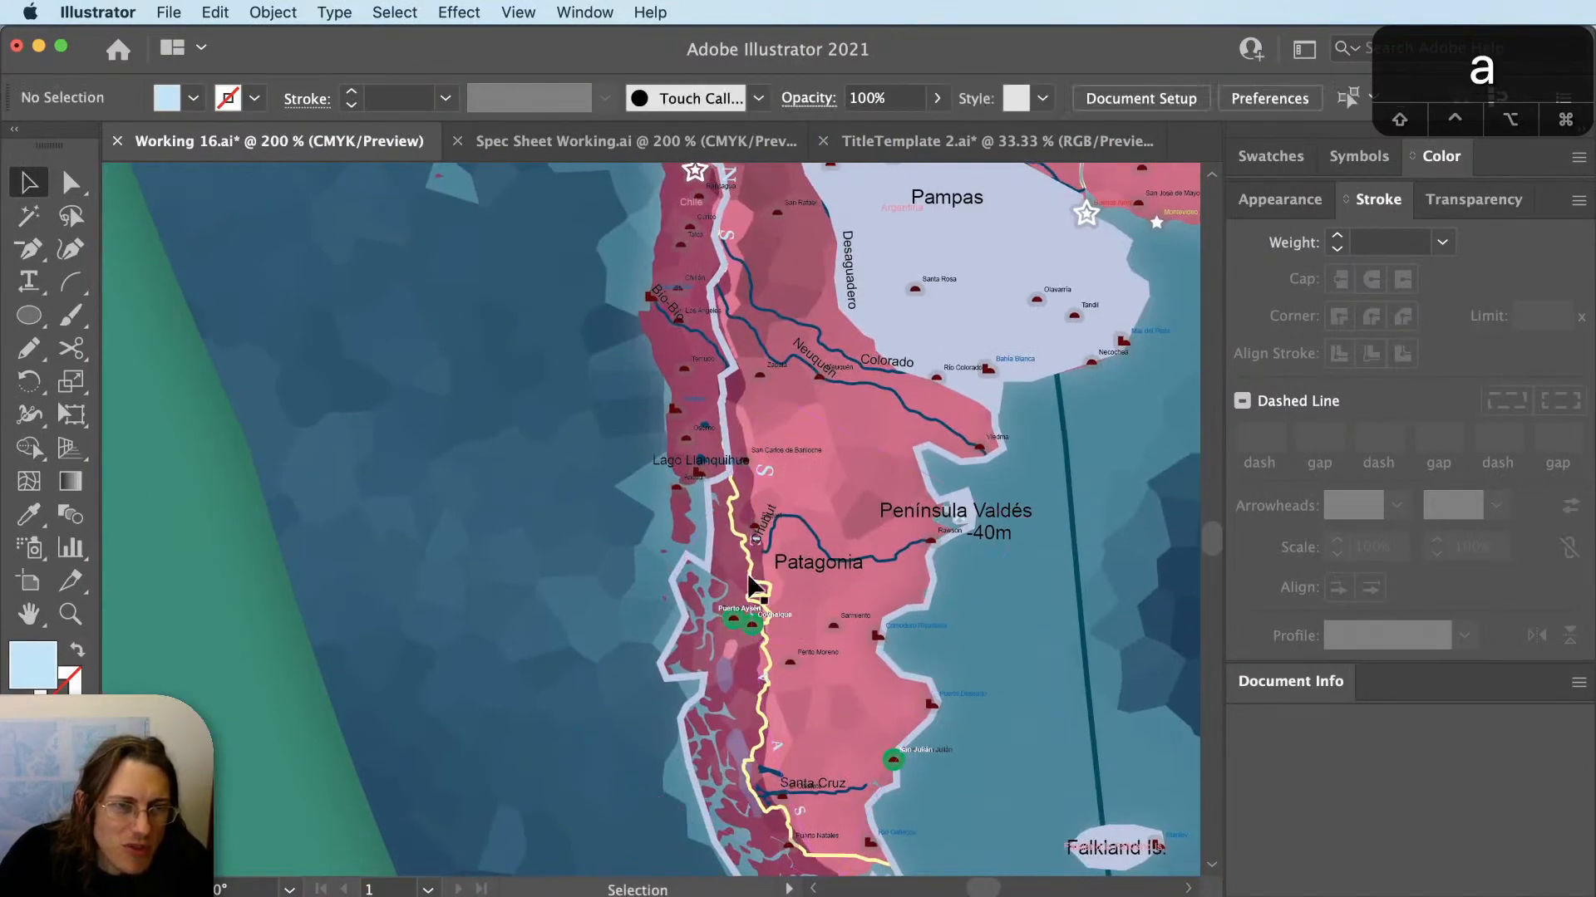
key("a")
left_click(835, 576)
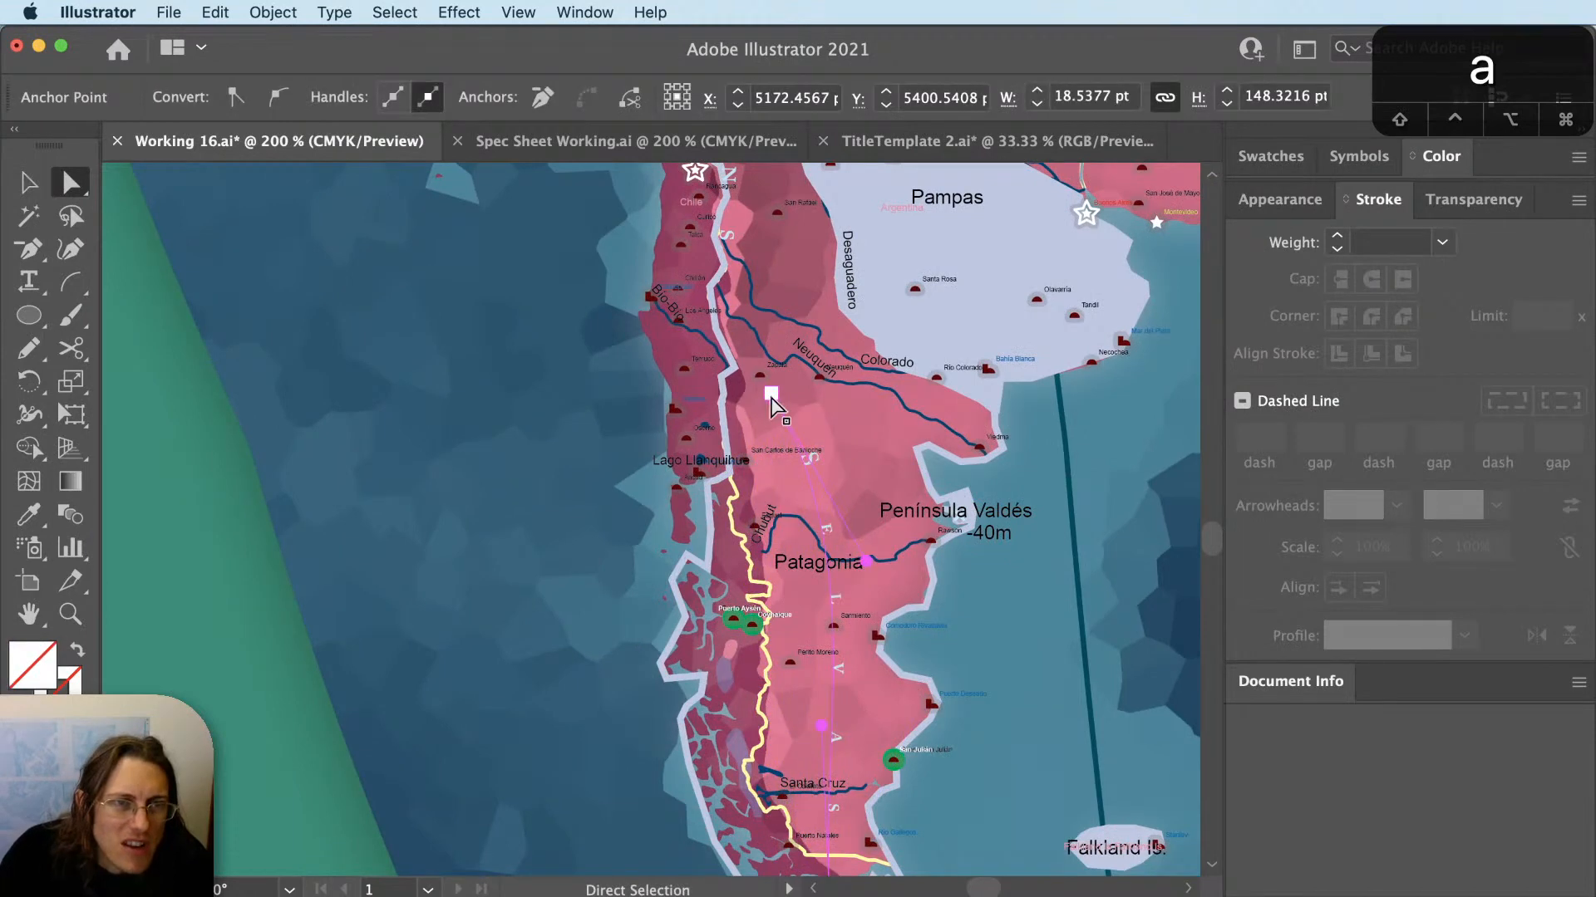
Extend the northern end of the copied text path to just west of the Desaguadero label and adjust its curve handle.
scroll(772, 394, "down", 1)
key("space")
left_click_drag(790, 393, 822, 414)
key("a")
key("space")
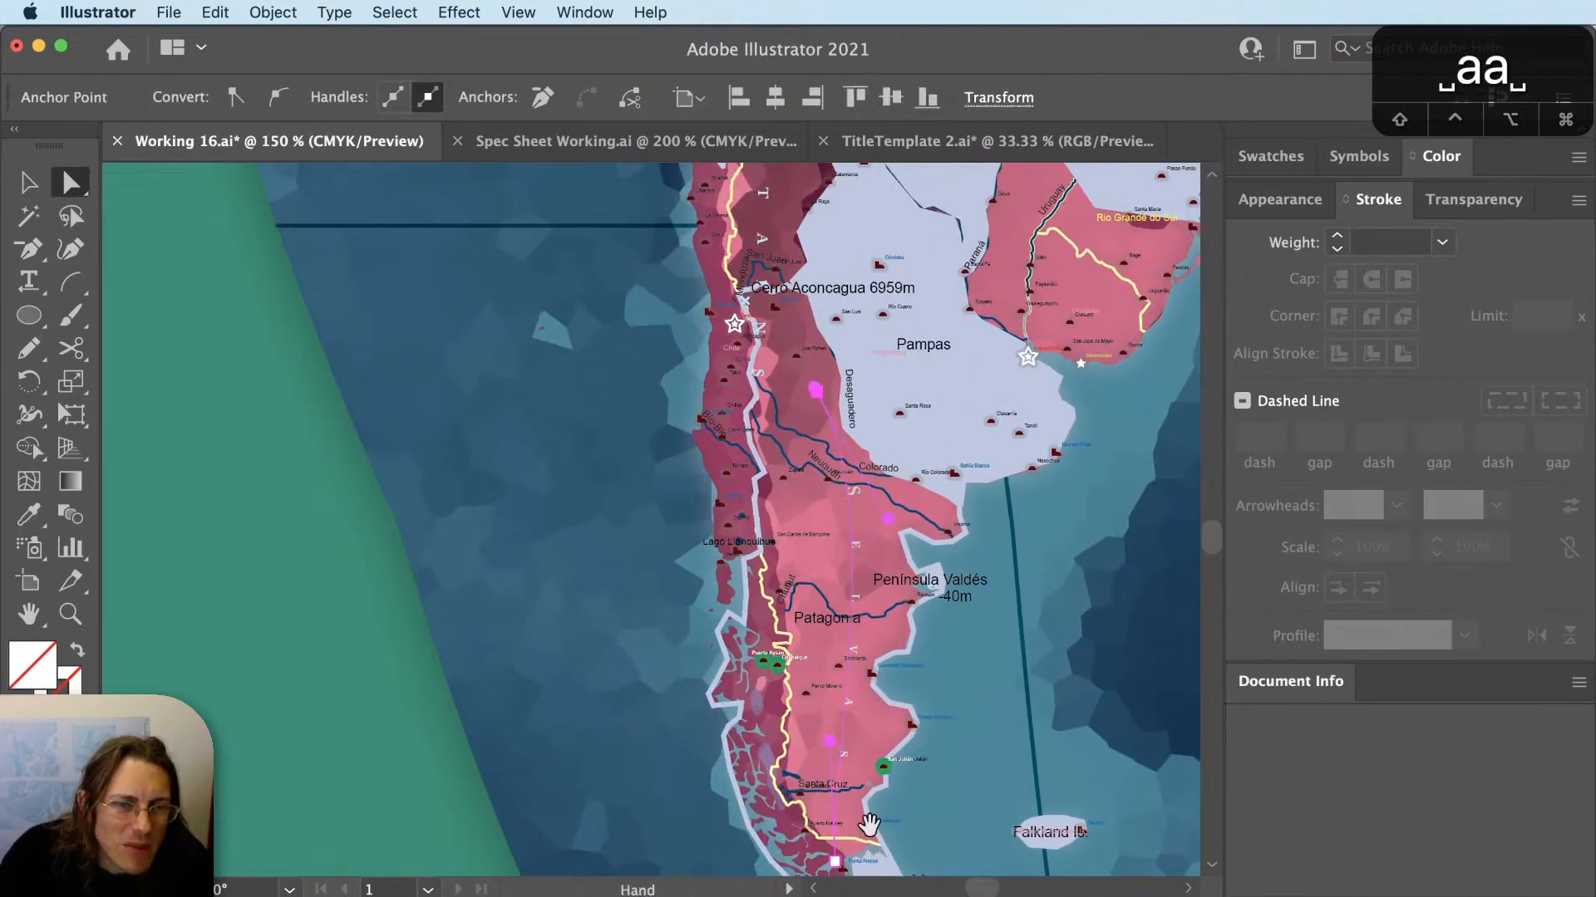
left_click_drag(878, 558, 849, 457)
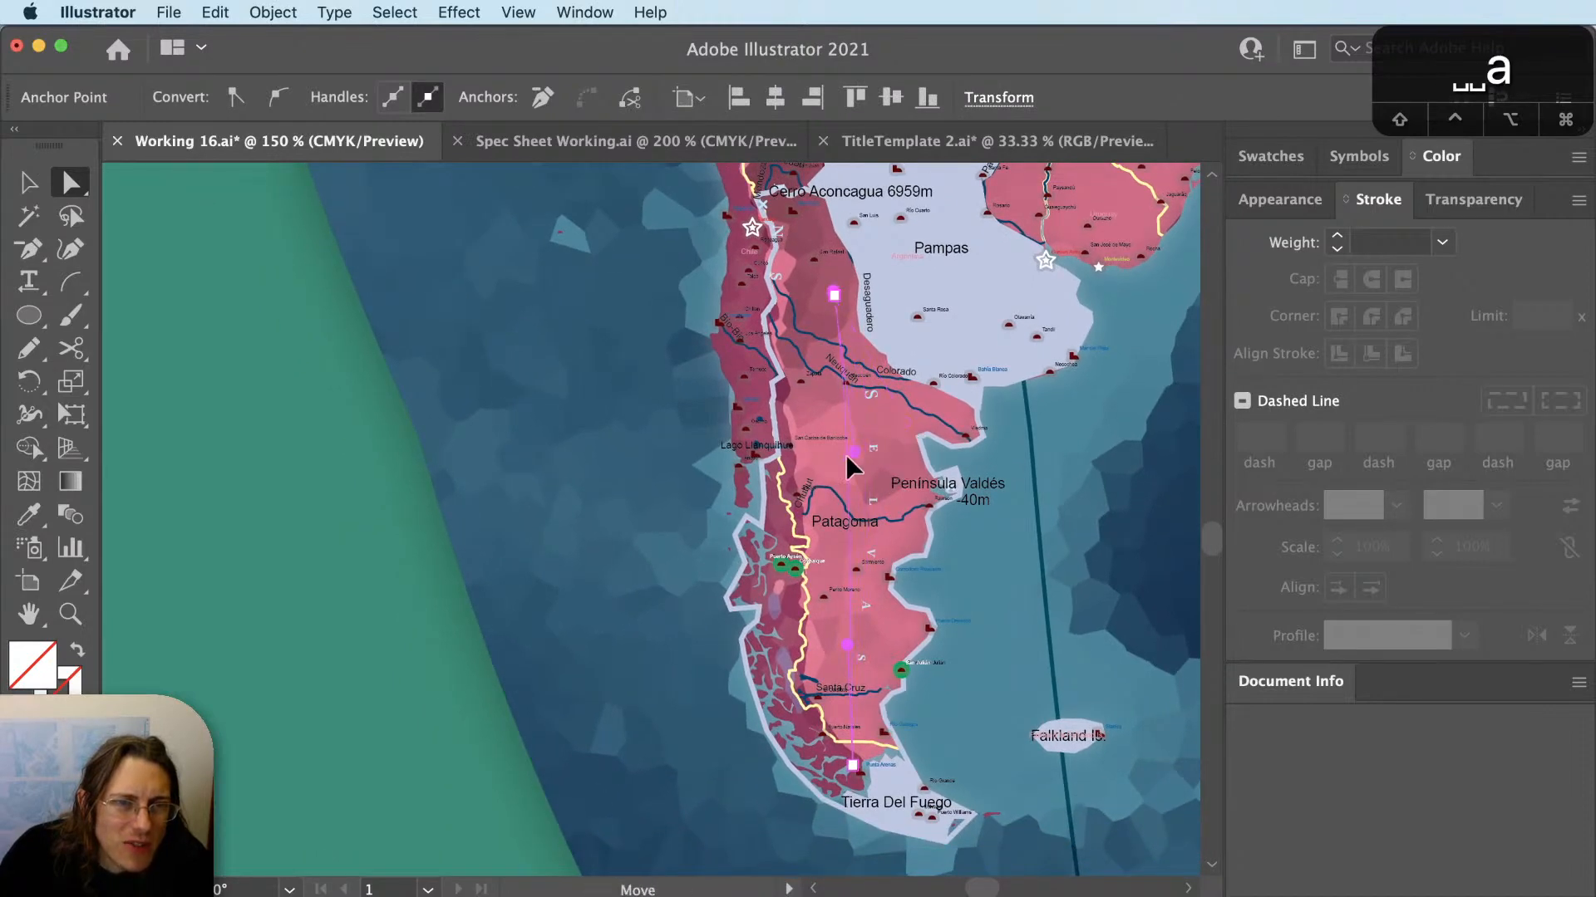
key("a")
left_click(853, 766)
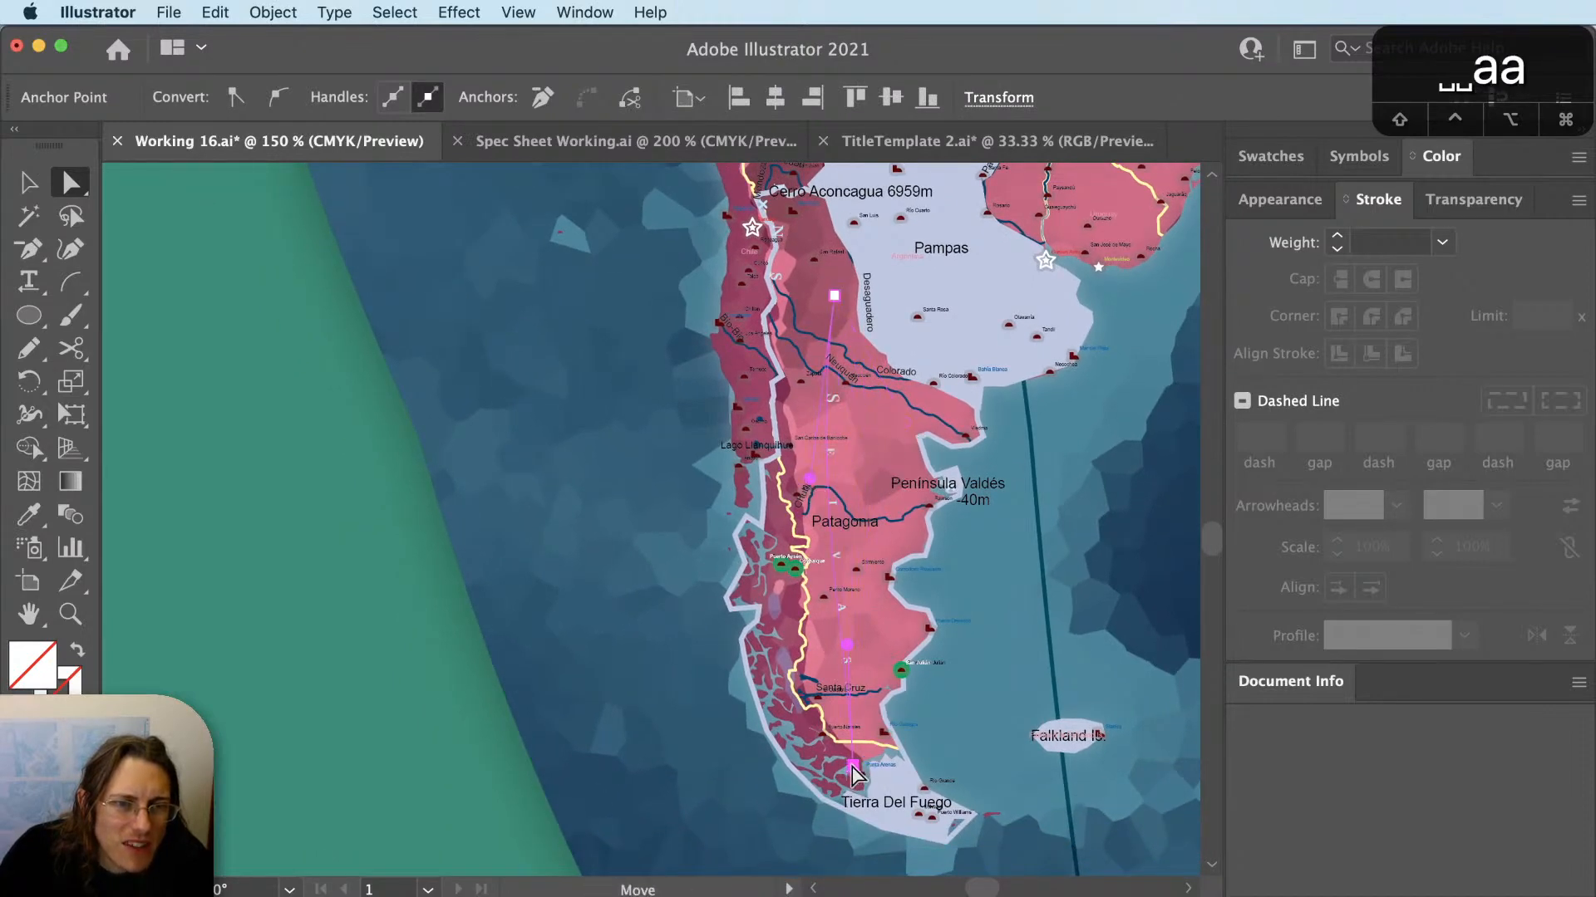
Check Patagonia's extent in QGIS, return to Illustrator, shift the text path's northern end northwest, and smooth its curve with the handles.
key("super+Tab")
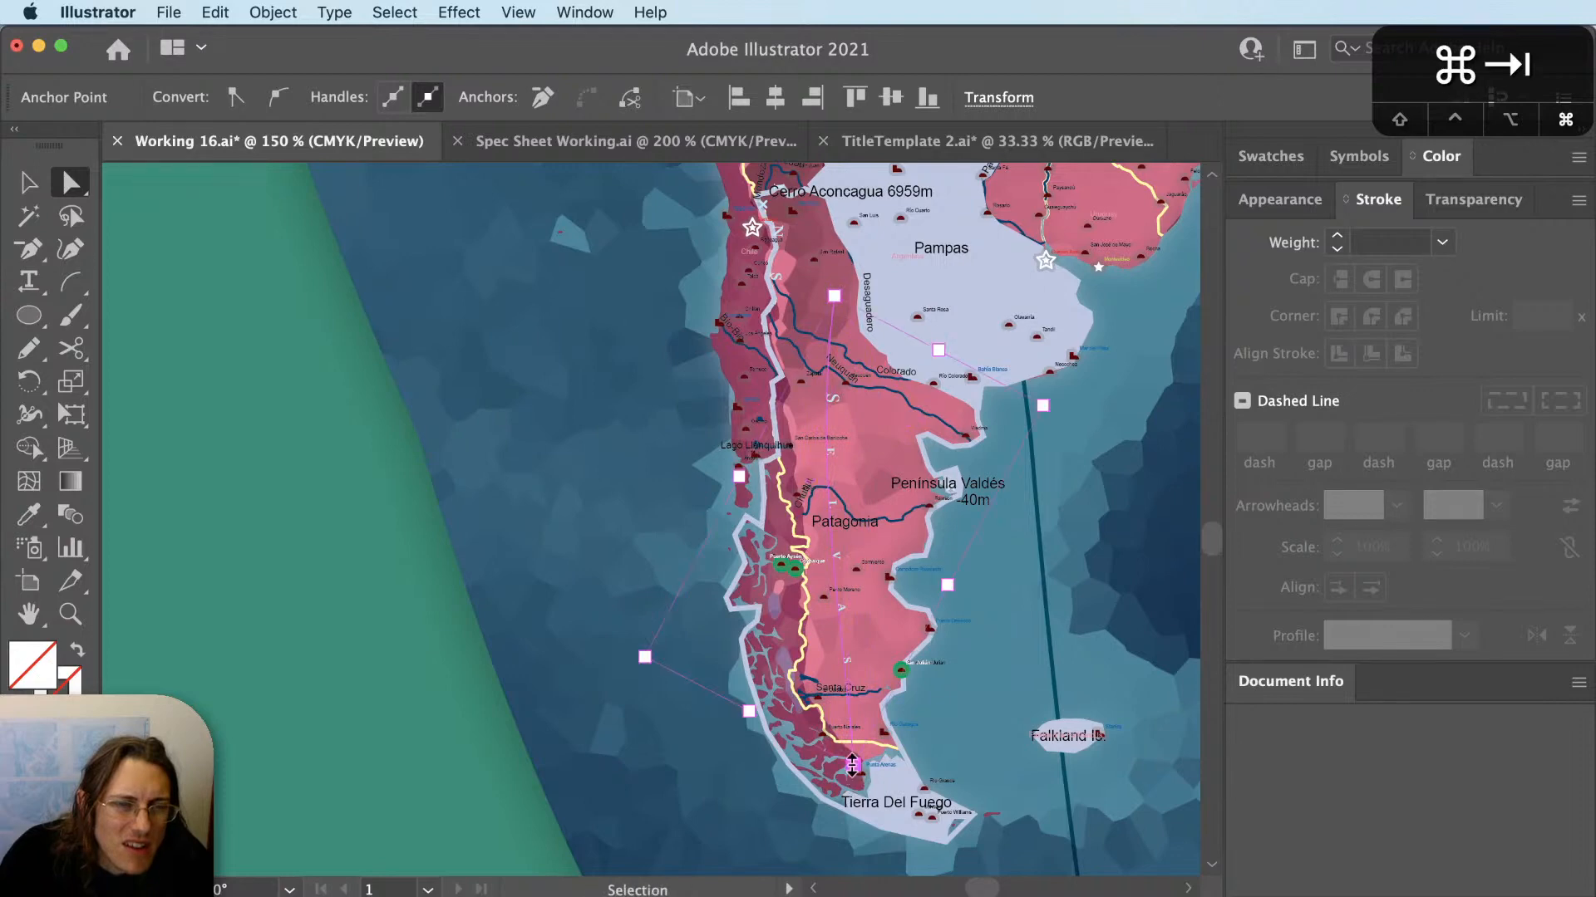
left_click_drag(855, 754, 899, 677)
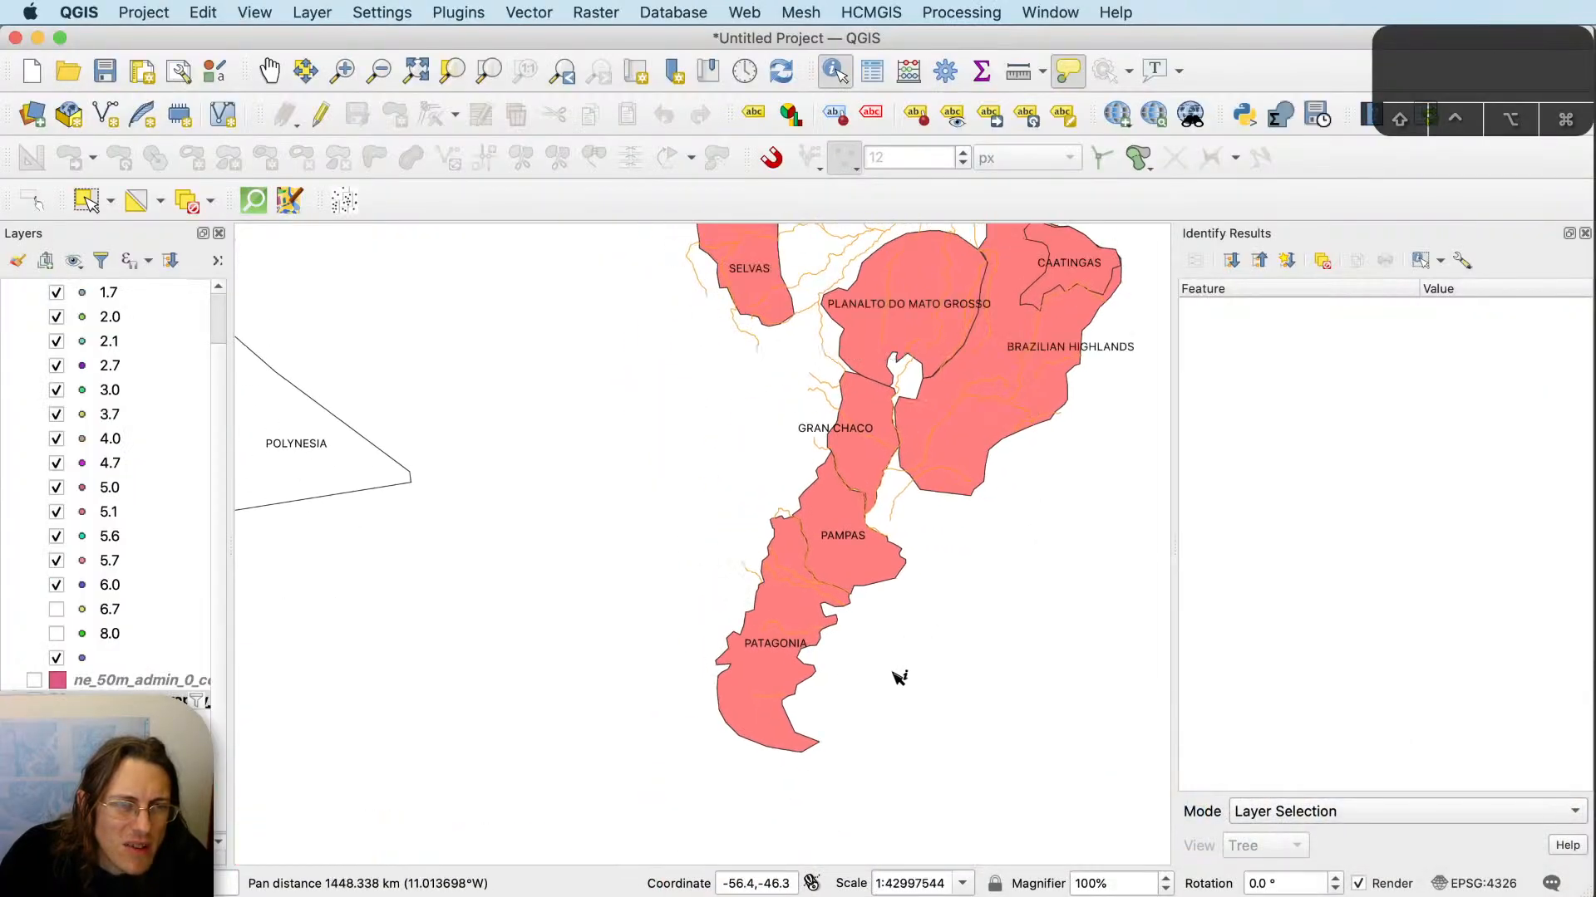
key("super+Tab")
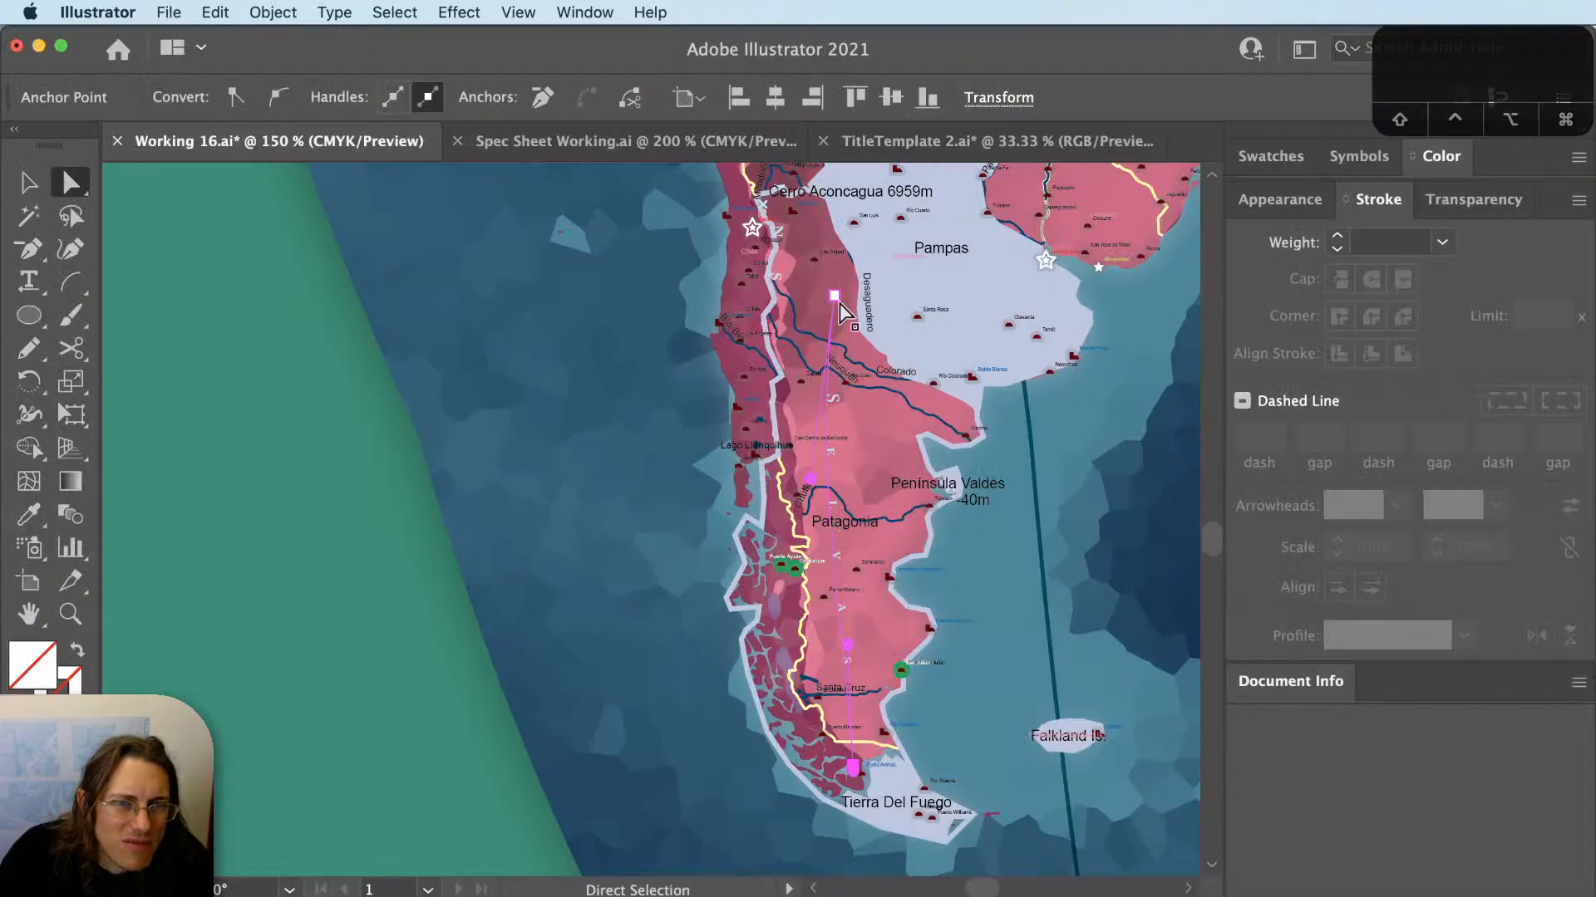
left_click_drag(838, 304, 853, 334)
left_click_drag(818, 281, 811, 265)
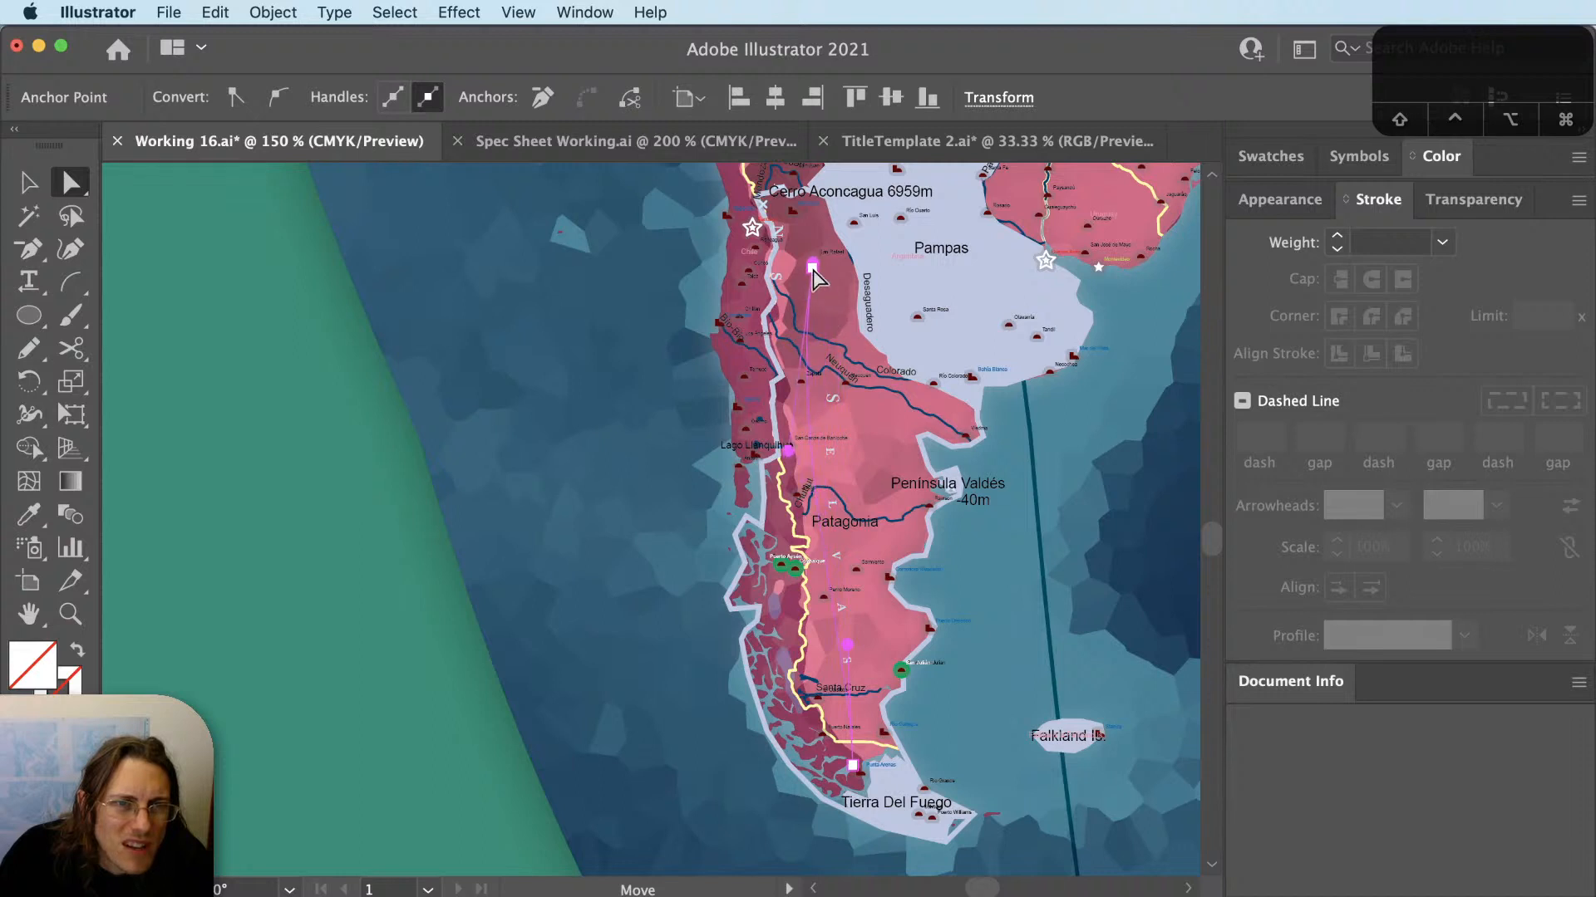
key("a")
key("a")
left_click_drag(847, 645, 814, 638)
key("shift+super+a")
left_click_drag(806, 516, 846, 516)
Replace the text of the copied label with "Patagonia".
key("t")
double_click(847, 488)
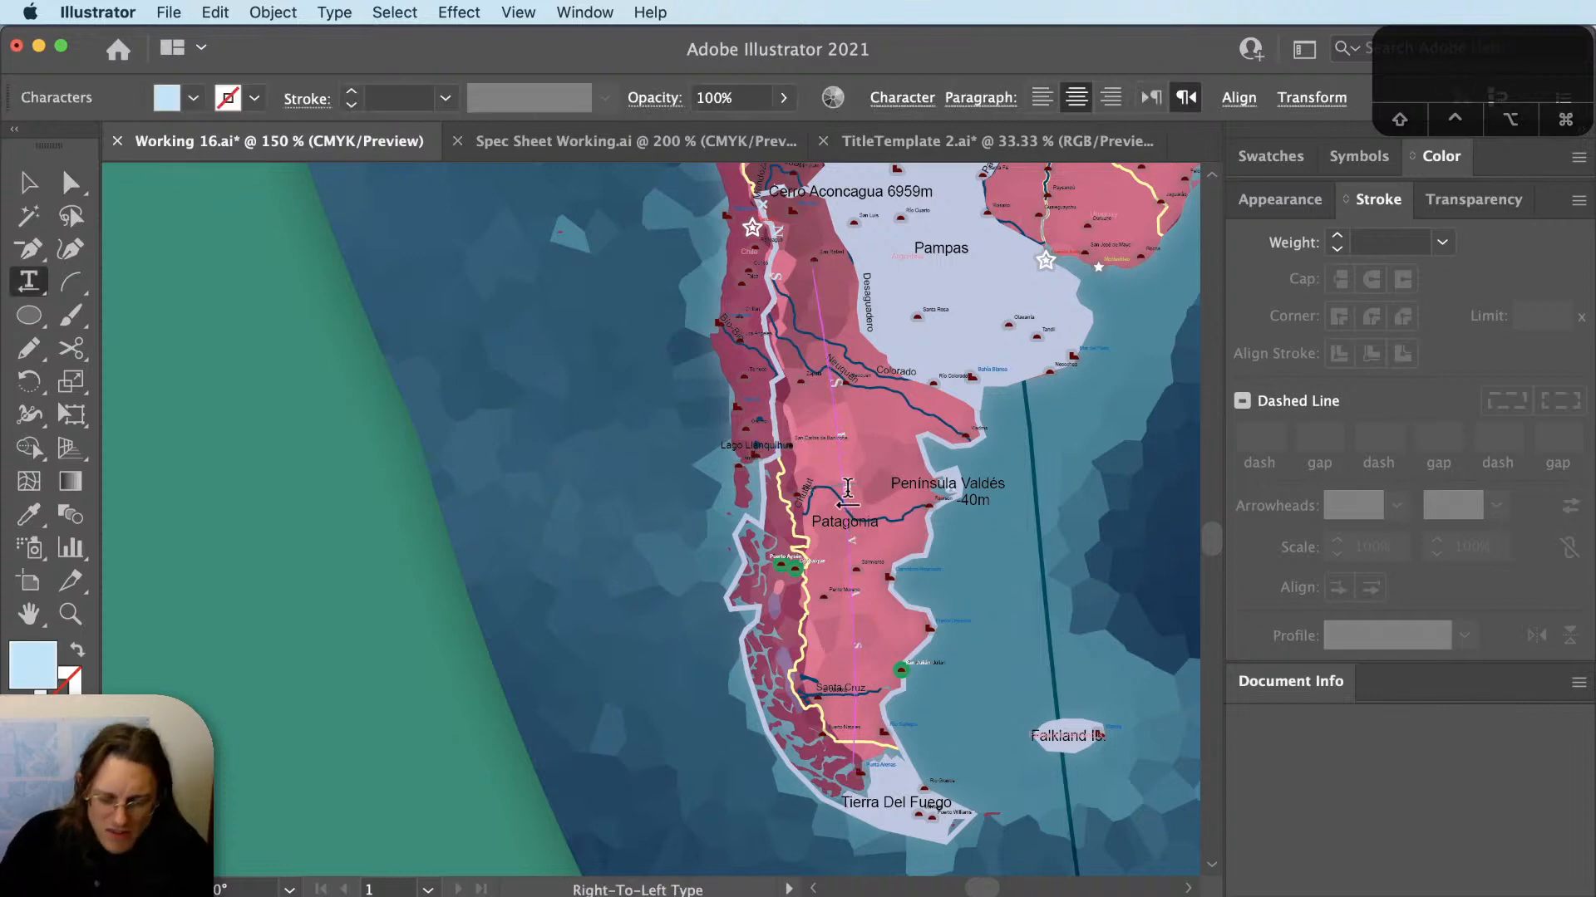
type("Patagonia")
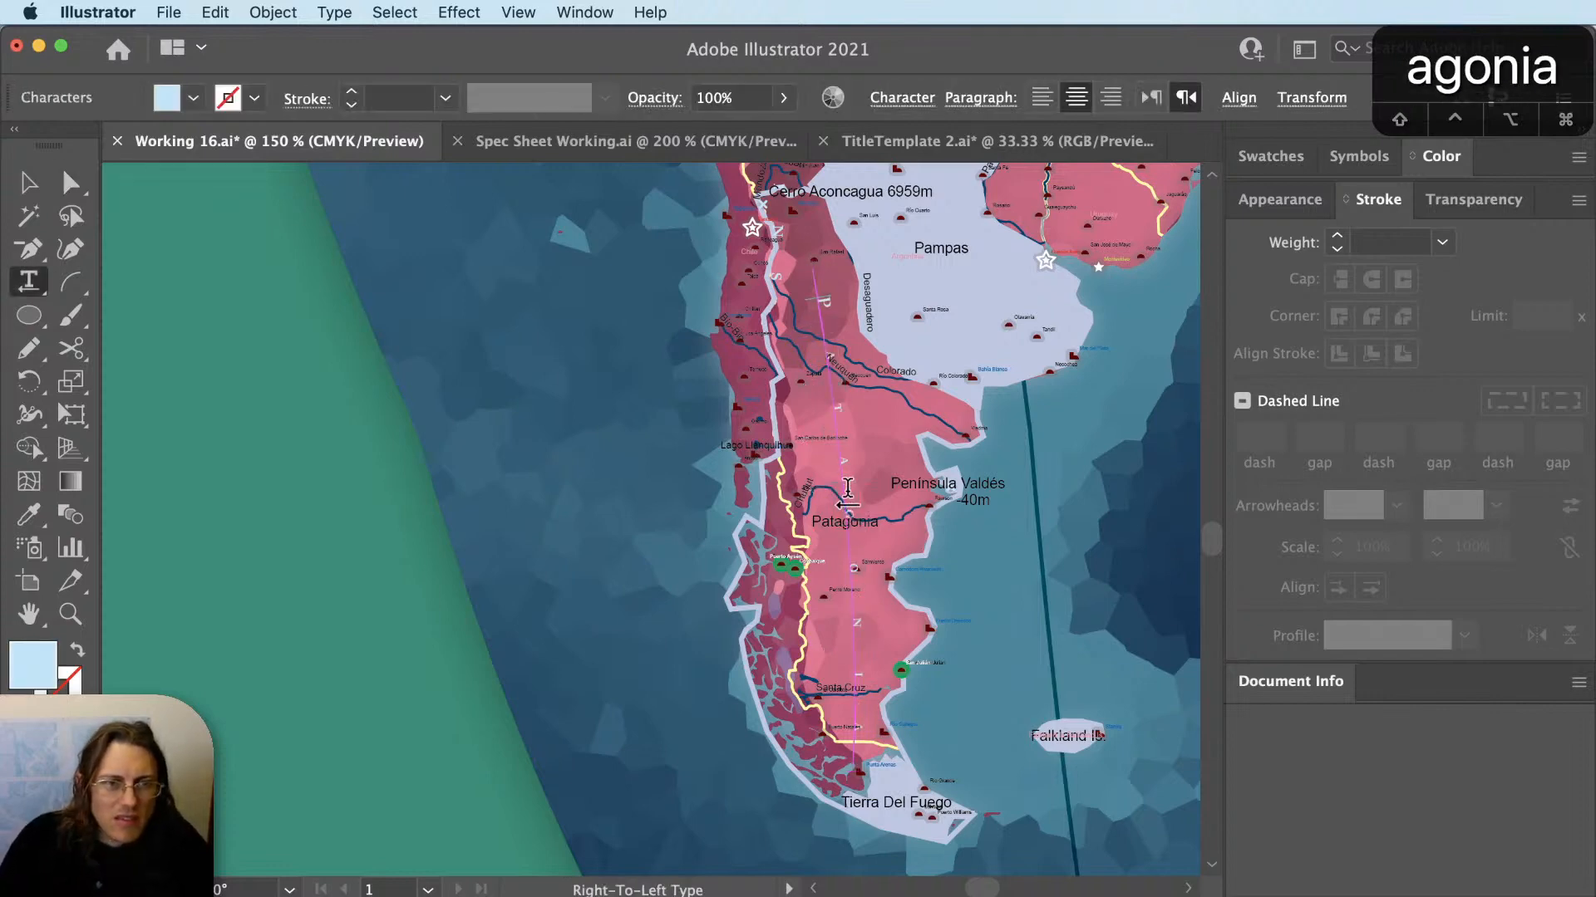
key("Escape")
Move the southern end of the Patagonia text path slightly northwest and adjust its curve handle so the lettering follows the region.
scroll(848, 492, "up", 1)
left_click_drag(873, 529, 931, 538)
key("v")
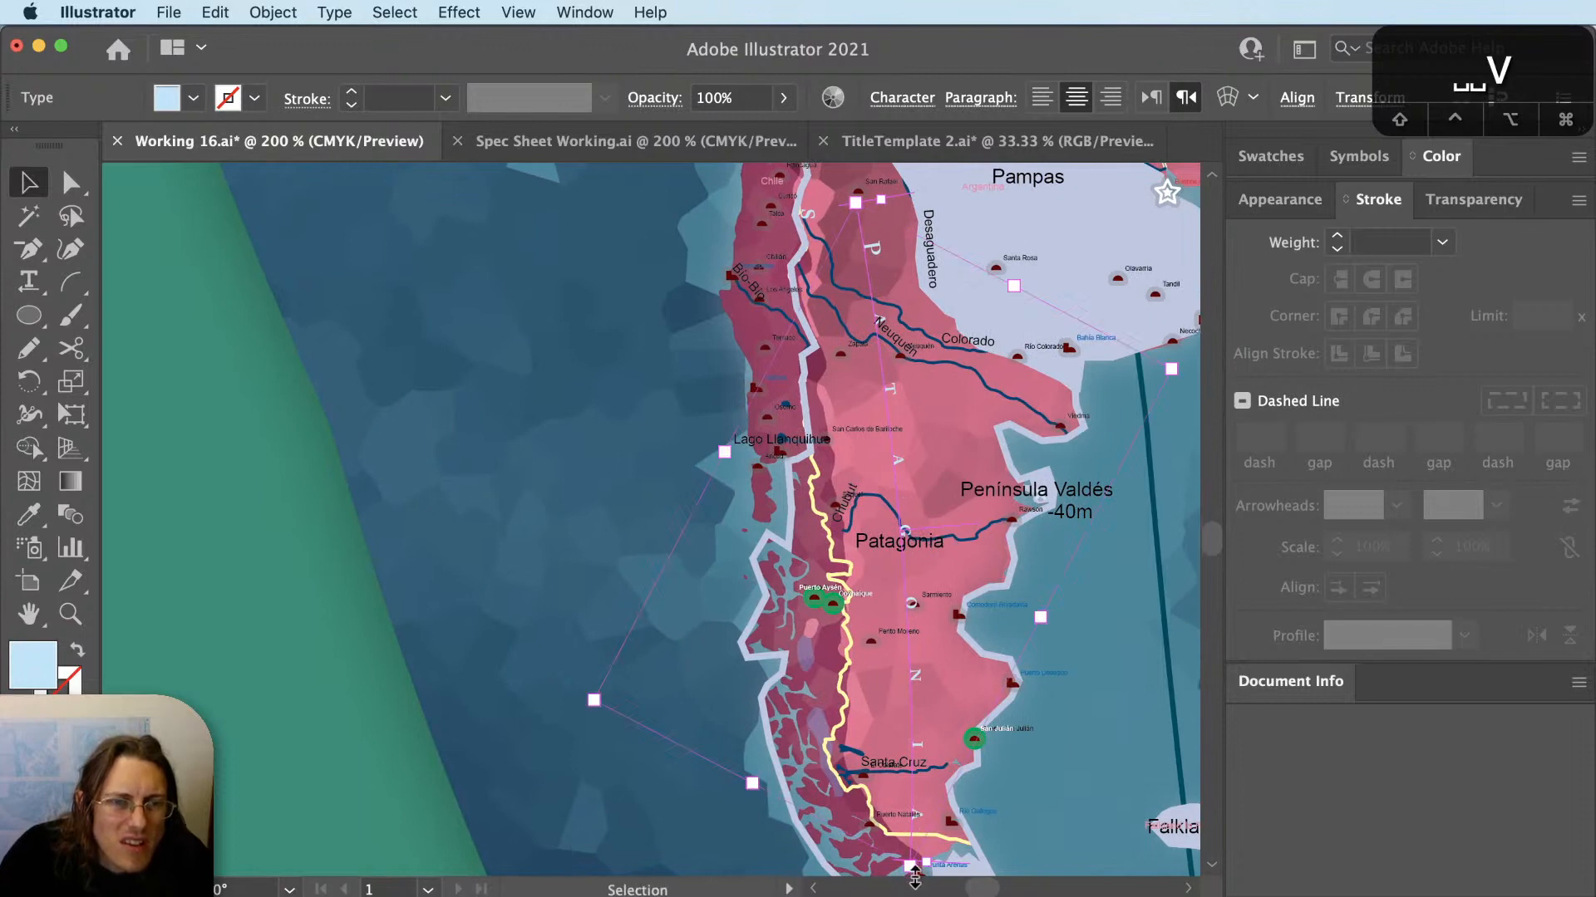
key("shift+super+a")
key("a")
left_click(910, 868)
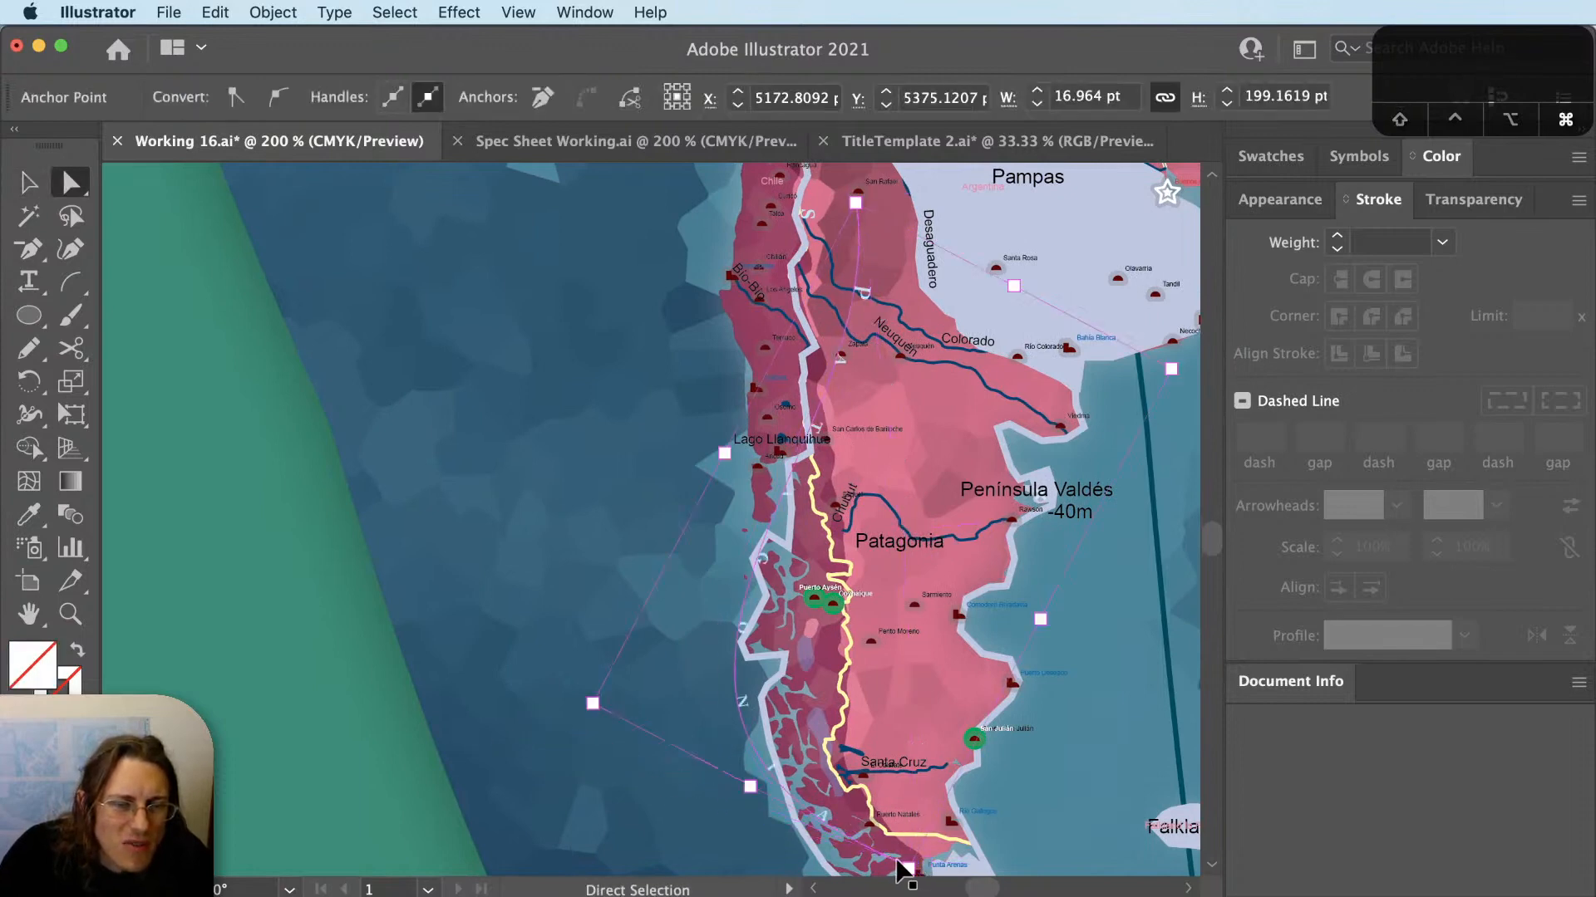
key("shift+super+a")
left_click_drag(911, 867, 888, 861)
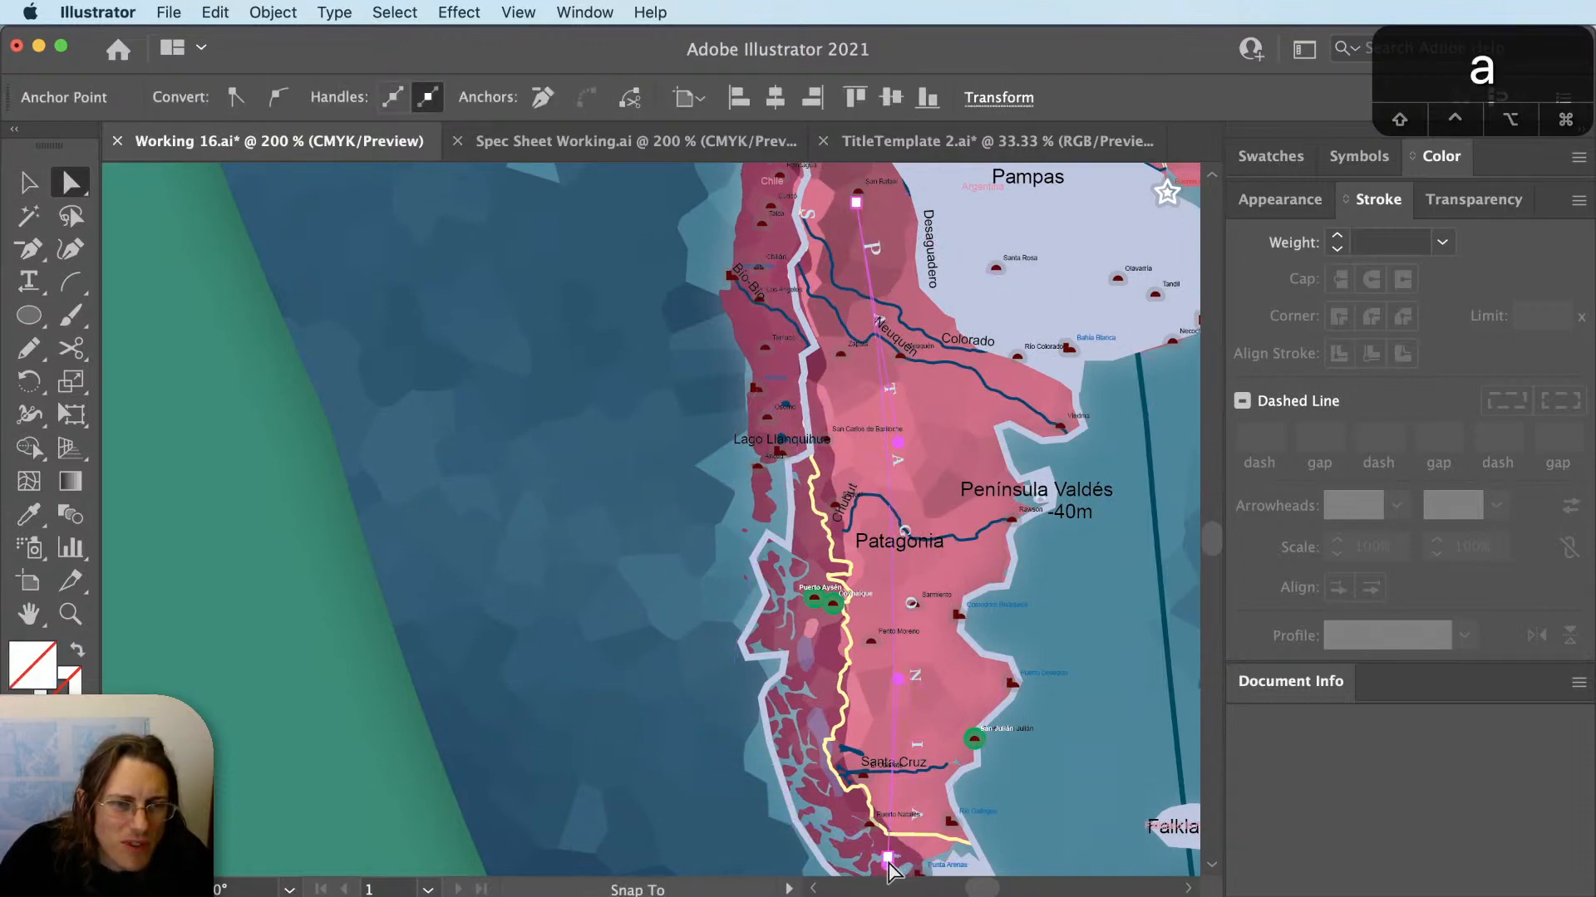
key("a")
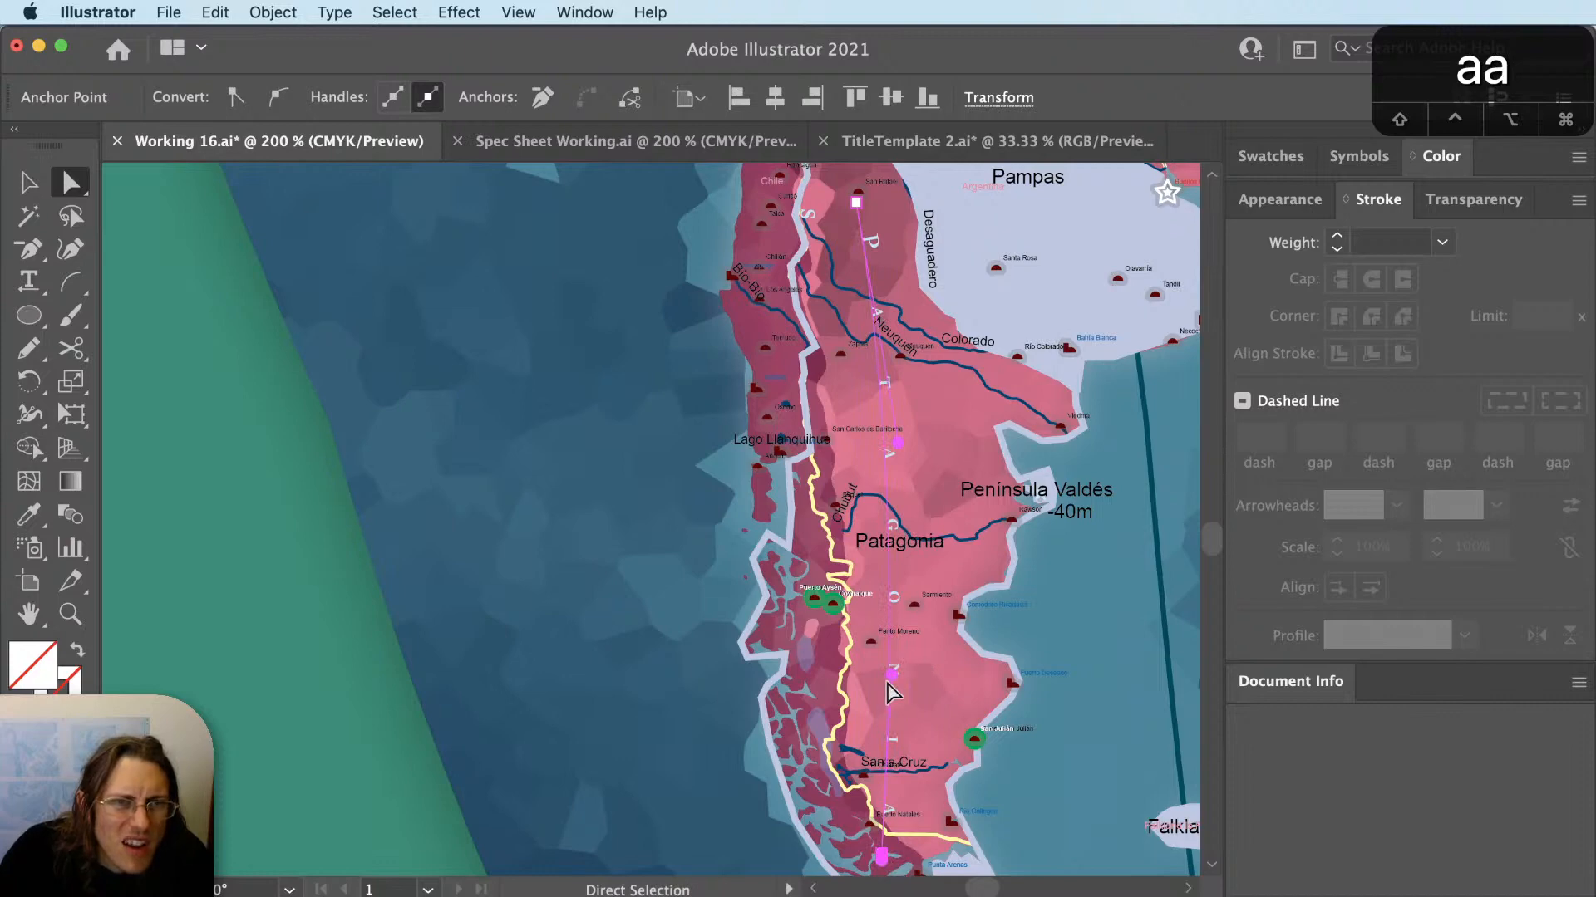
key("shift+super+a")
key("v")
Tighten the letter spacing of the curved Patagonia label so it fits inside the region.
scroll(1049, 630, "down", 1)
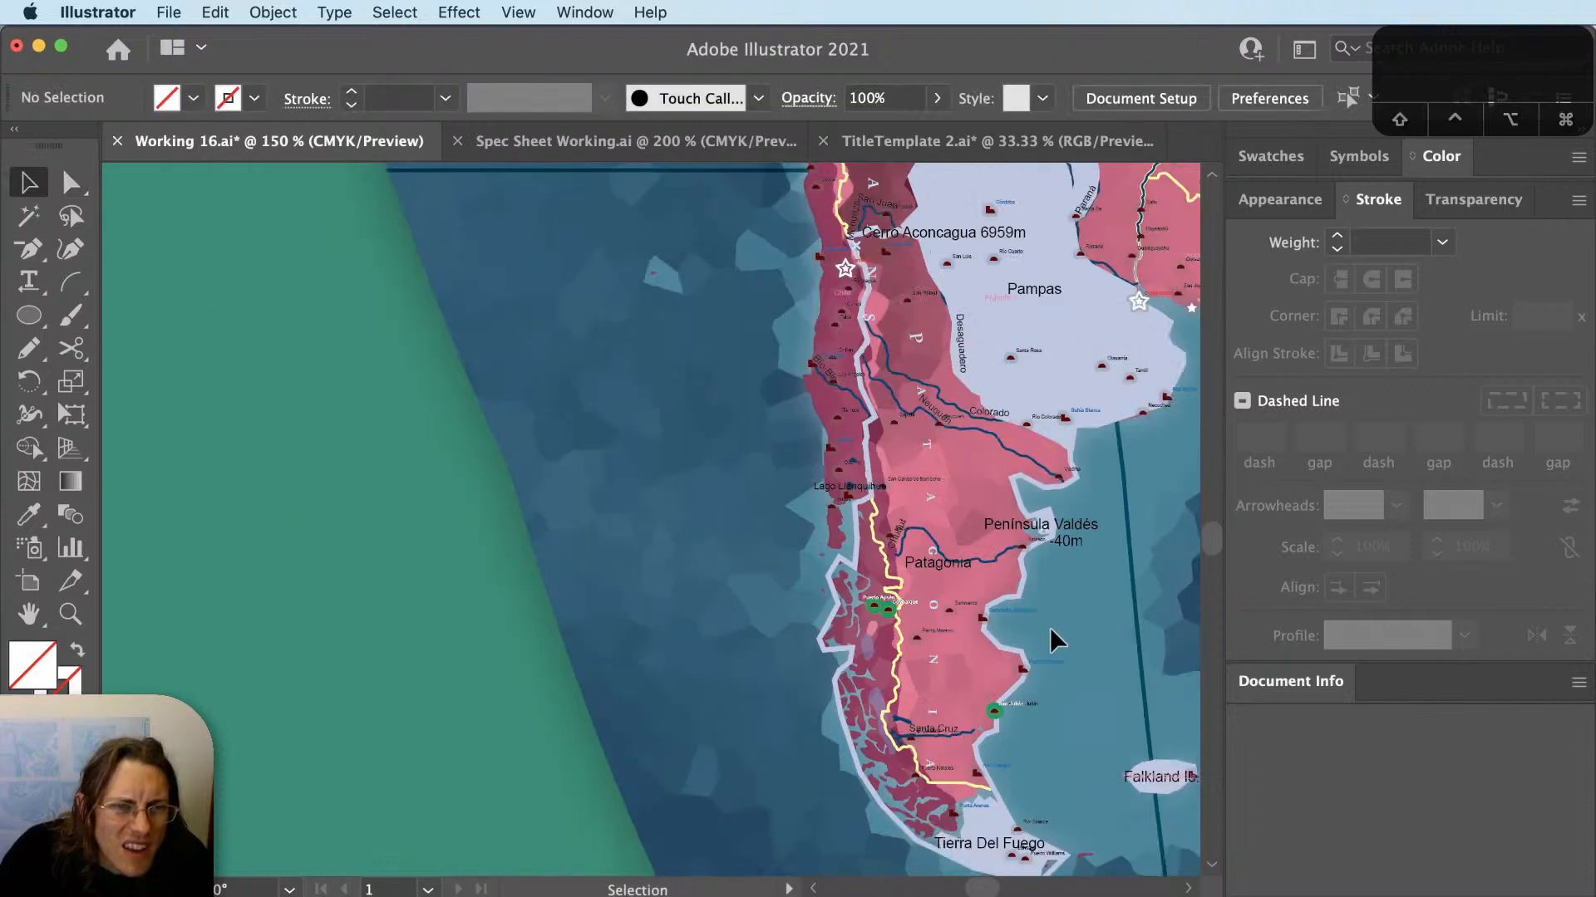
left_click_drag(1049, 629, 1056, 705)
key("v")
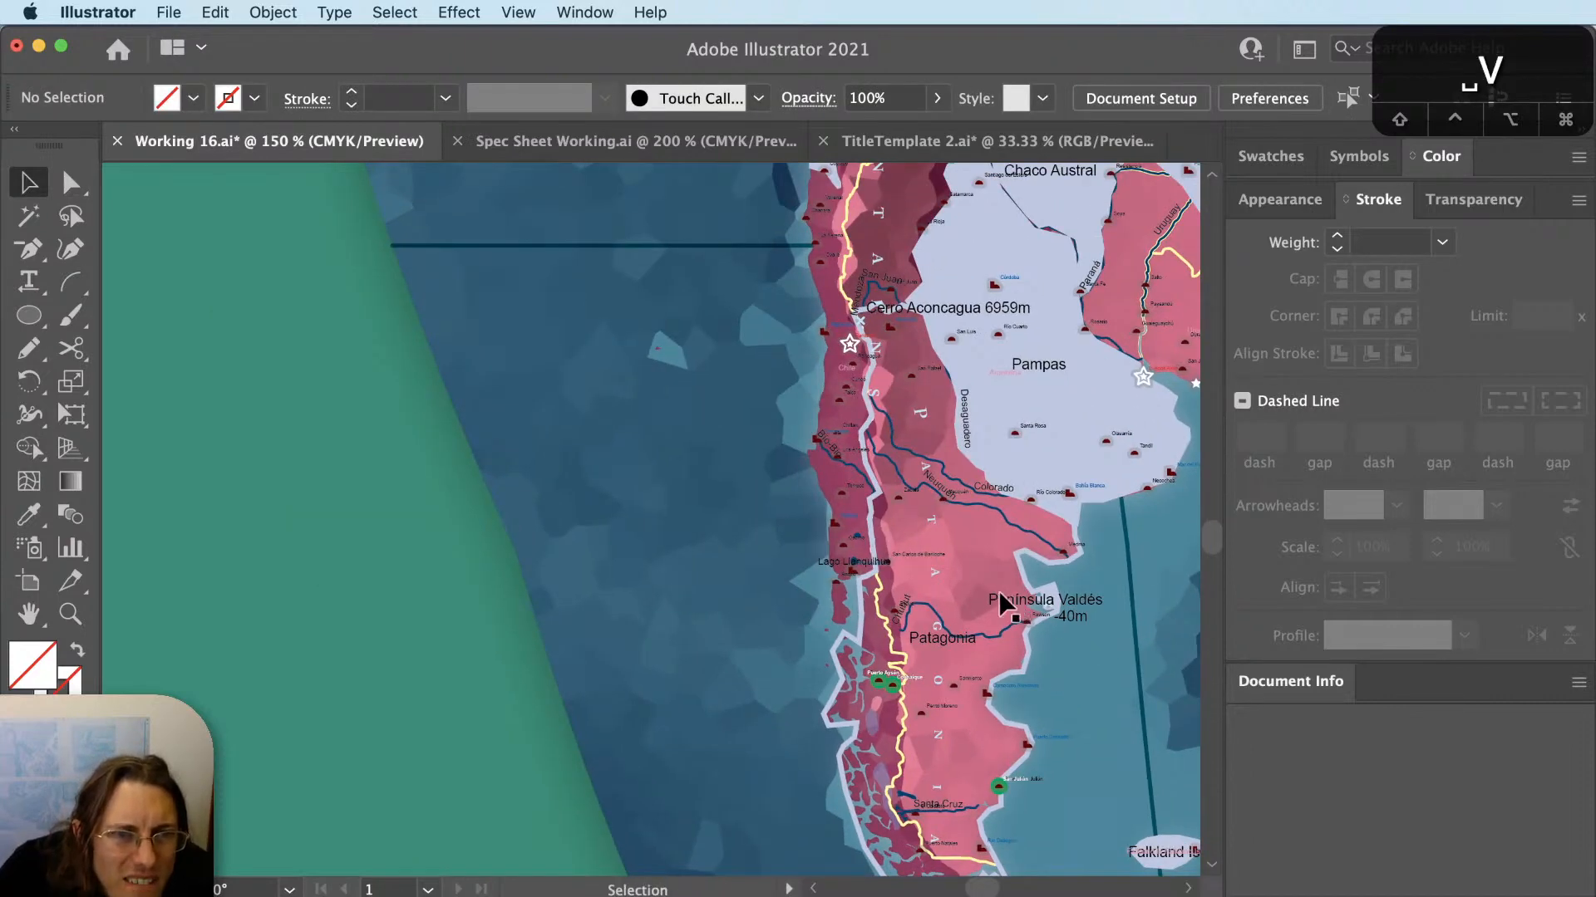
left_click(936, 588)
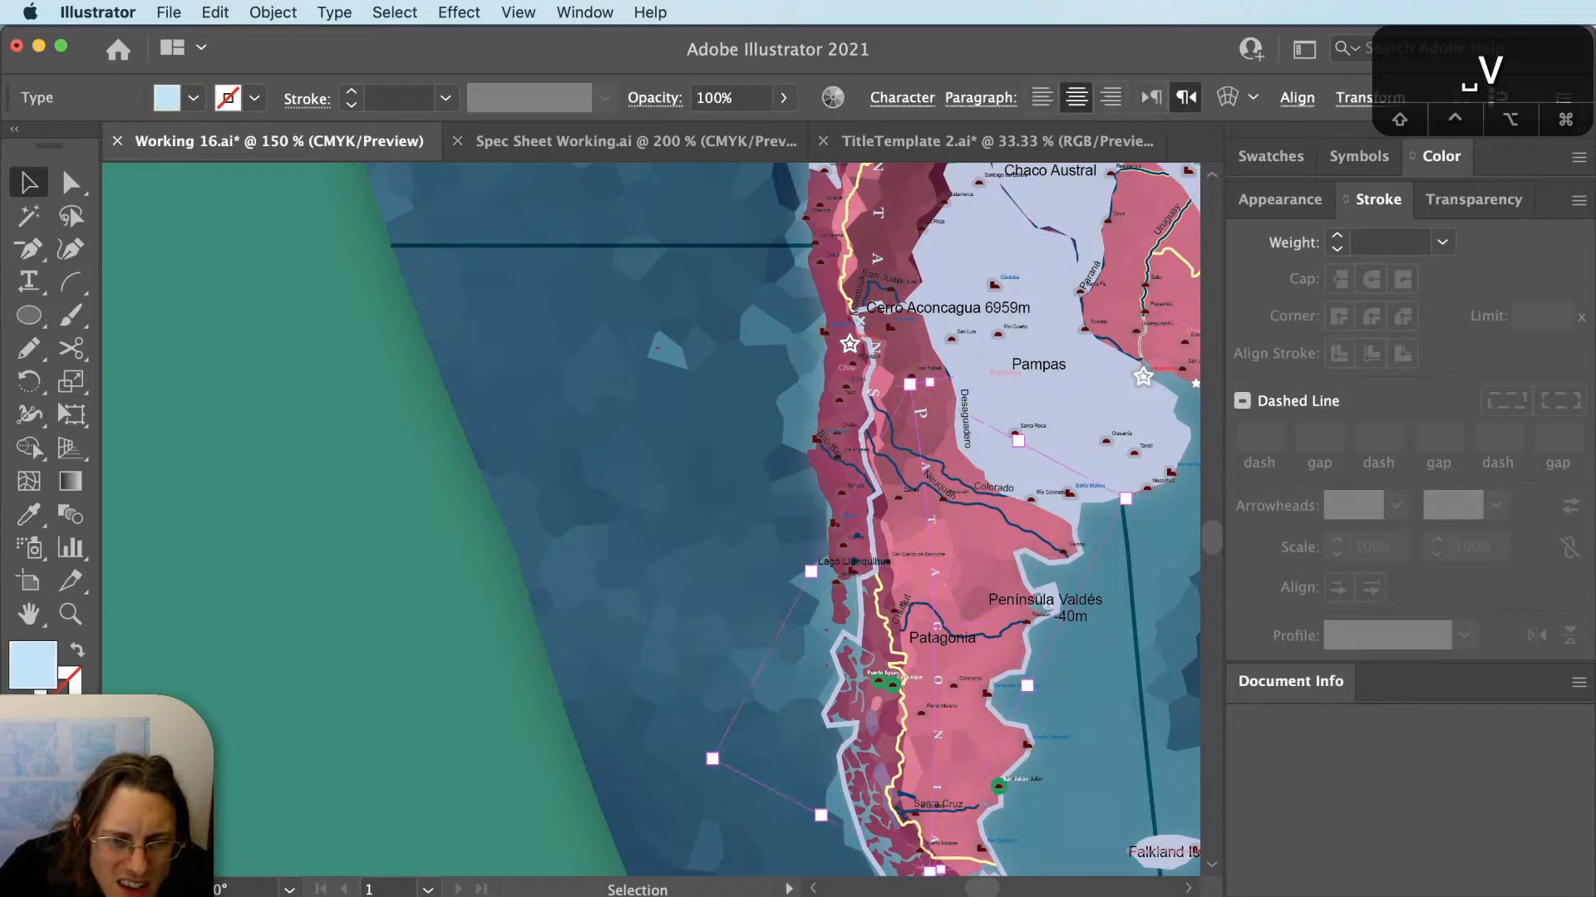
type("0")
key("Return")
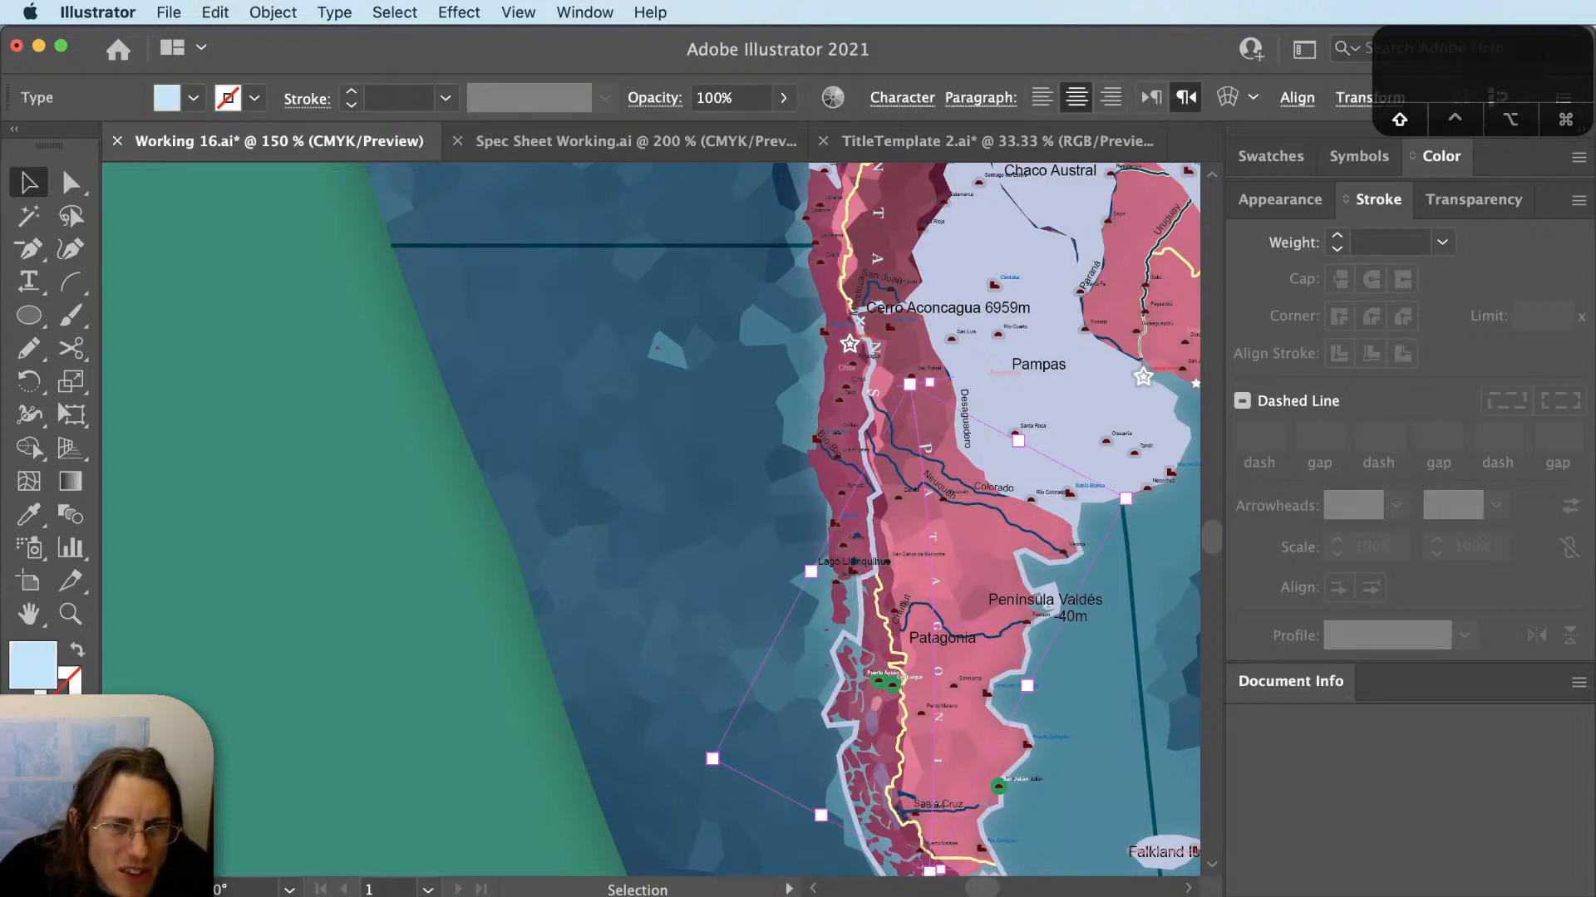
left_click(950, 808)
Delete the light outline that marks the extent of the Patagonia region.
scroll(960, 786, "up", 1)
scroll(961, 798, "up", 1)
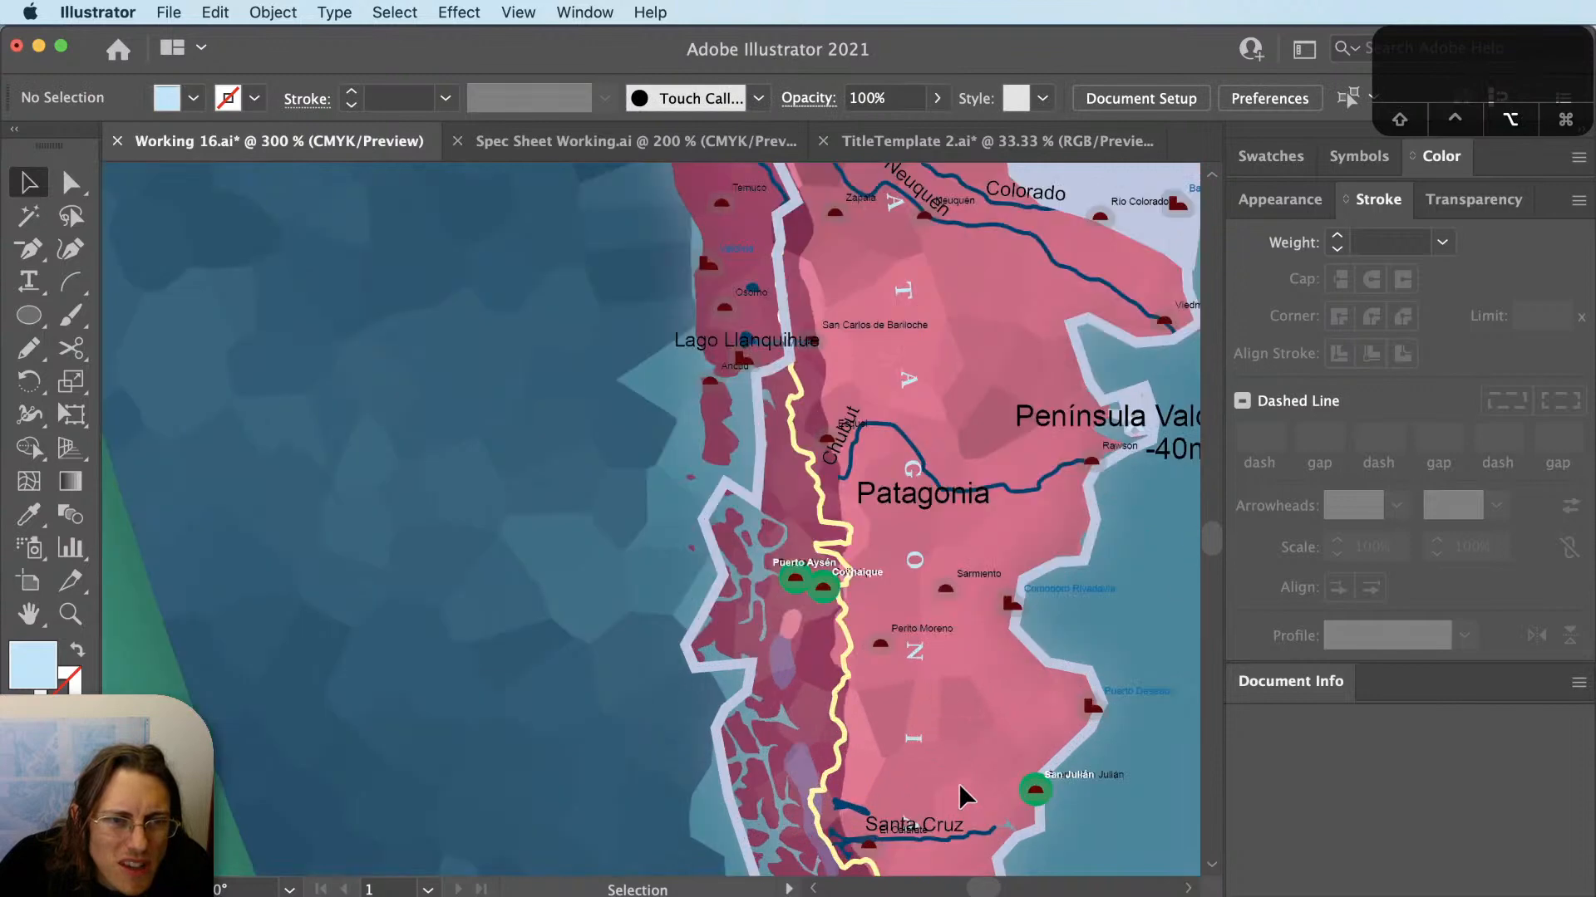
scroll(961, 798, "down", 1)
left_click_drag(964, 781, 922, 720)
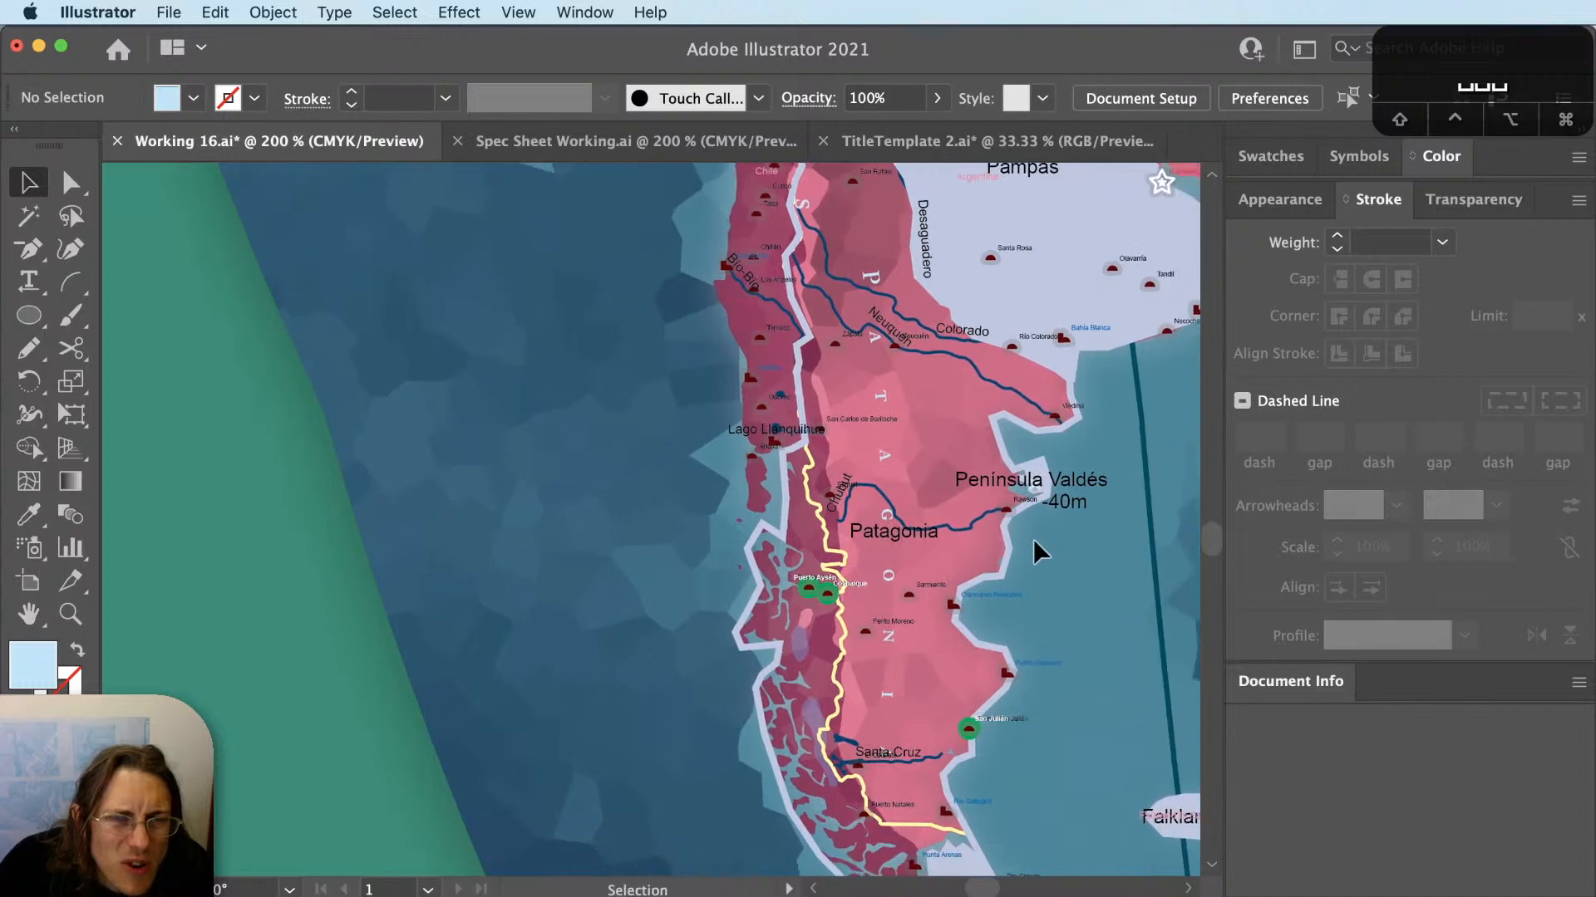
left_click(1011, 567)
key("BackSpace")
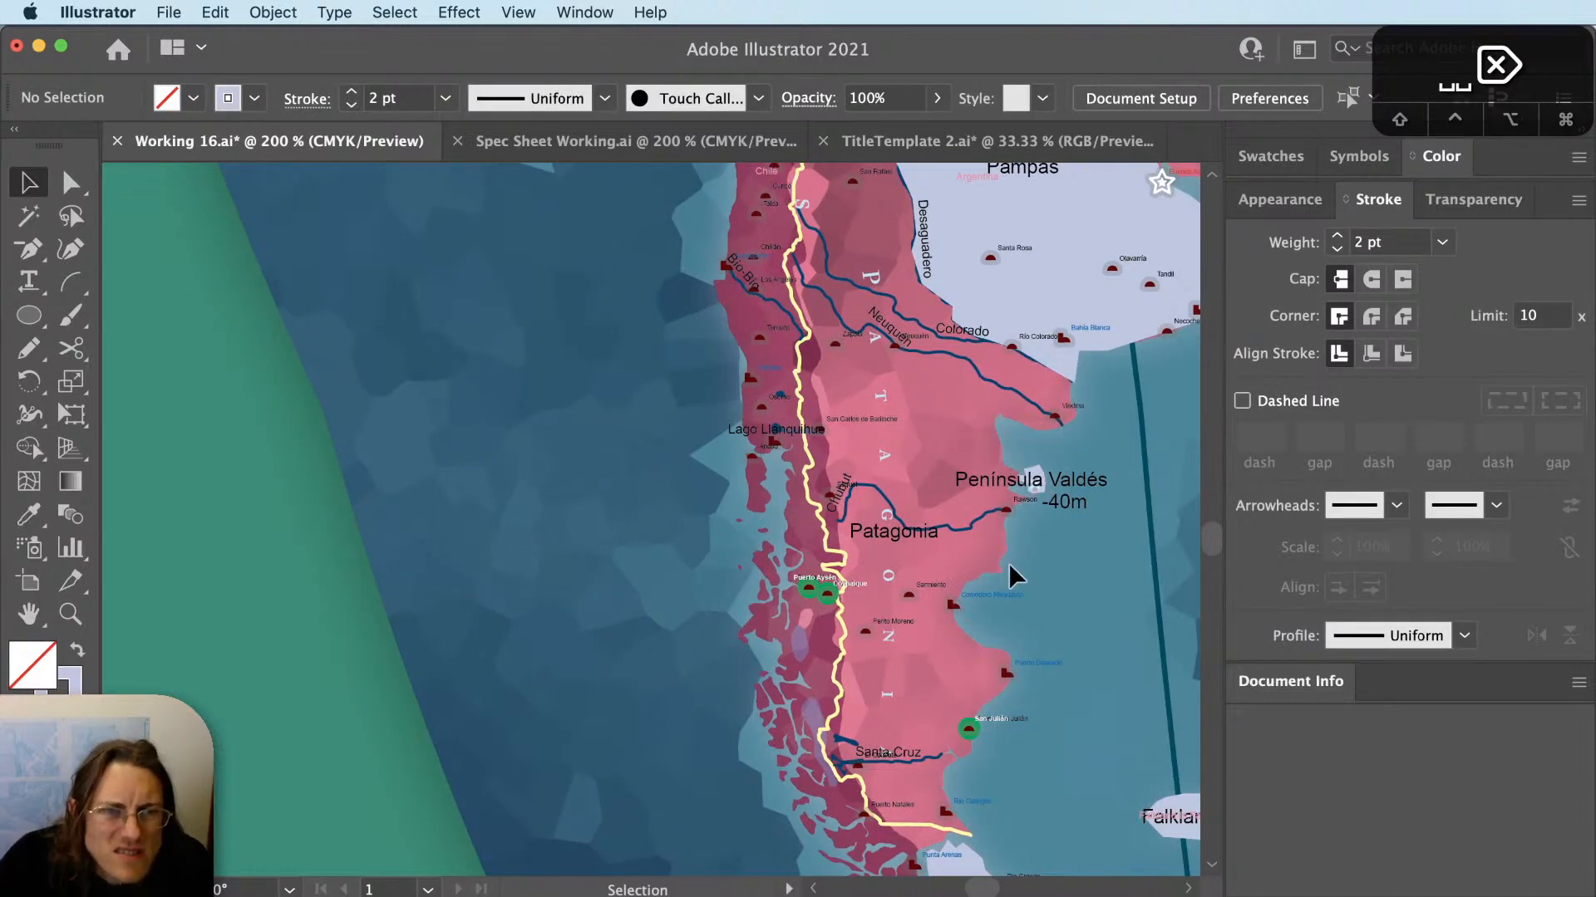
scroll(1024, 556, "down", 2, "alt")
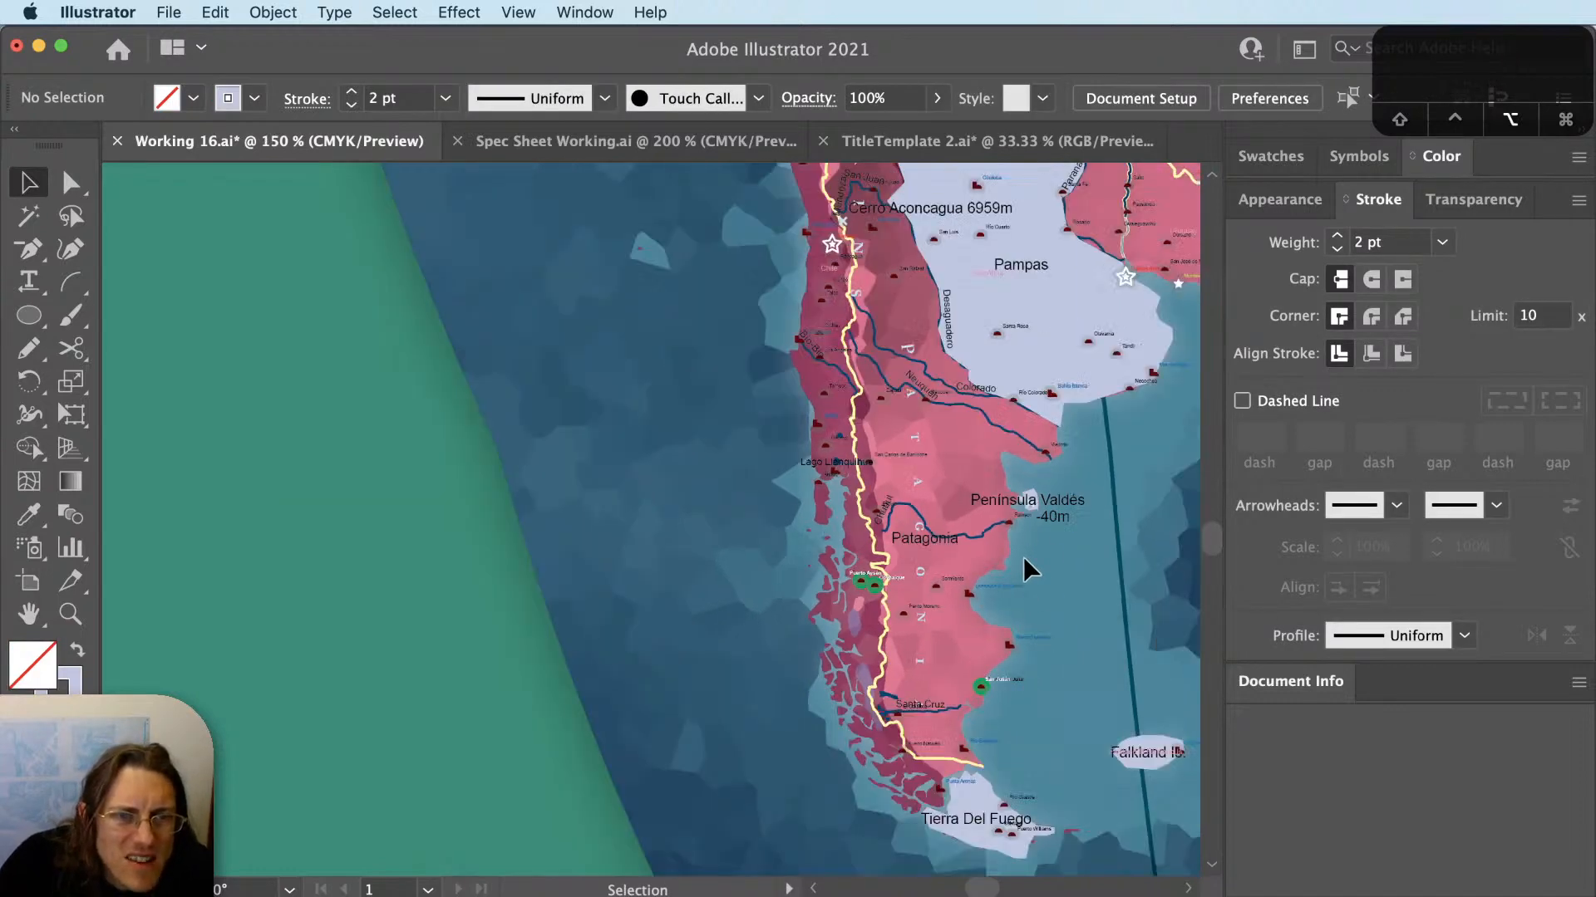
Swap the Pampas region shape's light fill for a 2 pt outline with no fill.
scroll(1024, 556, "up", 2, "alt")
left_click_drag(1013, 449, 741, 848)
left_click(798, 633)
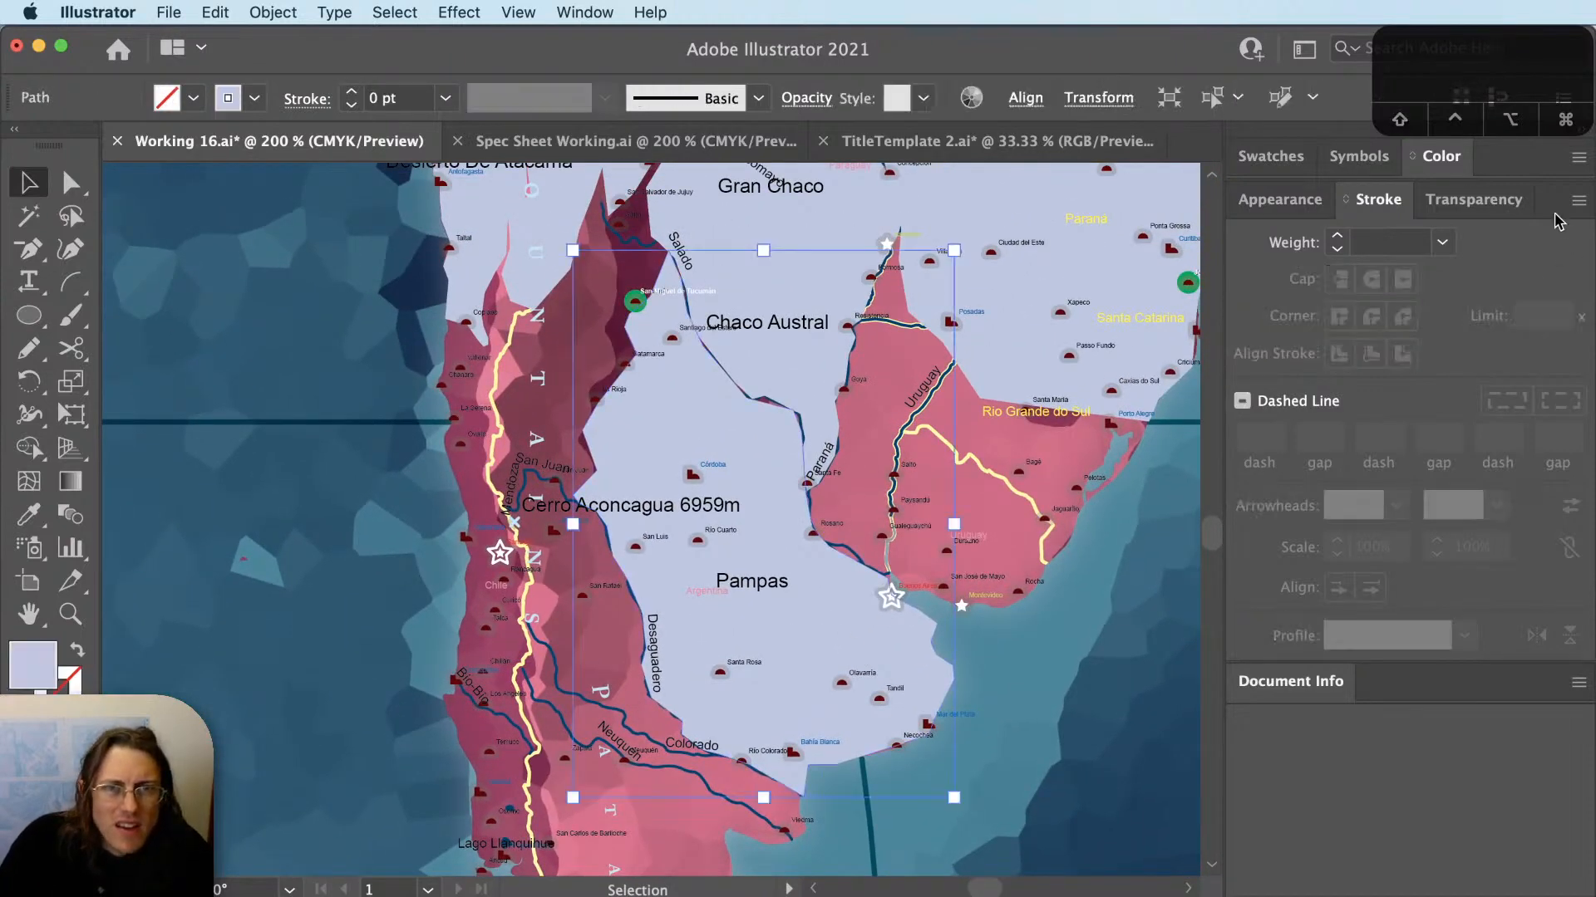
key("slash")
type("2")
key("Return")
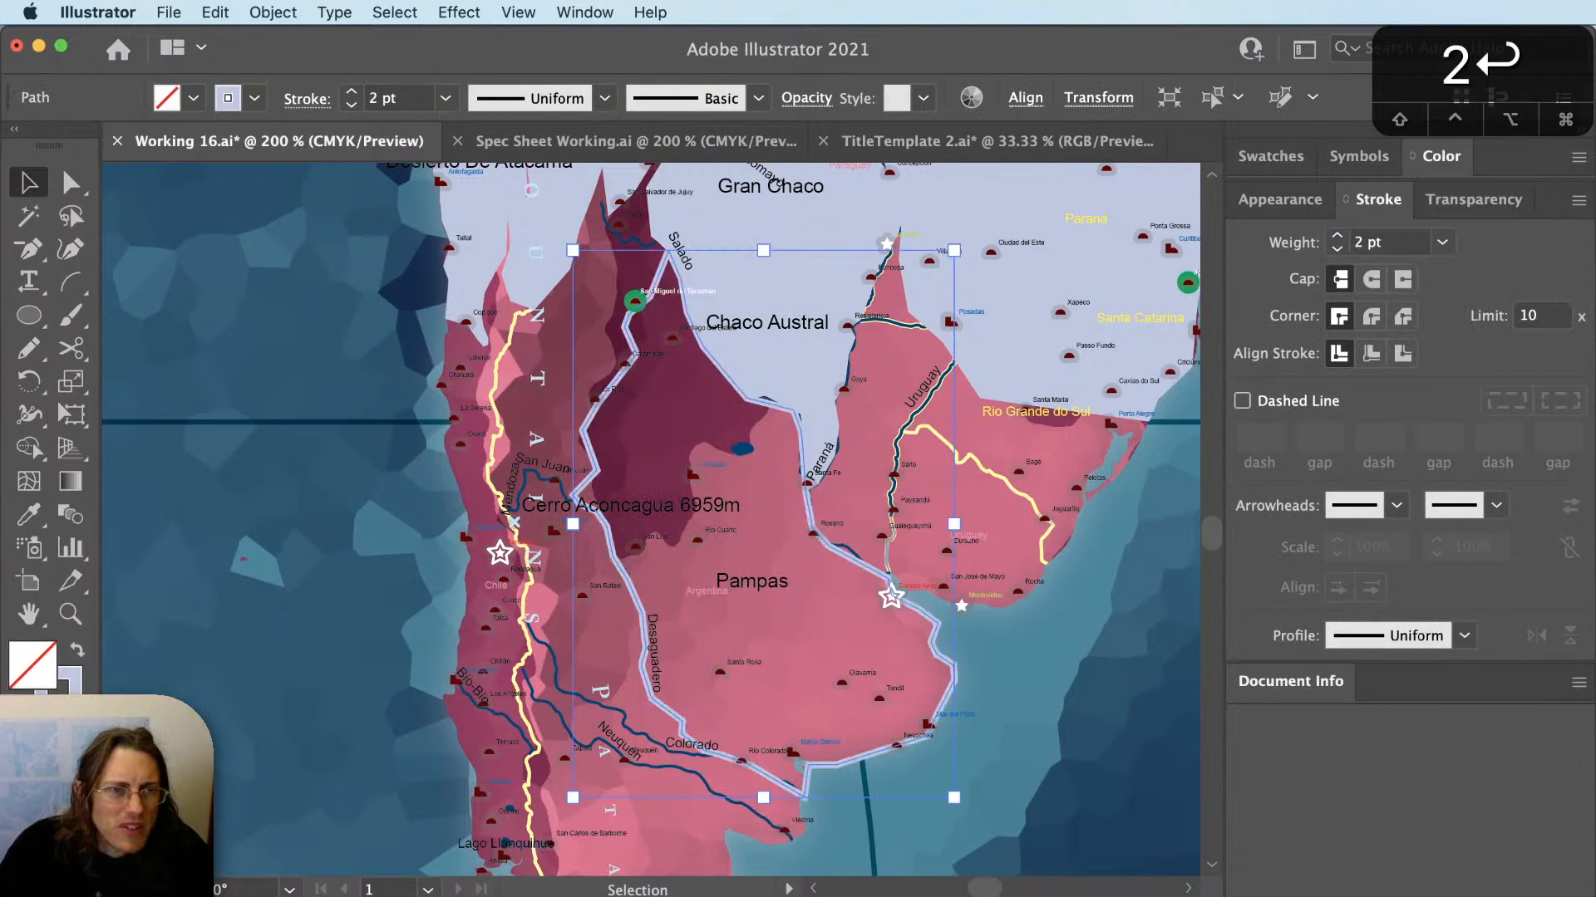
key("super+shift+a")
Duplicate the curved Patagonia label northeast into the Pampas region and replace its text with "Pampas".
scroll(750, 736, "down", 1, "alt")
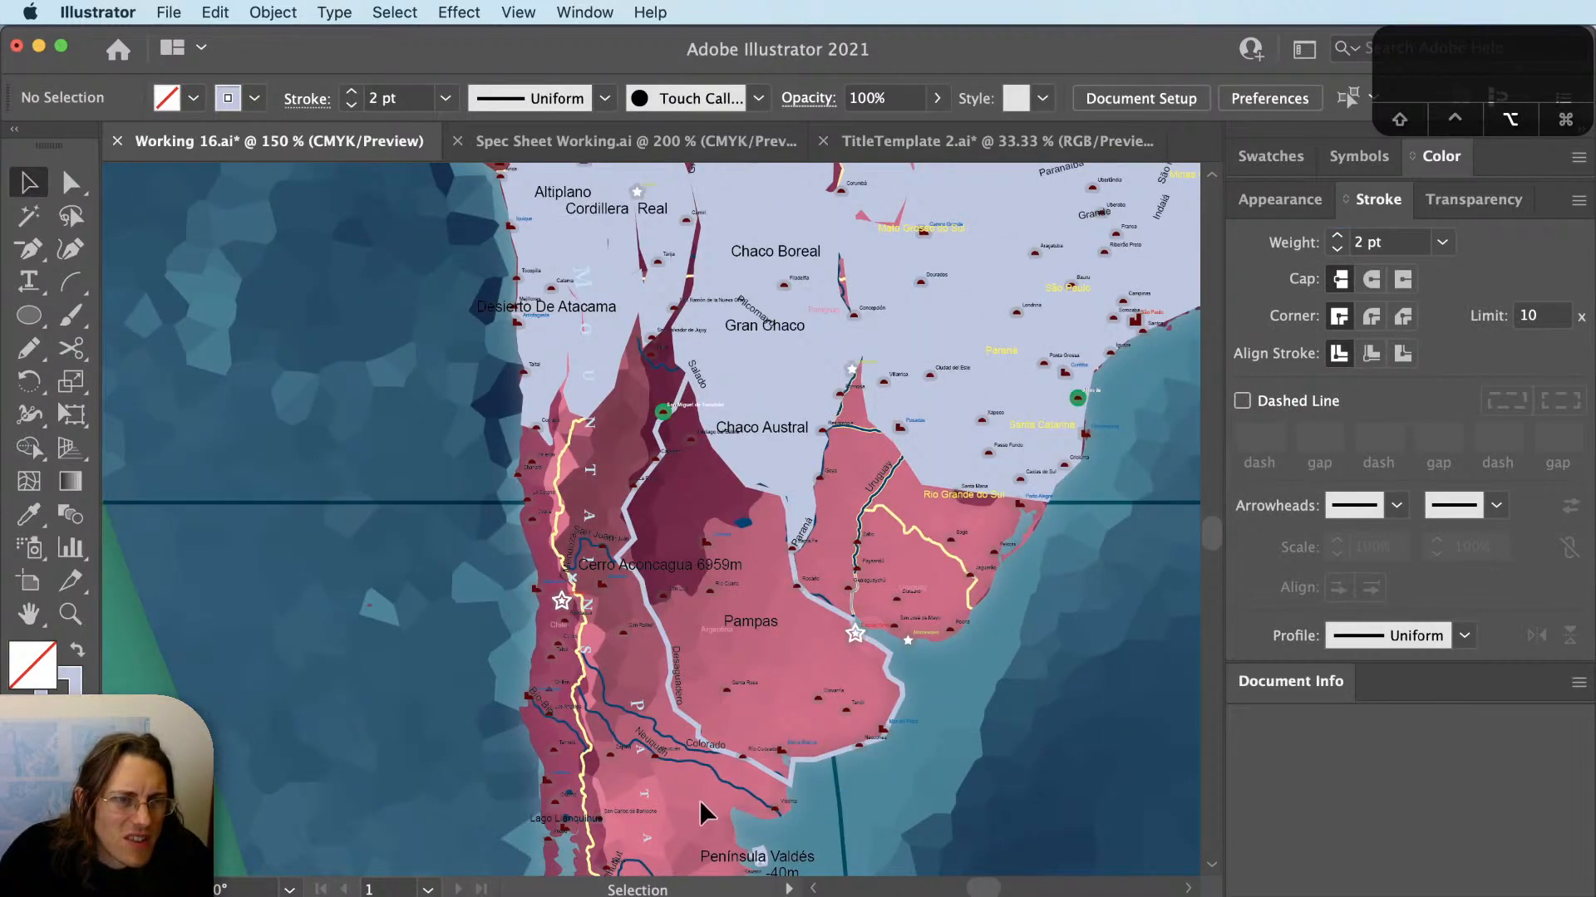
left_click_drag(652, 812, 574, 492, "alt")
key("space")
left_click(519, 749)
key("t")
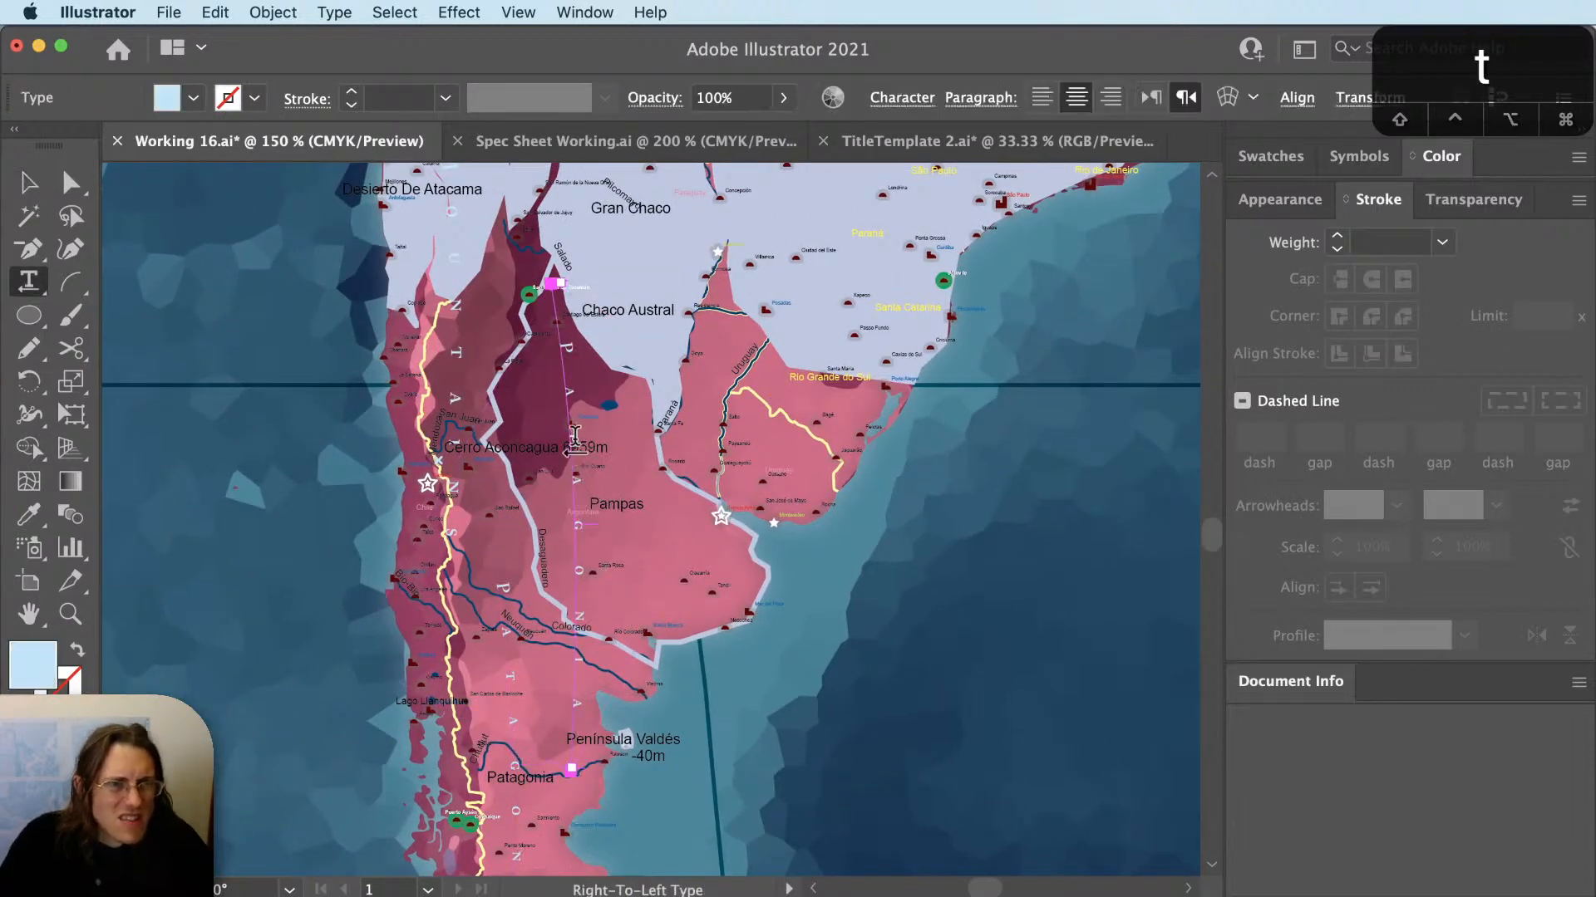
left_click_drag(575, 436, 644, 706)
type("mpas")
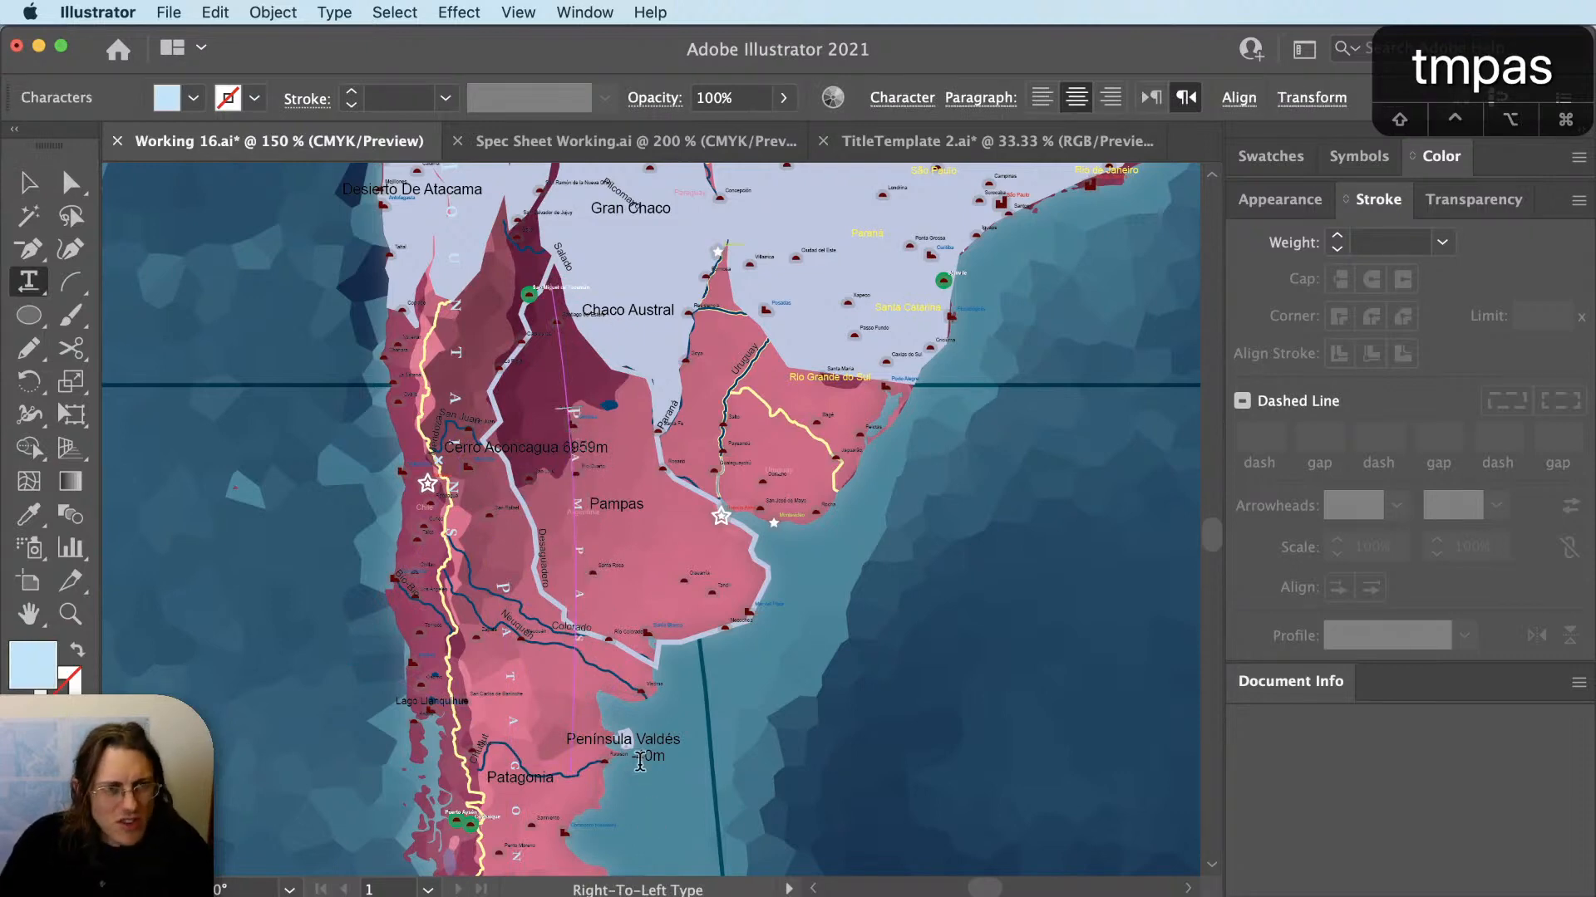
key("Escape")
Bend the Pampas text path westward and rotate the label to run from northwest to southeast across the region.
left_click(587, 595)
key("a")
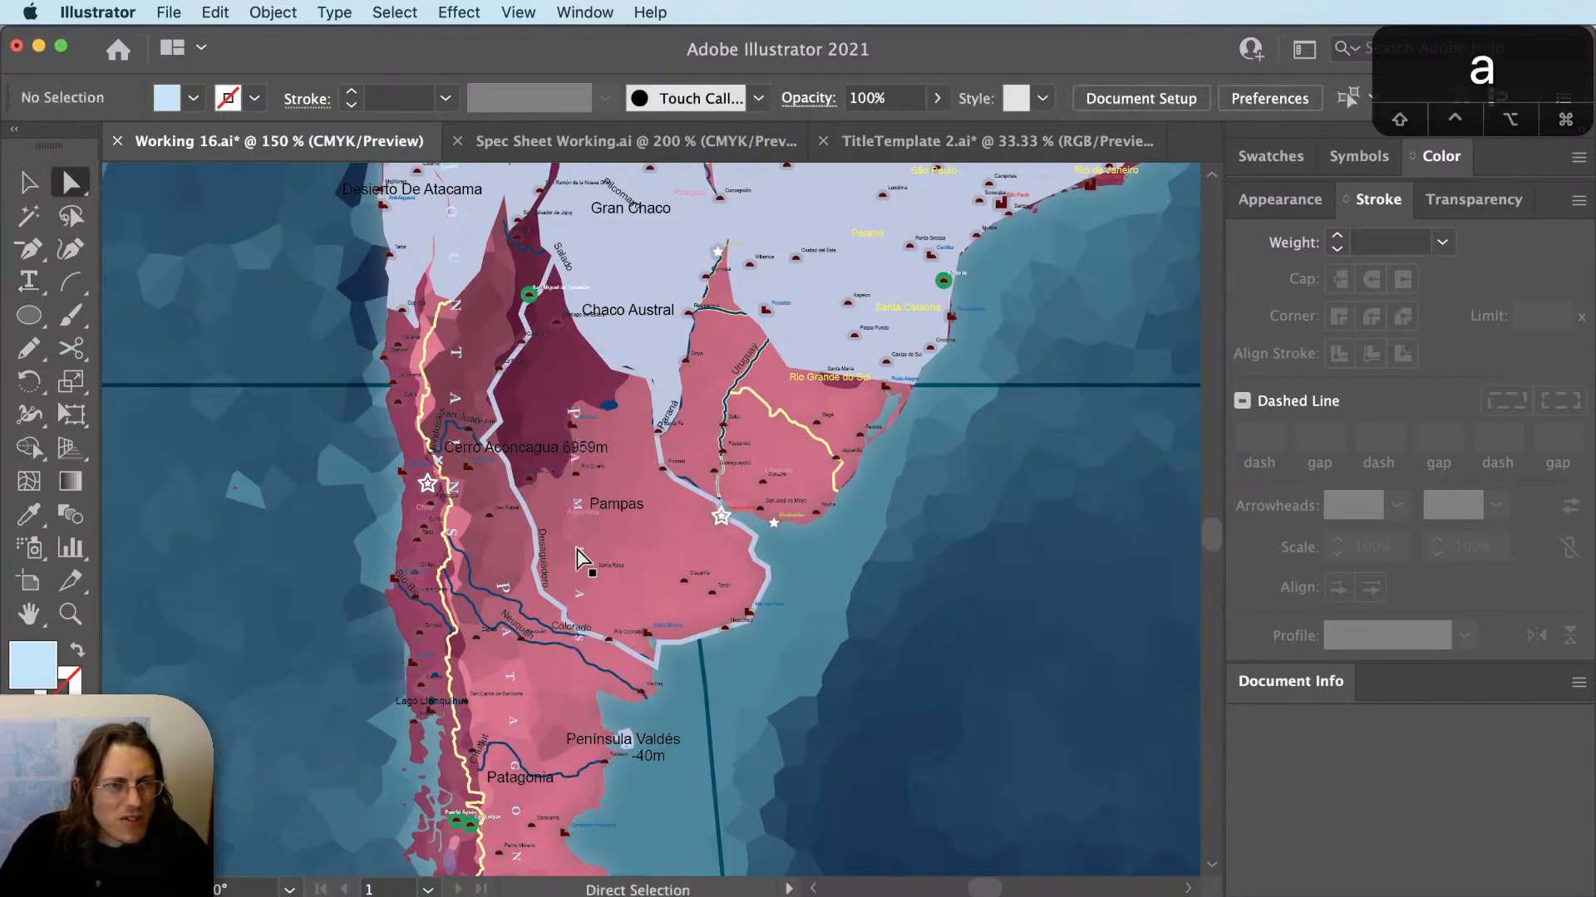
left_click(518, 552)
key("v")
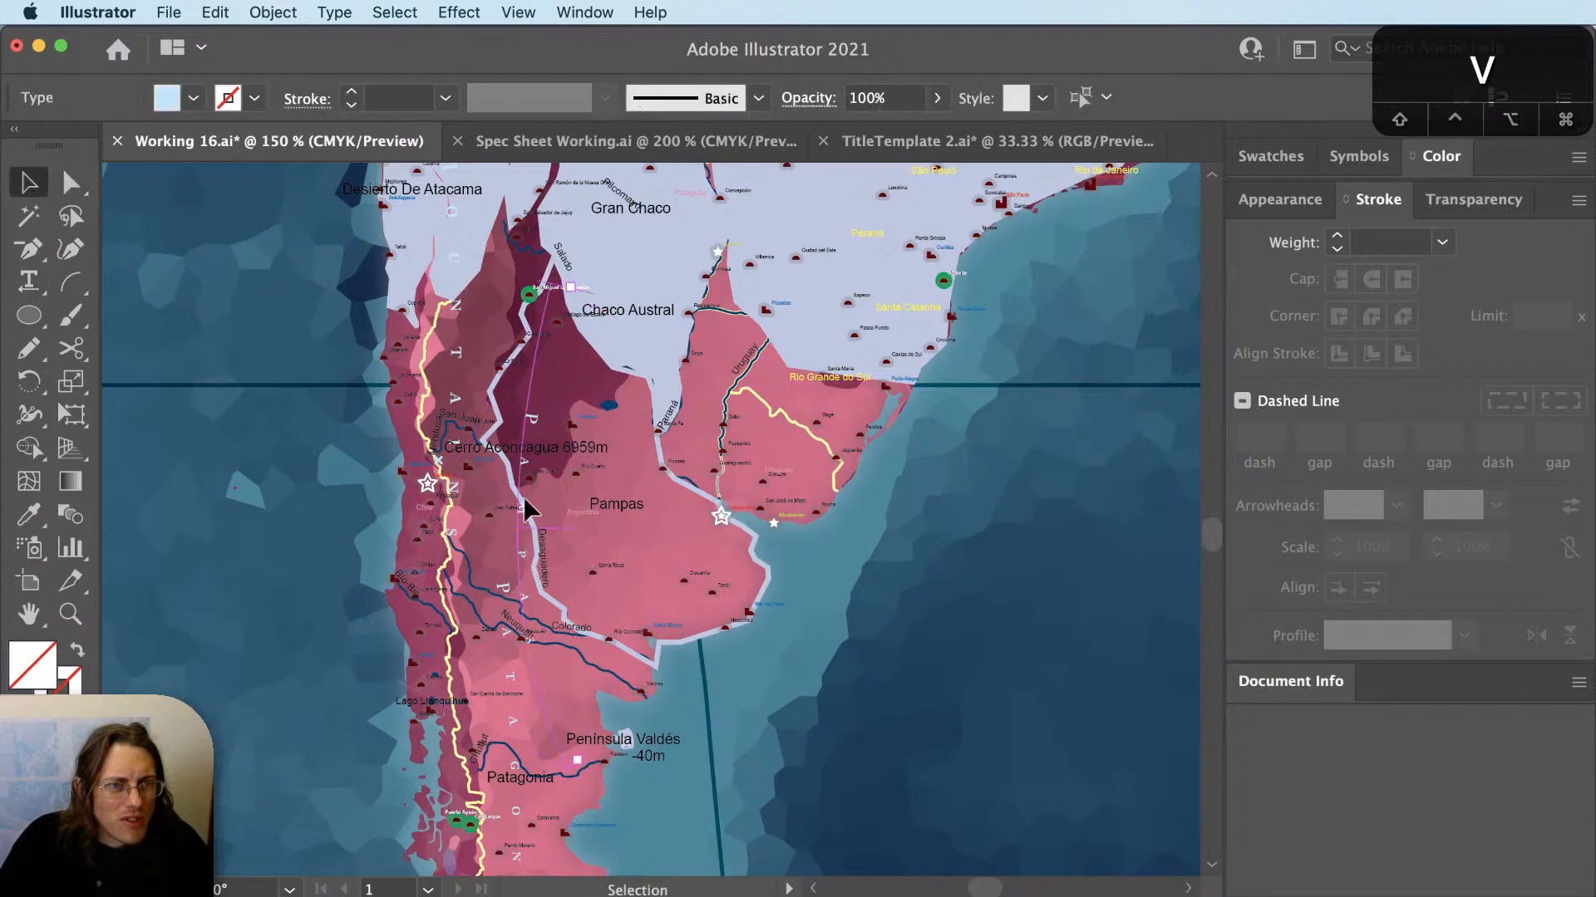
key("r")
key("v")
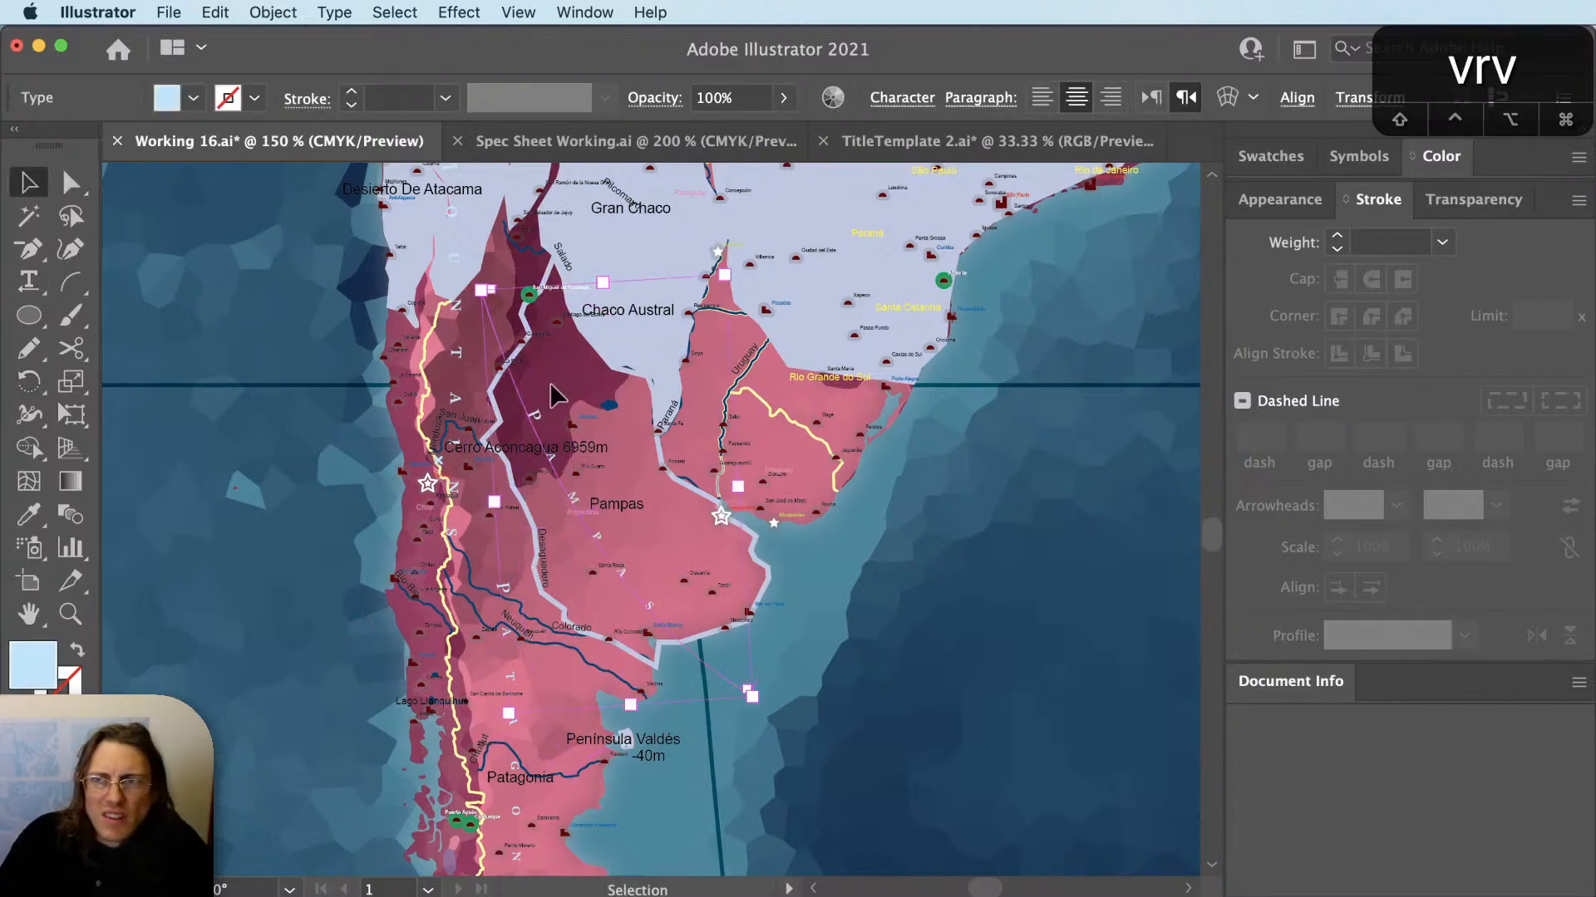
scroll(549, 384, "up", 2)
left_click(656, 538, "super")
left_click_drag(654, 549, 683, 542)
key("v")
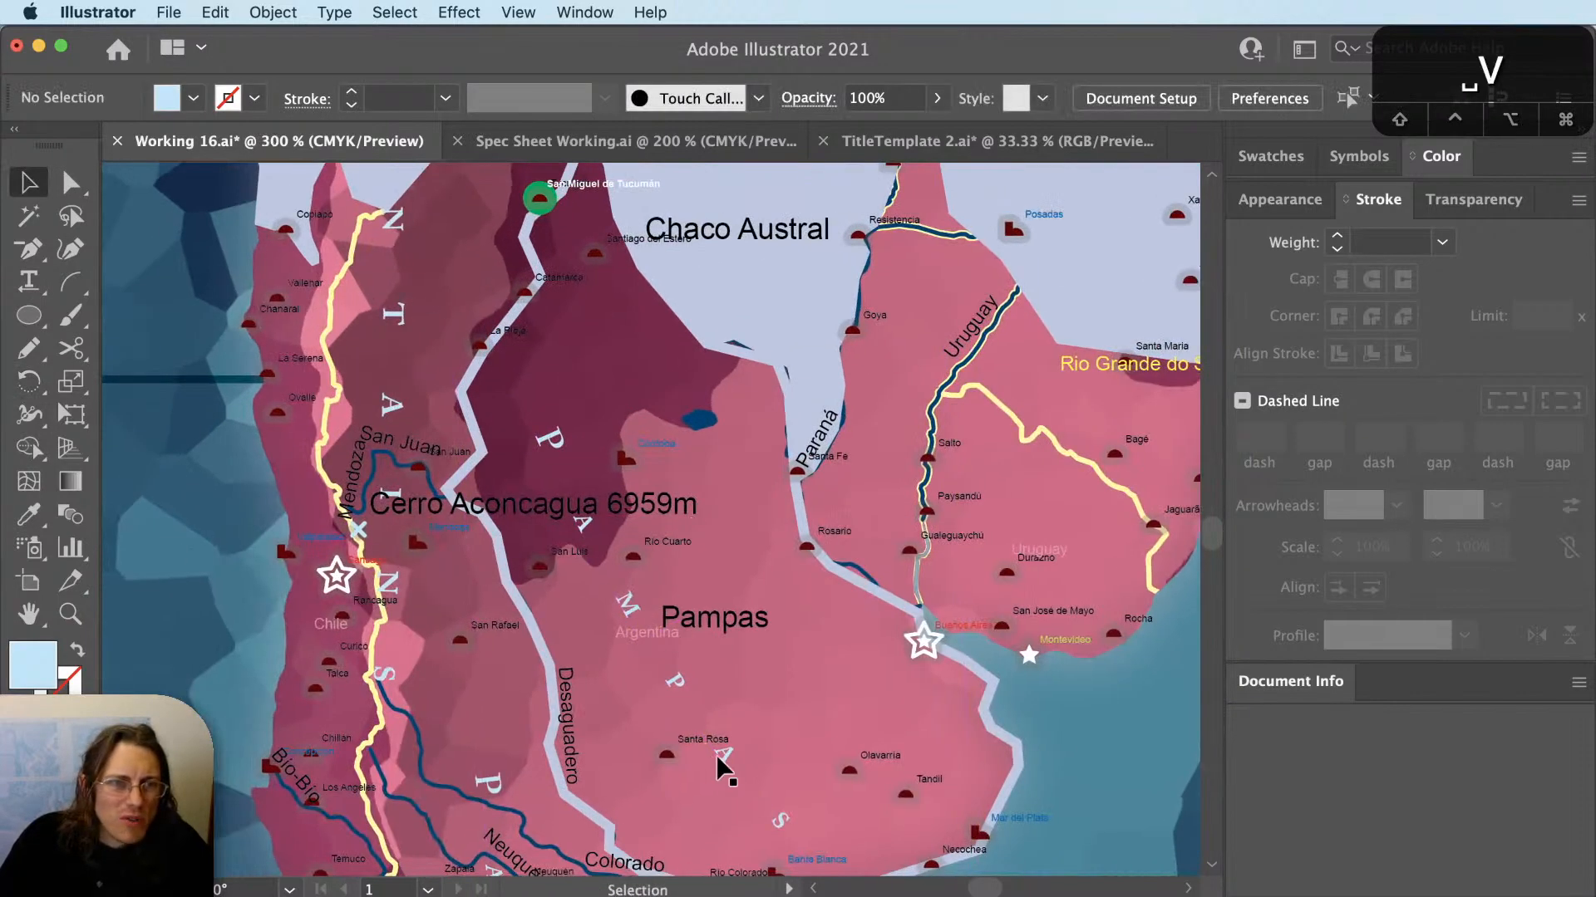
Reposition the curved Pampas label within the region outline and refine its rotation.
left_click_drag(732, 752, 804, 795)
key("r")
key("v")
scroll(795, 754, "down", 1)
key("r")
scroll(796, 786, "up", 1)
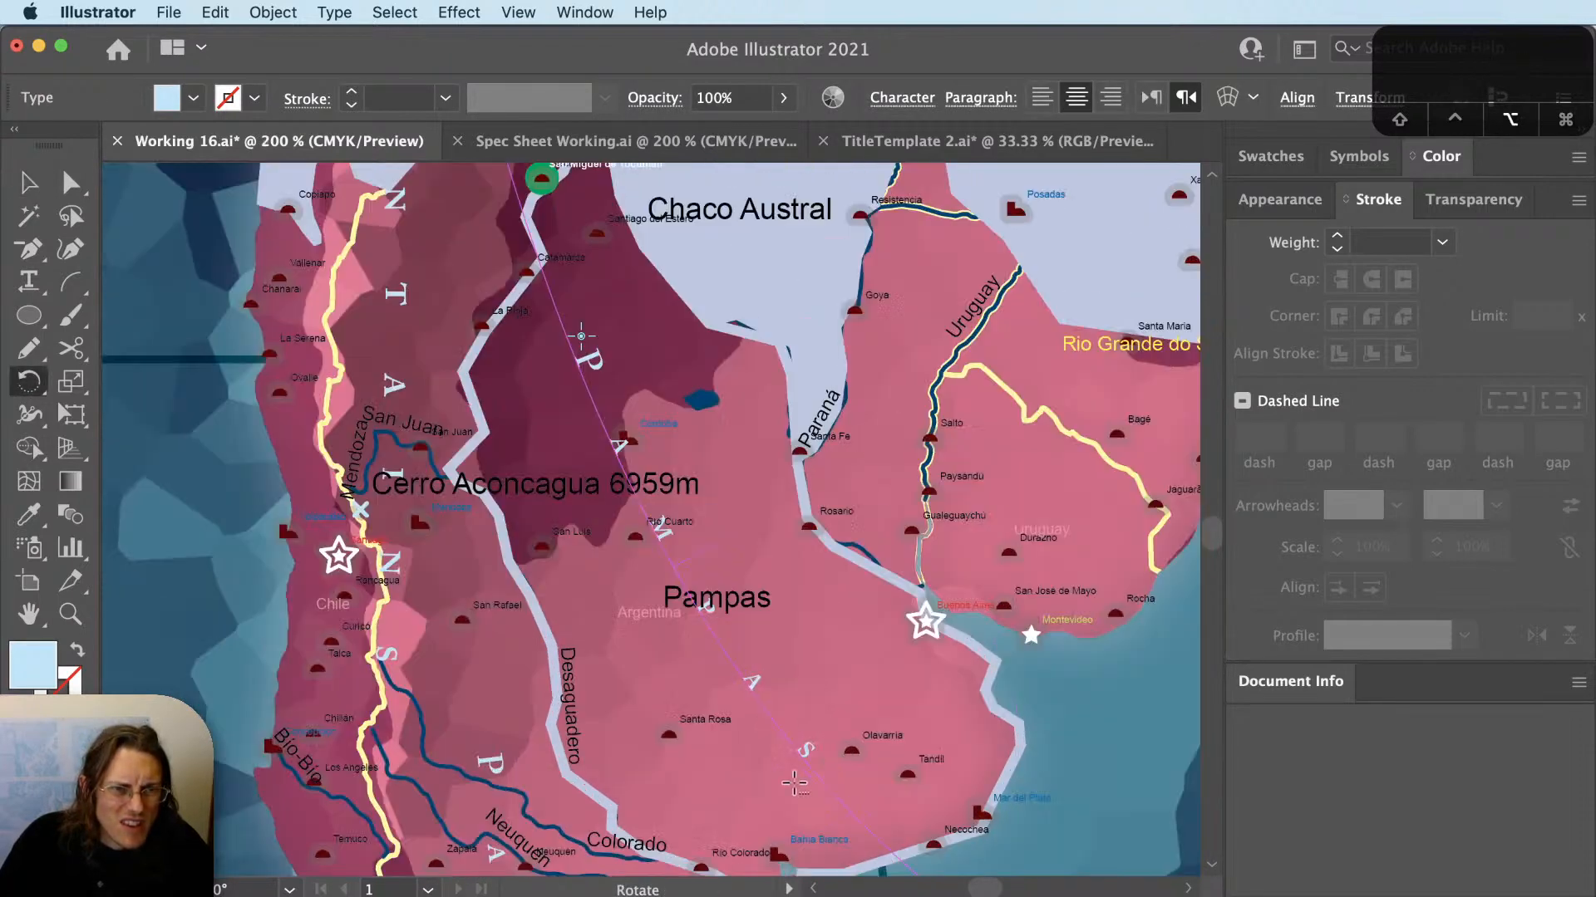
Shorten the Pampas text path by pulling both ends inward, and adjust both curve handles to smooth the arc.
scroll(795, 781, "down", 1)
left_click(903, 872, "super")
left_click_drag(942, 831, 841, 734)
key("a")
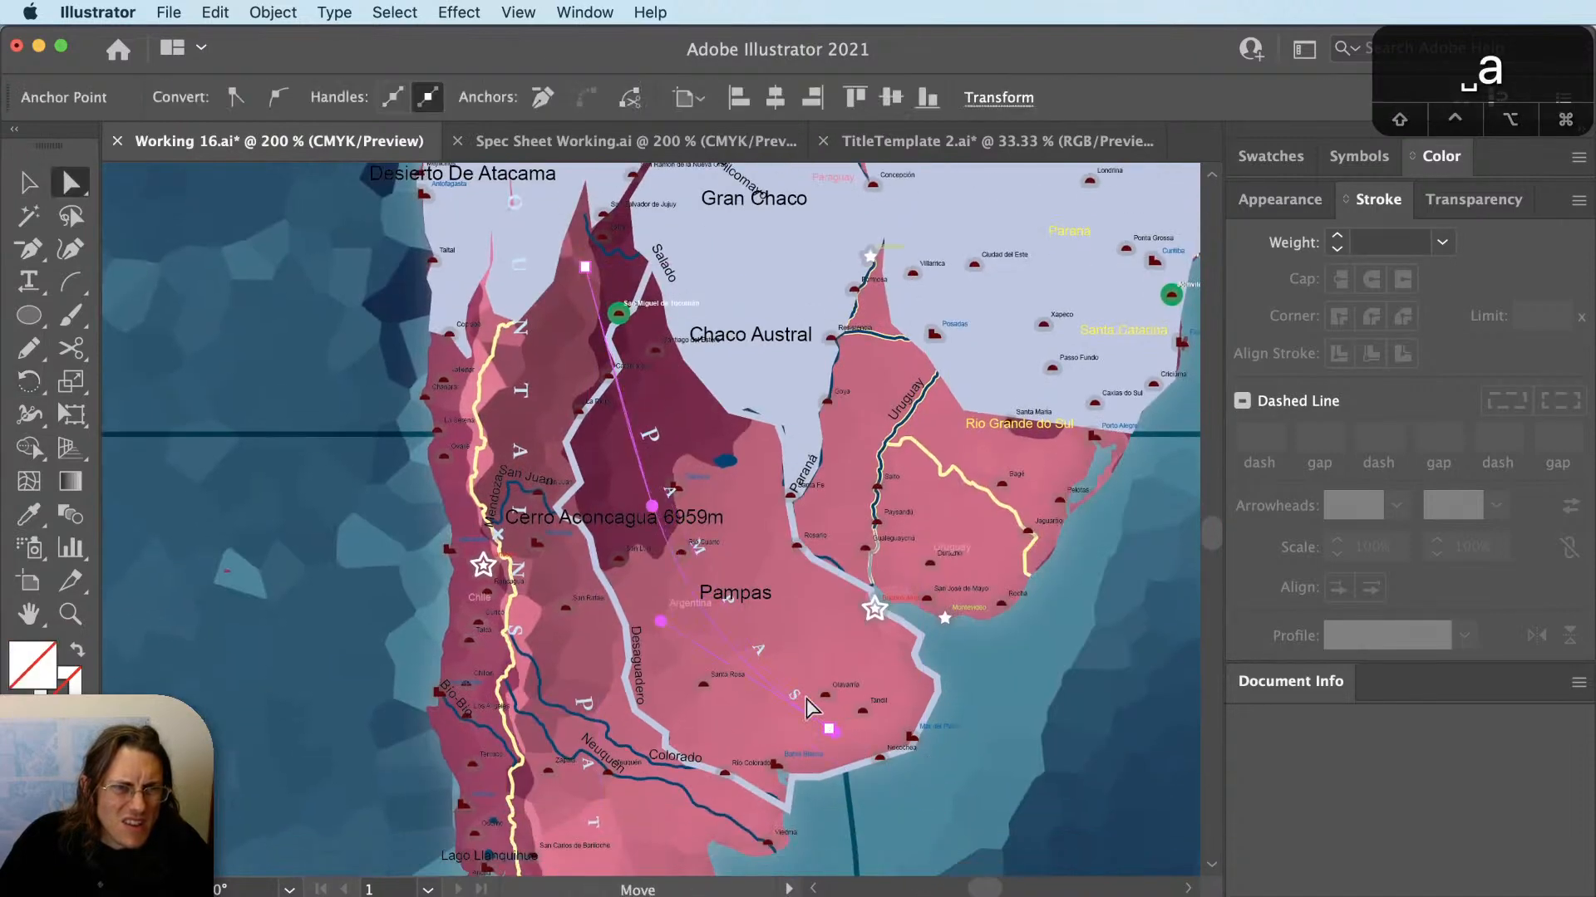
left_click_drag(585, 267, 658, 395)
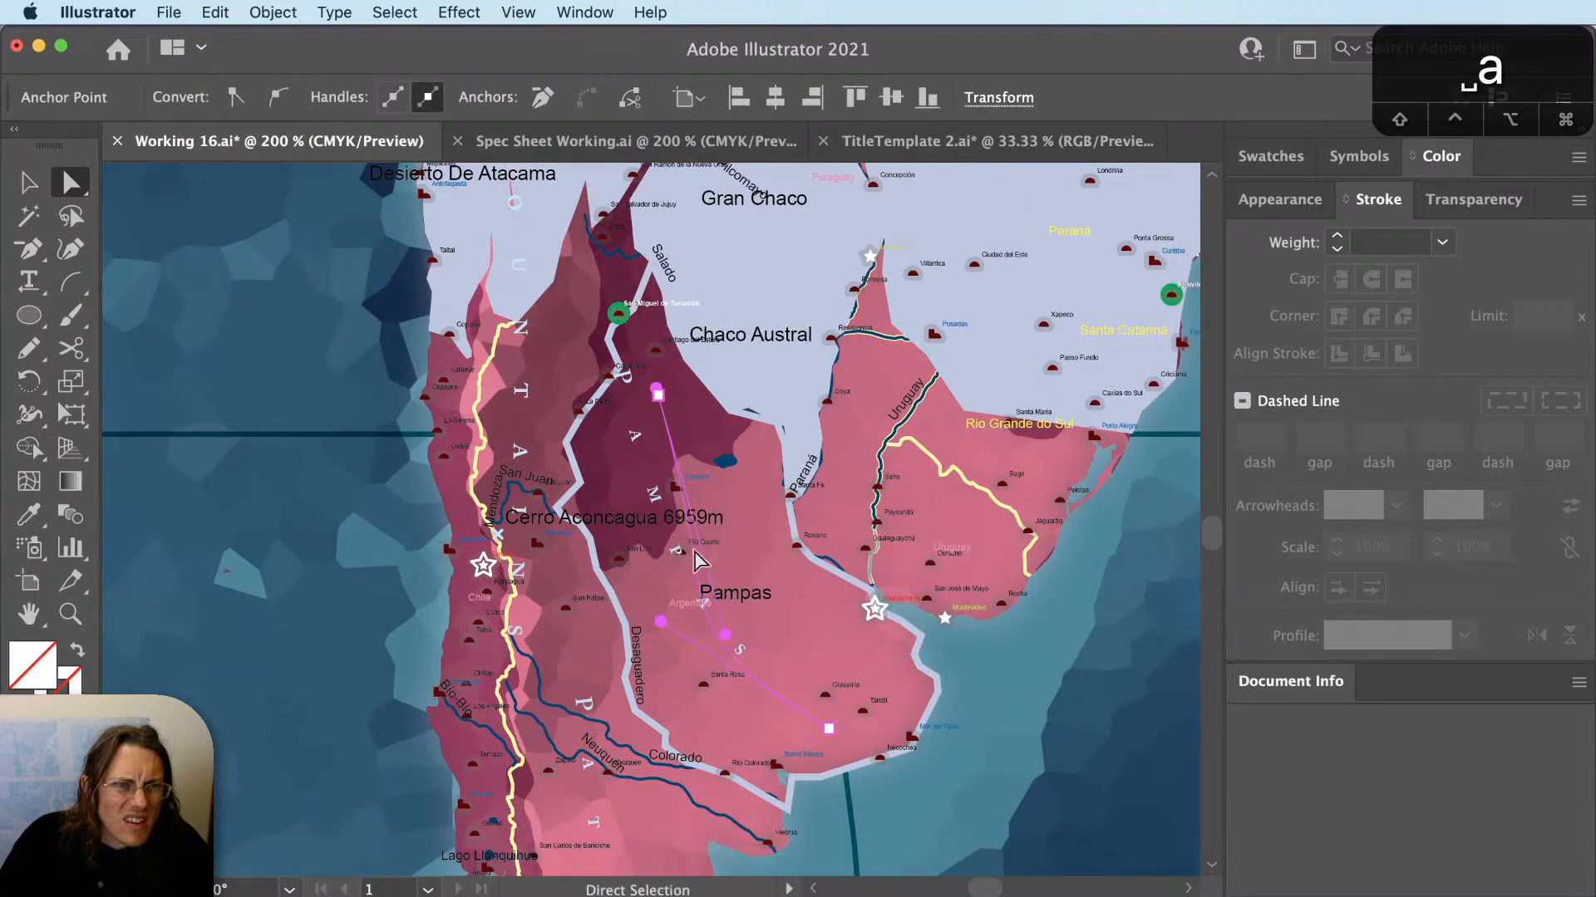
key("a")
left_click_drag(725, 634, 657, 524)
key("a")
left_click_drag(661, 621, 695, 628)
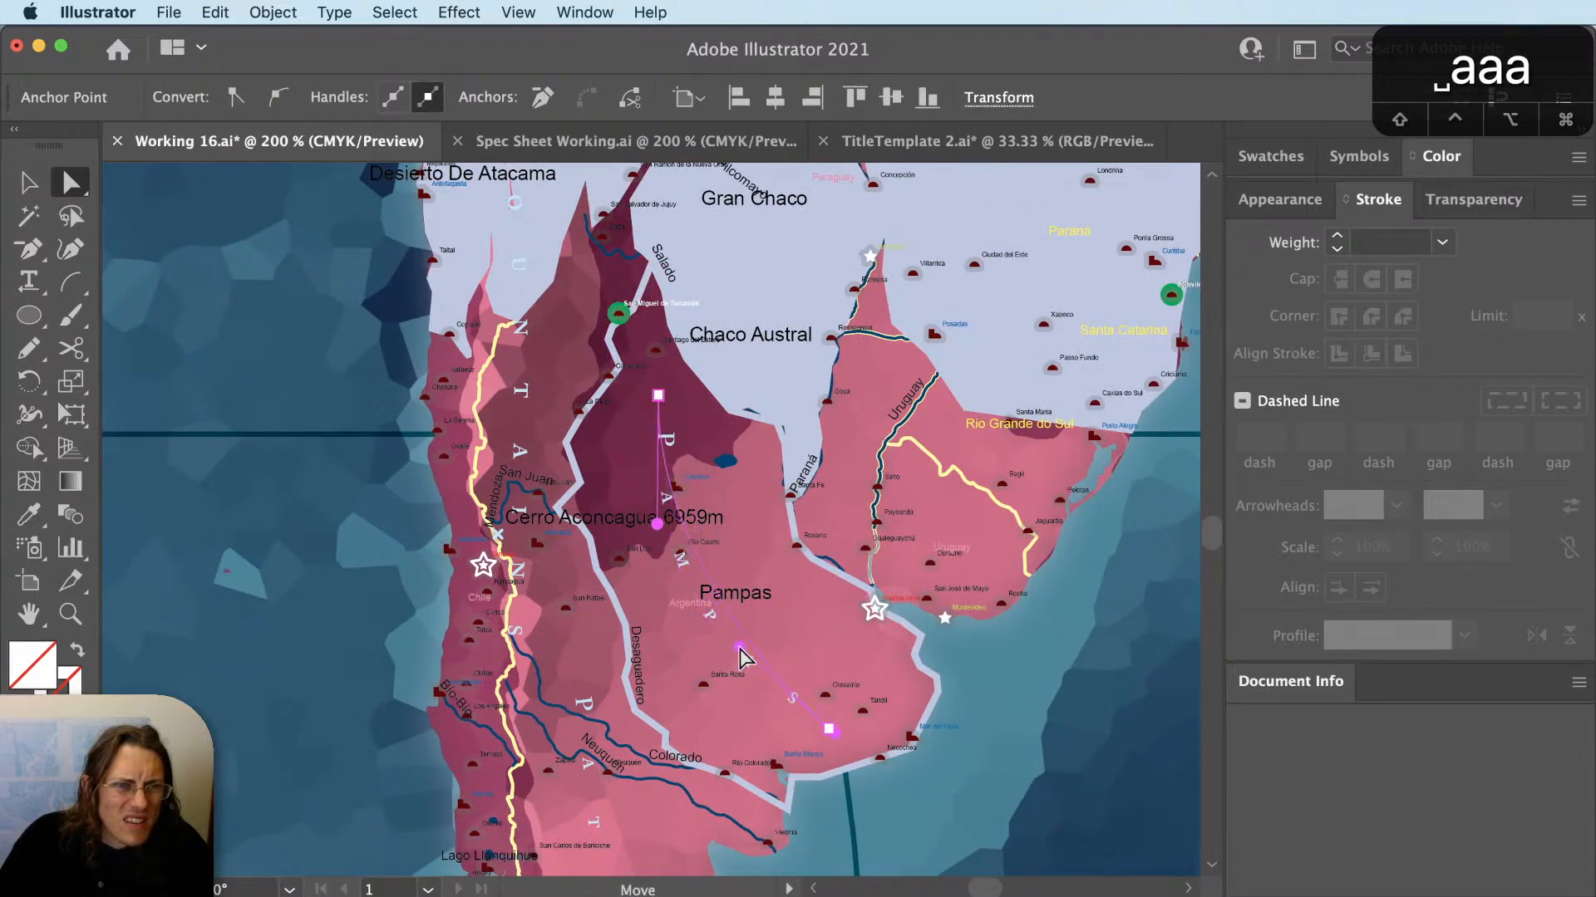
Nudge the northern end of the Pampas text path slightly northwest.
key("shift+super+a")
key("v")
scroll(740, 645, "up", 1)
key("space")
left_click_drag(766, 680, 793, 746)
key("v")
left_click(815, 744)
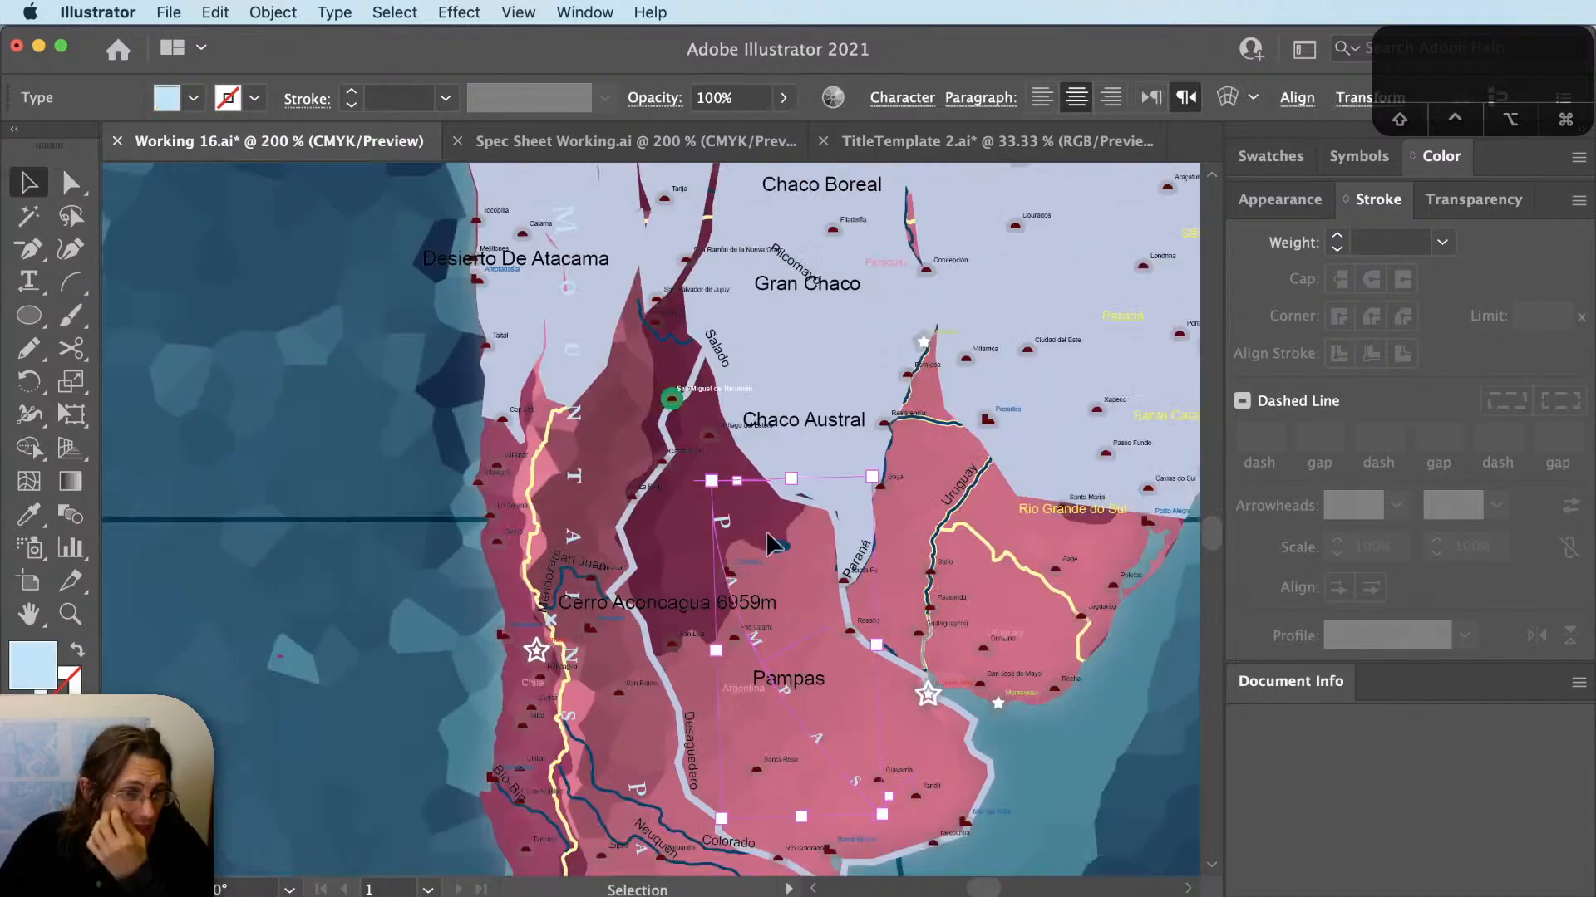
key("a")
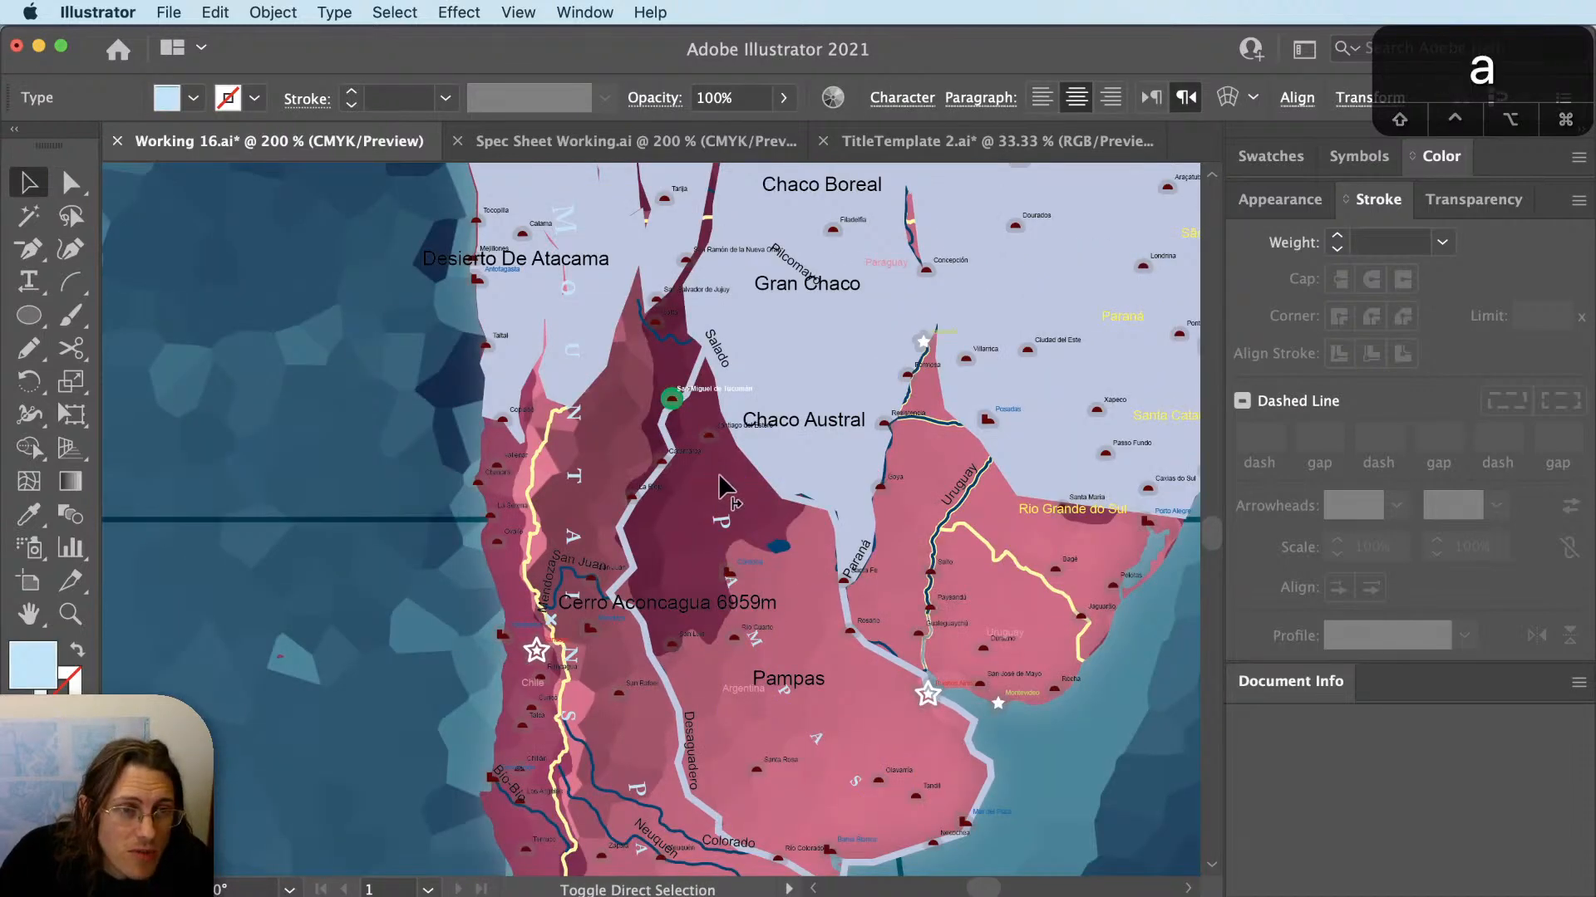
left_click(703, 467)
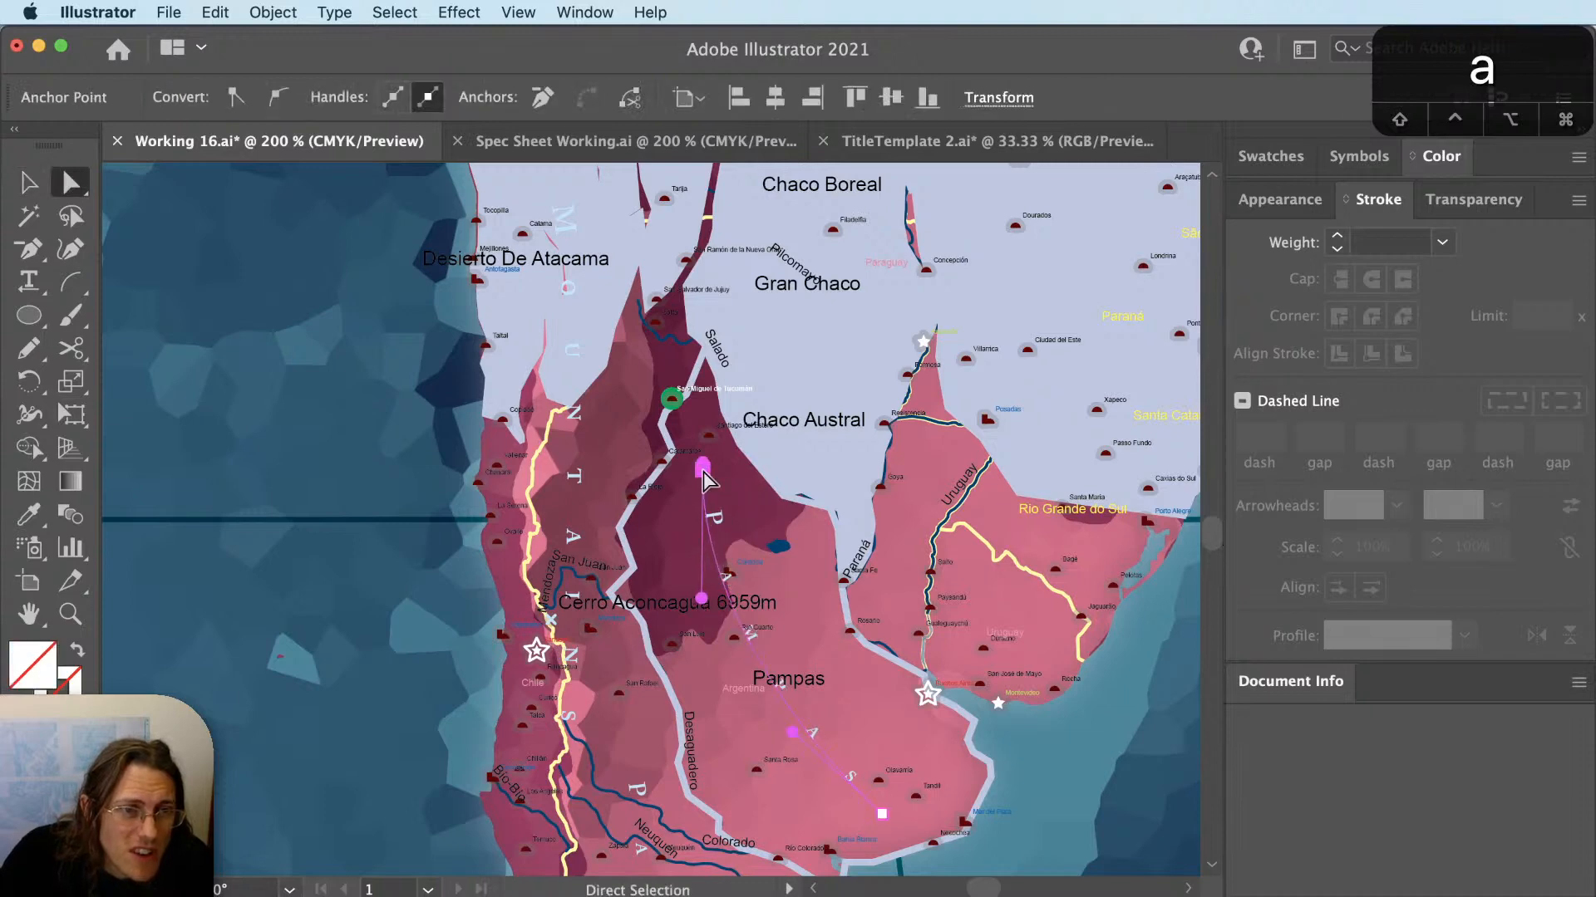
key("shift+super+a")
Rotate the Pampas label slightly counterclockwise about its southeastern end.
key("v")
left_click(819, 740)
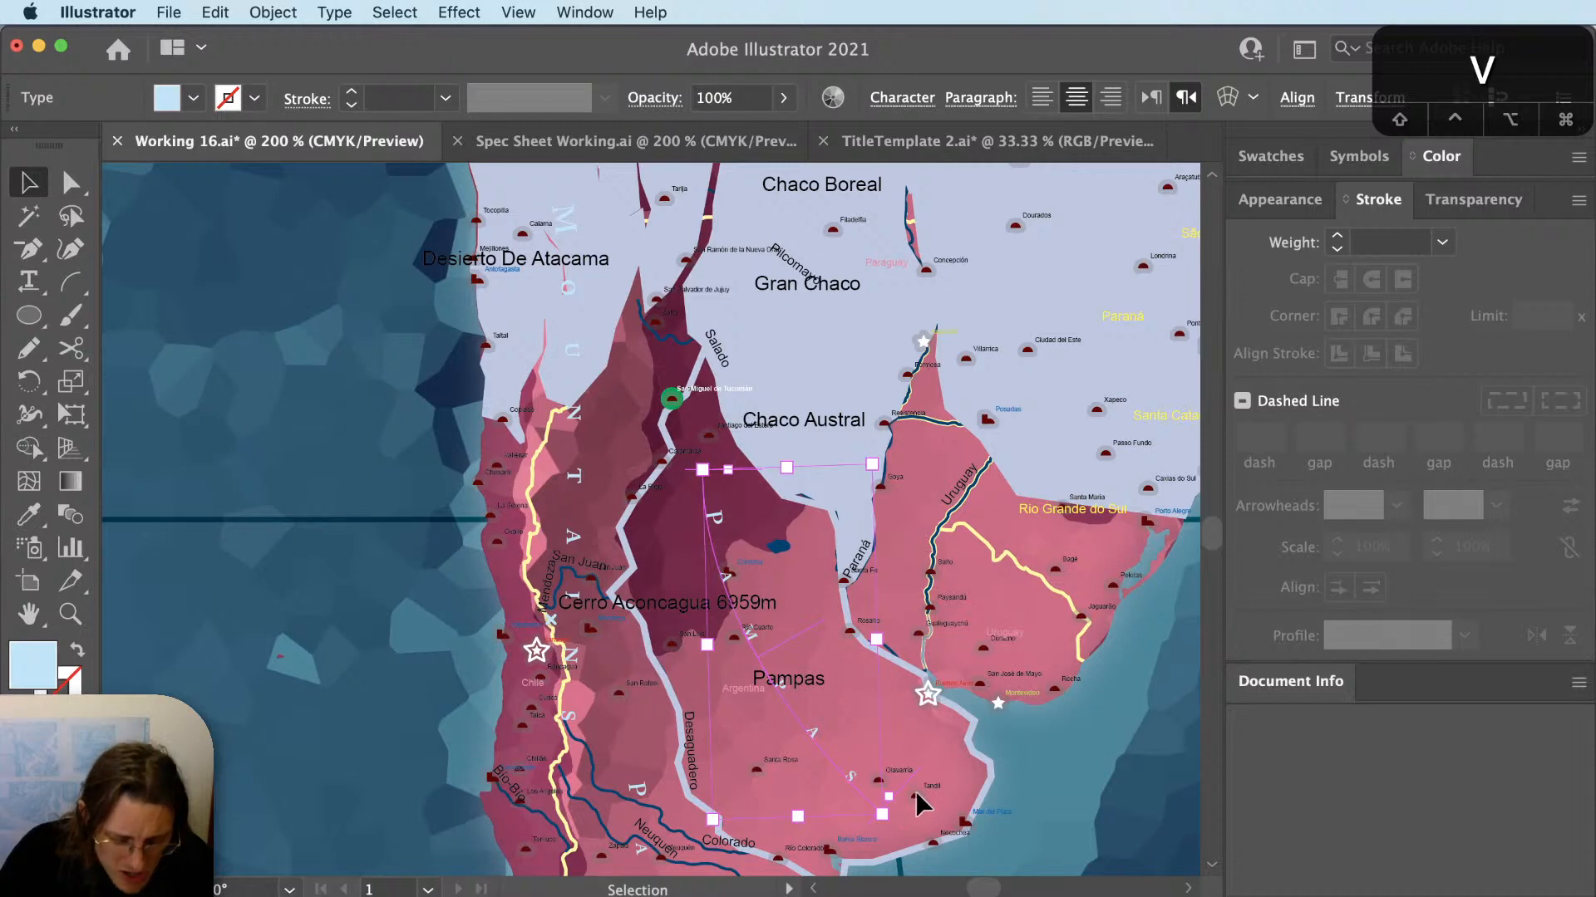
key("r")
left_click(872, 815)
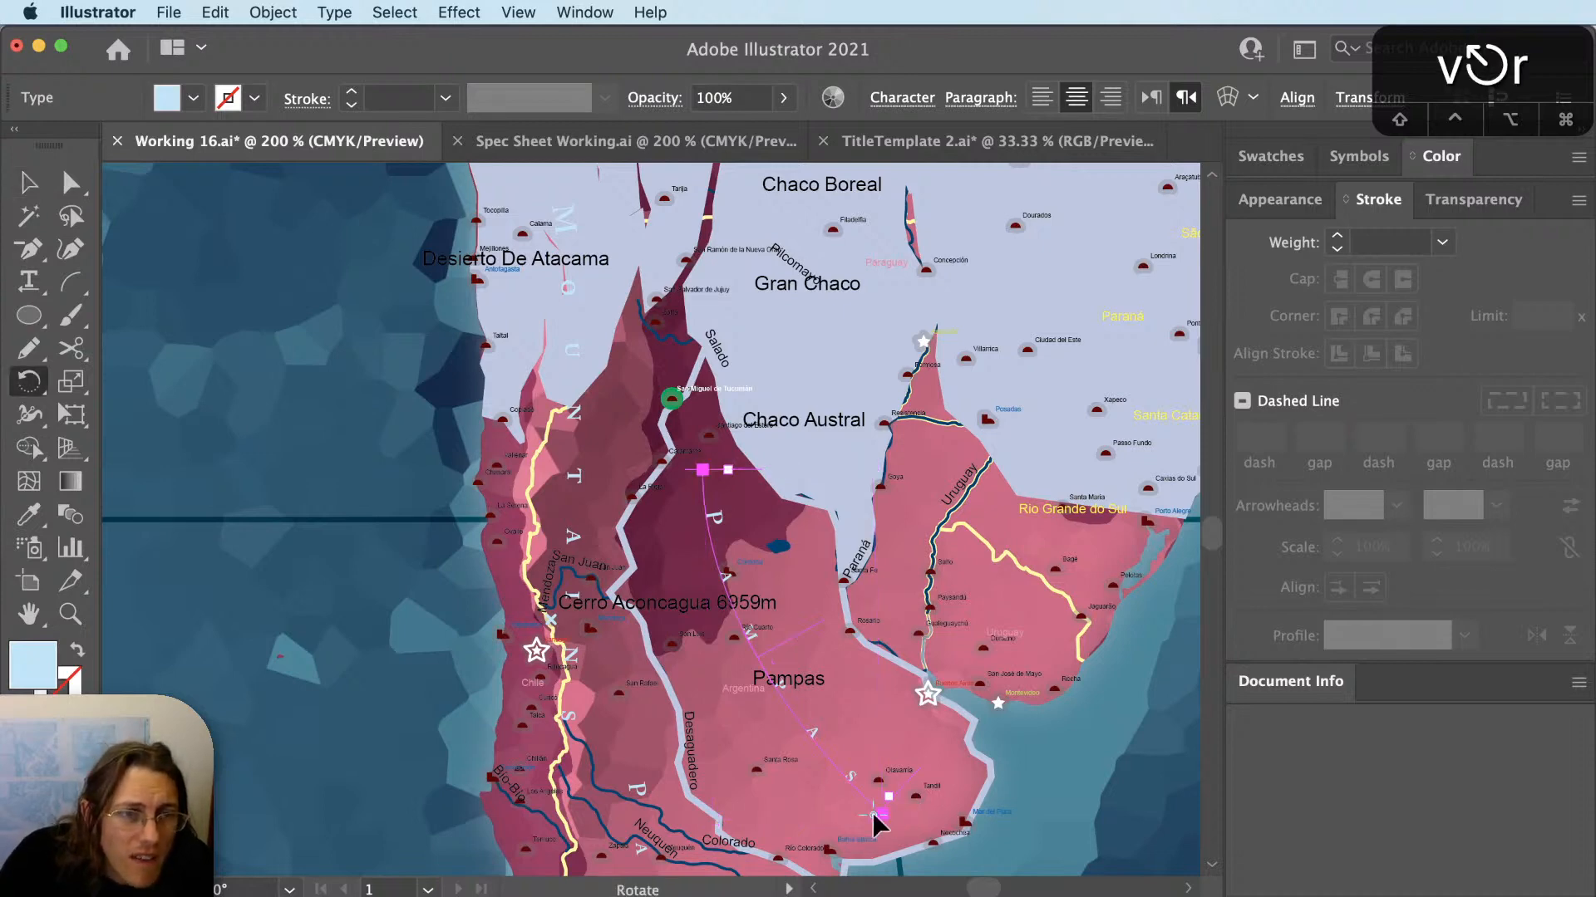
left_click_drag(719, 493, 707, 488)
left_click(815, 755, "super")
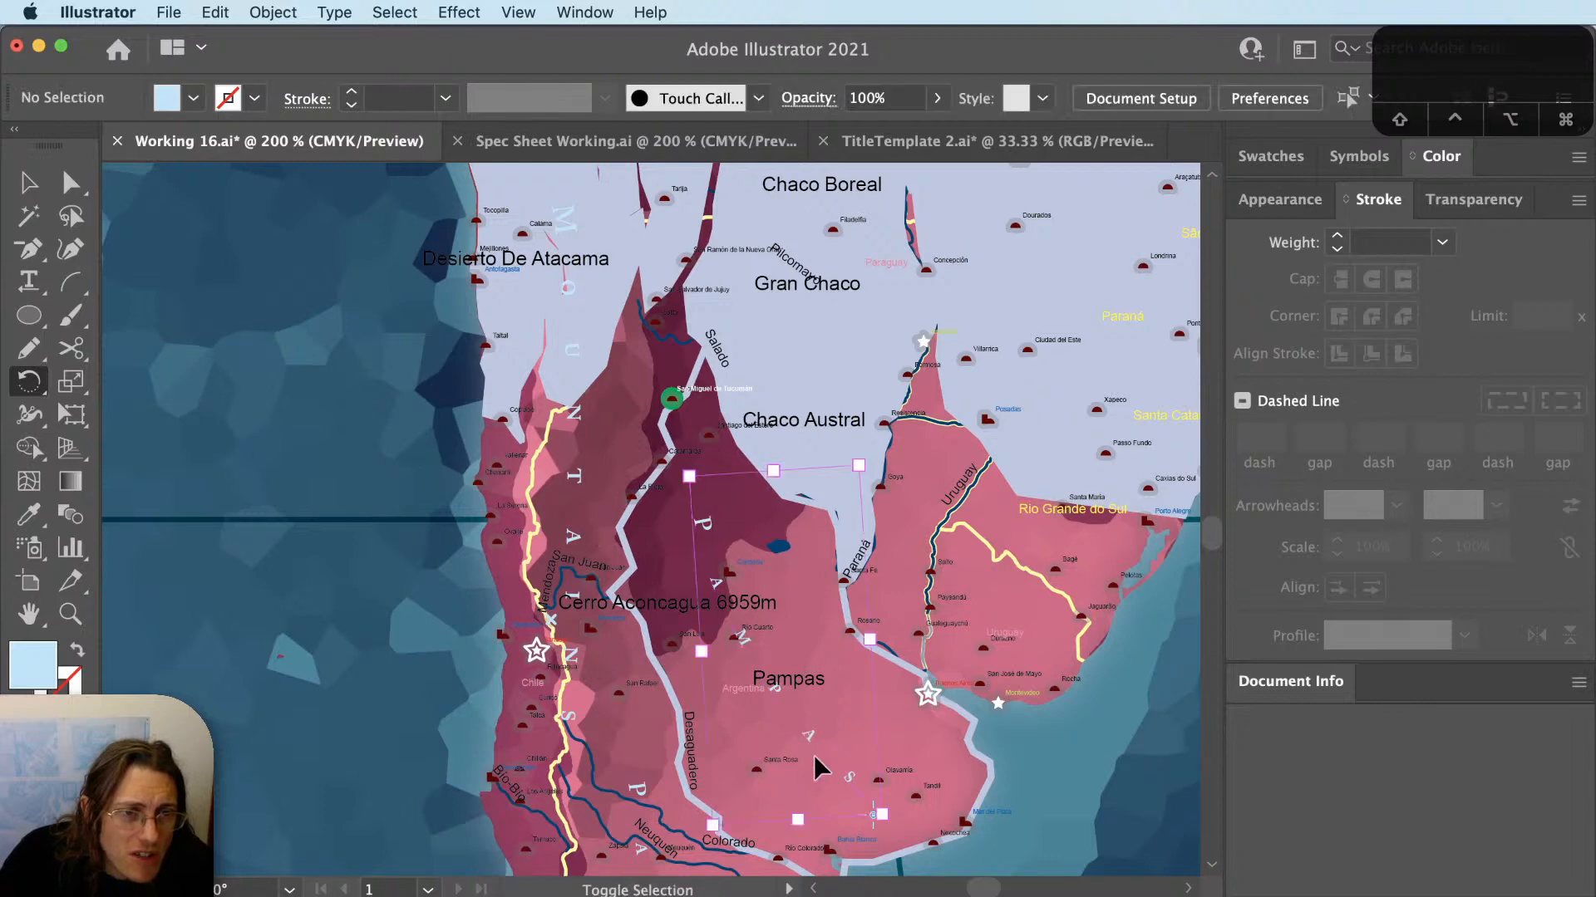
Tighten the letter spacing of the curved Pampas label.
key("v")
left_click(807, 737)
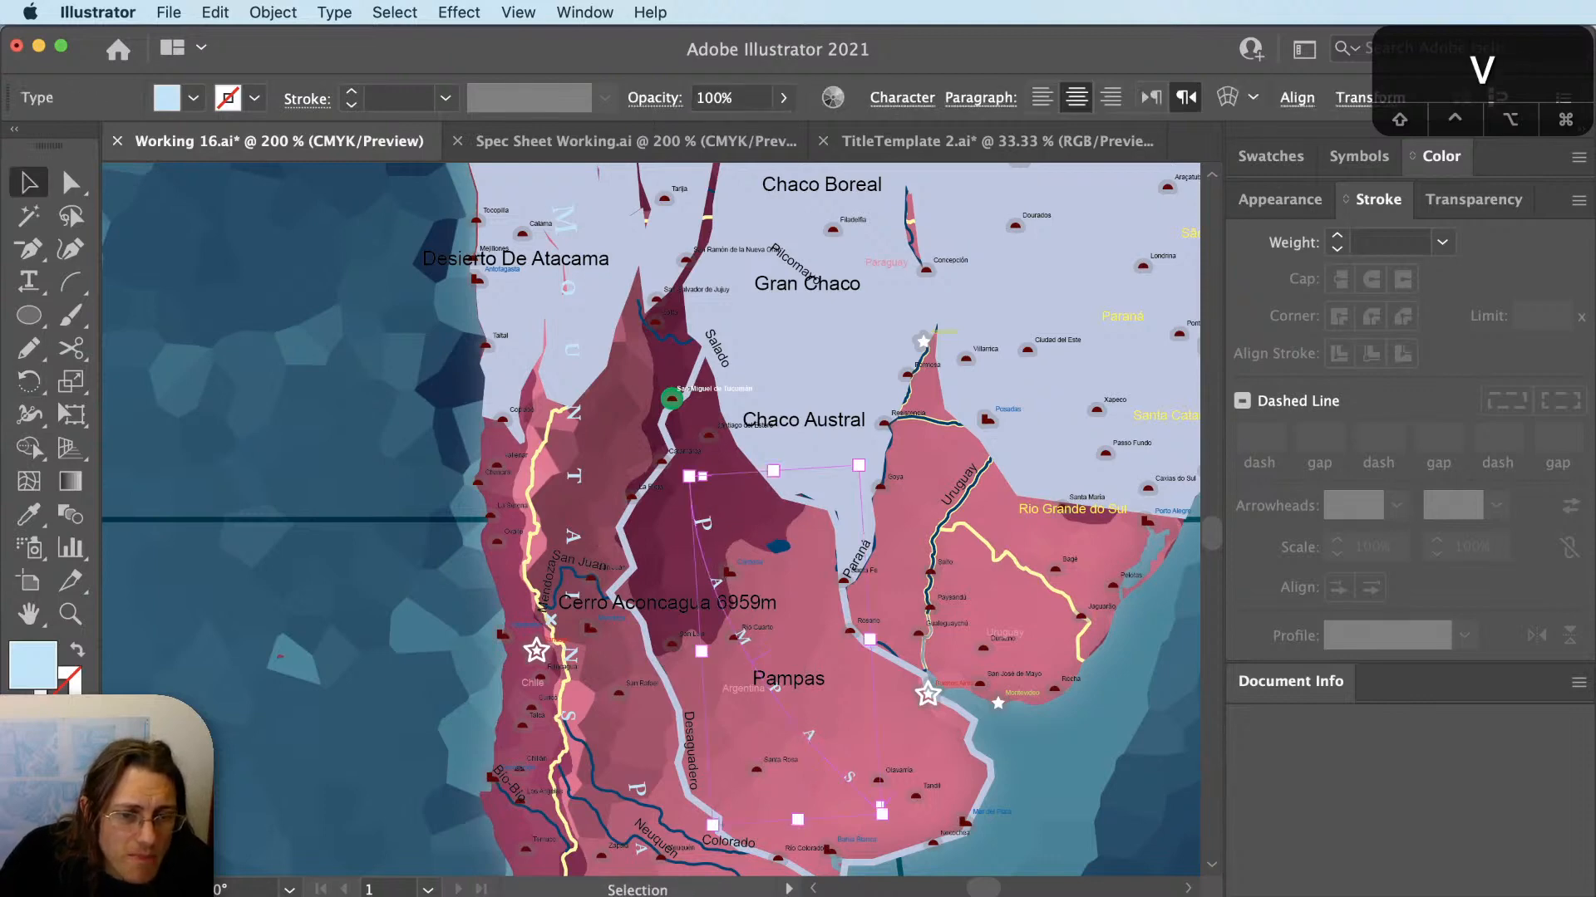
scroll(681, 660, "up", 1)
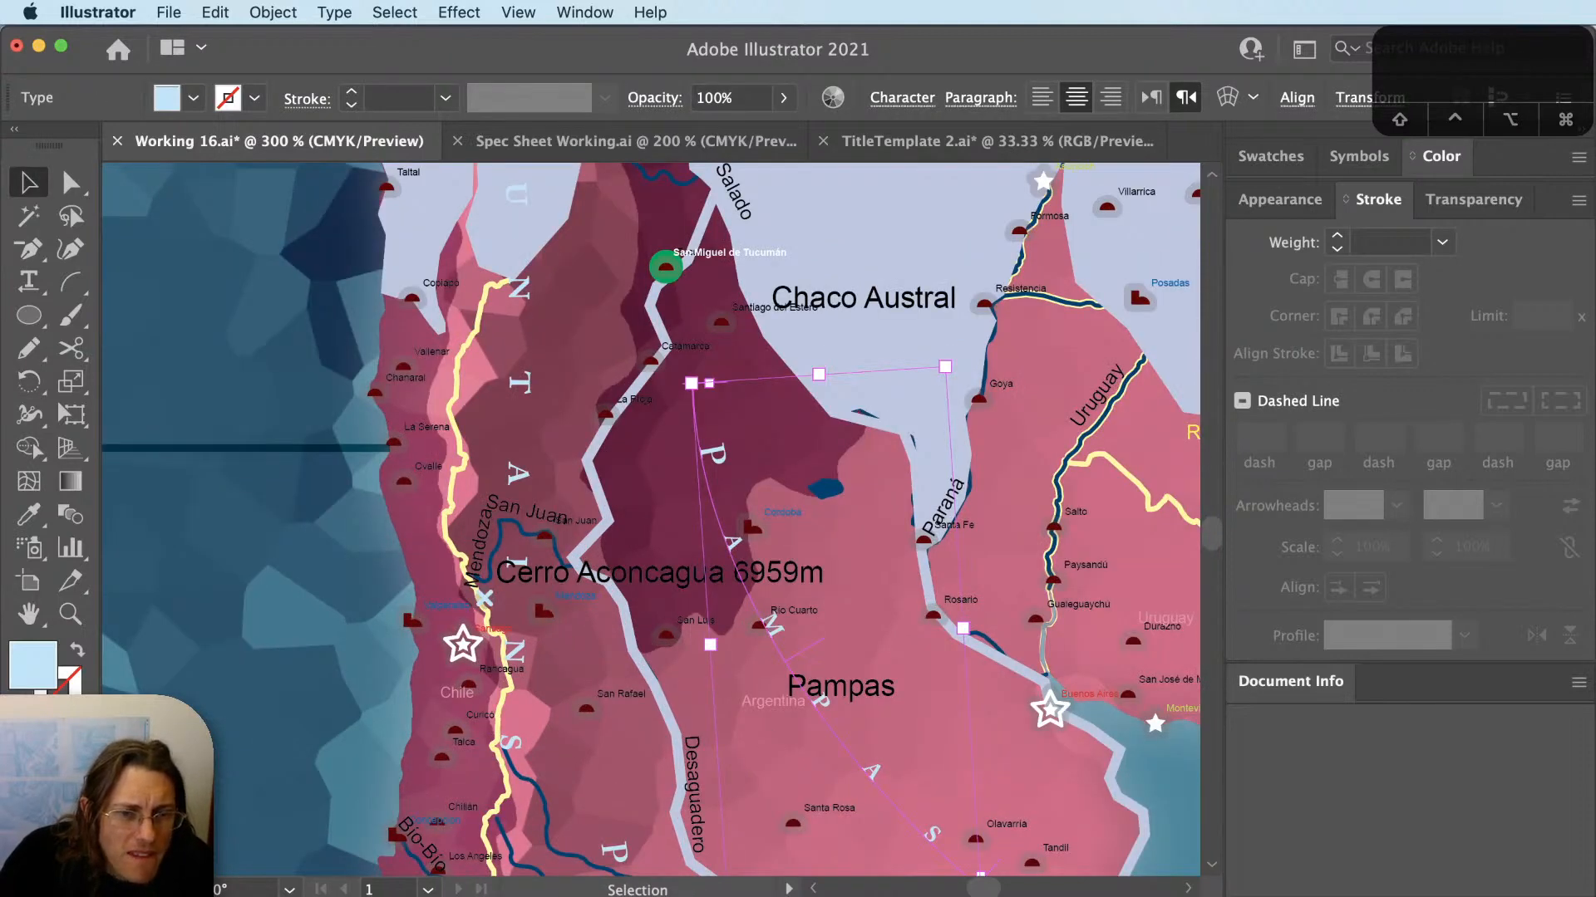
type("18")
key("Return")
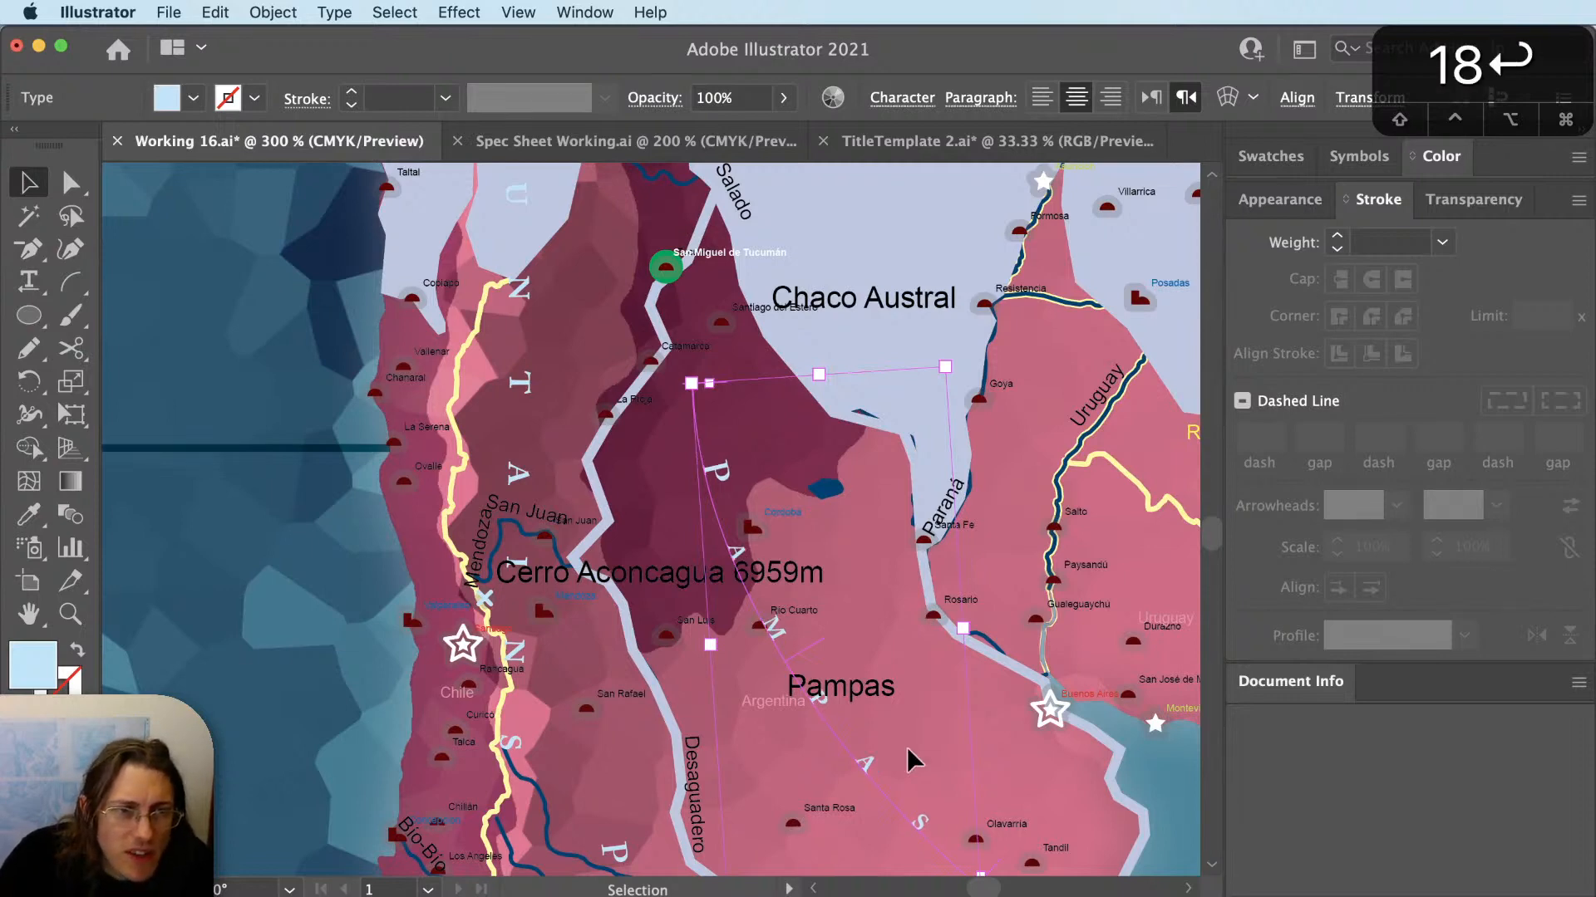
left_click_drag(914, 760, 877, 686)
key("v")
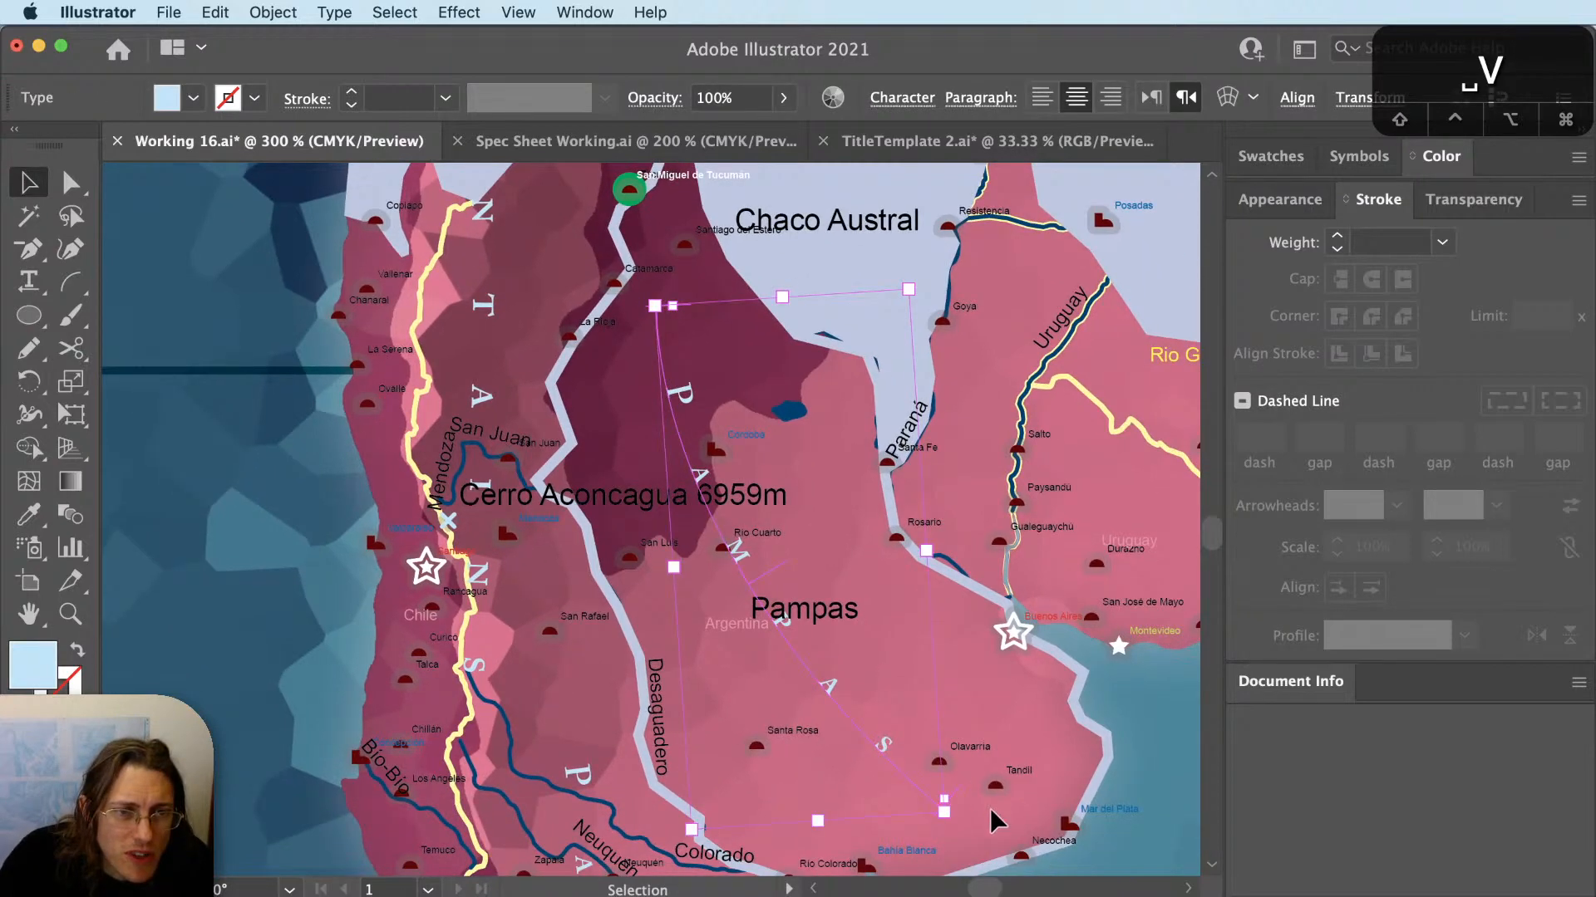
Shift the curved Pampas lettering slightly southeast along its text path, and deselect it.
left_click_drag(962, 790, 990, 811)
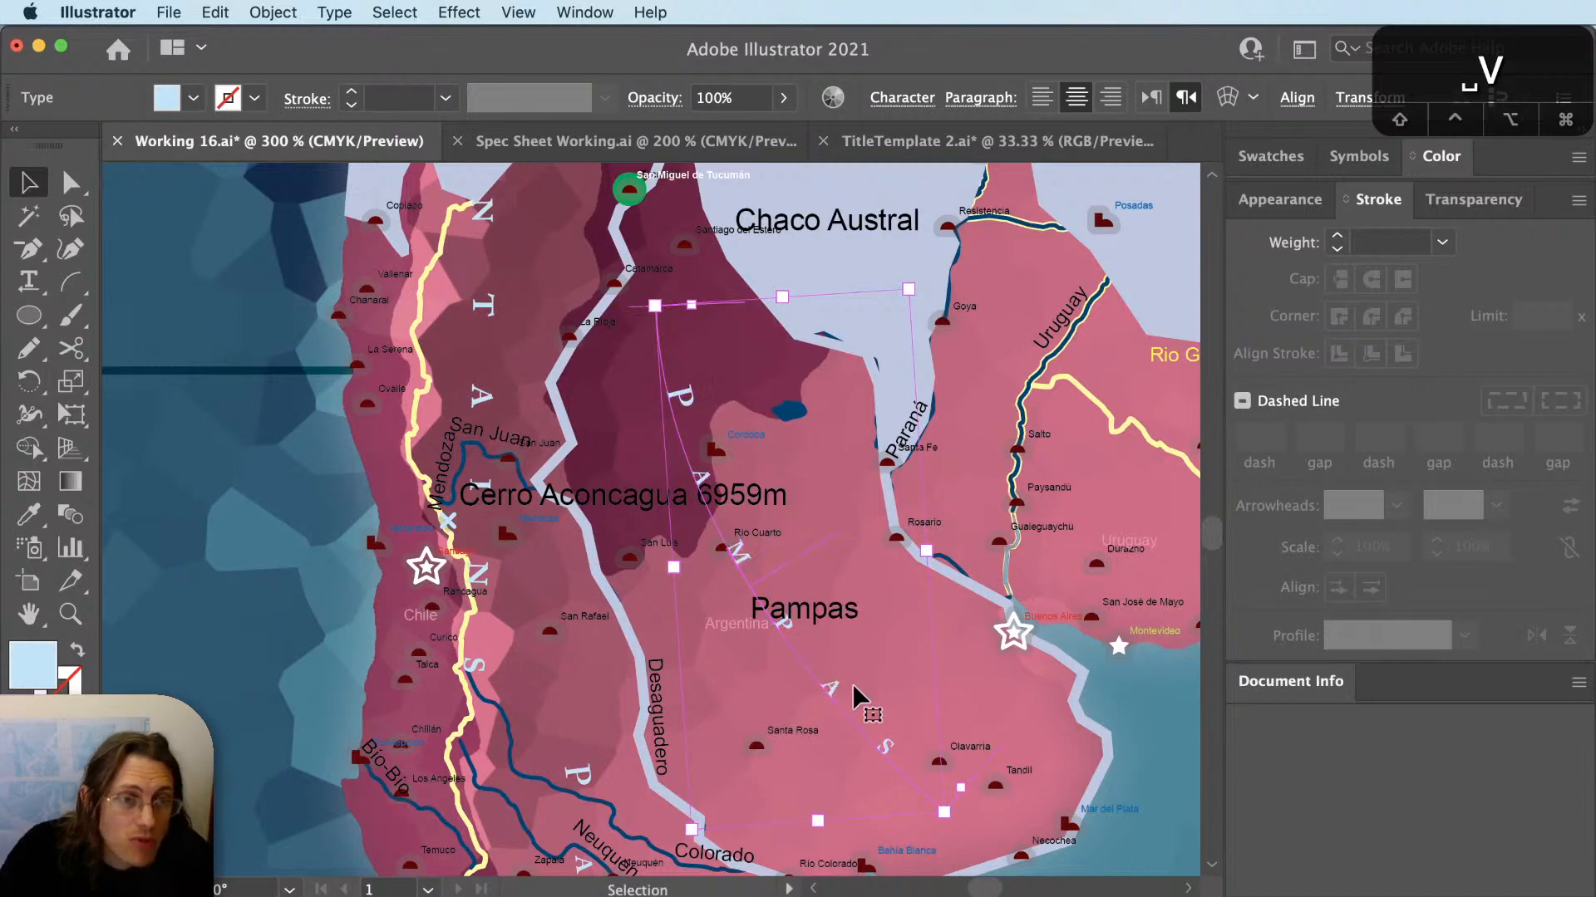
left_click_drag(727, 314, 733, 321)
left_click(733, 321)
key("v")
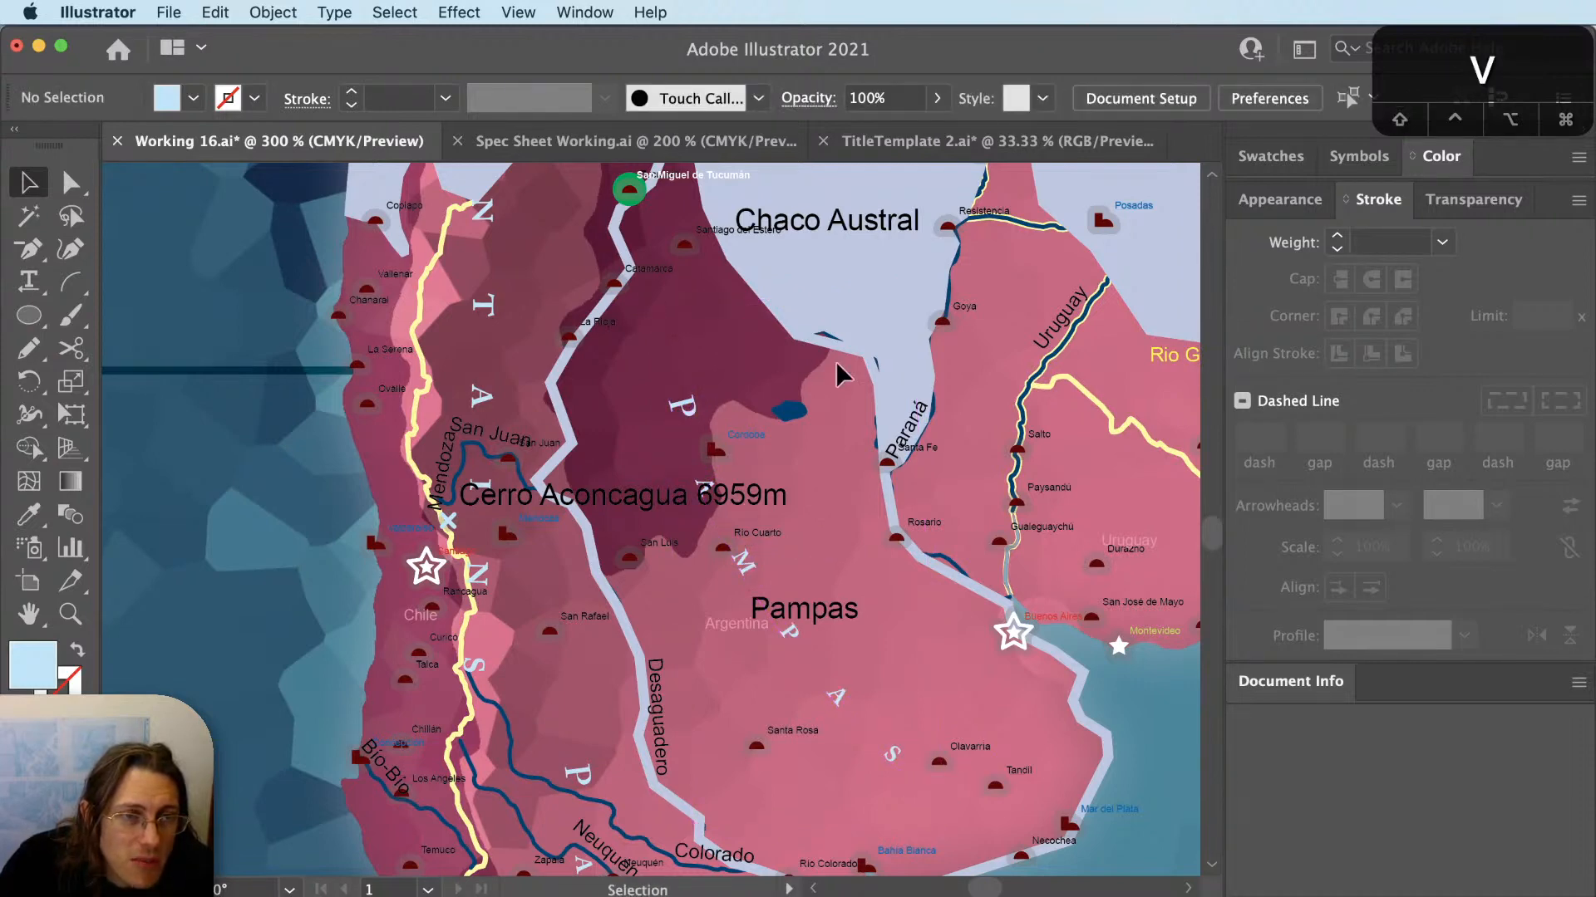
Delete the pale 2 pt outline surrounding the Pampas region.
key("space")
left_click_drag(866, 370, 796, 416)
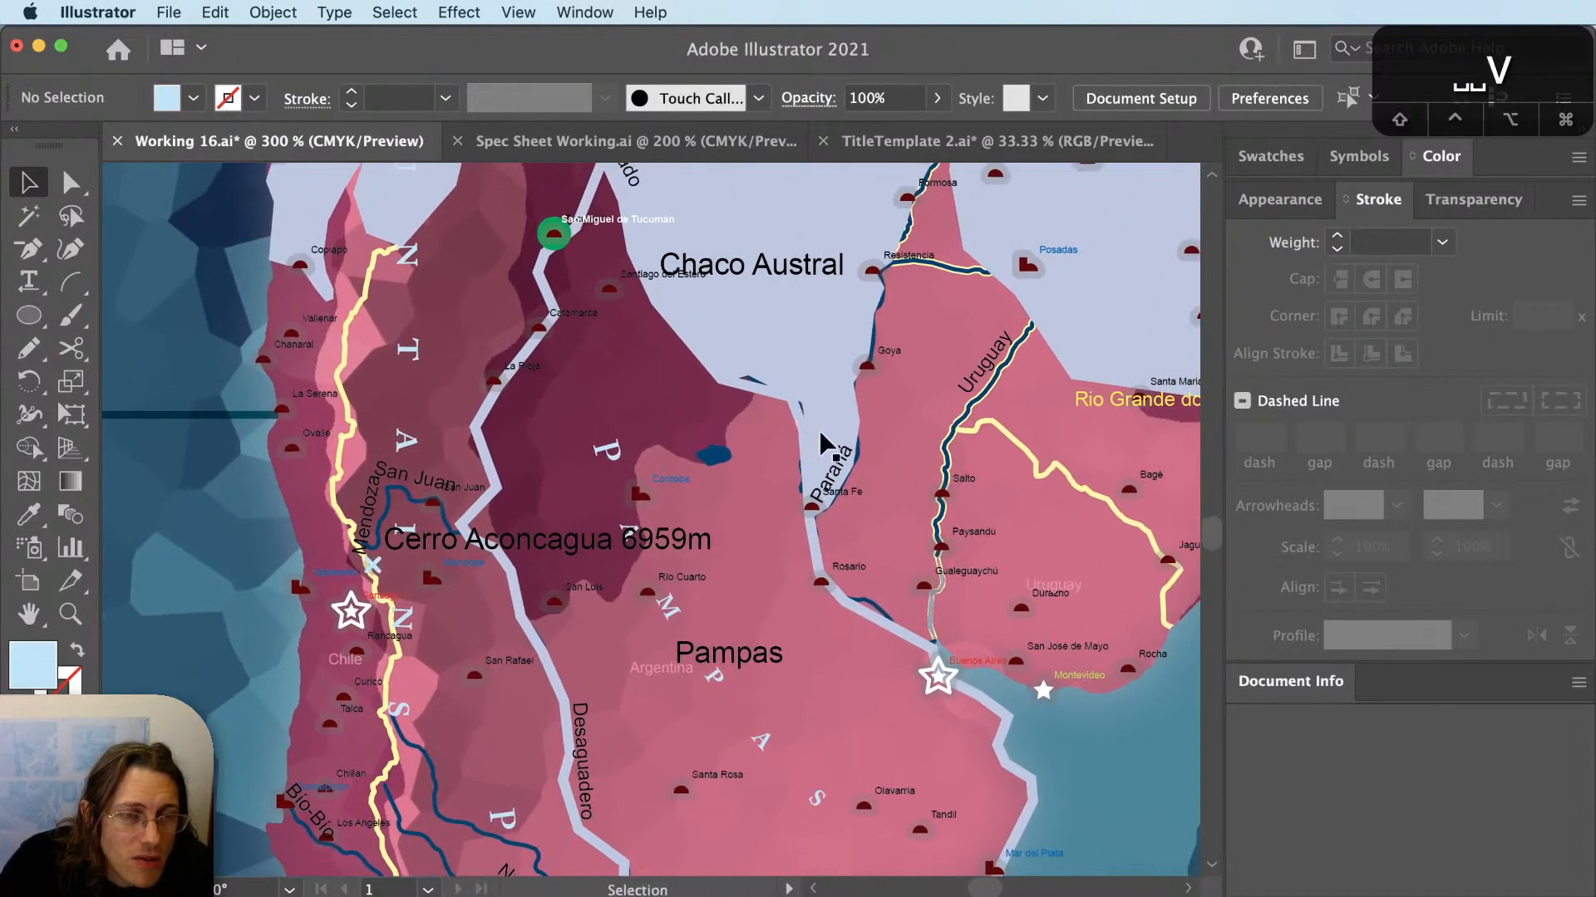
key("space")
left_click_drag(885, 702, 881, 610)
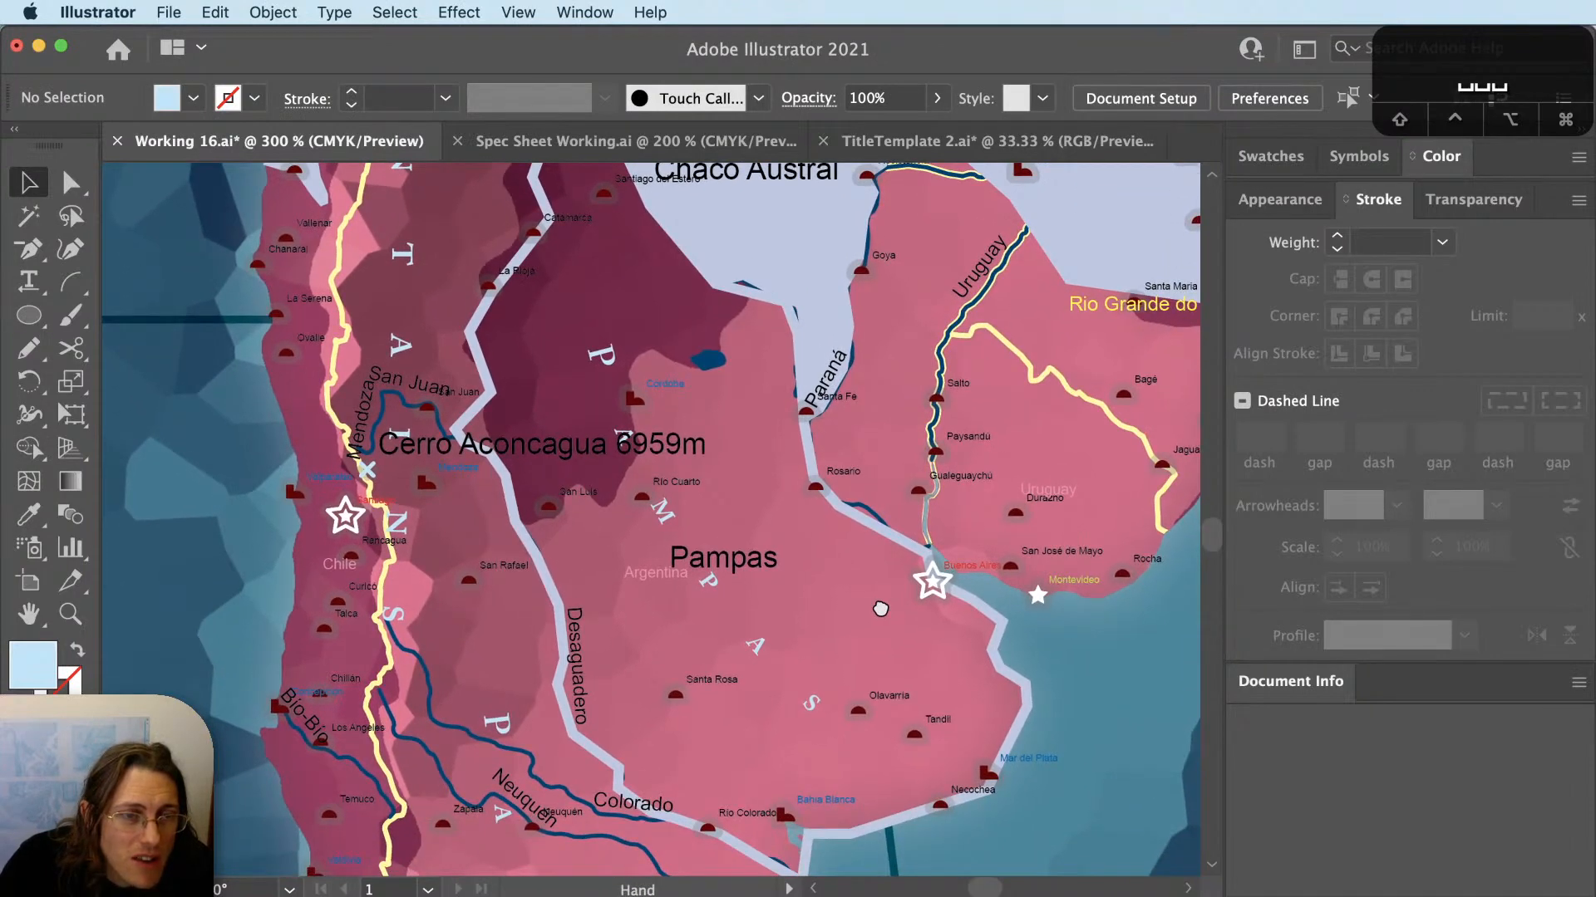
key("super+minus")
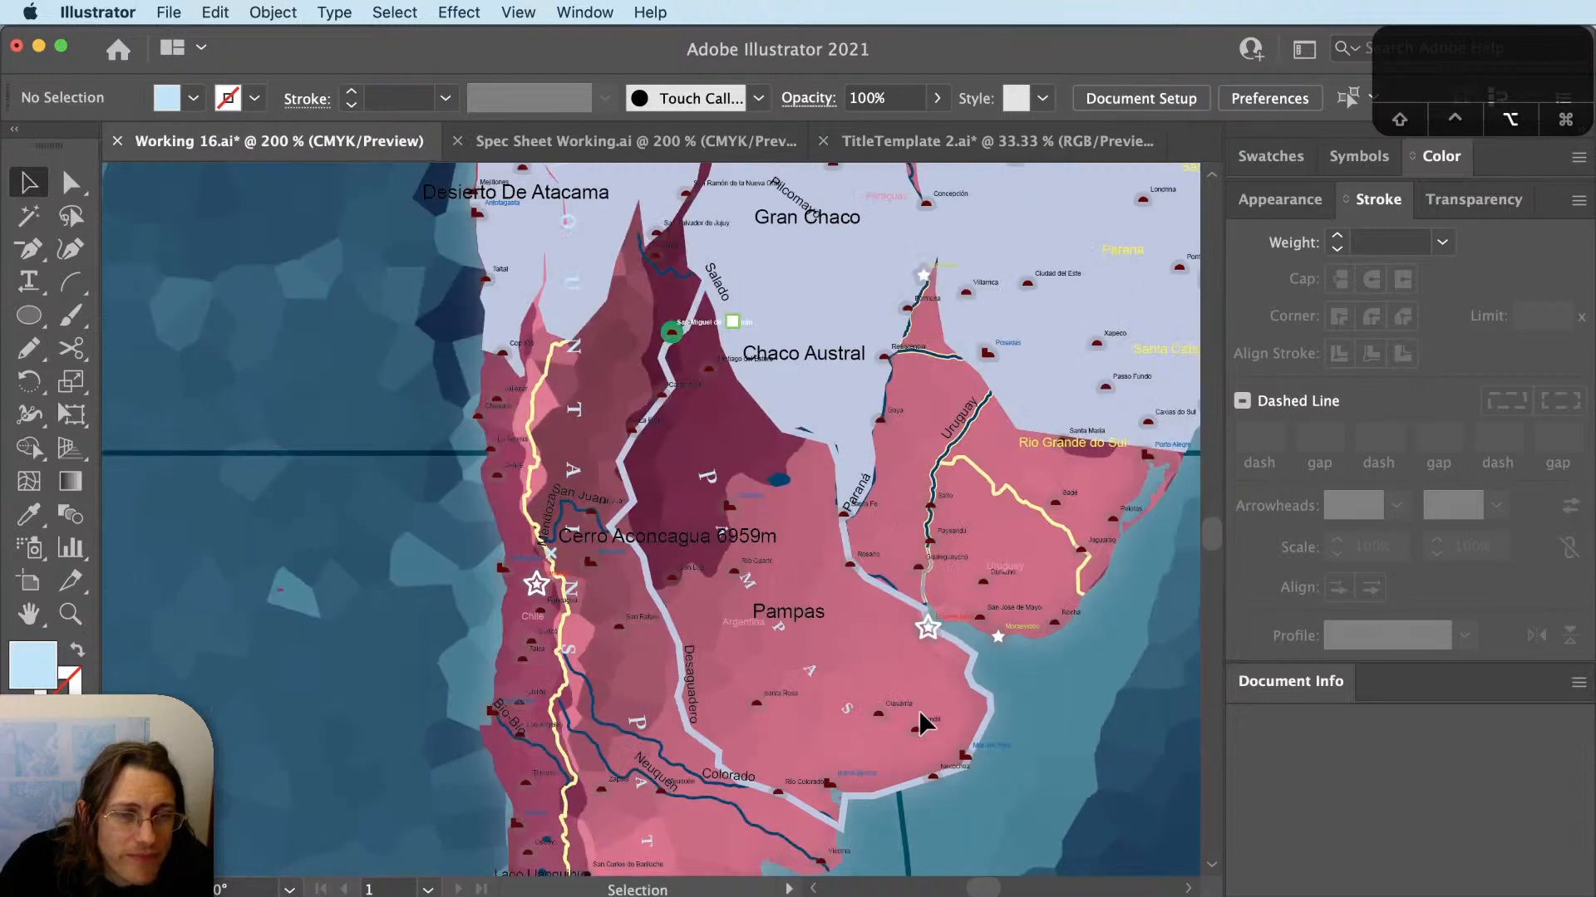
left_click(994, 701)
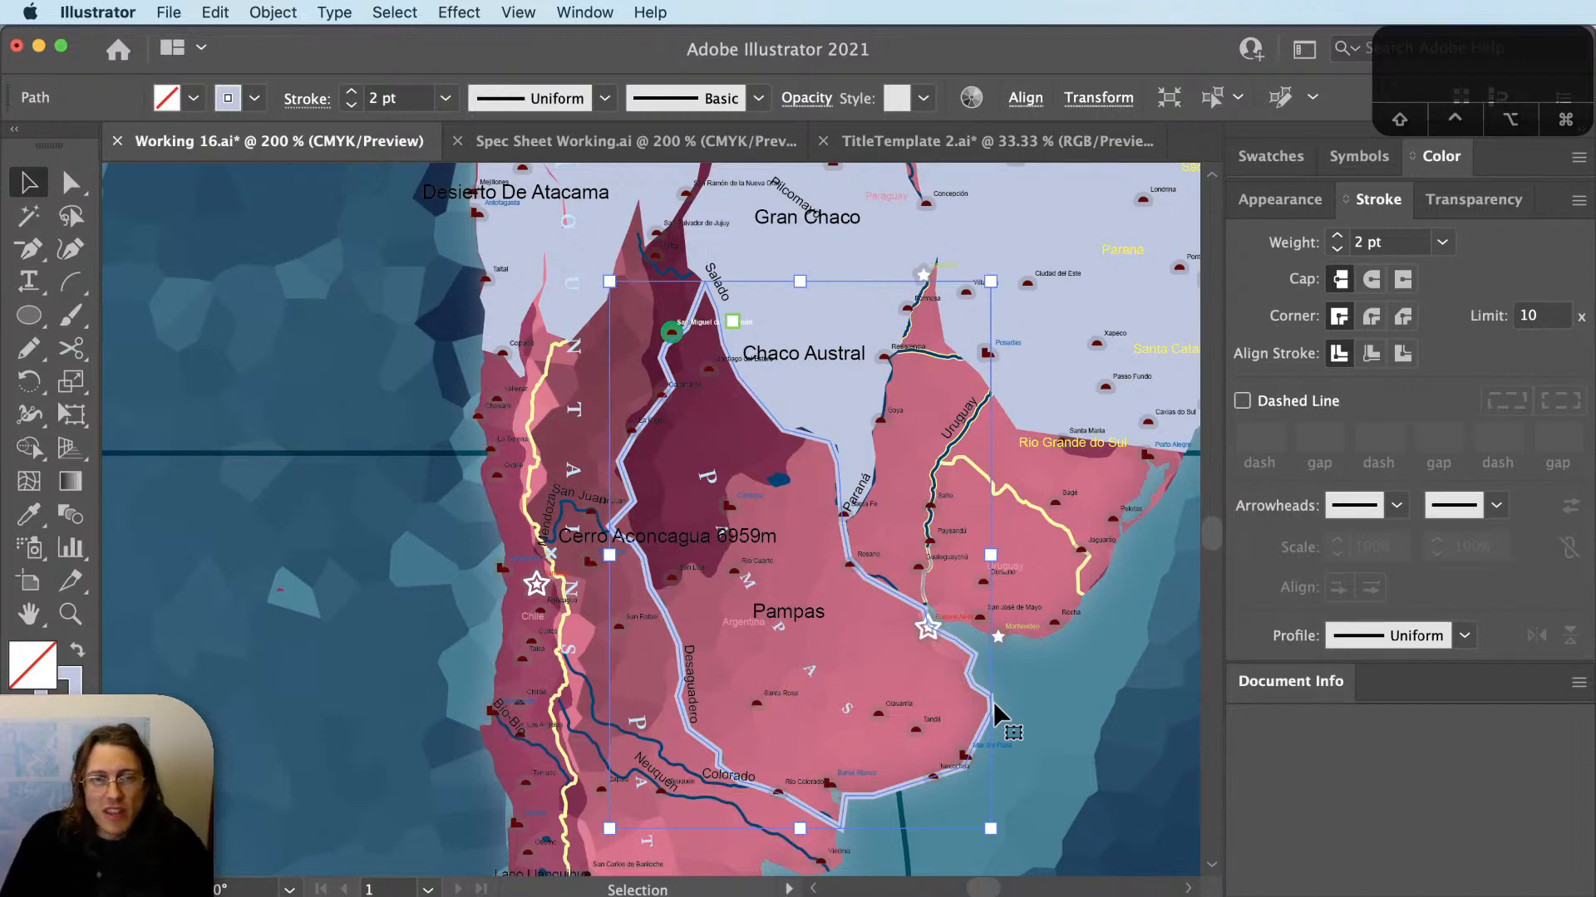
key("BackSpace")
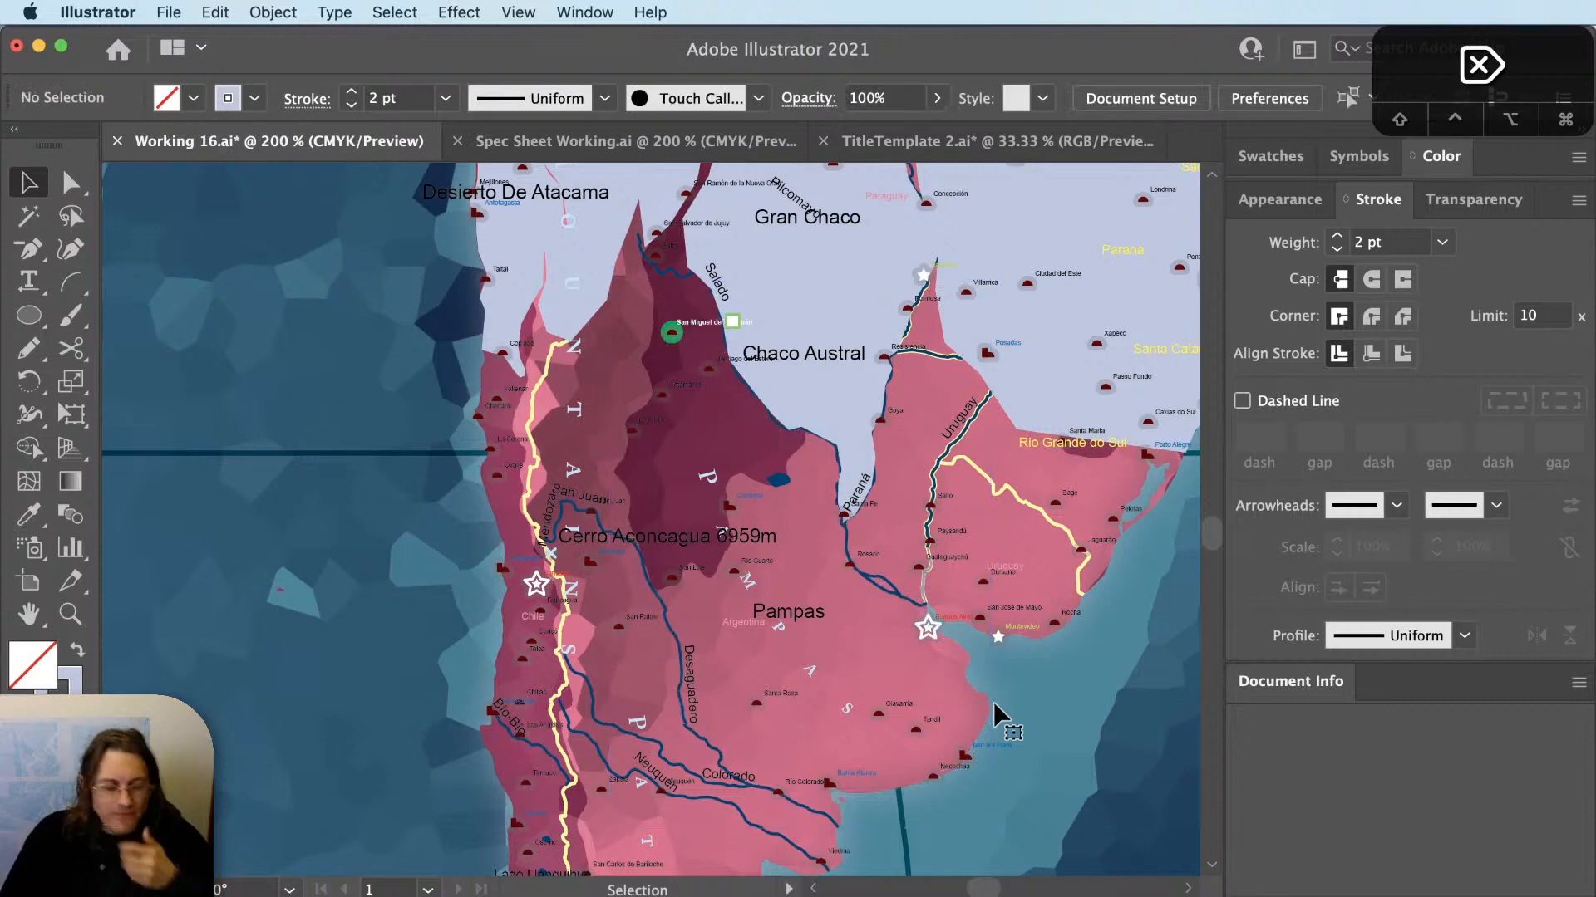
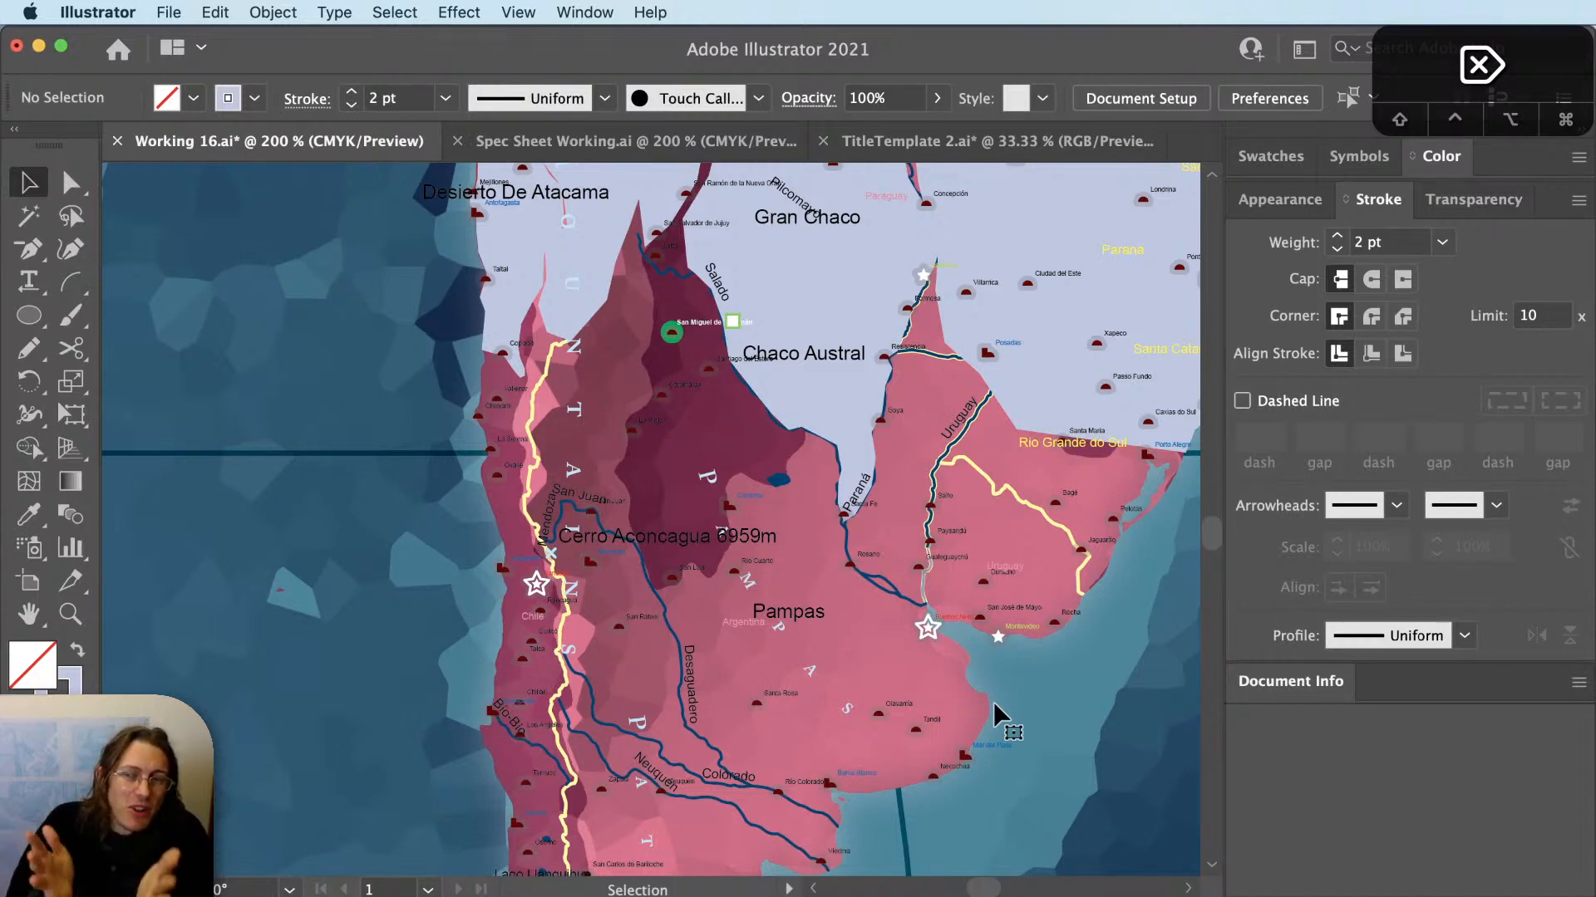
Examine the regions north of the Pampas, and switch to QGIS to identify the Gran Chaco polygon.
key("v")
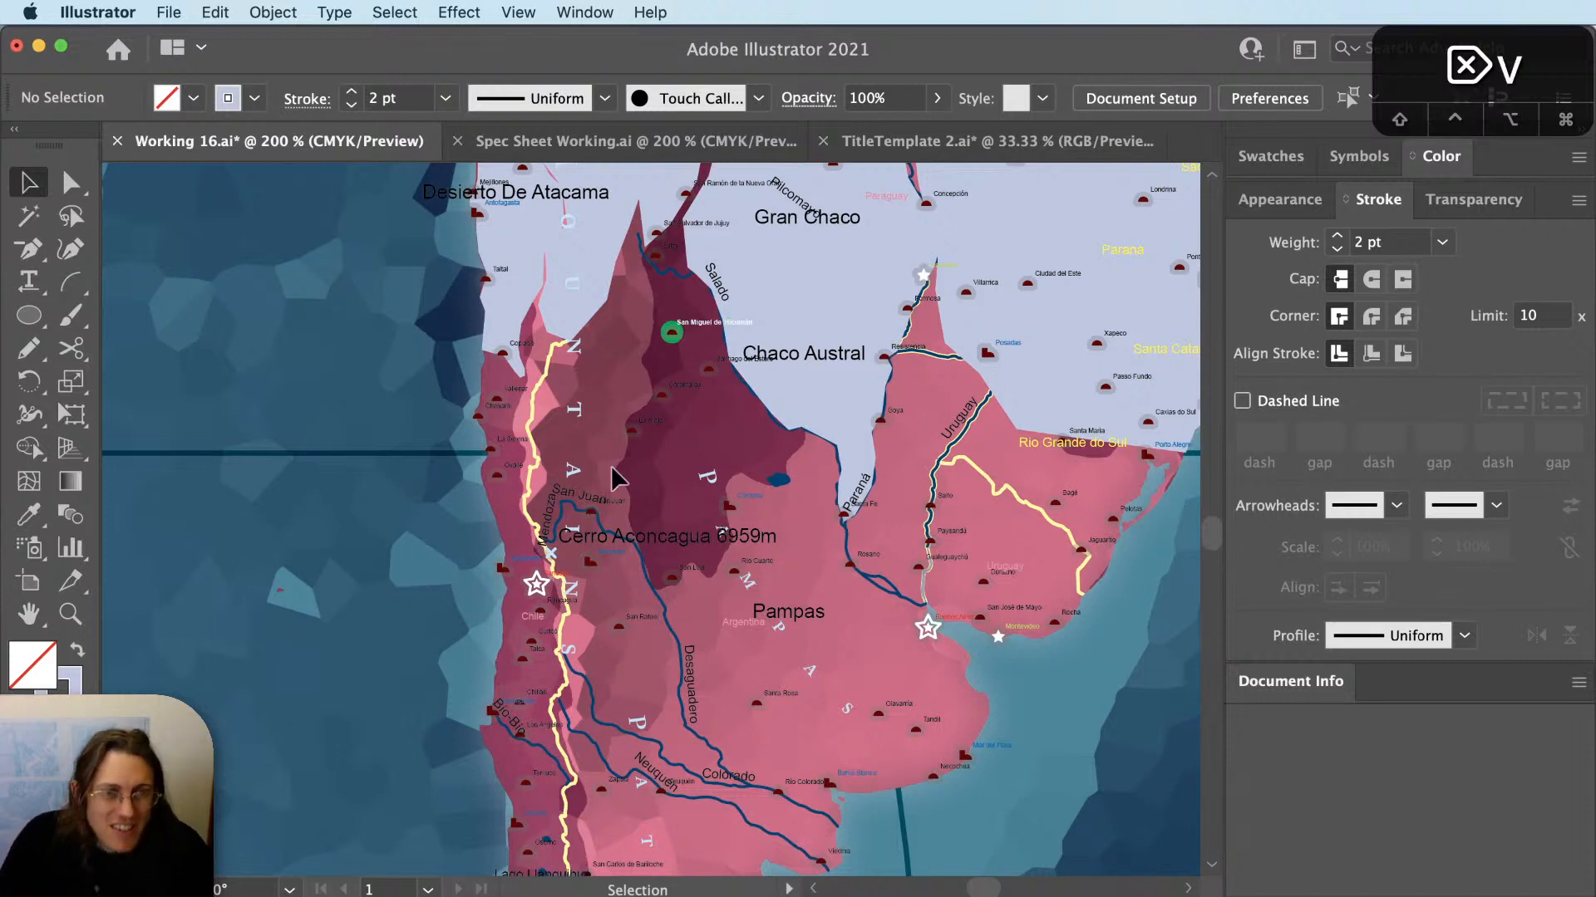
key("super+minus")
key("super+minus")
key("super+minus")
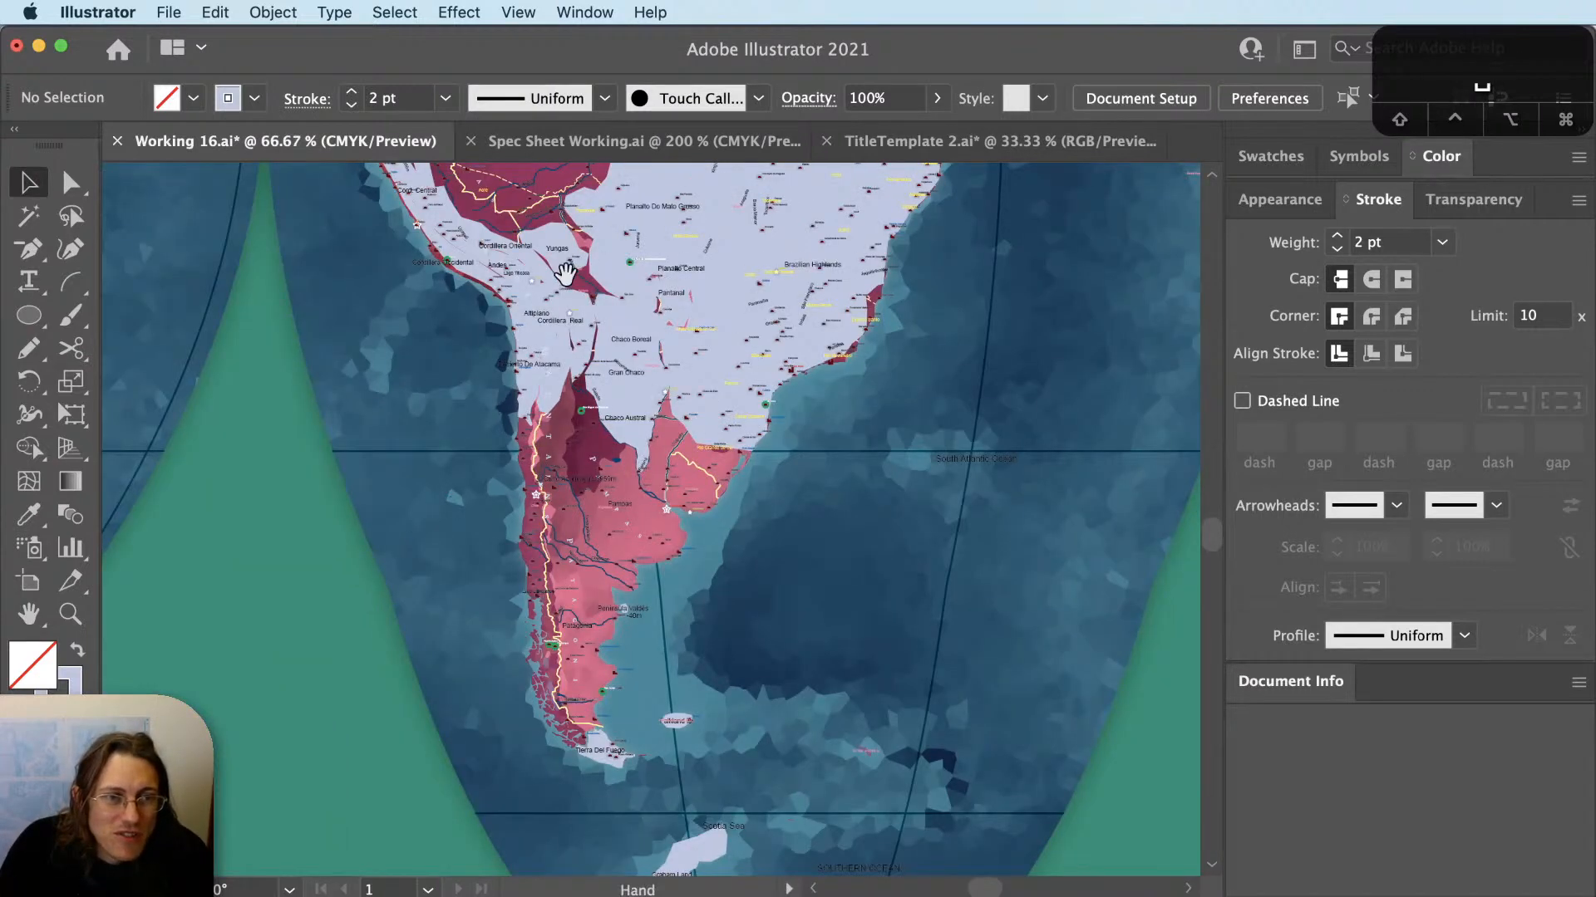
left_click_drag(625, 465, 649, 538)
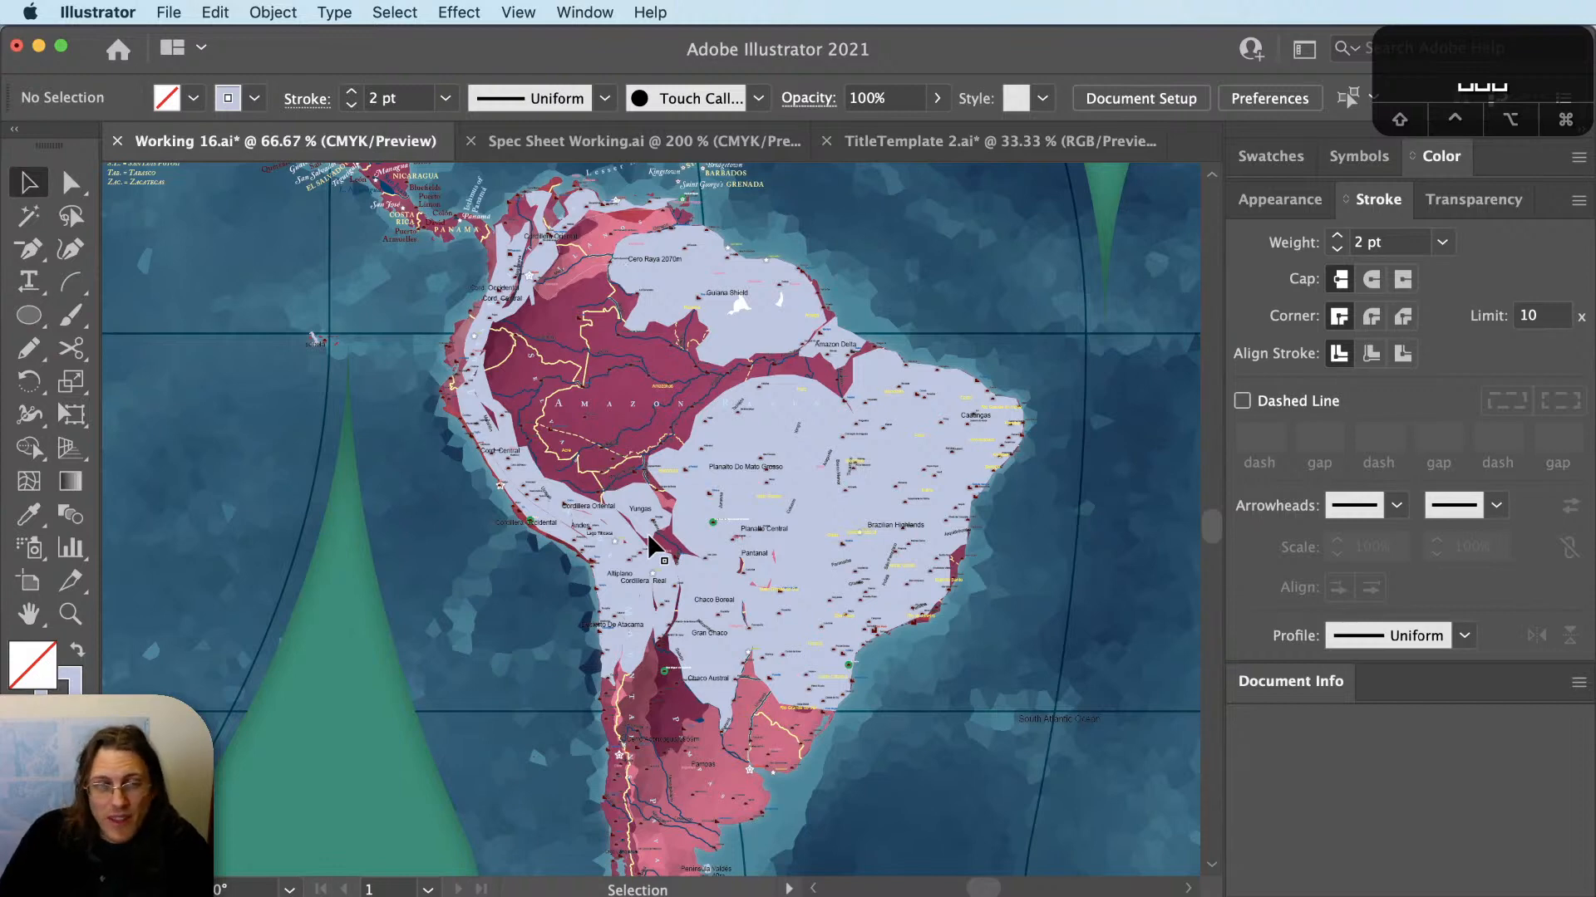
scroll(801, 765, "up", 1)
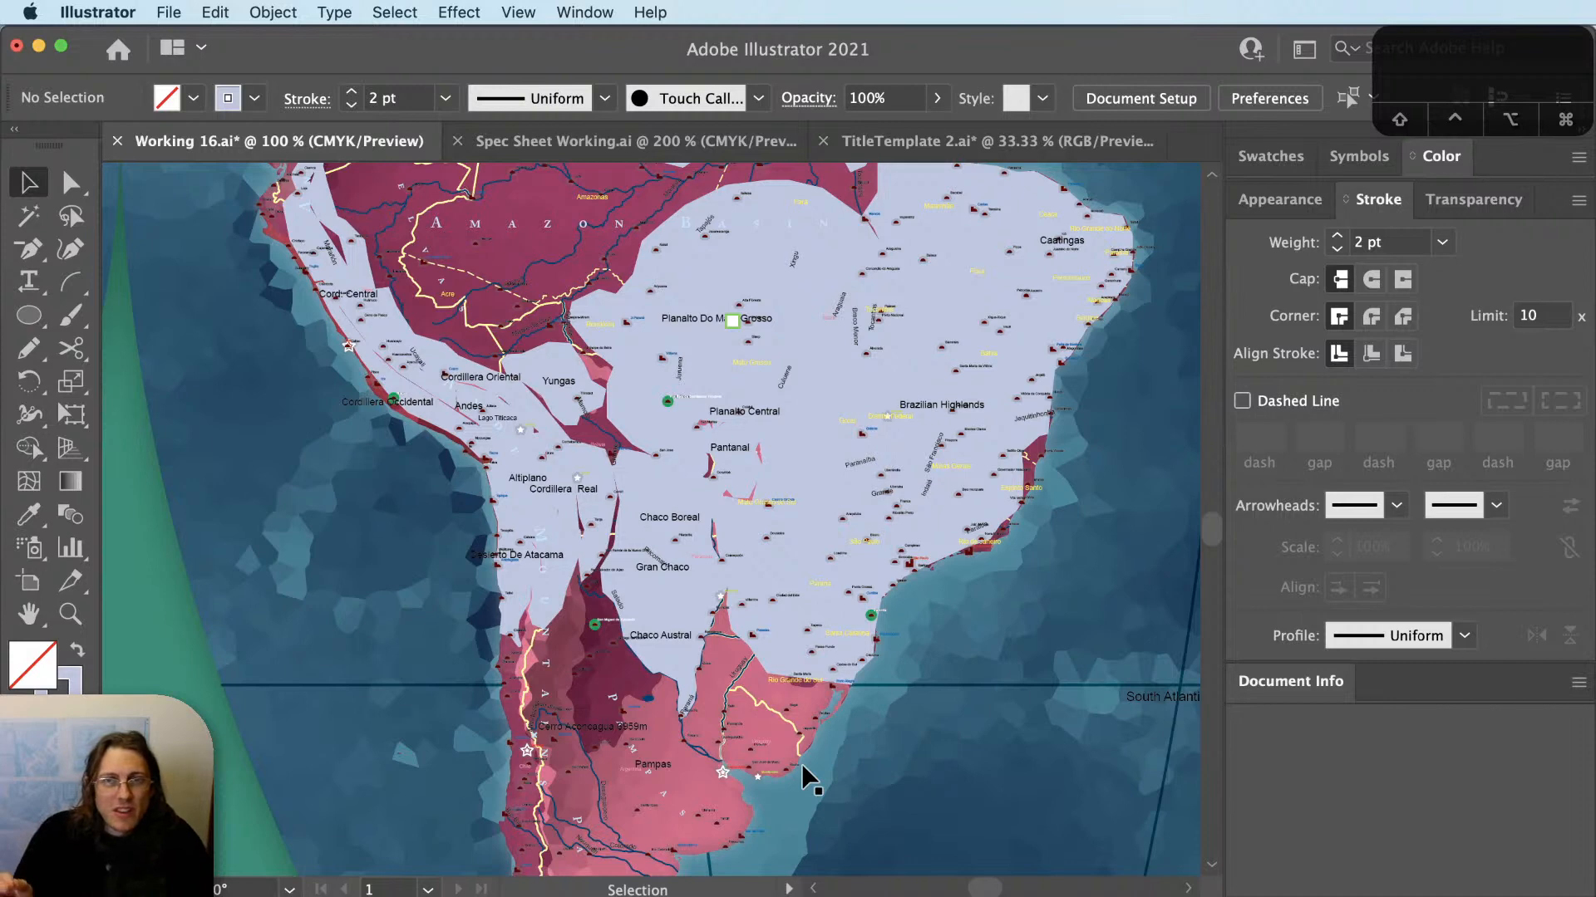
key("space")
left_click_drag(906, 496, 889, 591)
key("v")
left_click(757, 359)
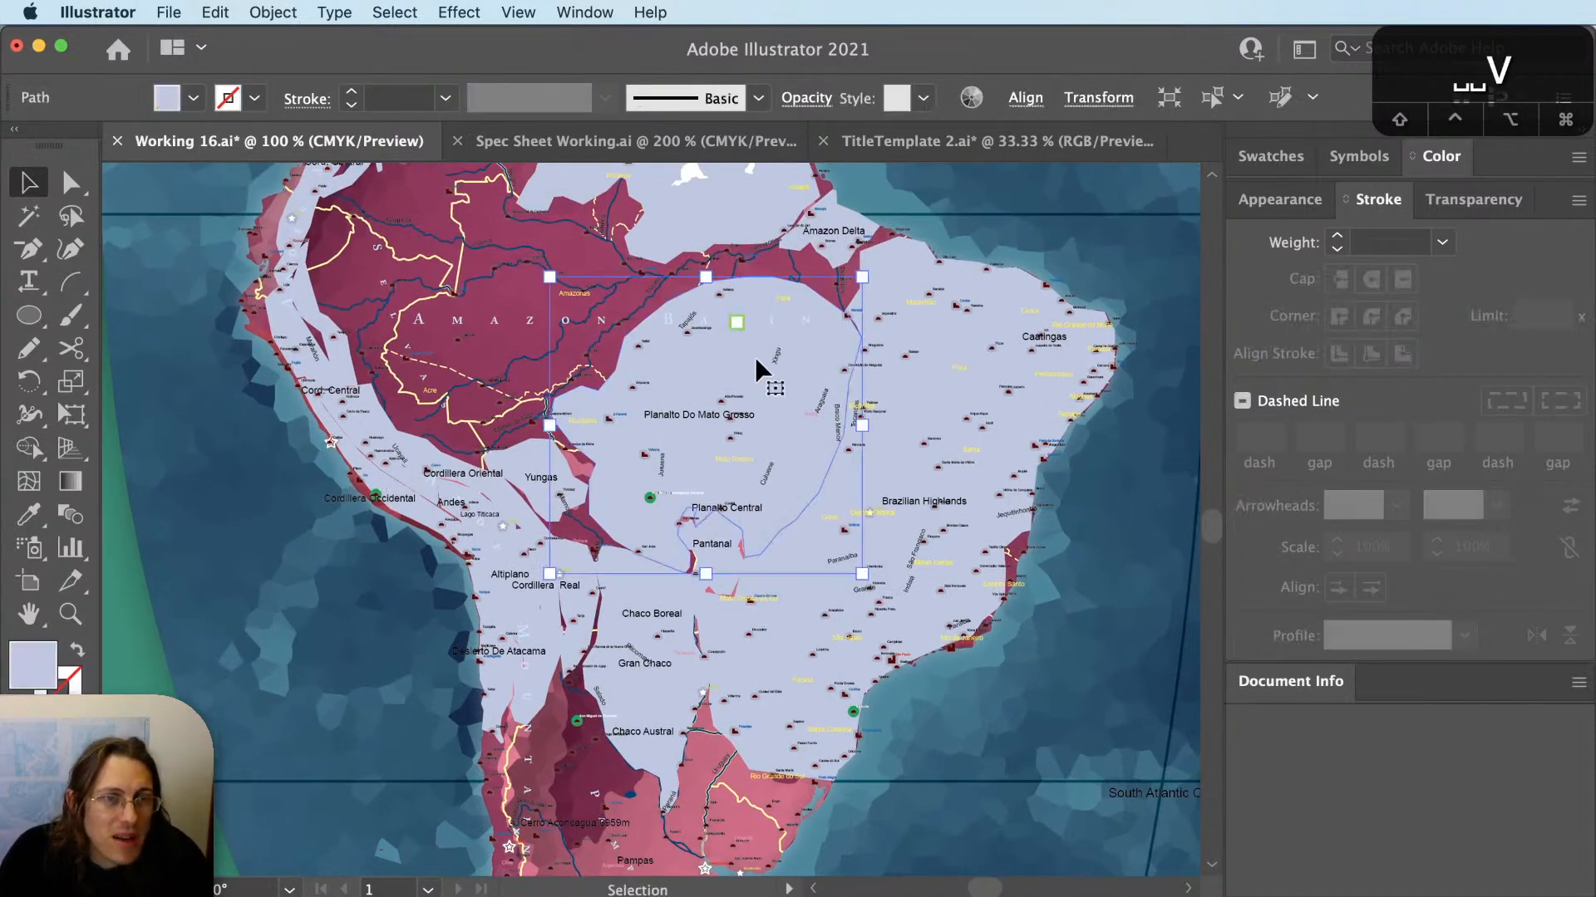
key("a")
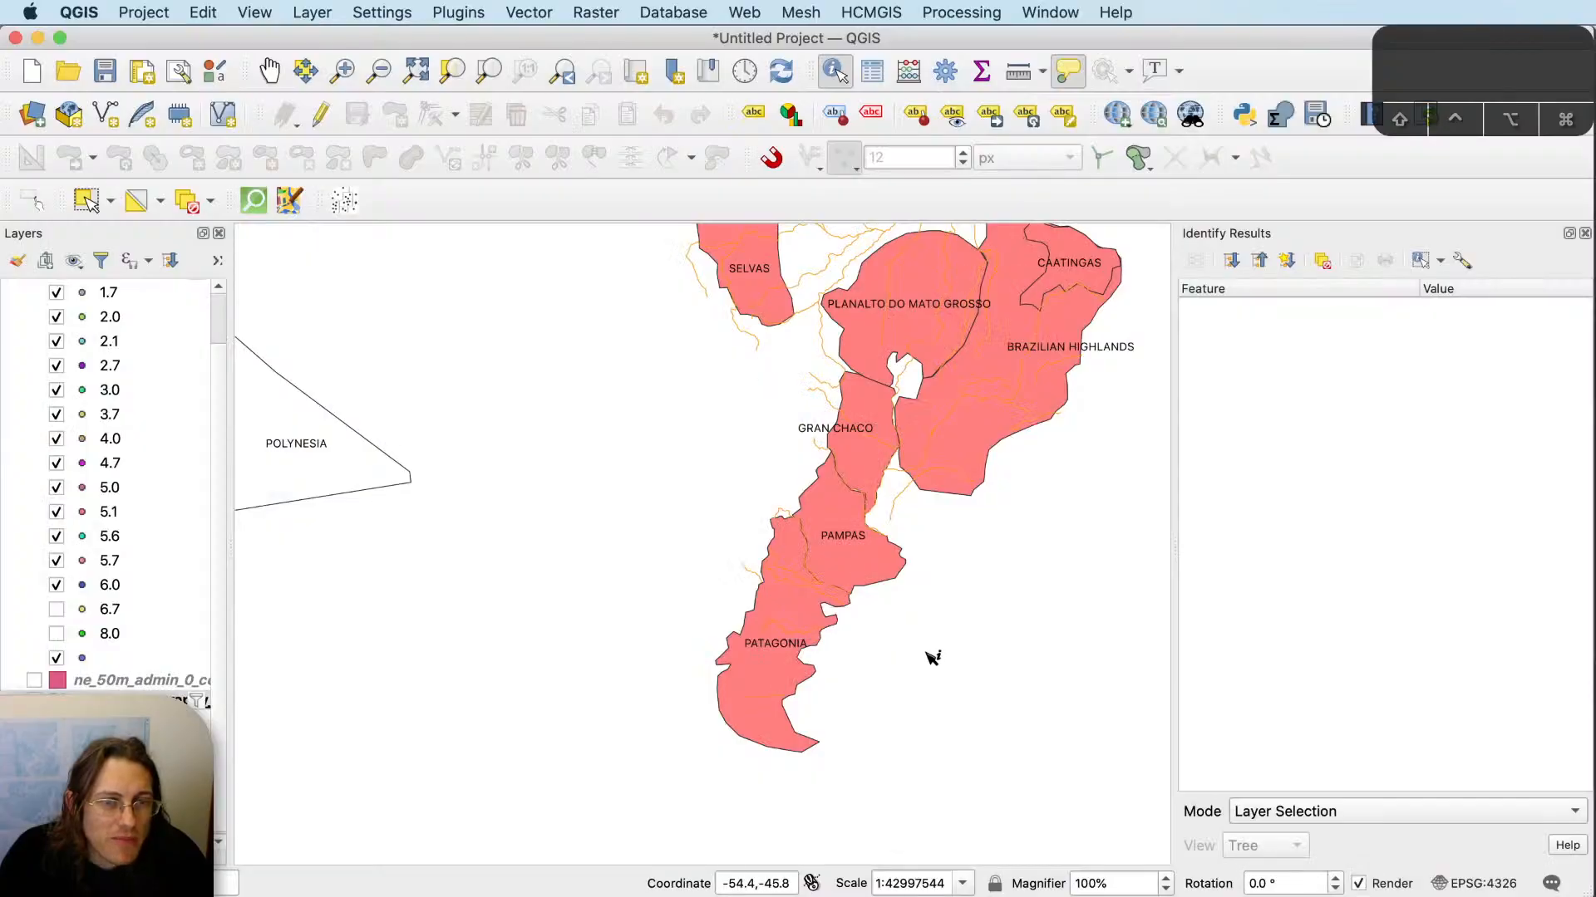
left_click(881, 544)
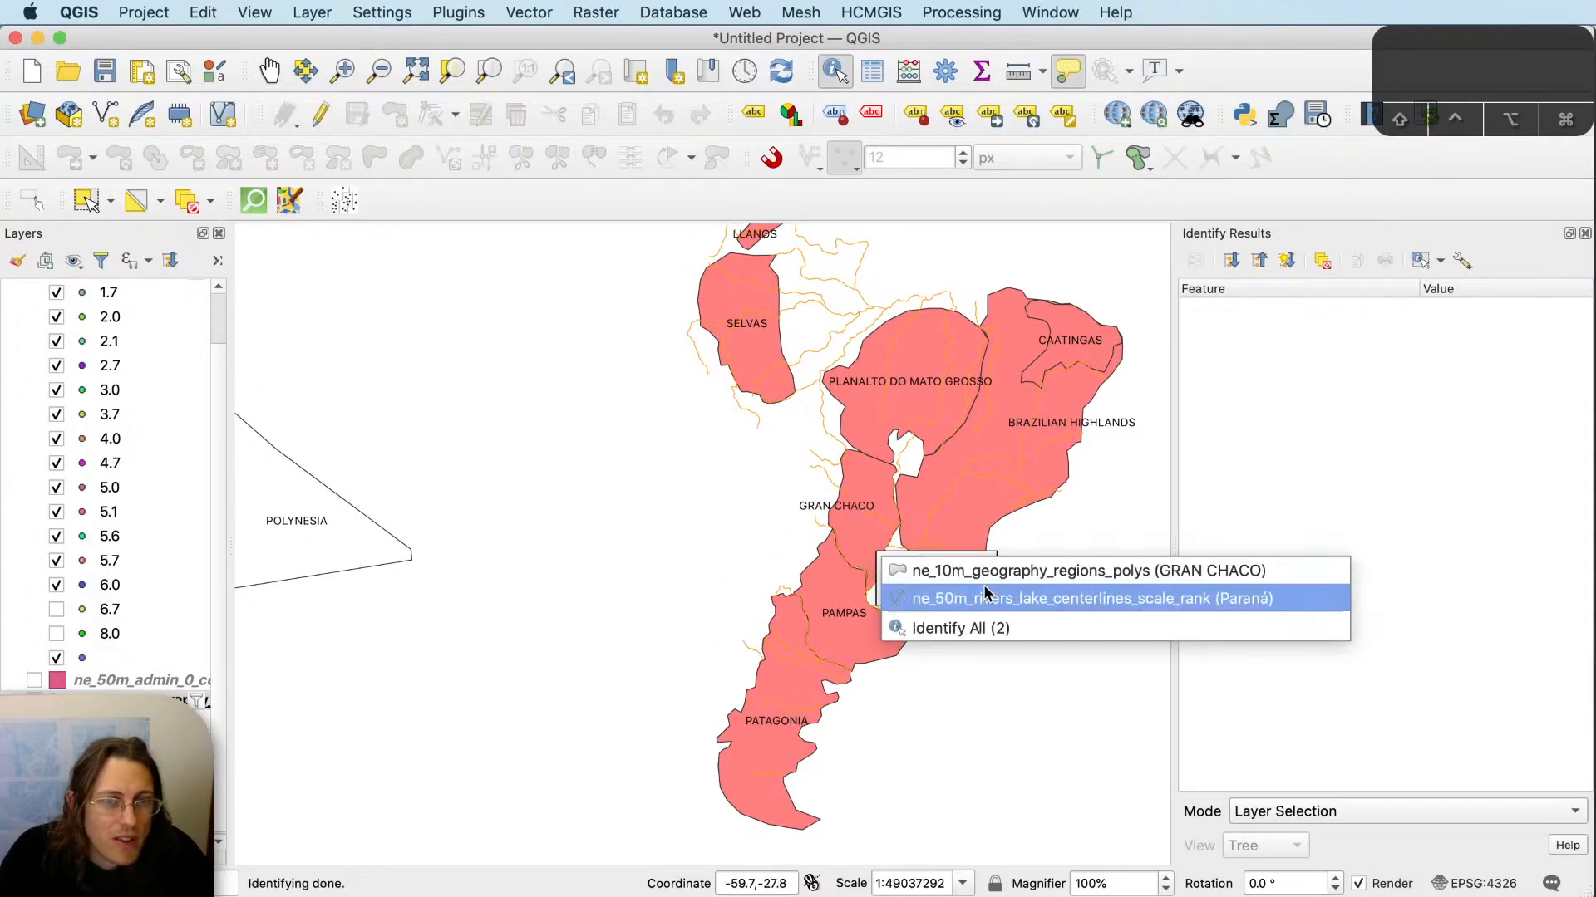
left_click(955, 564)
Back in Illustrator, turn the filled Gran Chaco region into an unfilled outline with a 2 pt stroke.
key("super+plus")
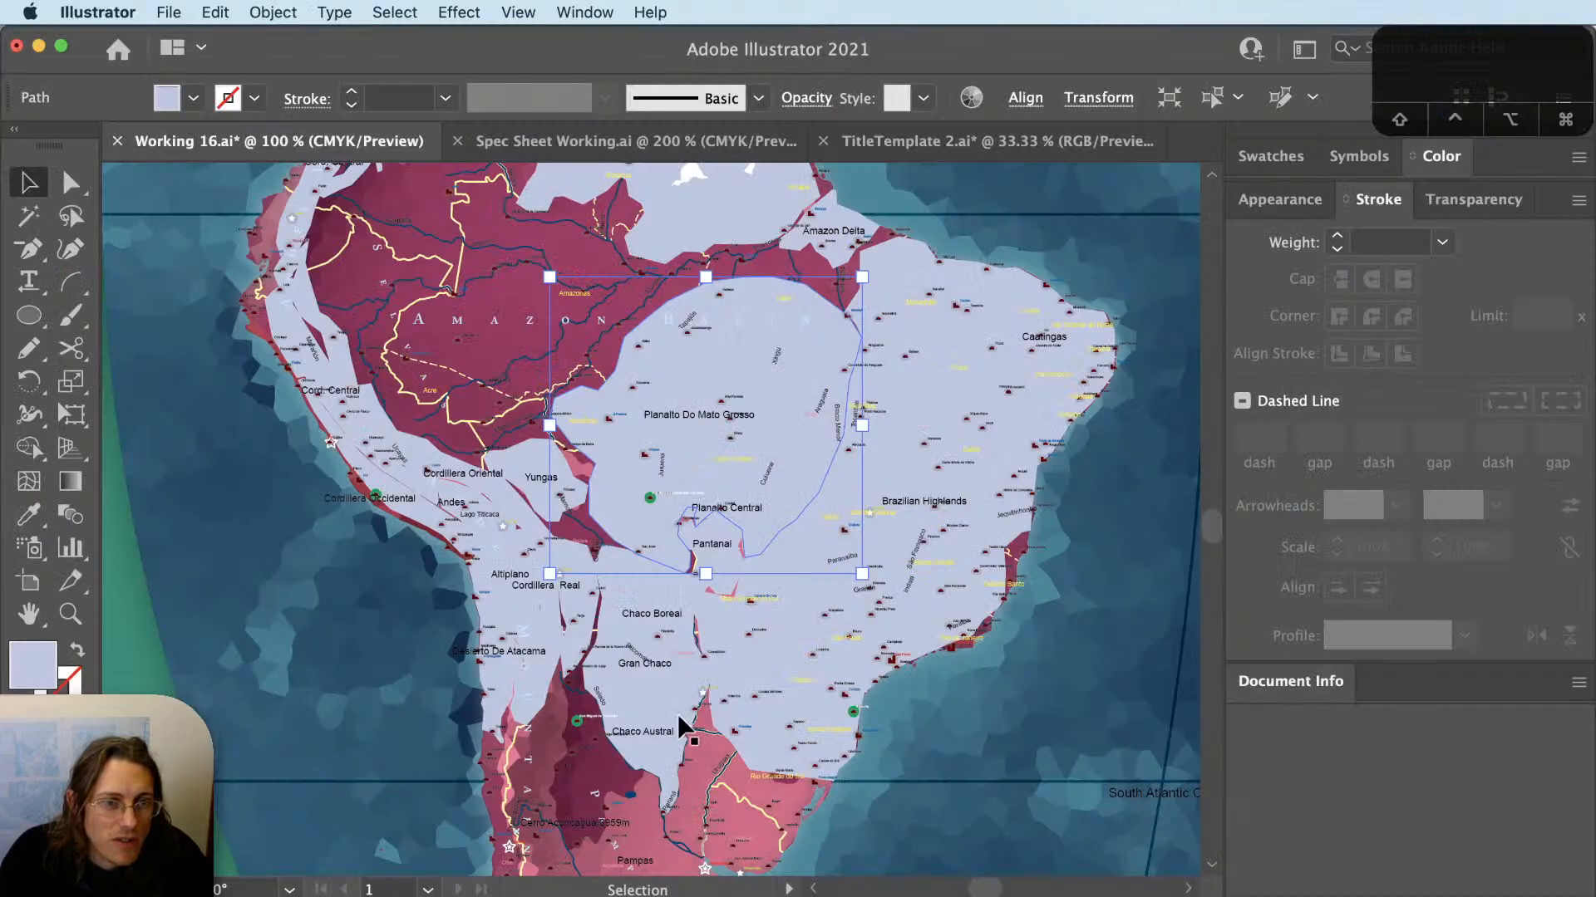
left_click(675, 695)
key("shift+x")
scroll(555, 685, "up", 3)
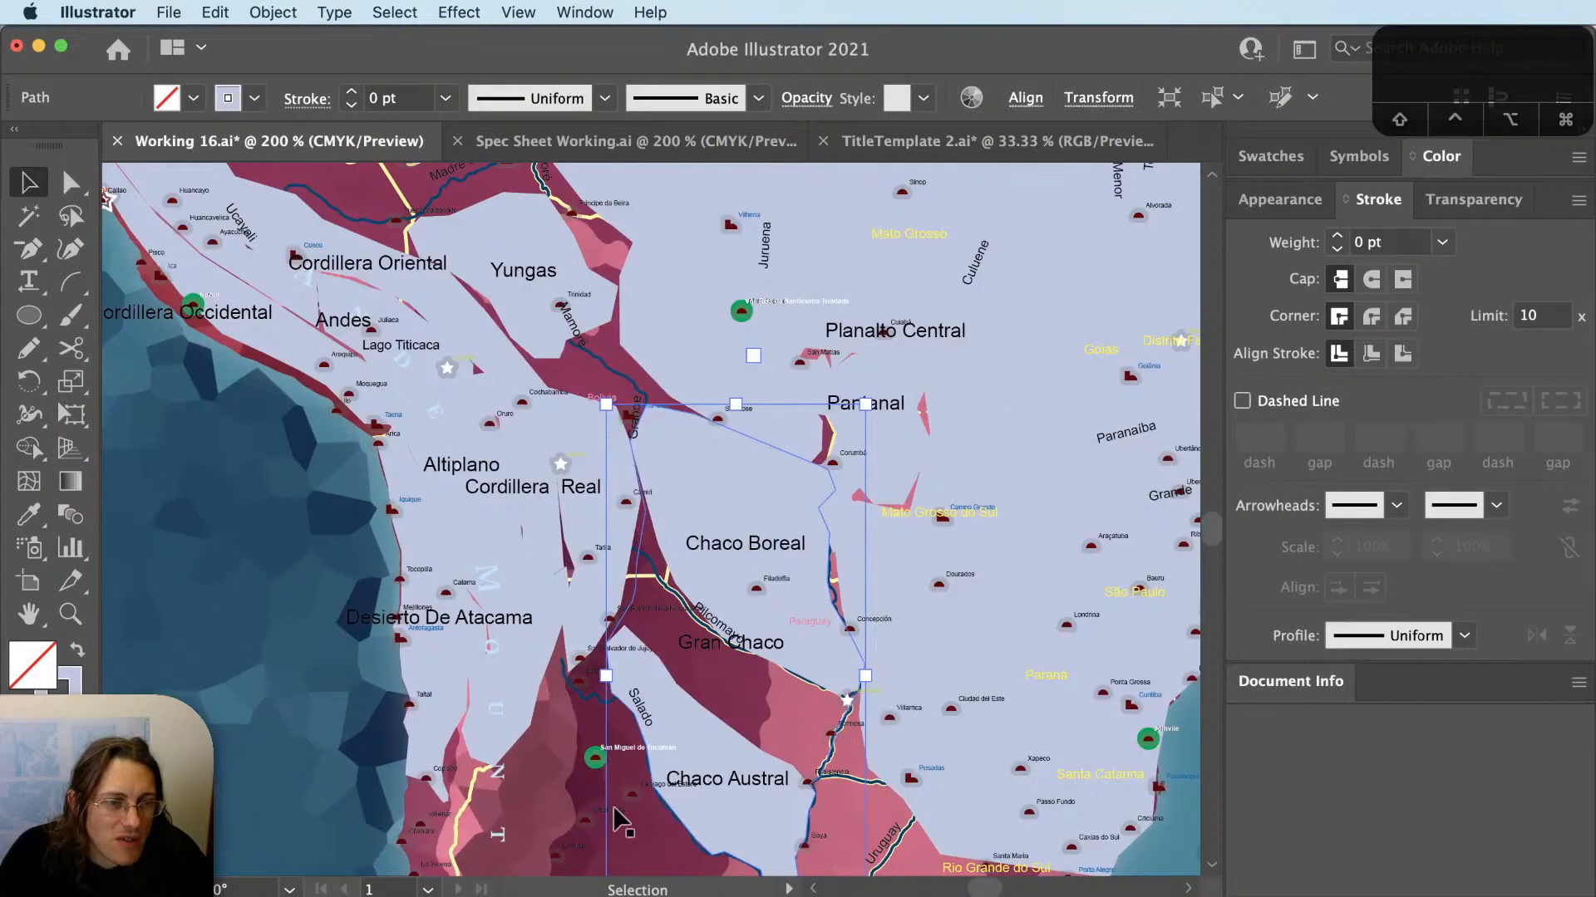
left_click(1396, 243)
type("2")
key("Tab")
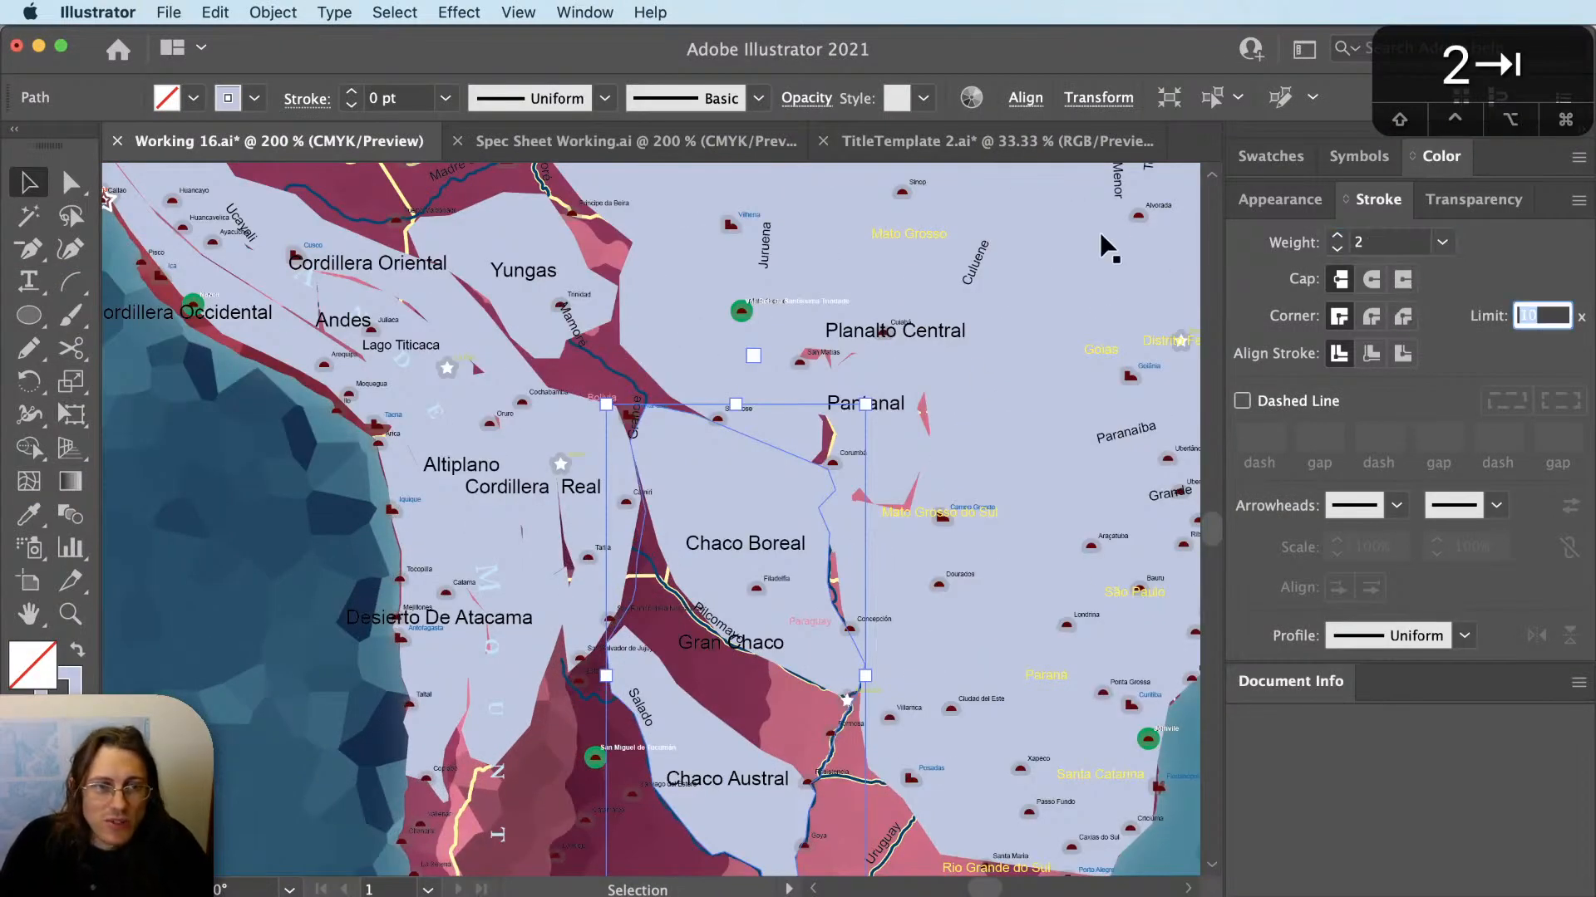
left_click(286, 536)
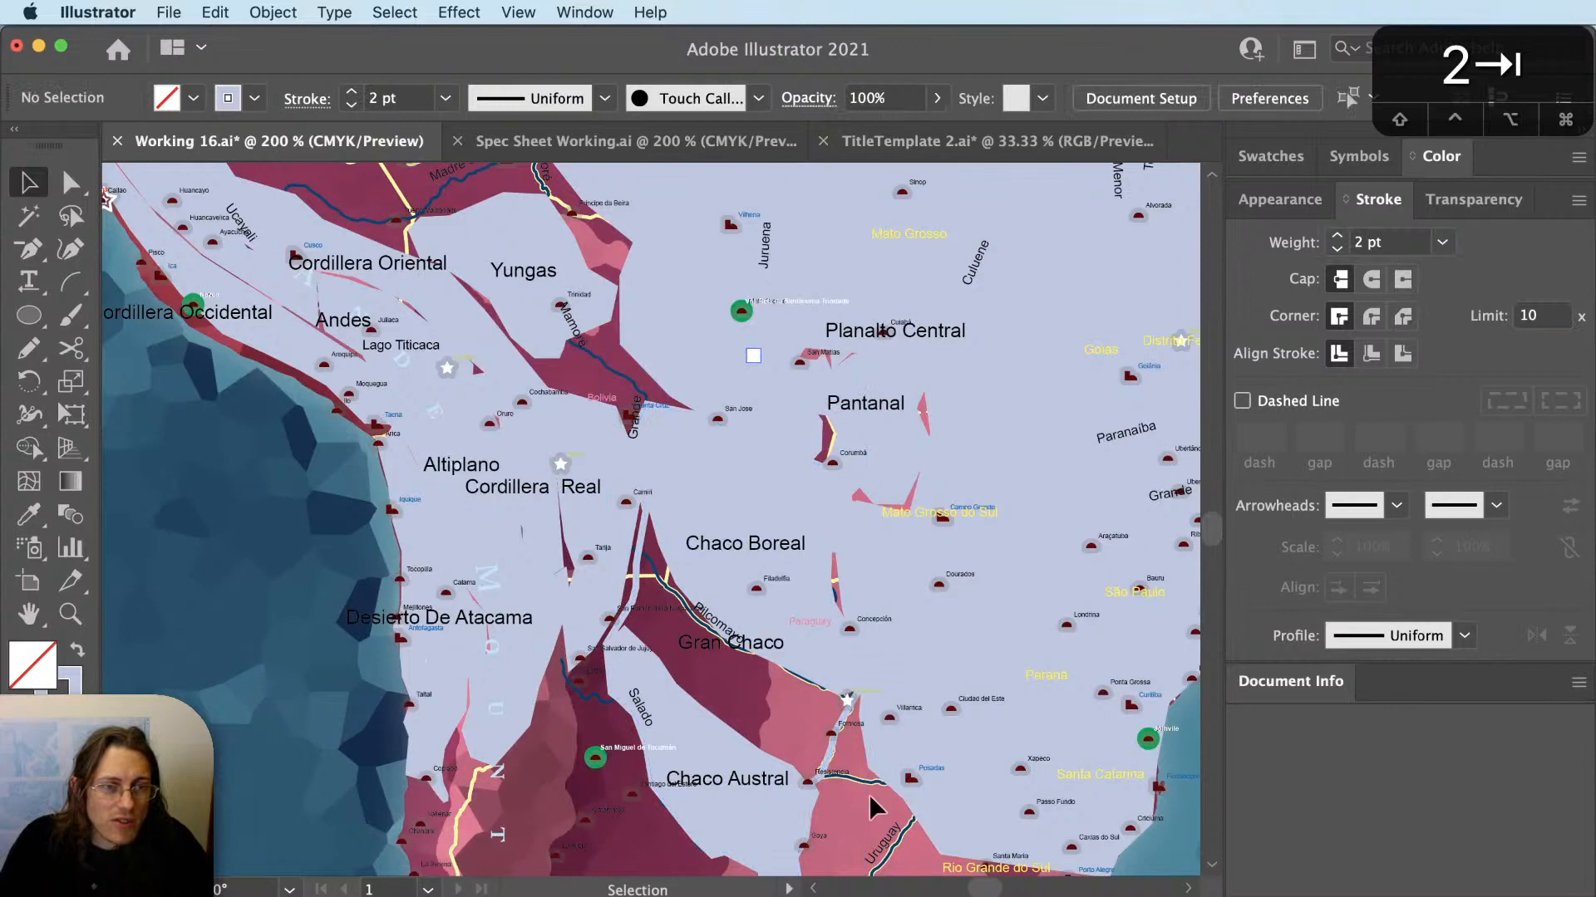
Isolate the Gran Chaco outline by hiding the pale region fills that cover the map.
key("space")
left_click_drag(836, 770, 812, 605)
scroll(812, 608, "down", 2)
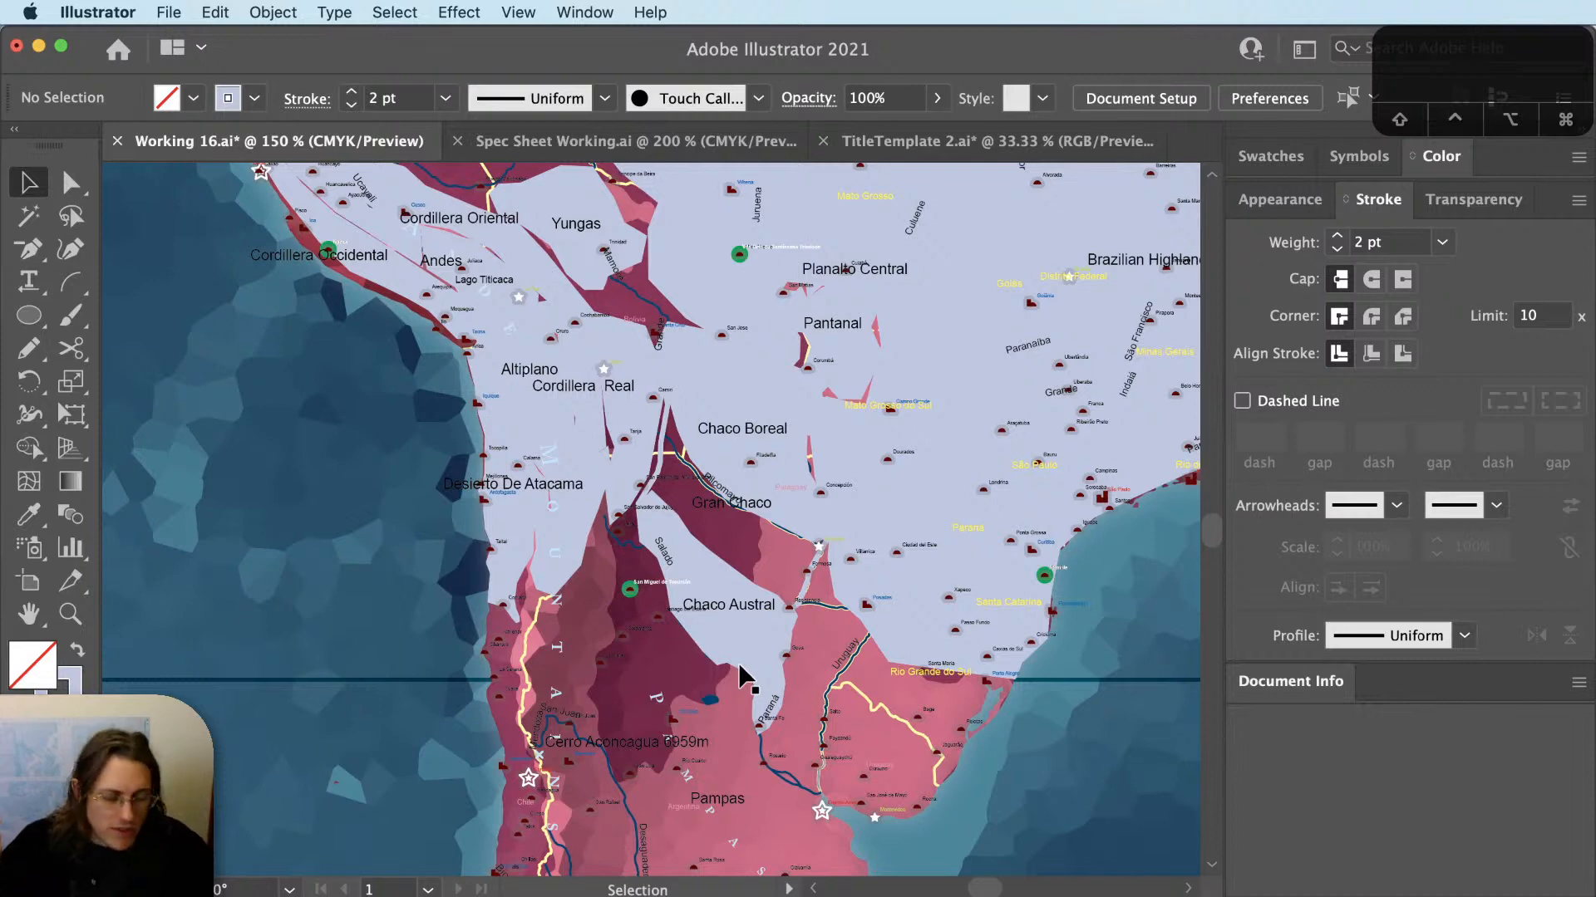
left_click(711, 651)
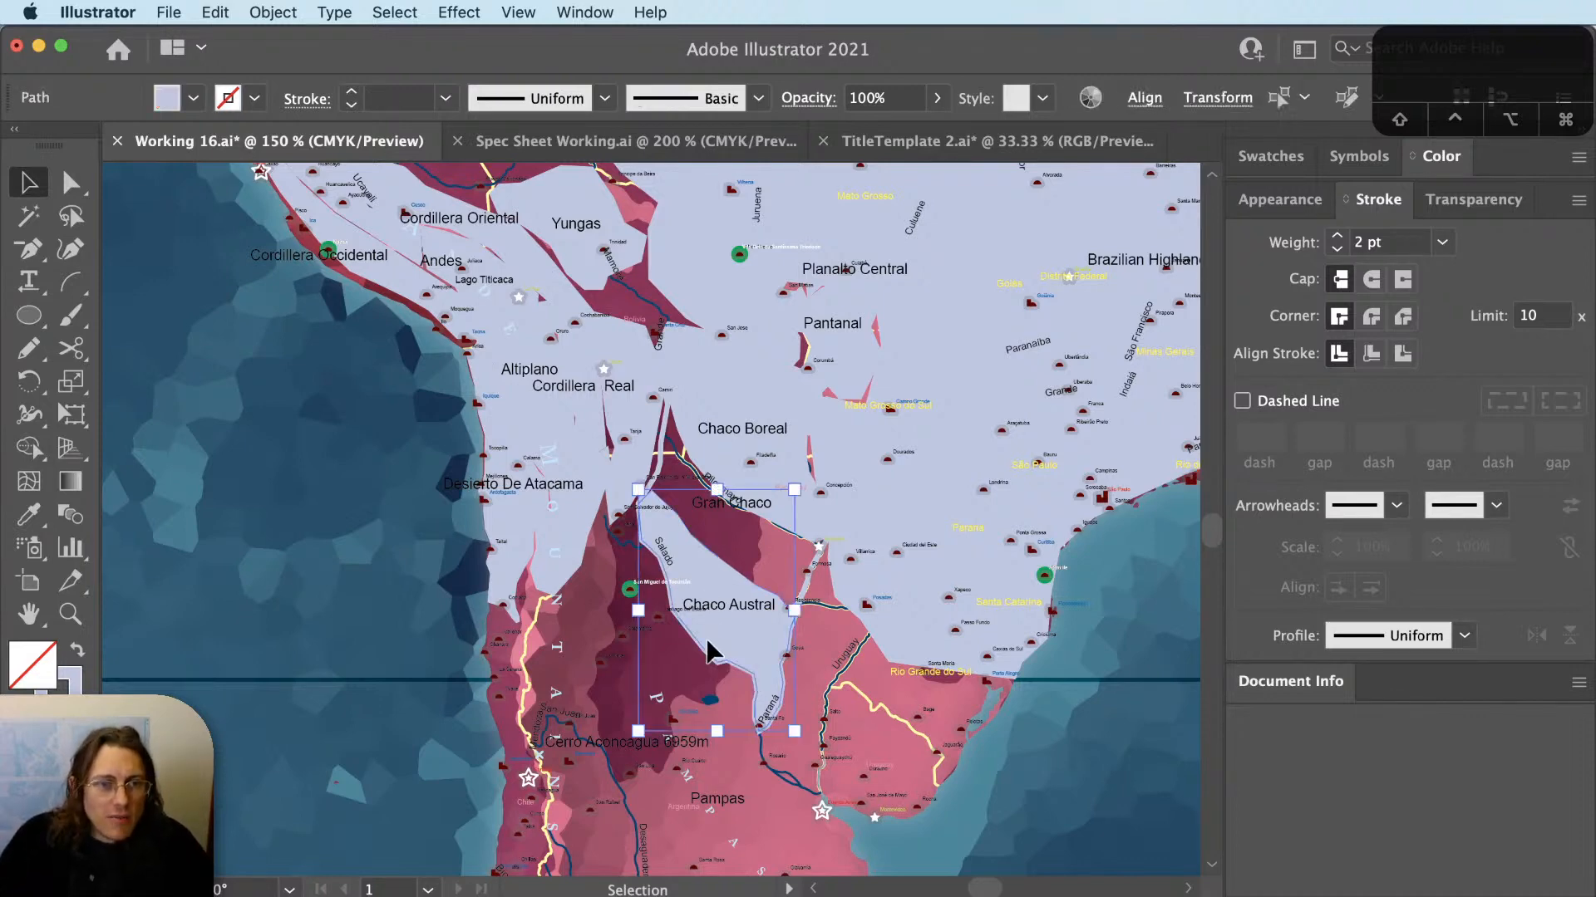
key("Delete")
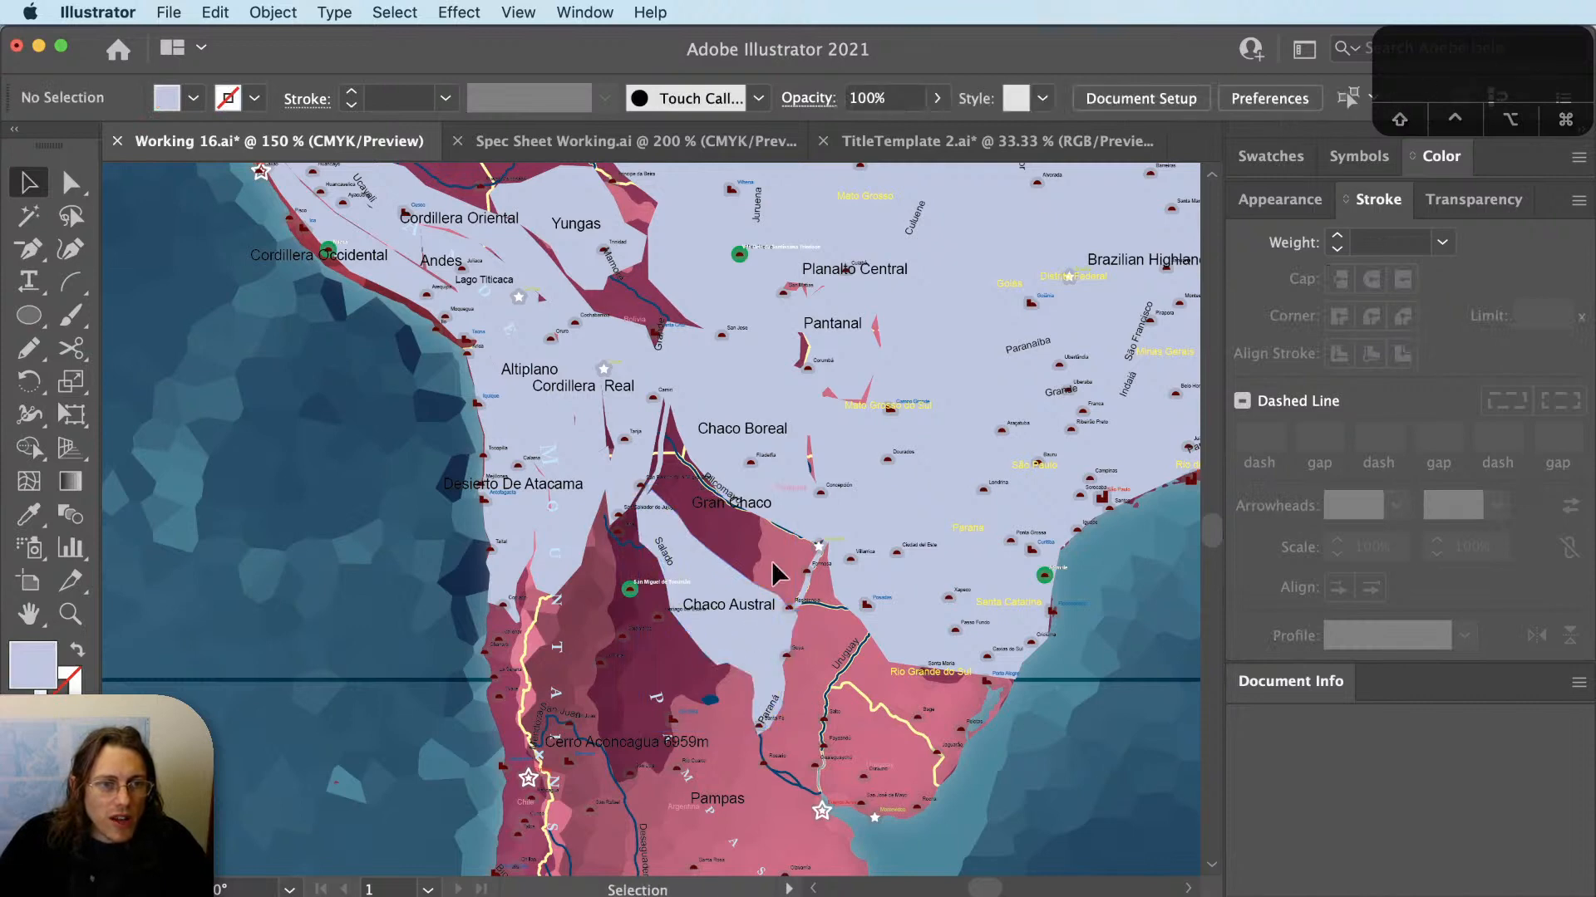
left_click(804, 598)
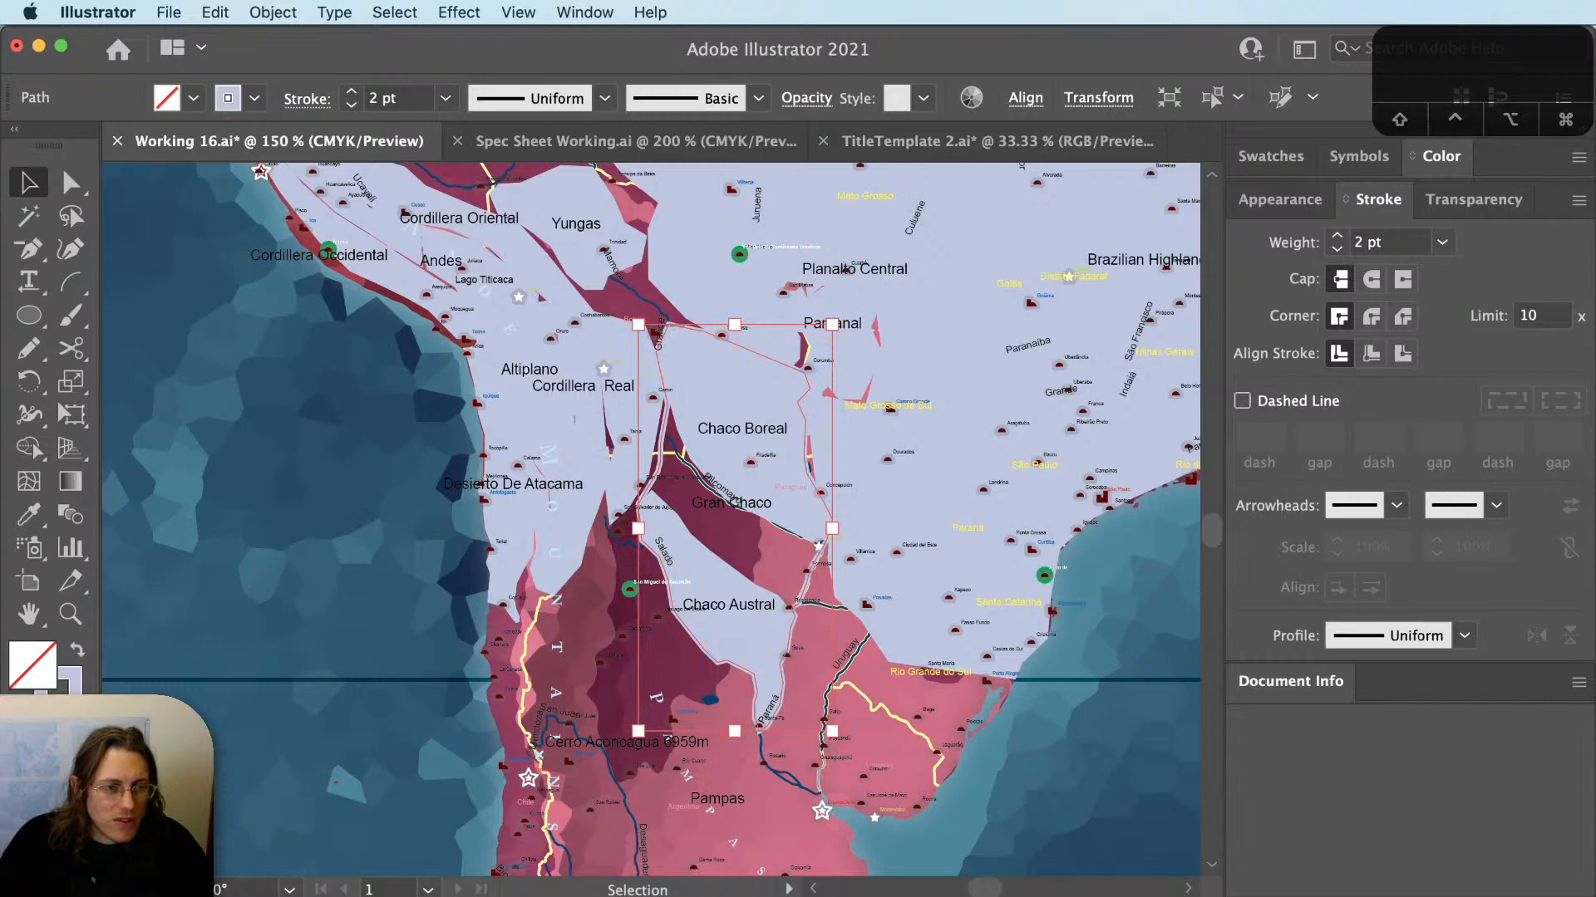
key("super+shift+a")
left_click_drag(737, 550, 723, 640)
key("v")
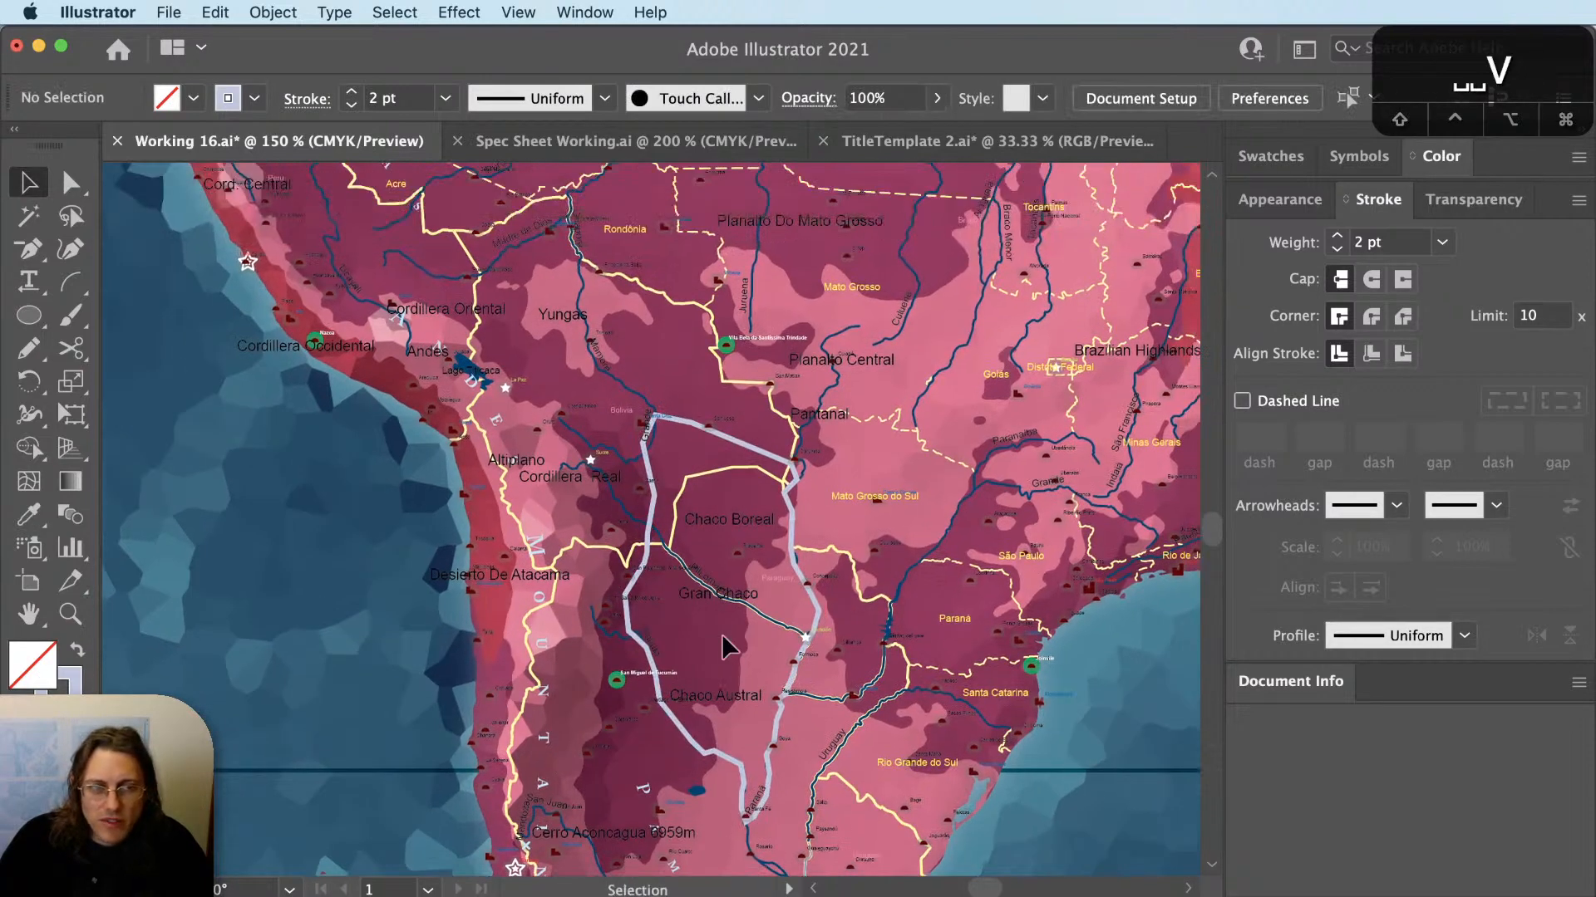
Duplicate the curved Pampas label into the ocean just off the coast of Santa Catarina and Rio Grande do Sul.
scroll(803, 681, "down", 2)
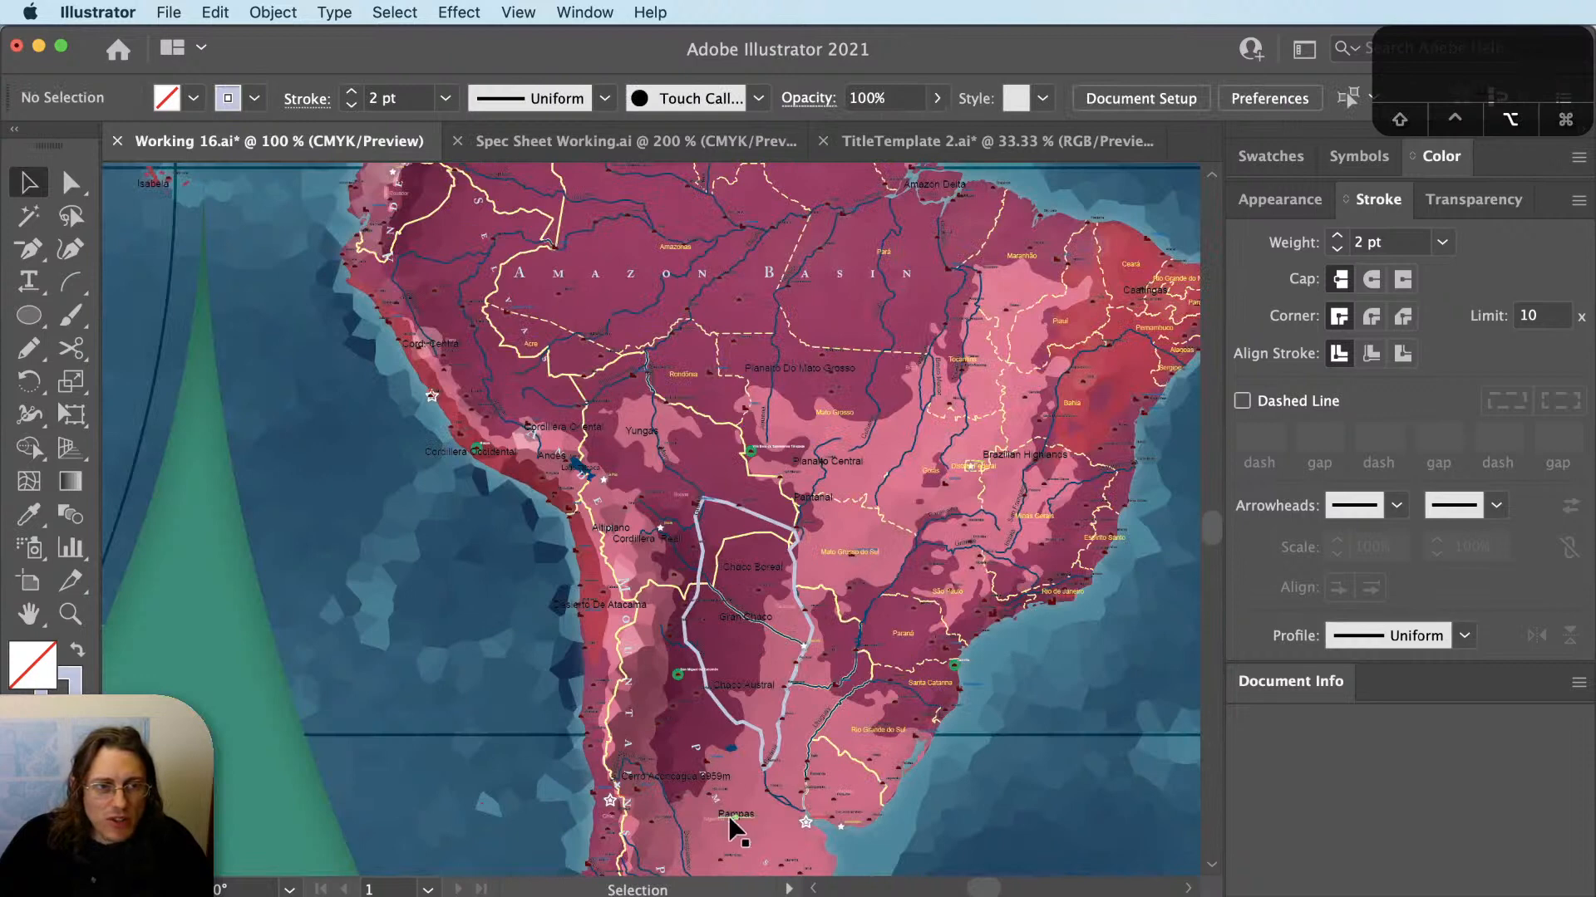
left_click_drag(731, 823, 935, 795)
key("super+z")
key("shift+super+a")
key("super+equal")
key("super+equal")
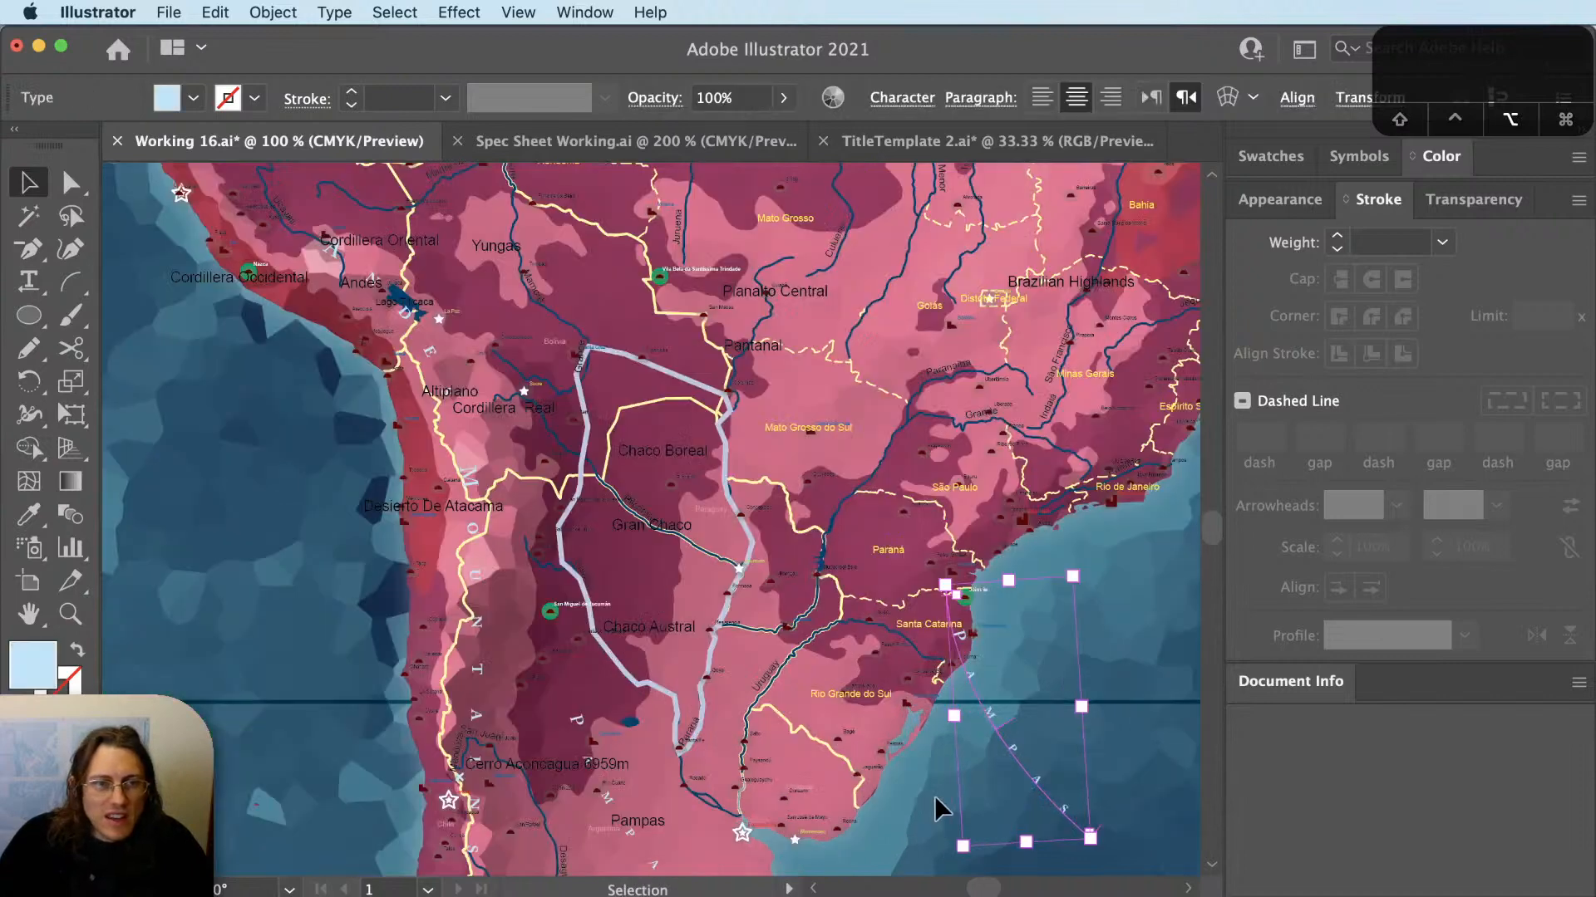
Replace the duplicated label's text with "Gran Chaco" and set its tracking to 60.
key("t")
left_click(1037, 742)
key("super+a")
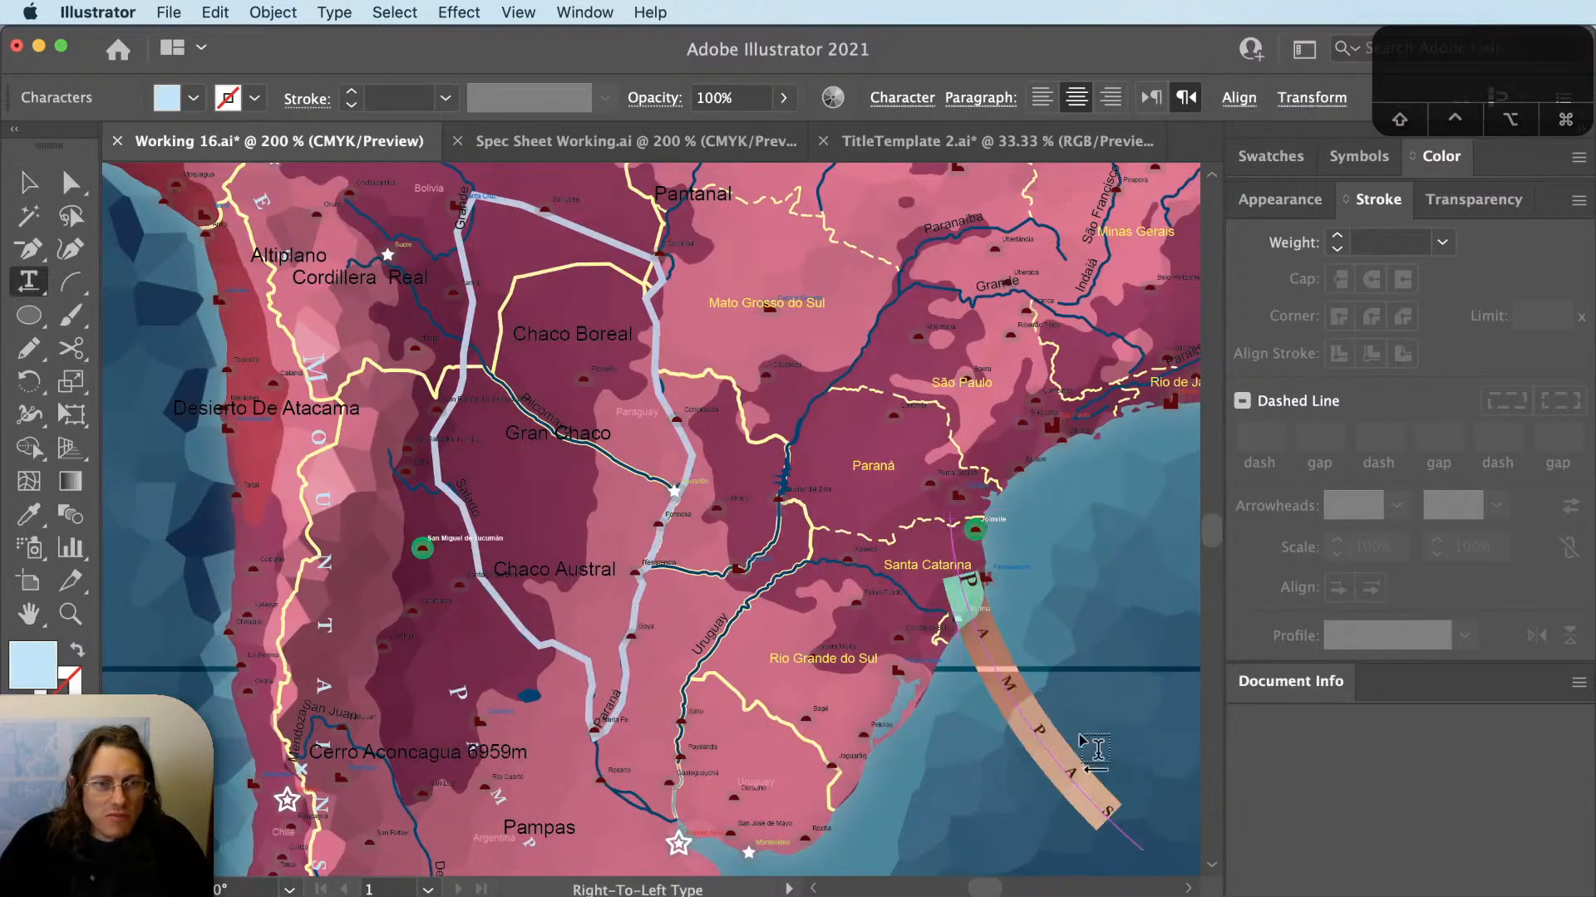
type("Gran Chac")
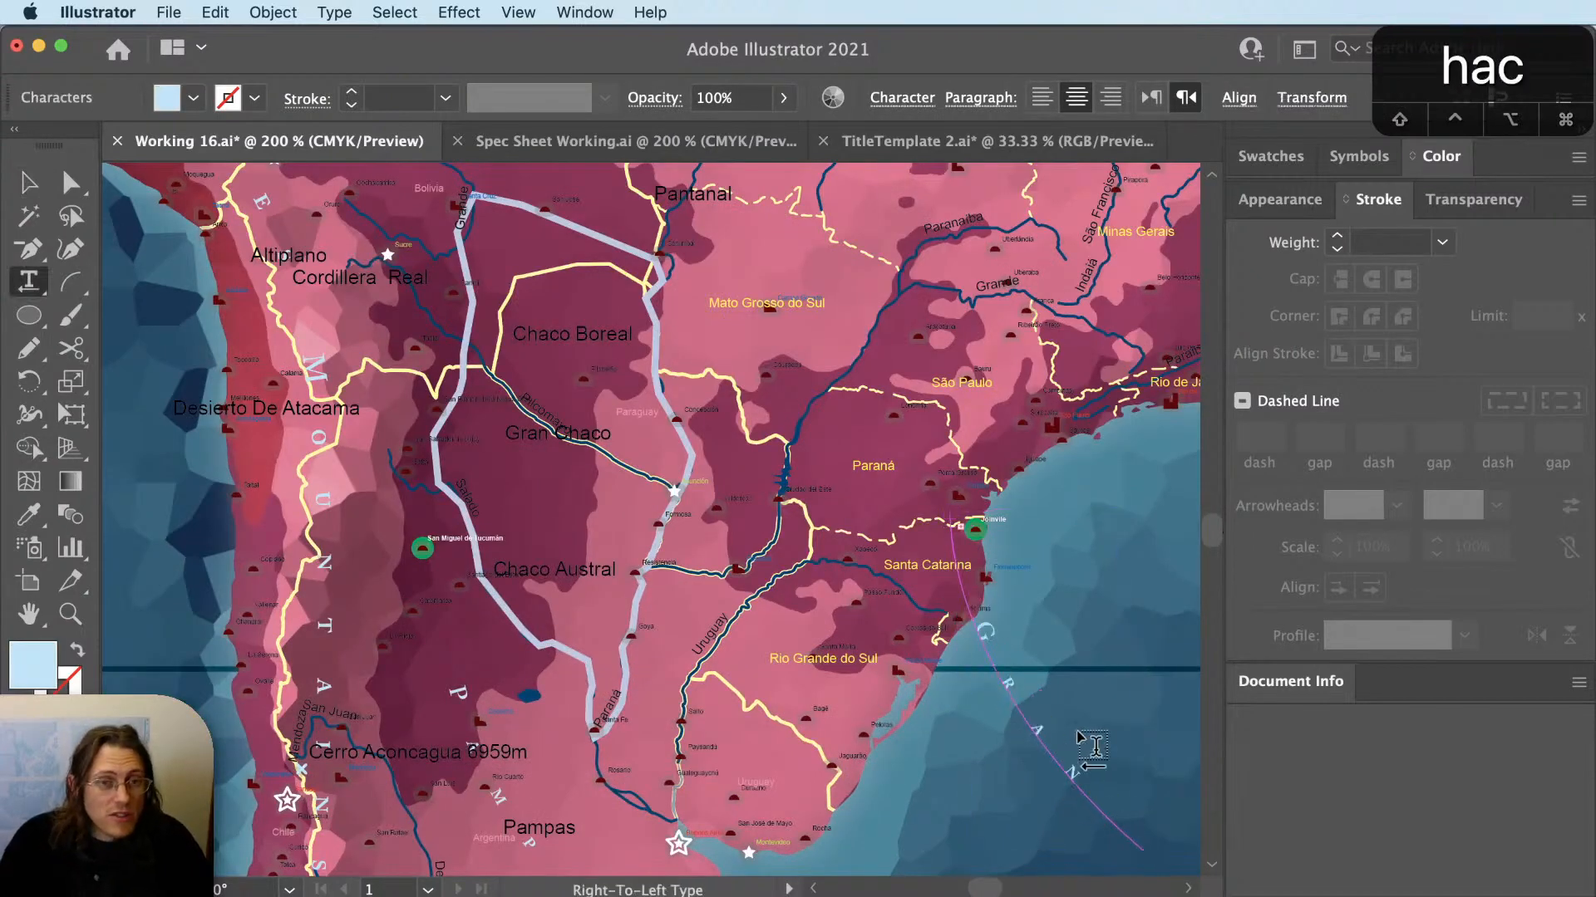
type("o")
key("Escape")
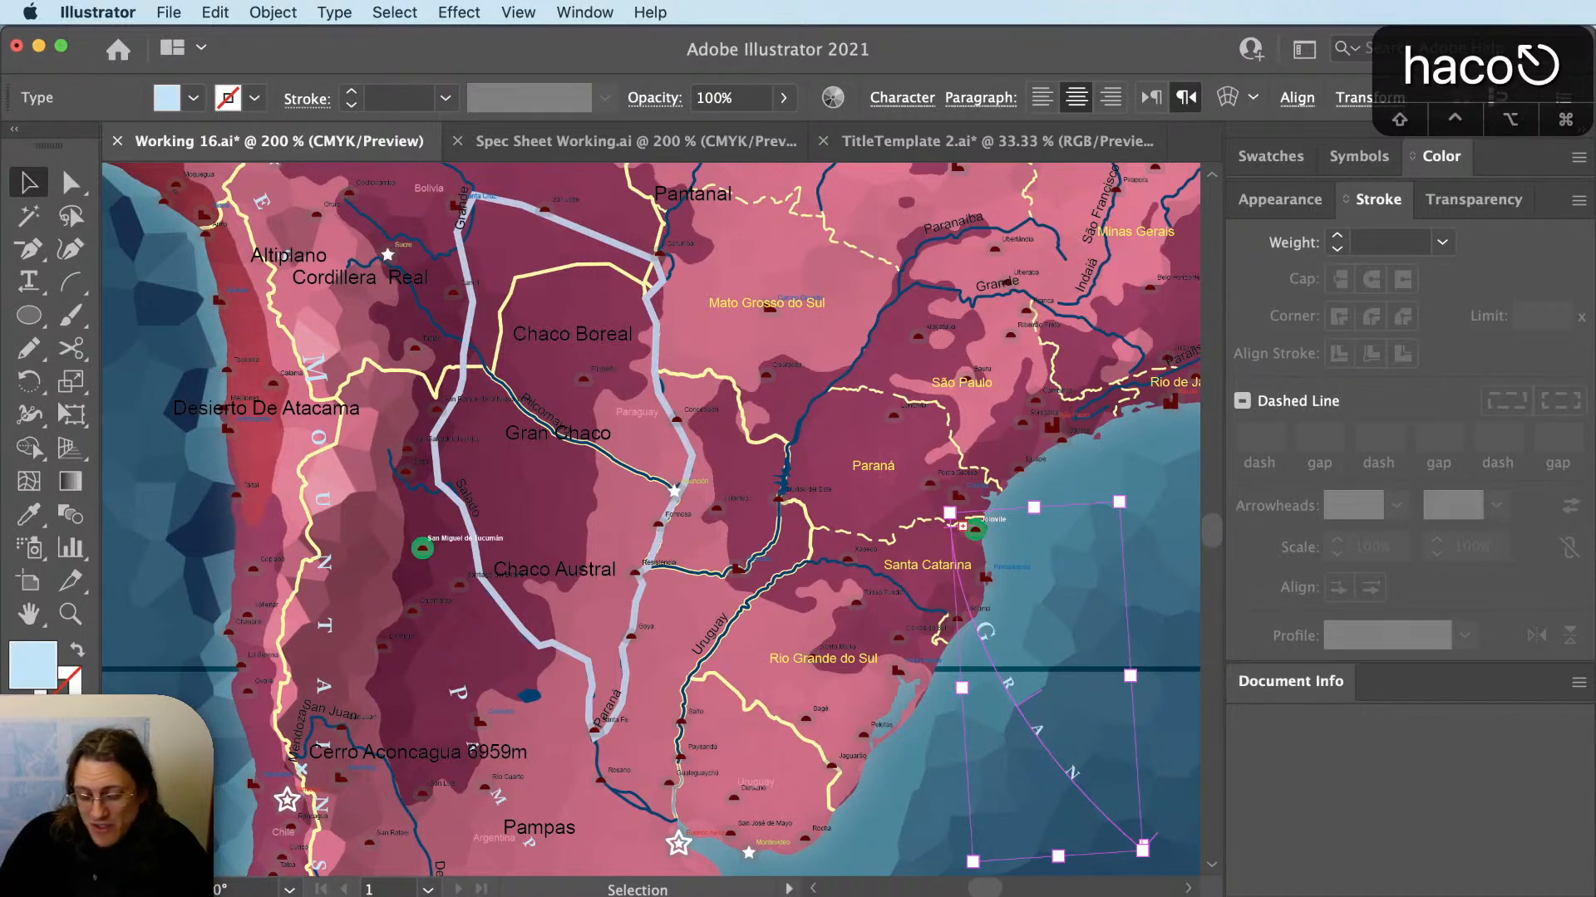
type("60")
key("Return")
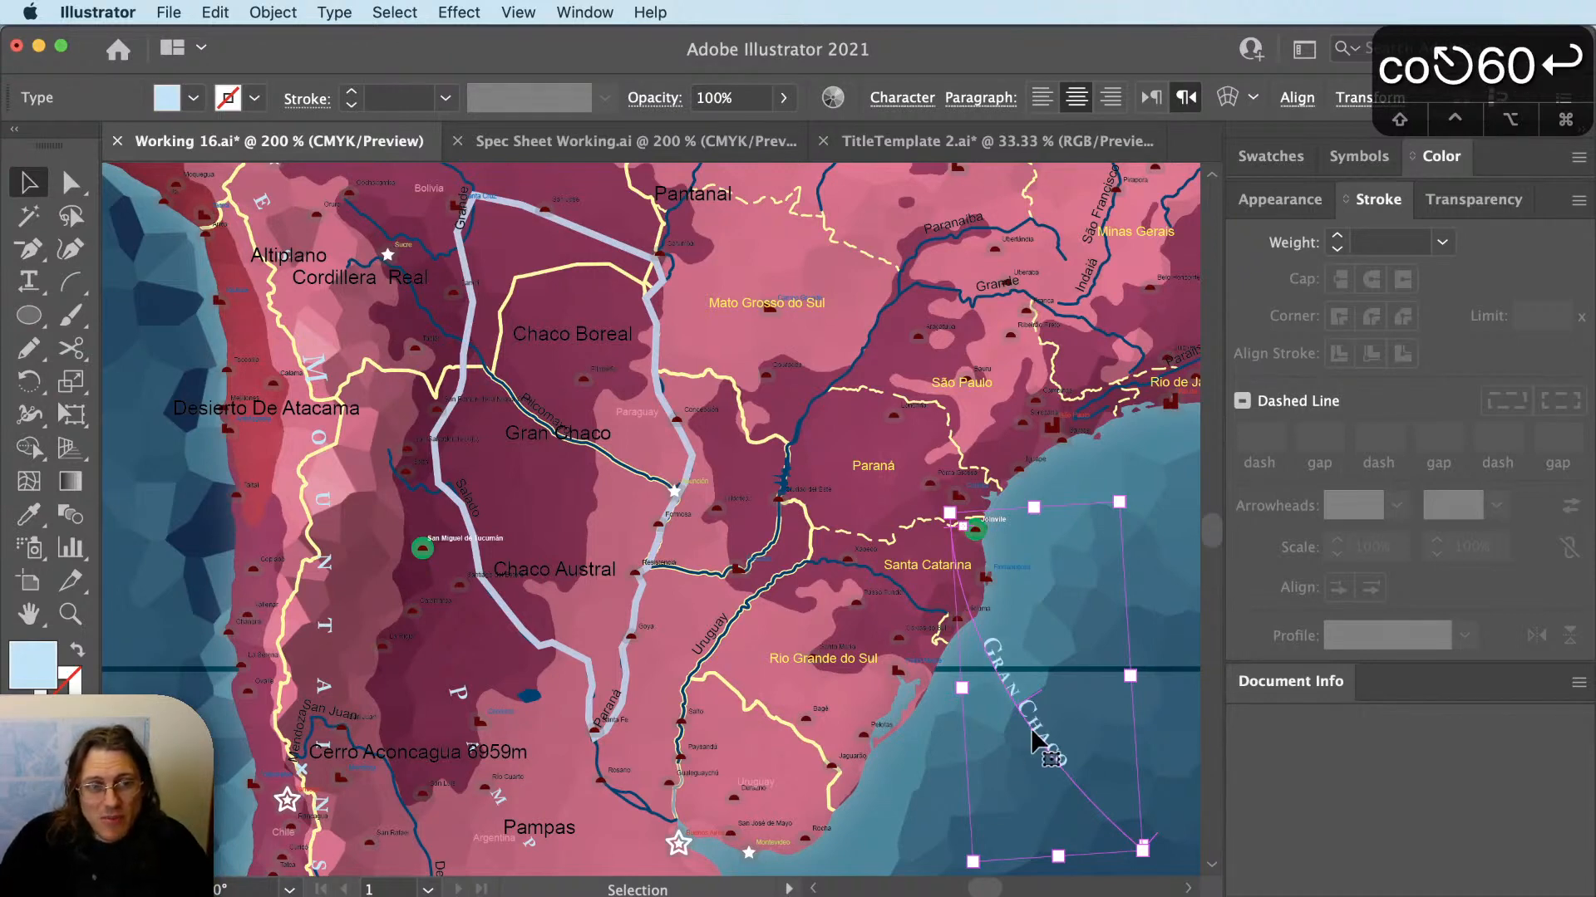
Move the curved Gran Chaco label inside the region outline, placing it across the plain Chaco Boreal label.
left_click_drag(1035, 740, 587, 461)
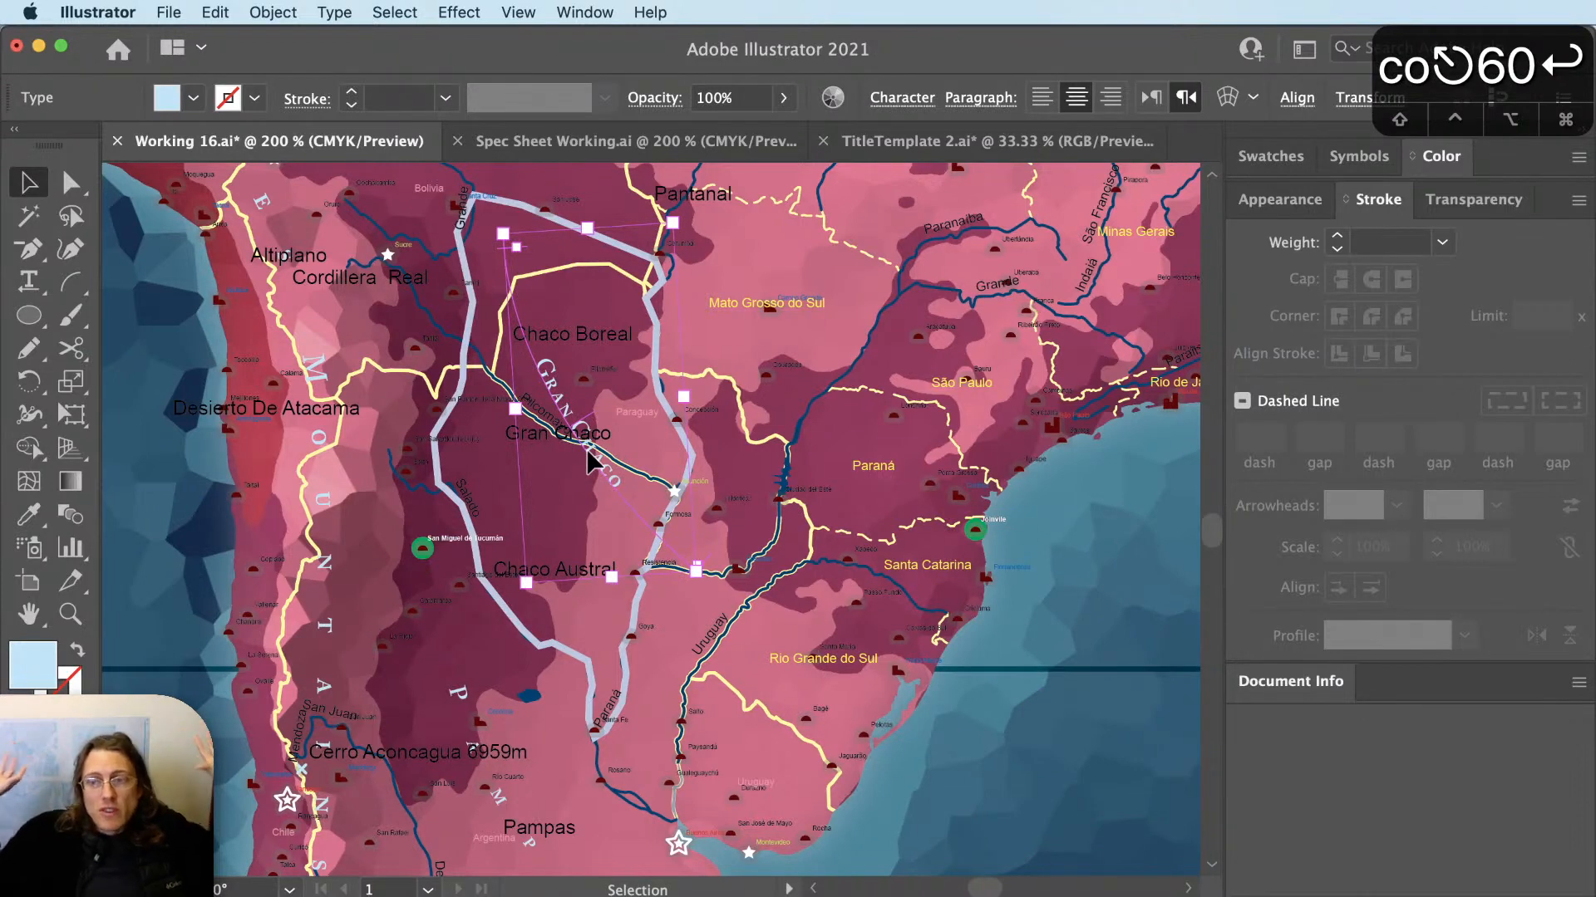
scroll(547, 408, "up", 1)
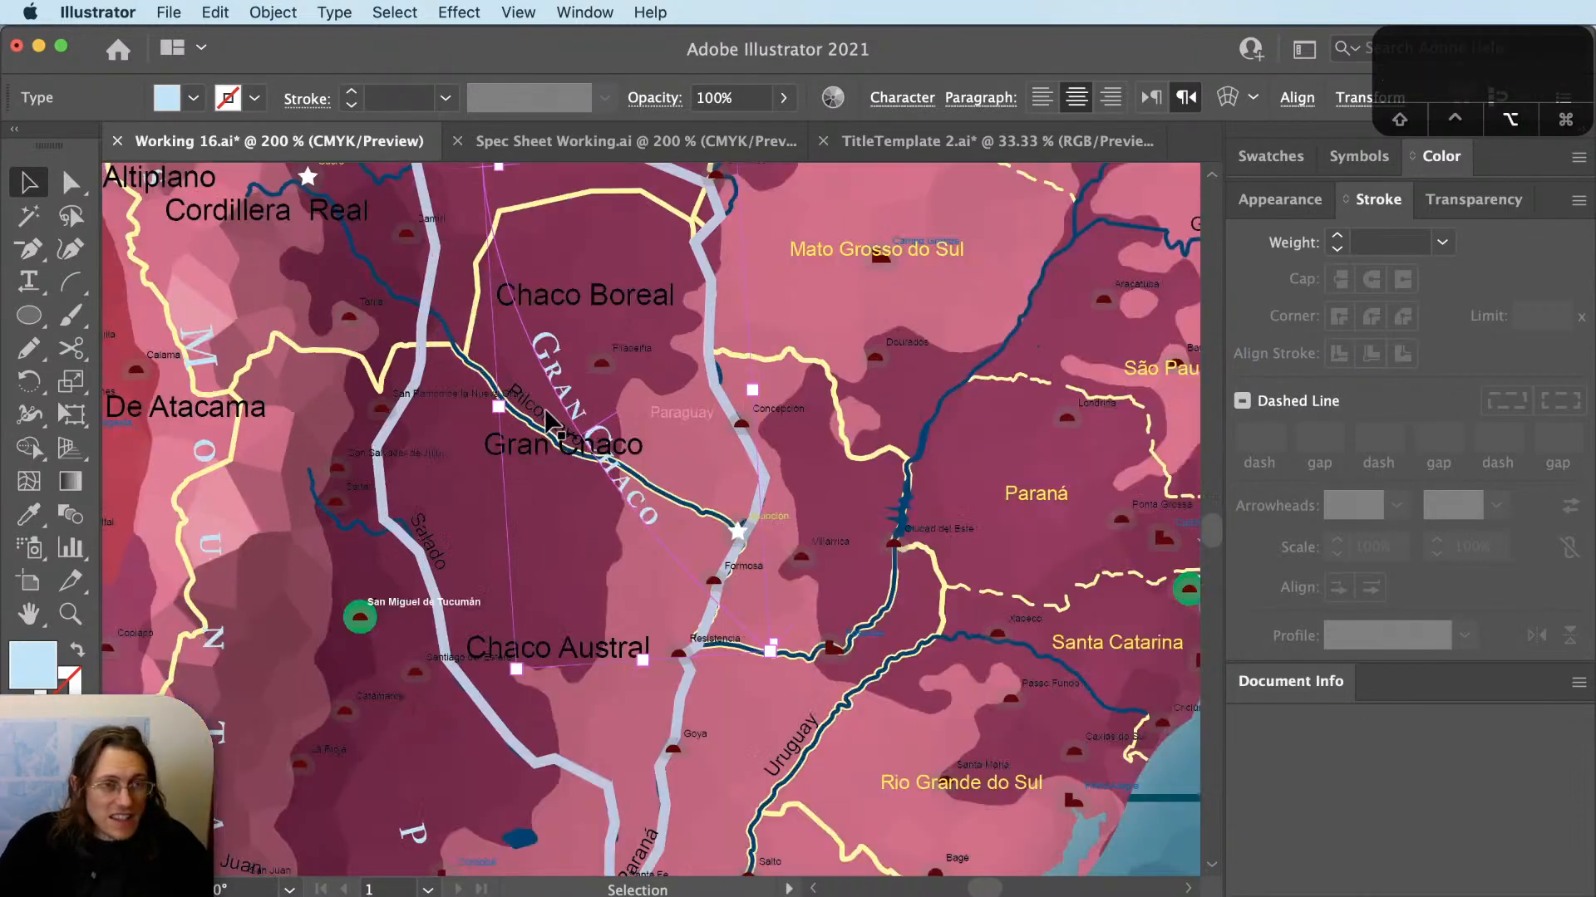
left_click_drag(586, 466, 615, 589)
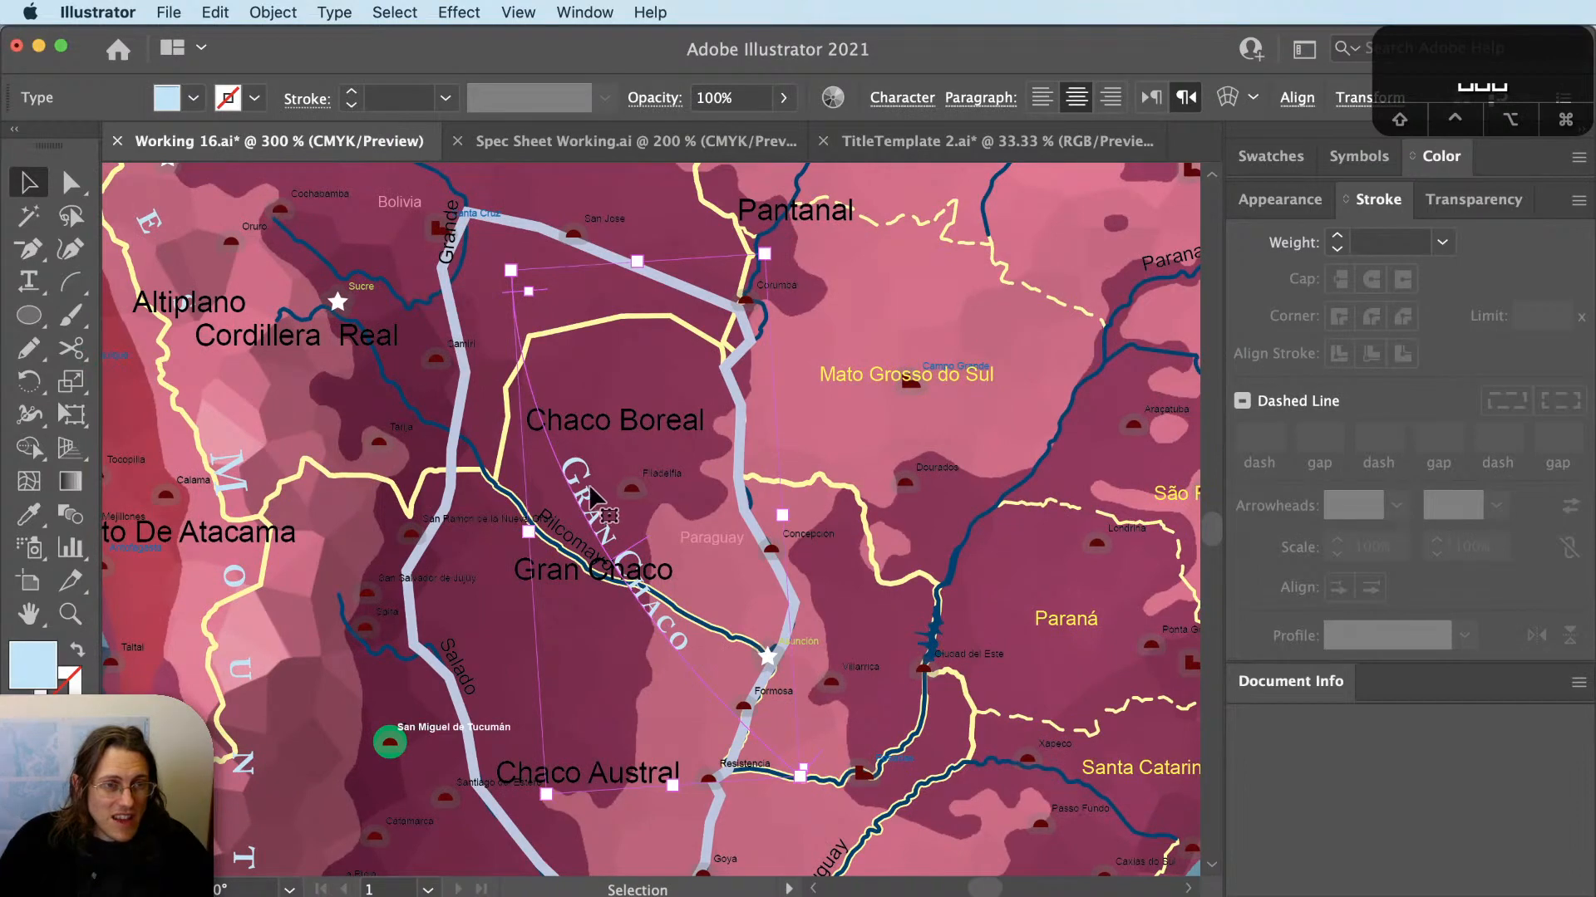
left_click_drag(586, 485, 599, 387)
left_click_drag(578, 597, 649, 531)
scroll(729, 533, "down", 1)
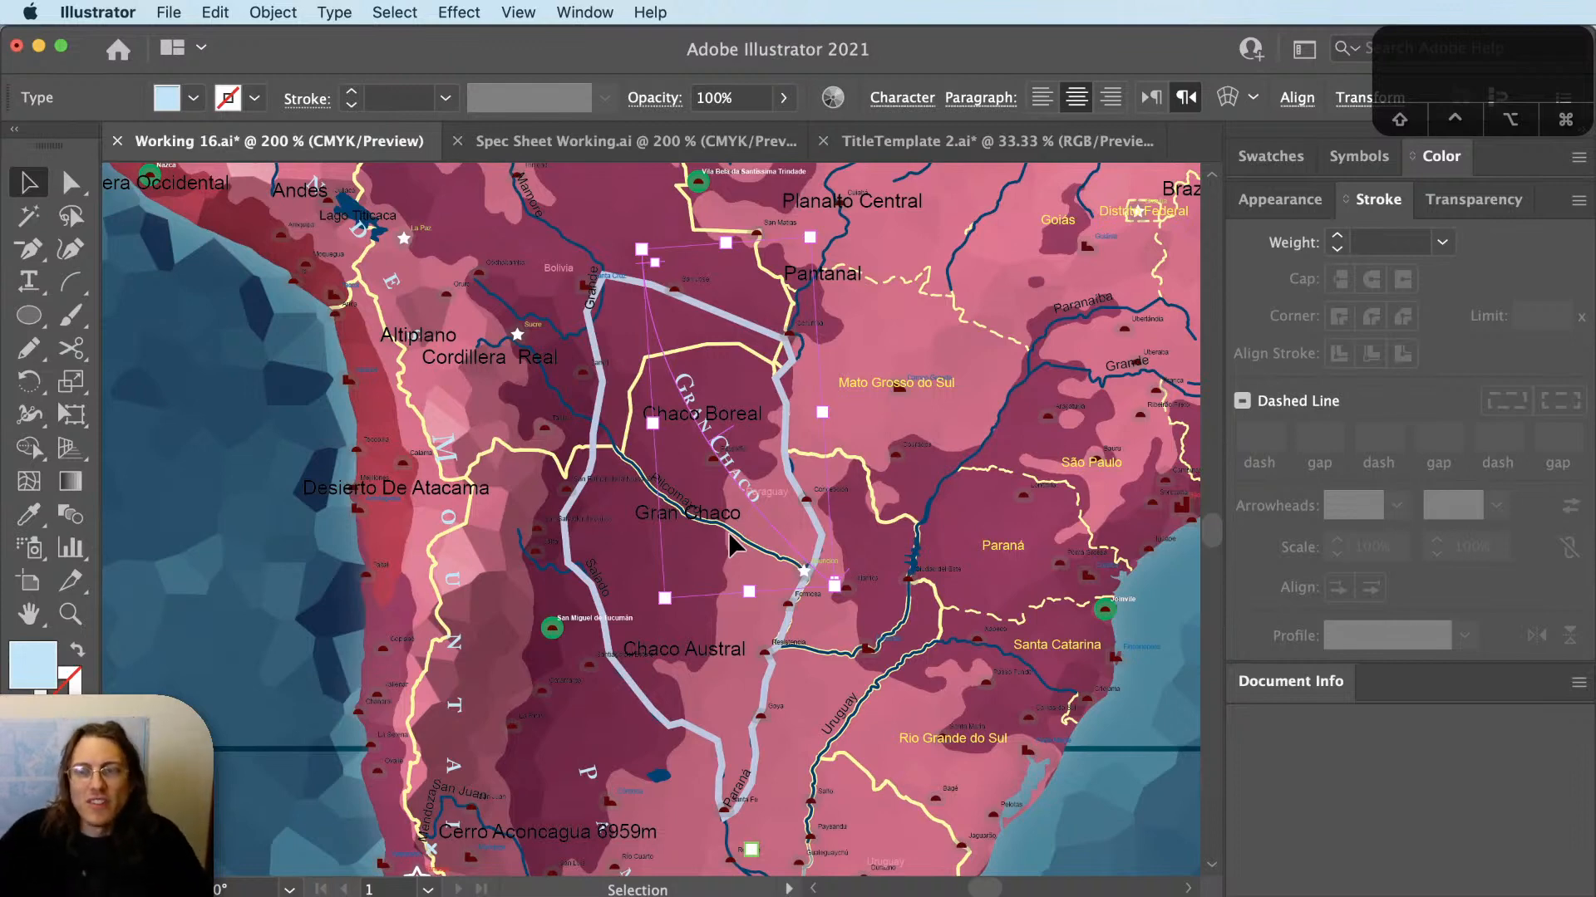
left_click_drag(698, 469, 829, 495)
key("a")
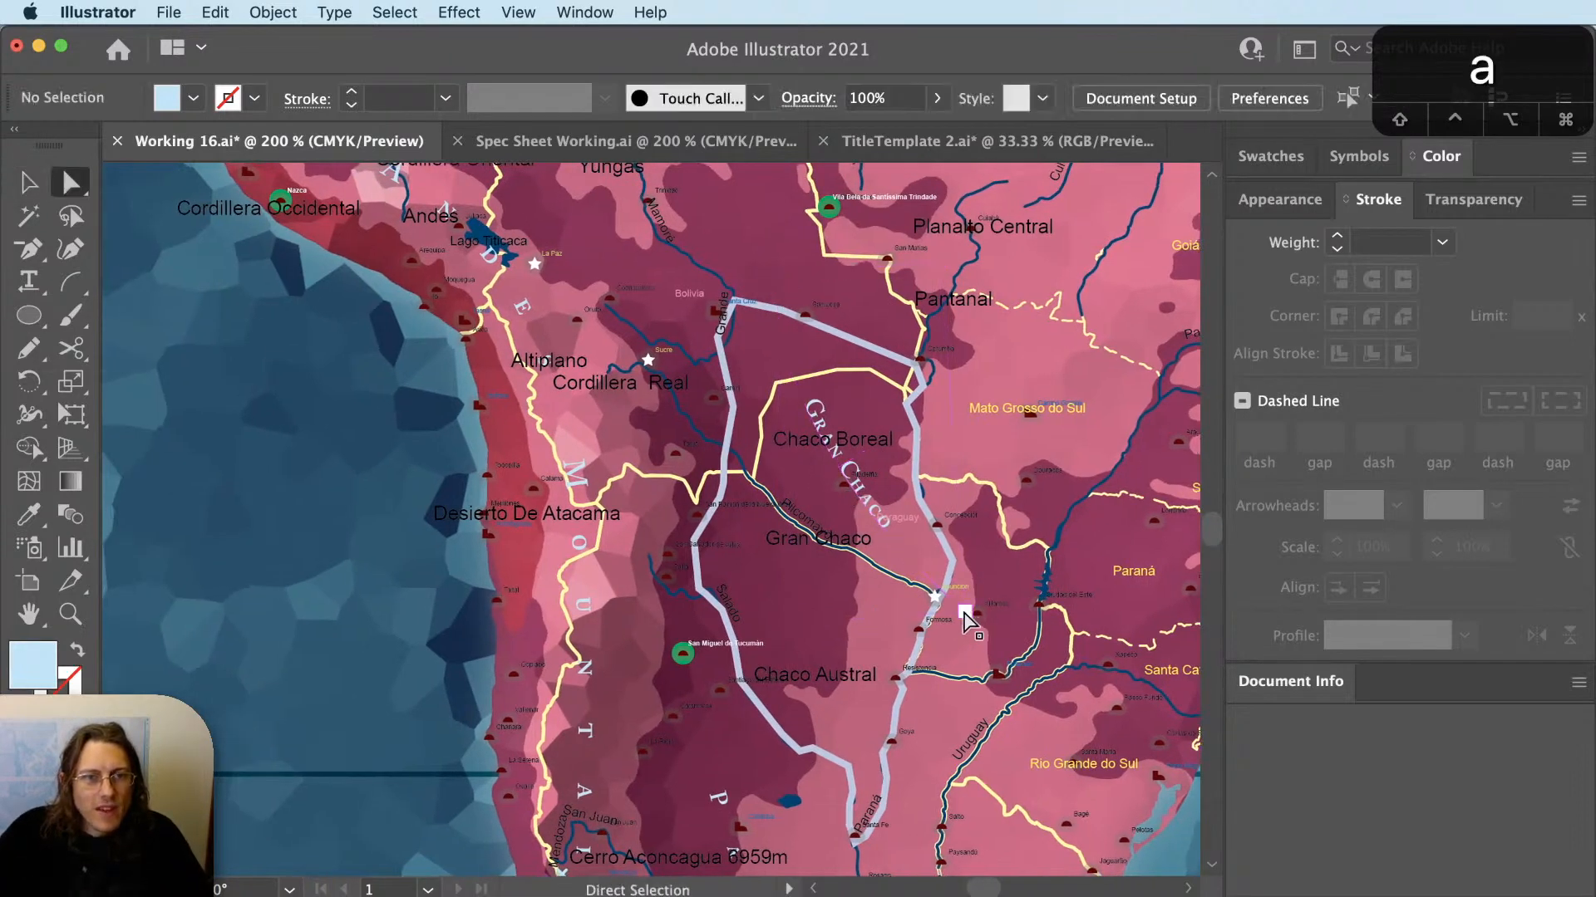
Stretch the curved Gran Chaco label's path from the region's northern part to its southern tip and bend its lower end eastward.
left_click_drag(966, 615, 853, 758)
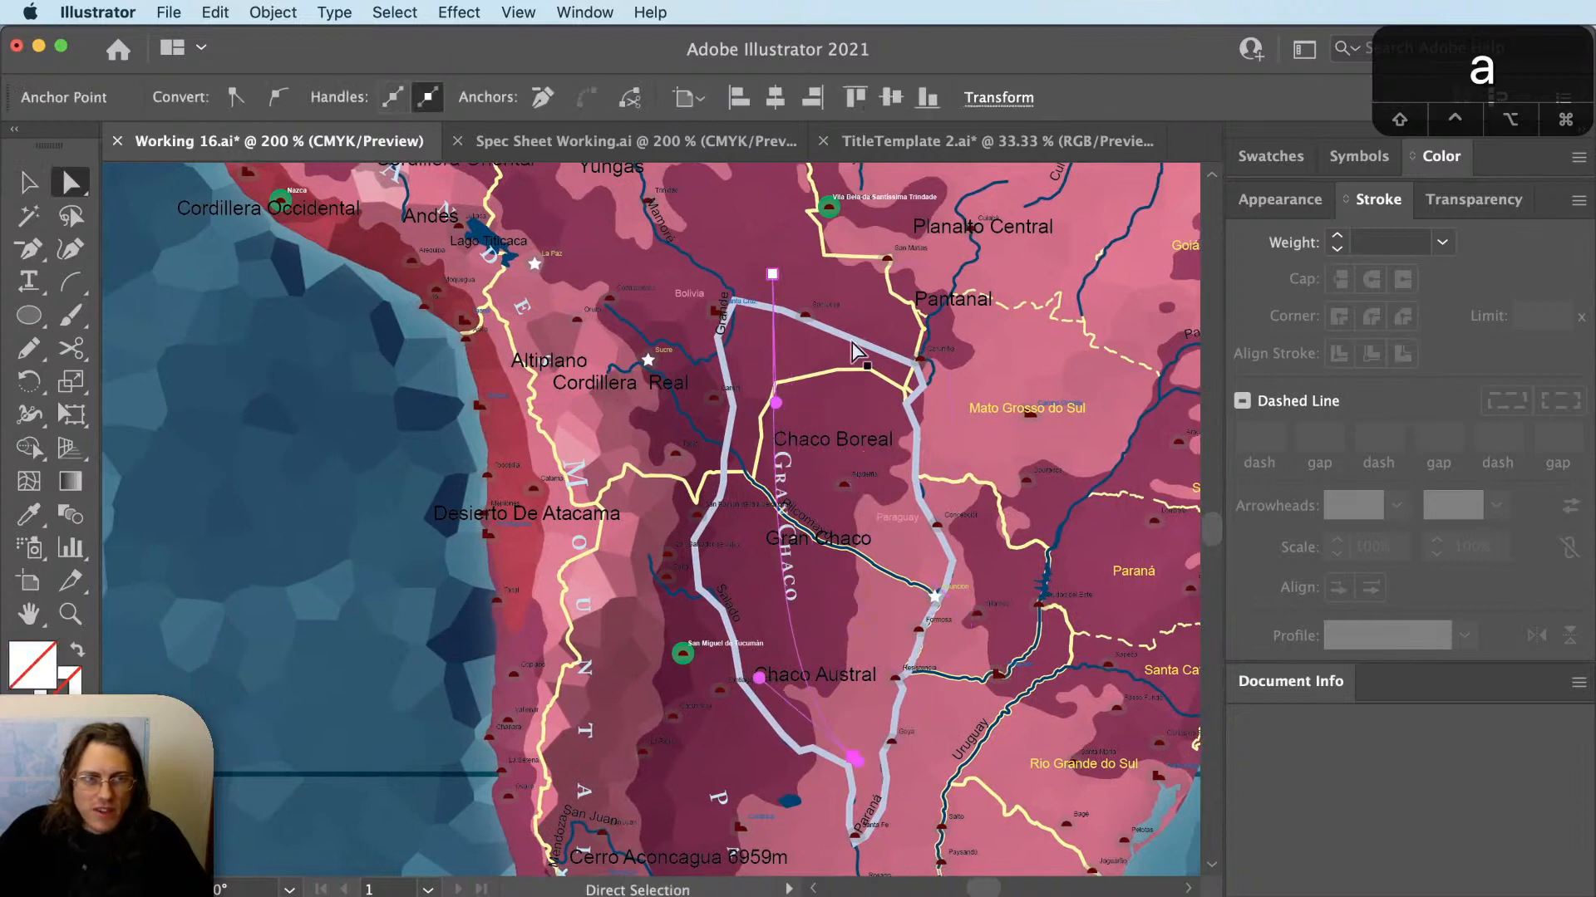
key("a")
left_click_drag(772, 274, 799, 348)
key("a")
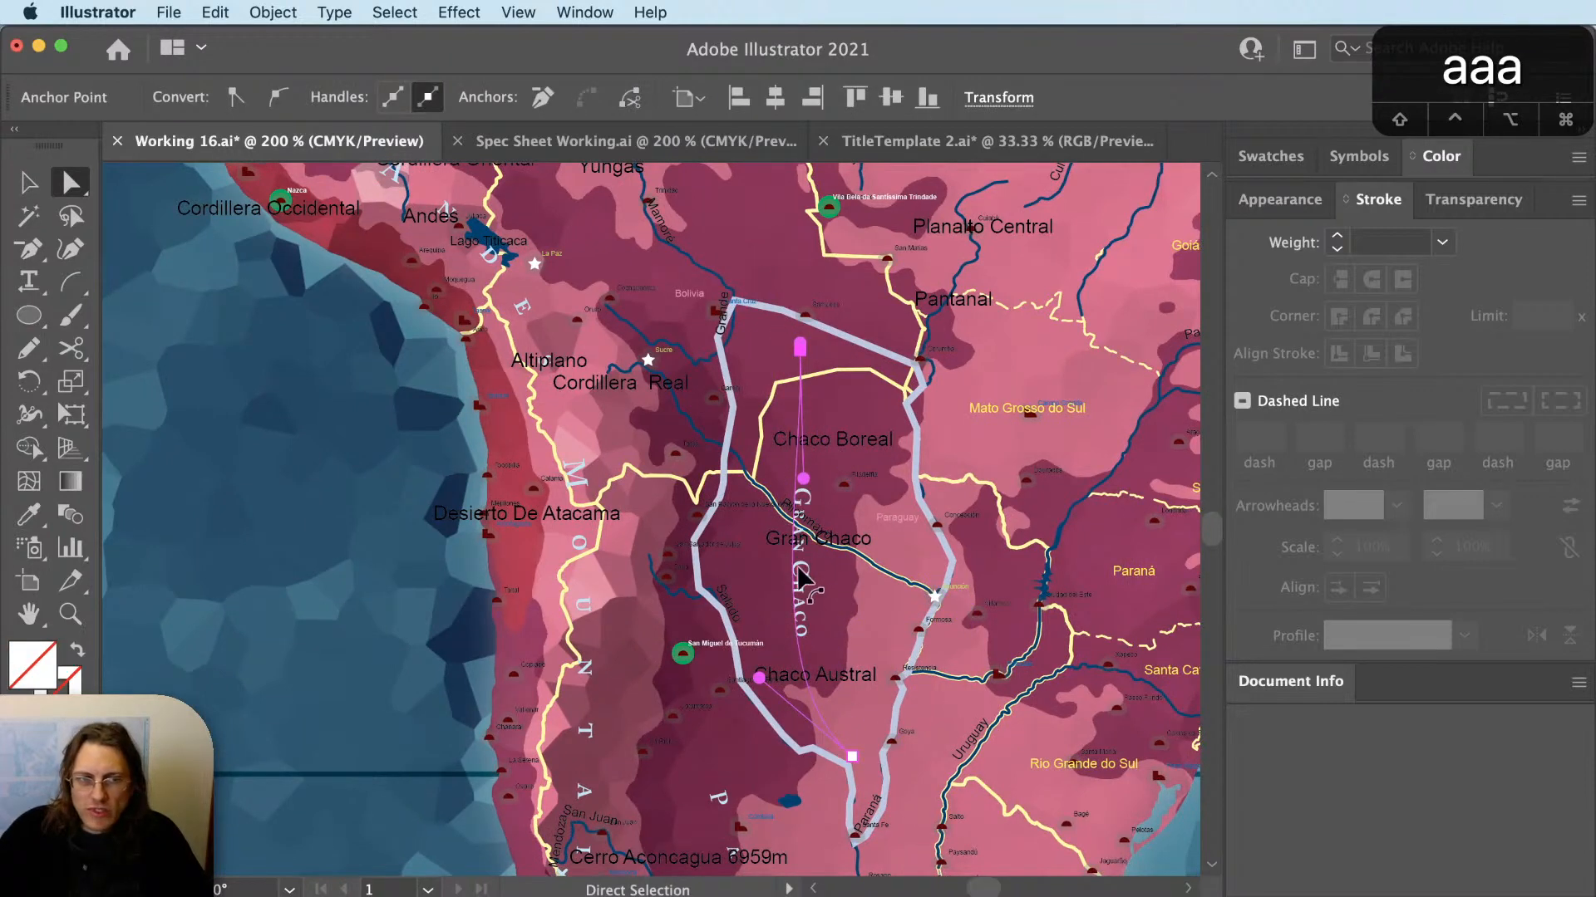
left_click_drag(759, 678, 880, 616)
key("a")
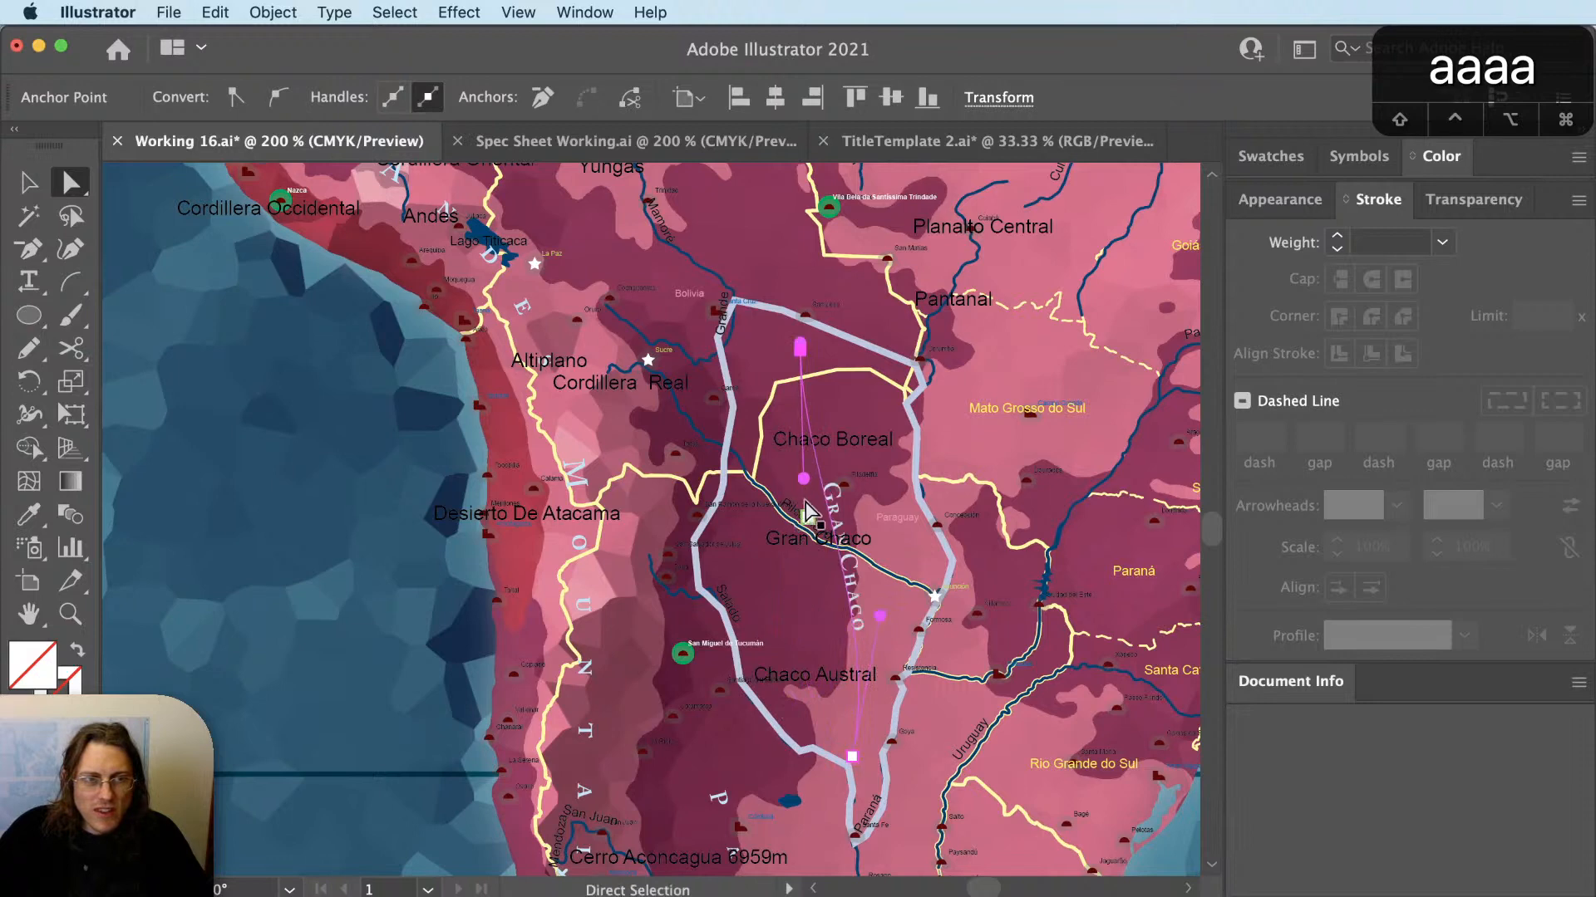
Redirect the upper curve handle of the Gran Chaco label's path and shift its northern anchor slightly northwest.
left_click_drag(806, 509, 761, 280)
key("a")
key("a")
key("a")
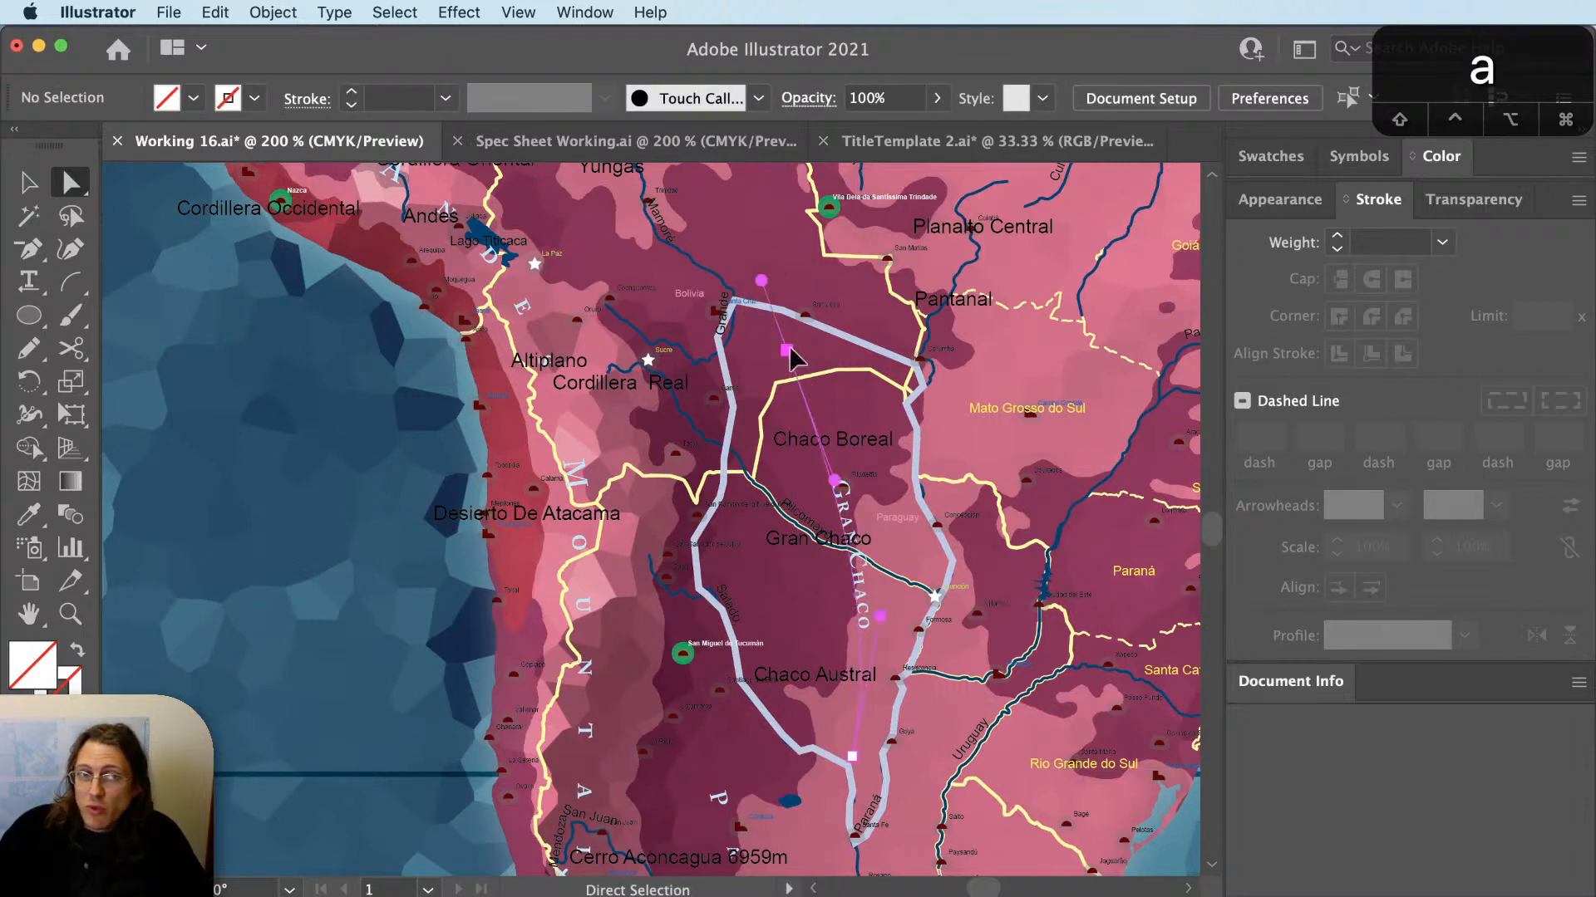
left_click_drag(789, 350, 772, 341)
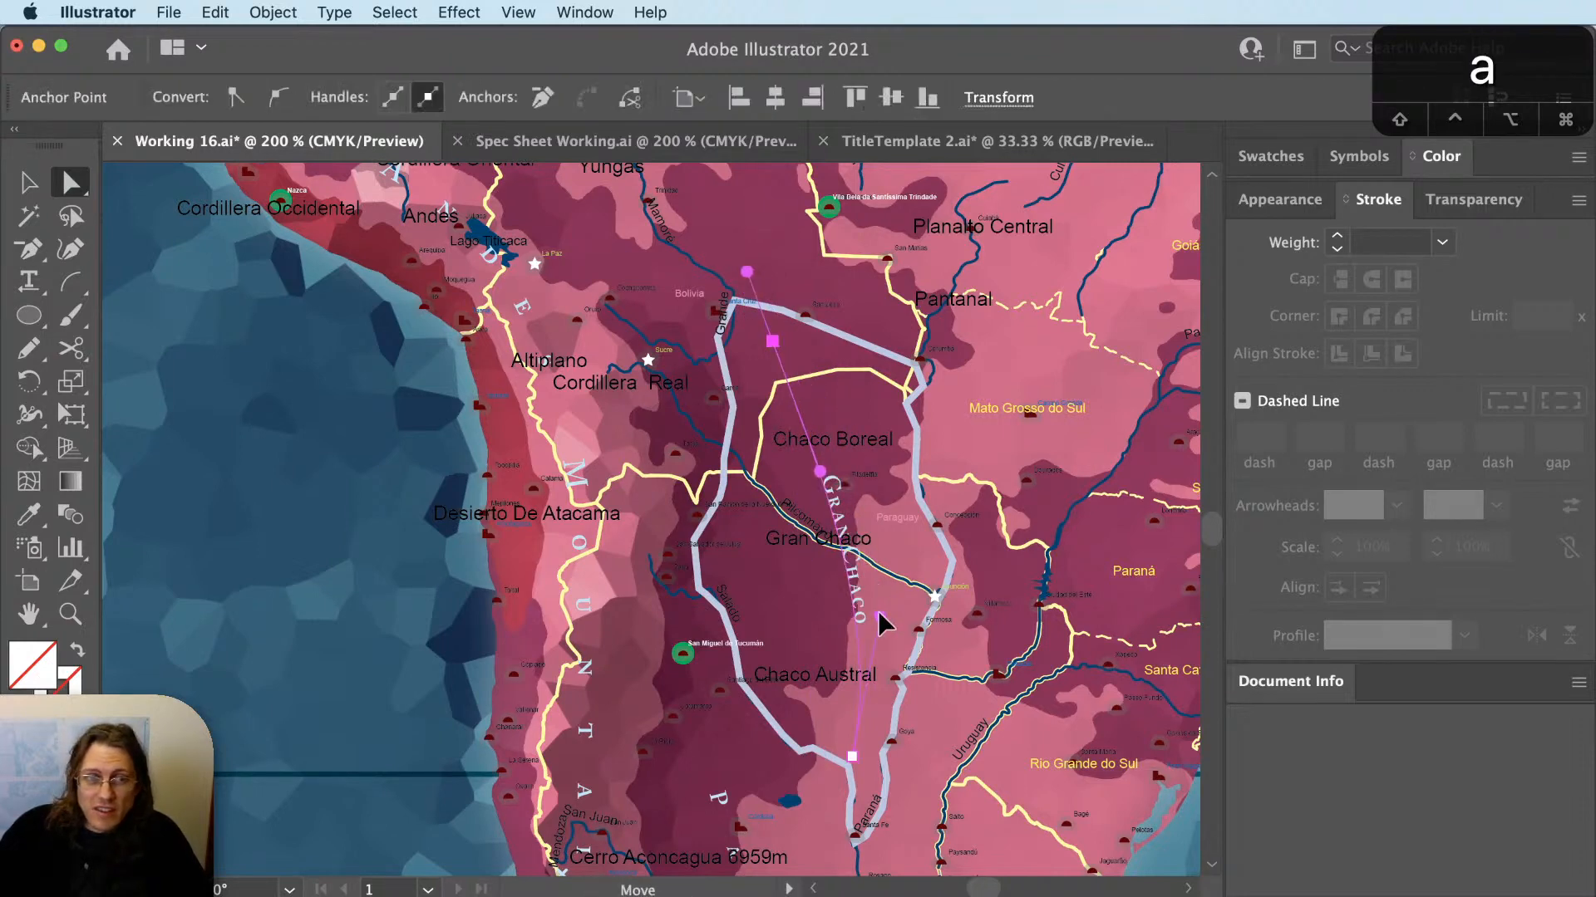
left_click(858, 619)
key("v")
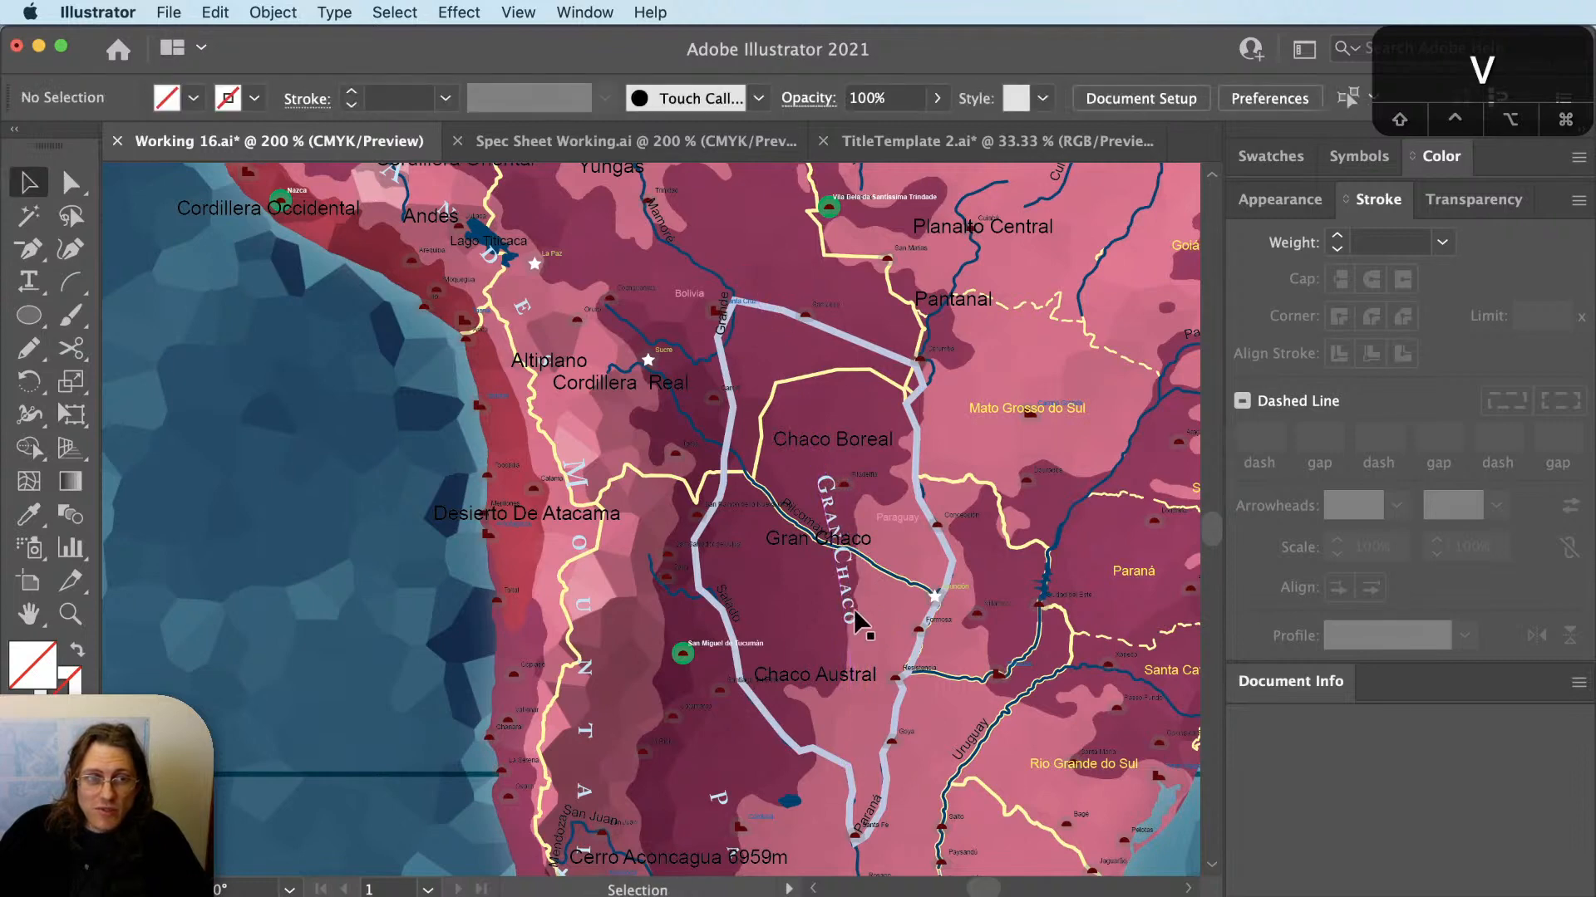
Widen the tracking of the curved Gran Chaco label to spread its letters along the region's length.
left_click(848, 615)
key("super+equal")
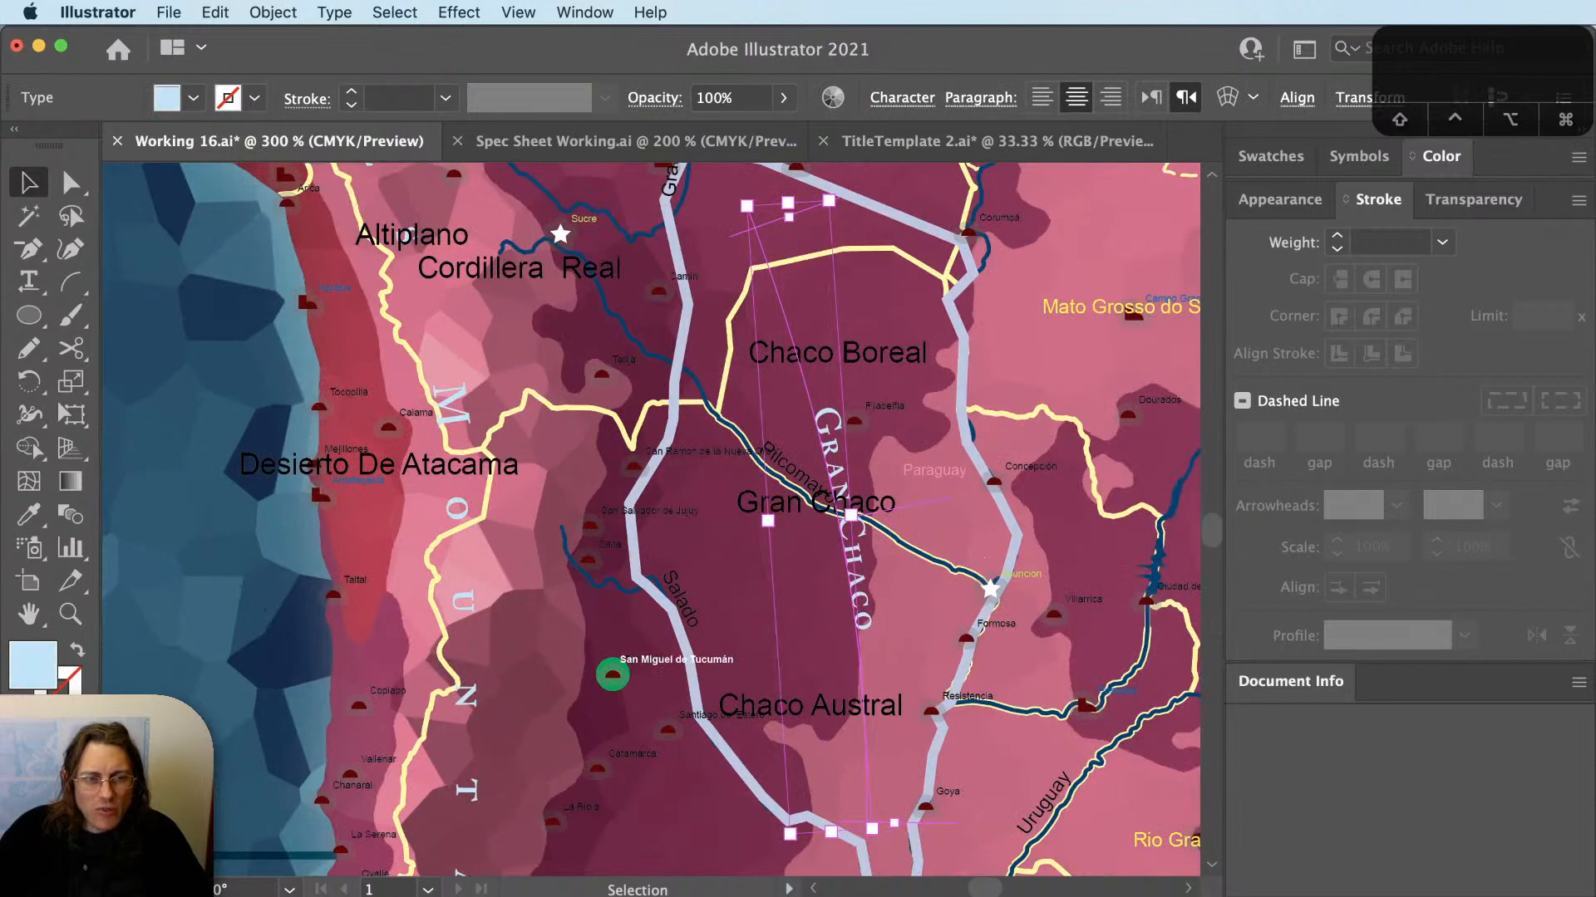
type("0")
key("Return")
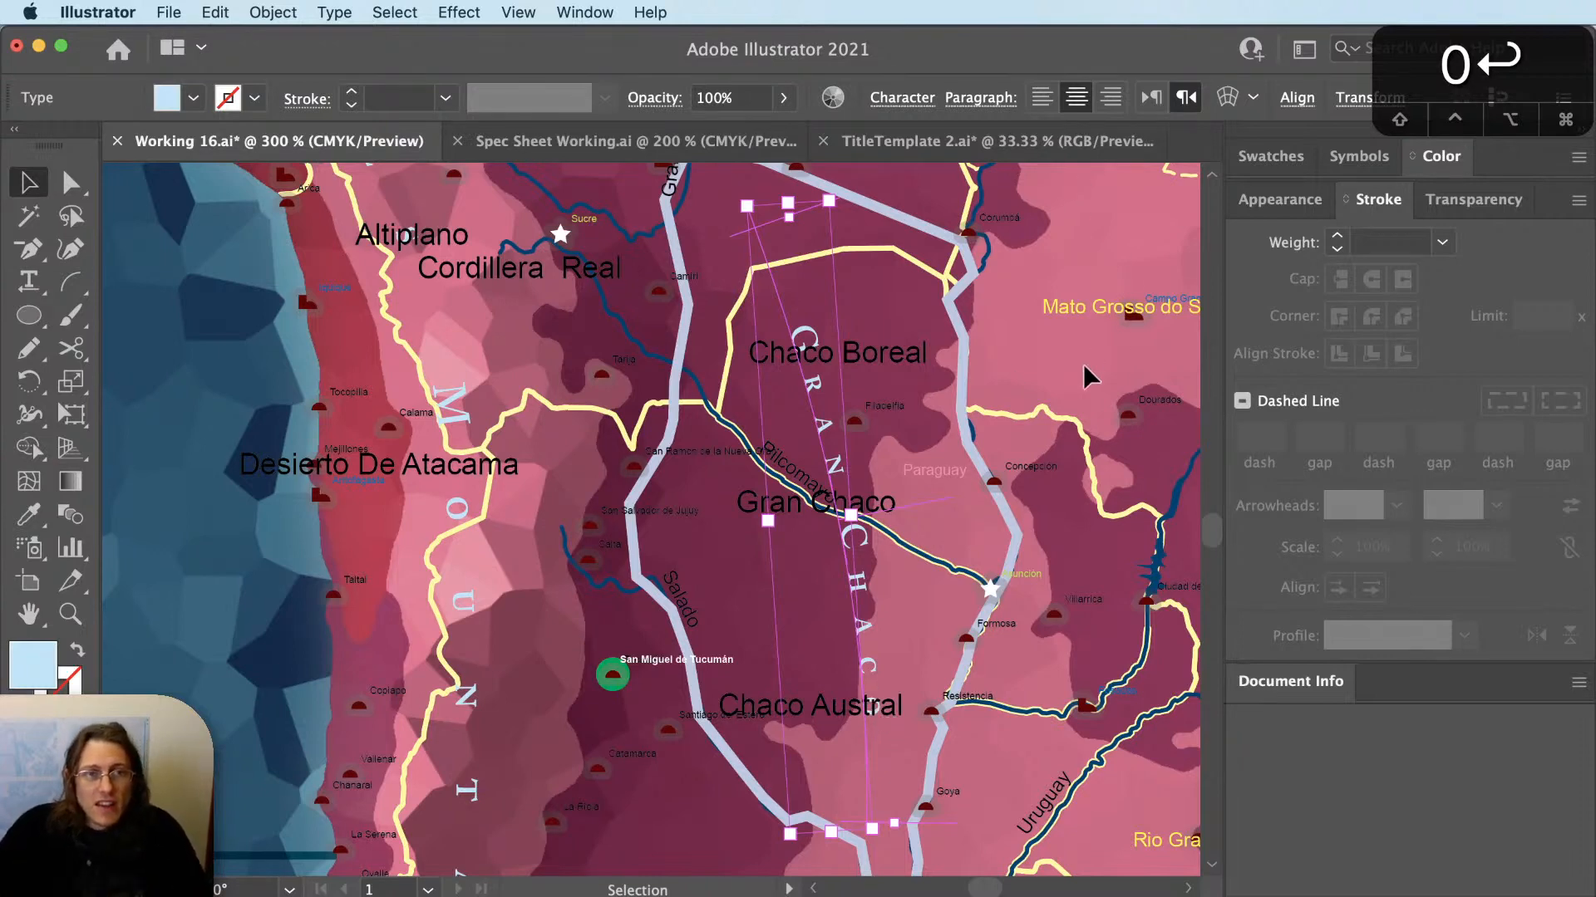
key("super+shift+a")
key("space")
left_click_drag(1061, 416, 1070, 458)
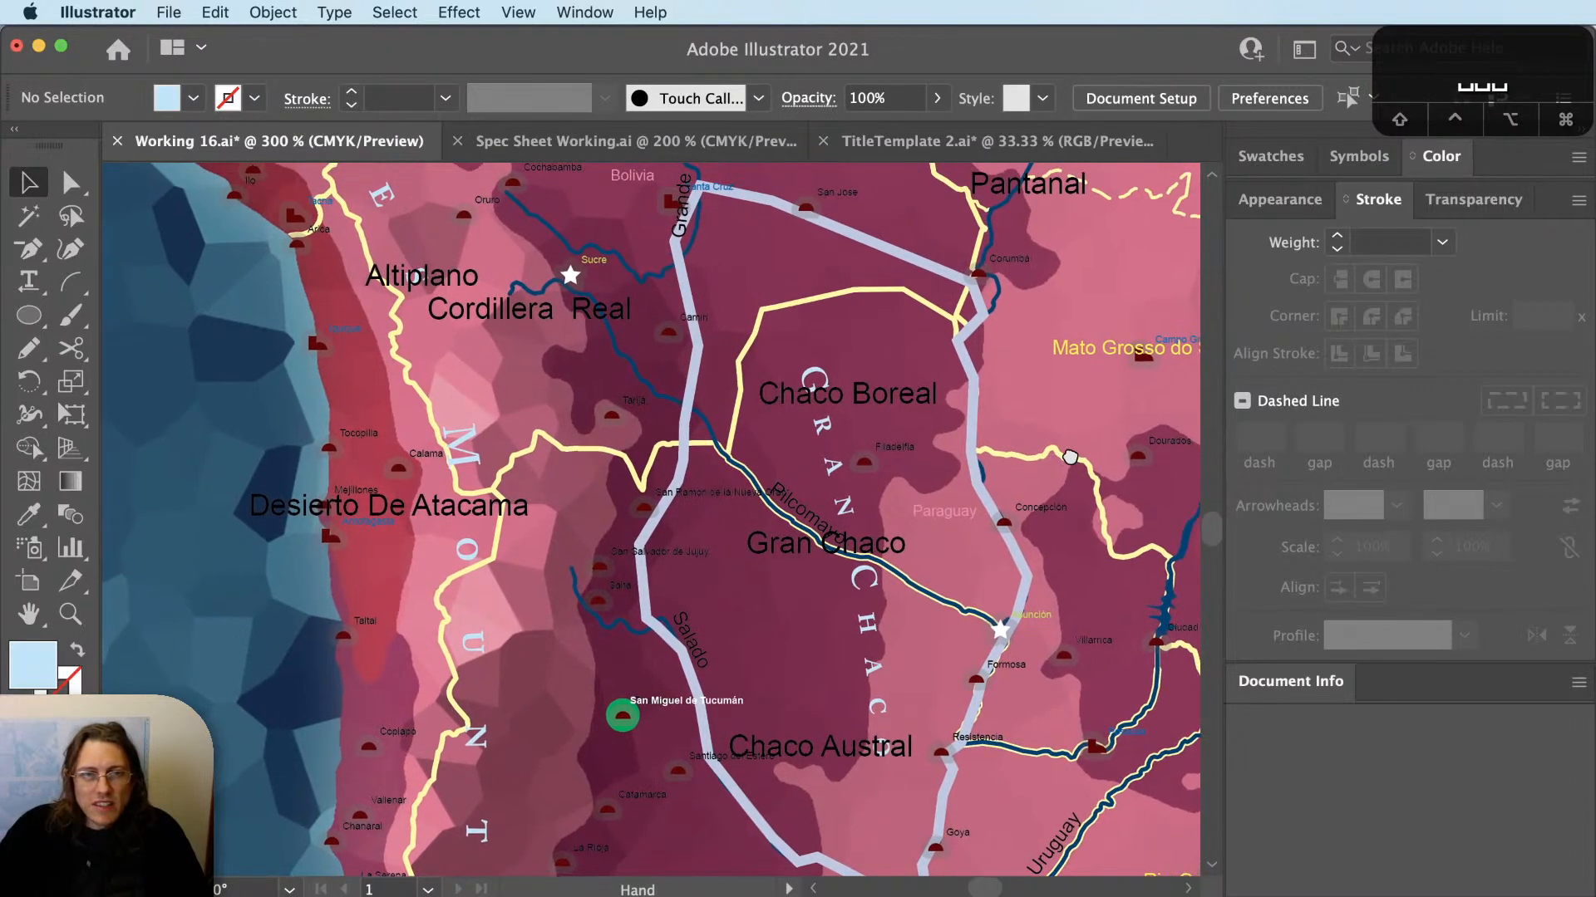
Move the curved Gran Chaco label slightly west and rotate it to follow the region's north-south axis.
left_click(864, 613)
key("a")
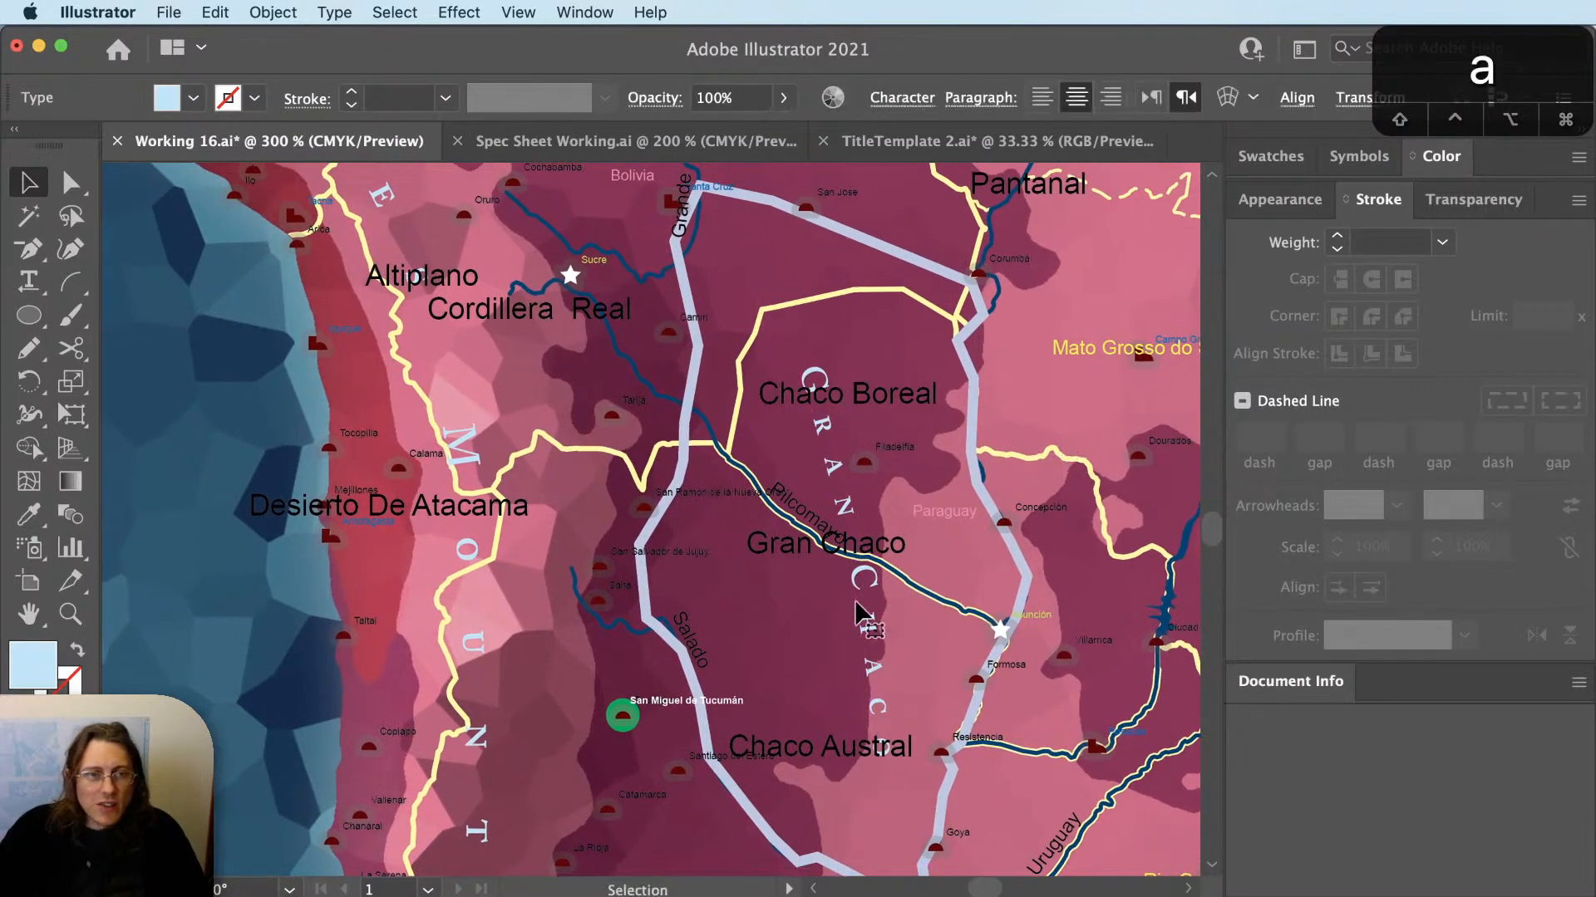
left_click_drag(864, 613, 825, 588)
key("v")
key("r")
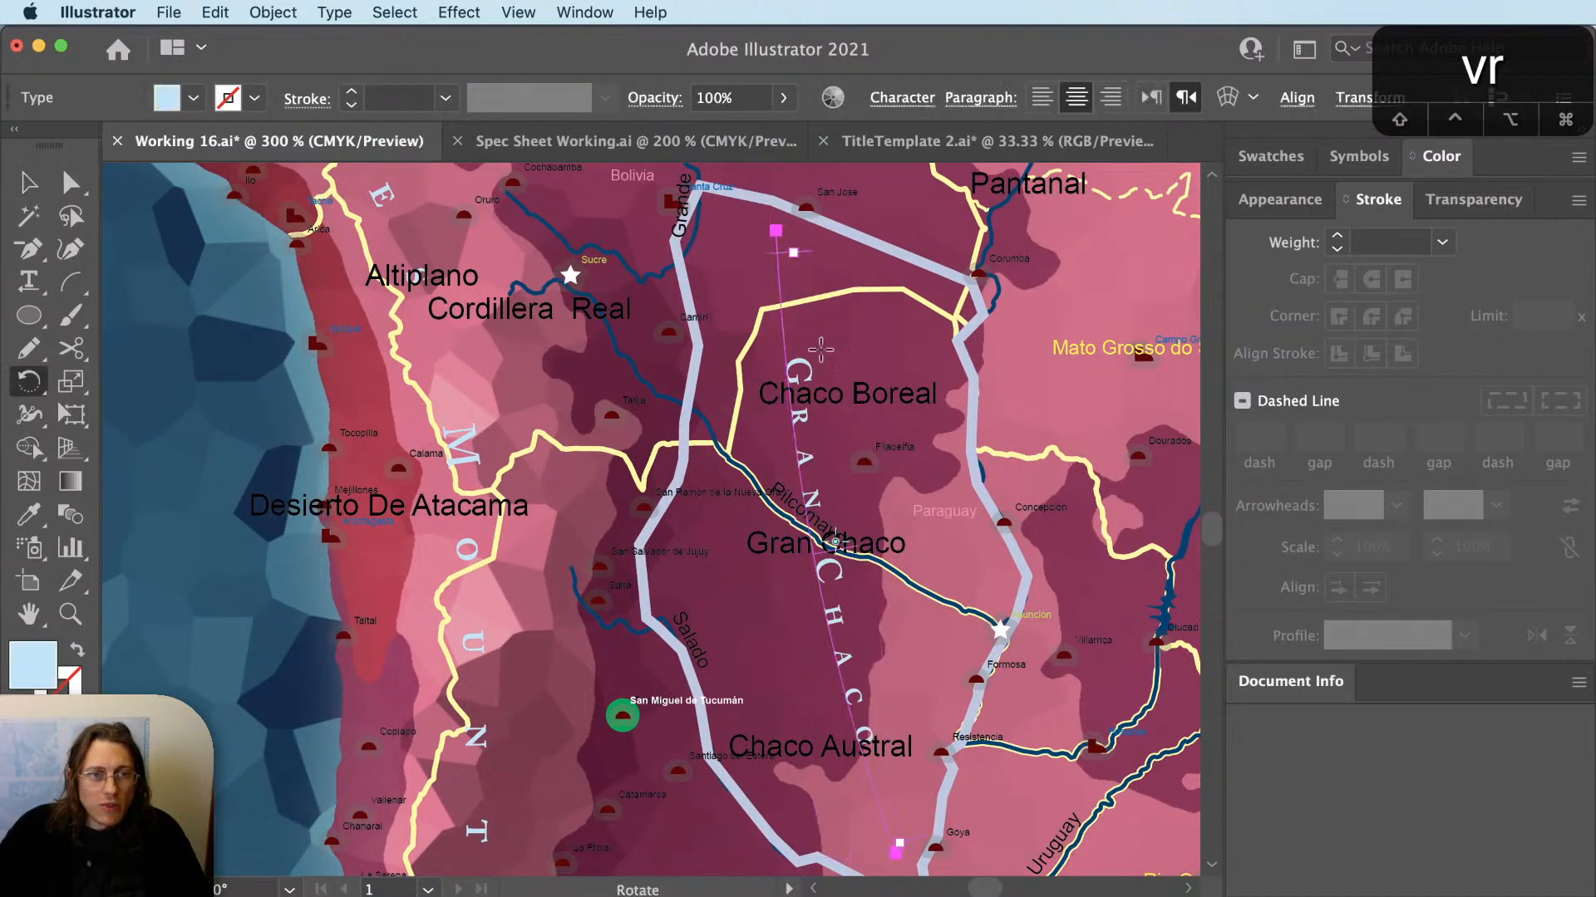
left_click_drag(939, 759, 919, 643)
left_click(914, 757, "super")
Increase the curved Gran Chaco label's tracking further so its first letter reaches the northern Paraguay border.
key("space")
key("v")
left_click(878, 577)
key("space")
left_click_drag(889, 500, 912, 690)
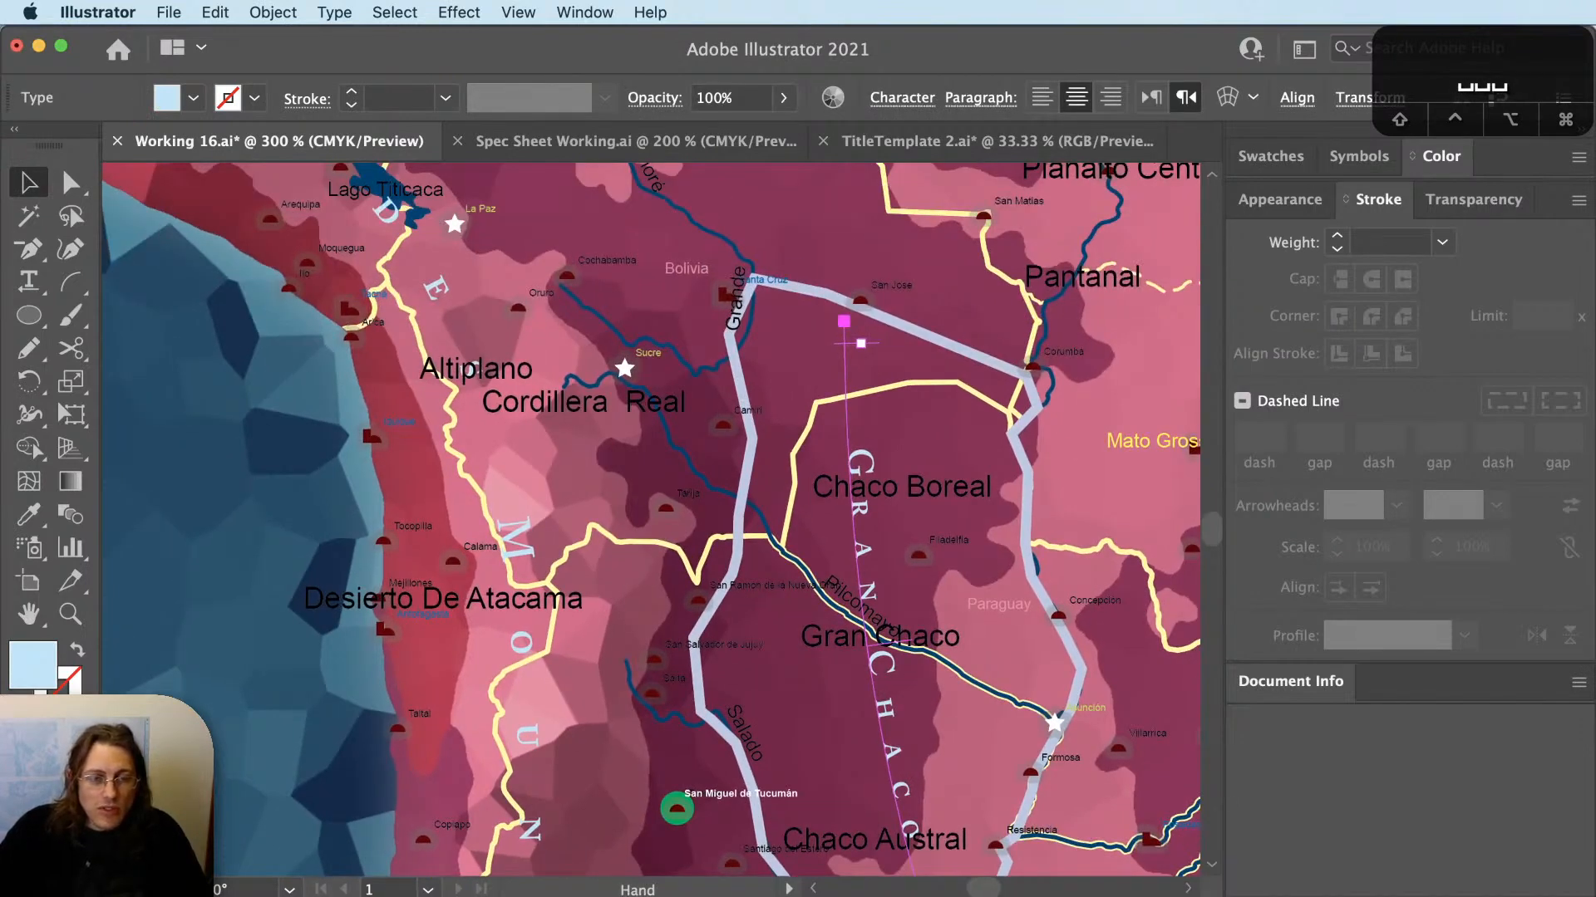
type("10")
key("Return")
left_click(812, 557)
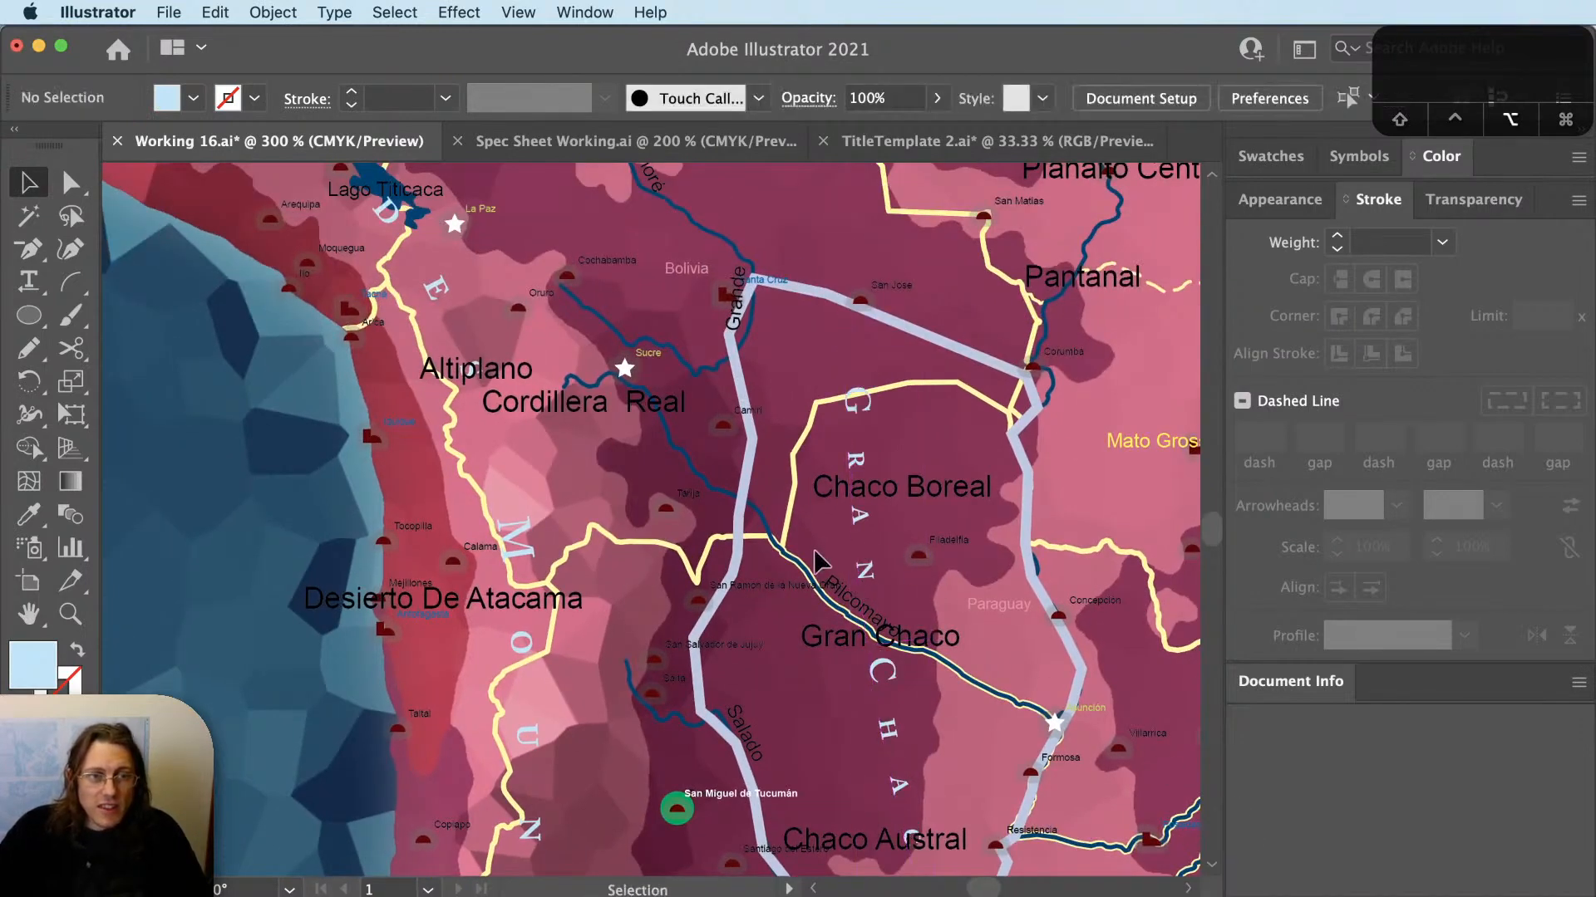
Examine the spacing and curvature of the finished region labels across the United States, Mexico and Central America.
scroll(809, 554, "down", 1)
key("space")
left_click_drag(865, 625, 891, 520)
key("v")
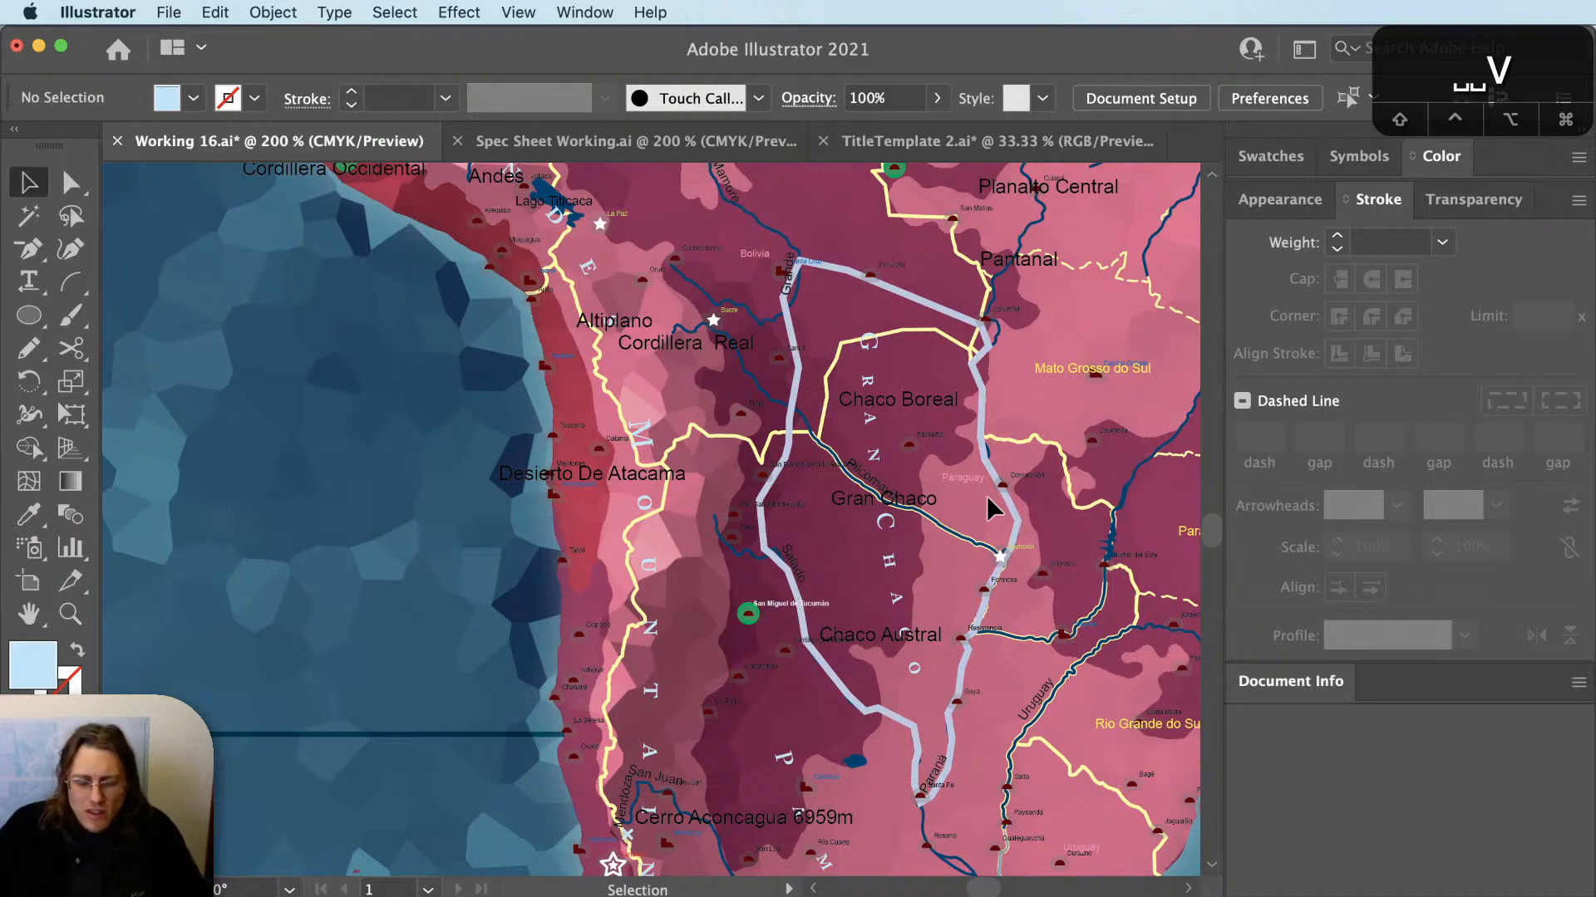
key("v")
scroll(884, 412, "down", 3)
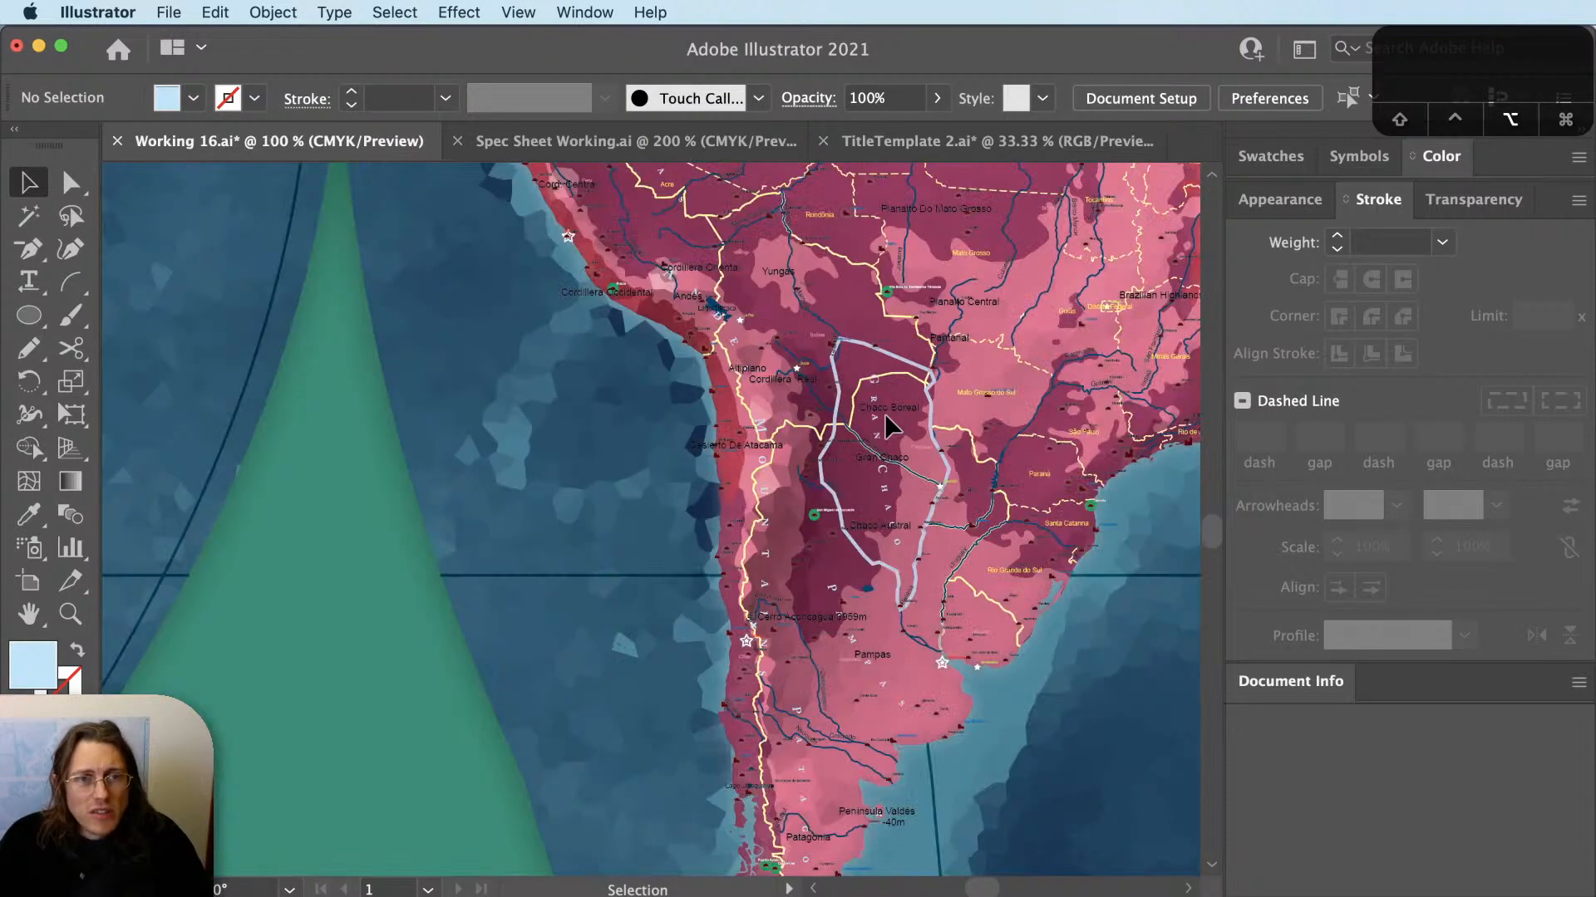
key("space")
left_click_drag(918, 361, 936, 821)
left_click_drag(817, 338, 971, 737)
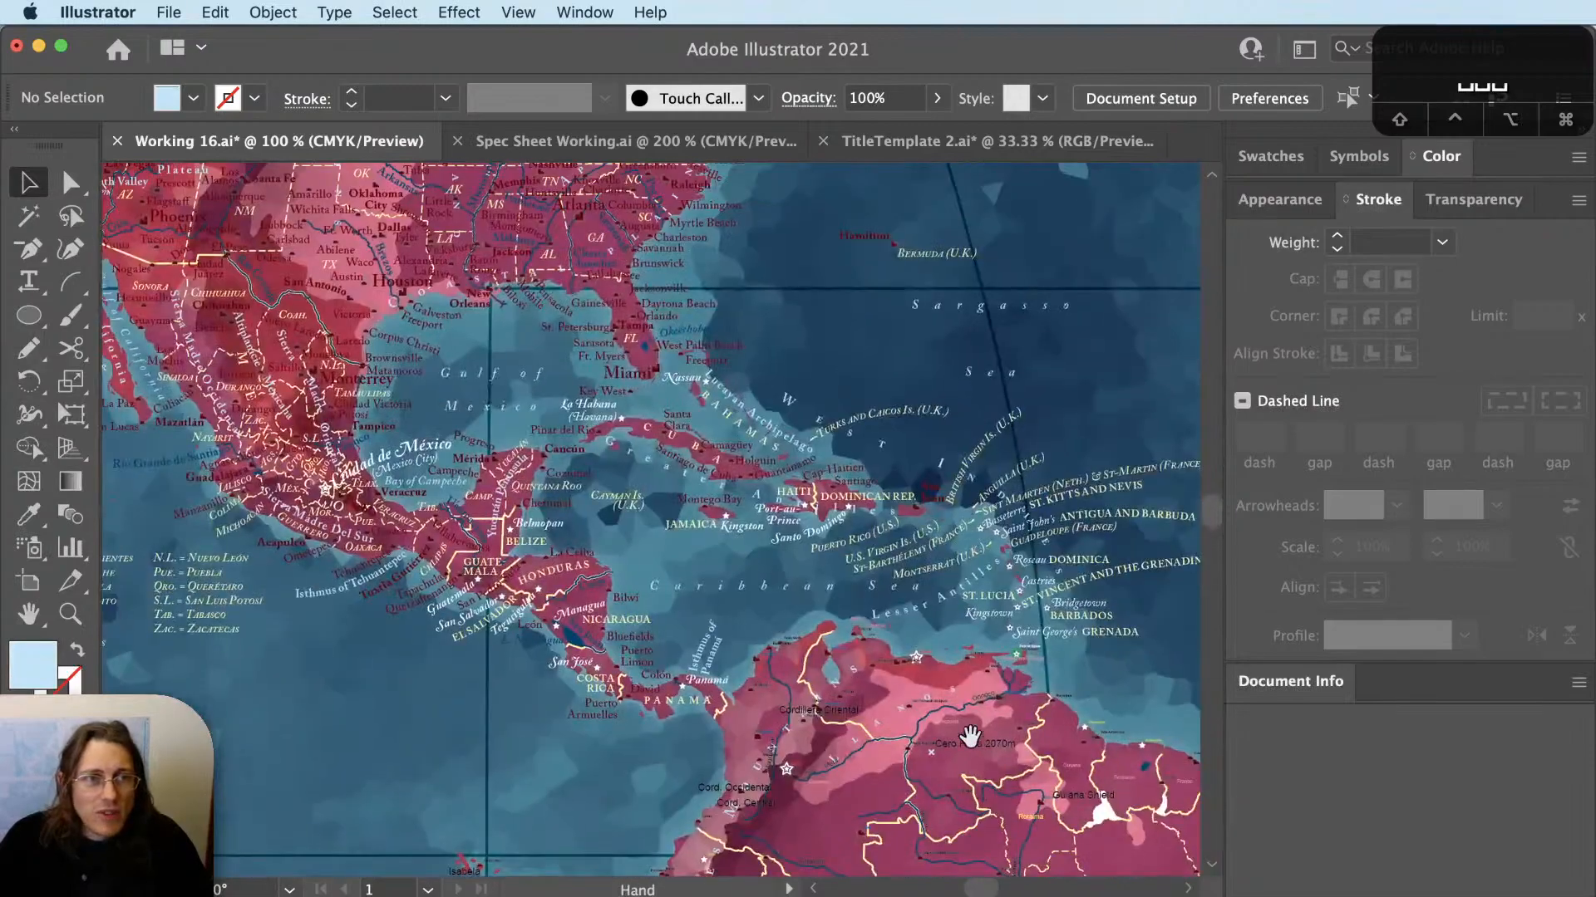
left_click_drag(612, 201, 823, 491)
scroll(731, 310, "up", 3)
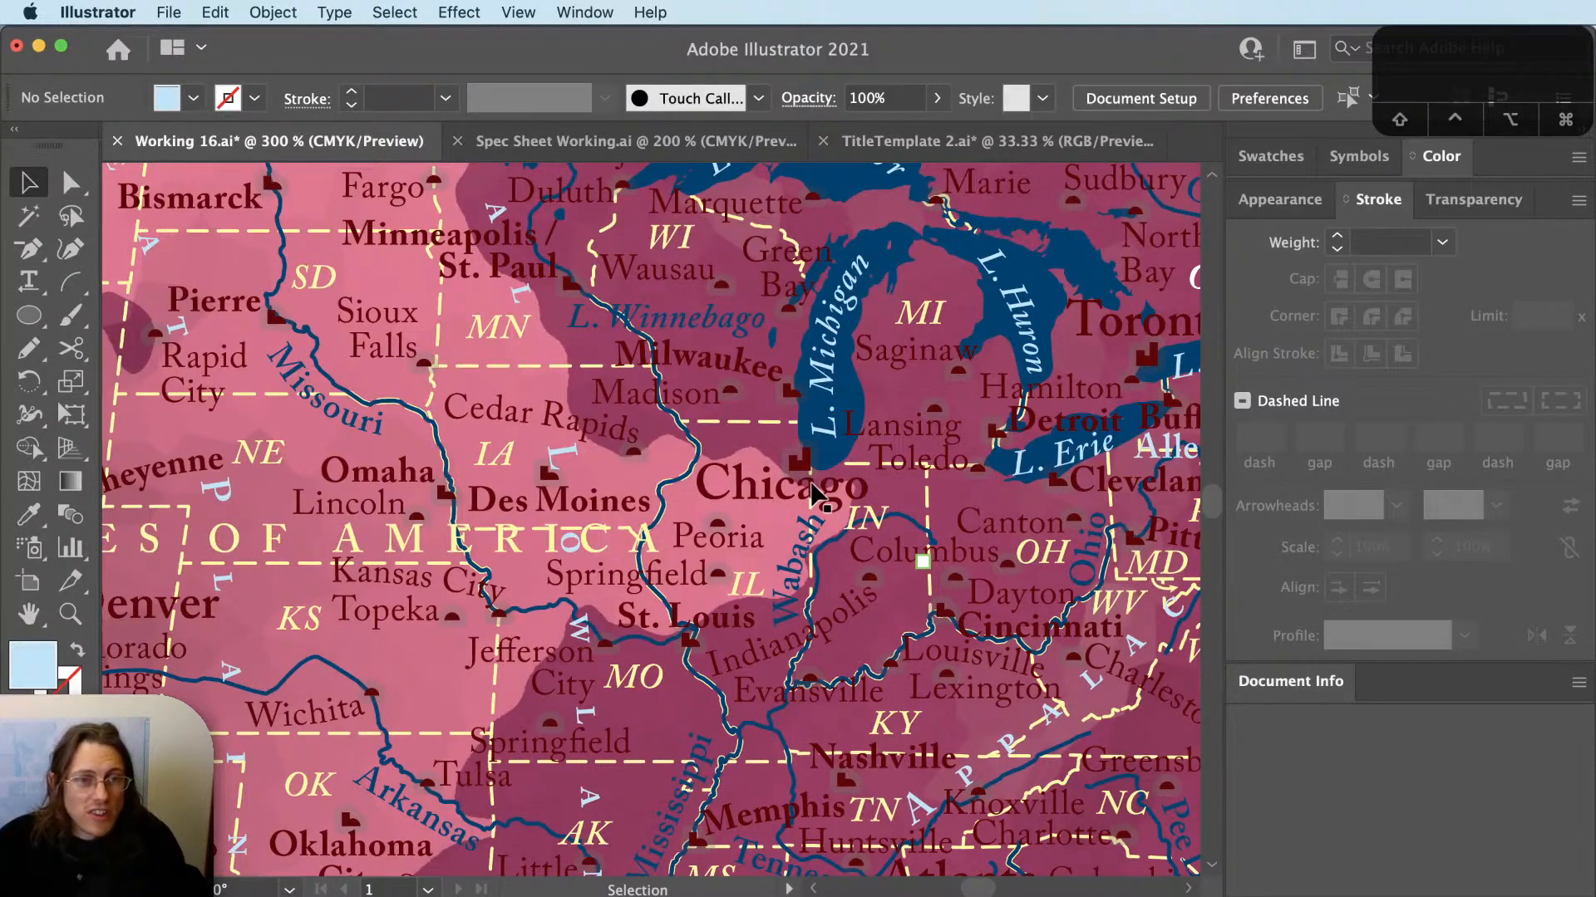
left_click_drag(329, 475, 949, 523)
left_click_drag(638, 616, 690, 636)
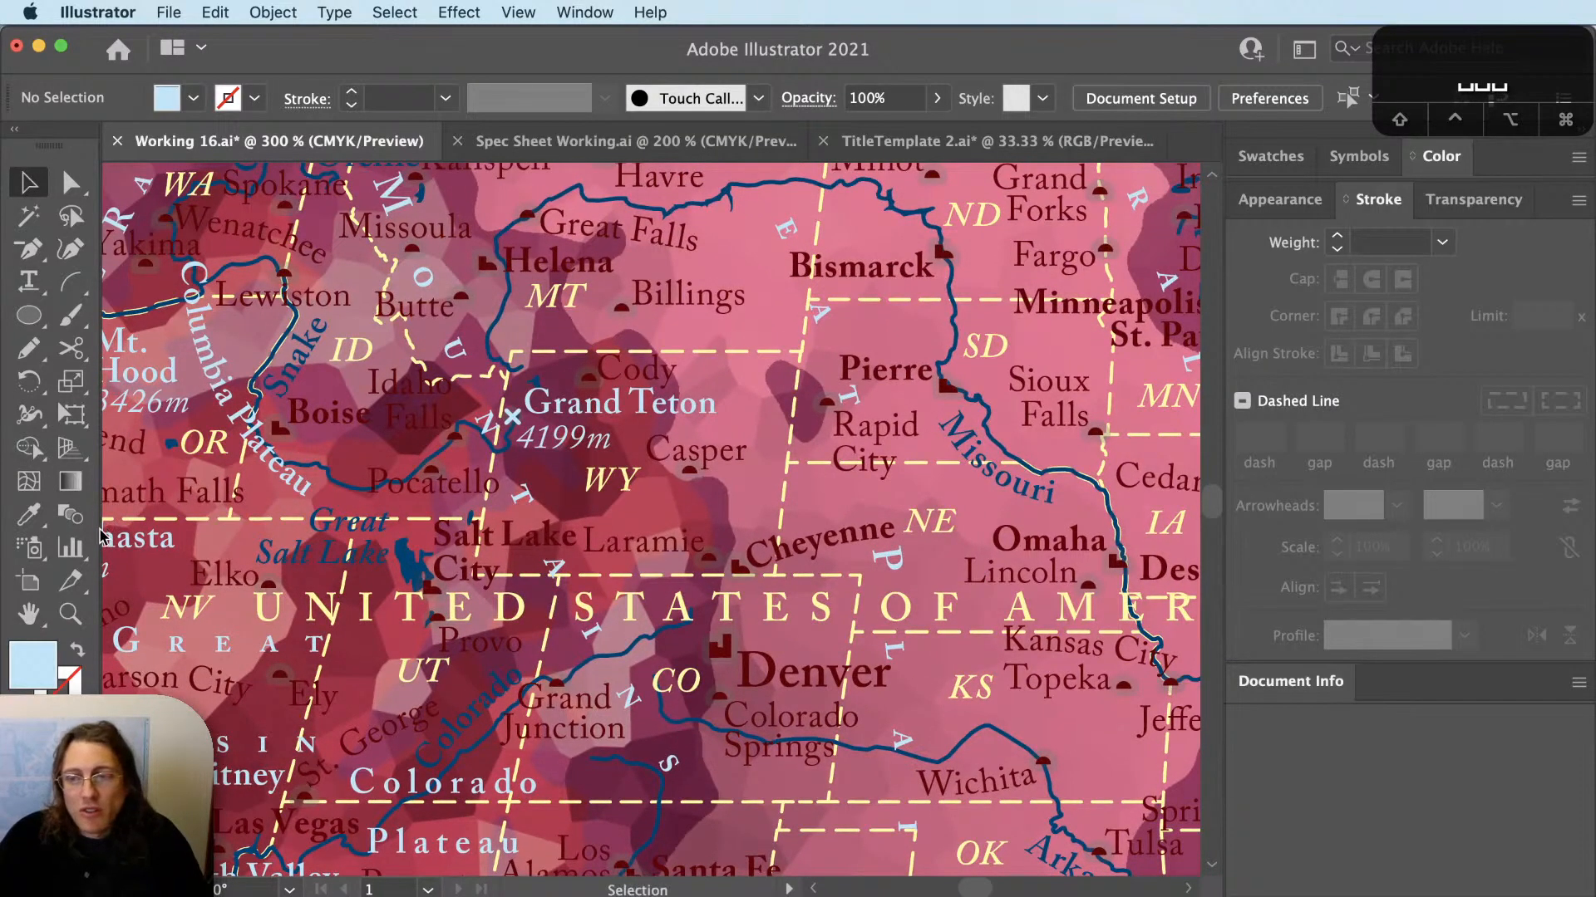
scroll(258, 538, "down", 2, "alt")
mouse_move(637, 678)
left_mouse_down()
mouse_move(560, 715)
mouse_move(486, 541)
left_mouse_up()
left_click_drag(606, 740, 552, 524)
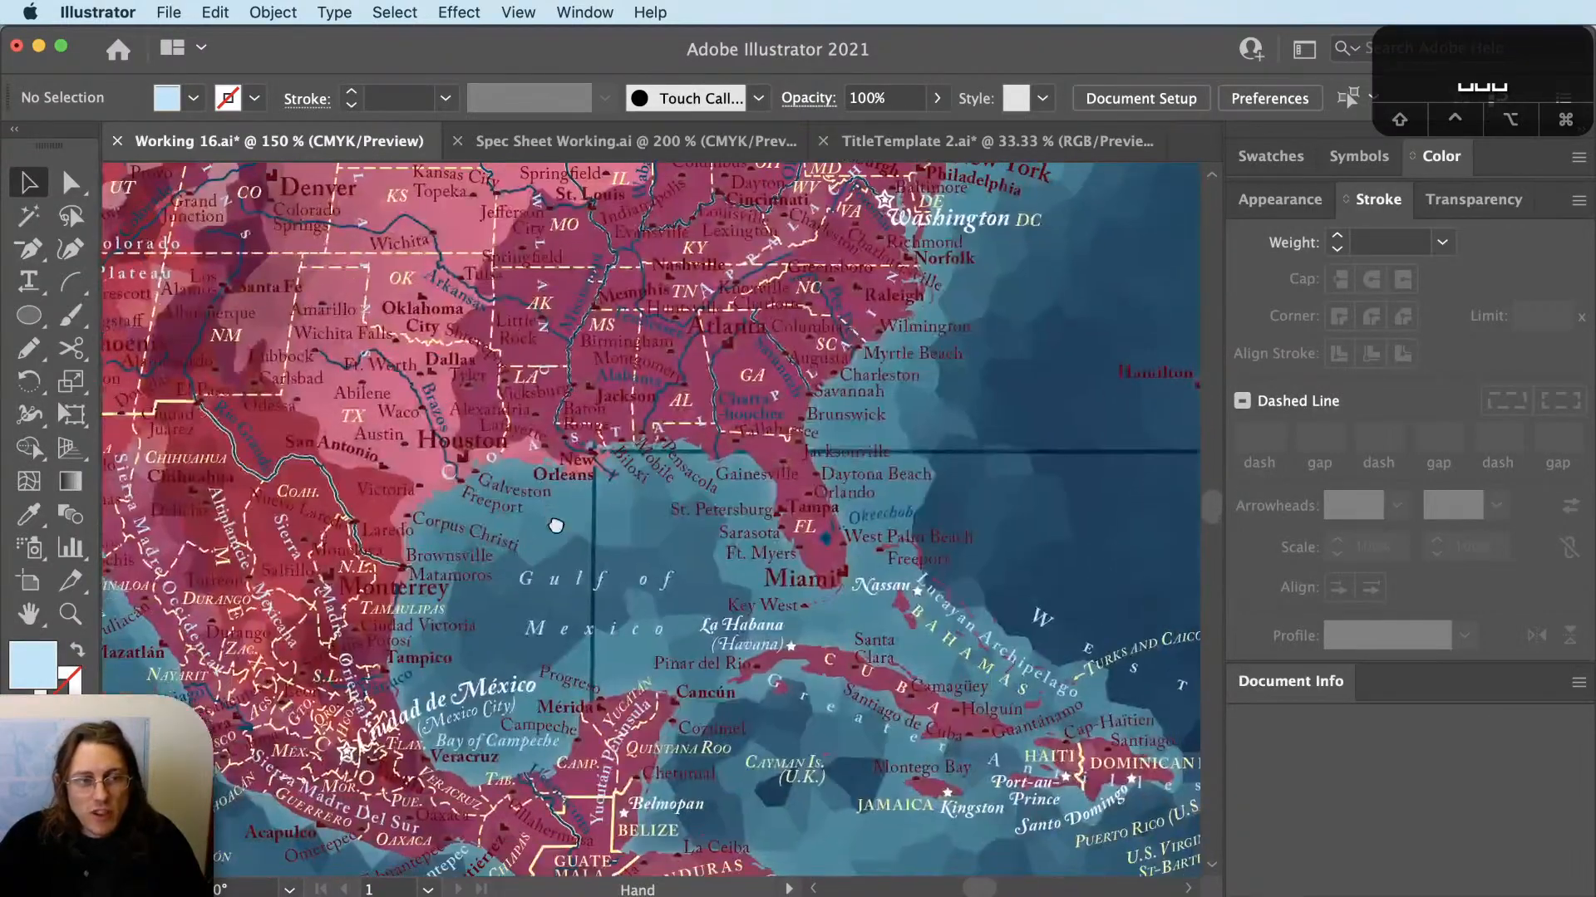
left_click_drag(680, 741, 630, 513)
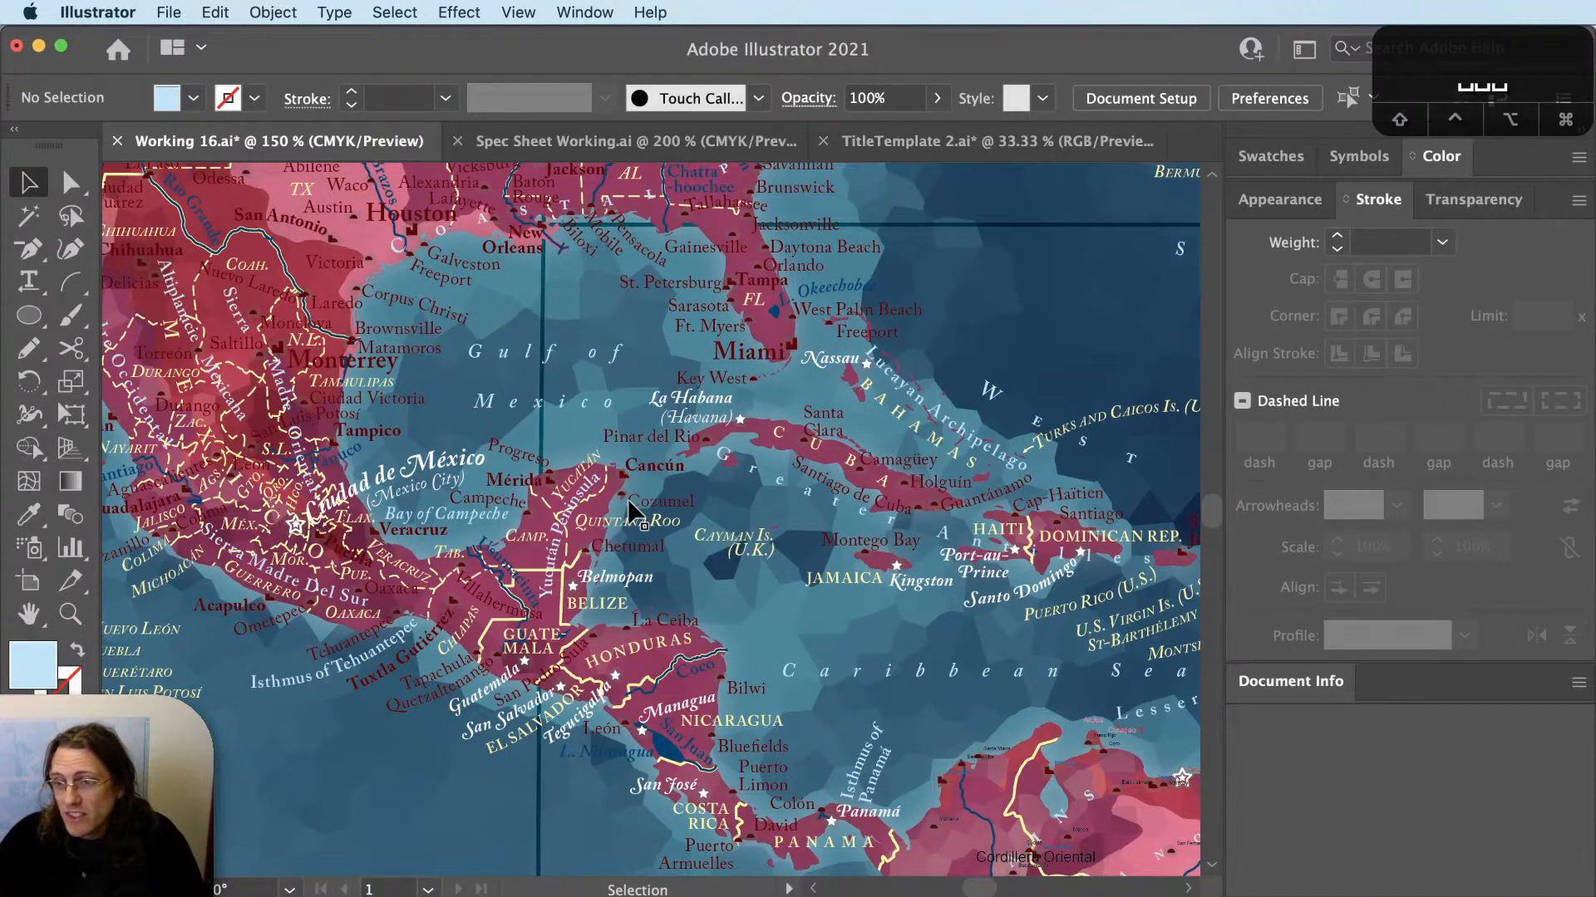
Review the region labels from Canada through the eastern United States, the Caribbean and the Amazon Basin down to southern Brazil.
key("space")
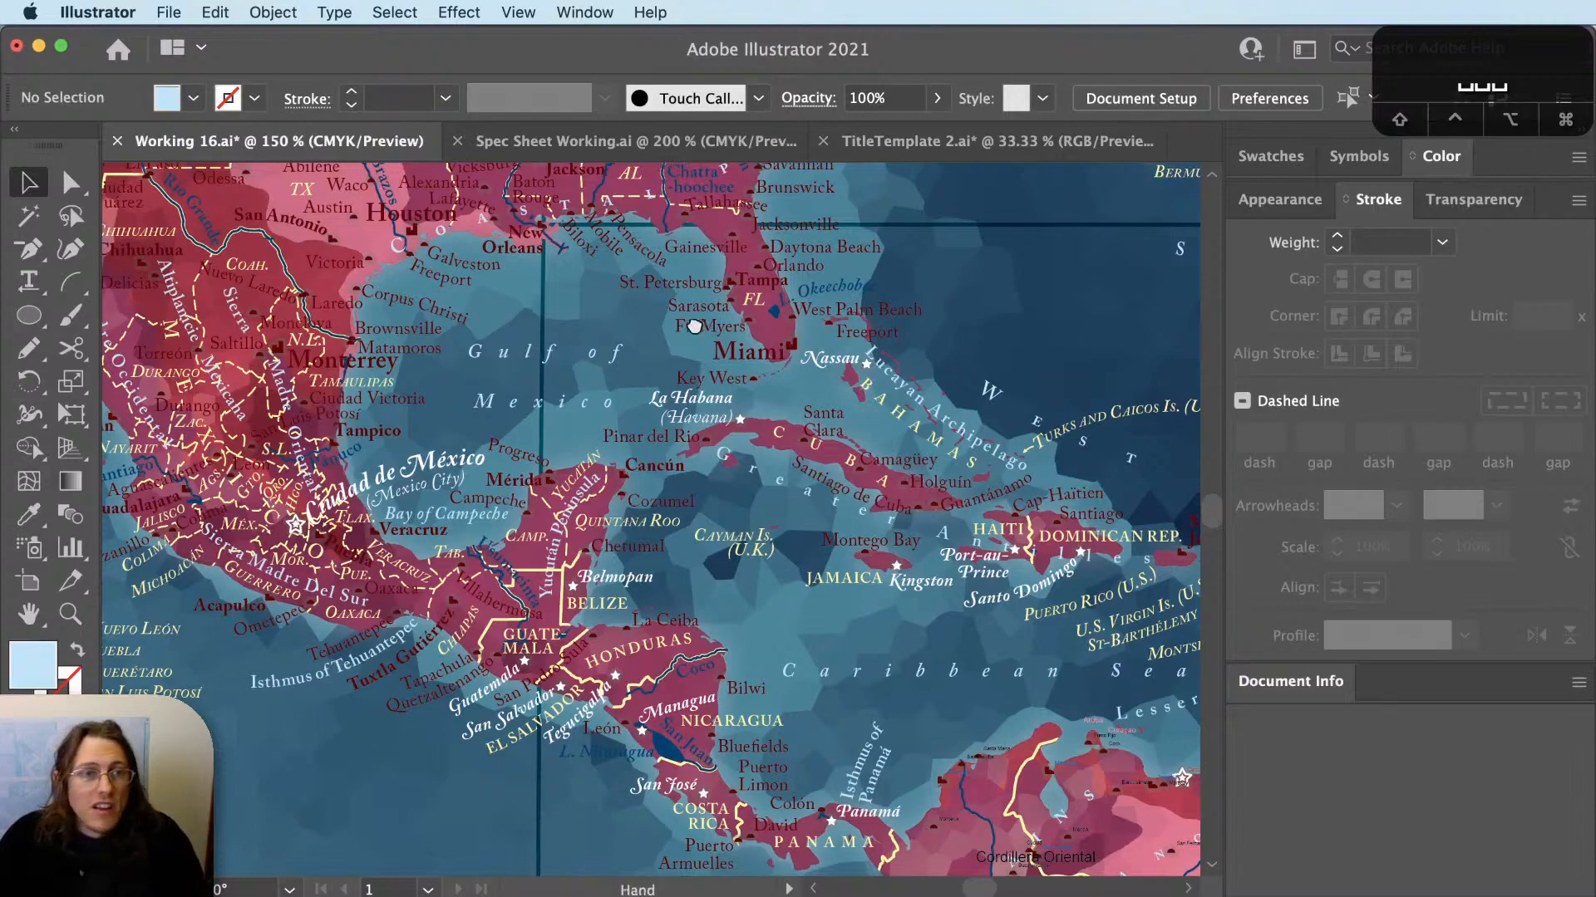
left_click_drag(694, 327, 869, 790)
left_click_drag(627, 436, 822, 794)
left_click_drag(740, 483, 797, 752)
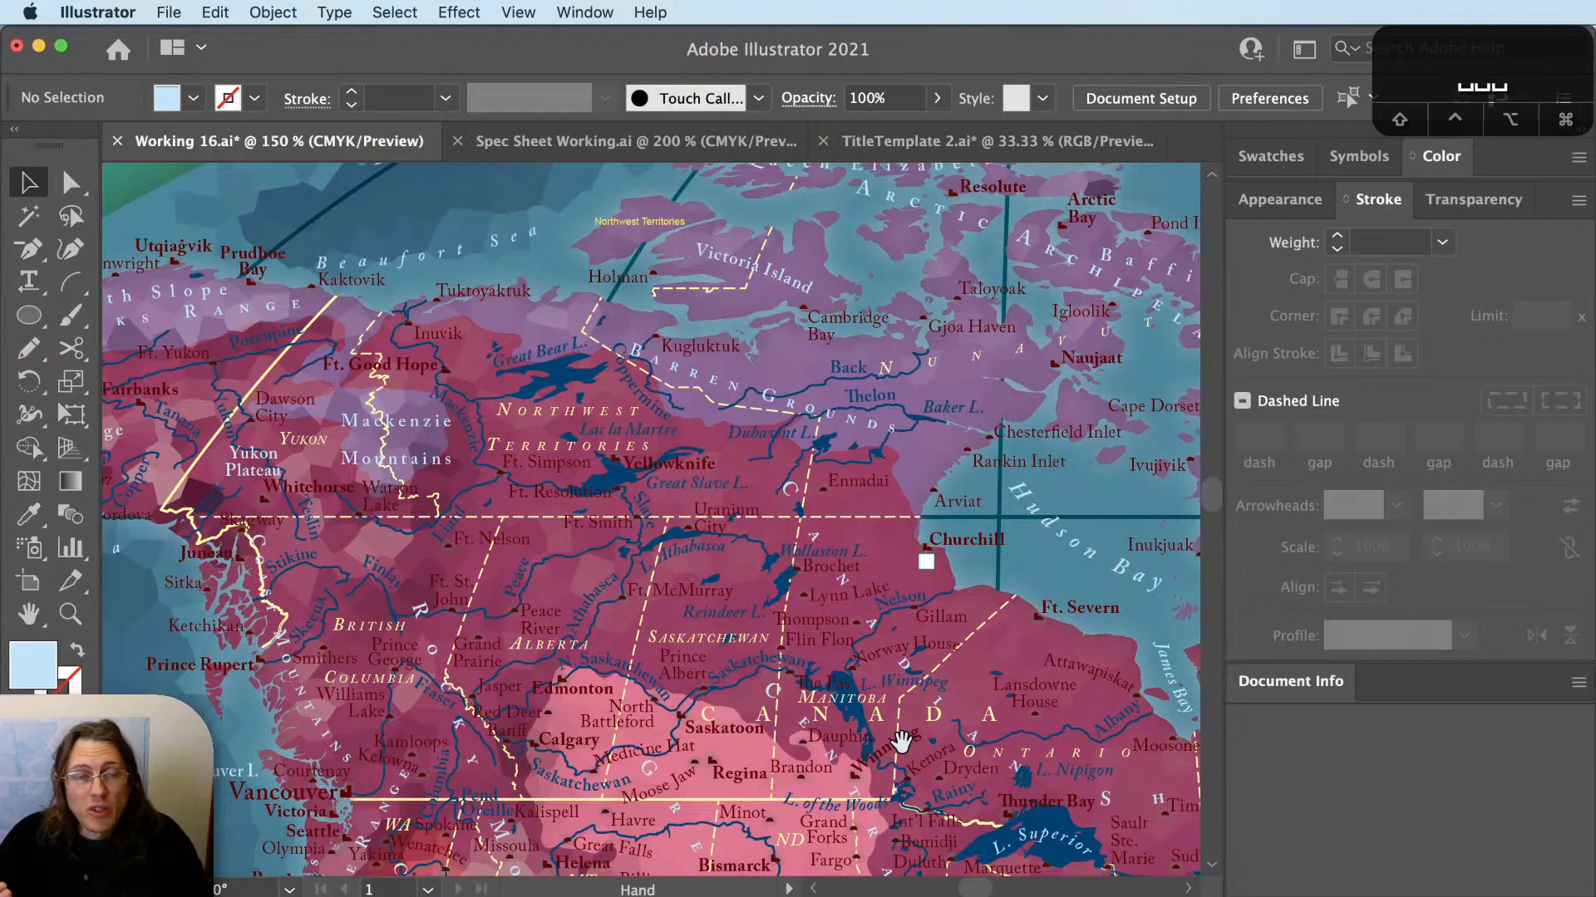
left_click_drag(965, 792, 806, 503)
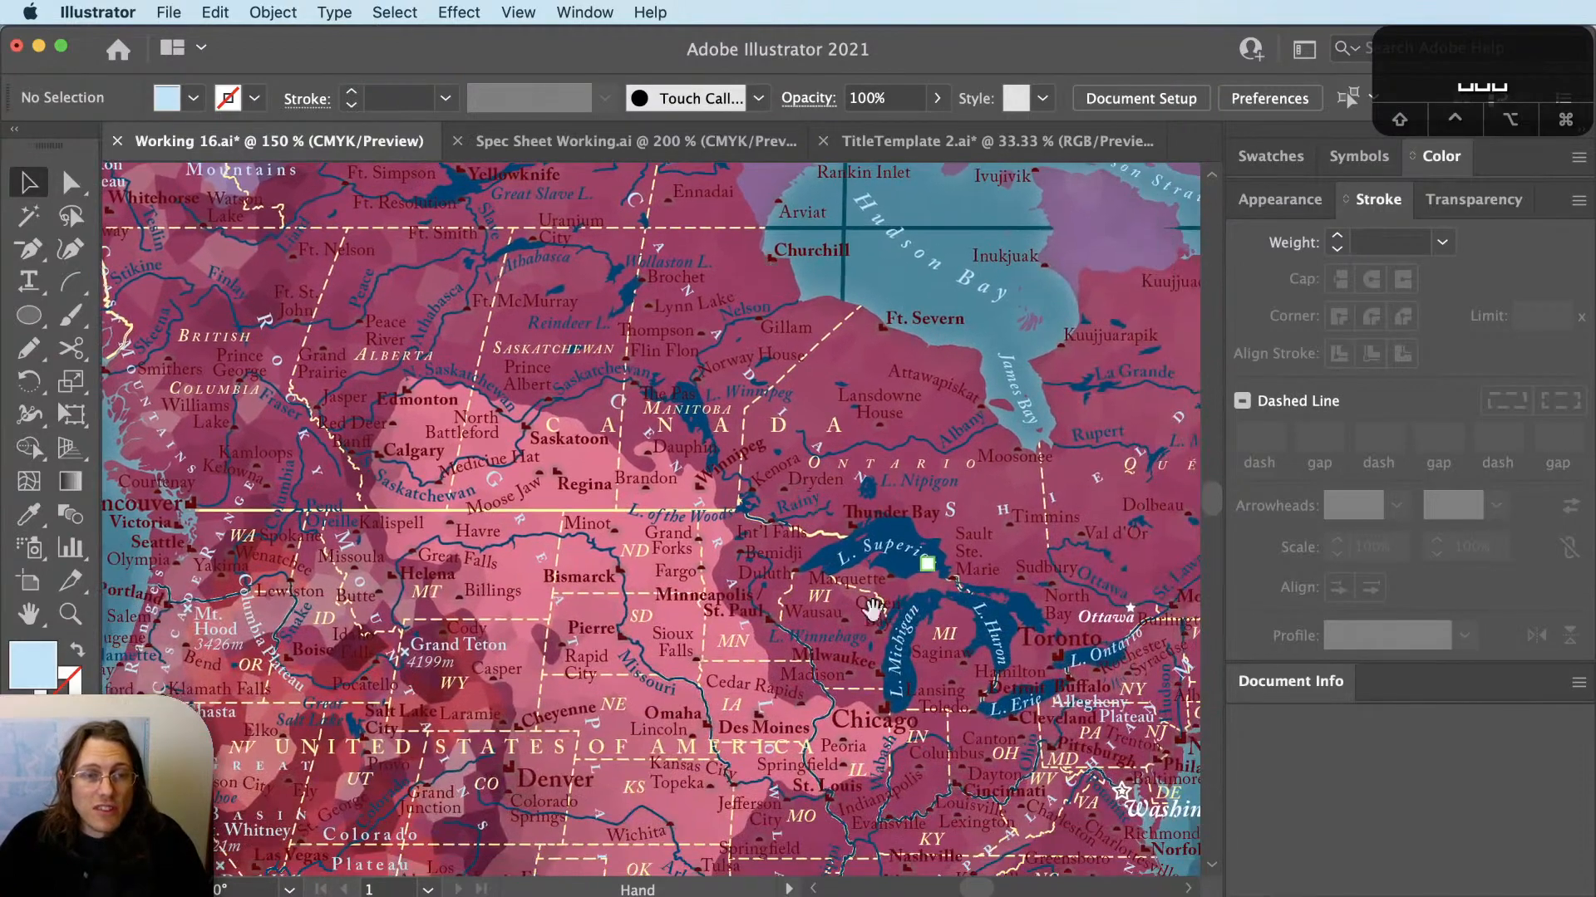
left_click_drag(971, 760, 831, 495)
left_click_drag(929, 679, 863, 622)
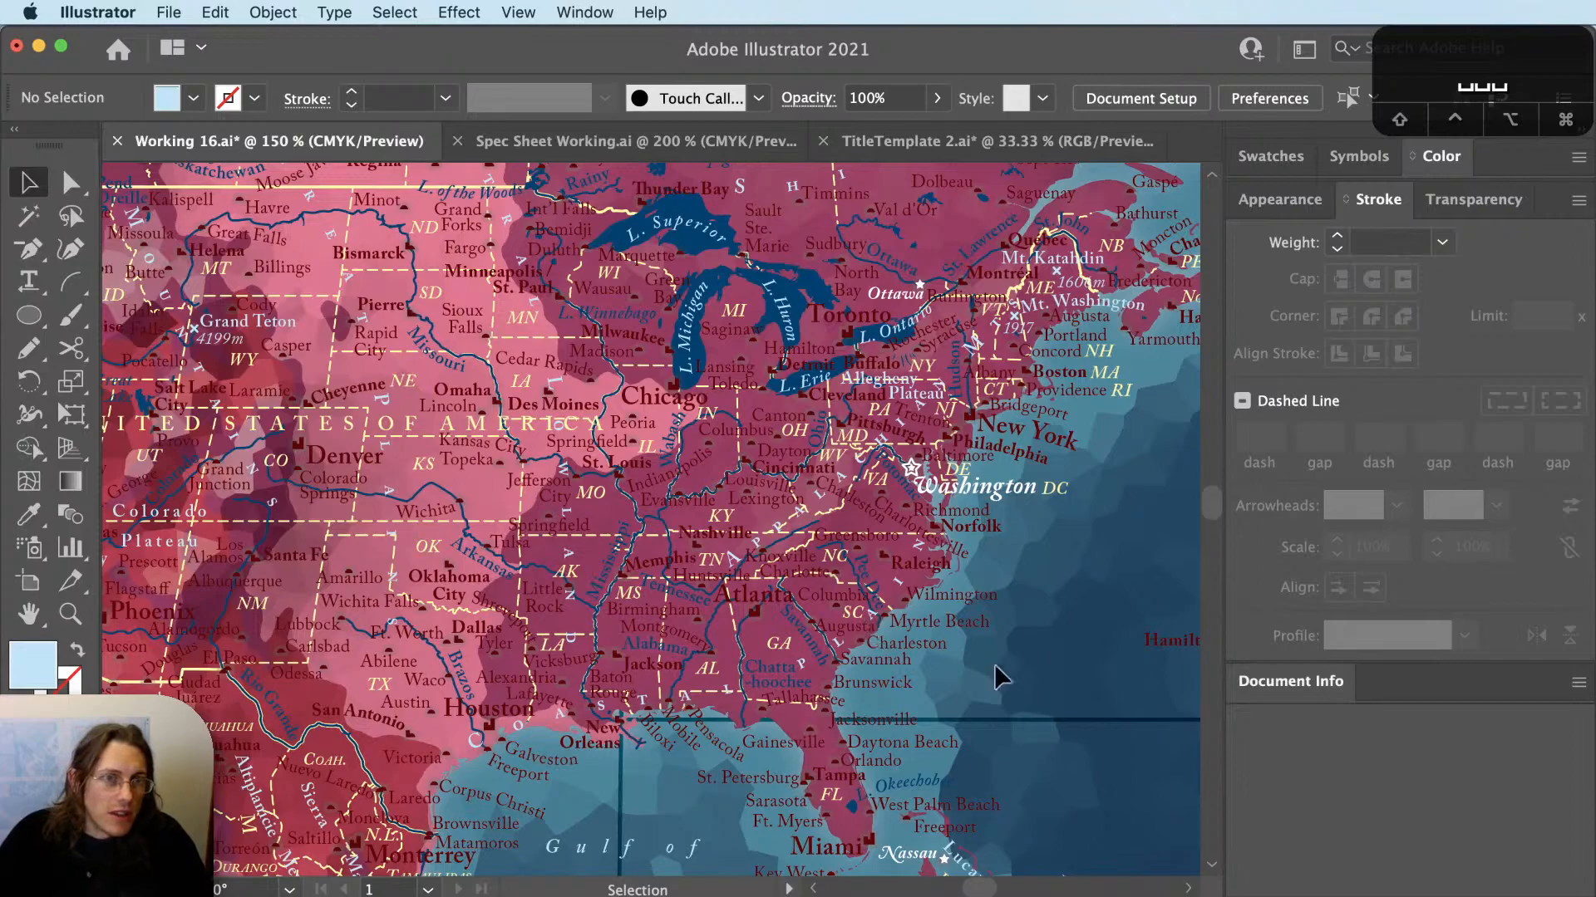
left_click_drag(1079, 751, 962, 491)
left_click_drag(997, 774, 811, 517)
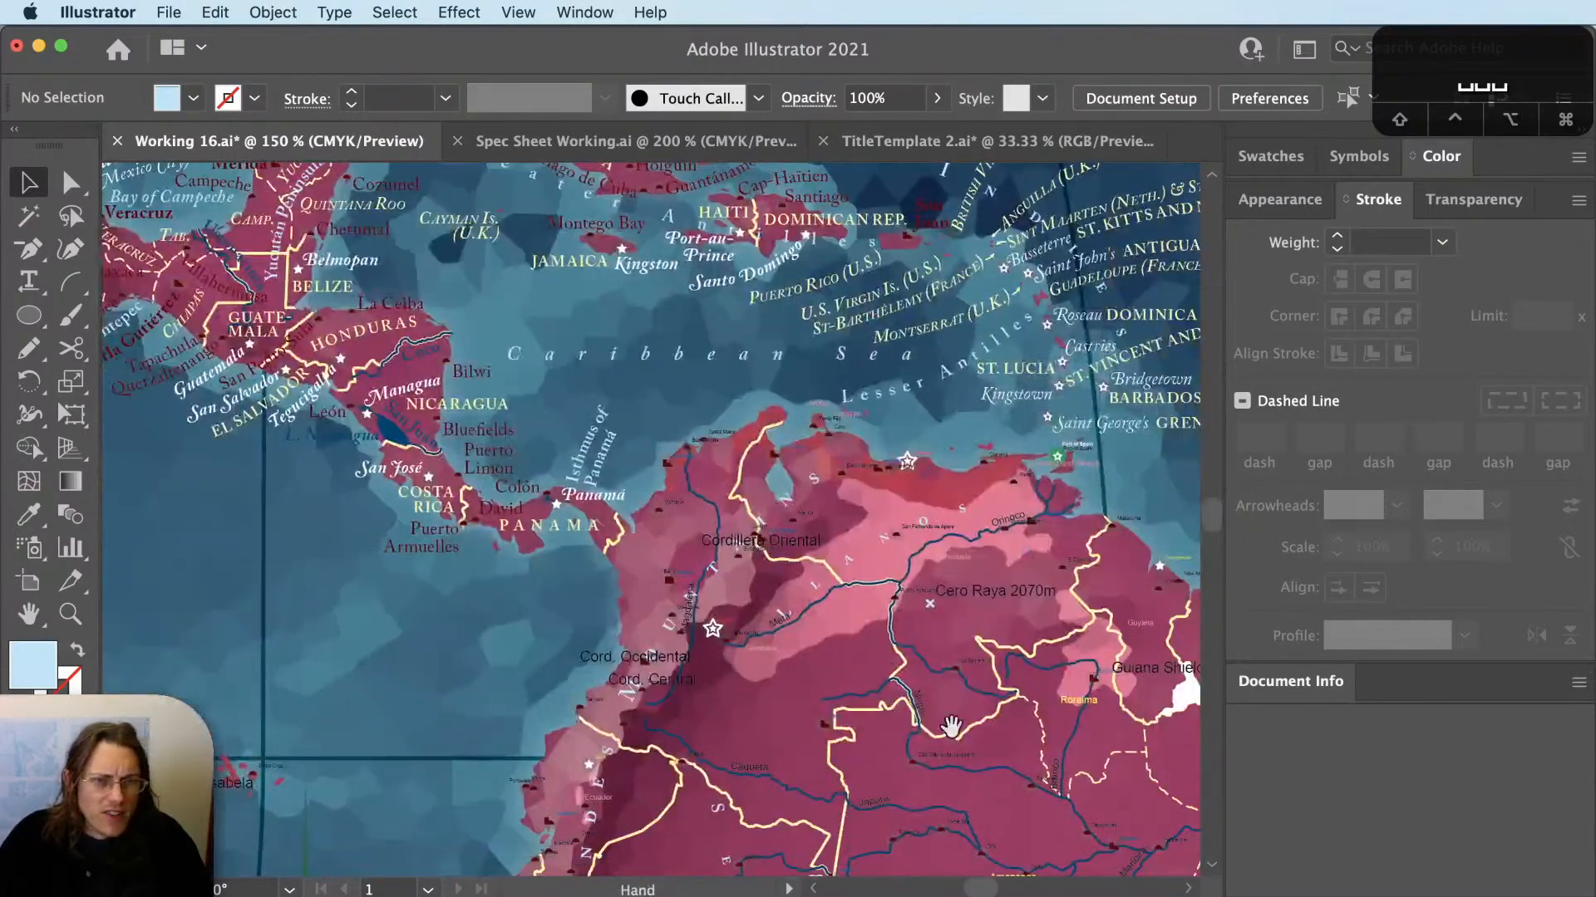
left_click_drag(952, 726, 756, 430)
left_click_drag(893, 651, 739, 482)
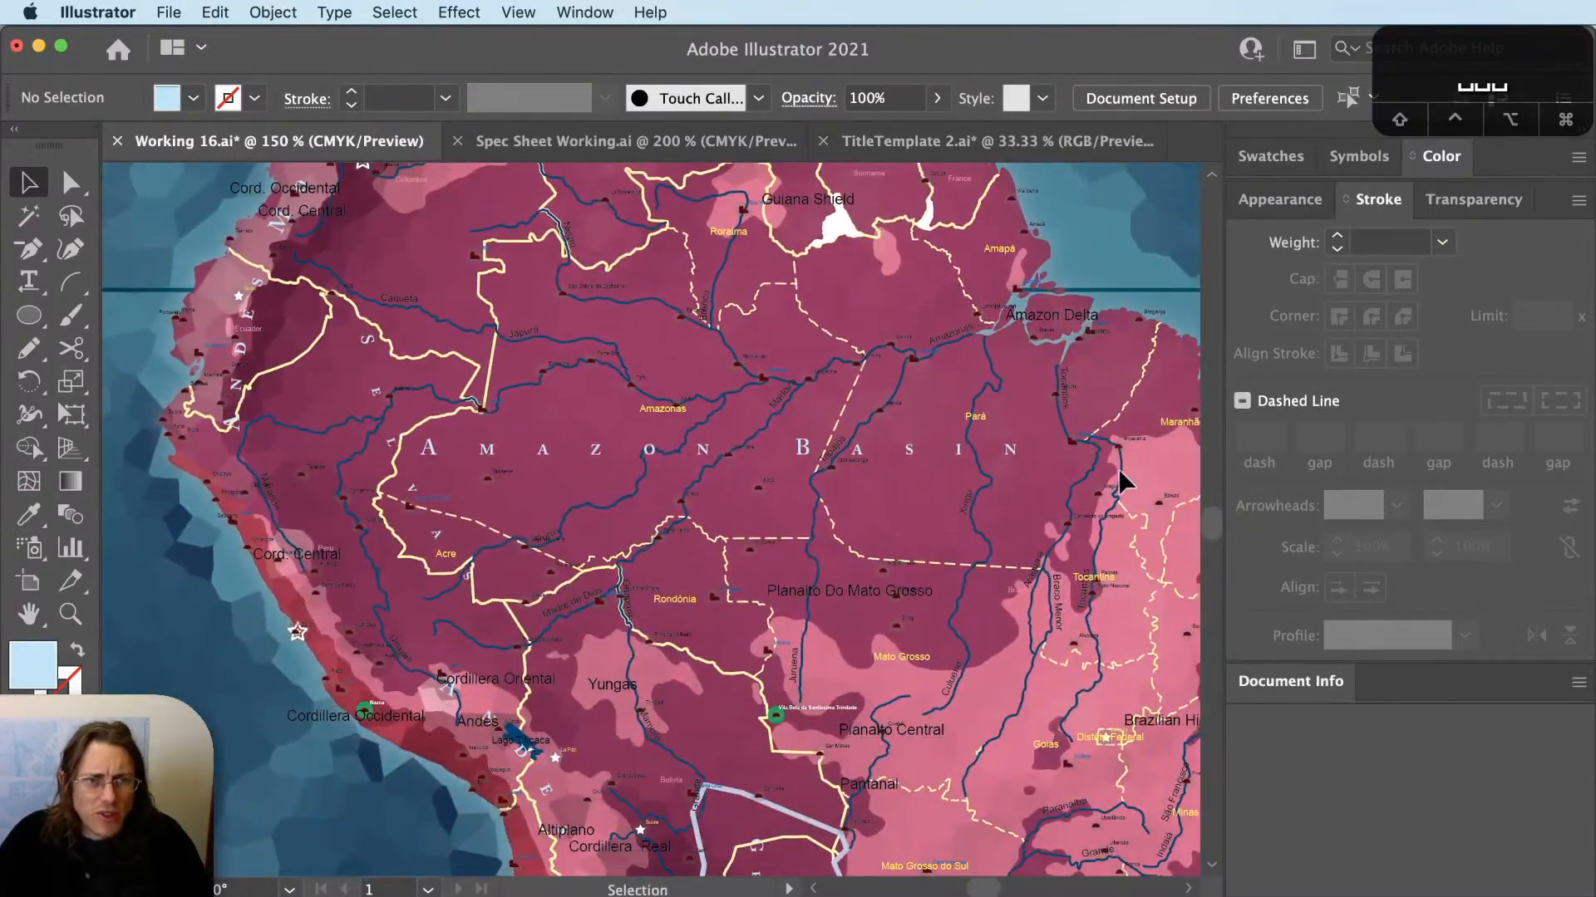
left_click_drag(1043, 788, 892, 642)
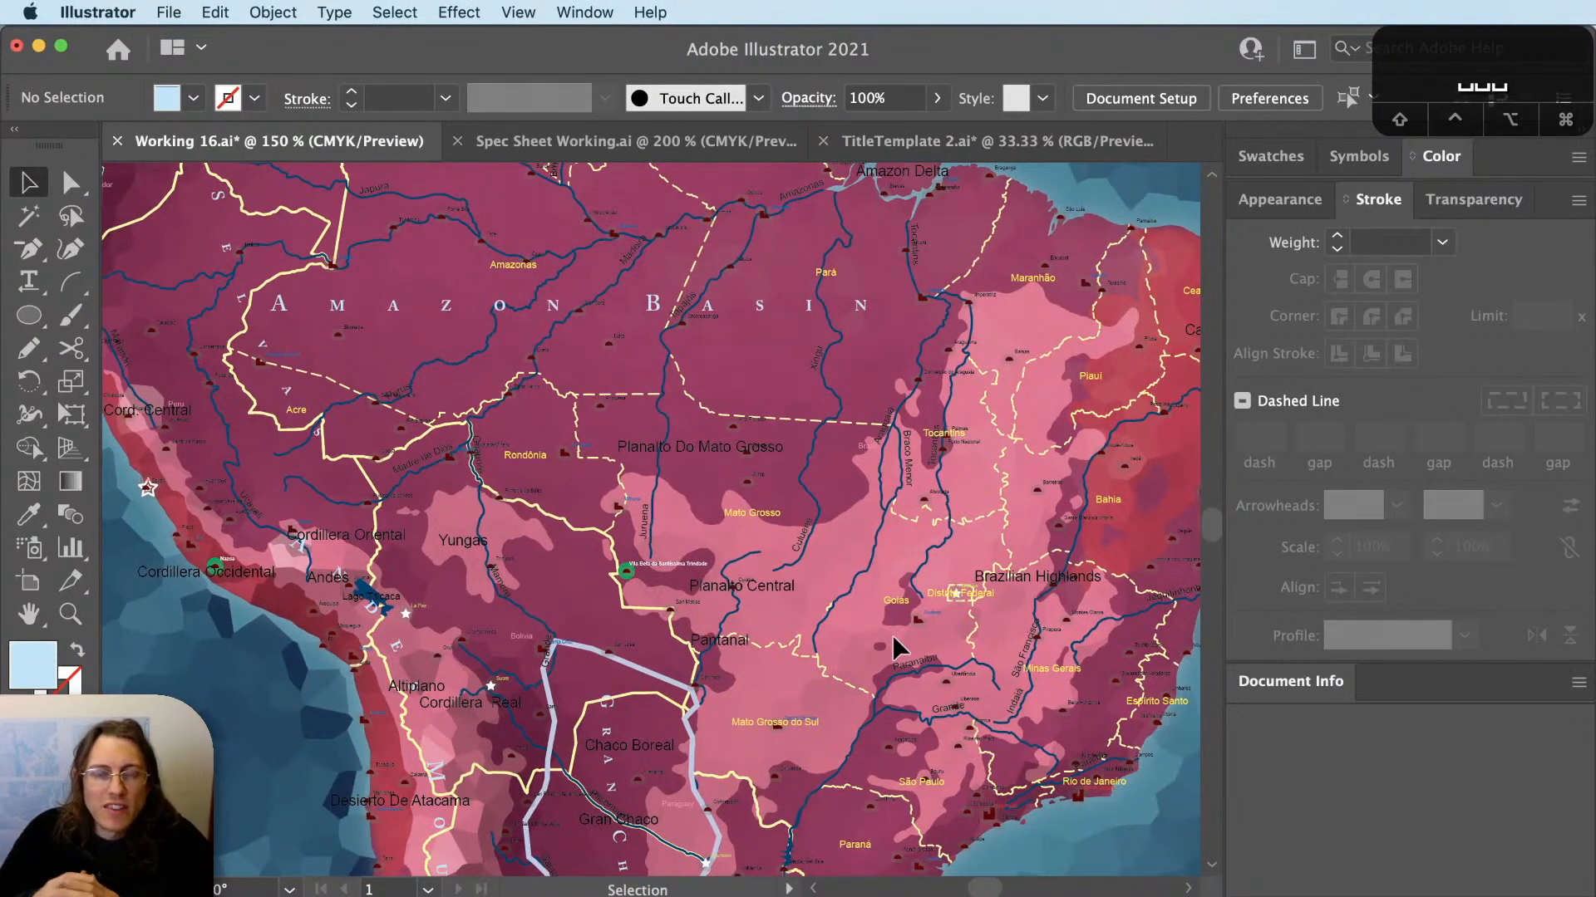
left_click_drag(968, 743, 989, 565)
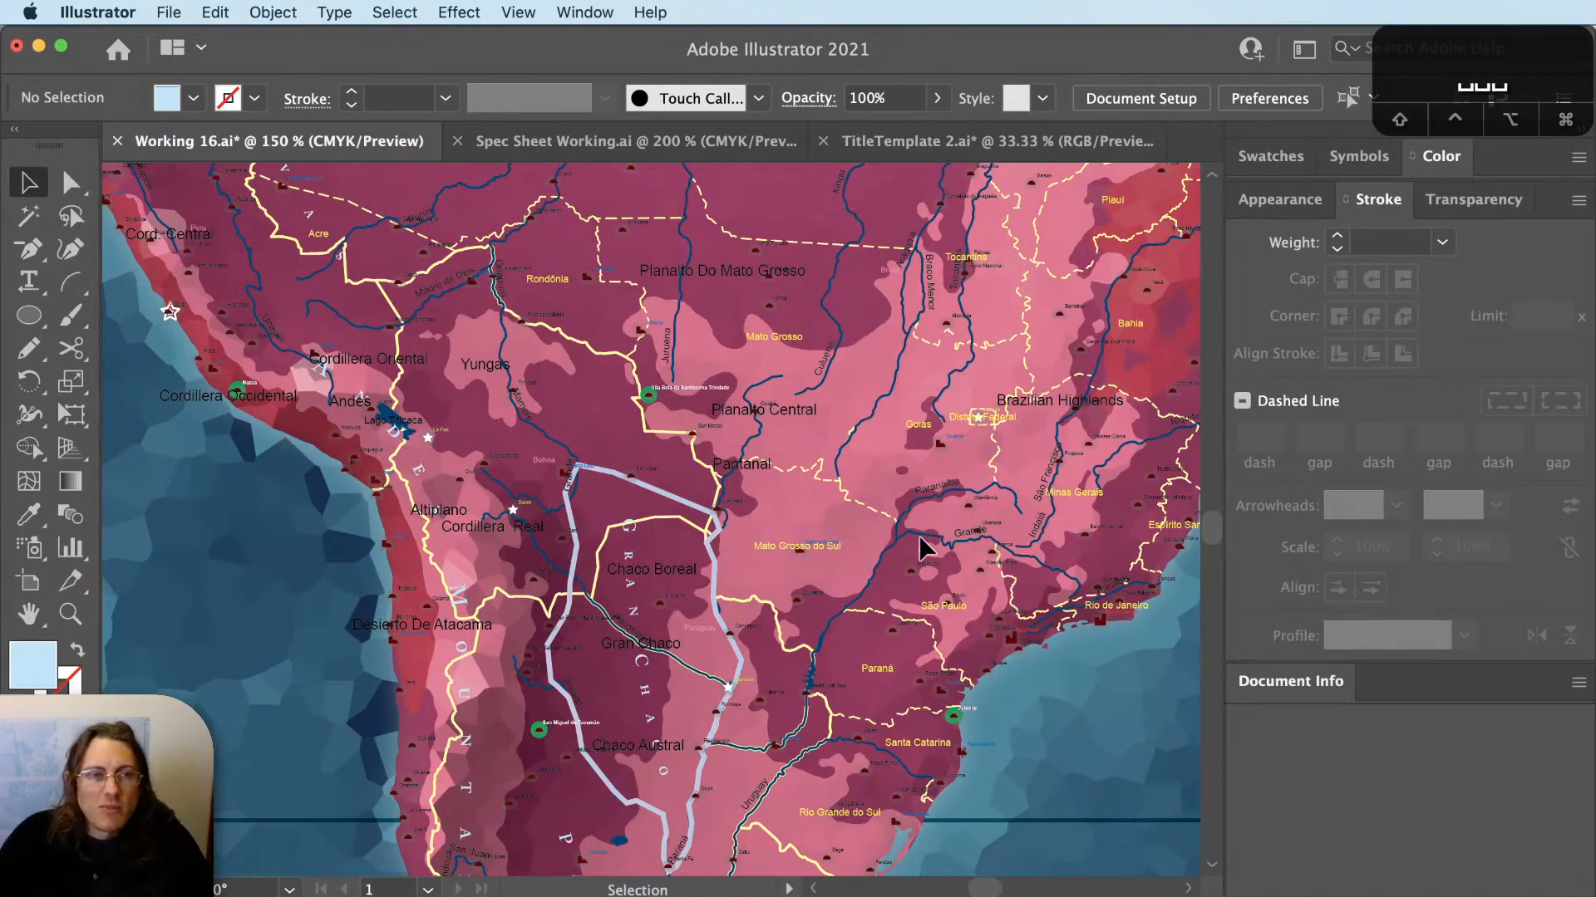
Rotate the curved Gran Chaco label about its final letter so its northern end swings slightly east.
scroll(535, 812, "up", 5)
scroll(534, 812, "up", 3)
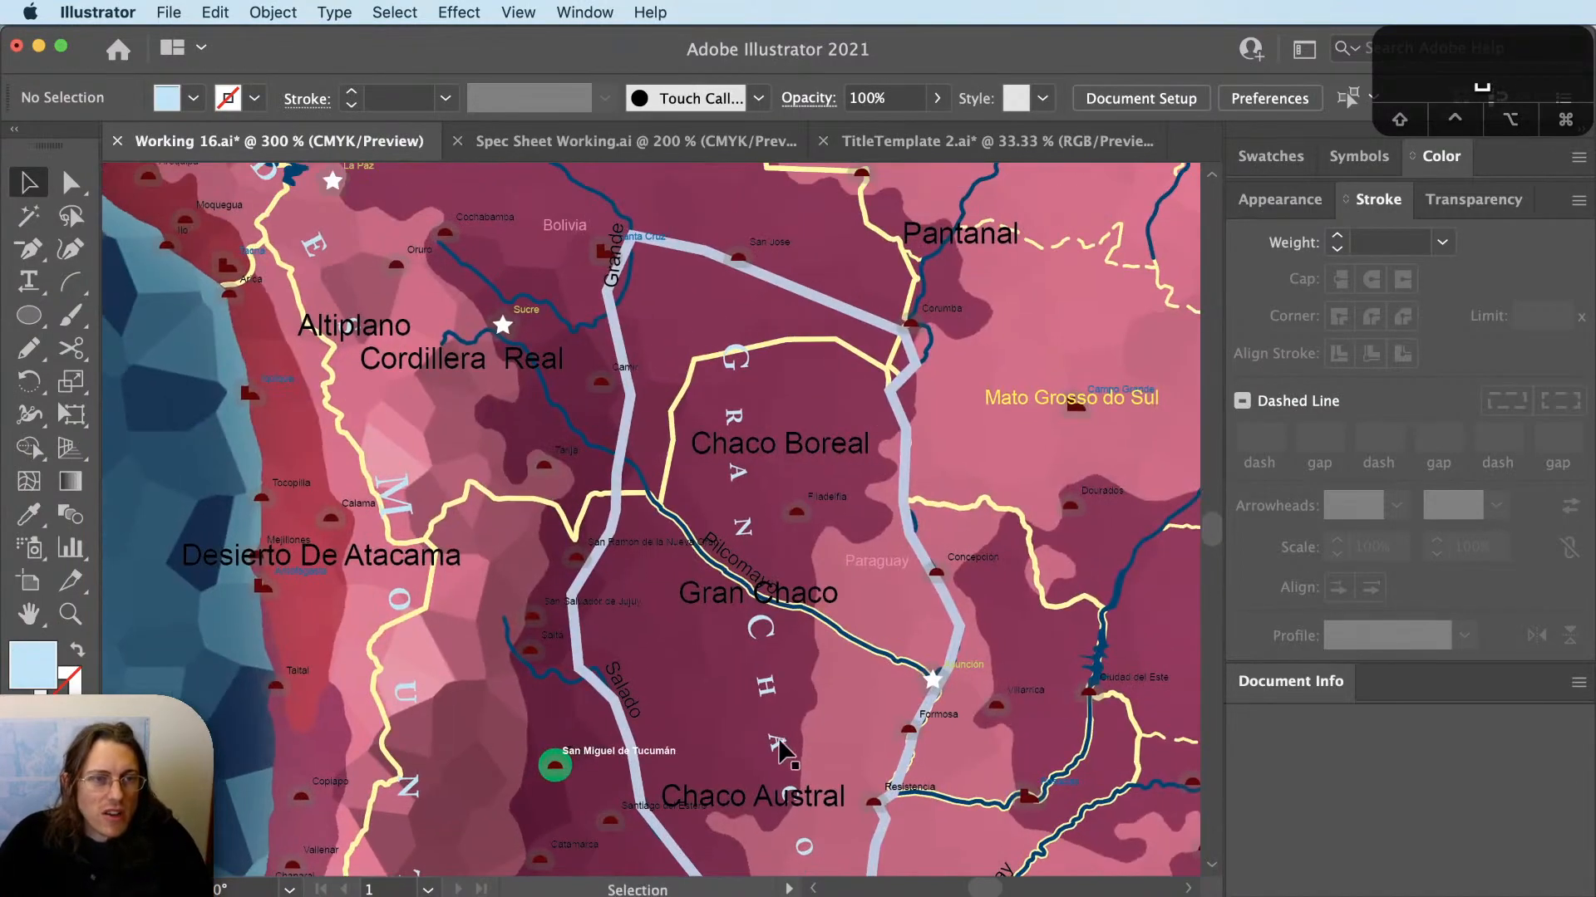
left_click(781, 752)
left_click_drag(780, 755, 796, 677)
key("r")
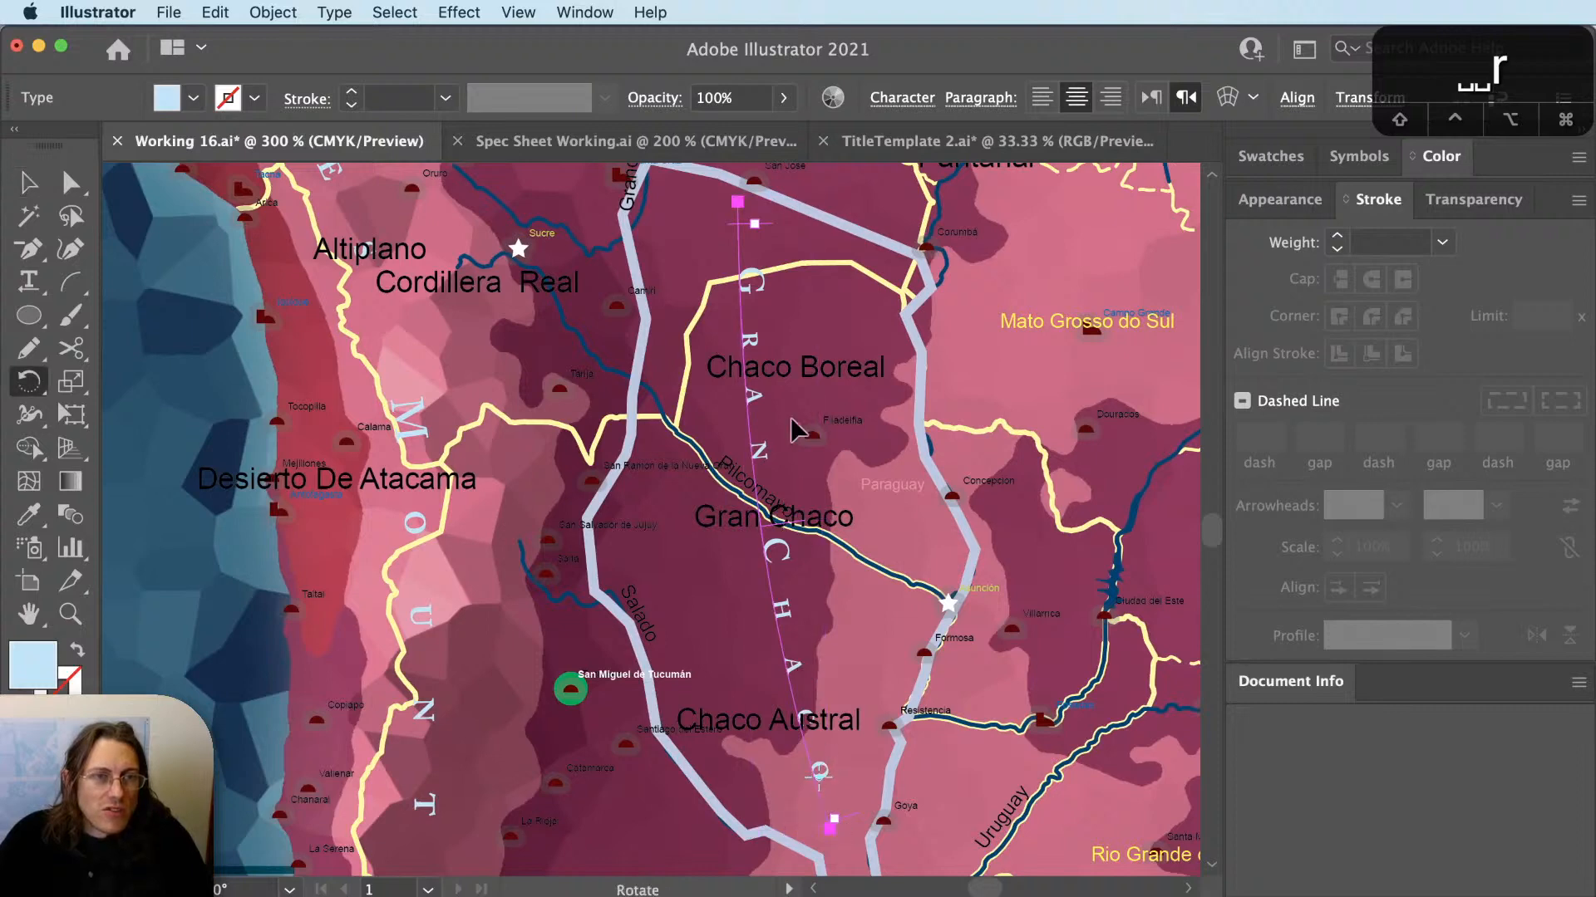
left_click_drag(792, 421, 819, 366)
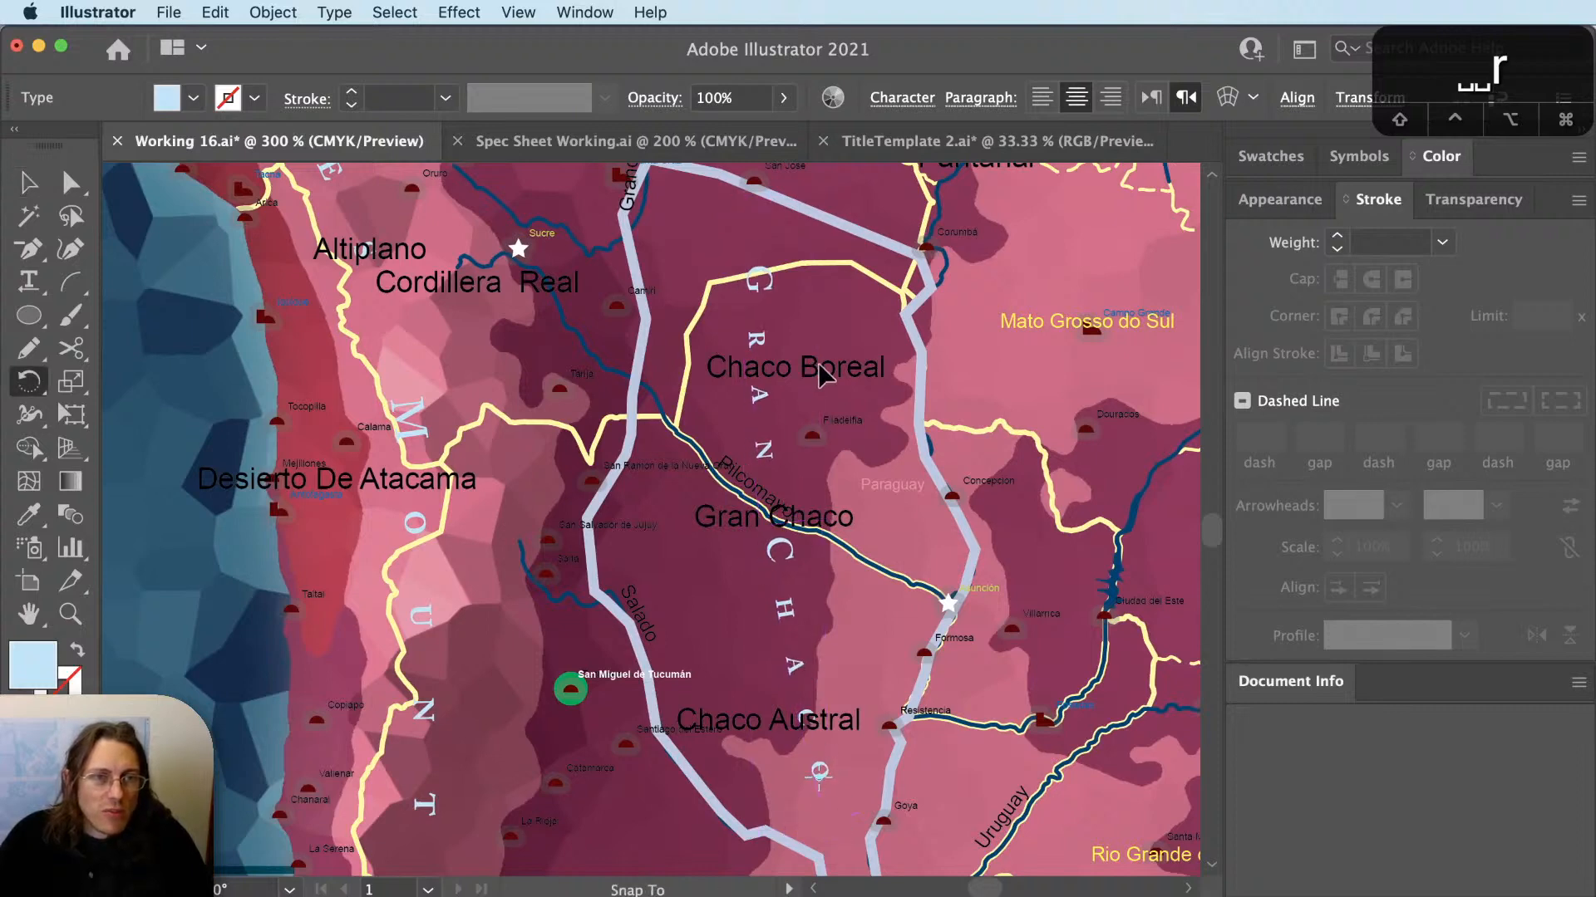
left_click(795, 563, "super")
Adjust both curve handles of the Gran Chaco label's path by moving them slightly southward.
key("a")
left_click(756, 540)
key("a")
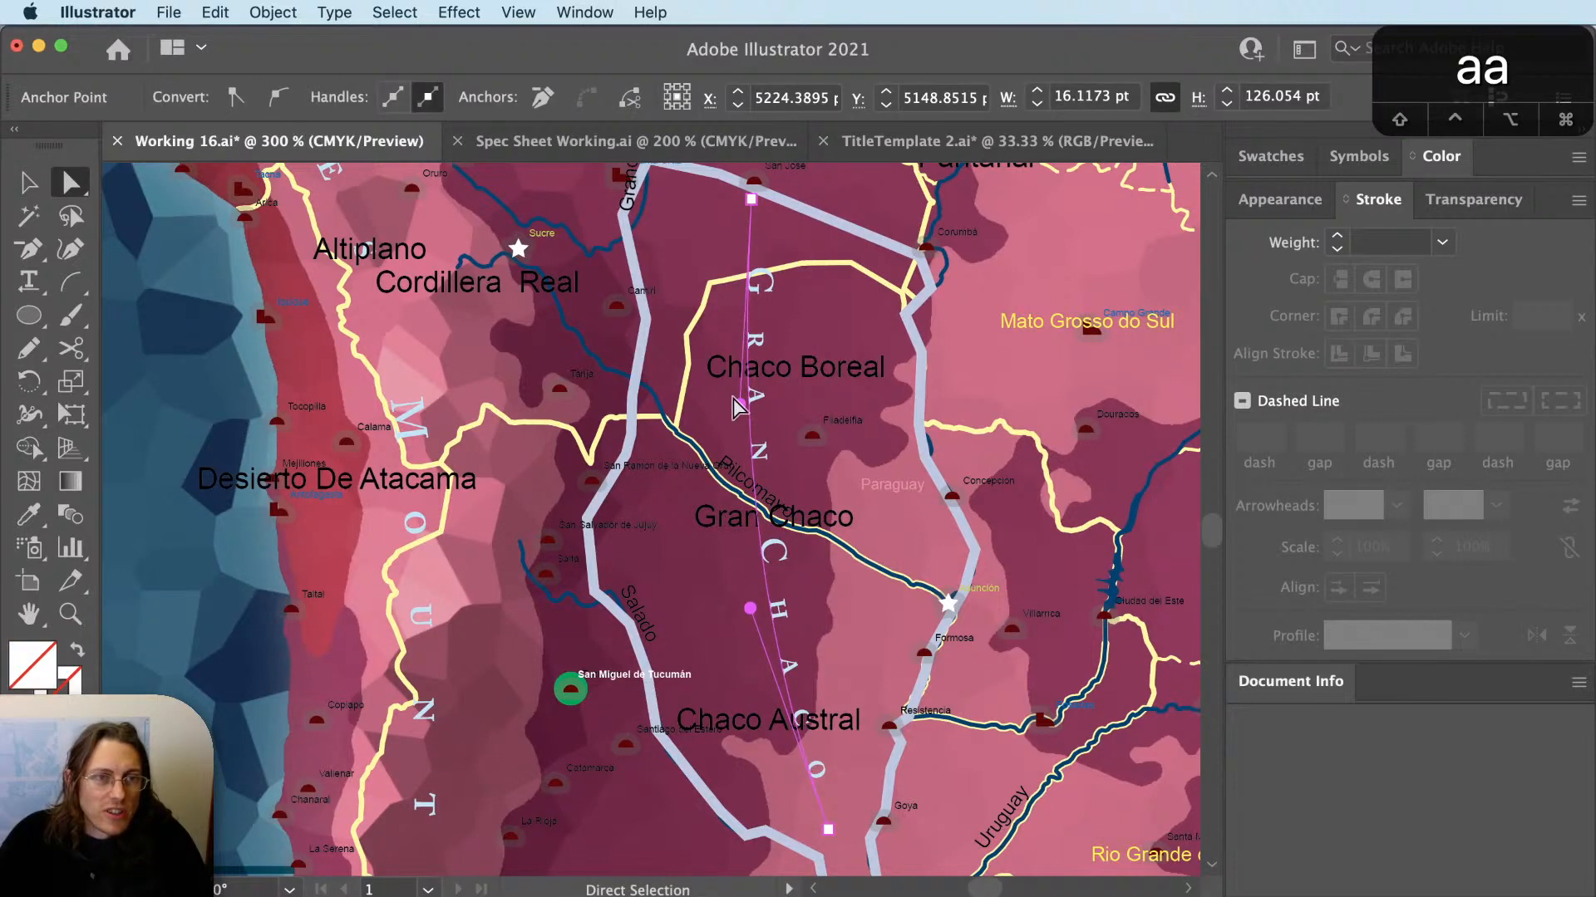
left_click_drag(739, 404, 732, 443)
key("a")
left_click_drag(749, 608, 755, 643)
key("v")
Delete the plain black Gran Chaco label and the pale Gran Chaco region outline.
scroll(835, 610, "down", 1)
left_click(766, 566)
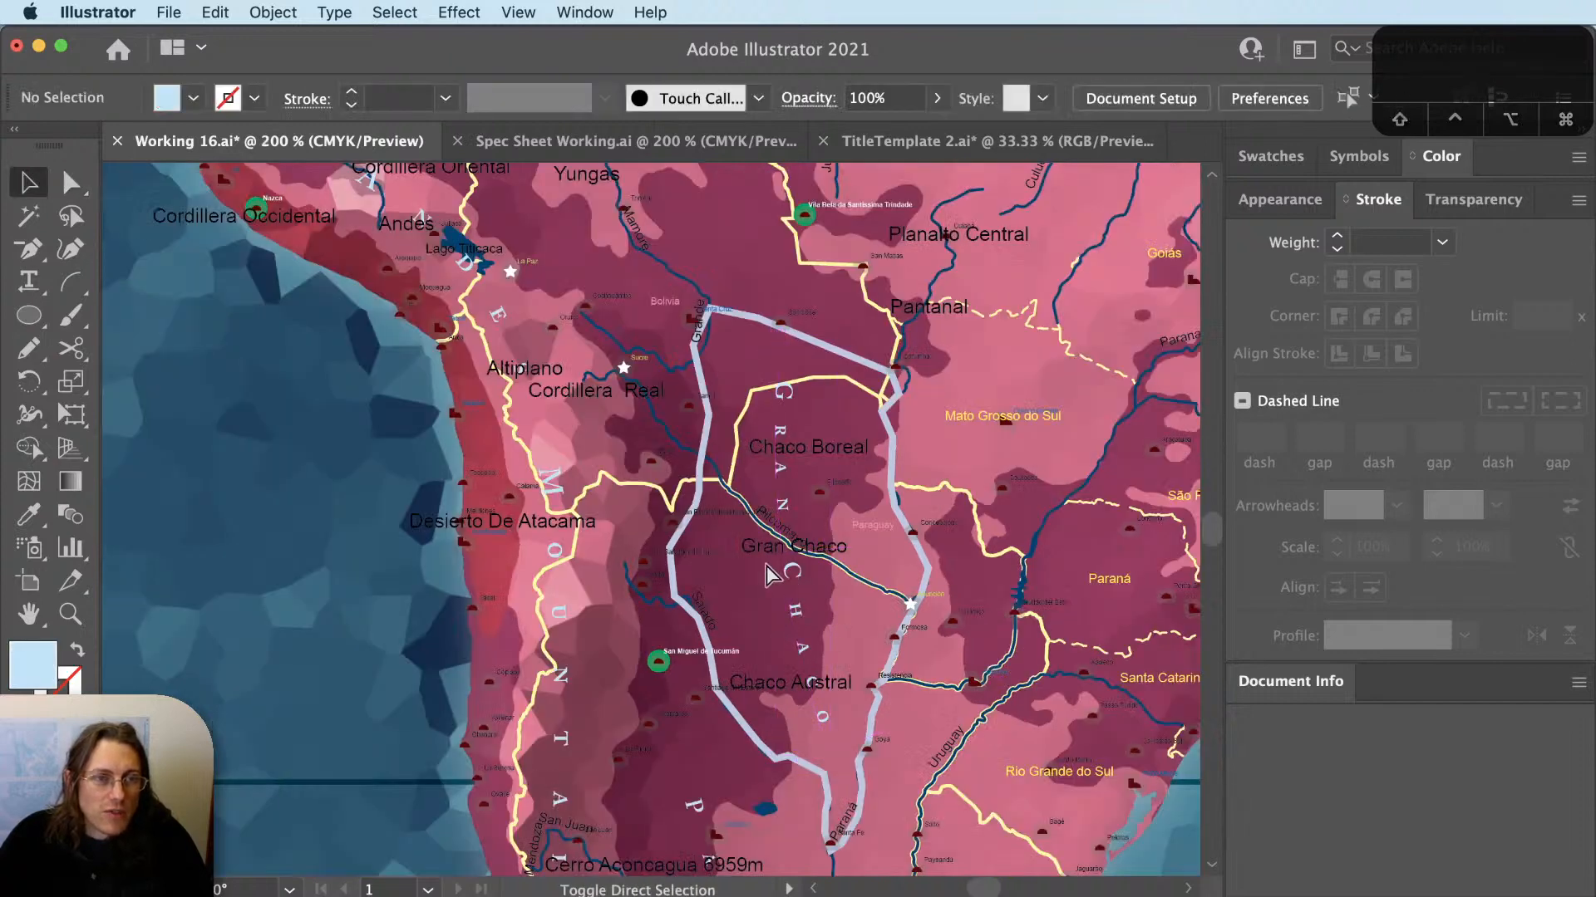
left_click(756, 552)
key("BackSpace")
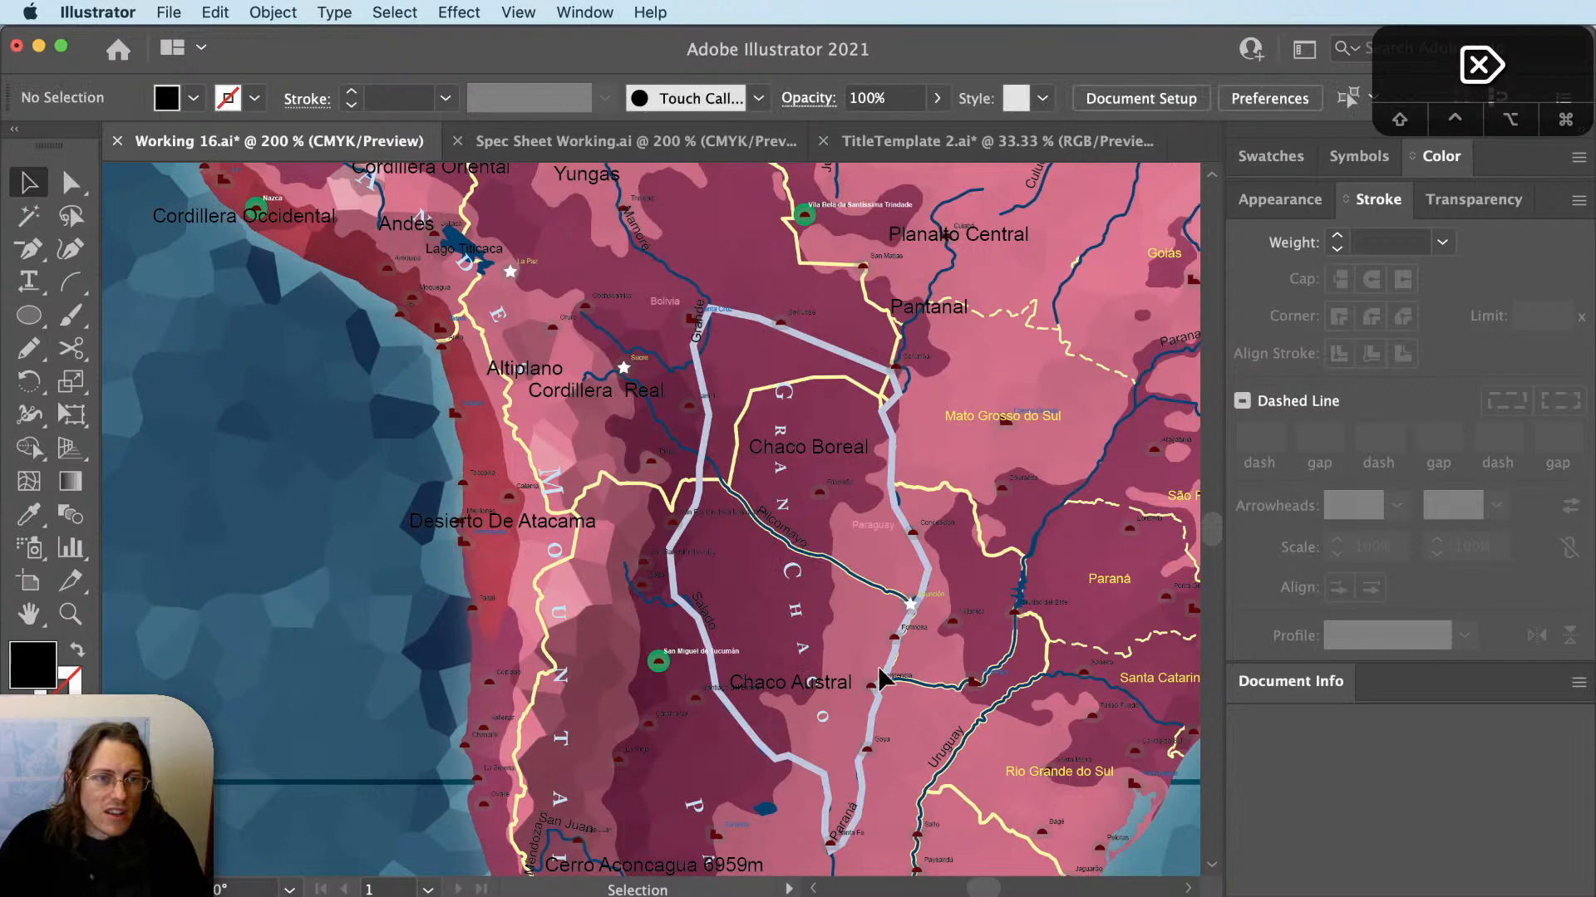
left_click(927, 575)
key("BackSpace")
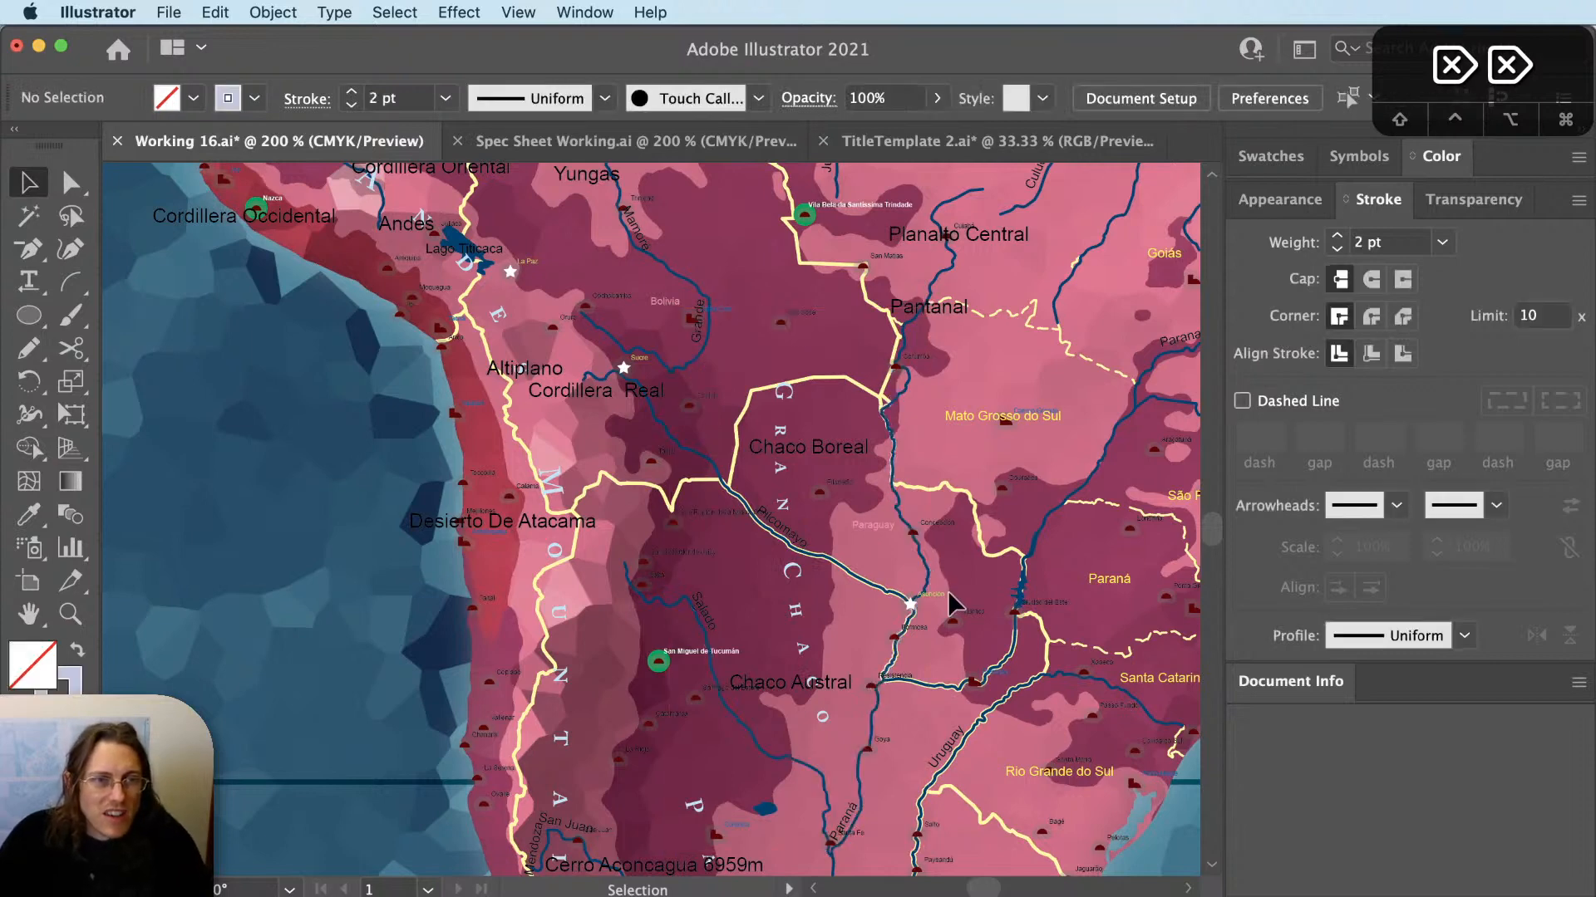
Slide the Gran Chaco lettering slightly southward along its curved path.
left_click(782, 397)
scroll(733, 363, "up", 2)
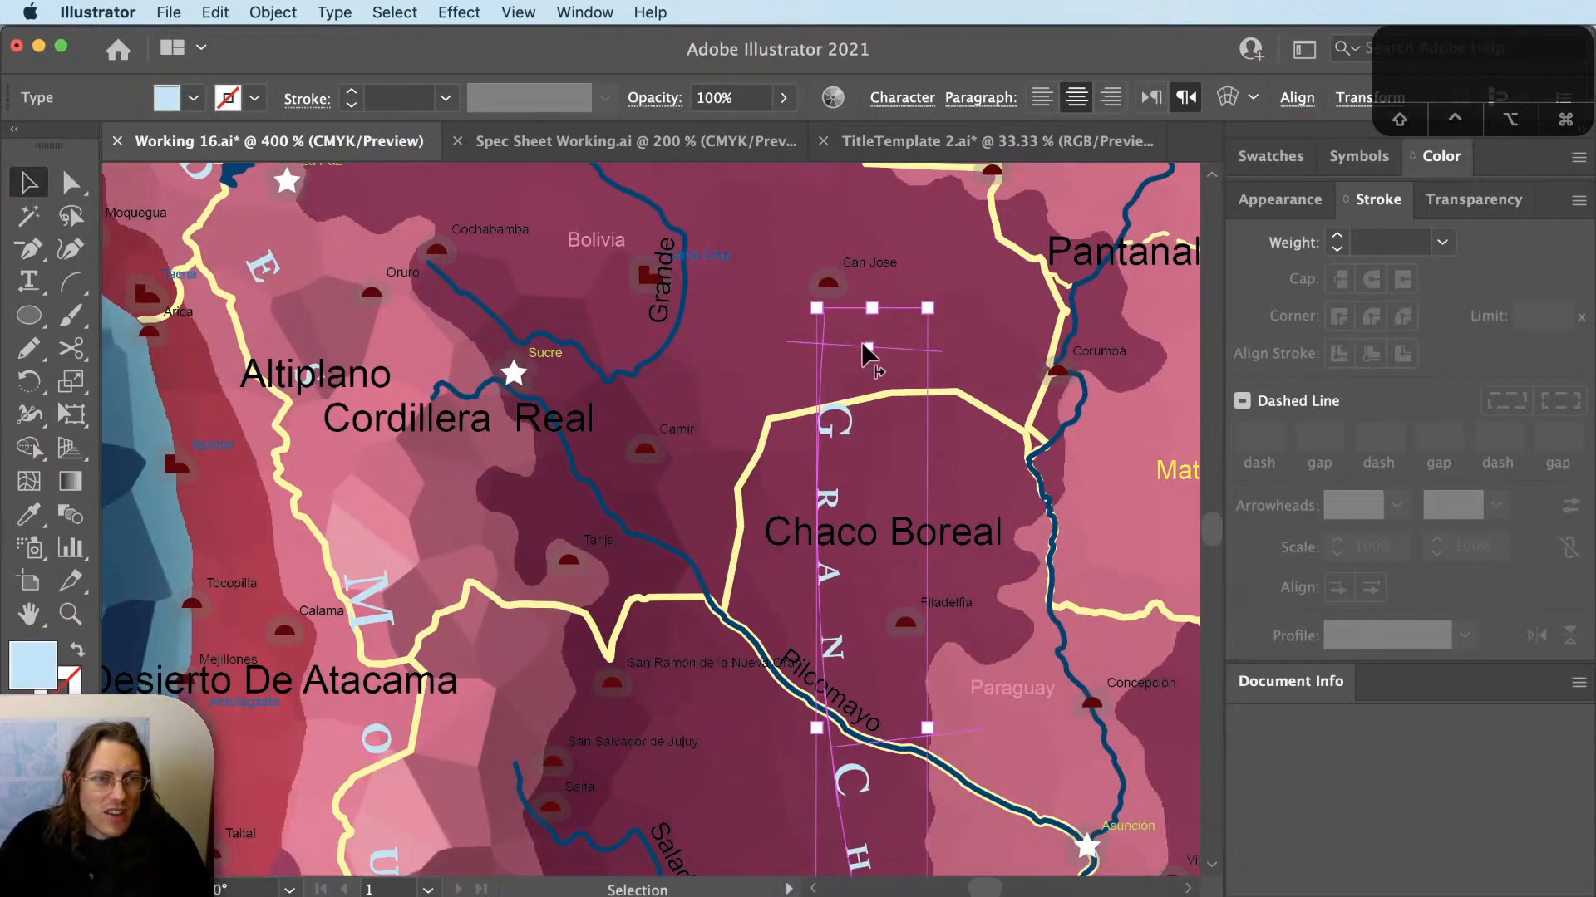
left_click_drag(882, 346, 885, 370)
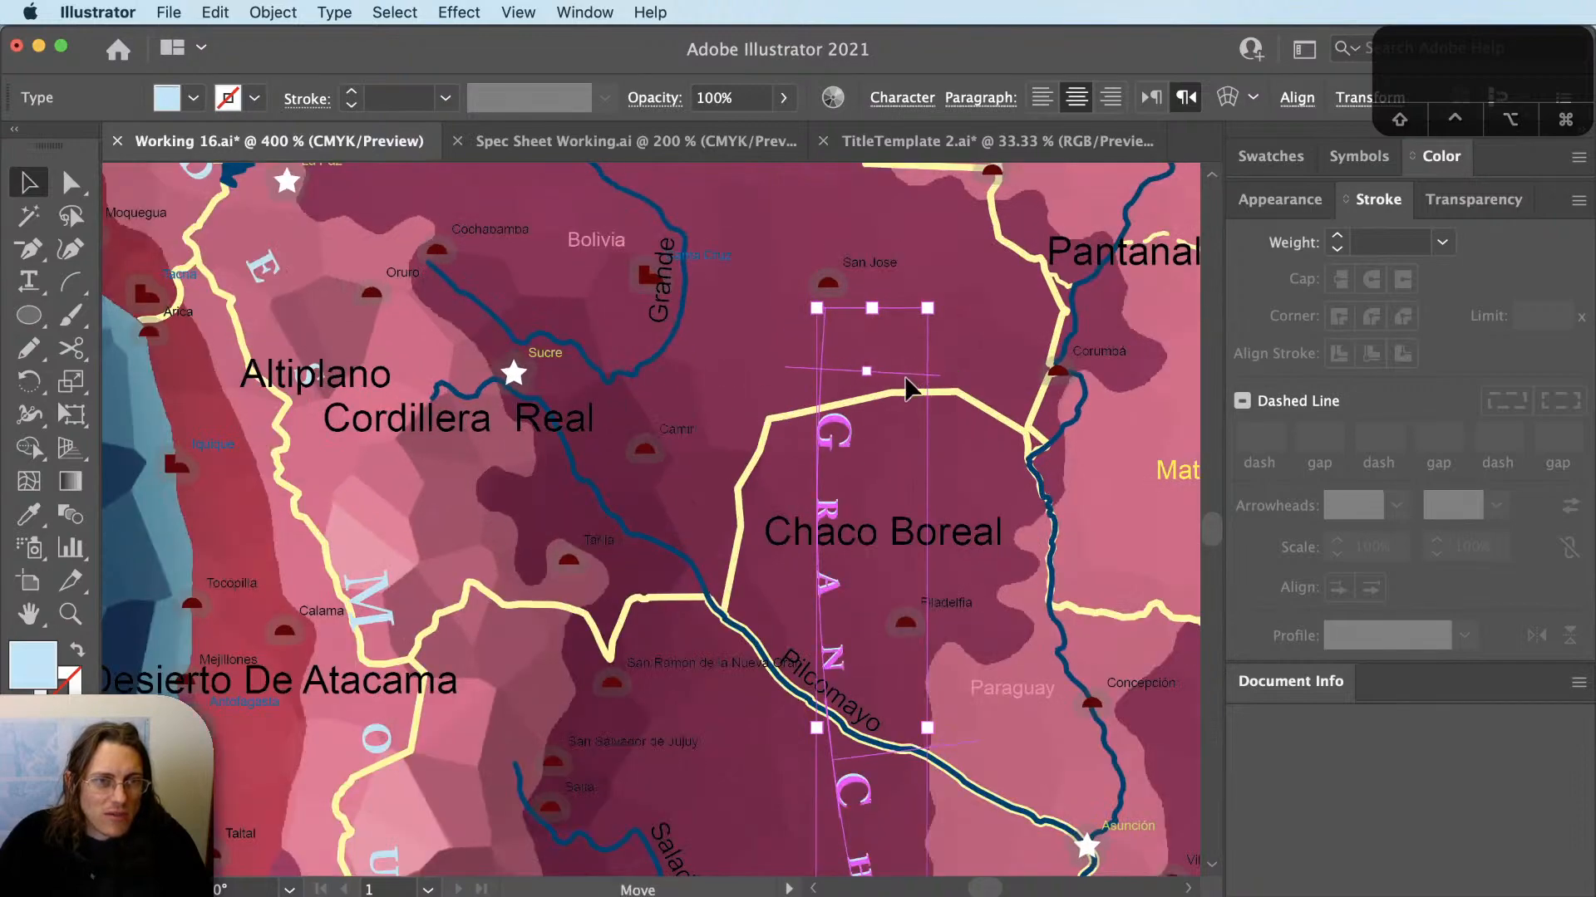
scroll(740, 420, "down", 2)
key("super+shift+a")
scroll(761, 768, "up", 1)
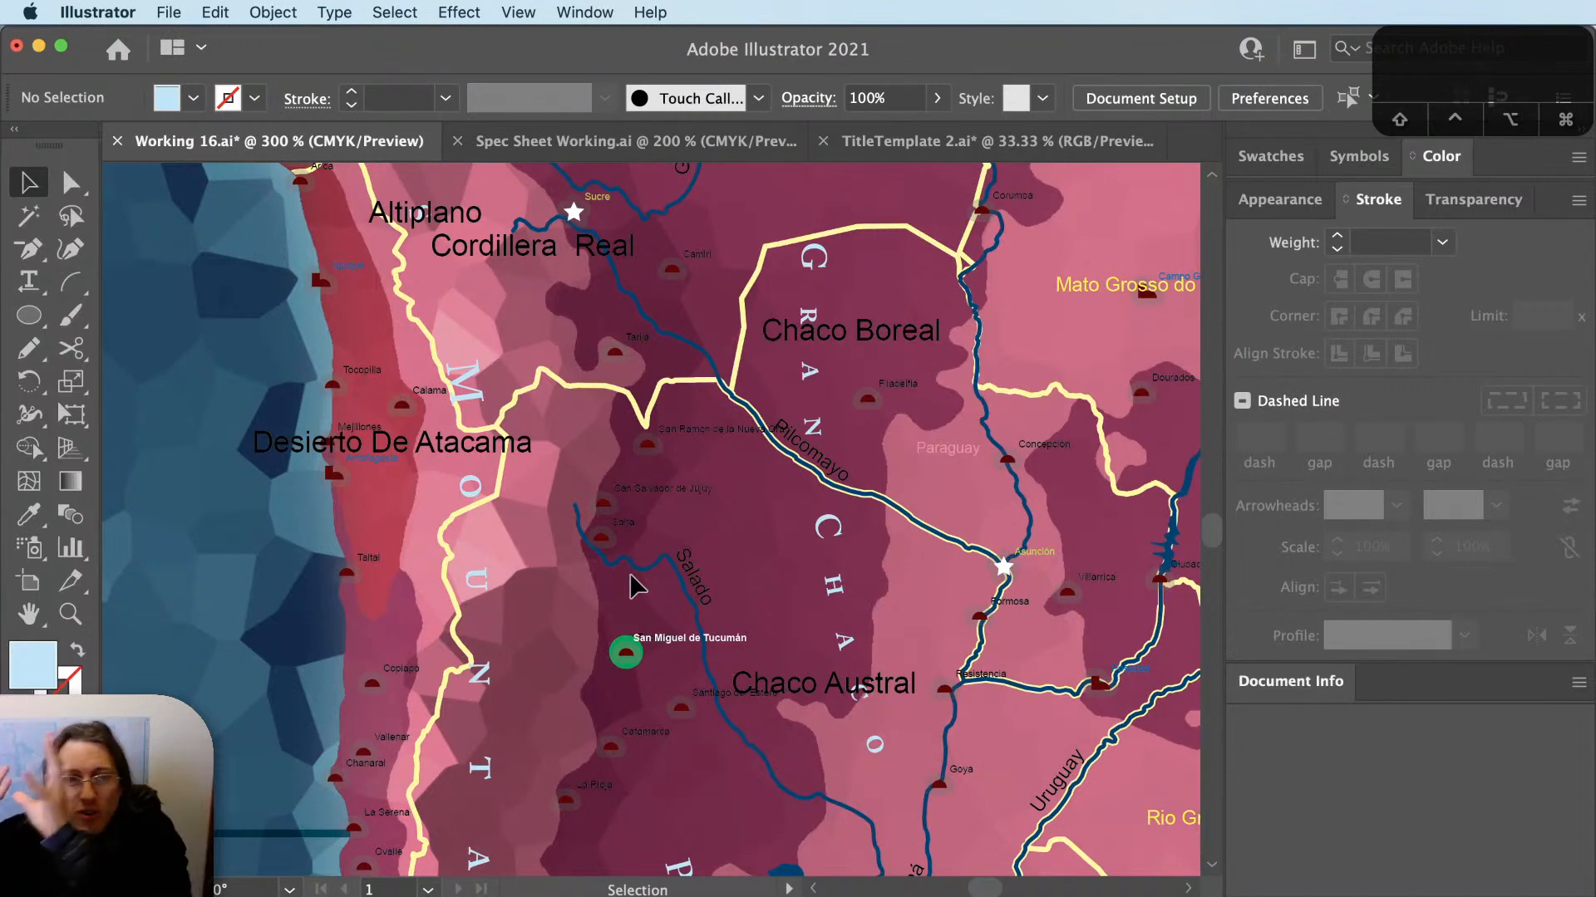
Review the region labels around Gran Chaco and the Pampas, and northward to the Amazon Basin.
scroll(435, 497, "down", 2)
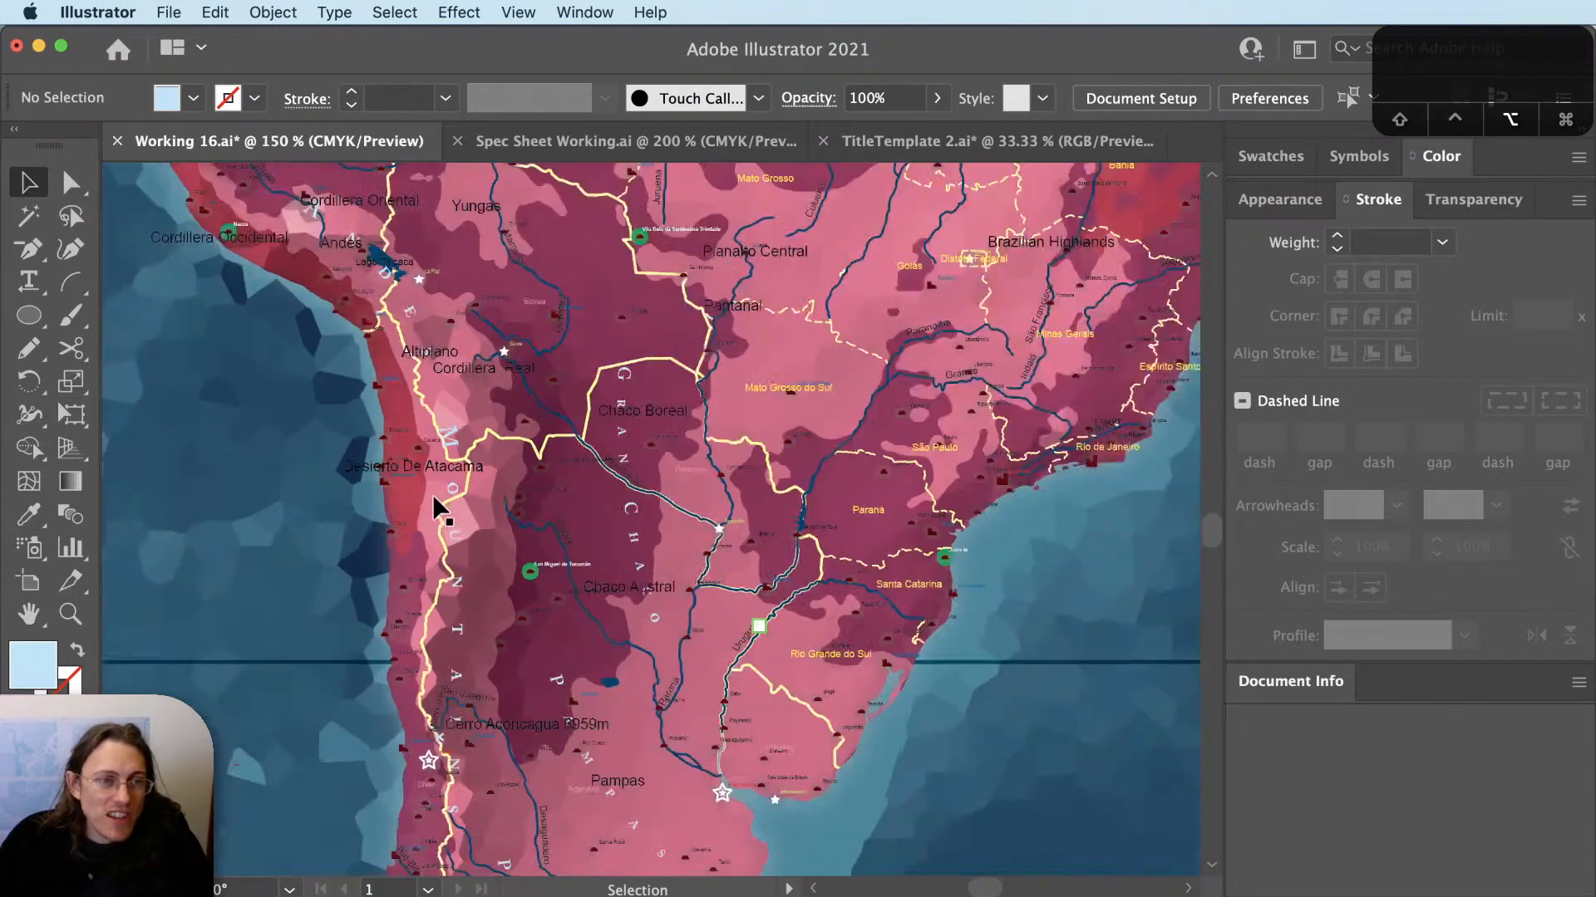
left_click_drag(544, 704, 551, 652)
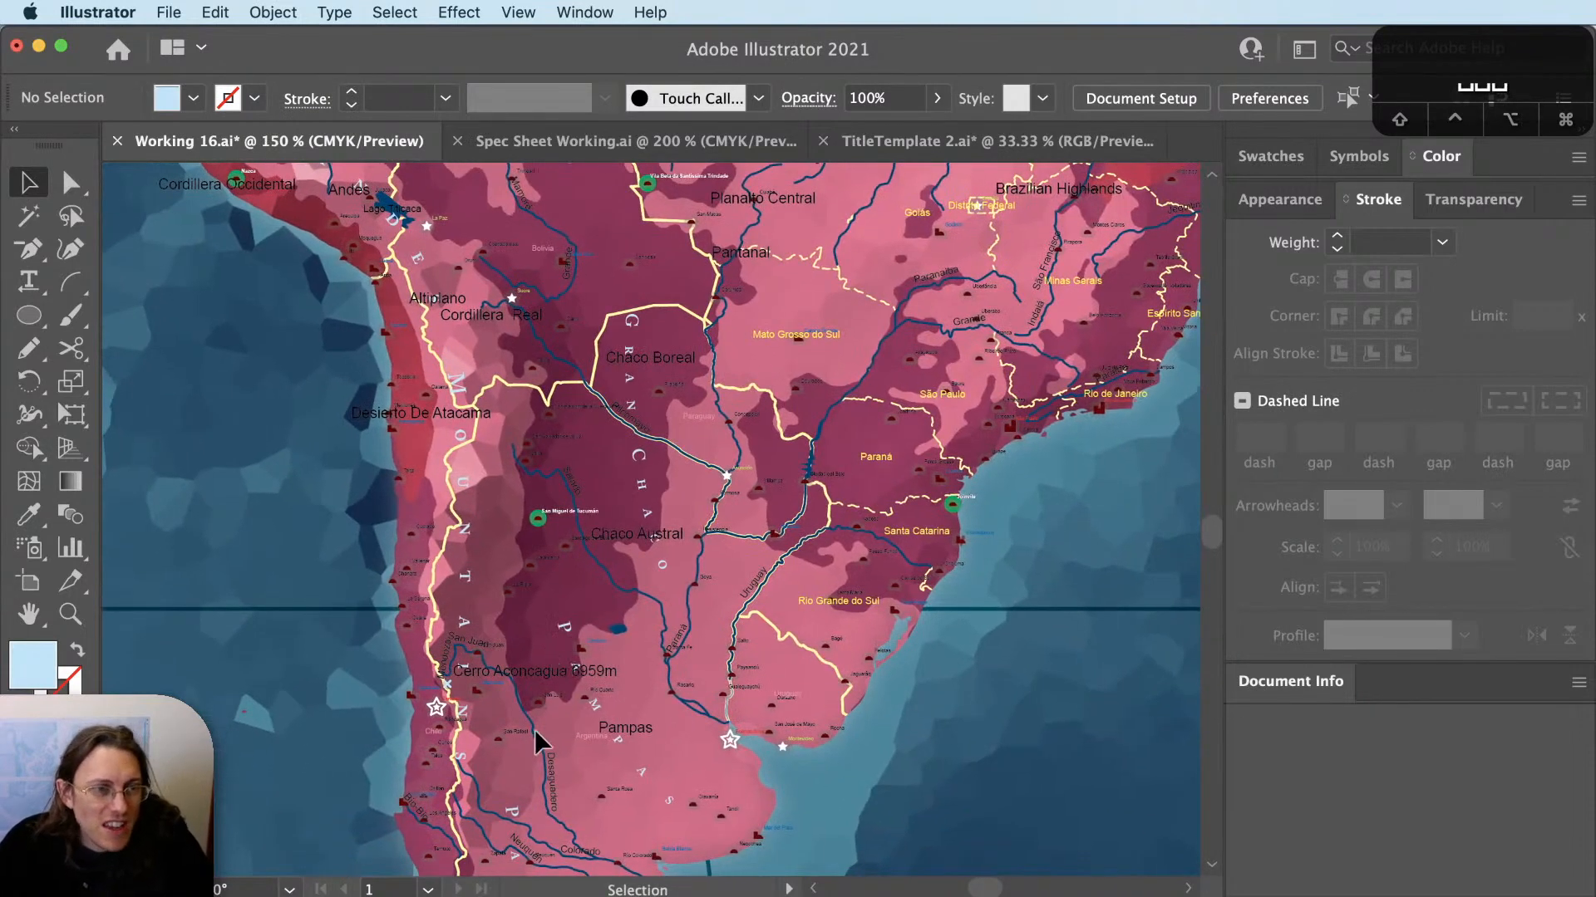
left_click_drag(535, 730, 703, 713)
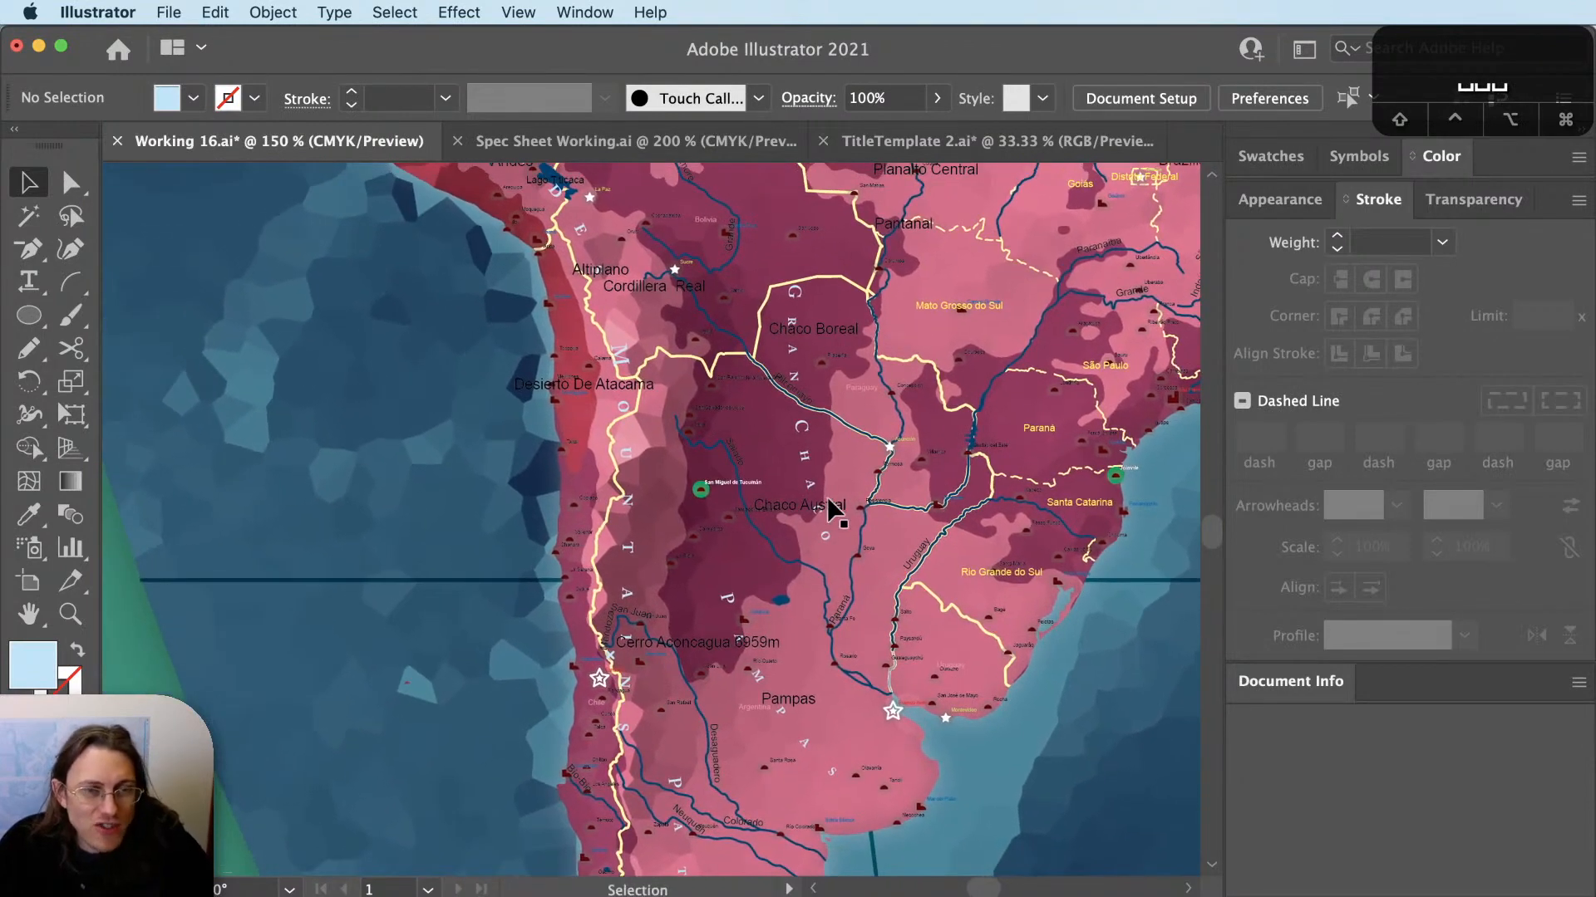
left_click_drag(823, 502, 830, 606)
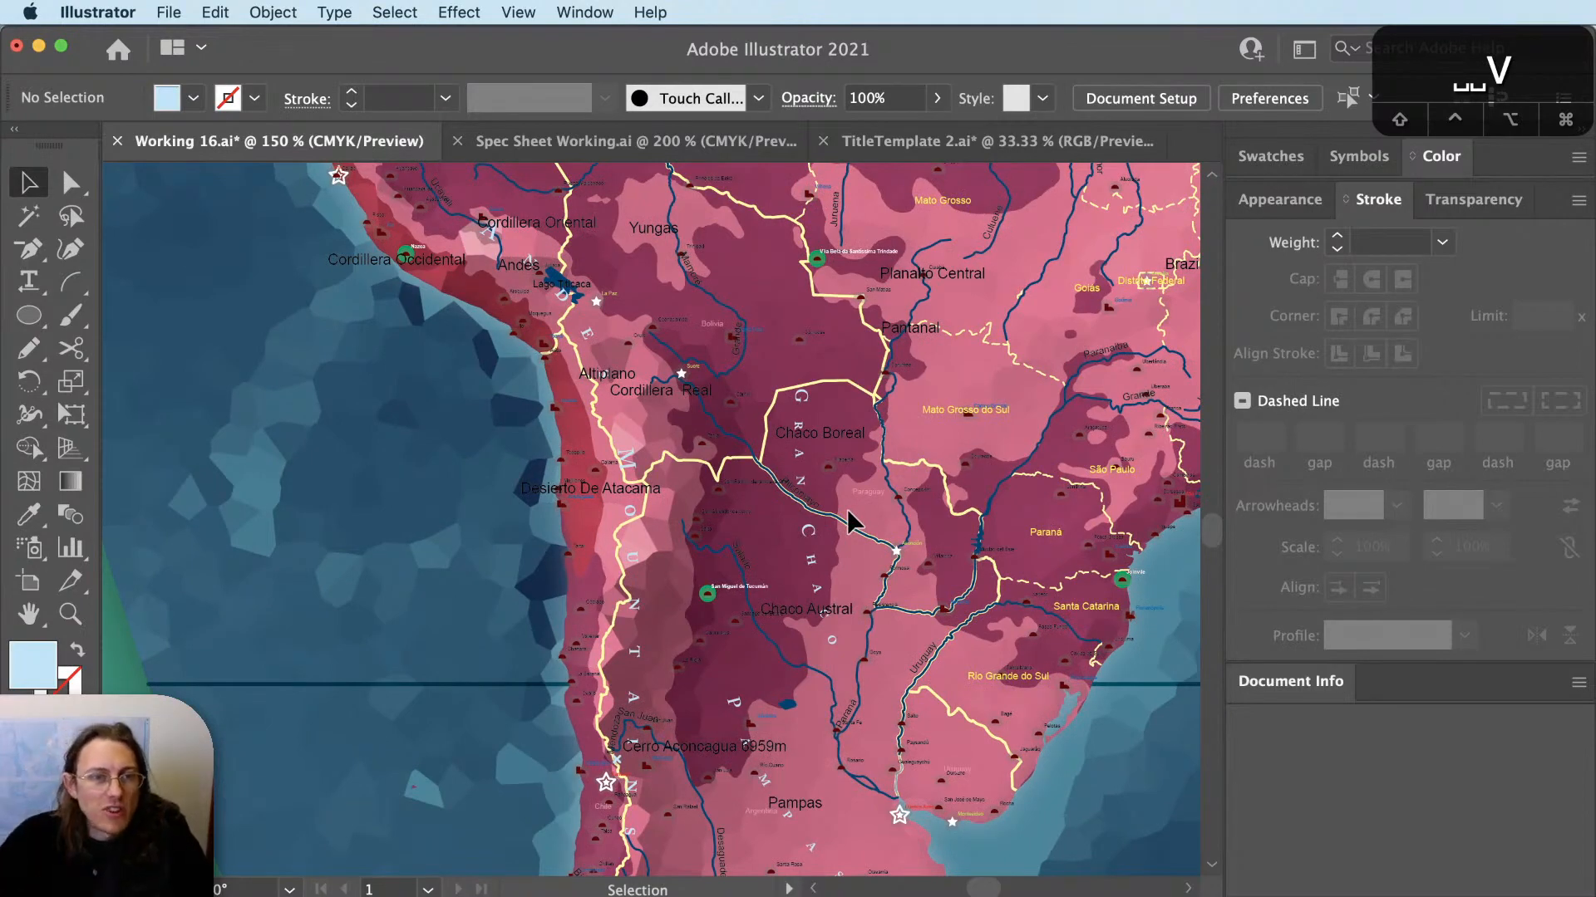
mouse_move(740, 328)
left_mouse_down()
mouse_move(801, 581)
mouse_move(863, 651)
mouse_move(822, 630)
mouse_move(844, 552)
mouse_move(730, 308)
left_mouse_up()
left_click_drag(818, 783, 703, 789)
left_click_drag(798, 527, 739, 748)
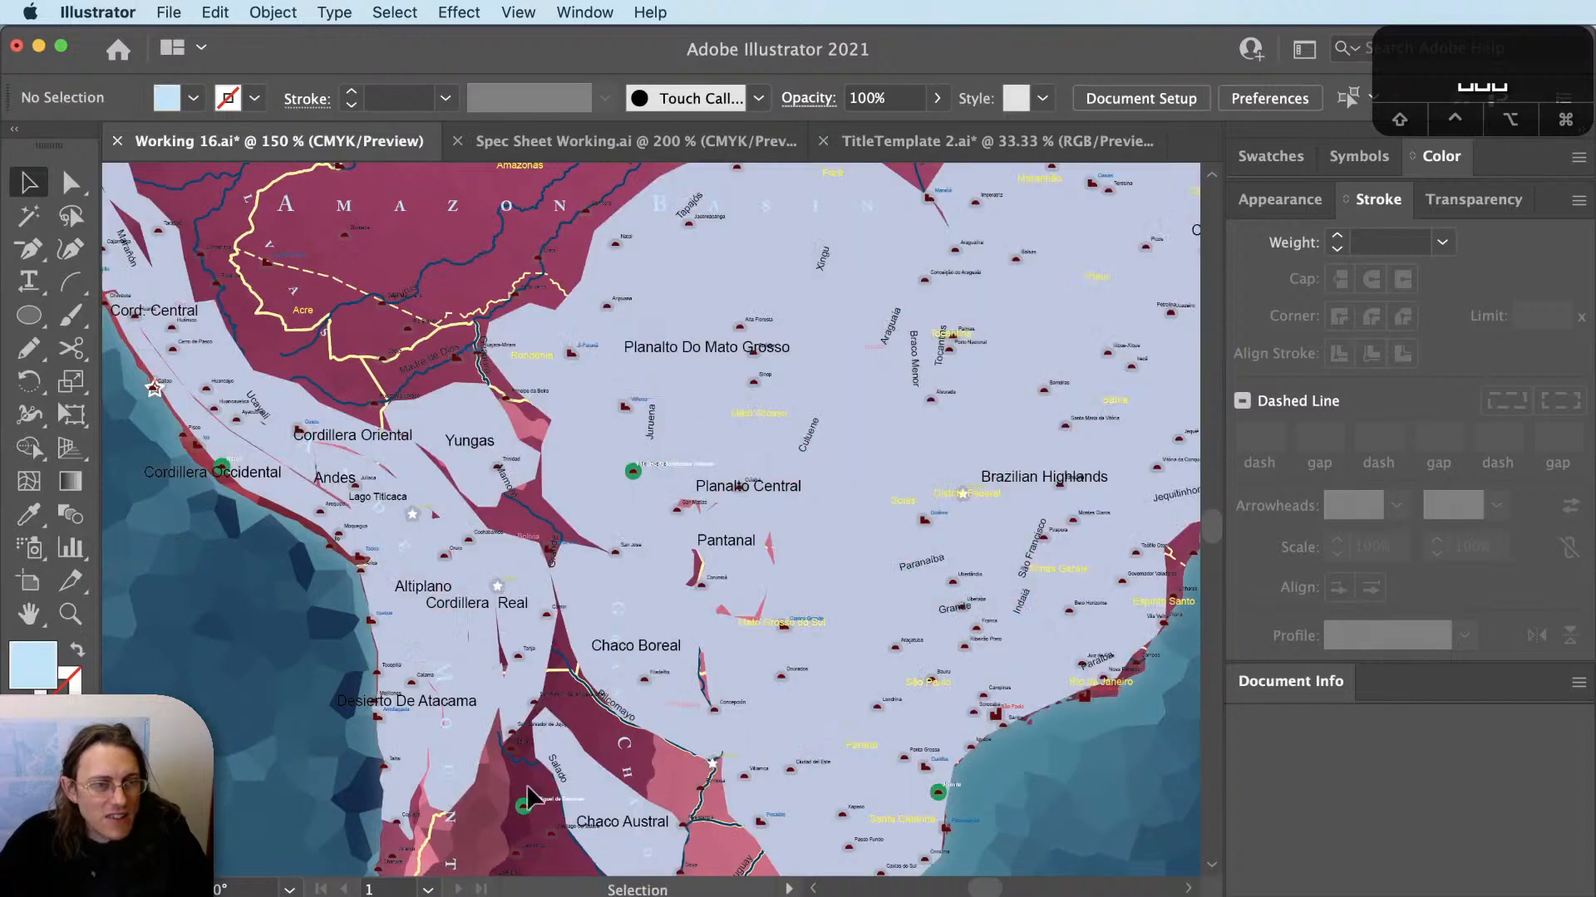
Compare the Mato Grosso region shape with Planalto Do Mato Grosso in QGIS, and return to Illustrator.
left_click(776, 260)
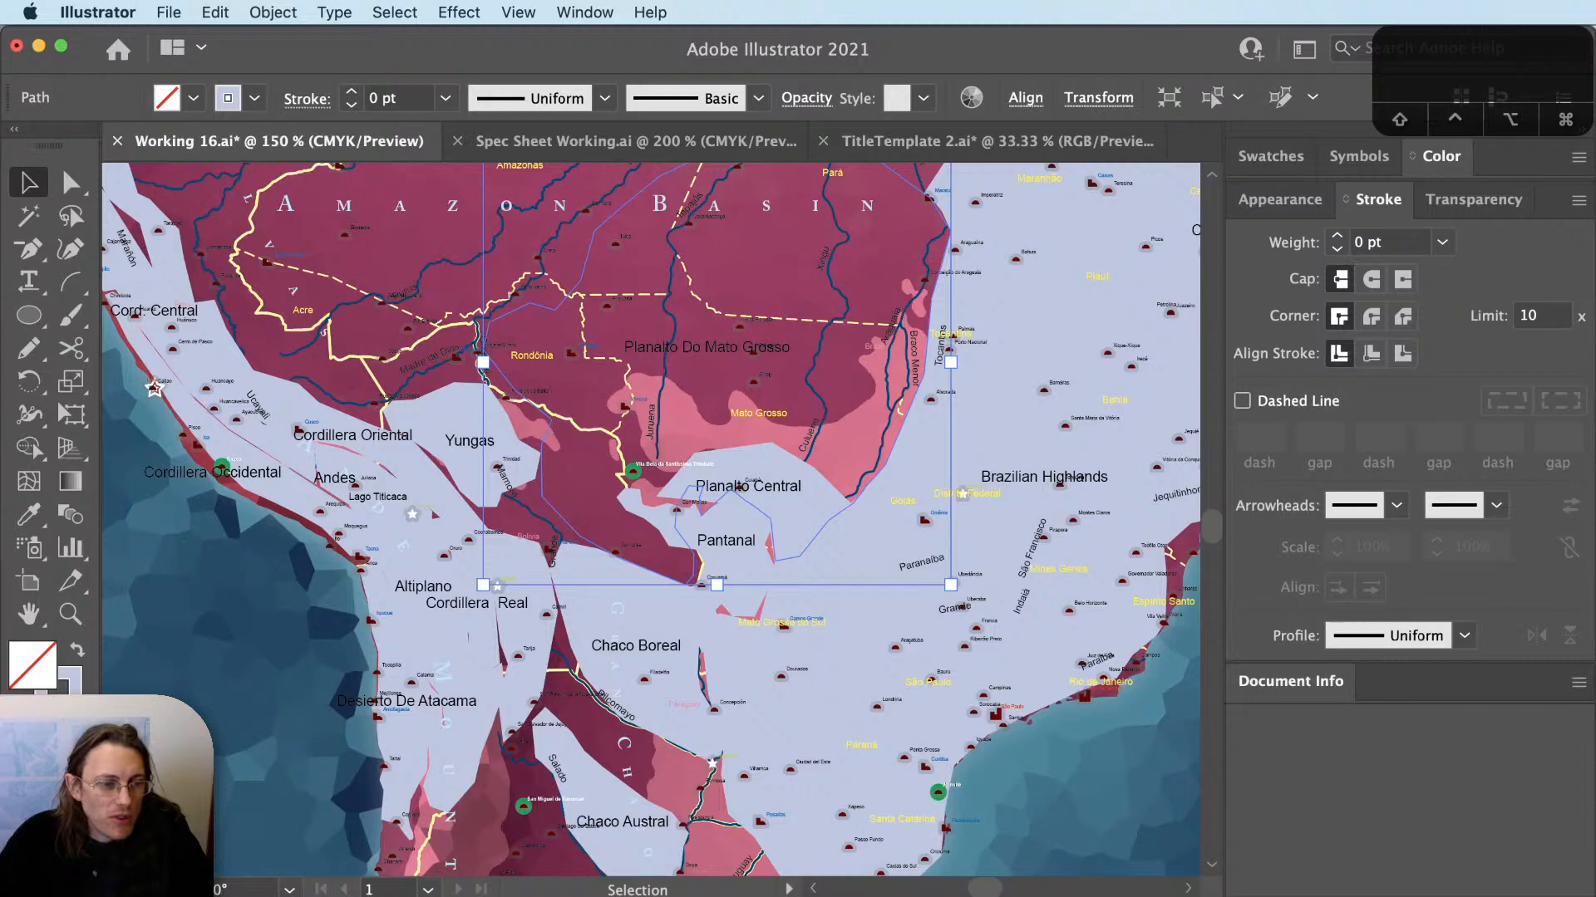
left_click(526, 498)
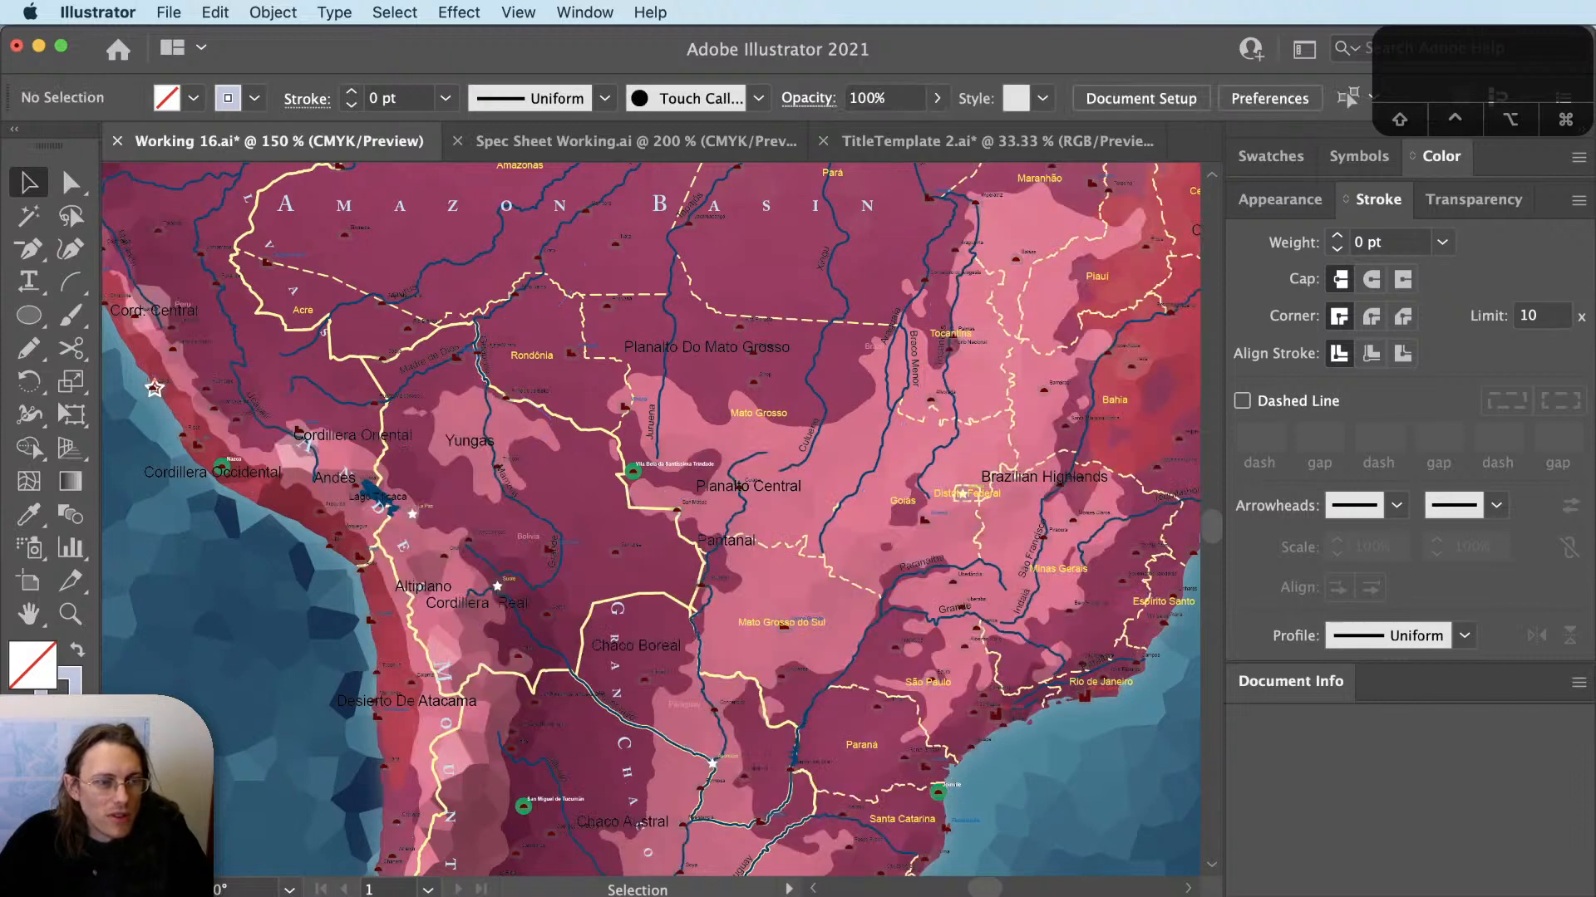
key("super+Tab")
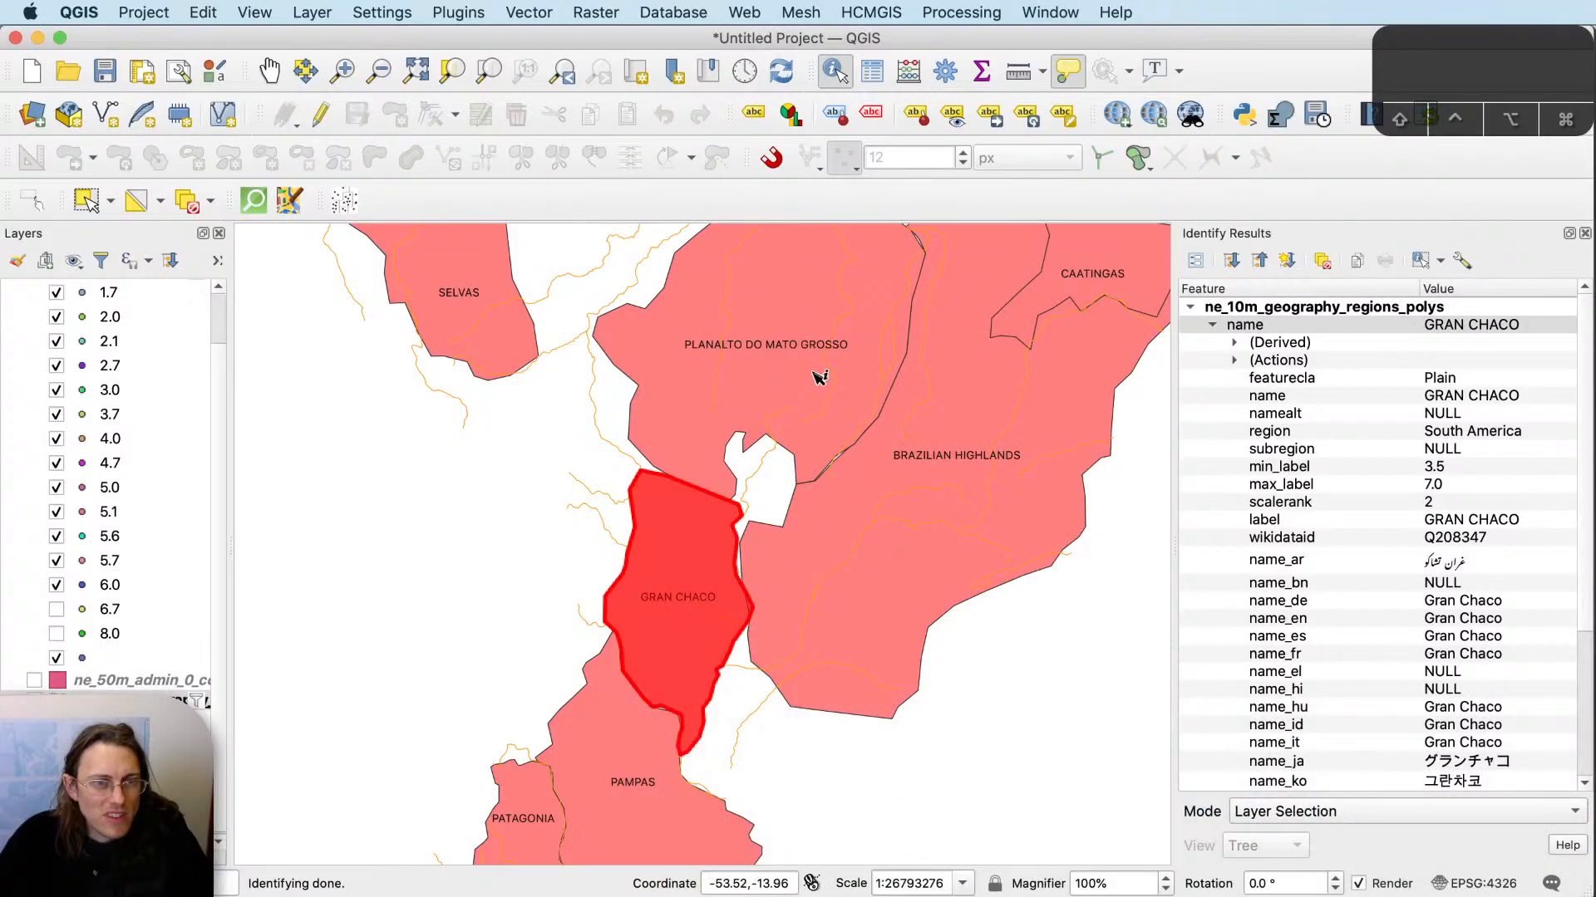
left_click(831, 374)
left_click_drag(853, 345, 758, 668)
key("super+Tab")
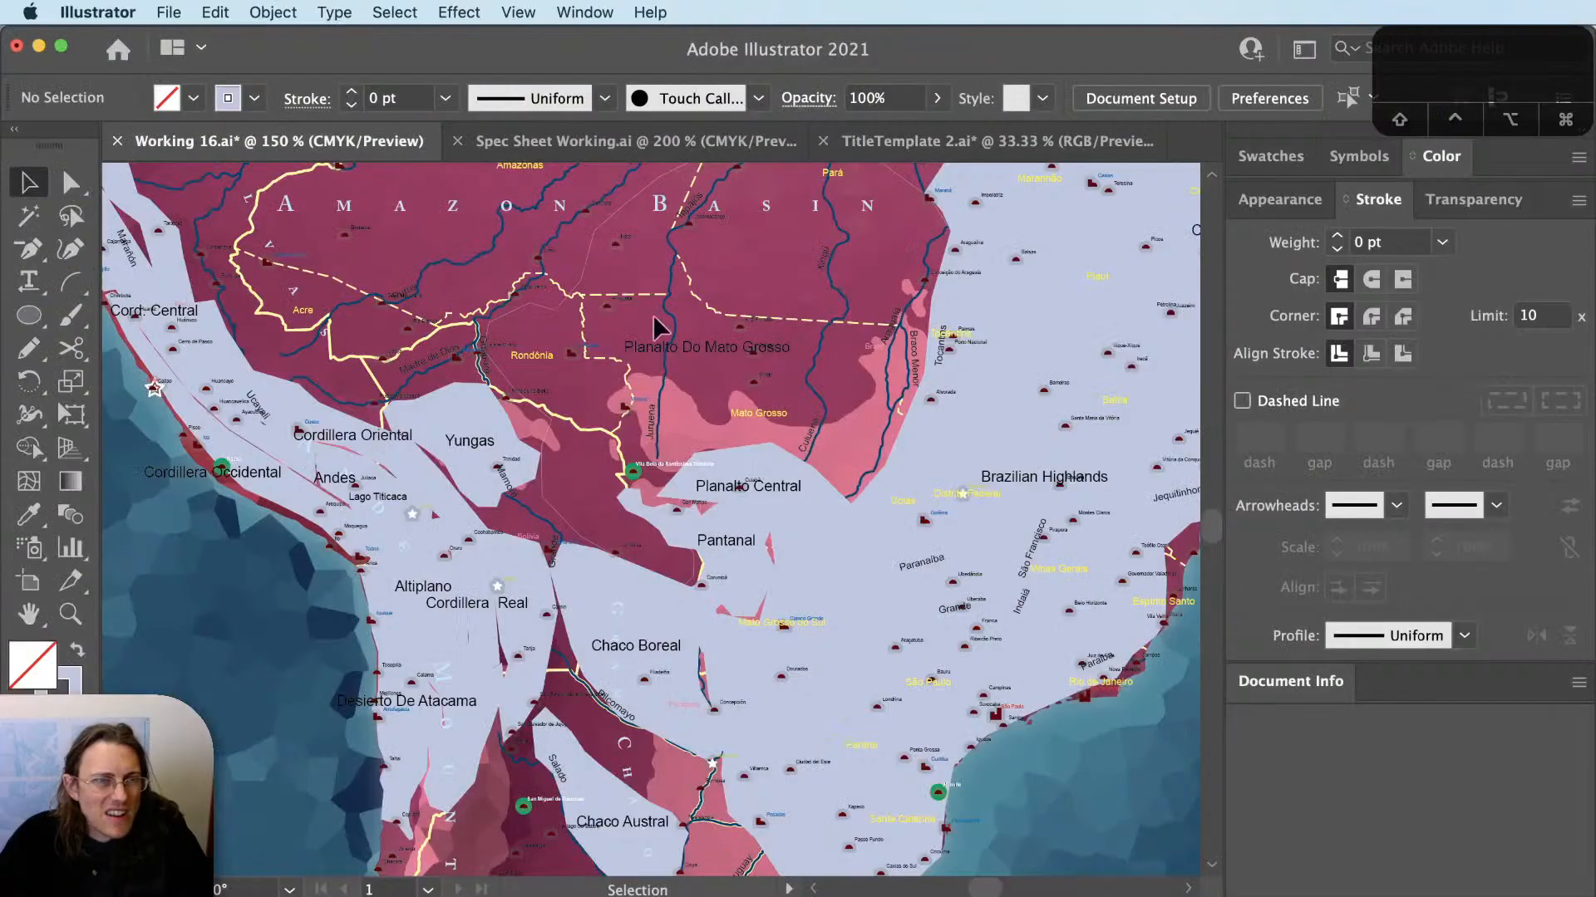
Give the Planalto Do Mato Grosso region outline a 2 pt stroke and show it without the other region shapes.
left_click(598, 249)
left_click(1417, 243)
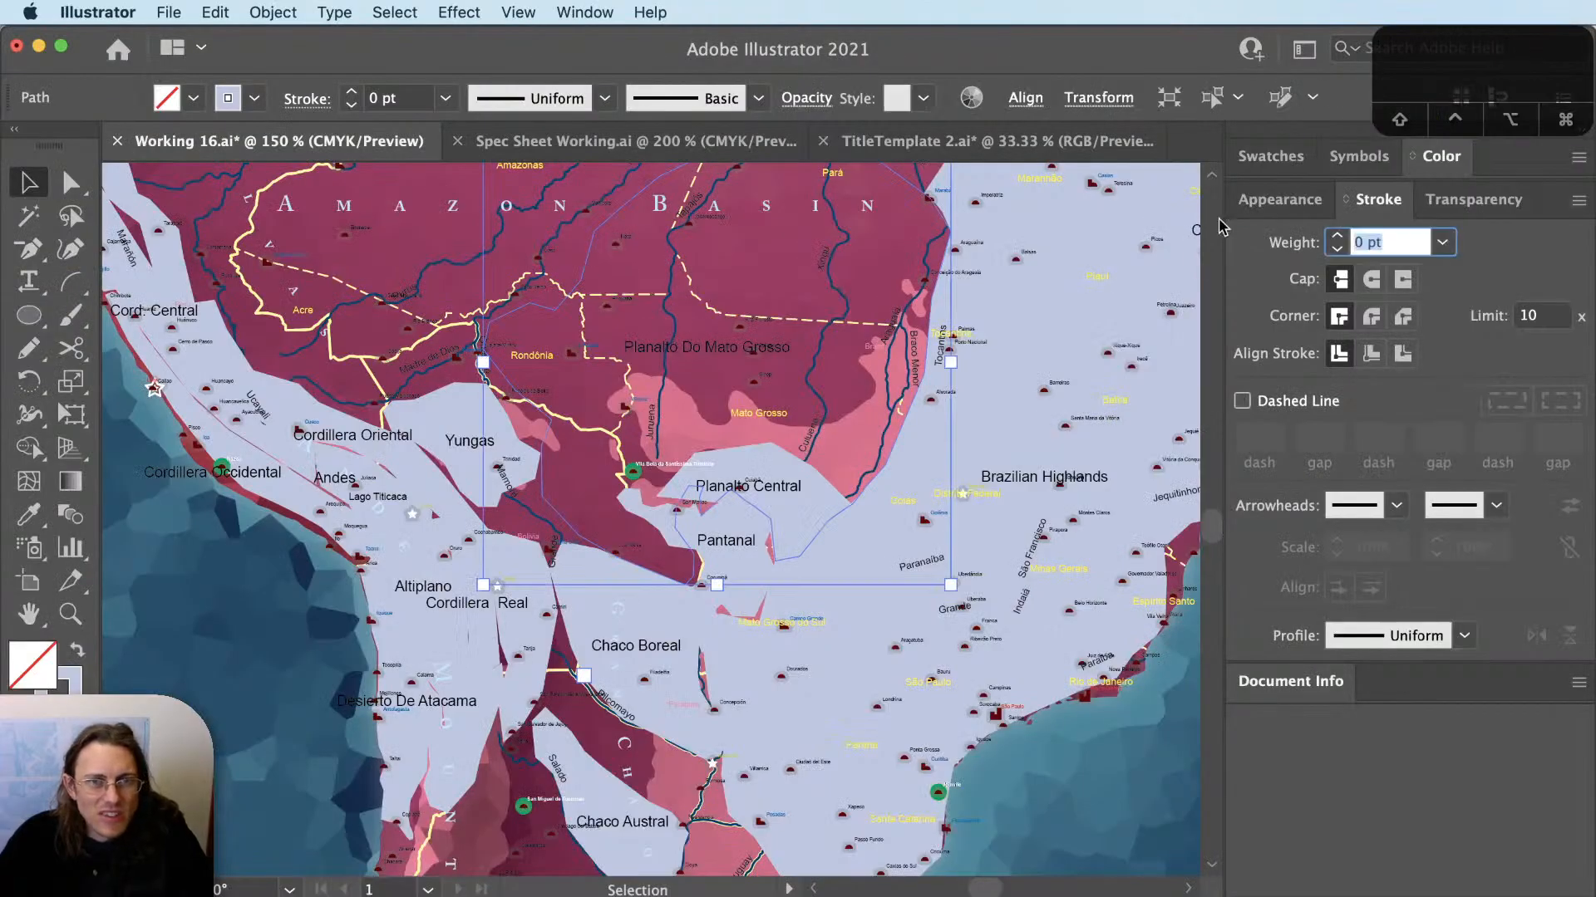
type("2")
key("Tab")
left_click(498, 528)
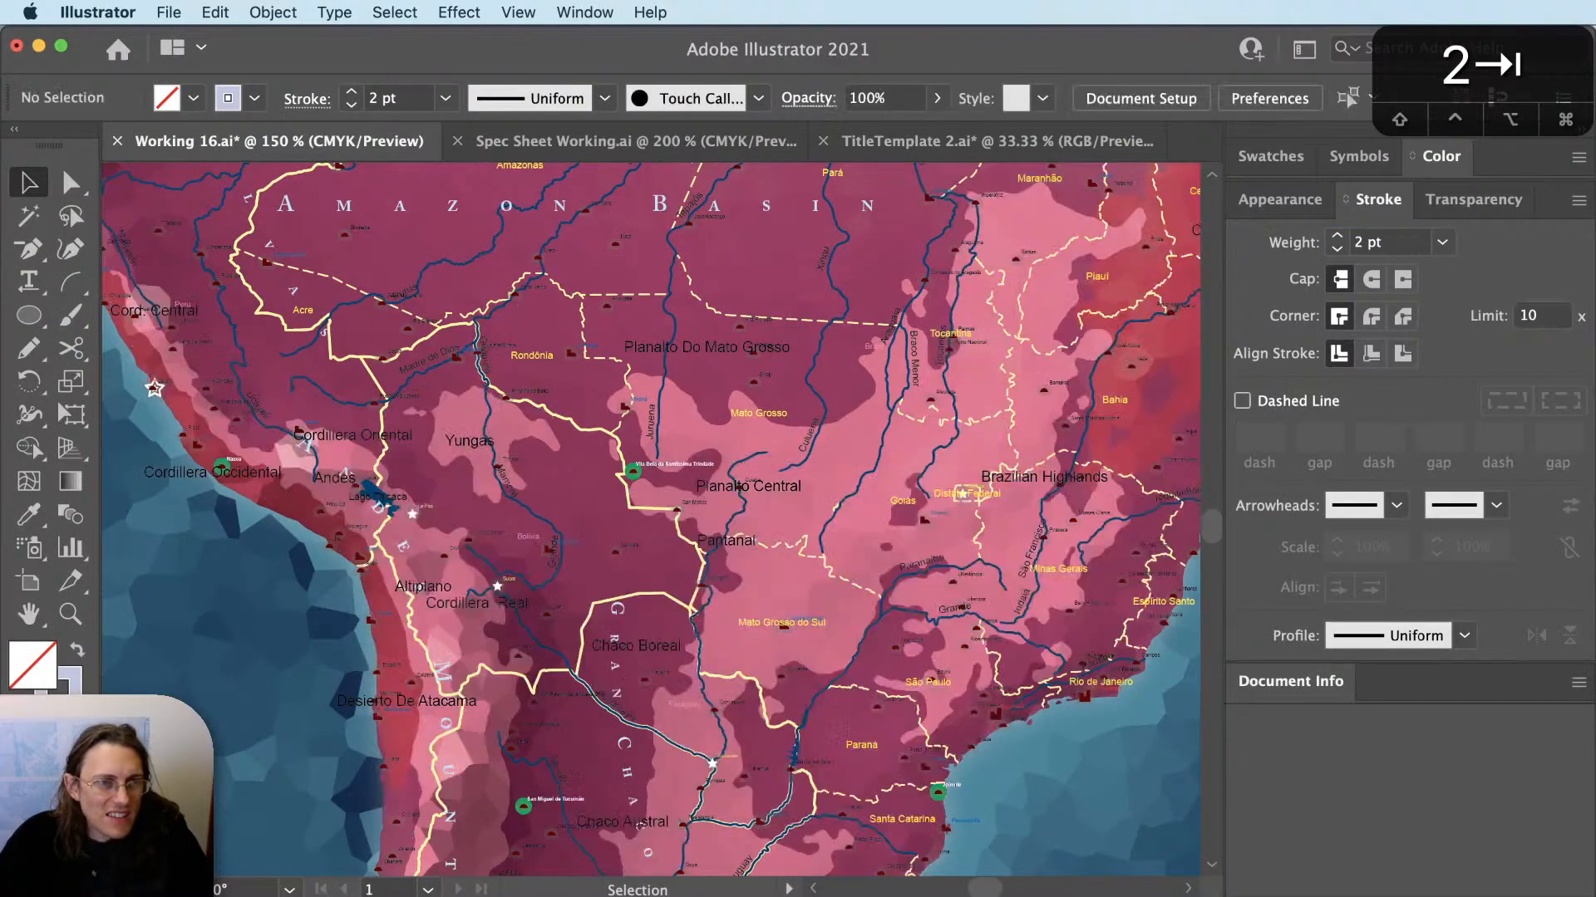
key("super+z")
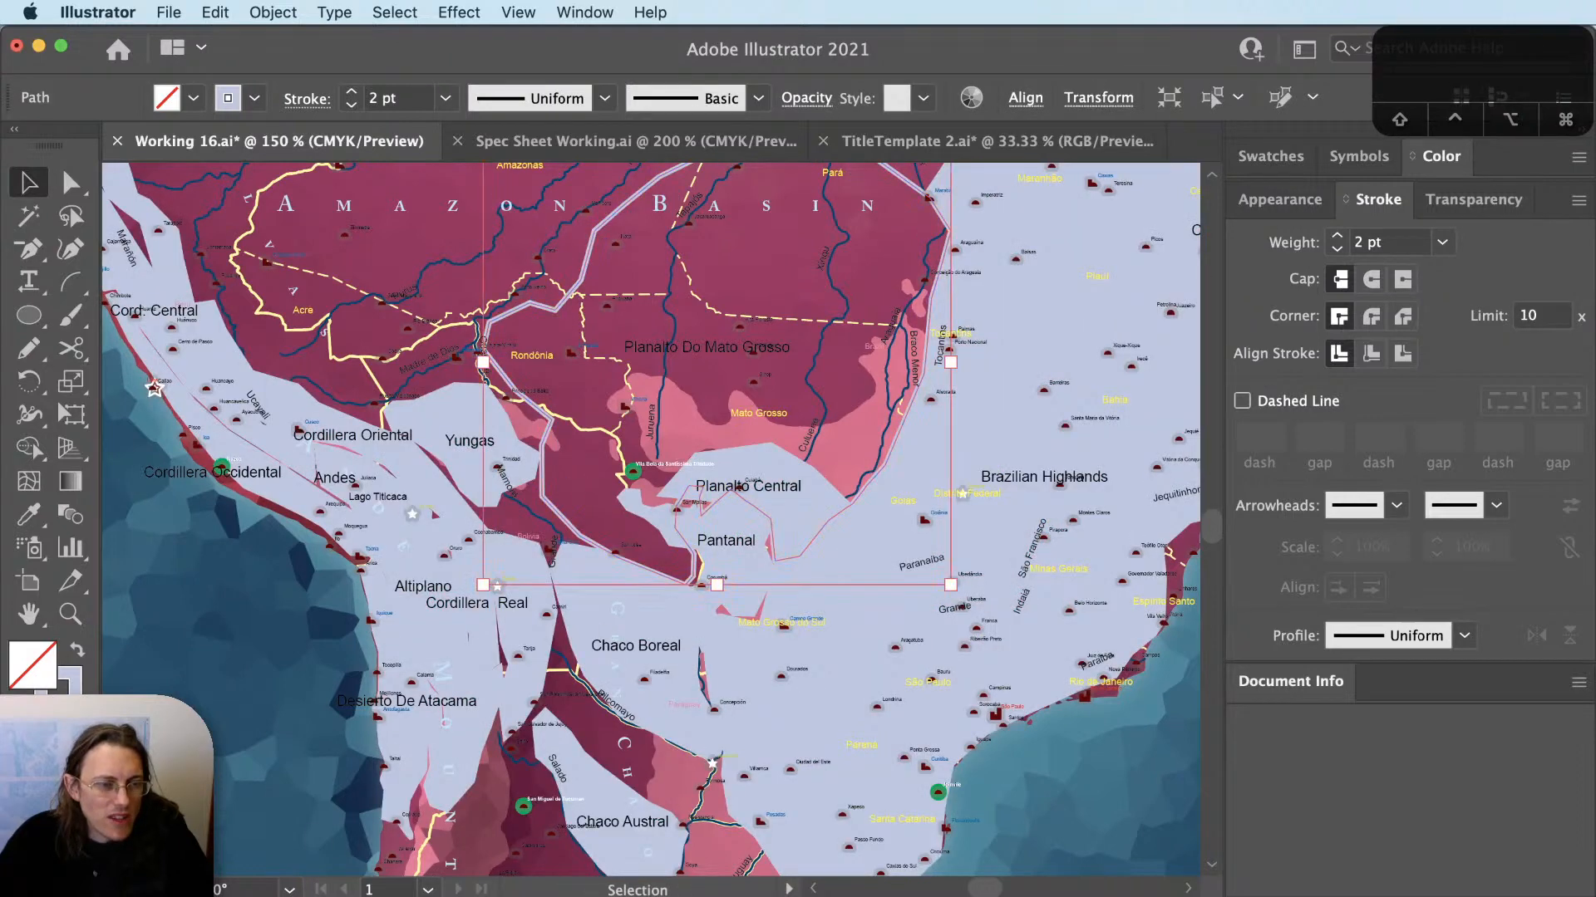
key("shift+super+a")
left_click_drag(791, 248, 821, 434)
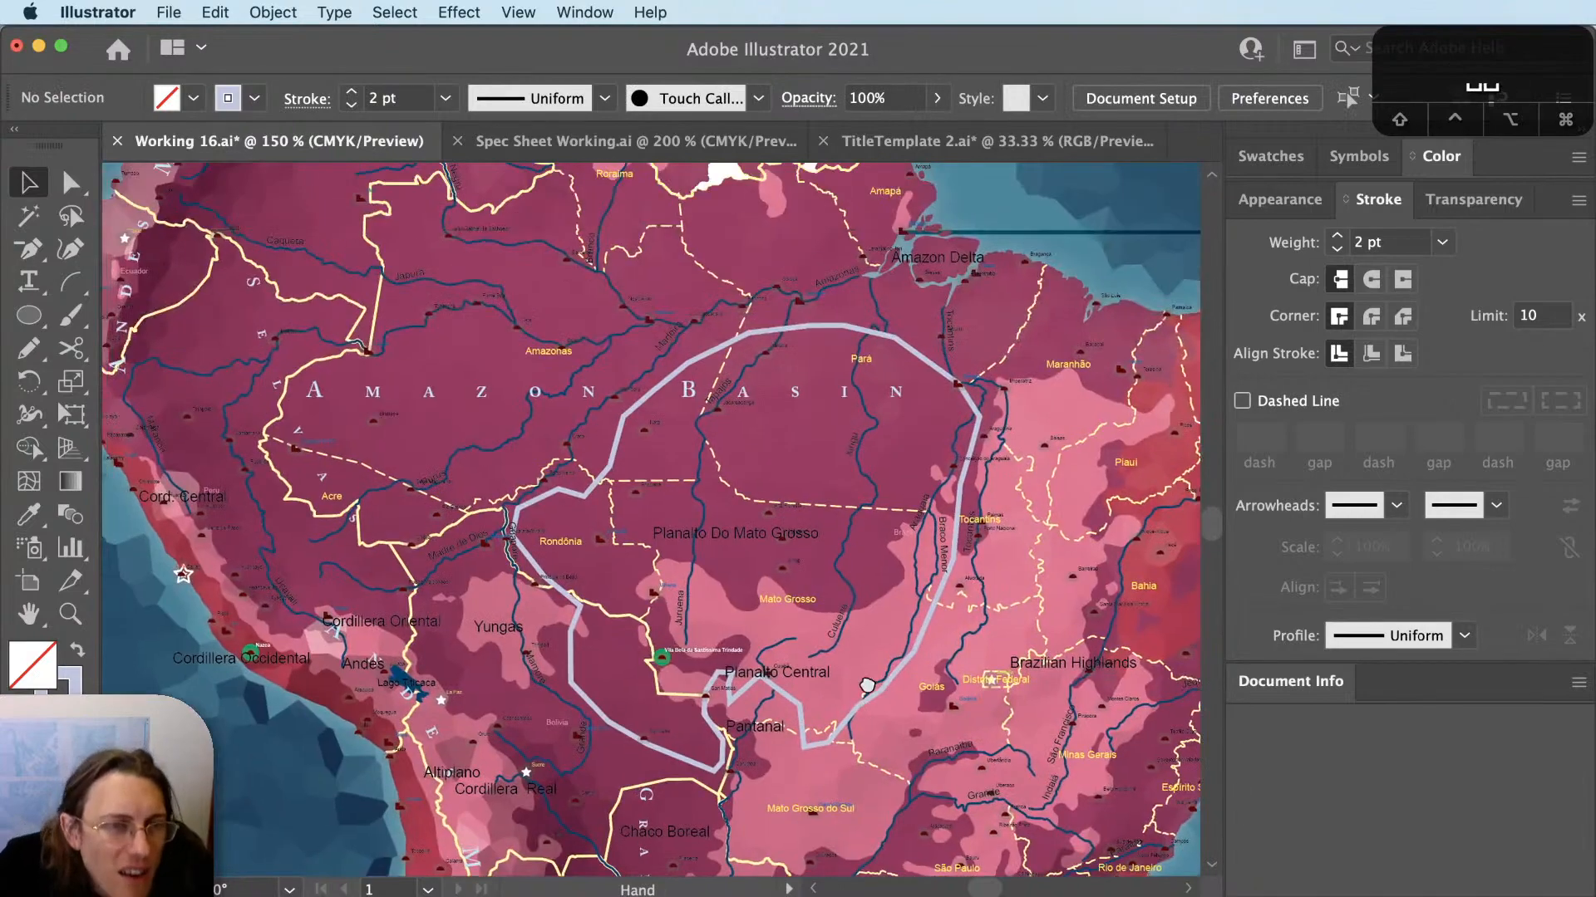
scroll(690, 636, "up", 1)
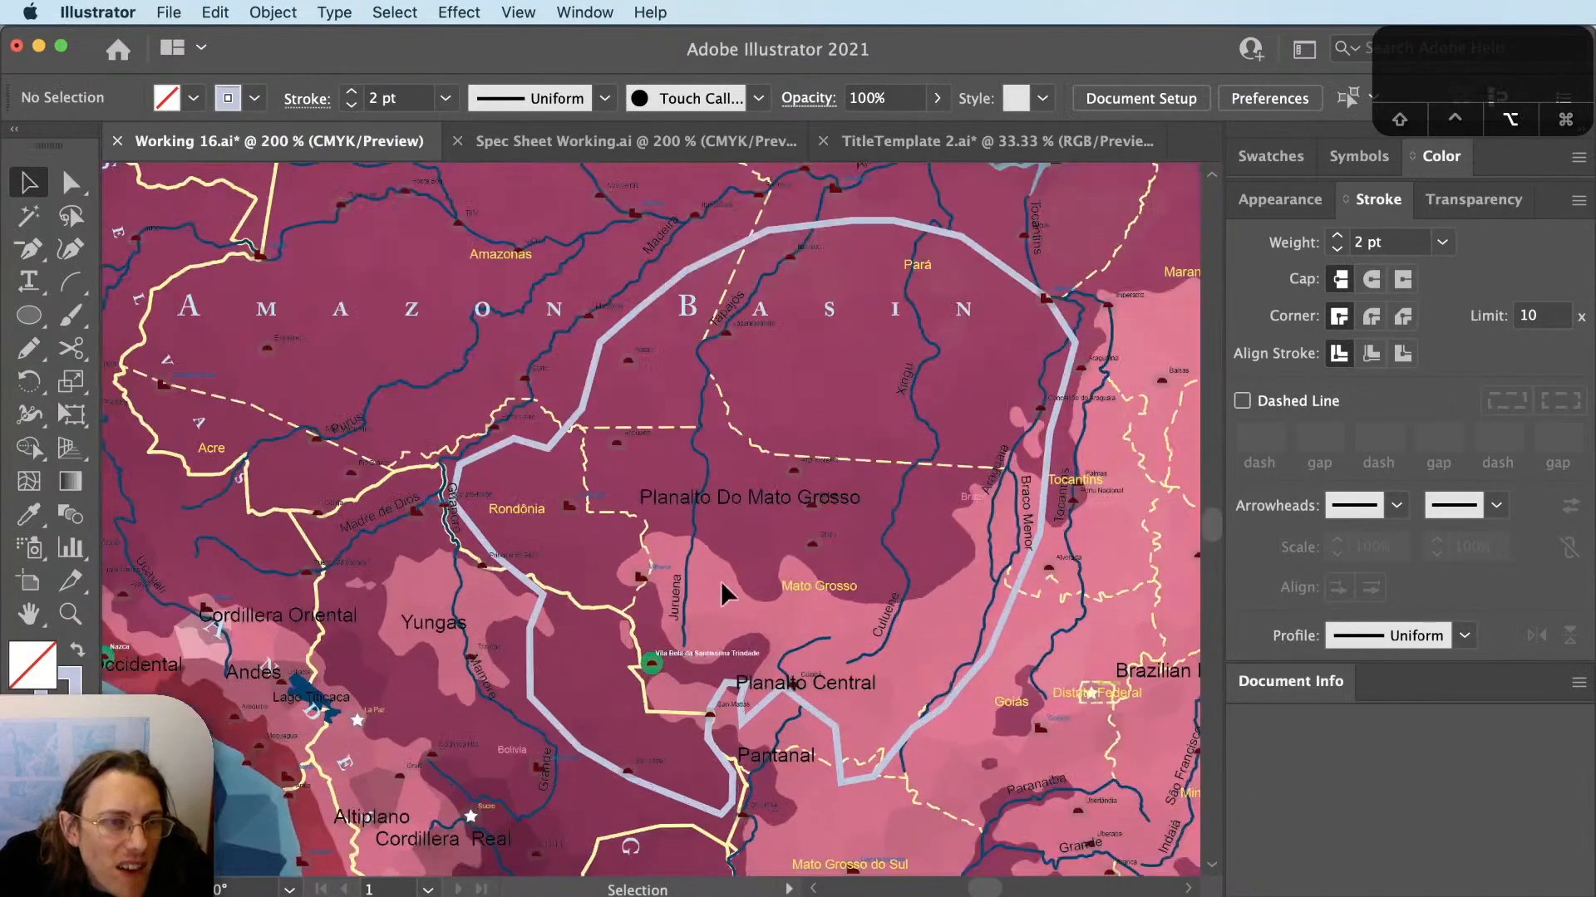
Restyle the plain Planalto Do Mato Grosso label with the Gran Chaco label's type formatting using the Eyedropper.
left_click(810, 501)
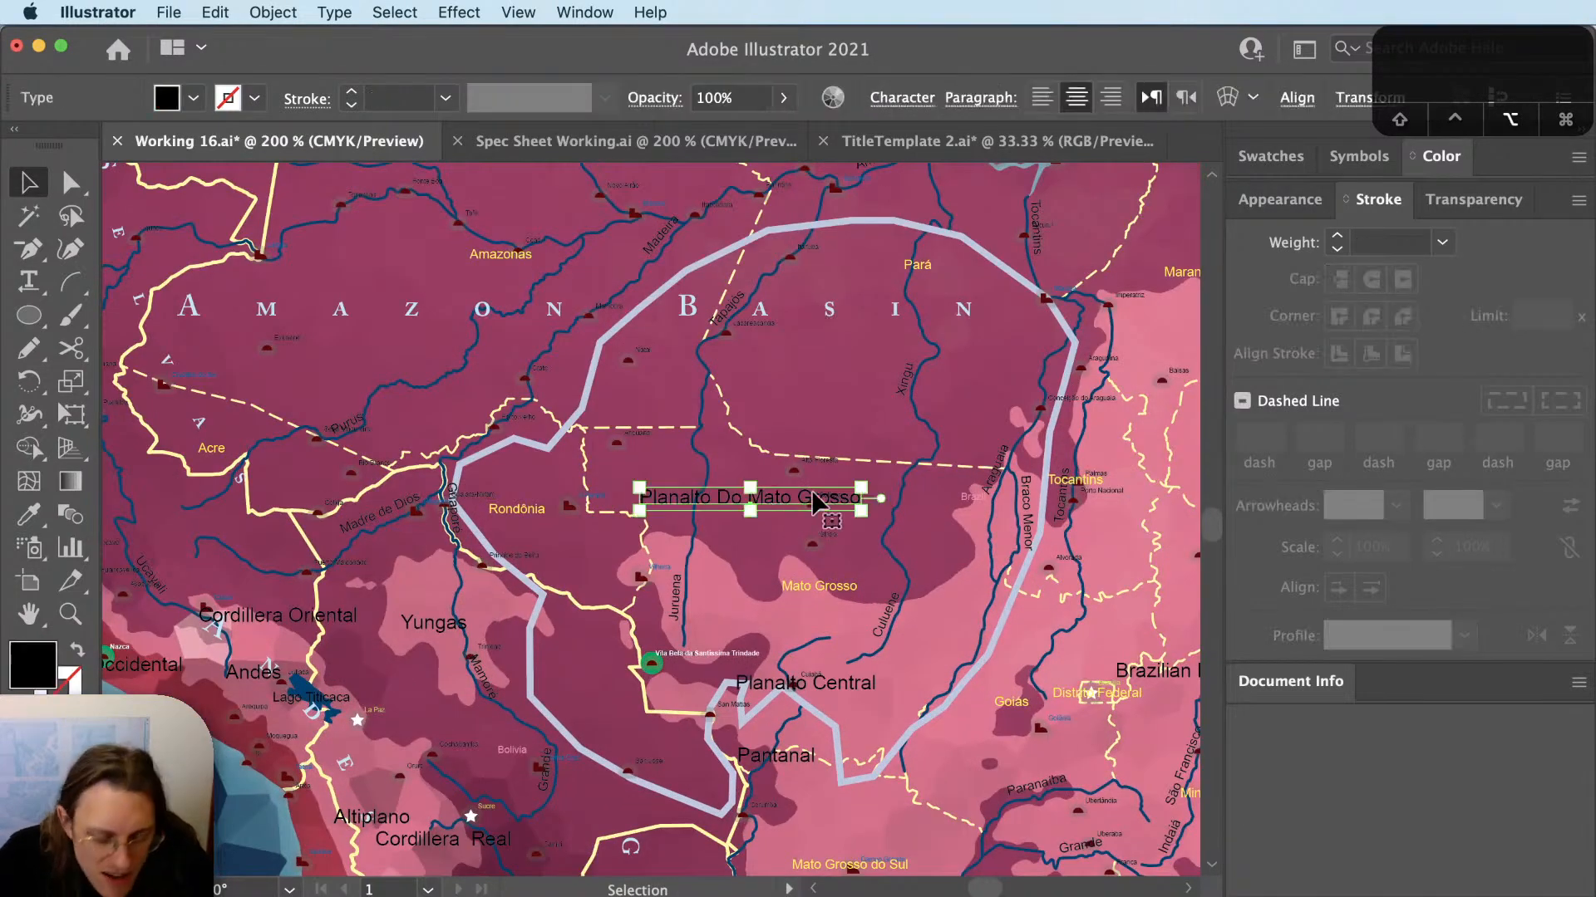
scroll(810, 499, "down", 1)
key("i")
left_click_drag(785, 761, 860, 488)
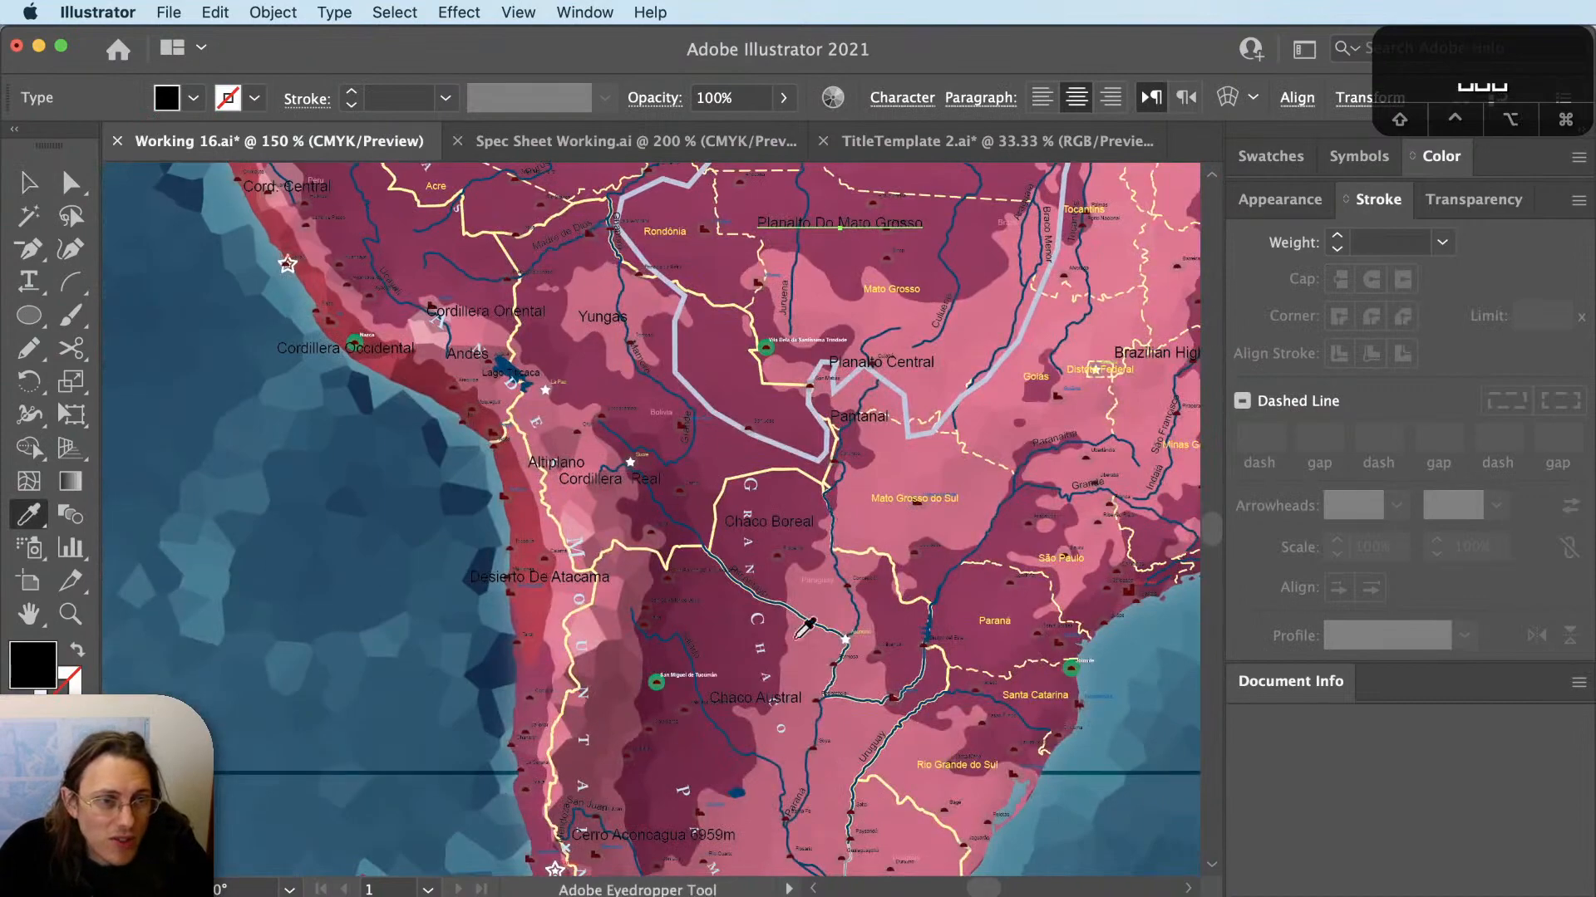
left_click(769, 619)
Break the Planalto Do Mato Grosso label into two lines after "Do".
left_click_drag(821, 225, 874, 588)
key("t")
left_click(874, 588)
key("Return")
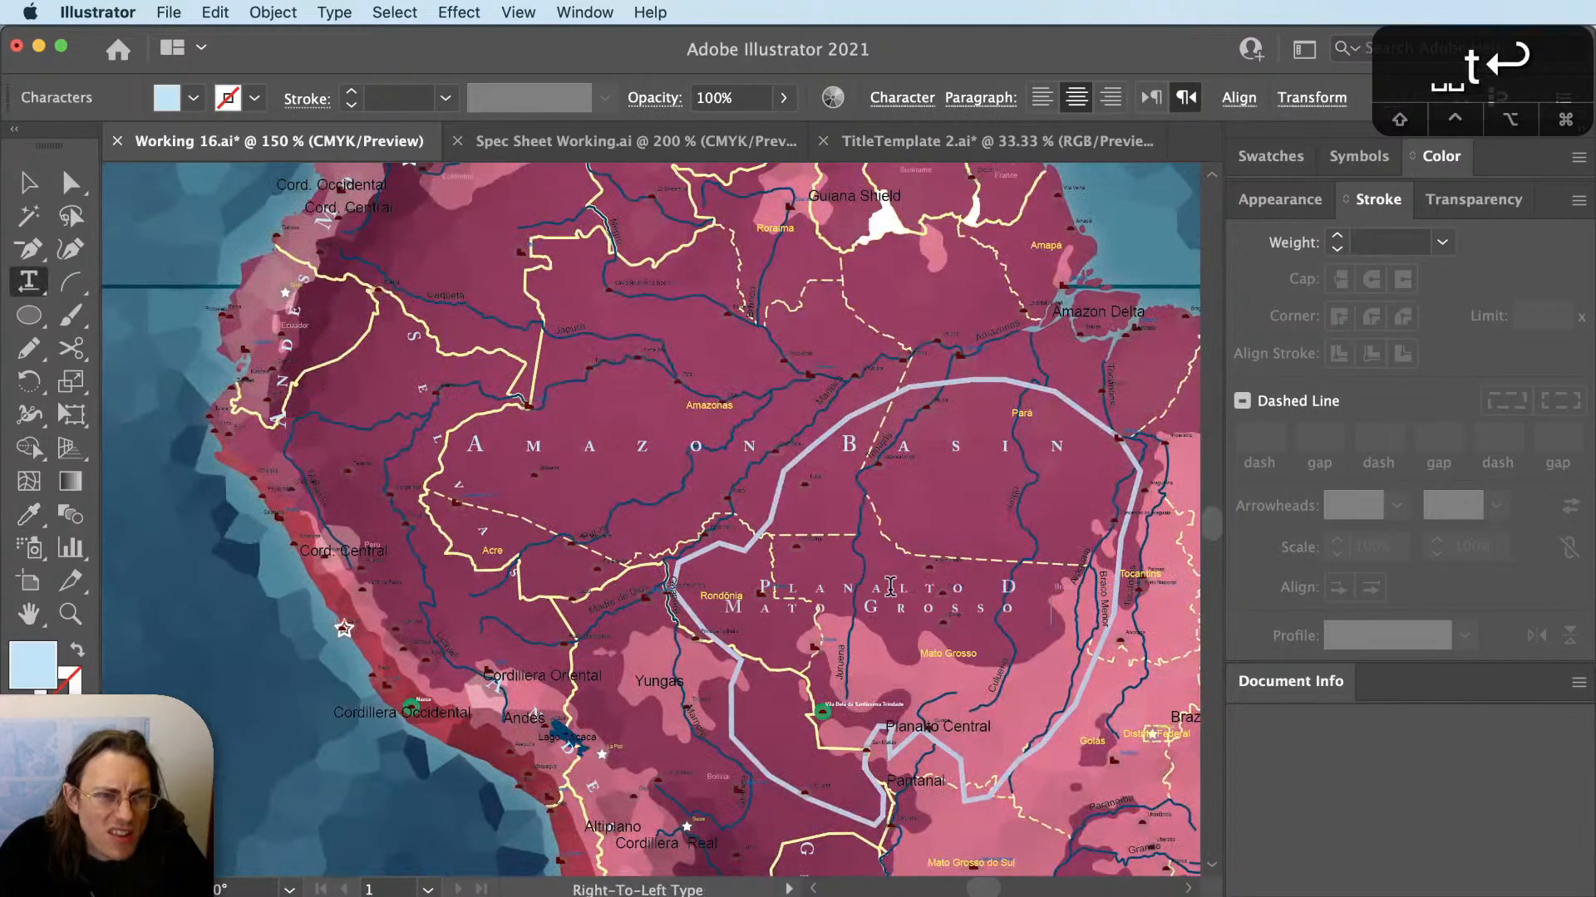
key("Left")
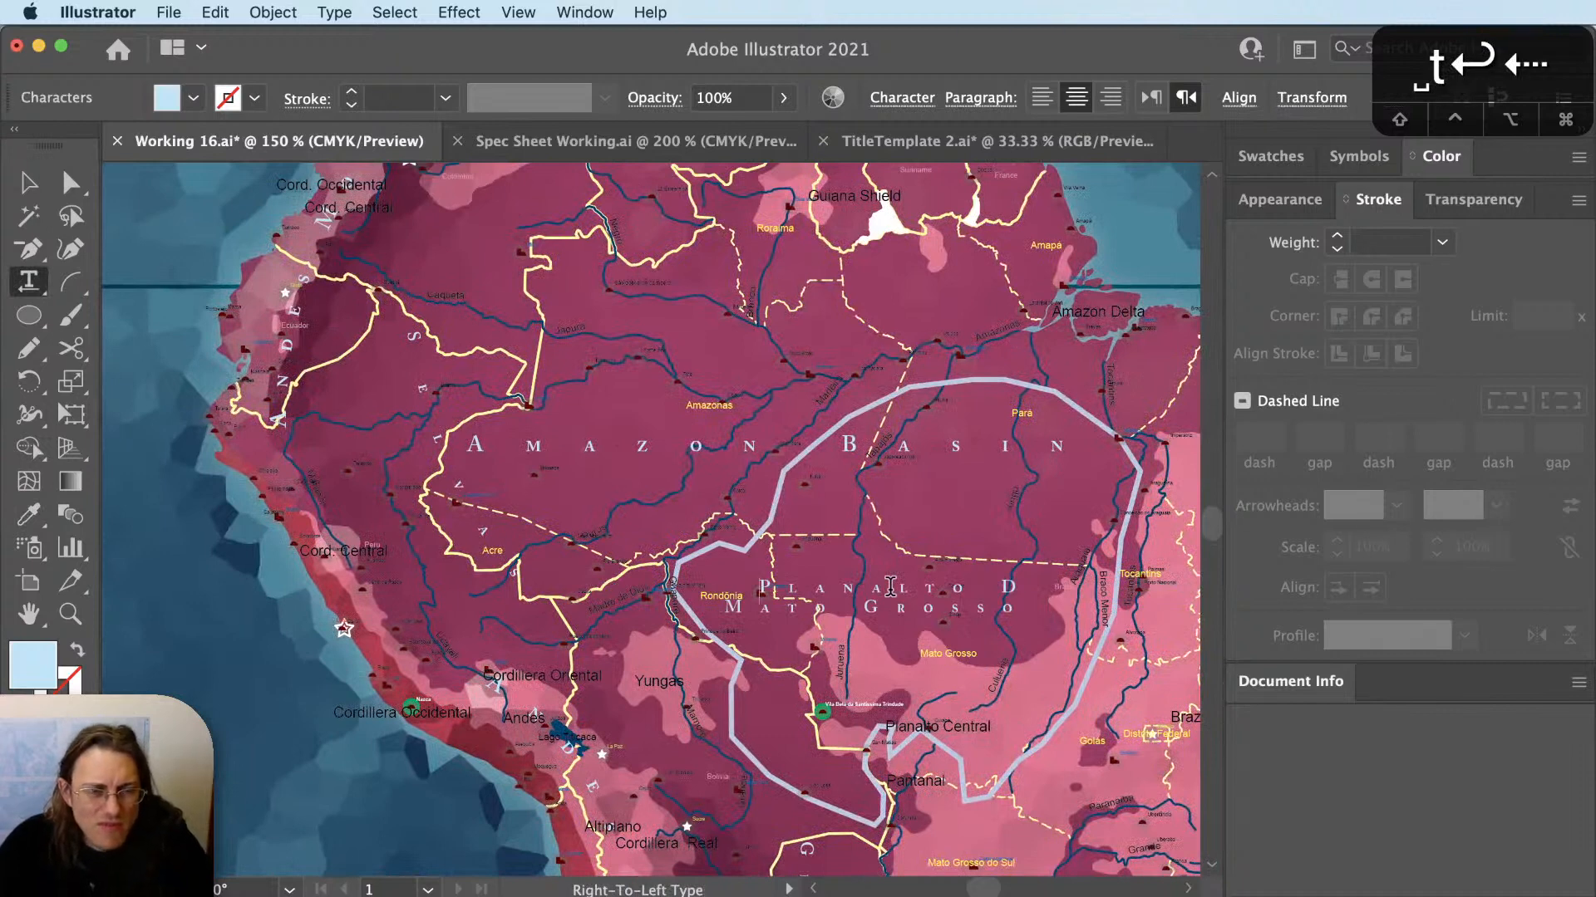
key("super+z")
key("Right")
key("shift+Right")
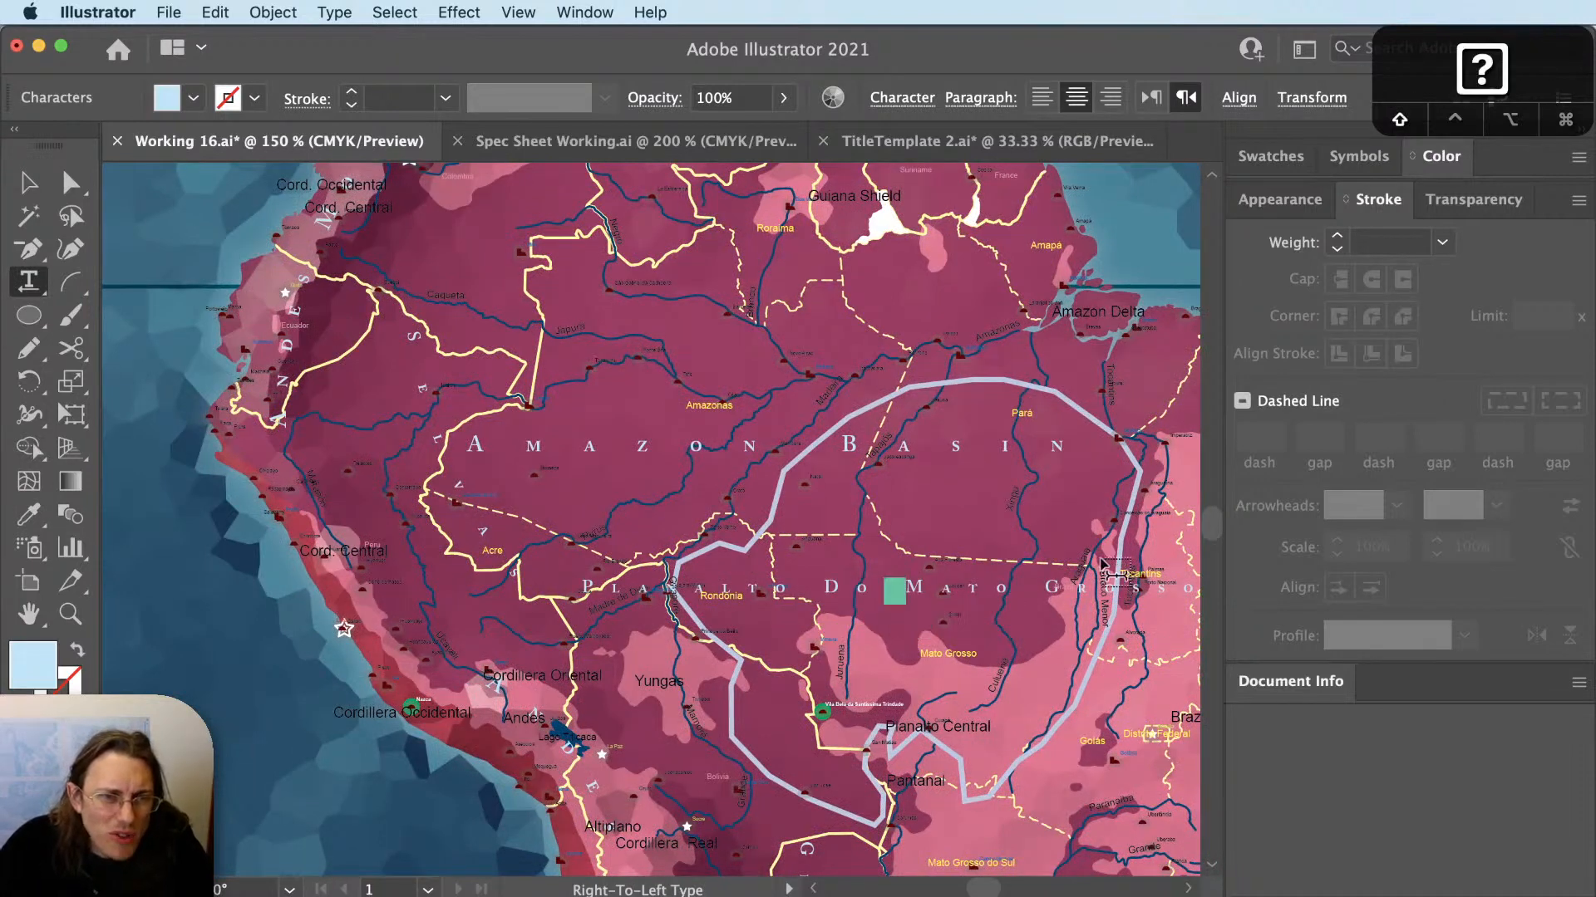
key("Return")
key("Escape")
scroll(1075, 563, "up", 1)
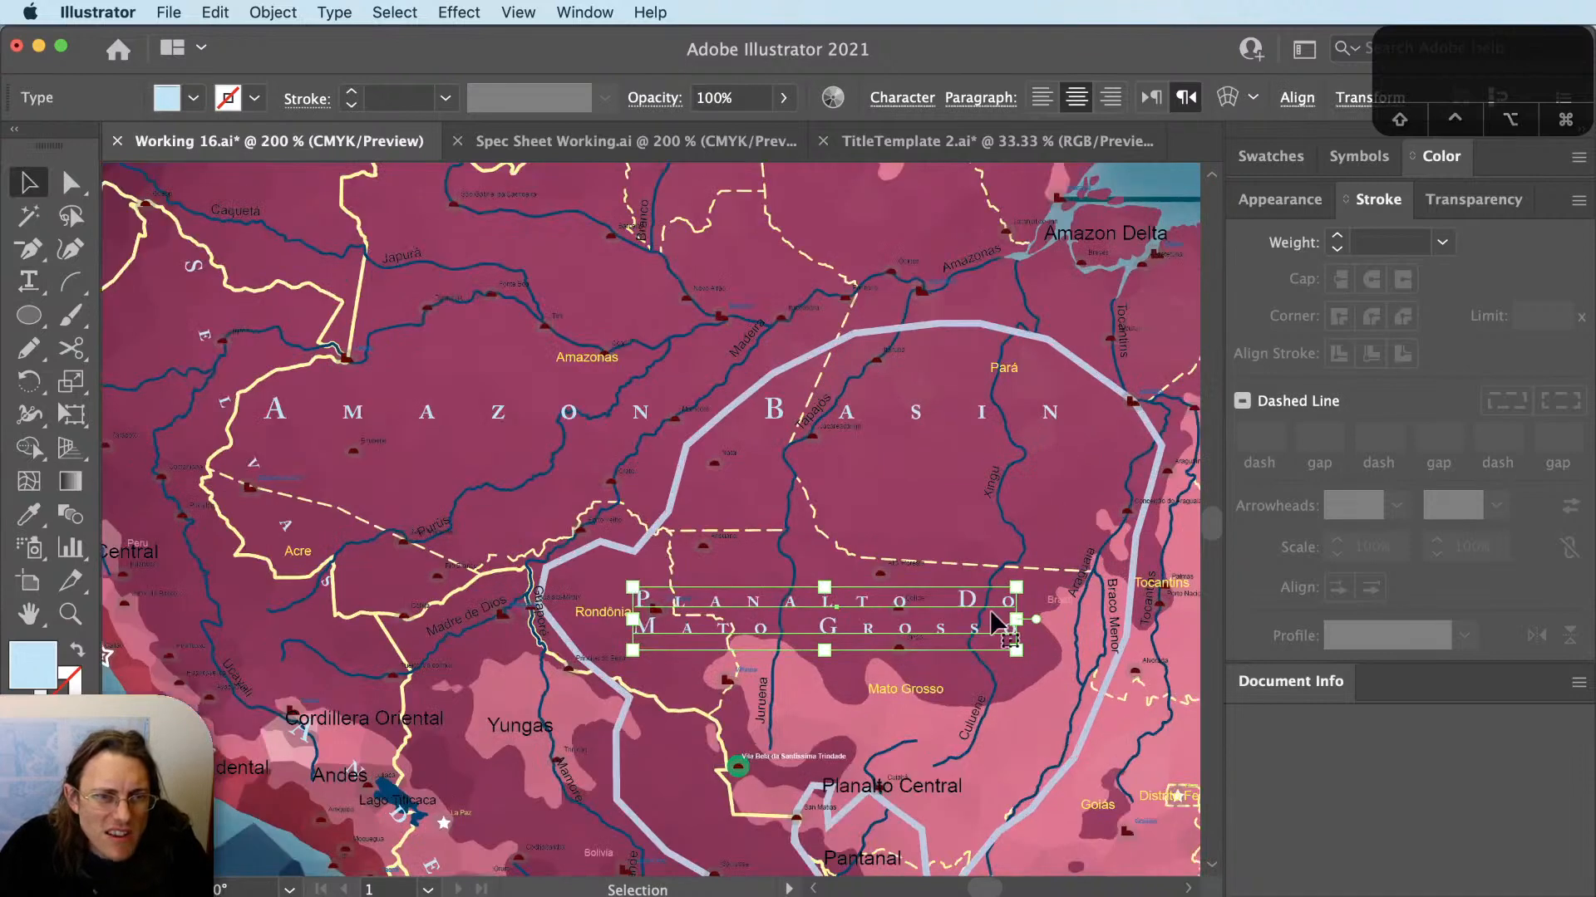
Set the Planalto Do Mato Grosso label's tracking to 800 and leading to 20, and reposition it within its outline.
left_click_drag(987, 604, 1008, 579)
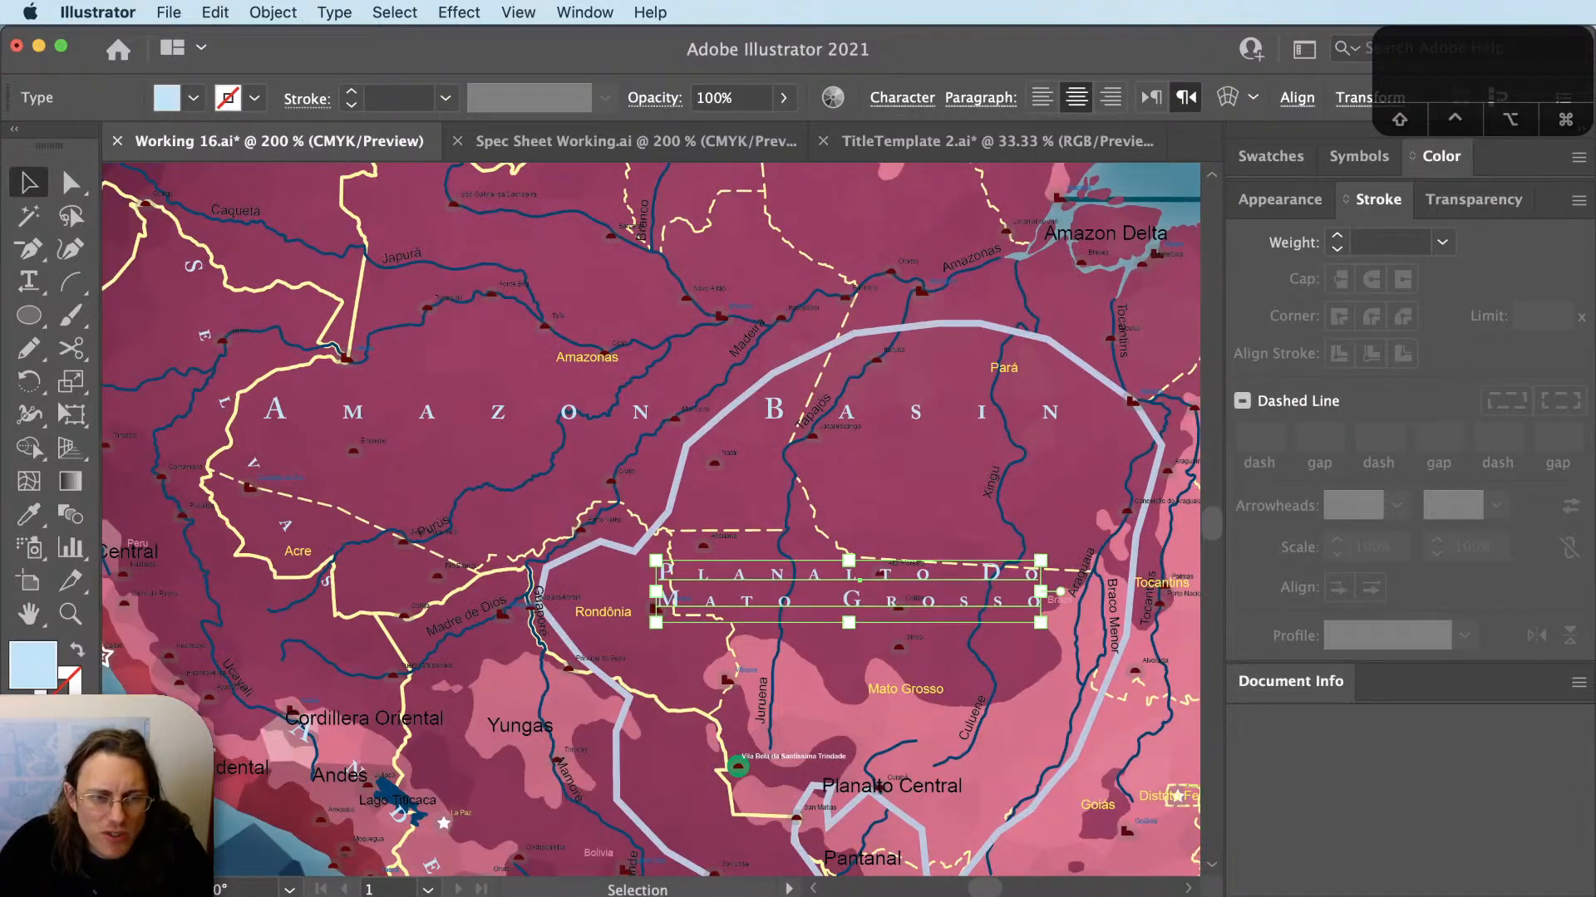
type("800")
key("Return")
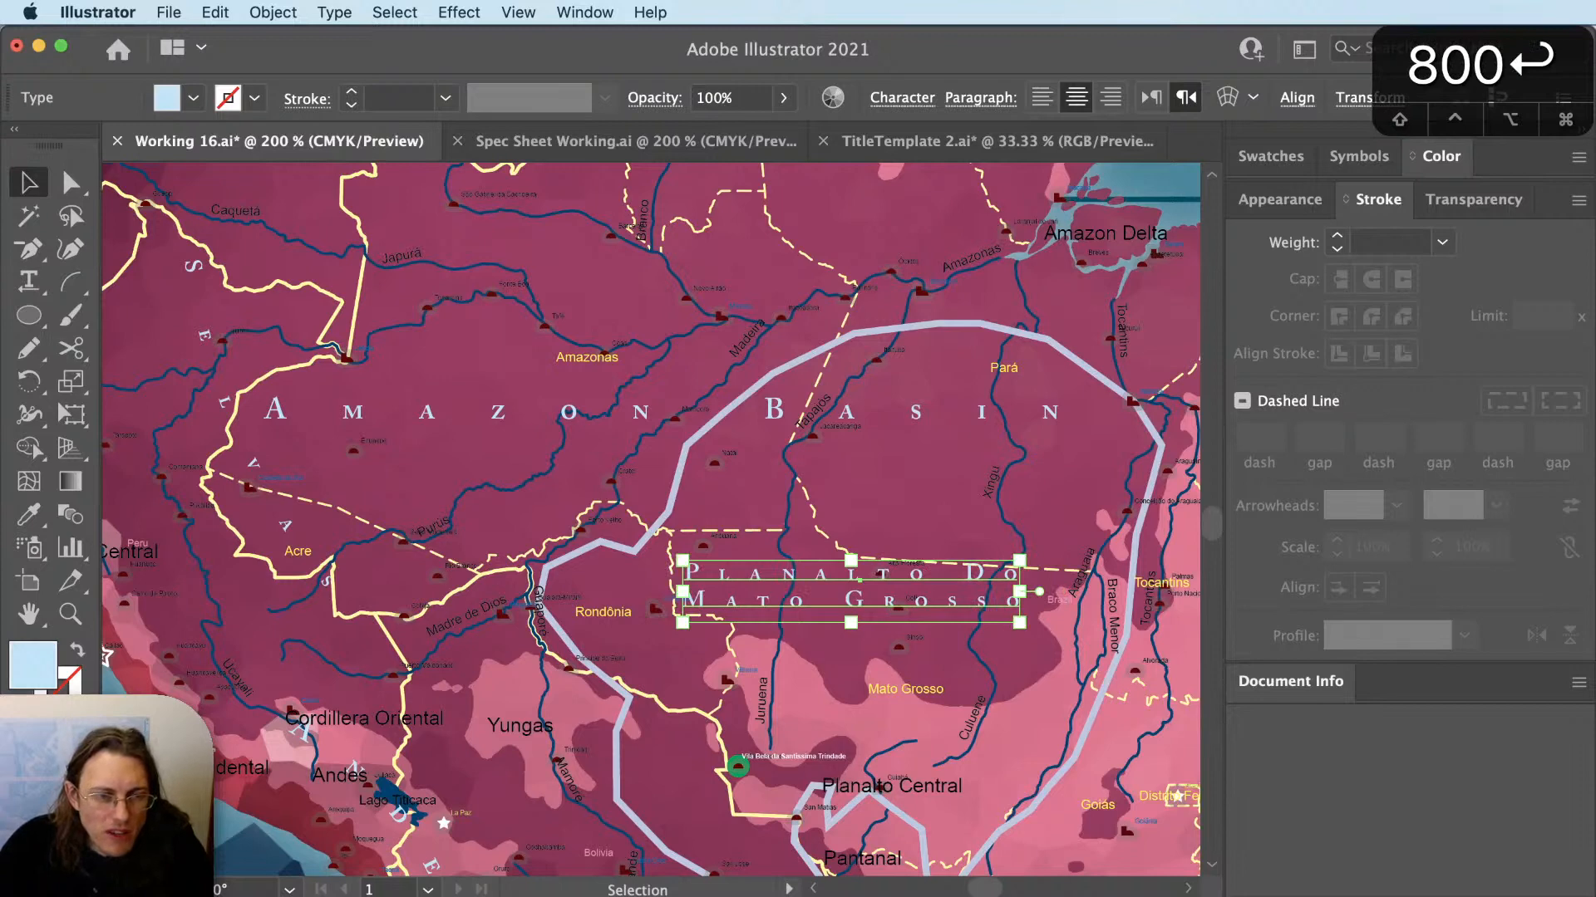
type("20")
key("Return")
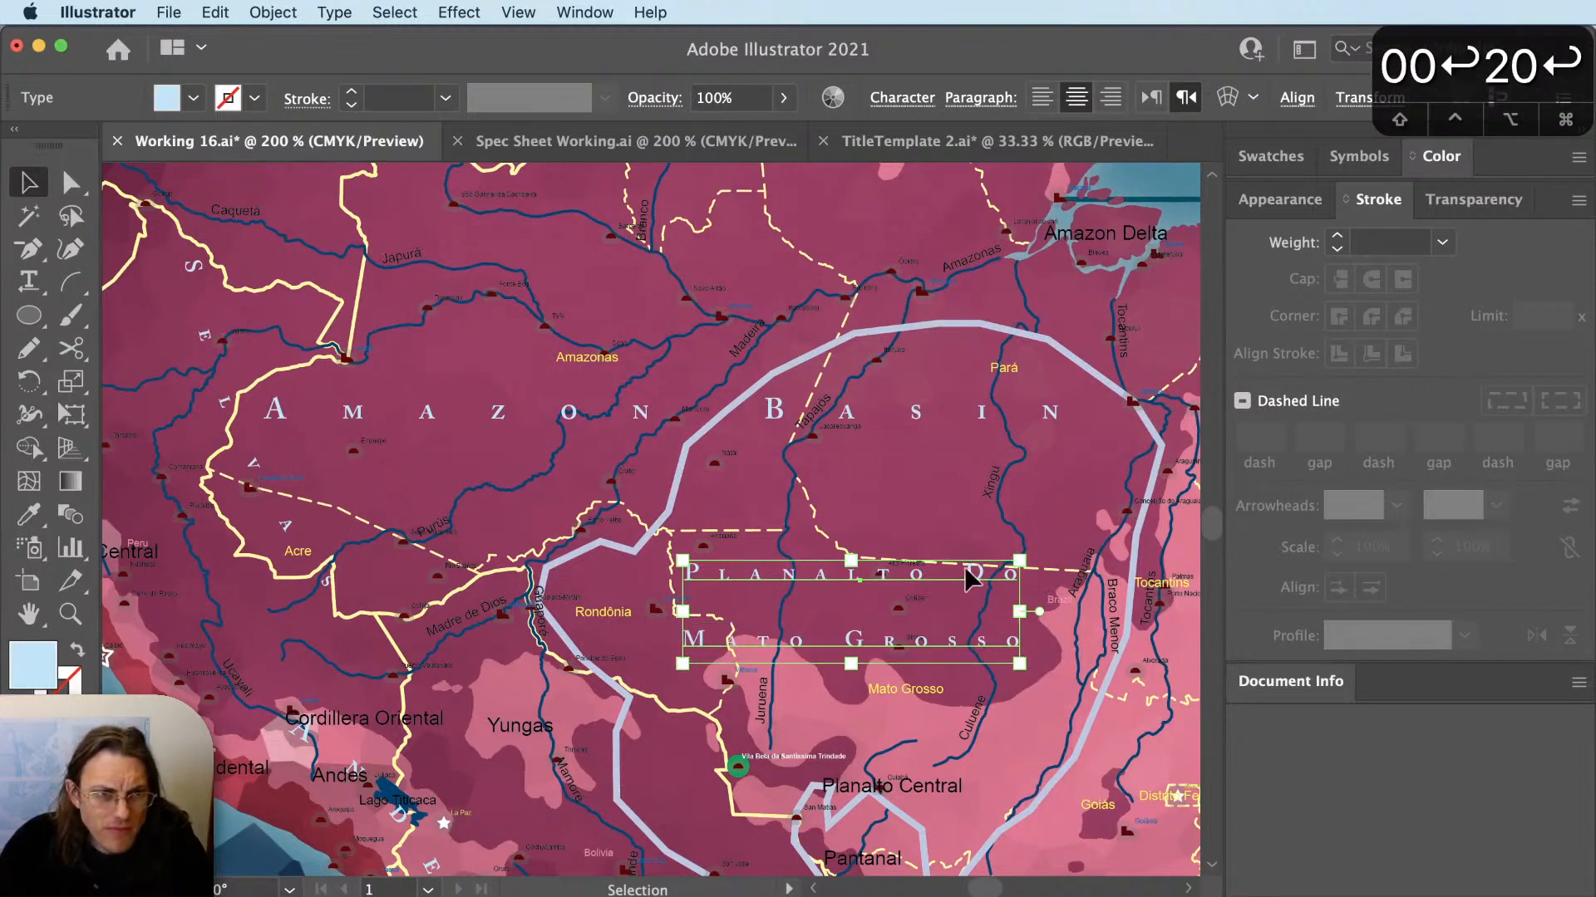
mouse_move(965, 570)
left_mouse_down()
mouse_move(989, 570)
mouse_move(975, 570)
mouse_move(990, 550)
mouse_move(987, 600)
mouse_move(942, 584)
mouse_move(953, 594)
left_mouse_up()
left_click_drag(573, 894, 748, 895)
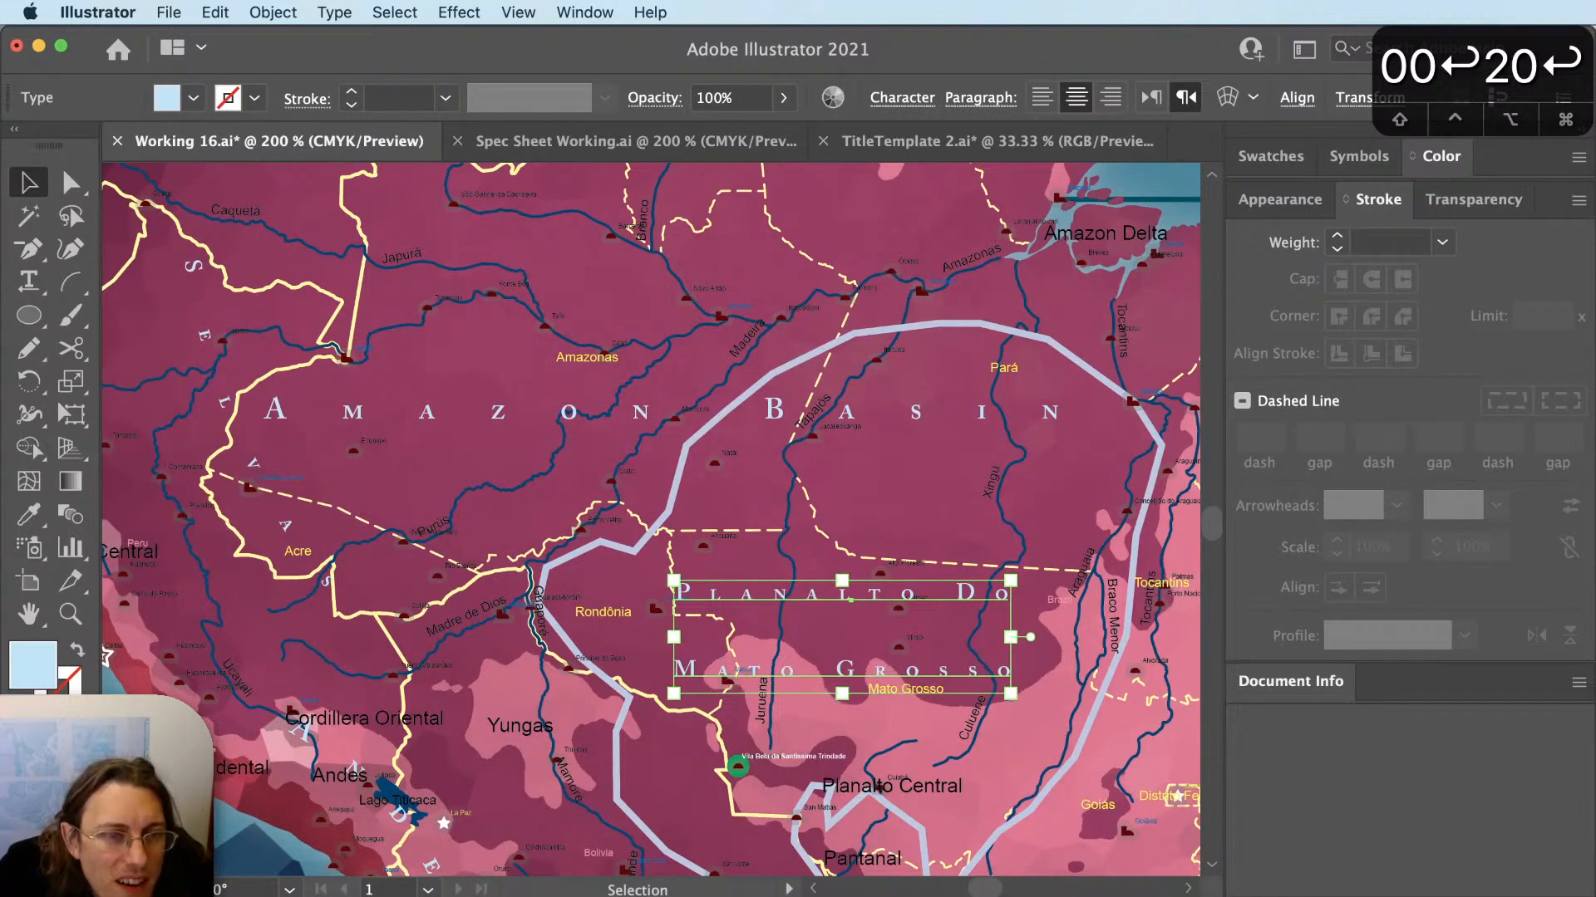
Shift the two-line Planalto Do Mato Grosso label slightly northeast so it clears the yellow Mato Grosso state name.
scroll(763, 666, "up", 1)
scroll(764, 675, "down", 2)
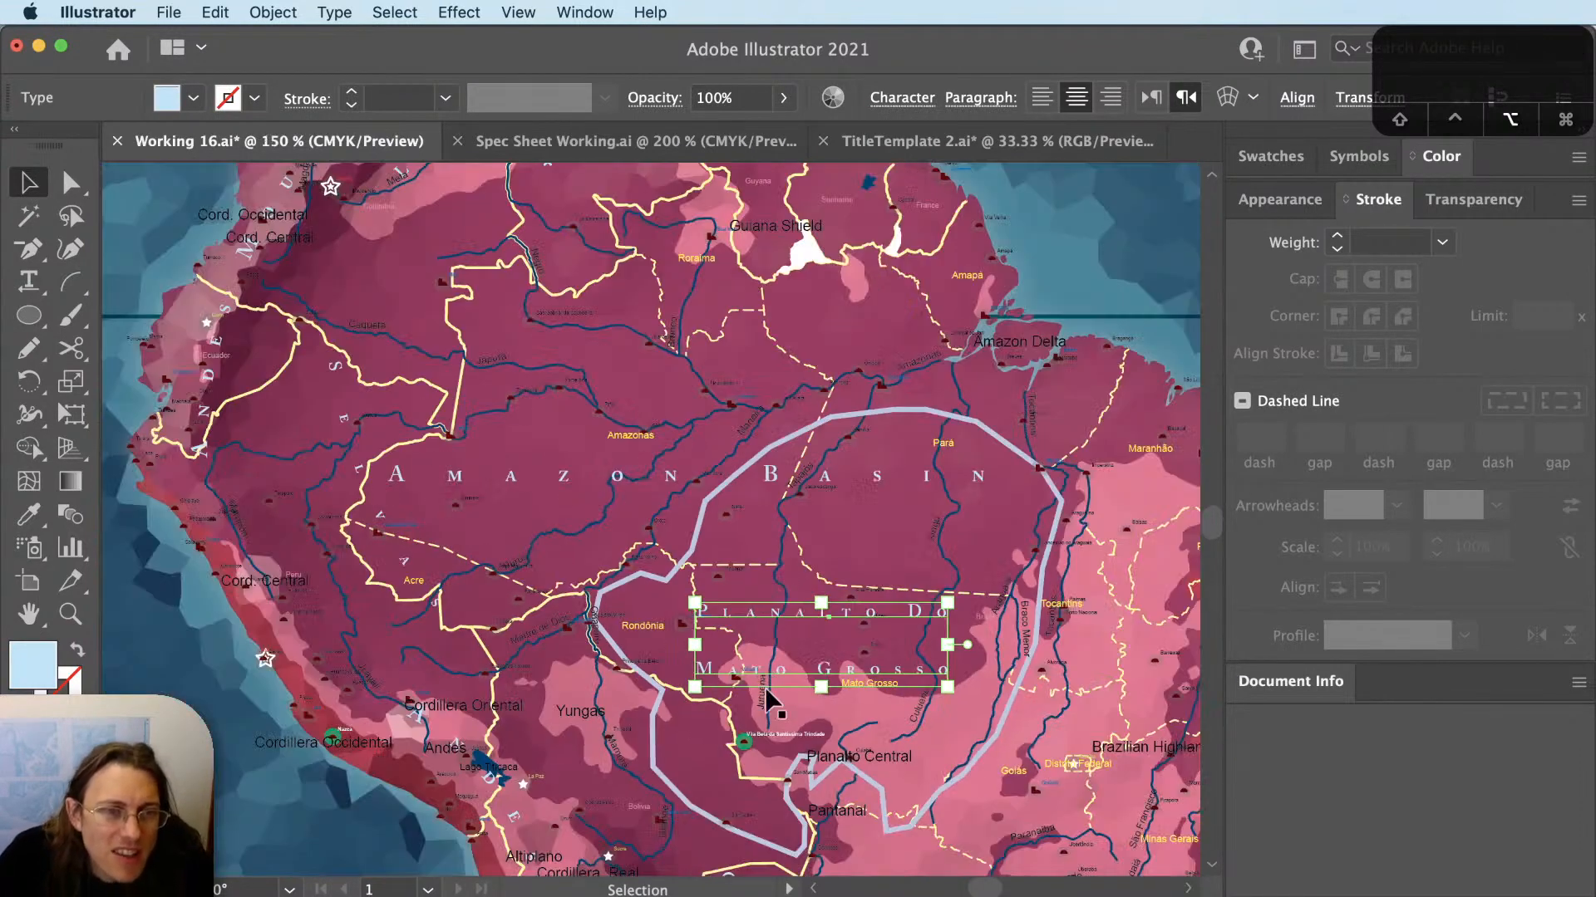
scroll(790, 739, "up", 2)
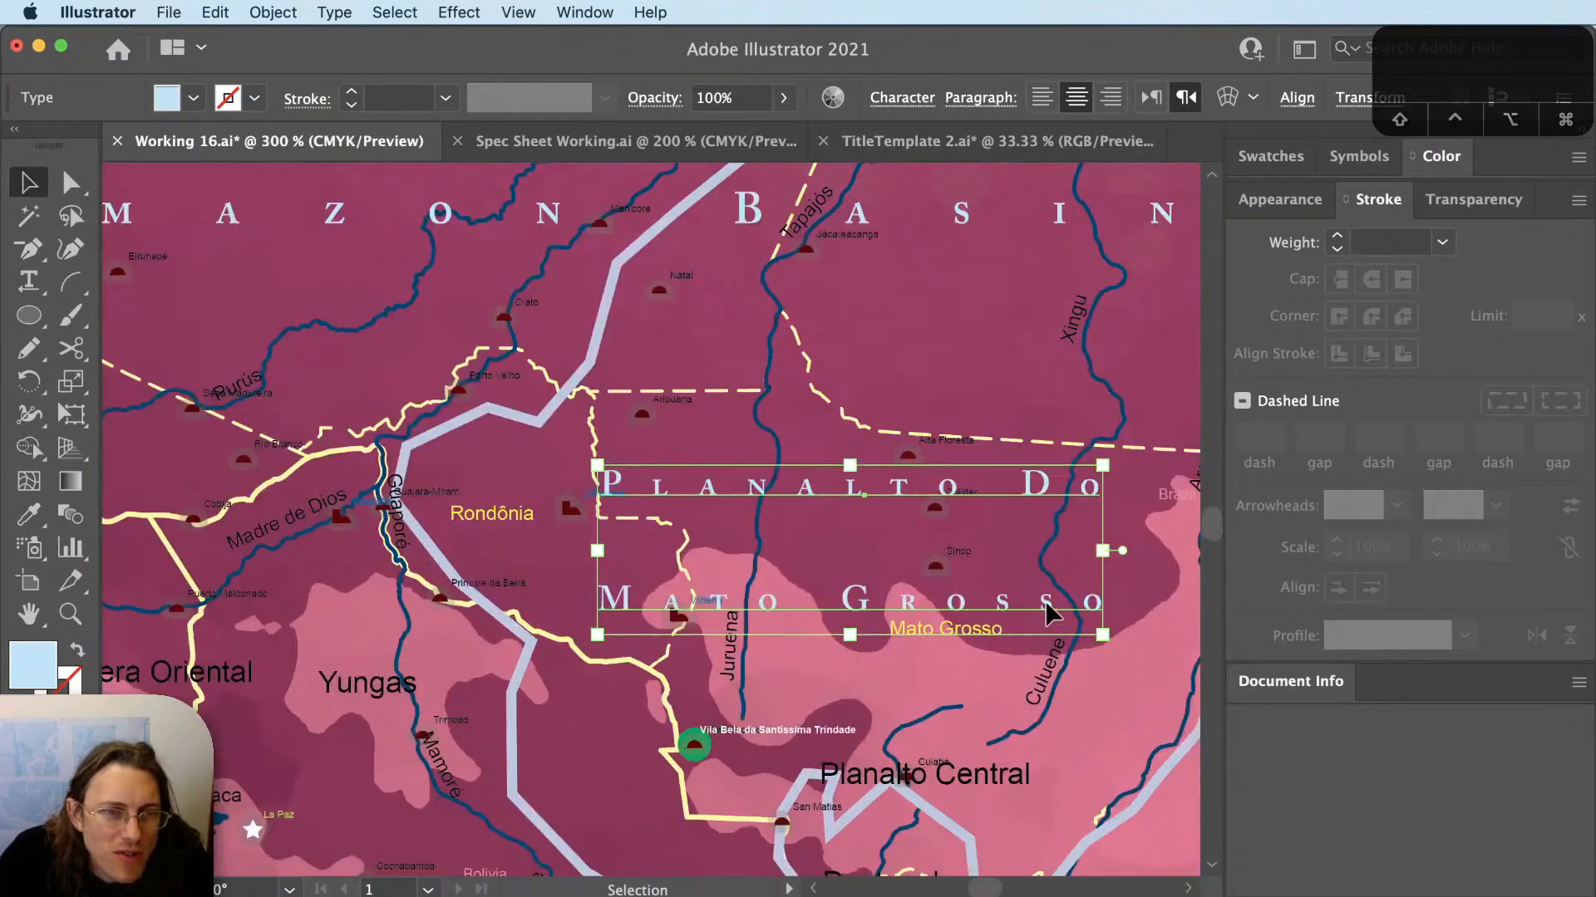
left_click_drag(1046, 617, 1057, 597)
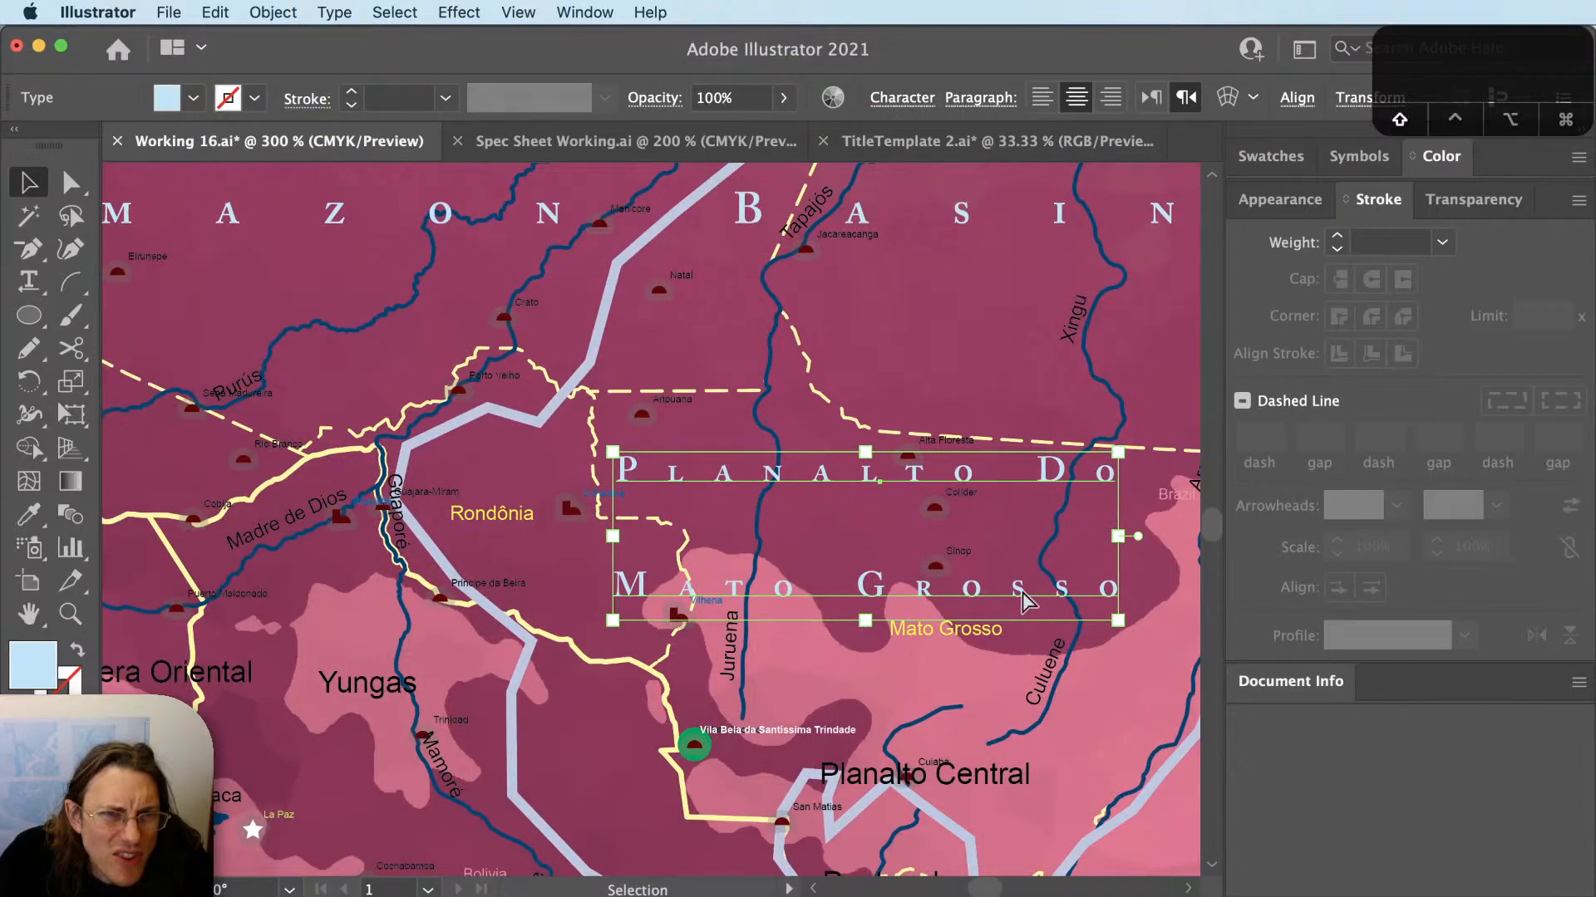
key("shift+super+a")
scroll(701, 614, "down", 1)
scroll(700, 617, "down", 2)
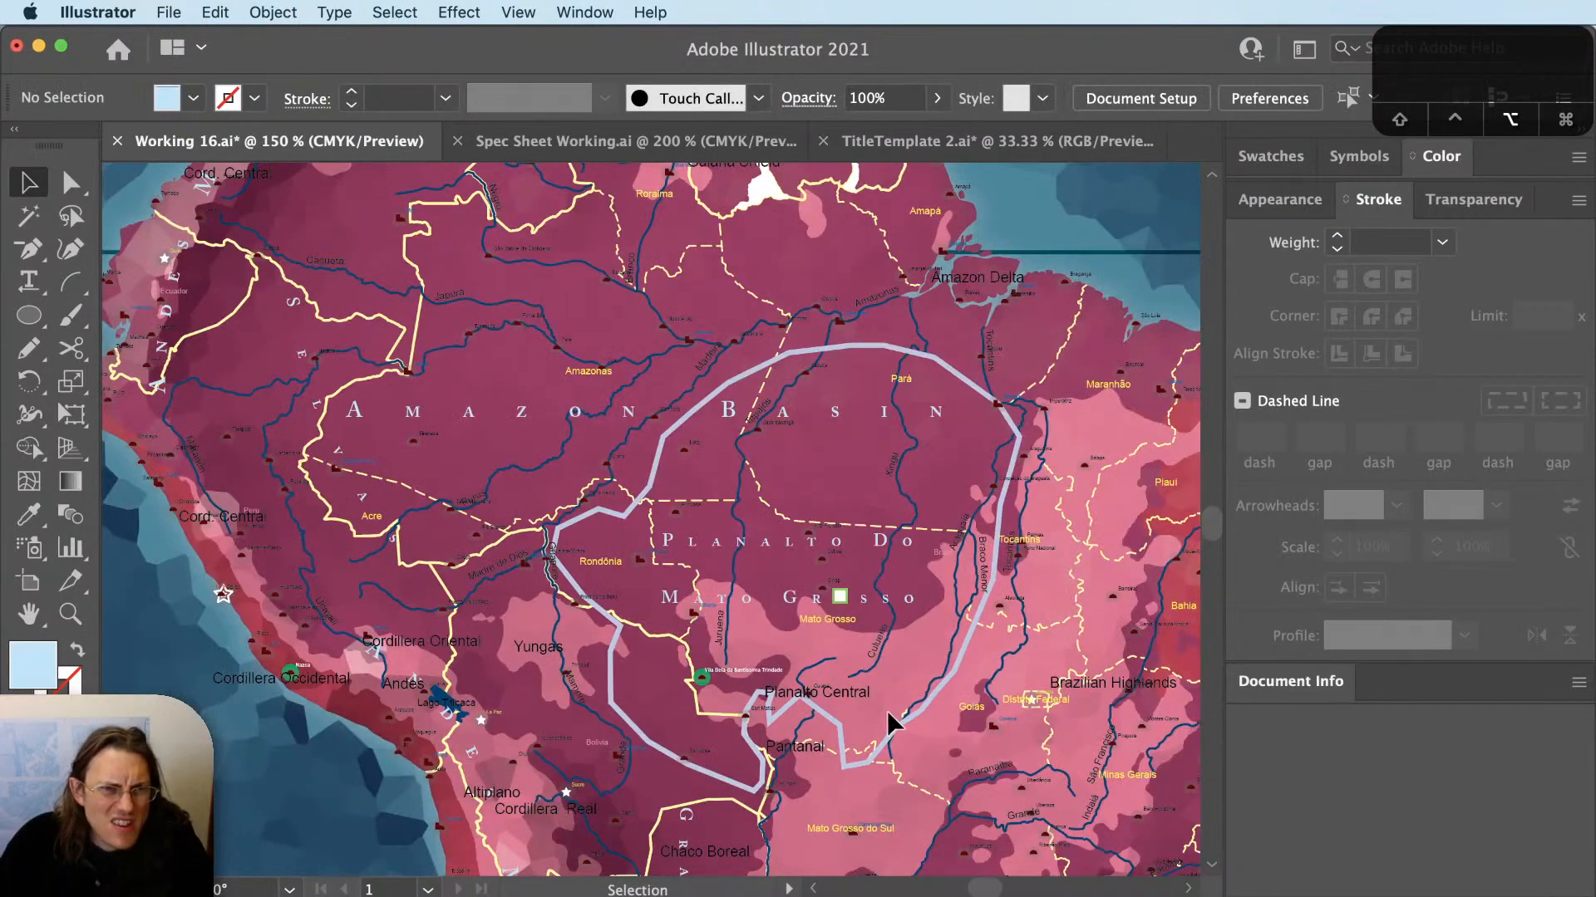
scroll(880, 708, "up", 1)
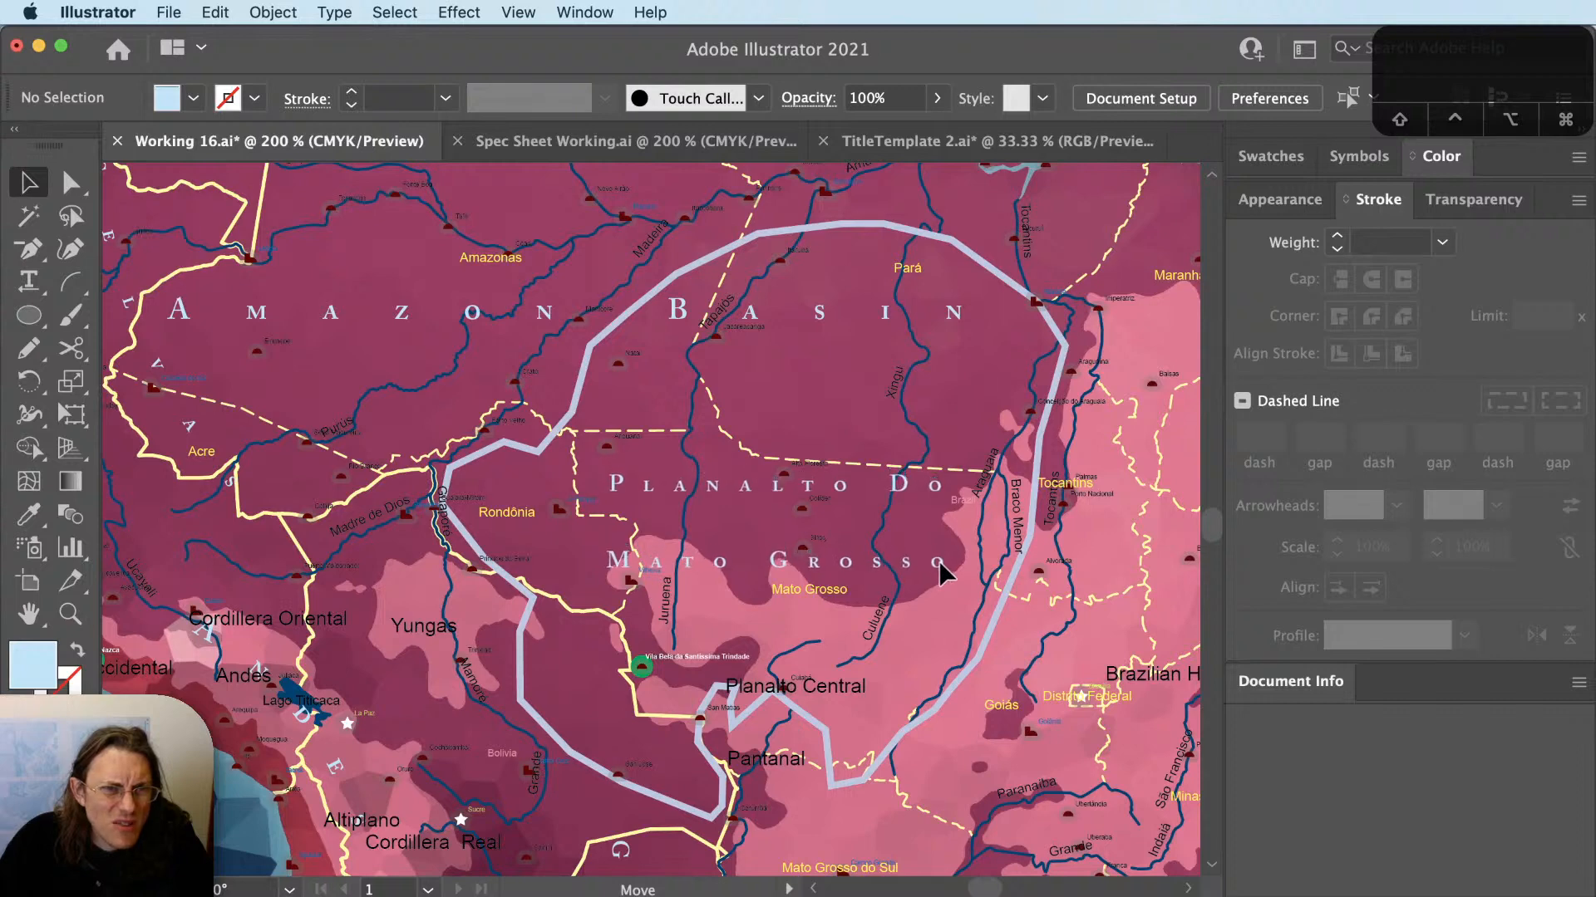
left_click(938, 564)
key("shift+super+a")
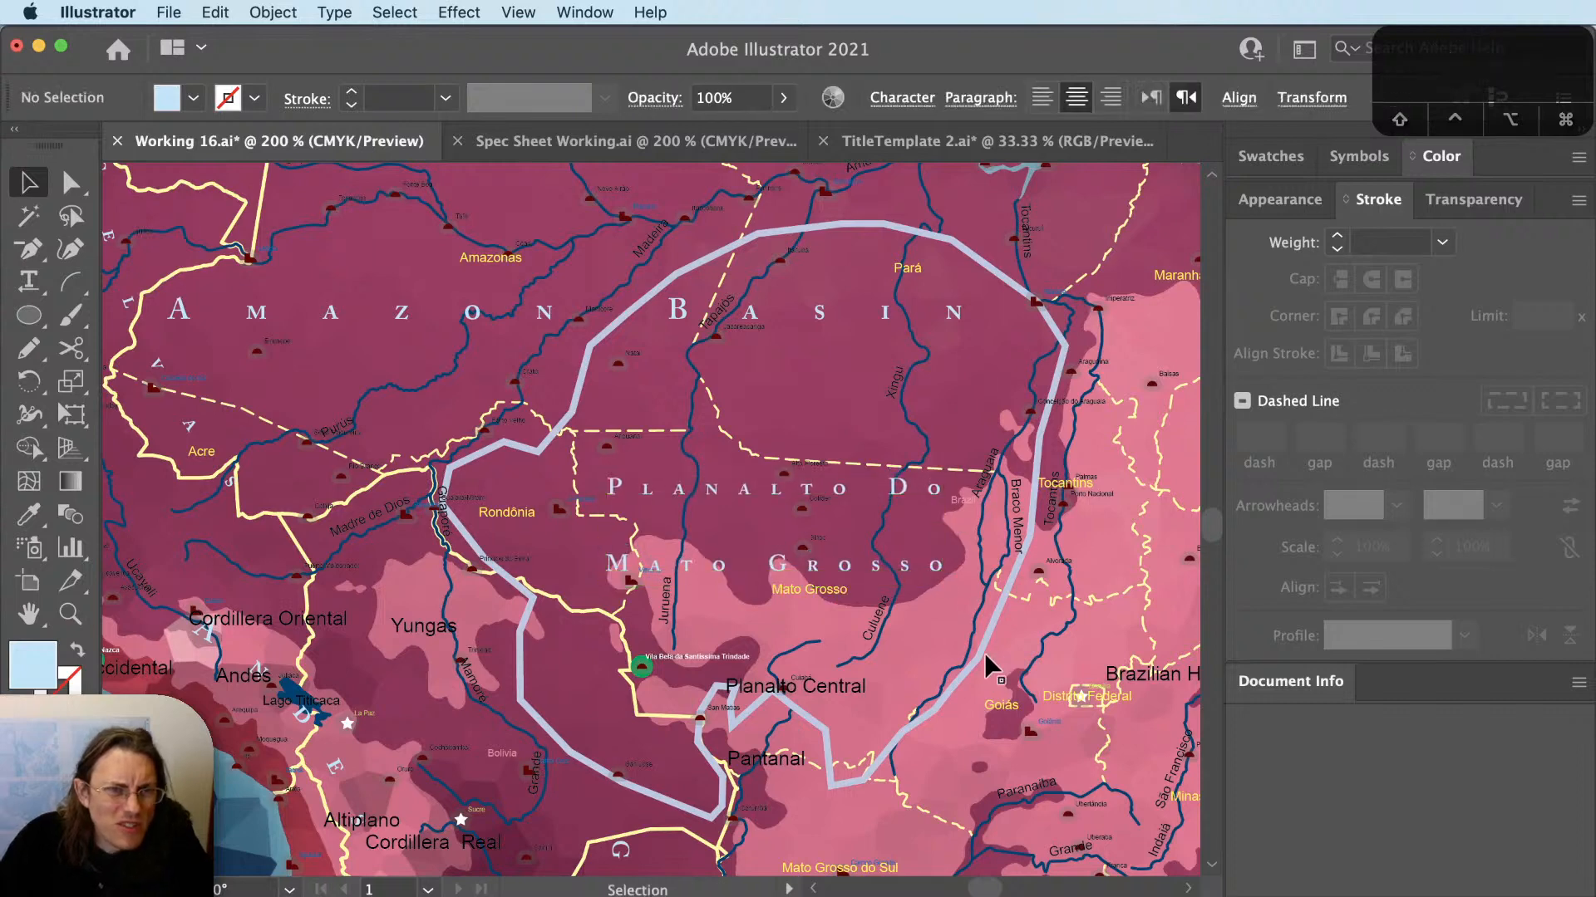
Delete the pale Planalto Do Mato Grosso region outline and switch to QGIS.
left_click(984, 652)
key("Delete")
scroll(616, 666, "down", 2)
key("space")
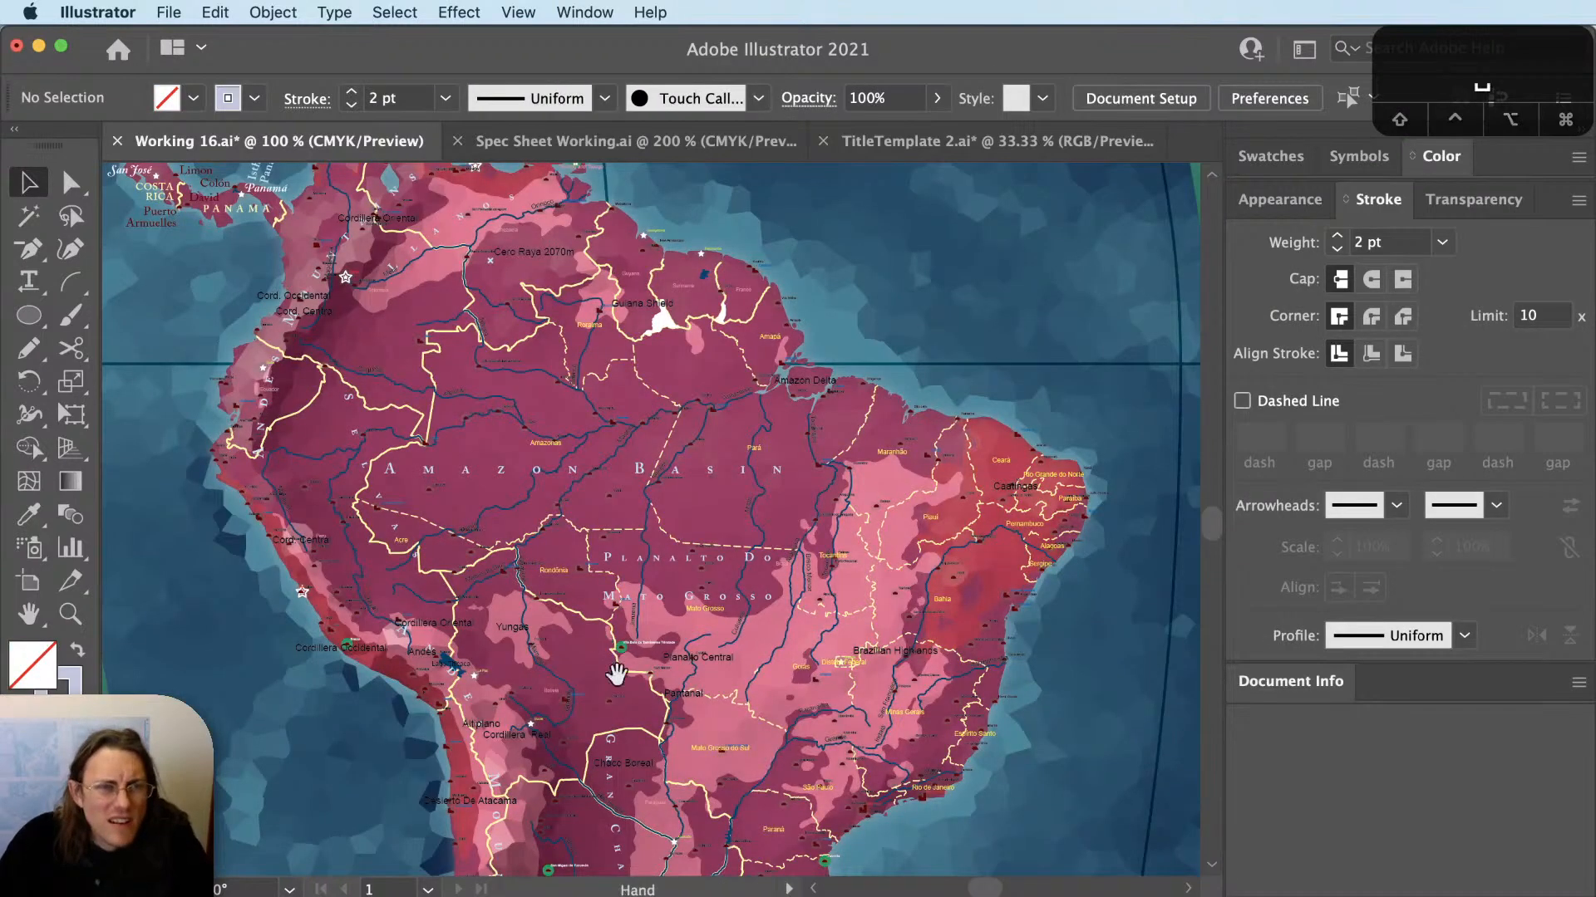
left_click_drag(616, 668, 617, 505)
key("super+Tab")
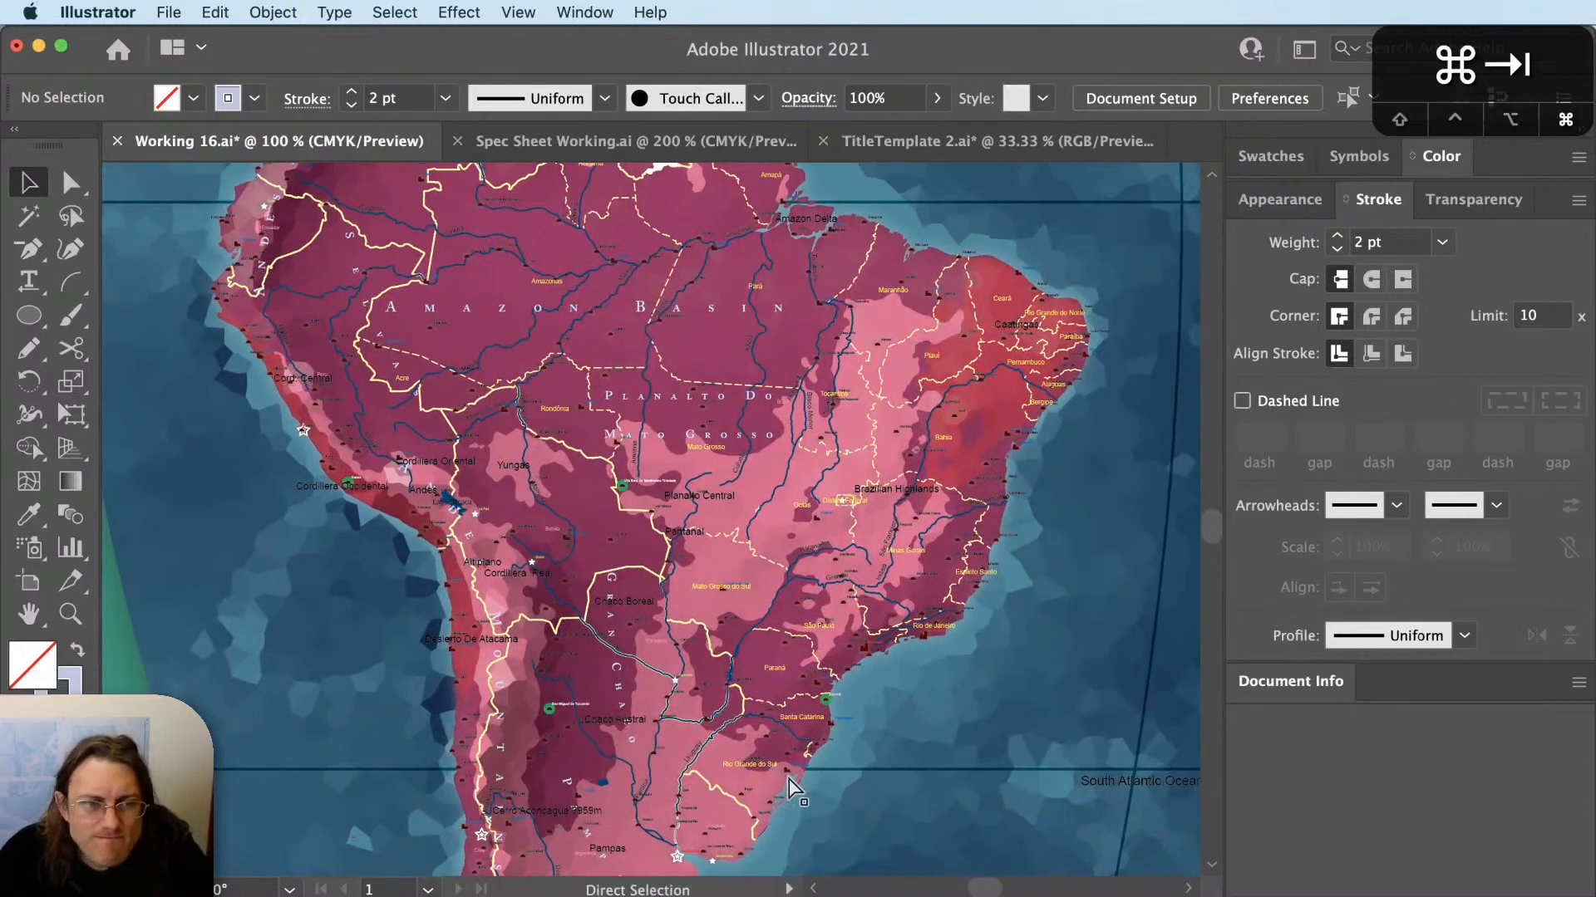
Examine the Brazilian Highlands and Caatingas regions in QGIS to compare their extents, and return to Illustrator.
scroll(675, 673, "down", 1)
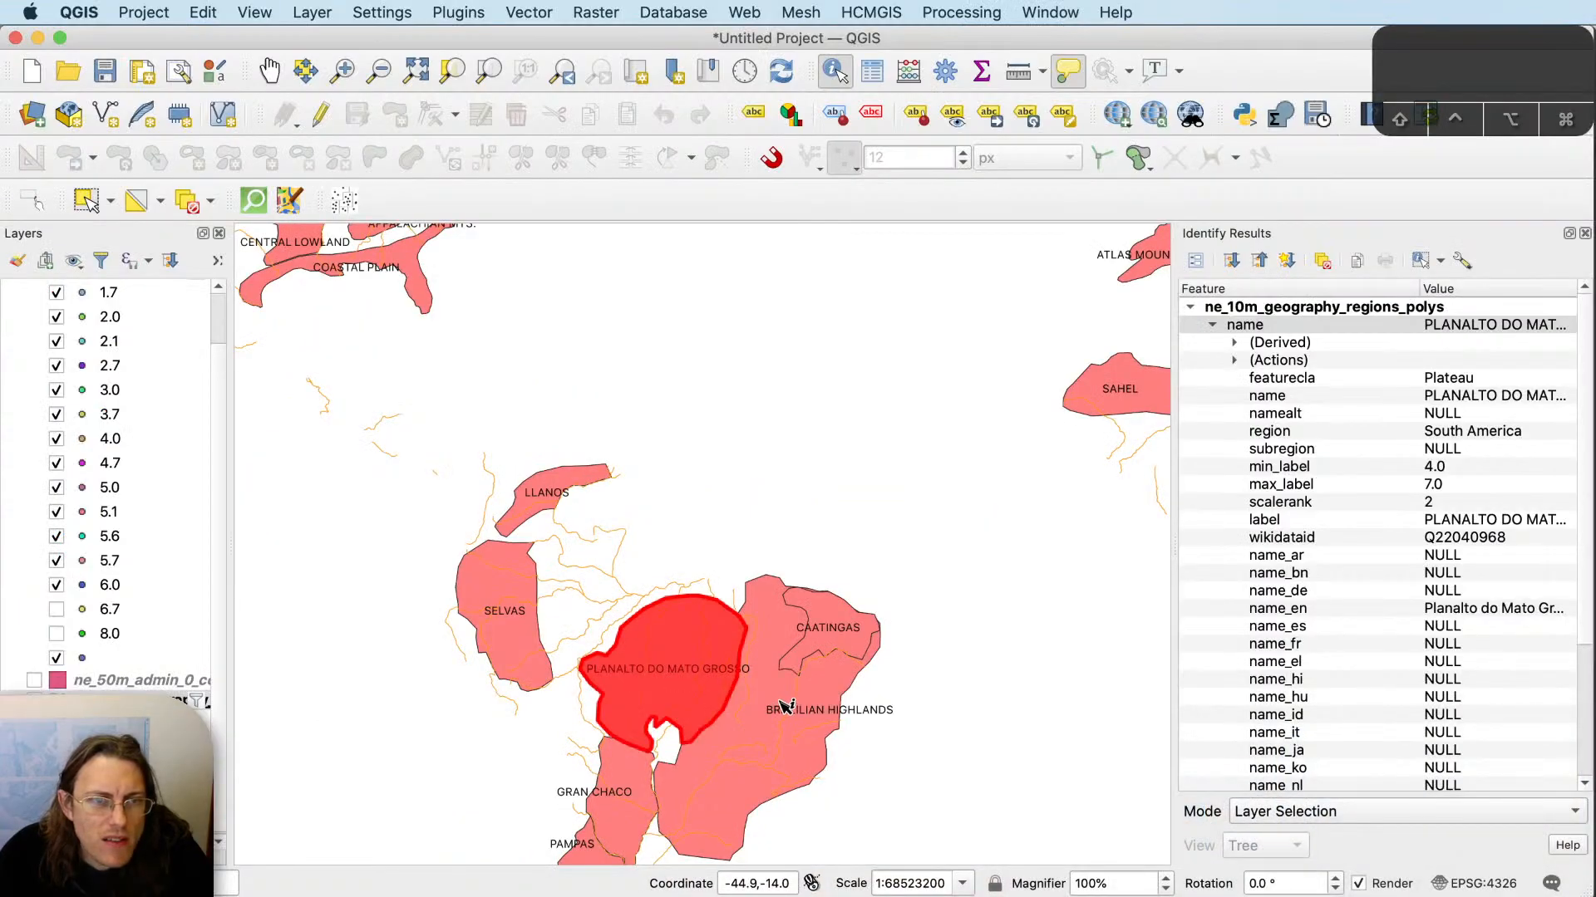
left_click(831, 702)
left_click(860, 636)
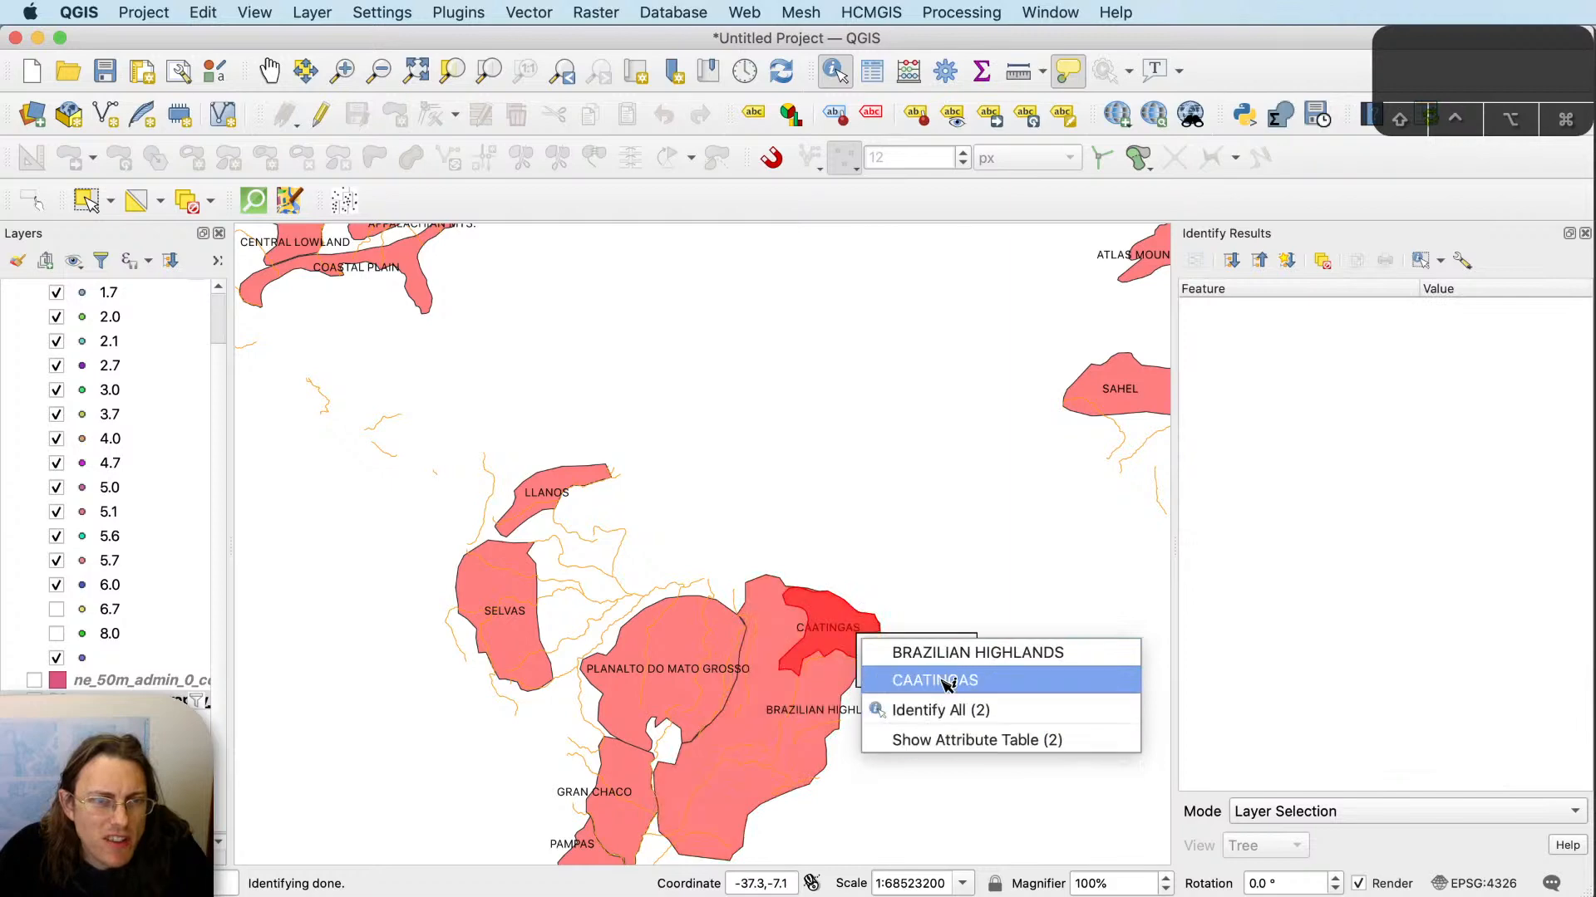
left_click(894, 674)
left_click_drag(895, 785, 950, 665)
scroll(819, 598, "up", 2)
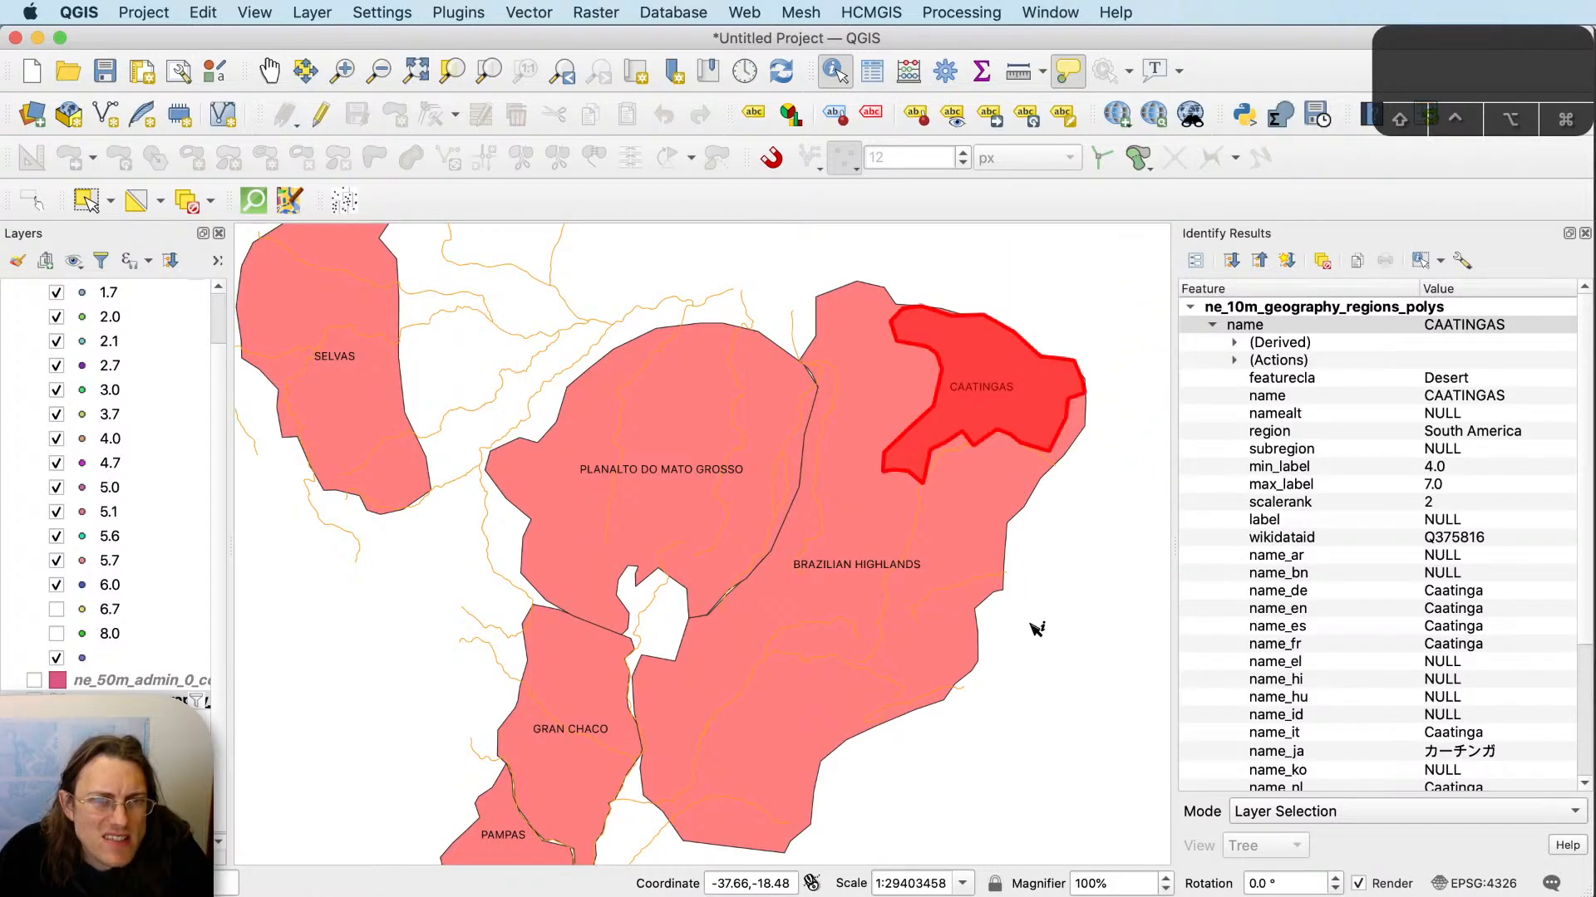
key("super+Tab")
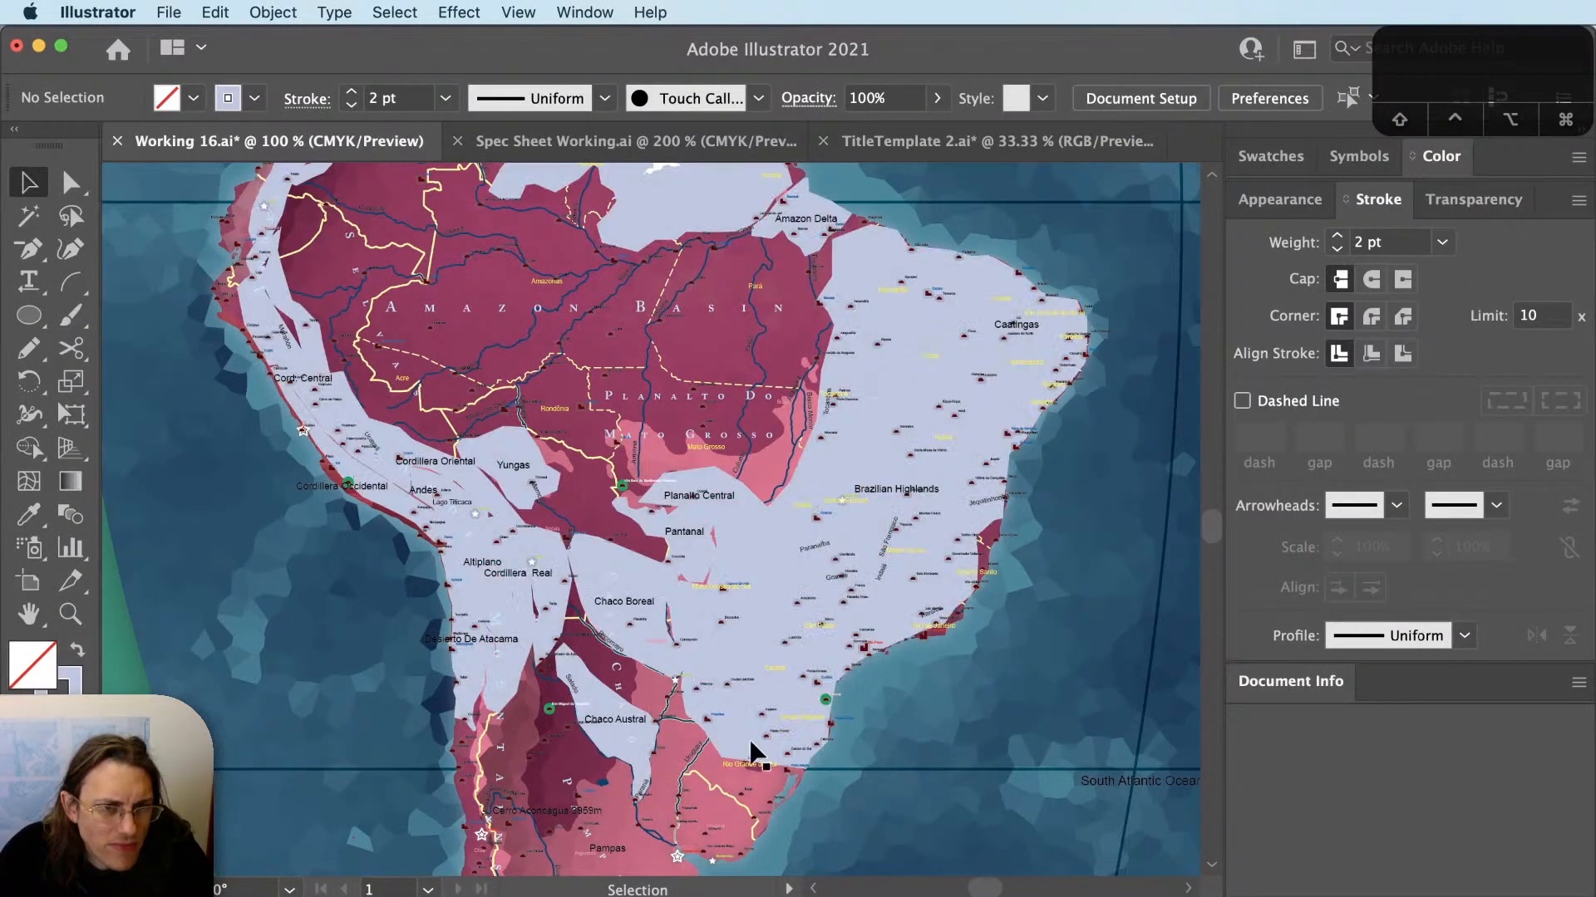
Convert the pale filled Brazilian Highlands region to an unfilled outline with a 2 pt stroke.
left_click(764, 711)
left_click(758, 638)
key("shift+x")
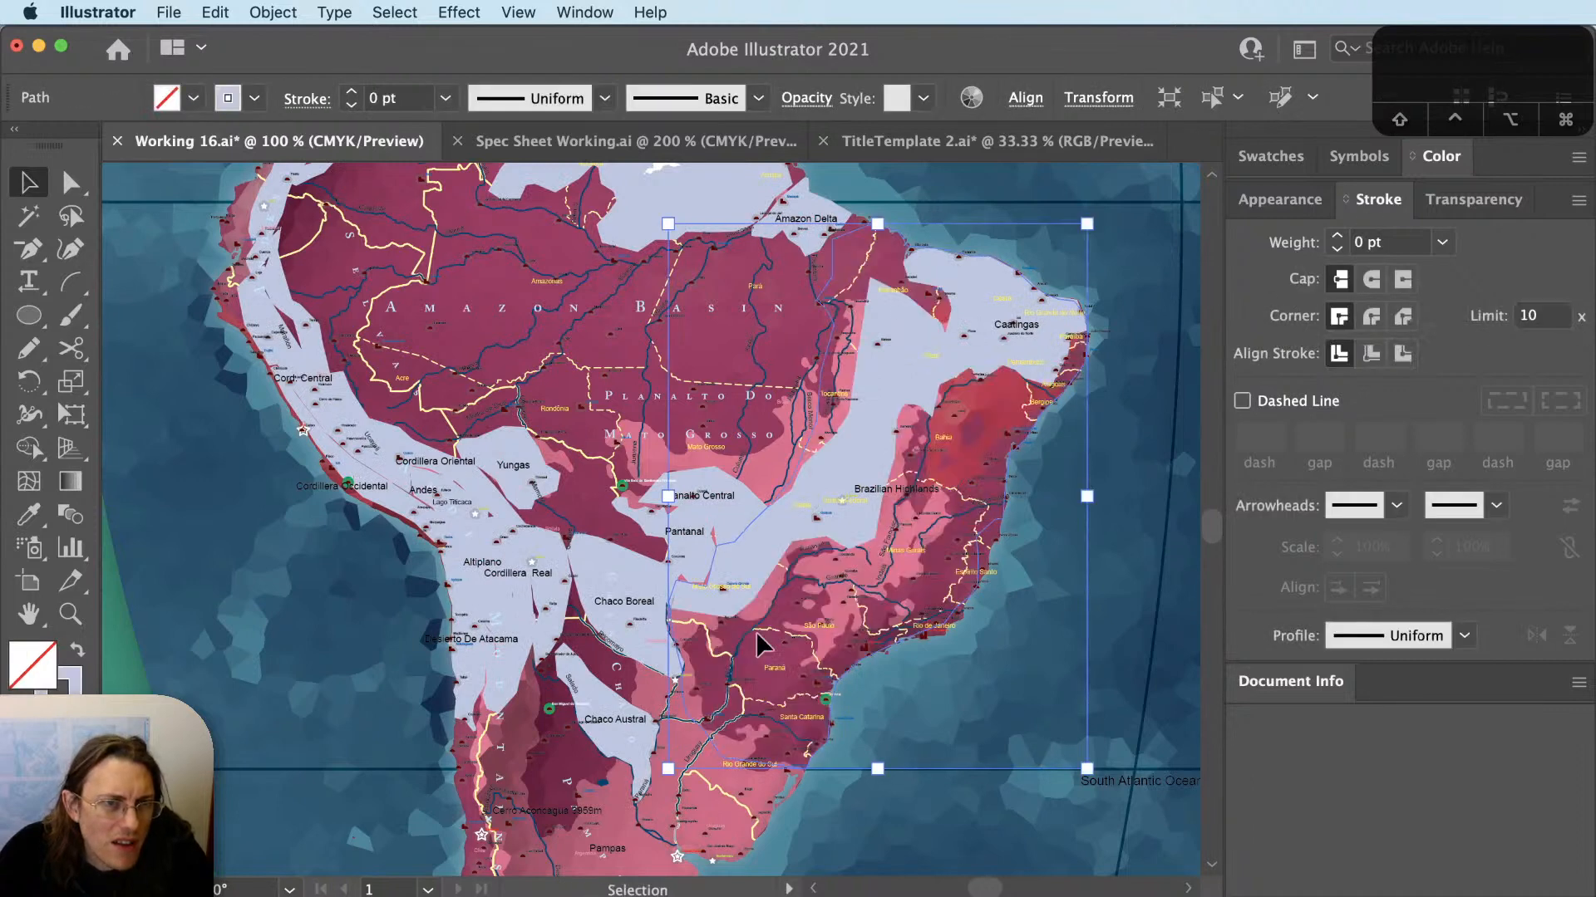
left_click_drag(1383, 242, 1306, 223)
type("2")
key("Tab")
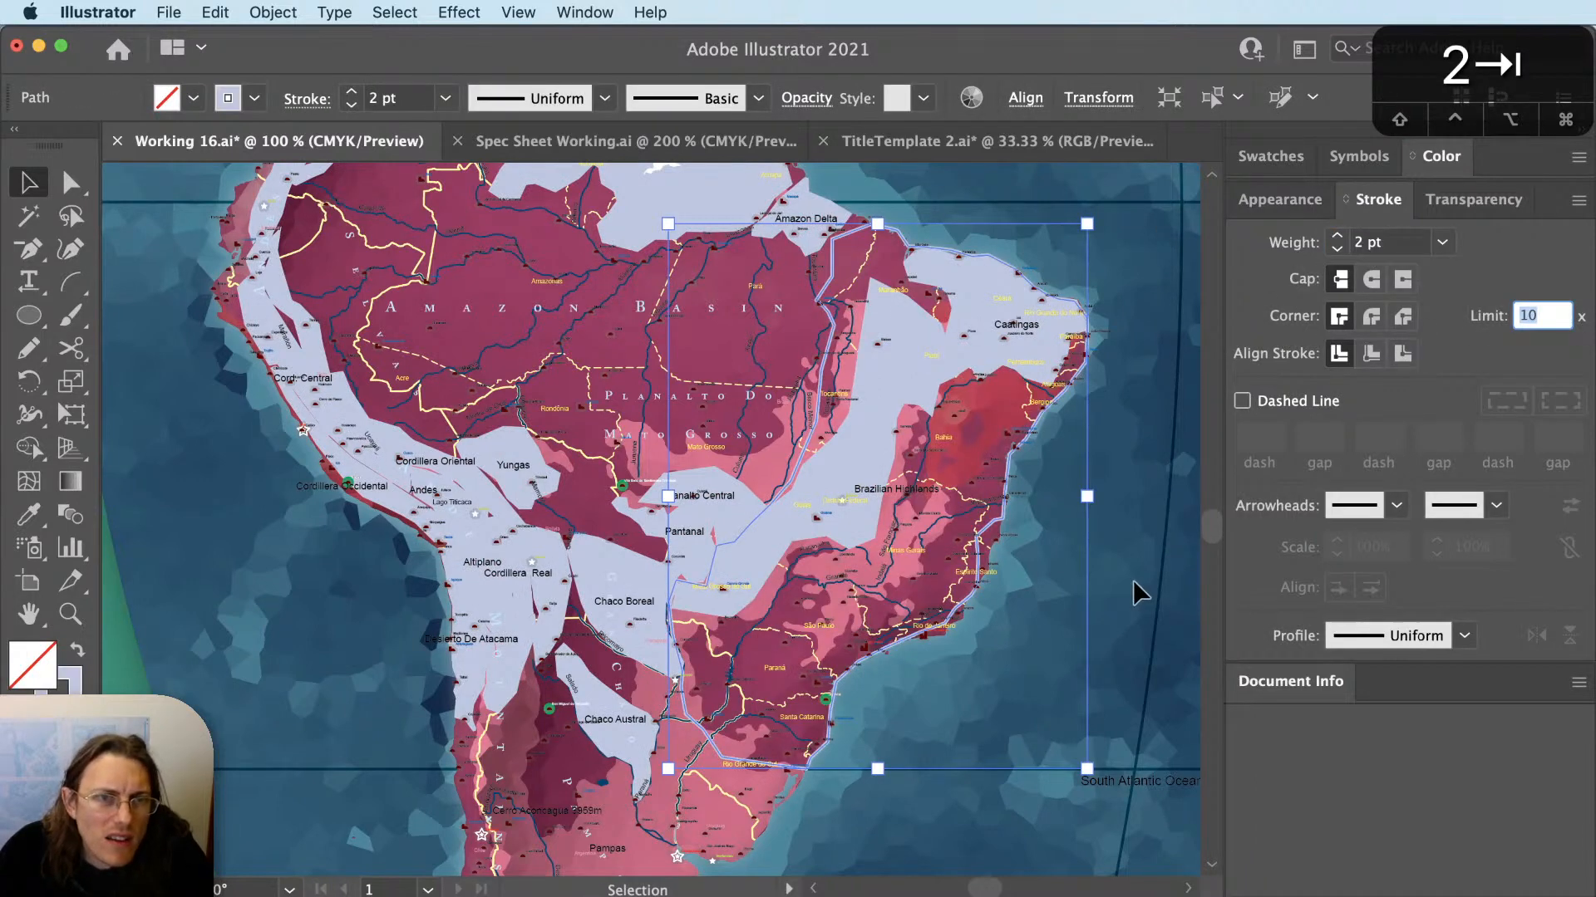
left_click(1135, 591)
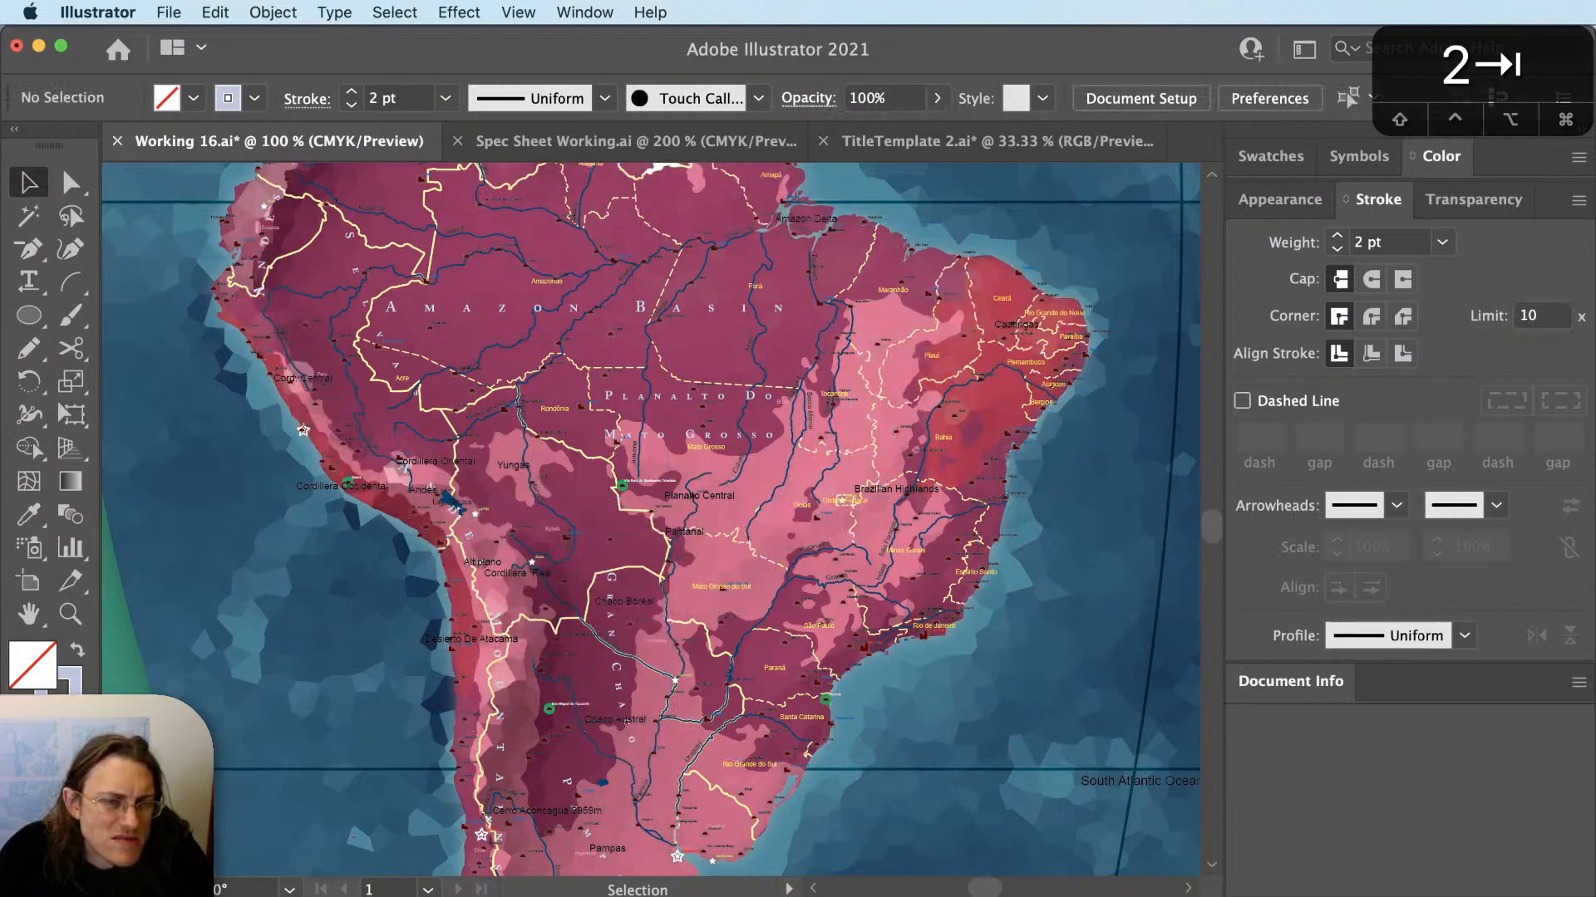
Turn the filled Caatingas region into an outline and match its 2 pt stroke to the Brazilian Highlands outline.
left_click(1045, 359, "shift")
key("shift+x")
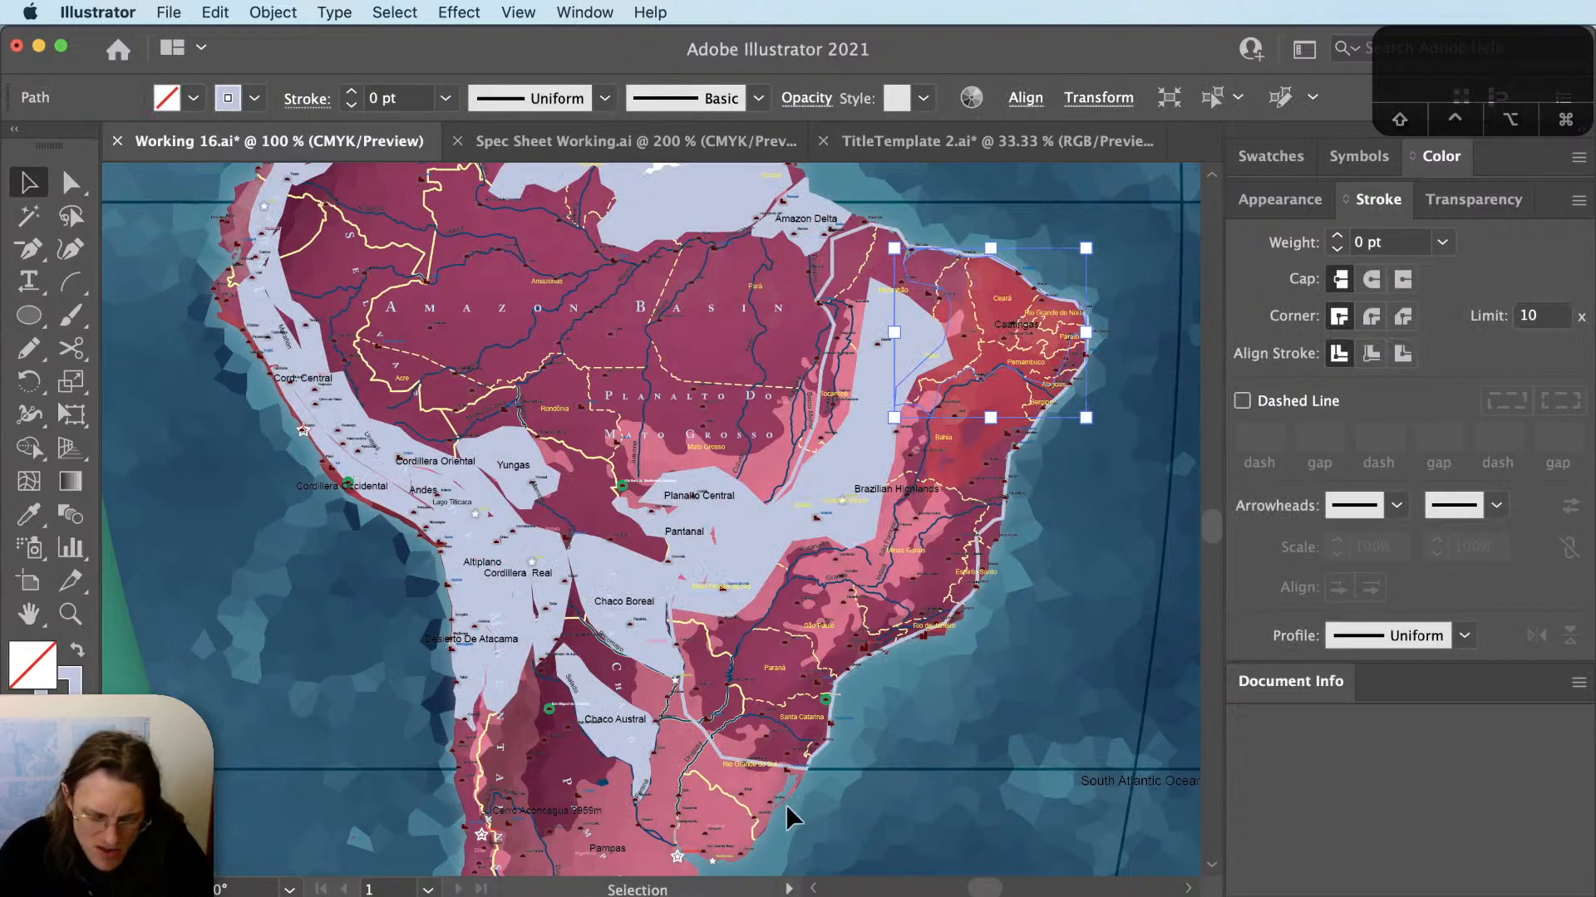
key("i")
left_click(723, 749)
key("v")
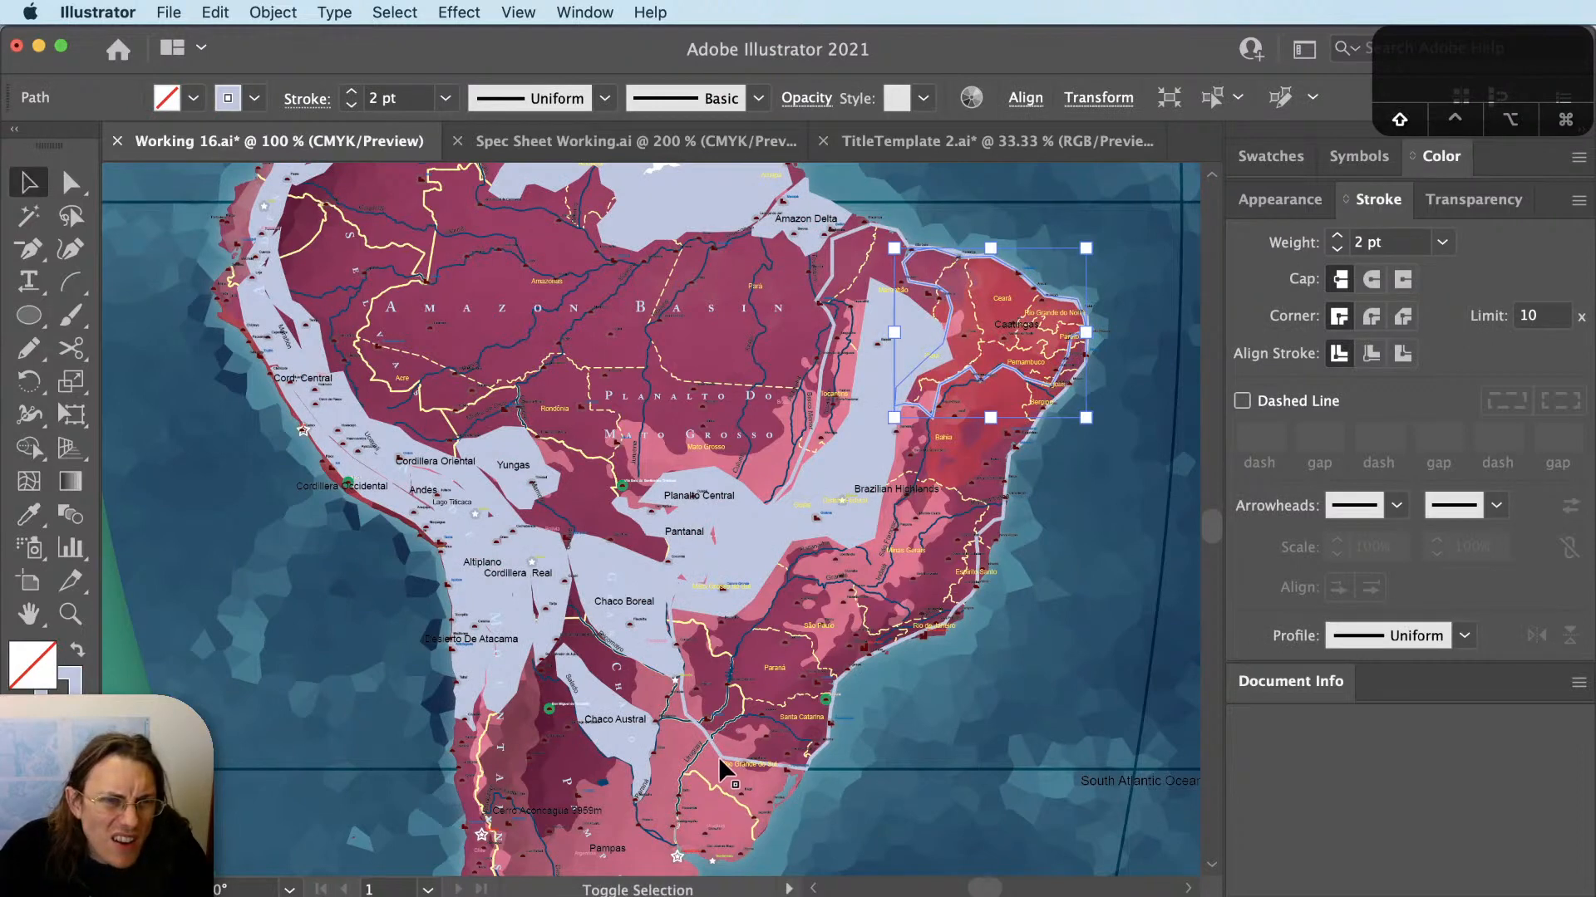
left_click(717, 750, "shift")
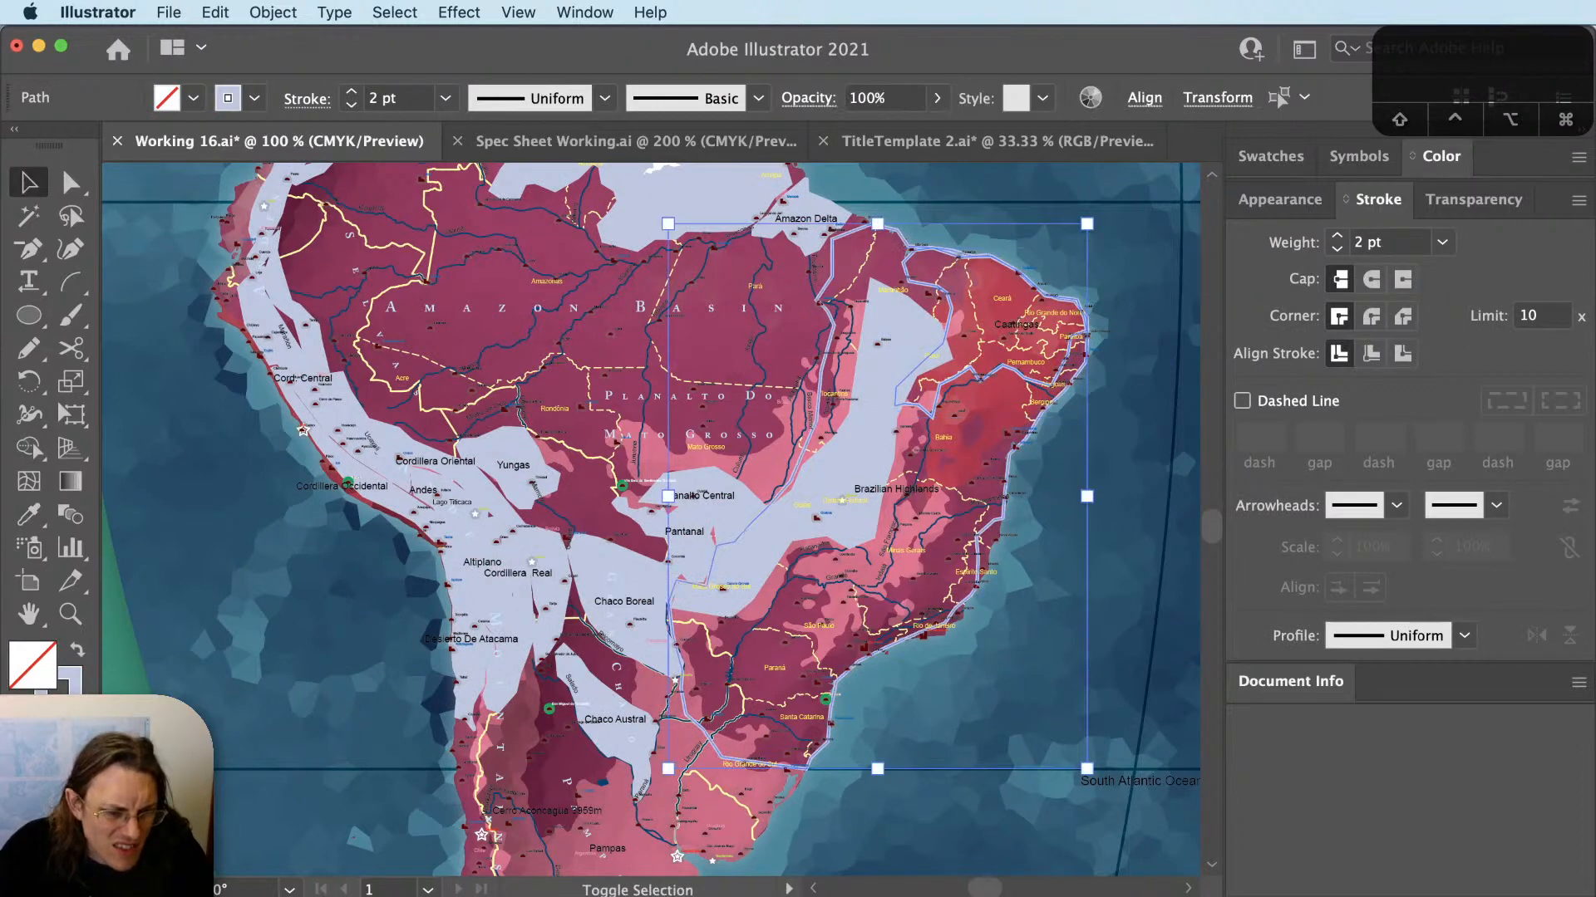
key("shift+super+a")
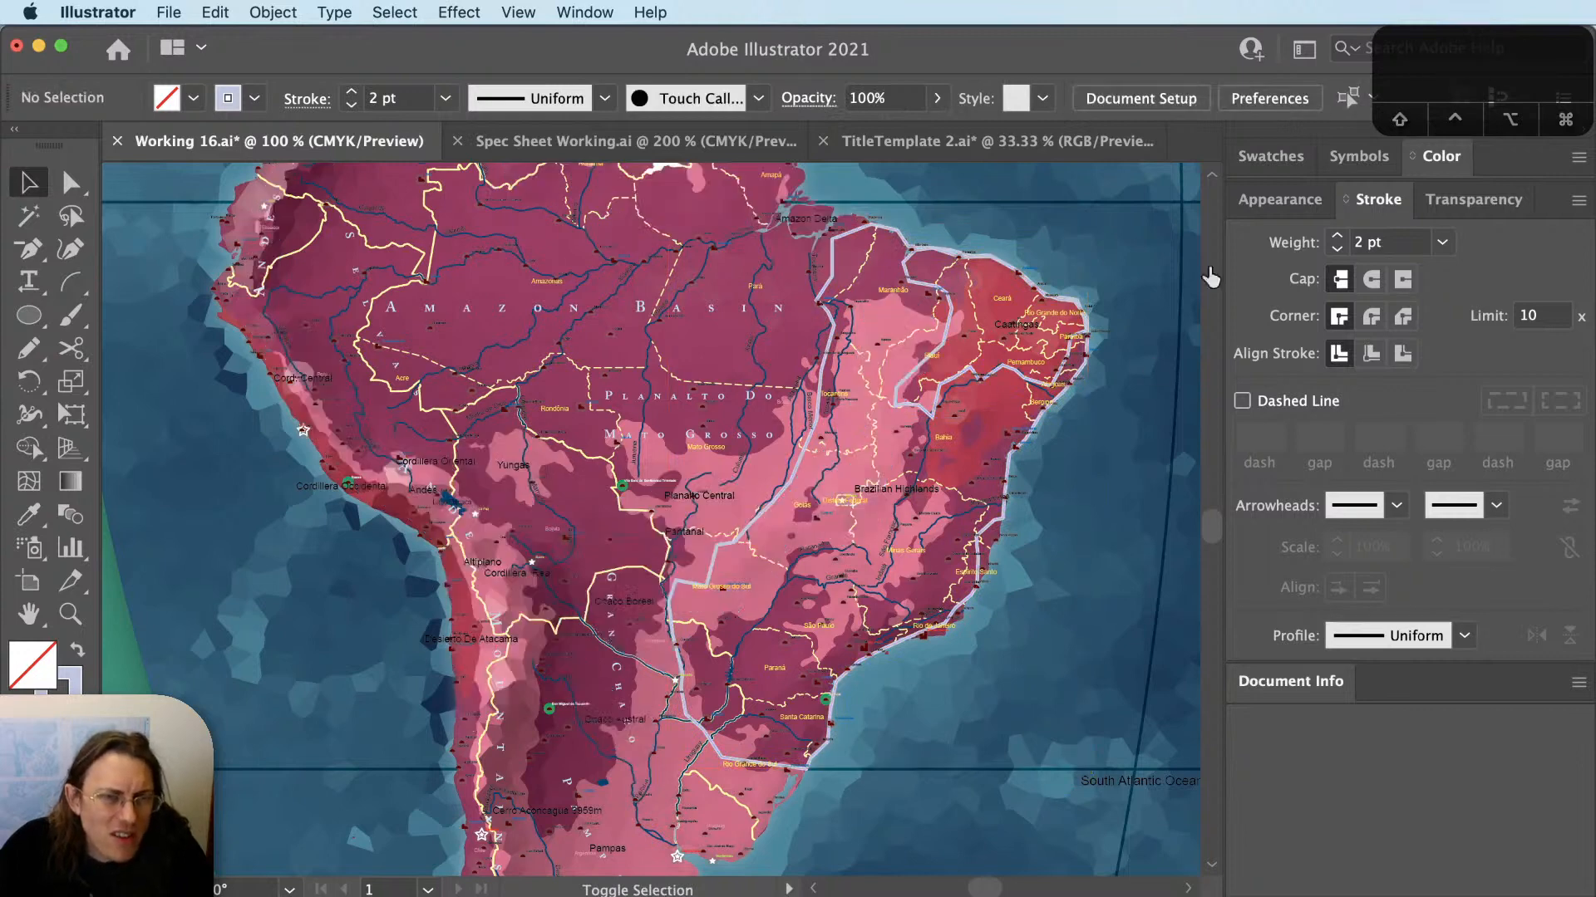
Duplicate the curved Gran Chaco label into the ocean east of Brazil and change the copy's text to "Brazilian Highlands".
scroll(926, 451, "up", 1)
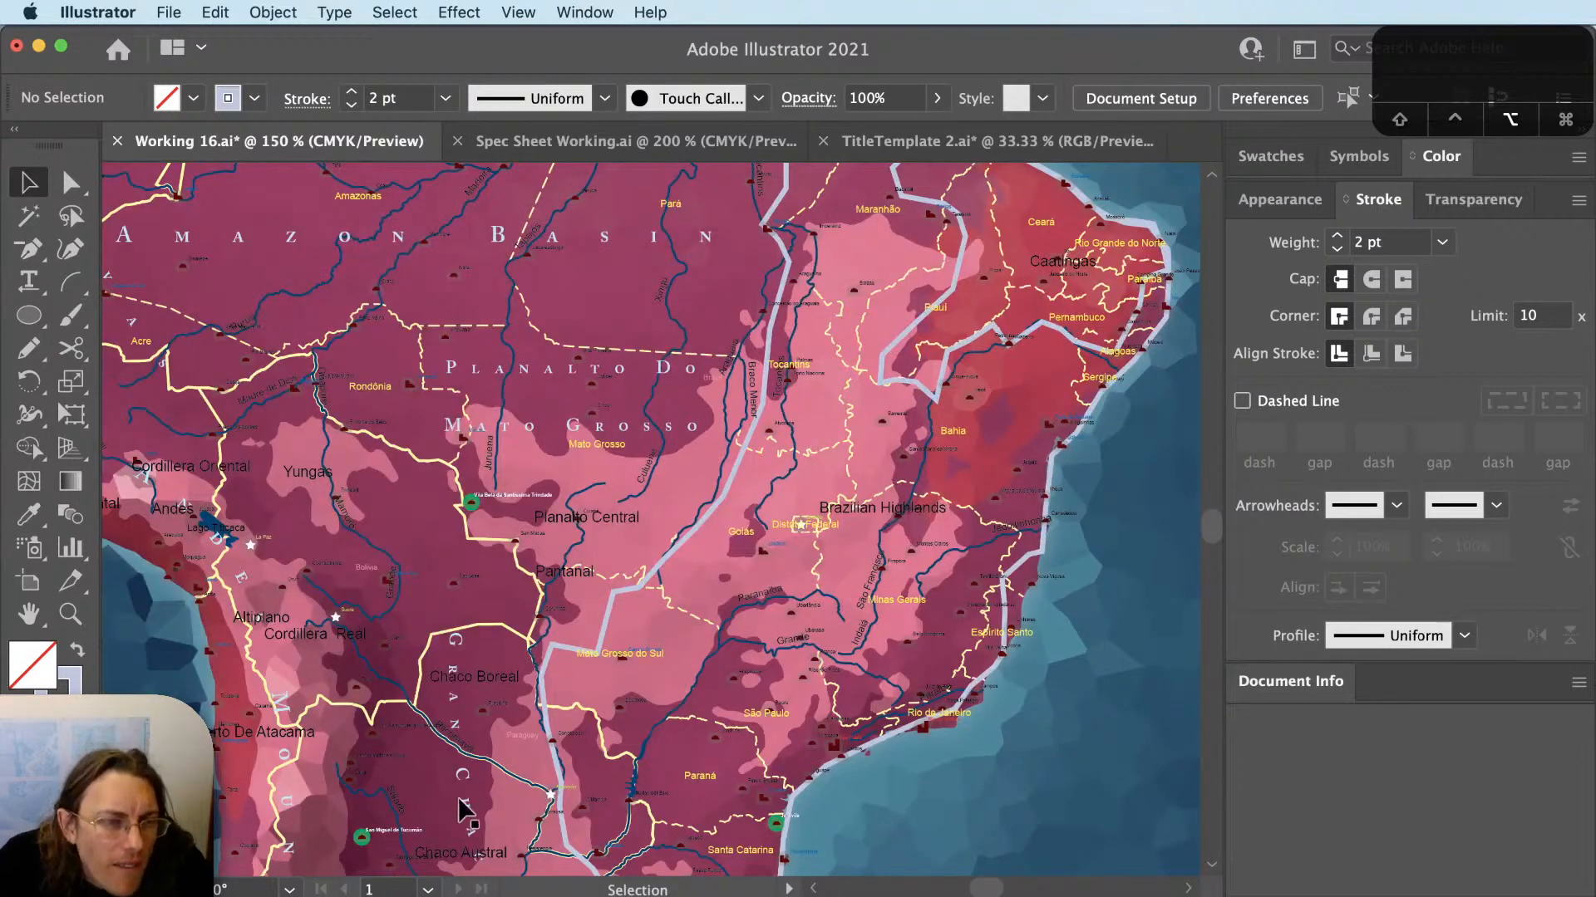
left_click_drag(464, 800, 733, 537)
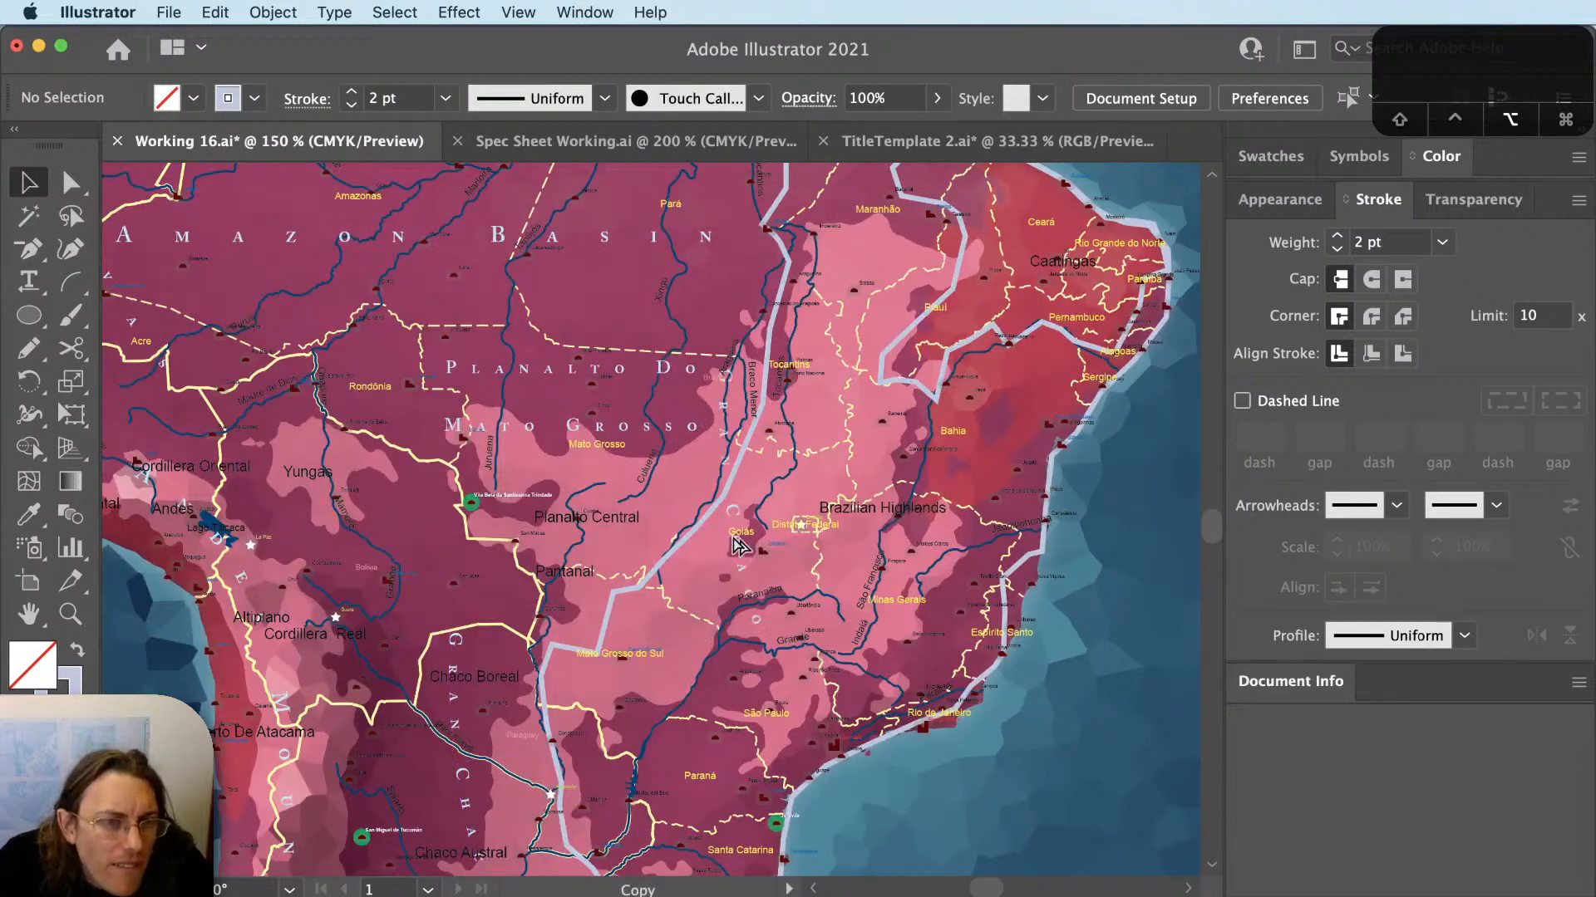
left_click(1063, 793)
key("t")
key("super+a")
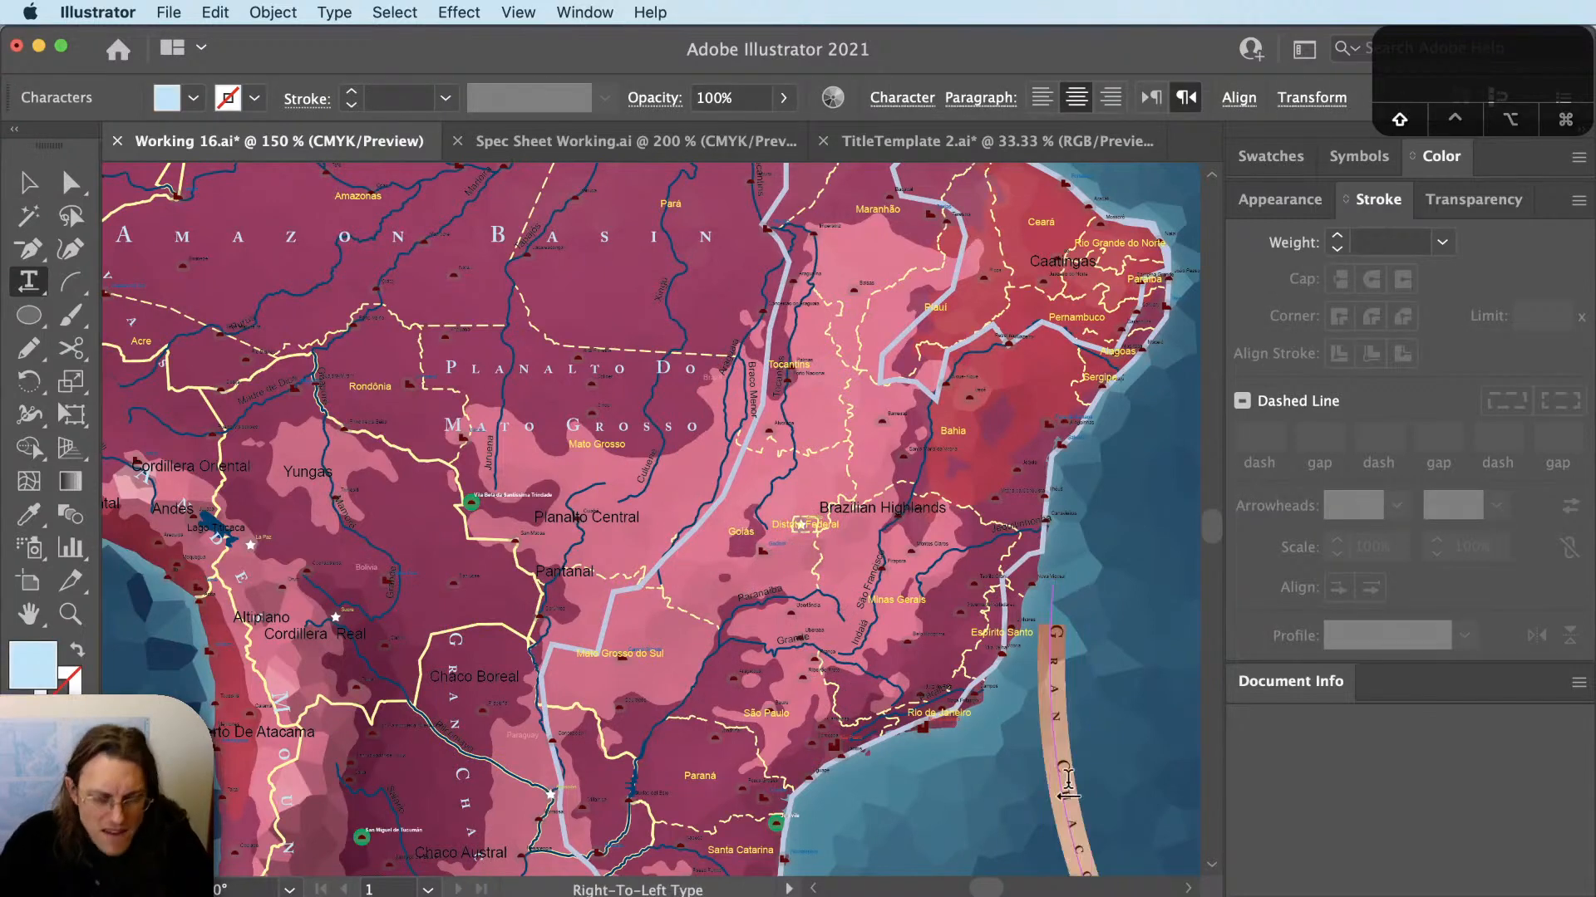
type("Brazilian Highlands")
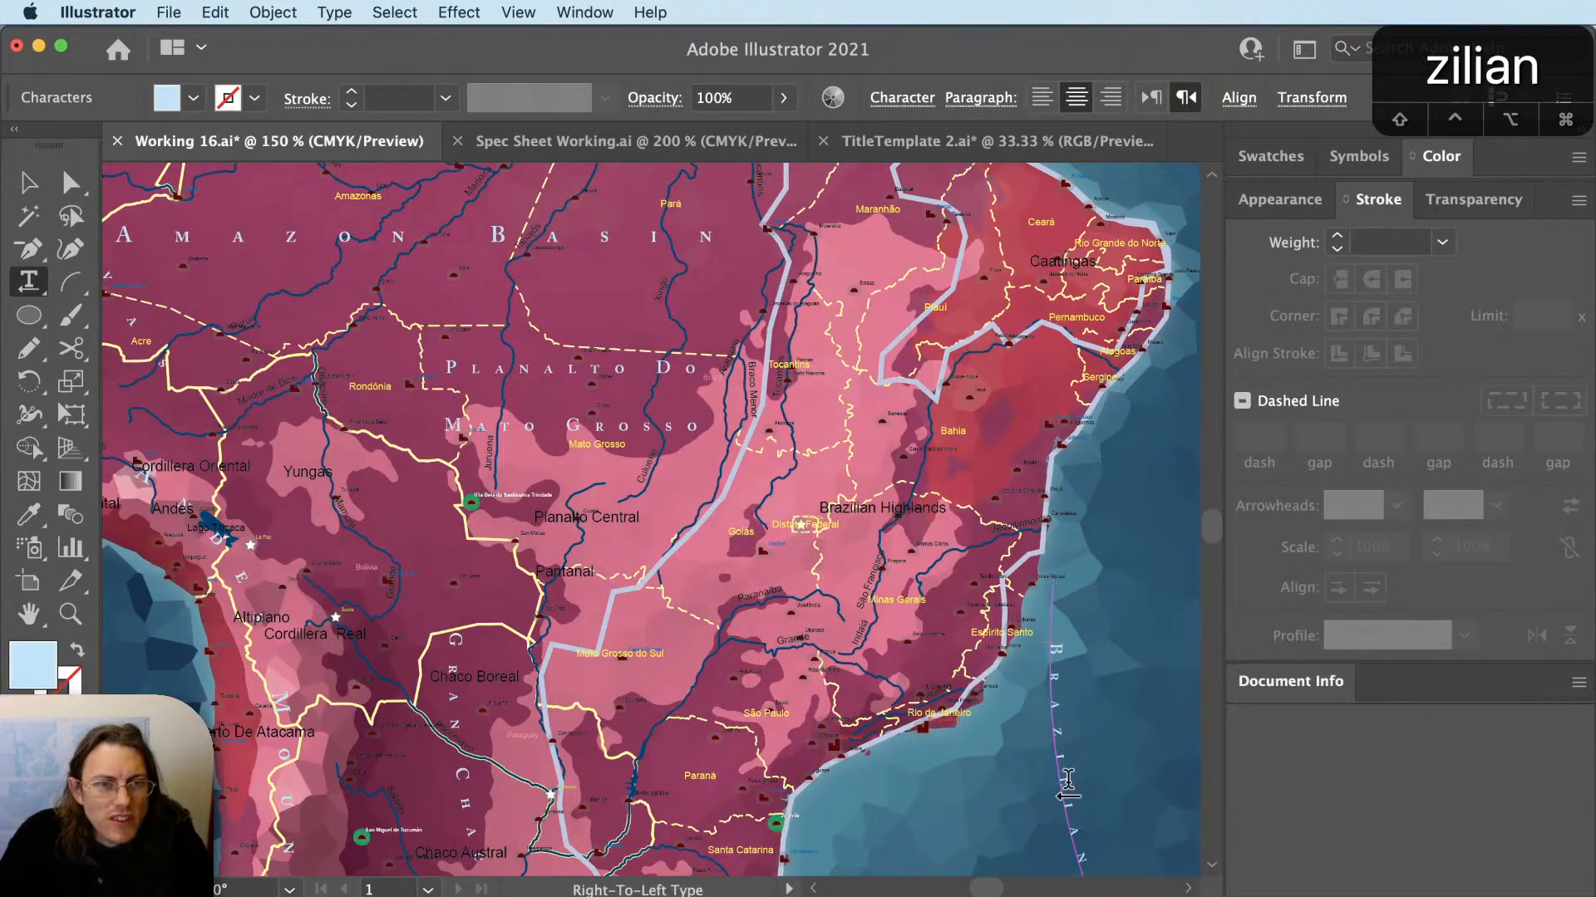
key("Escape")
Rotate the Brazilian Highlands label to run southwest to northeast and stretch its path across the region outline.
scroll(1069, 785, "down", 1)
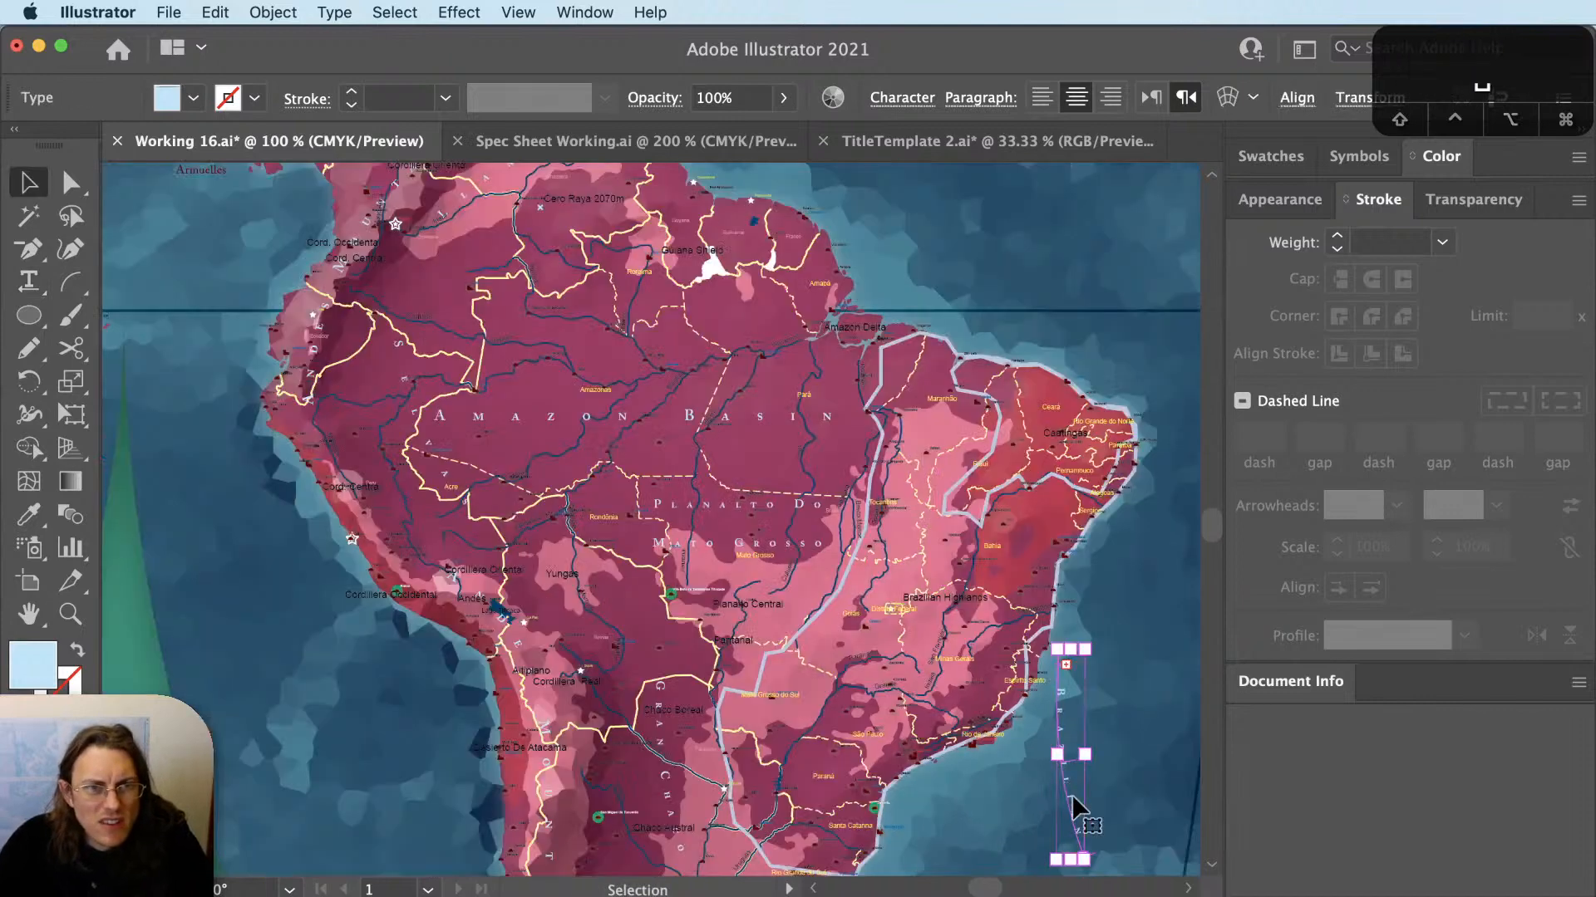
left_click_drag(1070, 793, 964, 615)
key("r")
left_click_drag(1033, 706, 1080, 366)
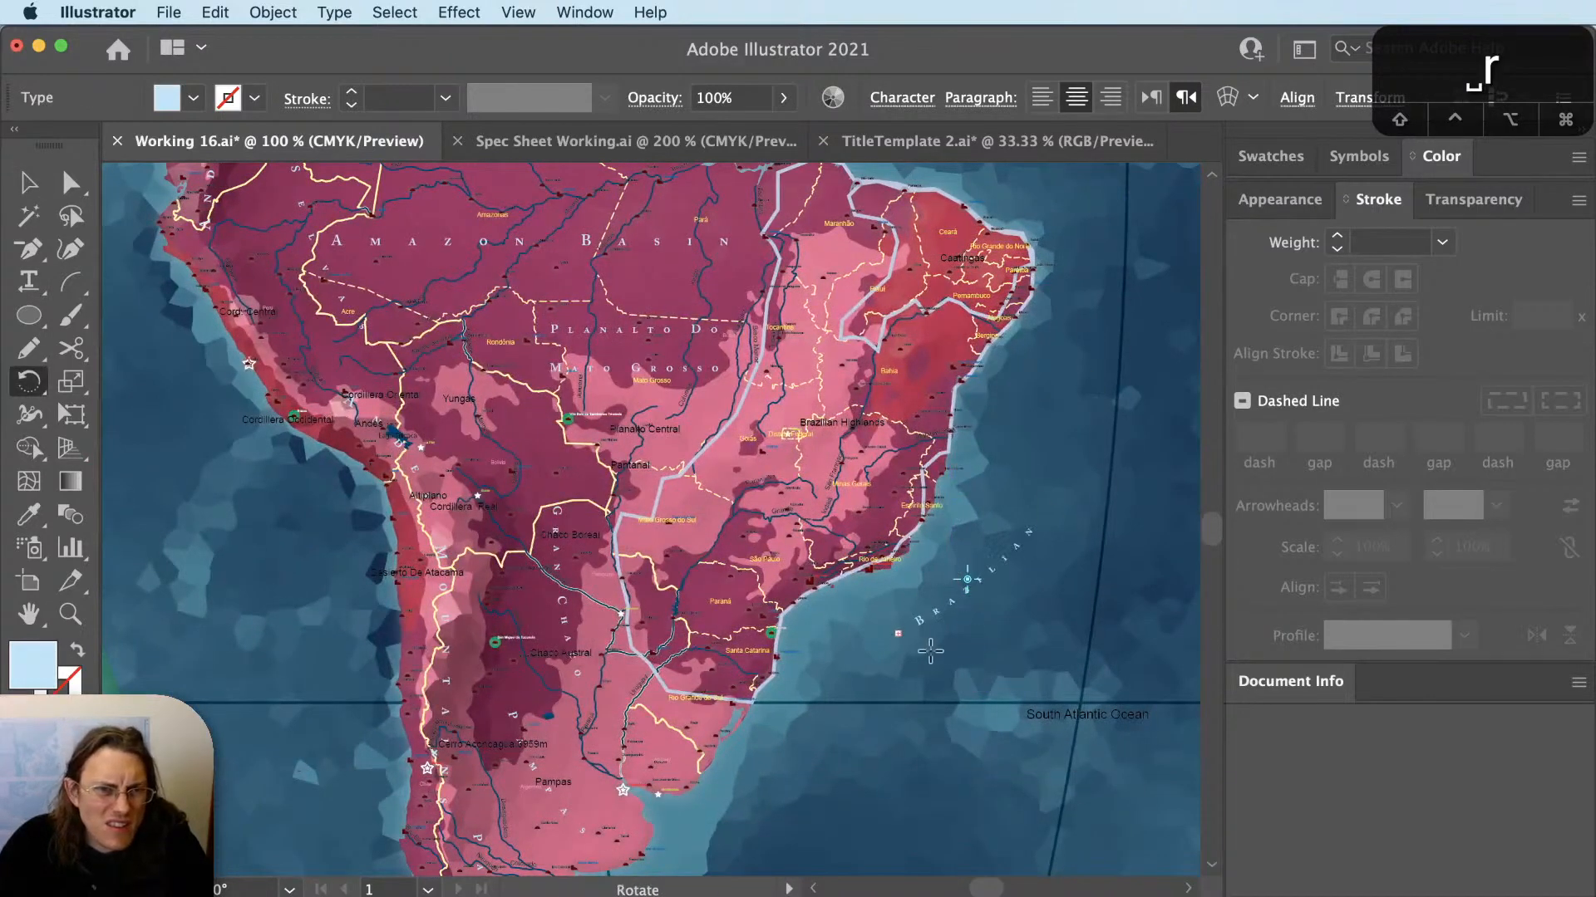
left_click(900, 649, "super")
key("a")
left_click_drag(884, 644, 727, 600)
left_click_drag(1050, 512, 926, 238)
Extend the Brazilian Highlands label path's southern end farther southwest in Paraná and adjust its northern end near Ceará.
scroll(804, 395, "up", 1)
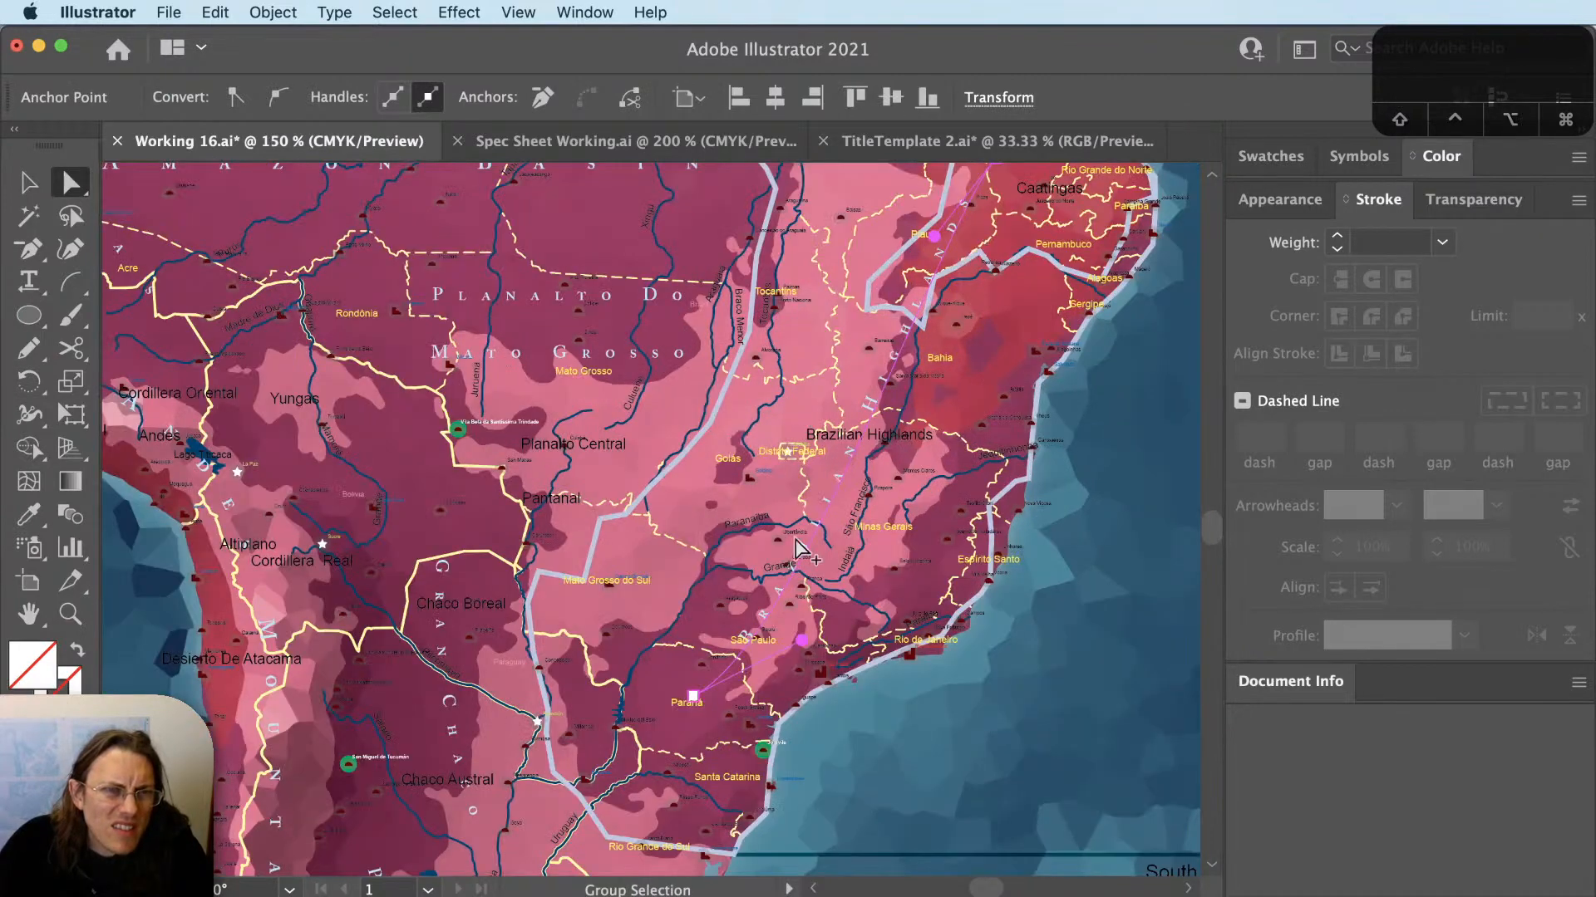
key("a")
left_click_drag(803, 640, 773, 628)
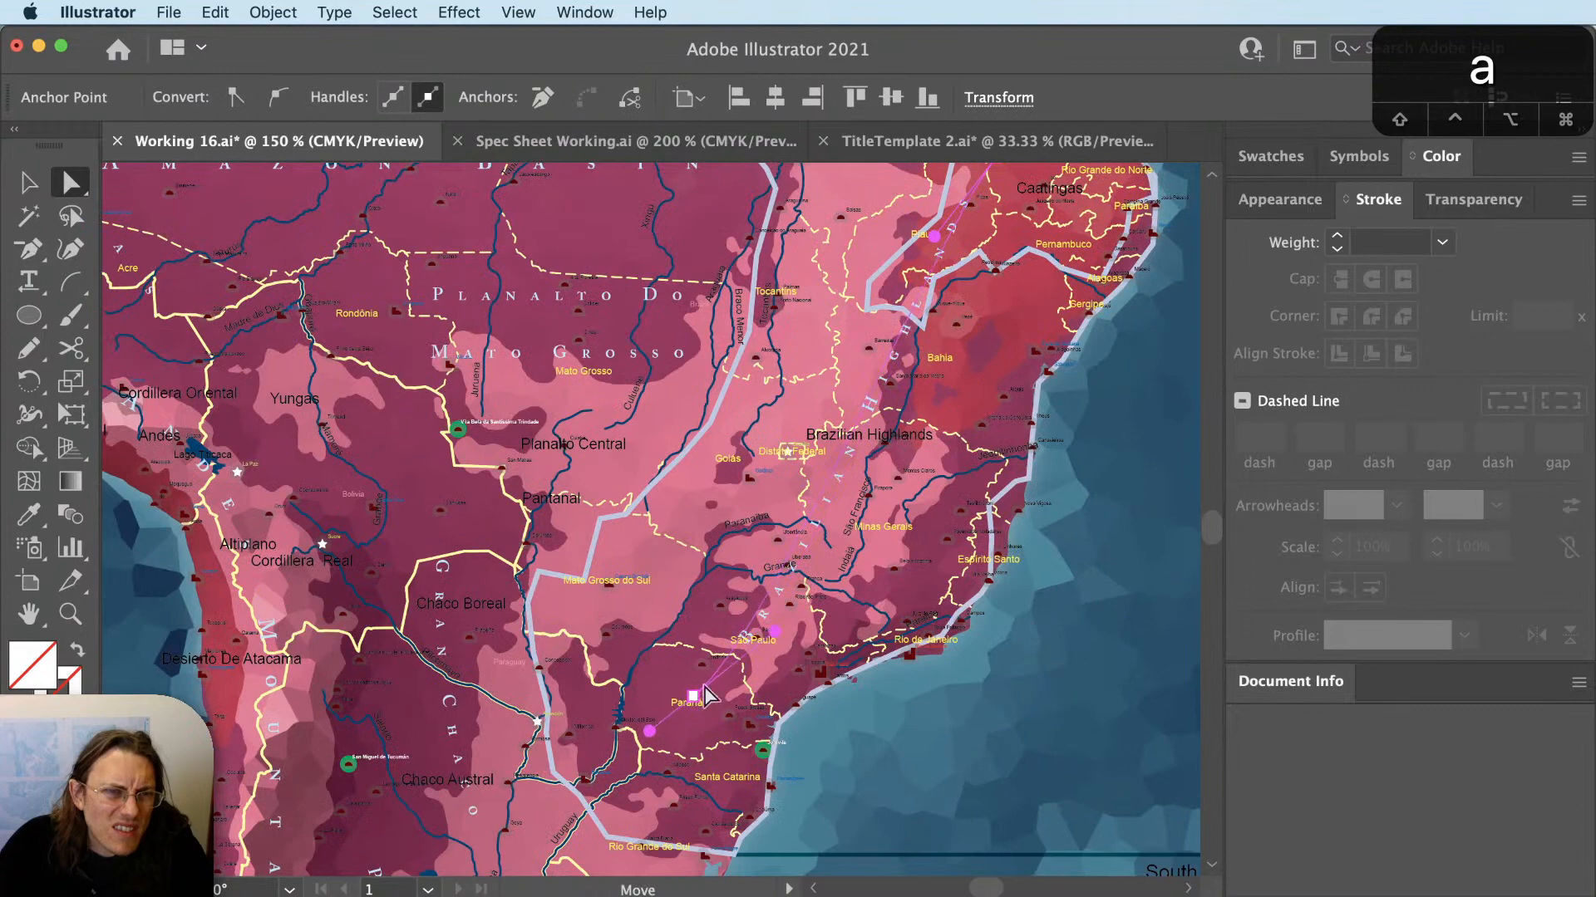
key("a")
left_click_drag(693, 696, 654, 729)
key("space")
left_click_drag(782, 493, 713, 680)
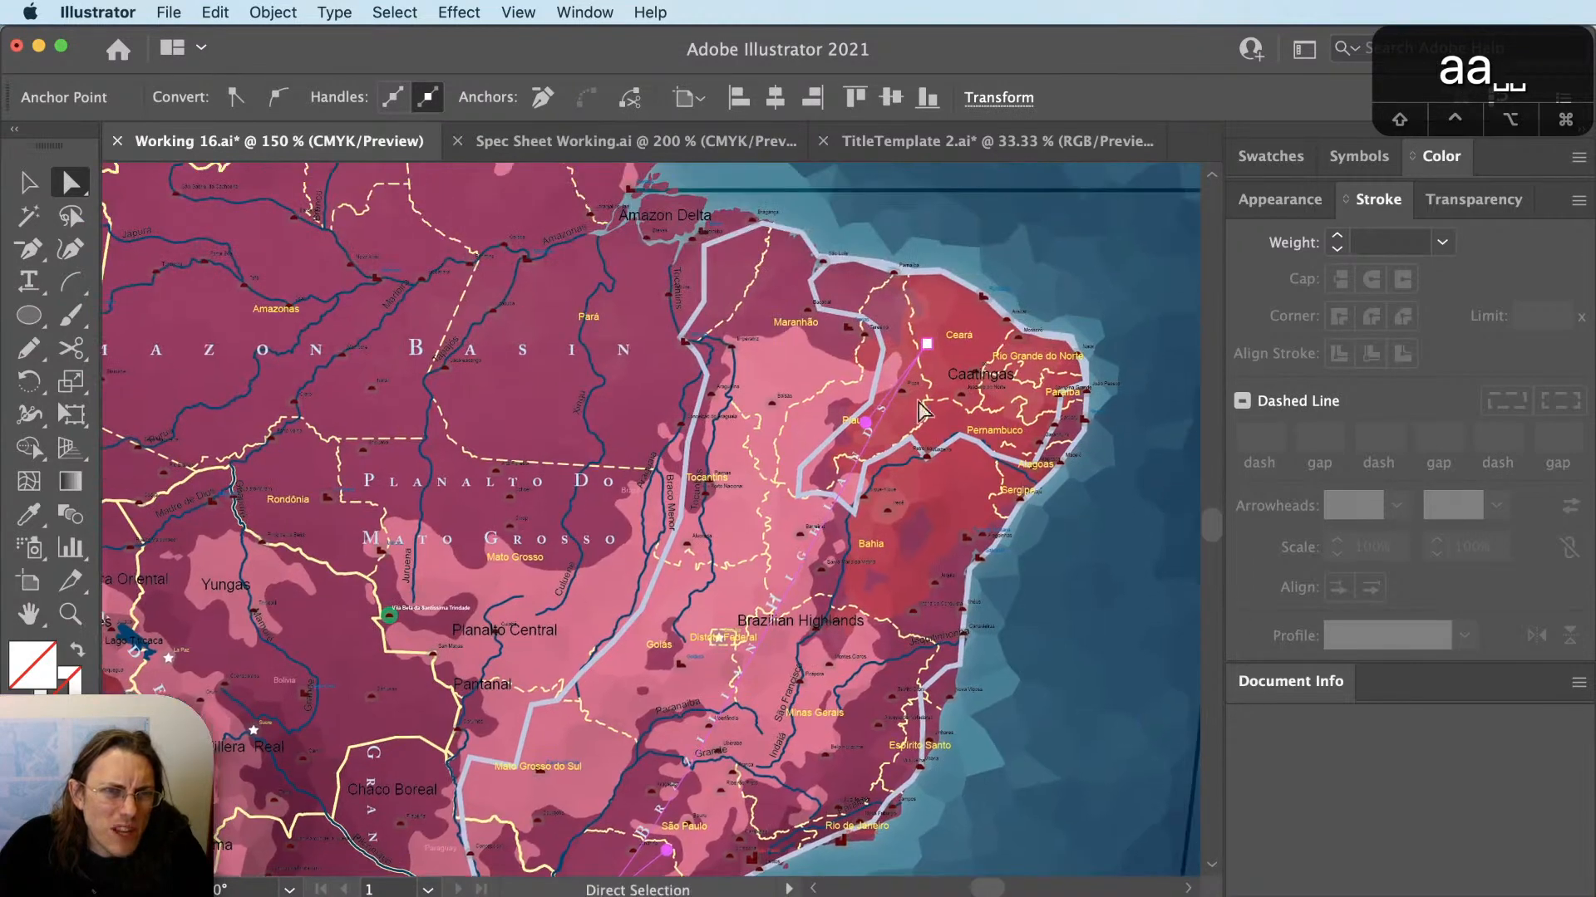
key("a")
mouse_move(929, 342)
left_mouse_down()
mouse_move(914, 320)
mouse_move(925, 333)
left_mouse_up()
key("a")
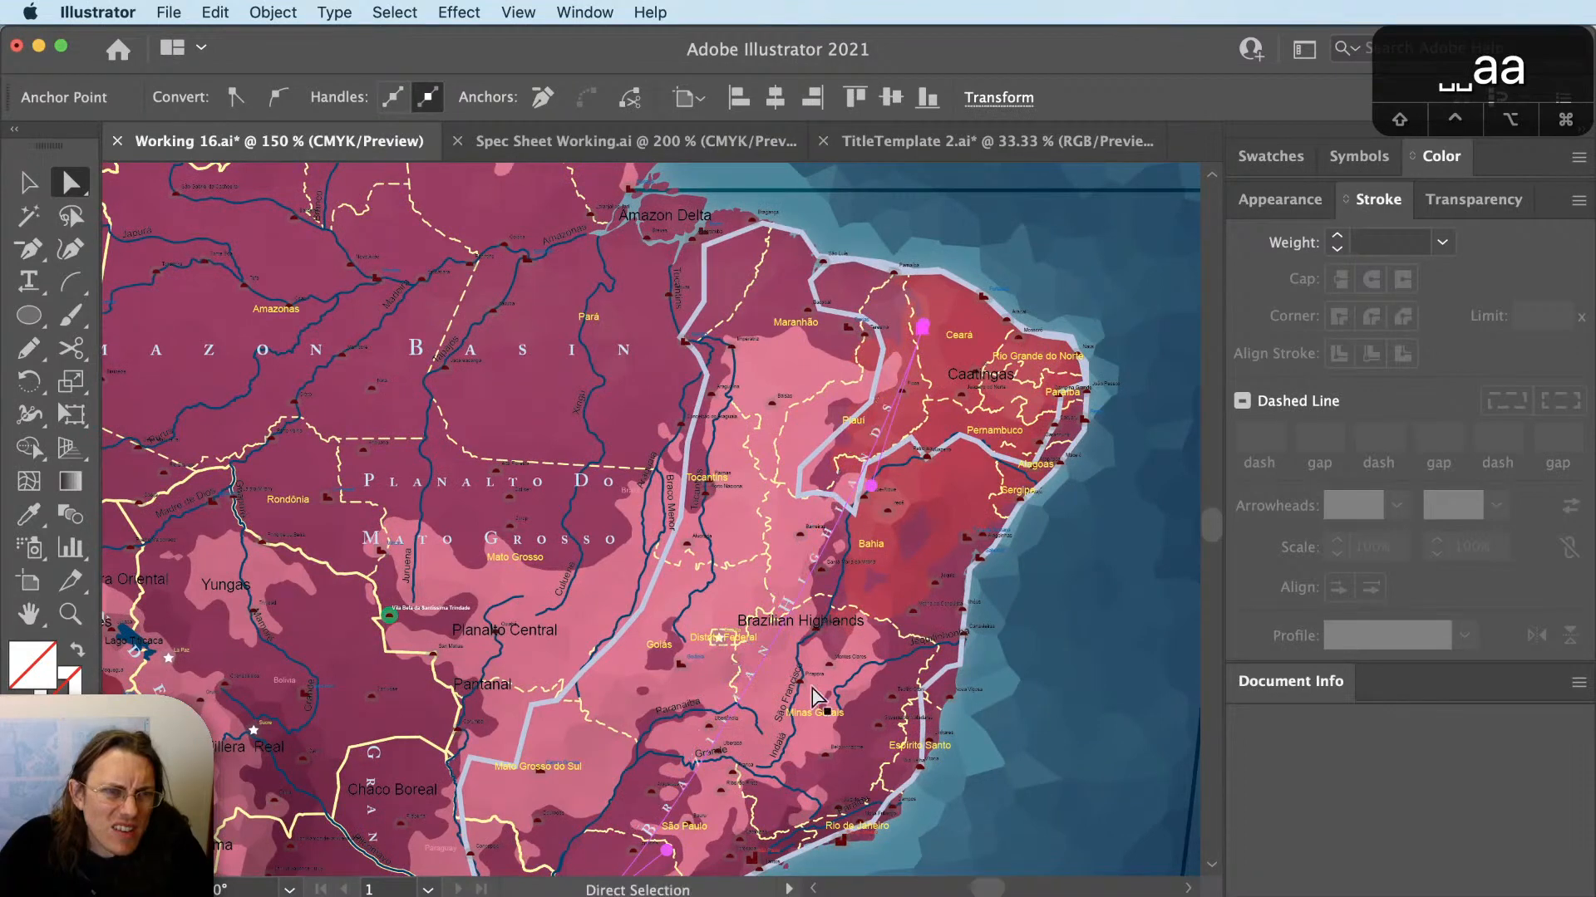
Smooth the Brazilian Highlands label's curve by adjusting its southern endpoint and the curve handles at both ends.
key("space")
left_click_drag(820, 700, 856, 565)
key("a")
left_click_drag(642, 789, 629, 810)
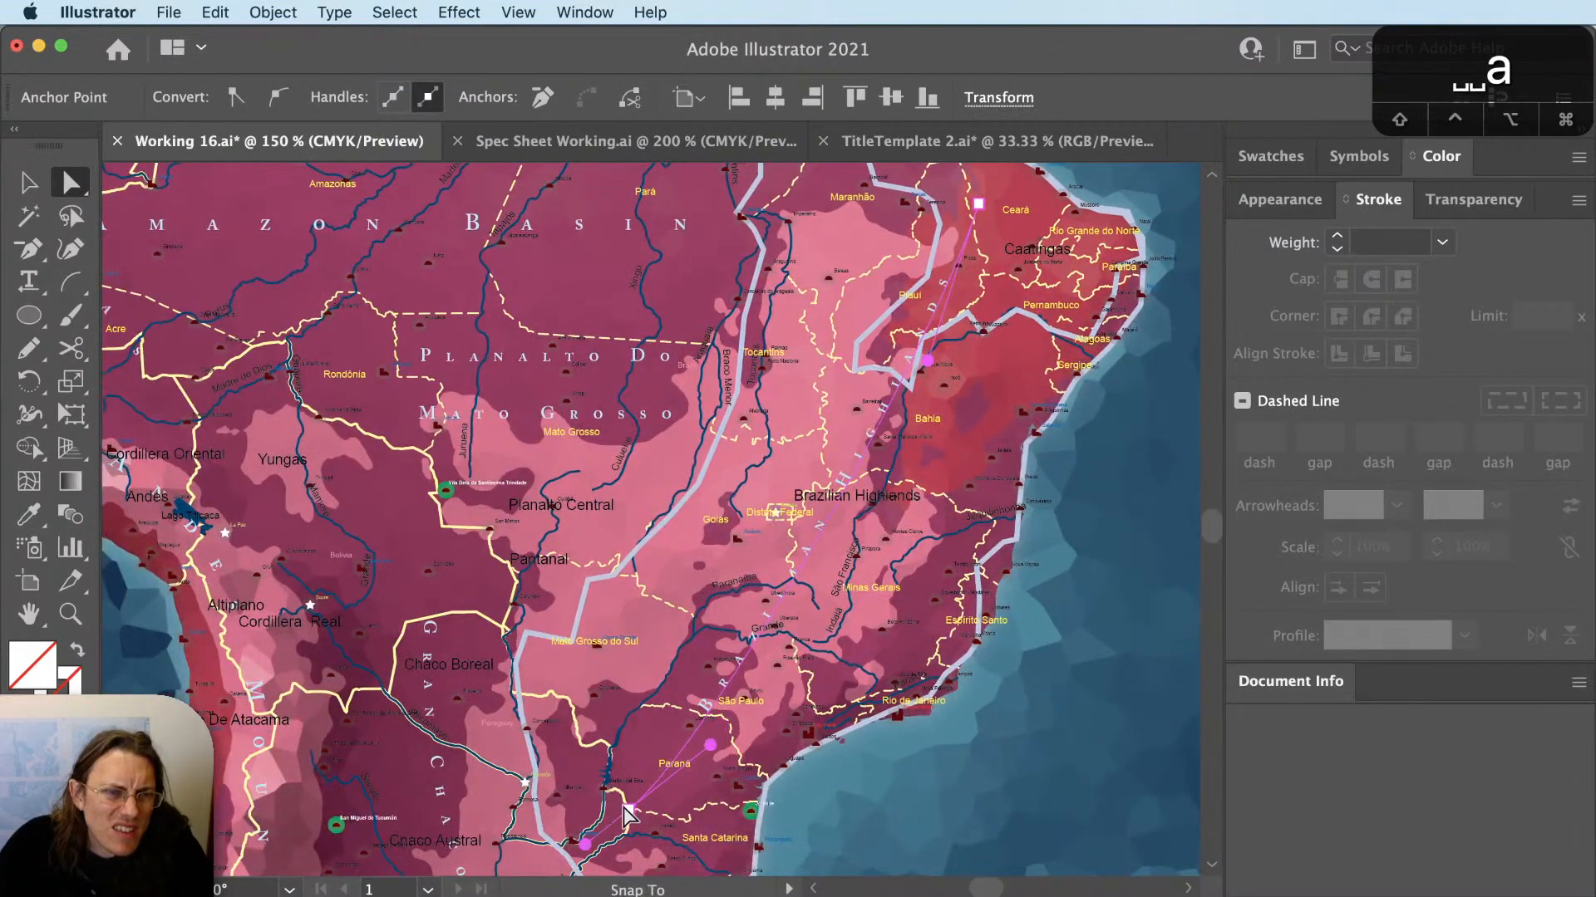
key("a")
left_click_drag(713, 746, 747, 731)
key("a")
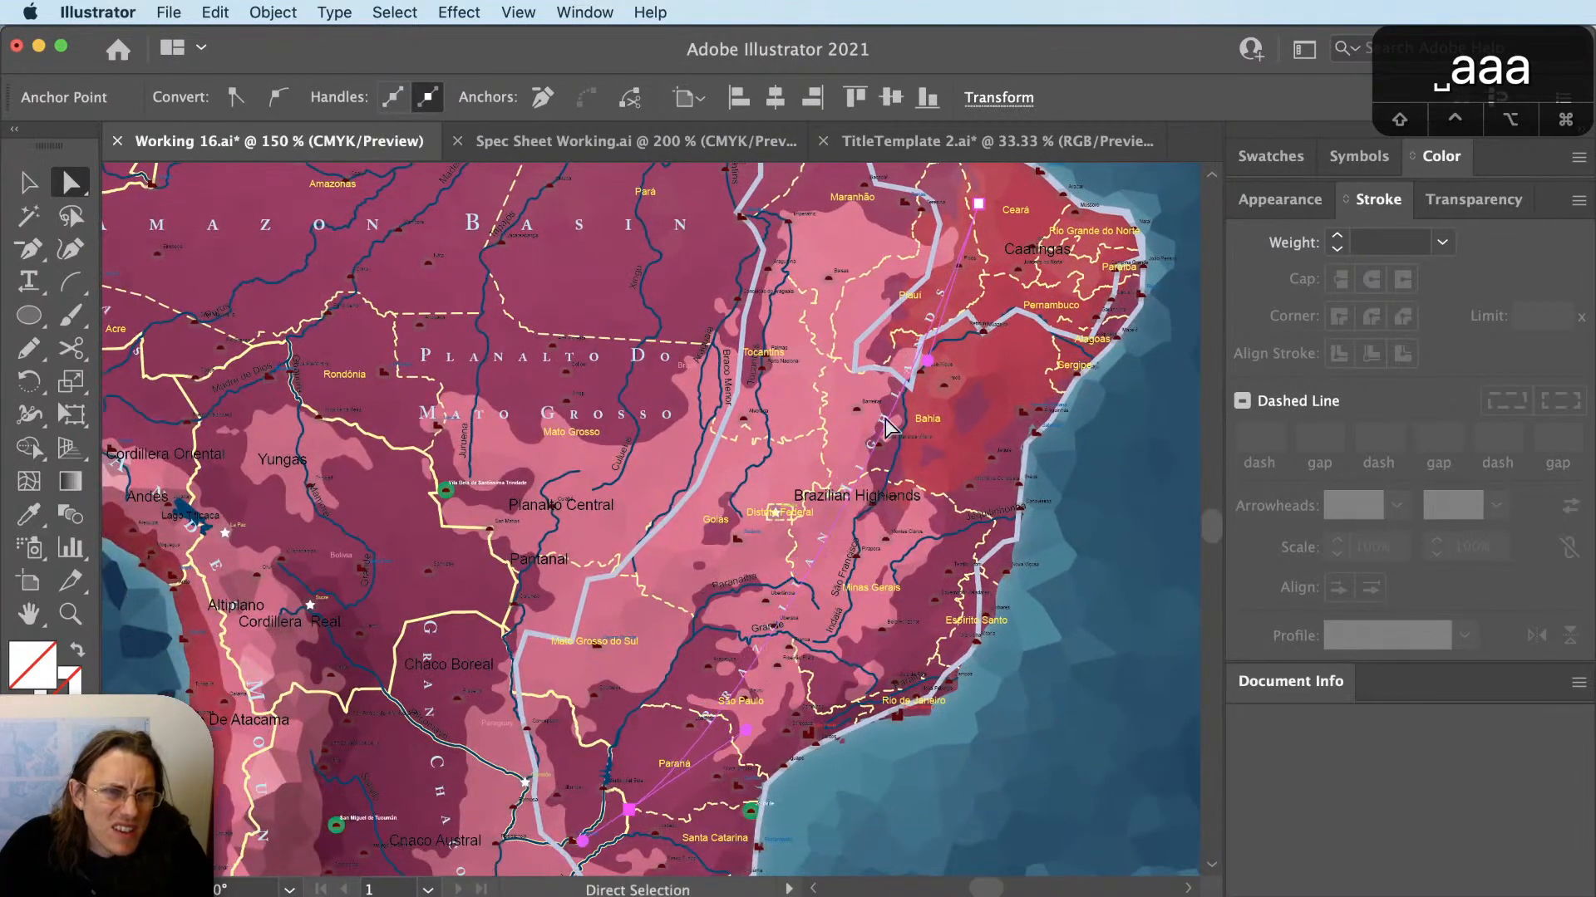
left_click_drag(927, 363, 931, 372)
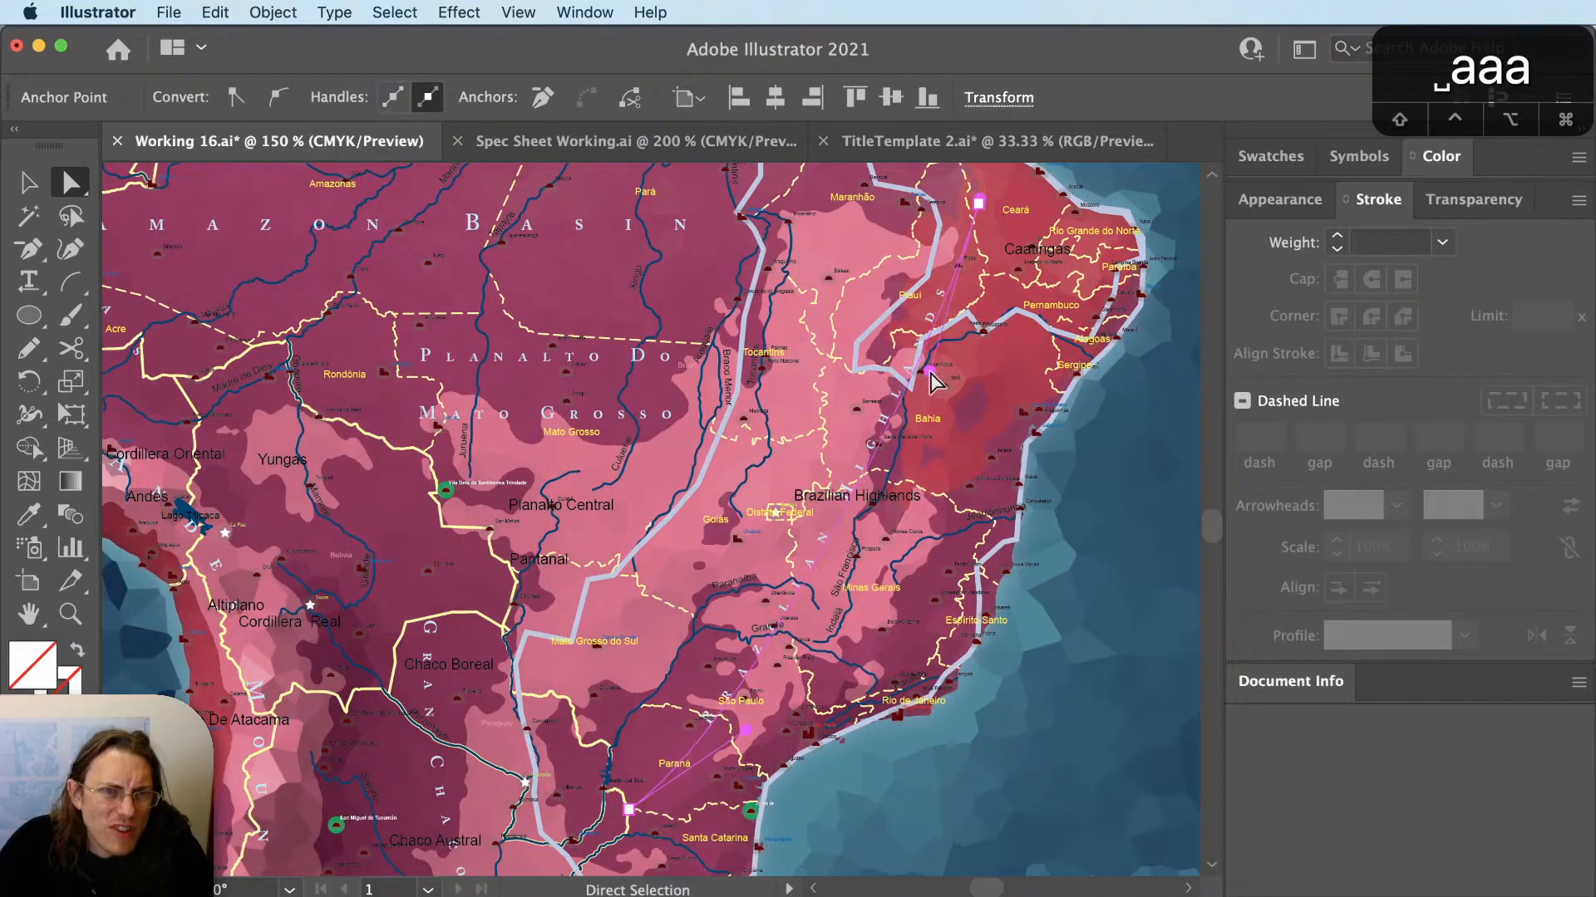
Nudge the Brazilian Highlands label slightly southwest to improve its fit among the city and river labels.
key("shift+super+a")
key("space")
left_click_drag(938, 510, 962, 477)
scroll(684, 677, "up", 5)
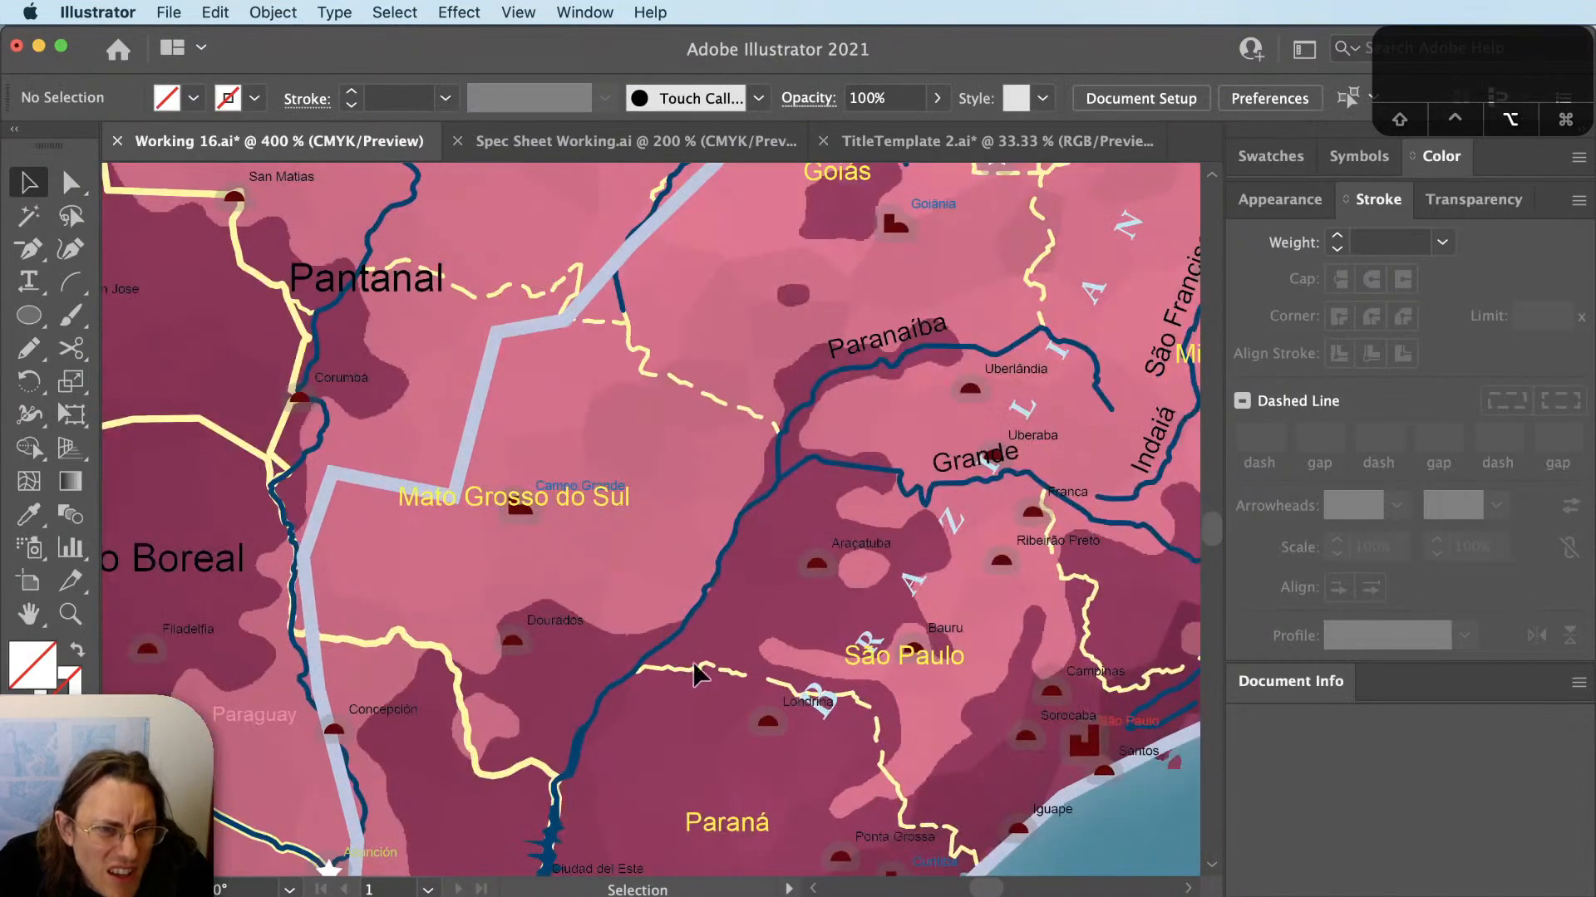
scroll(1021, 366, "up", 5)
scroll(1020, 365, "right", 4)
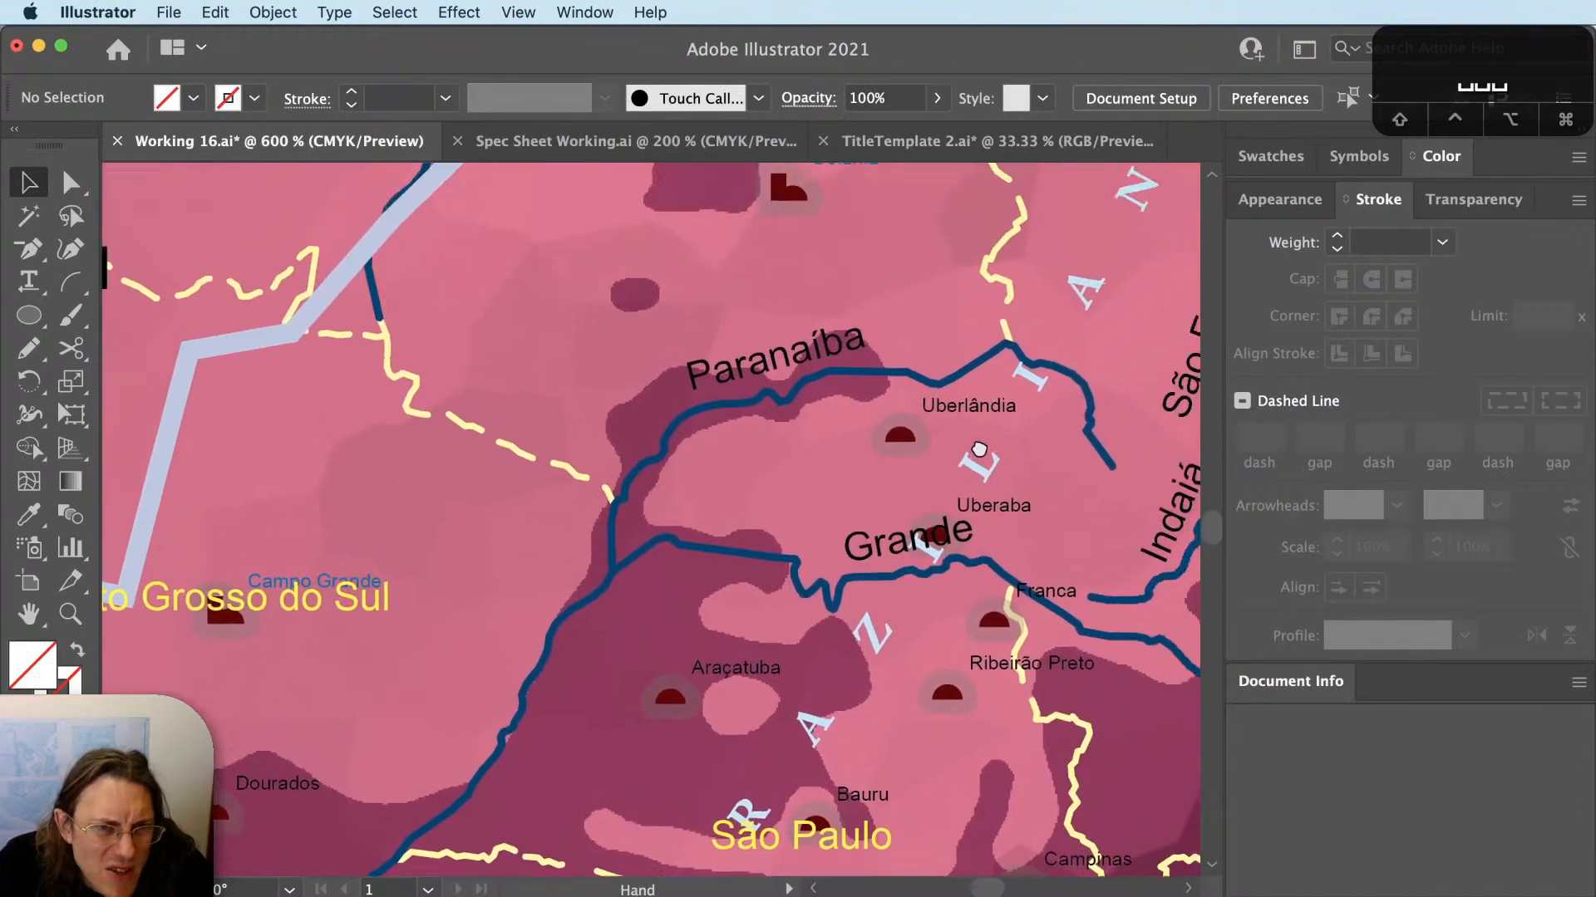
left_click(962, 498)
scroll(957, 510, "down", 3)
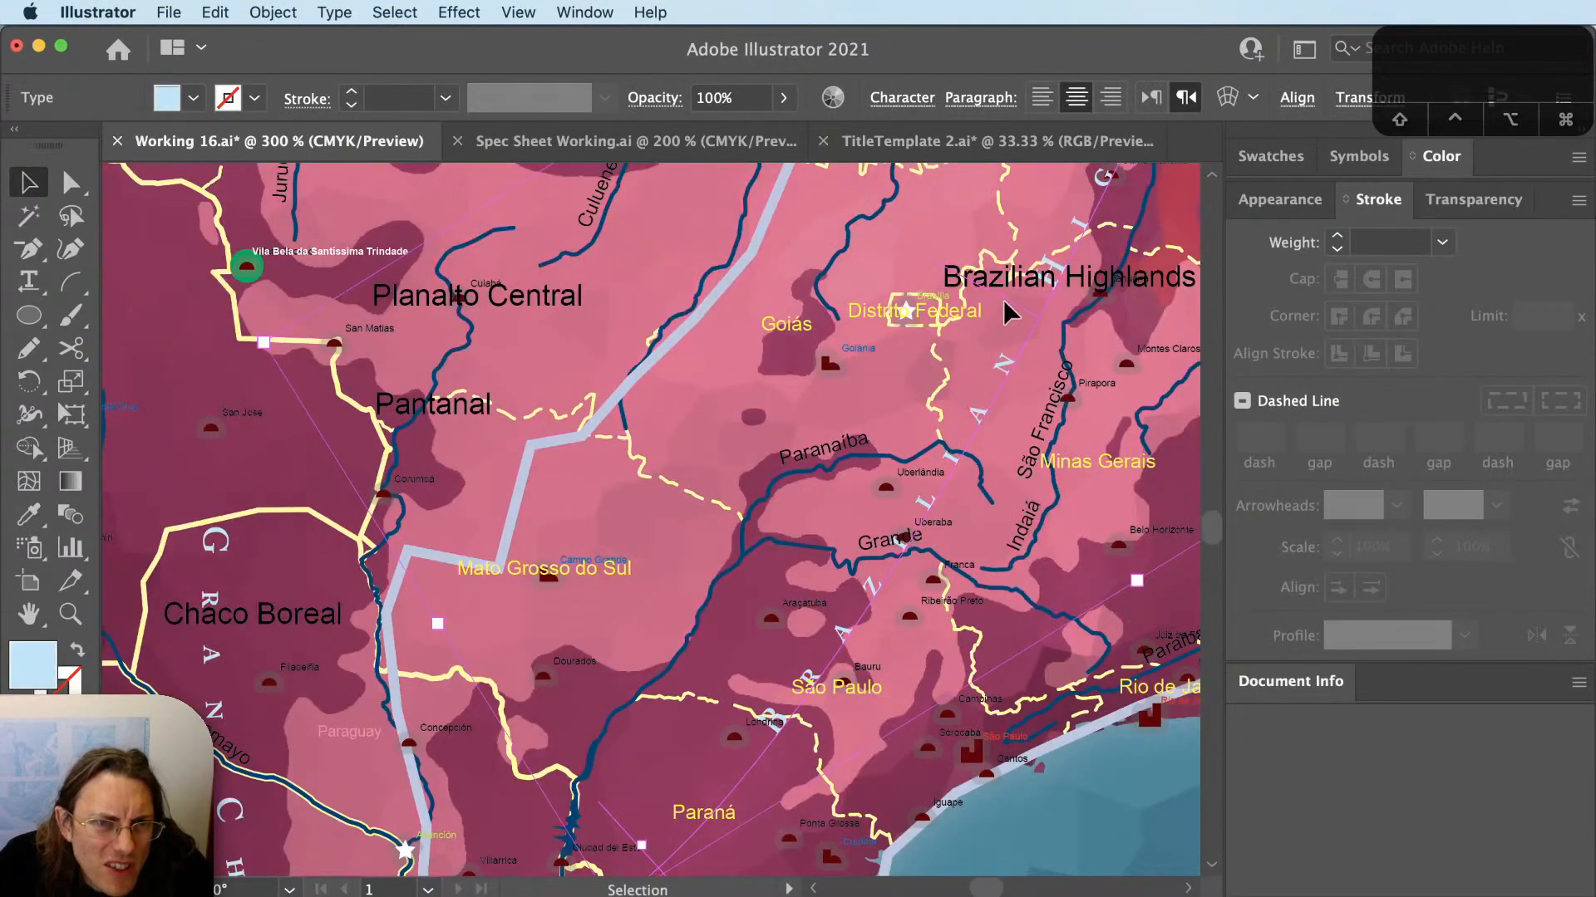
left_click_drag(1004, 301, 999, 308)
key("super+shift+a")
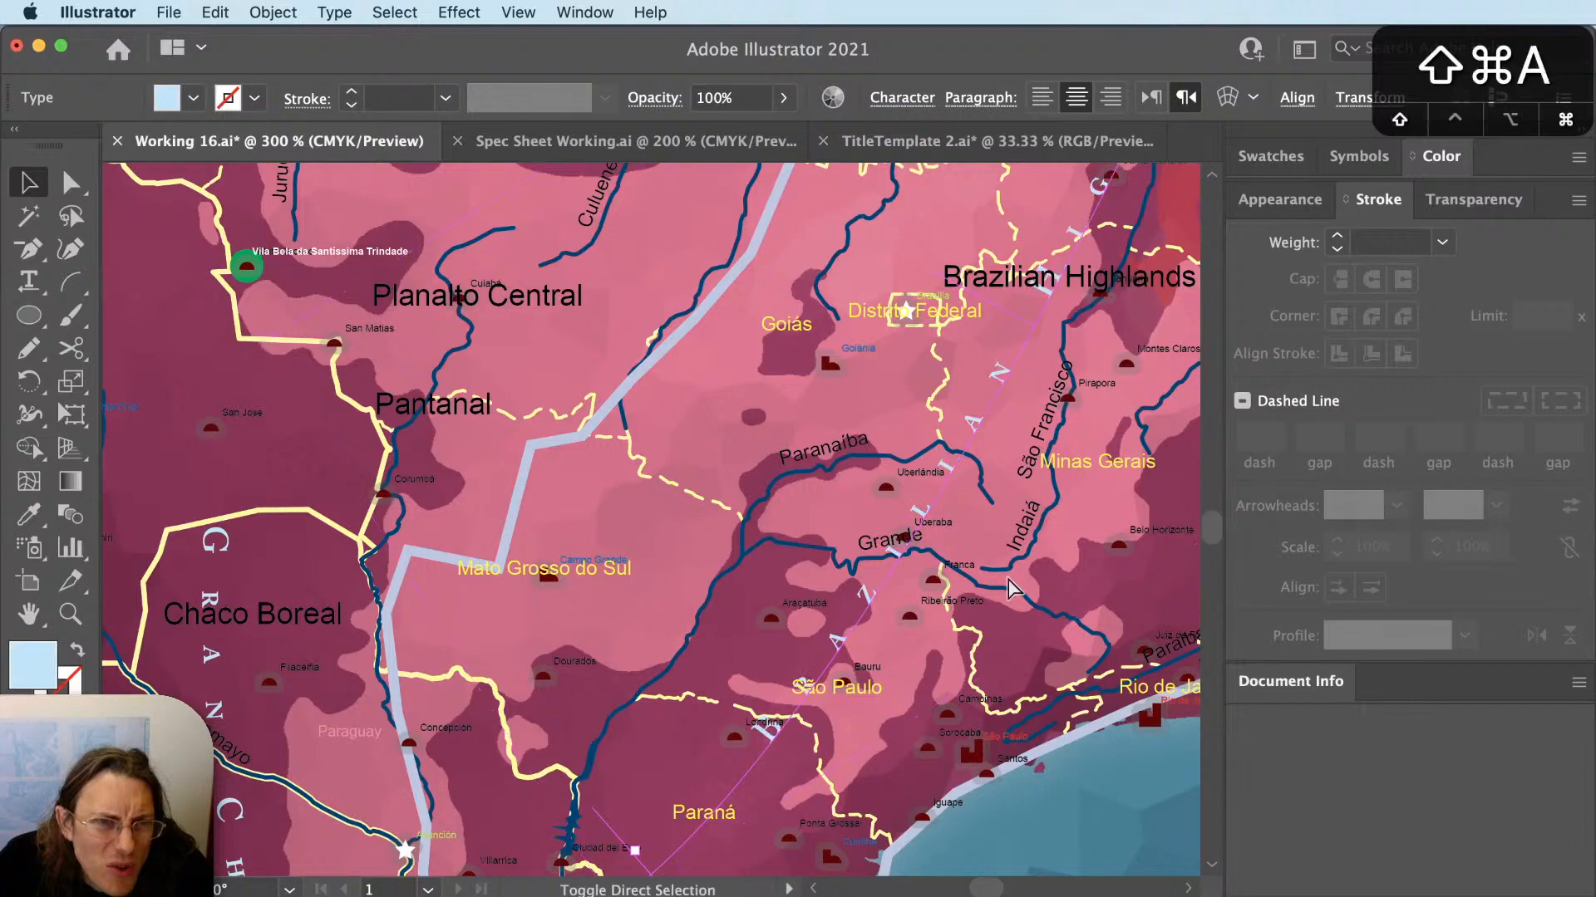
Check the Brazilian Highlands lettering along its full length and delete the pale Brazilian Highlands region outline.
left_click_drag(1005, 363, 788, 721)
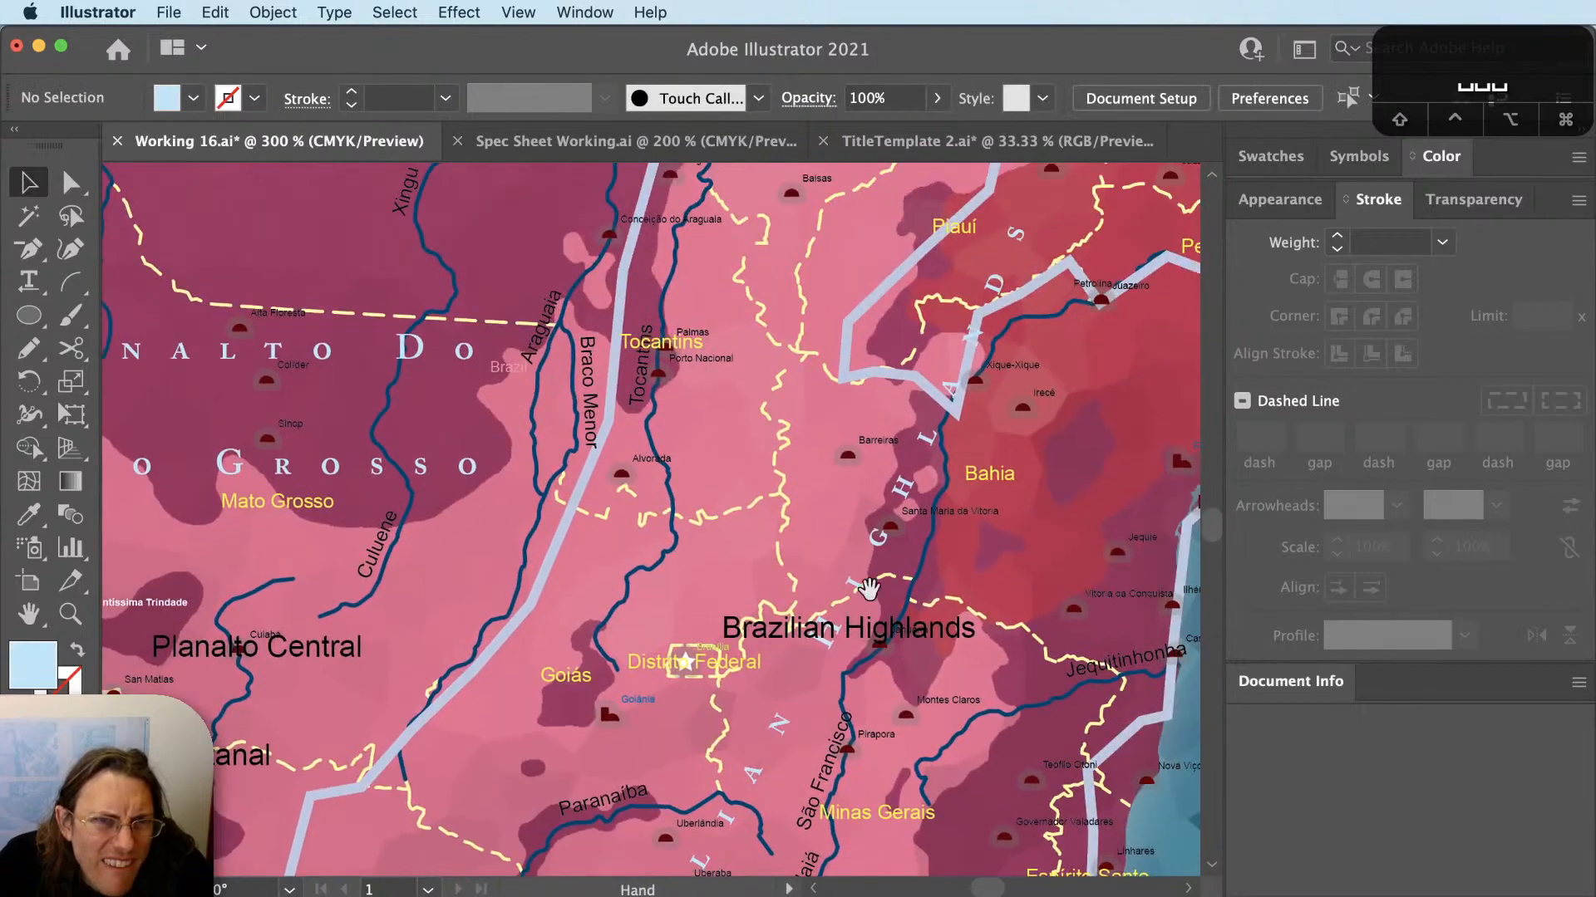
left_click_drag(950, 448, 1022, 190)
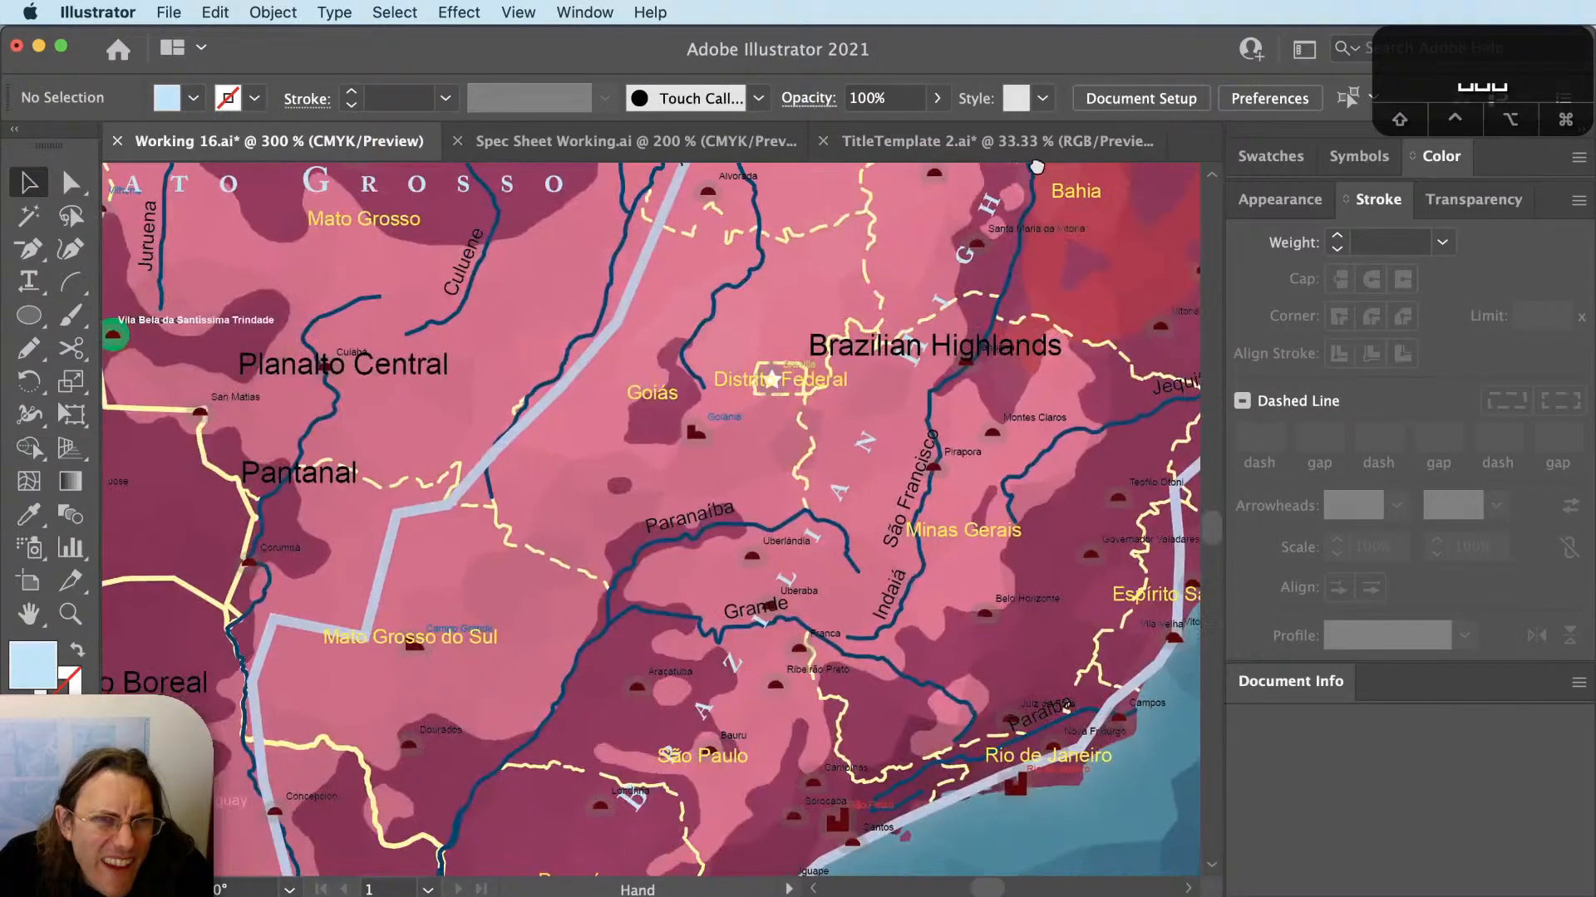
key("super+minus")
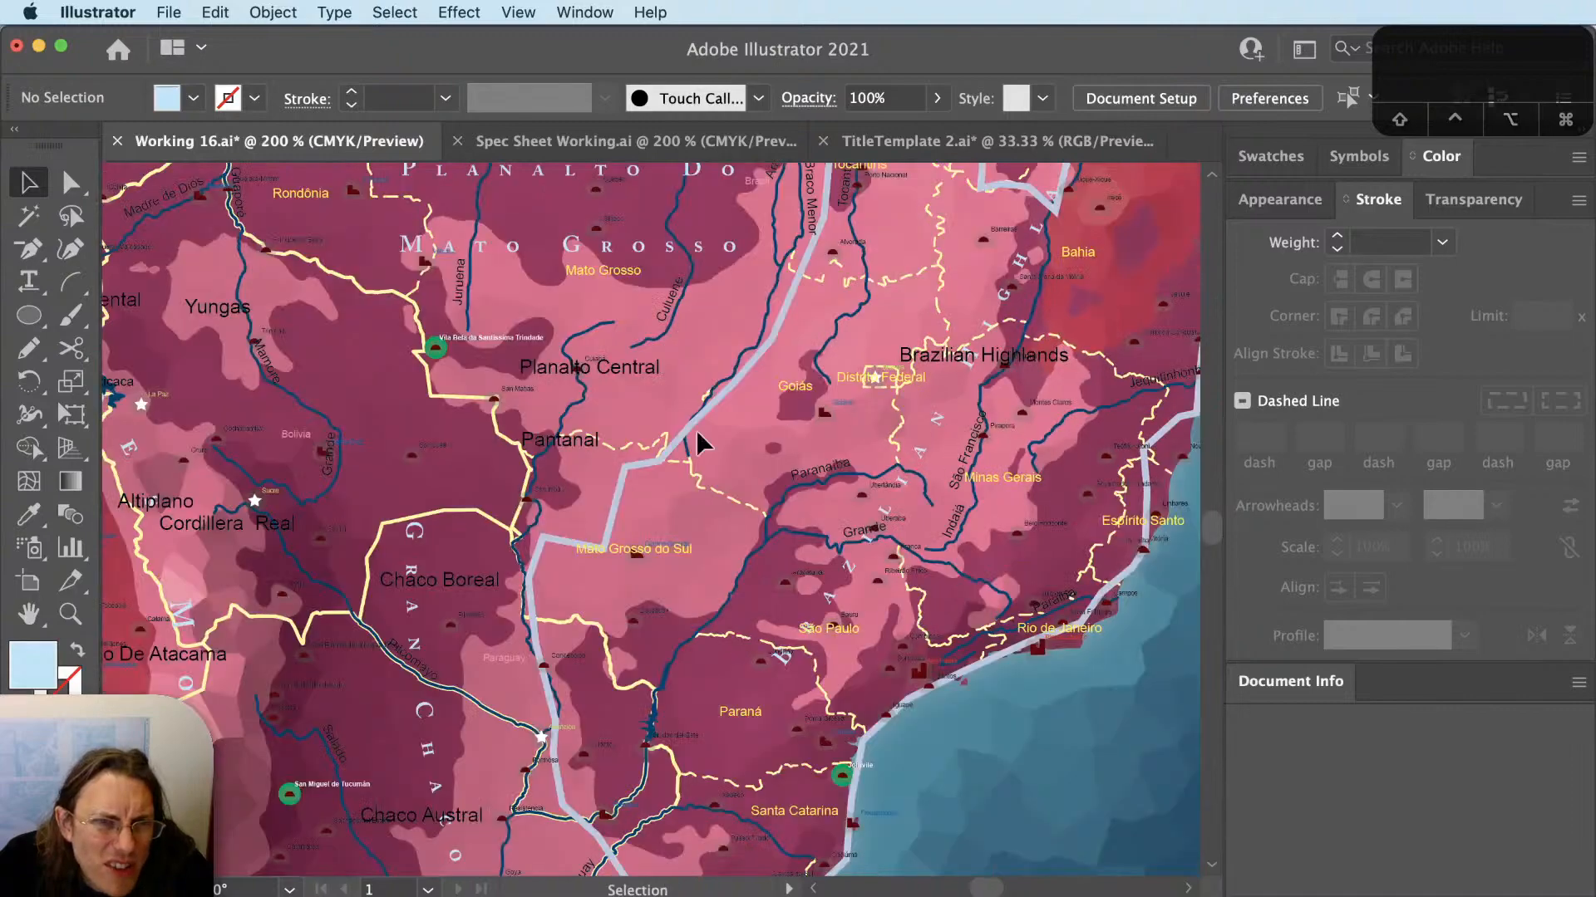
left_click(693, 422)
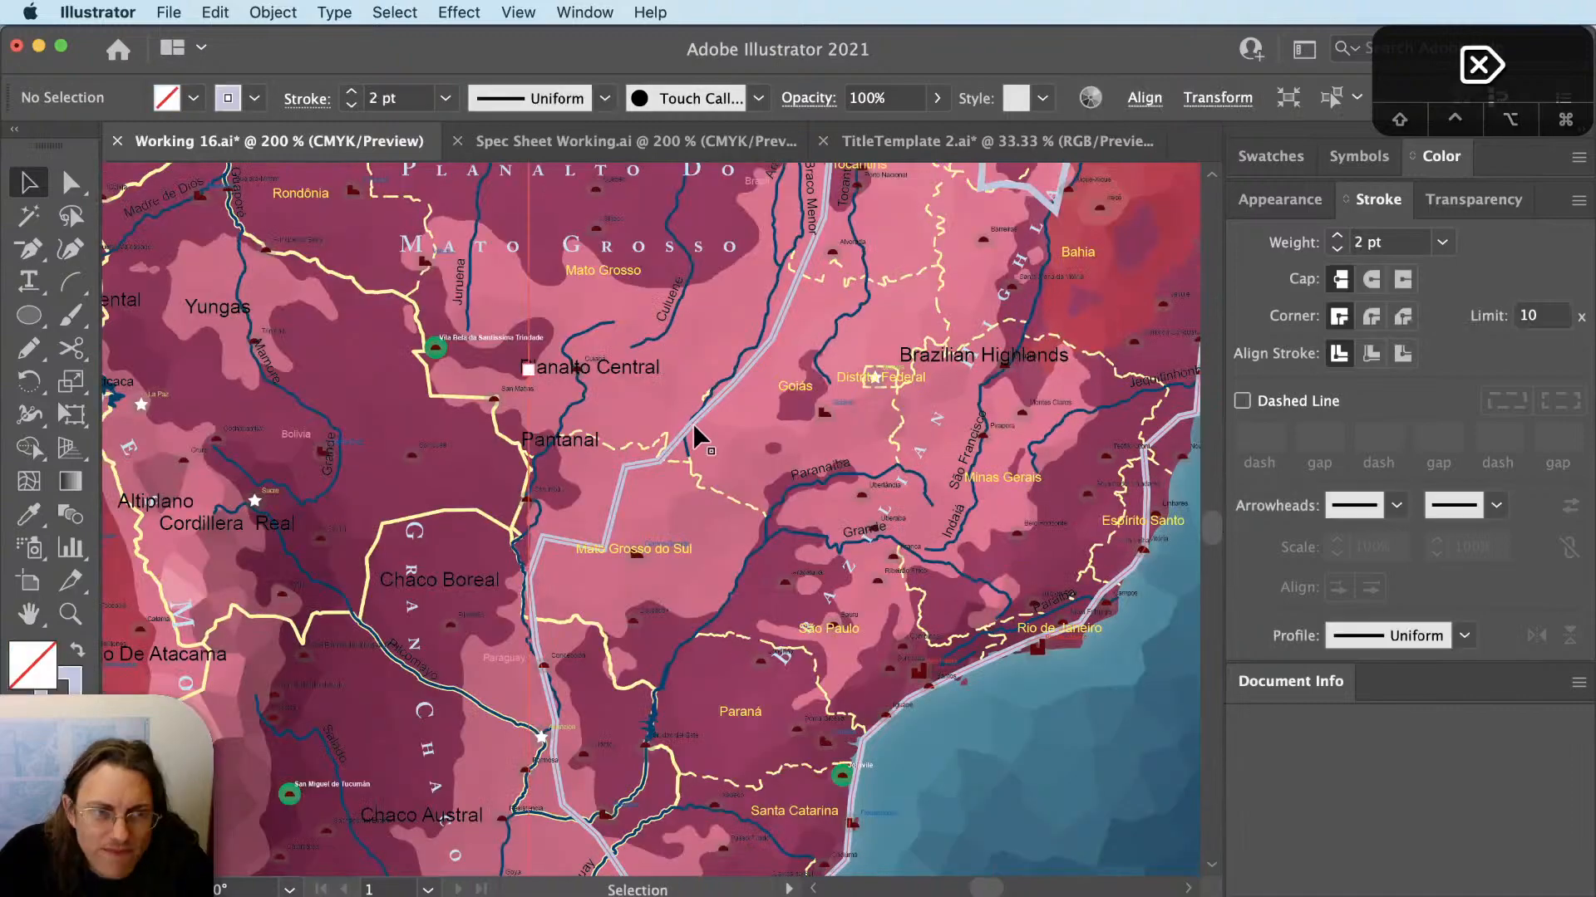
key("Delete")
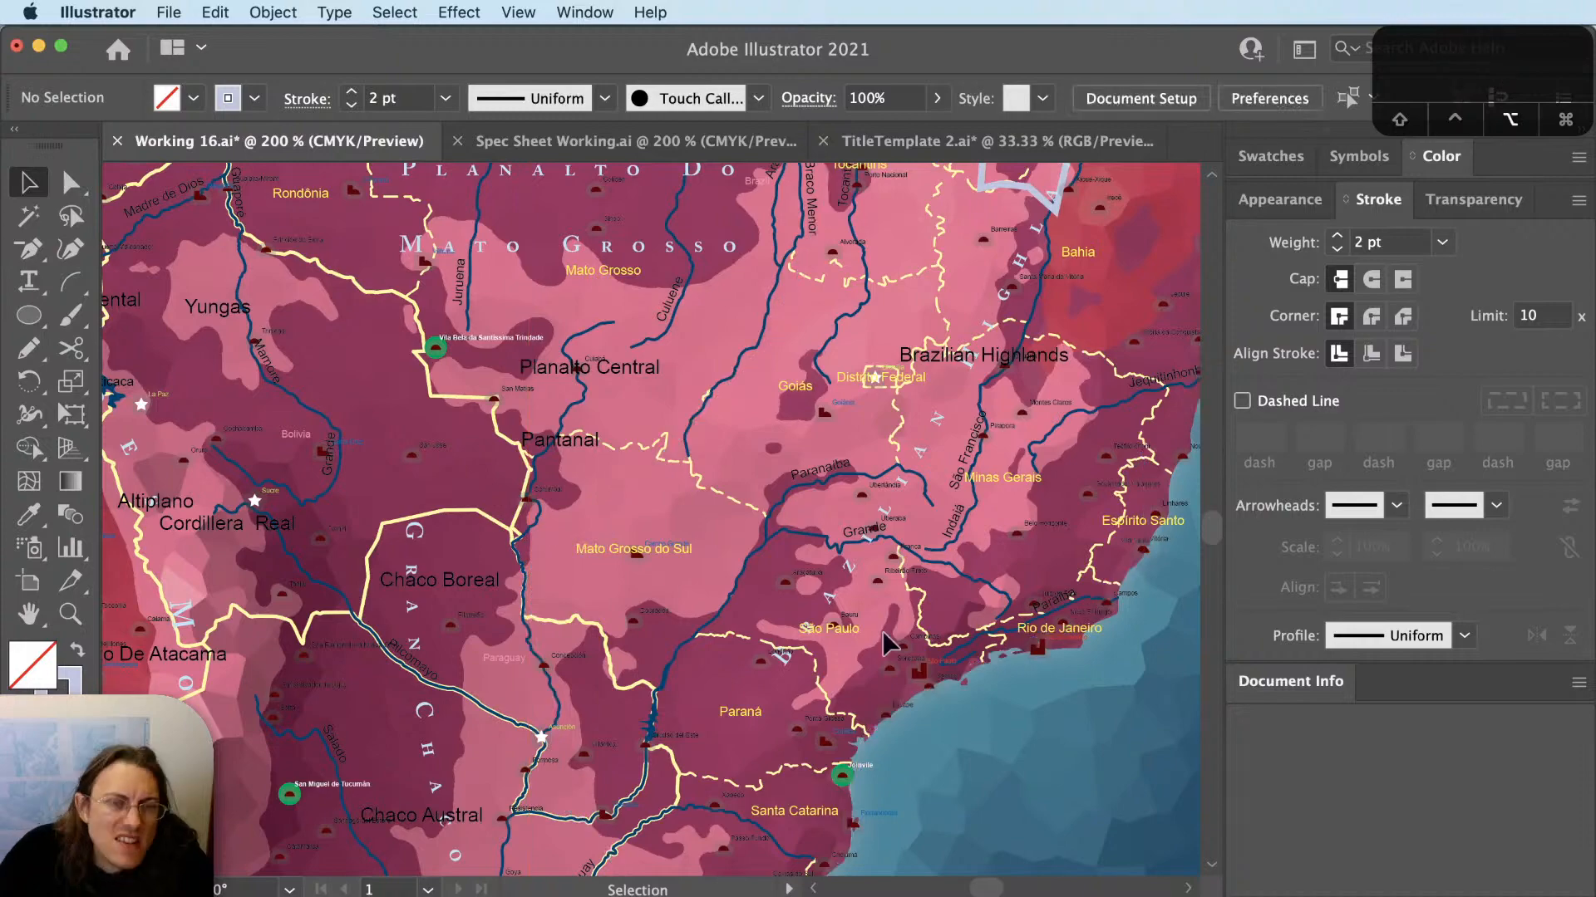
scroll(888, 644, "down", 1)
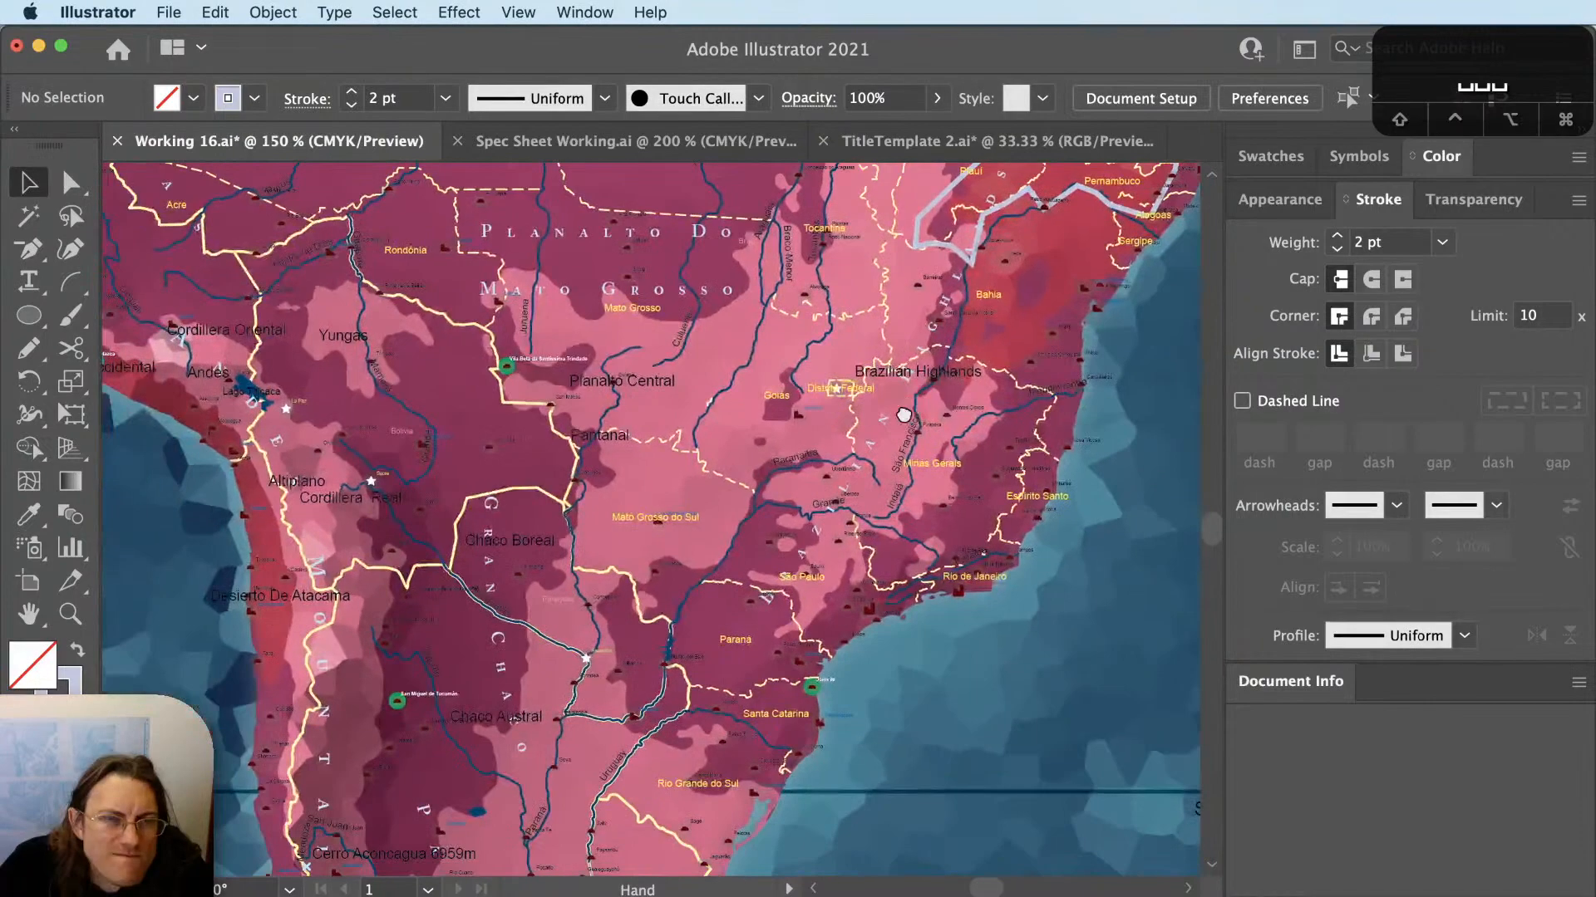
left_click_drag(903, 415, 706, 706)
scroll(864, 425, "up", 2)
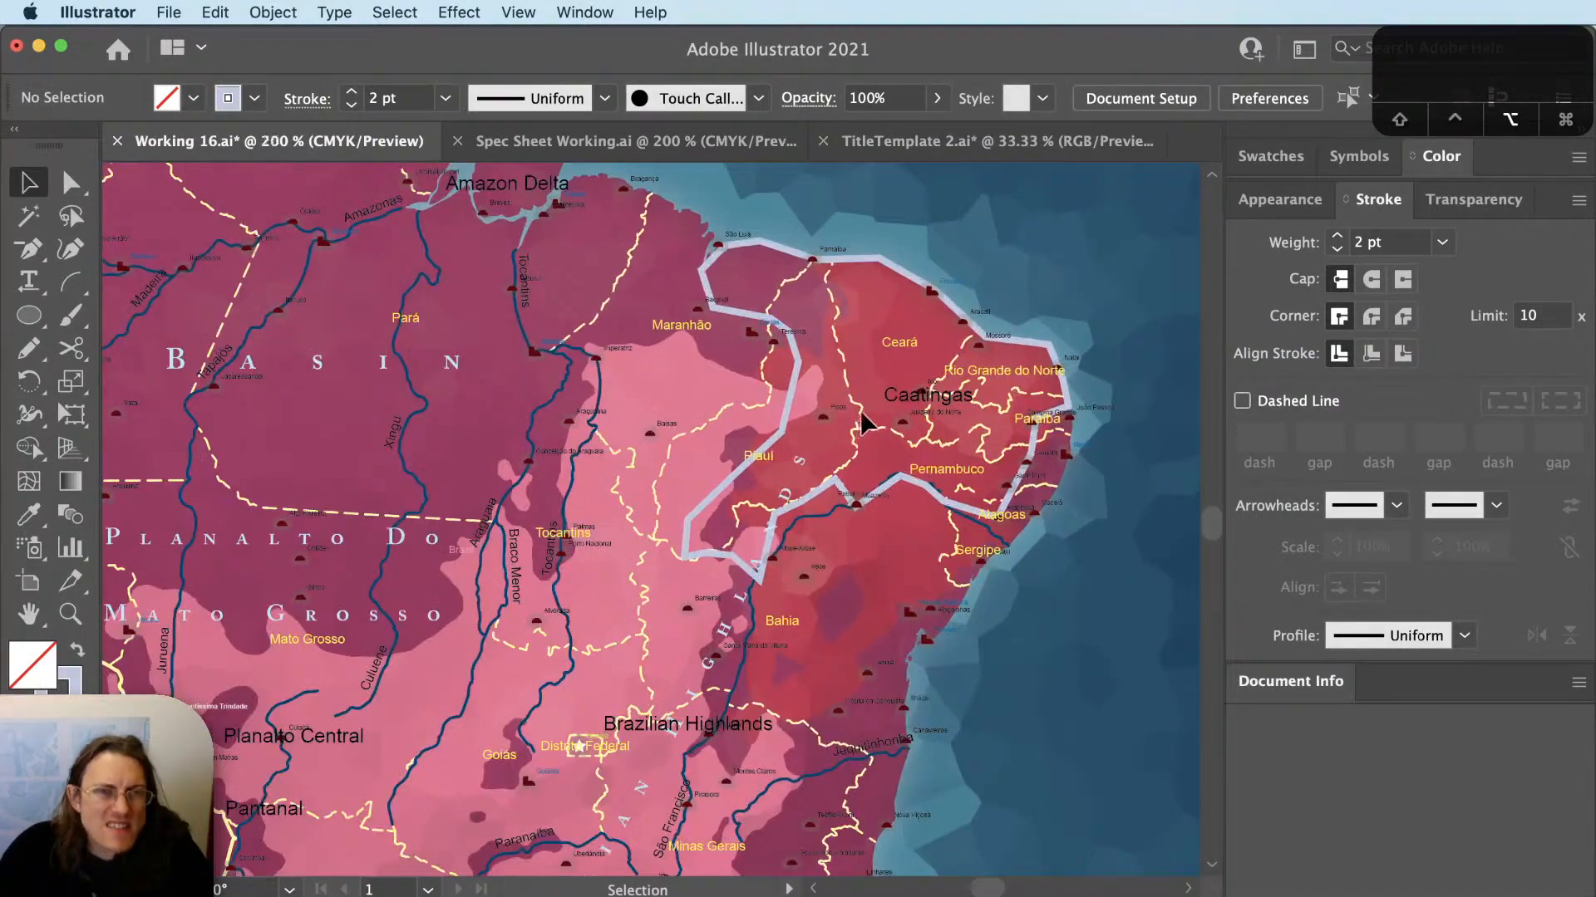
Apply the pale blue, spaced small-caps lettering style of the Brazilian Highlands label to the black Caatingas label.
left_click(918, 395)
scroll(868, 506, "down", 2)
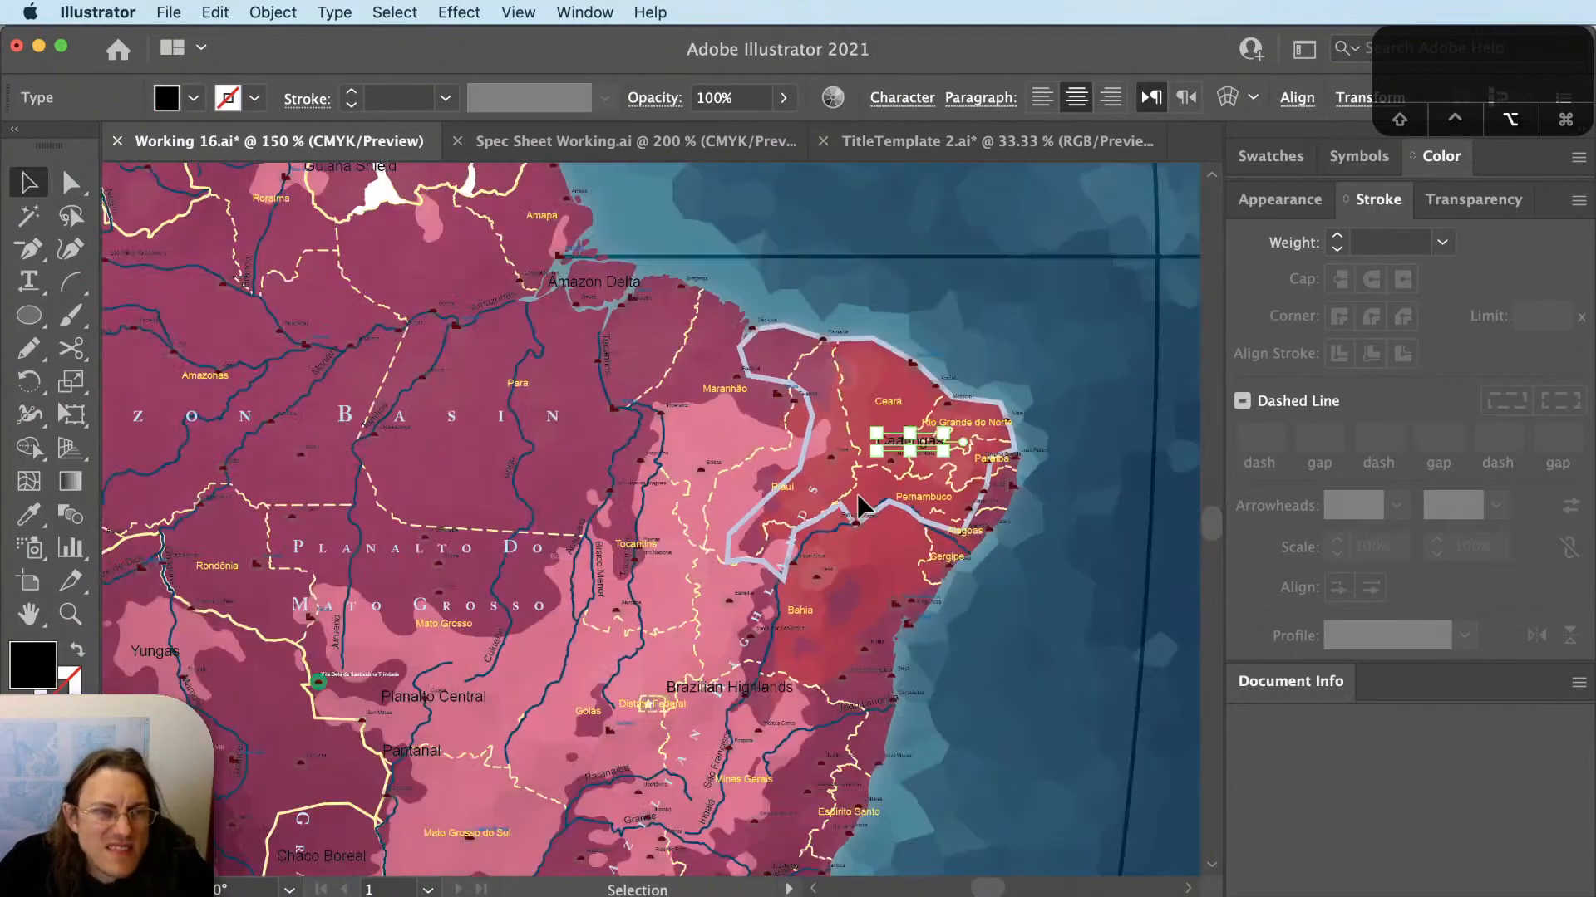
key("i")
scroll(769, 594, "up", 2)
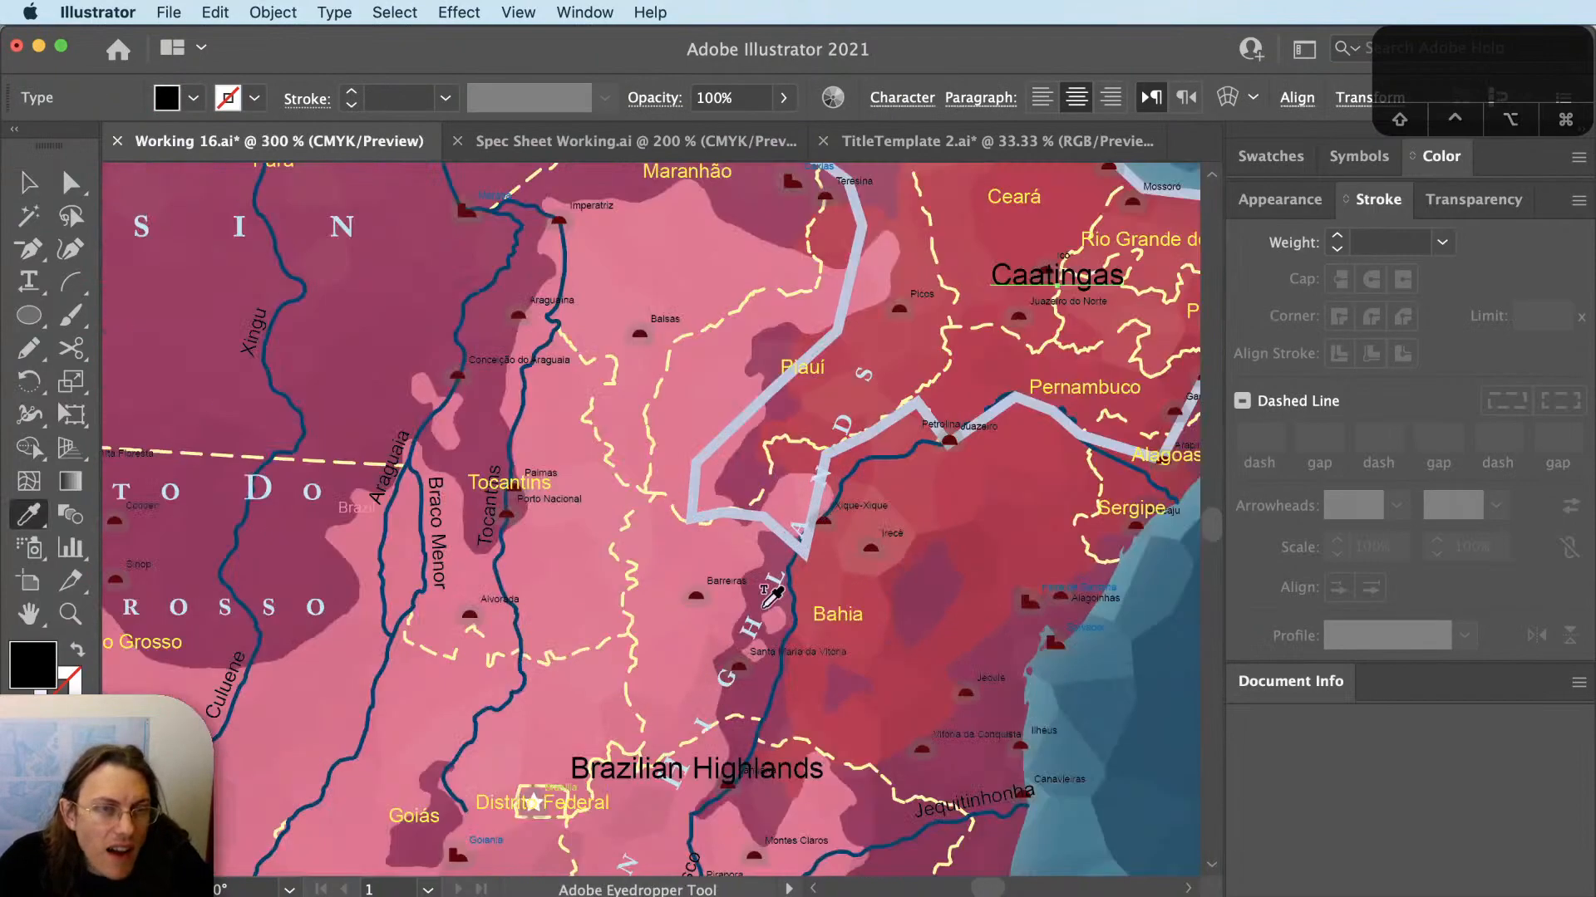
left_click(756, 619)
key("super+shift+c")
key("space")
left_click_drag(931, 438, 721, 636)
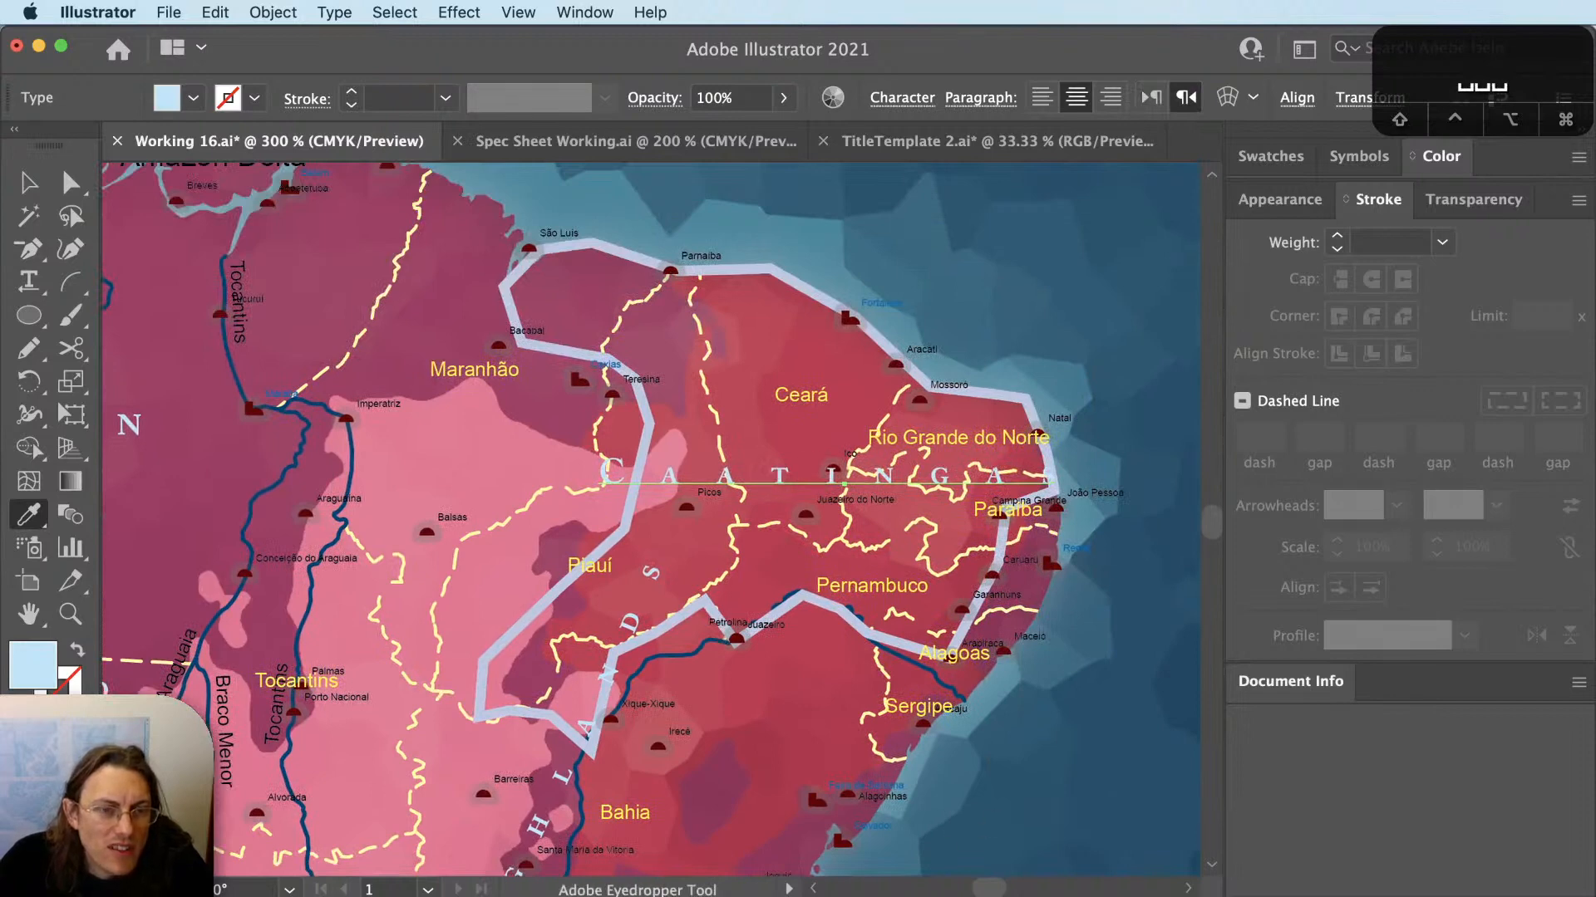
Switch to Google Chrome and open the Wikipedia article on Caatinga.
key("super+Tab")
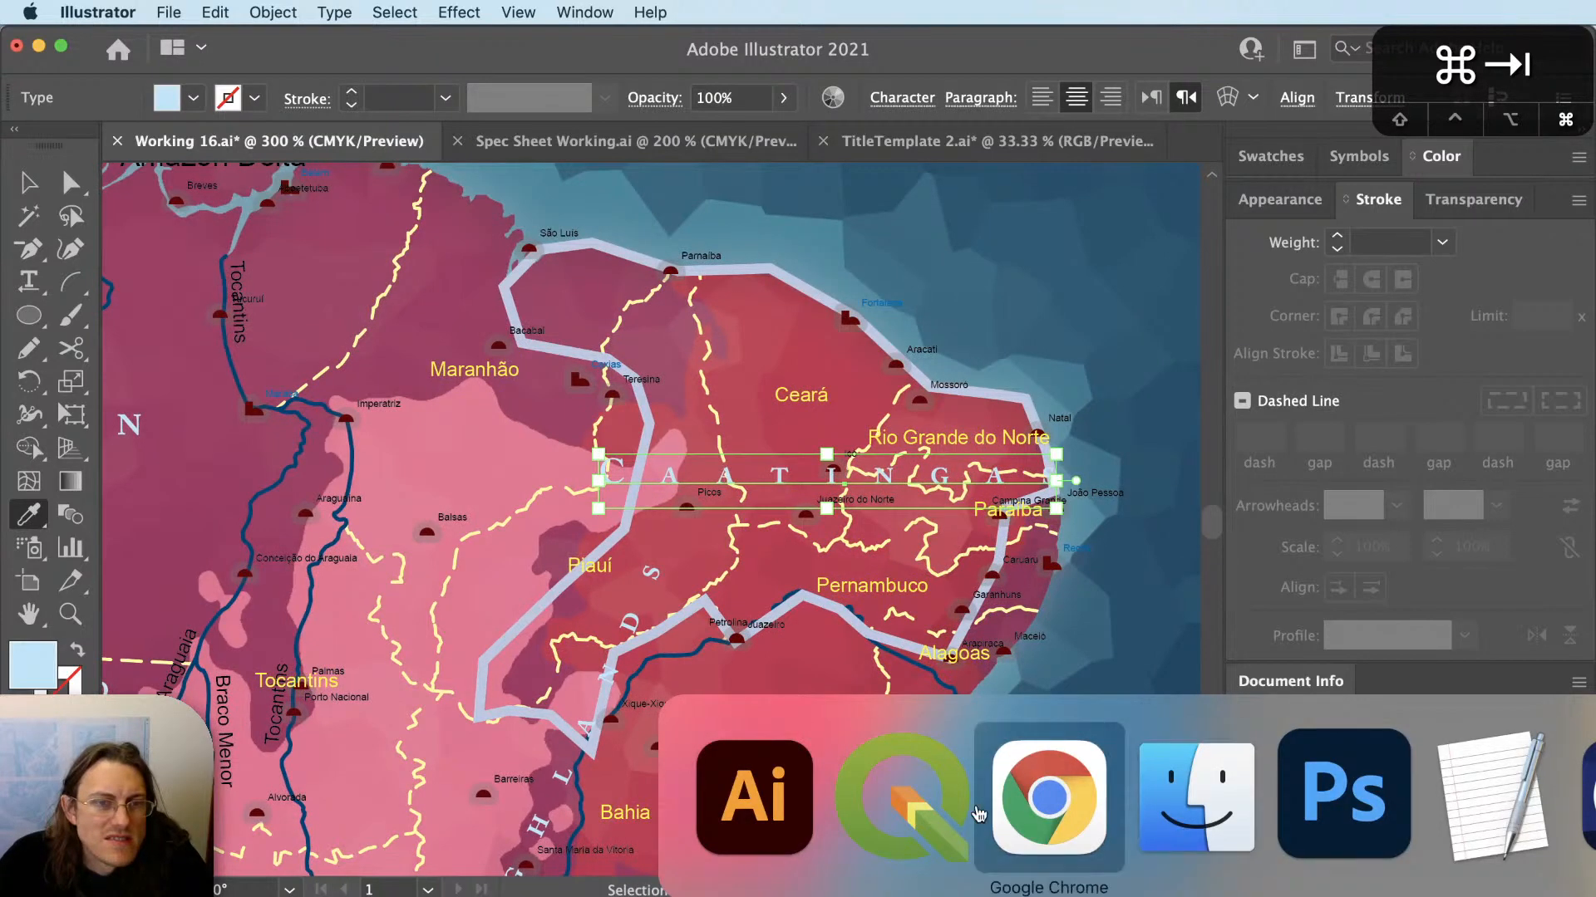
left_click(1067, 814)
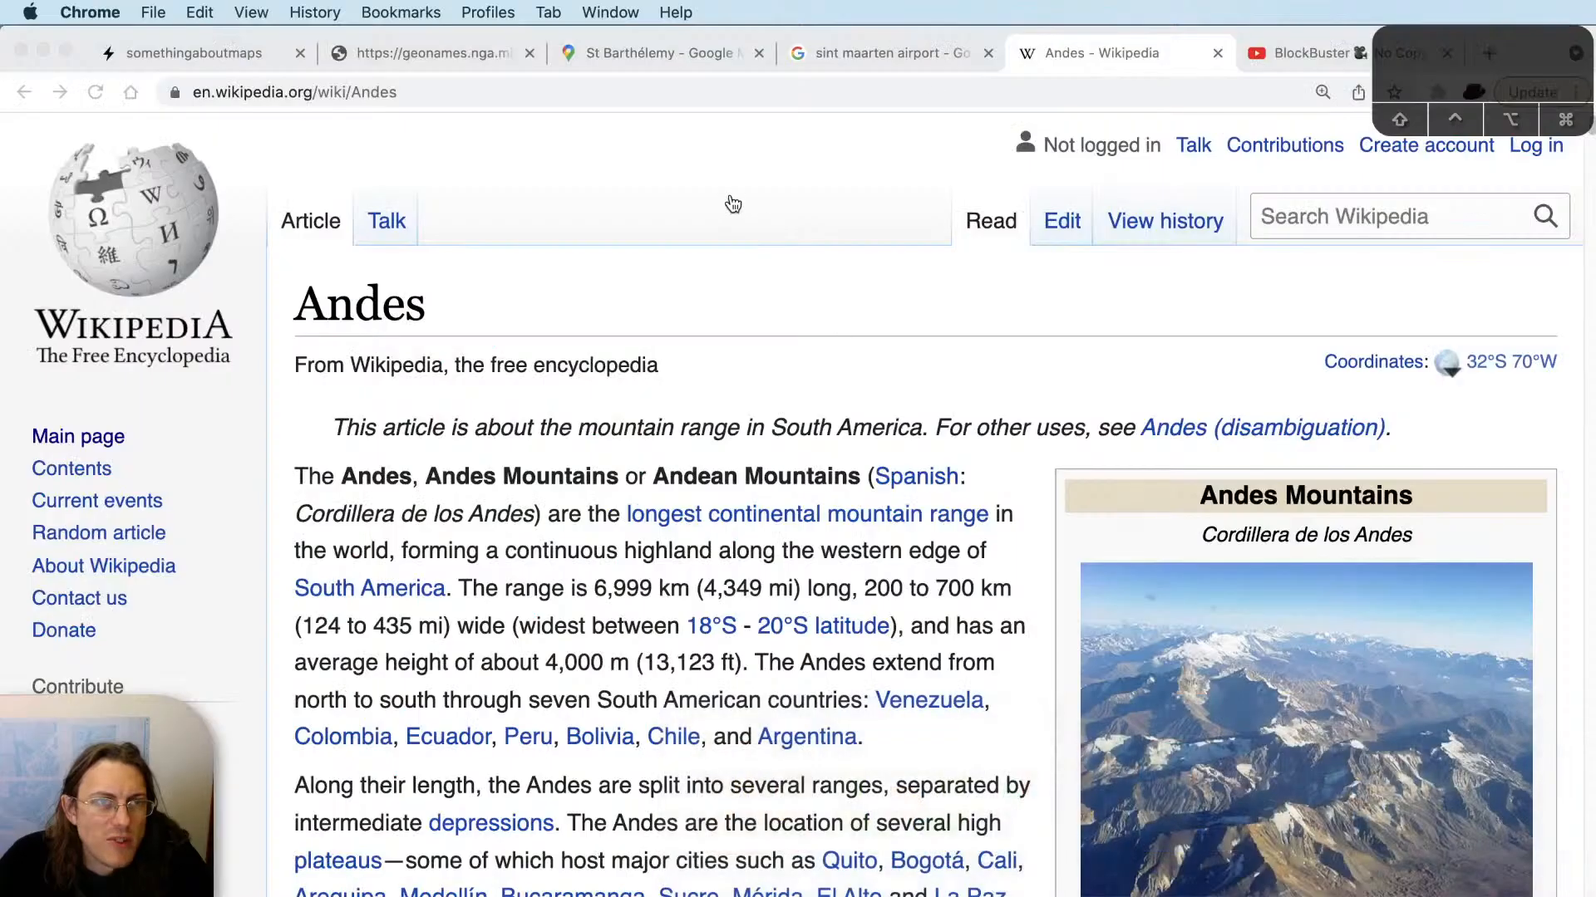
left_click(1300, 218)
type("caatingas")
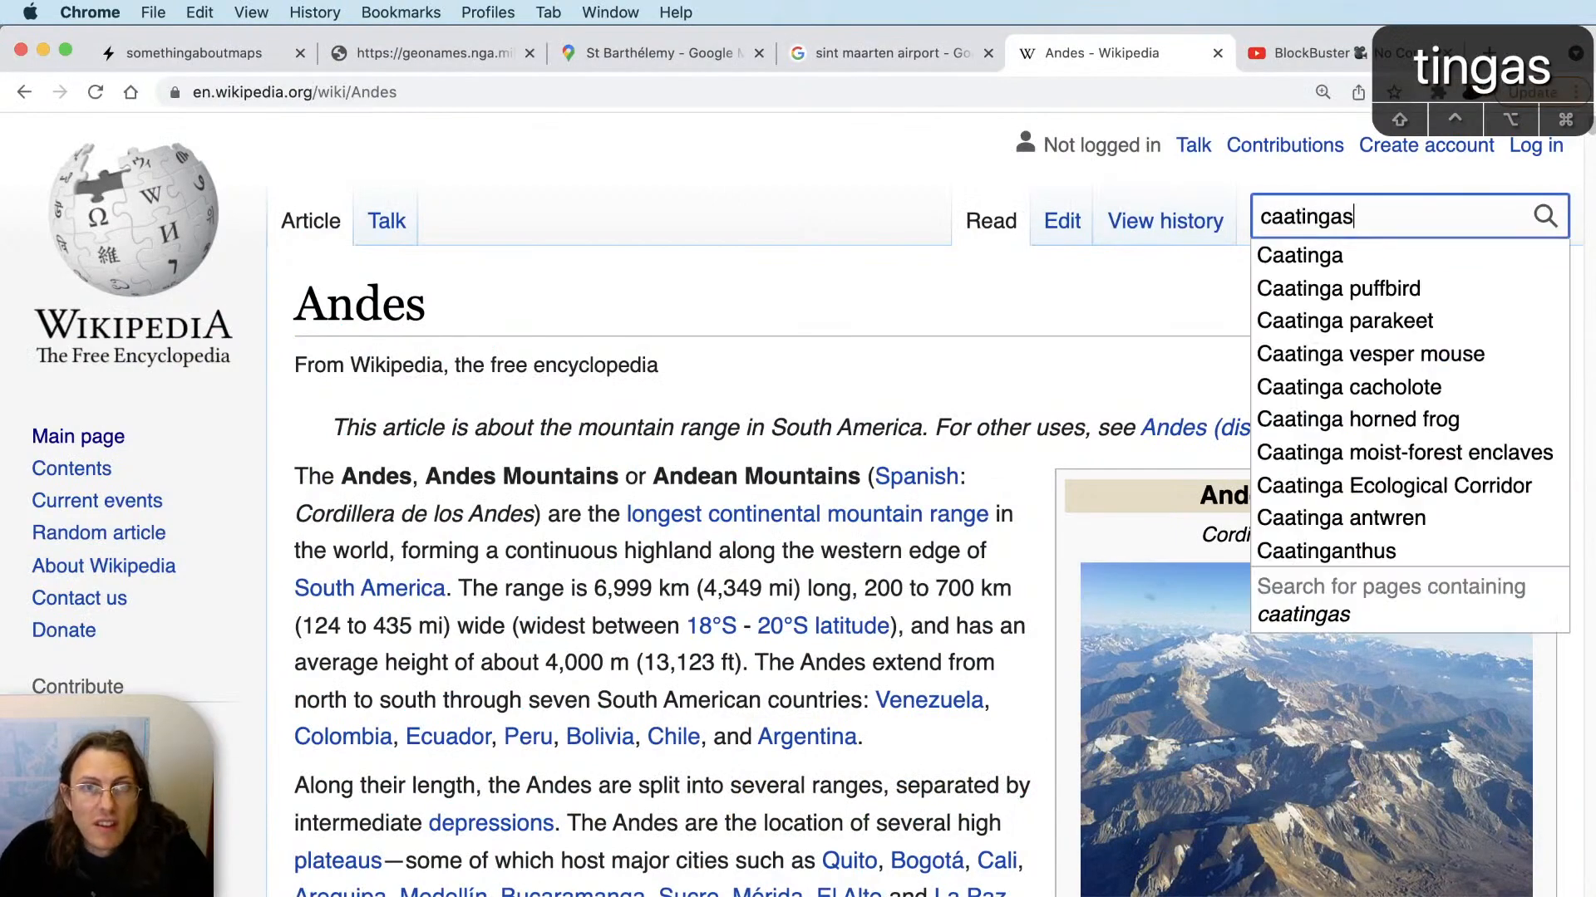
key("Down")
key("Return")
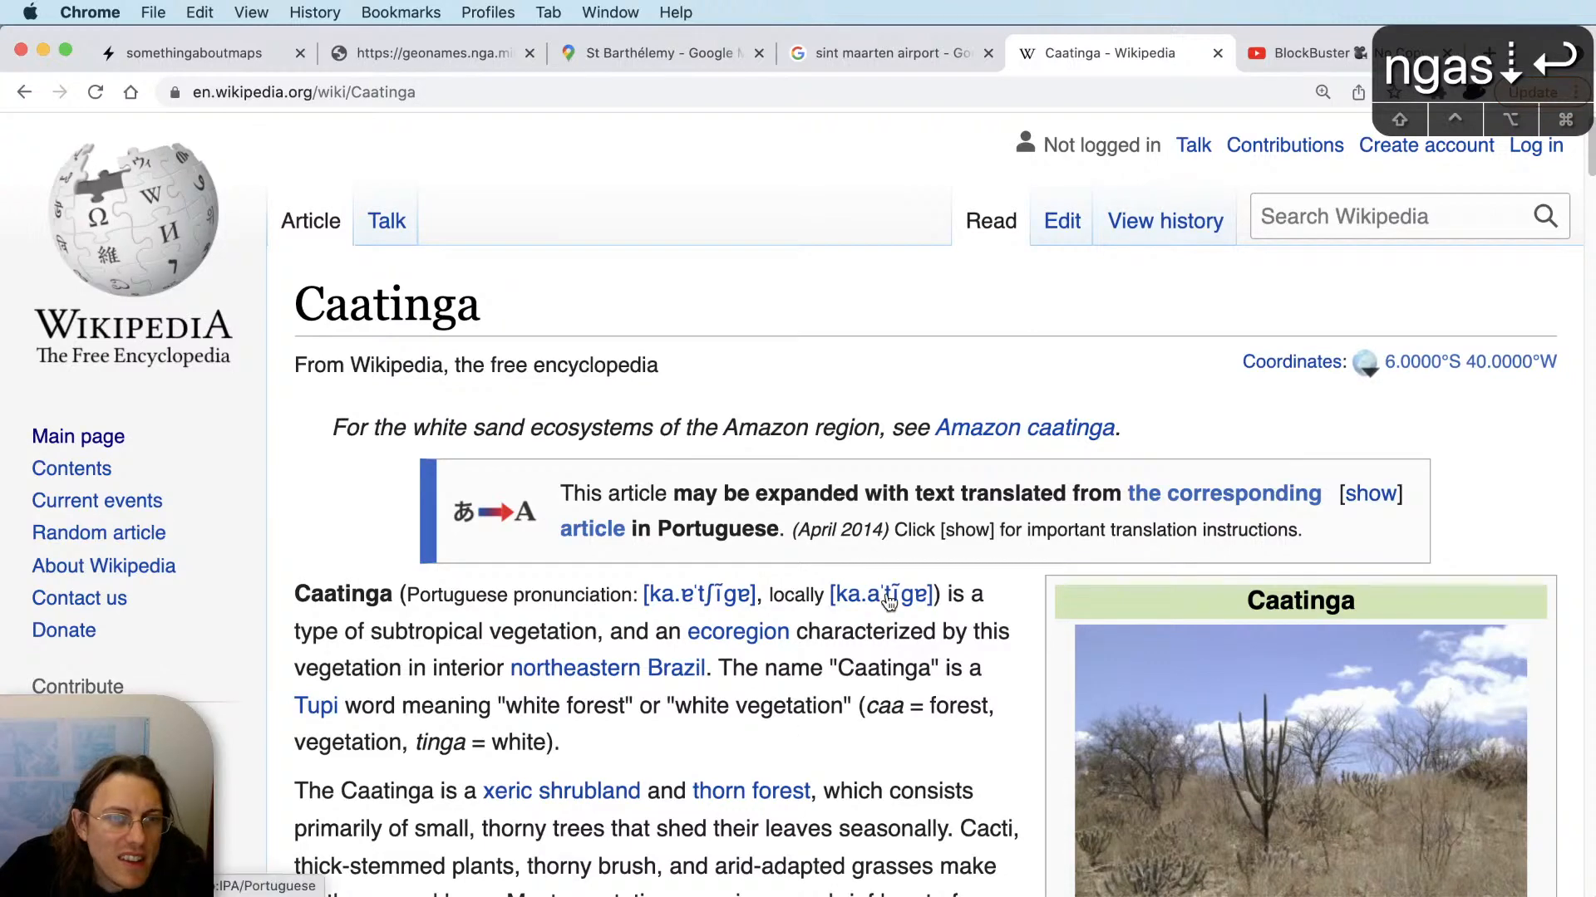
Examine the article's introduction, ecoregion map and Geography section for the Caatinga's extent, and return to Illustrator.
scroll(676, 579, "down", 3)
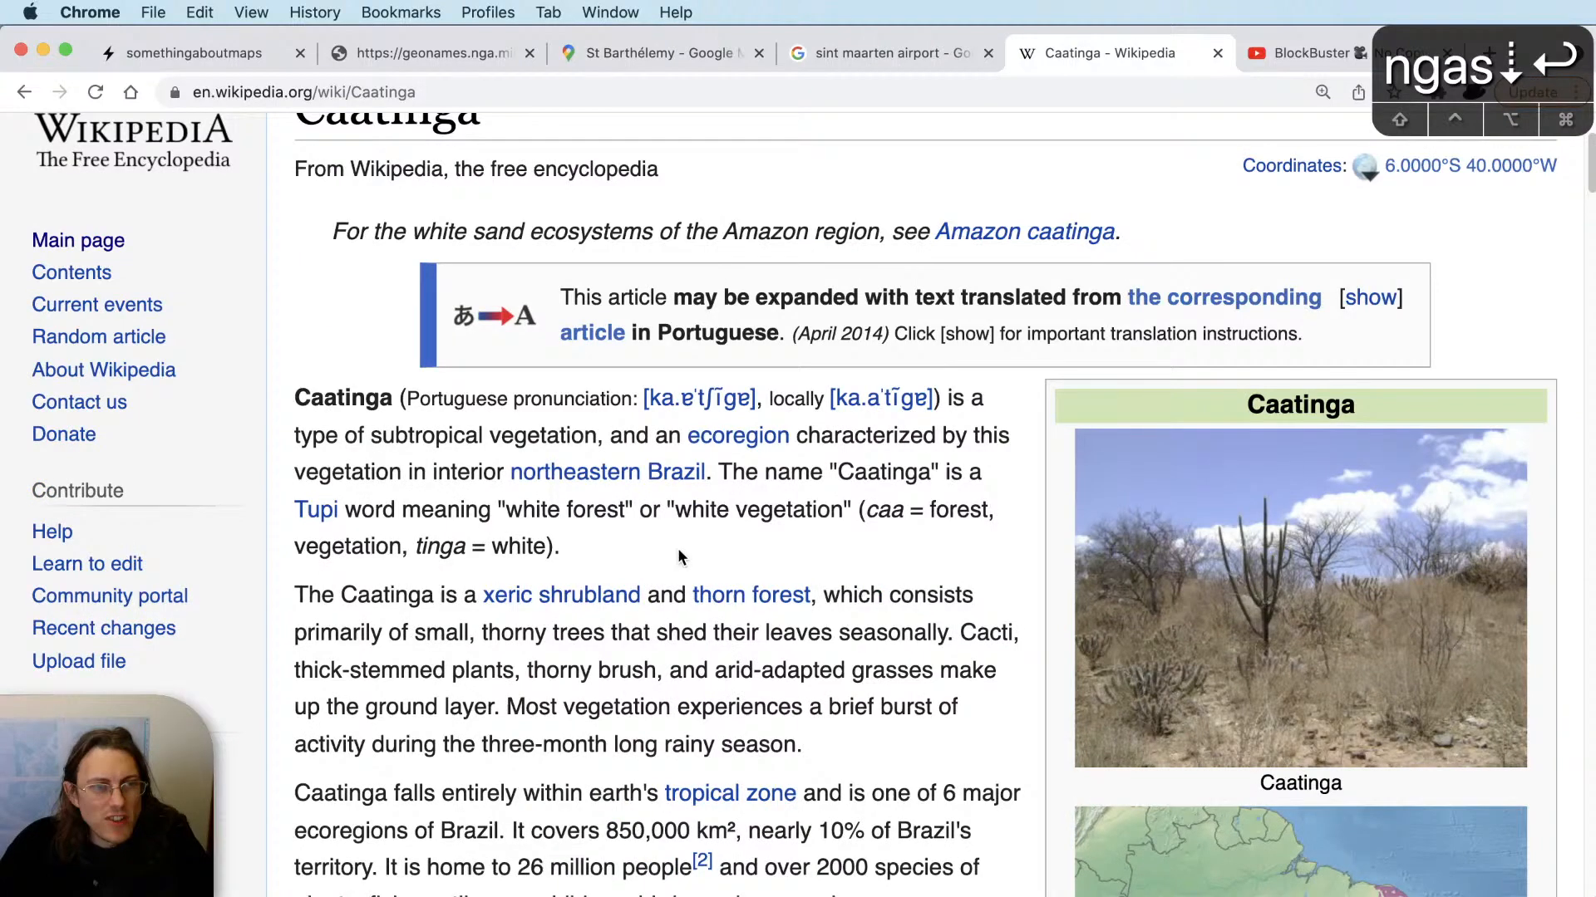
scroll(679, 523, "down", 5)
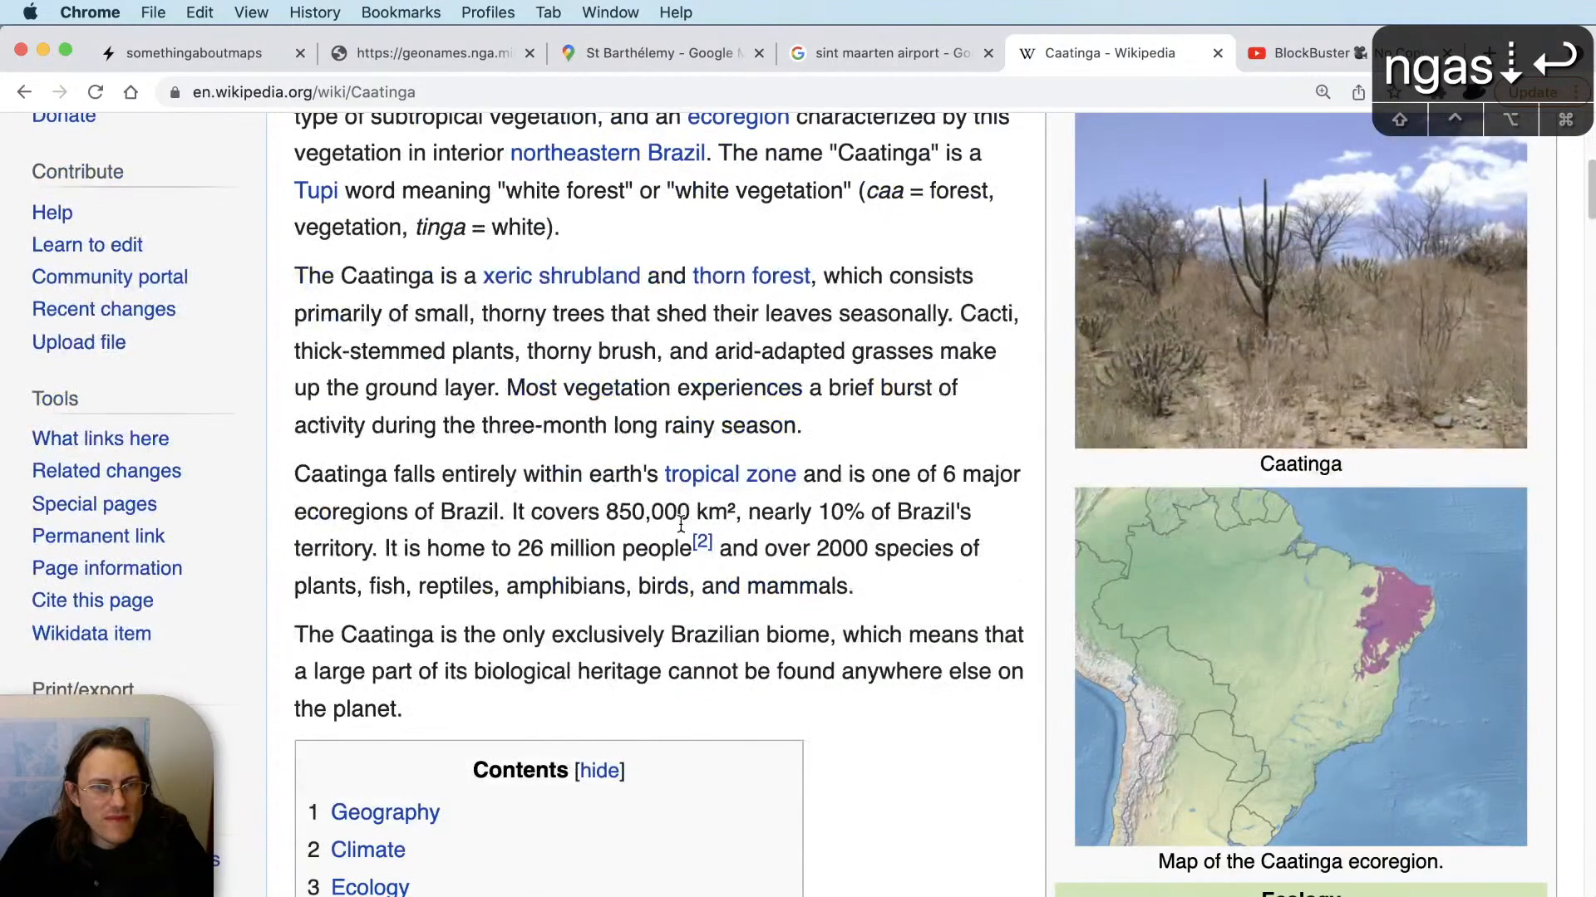
scroll(679, 524, "down", 2)
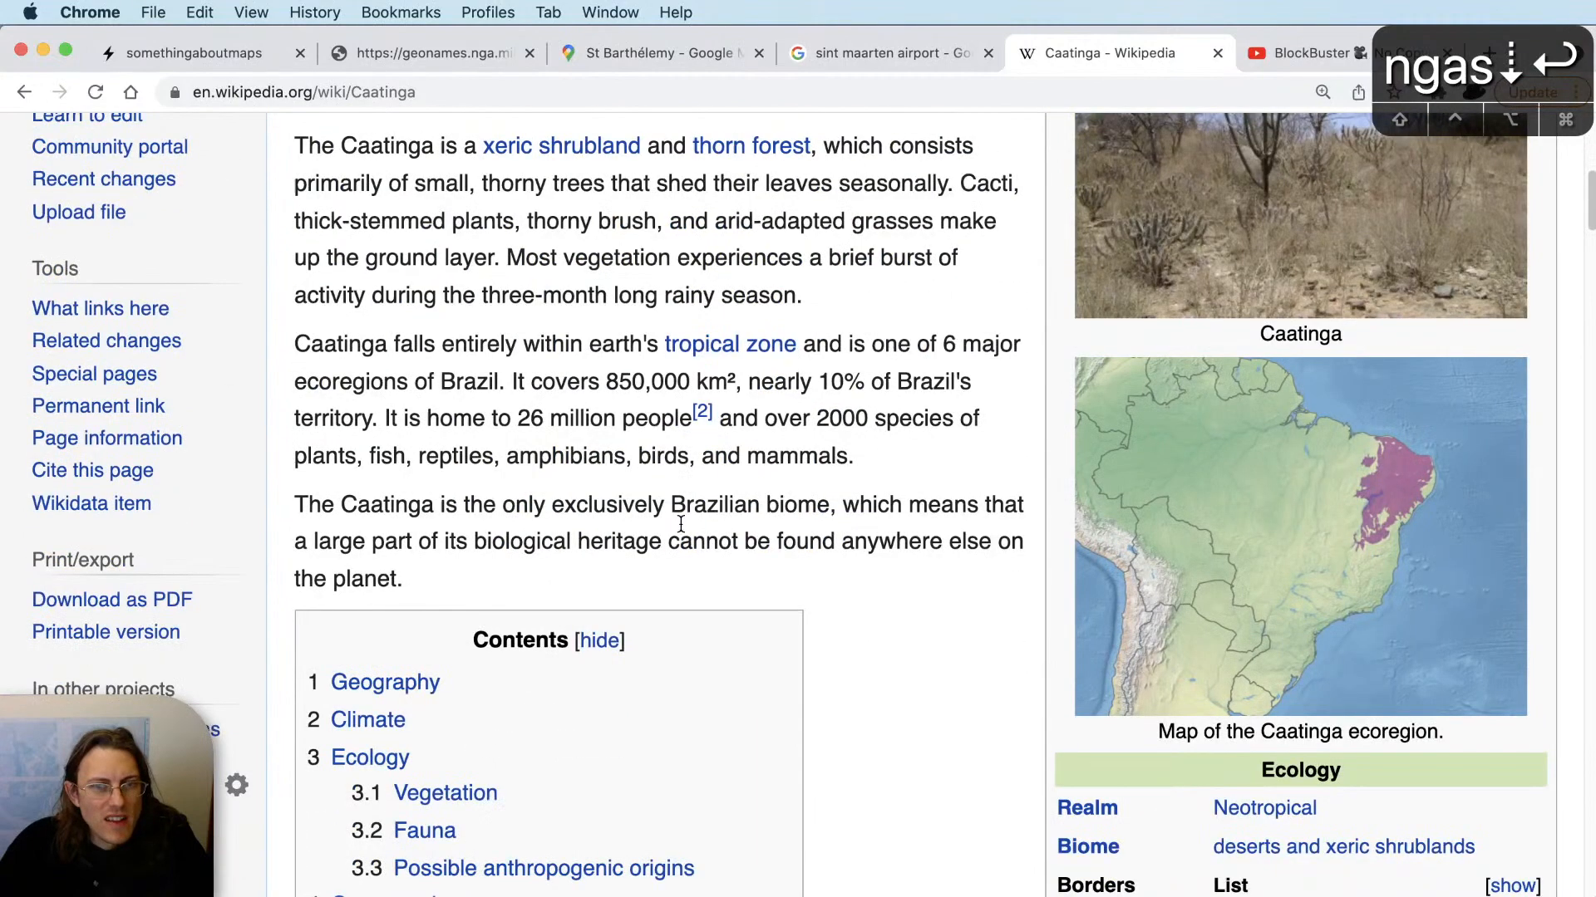
scroll(879, 542, "down", 7)
scroll(881, 550, "down", 11)
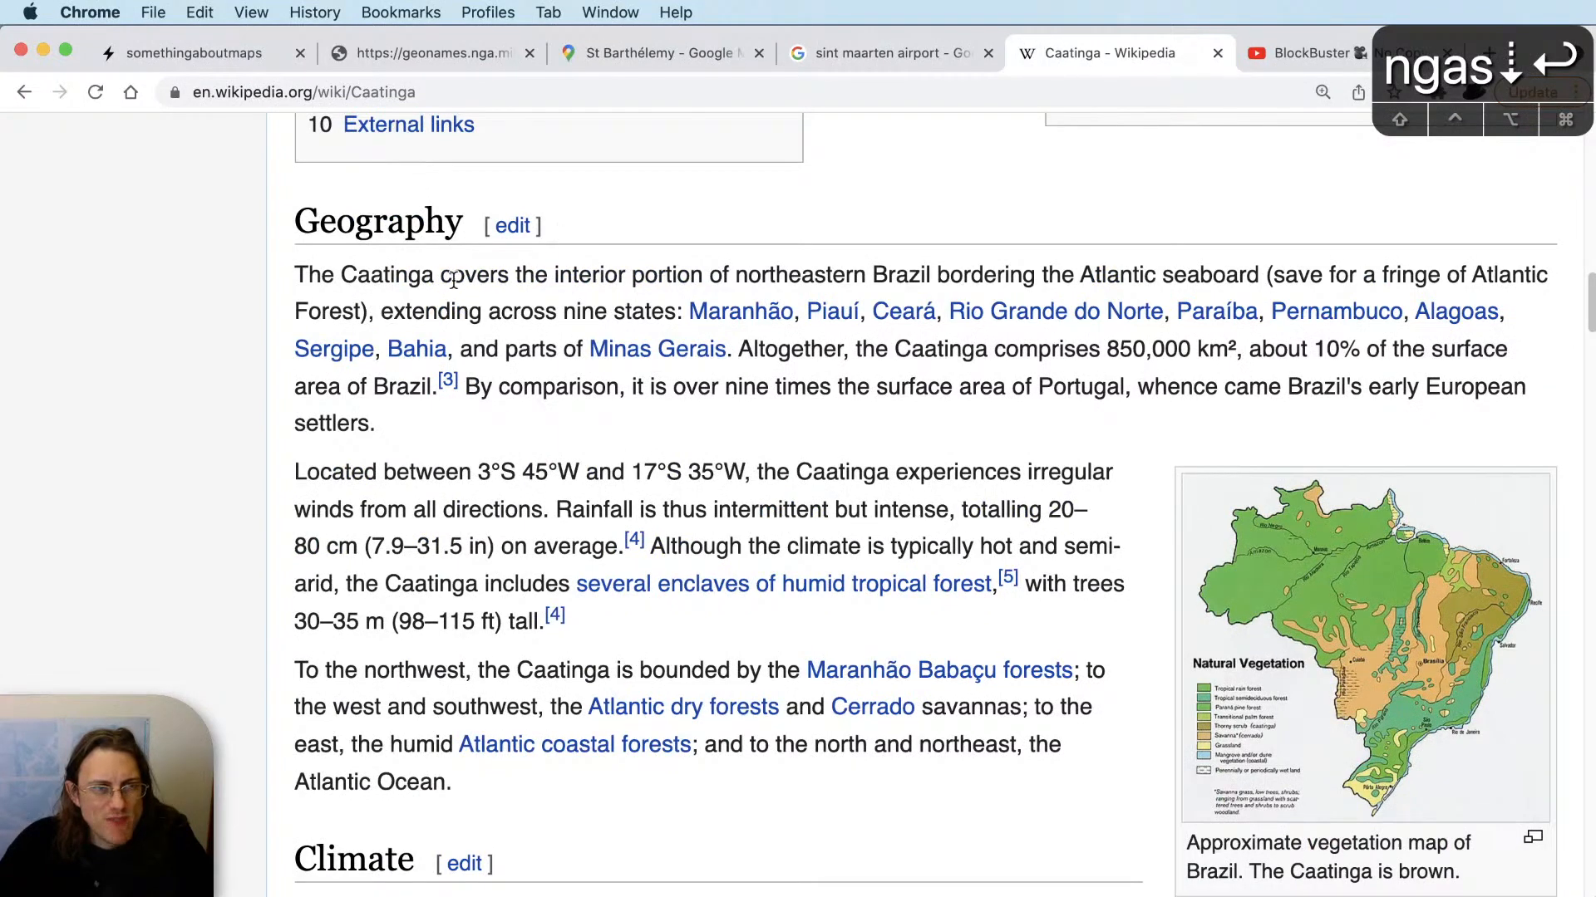
key("super+Tab")
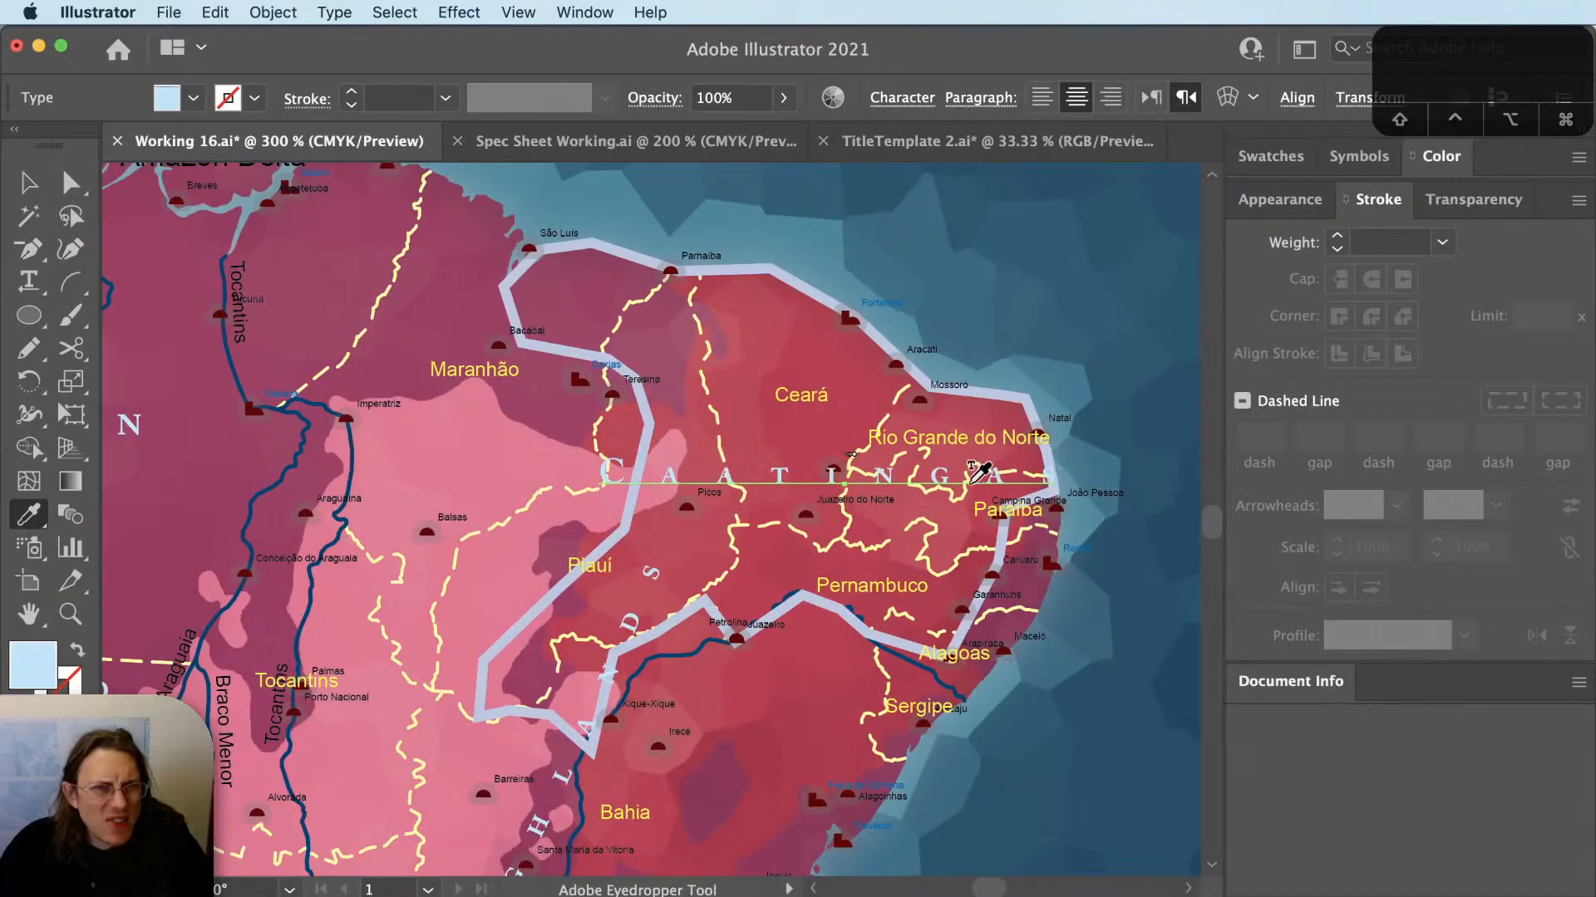
Set the letter spacing of the straight Caatingas label to 500.
key("v")
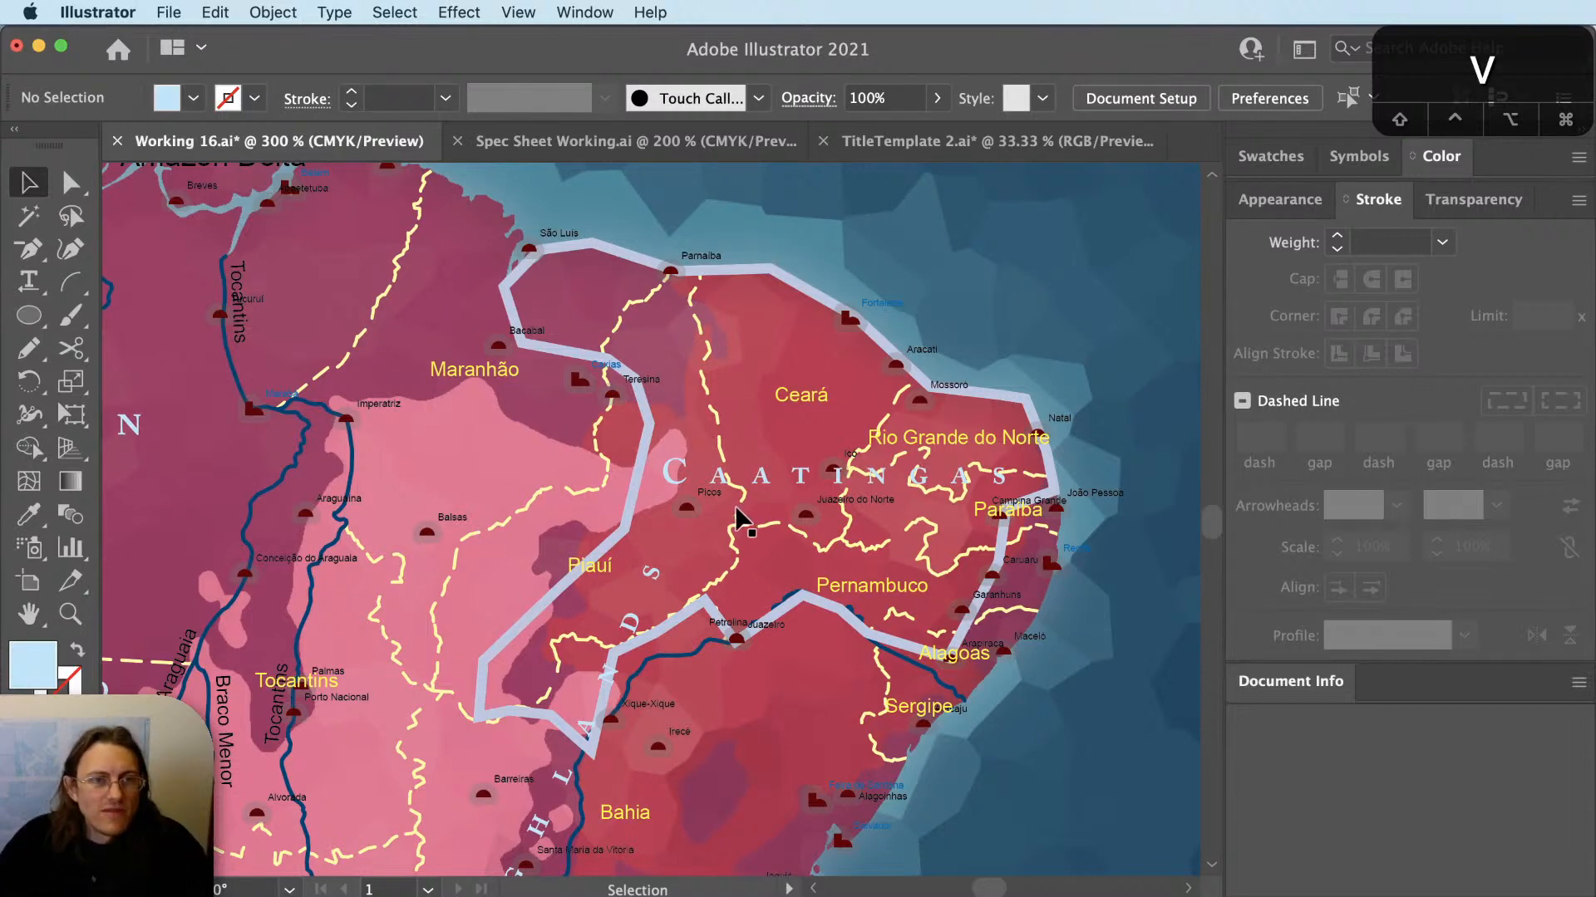
scroll(734, 524, "up", 1)
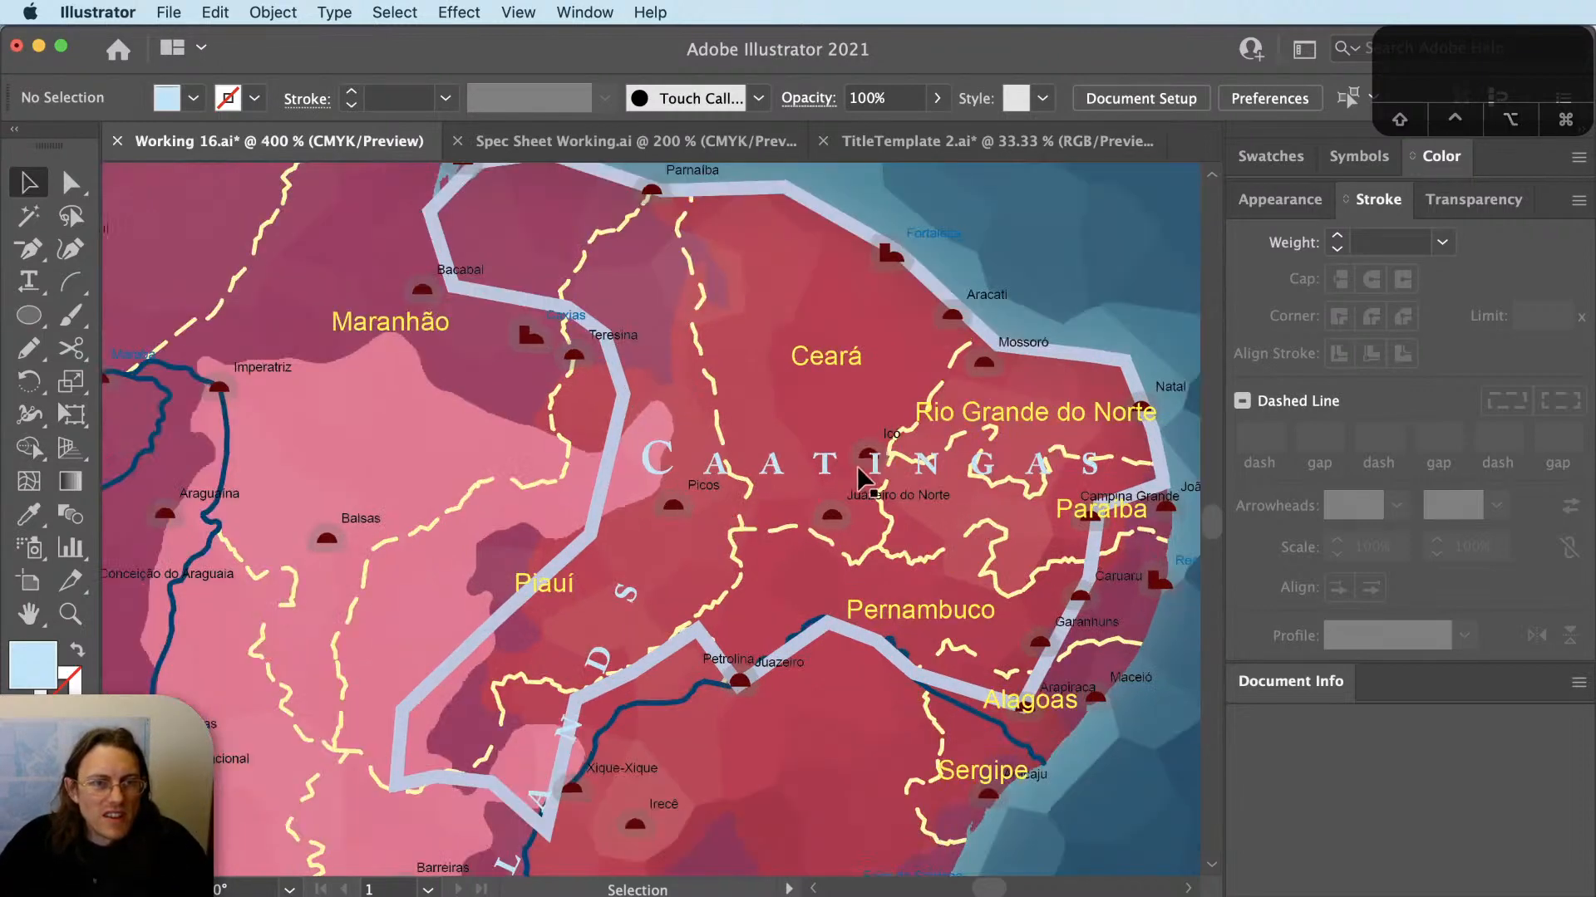
left_click(802, 487)
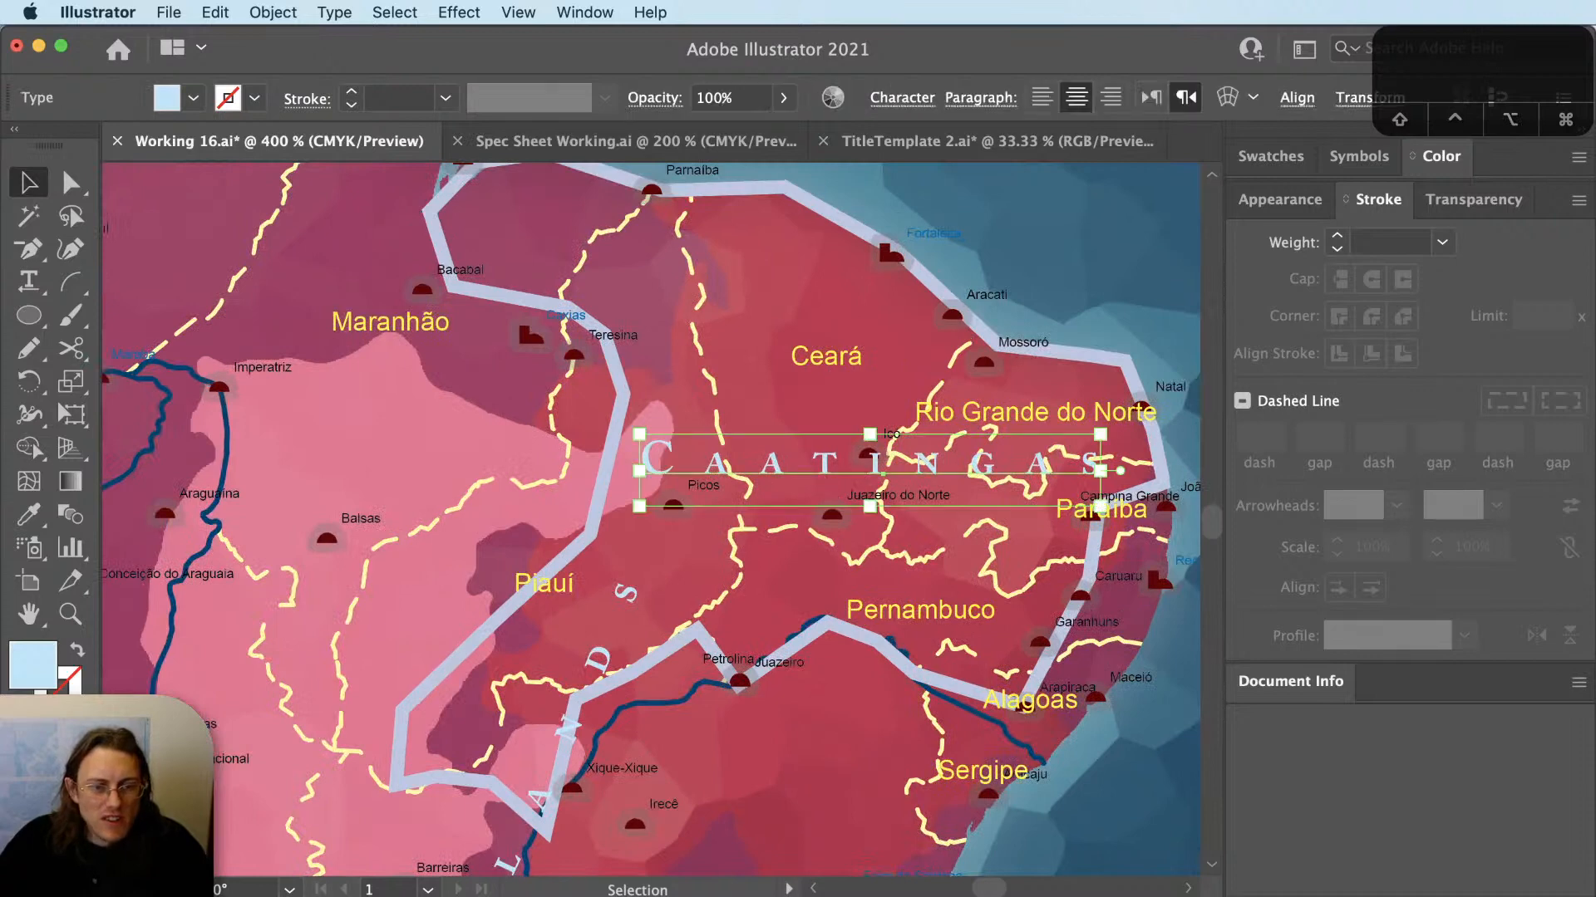
type("500")
key("Return")
key("v")
left_click(657, 641)
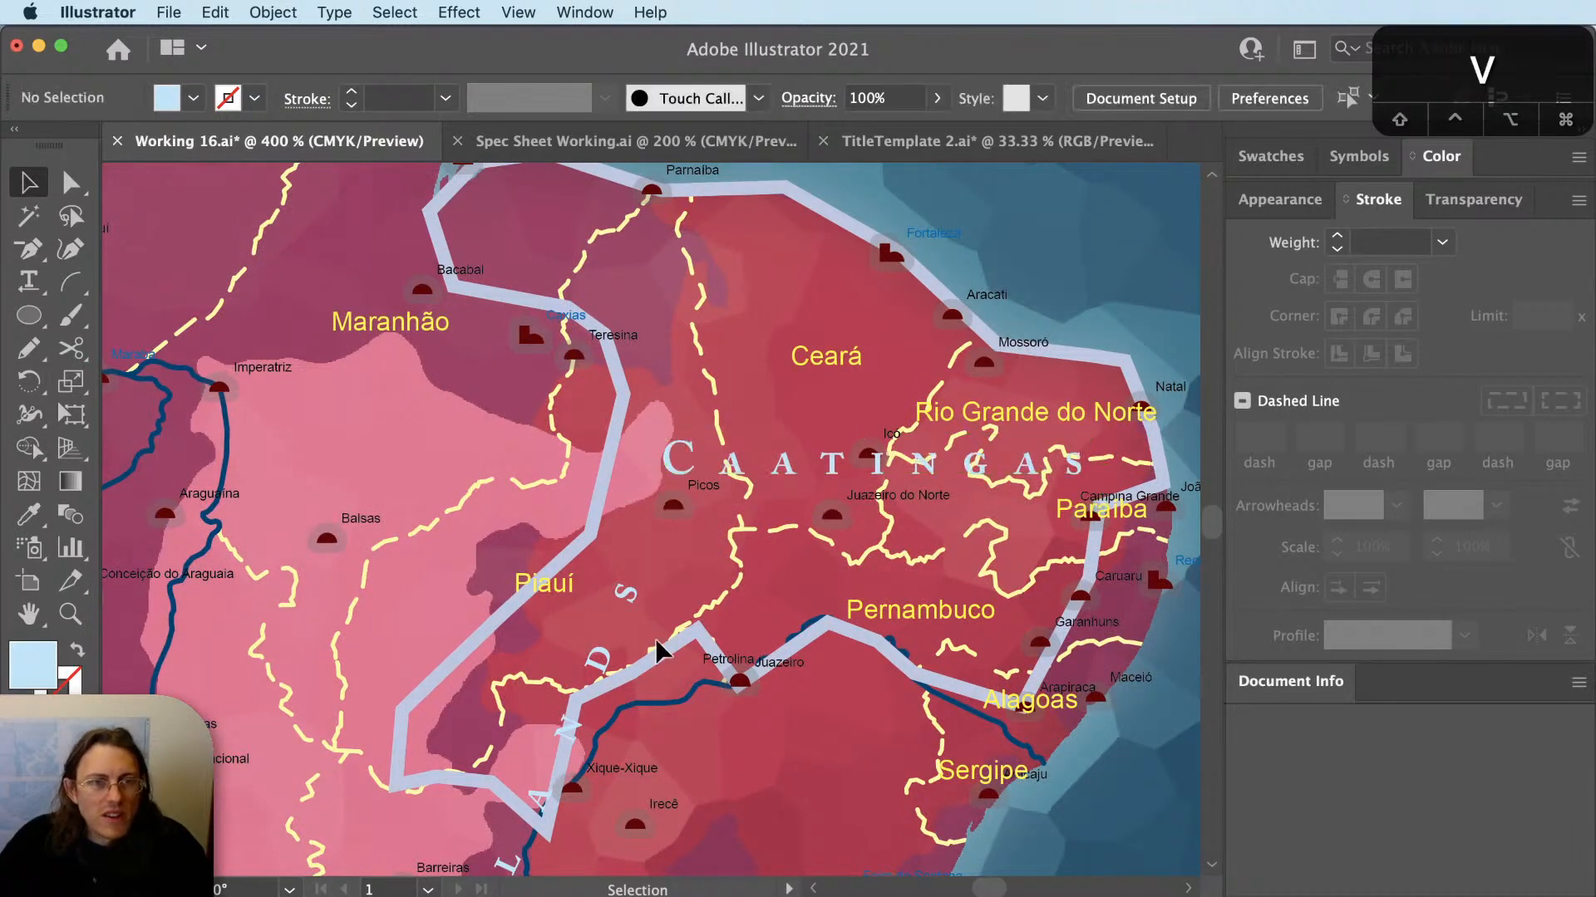
Shift the straight Caatingas label slightly northwest, to just below the Ceará label.
scroll(740, 545, "up", 1)
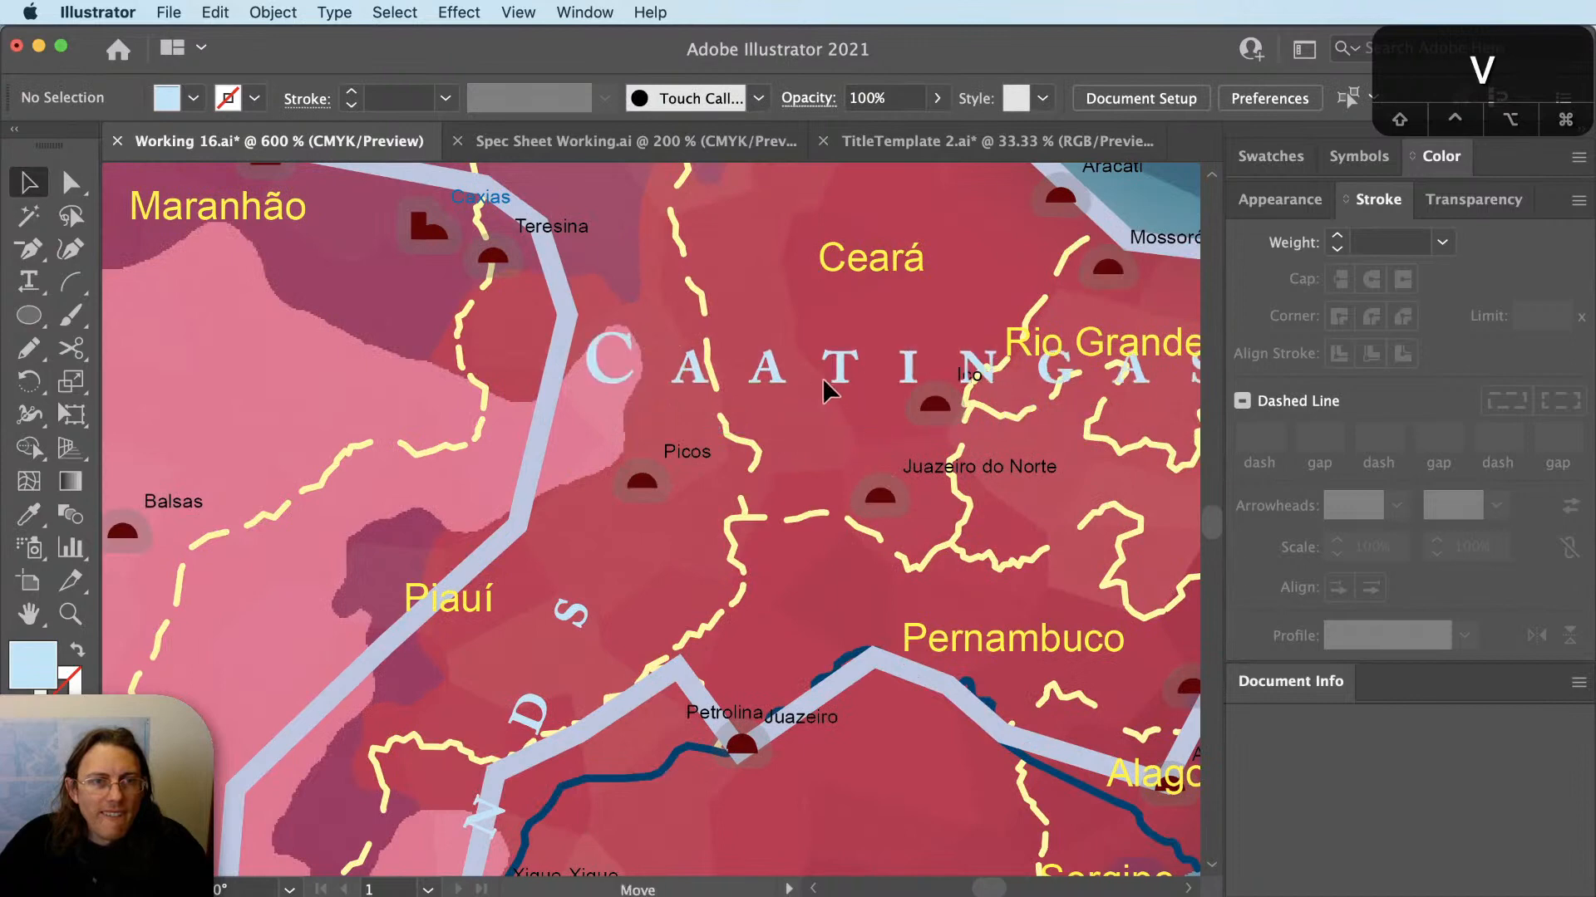
left_click(834, 375)
scroll(728, 499, "down", 1)
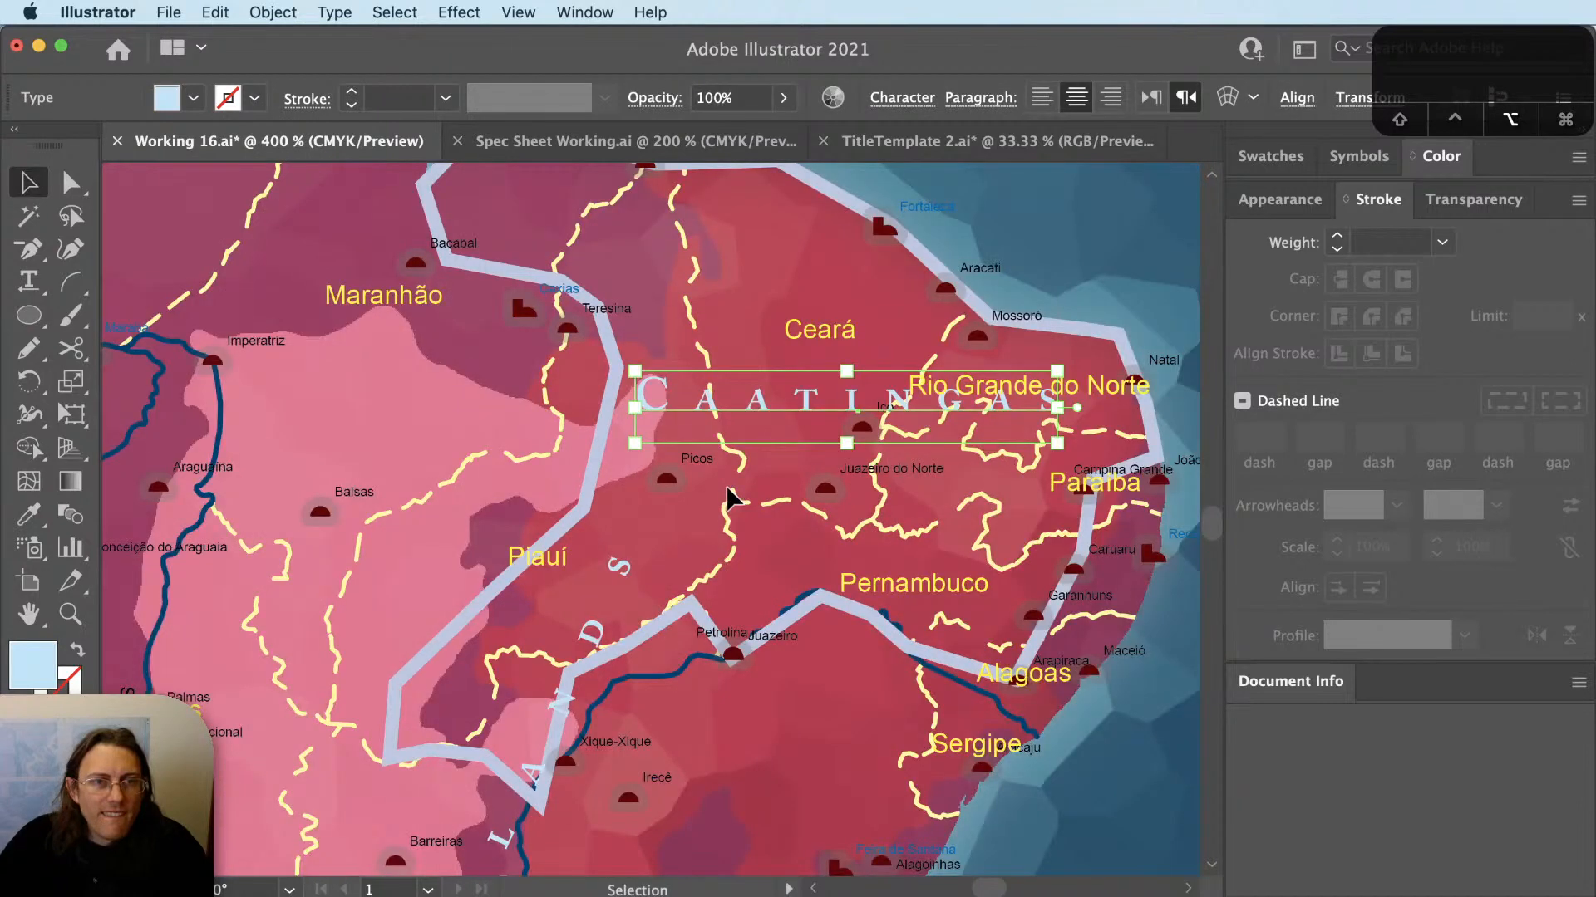
scroll(728, 498, "down", 1)
scroll(731, 502, "up", 1)
scroll(731, 503, "left", 1)
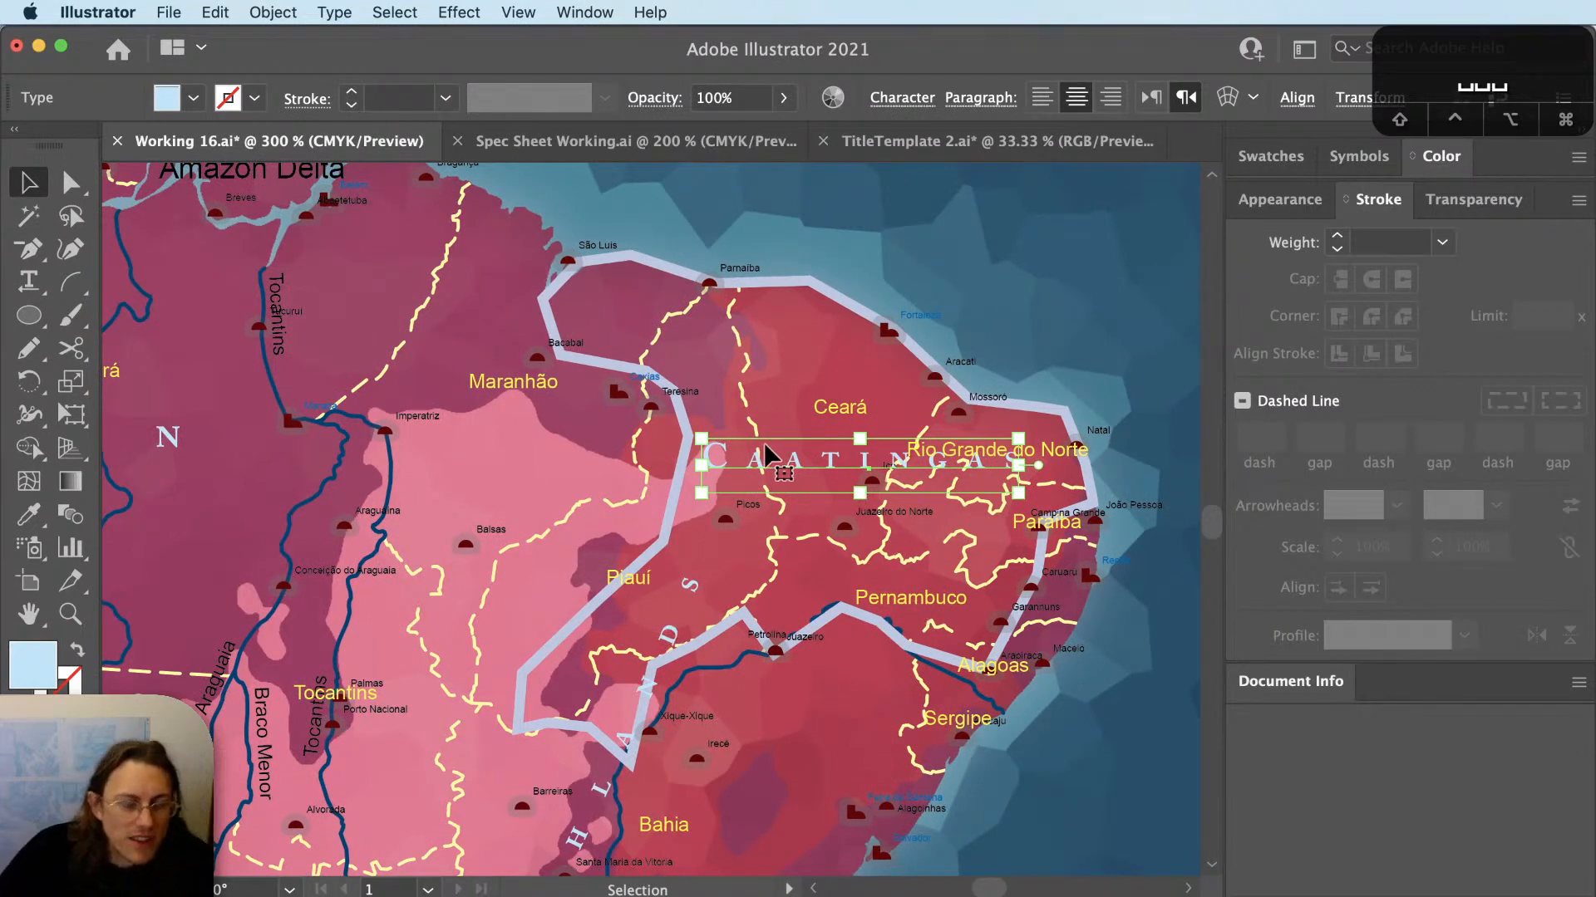
Cut the straight Caatingas label and paste its text over the wording of a northeast duplicate of the curved Brazilian Highlands label.
key("super+x")
scroll(857, 742, "down", 1)
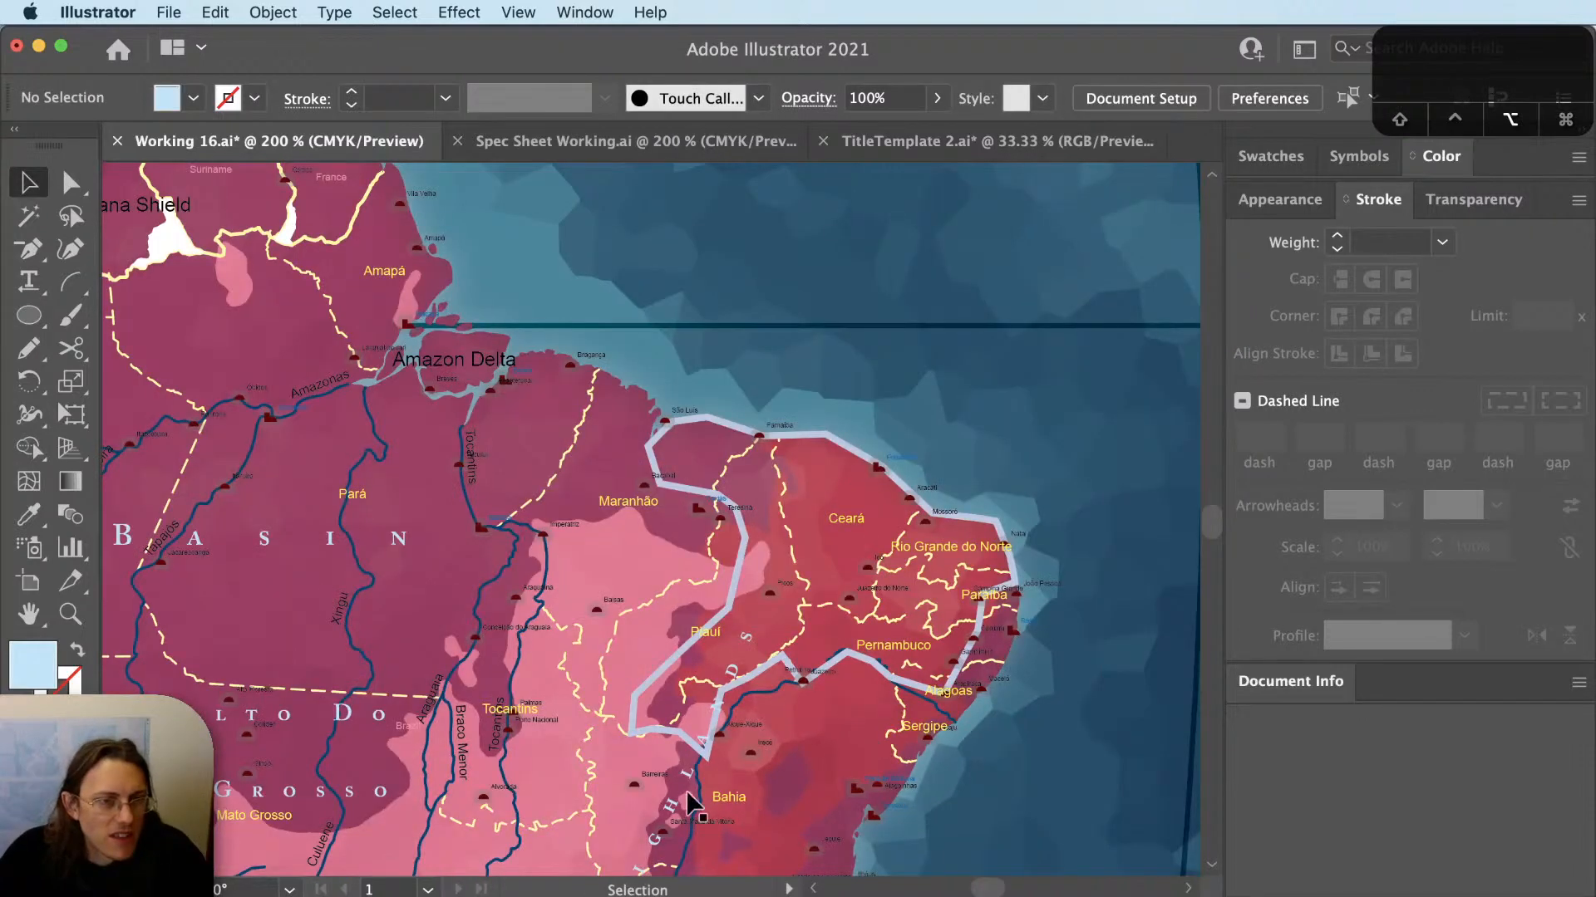
left_click_drag(689, 795, 853, 395)
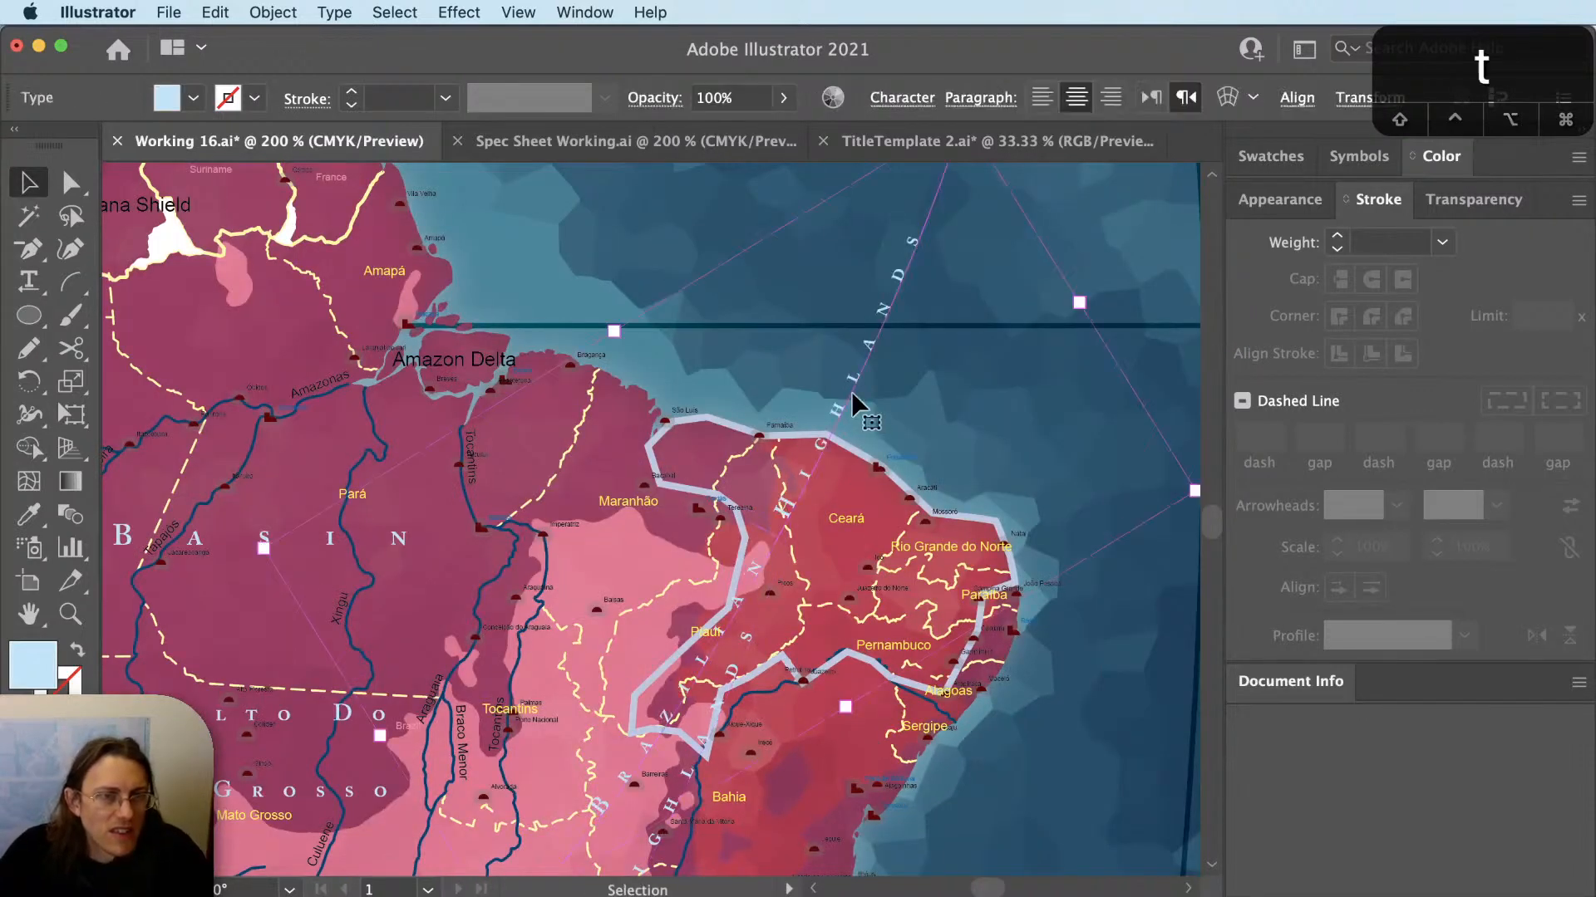
key("t")
left_click(854, 390)
key("super+a")
key("super+v")
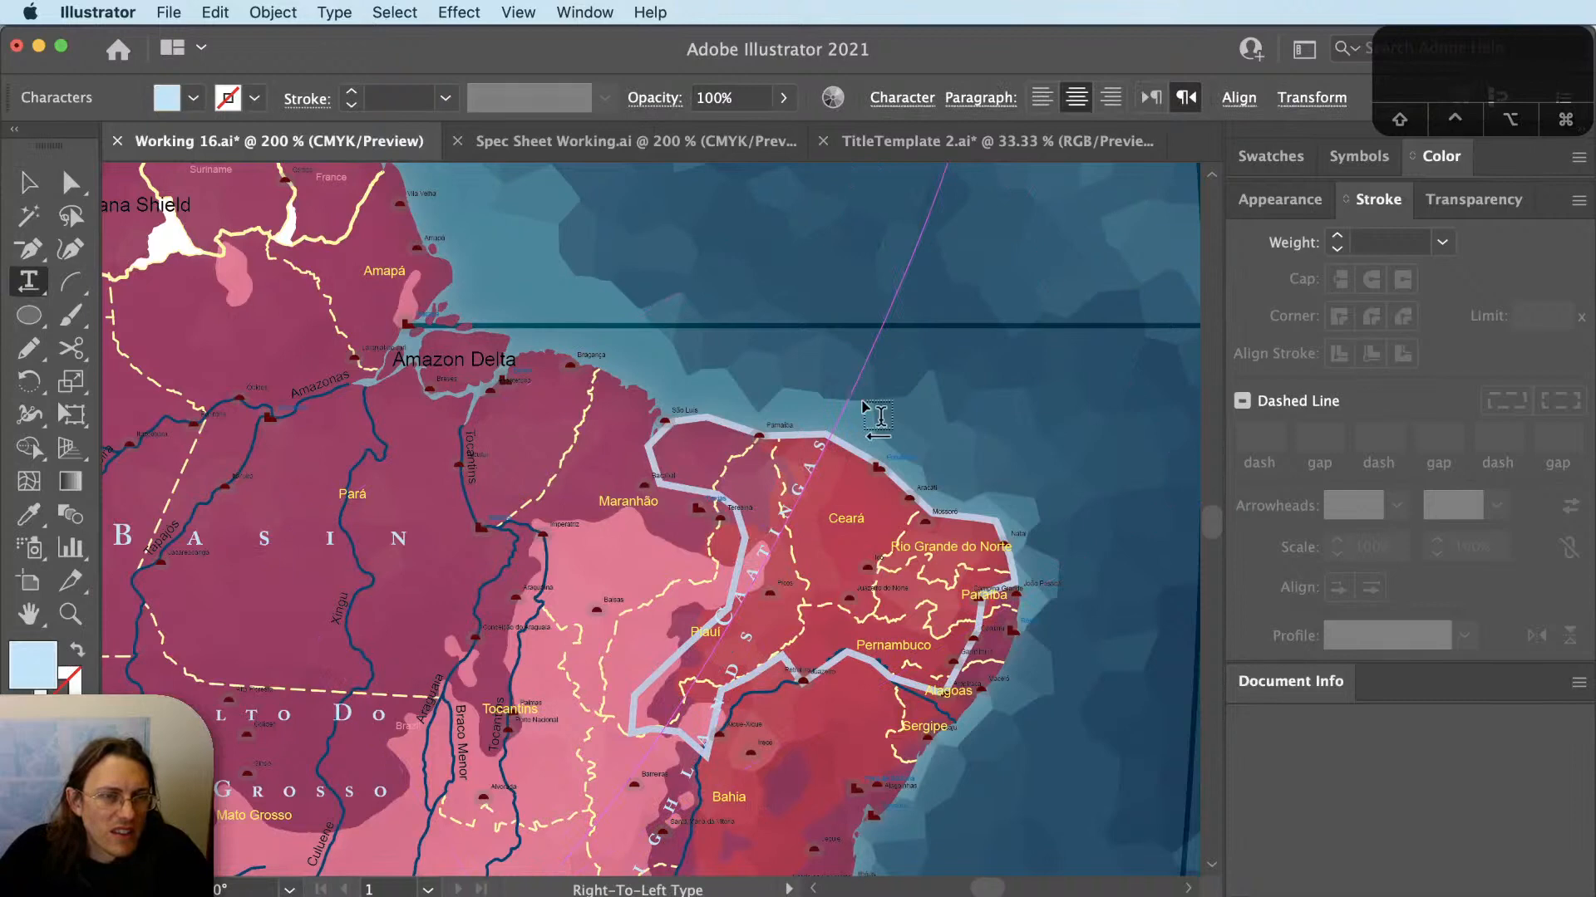
Shrink the curved Caatingas label's path so it roughly matches the length of the region.
key("Escape")
scroll(856, 458, "down", 1)
key("v")
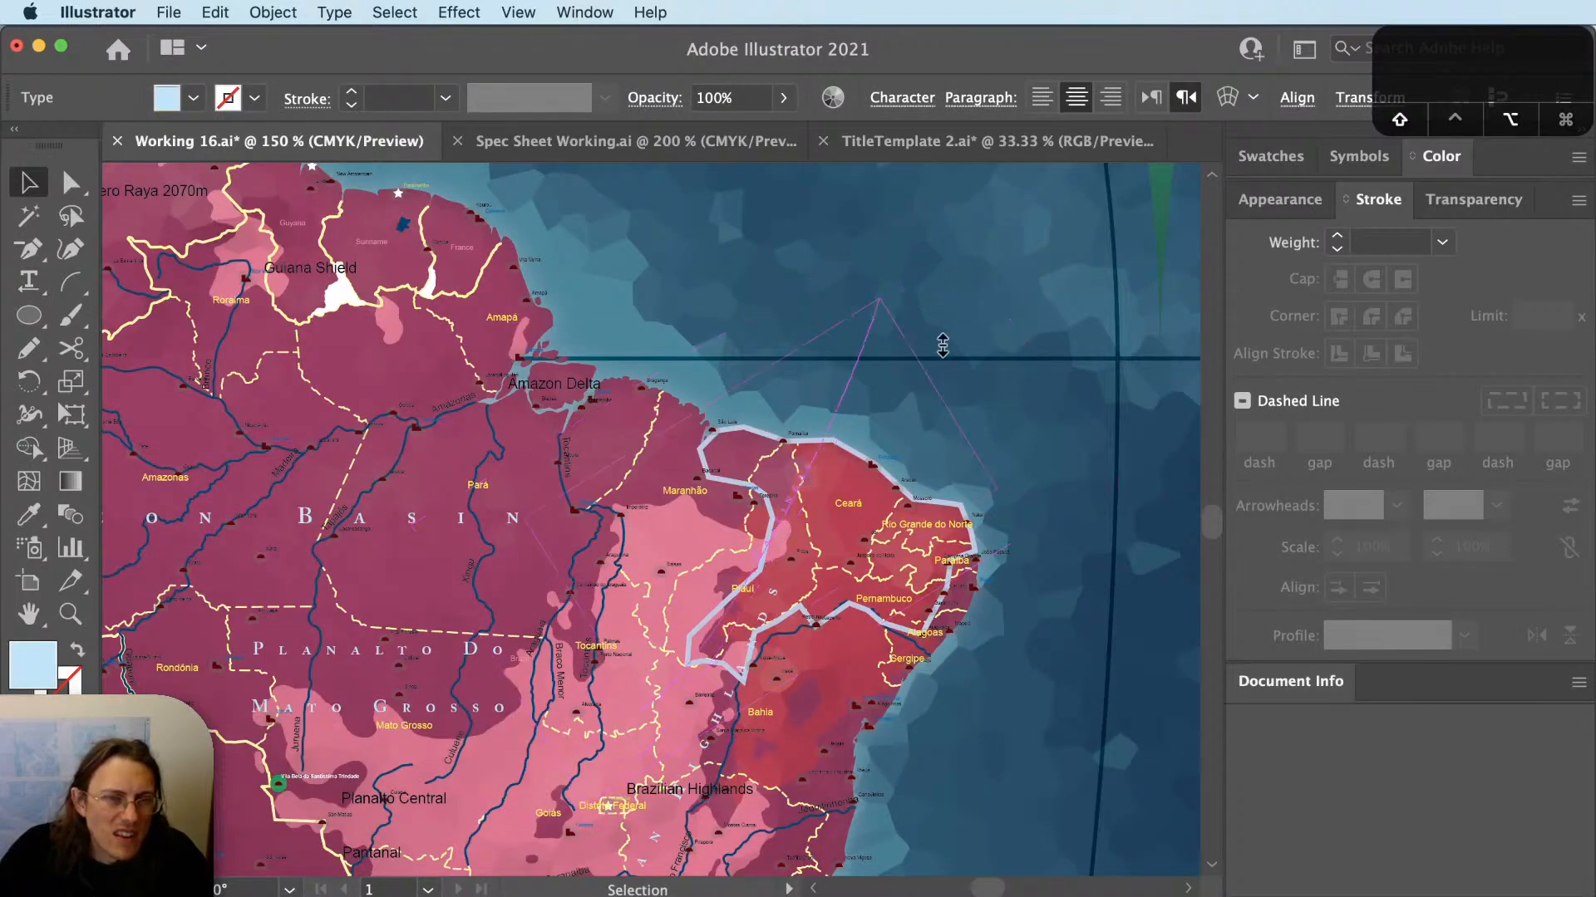
mouse_move(942, 346)
left_mouse_down()
mouse_move(936, 392)
mouse_move(958, 323)
left_mouse_up()
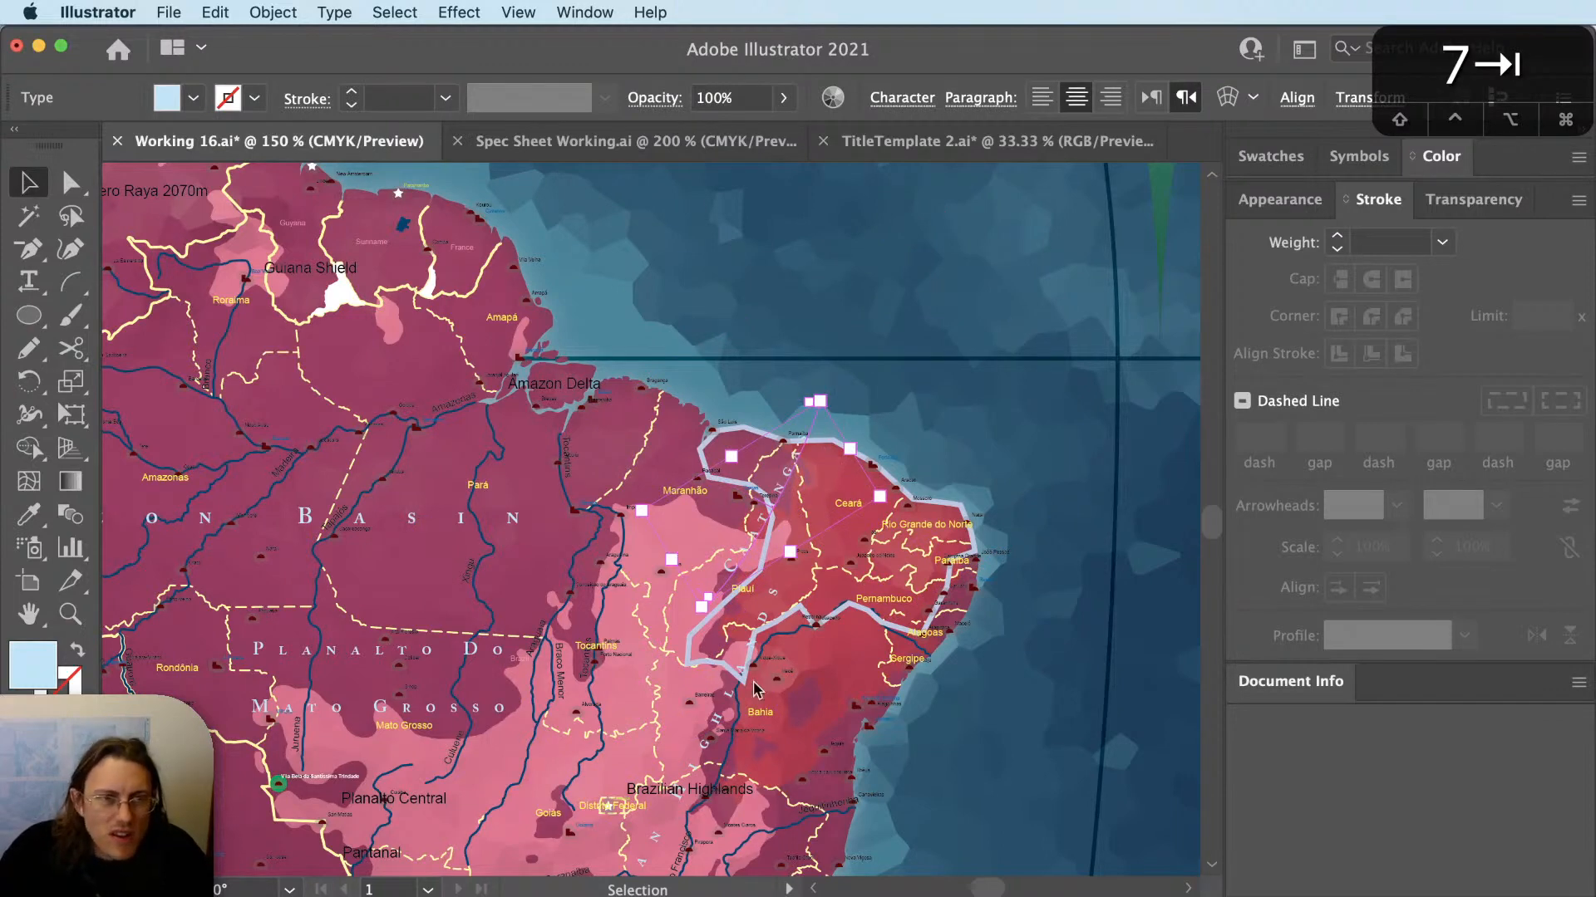
Rotate the curved Caatingas label to a northwest–southeast slant.
scroll(760, 549, "up", 1)
key("r")
key("v")
left_click_drag(716, 312, 787, 425)
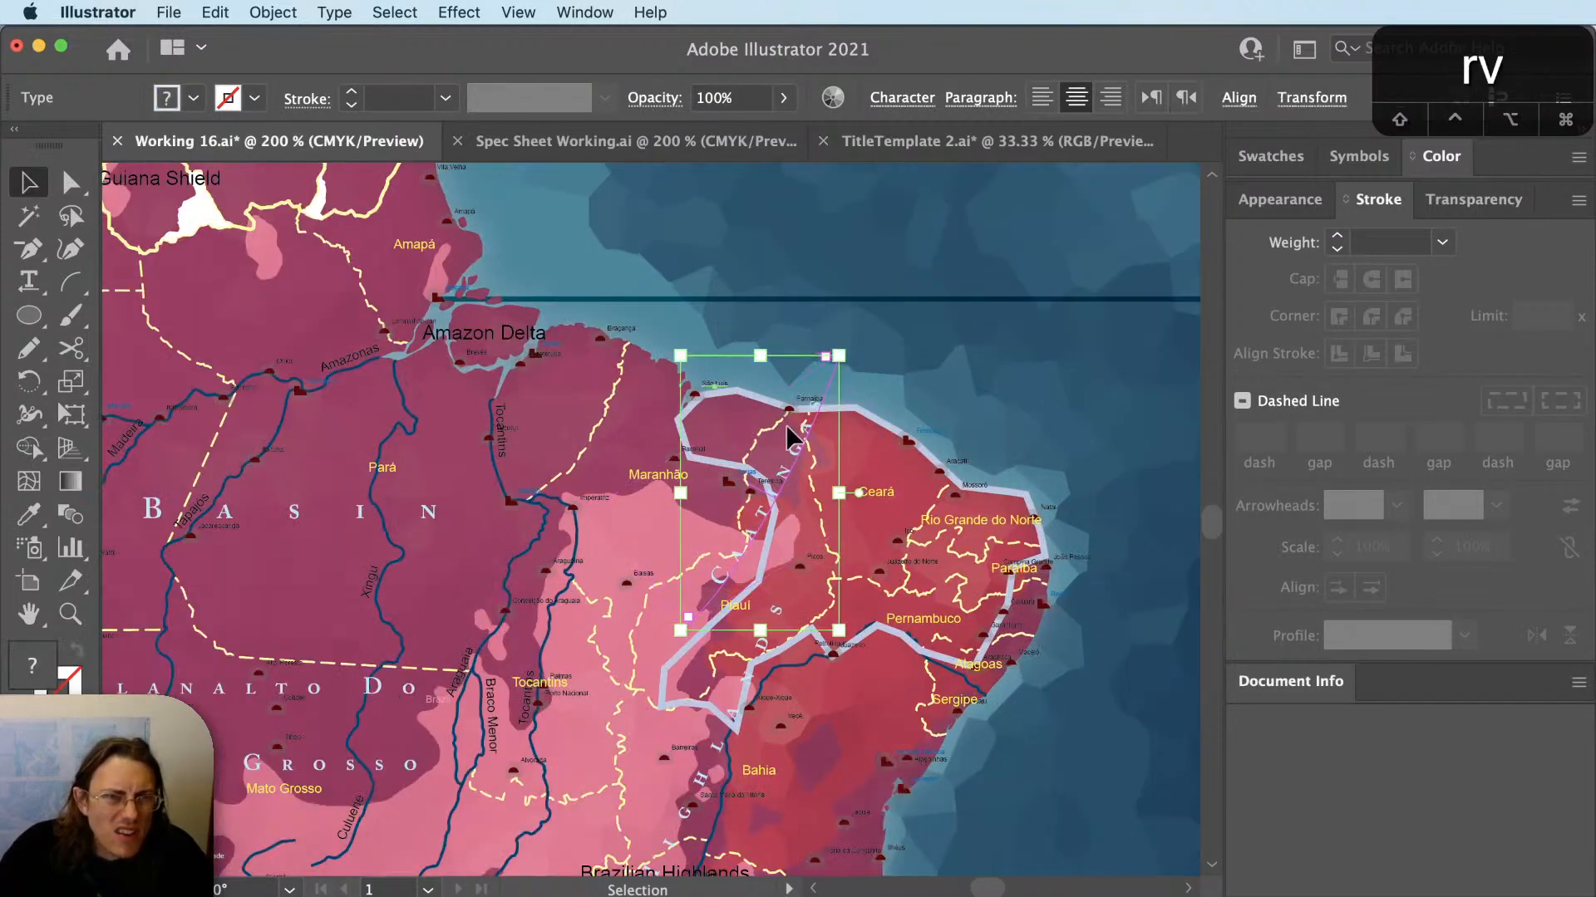
key("r")
left_click_drag(920, 345, 716, 313)
key("v")
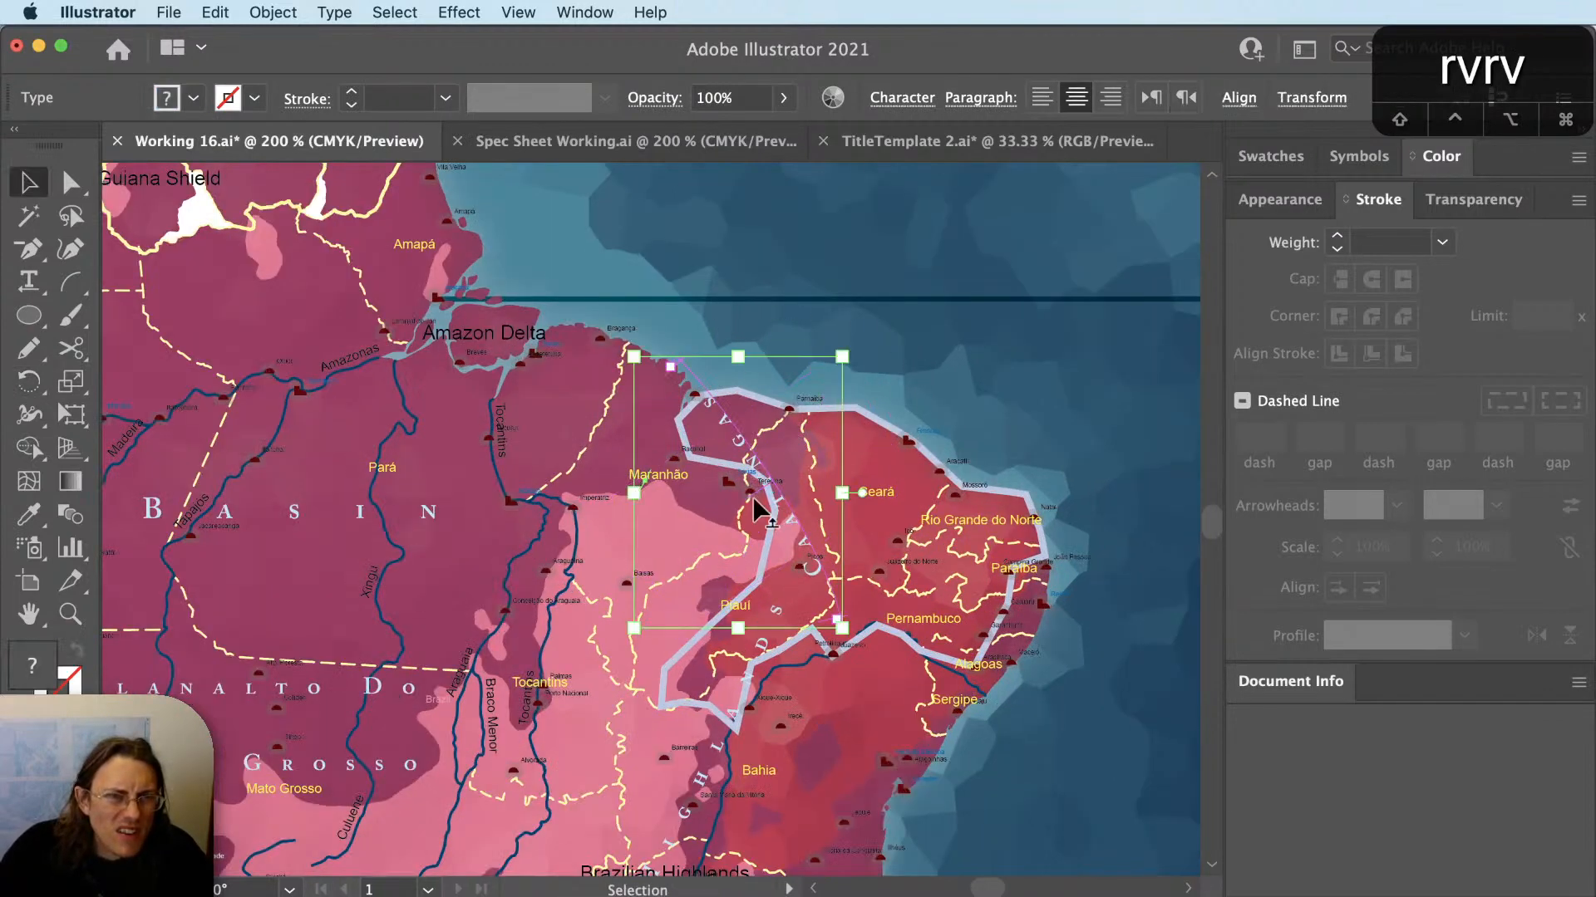
Place the Caatingas label inside the region between Parnaíba and Alagoas, turning it to read from northwest to southeast.
key("v")
left_click_drag(772, 480, 1003, 648)
scroll(811, 521, "up", 1)
key("v")
key("r")
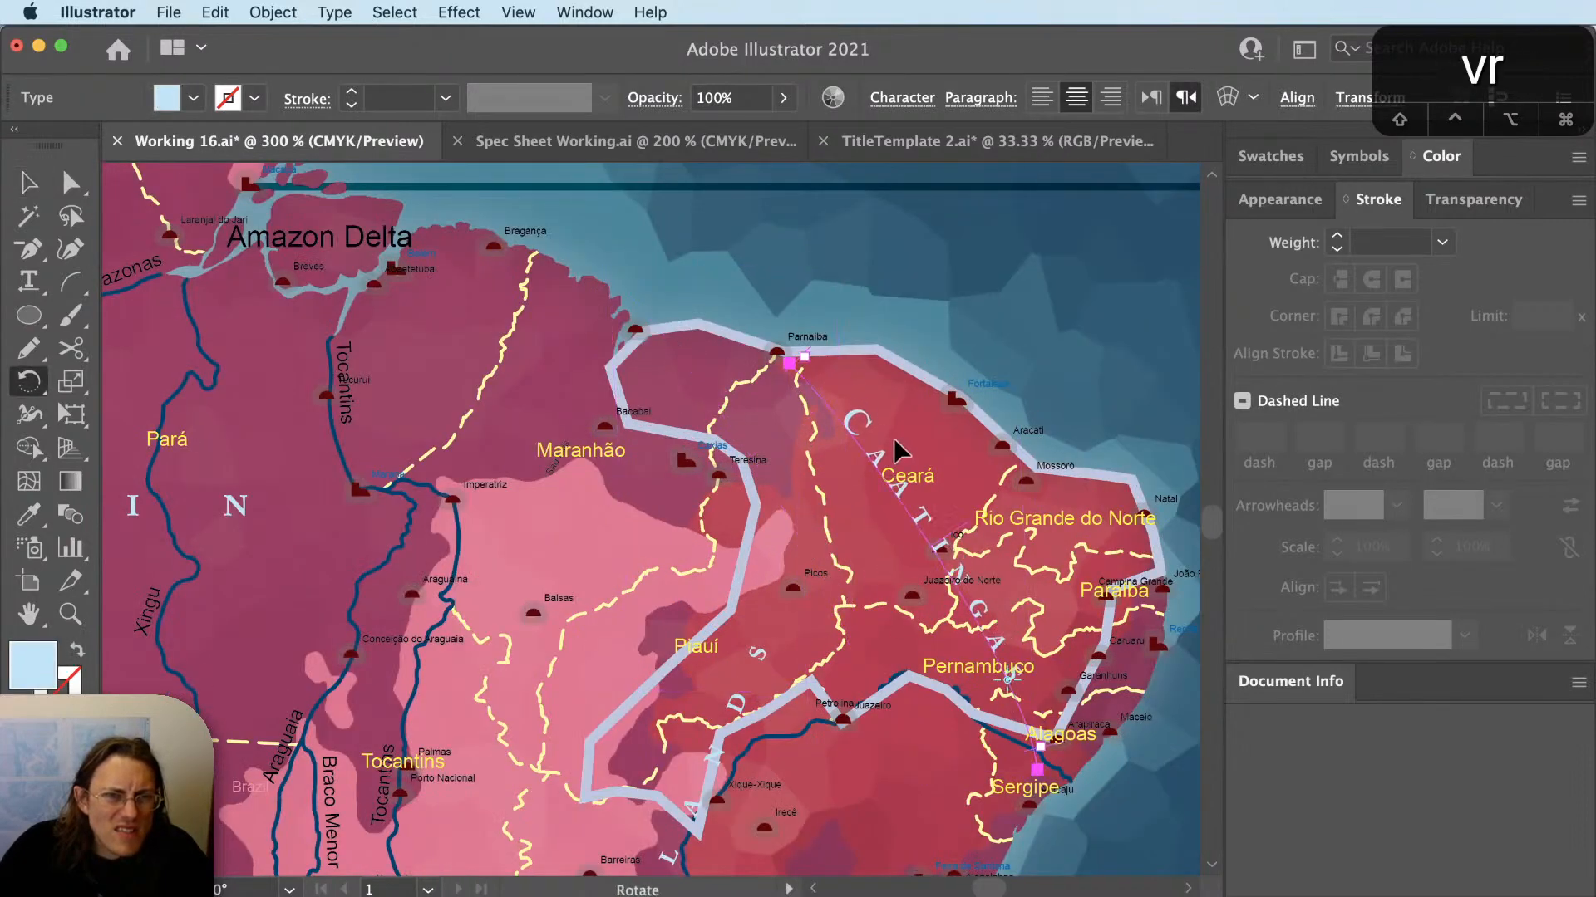
left_click_drag(901, 451, 842, 456)
key("shift+super+a")
Reshape the Caatingas label's path by pulling its southern endpoint into Pernambuco and adjusting both curve handles into an arch through Ceará.
key("a")
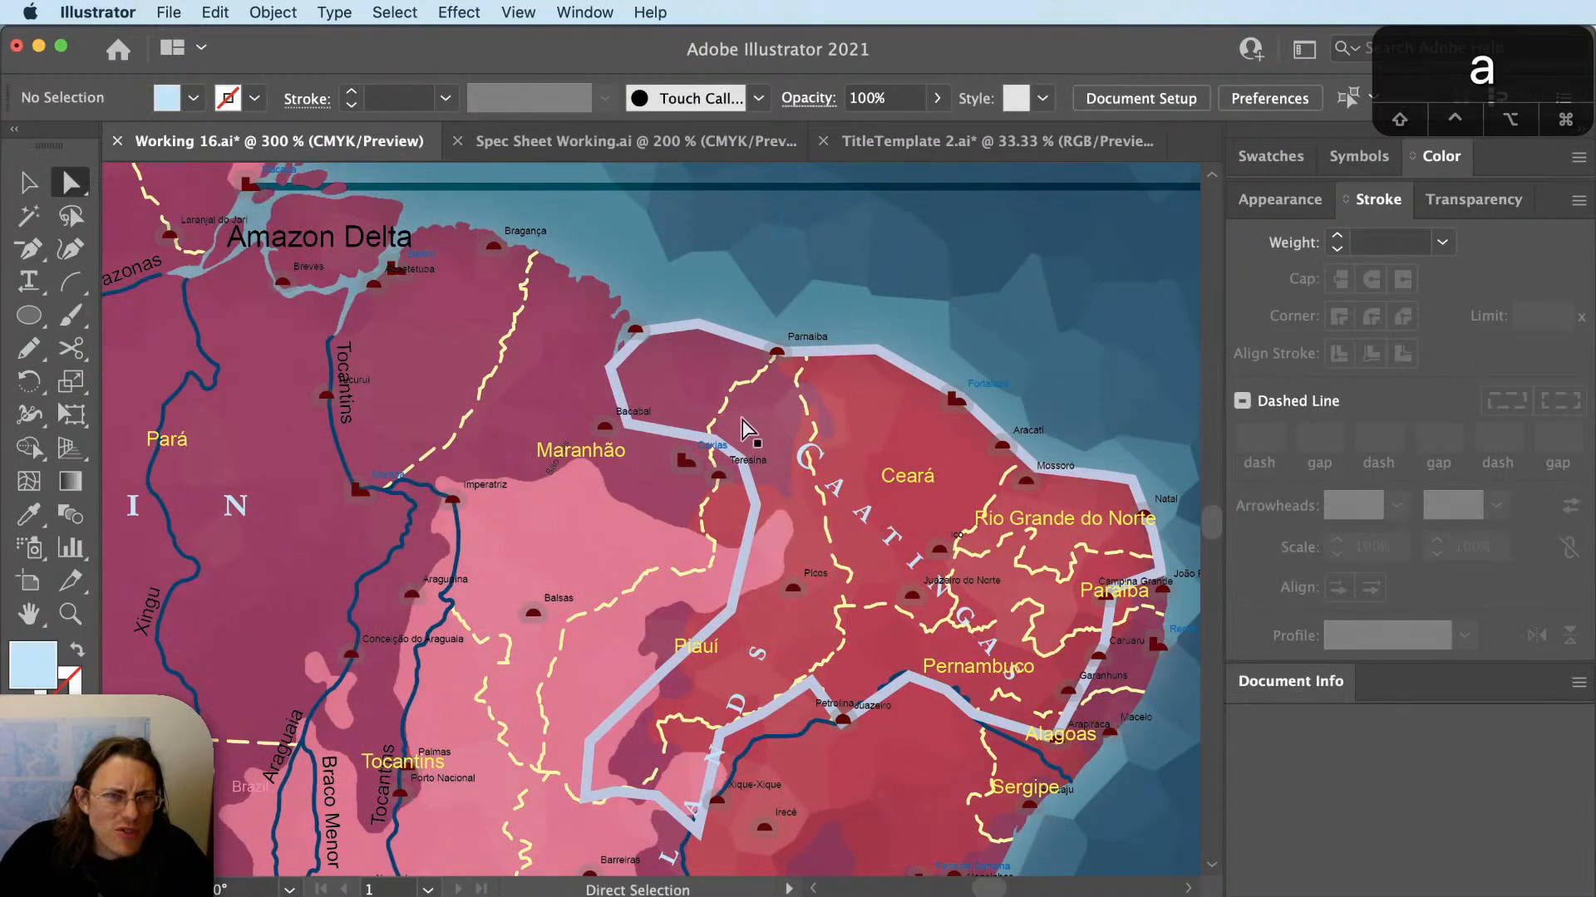
left_click(746, 430)
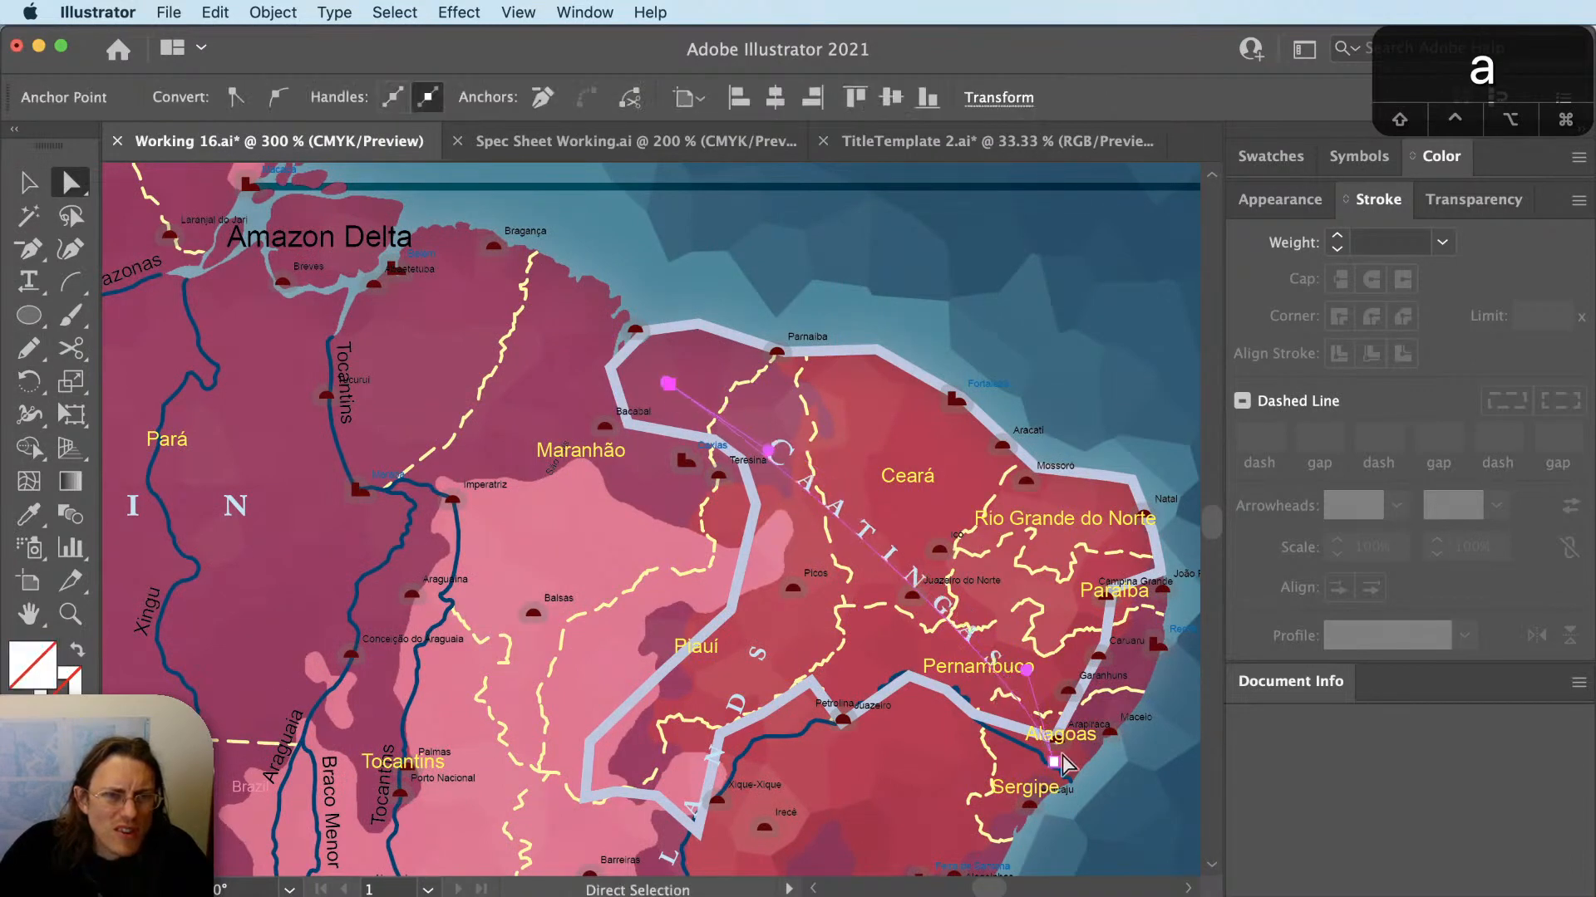
left_click_drag(1053, 762, 1023, 675)
key("a")
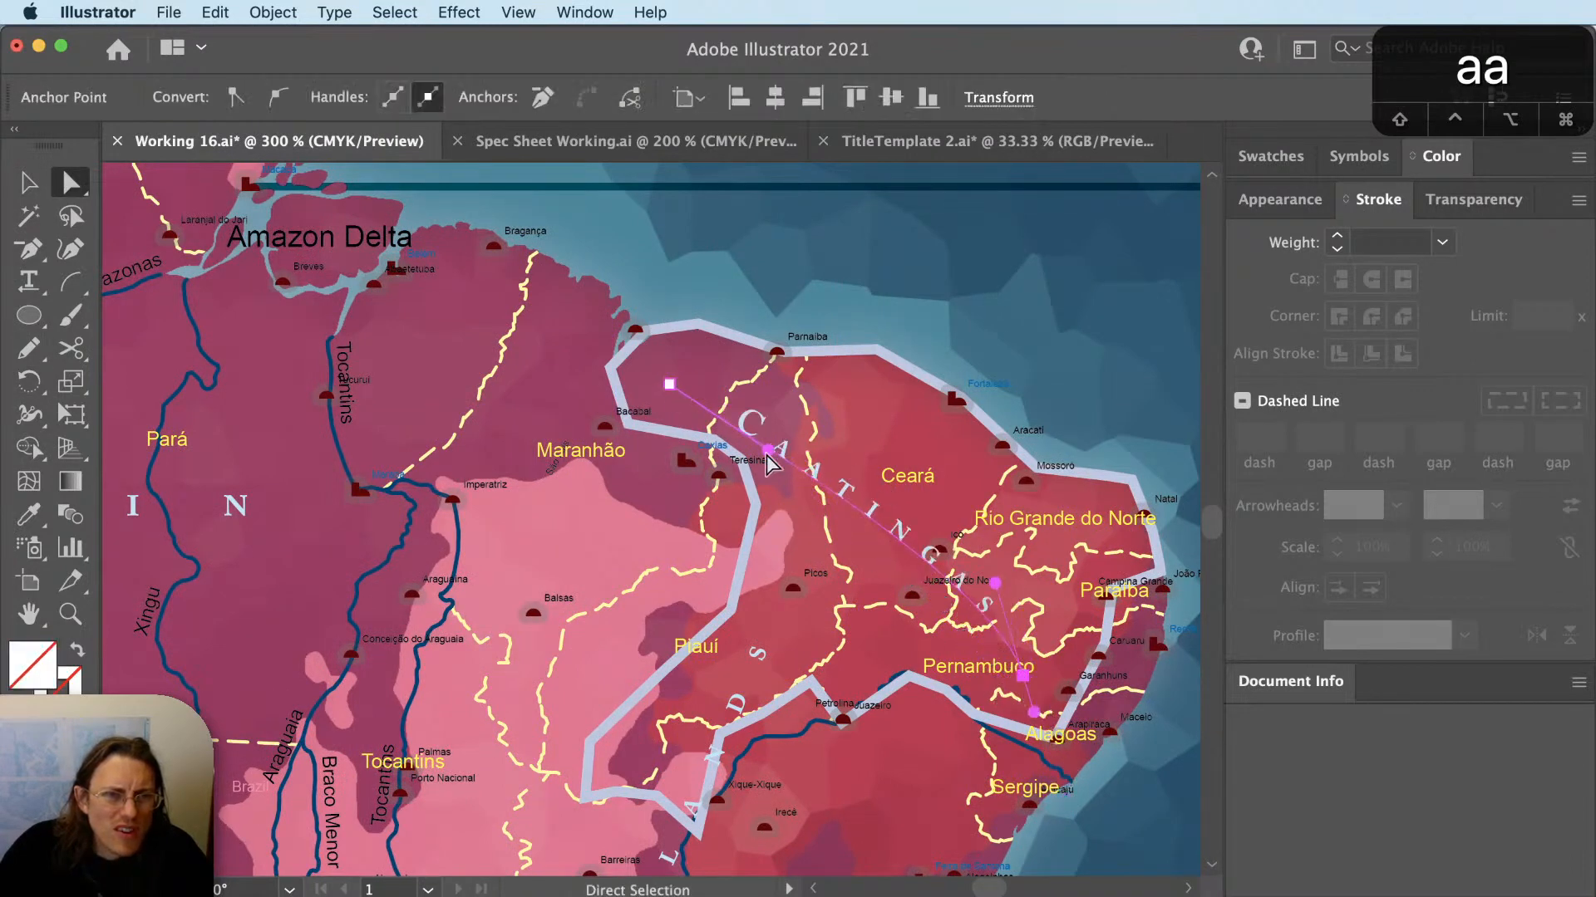
left_click_drag(767, 453, 811, 420)
left_click_drag(996, 584, 986, 588)
key("shift+super+a")
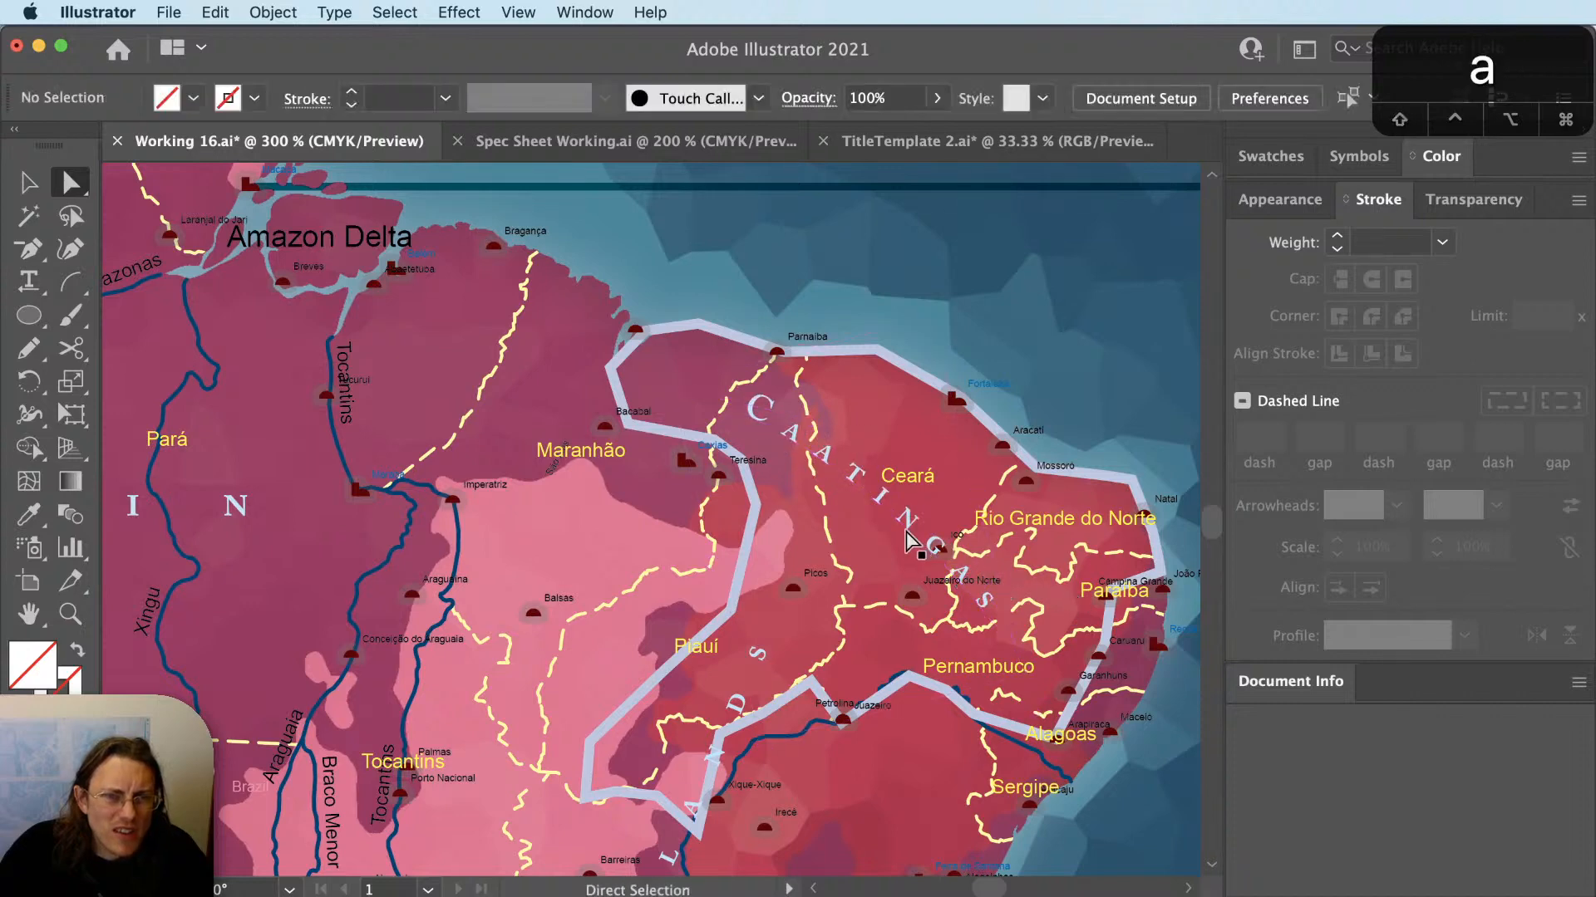
Nudge the Caatingas label slightly northeast and widen its letter spacing to stretch it across the region.
left_click_drag(905, 527, 911, 521)
key("v")
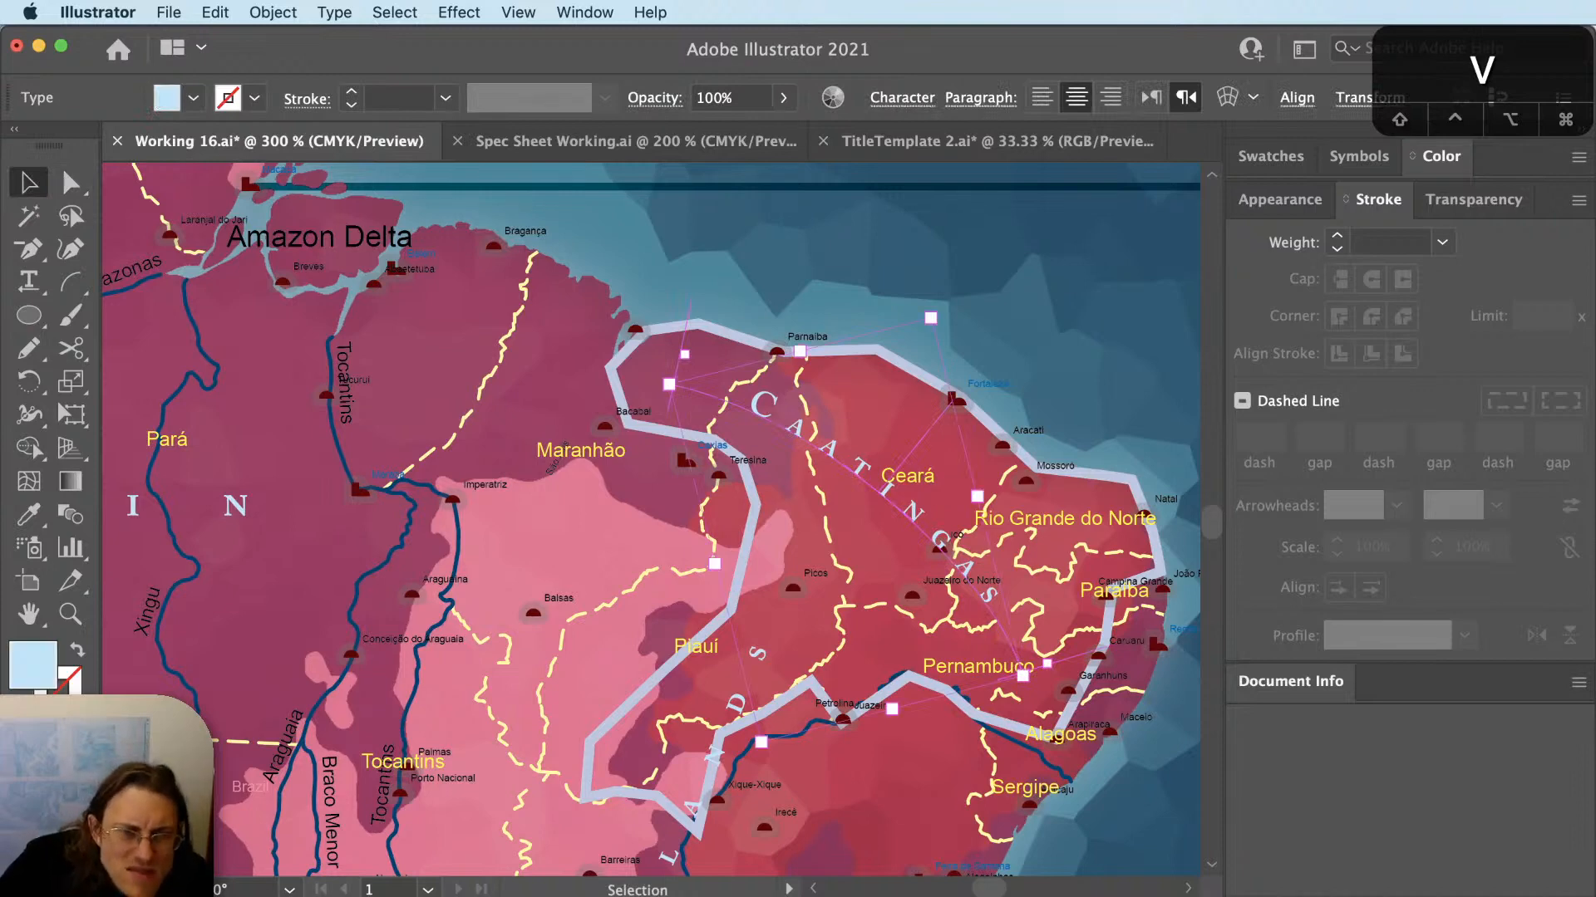
type("8")
key("Return")
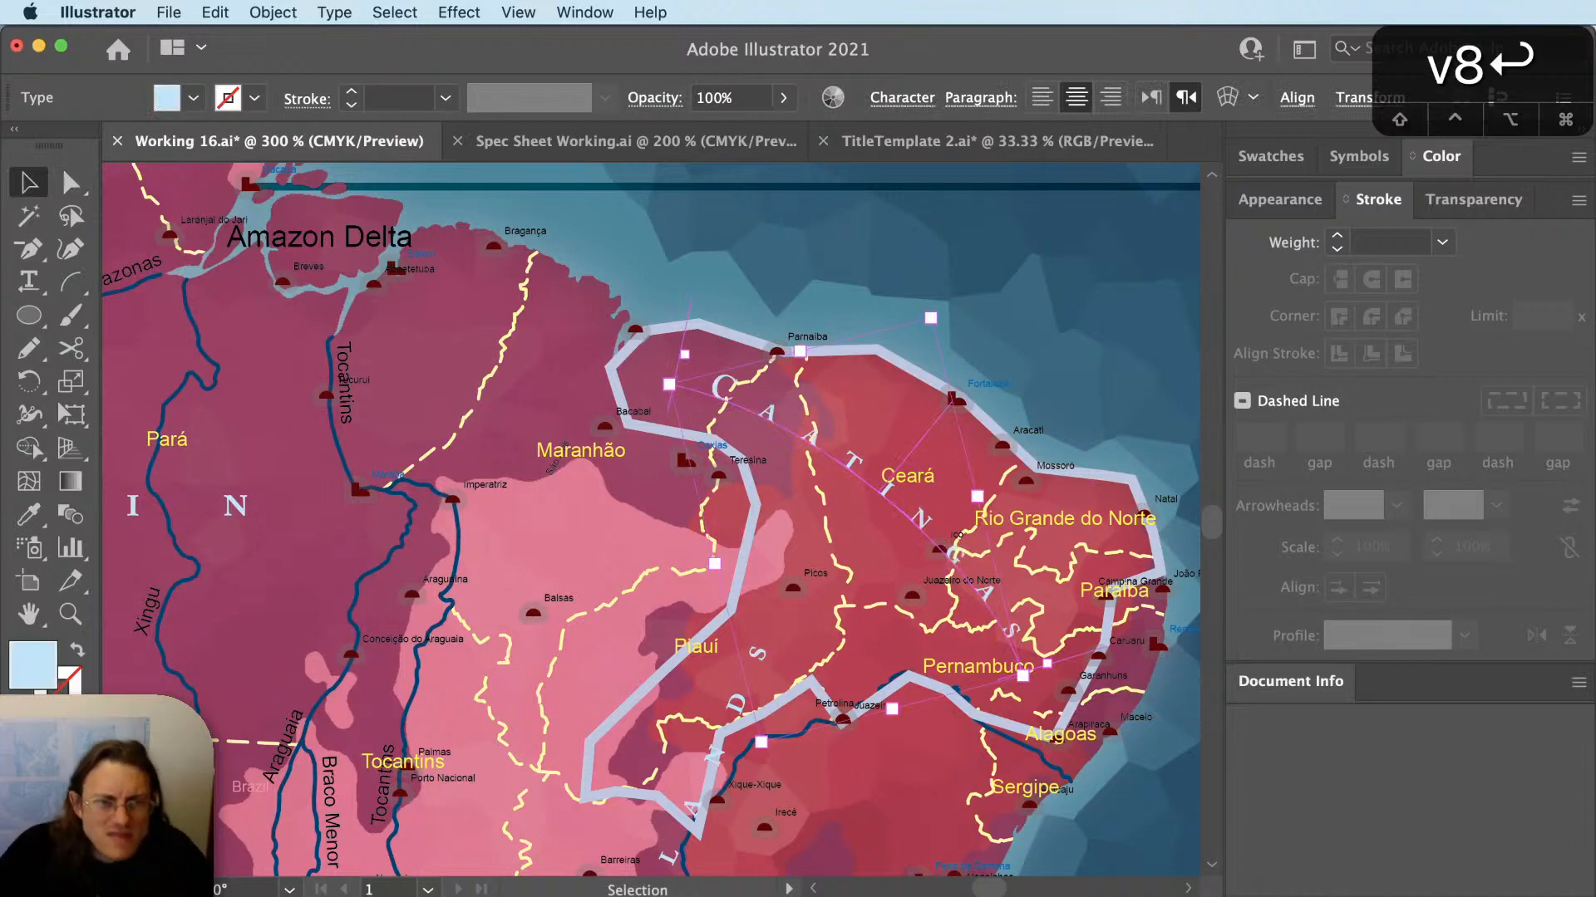
Delete the pale Caatingas region outline and check the label against the surrounding map.
key("shift+super+a")
key("v")
left_click(877, 355)
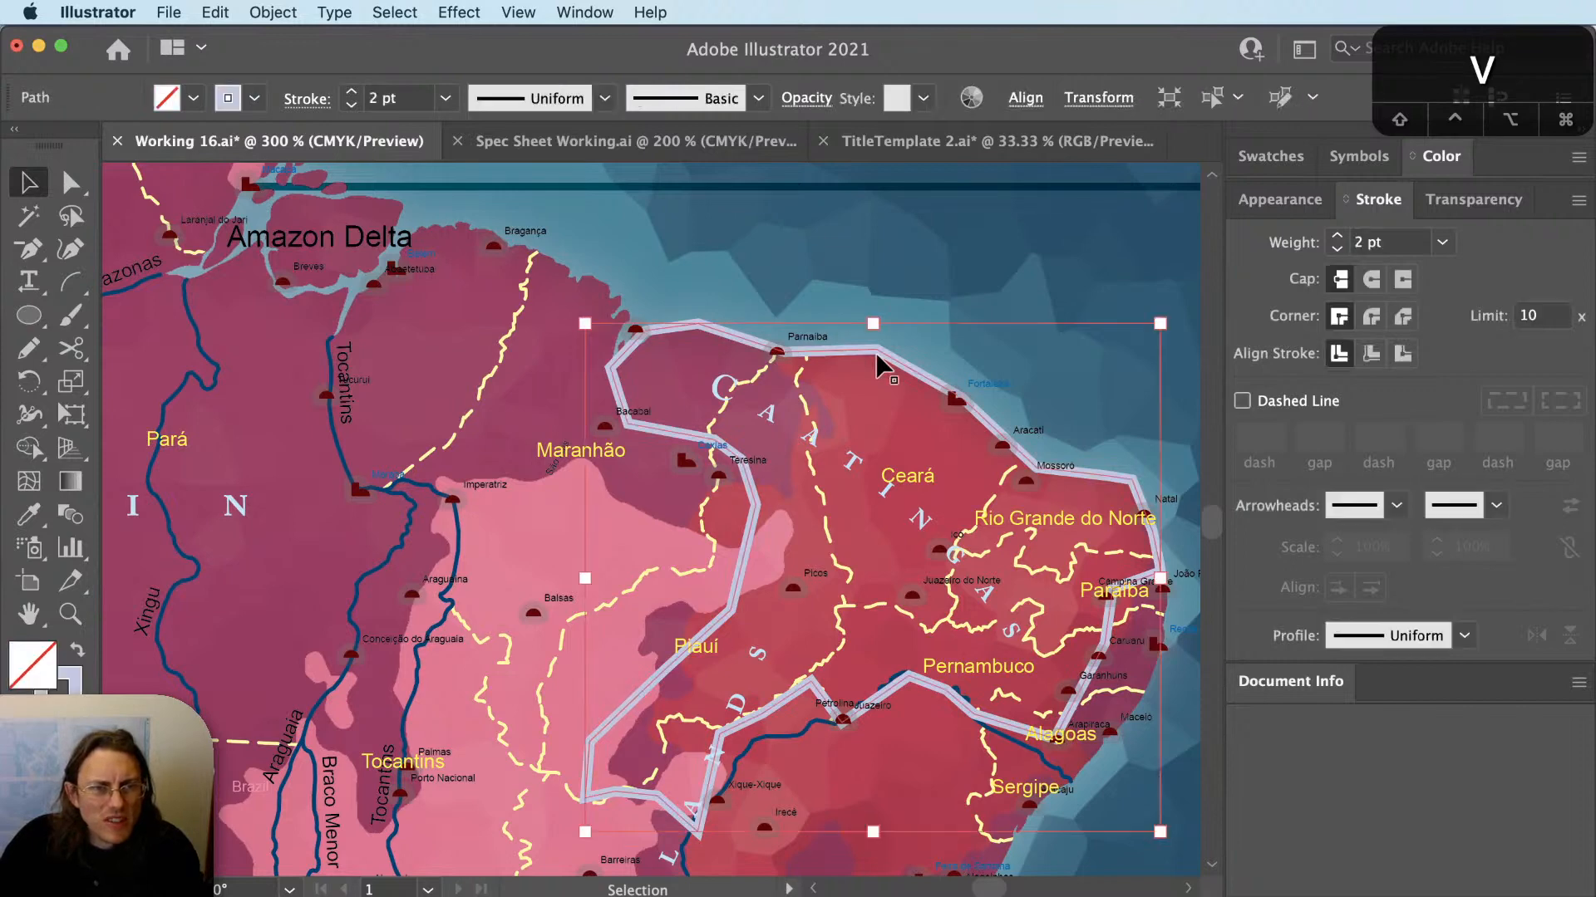
key("shift+super+a")
scroll(1055, 610, "down", 2)
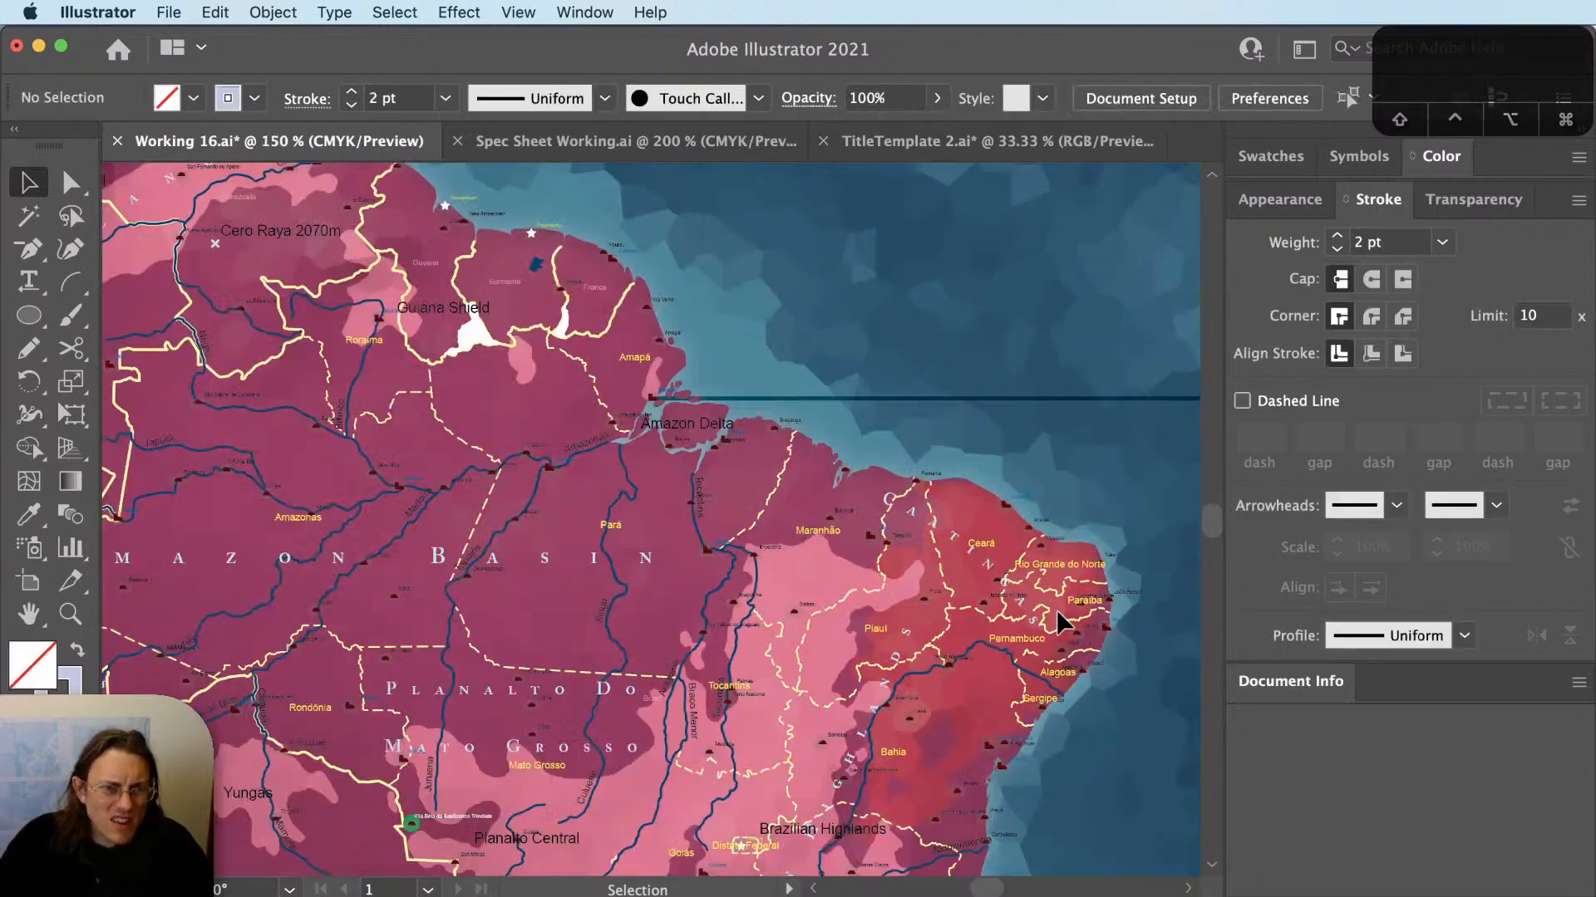
Shift the Caatingas lettering slightly southeast along its path by moving the path's start bracket, and deselect the label.
scroll(1056, 610, "up", 3)
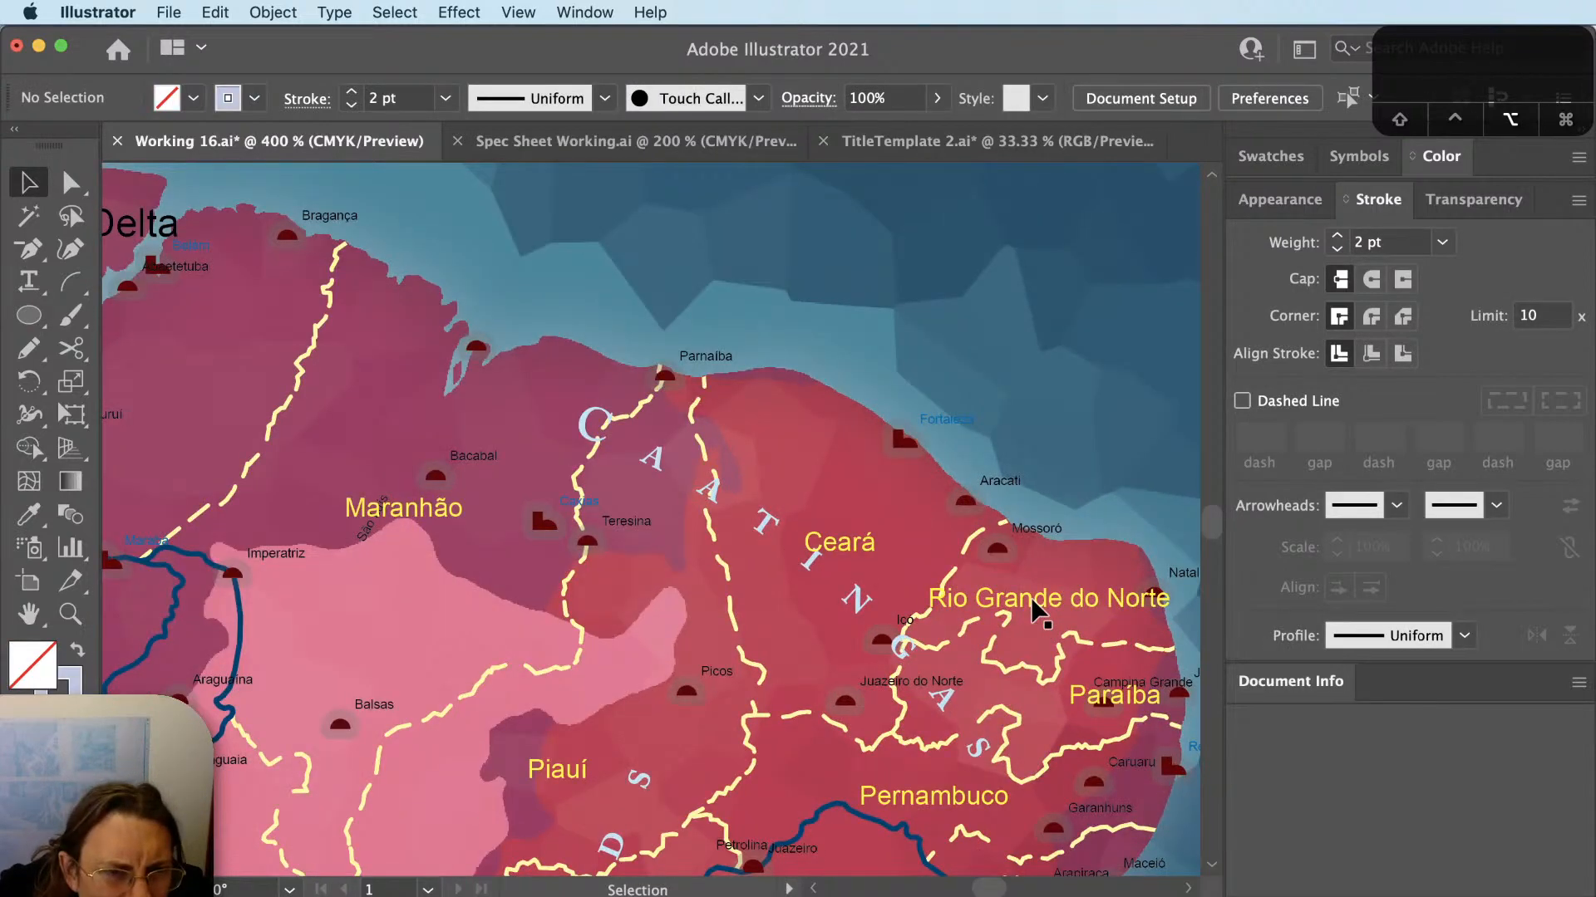
left_click(855, 606)
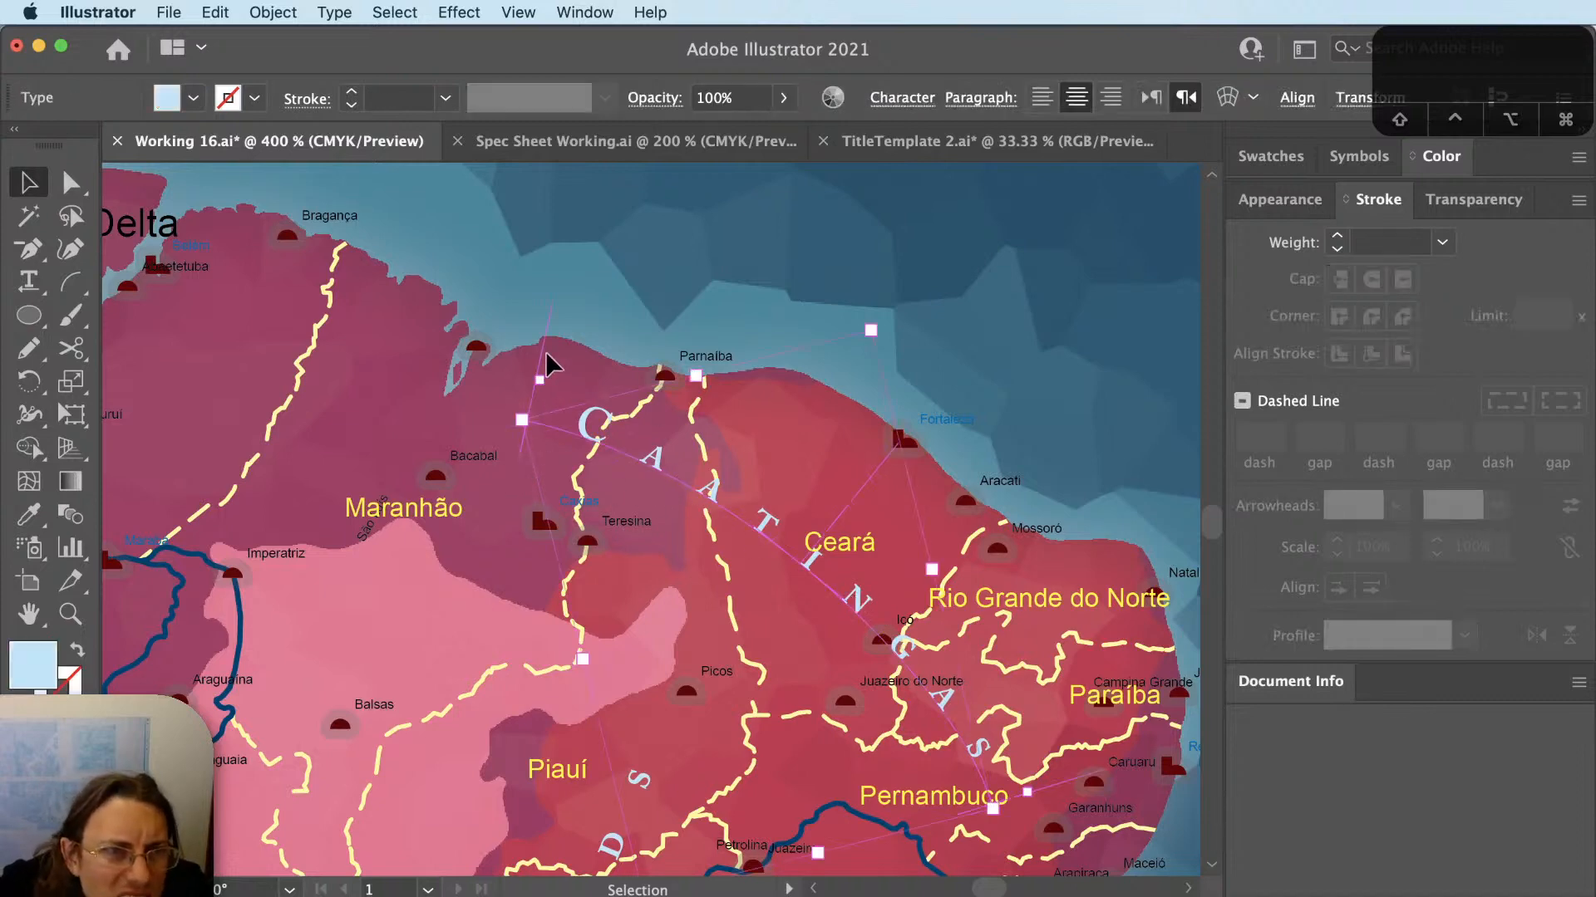
left_click_drag(546, 353, 559, 357)
key("shift+super+a")
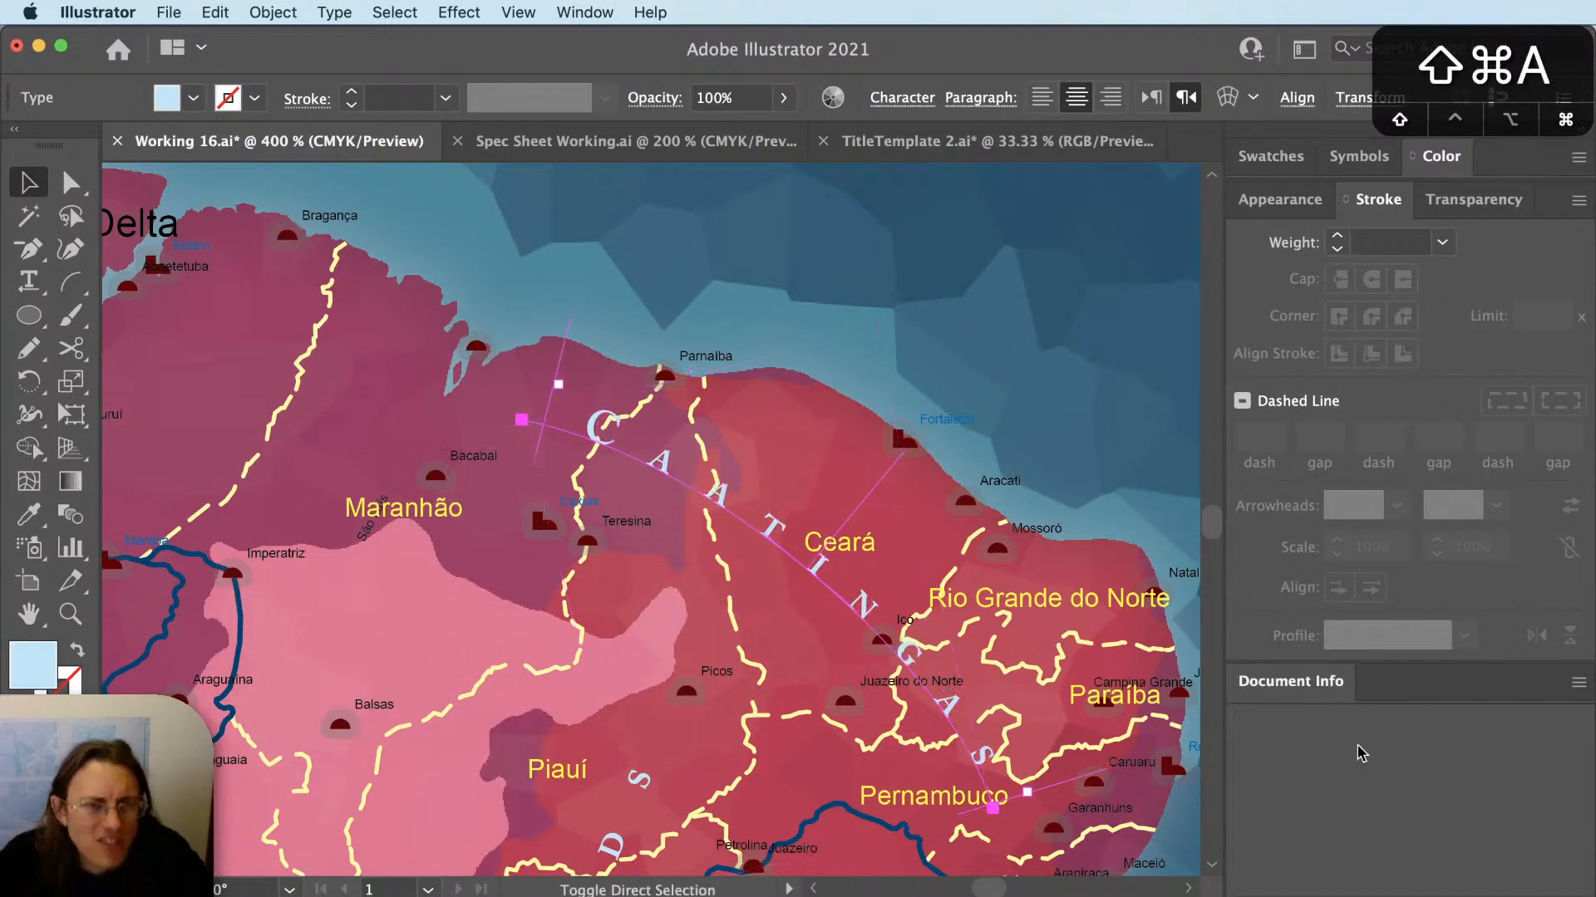
key("v")
scroll(900, 667, "down", 3)
key("space")
left_click_drag(976, 763, 1022, 623)
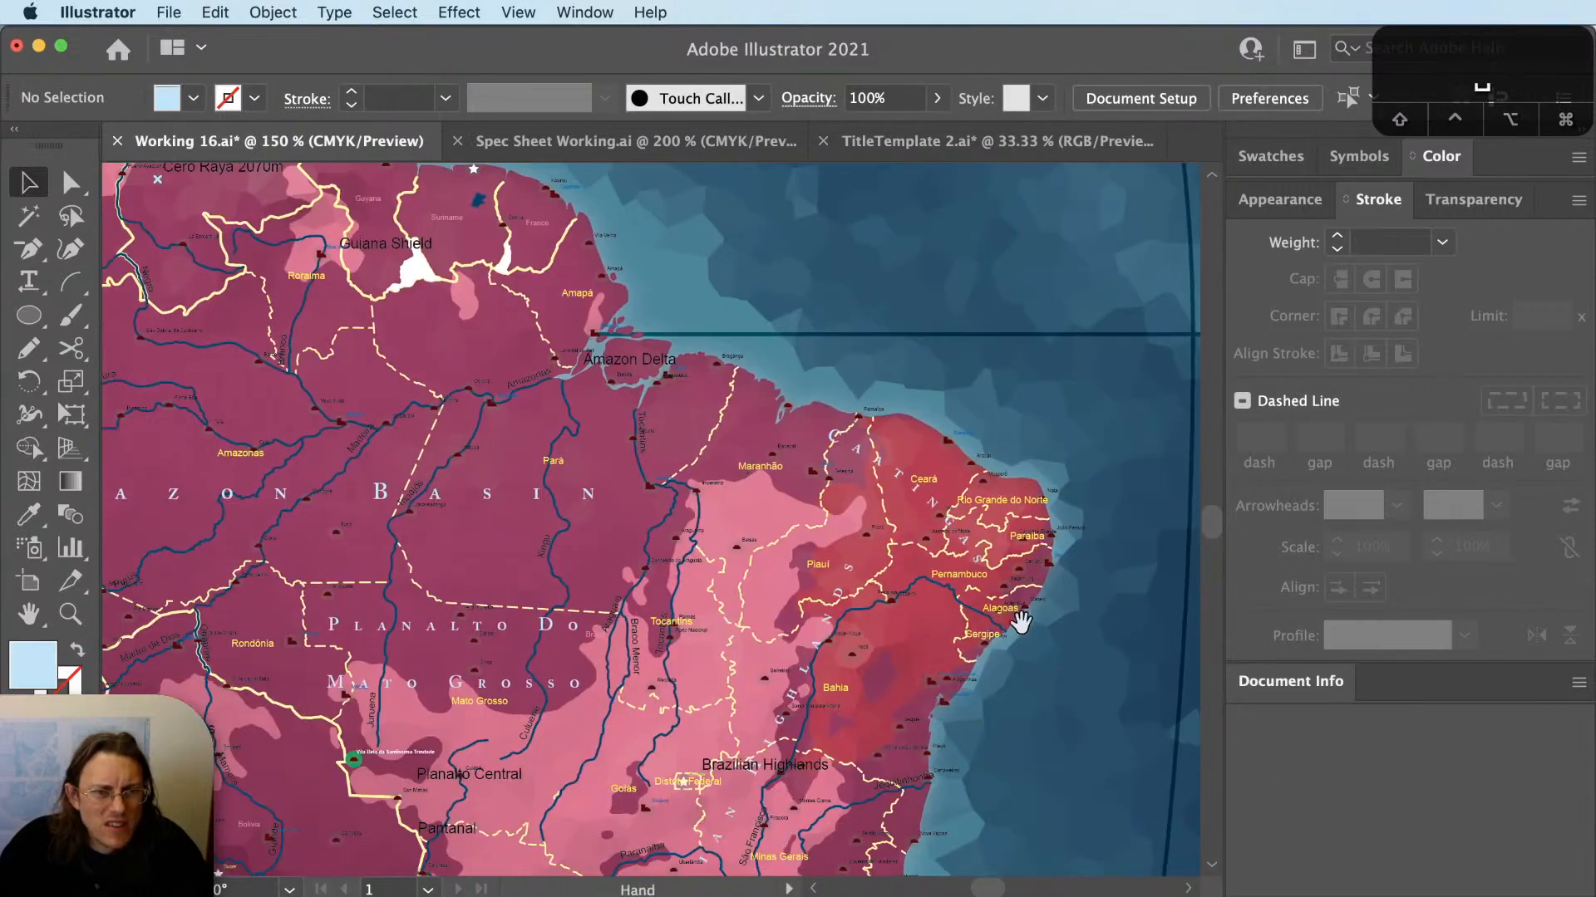
scroll(1014, 670, "down", 1)
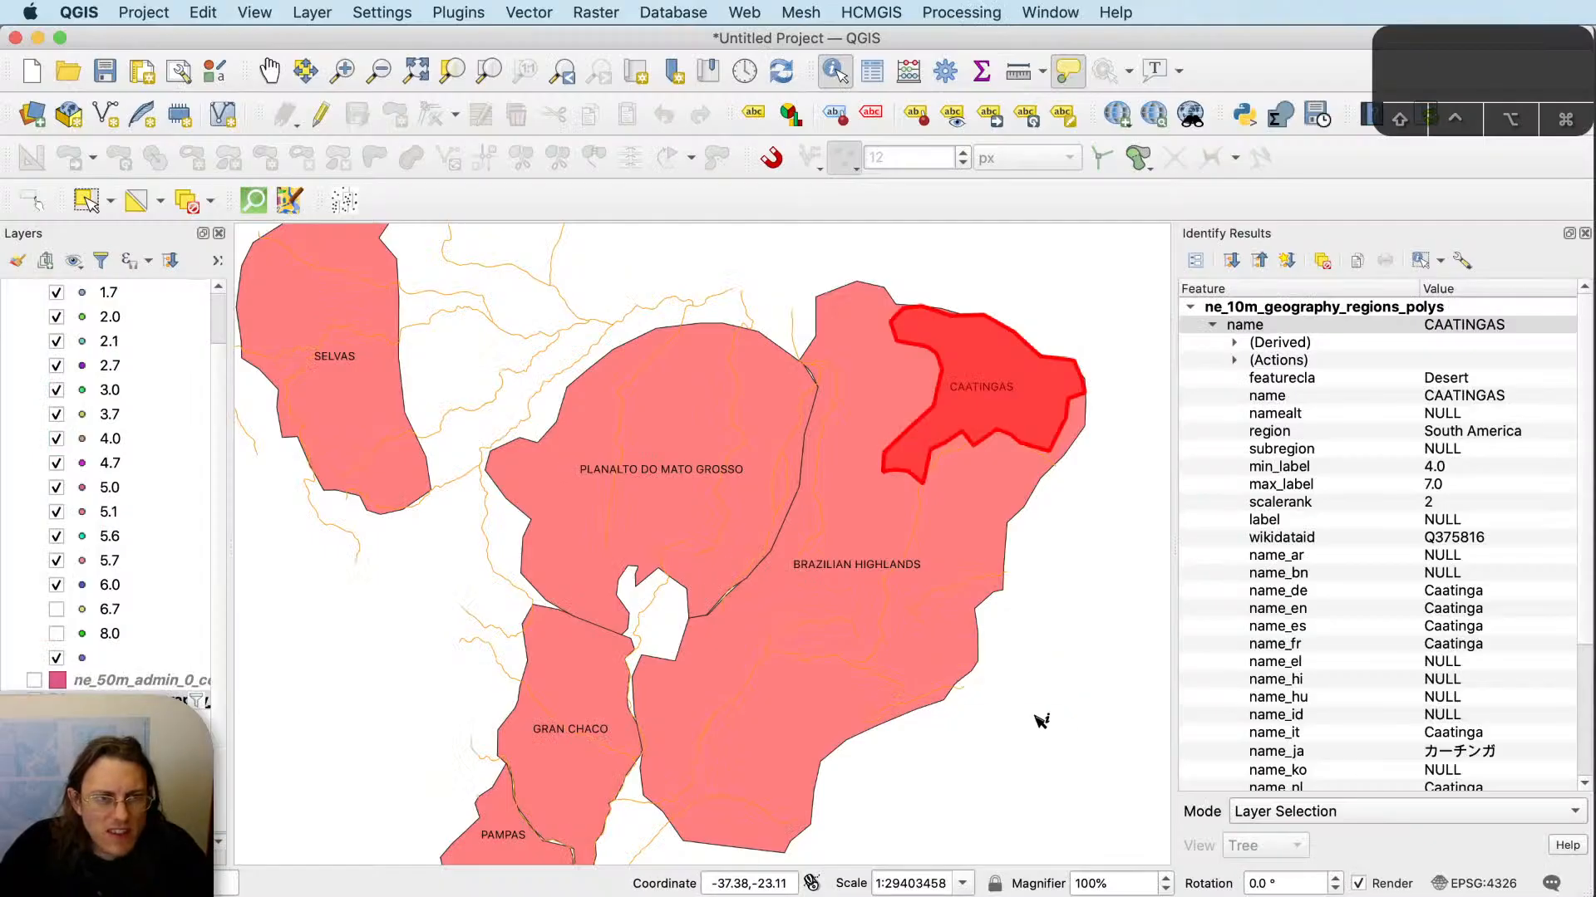
Switch to QGIS, clear the identified Caatingas feature, and swap the visible region layers to examine the set containing Guiana Shield, Yungas and Planalto Central.
left_click(1064, 730)
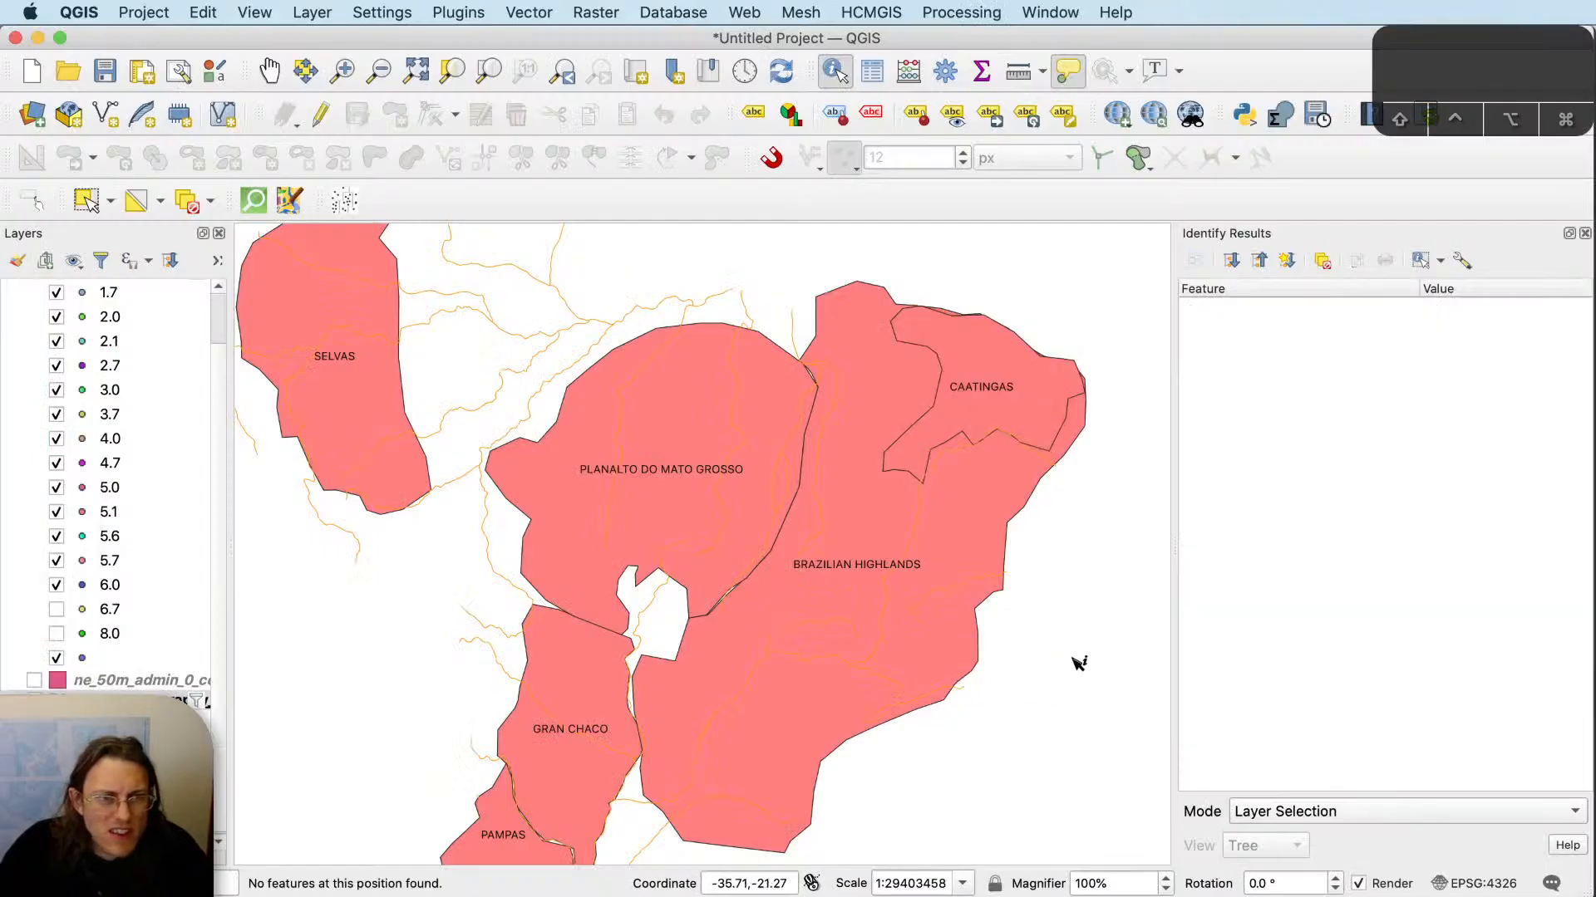
scroll(1075, 662, "down", 1)
scroll(1084, 544, "down", 1)
left_click_drag(1072, 677, 937, 664)
scroll(947, 563, "up", 1)
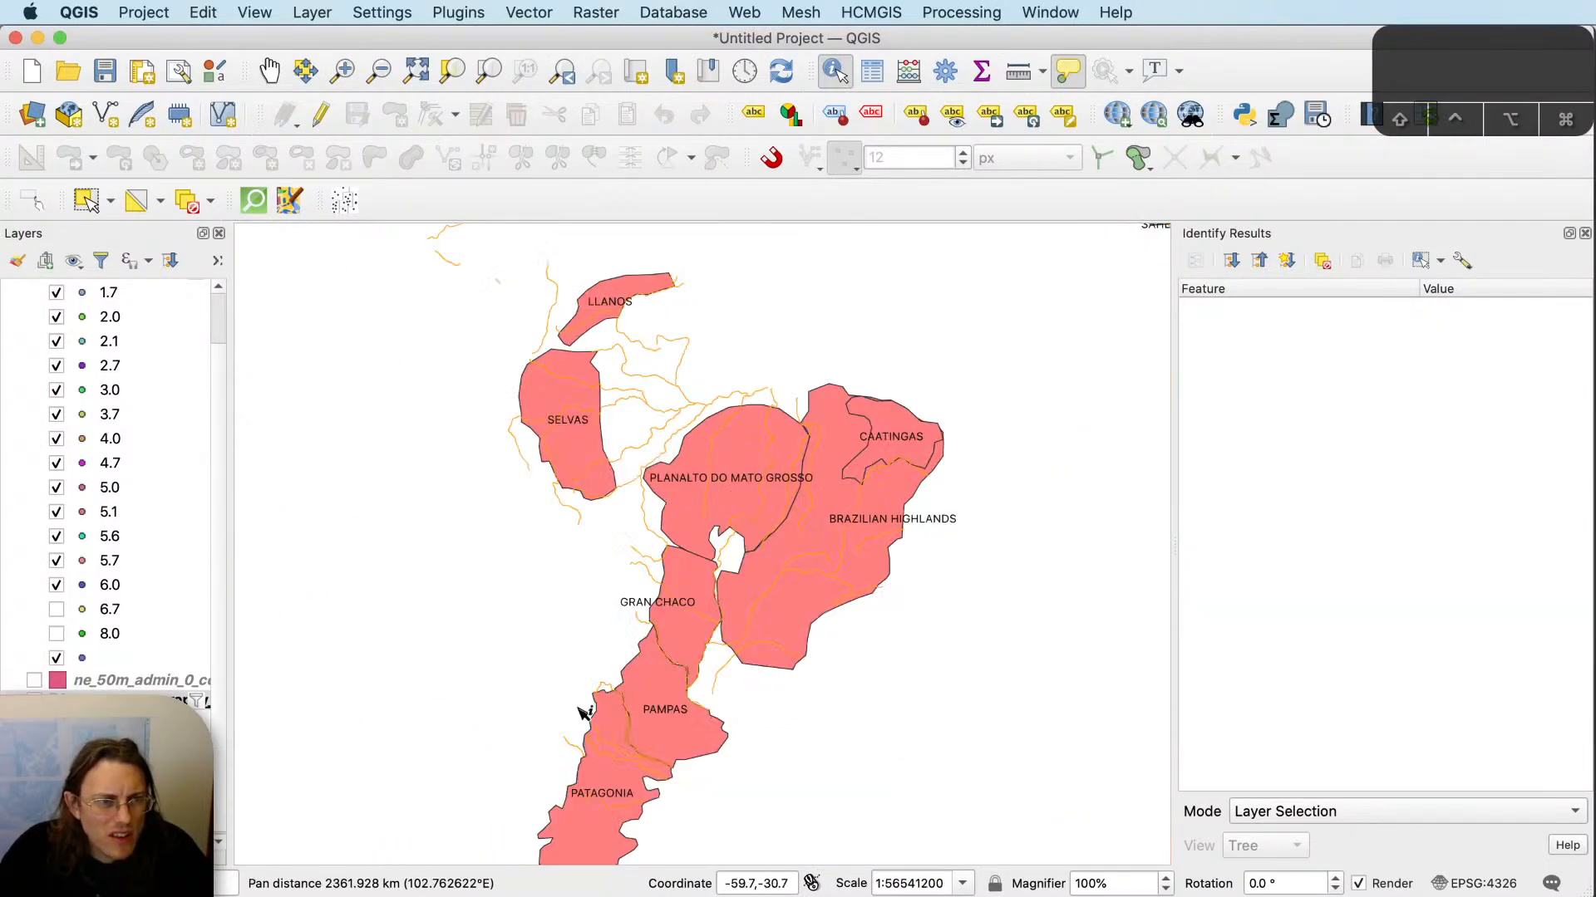
left_click(56, 778)
left_click(56, 802)
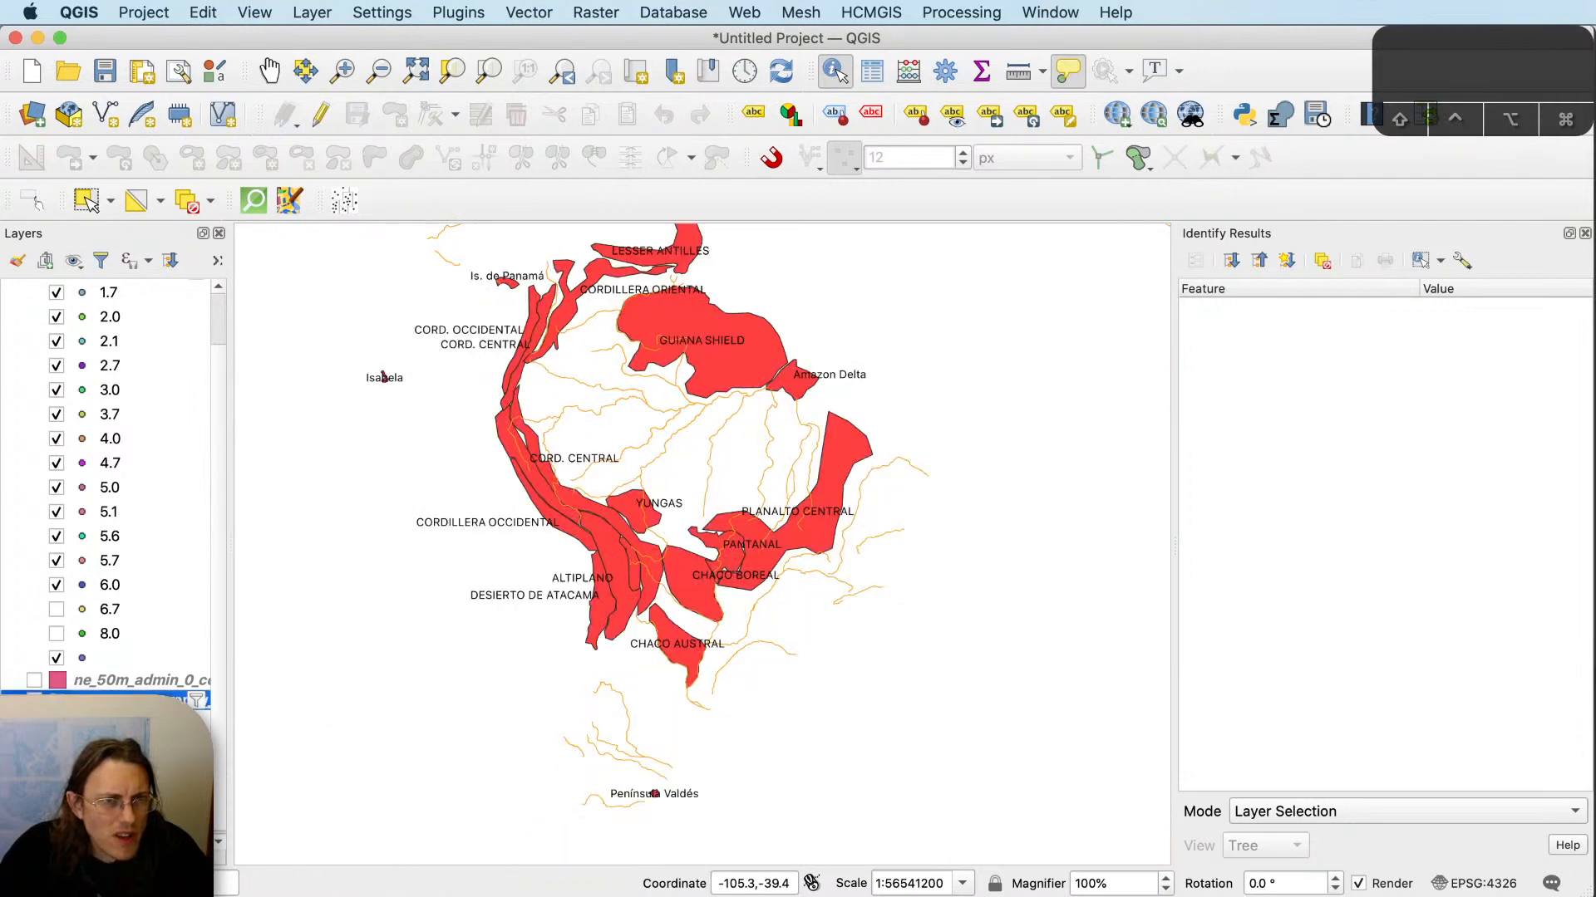
left_click_drag(683, 537, 696, 656)
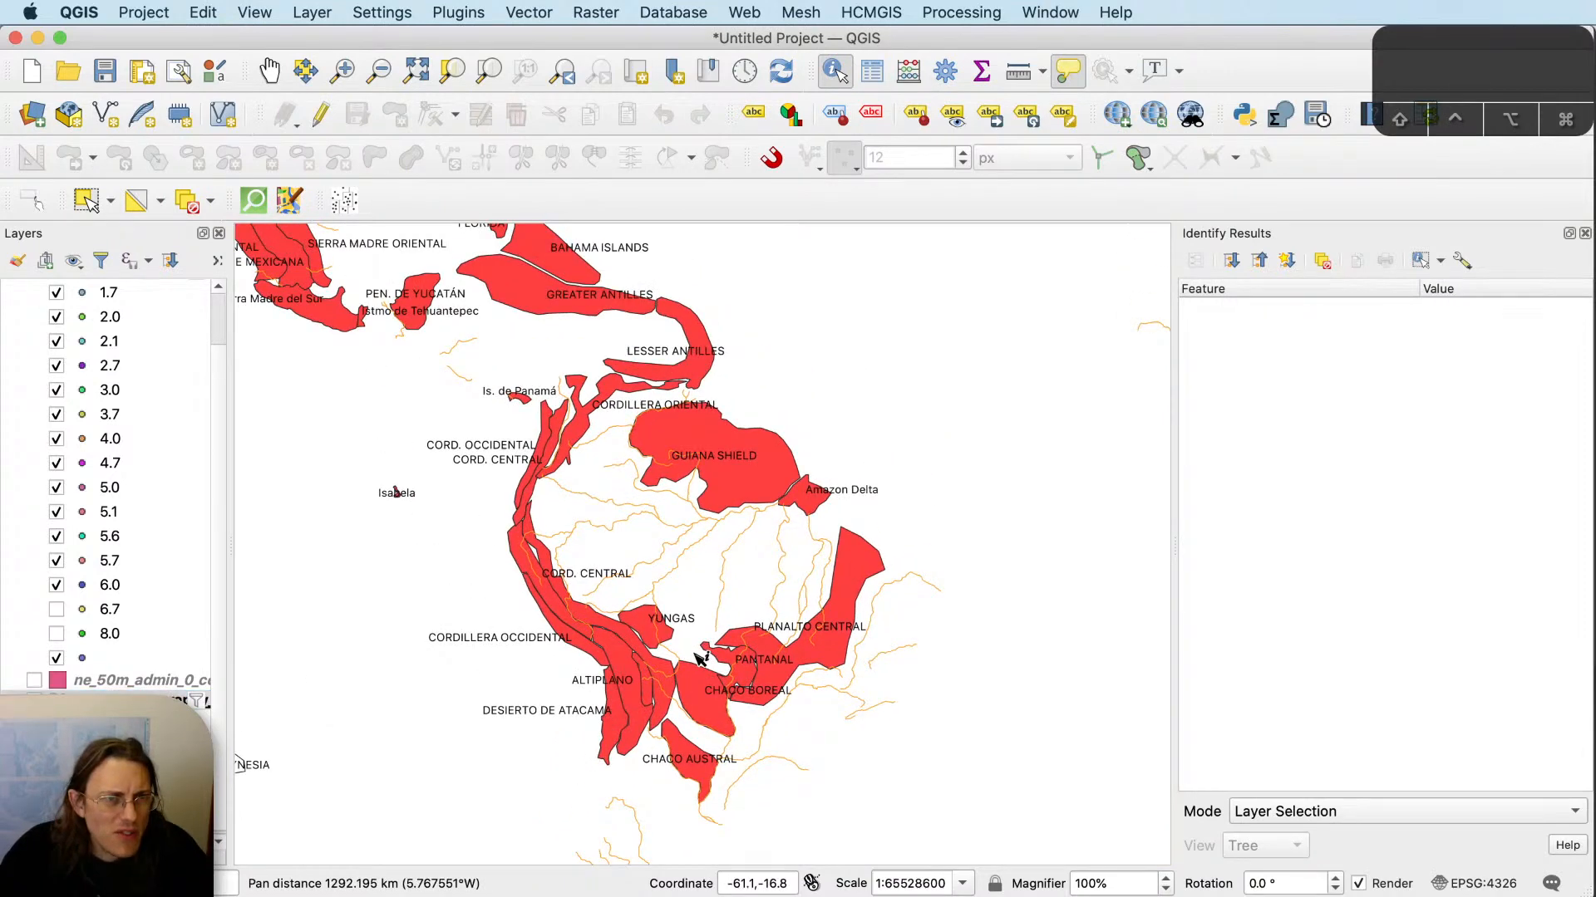
mouse_move(699, 657)
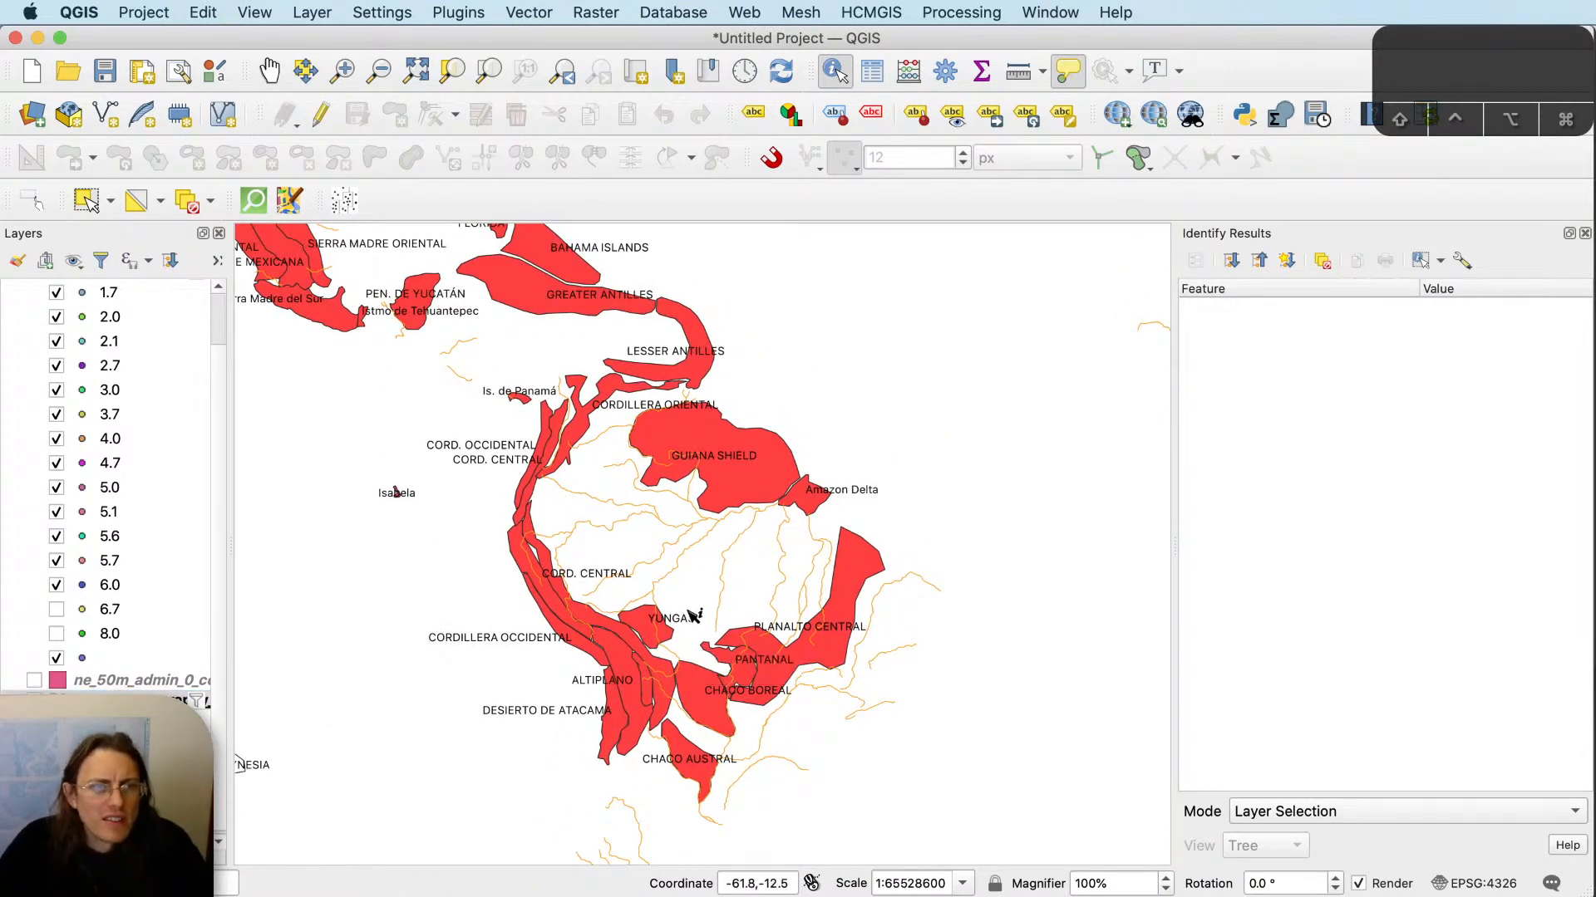
Return to Illustrator and show the pale outlines of the region set containing Guiana Shield, Yungas and Planalto Central over South America.
key("super+Tab")
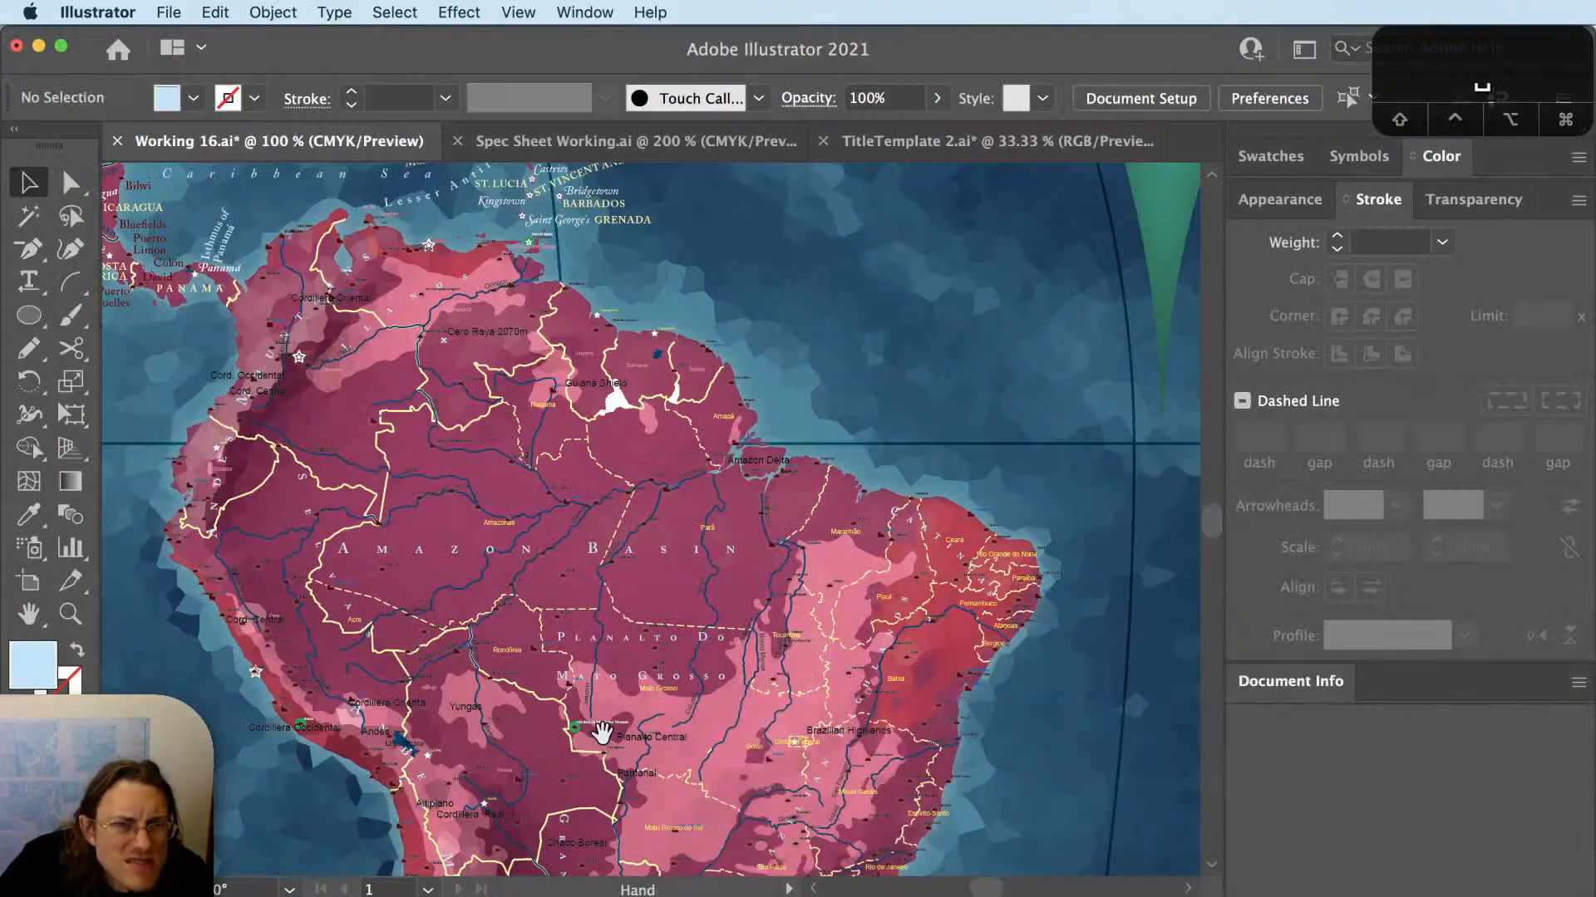
left_click_drag(605, 730, 759, 581)
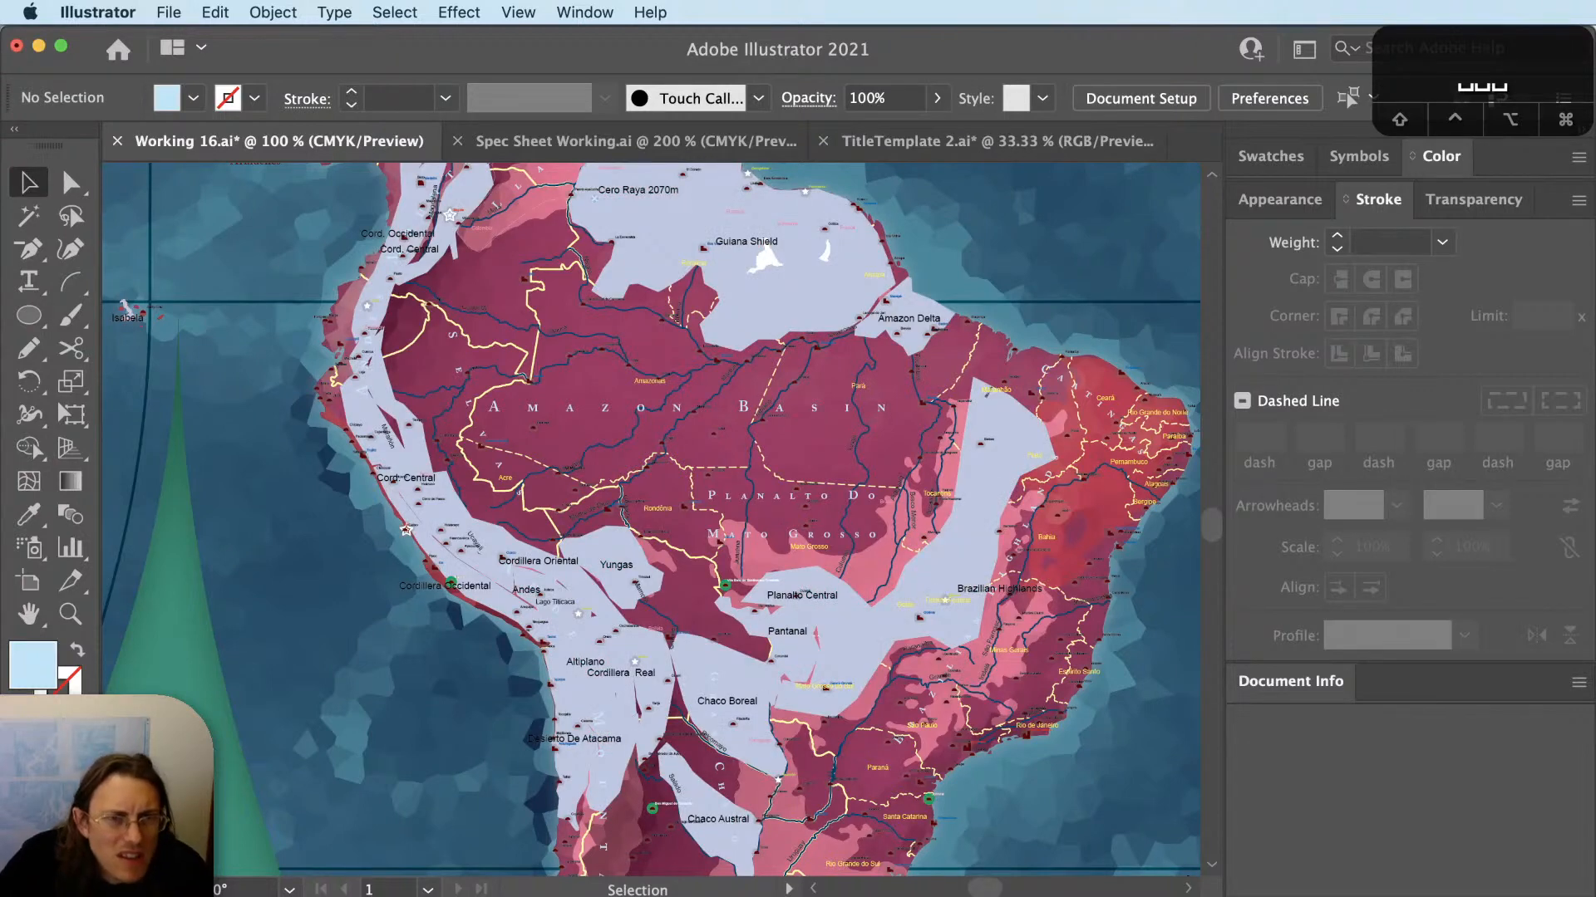
key("v")
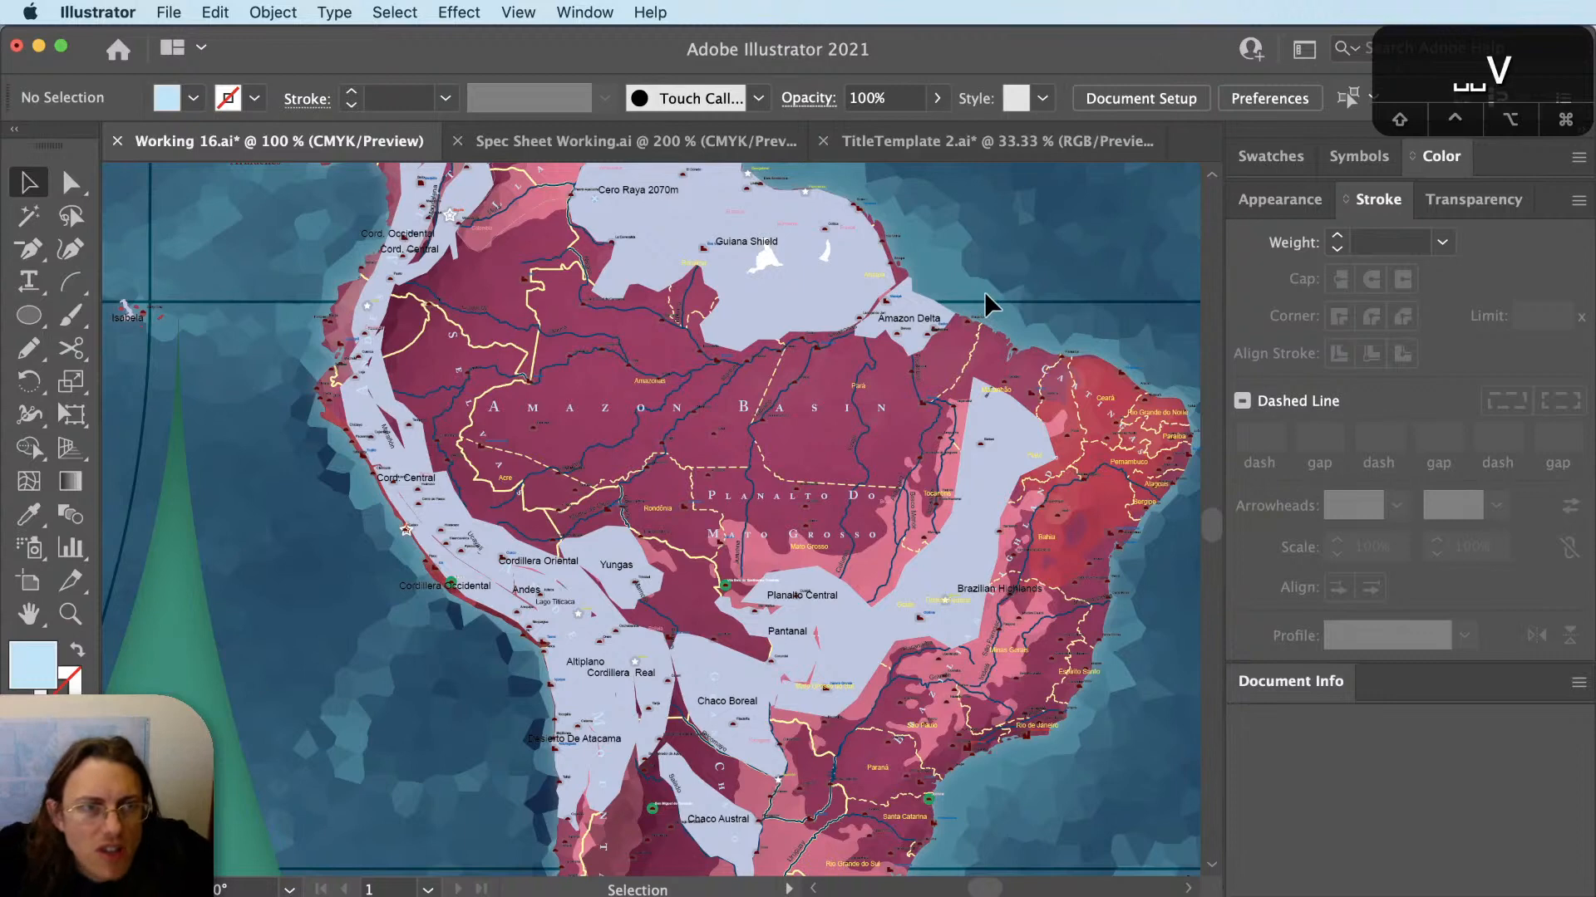
left_click_drag(984, 291, 1024, 406)
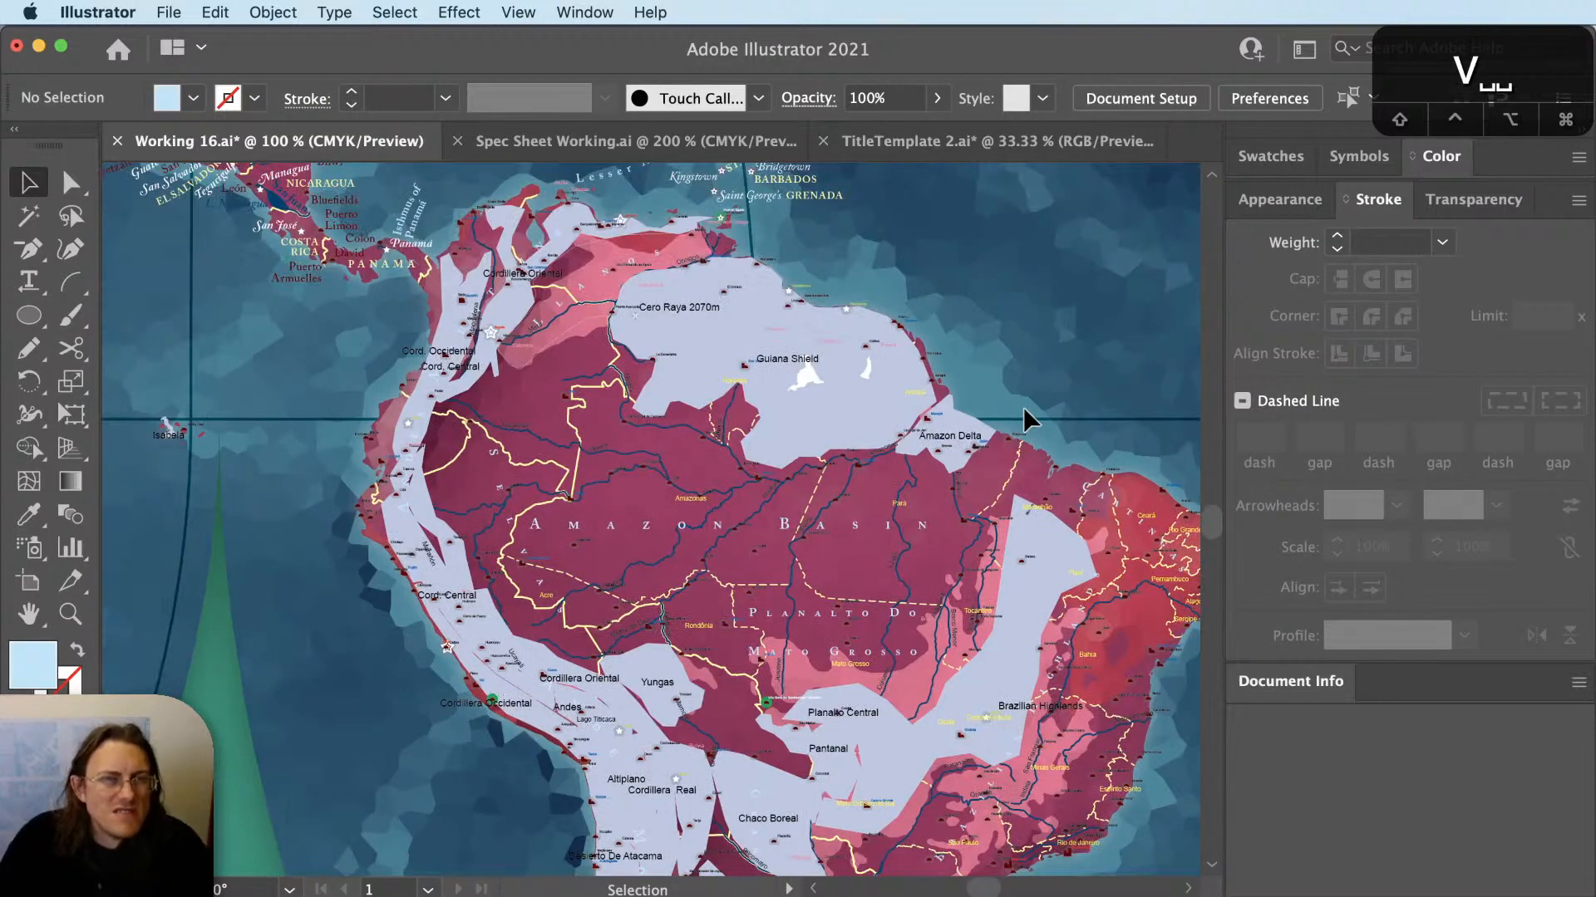
Look over the Planalto Central area of the map, then switch to QGIS and examine the Guiana Shield region polygon.
scroll(956, 787, "up", 5)
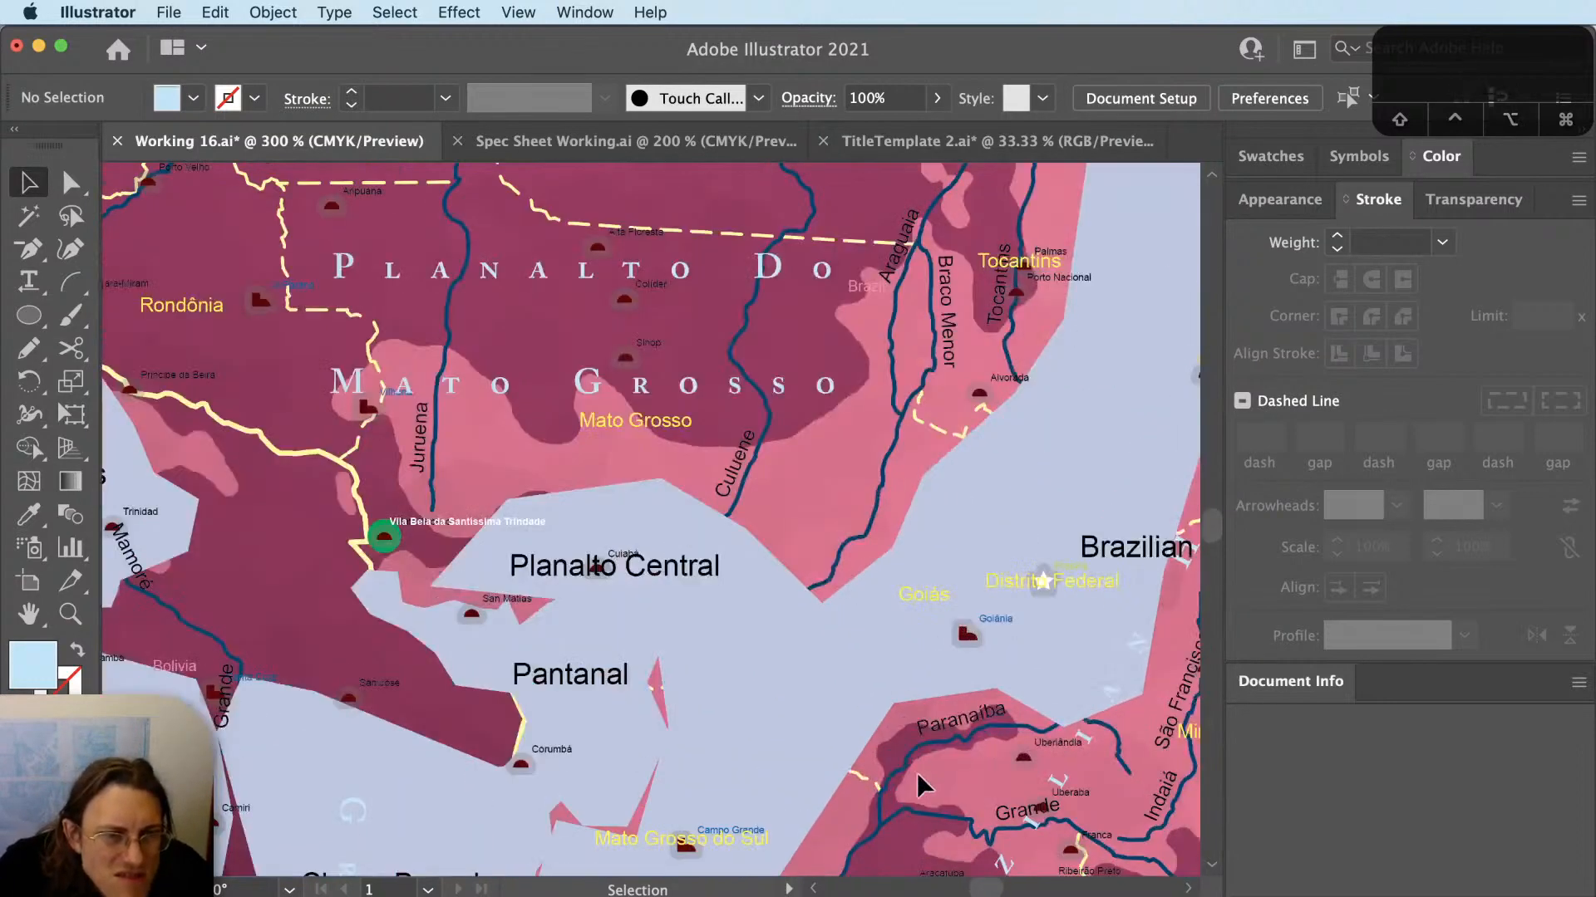
left_click_drag(1030, 690, 734, 799)
key("super+Tab")
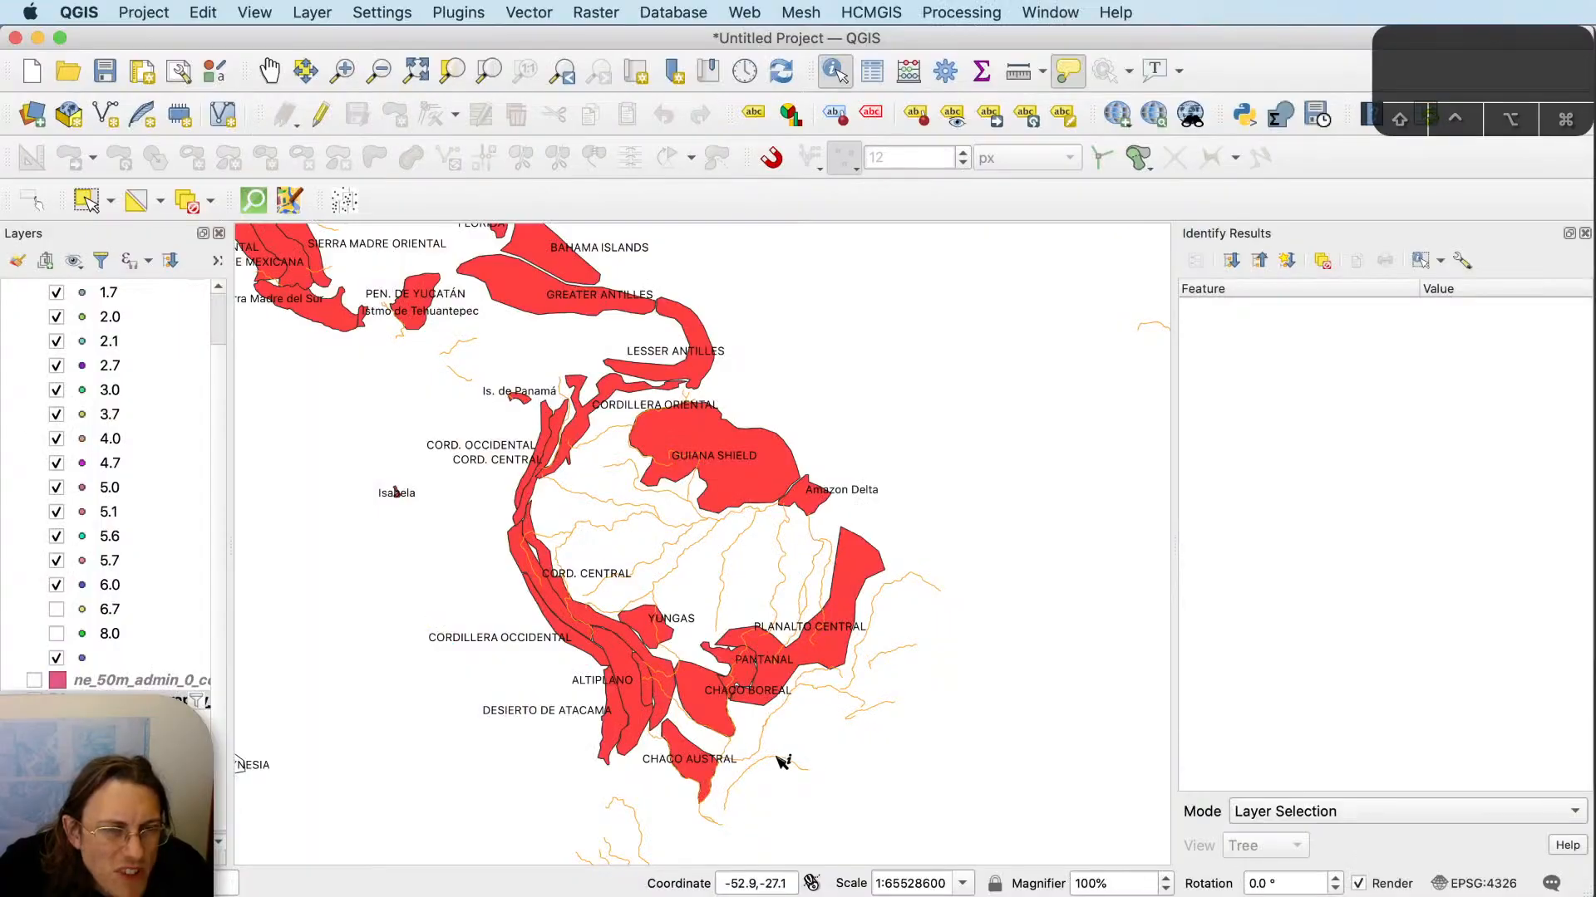
left_click(763, 440)
scroll(690, 391, "up", 2)
left_click(1003, 412)
left_click_drag(943, 507, 836, 421)
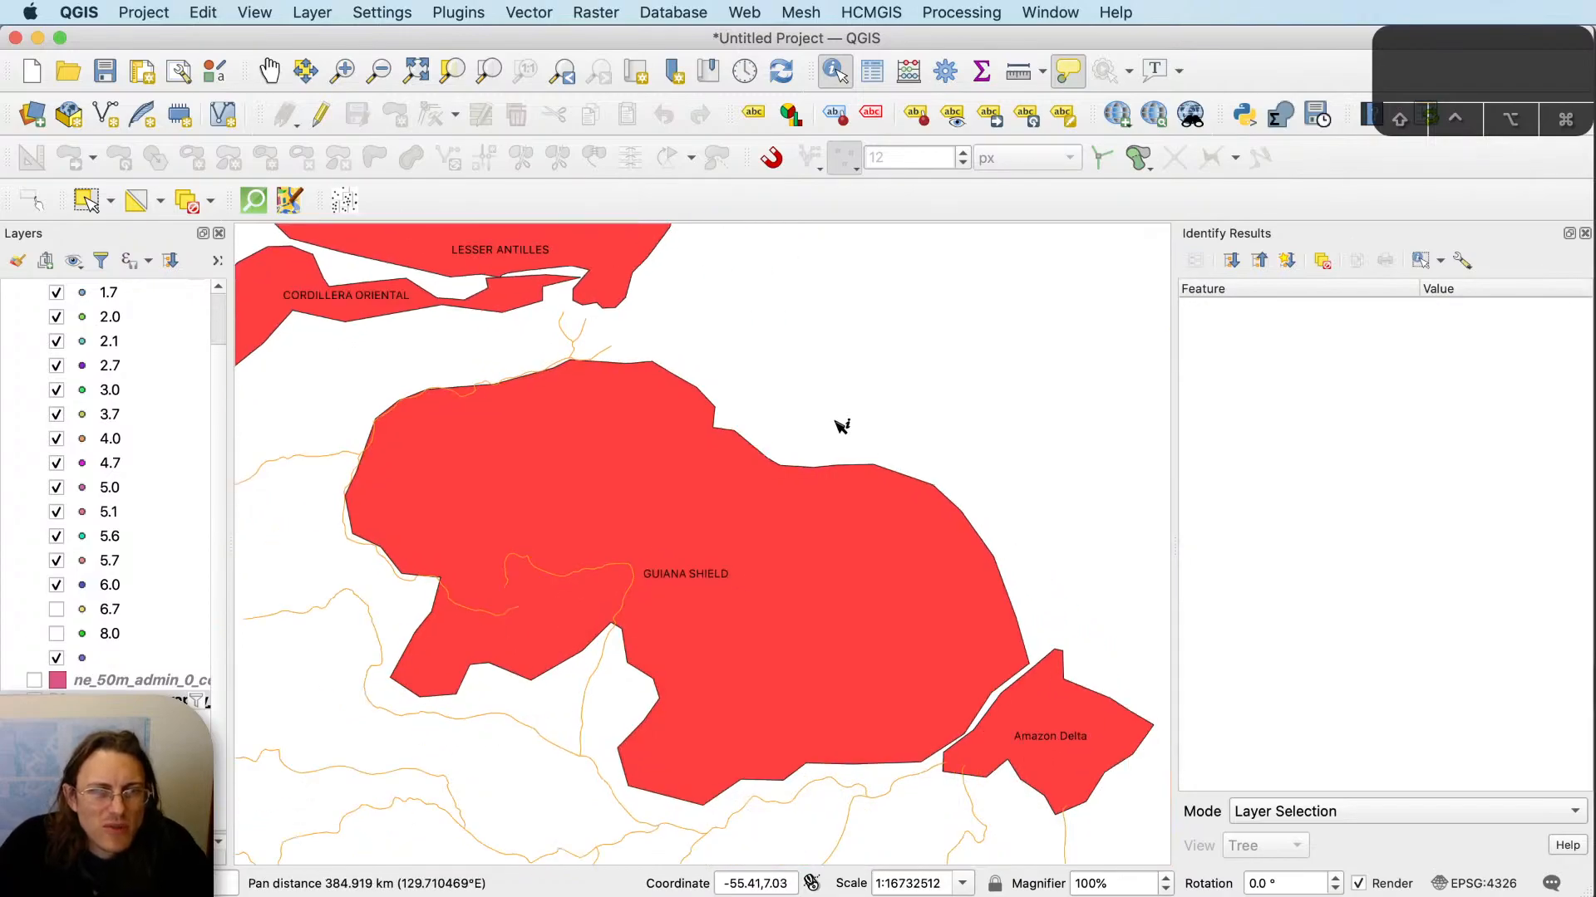
Switch back to Illustrator and turn the filled Guiana Shield shape into an unfilled outline with a 2 pt stroke.
key("super+Tab")
scroll(793, 450, "down", 4)
left_click_drag(627, 364, 726, 489)
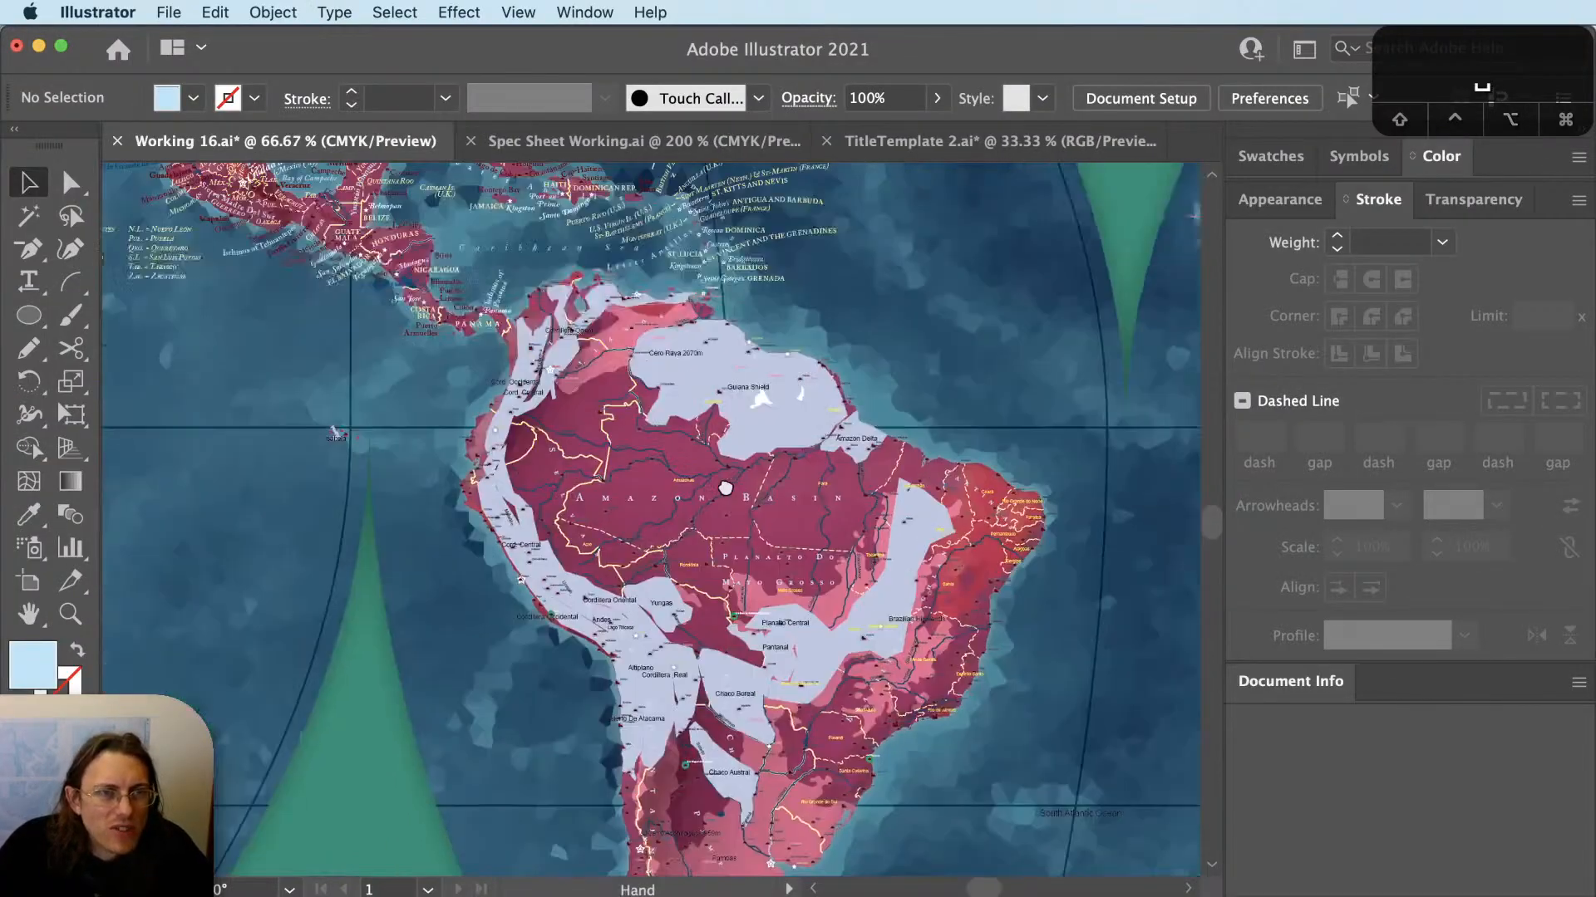
left_click(785, 505)
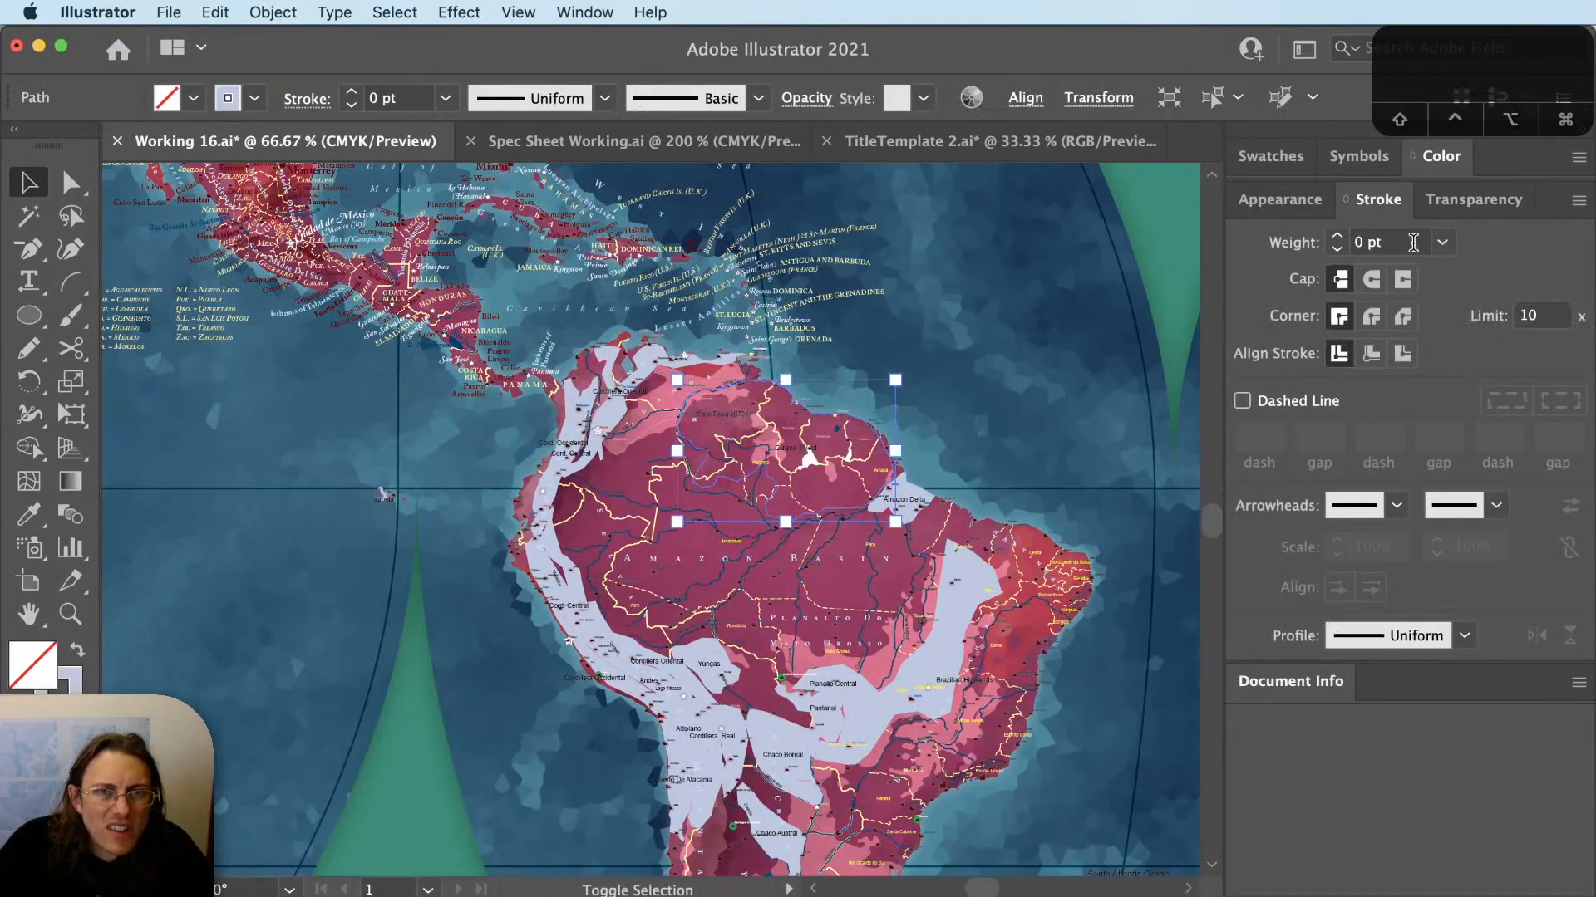
double_click(1413, 242)
type("2")
key("Tab")
left_click(956, 392)
Examine the Guiana Shield outline and compare it with the region labels across Central America and the Caribbean, including Isthmus of Panamá.
scroll(889, 480, "up", 1)
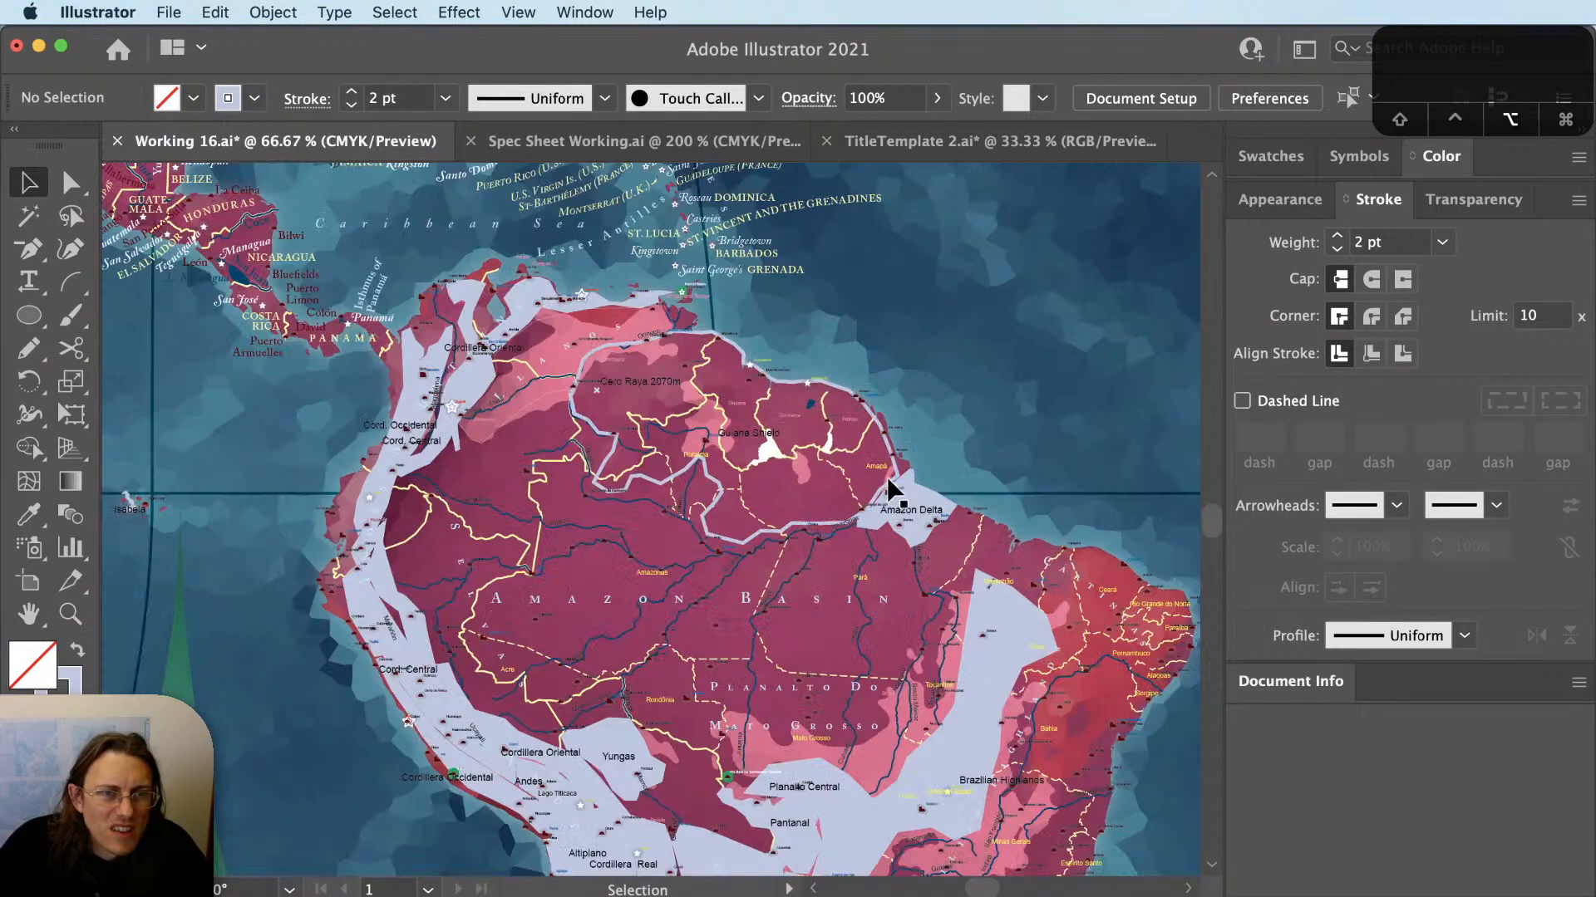
scroll(893, 490, "up", 1)
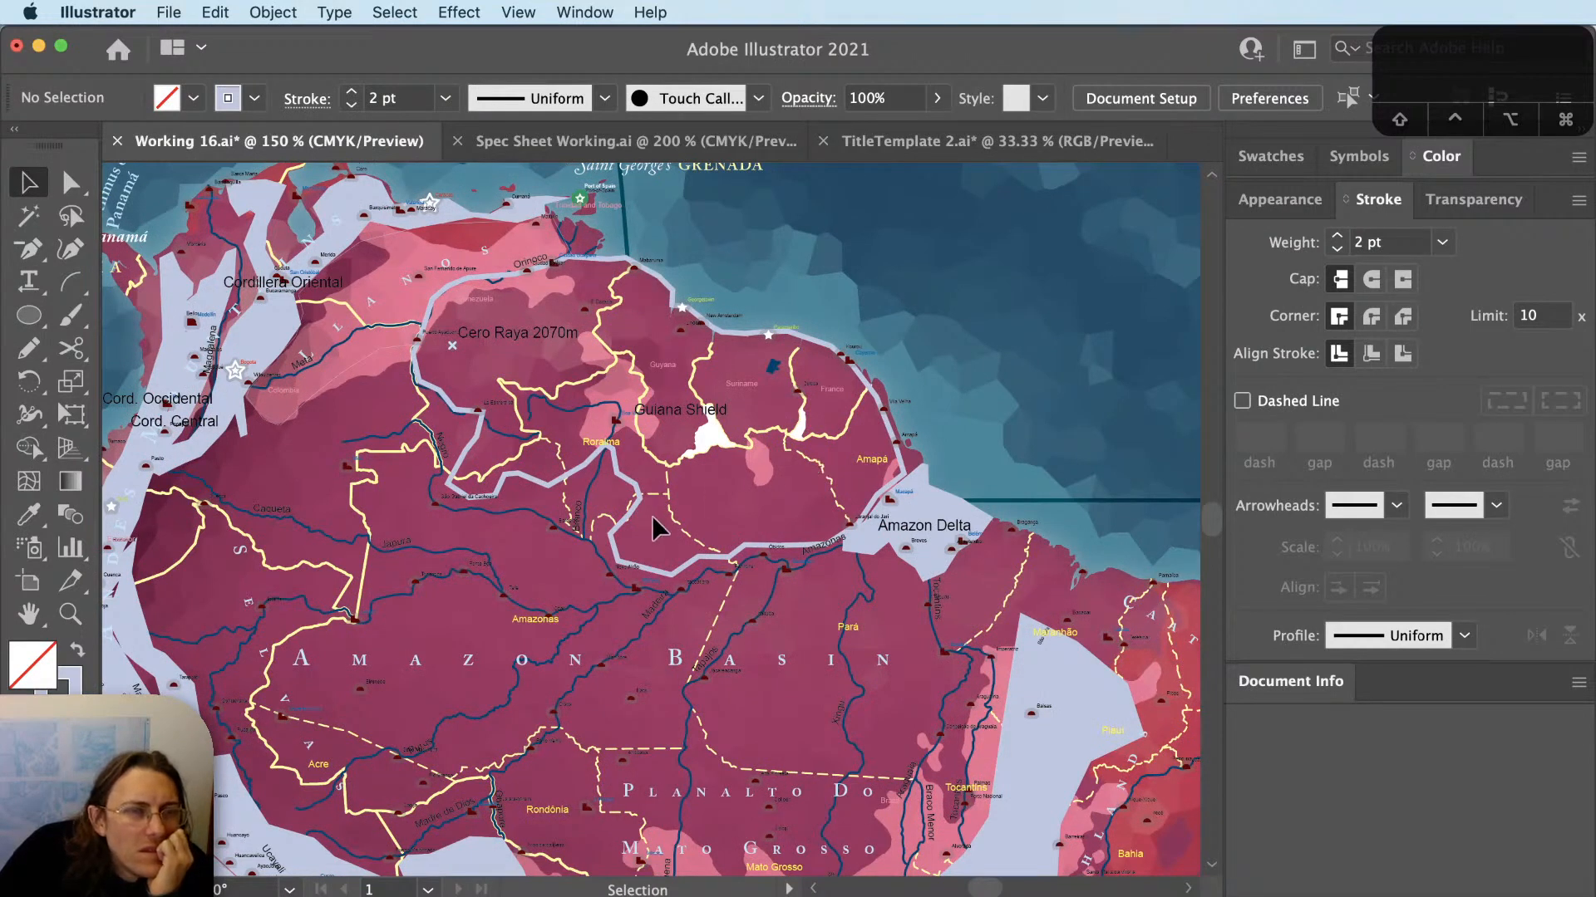
scroll(651, 515, "up", 1)
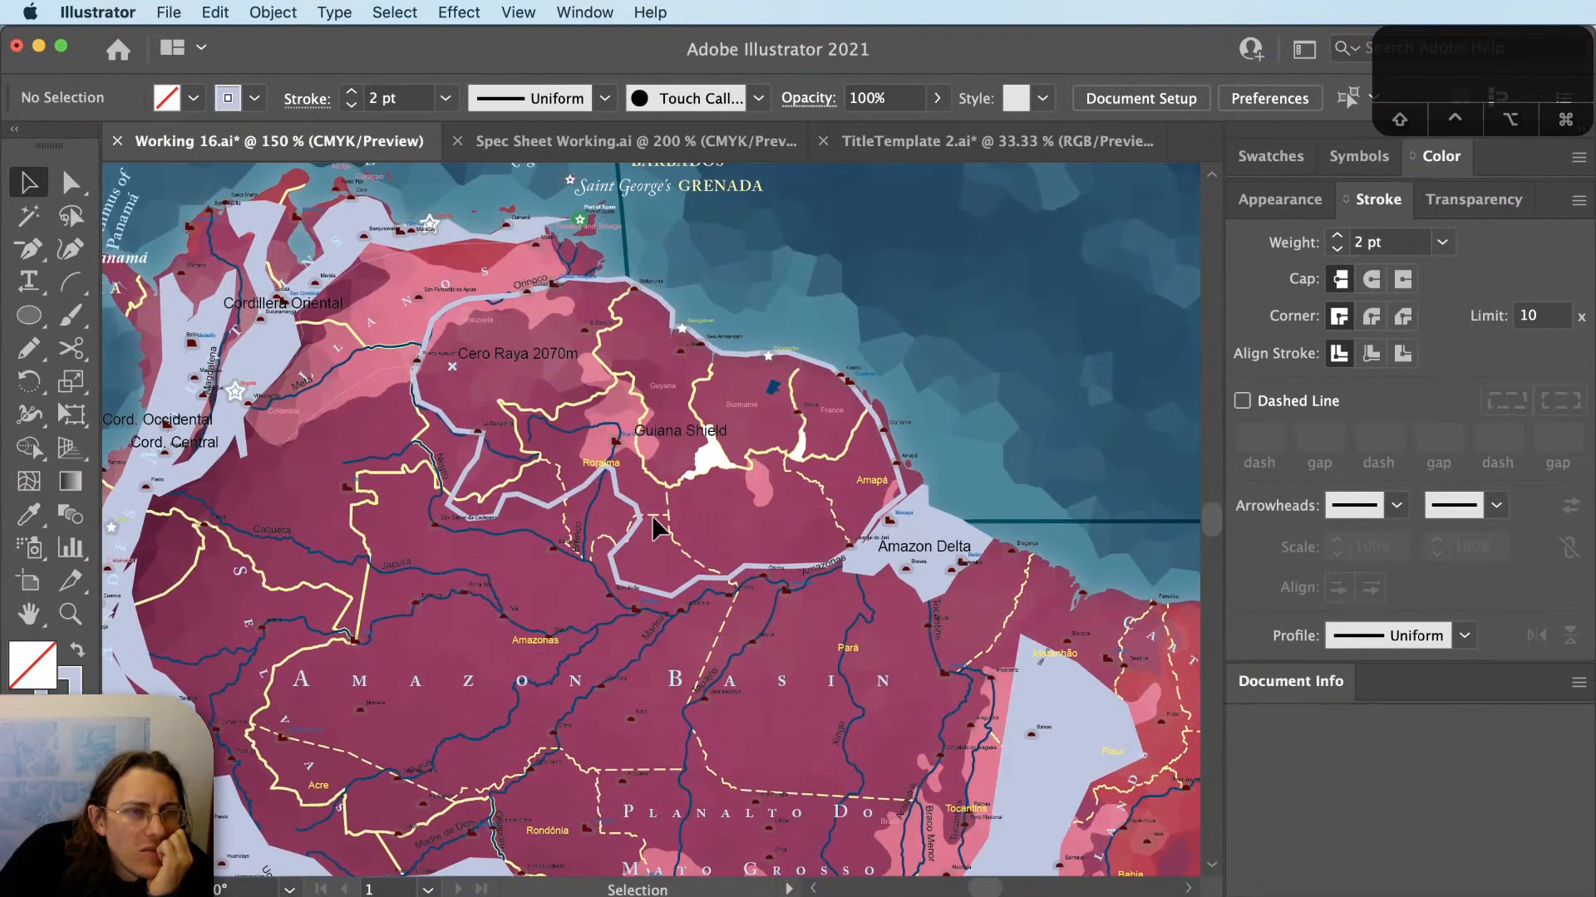
scroll(651, 515, "down", 1)
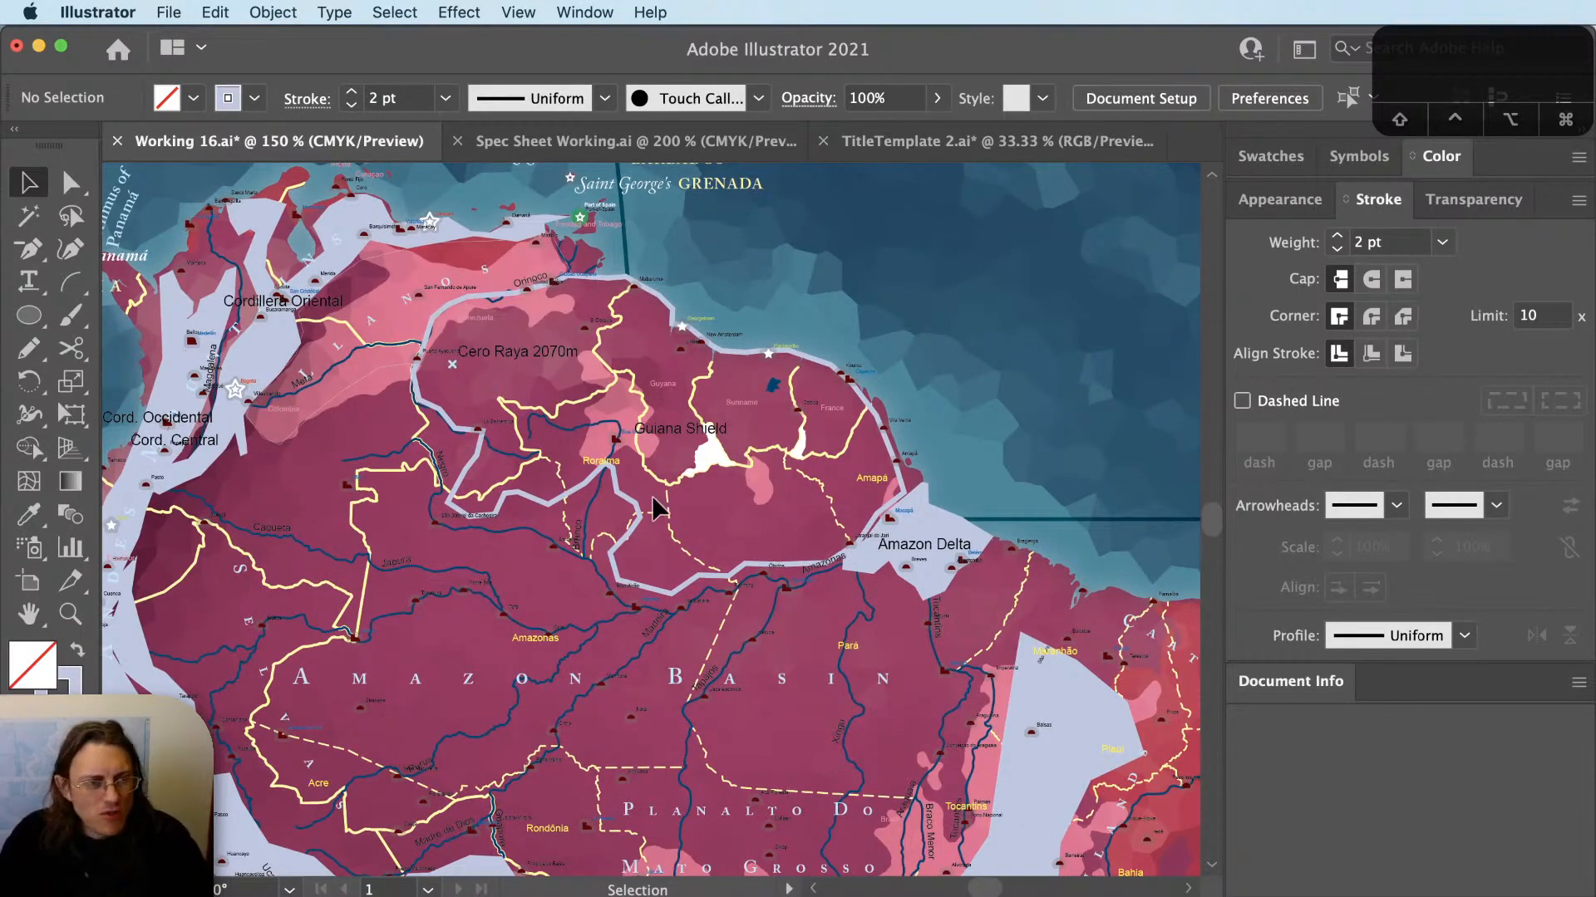
scroll(656, 507, "down", 1)
left_click_drag(453, 325, 806, 574)
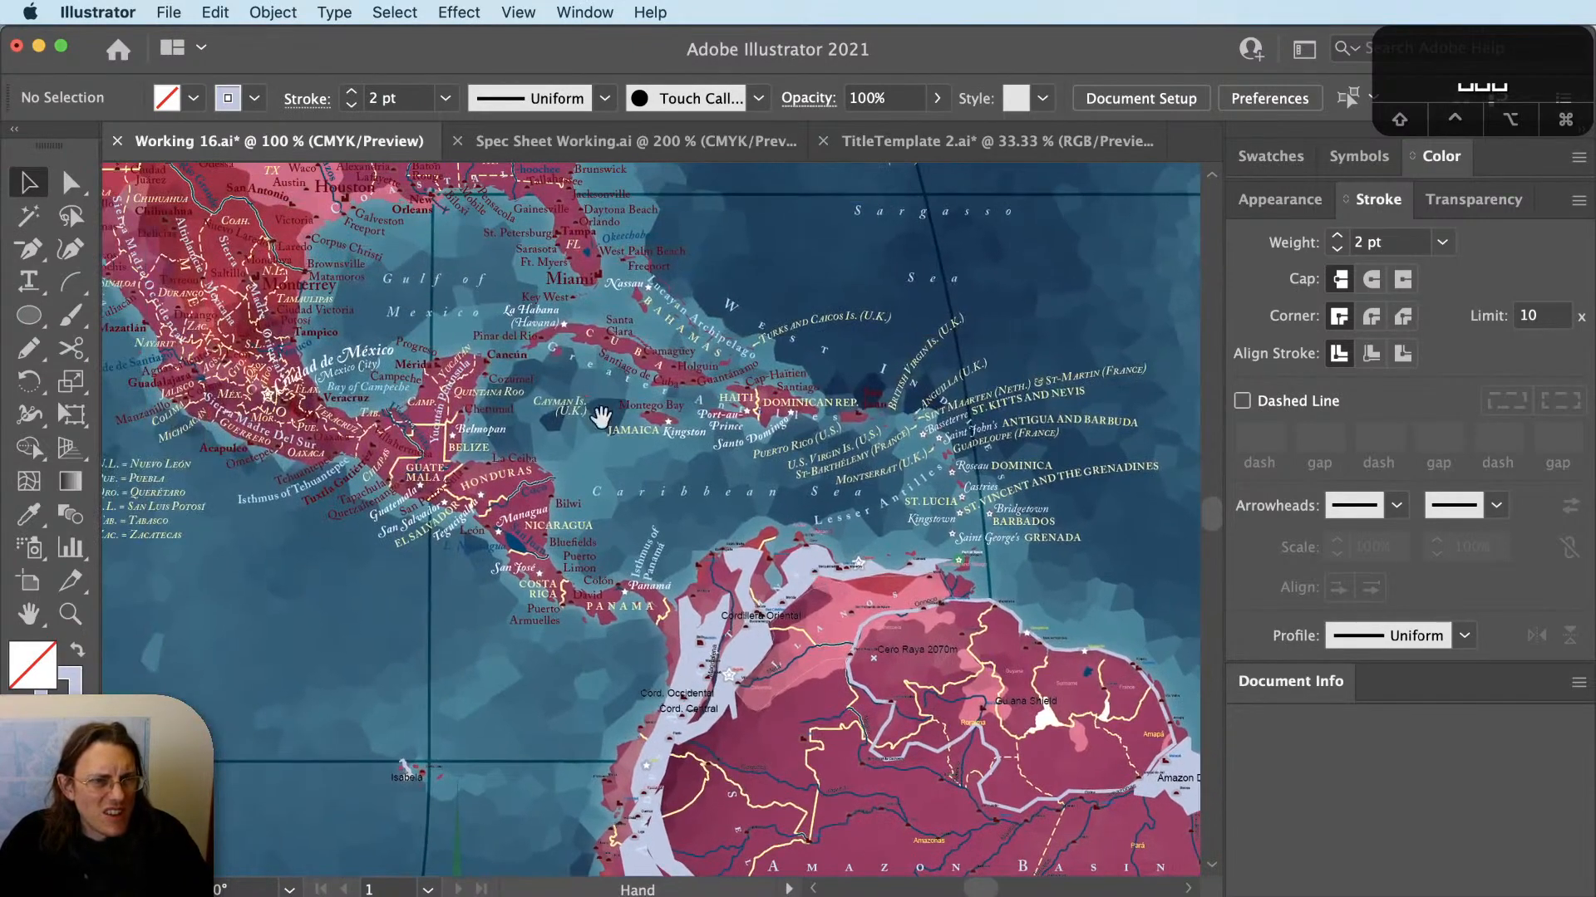
scroll(714, 580, "up", 1)
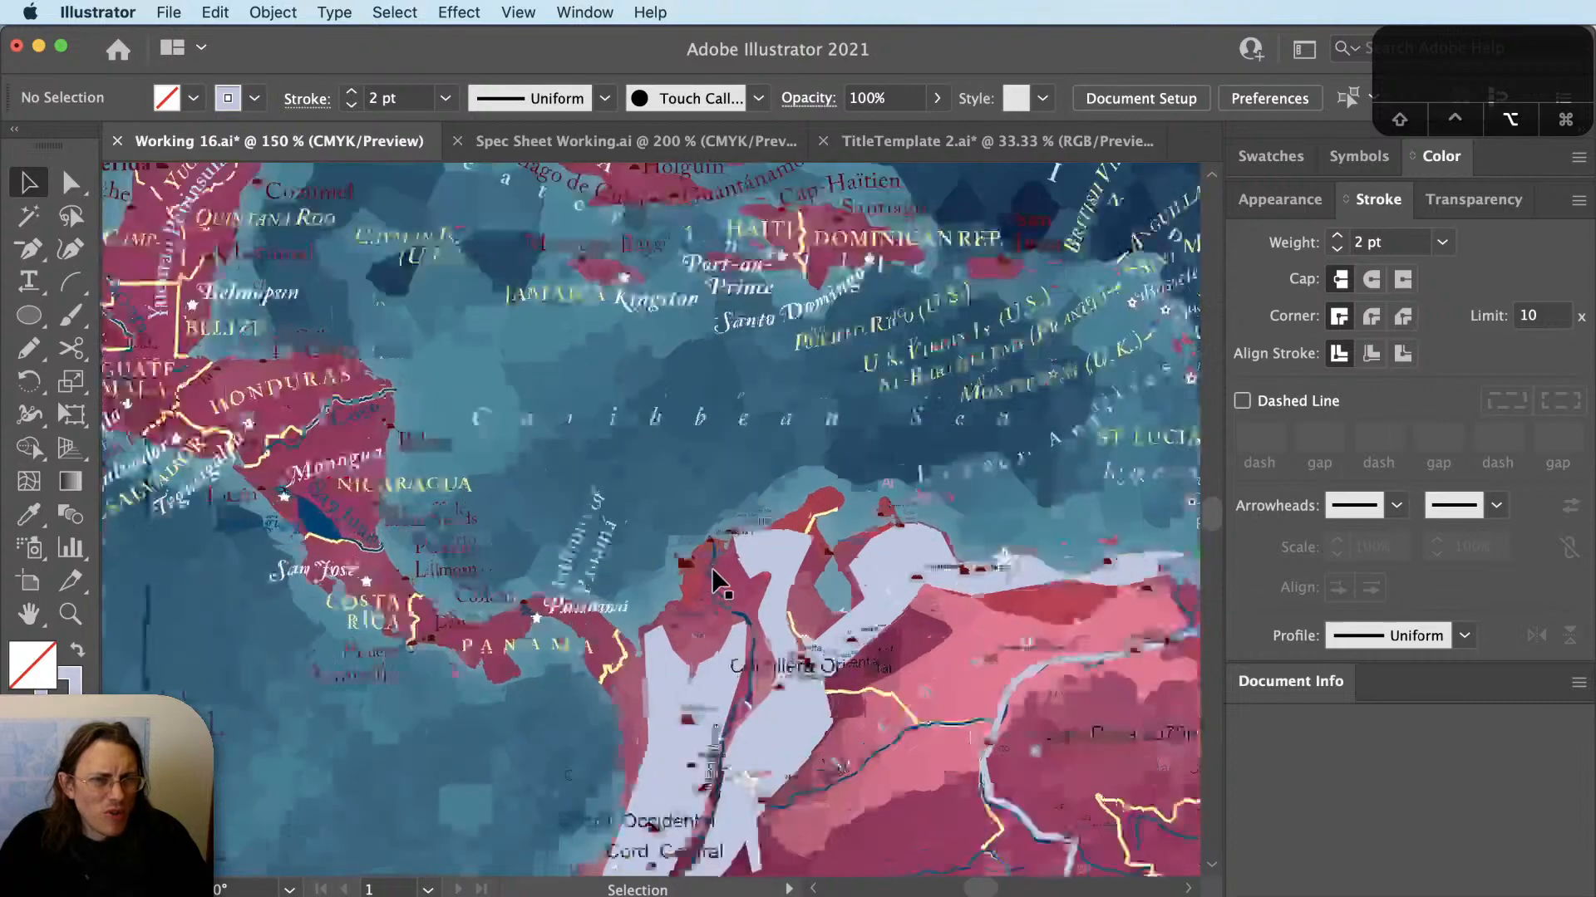
scroll(715, 580, "up", 2)
left_click(520, 507)
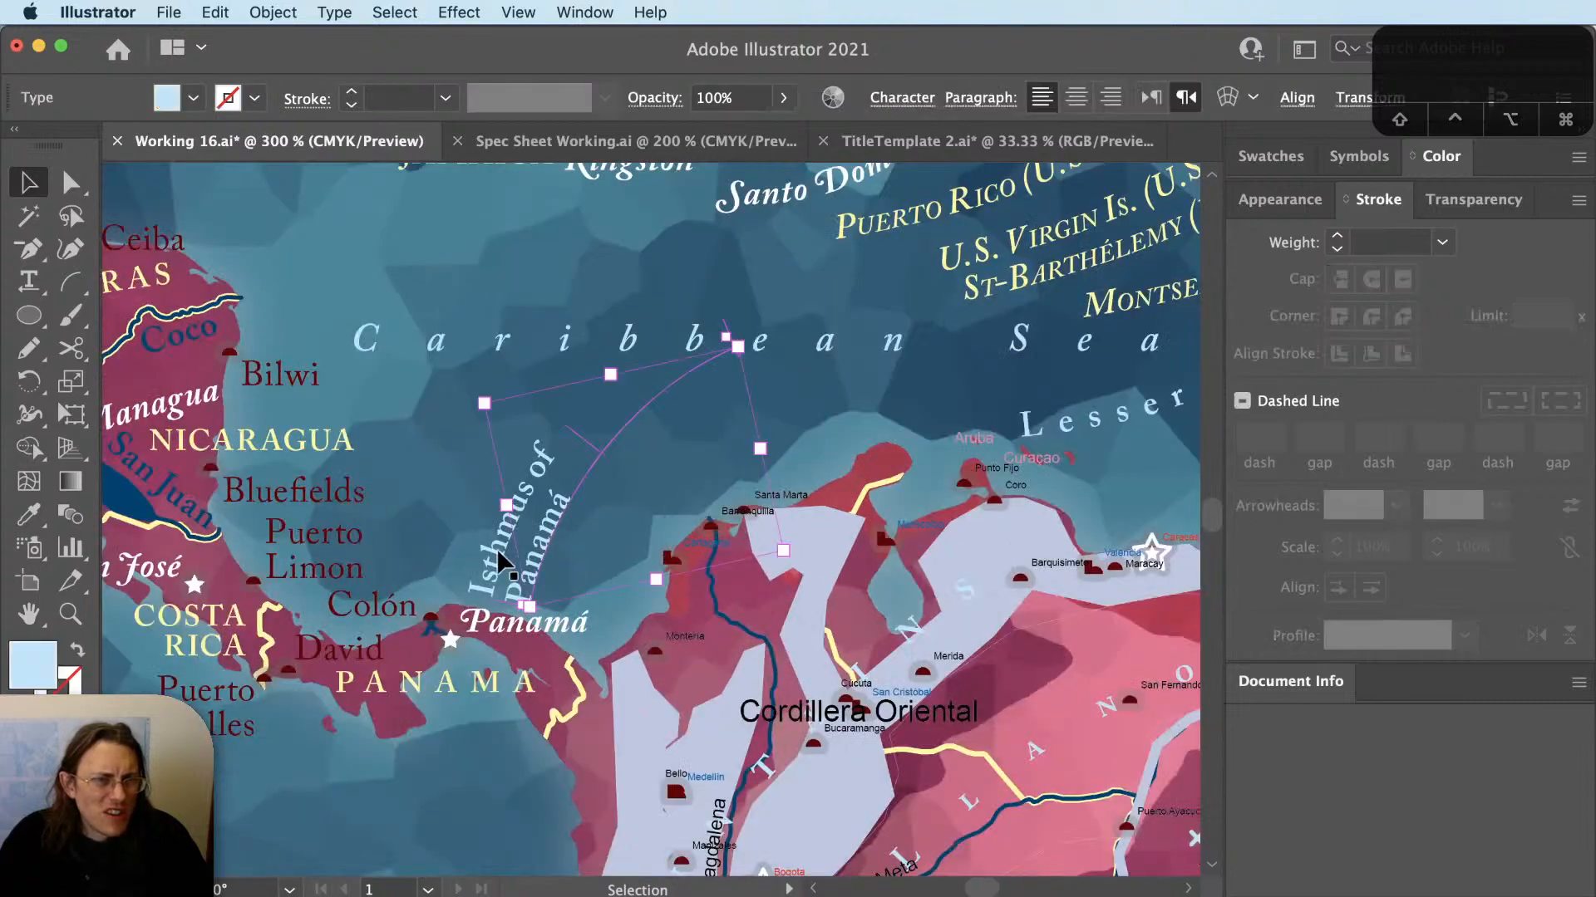
key("super+shift+a")
scroll(324, 503, "down", 2)
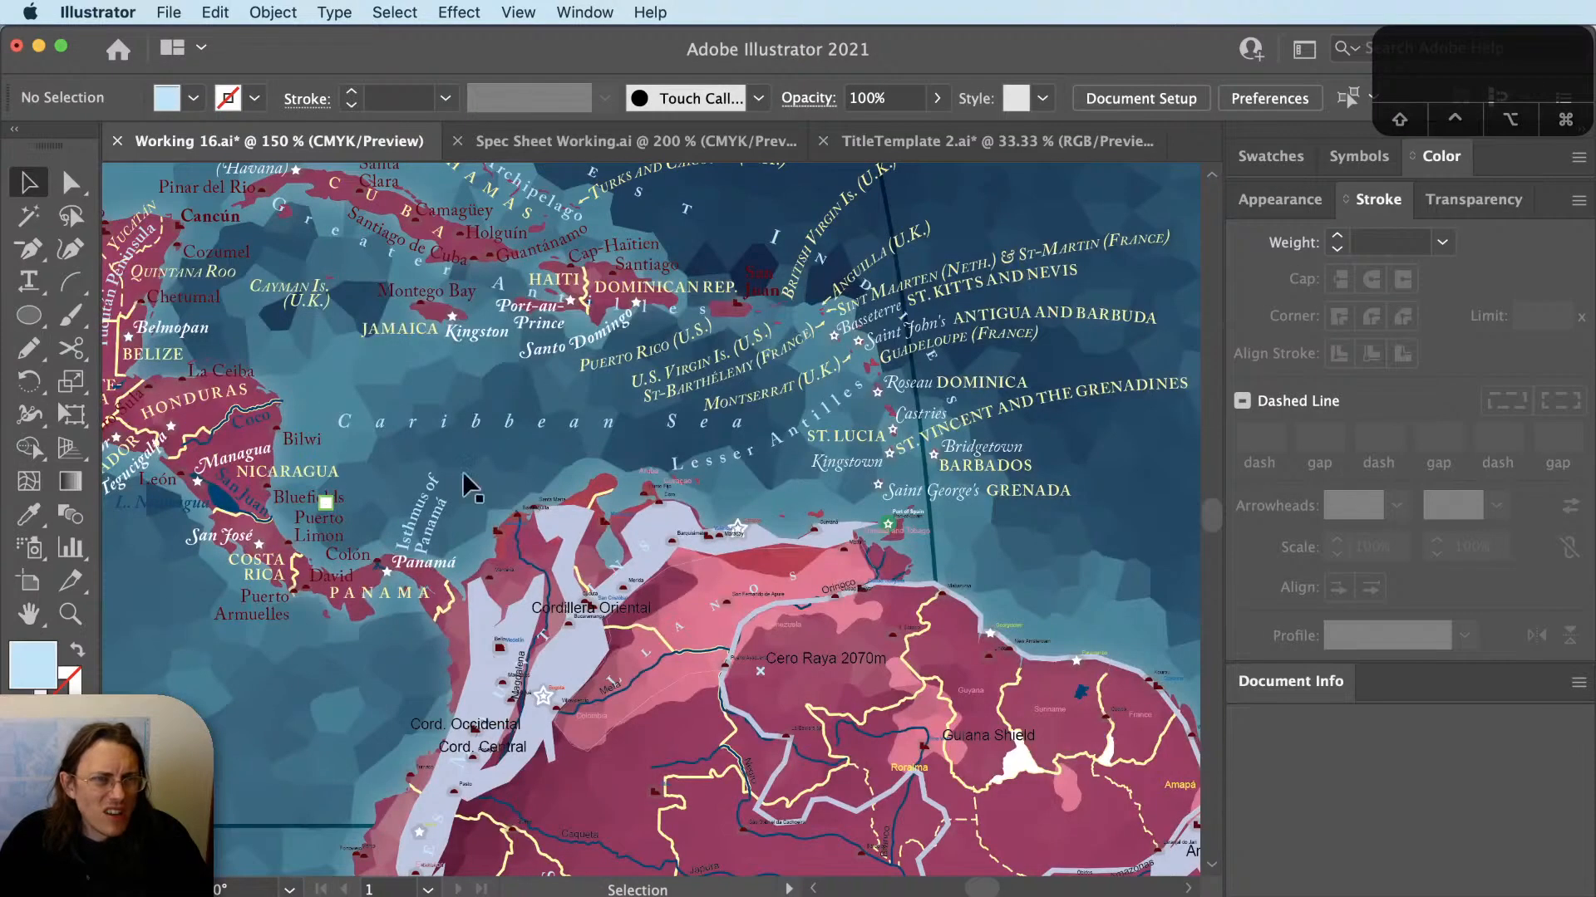
left_click_drag(463, 475, 491, 607)
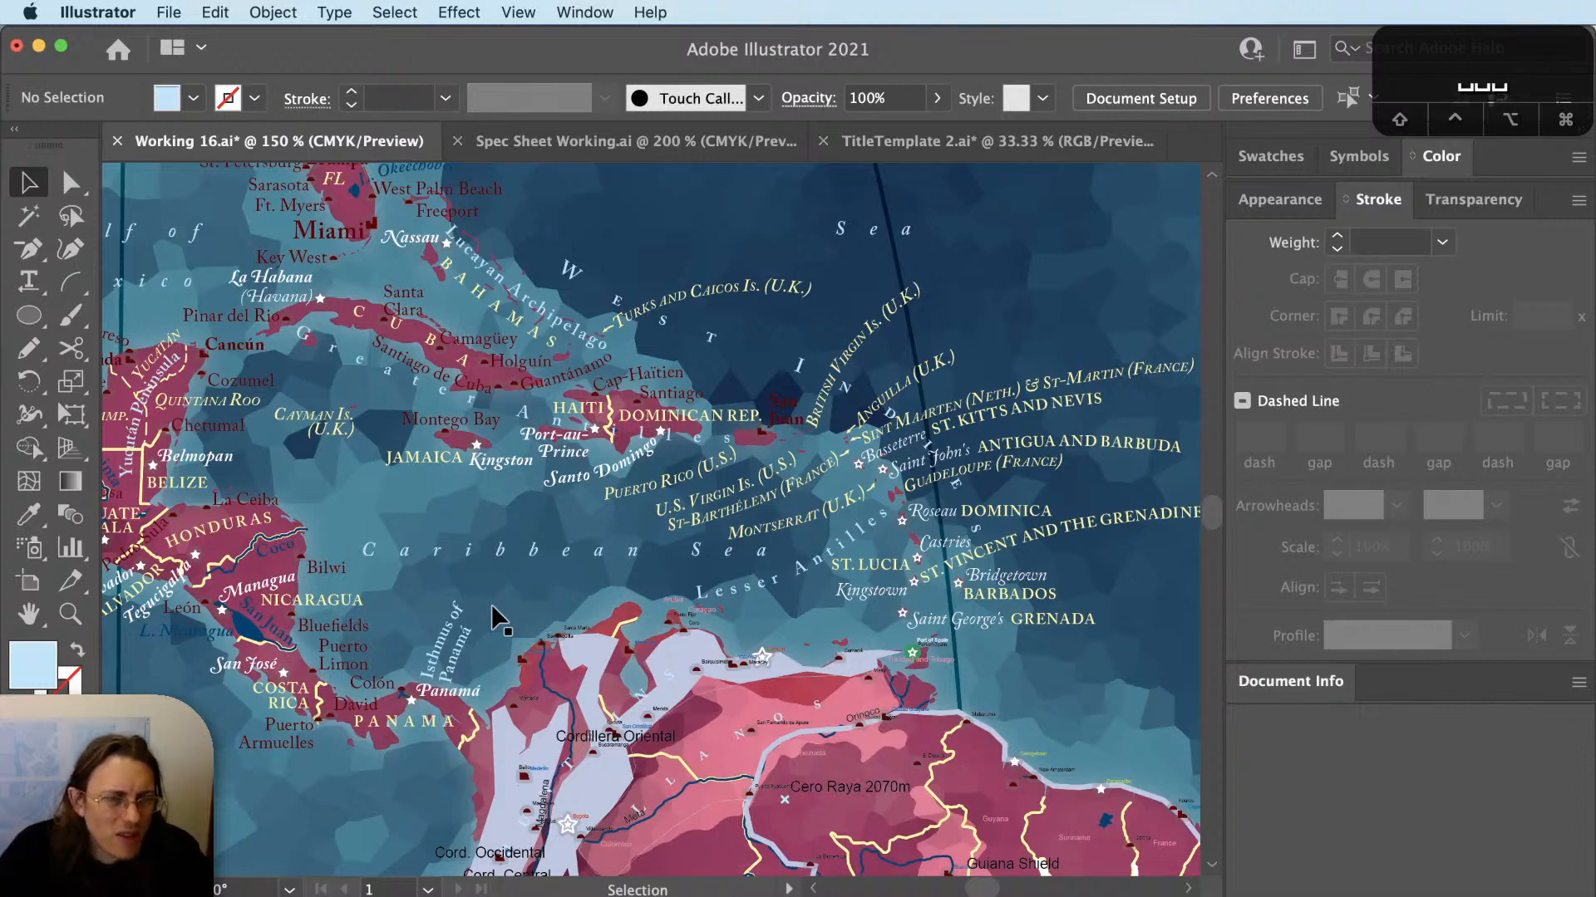
left_click_drag(846, 678, 462, 239)
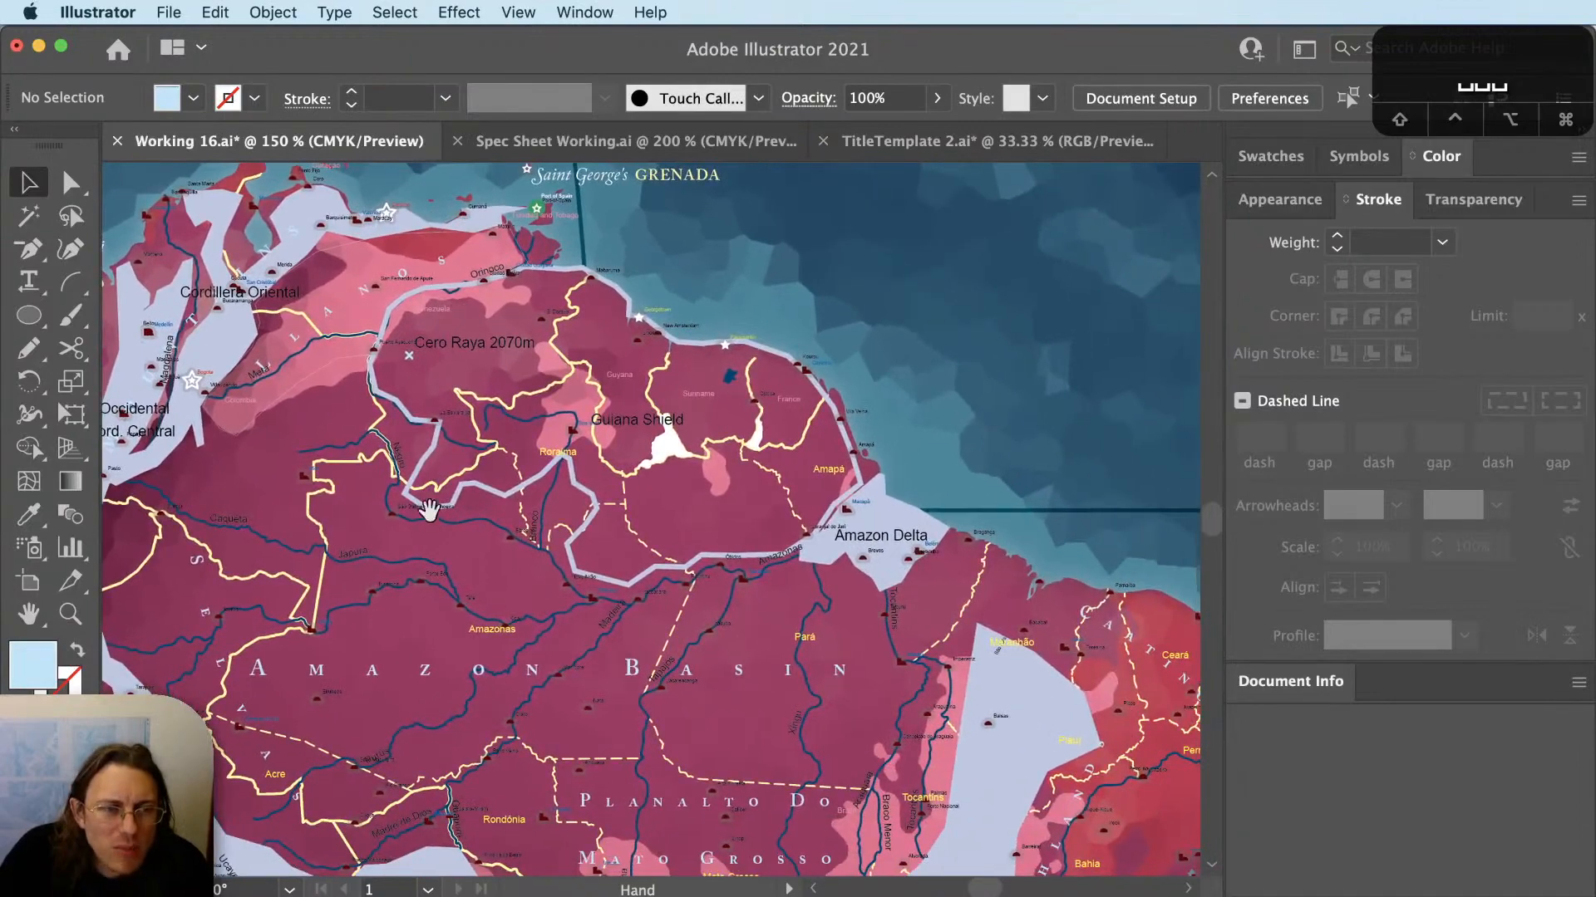
left_click_drag(429, 512, 676, 721)
left_click_drag(593, 475, 766, 747)
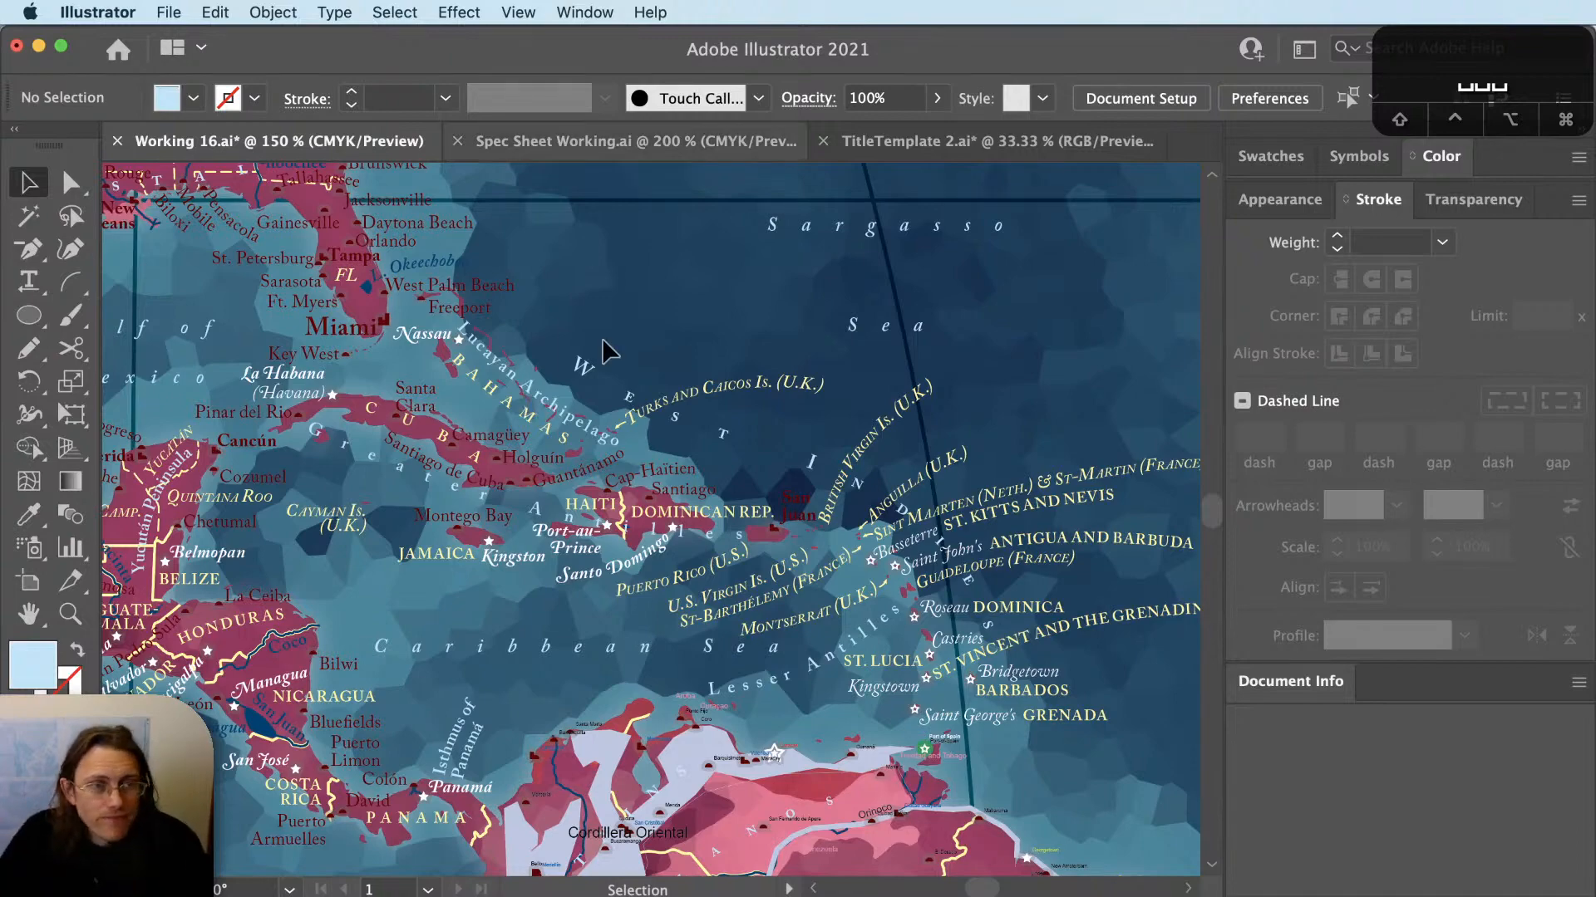
Inspect the Guiana Shield and Amazon Basin area, and check it against the larger-region layer switched on in QGIS.
scroll(604, 351, "down", 15)
scroll(604, 351, "right", 8)
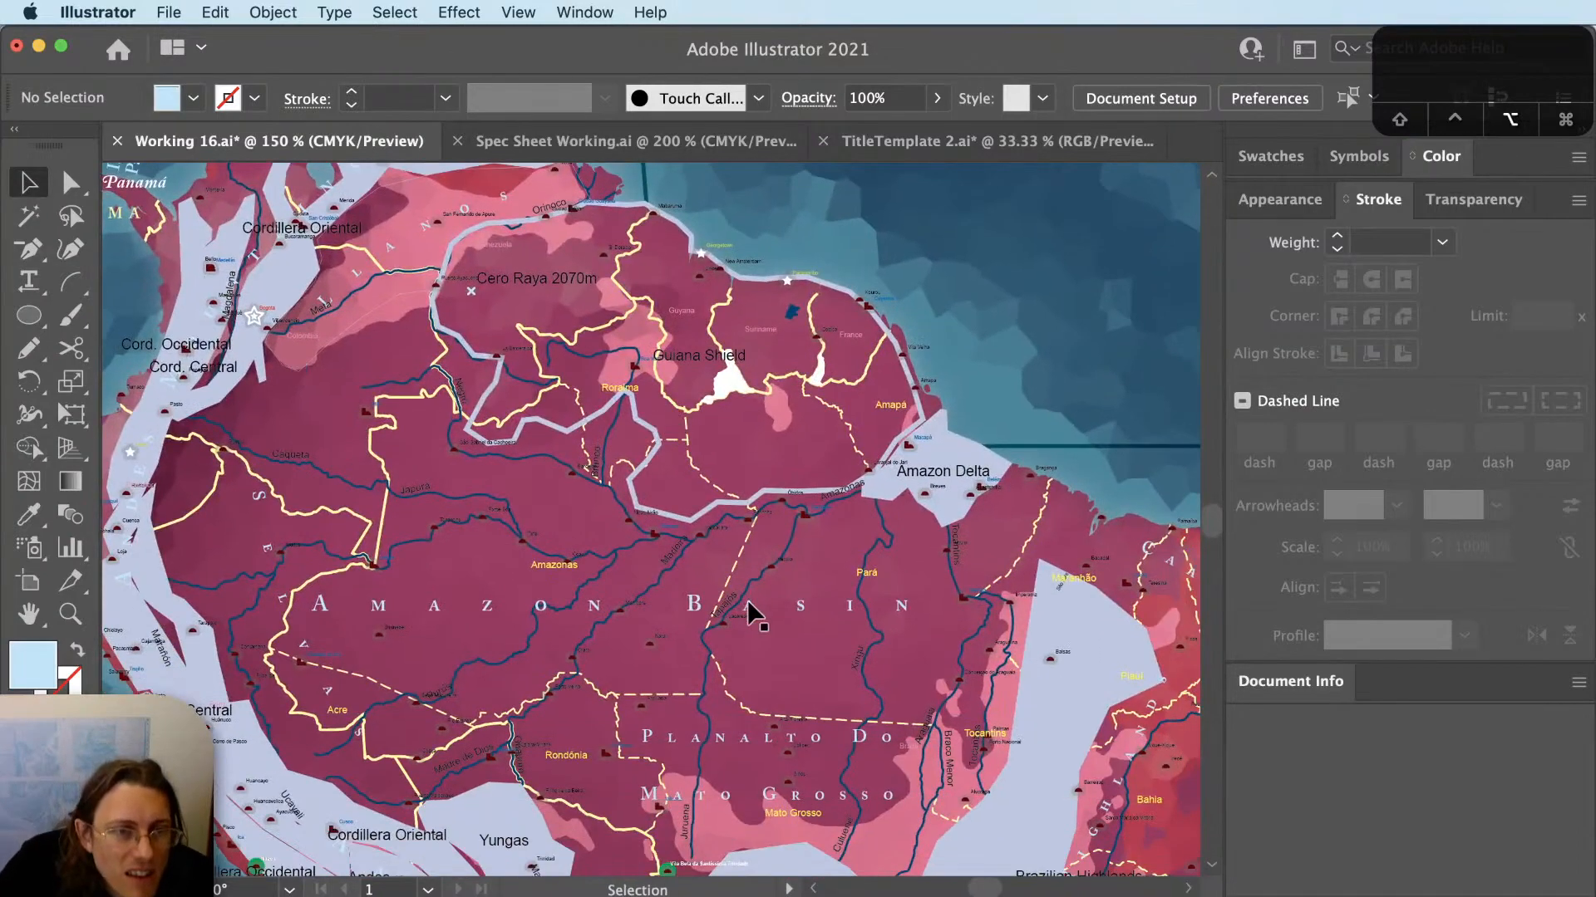
scroll(749, 604, "down", 1)
left_click_drag(784, 641, 784, 509)
left_click_drag(760, 392, 793, 488)
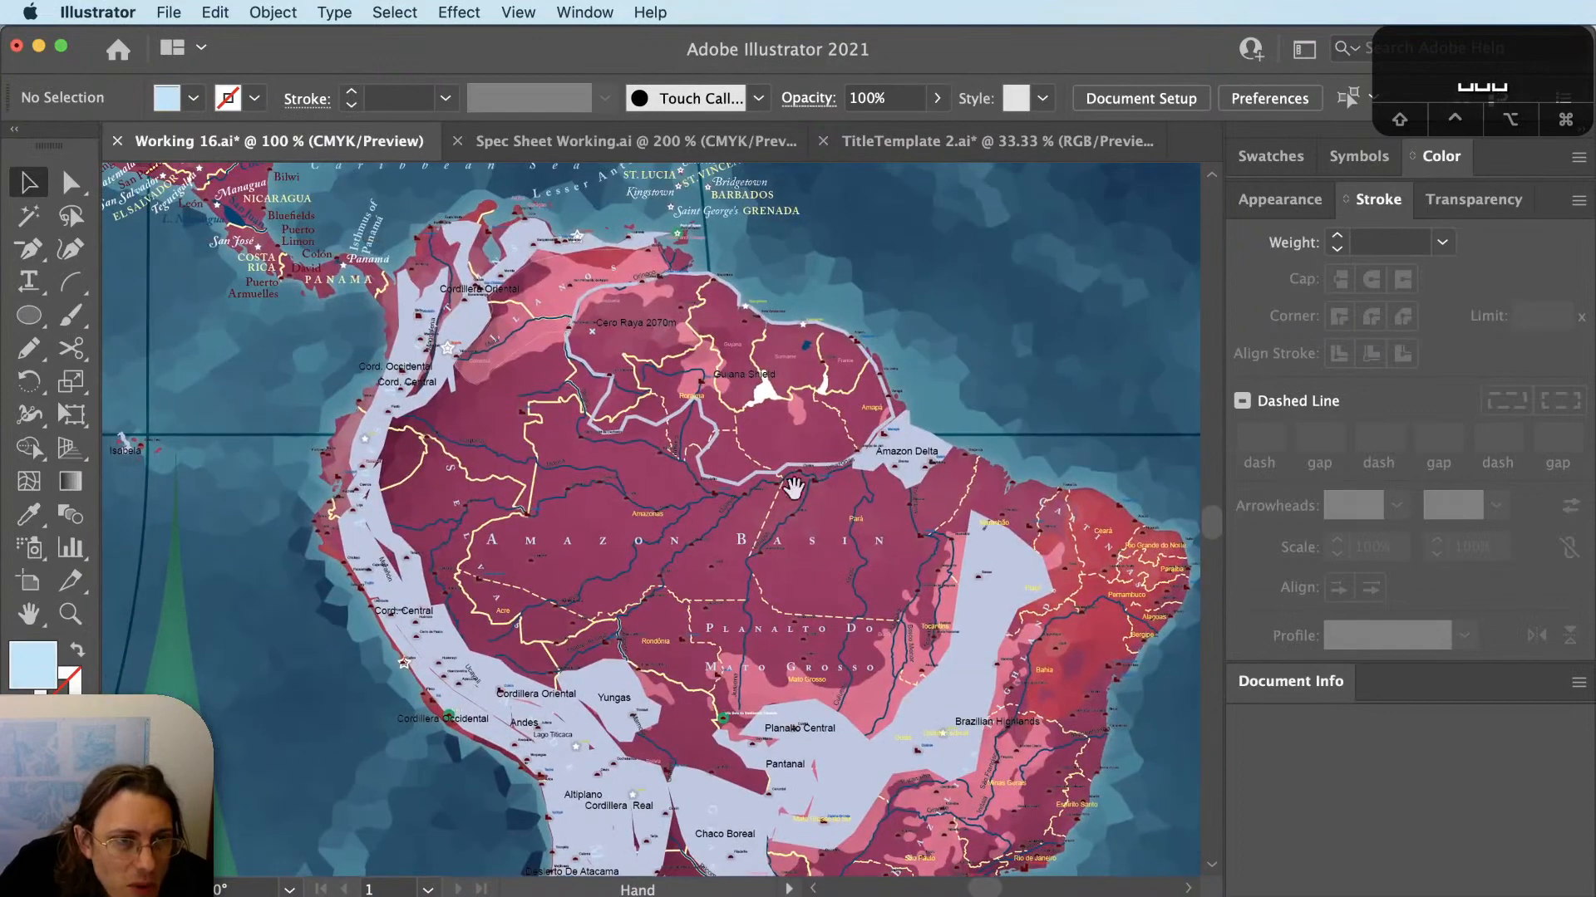
scroll(748, 365, "up", 1)
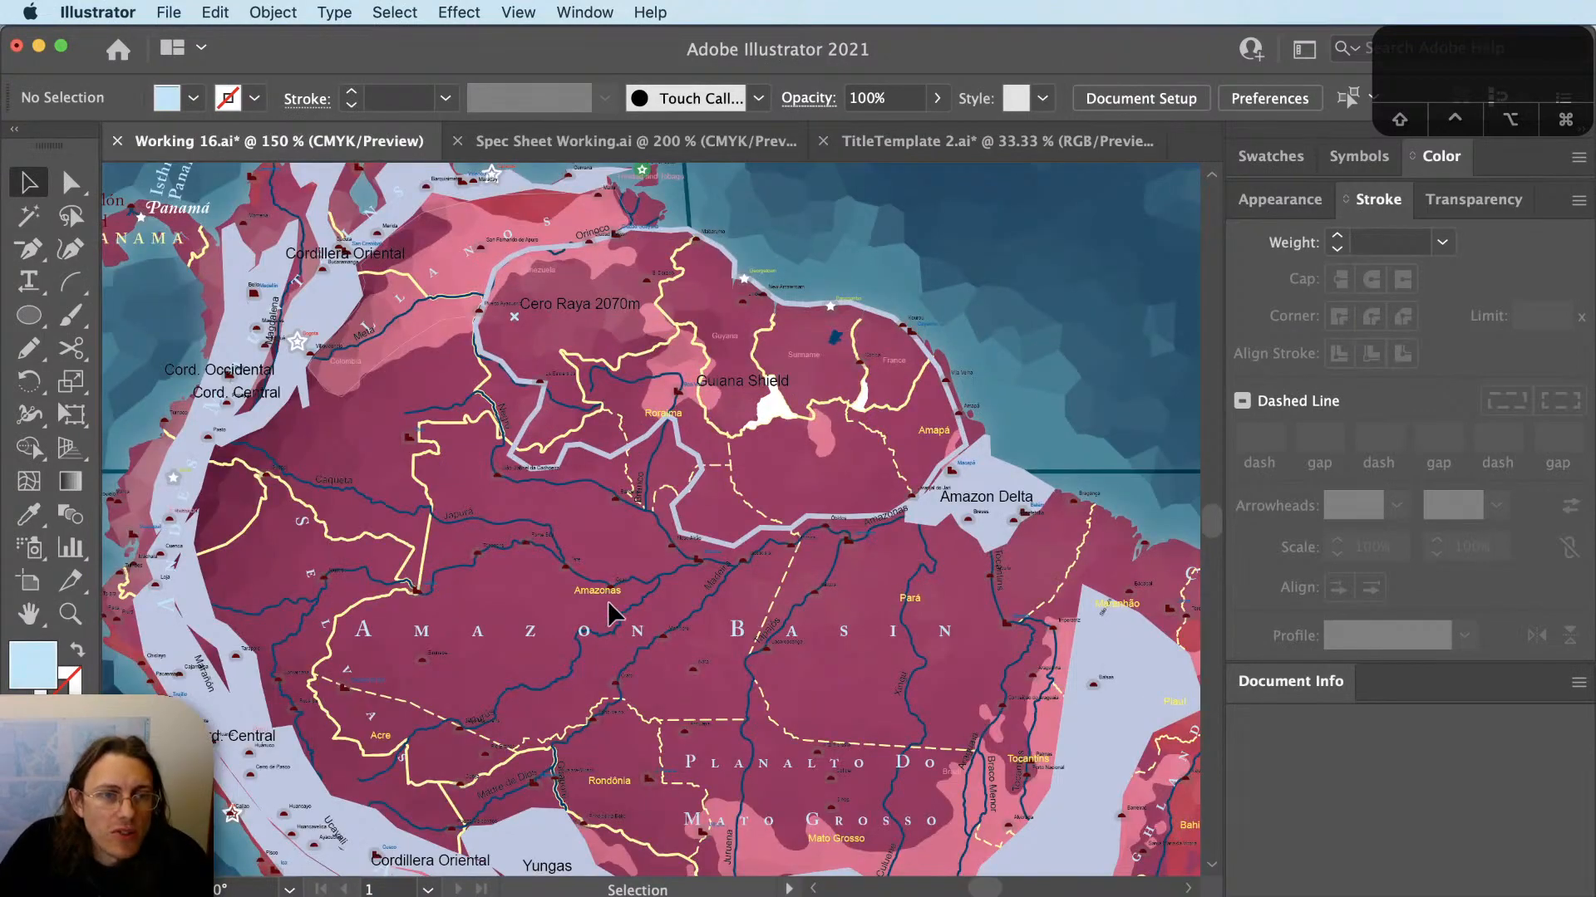
left_click_drag(816, 695, 774, 736)
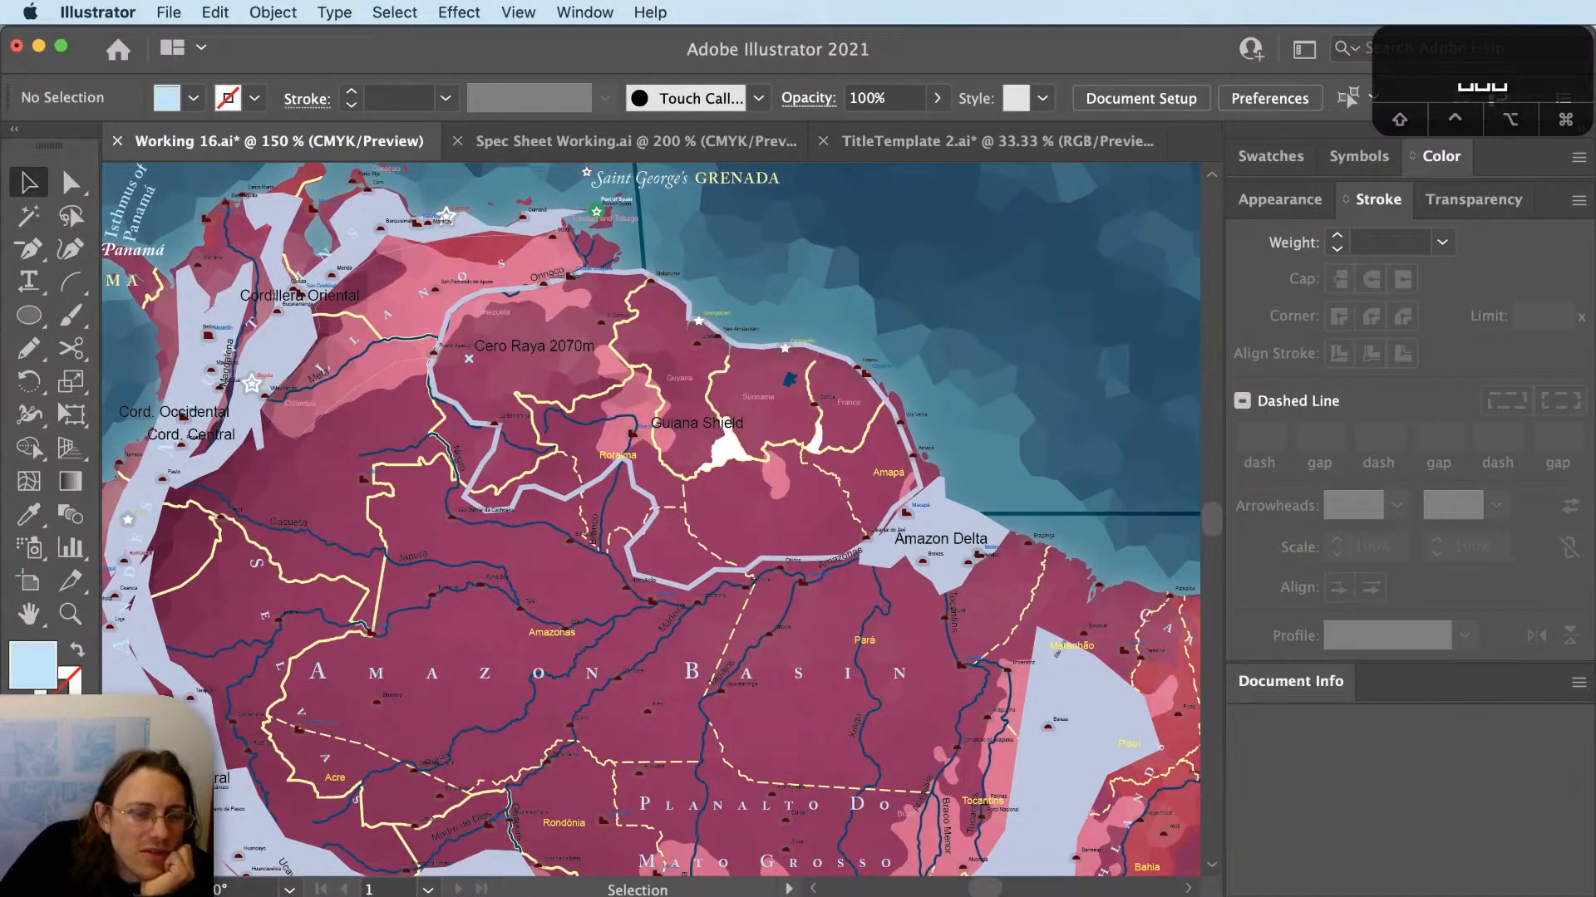
key("super+Tab")
left_click(34, 700)
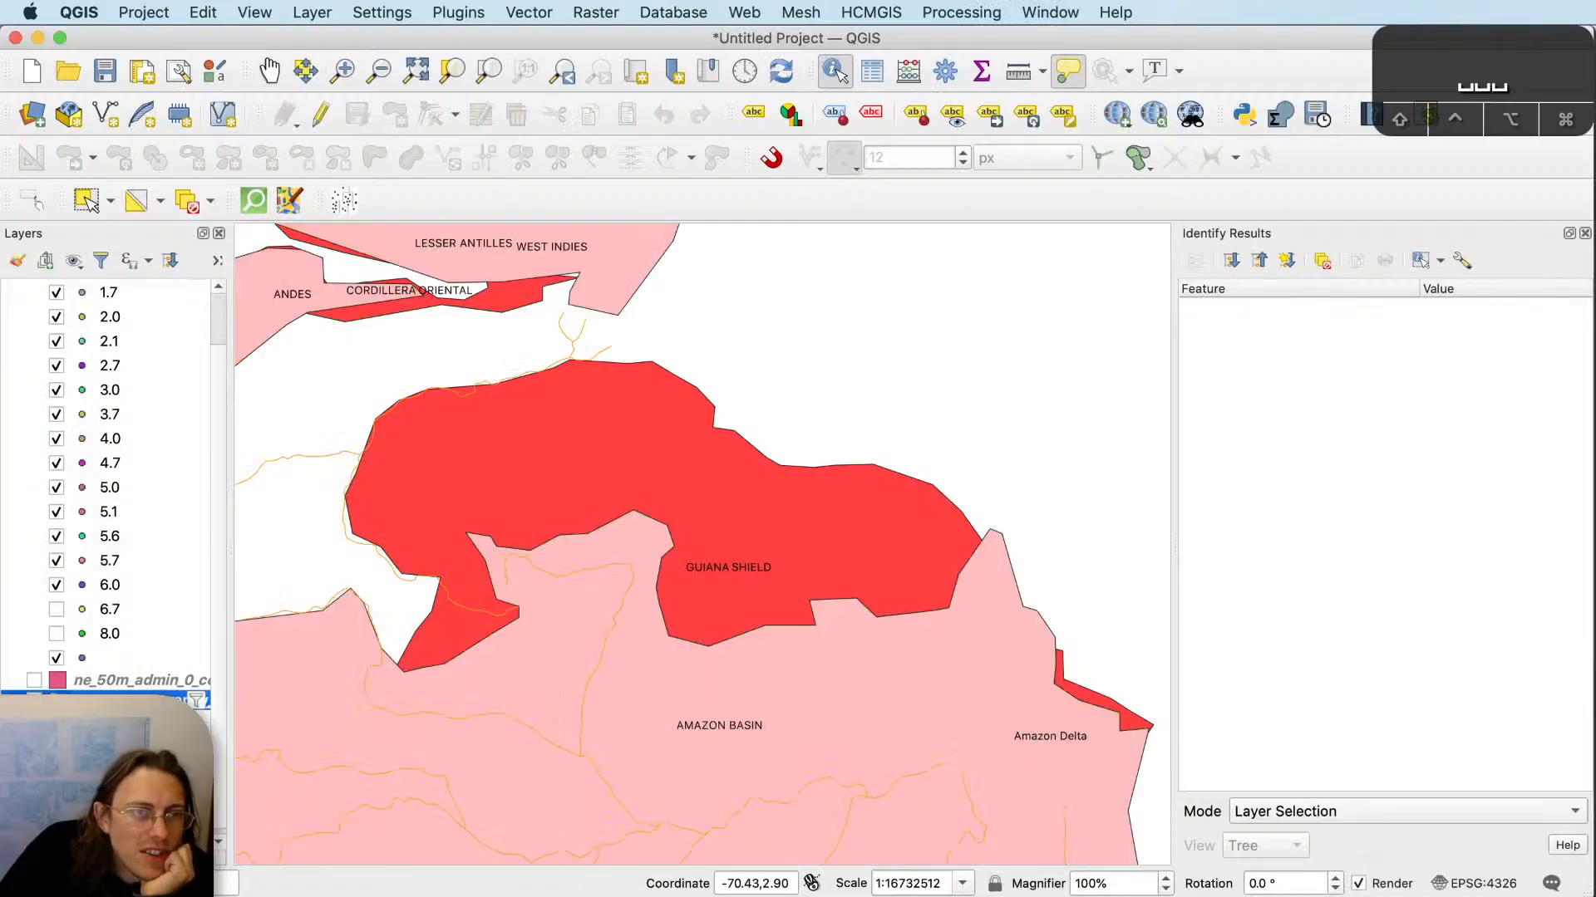
key("super+Tab")
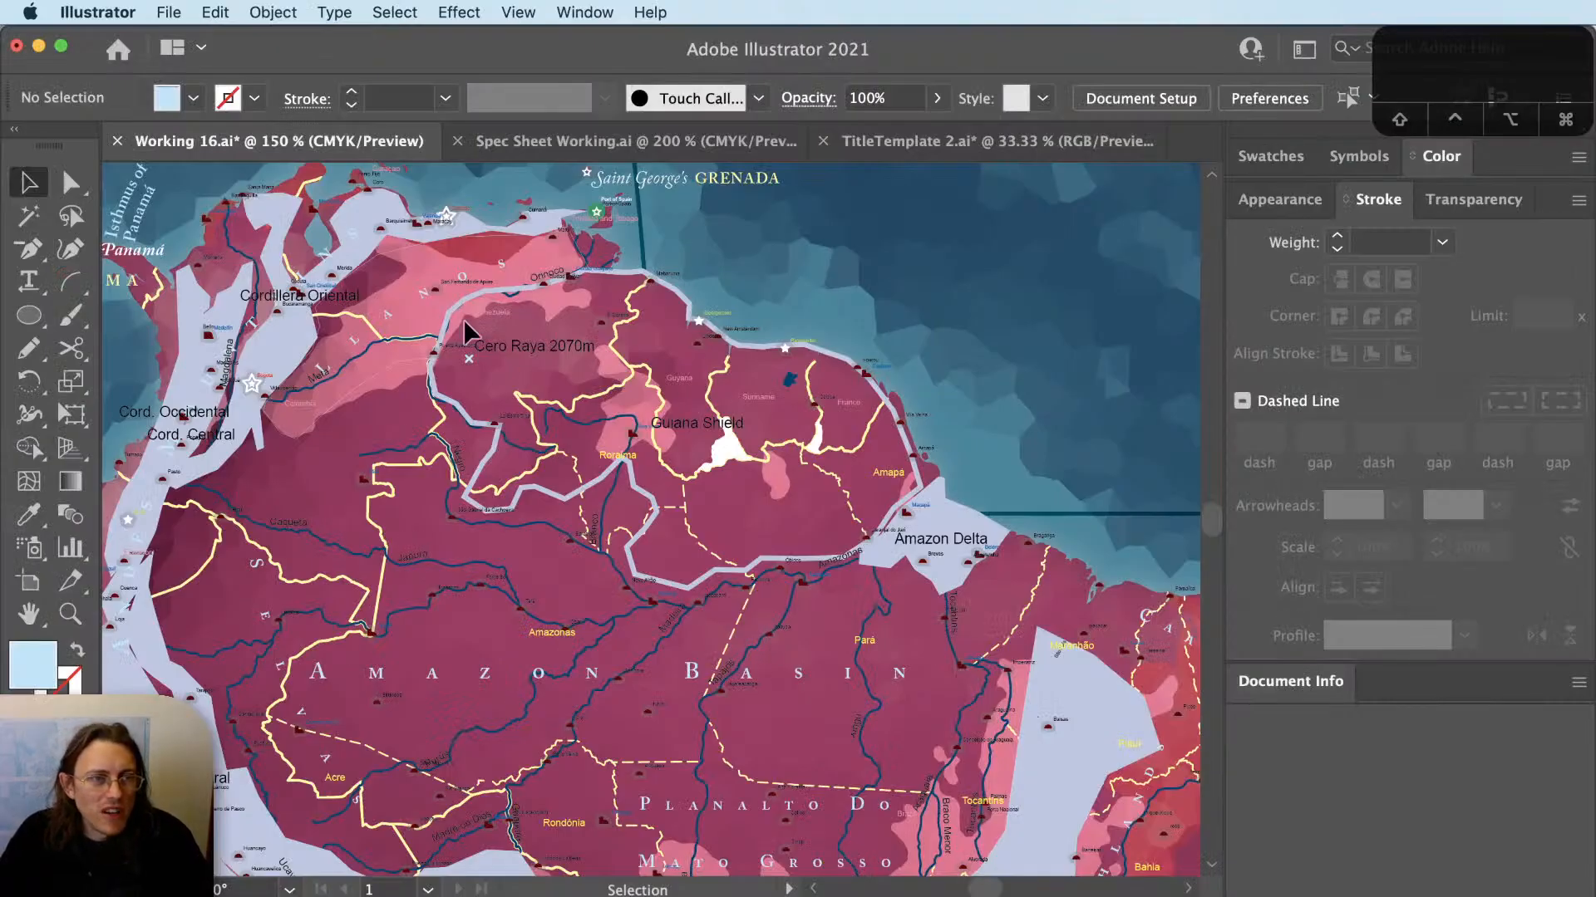
Duplicate the Llanos curved label onto the Guiana Shield area and replace its text with the text cut from the plain Guiana Shield label.
left_click_drag(453, 311, 637, 368)
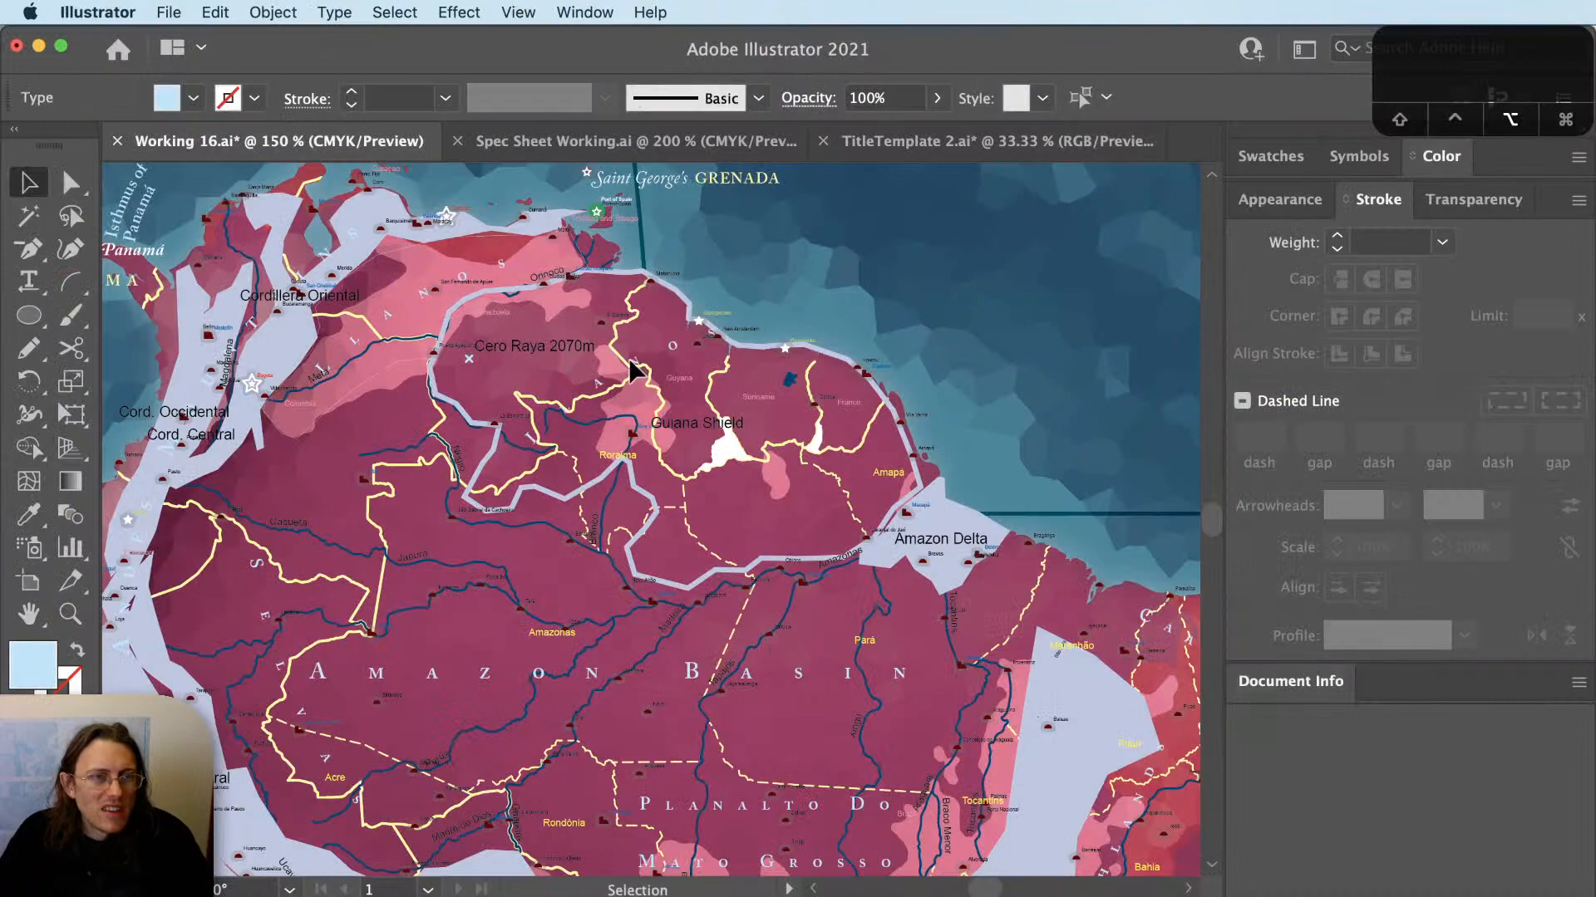
scroll(636, 369, "up", 2)
left_click(721, 484)
key("super+x")
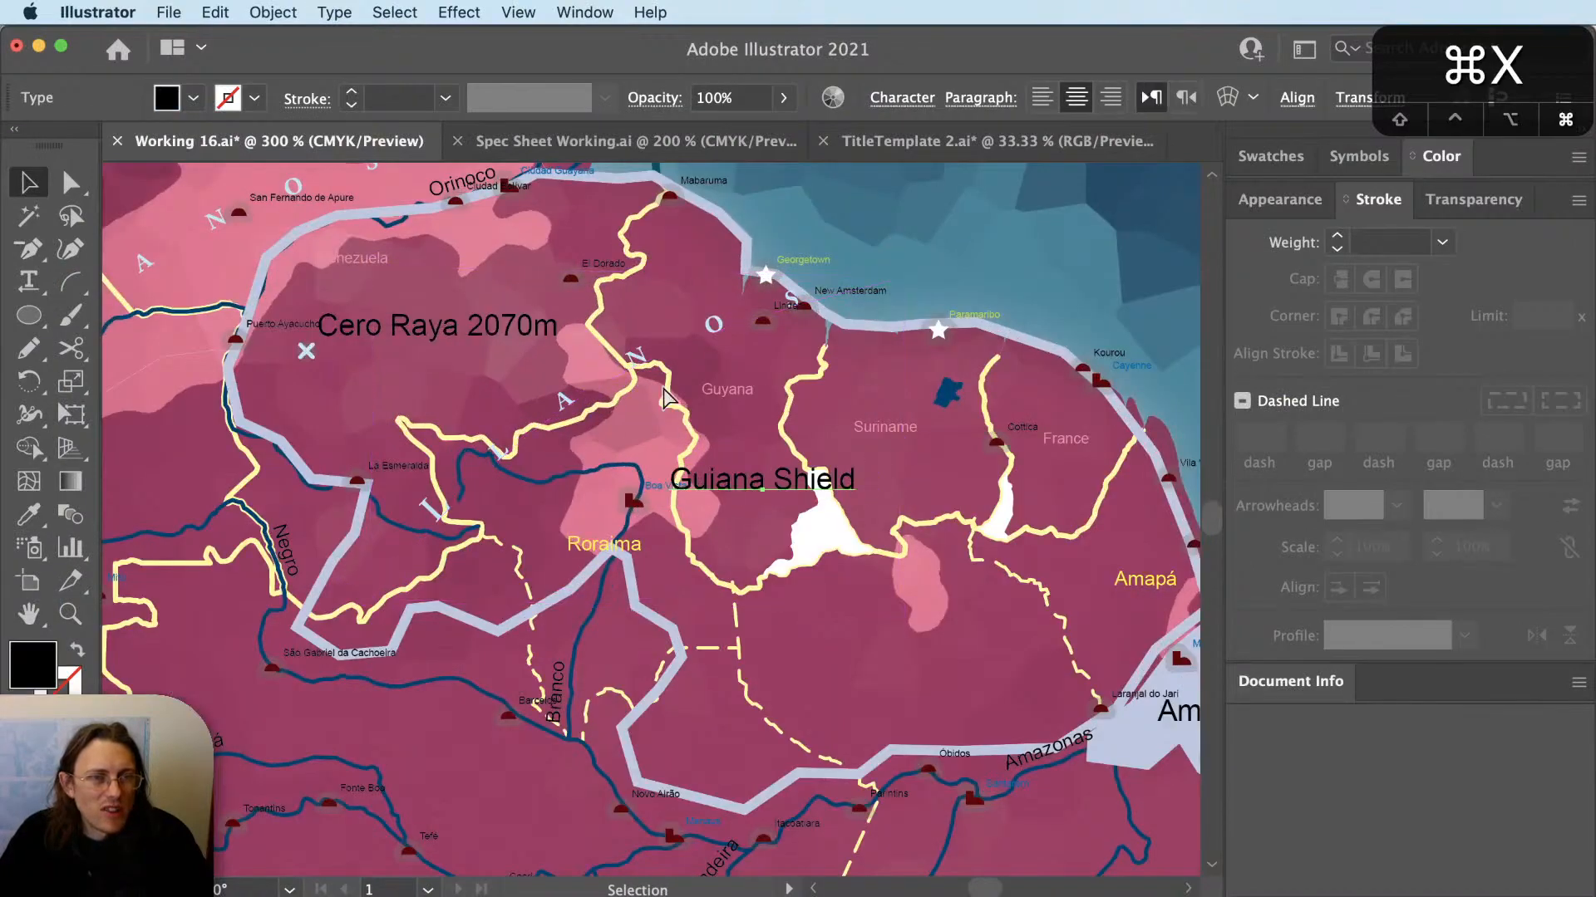
key("t")
left_click(652, 356)
key("super+a")
key("super+v")
key("Escape")
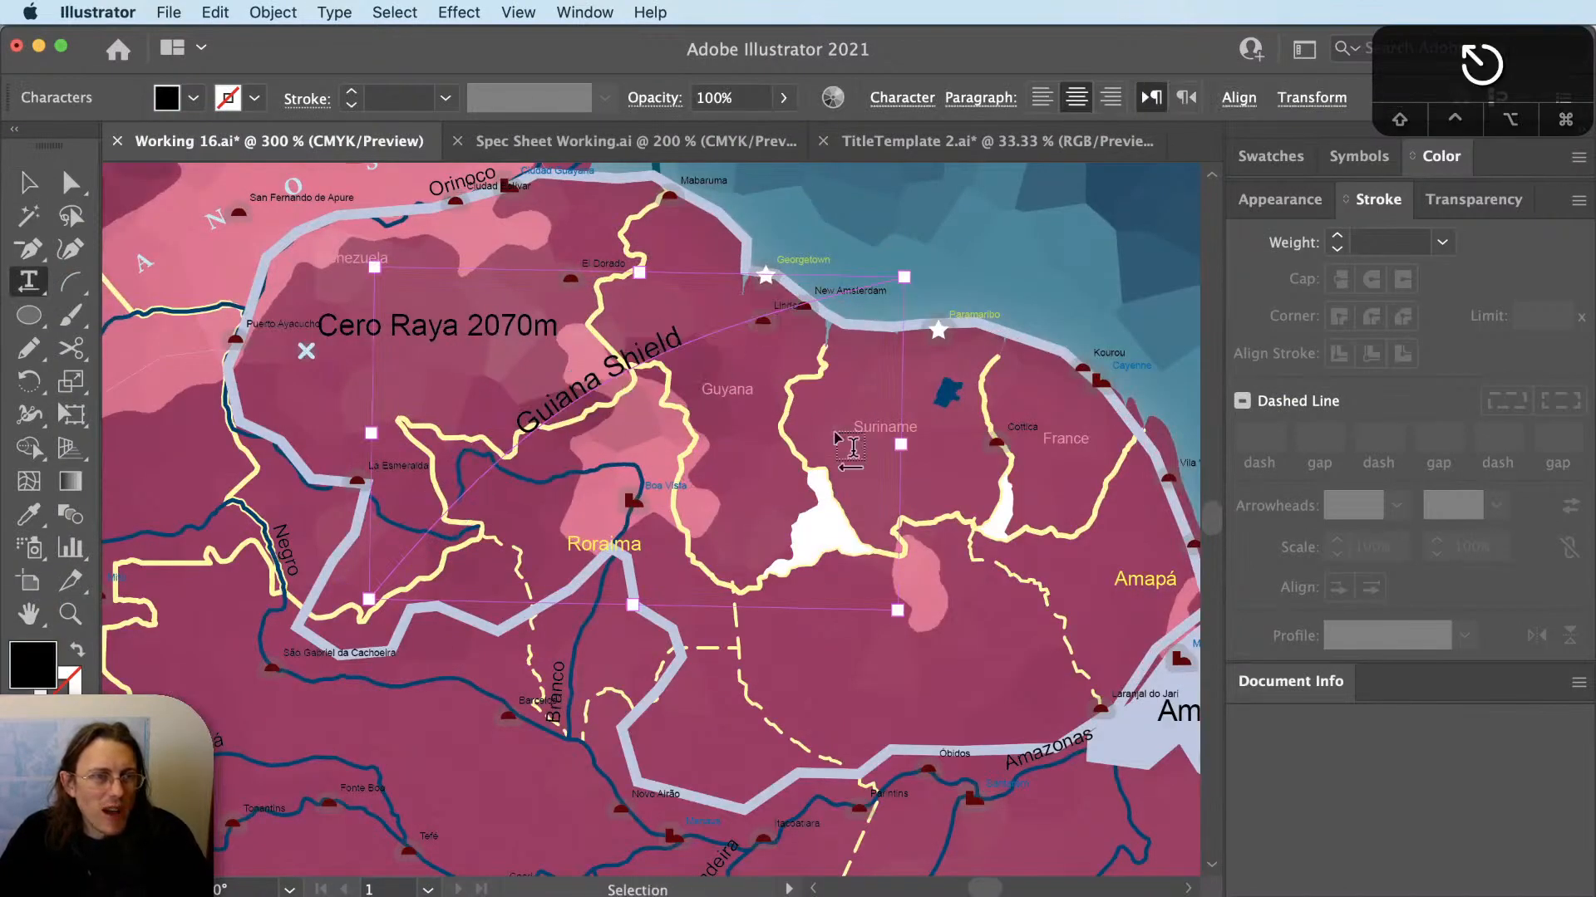
Apply the Llanos label's text style to the curved Guiana Shield label and rotate it to slope down toward the southeast.
scroll(837, 444, "down", 2)
key("i")
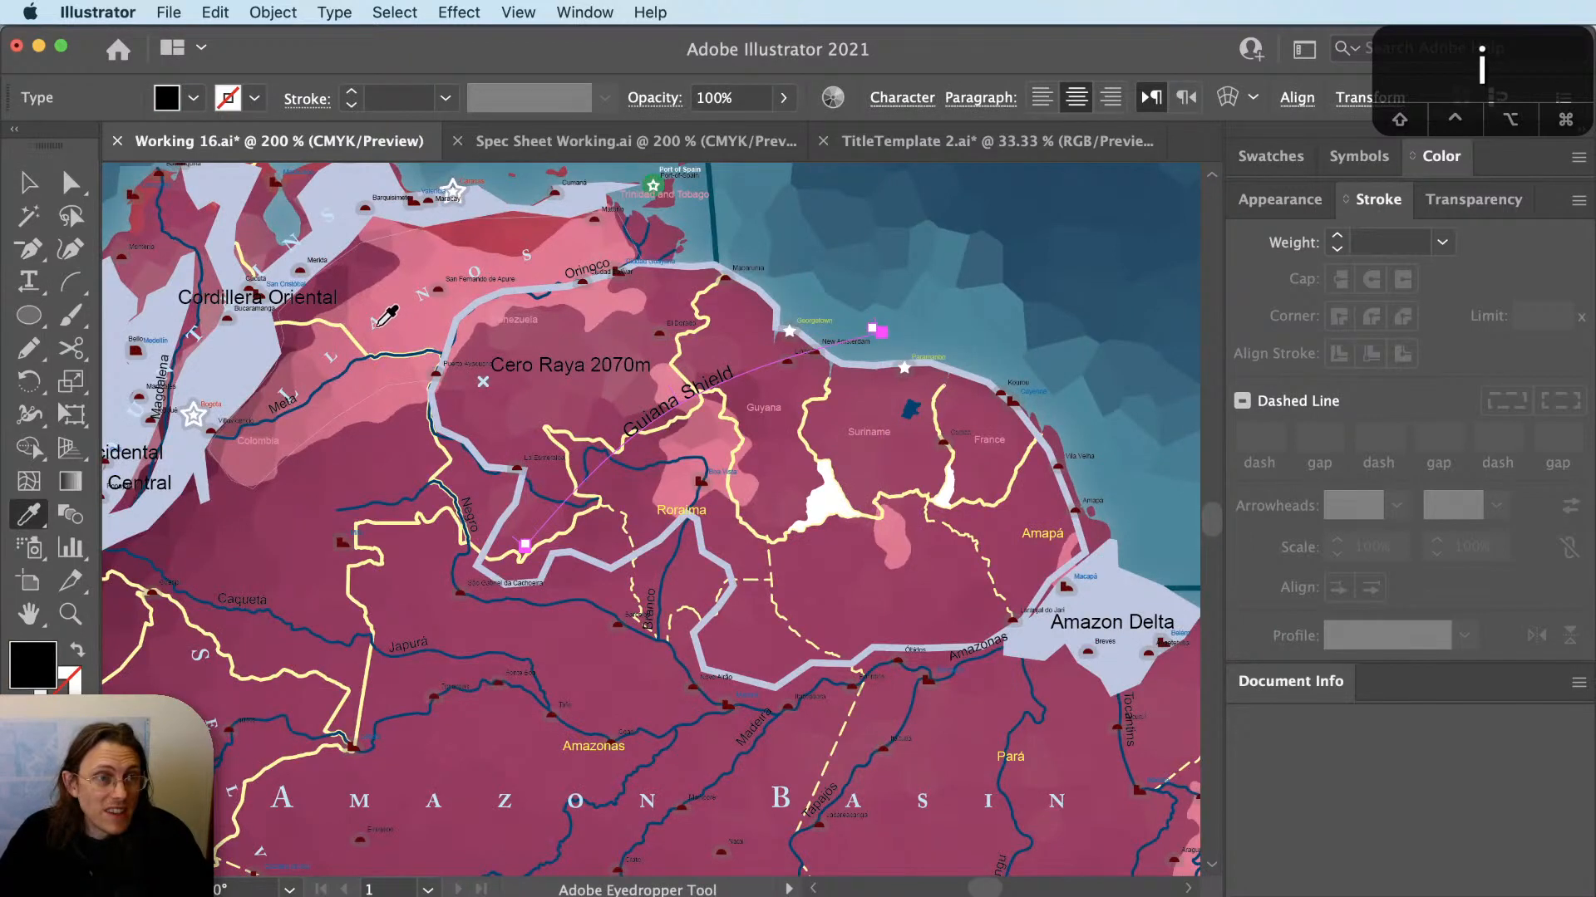
left_click(376, 321)
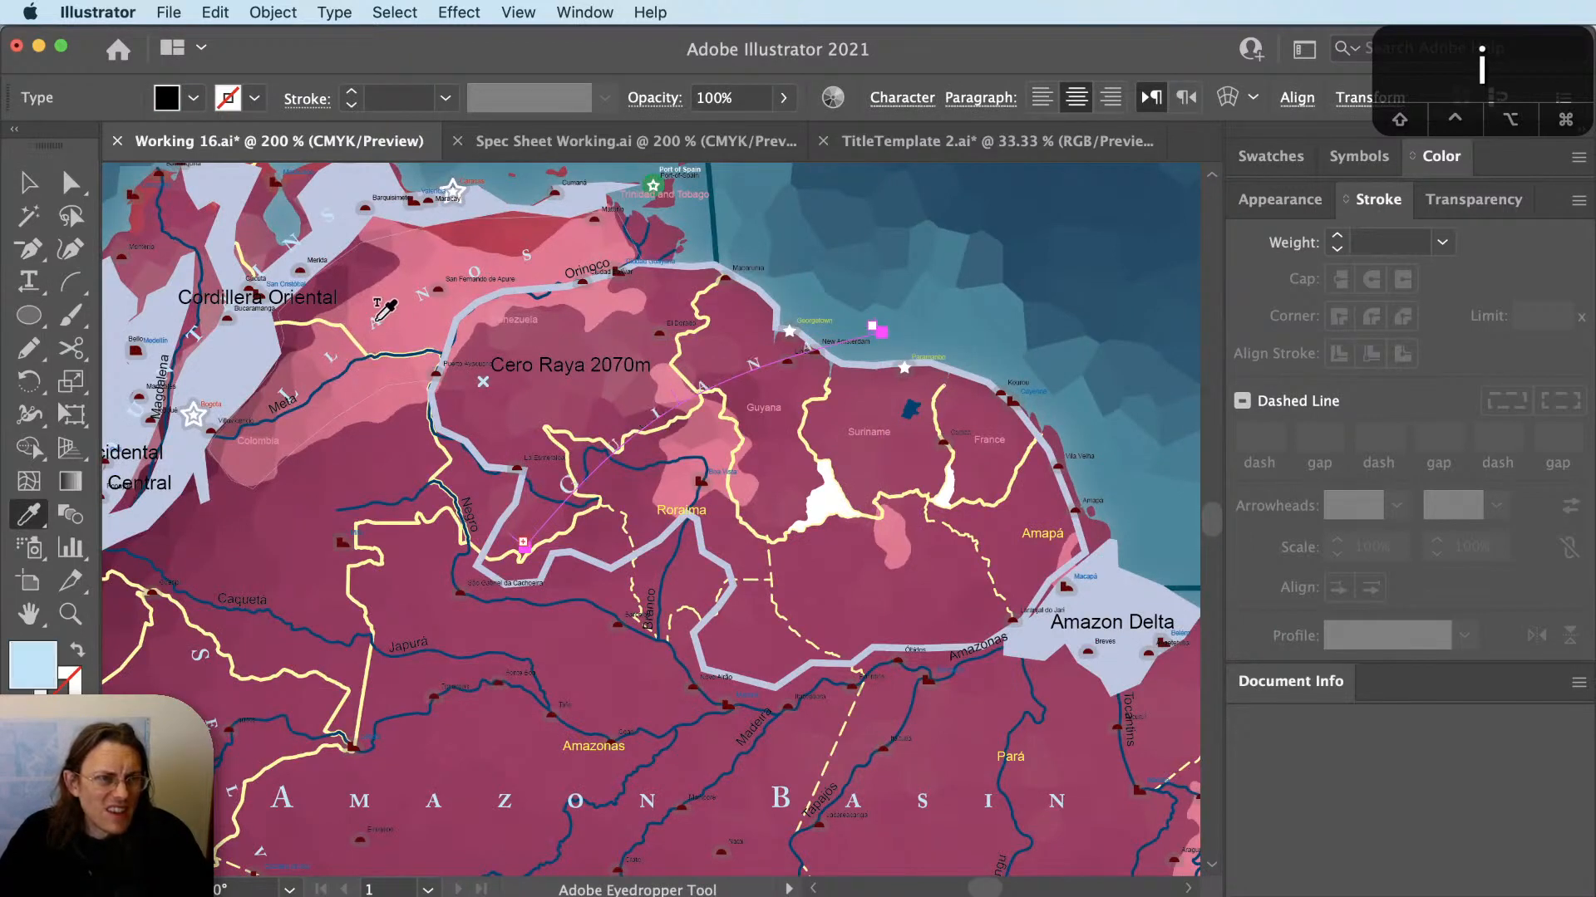
key("r")
left_click_drag(908, 425, 914, 669)
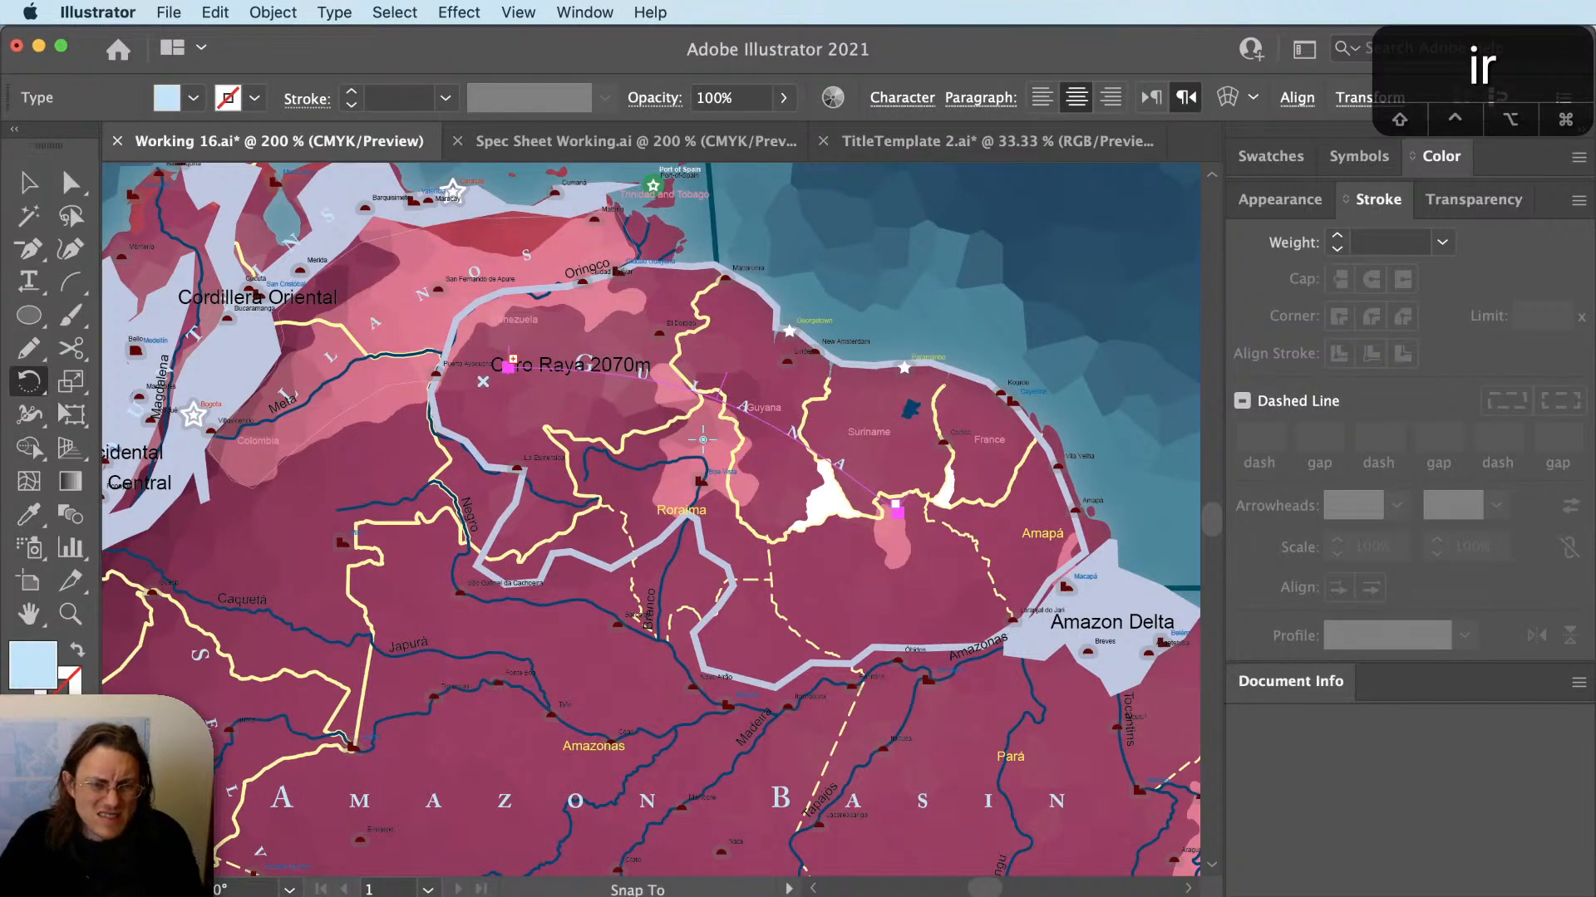
key("shift+super+a")
Extend the southeastern end of the Guiana Shield label's path and adjust its curve handles so the full name fits.
key("a")
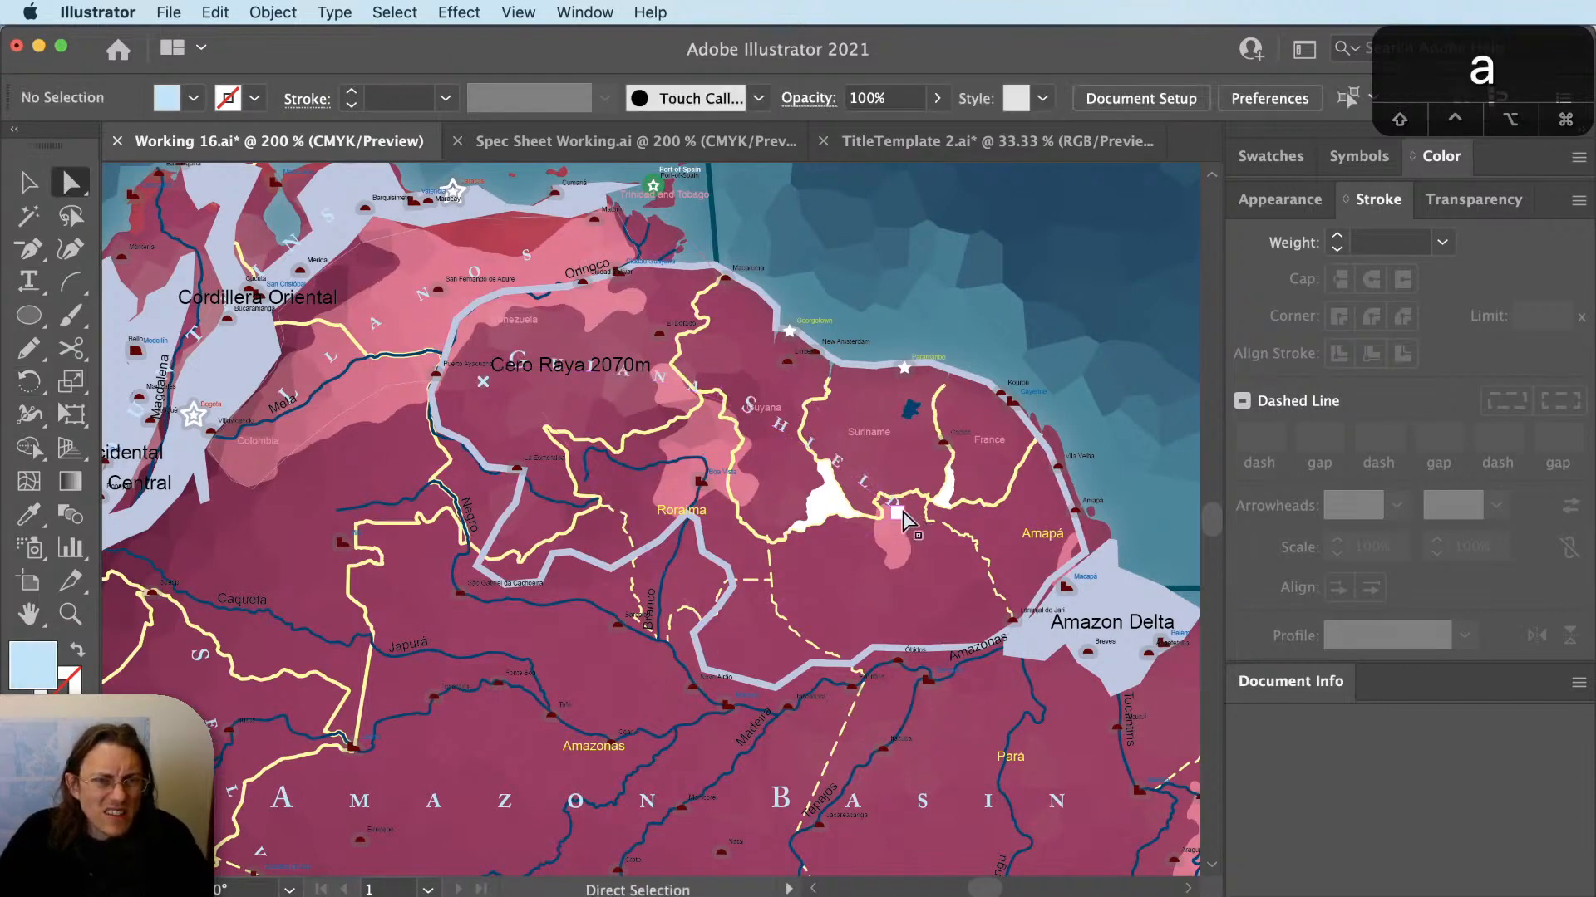
left_click_drag(901, 512, 986, 582)
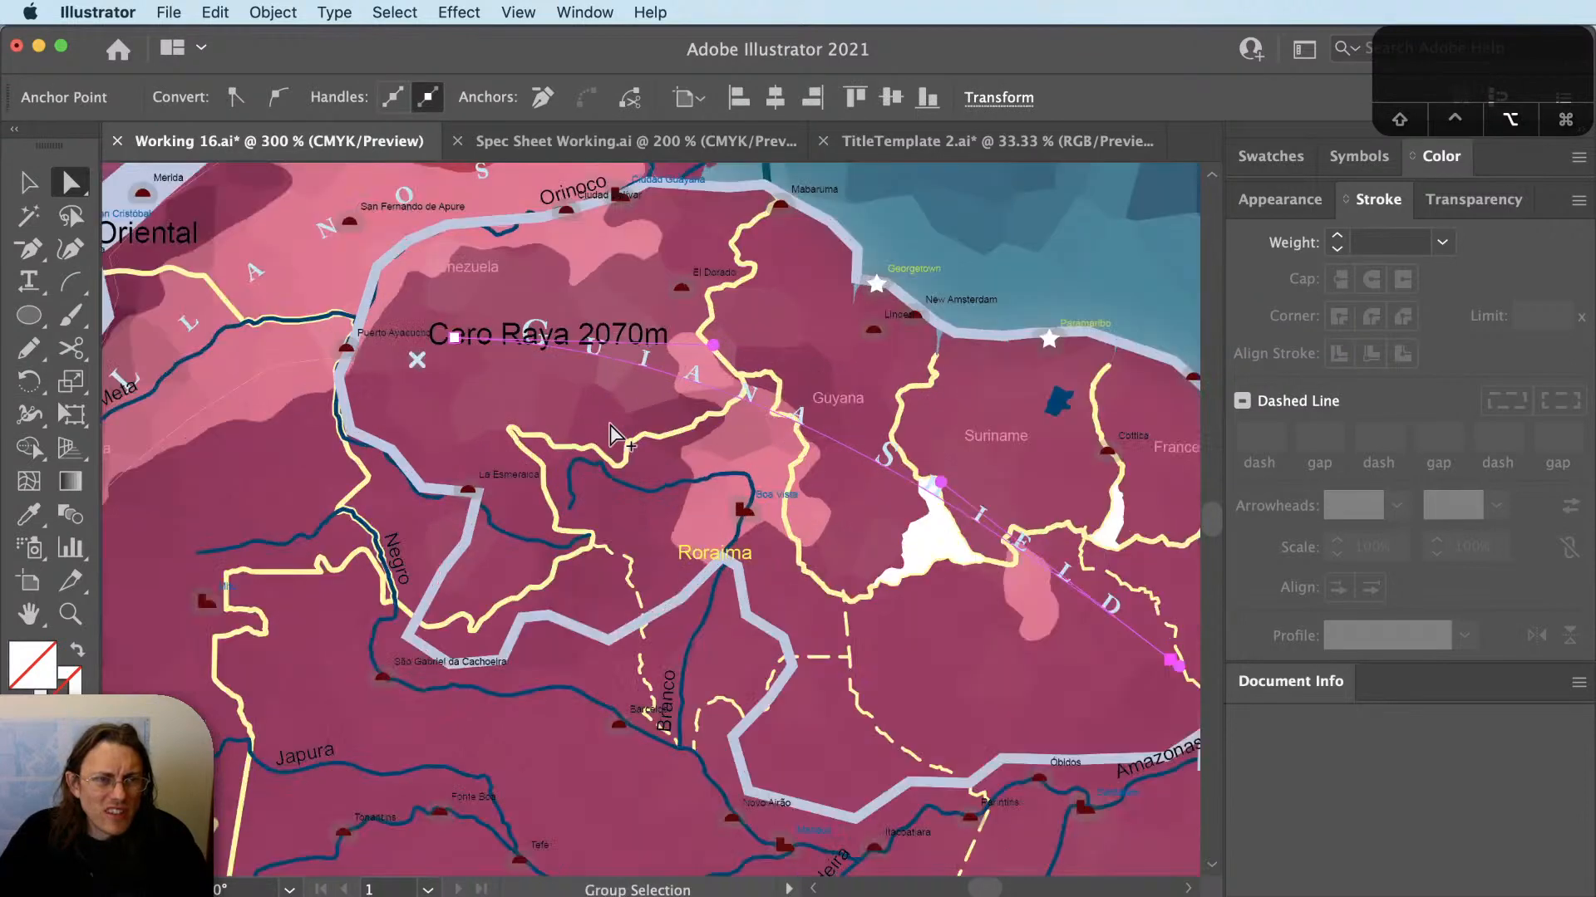
scroll(619, 428, "up", 2)
left_click_drag(725, 348, 731, 380)
key("a")
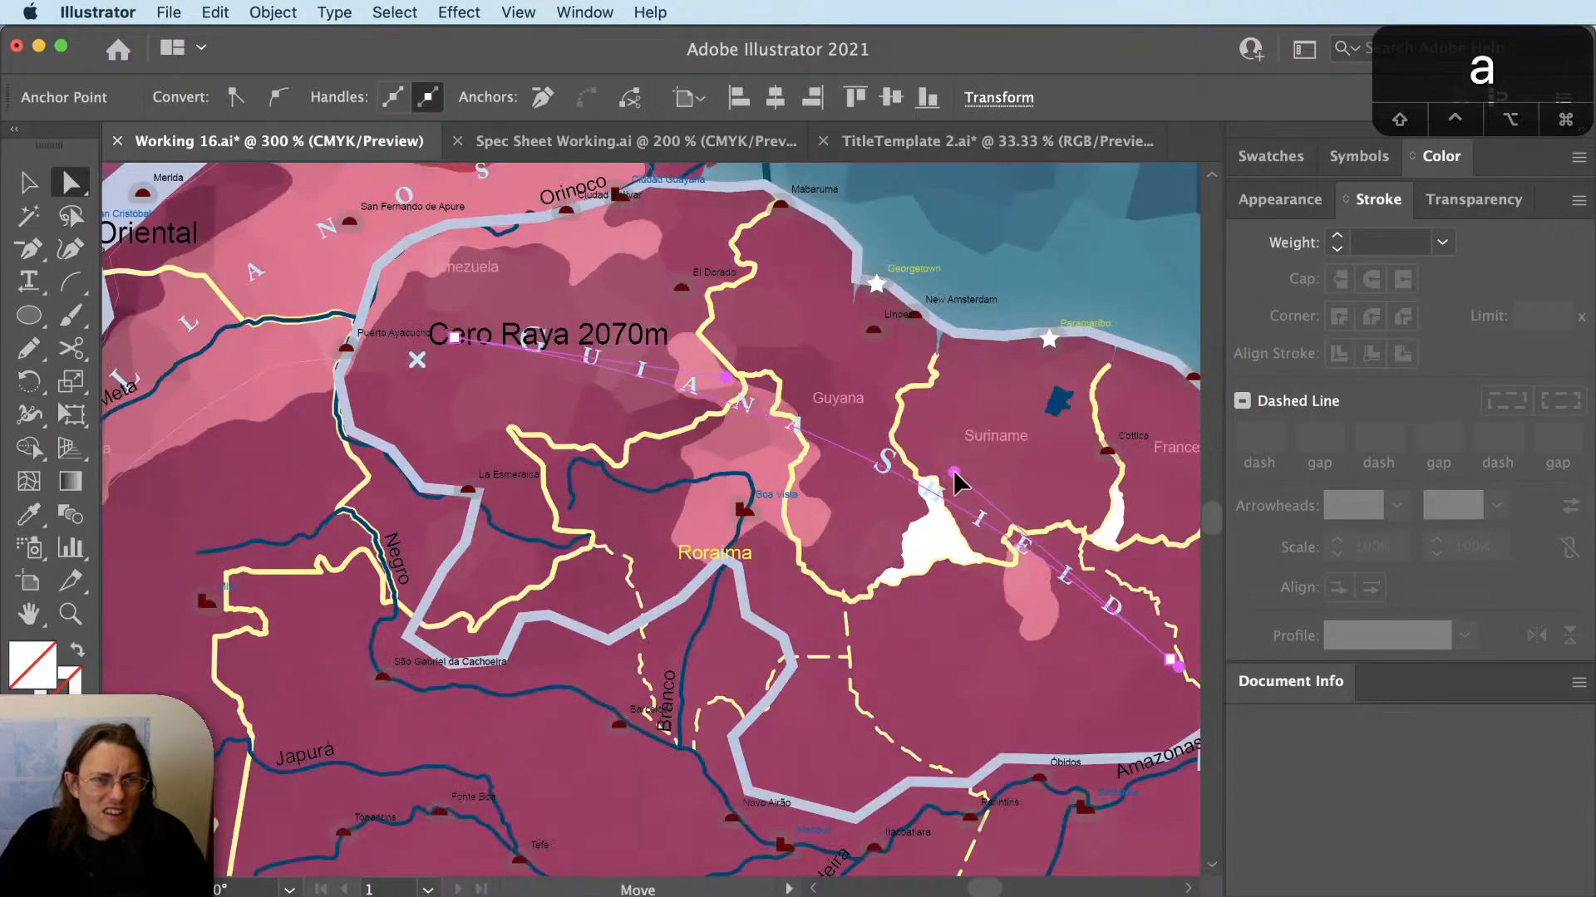
key("v")
left_click_drag(954, 622, 835, 719)
Rotate the curved Guiana Shield label slightly to fine-tune its angle within the region outline, and deselect it.
key("v")
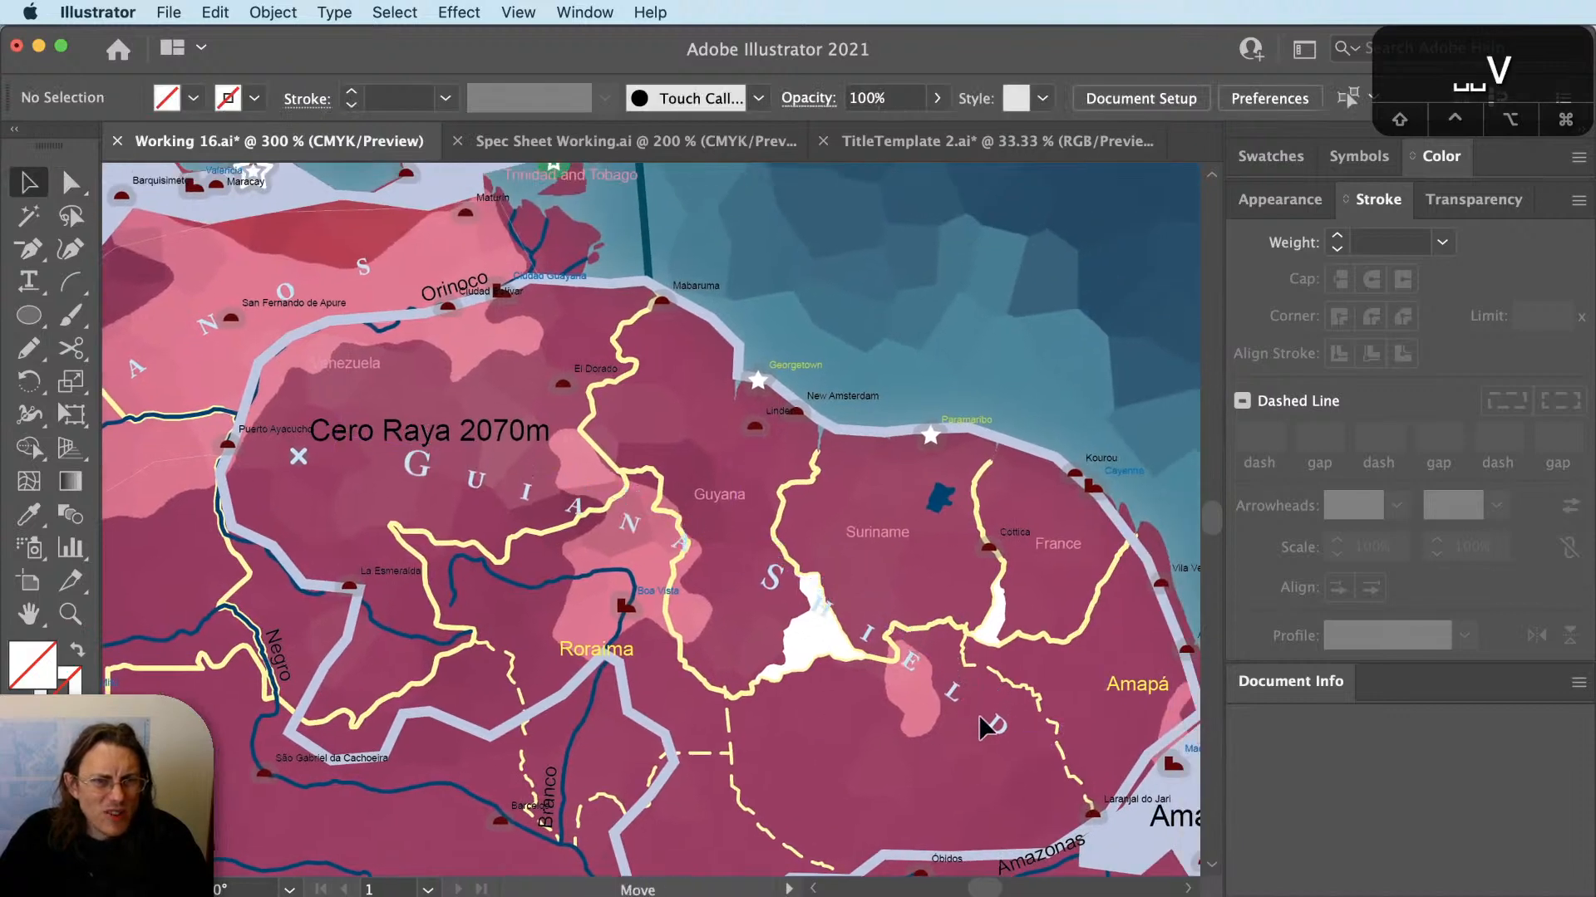
left_click(985, 721)
key("r")
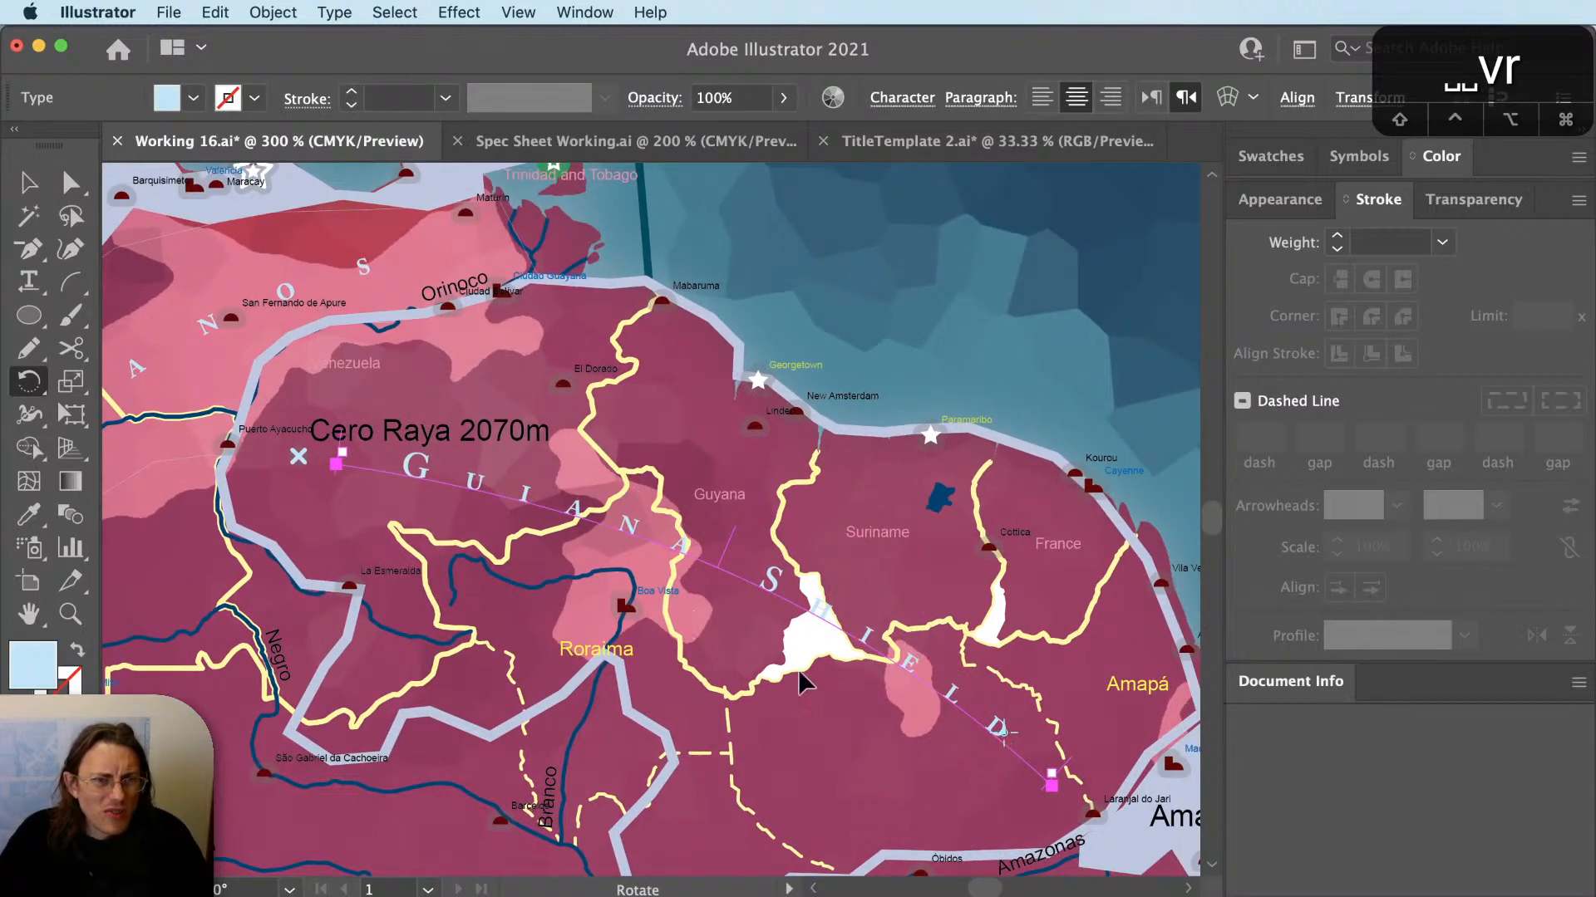
left_click_drag(676, 615, 674, 613)
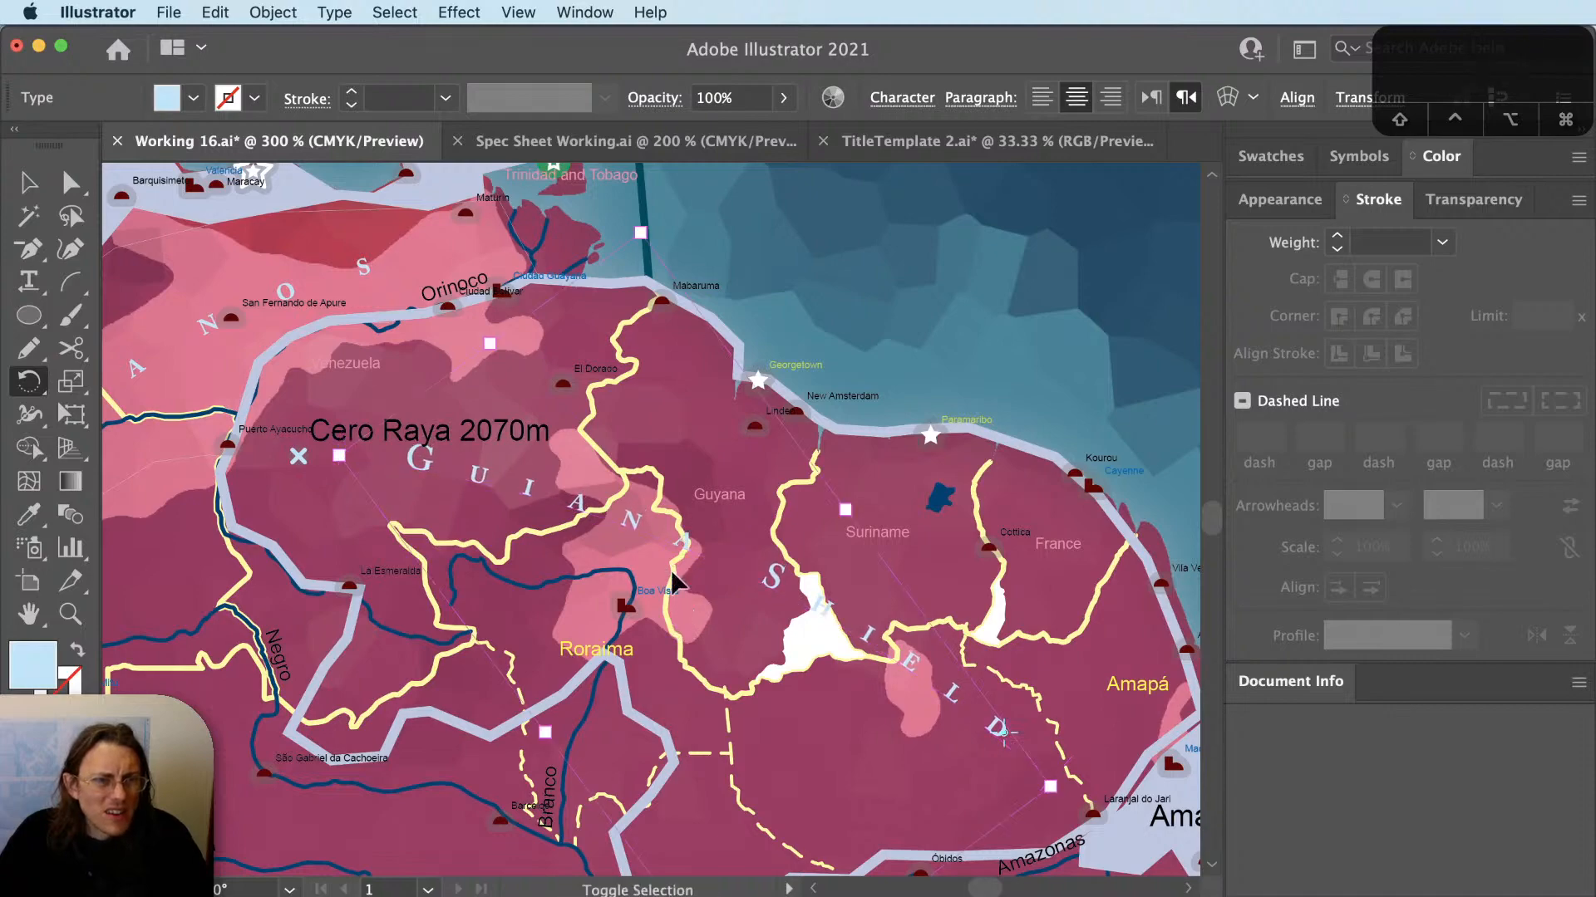
key("shift+super+a")
key("v")
scroll(762, 706, "down", 1)
scroll(763, 706, "up", 1)
scroll(763, 707, "down", 1)
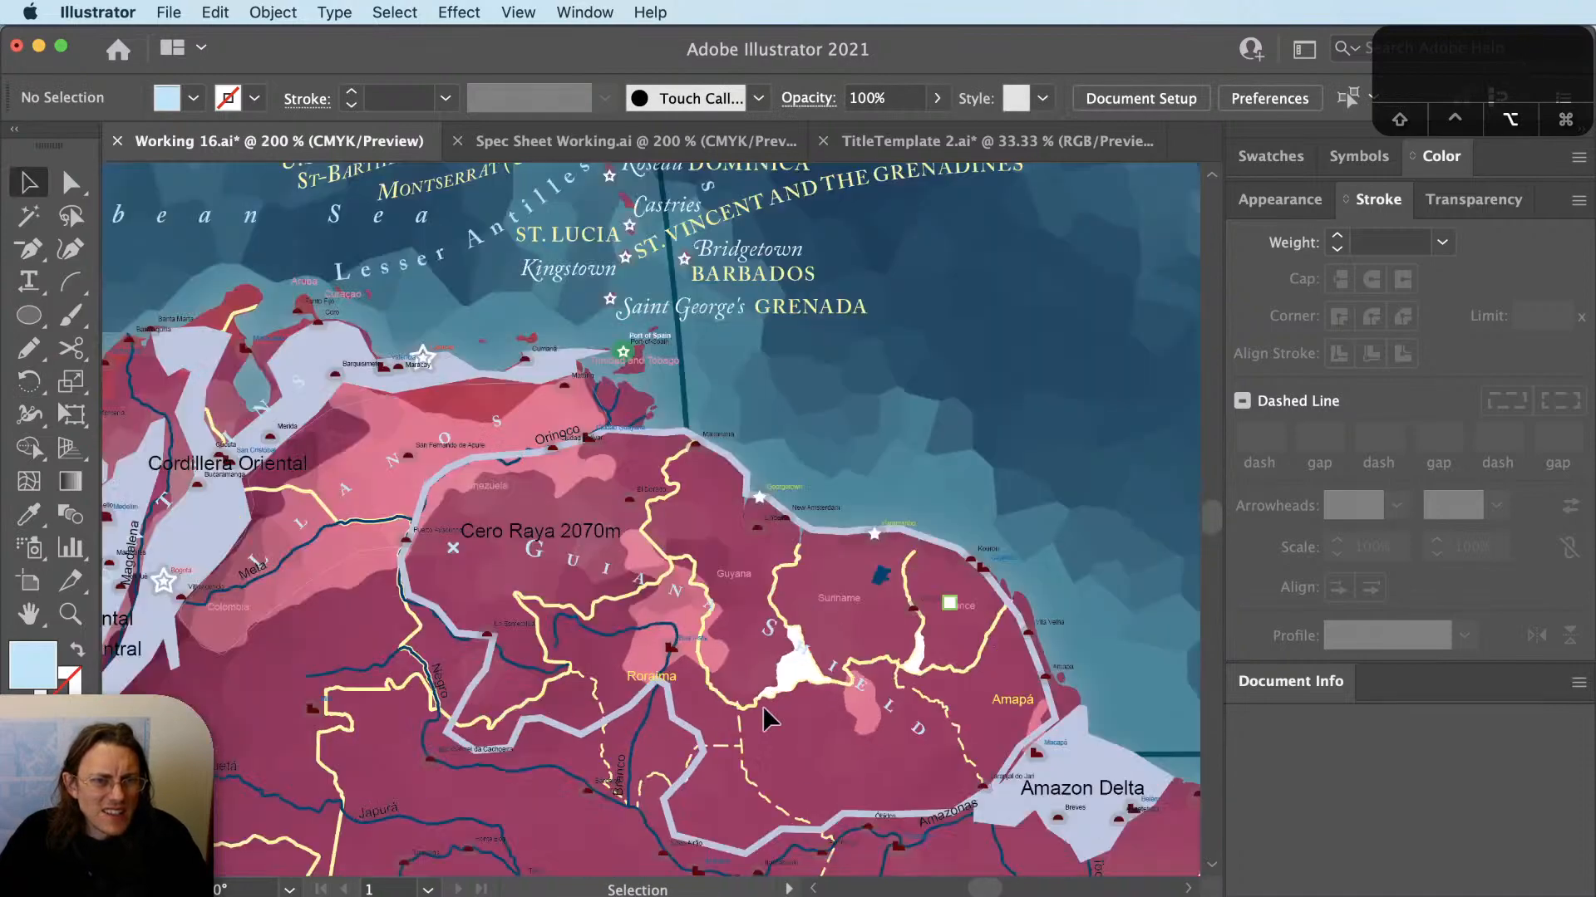
Delete the outline polygon that marks the Guiana Shield region.
key("v")
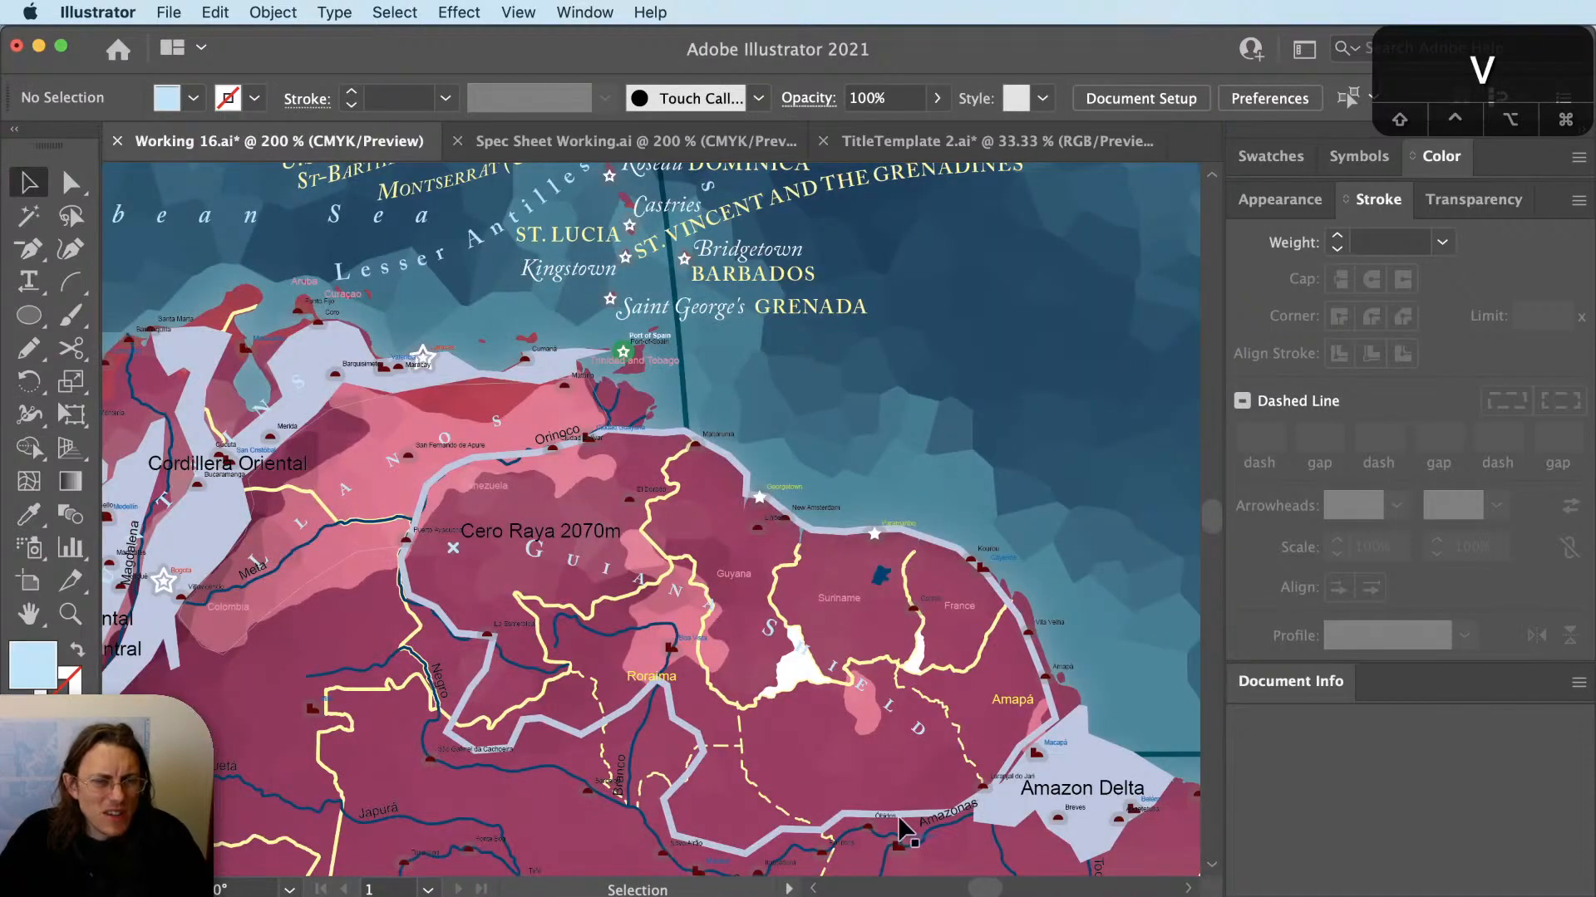
left_click(679, 795)
key("BackSpace")
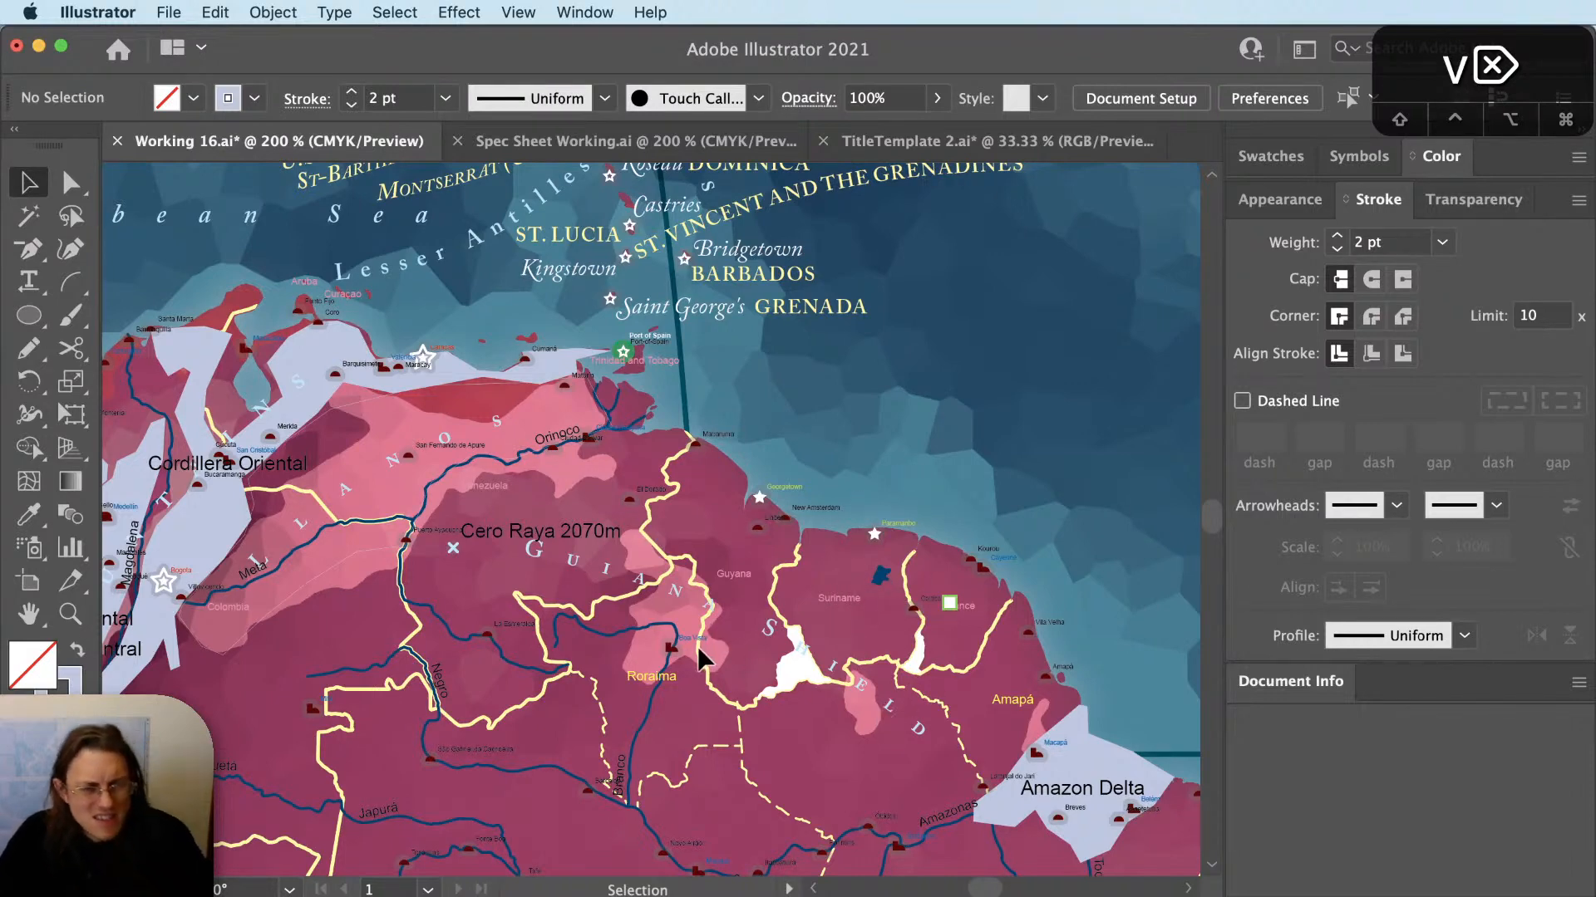
Turn the Amazon Delta region polygon into an unfilled outline with a 2 pt stroke.
left_click_drag(768, 784, 781, 747)
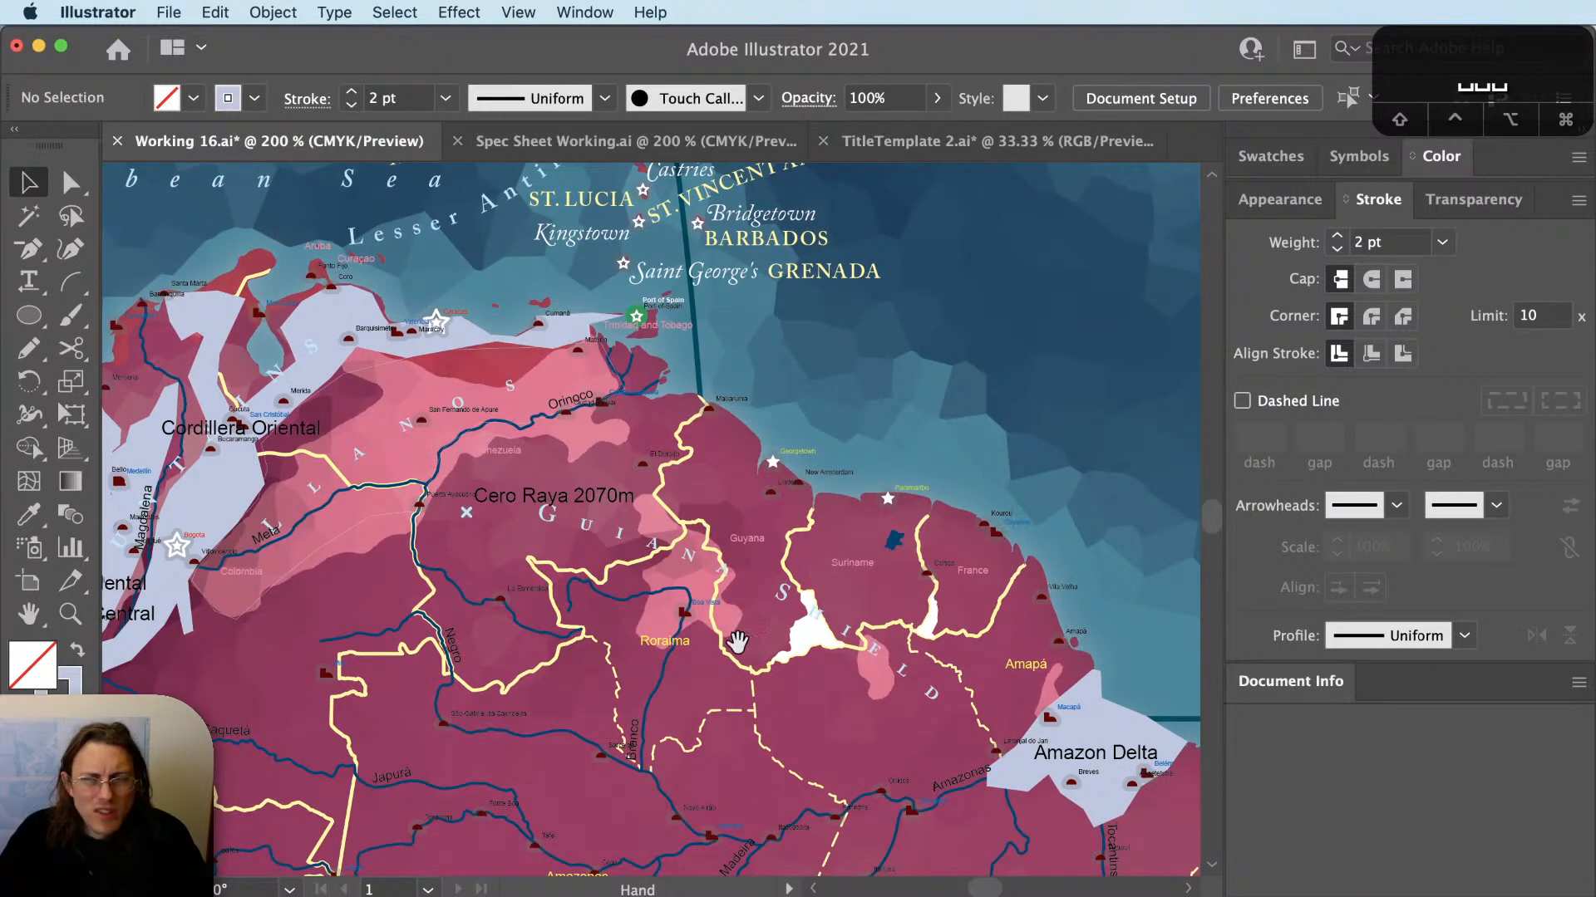
left_click_drag(730, 650, 548, 446)
scroll(715, 586, "down", 2)
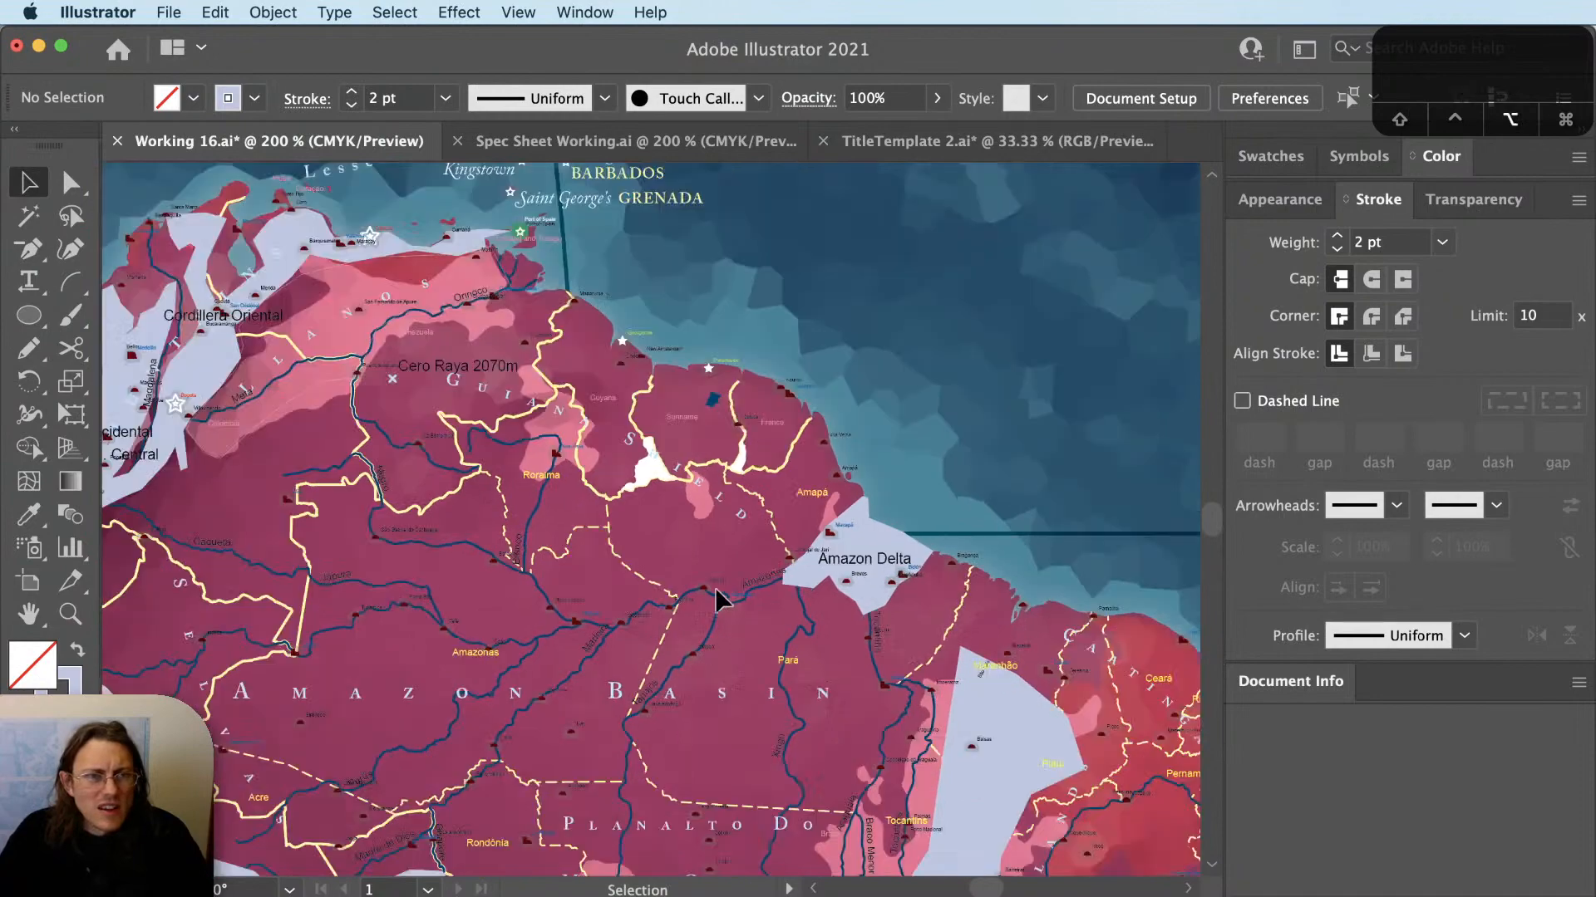
left_click_drag(730, 666, 671, 603)
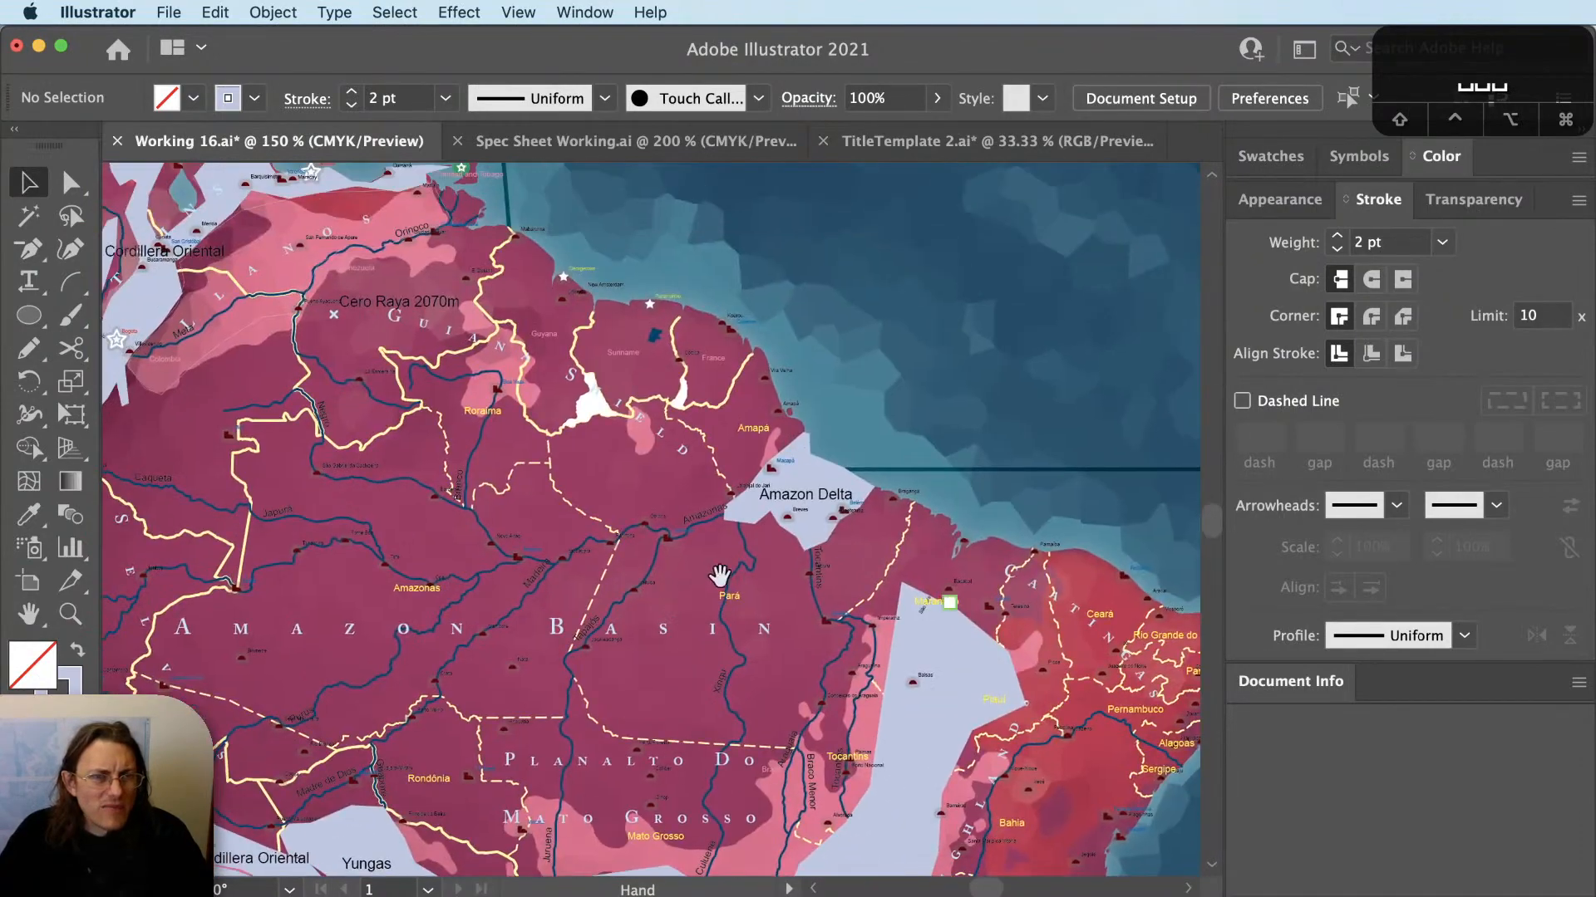
scroll(817, 478, "up", 2)
scroll(817, 478, "up", 3)
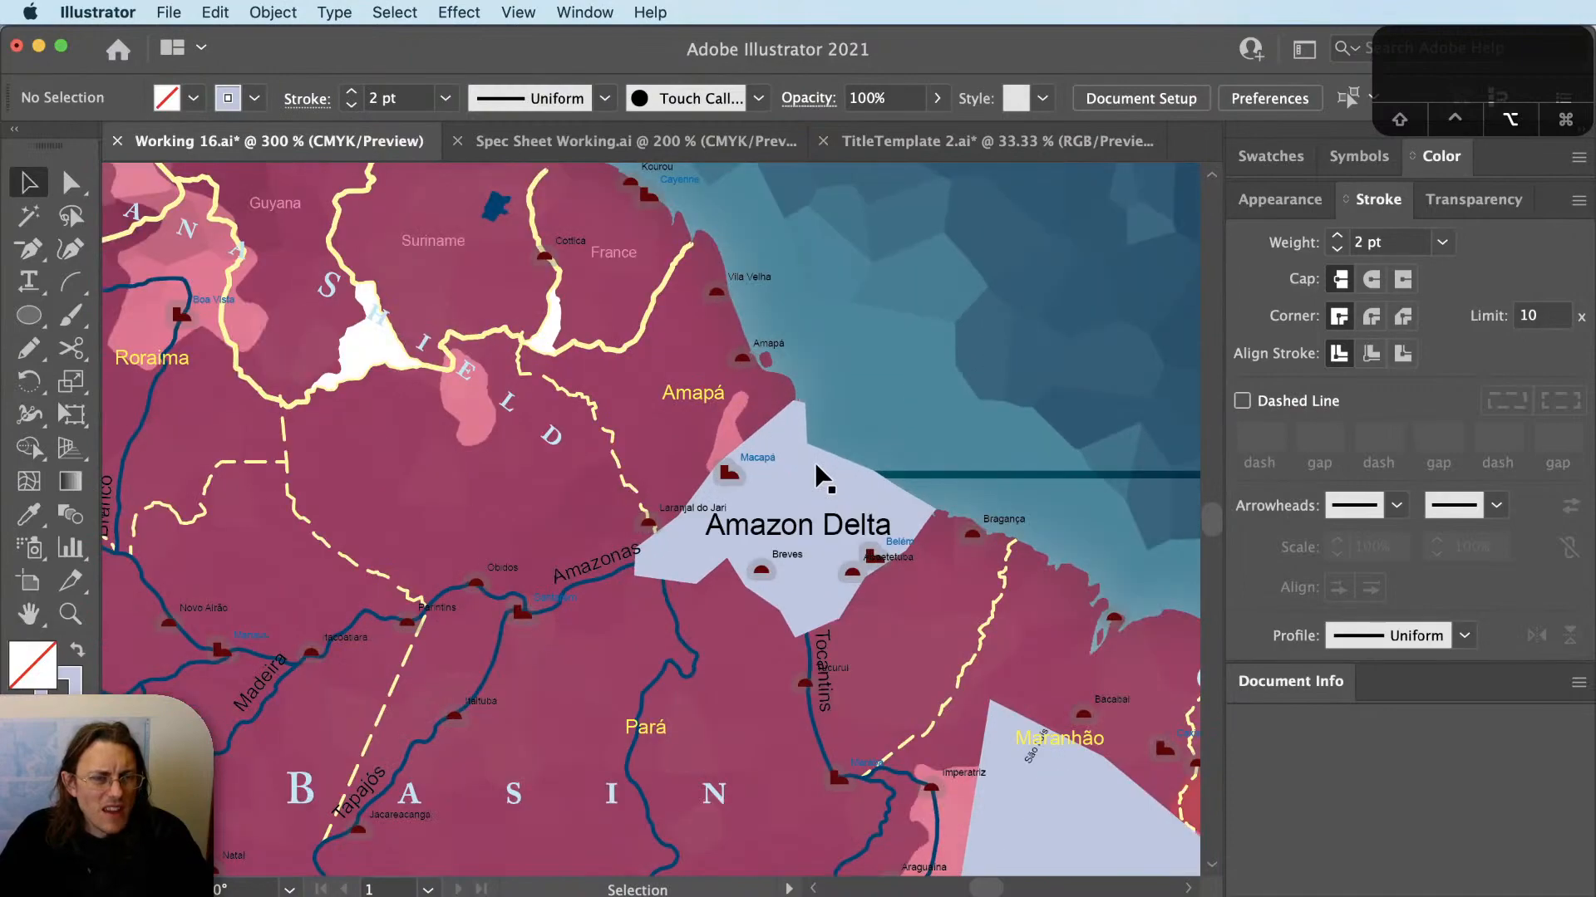
left_click_drag(814, 476, 1094, 314)
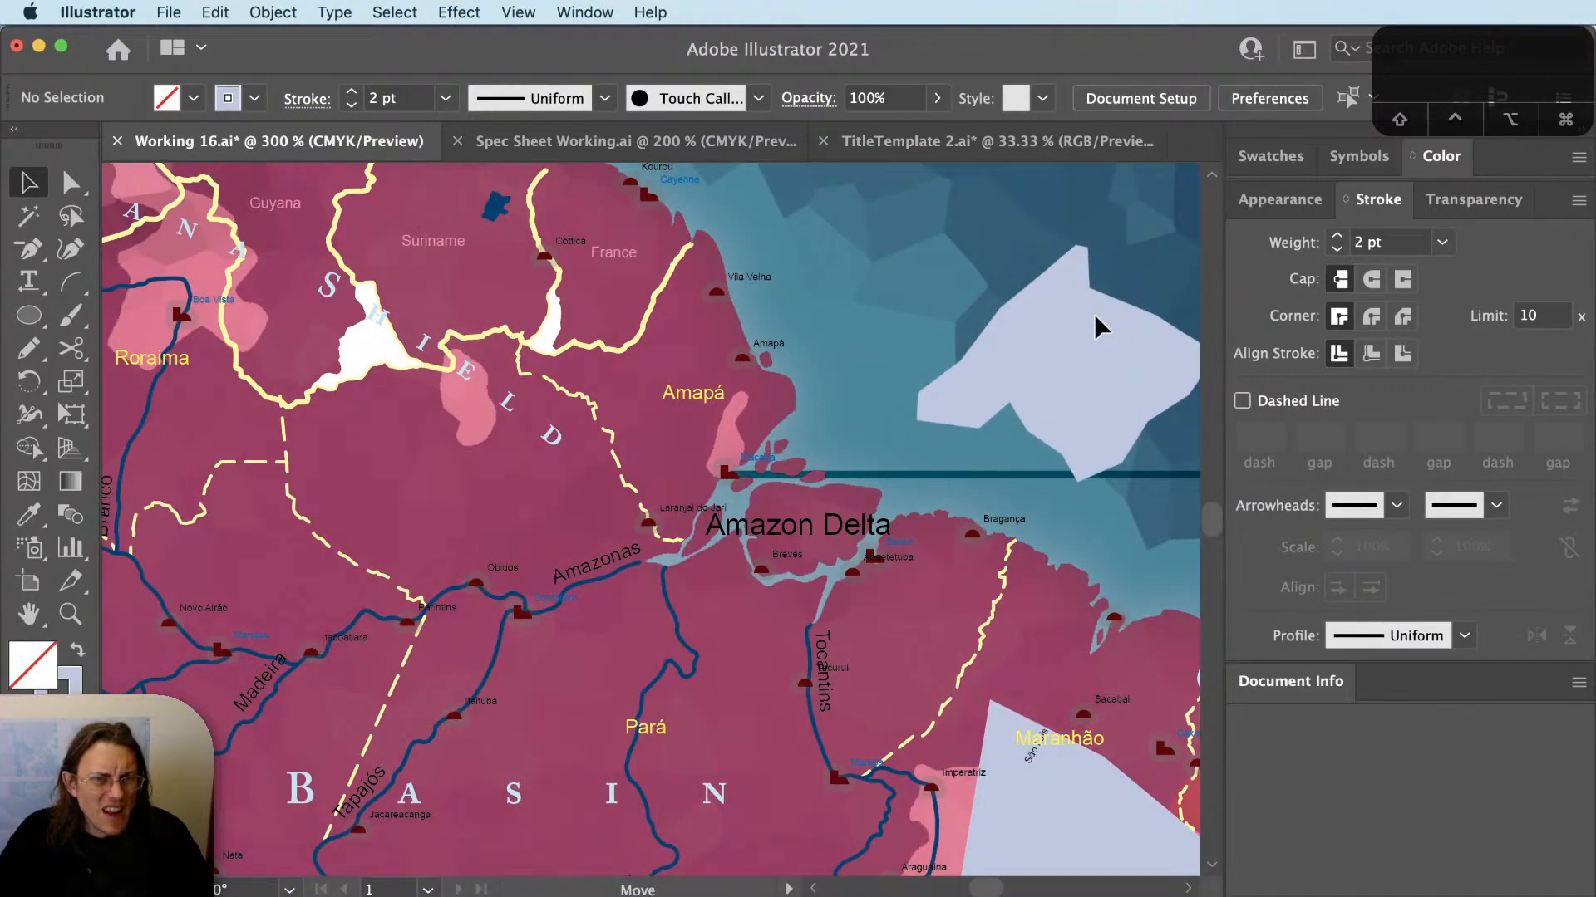
key("super+z")
key("super+z")
key("x")
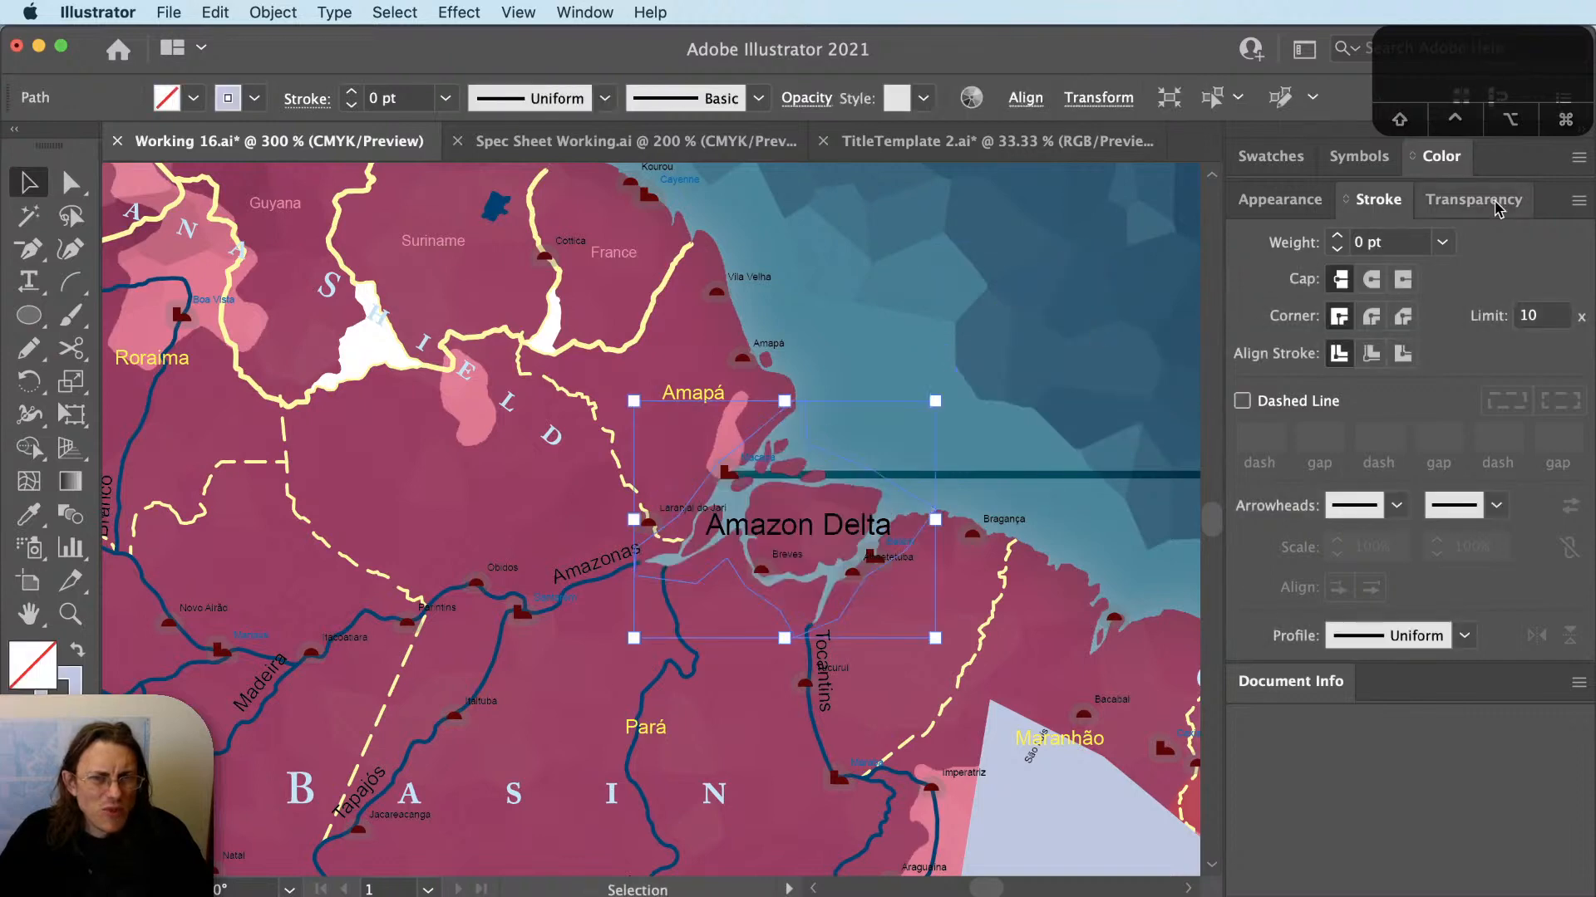
left_click(1379, 242)
type("2")
key("Tab")
left_click(1003, 317)
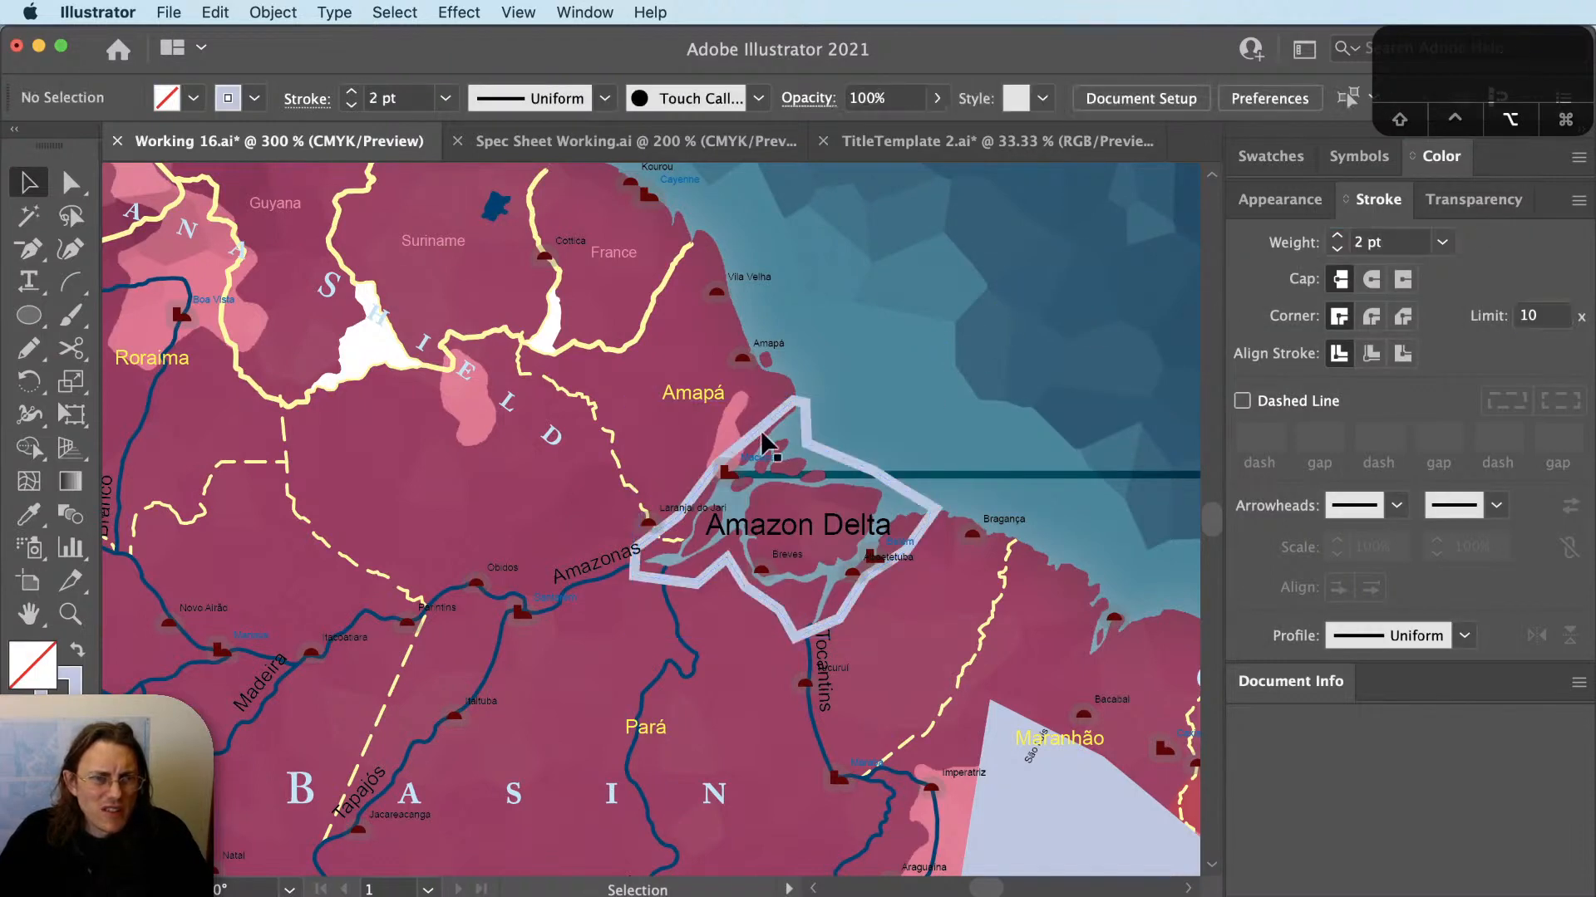
Apply the Lesser Antilles label's text style to the plain Amazon Delta label and set its tracking to 0.
scroll(764, 442, "up", 1)
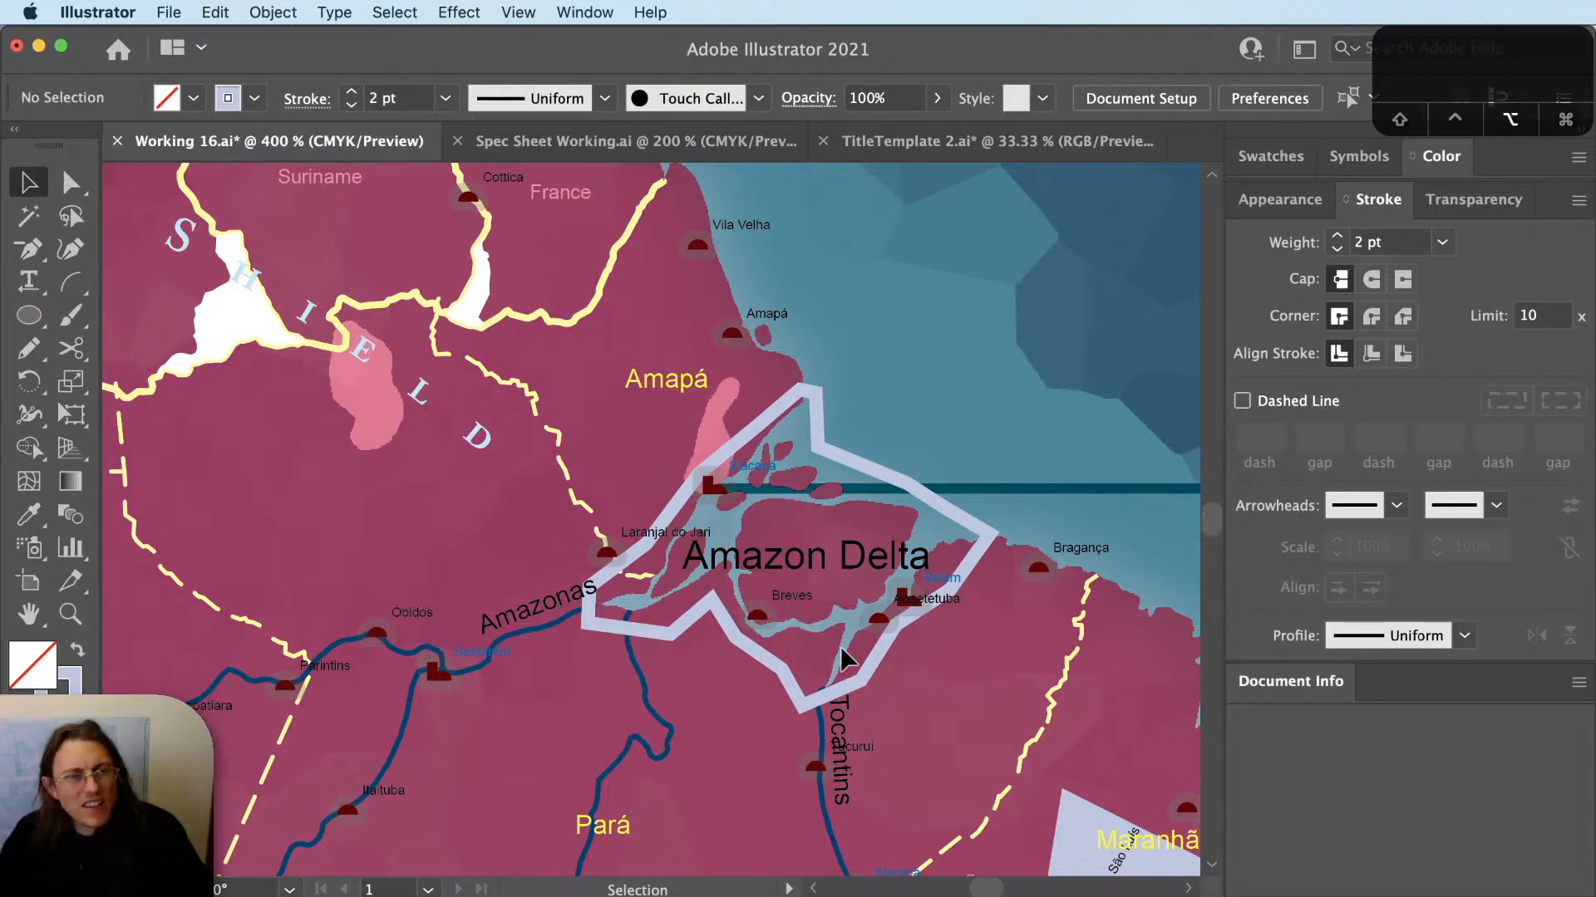
scroll(818, 629, "down", 5)
left_click(818, 620)
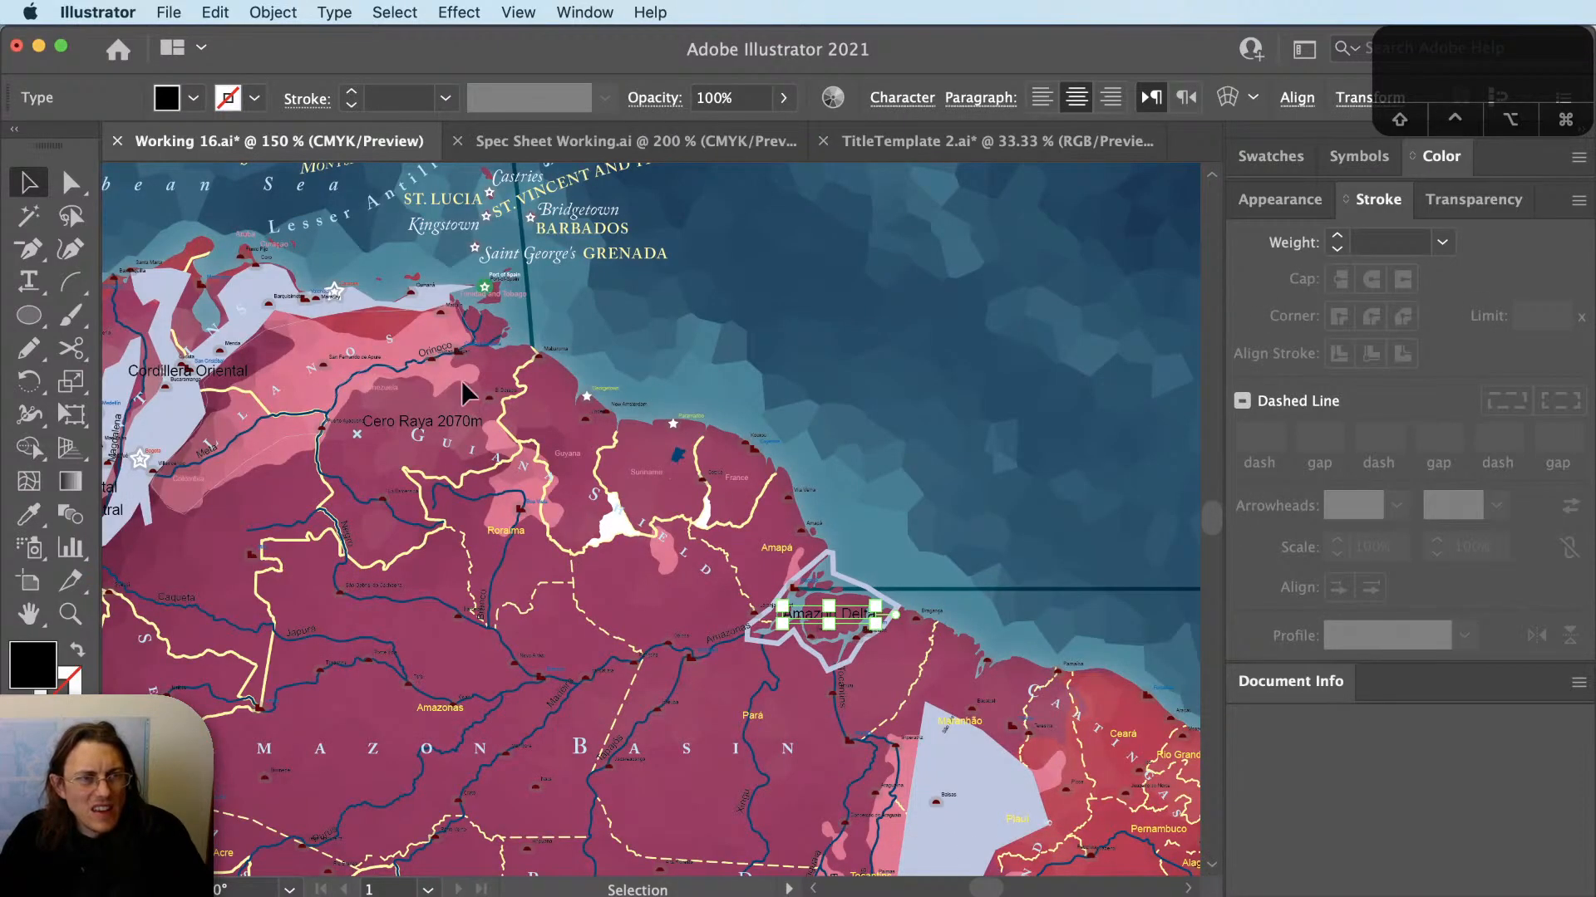
left_click_drag(442, 392, 576, 541)
key("i")
scroll(503, 378, "up", 1)
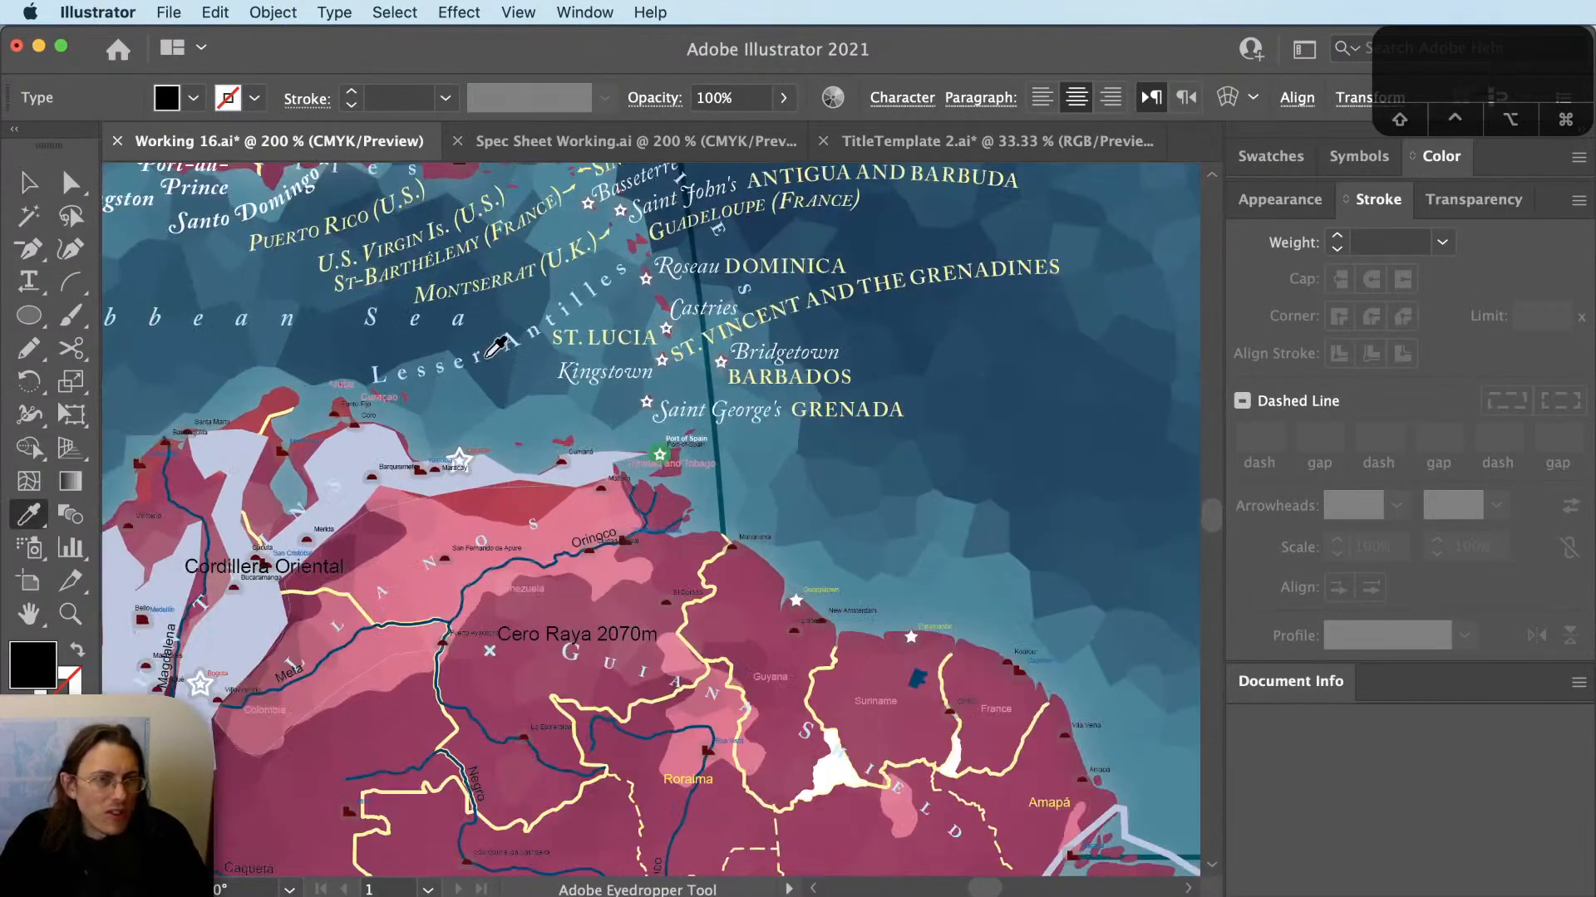
left_click(501, 349)
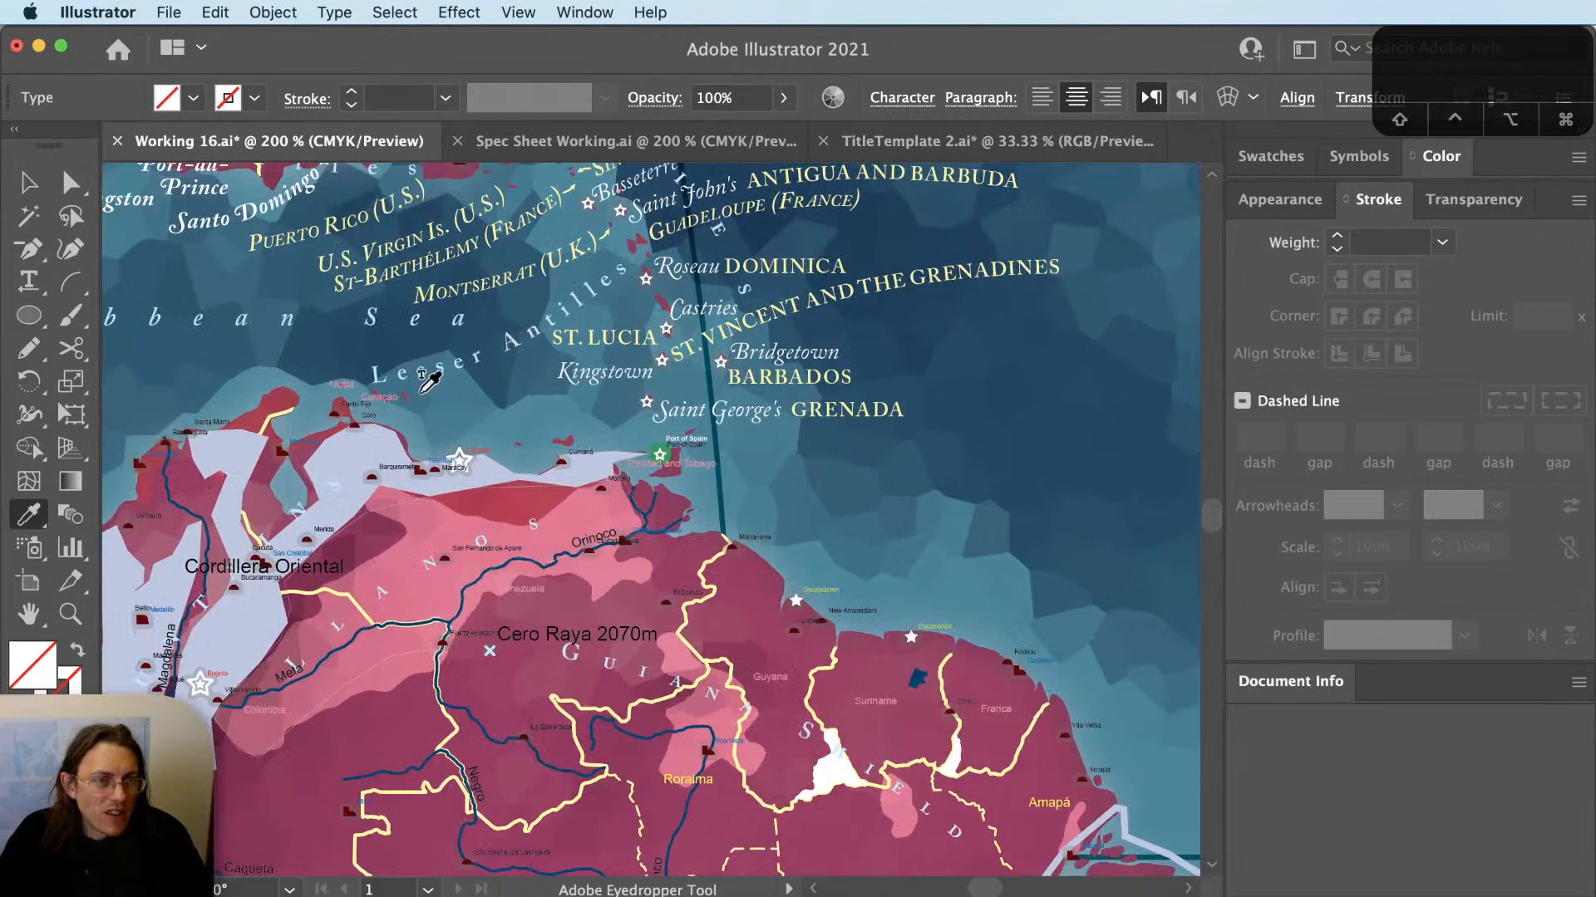
left_click(422, 371)
left_click_drag(831, 655, 463, 376)
scroll(839, 623, "up", 2)
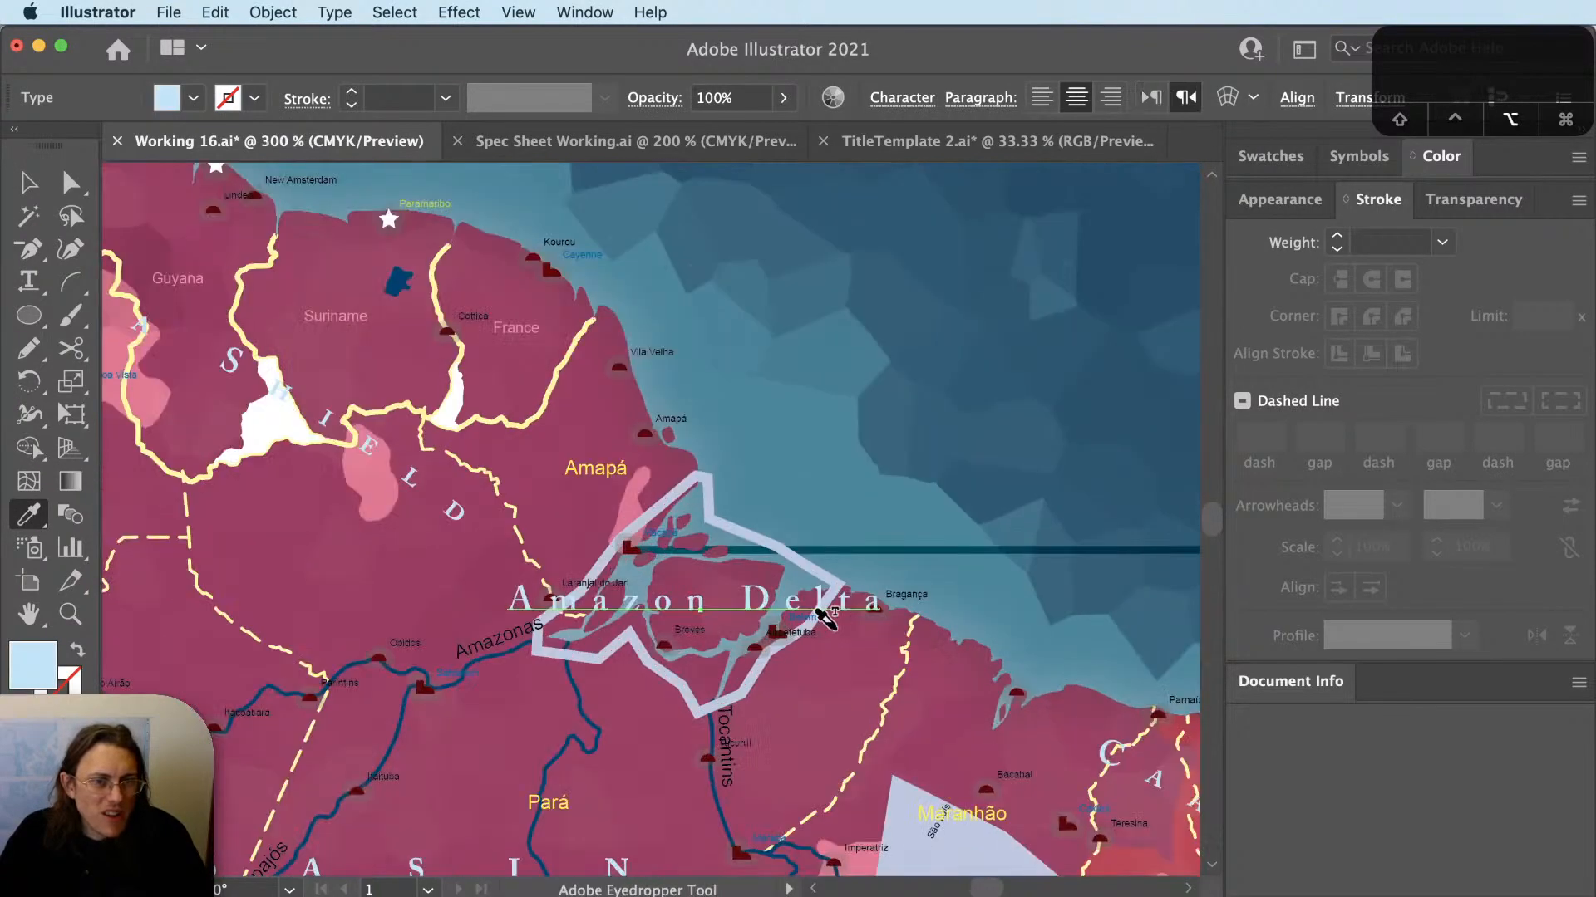
type("0")
key("Return")
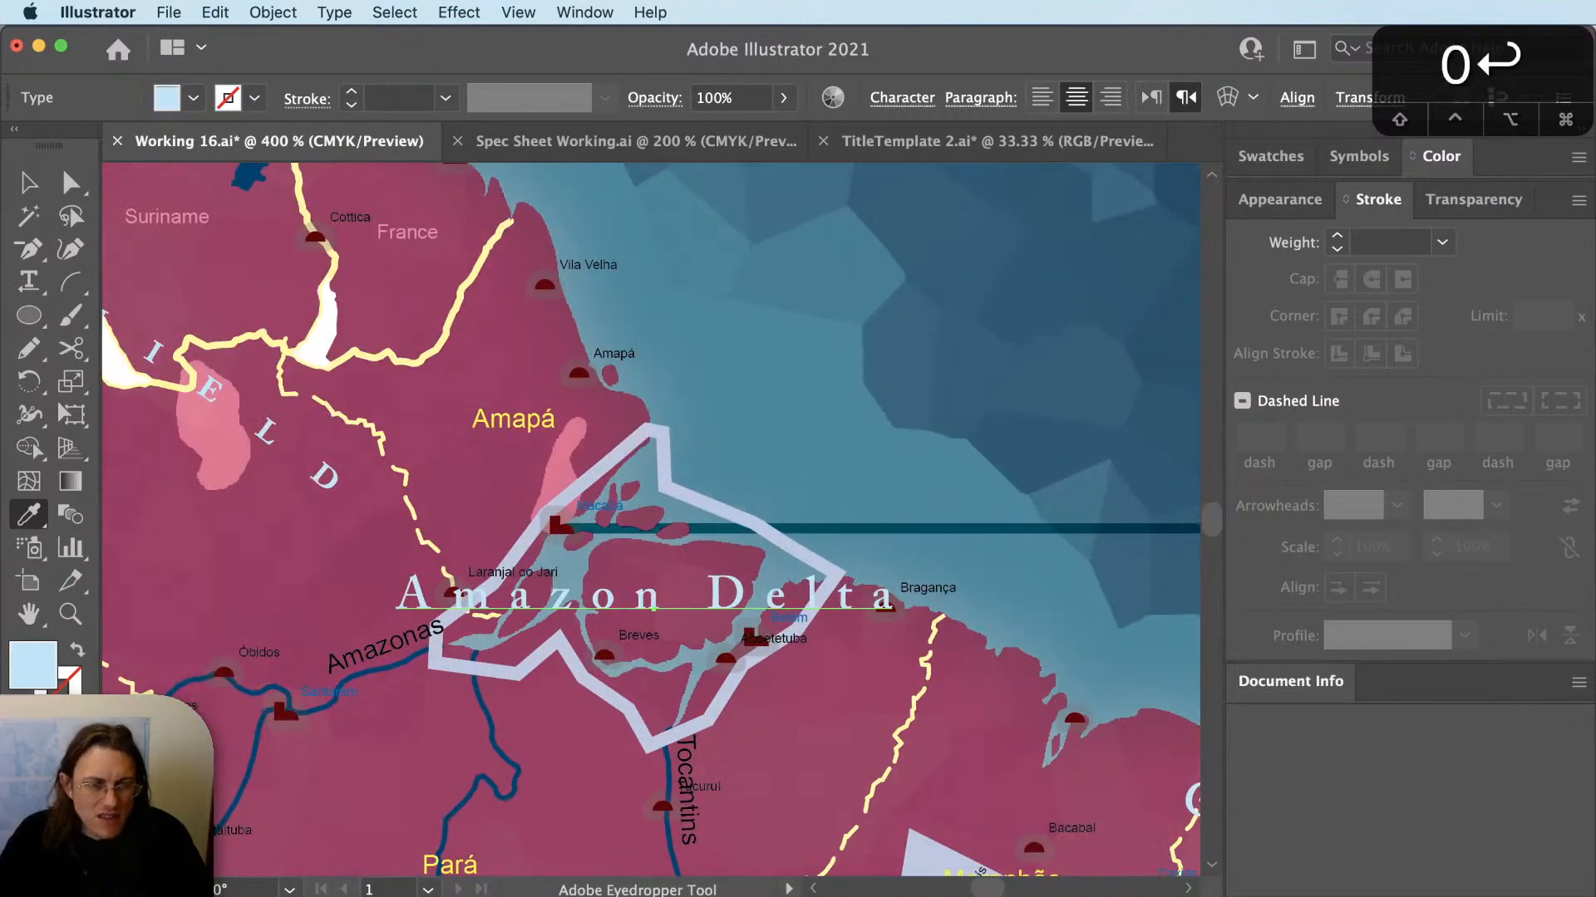
Break the Amazon Delta label into two lines and move it up over the delta's main island.
key("t")
left_click(683, 596)
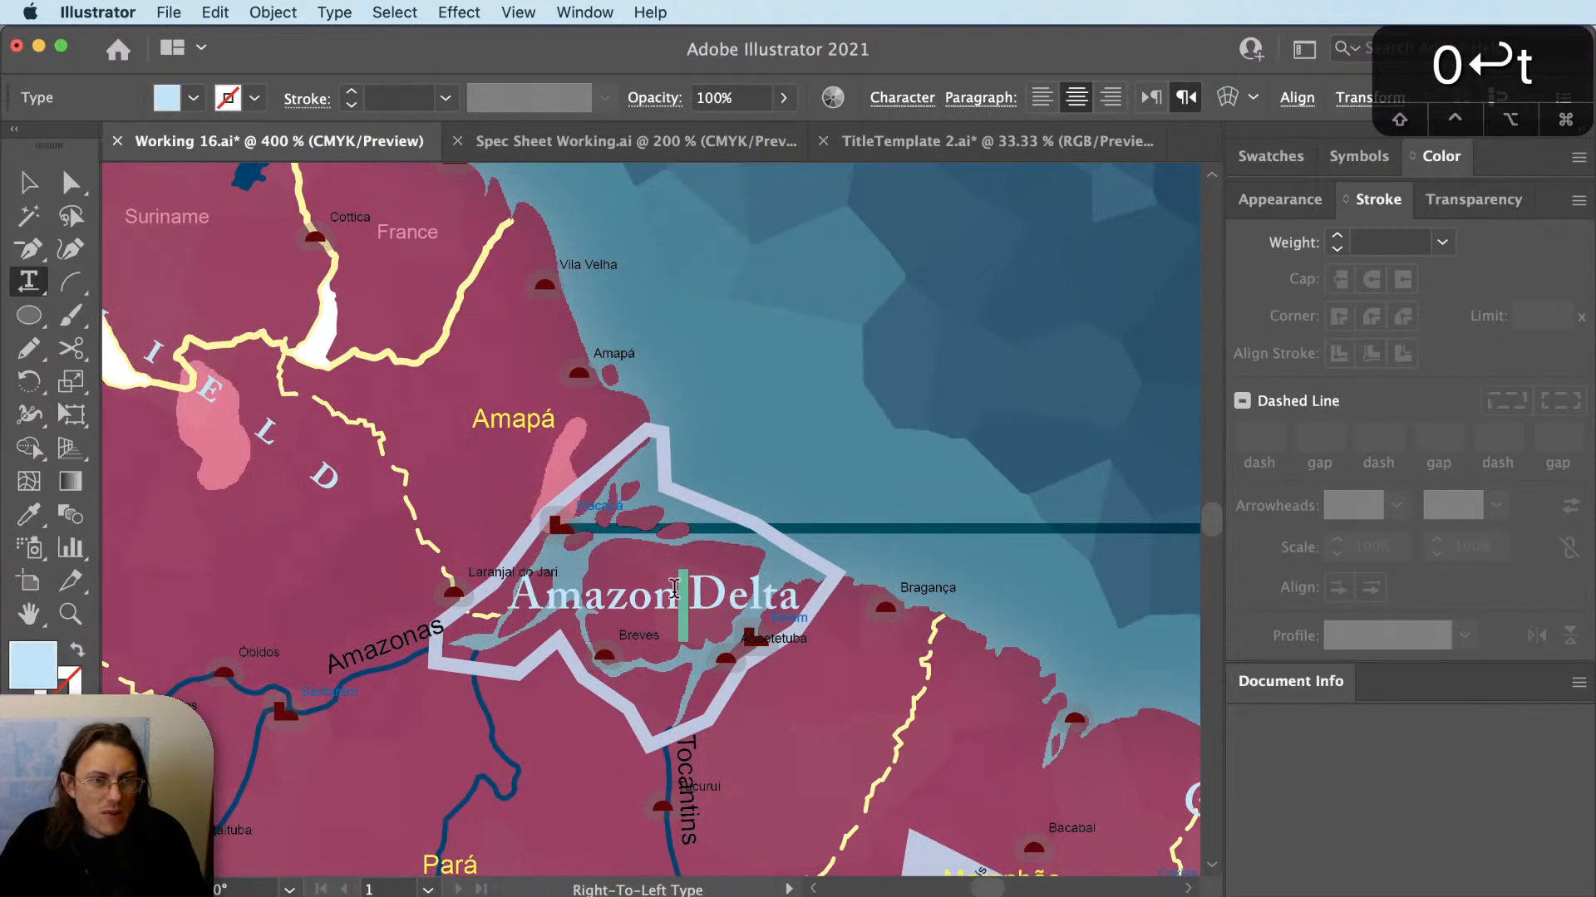
key("Return")
key("v")
left_click_drag(708, 590, 711, 562)
key("shift+super+a")
Delete the outline polygon around the Amazon Delta.
key("v")
left_click(766, 534)
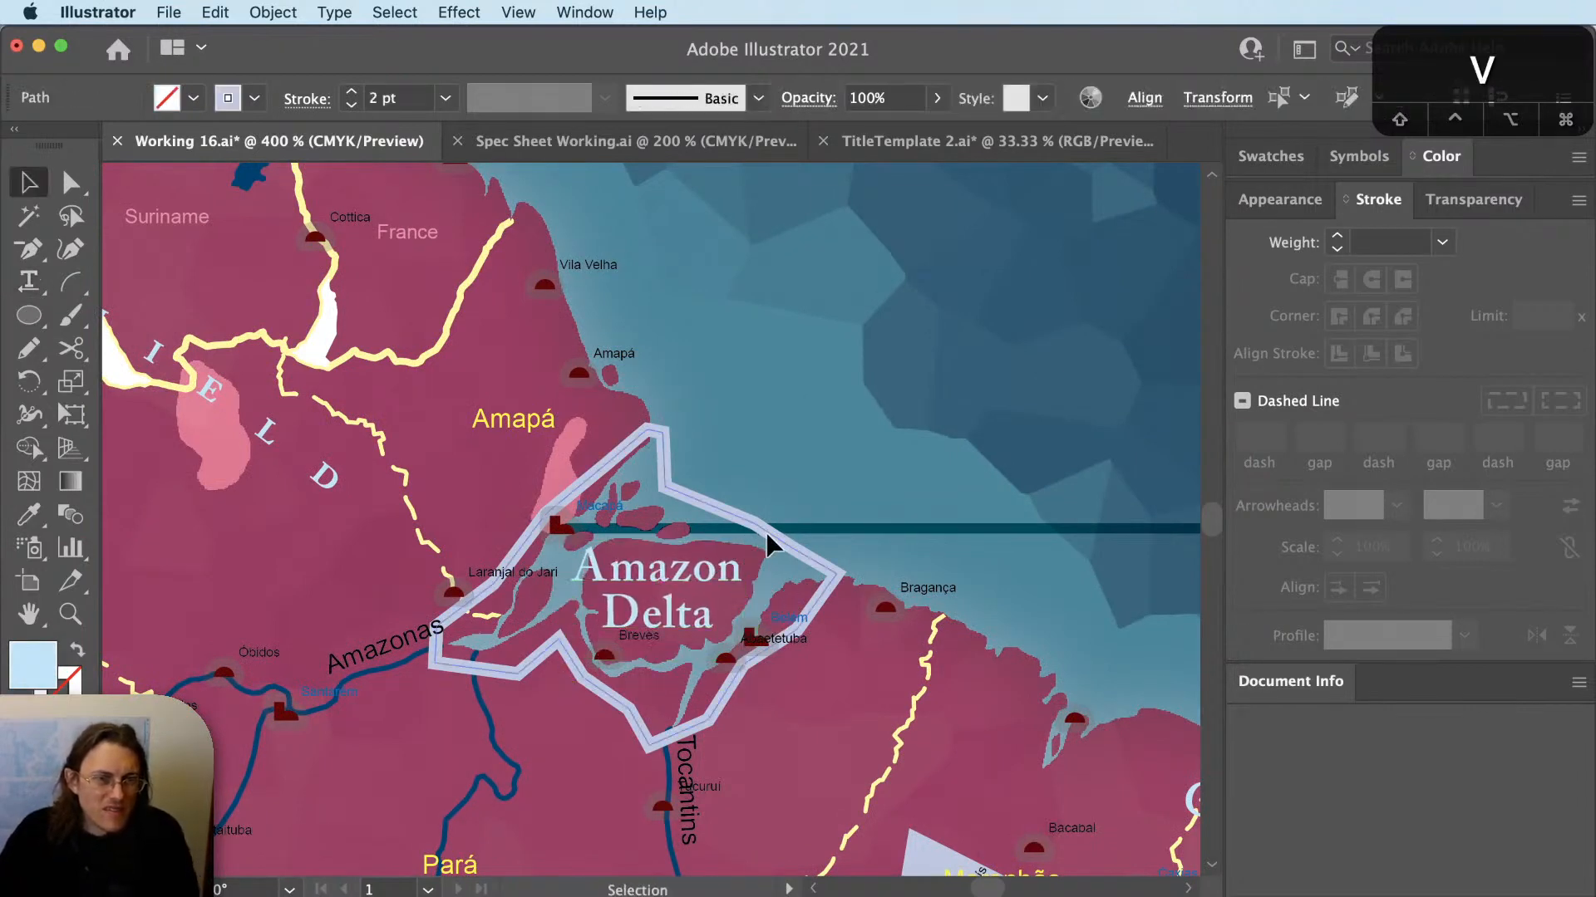
key("Delete")
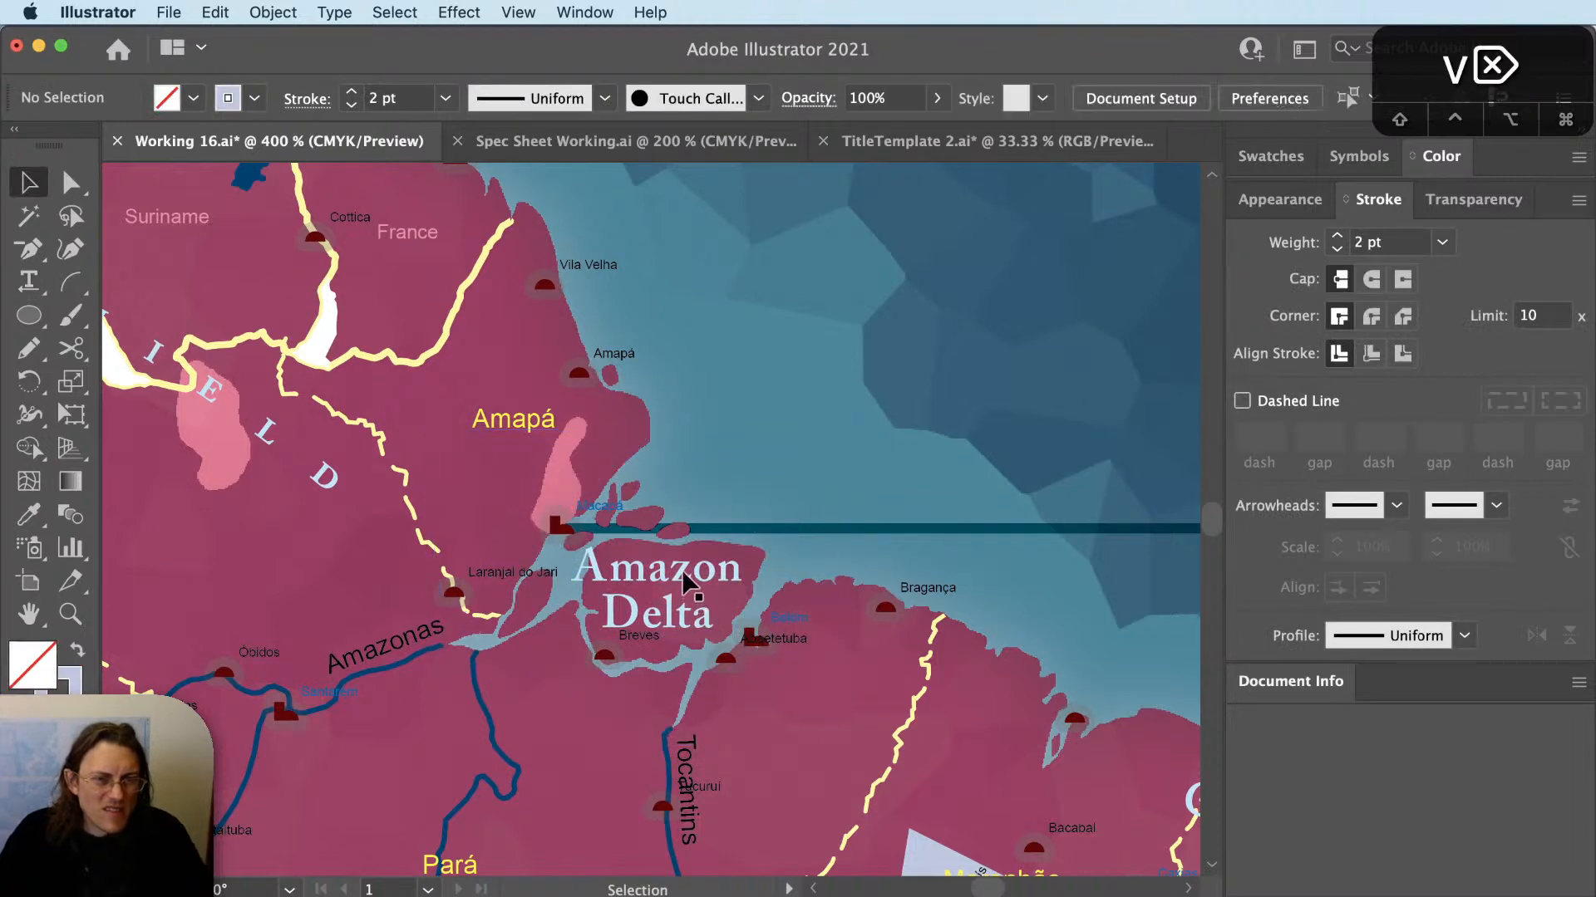
Try a tracking of 75 on the Amazon Delta label, settle on 100, and deselect it.
left_click(698, 591)
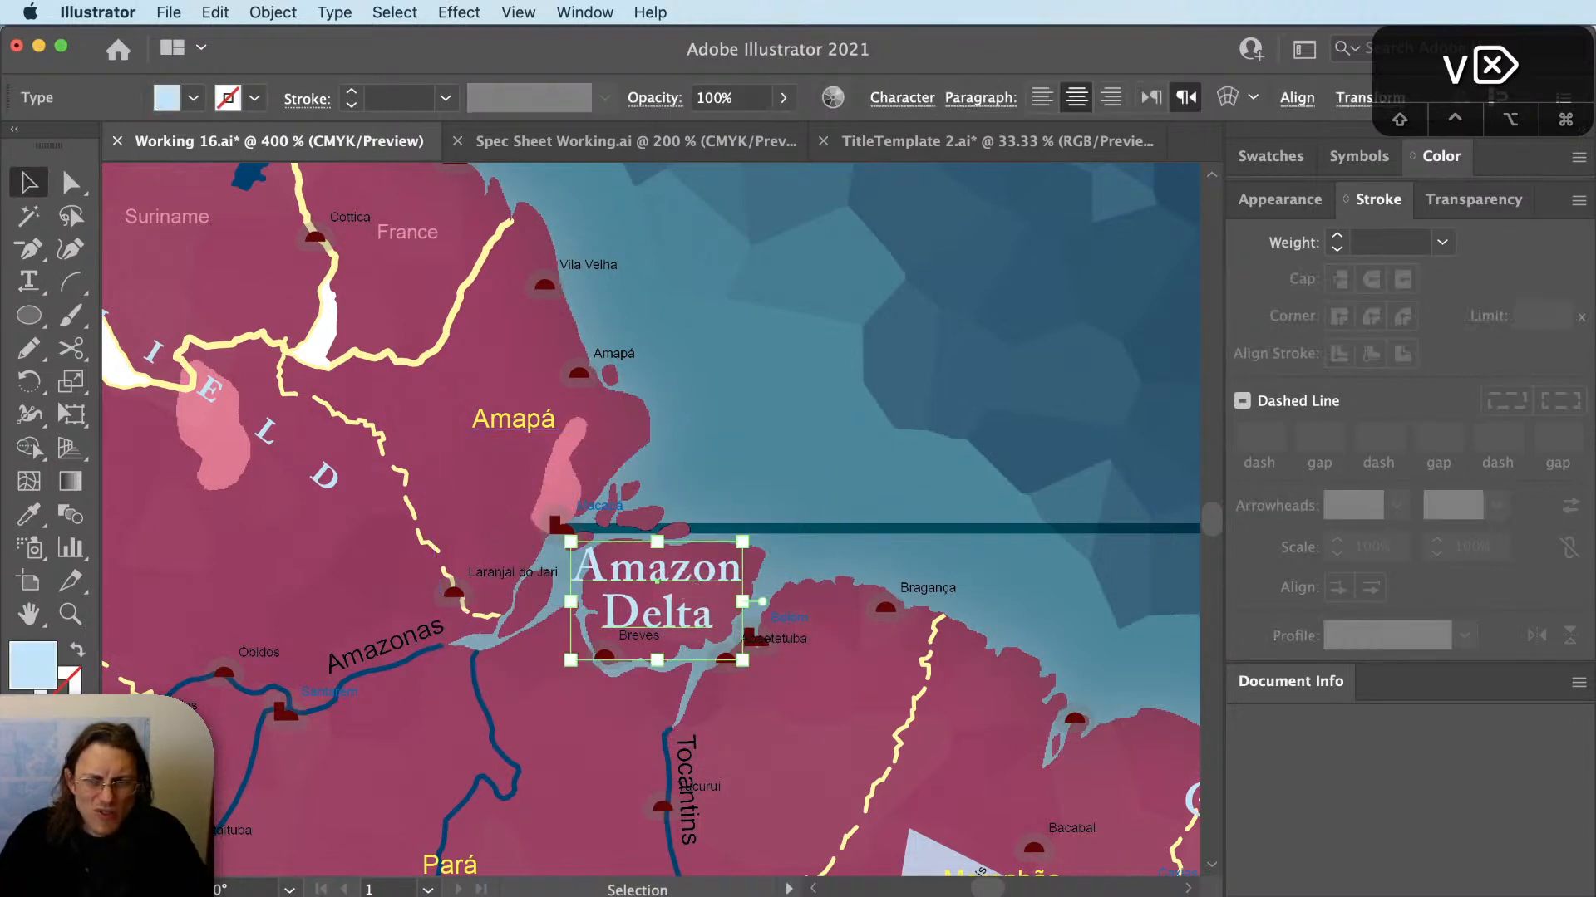
type("75")
key("Return")
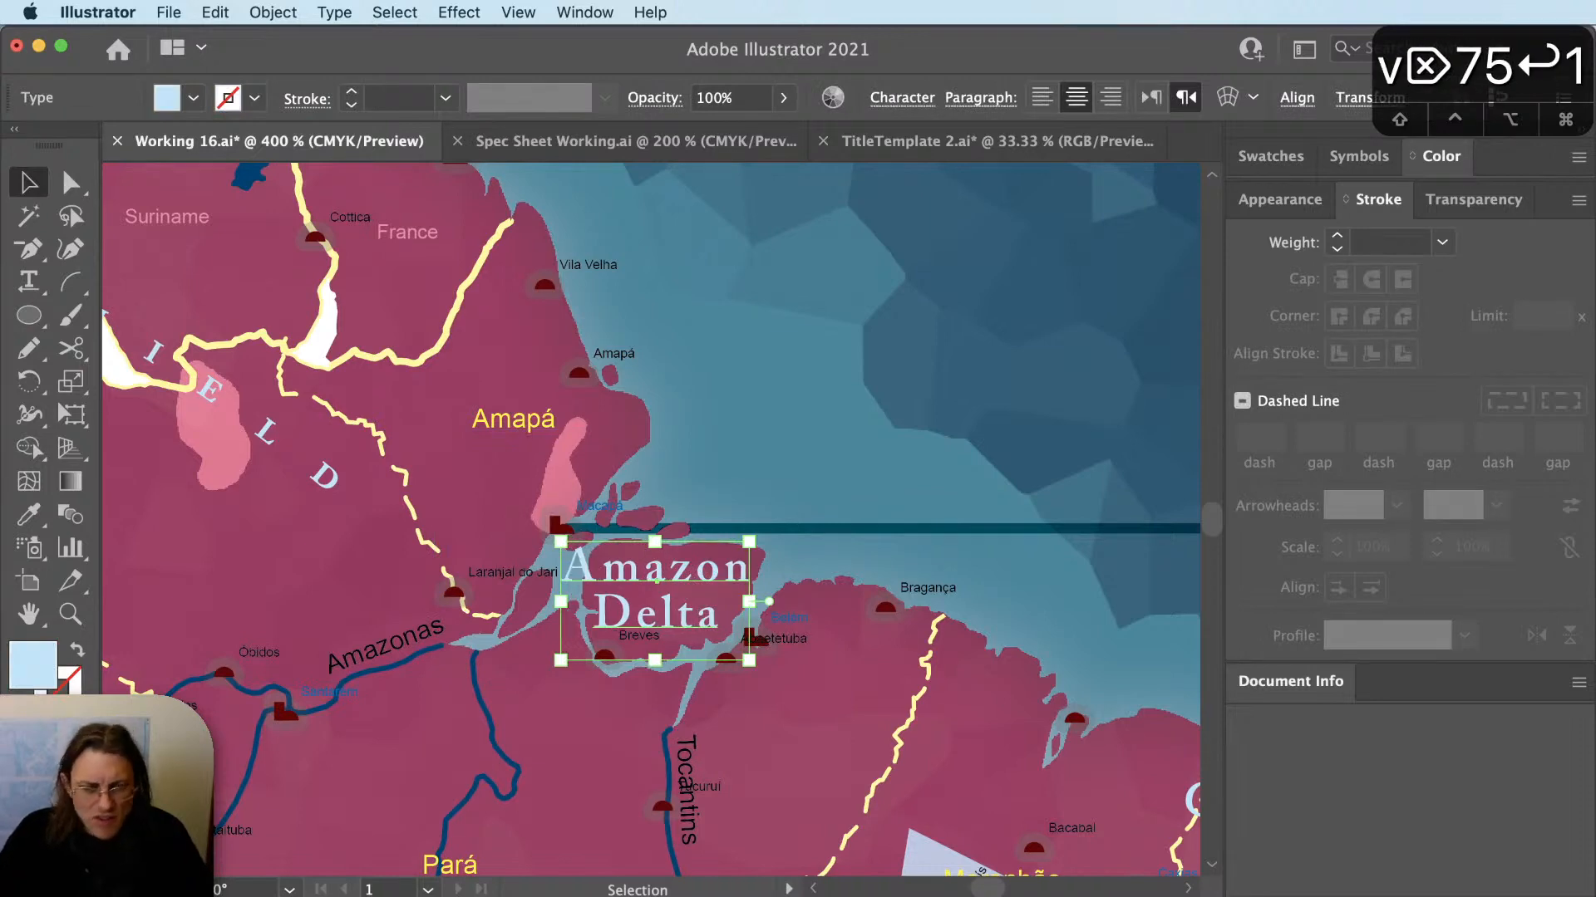
type("100")
key("Return")
key("super+shift+a")
key("v")
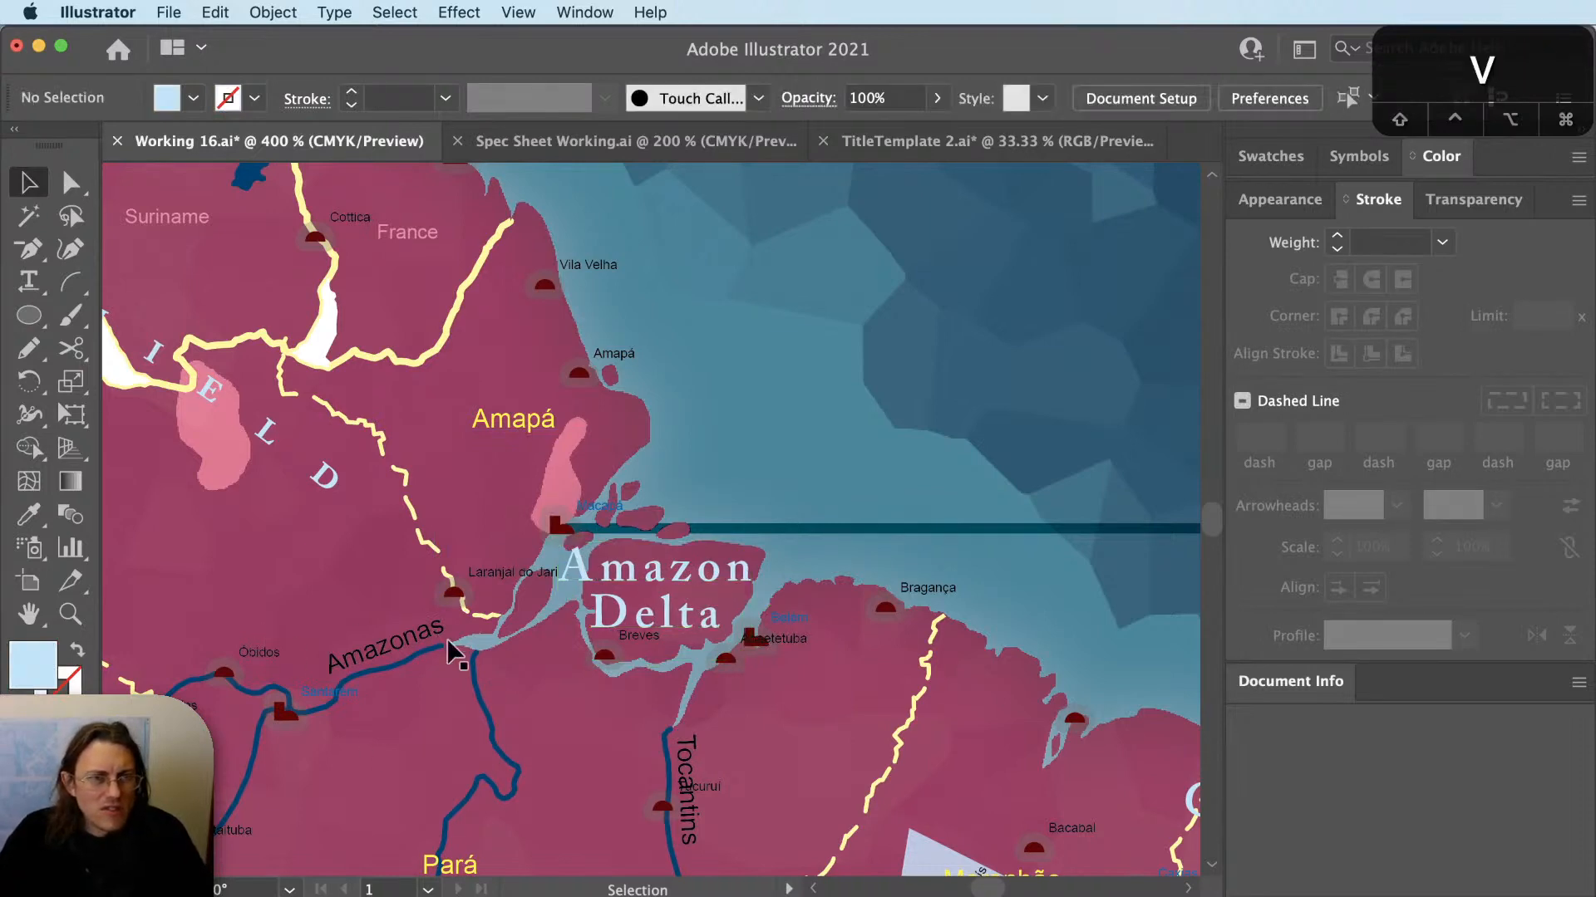
Open the Character settings to check the text values and move them clear of the Amazon Delta label.
scroll(474, 644, "up", 2)
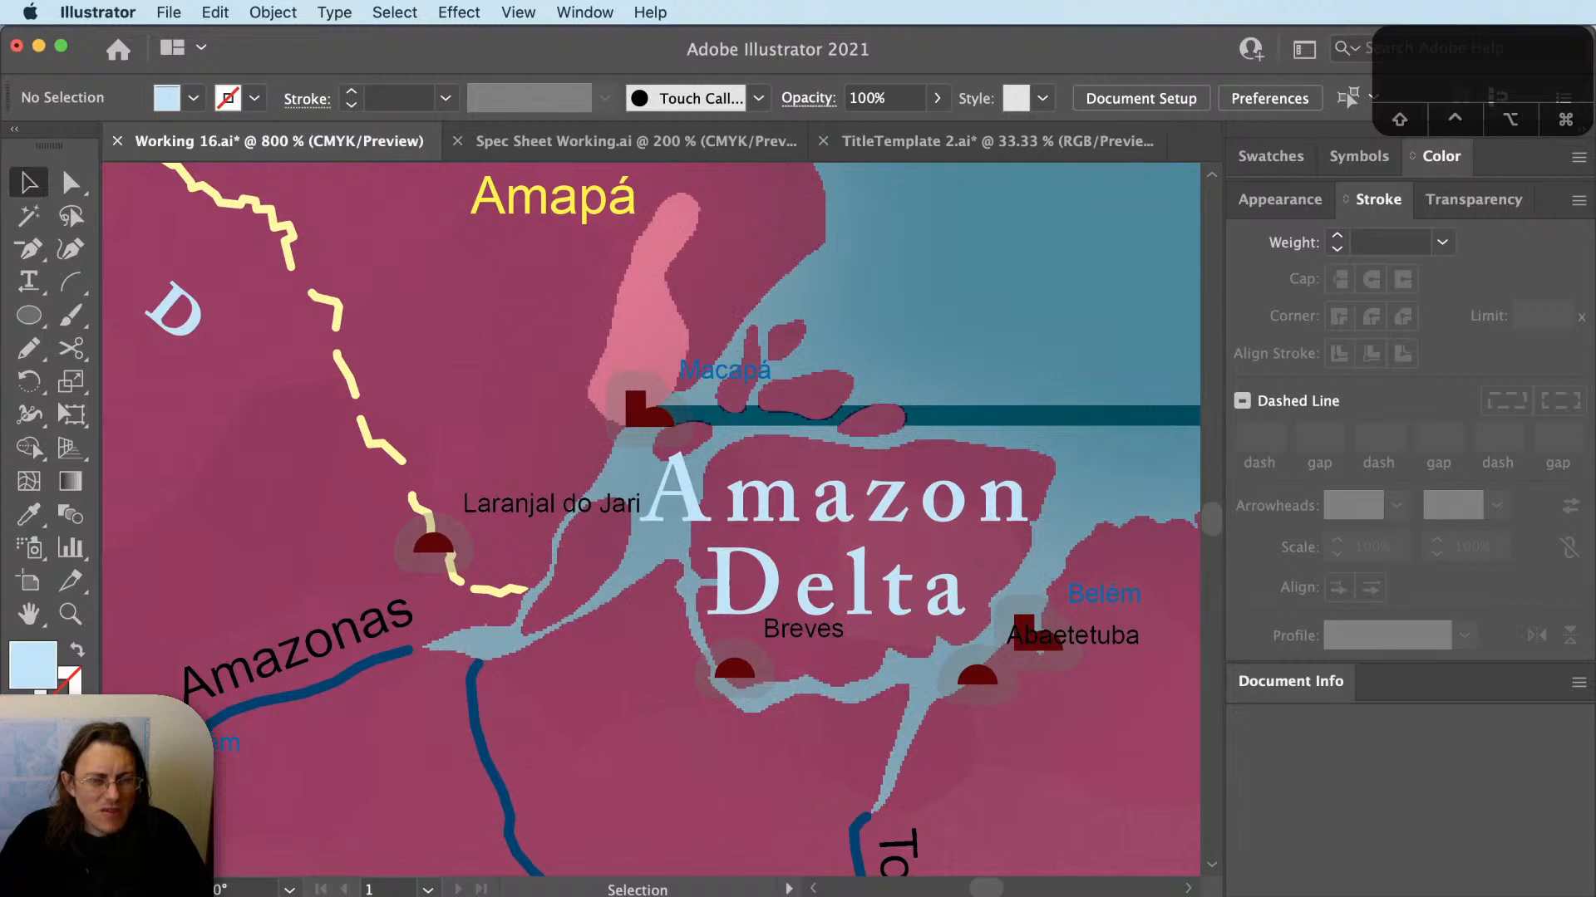
key("super+t")
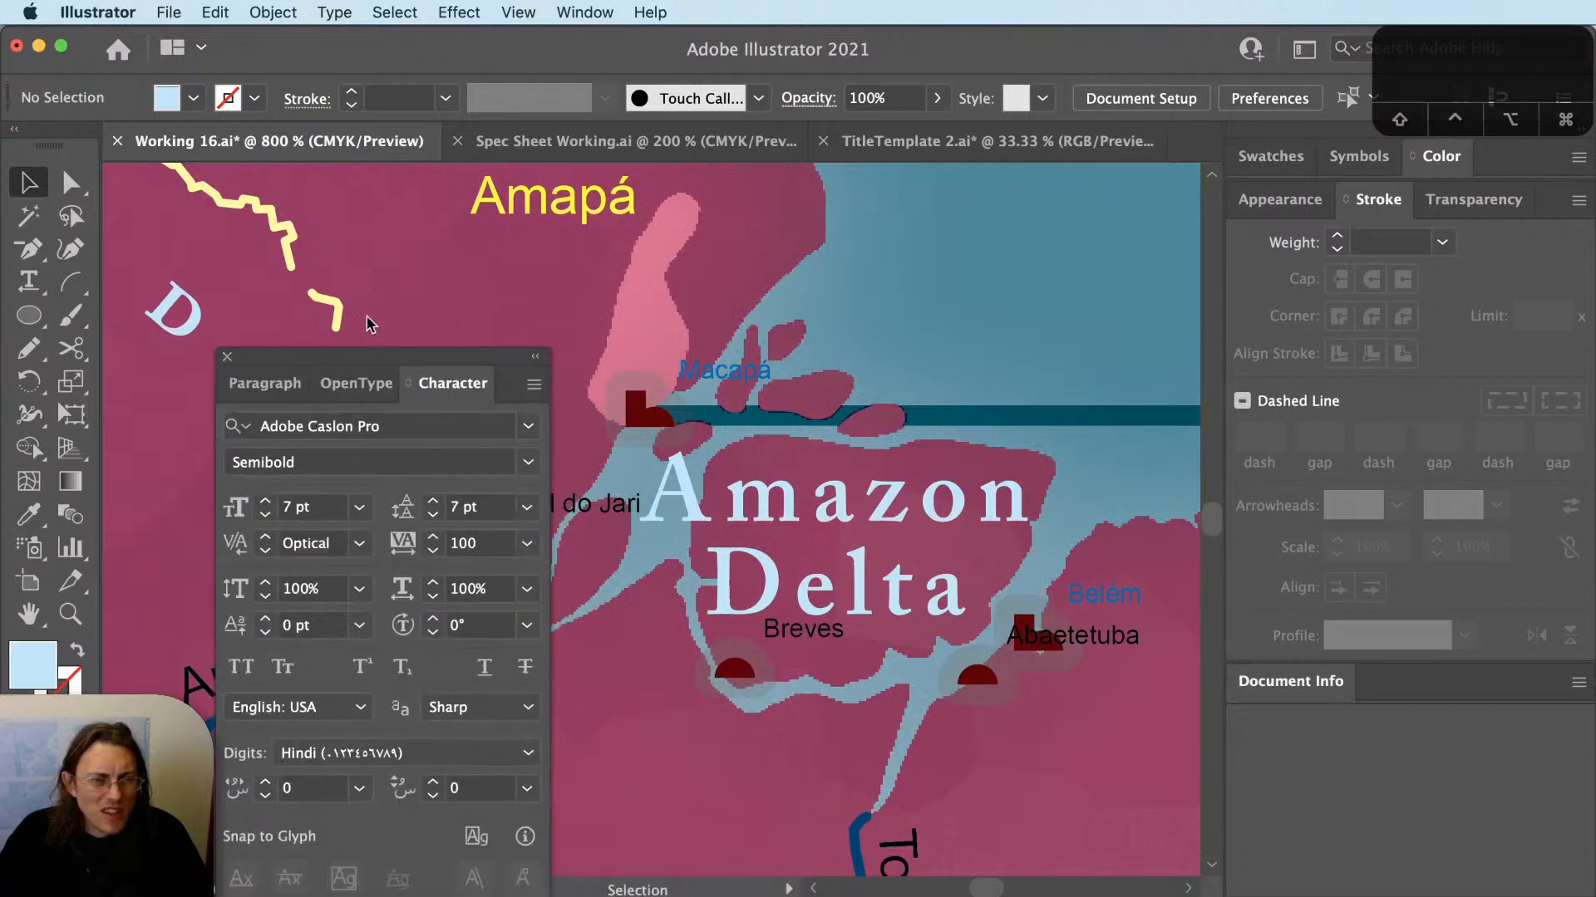
left_click_drag(419, 408, 394, 351)
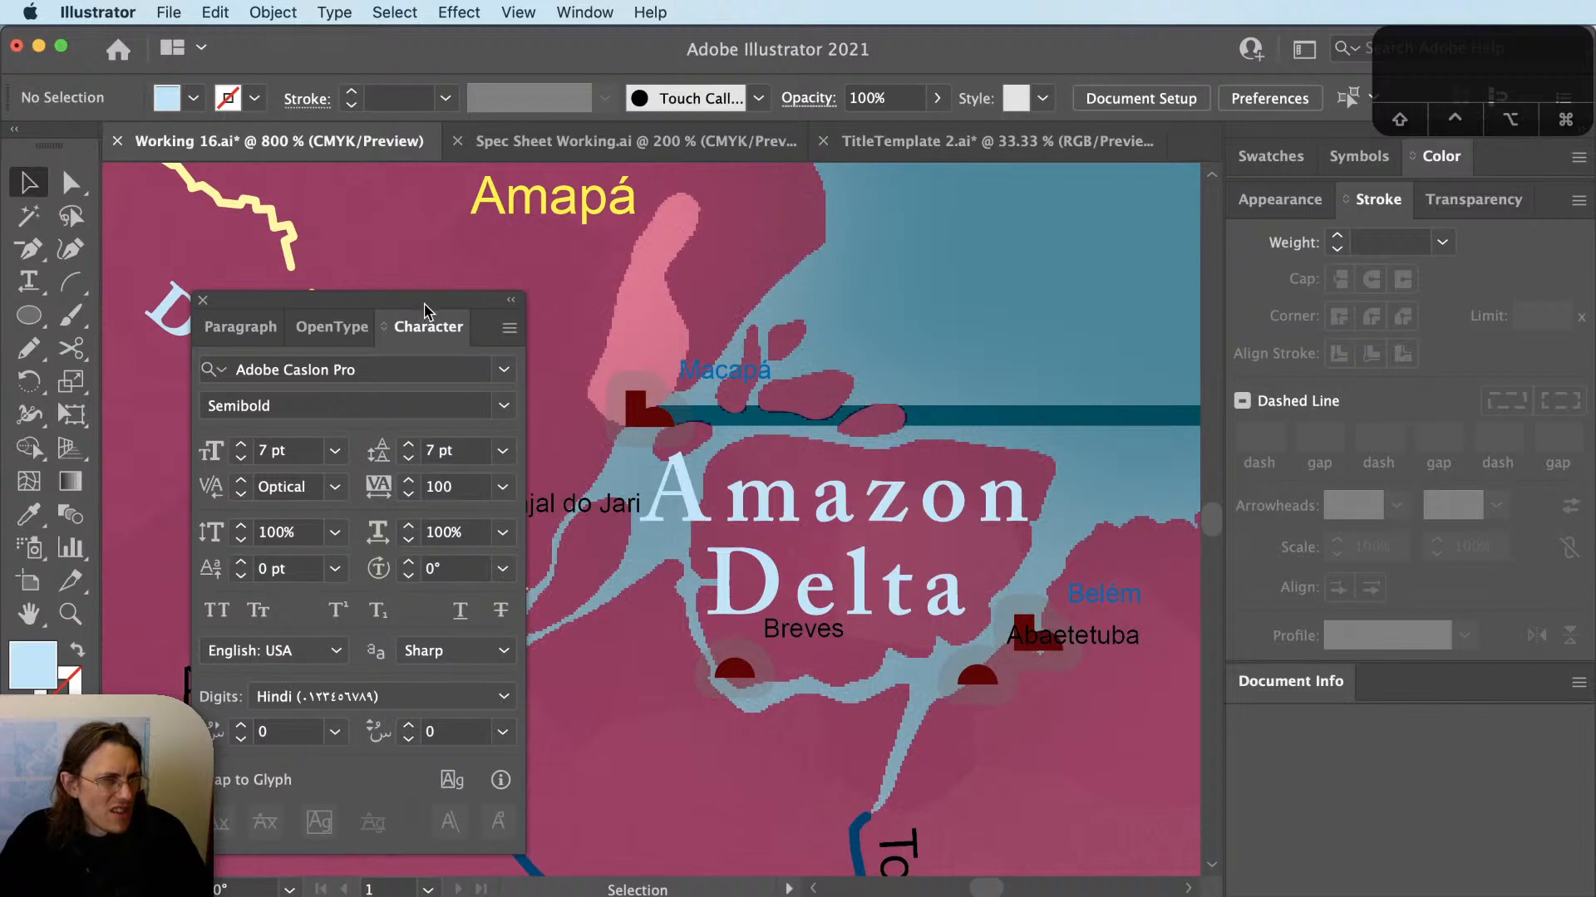
left_click_drag(424, 311, 1029, 877)
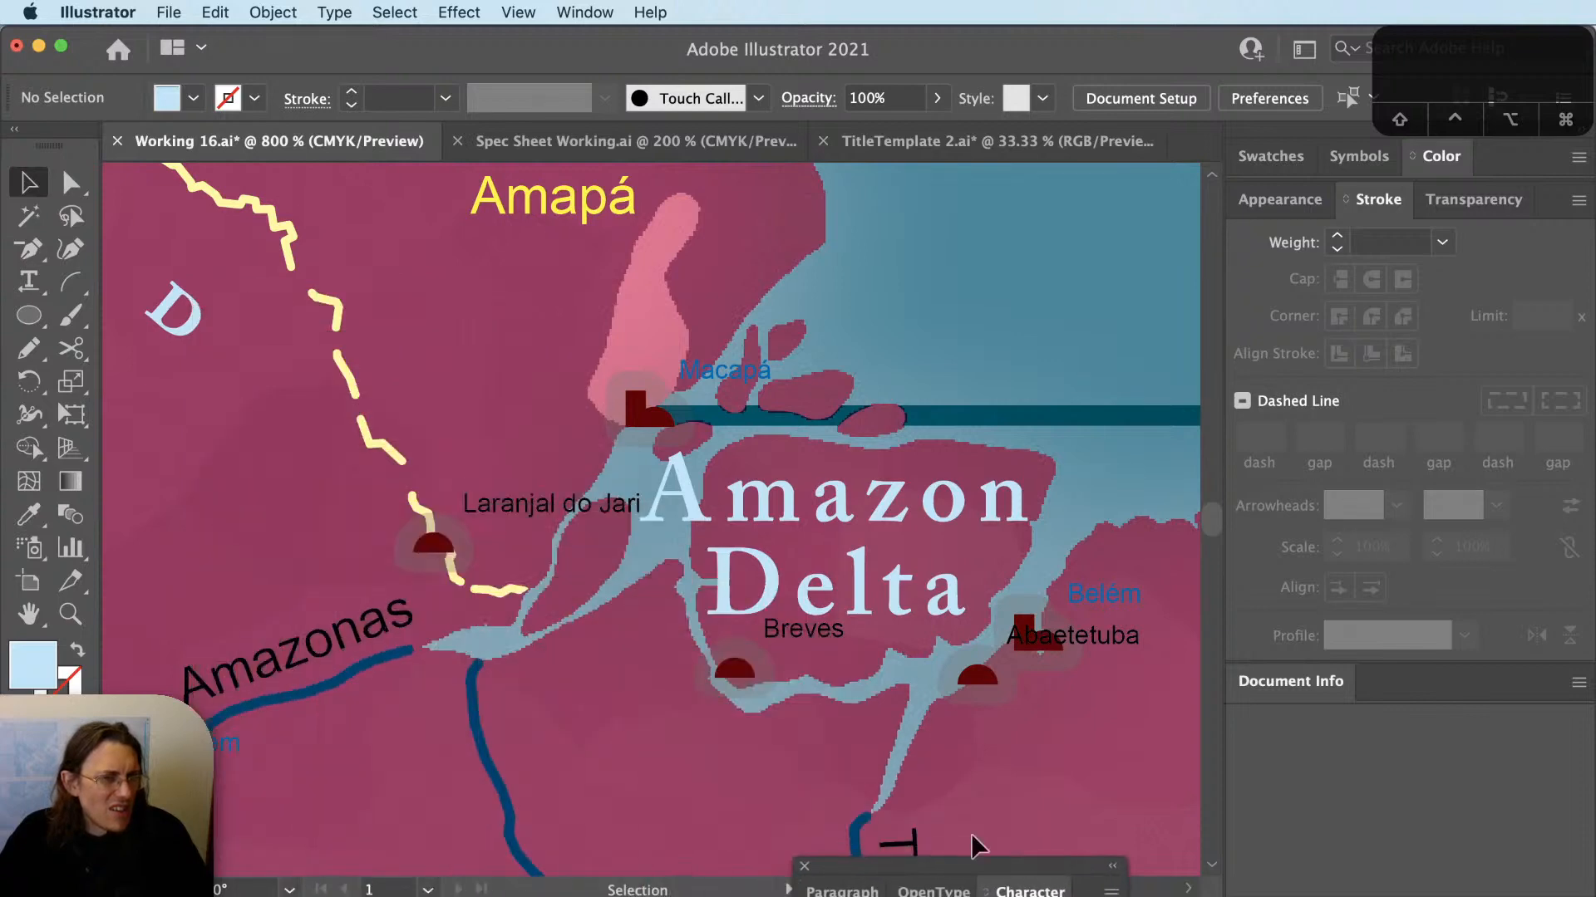
Try a much wider tracking on the two-line Amazon Delta label, undo it, and deselect the label.
left_click(848, 589)
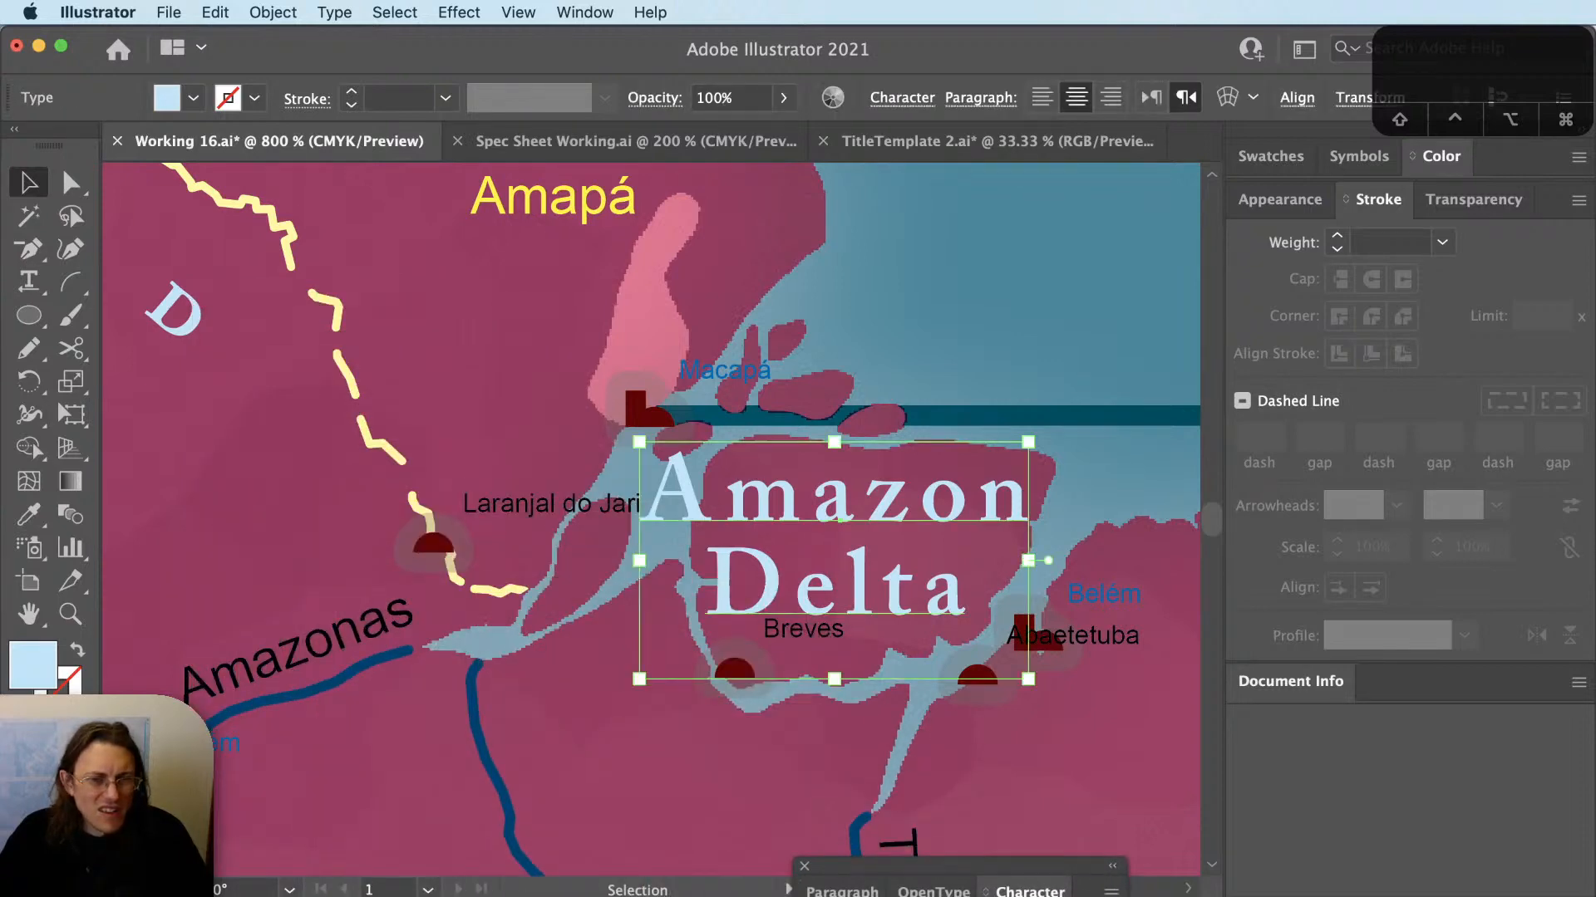
type("0")
key("Return")
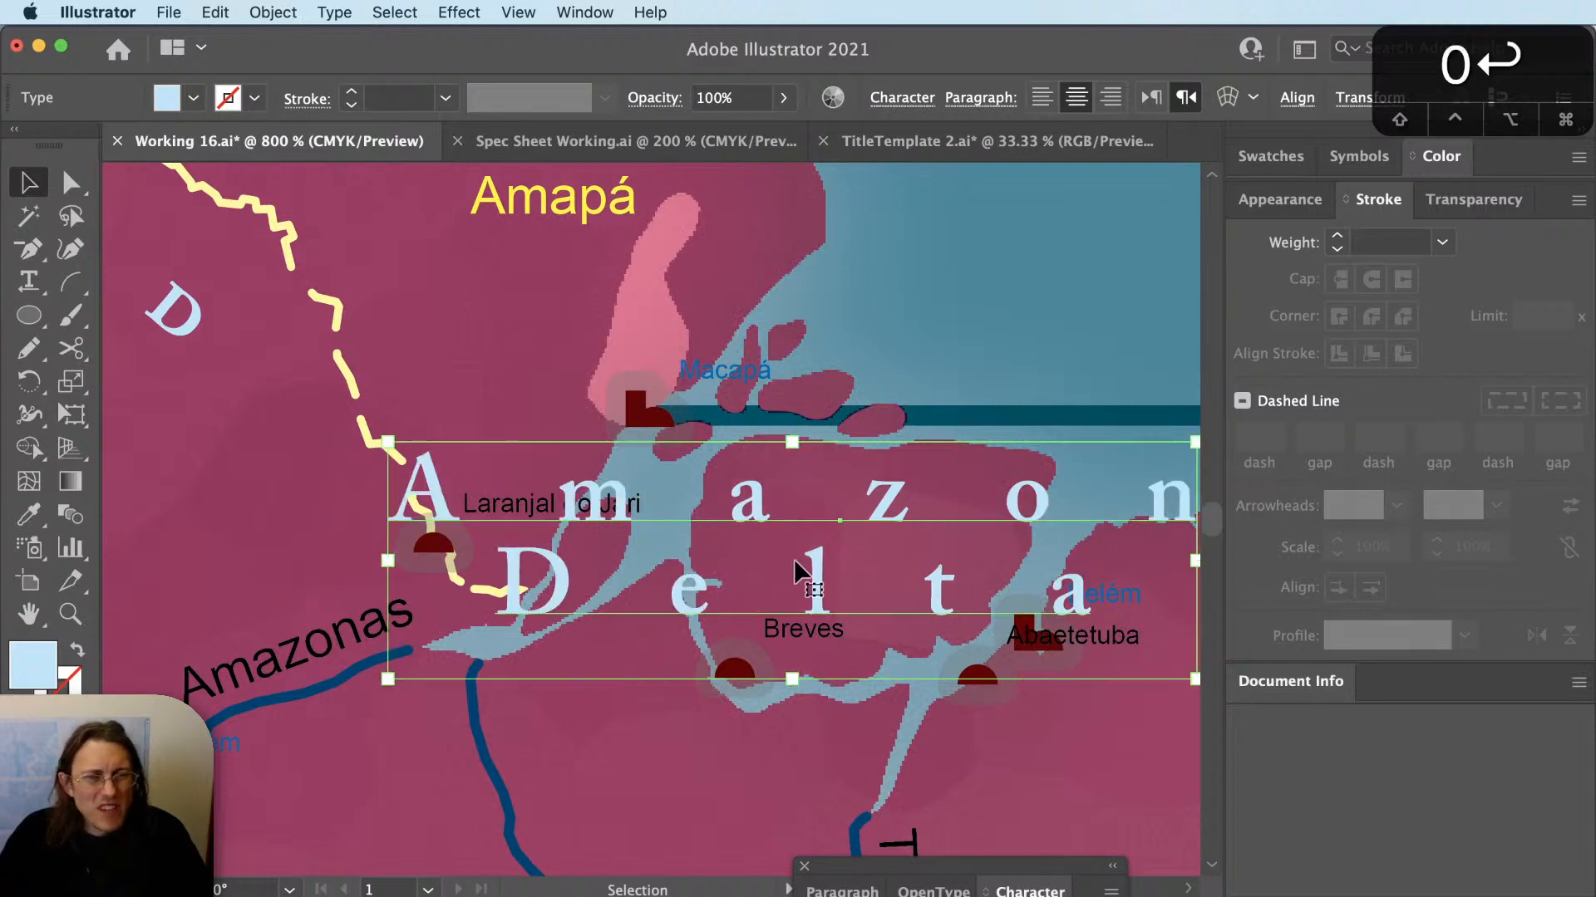
key("super+z")
key("super+shift+a")
Nudge the Amazon Delta label slightly to fine-tune its position over the delta island, and deselect it.
scroll(826, 605, "down", 2)
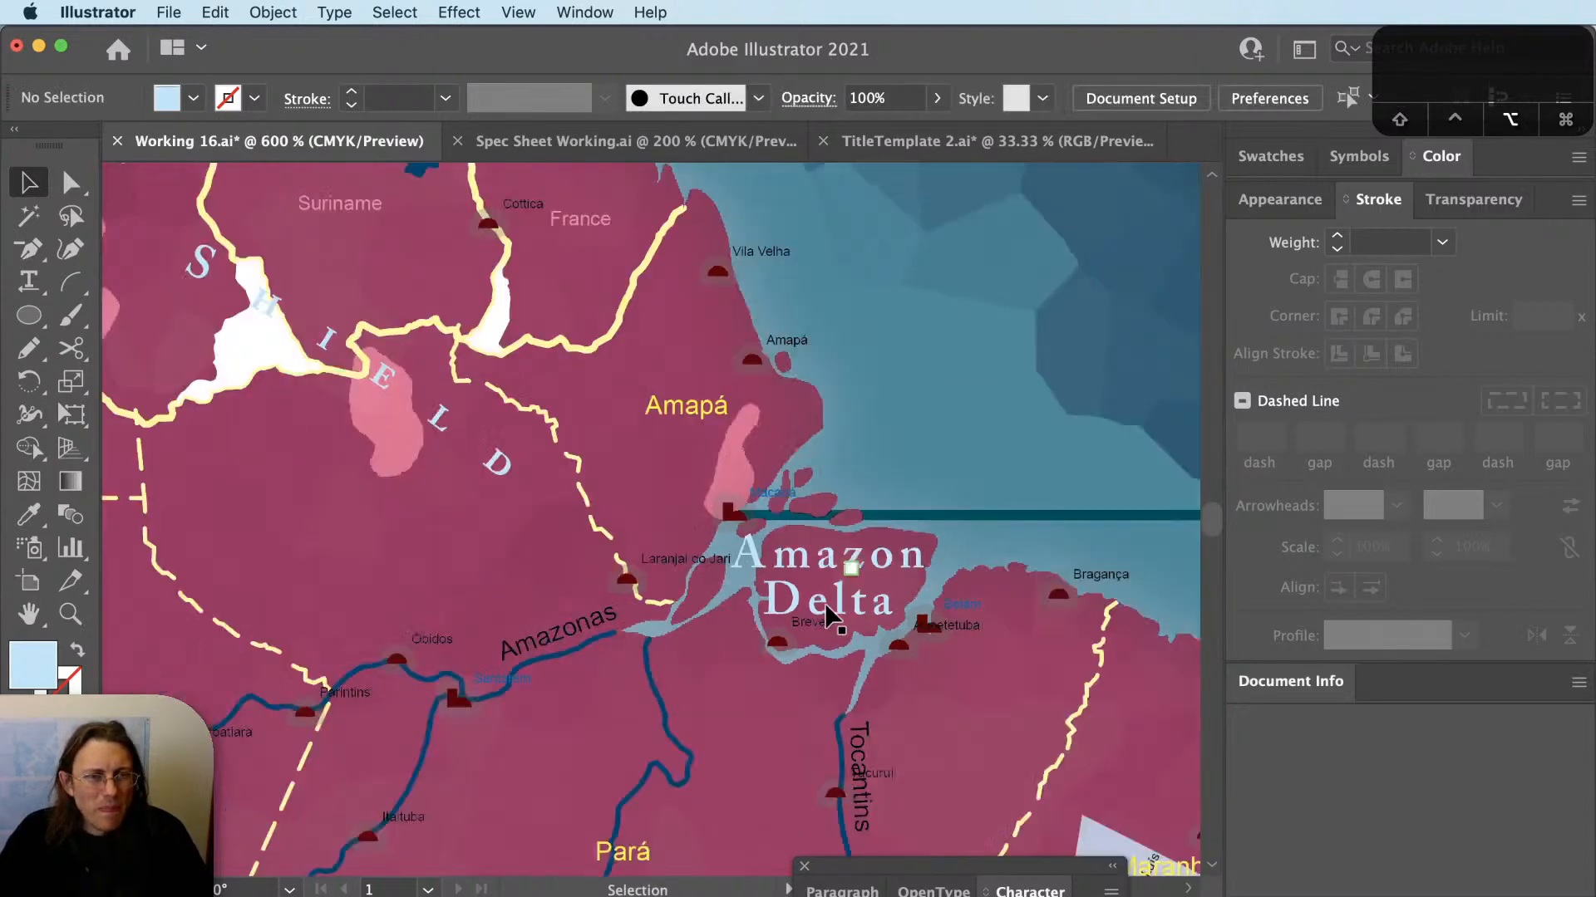
scroll(825, 605, "up", 1)
scroll(826, 611, "up", 1)
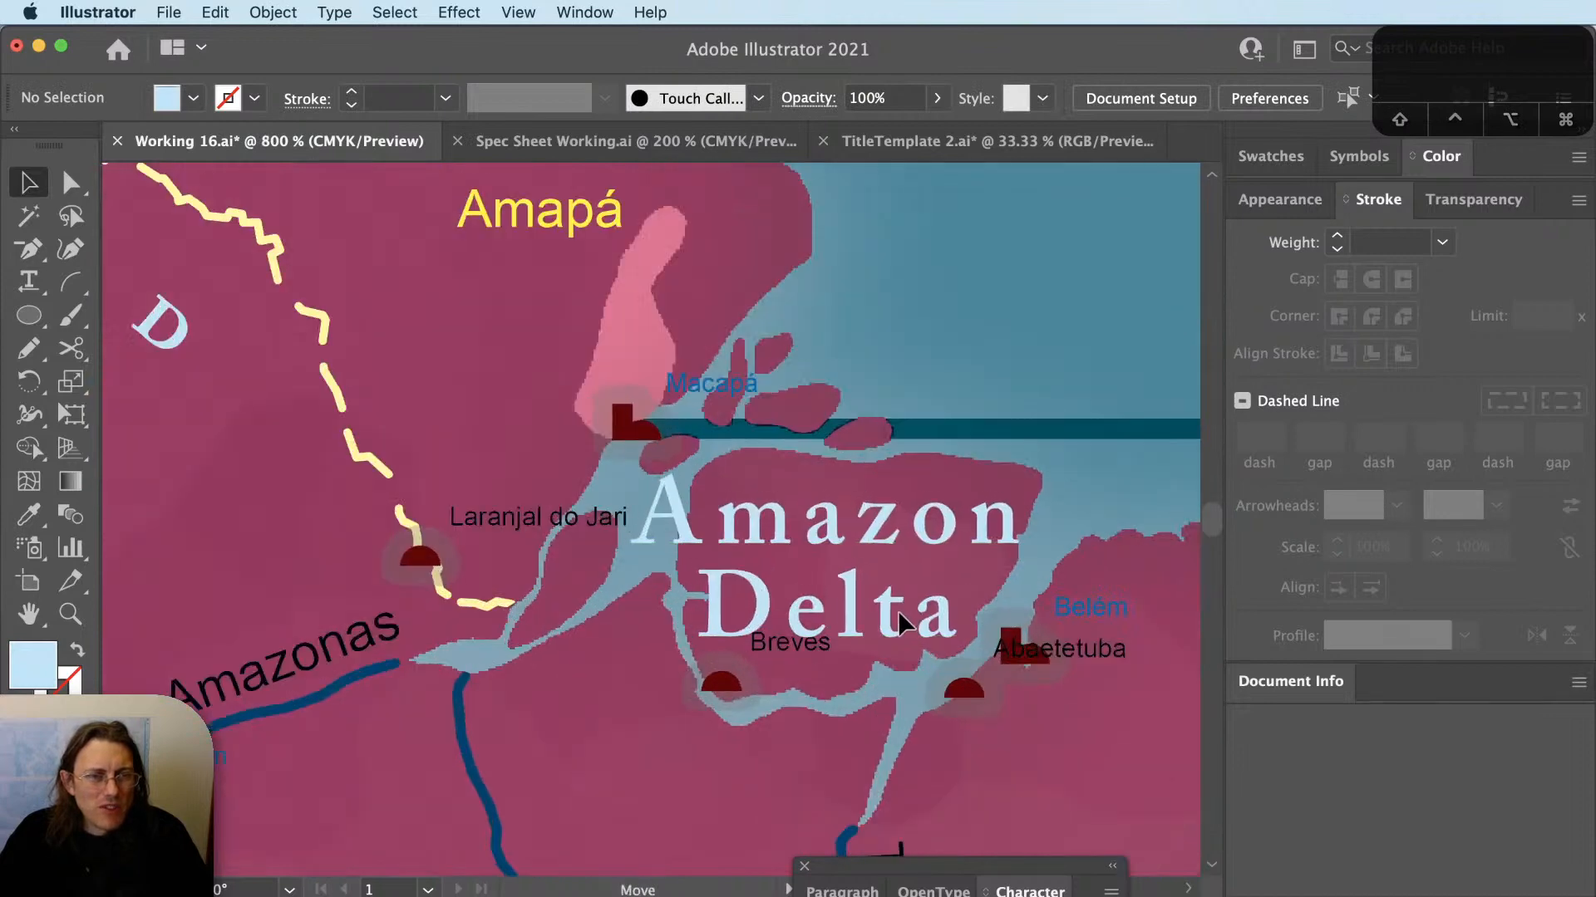
left_click(819, 630)
key("super+shift+a")
scroll(814, 640, "down", 4)
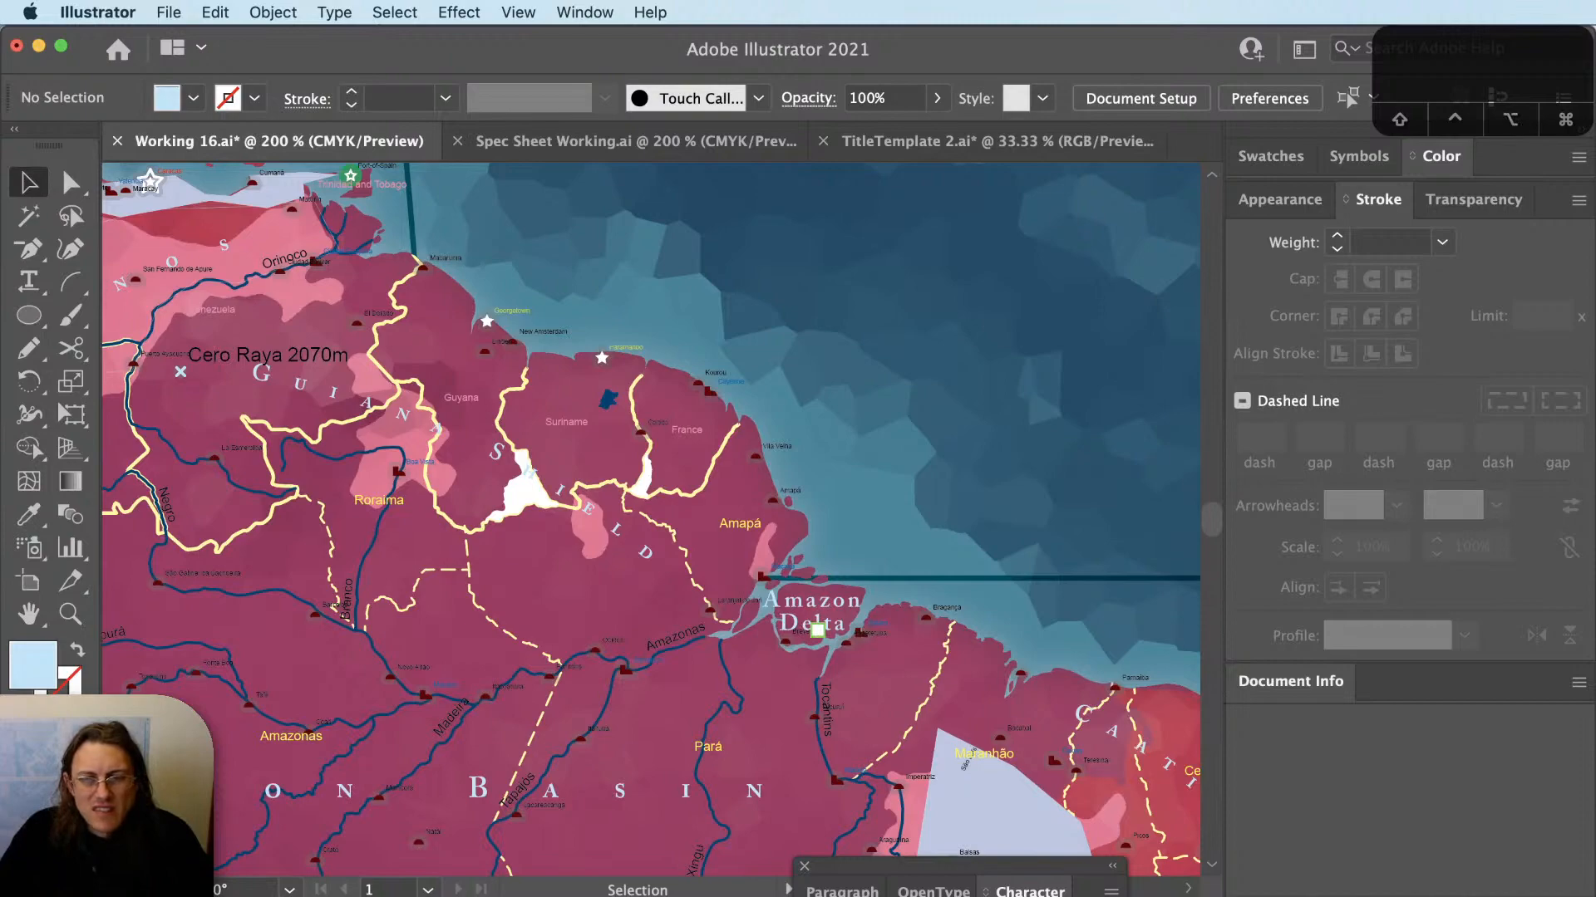
Switch to Chrome and search the web for "illustrator tracking units".
key("super+Tab")
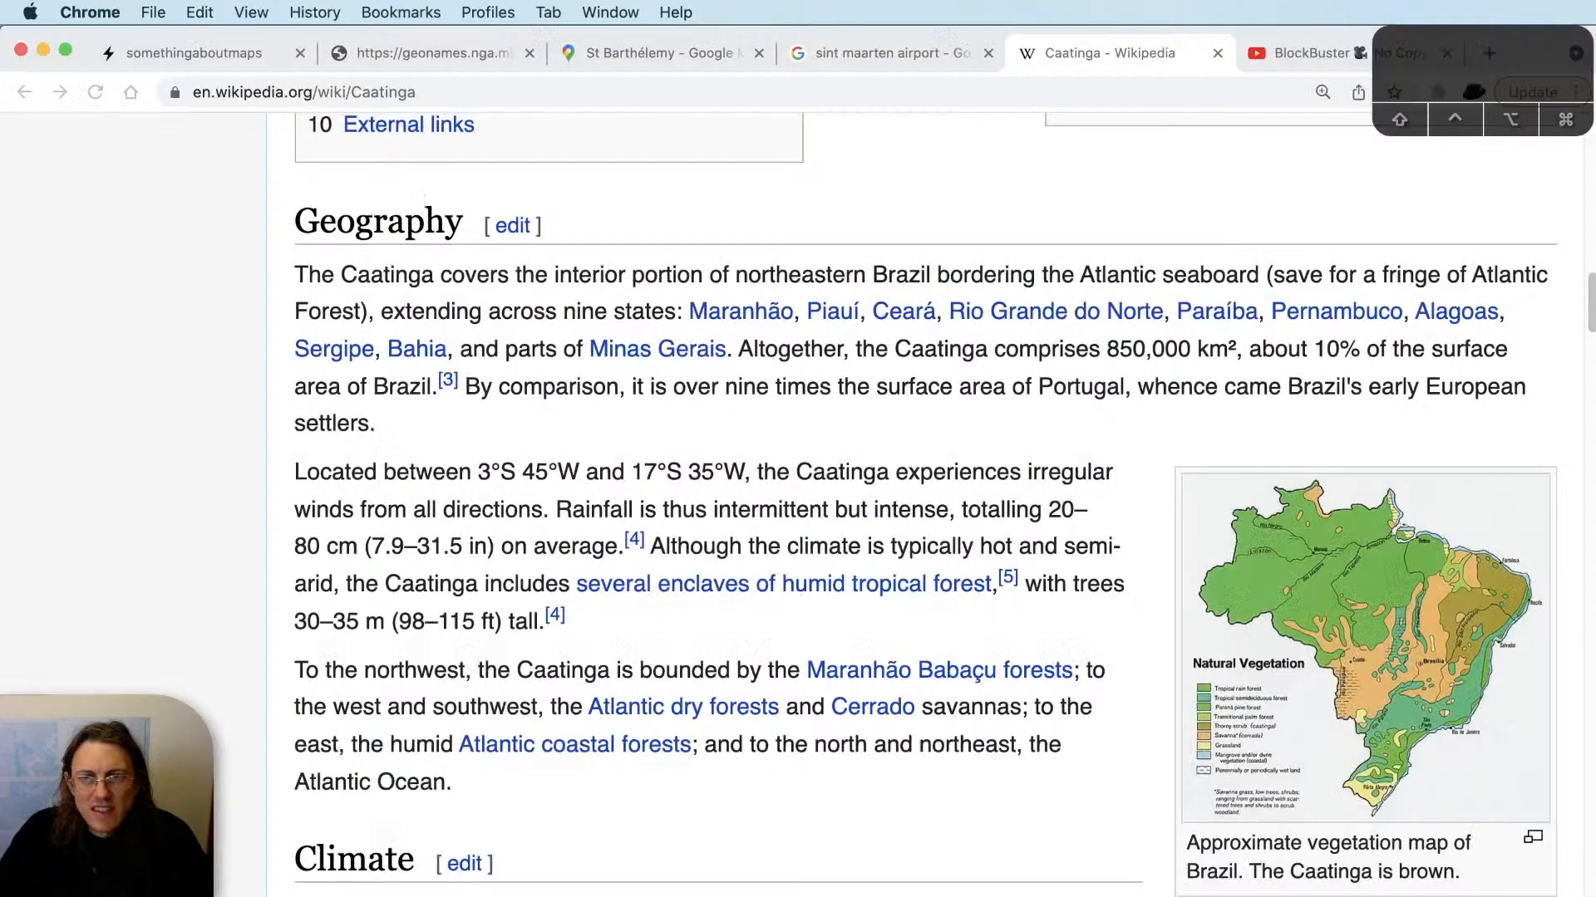
key("super+Tab")
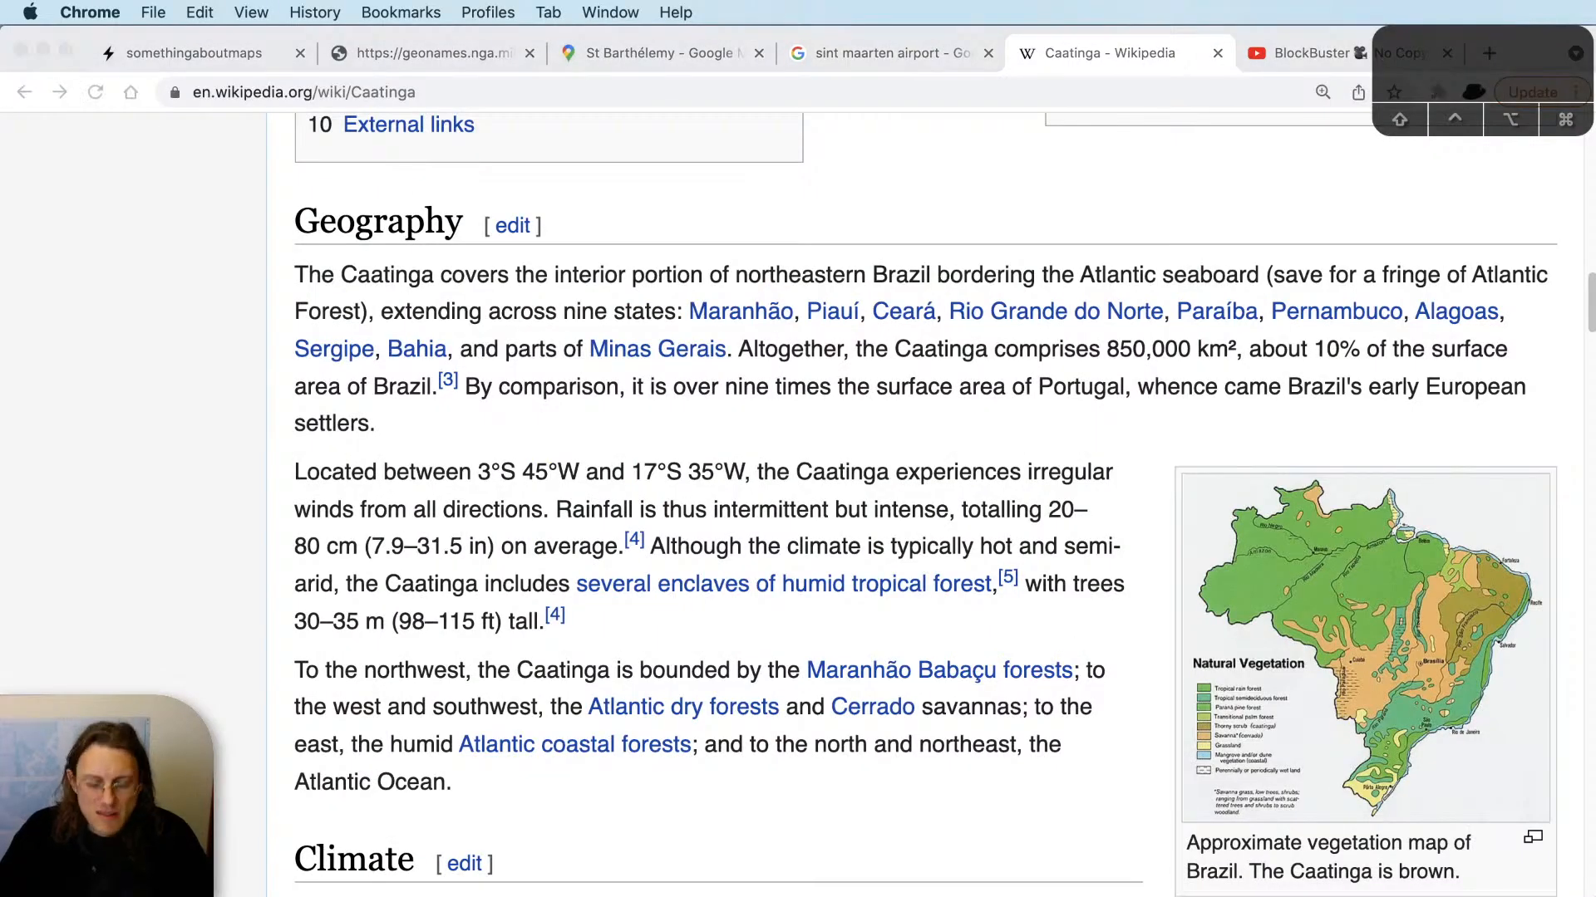
type("llustrator tracking")
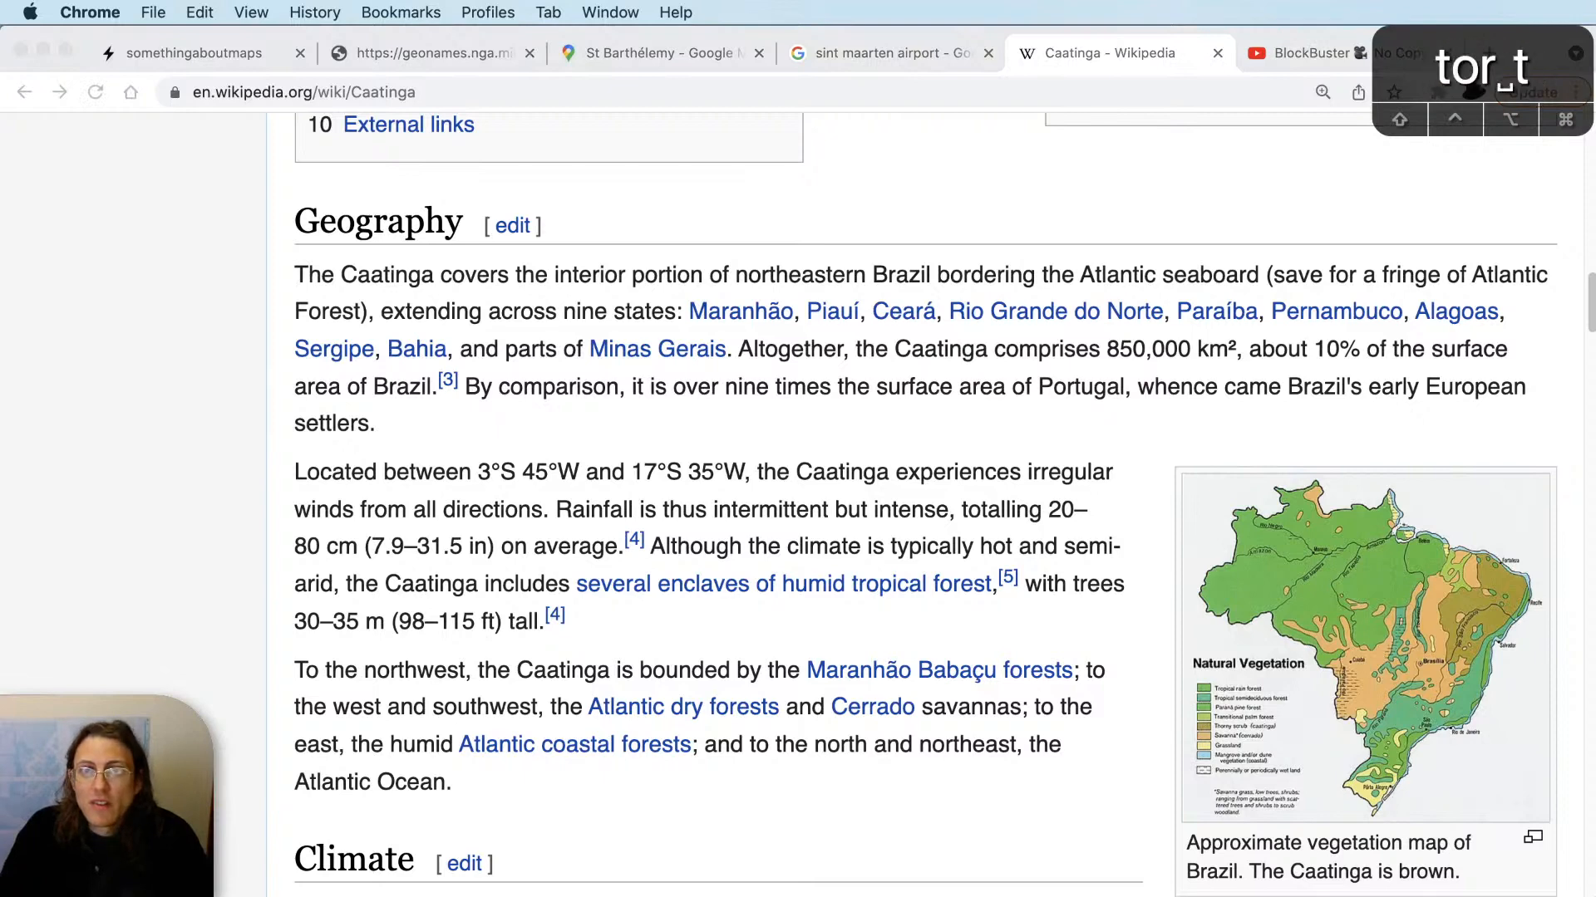
type(" units")
key("Return")
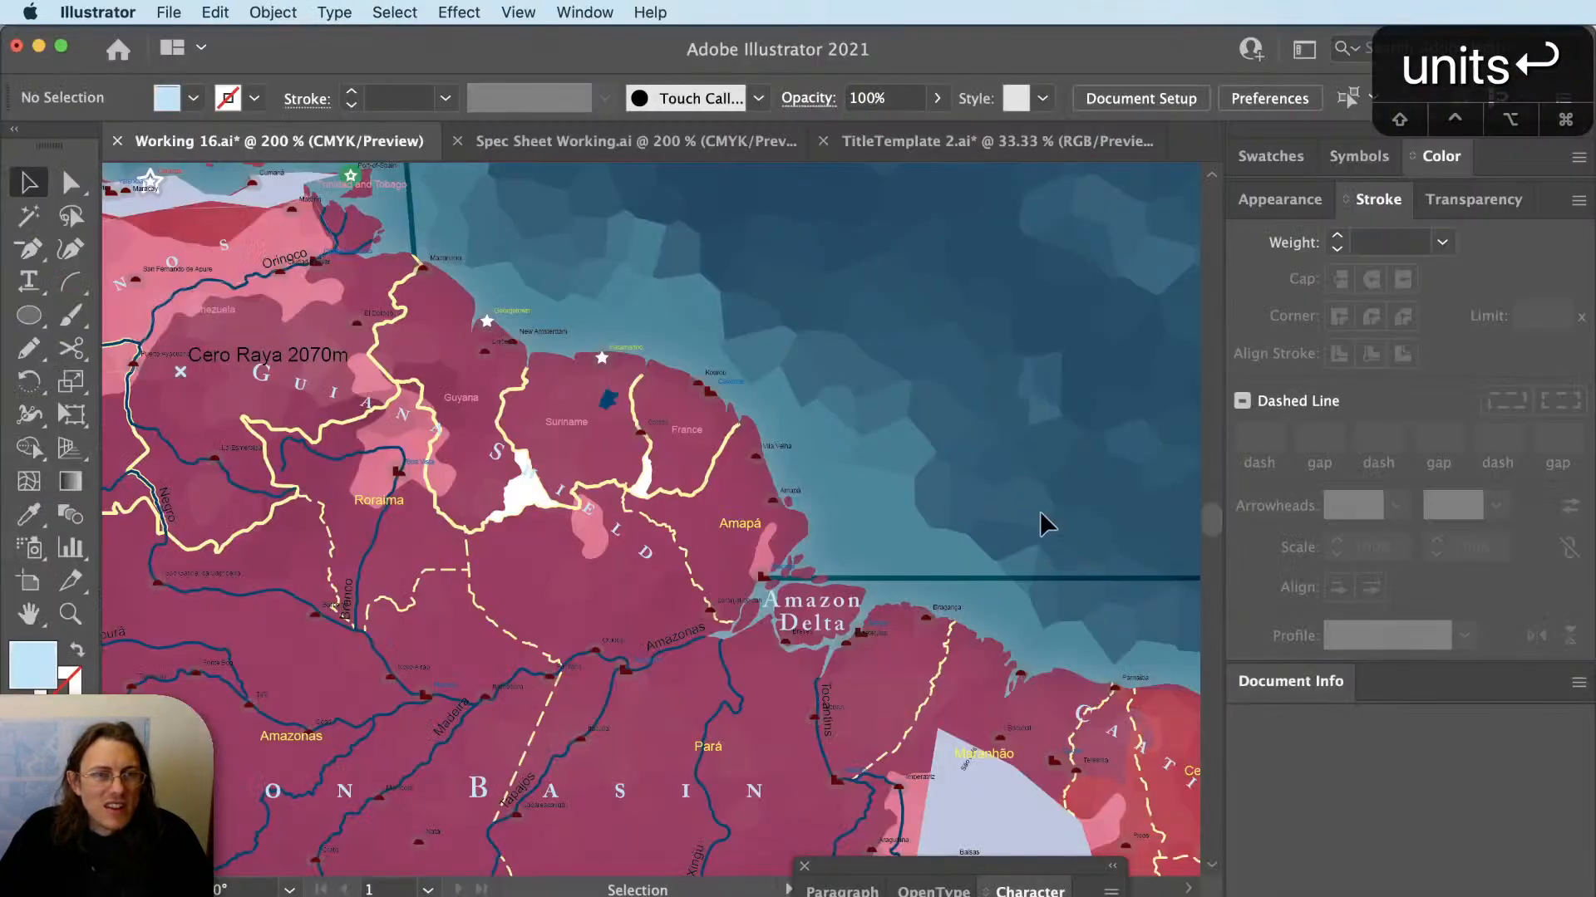
scroll(695, 651, "up", 3)
scroll(713, 638, "down", 1)
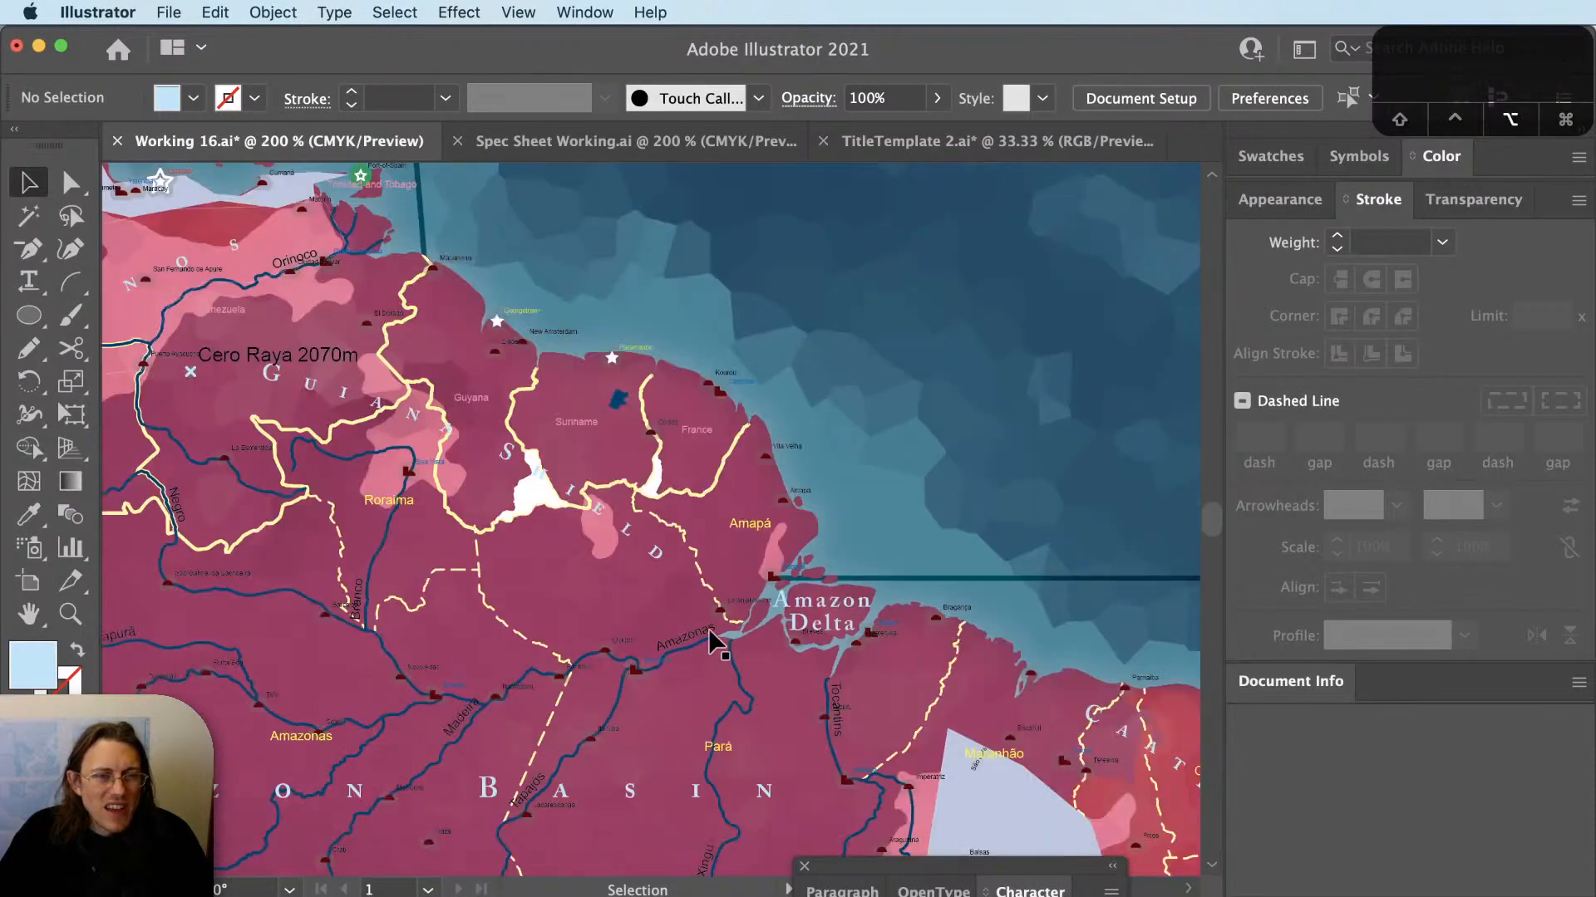
Swap the fill and stroke of the large Planalto Central region polygon so the terrain beneath it shows.
scroll(715, 638, "down", 2)
left_click_drag(847, 670, 862, 615)
scroll(862, 615, "up", 2)
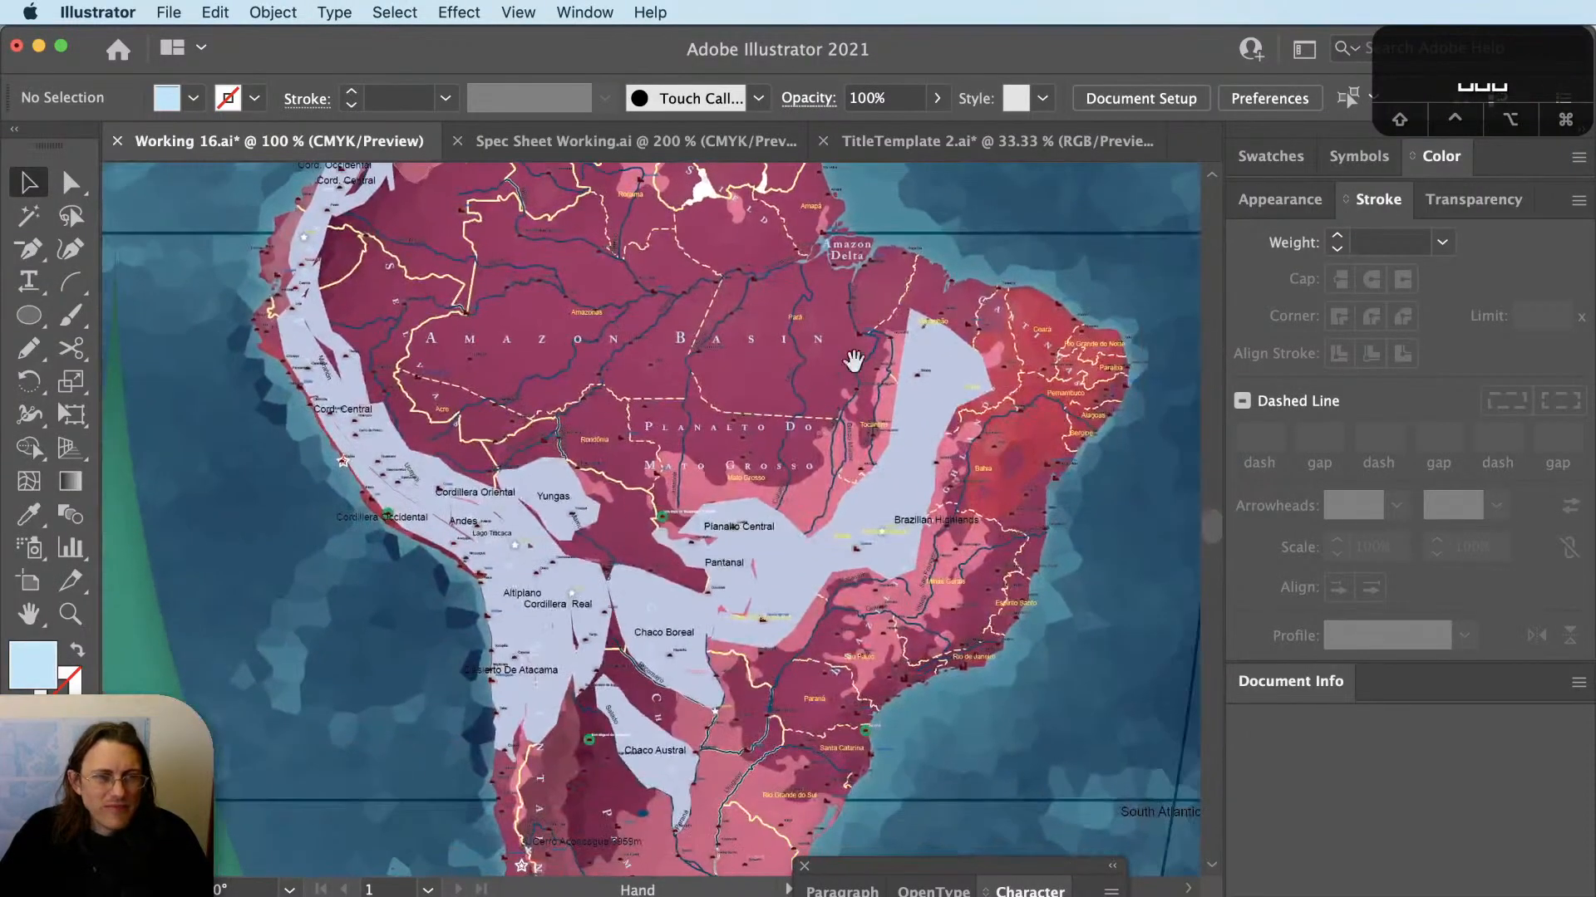
left_click(922, 467)
key("shift+x")
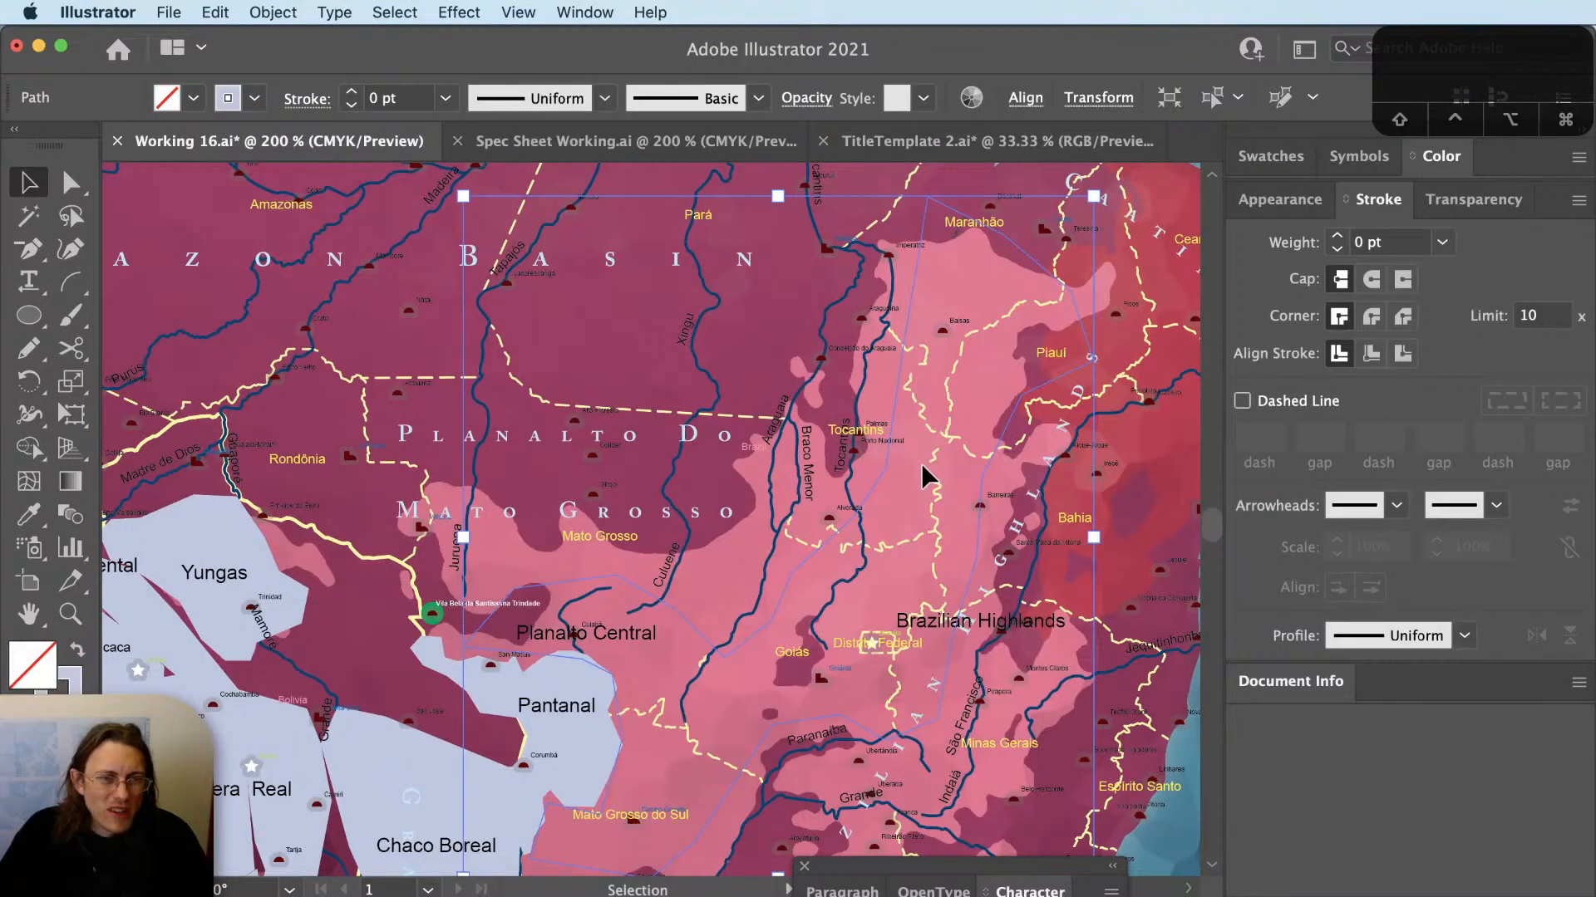
Delete the plain black Brazilian Highlands label and give the Planalto Central polygon a 2 pt stroke.
left_click(1029, 630)
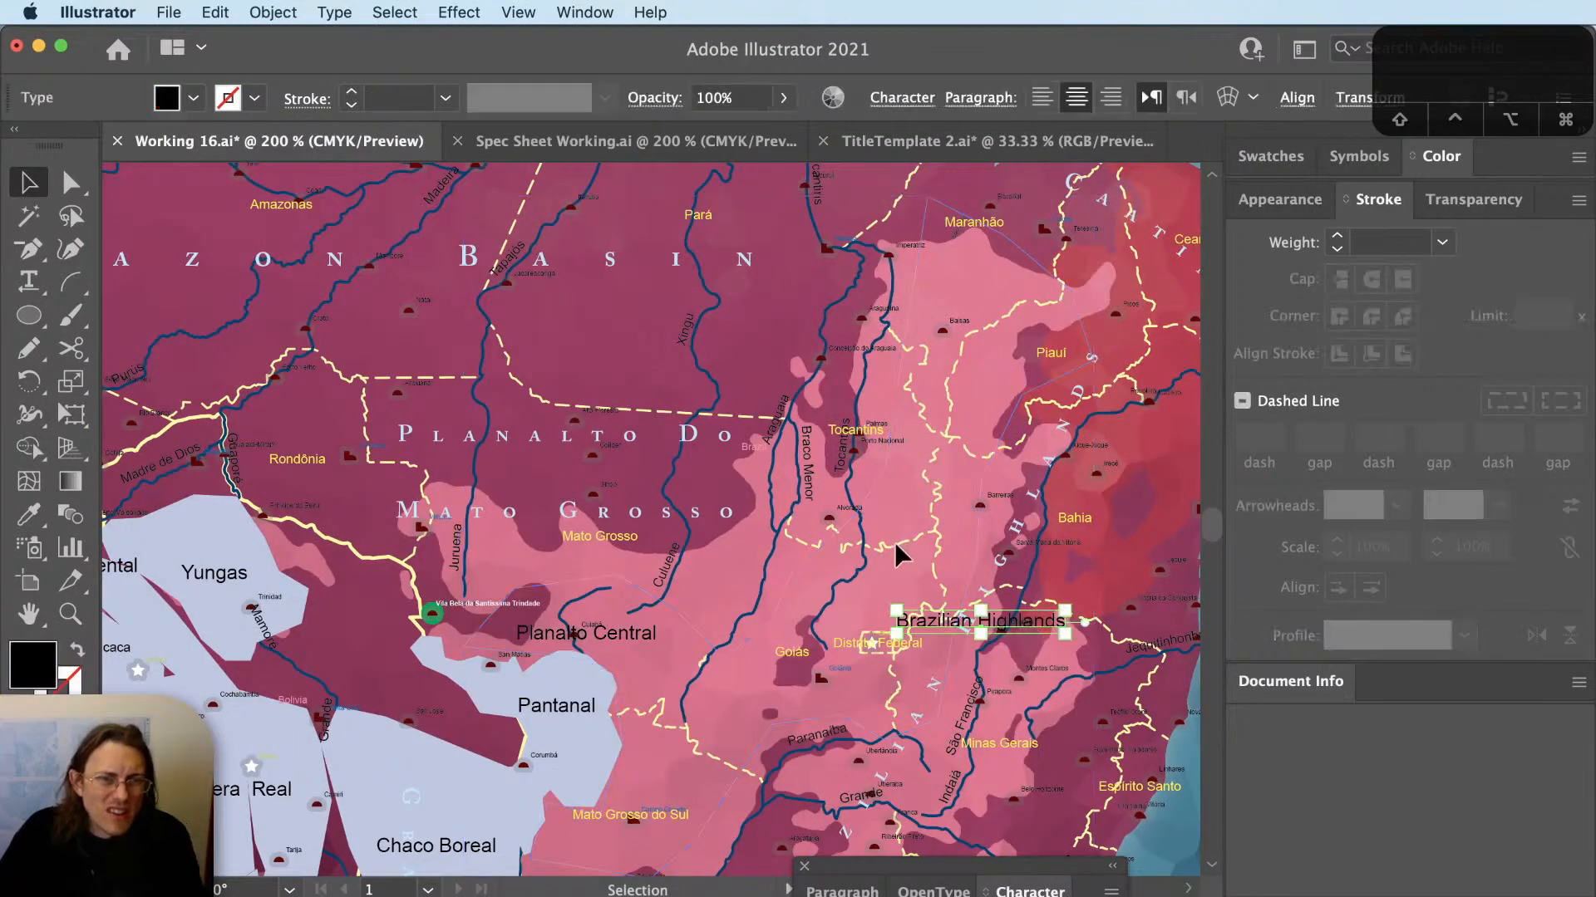
key("Escape")
left_click(794, 573)
type("2")
key("Tab")
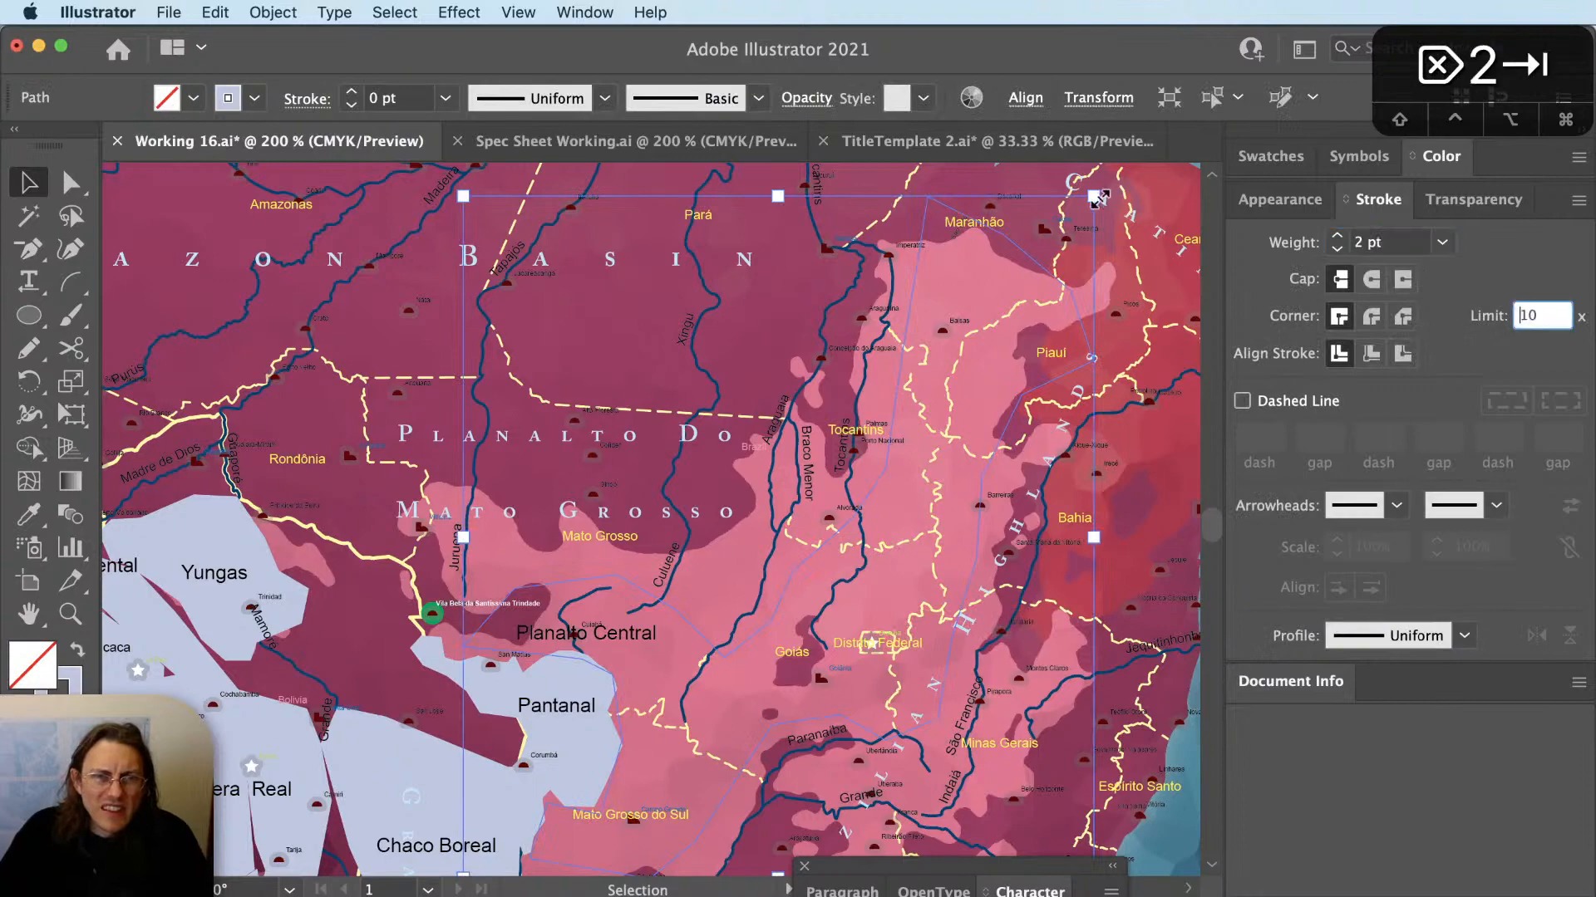
Switch to QGIS, identify the large region polygon south of the Amazon Delta, and return to Illustrator.
key("super+Tab")
scroll(944, 654, "down", 1)
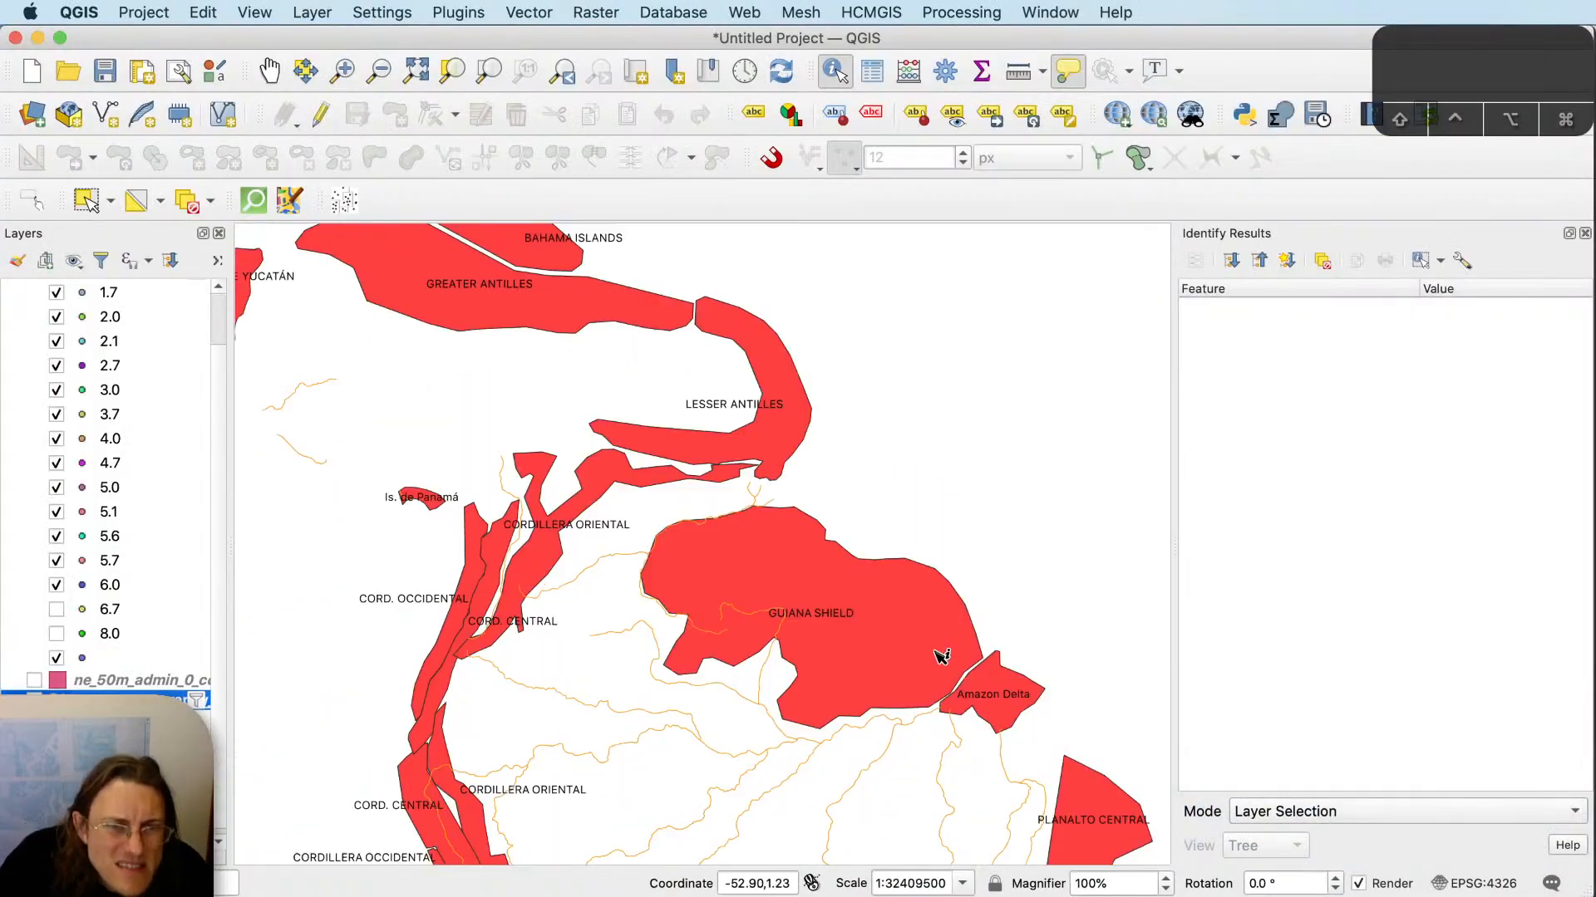
left_click_drag(974, 714, 944, 363)
left_click(1064, 513)
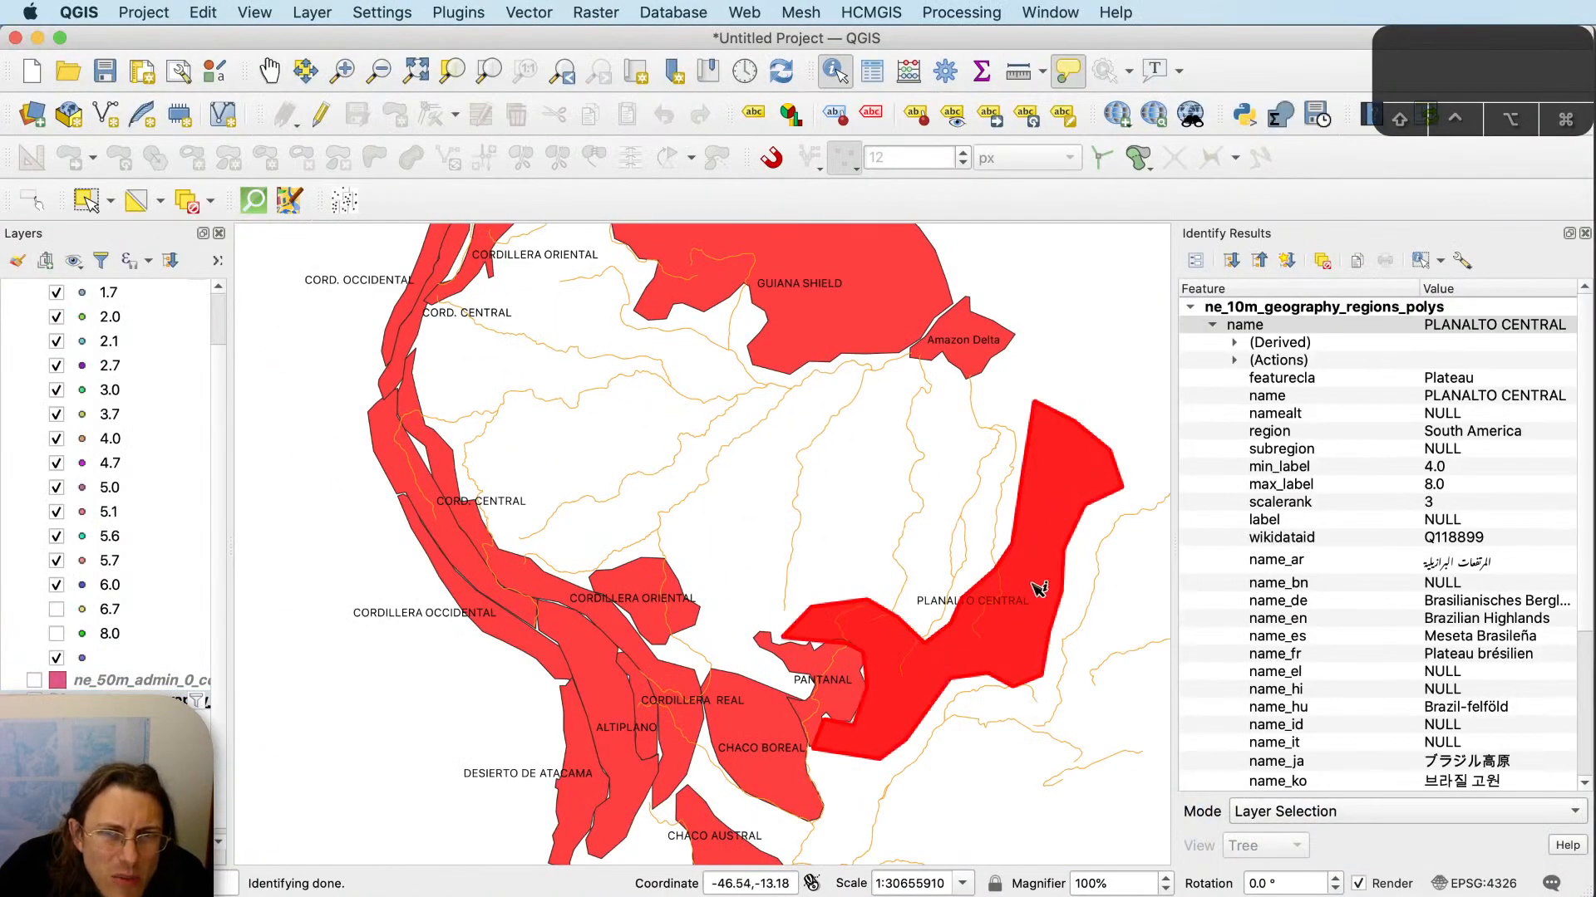
scroll(1034, 587, "up", 1)
key("super+Tab")
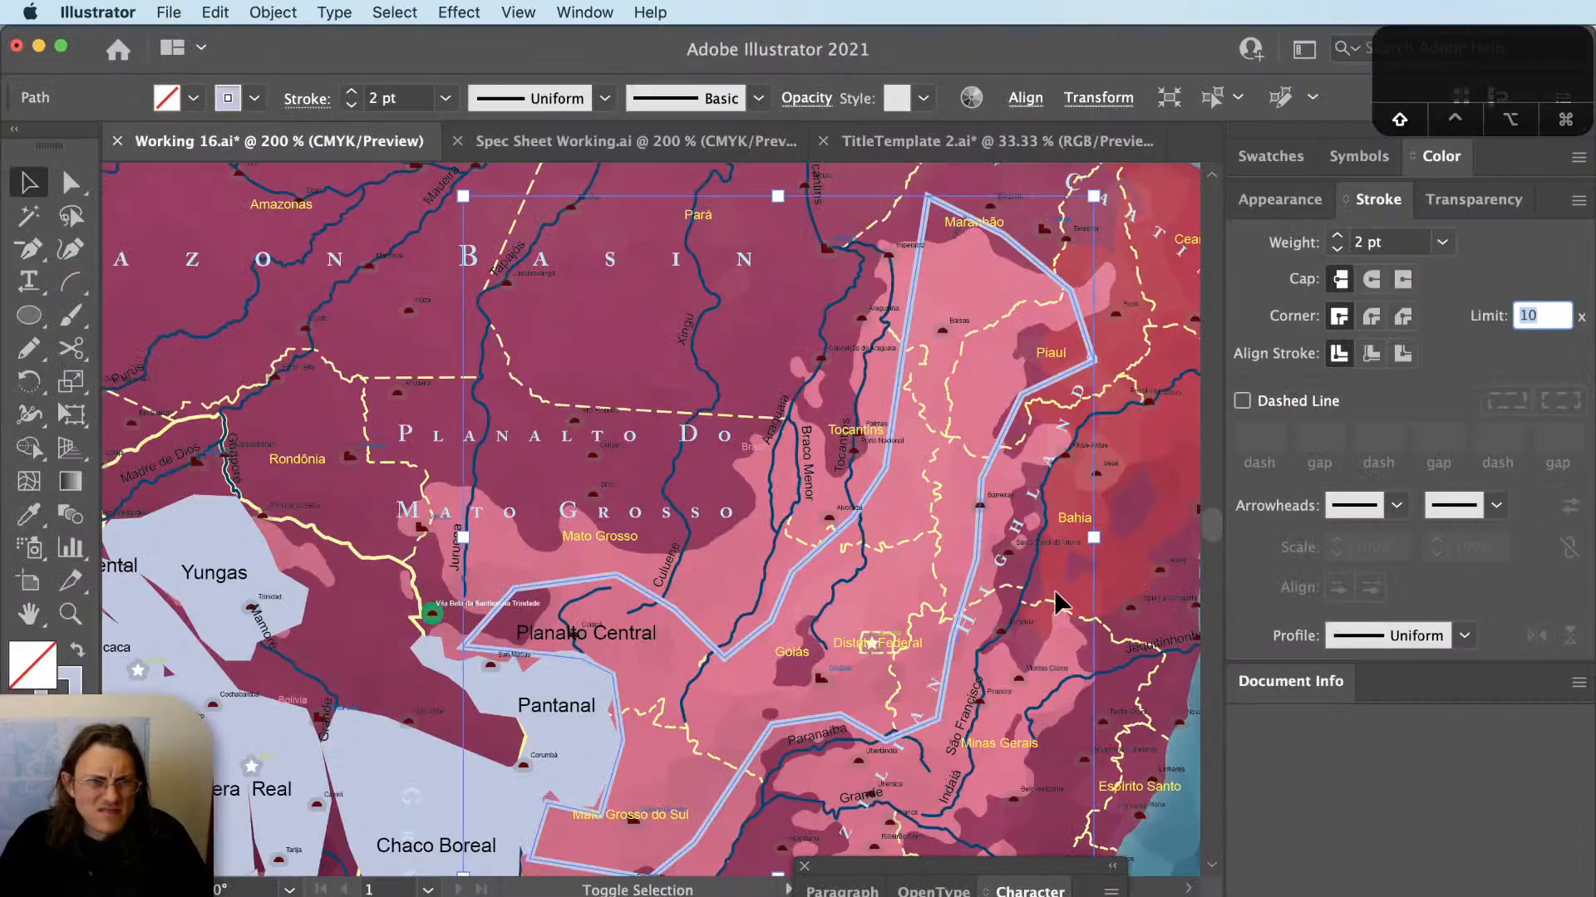
Show the hidden larger regions in QGIS for comparison, then return to Illustrator and deselect the Planalto Central outline.
key("shift+super")
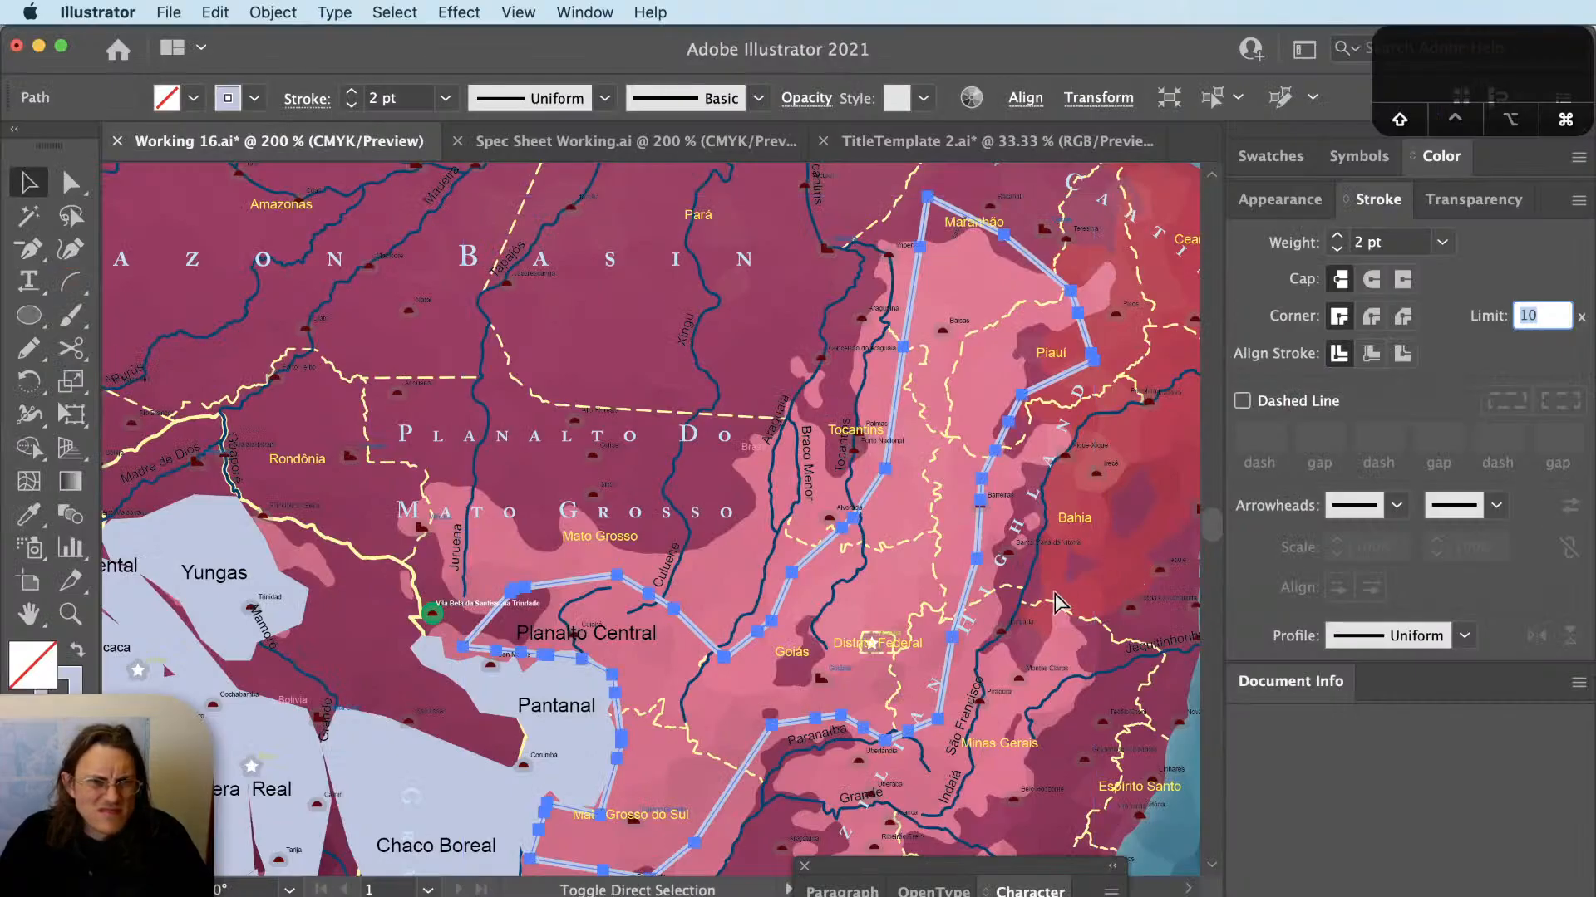
key("super+Tab")
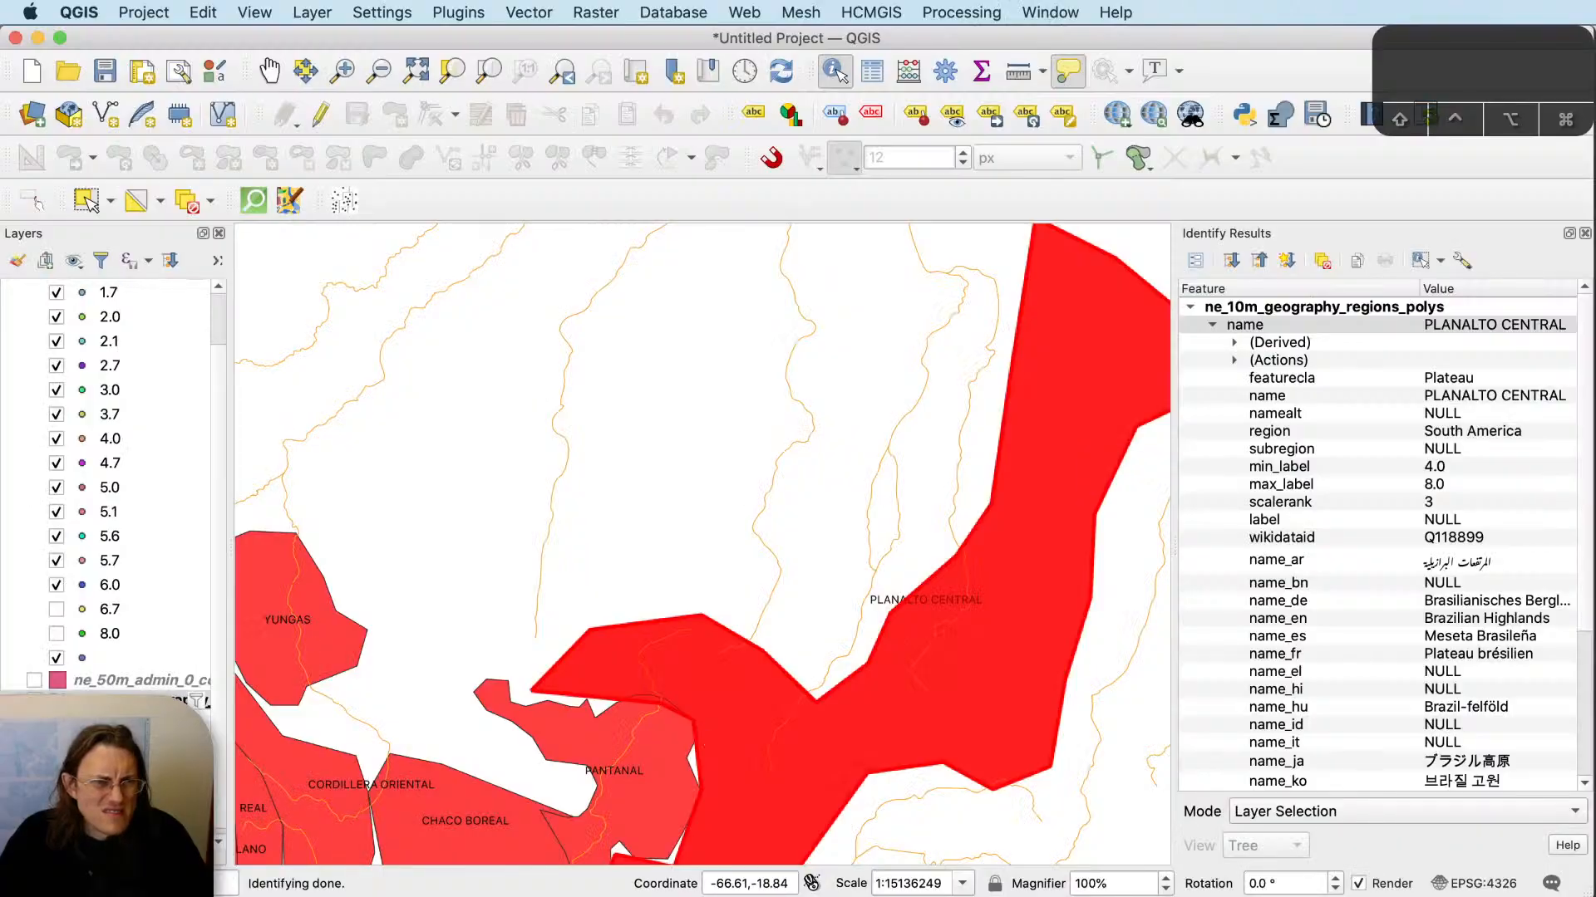
left_click(34, 702)
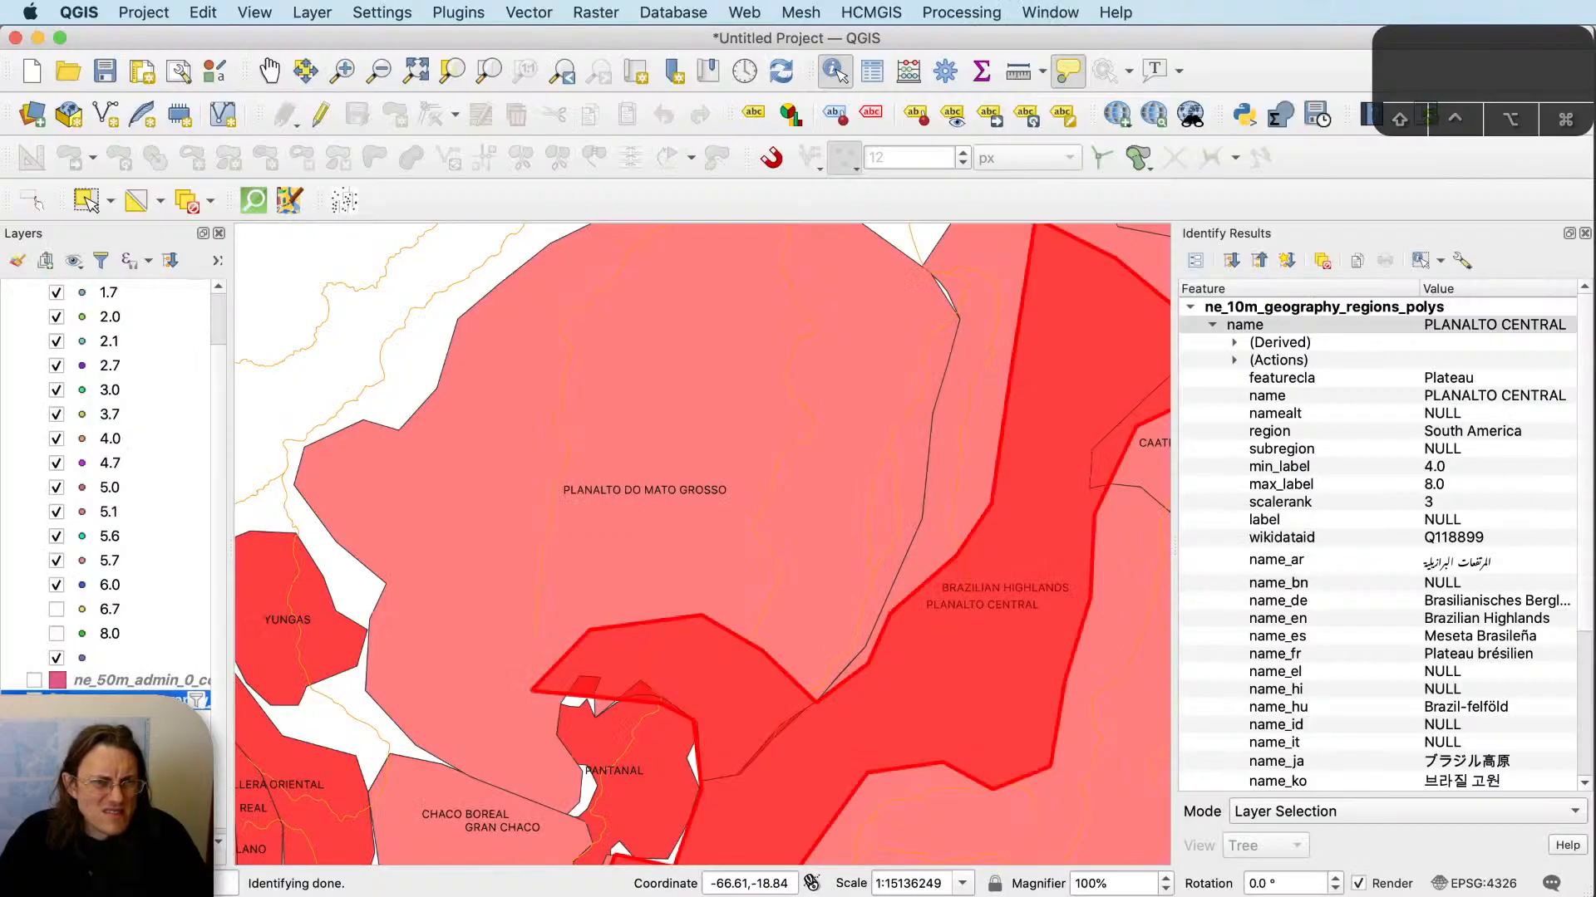
key("super+Tab")
type("v")
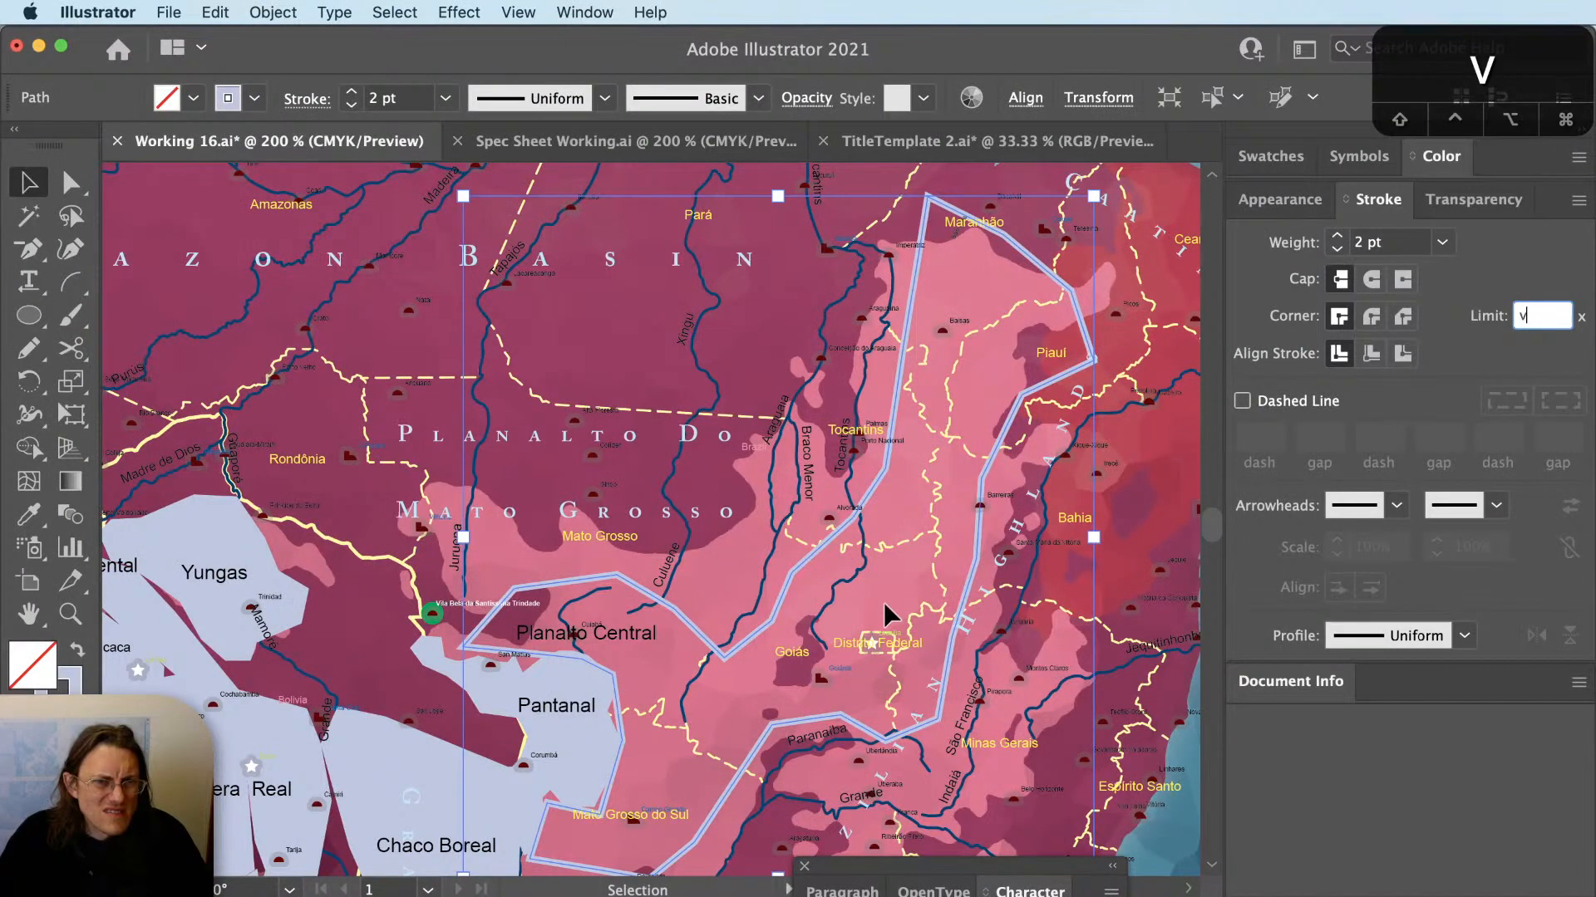
scroll(882, 605, "down", 1, "alt")
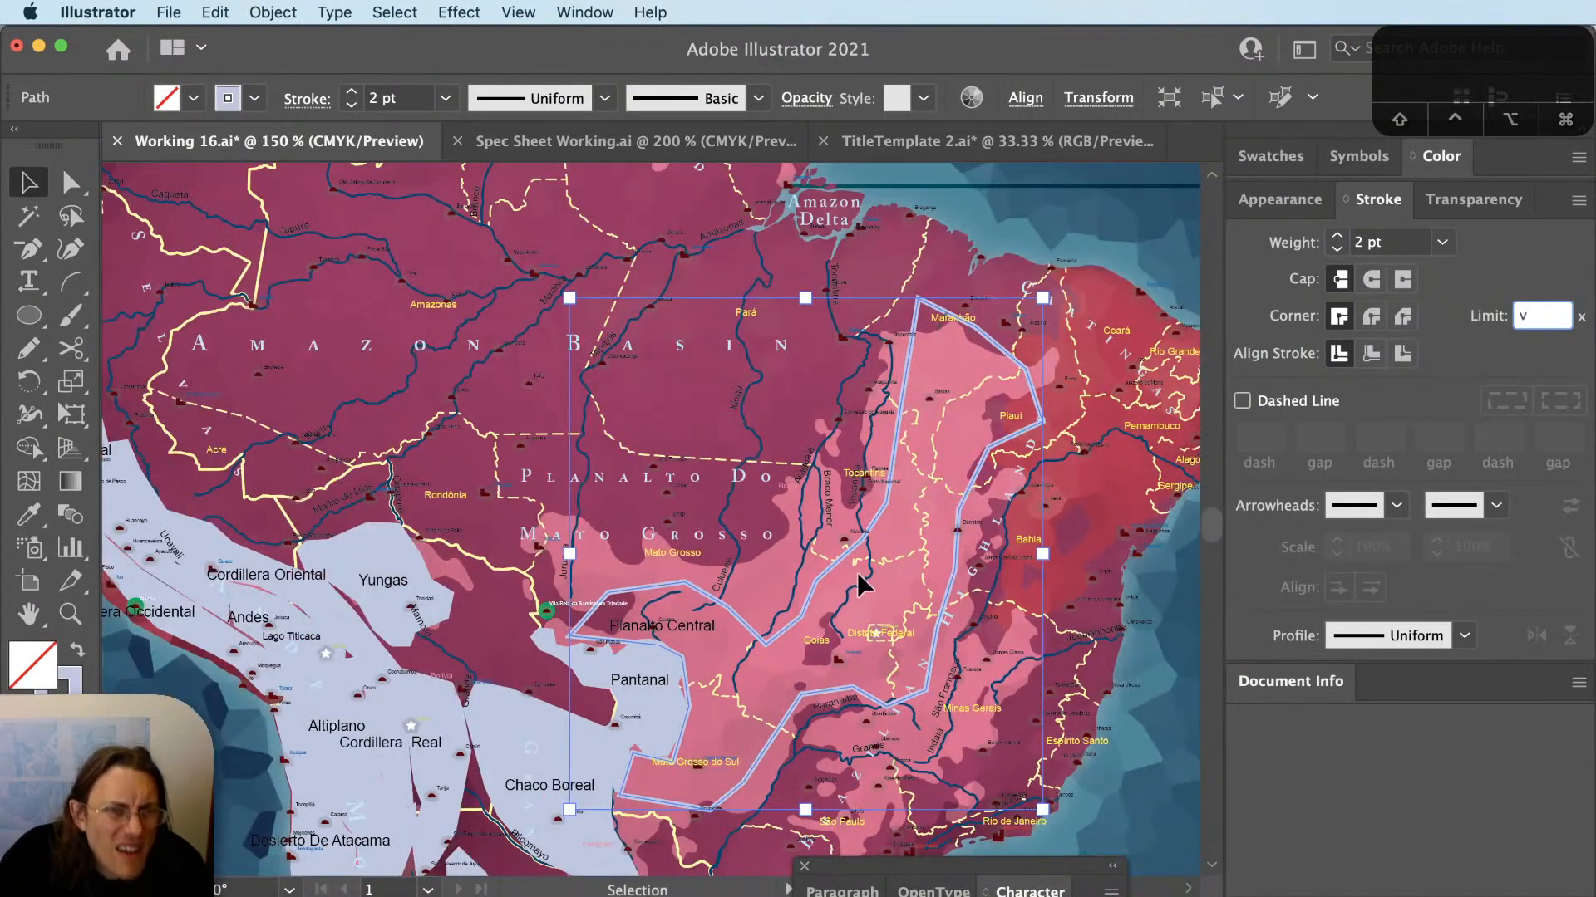
left_click(1028, 265)
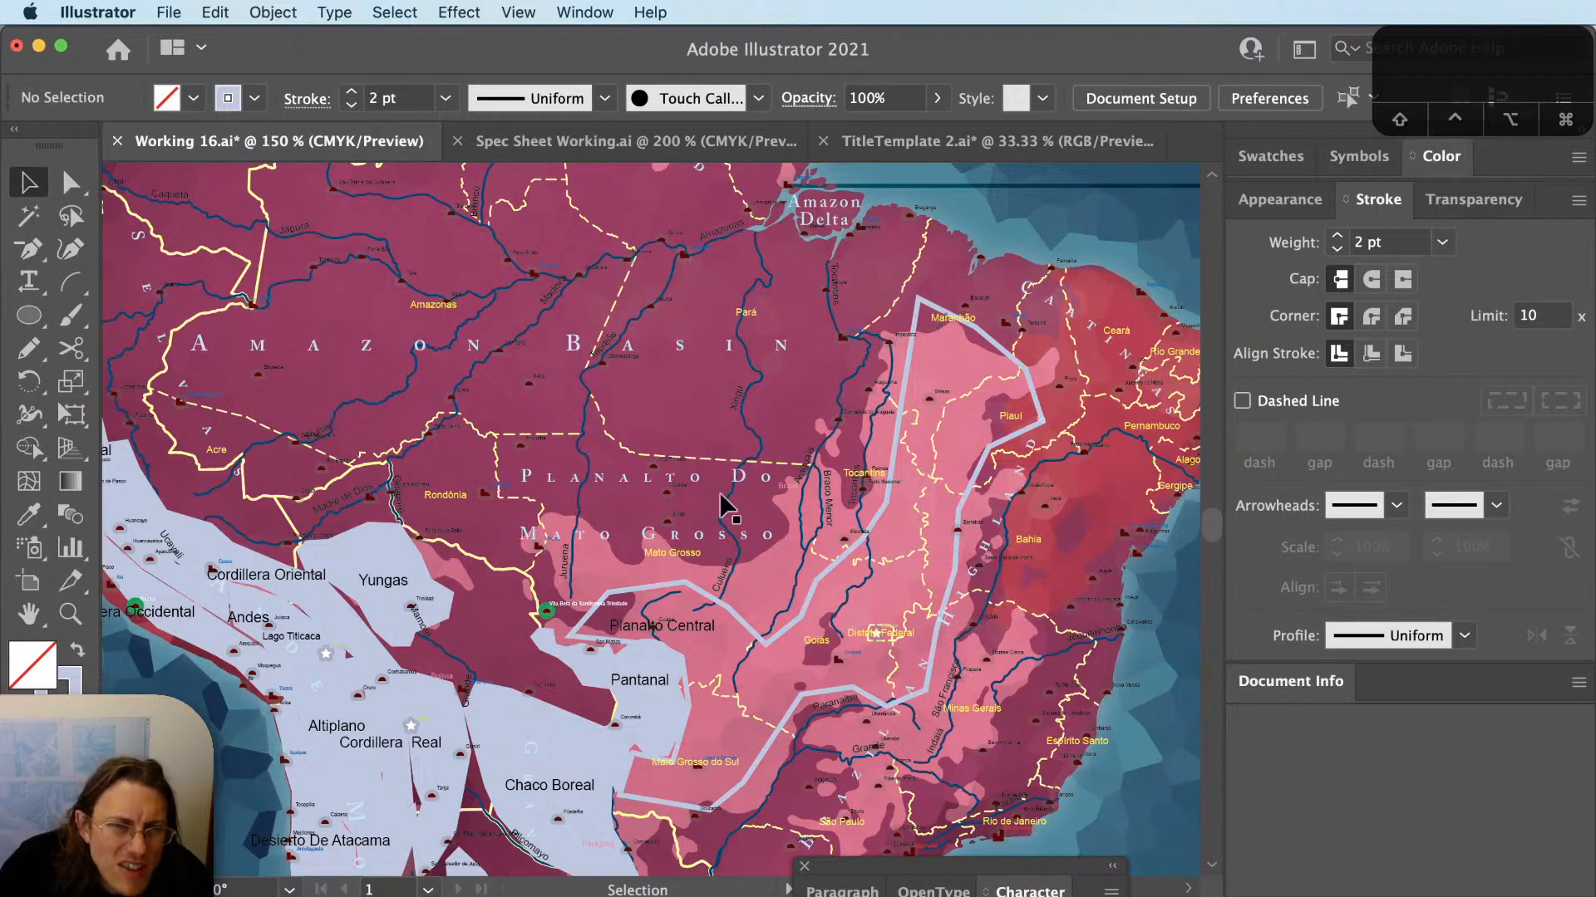
Place a copy of the curved Lesser Antilles label inside the Planalto Central outline, across Goiás.
scroll(957, 573, "down", 1)
key("space")
left_click_drag(811, 353, 848, 471)
left_click_drag(563, 192, 797, 547)
scroll(881, 756, "up", 1)
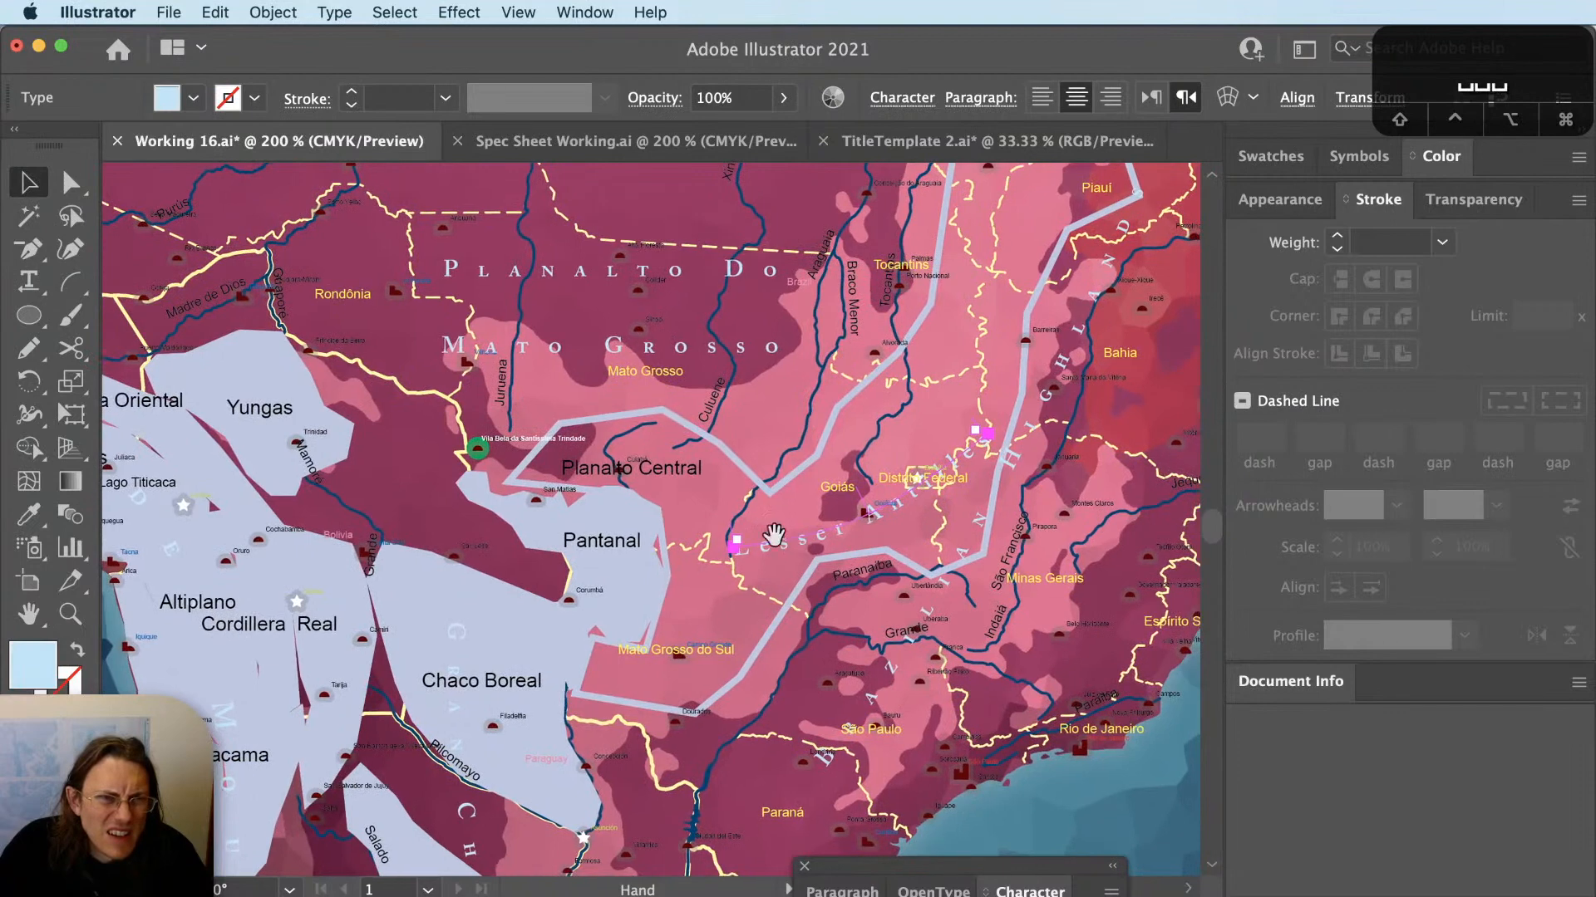
Cut the plain Planalto Central text and paste it into the copied curved label in place of "Lesser Antilles".
left_click(668, 465)
key("super+x")
key("t")
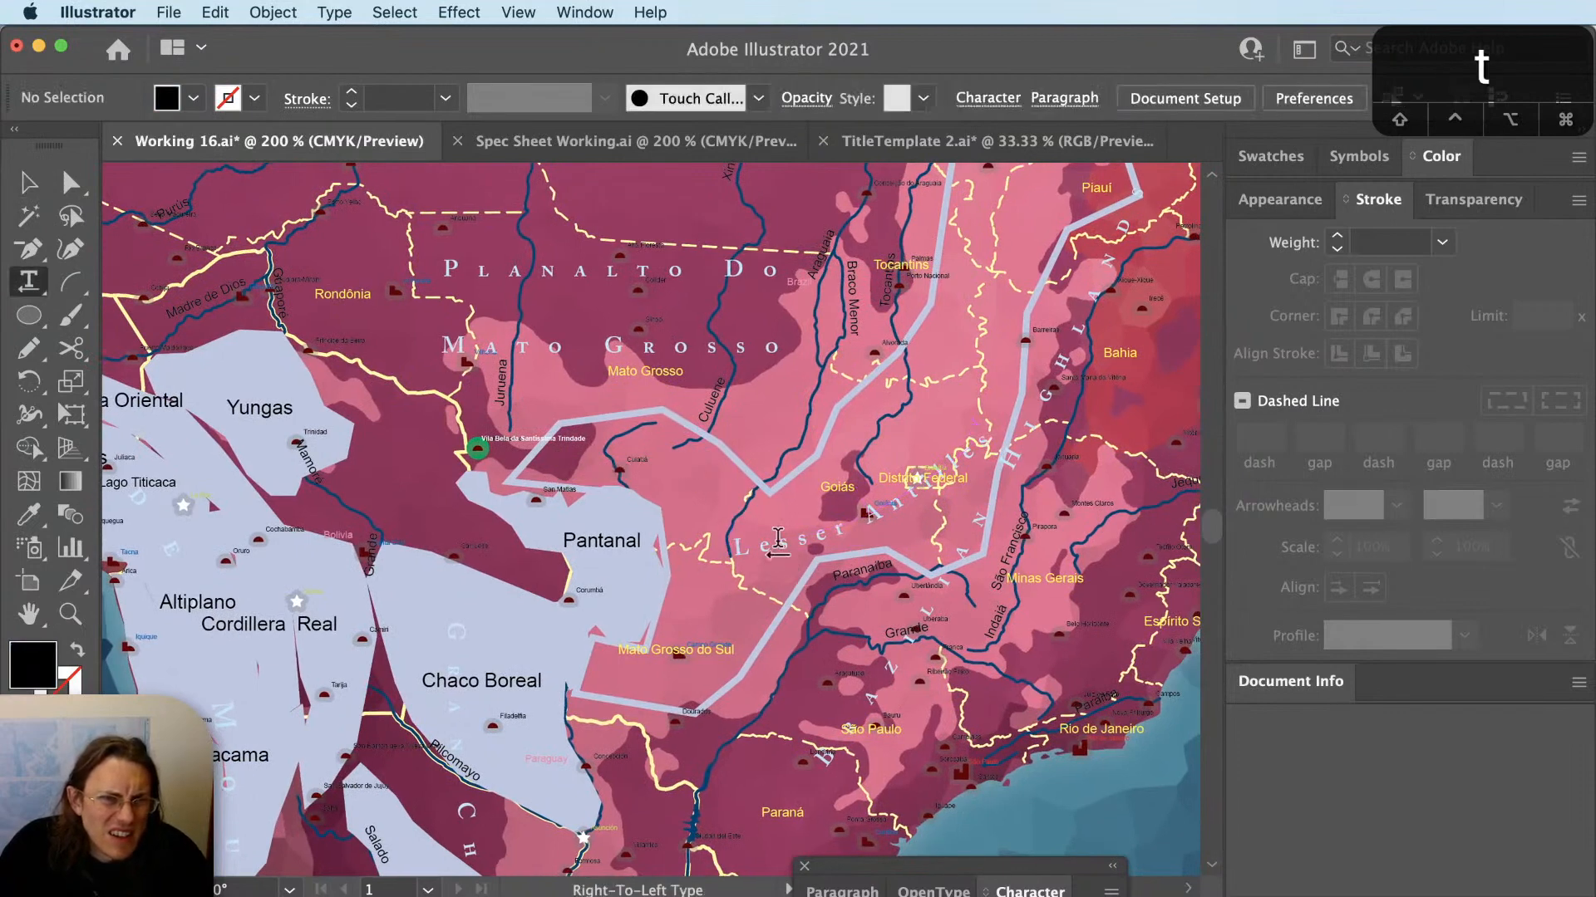
left_click(778, 542)
key("super+a")
key("BackSpace")
key("super+Tab")
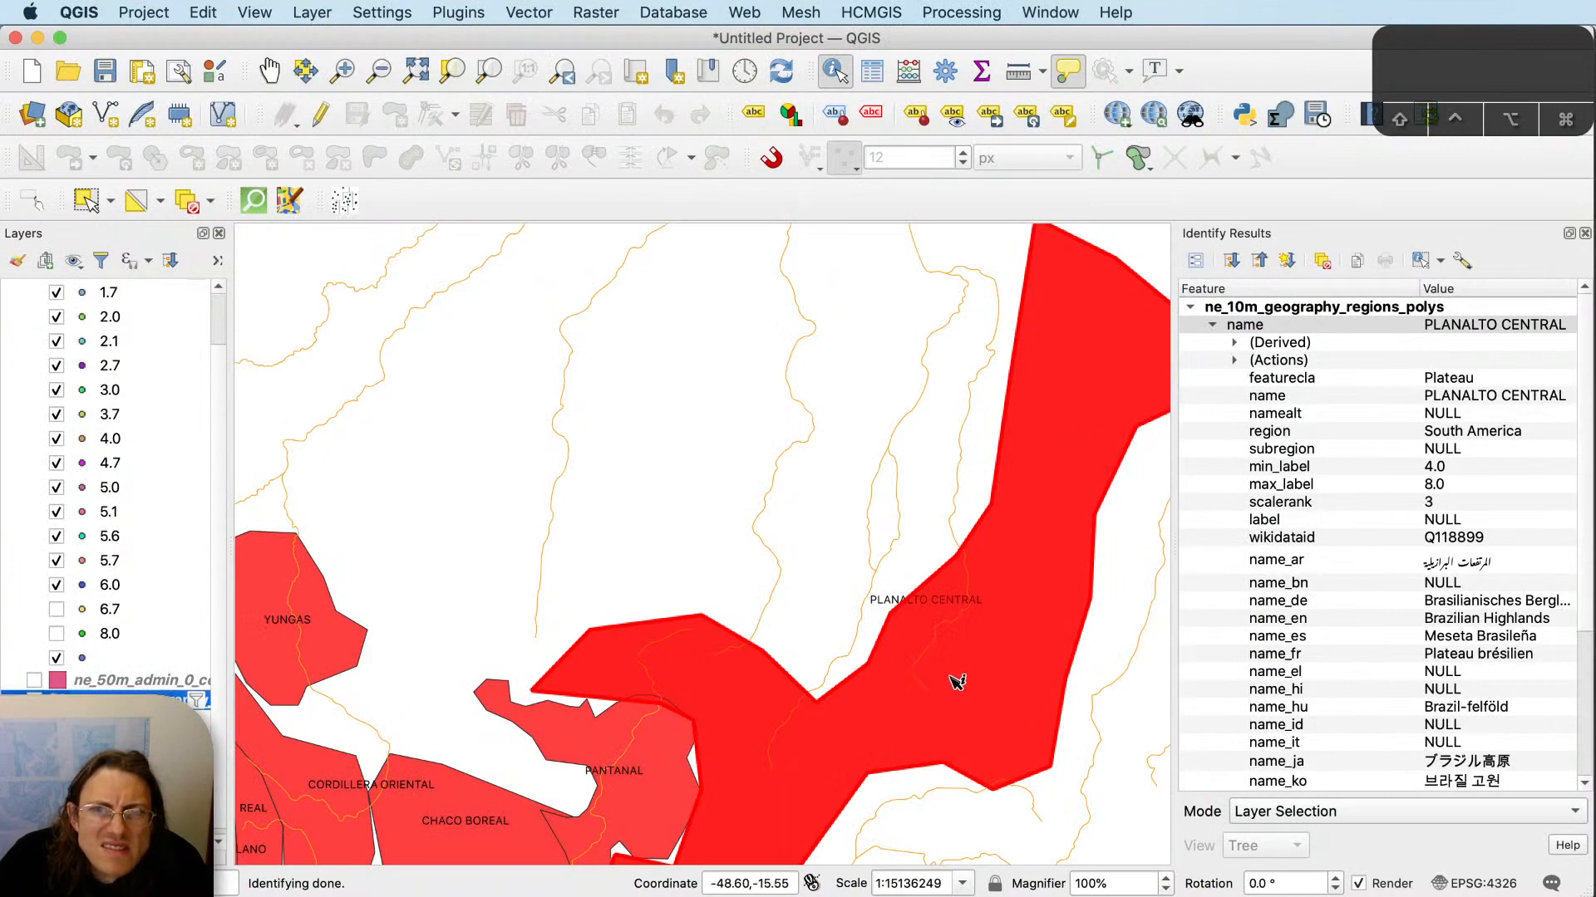
key("super+Tab")
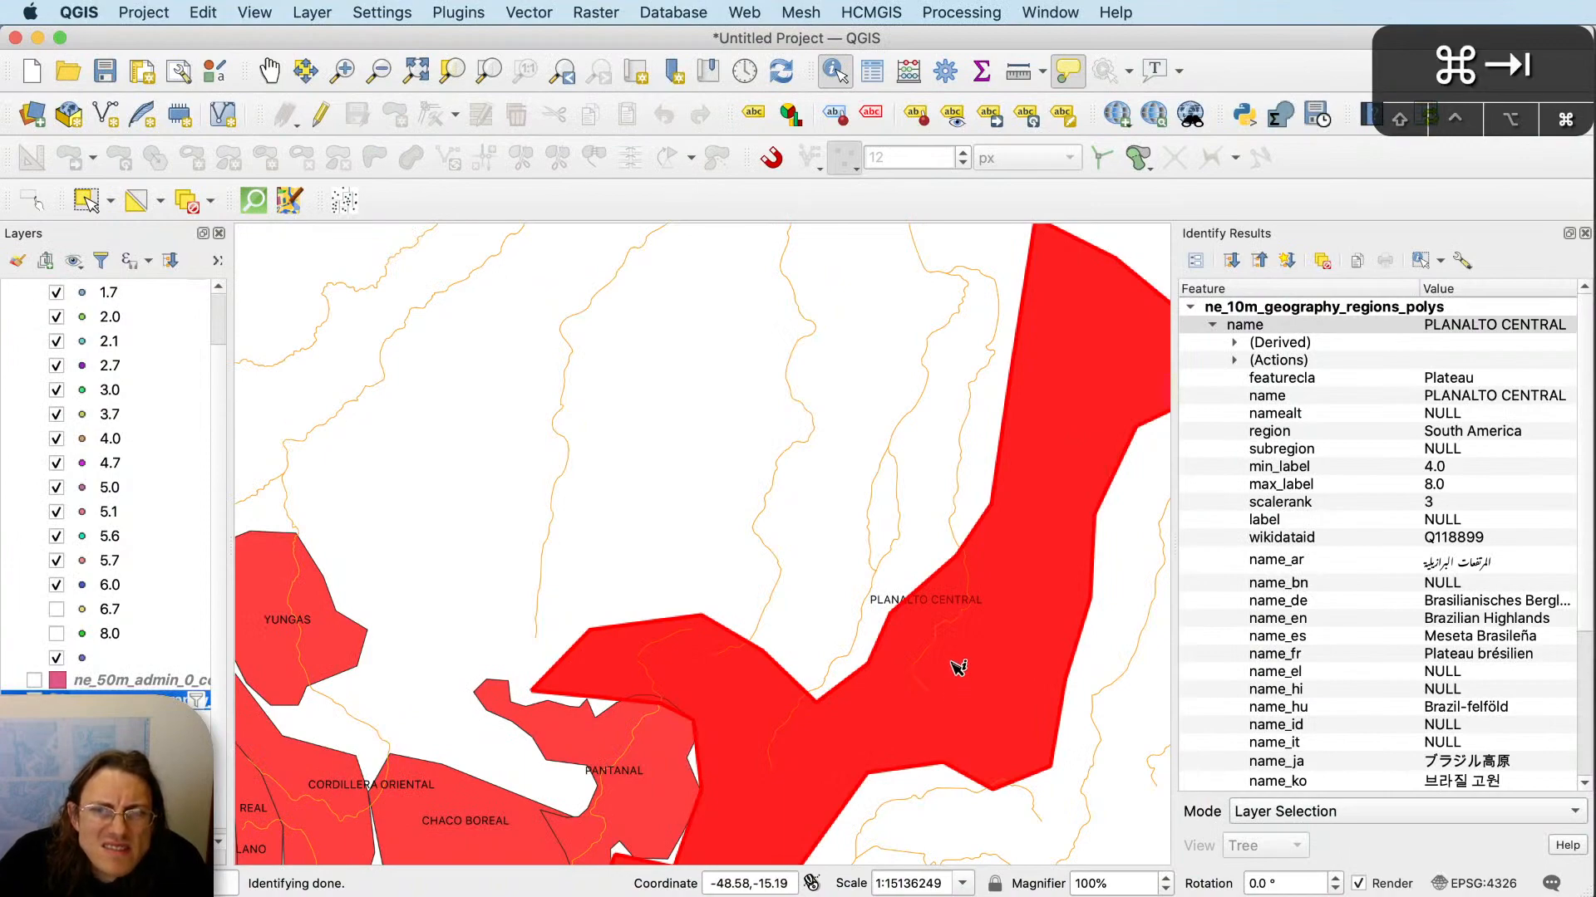
key("super+z")
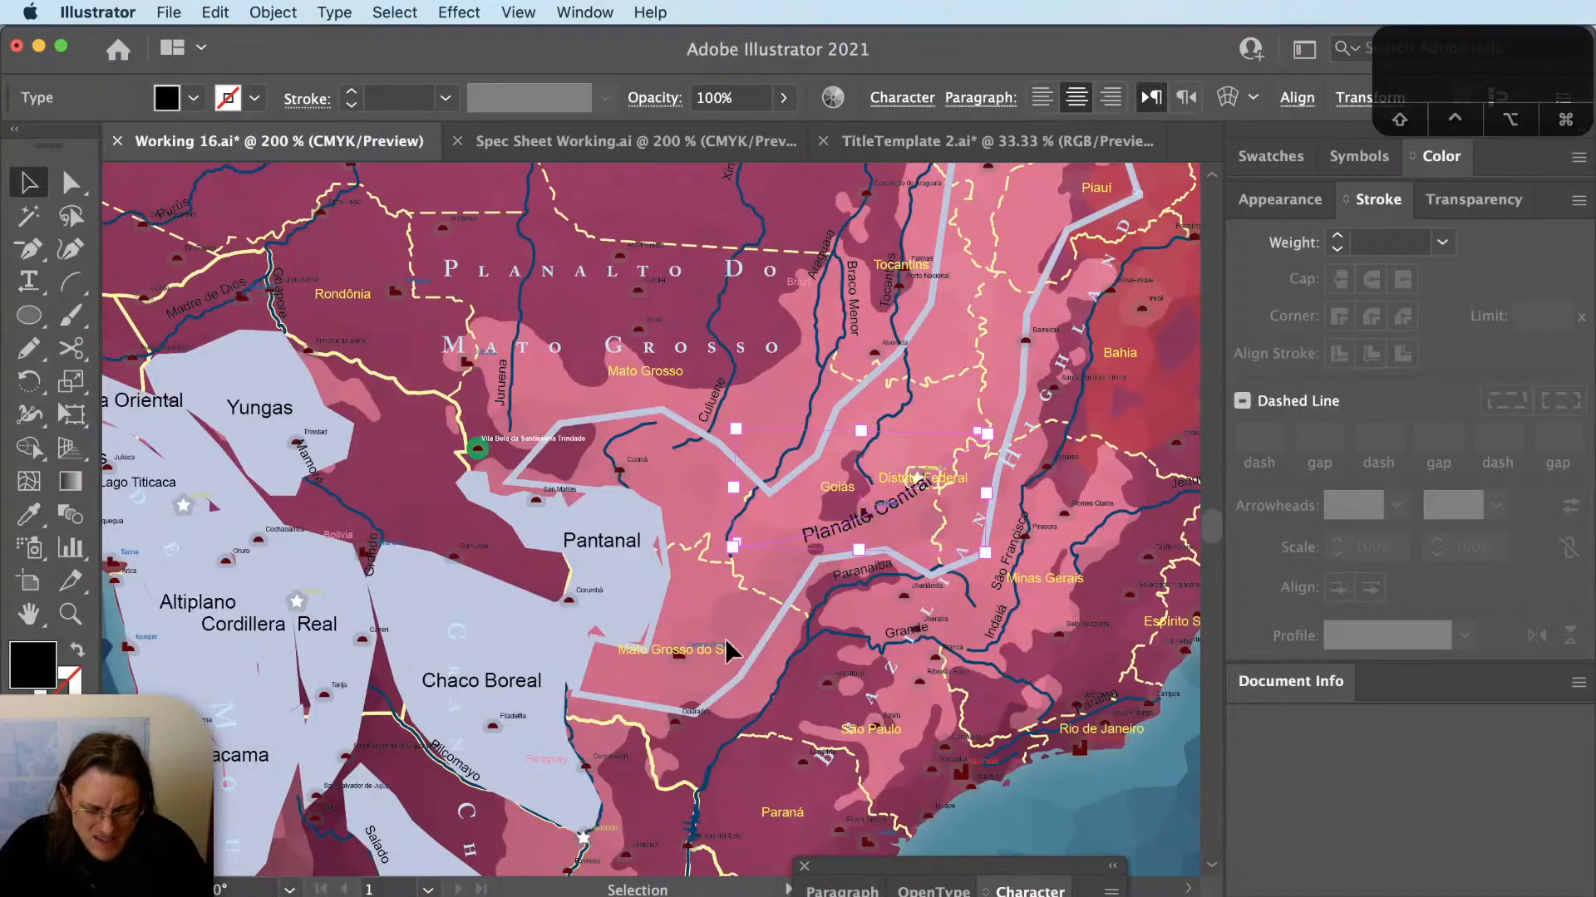
Apply the Amazon Delta label's text style to the curved Planalto Central label with the Eyedropper.
key("i")
scroll(706, 440, "down", 1)
left_click_drag(737, 388, 810, 694)
left_click(906, 376)
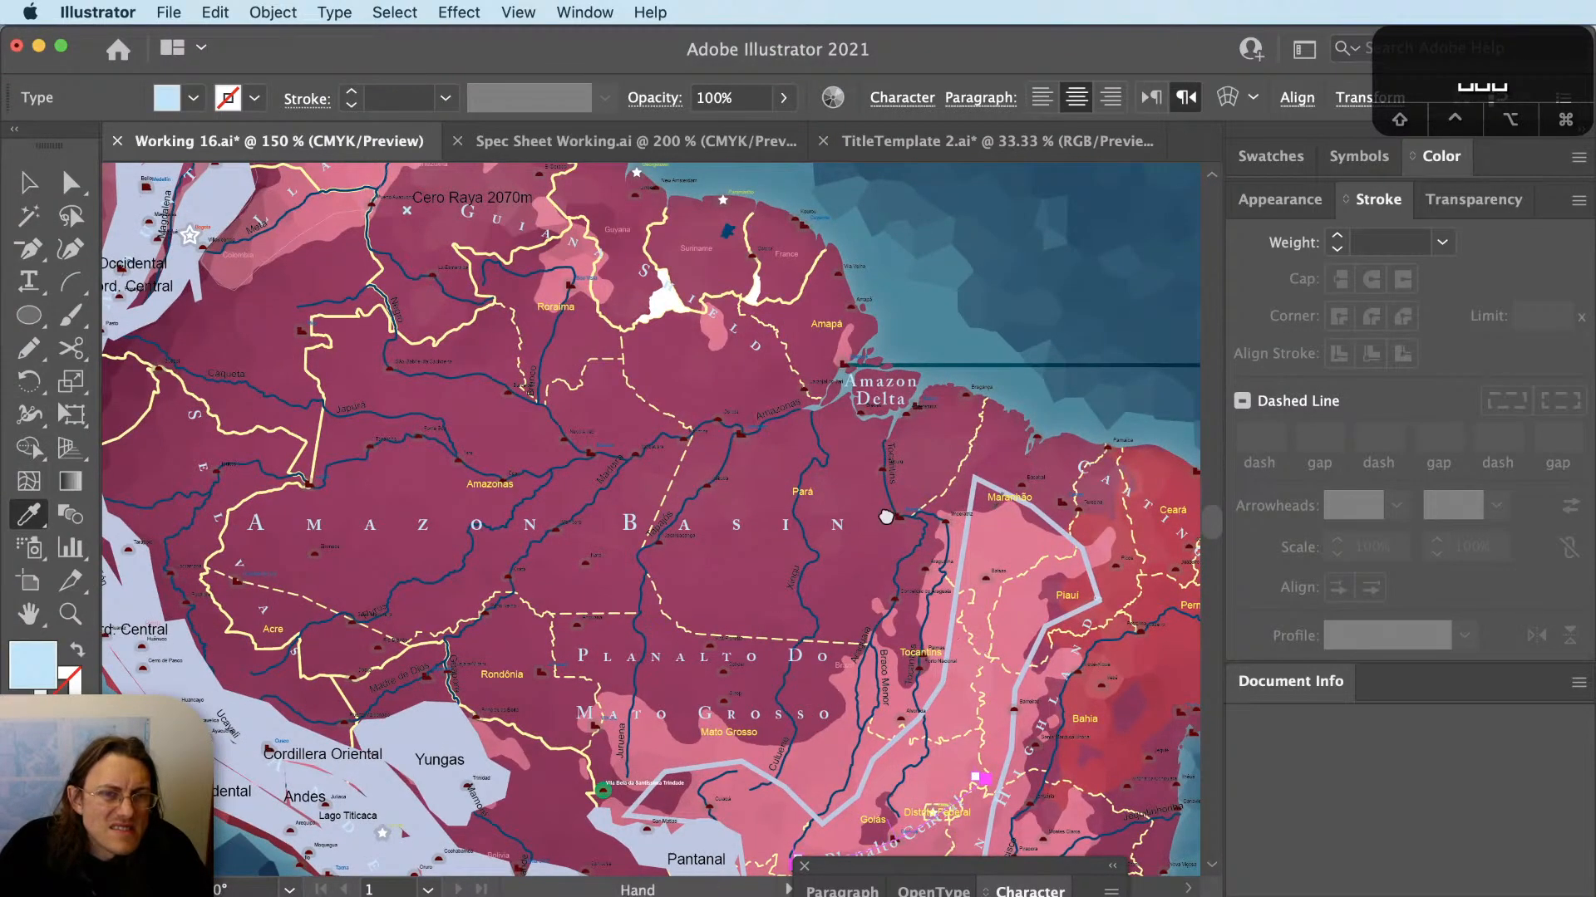
Reshape the Planalto Central label's path to curve from Mato Grosso do Sul to the polygon's northeastern end near Piauí.
scroll(886, 515, "down", 3)
key("a")
left_click_drag(899, 629, 939, 418)
left_click_drag(769, 688, 758, 763)
key("a")
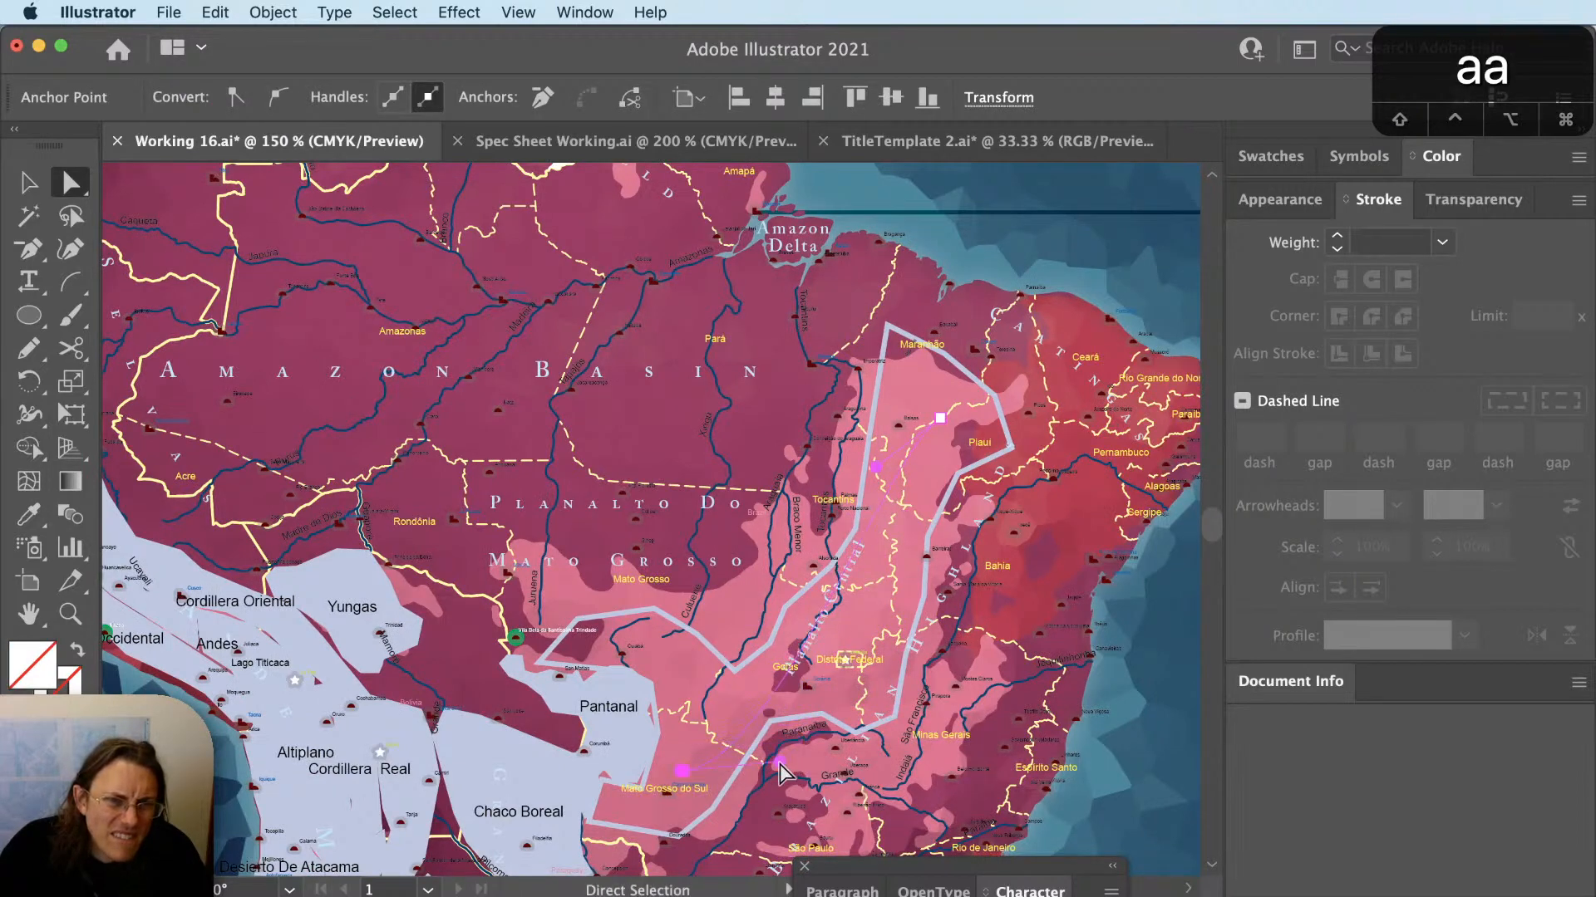
scroll(852, 565, "up", 2)
key("a")
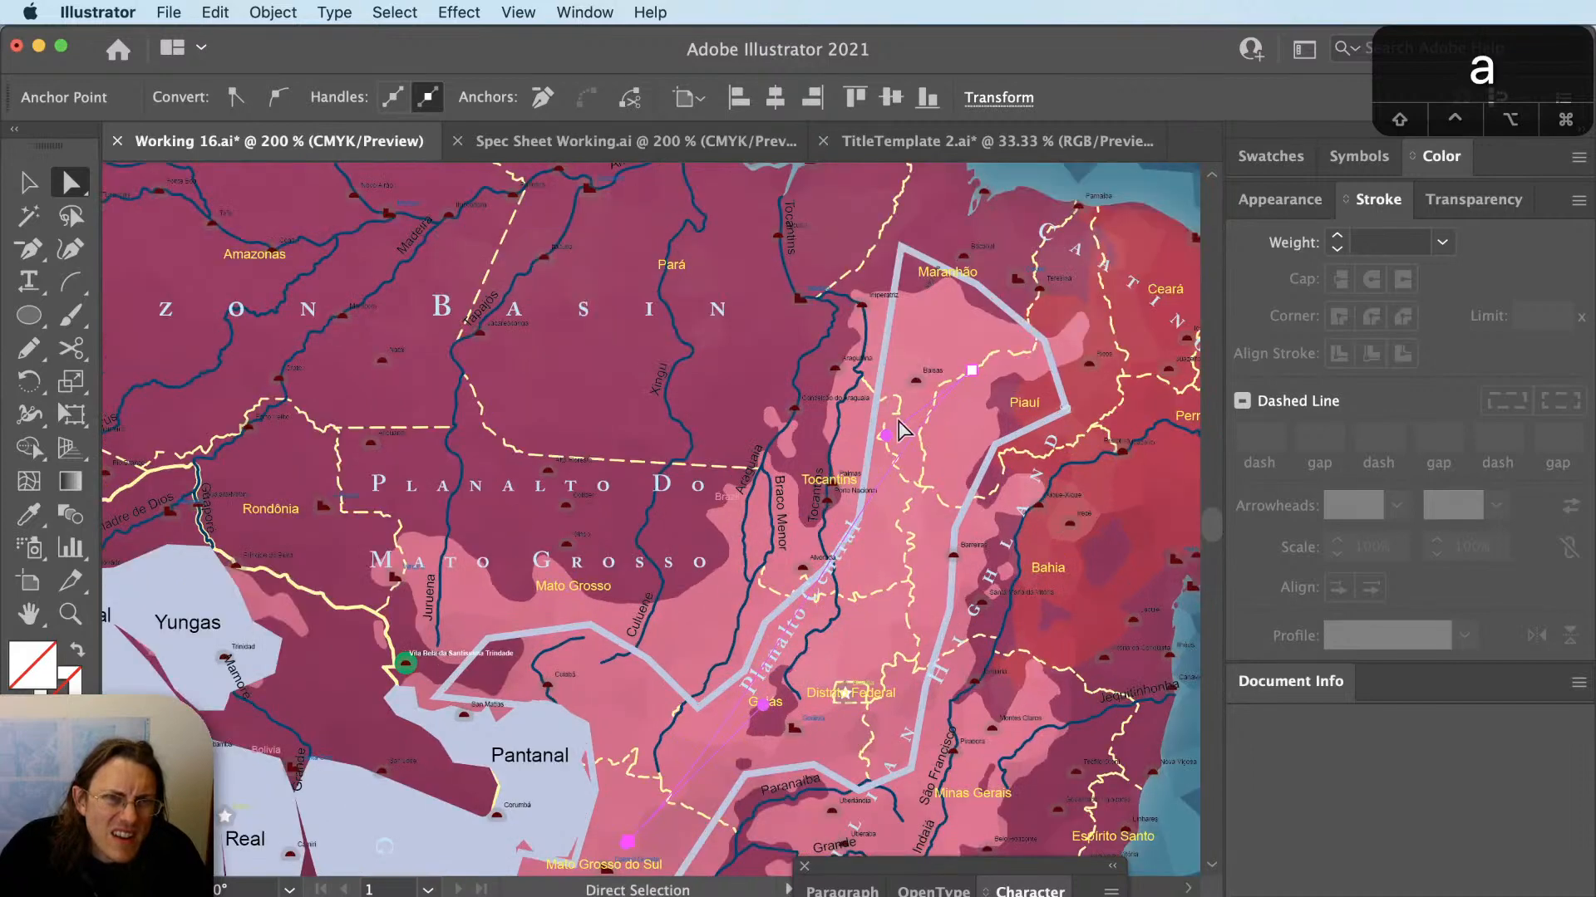
left_click_drag(886, 435, 930, 558)
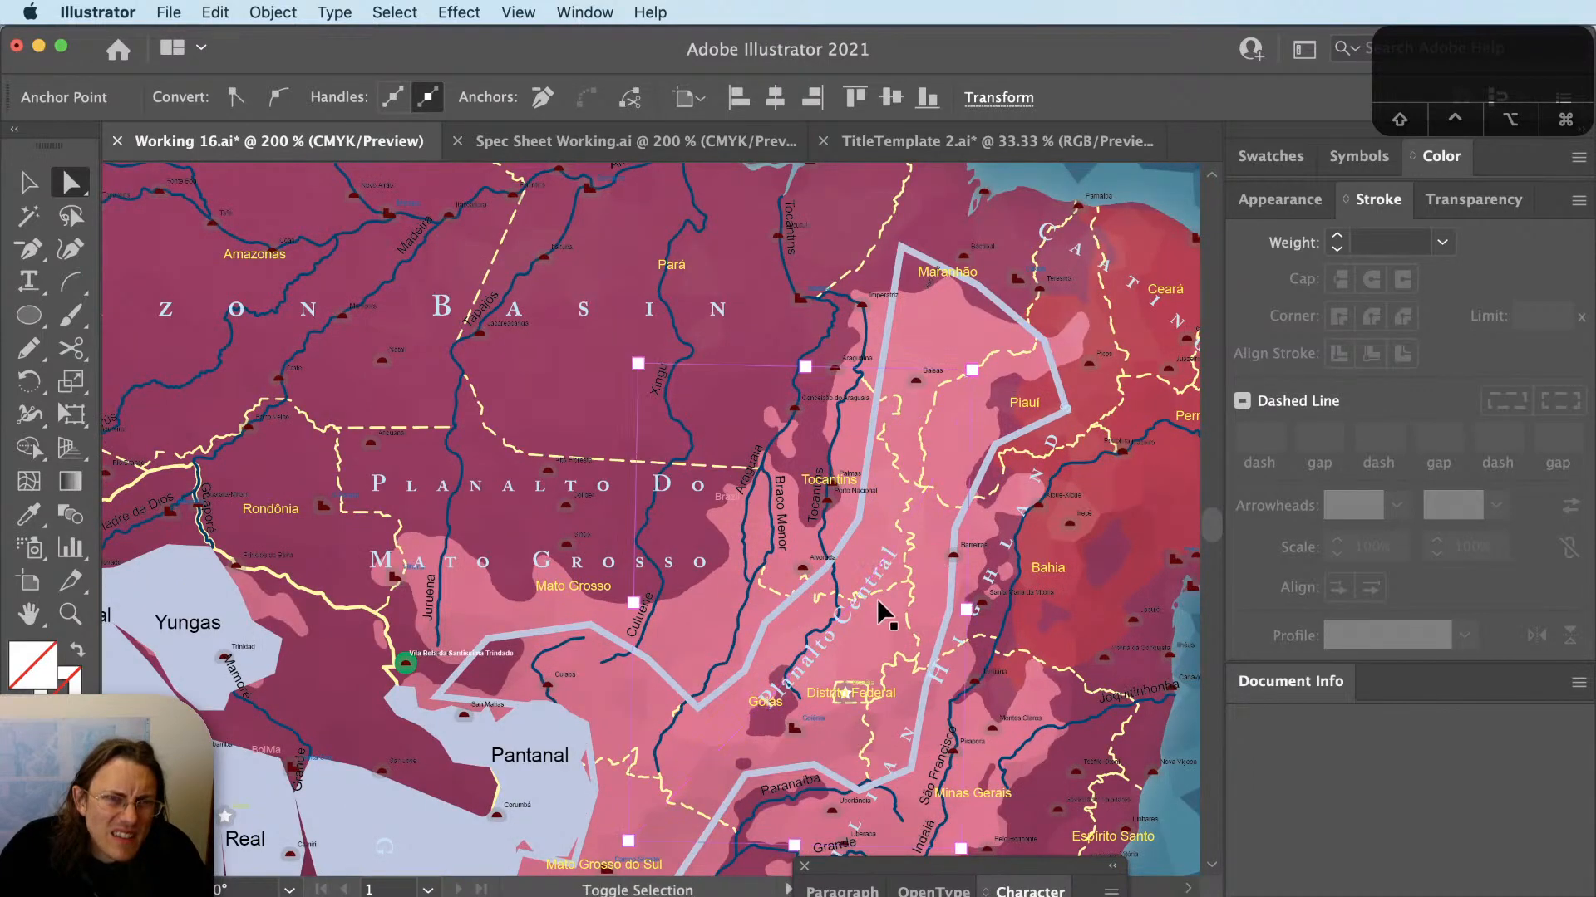
Widen the Planalto Central label's tracking so its letters spread along the whole path.
key("shift+super+a")
key("v")
left_click(869, 593)
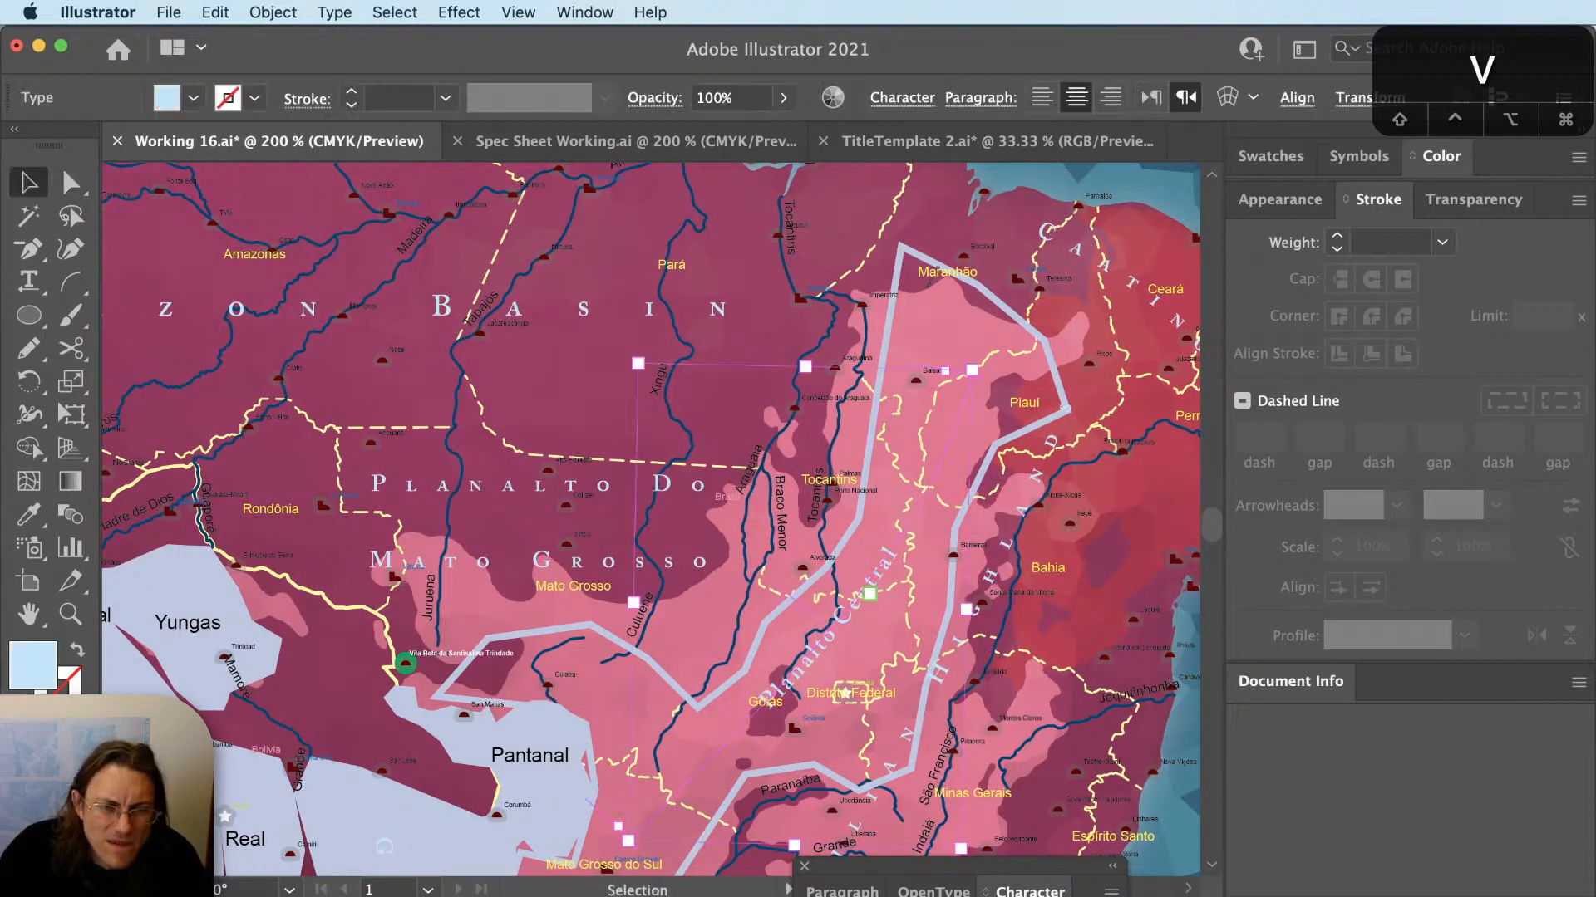
type("0")
key("Return")
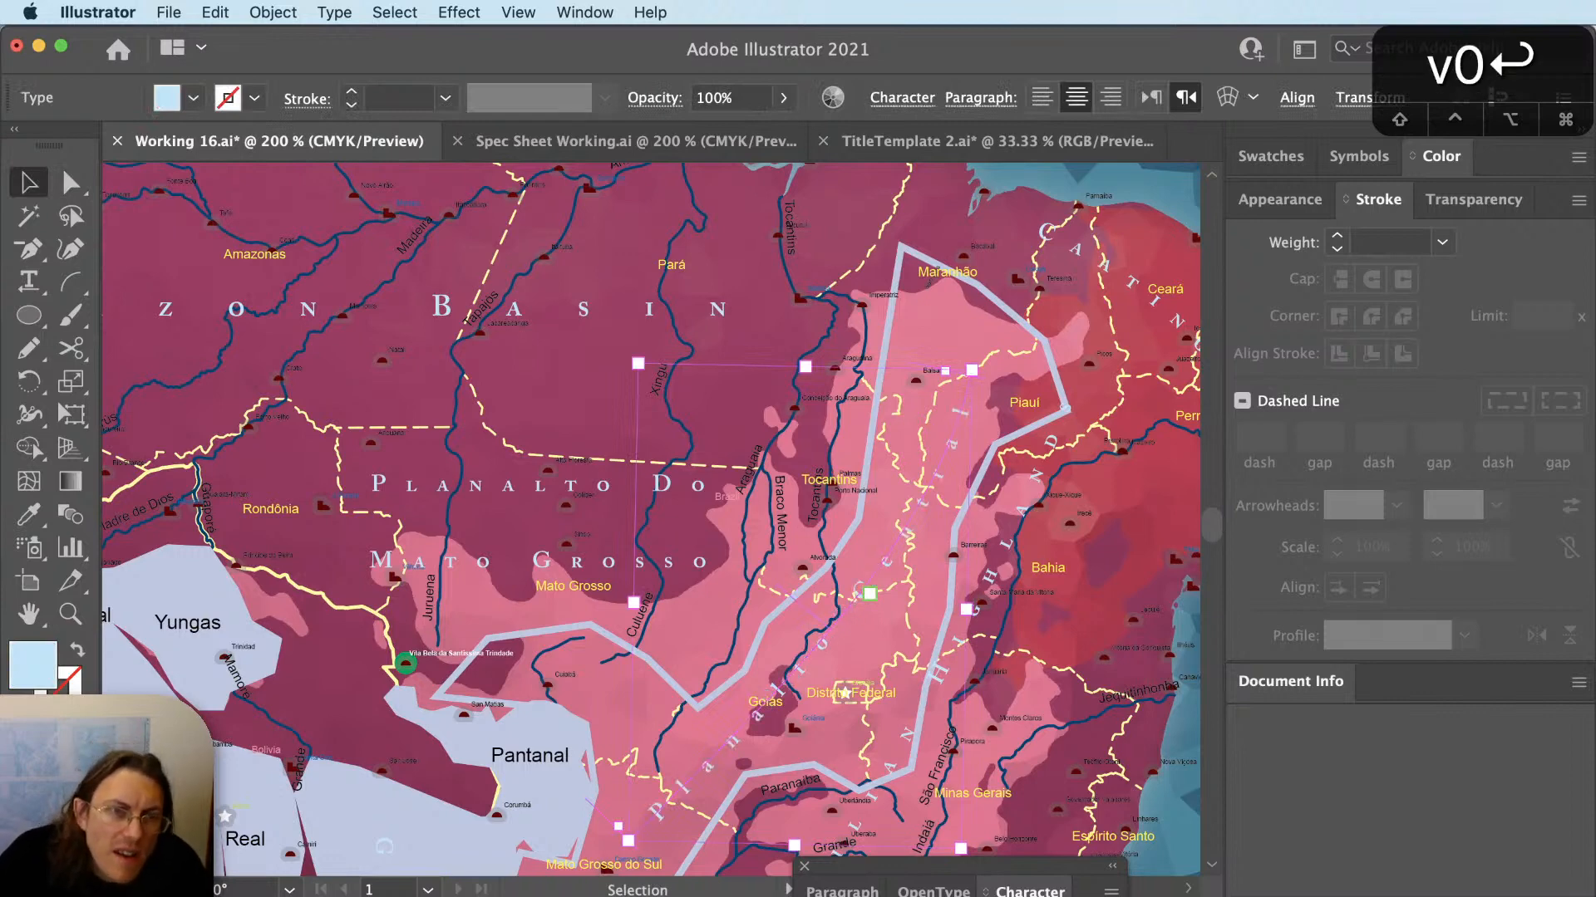
Nudge the northeastern end point of the Planalto Central label's path slightly west.
key("shift+super+a")
key("a")
left_click(972, 398)
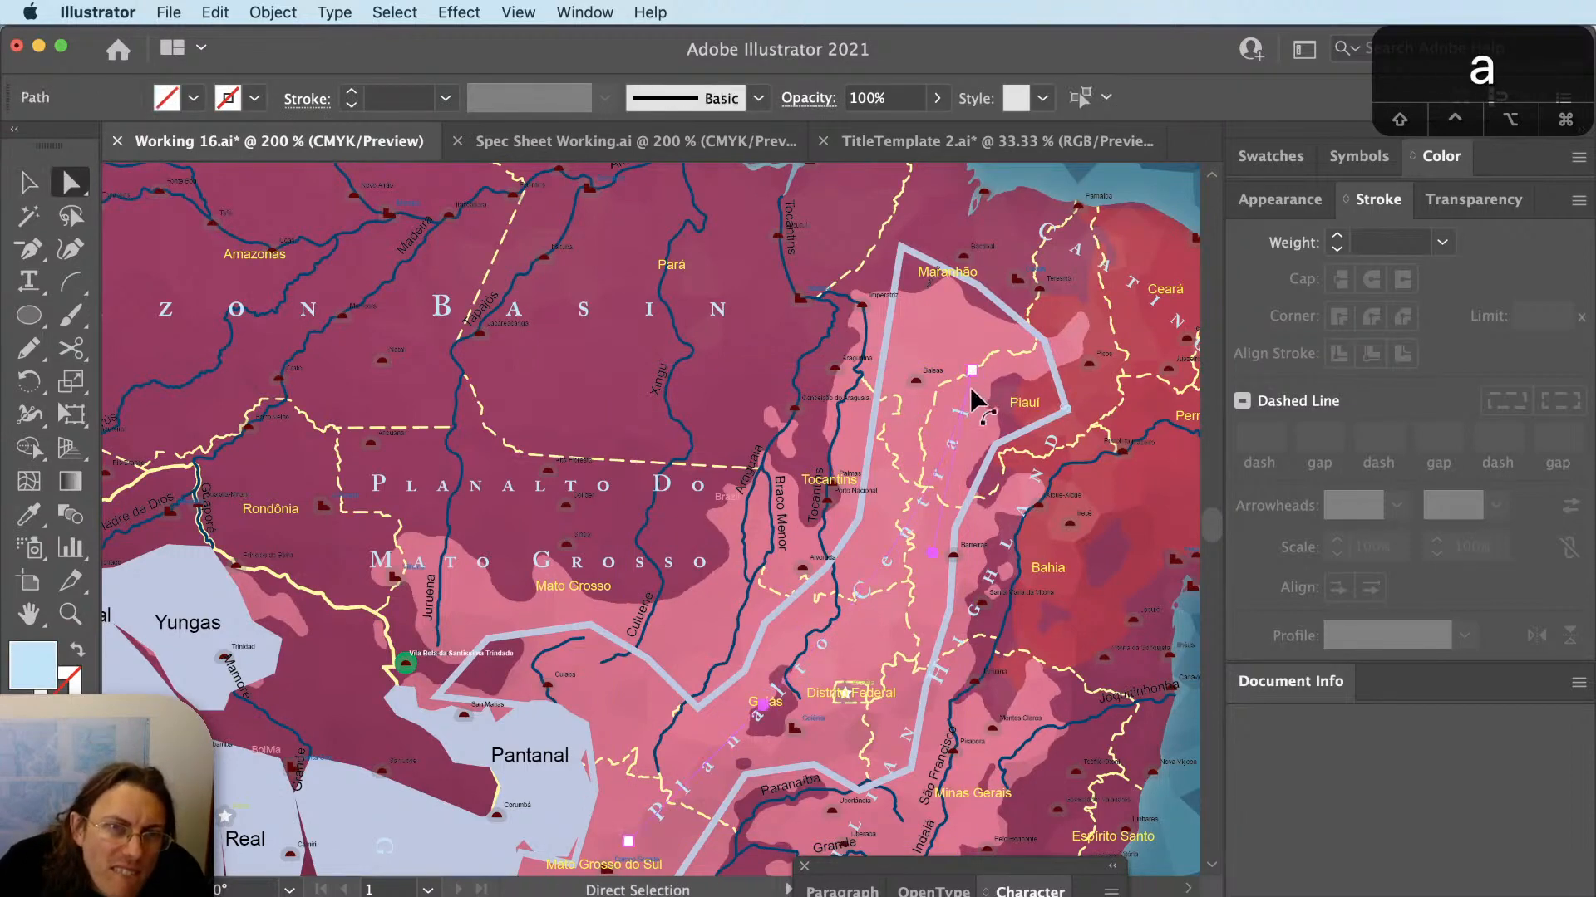
key("shift+super+a")
key("a")
left_click(971, 377)
left_click_drag(970, 370, 959, 368)
Shift the southwestern end point of the Planalto Central path slightly northwest, refine both curve handles, and deselect it.
key("space")
left_click_drag(903, 584, 1010, 434)
key("a")
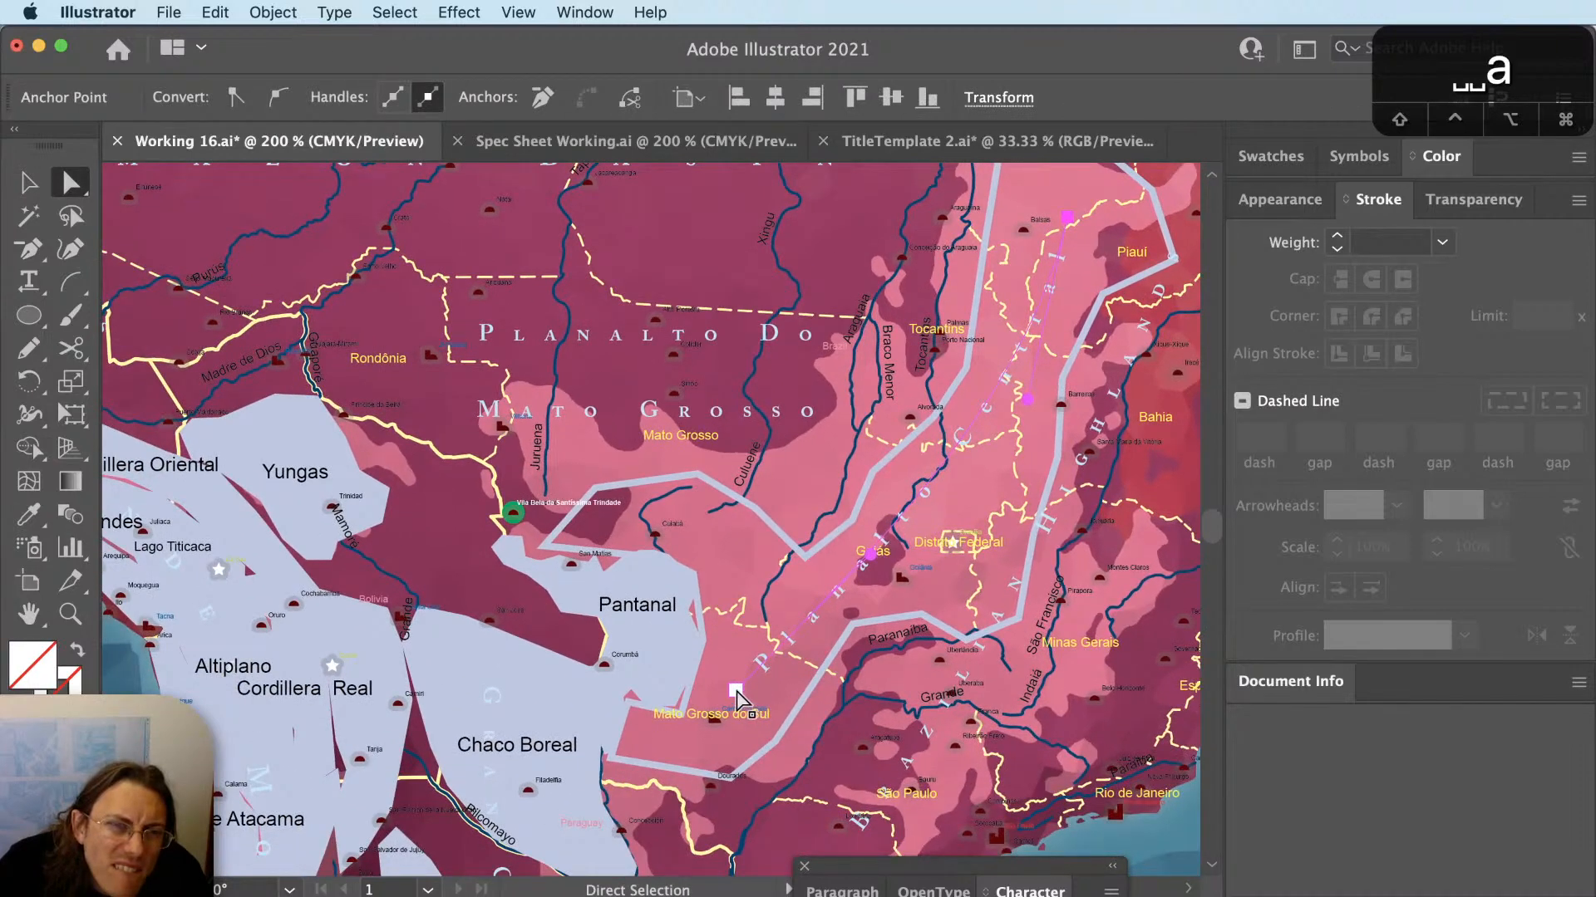
left_click_drag(735, 690, 720, 680)
key("a")
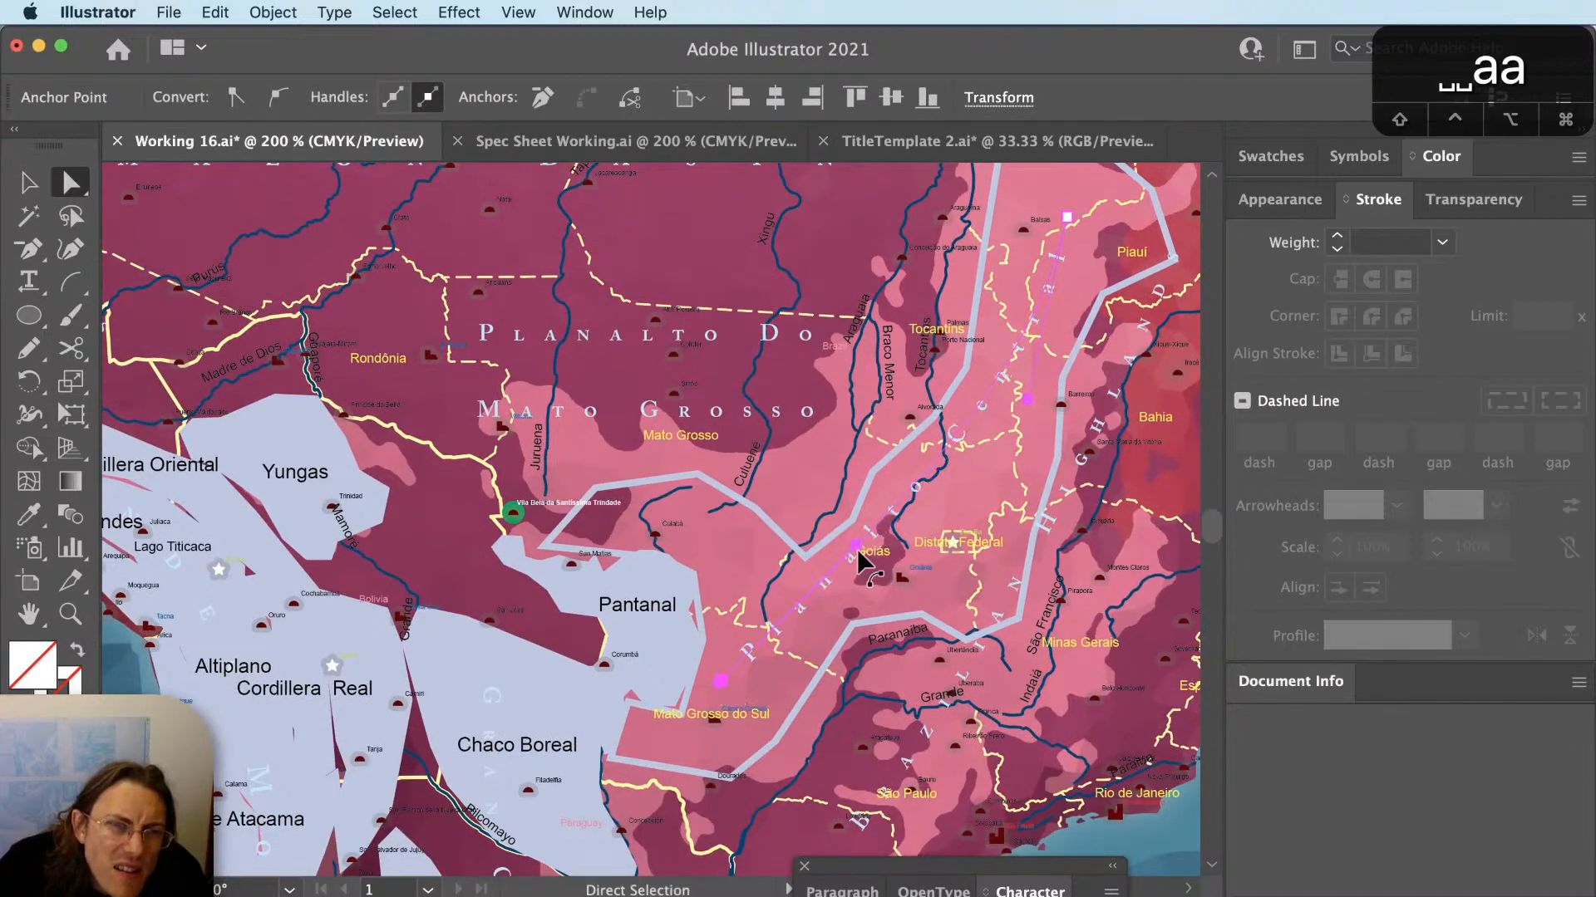
left_click_drag(856, 550, 868, 564)
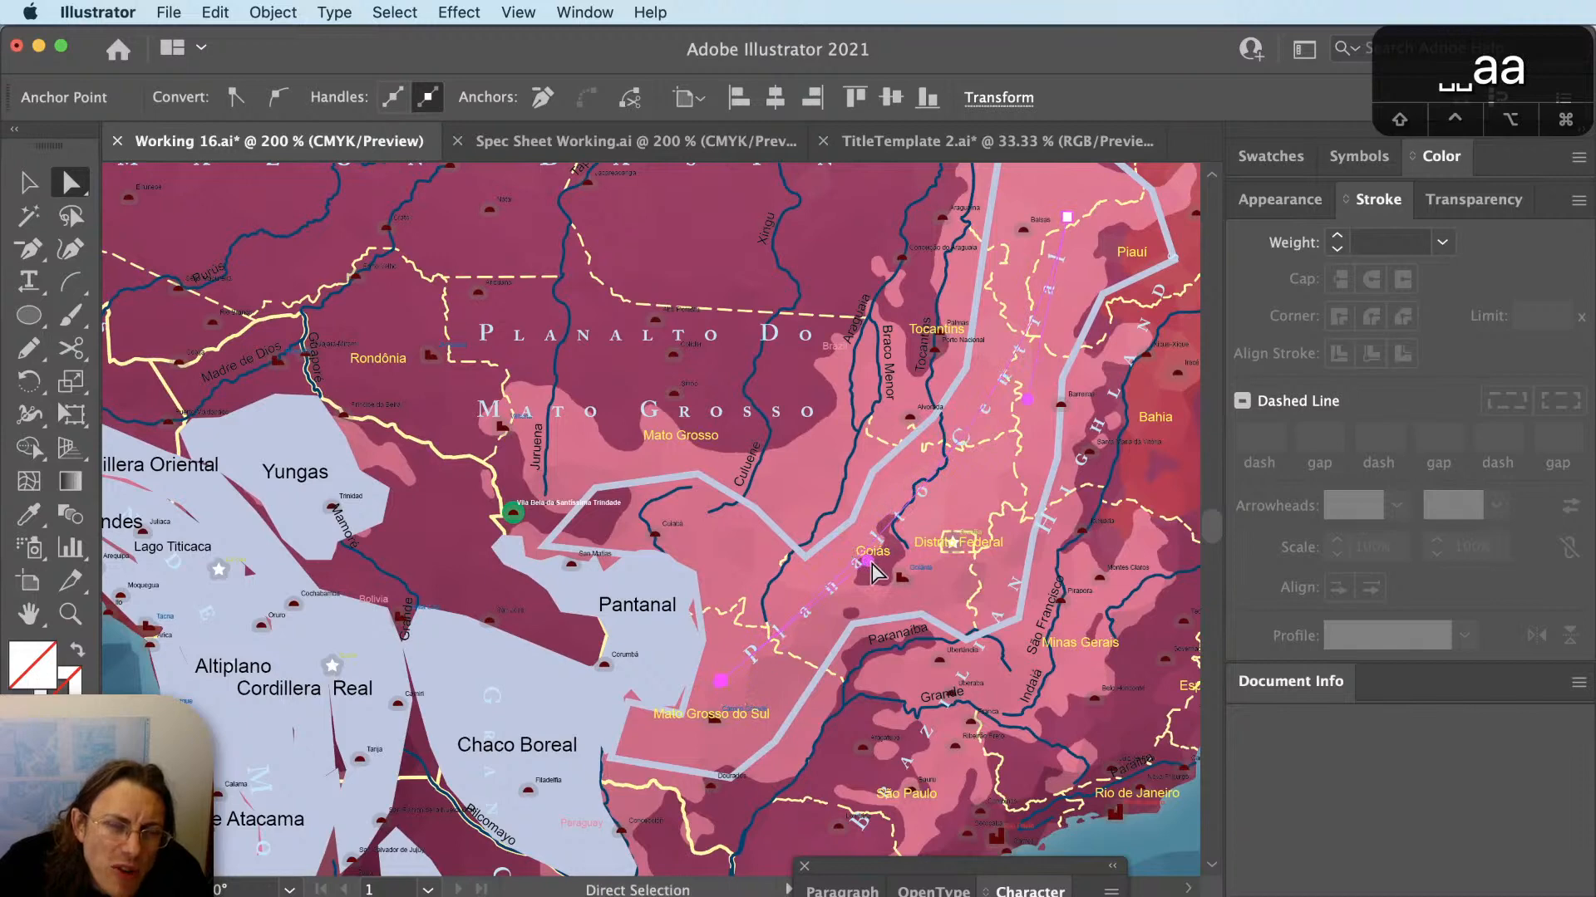
key("a")
left_click_drag(1028, 399, 1018, 420)
left_click(780, 735)
key("v")
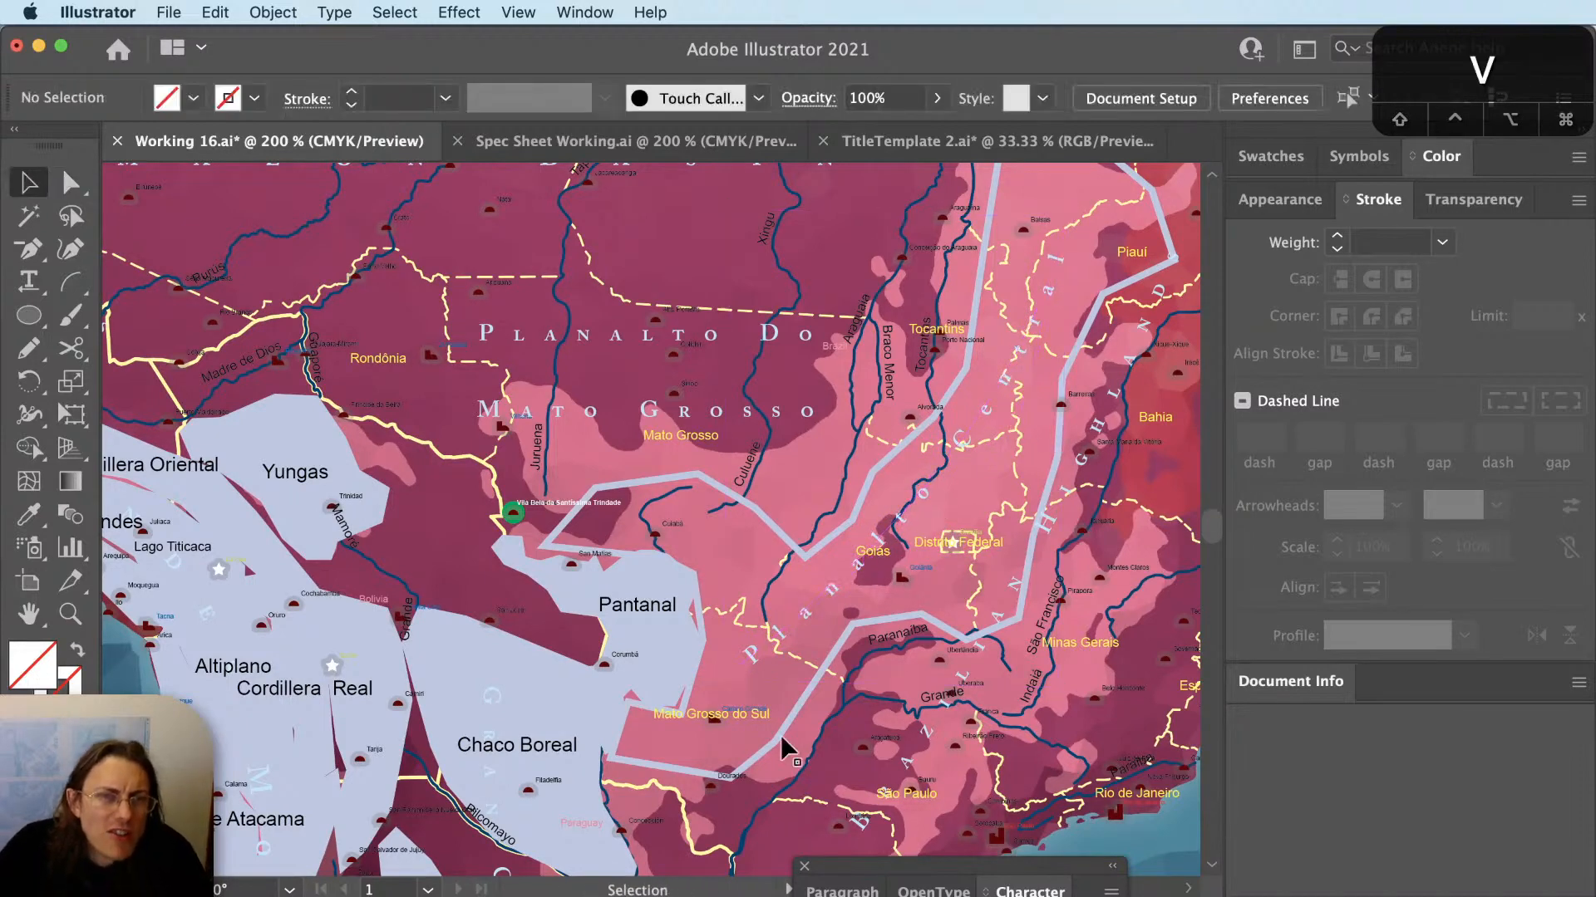
Delete the Planalto Central reference outline from the map.
key("space")
left_click_drag(815, 603, 764, 742)
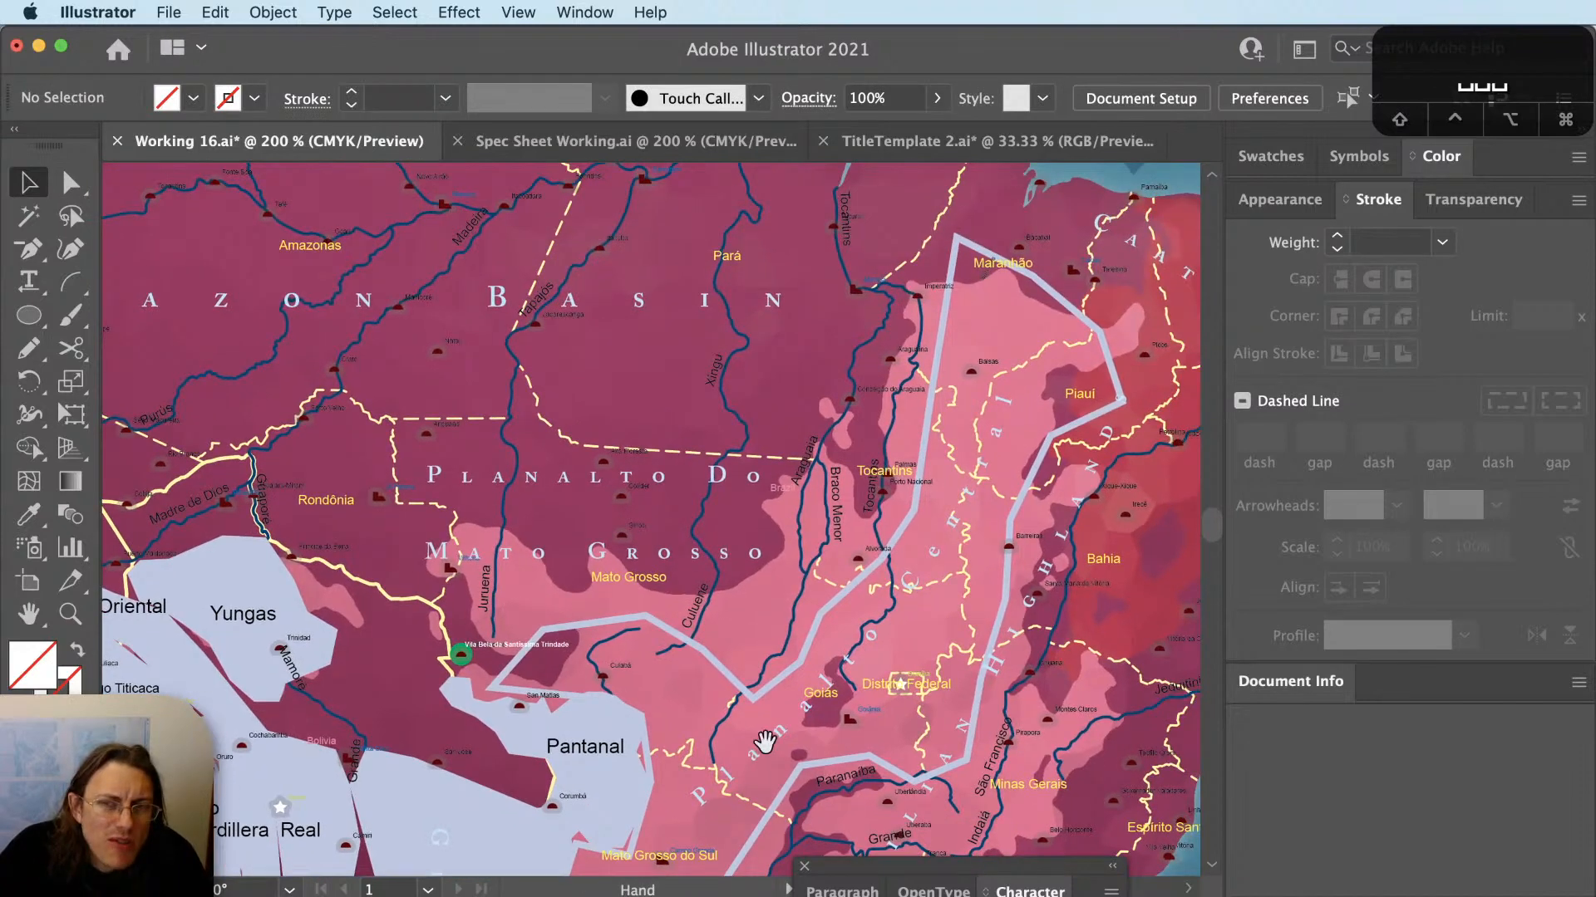
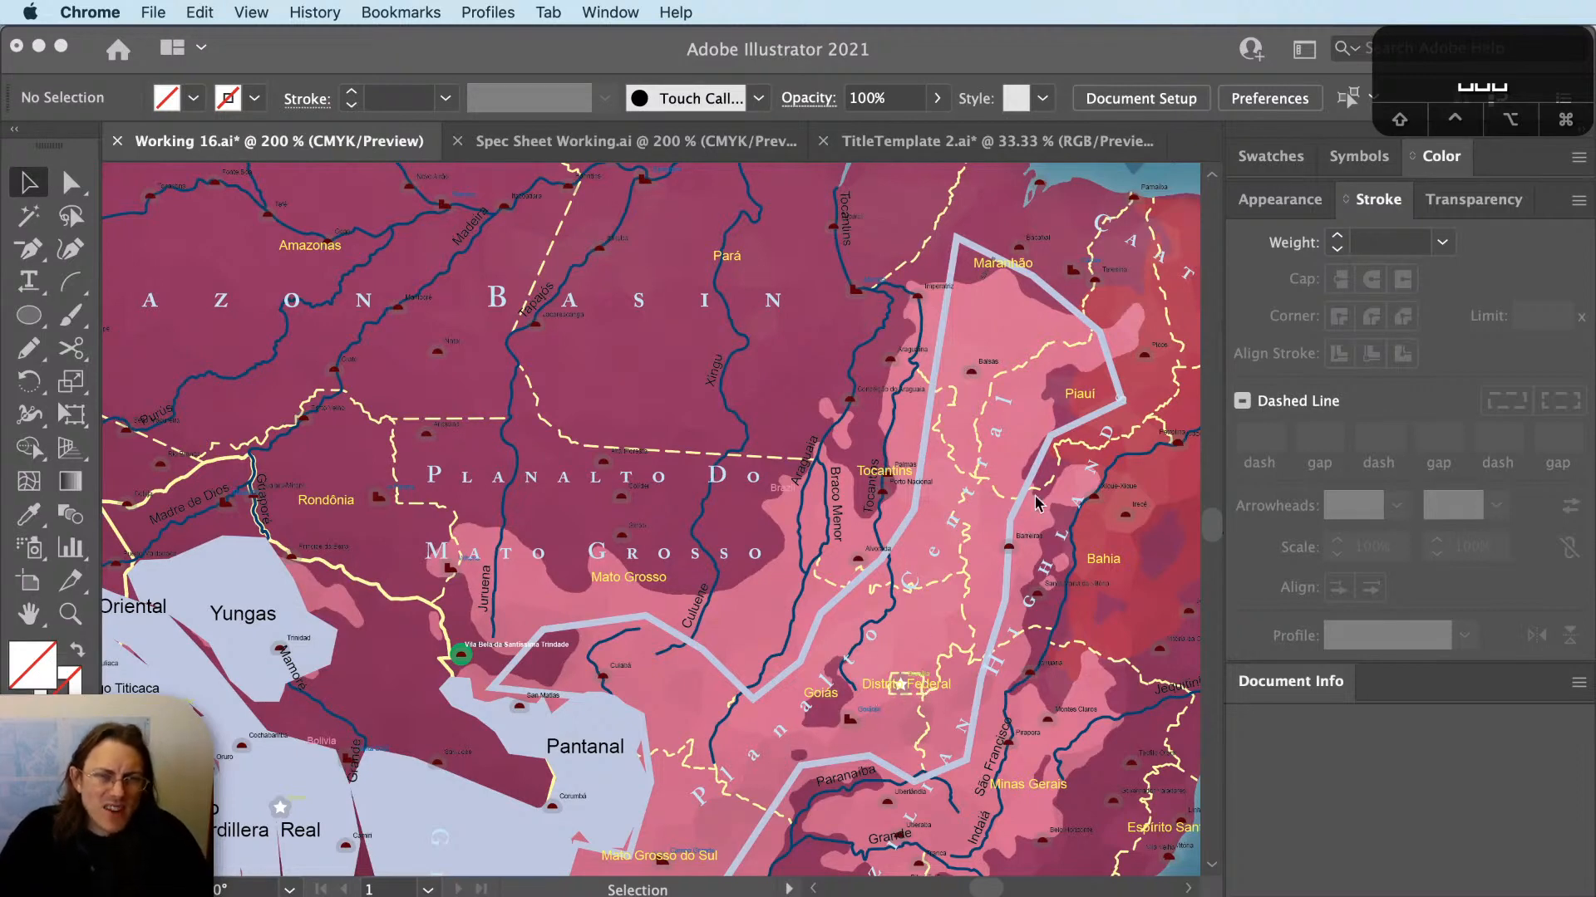
left_click(1064, 447)
left_click(1062, 441)
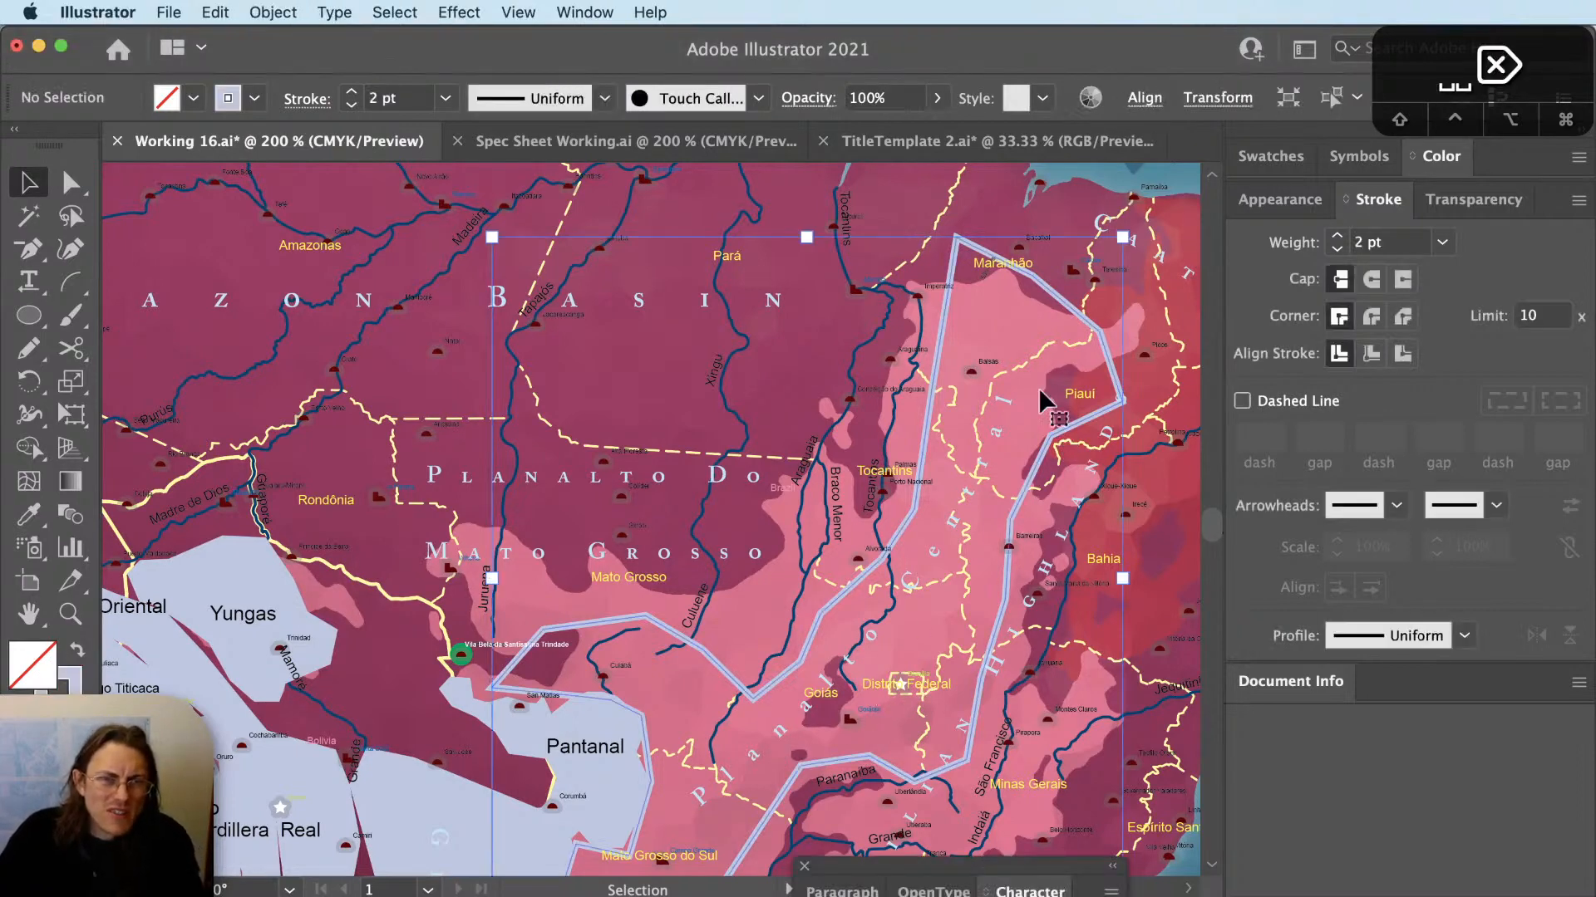
key("BackSpace")
scroll(1010, 551, "down", 1)
left_click_drag(977, 650, 978, 600)
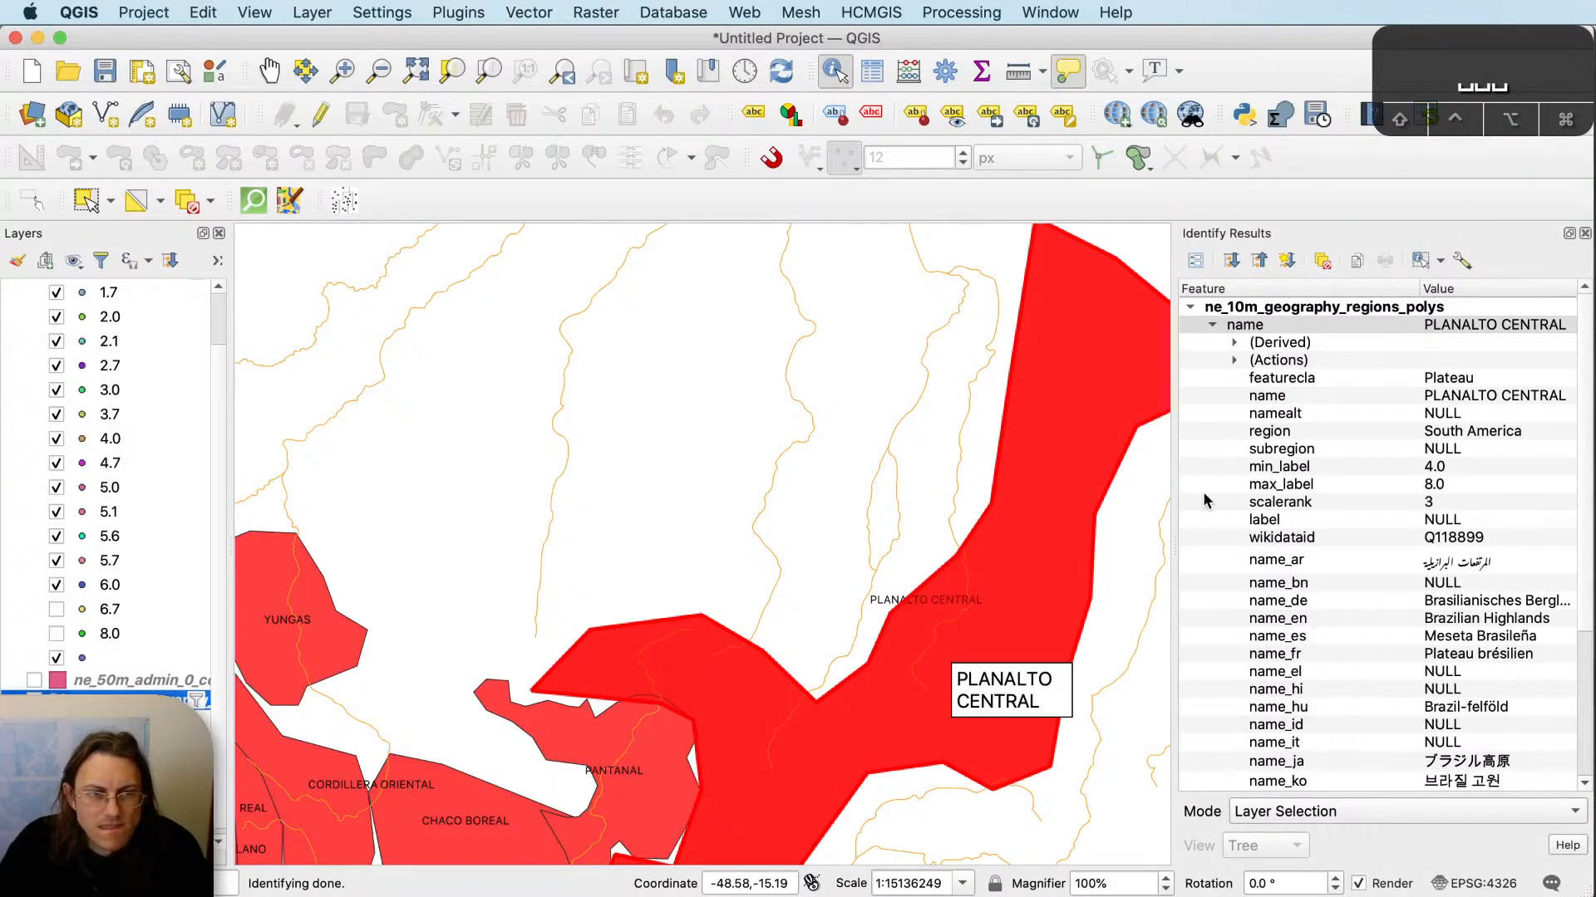
Check the remaining regions around Pantanal and the Chaco in QGIS, then return to Illustrator.
scroll(1058, 452, "down", 2)
left_click(1058, 453)
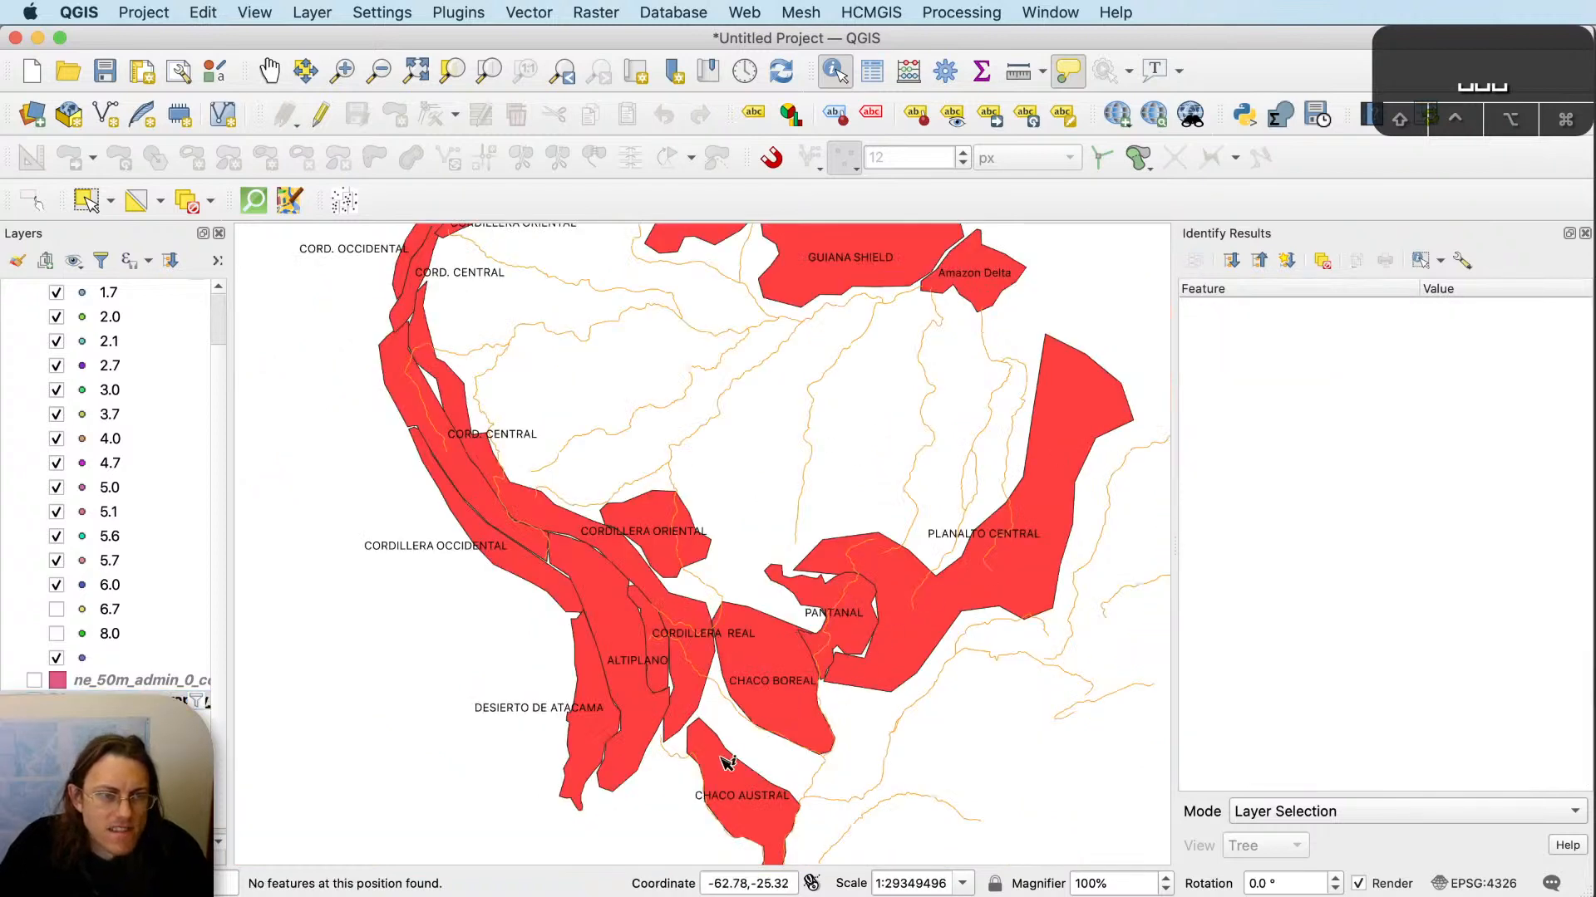
scroll(724, 759, "up", 2)
key("super+Tab")
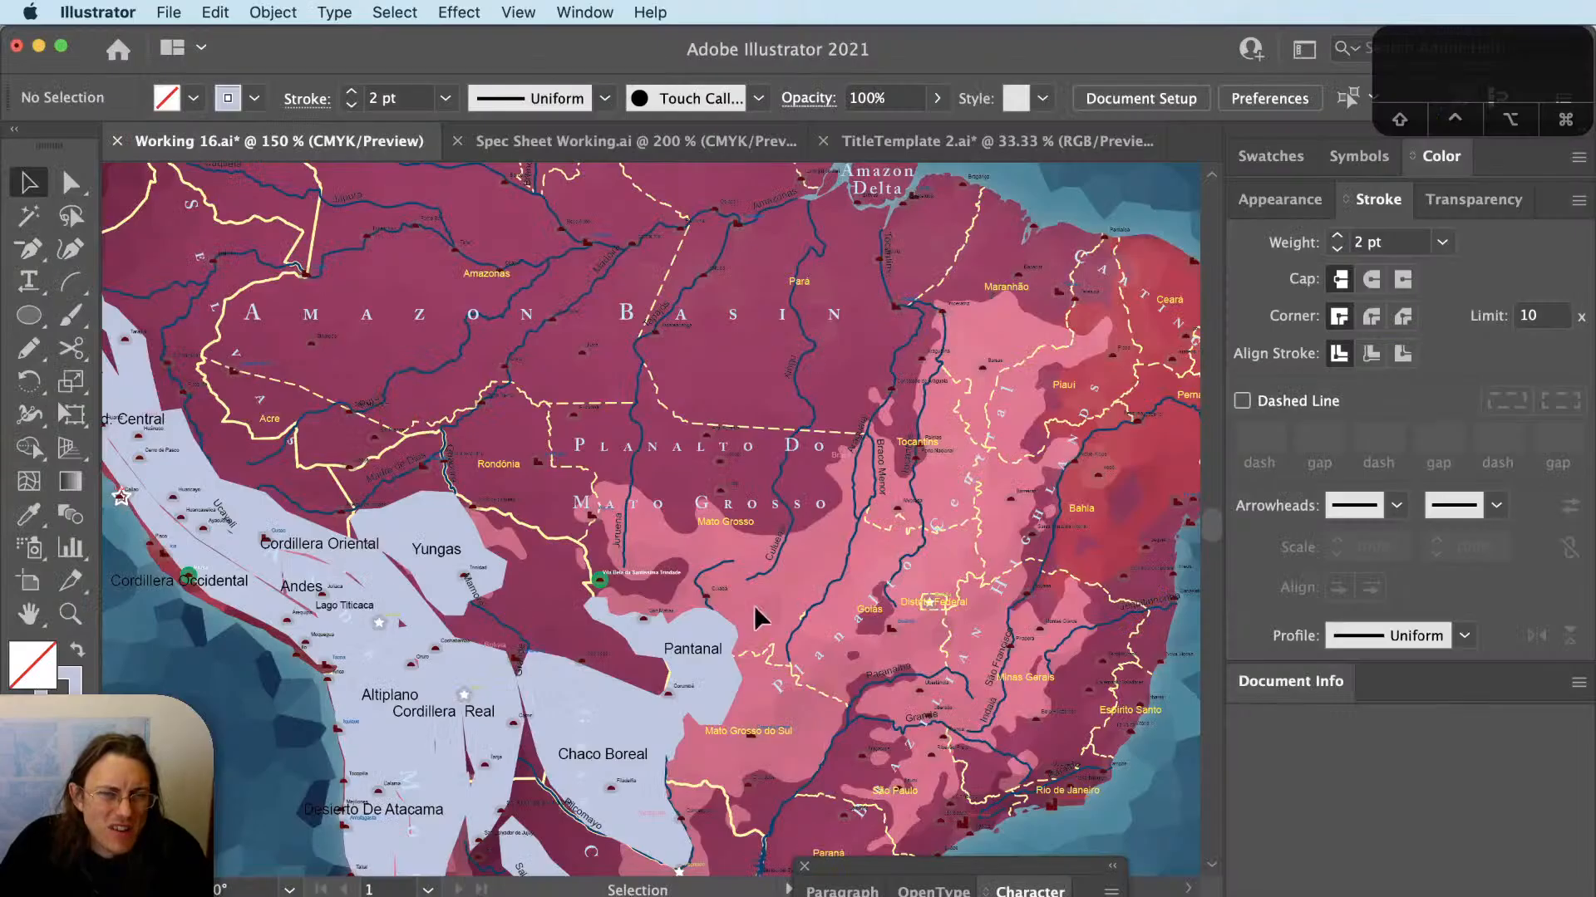
Turn the filled Pantanal reference polygon into an unfilled outline by swapping its fill and stroke.
scroll(568, 821, "up", 1)
left_click_drag(744, 779, 719, 697)
key("v")
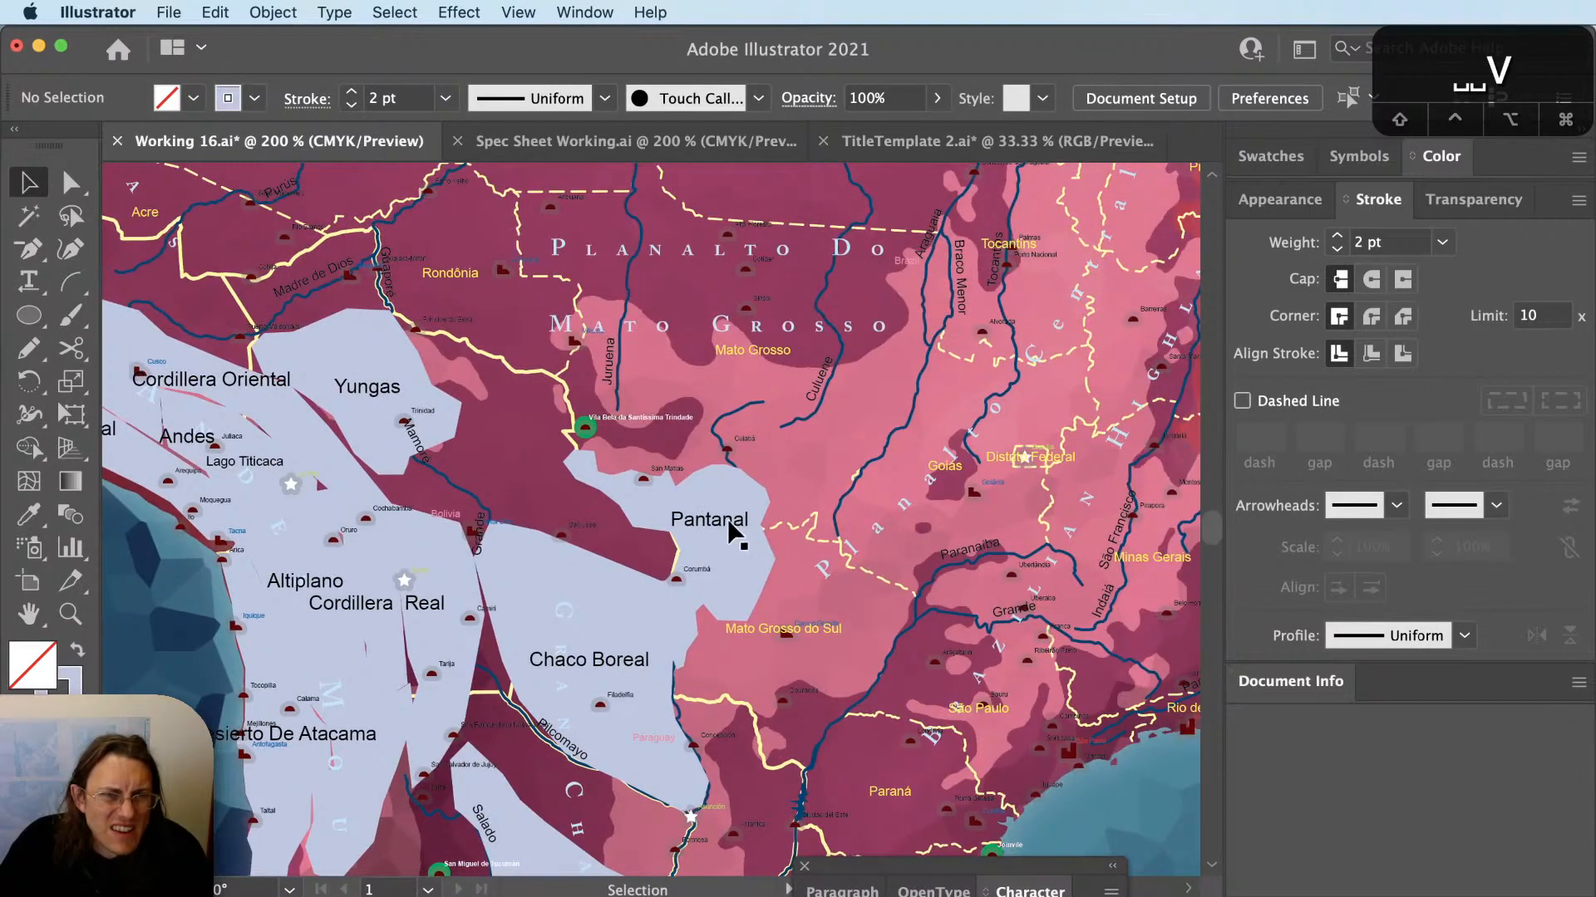
scroll(732, 532, "up", 1)
left_click(734, 522)
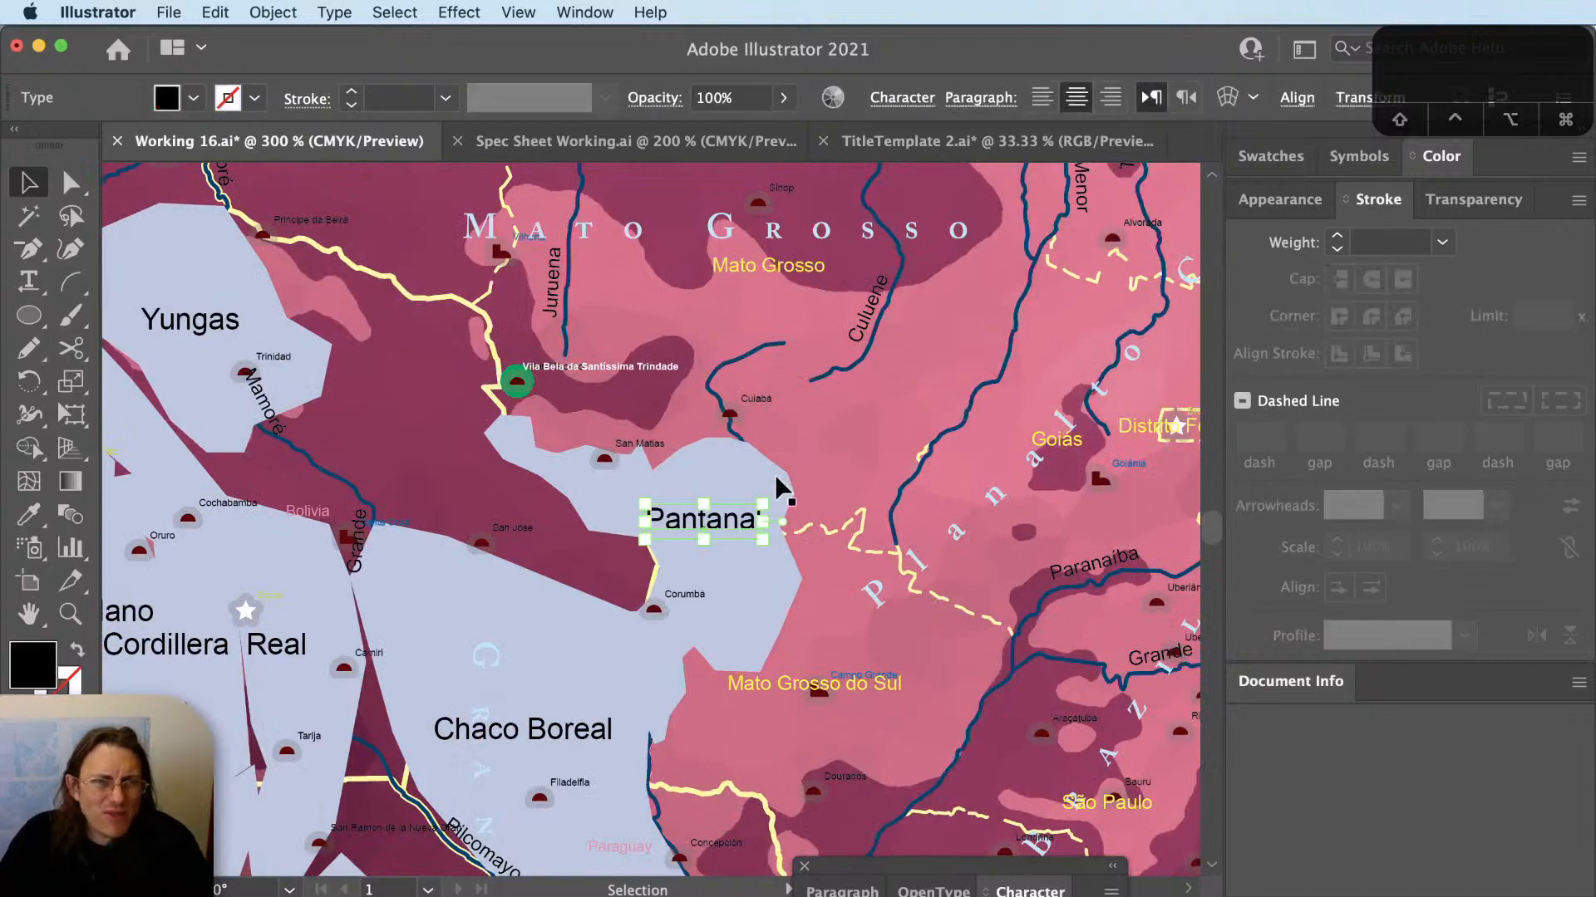
left_click(774, 475)
key("shift+x")
key("shift+super+a")
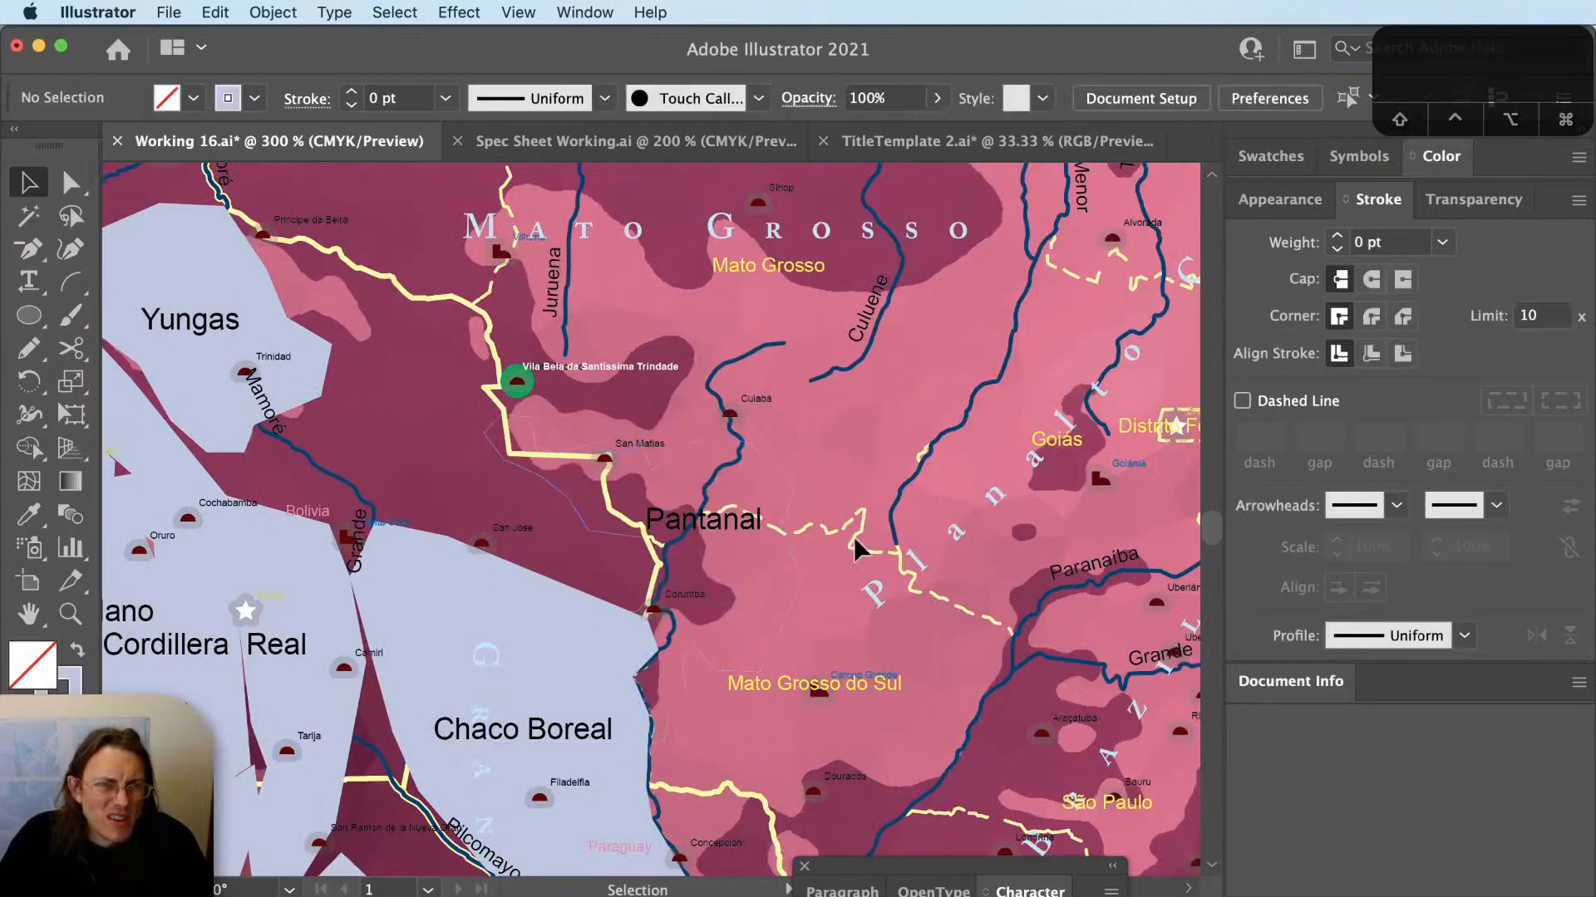
Place a copy of the Planalto Central label over the Pantanal region and scale it to 40%.
scroll(922, 554, "down", 3)
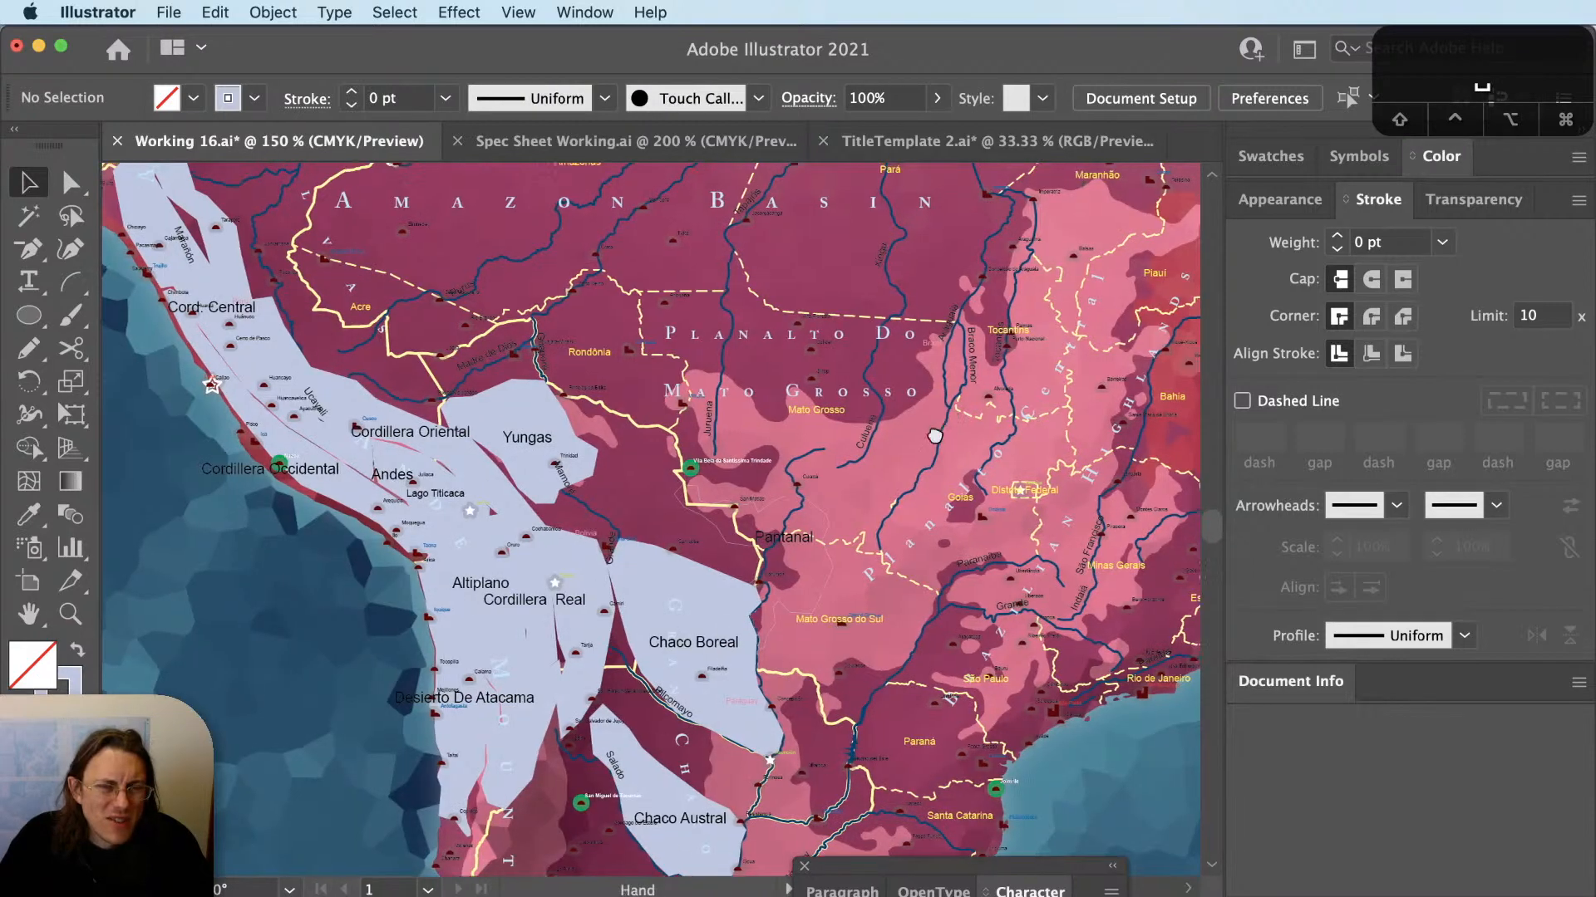
left_click_drag(946, 416, 908, 452)
scroll(818, 459, "down", 2)
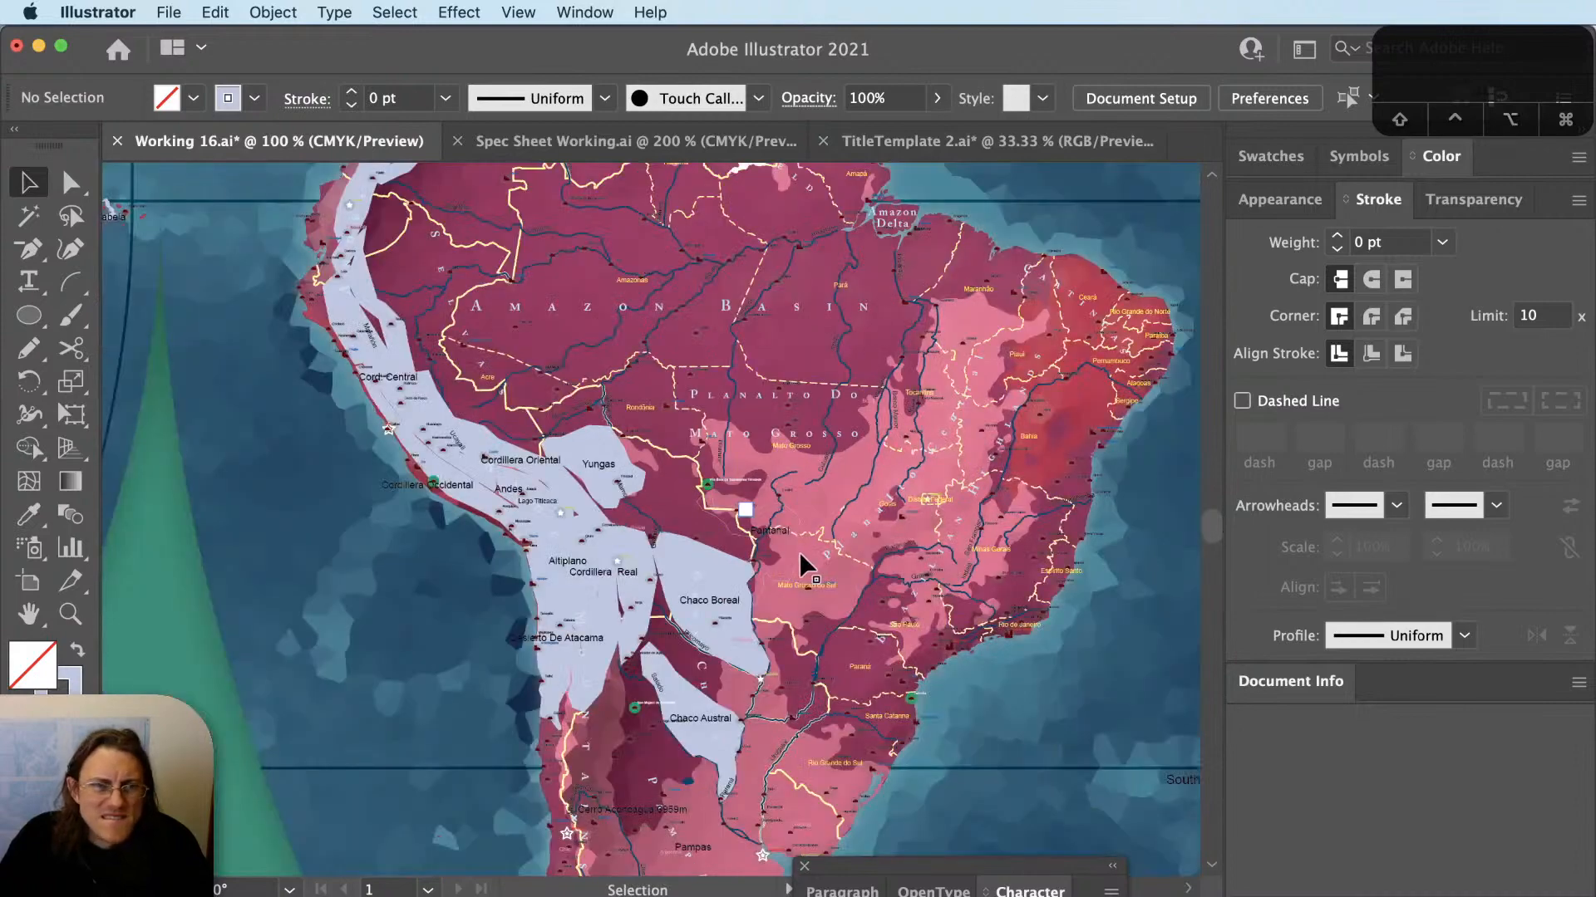
left_click_drag(843, 537, 735, 633)
scroll(731, 631, "up", 2)
key("s")
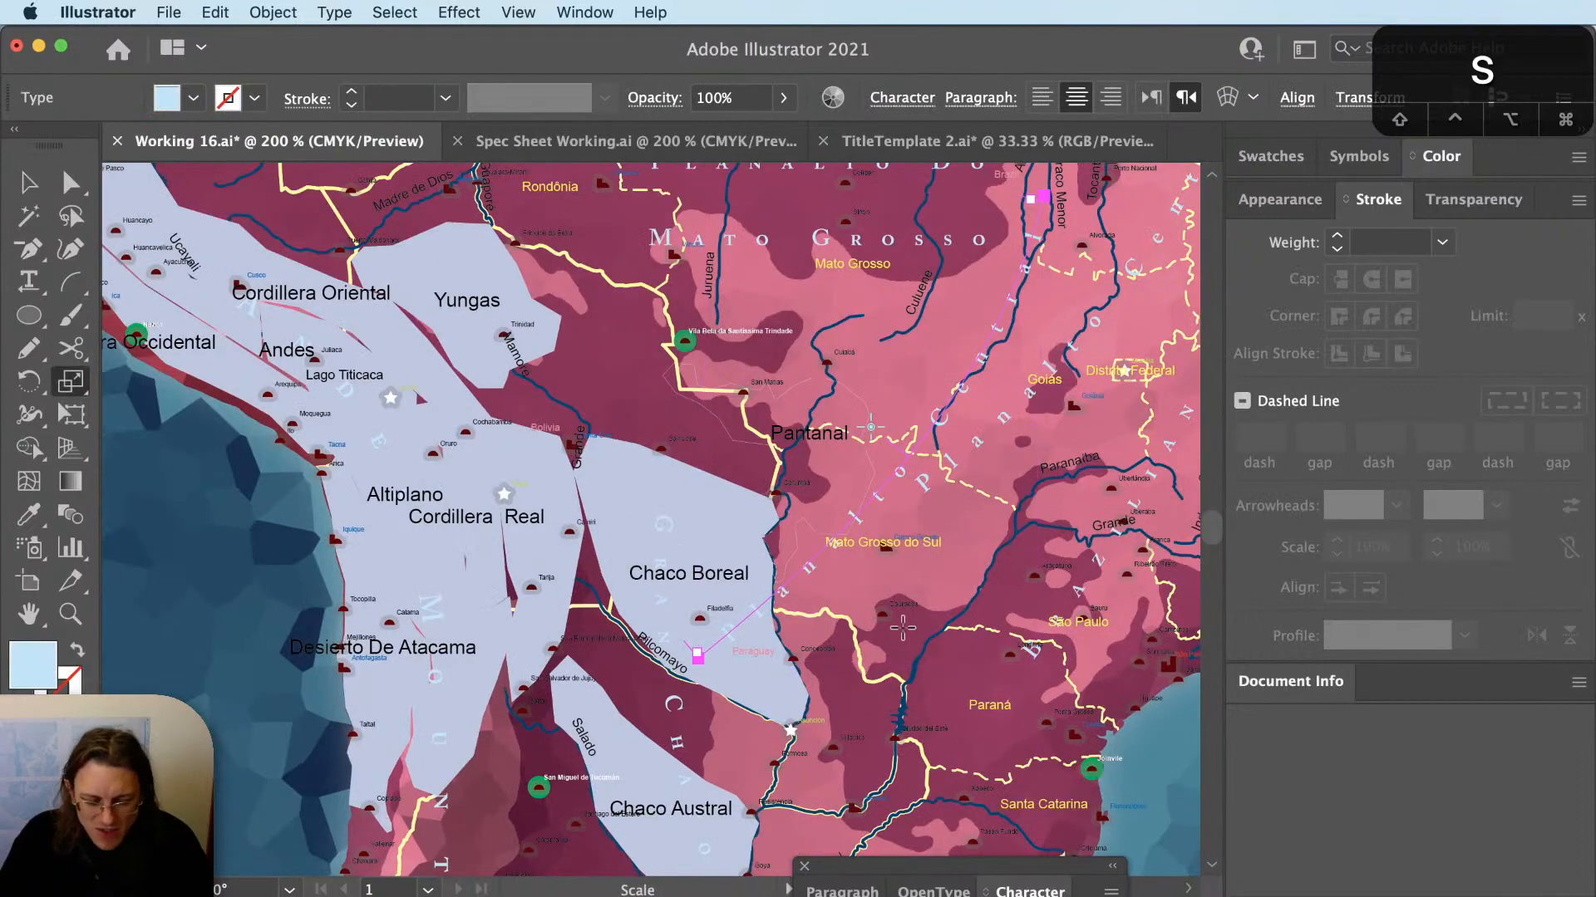
key("Return")
type("40")
key("Tab")
type("40")
key("Return")
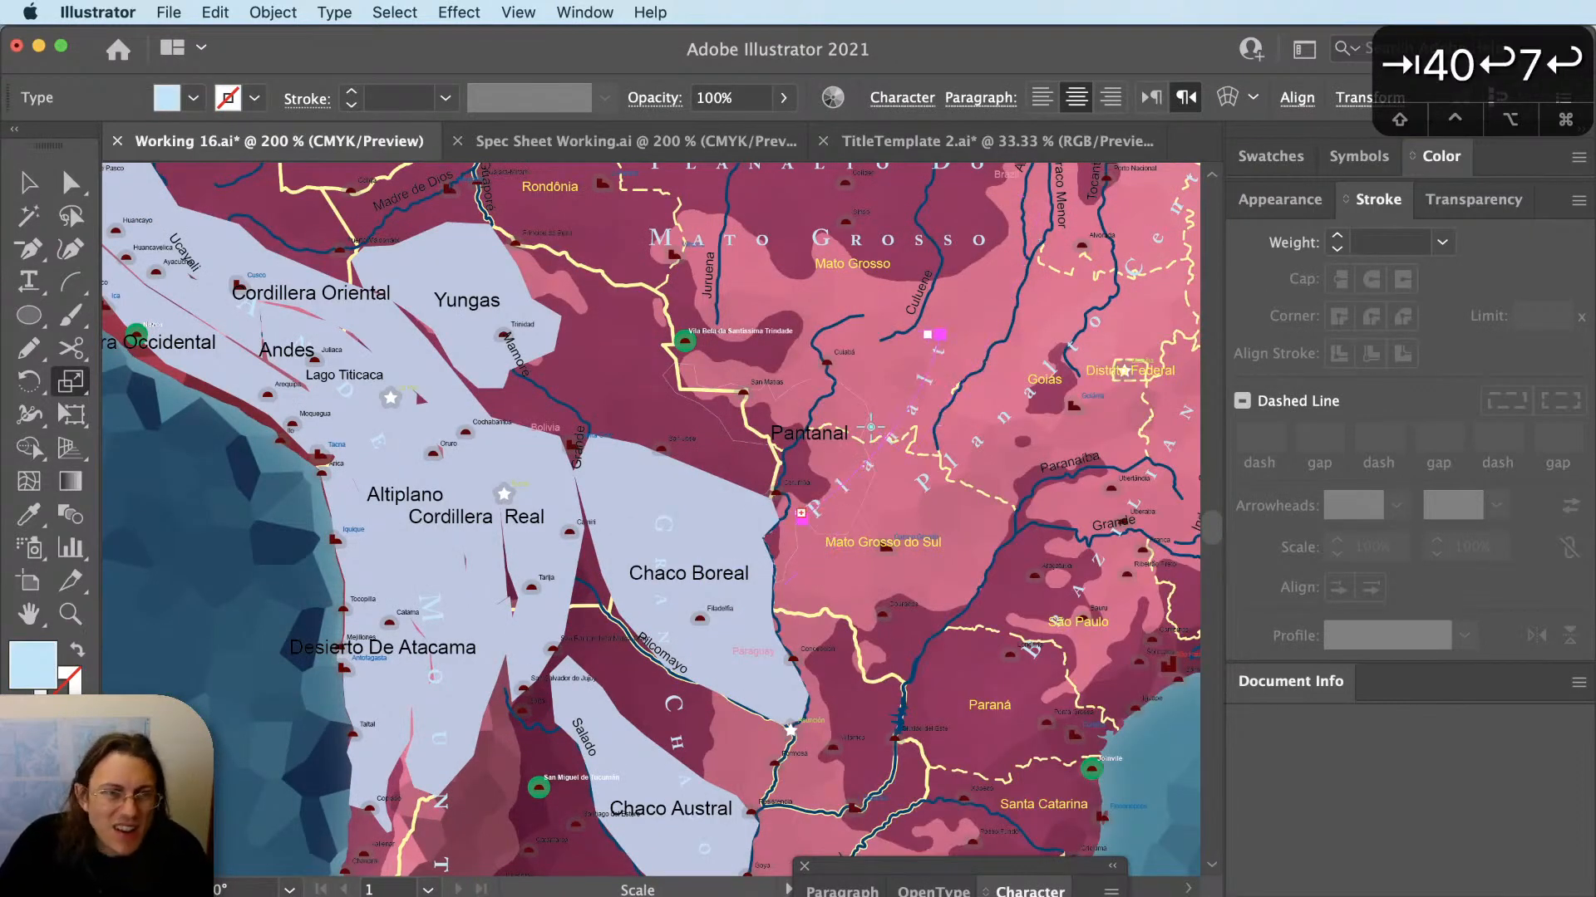
Replace the copied path label's text with "Pantanal".
scroll(831, 525, "up", 1)
key("t")
double_click(835, 492)
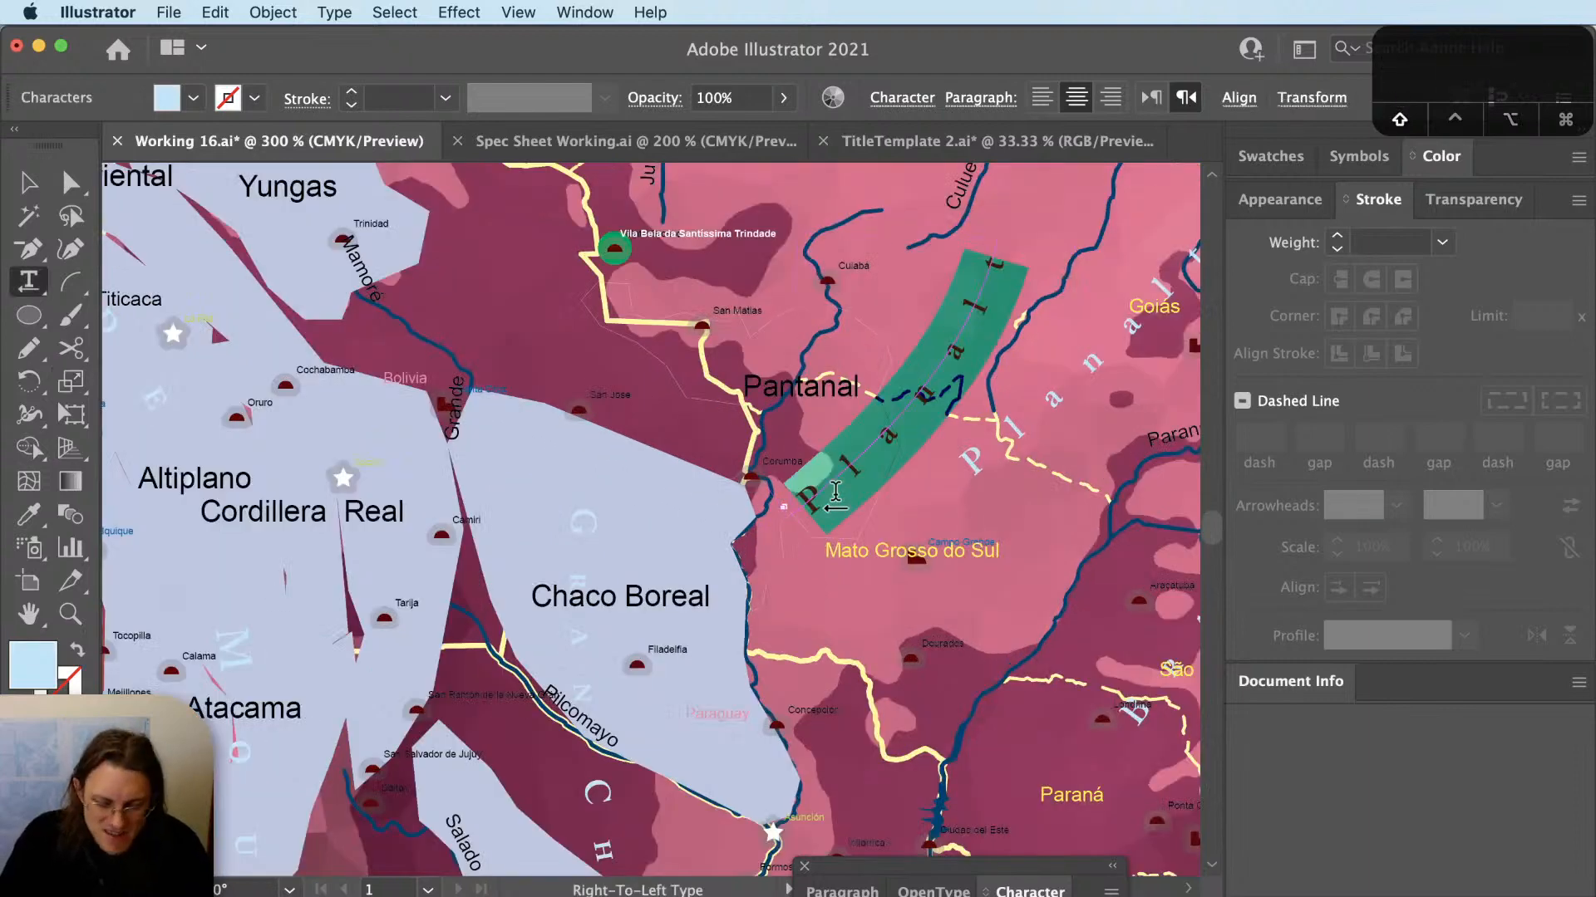
type("Pantanal")
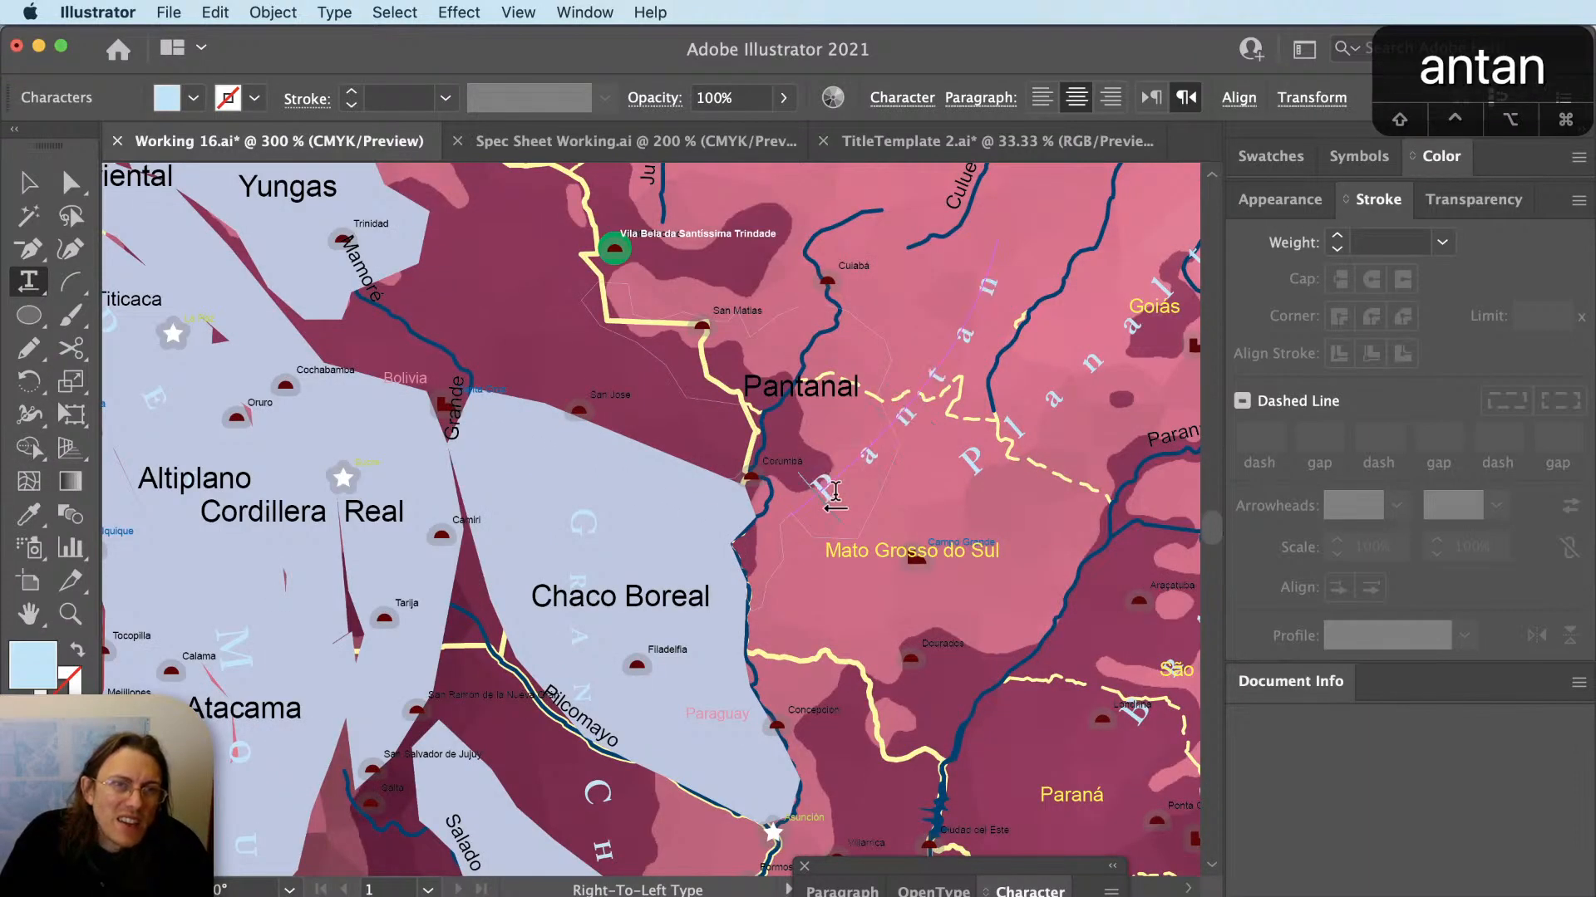
Rotate the Pantanal path label counterclockwise and flip its text across the path so it reads downward to the southeast.
key("Escape")
key("r")
left_click_drag(1051, 266, 868, 228)
key("v")
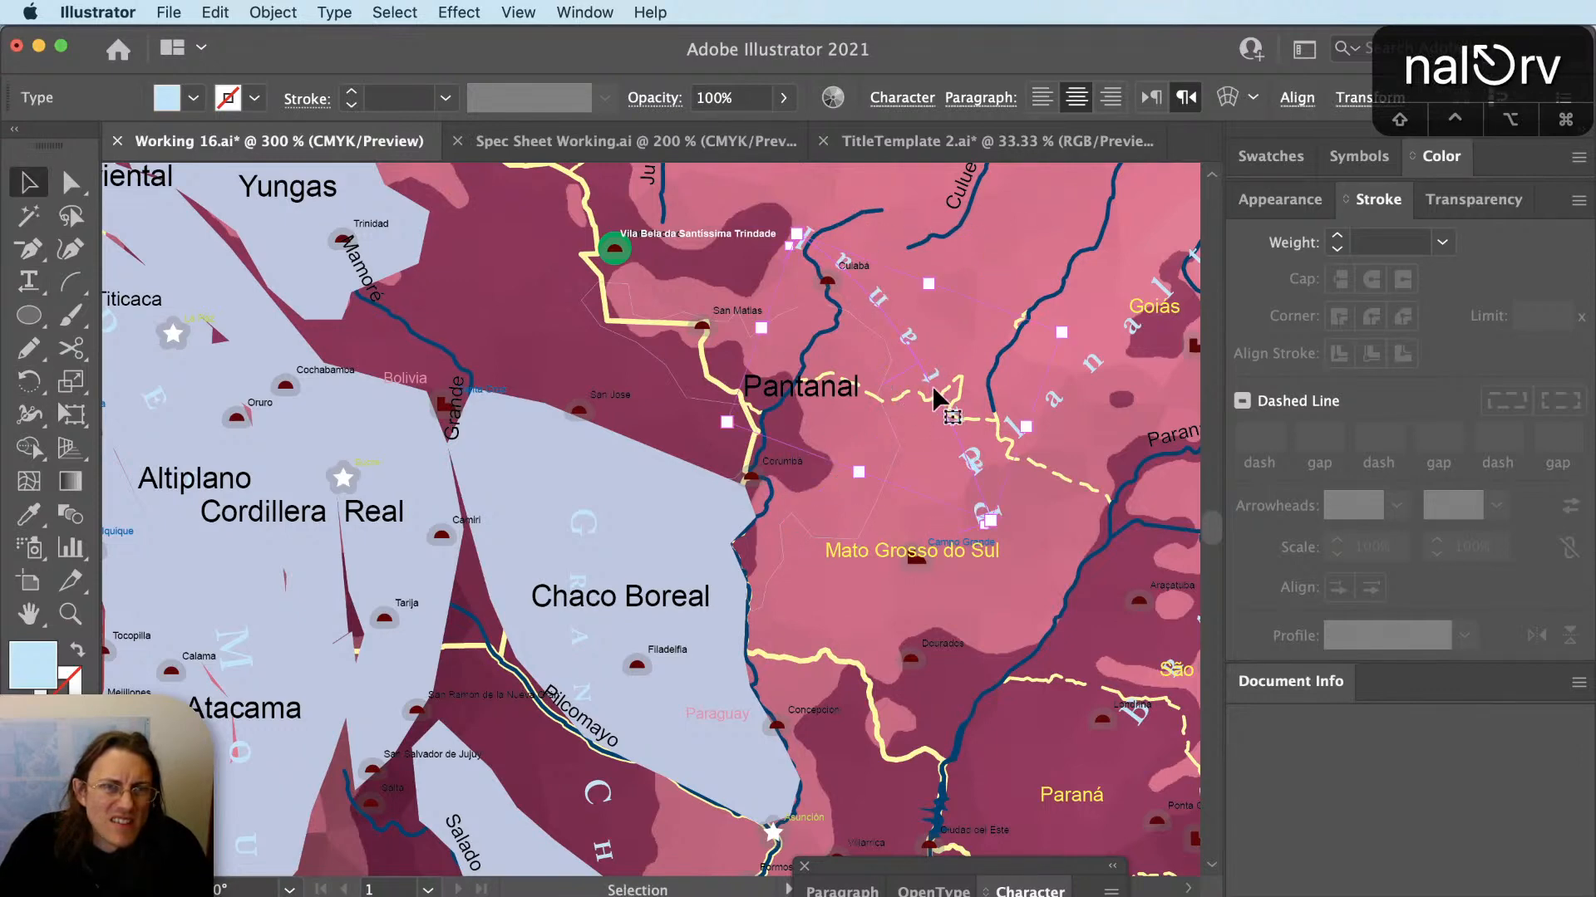
left_click_drag(907, 370, 1002, 432)
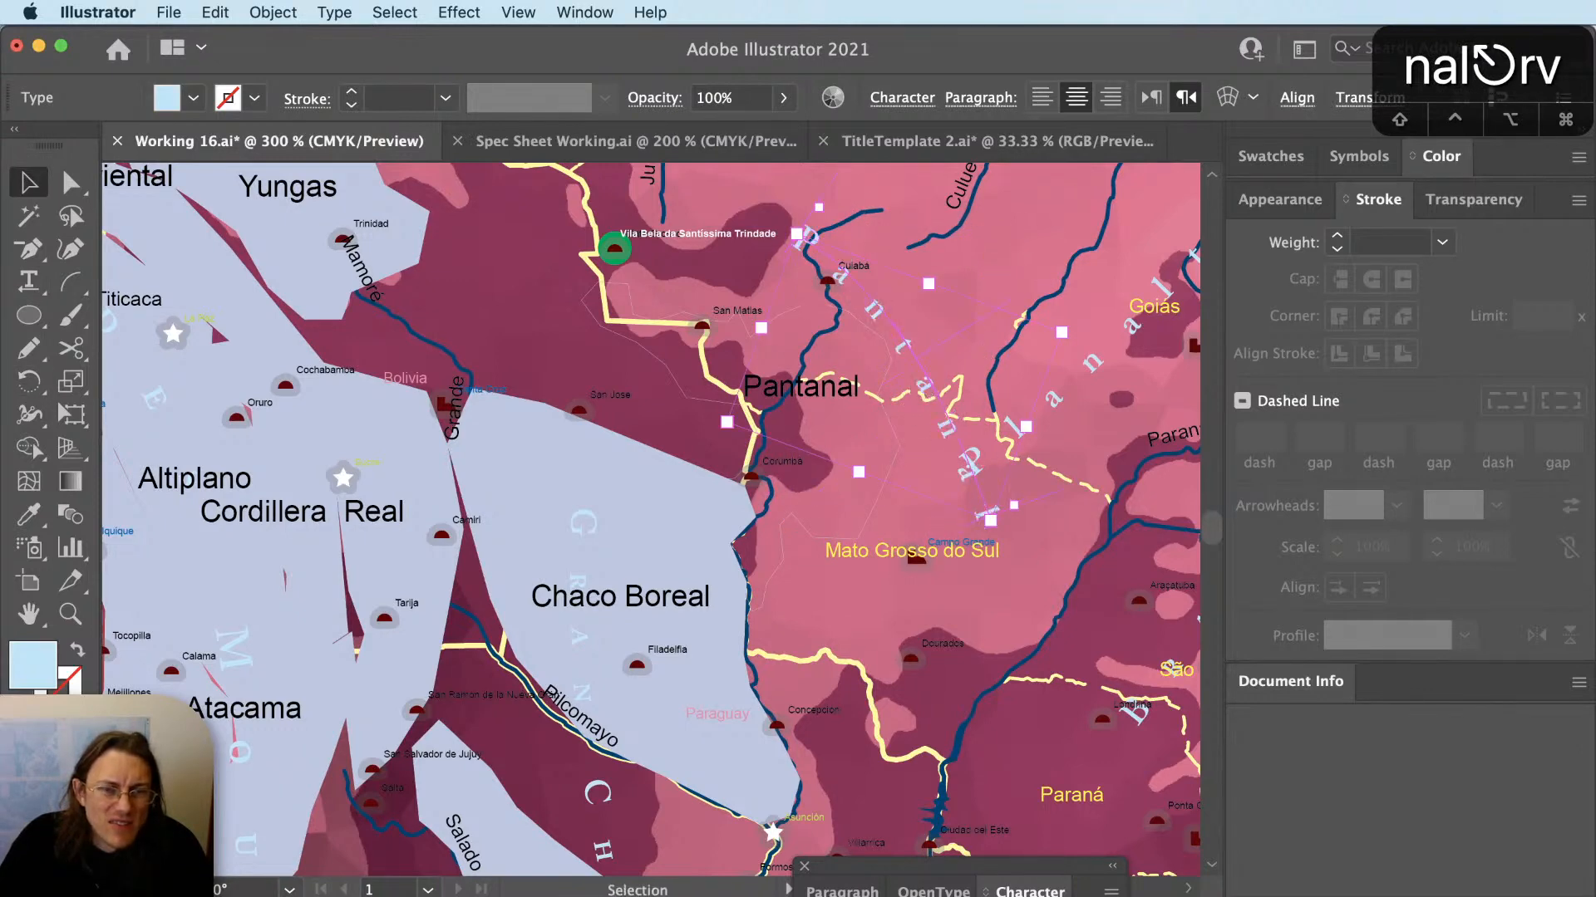
Set the Pantanal label's tracking to 0 and move the label onto the Pantanal region.
type("0")
key("Return")
scroll(767, 428, "up", 1)
key("v")
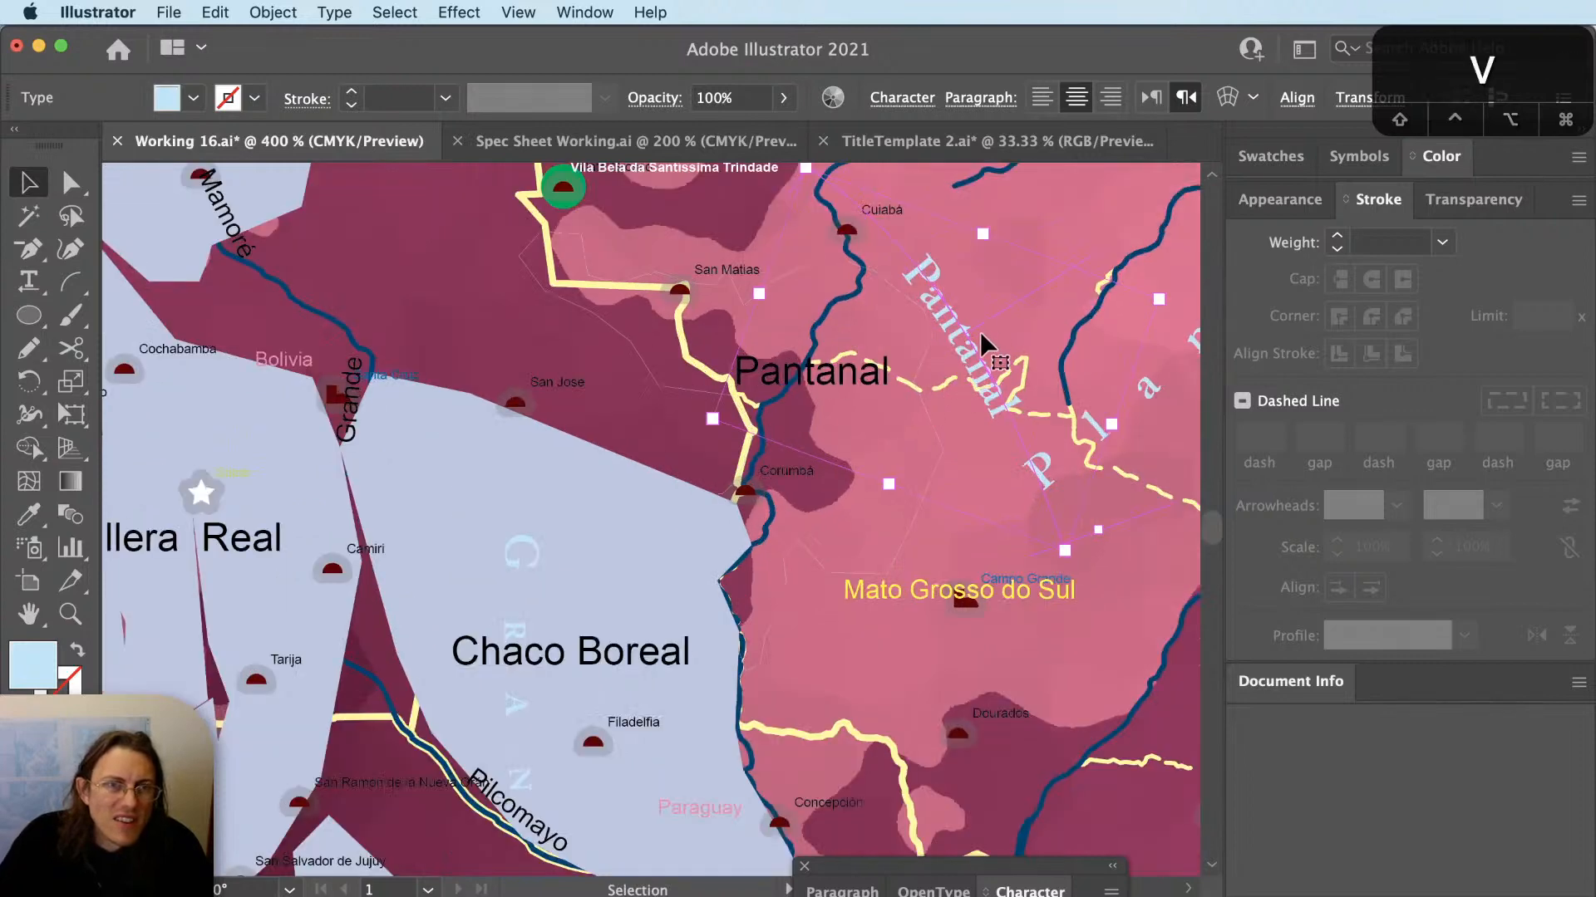
left_click_drag(980, 331, 873, 407)
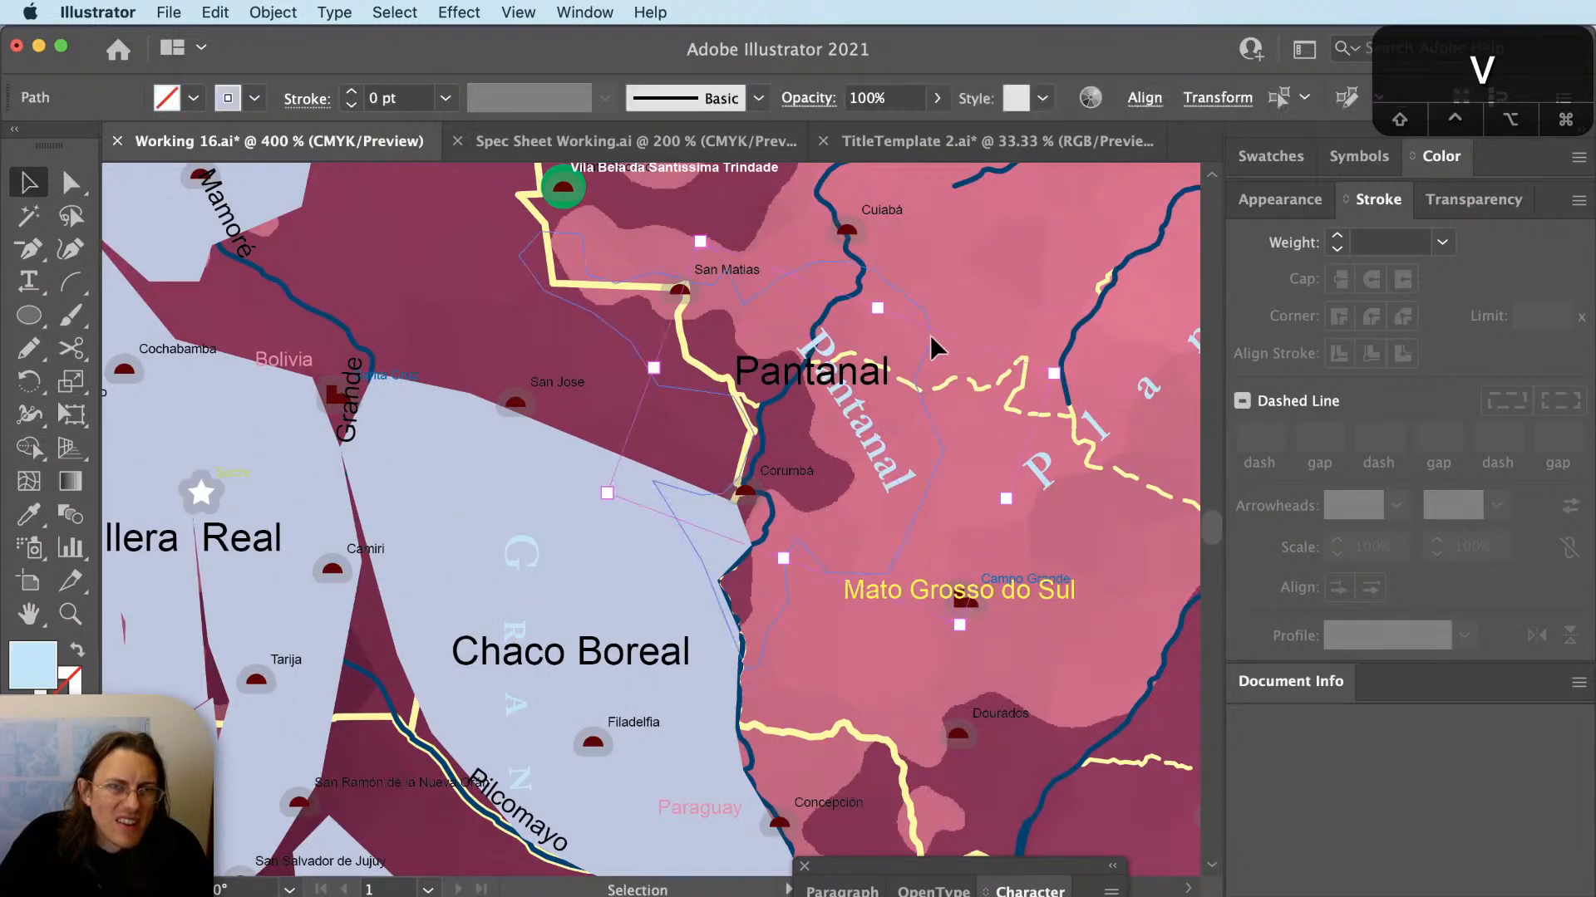
Set the Pantanal reference outline's stroke weight to 2 pt.
left_click(930, 336)
left_click(1389, 242)
type("2")
key("Tab")
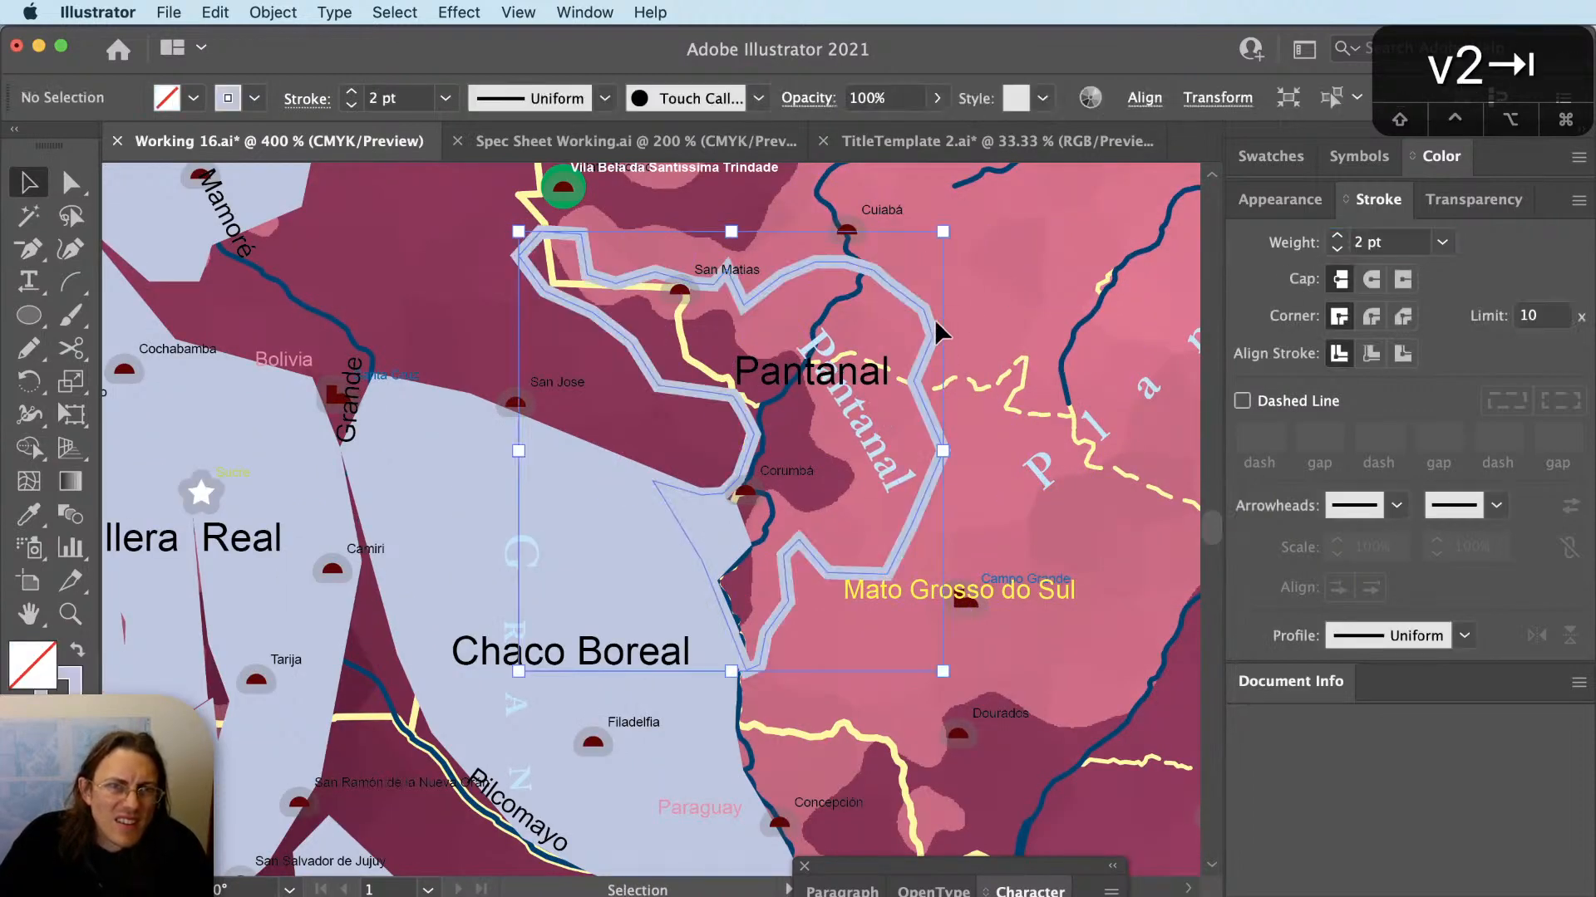
Shift the Pantanal label west within its outline and reshape its path into a smoother arc.
left_click_drag(869, 421, 823, 425)
key("a")
left_click(905, 373)
key("shift+super+a")
key("v")
key("shift+super+a")
key("a")
key("shift+super+a")
key("v")
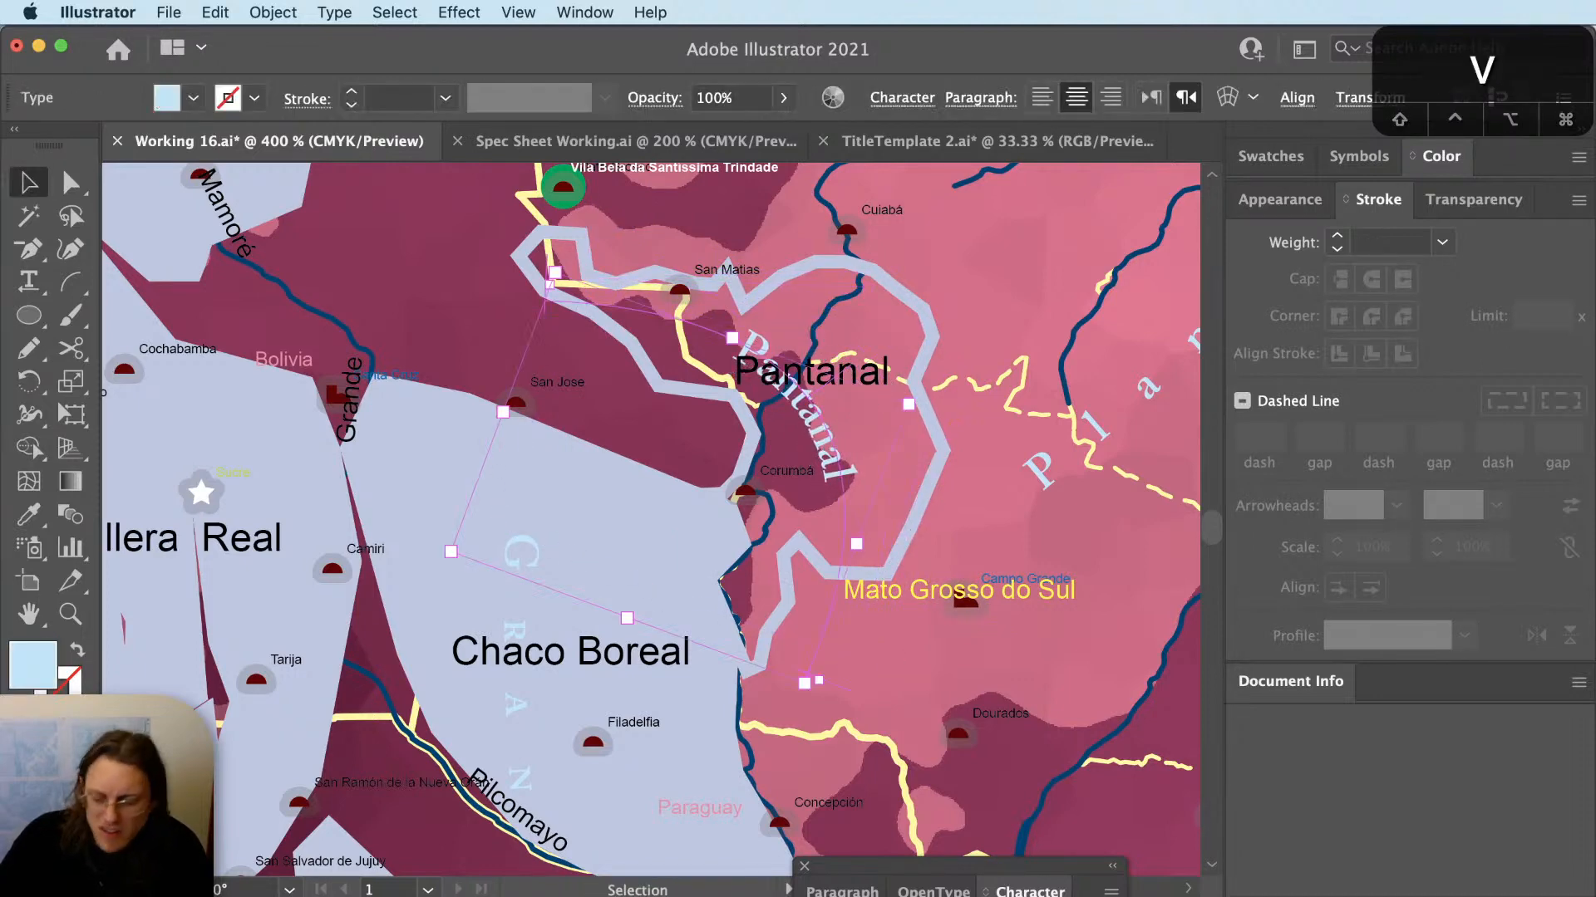
Try wider tracking on the Pantanal label, starting with 150.
type("150")
key("Return")
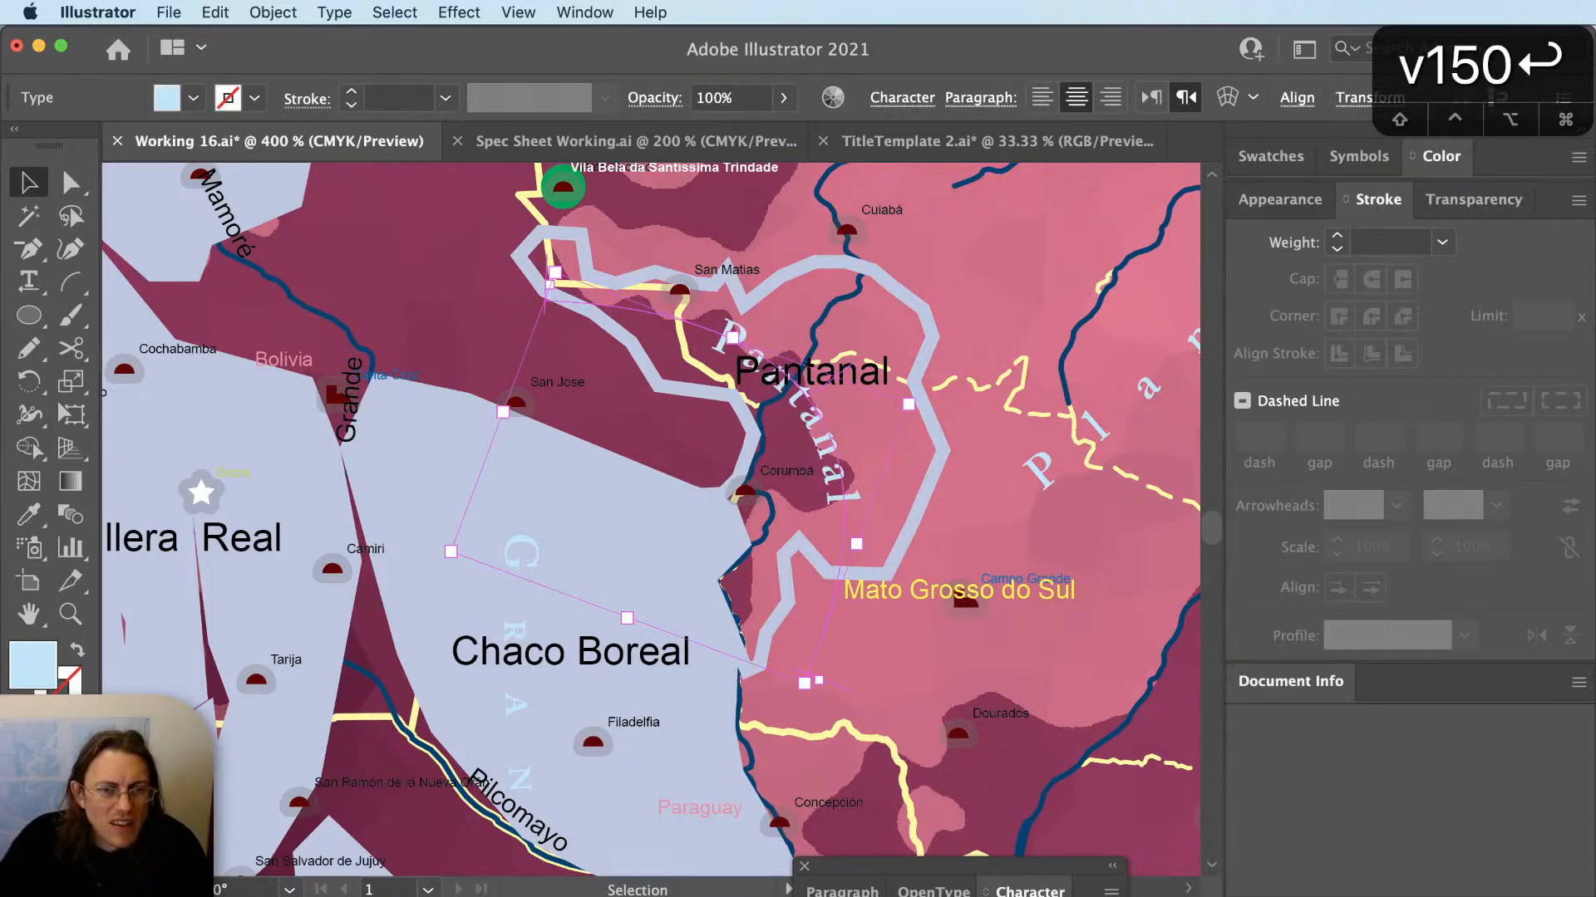
type("2")
key("Tab")
key("v")
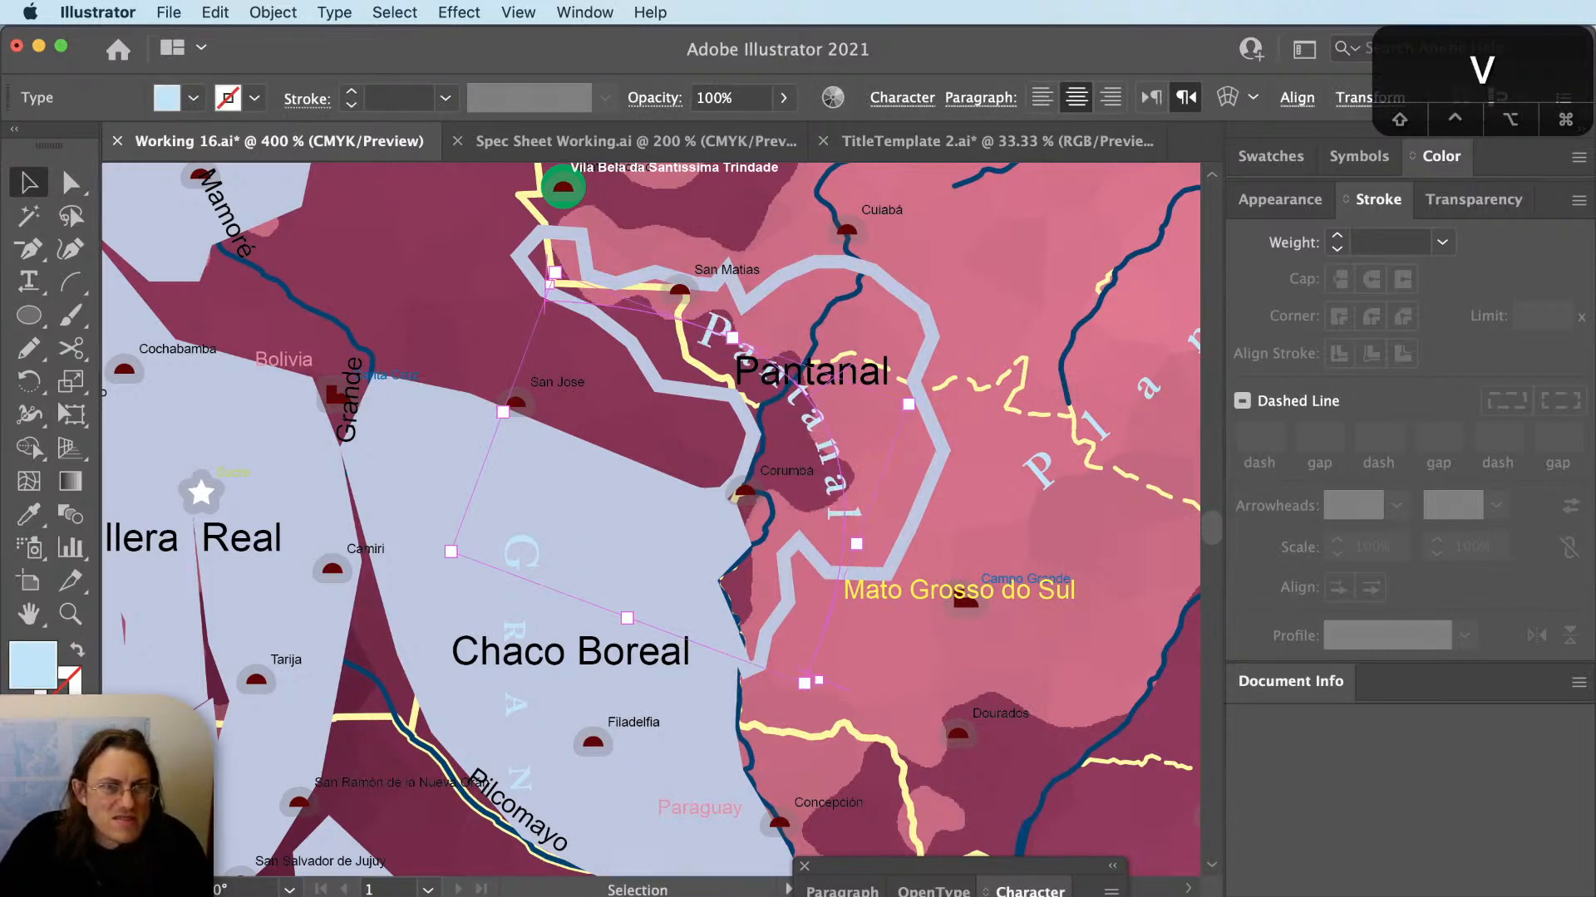
Rotate the Pantanal label slightly counterclockwise and nudge it southeast inside its outline.
left_click(833, 488, "shift")
left_click(833, 489)
key("r")
left_click_drag(992, 499, 994, 477)
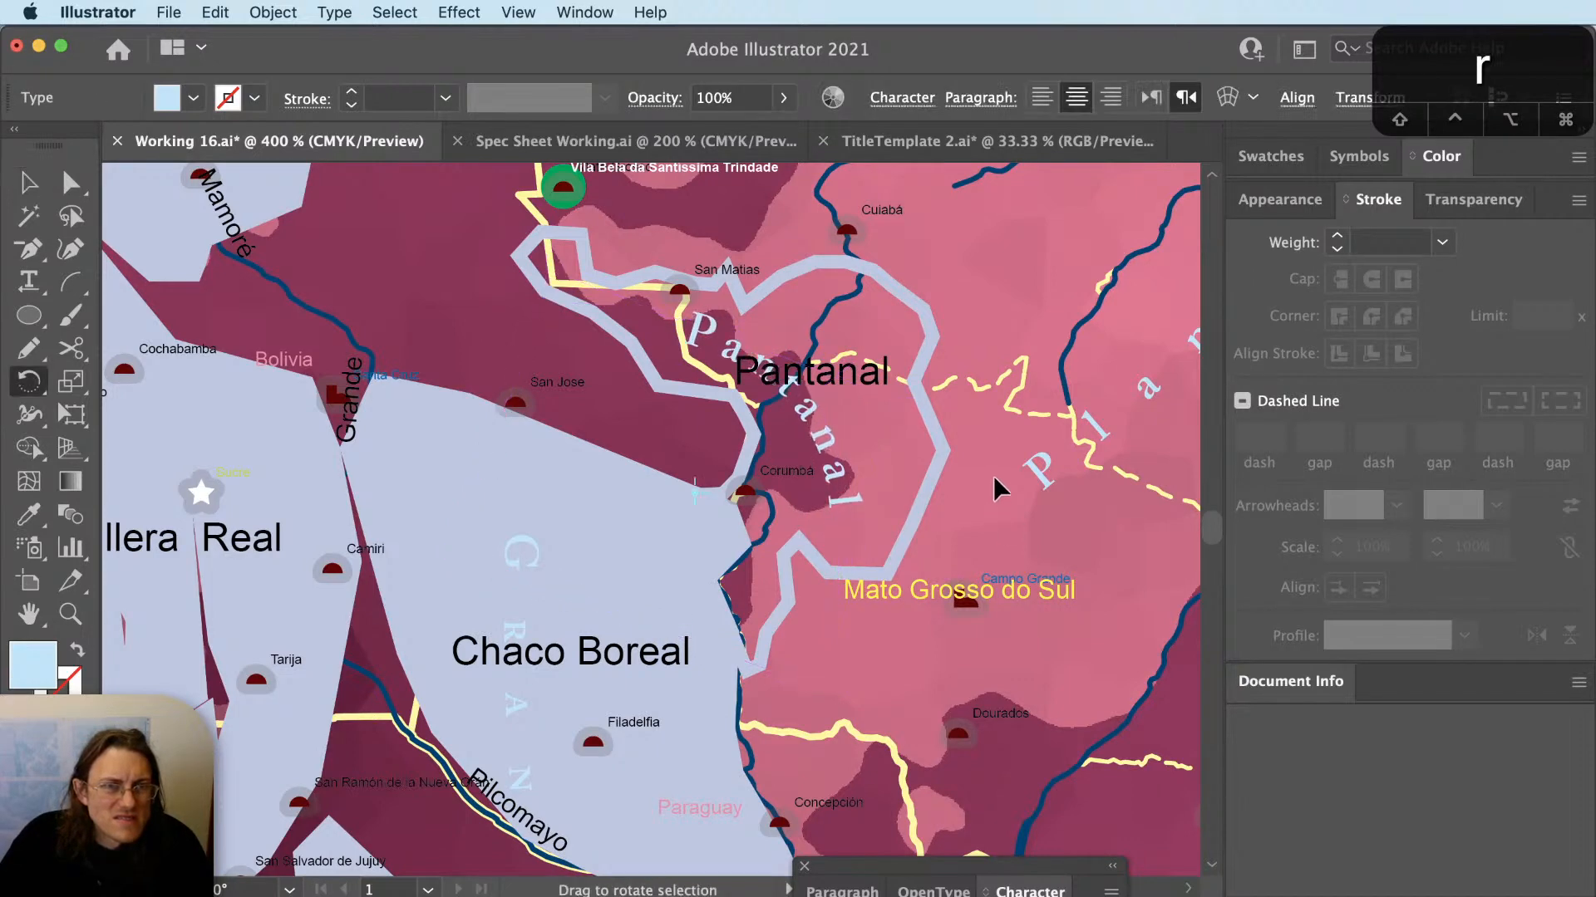
key("v")
left_click_drag(827, 459, 850, 470)
key("e")
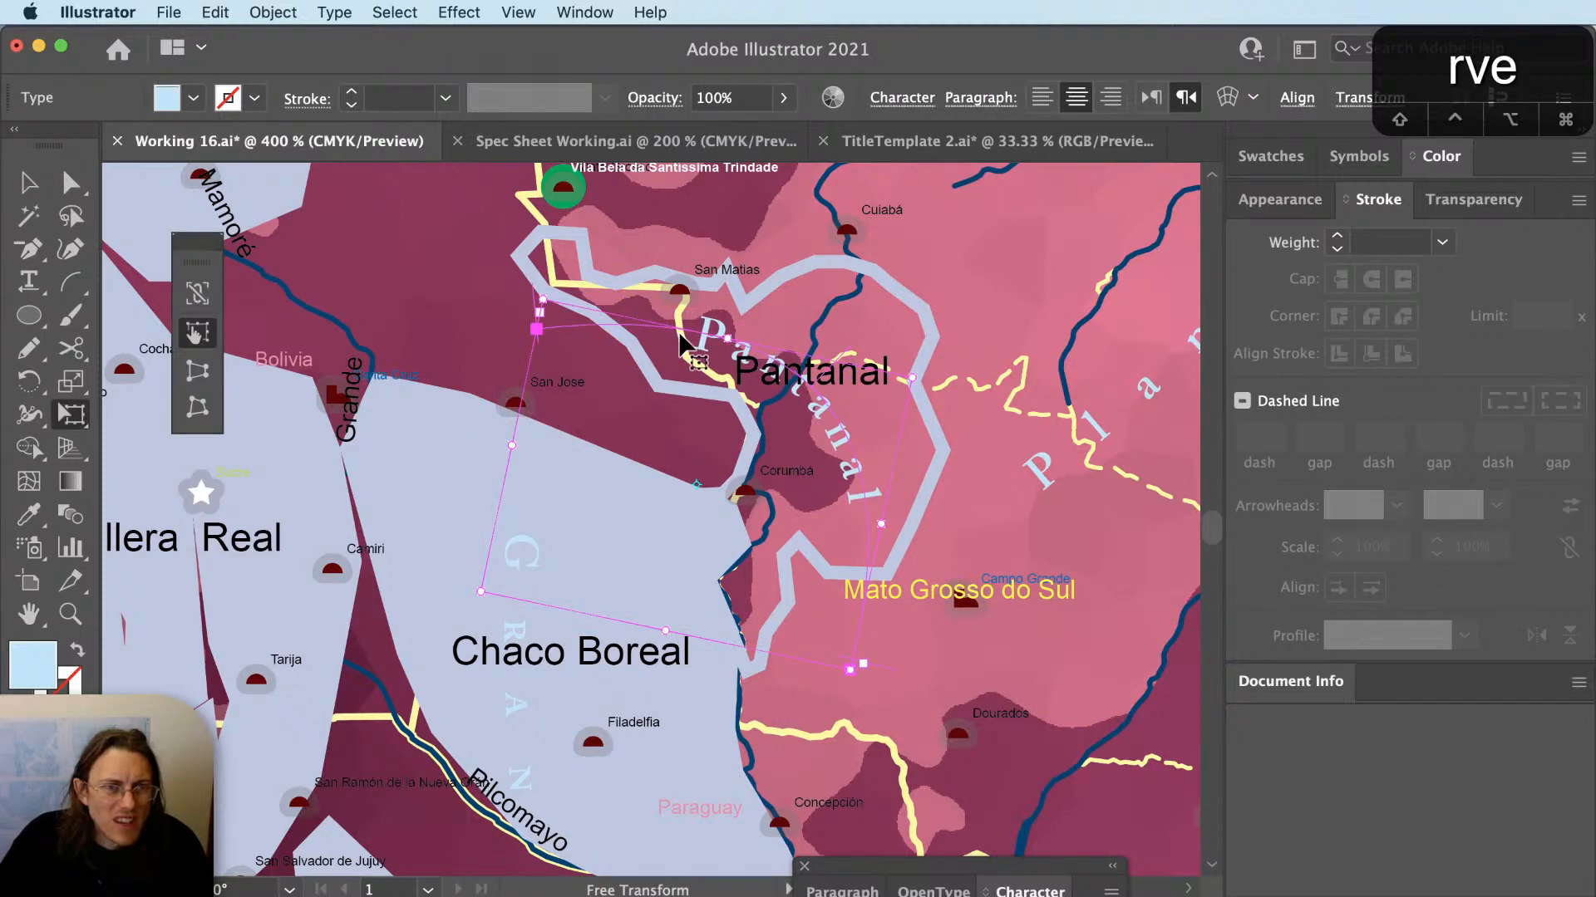
Widen the Pantanal label's tracking further so its letters spread along the region.
key("super+shift+a")
key("v")
left_click(856, 458)
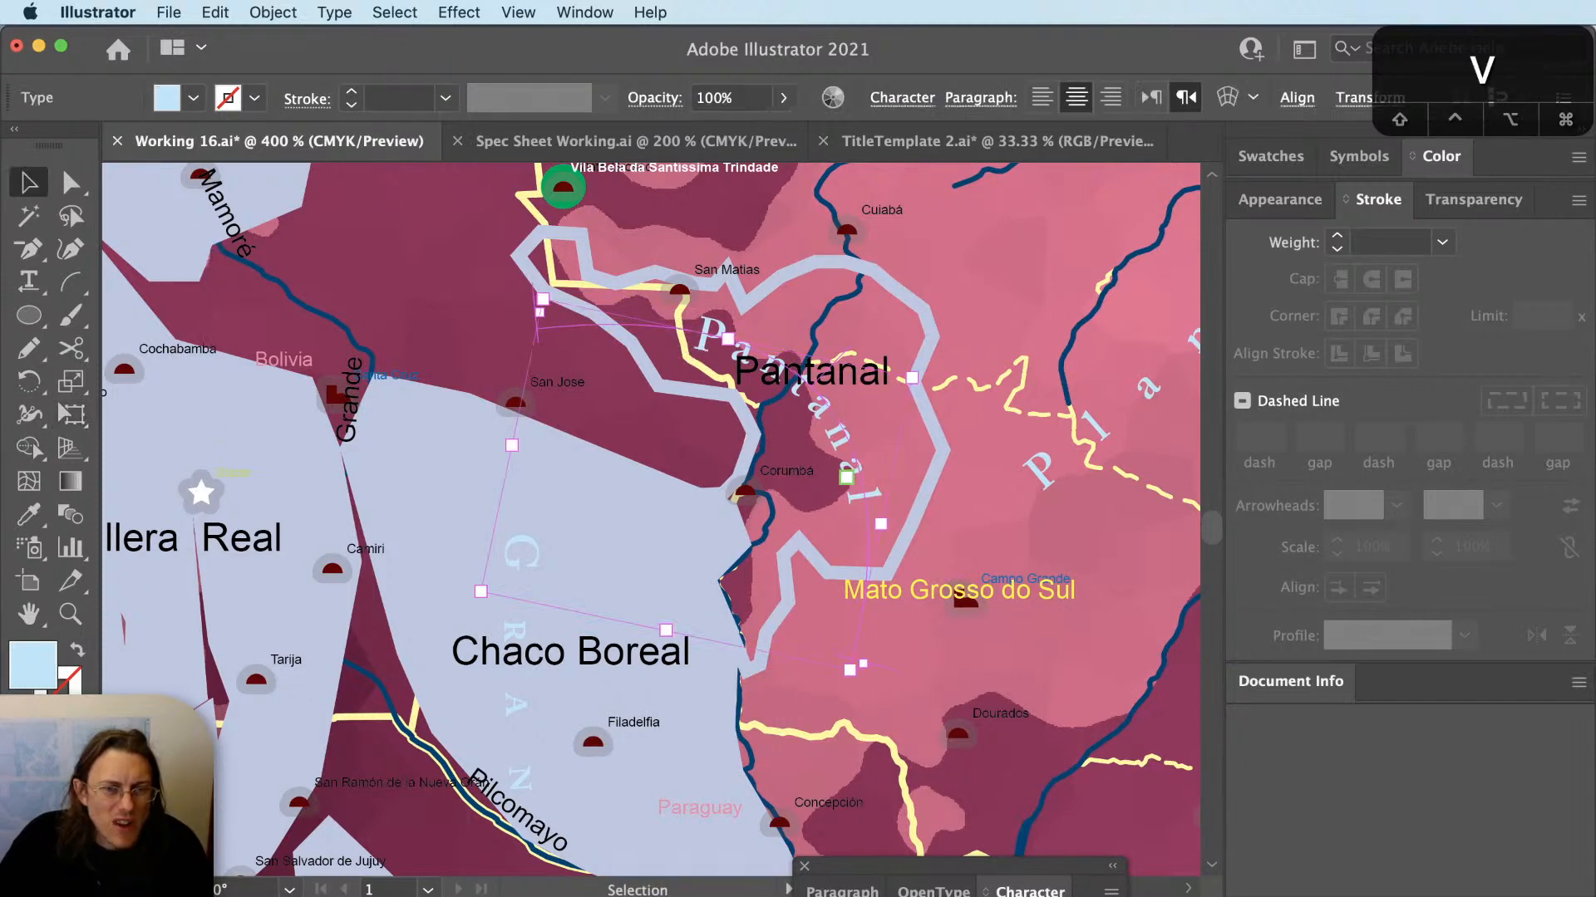
key("4")
key("Tab")
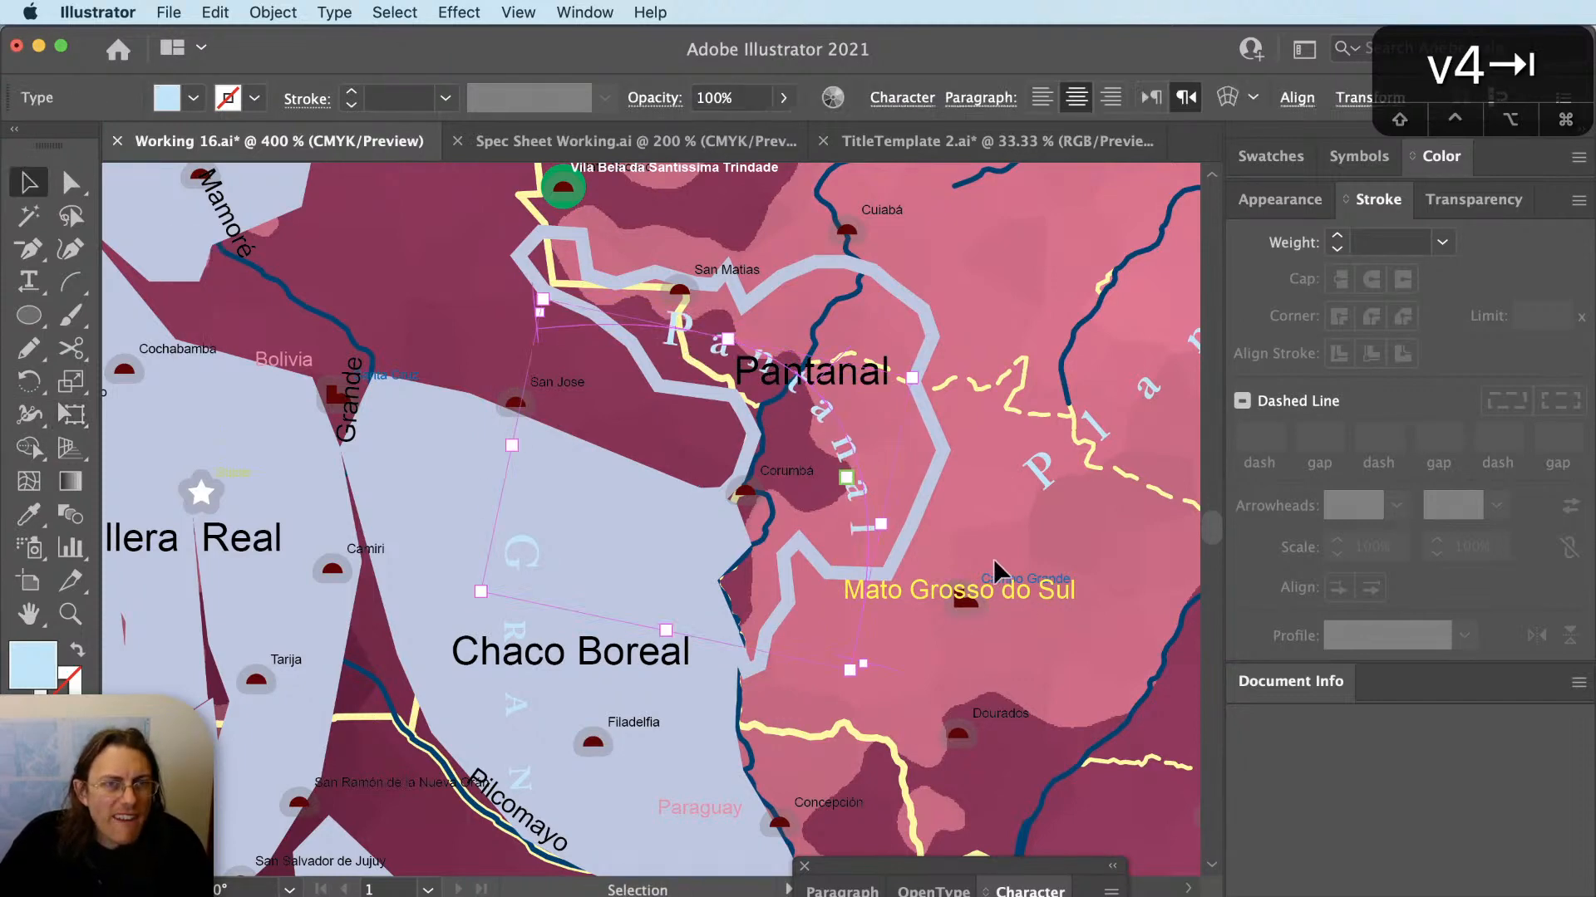
Delete the Pantanal reference outline and the black Pantanal reference text.
key("v")
left_click(936, 449)
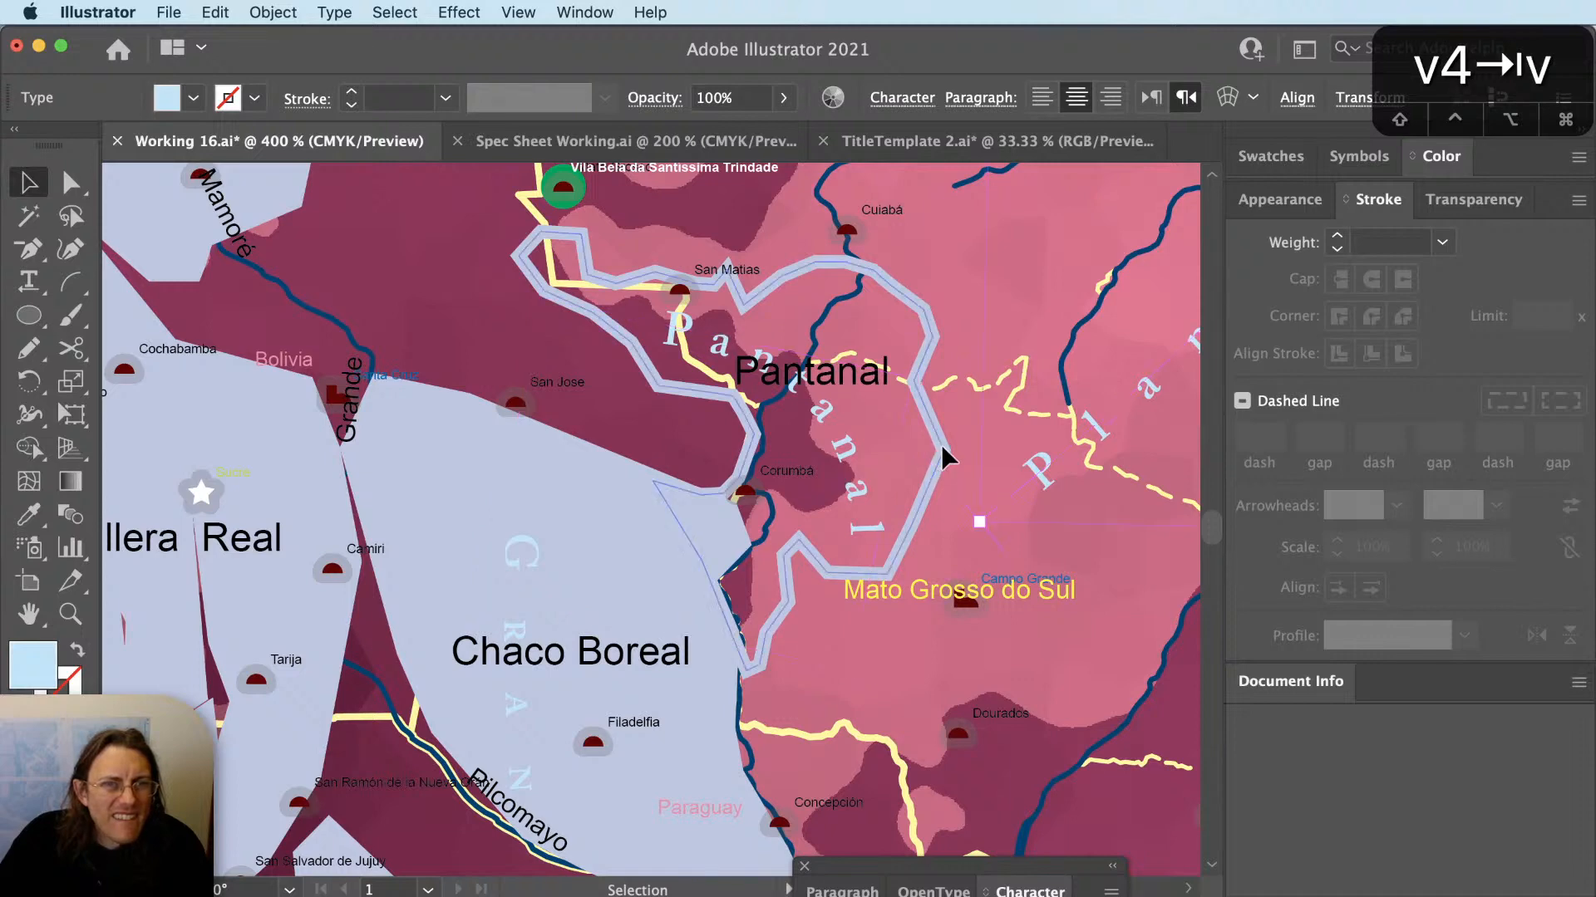
key("BackSpace")
left_click_drag(867, 519, 910, 565)
left_click(903, 553)
key("r")
left_click(955, 593, "super")
key("v")
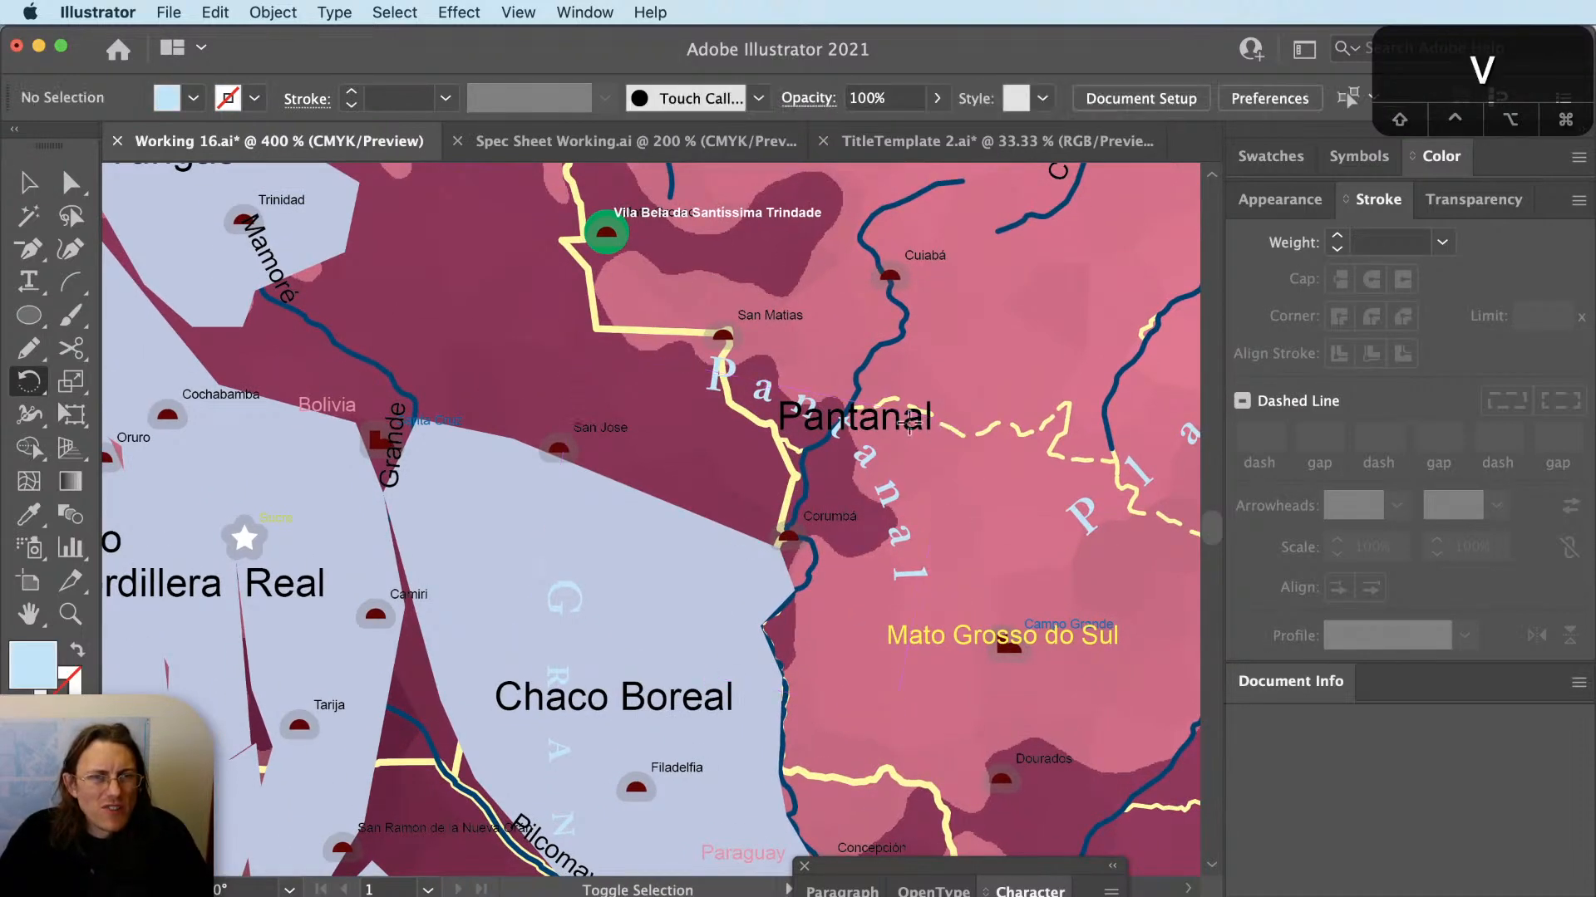
left_click(904, 421)
key("BackSpace")
Turn the filled Yungas polygon into an unfilled outline with a 2 pt stroke.
key("super+minus")
key("super+minus")
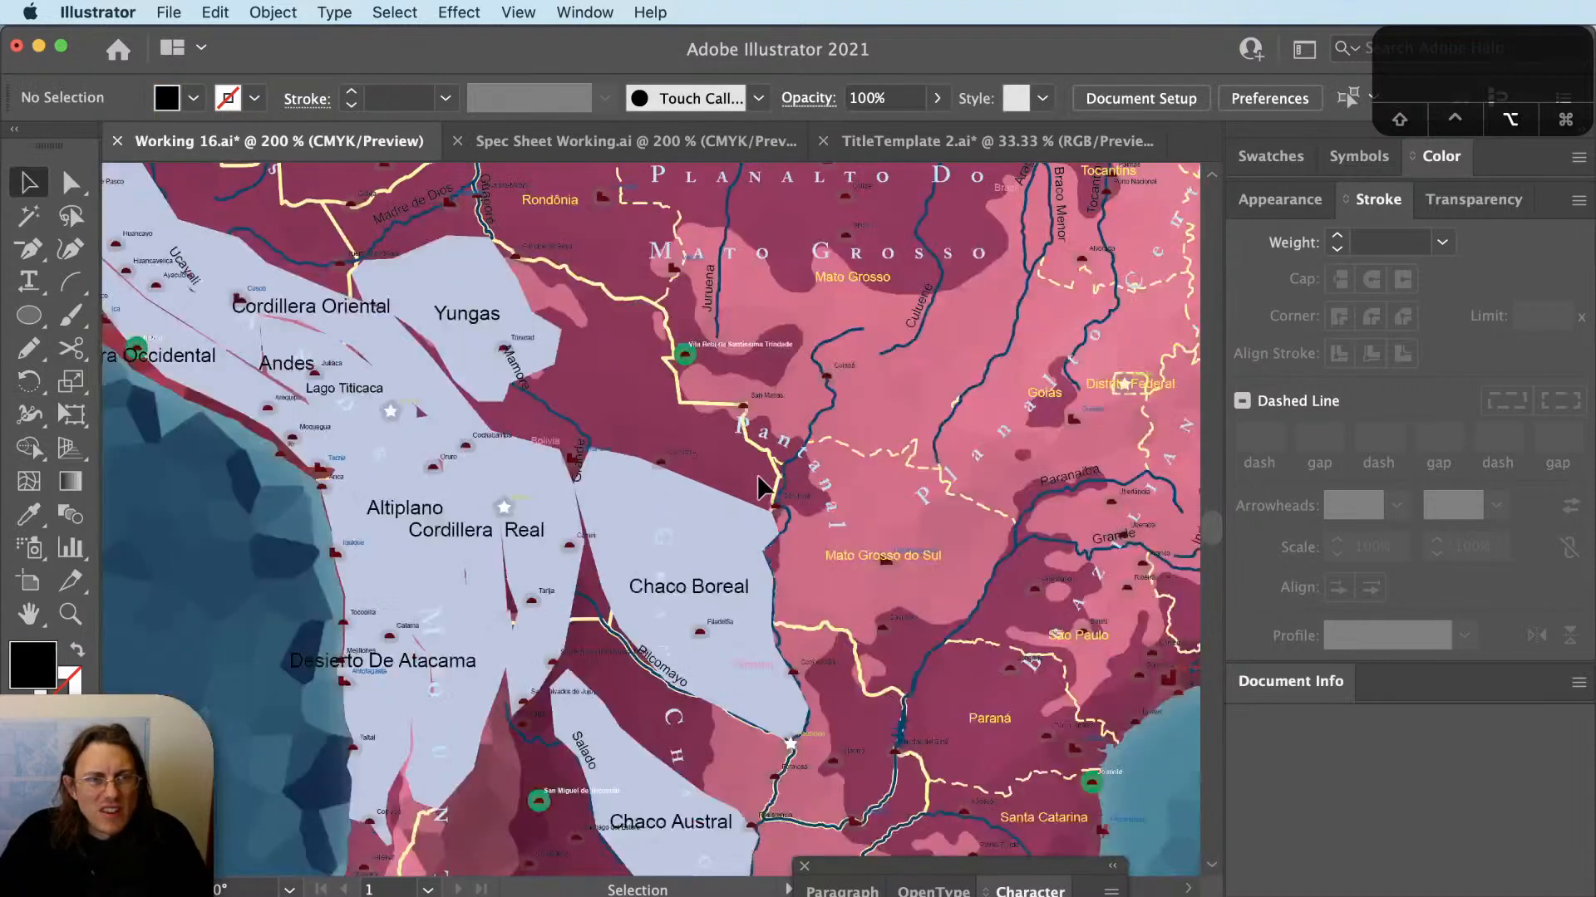
left_click_drag(728, 423, 593, 669)
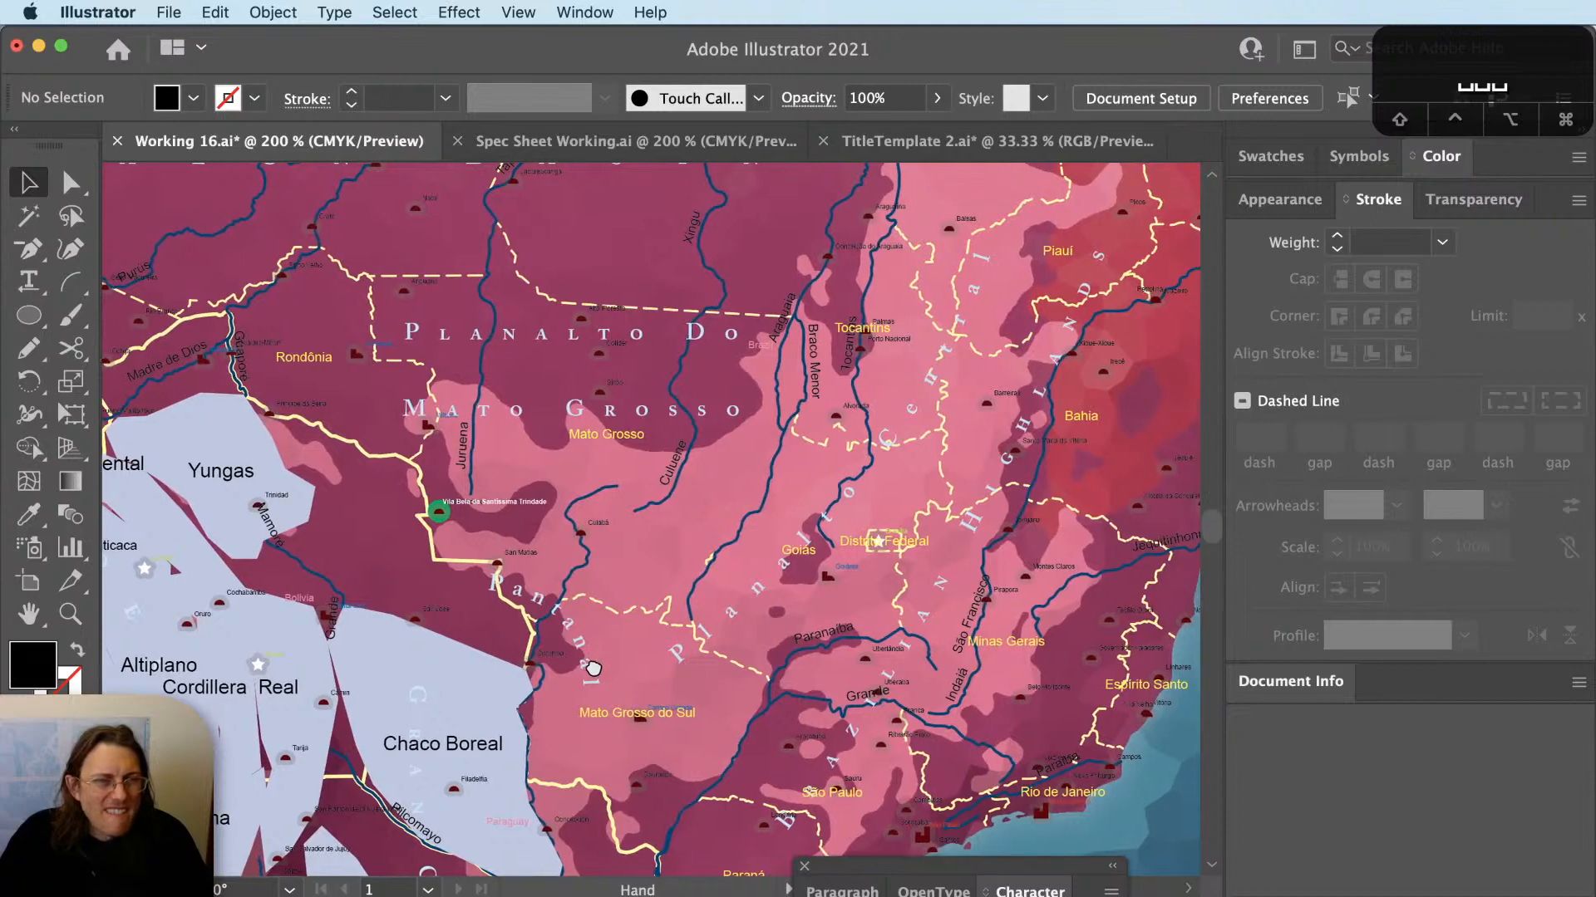
key("super+minus")
left_click_drag(723, 662, 812, 562)
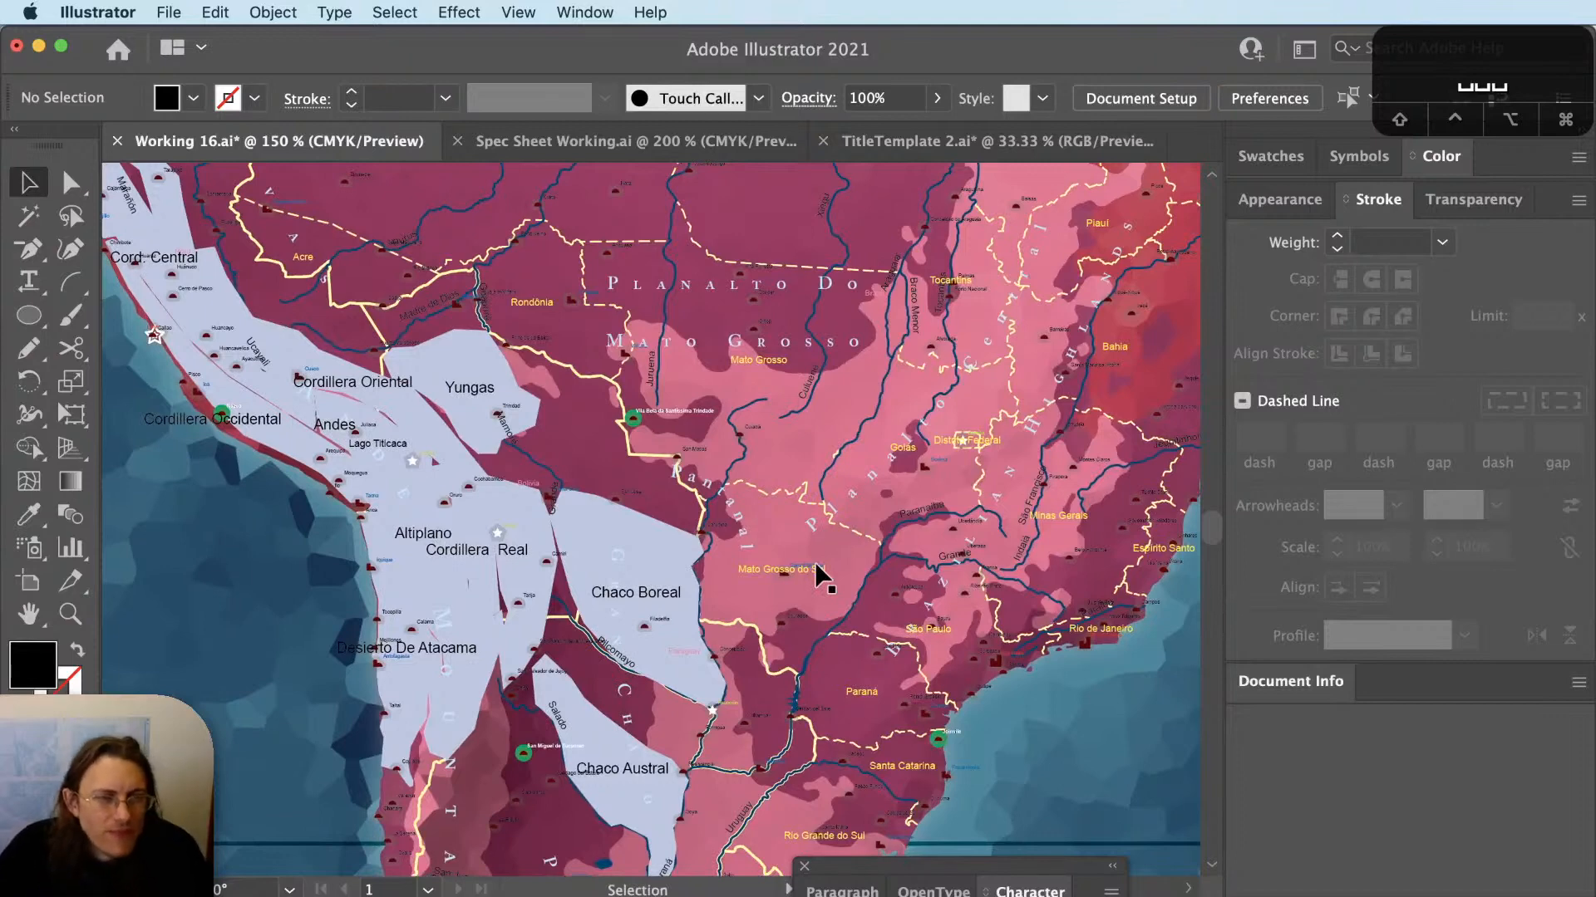
scroll(819, 573, "up", 5)
scroll(818, 574, "left", 5)
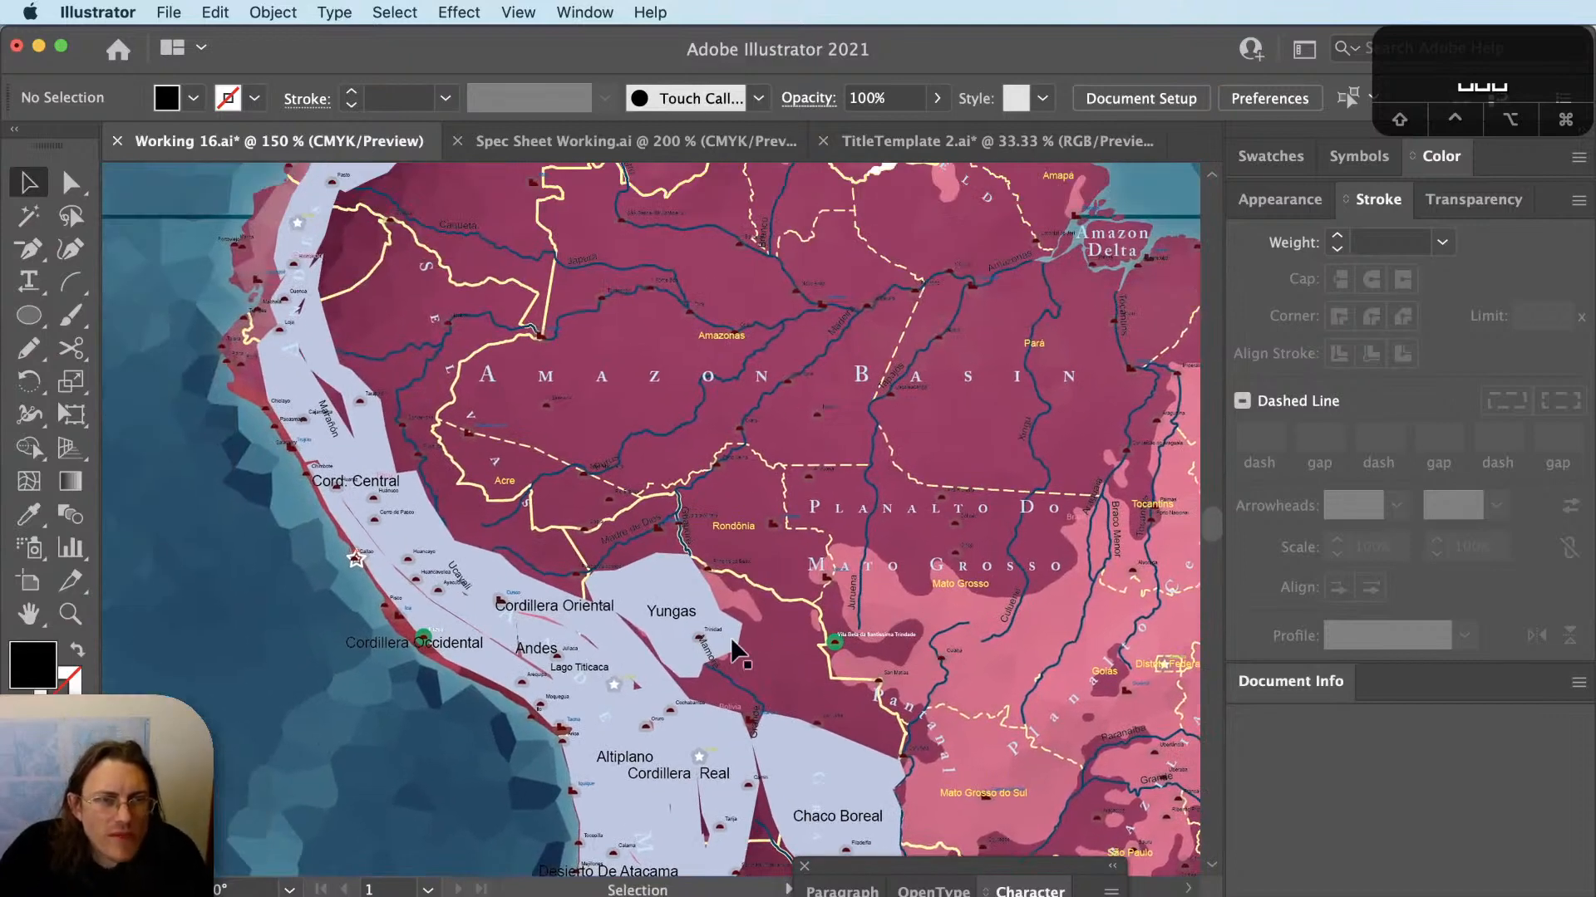
key("super+plus")
key("super+plus")
left_click(666, 649)
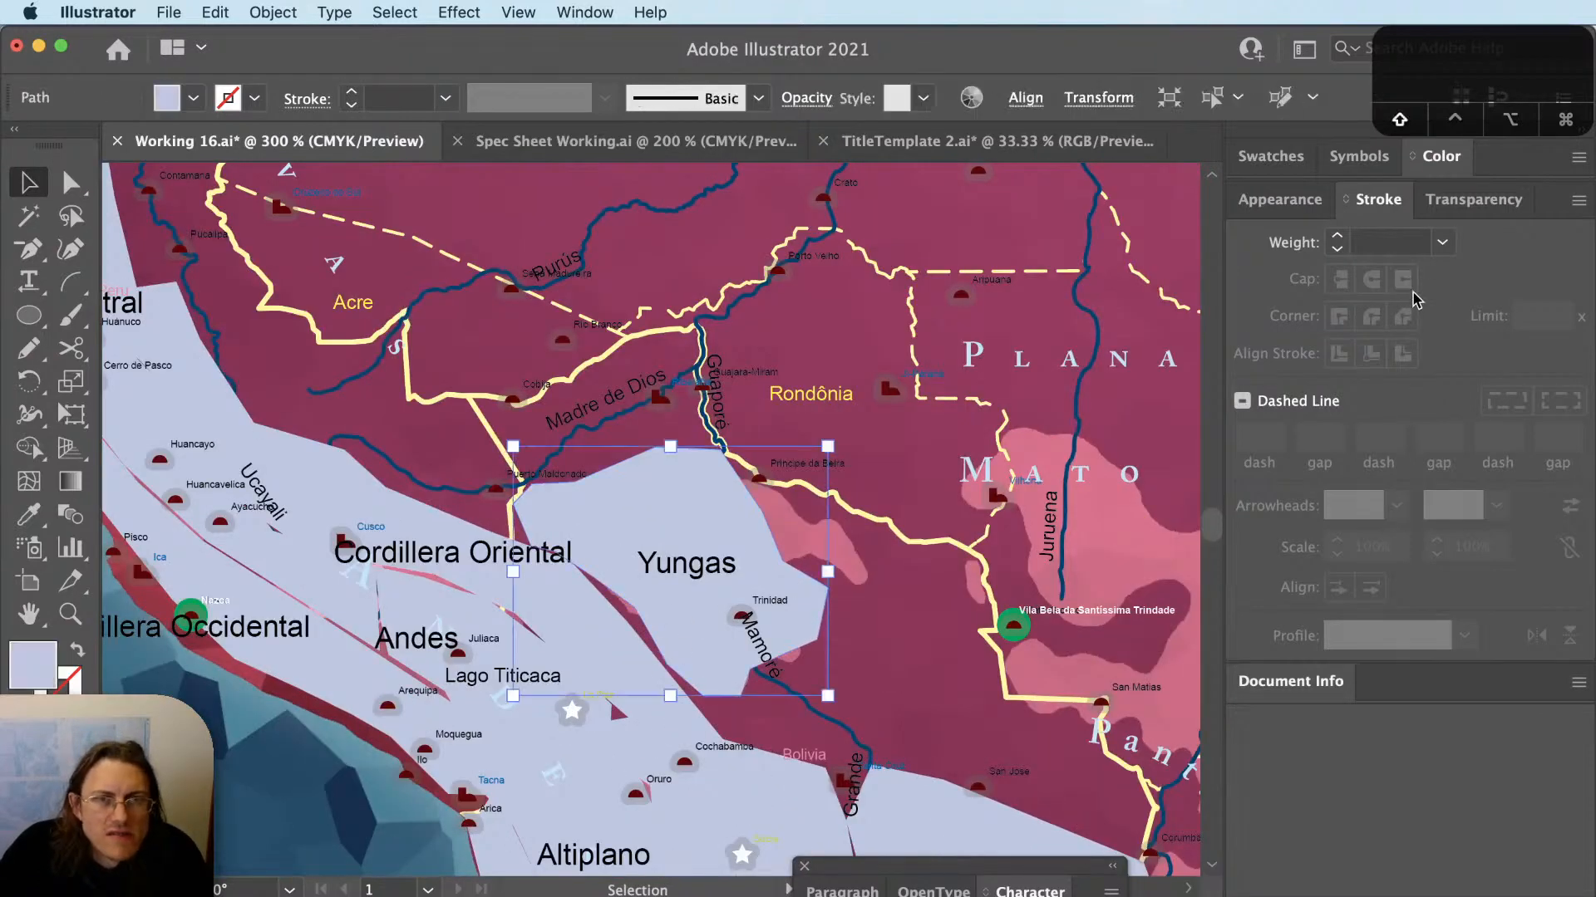
key("shift+x")
left_click(1388, 241)
type("2")
key("Tab")
Duplicate the curved Pantanal label toward the northwest and replace the copy's text with "Yungas".
left_click(717, 566)
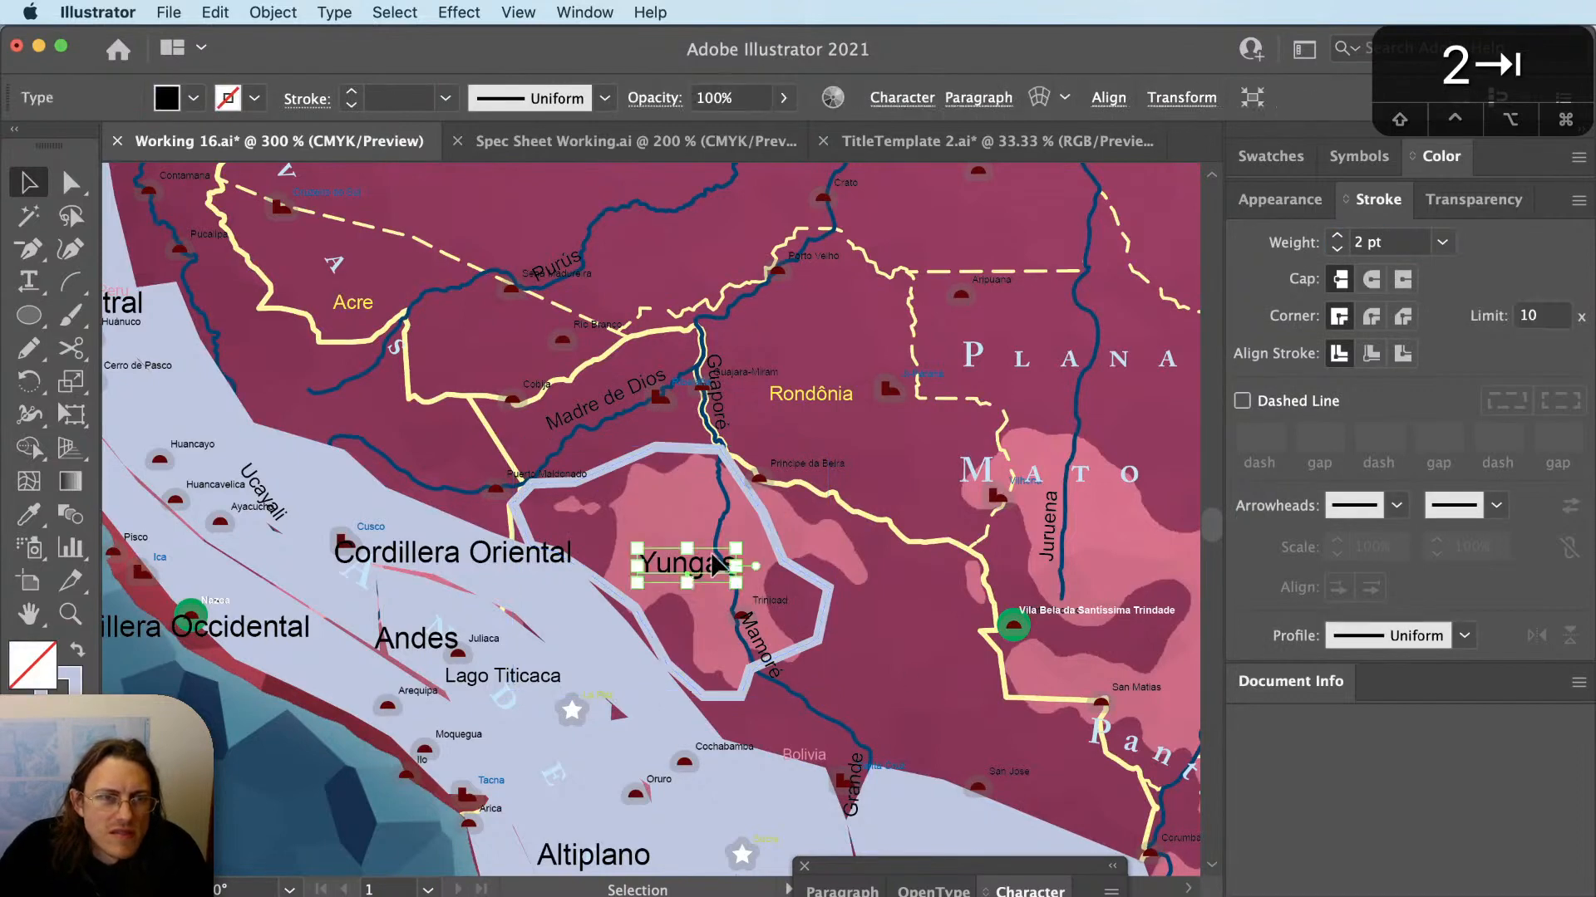
scroll(552, 623, "down", 1, "alt")
scroll(896, 785, "up", 1, "alt")
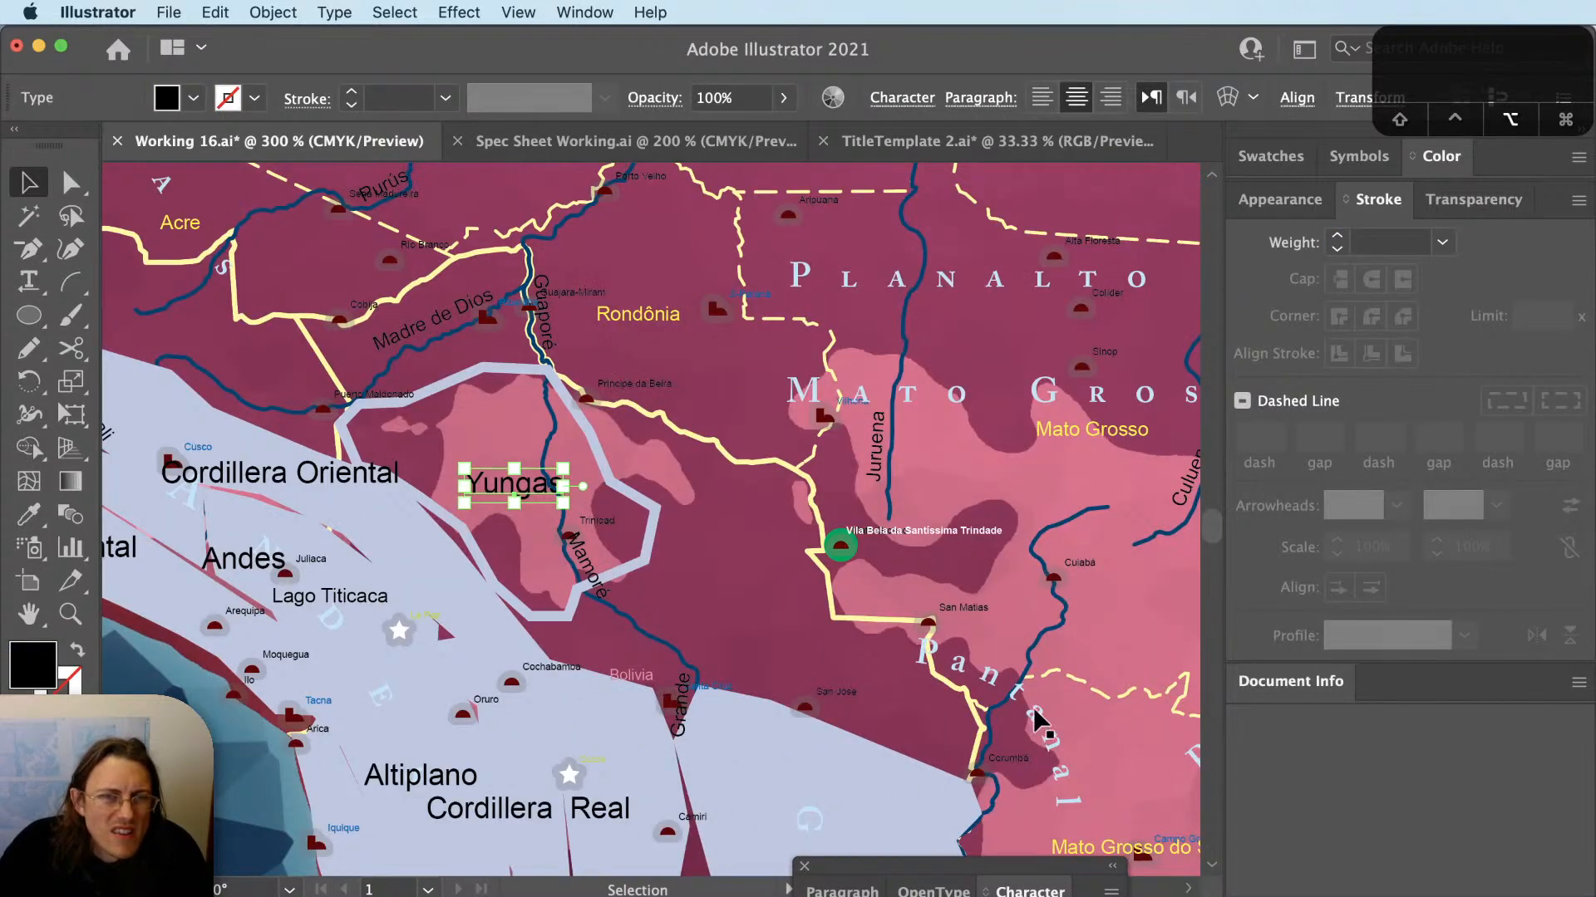
left_click_drag(1035, 711, 797, 588)
double_click(797, 588)
key("super+a")
type("Yungas")
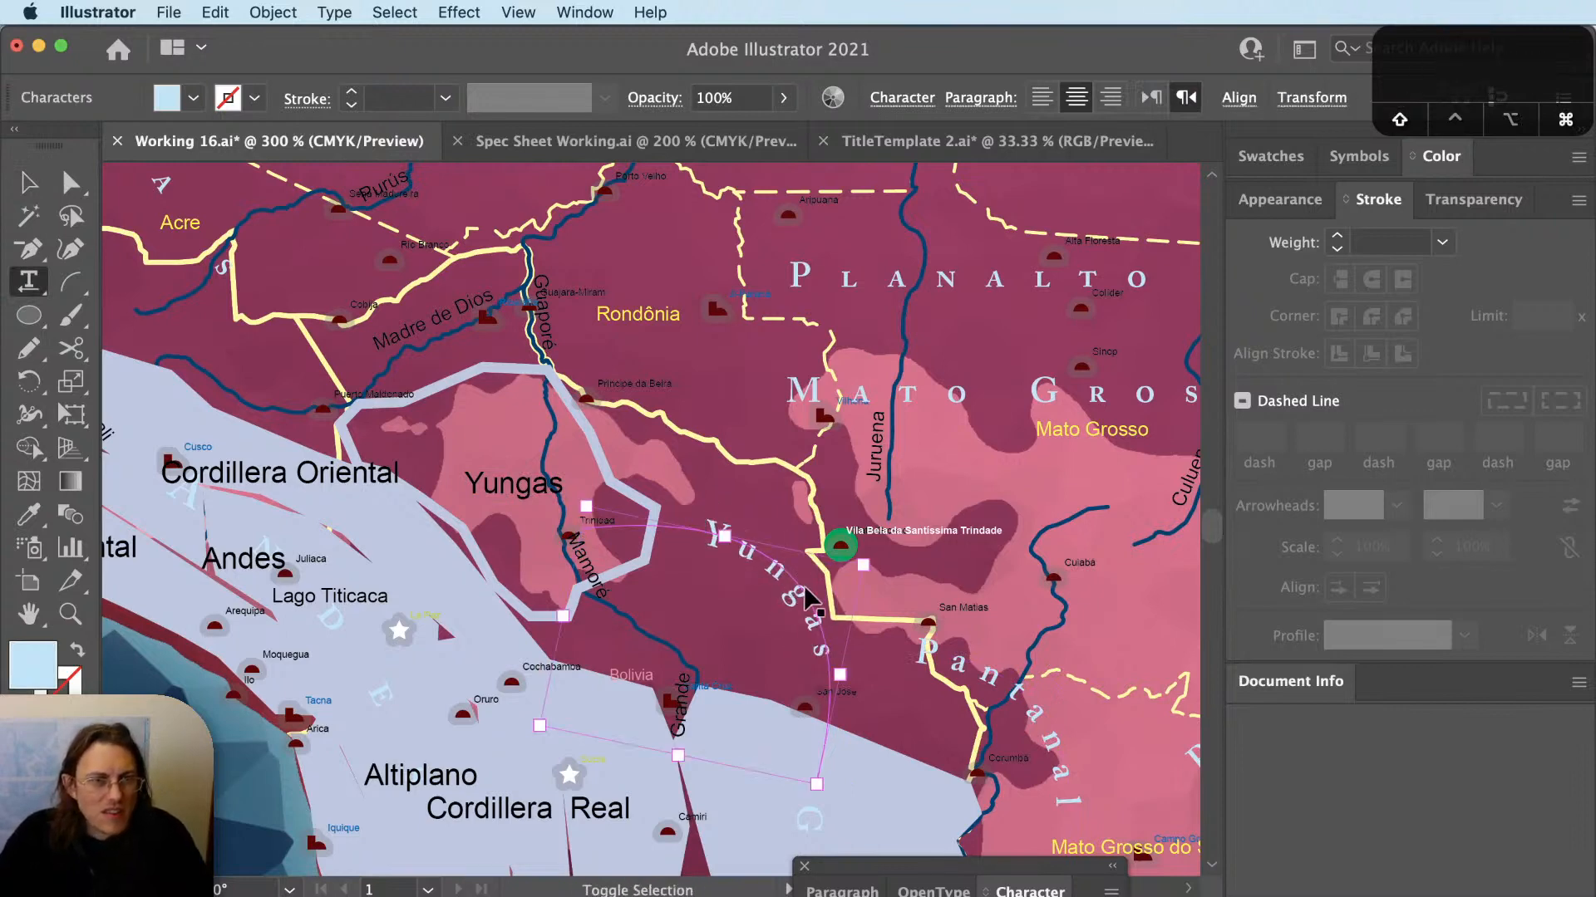
Move the curved Yungas label into its outline and delete the black Yungas reference text.
key("super+shift+a")
key("a")
left_click_drag(777, 615, 482, 462)
key("super+shift+a")
key("v")
left_click(515, 483)
key("Delete")
Rotate the curved Yungas label to follow the region from northwest to southeast.
left_click(522, 515)
key("r")
left_click(467, 440)
key("v")
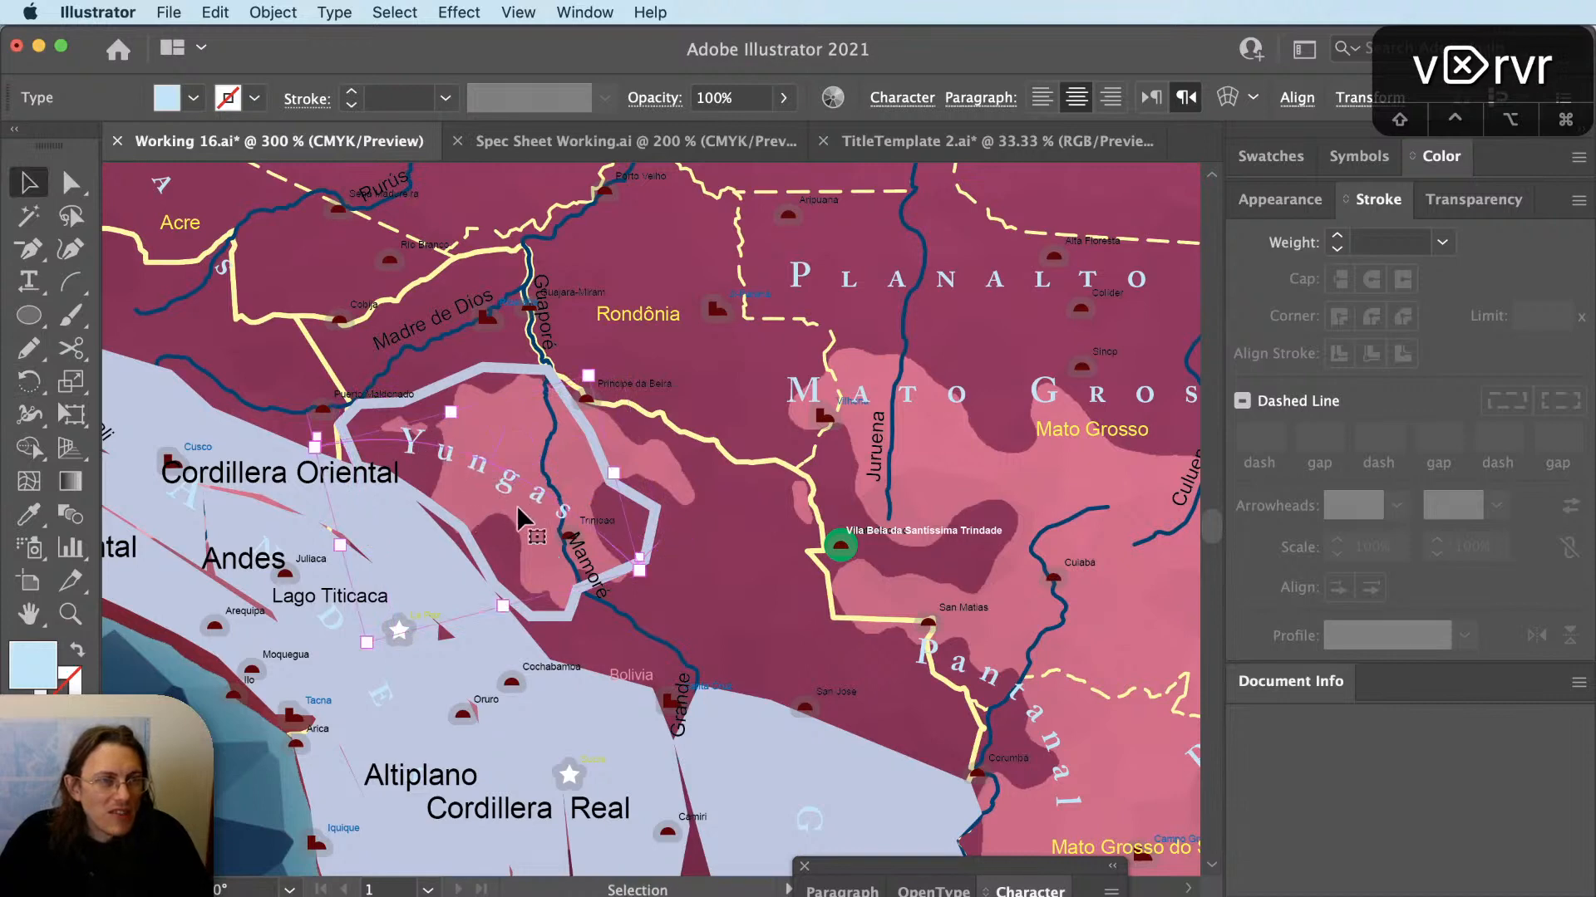
key("r")
left_click_drag(588, 542, 595, 599)
key("super+equal")
key("super+equal")
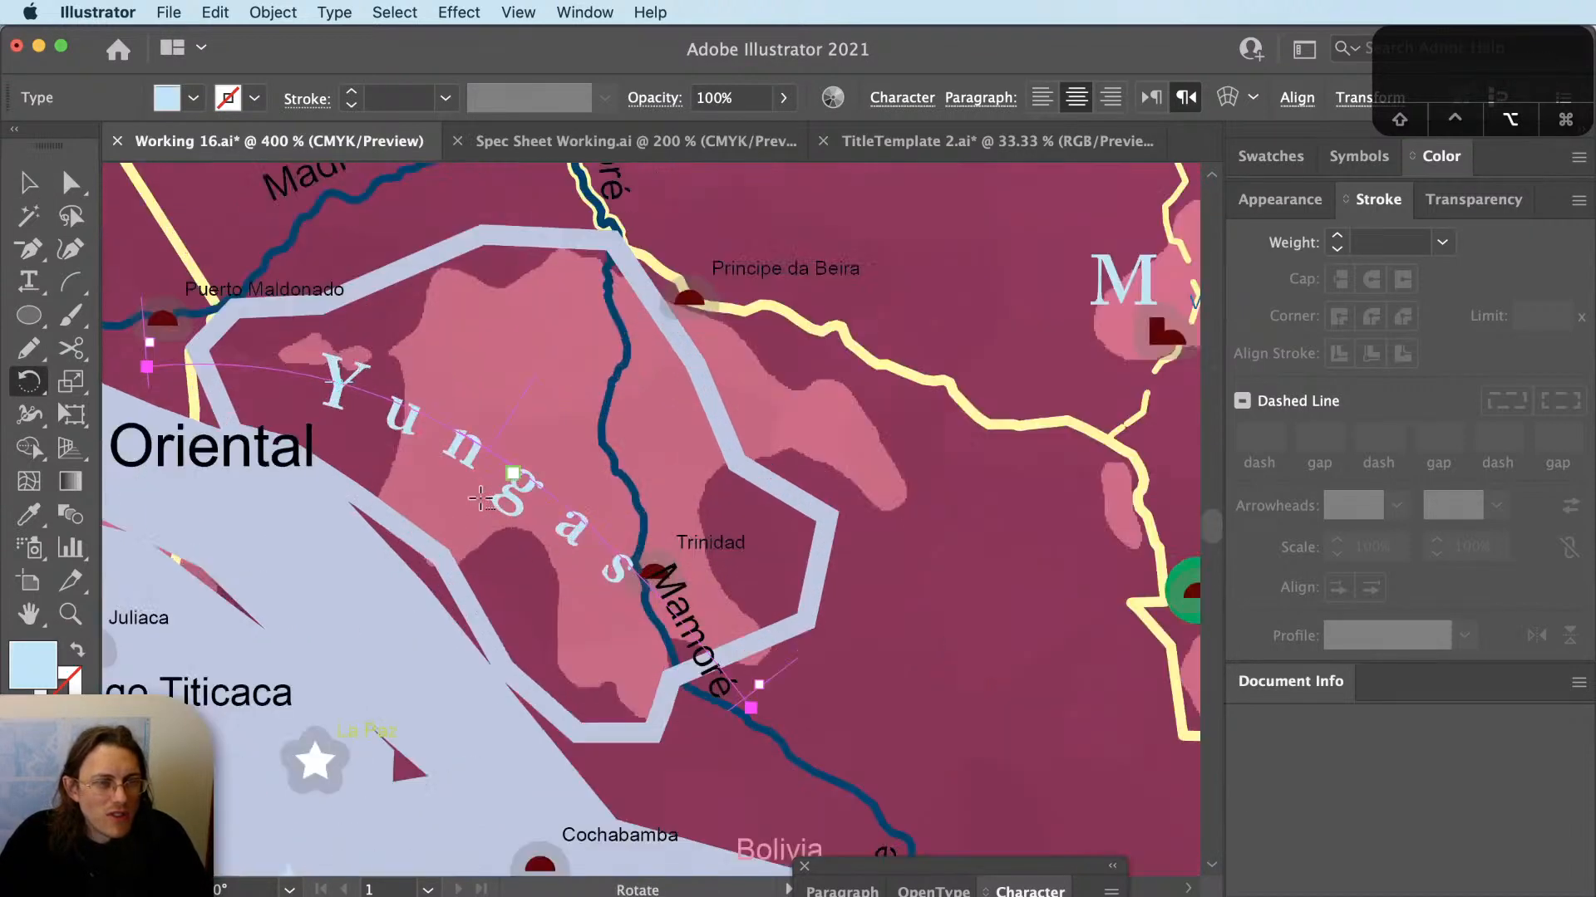
Reshape the curved Yungas label by moving its path's west end eastward and its southeast end northward.
key("shift+super+a")
key("v")
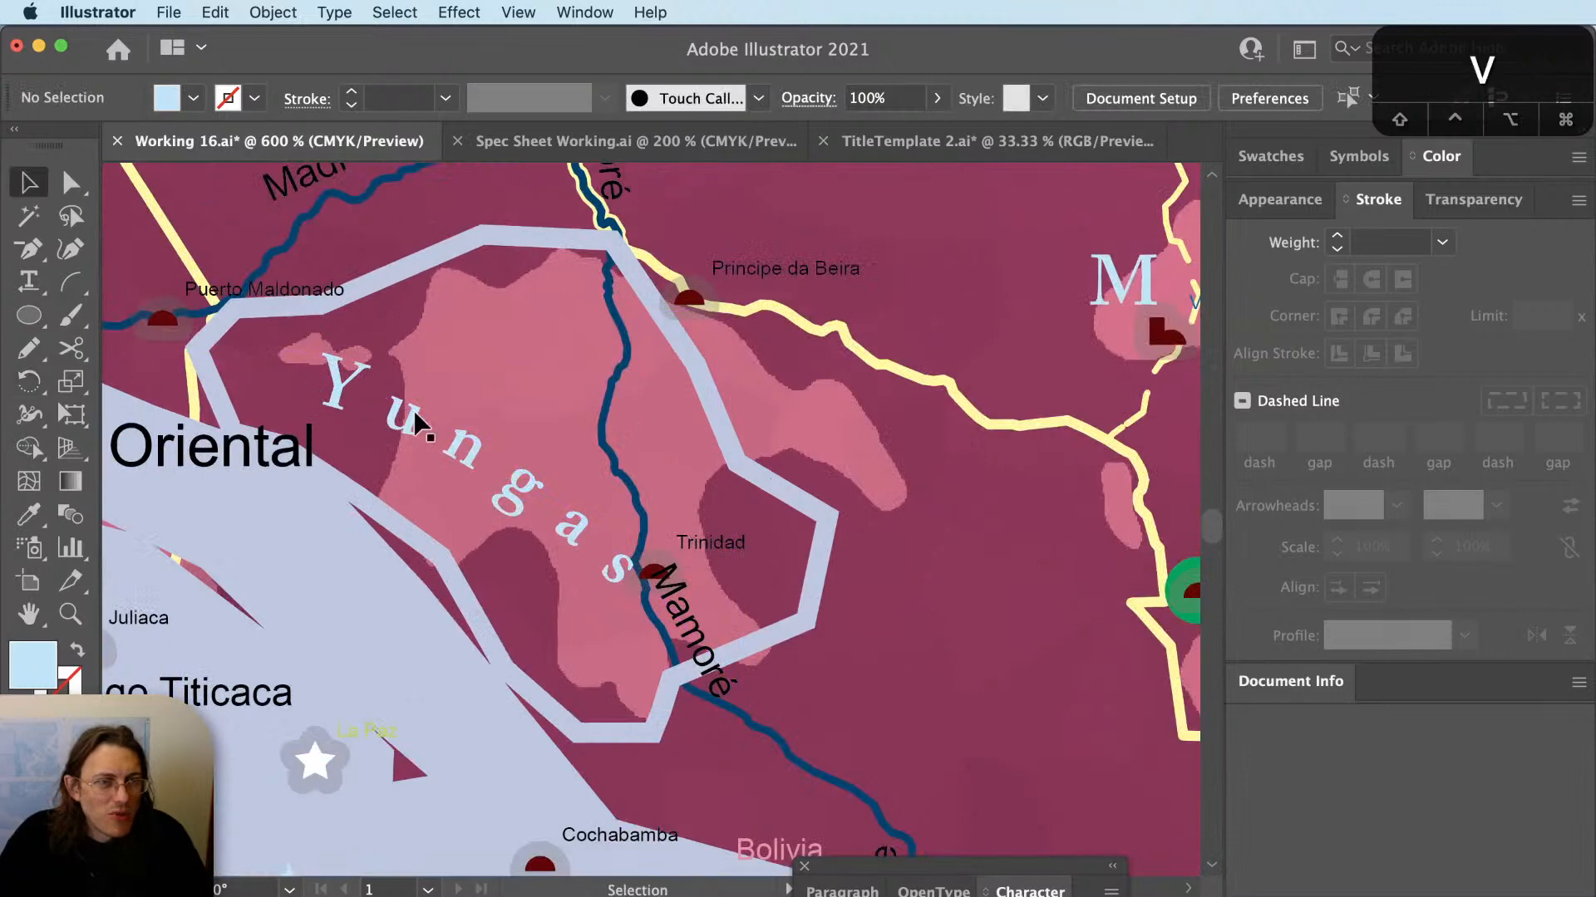
left_click(413, 418)
key("shift+super+a")
key("a")
left_click(148, 368)
left_click_drag(148, 367, 243, 365)
key("a")
left_click_drag(752, 705, 766, 625)
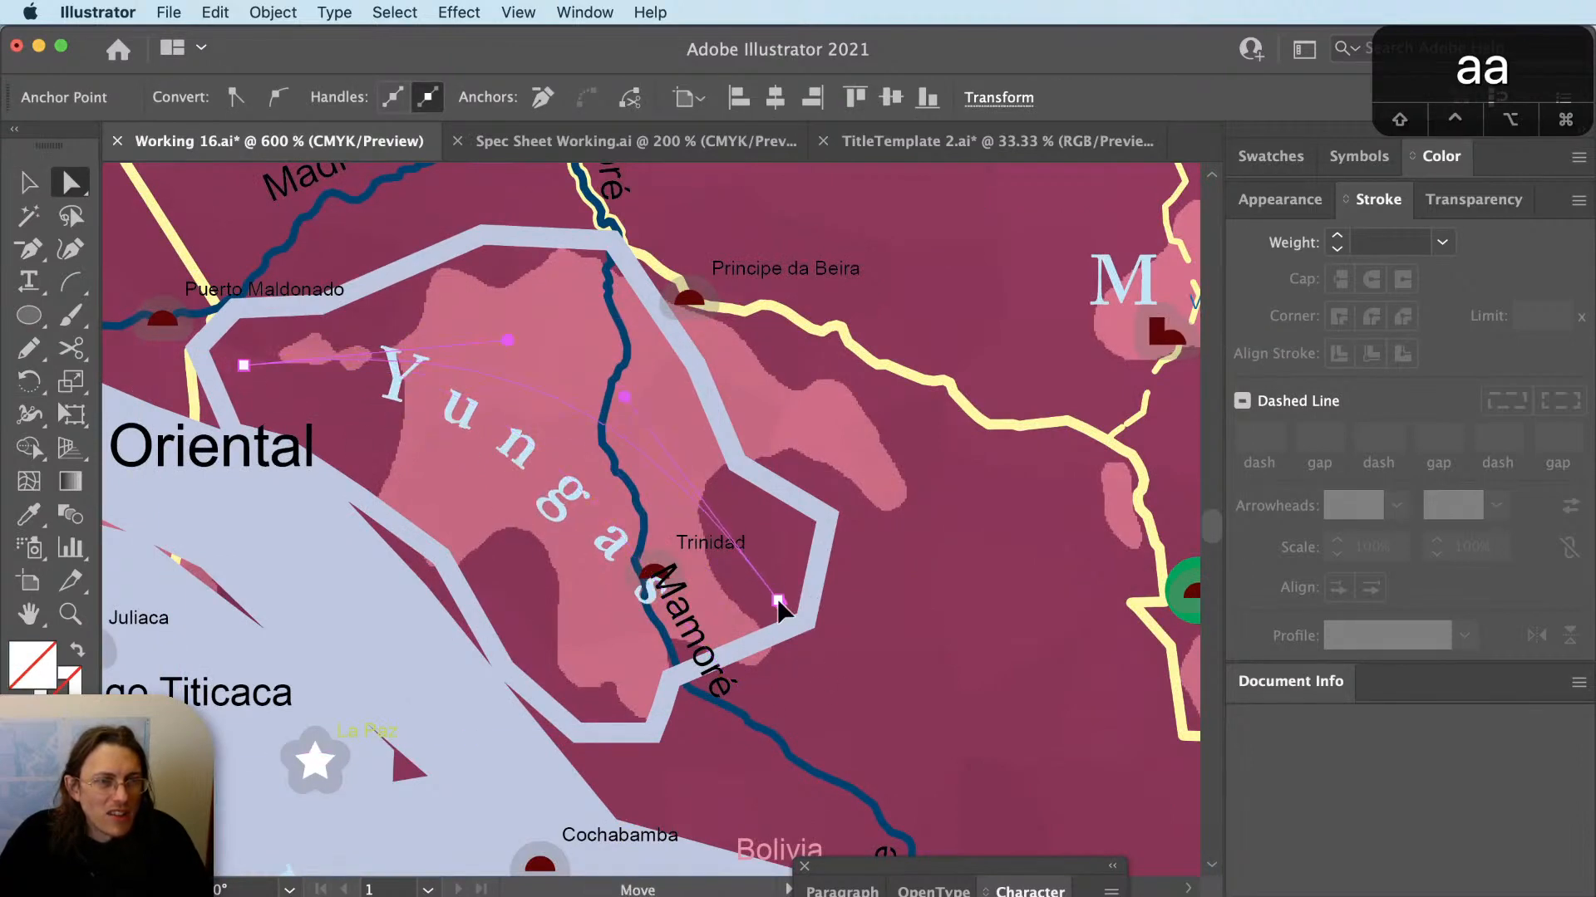
key("a")
key("shift+super+a")
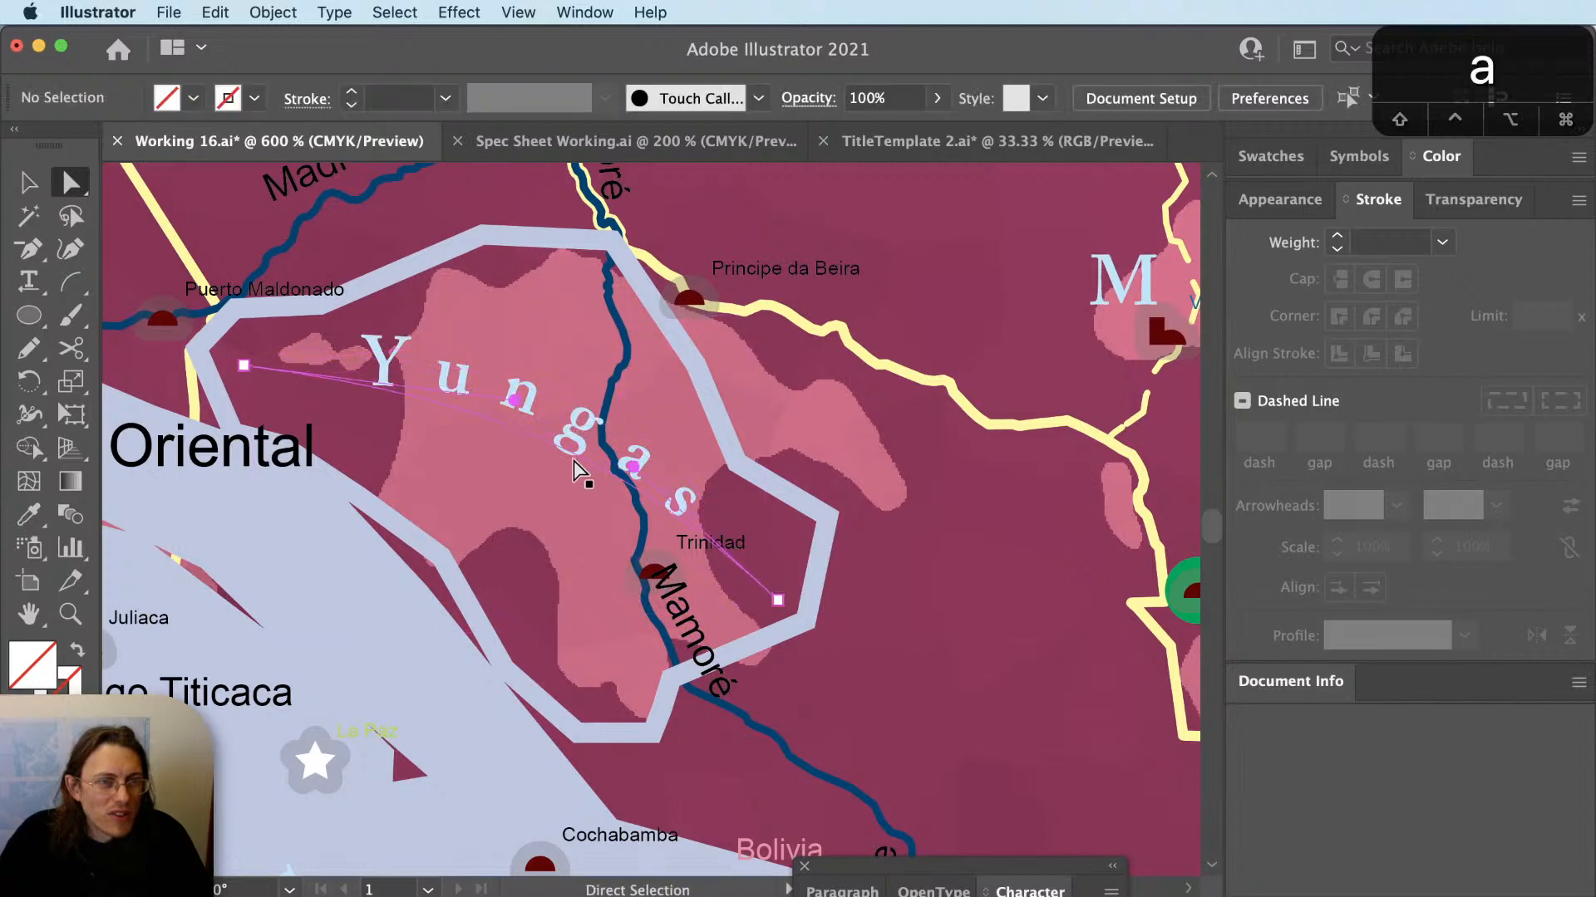
Nudge the reshaped Yungas label slightly downward within its region and deselect it.
left_click_drag(573, 461, 572, 472)
key("shift+super+a")
key("v")
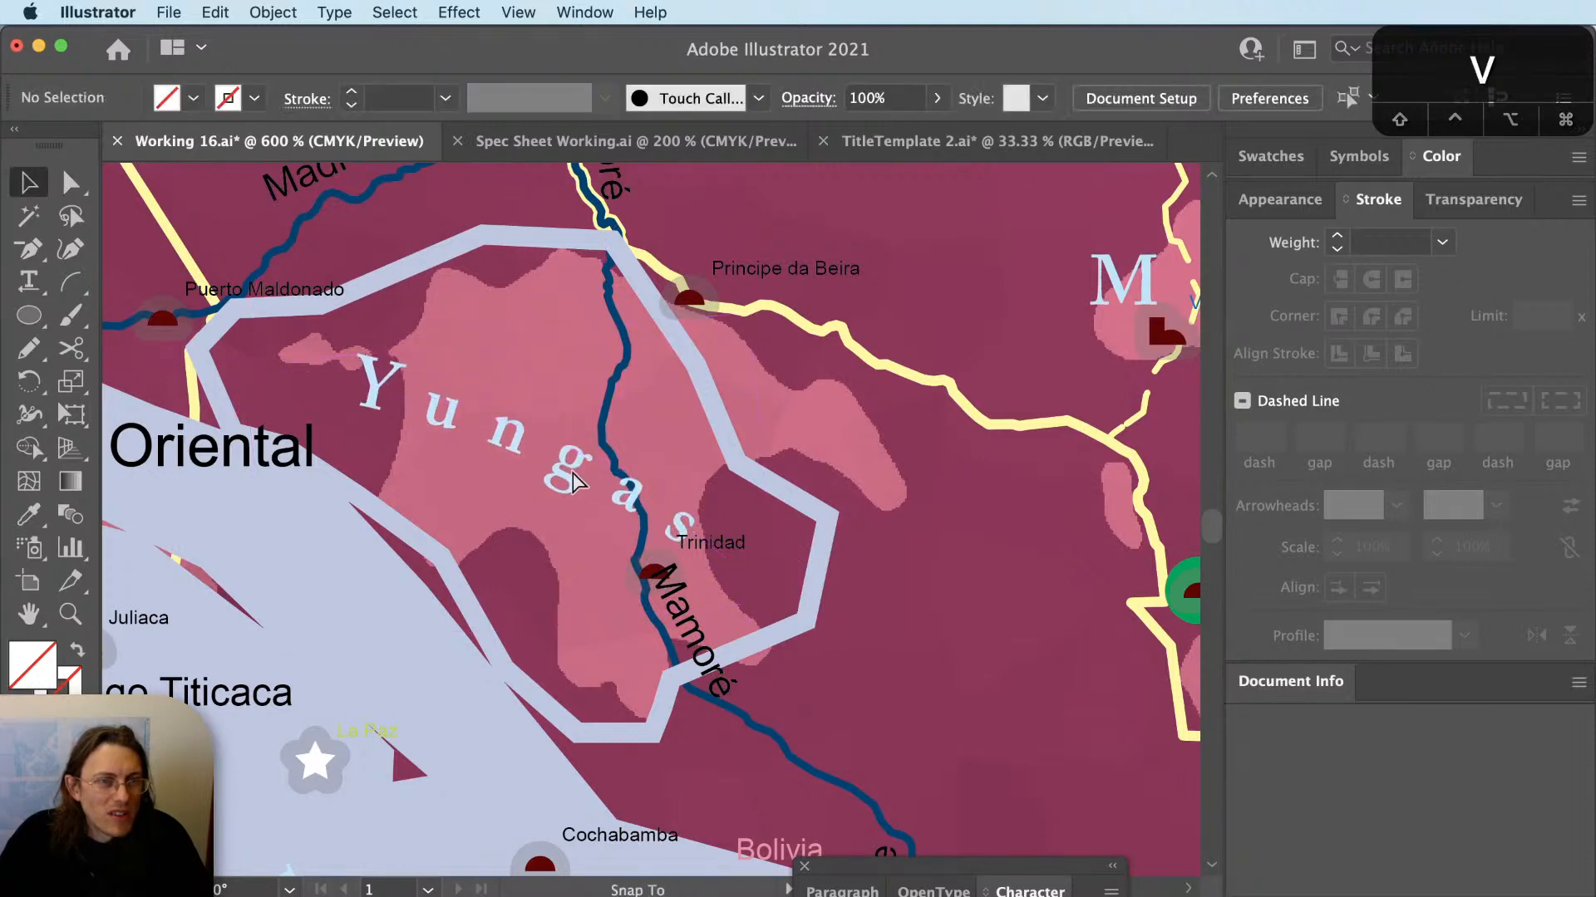
left_click(599, 497)
key("shift+super+a")
Delete the Yungas reference outline and save the document.
scroll(578, 597, "down", 3)
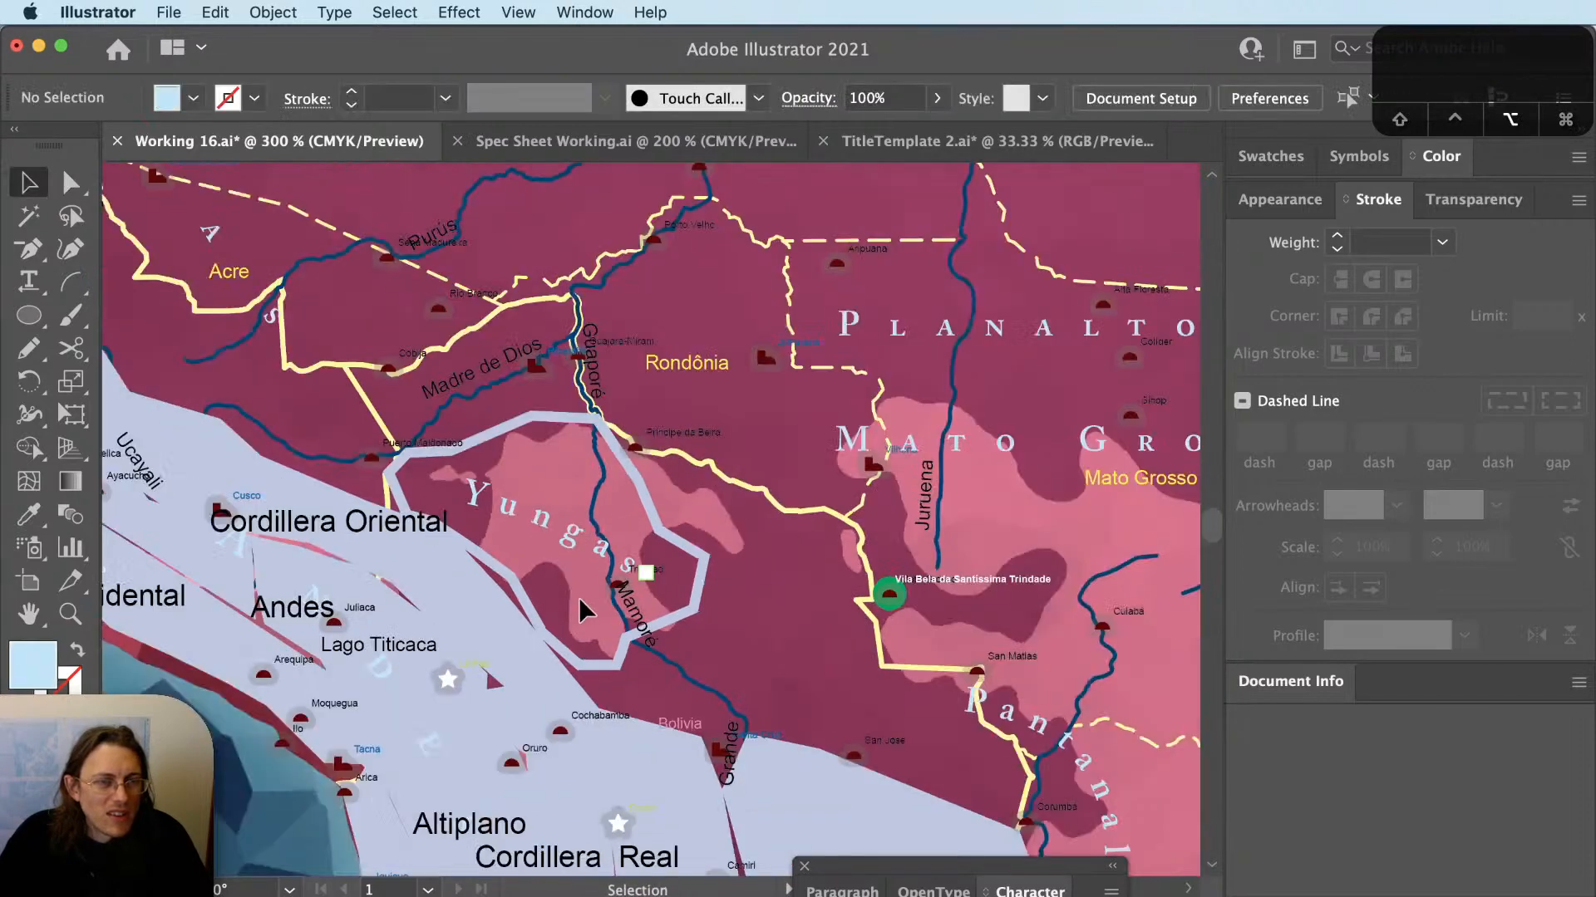
left_click(644, 602)
key("BackSpace")
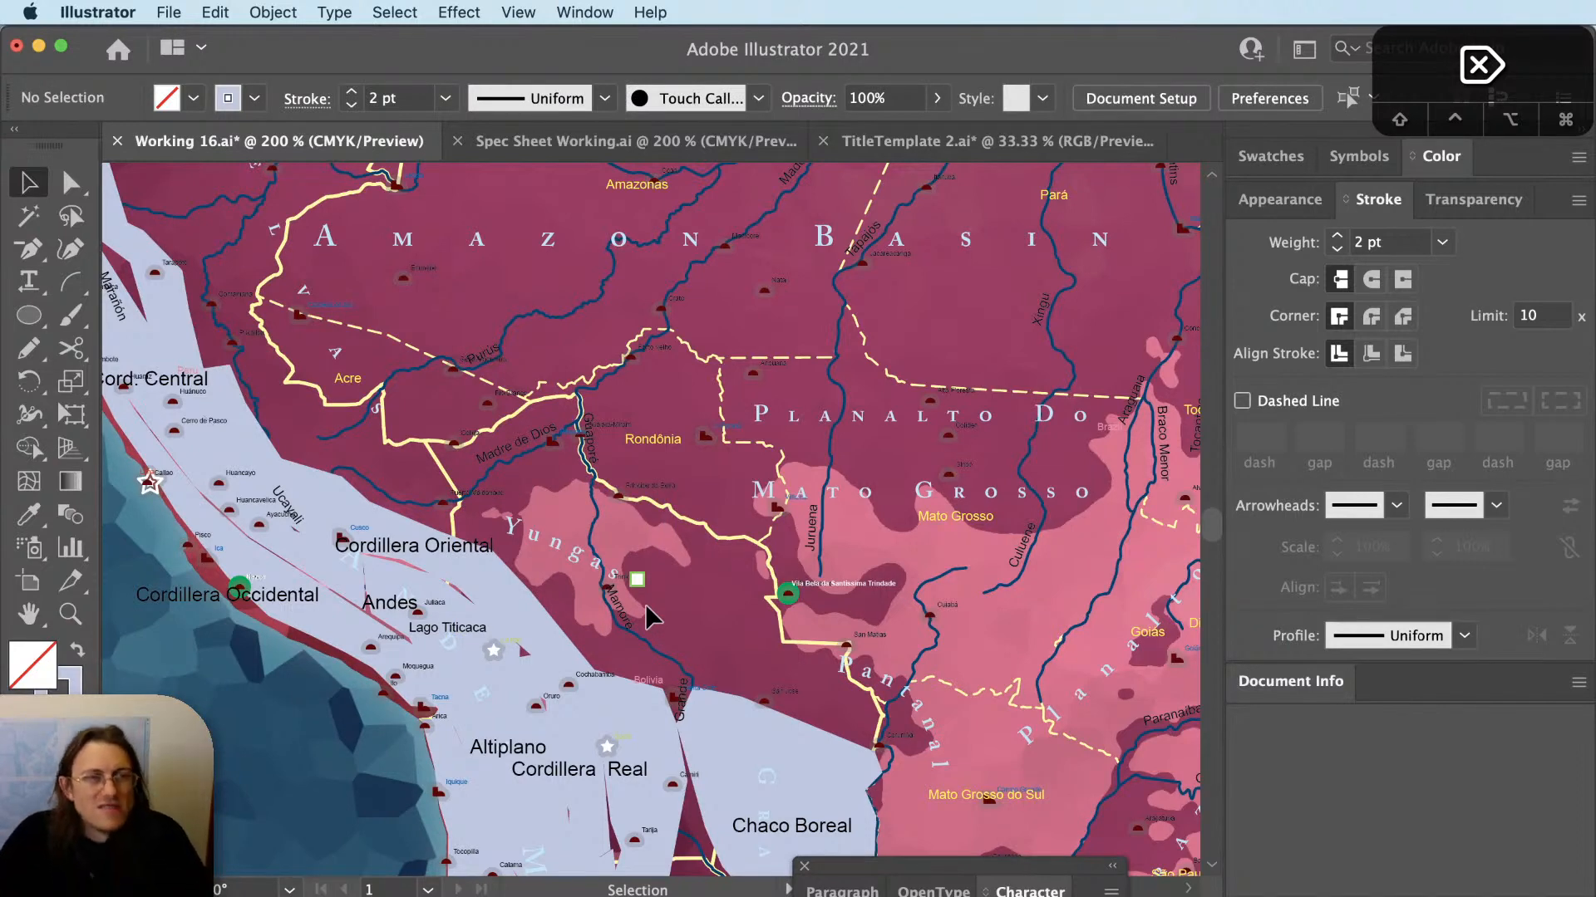
scroll(645, 607, "down", 1)
key("space")
left_click_drag(900, 654, 732, 420)
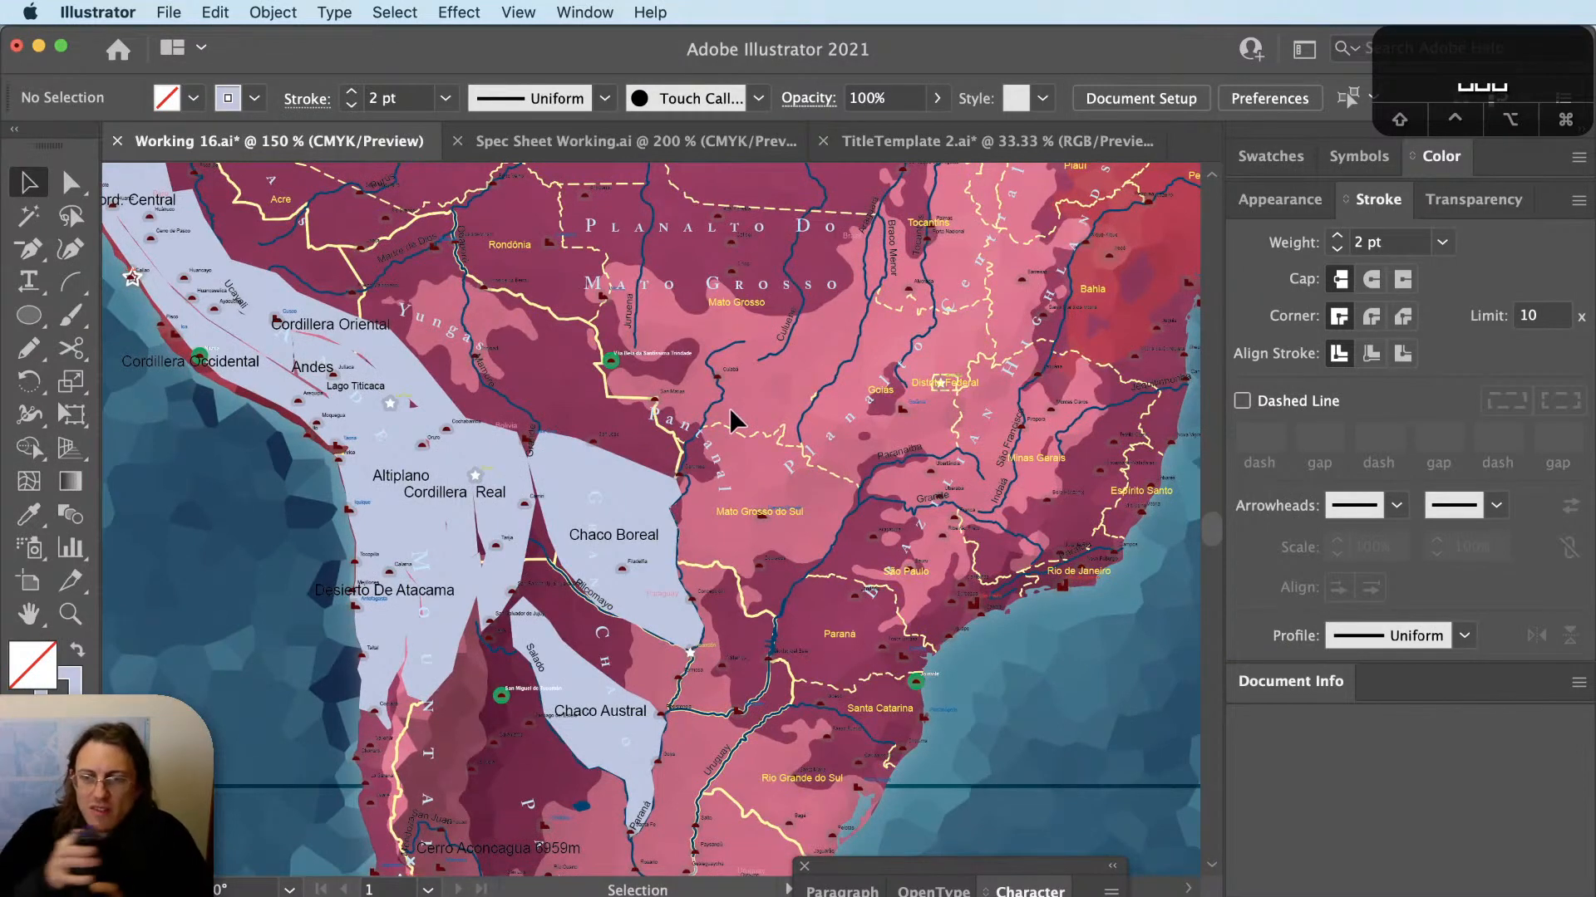
key("super+s")
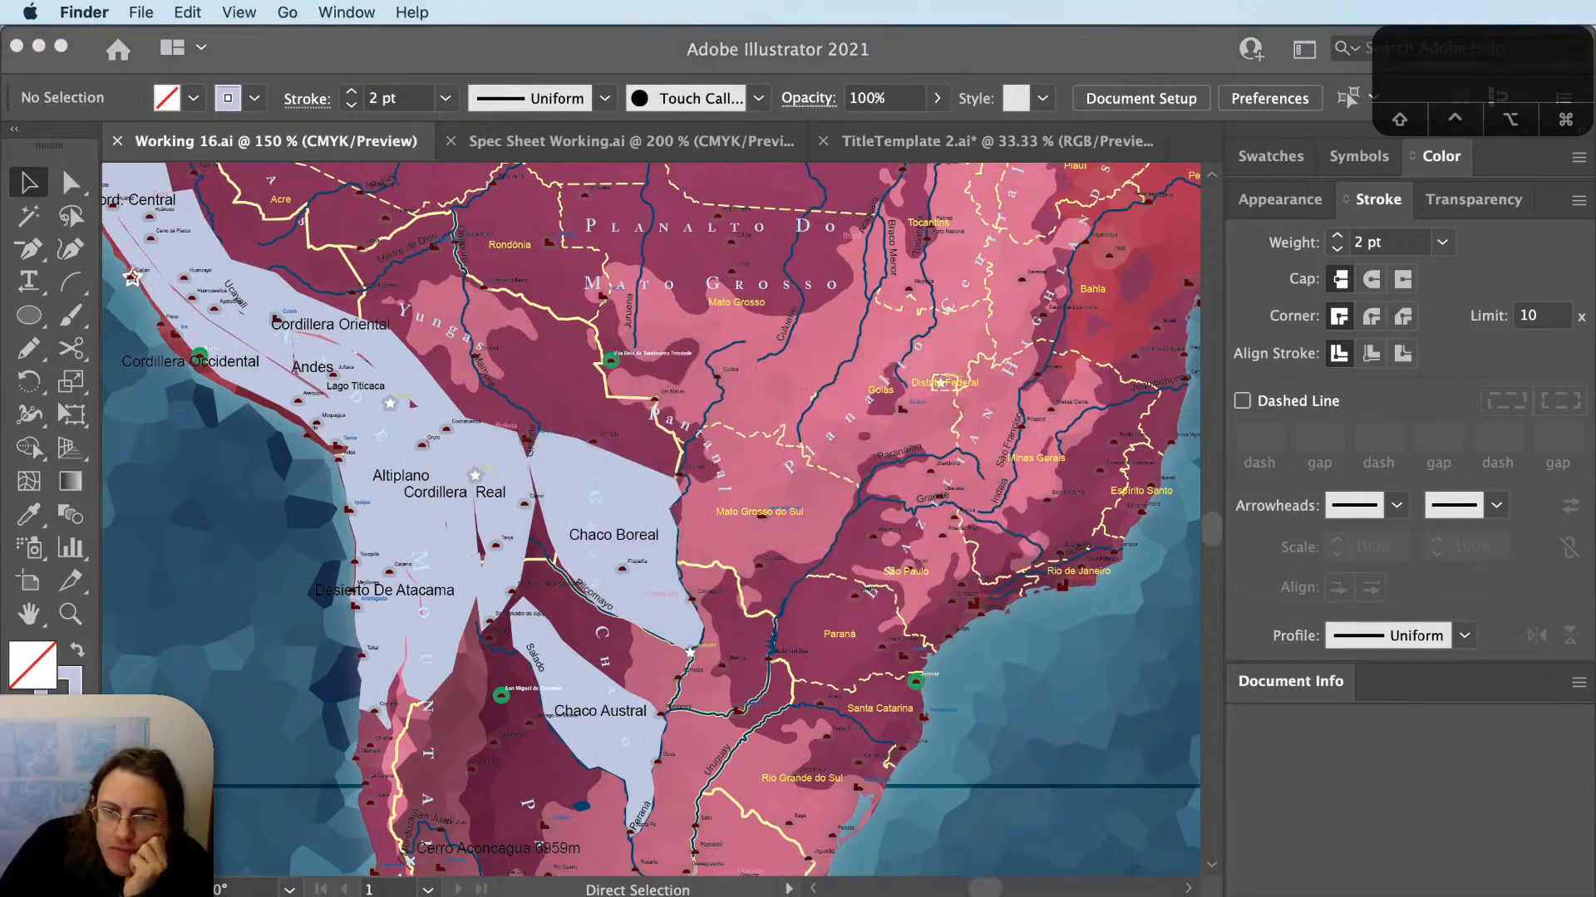
Turn the filled Chaco Boreal and Chaco Austral reference shape into an unfilled outline with a 2 pt stroke.
left_click(999, 52)
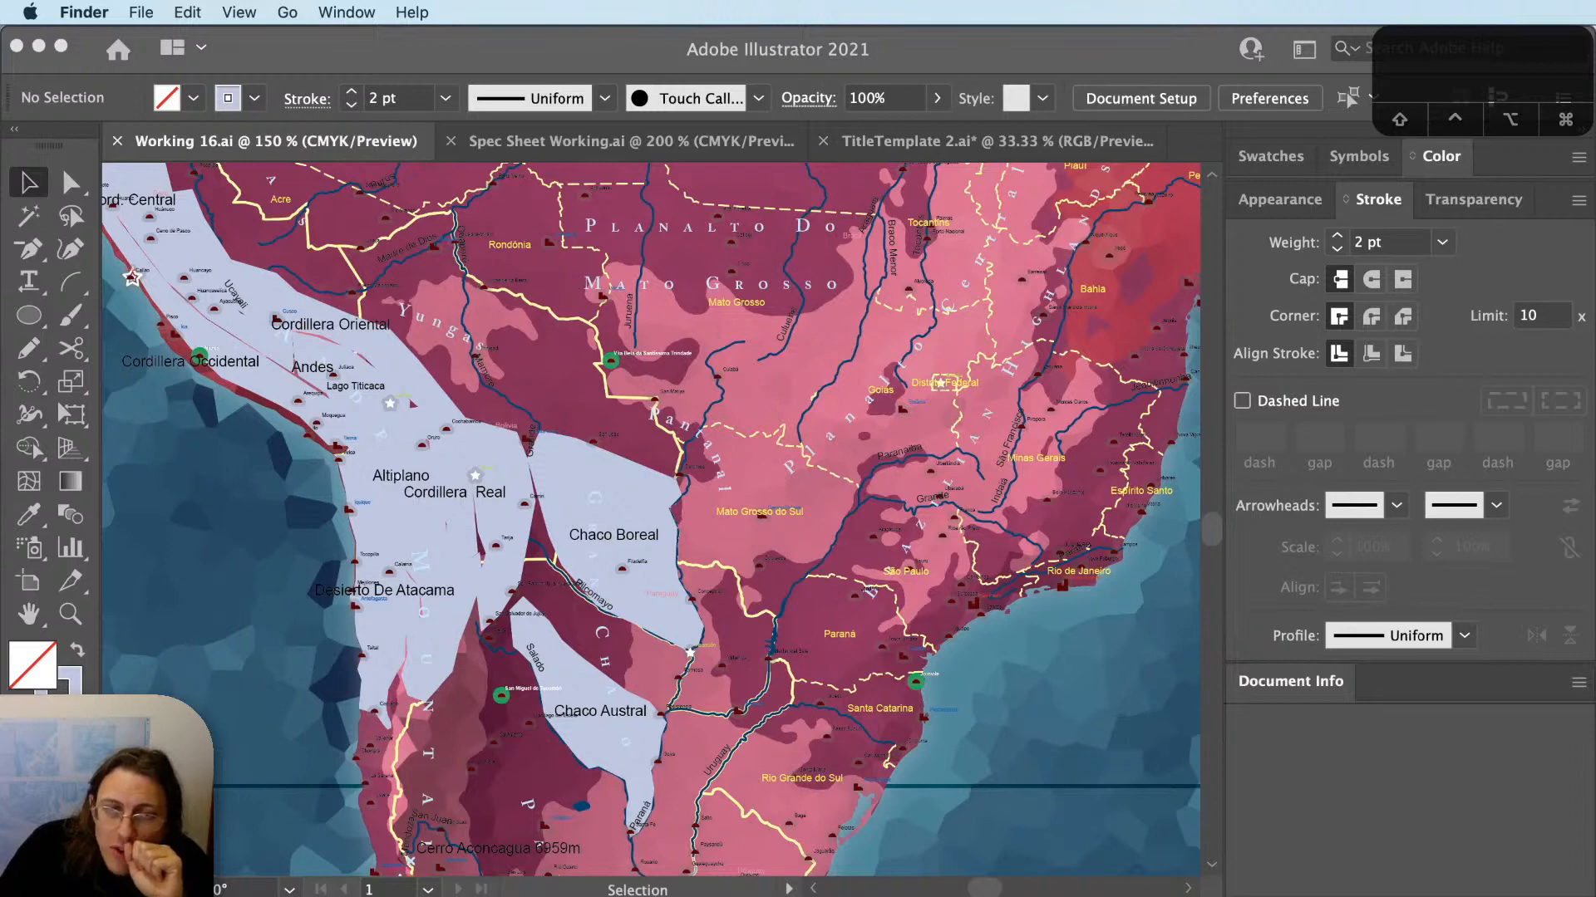
left_click(1087, 62)
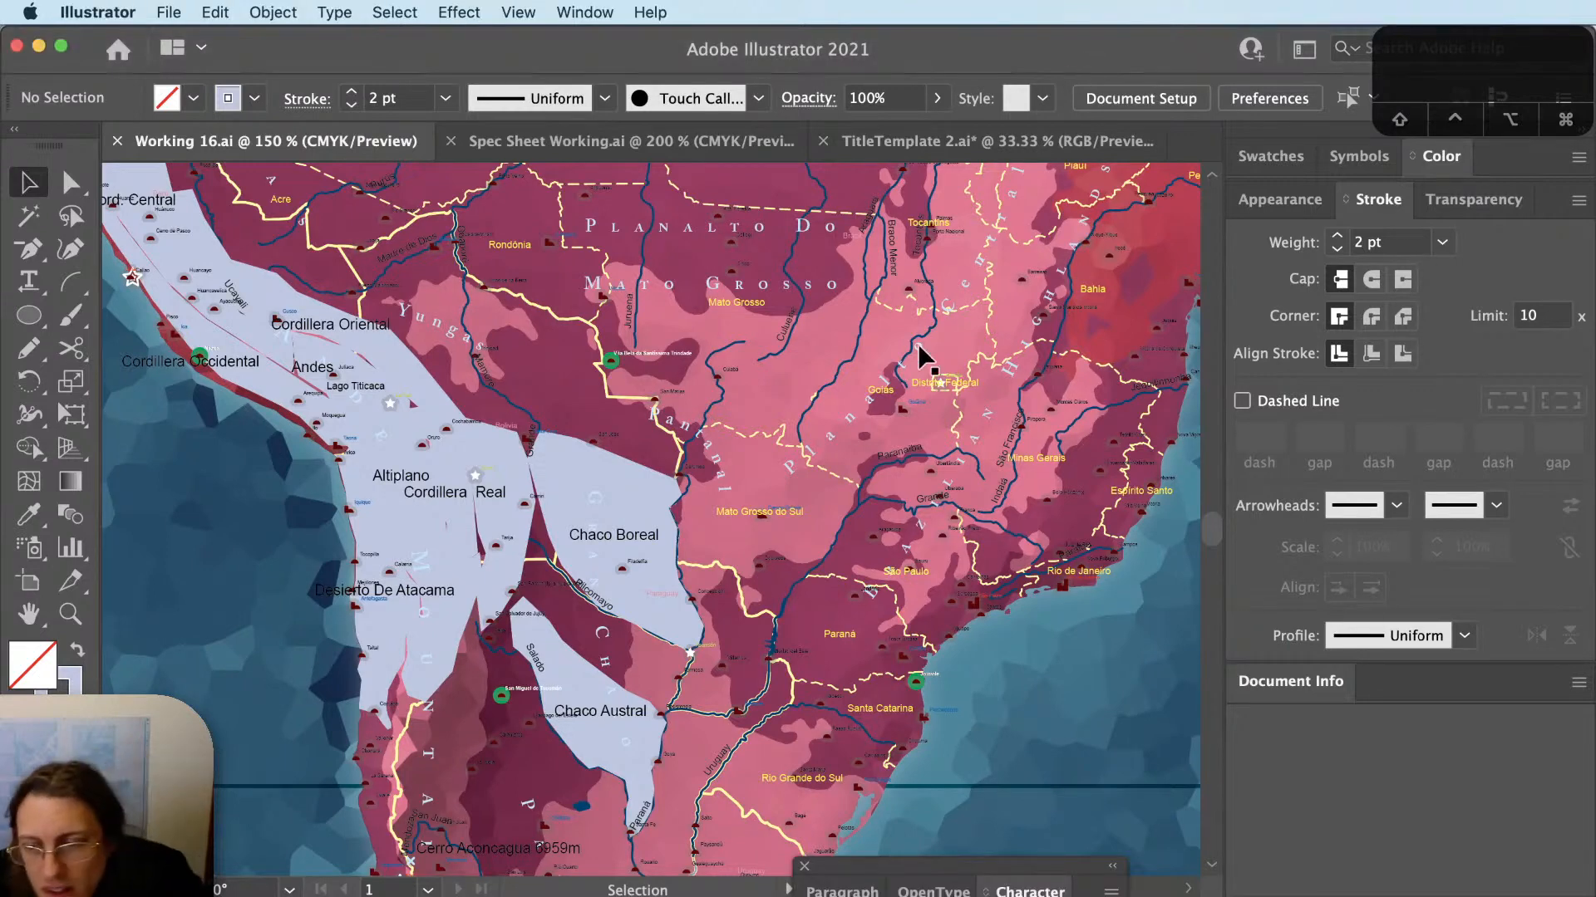
left_click_drag(526, 540, 736, 496)
key("v")
scroll(628, 349, "up", 1)
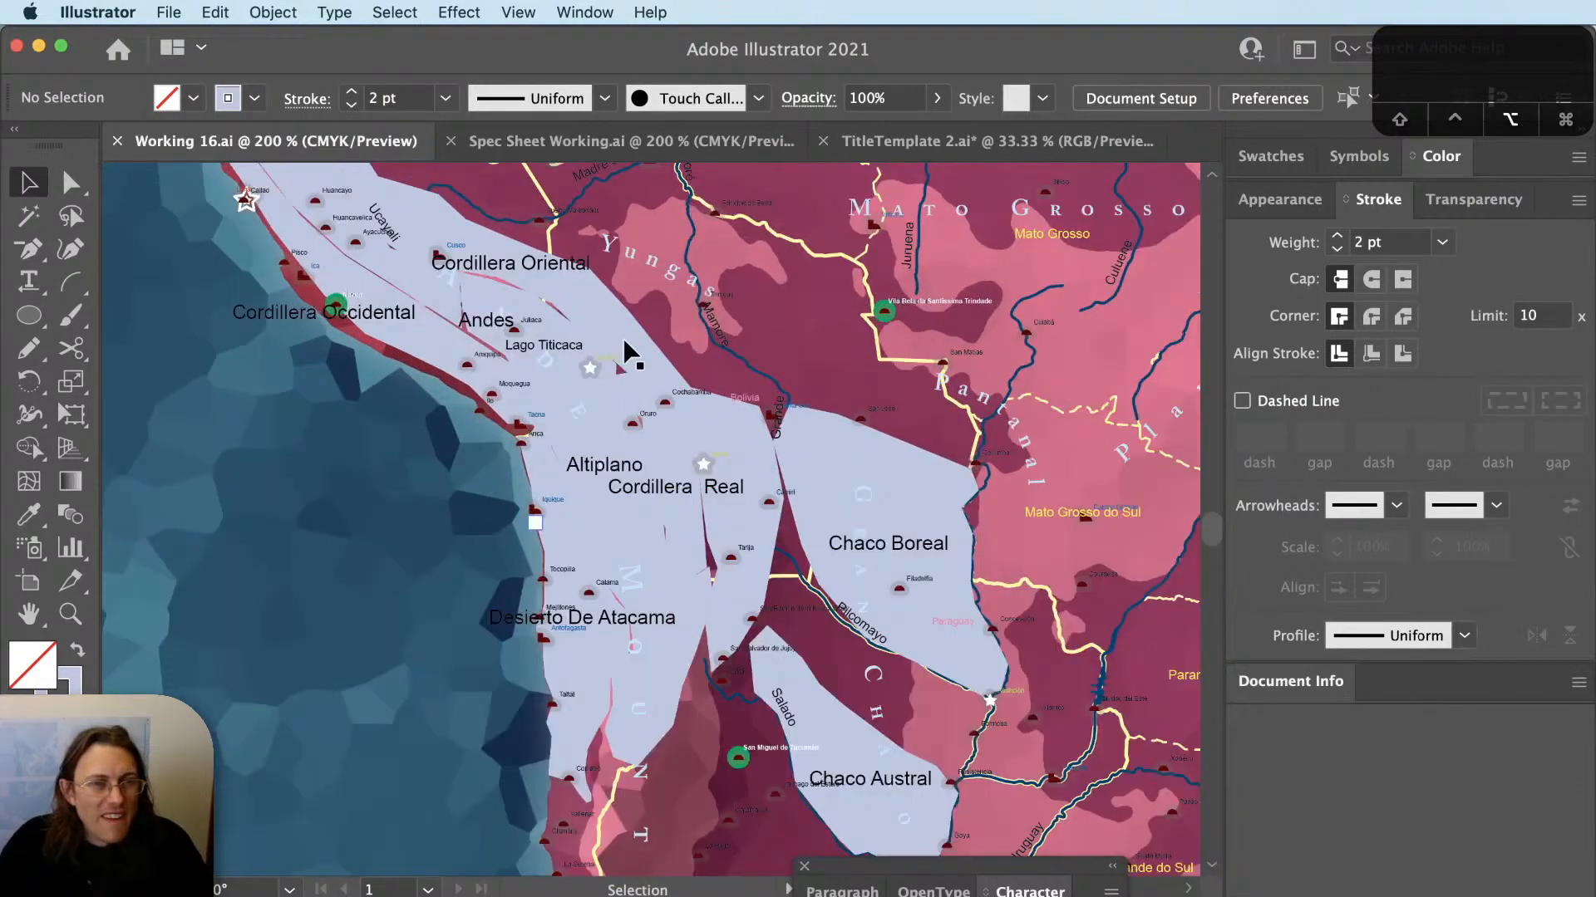
scroll(798, 548, "down", 2)
left_click_drag(664, 398, 566, 408)
scroll(726, 647, "up", 2)
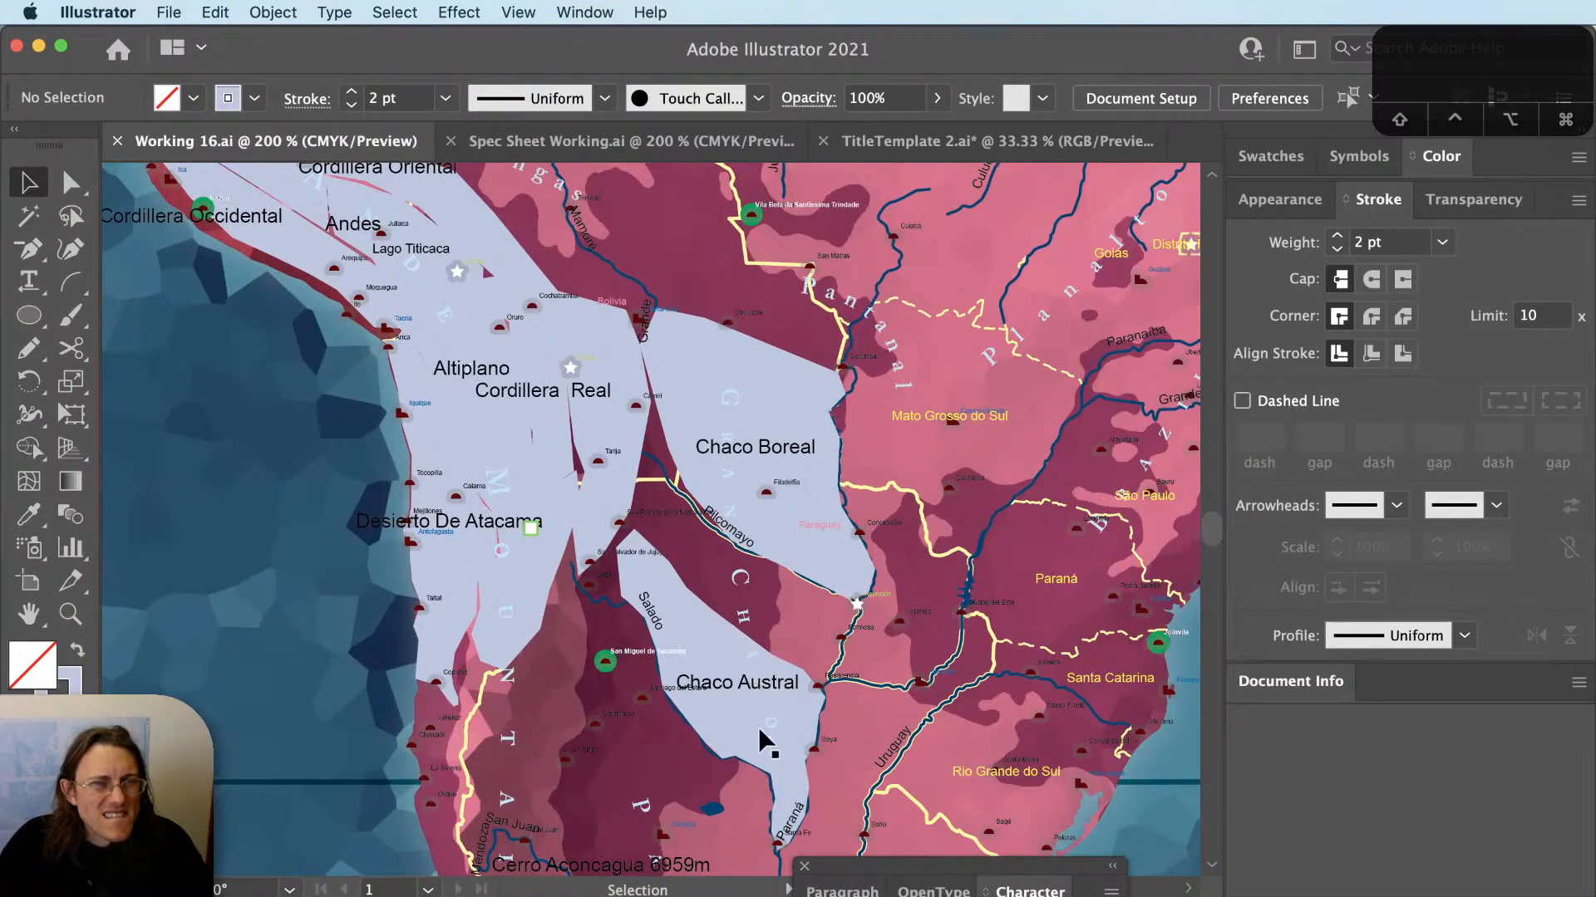
left_click(763, 694)
key("shift+x")
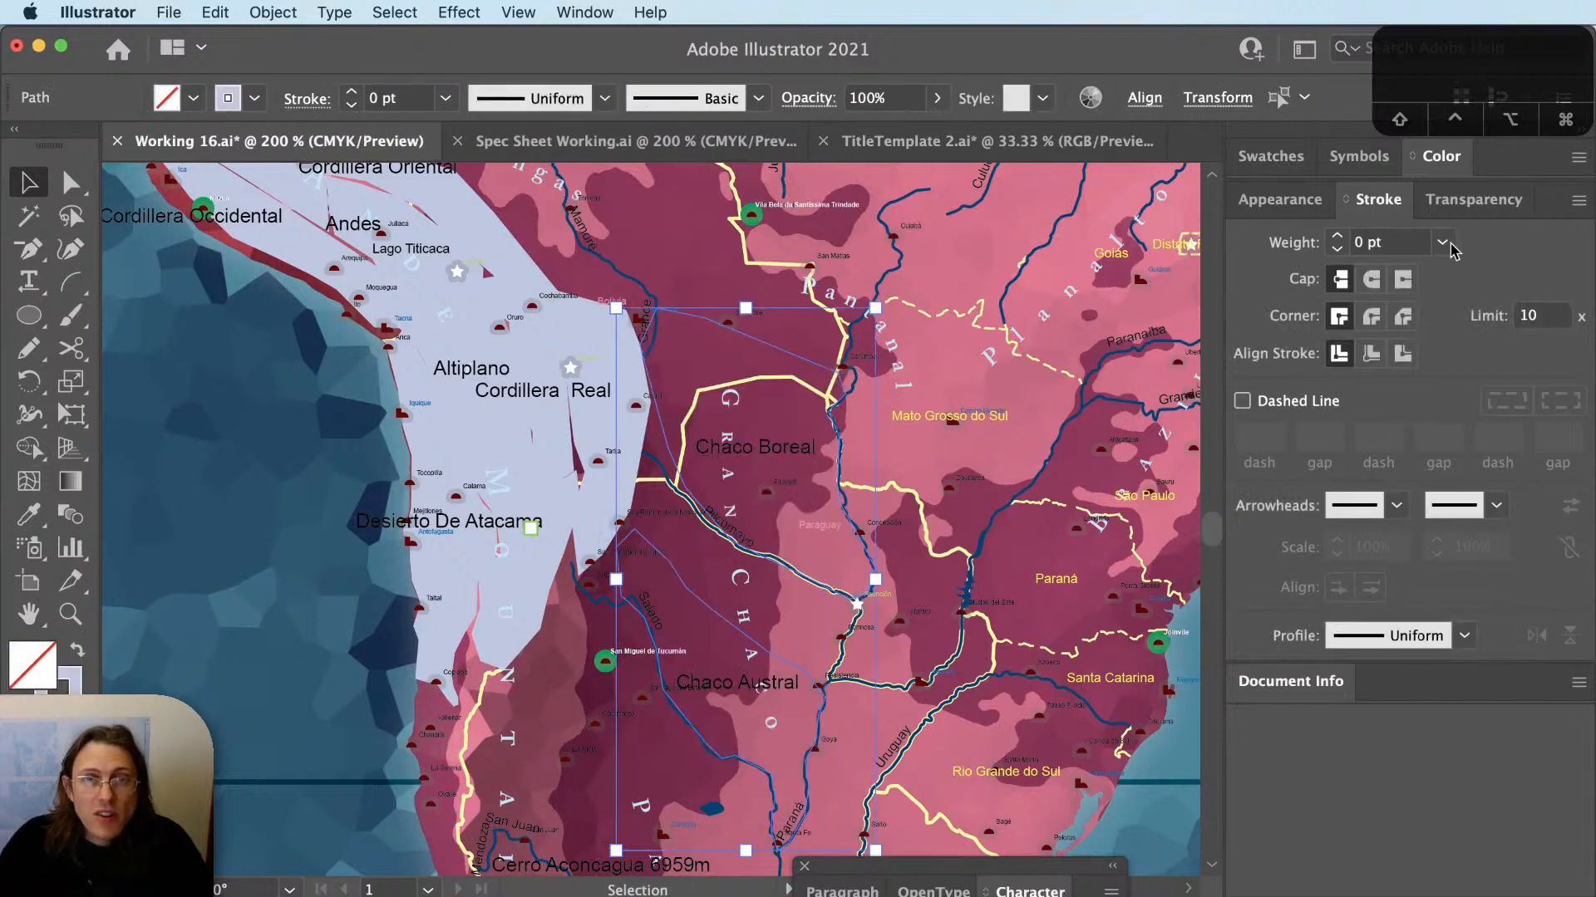
left_click(1404, 242)
type("2")
key("Tab")
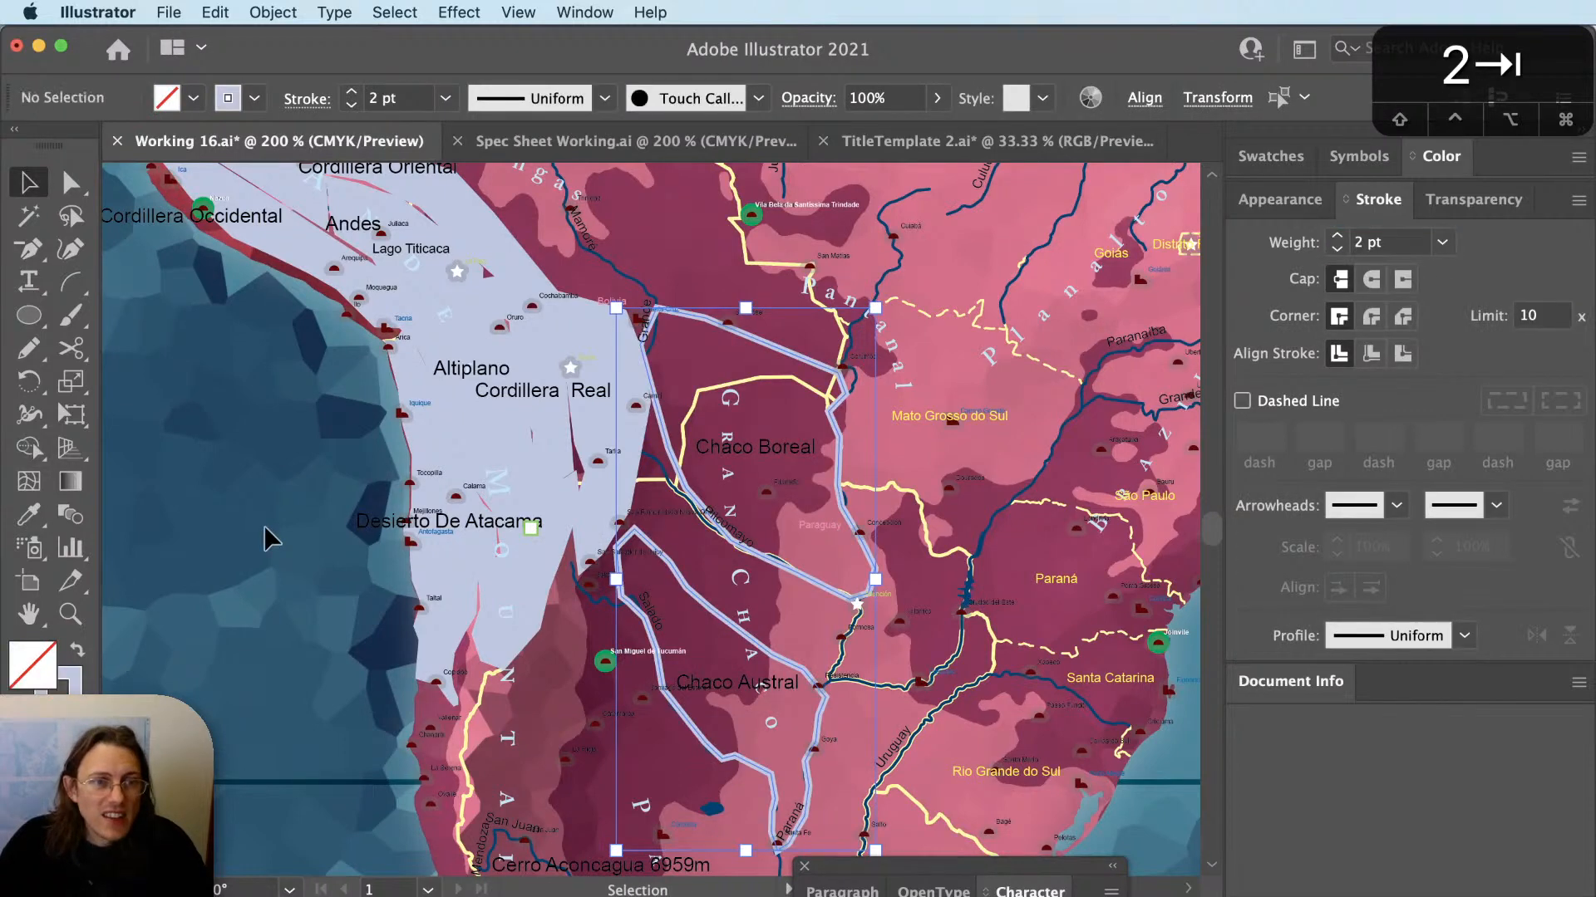
left_click(265, 525)
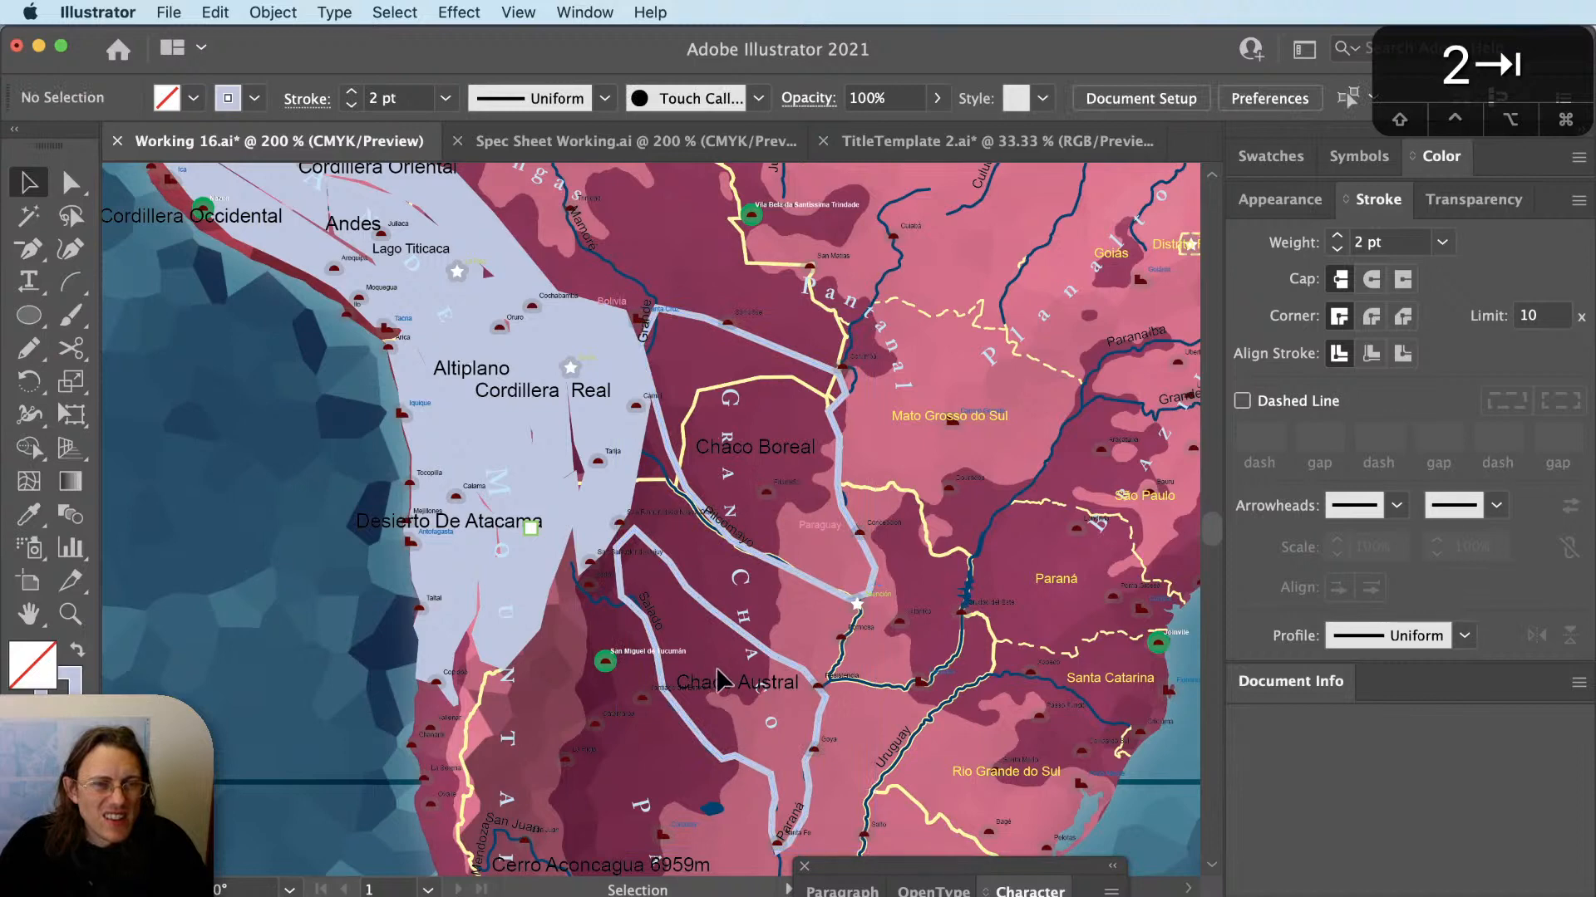
Duplicate the curved Yungas label to the south near the Chaco Austral outline and replace the copy's text with "Chaco Austral".
scroll(697, 742, "up", 2)
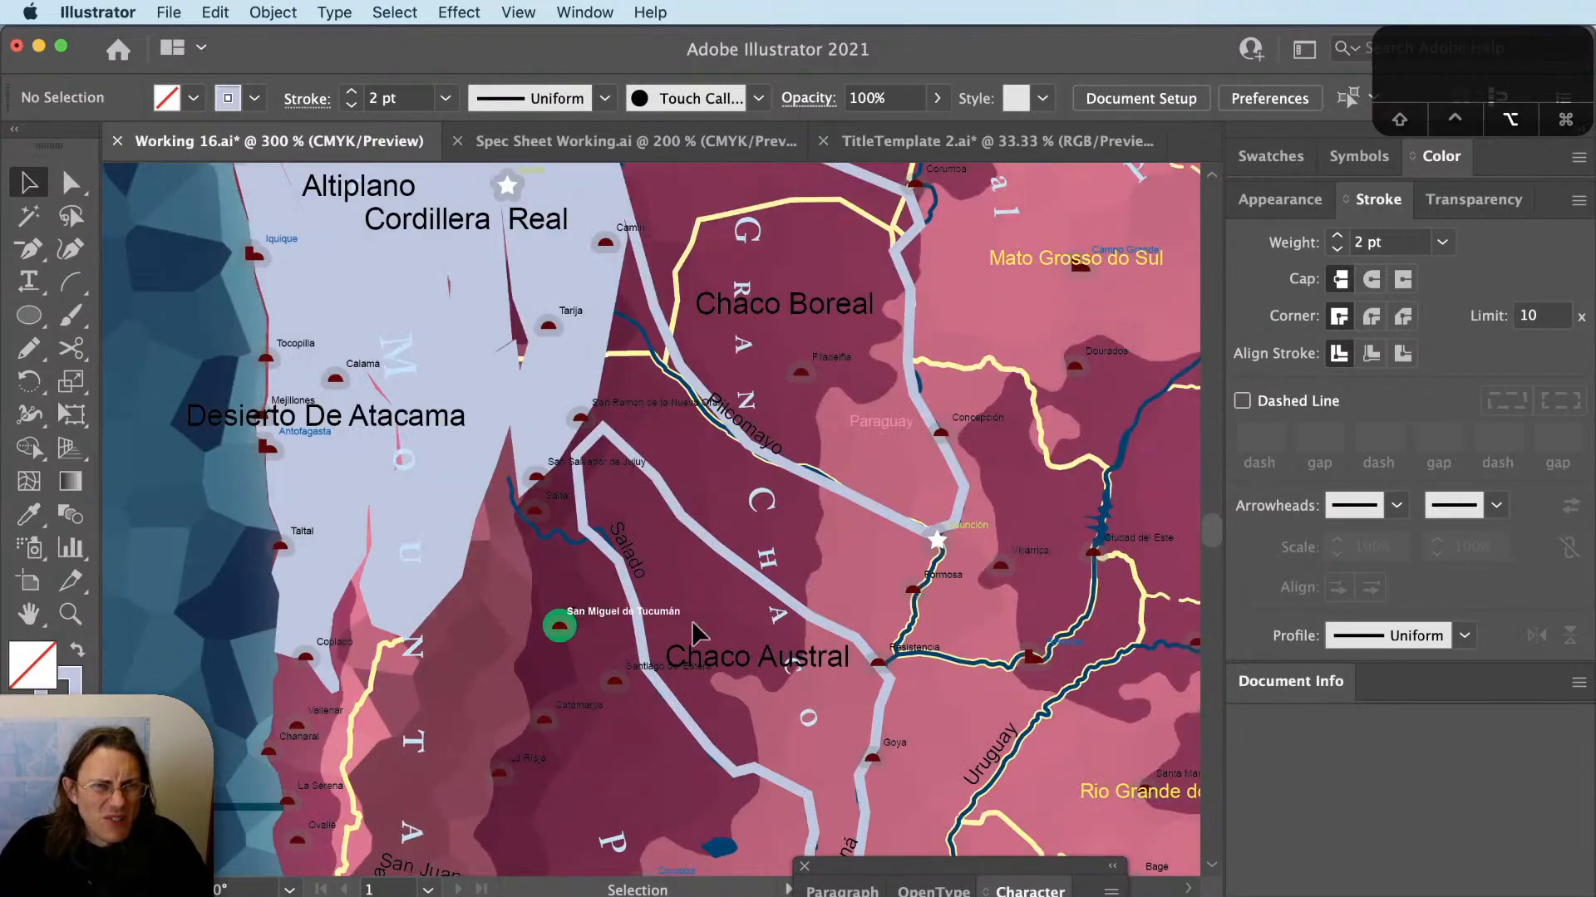
scroll(752, 694, "down", 5)
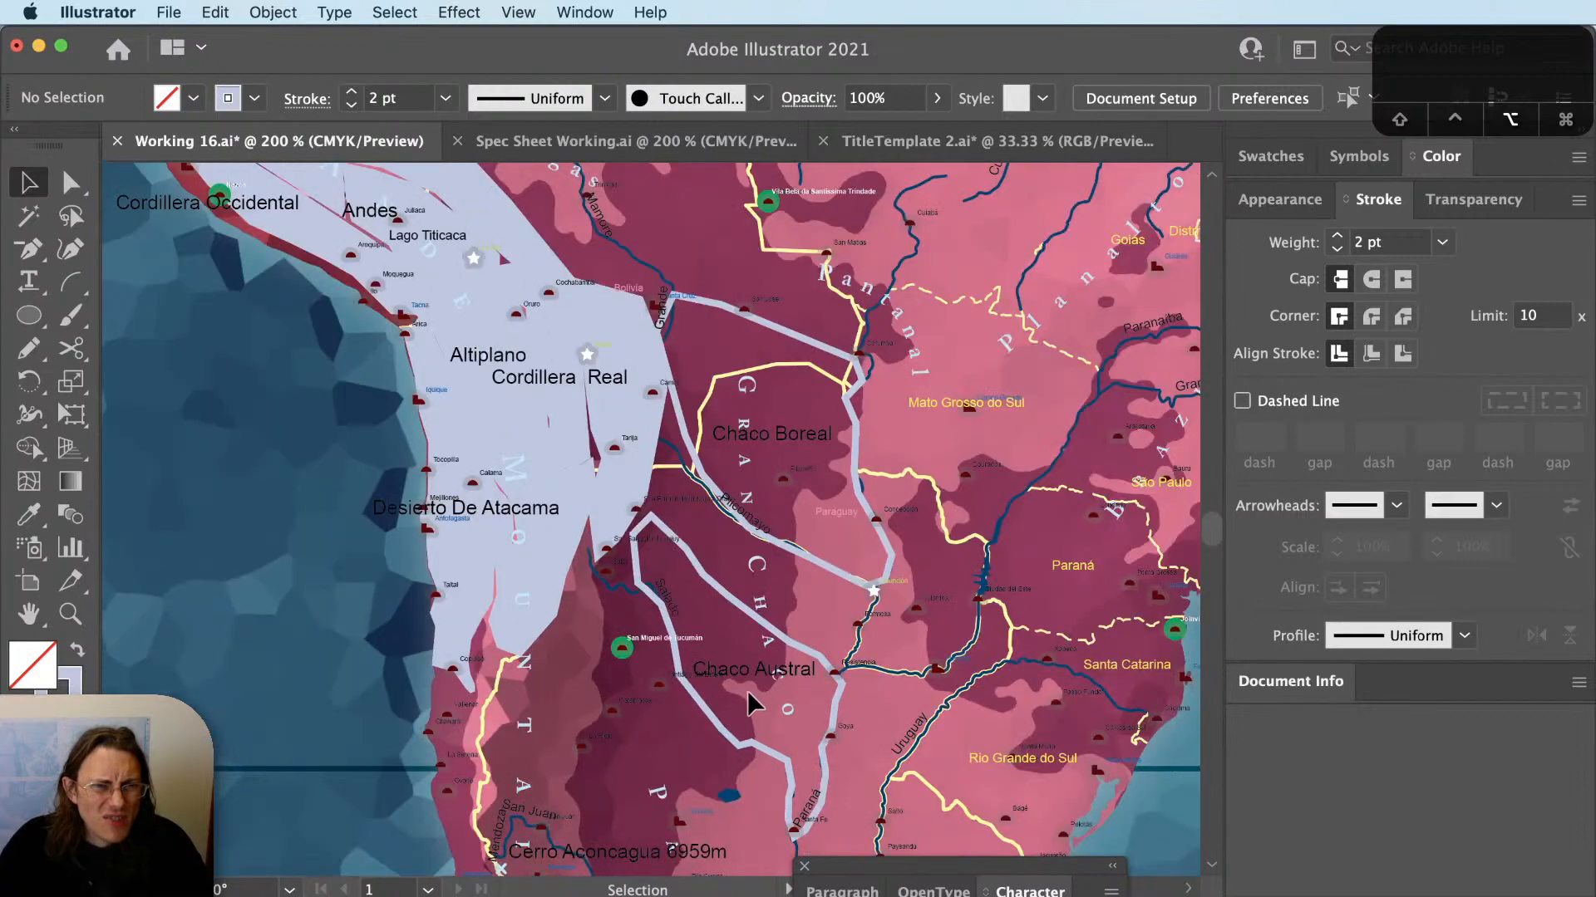
scroll(794, 631, "up", 2)
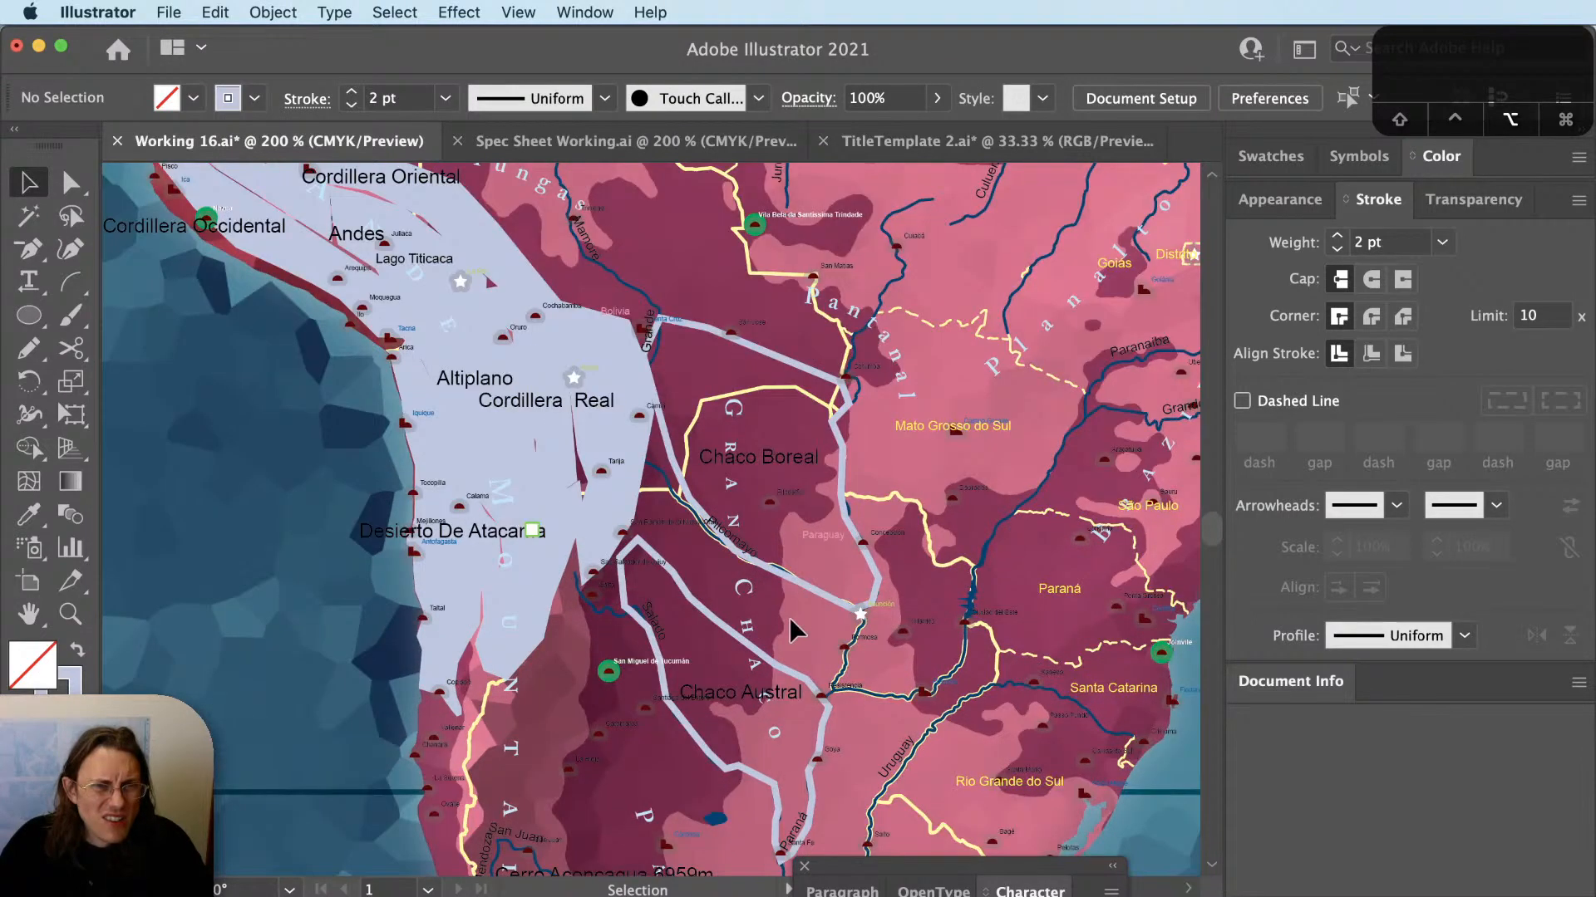
left_click_drag(831, 513, 681, 673)
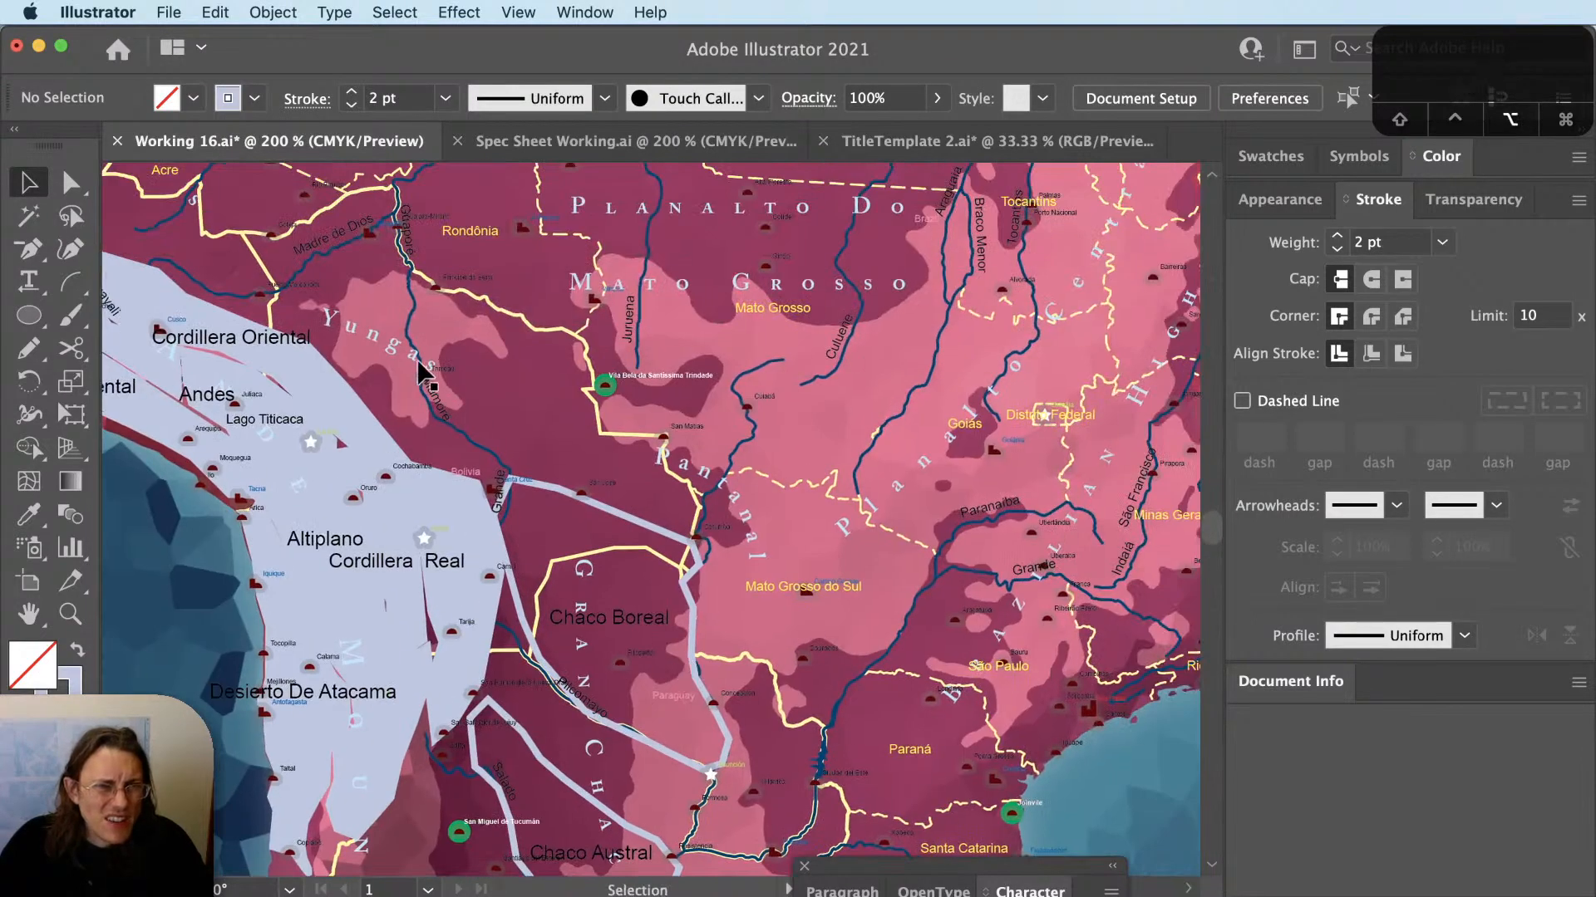
left_click_drag(487, 561, 590, 409)
left_click_drag(526, 223, 666, 826)
scroll(666, 826, "up", 2)
key("t")
double_click(665, 818)
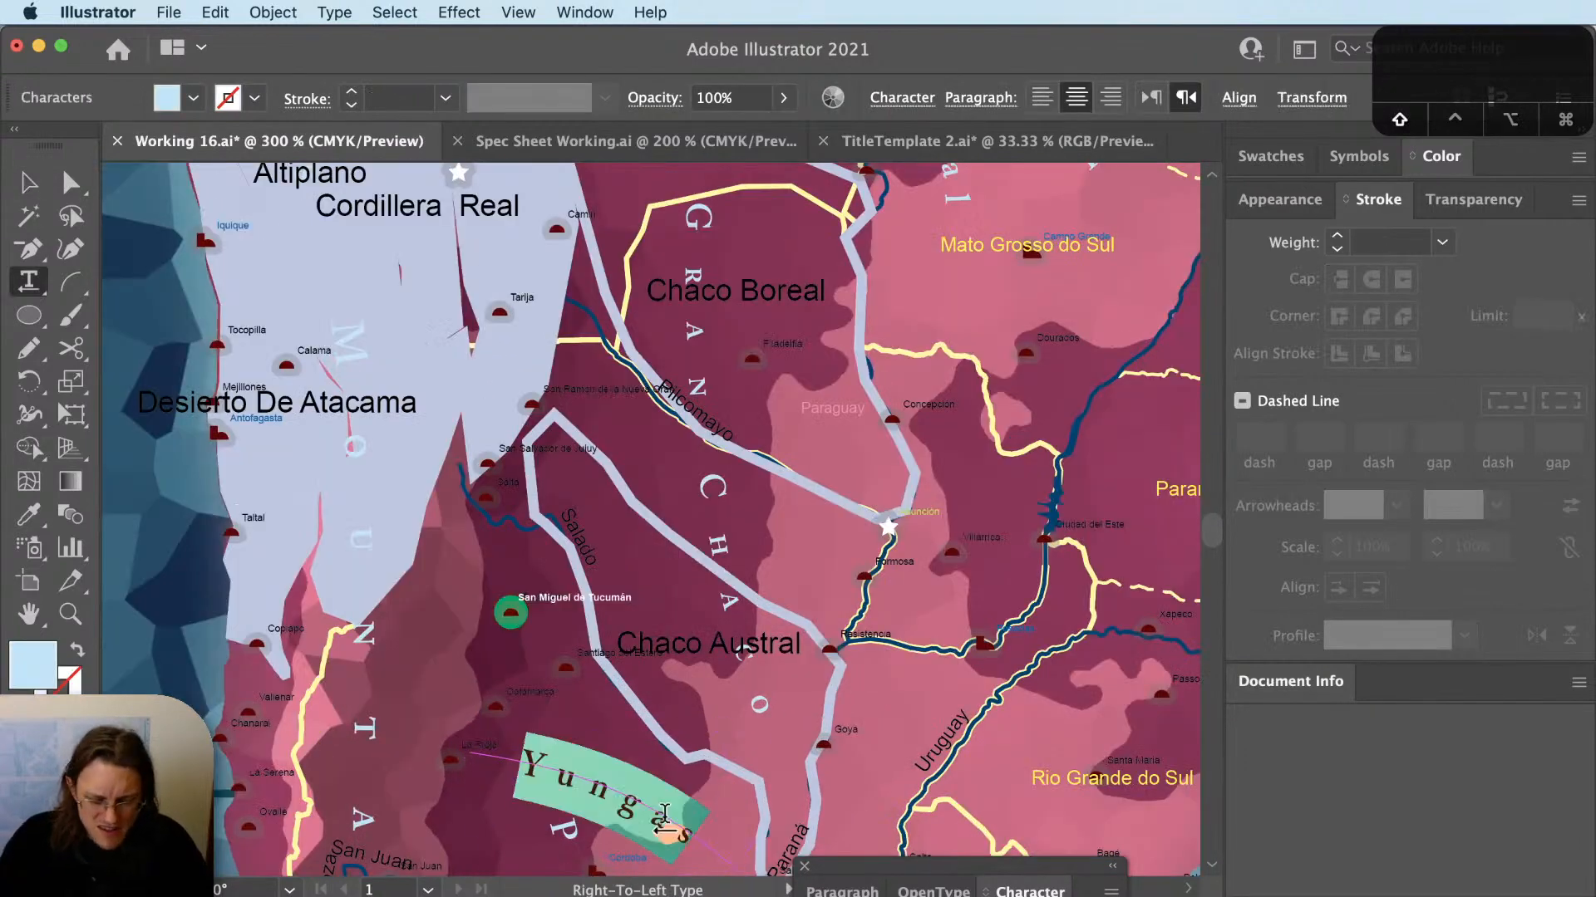
type("Chaco Austral")
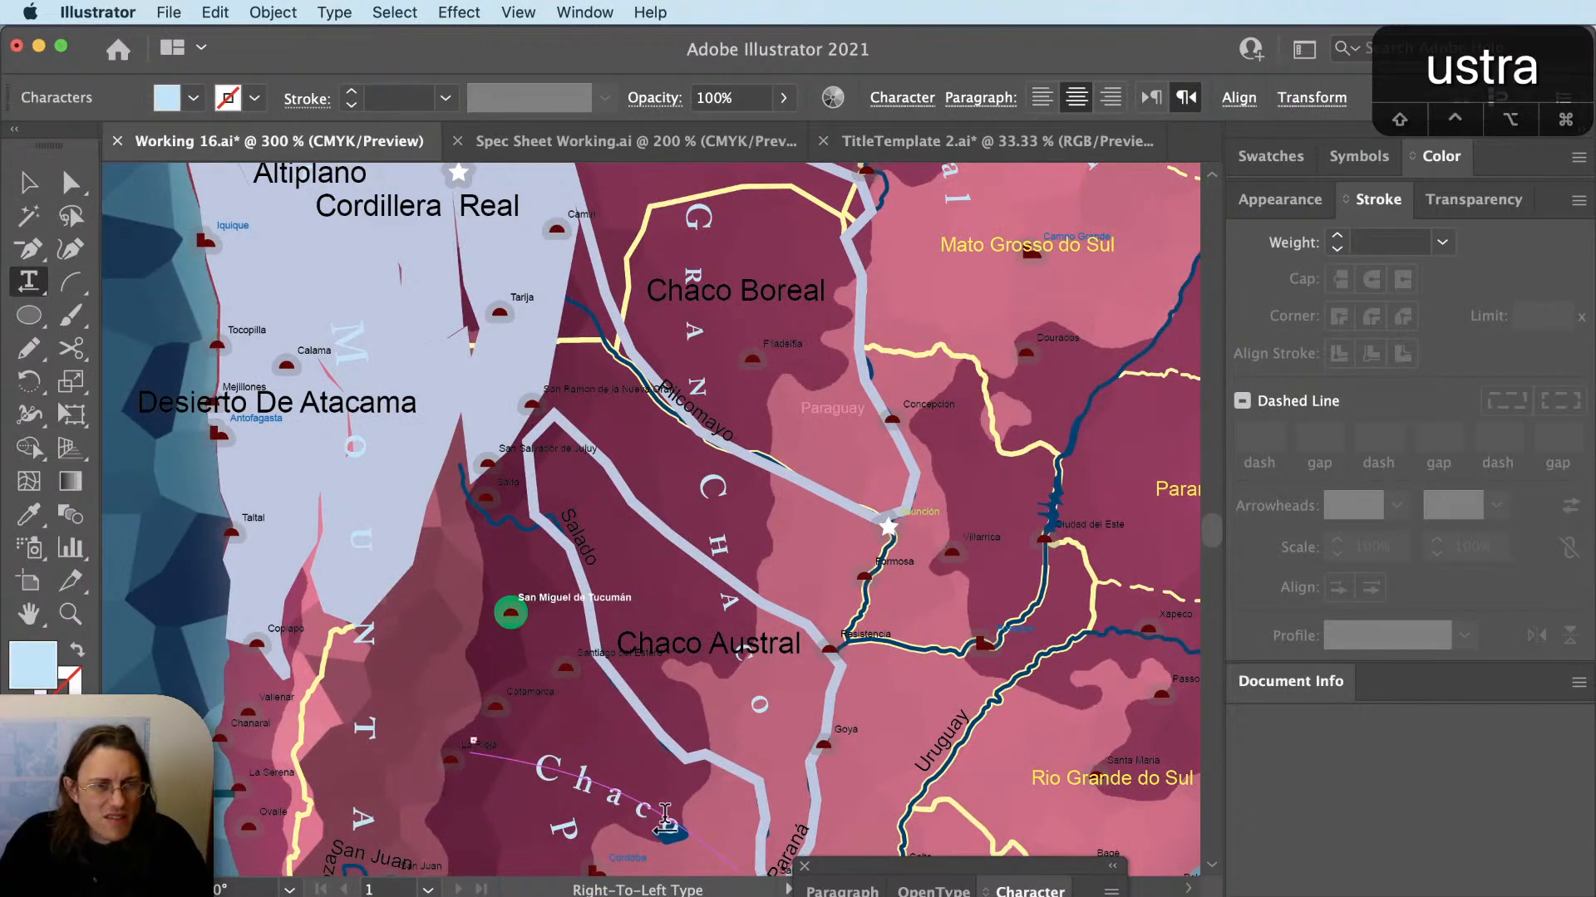
key("Escape")
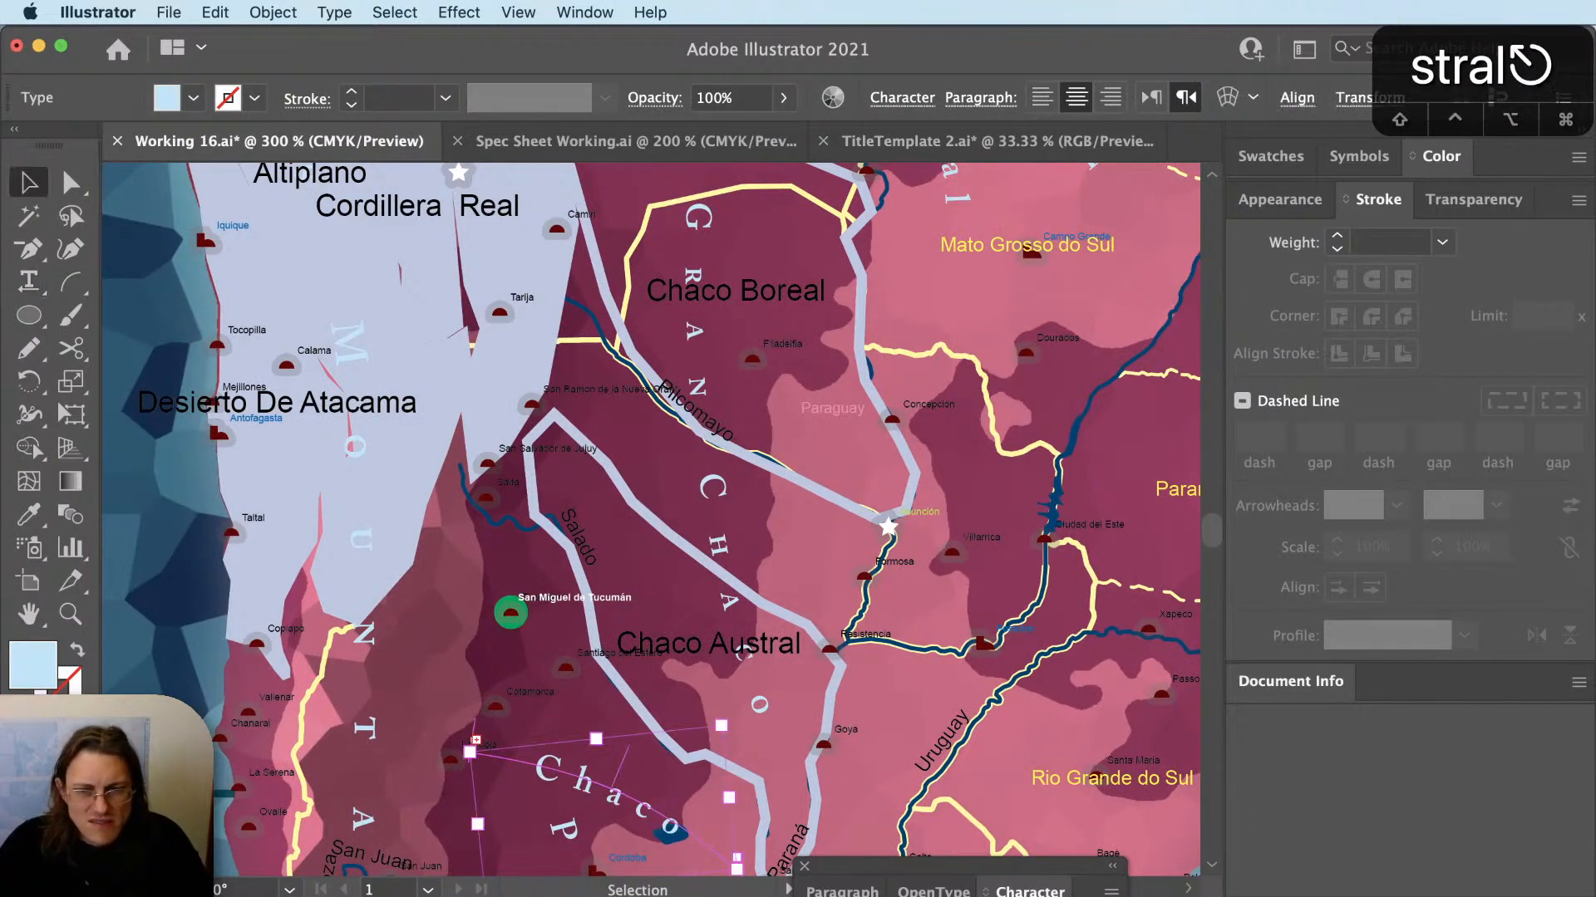
Set the Chaco Austral label's tracking to 0, then move and rotate it into its outline.
type("0")
key("Return")
key("r")
left_click_drag(857, 706, 636, 598)
key("v")
key("v")
key("r")
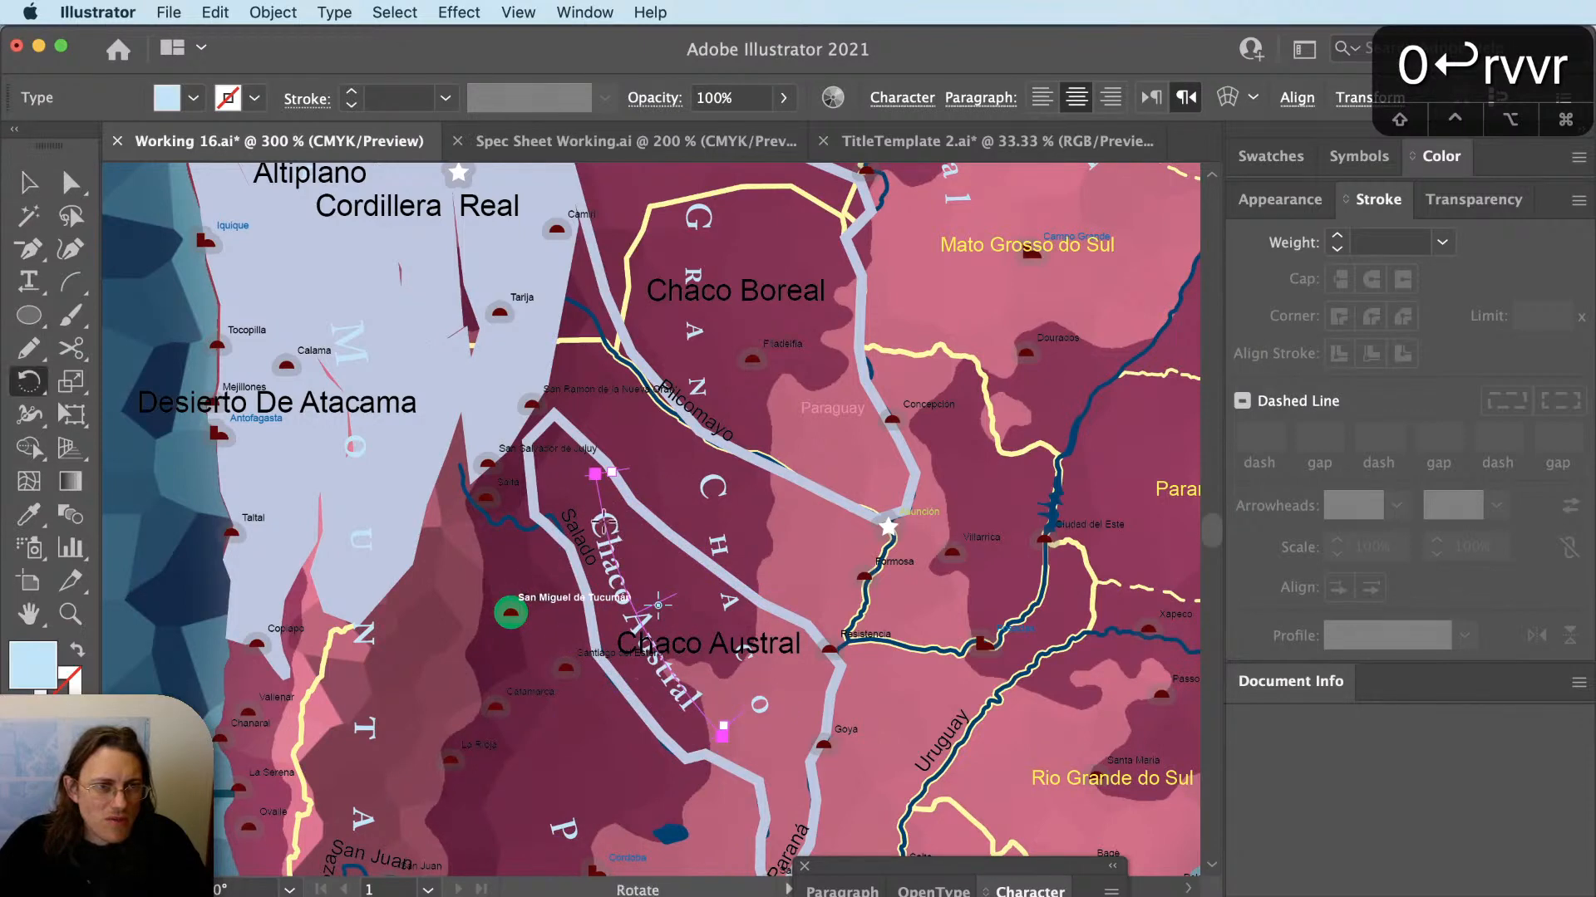
Fine-tune the rotation and position of the curved Chaco Austral label to follow its outline from northwest to southeast.
key("space")
left_click_drag(715, 676, 714, 627)
key("v")
key("r")
left_click(718, 637)
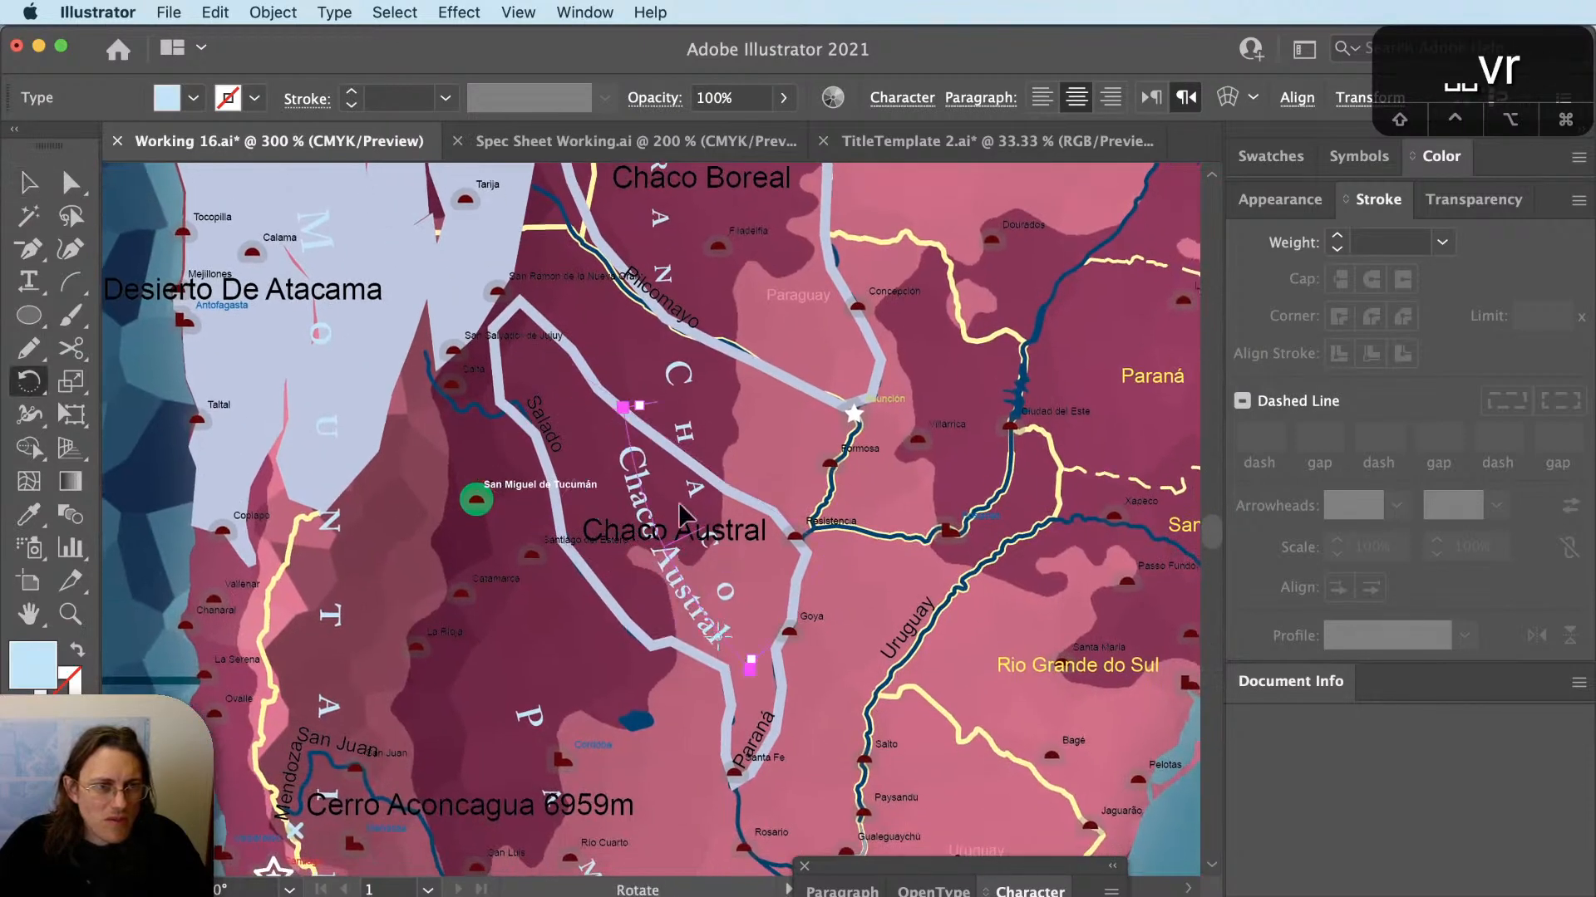
left_click_drag(679, 505, 634, 513)
key("v")
left_click_drag(691, 626, 693, 596)
key("r")
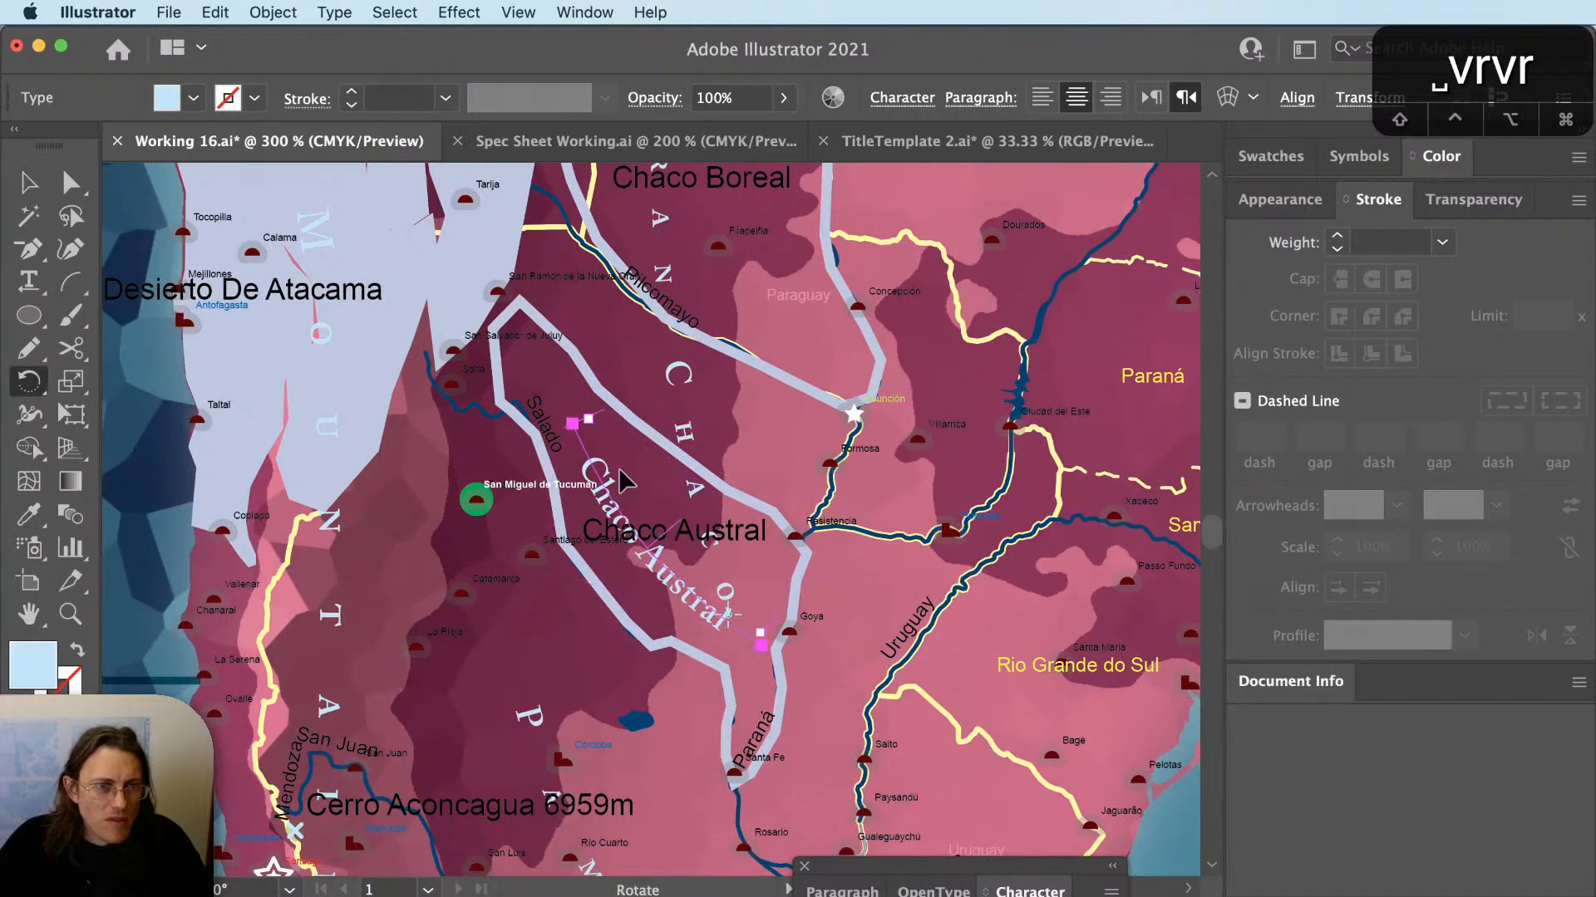
left_click_drag(620, 469, 626, 462)
key("shift+super+a")
Set the curved Chaco Austral label's tracking to 500.
key("v")
left_click(713, 614)
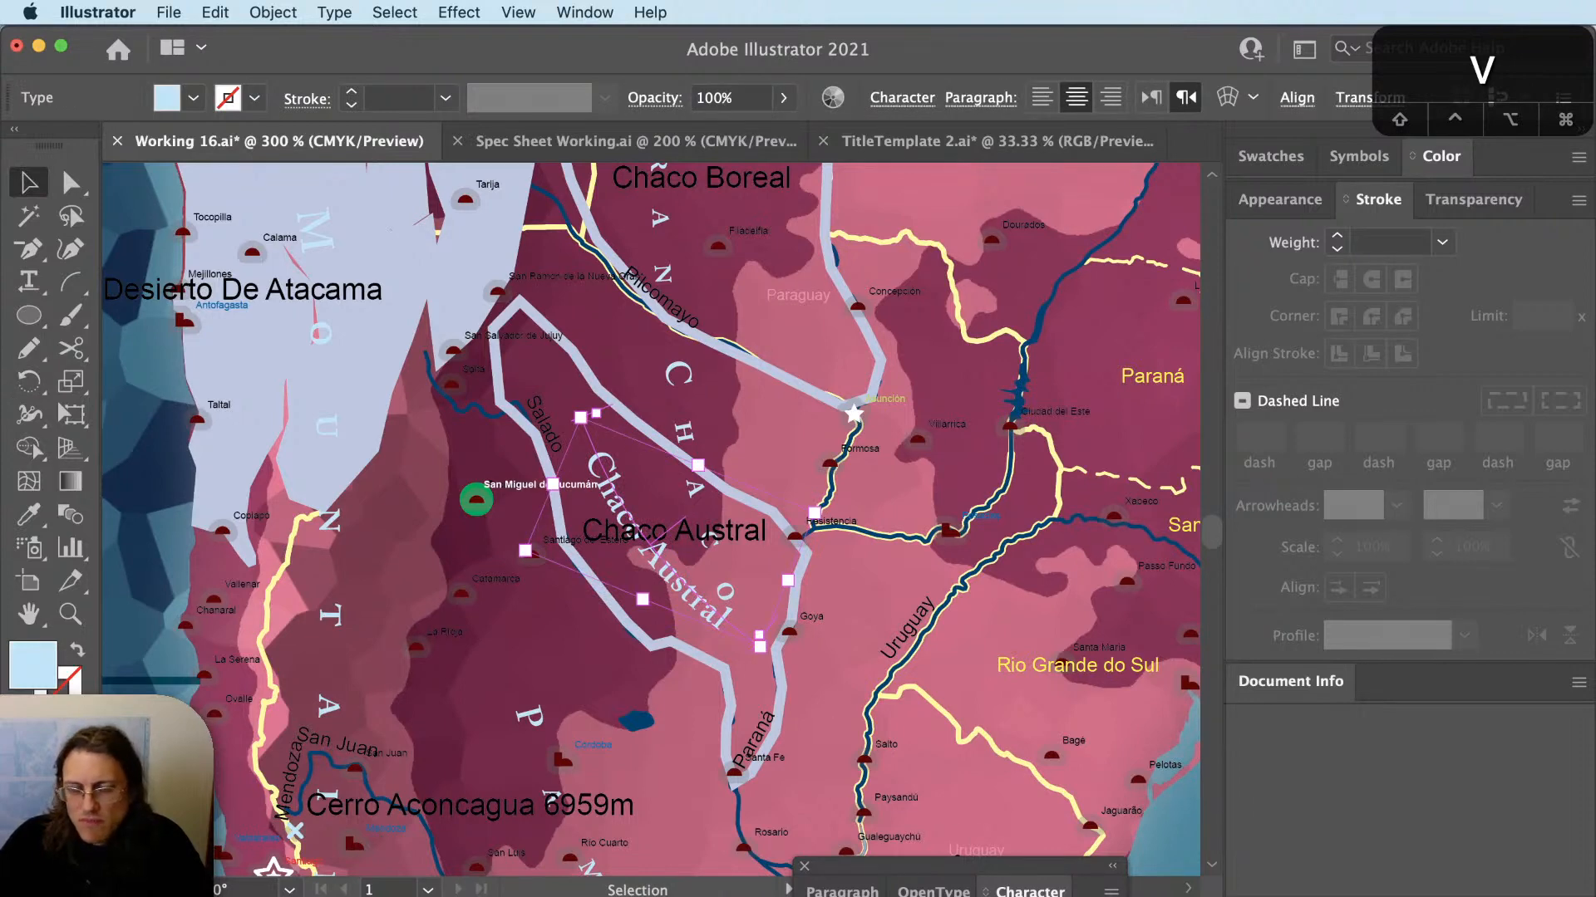
key("5")
key("0")
key("0")
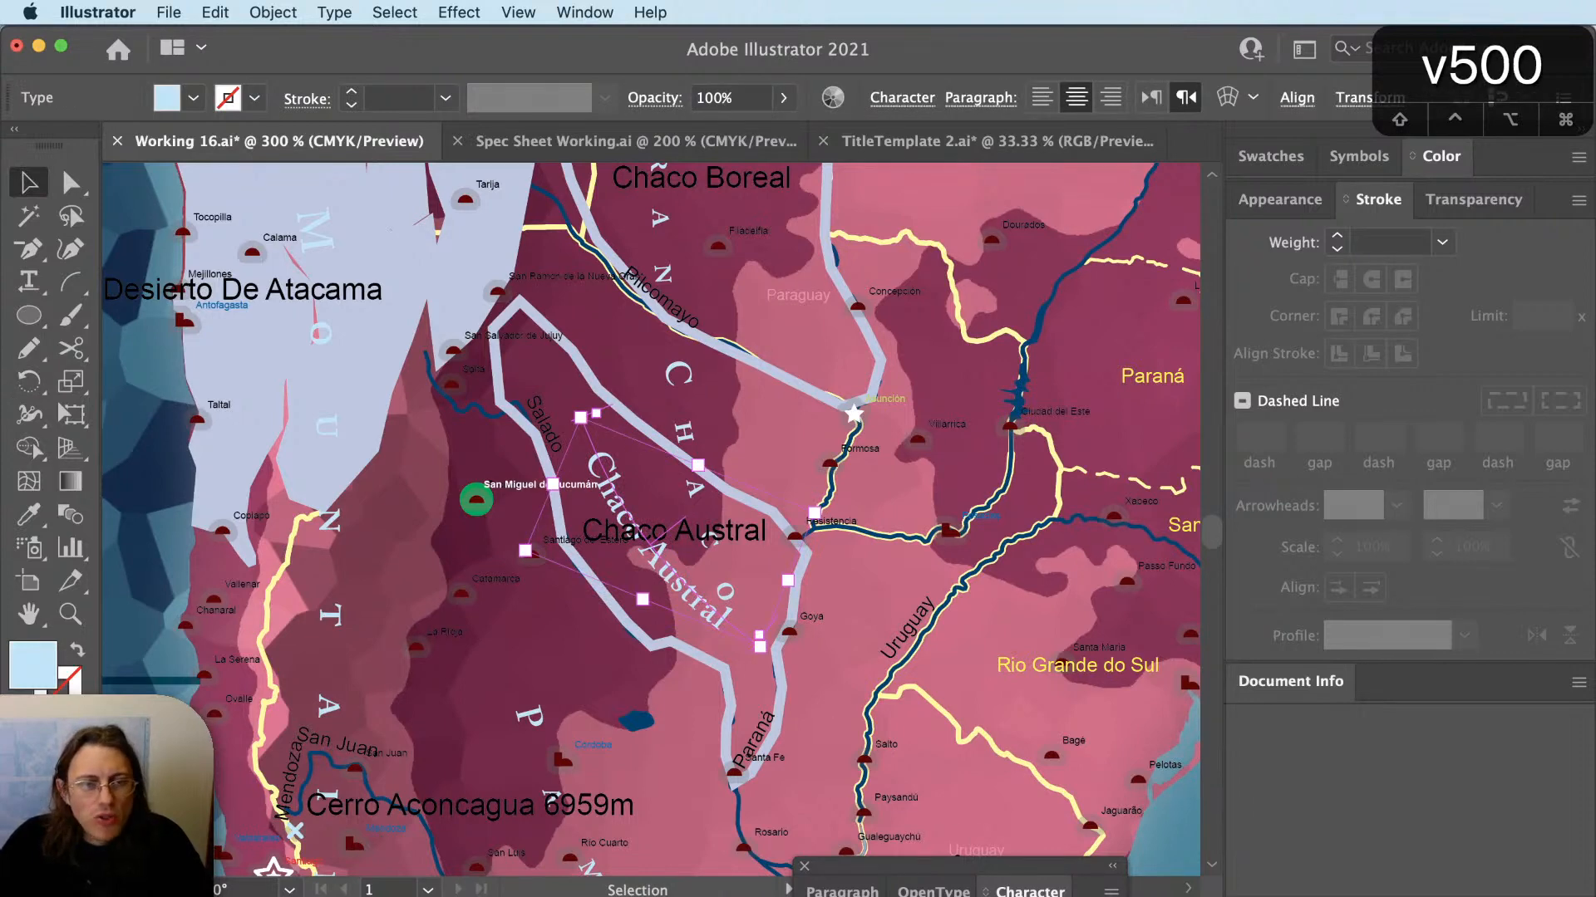
key("Return")
Lengthen the Chaco Austral label's path by moving its upper end northwest and its lower end south within the outline.
key("shift+super+a")
key("a")
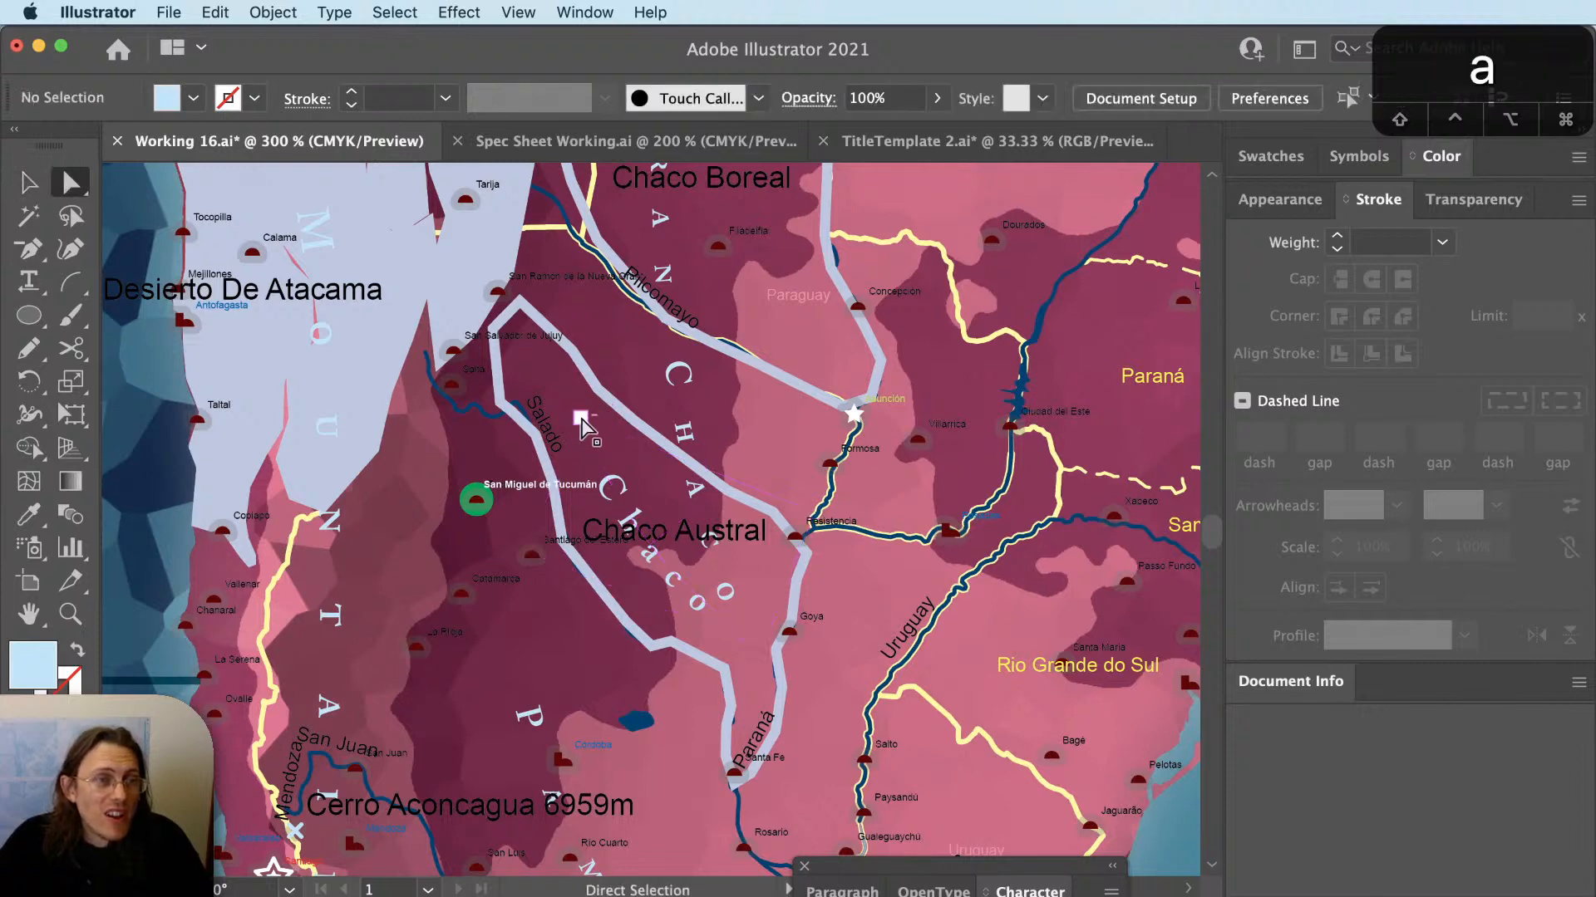
left_click(580, 418)
left_click_drag(580, 418, 530, 359)
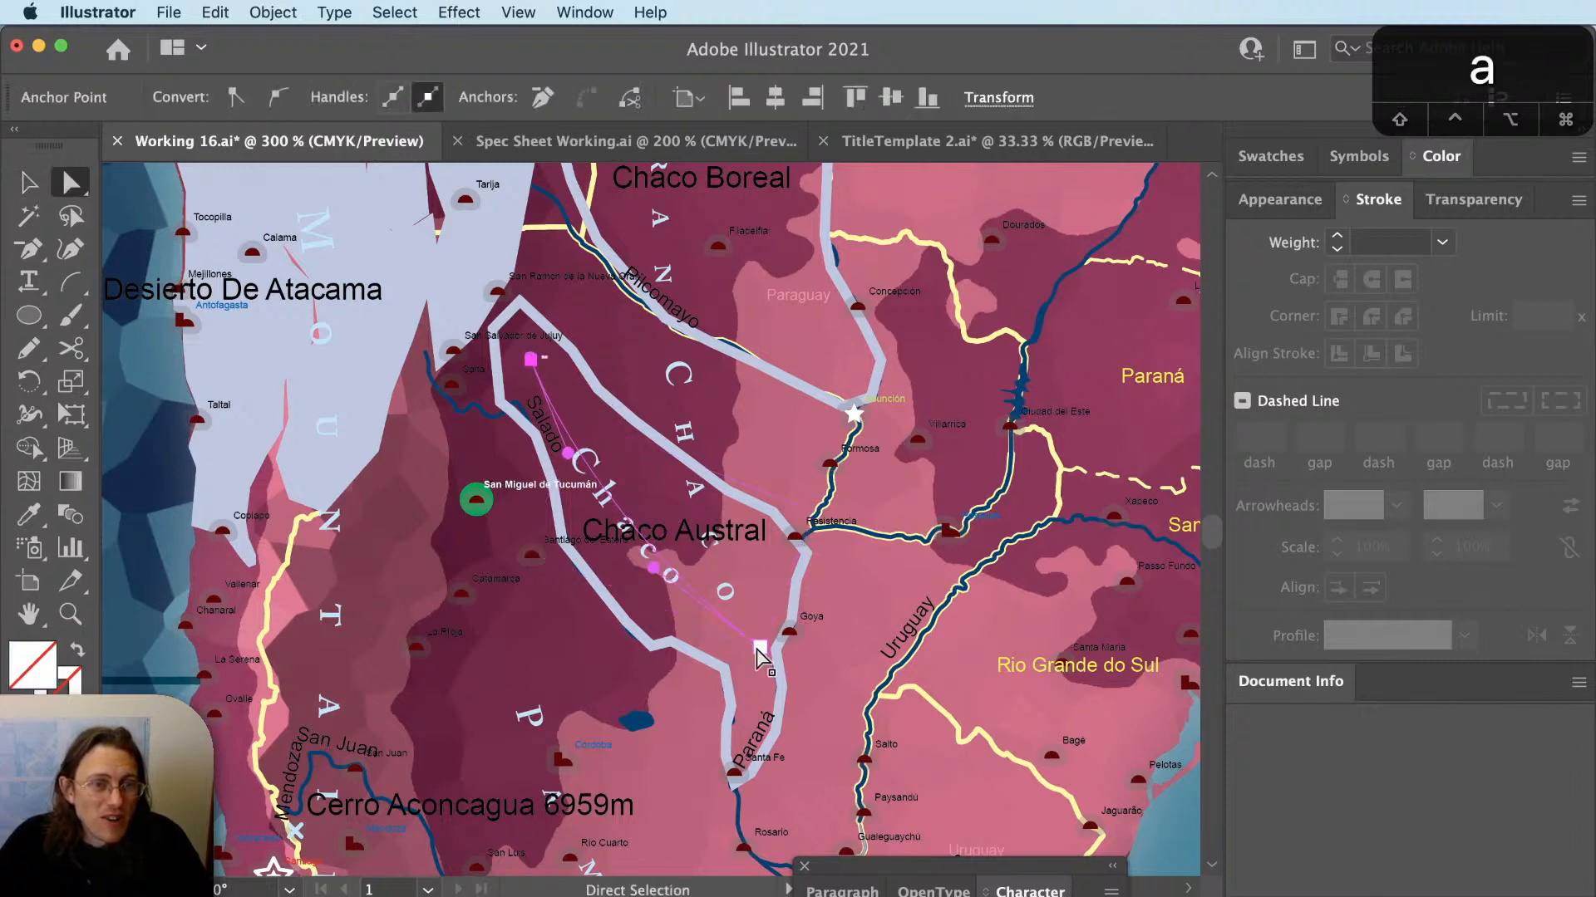
left_click_drag(760, 649, 750, 721)
key("a")
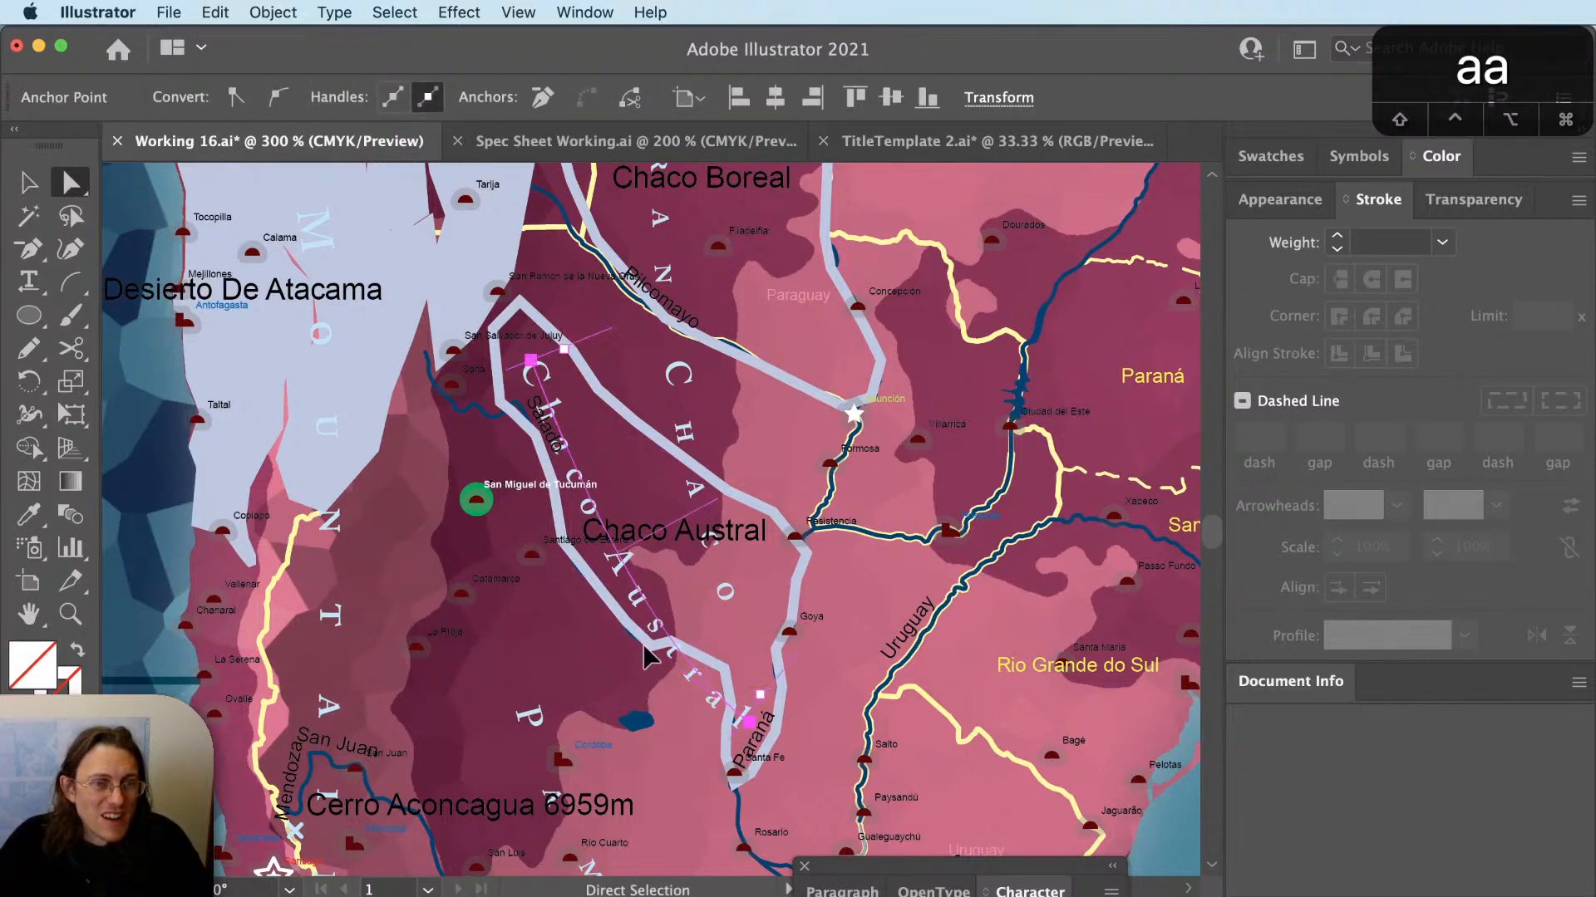
Bend the southern part of the Chaco Austral label's path eastward into its outline by adjusting the lower end's direction handle.
left_click_drag(645, 648, 689, 613)
key("super+z")
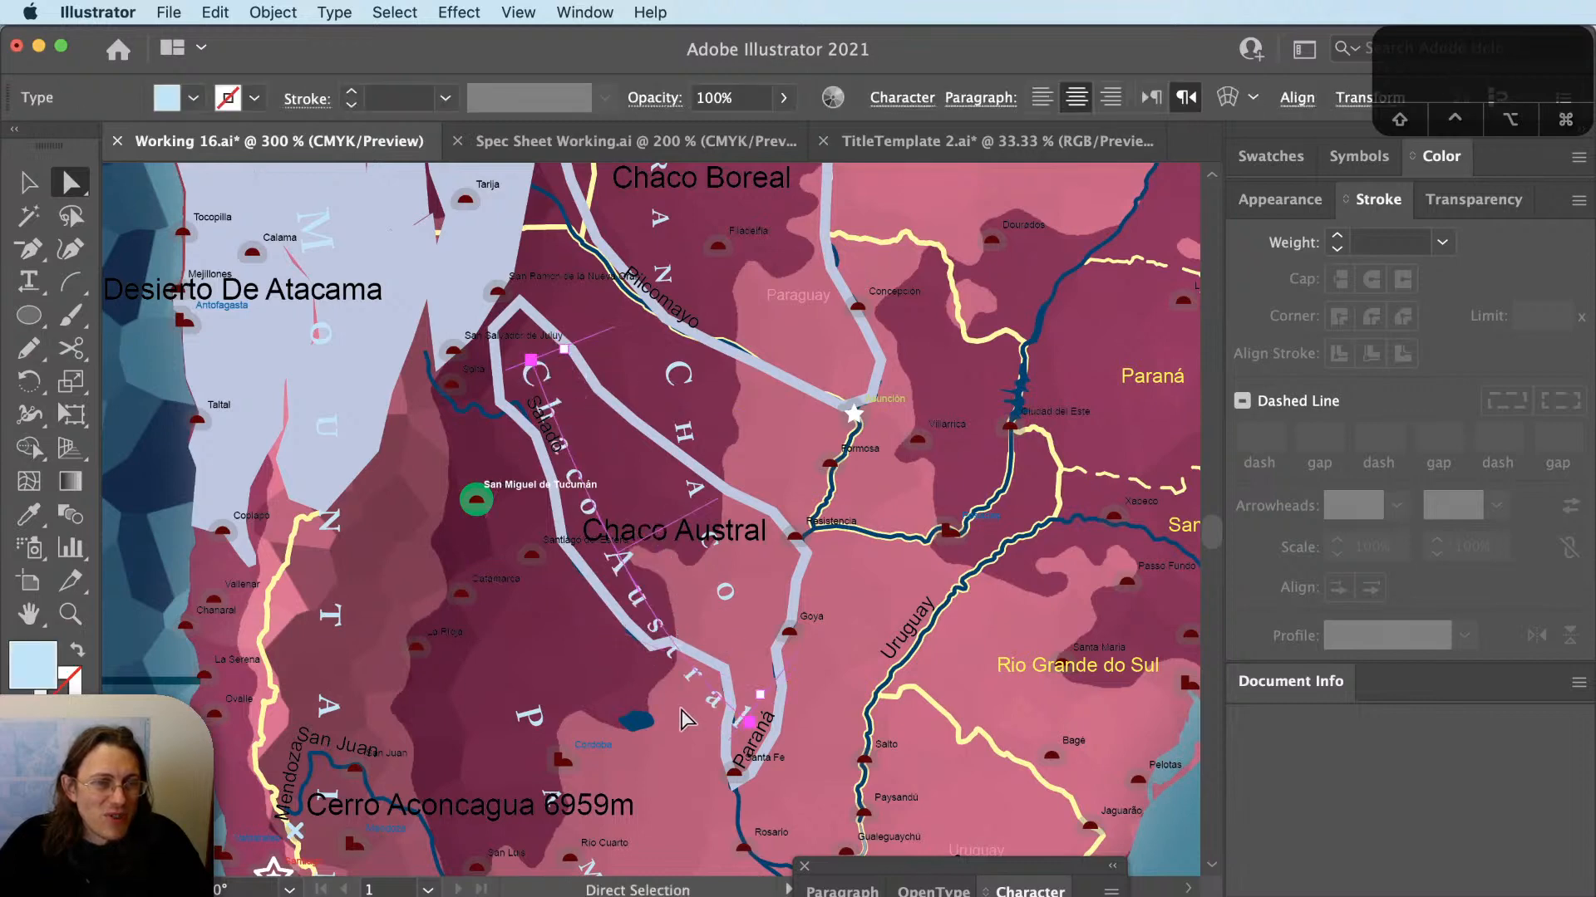
key("a")
left_click(749, 722)
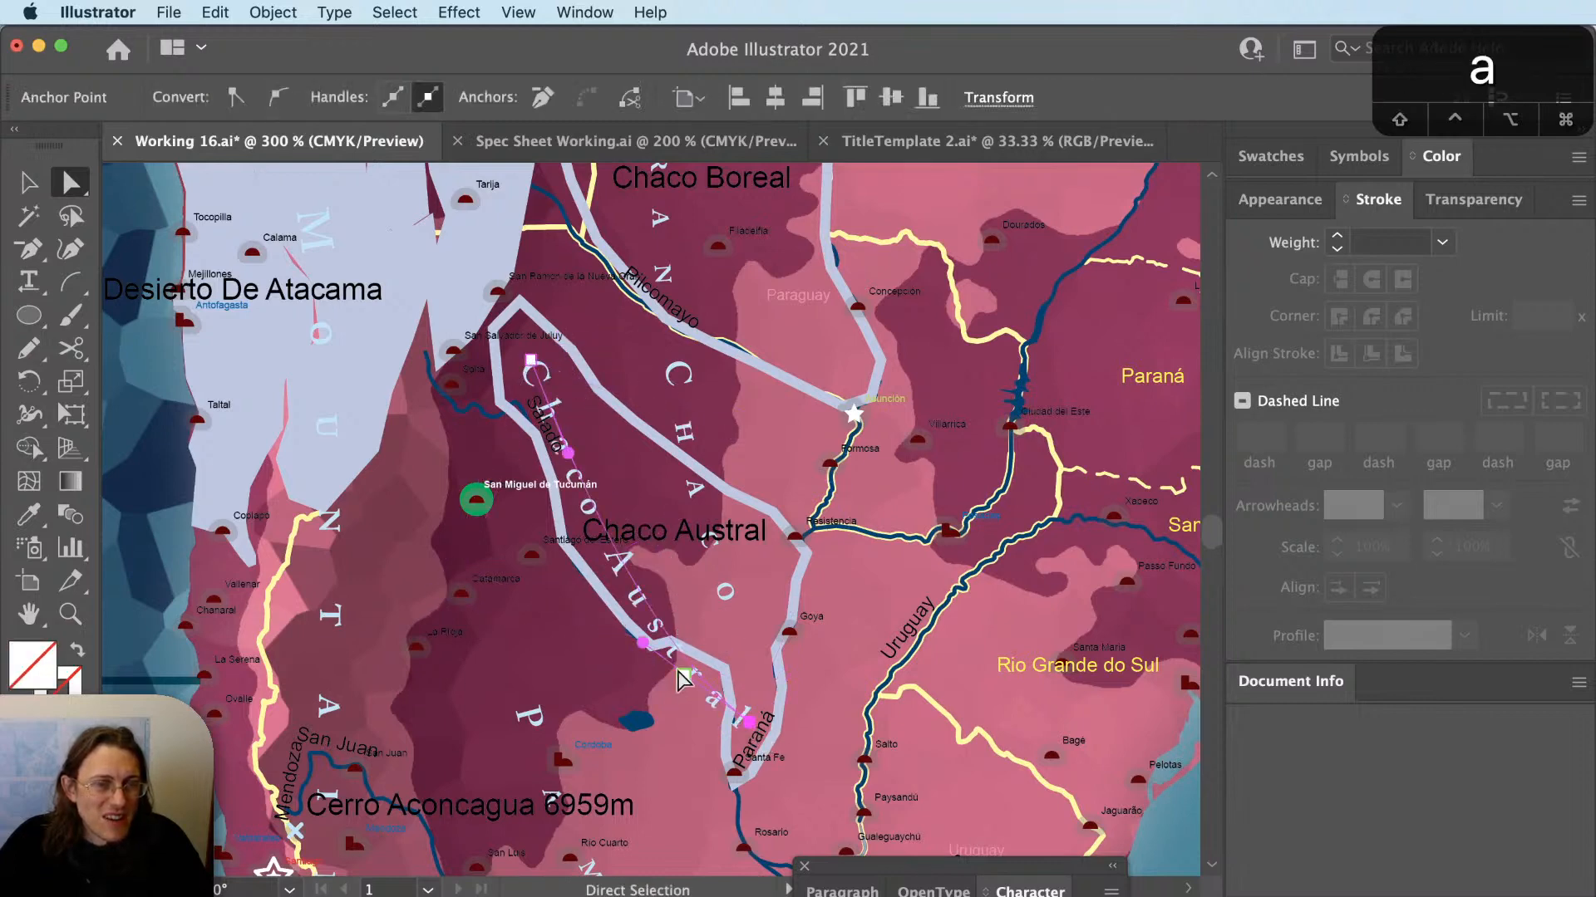
left_click_drag(644, 645, 742, 629)
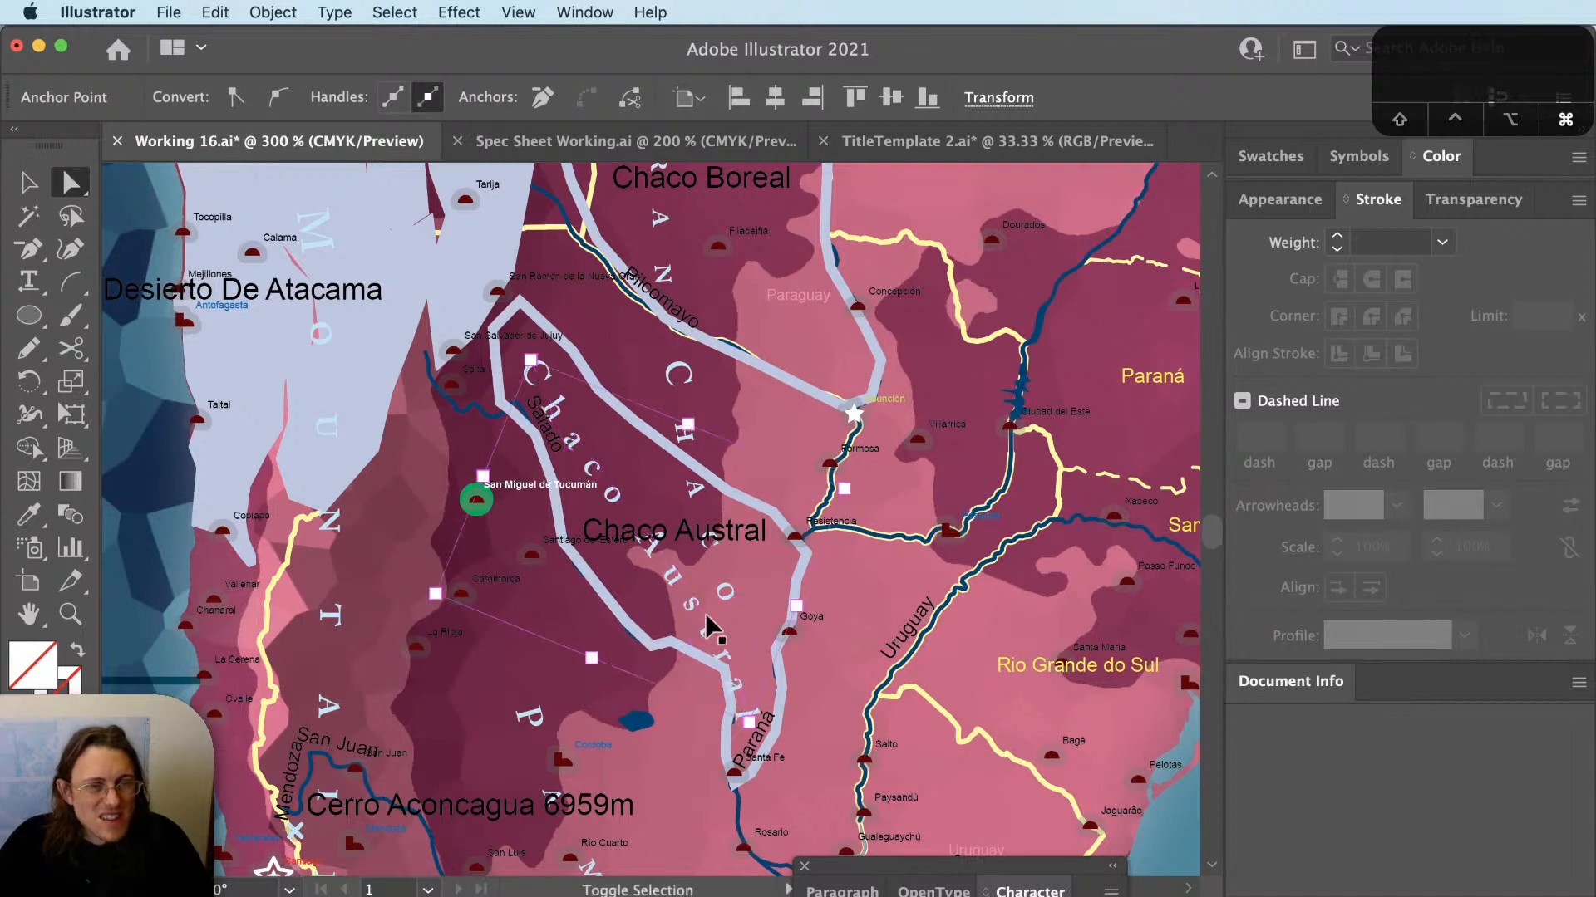
Reduce the letter spacing of the curved Chaco Austral label.
key("v")
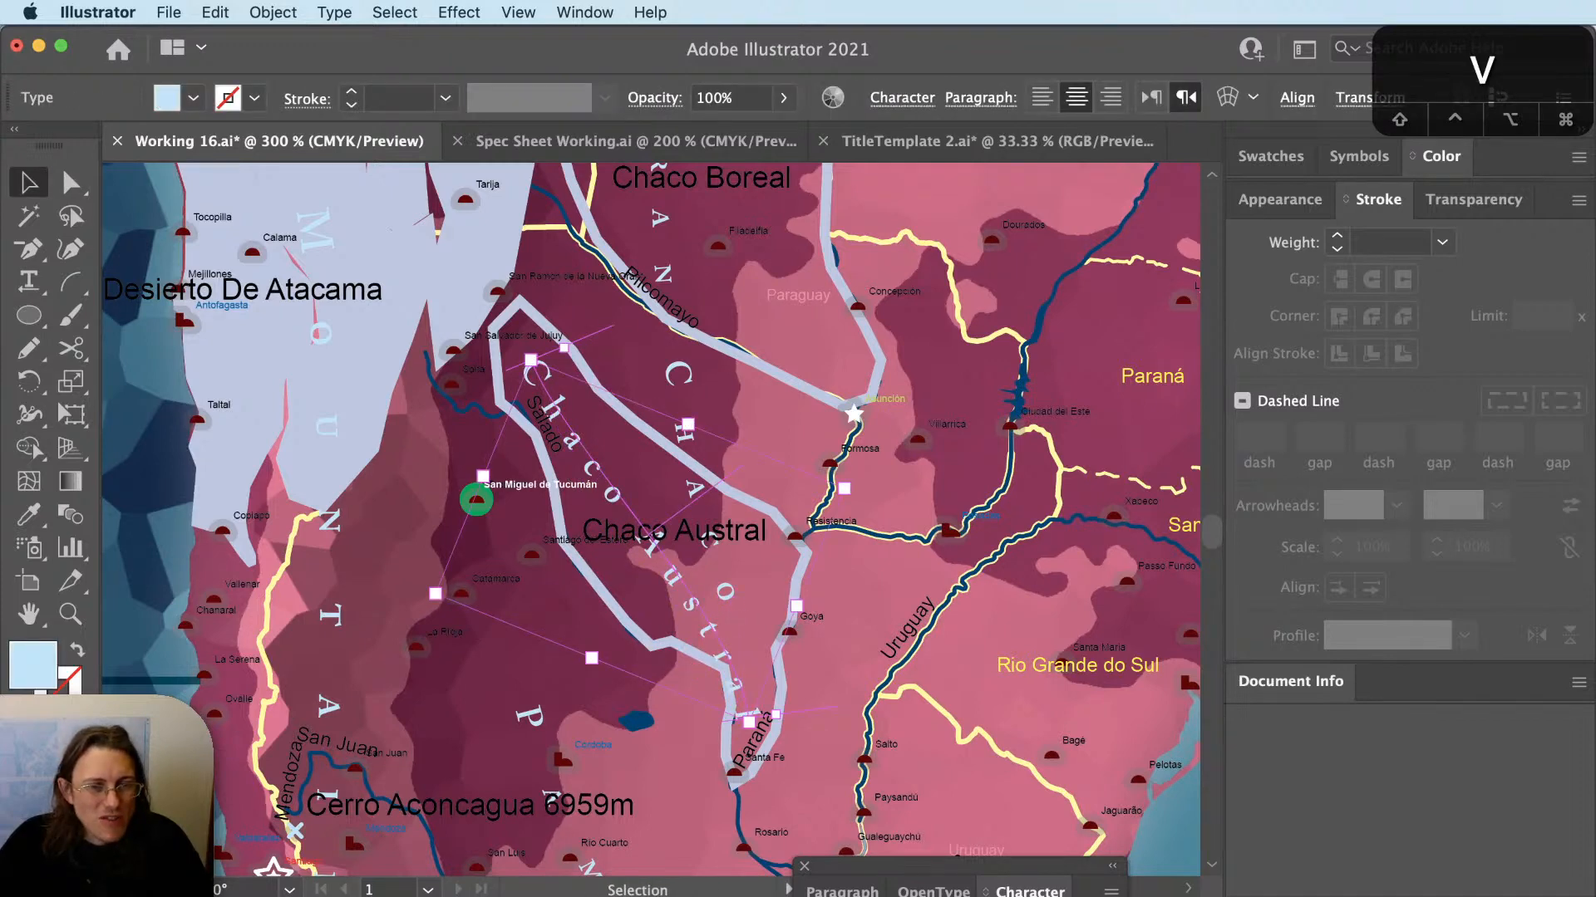
type("2")
key("Tab")
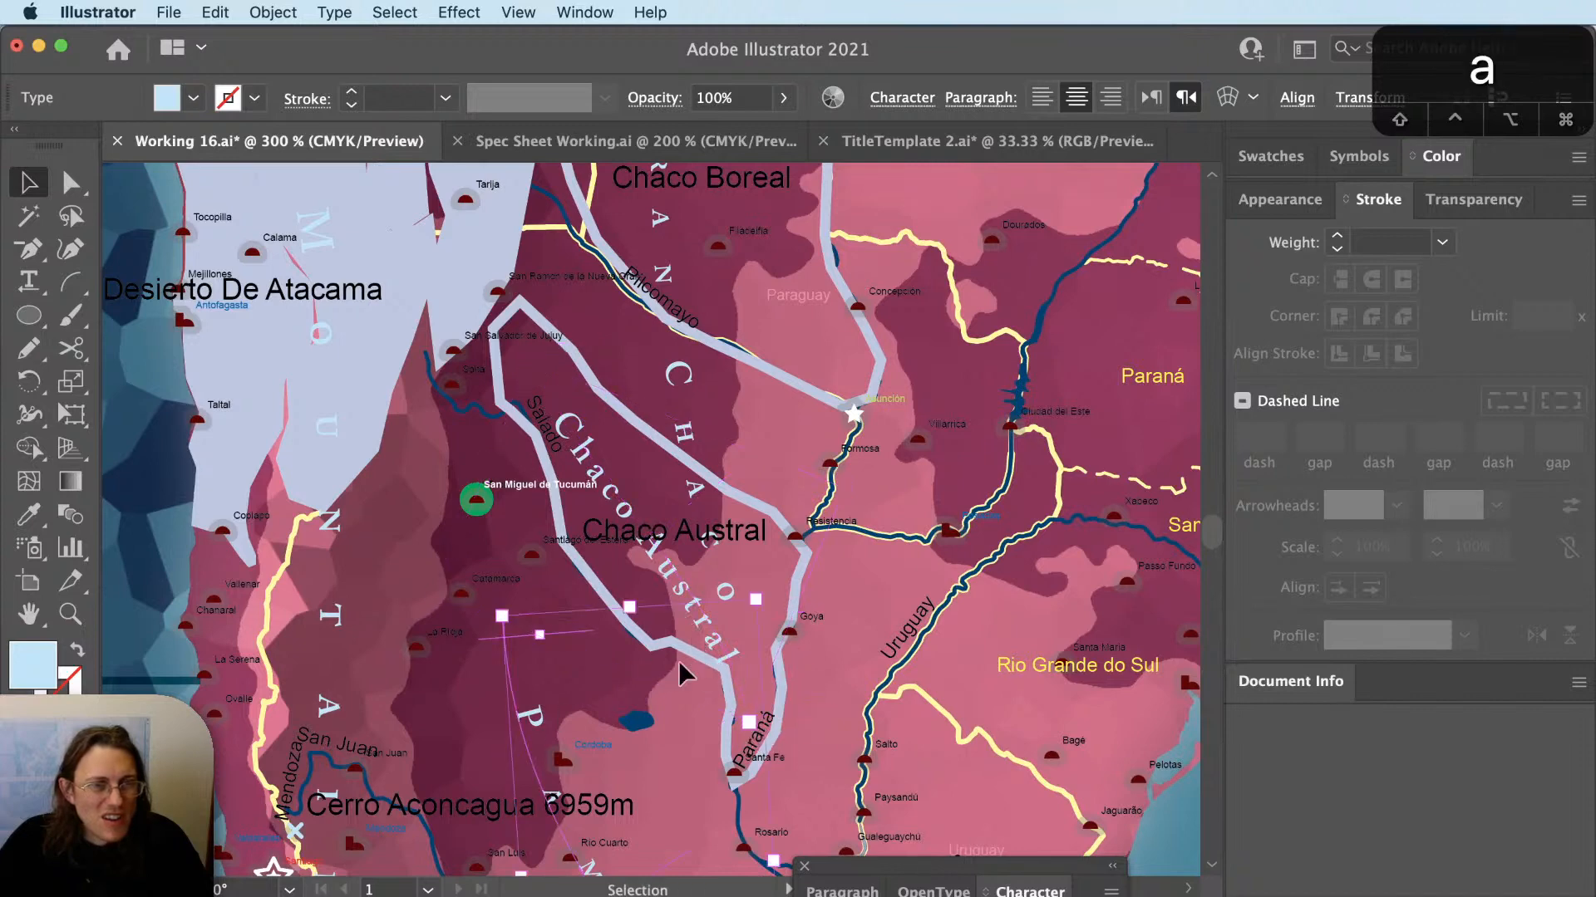
Reshape the curved Chaco Austral label's path by moving its lower end north, straightening its curve and nudging the upper end east.
key("super+shift+a")
key("a")
key("a")
left_click_drag(747, 731, 756, 665)
left_click_drag(745, 562, 683, 596)
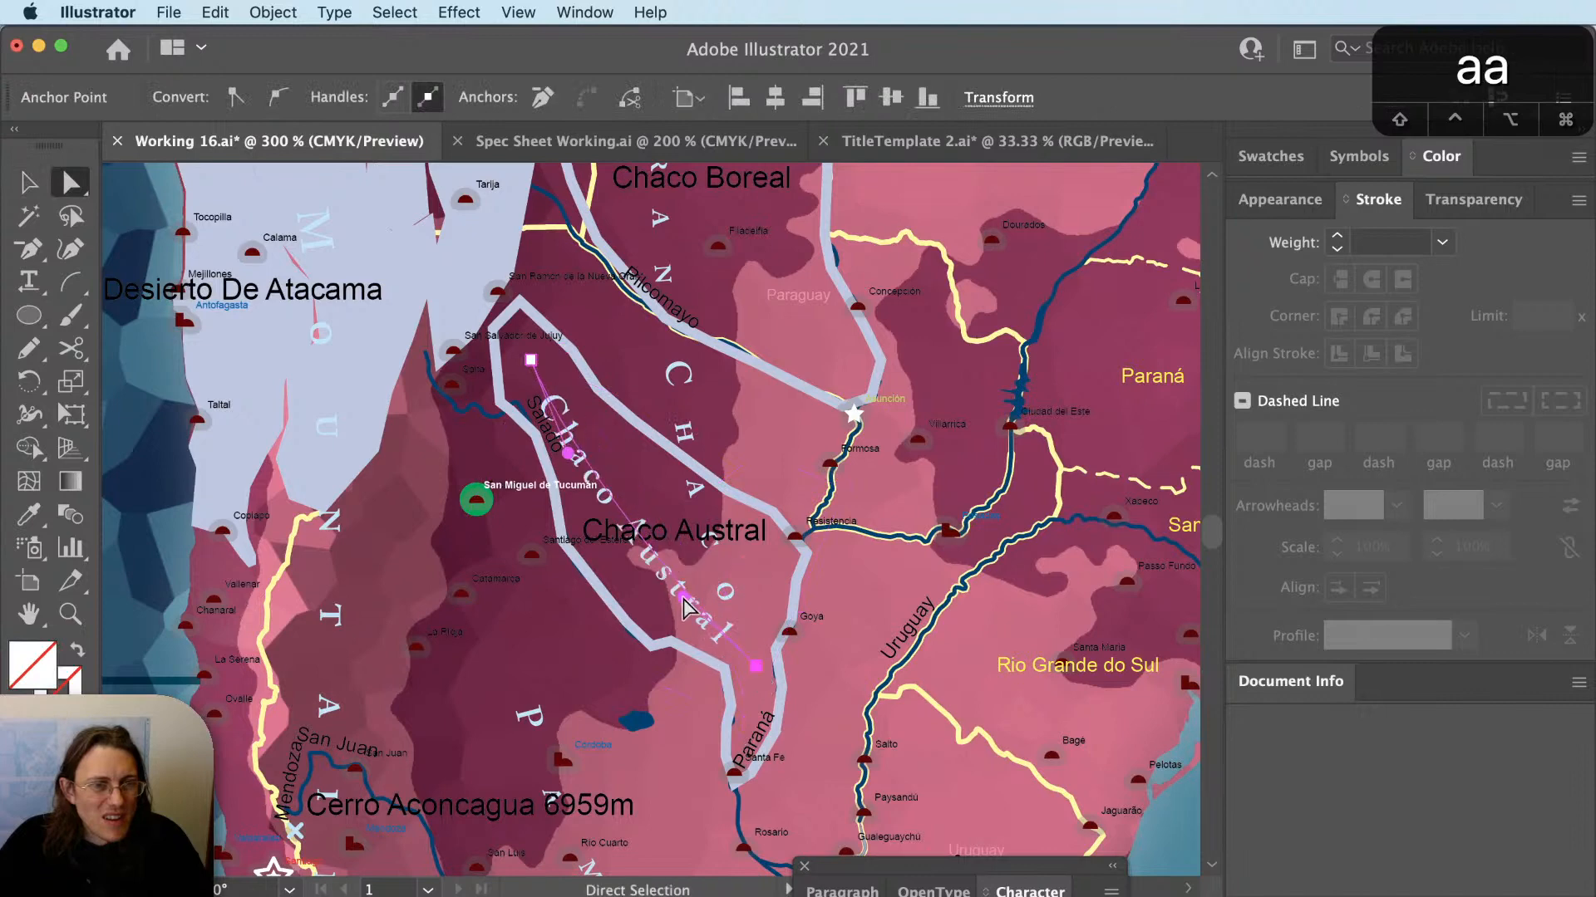
key("a")
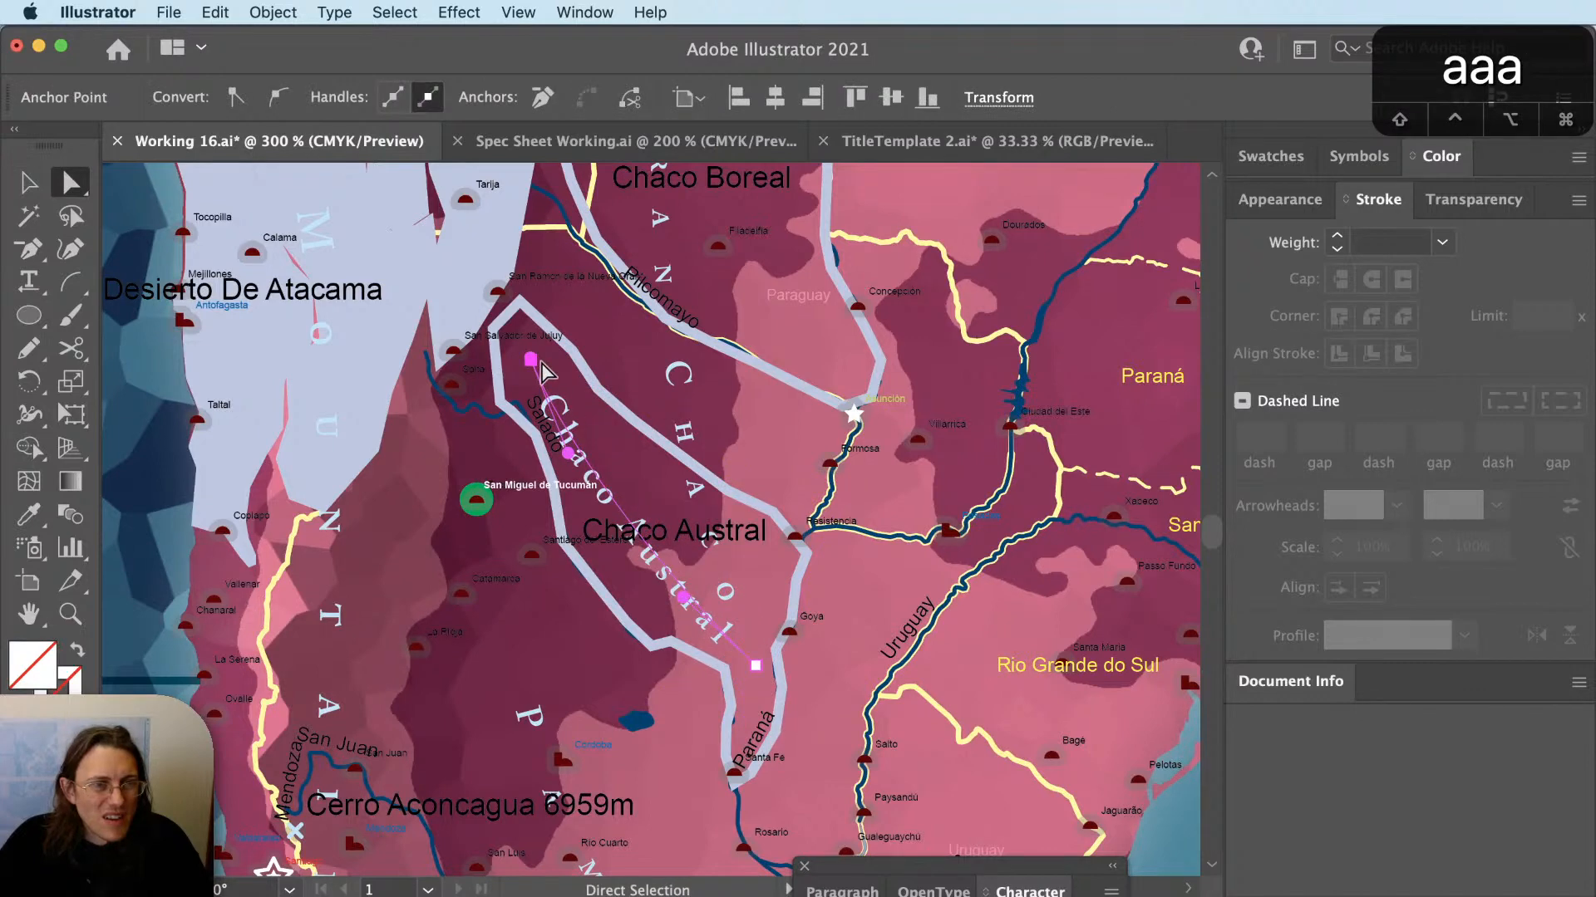
left_click(536, 361)
key("super+shift+a")
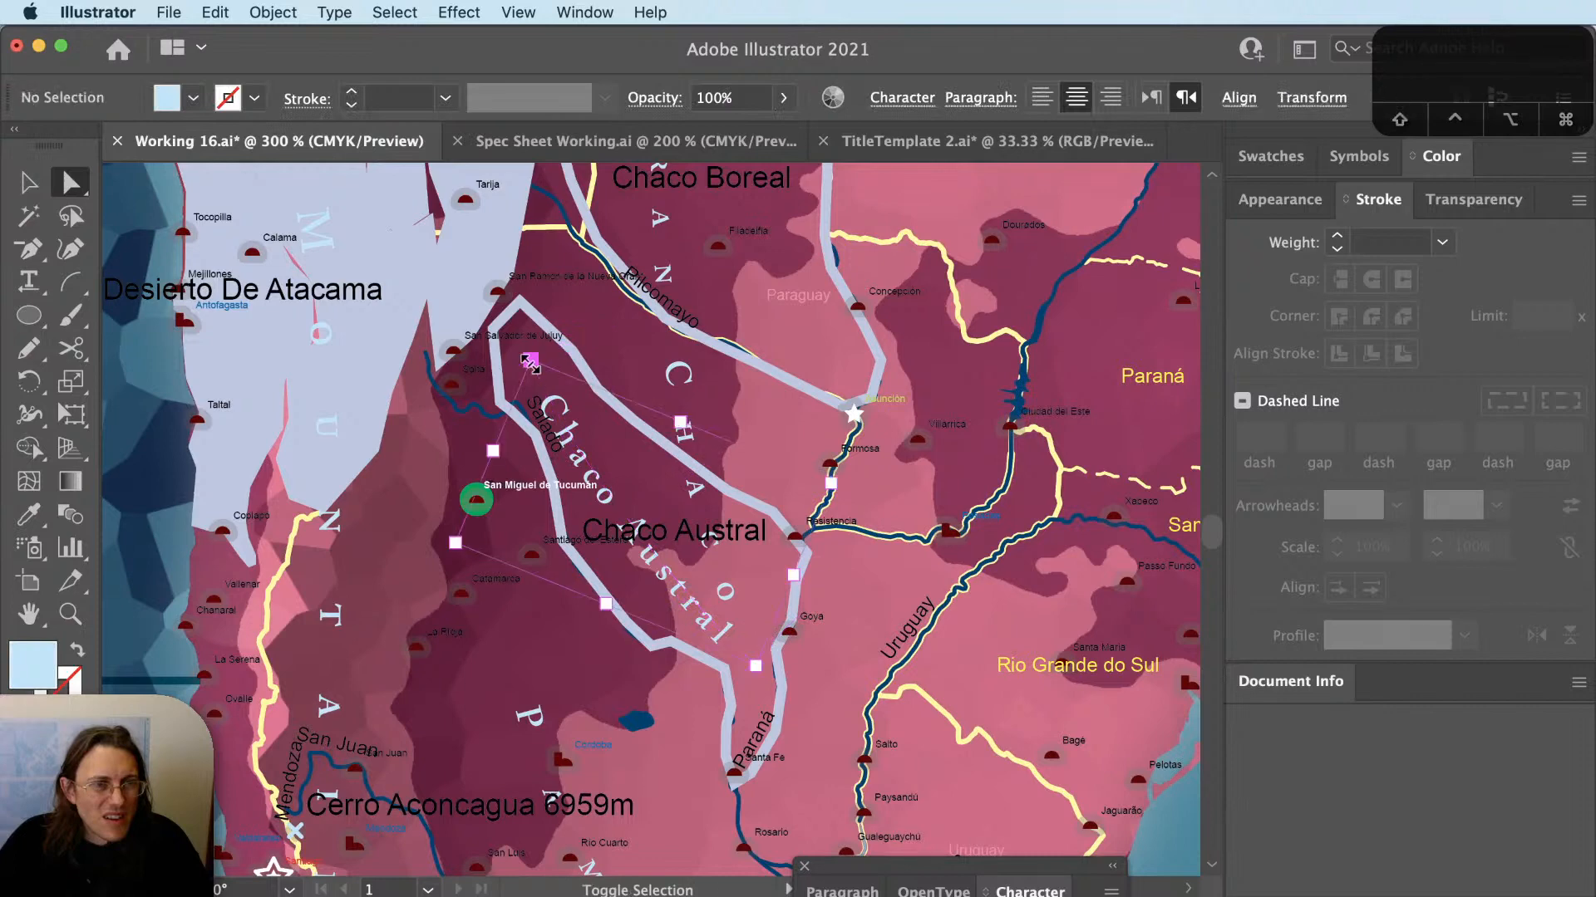
key("a")
left_click(530, 358)
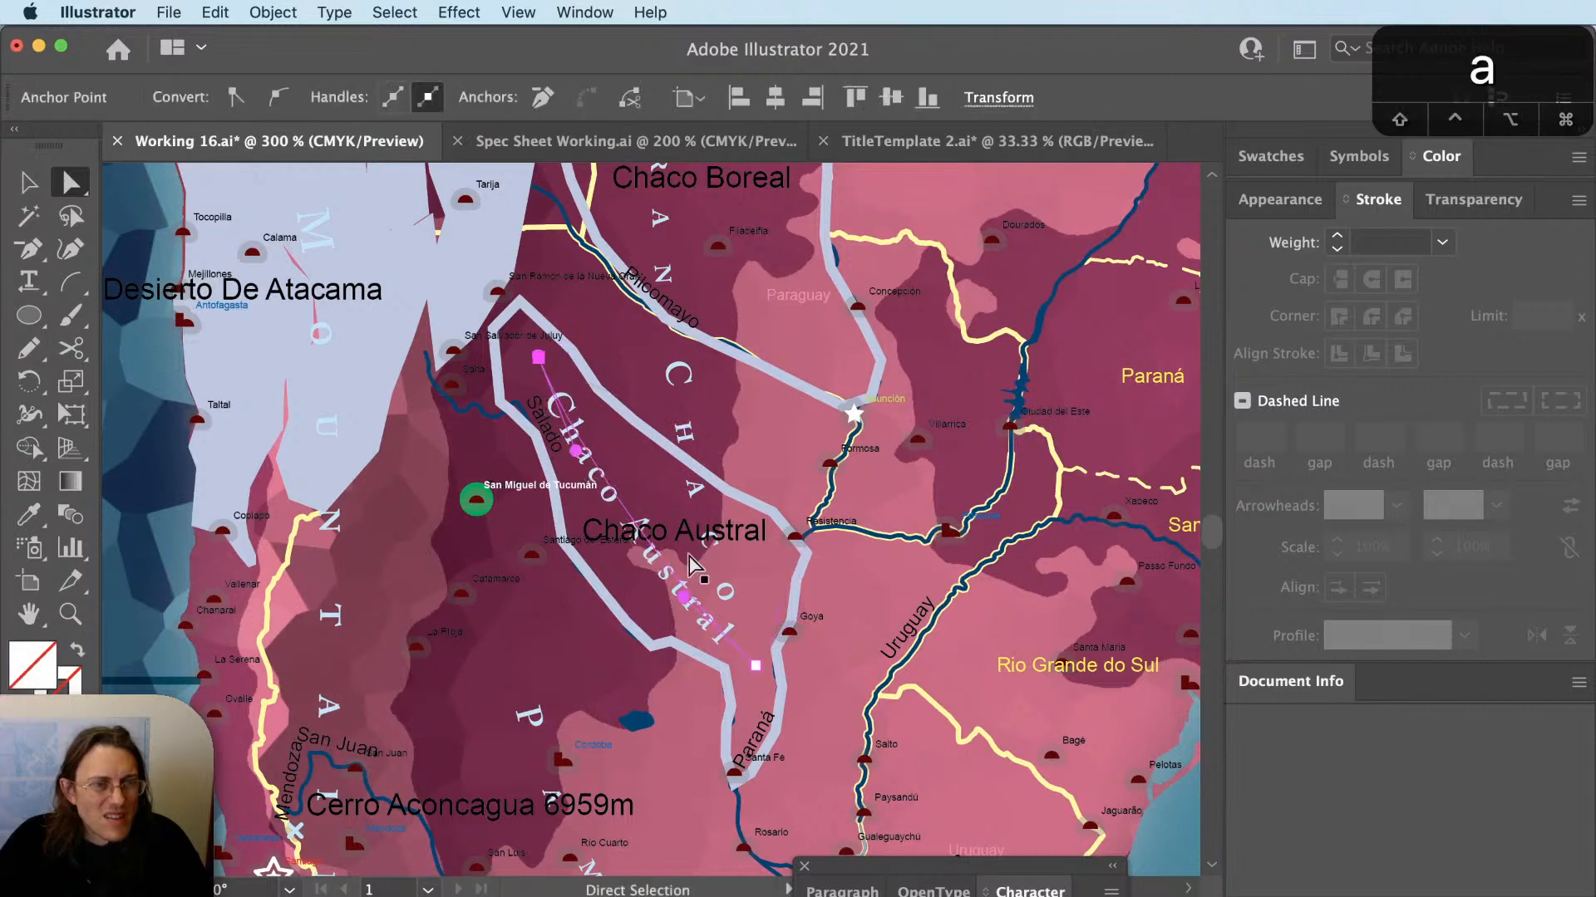
Delete the black Chaco Austral placeholder text and the outline drawn around that region.
left_click(729, 554)
key("v")
left_click(731, 534)
key("BackSpace")
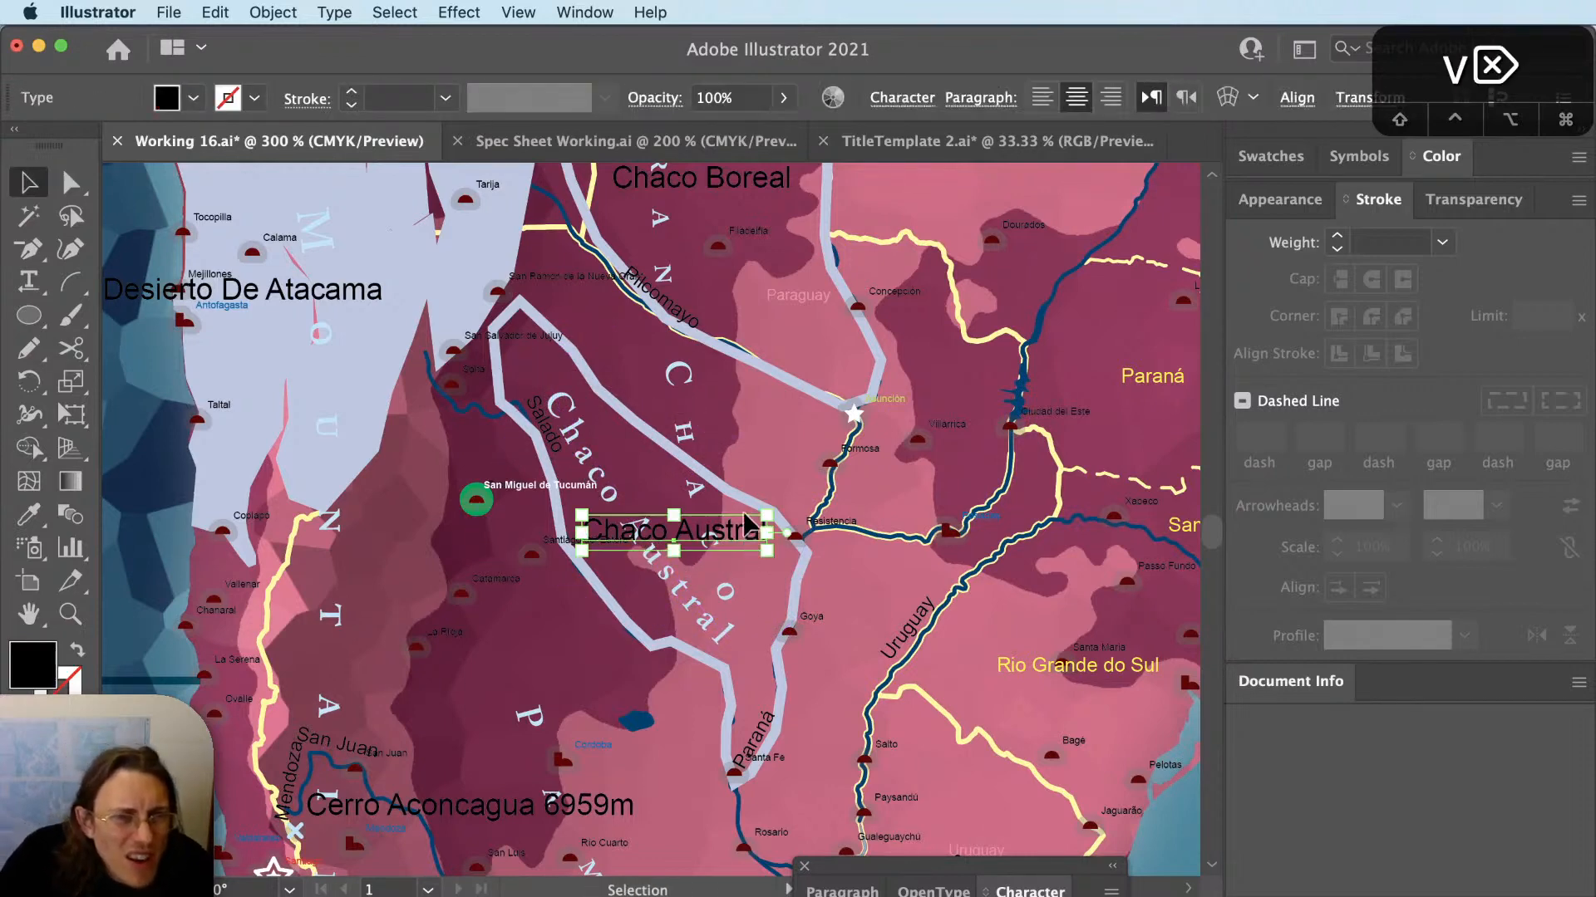
left_click(748, 509)
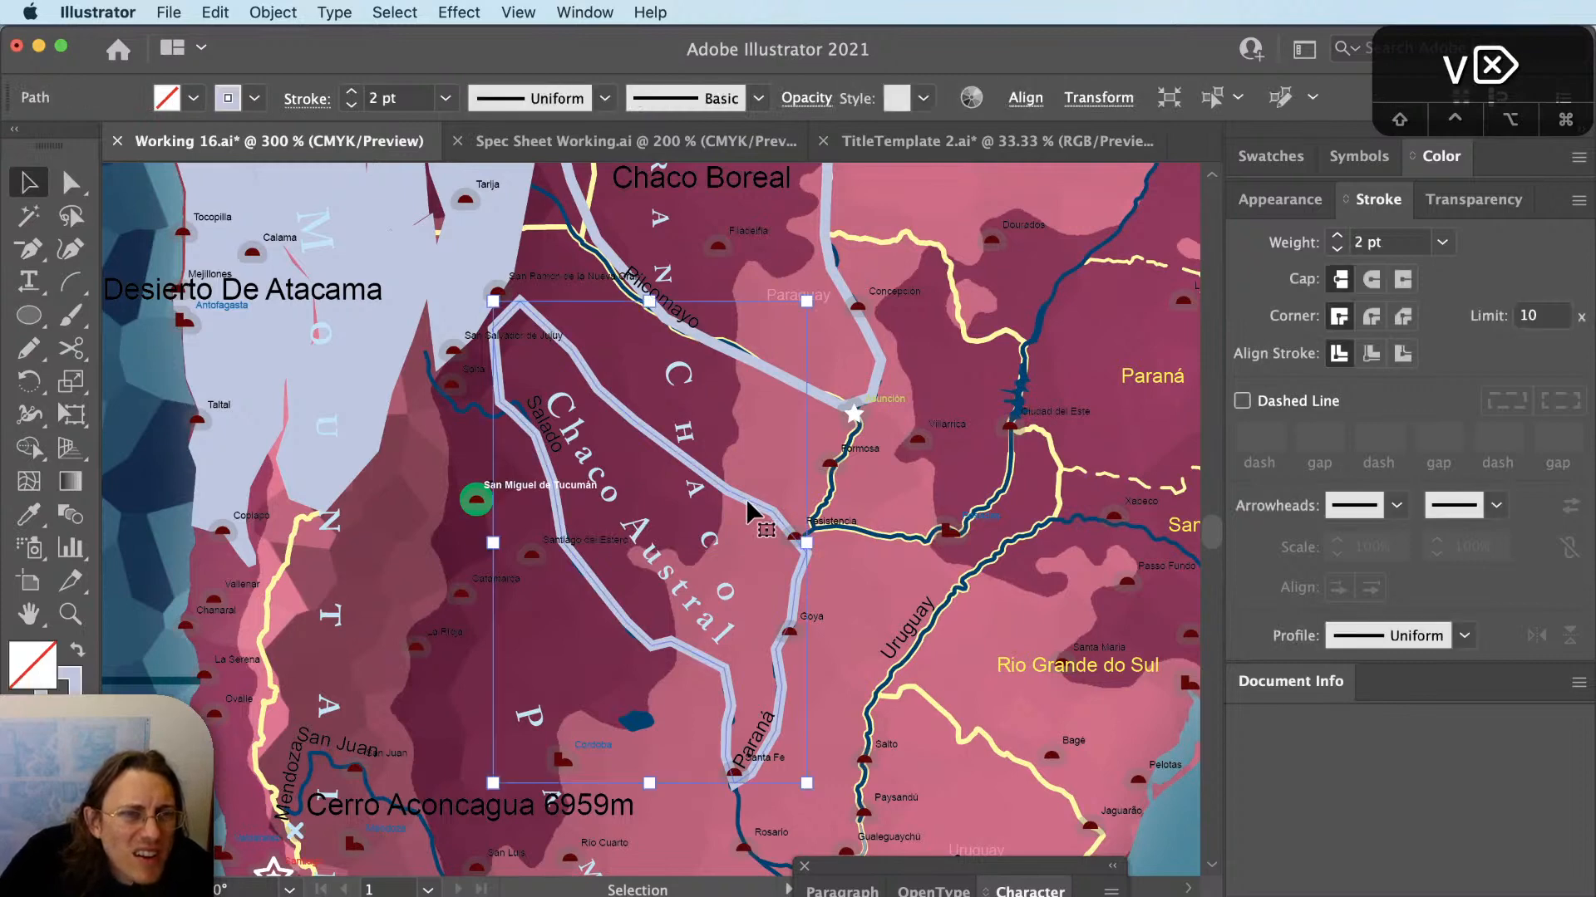
key("BackSpace")
Place a copy of the Amazon Delta label over the Chaco Boreal region and change its text to "Chaco Boreal".
key("space")
left_click_drag(762, 470, 707, 727)
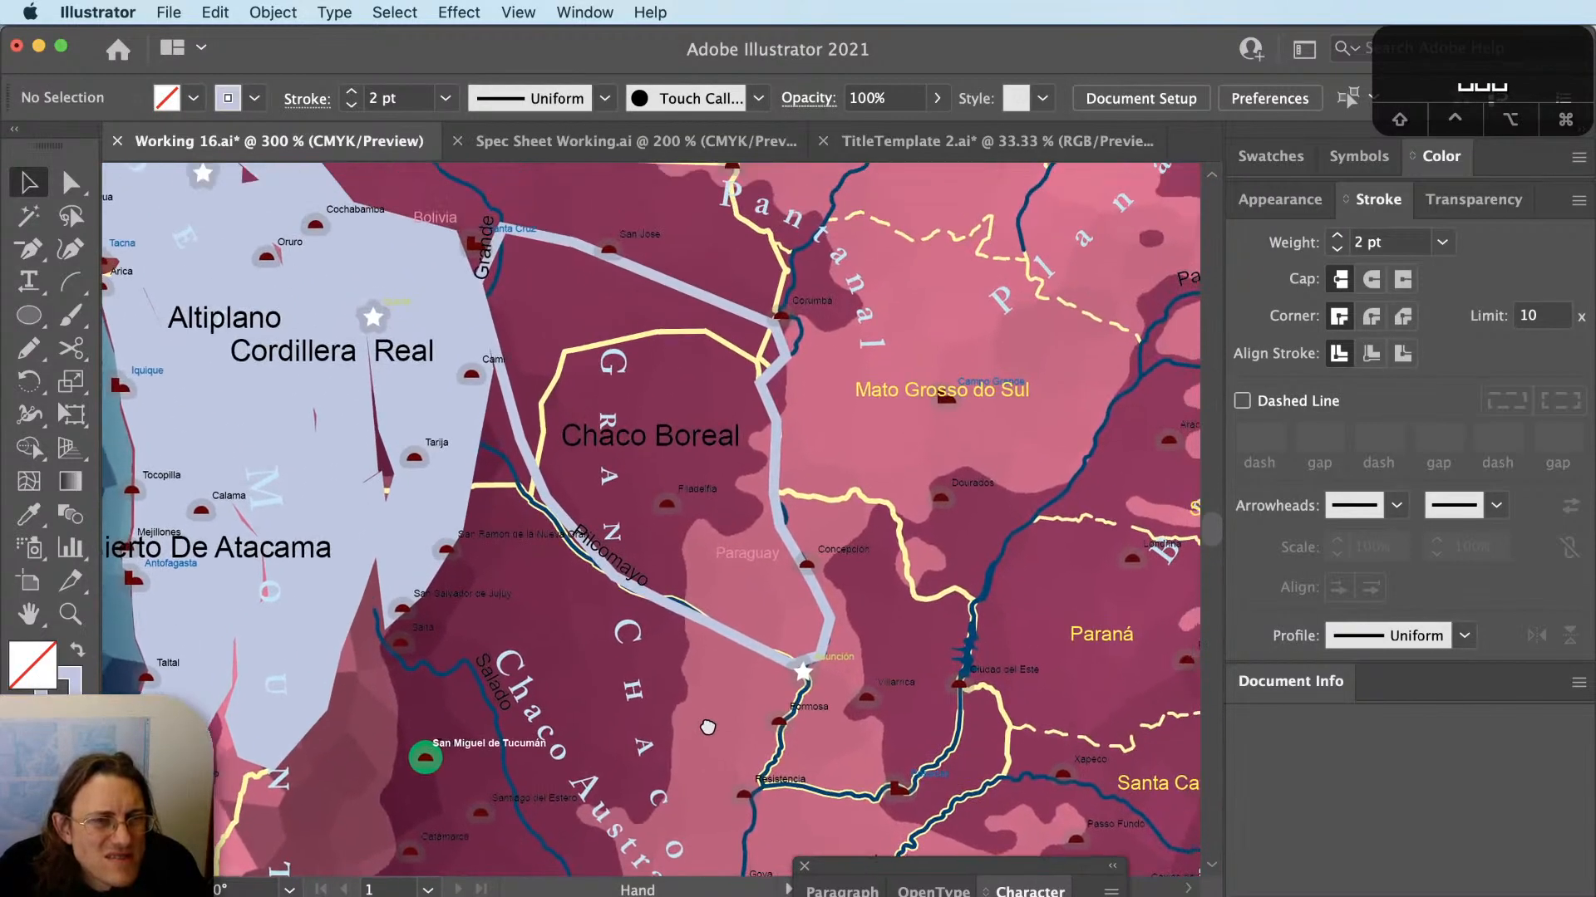
key("v")
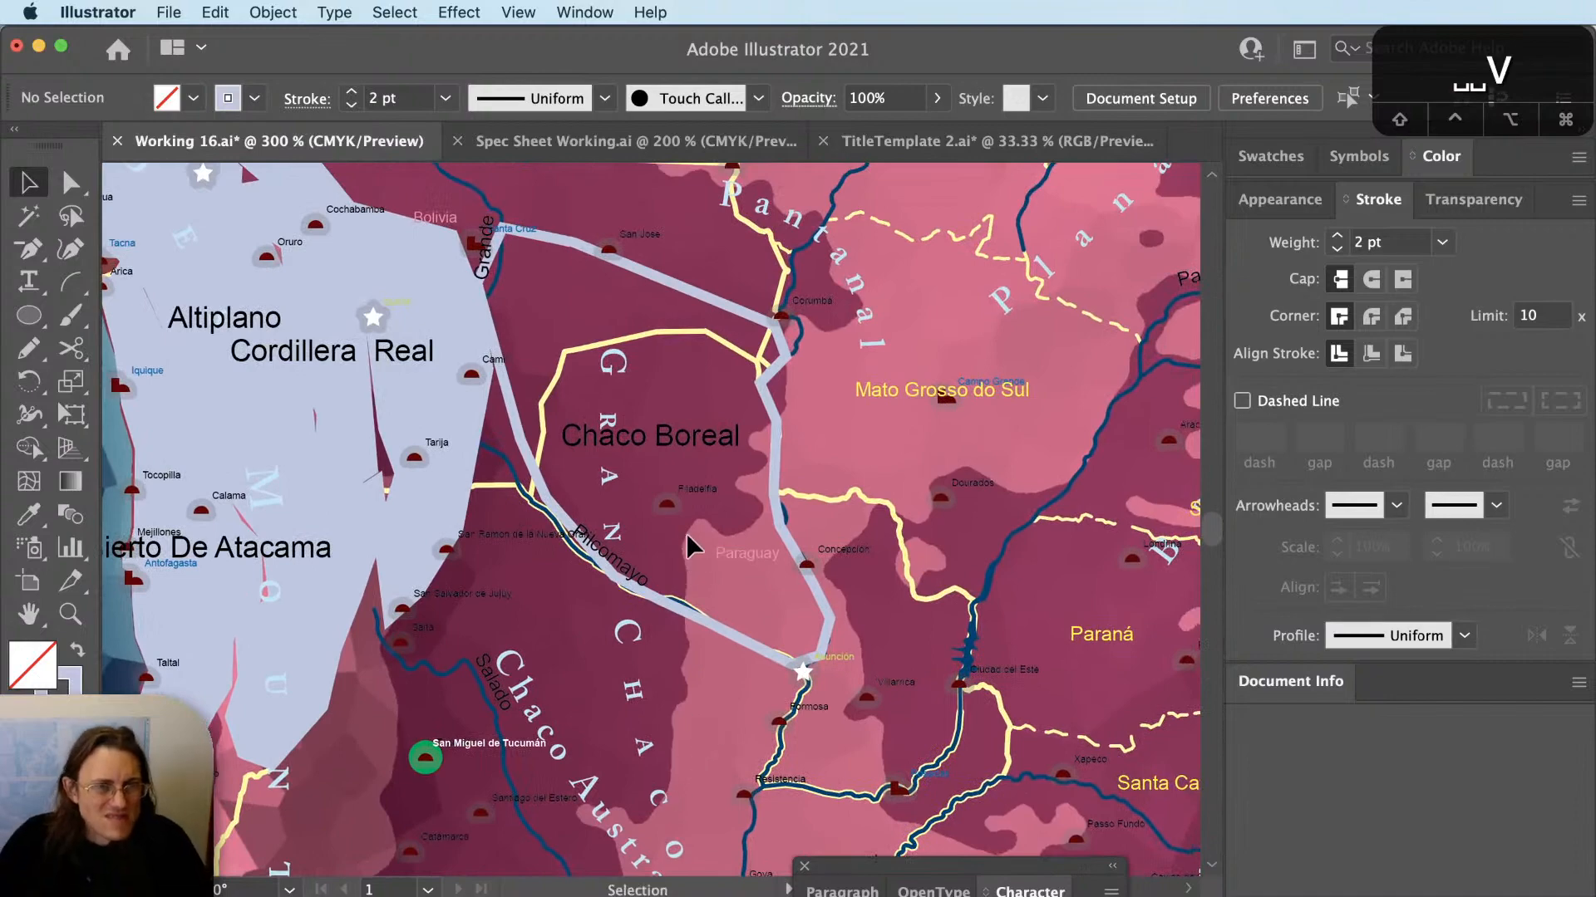
scroll(686, 532, "down", 2)
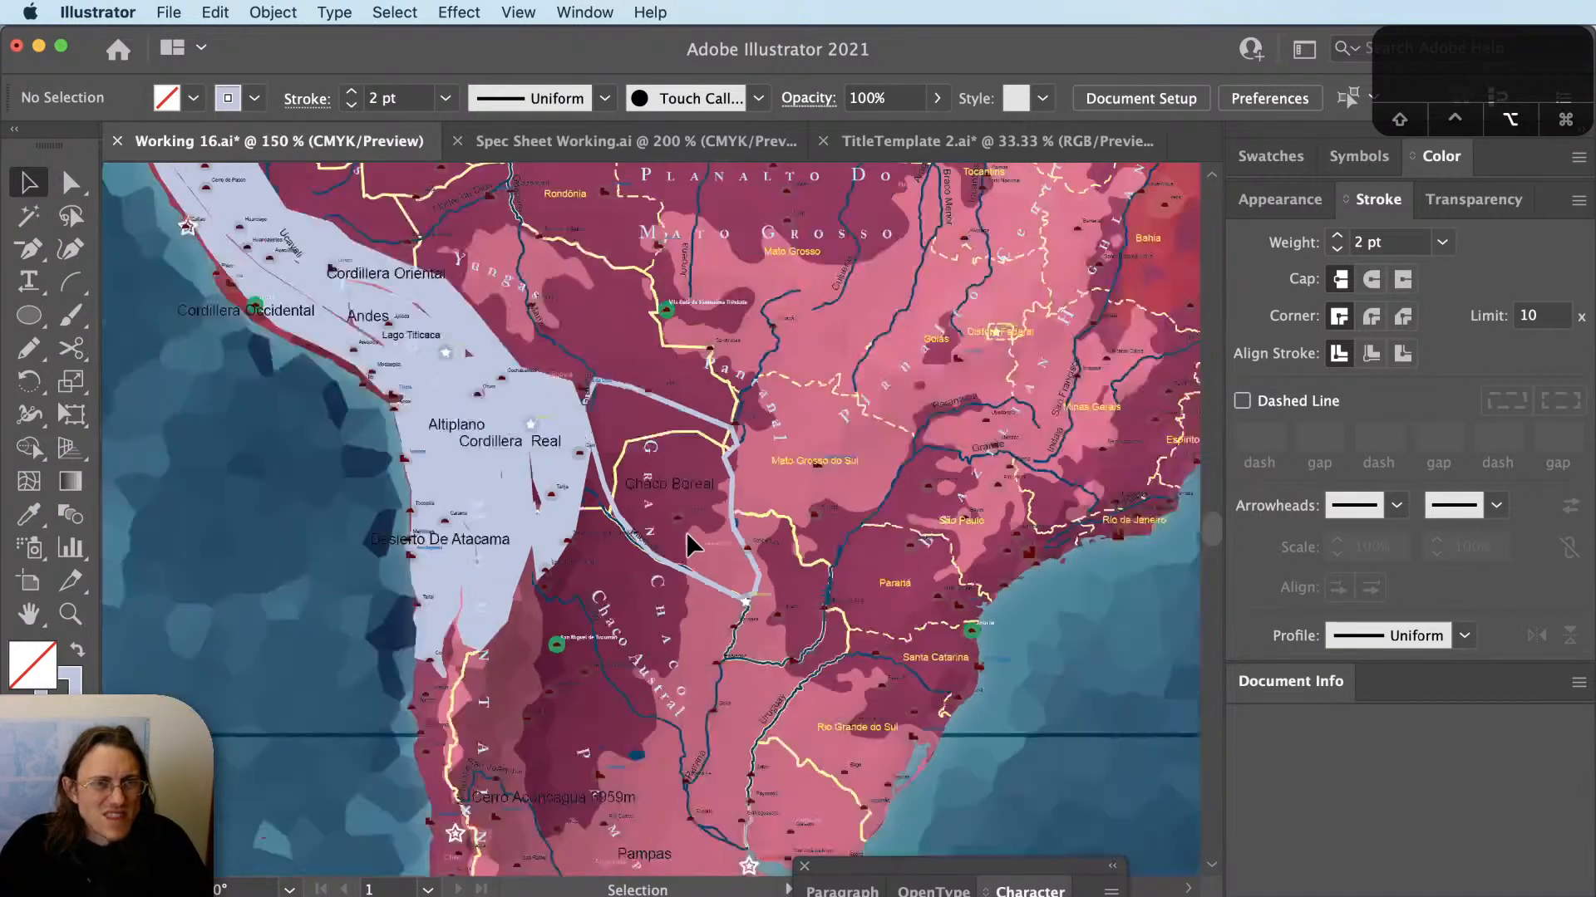
key("space")
left_click_drag(820, 402, 589, 760)
key("alt")
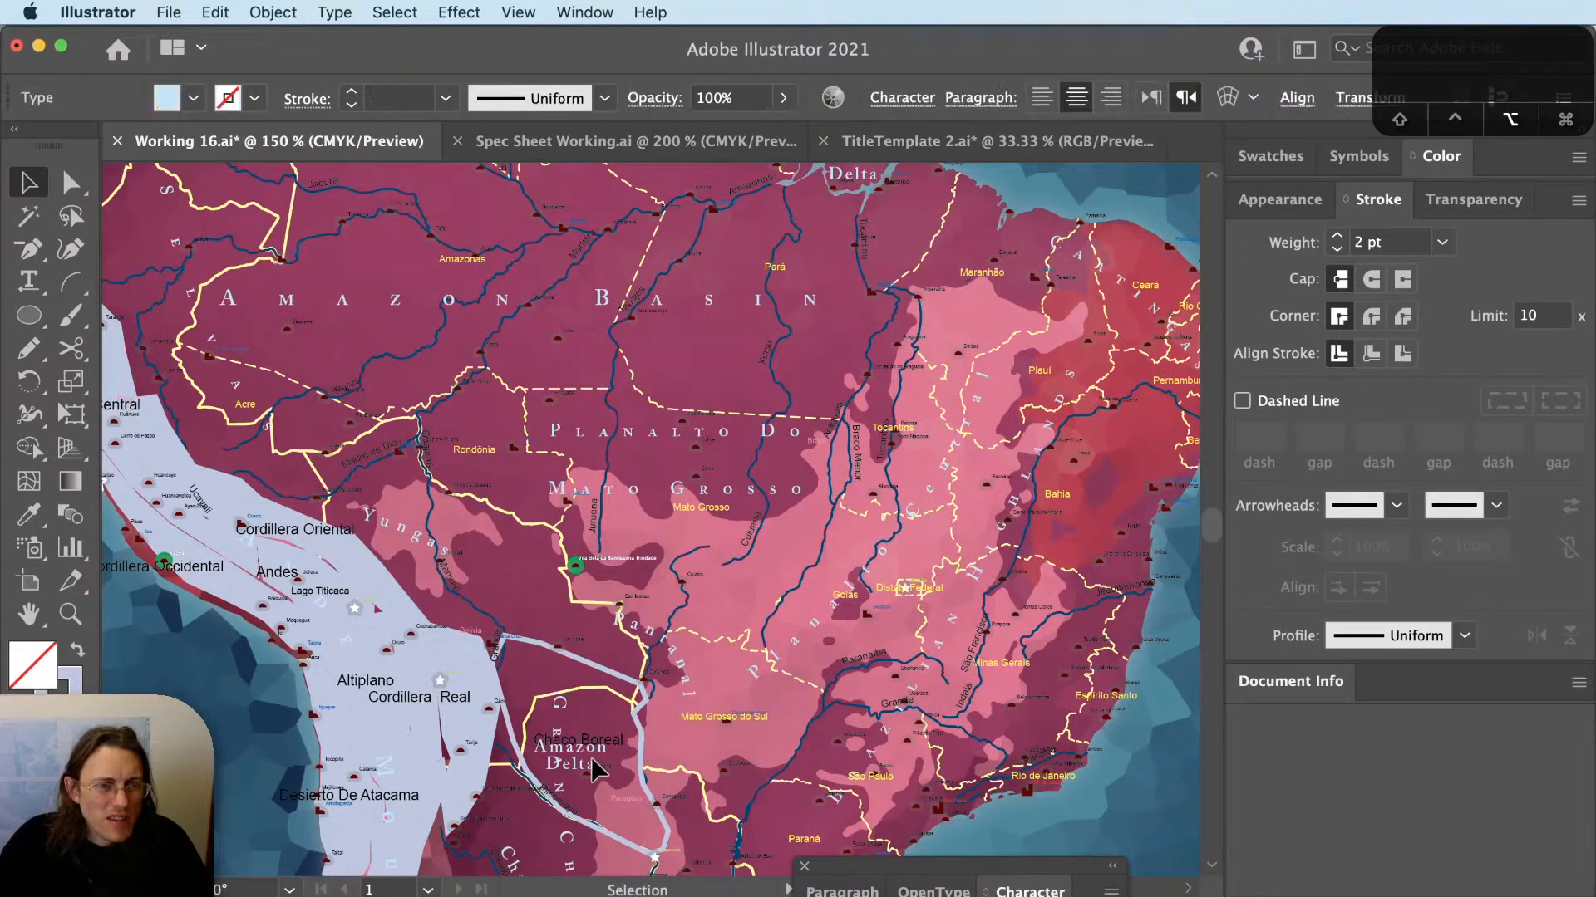
scroll(588, 760, "up", 2)
key("t")
triple_click(591, 748)
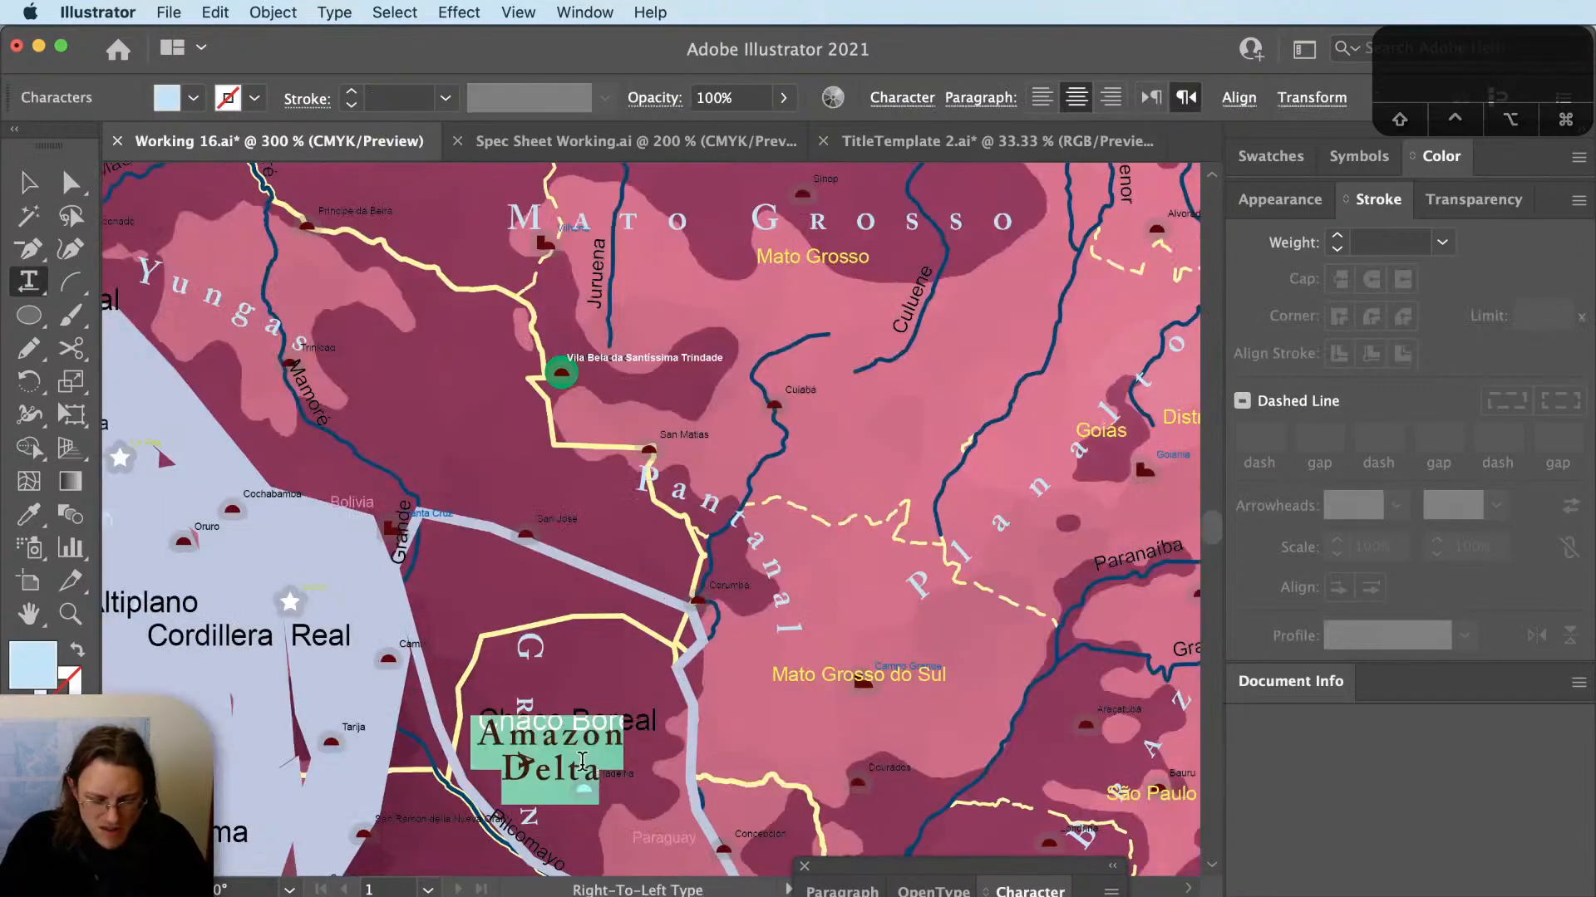
type("Chaco Boreal")
key("Escape")
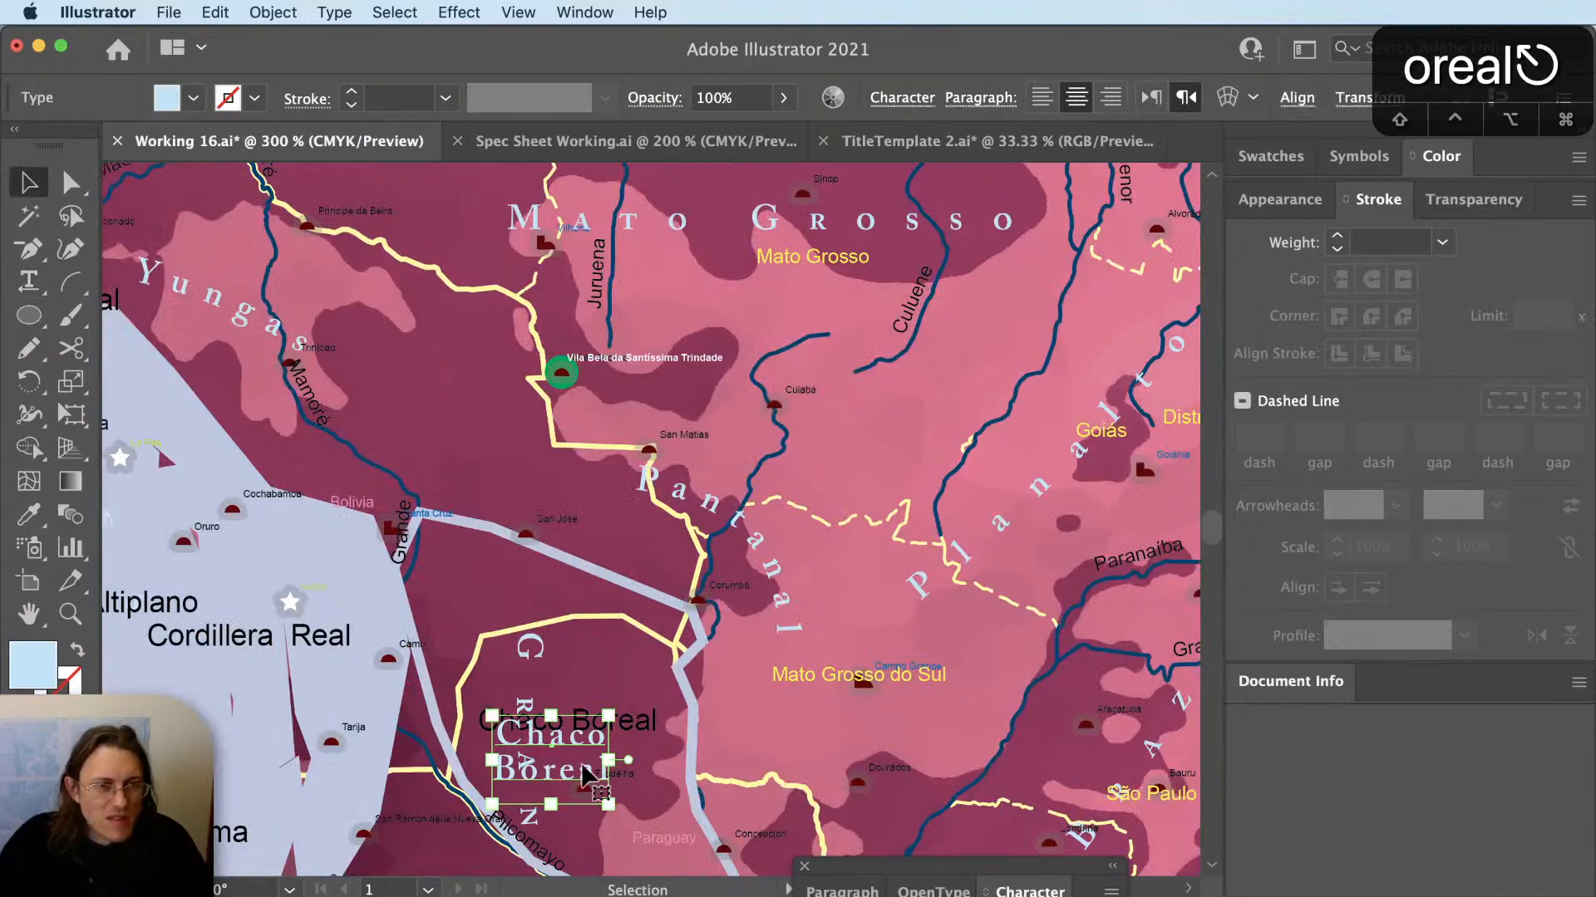
Delete the black Chaco Boreal placeholder text and move the styled Chaco Boreal label north into its place.
left_click(637, 724)
key("Delete")
left_click_drag(571, 729, 573, 681)
Increase the styled Chaco Boreal label's line spacing and set its tracking to 300.
key("alt+Down")
key("alt+Down")
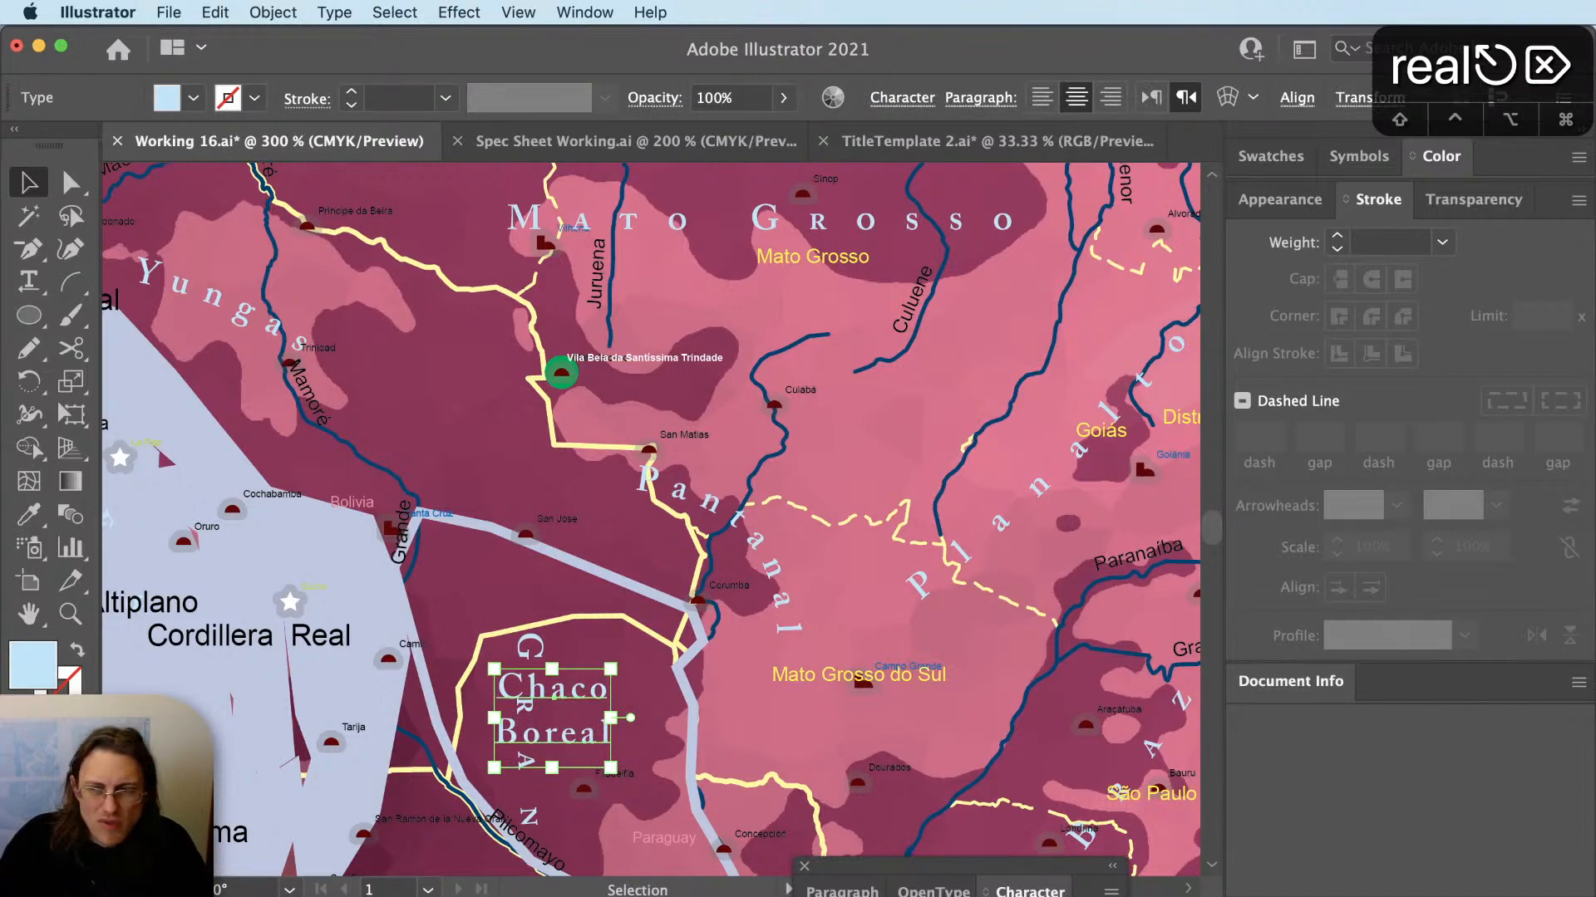
type("300")
key("Return")
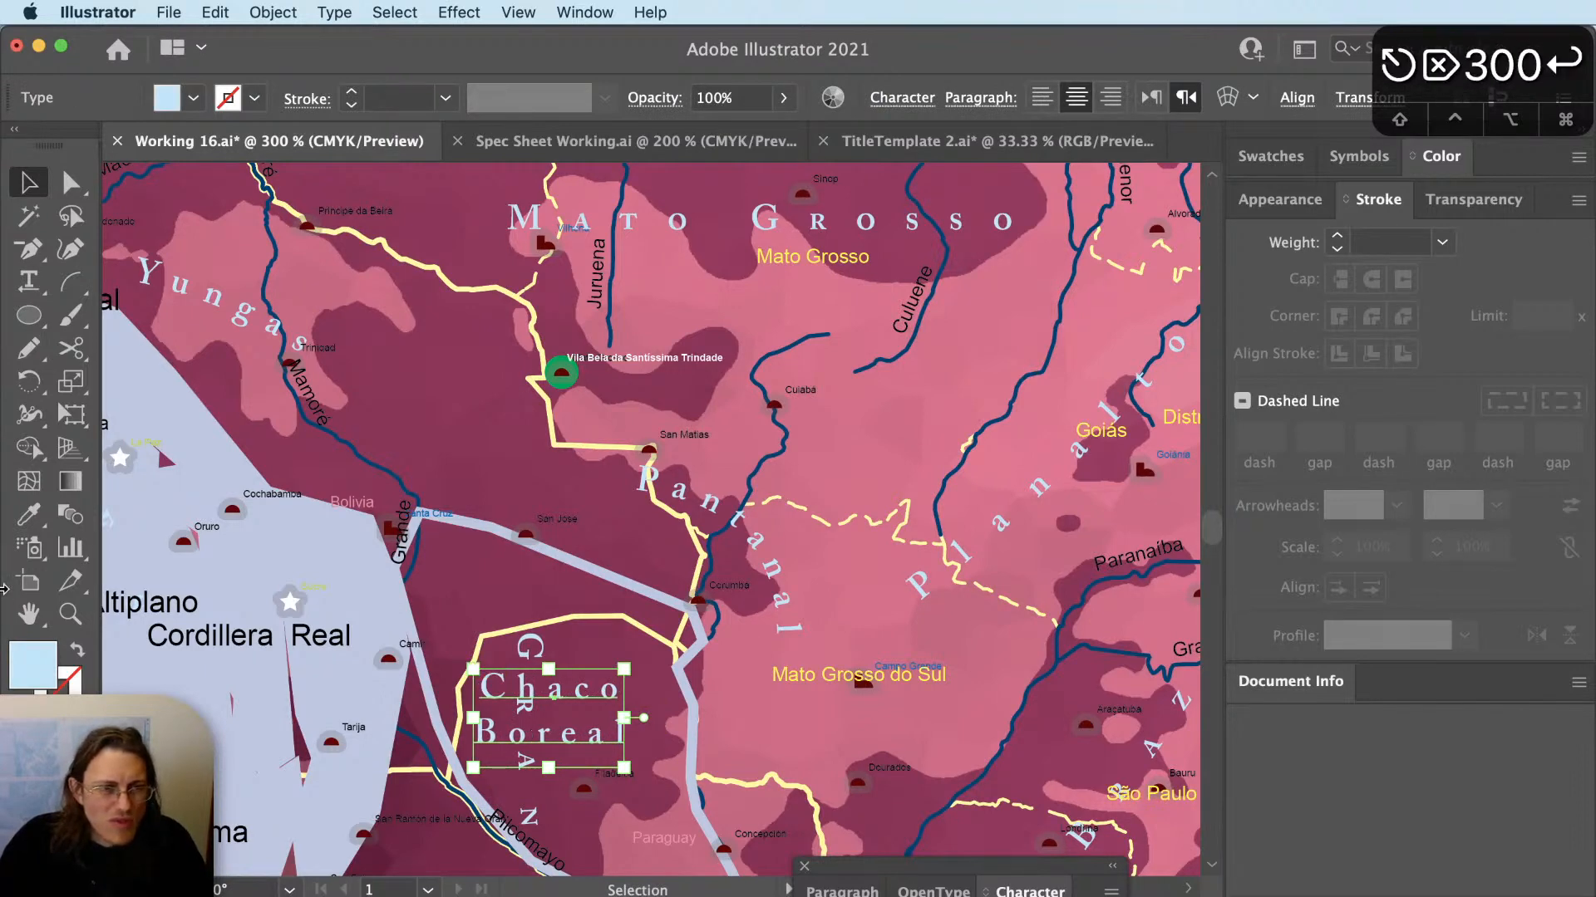
Shift the styled Chaco Boreal label slightly northeast within its outline.
scroll(573, 692, "up", 1)
scroll(575, 690, "up", 1)
left_click_drag(574, 691, 589, 674)
left_click(642, 647)
scroll(642, 648, "down", 1)
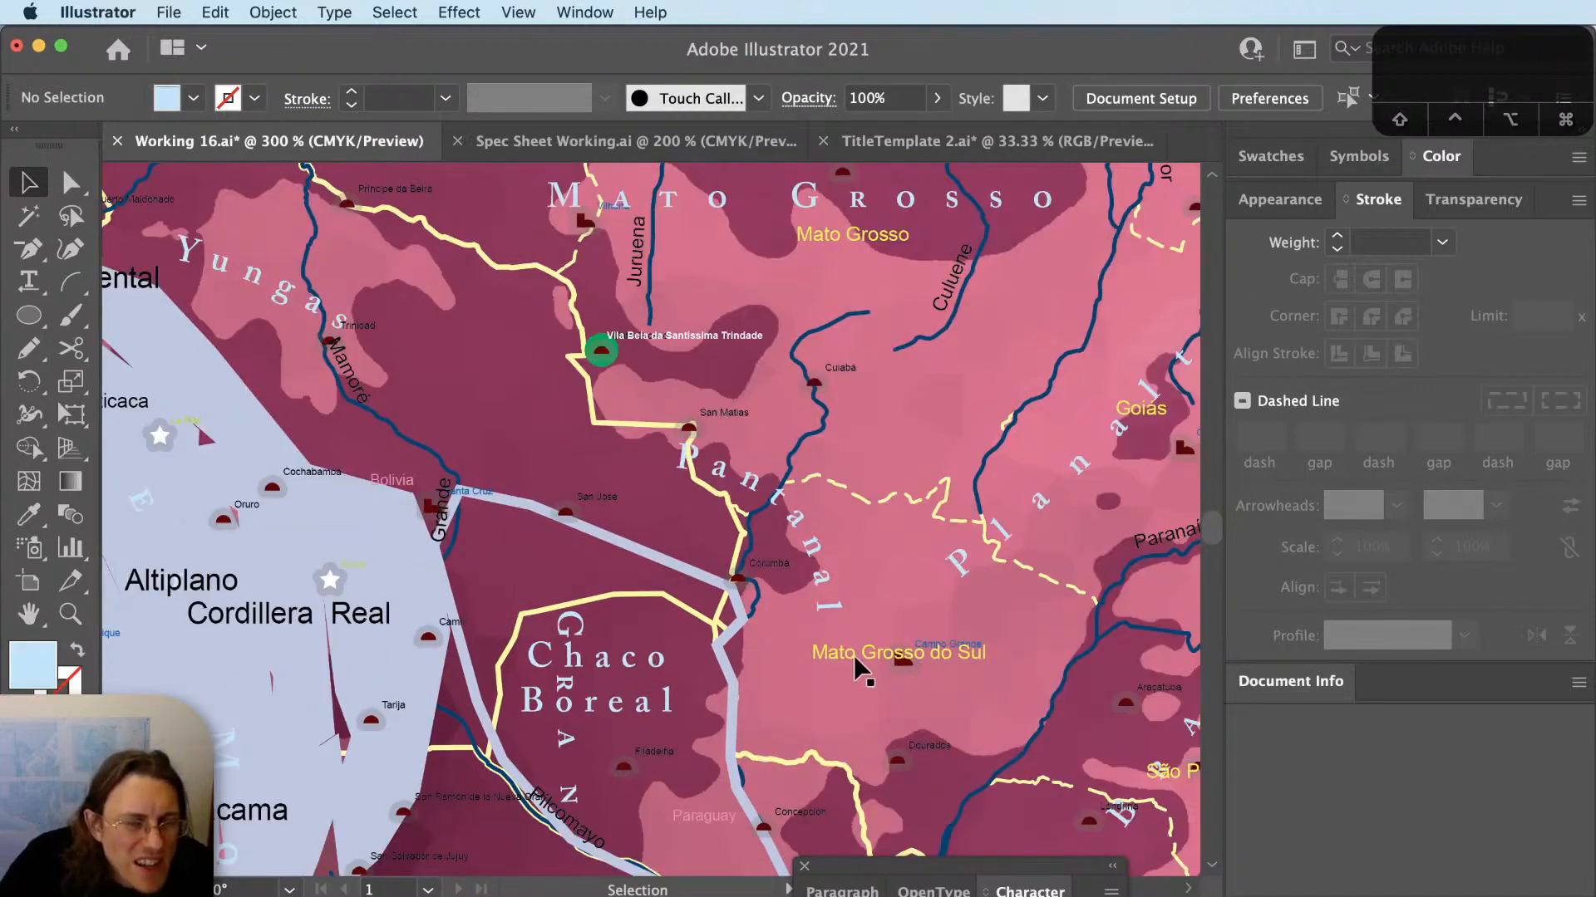
Open up the line spacing between "Chaco" and "Boreal" a little more.
scroll(856, 661, "down", 5)
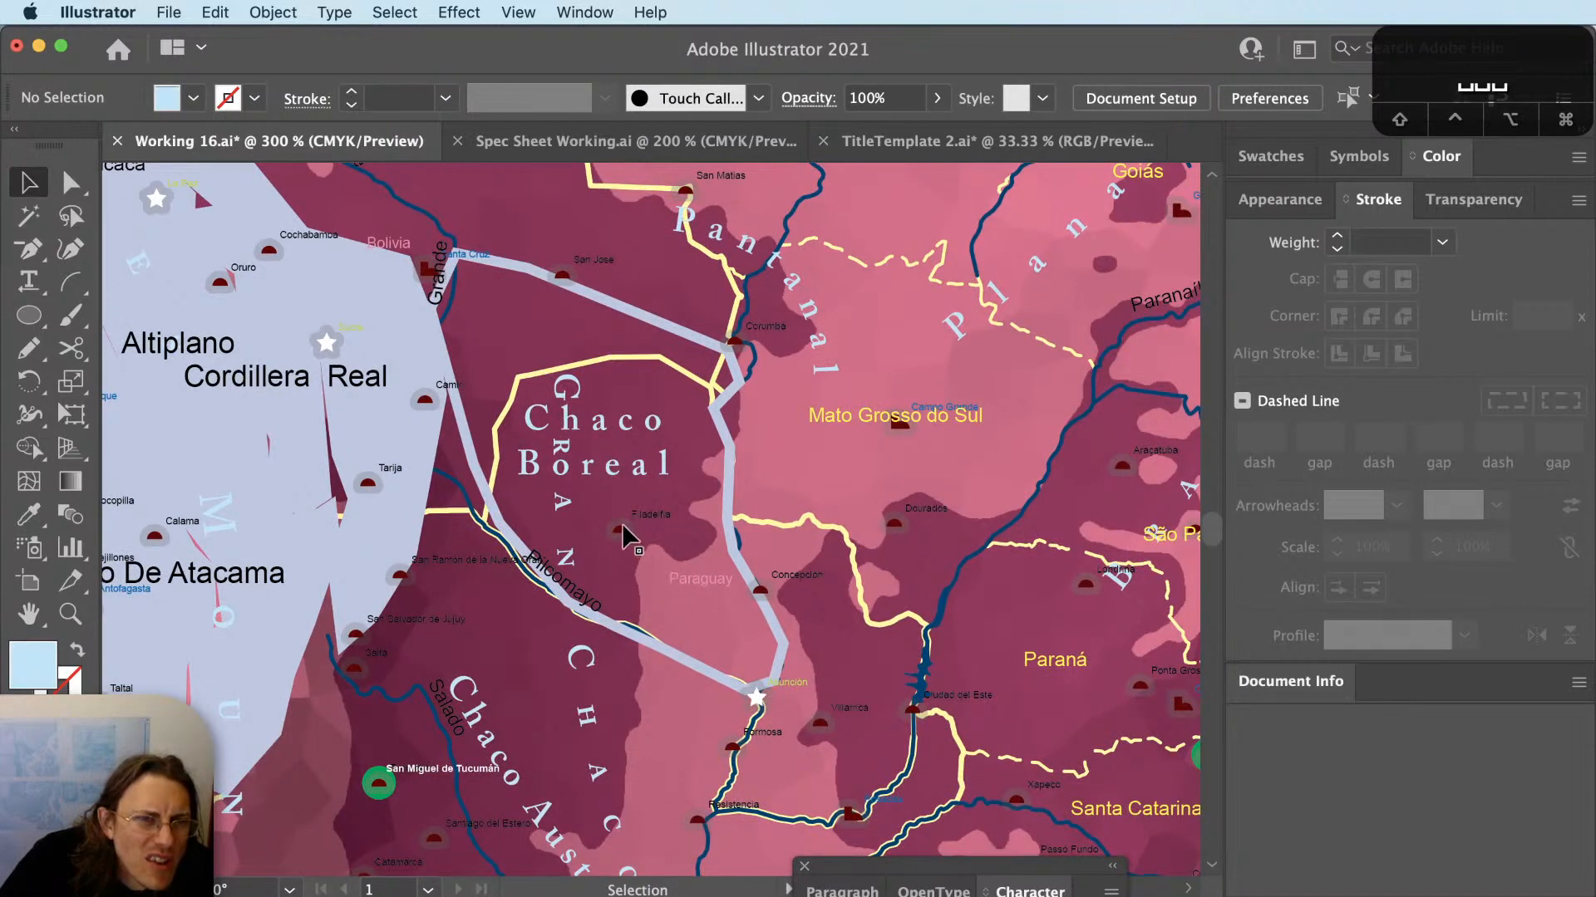
scroll(532, 511, "up", 4)
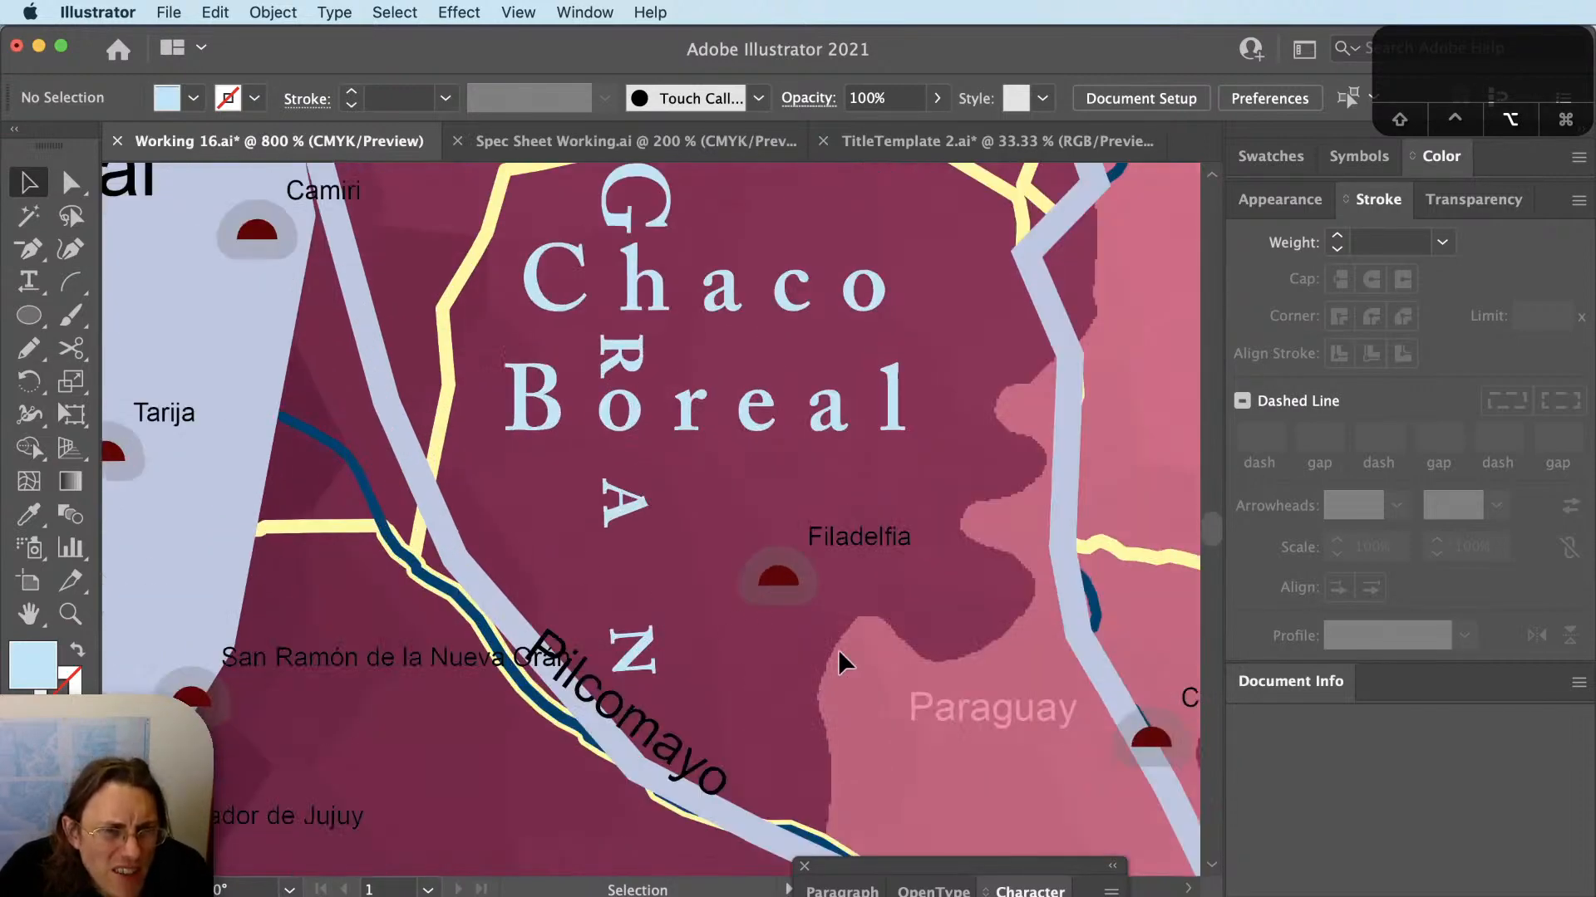
scroll(780, 627, "down", 2)
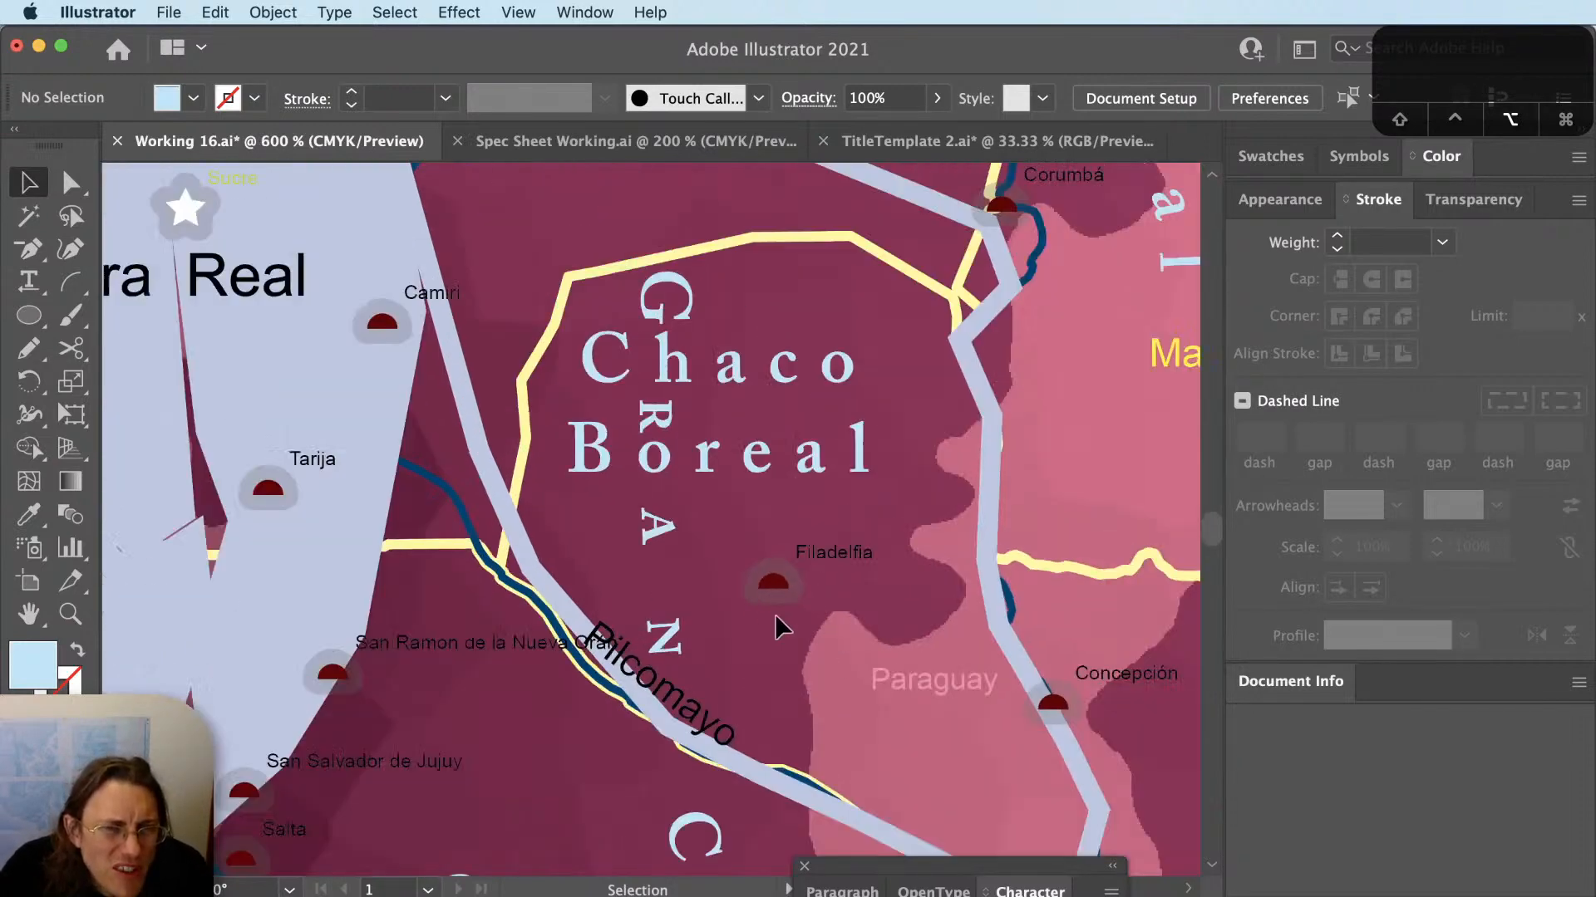
scroll(780, 627, "down", 2)
scroll(774, 627, "up", 2)
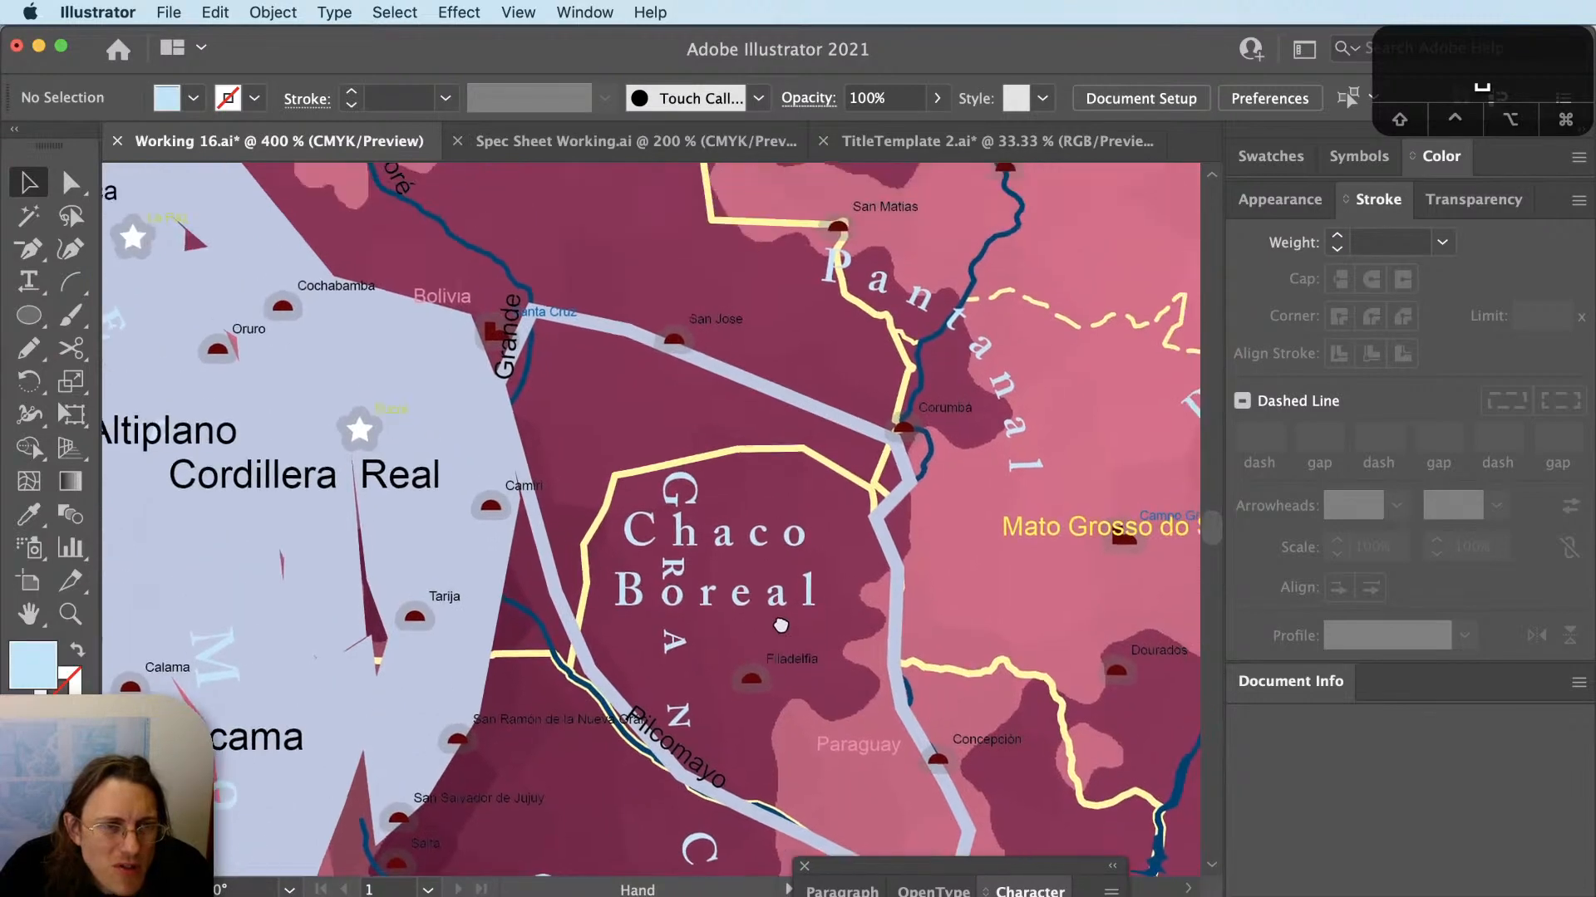
left_click_drag(765, 636, 760, 572)
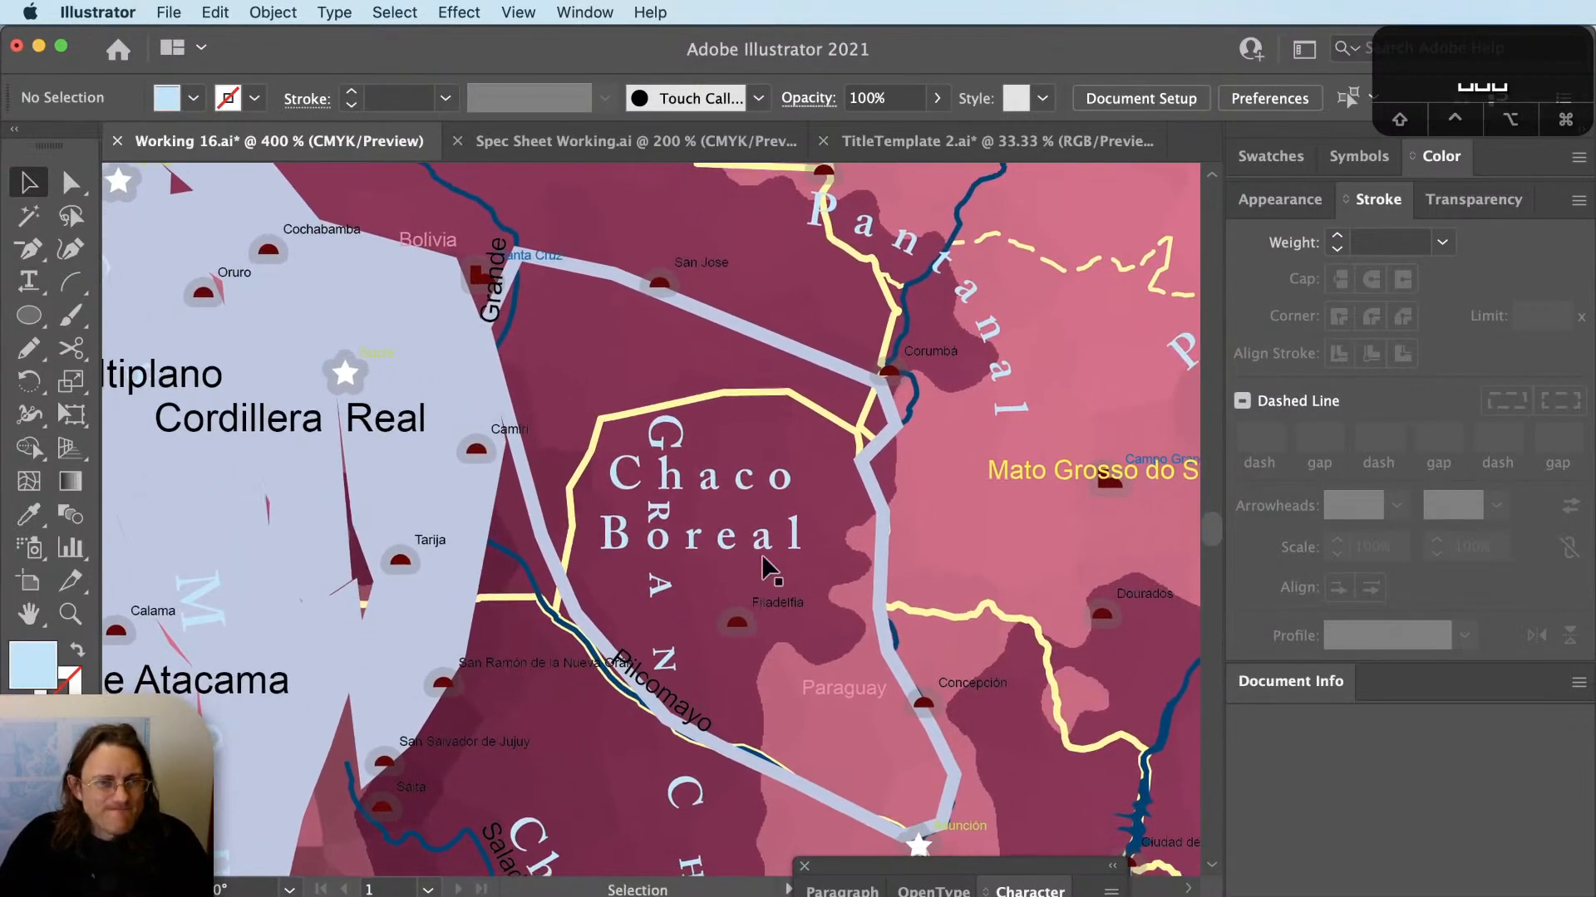
left_click(764, 565)
key("alt+Down")
key("alt+Down")
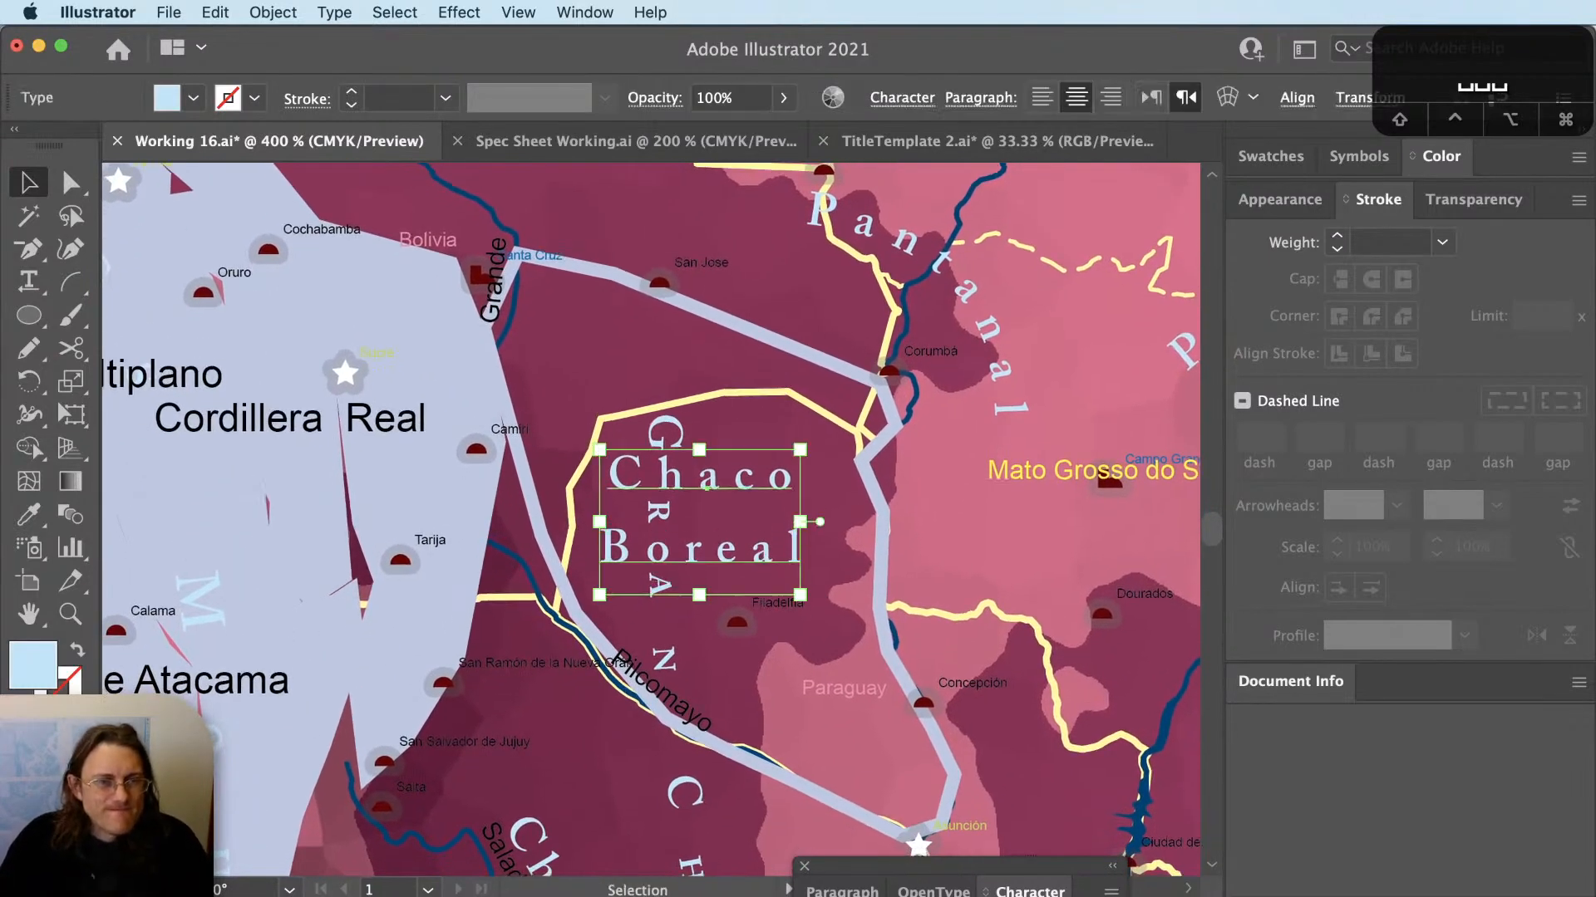
key("super+shift+a")
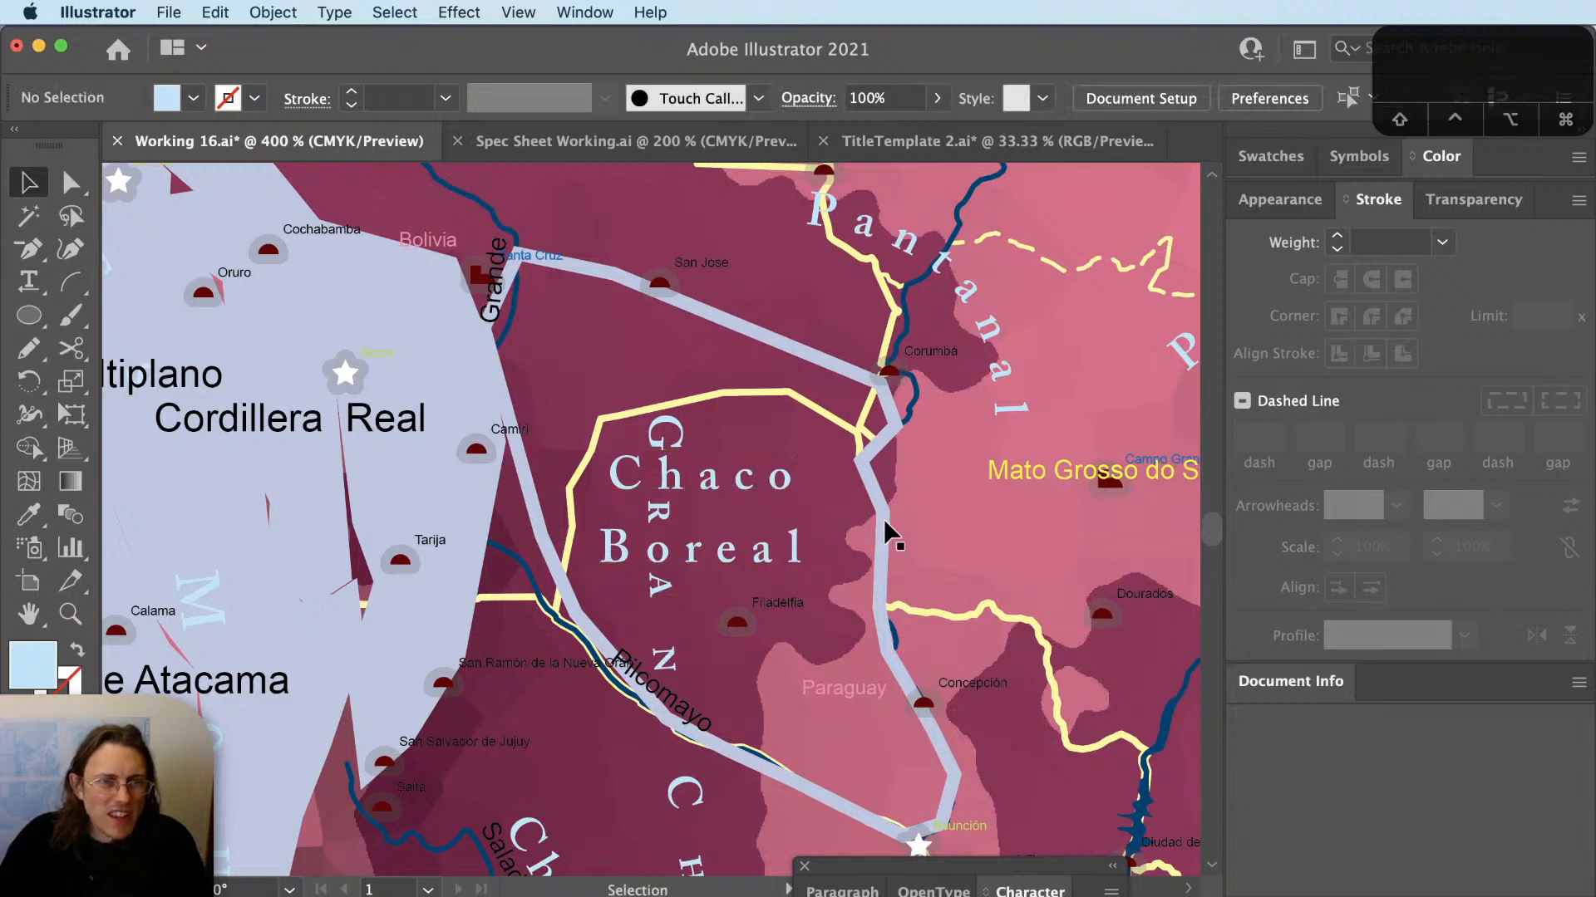
Delete the light blue outline around the Chaco Boreal region.
left_click(886, 530)
key("BackSpace")
key("super+minus")
key("super+minus")
key("super+minus")
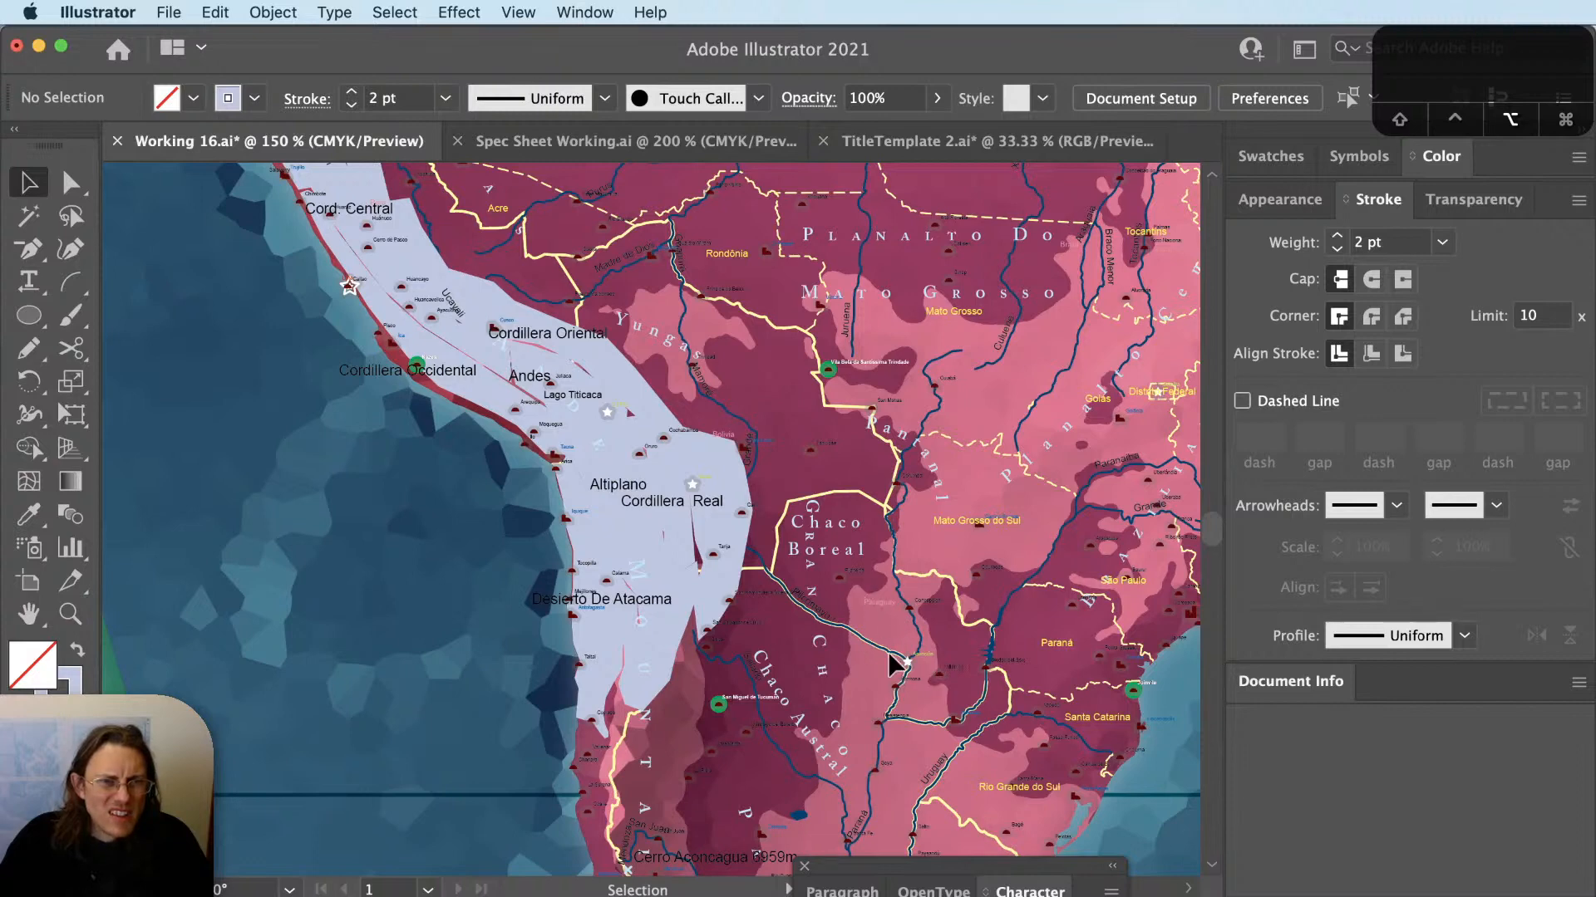
scroll(882, 650, "down", 1)
key("space")
left_click_drag(858, 562, 759, 532)
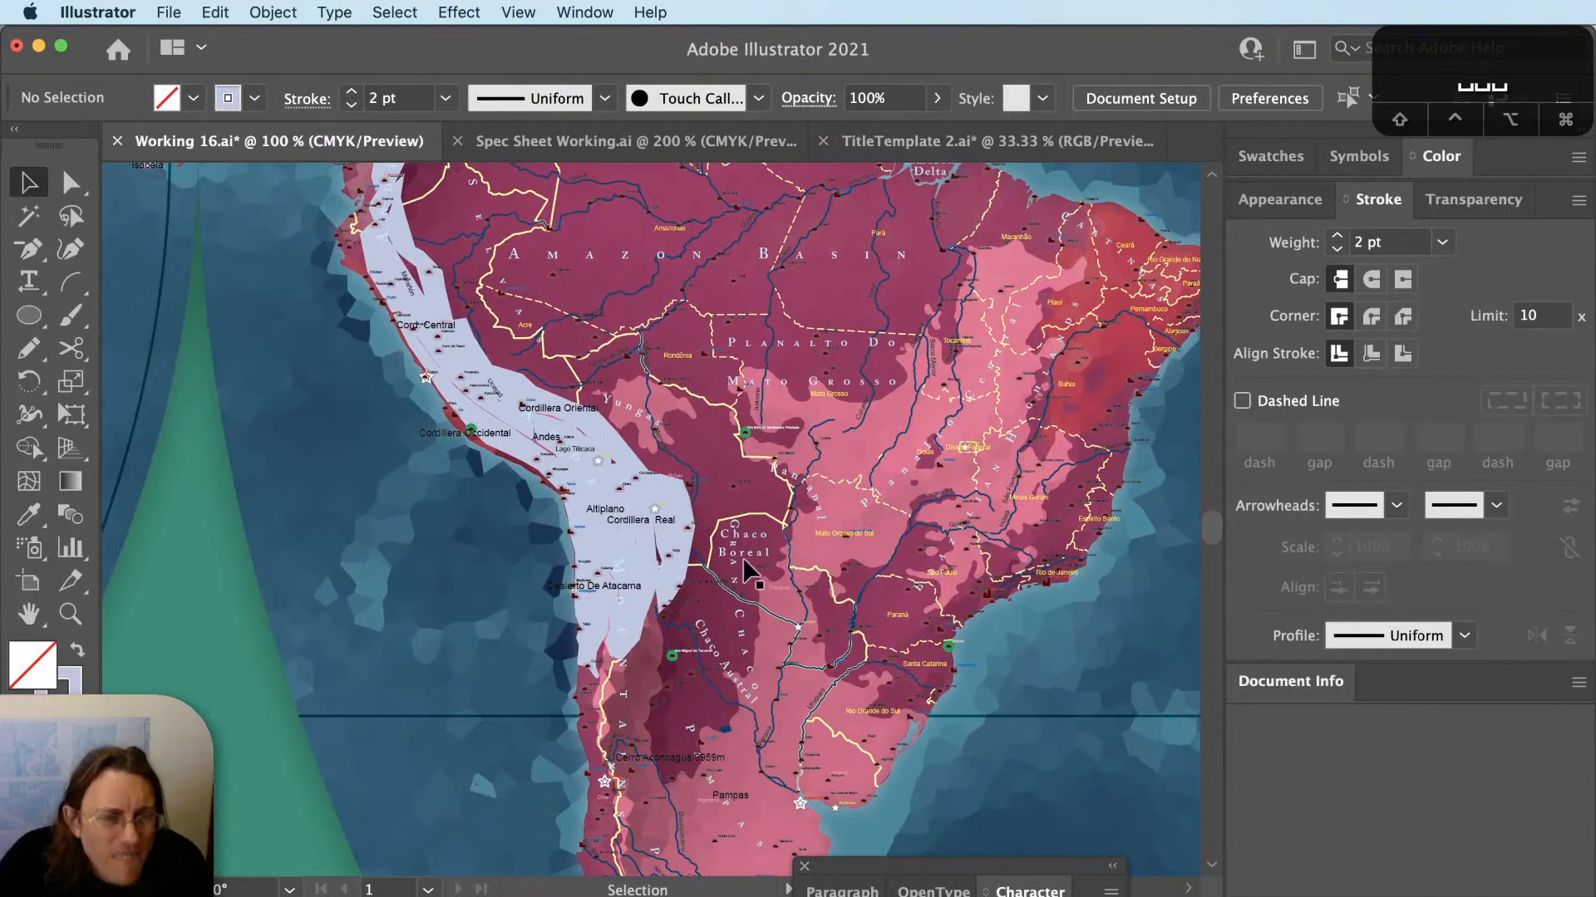
left_click(917, 790)
Switch to QGIS and examine the Andean region polygons, identifying Desierto de Atacama, Chaco Boreal and Planalto Central.
key("super+Tab")
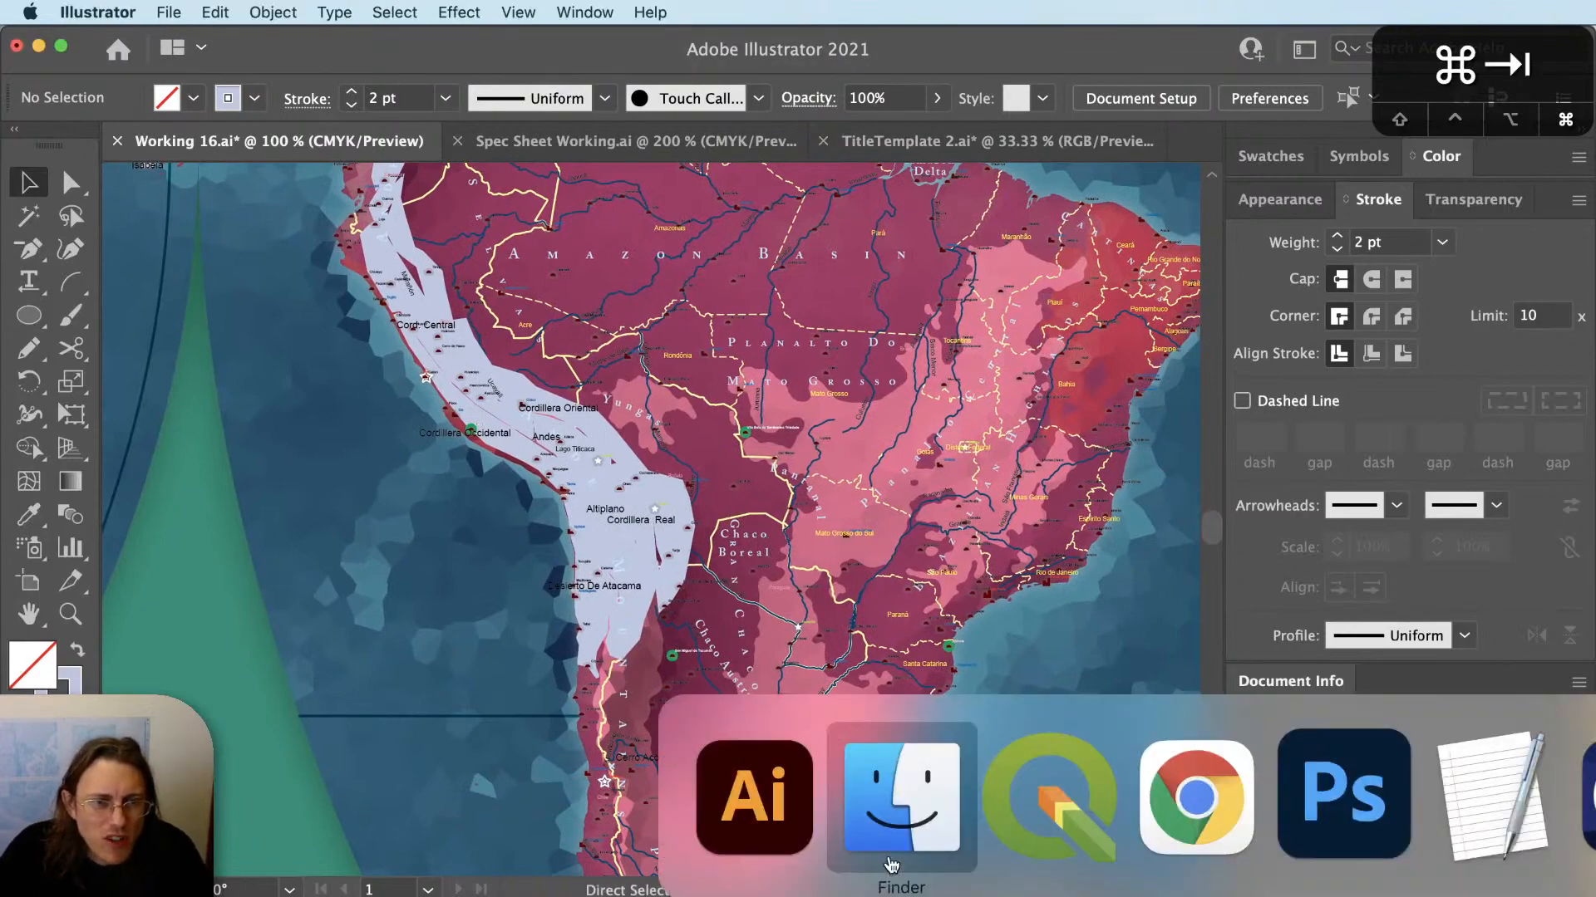
scroll(918, 616, "down", 2)
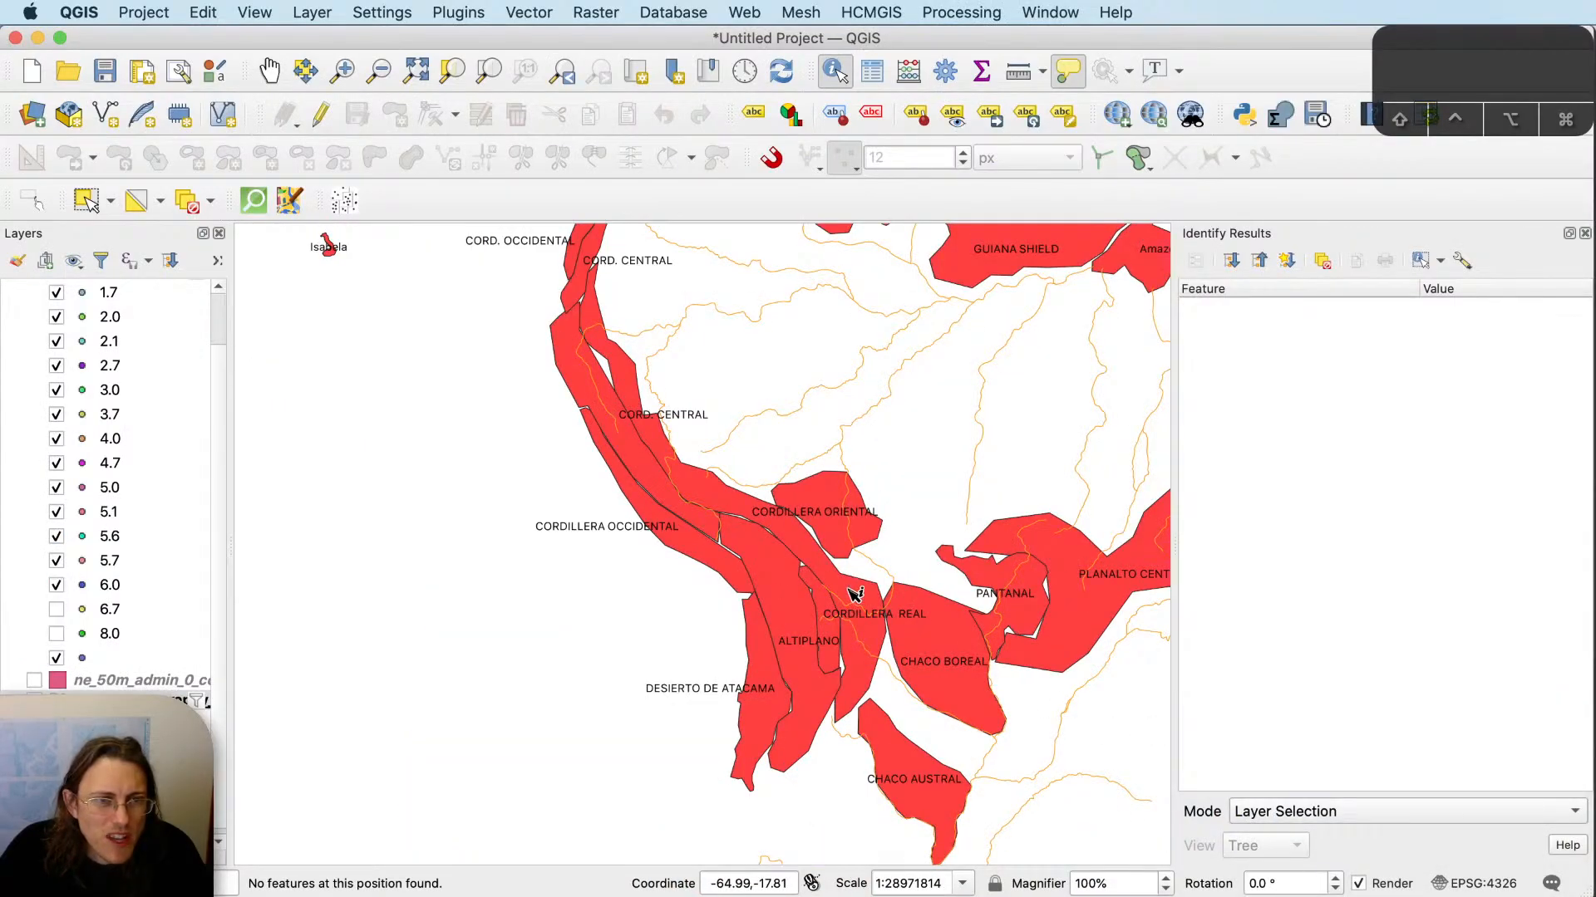
left_click_drag(857, 575, 924, 616)
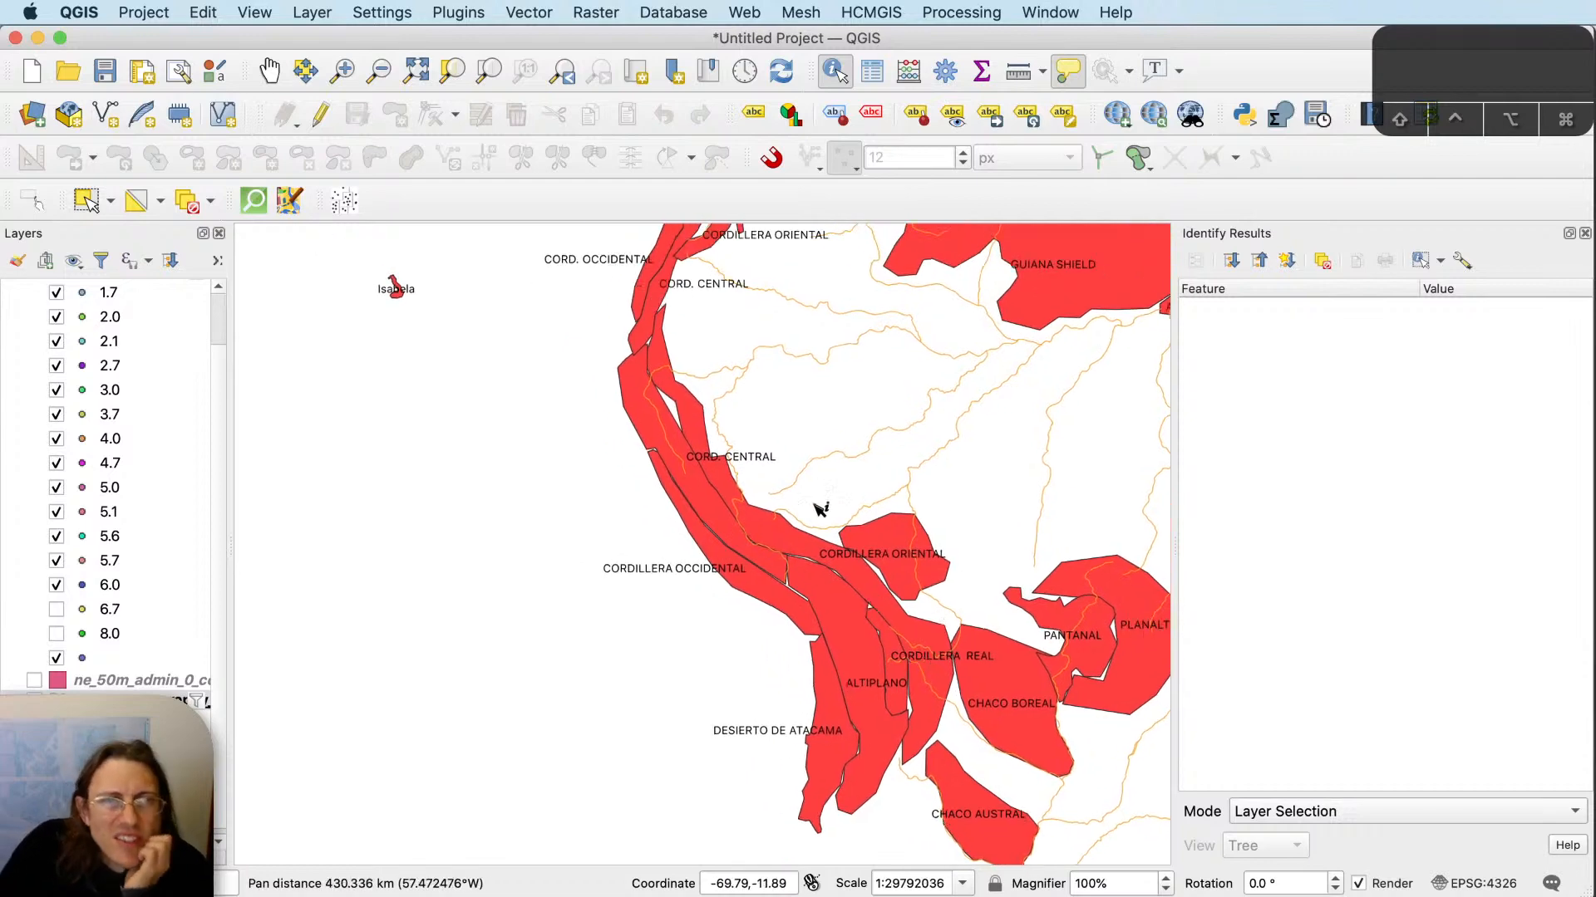
left_click_drag(796, 473, 750, 577)
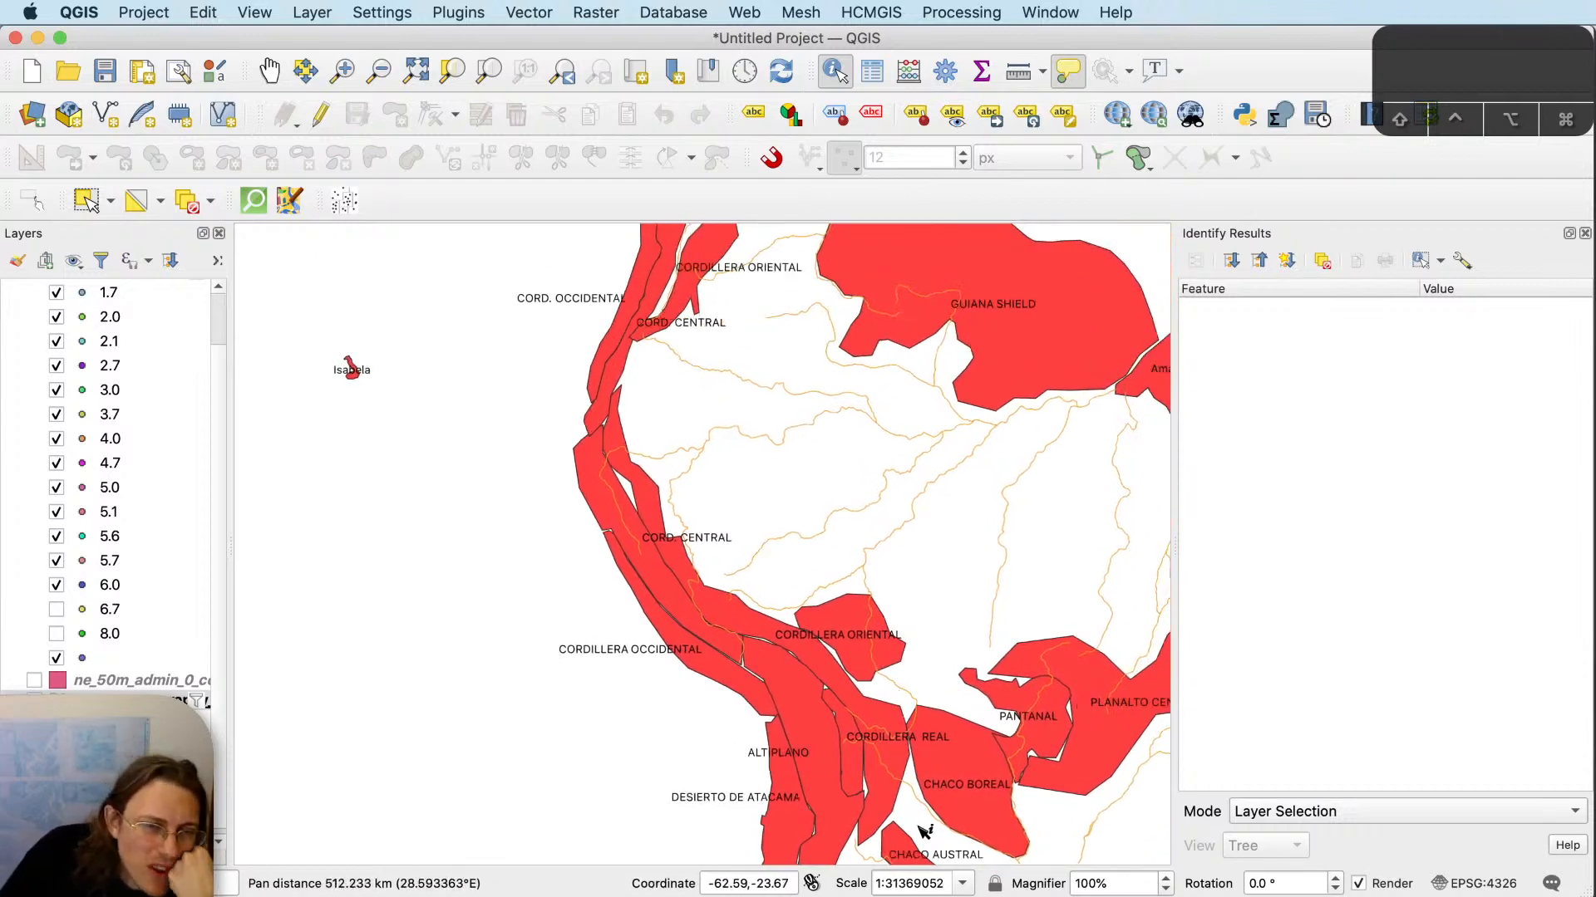
left_click_drag(892, 797, 912, 635)
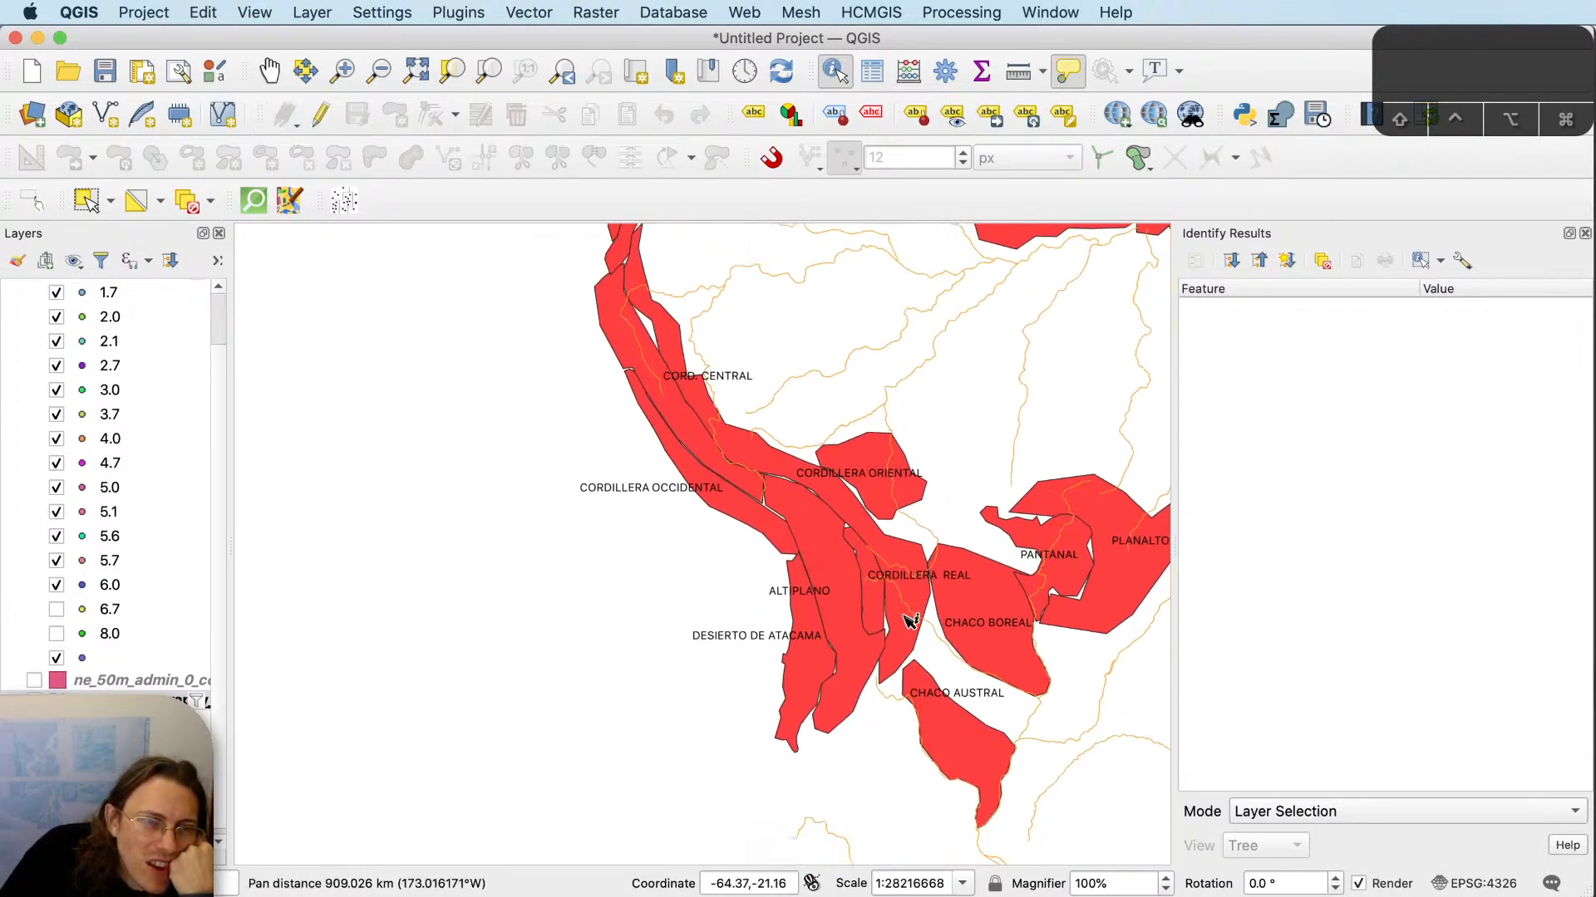
left_click(812, 670)
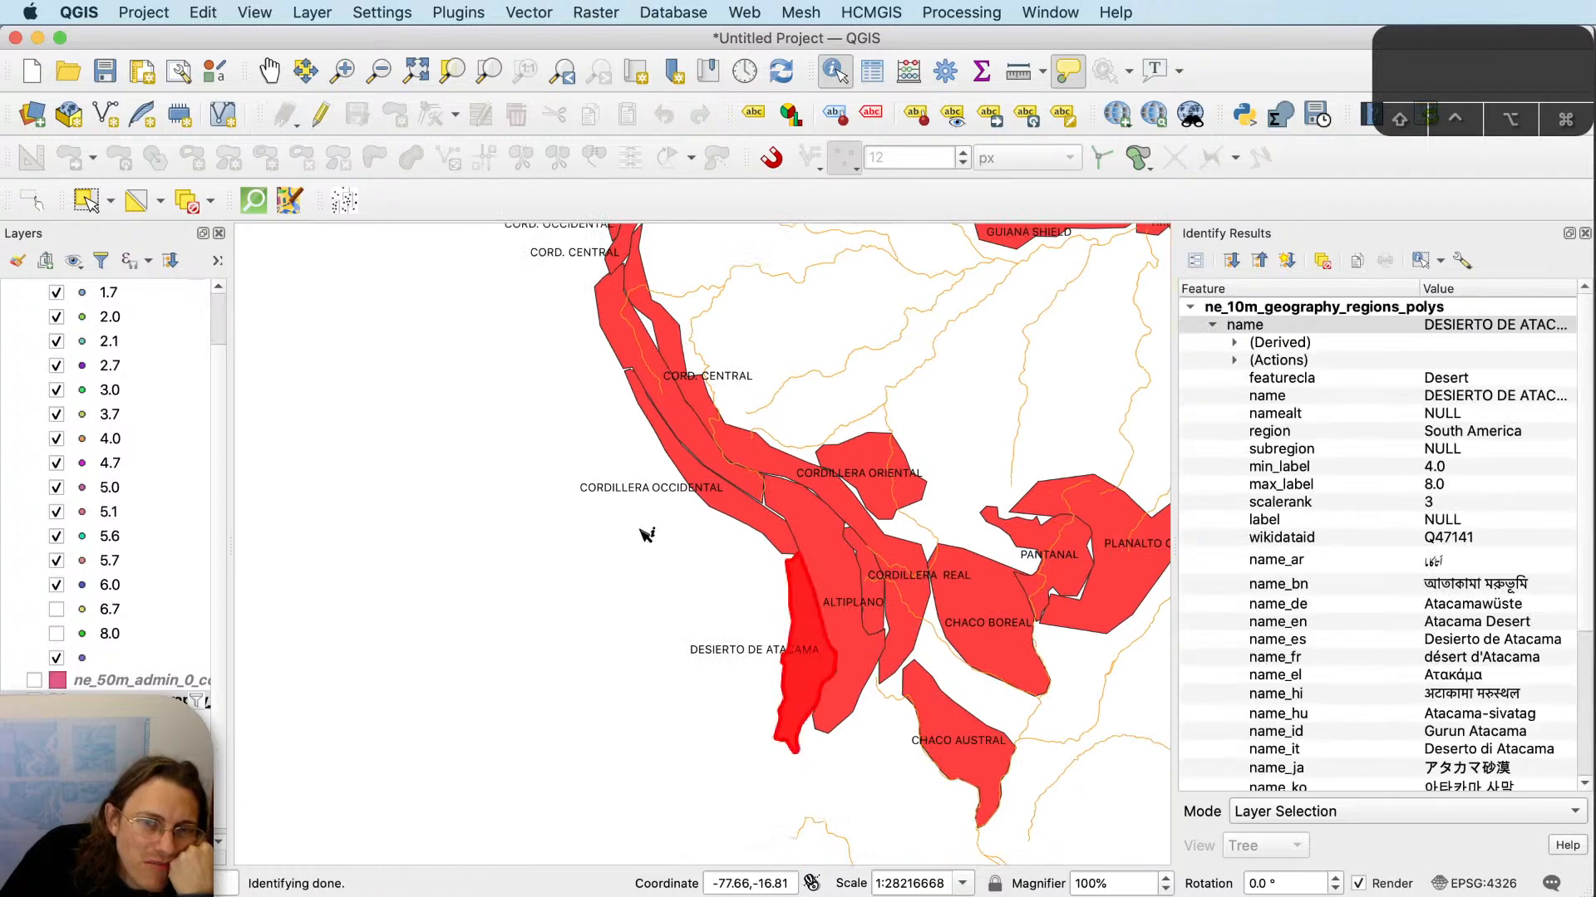
left_click(996, 600)
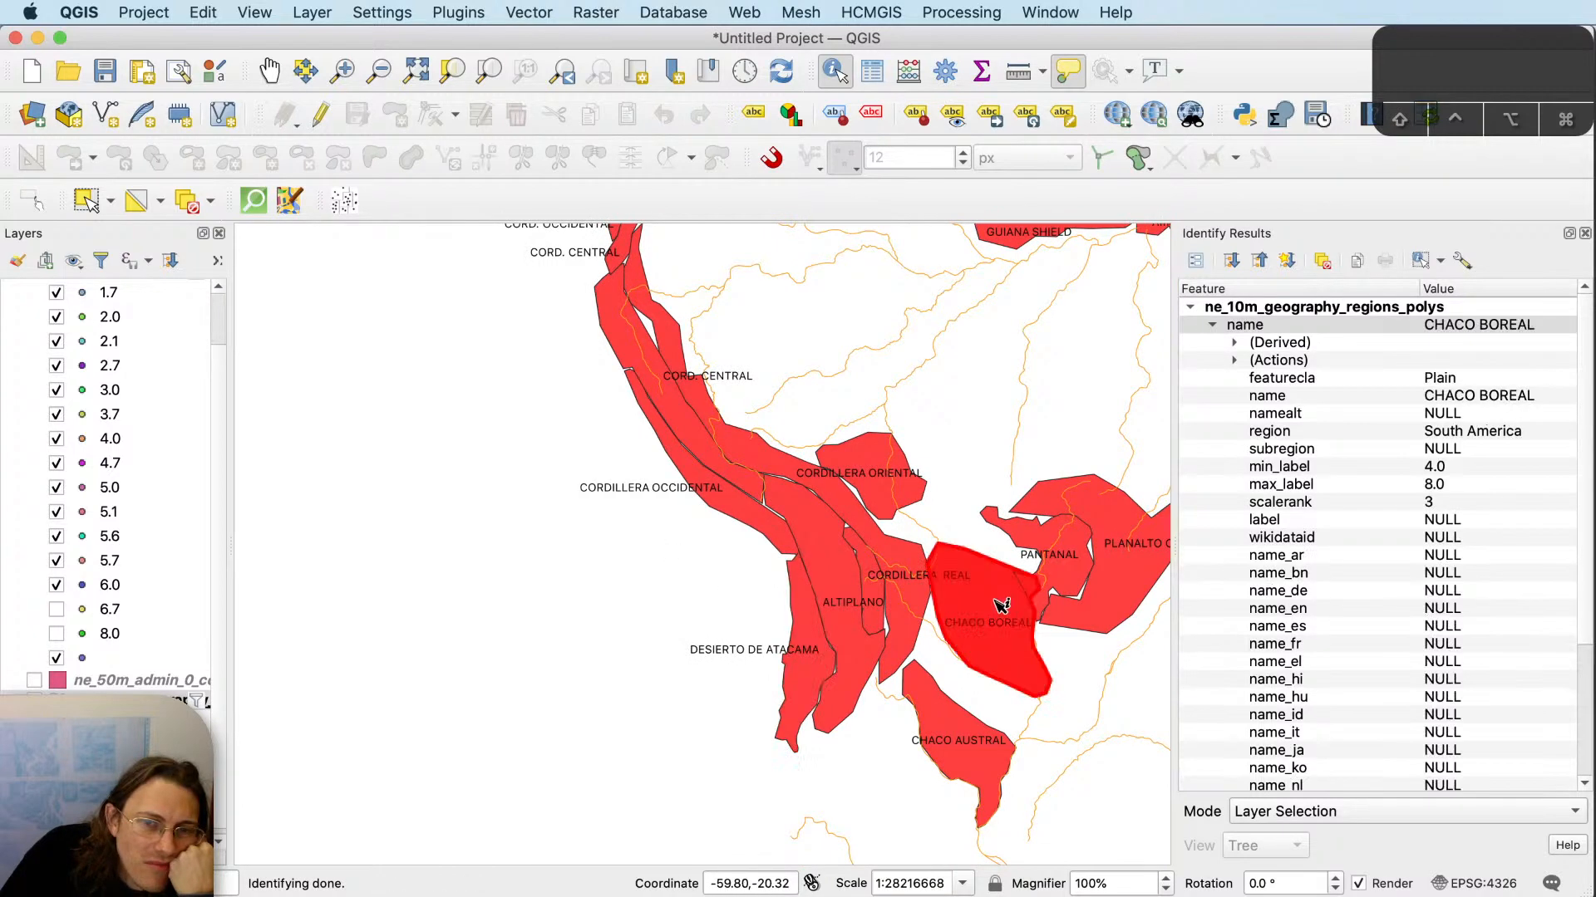
left_click(1119, 600)
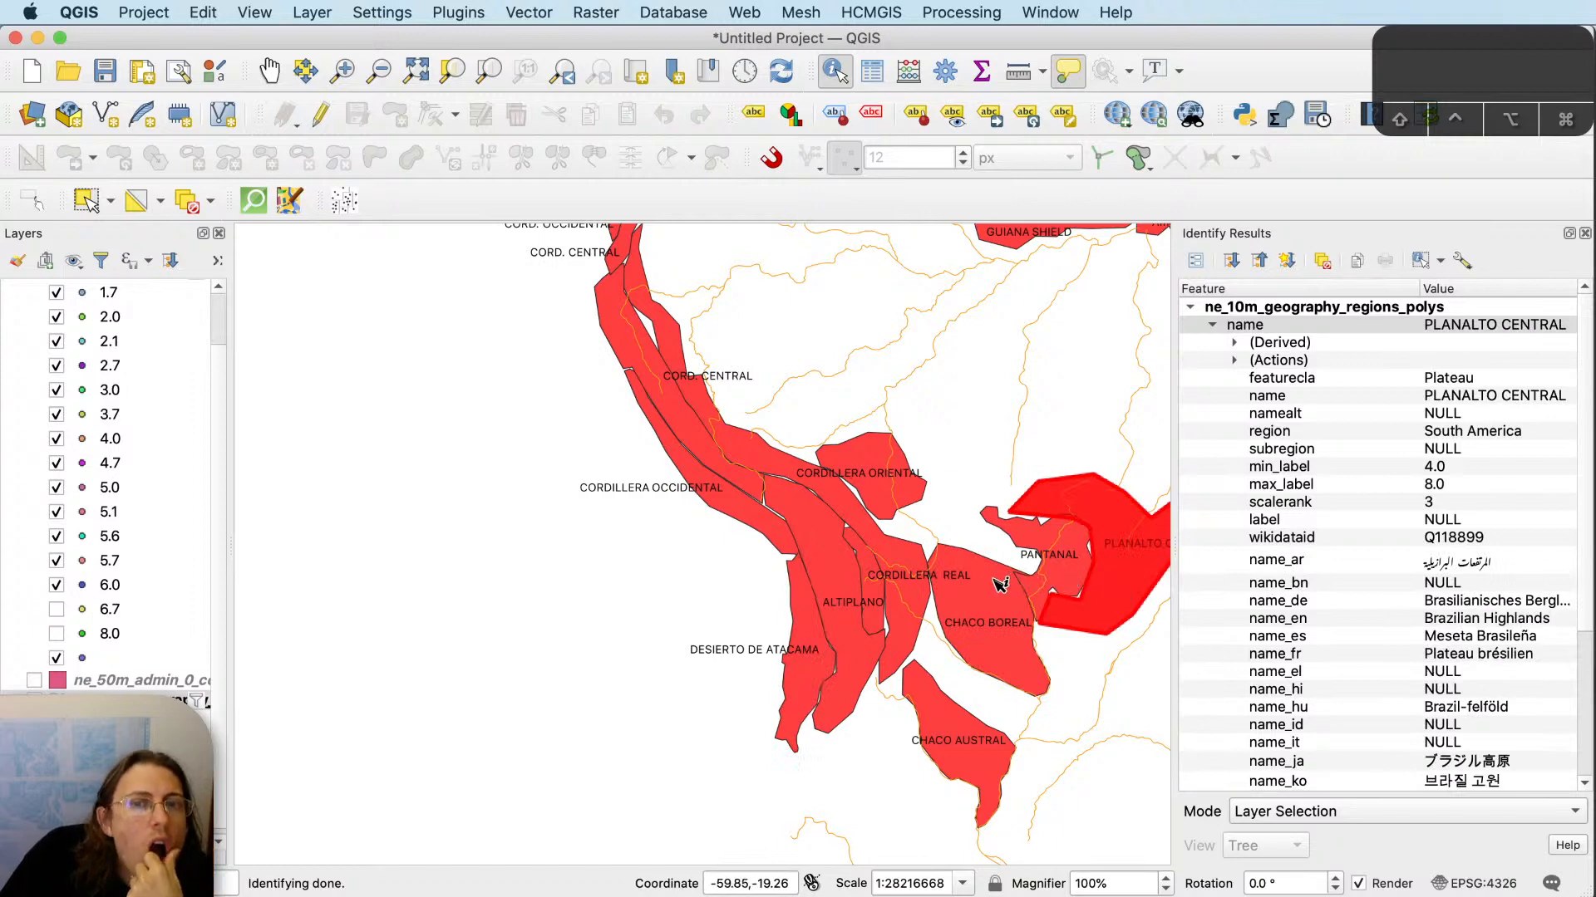
mouse_move(930, 594)
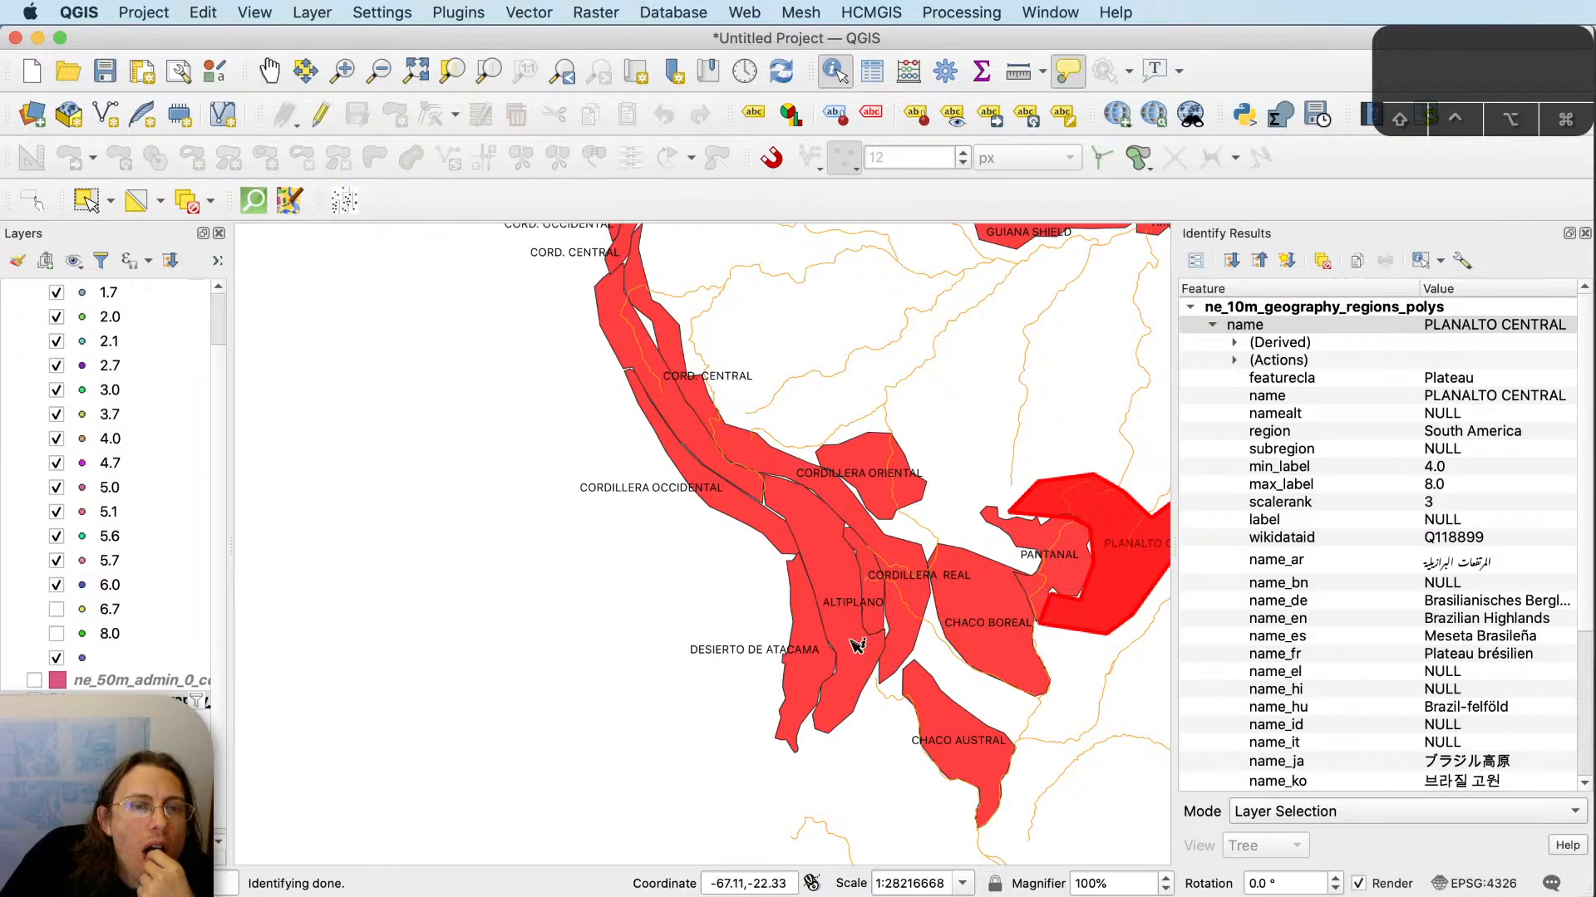
Switch to Illustrator and turn the solid Atacama coastal polygon into an unfilled outline with a 2 pt stroke.
key("super+Tab")
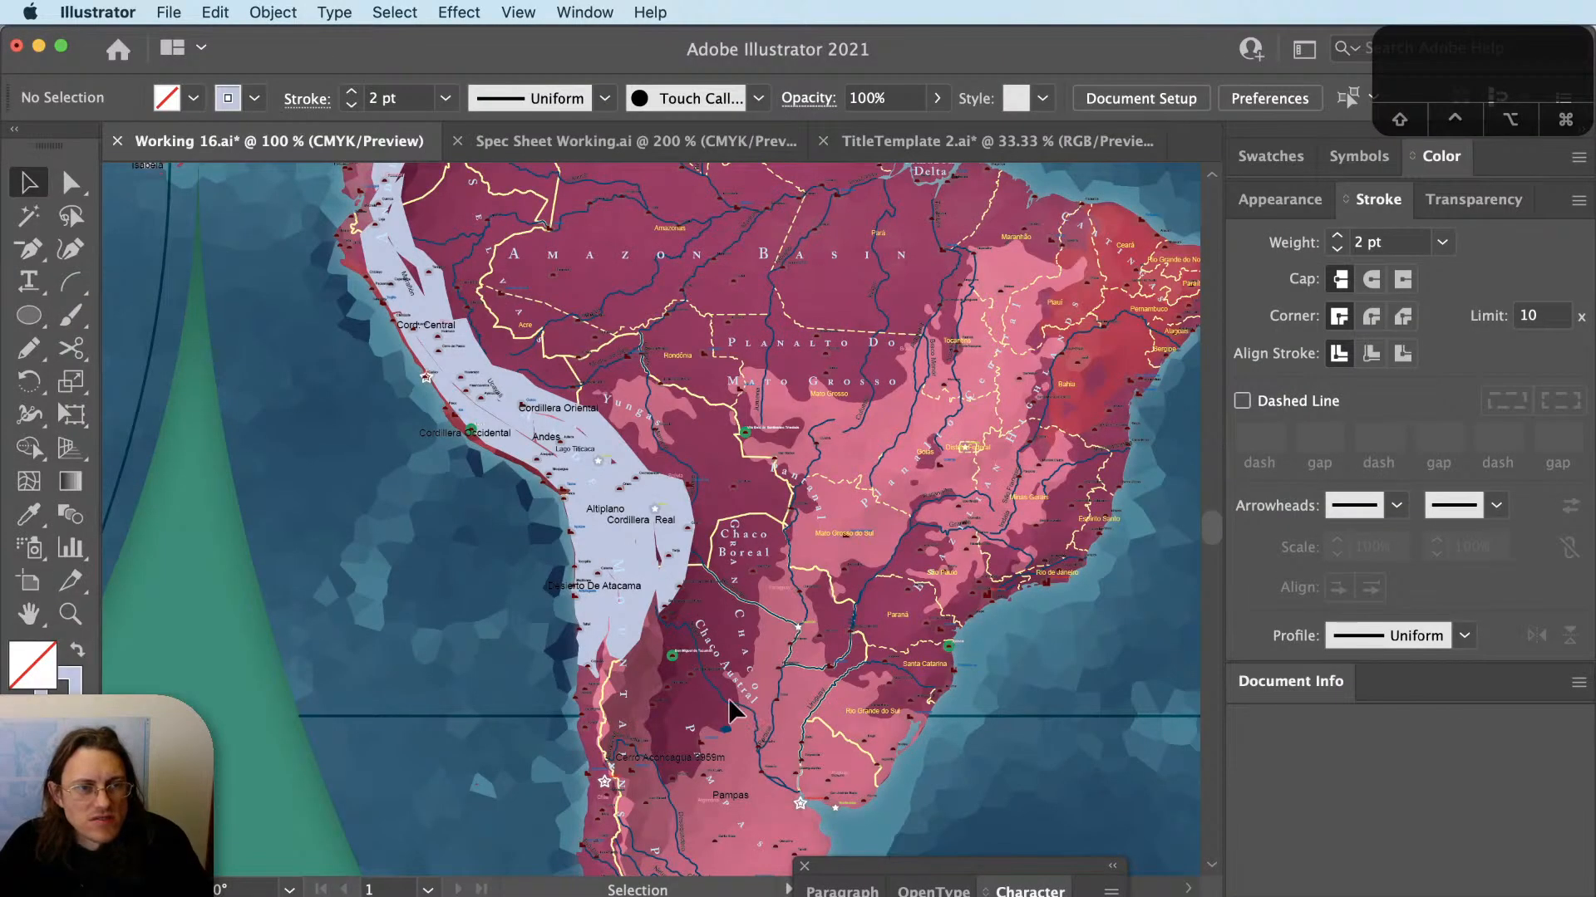
key("space")
left_click_drag(594, 787, 678, 788)
key("v")
scroll(630, 607, "up", 2)
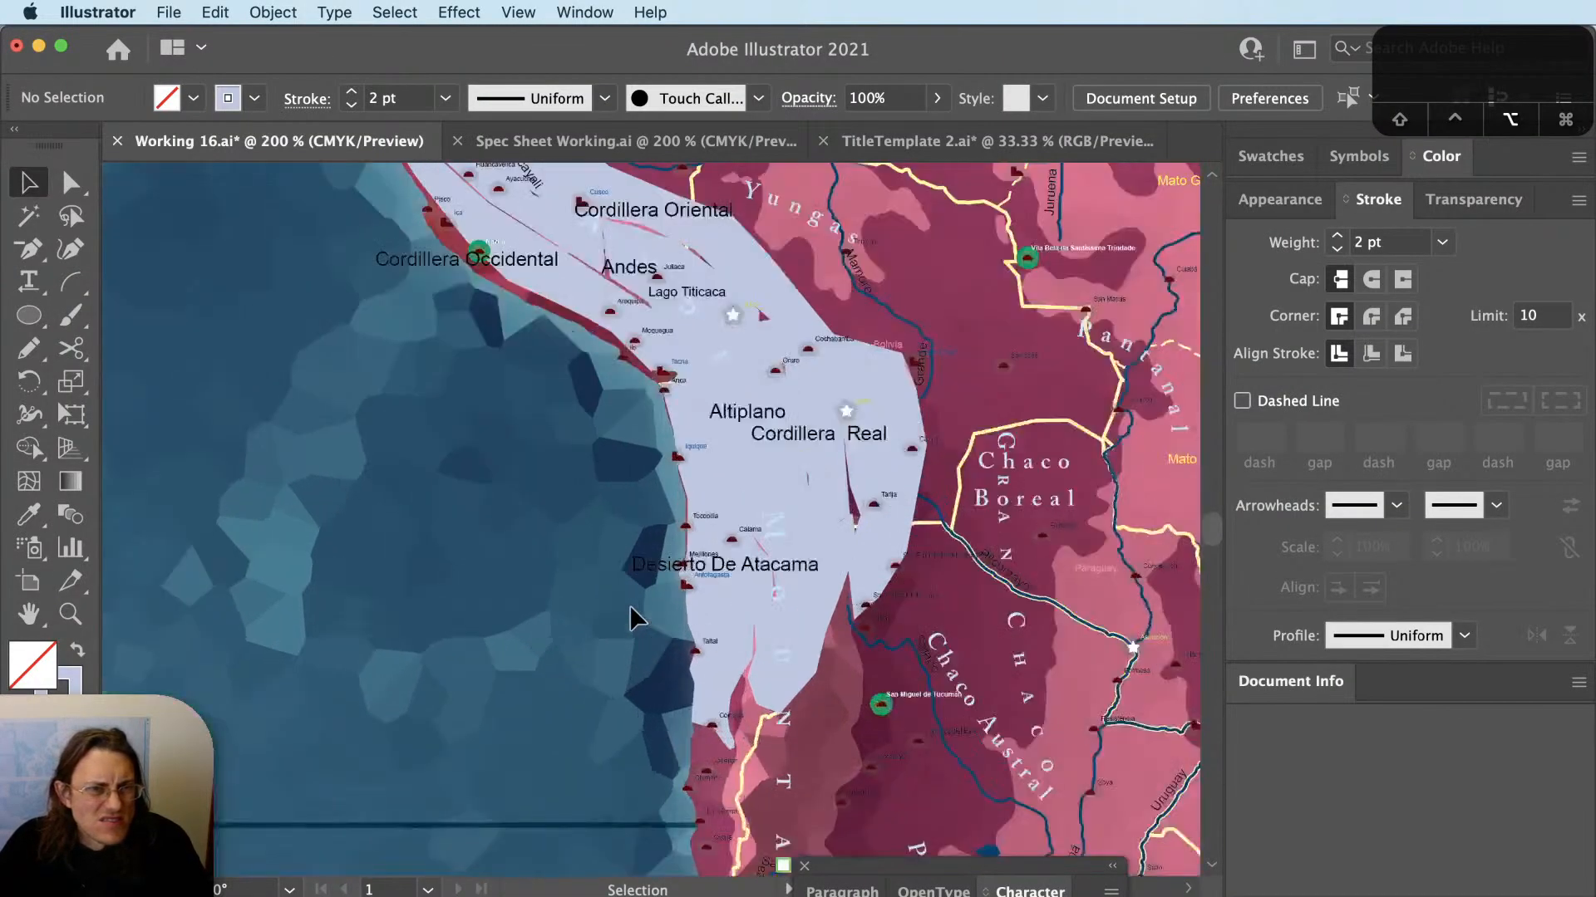
scroll(630, 611, "up", 1)
left_click(788, 615)
key("shift+x")
scroll(762, 635, "down", 2)
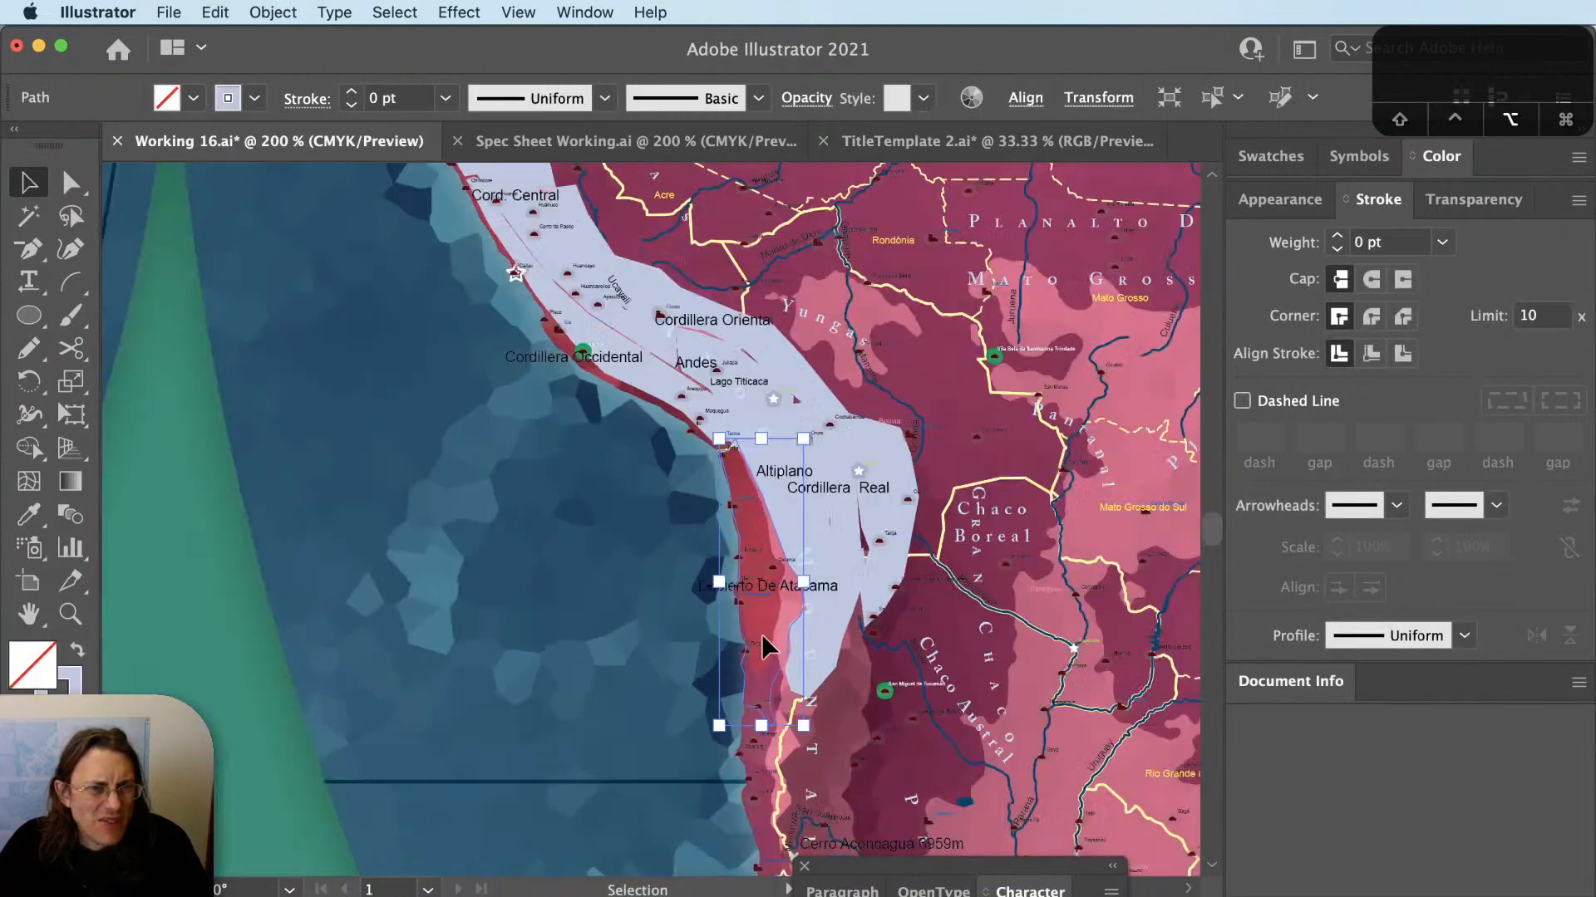
left_click_drag(1411, 236, 1129, 218)
type("2")
key("Tab")
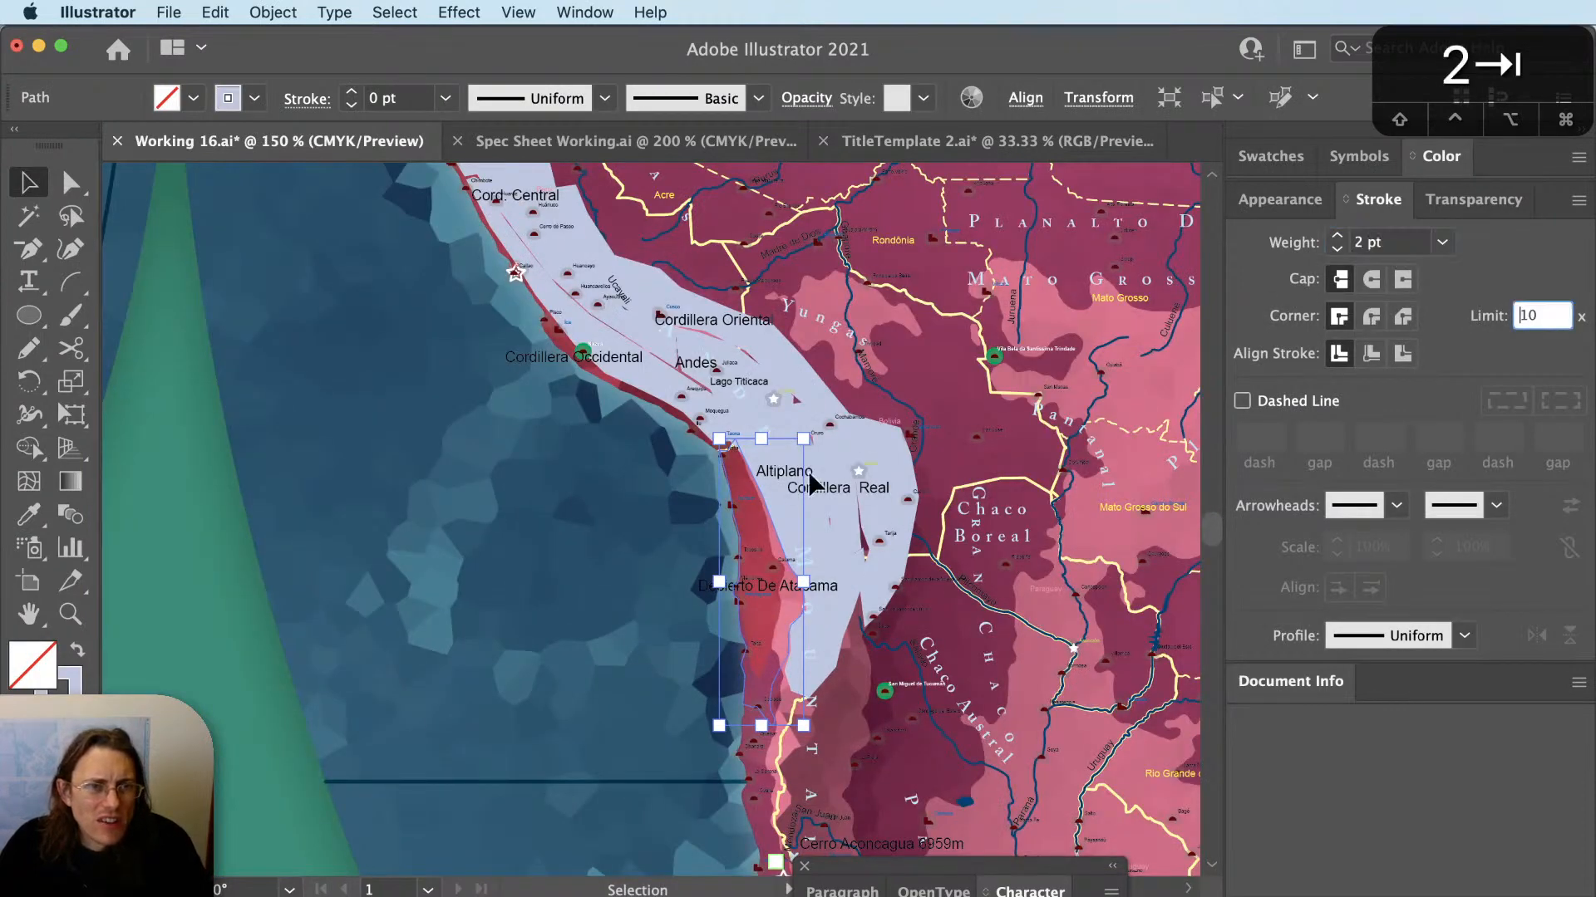
left_click(630, 616)
key("space")
left_click_drag(681, 526, 678, 572)
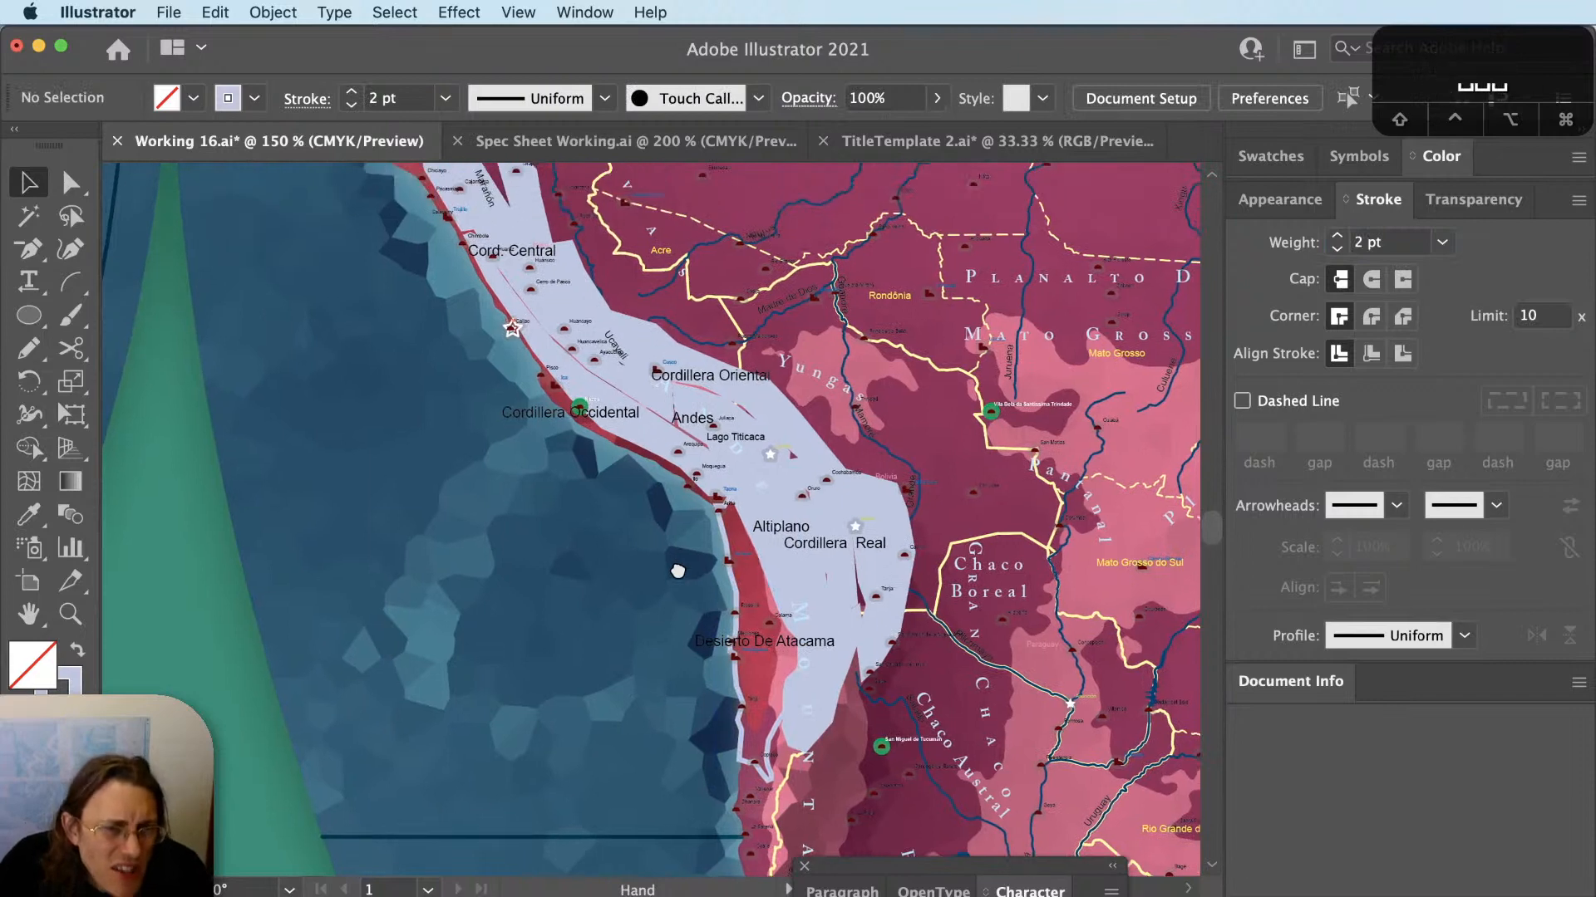
Duplicate the curved Chaco Austral label into the ocean west of the Atacama region and change its text to "Atacama Desert".
scroll(874, 652, "up", 3)
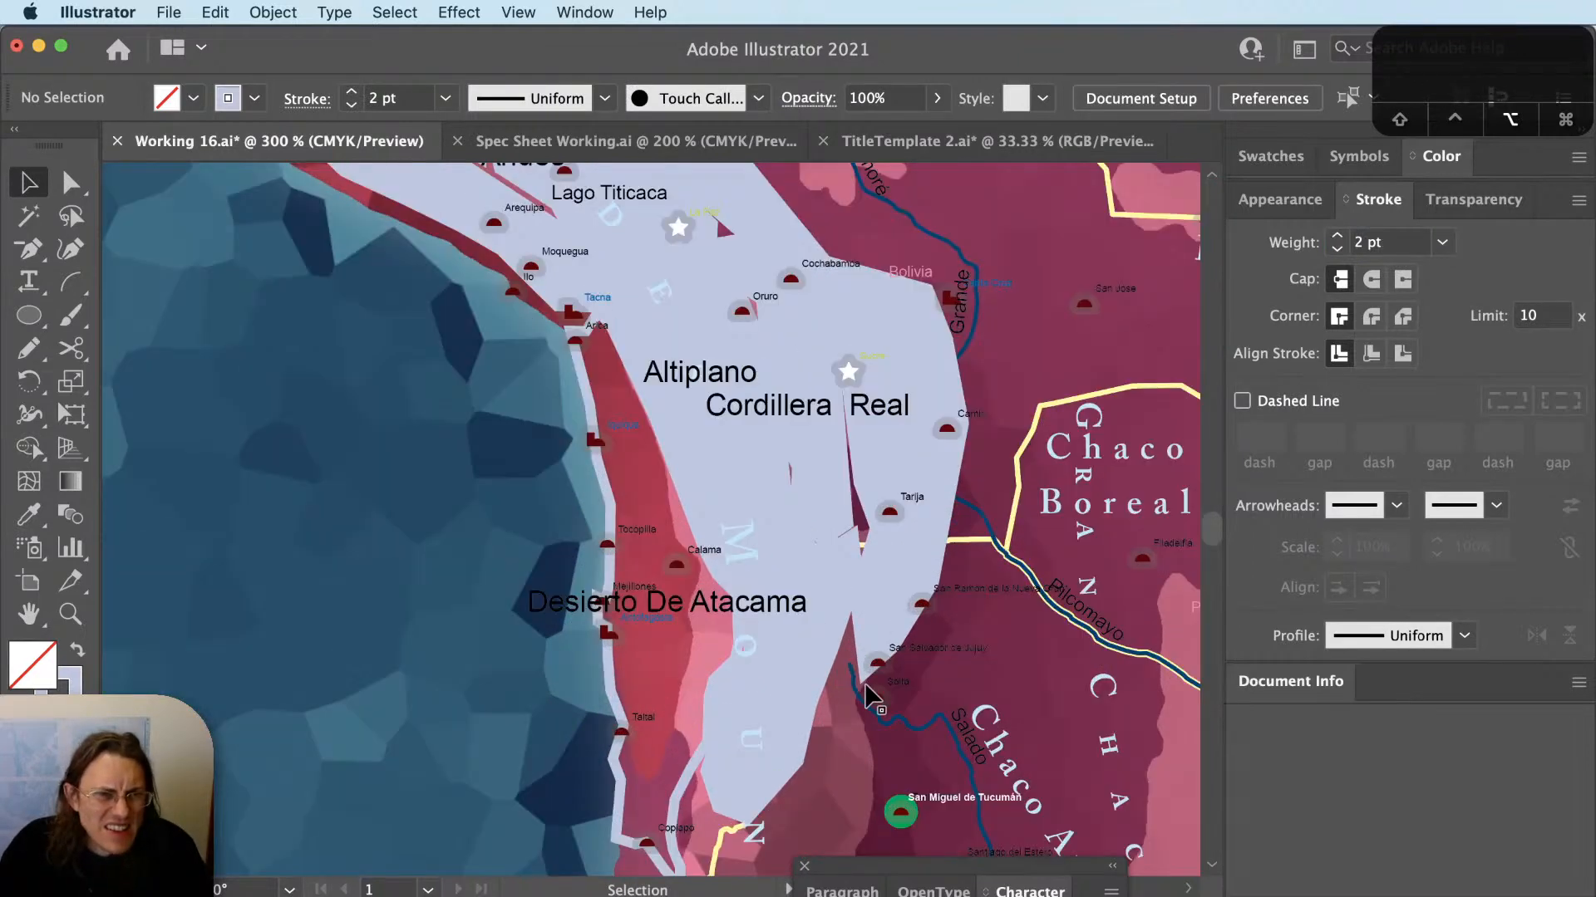
left_click_drag(1028, 775, 323, 538)
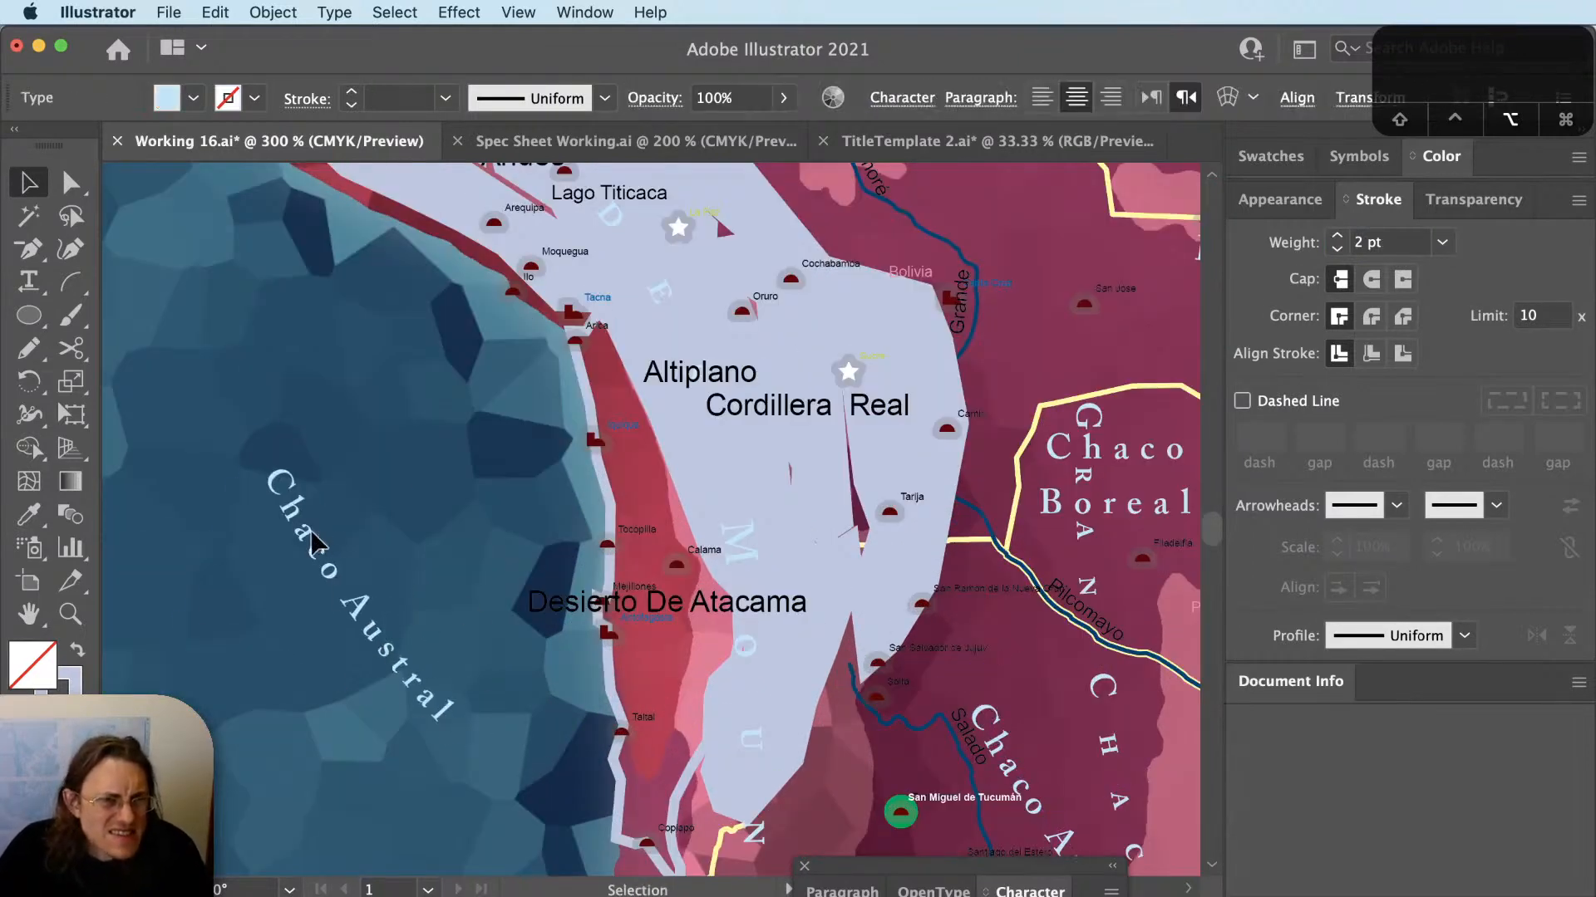
key("t")
triple_click(334, 567)
type("Atacama")
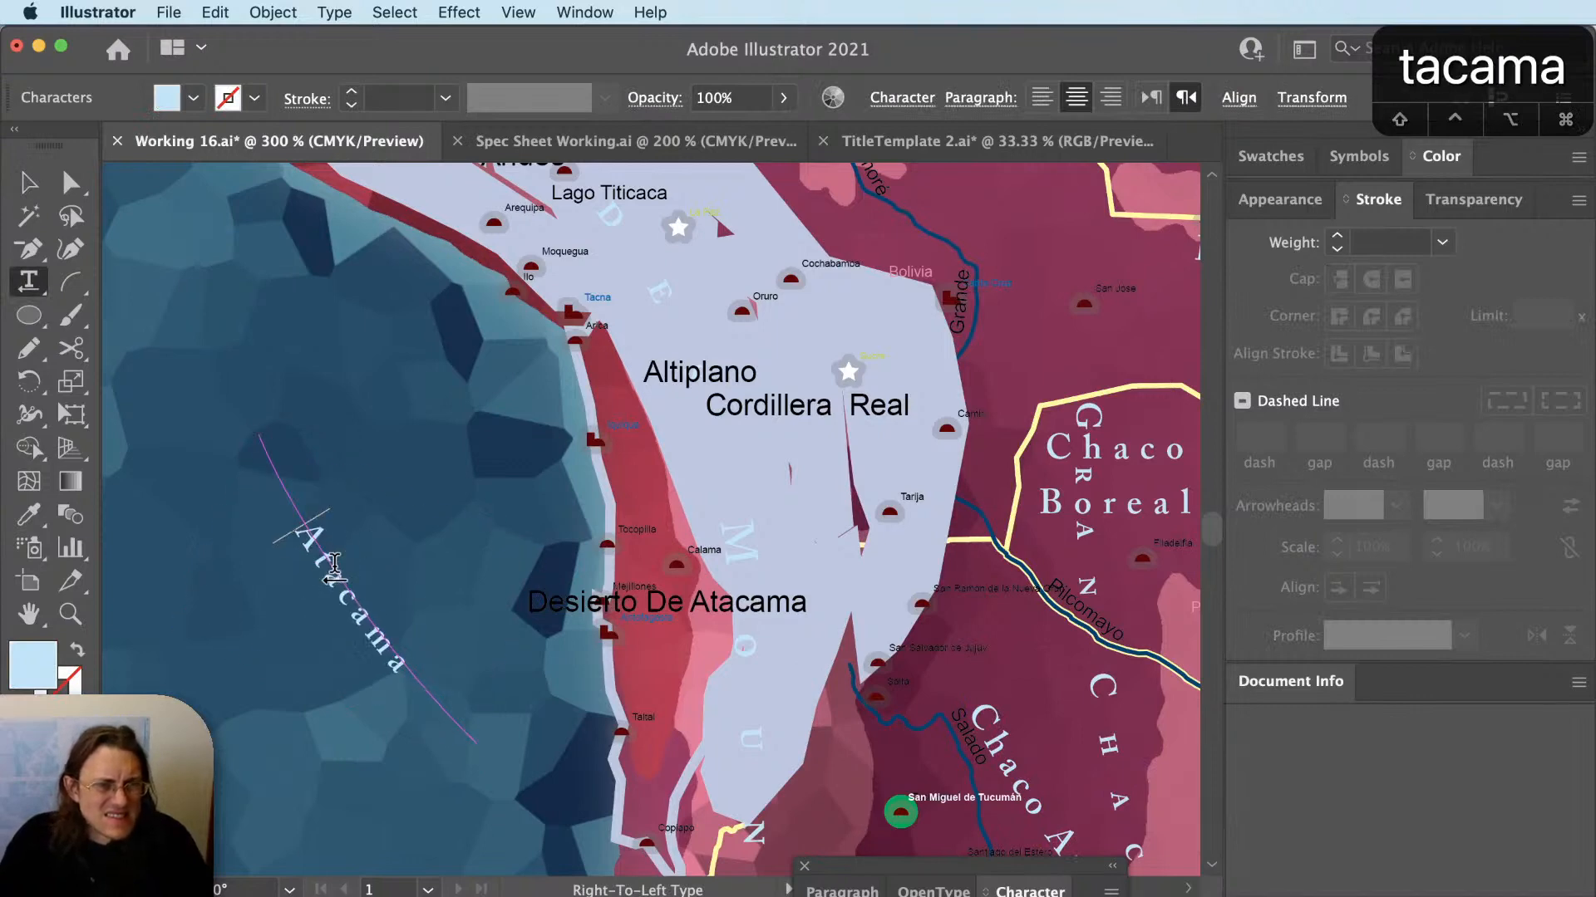
type(" Desert")
key("Escape")
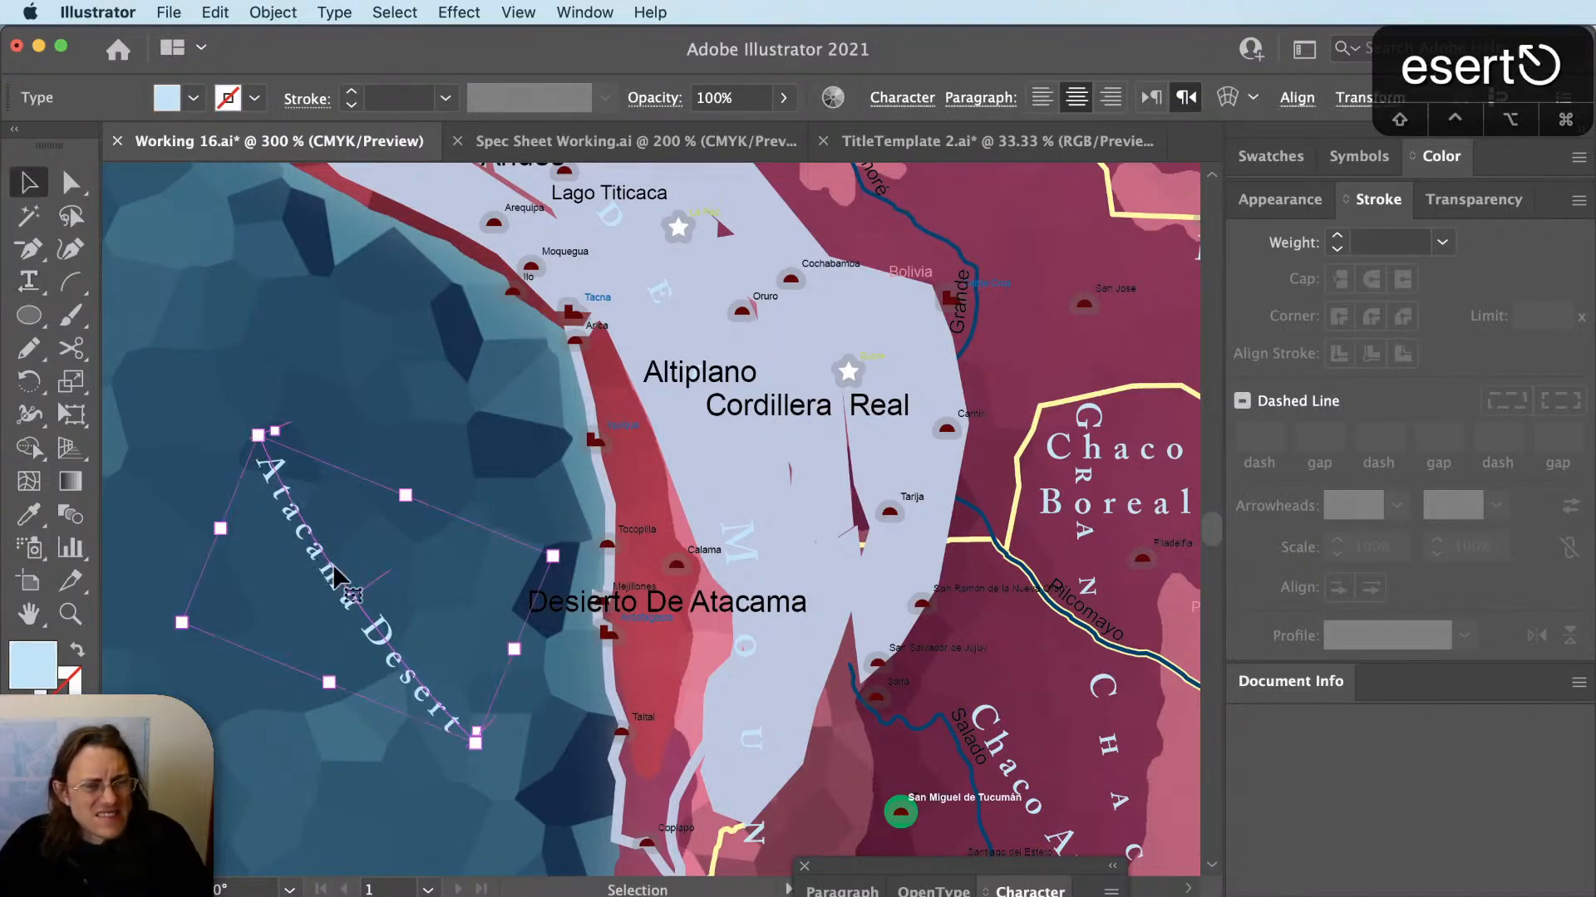
Move the Atacama Desert label onto the Atacama region and rotate it about its northern end to follow the coastal strip.
key("super+shift+a")
key("a")
left_click_drag(349, 589, 711, 474)
key("super+shift+a")
key("v")
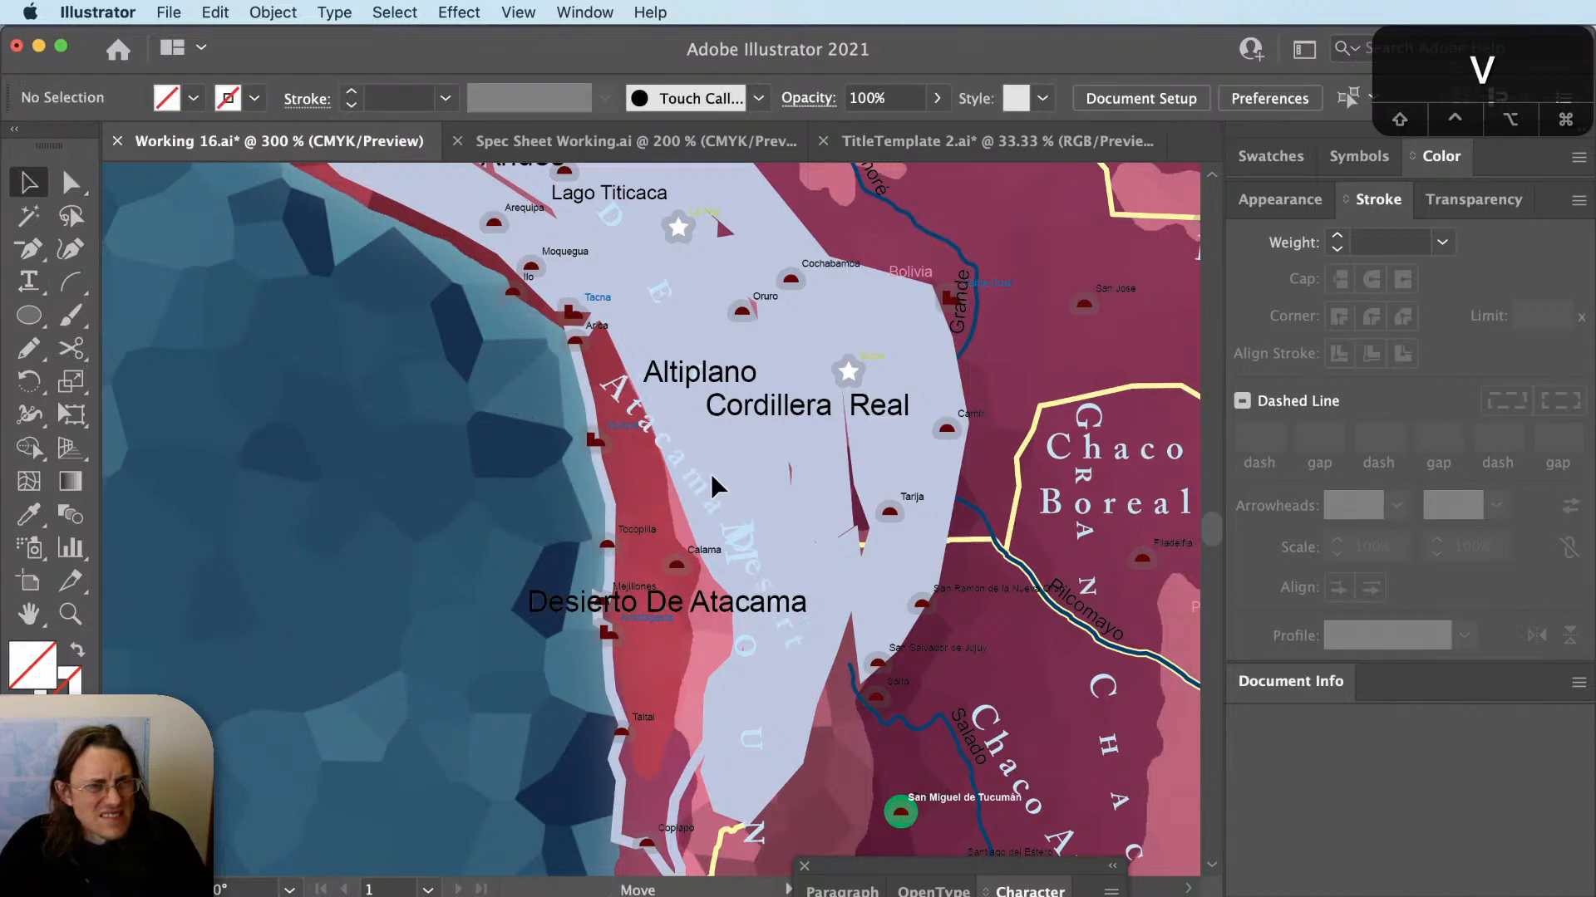
key("r")
left_click(608, 377)
left_click_drag(801, 698, 635, 760)
key("super+shift+a")
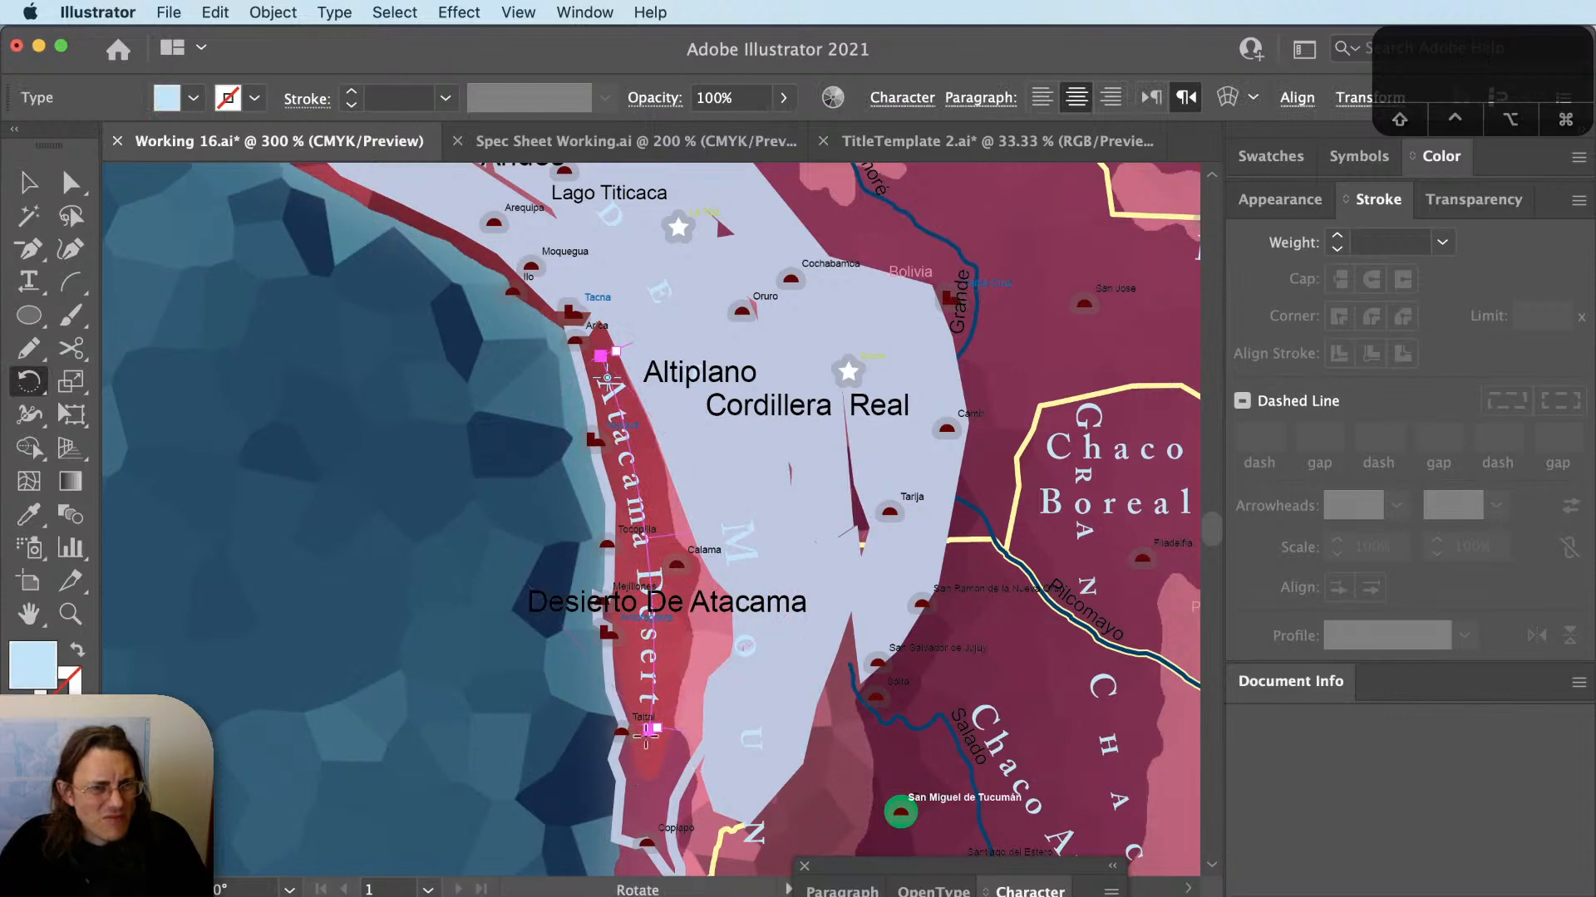
Reshape the Atacama Desert text path by shifting its end anchors and curve handles to fit inside the outline.
key("a")
left_click(655, 779)
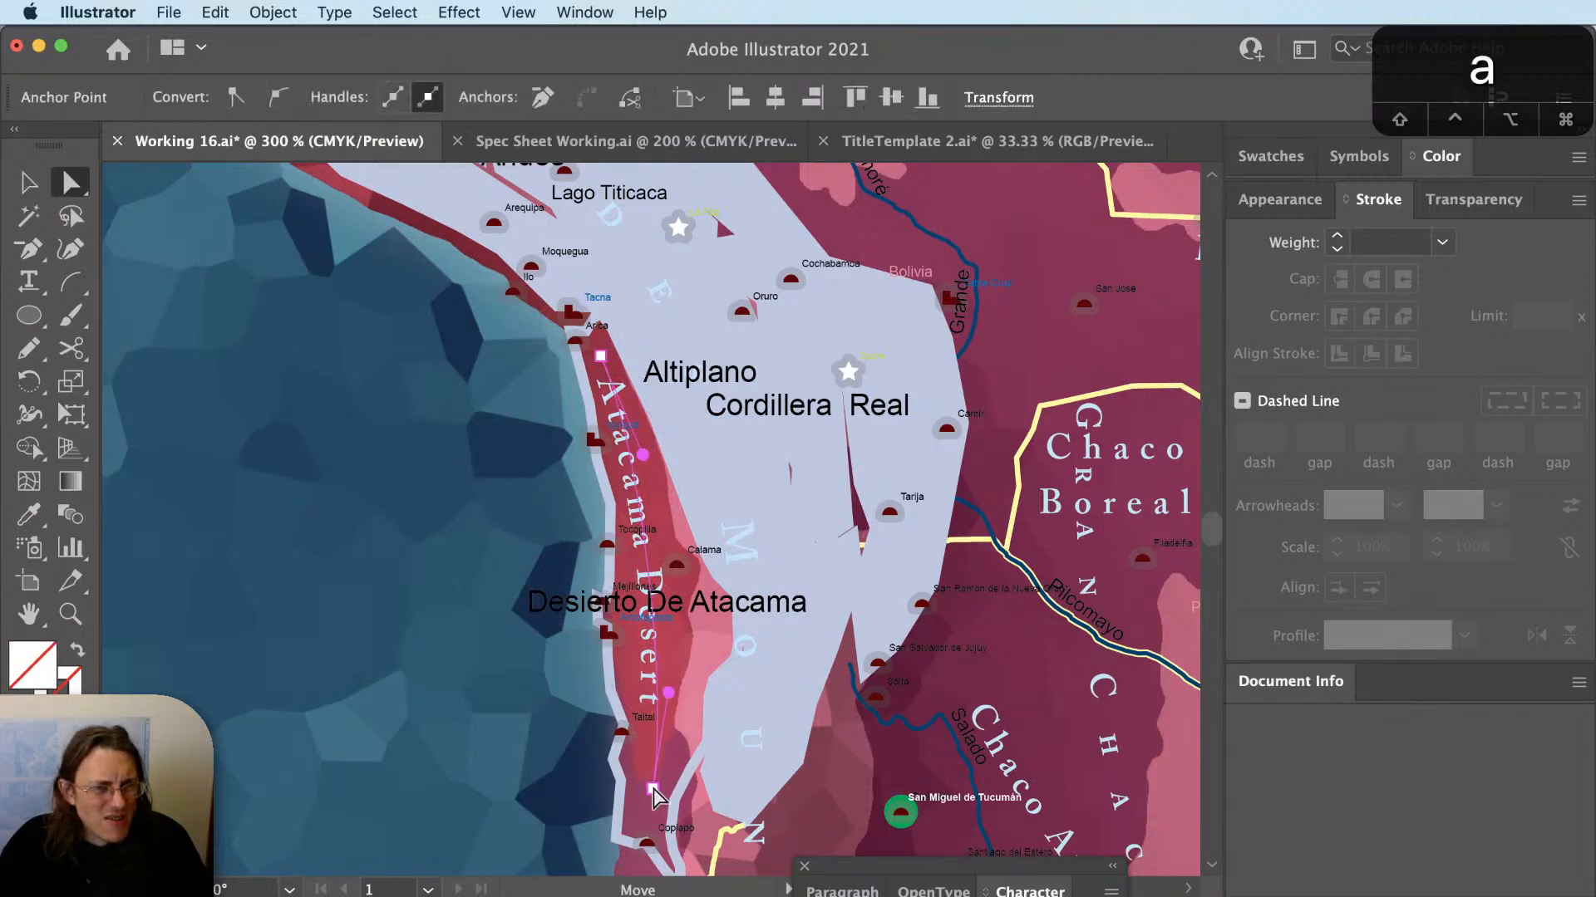
key("super+equal")
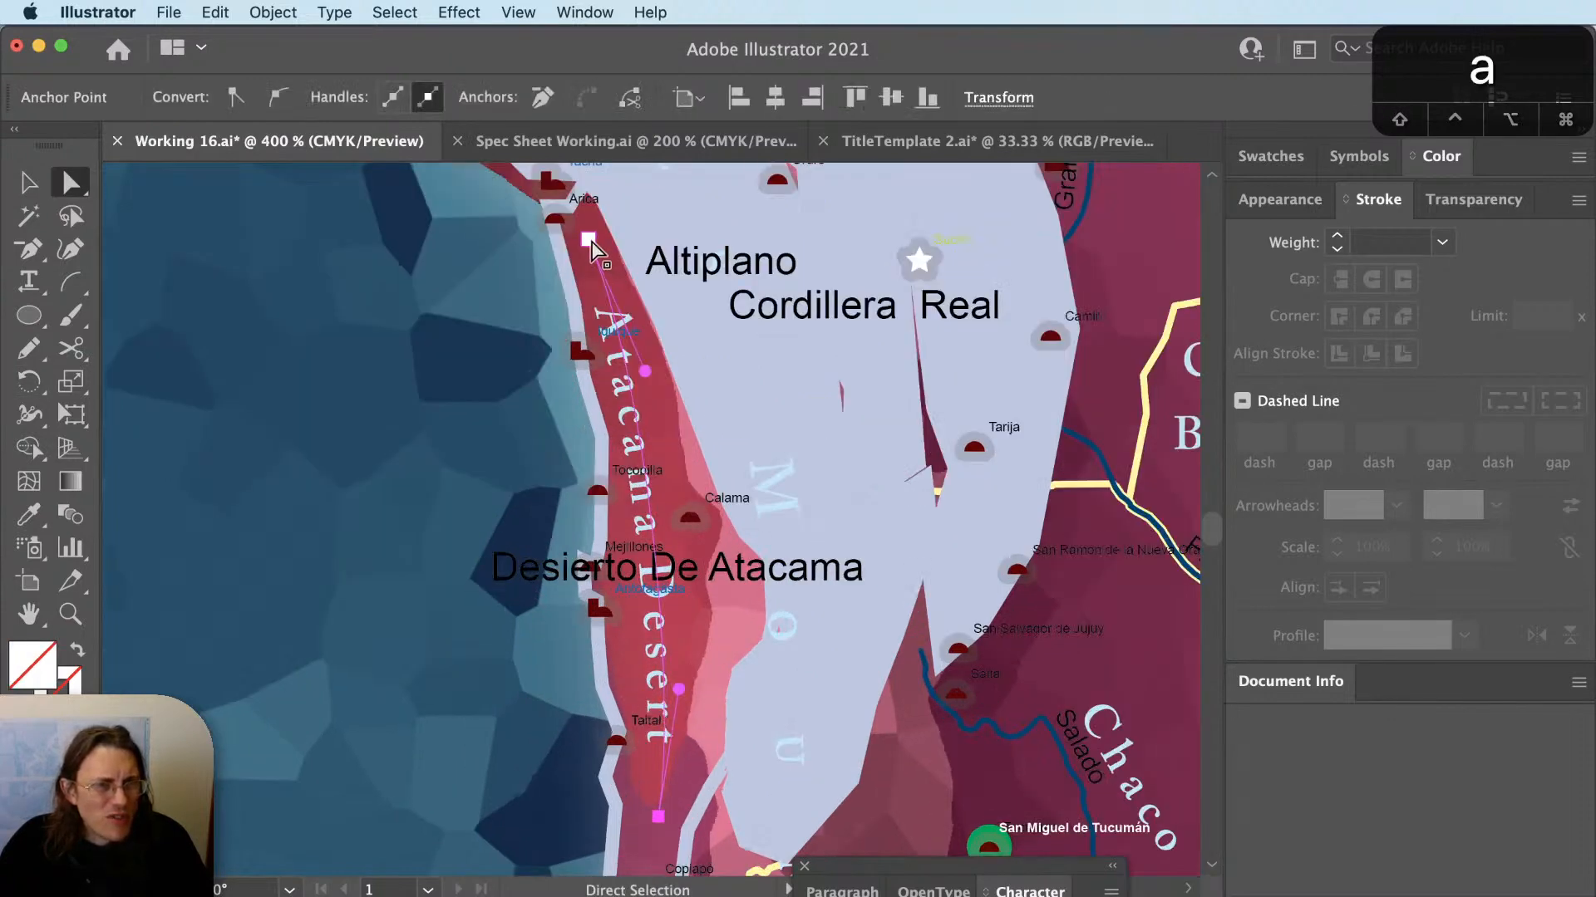
left_click_drag(592, 247, 598, 247)
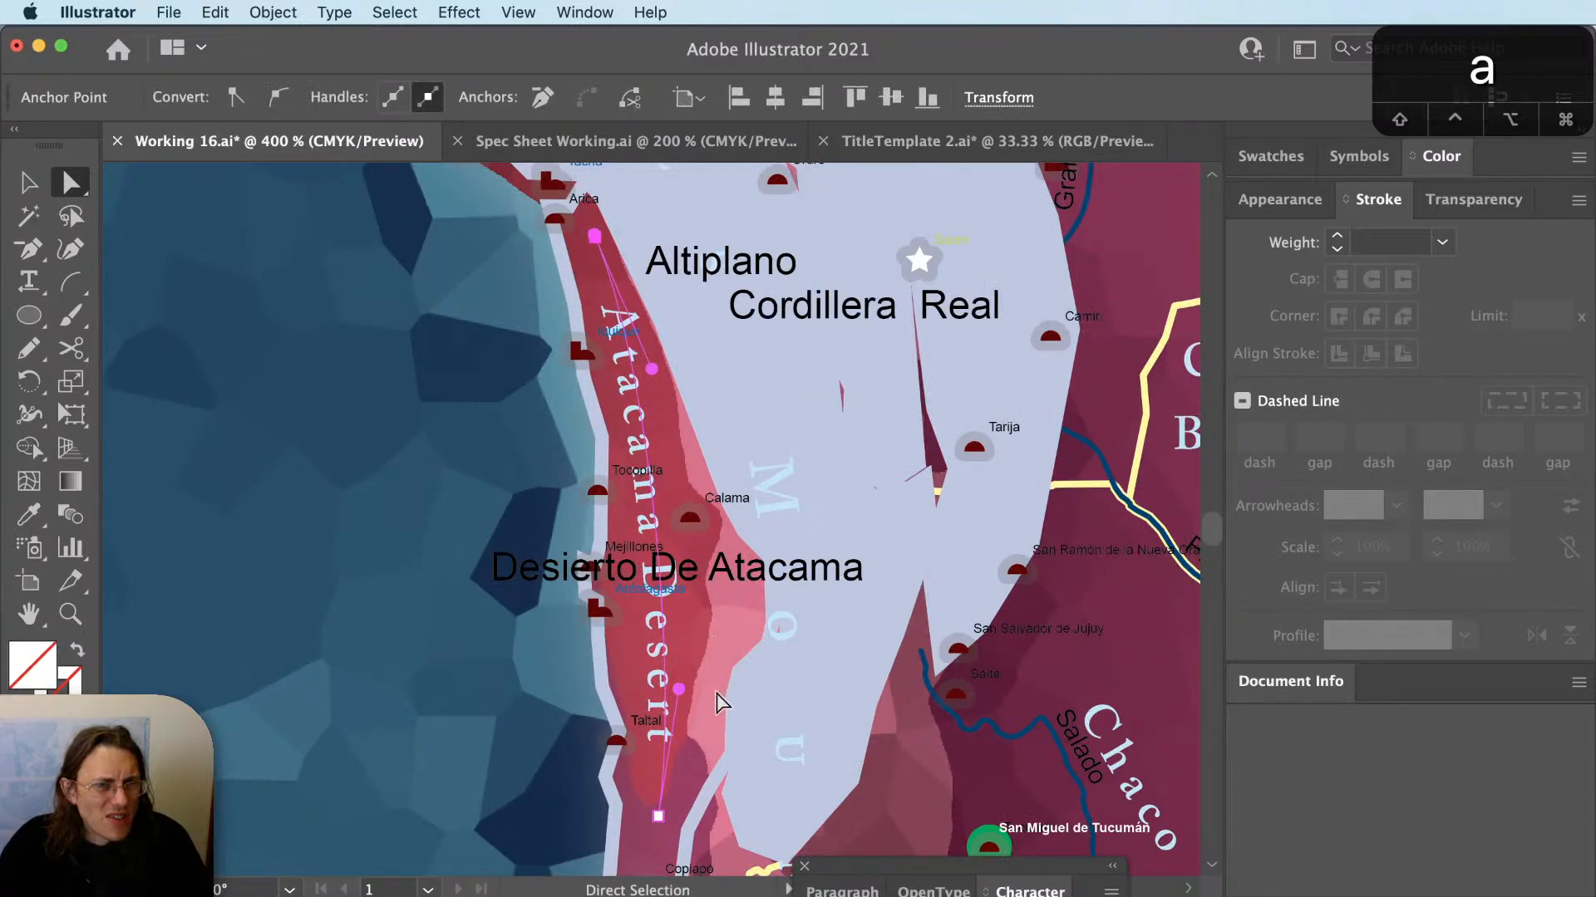
left_click_drag(658, 817, 649, 854)
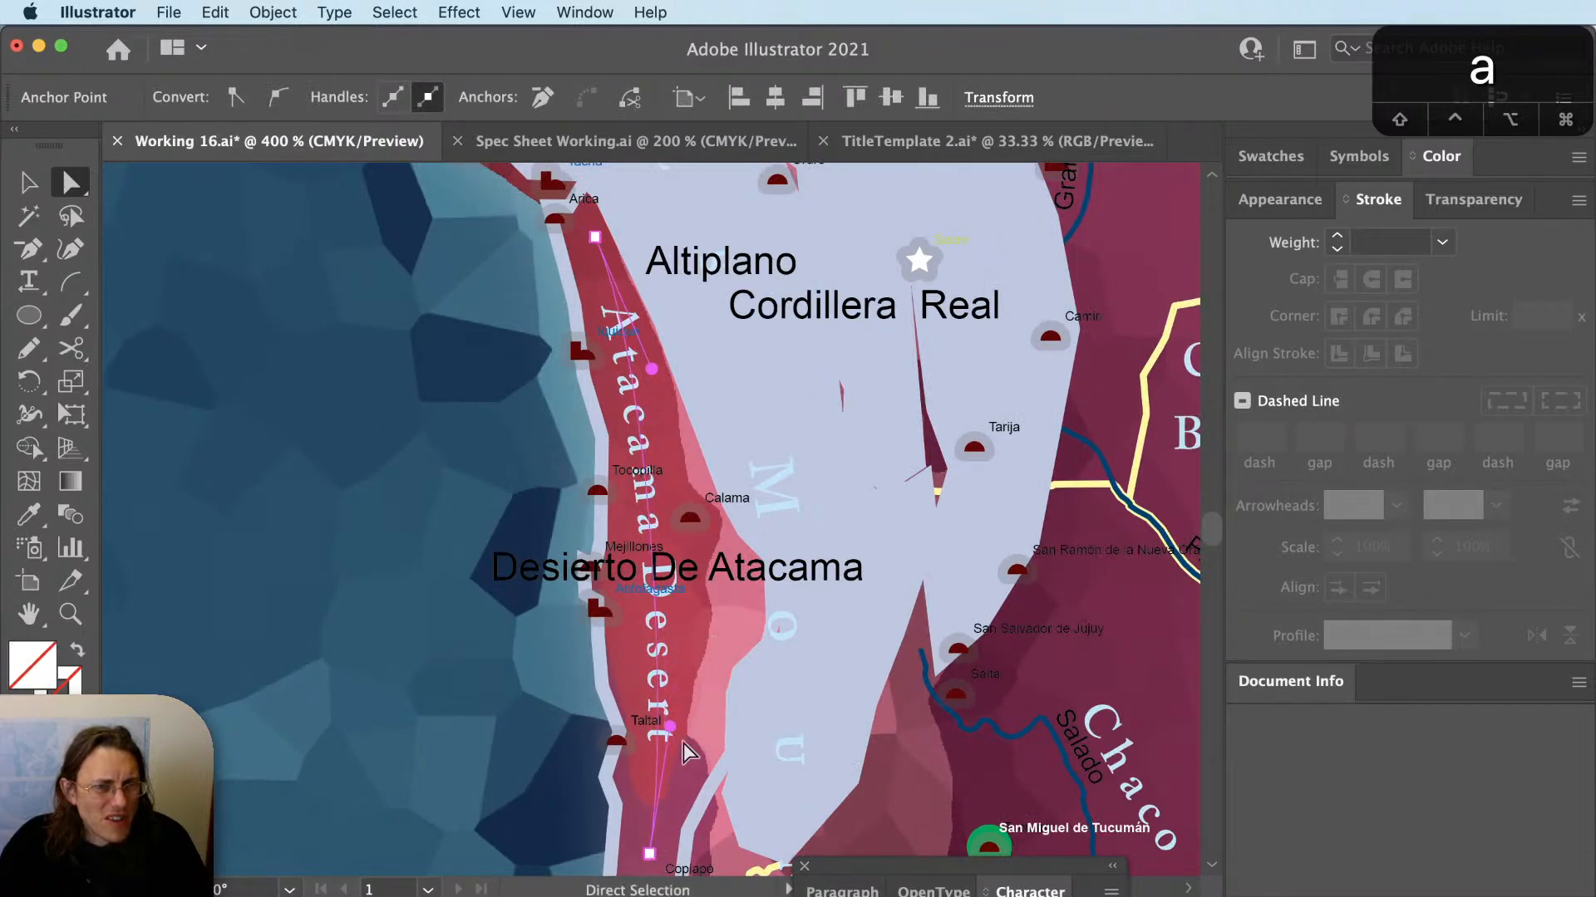
left_click_drag(669, 727, 680, 666)
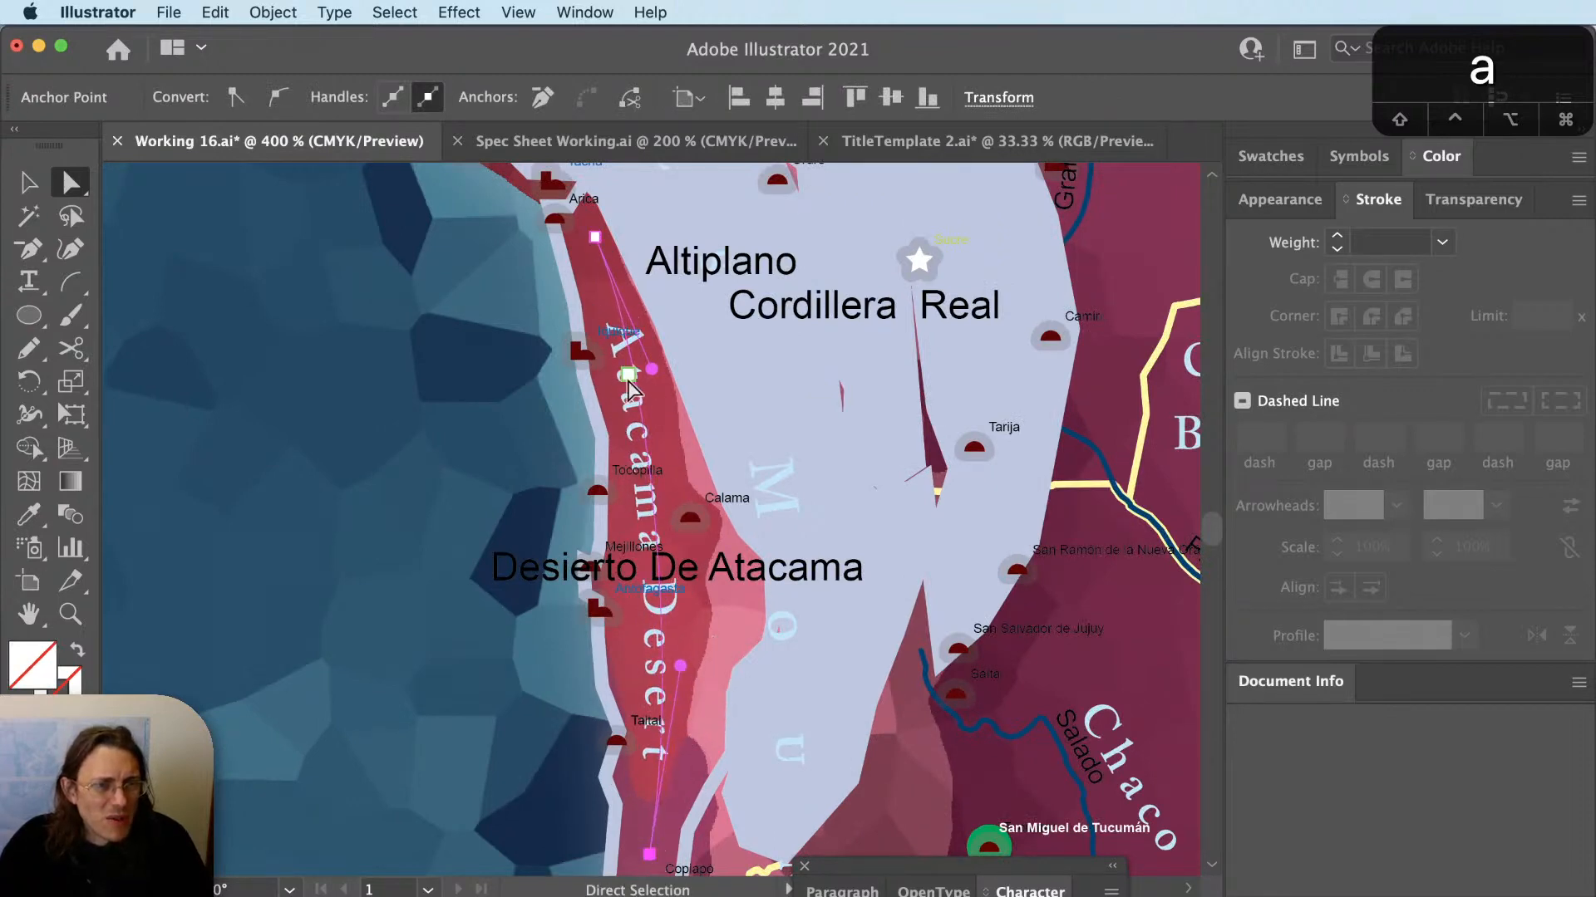
left_click_drag(653, 389, 653, 388)
key("v")
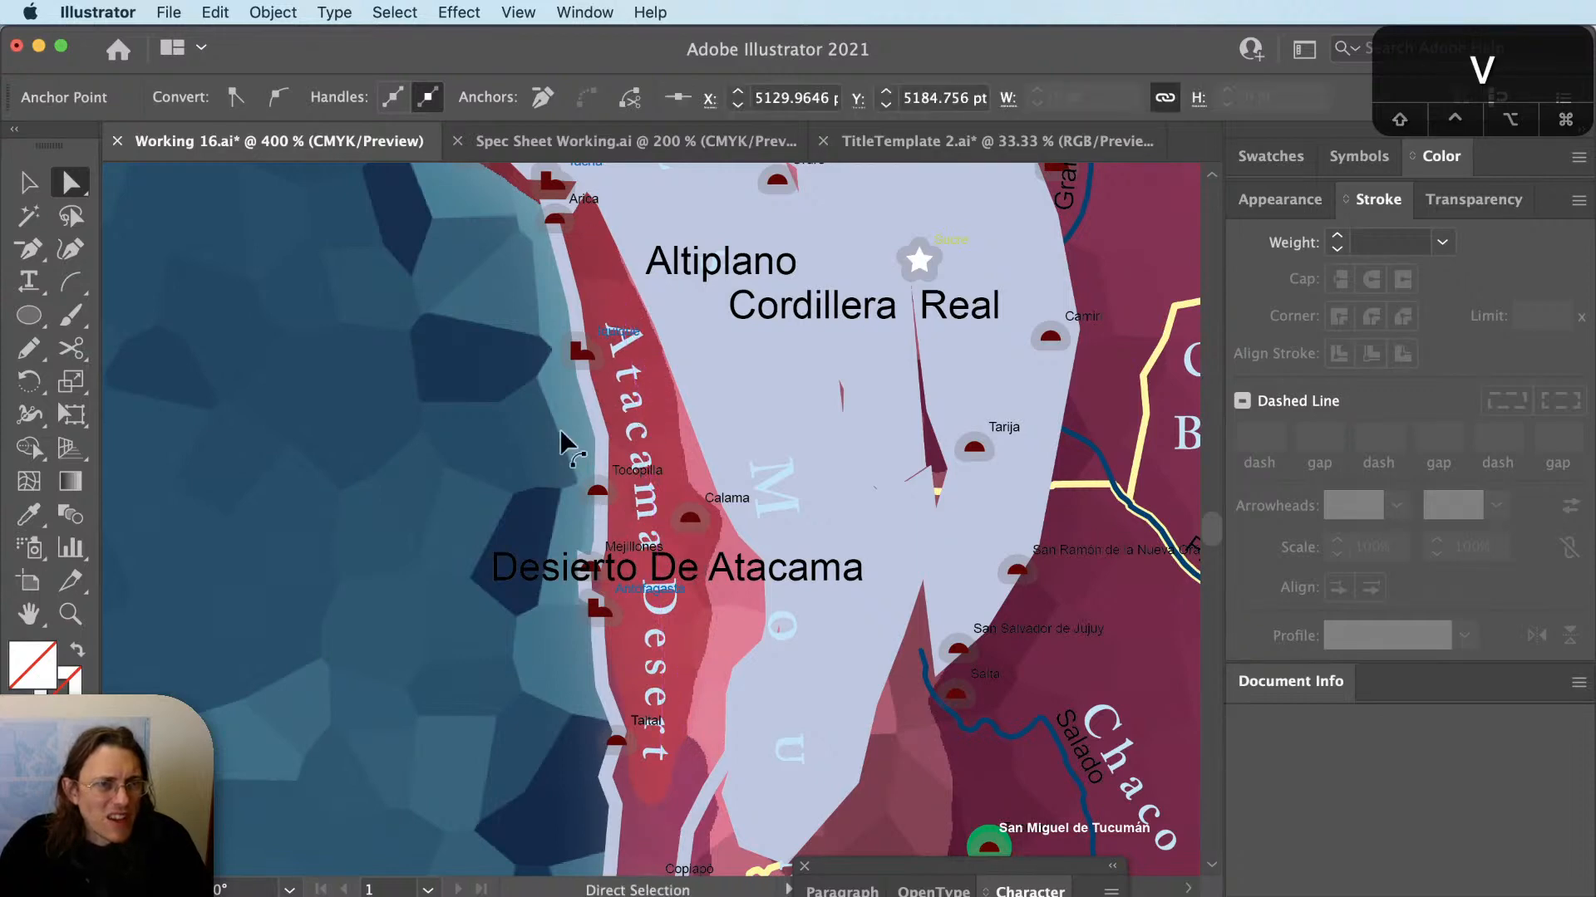
left_click(523, 360)
Widen the letter spacing of the Atacama Desert label so it spreads further along its path.
scroll(521, 358, "up", 3)
scroll(521, 357, "down", 3)
scroll(522, 356, "down", 1)
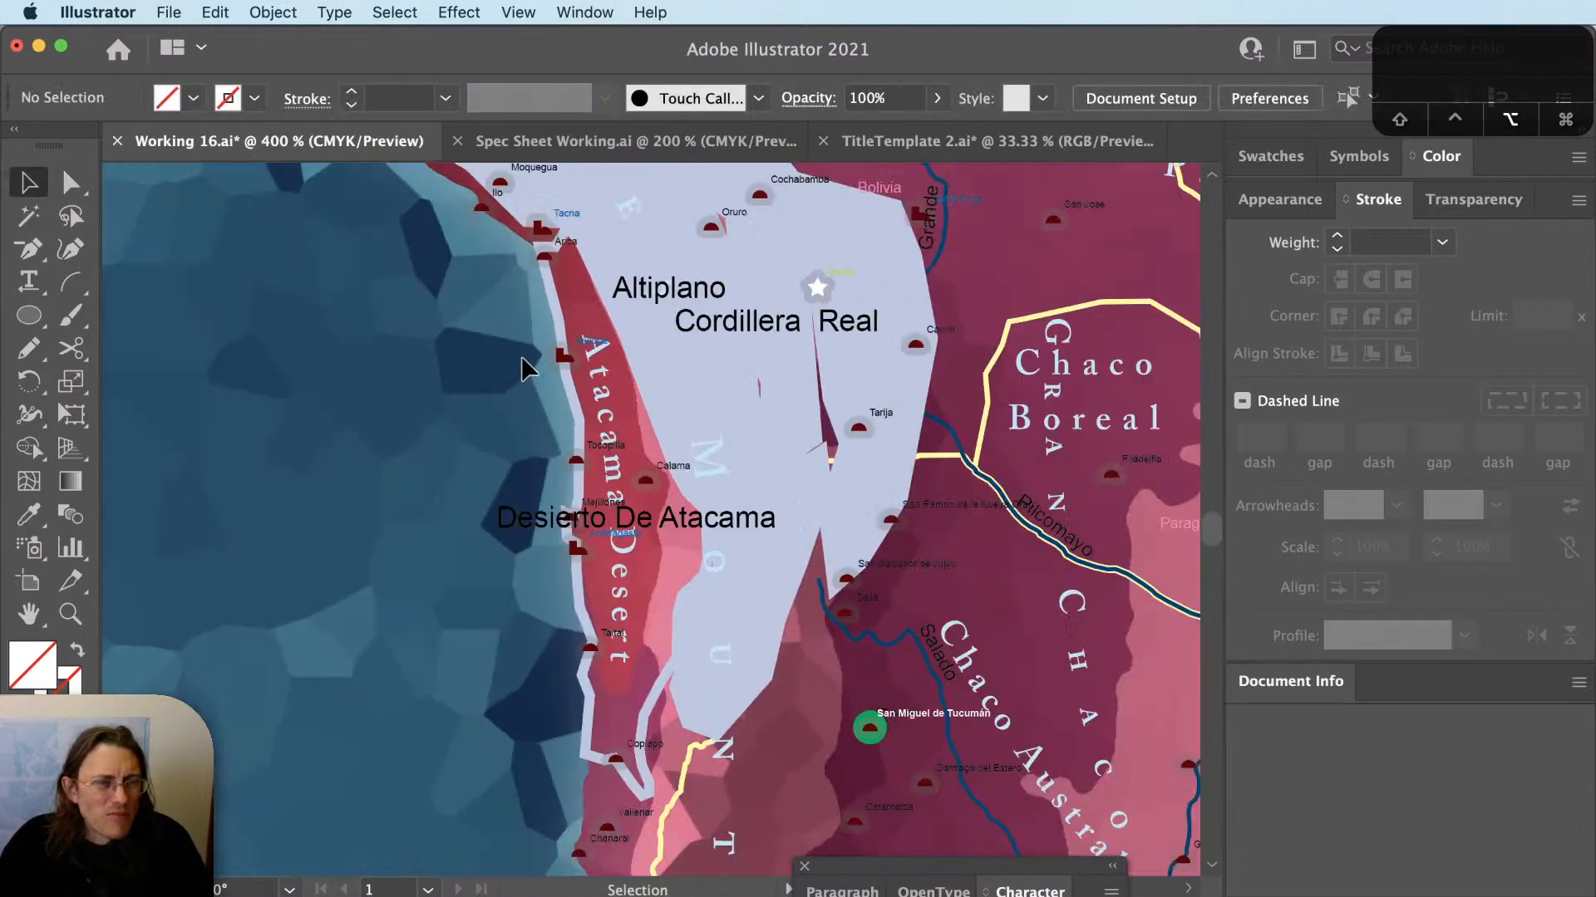
left_click(625, 678)
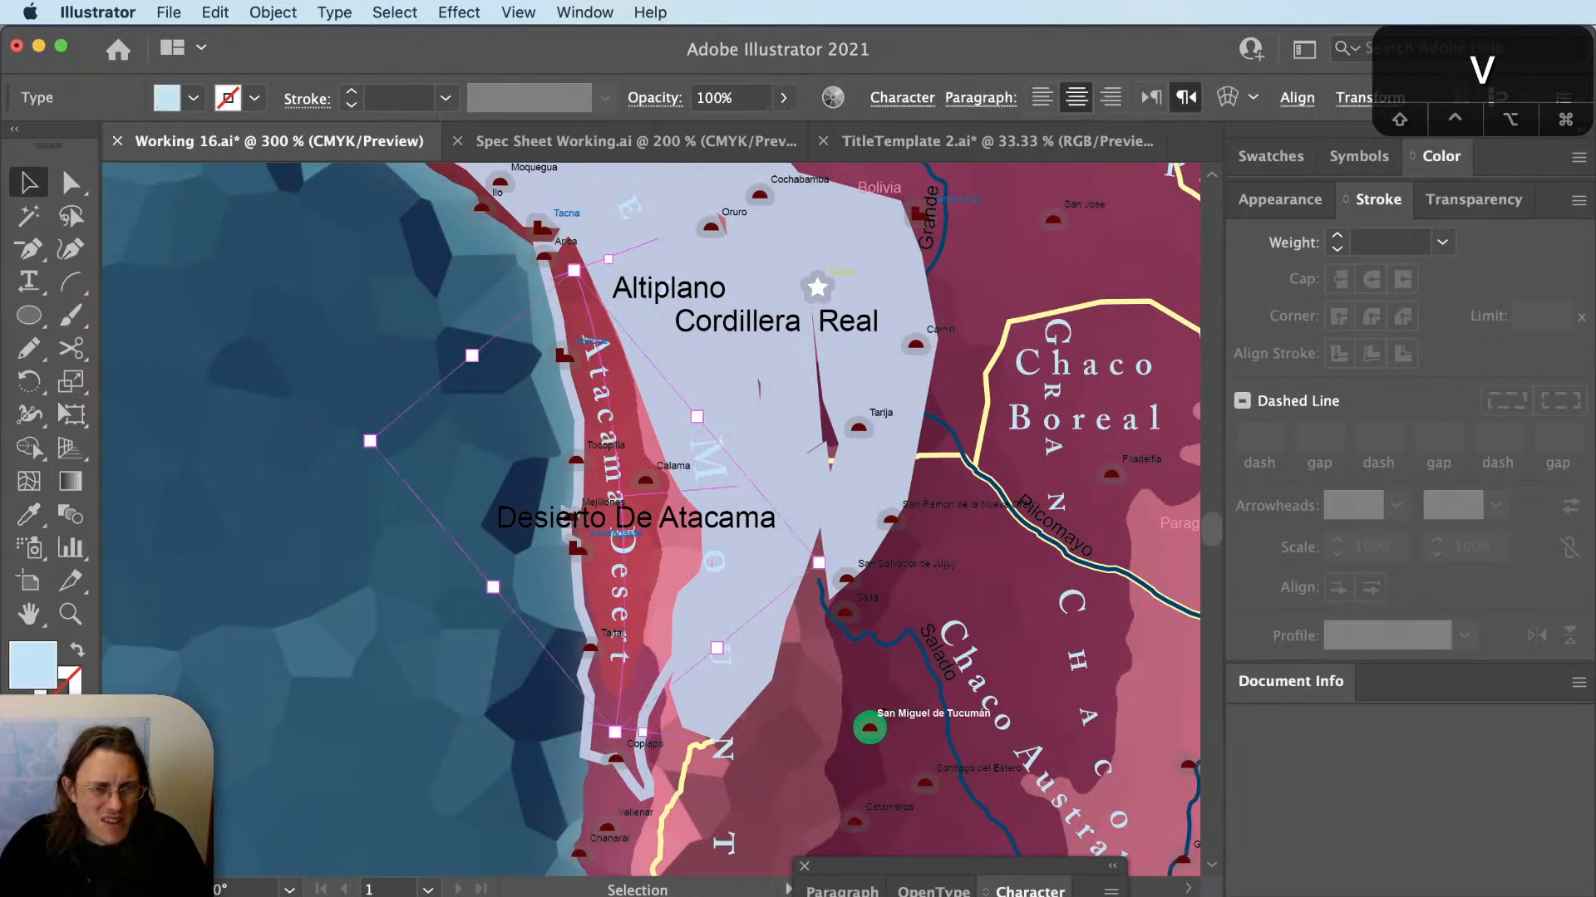
type("3")
key("Tab")
left_click(427, 770)
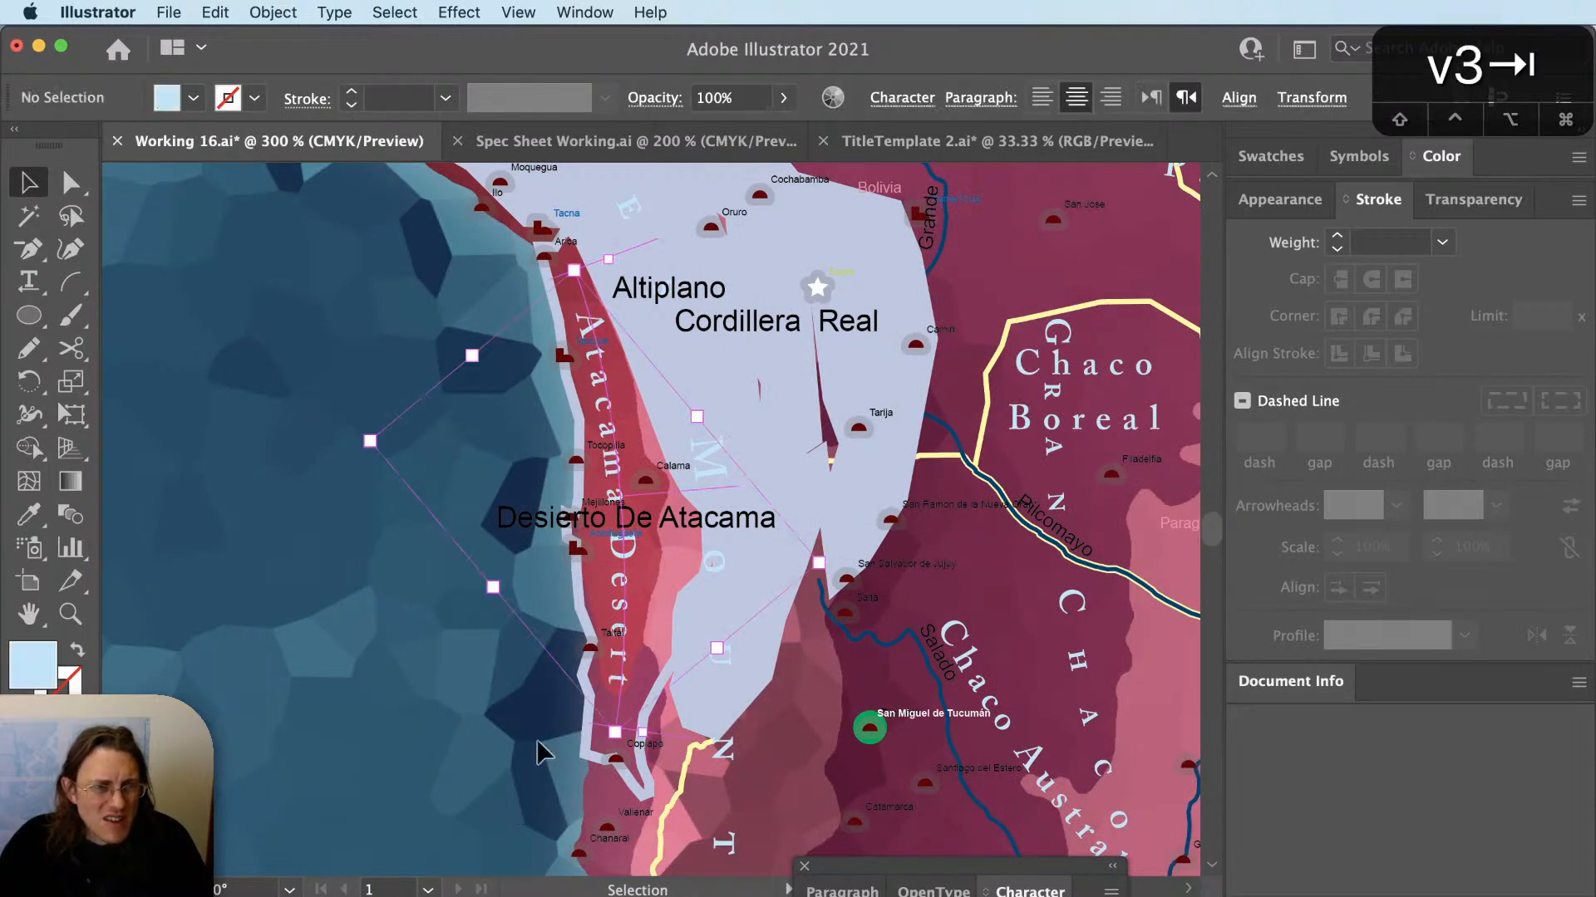
Delete the light blue outline around the Atacama region and the black "Desierto De Atacama" placeholder.
left_click(585, 730)
left_click(785, 535)
scroll(777, 536, "down", 1)
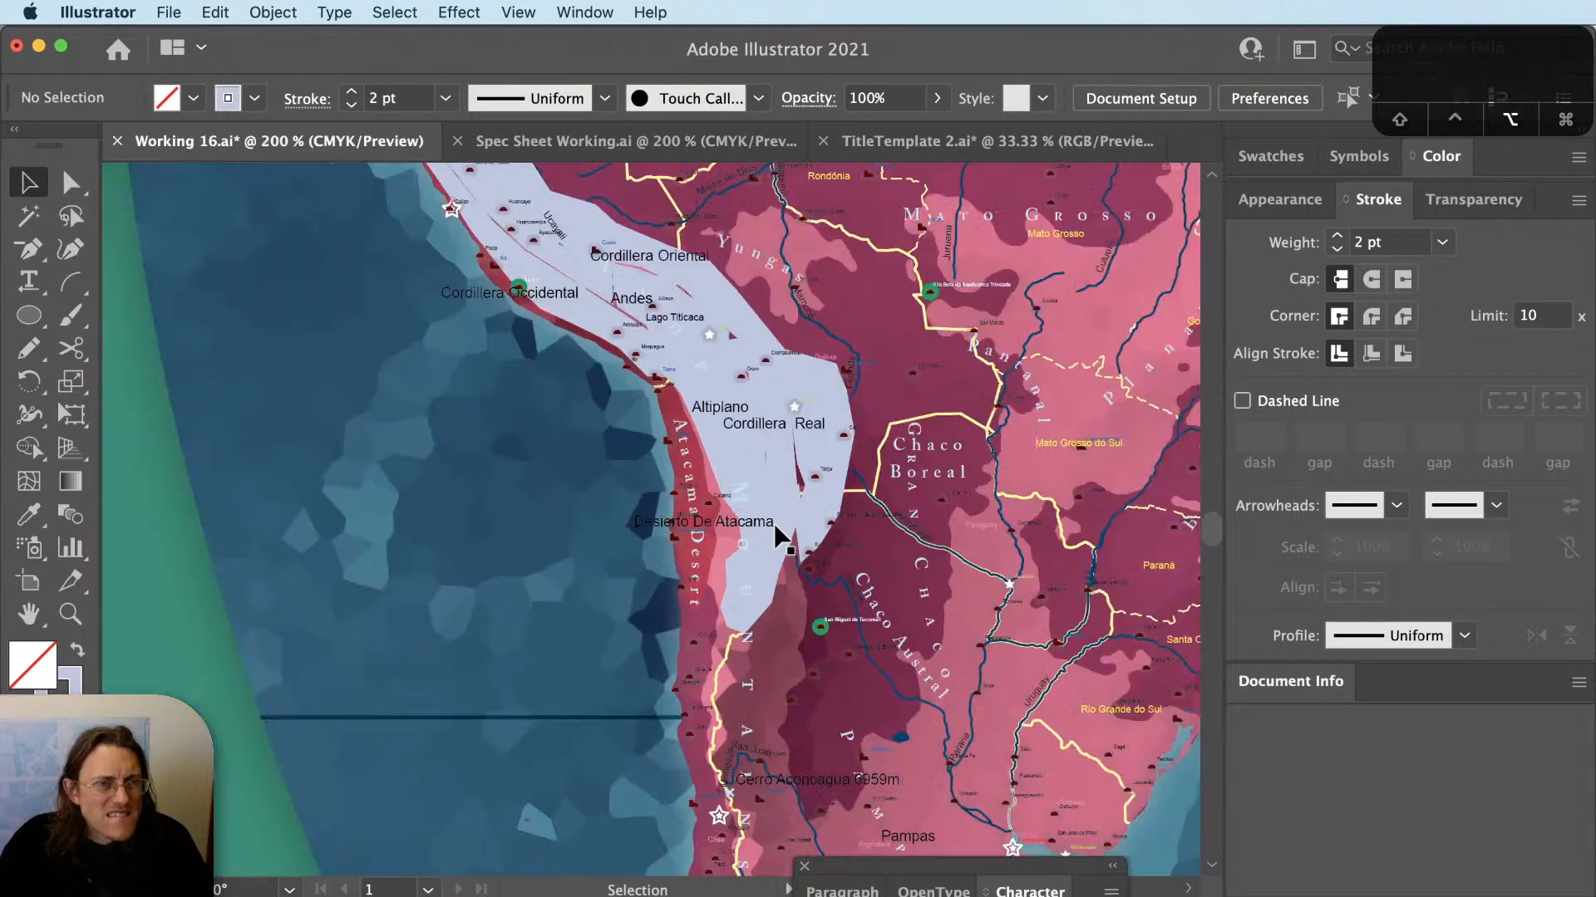
left_click(768, 525)
Delete the black "Andes" placeholder label north of Lago Titicaca.
left_click_drag(848, 418, 782, 565)
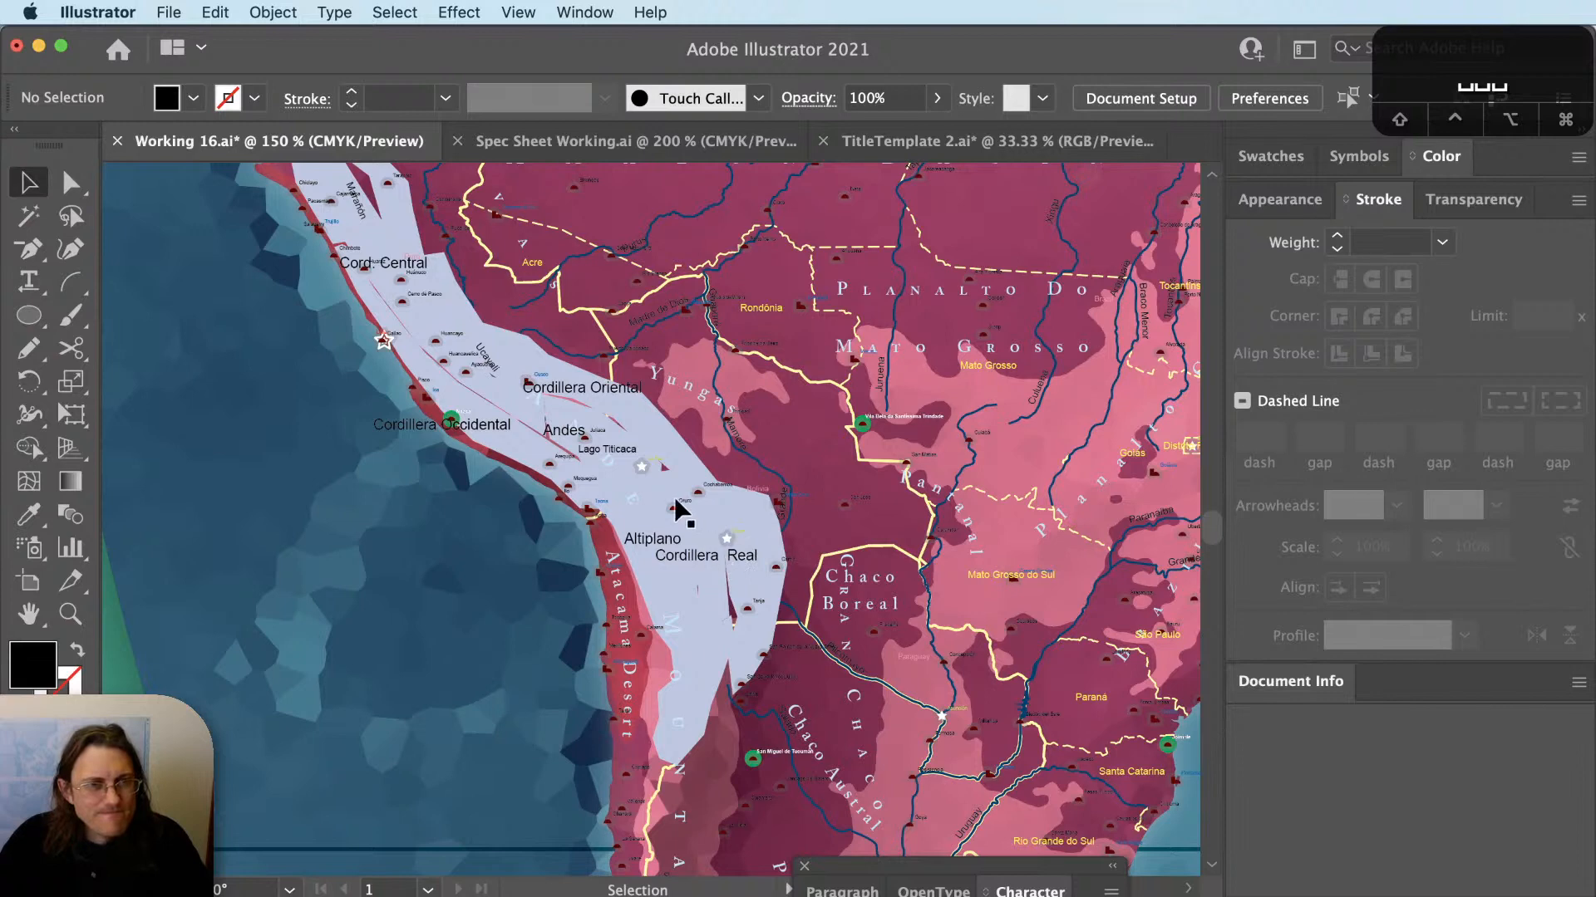
left_click_drag(677, 504, 879, 602)
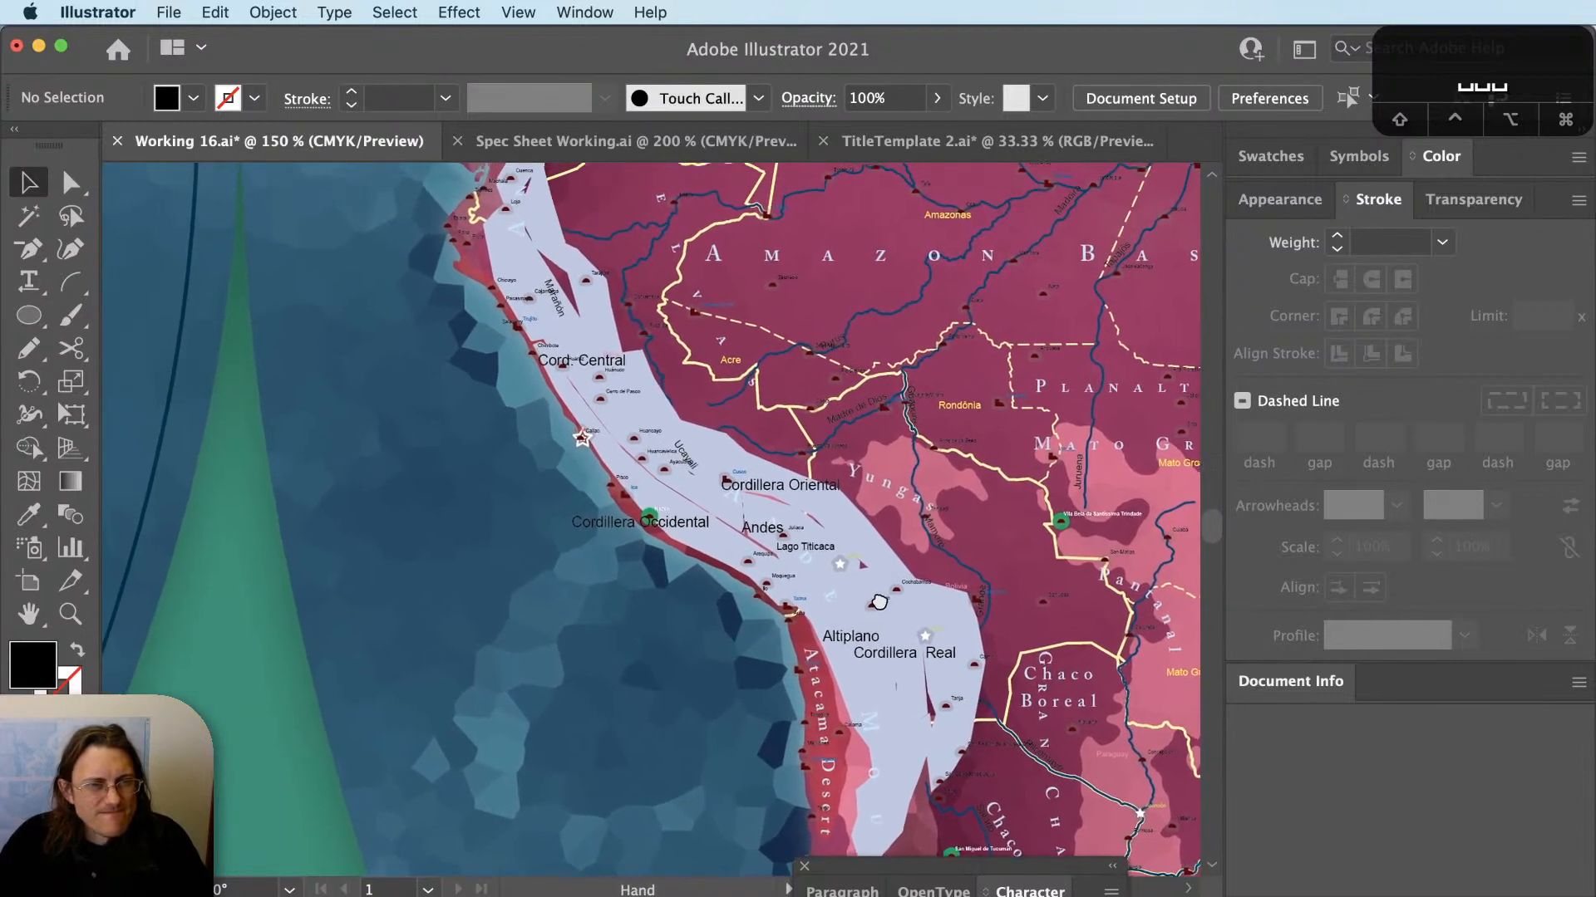
left_click(762, 526)
key("BackSpace")
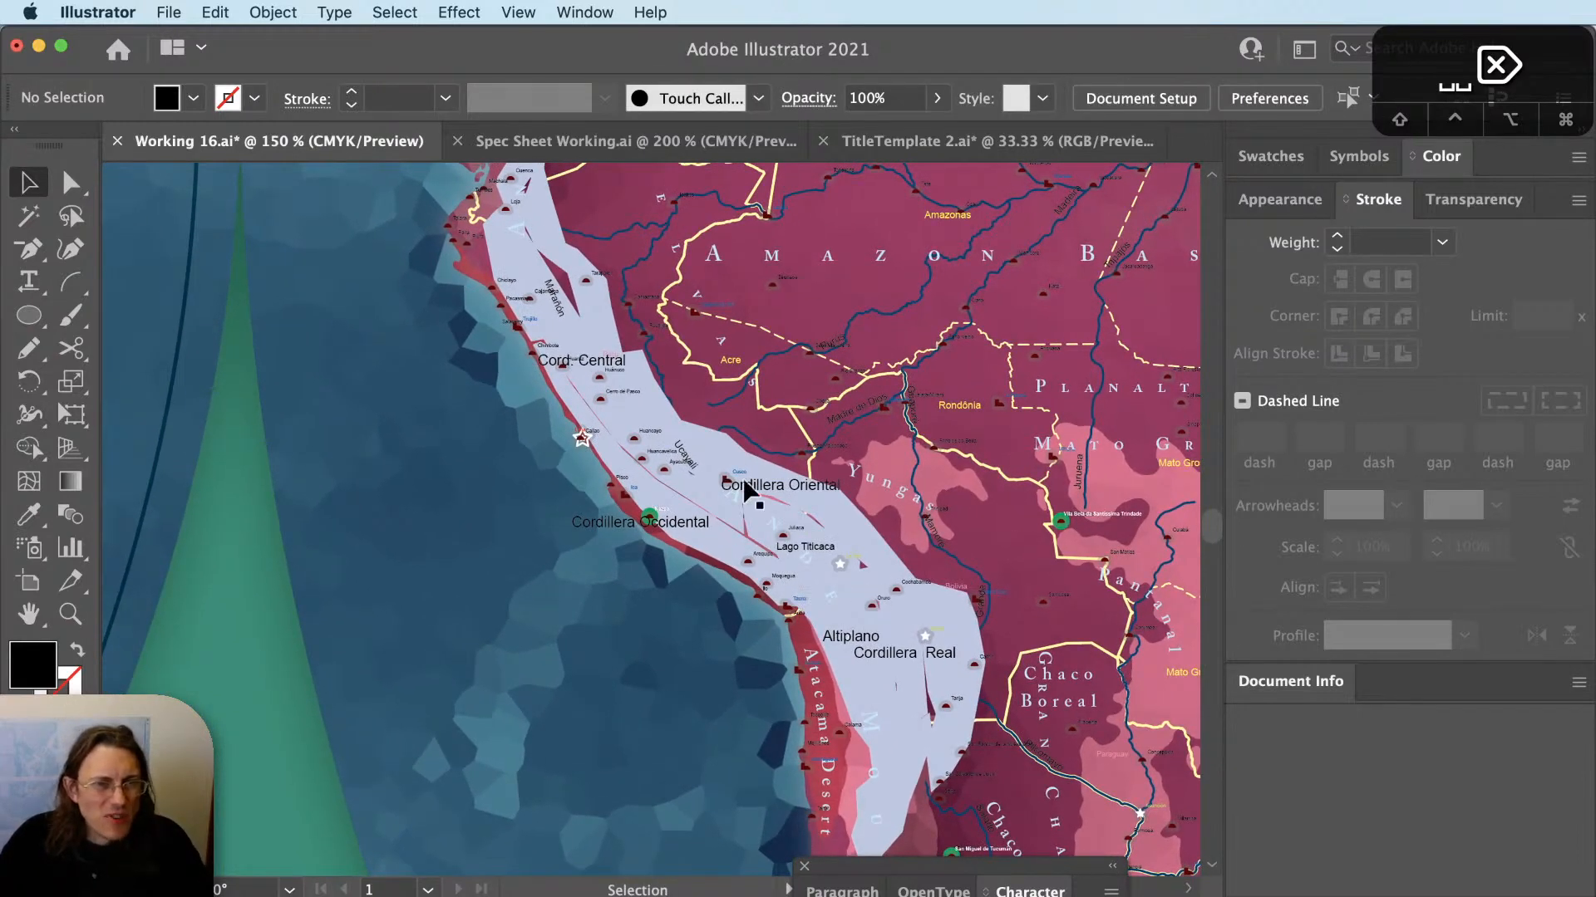
Switch to QGIS and identify the polygons around the Cordillera Oriental label to see which region each belongs to.
left_click_drag(723, 446, 729, 362)
left_click_drag(768, 586, 713, 473)
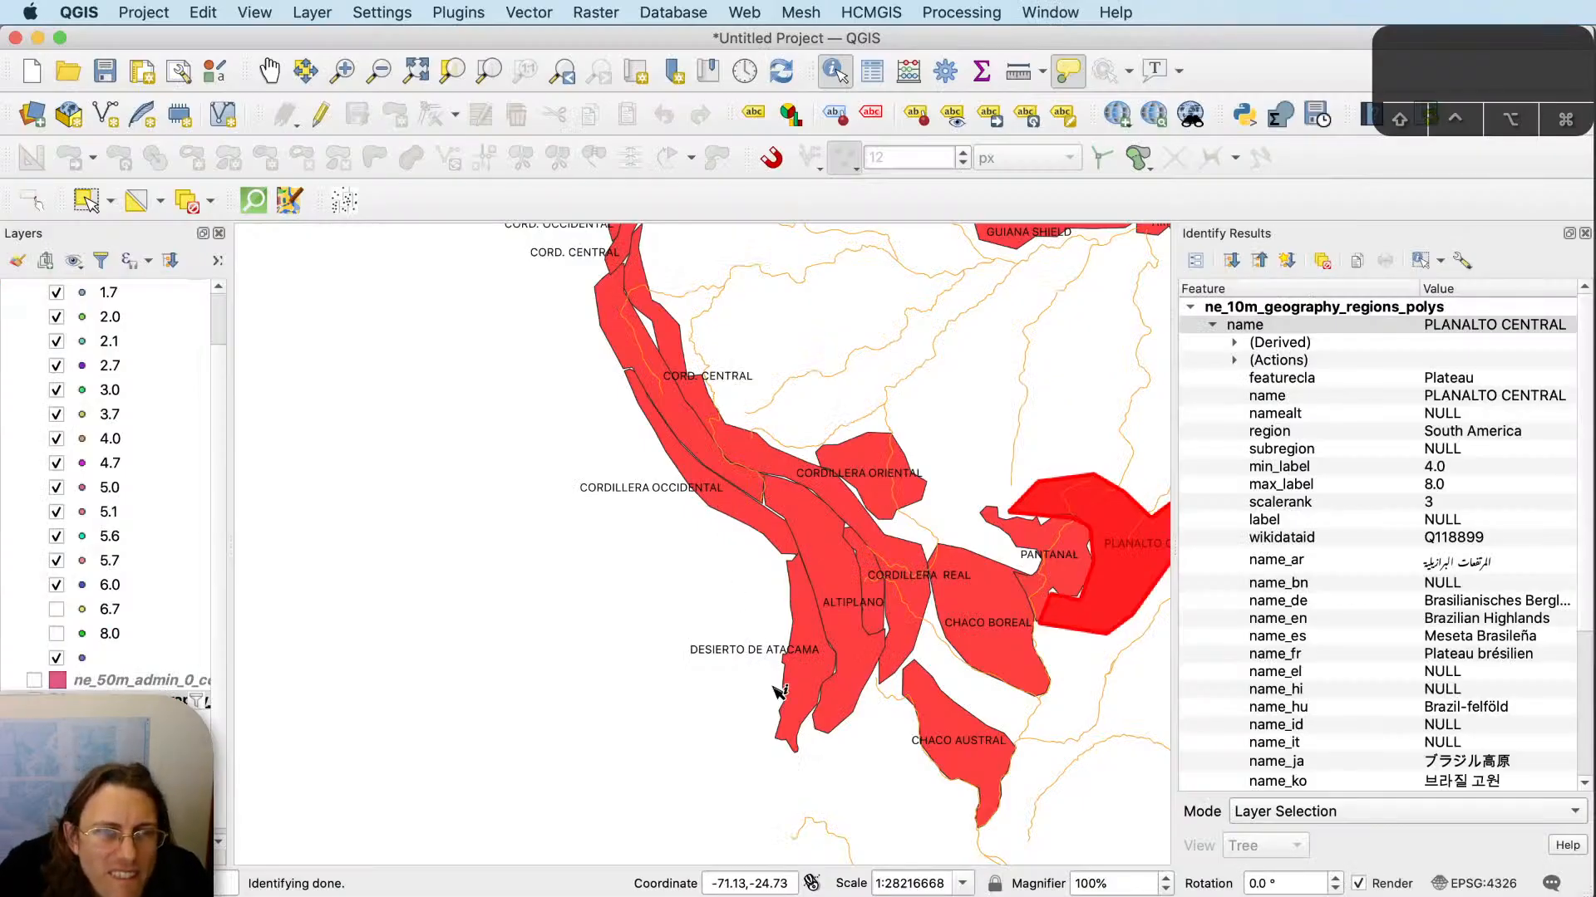
left_click(835, 503)
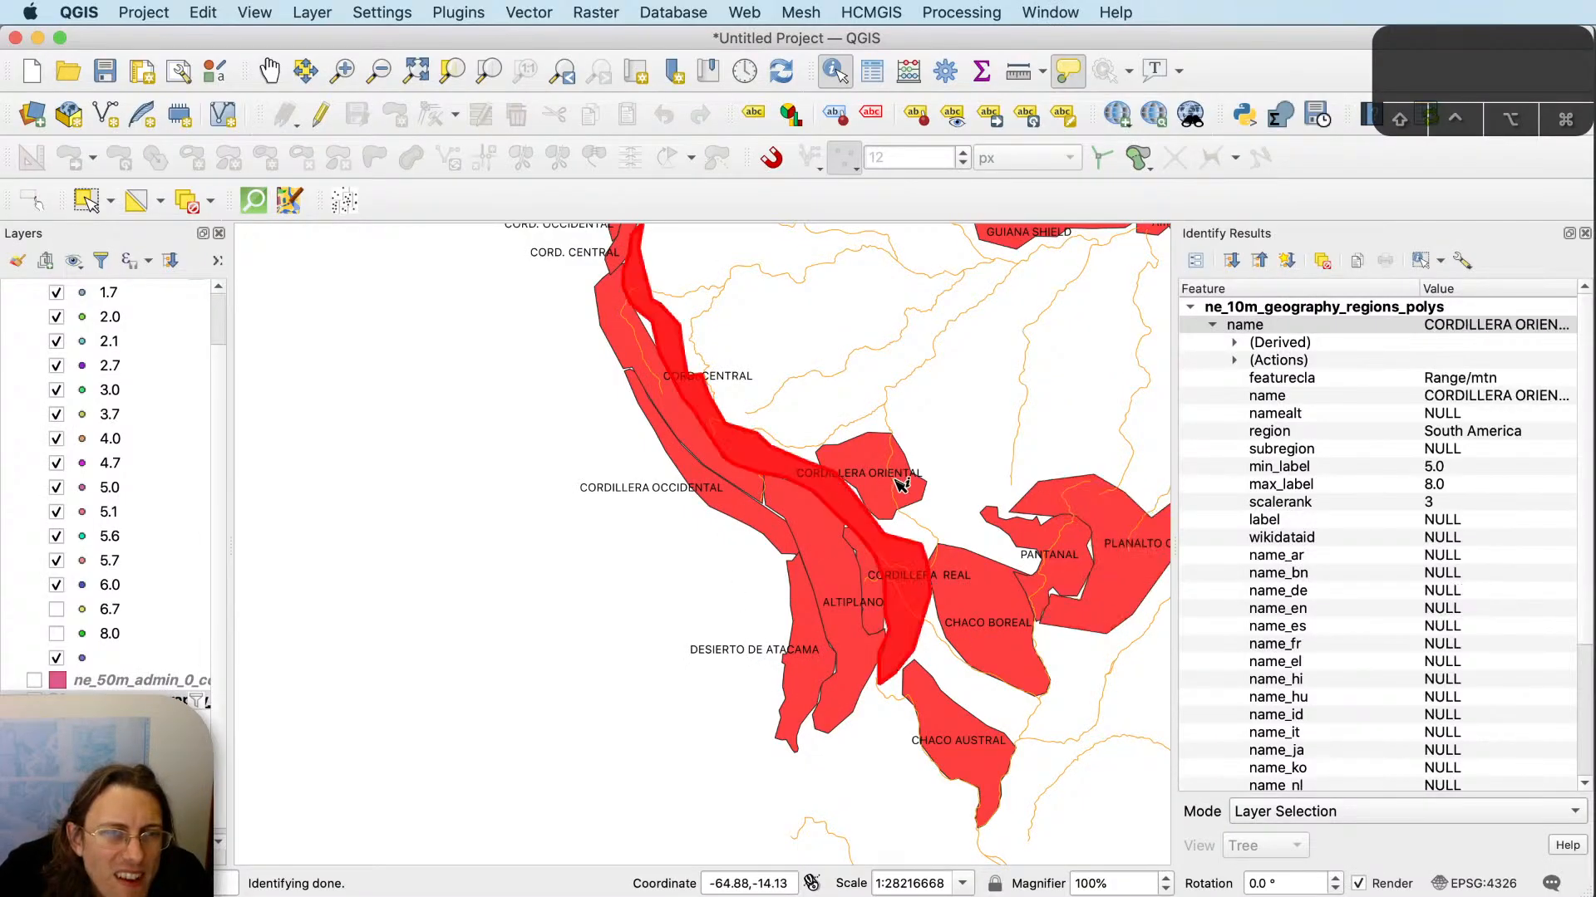
left_click(888, 448)
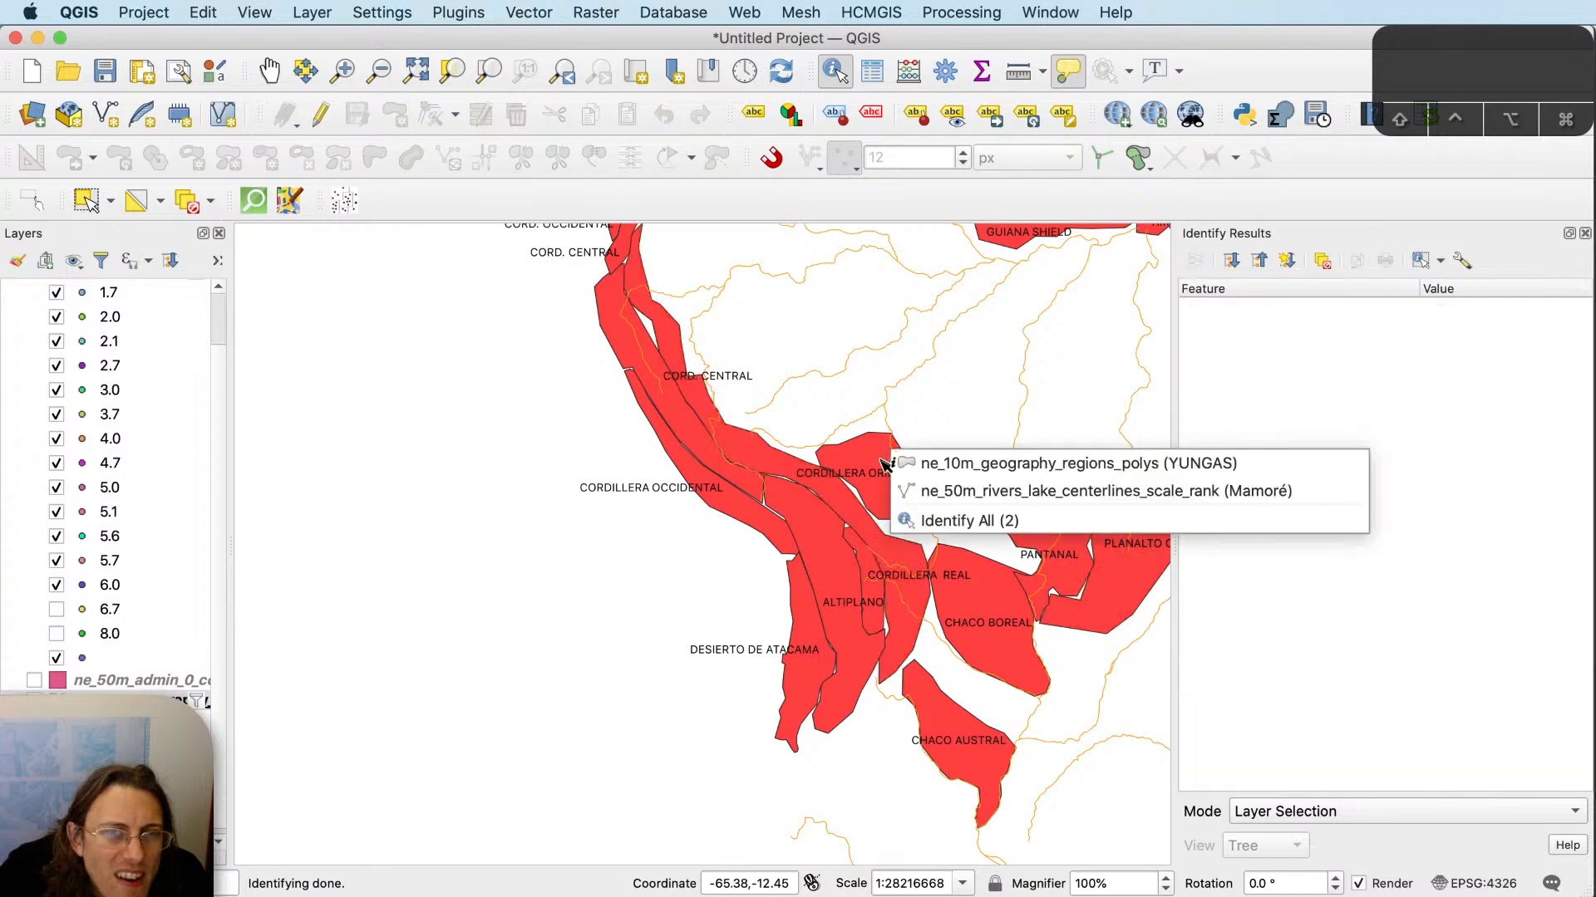
left_click(765, 539)
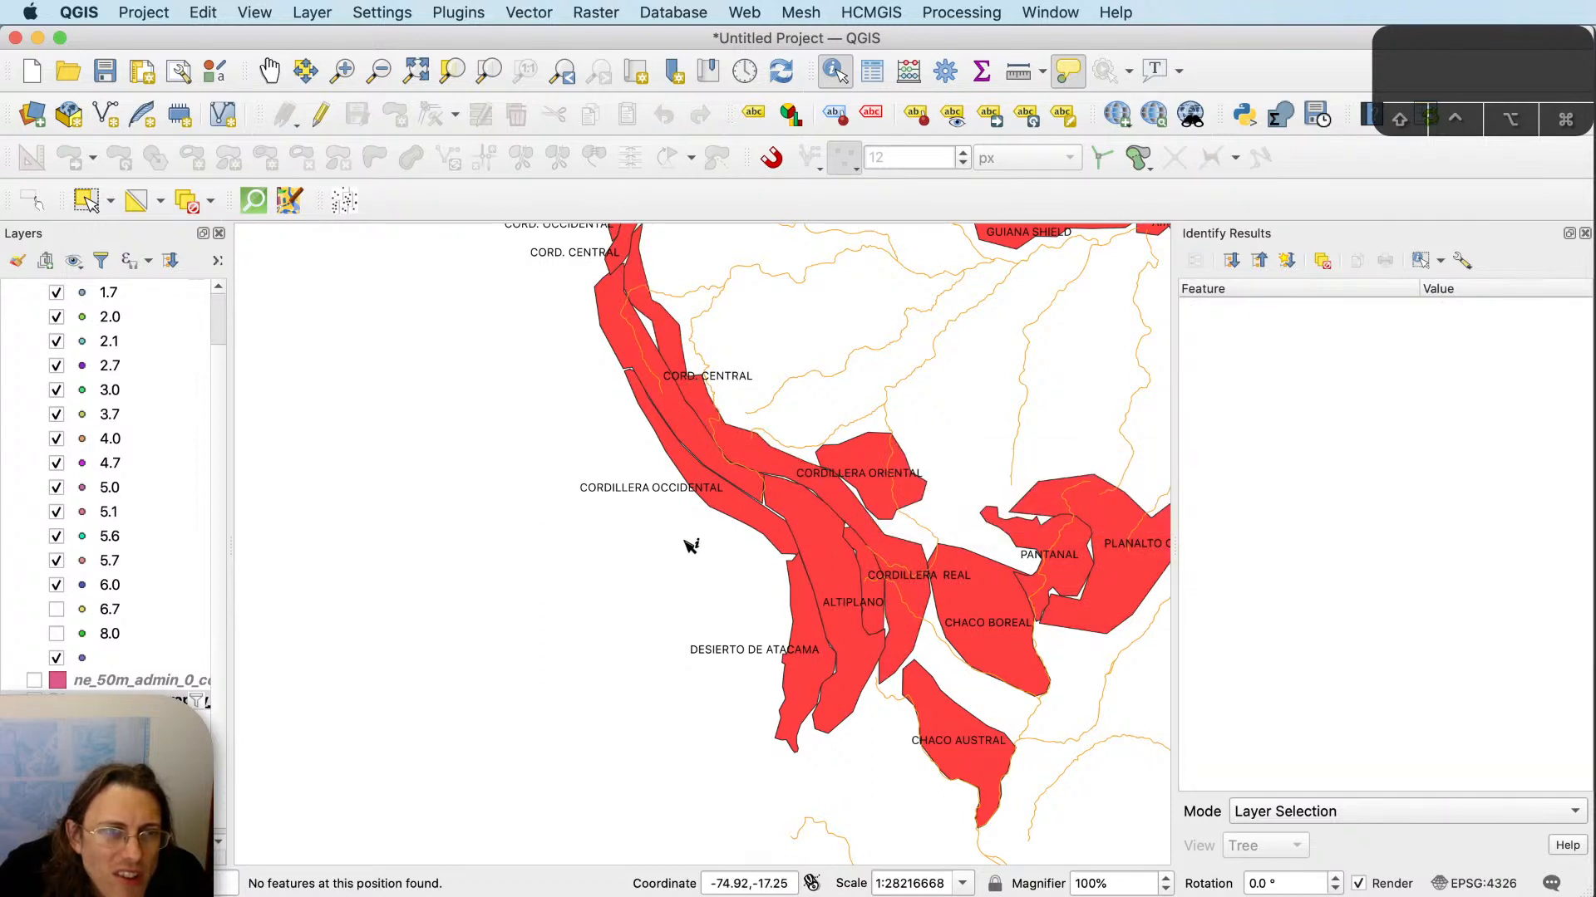
Switch to Illustrator and turn the solid Cordillera polygons along the Peruvian Andes into unfilled outlines with a 2 pt stroke.
key("super+Tab")
left_click_drag(643, 484, 749, 857)
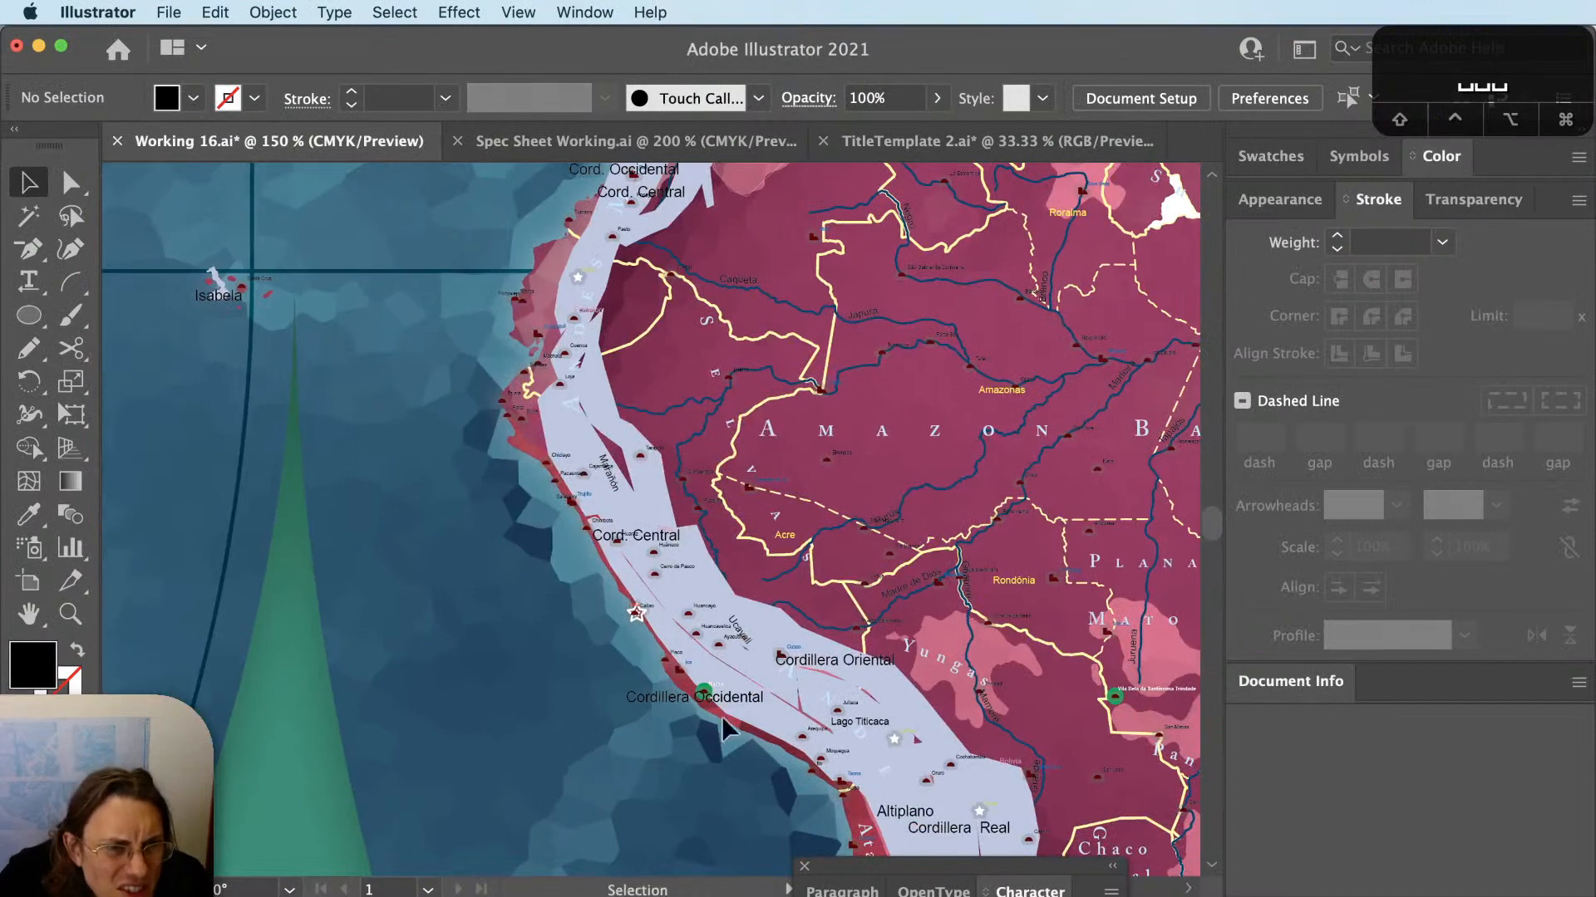
key("v")
left_click(681, 611)
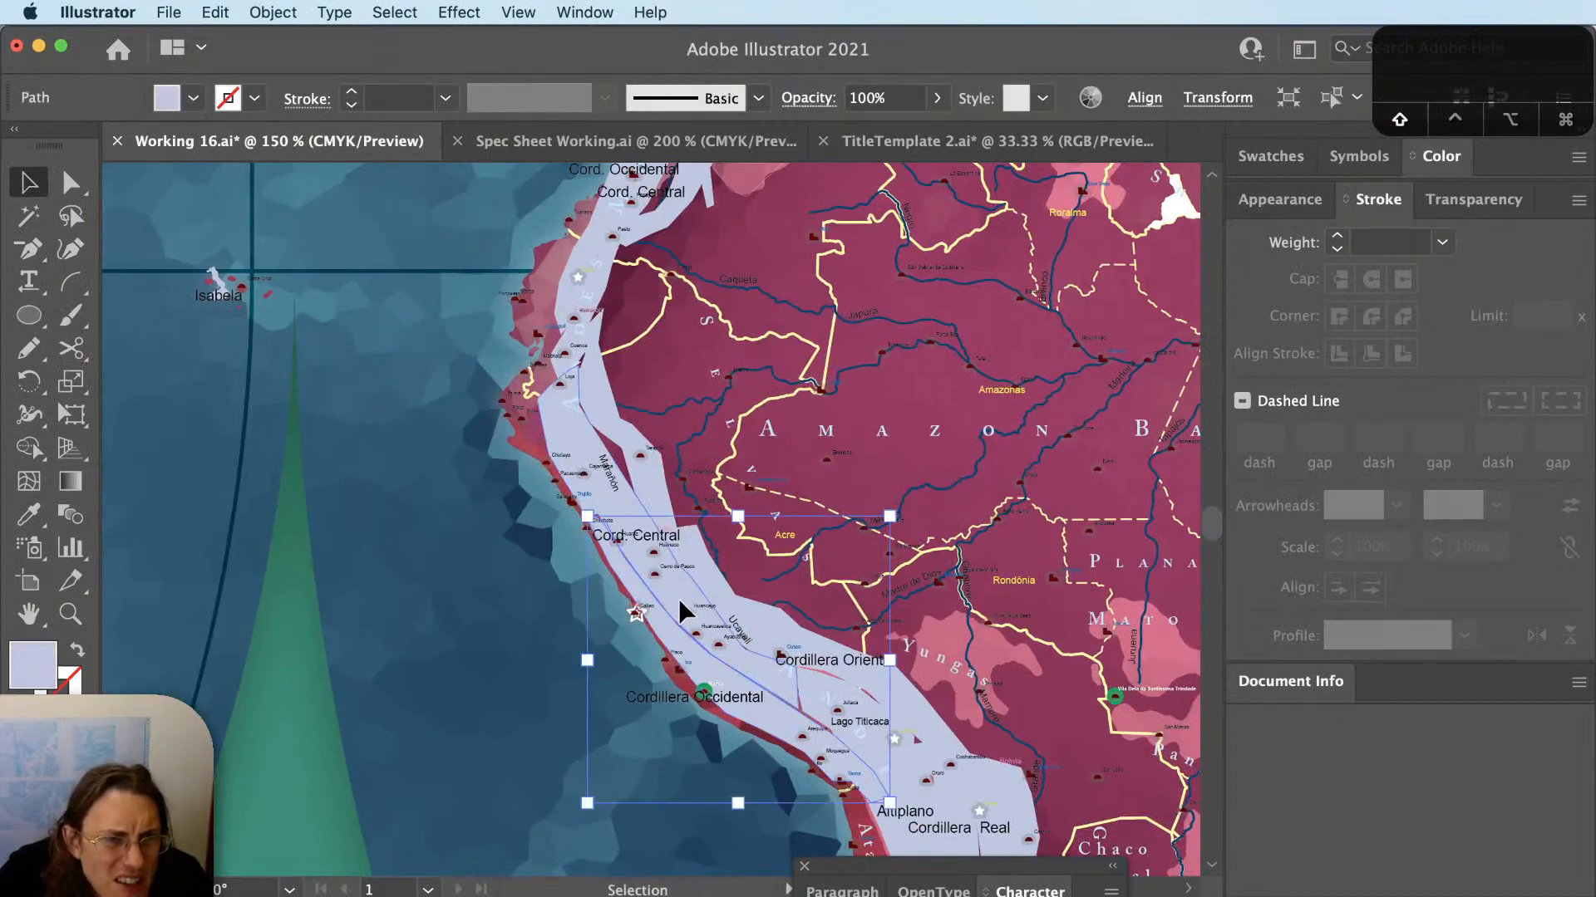
left_click(690, 597, "shift")
key("shift+x")
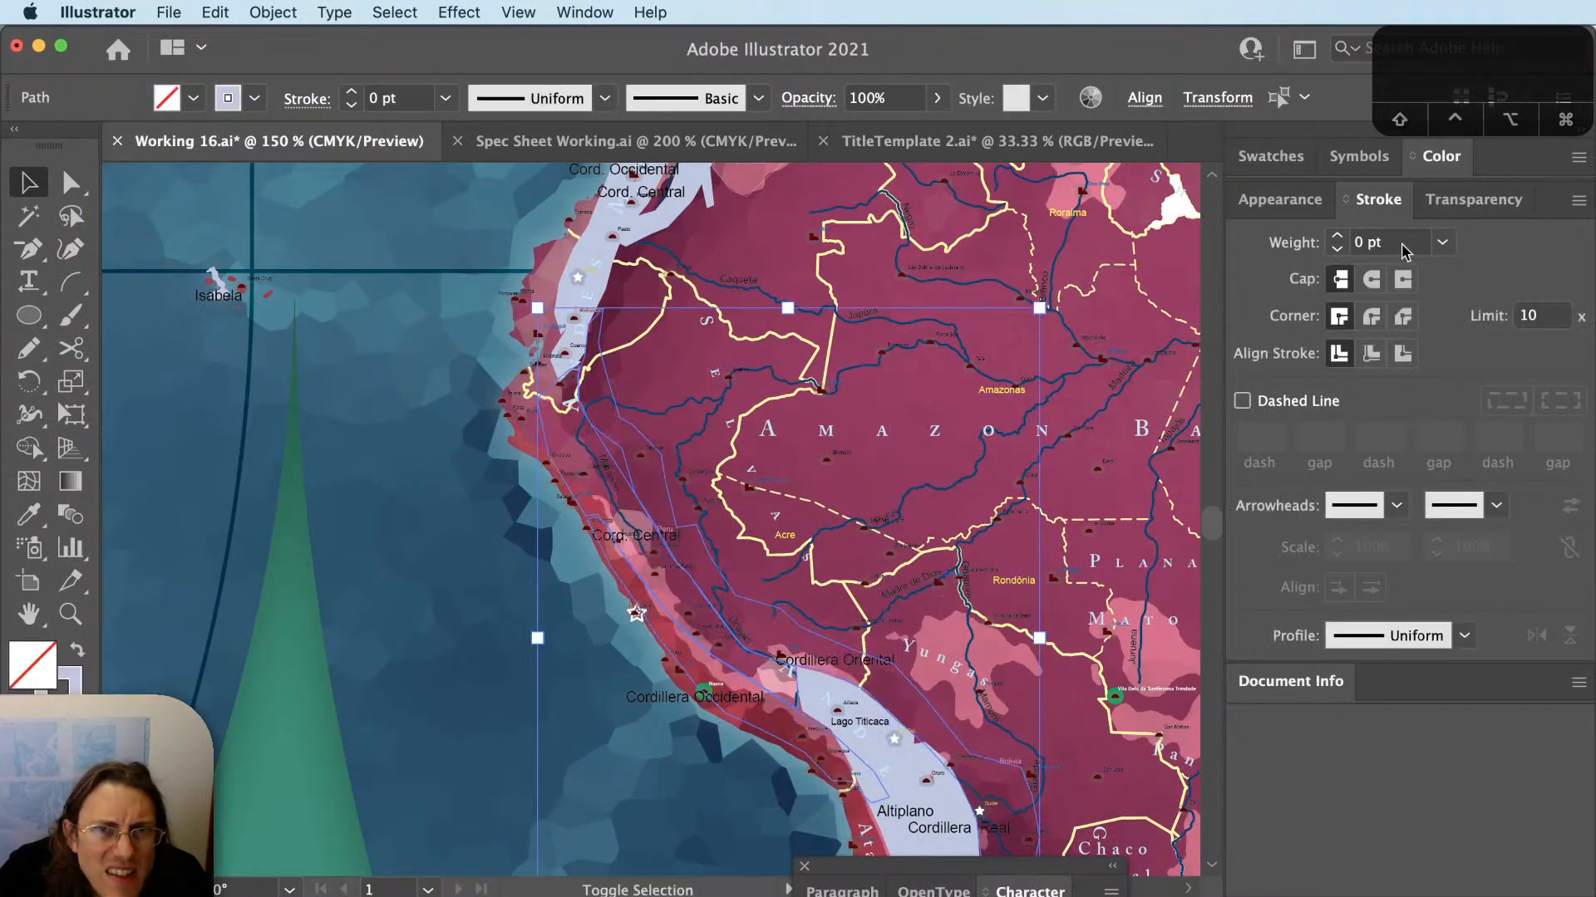
type("2")
key("Tab")
left_click(432, 705)
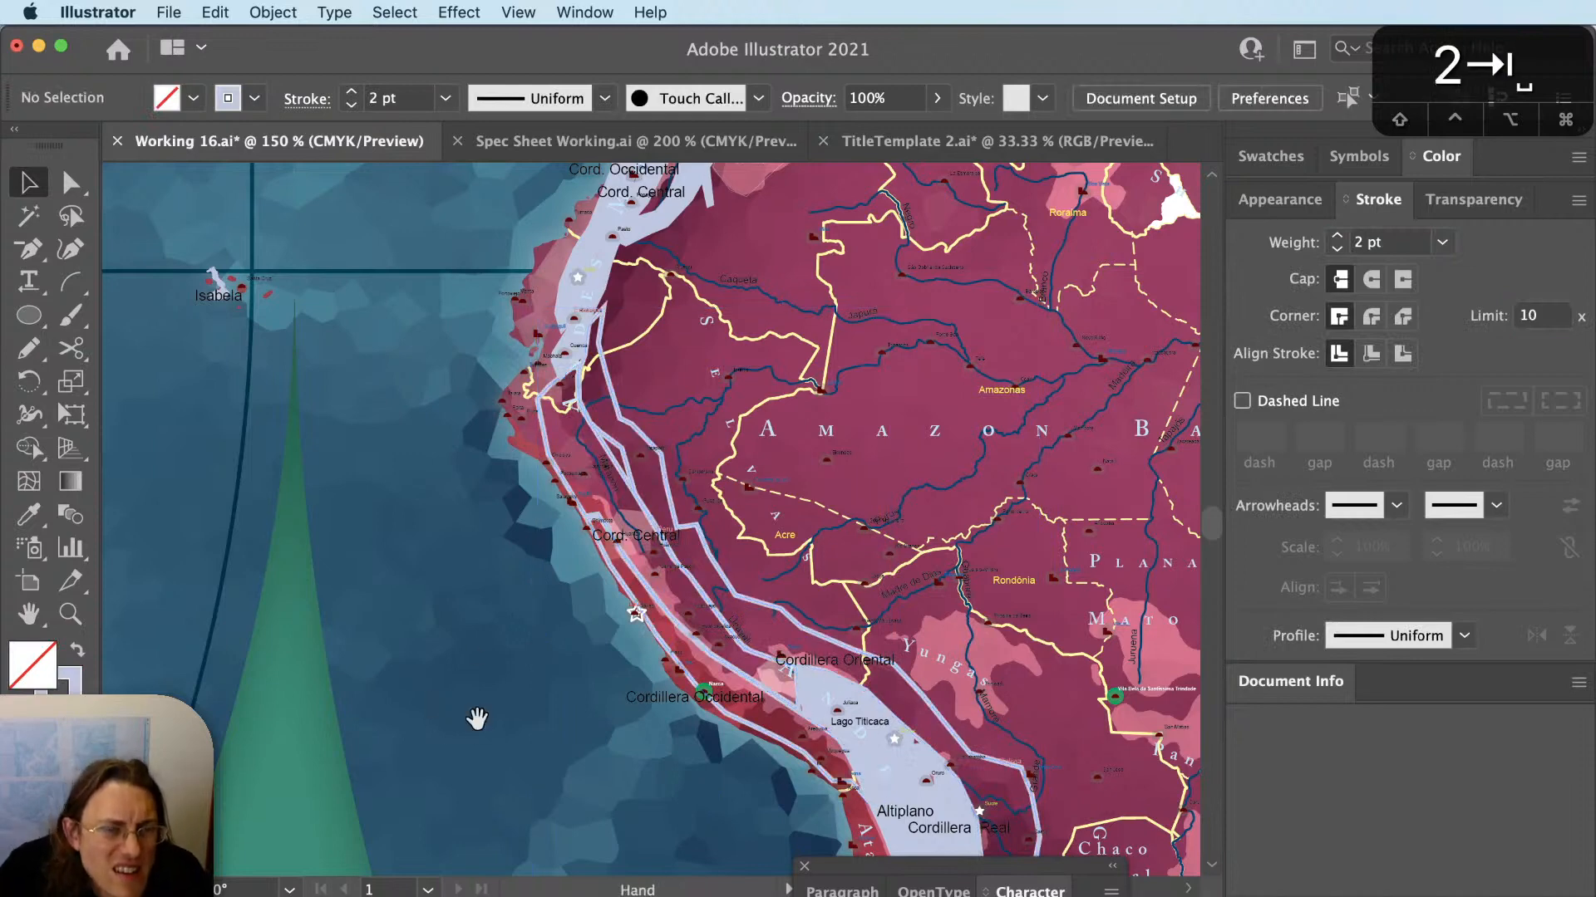
scroll(523, 517, "up", 4)
scroll(522, 512, "down", 4)
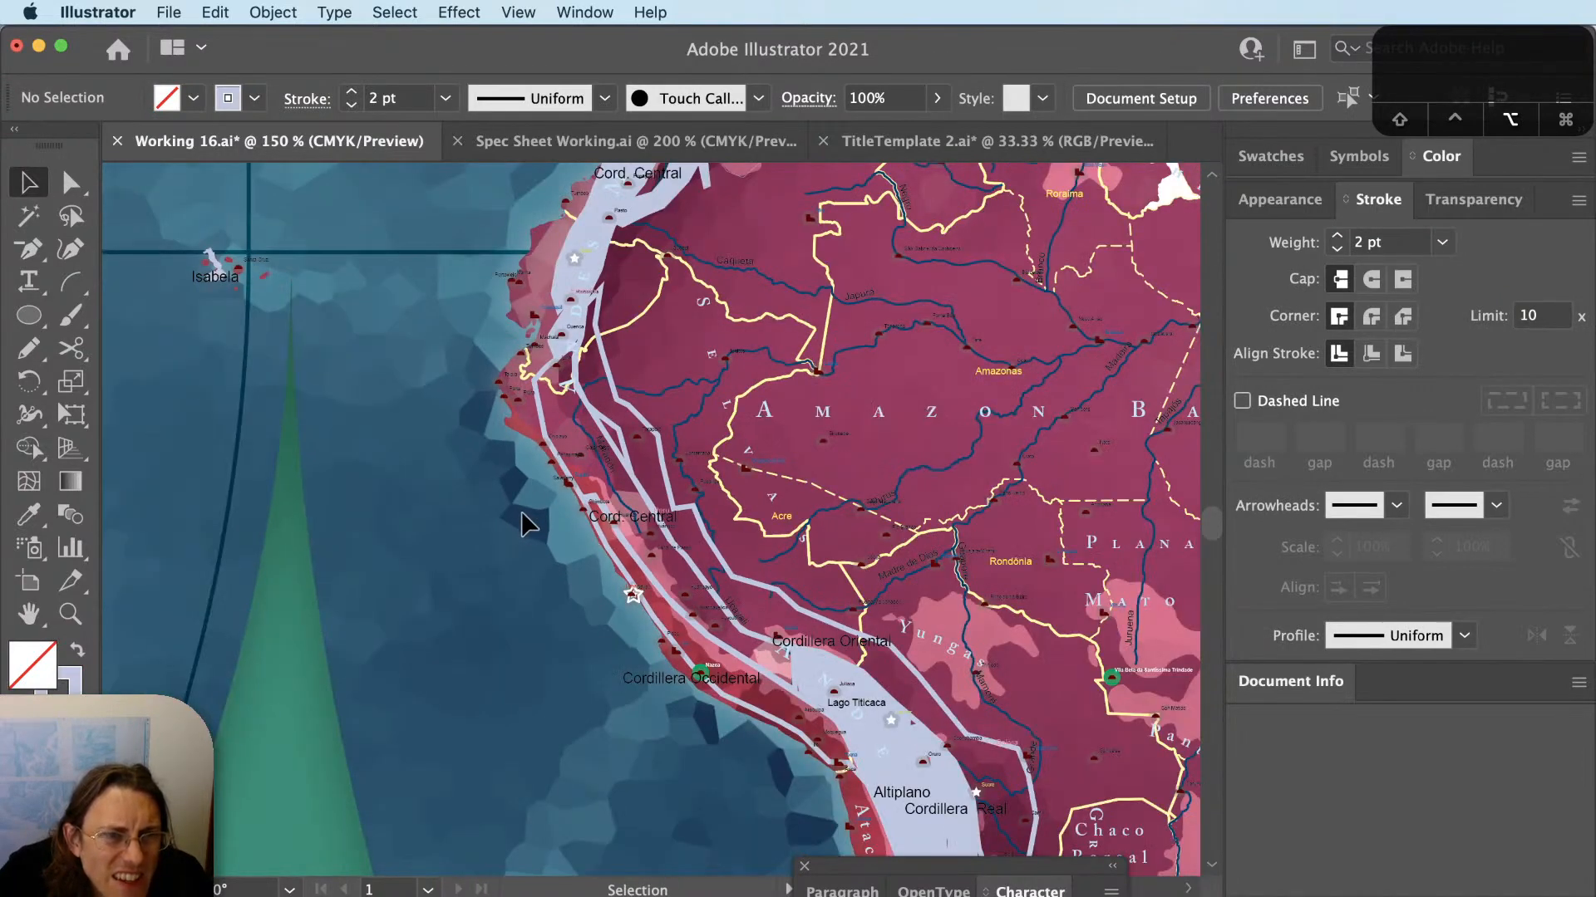
scroll(527, 520, "down", 2)
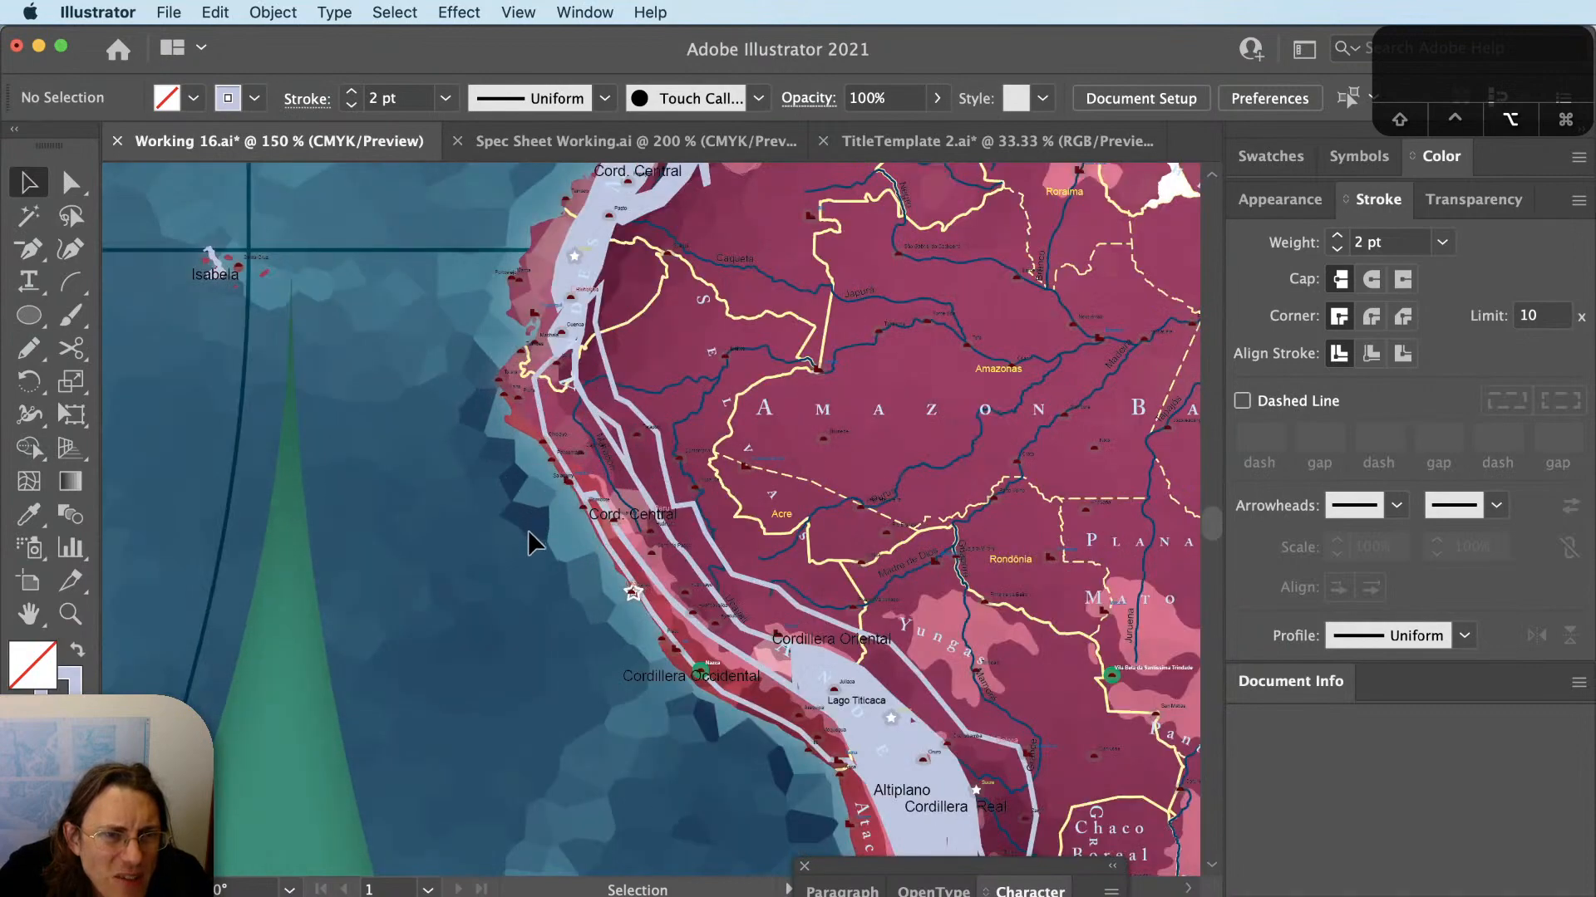
scroll(541, 580, "up", 1)
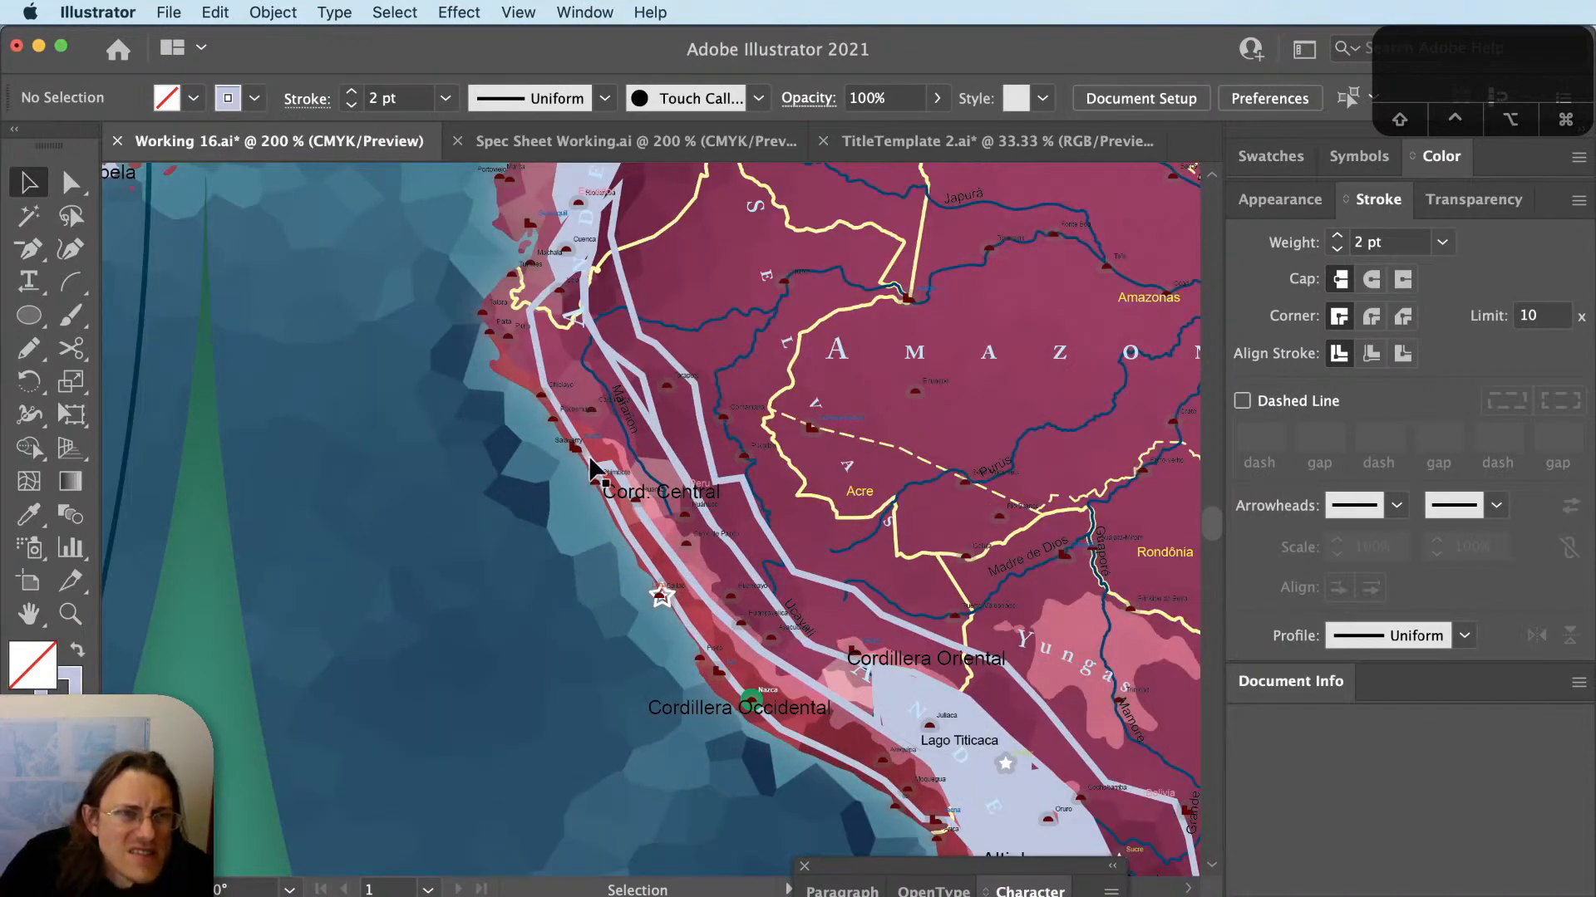
left_click(555, 381)
key("BackSpace")
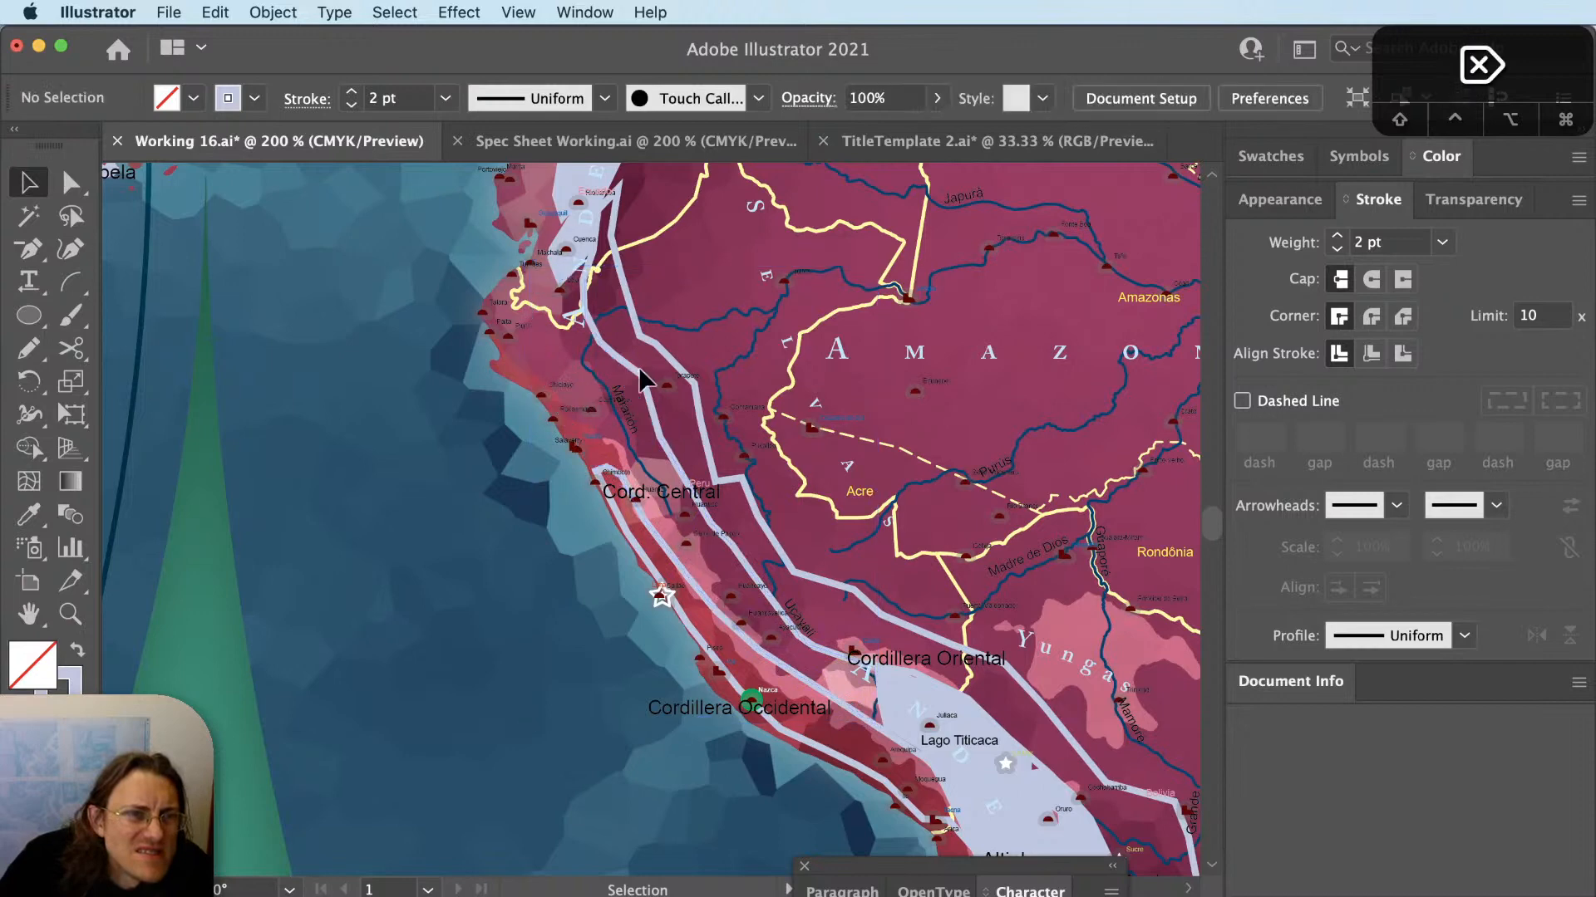
left_click(645, 371)
key("BackSpace")
left_click_drag(645, 361, 613, 509)
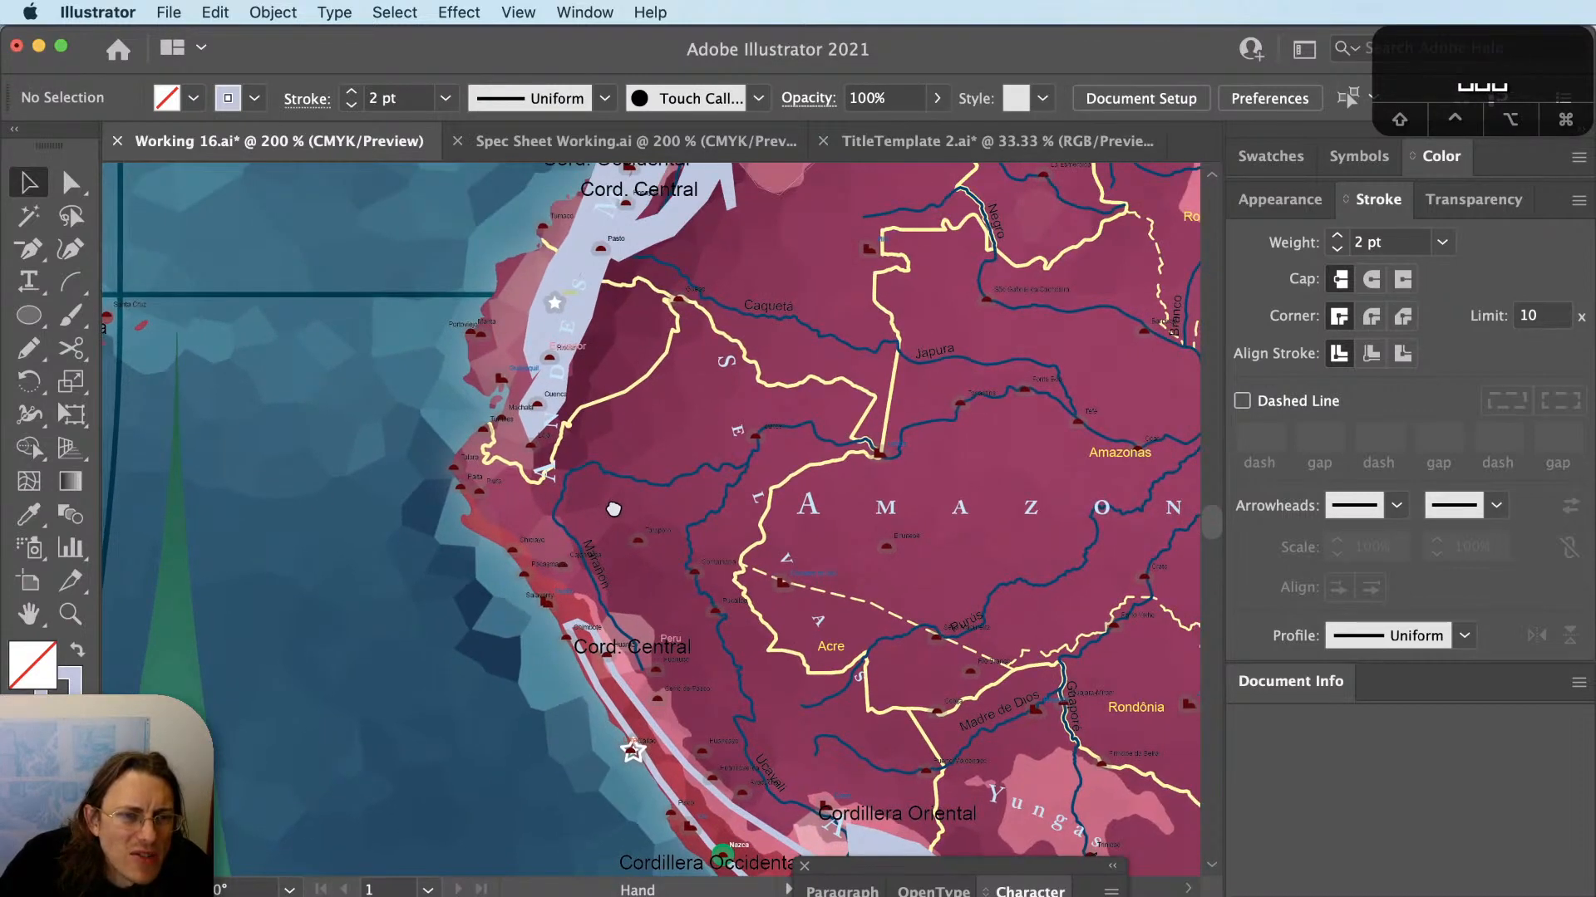
key("super+z")
key("super+z")
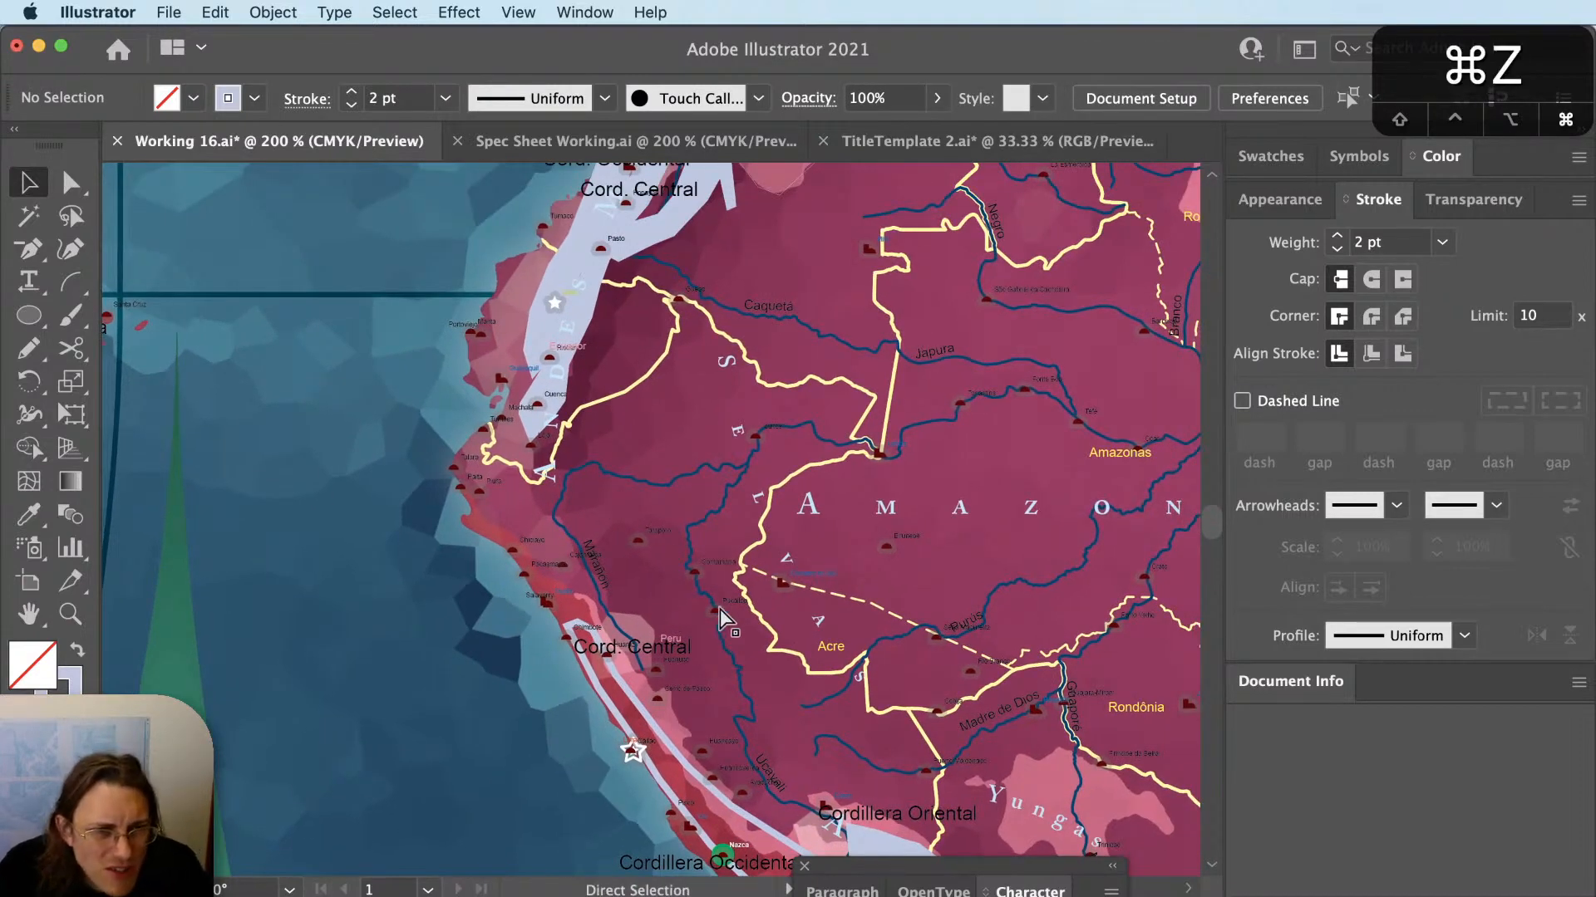
left_click(696, 508)
left_click_drag(729, 661, 715, 531)
left_click(718, 538)
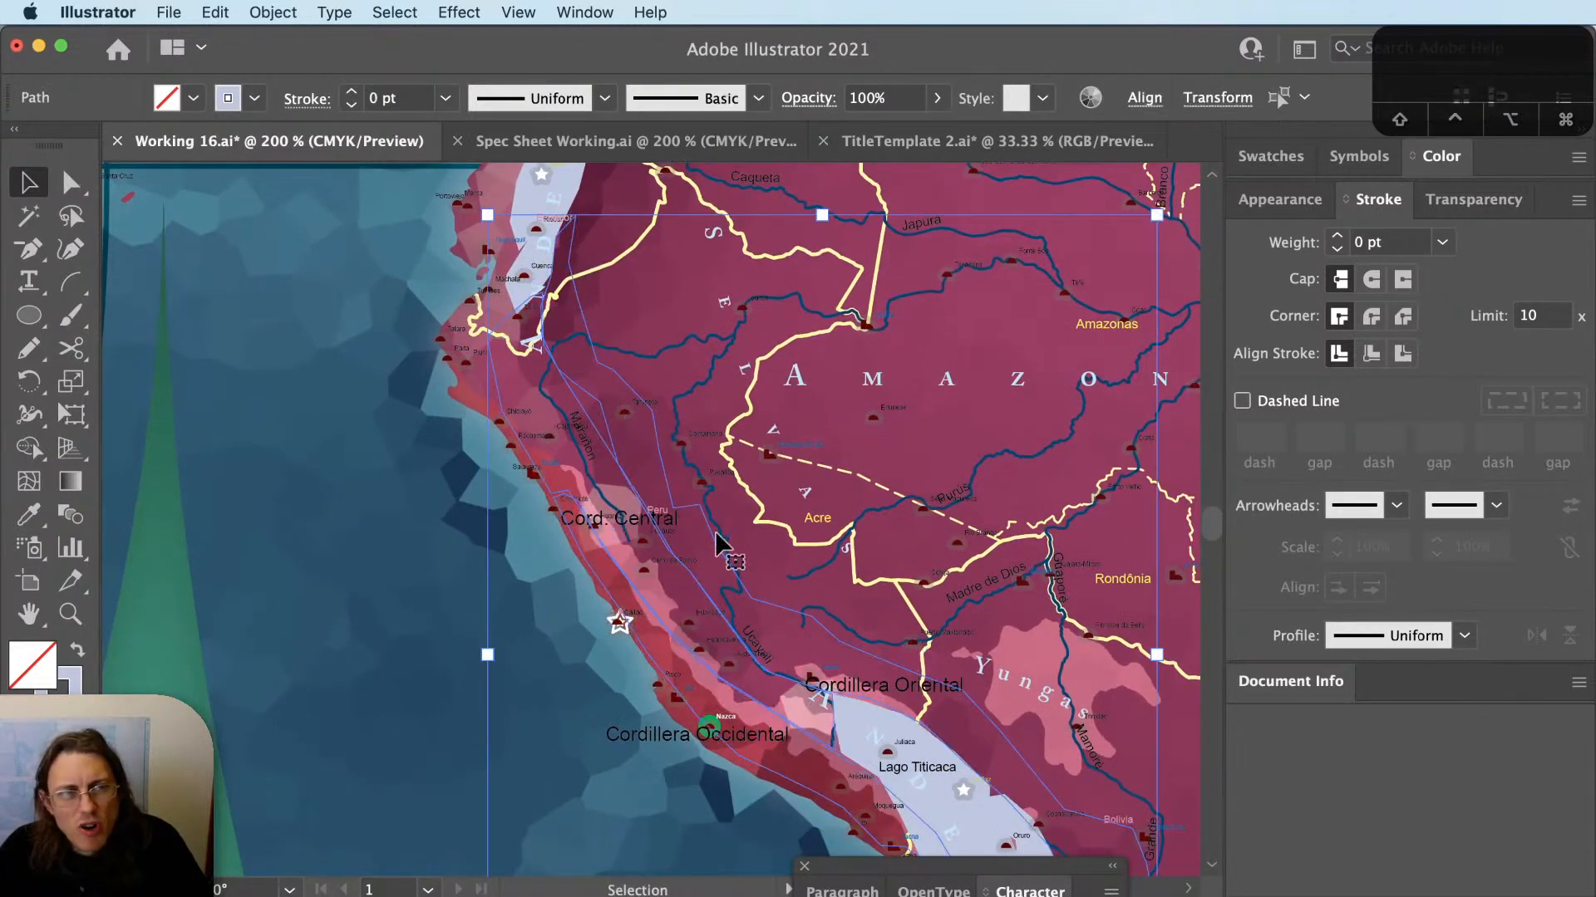
key("shift+super+a")
left_click_drag(780, 680, 758, 665)
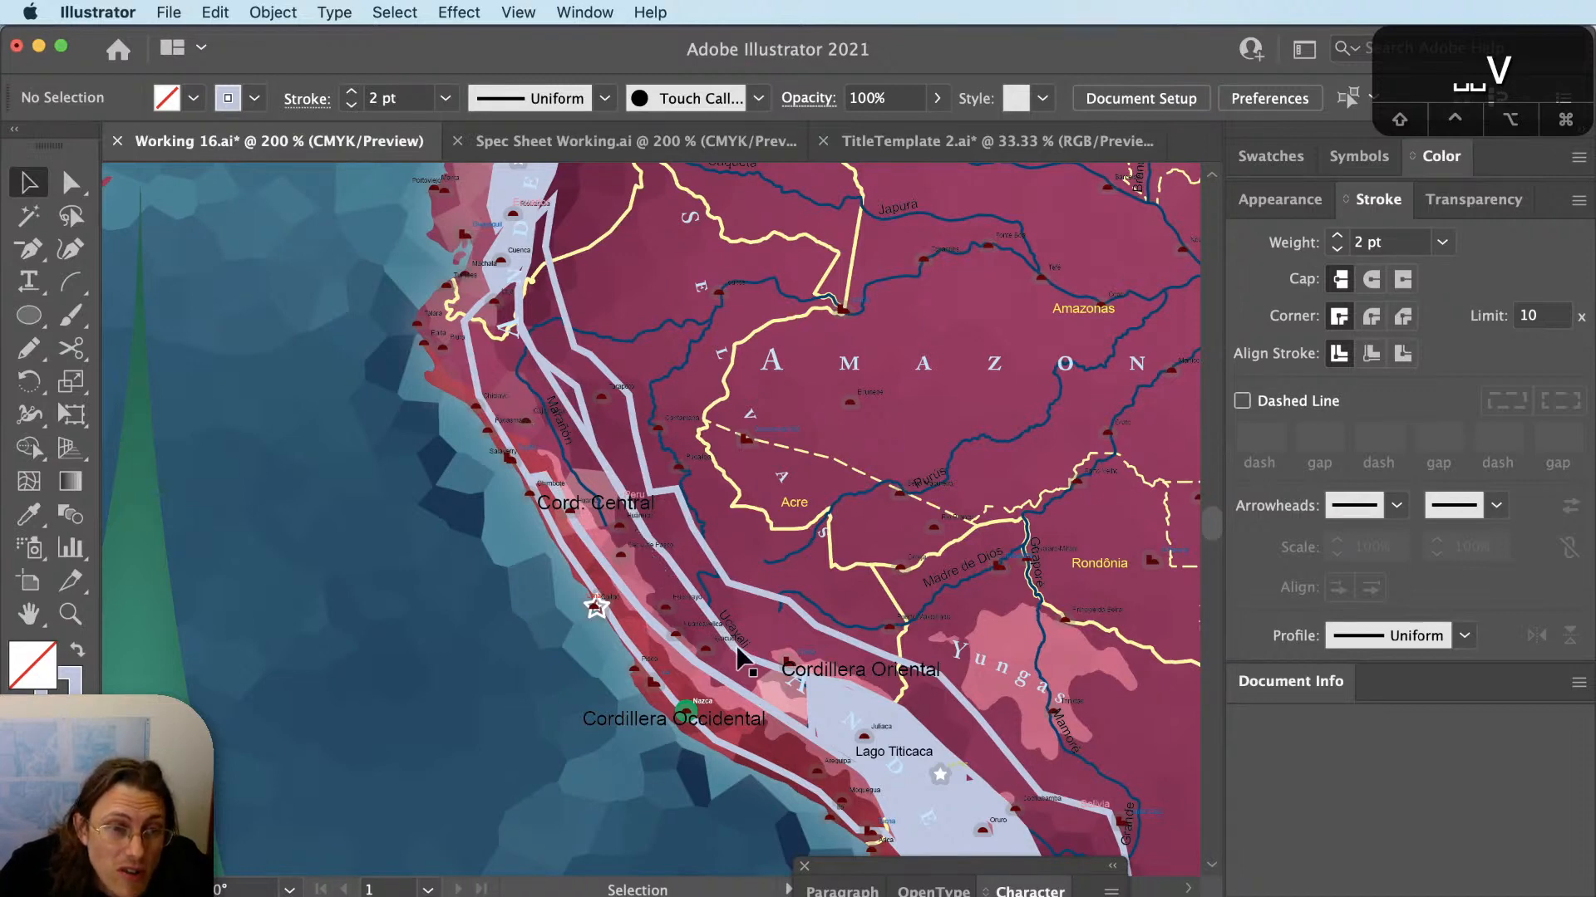
Examine the Cordillera outlines and their labels along the Andes, from Colombia down to Lago Titicaca.
scroll(764, 657, "down", 2)
scroll(764, 657, "right", 1)
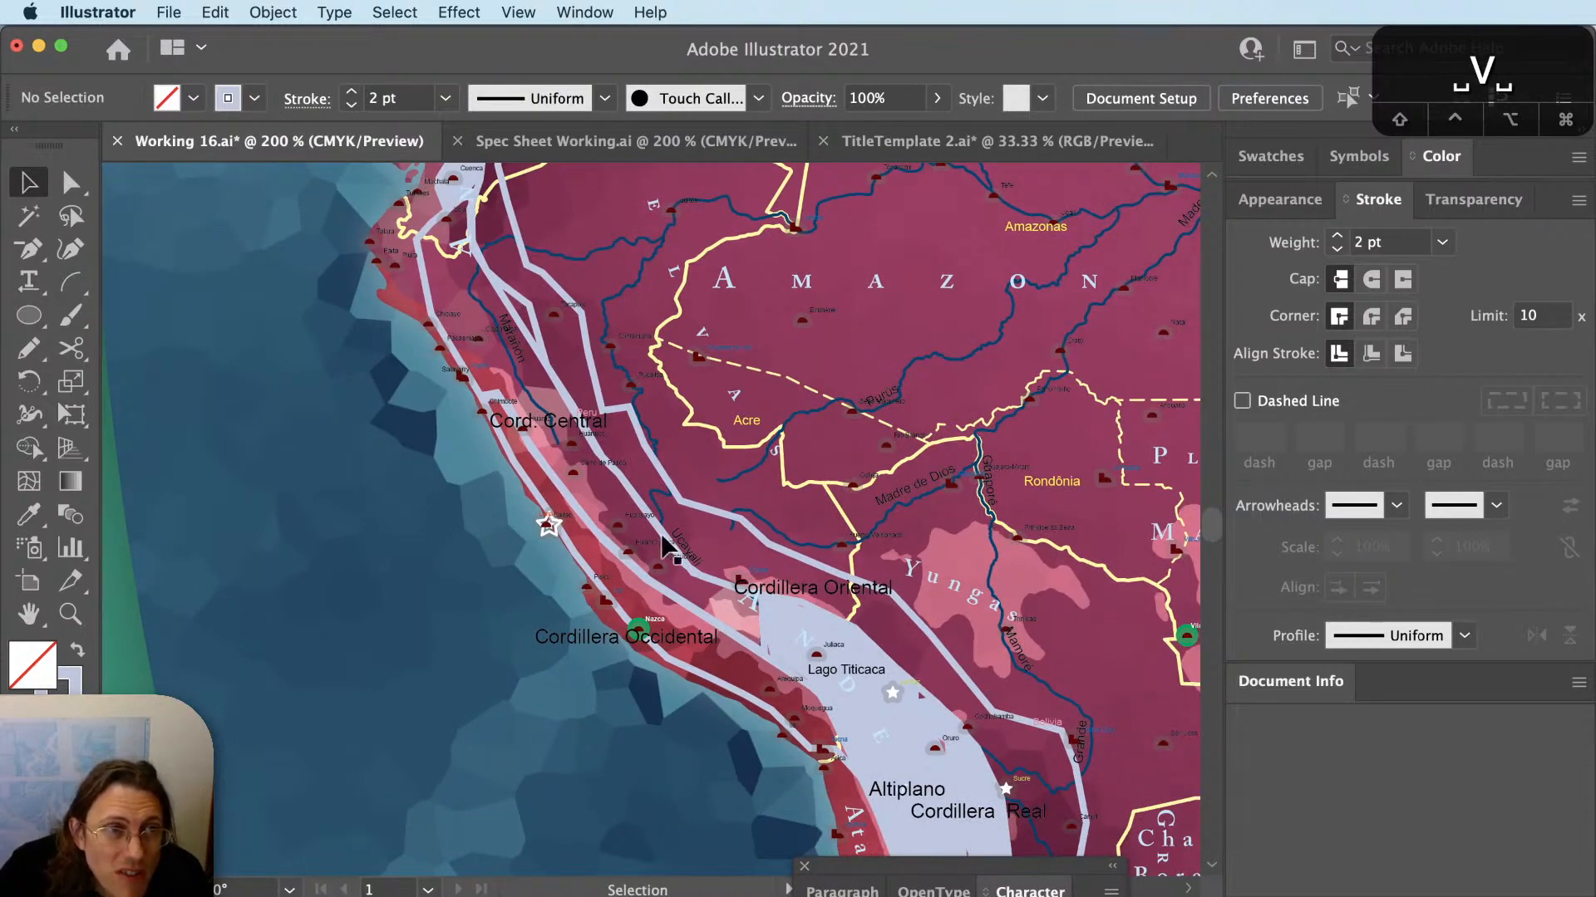
scroll(664, 545, "up", 10)
scroll(665, 545, "left", 3)
key("space")
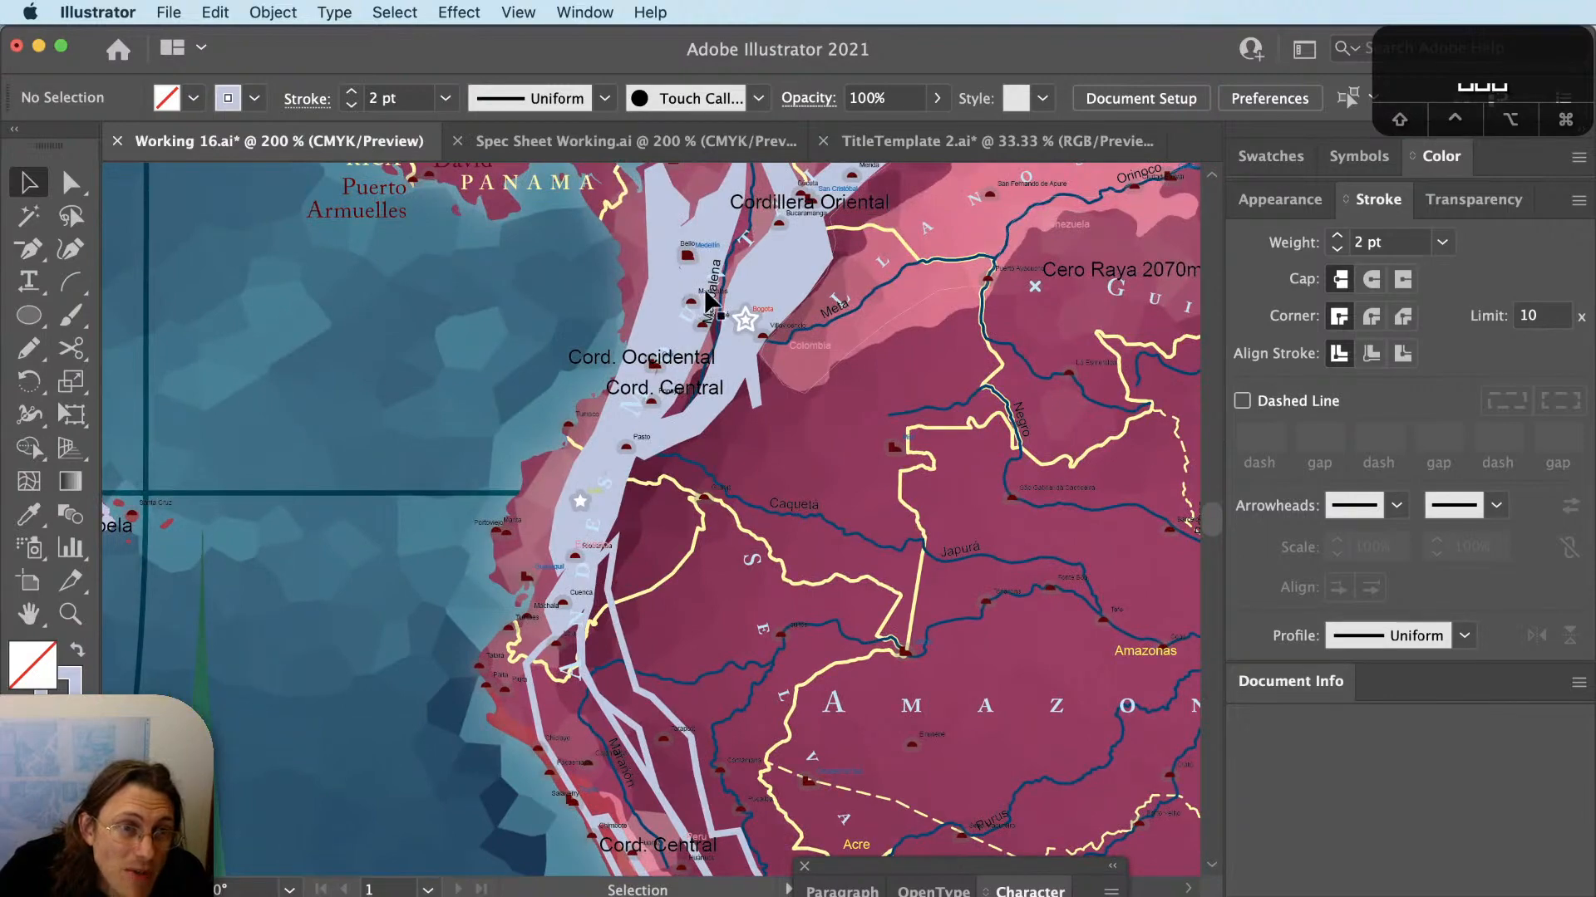
scroll(774, 498, "down", 9)
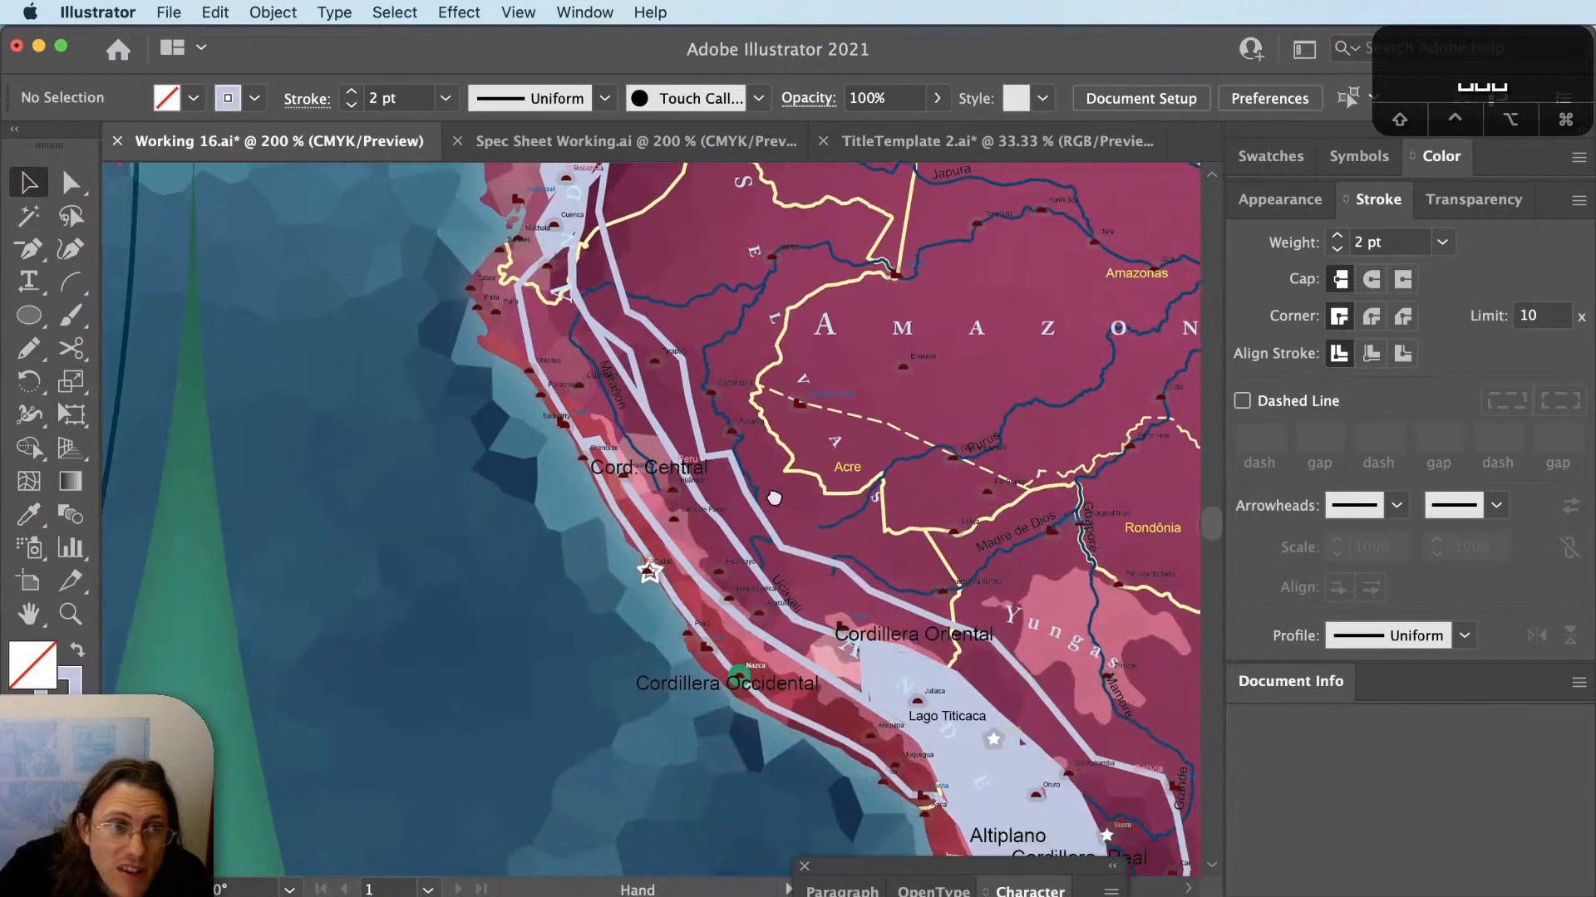
scroll(773, 498, "down", 2)
scroll(773, 498, "right", 2)
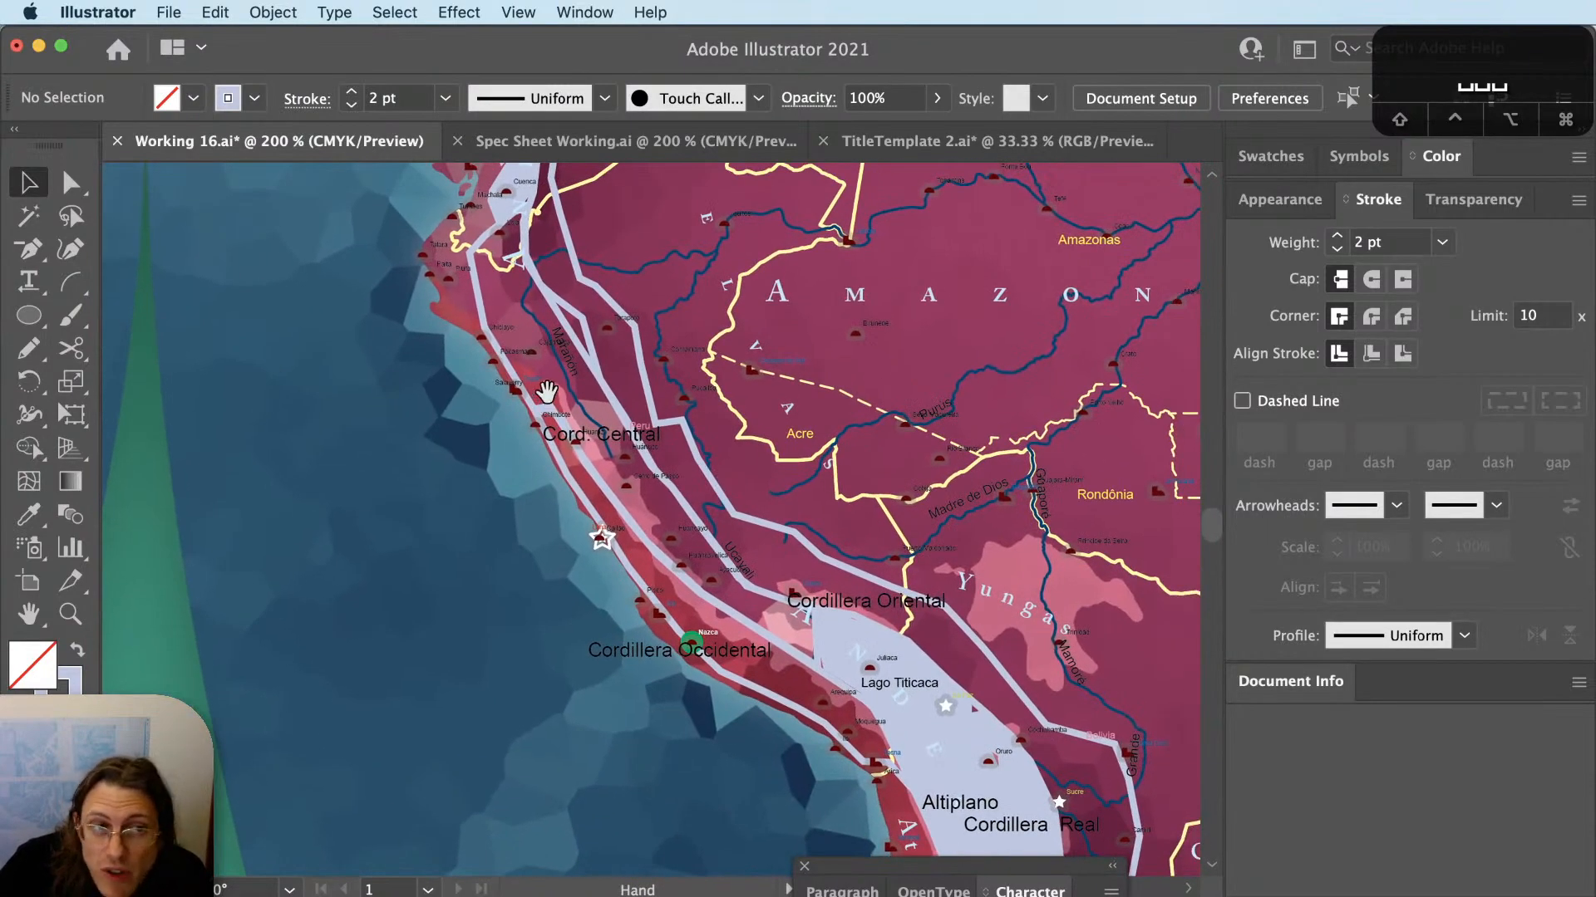
scroll(549, 399, "up", 2)
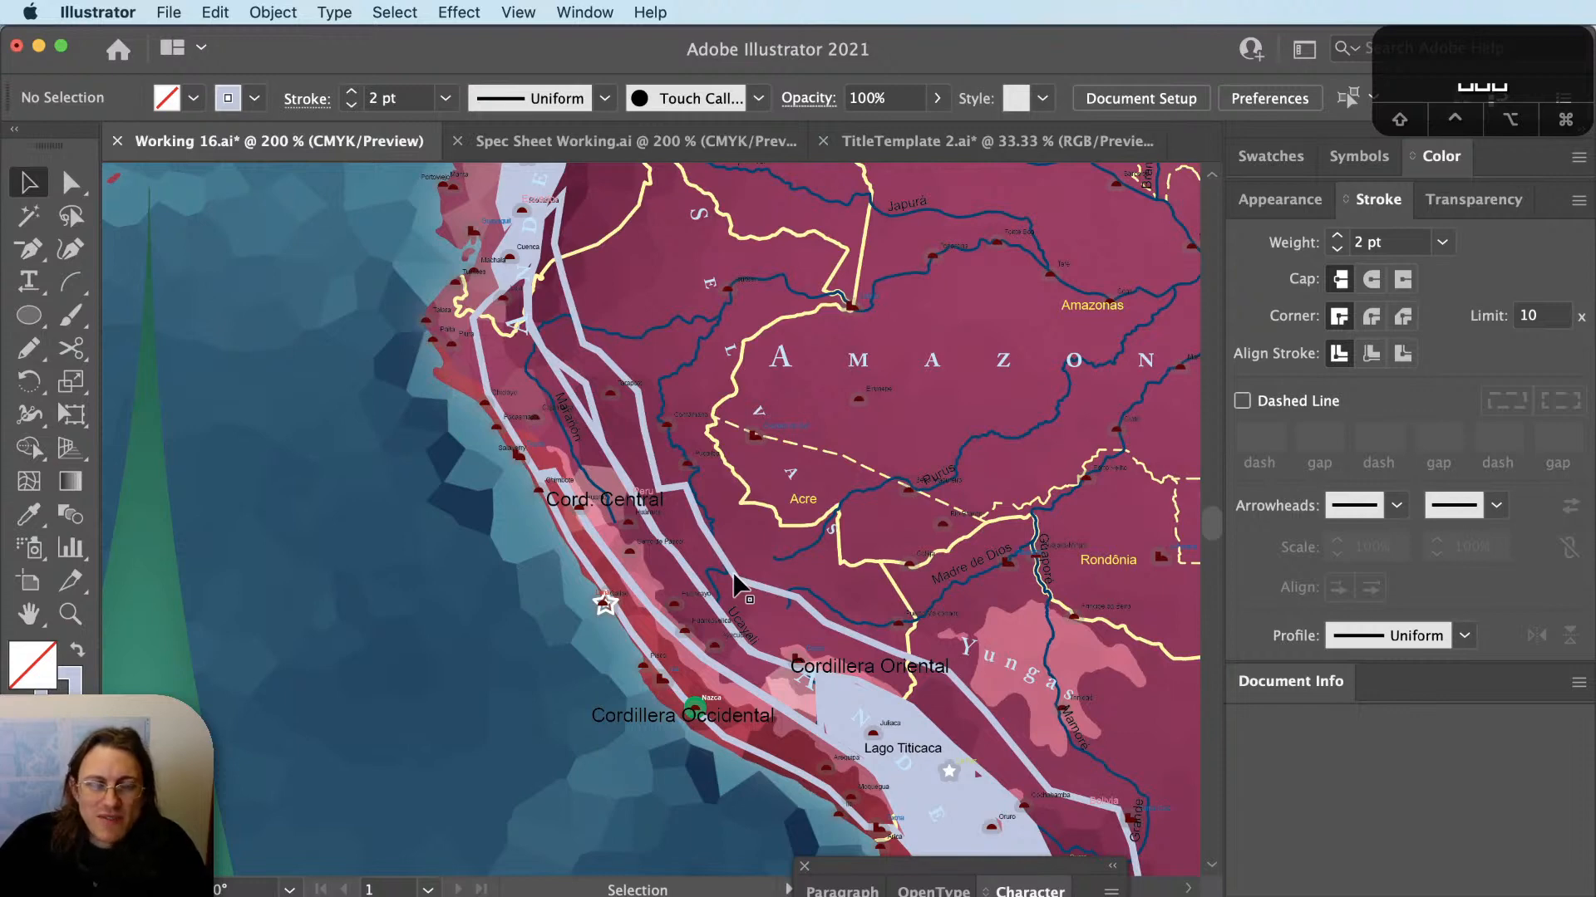
Delete the light blue Cordillera outlines running along the Peruvian Andes.
key("BackSpace")
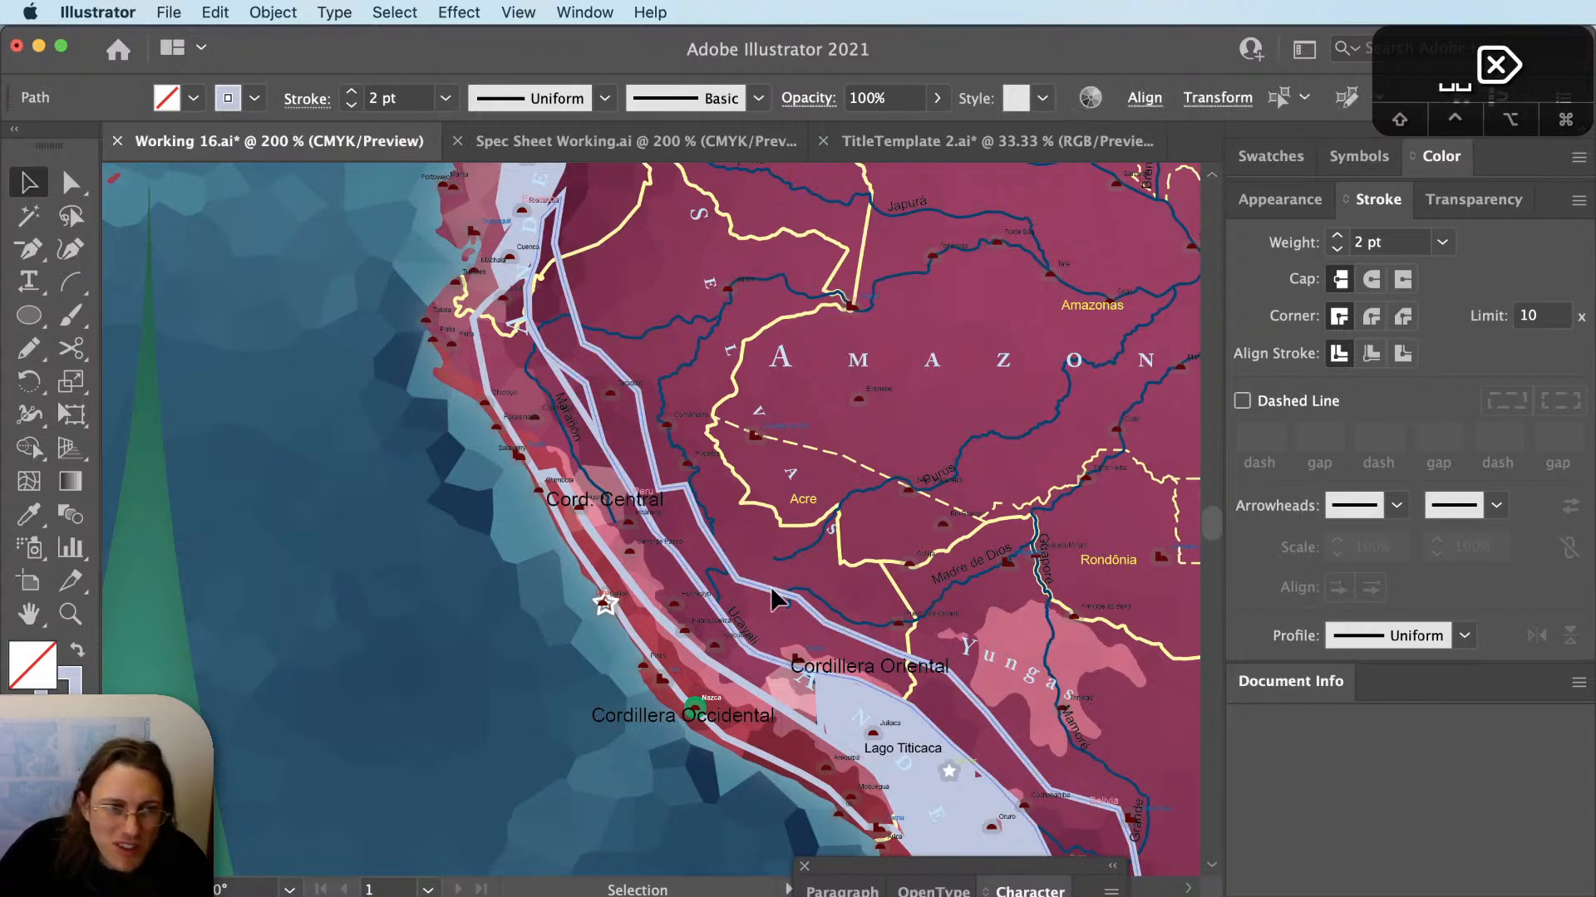
left_click(592, 424)
key("BackSpace")
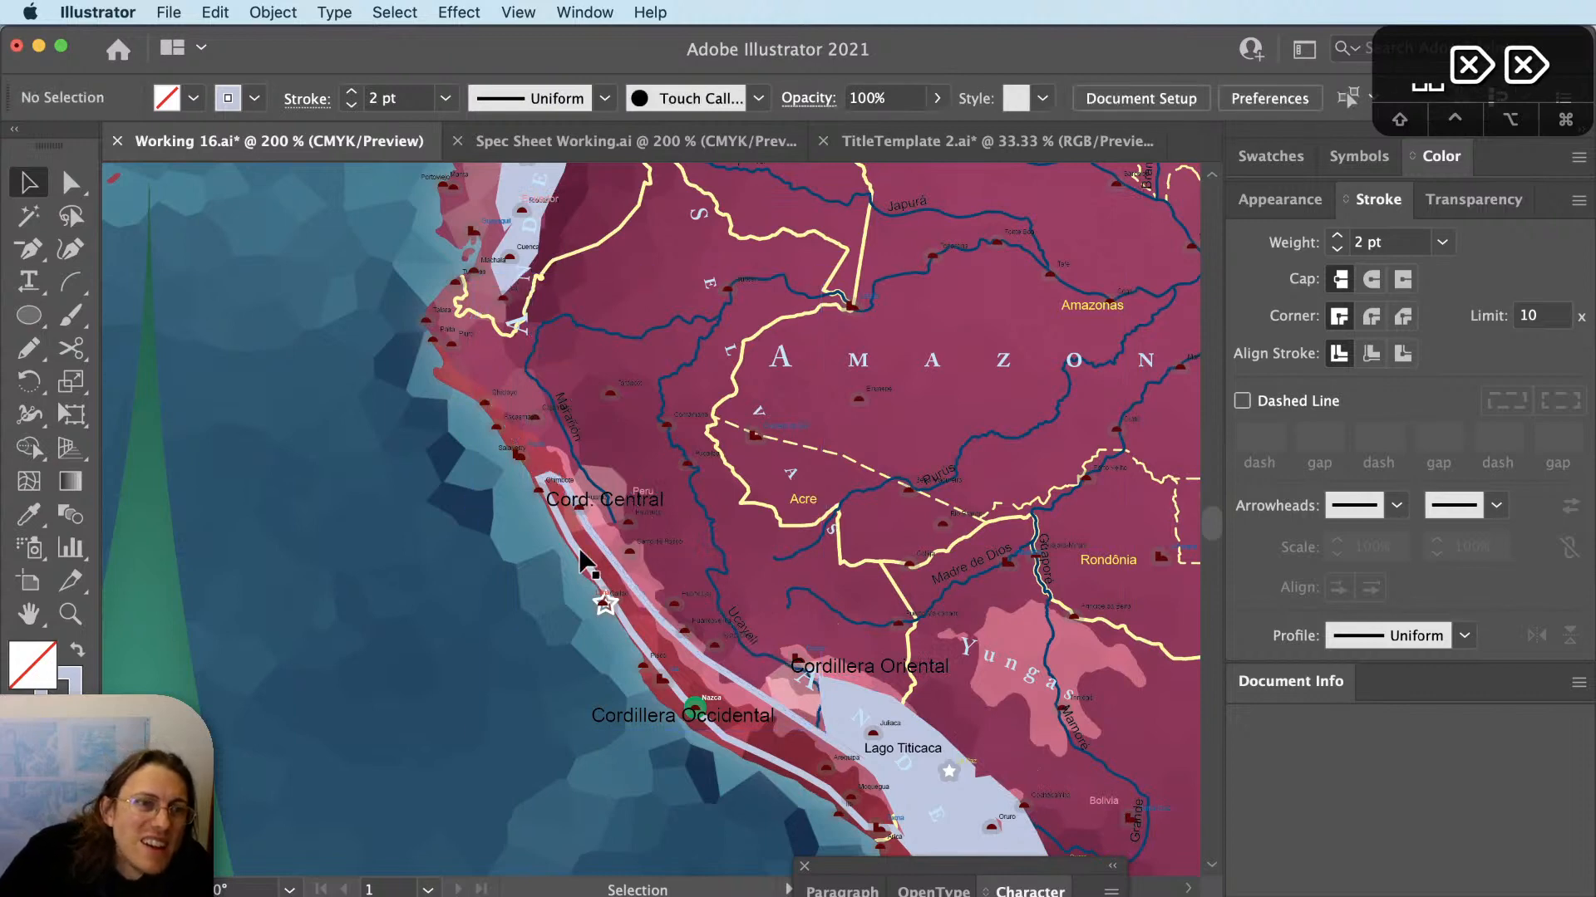
left_click(588, 557)
key("BackSpace")
Delete the solid light blue Cordillera polygons covering the Andes in Colombia and Ecuador.
scroll(615, 303, "up", 10)
scroll(615, 302, "left", 3)
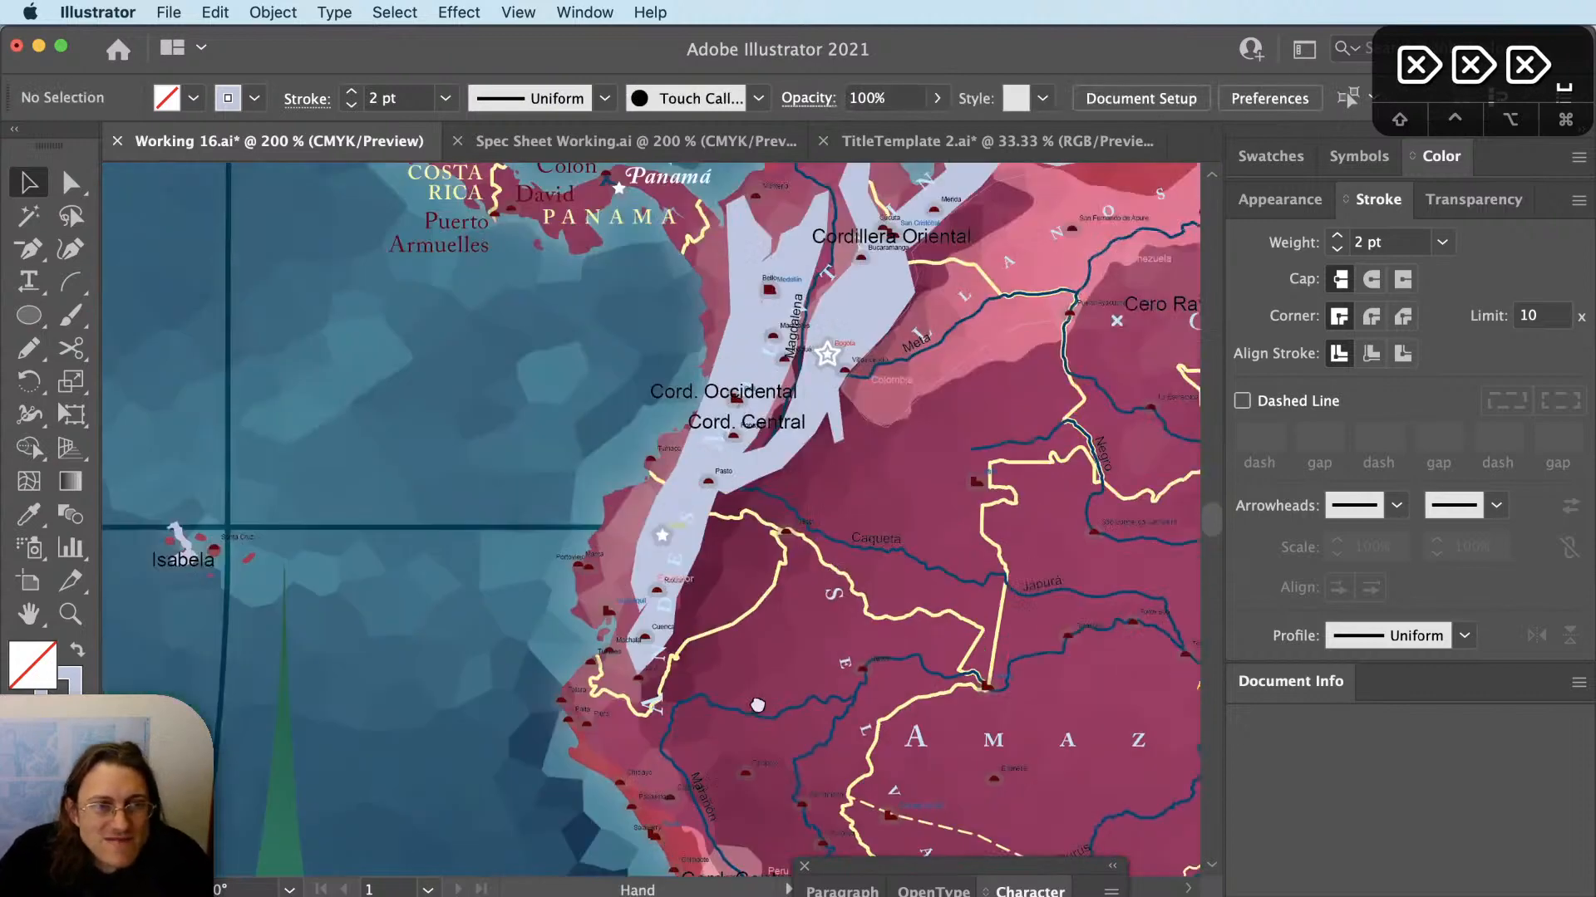
left_click(750, 398)
key("BackSpace")
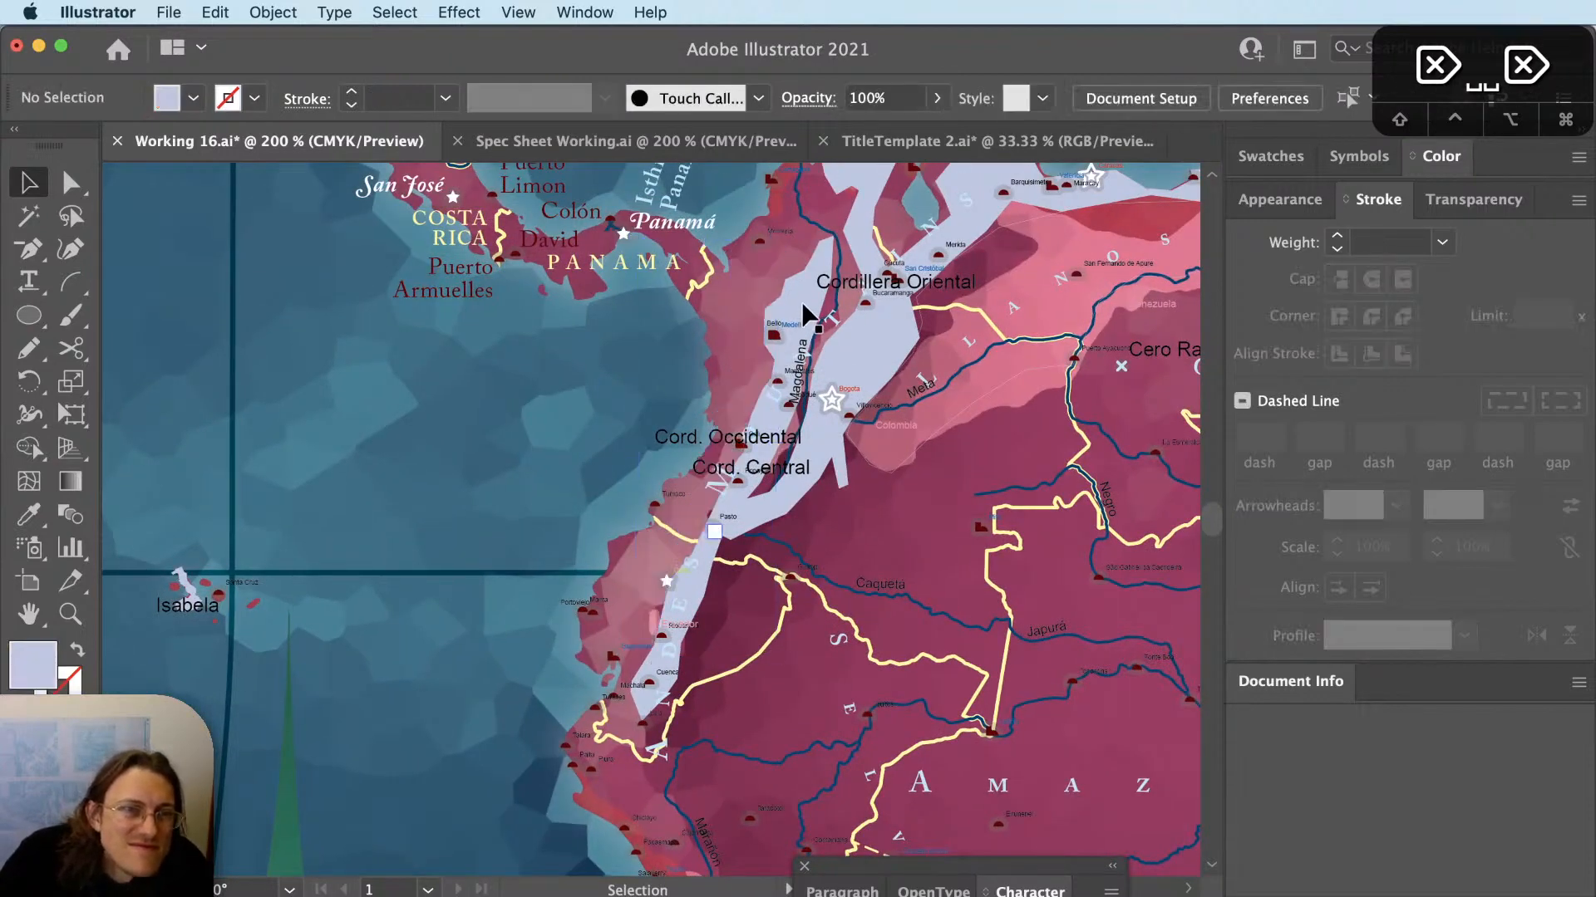
left_click(806, 307)
key("BackSpace")
left_click(878, 332)
key("BackSpace")
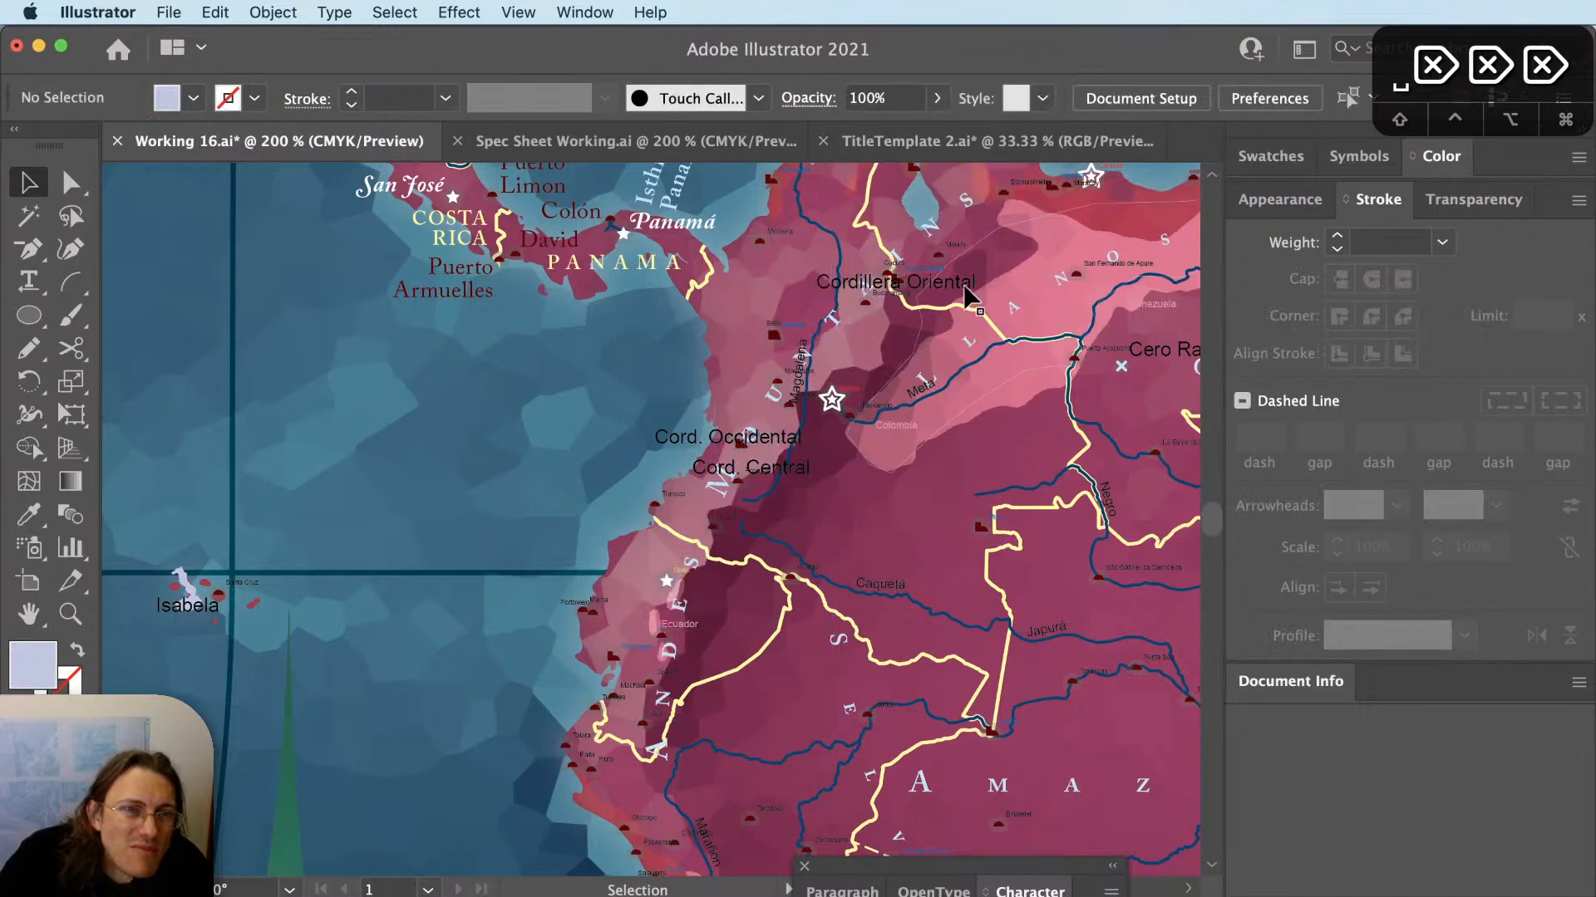
Delete the black "Cordillera Oriental", "Cord. Occidental" and "Cord. Central" placeholder labels in Colombia.
left_click(964, 287)
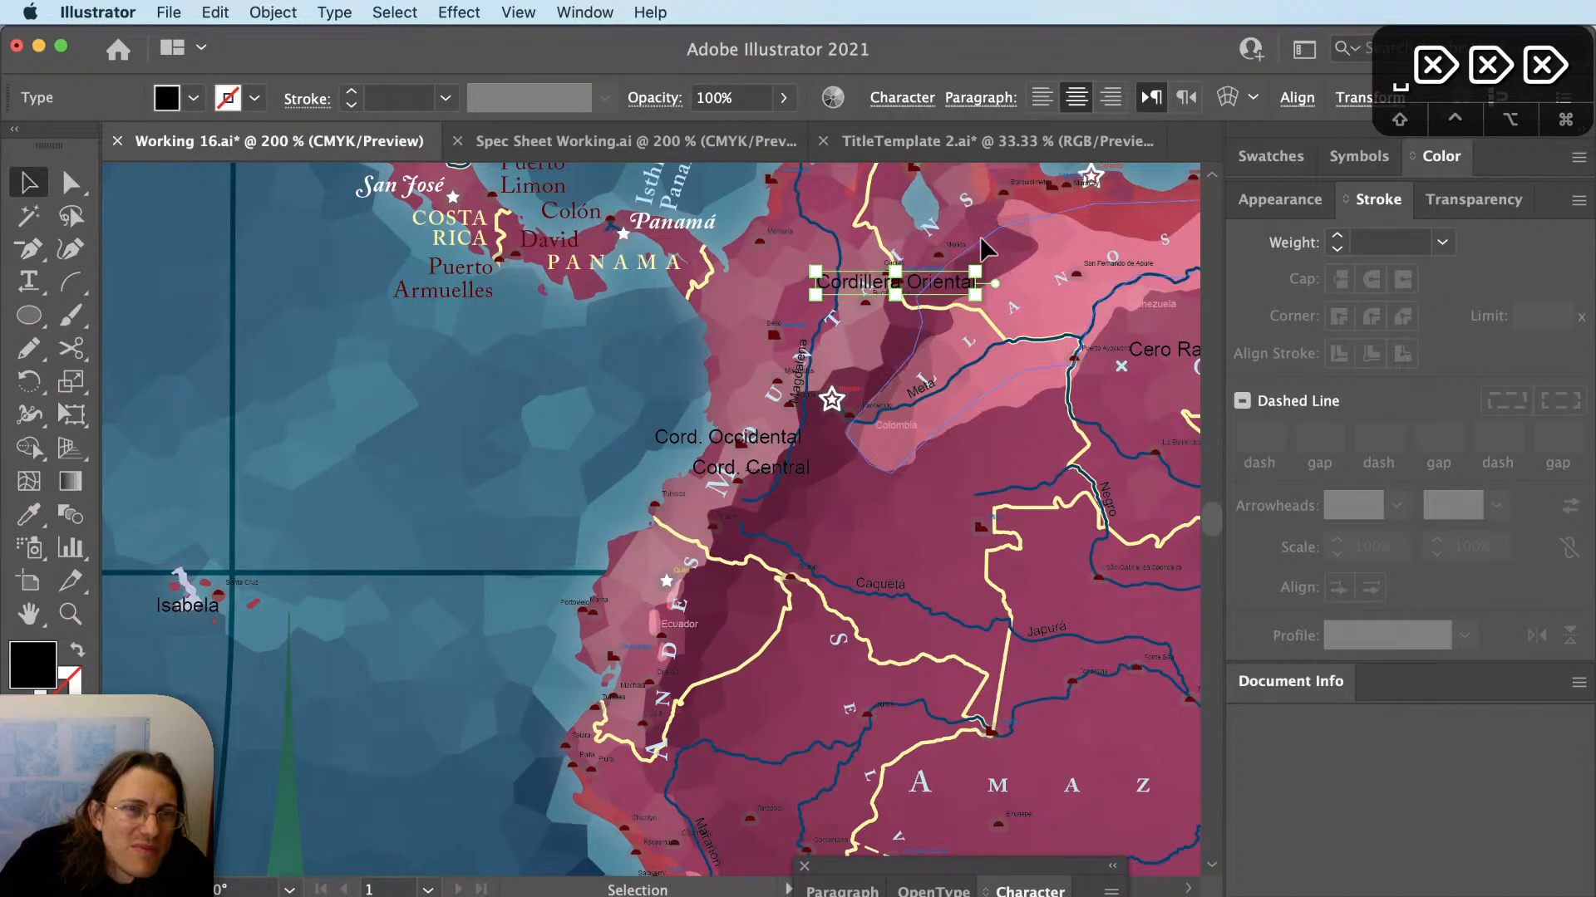
key("BackSpace")
left_click(962, 291)
key("BackSpace")
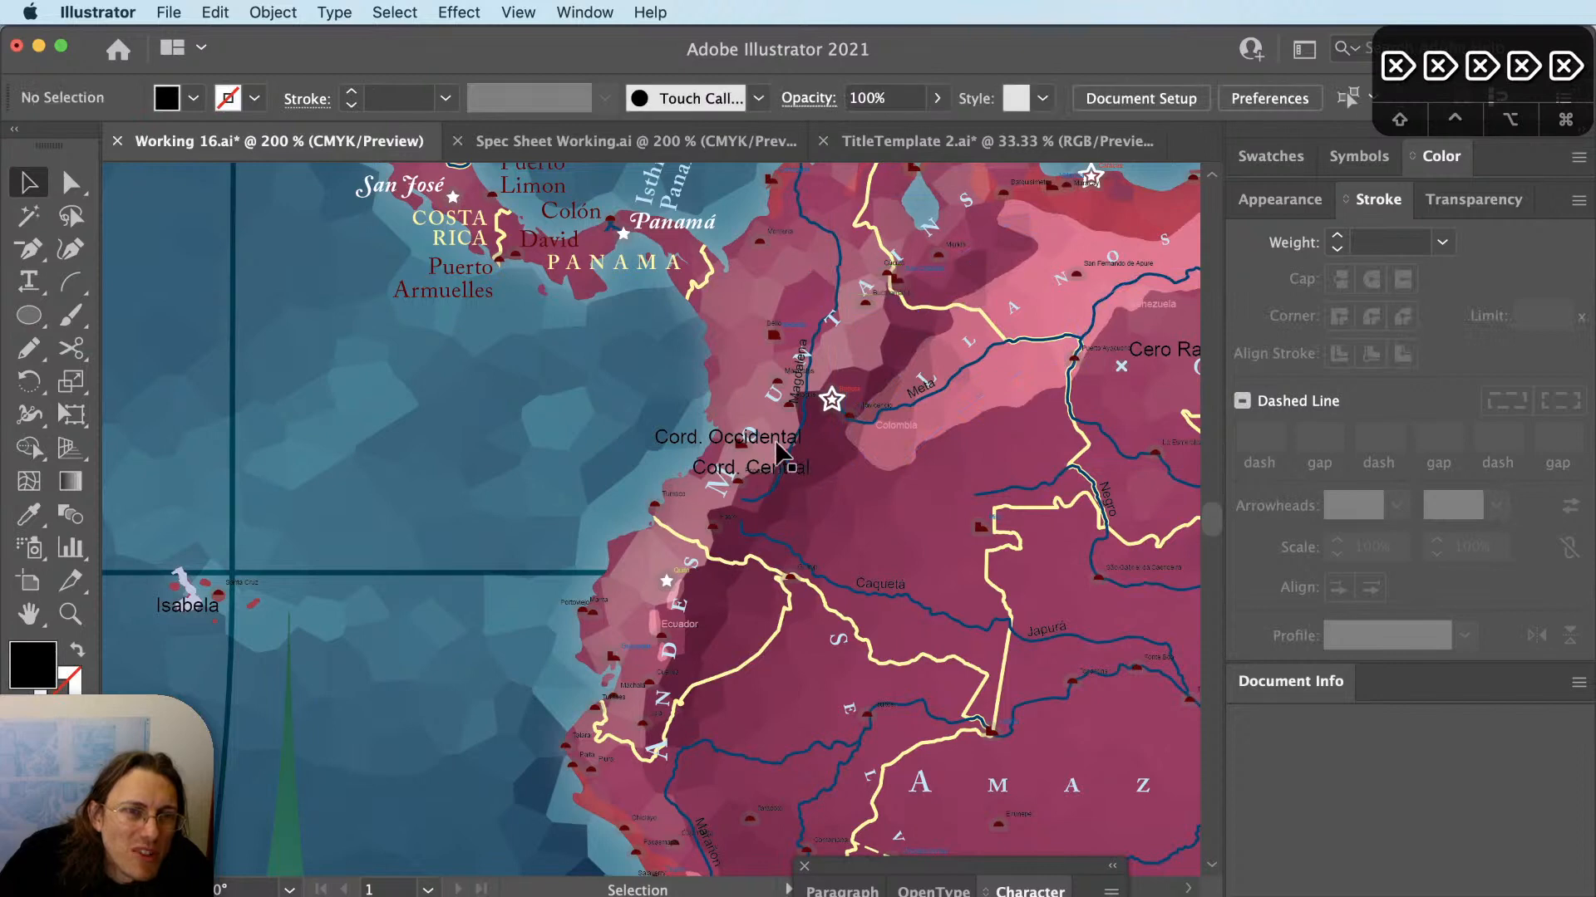
left_click(777, 440)
key("BackSpace")
left_click(781, 477)
key("BackSpace")
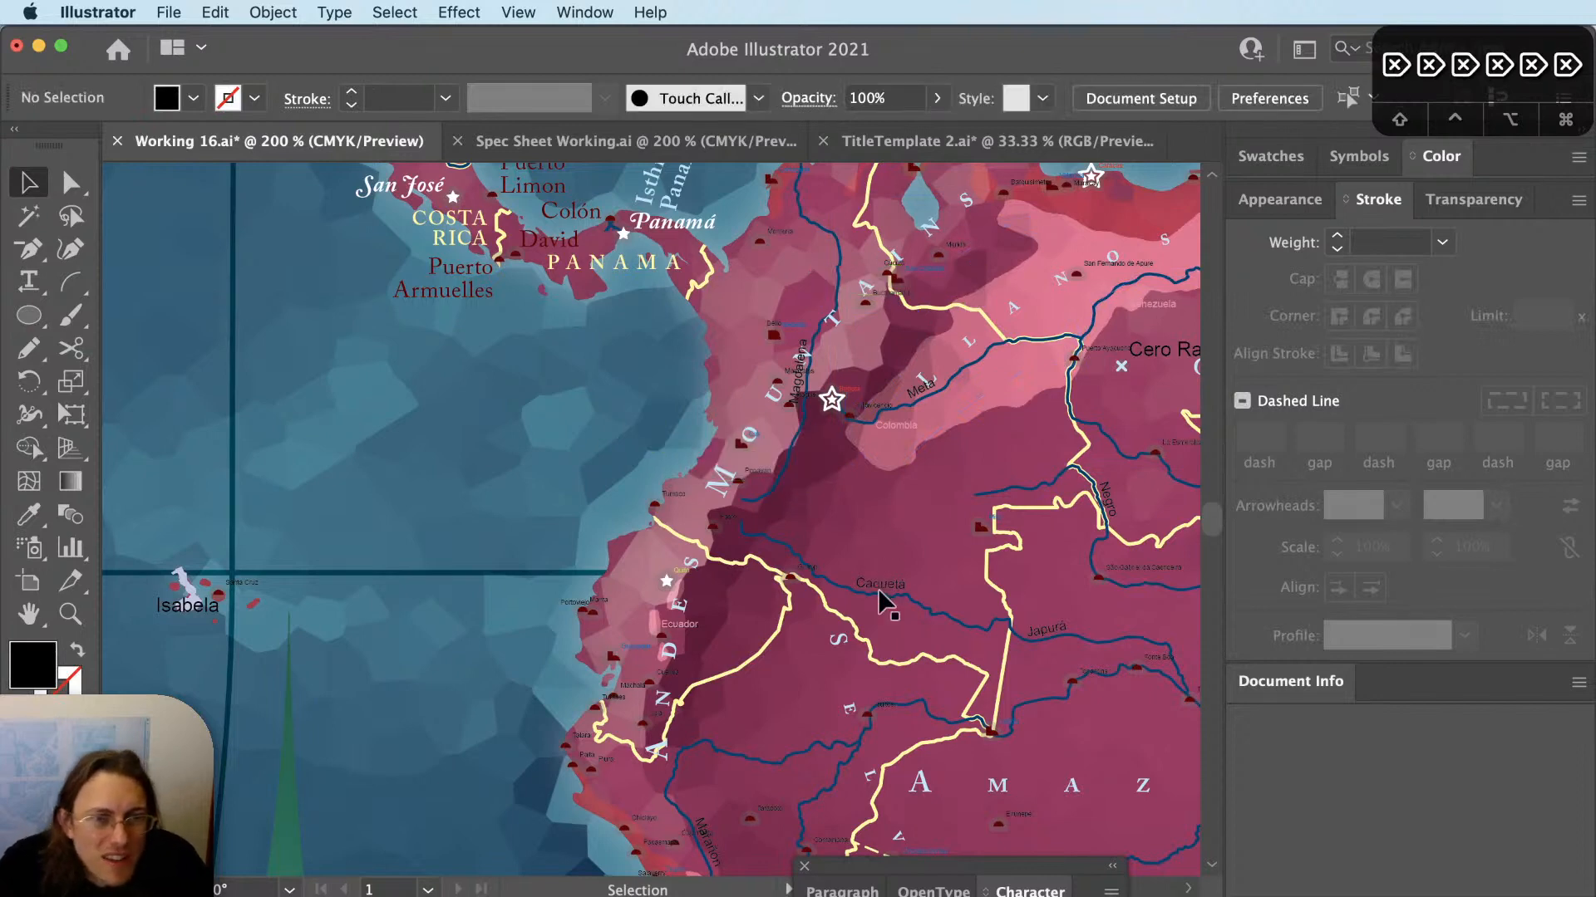
Delete the black "Cord. Central", "Cordillera Occidental" and "Cordillera Oriental" placeholder labels in Peru.
key("space")
scroll(856, 540, "down", 5)
left_click_drag(820, 482, 780, 355)
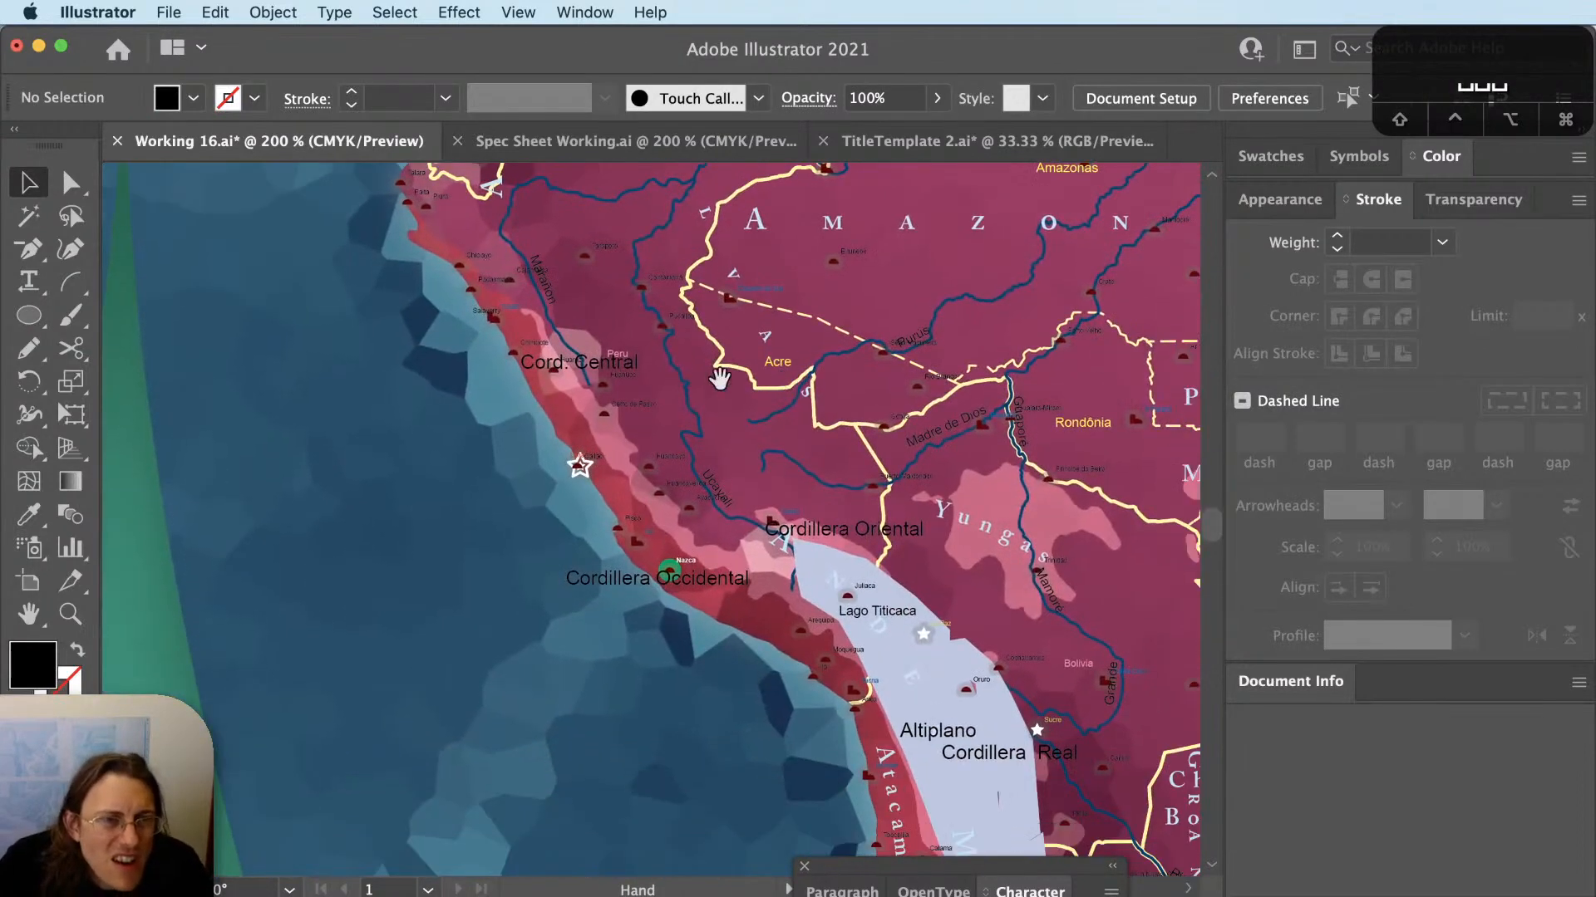
left_click(553, 363)
key("BackSpace")
left_click(565, 580)
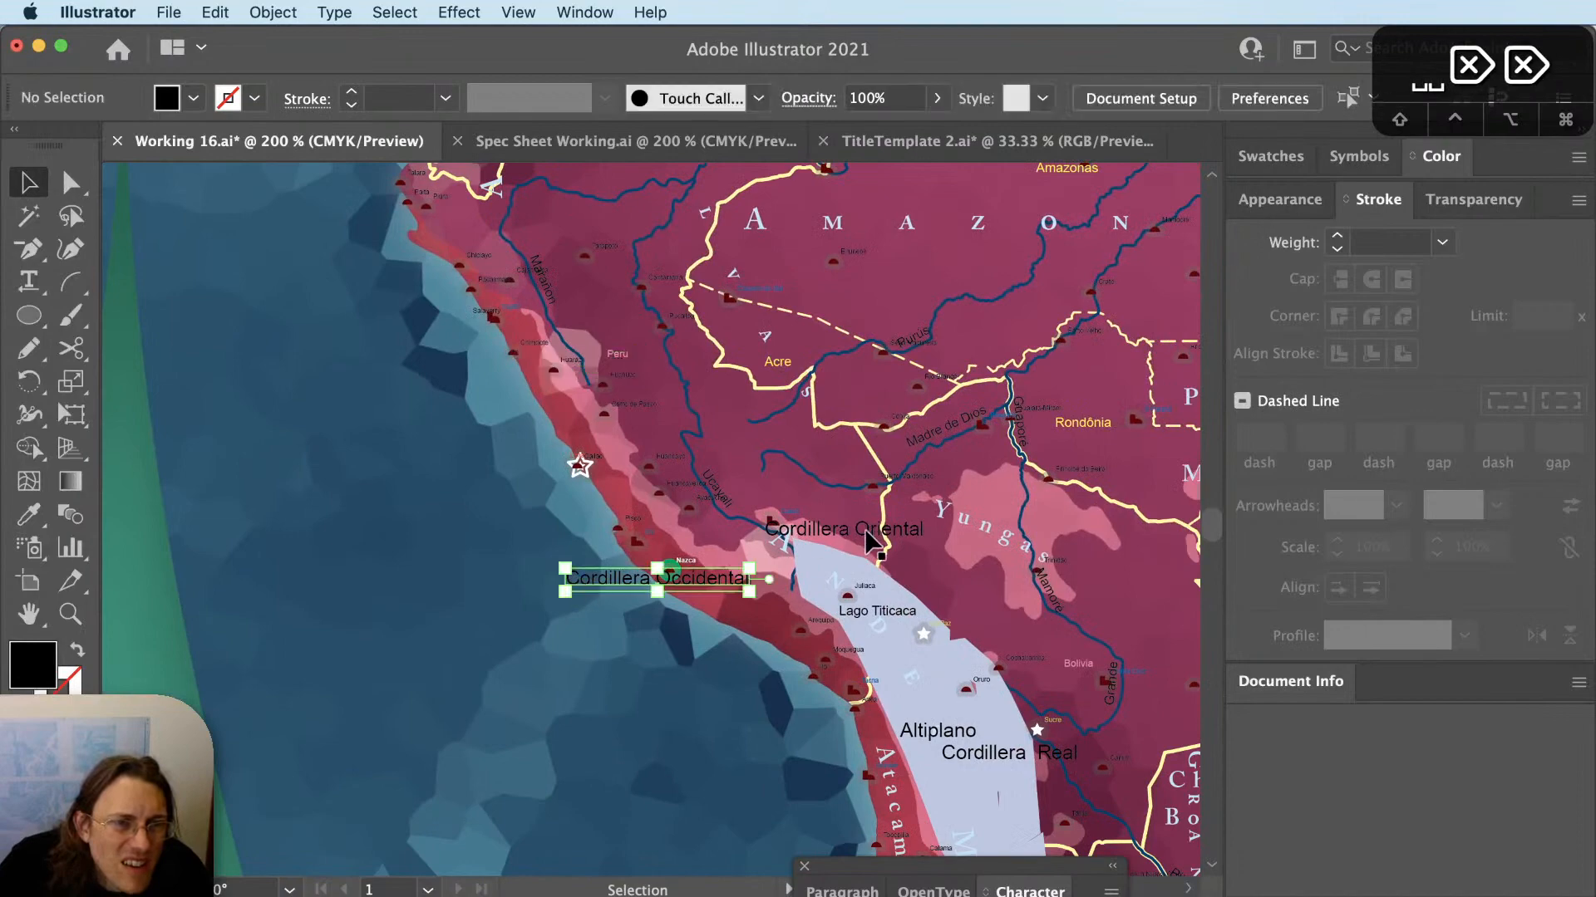
key("BackSpace")
left_click(869, 540)
key("BackSpace")
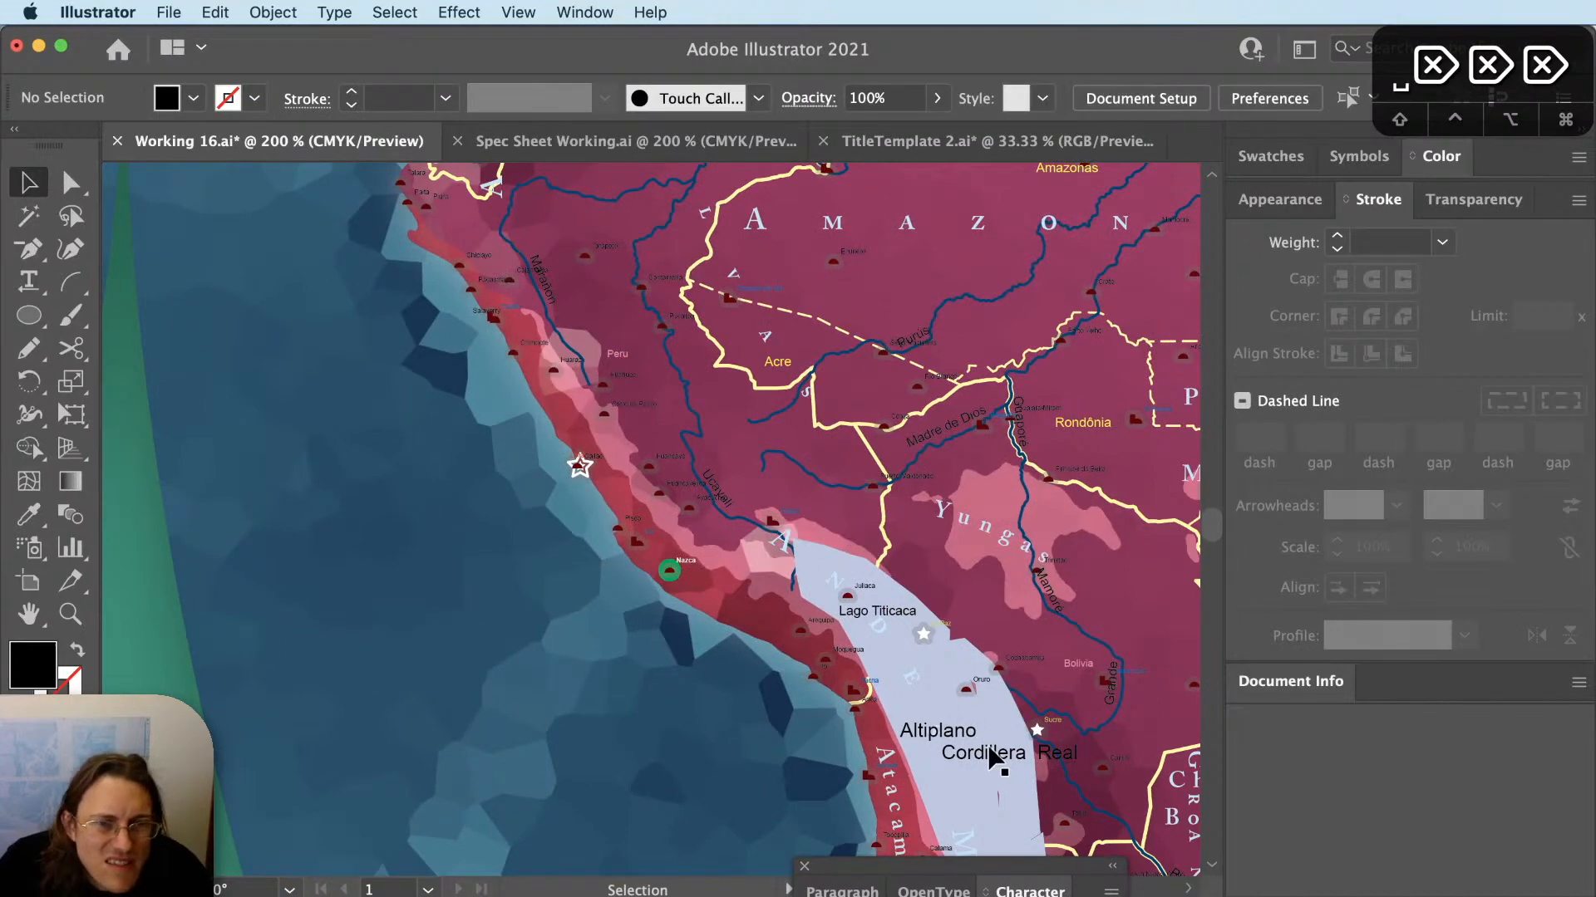
Delete the black "Cordillera Real" placeholder label in Bolivia and the light blue polygon belonging to it.
left_click(1028, 757)
key("BackSpace")
left_click_drag(1025, 750, 830, 454)
left_click(816, 516)
key("BackSpace")
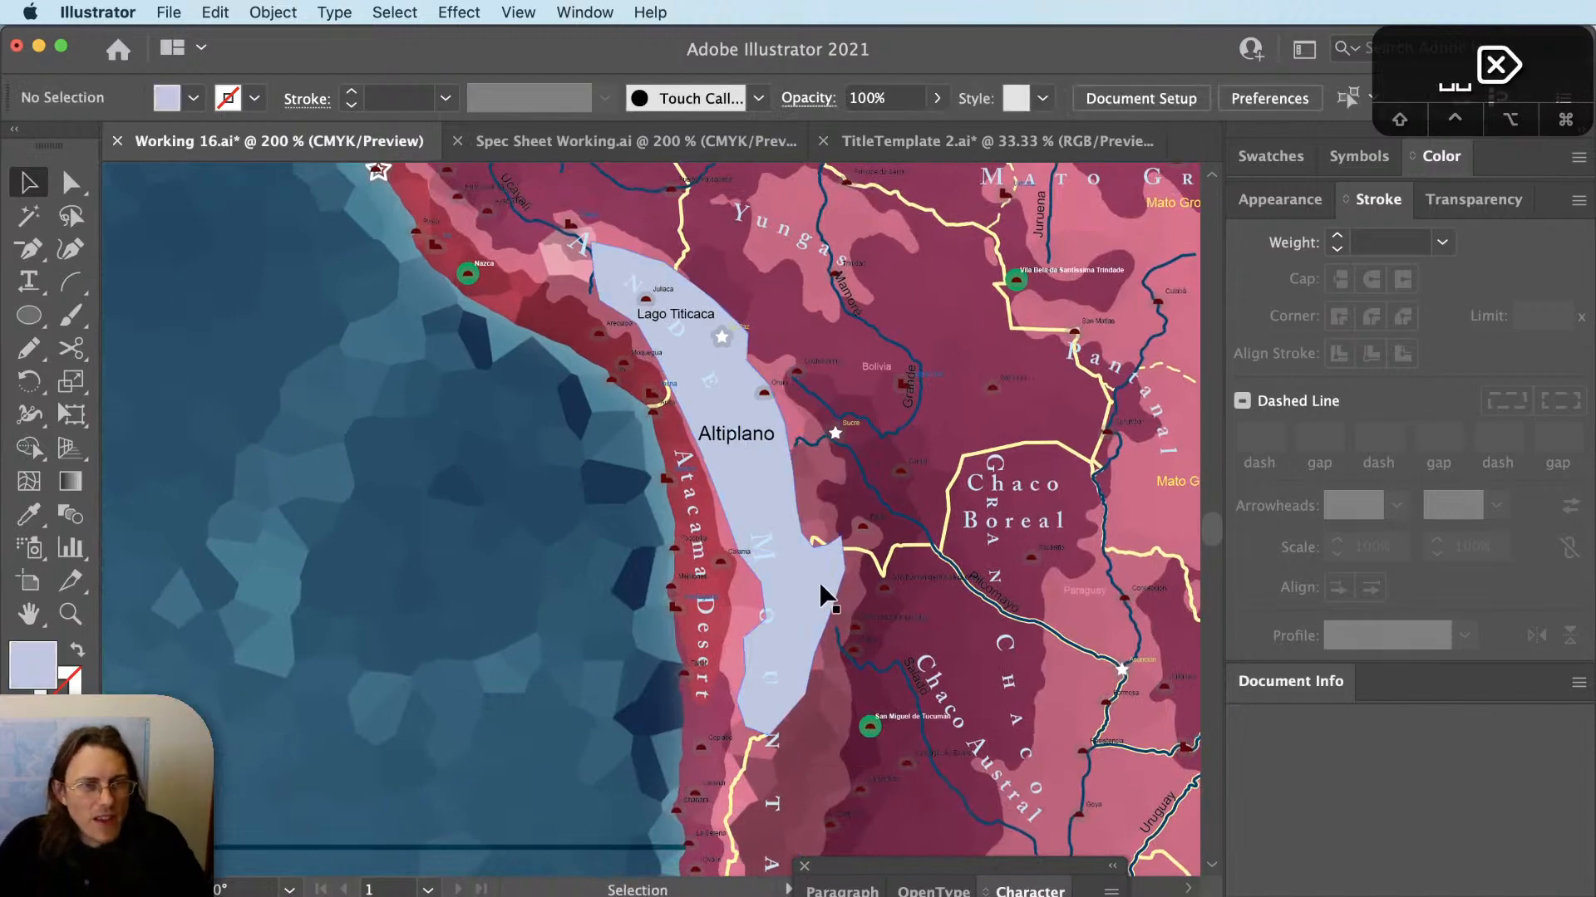
Select the remaining light blue polygon around the Altiplano label, then switch to QGIS and identify the matching region.
left_click(820, 581)
key("super+Tab")
left_click(831, 592)
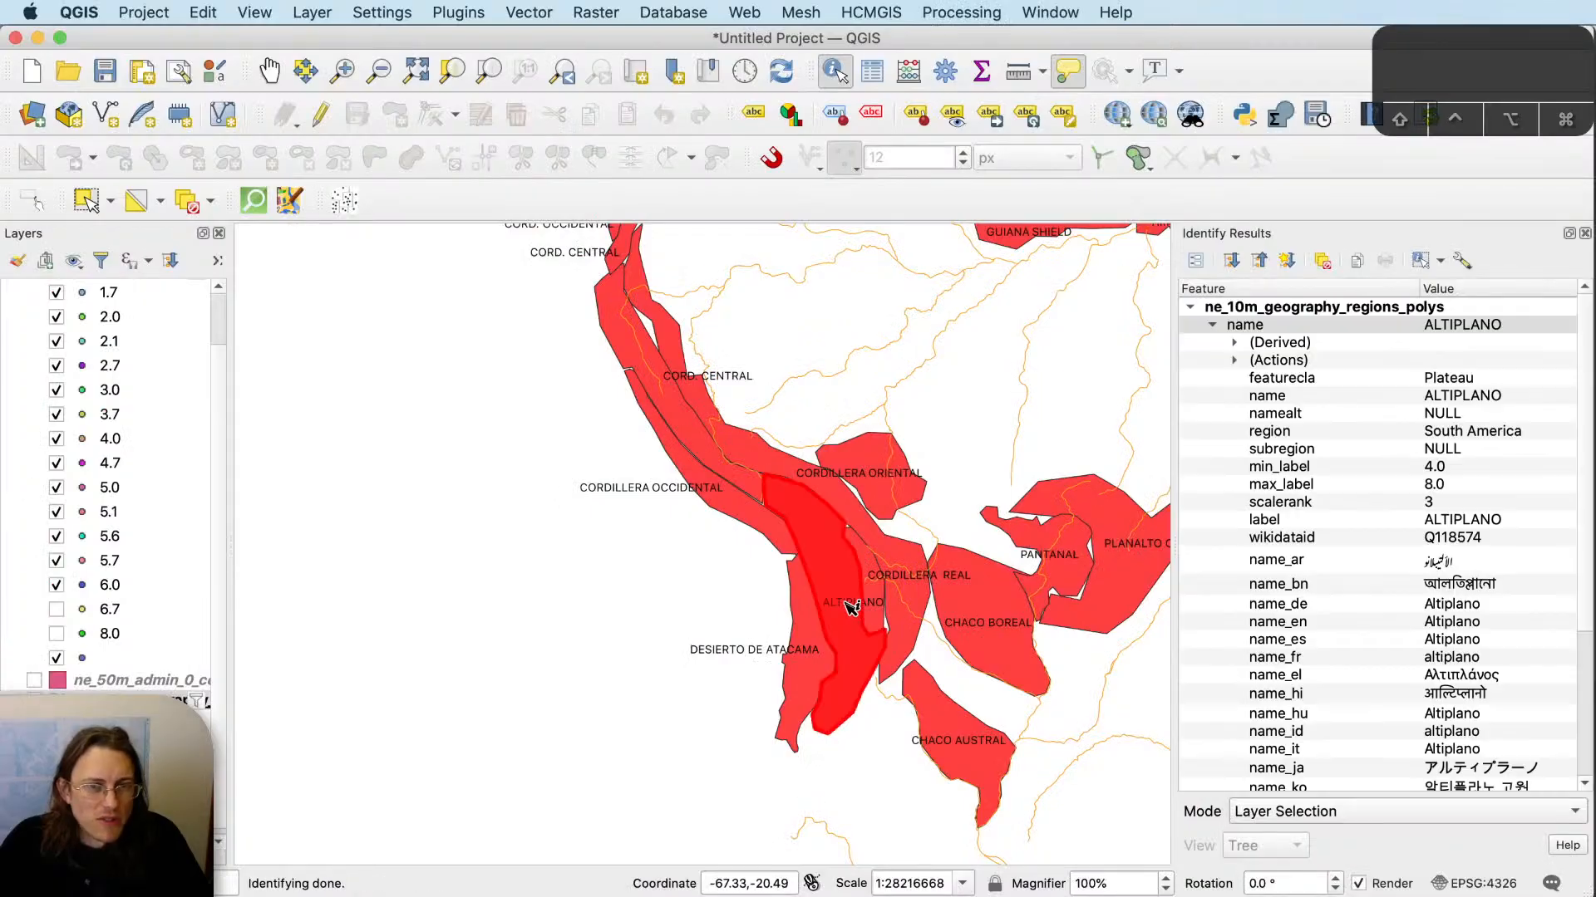
Switch to Illustrator and turn the solid Altiplano polygon into an unfilled outline with a 2 pt stroke.
key("super+Tab")
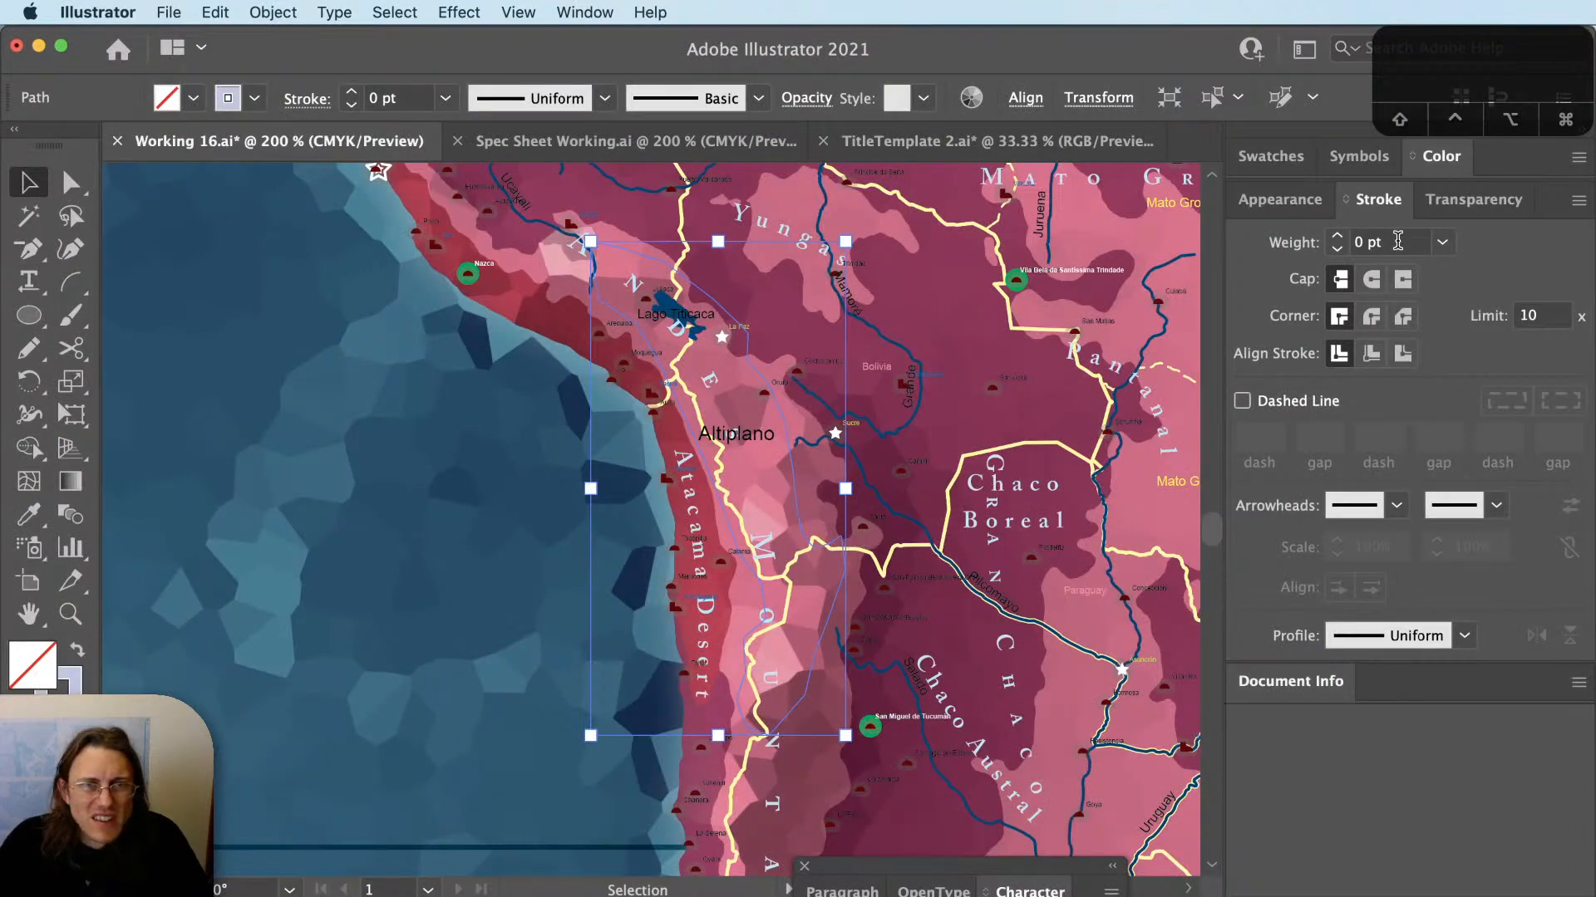
type("2")
key("Tab")
left_click(426, 420)
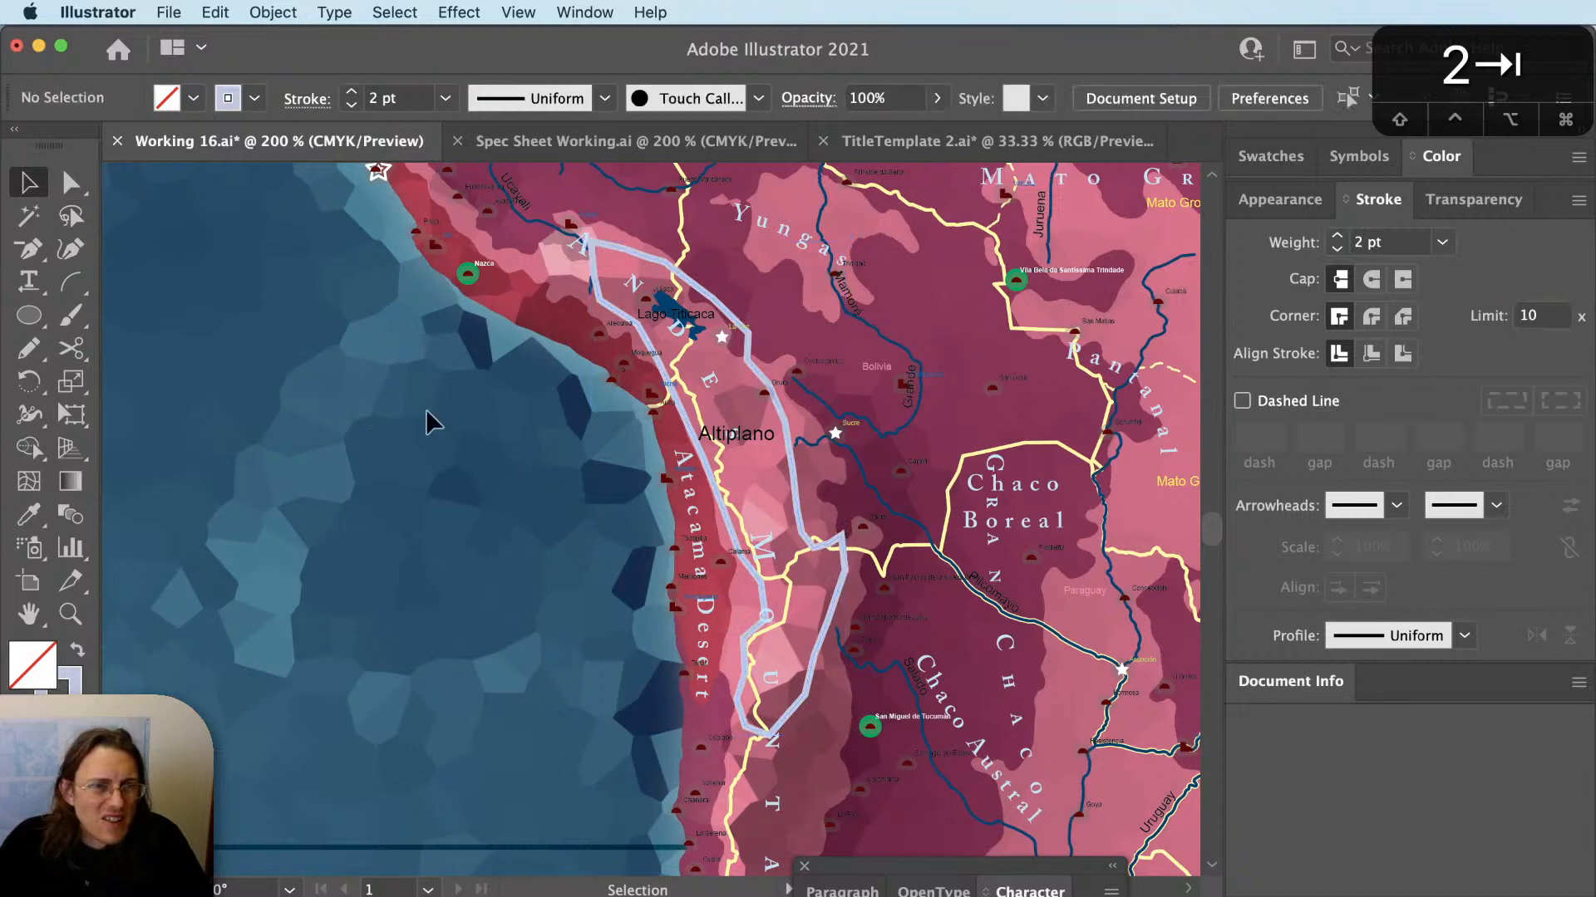
Duplicate the curved "Pantanal" label into the ocean west of the Atacama Desert and change its text to "Altiplano".
left_click_drag(1121, 381, 502, 507)
double_click(498, 495)
double_click(500, 492)
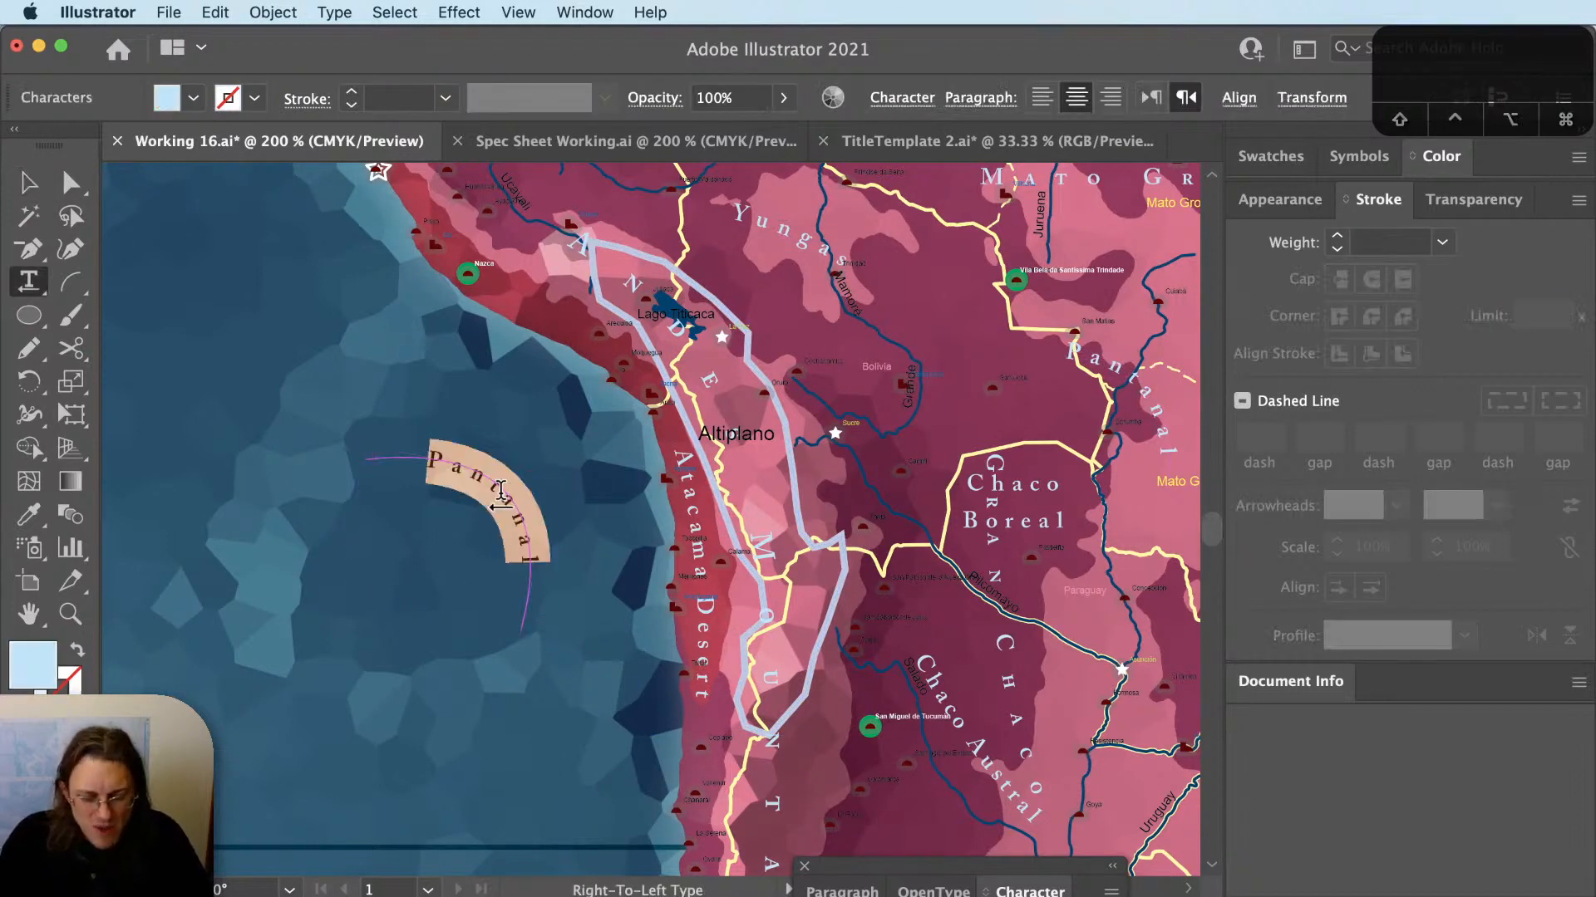
type("An")
key("BackSpace")
type("ltiplano")
key("Escape")
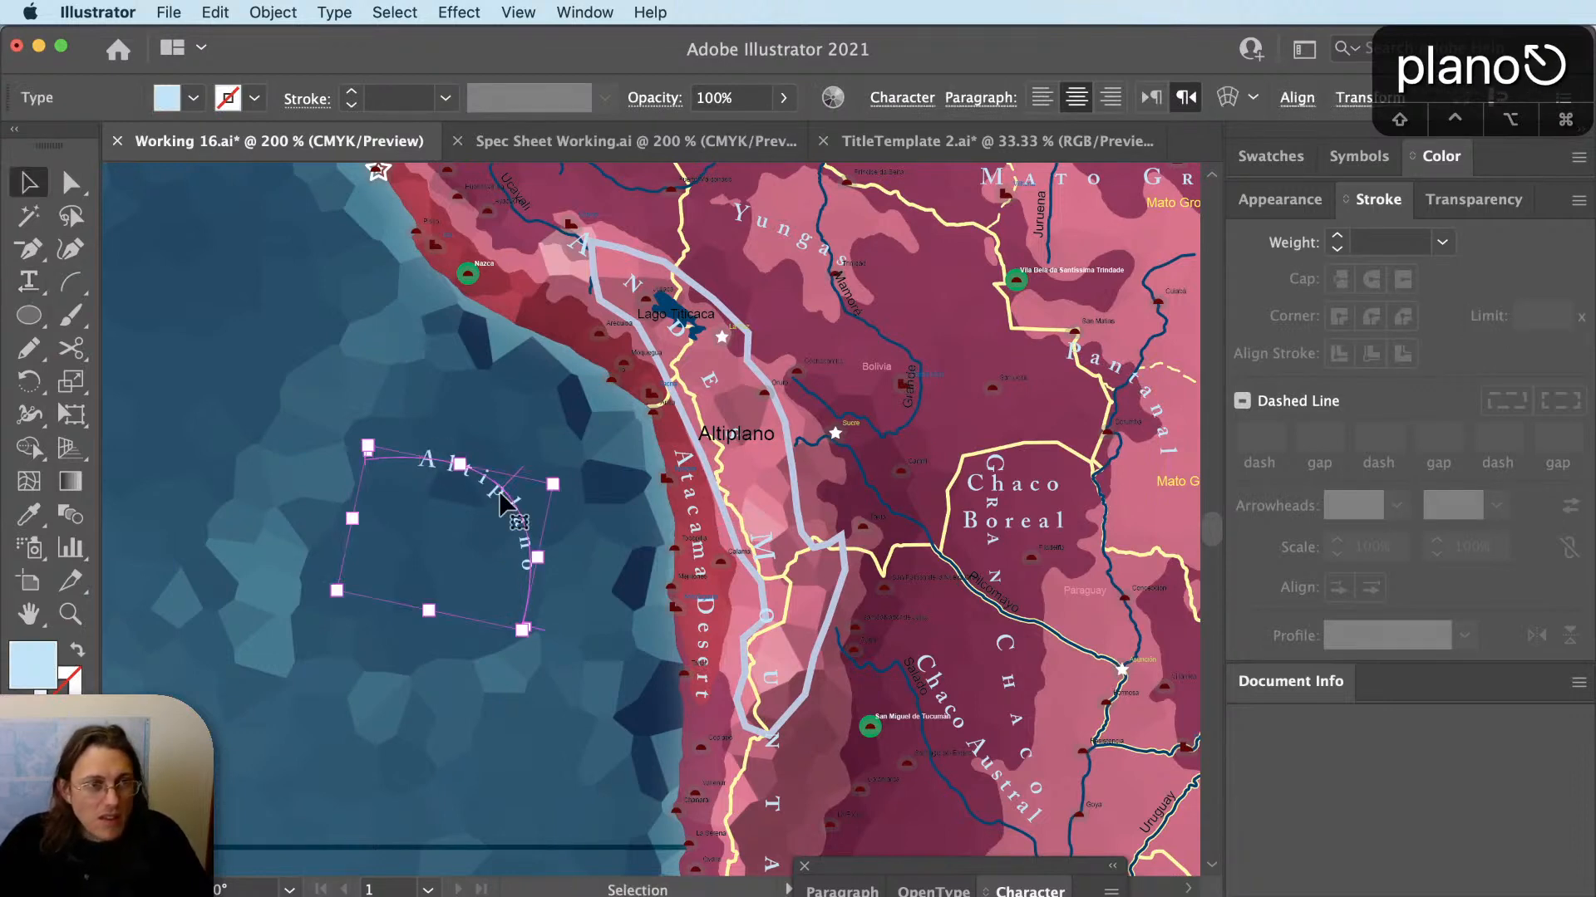
Flatten the curve of the new Altiplano label, move it into the outlined region and rotate it along the region's axis.
key("a")
left_click_drag(503, 495, 455, 538)
key("v")
left_click_drag(552, 491, 748, 426)
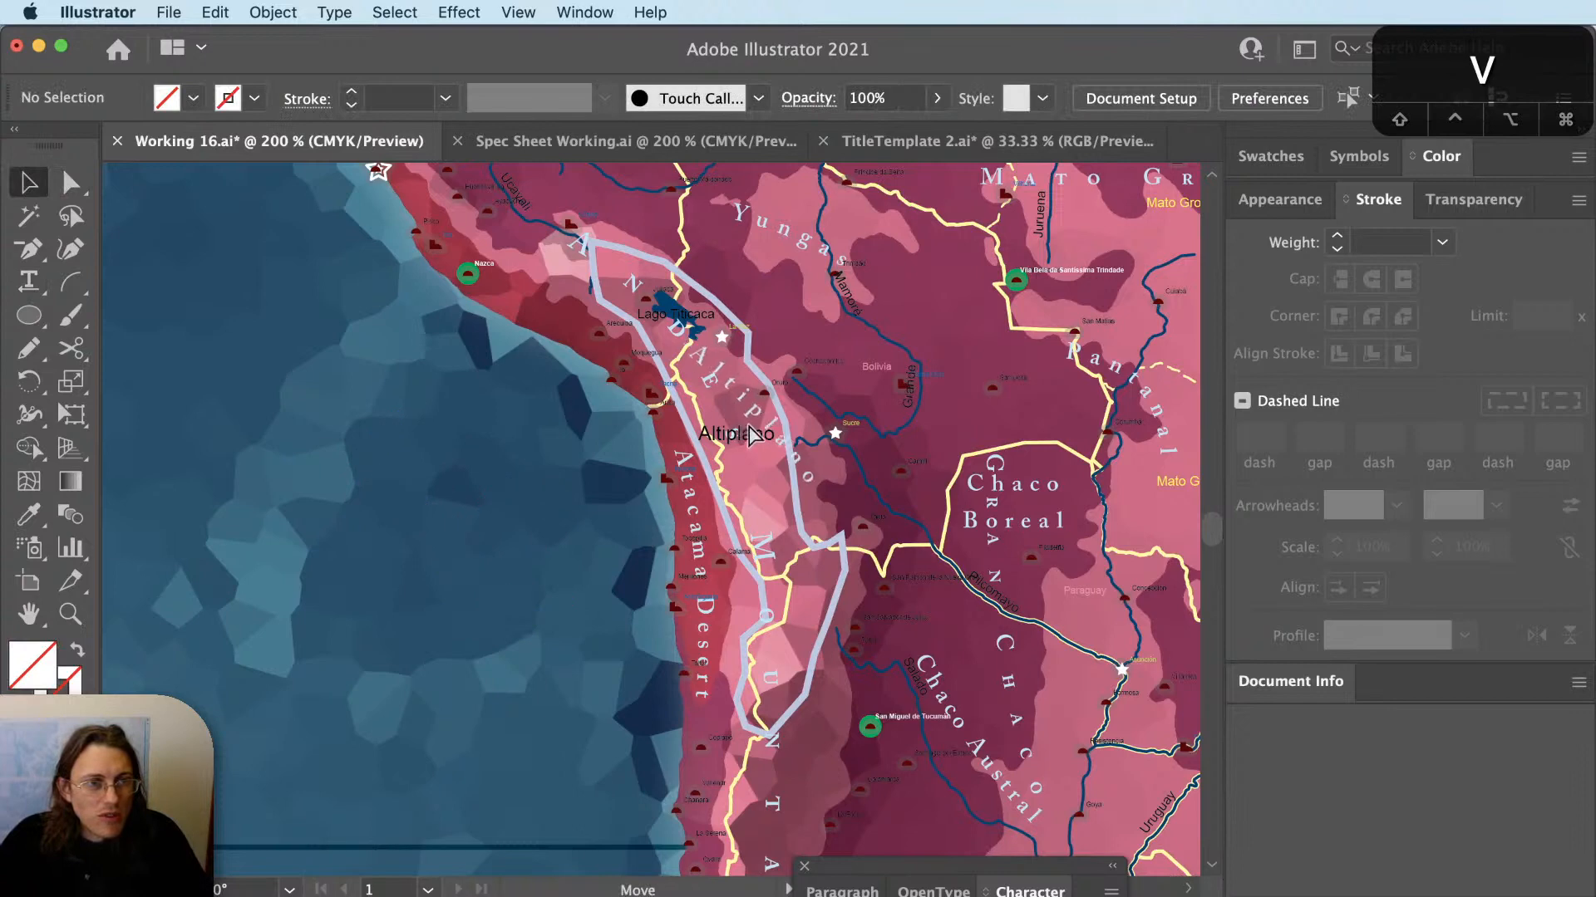
key("r")
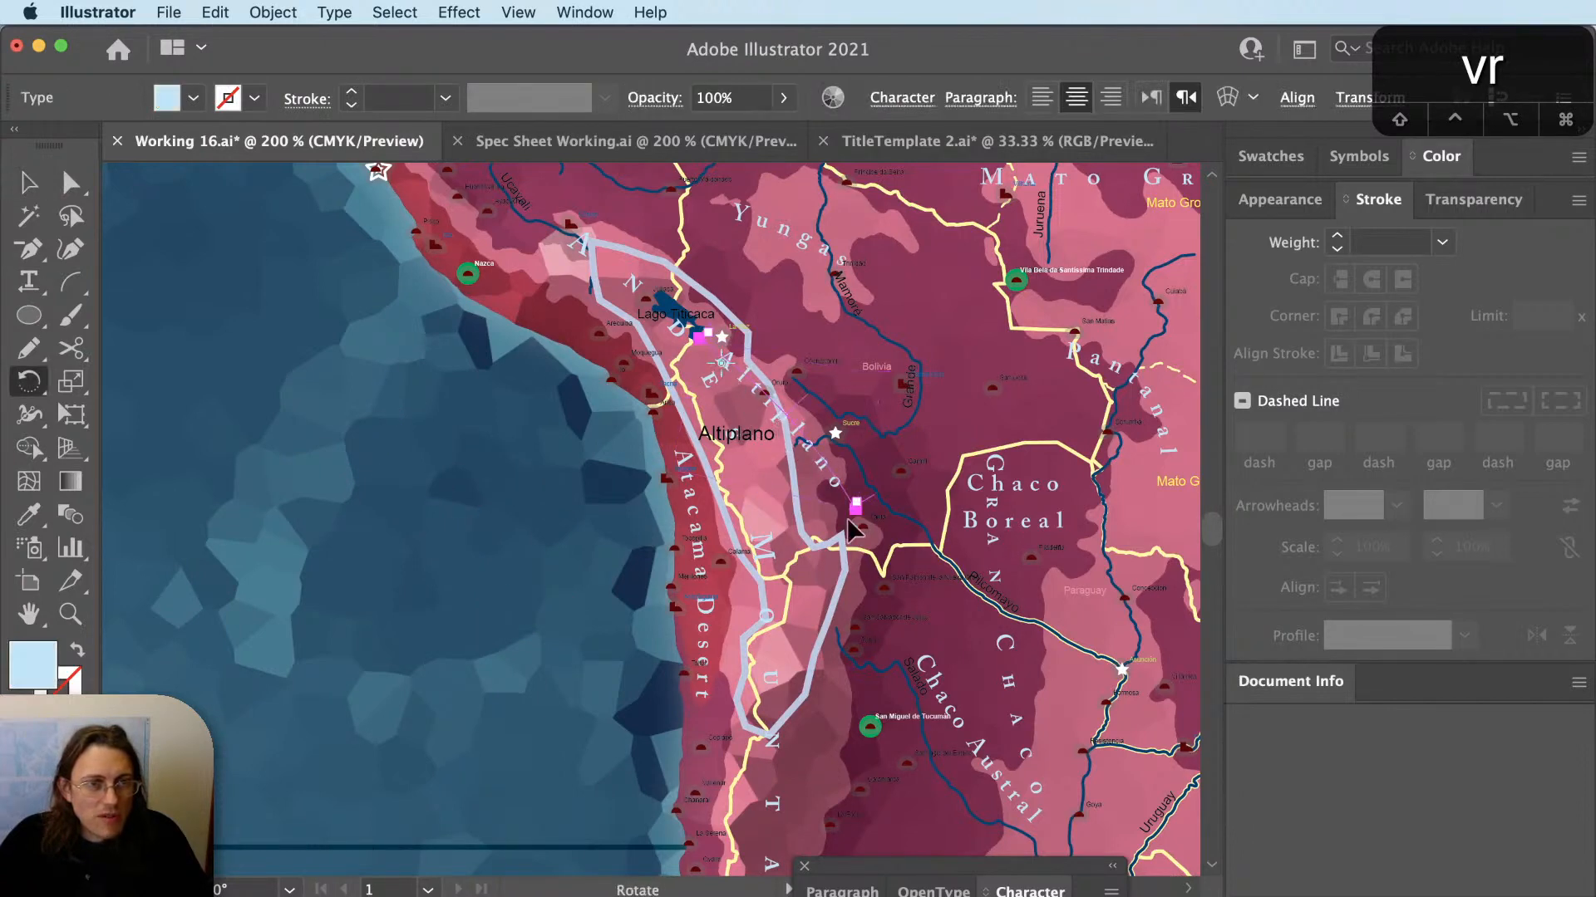
left_click_drag(851, 528, 786, 623)
Shift the light blue Altiplano label farther southeast within the outlined region, beside the "M" of the mountains label.
scroll(734, 481, "up", 2, "alt")
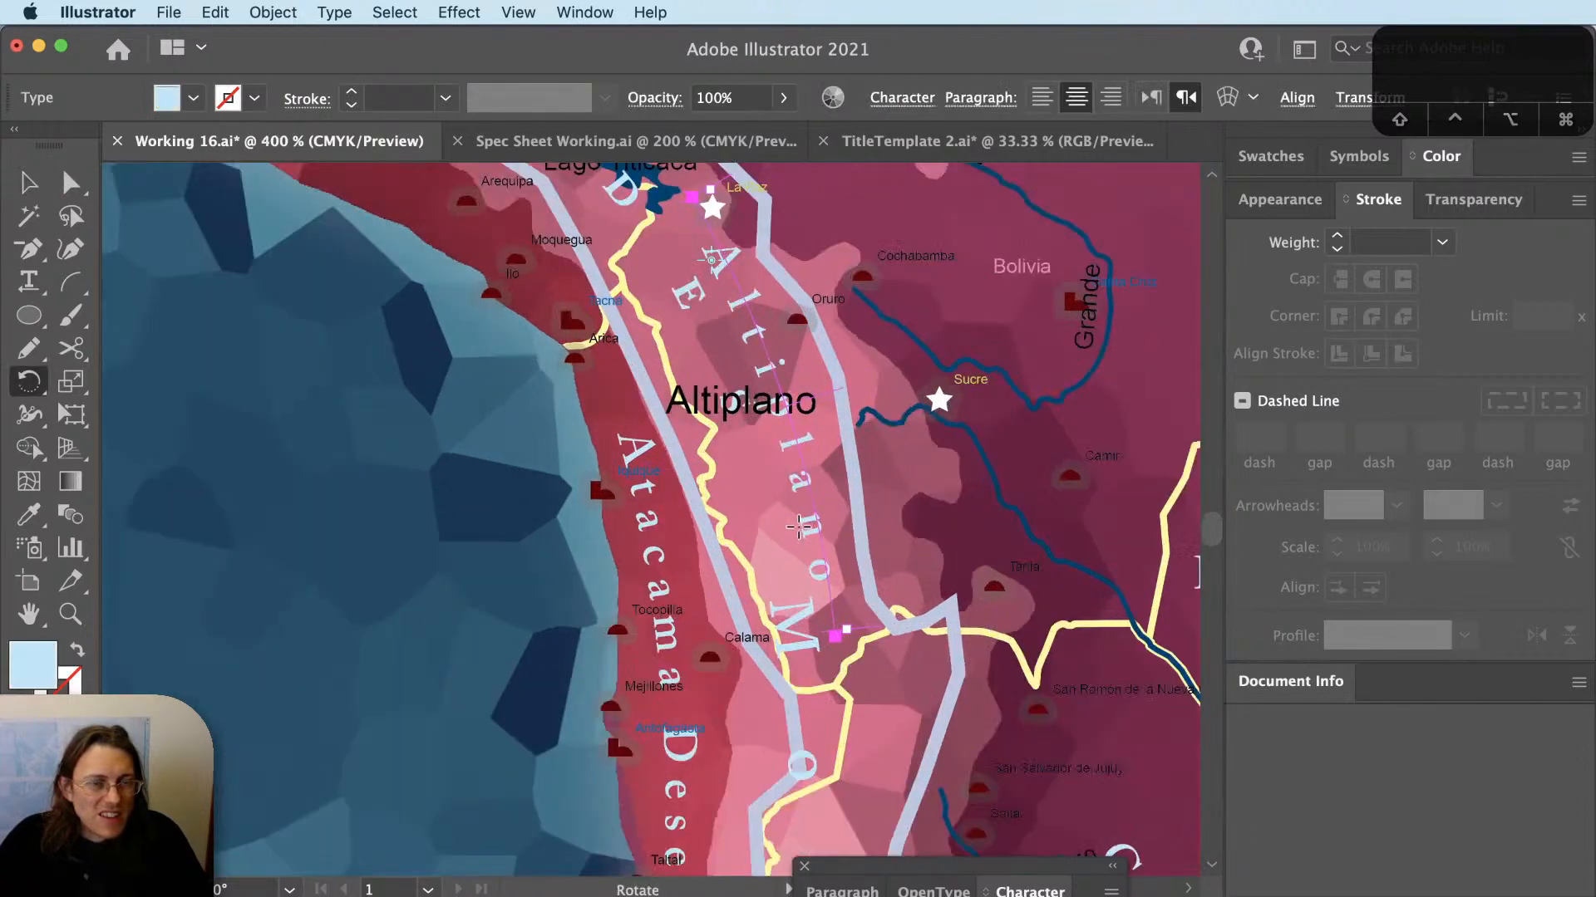
left_click_drag(799, 526, 755, 649)
key("v")
left_click(801, 754)
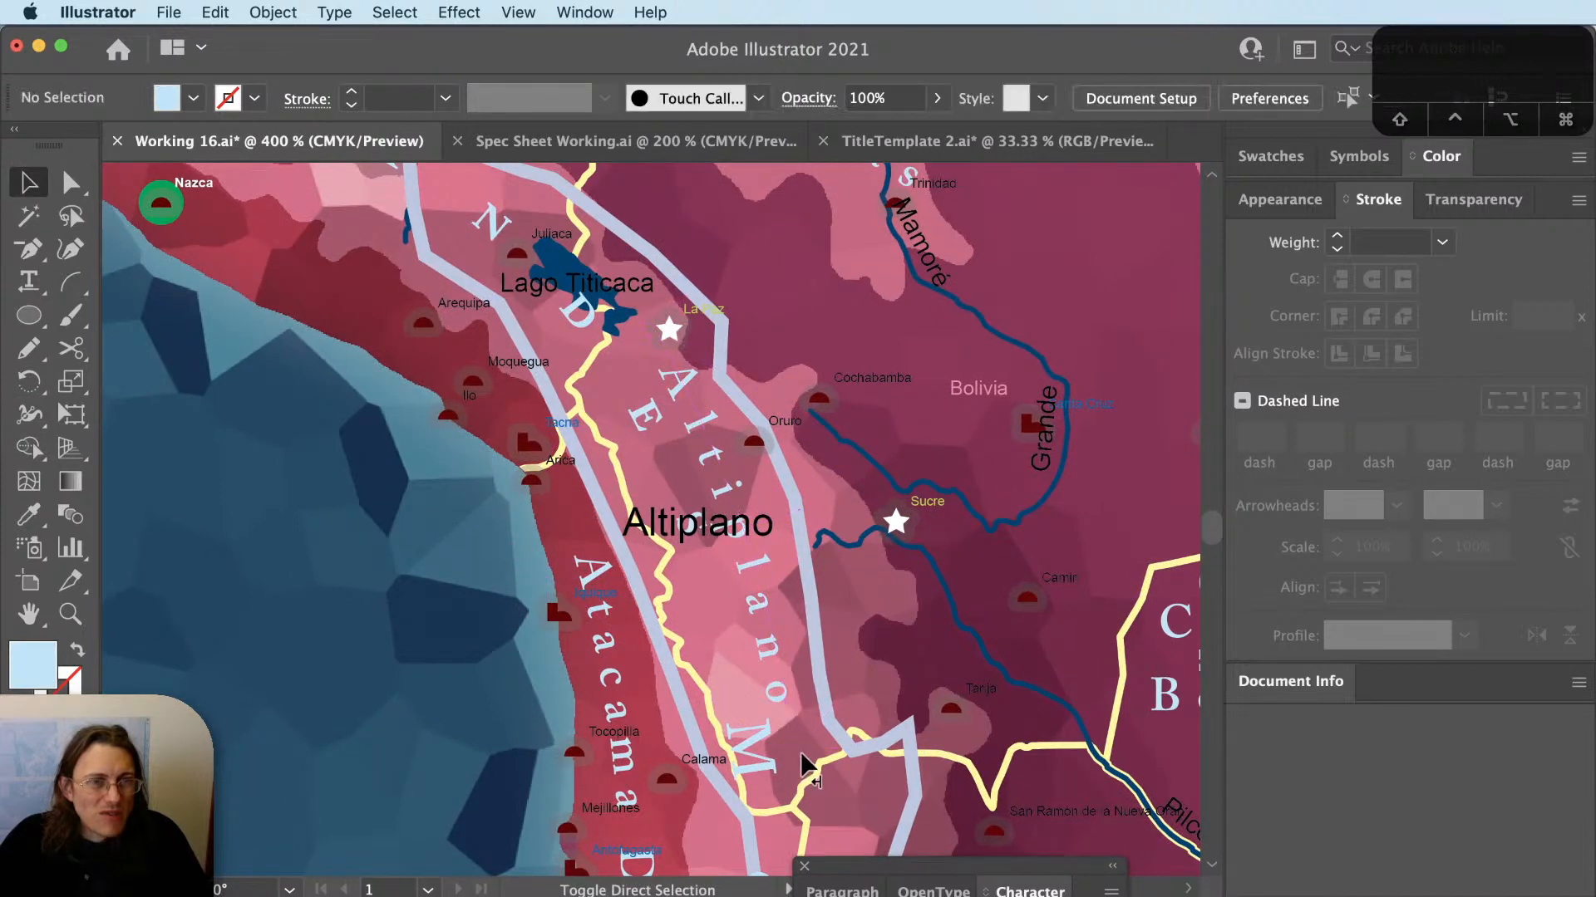
left_click_drag(805, 763, 763, 546)
key("v")
left_click_drag(752, 492, 810, 659)
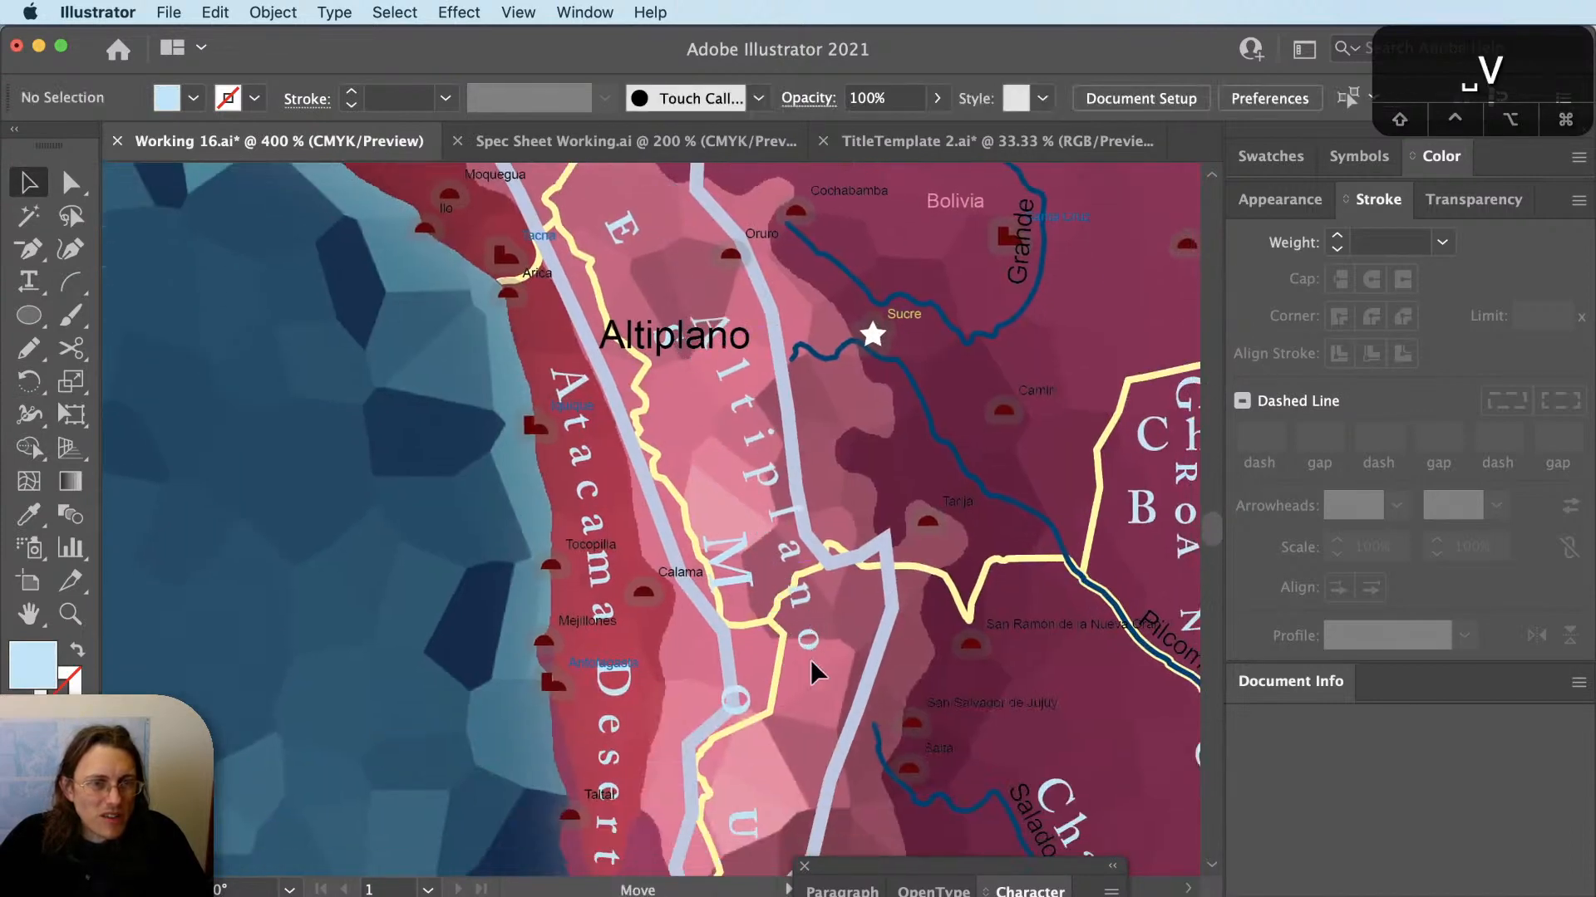
Reshape the light blue Altiplano label's baseline by adjusting the path handles at its southern and northern ends.
key("a")
left_click(783, 784)
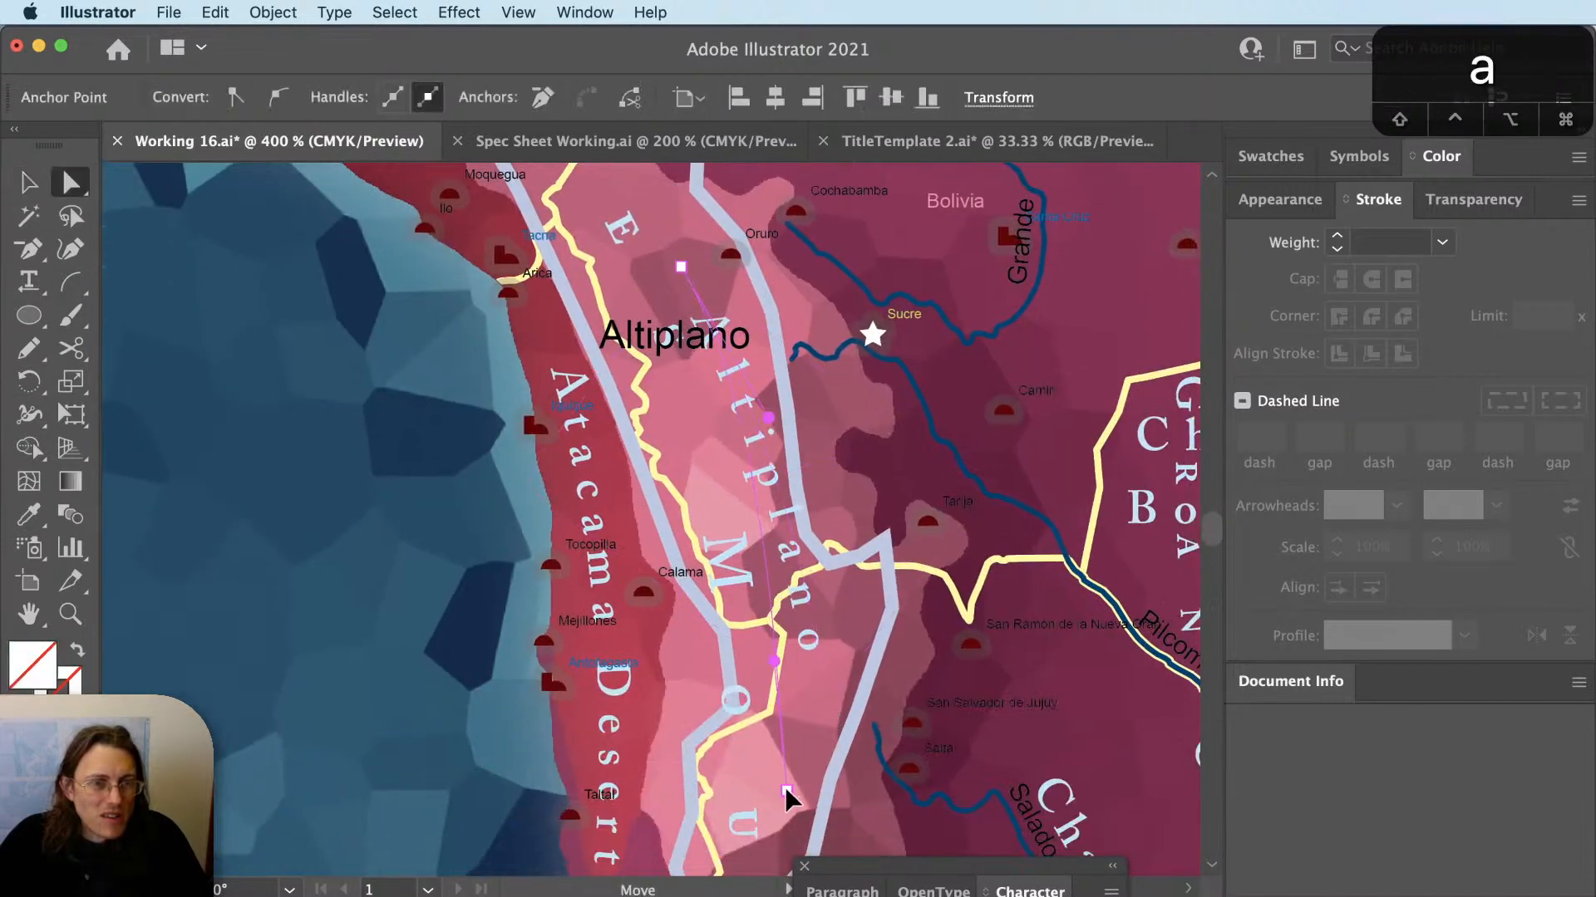
key("a")
left_click_drag(774, 663, 771, 528)
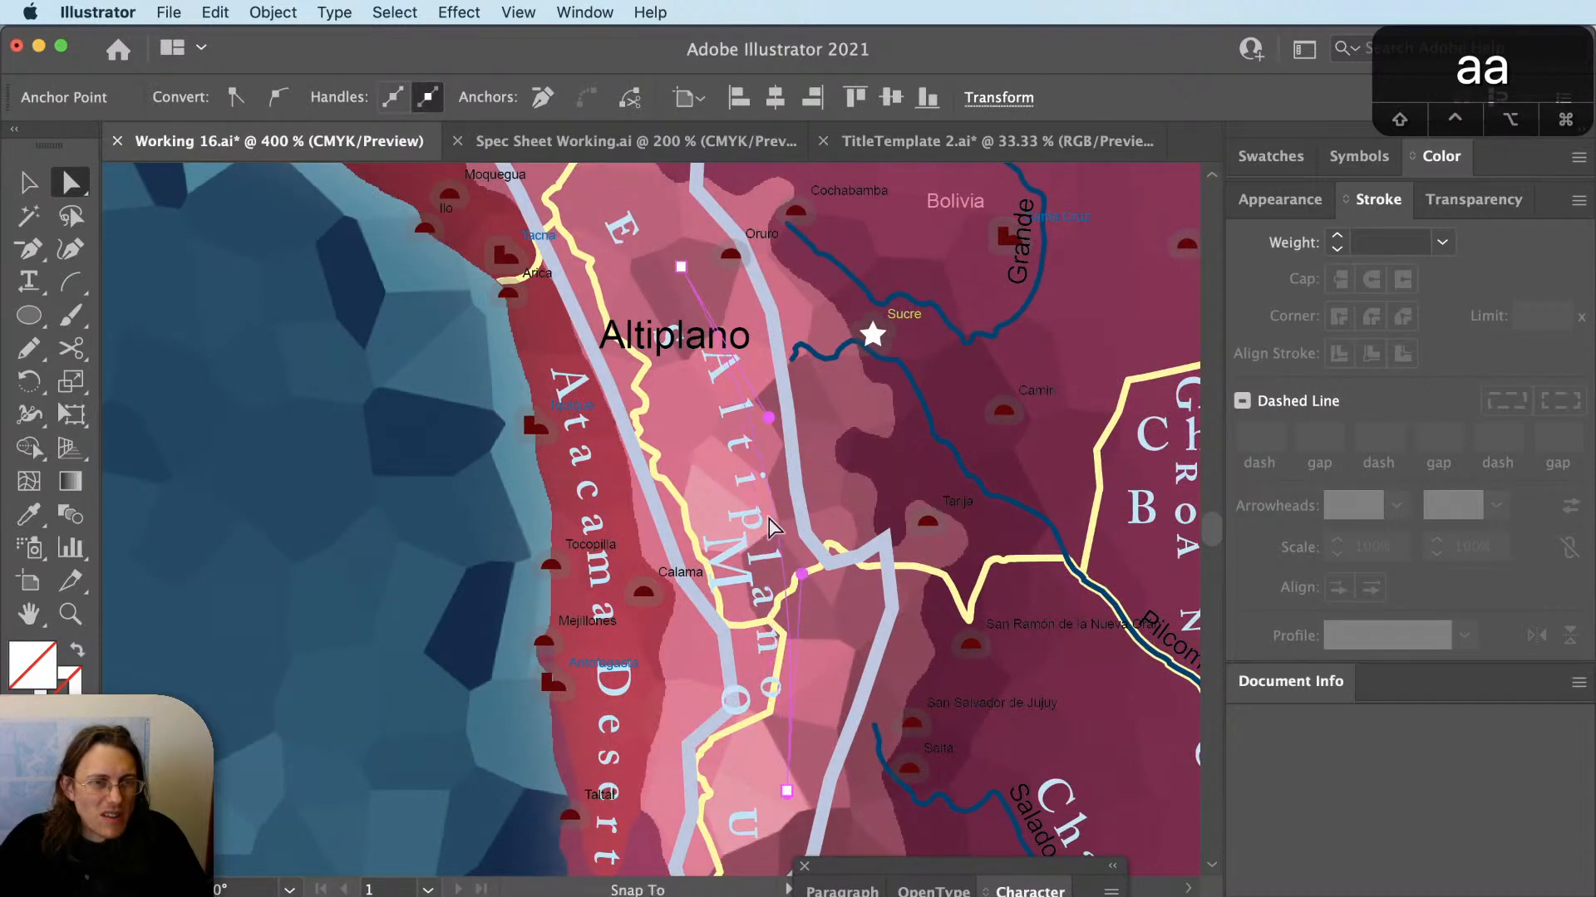
key("space")
left_click_drag(676, 274, 765, 606)
key("a")
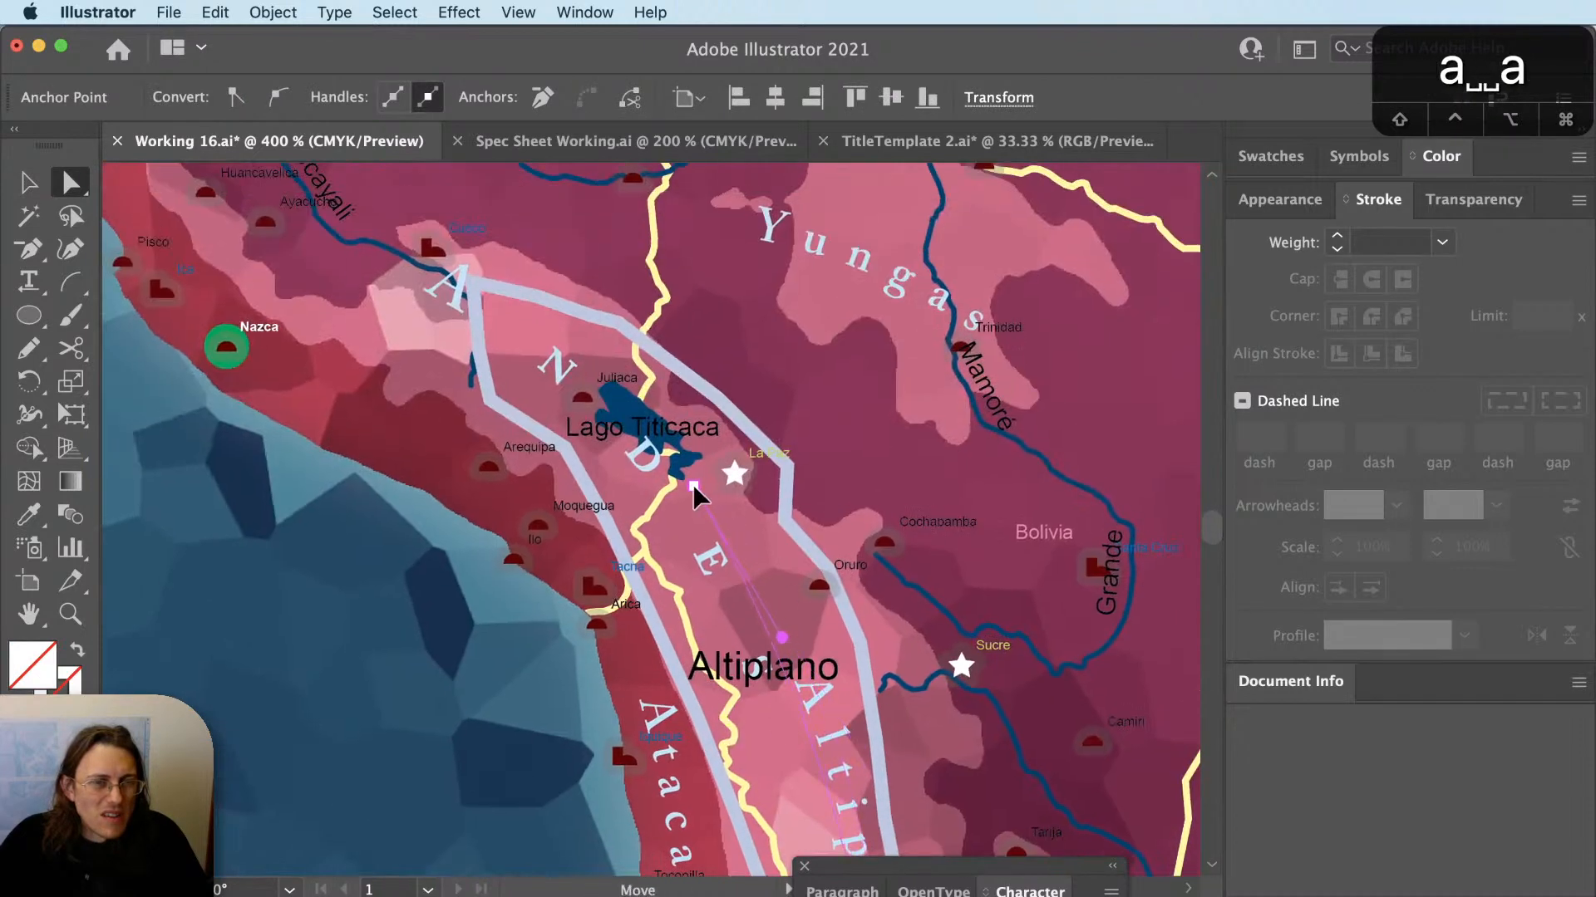
left_click(693, 486)
key("a")
Delete the black placeholder text "Altiplano" lying over the northern part of the outlined region.
key("super+shift+a")
key("v")
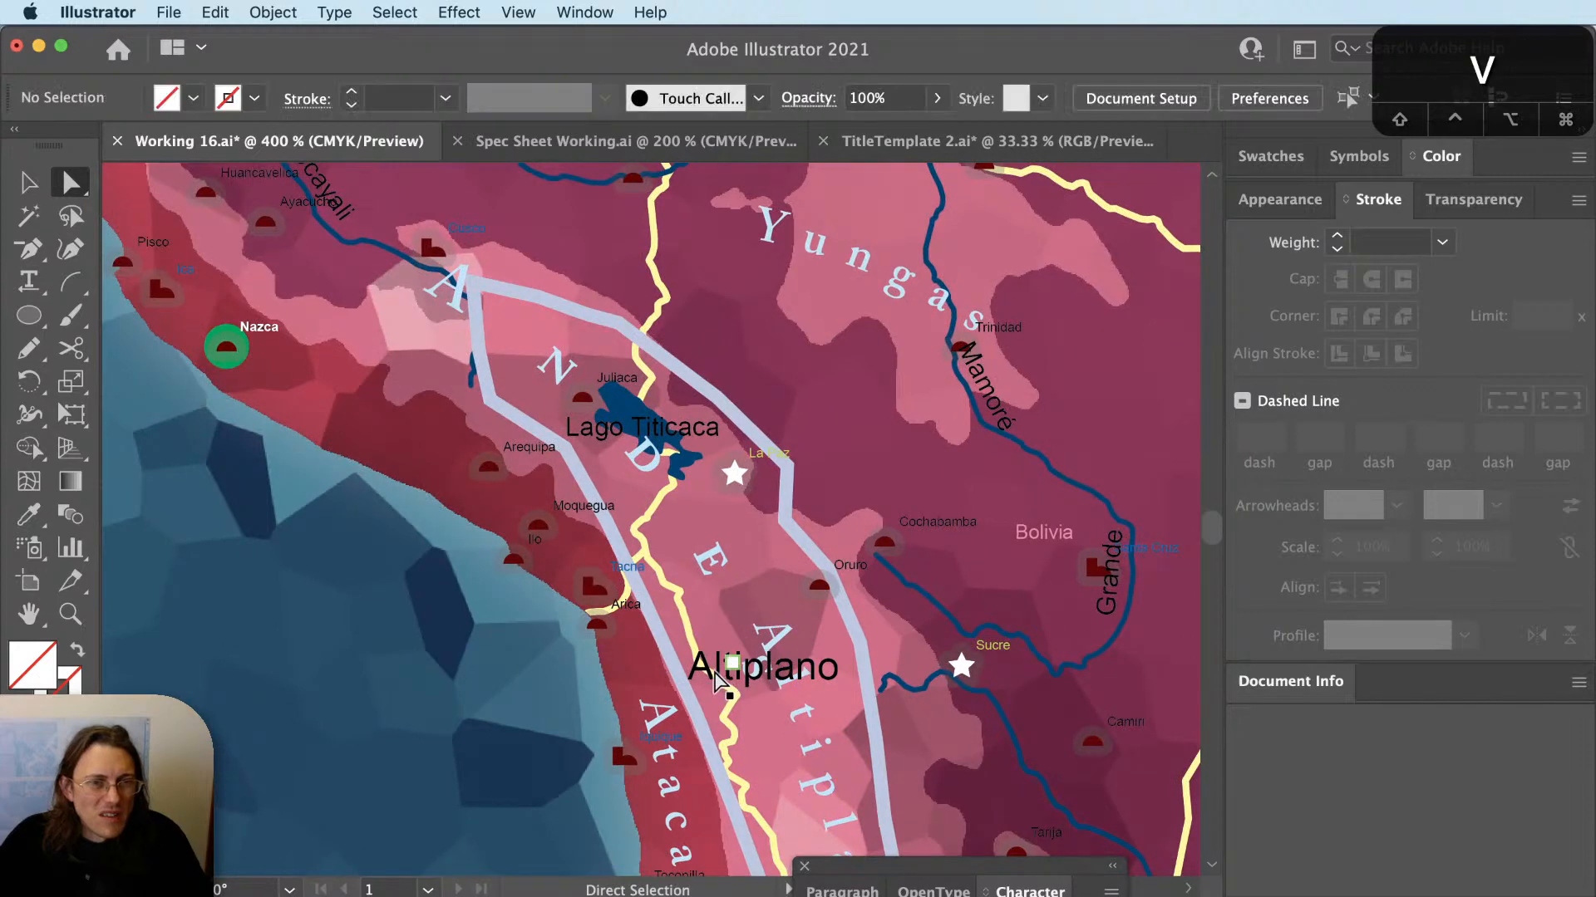
left_click(785, 660)
key("BackSpace")
Set the letter tracking of the light blue Altiplano label to 600.
left_click(813, 752)
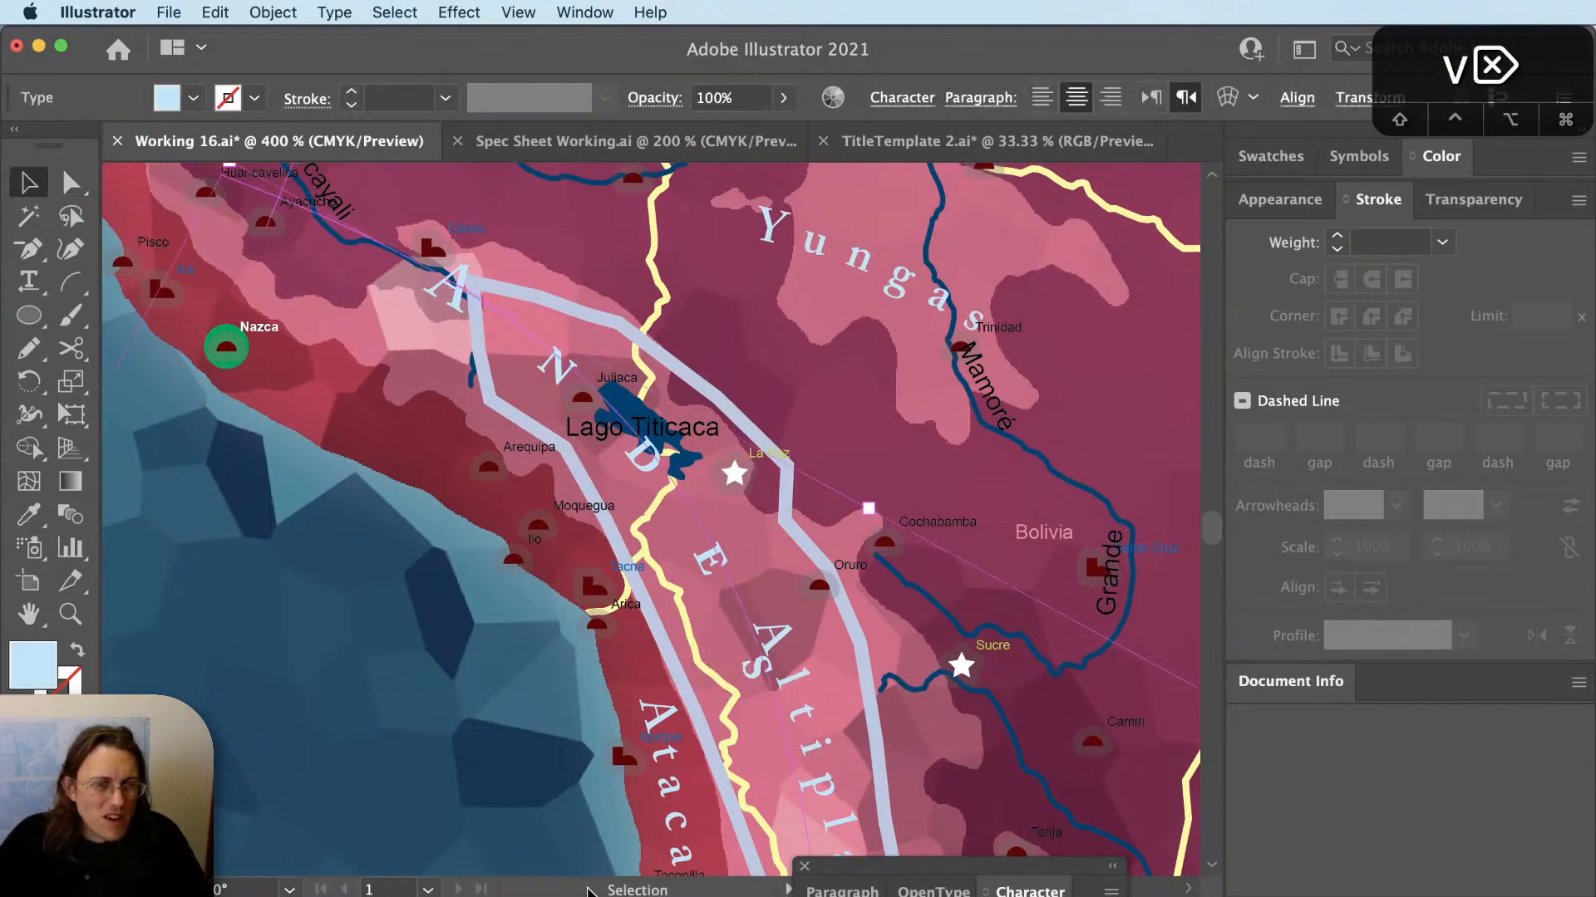
left_click(810, 738)
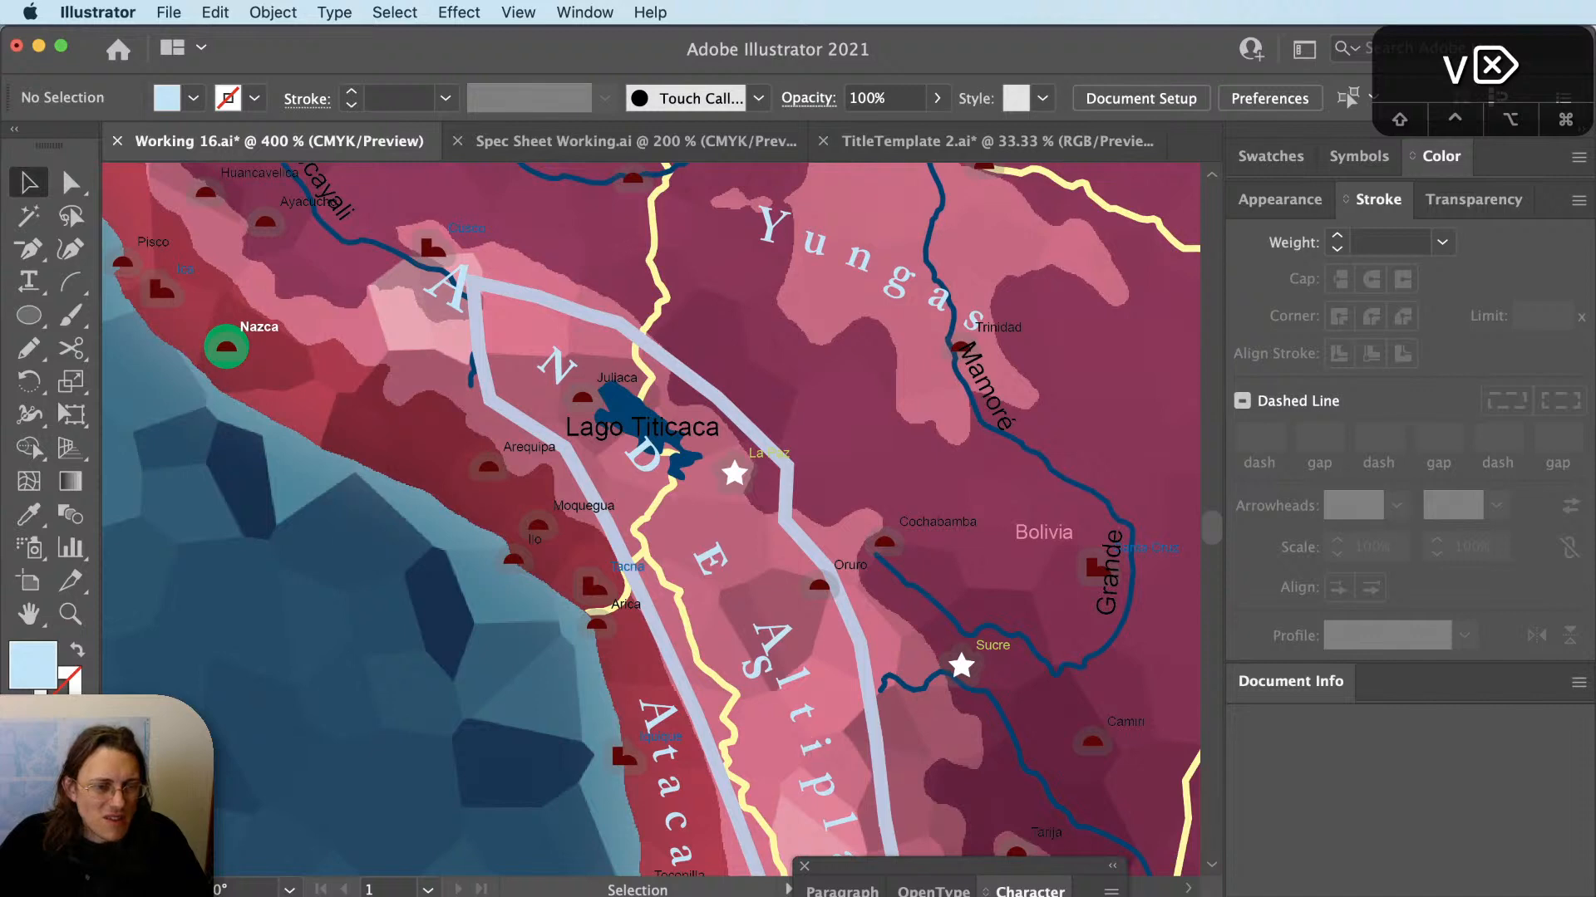
left_click(834, 771)
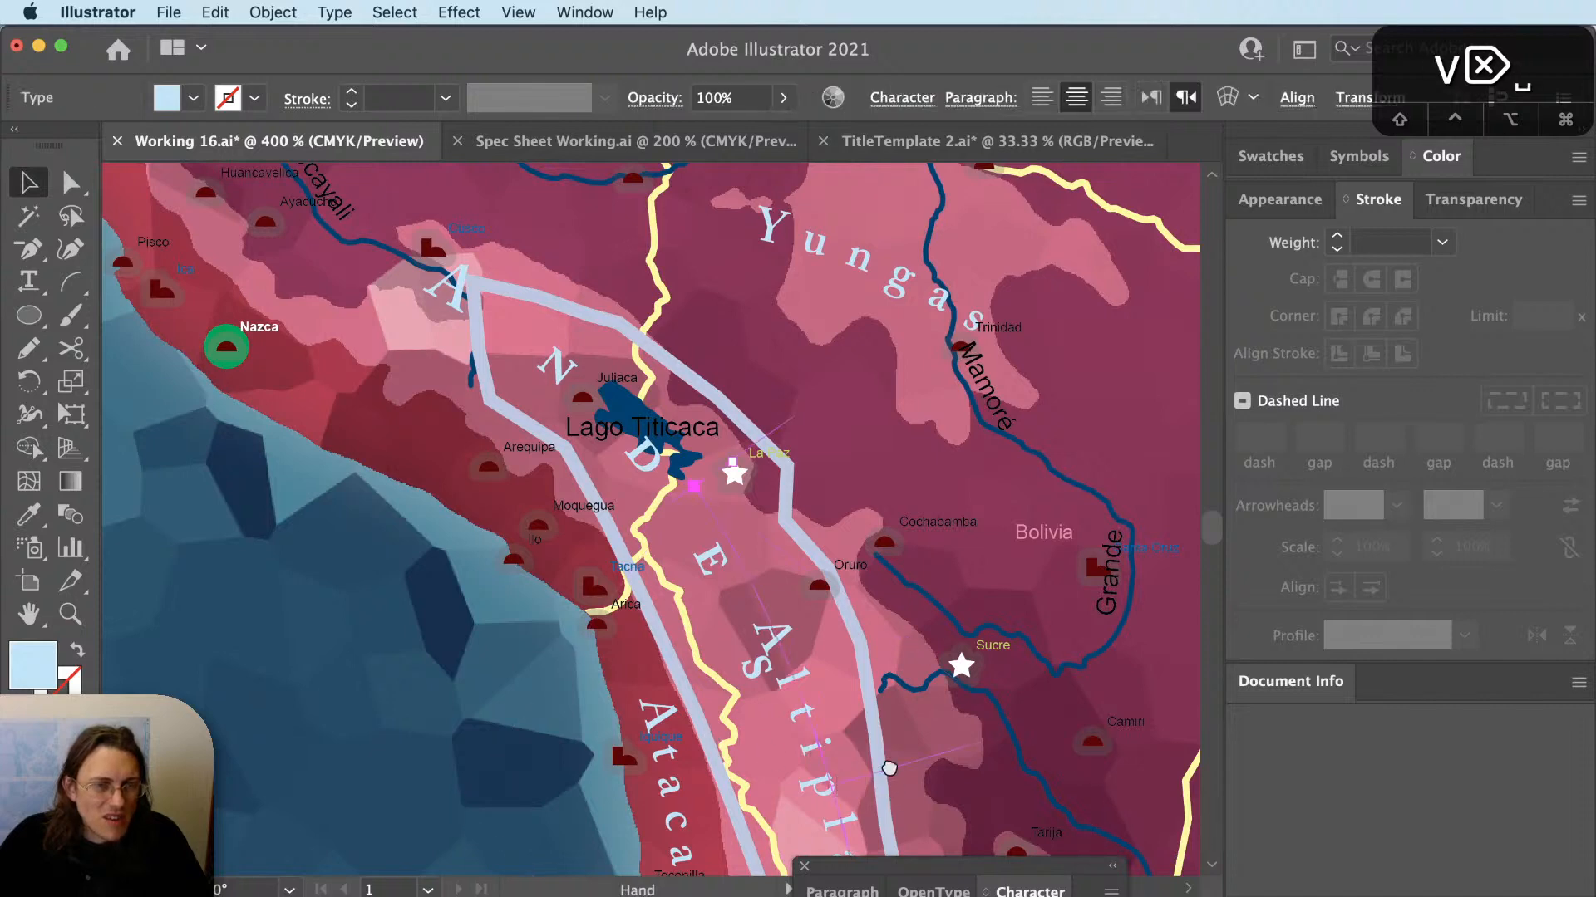
left_click_drag(834, 771, 785, 516)
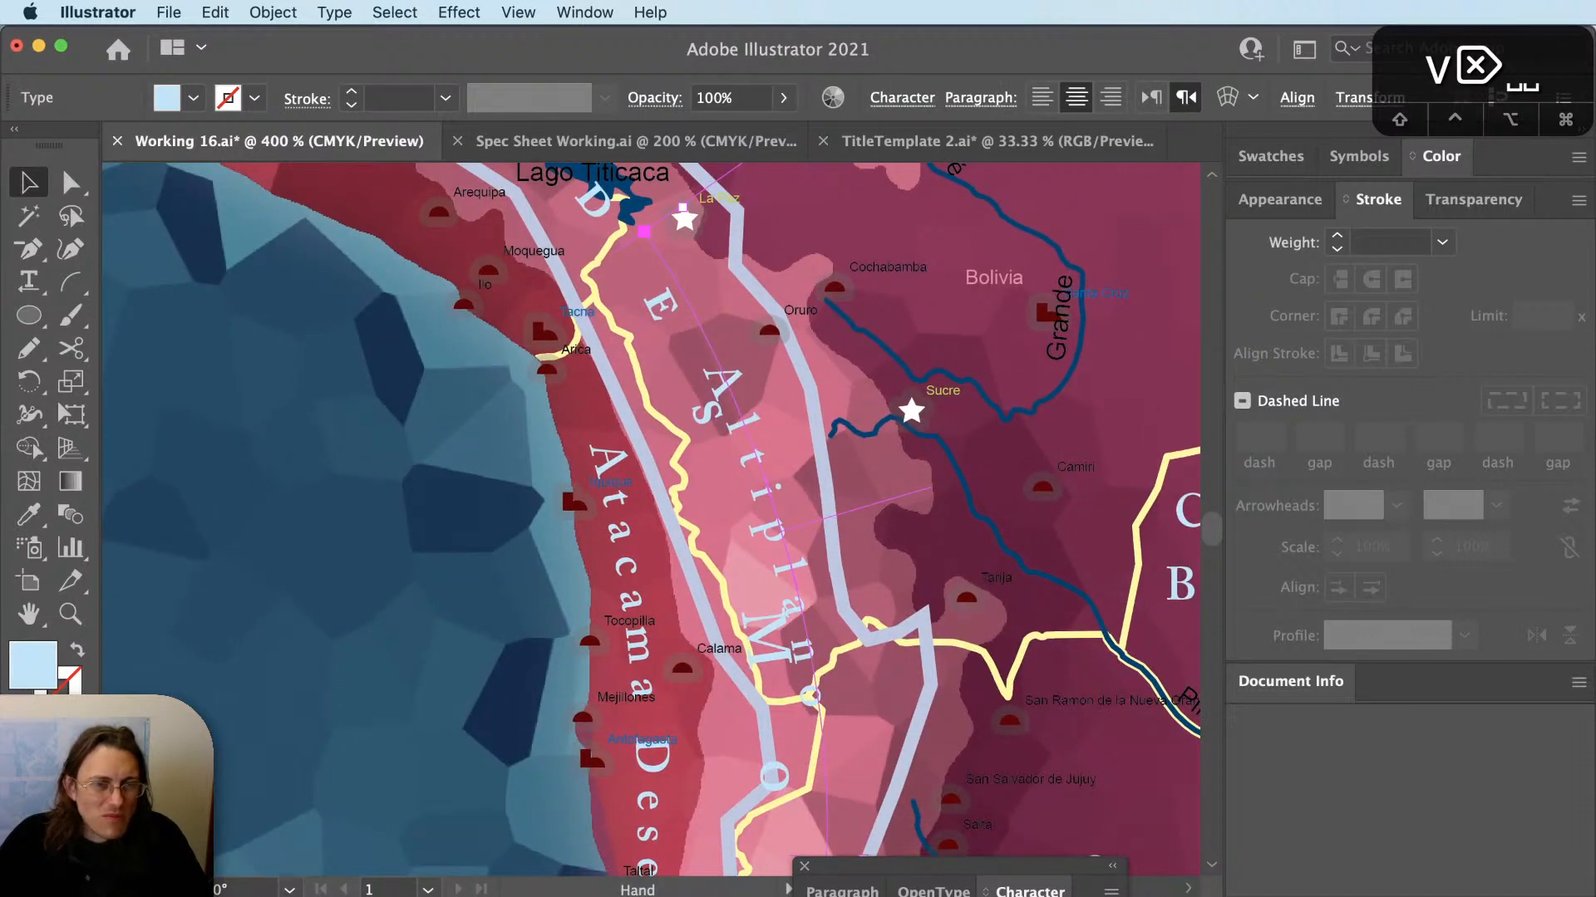
type("600")
key("Return")
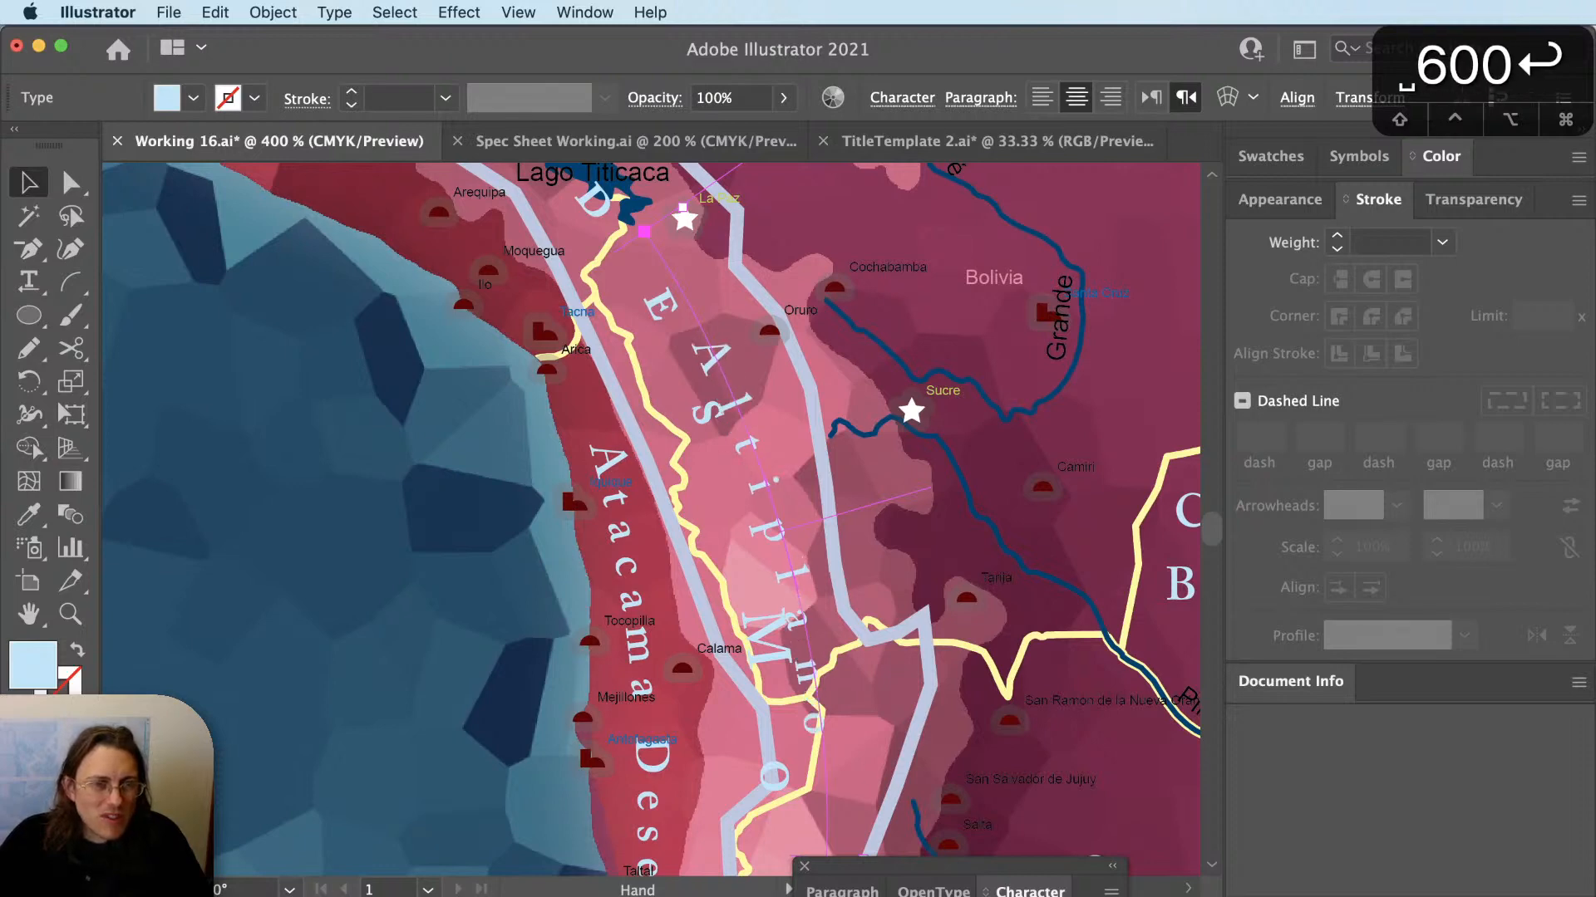
scroll(870, 492, "down", 3)
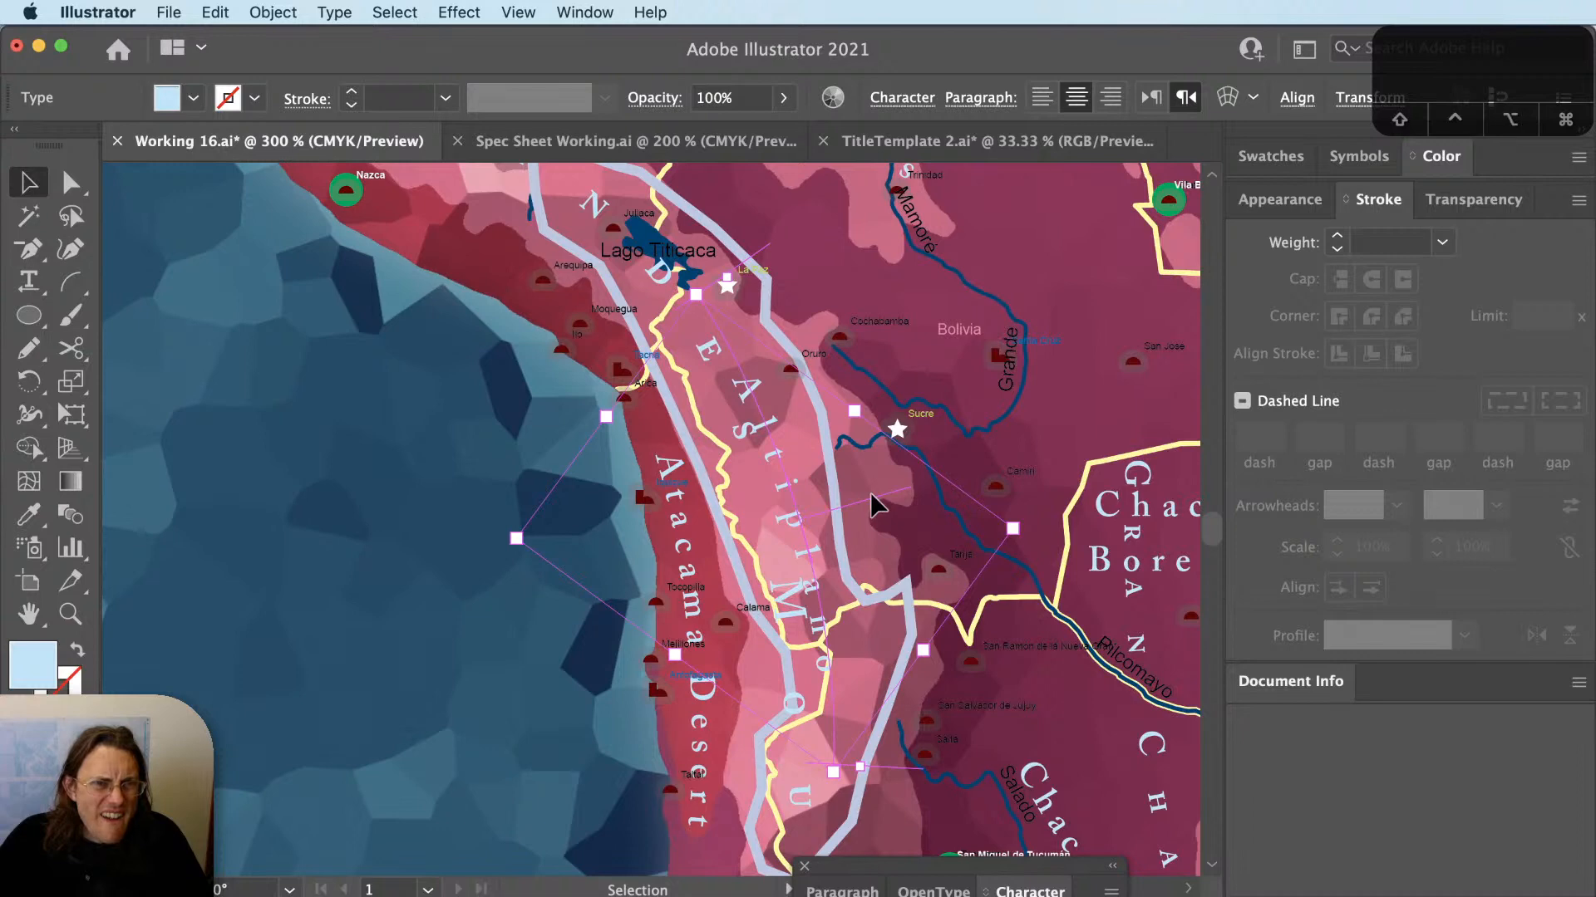
left_click_drag(805, 517, 820, 512)
left_click(795, 517)
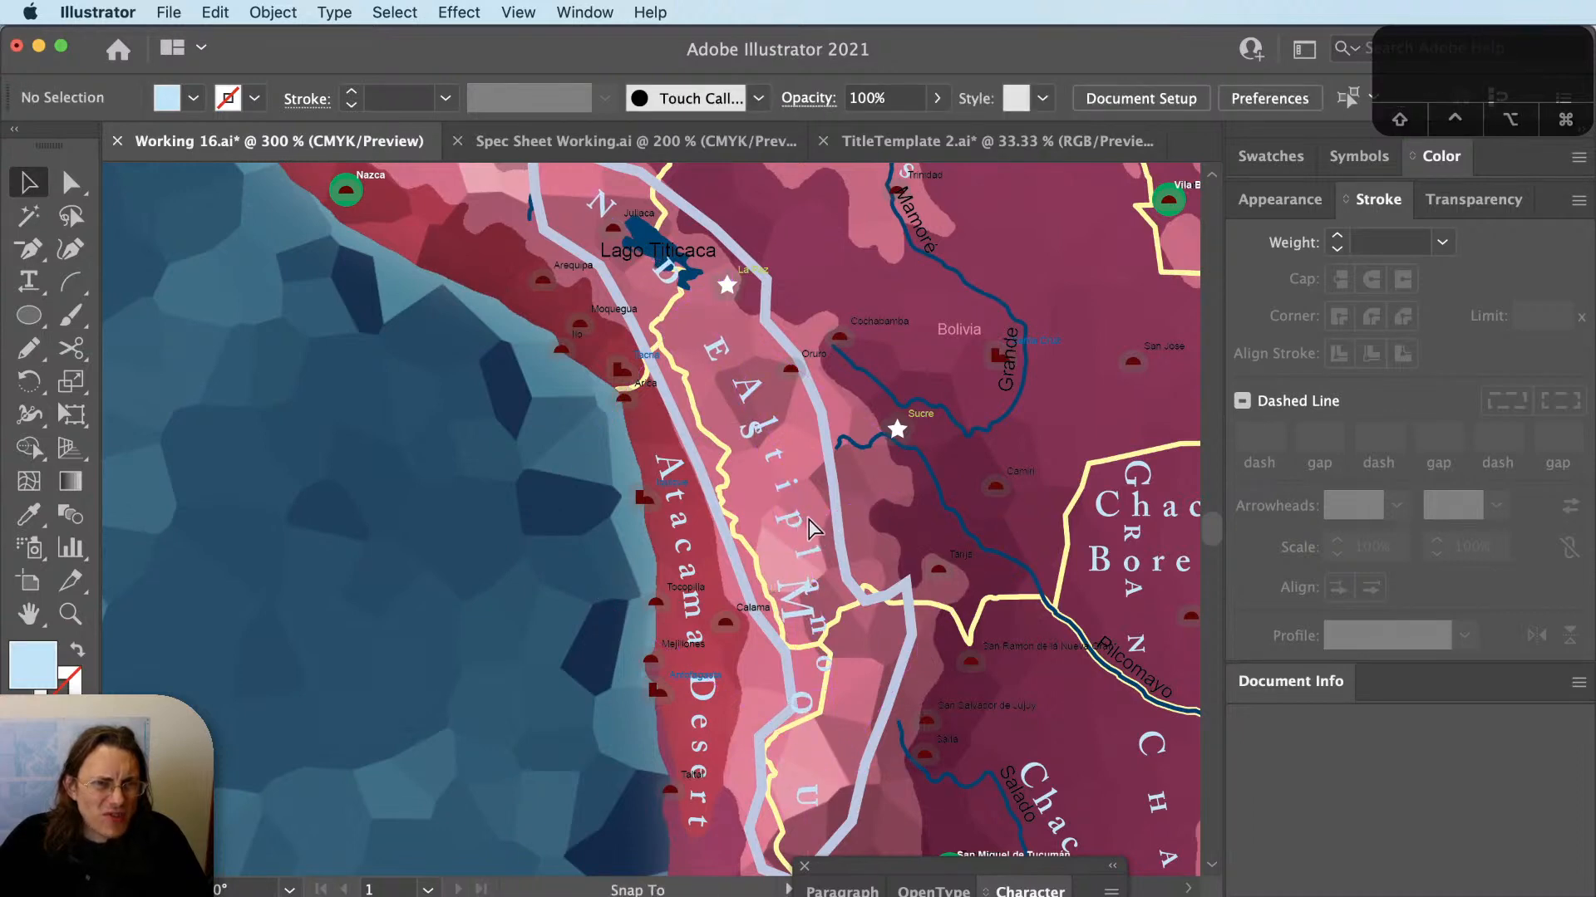
left_click(814, 509)
left_click(819, 505)
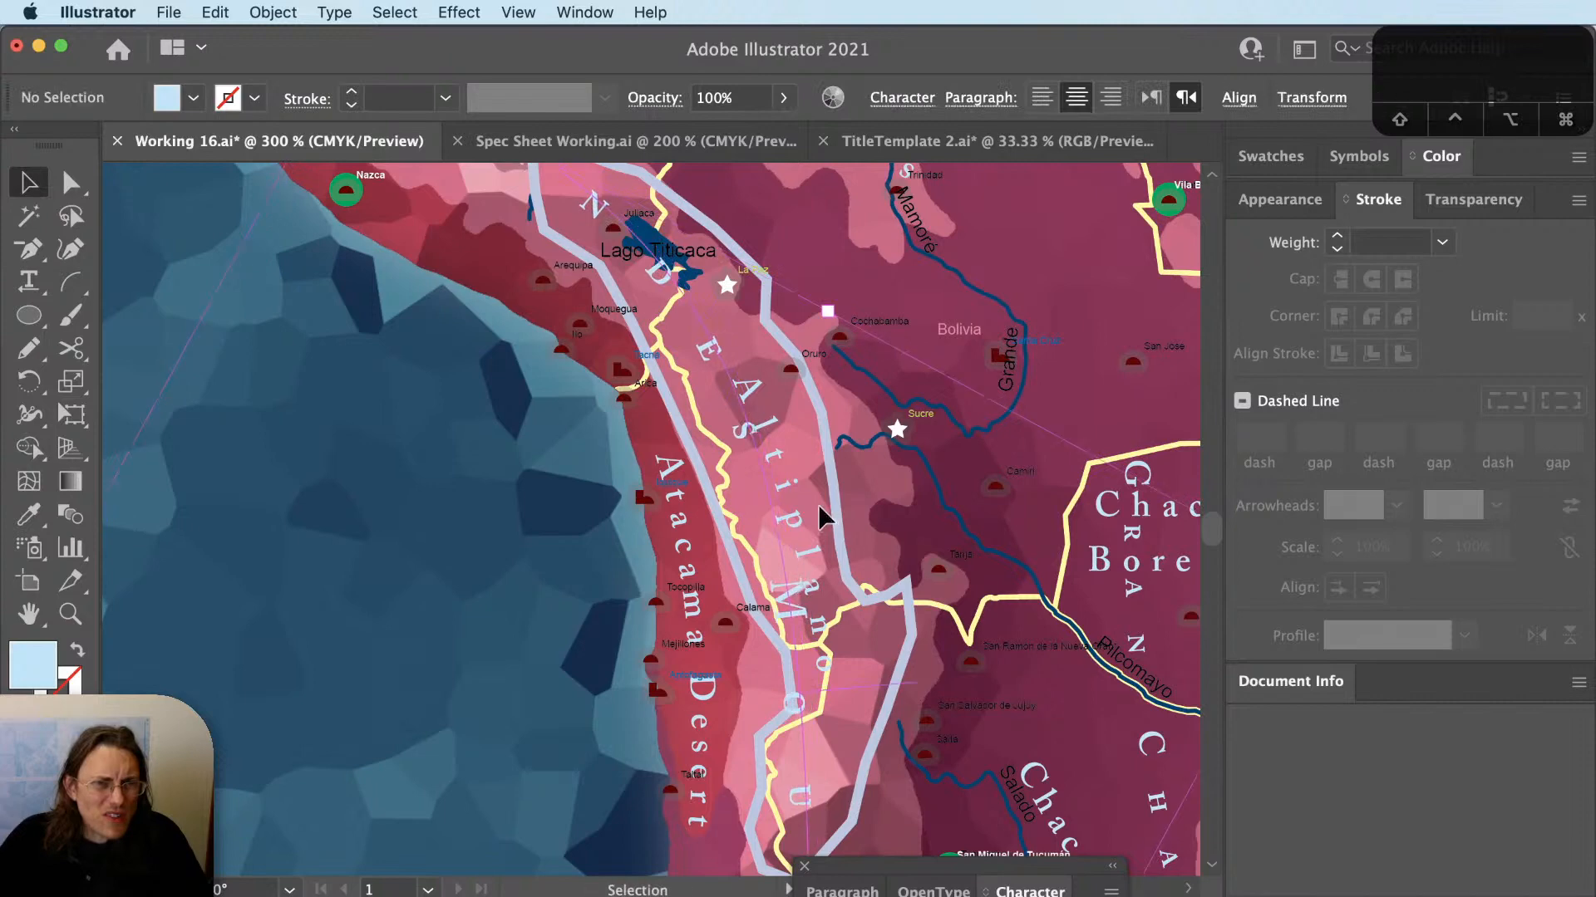
Shift the light blue Altiplano label slightly east within the outlined region and deselect it.
left_click_drag(797, 509, 806, 507)
key("shift+super+a")
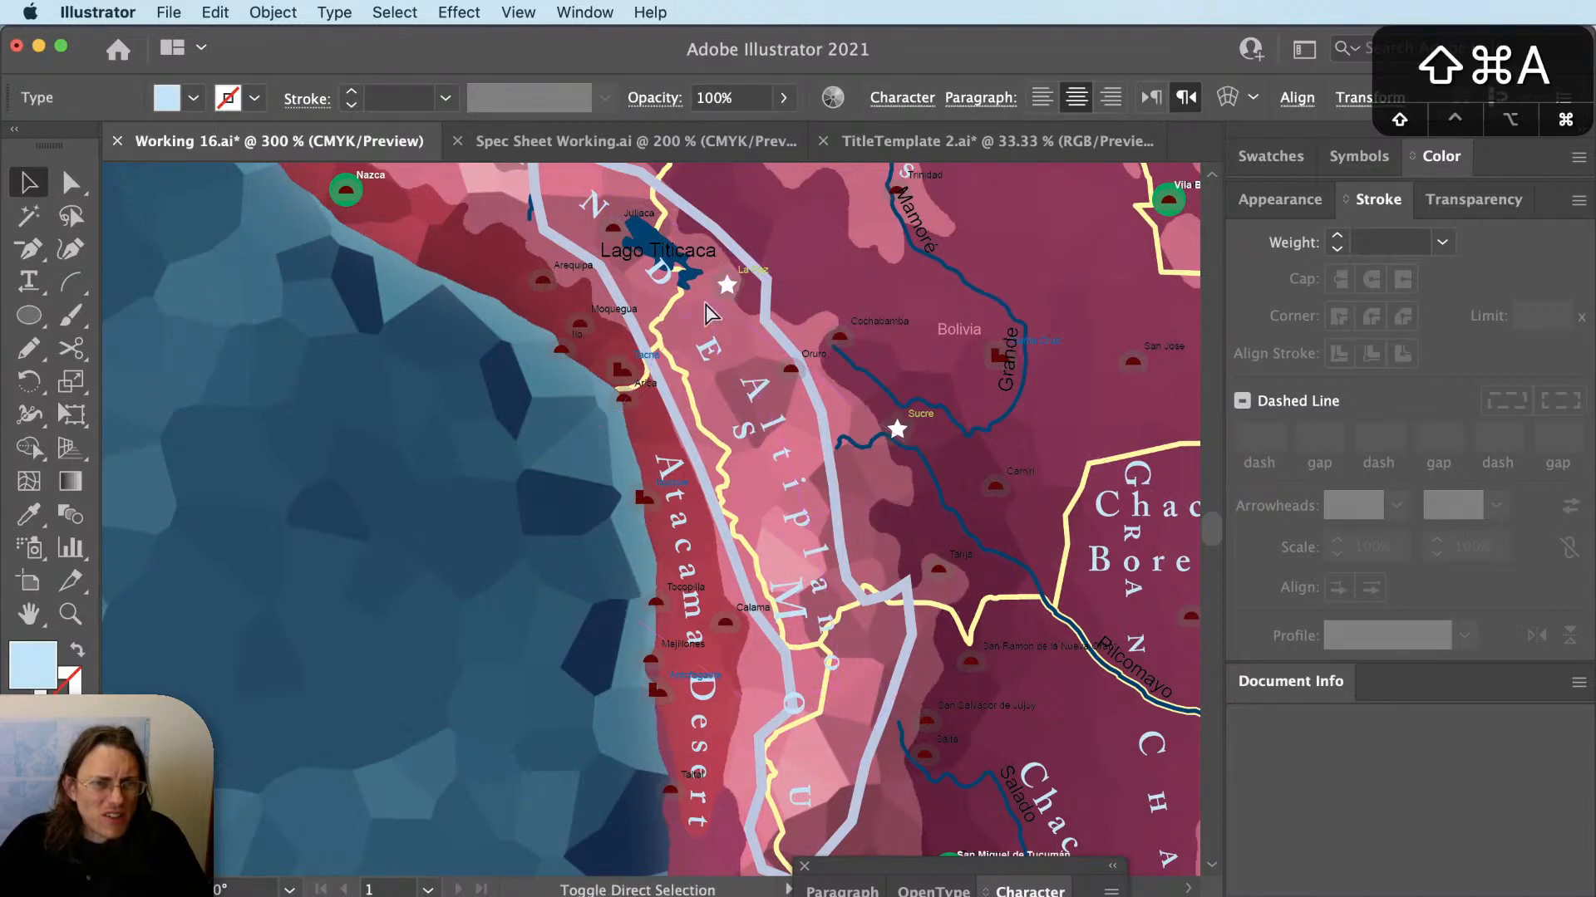
key("a")
key("v")
Set the Altiplano label's tracking to 1000 and slide its letters north along the path.
left_click(827, 561)
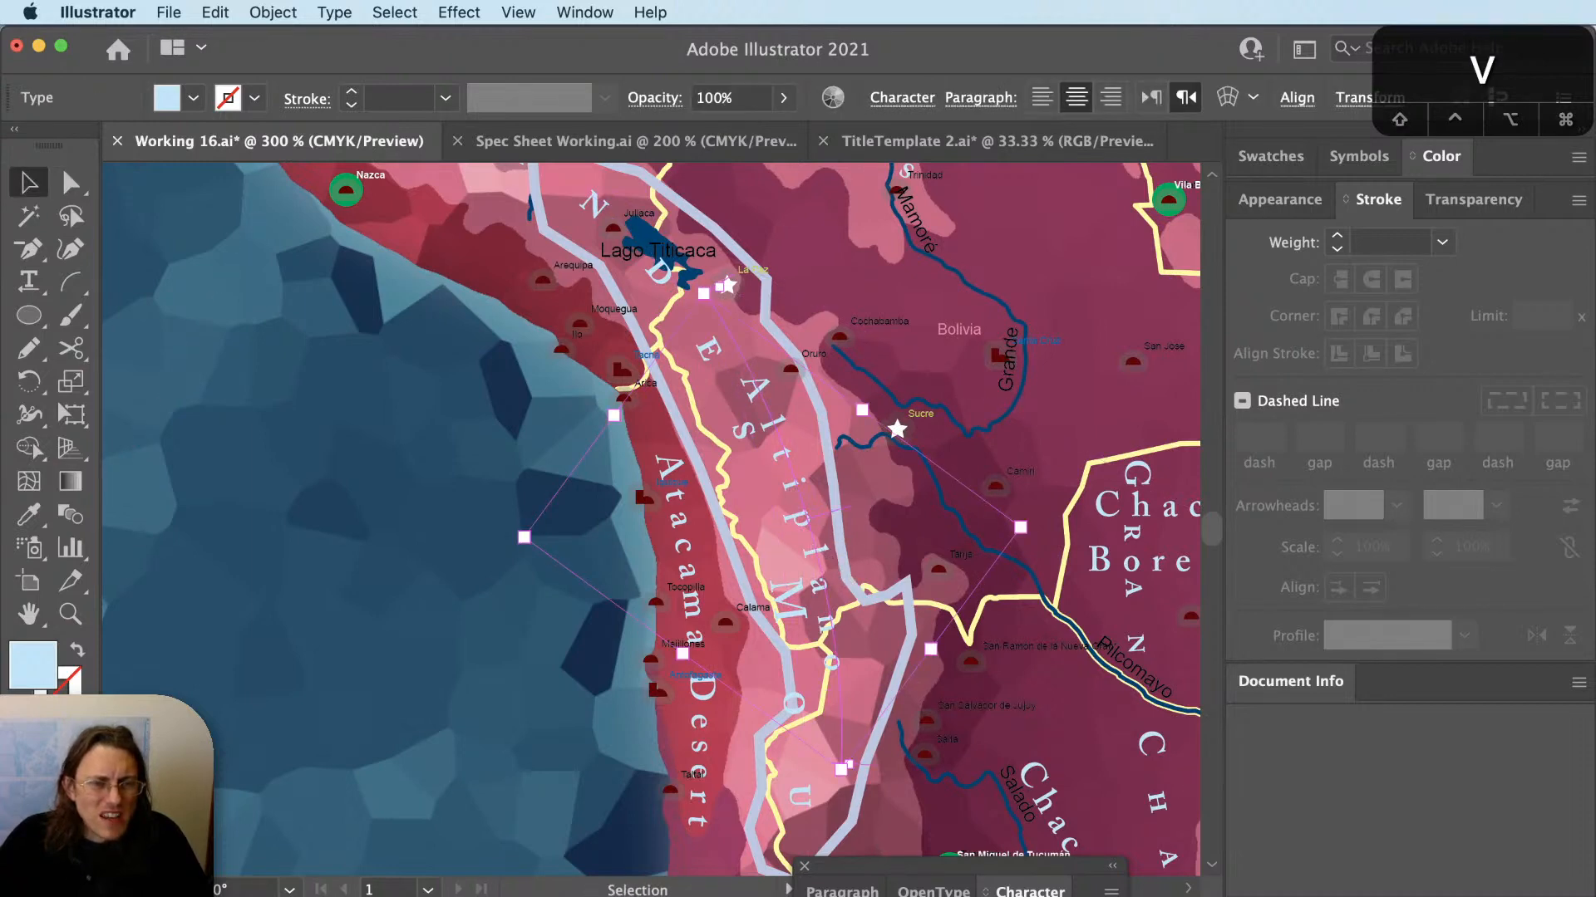
type("1000")
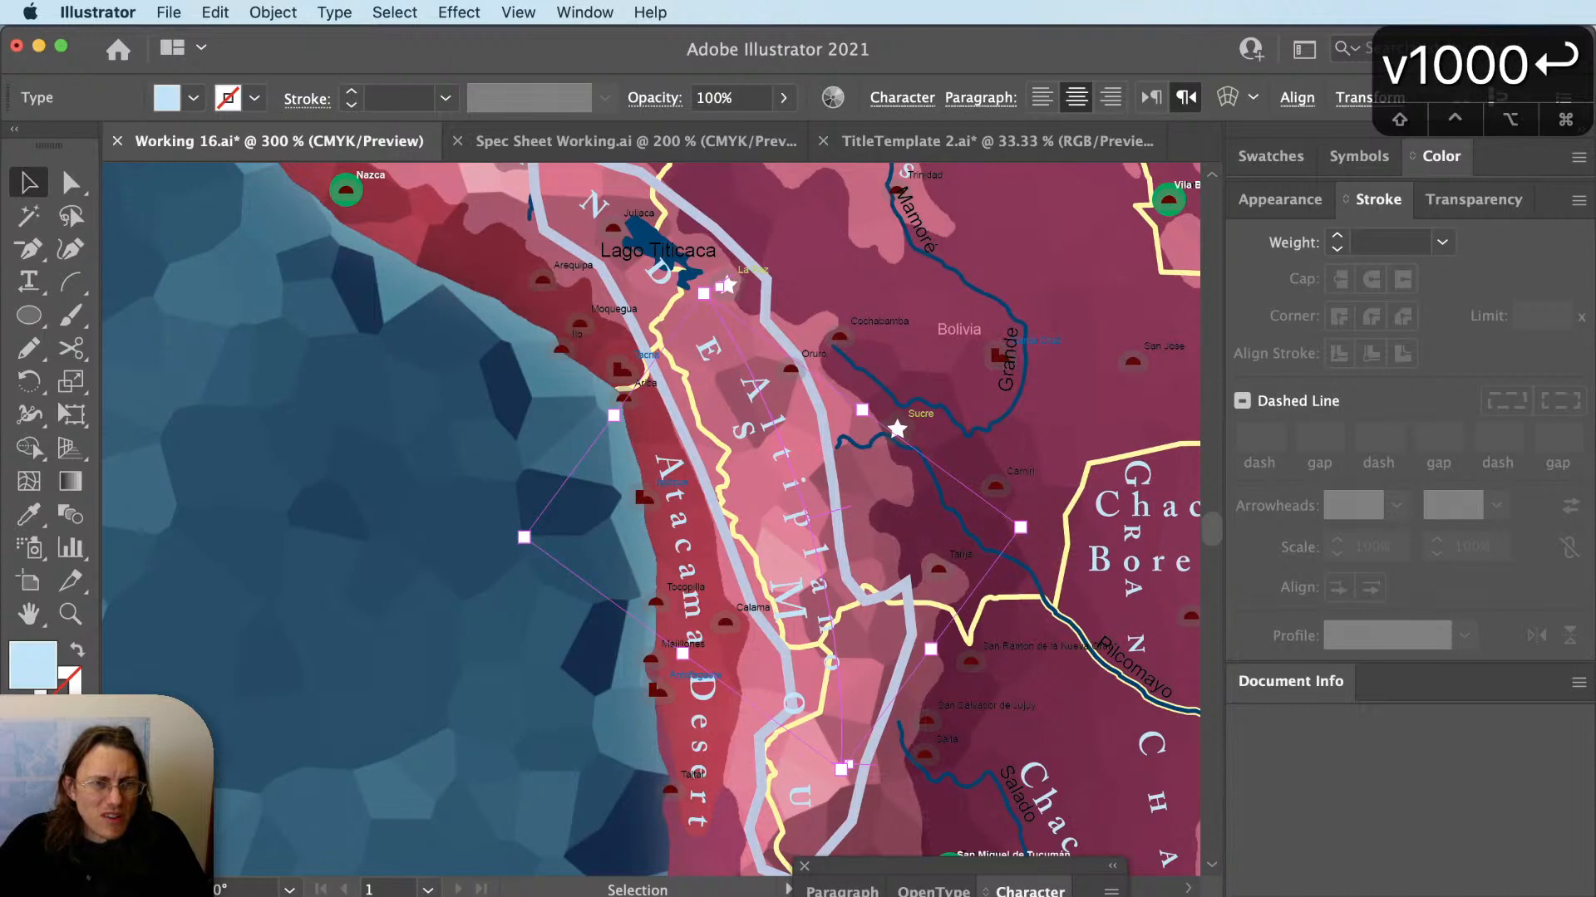
key("Return")
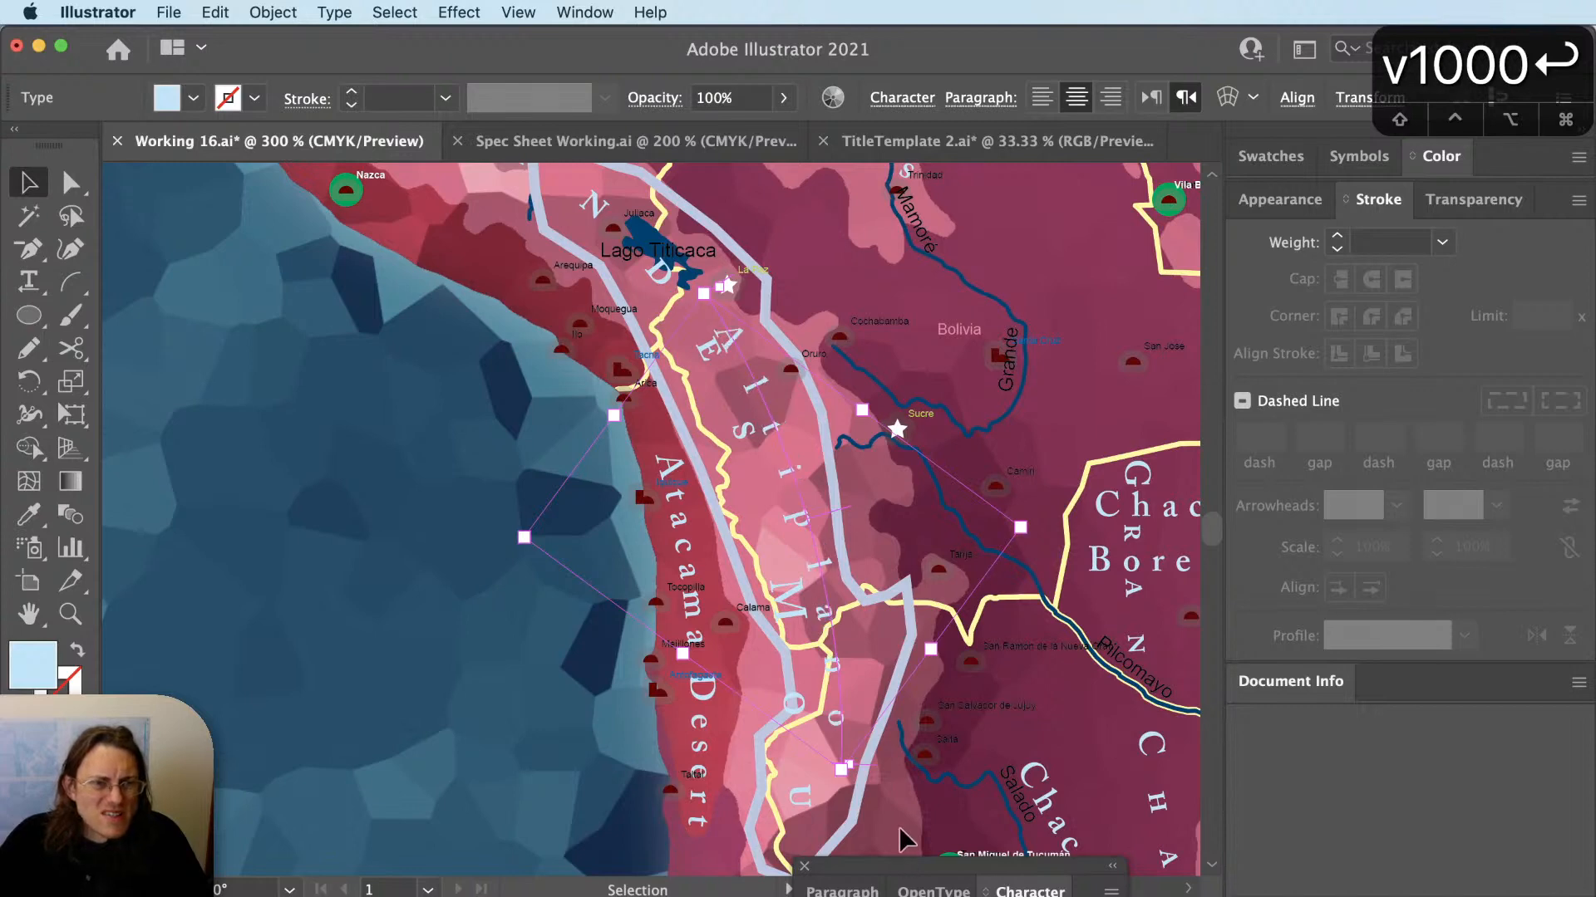
left_click_drag(871, 765, 917, 709)
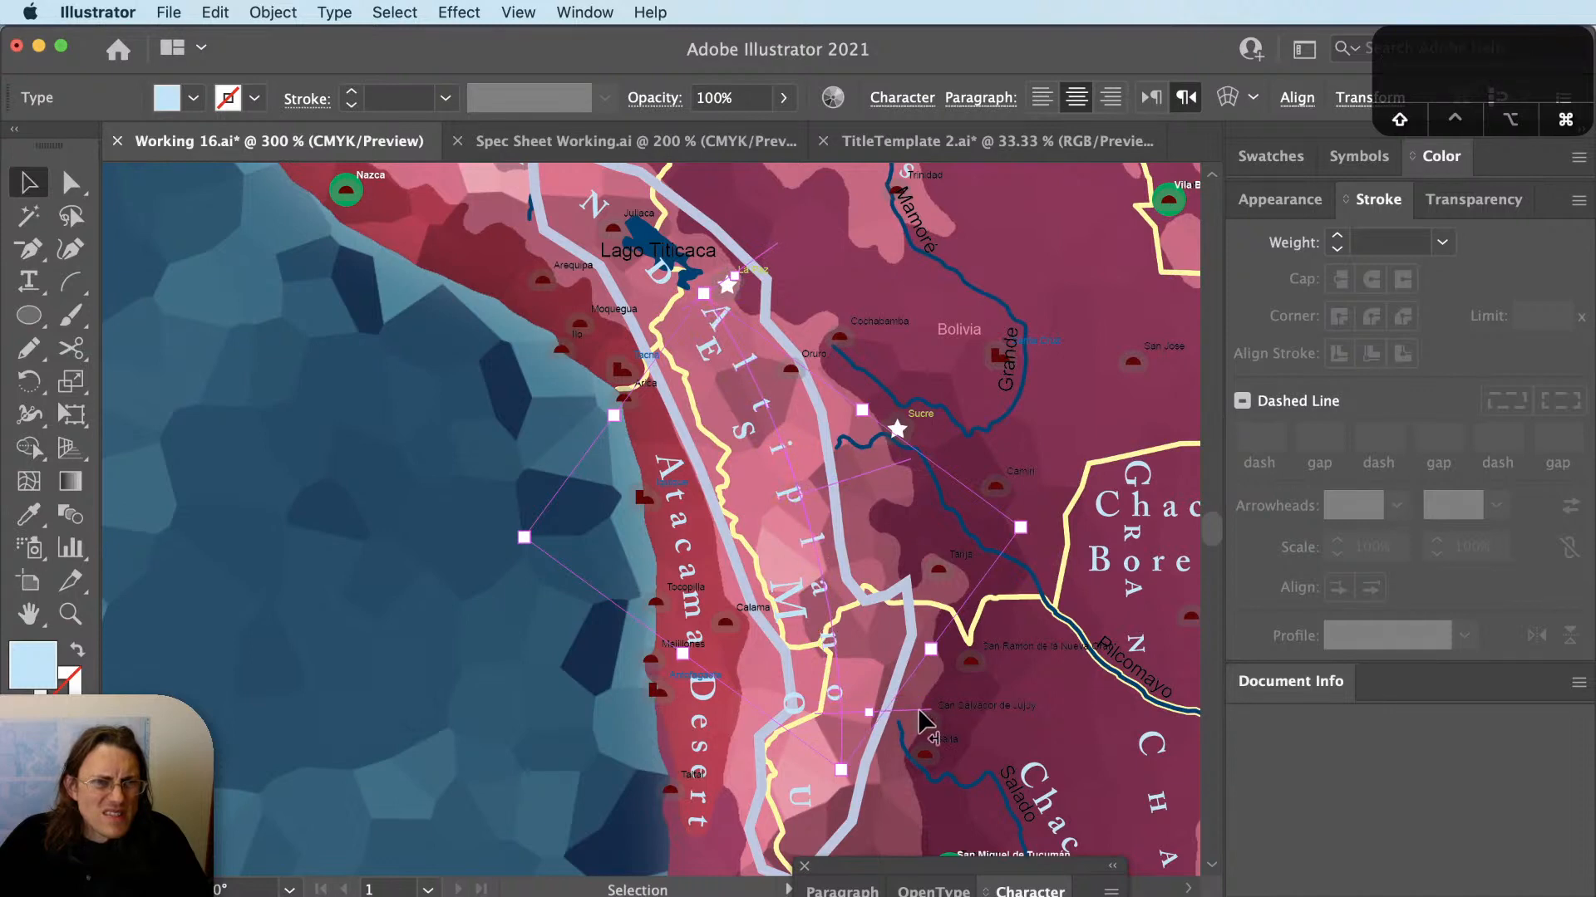
left_click(979, 337)
key("v")
Rotate the Altiplano label slightly around the southern end of its path.
scroll(974, 336, "down", 1)
scroll(836, 295, "up", 1)
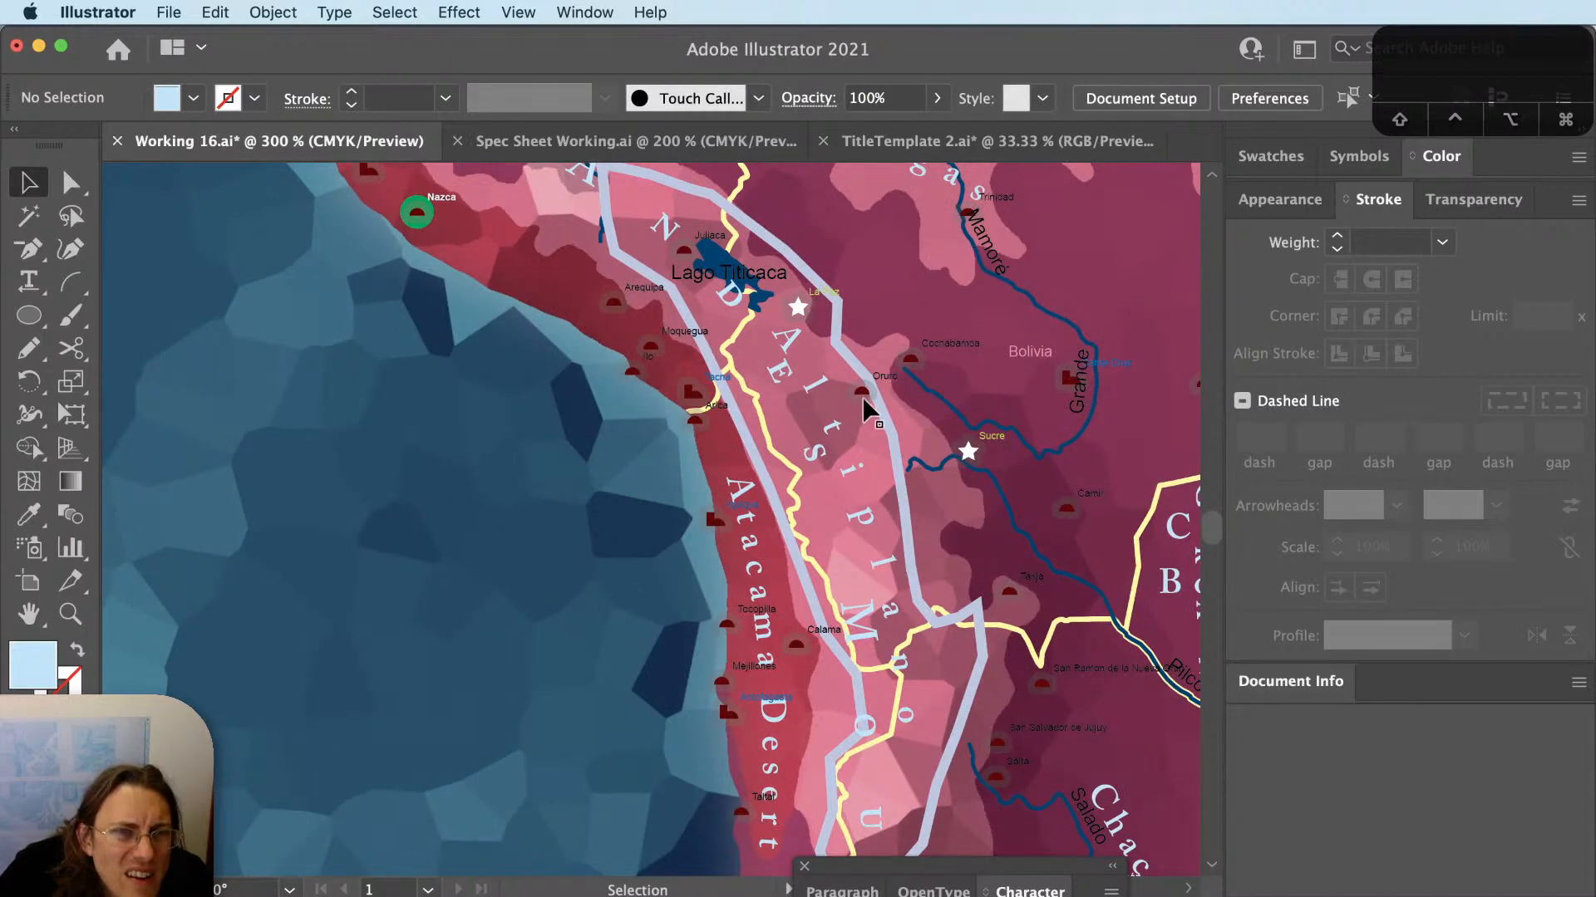
left_click(895, 542)
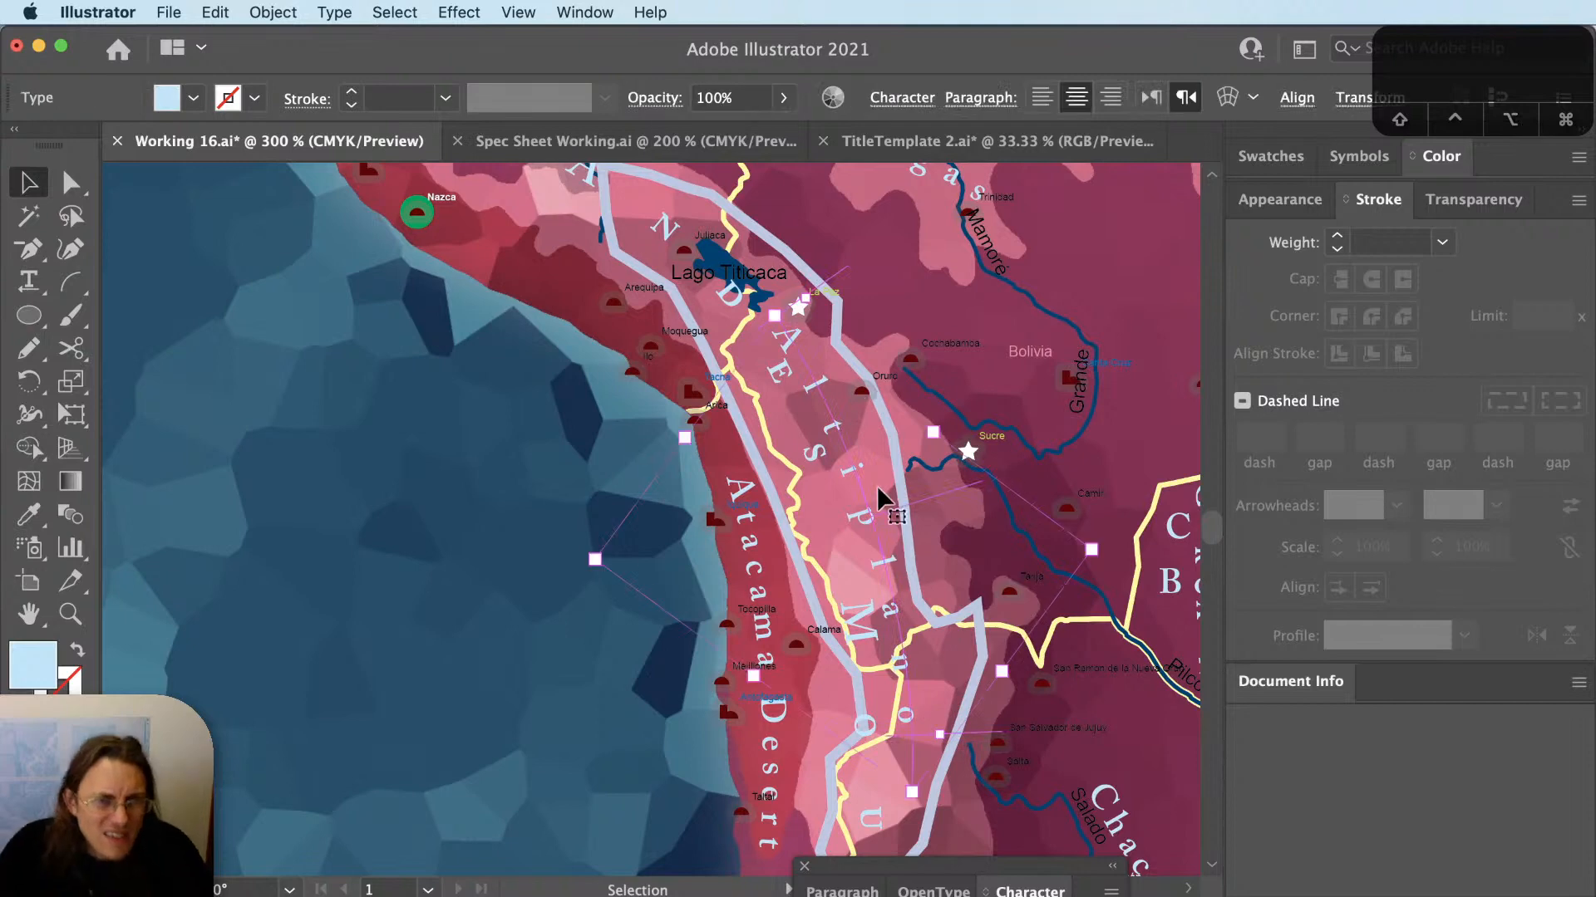
key("r")
left_click(913, 789)
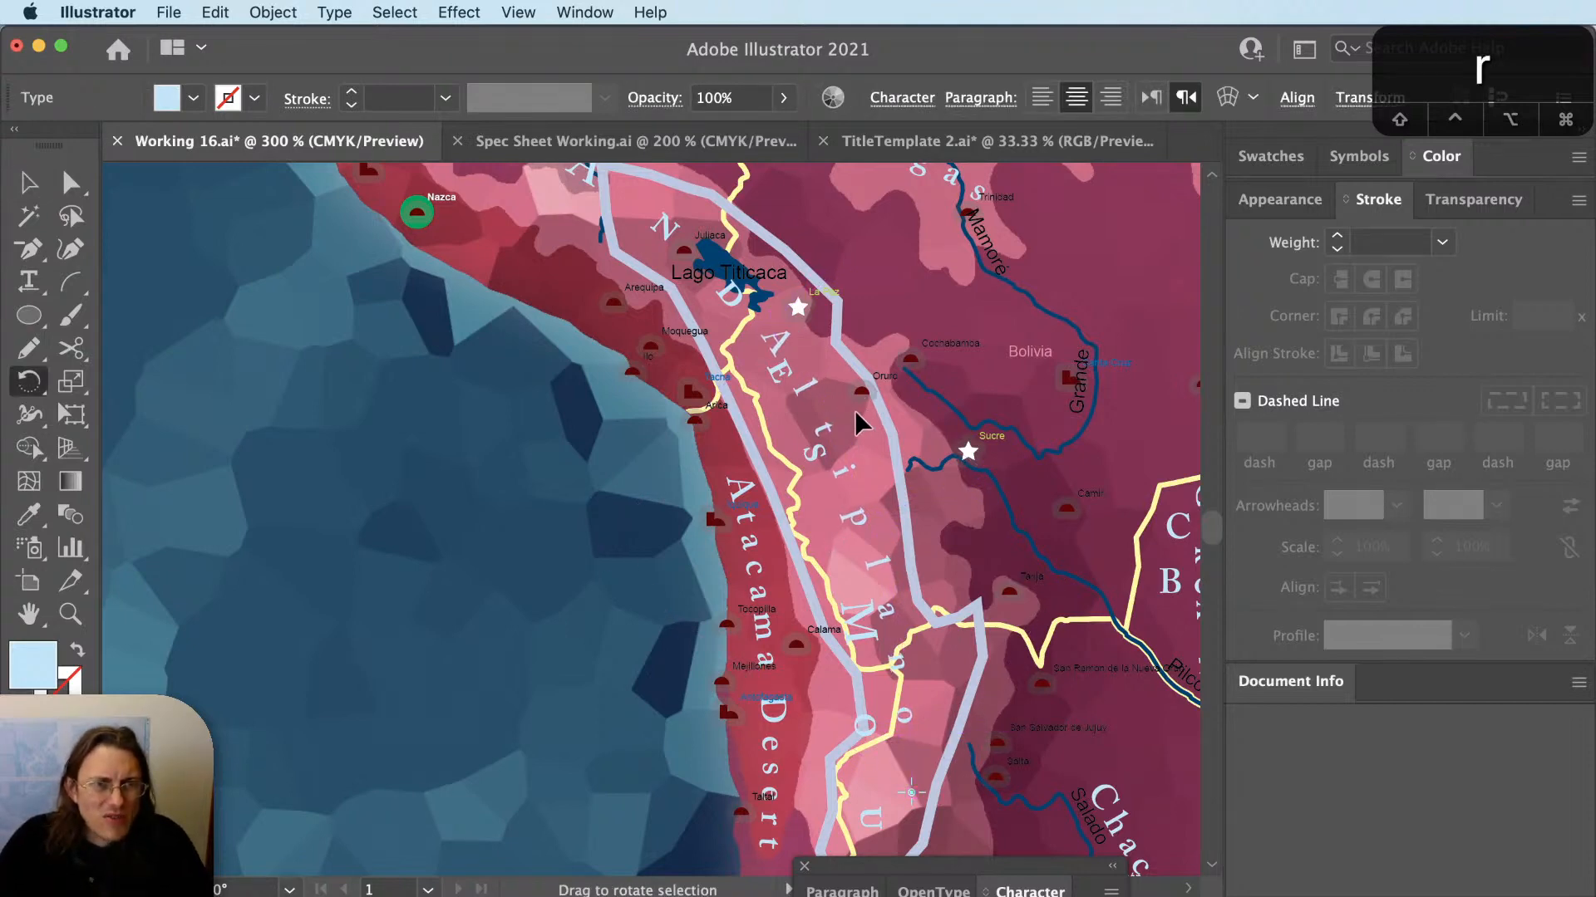
left_click_drag(856, 409, 862, 408)
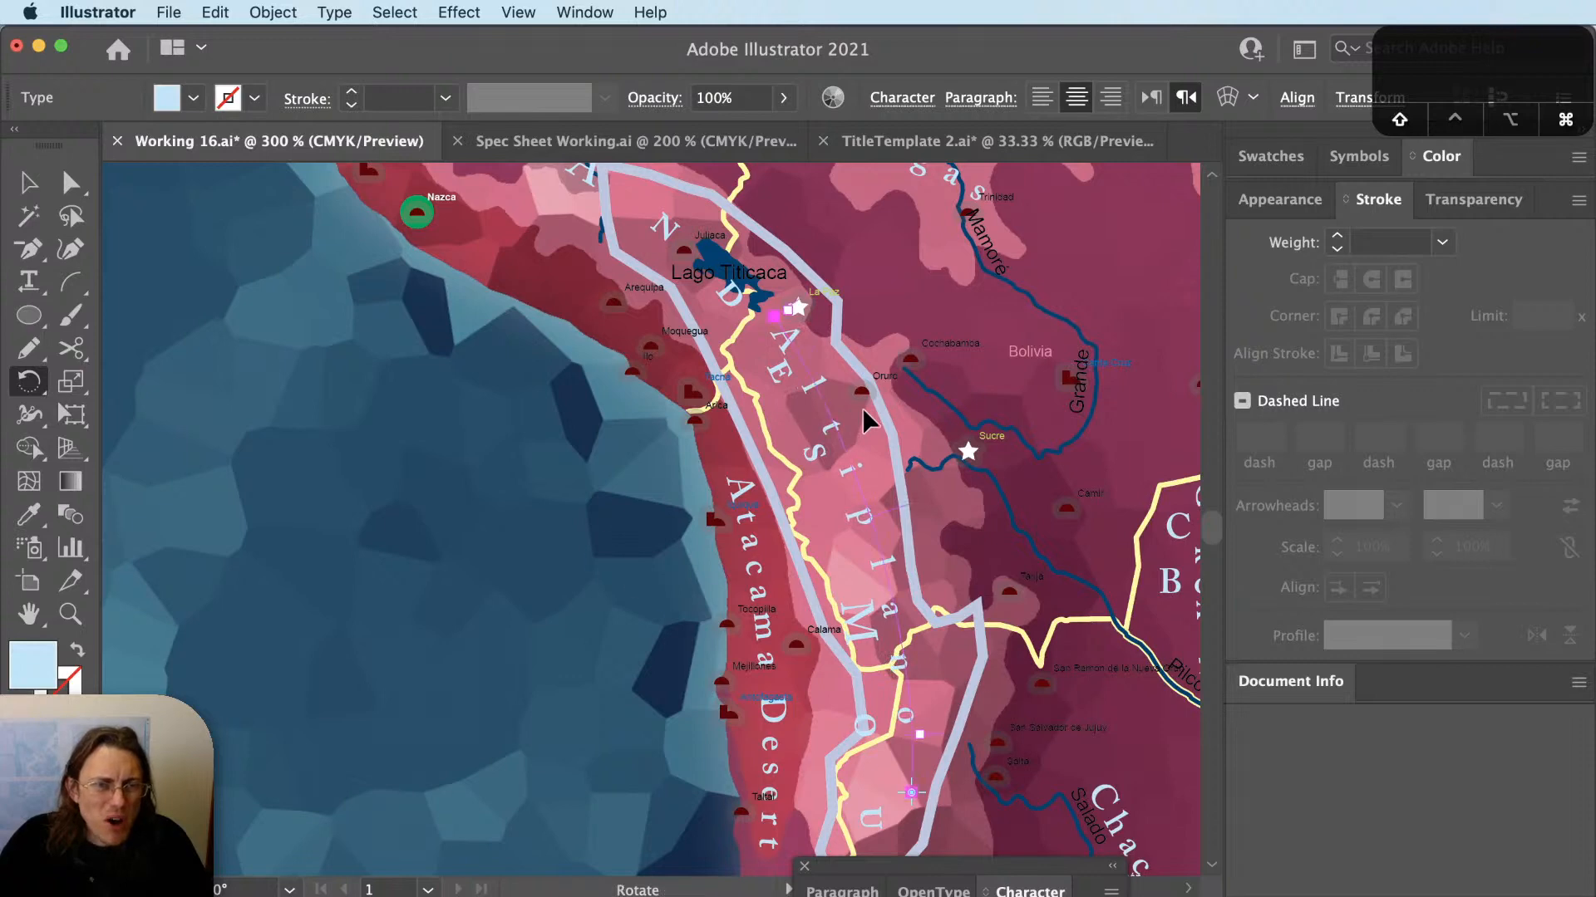
key("v")
Delete the 2 pt reference outline around the Altiplano region.
scroll(882, 490, "down", 2)
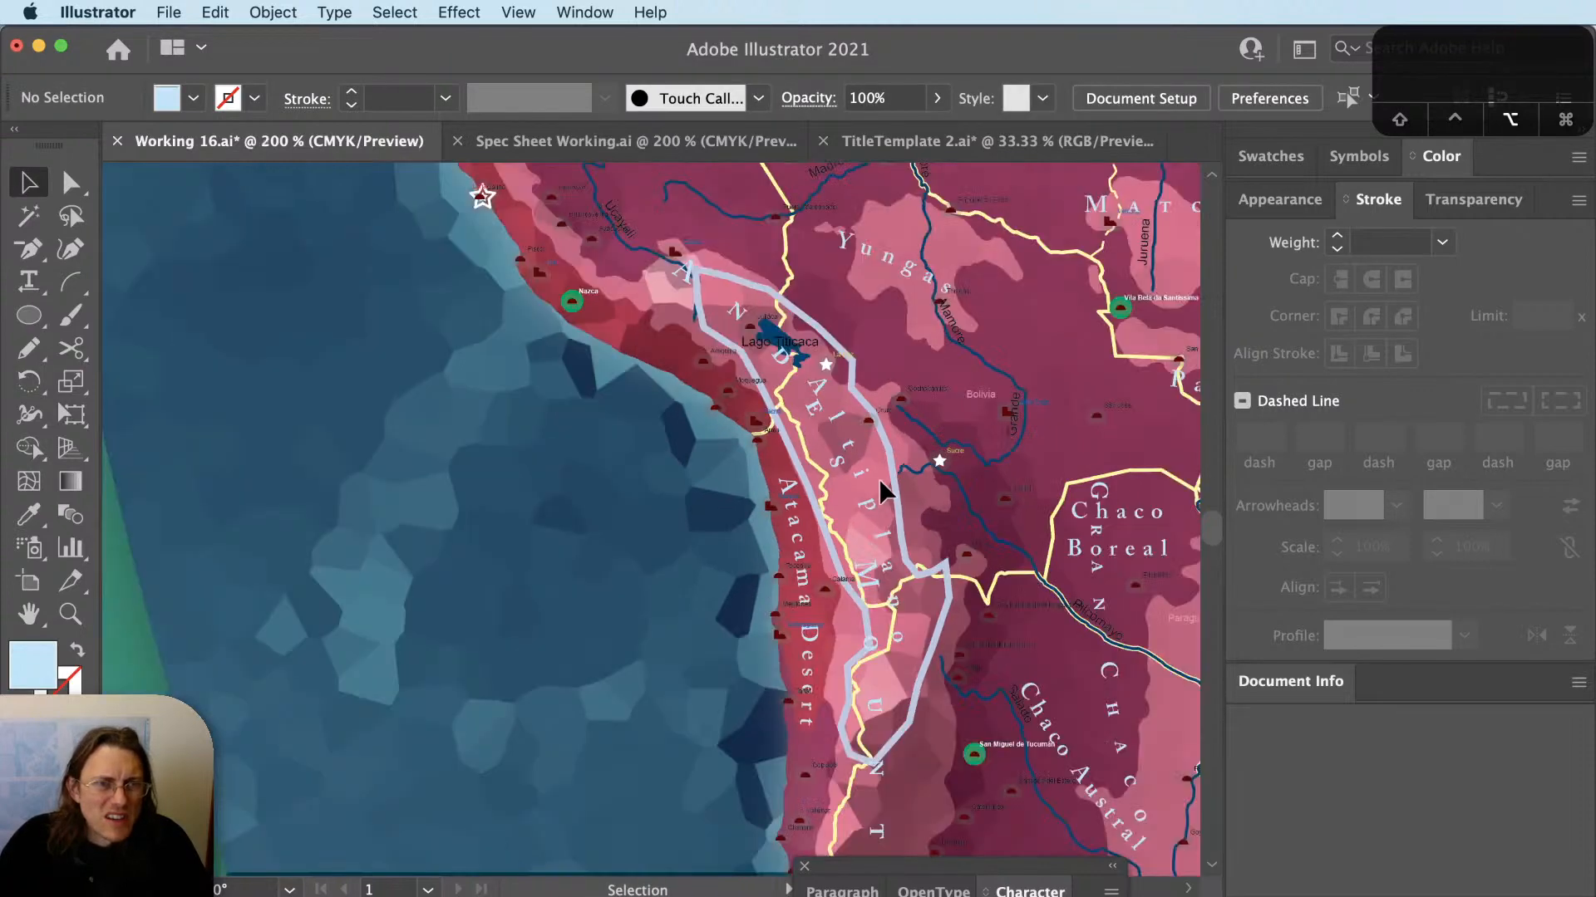
left_click(940, 642)
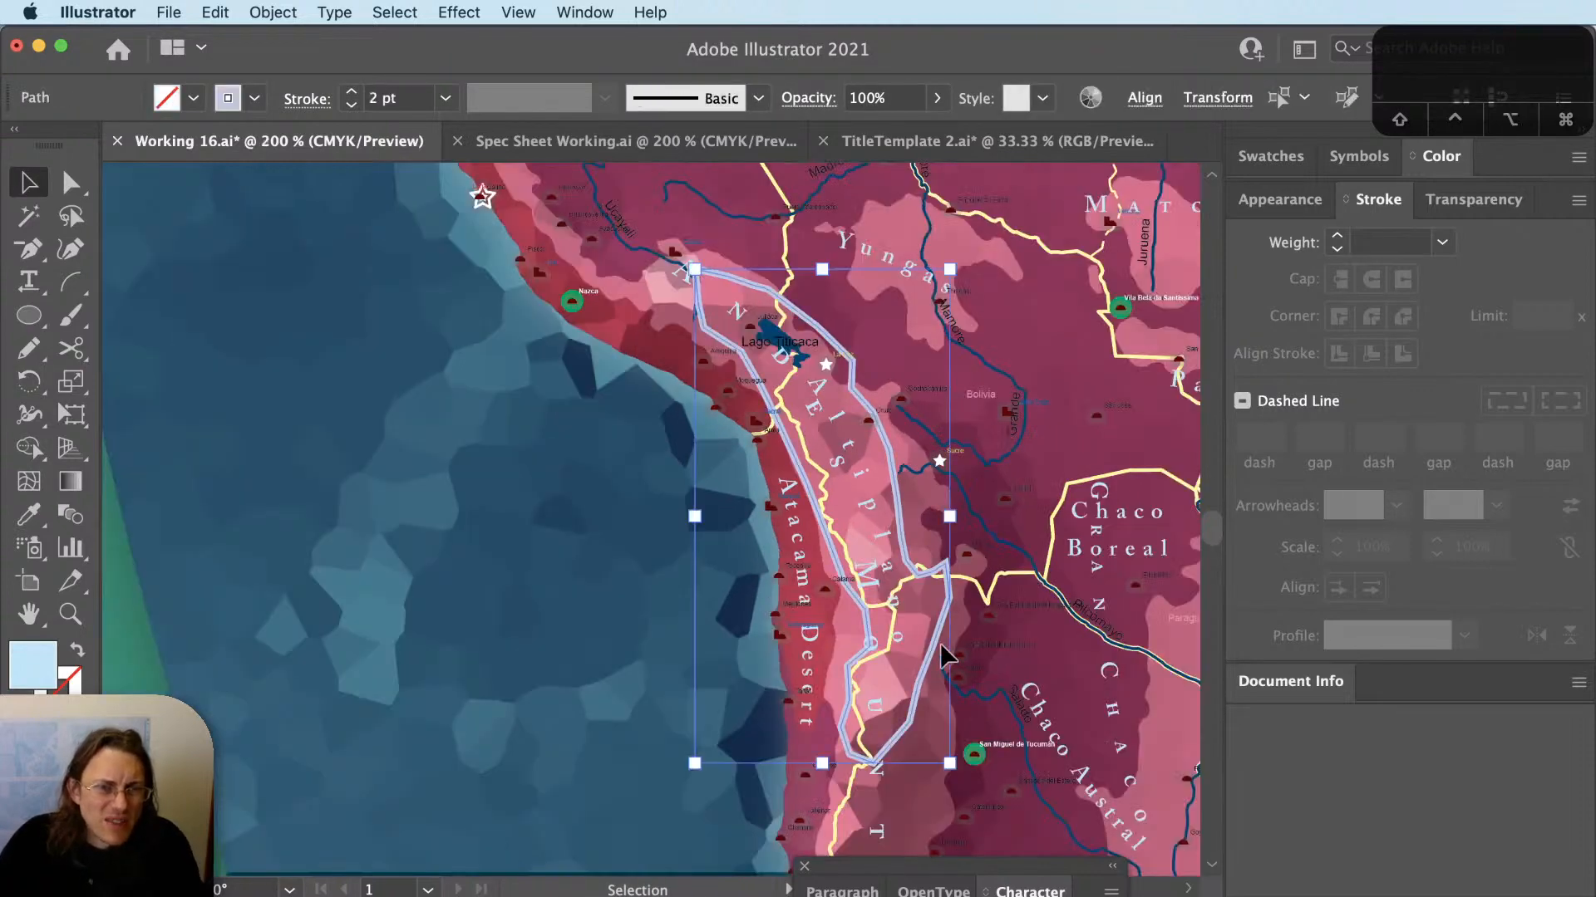
key("Delete")
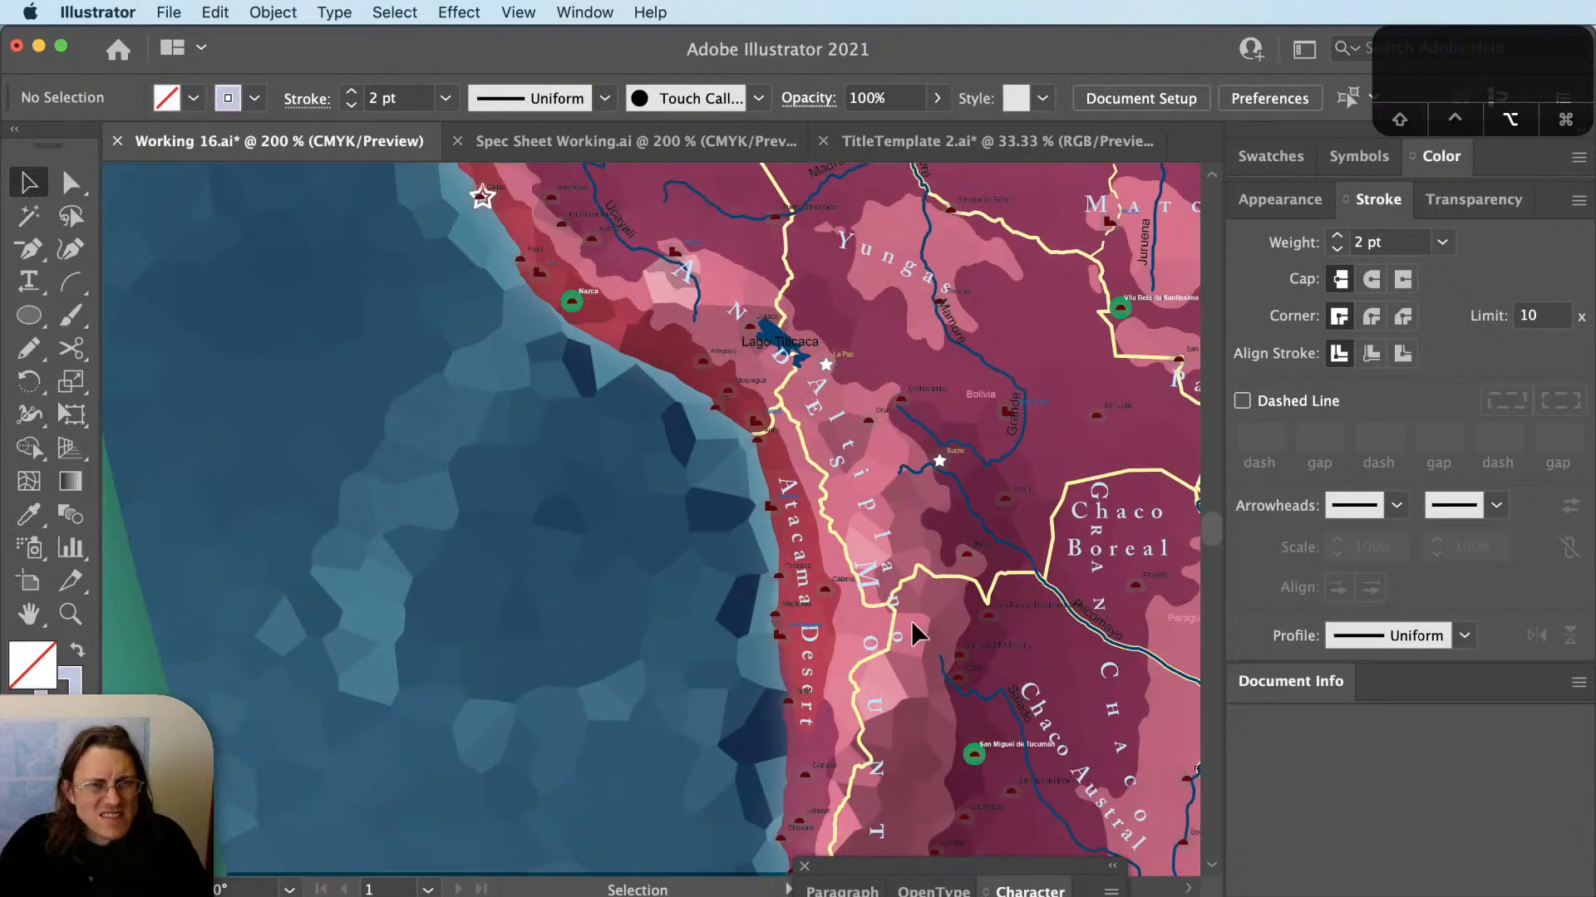
Save the map document Working 16.ai.
scroll(911, 620, "down", 3)
scroll(608, 610, "up", 2)
scroll(608, 610, "down", 3)
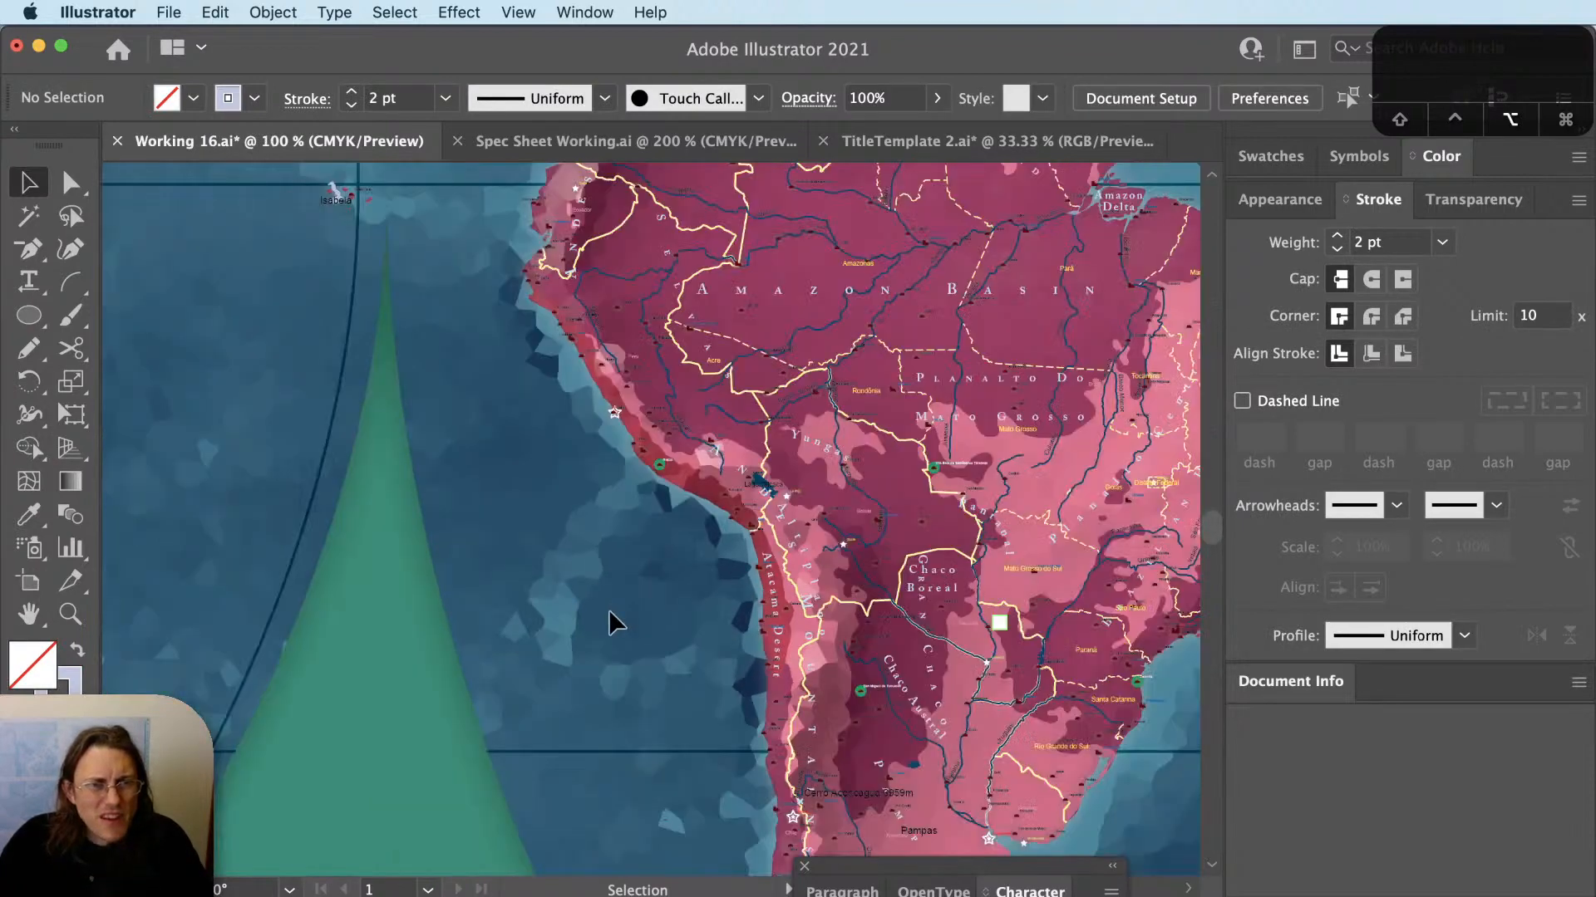
left_click_drag(744, 589, 648, 571)
key("super+Tab")
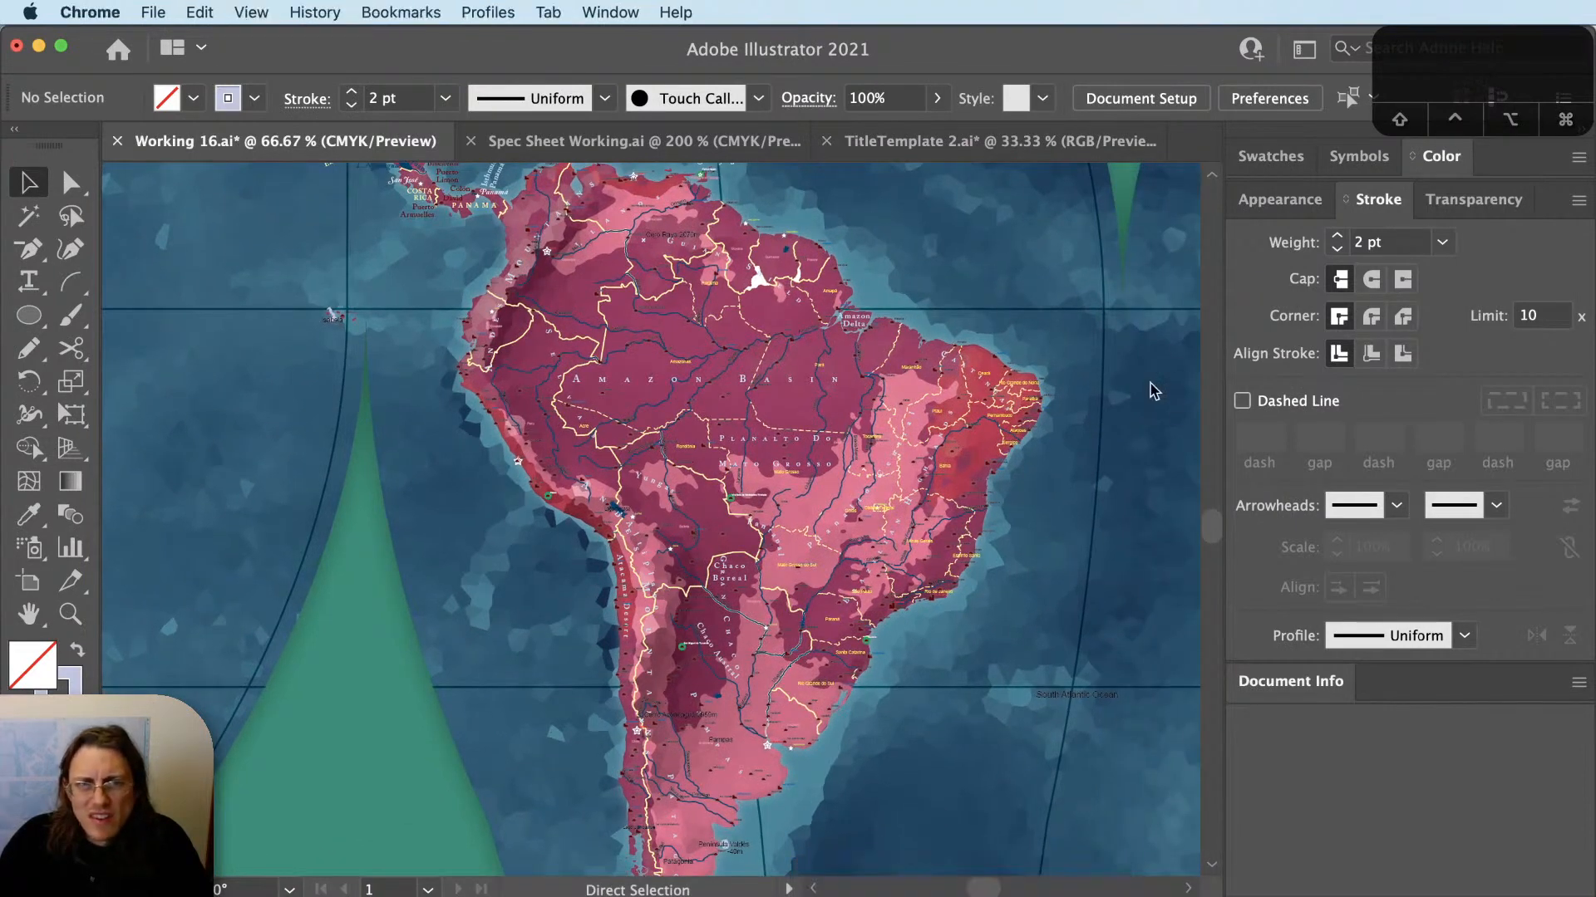
left_click(846, 49)
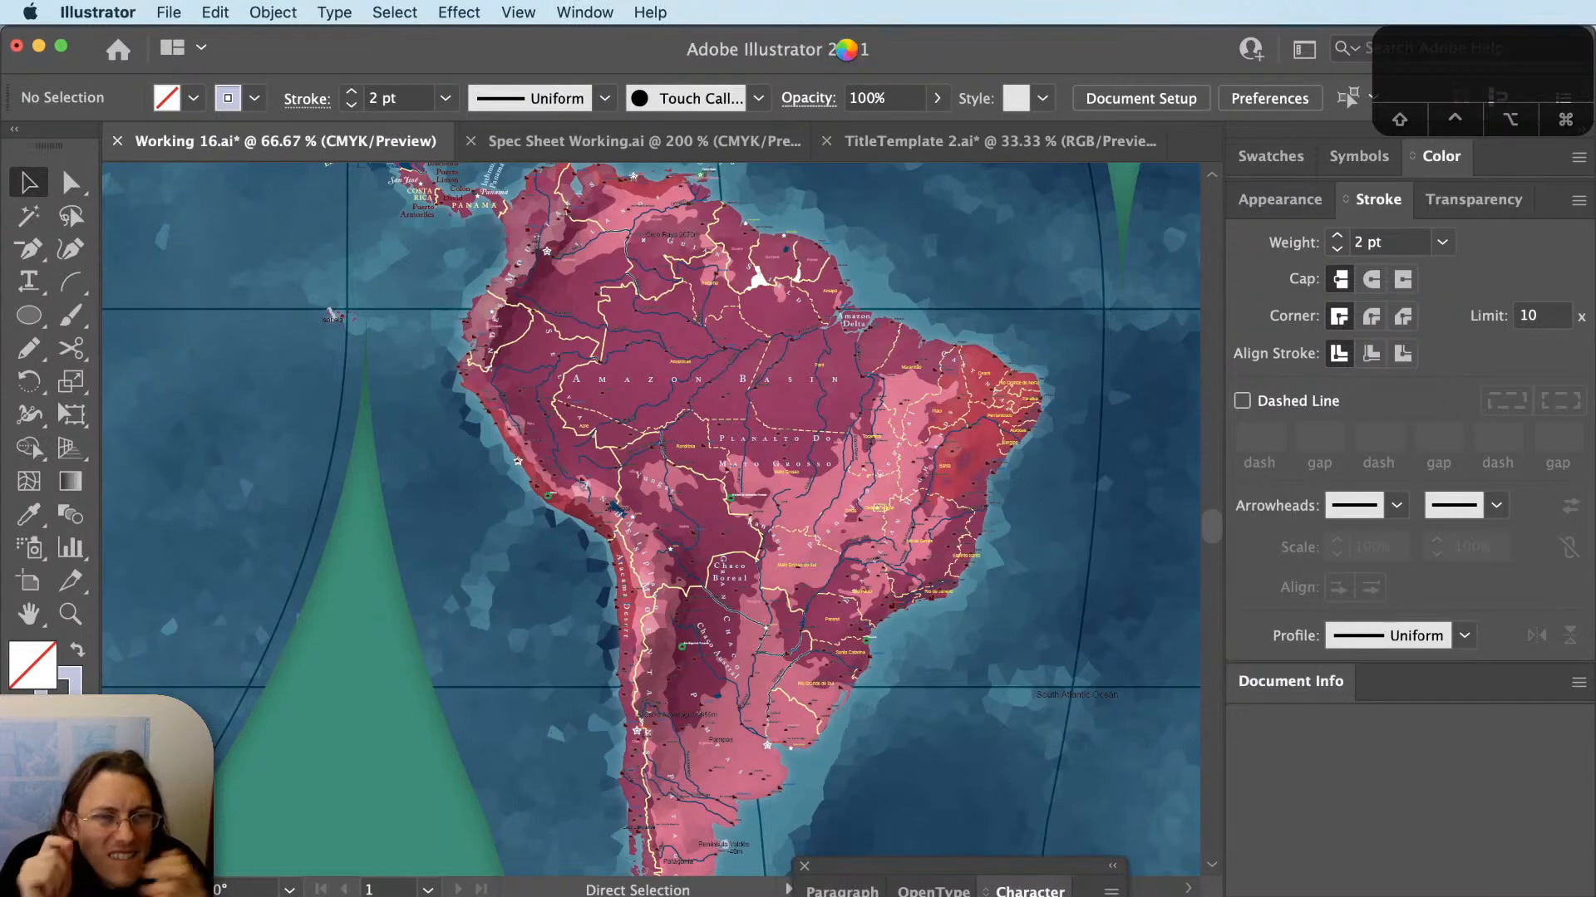
key("super+s")
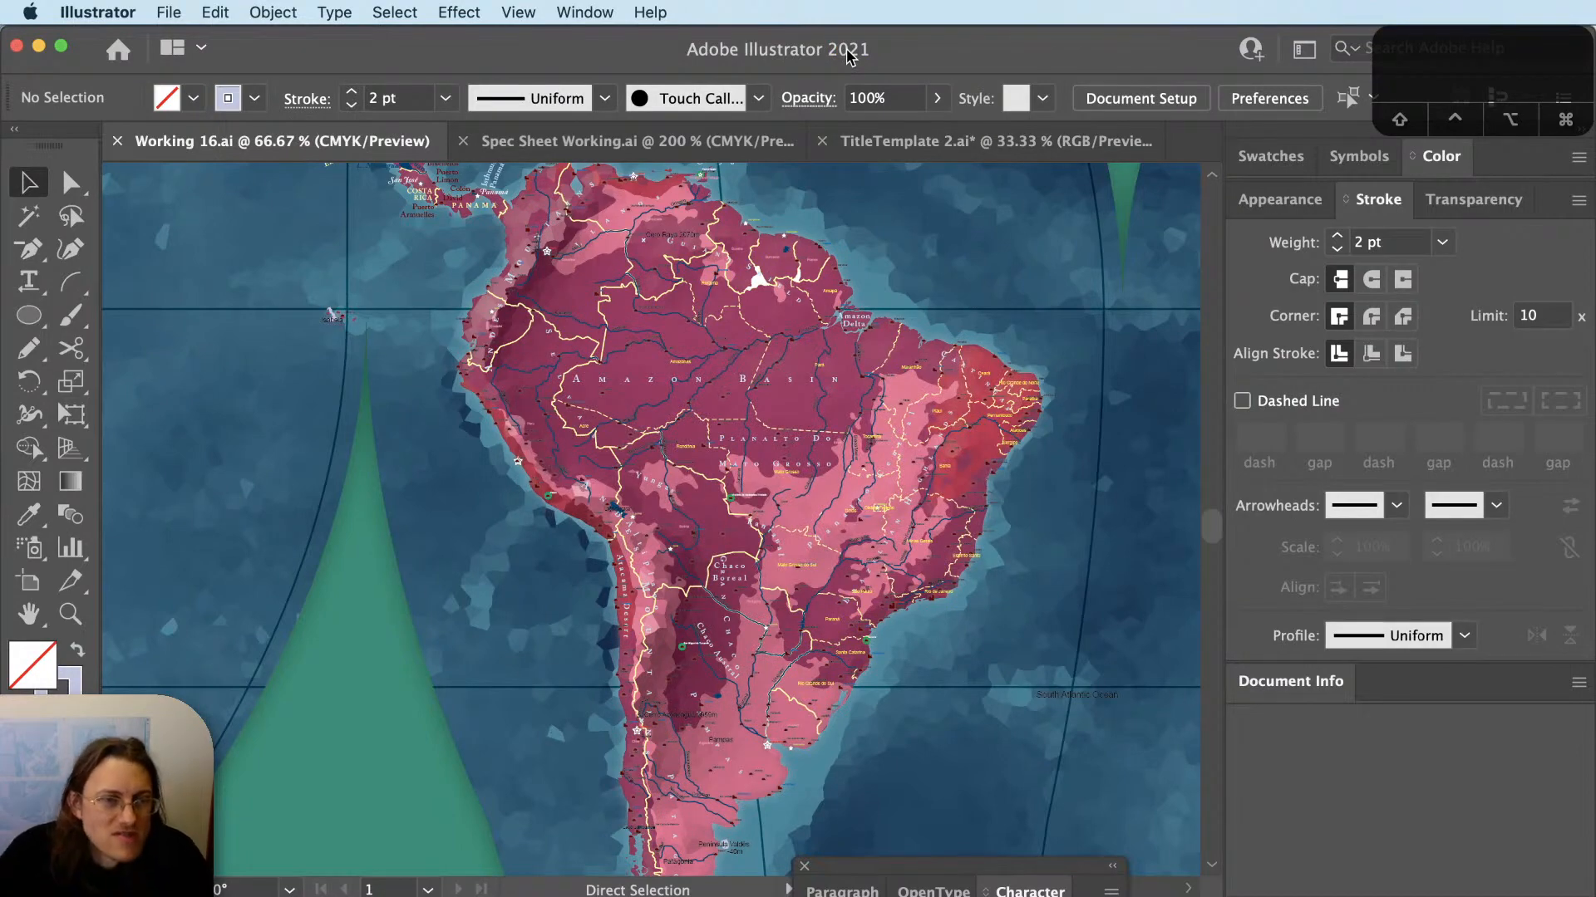
Examine the northern Andes and the Caribbean coast around Colombia, Venezuela and Panama for physical regions still lacking labels.
scroll(706, 804, "up", 1)
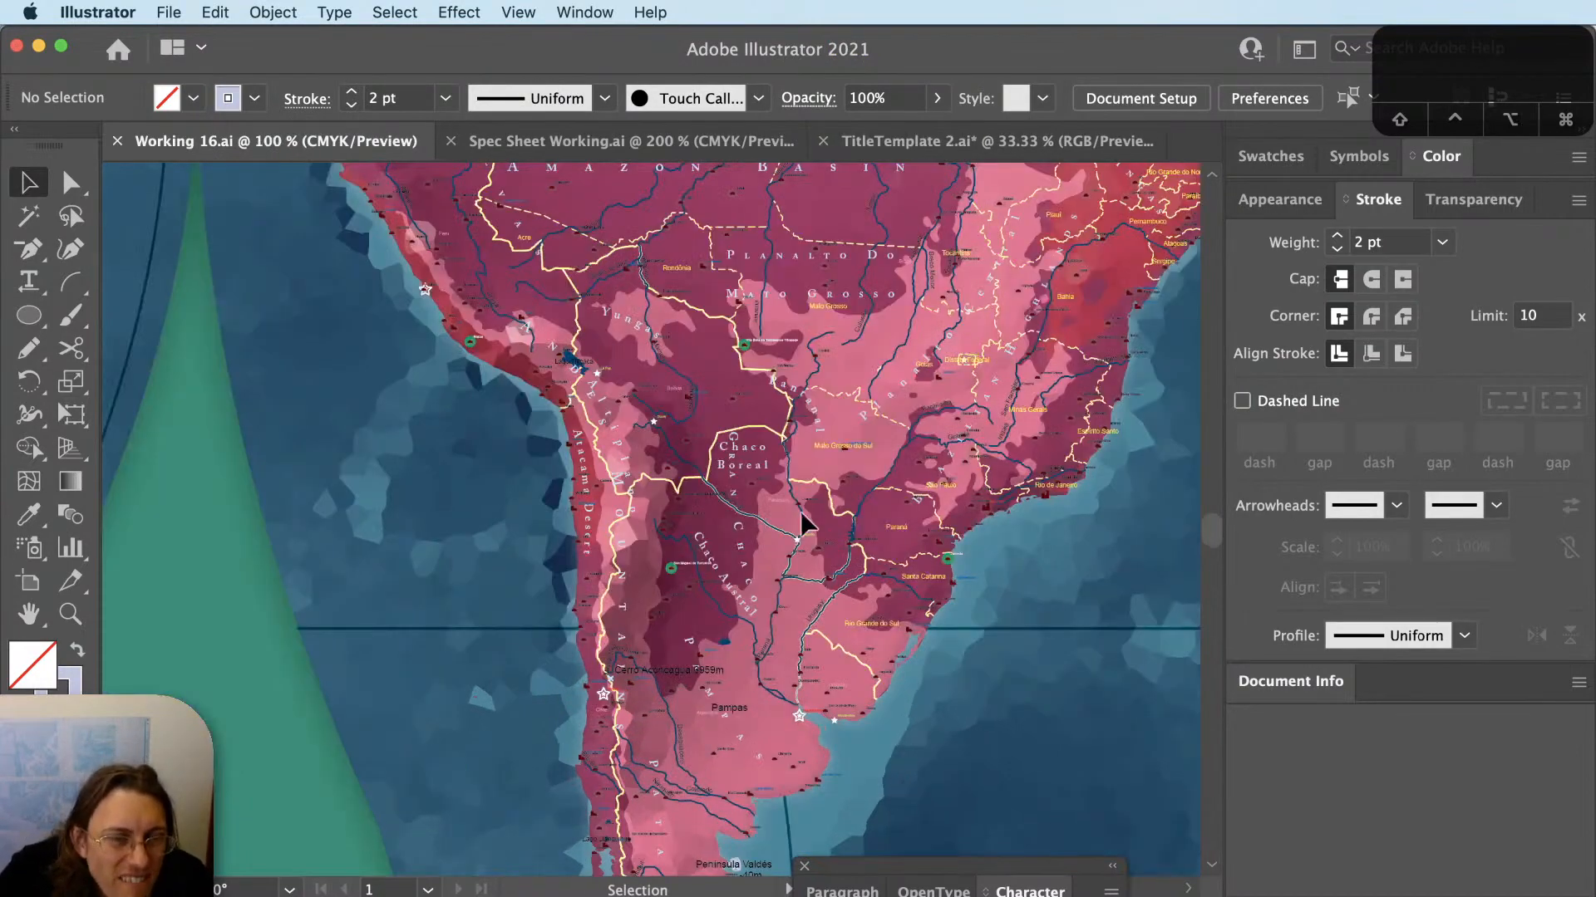
key("space")
left_click_drag(803, 524, 864, 827)
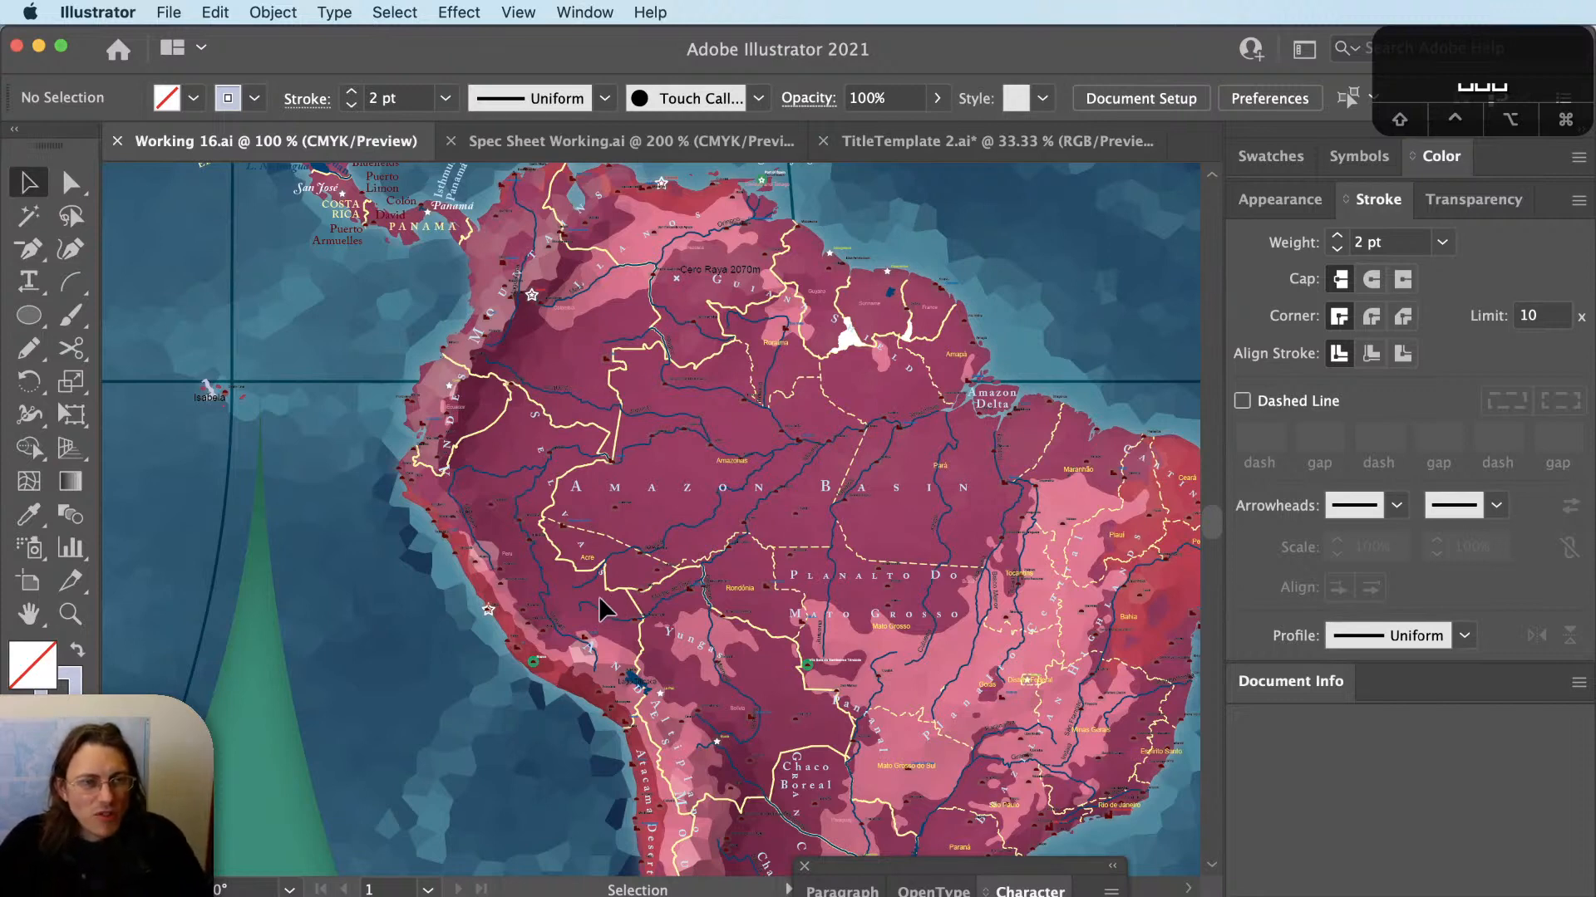
key("space")
left_click_drag(466, 382, 498, 467)
scroll(592, 312, "up", 3)
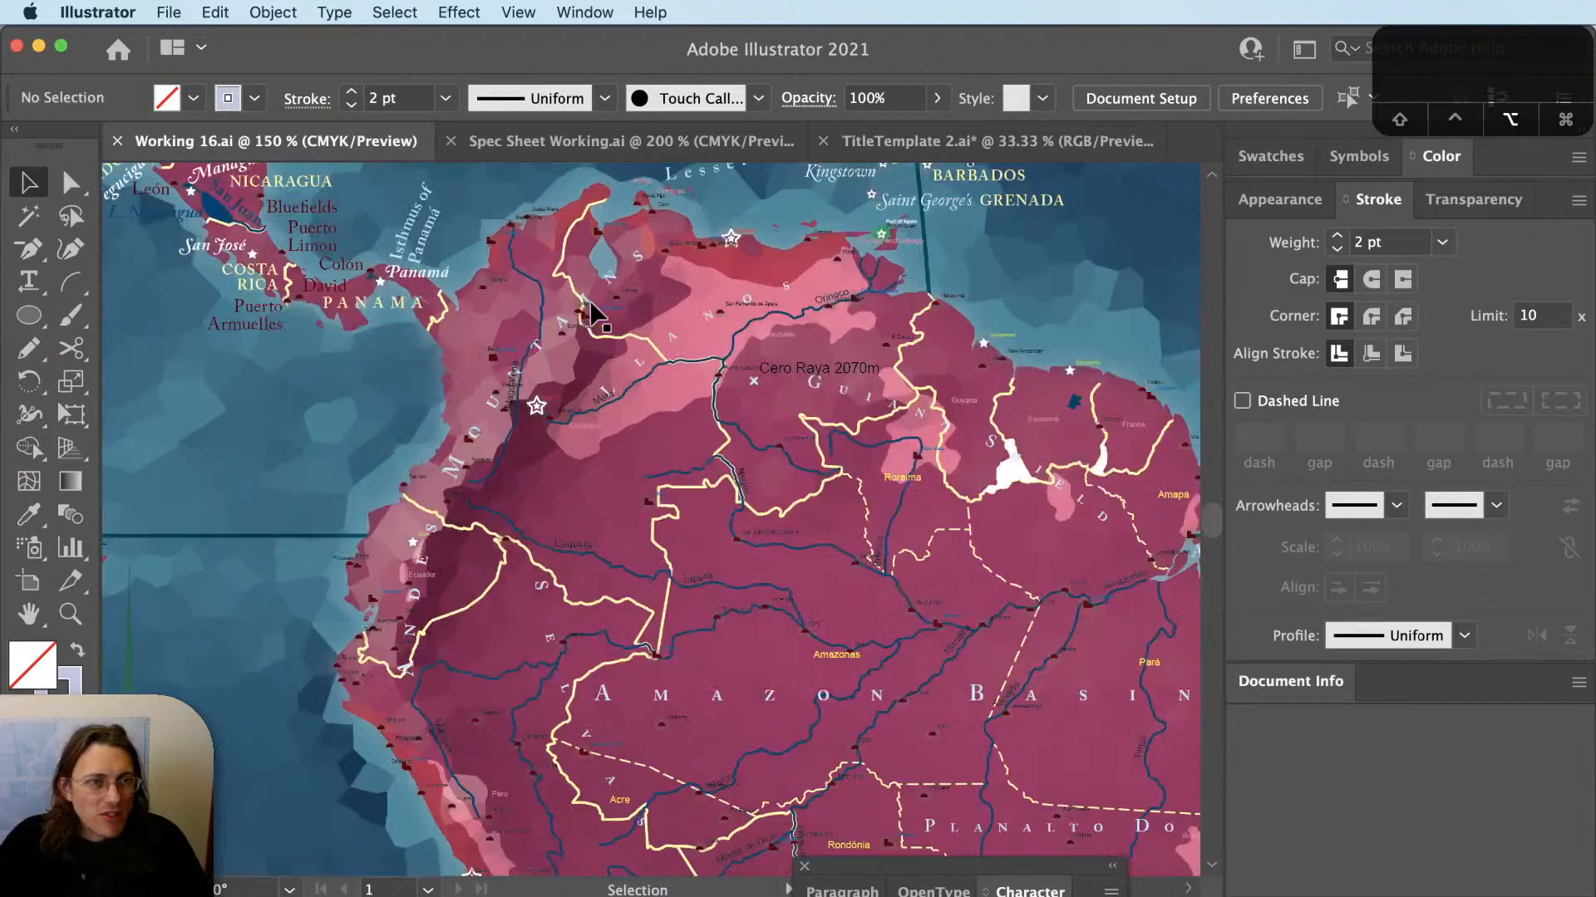
scroll(591, 307, "up", 1)
key("space")
left_click_drag(595, 315, 495, 631)
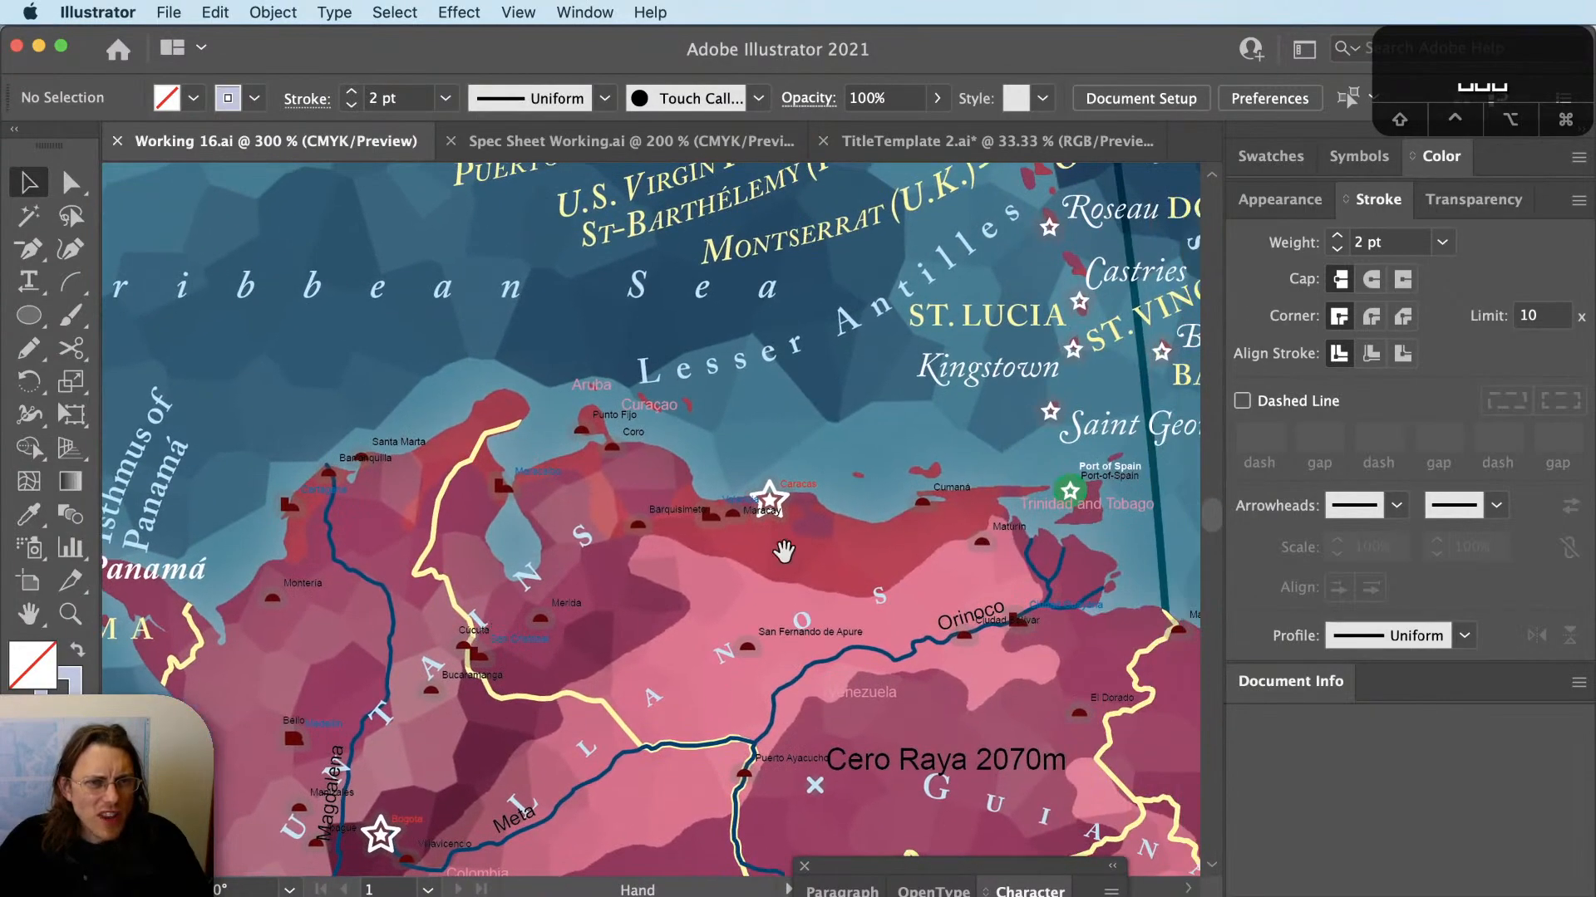
left_click_drag(960, 559, 1042, 561)
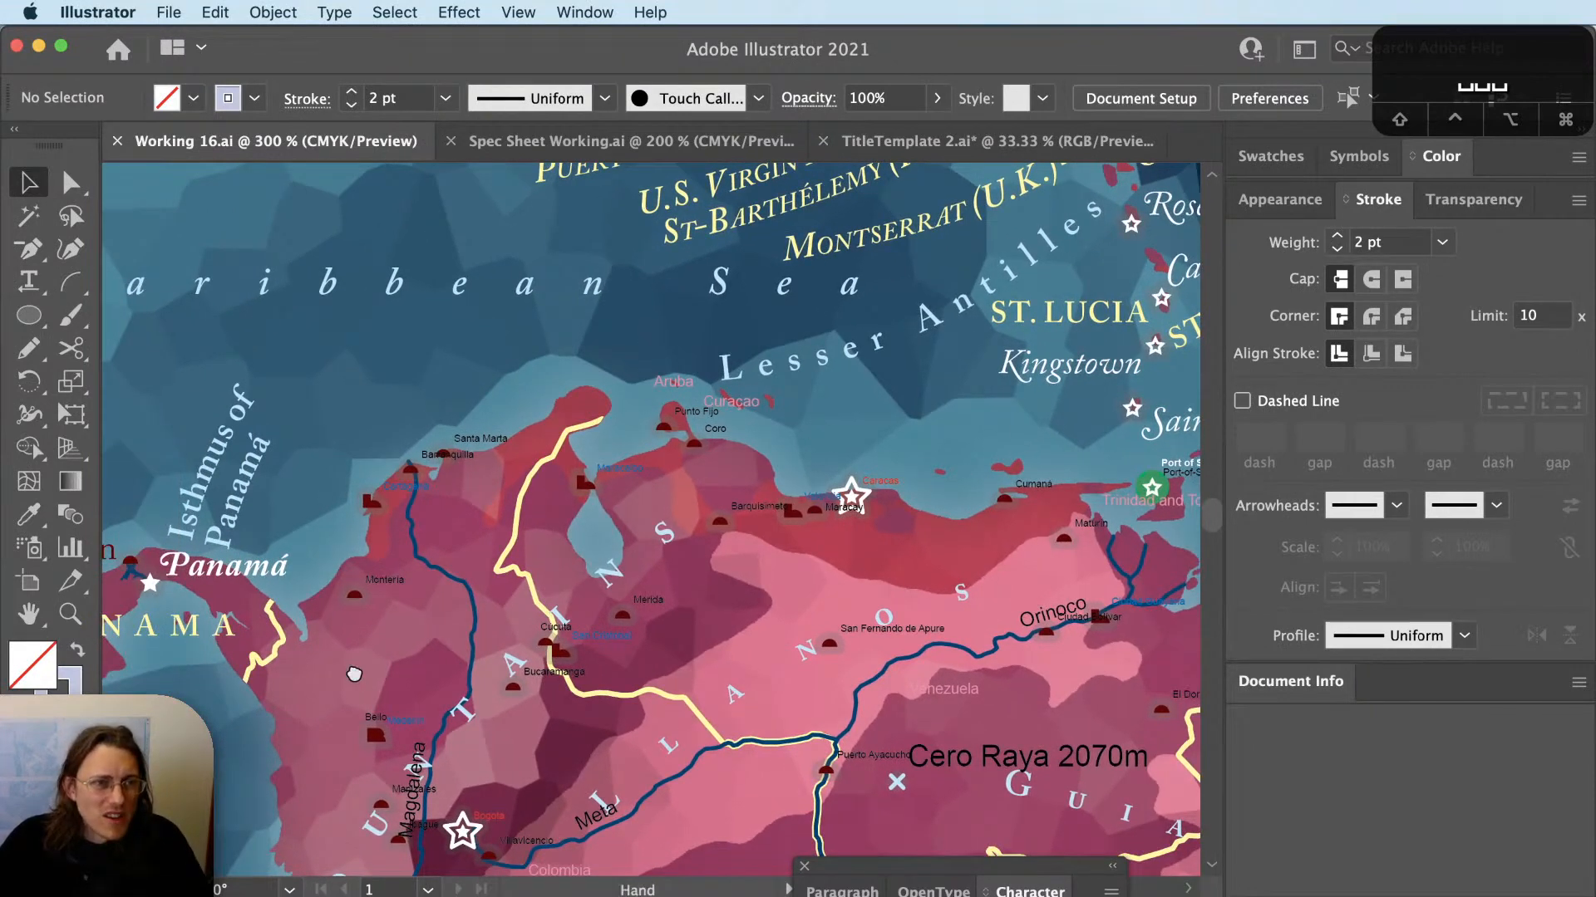
left_click_drag(354, 674, 603, 668)
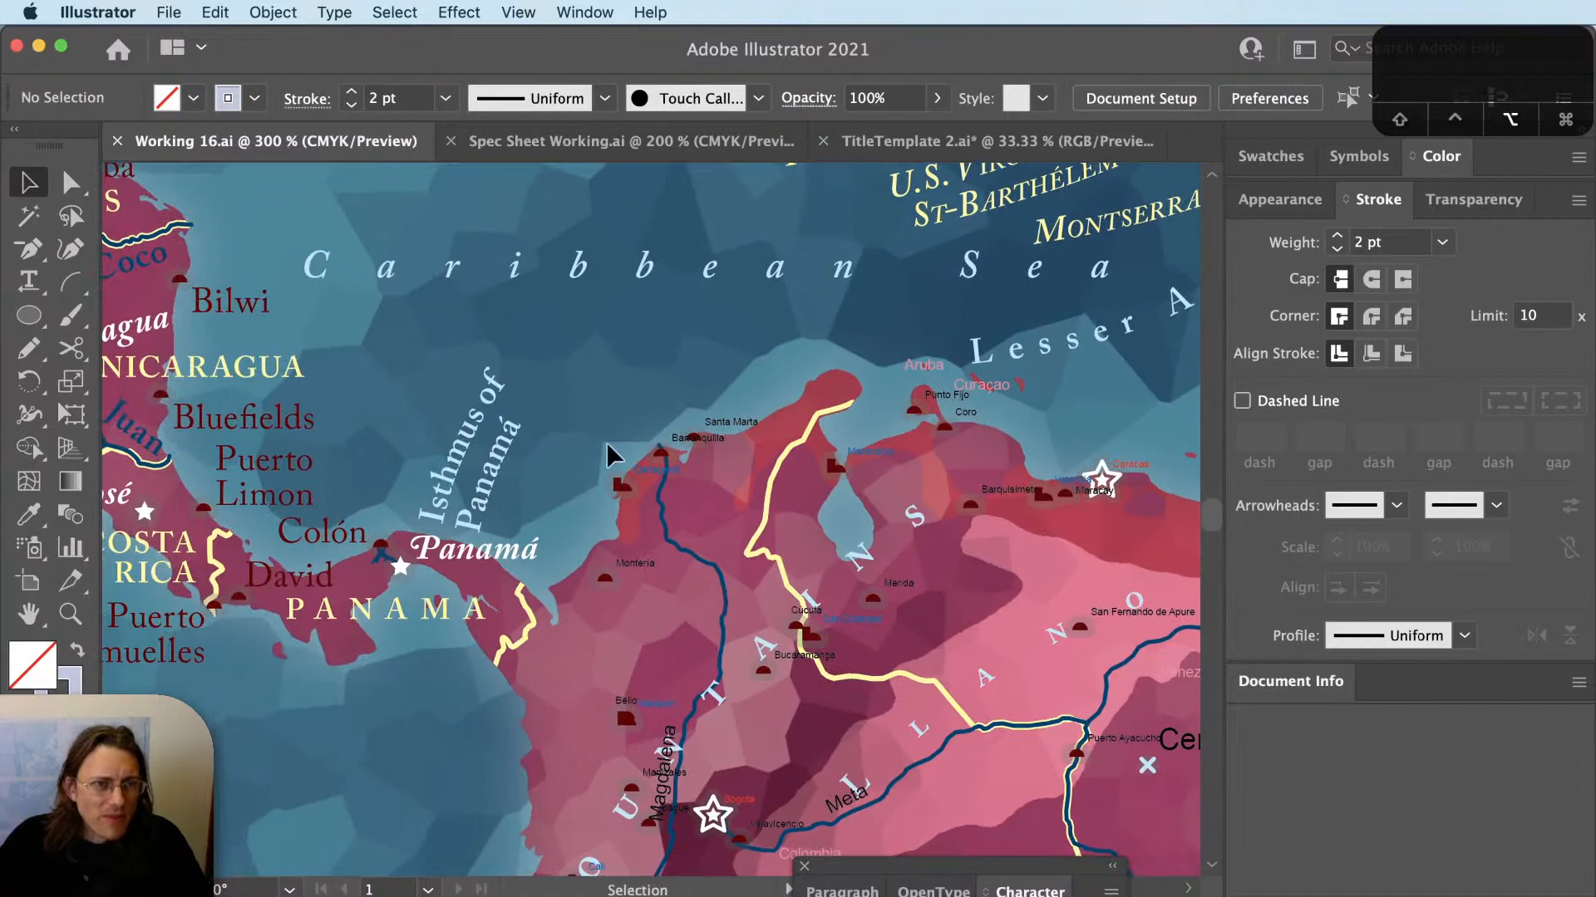
scroll(613, 455, "up", 5, "alt")
scroll(610, 449, "down", 1, "alt")
left_click_drag(718, 617, 773, 283)
scroll(783, 387, "down", 1, "alt")
left_click_drag(874, 561, 763, 541)
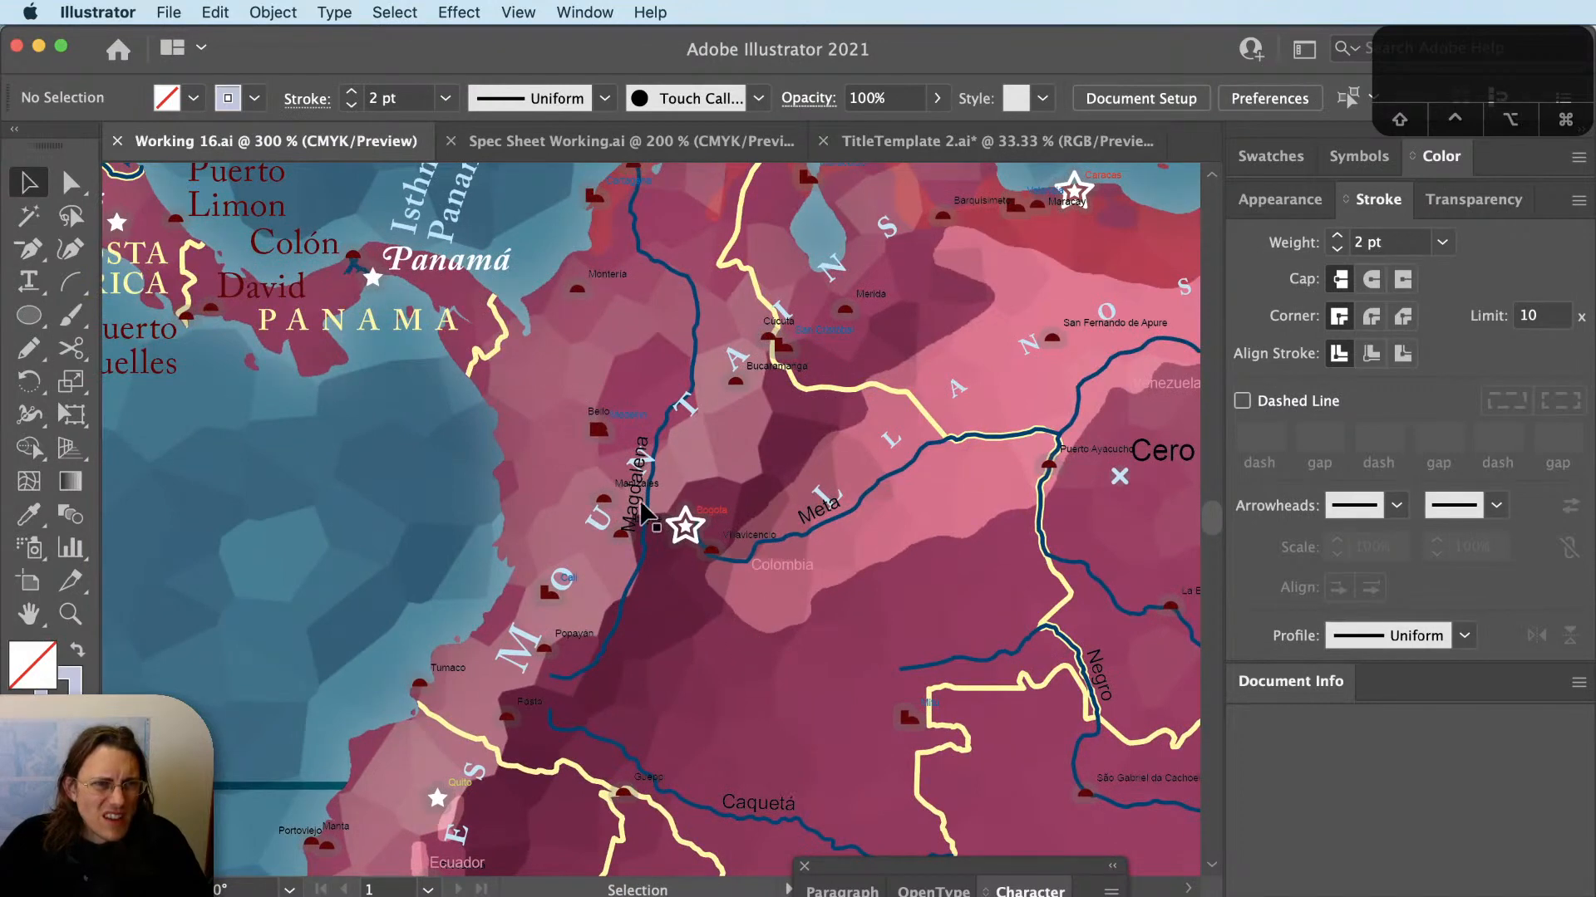
Switch to QGIS and hide the red physical regions layer, leaving the river centerlines on the northern Andes map.
left_click(643, 514)
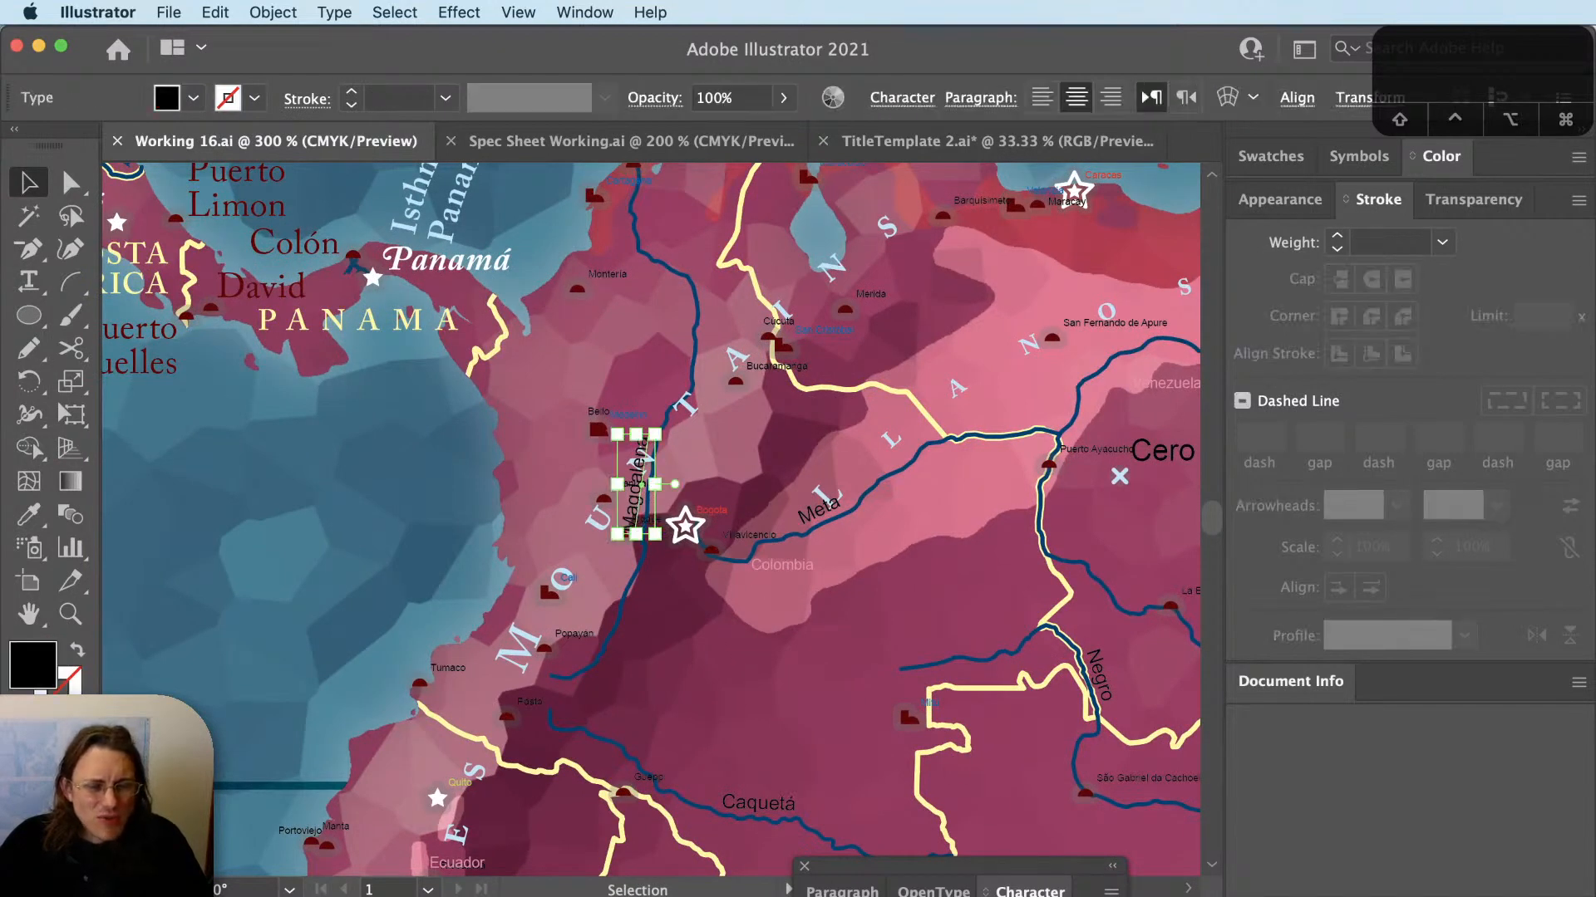
key("super+Tab")
scroll(859, 528, "down", 1)
left_click(634, 495)
left_click_drag(715, 352, 723, 552)
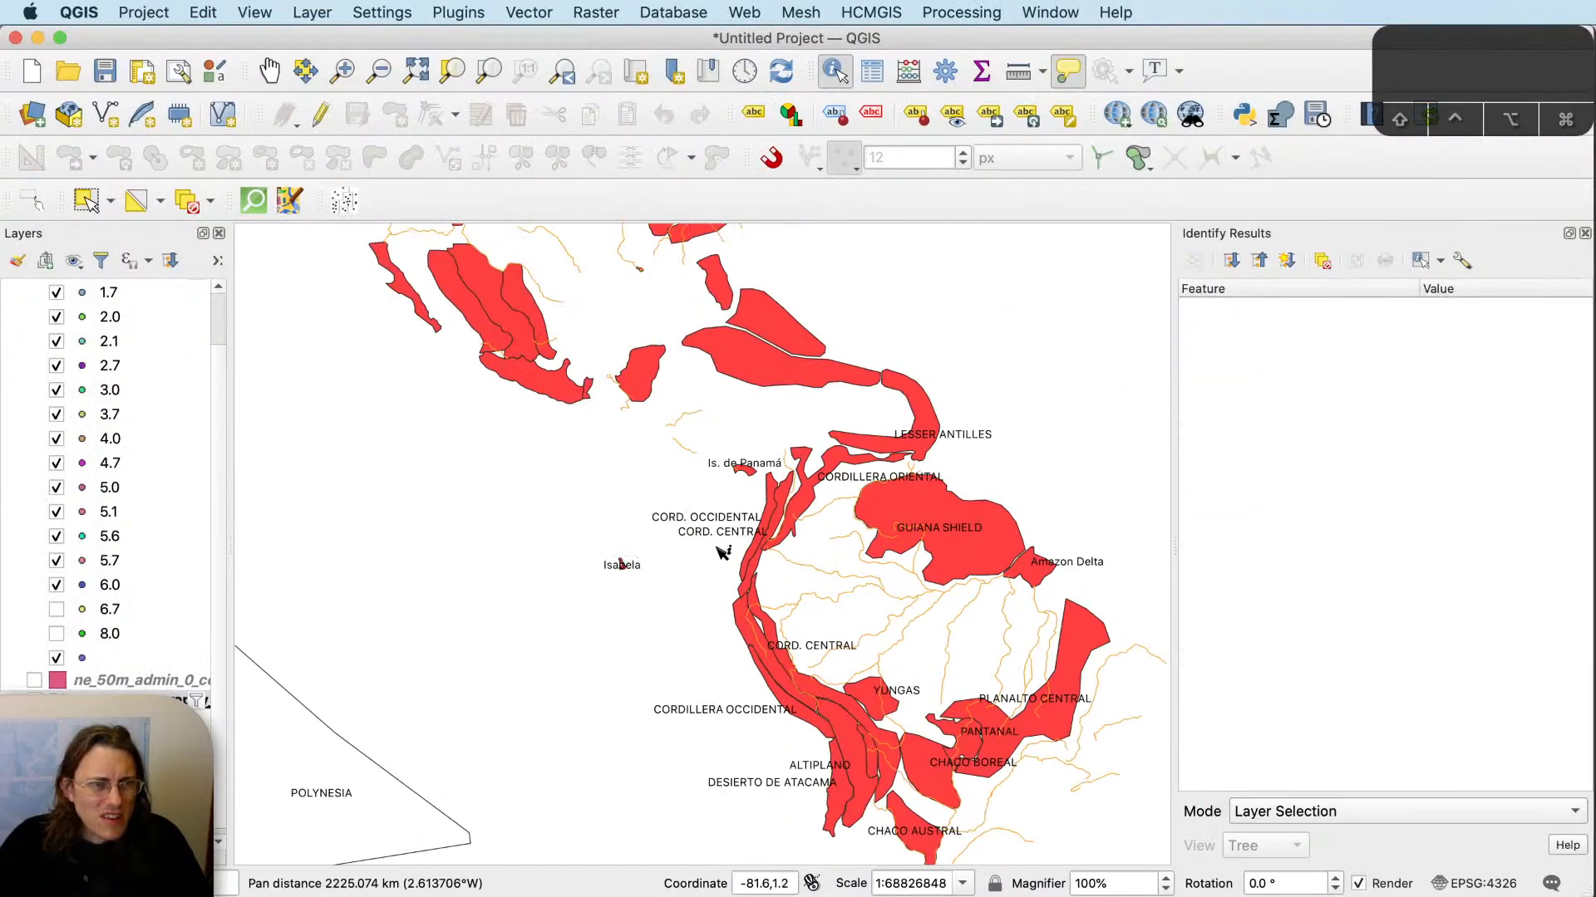
left_click(34, 701)
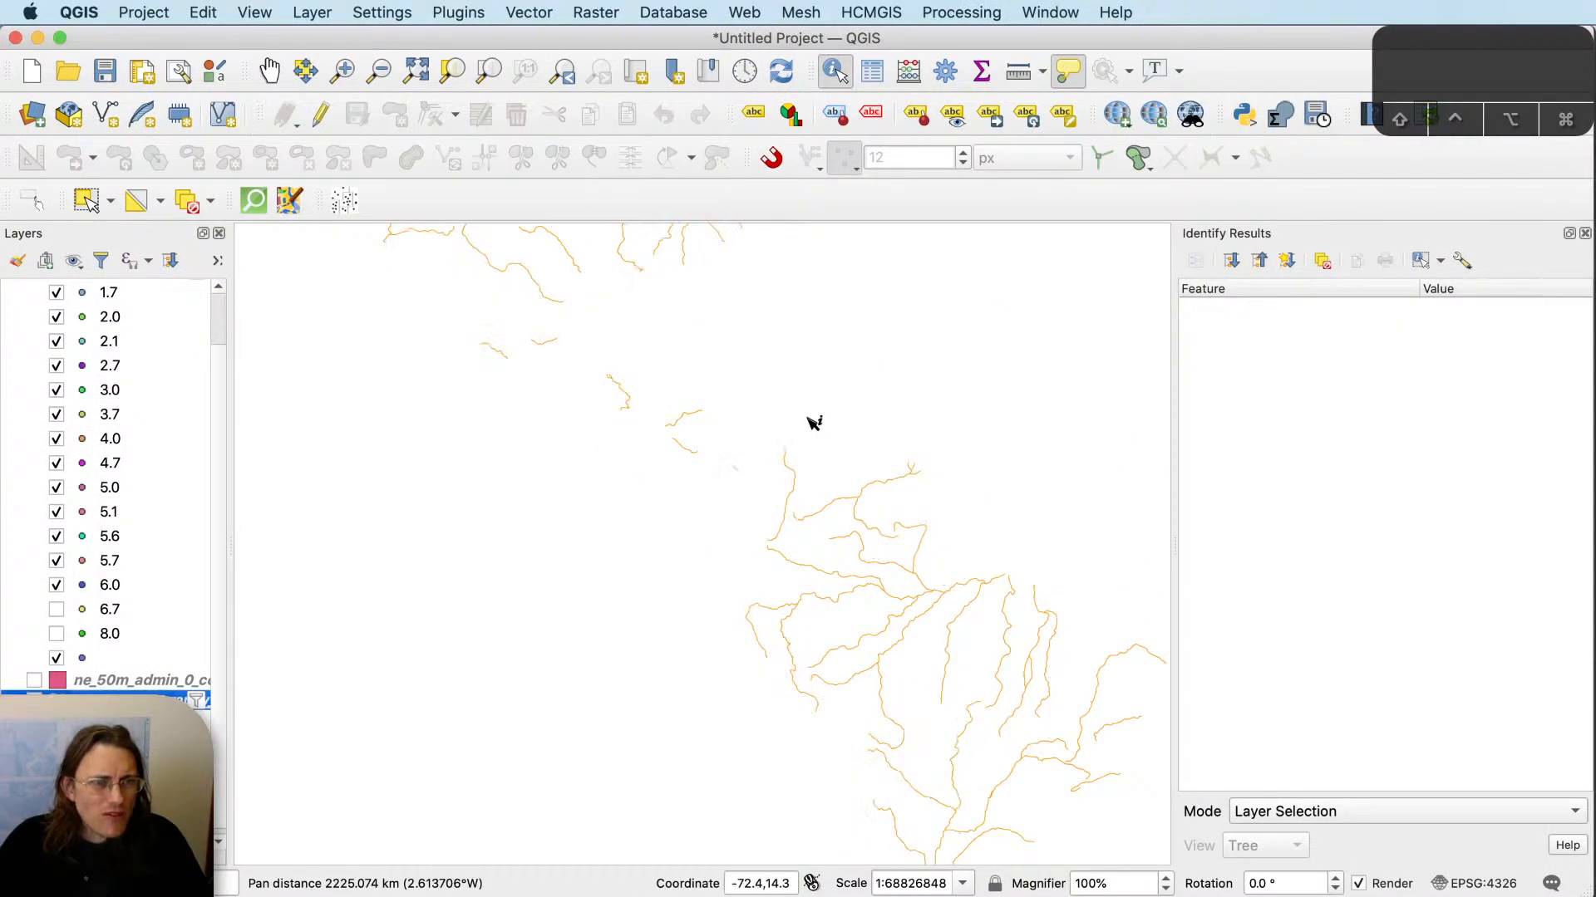
Identify the Magdalena river in northern Colombia, copy its name attribute and return to the Illustrator map.
scroll(812, 426, "up", 1)
scroll(116, 607, "up", 2)
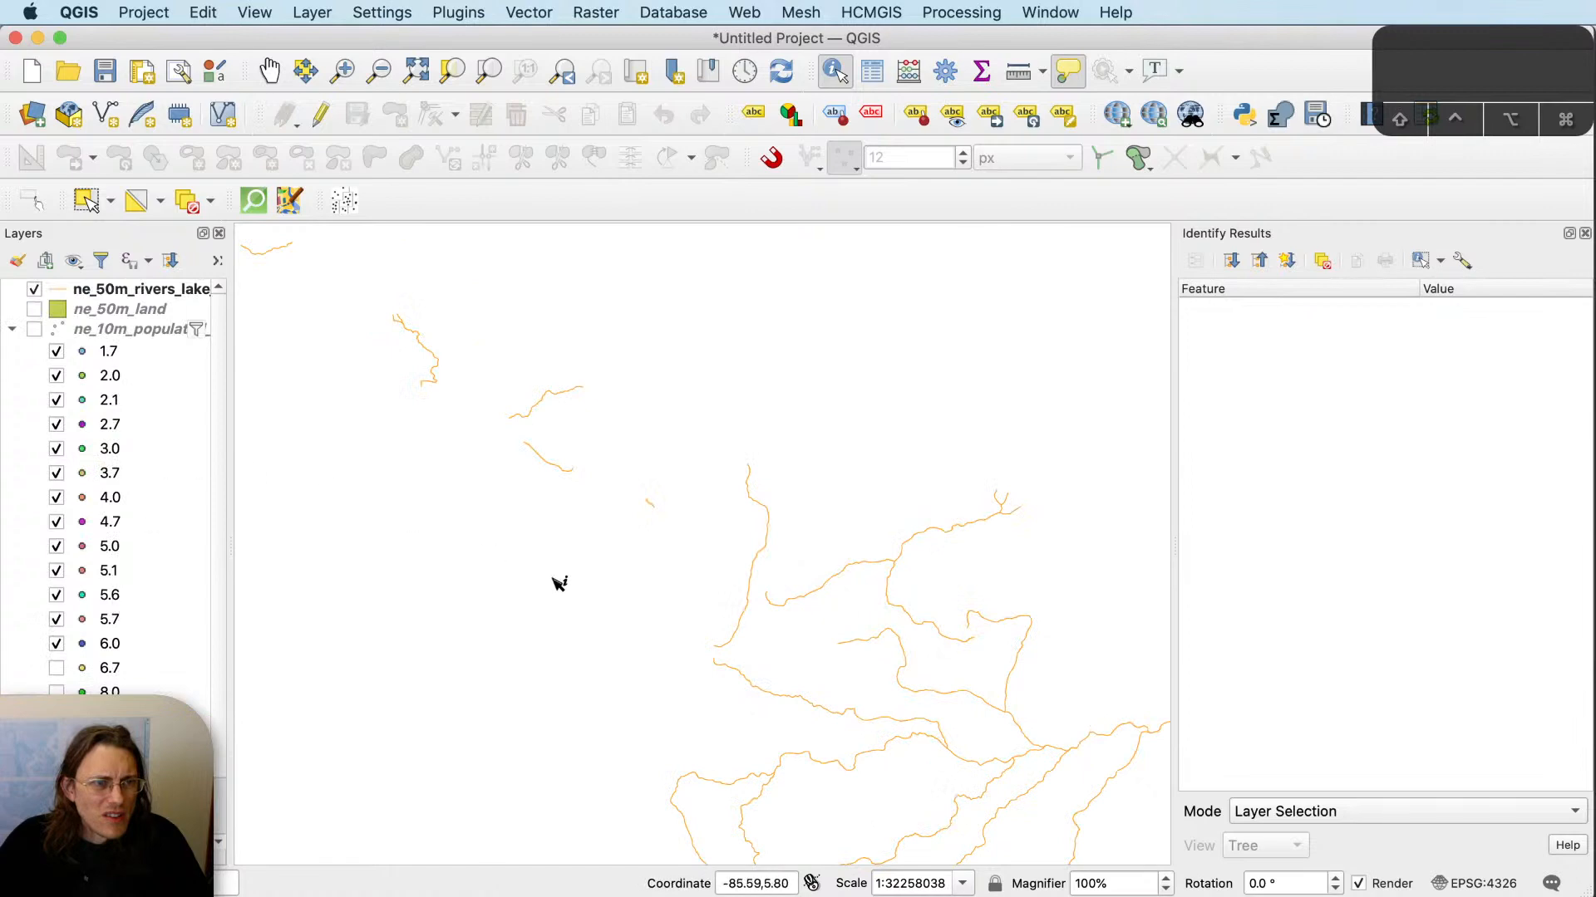
left_click(760, 565)
left_click(751, 620)
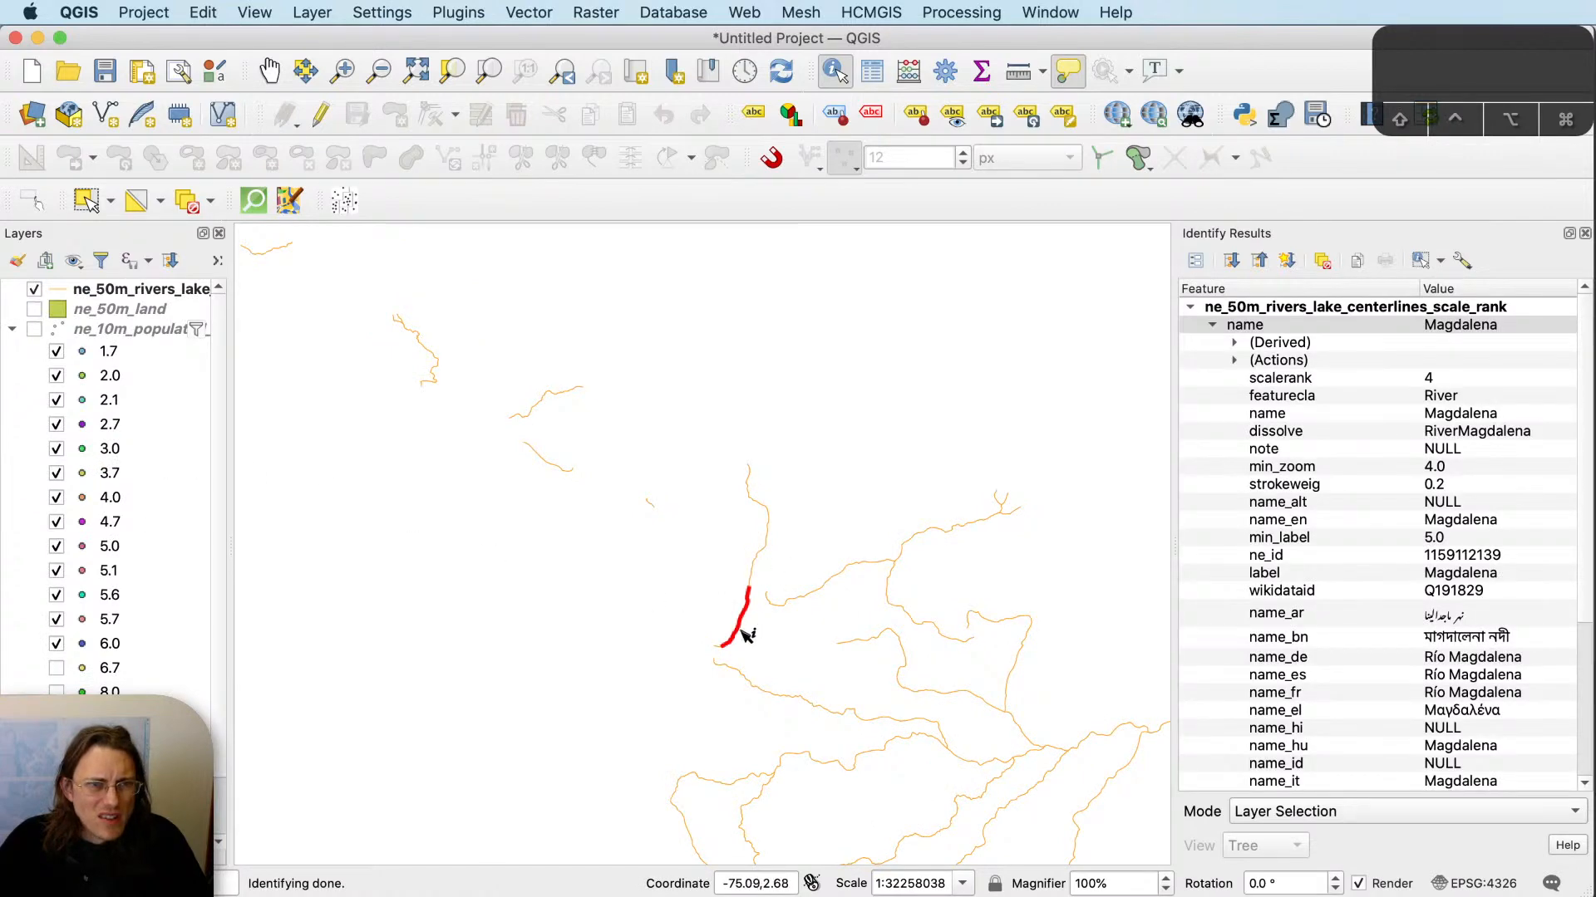
scroll(663, 534, "up", 1)
right_click(1511, 338)
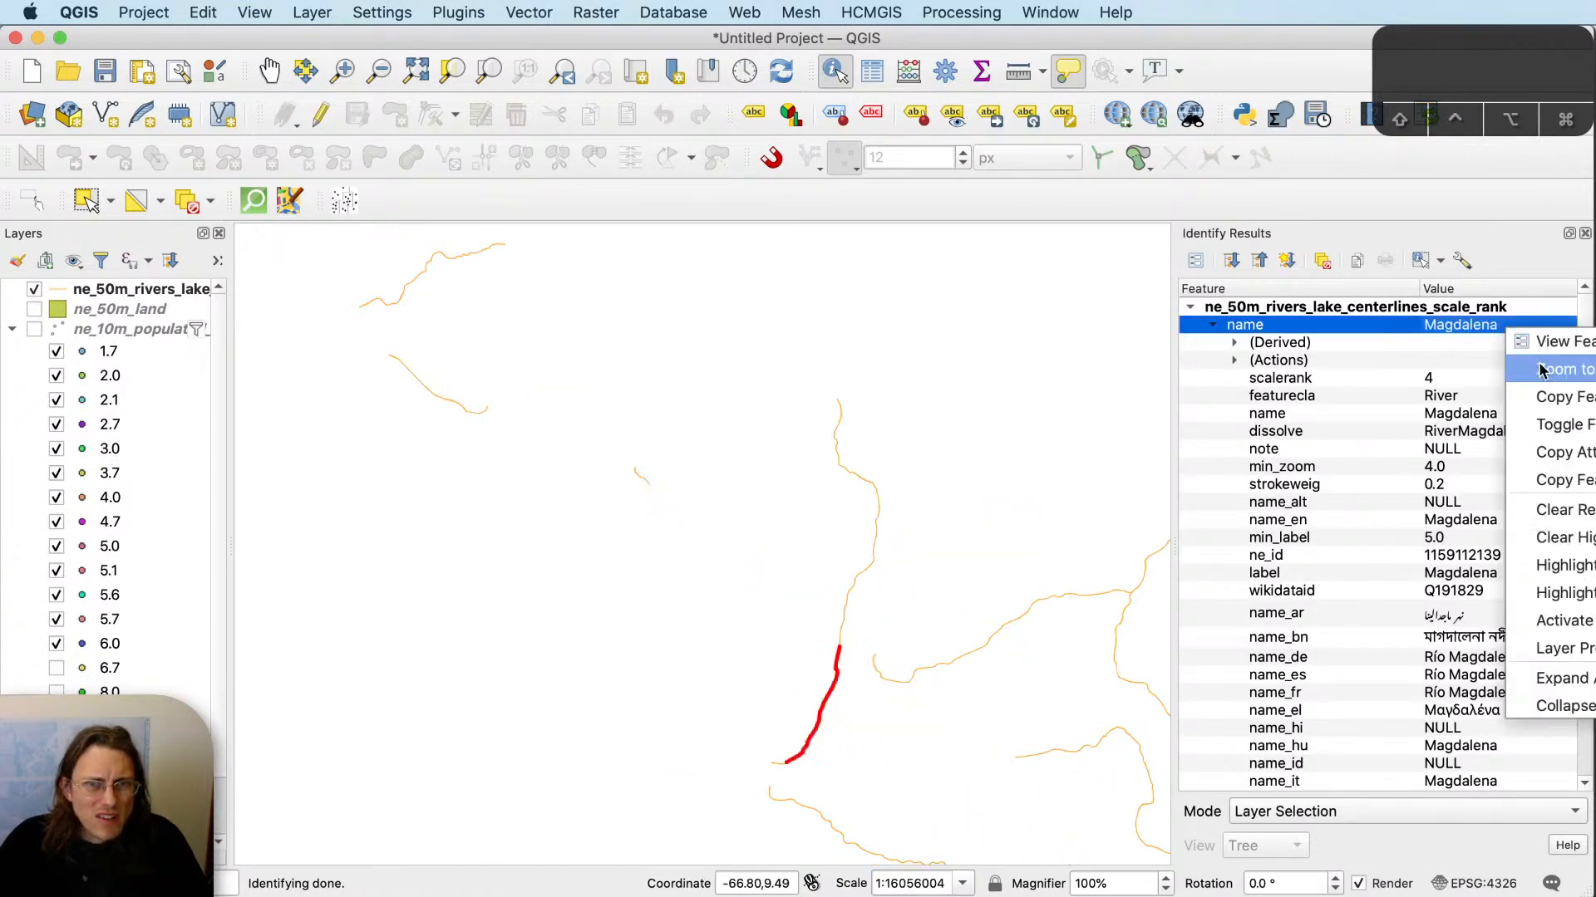
left_click(1538, 453)
key("super+Tab")
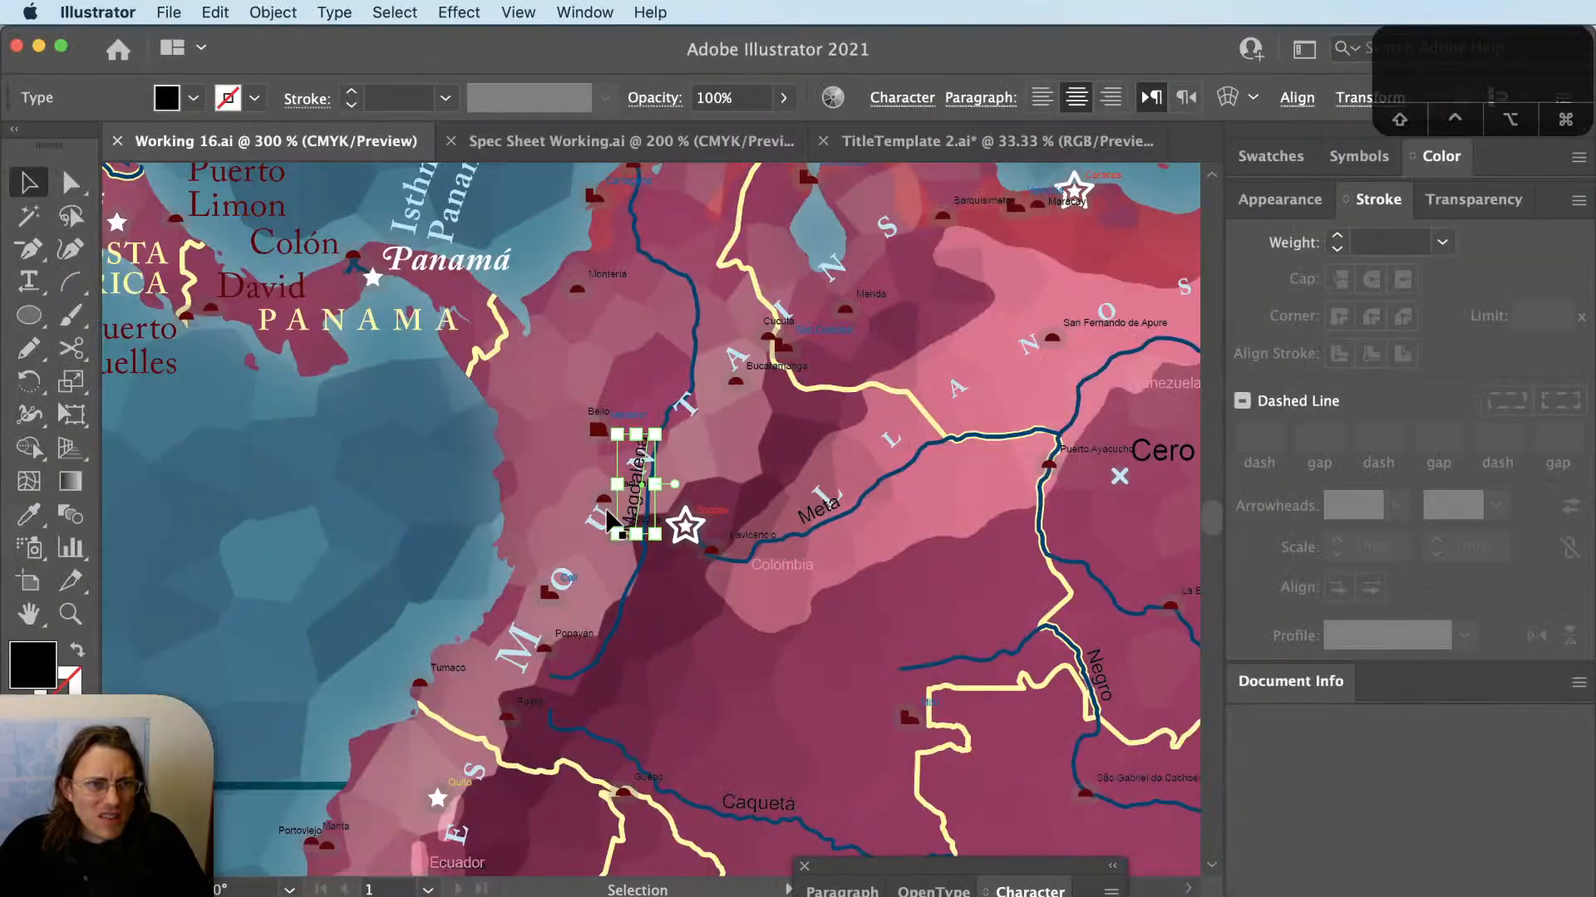
Duplicate the blue San Juan river label into the Pacific Ocean west of Colombia.
scroll(613, 521, "down", 2, "alt")
scroll(613, 522, "up", 2, "alt")
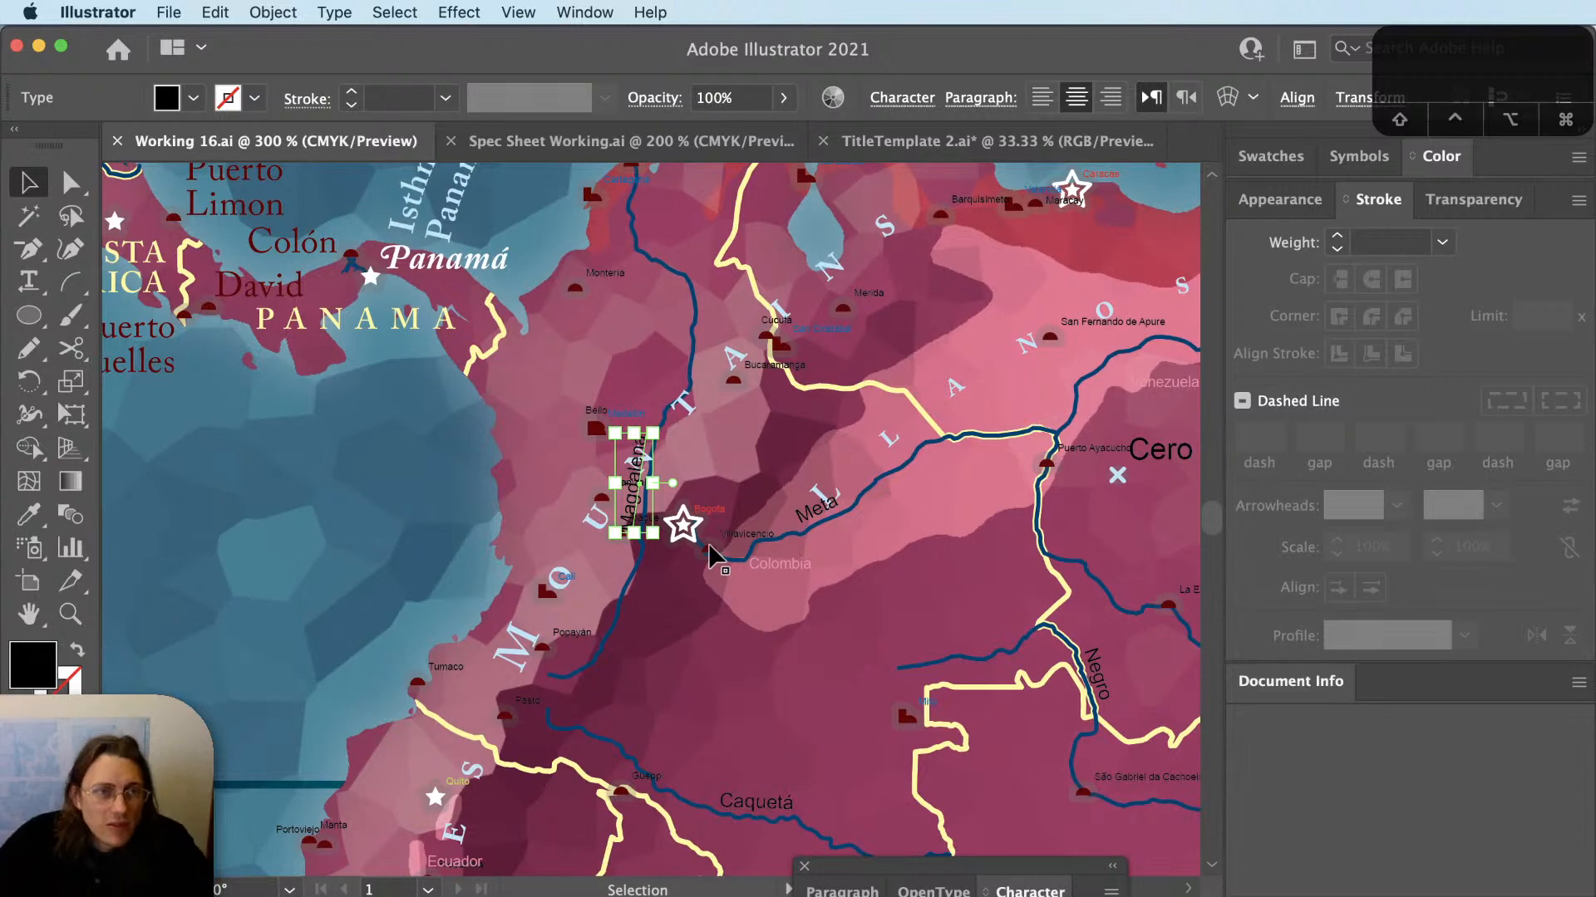
scroll(671, 499, "up", 3)
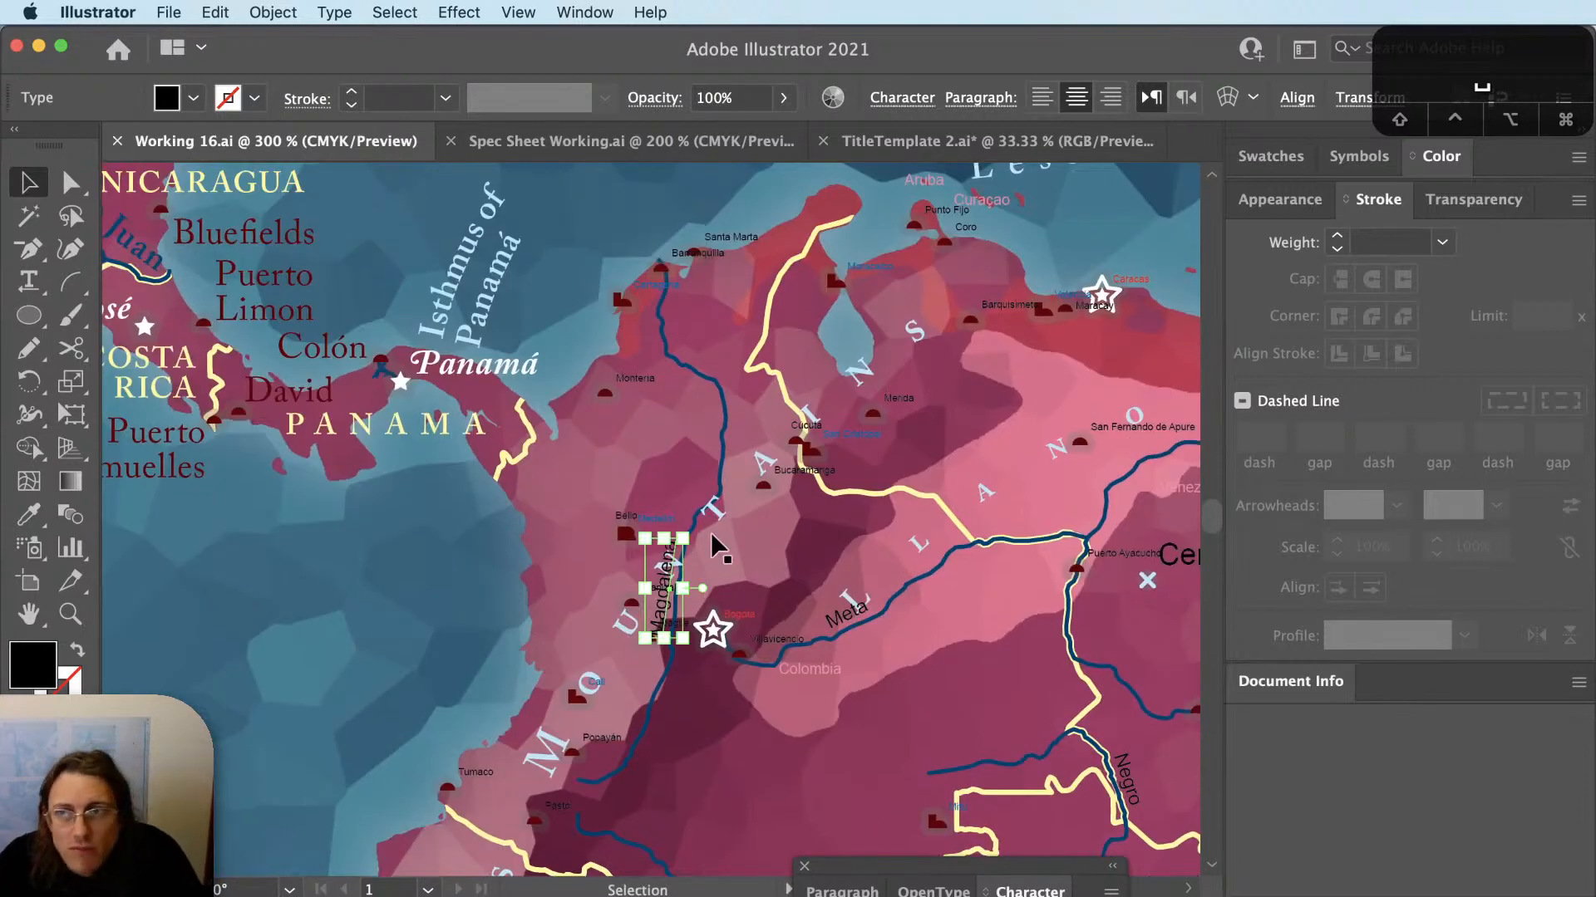
key("shift+super+a")
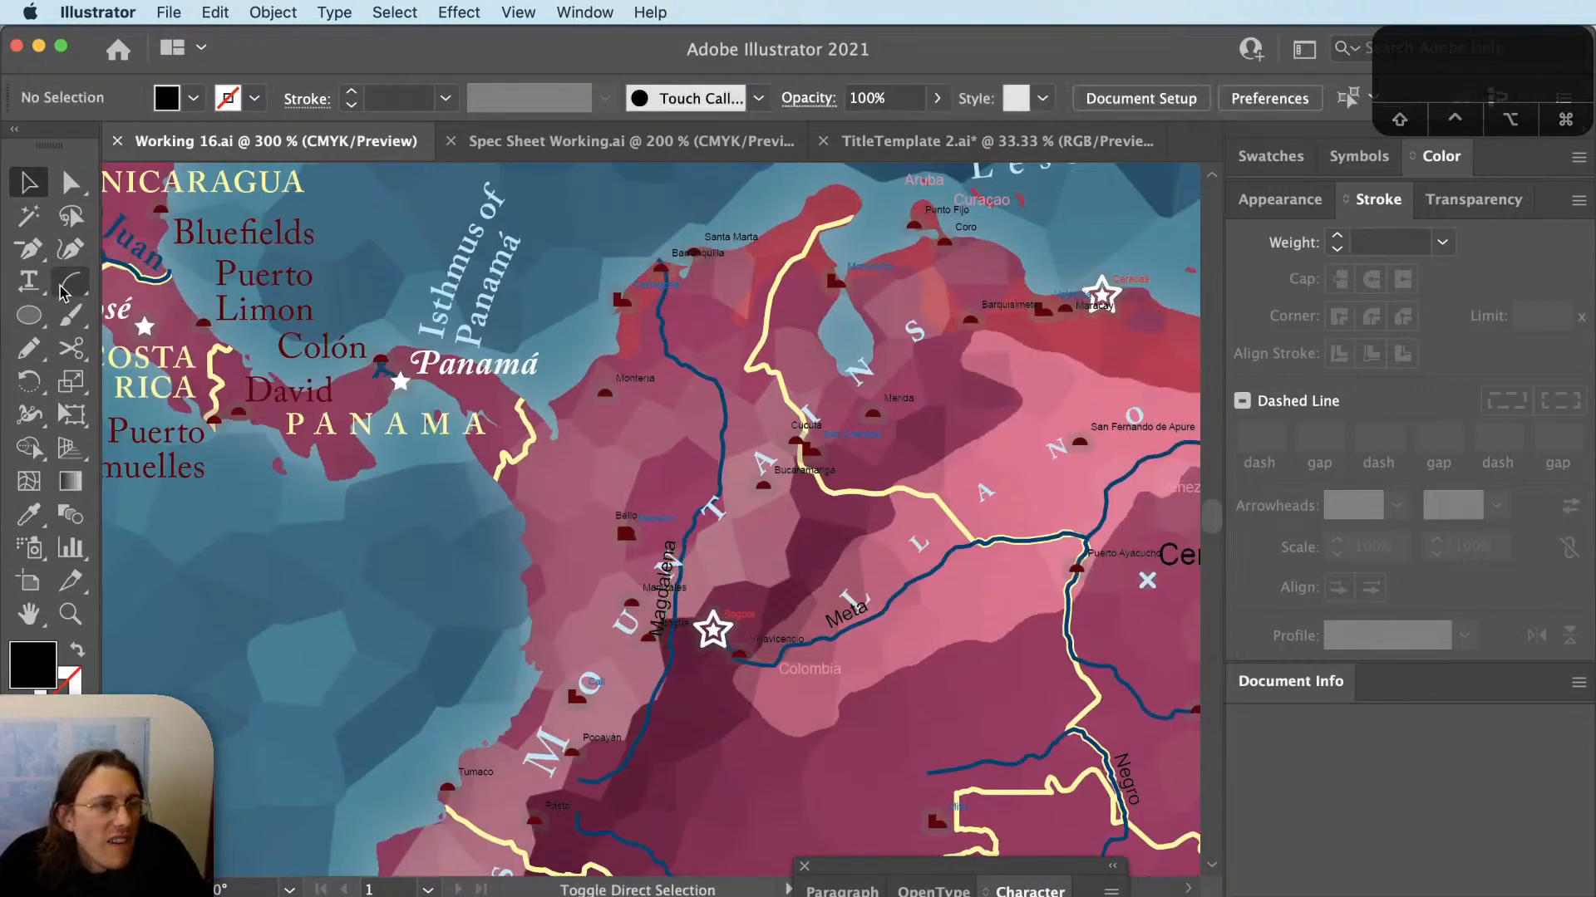
left_click_drag(150, 258, 402, 625)
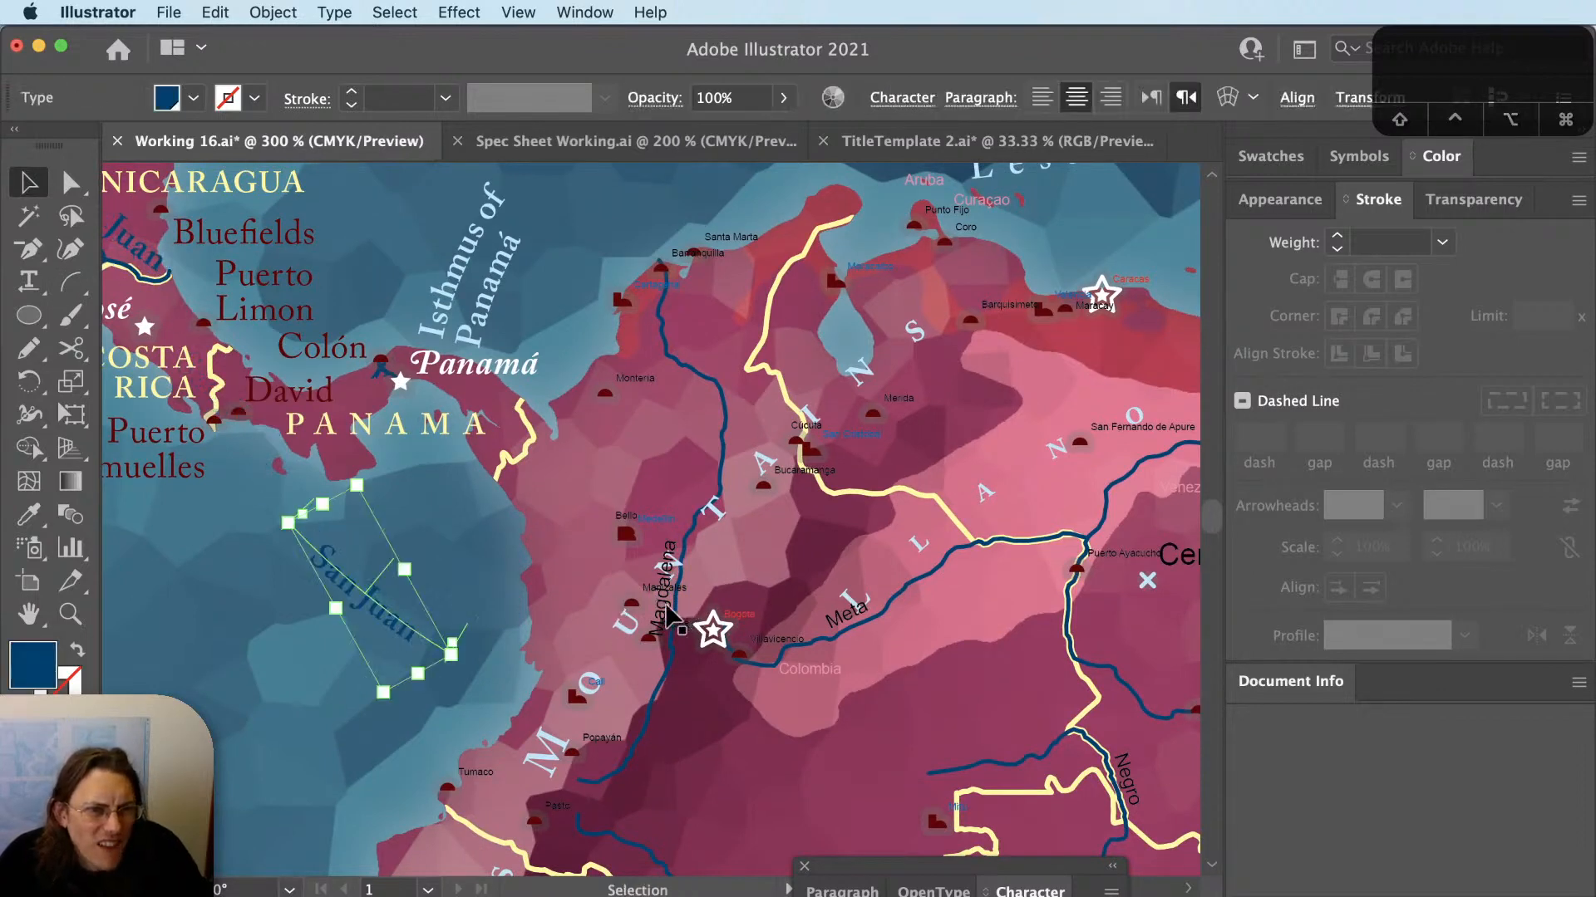
Delete the black Magdalena placeholder and change the duplicated San Juan label's text to Magdalena.
key("shift+super+a")
key("t")
left_click(399, 616)
key("super+a")
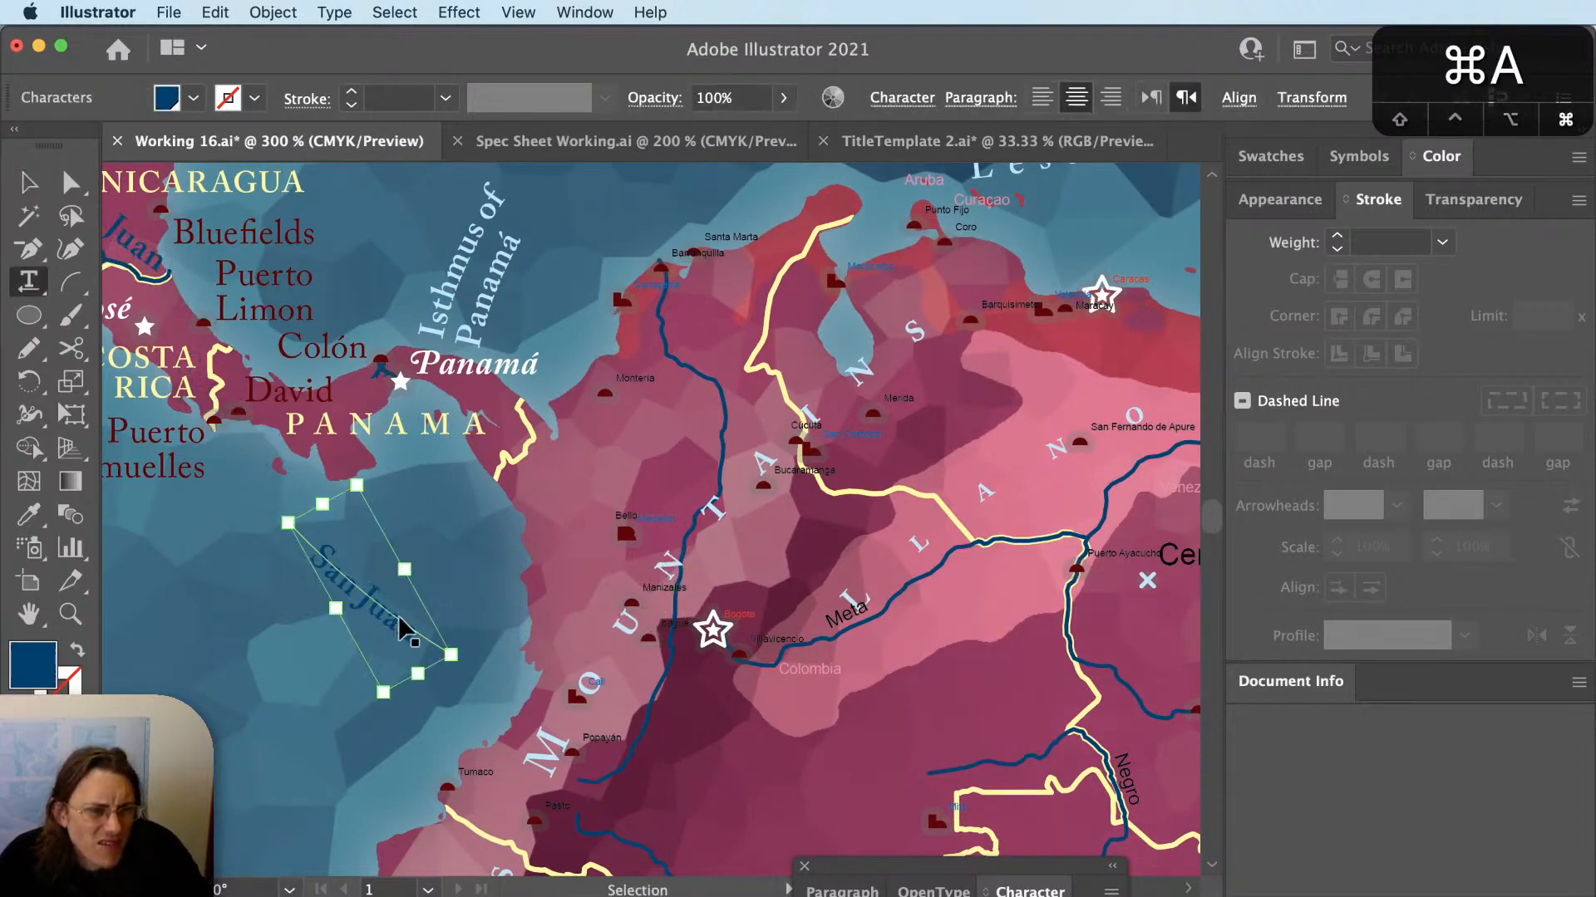
type("Magdalena")
key("Escape")
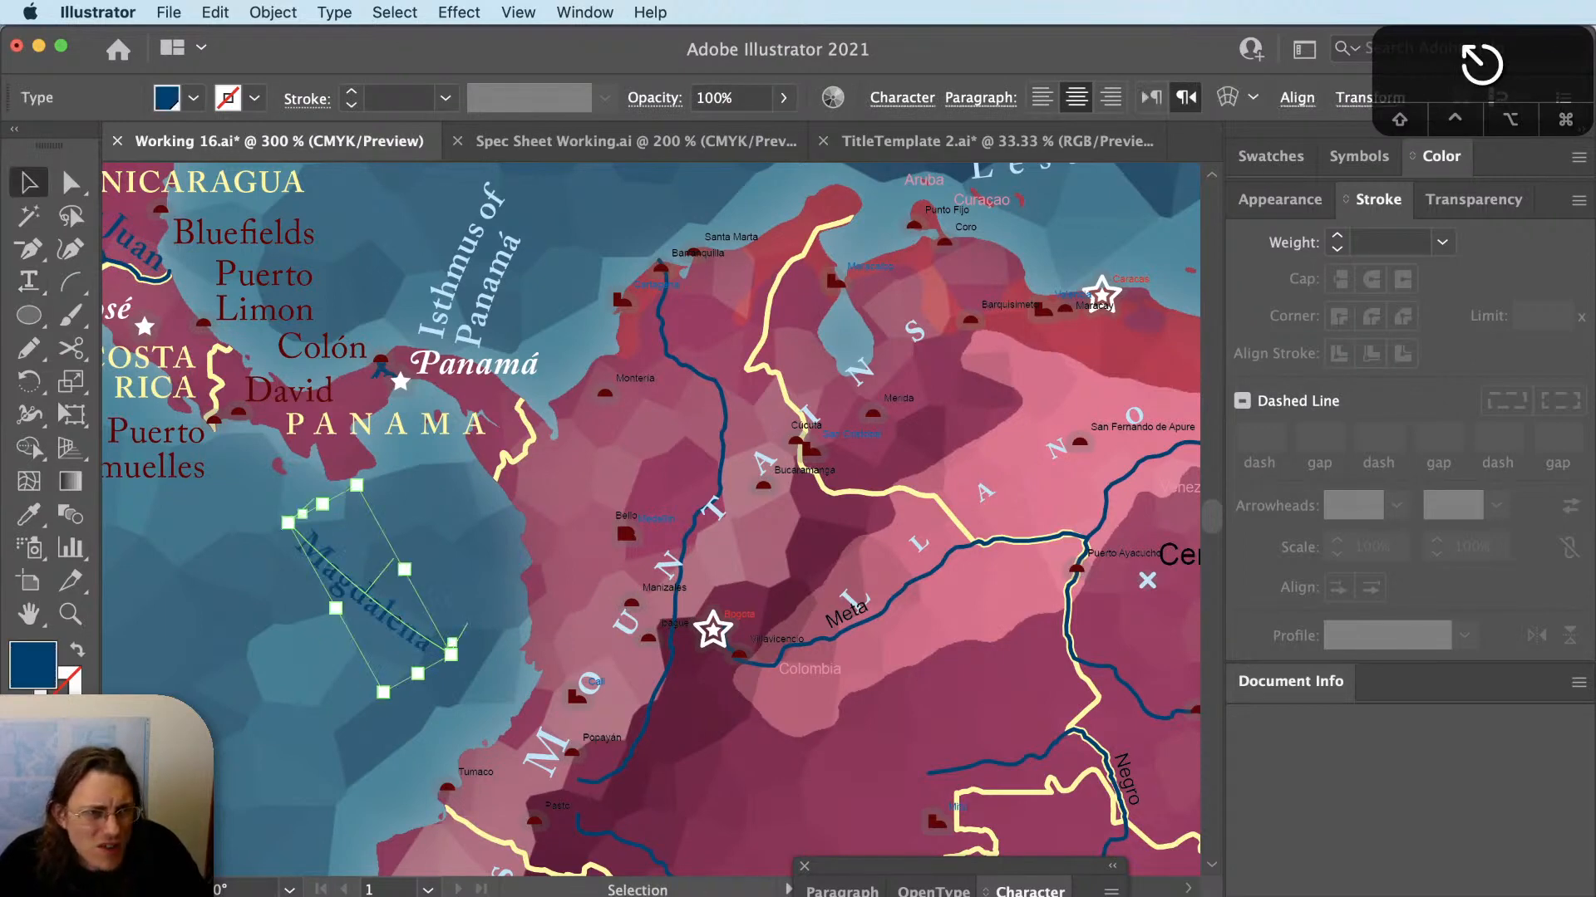
Rotate the Magdalena label to read upward and move it alongside the southern stretch of its river, below Bogota.
key("r")
left_click_drag(449, 640, 316, 374)
key("v")
left_click_drag(387, 604, 784, 552)
scroll(665, 726, "up", 1)
key("space")
key("r")
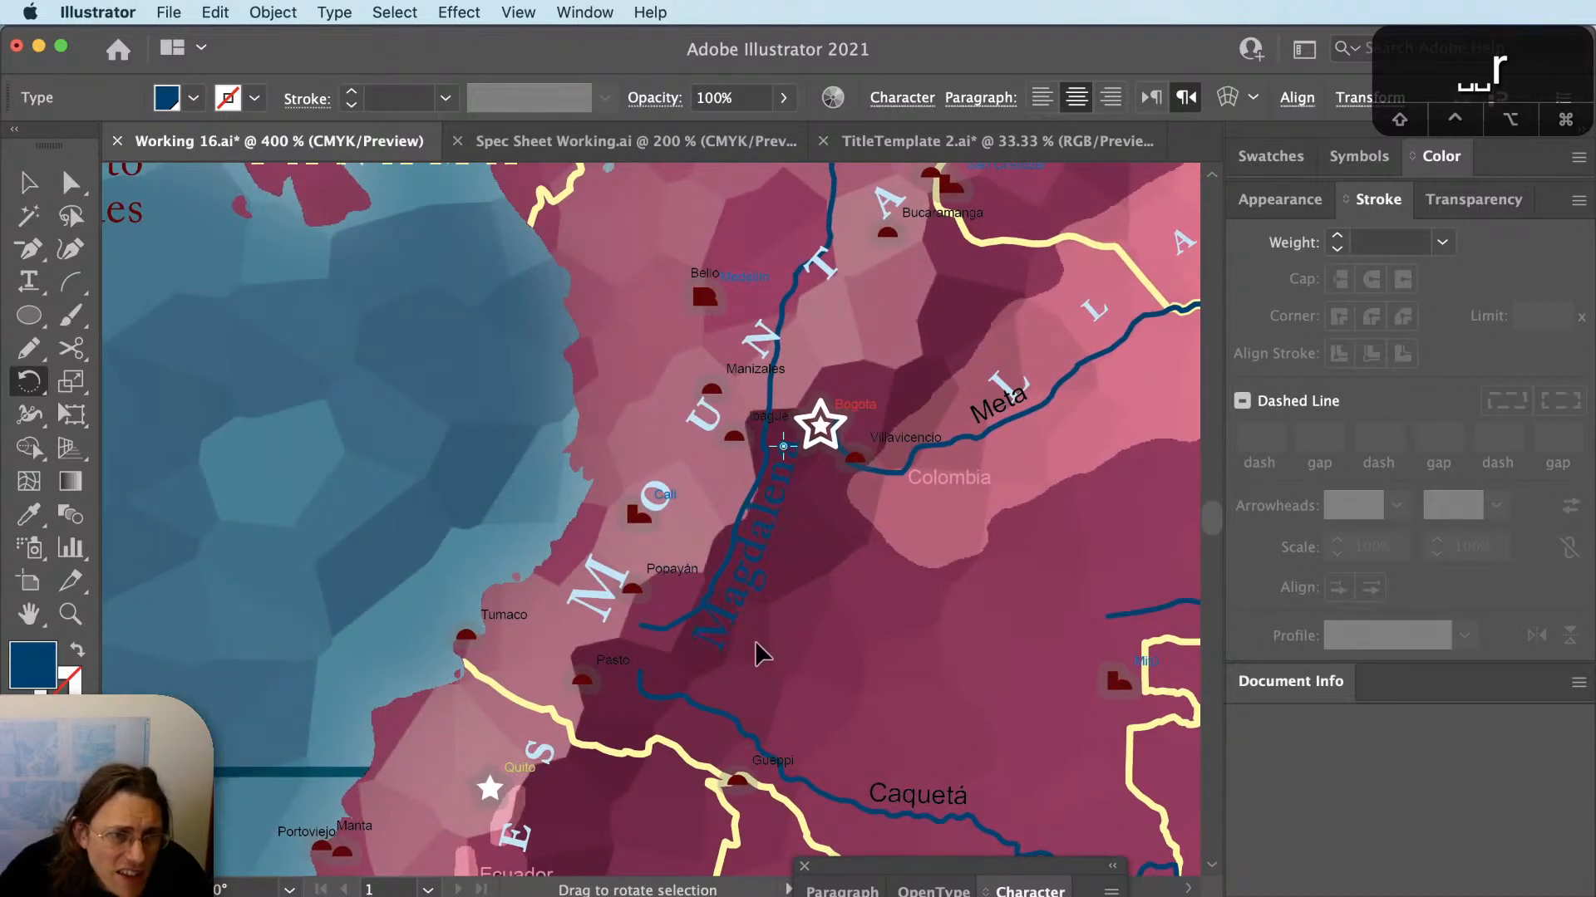
key("v")
Move the Magdalena label closer to the river's east bank and rotate it slightly around its northern end.
scroll(734, 536, "up", 2)
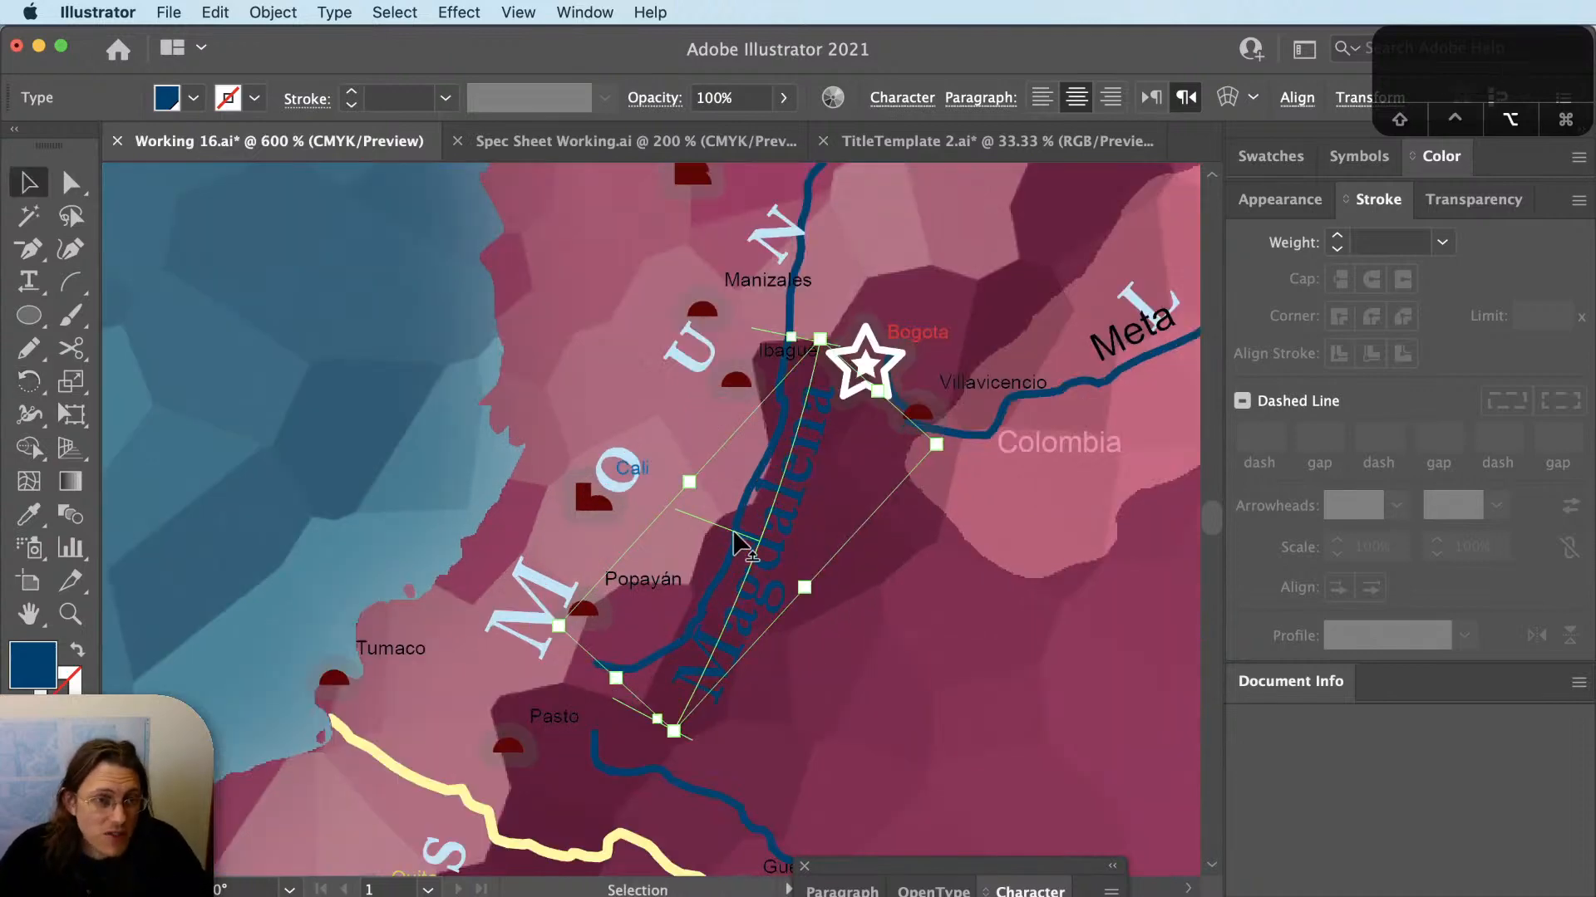
left_click(846, 595)
key("v")
left_click_drag(800, 547, 809, 553)
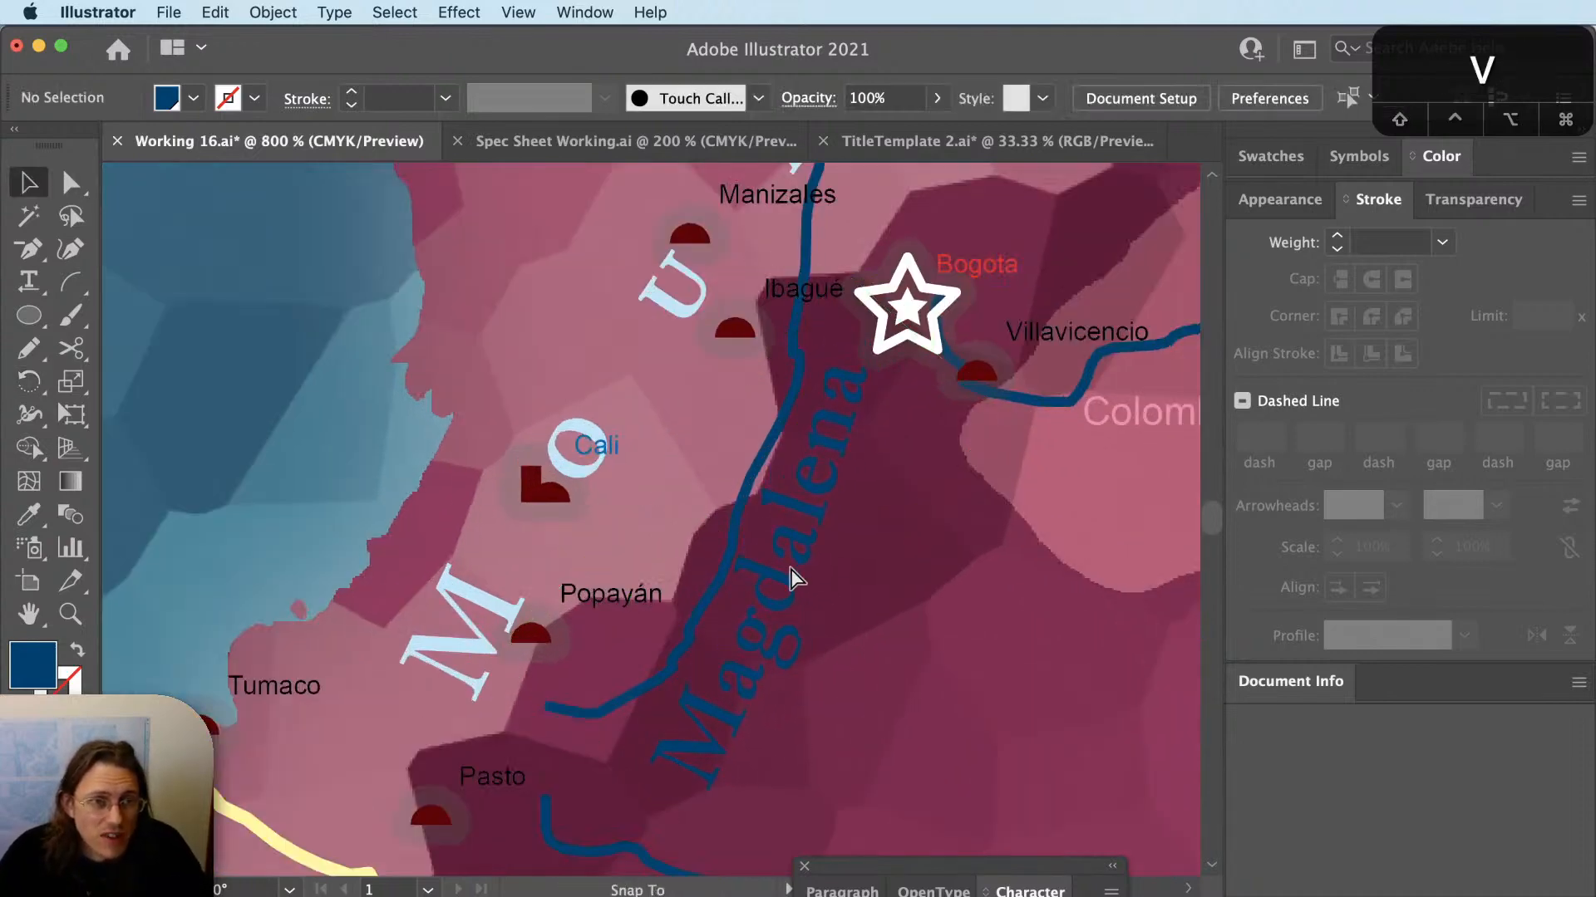
left_click(813, 527)
key("r")
left_click(861, 371)
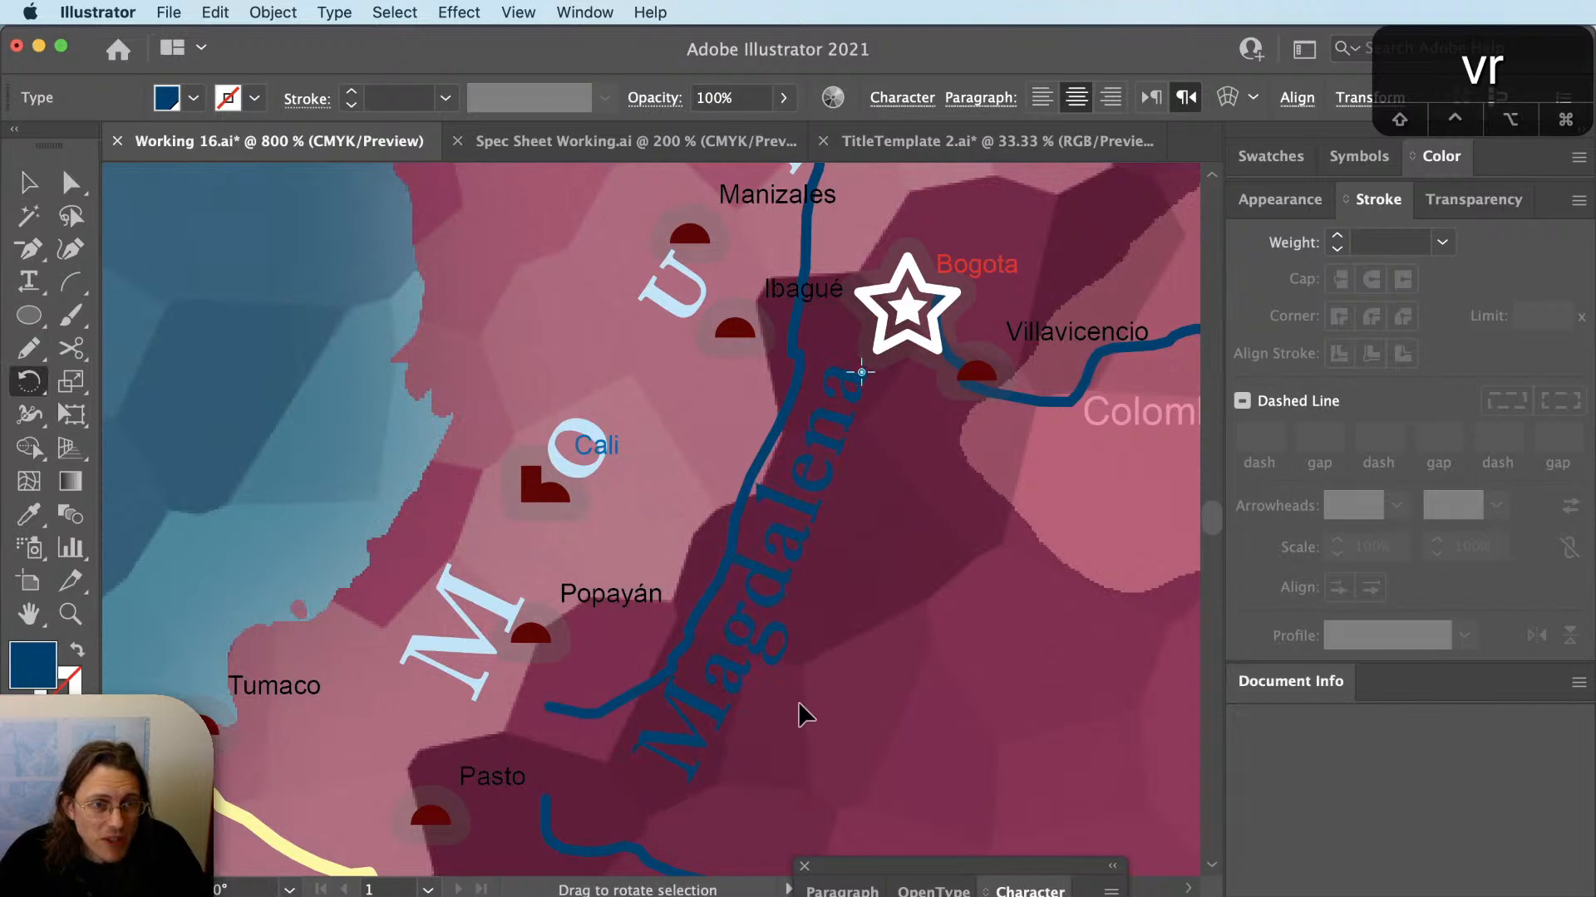
left_click_drag(798, 701, 798, 702)
Reshape the Magdalena label's text path so that it curves along the river between Pasto and Bogota.
left_click(882, 667, "super")
key("v")
mouse_move(787, 614)
left_mouse_down()
mouse_move(797, 627)
mouse_move(826, 598)
mouse_move(812, 591)
mouse_move(832, 613)
mouse_move(764, 572)
mouse_move(789, 600)
mouse_move(789, 586)
left_mouse_up()
key("shift+super+a")
key("a")
key("super+z")
key("shift+super+a")
key("a")
key("shift+super+a")
key("v")
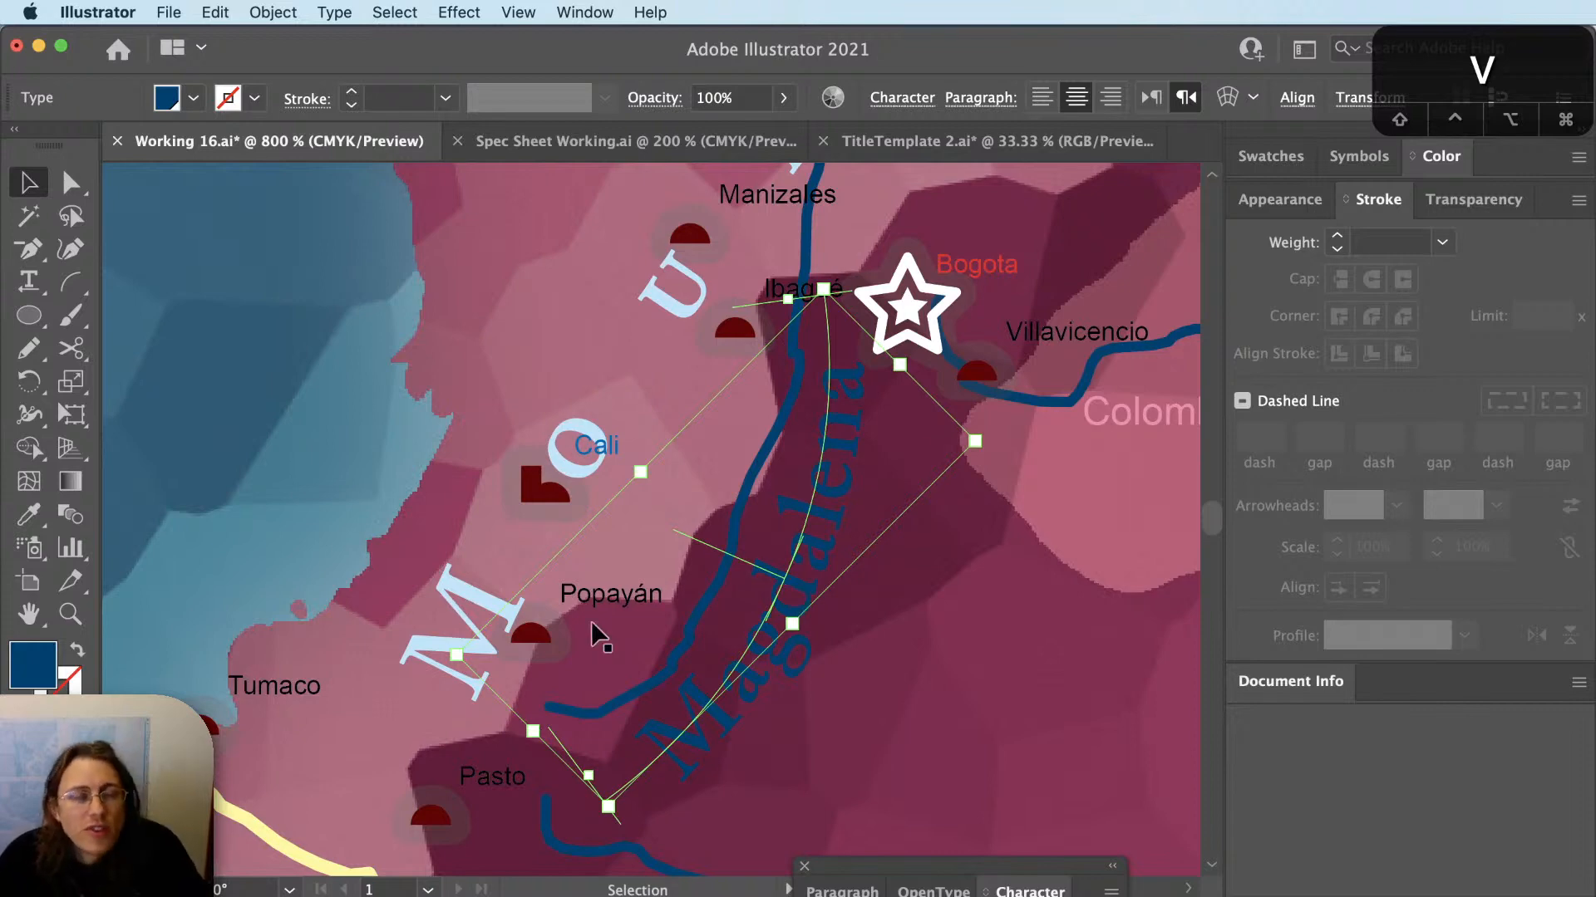
Compare the Magdalena label's size and placement along its river with the Central American river labels, such as Usumacinta.
scroll(628, 540, "down", 1)
scroll(629, 542, "down", 2)
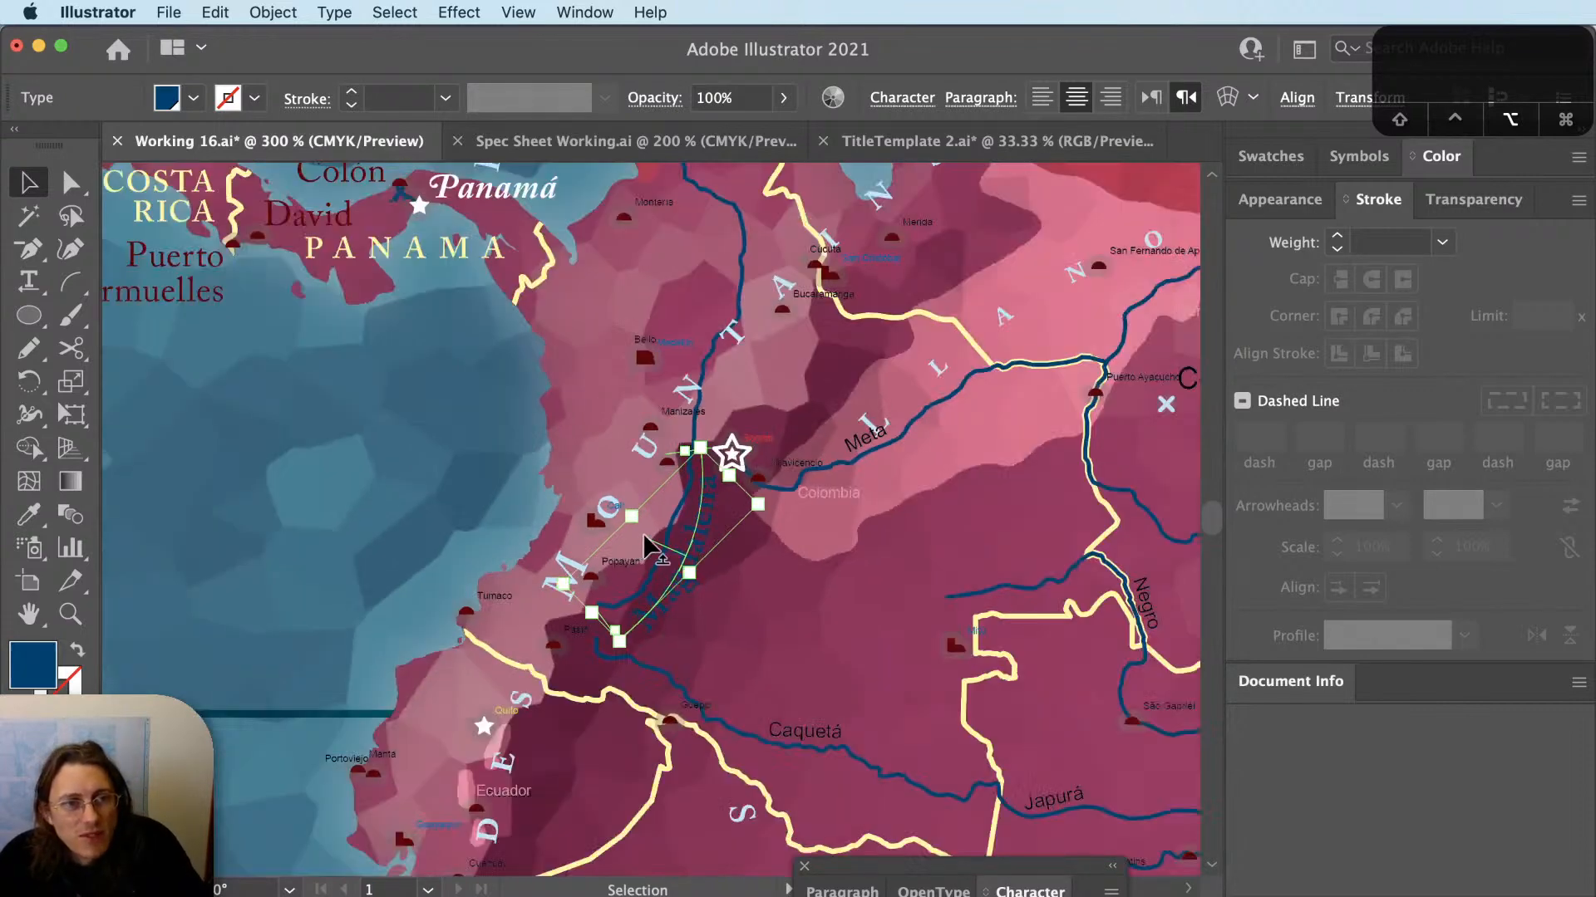
scroll(642, 532, "up", 1)
scroll(645, 535, "down", 1)
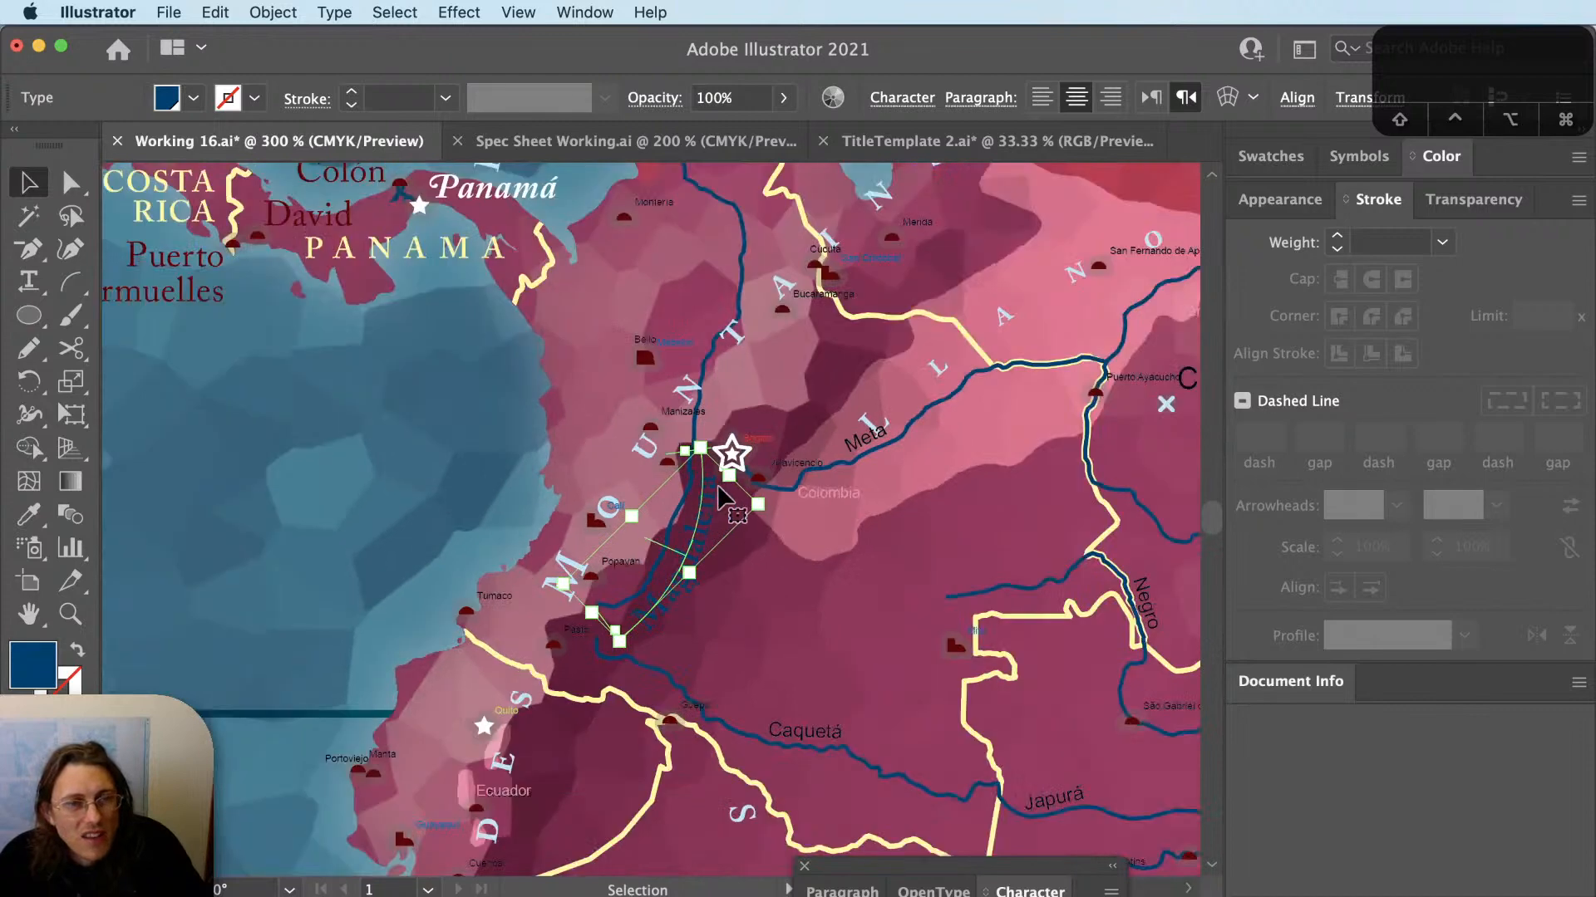
scroll(665, 582, "up", 5)
key("super")
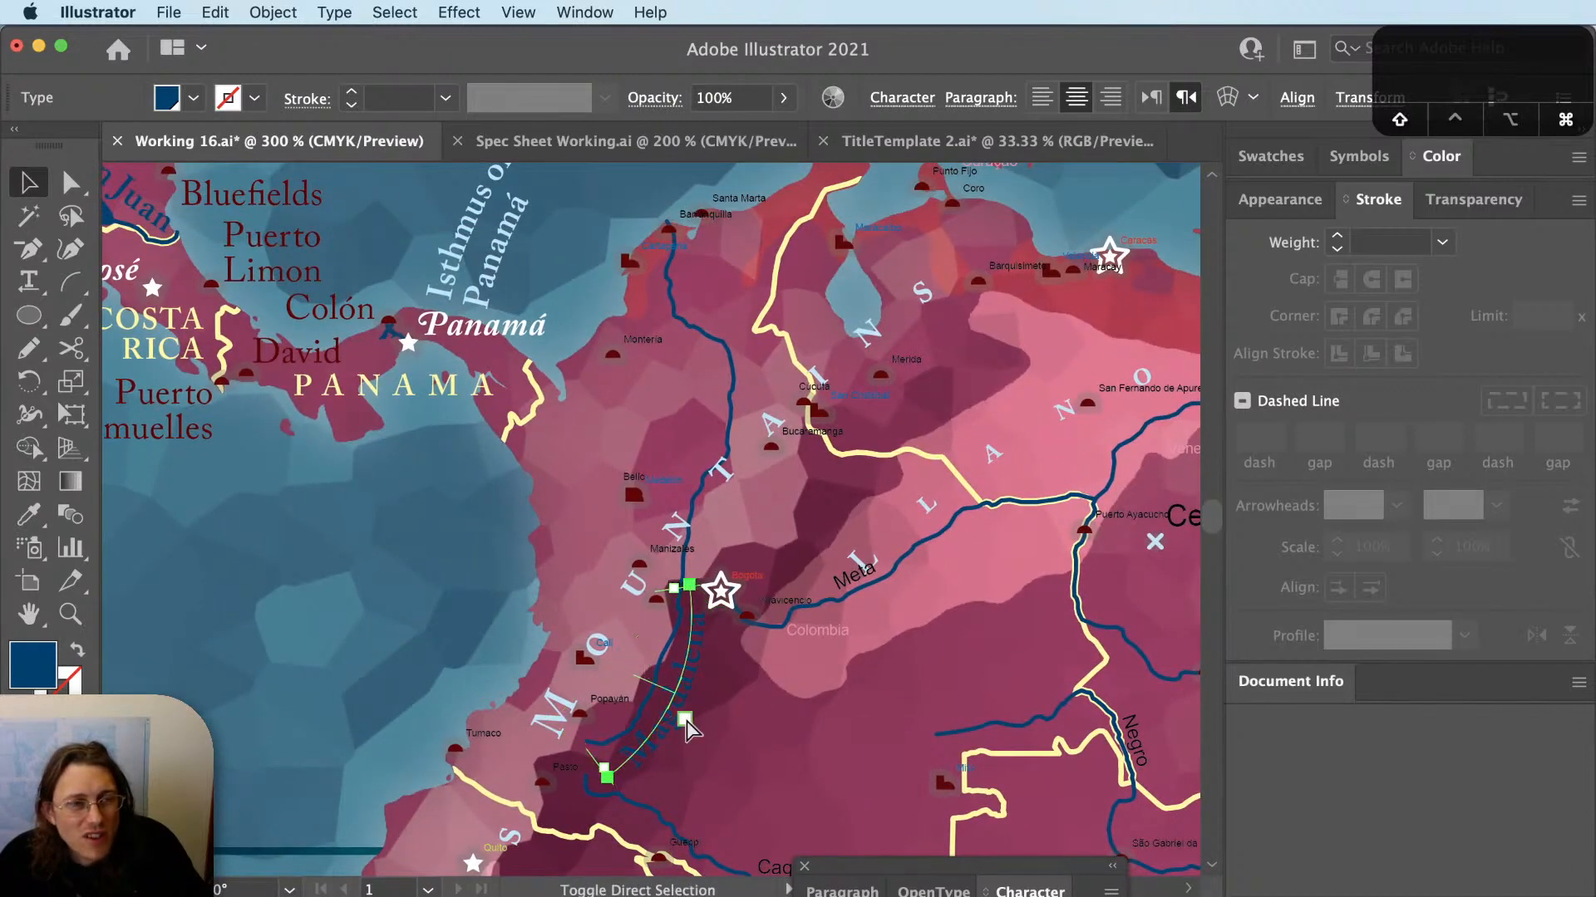
scroll(722, 663, "down", 2)
left_click_drag(543, 502, 556, 511)
scroll(556, 510, "up", 5)
scroll(556, 510, "left", 5)
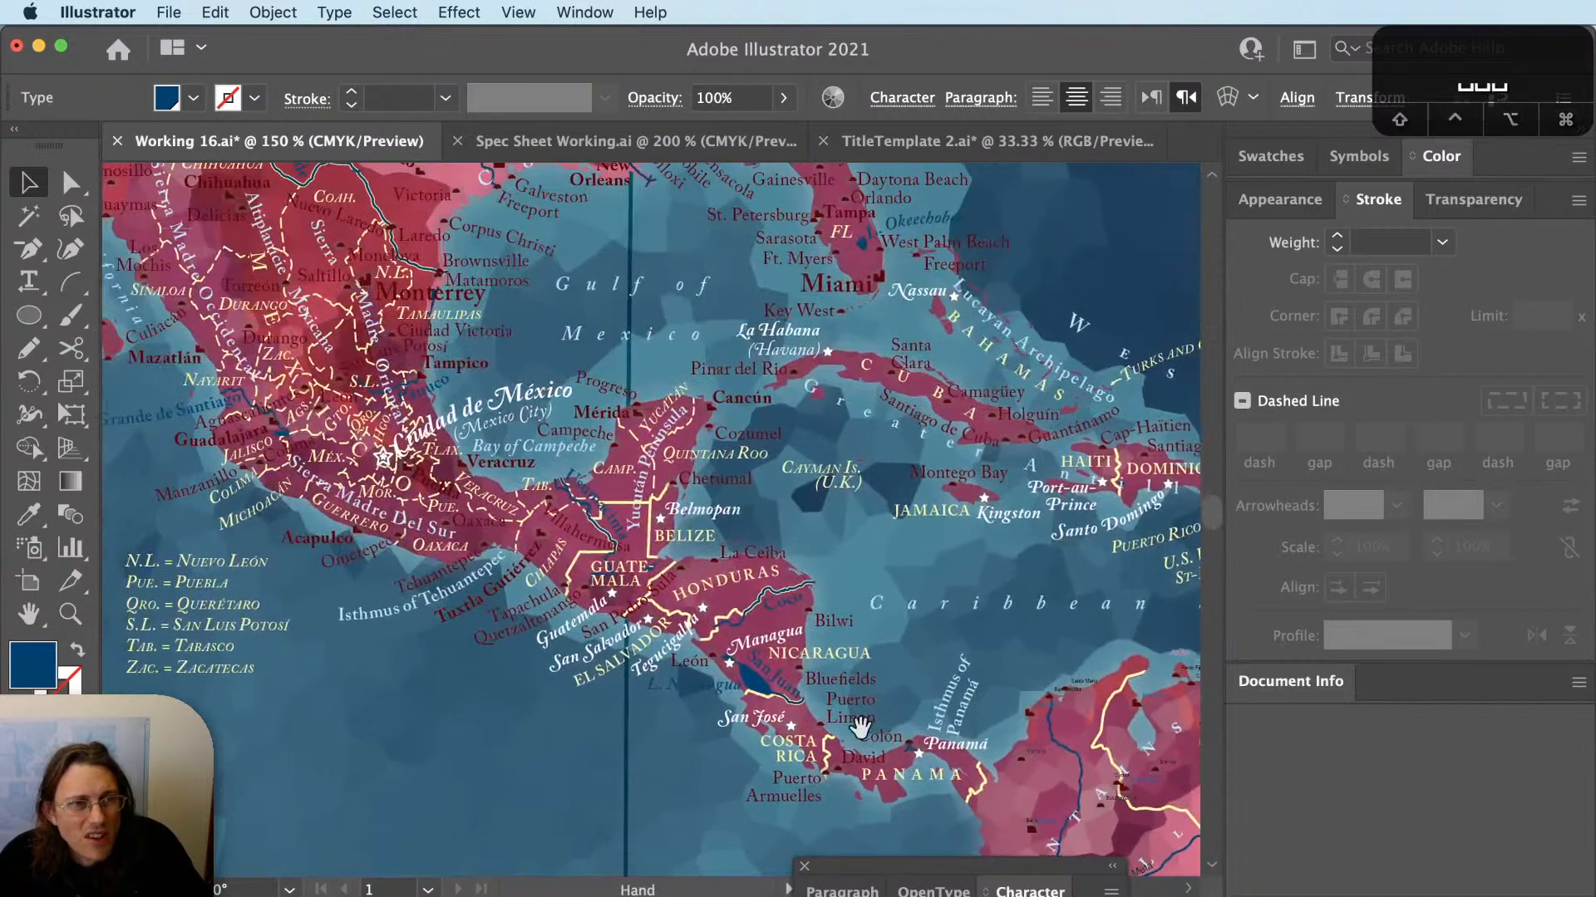
scroll(557, 516, "up", 4)
left_click_drag(798, 702, 640, 482)
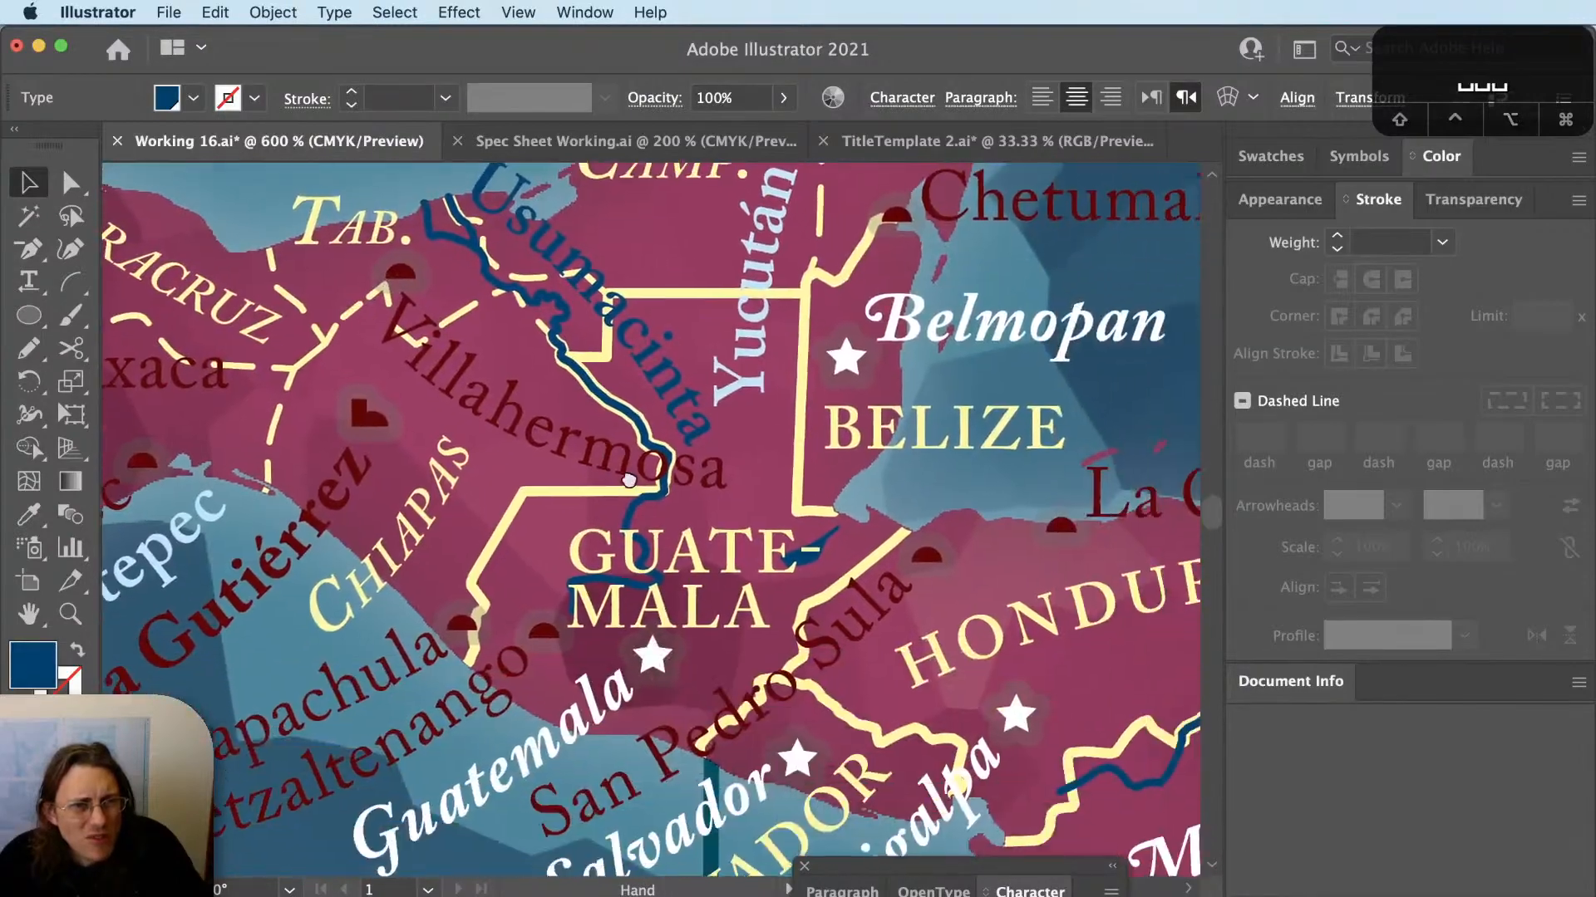
key("v")
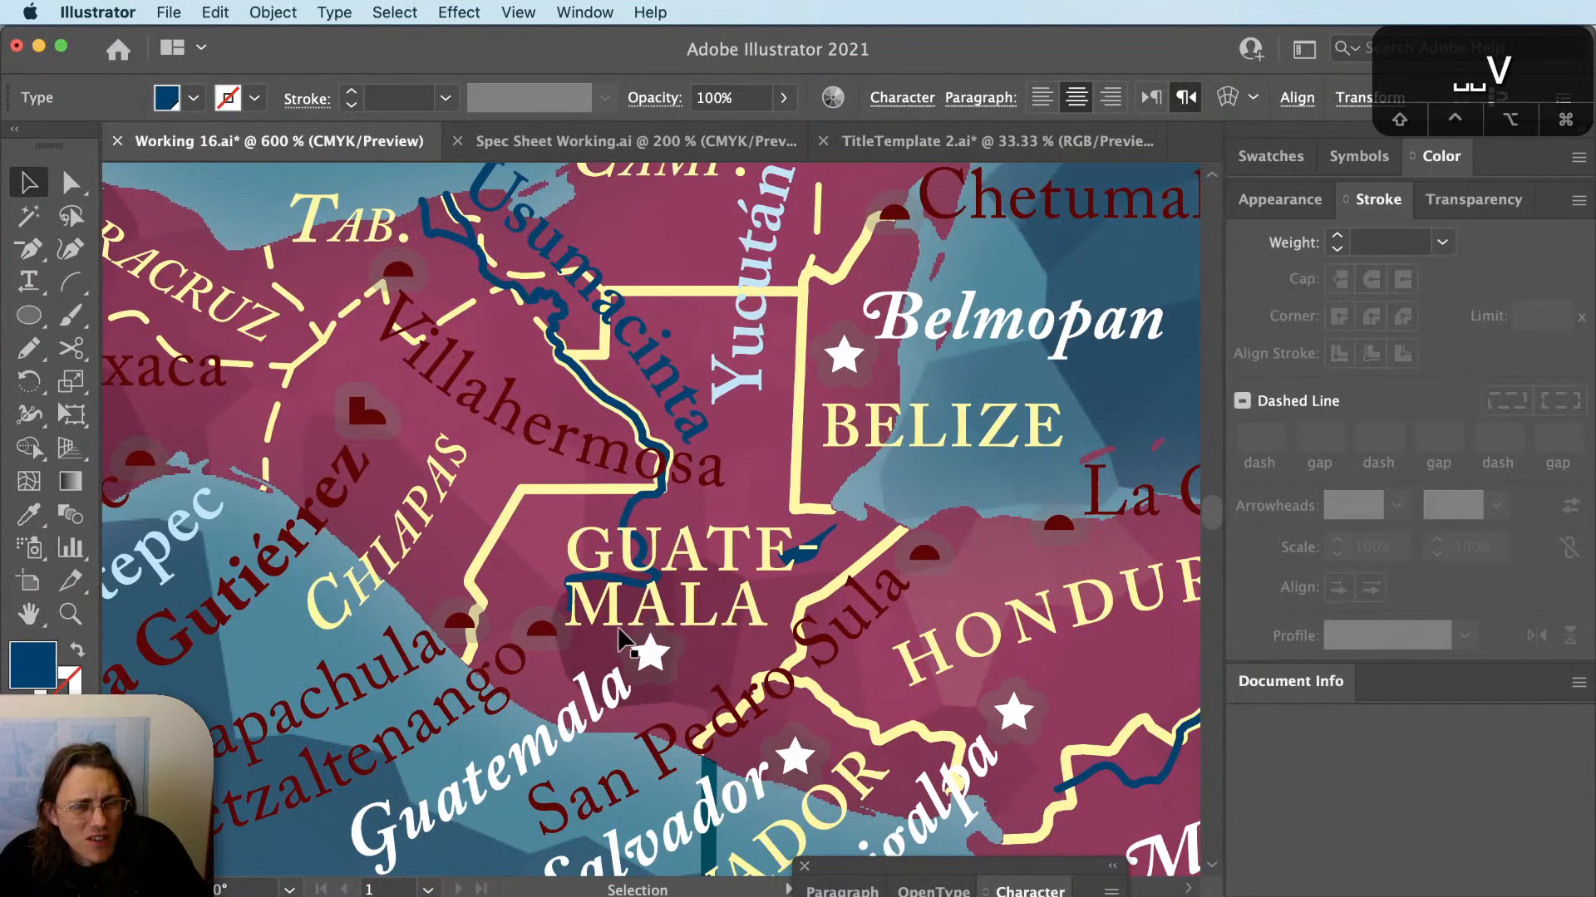
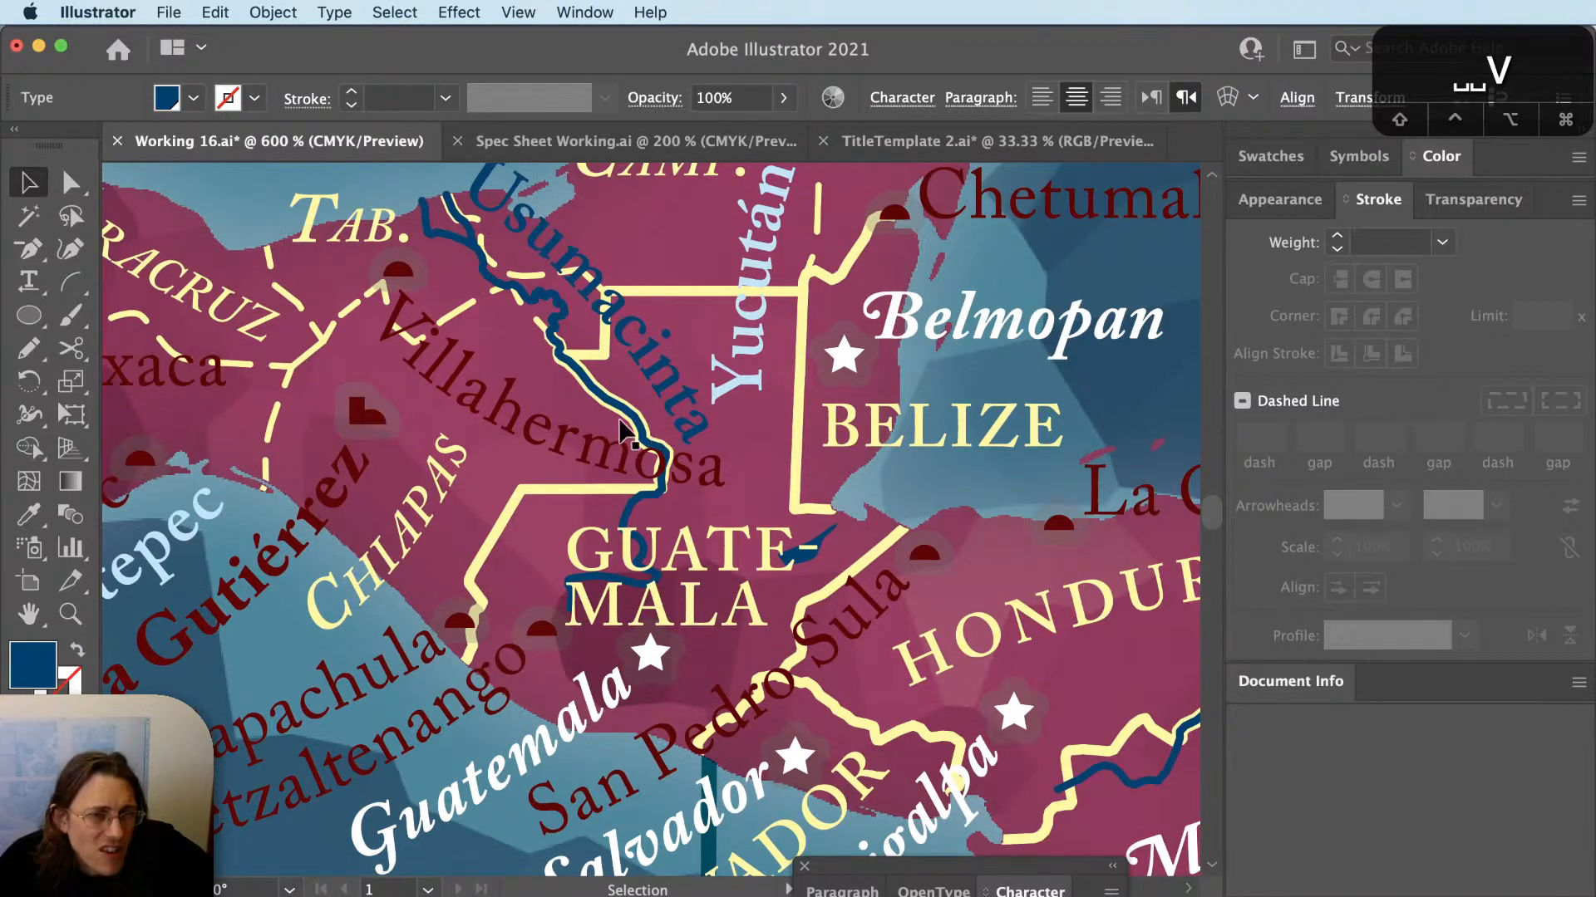
scroll(482, 482, "down", 4)
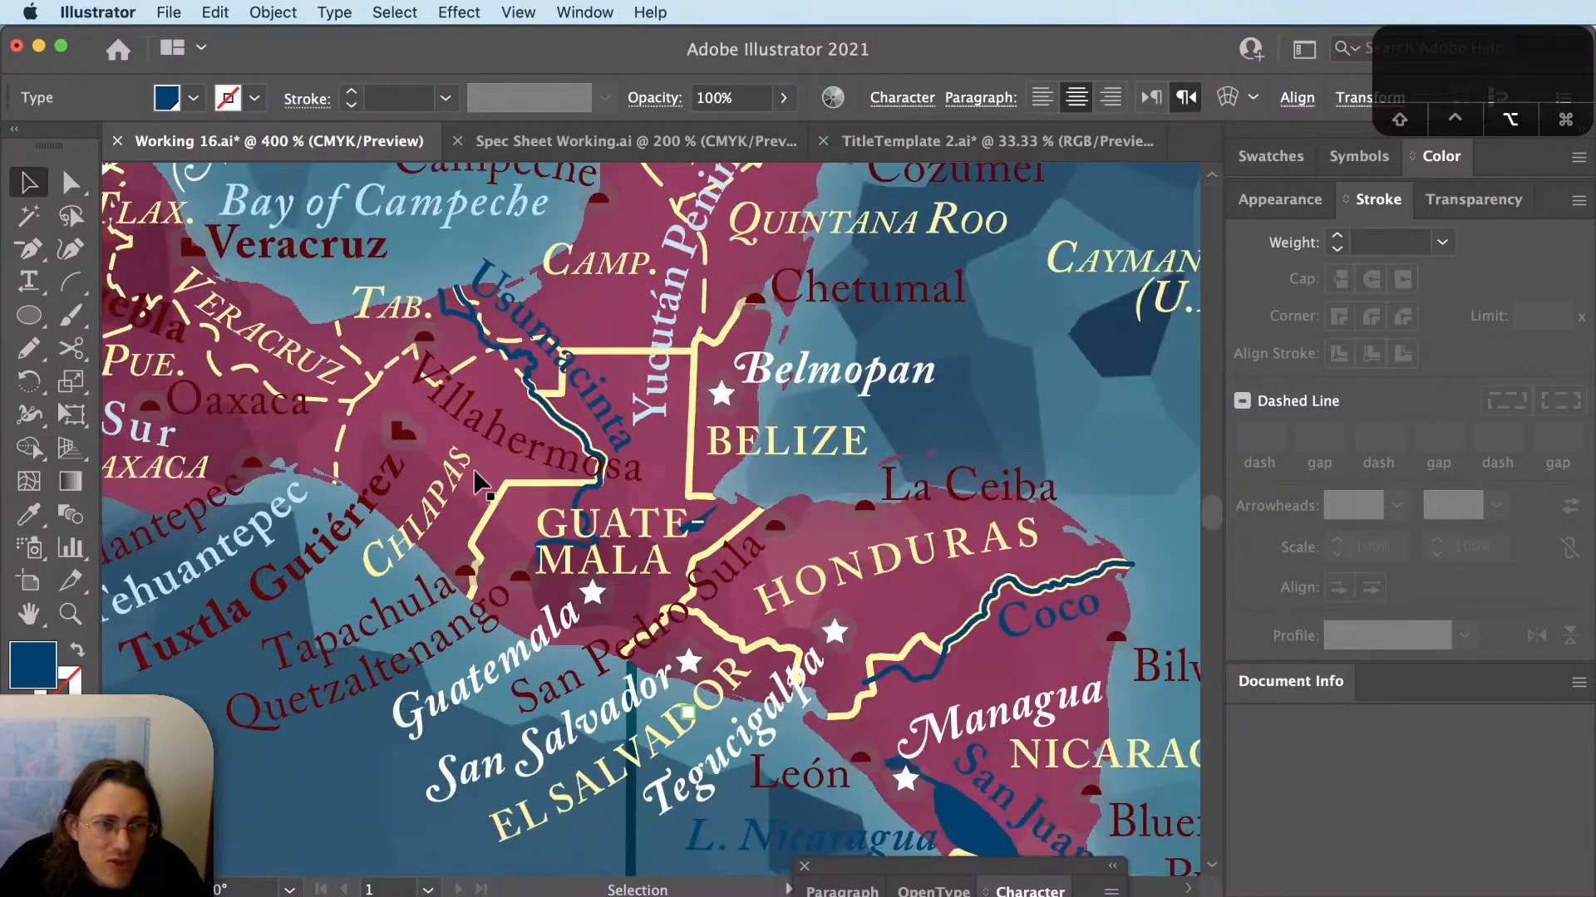
key("space")
left_click_drag(955, 626, 521, 402)
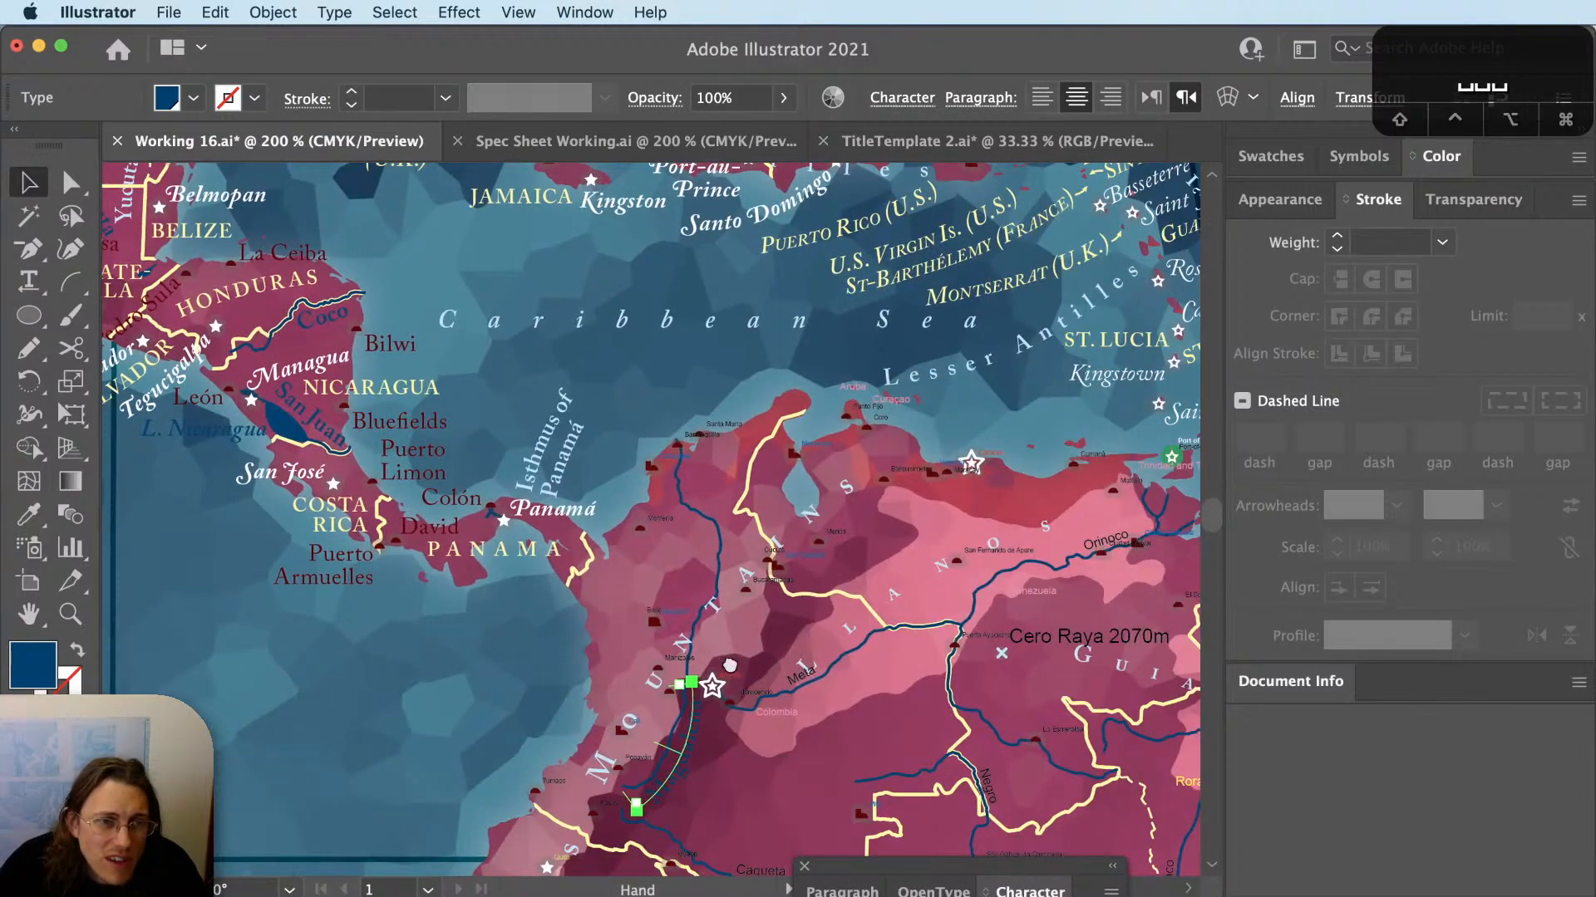
left_click_drag(730, 665, 602, 426)
scroll(581, 426, "up", 3)
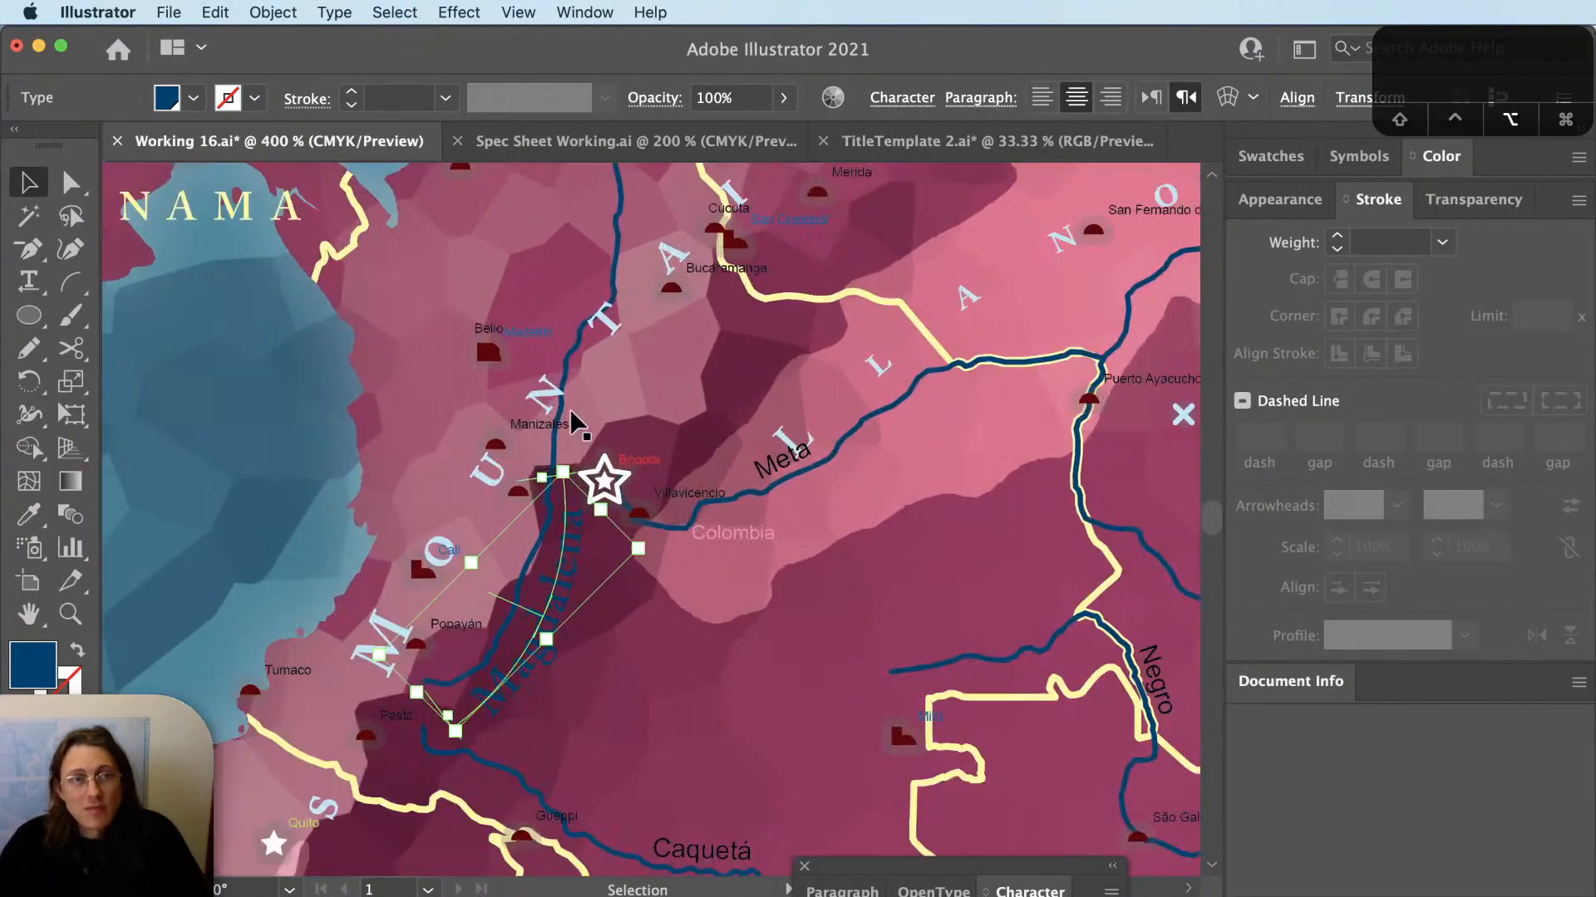
scroll(538, 552, "up", 2)
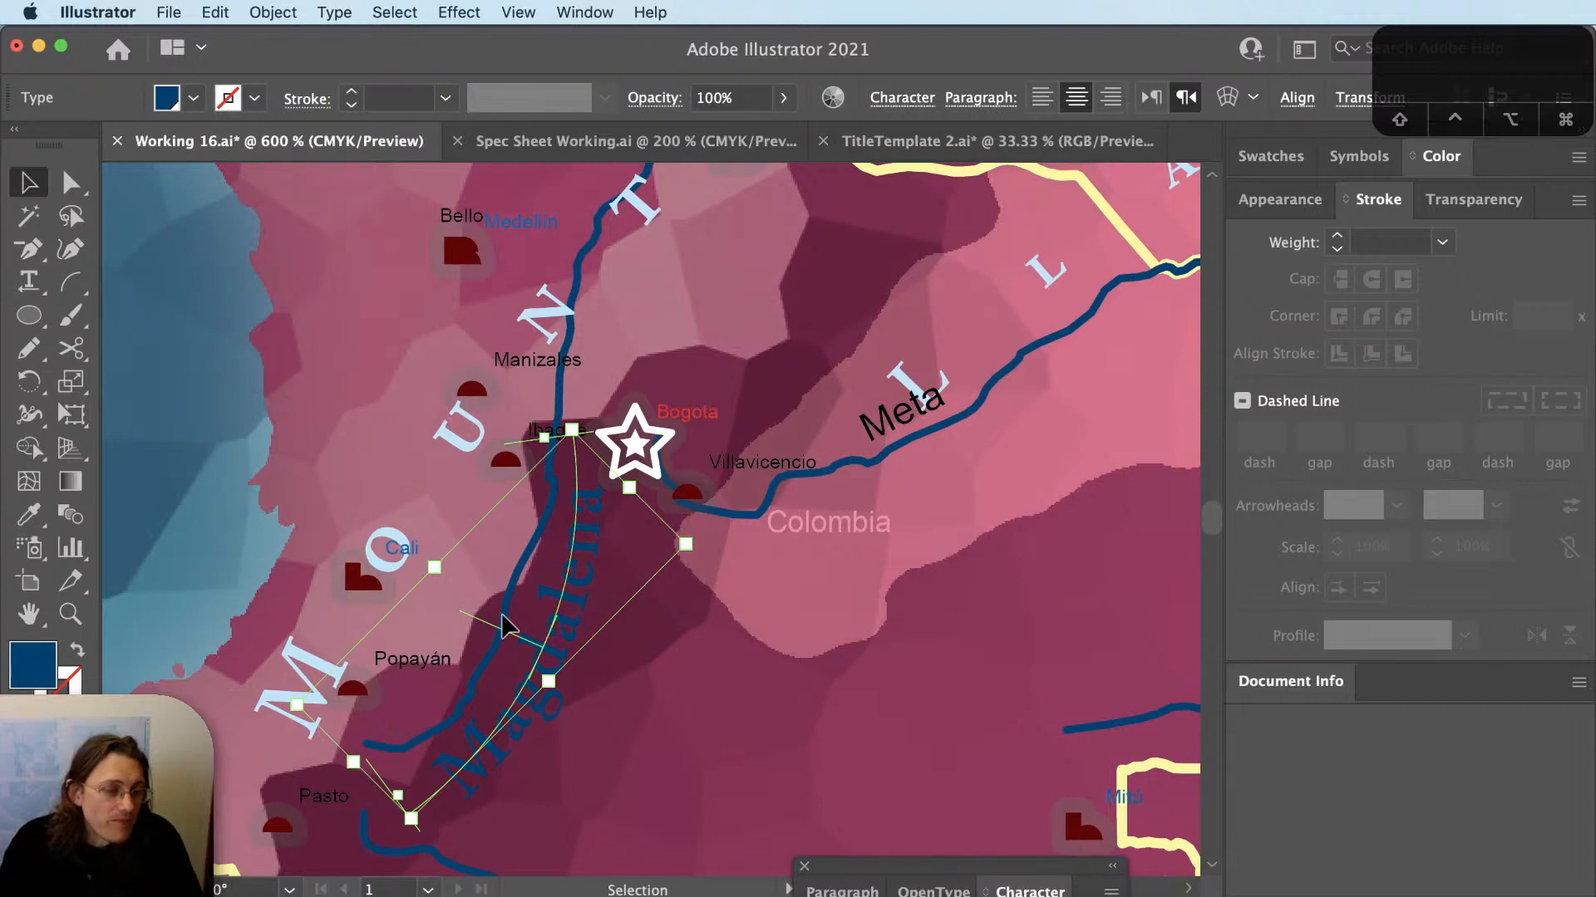
scroll(582, 693, "down", 2)
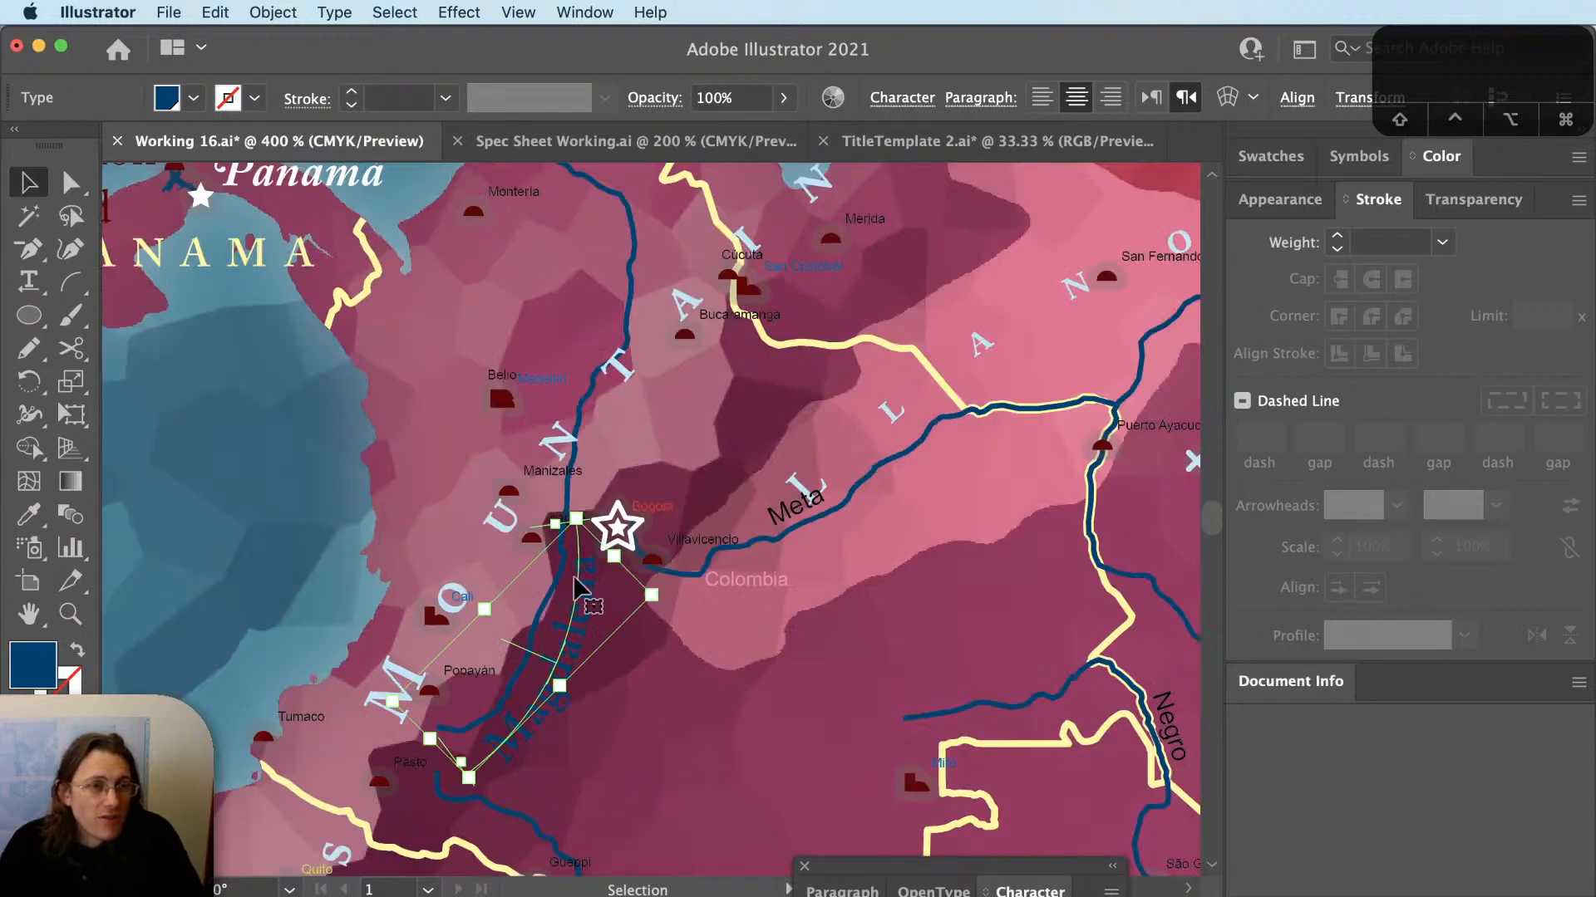
Duplicate the Magdalena label near the river's northern stretch and rotate the copy to read downward toward the southeast.
left_click_drag(568, 530, 670, 675)
key("r")
key("v")
left_click_drag(652, 785, 596, 514)
key("r")
key("v")
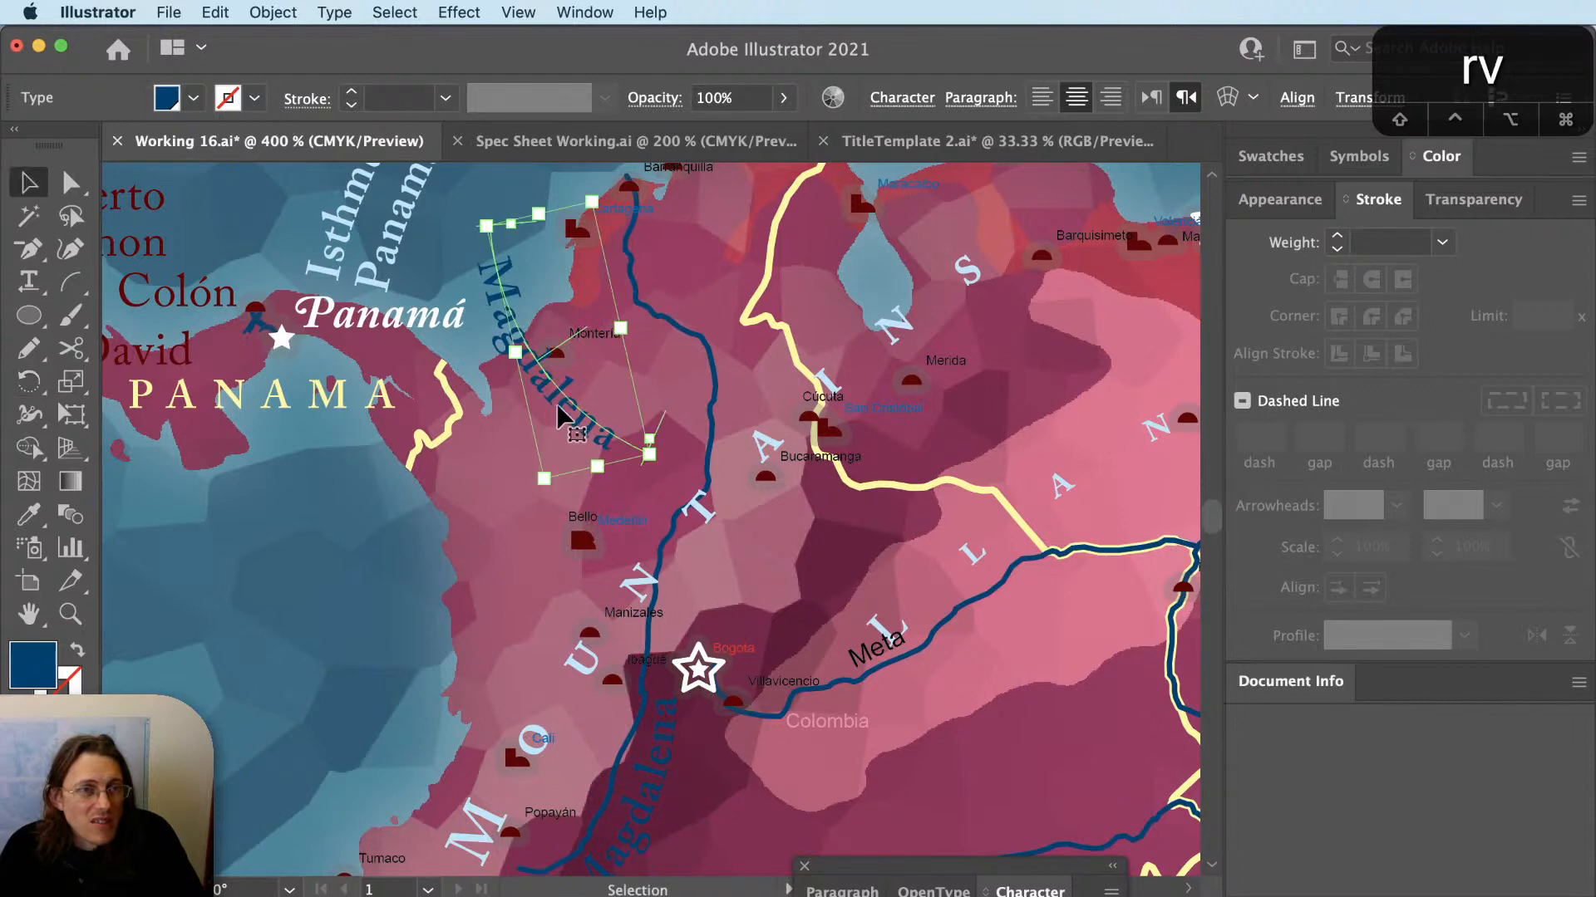
Move the second Magdalena label beside the river east of Montería and rotate it slightly around its northern end.
left_click_drag(549, 322, 644, 306)
key("r")
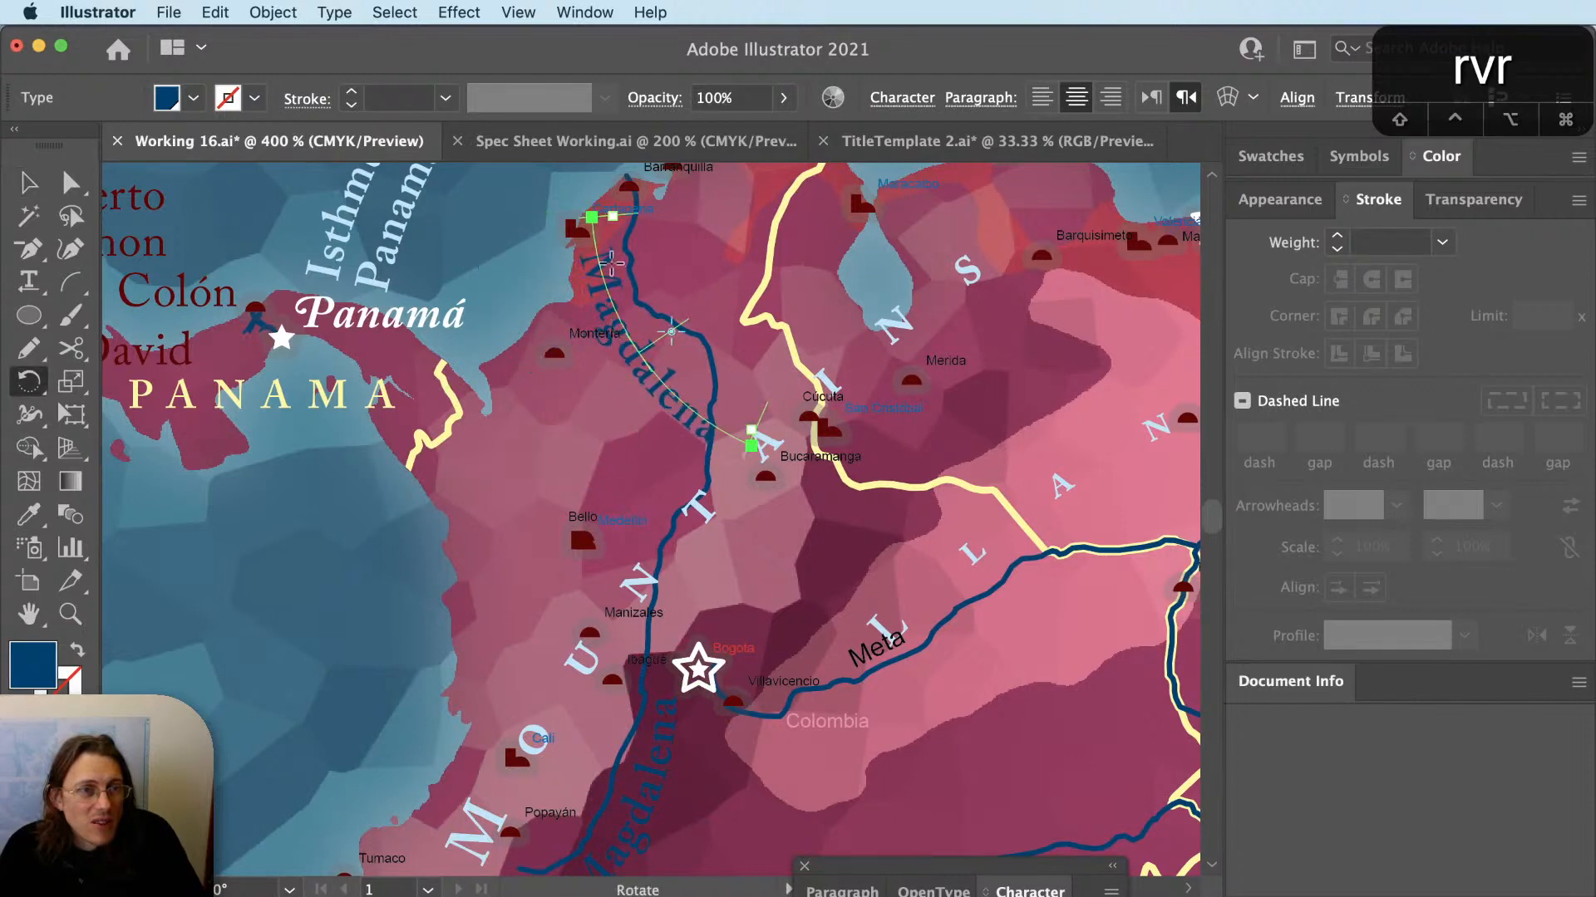
left_click(614, 259)
left_click_drag(655, 422, 647, 428)
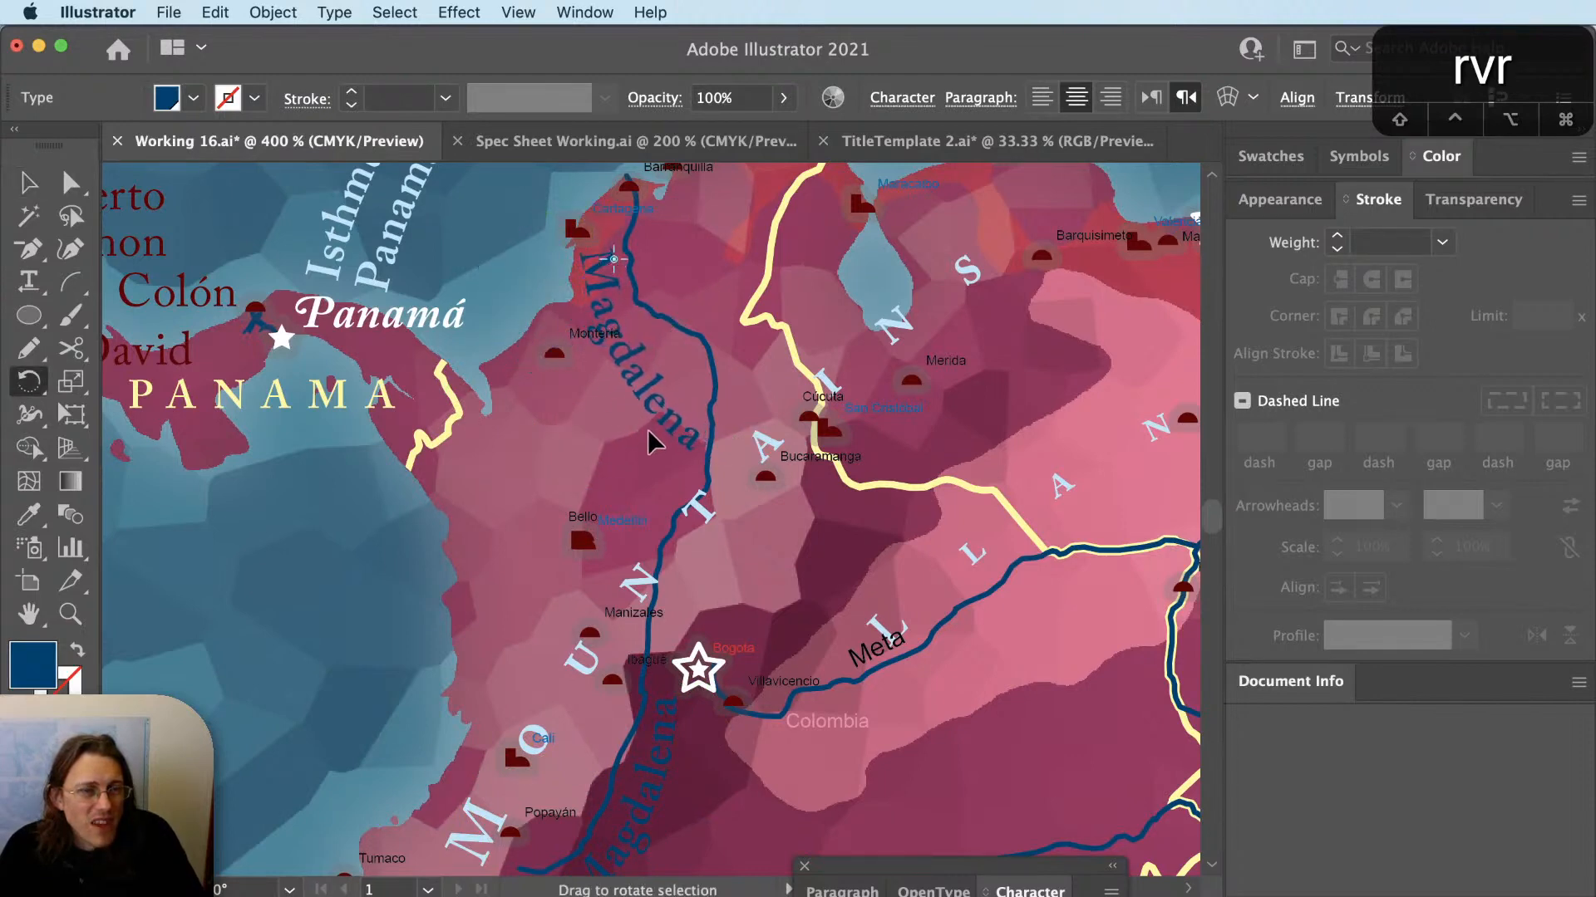
Reshape the second Magdalena label's text path to follow the bend of the river's northern stretch.
key("a")
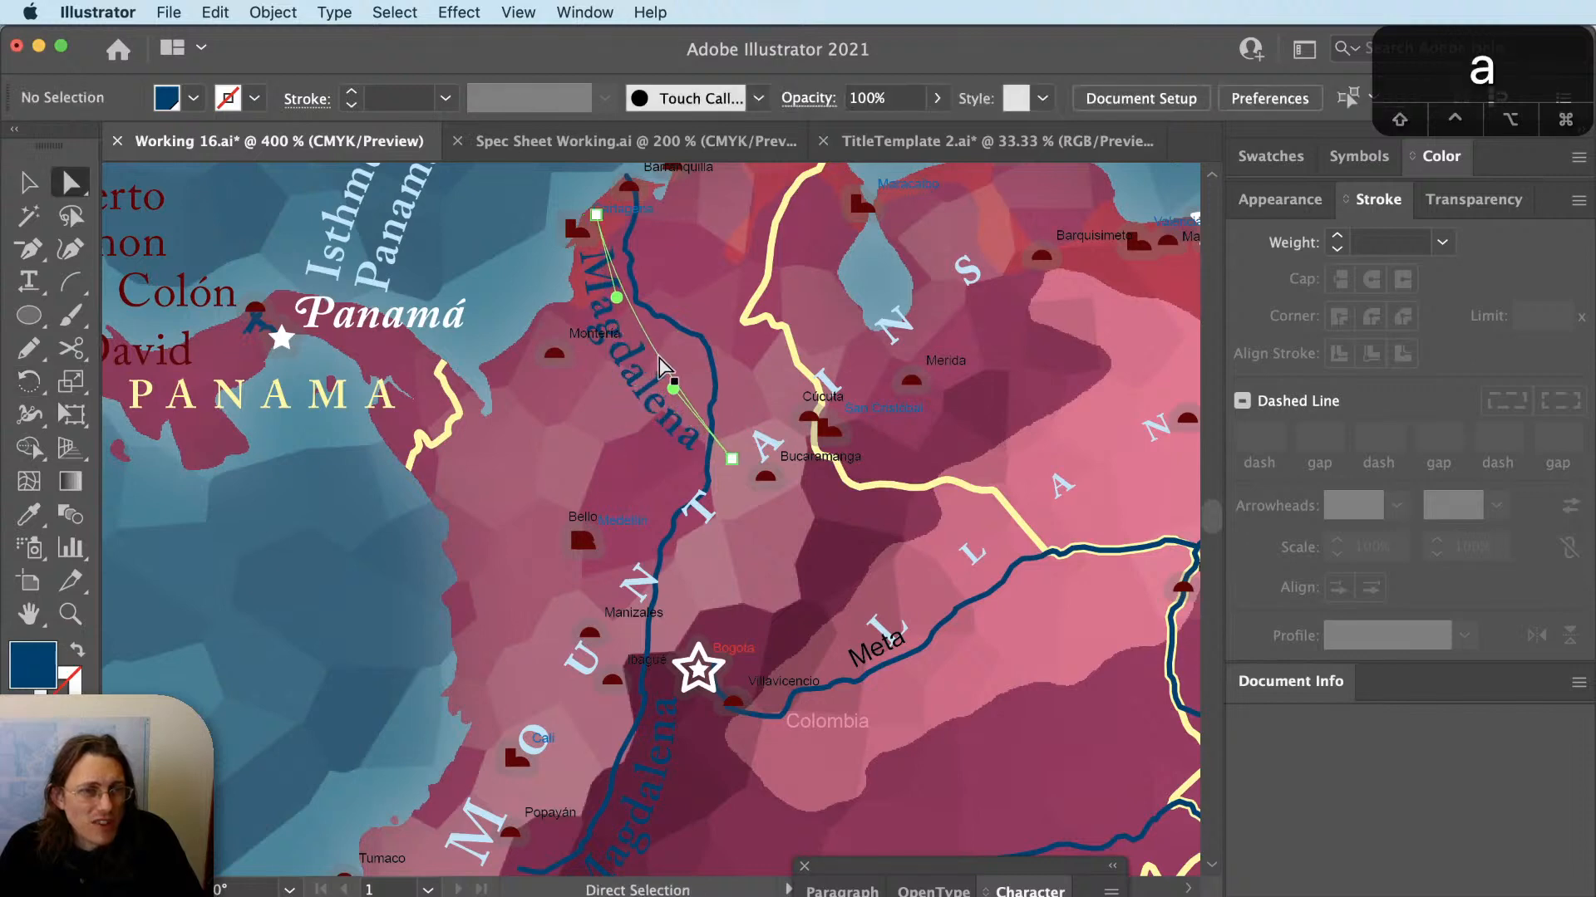
left_click_drag(661, 366, 644, 424)
left_click_drag(653, 418, 706, 353)
key("v")
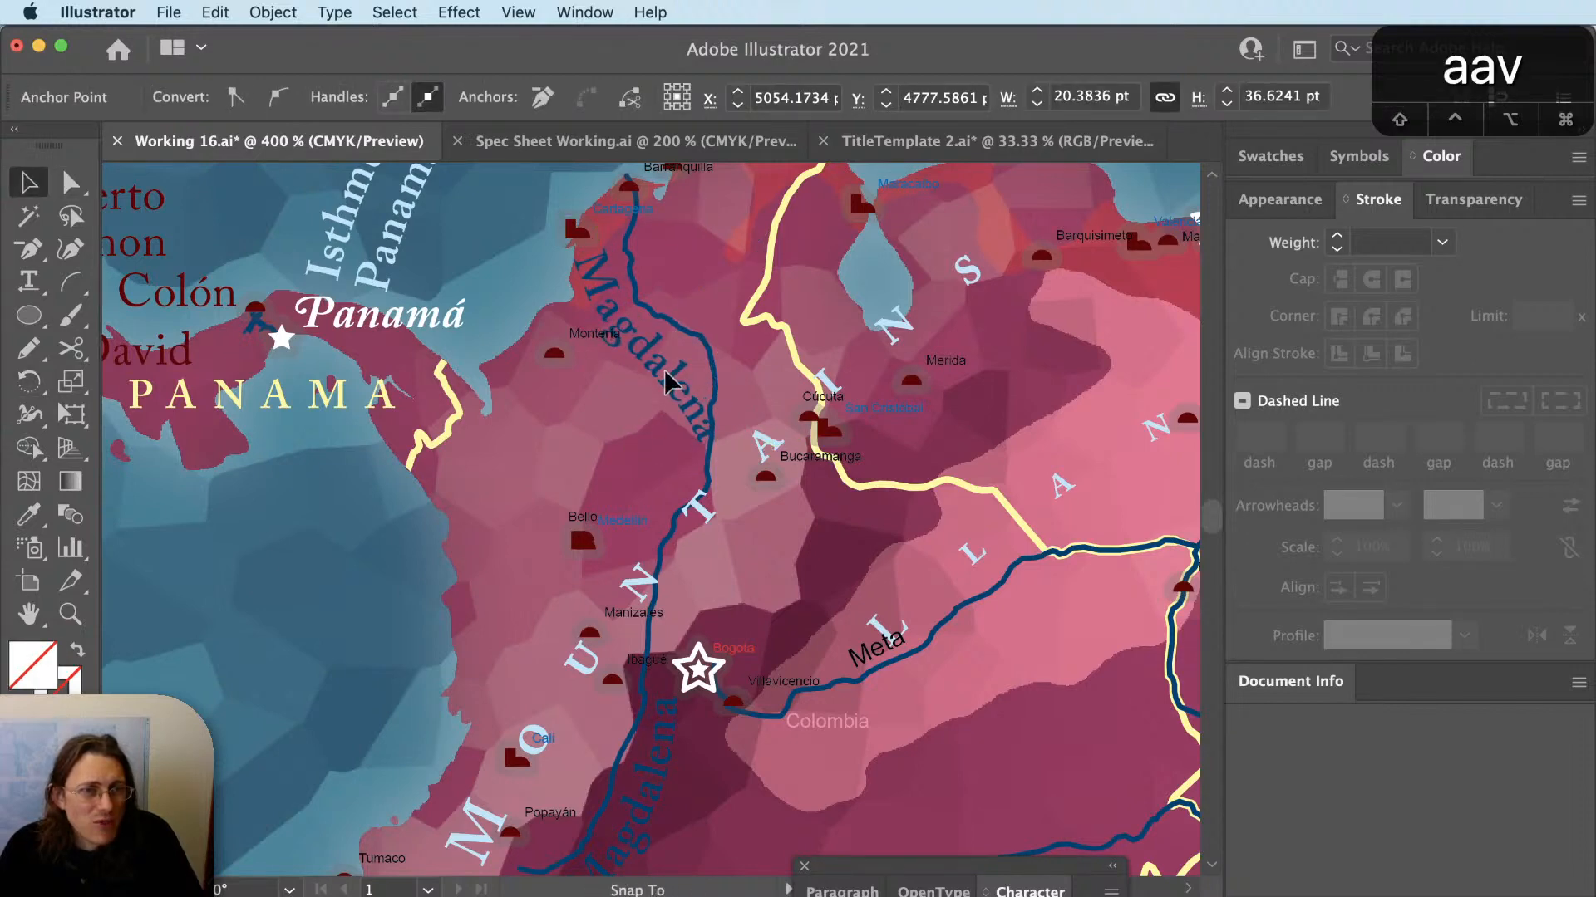
Try a slight rotation of the northern Magdalena label about its middle, and delete that label.
key("r")
key("super+z")
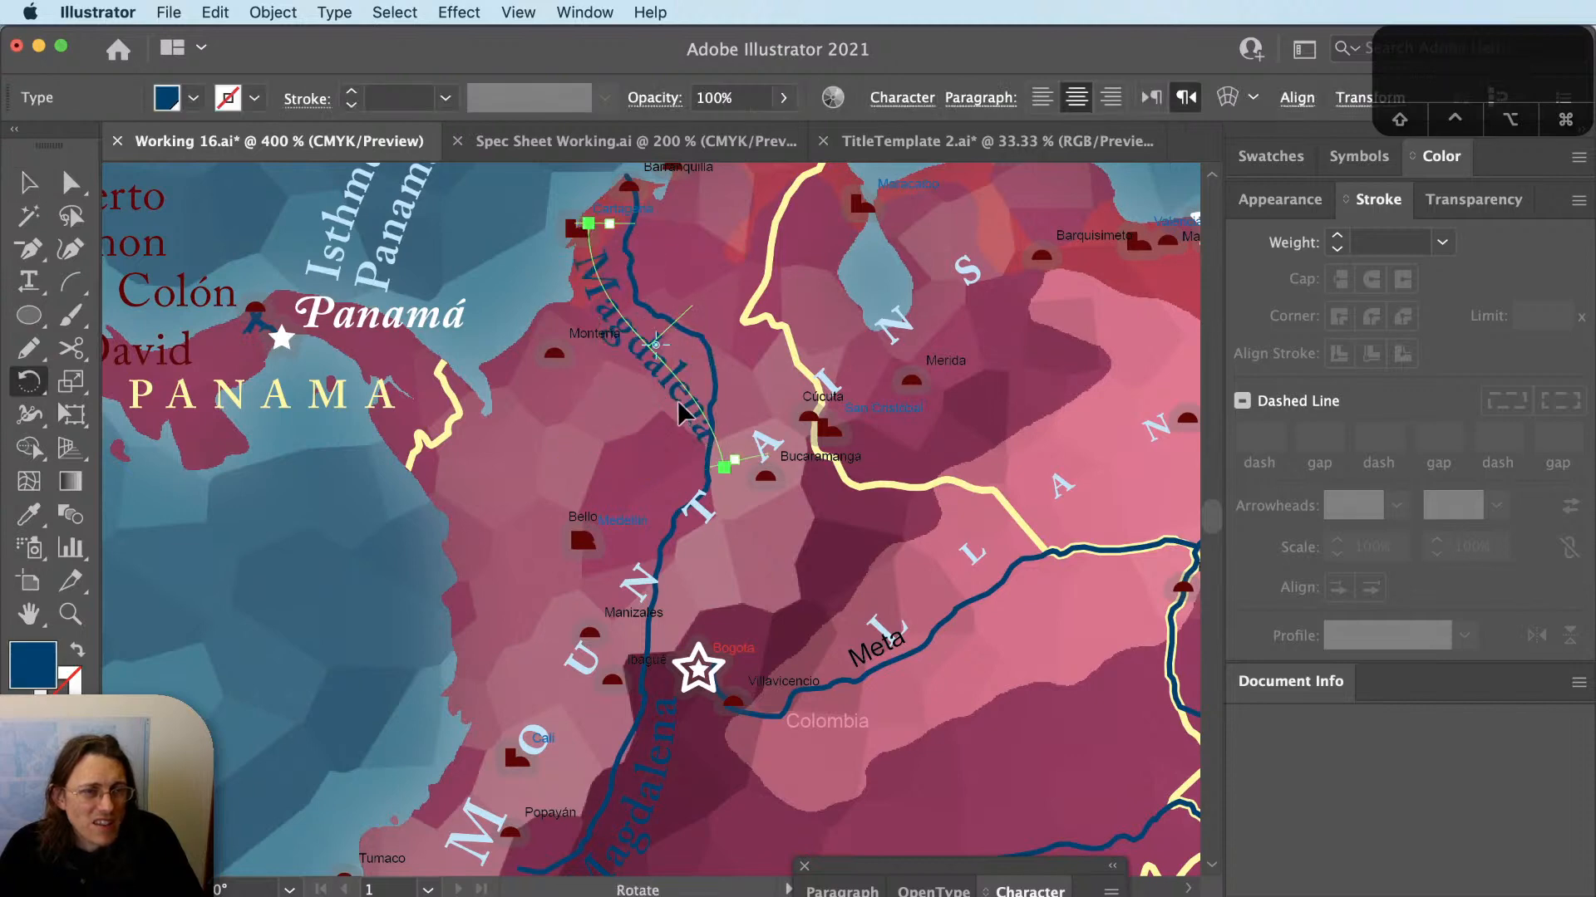
left_click_drag(752, 453, 709, 479)
key("space")
left_click_drag(720, 648, 736, 575)
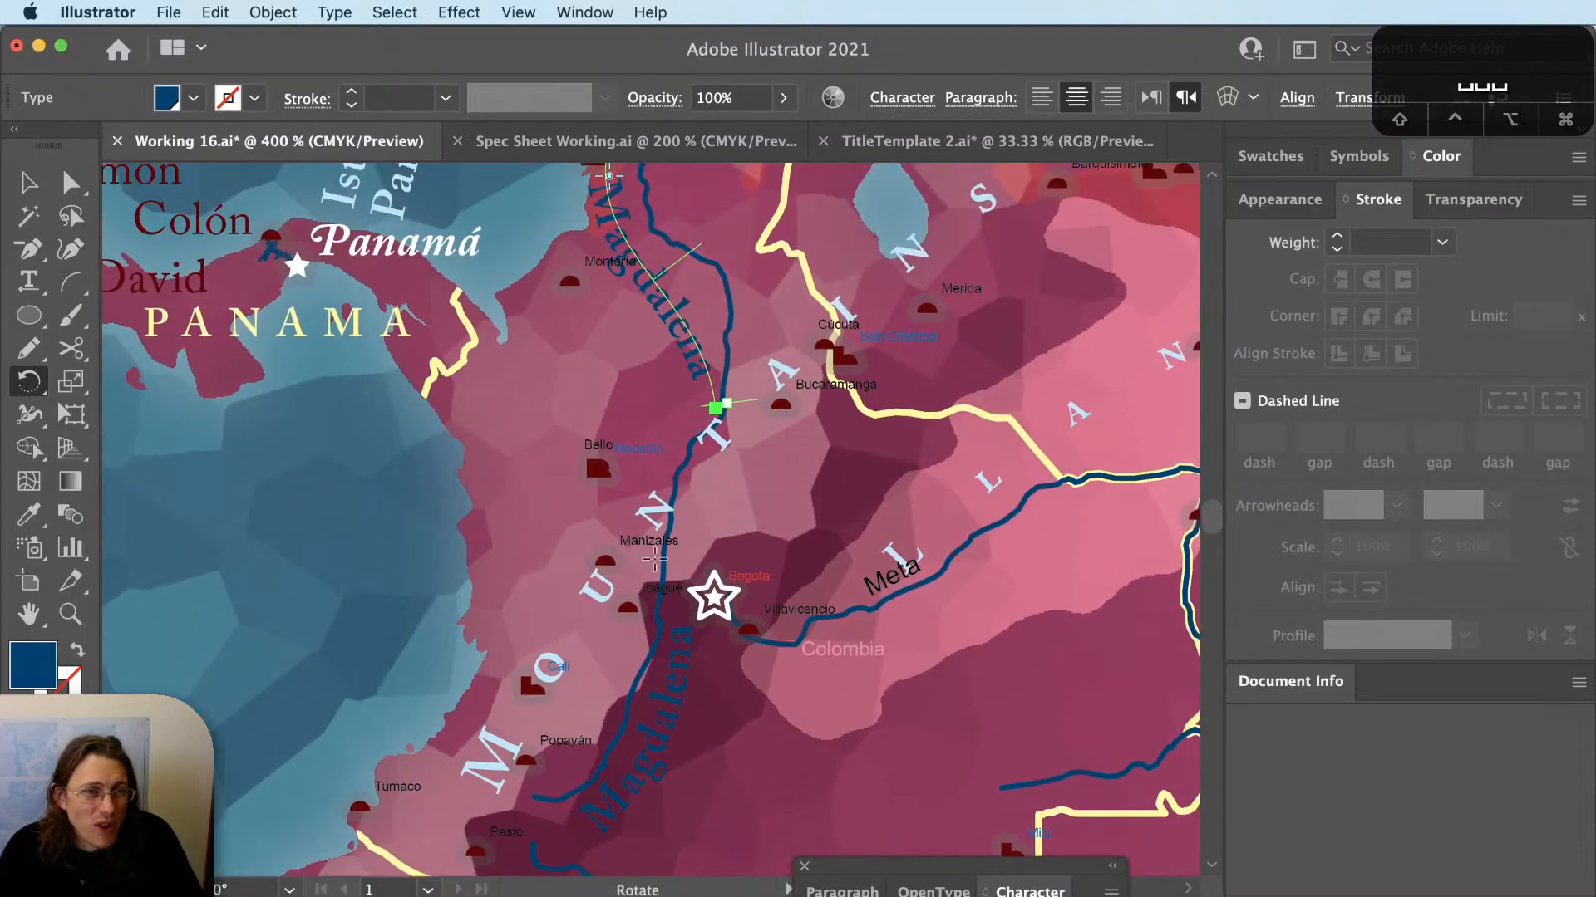
key("v")
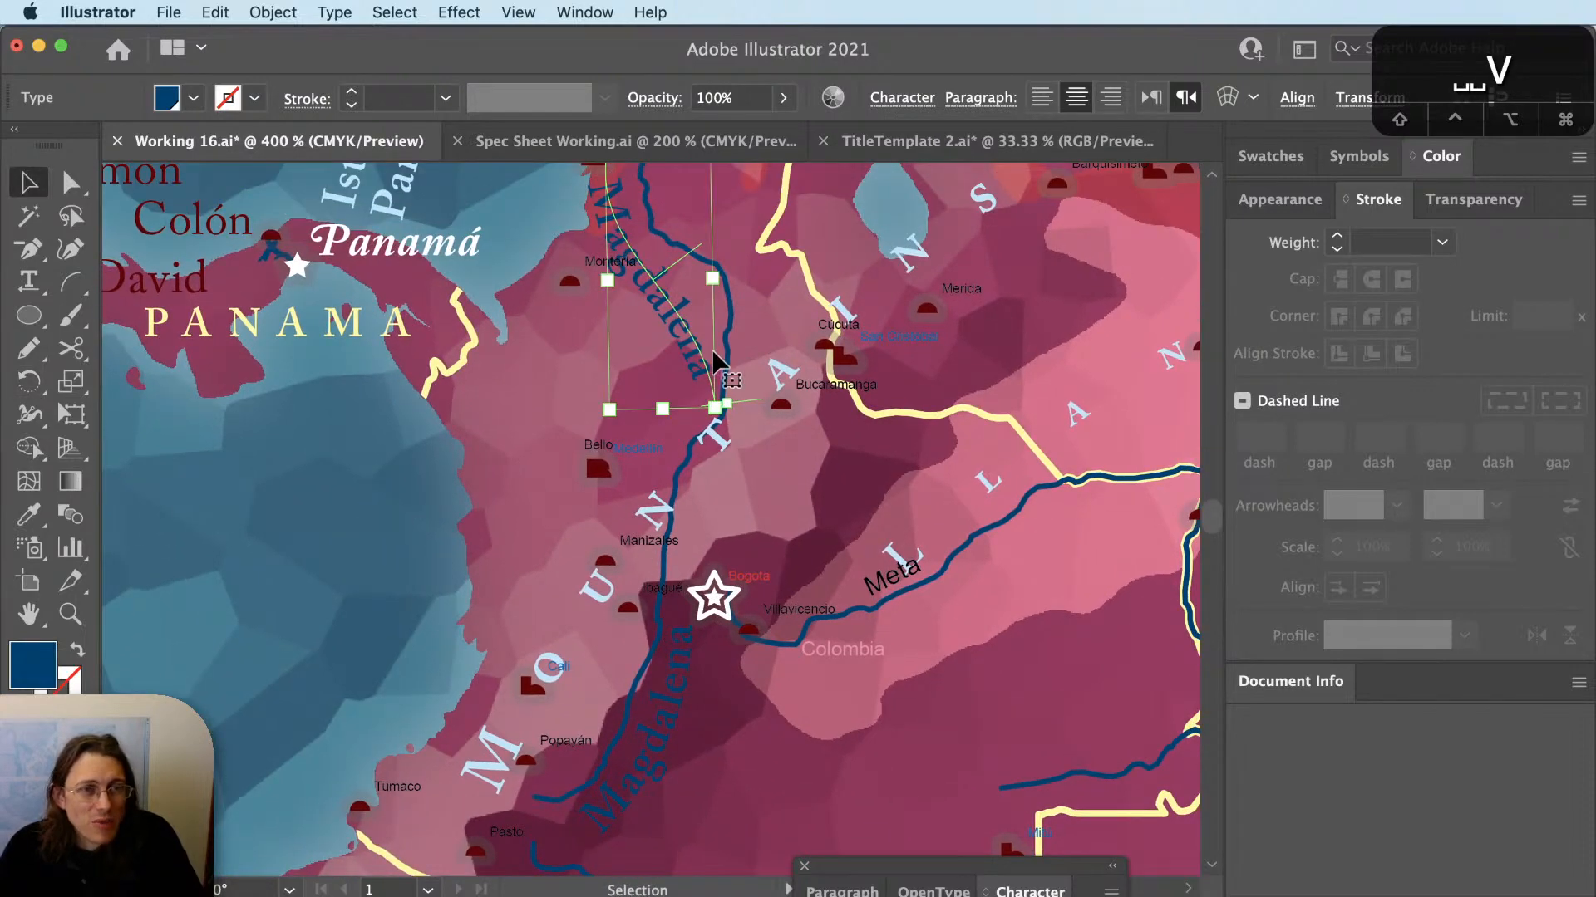
key("Delete")
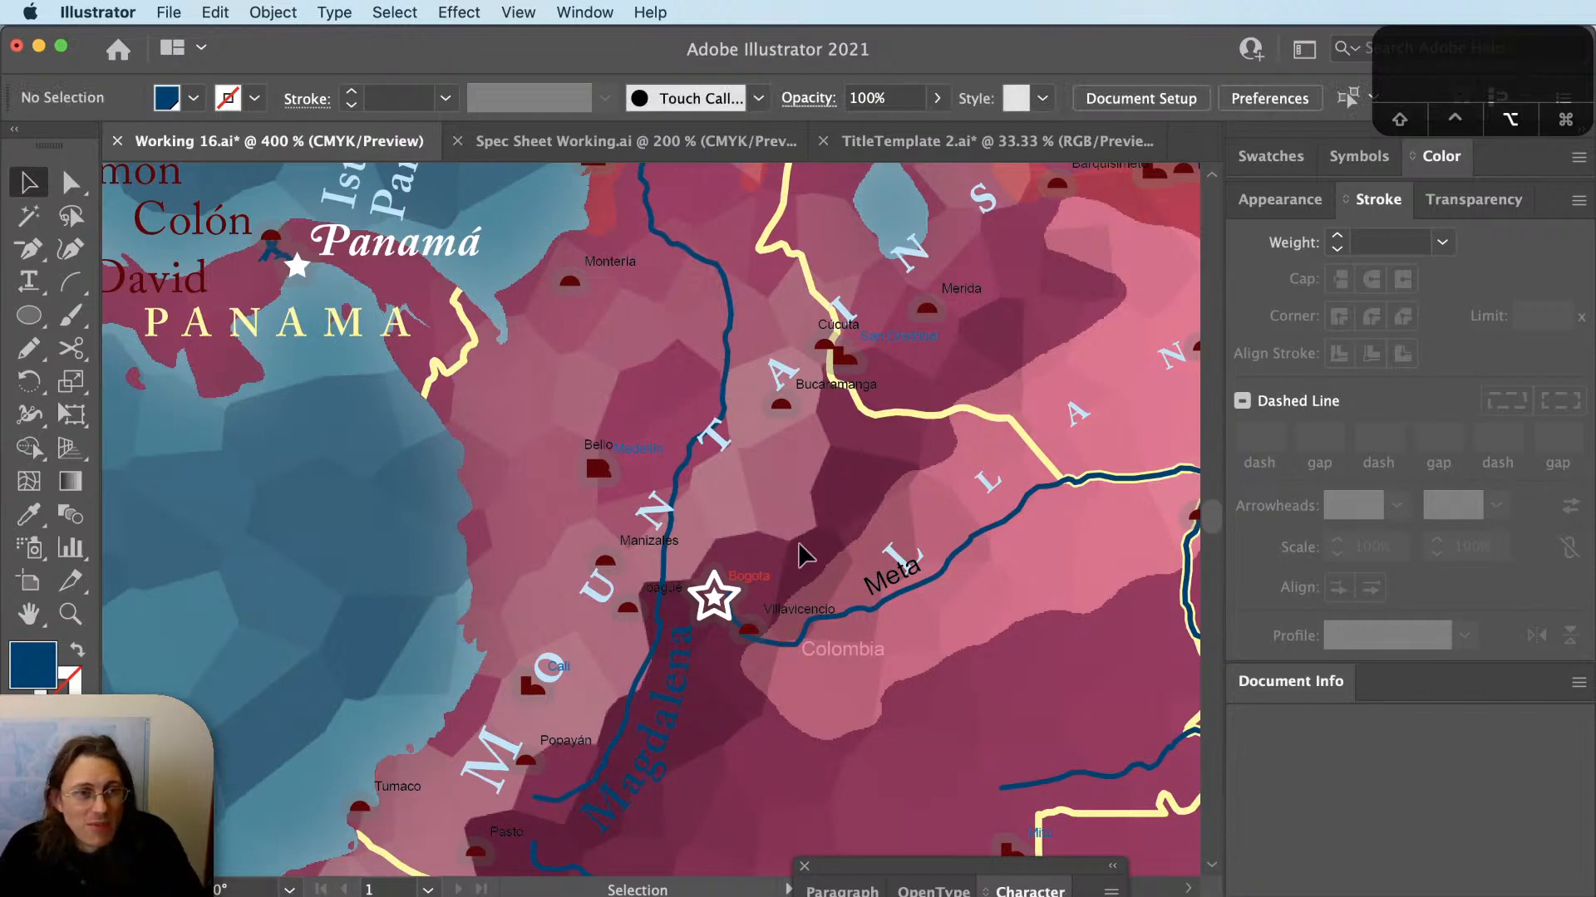
Rotate the remaining Magdalena label slightly around its southern end and nudge it closer to the river.
scroll(798, 552, "down", 2)
scroll(690, 715, "up", 5)
key("v")
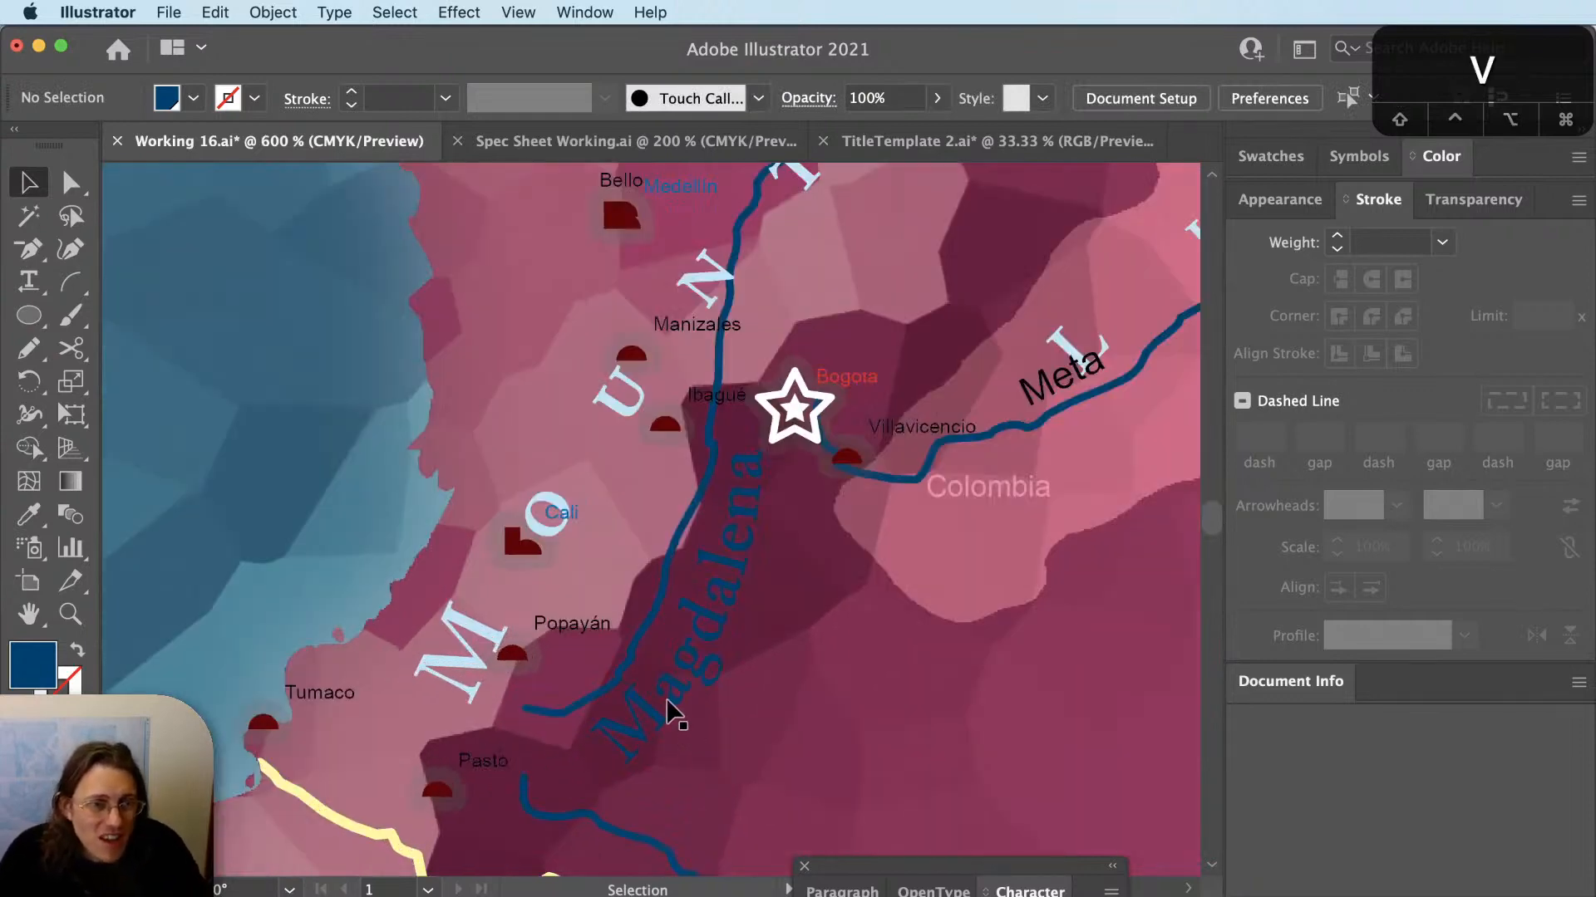
left_click(670, 706)
key("r")
left_click(586, 732)
left_click_drag(782, 477, 784, 481)
key("v")
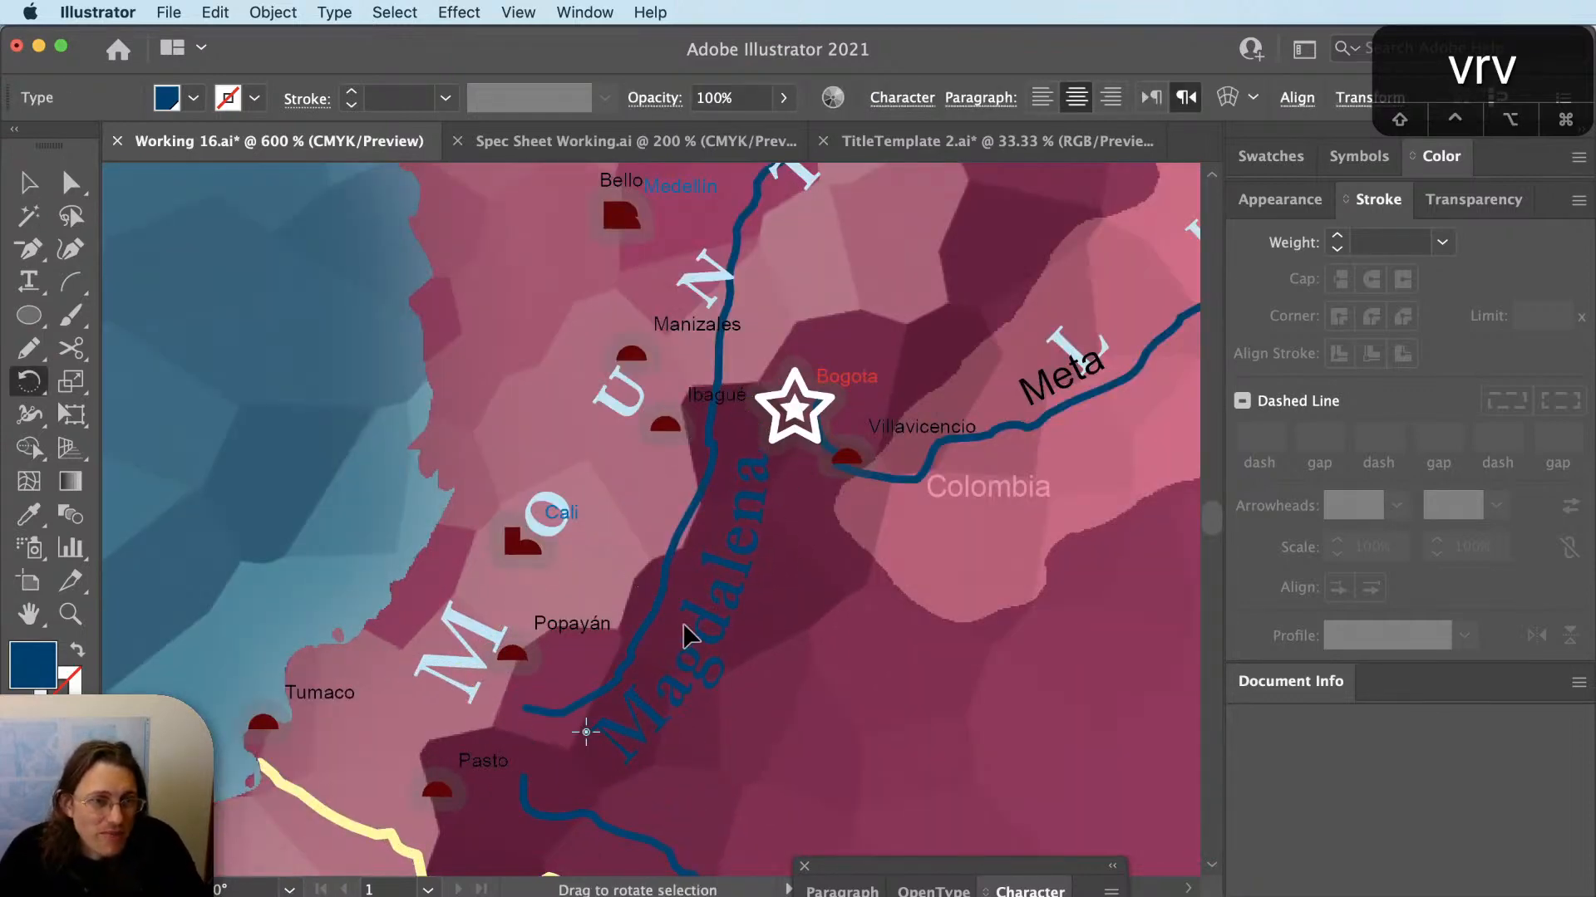
left_click_drag(689, 654, 677, 657)
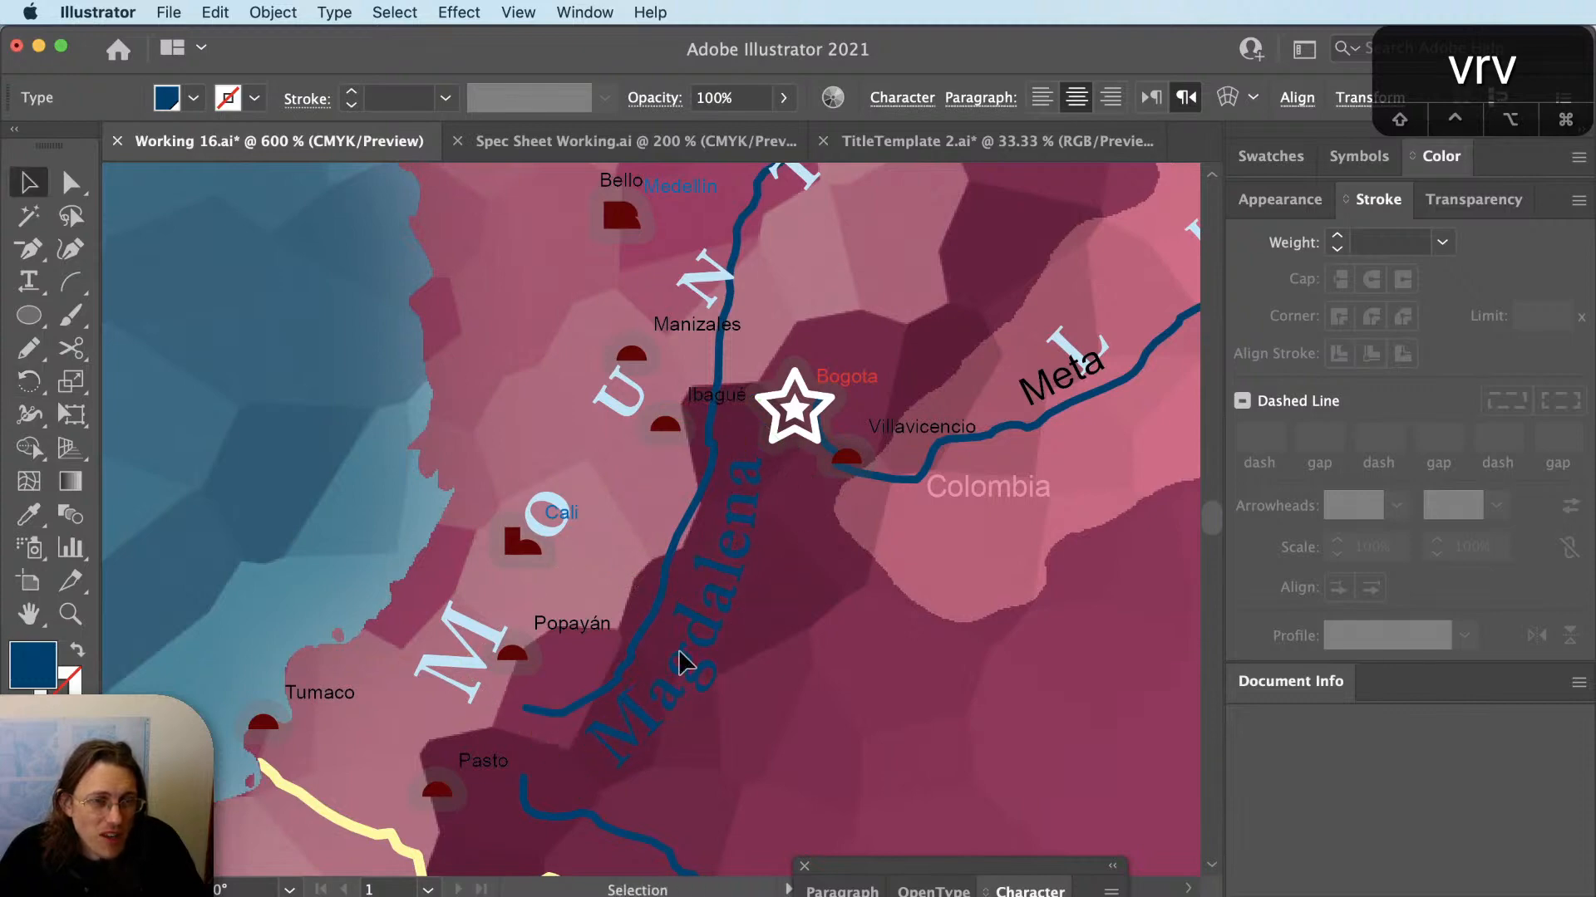
key("super+shift+a")
Duplicate the Magdalena label to the river's northern stretch and rotate the copy to run alongside the east bank.
scroll(705, 652, "down", 2)
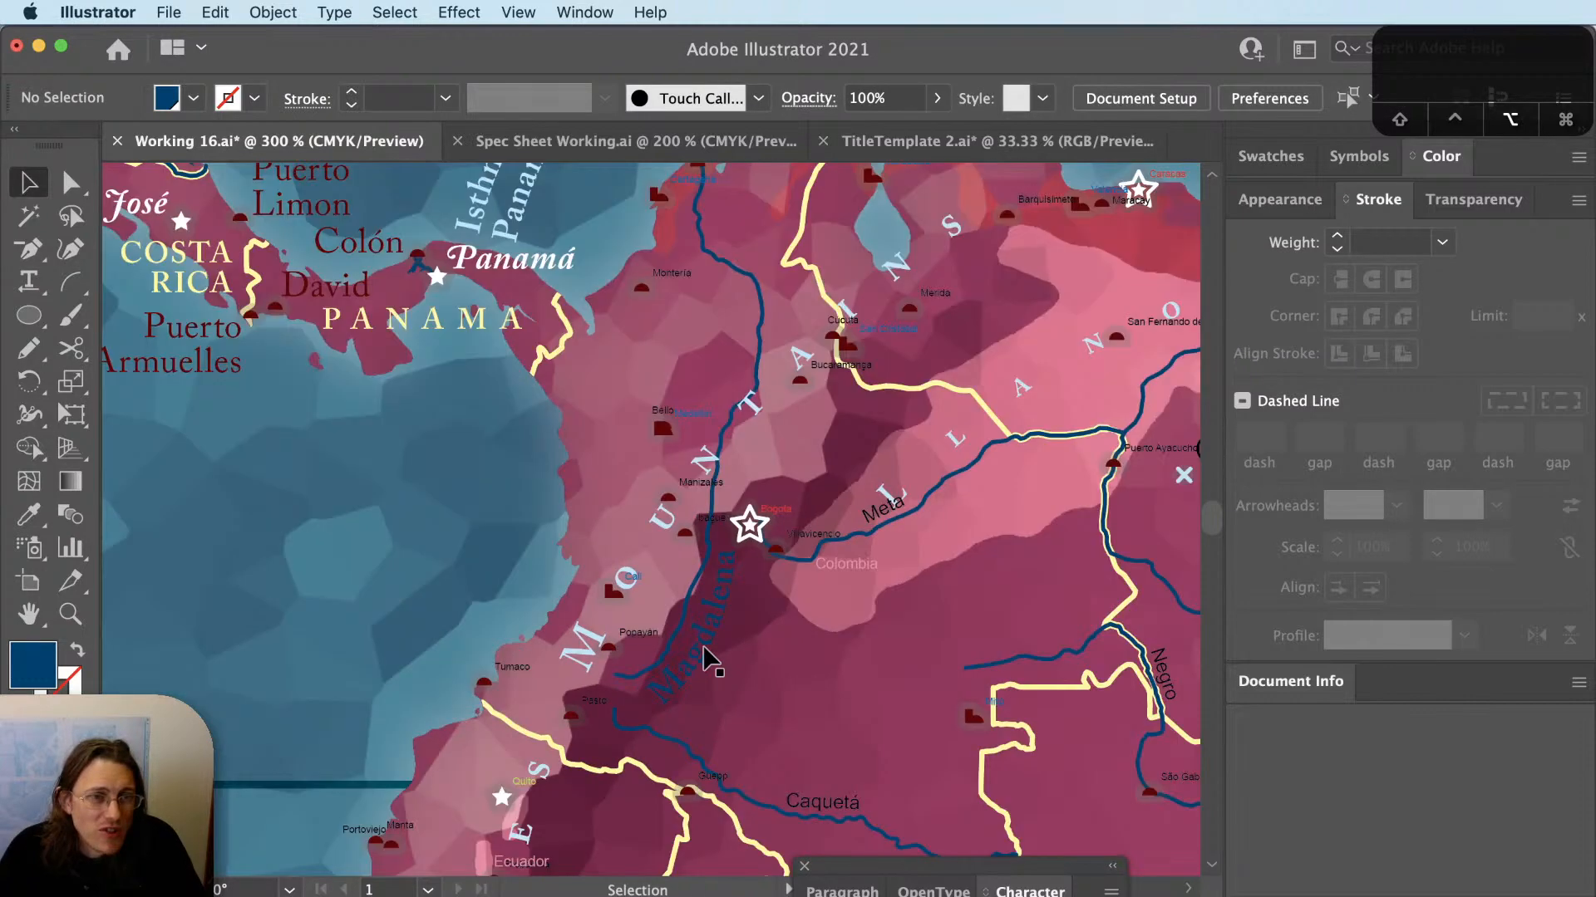
left_click_drag(769, 575, 754, 703)
left_click_drag(680, 798, 763, 567)
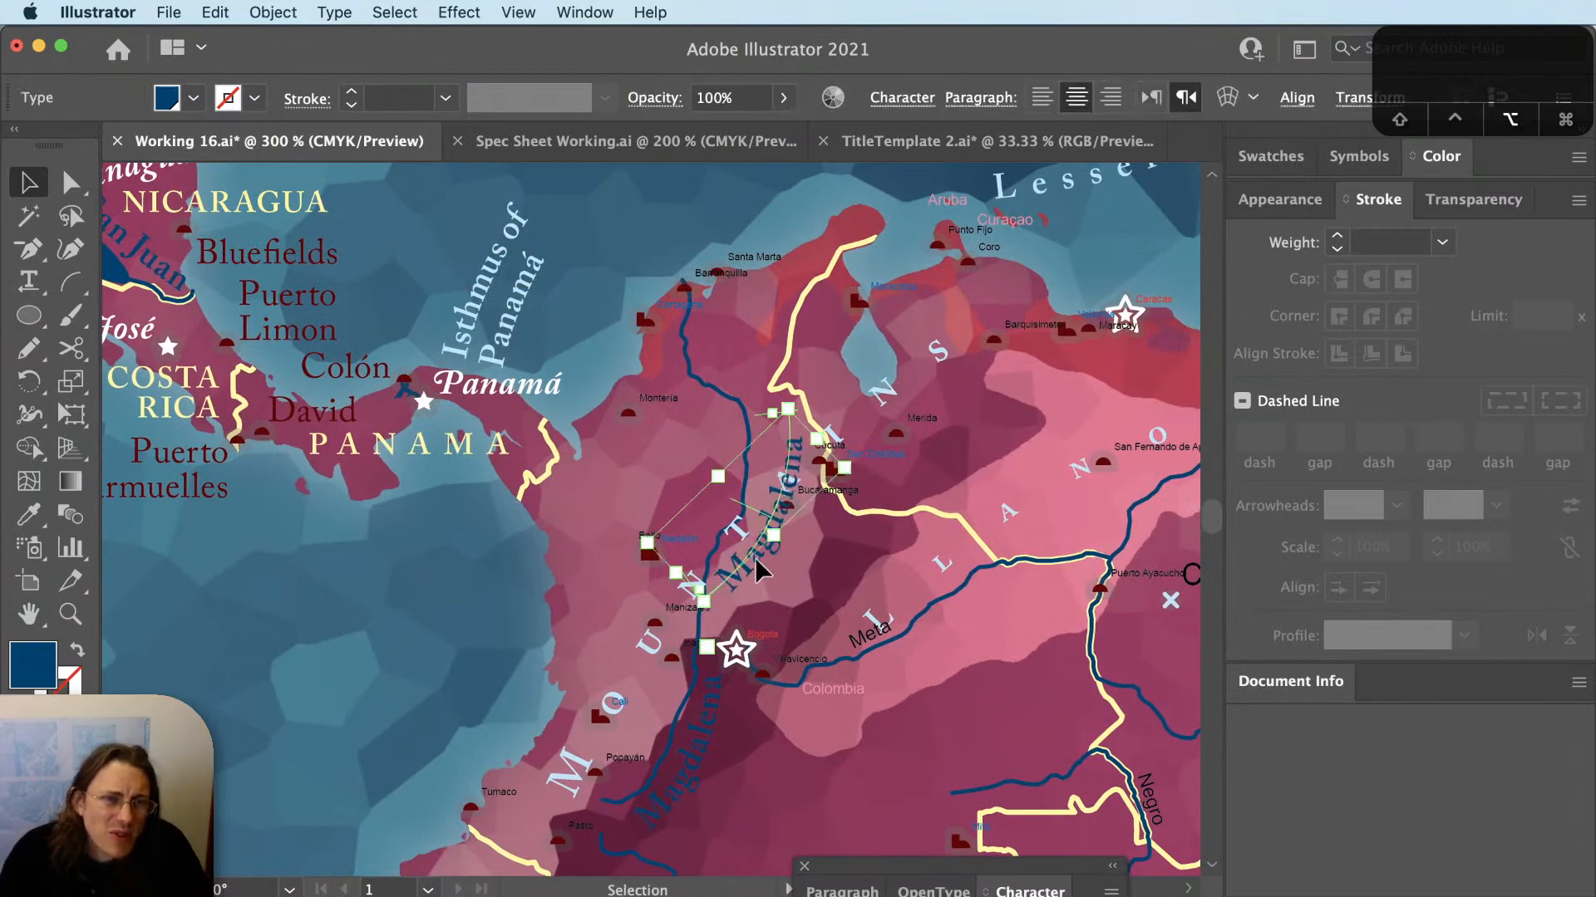
scroll(762, 567, "up", 2)
key("r")
left_click_drag(834, 478, 763, 316)
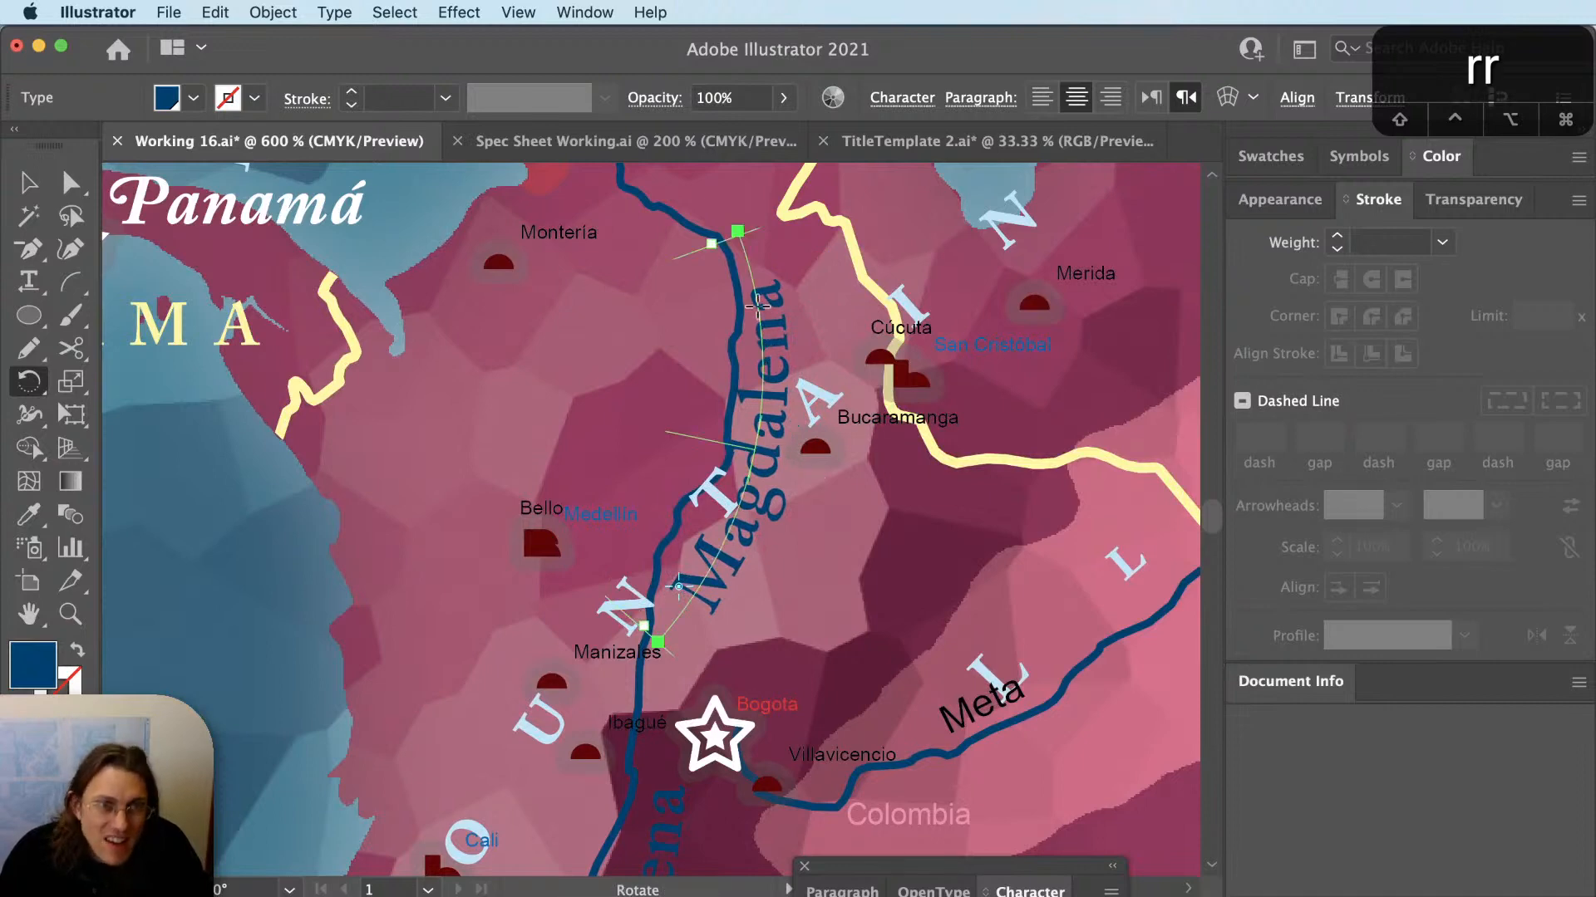
left_click_drag(718, 644, 731, 650)
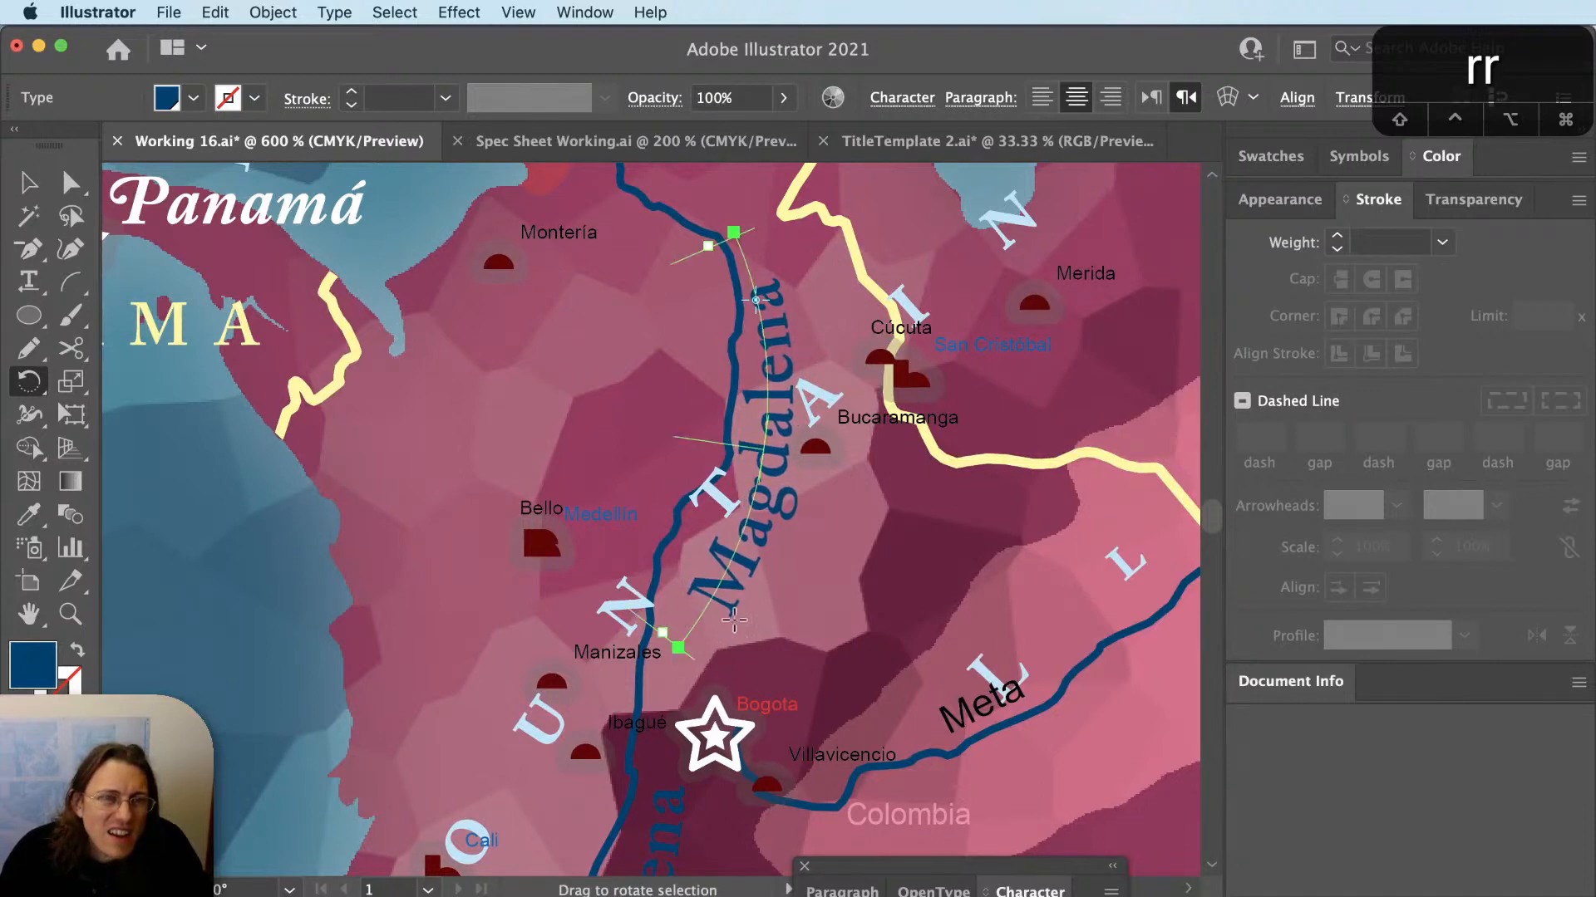
key("shift+super+a")
Fine-tune the northern Magdalena label's rotation and move it to the west bank, inside the river's bend.
key("v")
scroll(813, 511, "up", 1)
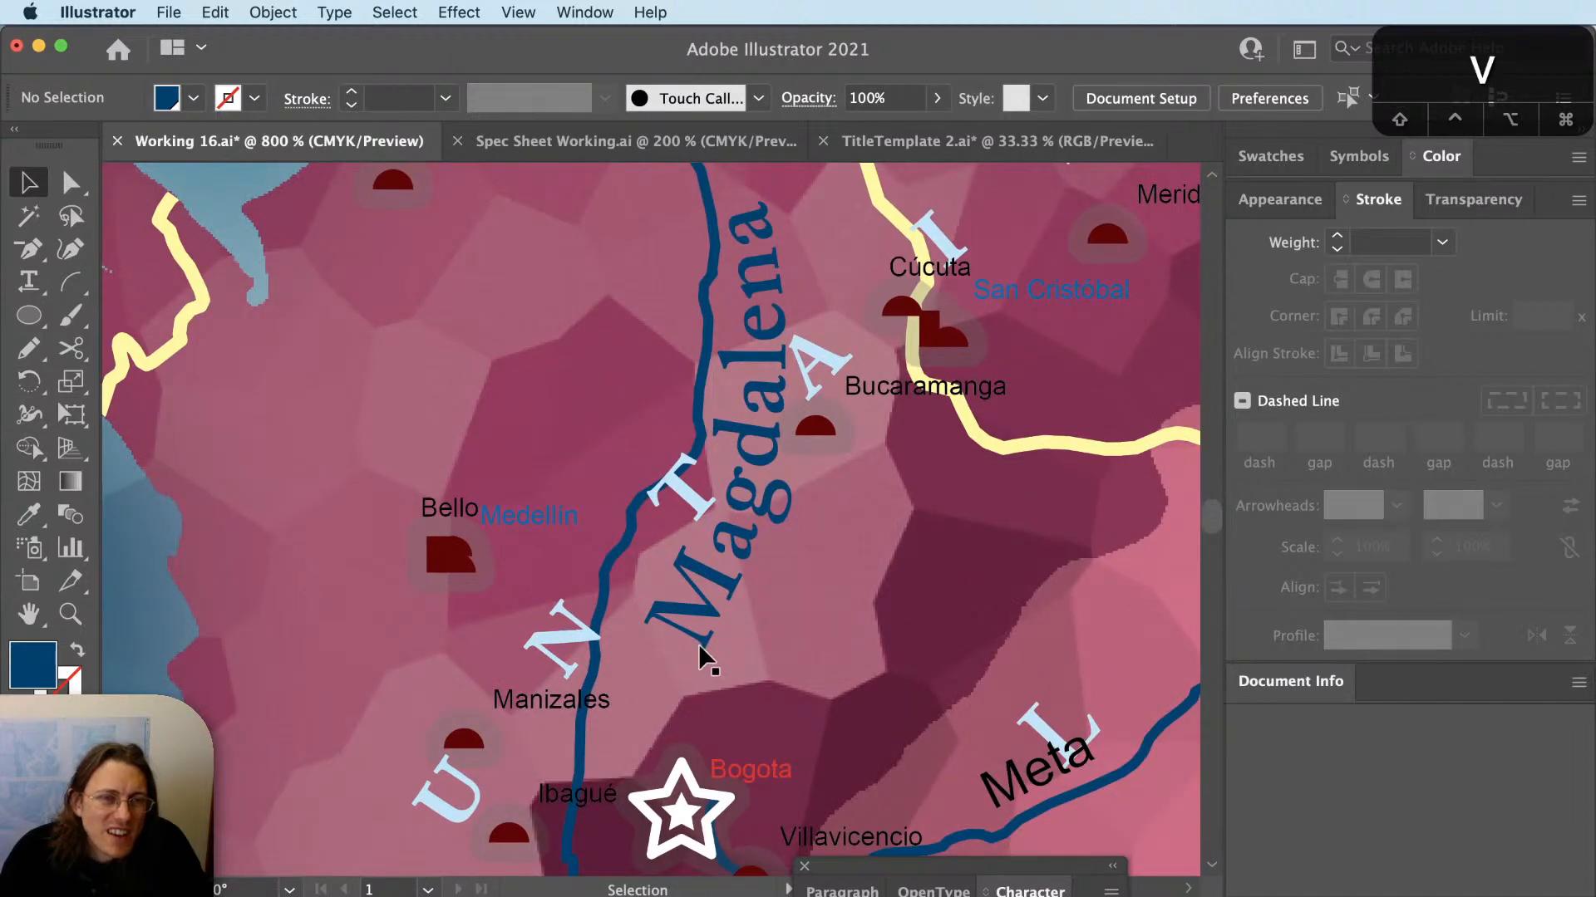
left_click(702, 647)
key("r")
scroll(706, 636, "down", 1)
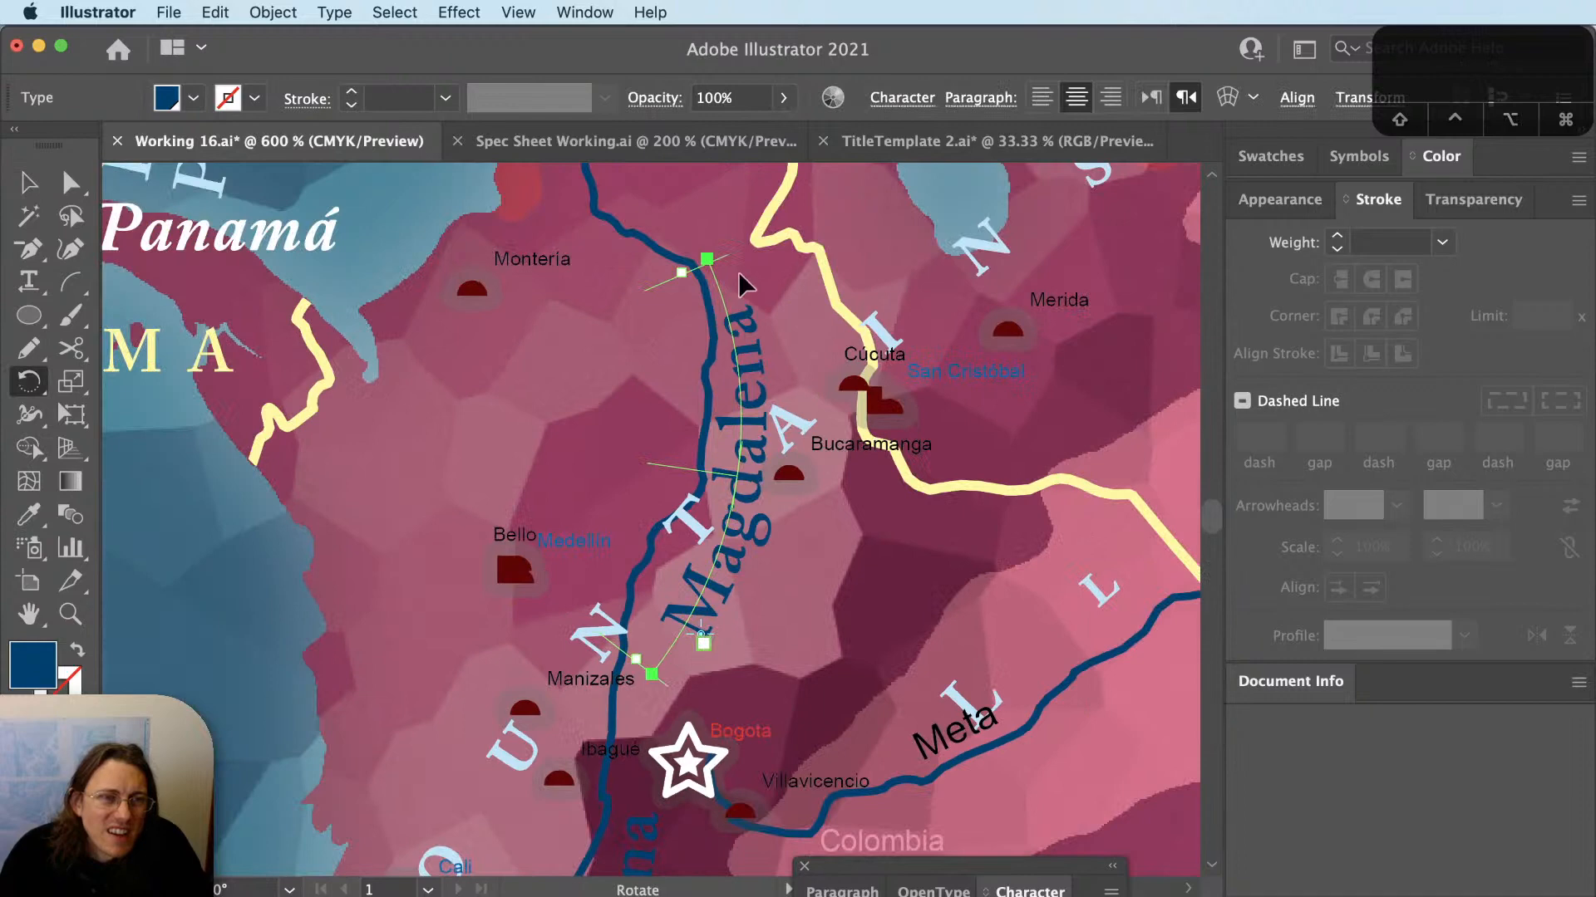
left_click_drag(738, 272, 738, 277)
key("shift+super+a")
key("v")
left_click_drag(740, 357, 635, 315)
key("shift+super+a")
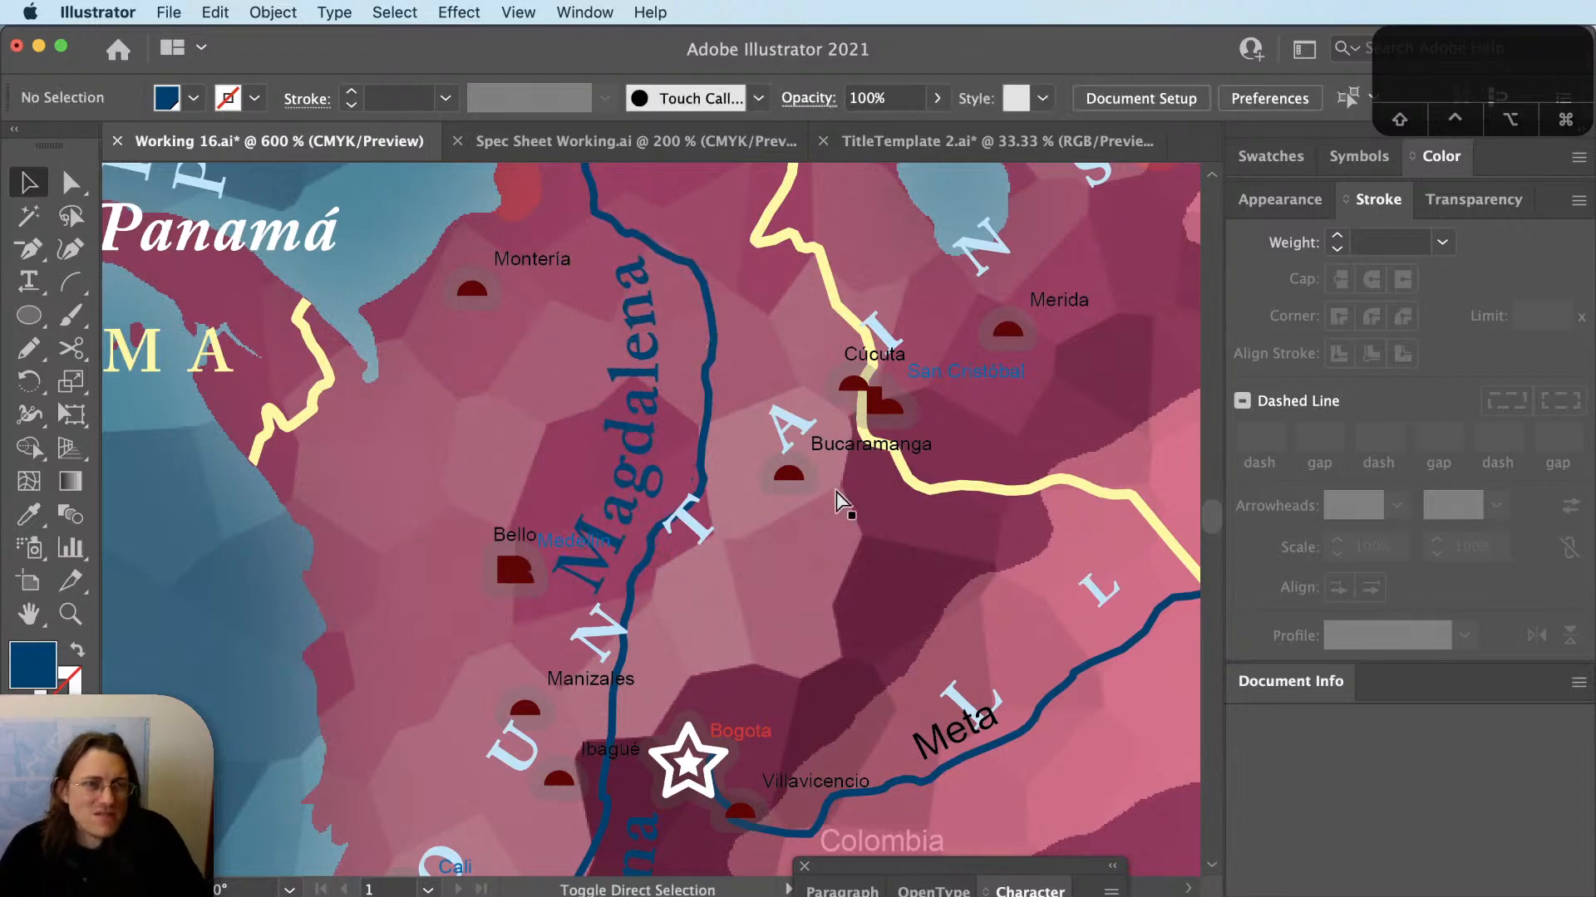
Reshape the northern Magdalena label's text path to curve with the river by adjusting both of its direction handles.
scroll(836, 491, "down", 3)
scroll(742, 447, "up", 2)
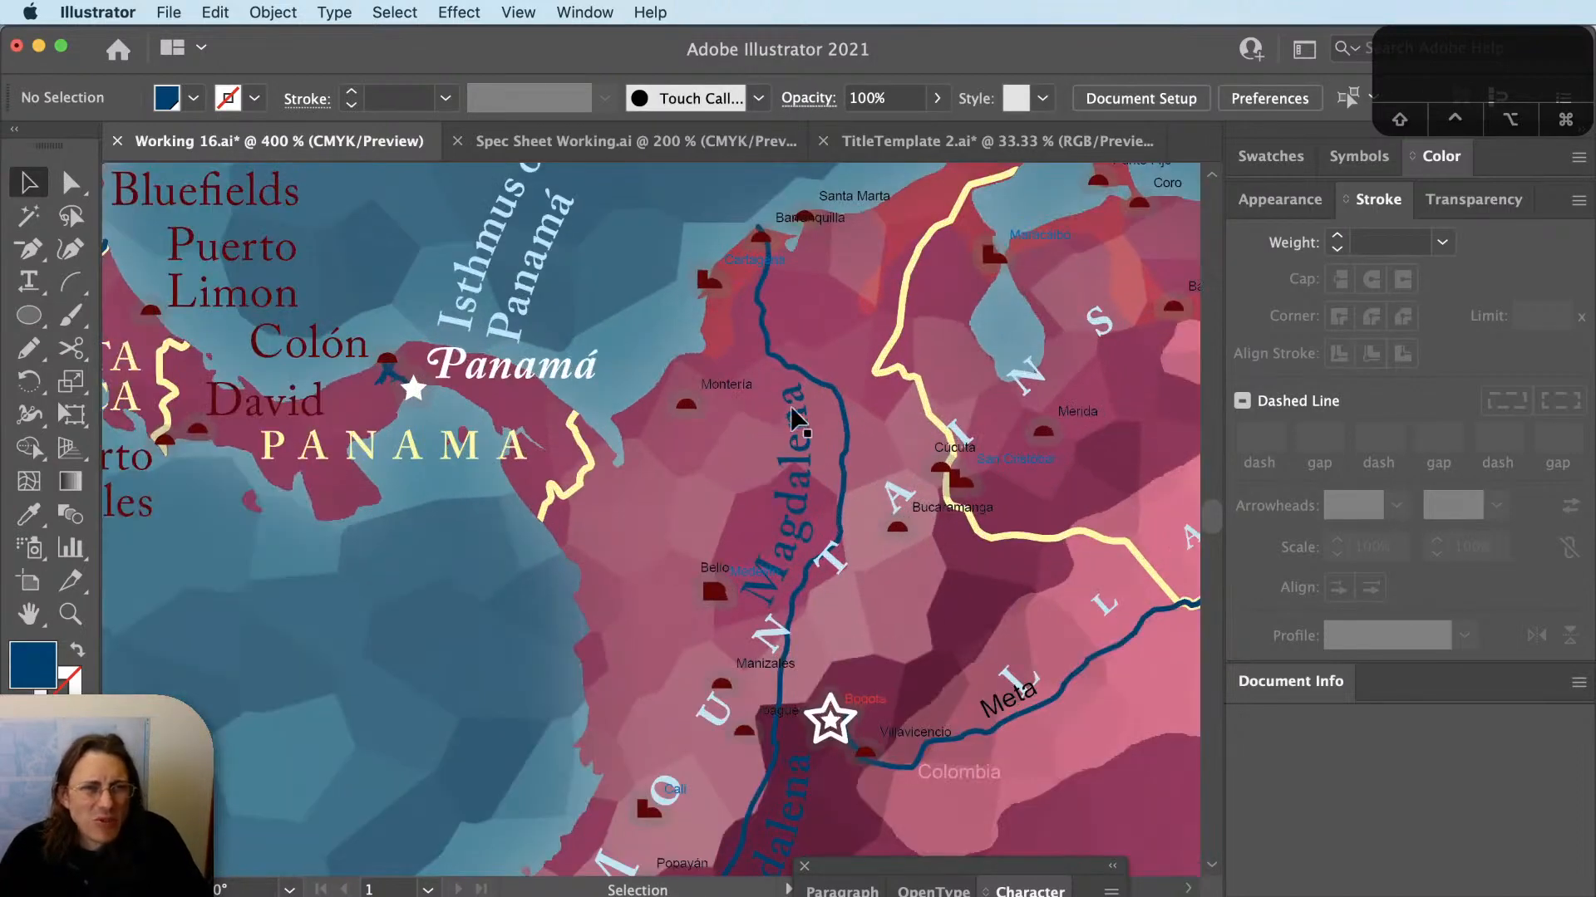
left_click(809, 462)
key("a")
left_click(776, 376)
left_click(783, 385)
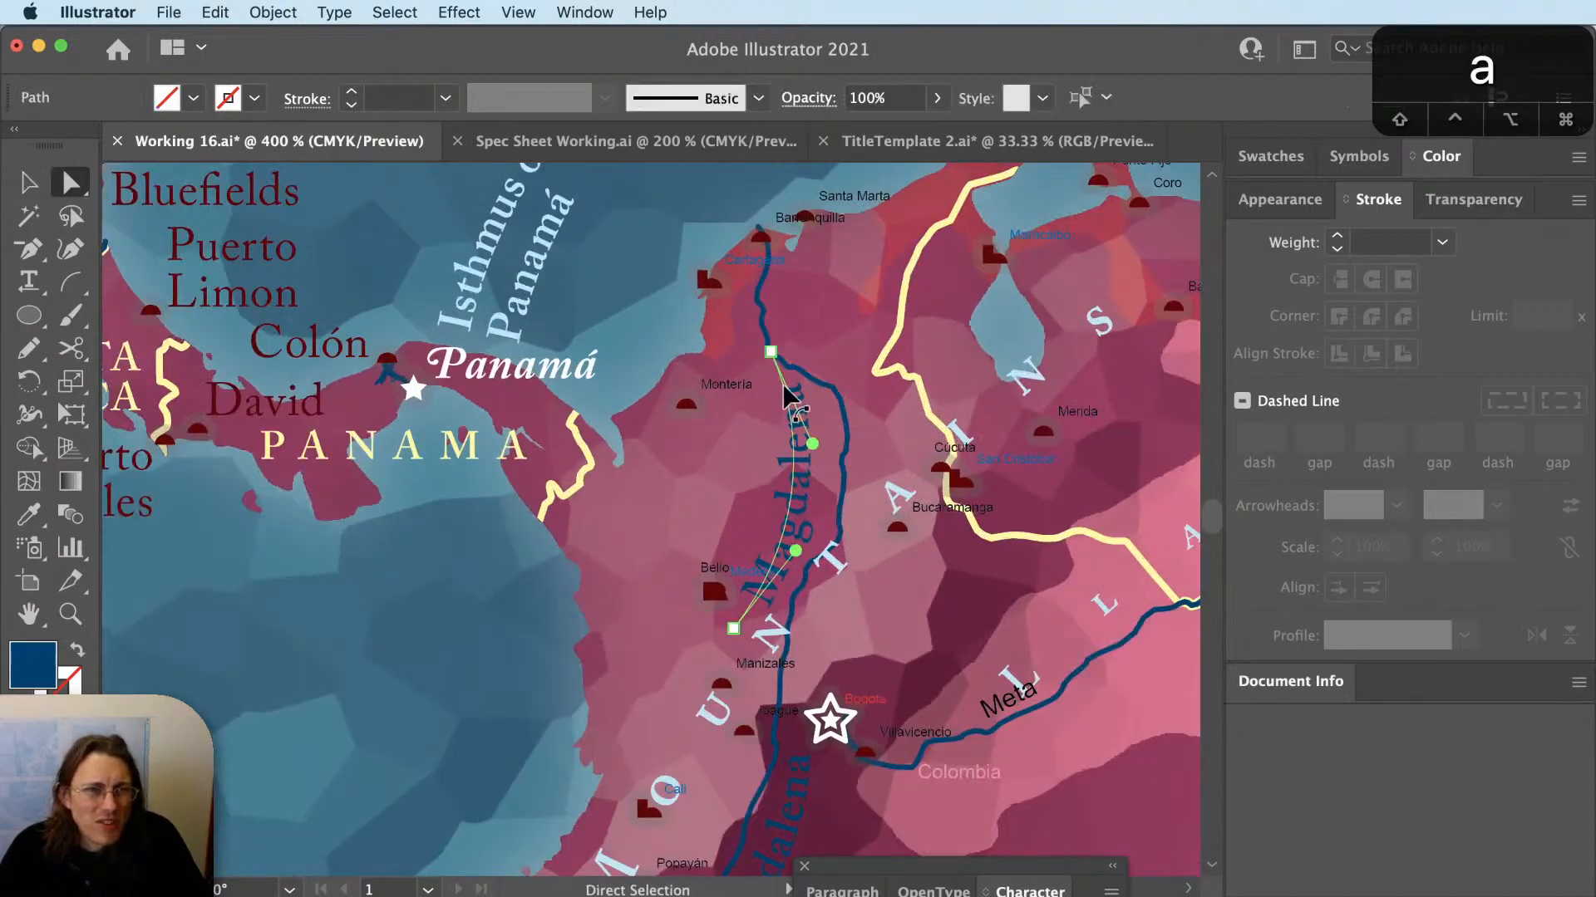
left_click_drag(812, 443, 830, 458)
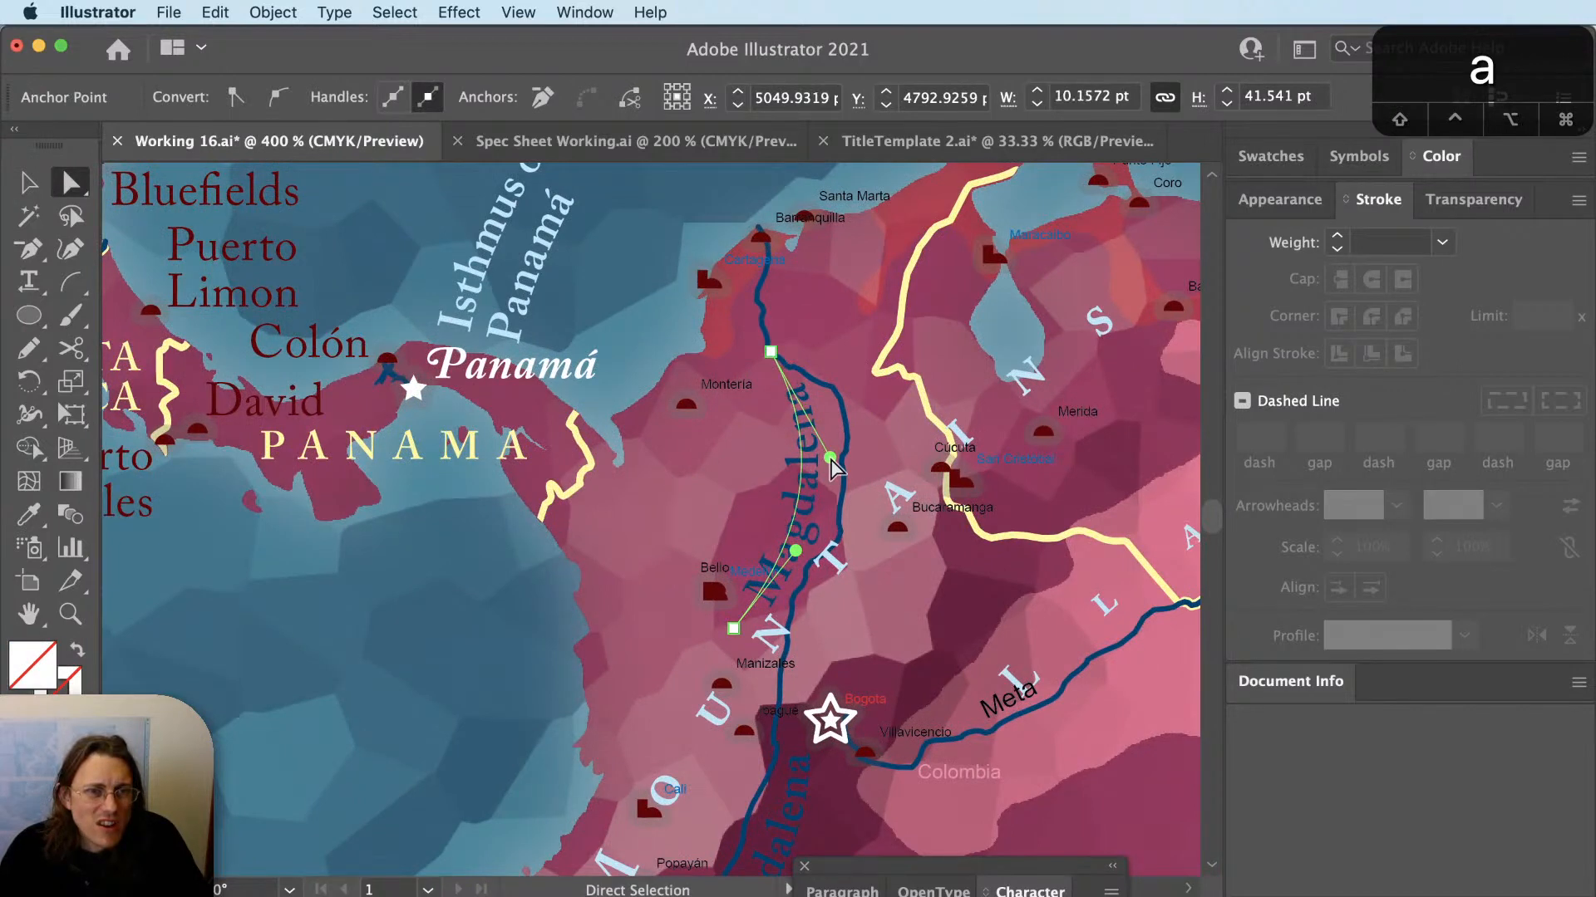
left_click_drag(794, 549, 789, 534)
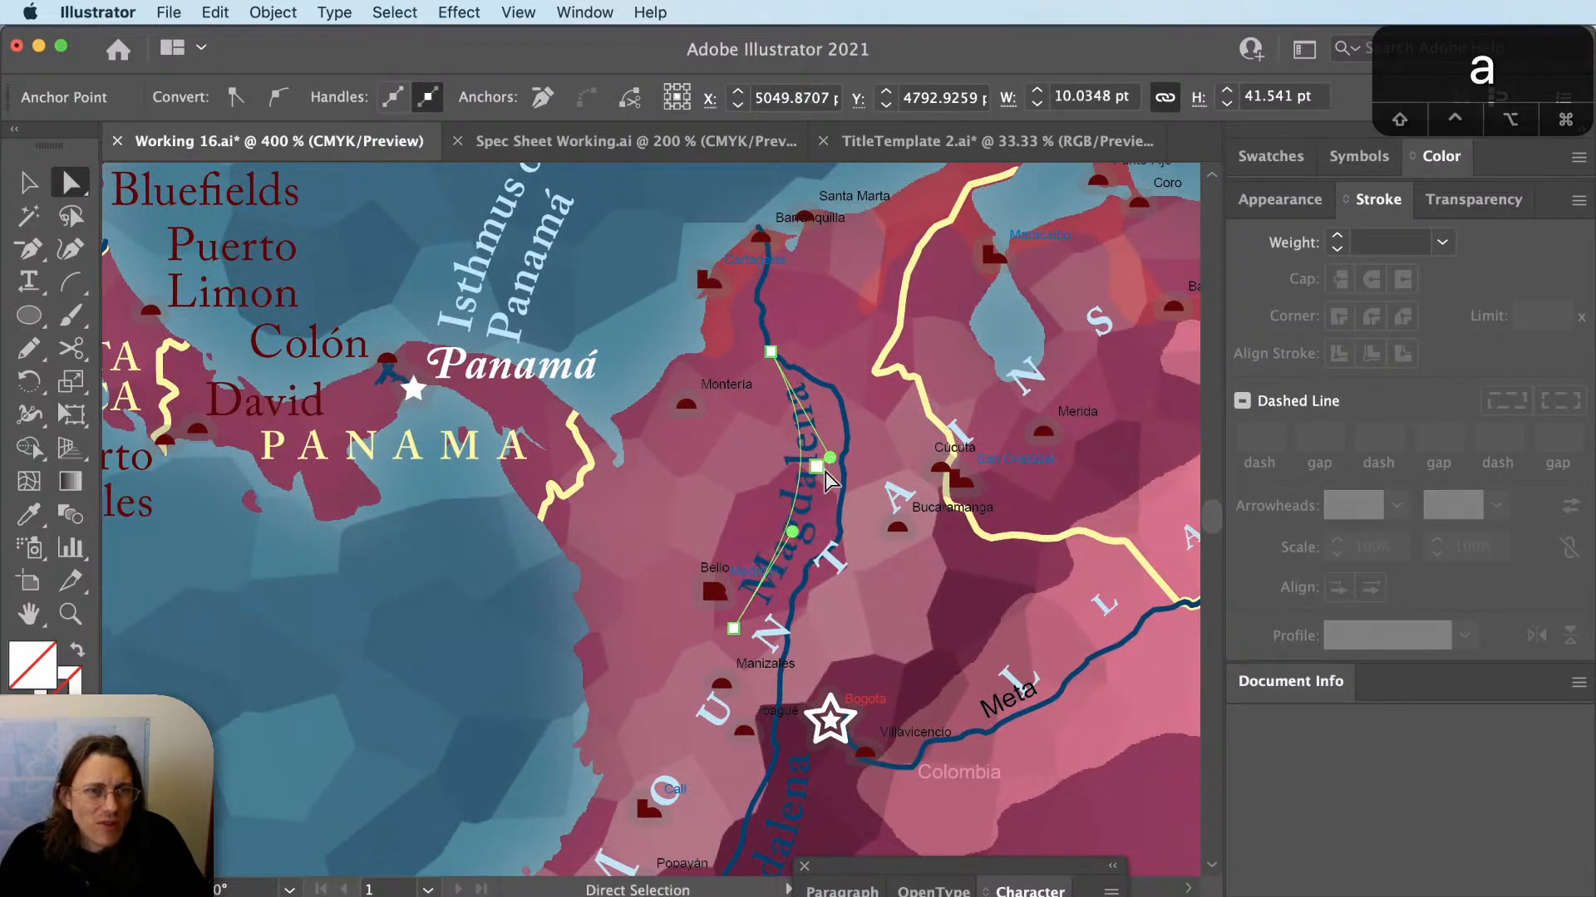
key("super+shift+a")
key("v")
Delete the southern Magdalena label southwest of Bogotá.
scroll(808, 421, "down", 1)
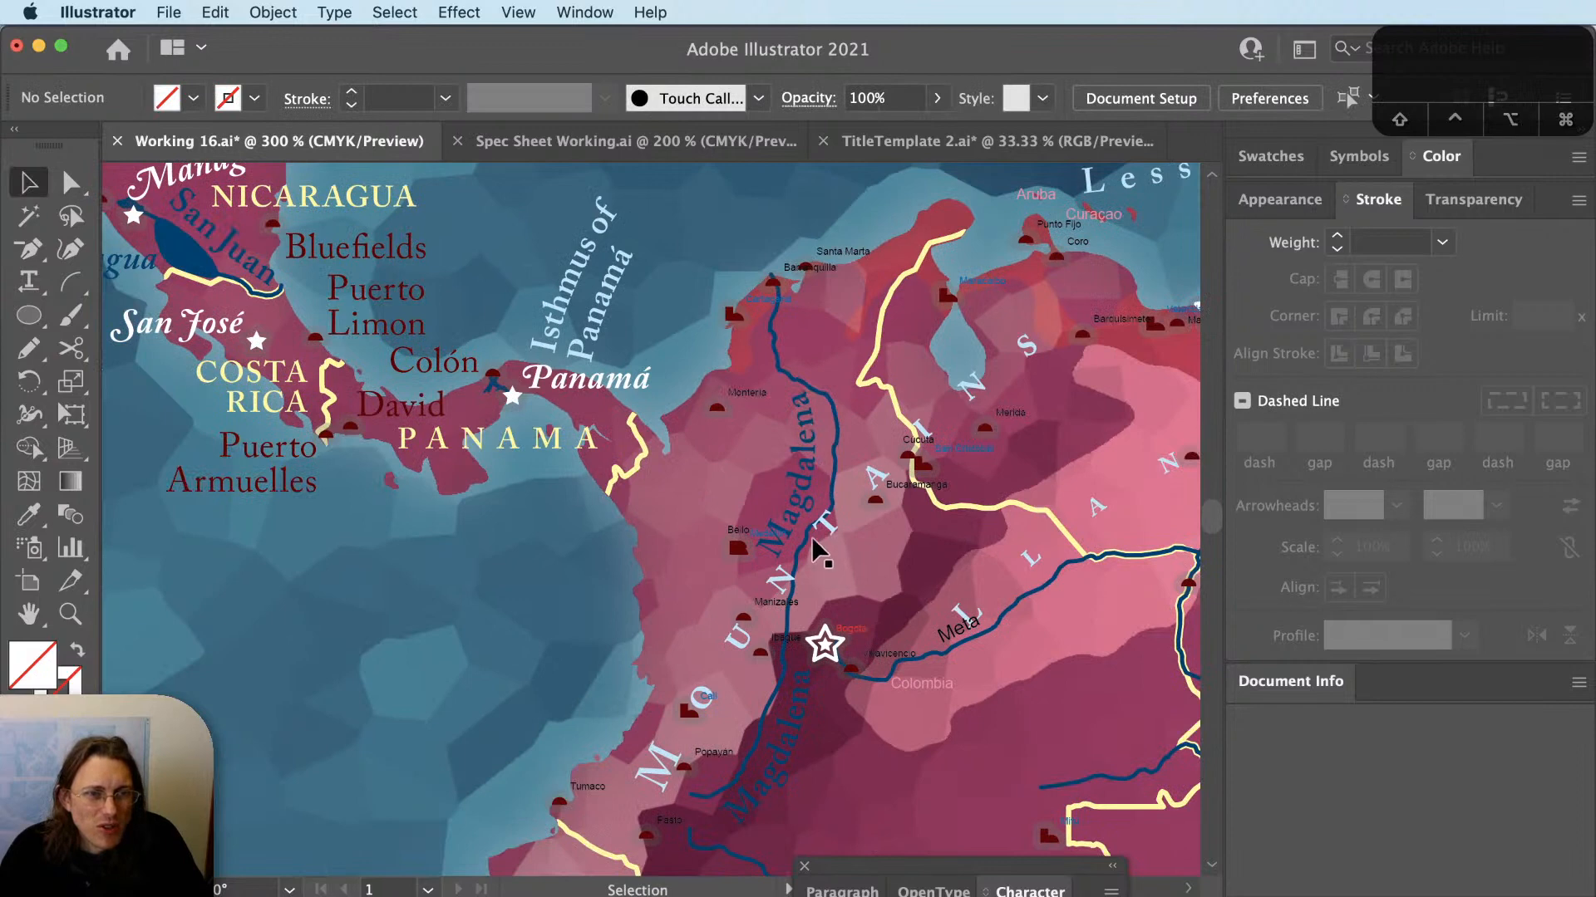
key("v")
left_click(773, 785)
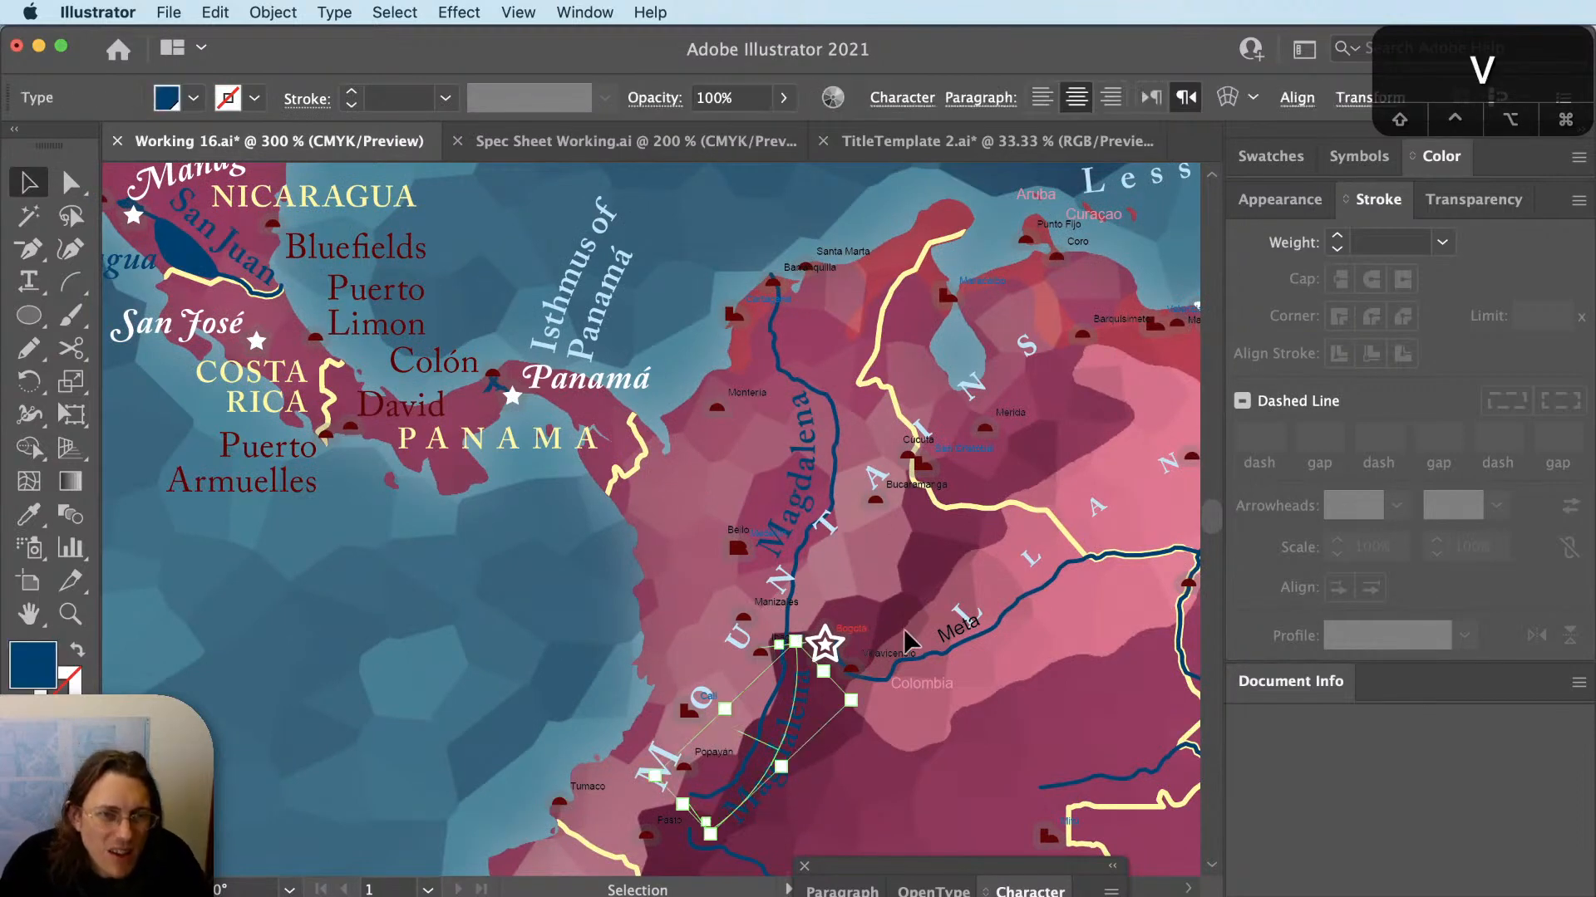
key("BackSpace")
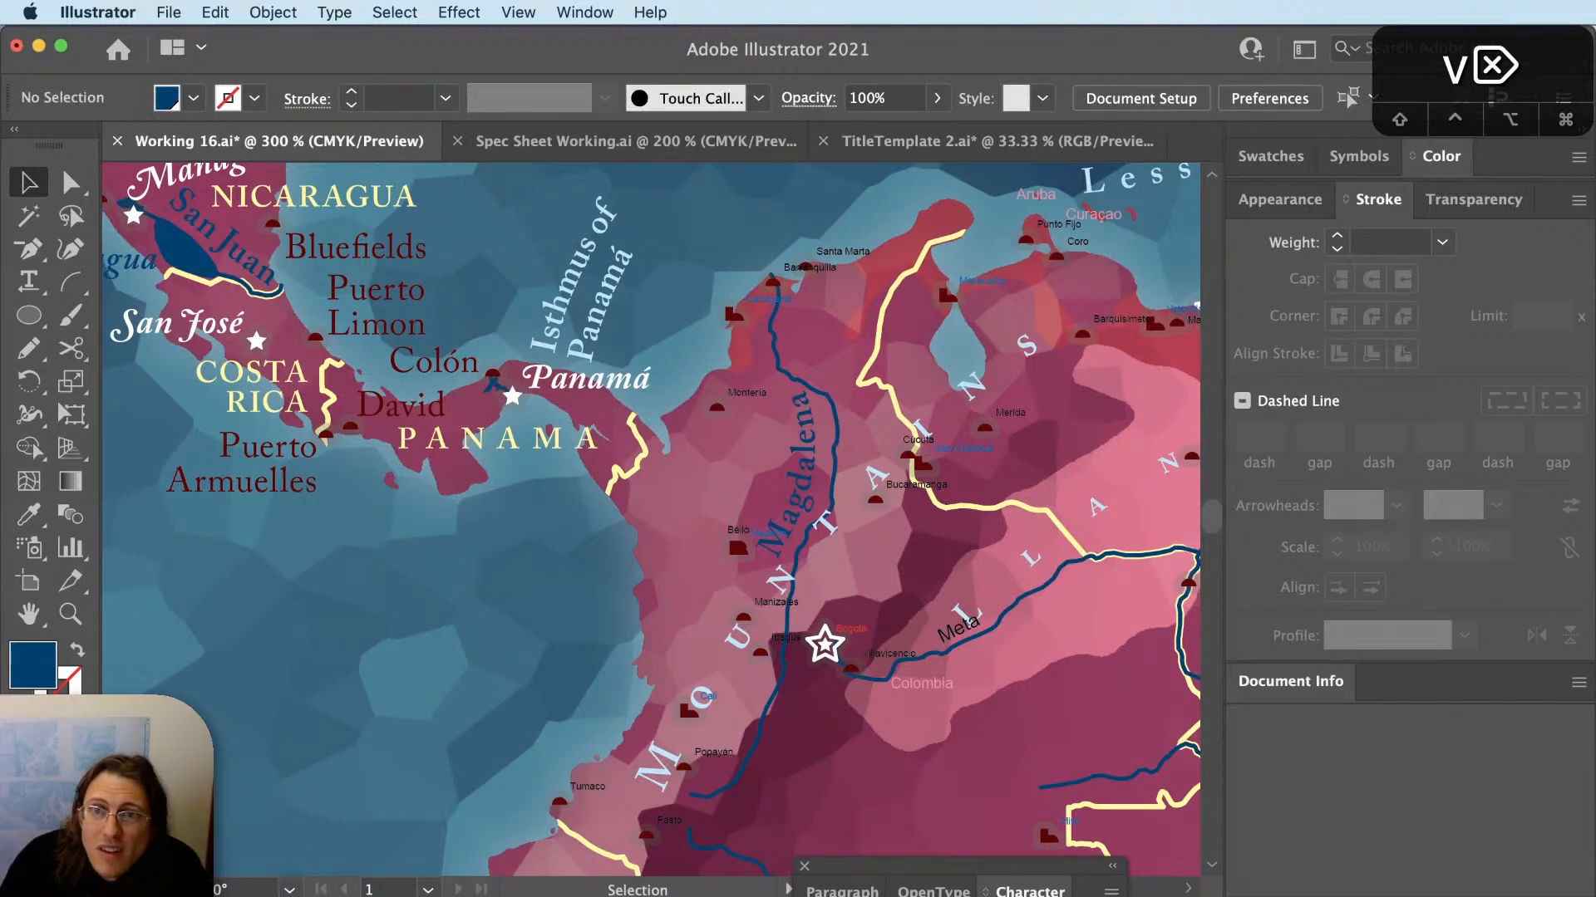
Try a different curve on the Magdalena label's text path by shifting its direction handles.
scroll(747, 553, "up", 2)
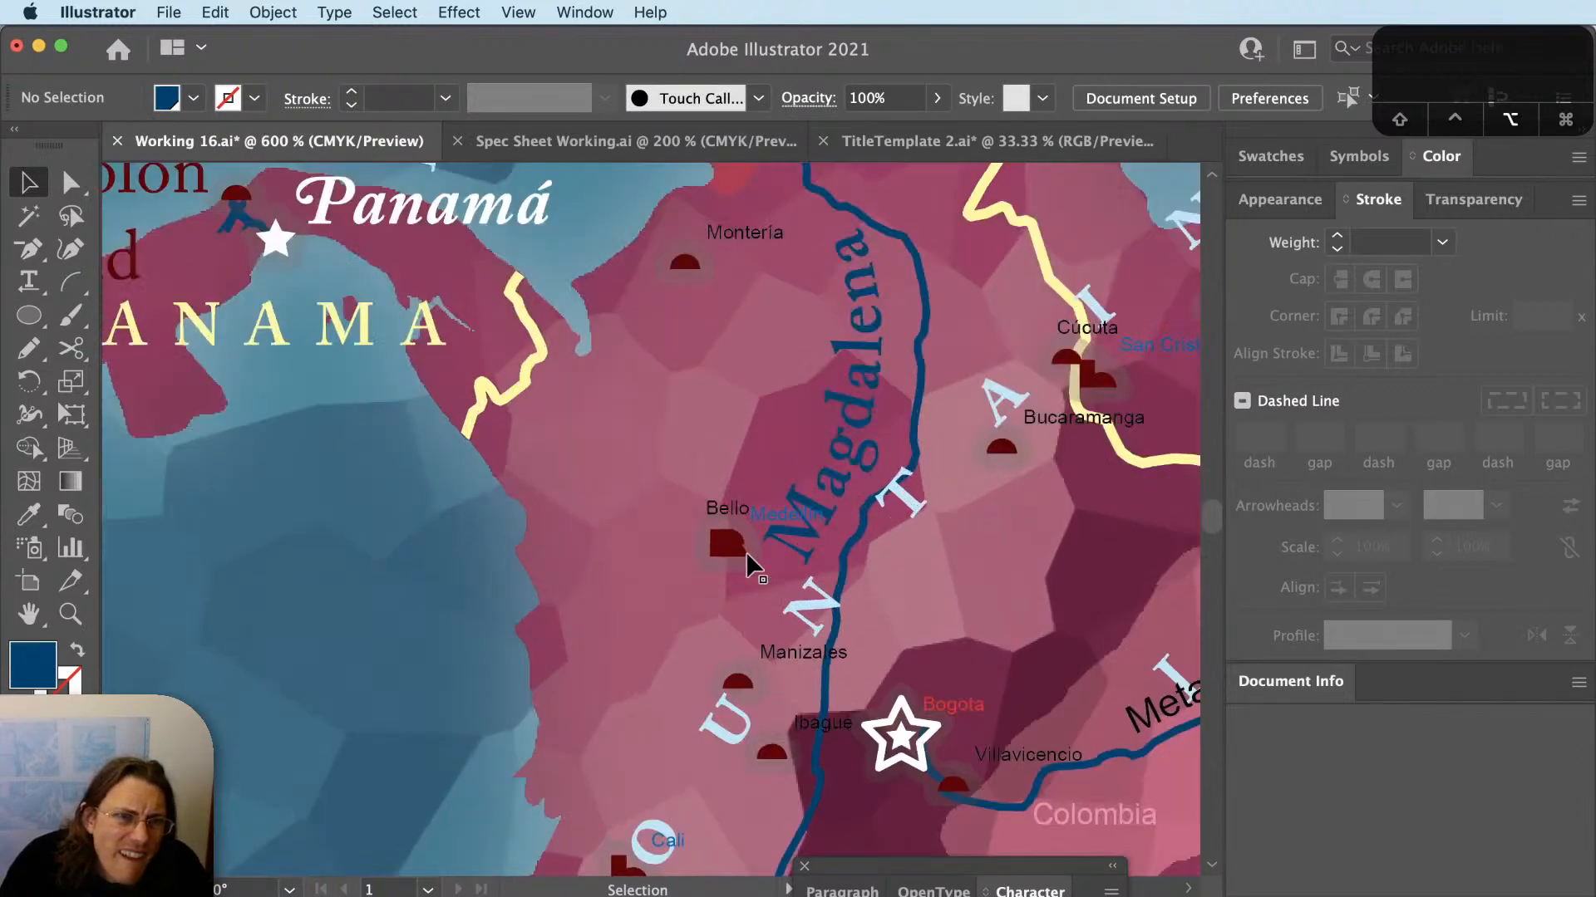
scroll(747, 555, "down", 1)
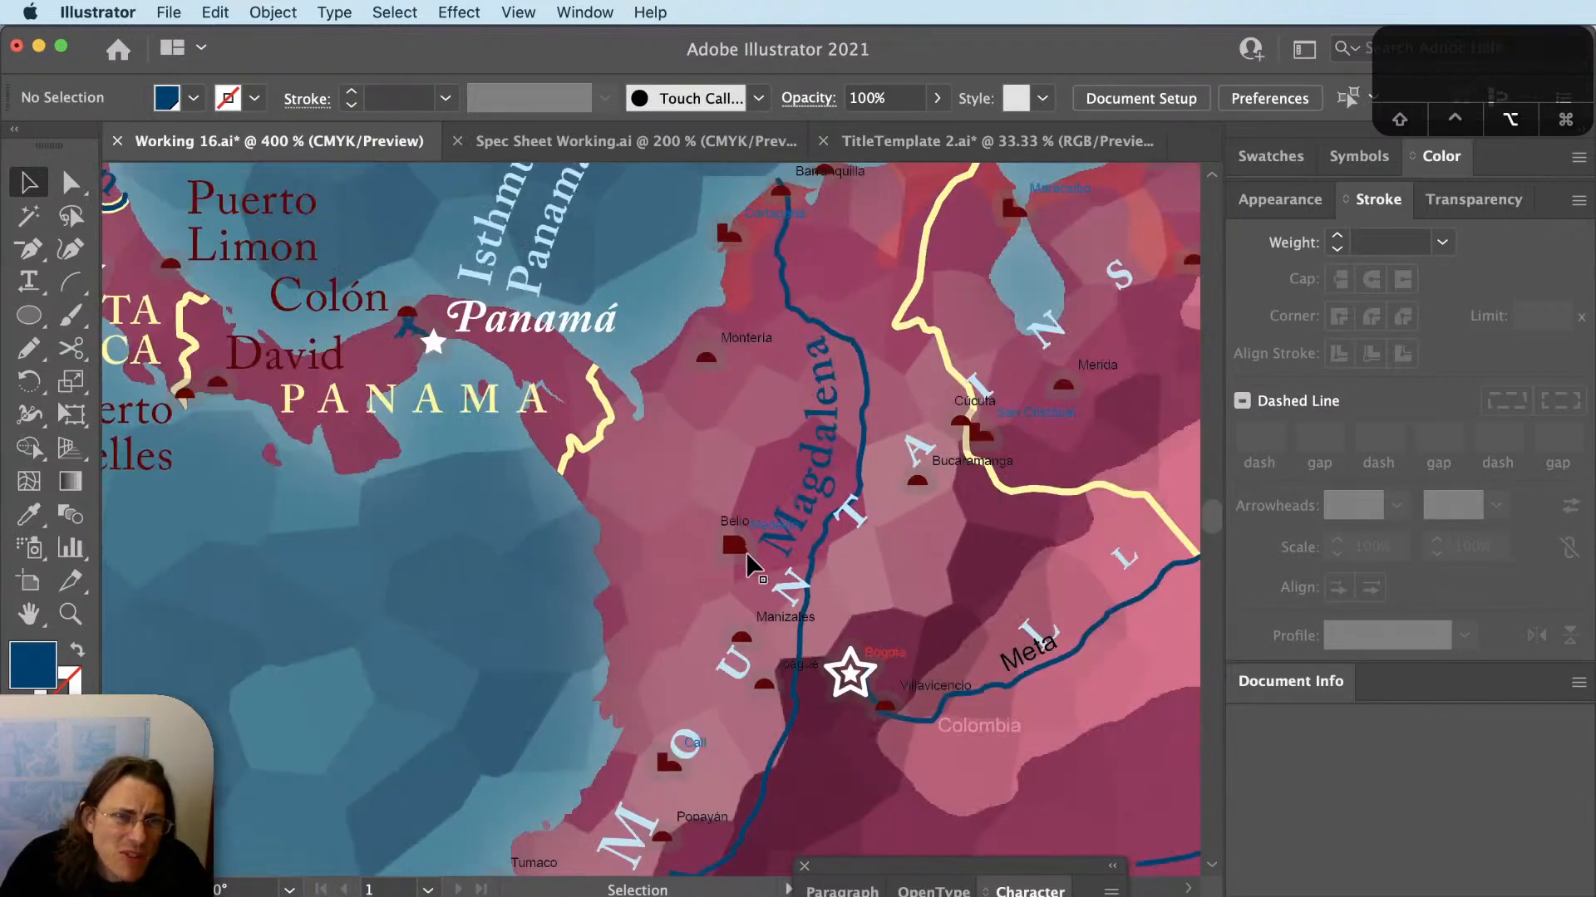
left_click(821, 476)
key("shift+super+a")
key("a")
left_click(825, 456)
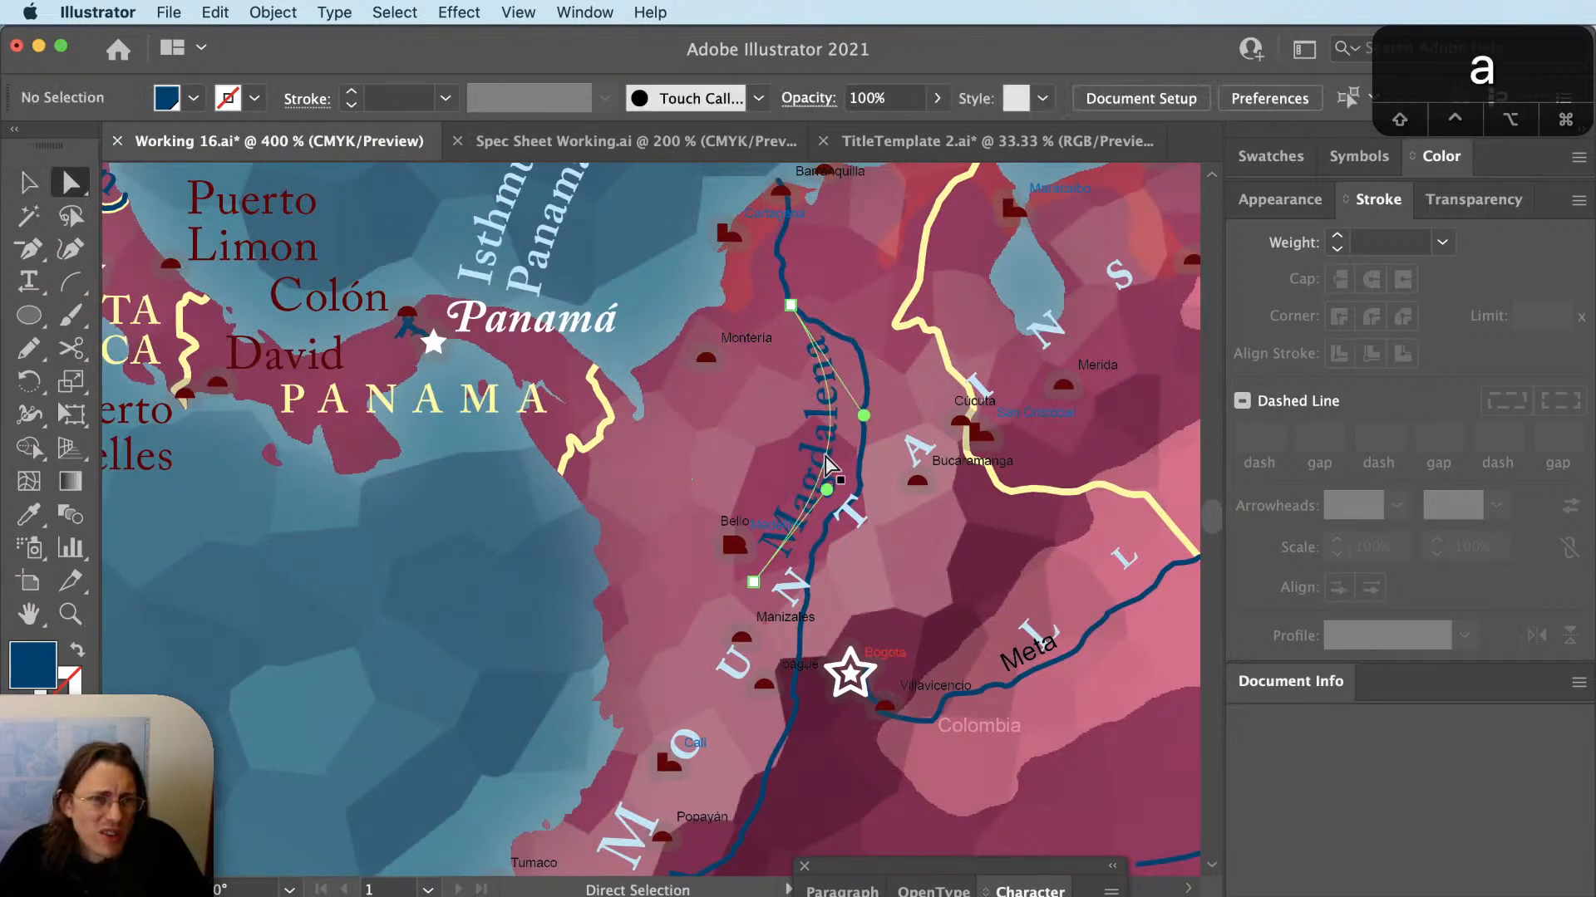
left_click_drag(825, 463, 855, 441)
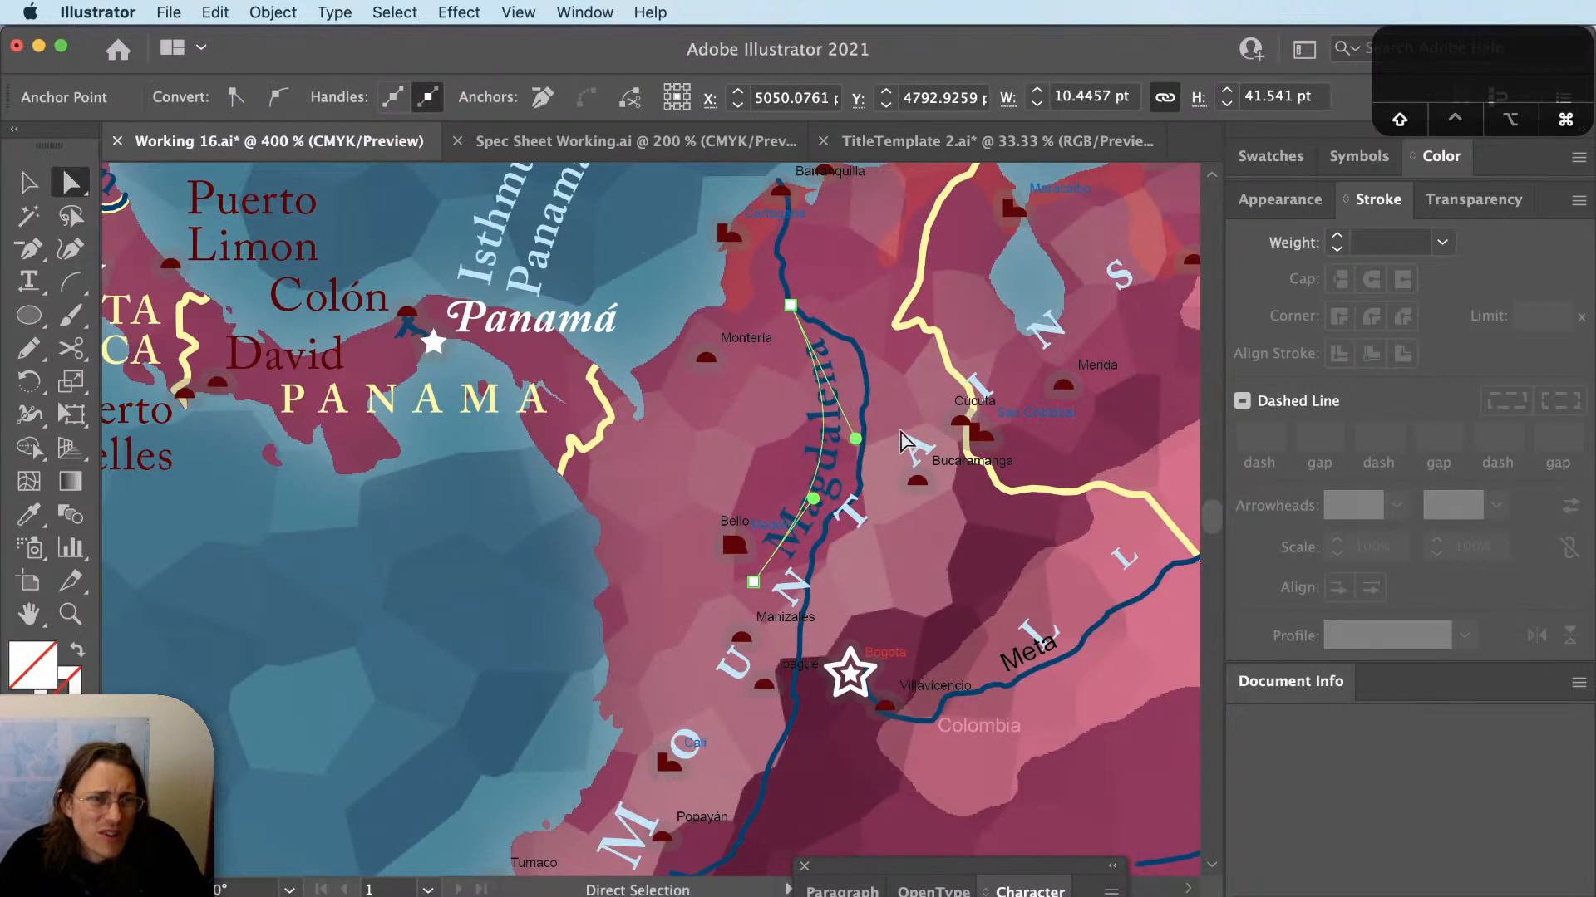
key("shift+super+a")
key("v")
scroll(908, 441, "up", 2)
Undo the latest curve adjustments to the Magdalena label's text path.
key("super+z")
key("super+z")
key("super+z")
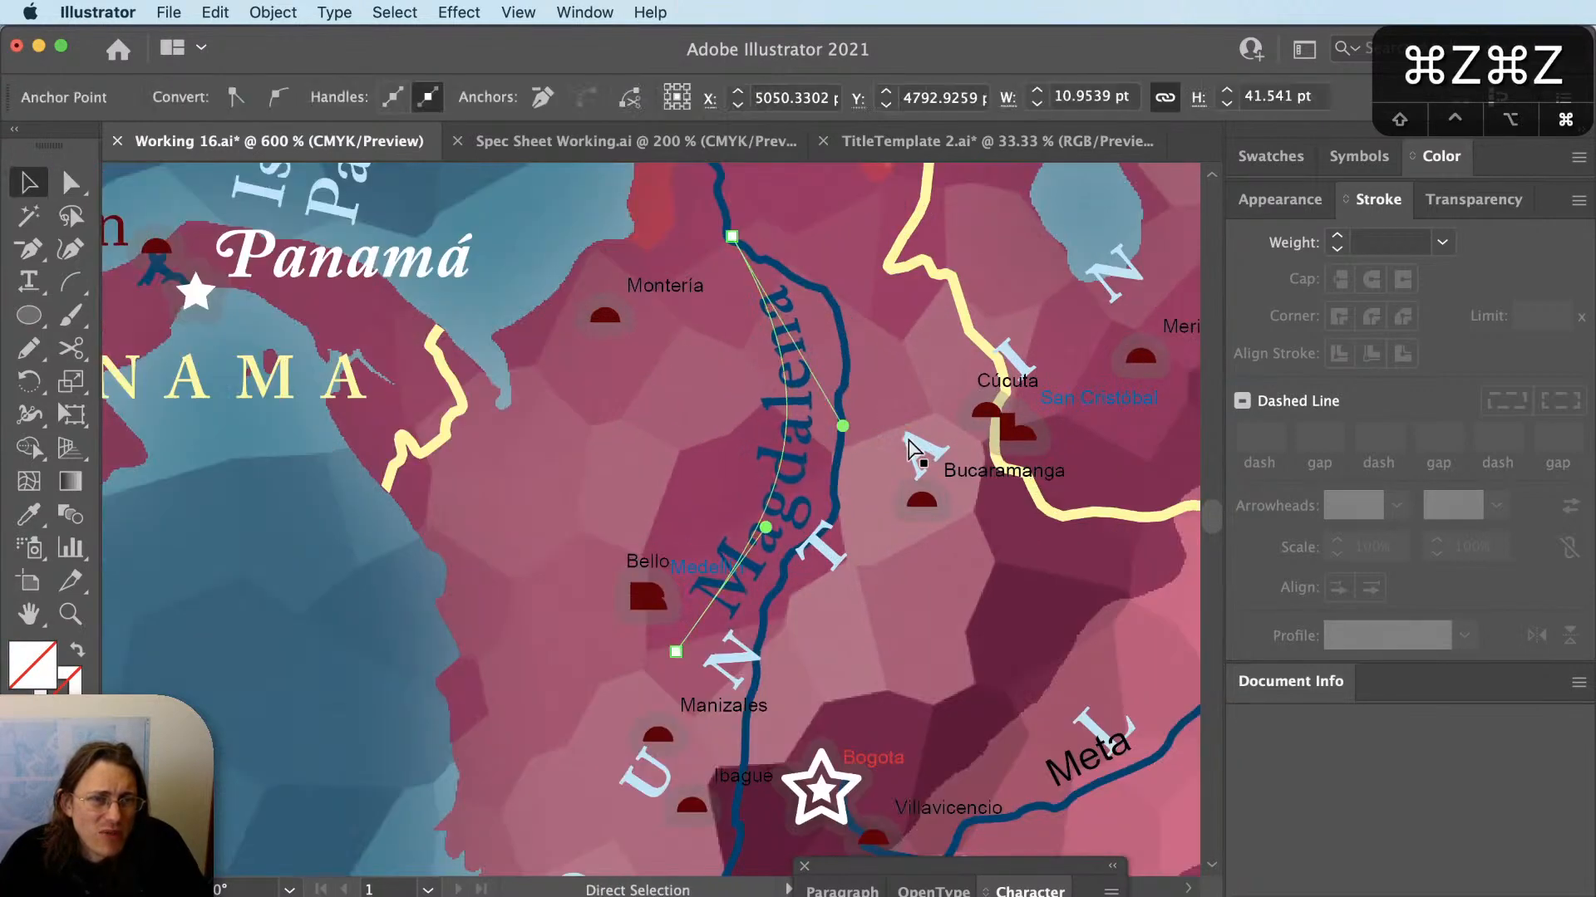
key("super+z")
key("super+z")
key("shift+super+a")
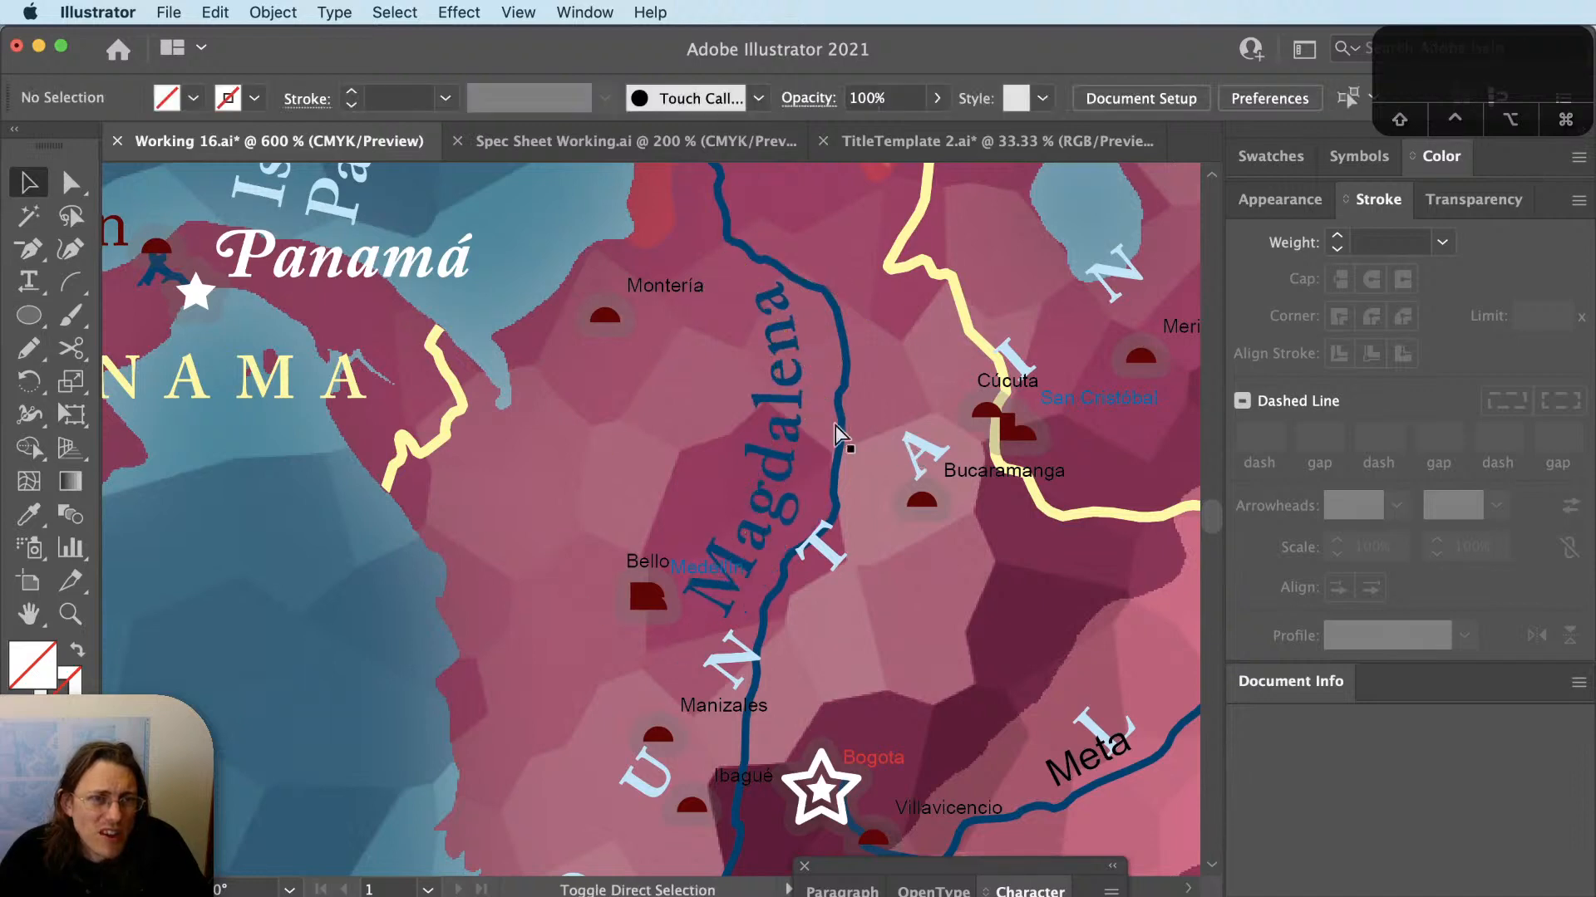
Nudge the Magdalena label slightly to fit inside the river's northern bend.
key("v")
left_click(808, 456)
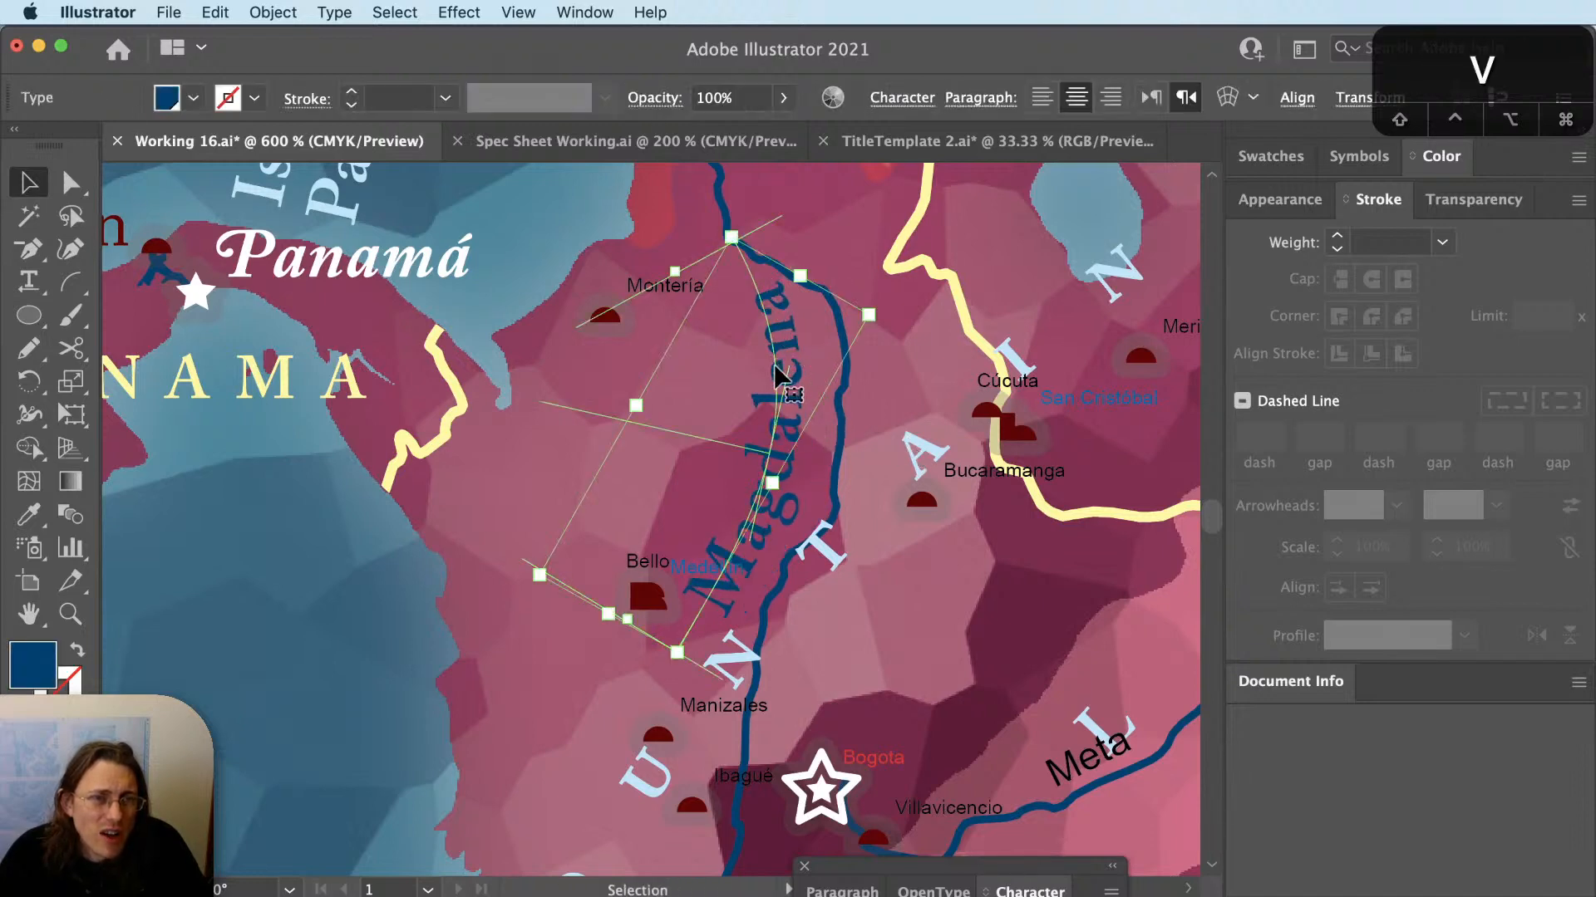
left_click_drag(774, 365, 775, 370)
left_click(949, 447)
scroll(949, 448, "down", 1)
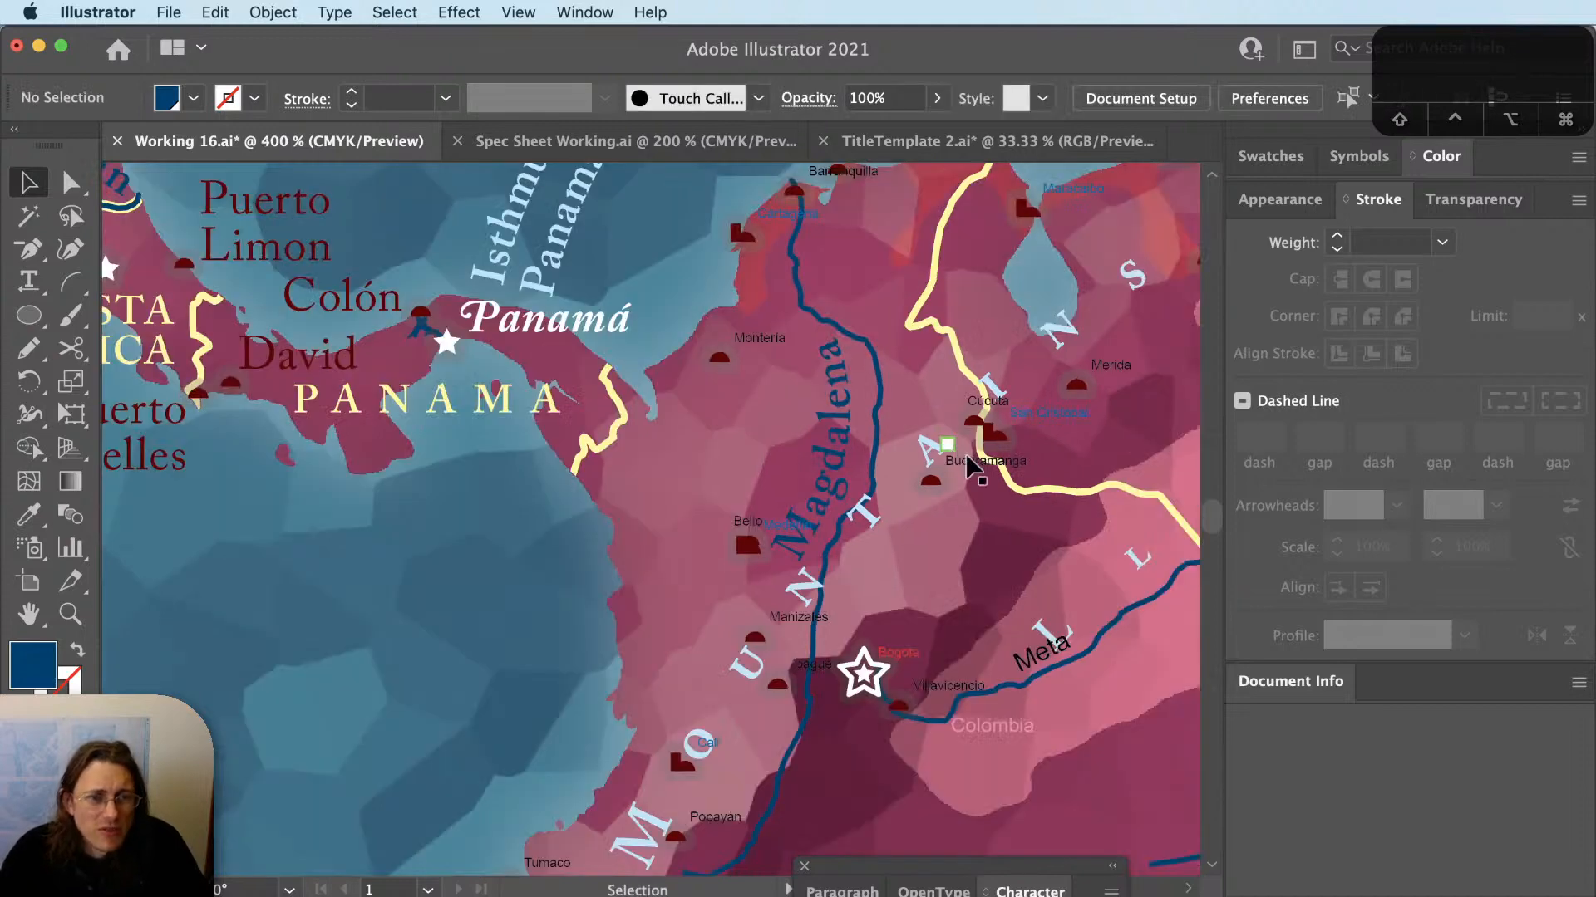
Select the black Meta placeholder label beside its river east of Bogotá.
key("space")
left_click_drag(977, 471, 842, 381)
scroll(843, 381, "down", 1)
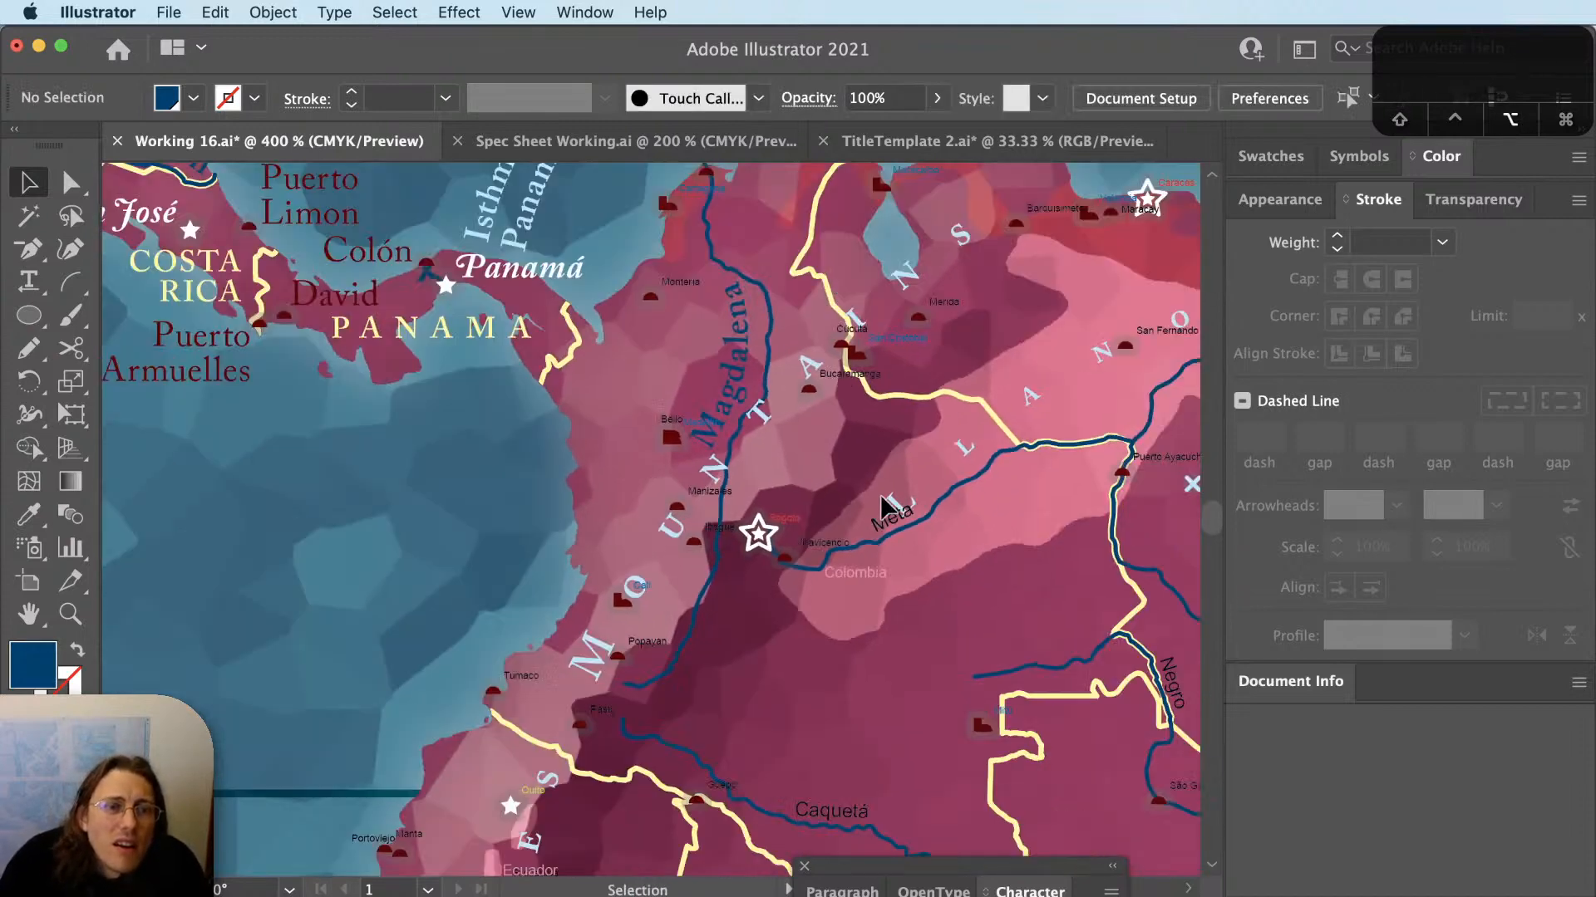
key("space")
left_click_drag(945, 617, 750, 422)
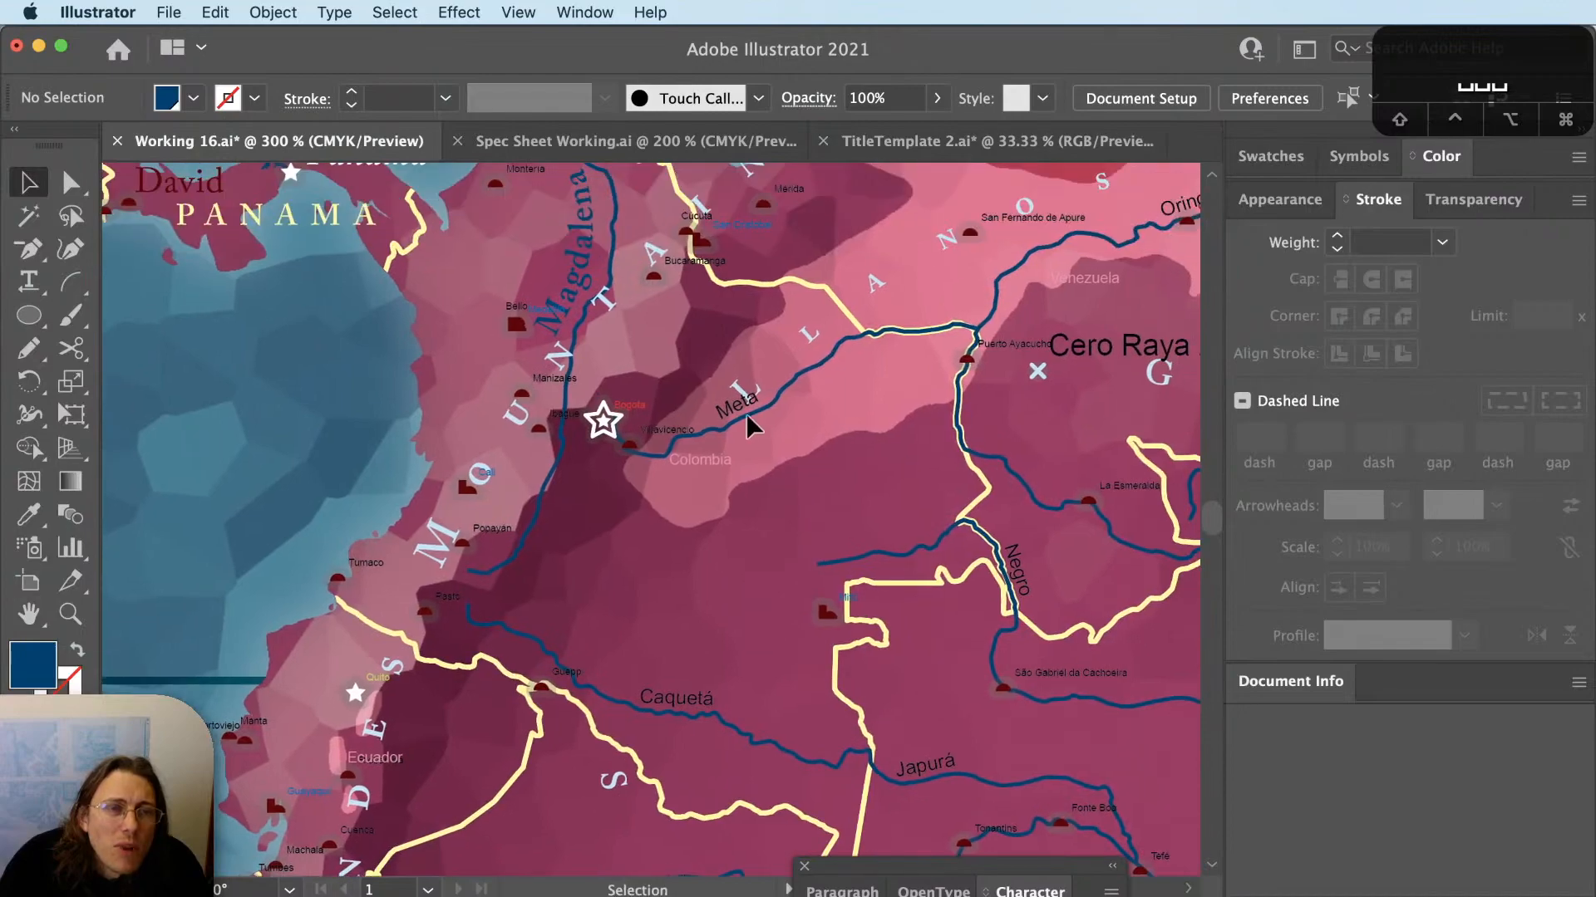
scroll(743, 431, "up", 1)
left_click(737, 416)
Switch to QGIS, identify the Meta river's segments and the river segments it joins, and return to Illustrator.
key("super+Tab")
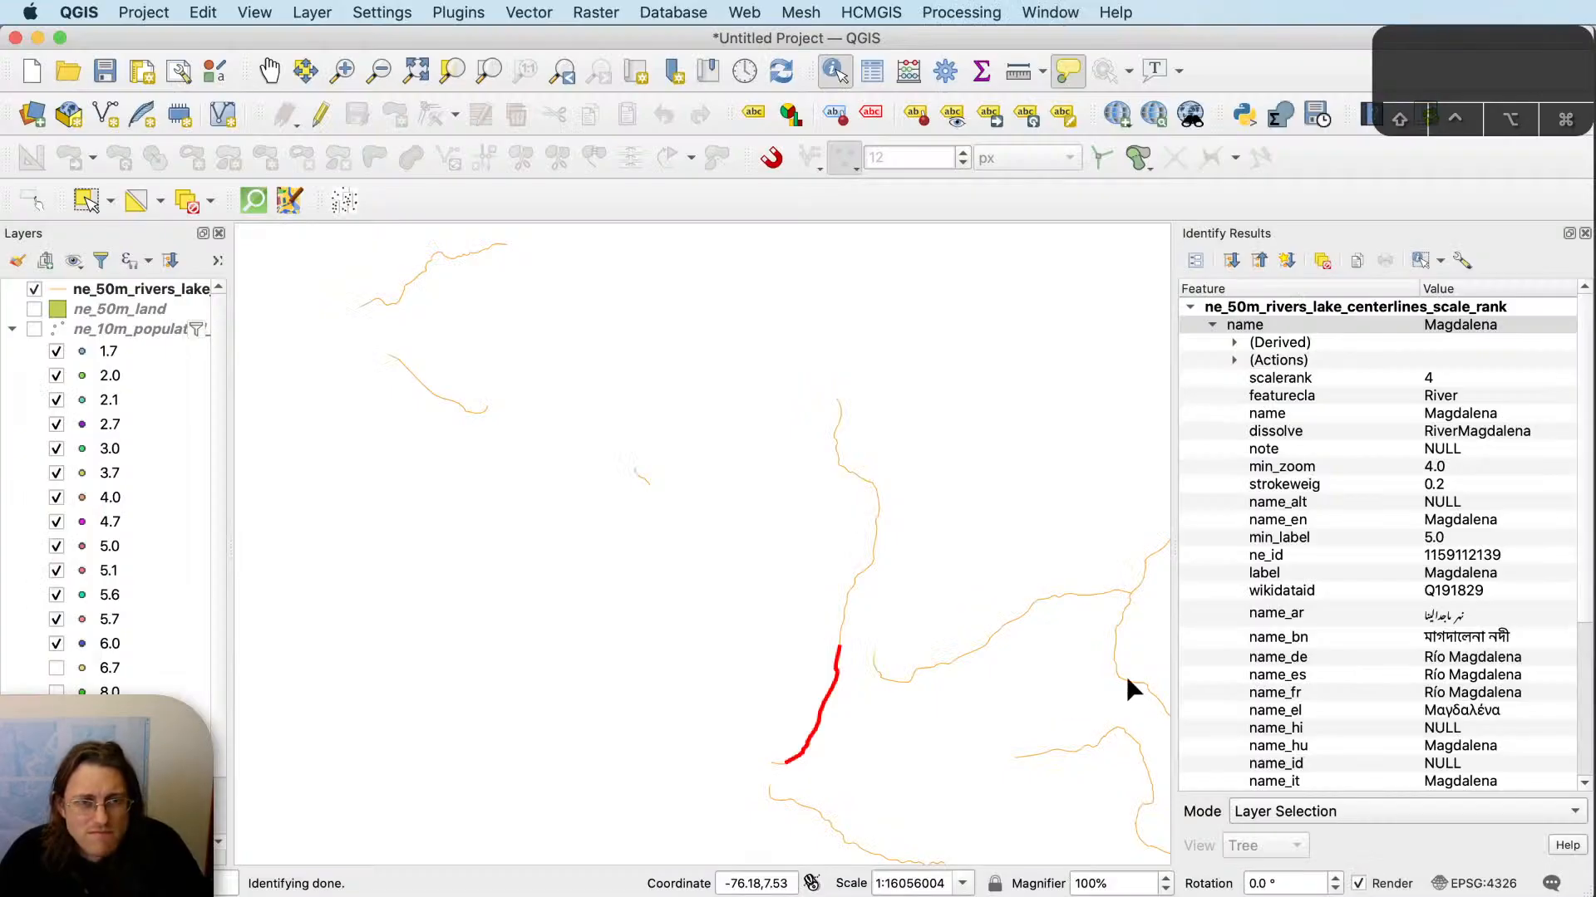
left_click(1065, 609)
left_click_drag(1126, 612, 809, 634)
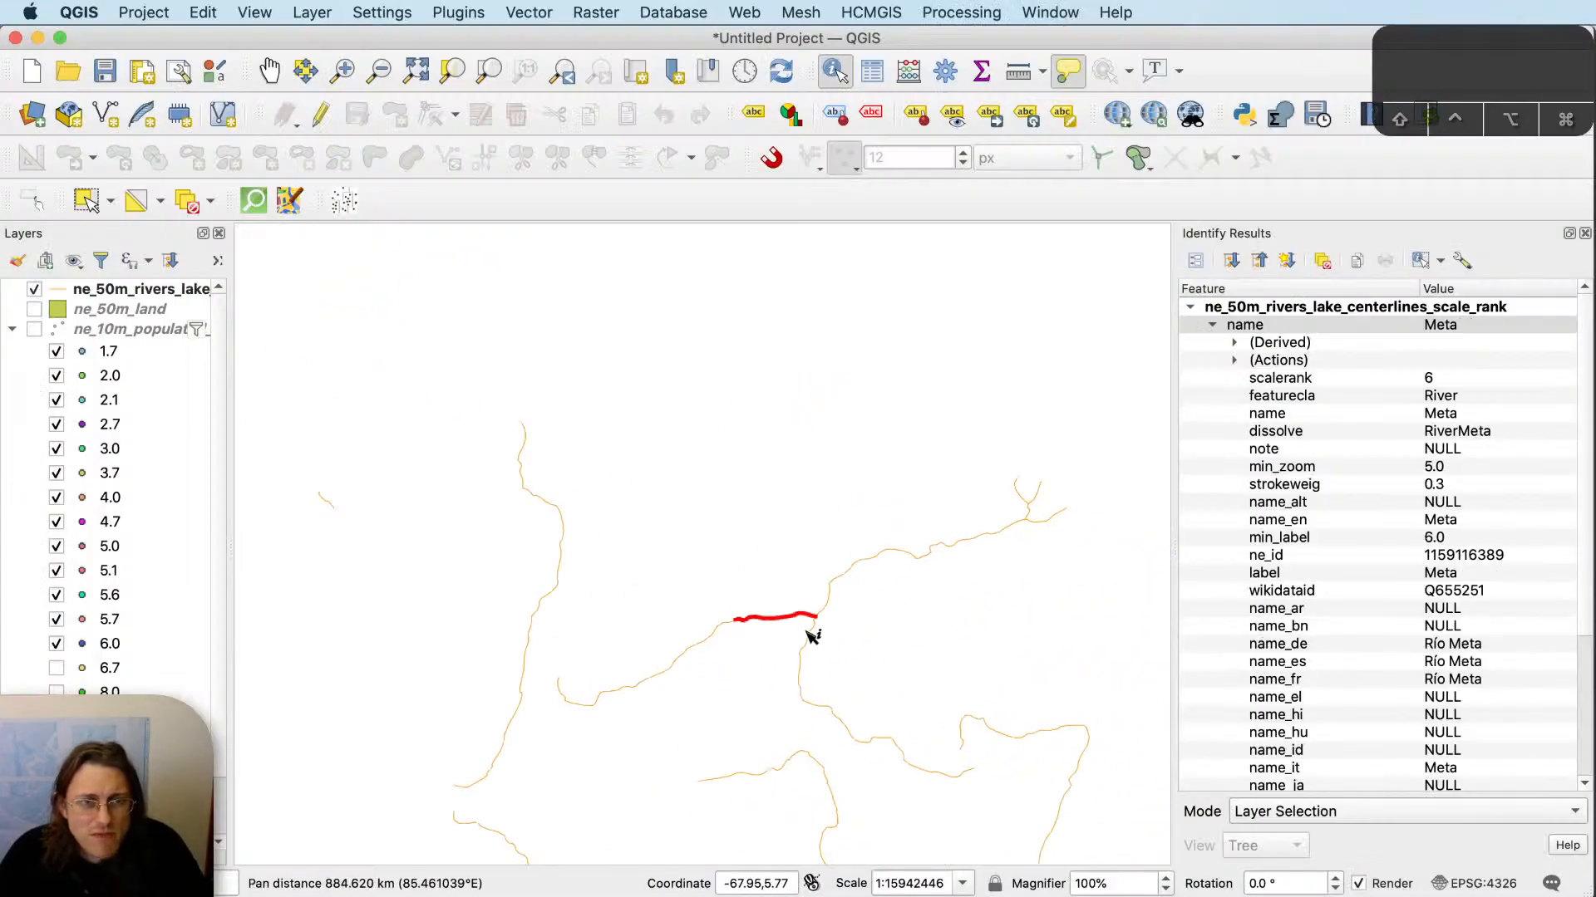
left_click(670, 655)
left_click(851, 566)
left_click(818, 647)
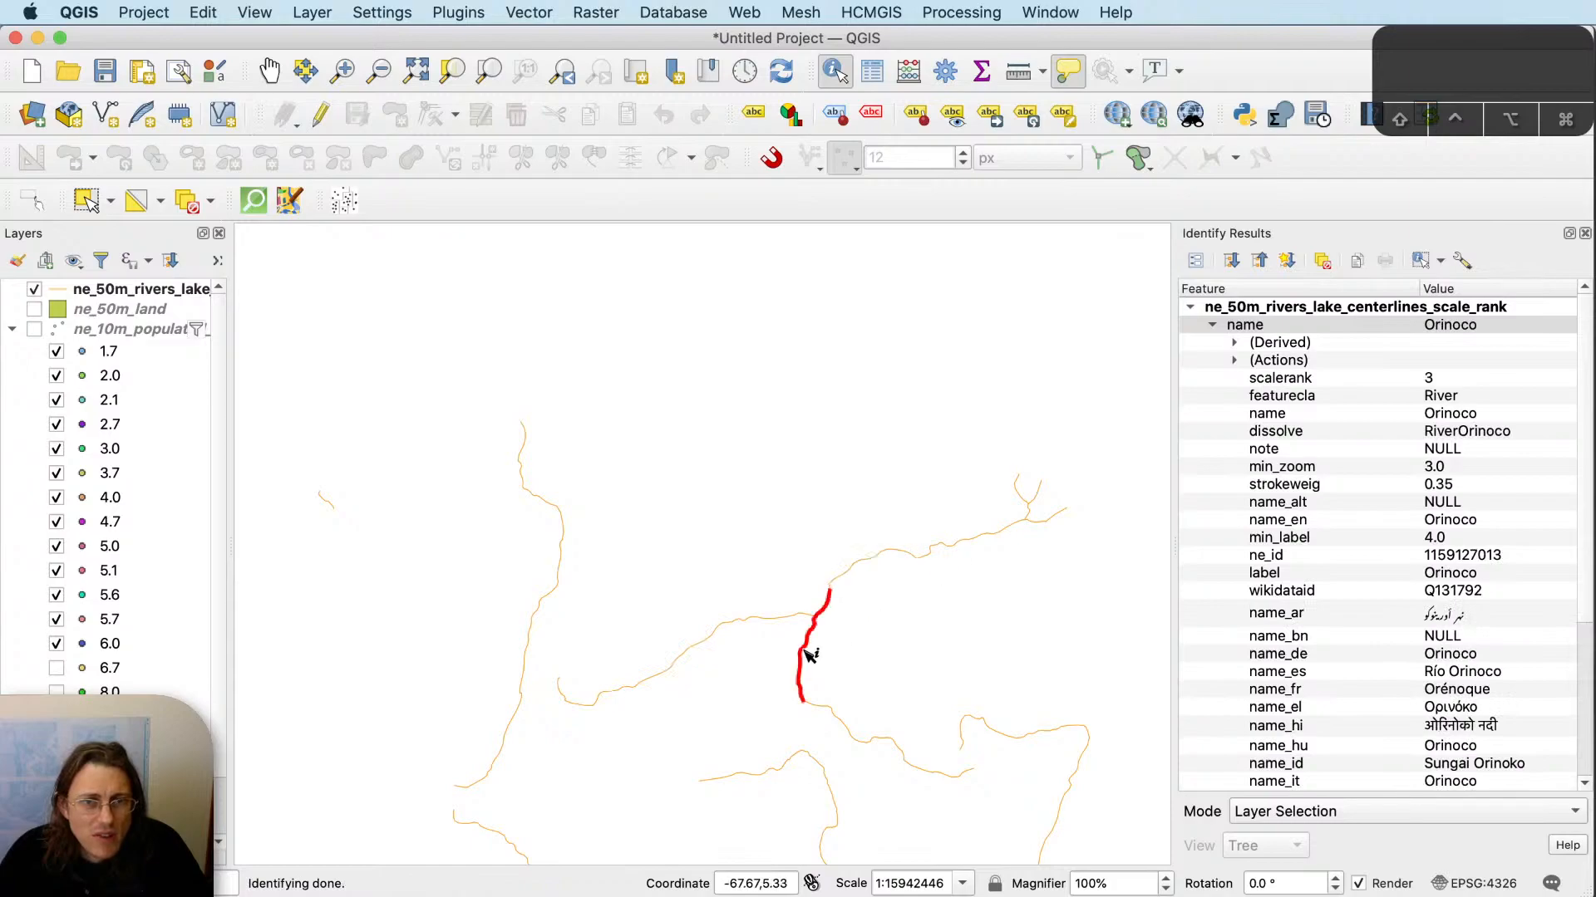
key("super+Tab")
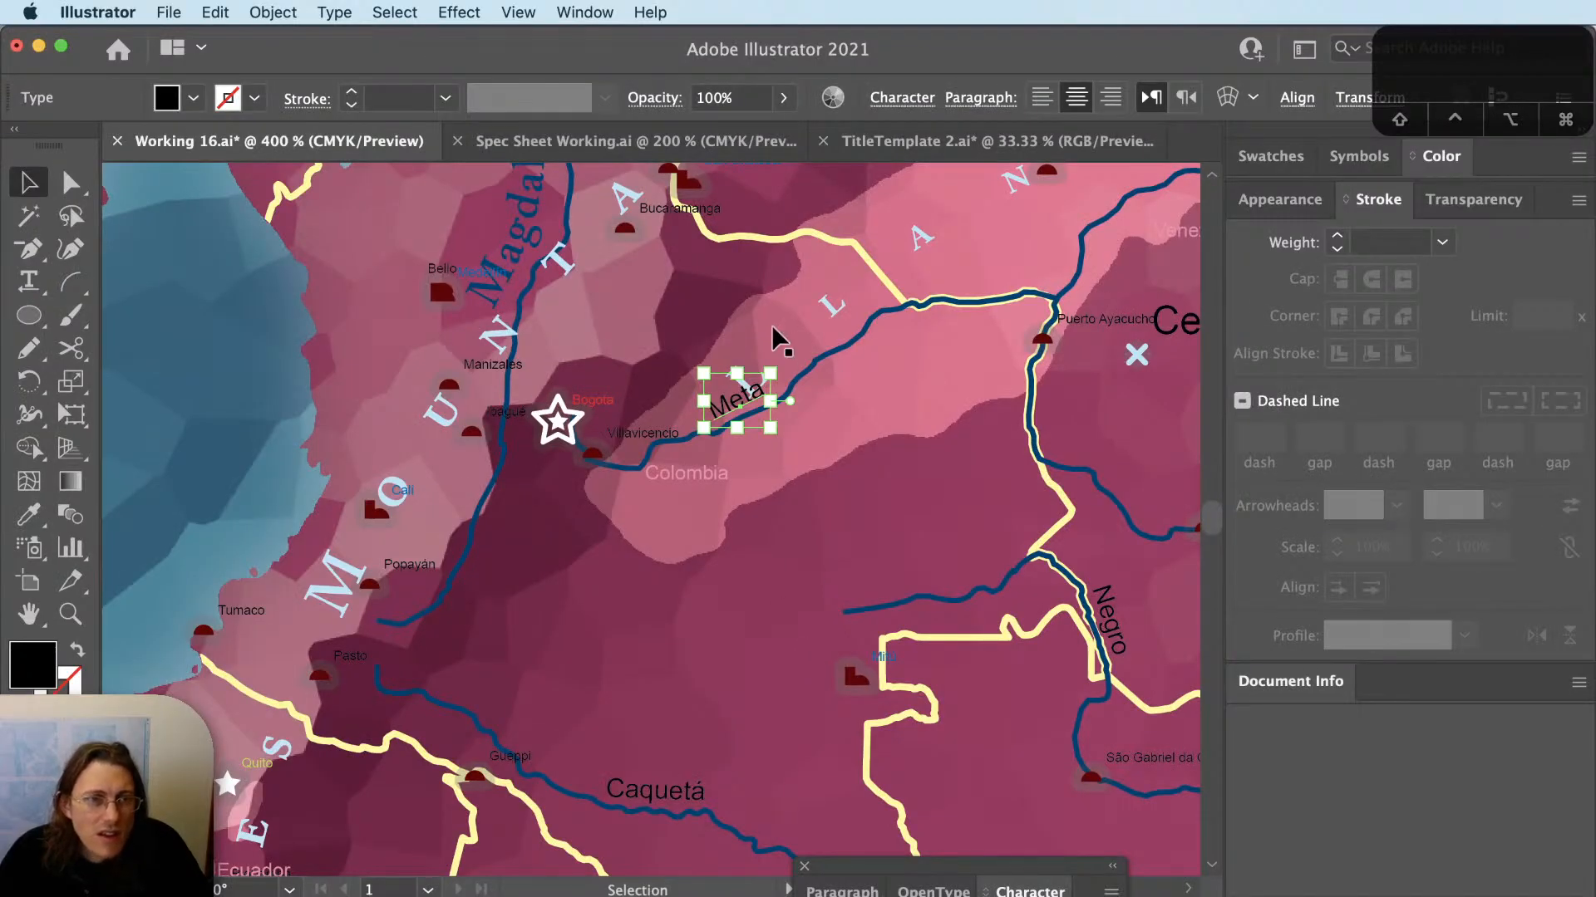
Replace the Meta placeholder with the styled blue label, set it just south of the river, and rotate it slightly counter-clockwise.
key("v")
key("v")
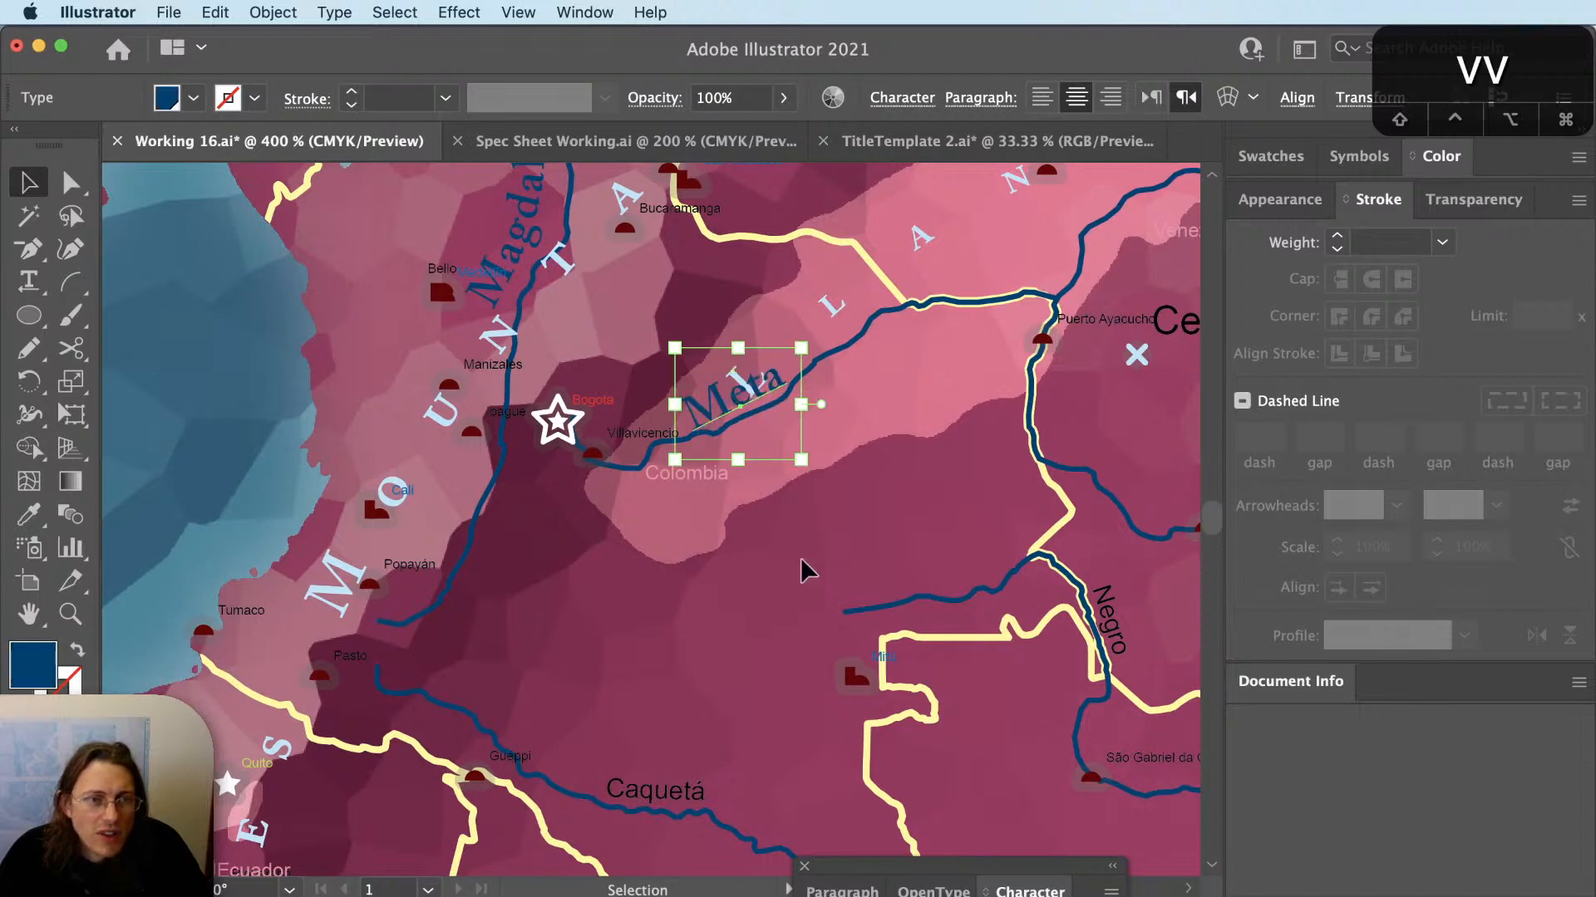
scroll(758, 518, "up", 1)
left_click_drag(698, 364, 775, 415)
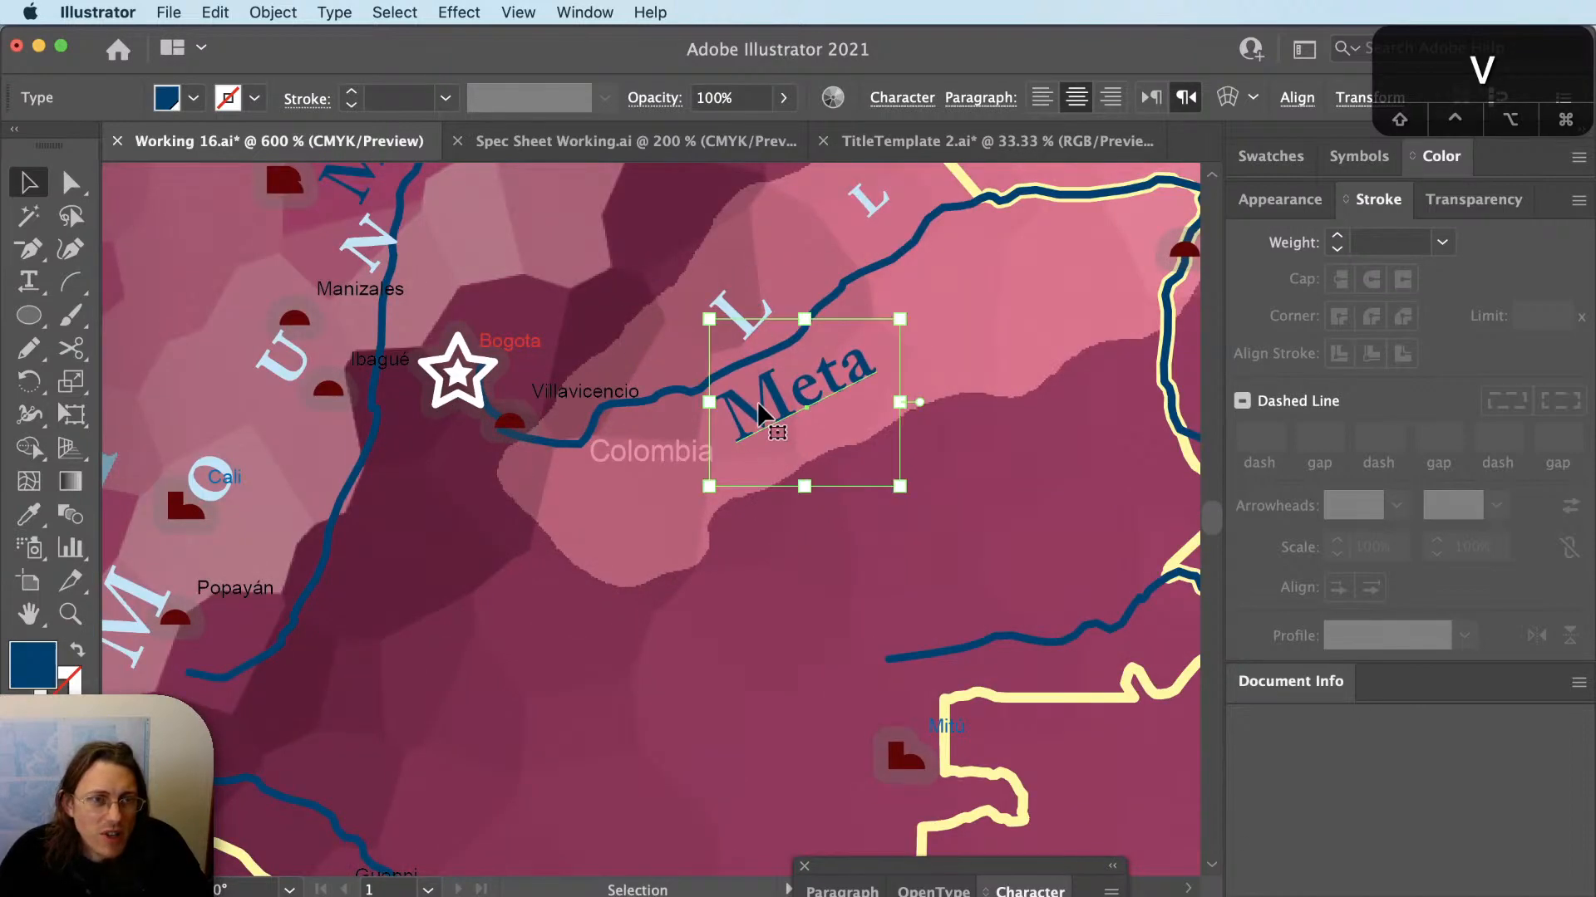
key("r")
left_click_drag(930, 380, 916, 356)
key("v")
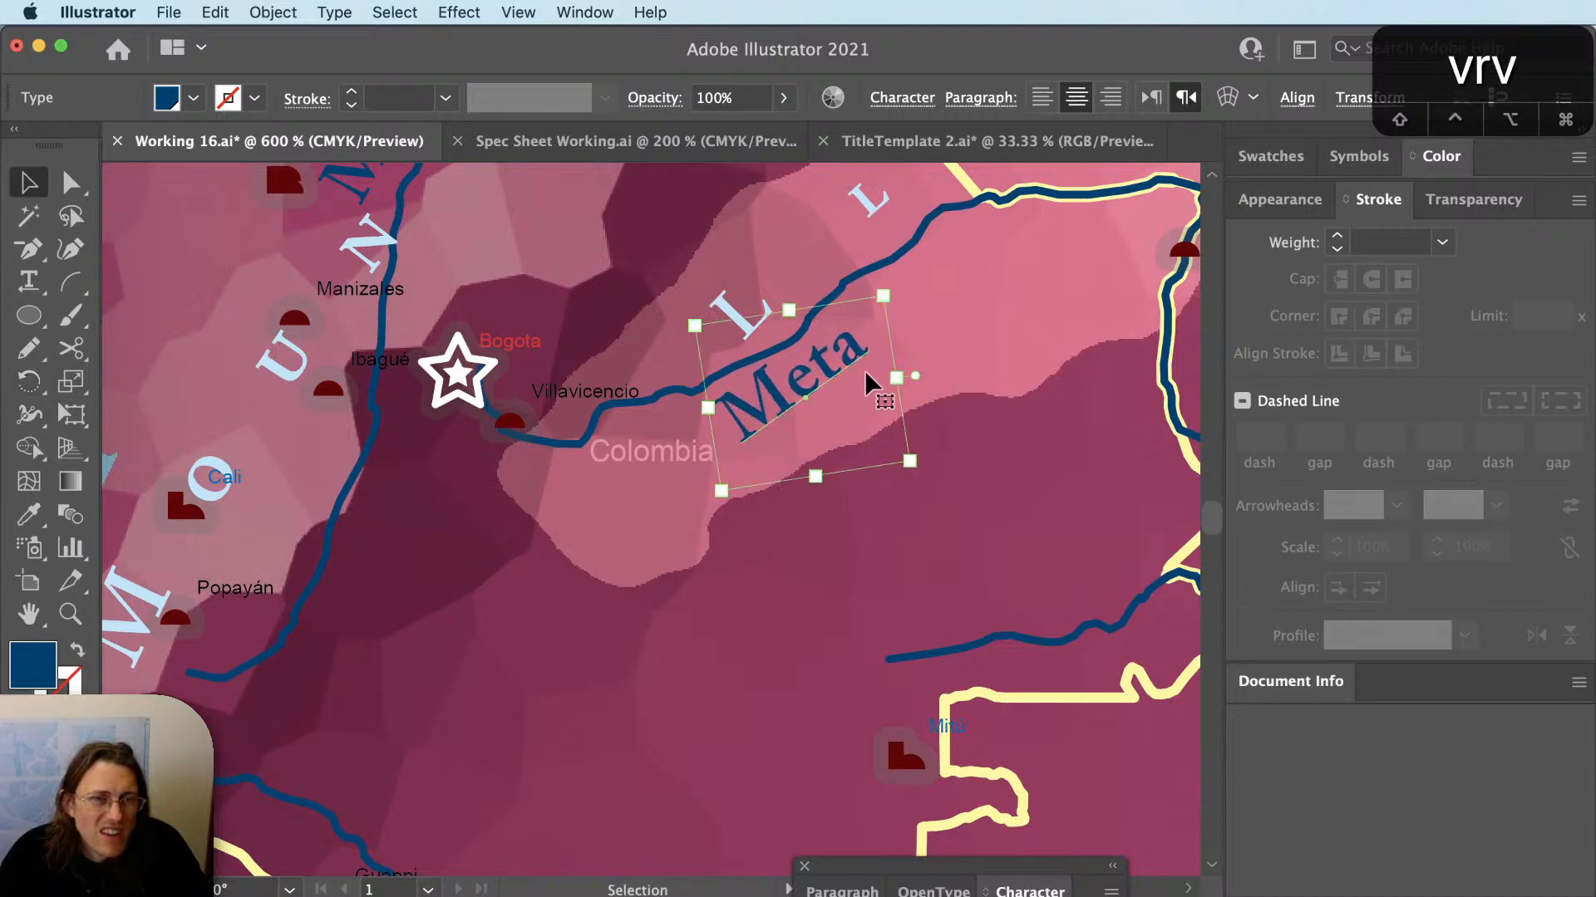
Shift the Meta label northeast along the river's south bank and rotate it more steeply to parallel the course.
left_click_drag(826, 380, 987, 275)
key("r")
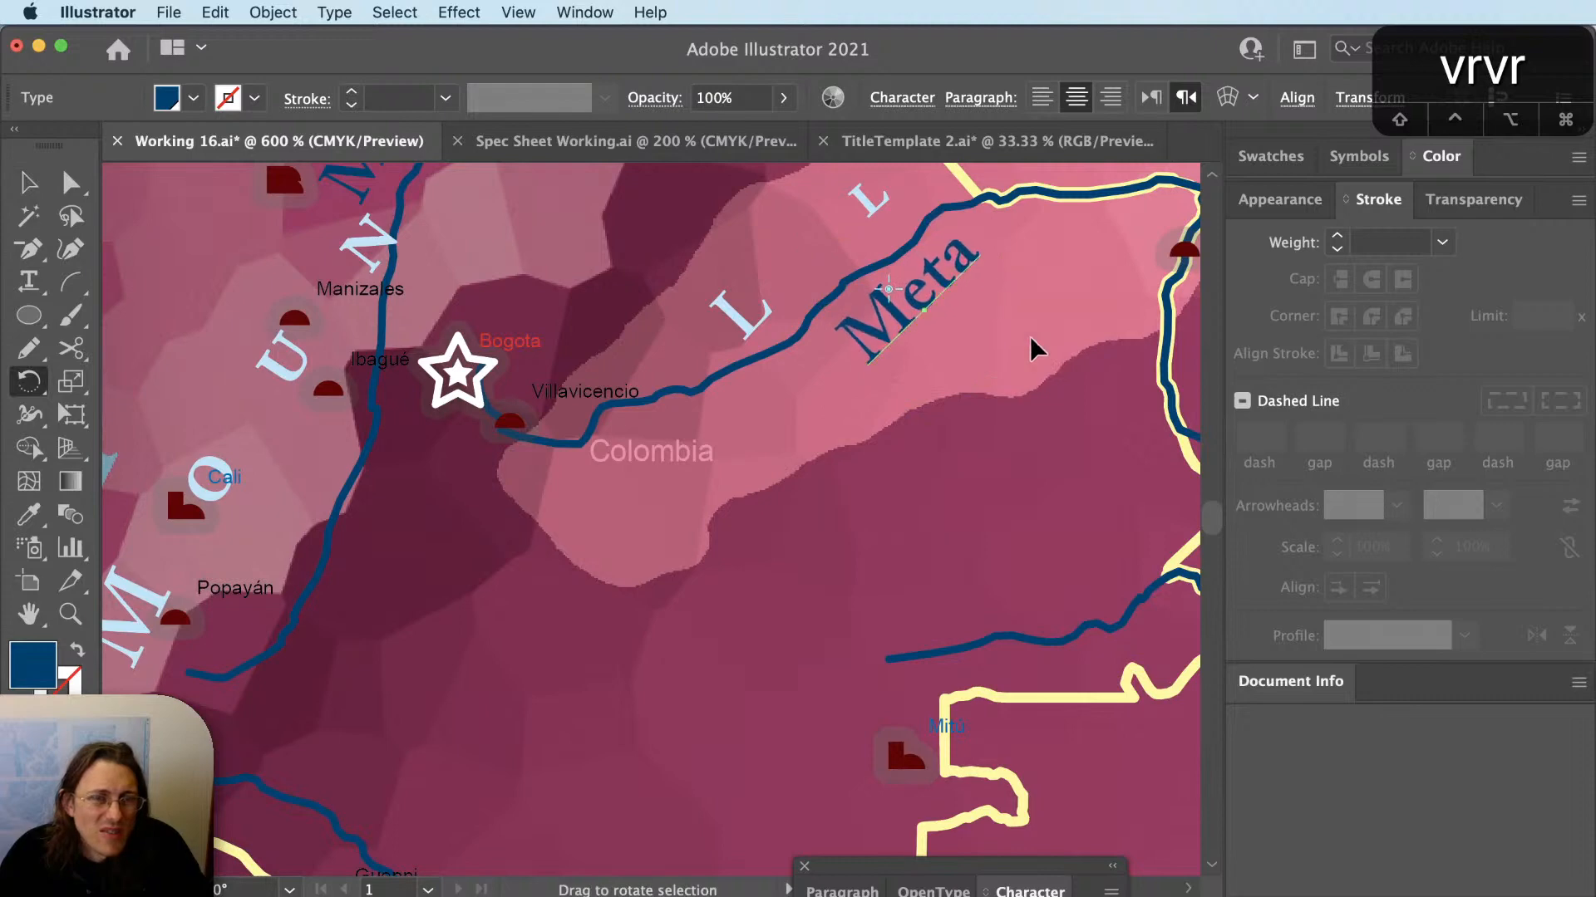
key("v")
left_click(1011, 456)
scroll(1009, 459, "down", 2)
left_click_drag(909, 412, 808, 527)
key("v")
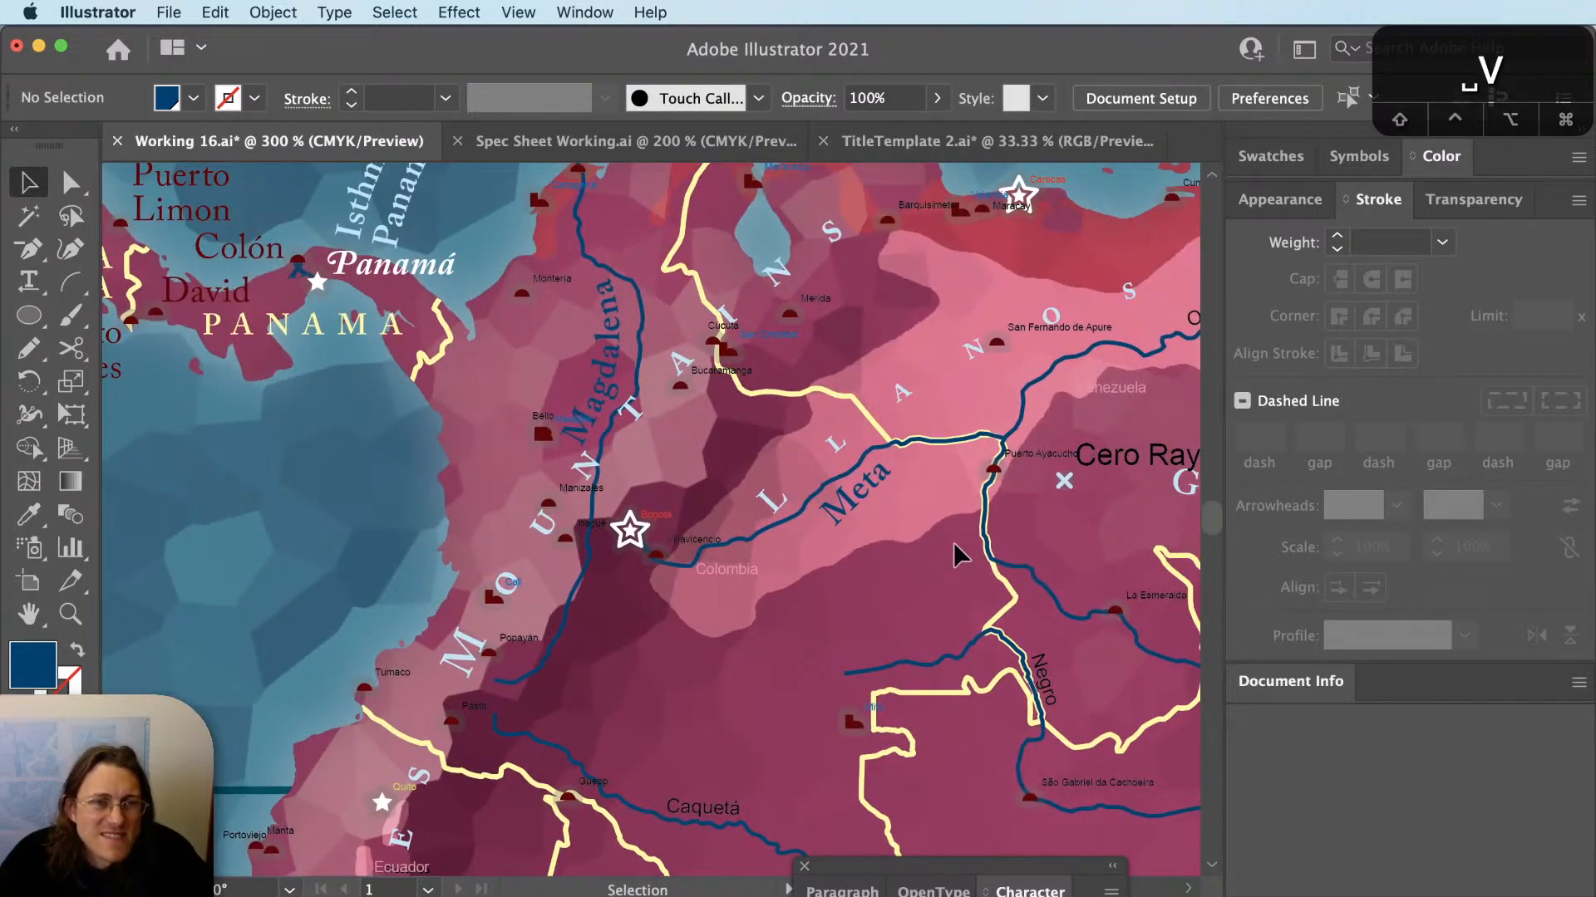
Try shifting the Meta label southwest along its river, undo the moves, and deselect it.
scroll(688, 532, "up", 2)
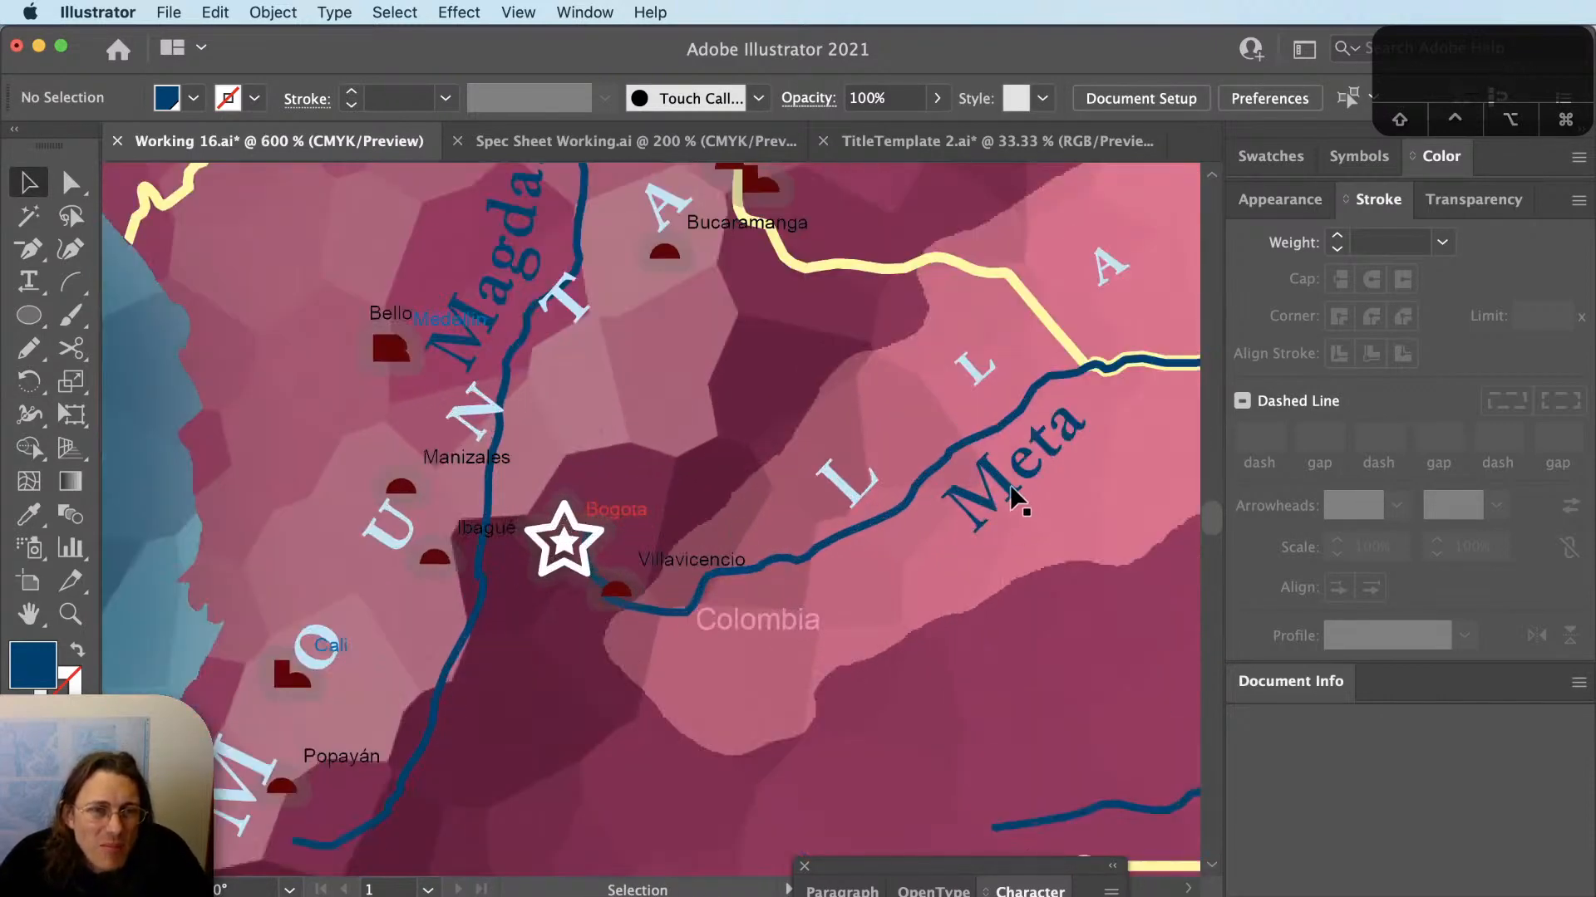
left_click_drag(1011, 496, 794, 502)
left_click_drag(728, 551, 886, 515)
key("super+z")
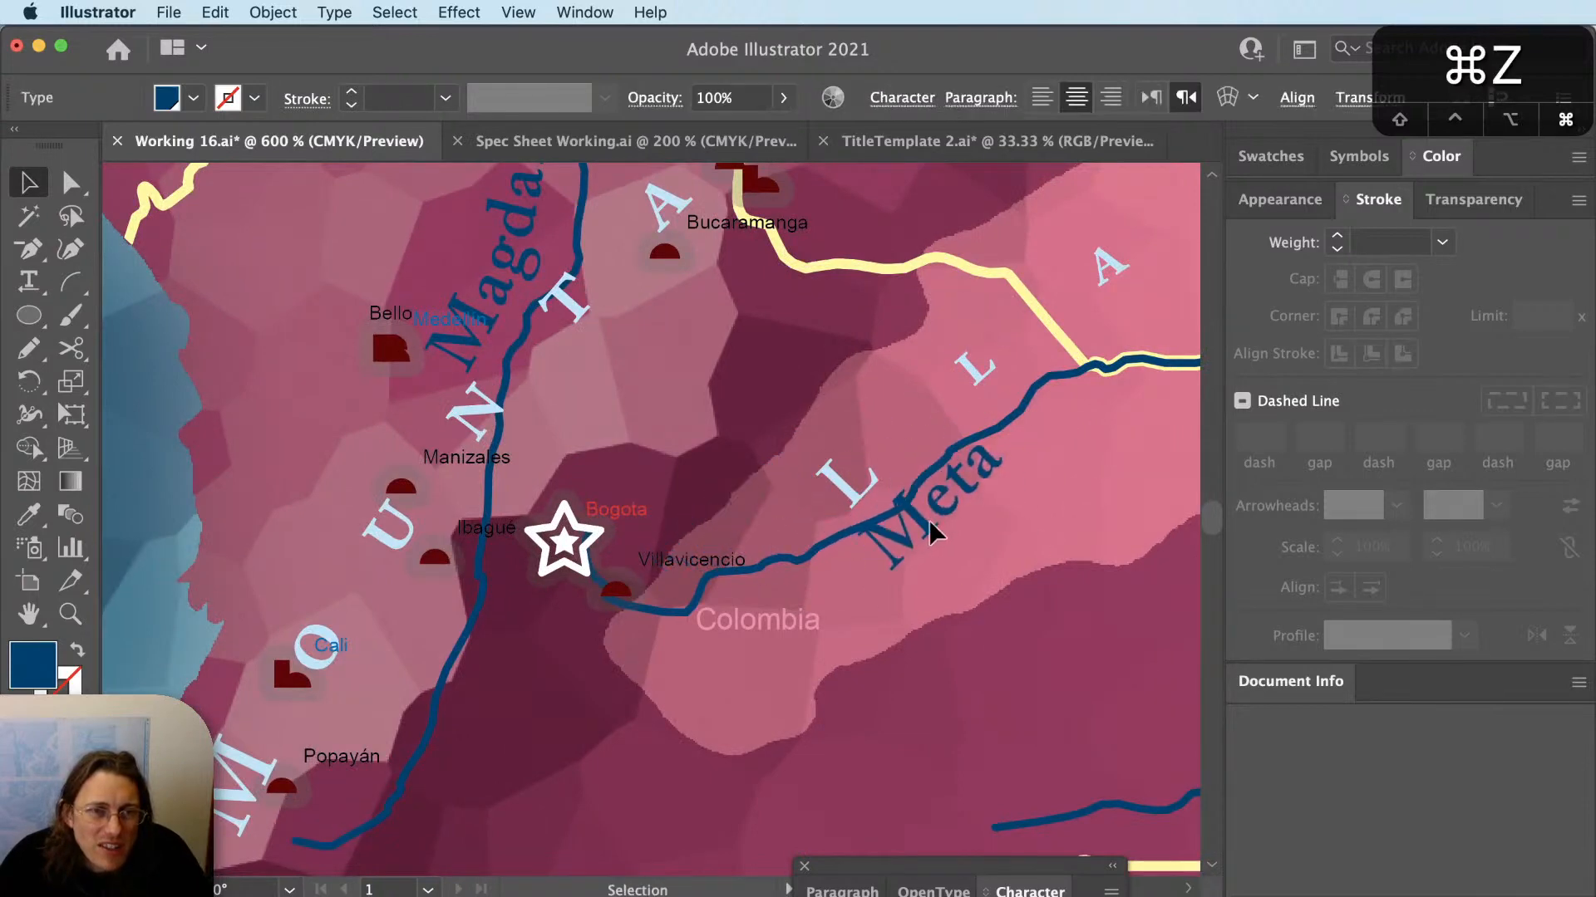
key("shift+super+a")
scroll(970, 530, "down", 3)
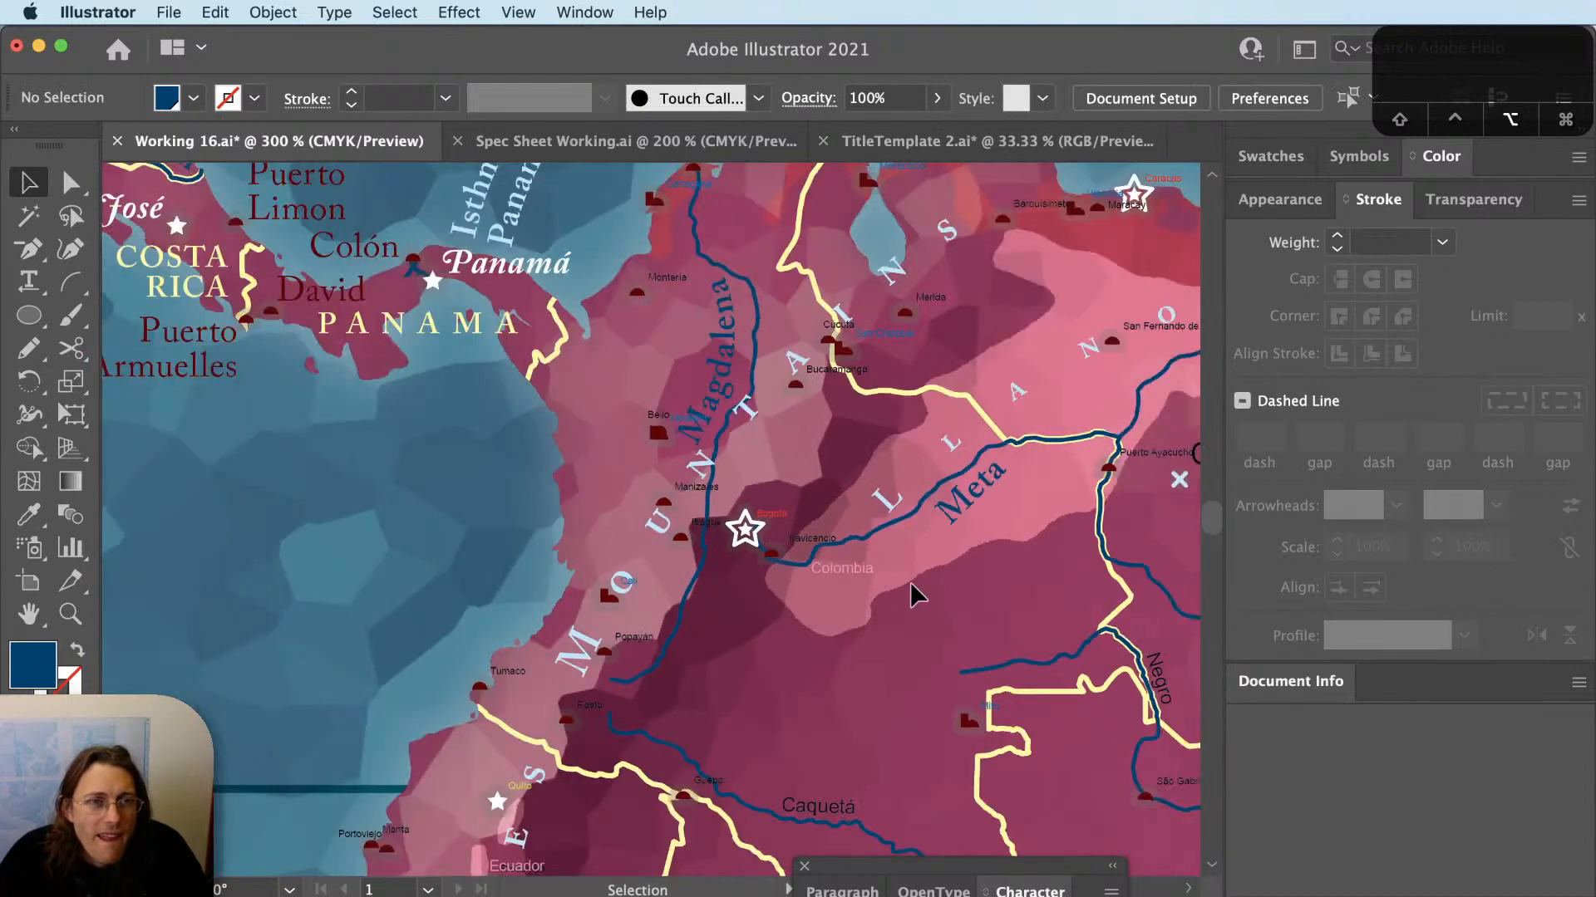
Copy the name from the black Caquetá placeholder beside its river and remove the placeholder.
scroll(910, 581, "down", 1)
left_click_drag(910, 581, 908, 553)
key("v")
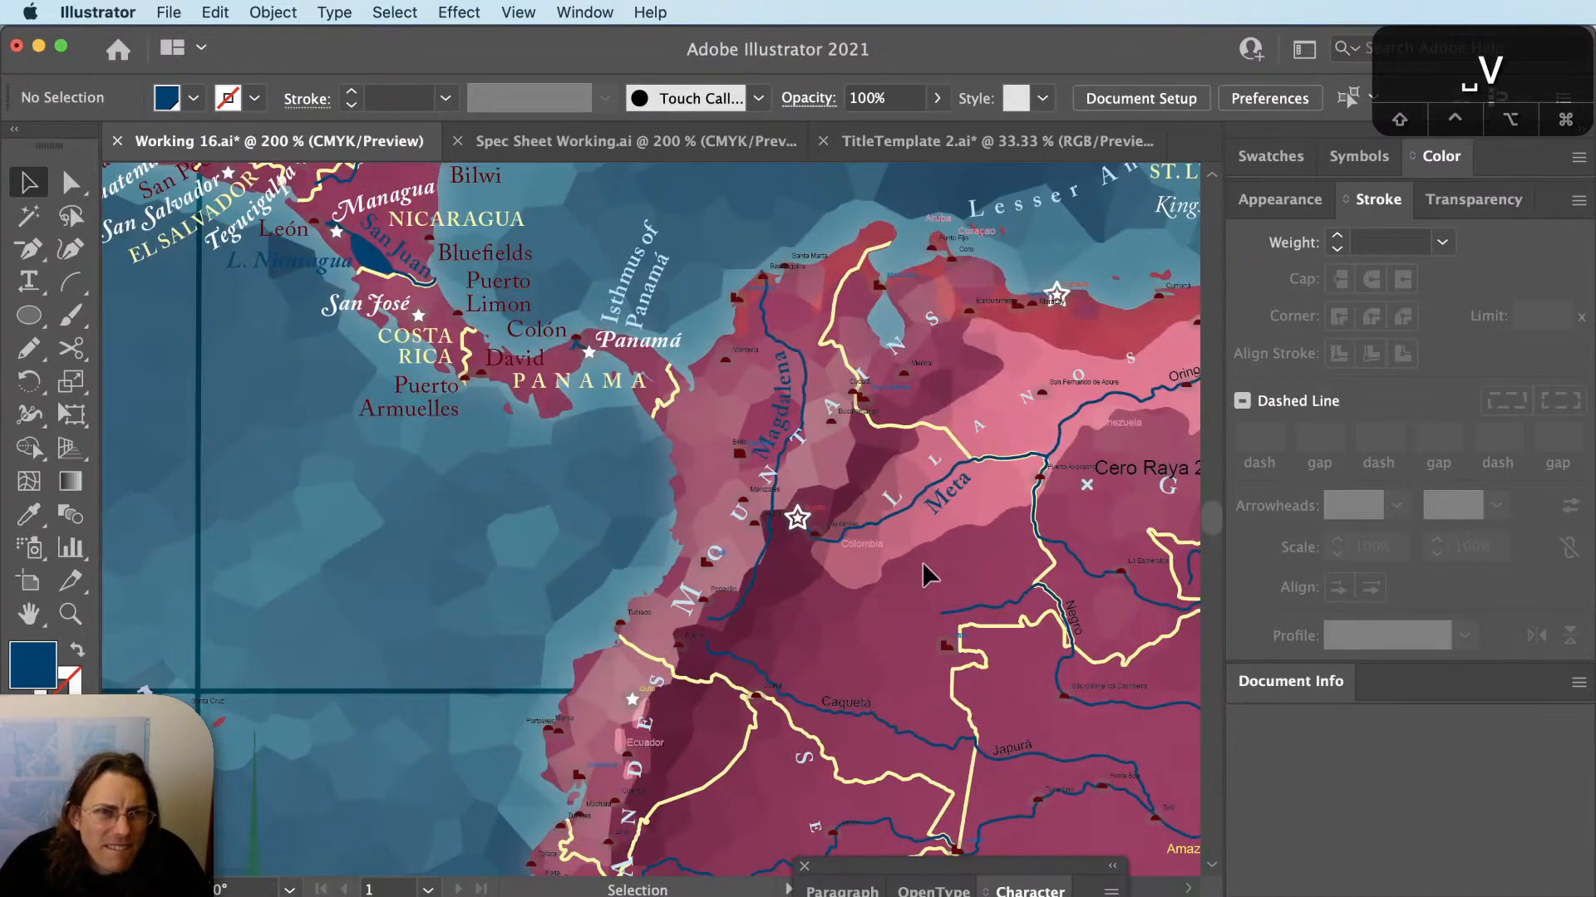
left_click(872, 722)
scroll(873, 719, "up", 2)
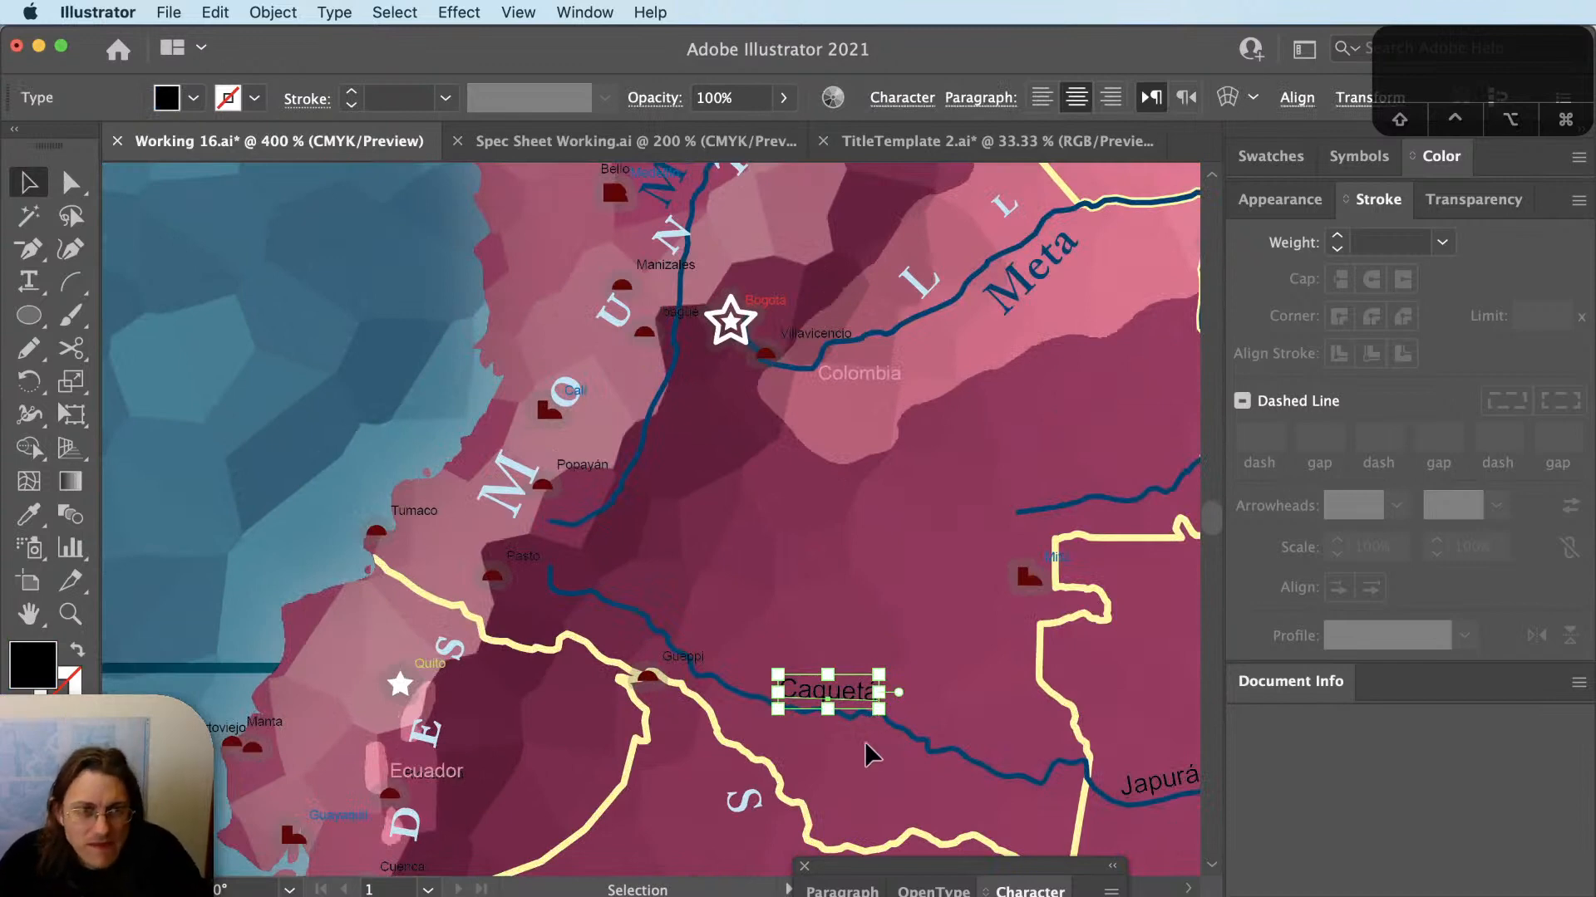
left_click(845, 582)
scroll(831, 532, "down", 1)
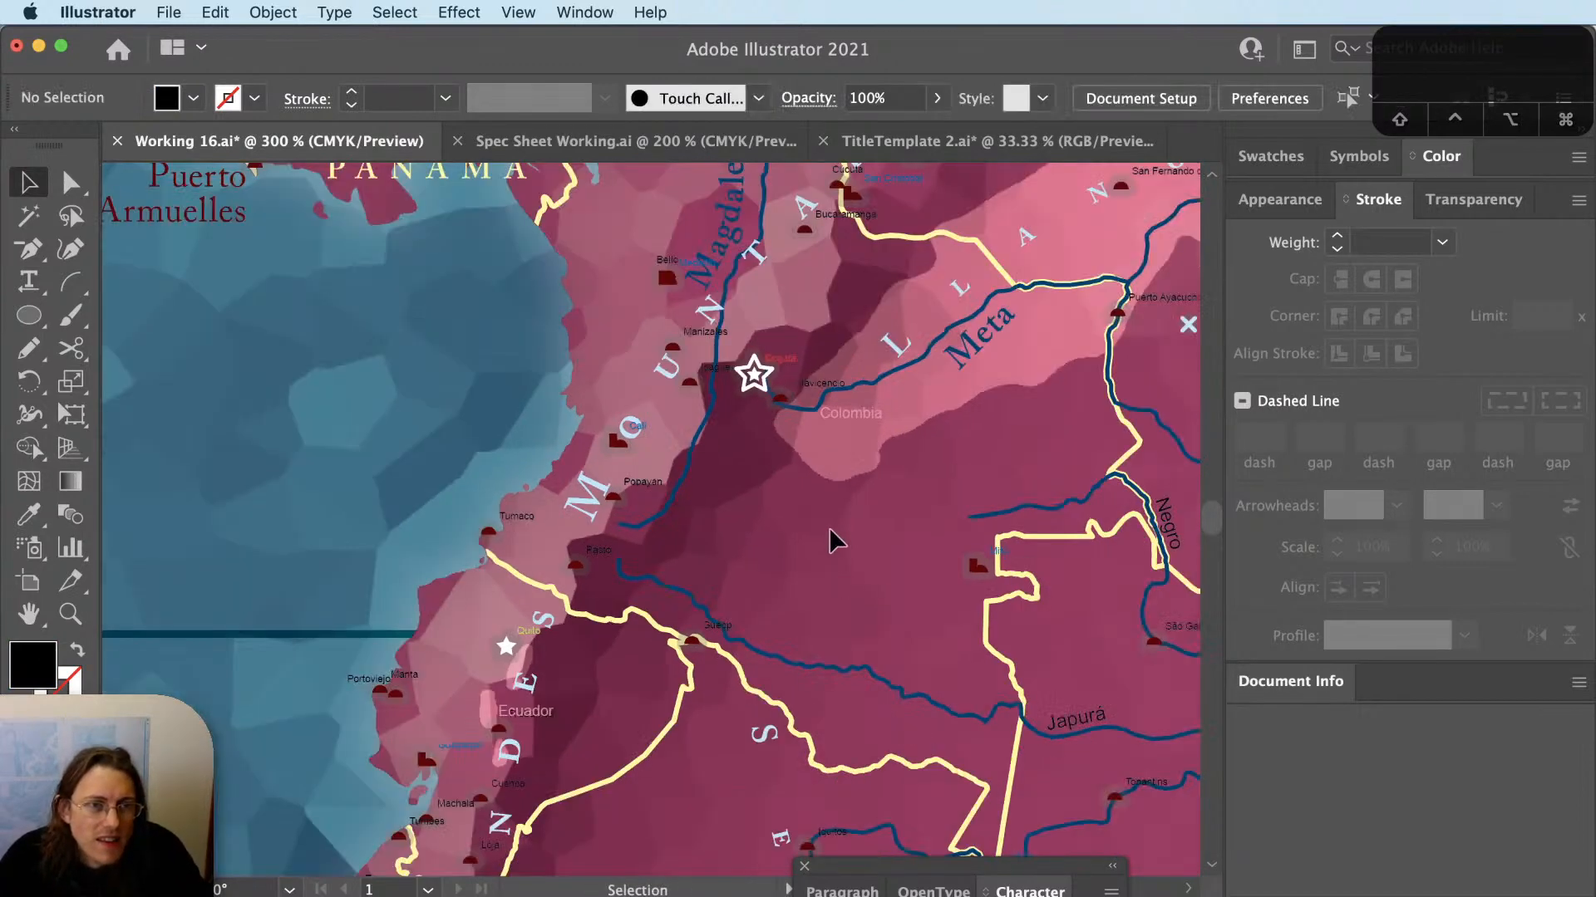
Duplicate the Magdalena label just north of the Caquetá river and make the copy read "Caquetá" in the blue river style.
left_click_drag(735, 234, 813, 600)
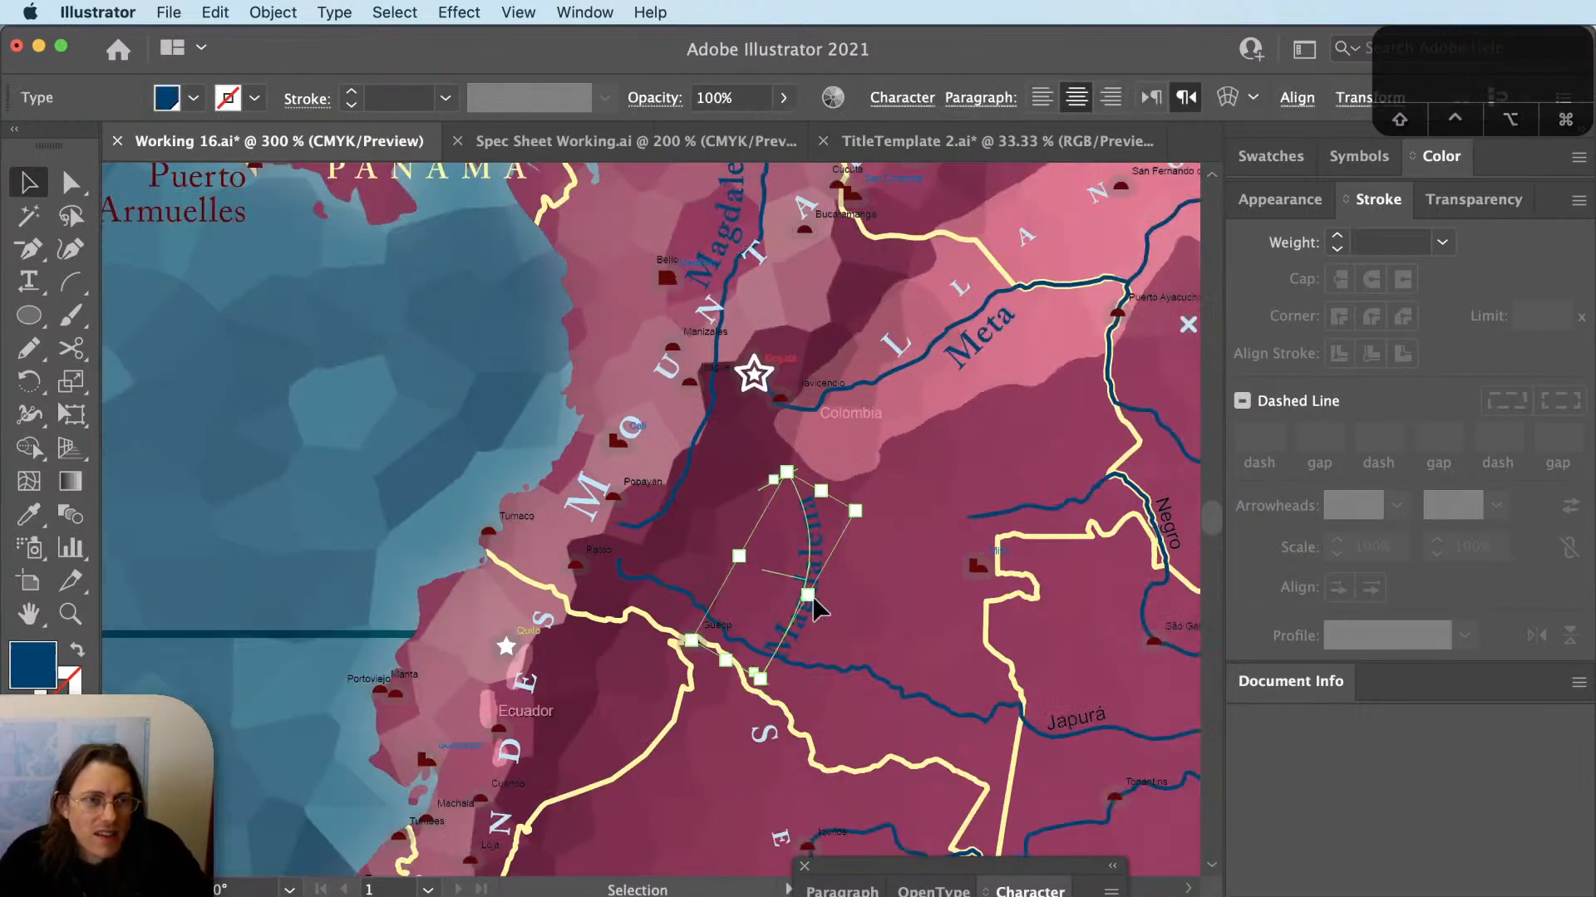
double_click(812, 590)
key("super+a")
type("Caquetá")
key("Escape")
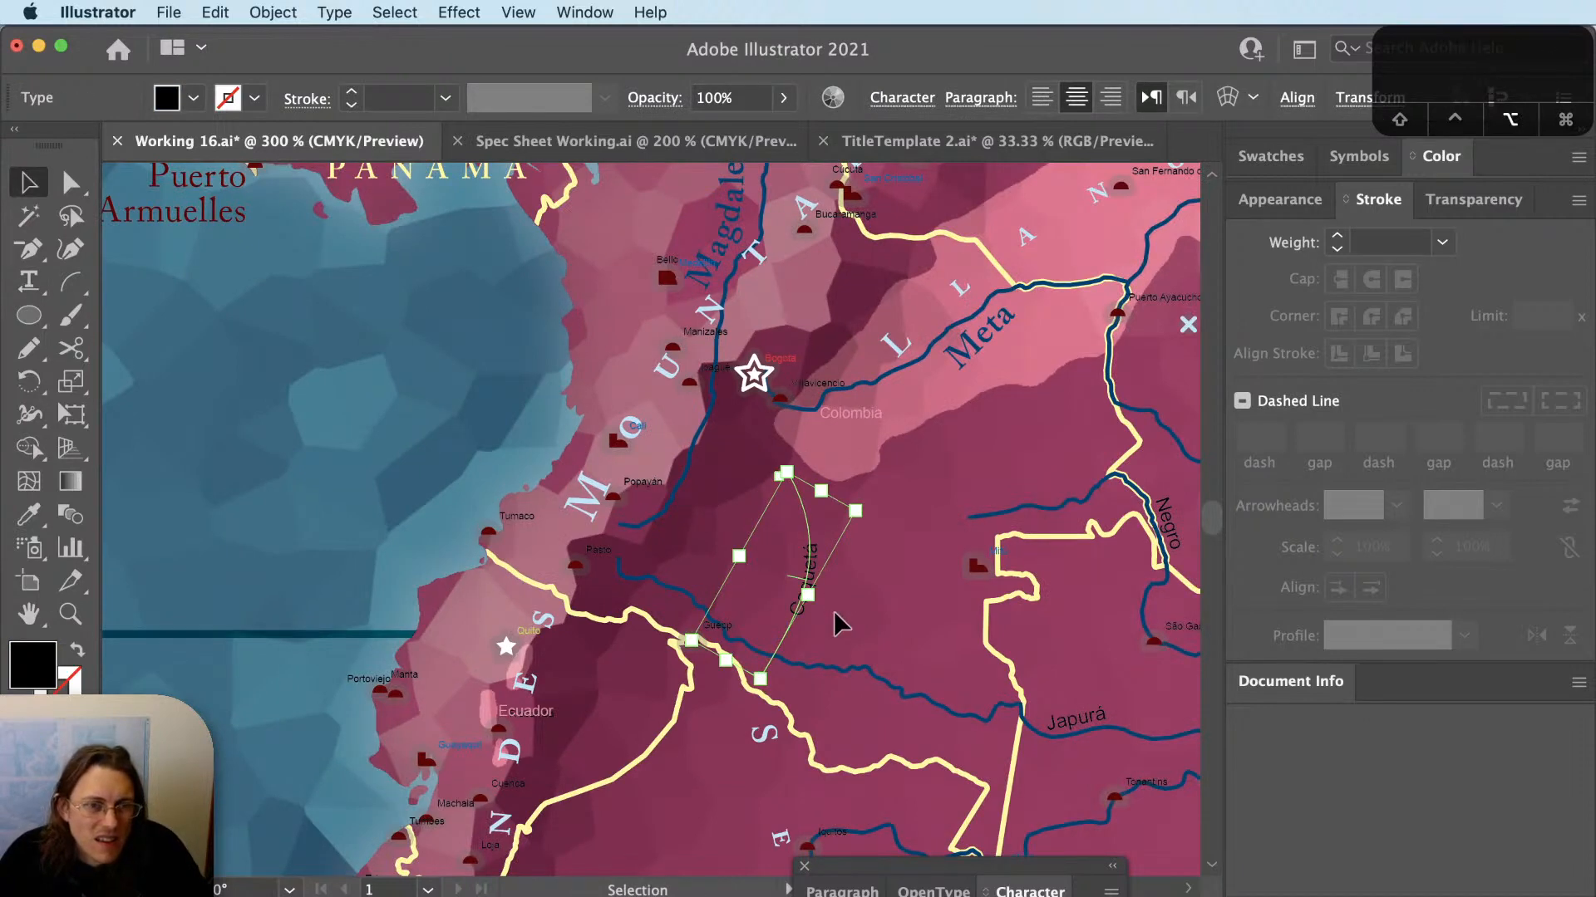
scroll(843, 612, "up", 1)
Switch to QGIS to check the Caquetá river.
key("super+Tab")
key("super+Tab")
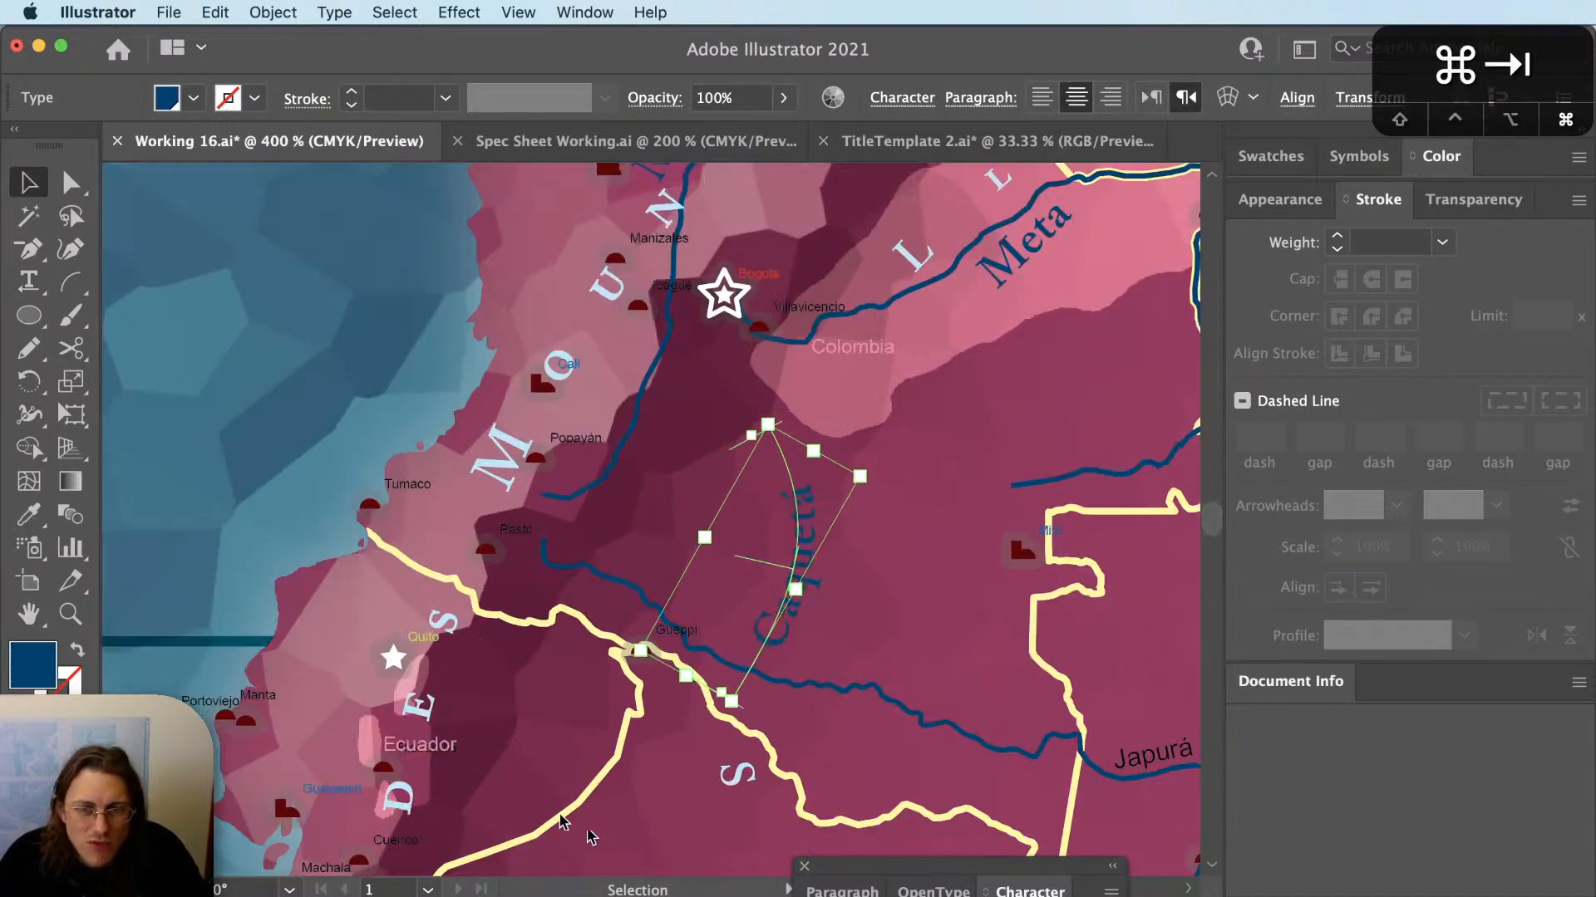
key("super+Tab")
key("super+Tab")
key("super+Tab")
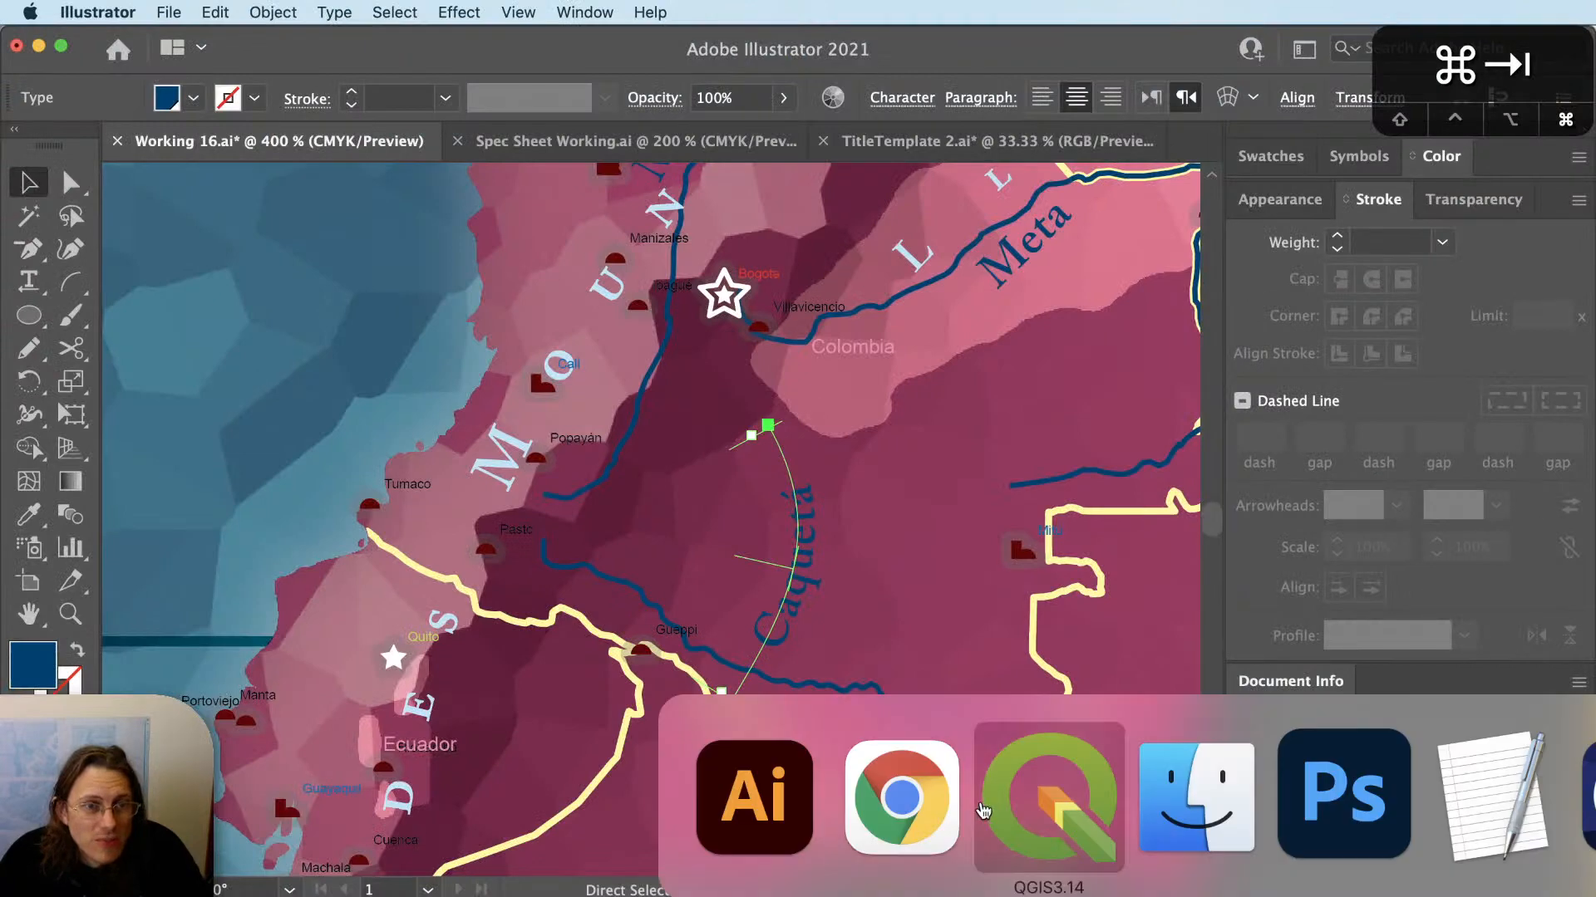
Switch to QGIS and identify the river segments along the Caquetá to check the name assigned to each stretch.
left_click_drag(806, 798, 831, 451)
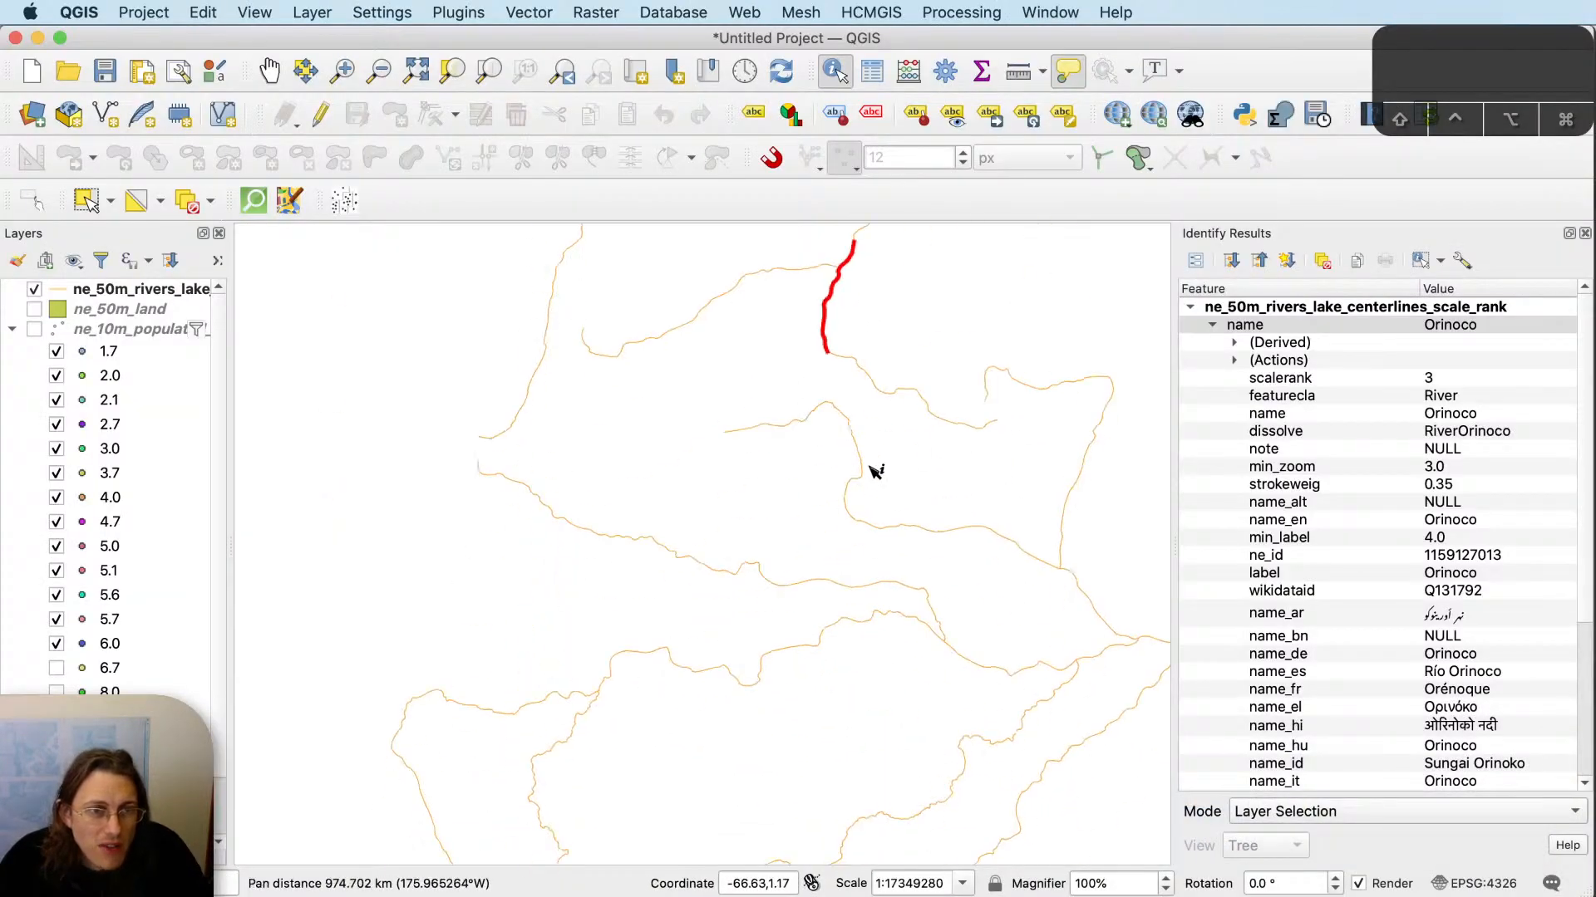
left_click(852, 459)
left_click(793, 434)
left_click(706, 566)
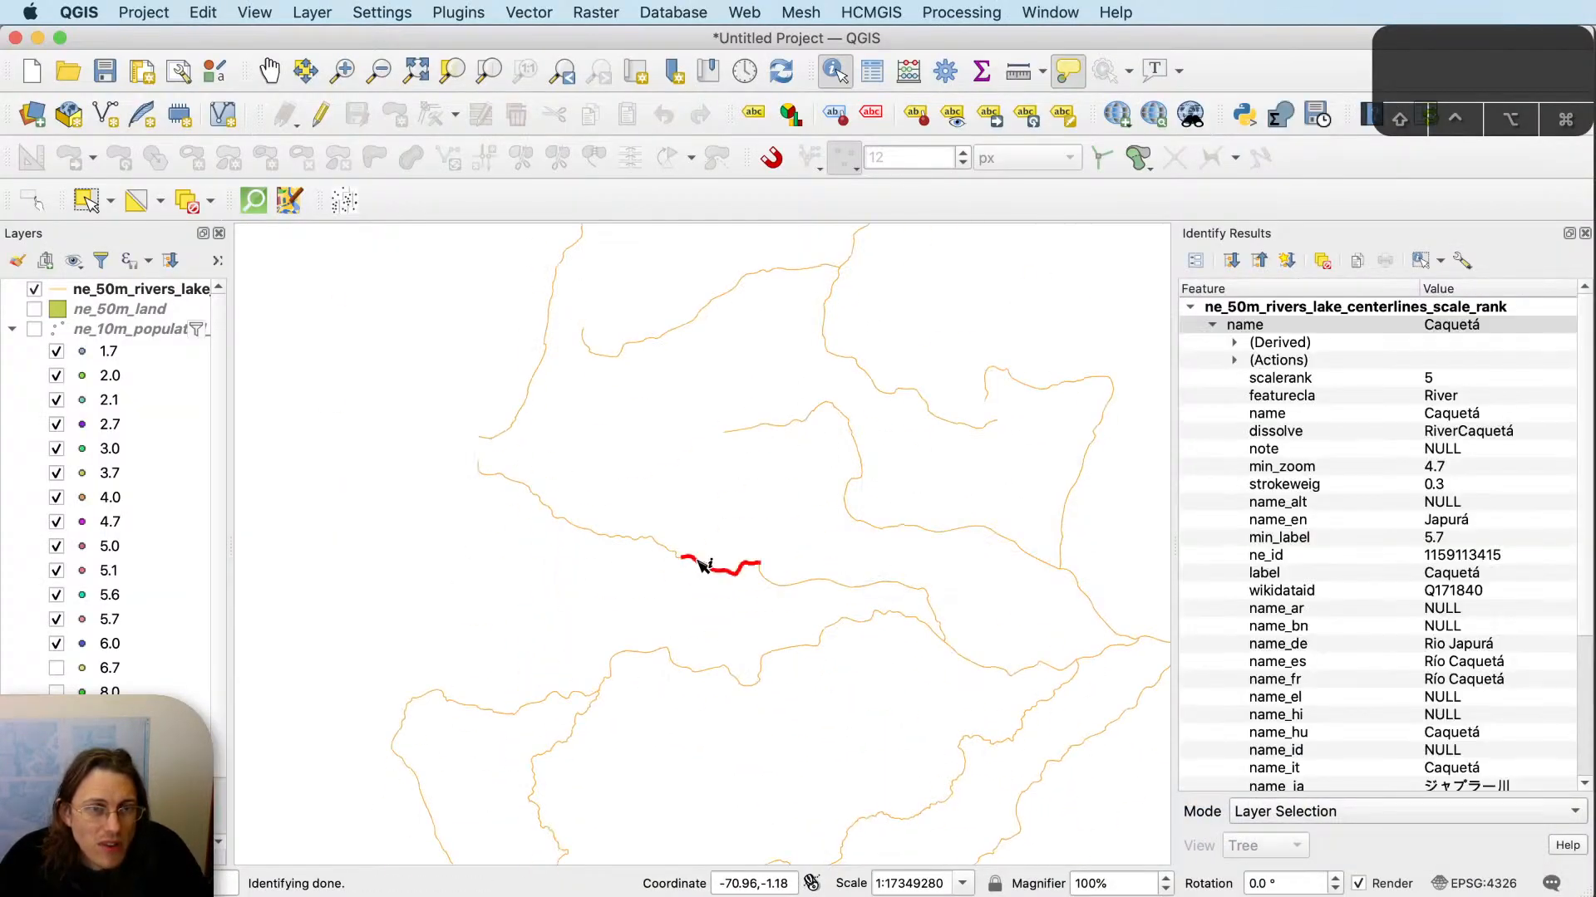
left_click(654, 549)
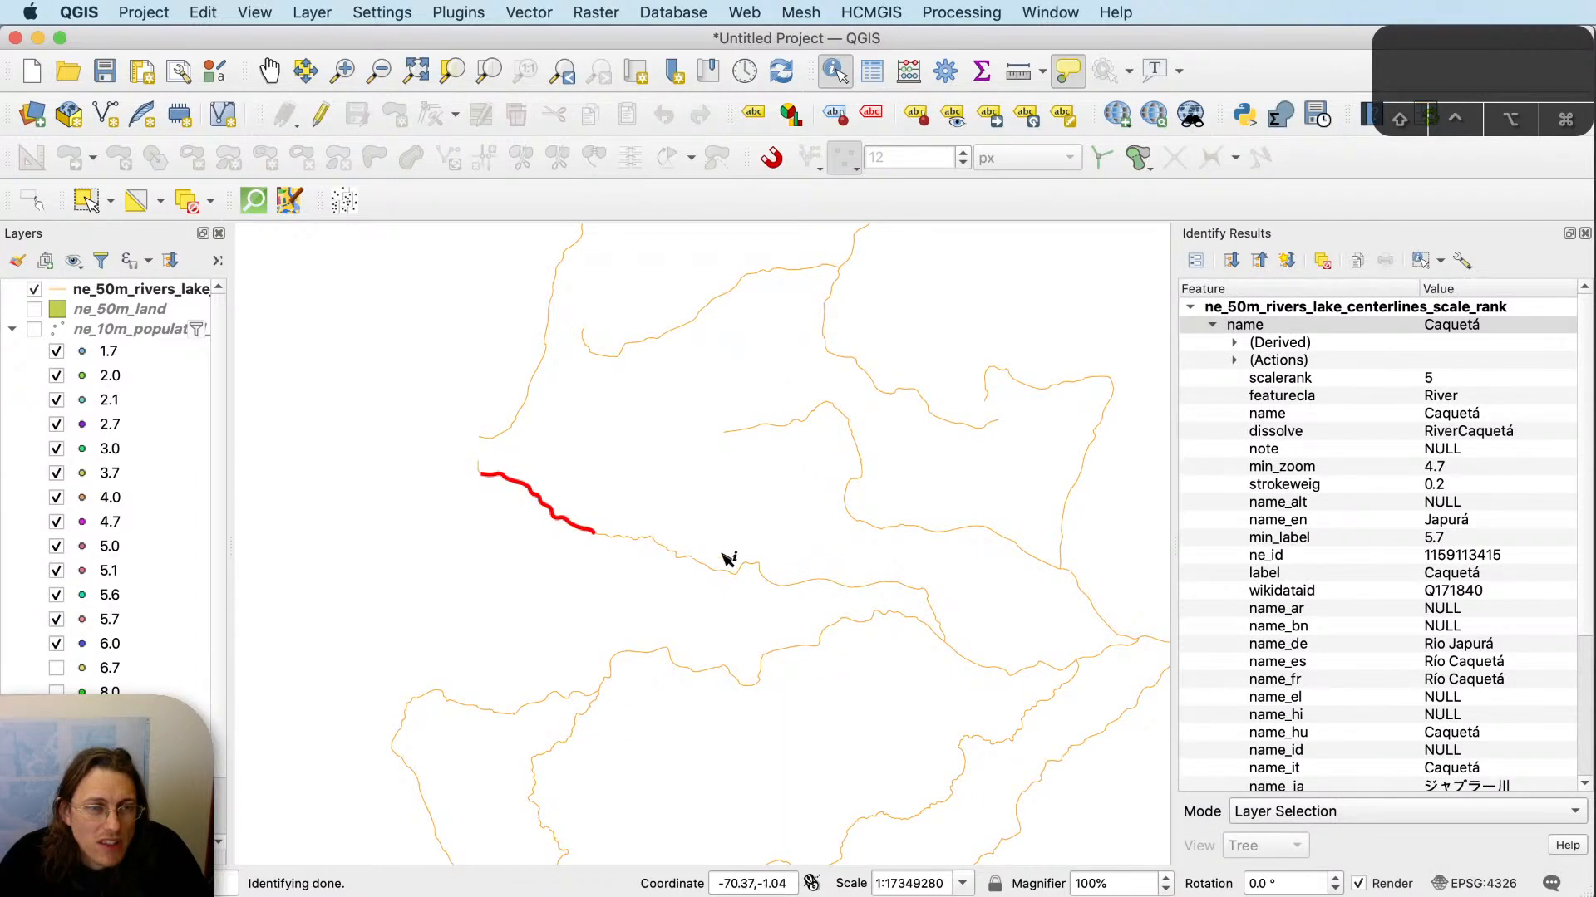
left_click(831, 574)
left_click(850, 580)
key("super+Tab")
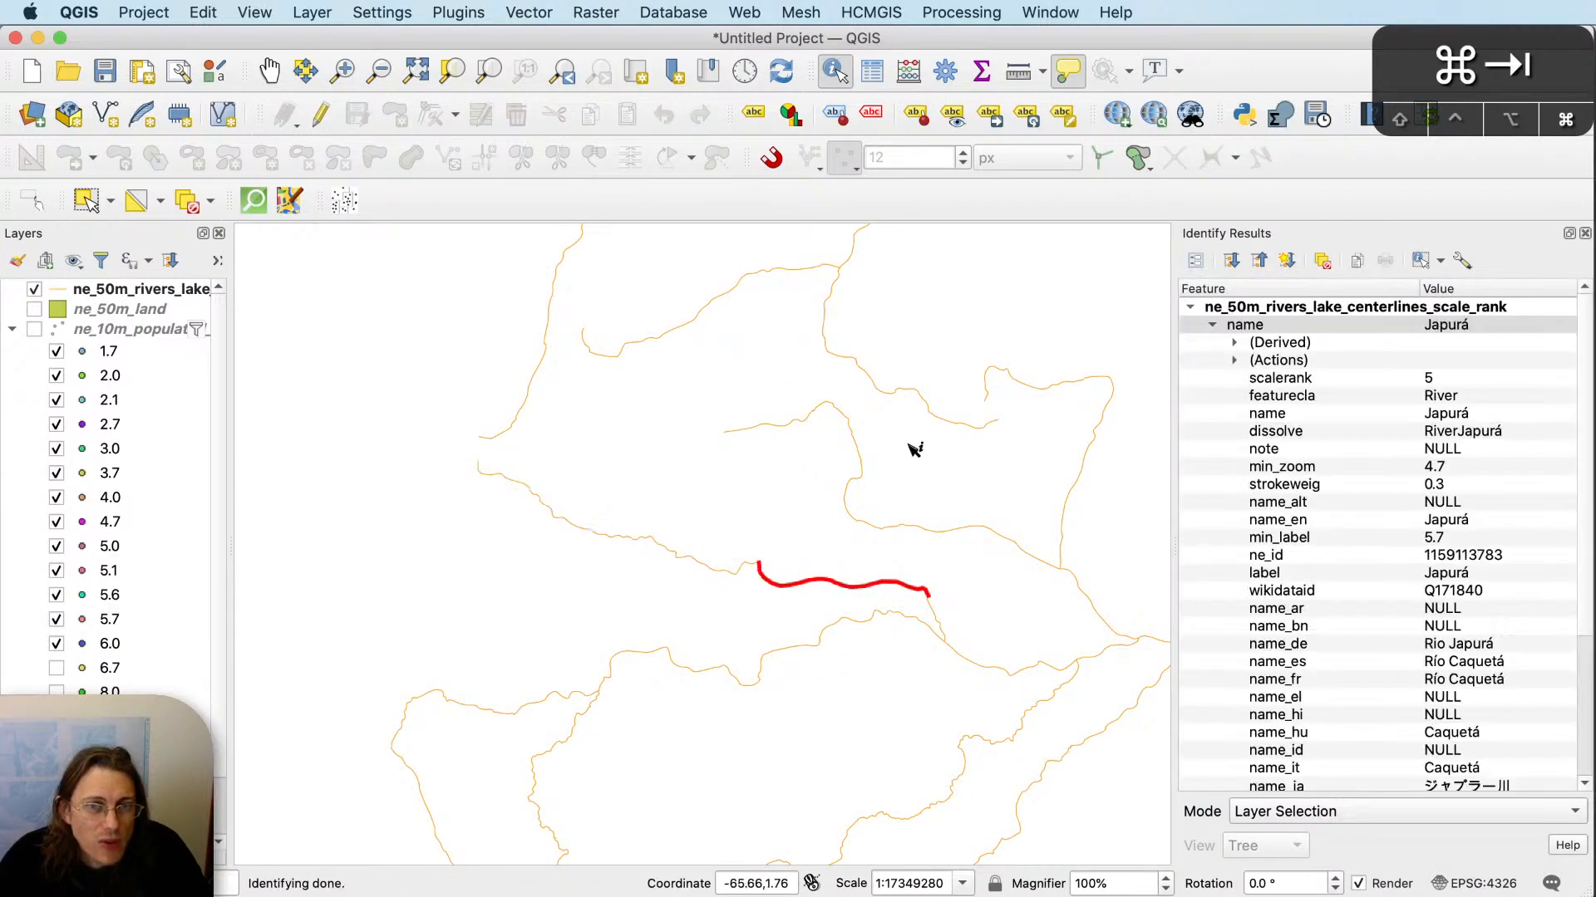
key("super+Tab")
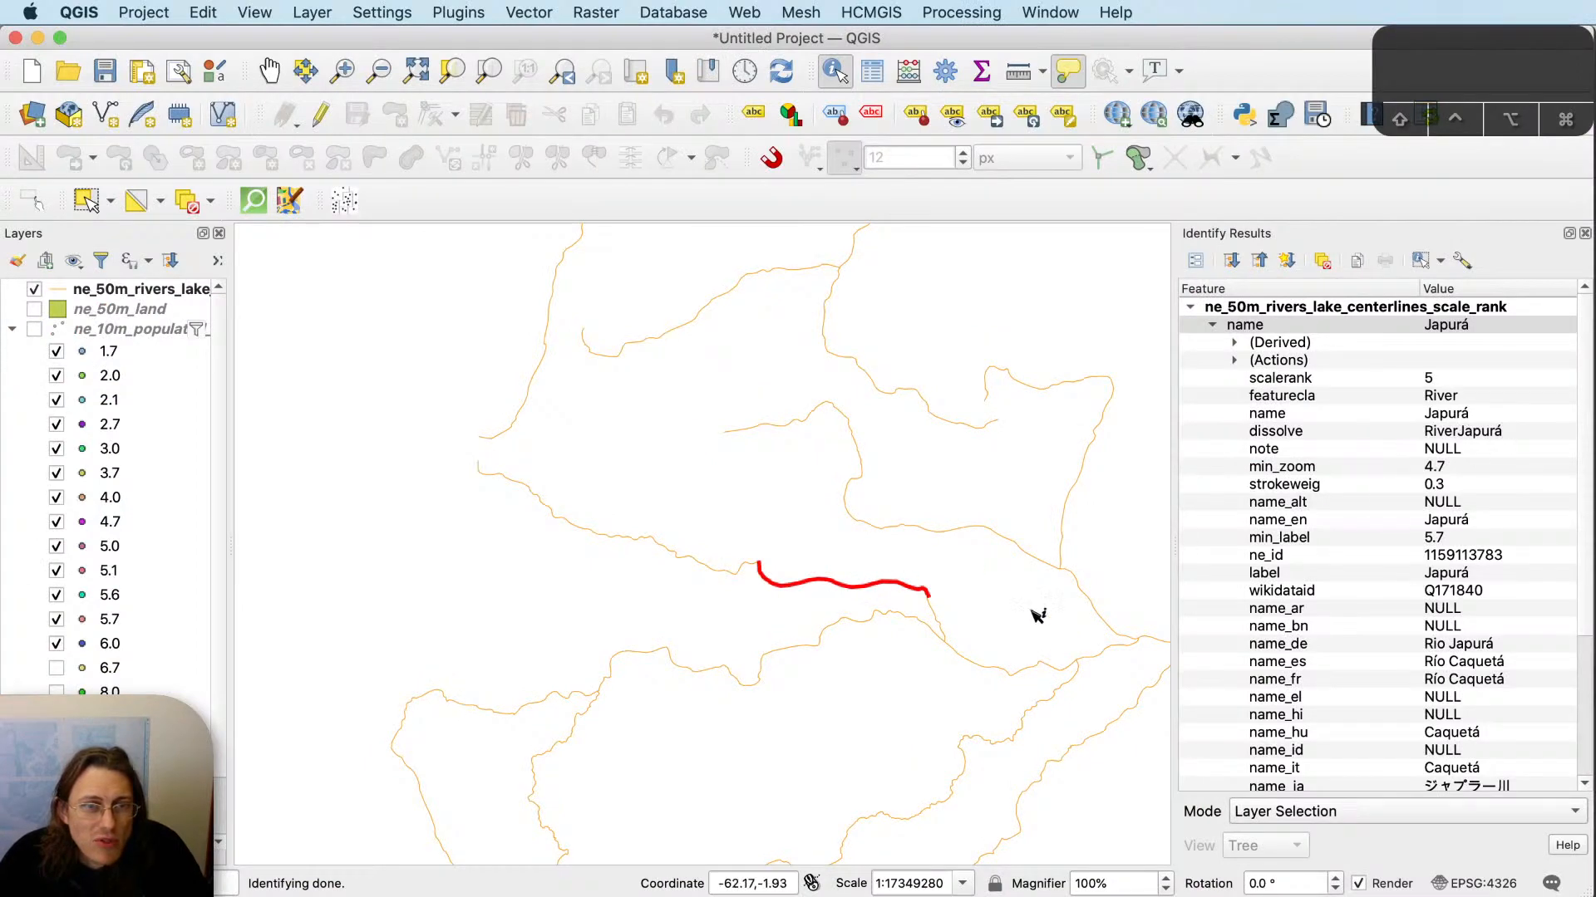
left_click(938, 622)
left_click(910, 593)
Switch back to Illustrator, rotate the Caquetá label to the river's direction and flip its text upright on the path.
key("super+Tab")
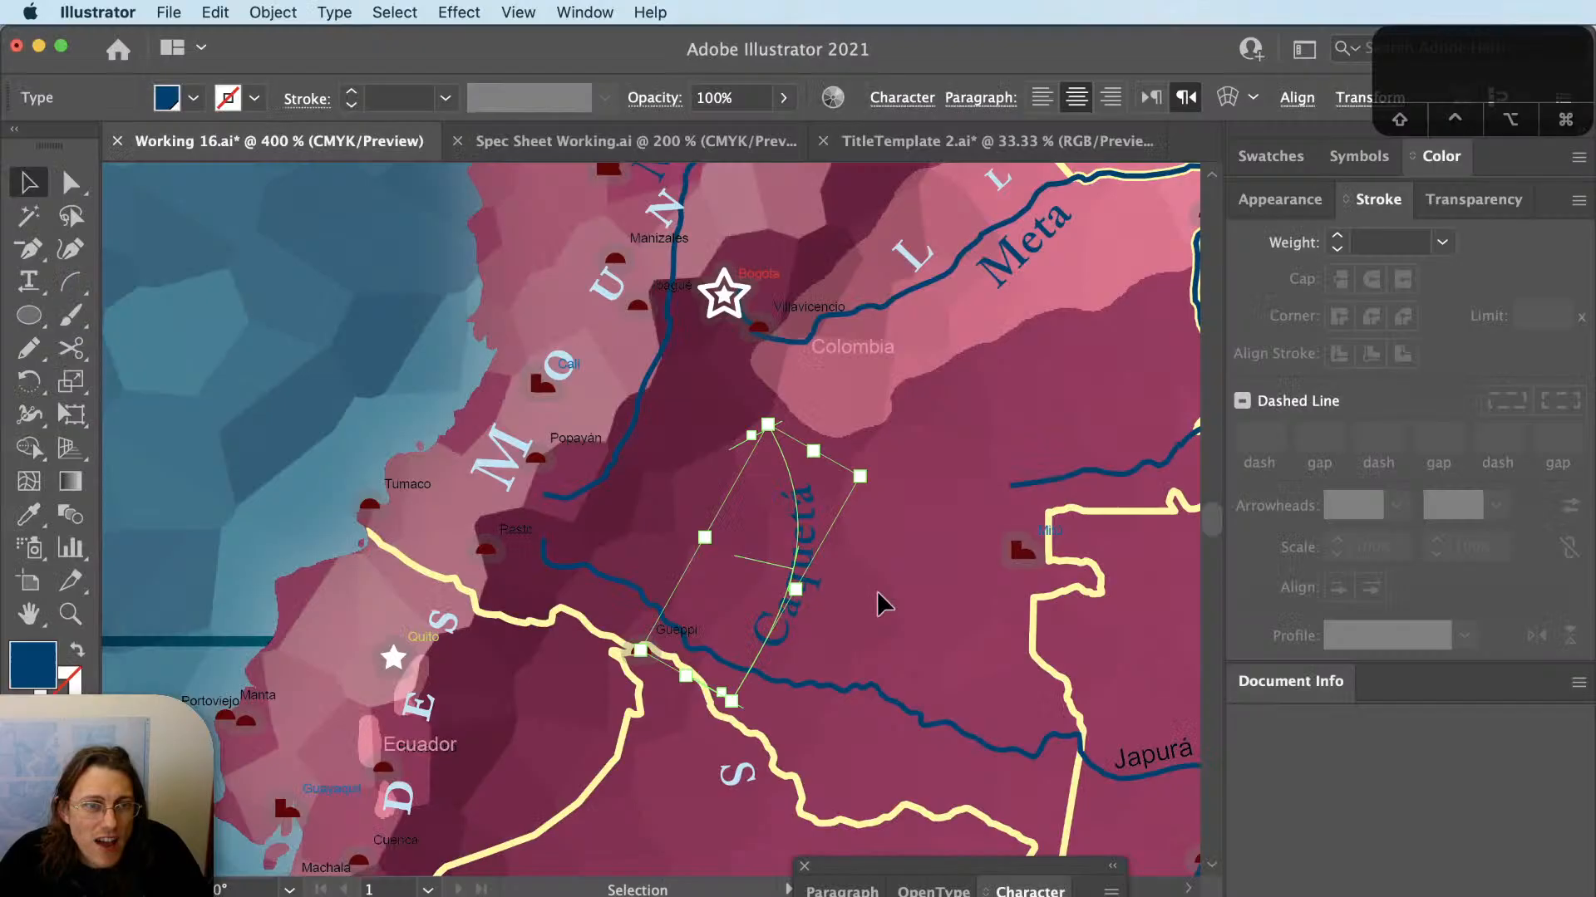
left_click_drag(1094, 783, 917, 612)
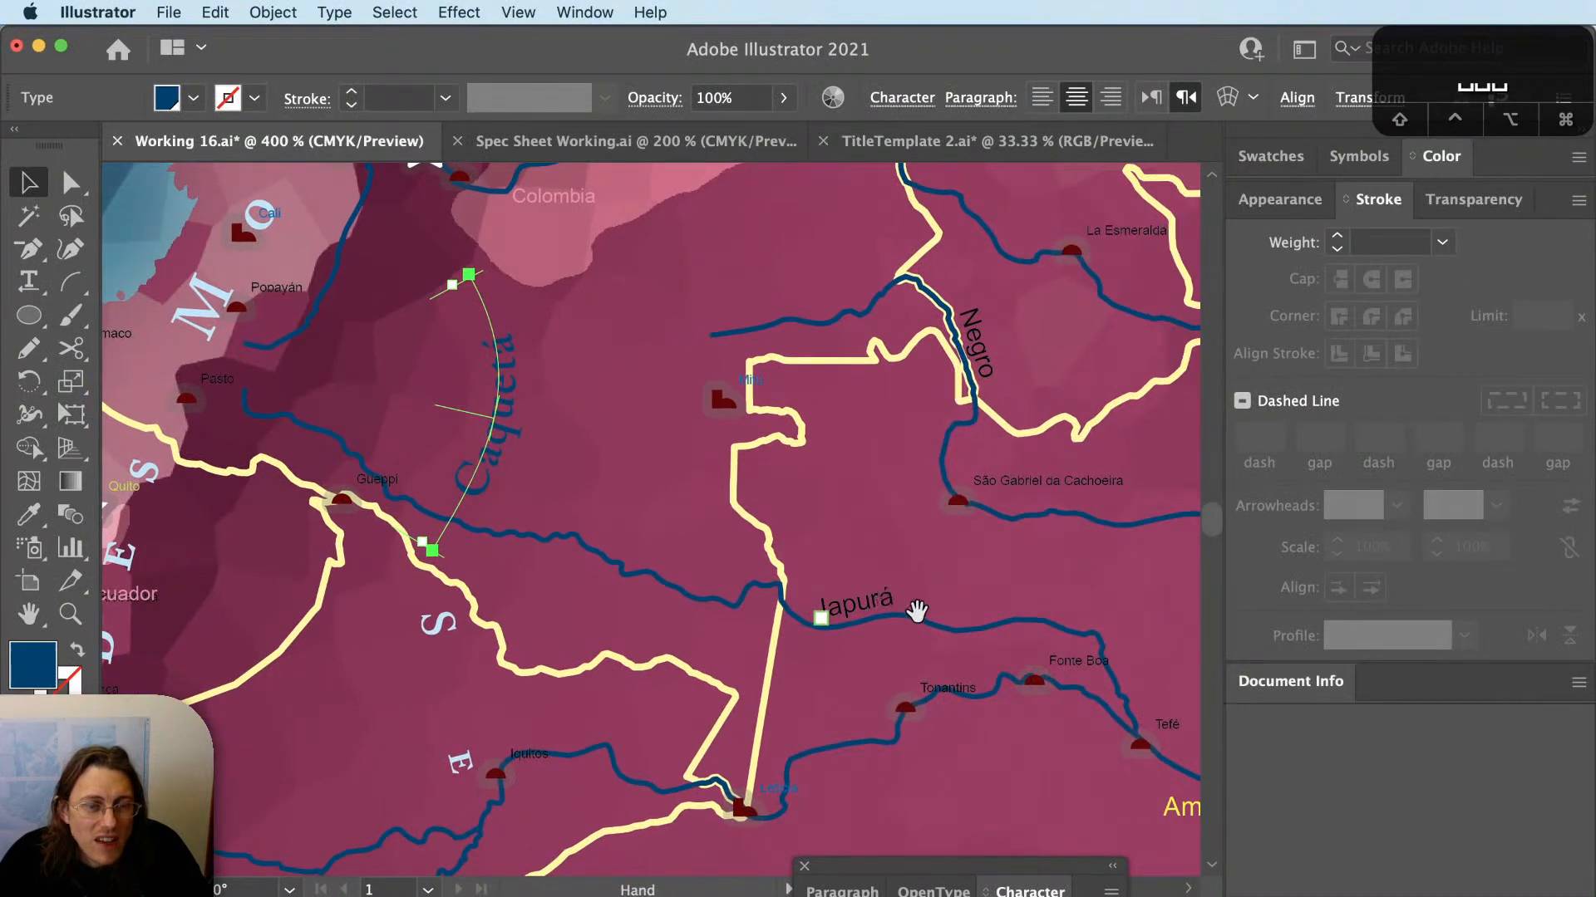
left_click_drag(634, 545, 777, 610)
key("v")
key("r")
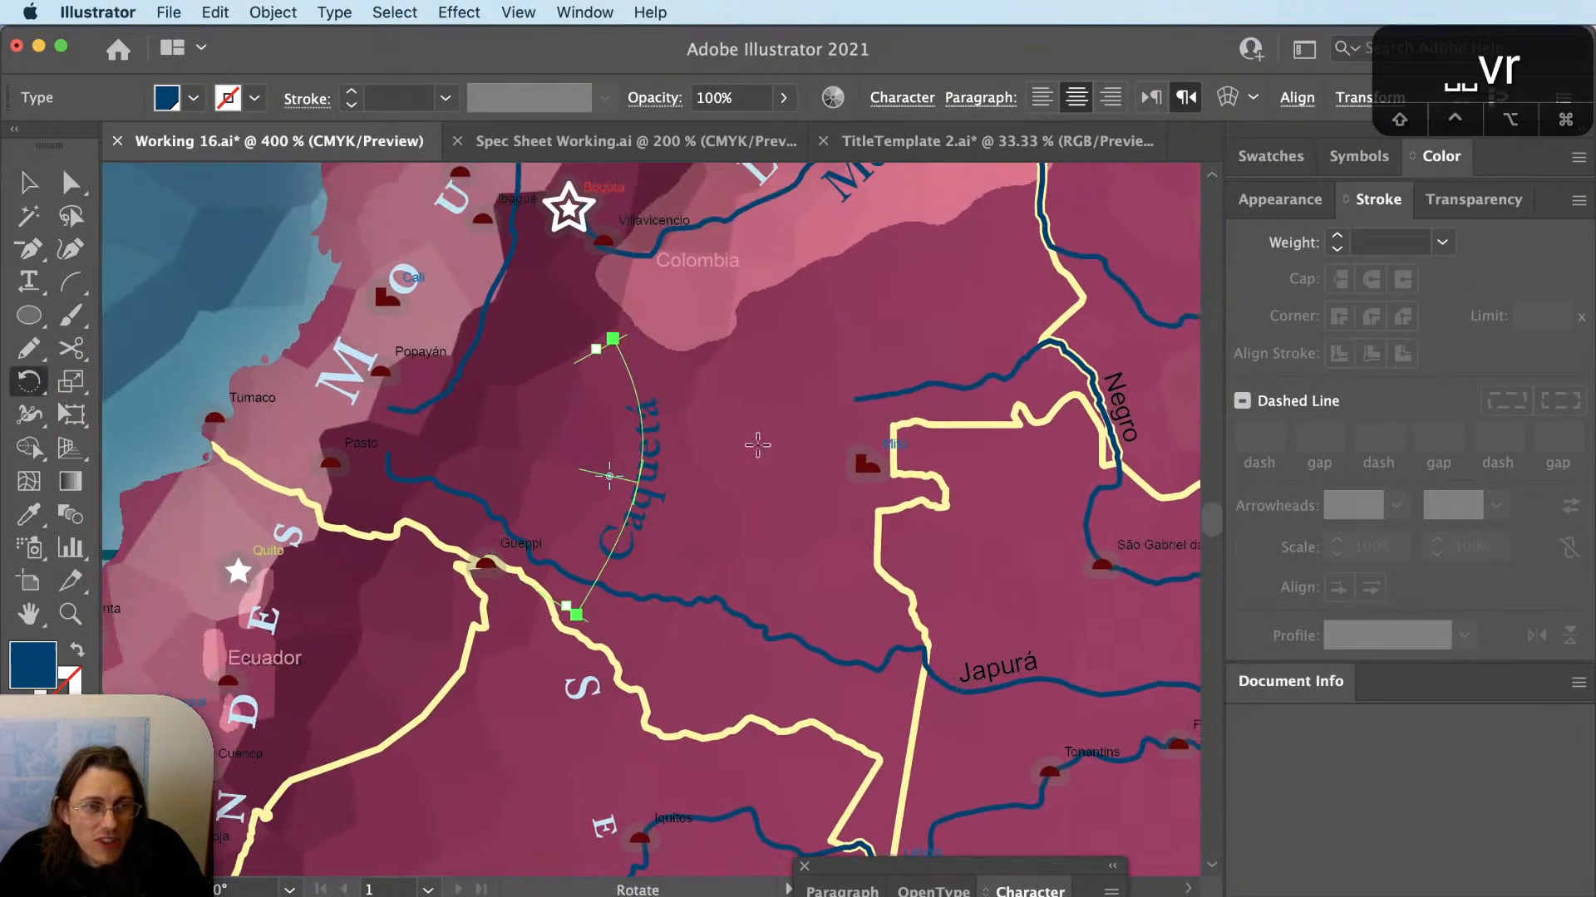
left_click_drag(758, 441, 620, 332)
key("v")
left_click(625, 441)
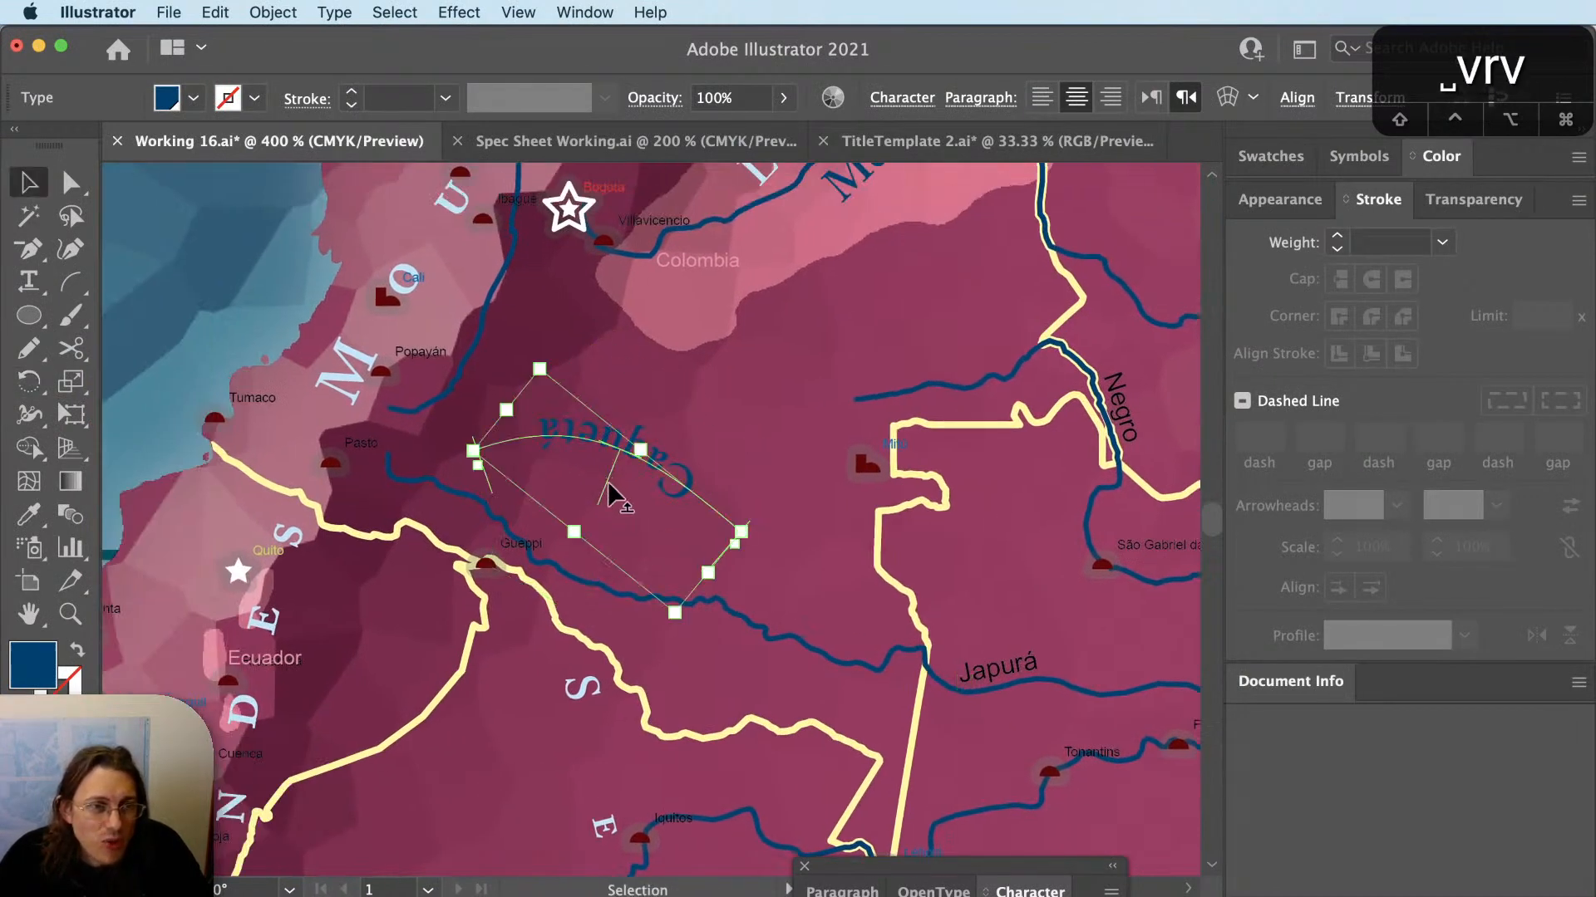
key("v")
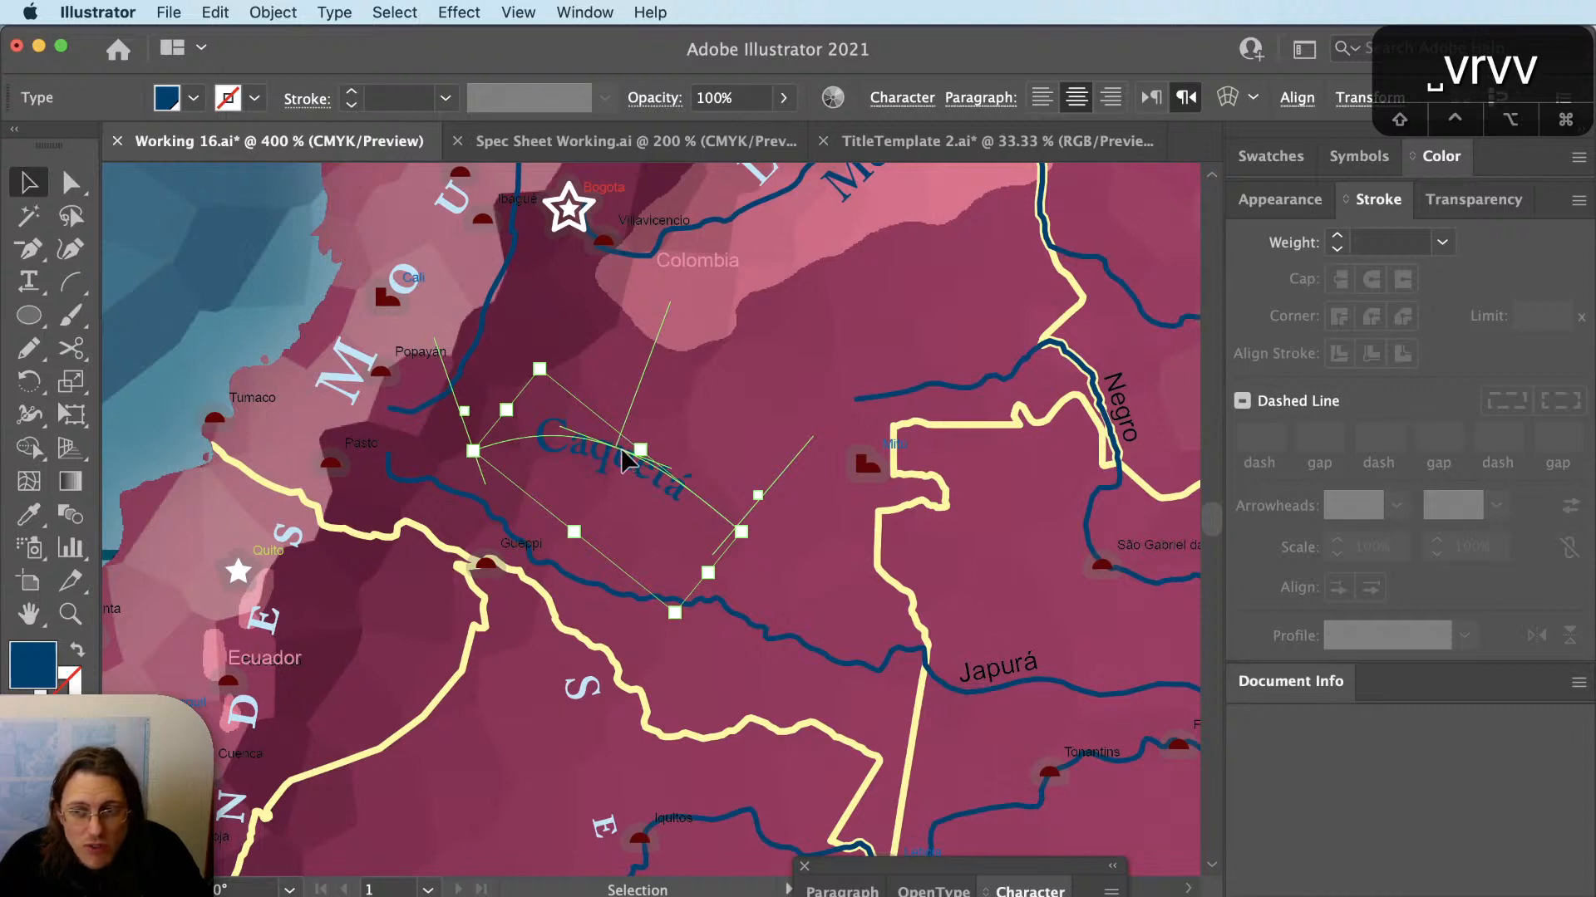
Place the Caquetá label just above its river and reshape its text path to follow the river's curve.
left_click_drag(625, 458, 617, 542)
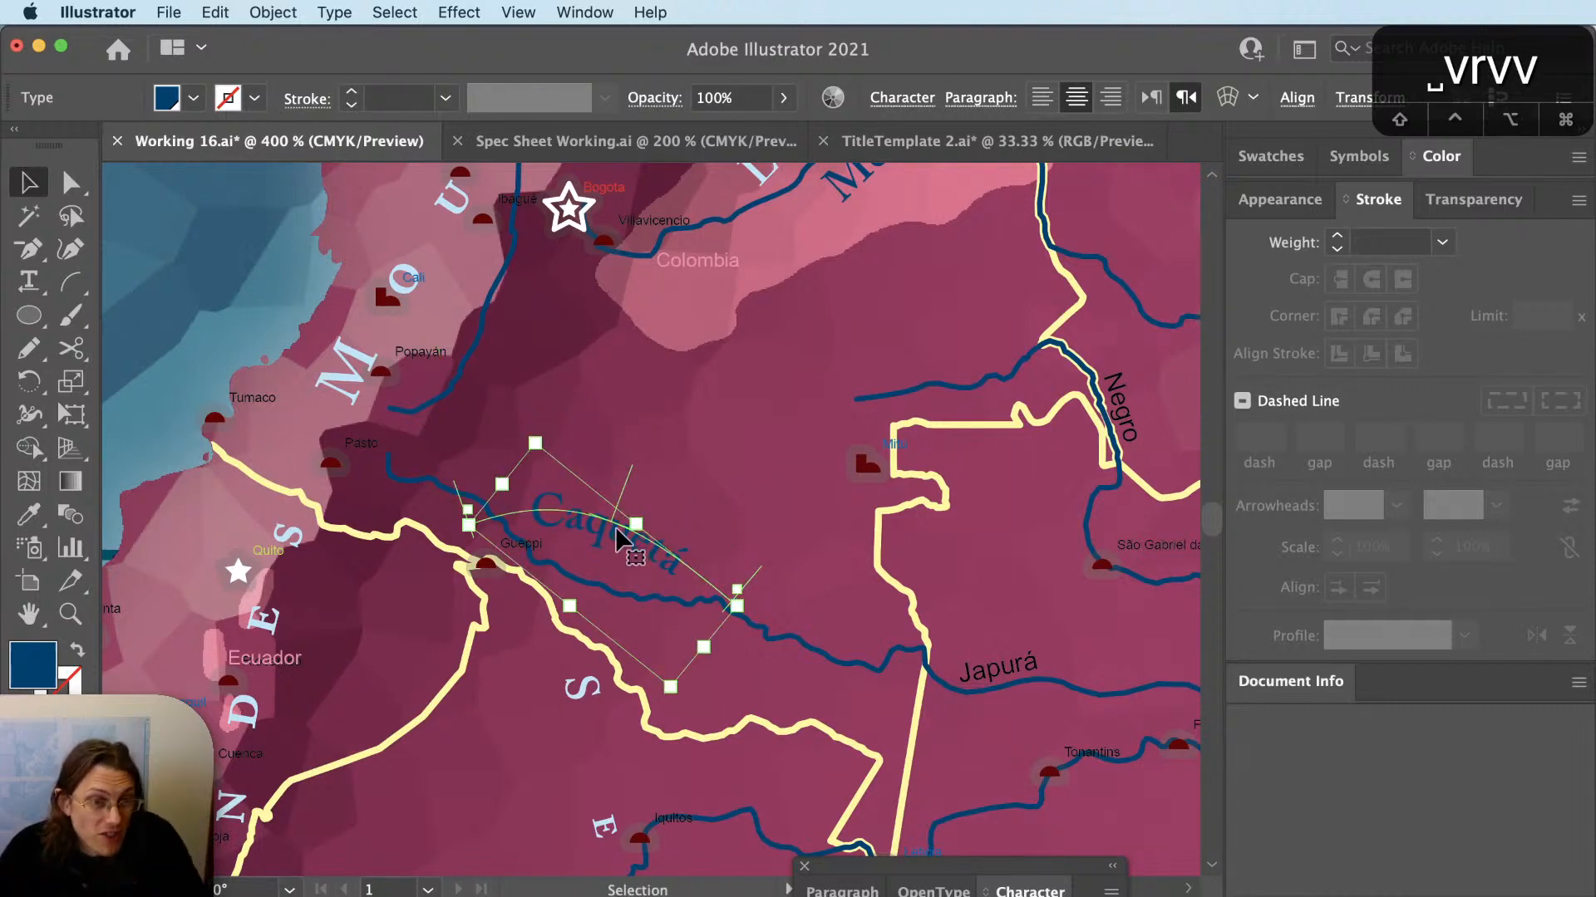
key("a")
left_click(625, 590)
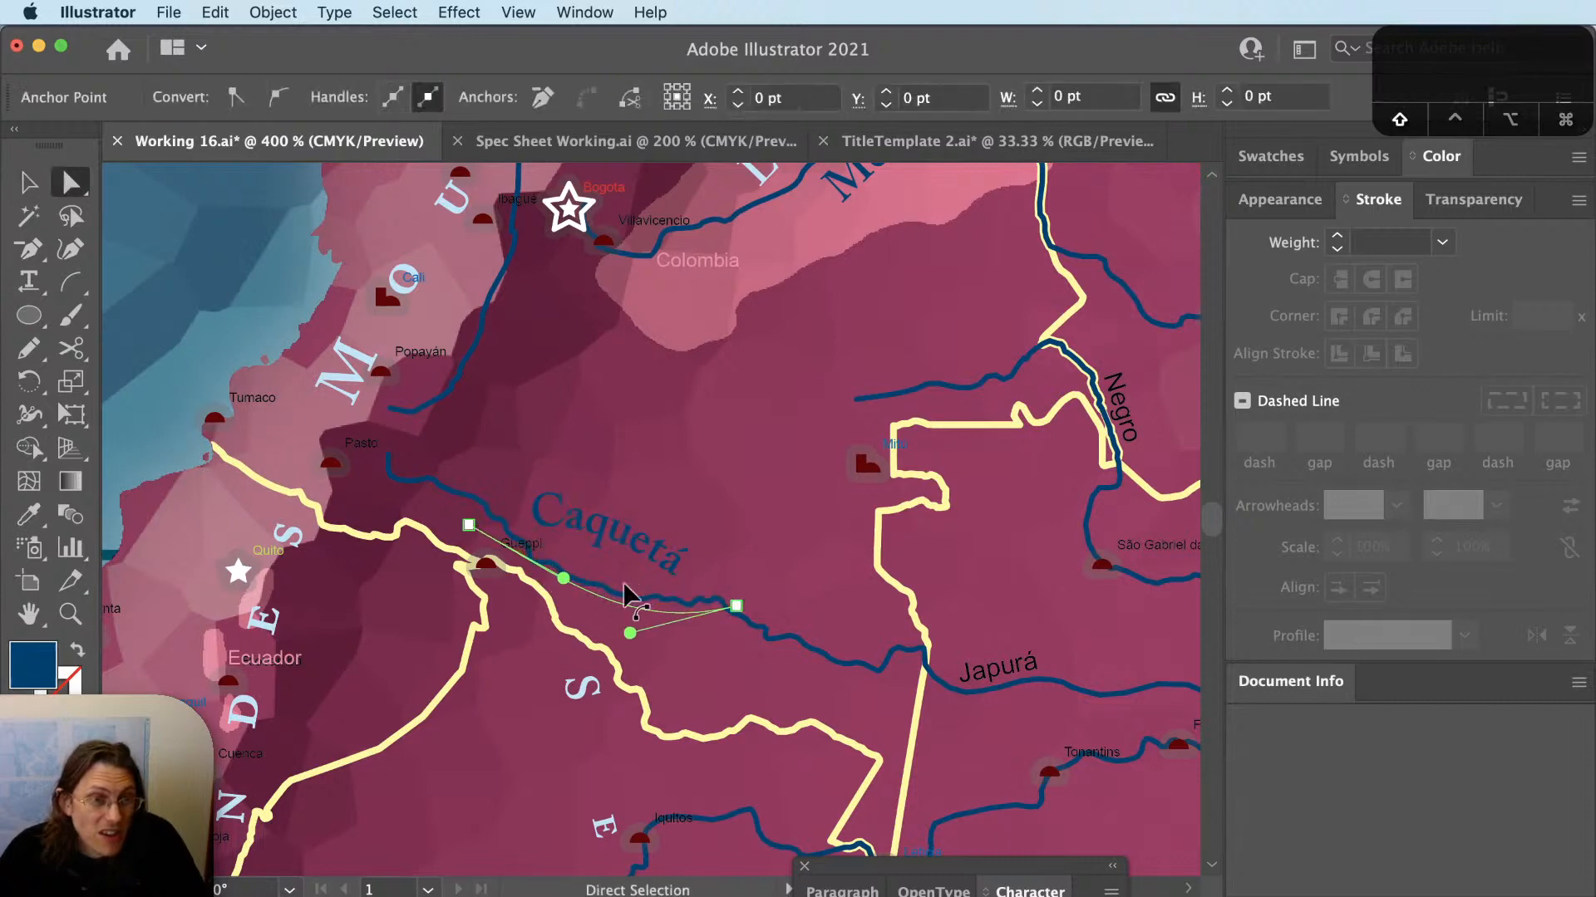
key("v")
left_click_drag(624, 587, 655, 567)
key("r")
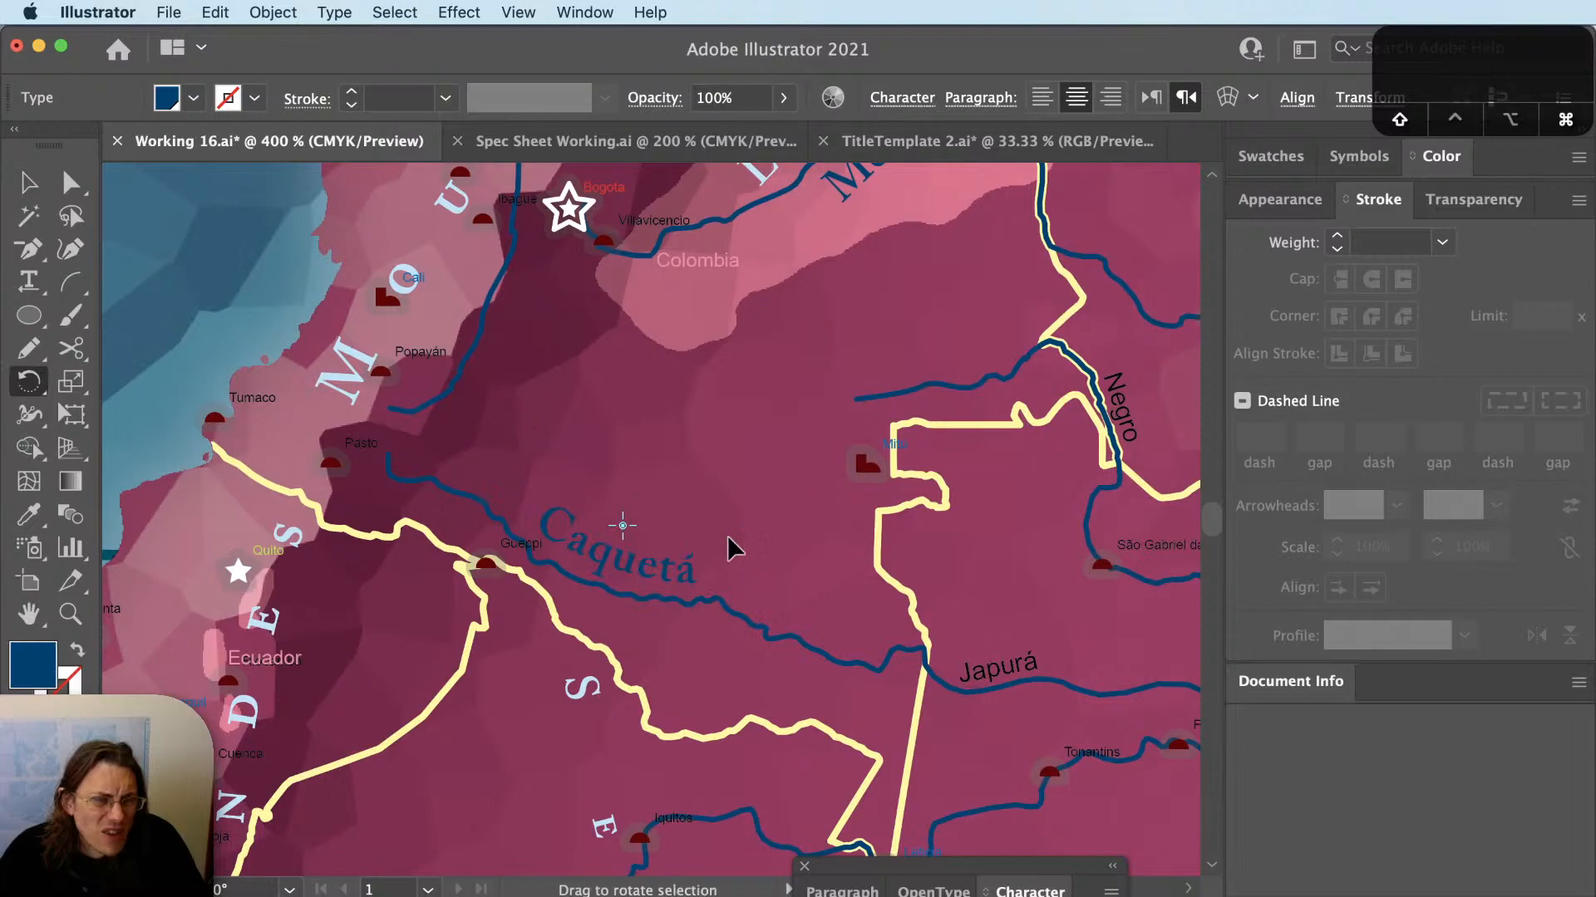
key("shift+super+a")
Examine the river labels across the western and central United States, including the Missouri's headwaters near Helena.
key("v")
key("super+minus")
key("space")
left_click_drag(458, 381, 893, 823)
left_click_drag(357, 241, 565, 565)
left_click_drag(416, 315, 736, 739)
left_click_drag(317, 211, 706, 651)
left_click_drag(349, 182, 623, 615)
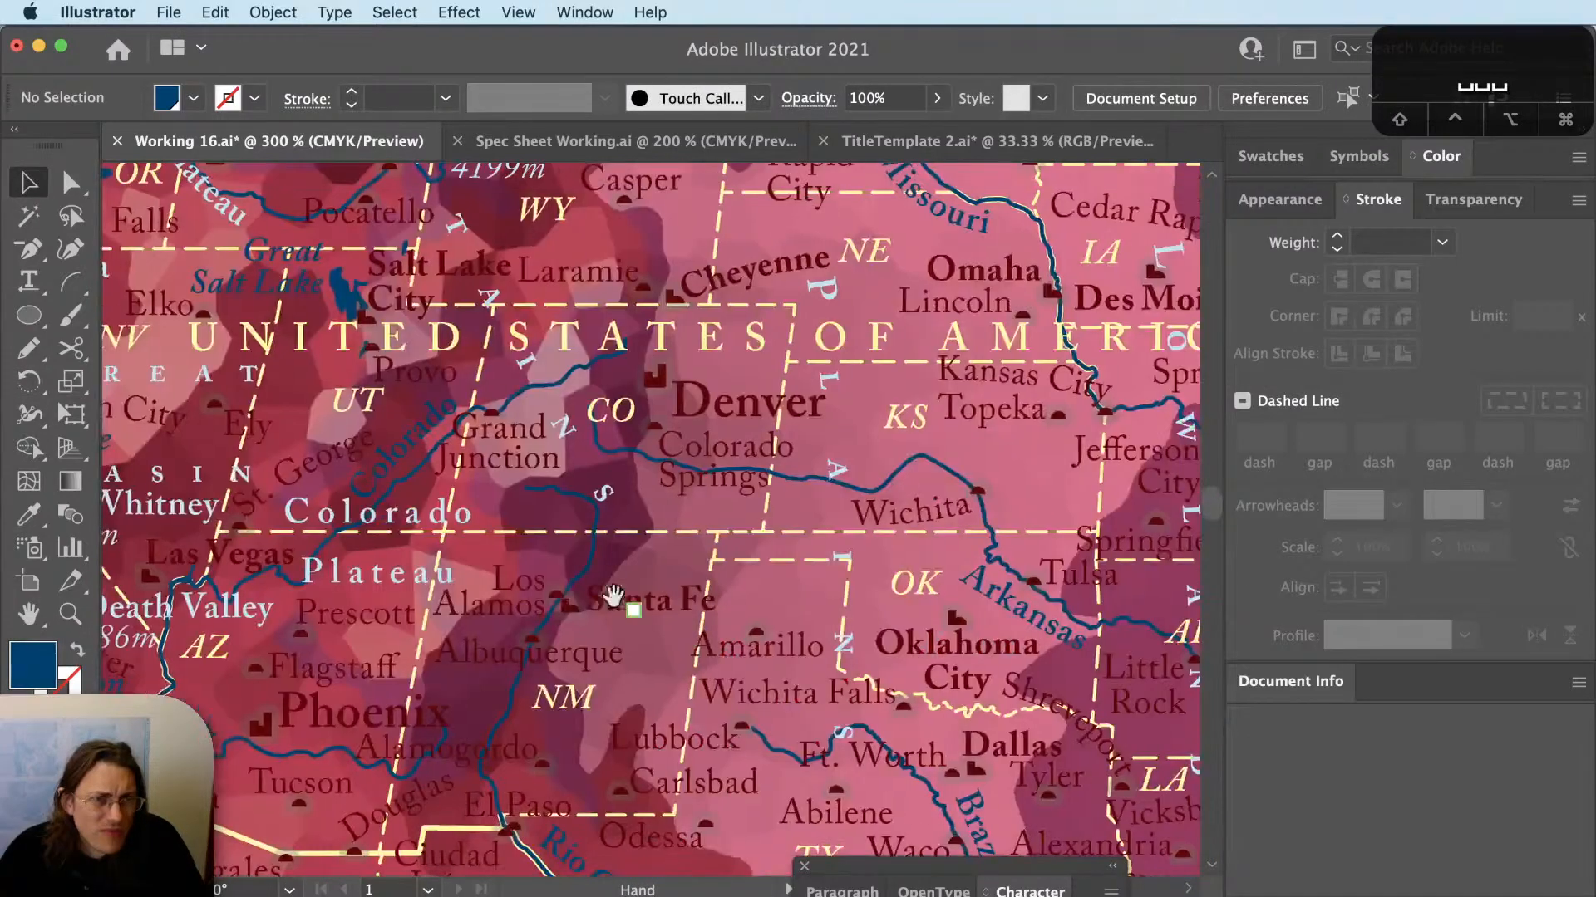
left_click_drag(667, 399, 587, 787)
left_click_drag(856, 698, 756, 590)
scroll(754, 586, "down", 1)
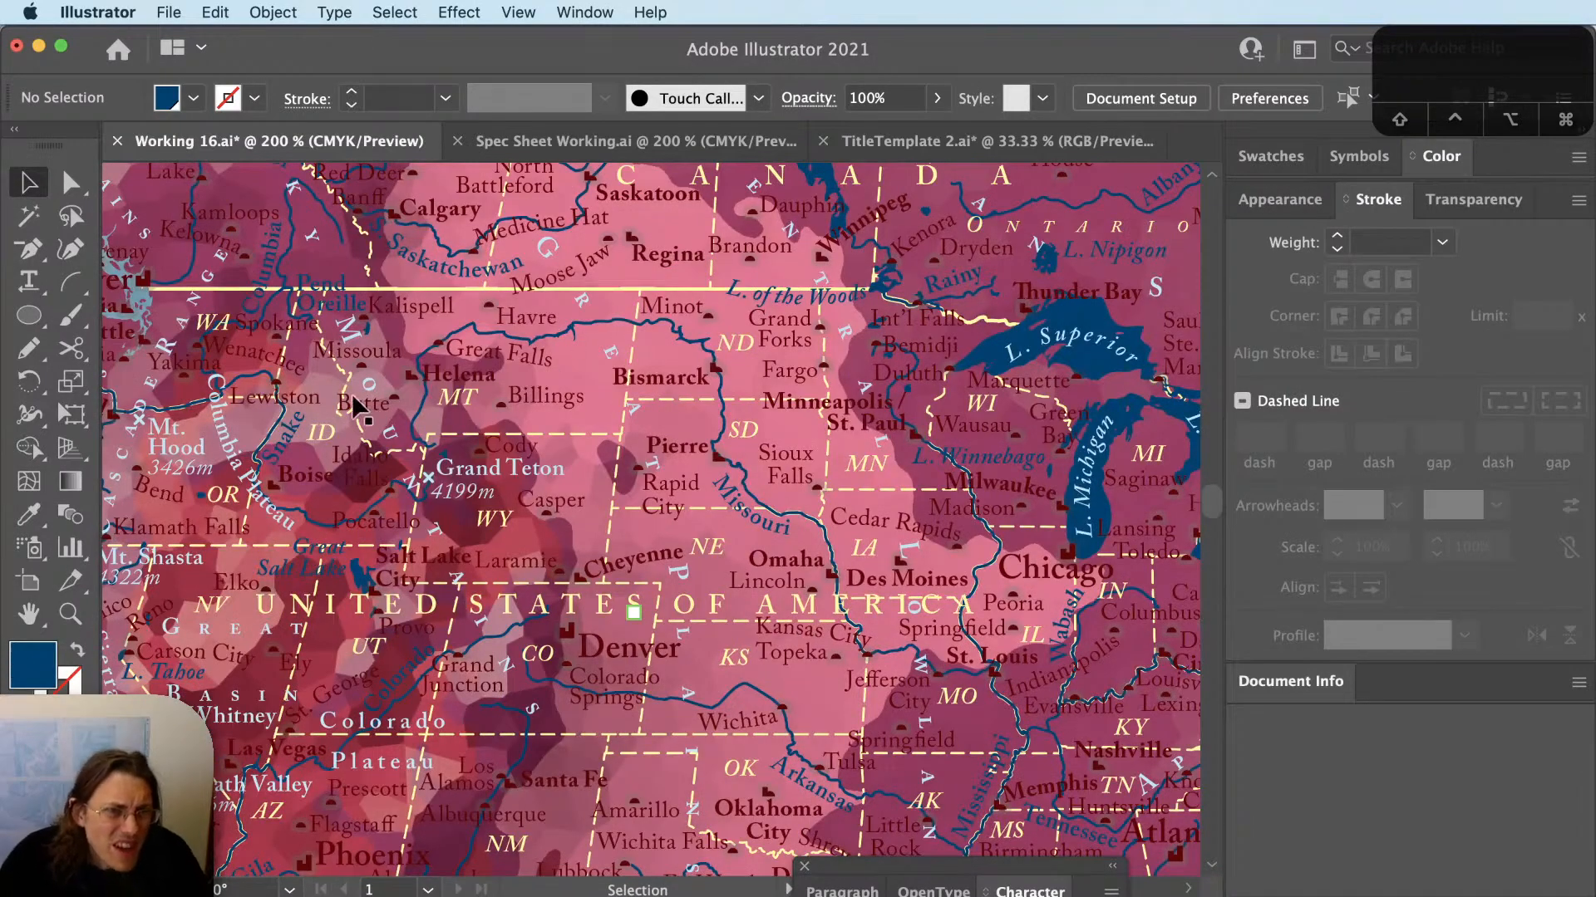
scroll(378, 423, "up", 3)
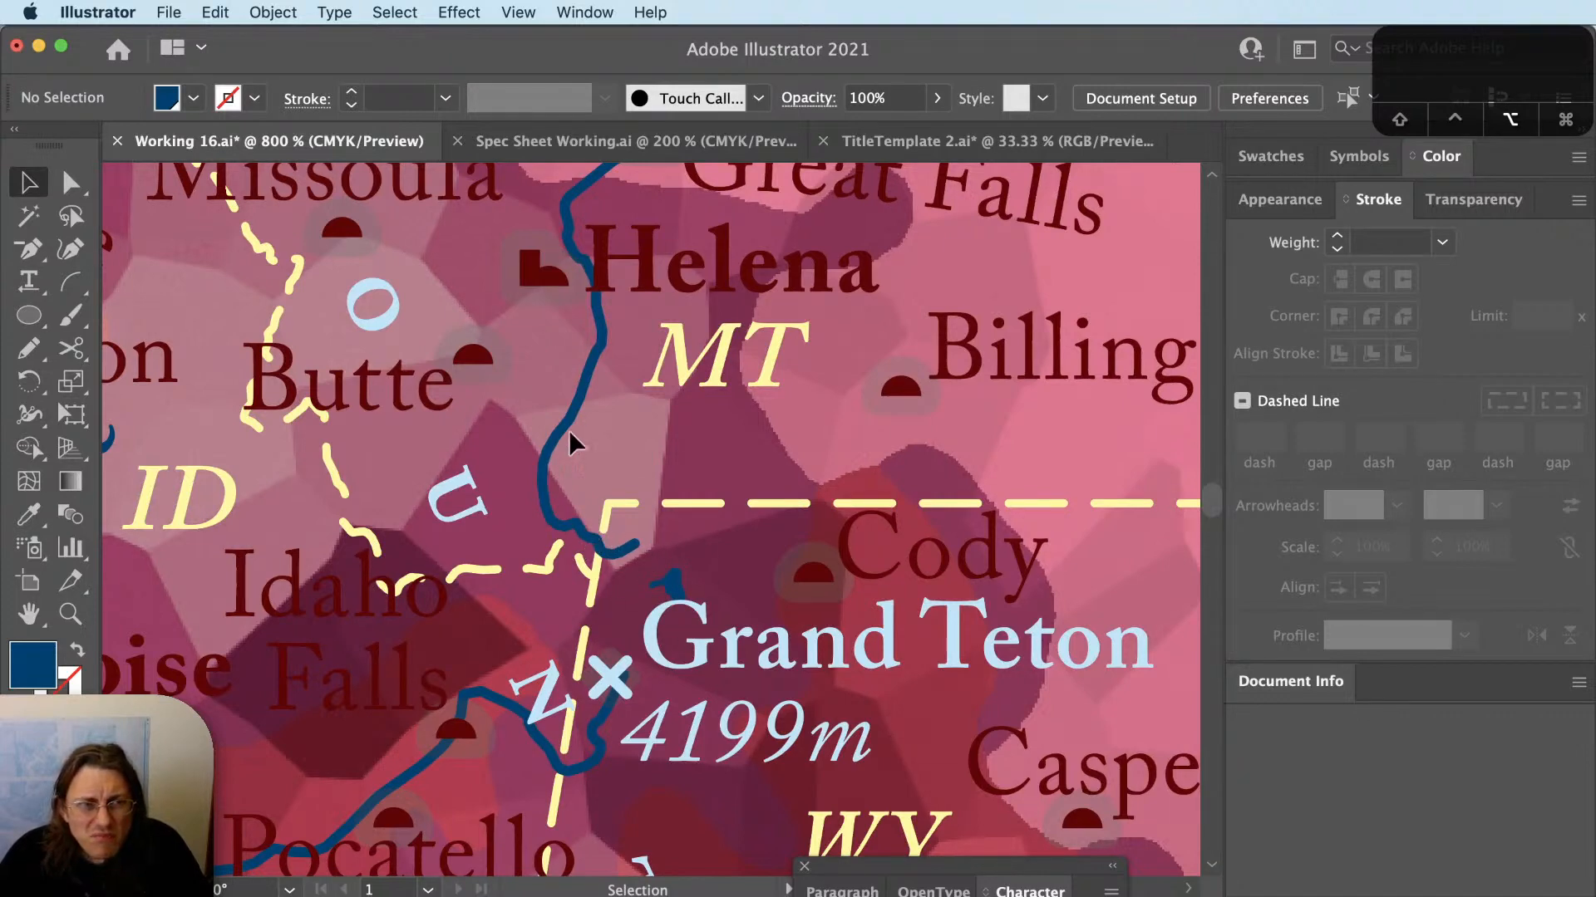
scroll(567, 402, "down", 5)
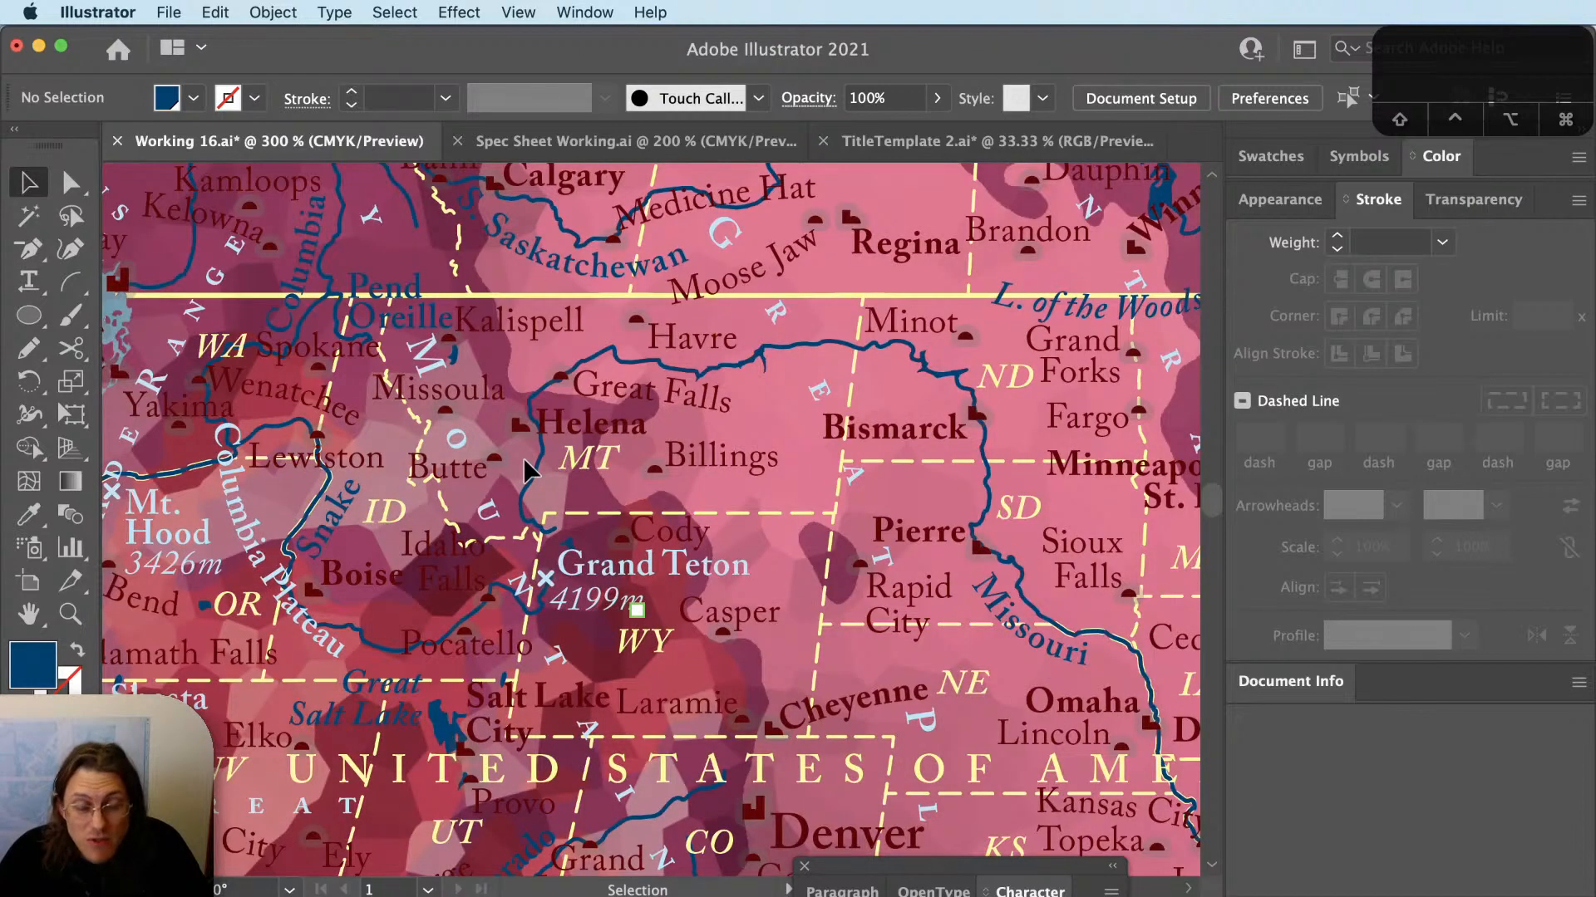
scroll(433, 402, "down", 3)
left_click_drag(648, 630, 485, 490)
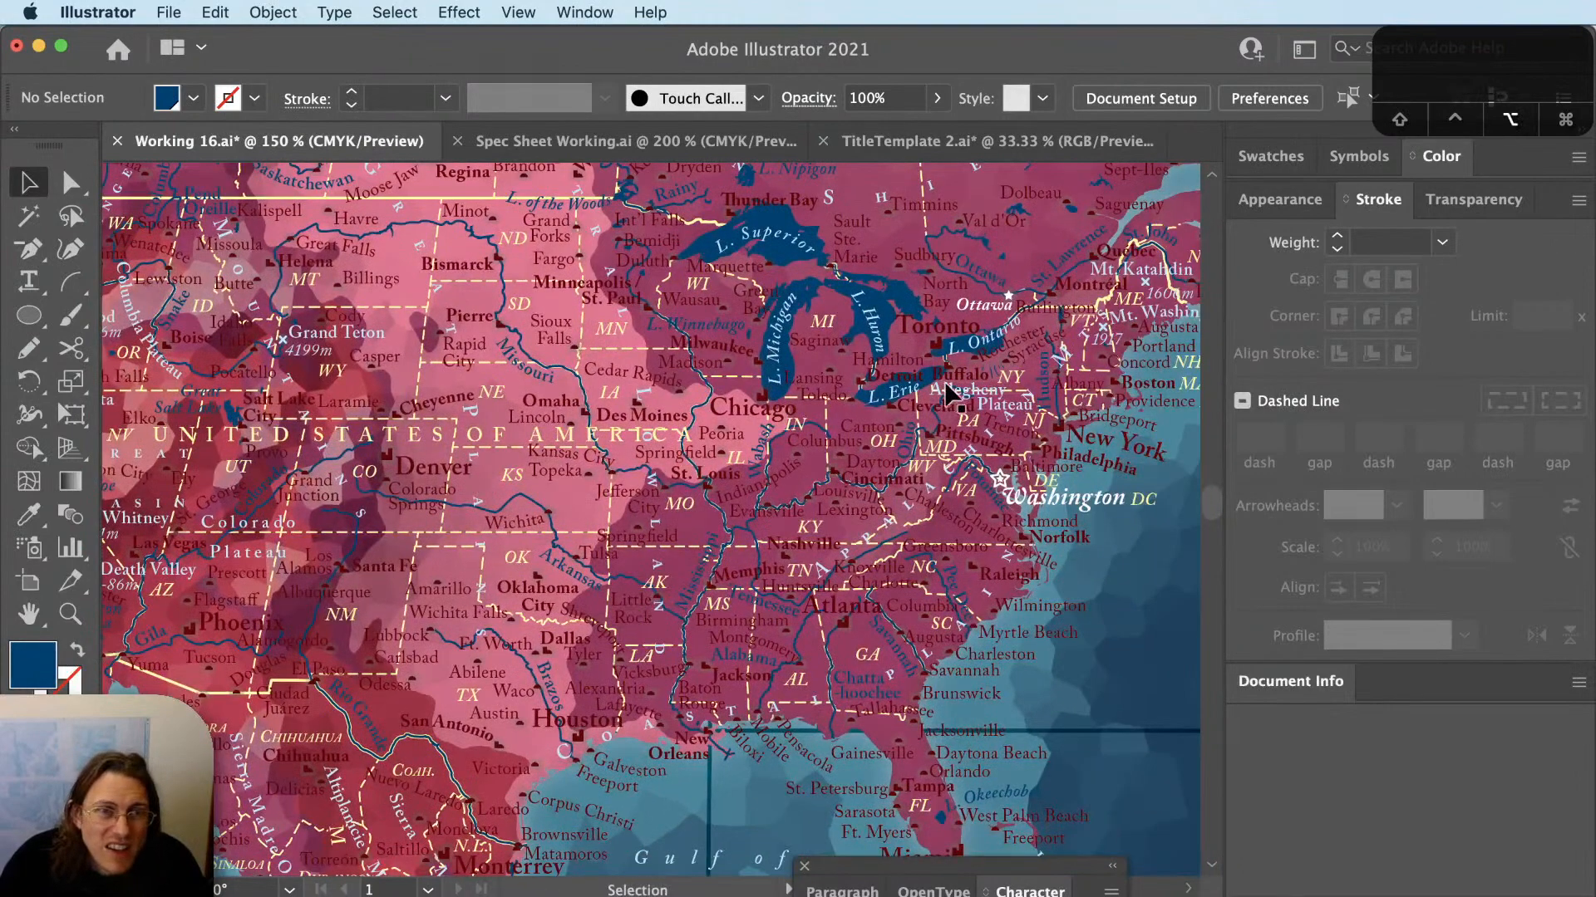
Copy the Ohio river label to the river stretch southwest of Cincinnati and rotate it along the course.
scroll(950, 395, "up", 4)
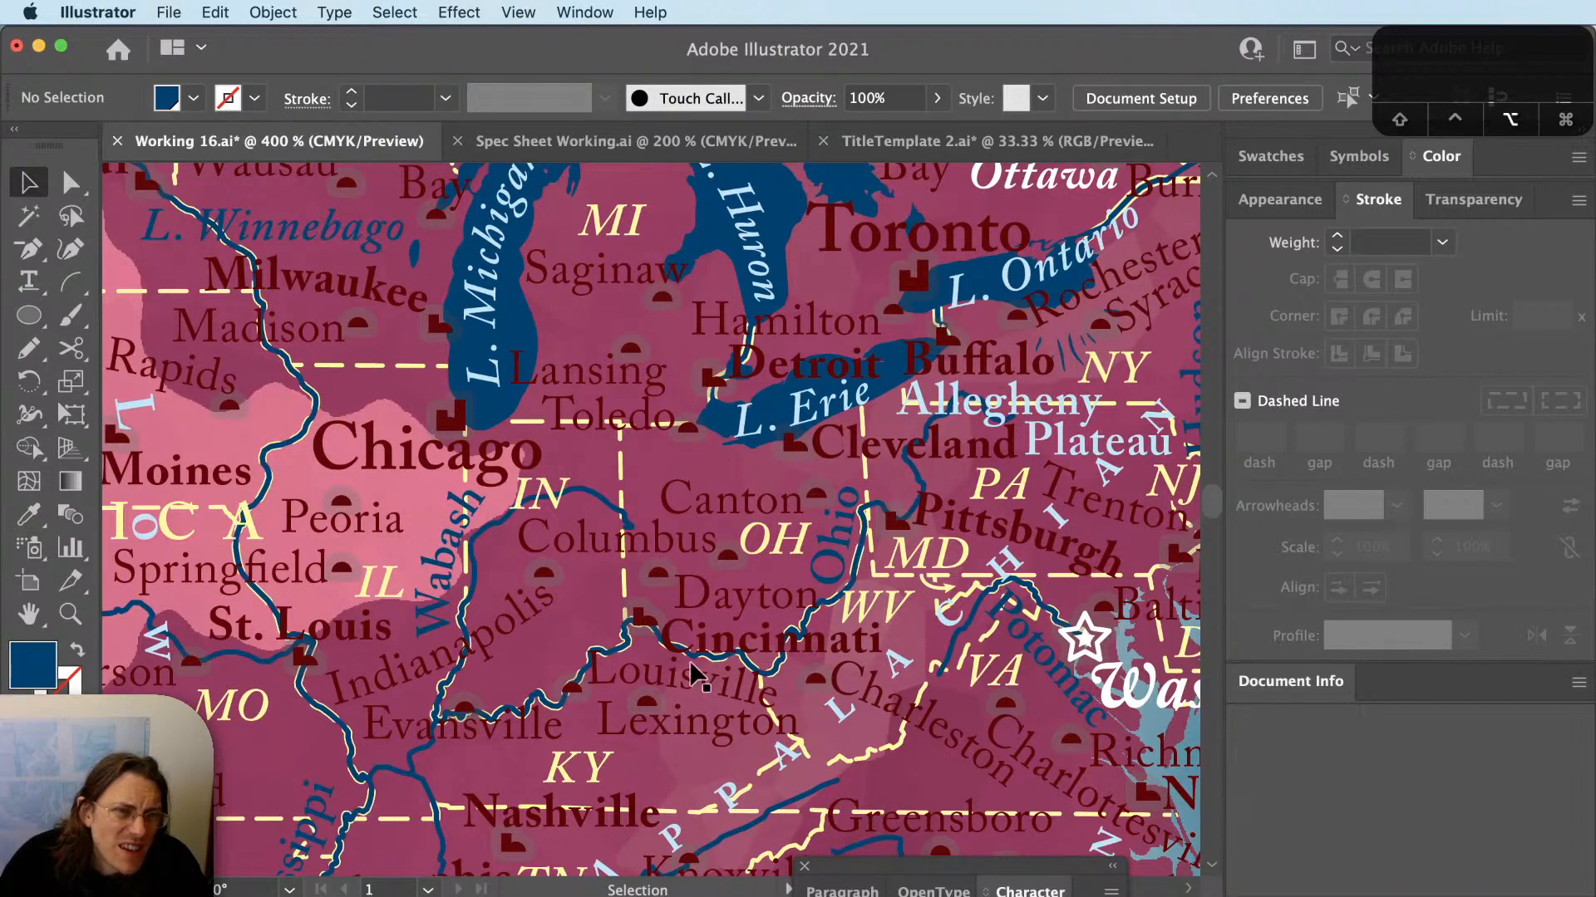
scroll(698, 678, "up", 1)
left_click_drag(497, 670, 478, 677)
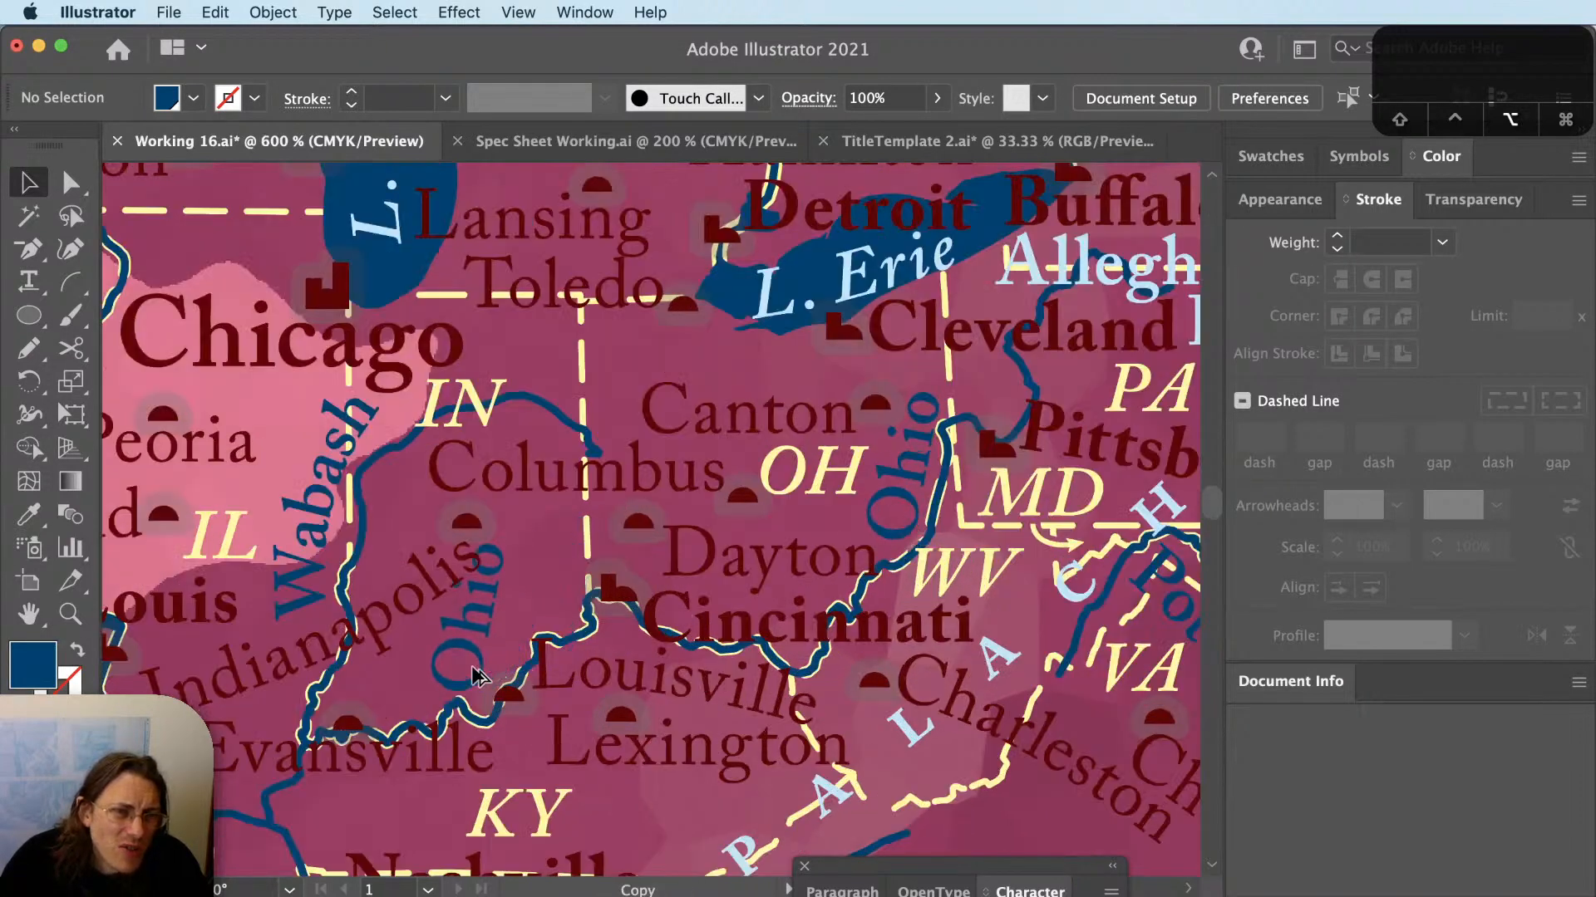
left_click(471, 677)
key("r")
left_click_drag(565, 570, 600, 631)
key("v")
left_click_drag(502, 659, 477, 647)
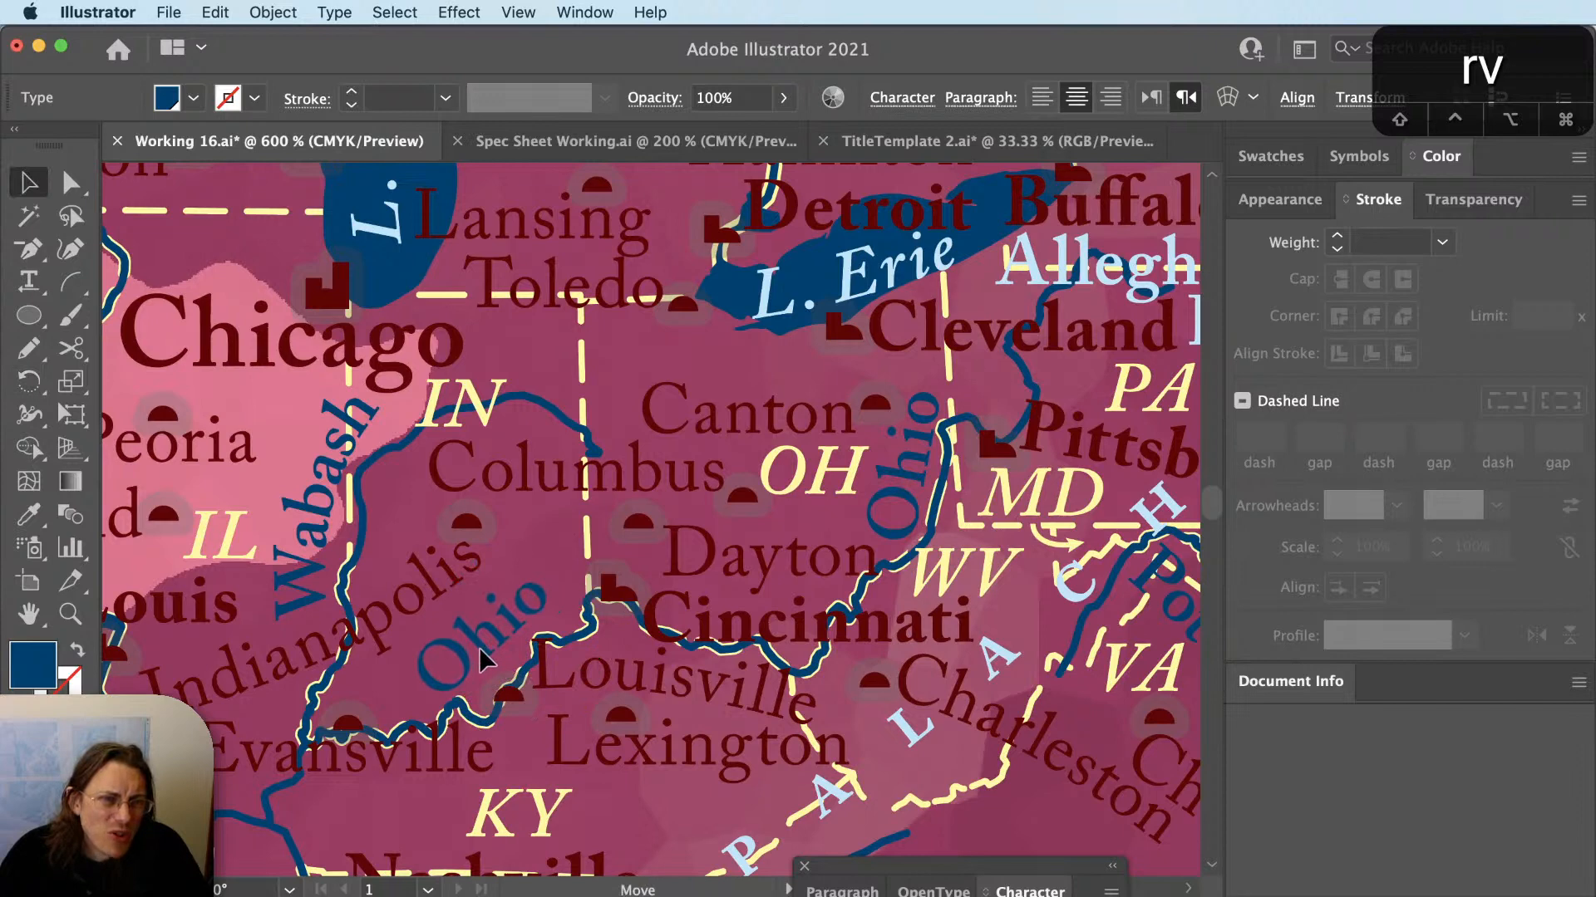
Fine-tune the angle and position of the copied Ohio label between Indianapolis and Louisville.
key("r")
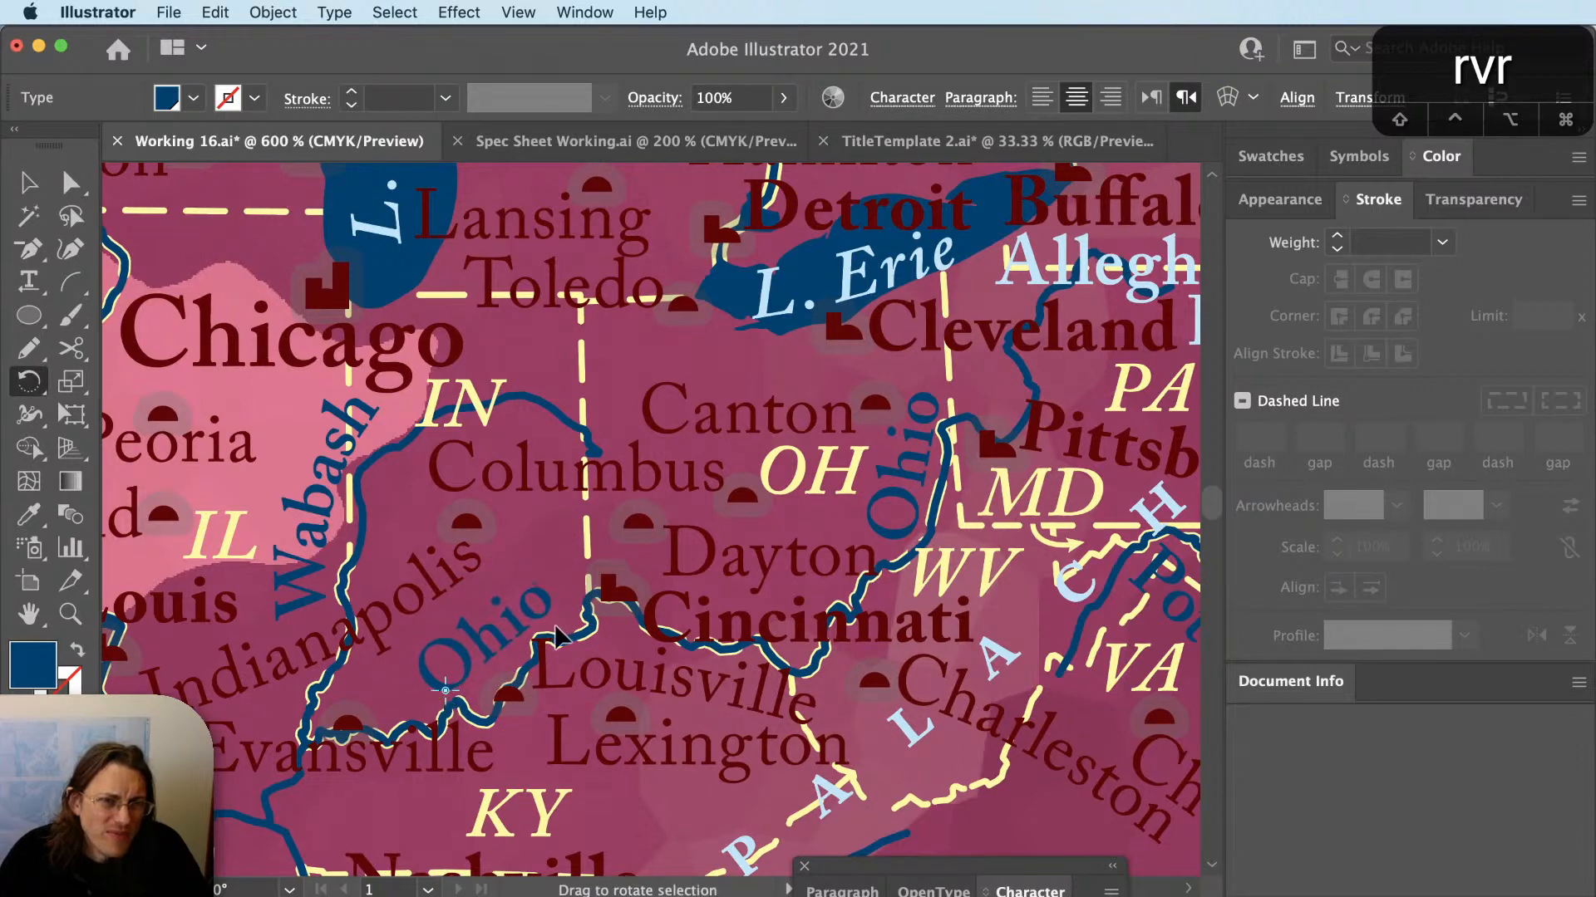
key("v")
key("super+equal")
key("super+shift+a")
key("v")
left_click_drag(552, 629, 528, 618)
key("super+shift+a")
key("super+minus")
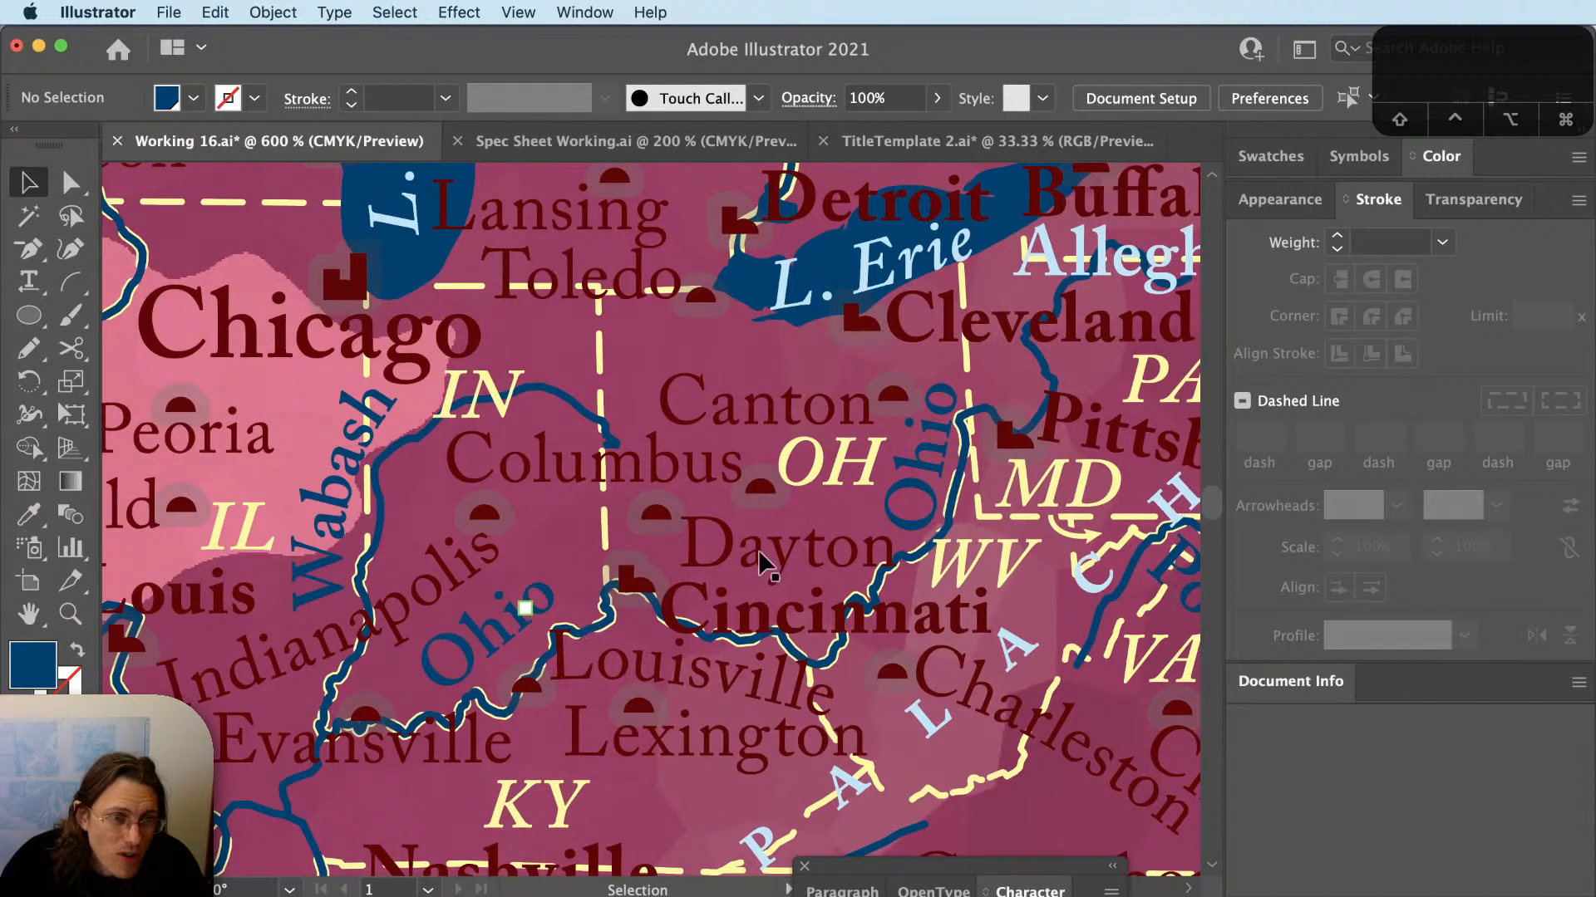
Delete the original Ohio river label west of Pittsburgh.
left_click(939, 472)
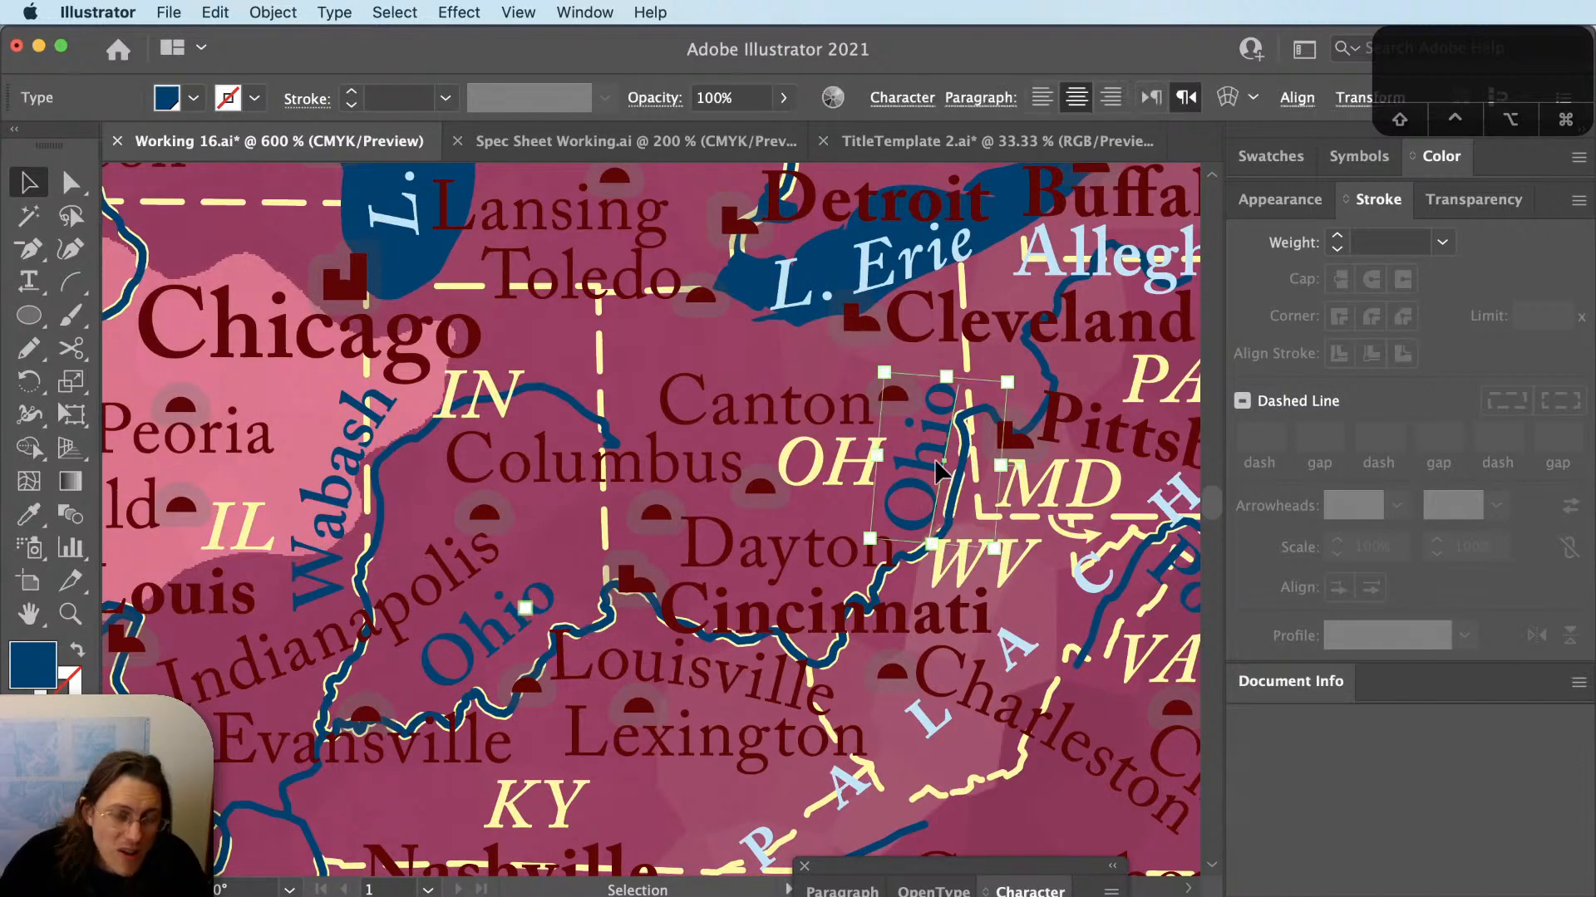
key("Delete")
scroll(937, 463, "down", 1, "alt")
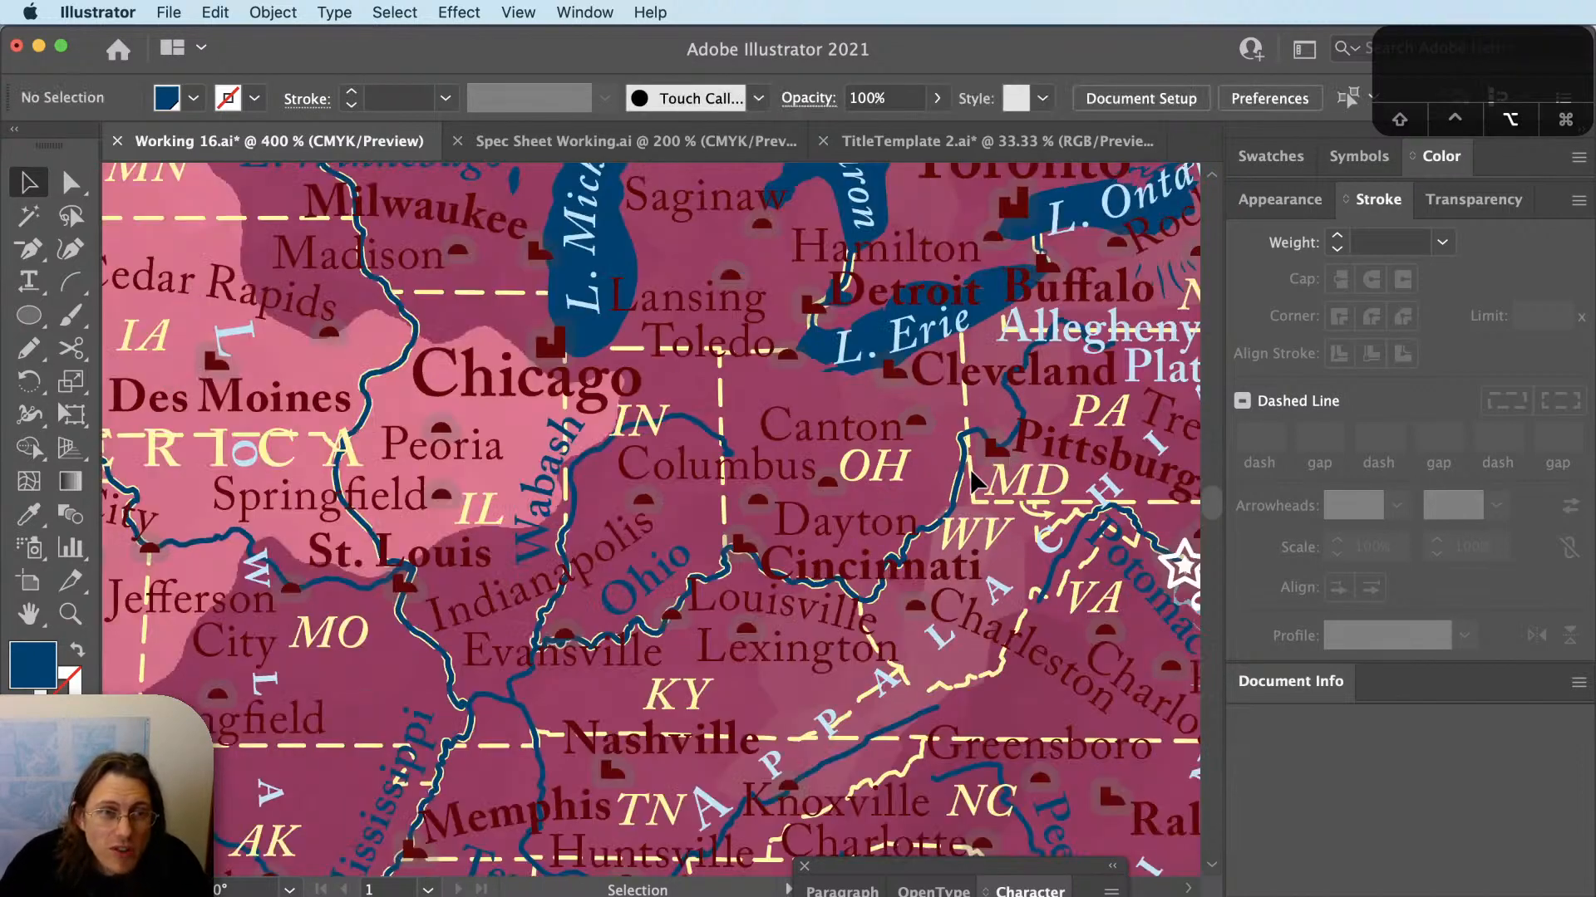
Move the OH state label southeast into the space freed beside the Ohio River.
scroll(983, 619, "up", 2)
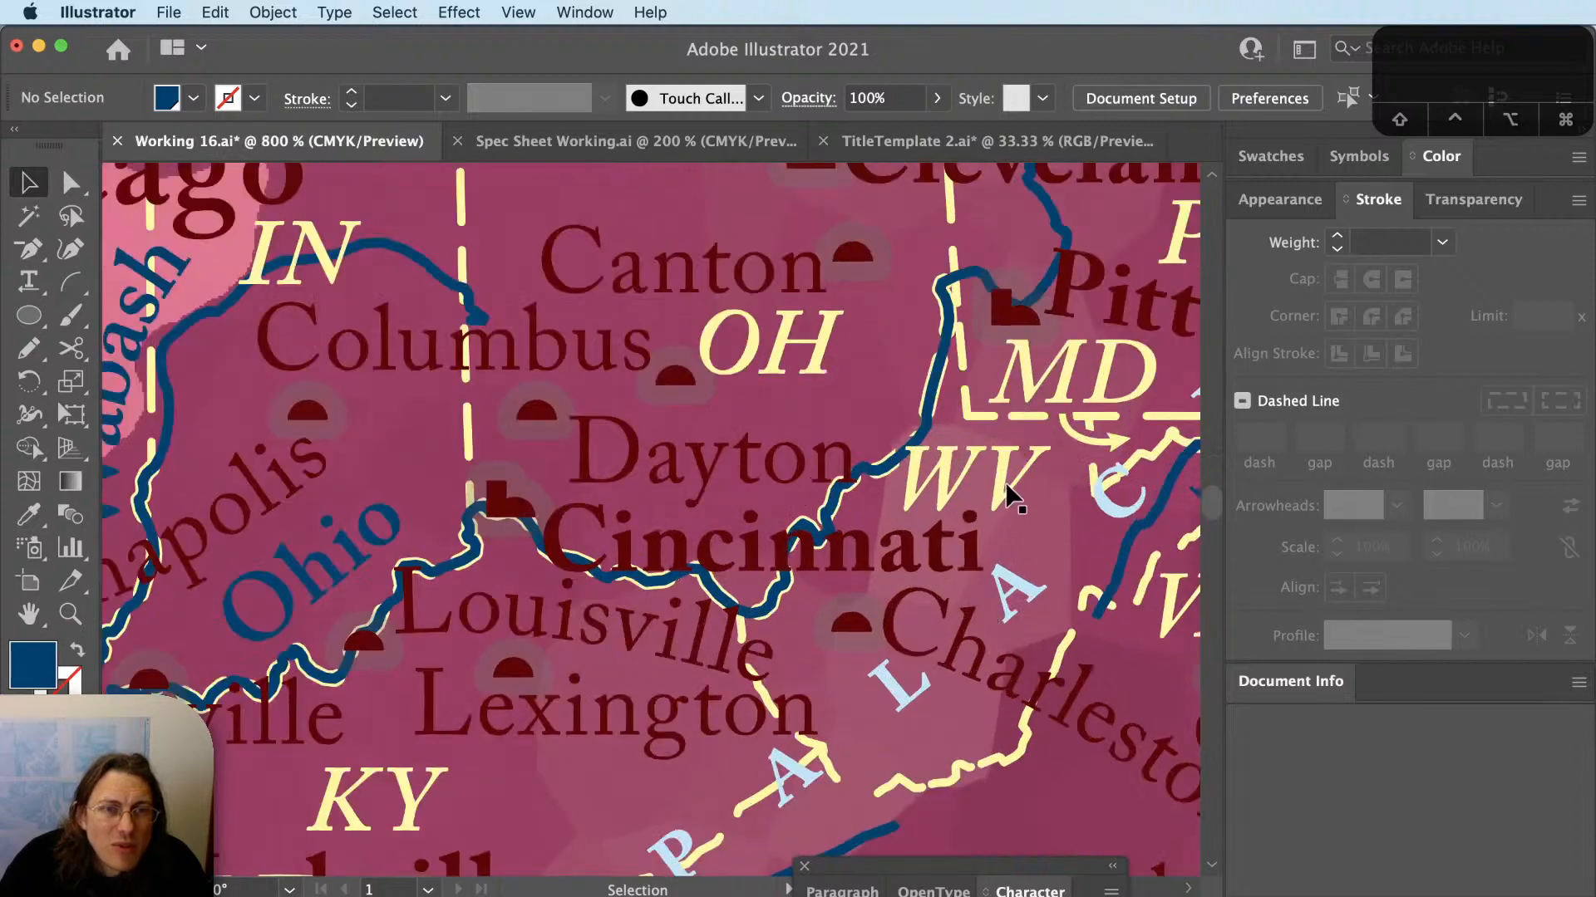
scroll(1007, 487, "down", 2, "alt")
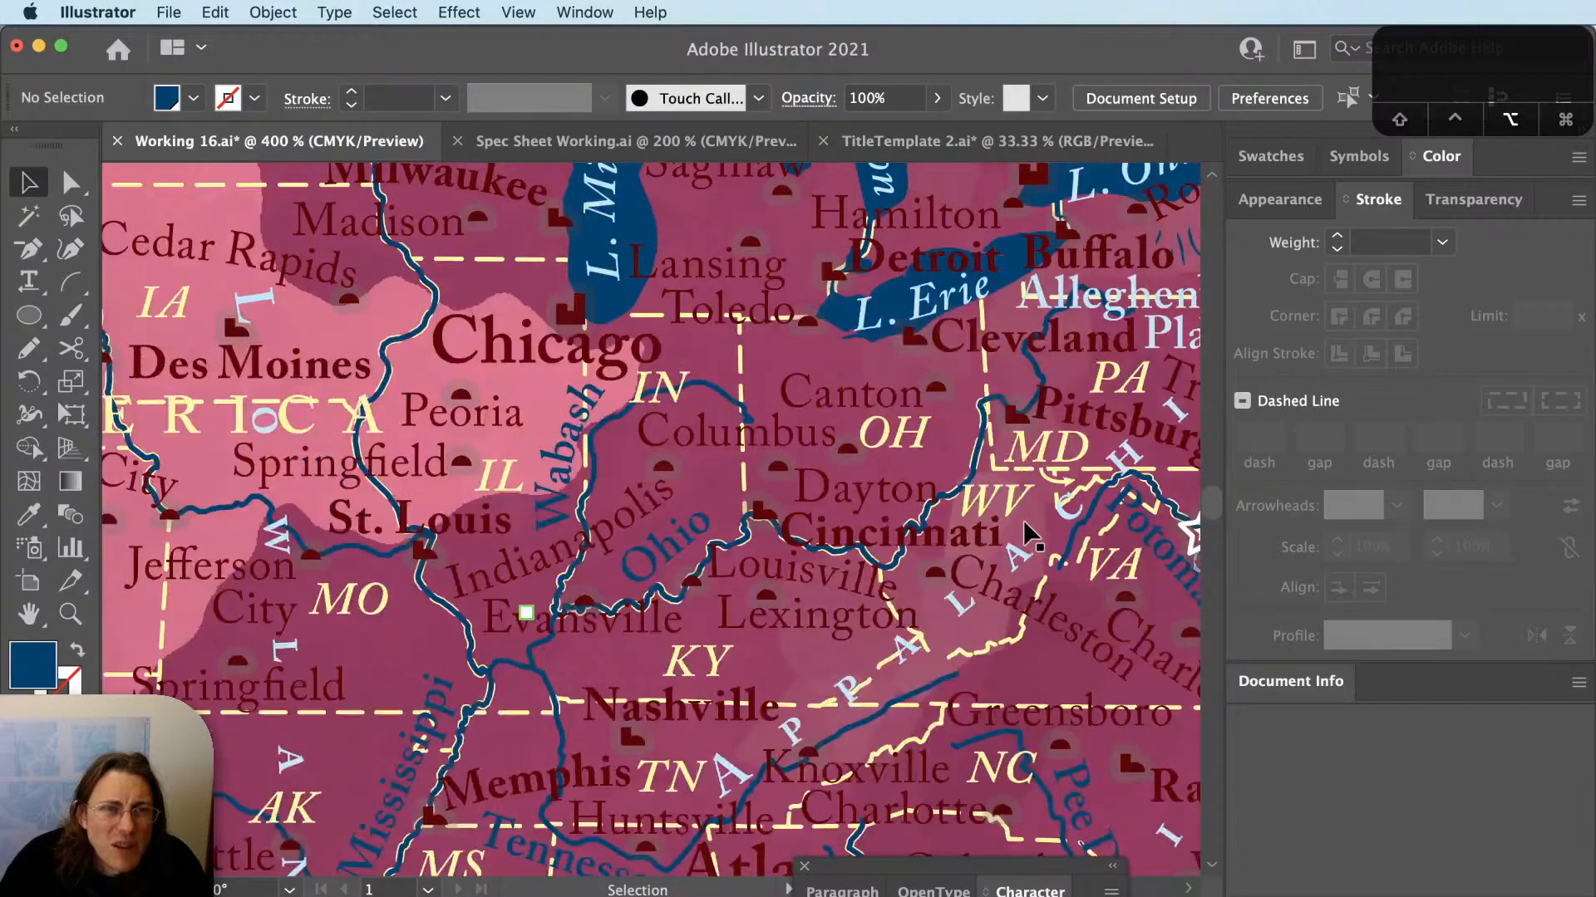
scroll(930, 440, "up", 2)
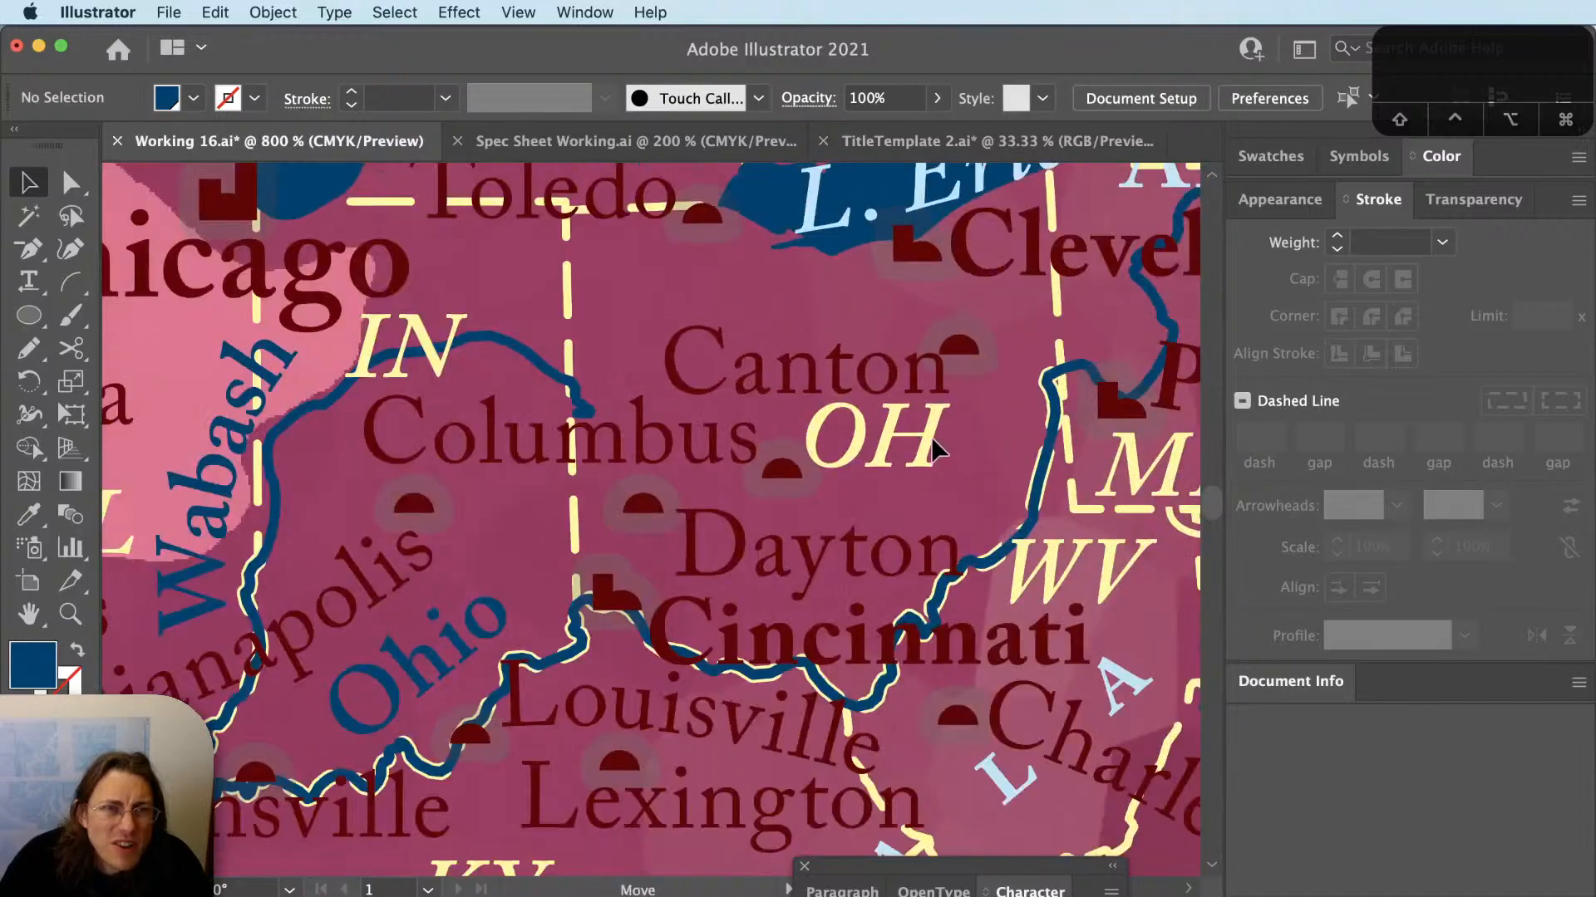
left_click(926, 455)
left_click_drag(924, 460, 981, 497)
key("super+shift+a")
key("super+shift+a")
Shift the Canton city label slightly higher, away from the Columbus label.
scroll(1040, 535, "down", 2)
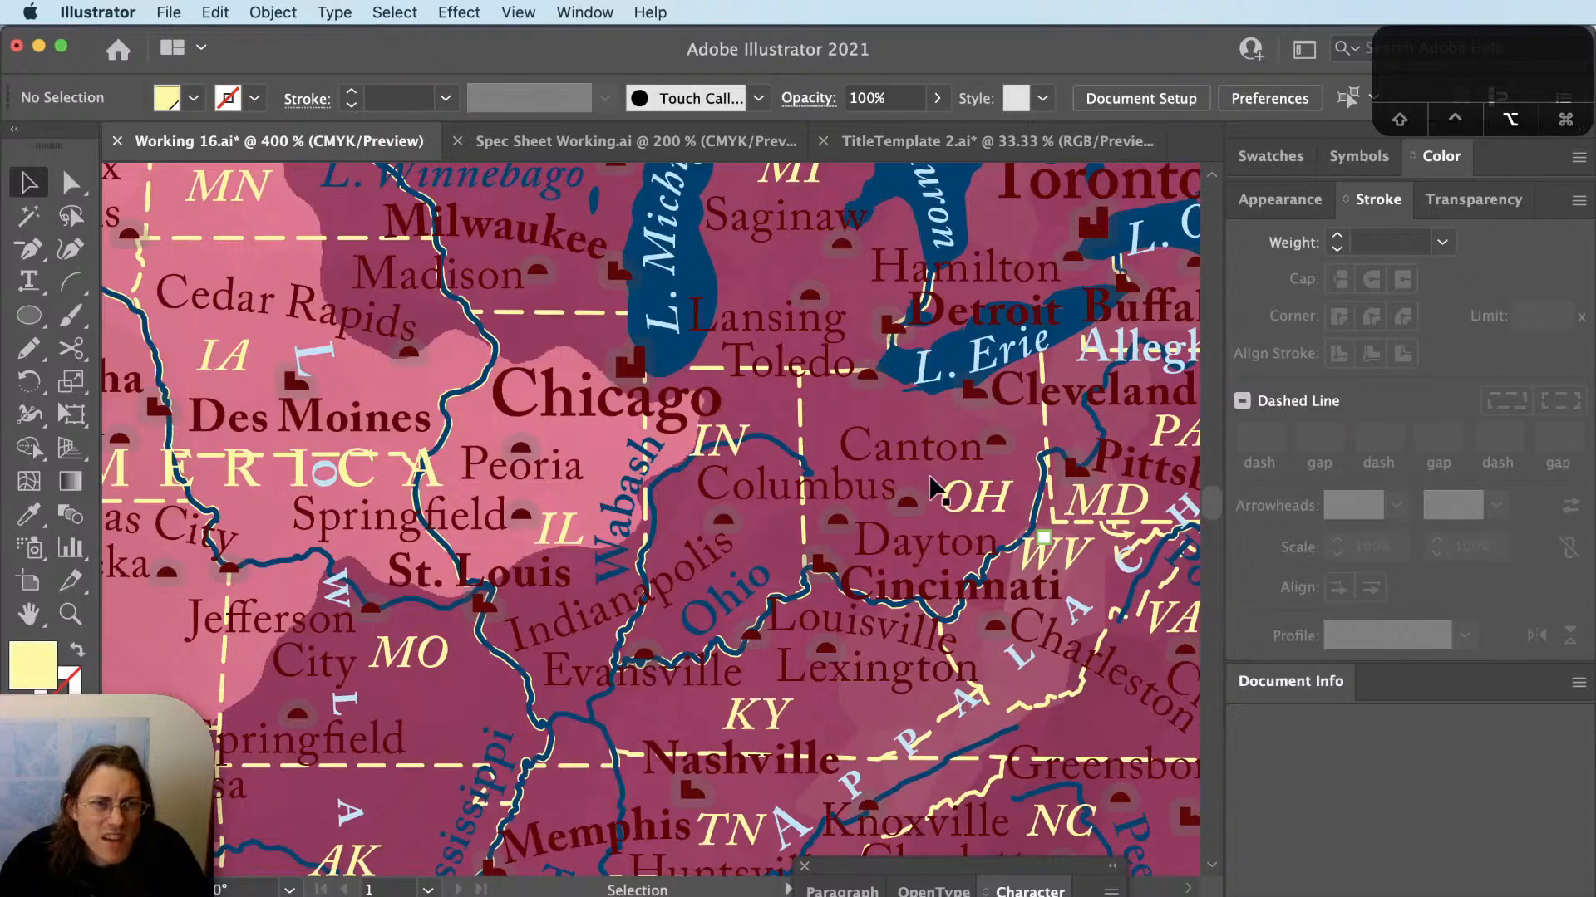
scroll(933, 478, "up", 3)
left_click_drag(846, 428, 835, 395)
key("super+shift+a")
Examine the river labels in northwestern South America, around the Magdalena, Meta and Caquetá in Colombia.
scroll(673, 542, "down", 7)
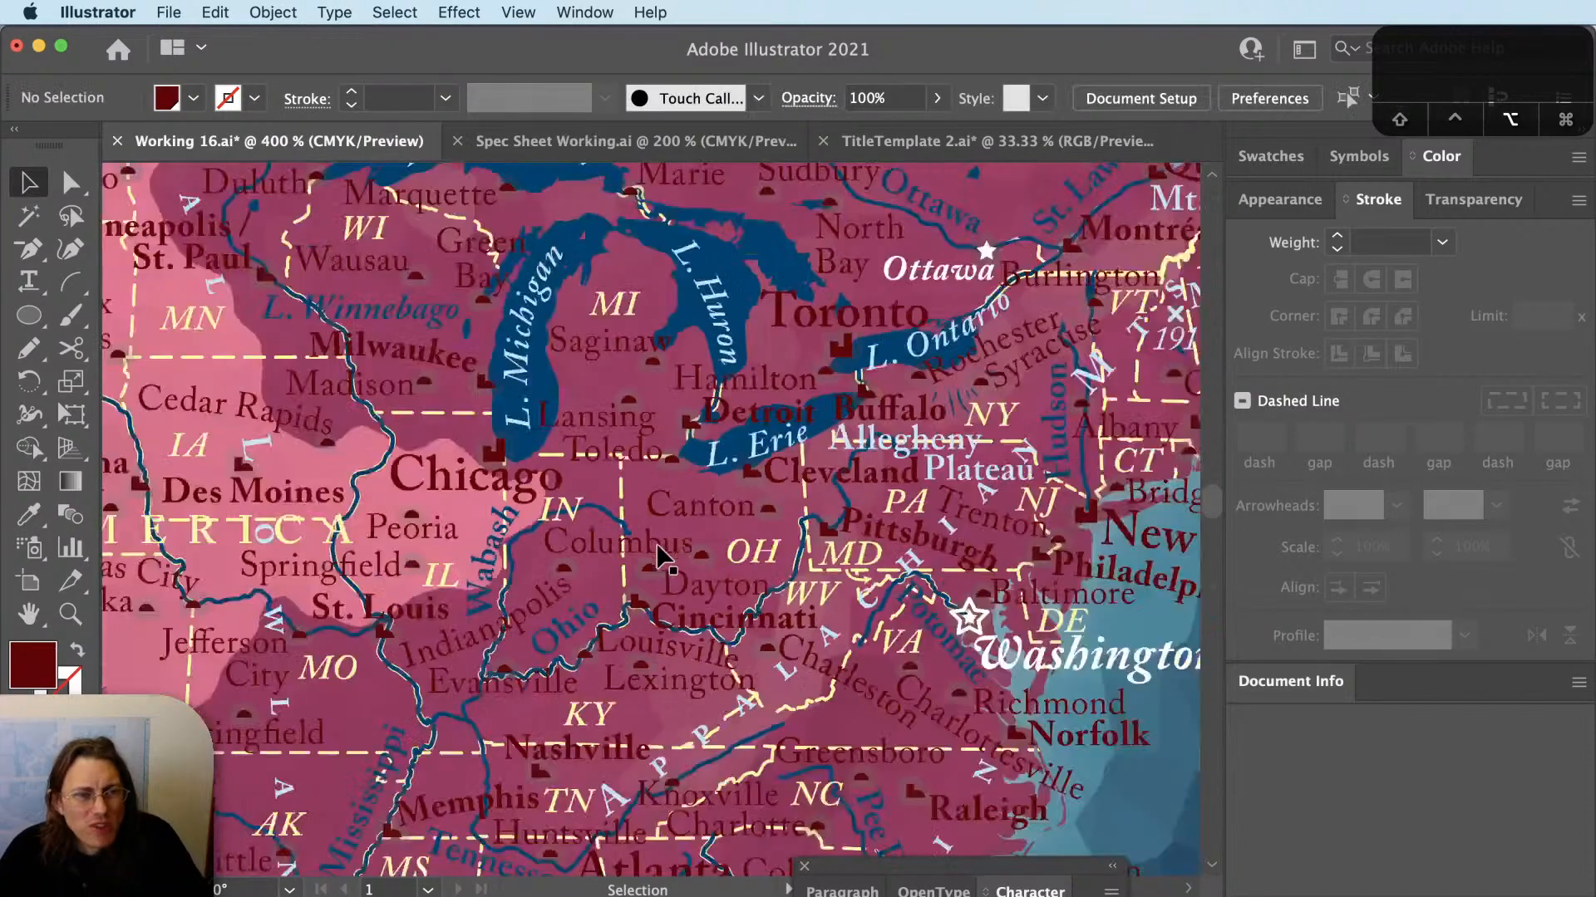
scroll(656, 545, "down", 1)
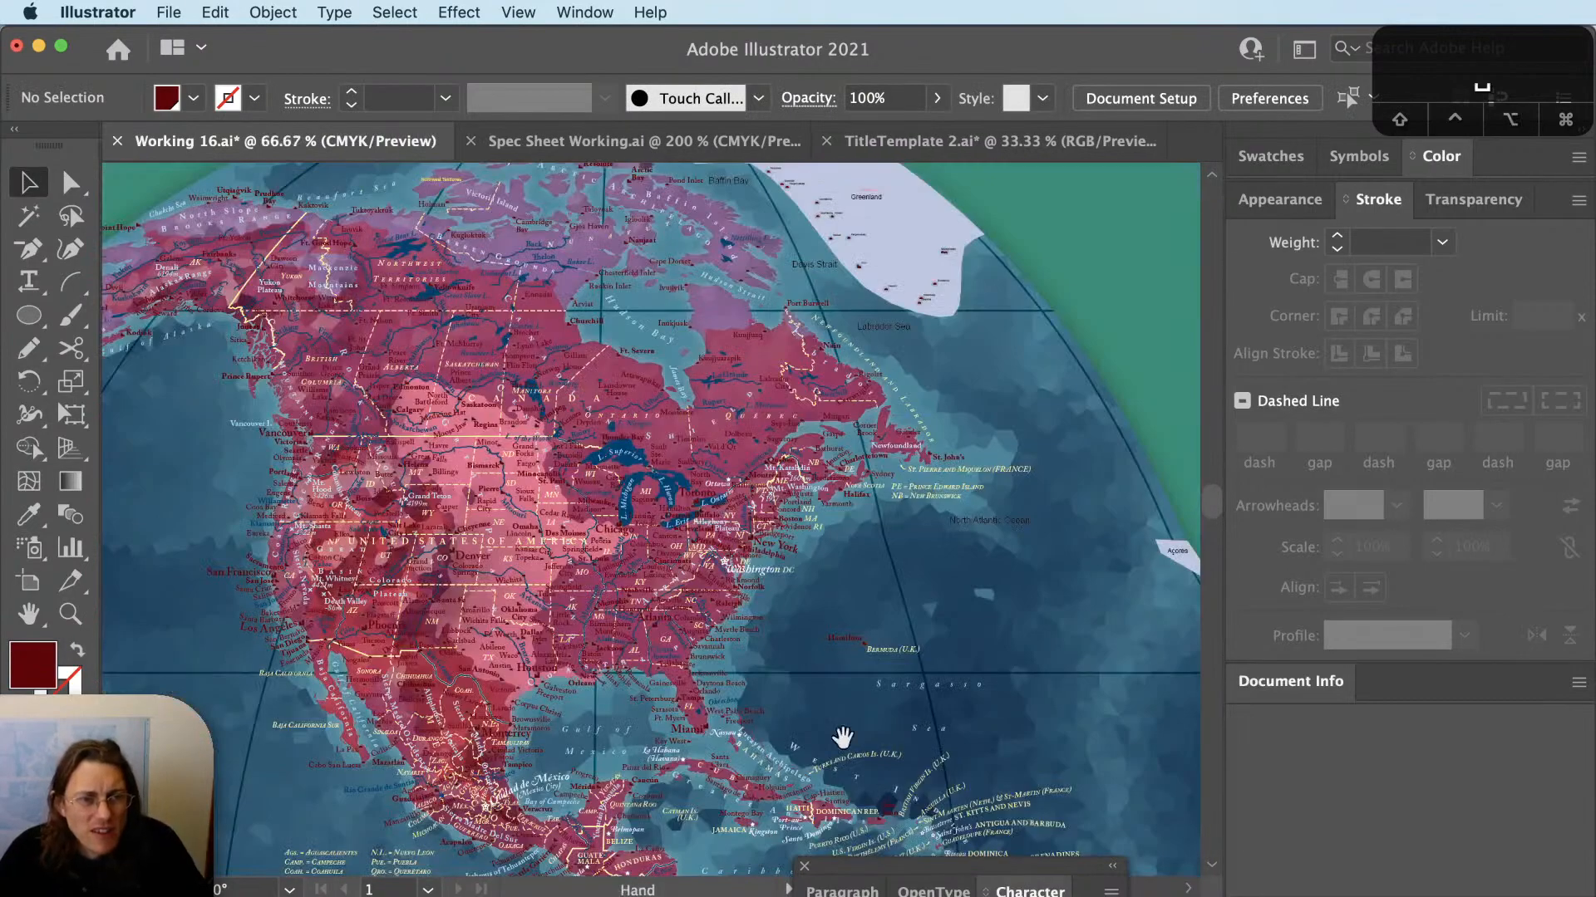
left_click_drag(840, 737, 755, 452)
left_click_drag(766, 665, 678, 451)
left_click_drag(647, 595, 597, 471)
key("z")
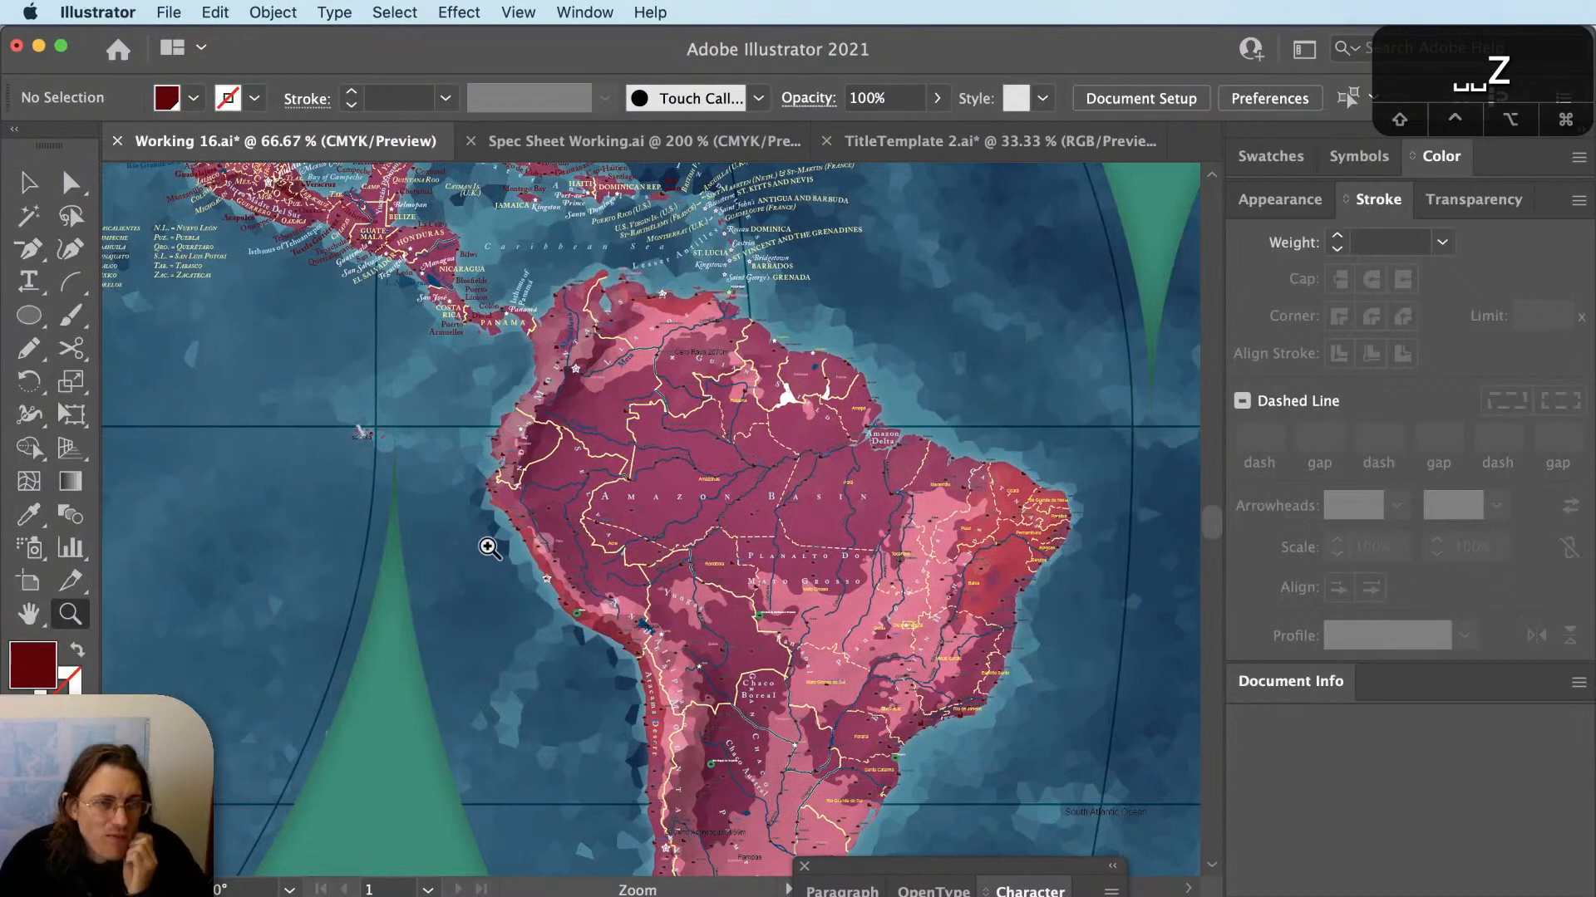
left_click_drag(453, 258, 700, 497)
left_click(699, 497)
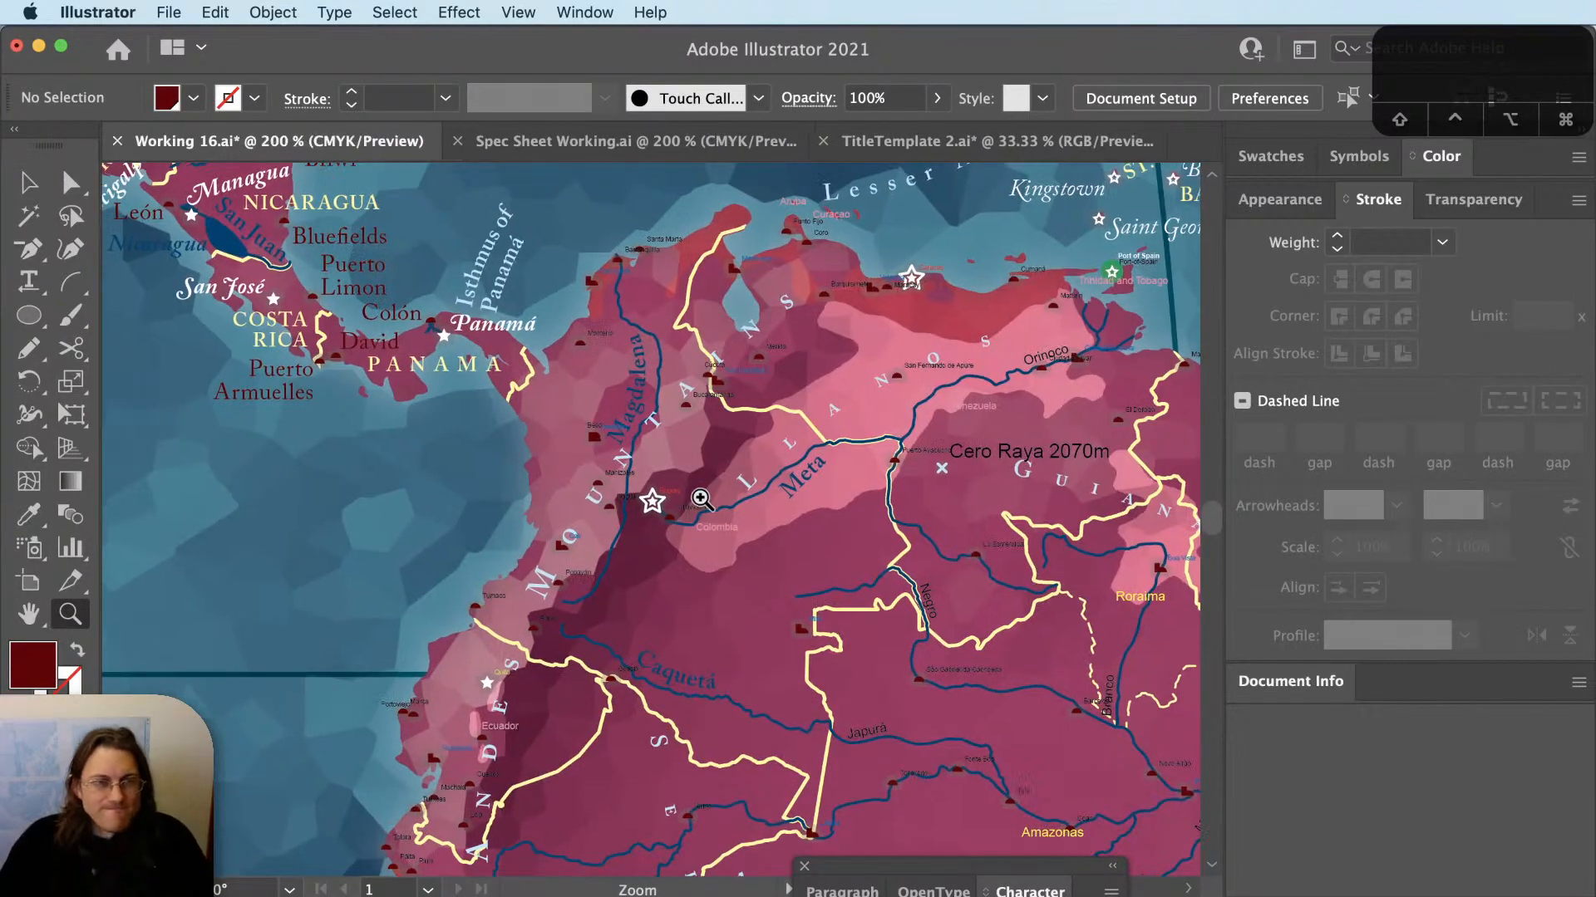
left_click(678, 536)
left_click_drag(733, 651, 739, 611)
key("v")
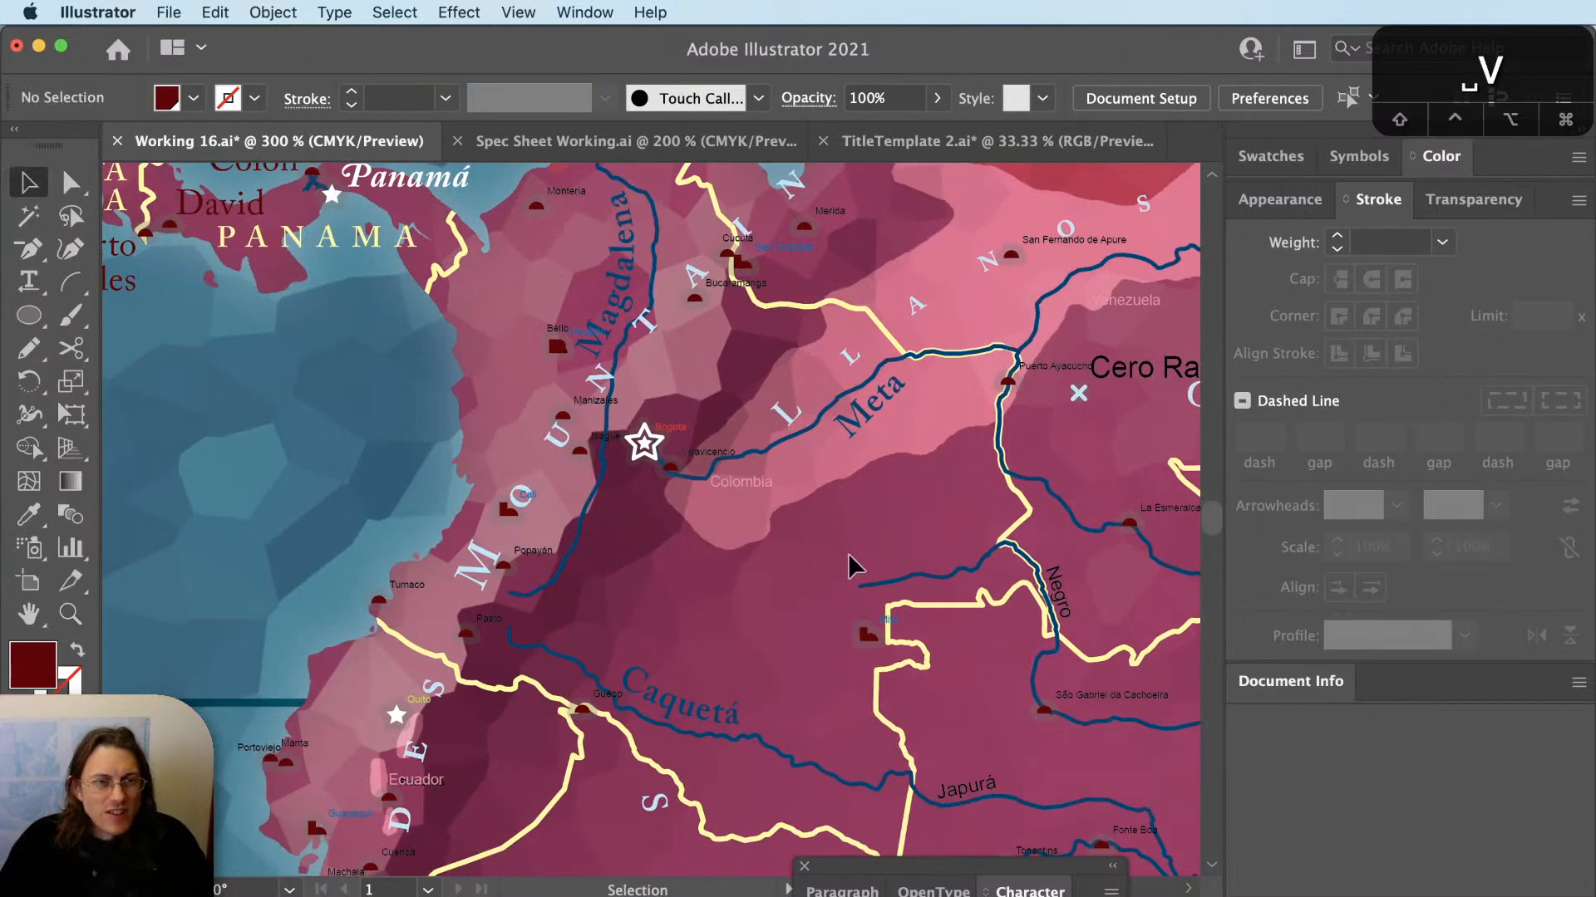
left_click_drag(864, 499, 881, 587)
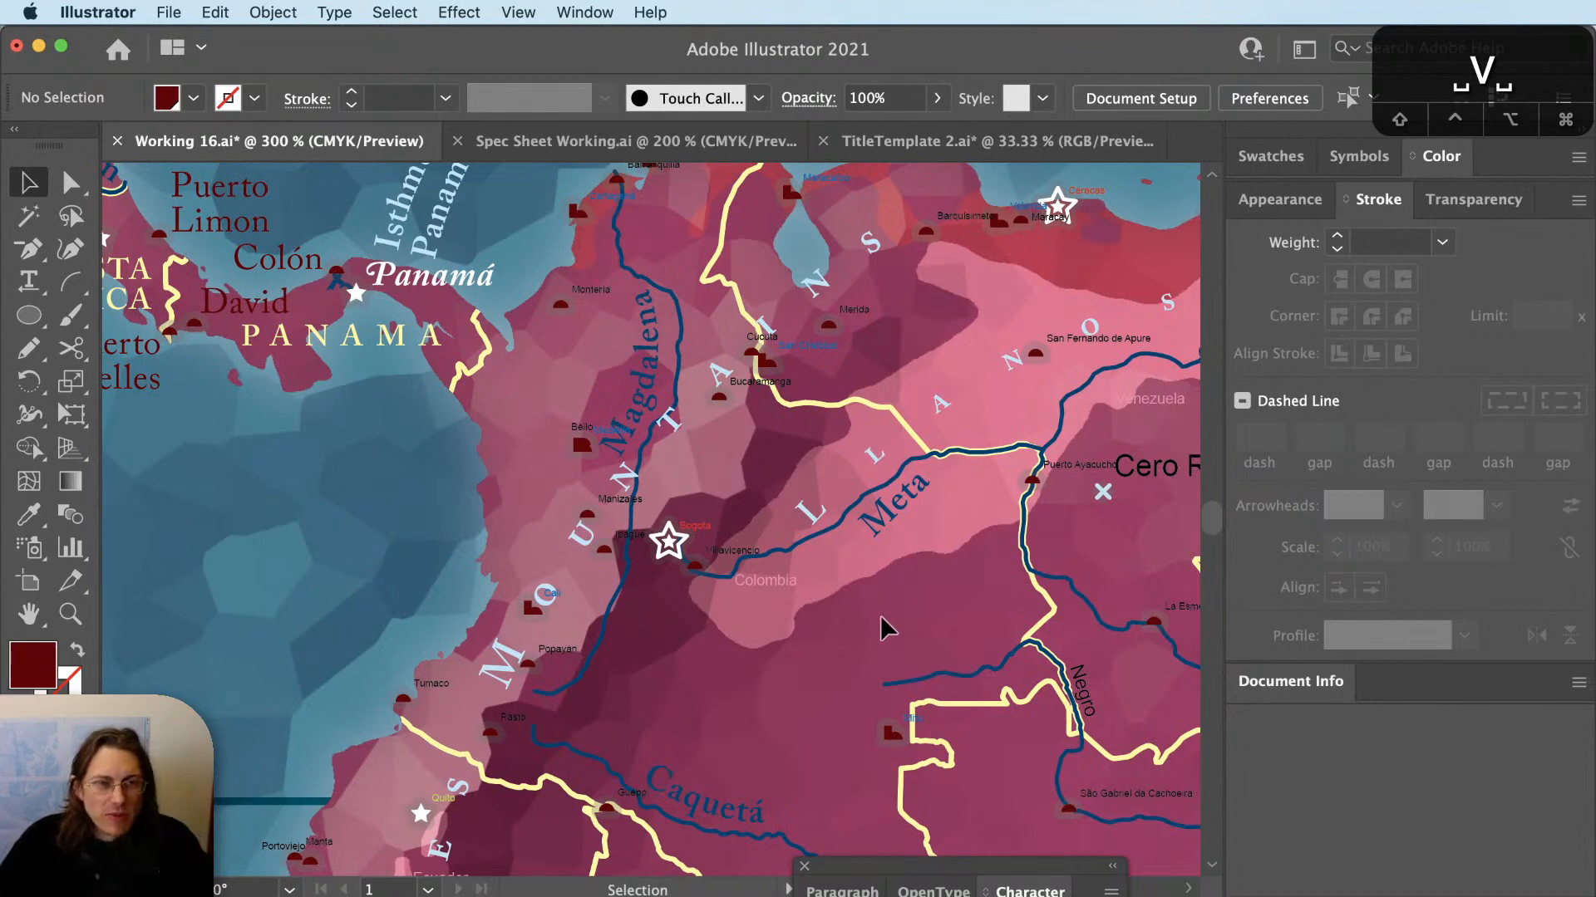
Copy a curved country label from the Caribbean onto Colombia and change its text to COLOMBIA.
left_click_drag(793, 722, 782, 637)
scroll(780, 670, "down", 1)
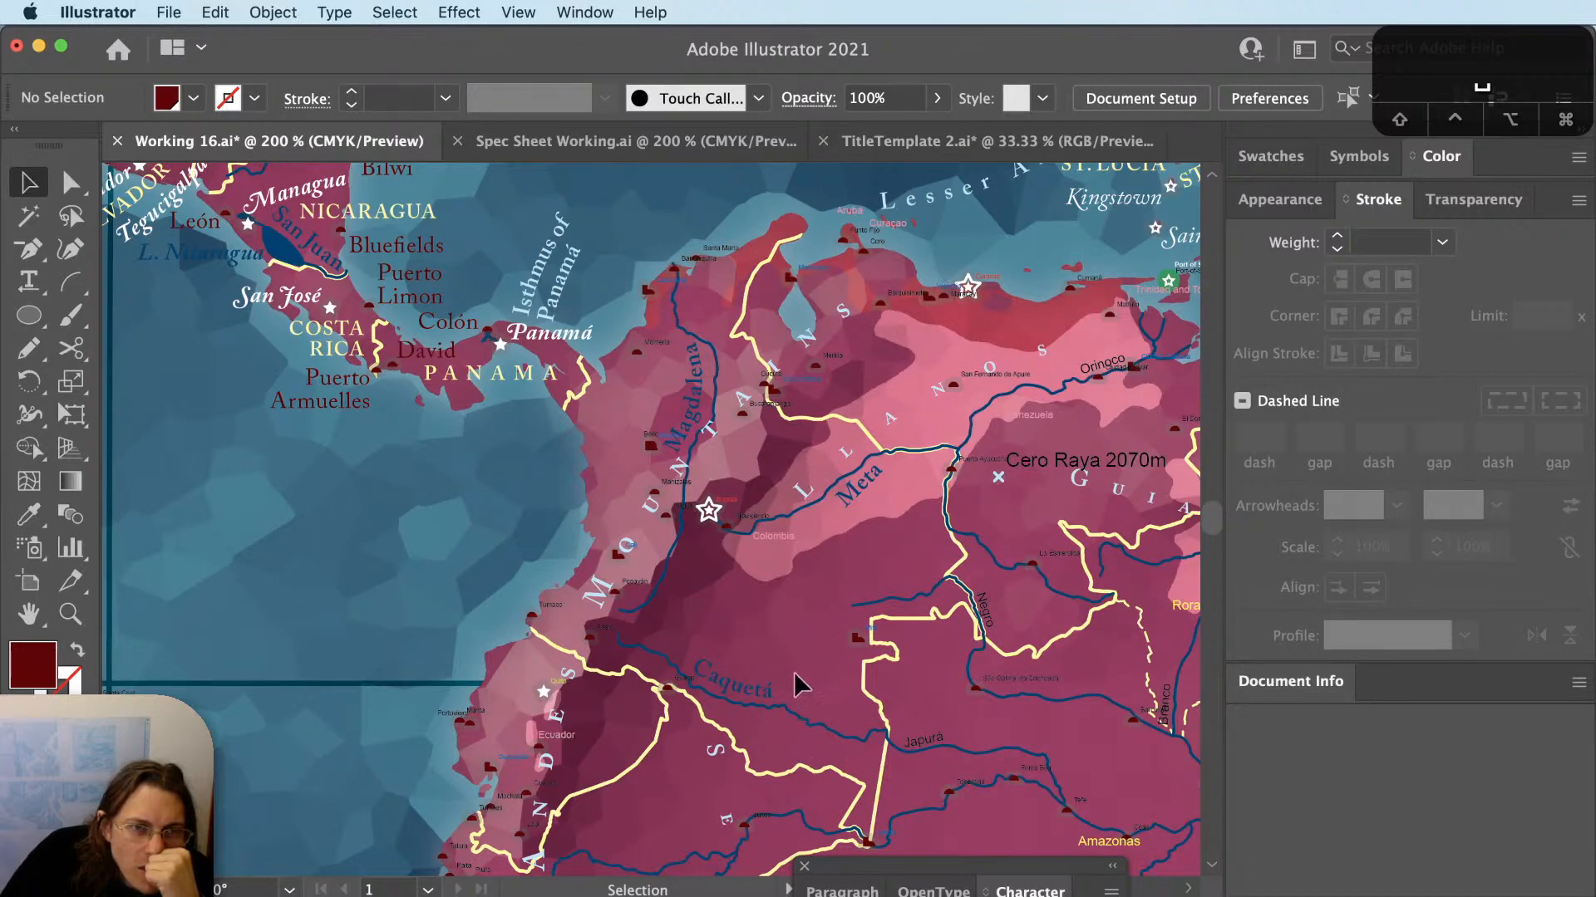
scroll(739, 539, "down", 1)
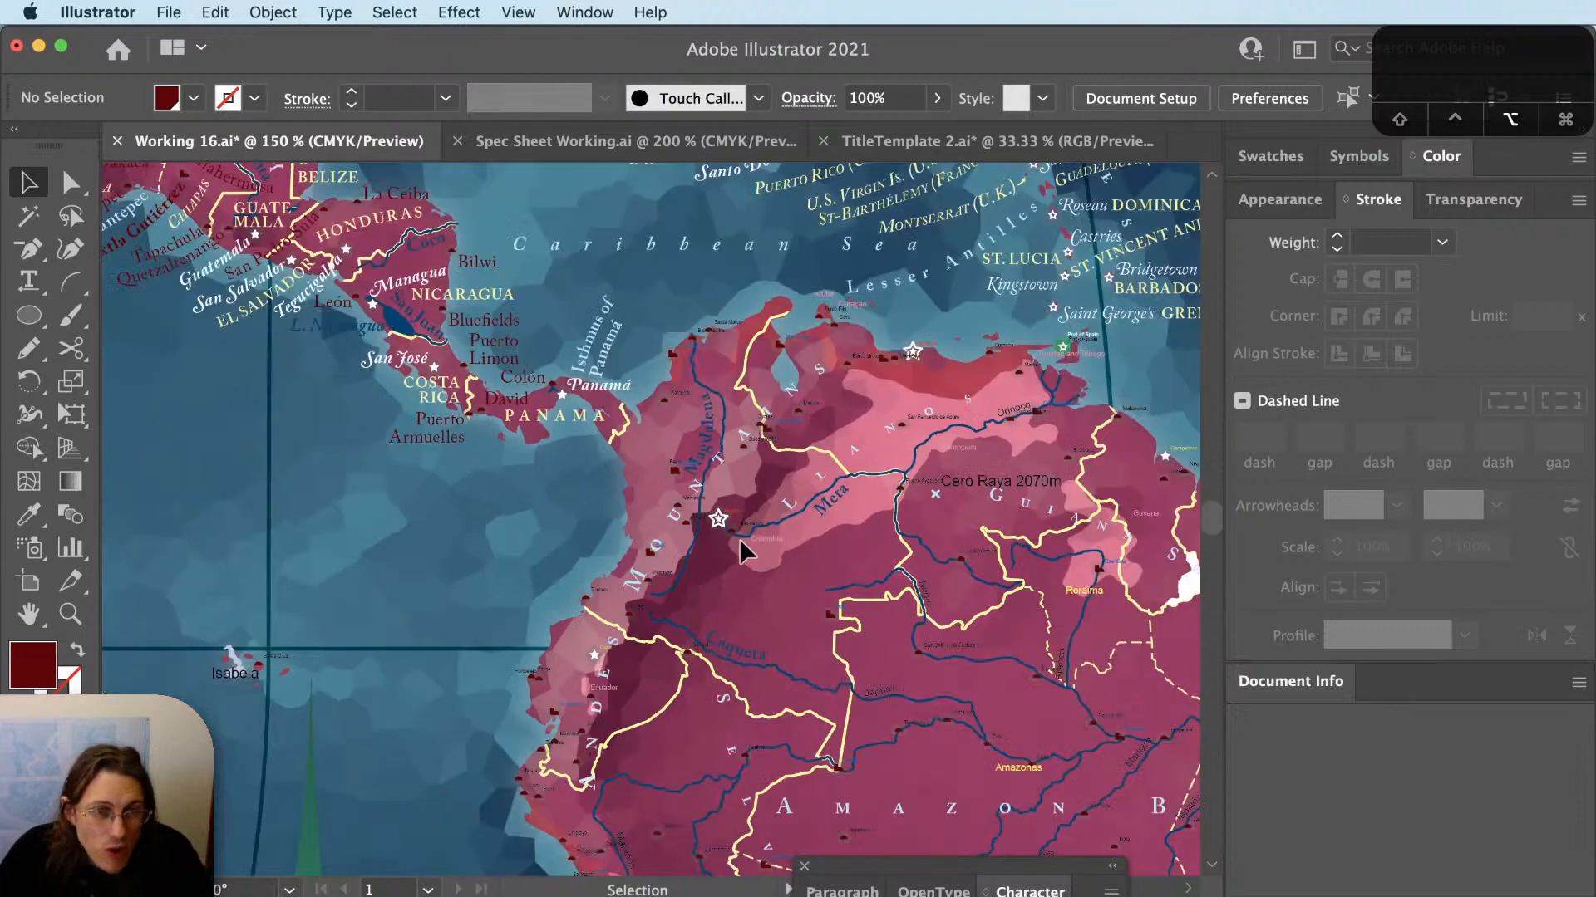
left_click_drag(862, 480, 853, 597)
key("v")
scroll(887, 365, "down", 2)
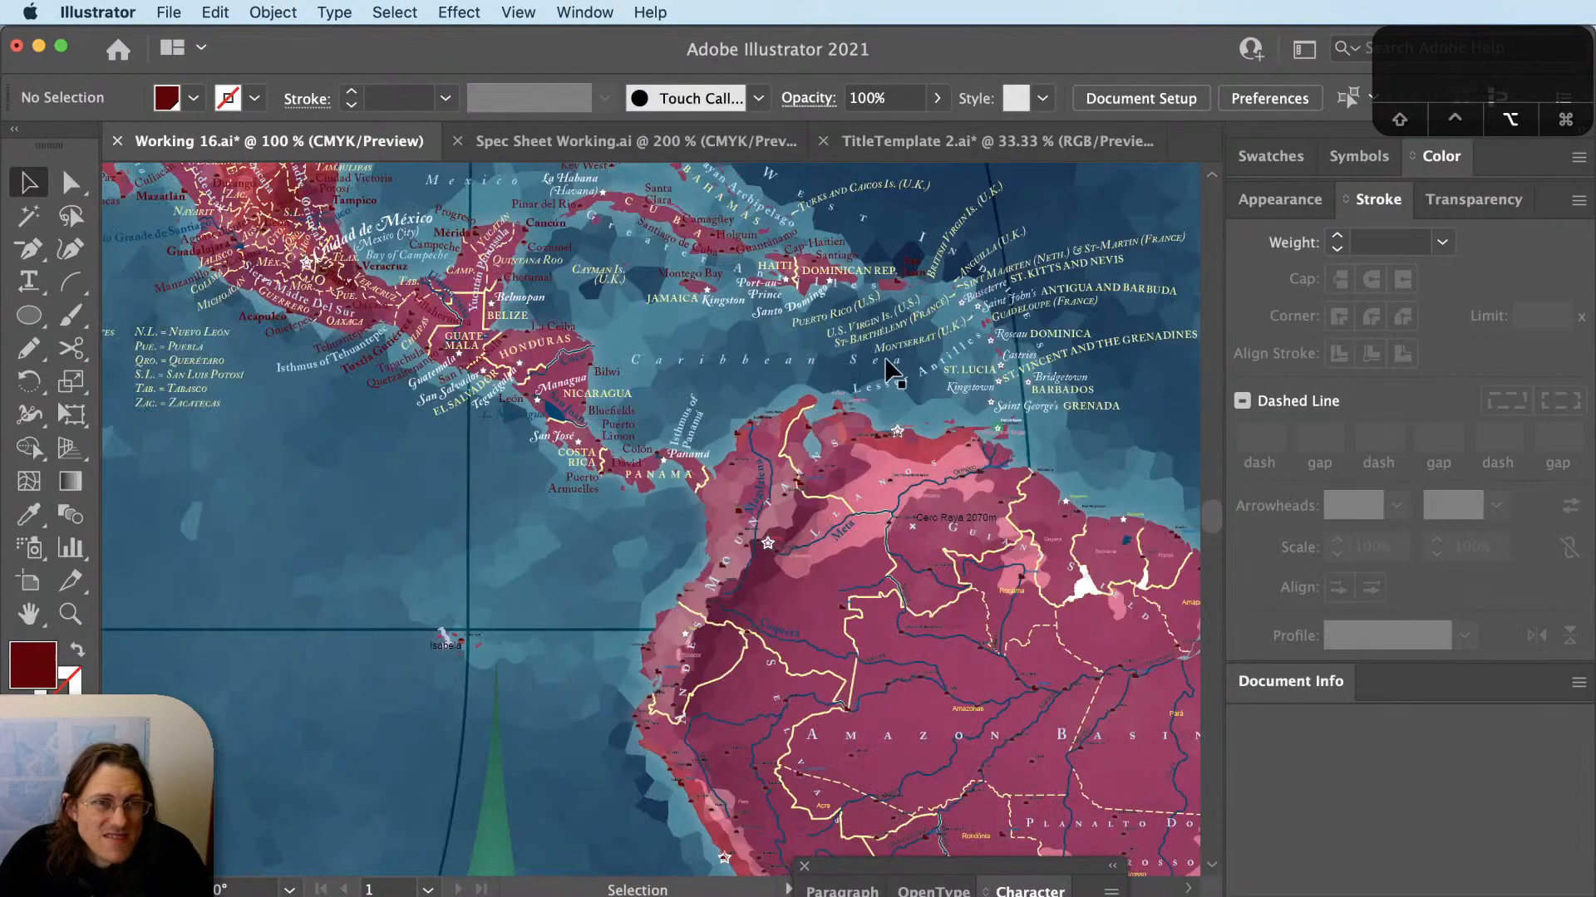
scroll(886, 360, "up", 1)
left_click_drag(898, 265, 873, 440)
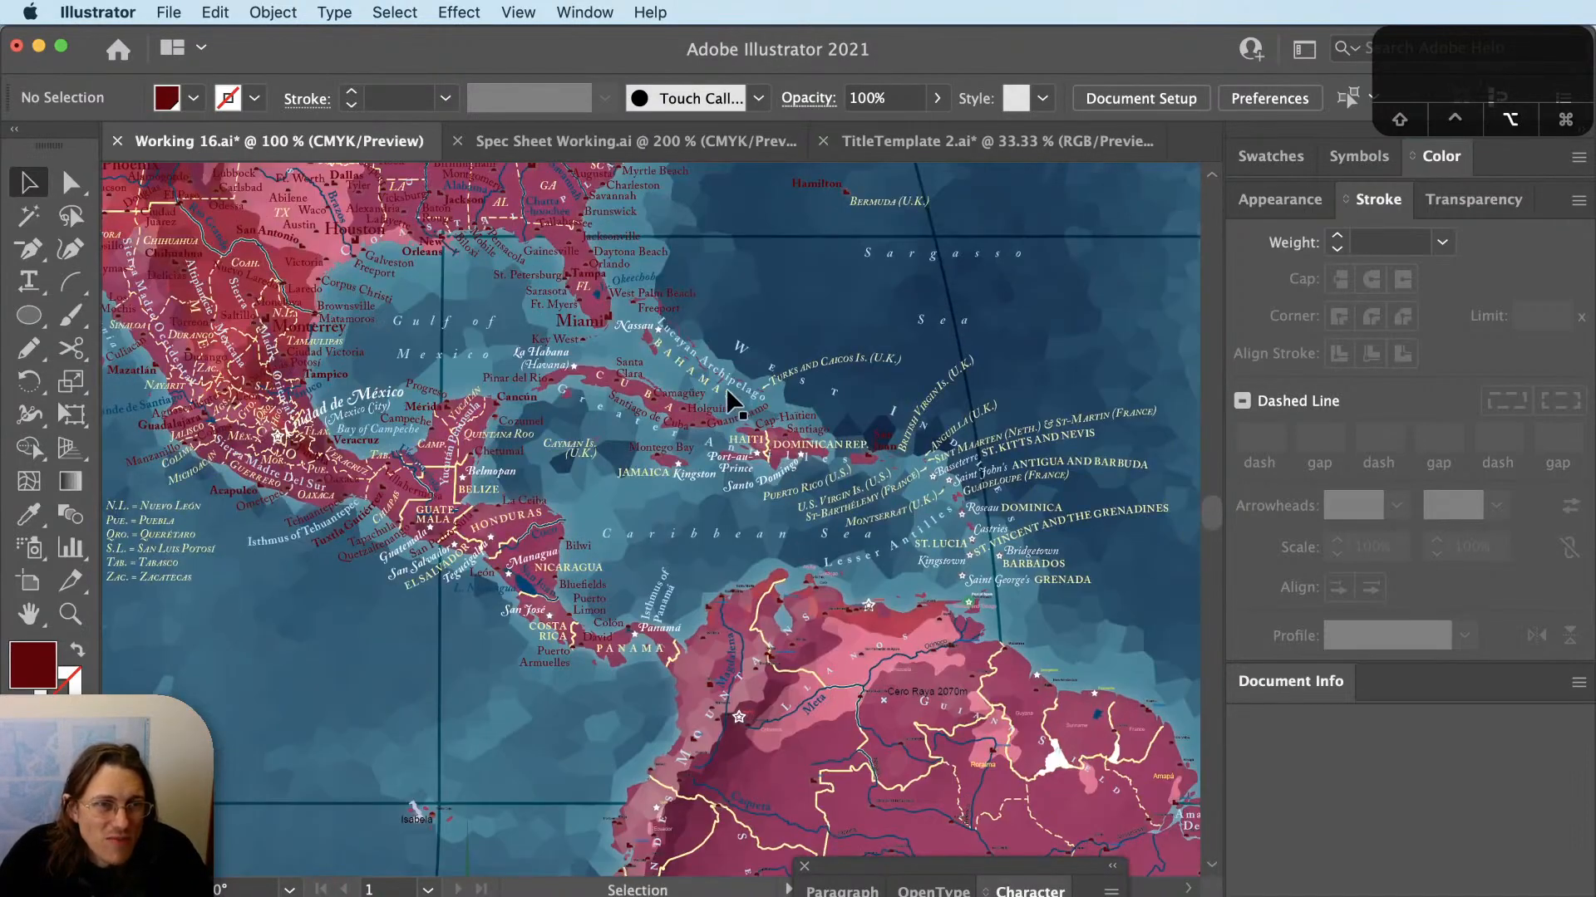
key("t")
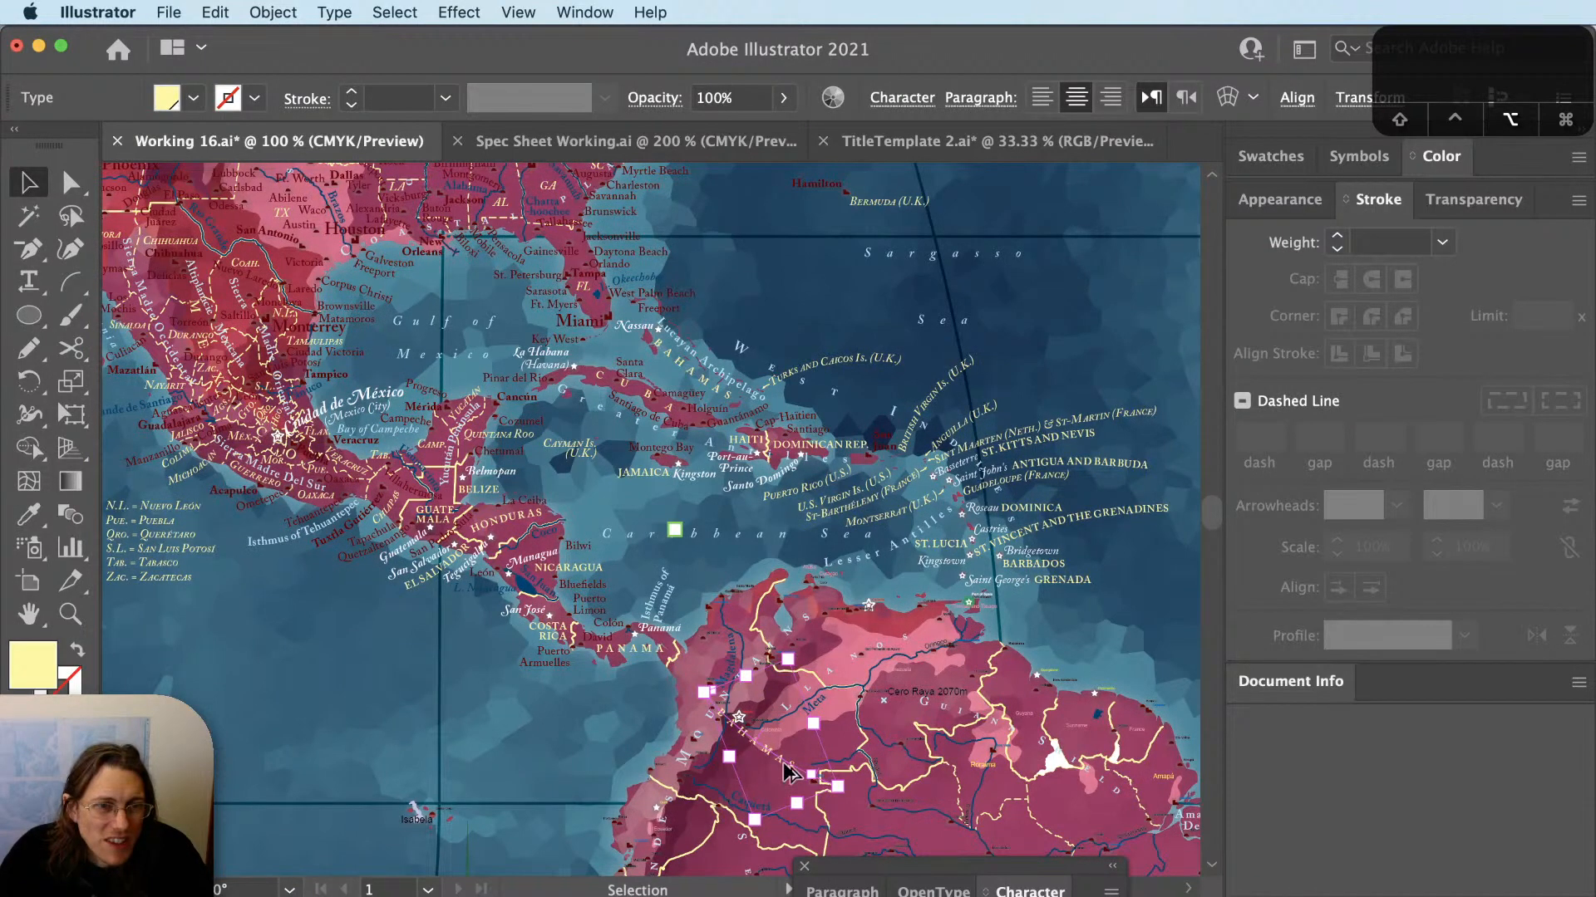
scroll(785, 765, "up", 2)
double_click(787, 761)
type("Colombia")
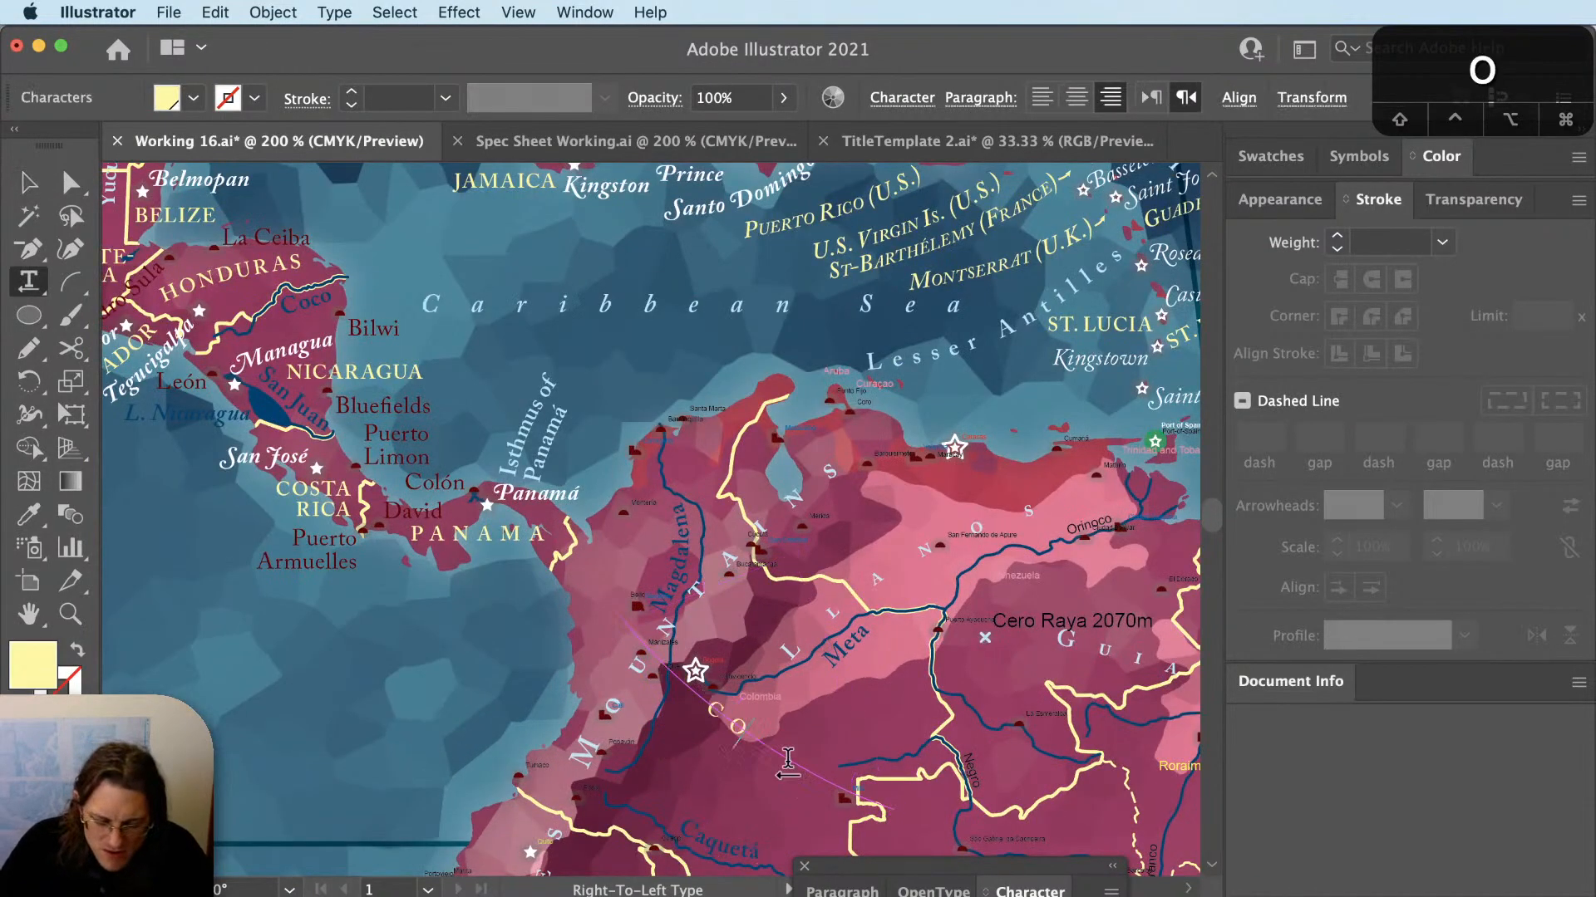
key("Escape")
Stretch the COLOMBIA label's path northwest beyond the Magdalena and southeast to the Caquetá near the Japurá.
scroll(790, 760, "up", 1)
left_click_drag(789, 760, 858, 625)
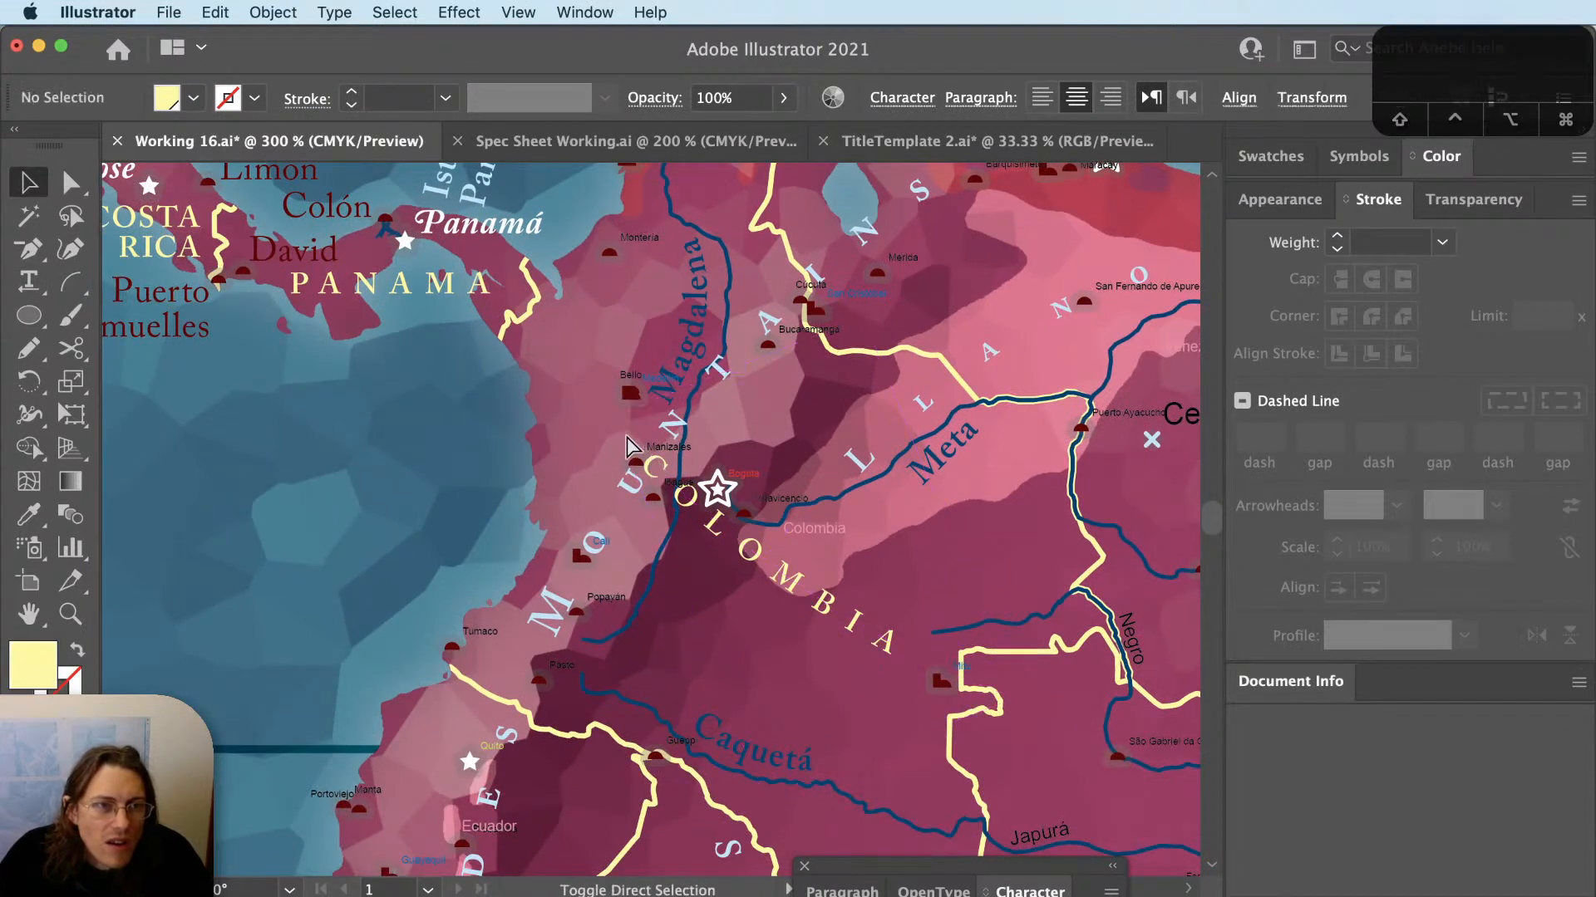
key("a")
left_click(610, 413)
left_click_drag(611, 418, 629, 315)
scroll(770, 476, "down", 1)
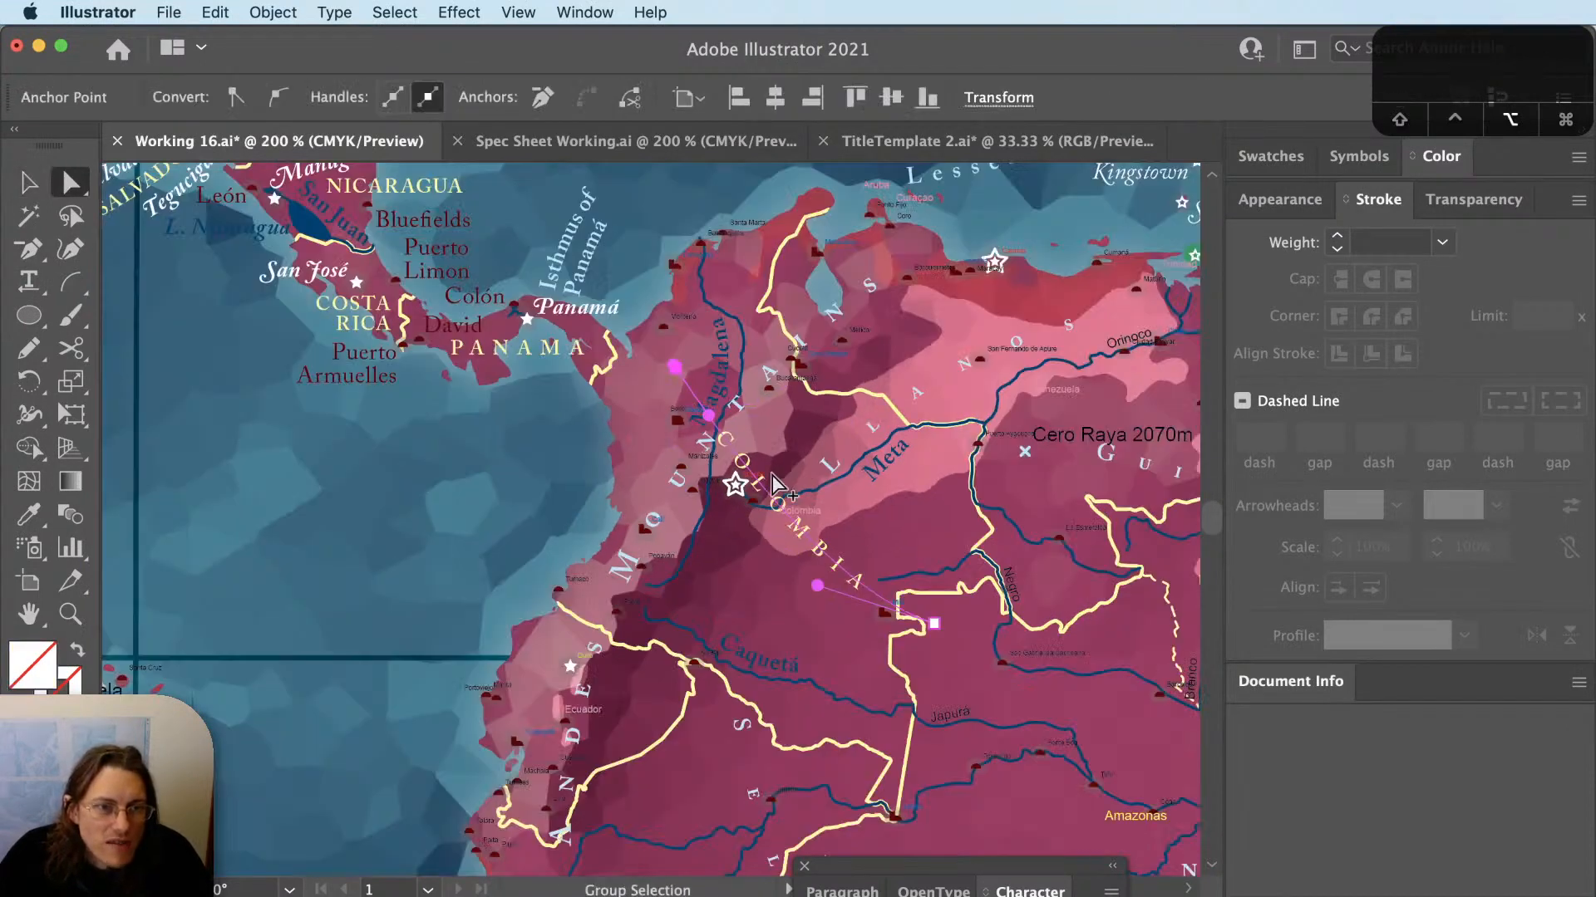
left_click_drag(853, 616, 885, 668)
key("a")
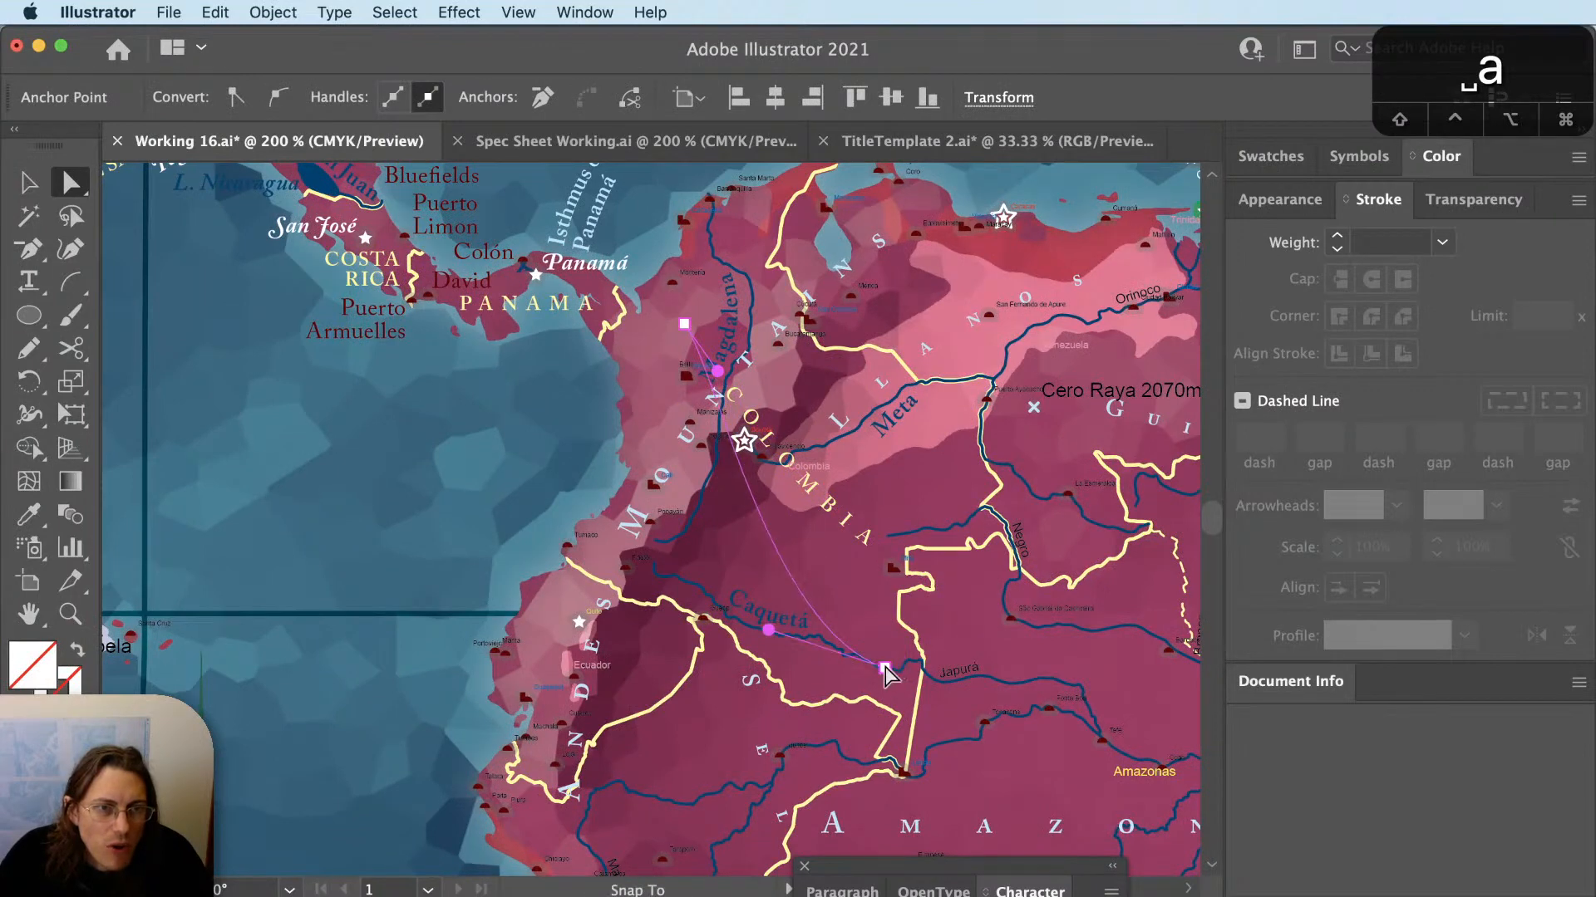
Bend the southeastern part of the COLOMBIA path eastward and pull its northwest end slightly inward.
key("a")
left_click_drag(768, 631, 840, 523)
key("a")
left_click_drag(684, 324, 719, 359)
key("a")
Widen the letter spacing of the COLOMBIA label so it spreads across the country from northwest to southeast.
key("v")
left_click(867, 604)
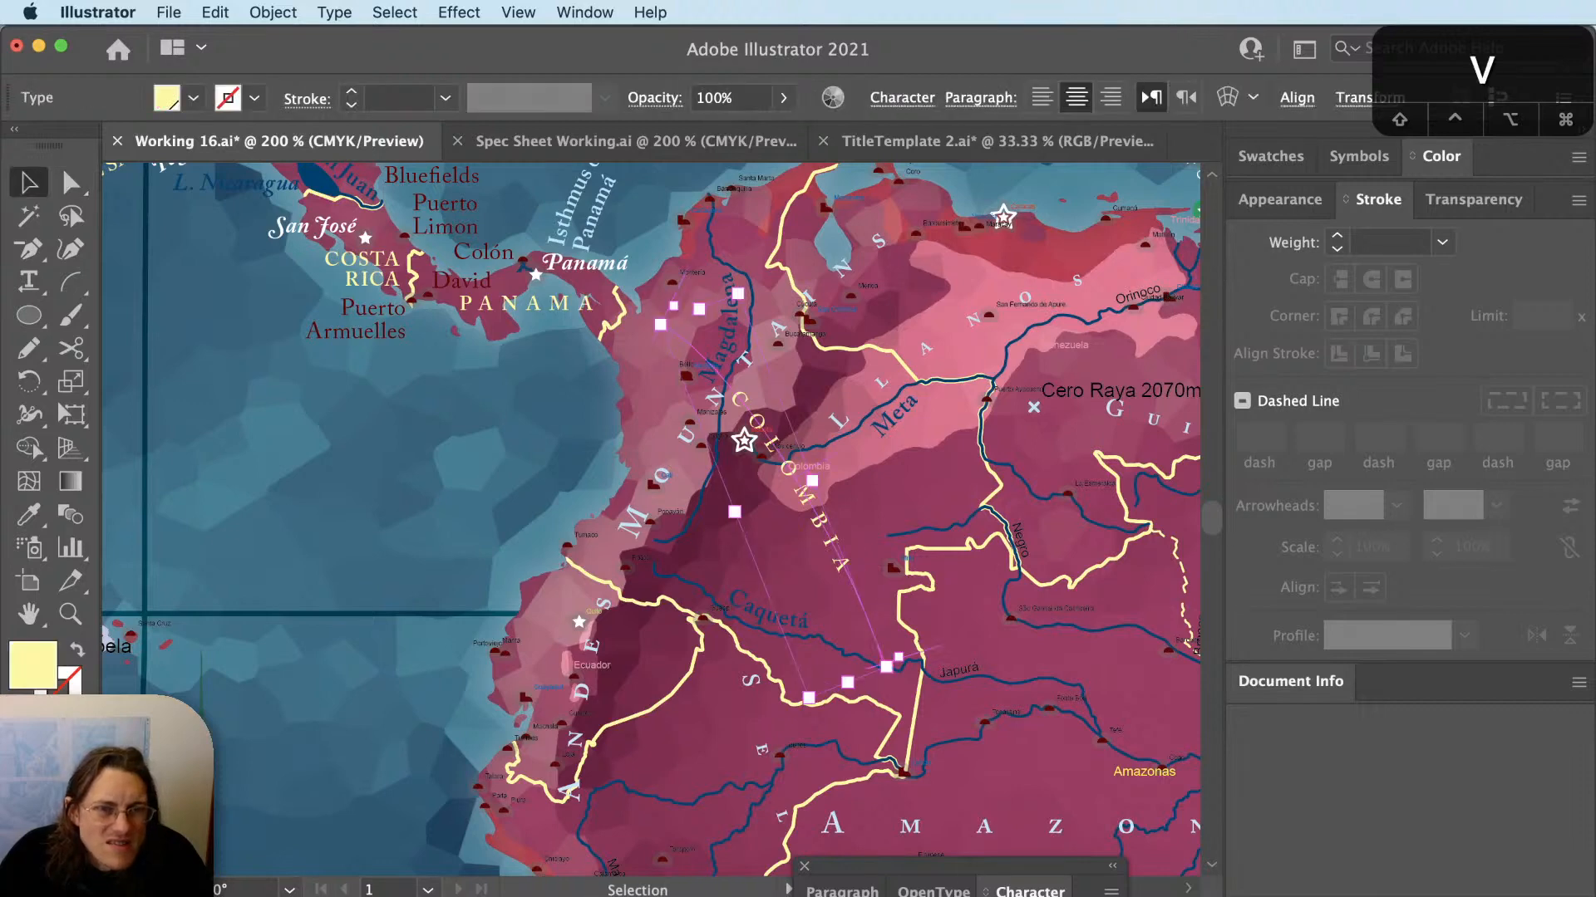
type("12")
key("Return")
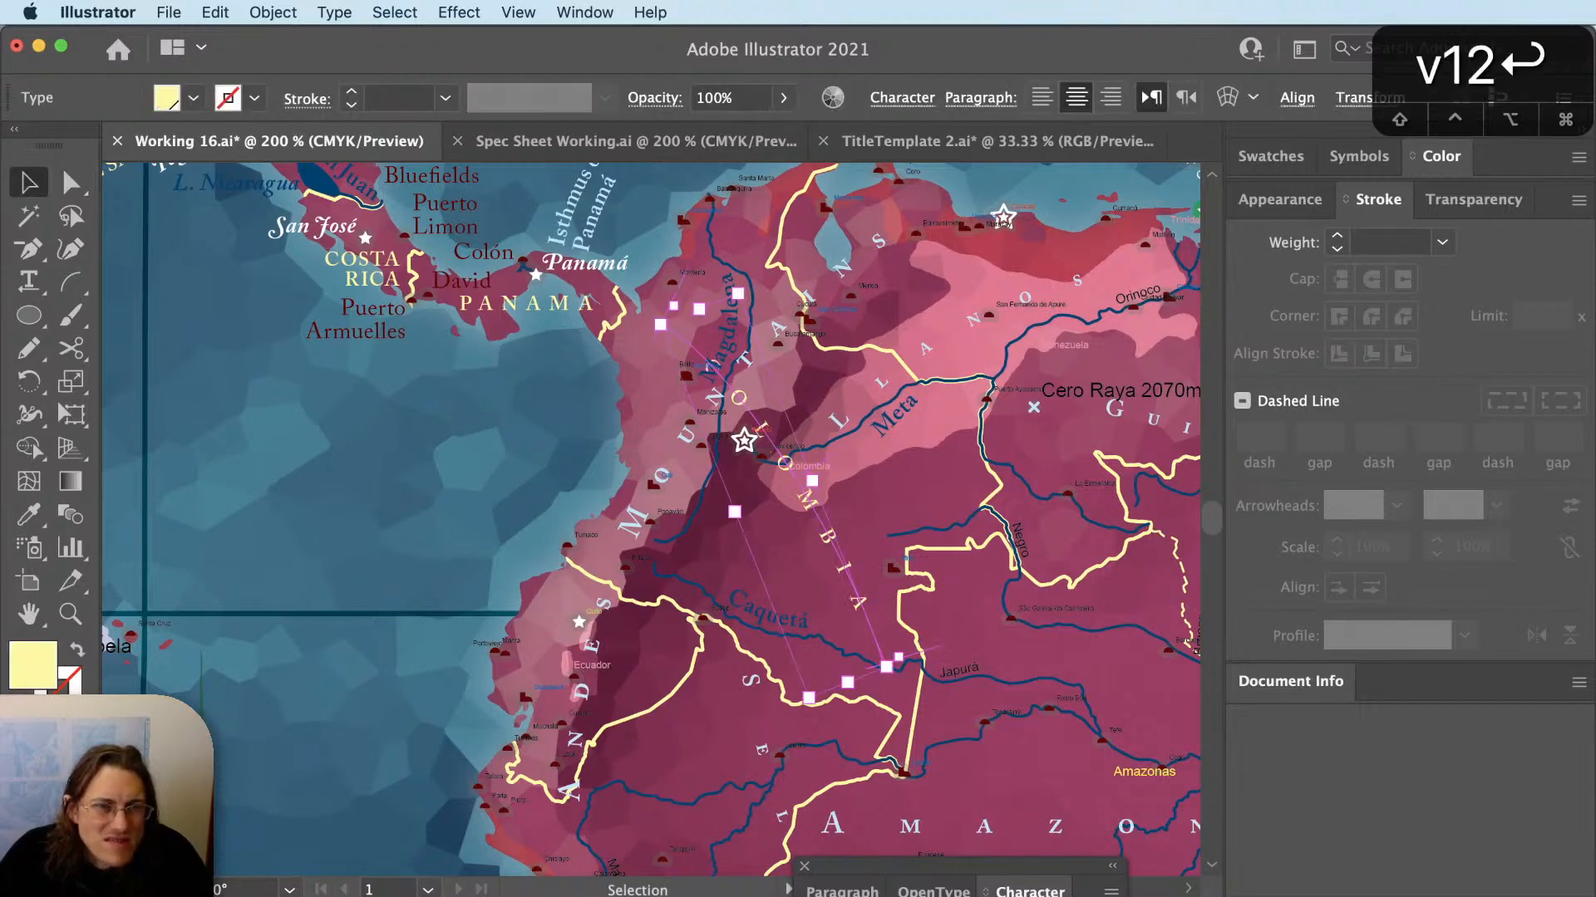
scroll(813, 462, "up", 1)
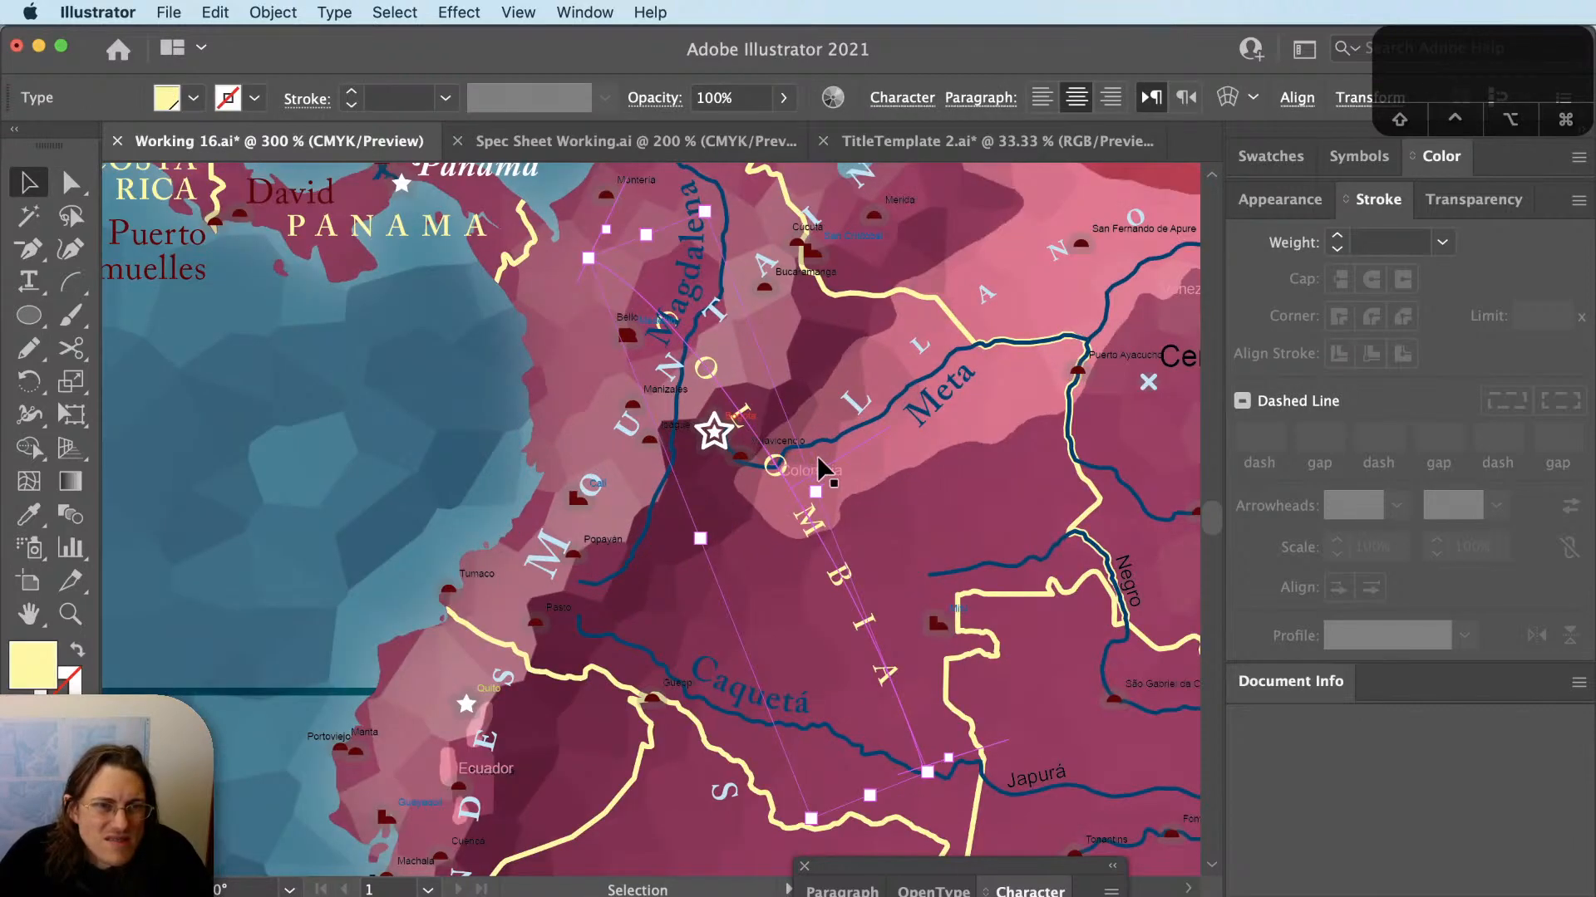
left_click_drag(833, 465, 896, 571)
scroll(750, 562, "up", 1)
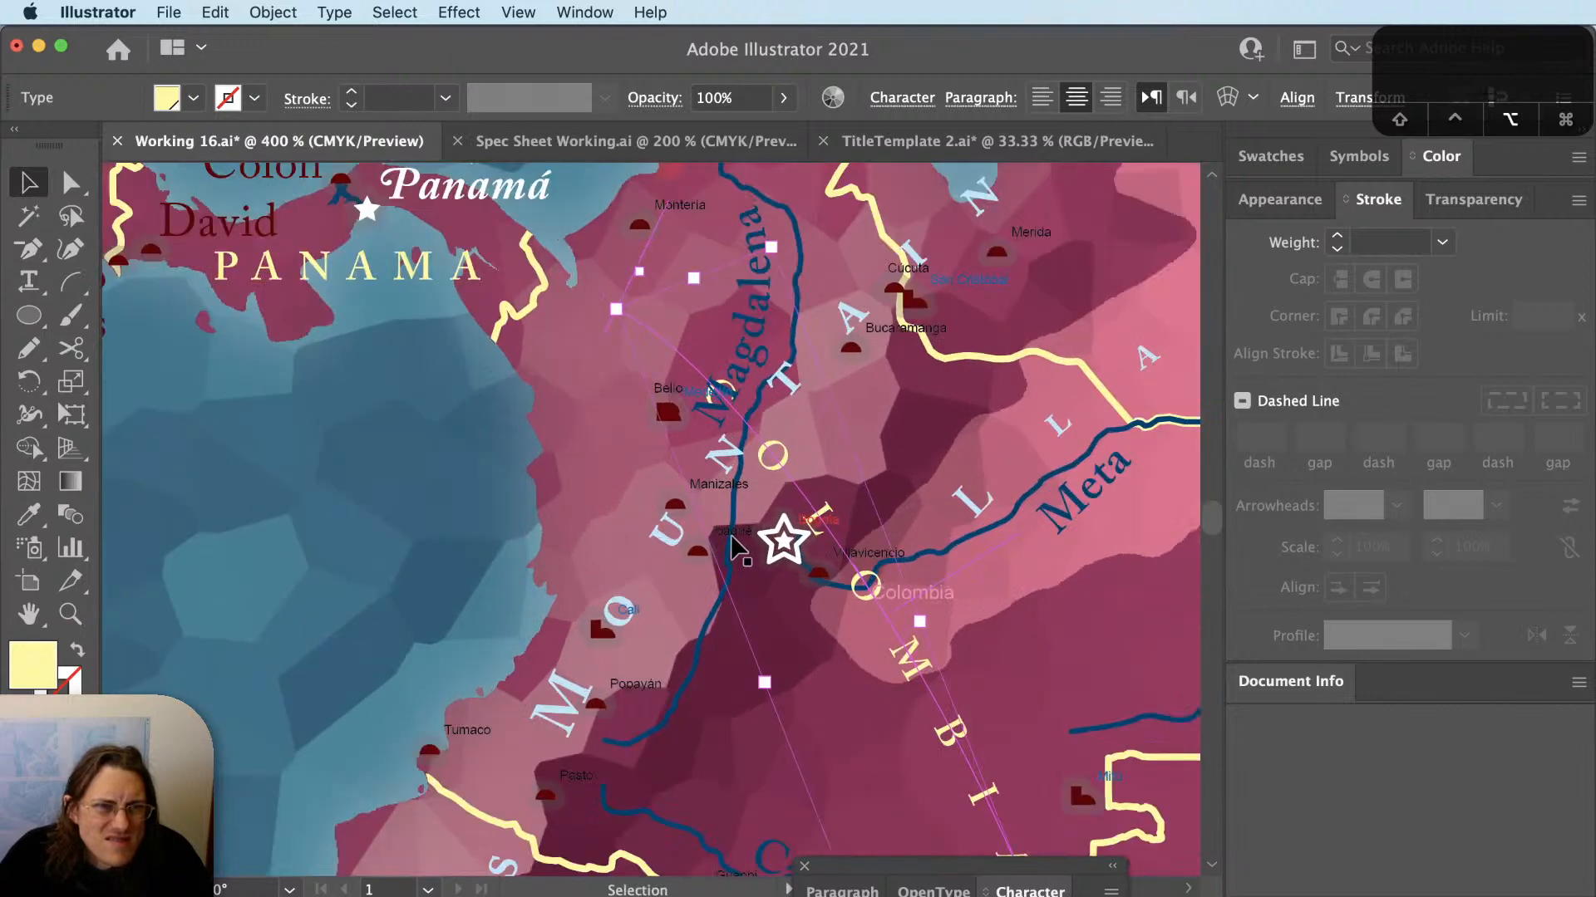
scroll(731, 549, "down", 1)
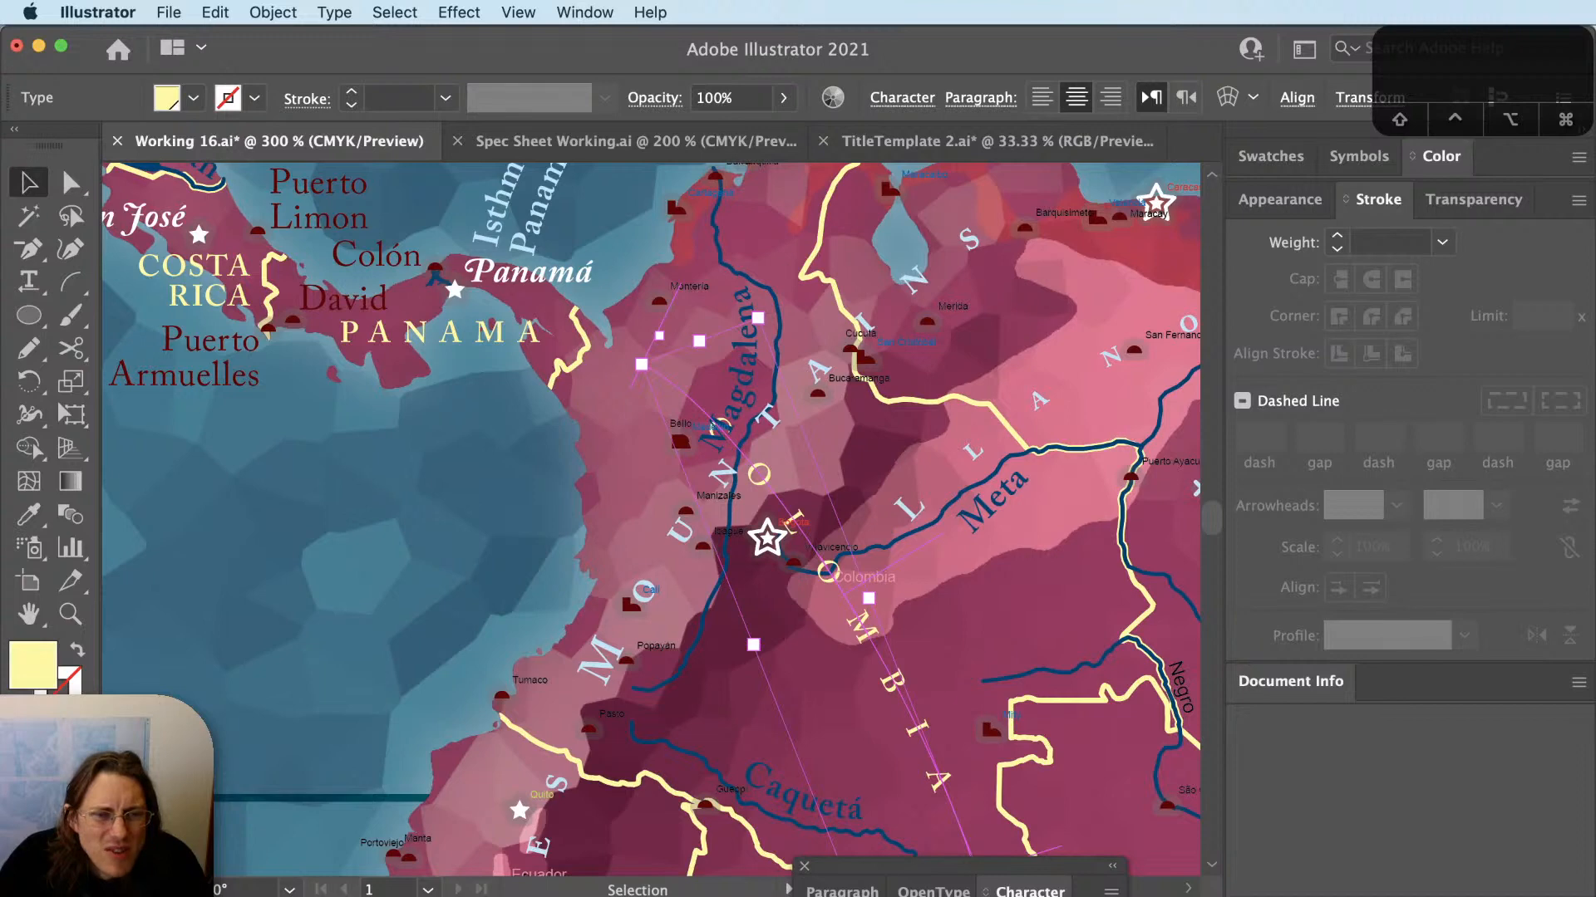
key("Up")
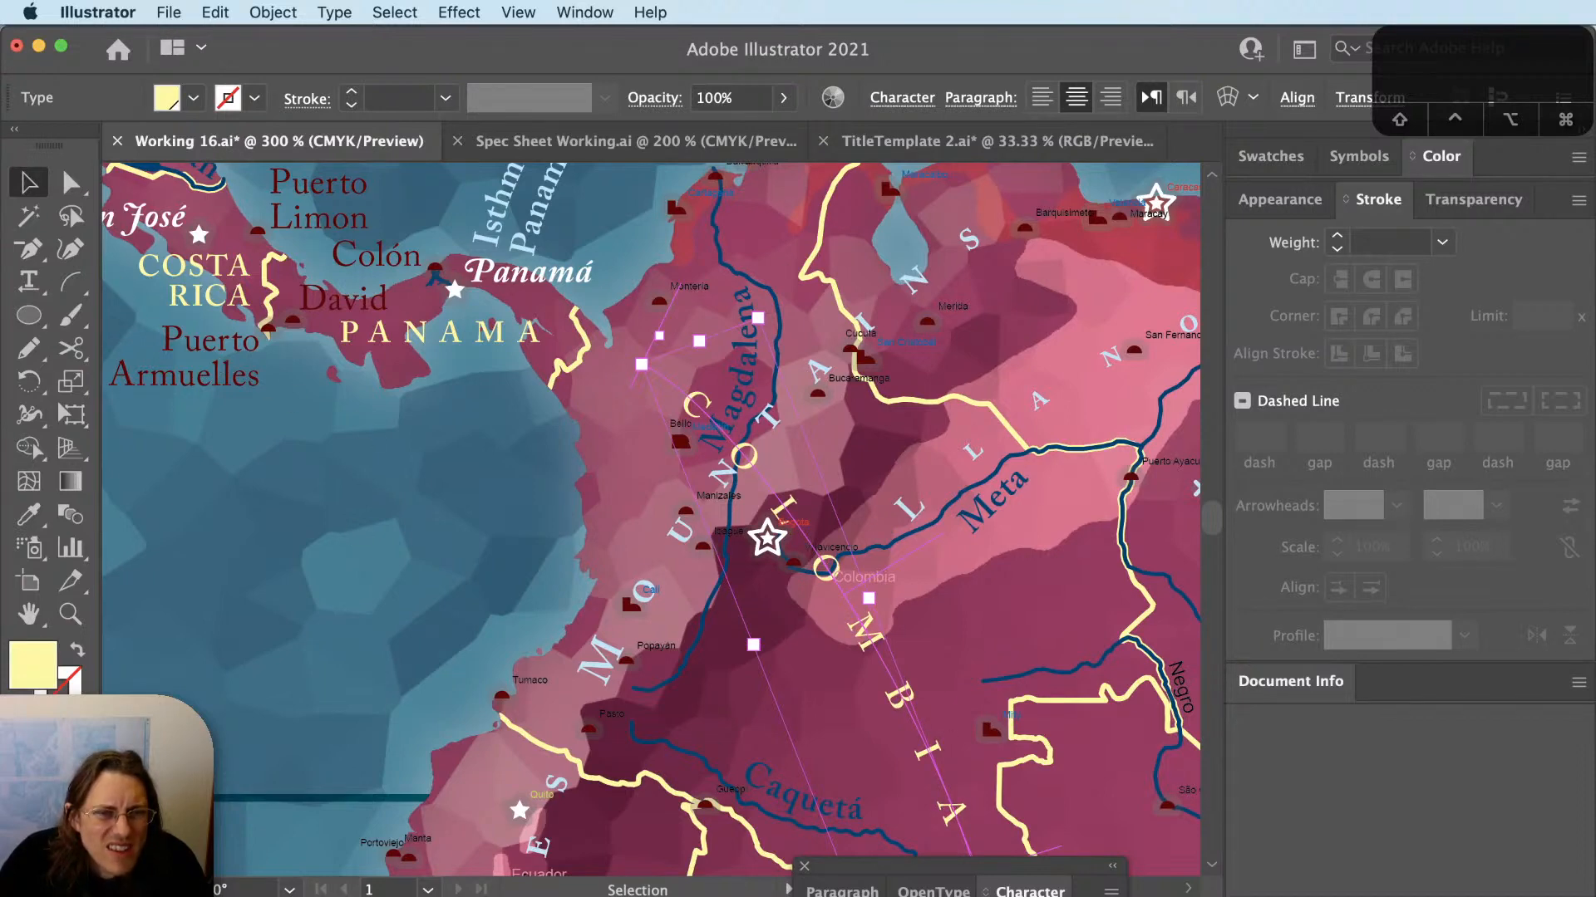
type("4")
key("Return")
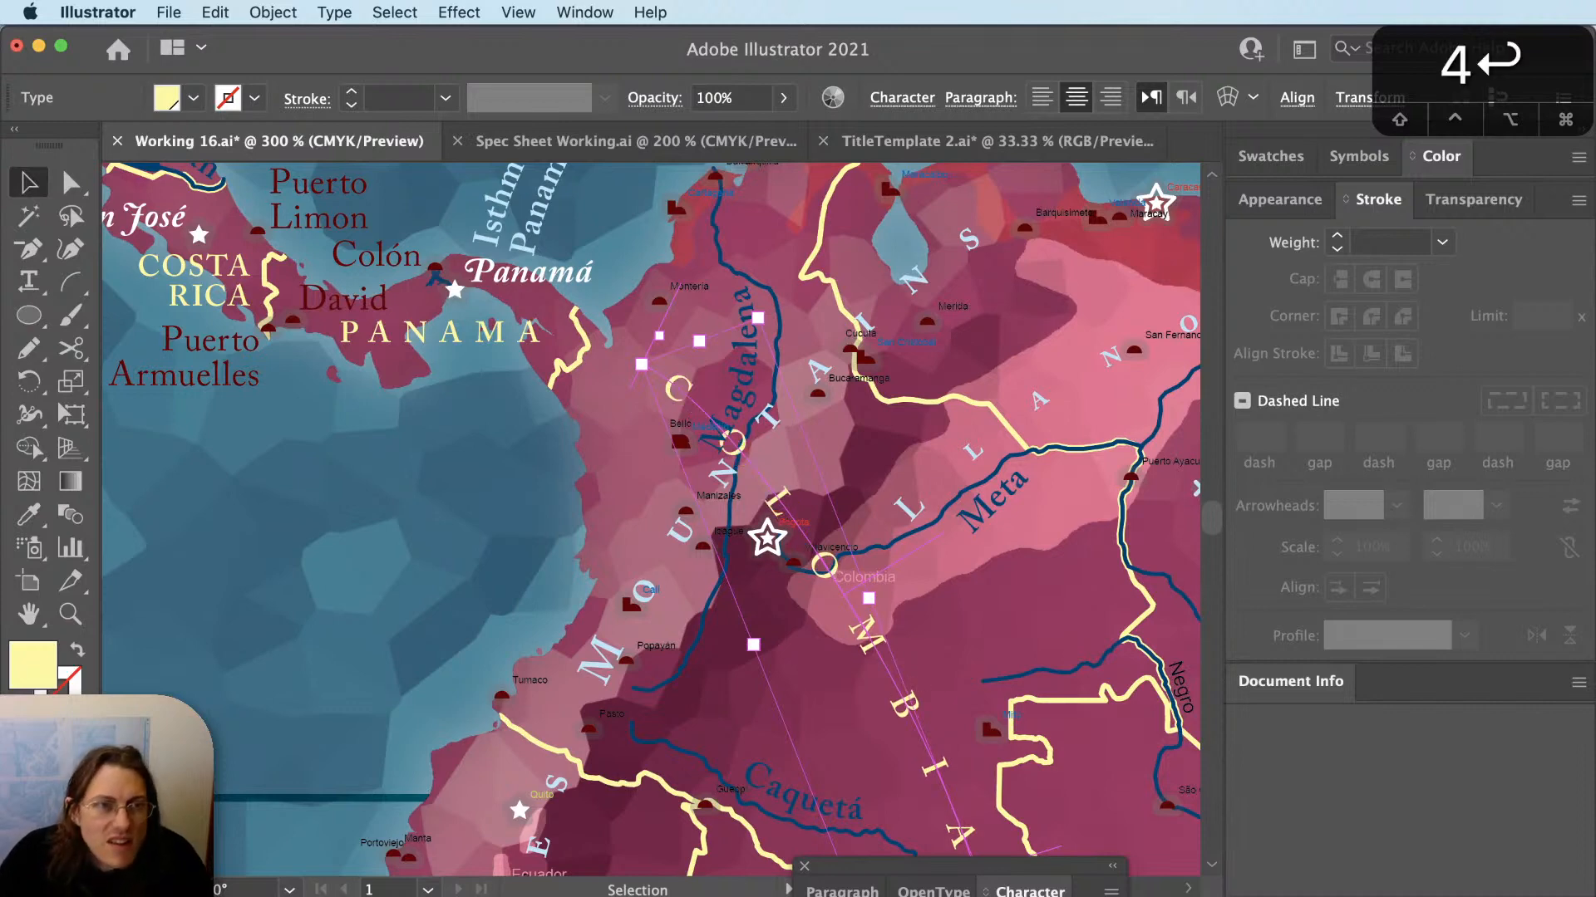
left_click(729, 712)
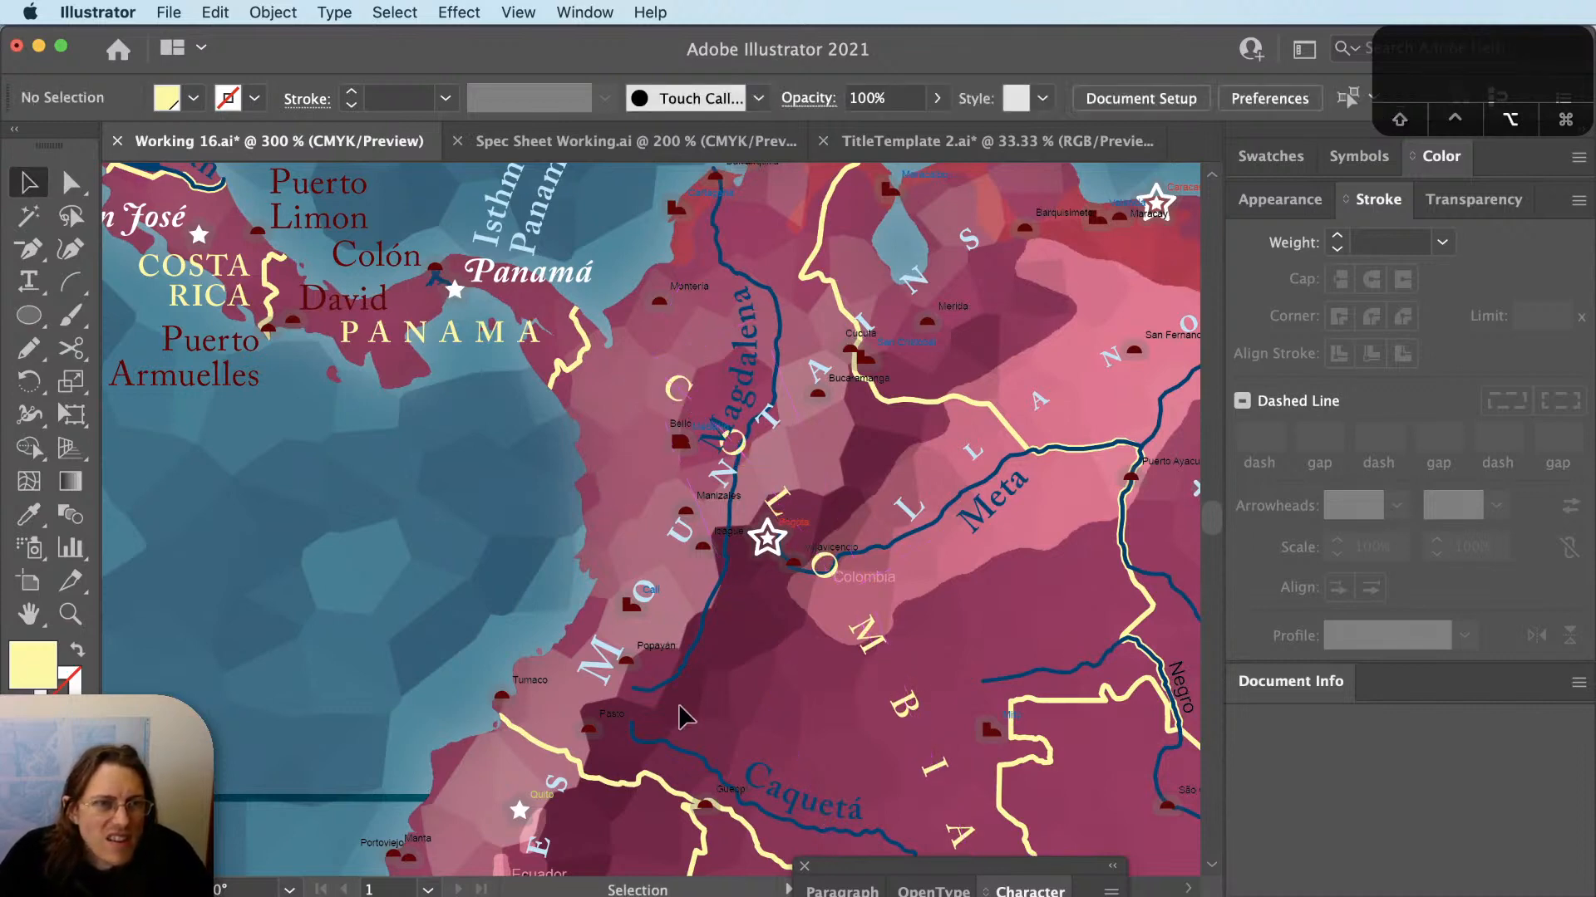
Shift the southeast end of the COLOMBIA path westward and curve its lower half out toward the east.
scroll(680, 707, "down", 1)
left_click_drag(763, 730, 792, 673)
scroll(792, 673, "up", 1)
key("v")
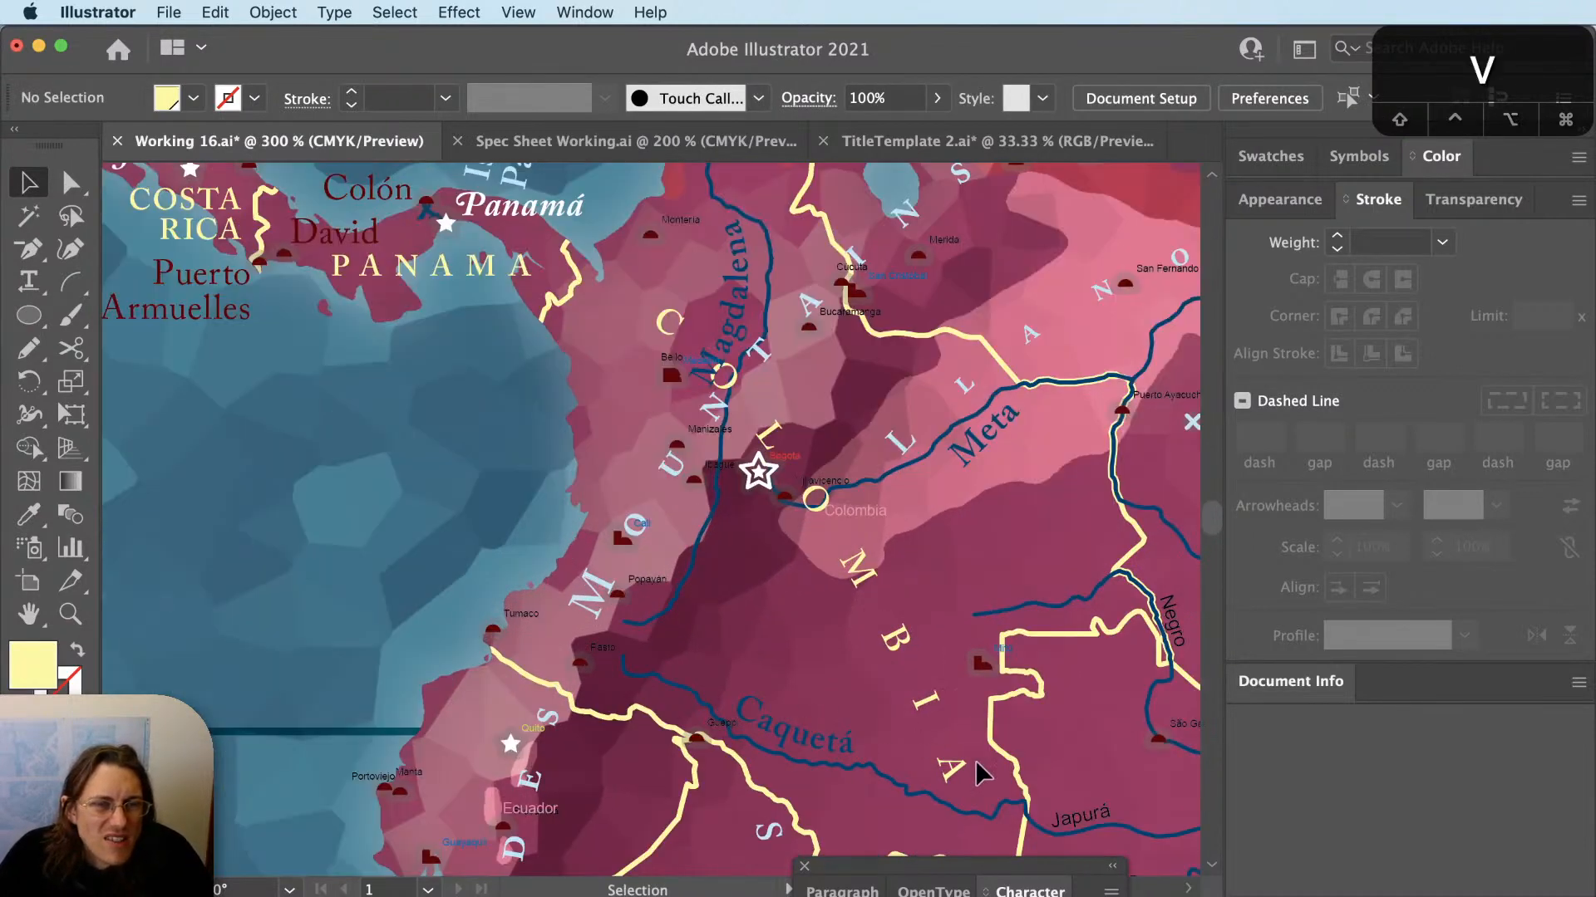
left_click(971, 785)
left_click_drag(979, 803, 902, 731)
key("shift+super+a")
key("a")
left_click(936, 717)
key("a")
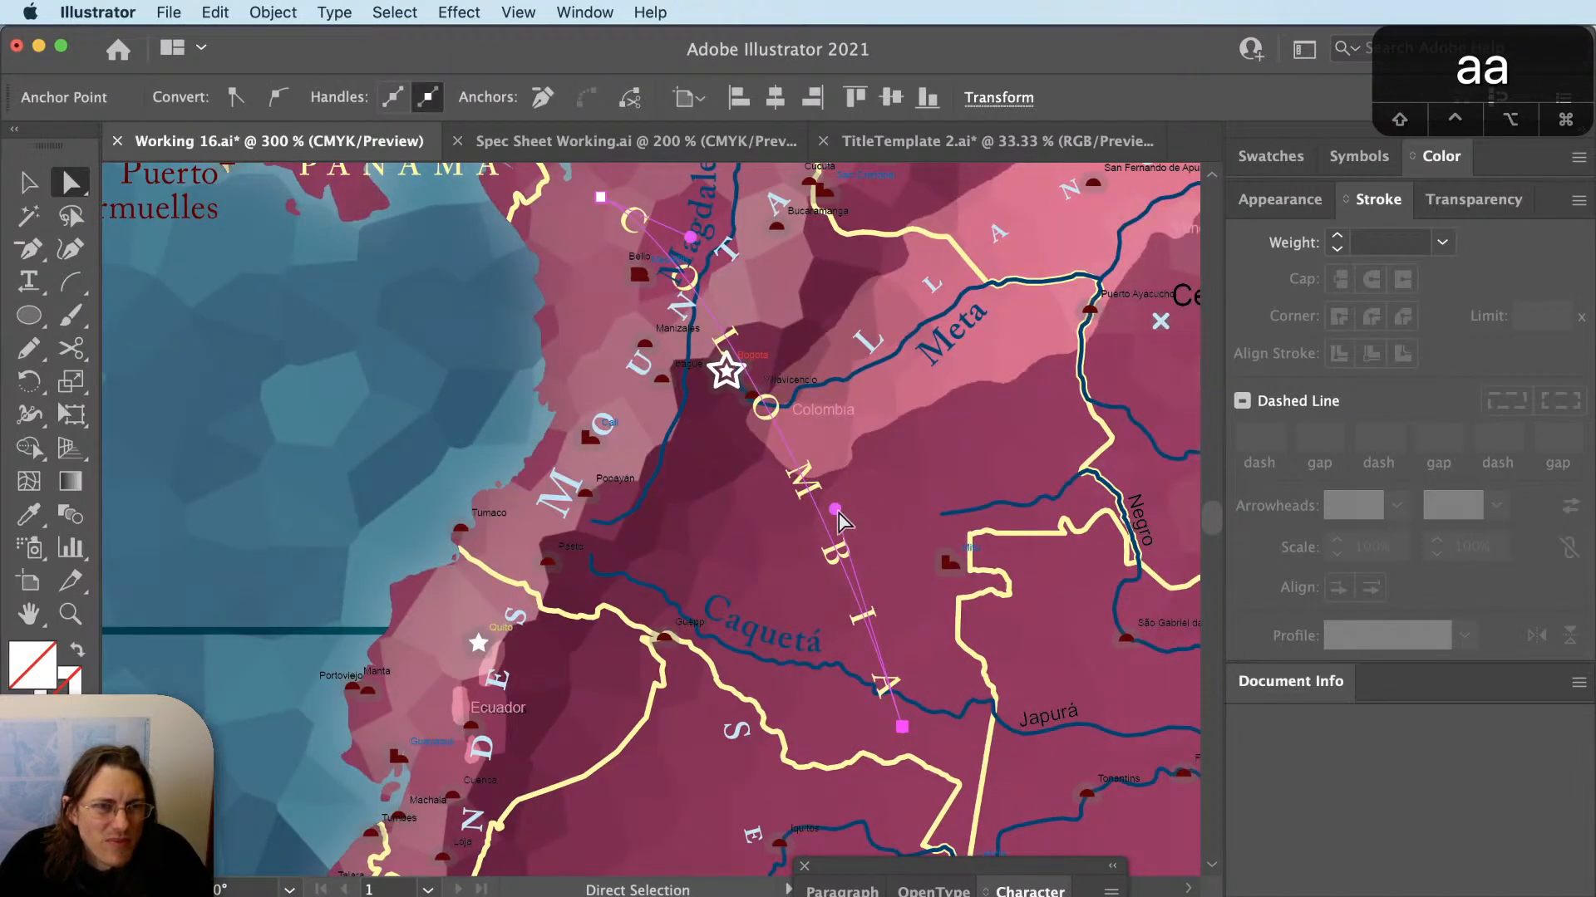
left_click_drag(838, 513, 886, 472)
key("space")
Fine-tune the northwest curve handle of the COLOMBIA path beside the Magdalena label.
left_click_drag(740, 330, 808, 463)
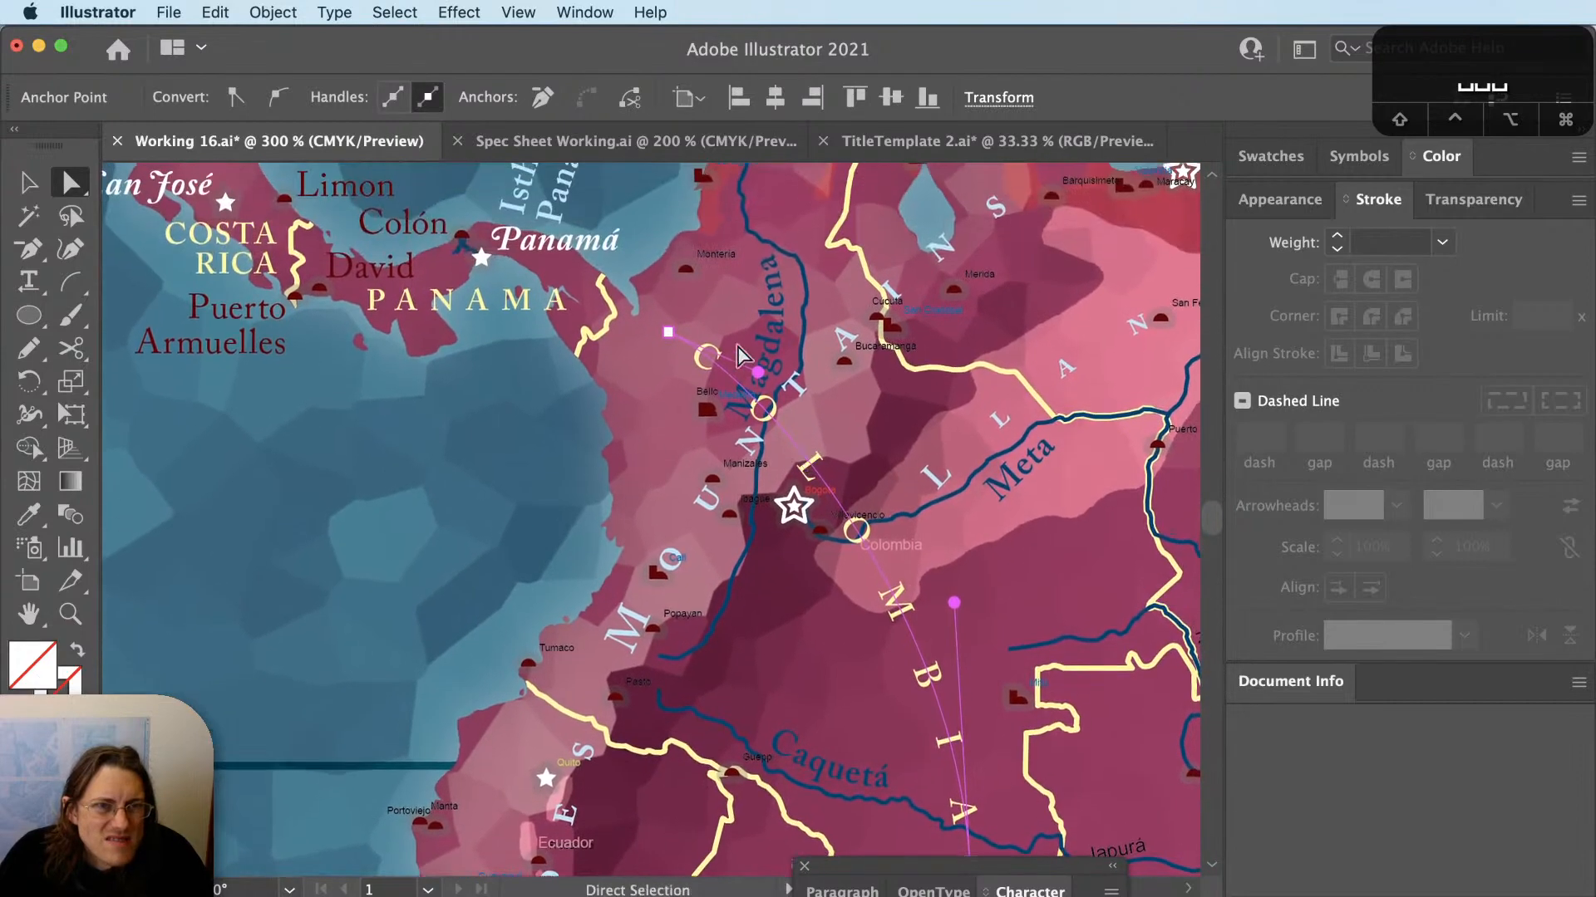
scroll(723, 336, "up", 1)
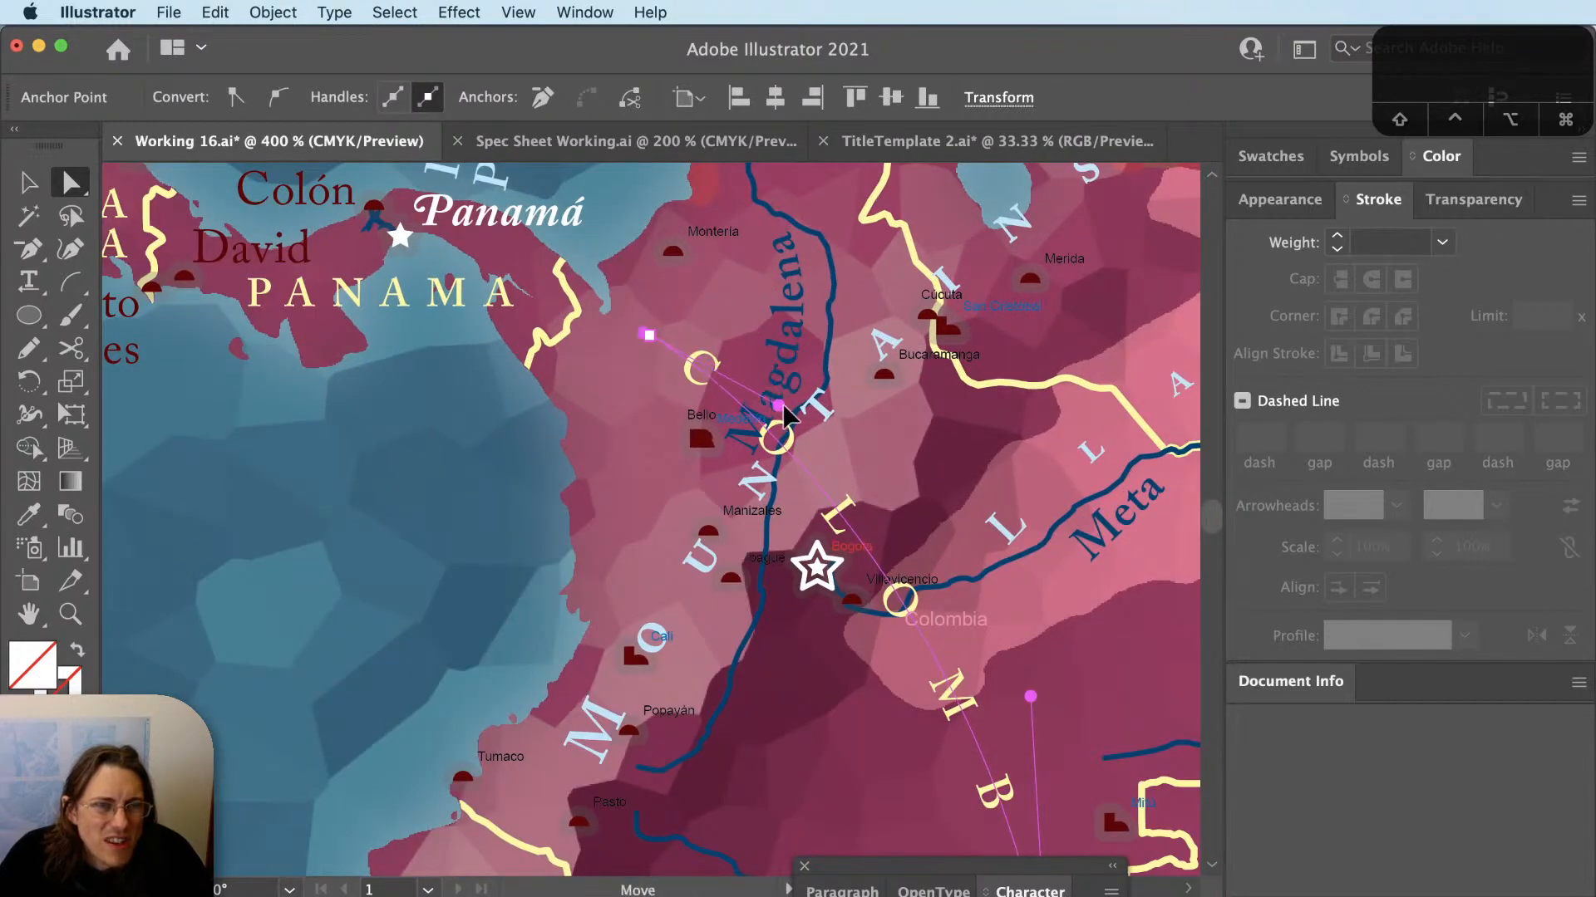
left_click_drag(782, 406, 791, 412)
key("super+shift+a")
key("v")
scroll(823, 594, "down", 1)
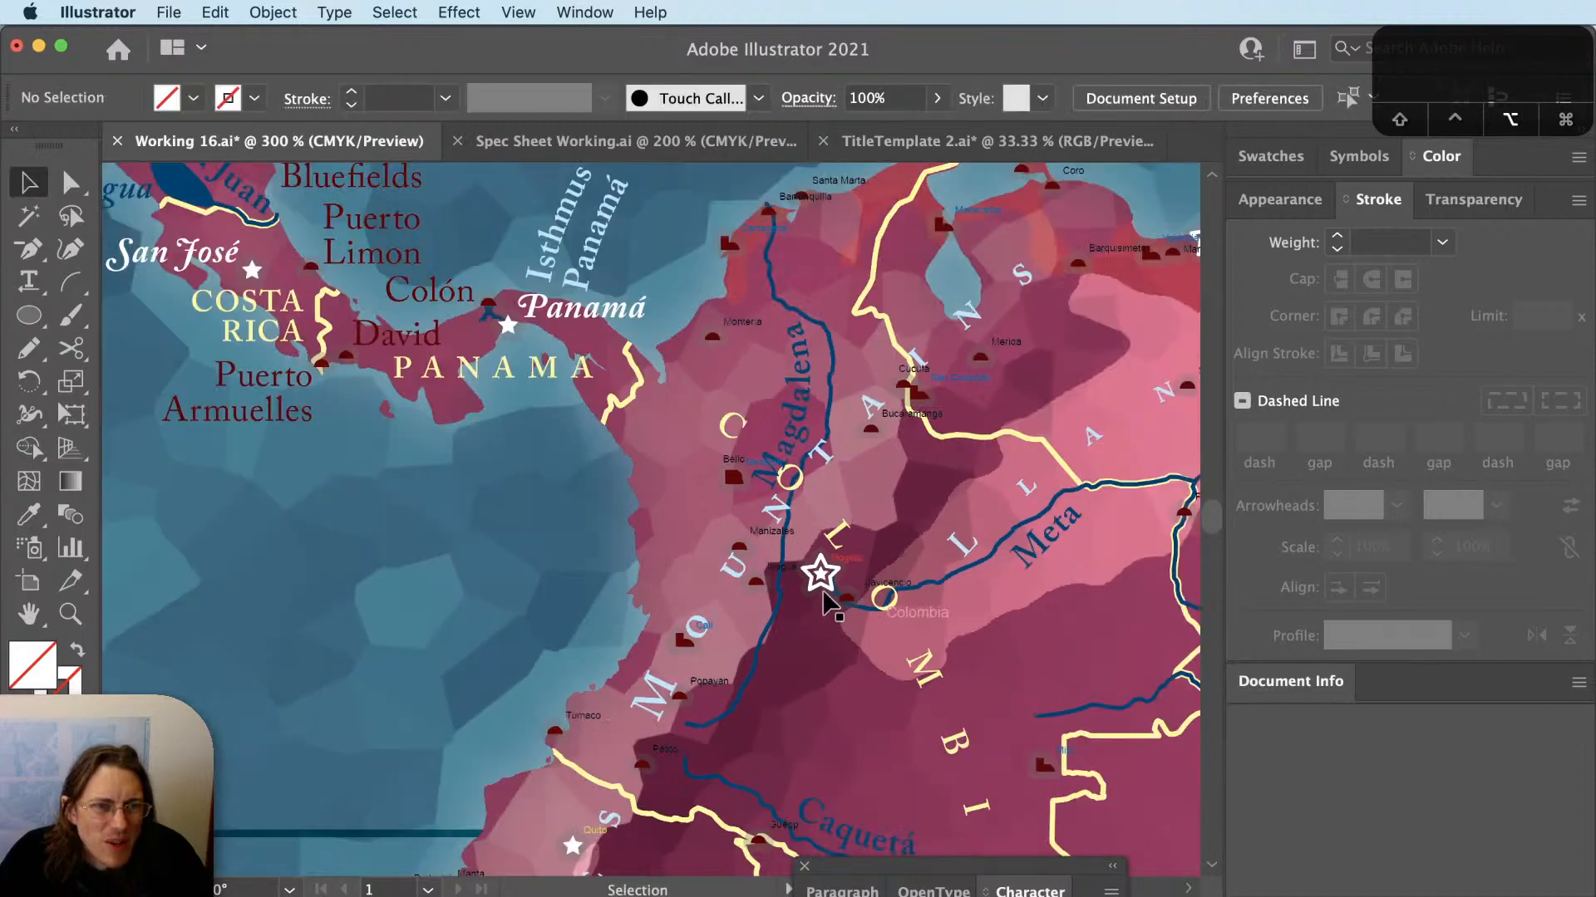
scroll(824, 594, "down", 1)
scroll(930, 731, "up", 1)
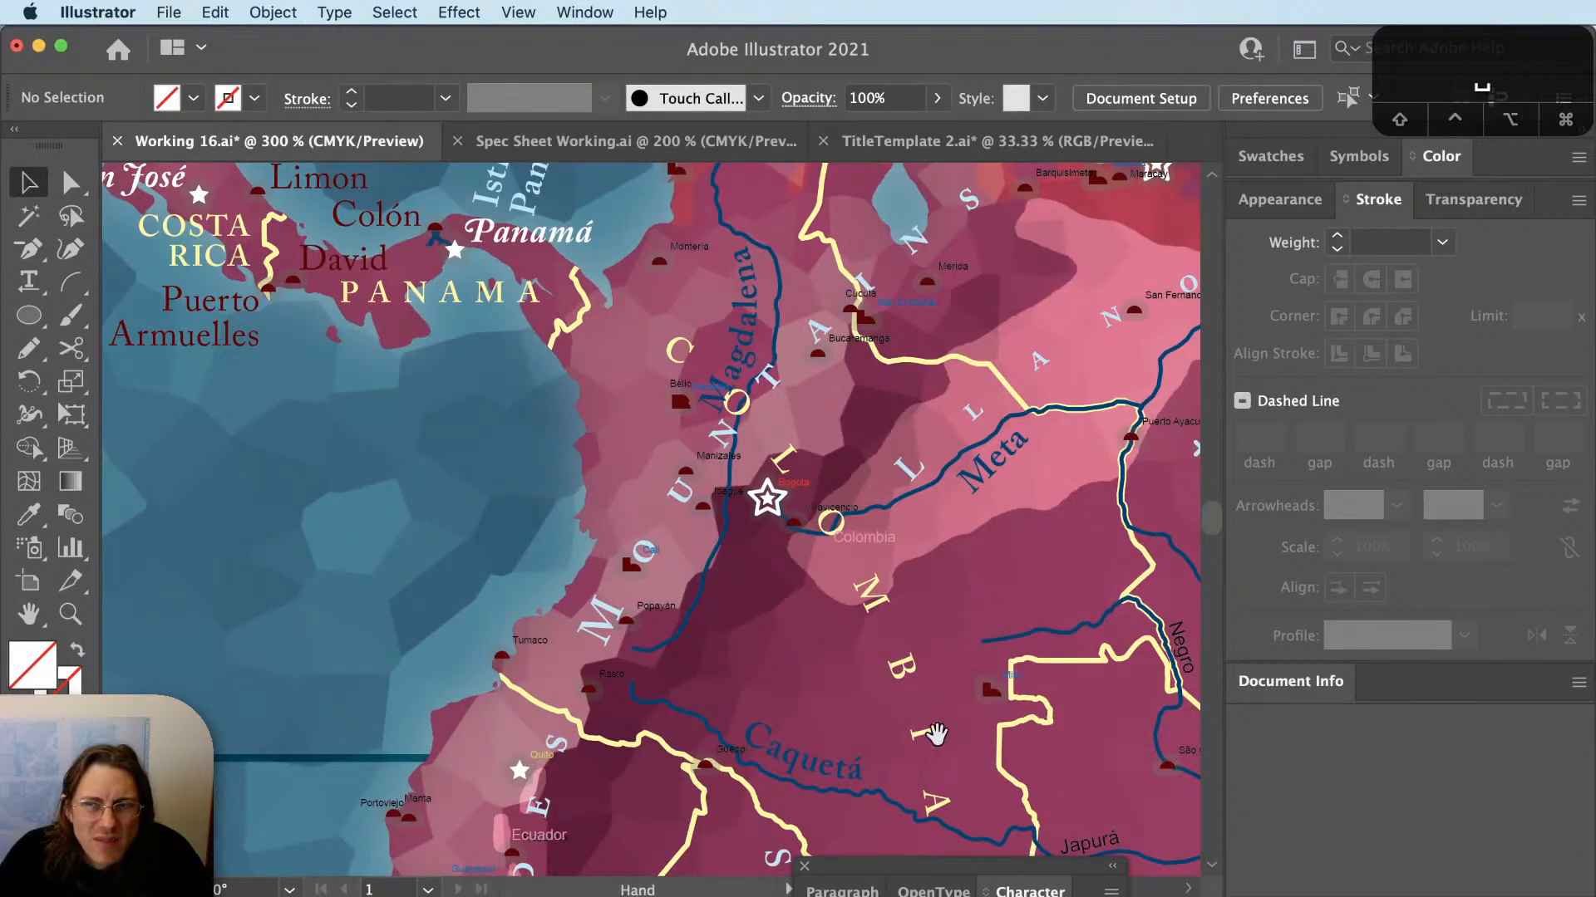
Move the northwest end of the COLOMBIA path farther west toward the coast.
left_click_drag(930, 732, 879, 670)
left_click(879, 677)
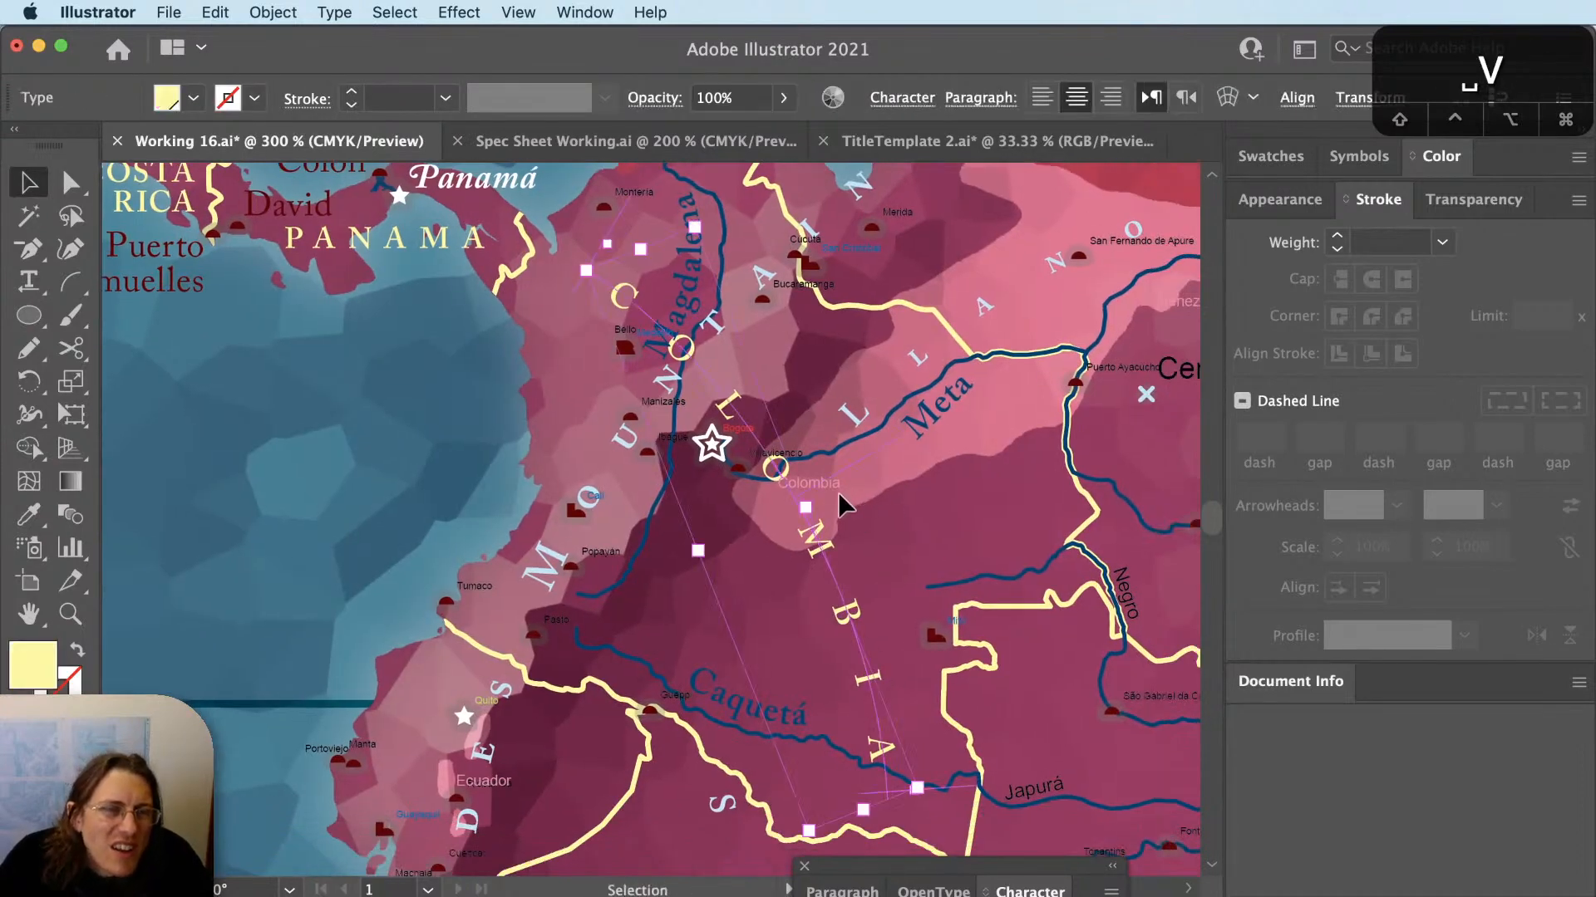
left_click(559, 290)
key("a")
left_click(550, 281)
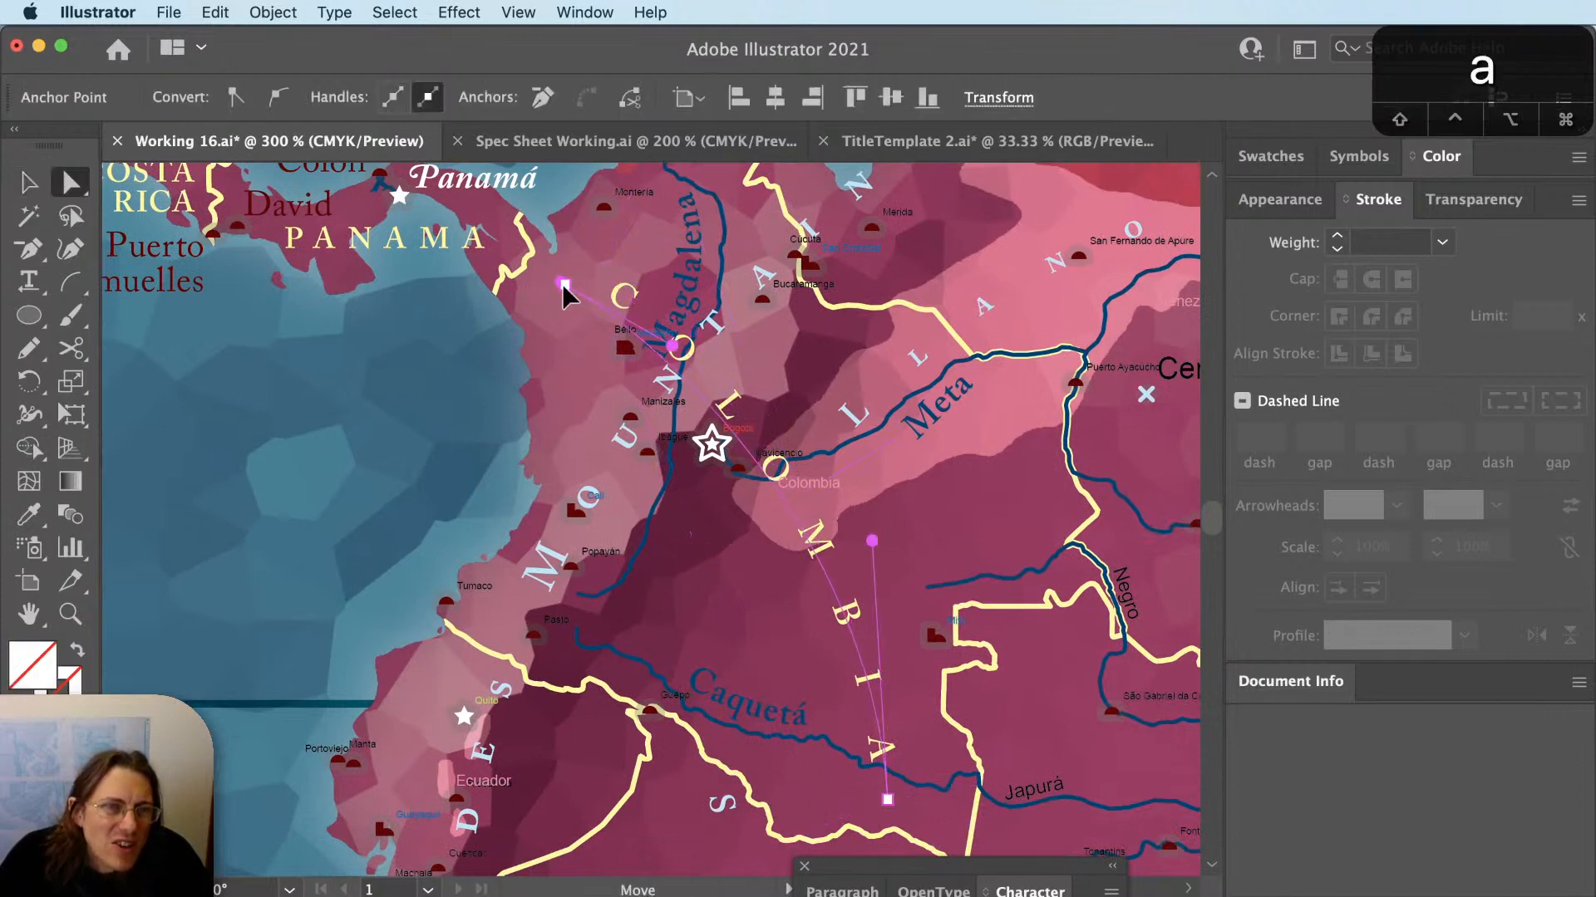
key("a")
left_click_drag(658, 341, 715, 341)
key("super+z")
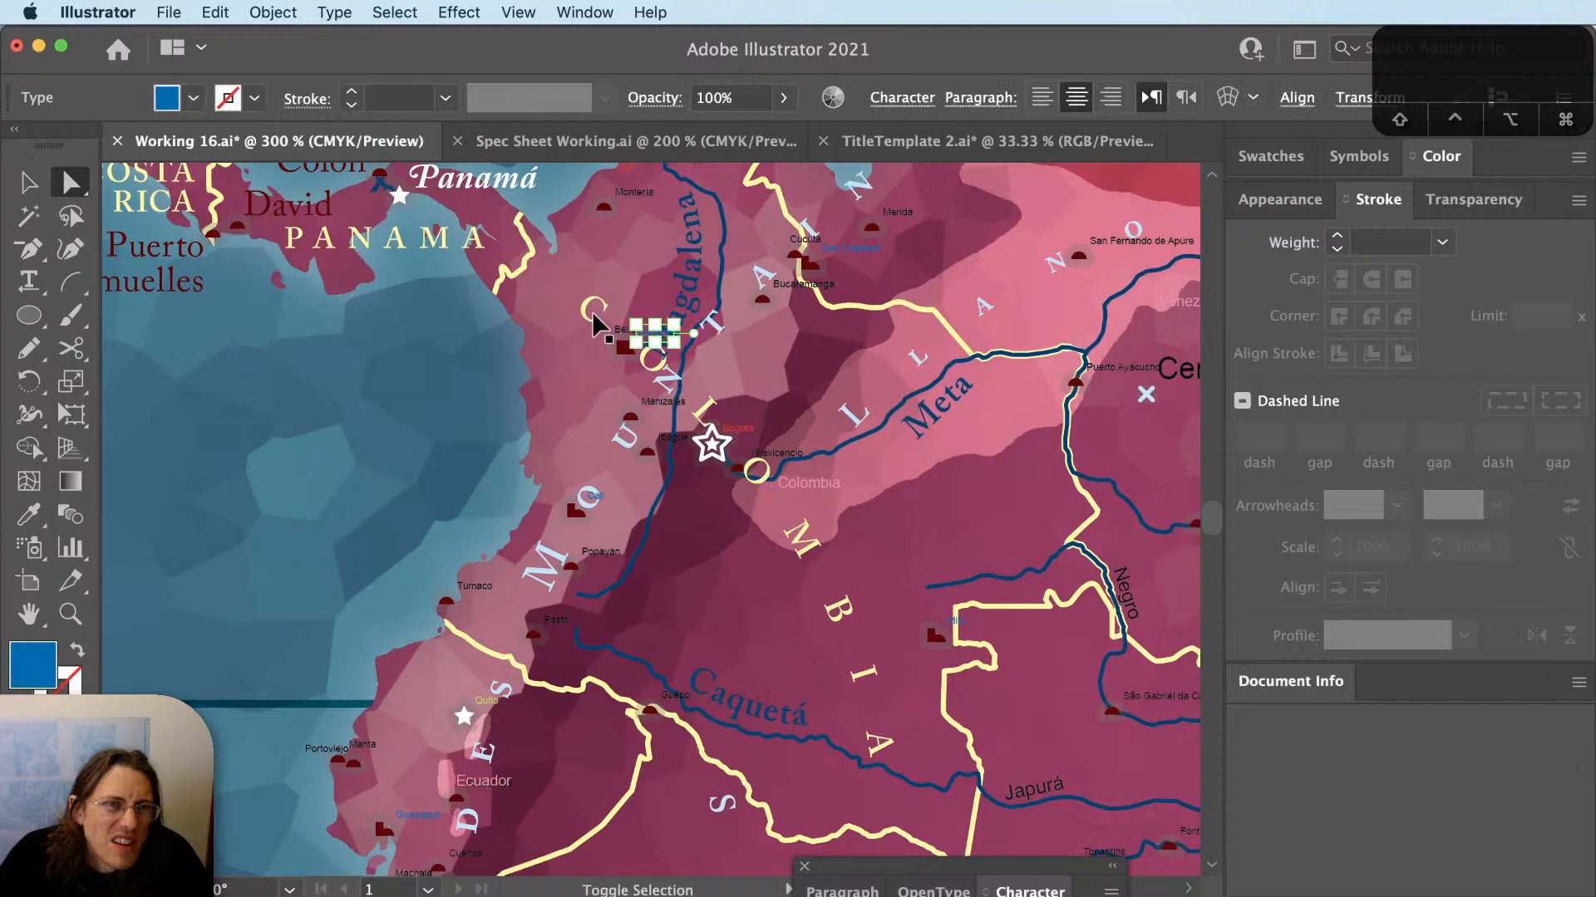
Extend the northwest curve handle of the COLOMBIA path eastward across the Magdalena for a fuller arc.
key("shift+super+a")
left_click(586, 315)
key("shift+super+a")
left_click(553, 282)
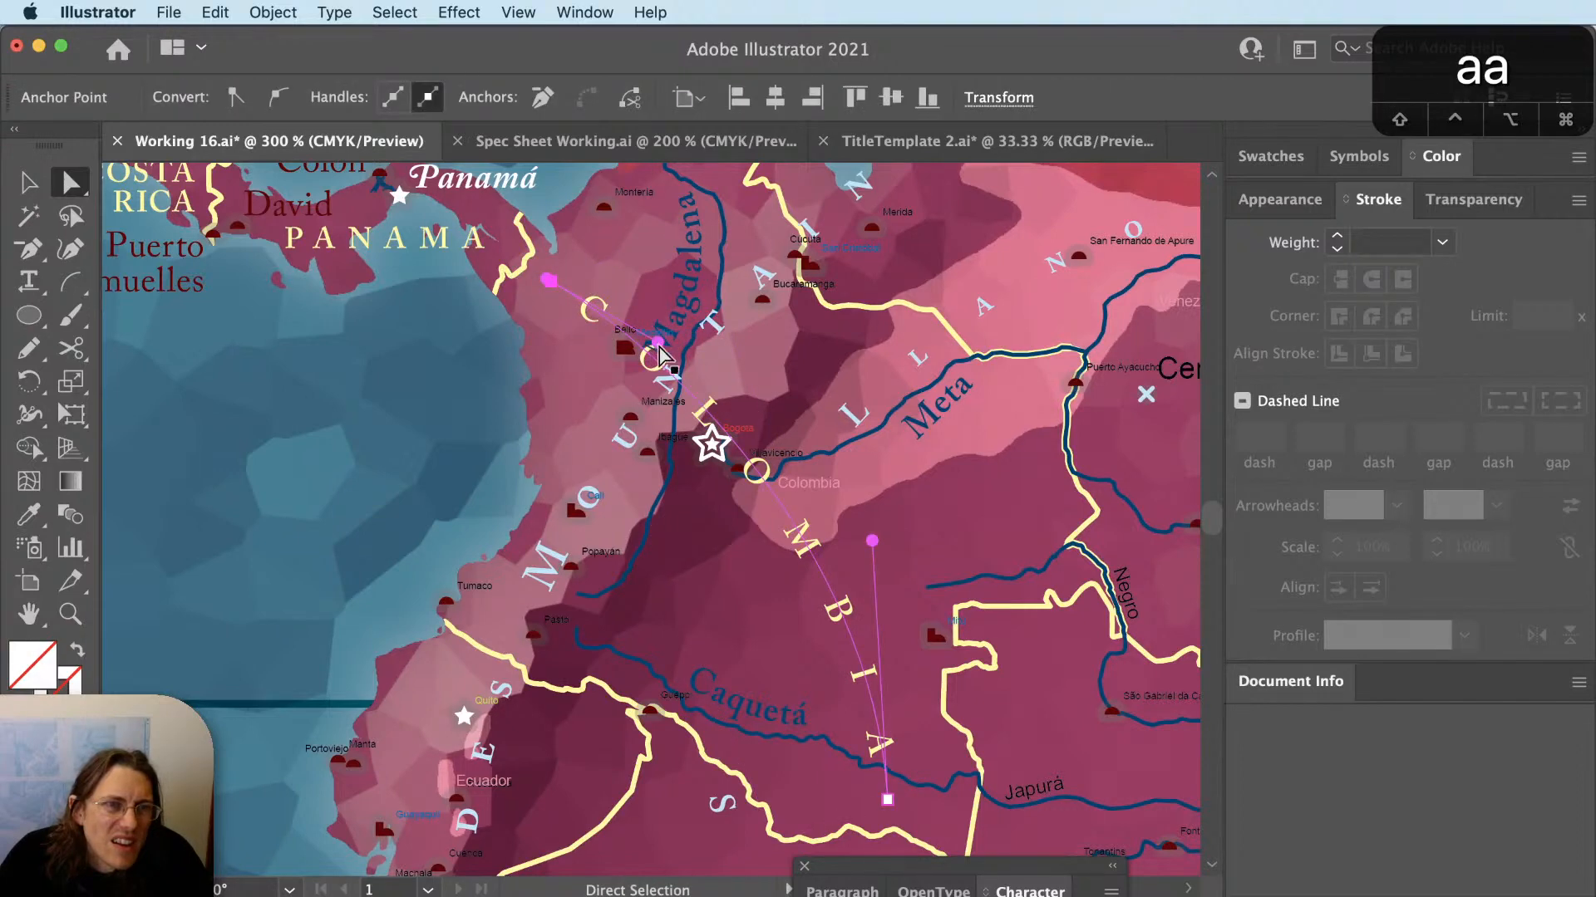
left_click_drag(658, 343, 709, 344)
Move the small blue Medellín city label to the west side of its city symbol.
key("v")
left_click(590, 310)
key("shift+super+a")
key("a")
left_click(548, 282)
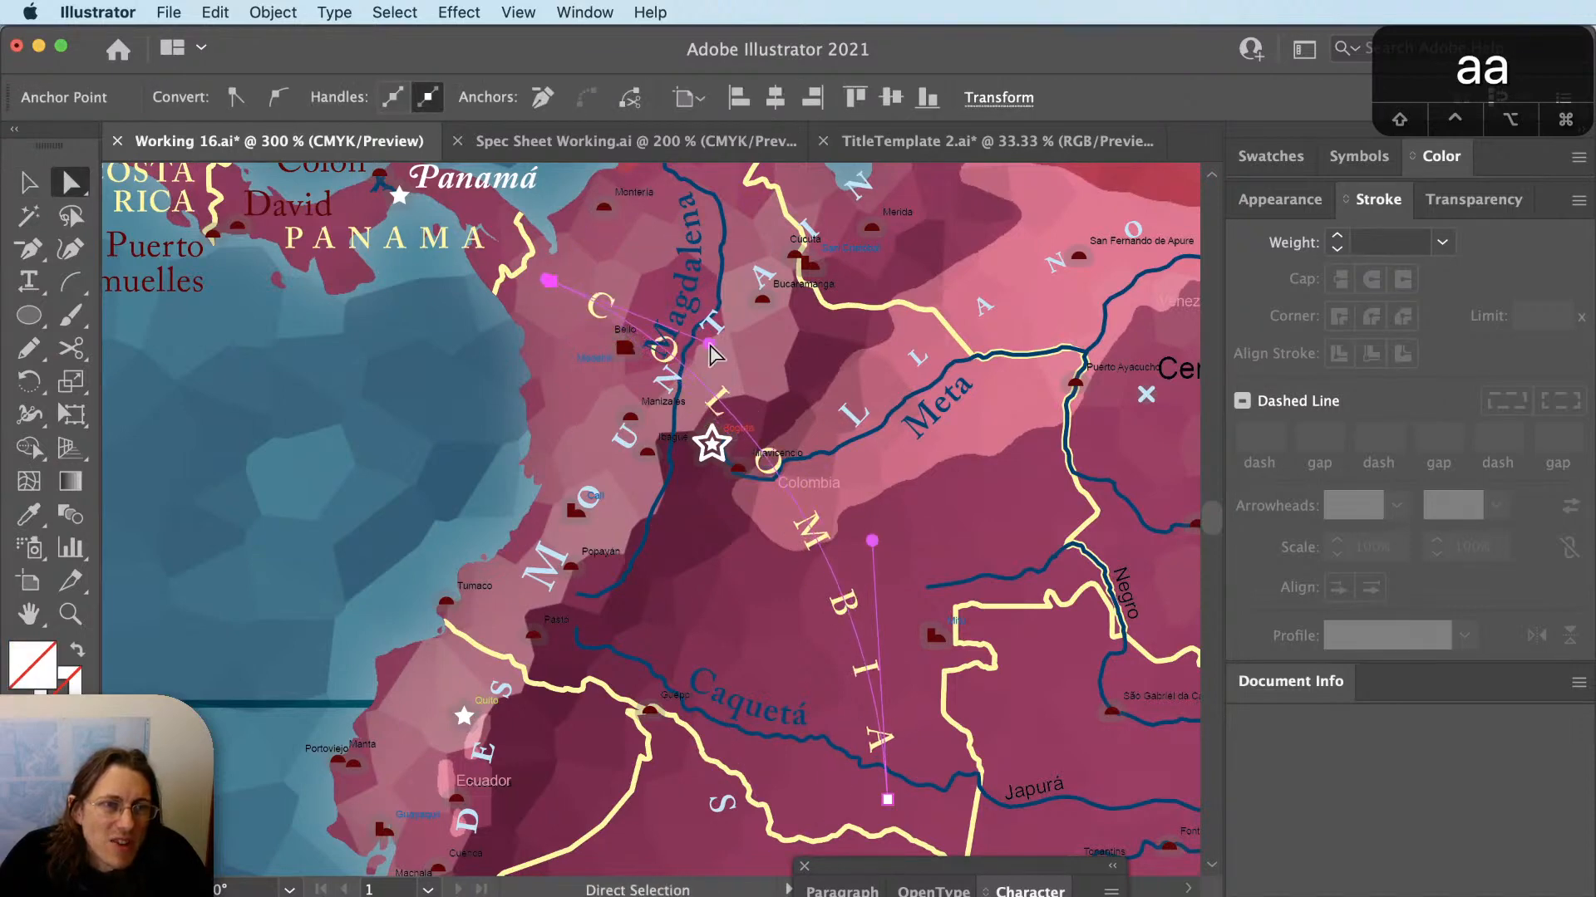
key("shift+super+a")
key("v")
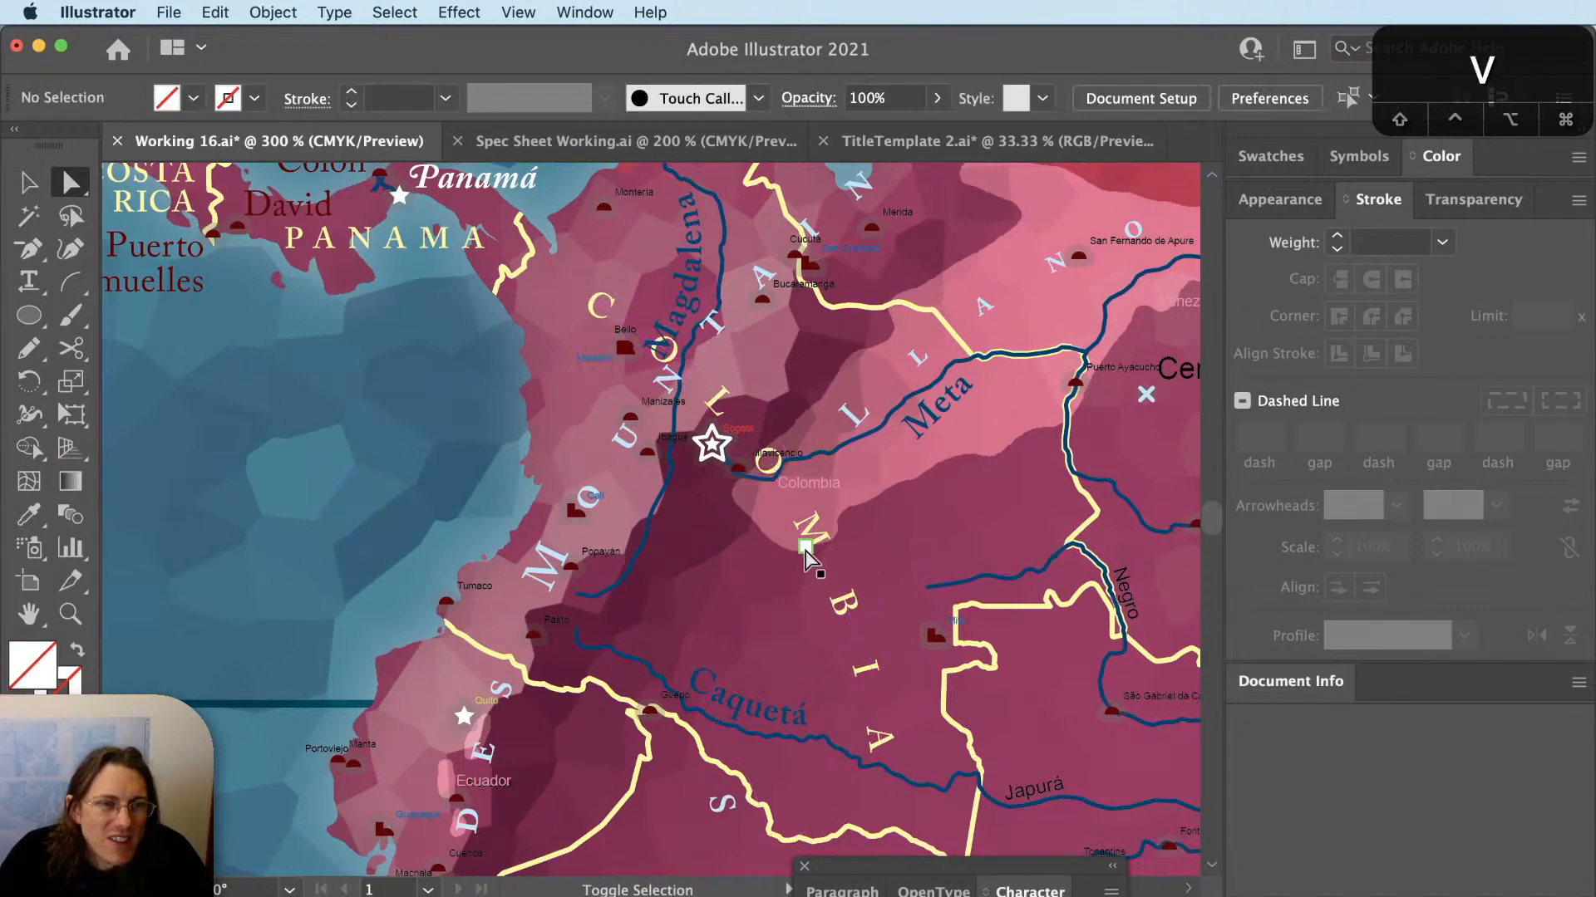
Slide the COLOMBIA text slightly southeast along its path.
key("v")
left_click(809, 542)
left_click_drag(581, 226, 610, 246)
left_click(982, 418)
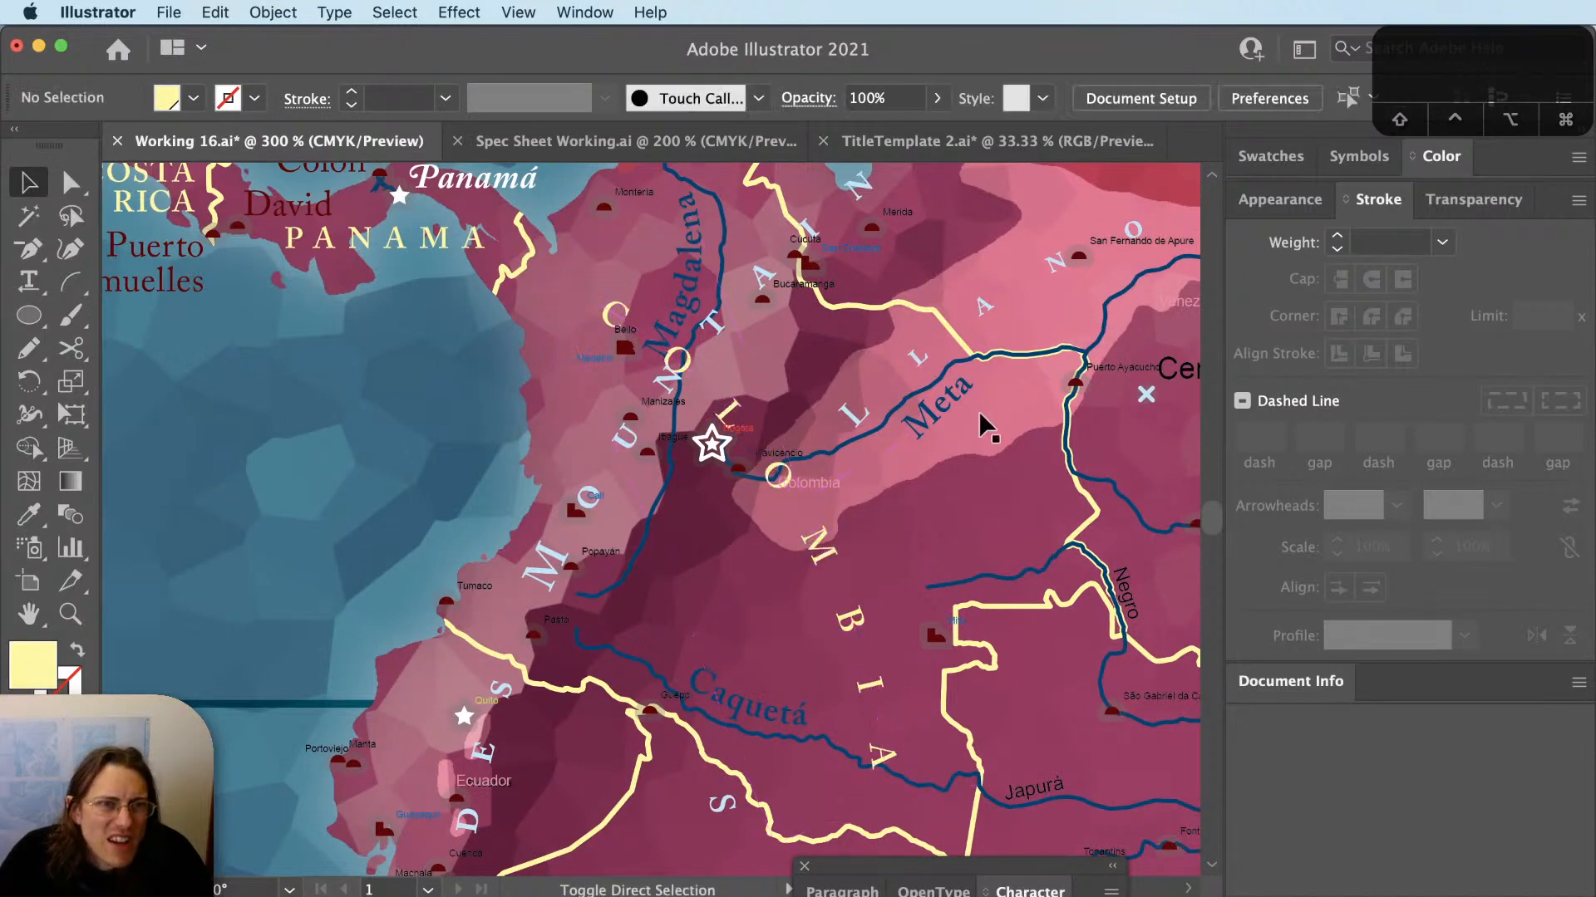
key("v")
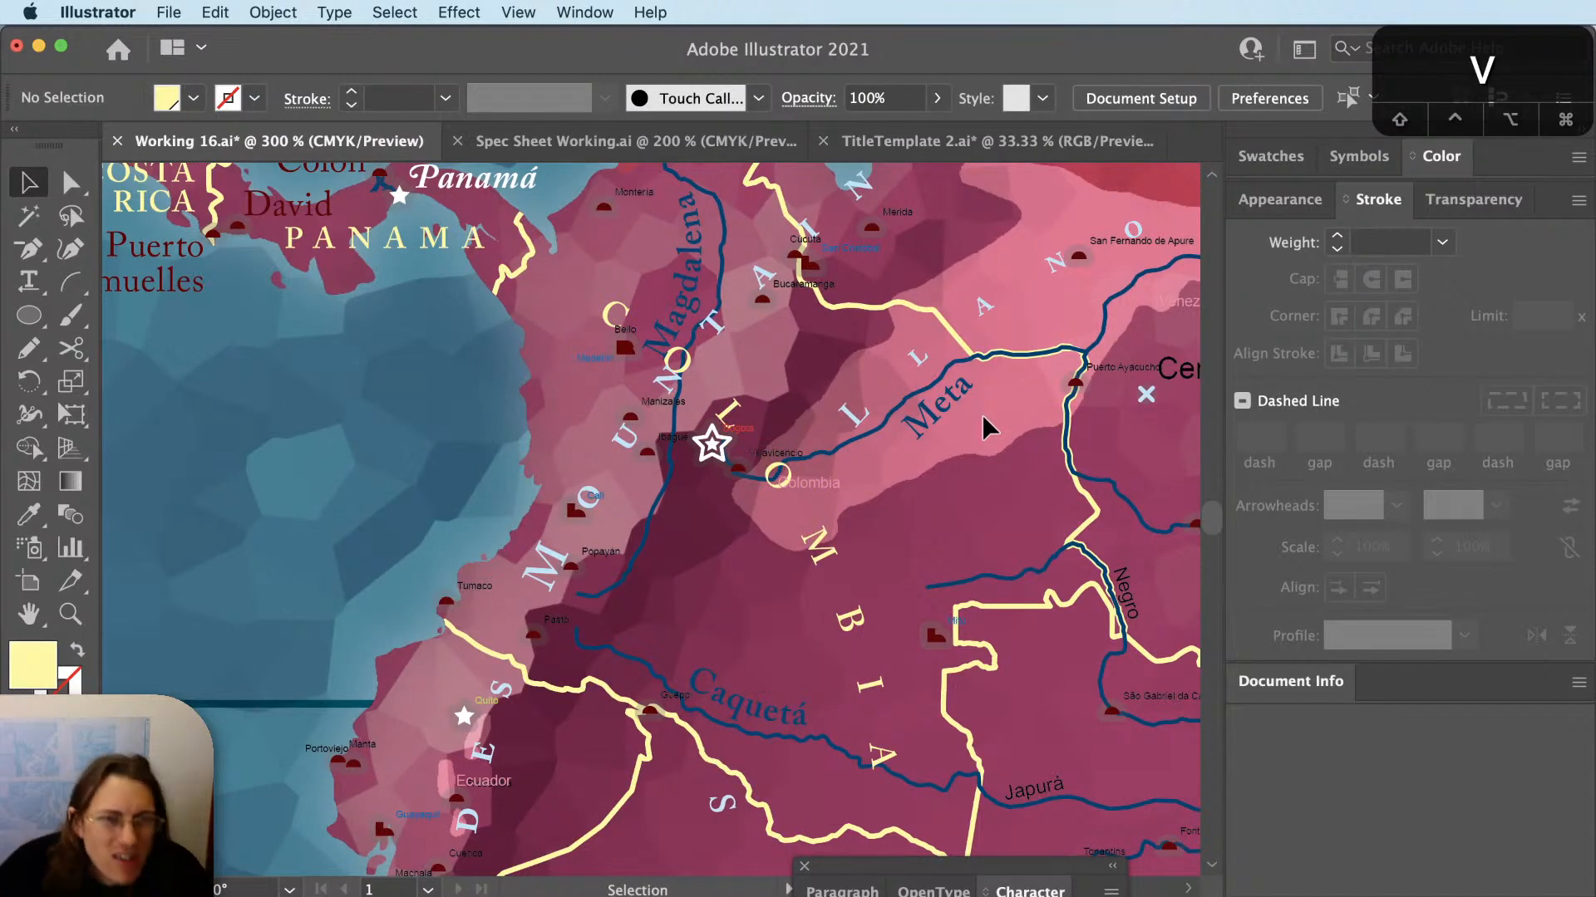
Delete the original small pink Colombia placeholder label beside the new curved country label.
scroll(951, 440, "down", 1)
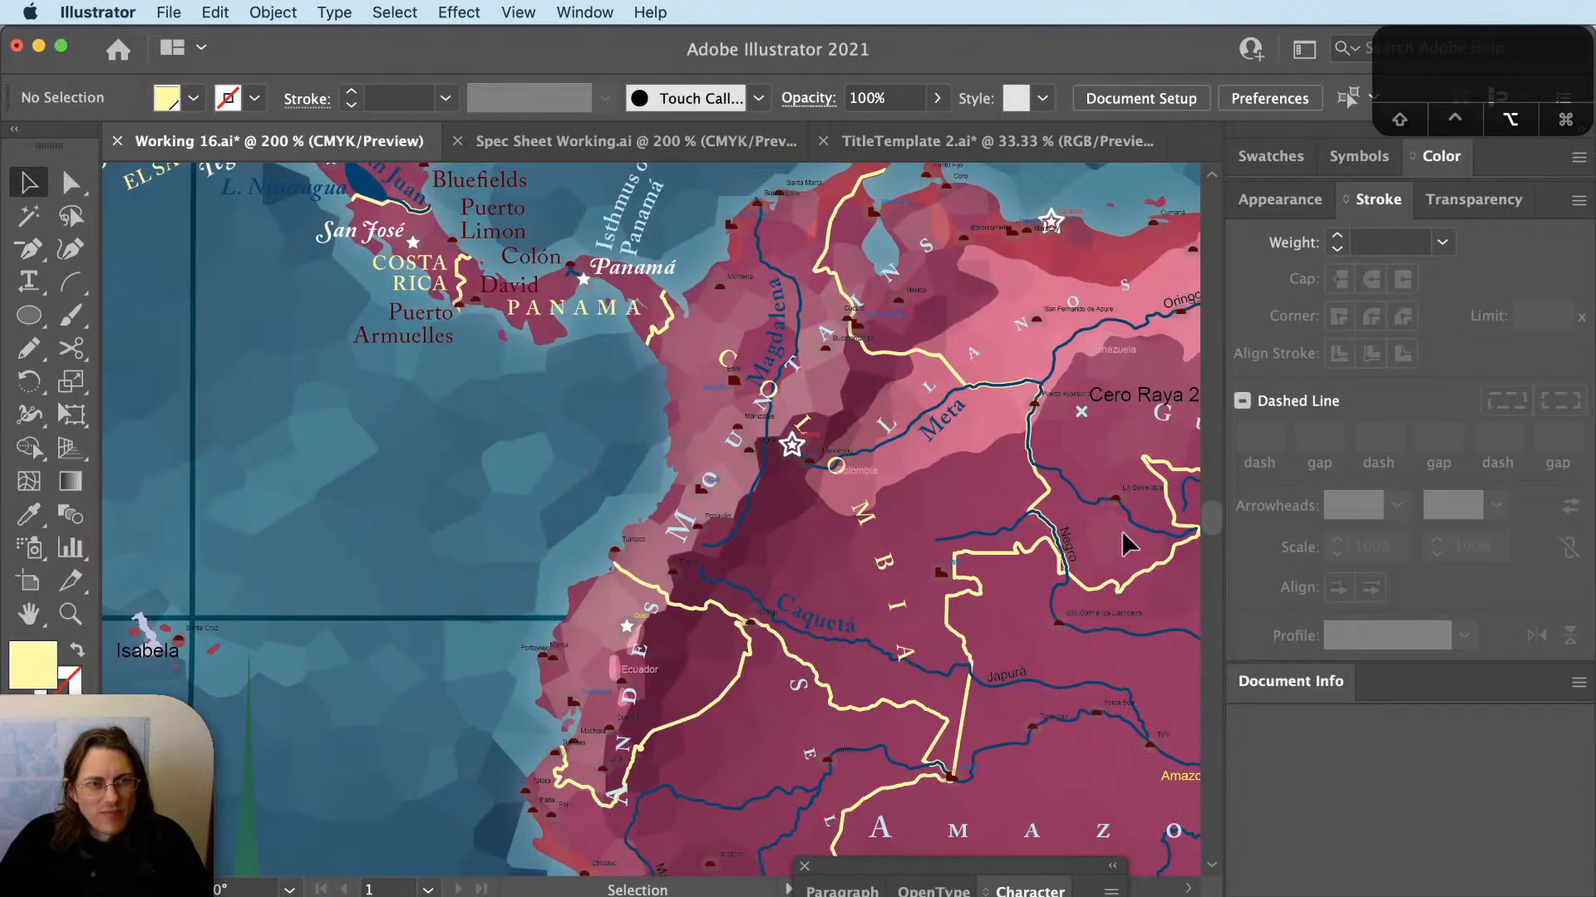
key("space")
left_click_drag(948, 617, 949, 654)
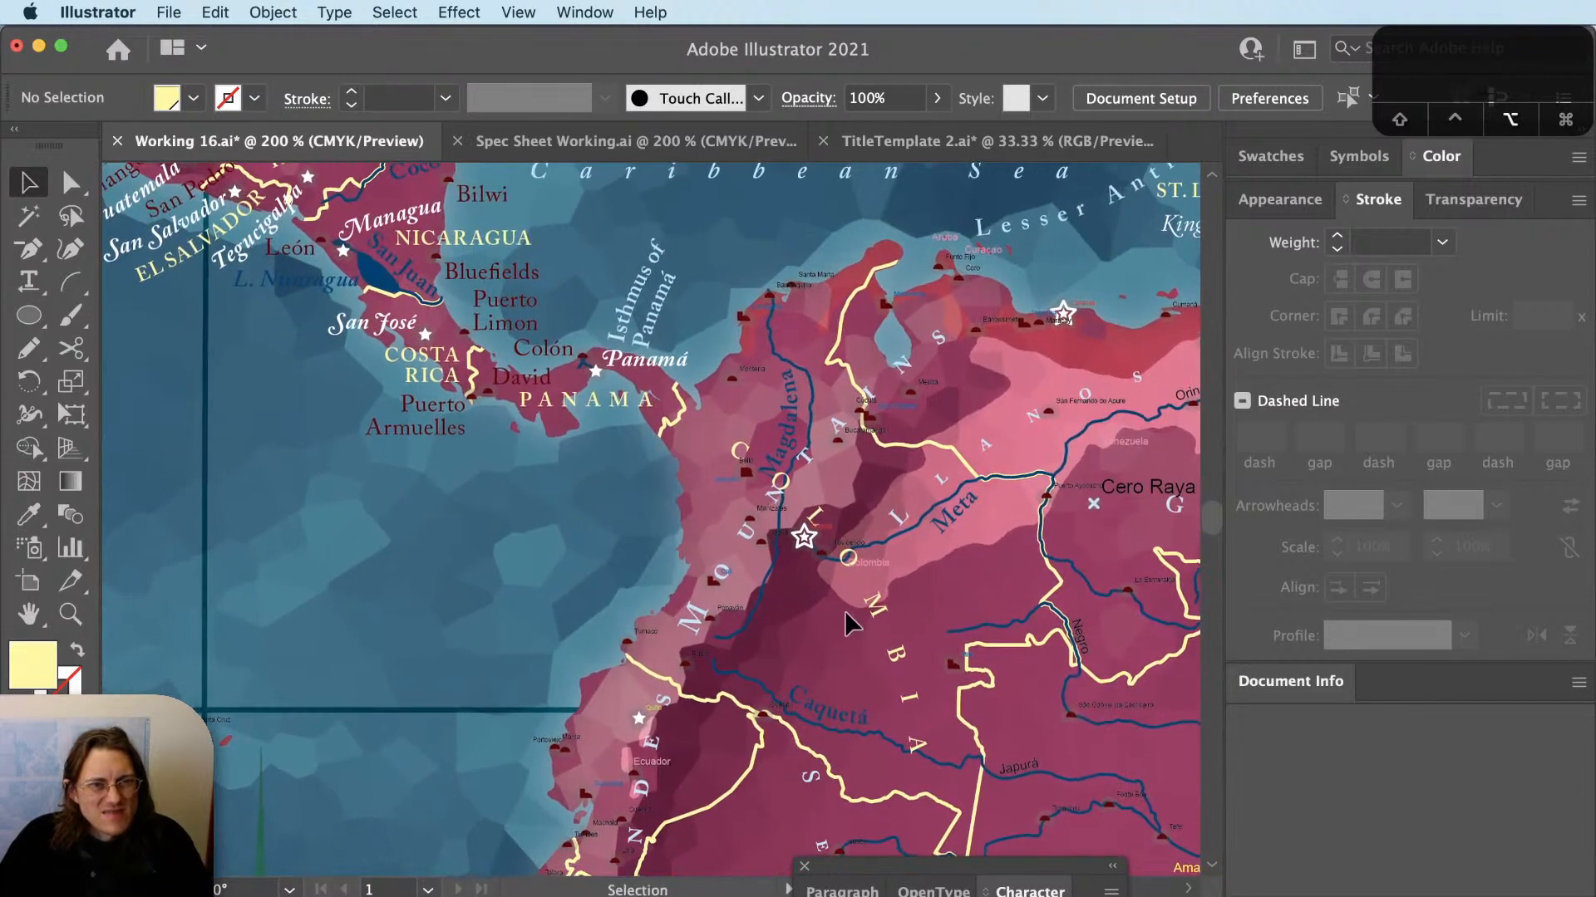
scroll(844, 612, "up", 2)
left_click(930, 511)
key("Delete")
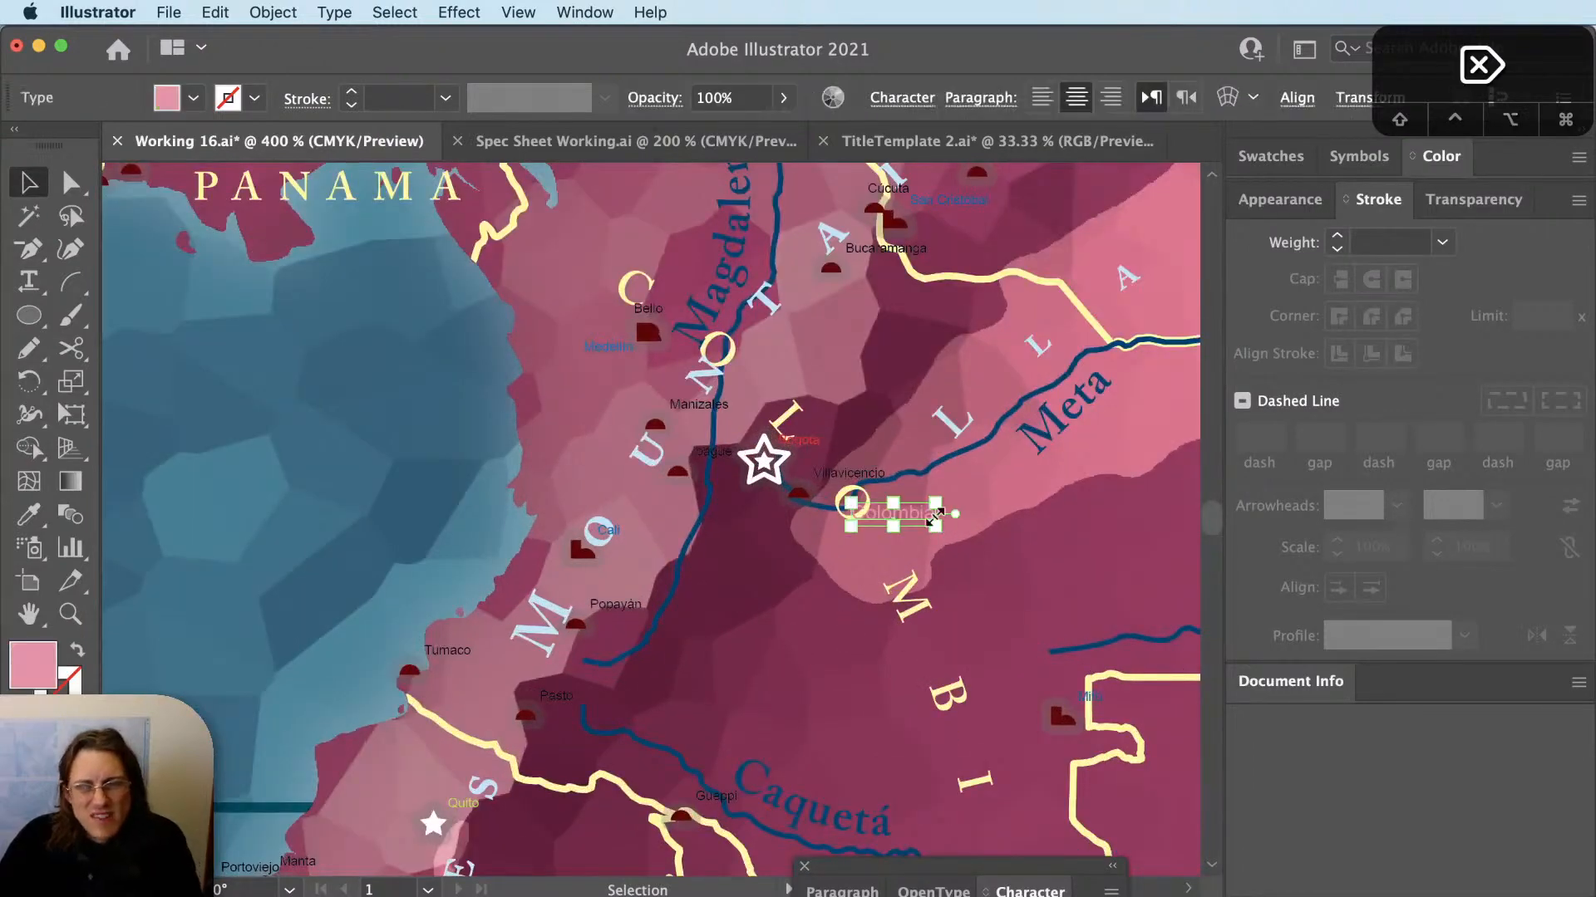
scroll(912, 494, "down", 1)
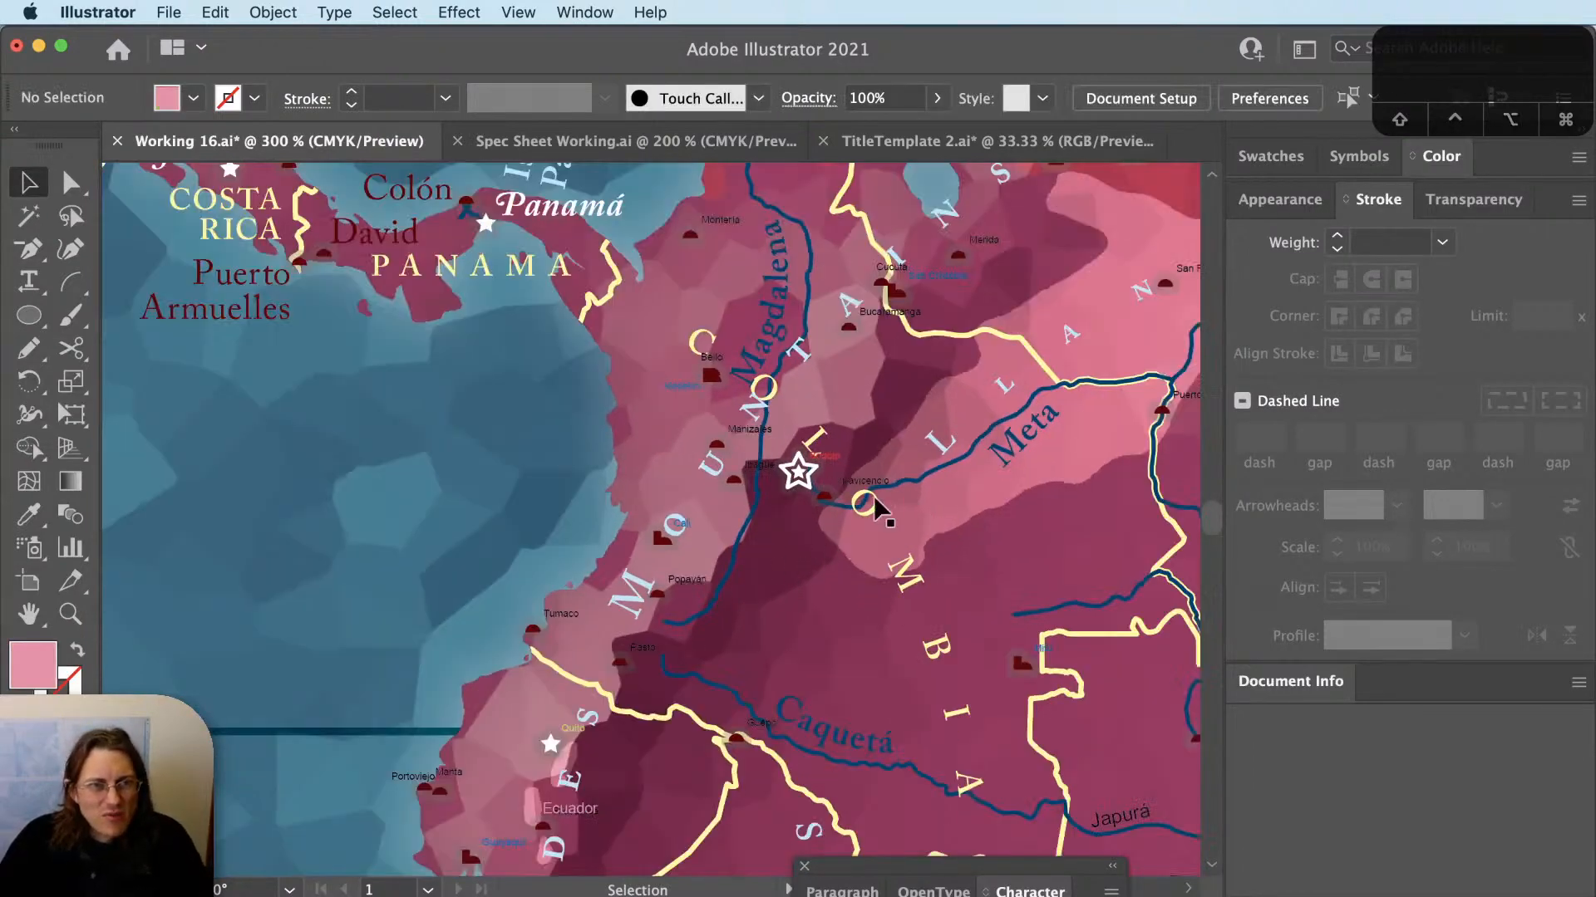
Examine the curved COLOMBIA label and the surrounding river and country labels at several scales across South America.
scroll(951, 546, "down", 1)
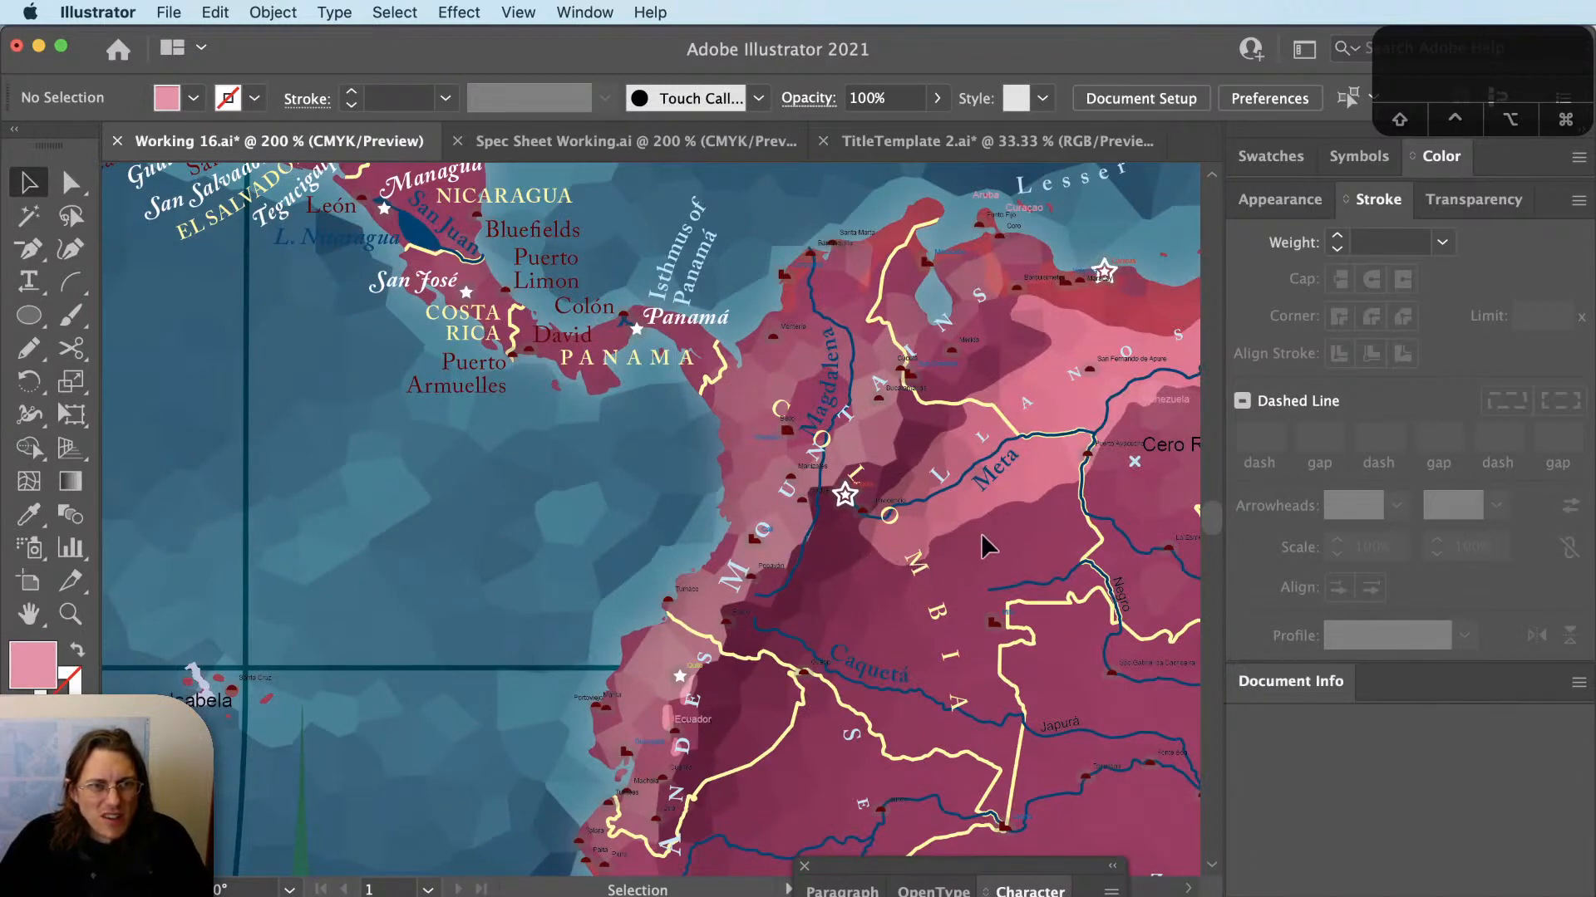
scroll(829, 482, "up", 1)
scroll(829, 482, "down", 1)
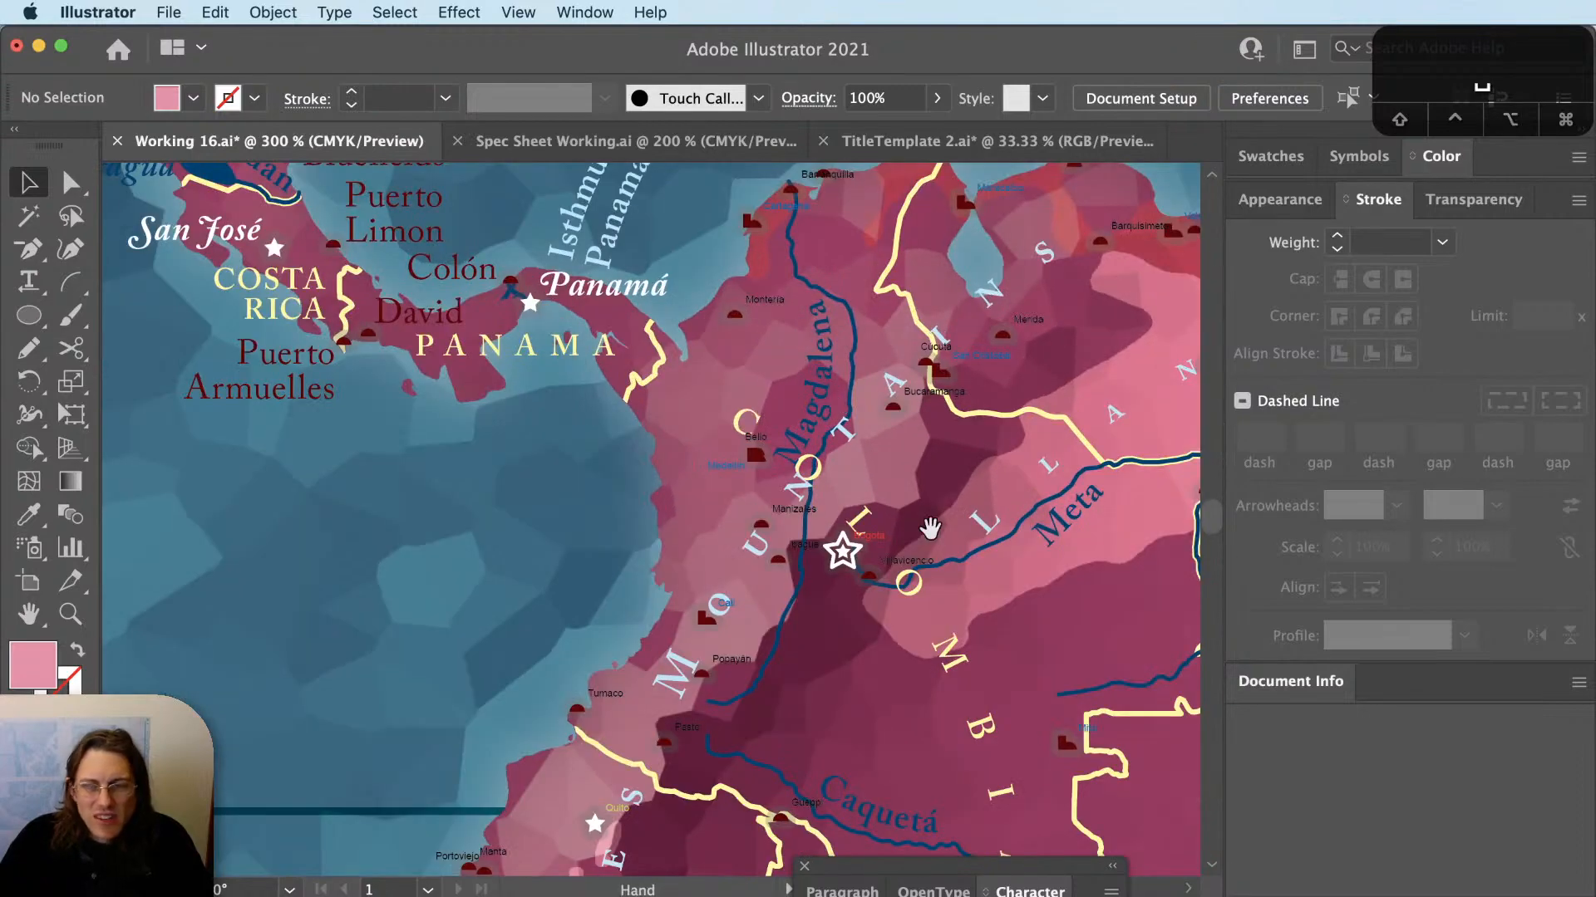
scroll(827, 399, "down", 2)
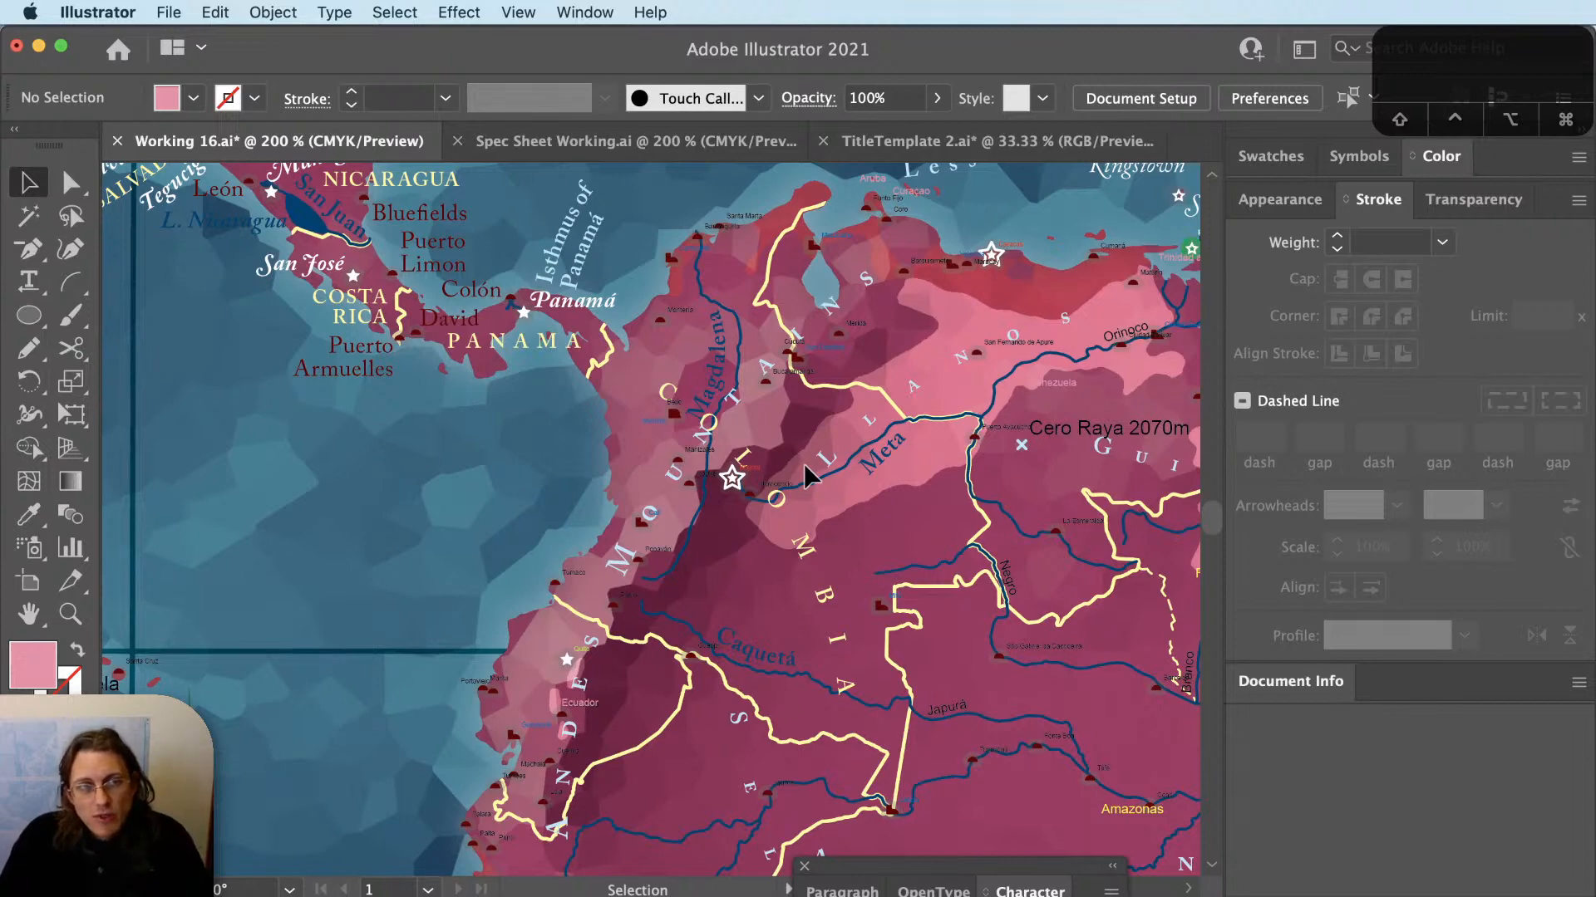
scroll(669, 539, "down", 3, "alt")
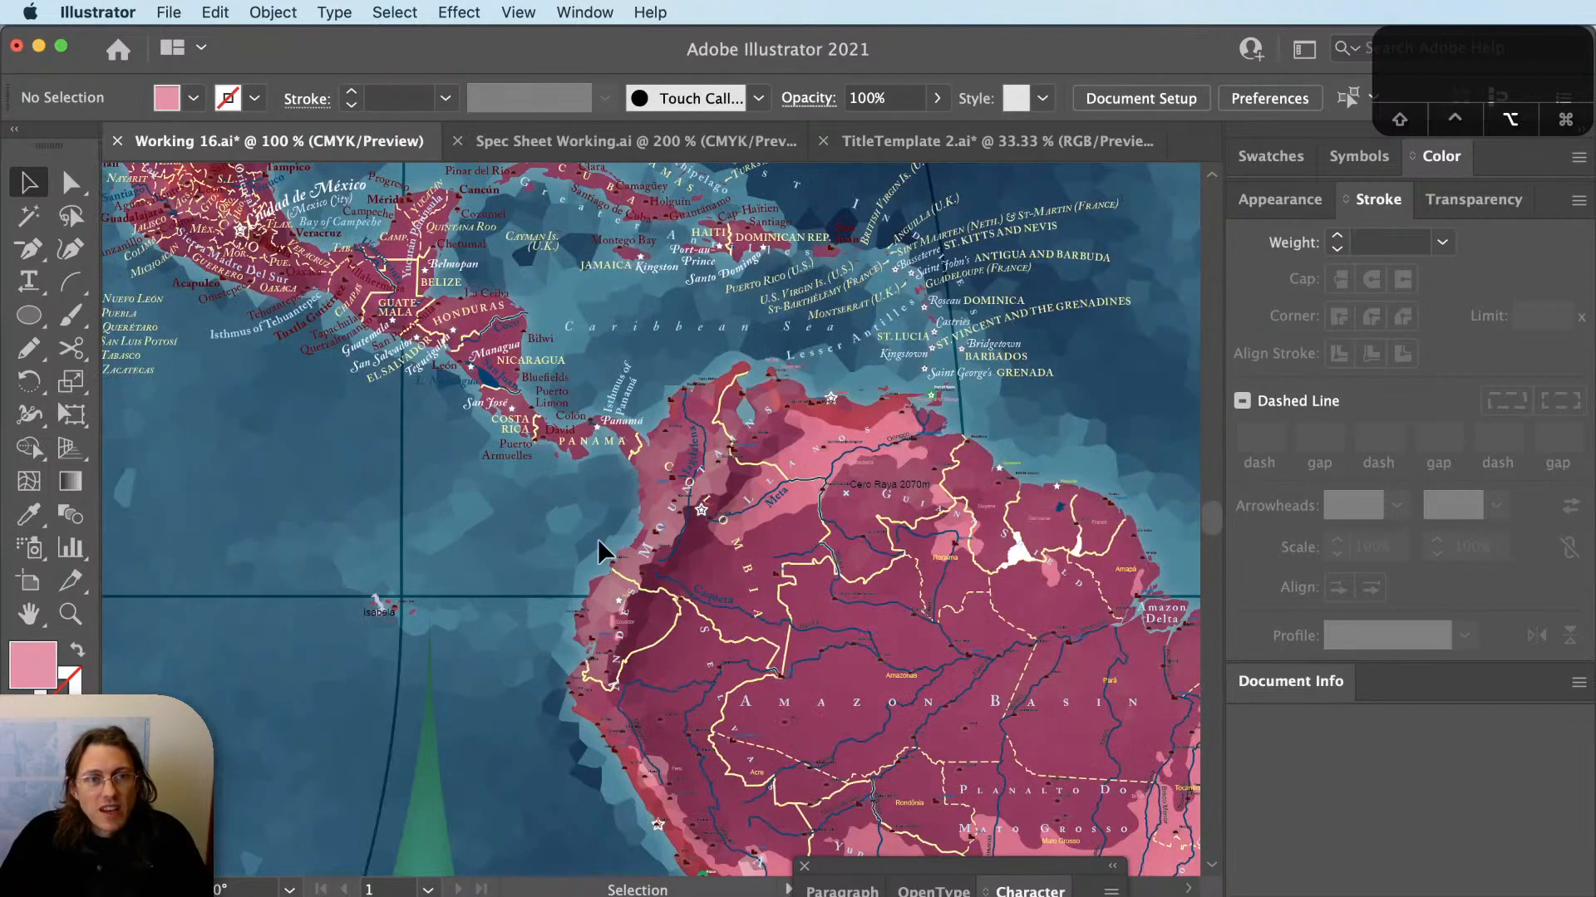
scroll(585, 537, "down", 2, "alt")
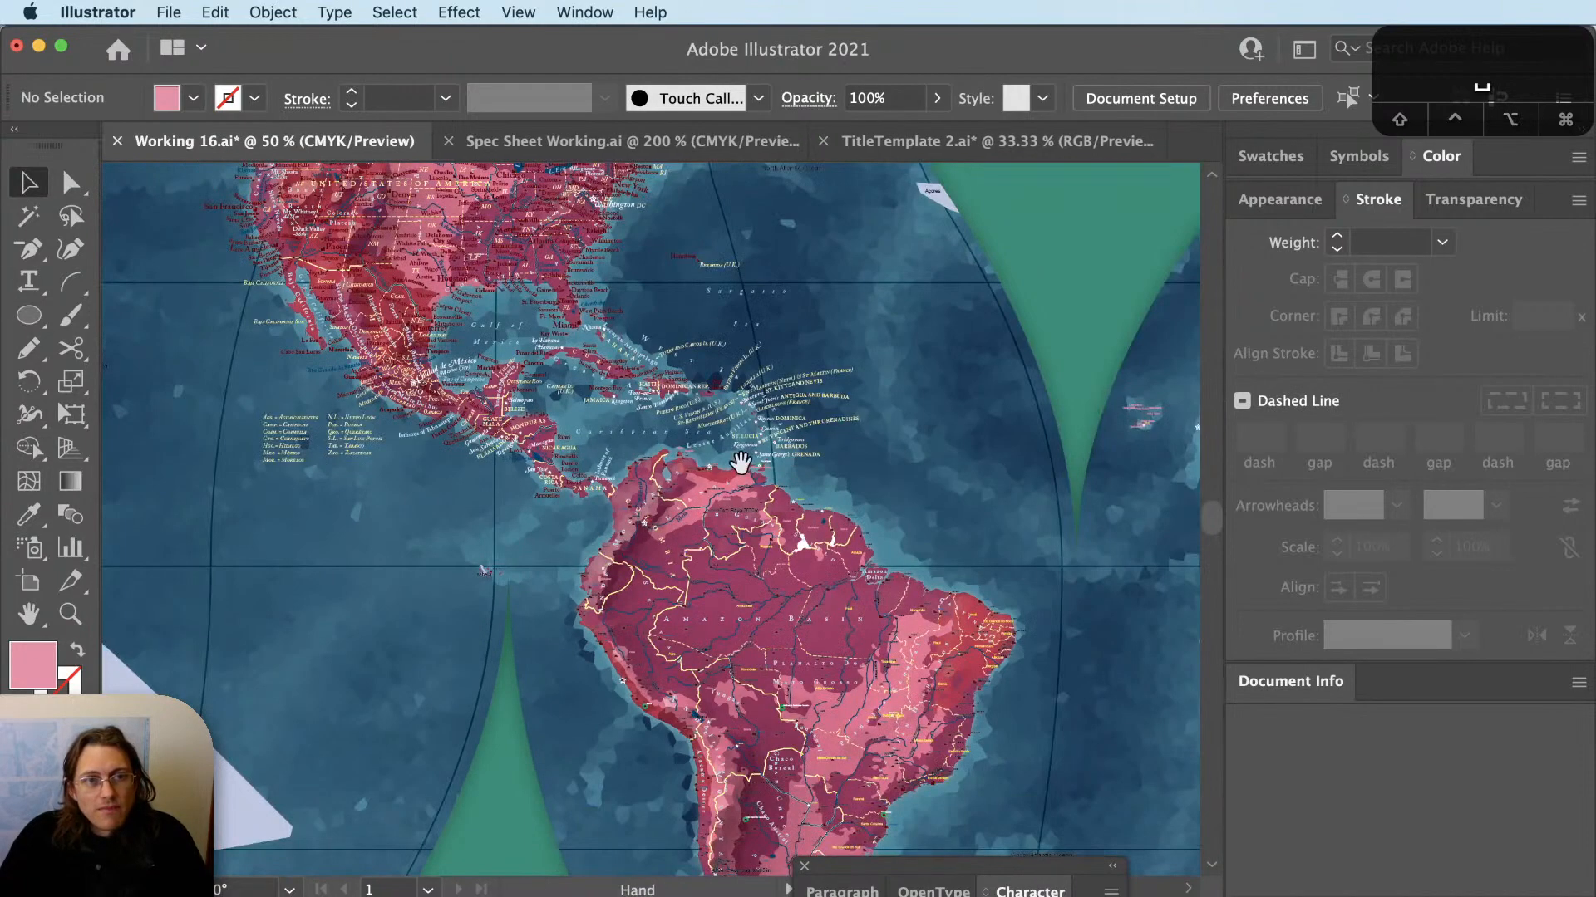
left_click_drag(582, 535, 464, 462)
scroll(463, 463, "right", 5)
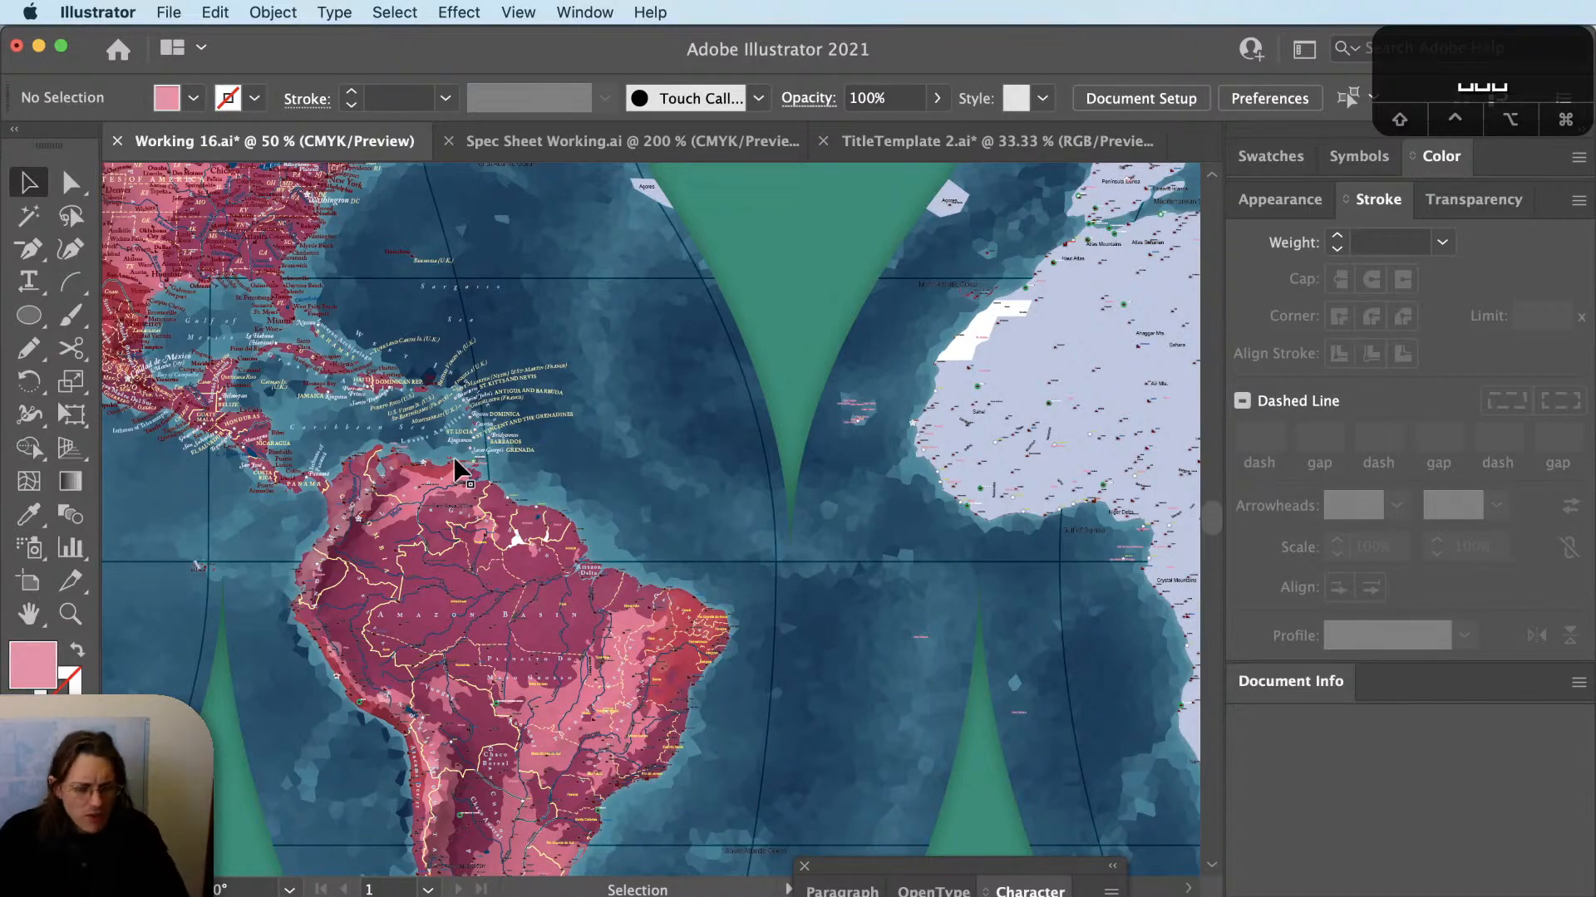
key("space")
left_click_drag(345, 525, 585, 466)
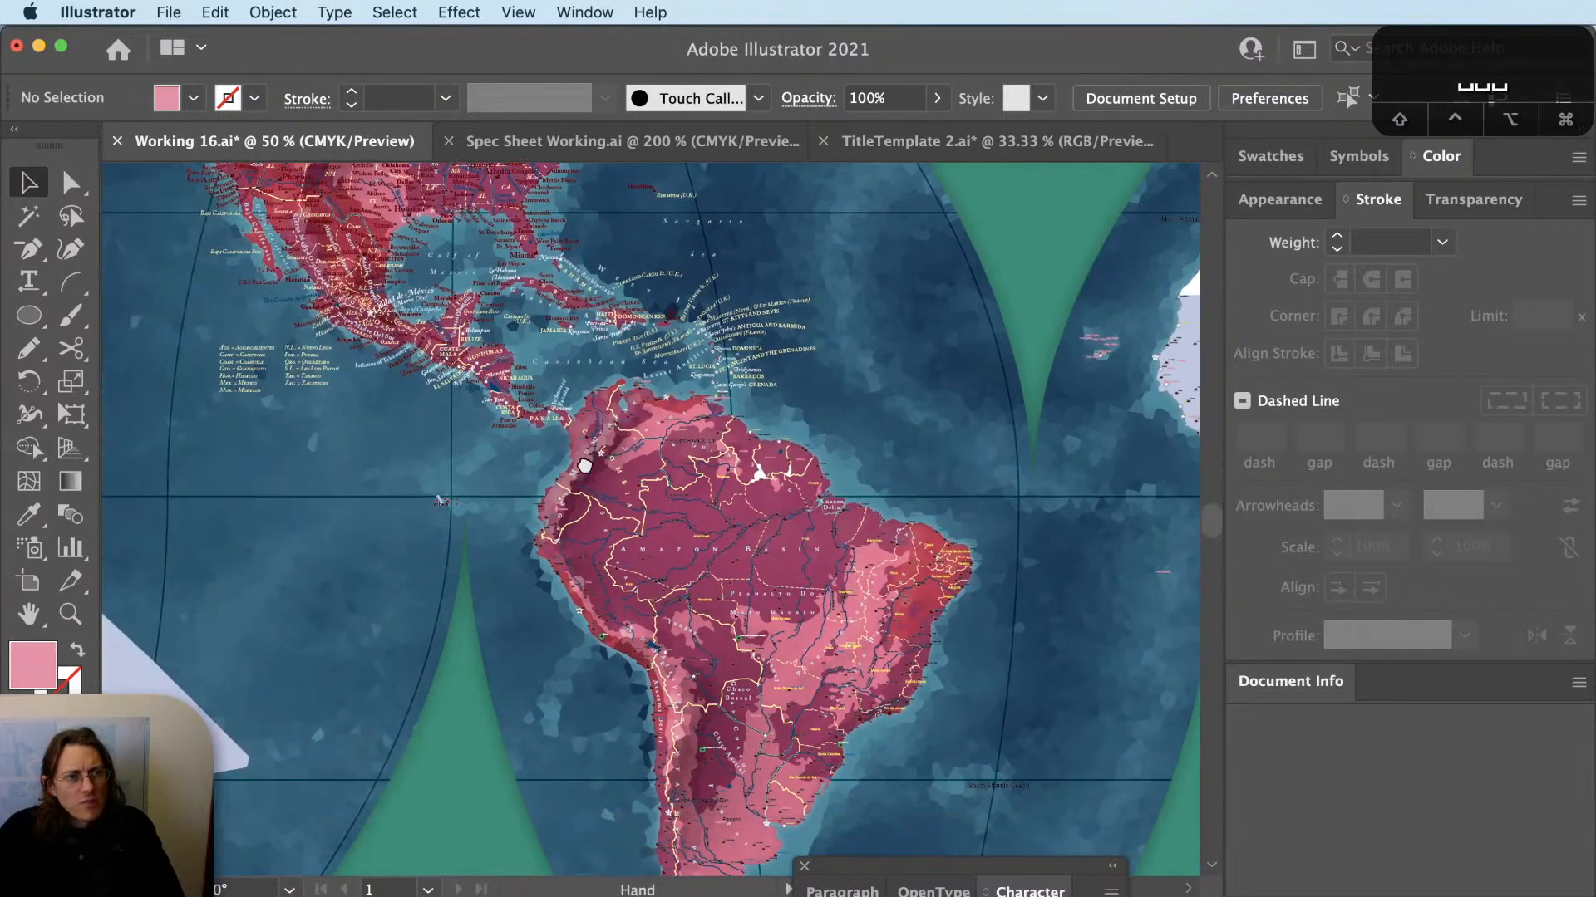
key("z")
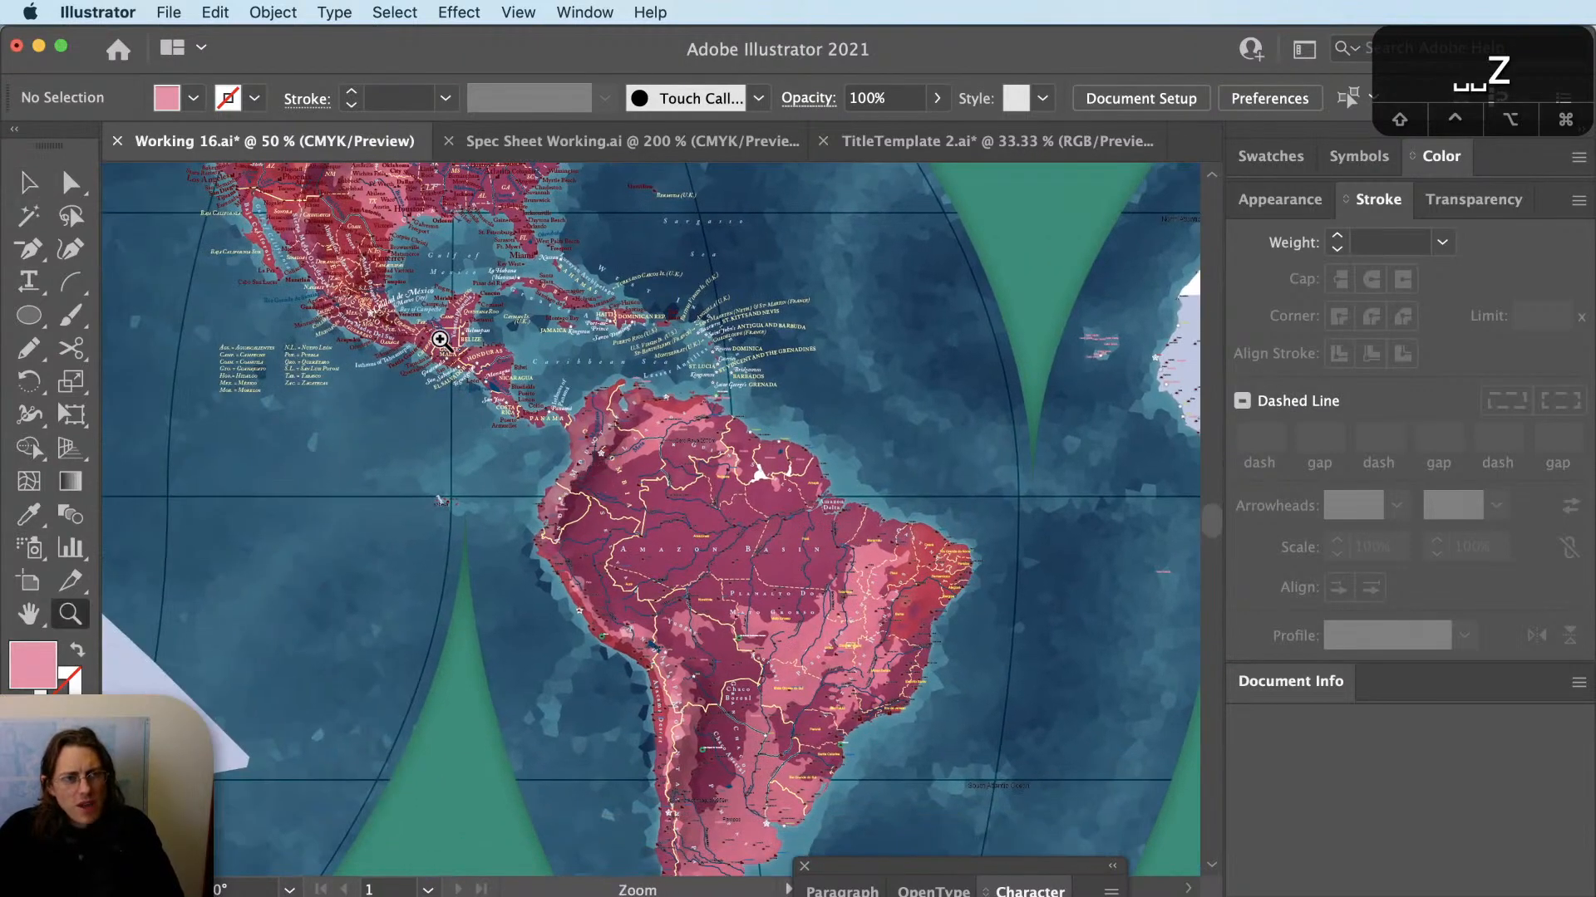
left_click_drag(440, 341, 918, 701)
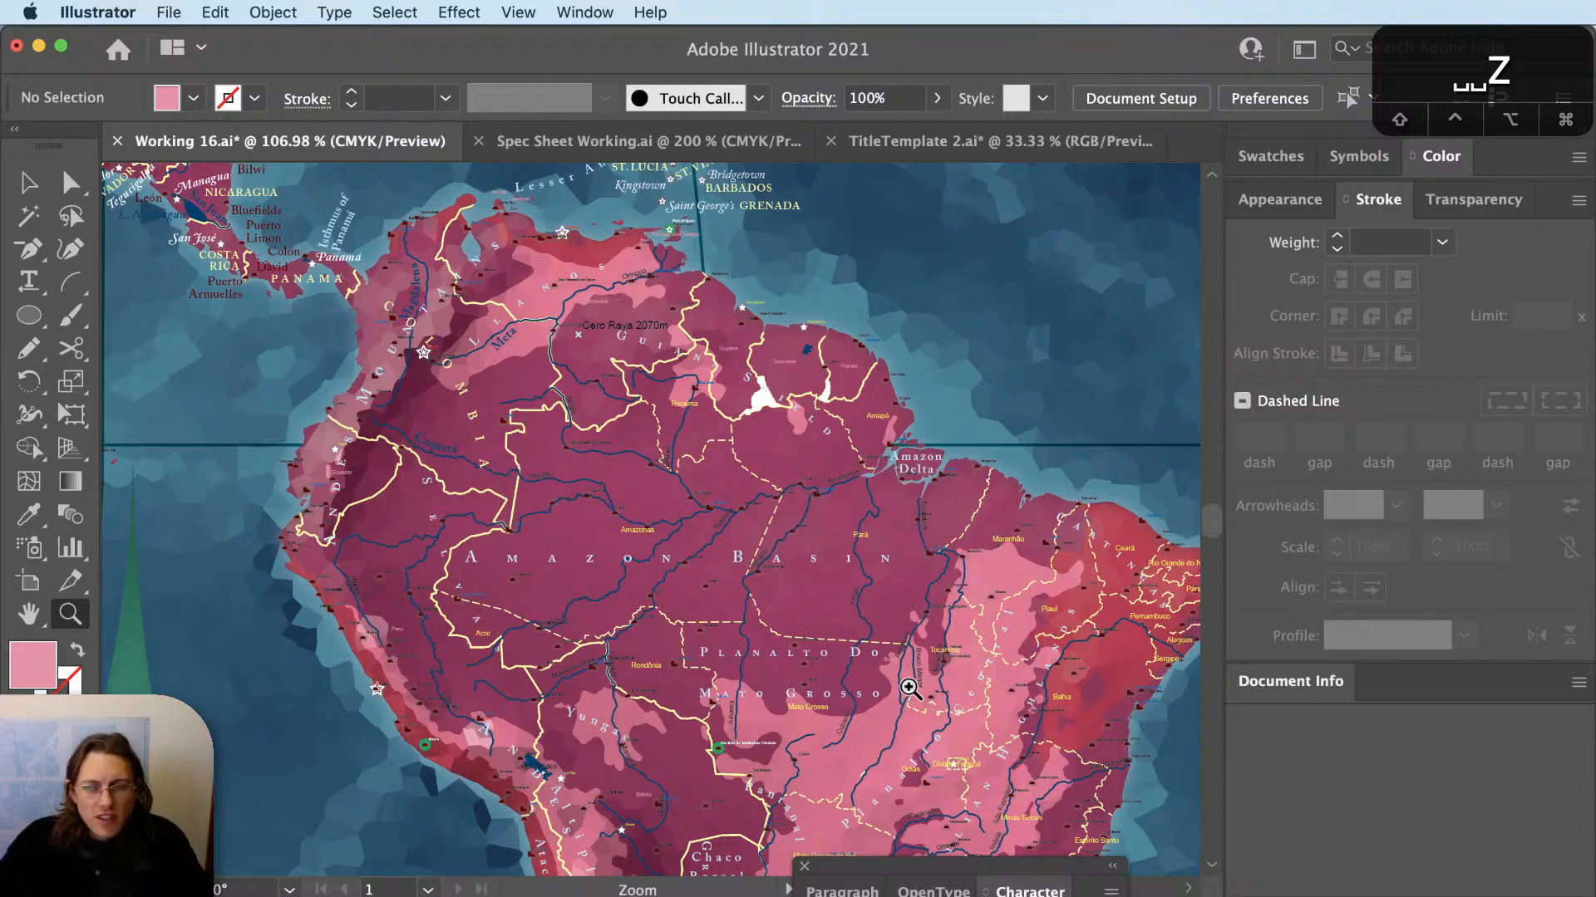
scroll(324, 378, "up", 3)
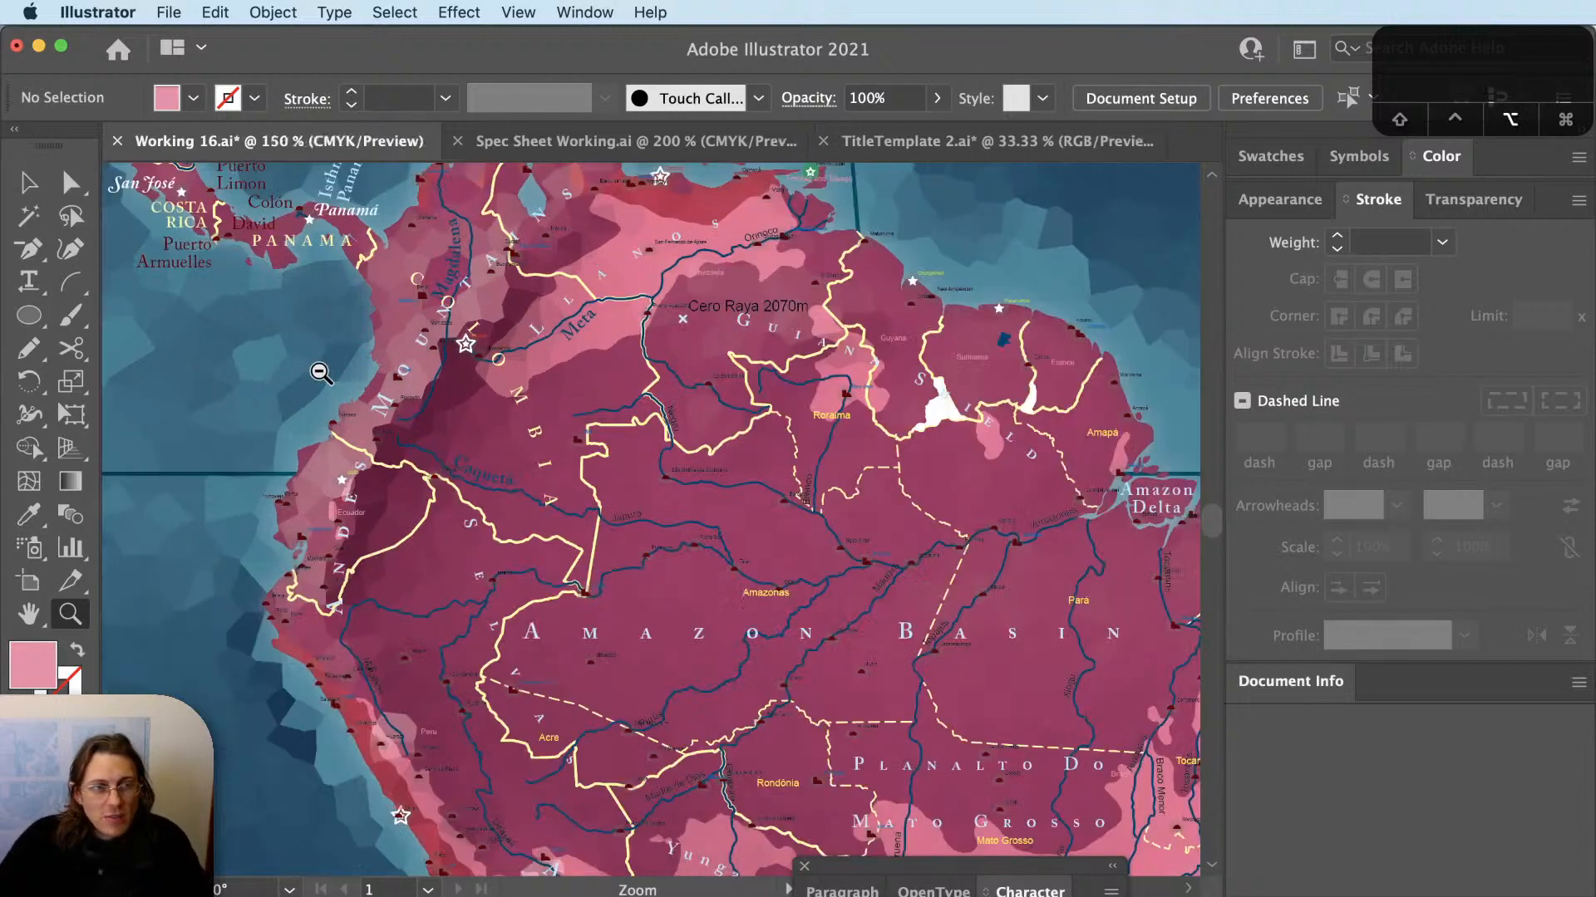
left_click_drag(438, 358, 421, 542)
key("v")
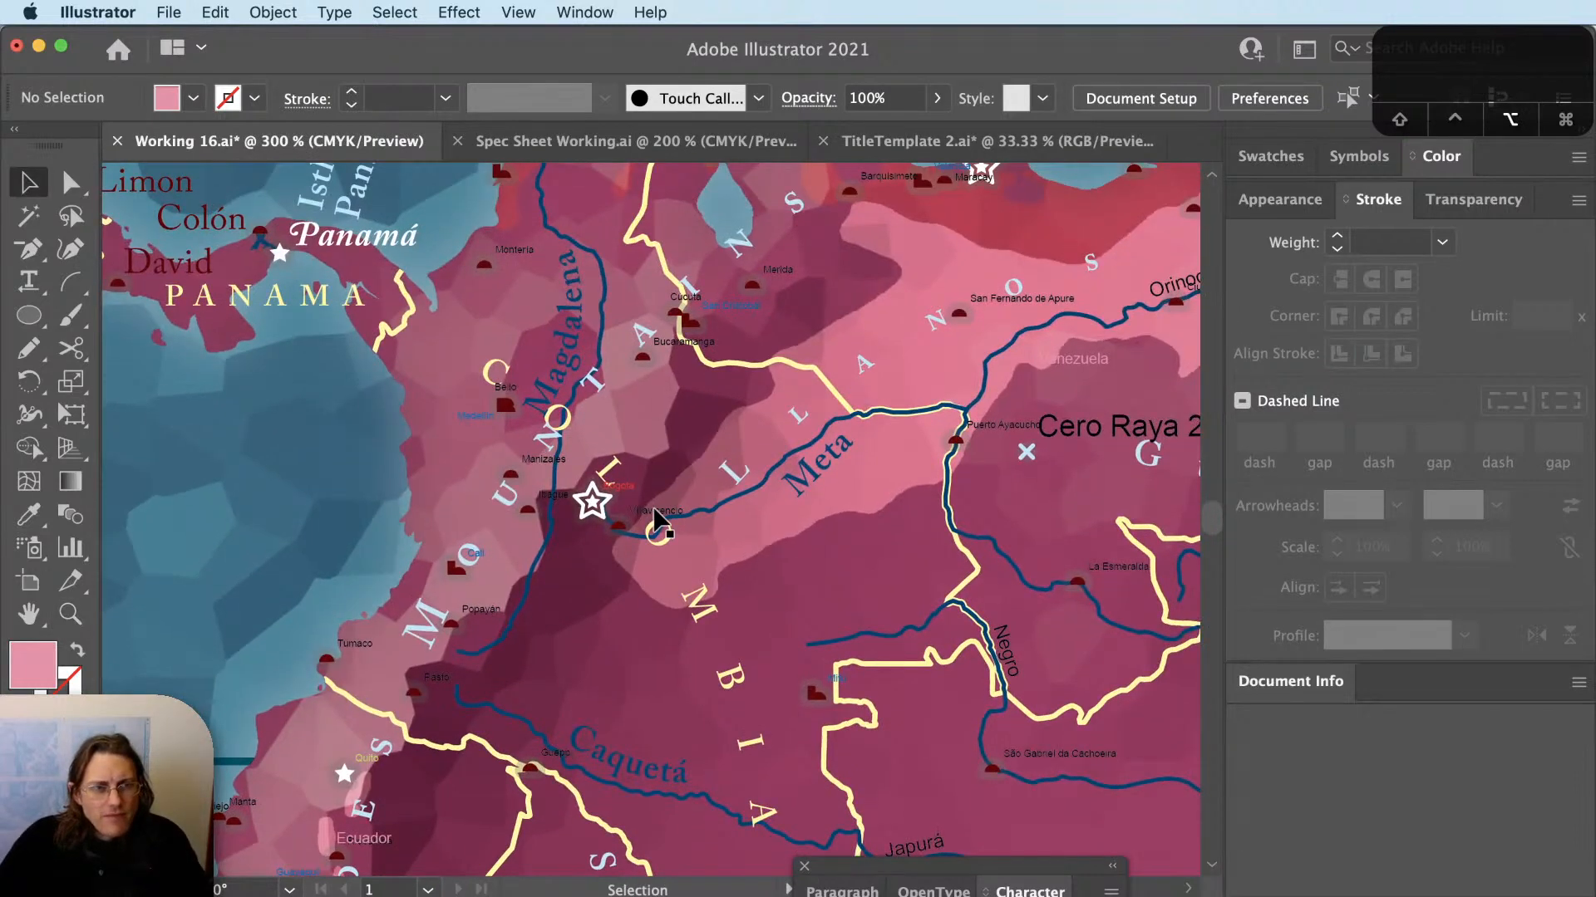
scroll(656, 527, "down", 1)
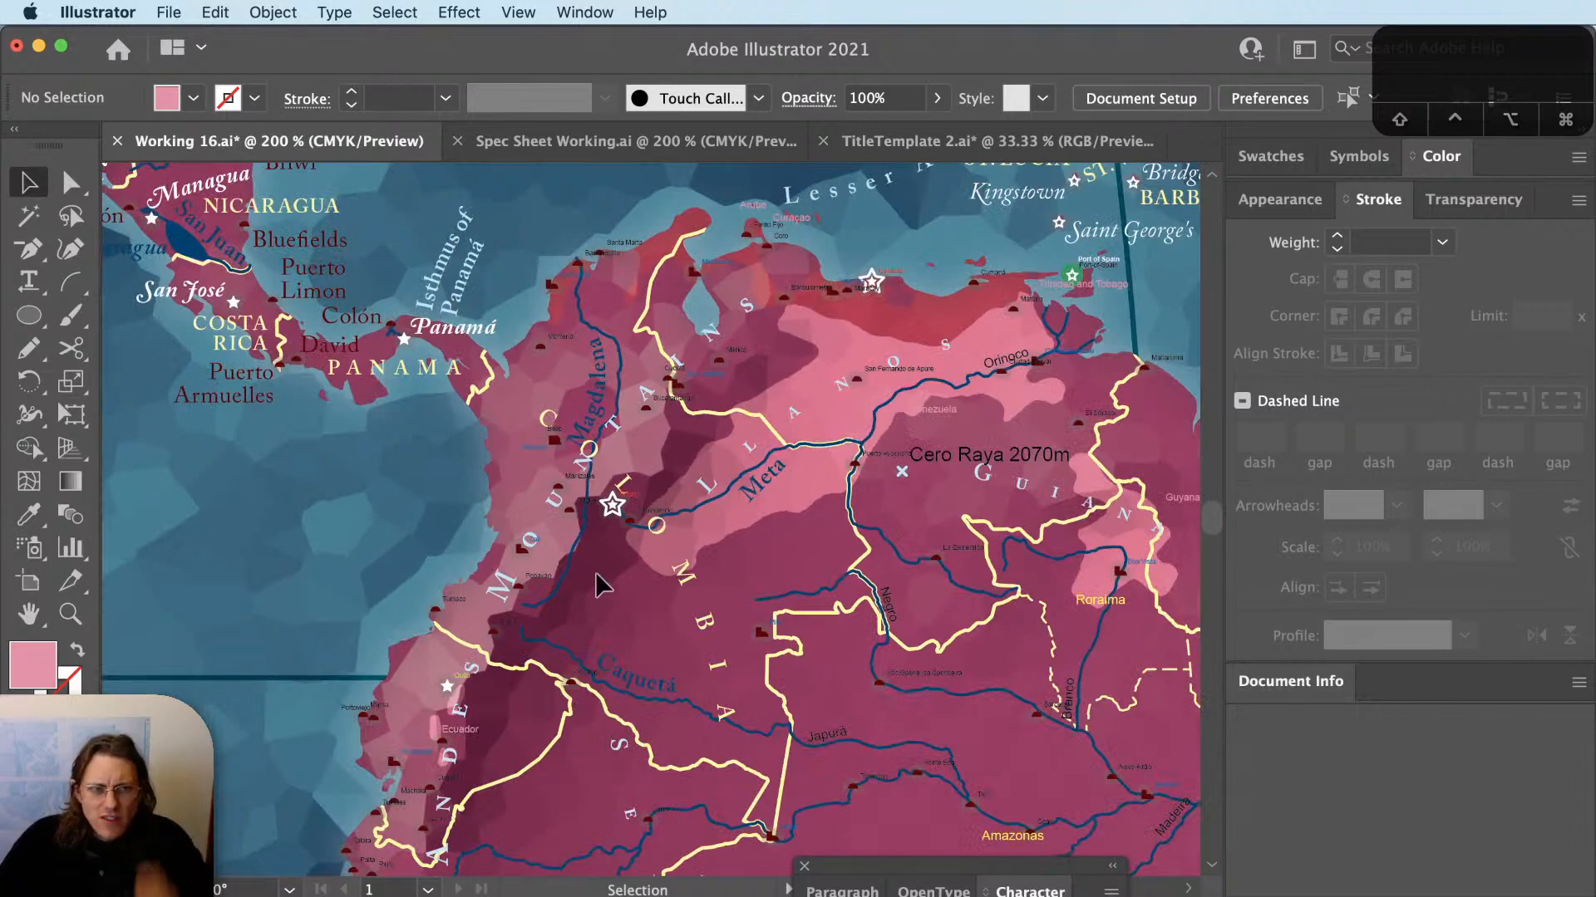
Rotate the curved Caquetá river label very slightly counterclockwise about its western end.
scroll(611, 665, "up", 3)
key("v")
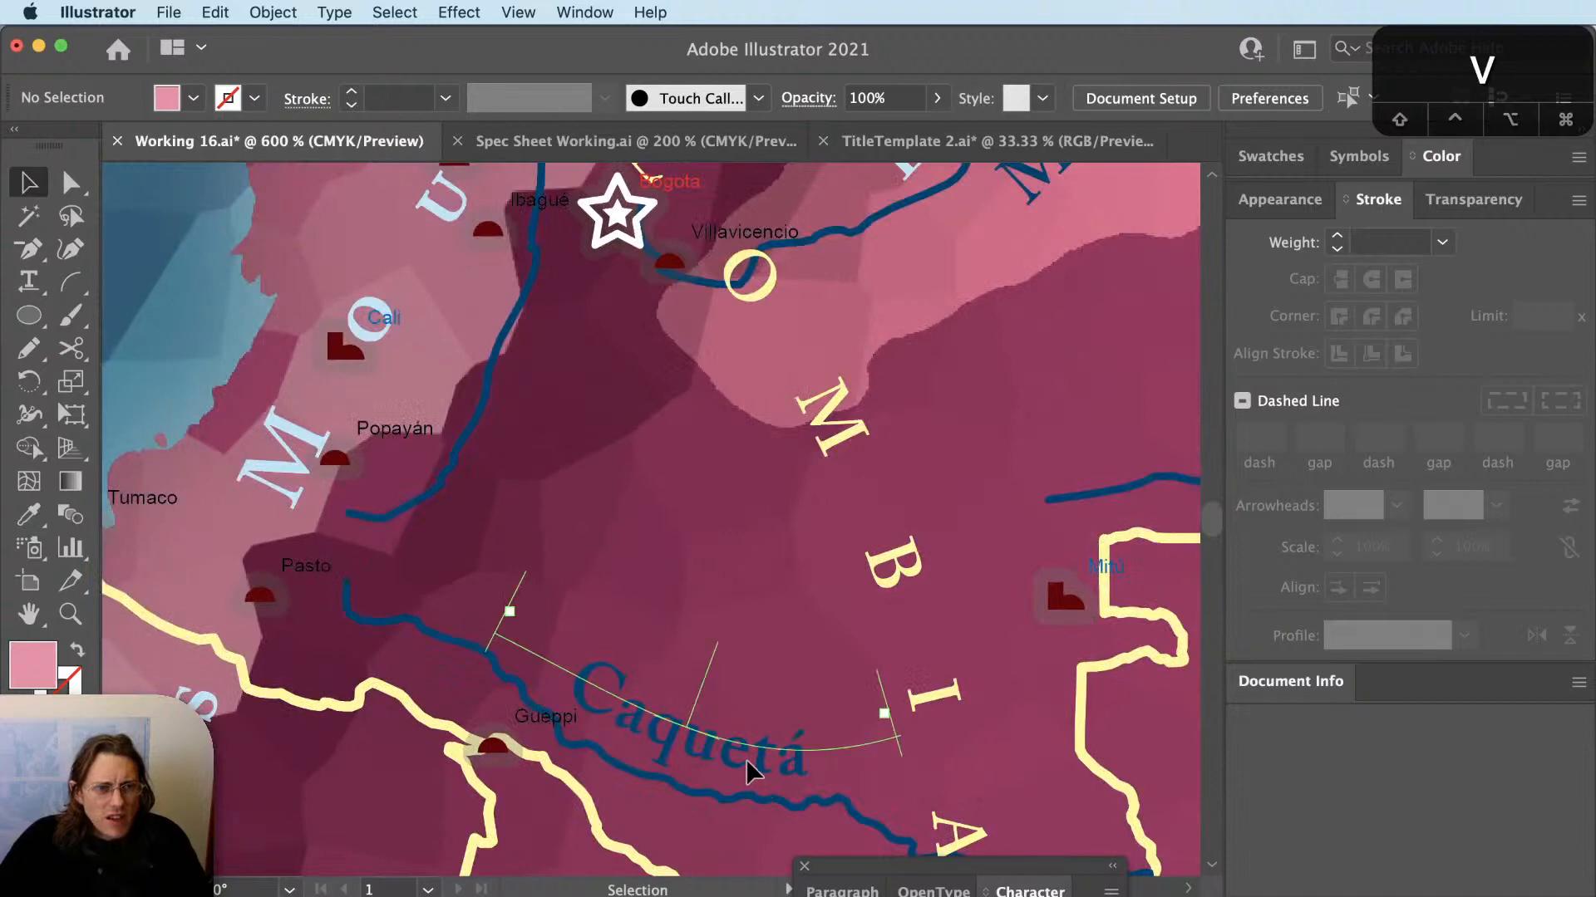
left_click(626, 707)
key("r")
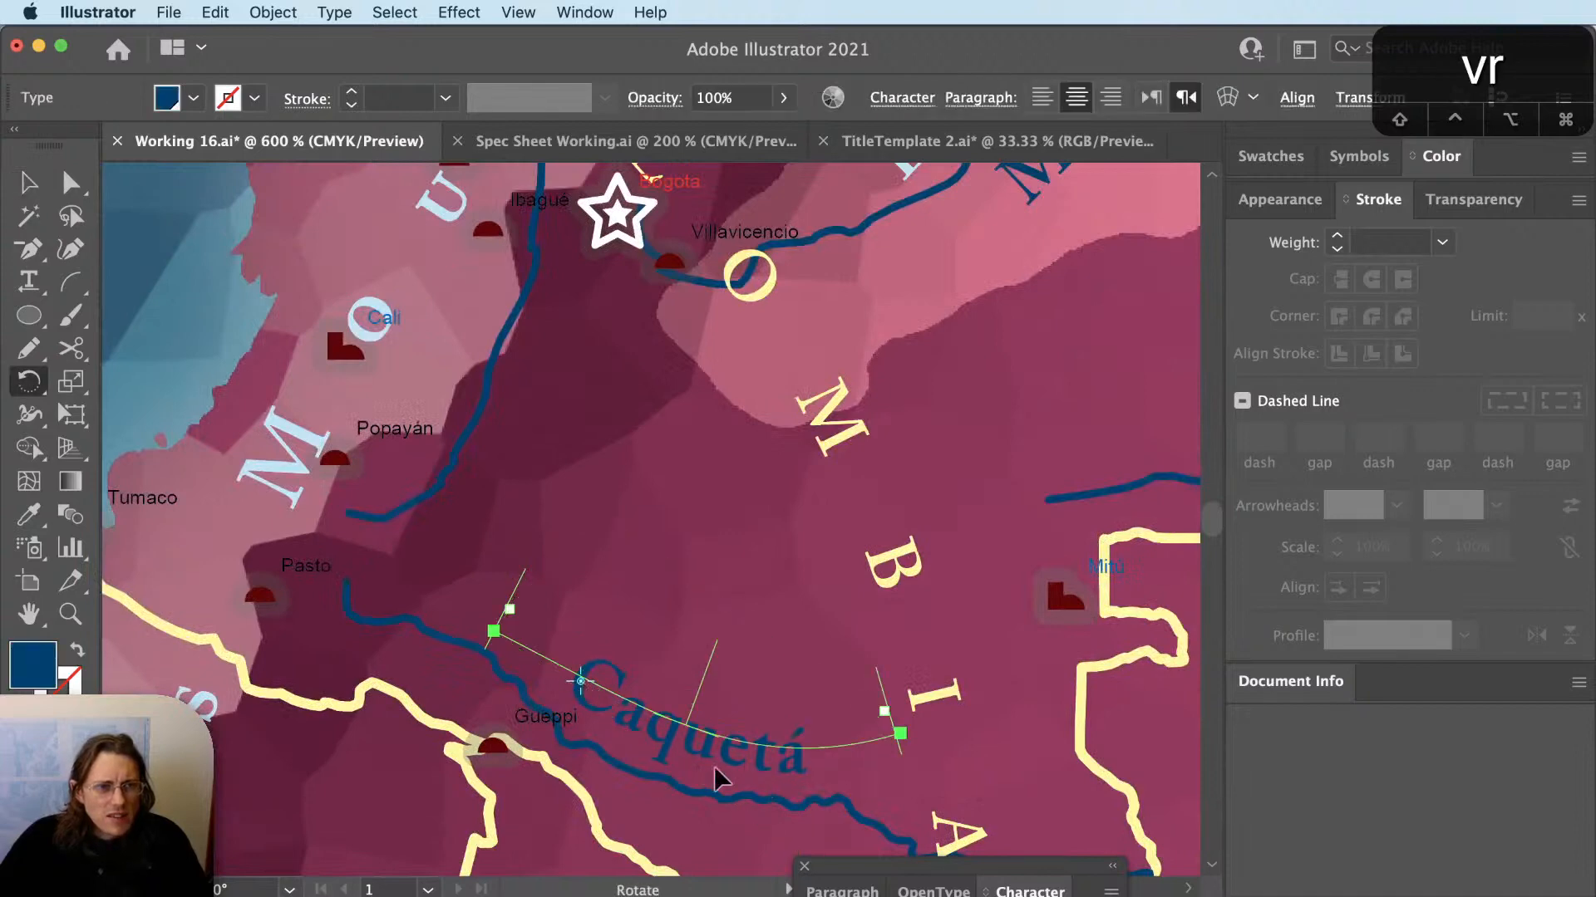
left_click_drag(796, 768, 796, 766)
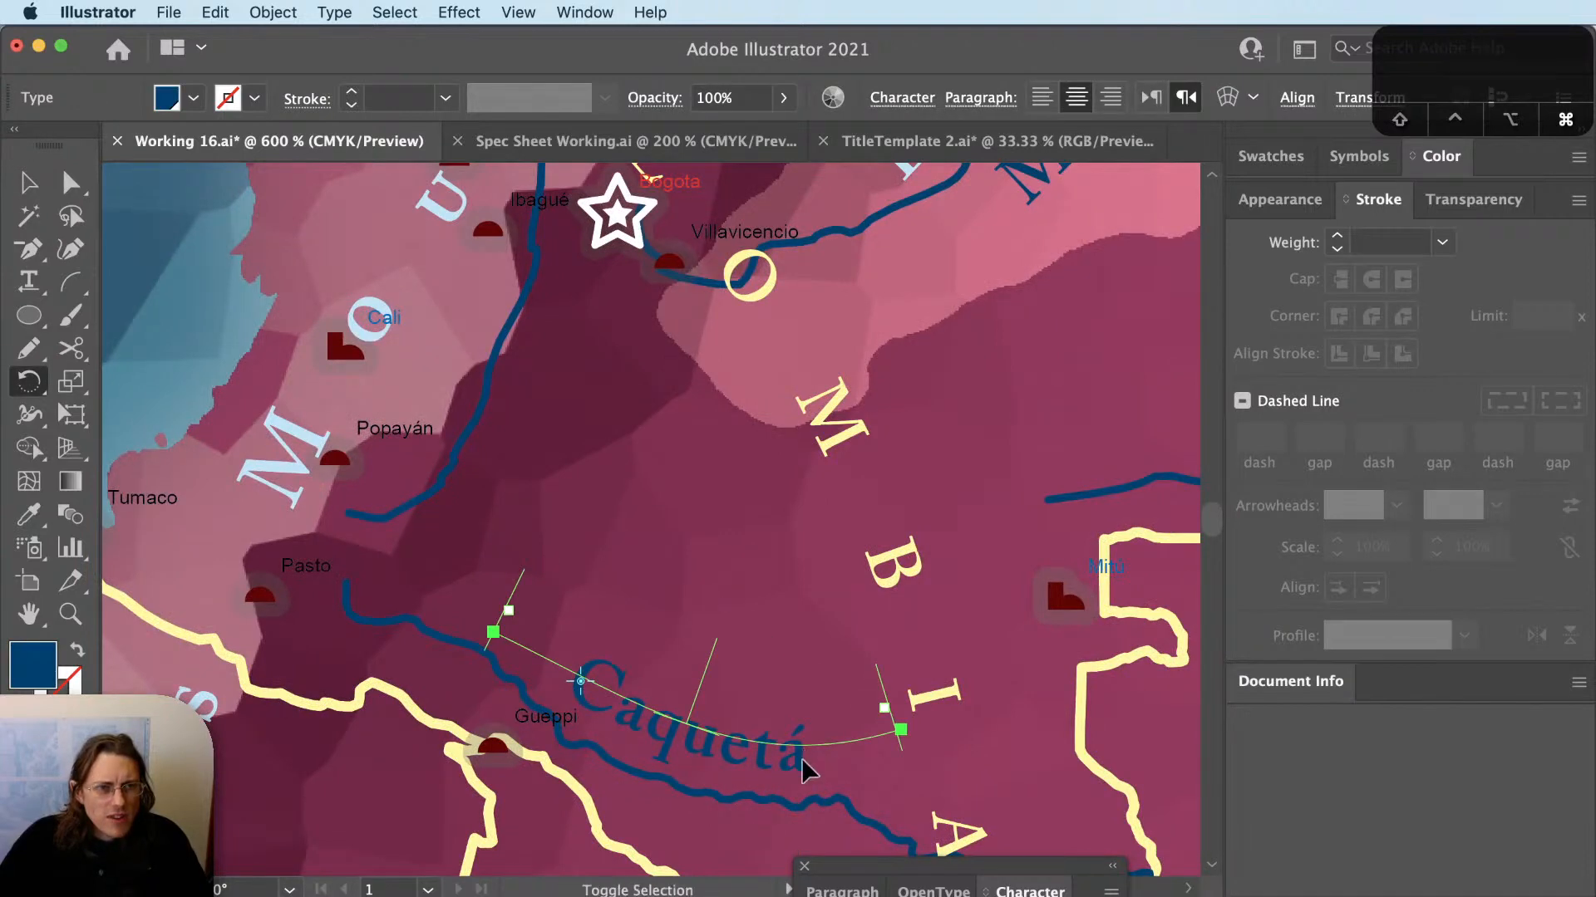
key("shift+super+a")
key("v")
Restyle the small blue Medellín label as a dark red, right-aligned serif city label like those in Central America.
scroll(726, 646, "down", 2)
scroll(725, 646, "down", 1)
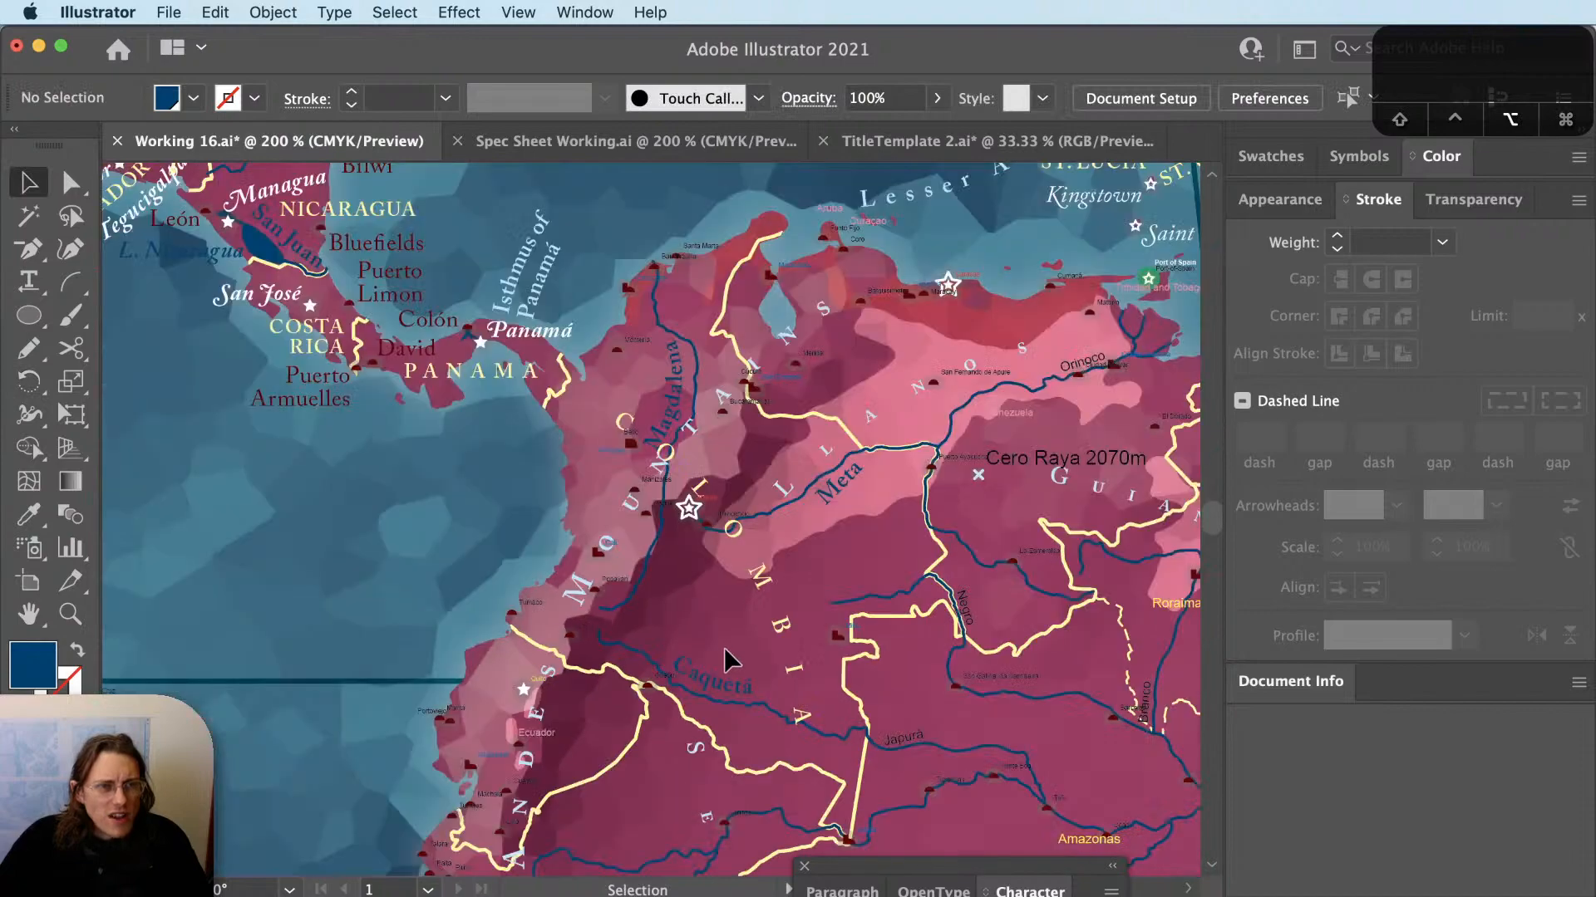
scroll(557, 490, "up", 1)
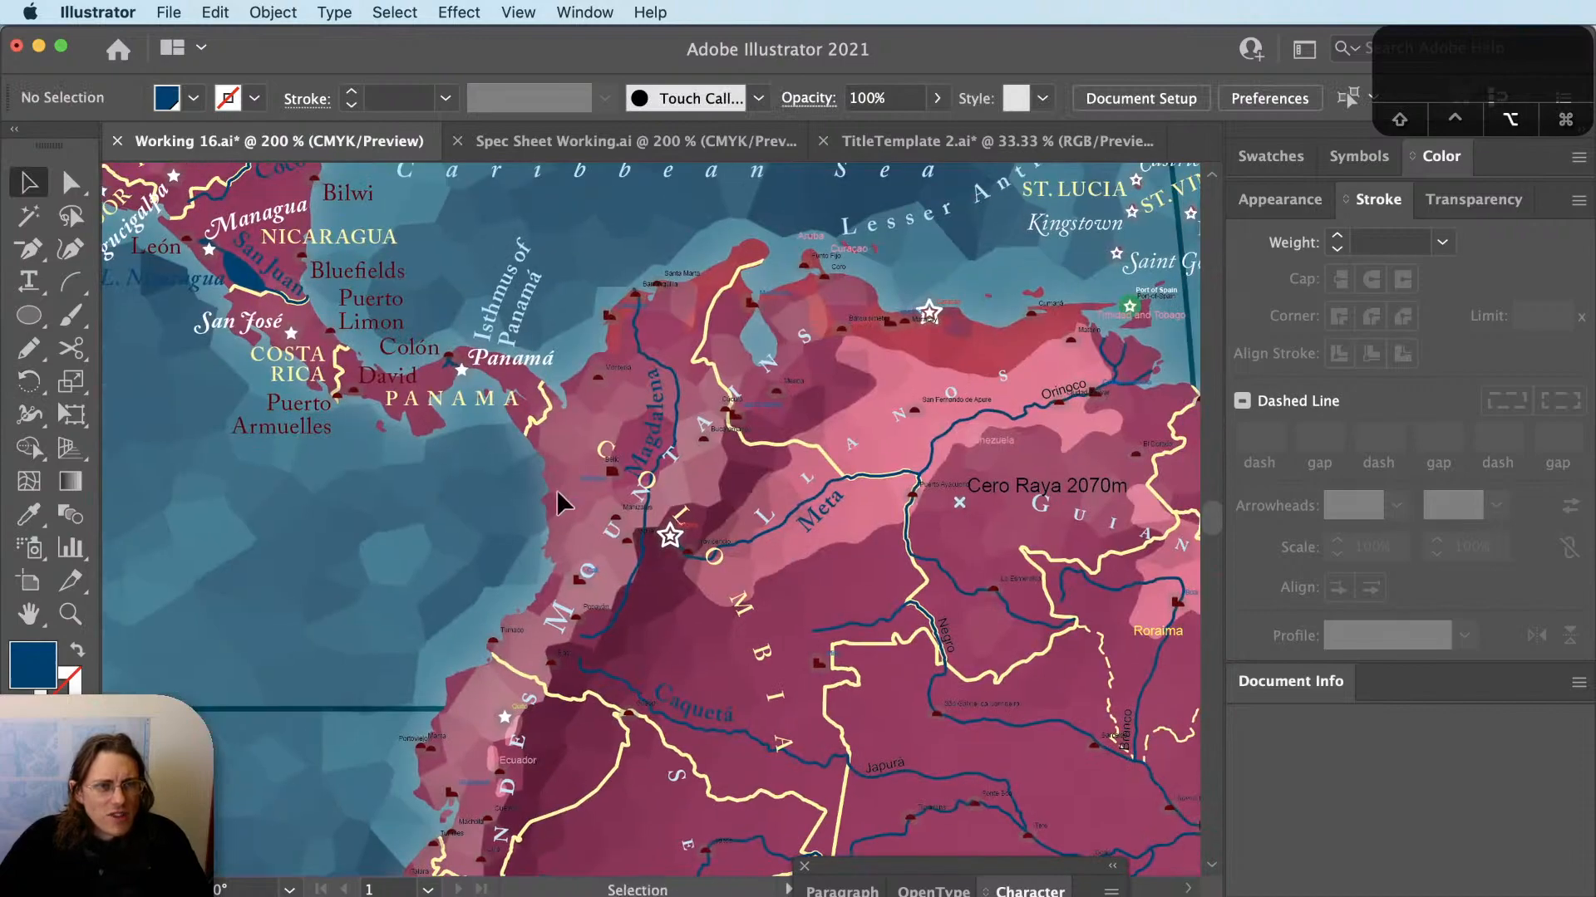
scroll(557, 490, "up", 1)
scroll(557, 490, "up", 1)
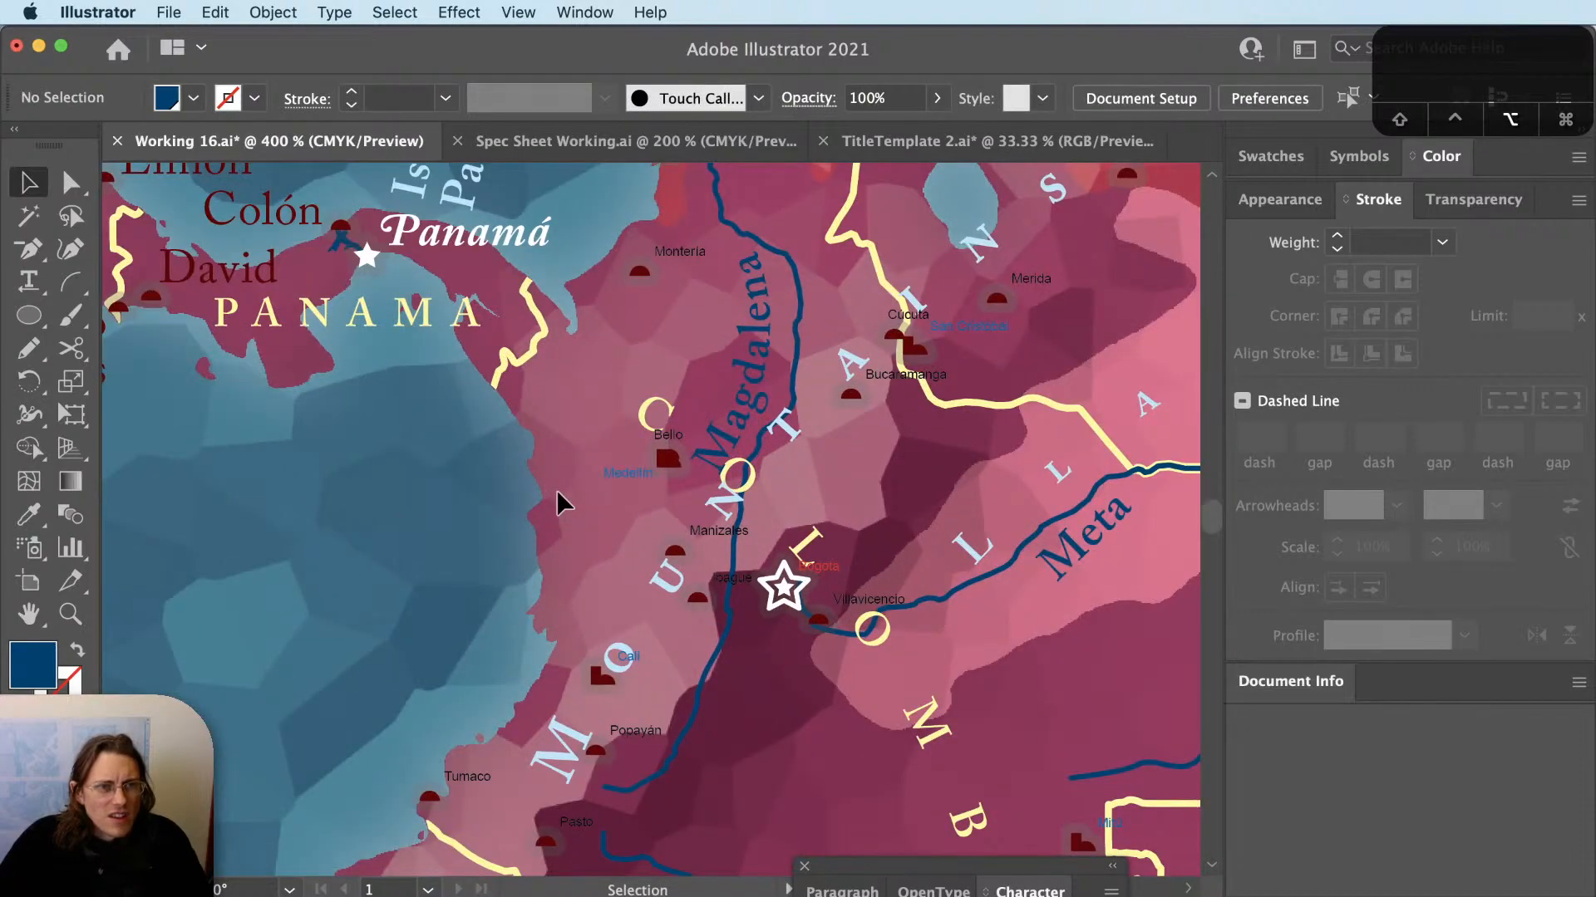
left_click(628, 482)
scroll(635, 511, "down", 1)
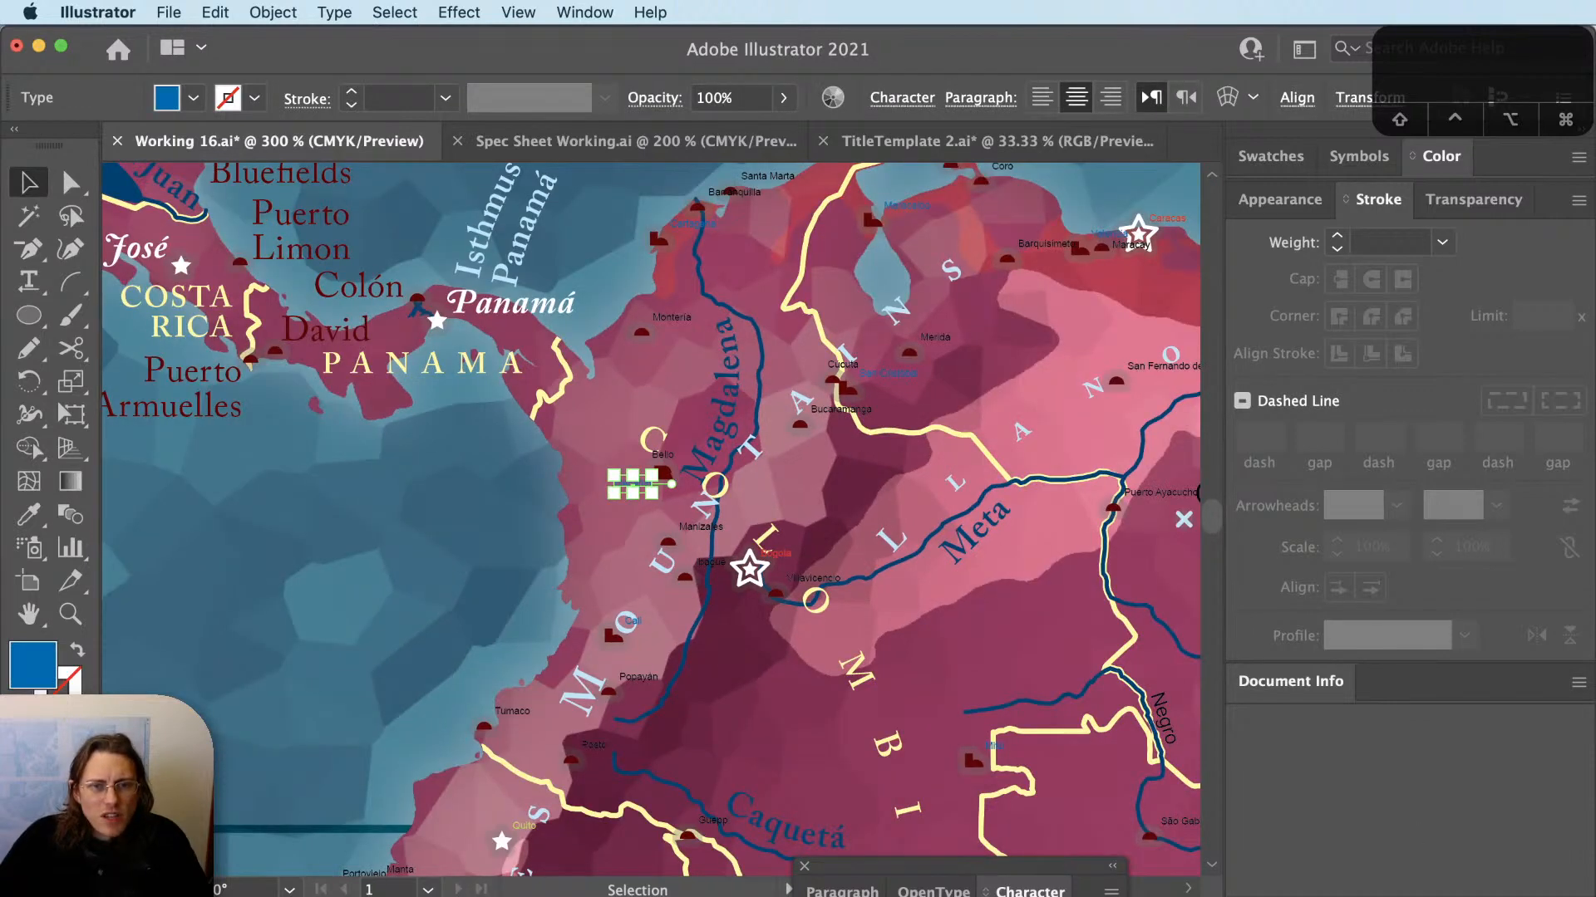
left_click(1413, 895)
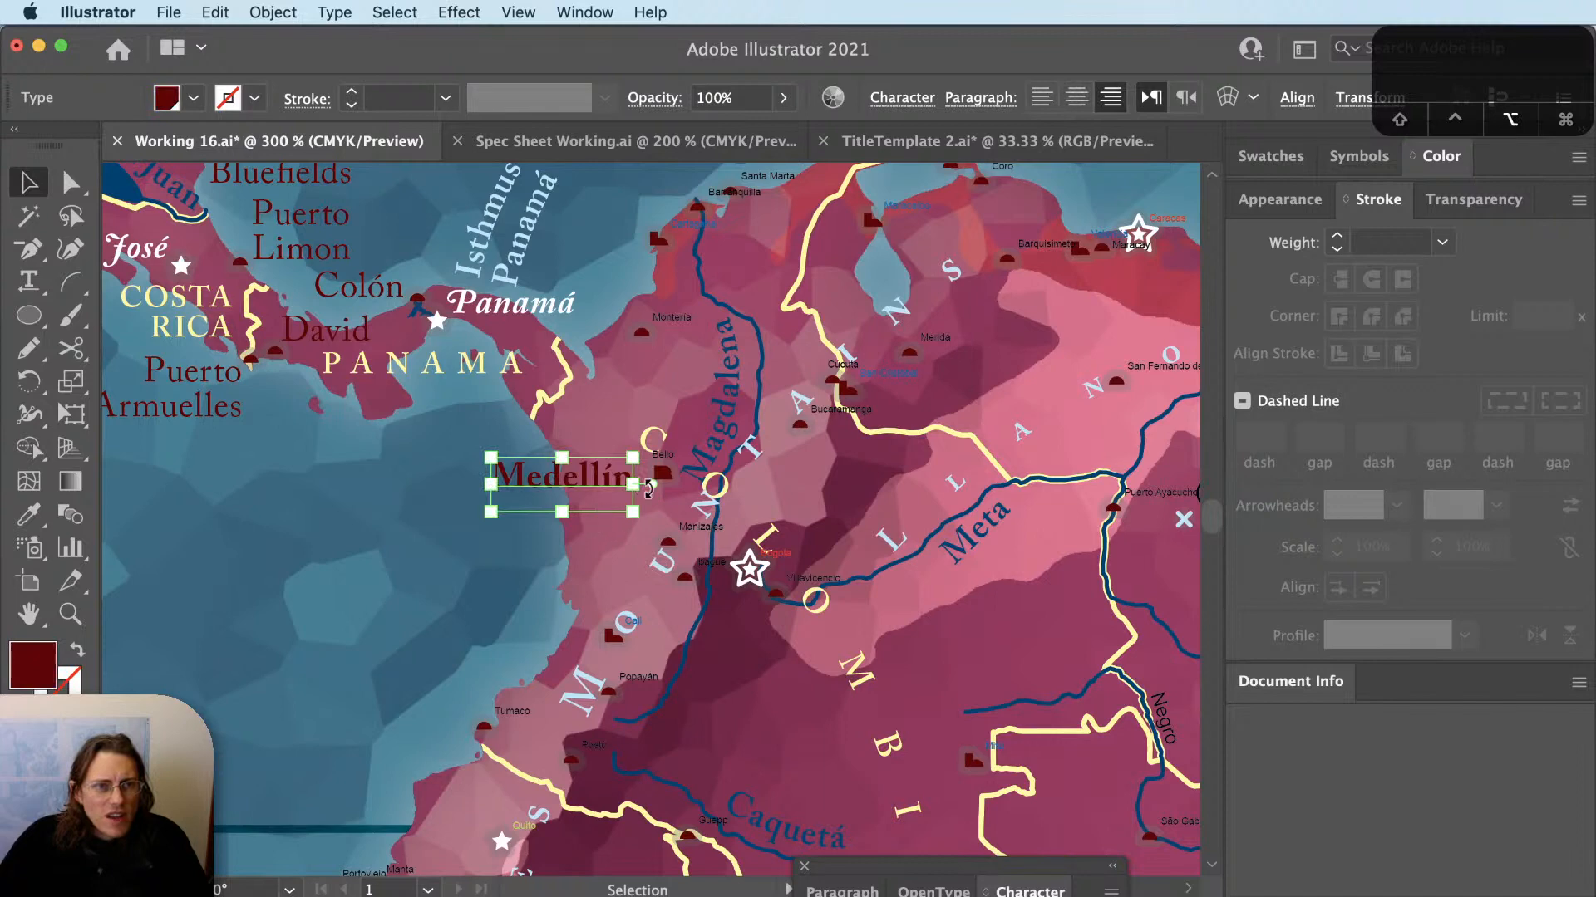
Move the Medellín label southeast so it ends just southwest of its city symbol.
scroll(623, 495, "up", 3)
key("super+shift+r")
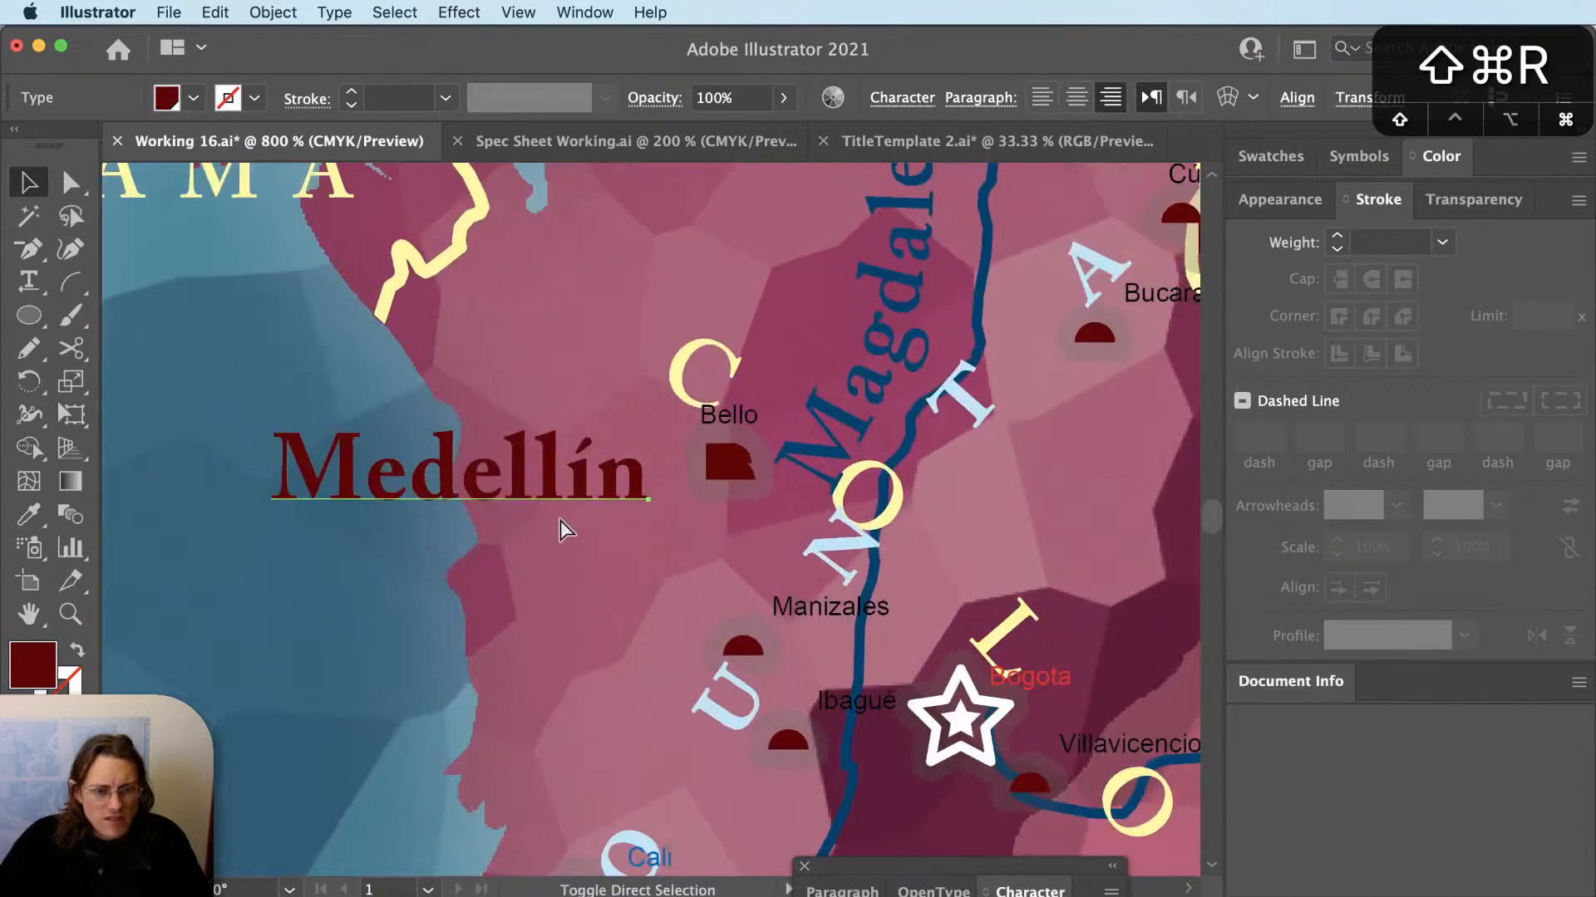
key("super+shift+r")
key("v")
left_click_drag(552, 466, 609, 496)
left_click(655, 477)
scroll(669, 478, "up", 2)
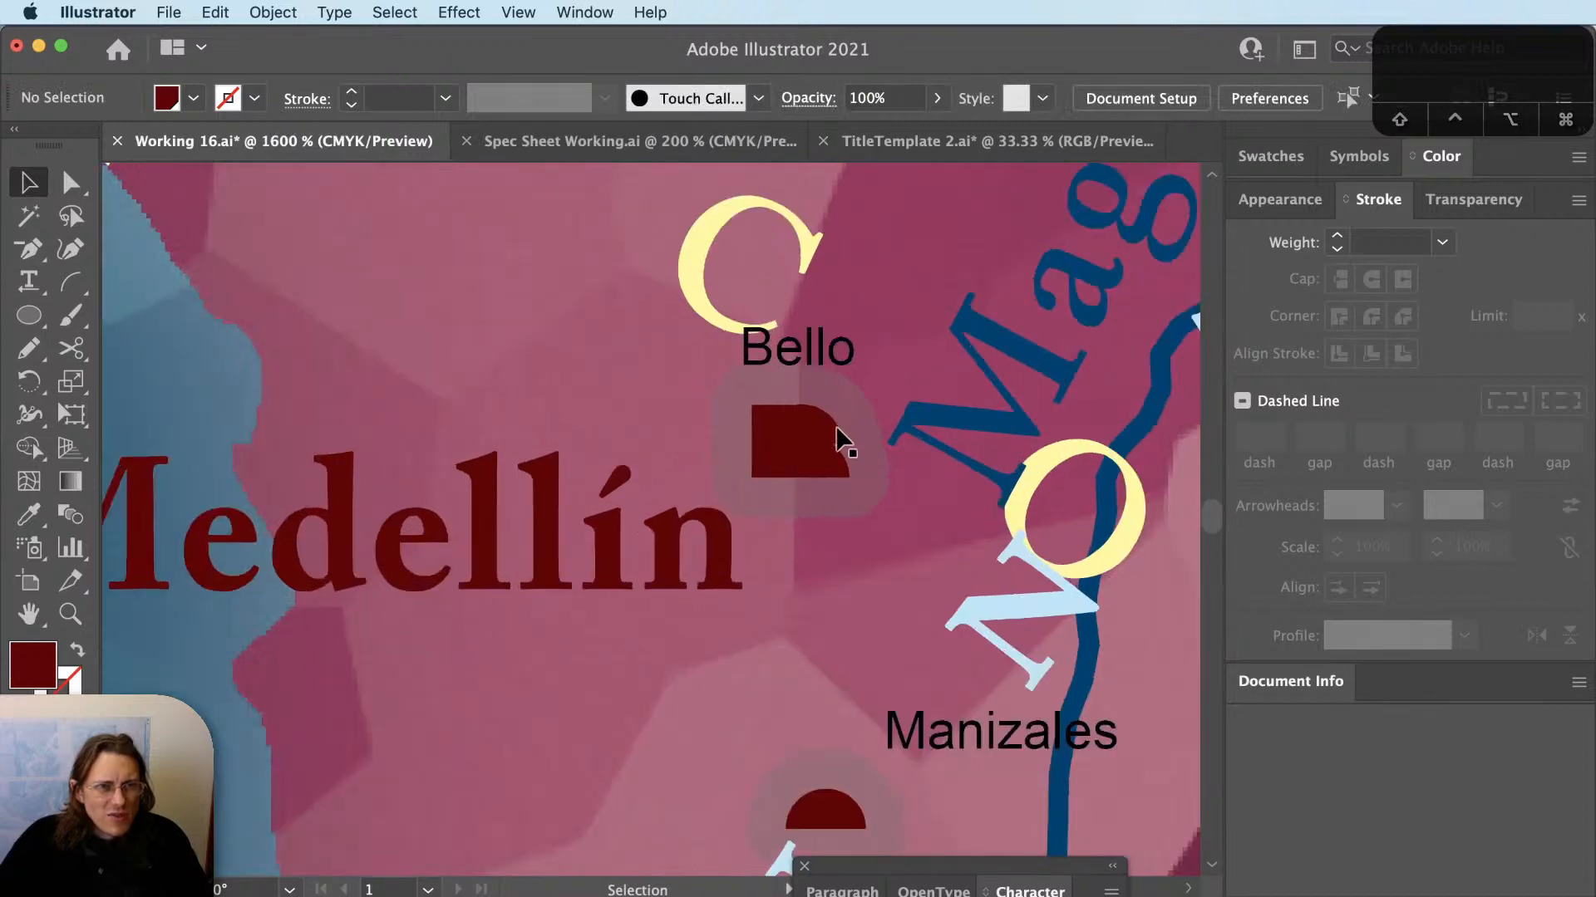
Switch to Google Maps in Chrome and check where Bello lies relative to Medellín.
left_click(836, 428)
key("super+shift+a")
left_click_drag(759, 526, 646, 600)
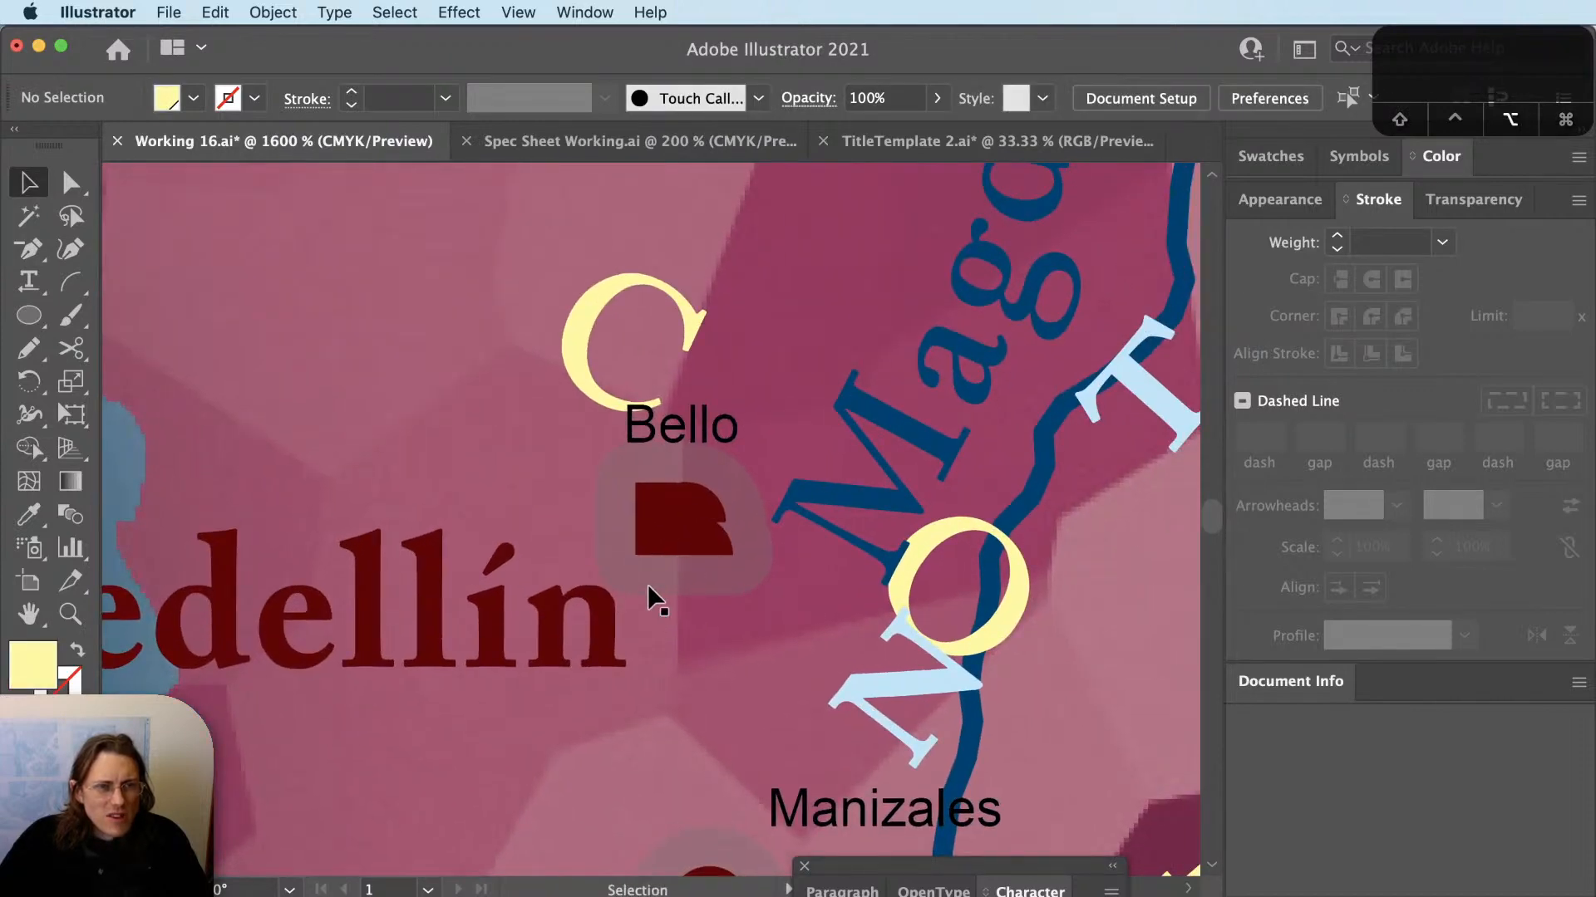
scroll(647, 600, "down", 3)
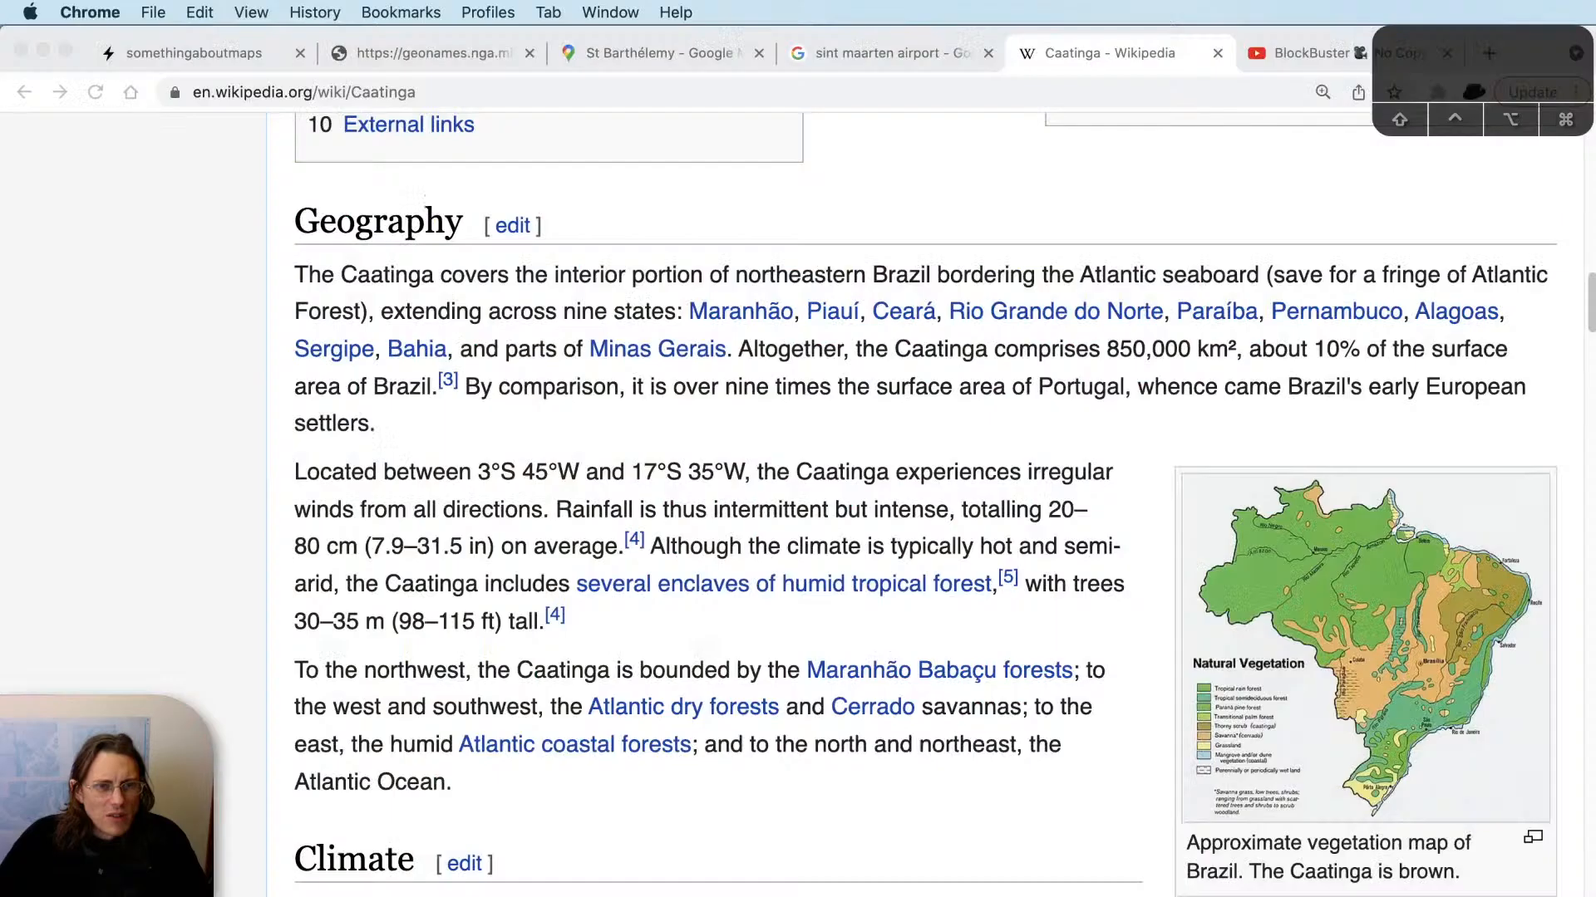
left_click(706, 55)
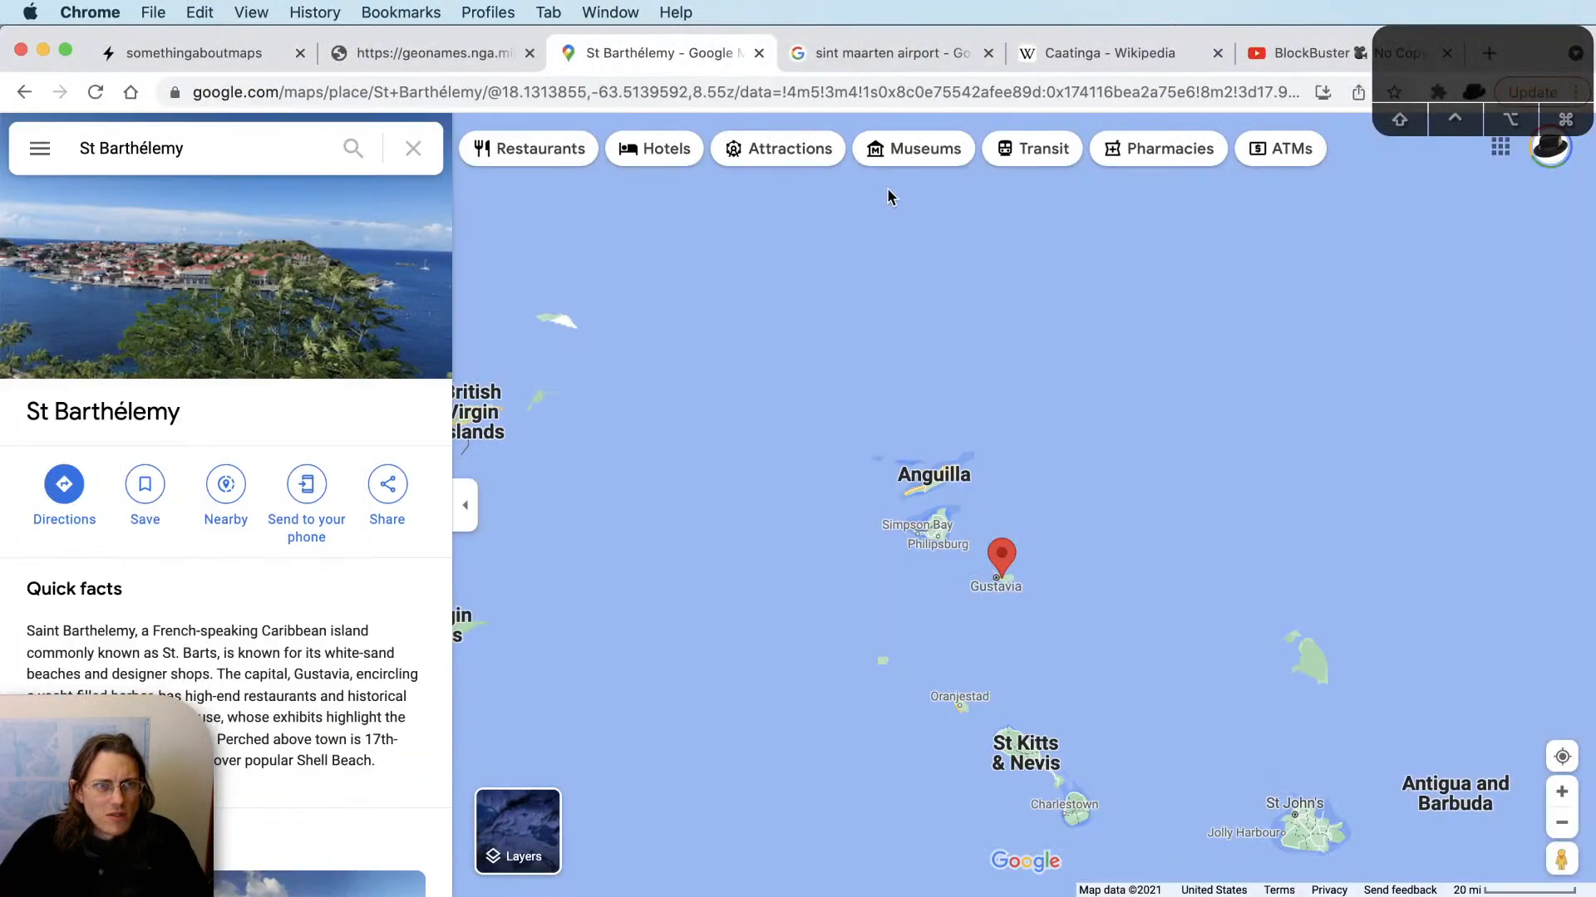
scroll(910, 480, "down", 5)
left_click_drag(723, 662, 1282, 456)
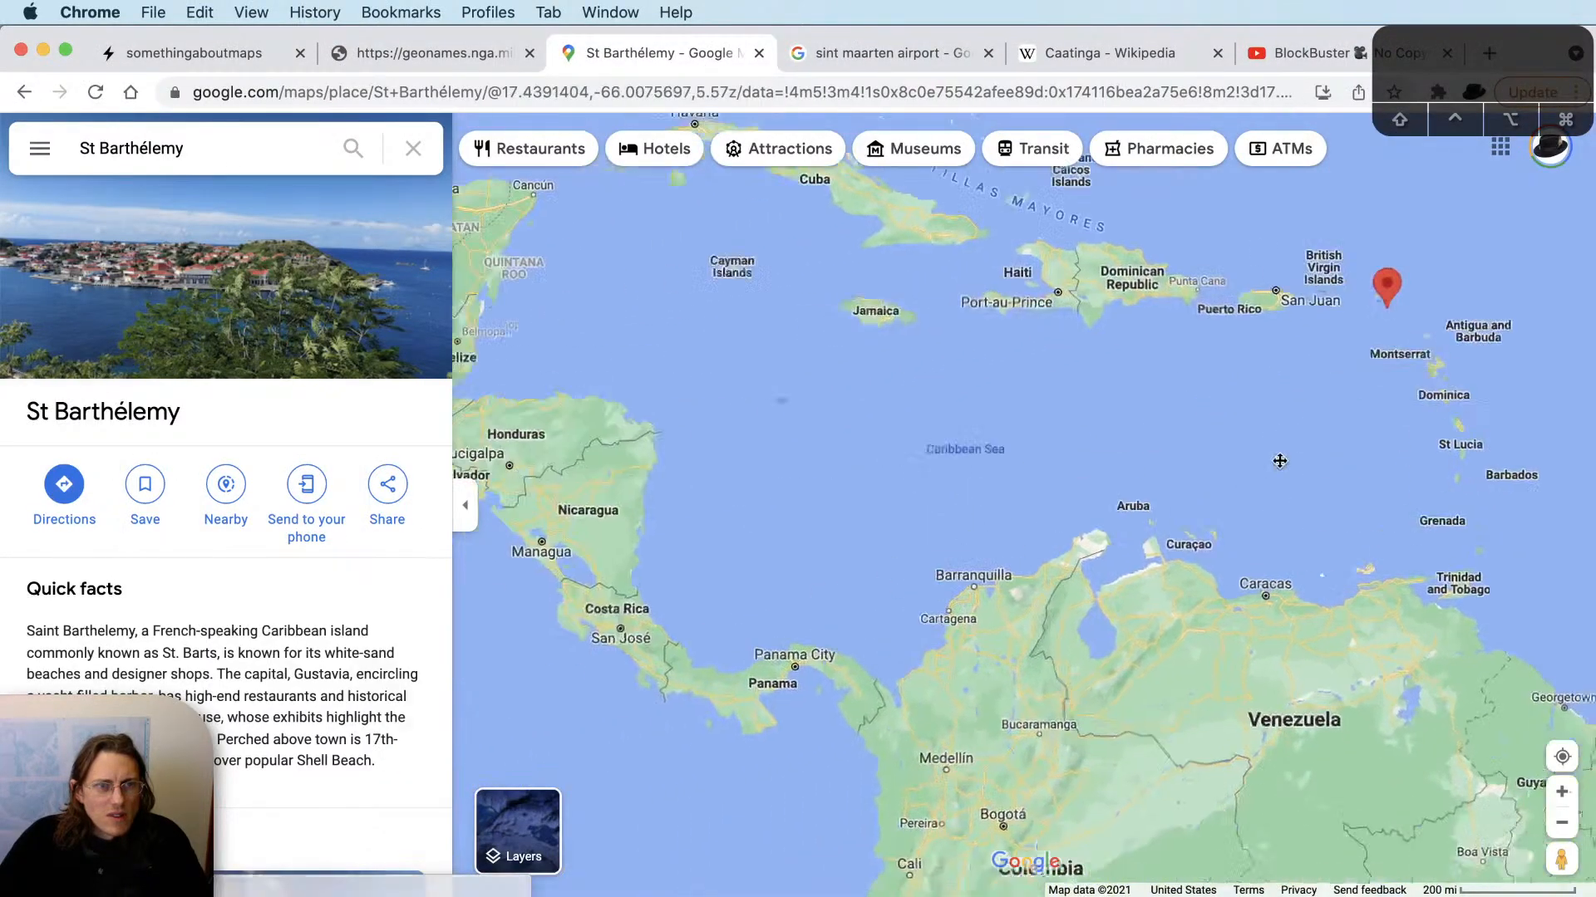
scroll(1034, 656, "down", 3)
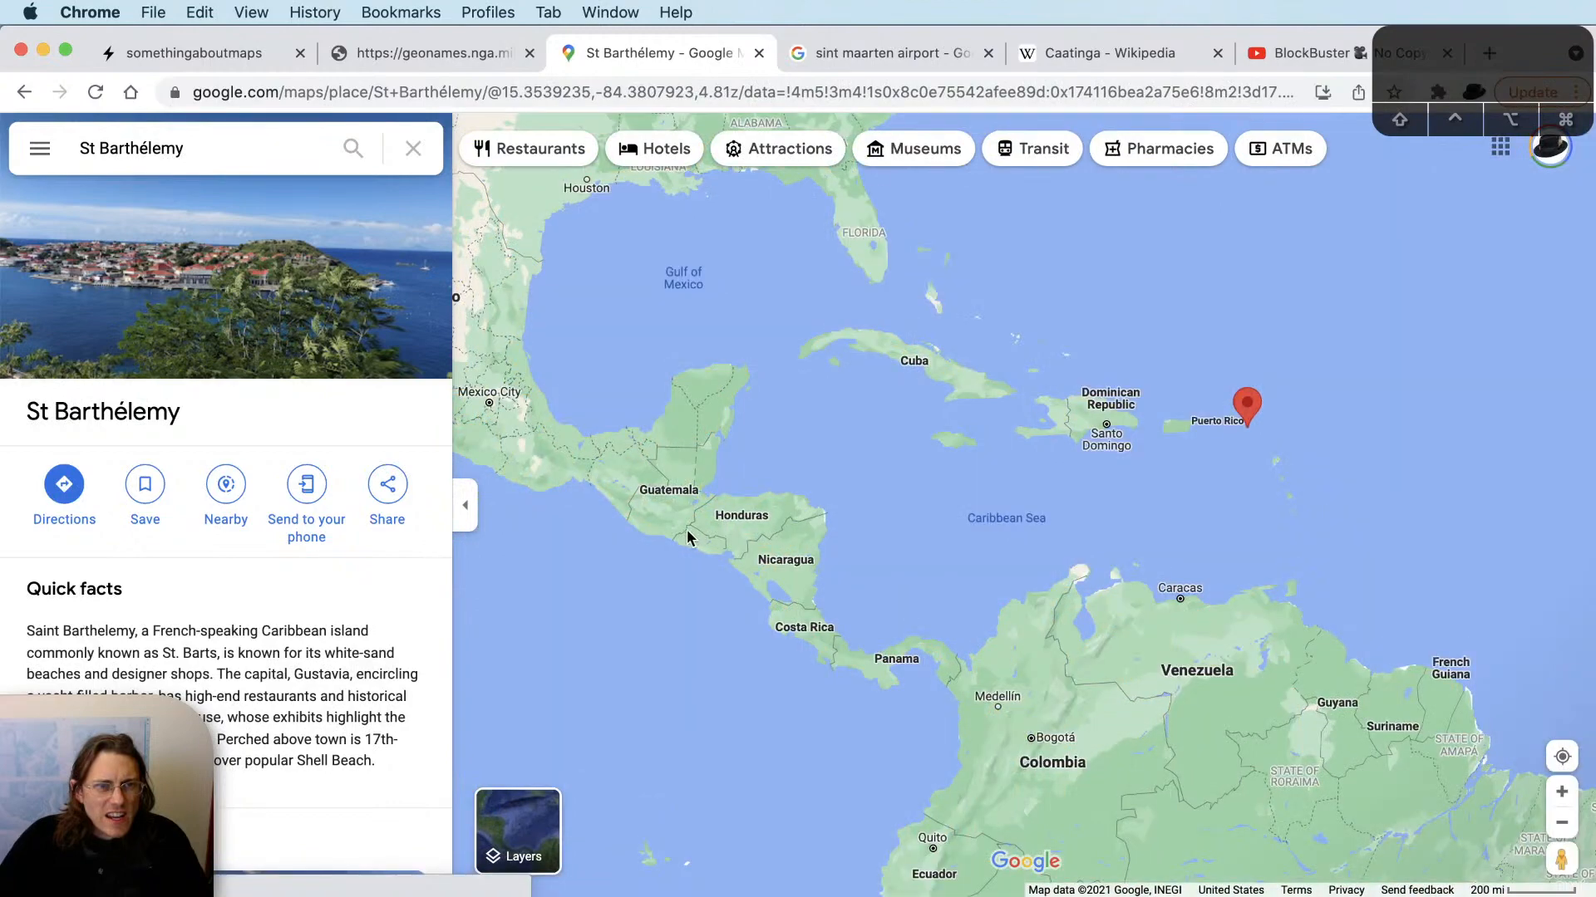
scroll(991, 667, "up", 5)
scroll(993, 673, "up", 10)
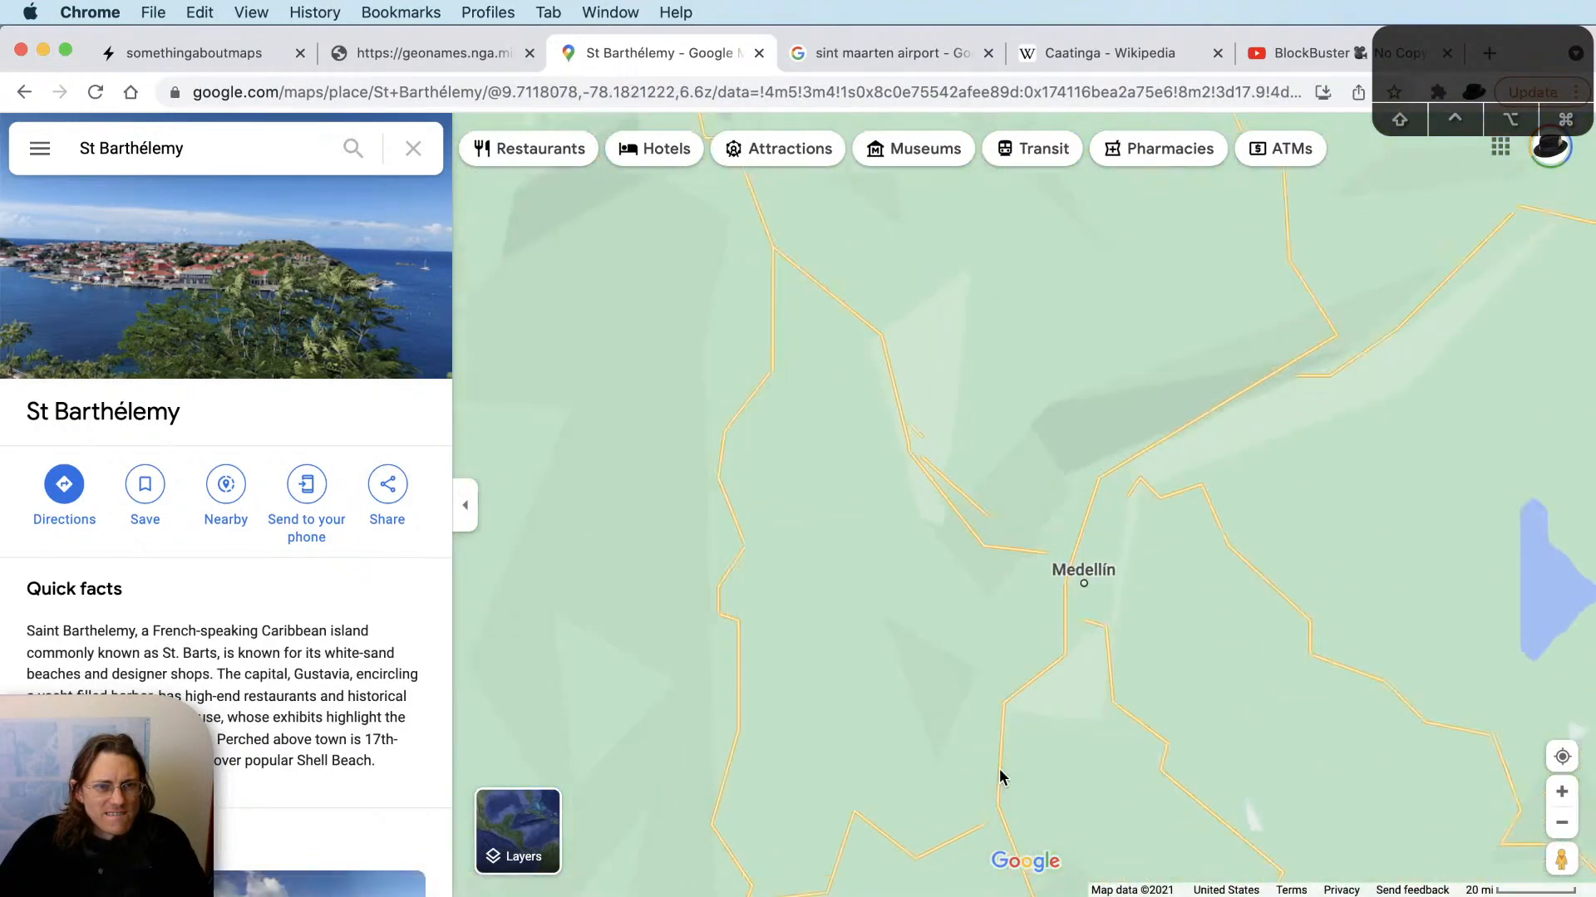
key("super+Tab")
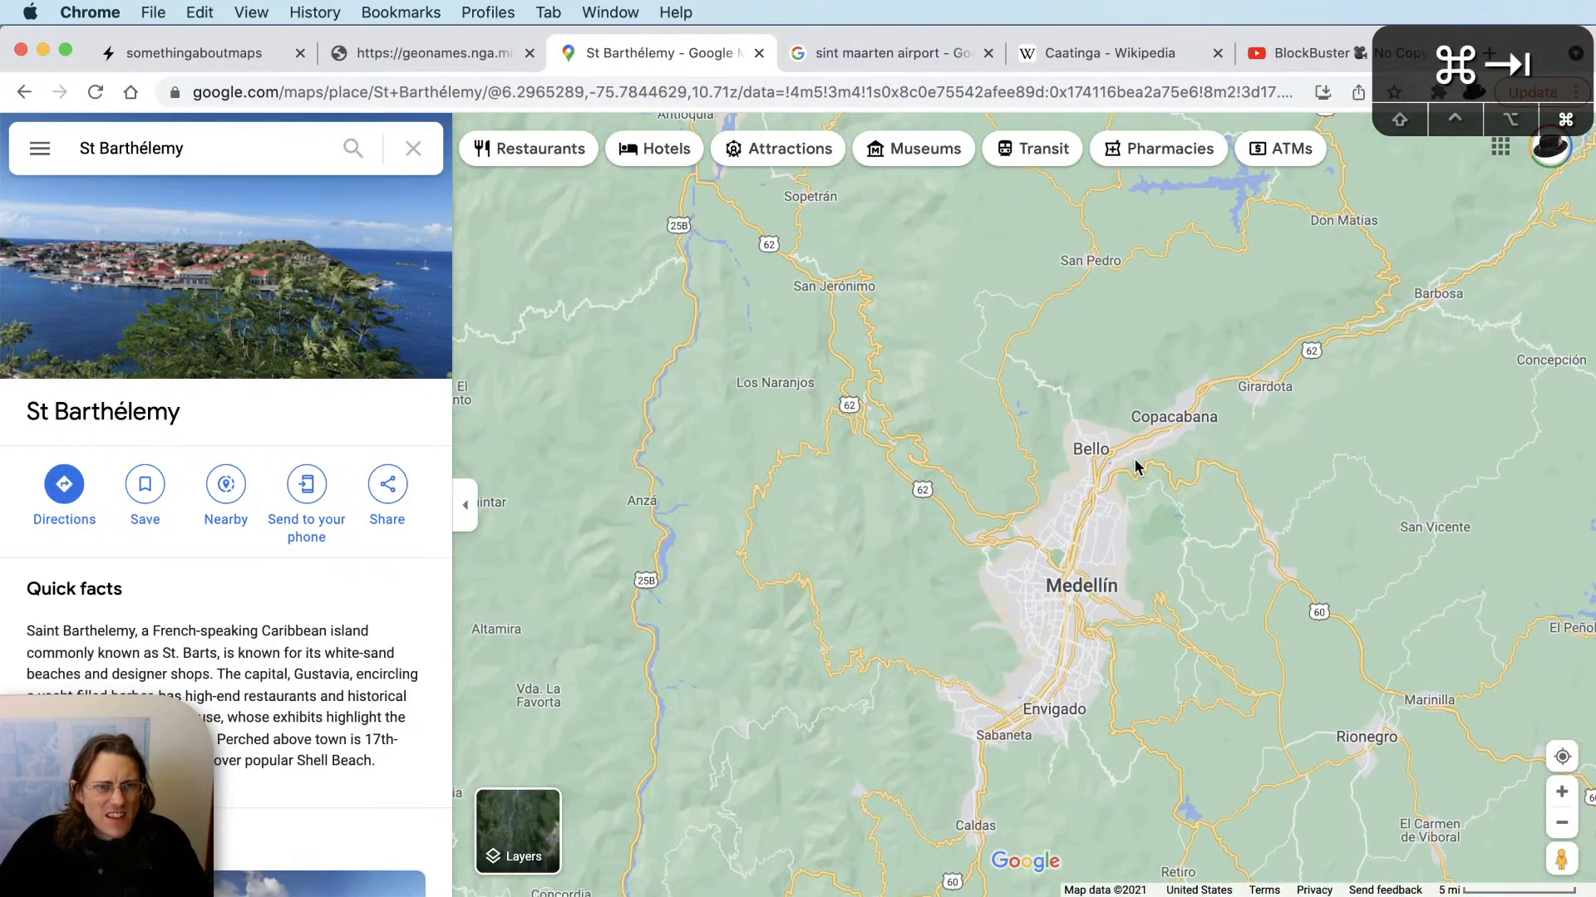
Return to Illustrator, show the map in Outline view and delete the Bello label above the Medellín symbol.
scroll(582, 578, "up", 3)
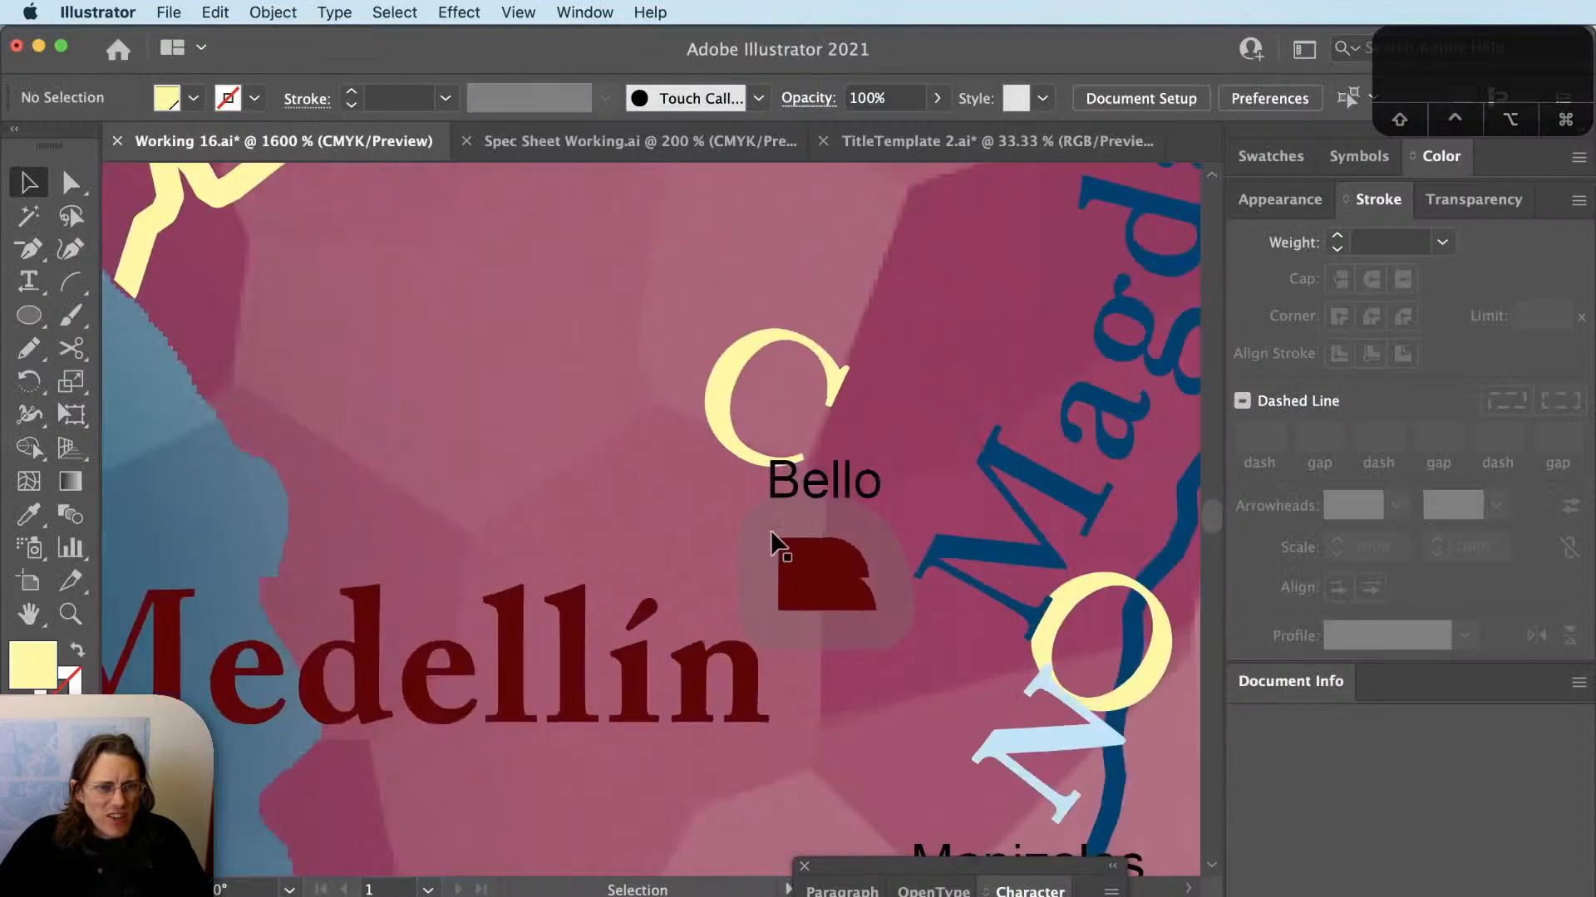
left_click(849, 552)
key("super+y")
left_click(856, 520)
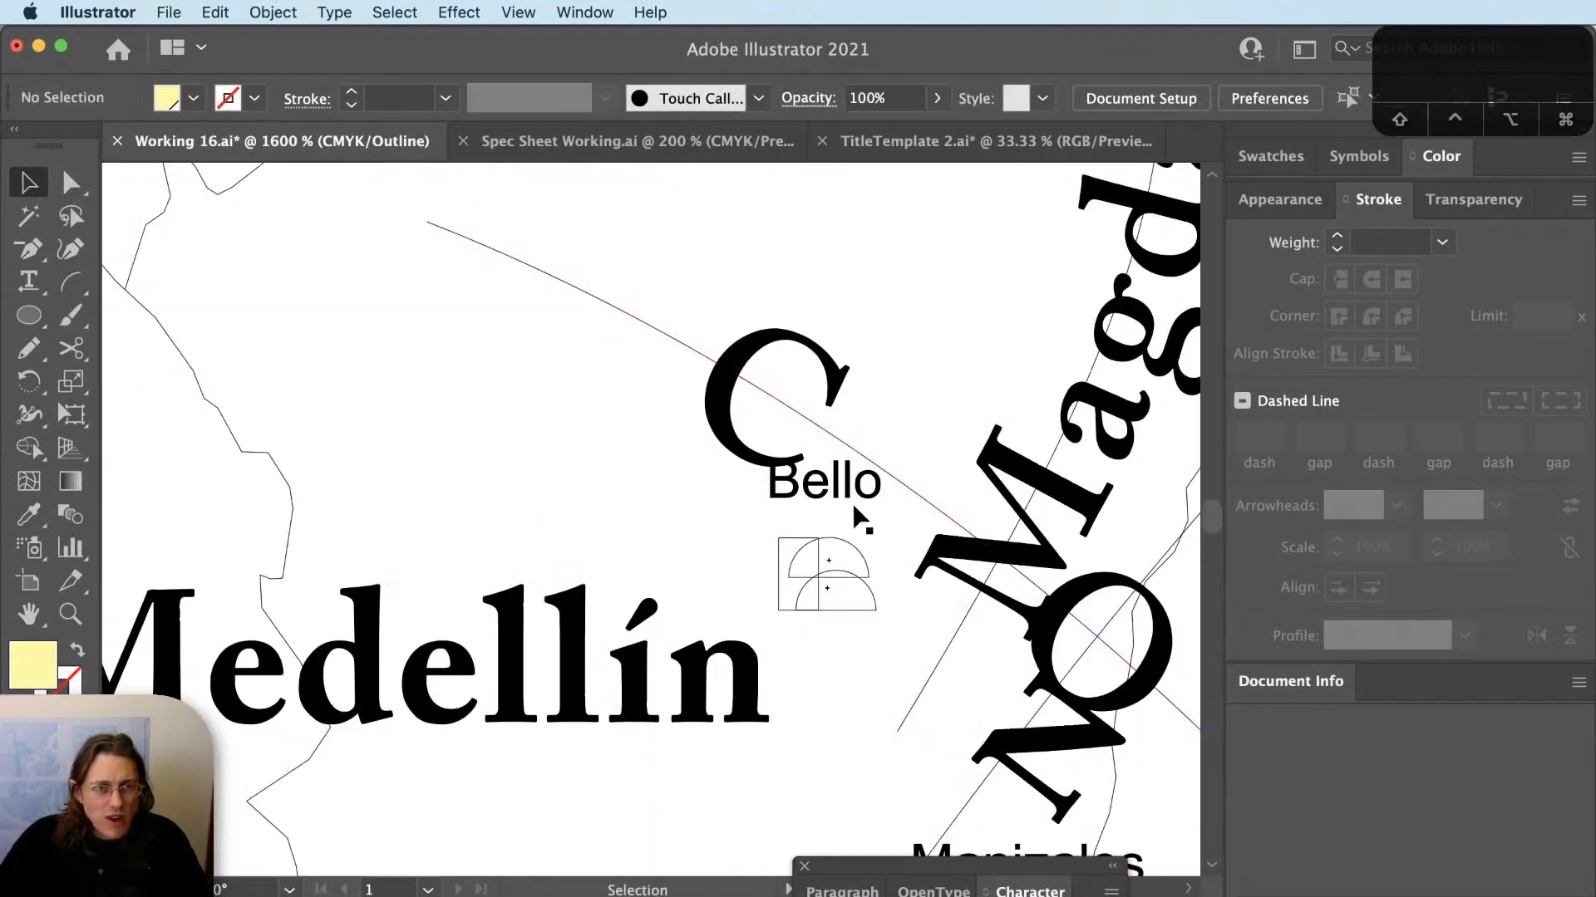
left_click(860, 501)
key("Delete")
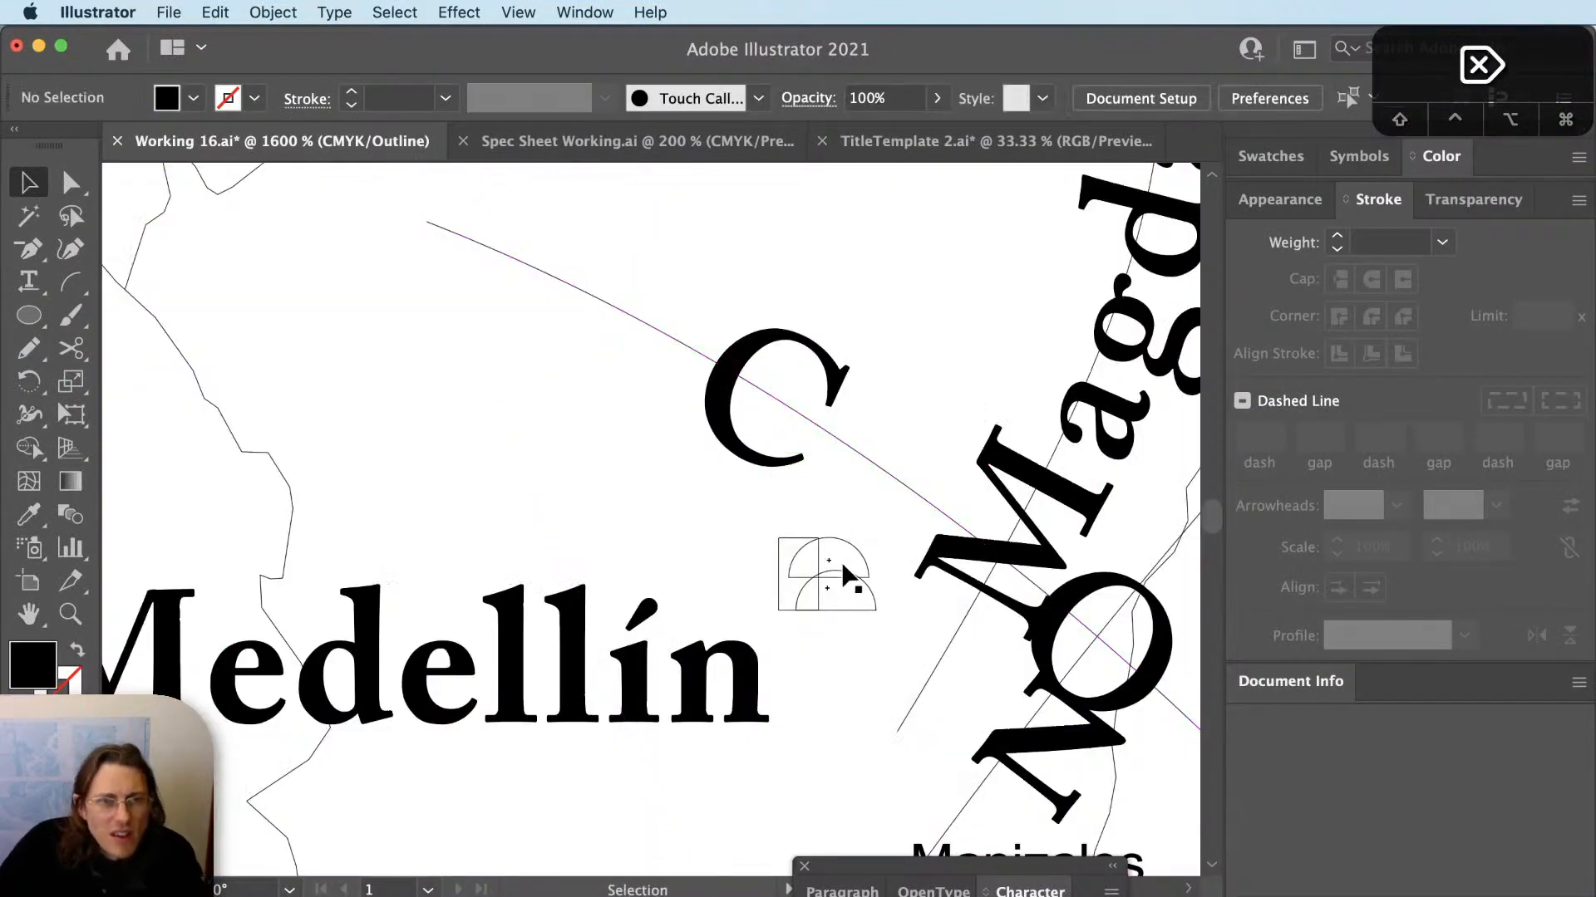
Delete Bello's upper half-circle city symbol overlapping the Medellín symbol.
left_click(870, 584)
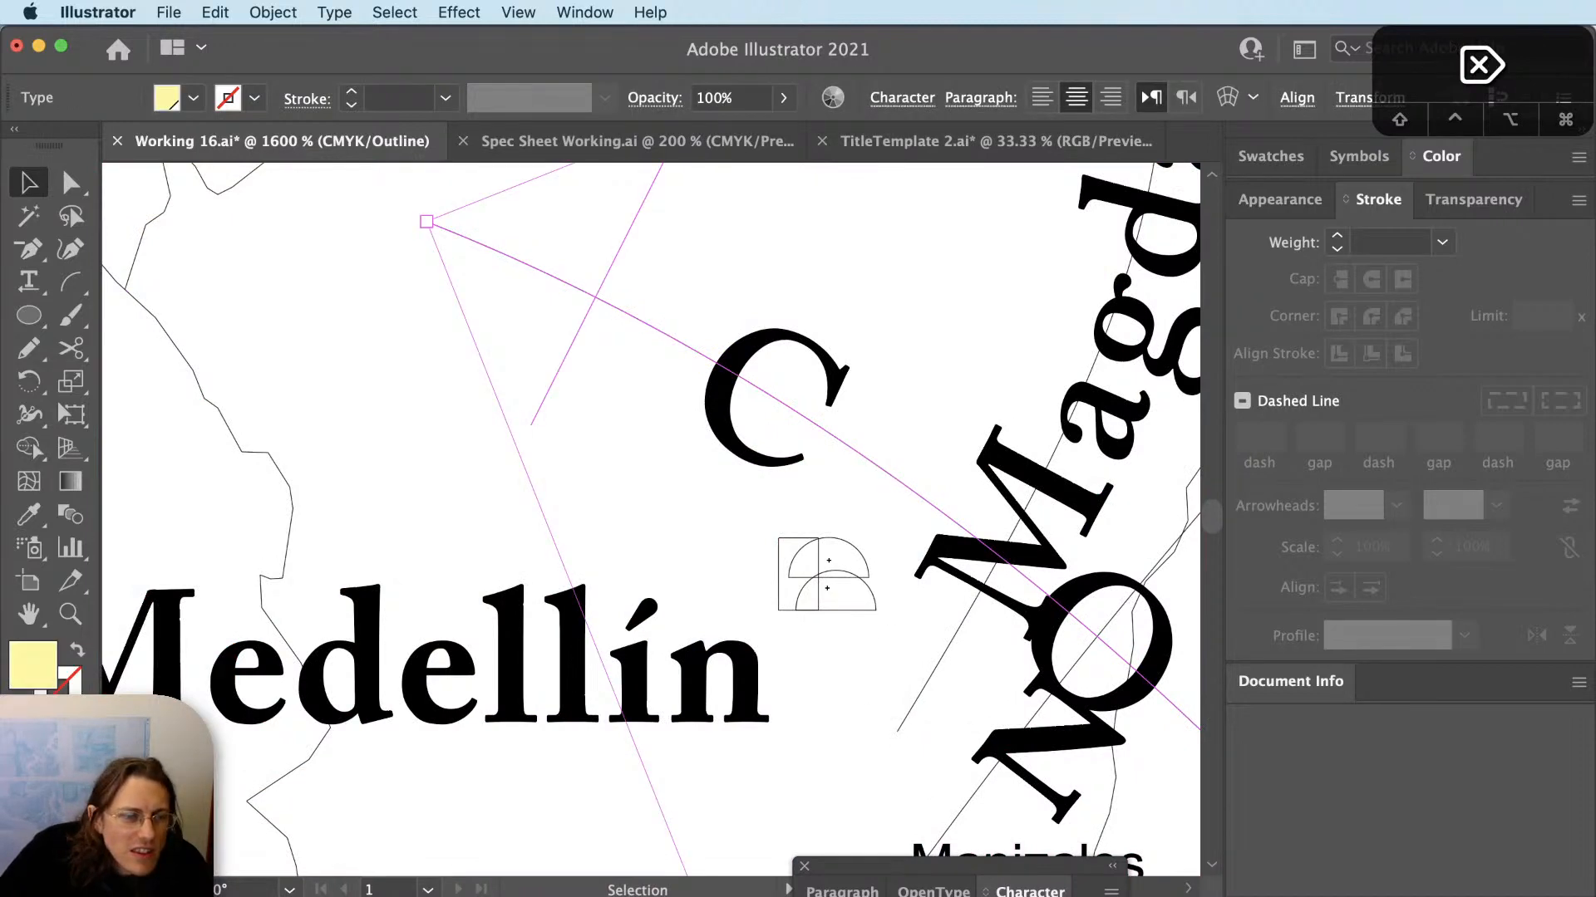
key("Delete")
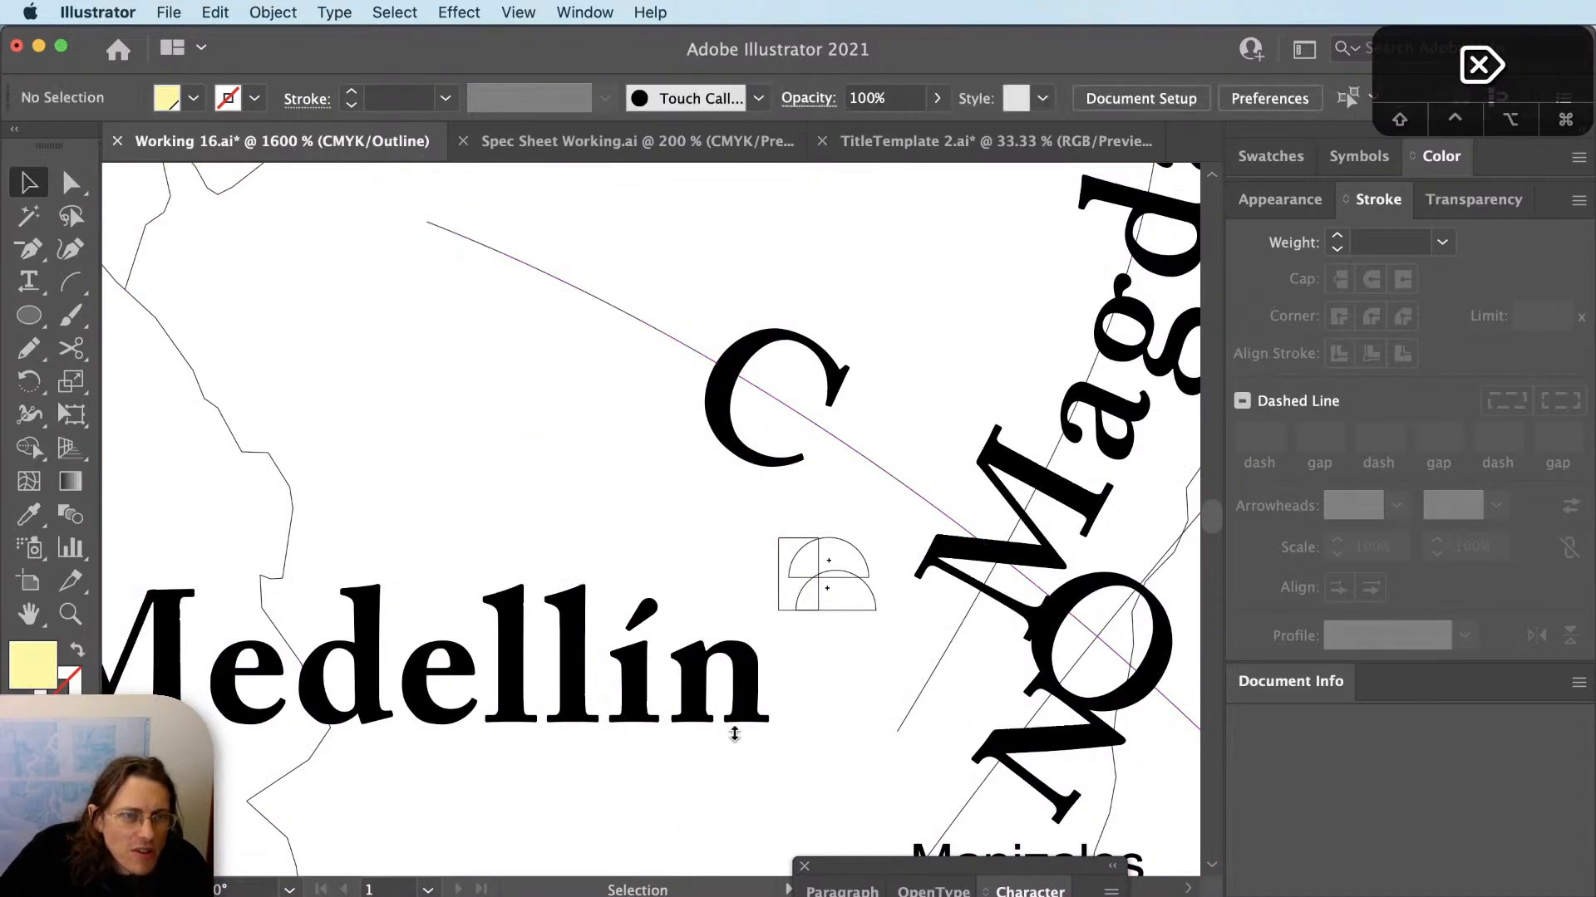
left_click(864, 561)
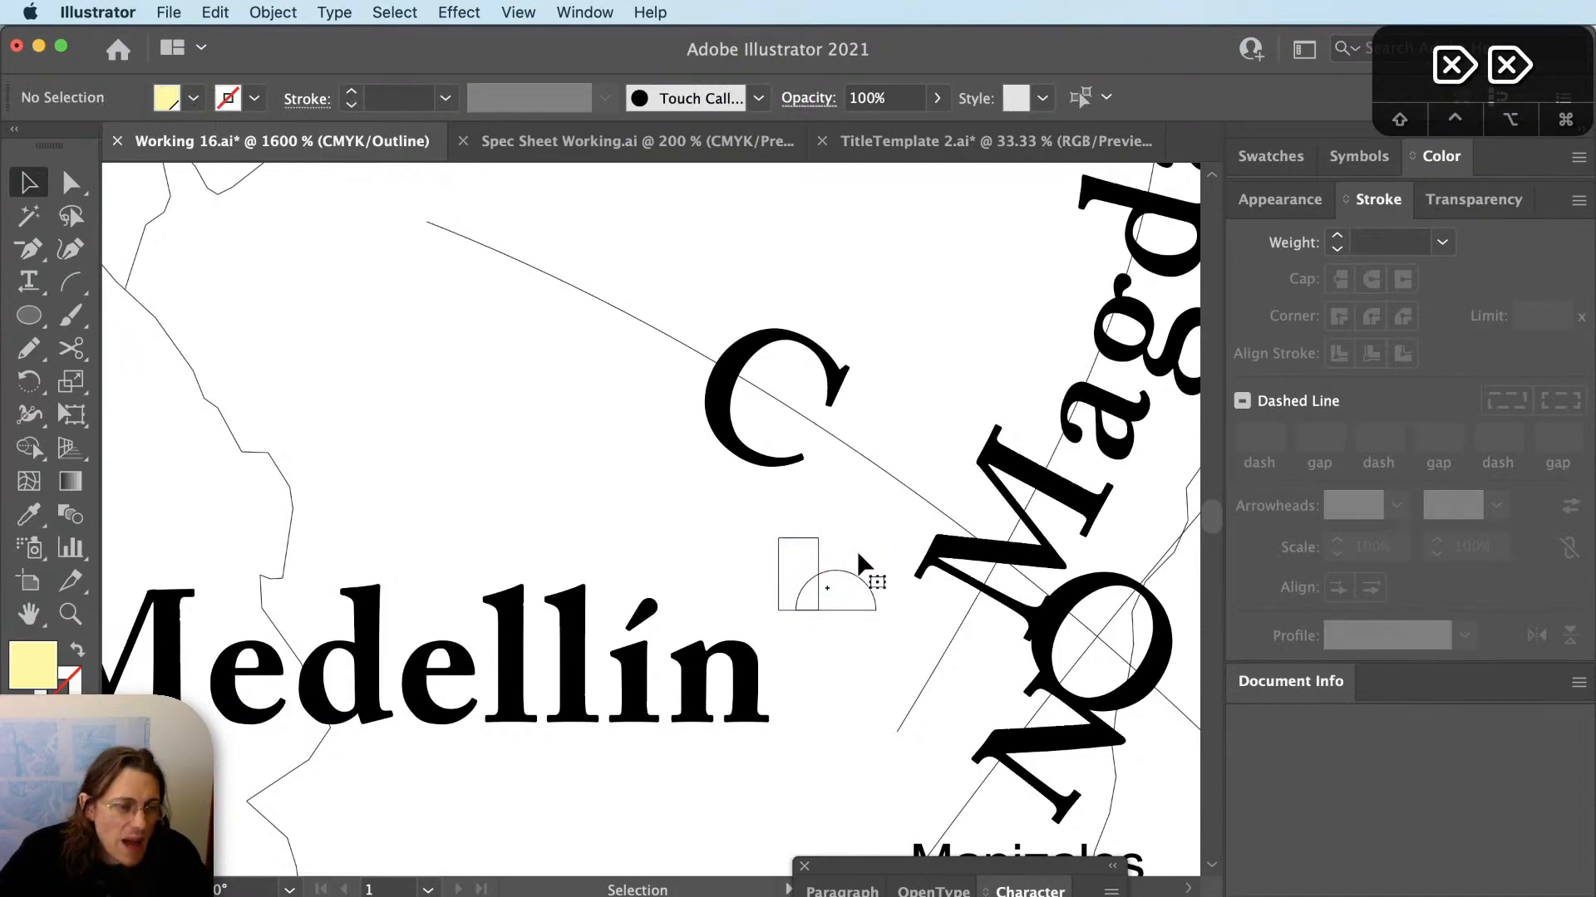
Switch the map from Outline view back to full-colour Preview.
scroll(749, 639, "down", 8)
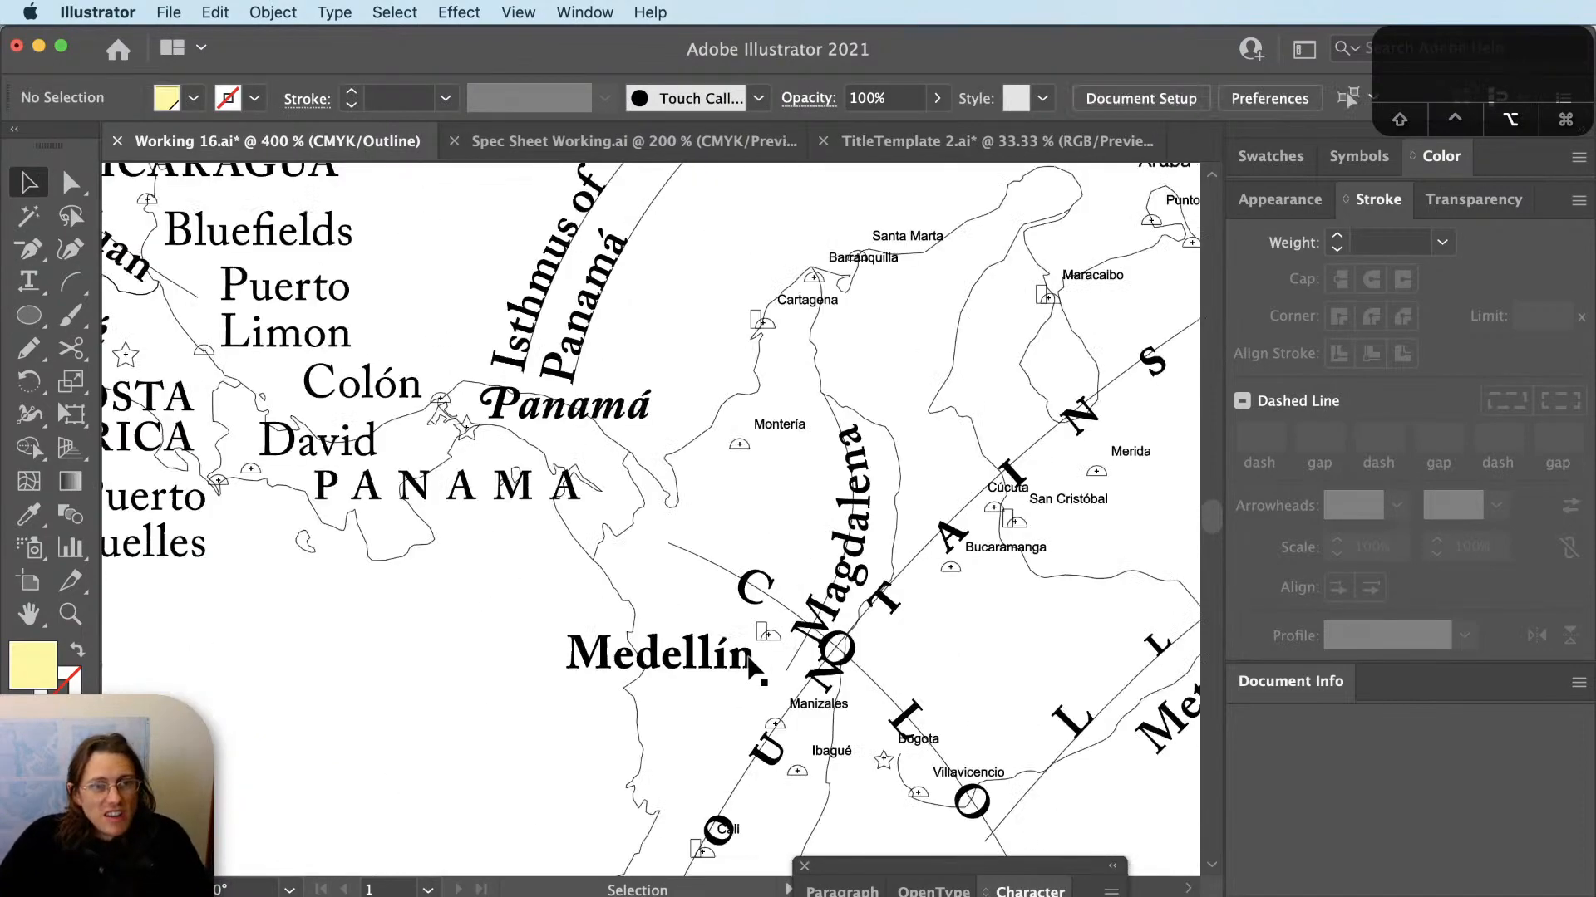
scroll(748, 659, "up", 4)
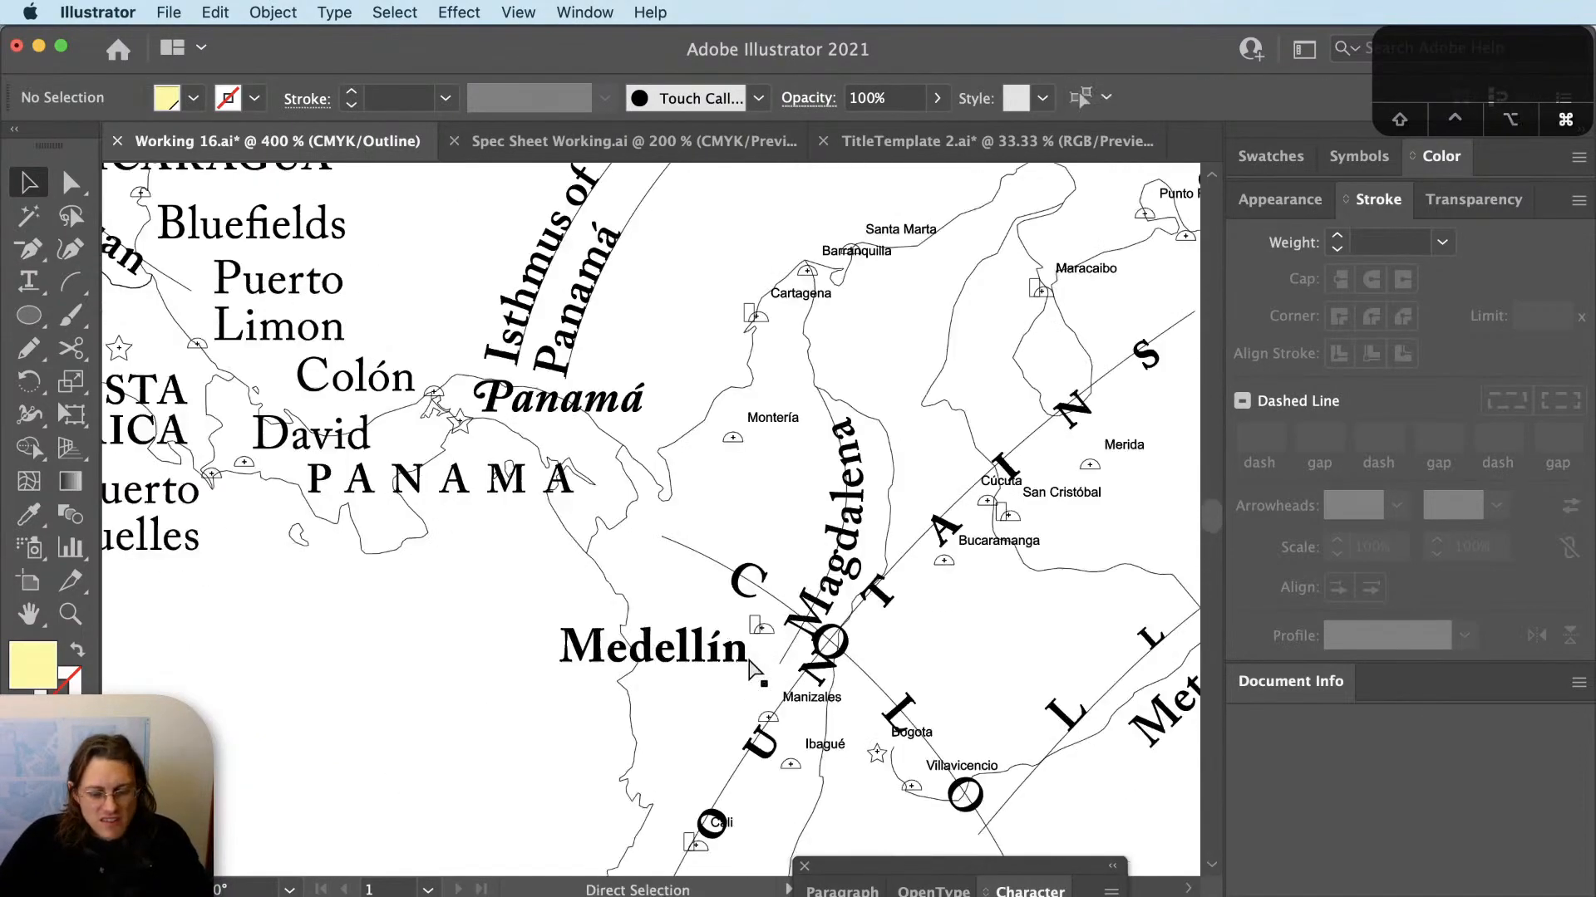
key("super+y")
scroll(661, 705, "down", 5)
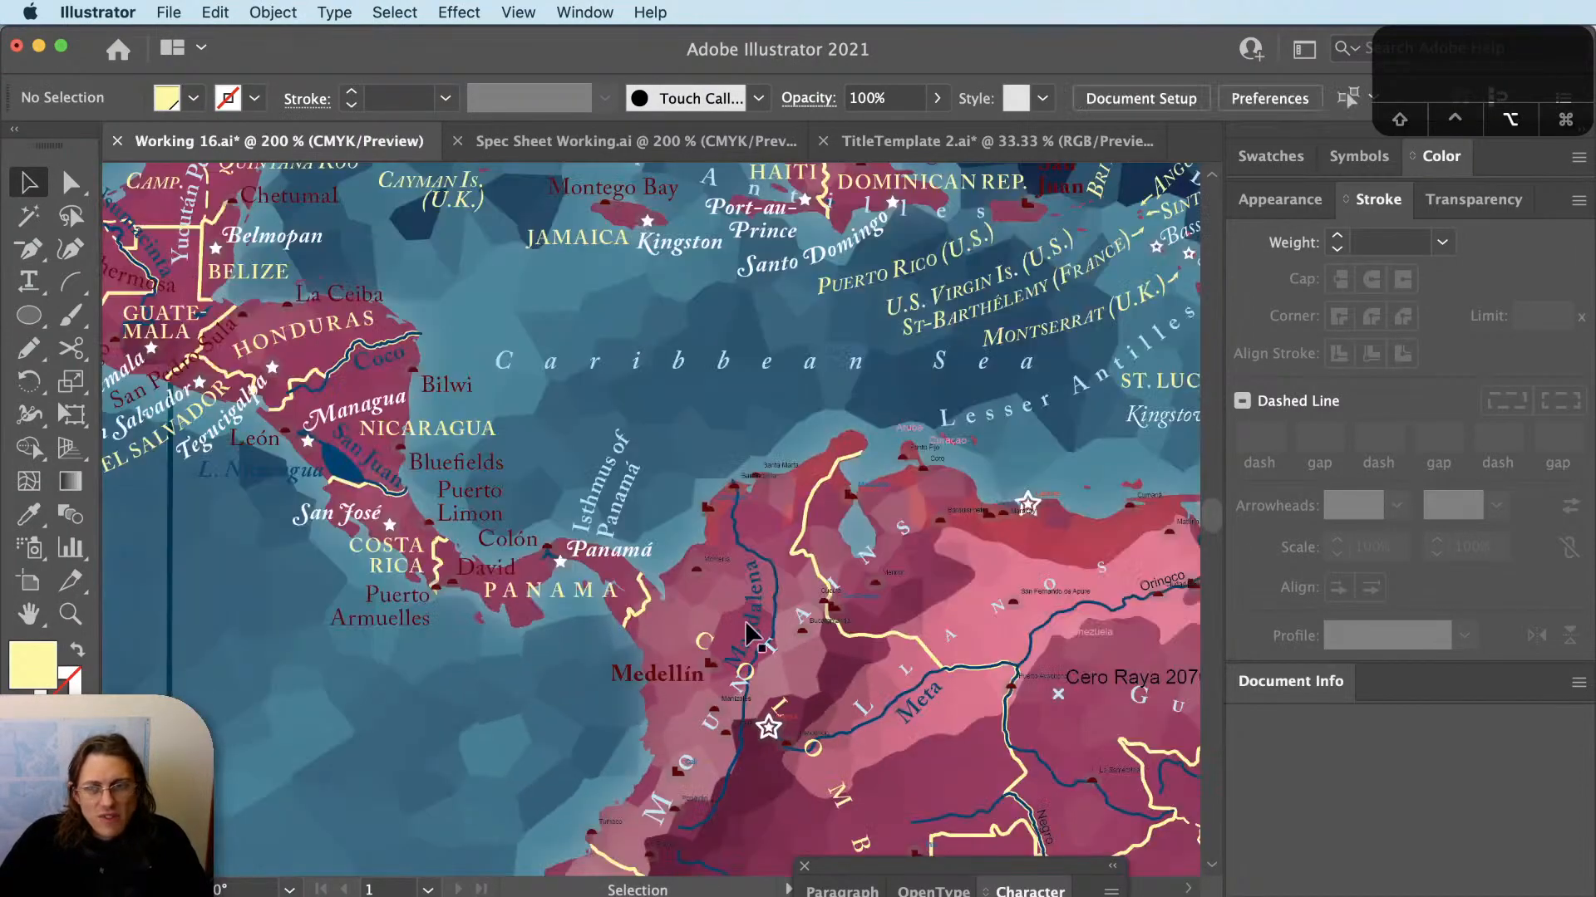
Examine the label layout around Colombia and northern South America at several magnifications.
scroll(750, 636, "up", 5)
scroll(750, 636, "down", 4)
scroll(750, 636, "up", 3)
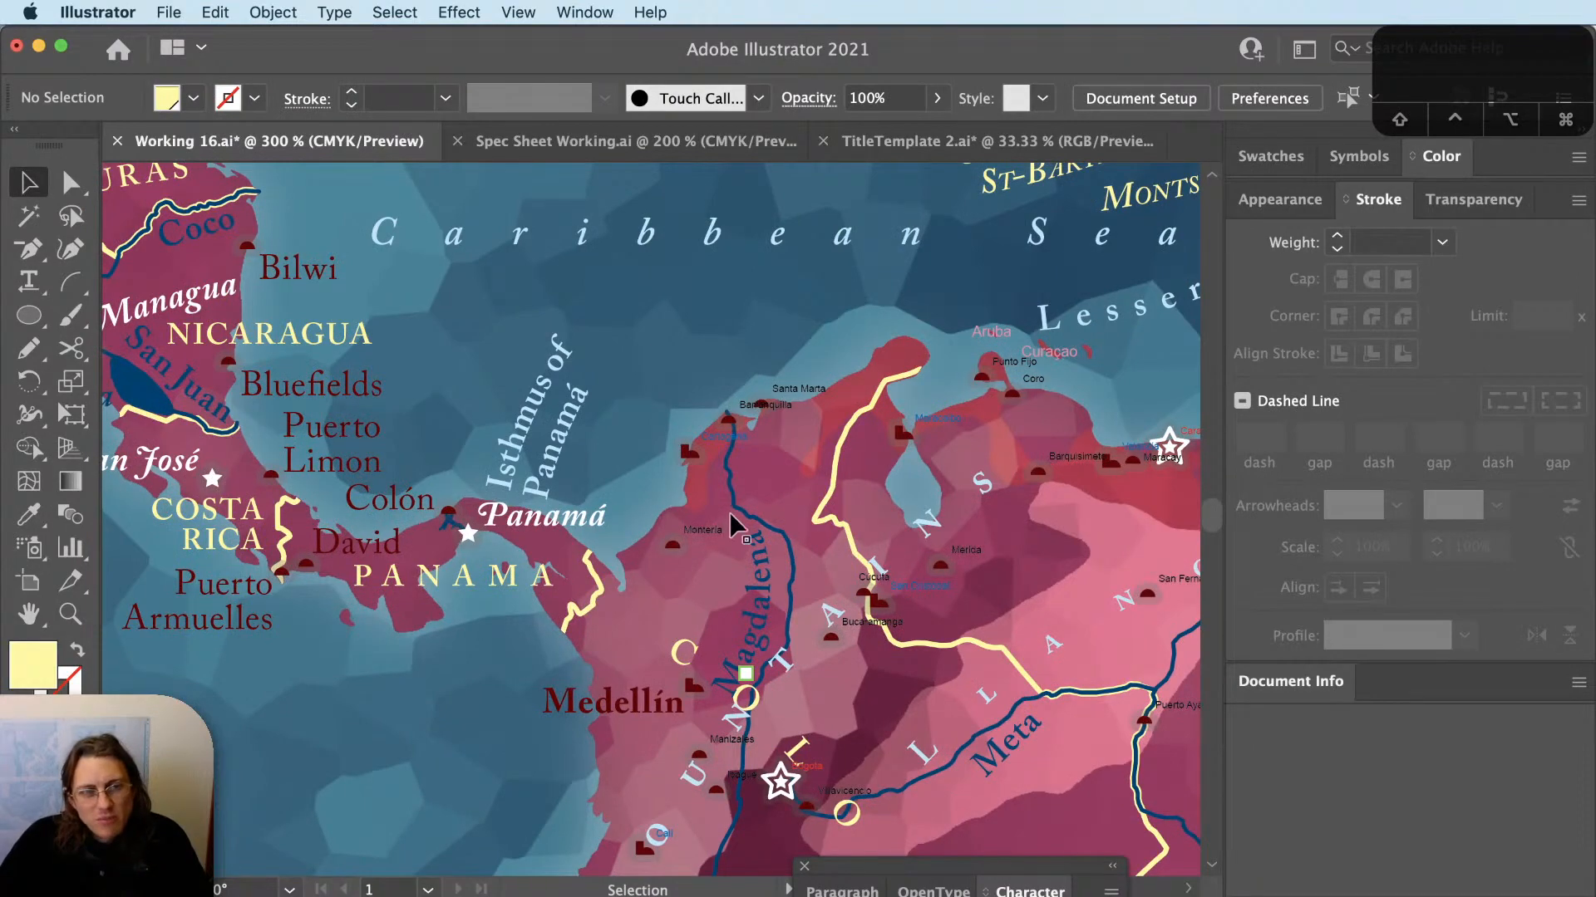
scroll(731, 514, "down", 2)
scroll(731, 512, "down", 1)
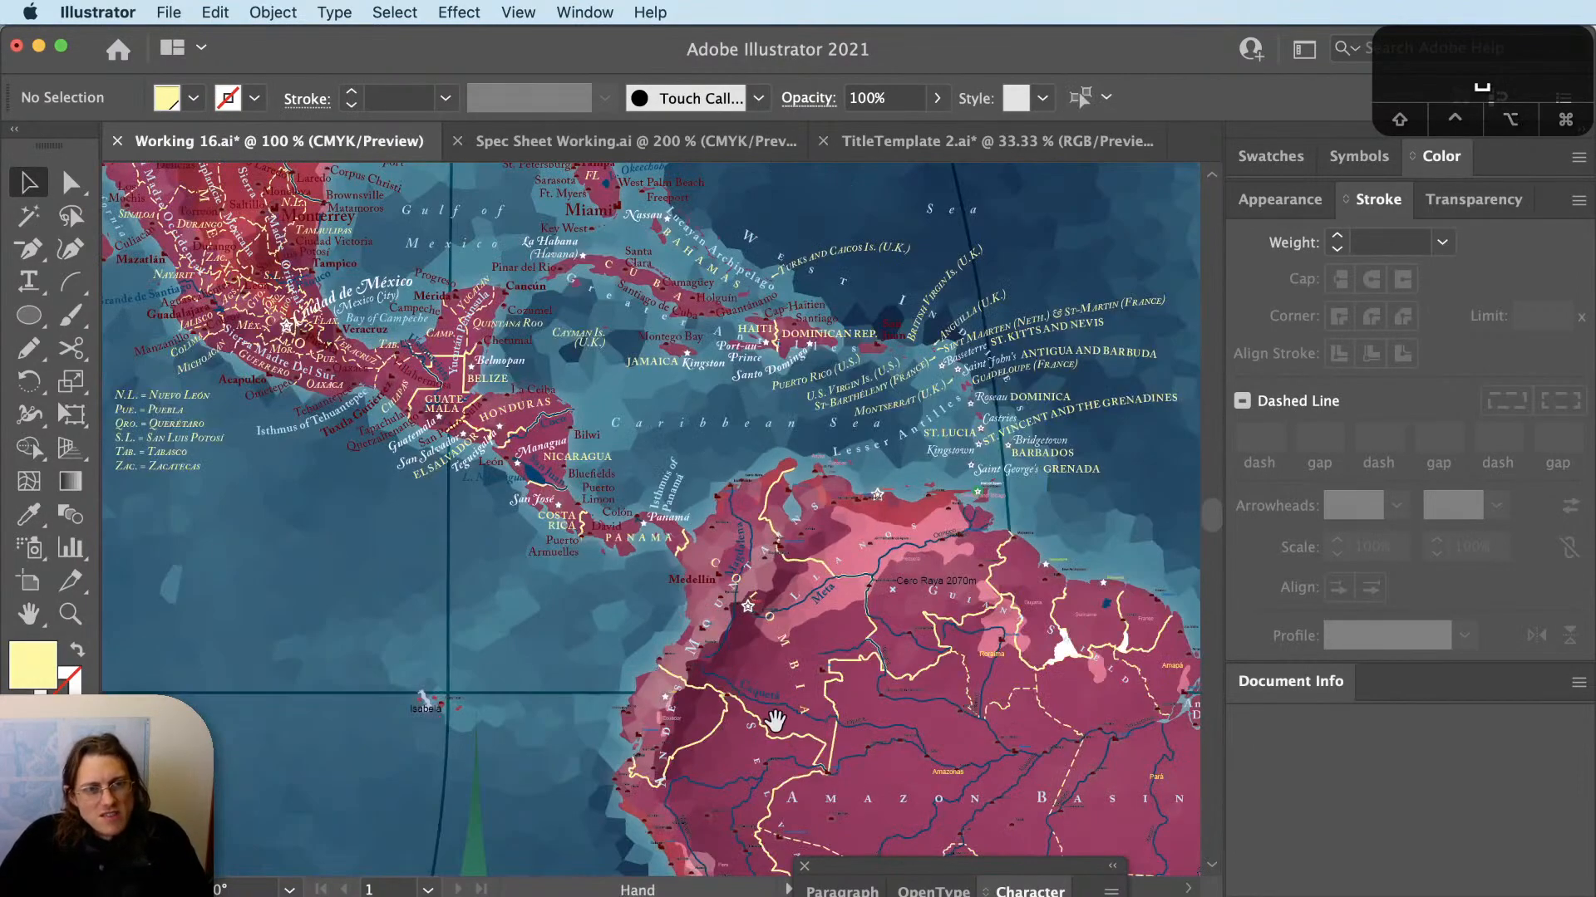
left_click_drag(773, 716, 675, 549)
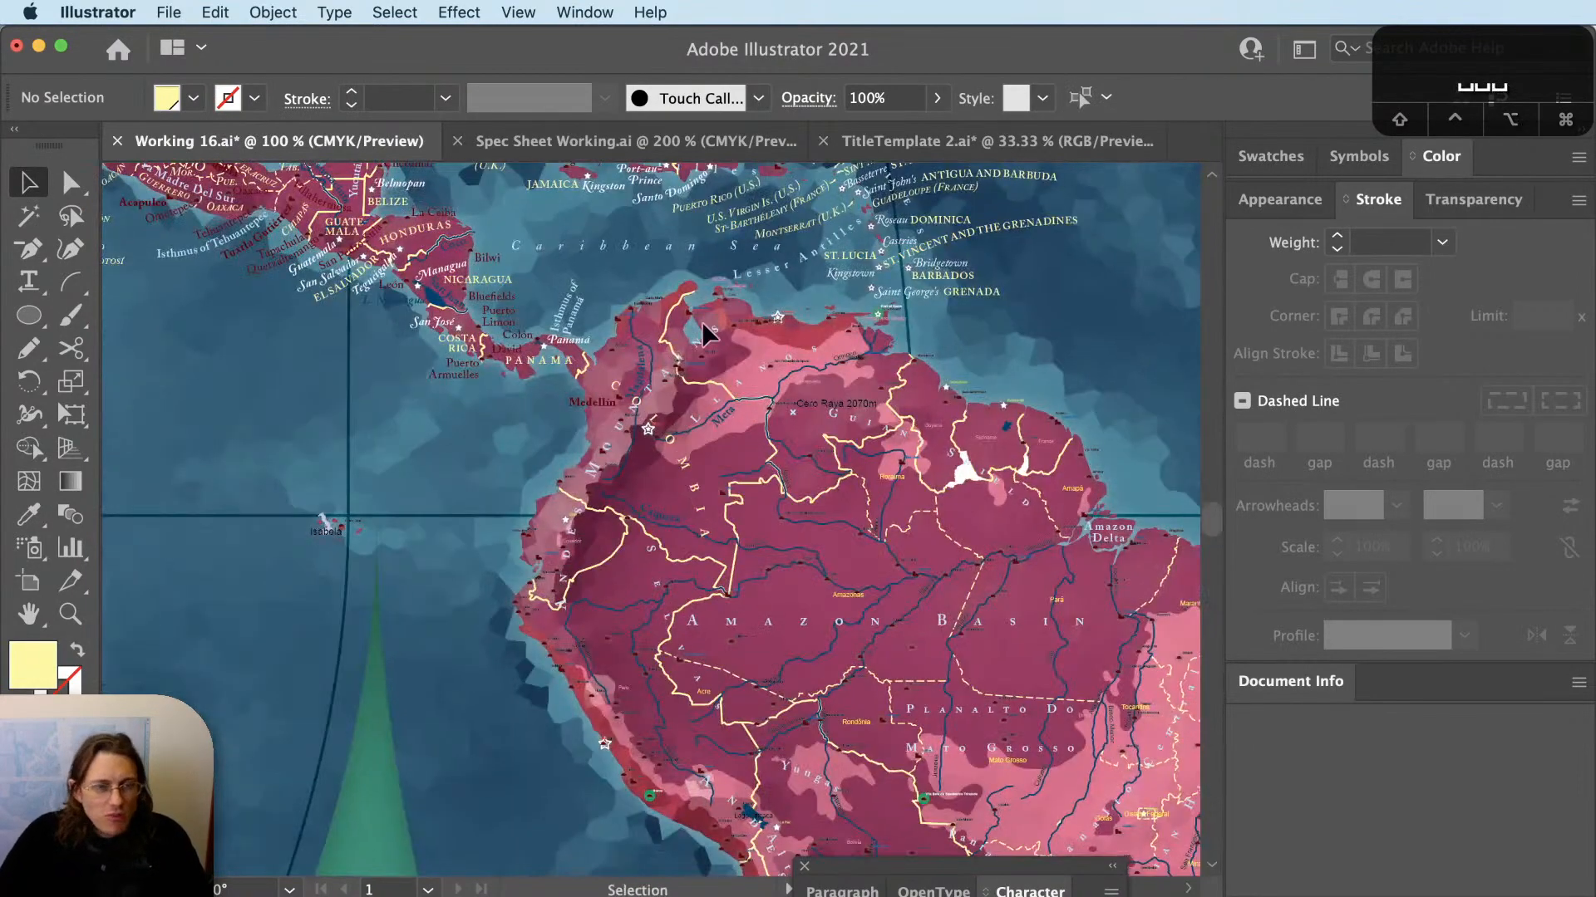
scroll(579, 418, "up", 3)
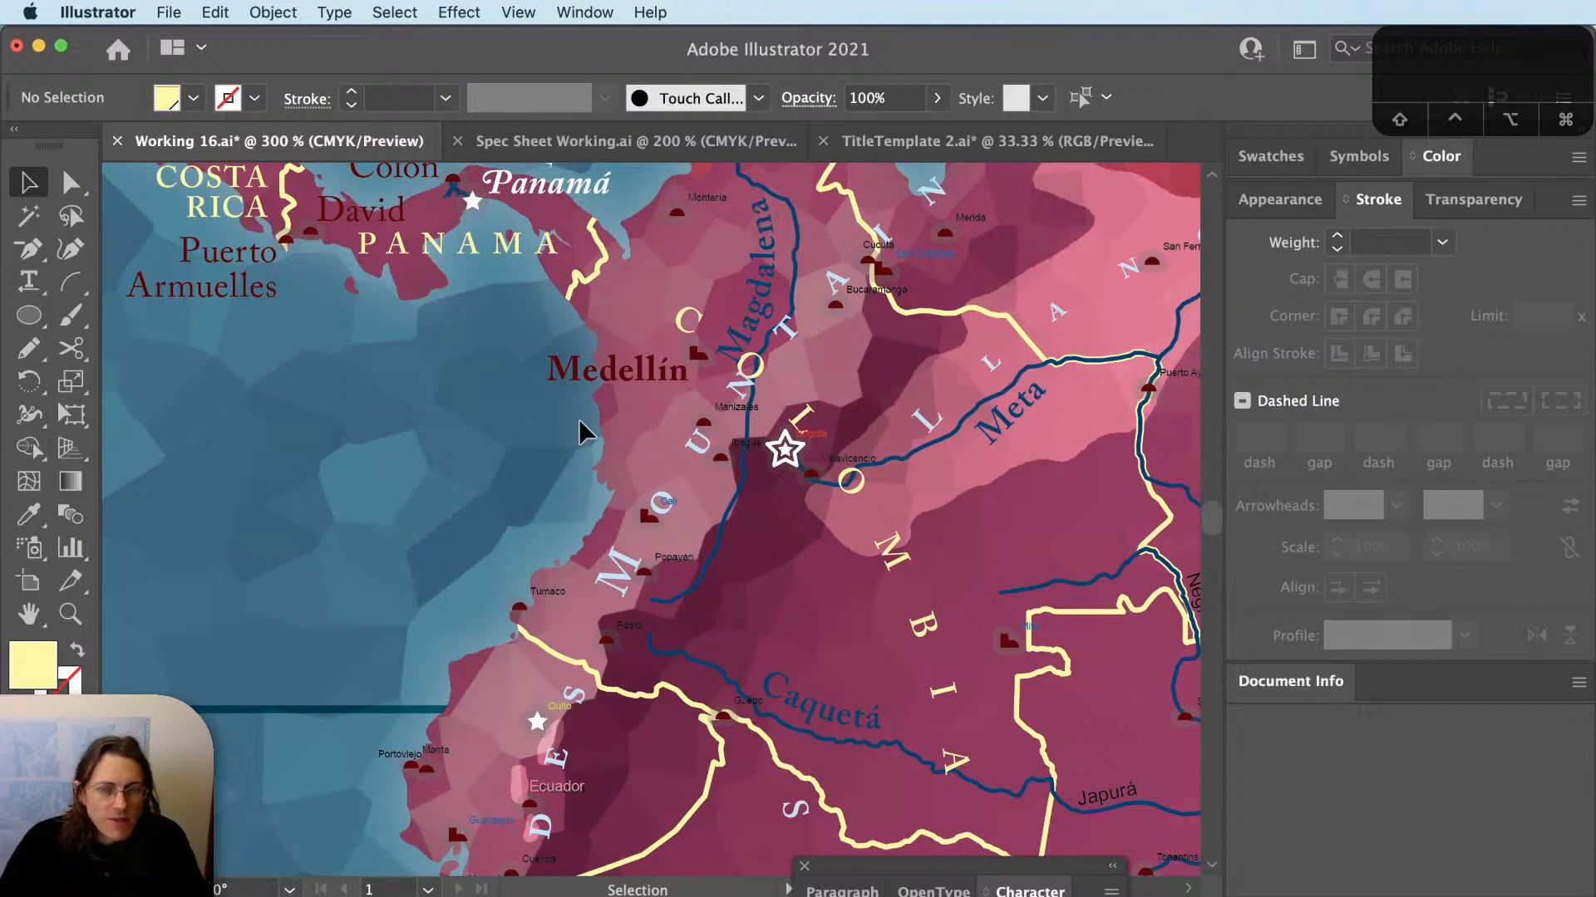
scroll(578, 419, "up", 5)
scroll(579, 419, "left", 4)
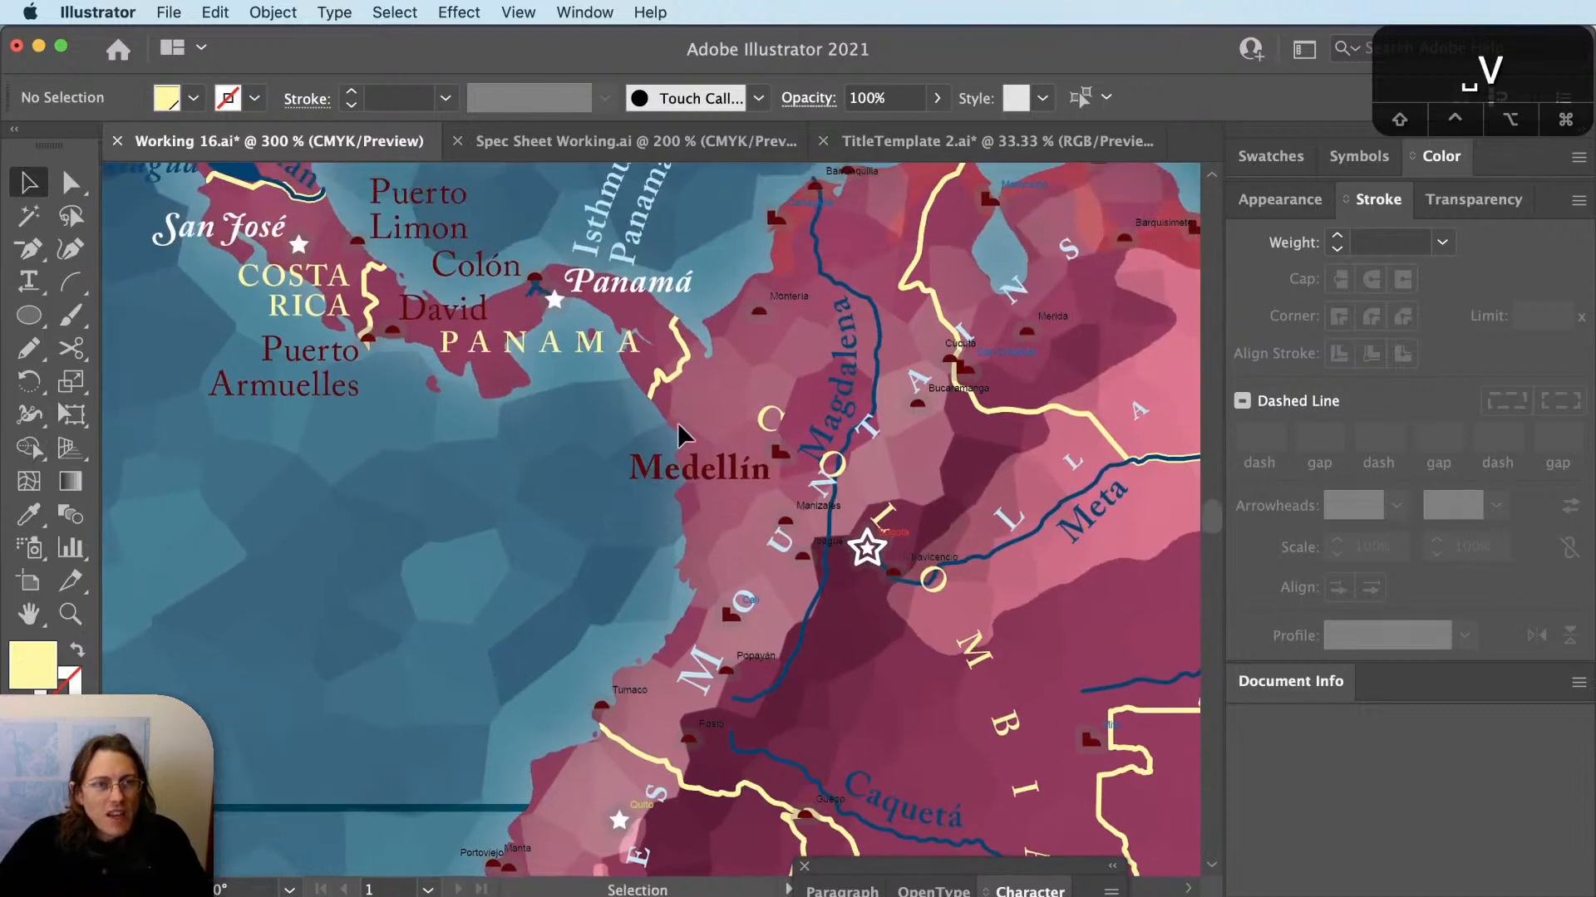
Give the Cali label the bold dark-red, right-aligned city style and place it just northwest of its city symbol.
scroll(780, 624, "up", 2)
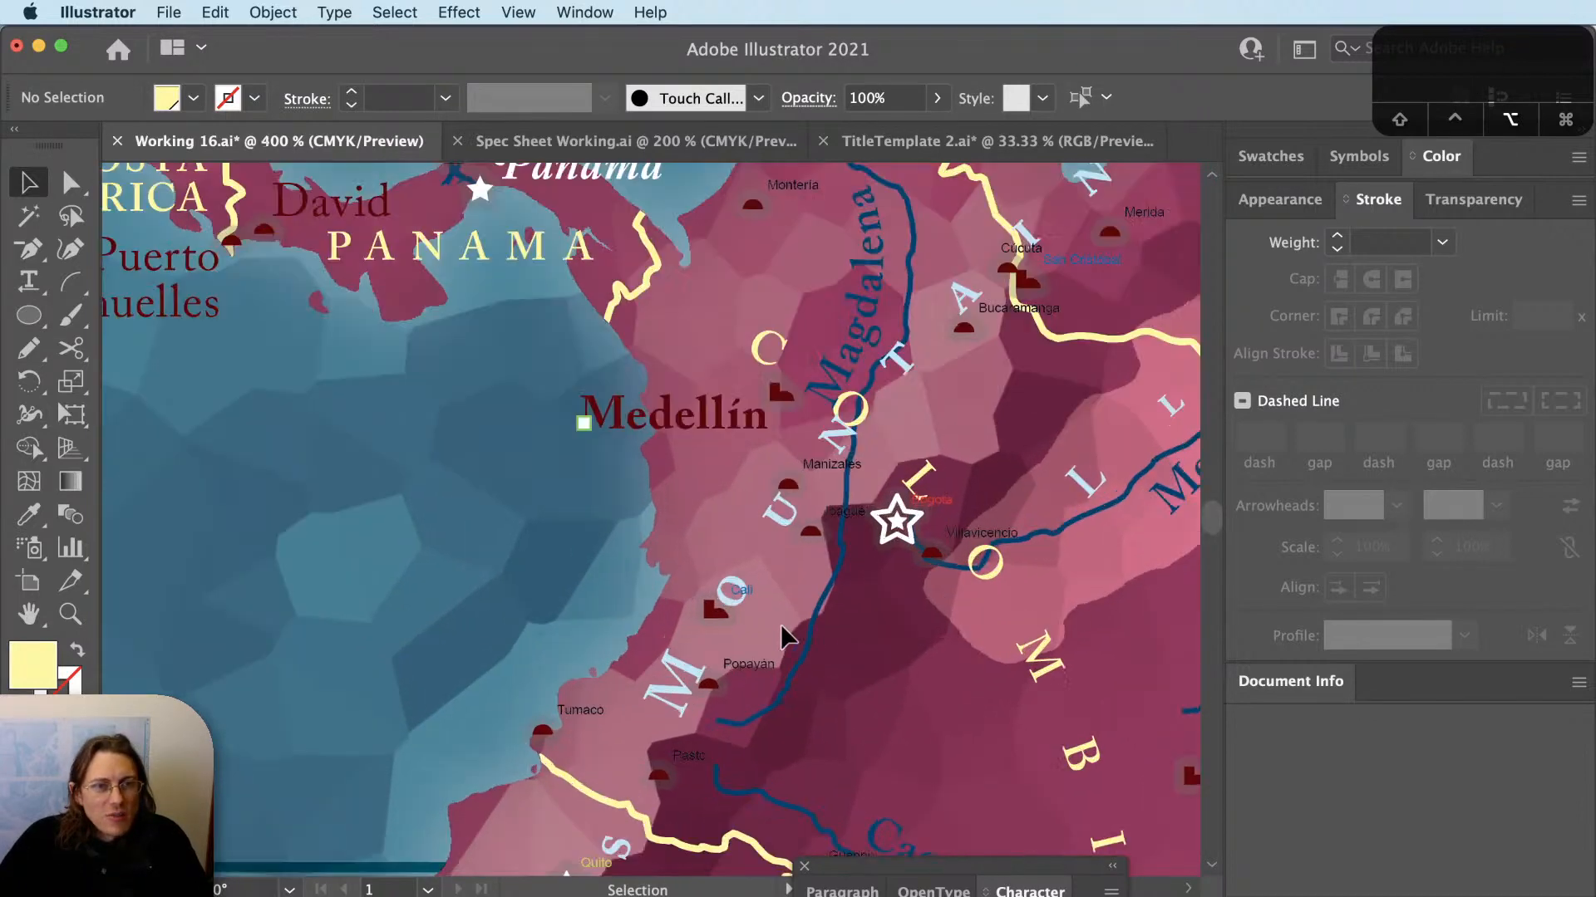
left_click(735, 575)
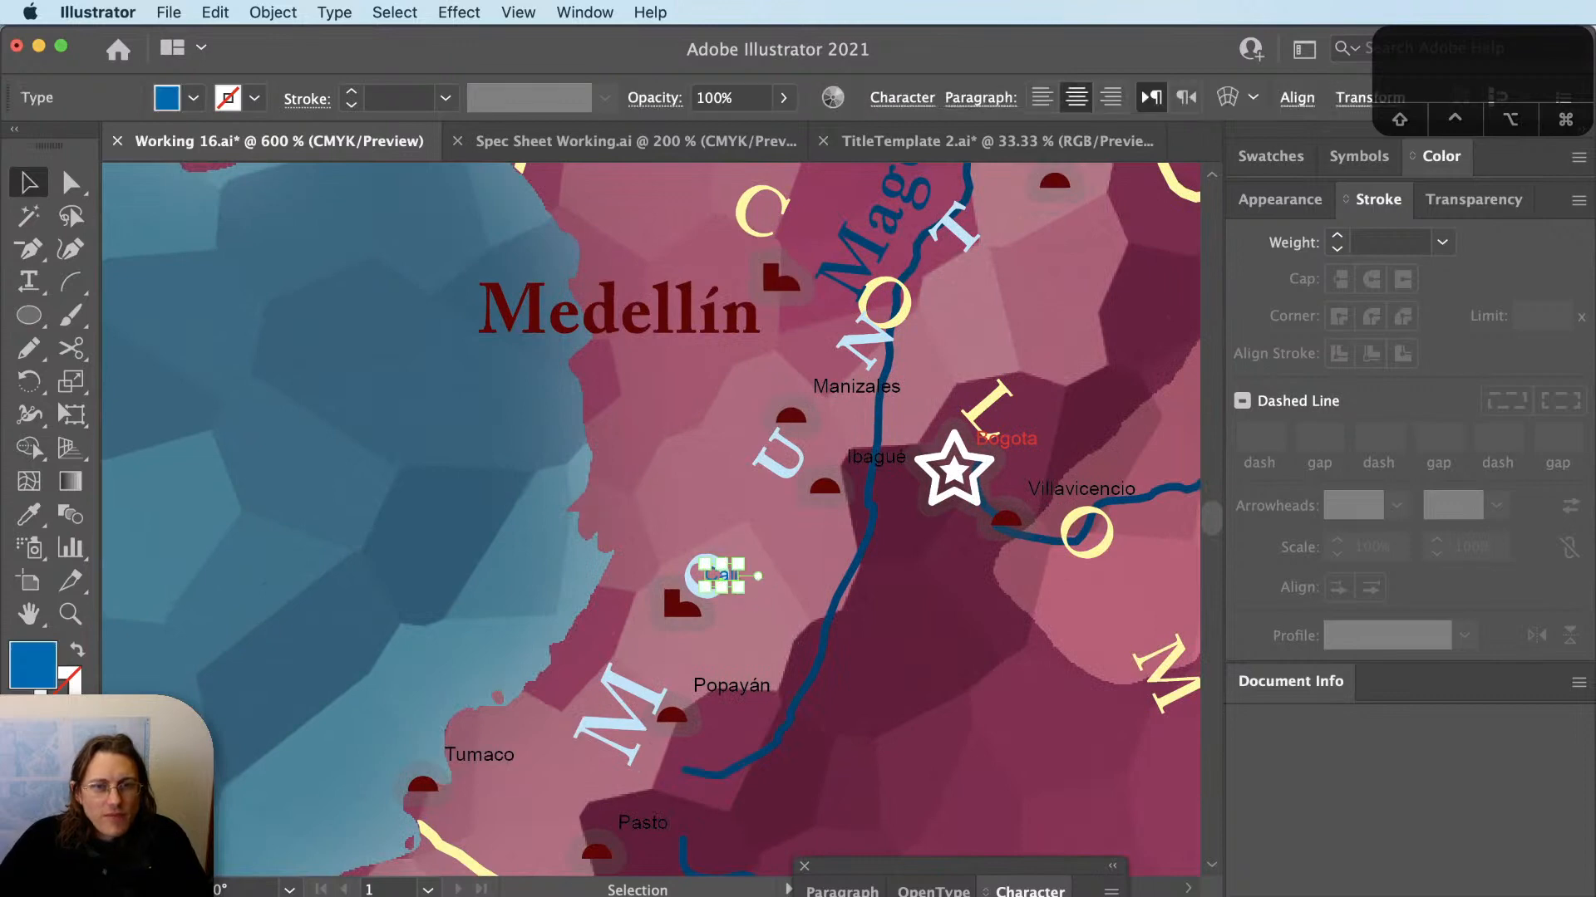
key("super+shift+F2")
scroll(540, 528, "up", 1)
key("v")
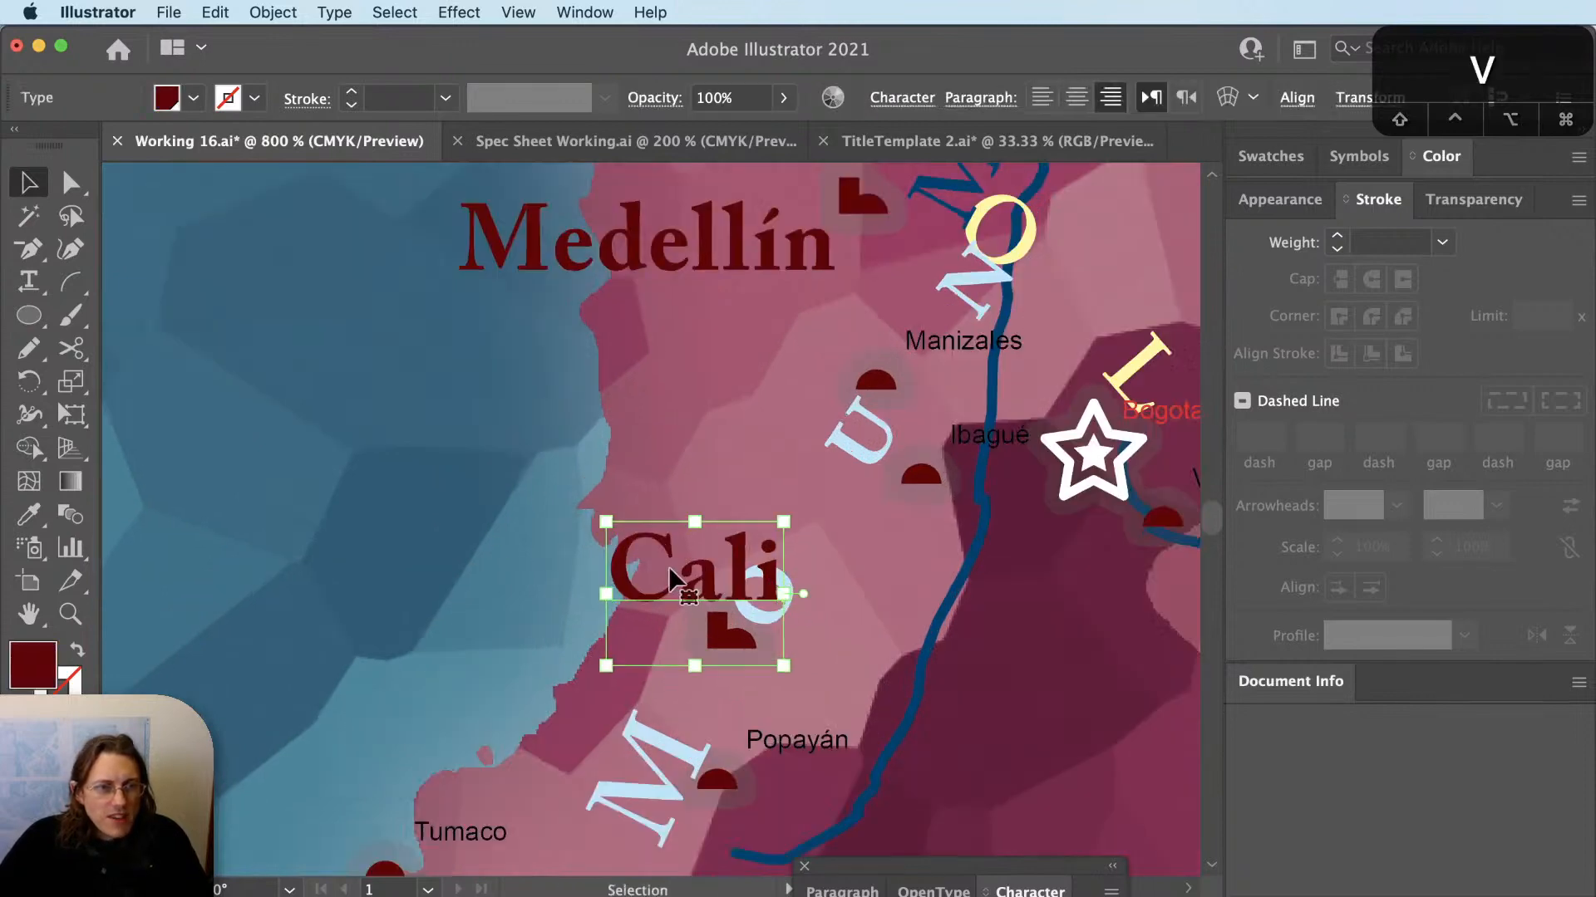
left_click_drag(666, 571, 578, 566)
left_click(719, 674)
key("space")
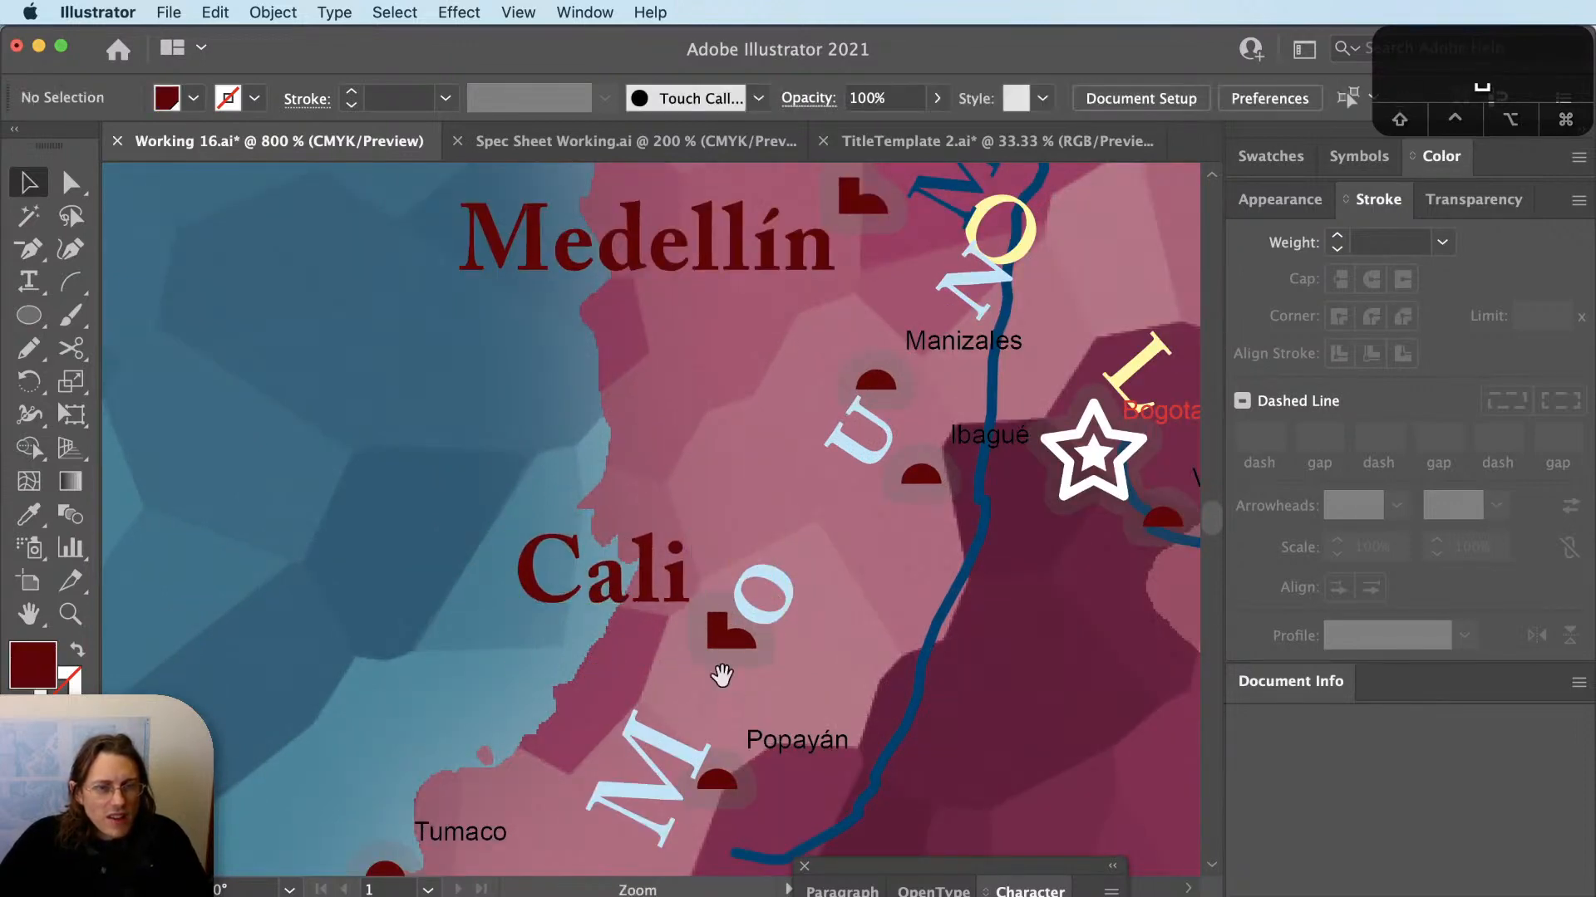
View the document's city symbols beside the Colombian cities and return the Symbols panel to its docked group.
left_click_drag(725, 683, 438, 737)
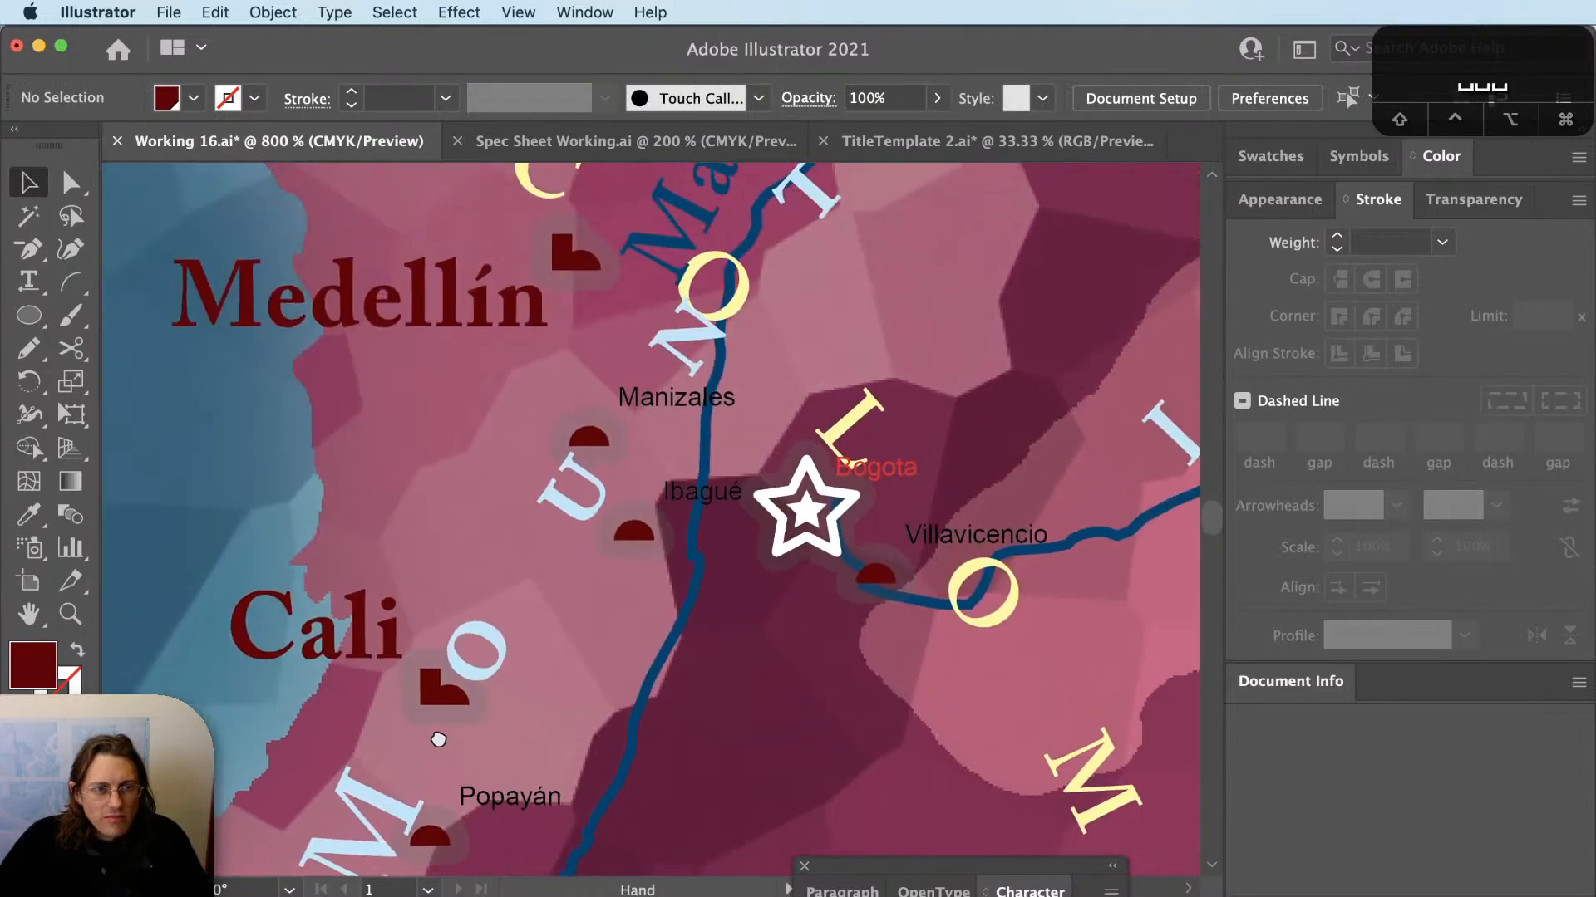
left_click_drag(479, 508, 382, 673)
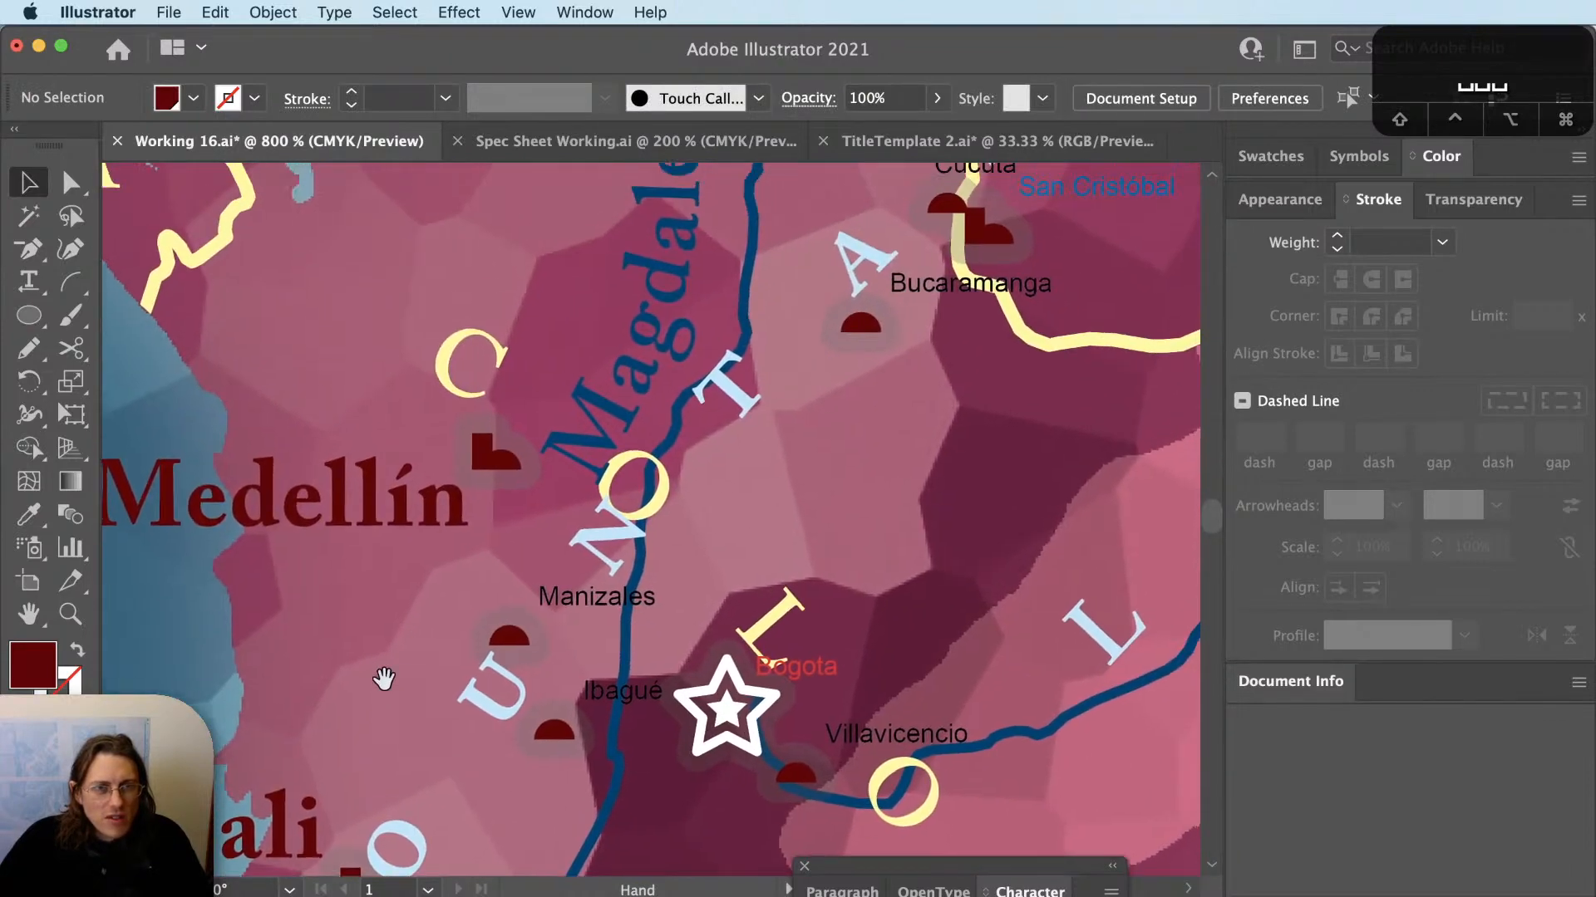
left_click(1358, 156)
left_click_drag(1358, 156, 534, 312)
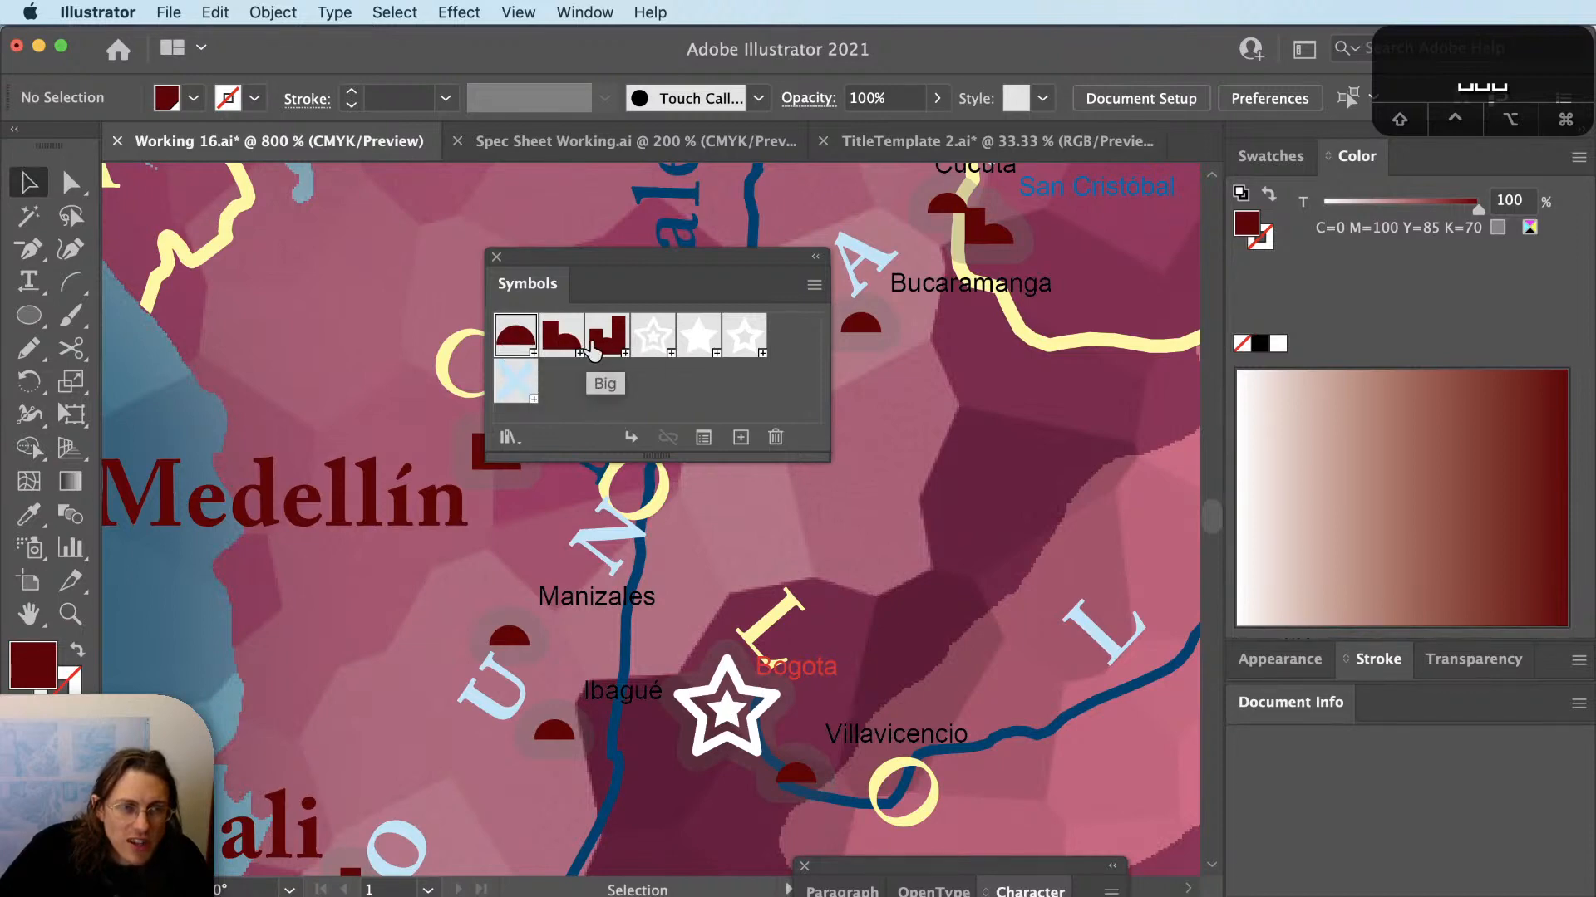
left_click_drag(526, 286, 1316, 175)
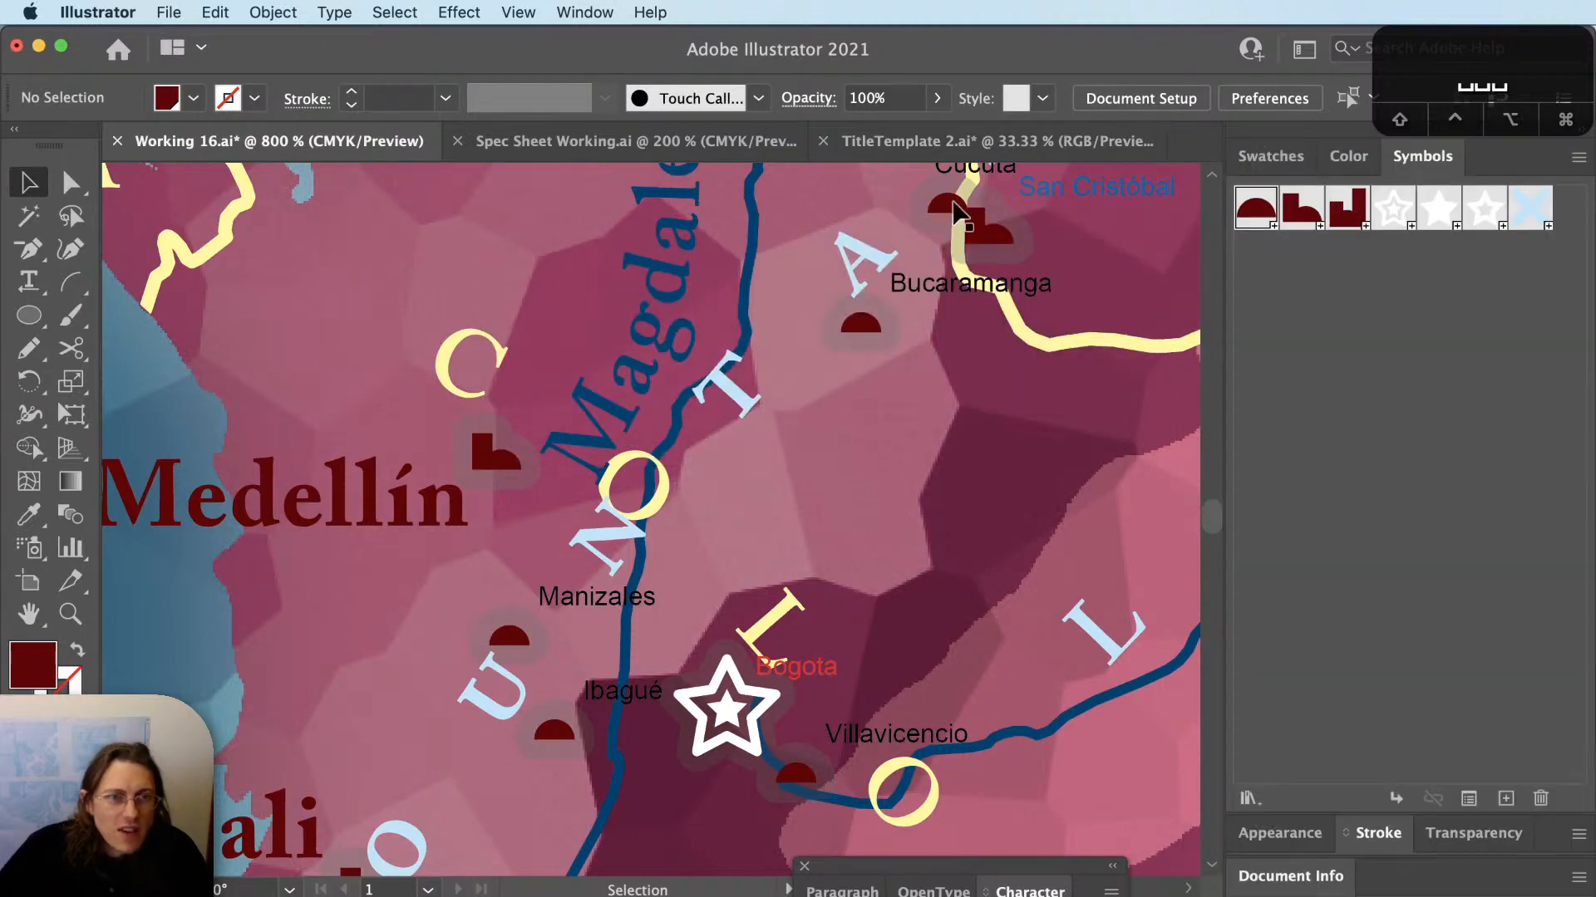
Apply the bold dark-red, right-aligned city style to the Cartagena label on Colombia's Caribbean coast.
scroll(805, 505, "down", 3)
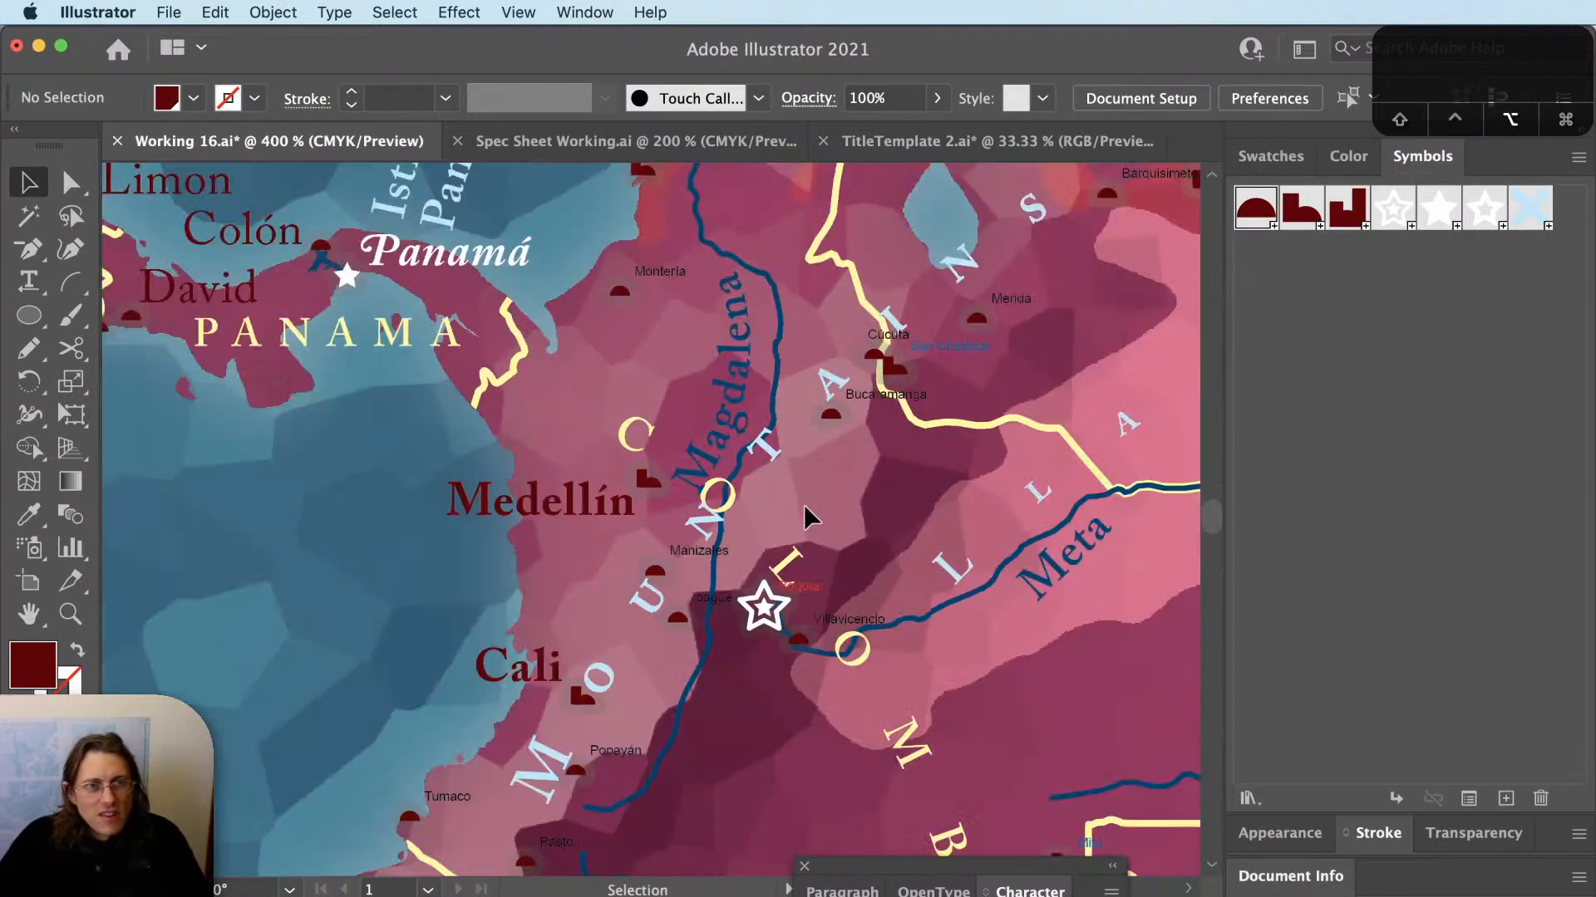
scroll(804, 502, "up", 2)
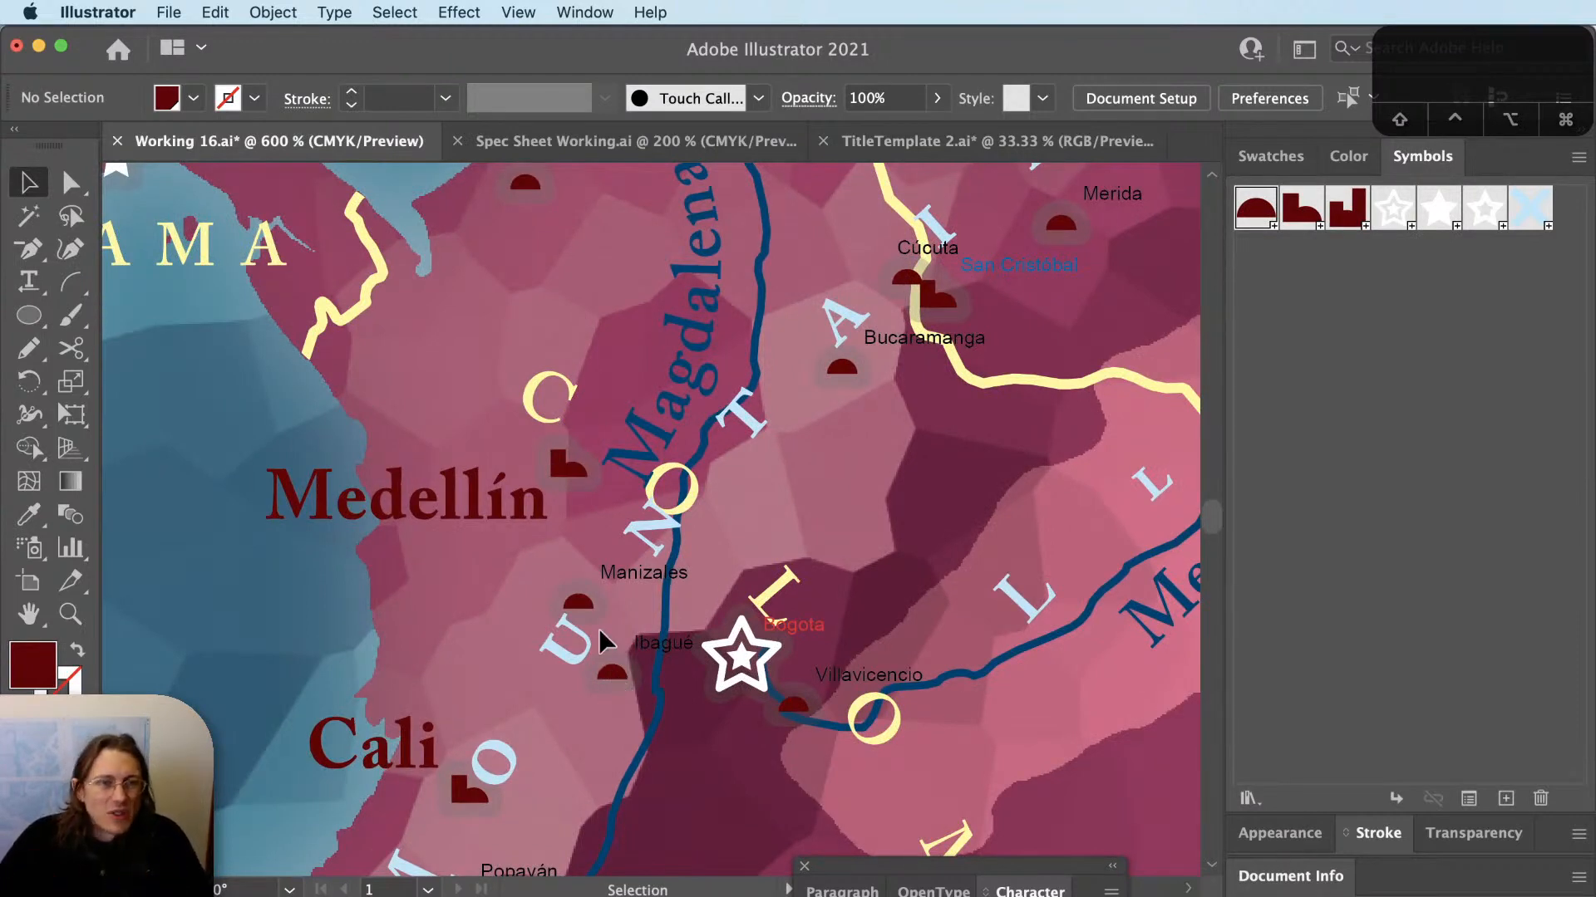
scroll(599, 616, "down", 1)
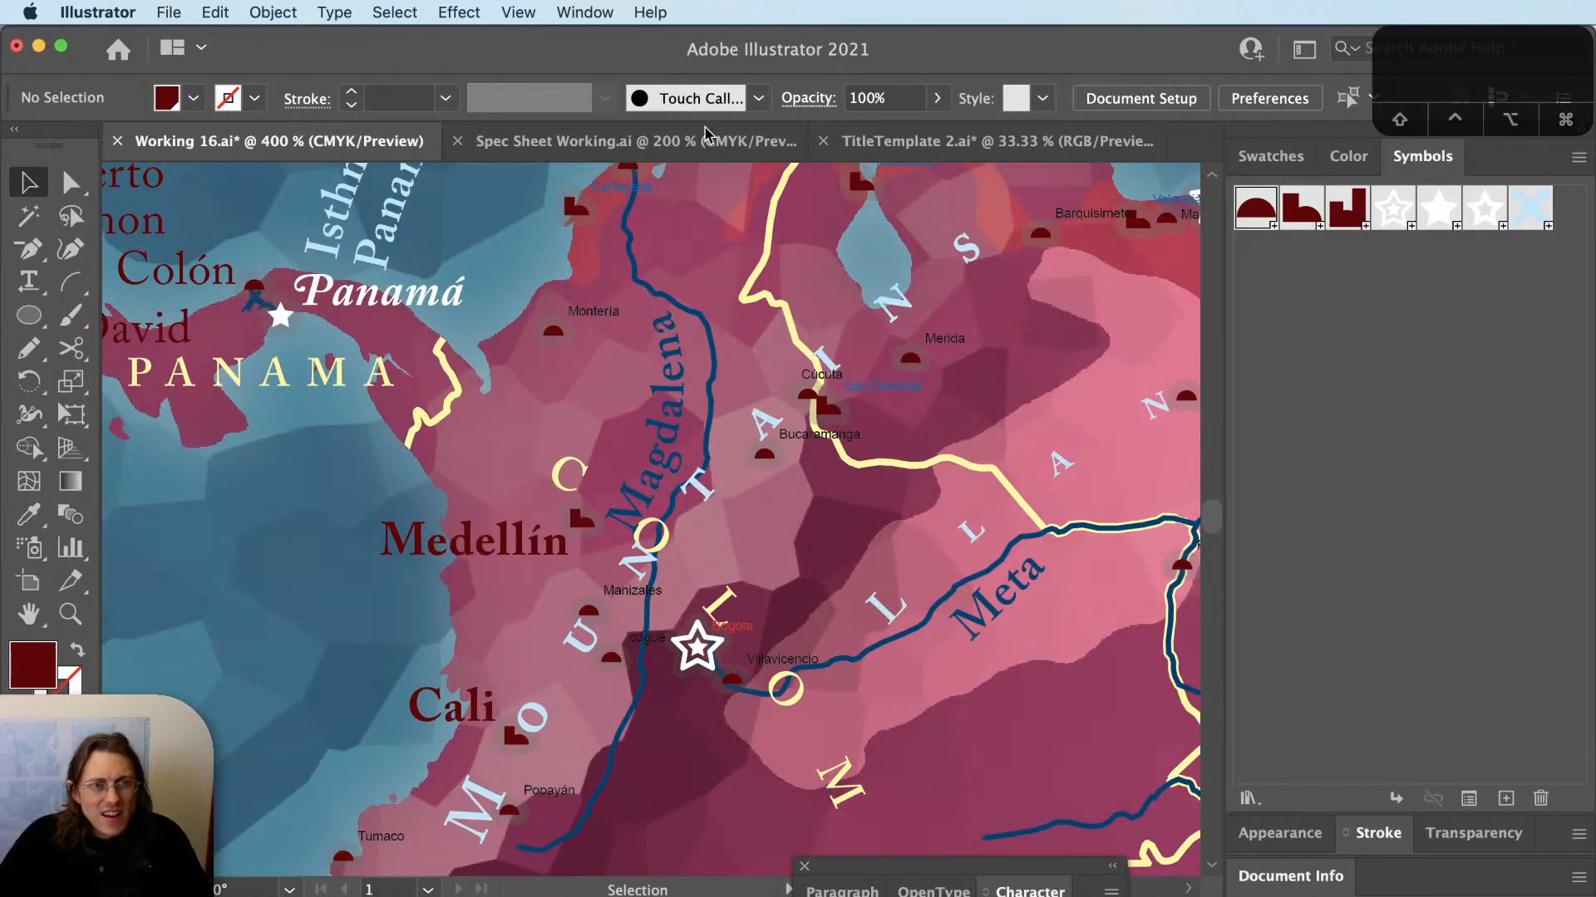
scroll(623, 405, "up", 5)
scroll(624, 404, "left", 4)
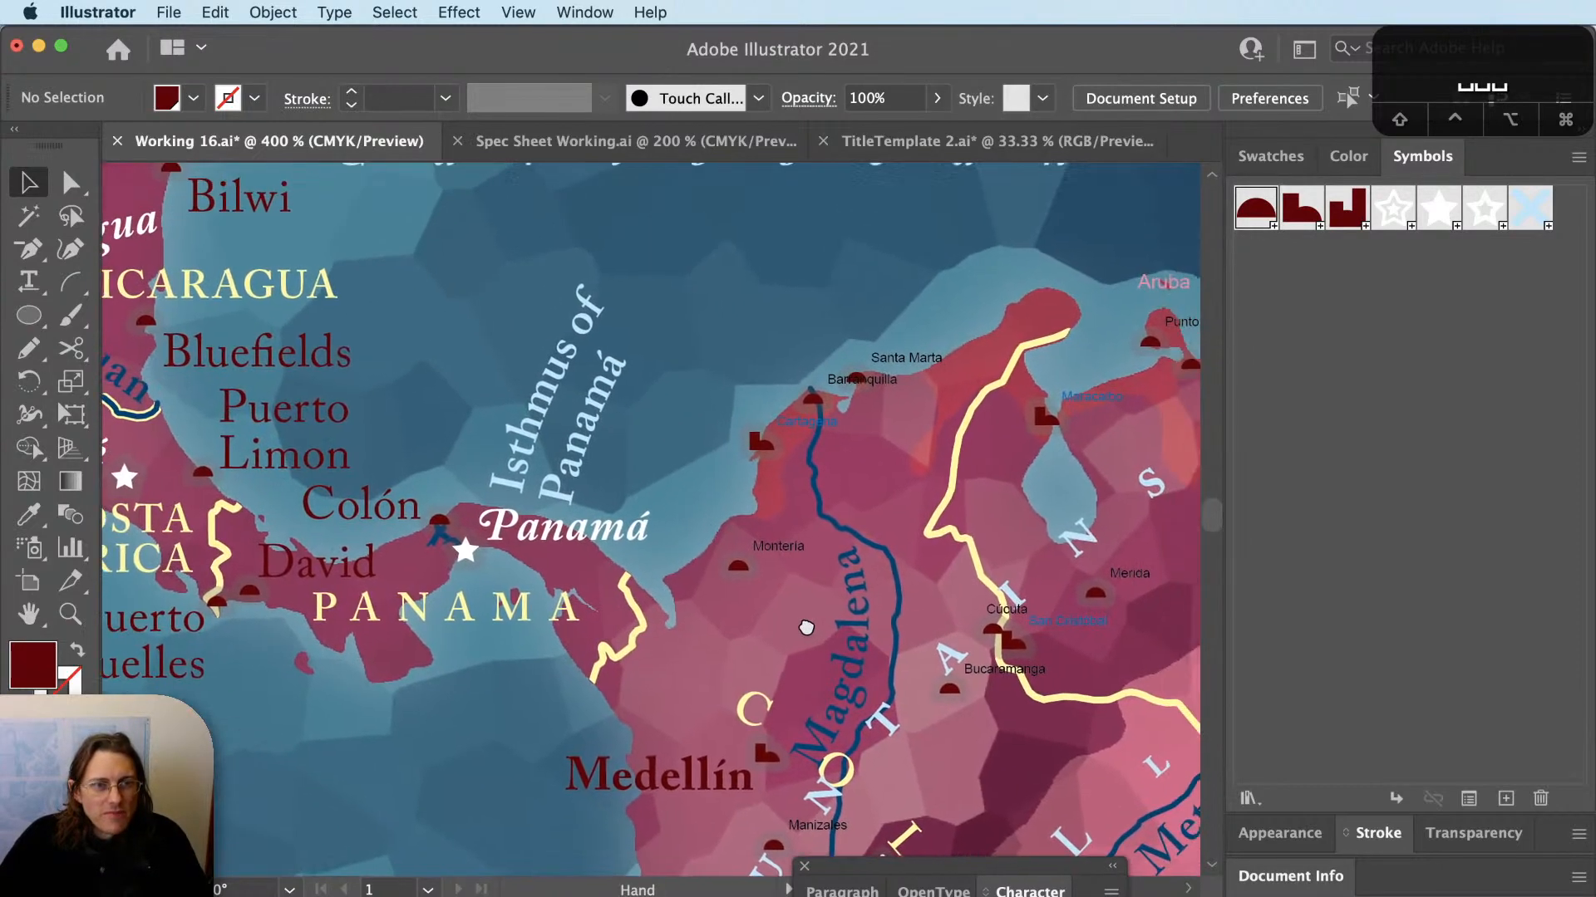
left_click(811, 423)
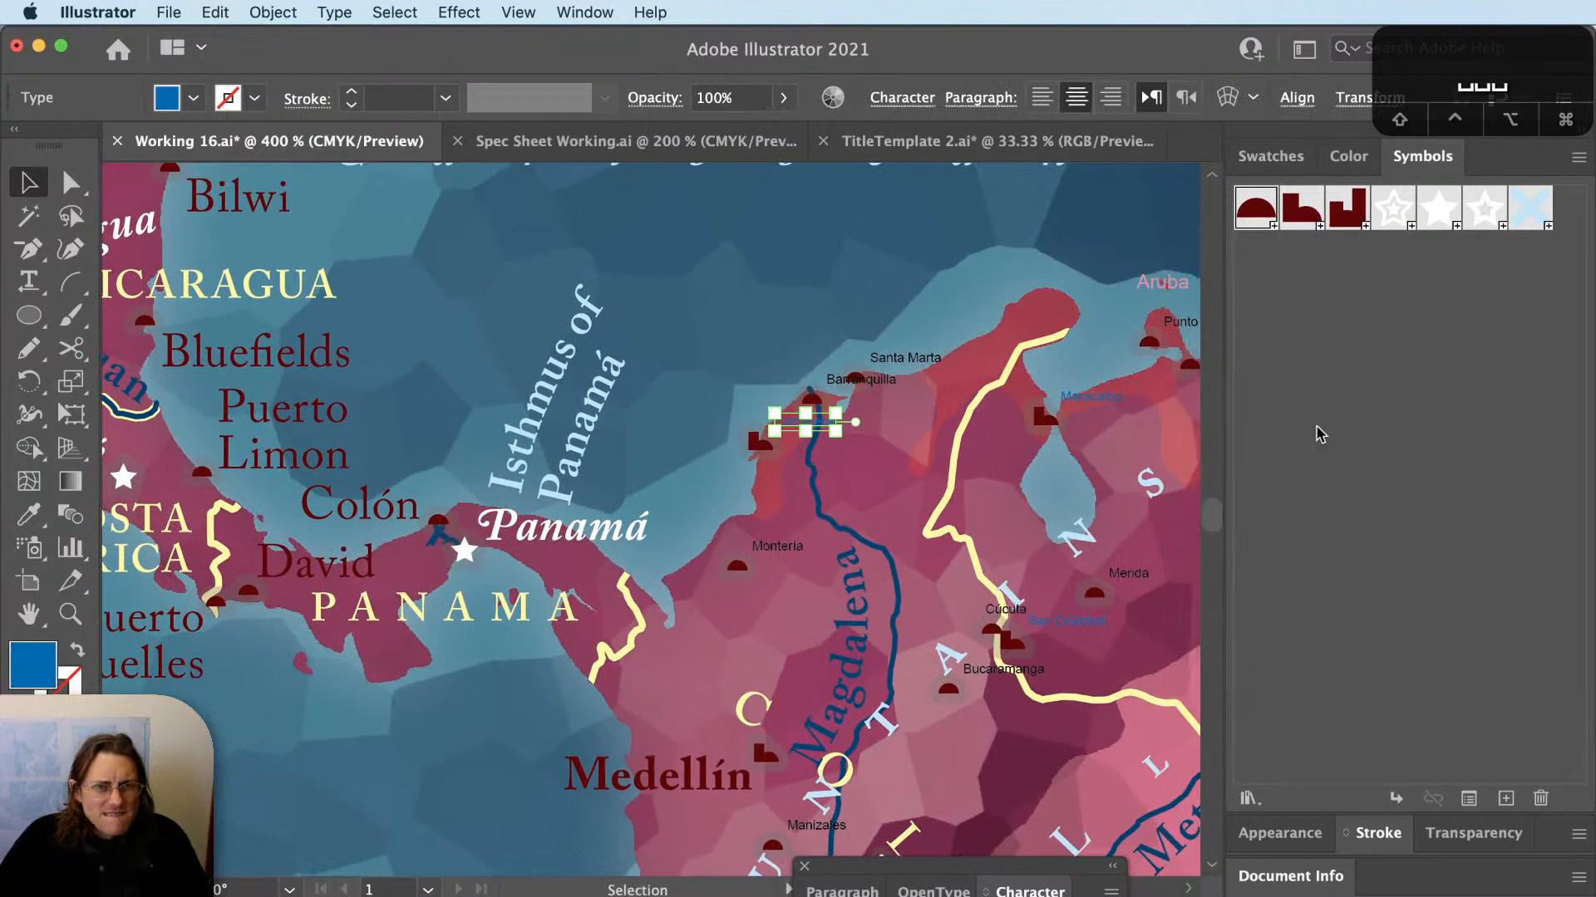
key("F2")
scroll(806, 409, "up", 2)
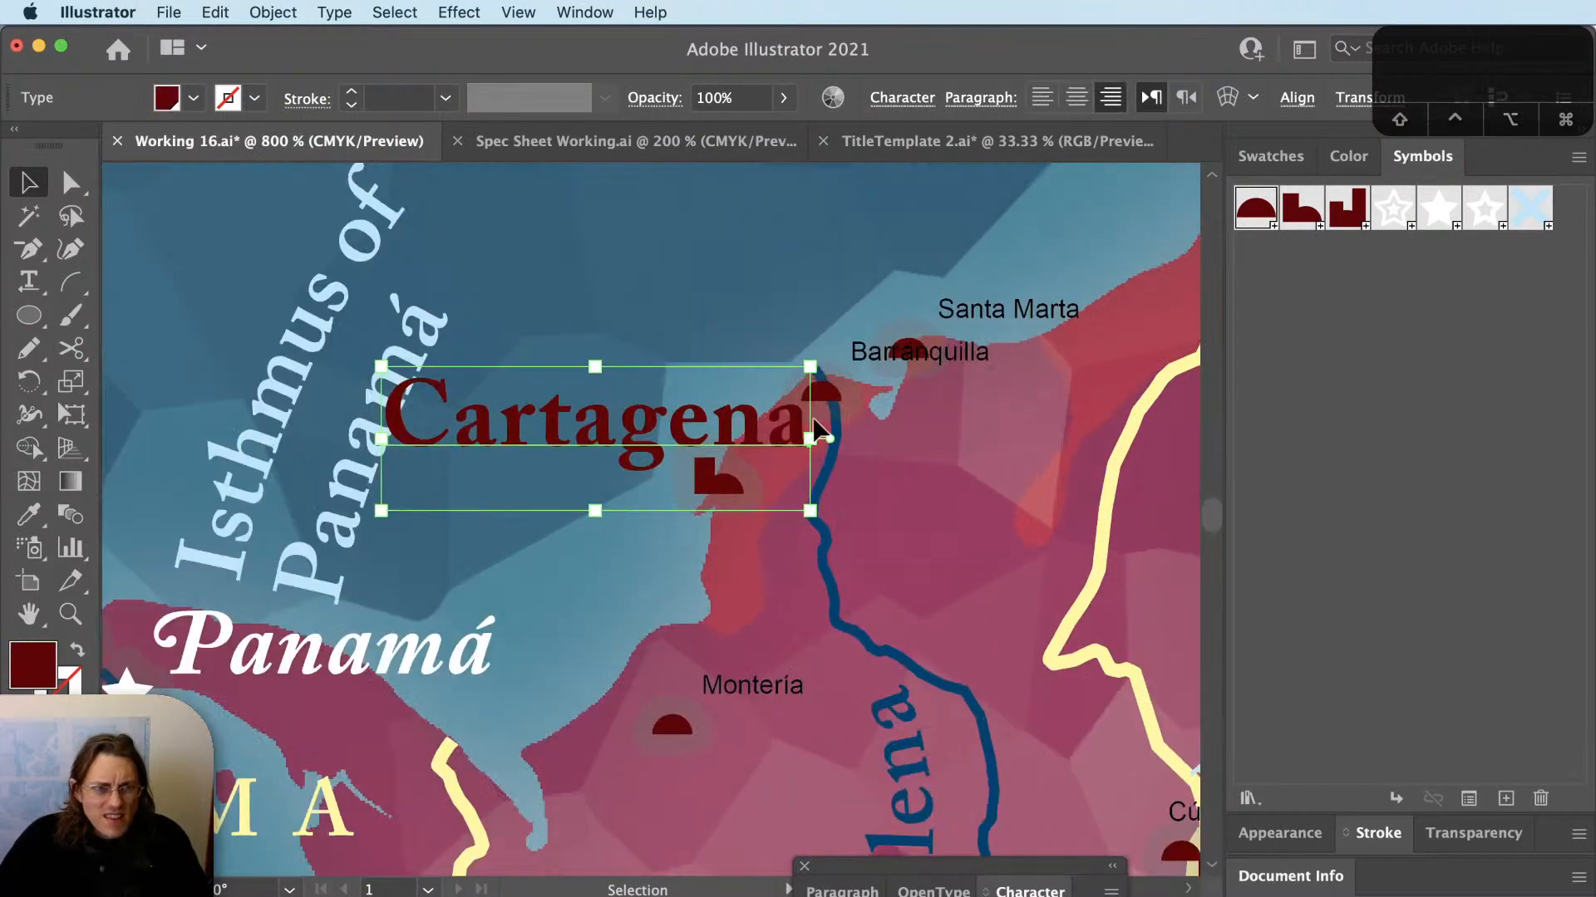
Left-align the Cartagena label and move it southeast of its city symbol, across the Magdalena river.
key("shift+super+l")
key("v")
left_click_drag(955, 456, 891, 533)
scroll(752, 569, "down", 3)
key("cmd+shift+a")
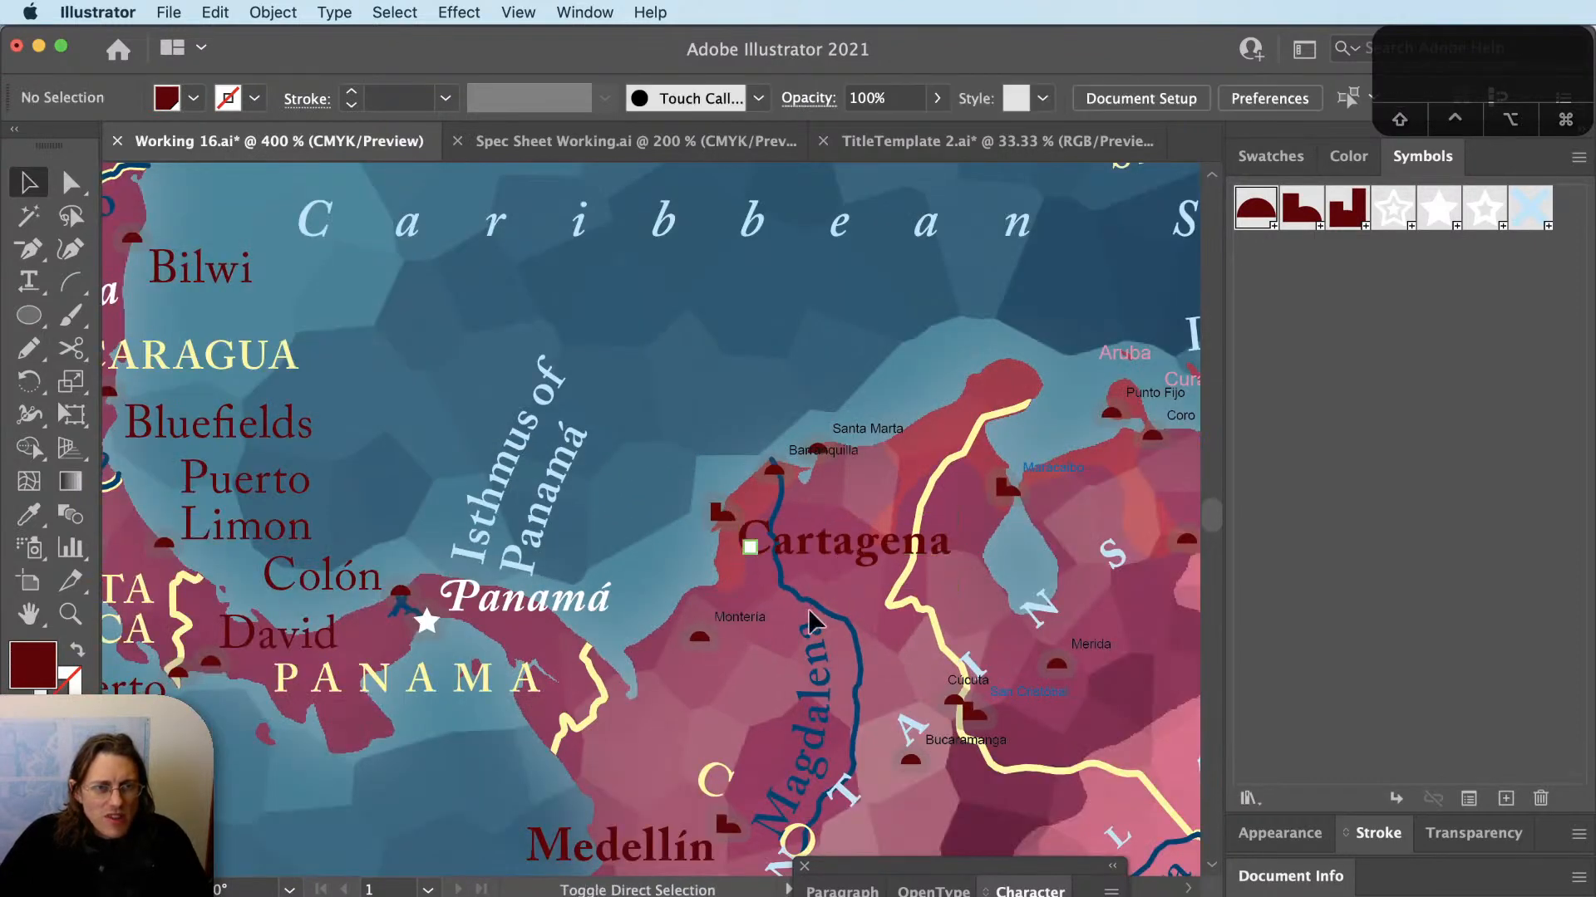
Apply the regular-weight dark-red, centred city style to the Montería label.
scroll(811, 610, "up", 1)
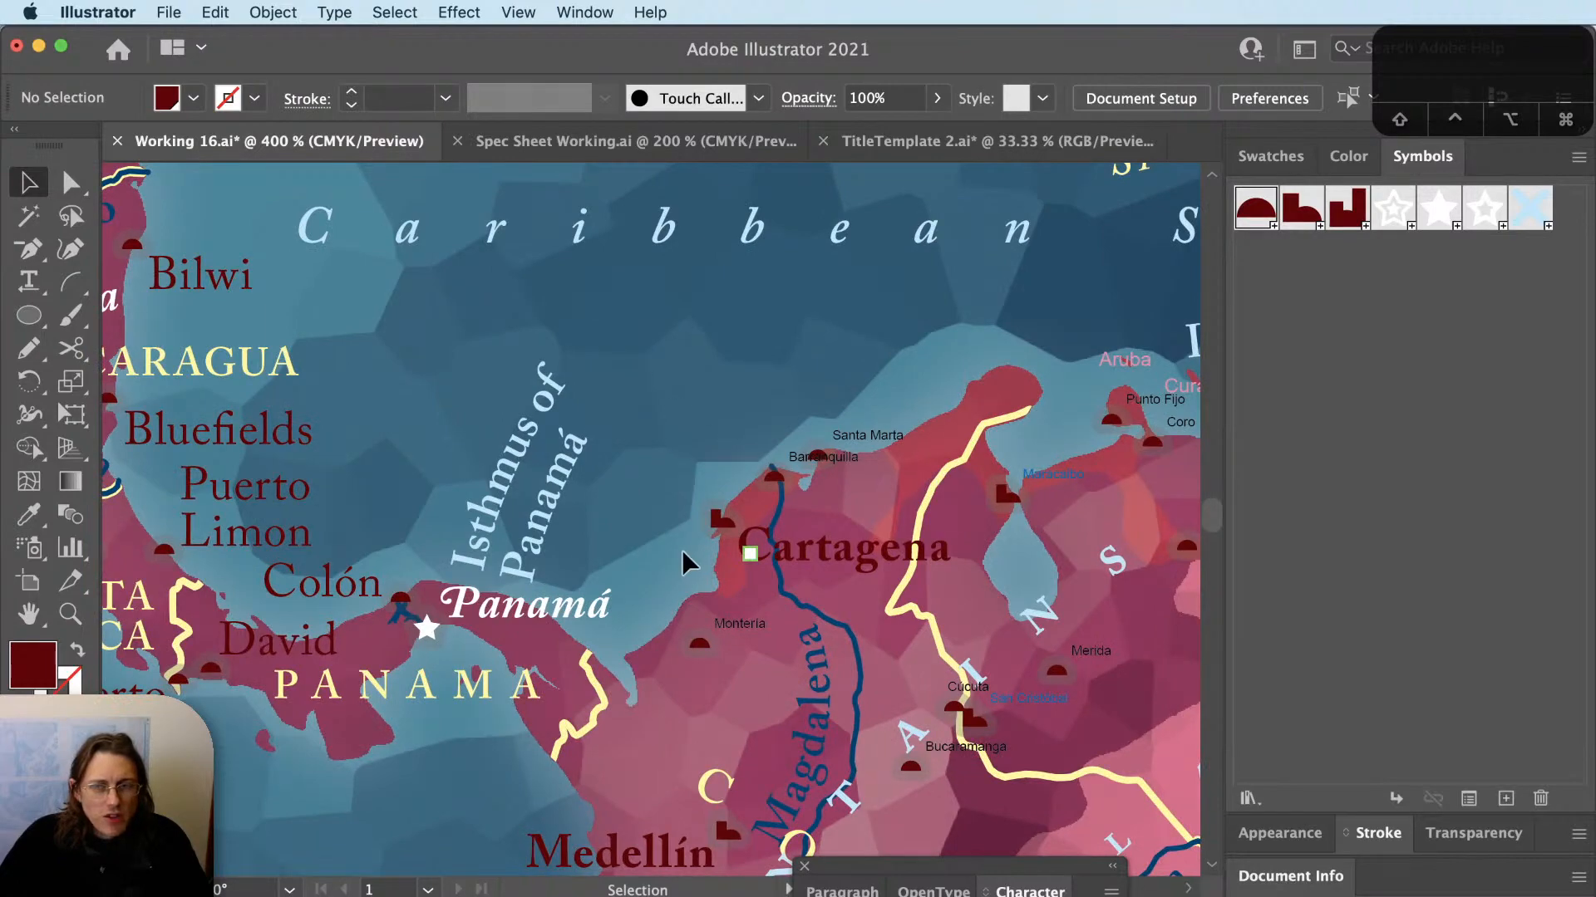
scroll(885, 708, "down", 3)
scroll(557, 387, "up", 1)
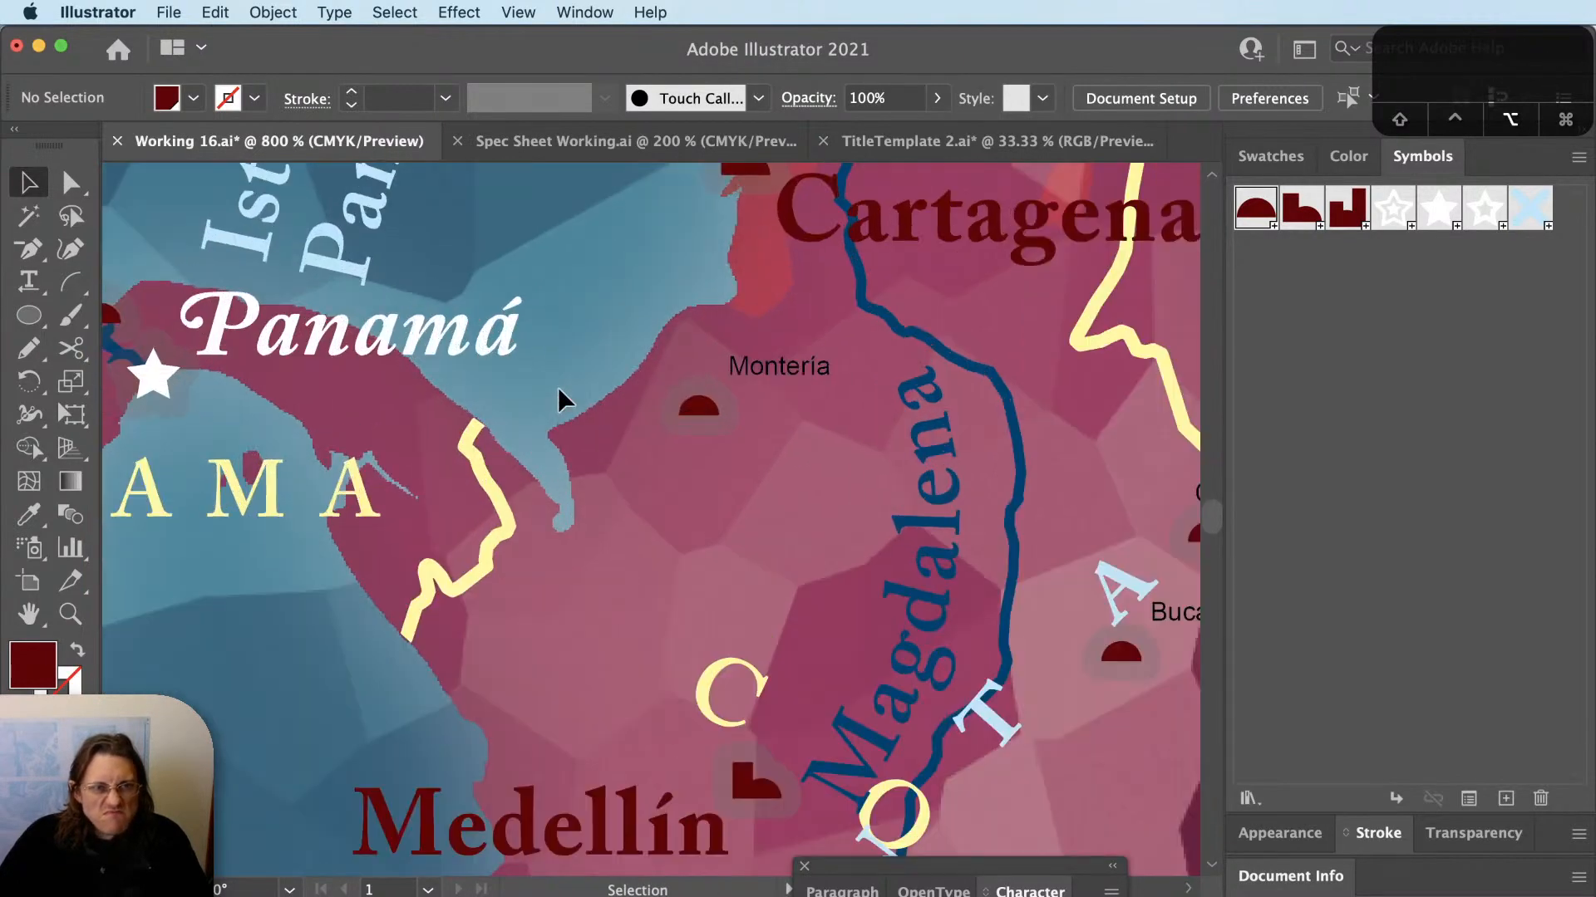
left_click(775, 366)
left_click(993, 896)
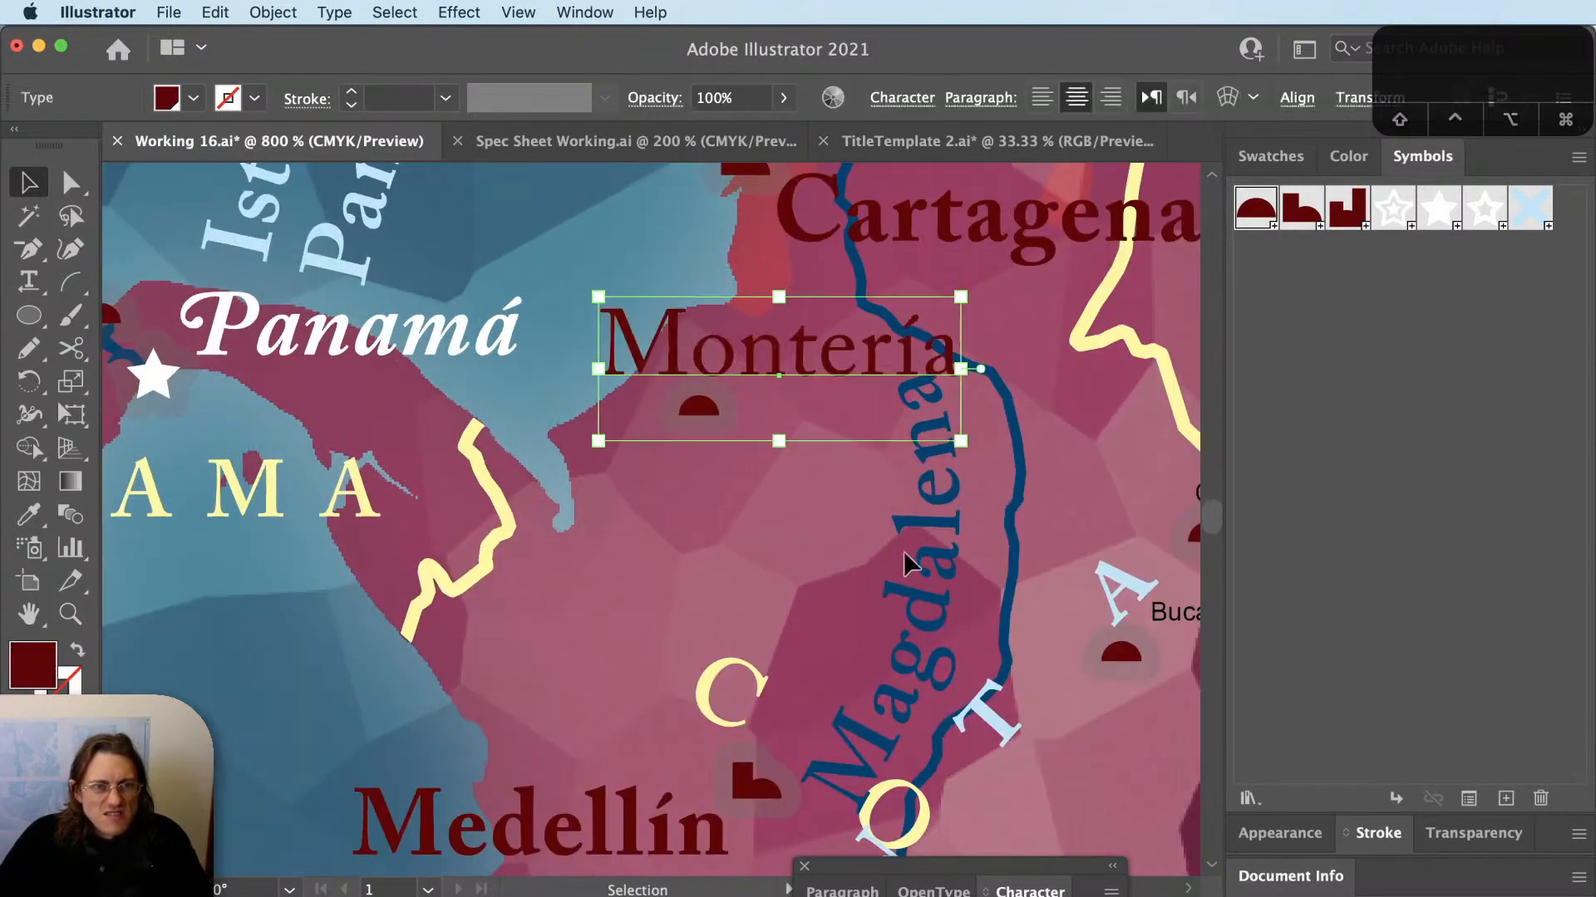
key("v")
scroll(732, 389, "up", 1)
key("v")
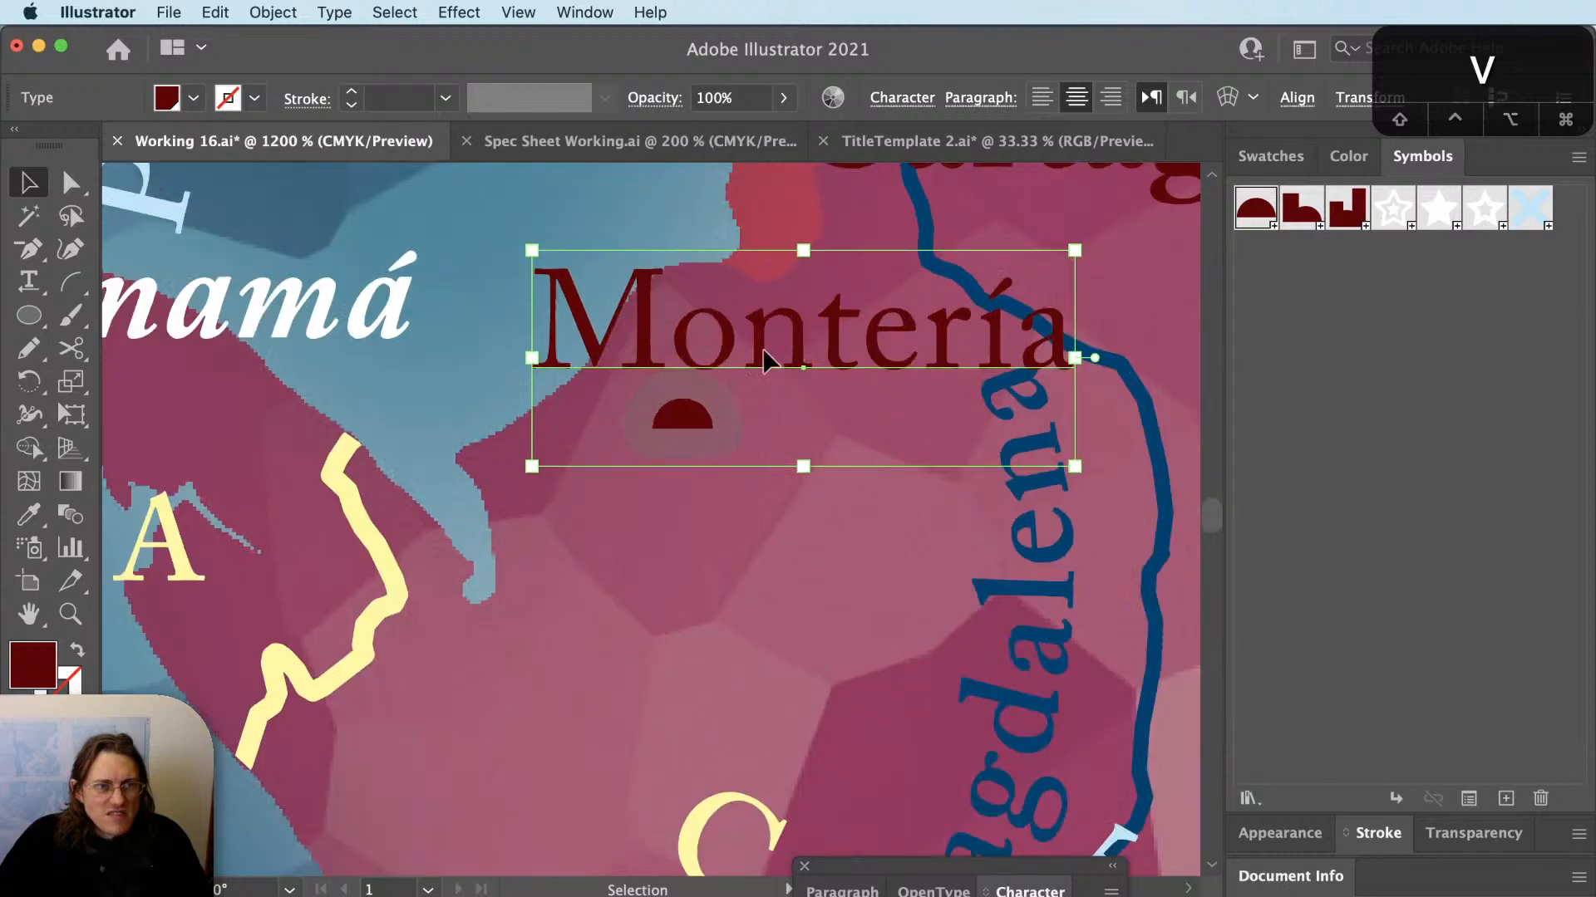
Reposition the Montería label so it sits centred directly beneath its half-circle city symbol.
left_click_drag(765, 360, 571, 320)
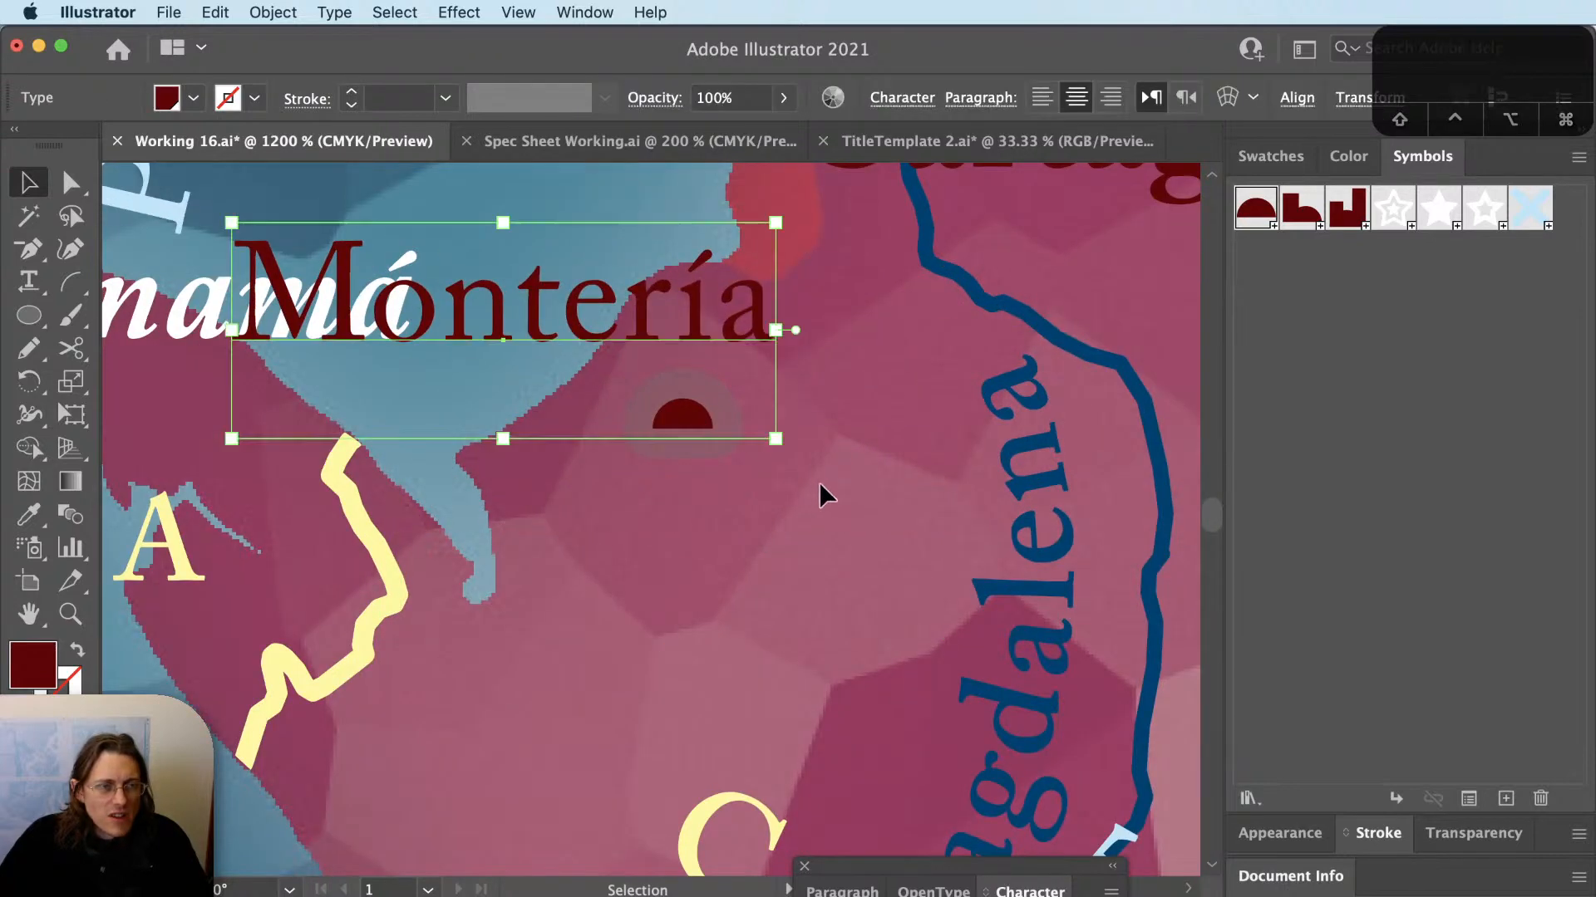
key("super+z")
scroll(837, 509, "down", 2)
key("super+shift+a")
scroll(839, 577, "down", 1)
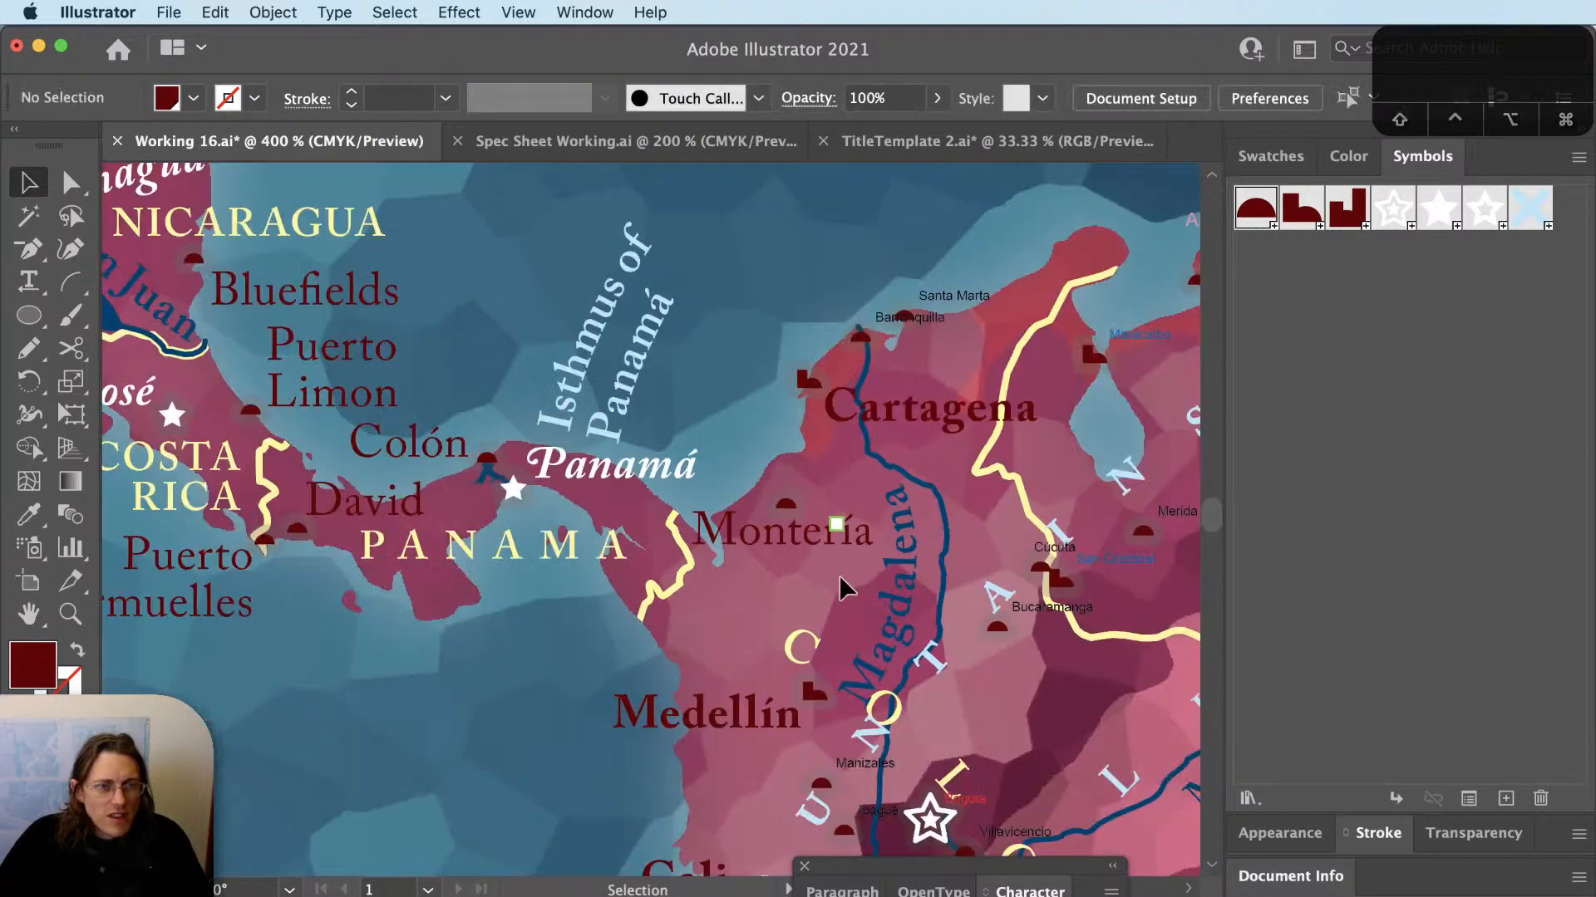
Examine how the Colombian city labels sit against the COLOMBIA and mountain range lettering.
left_click_drag(911, 710, 729, 470)
scroll(698, 498, "down", 1)
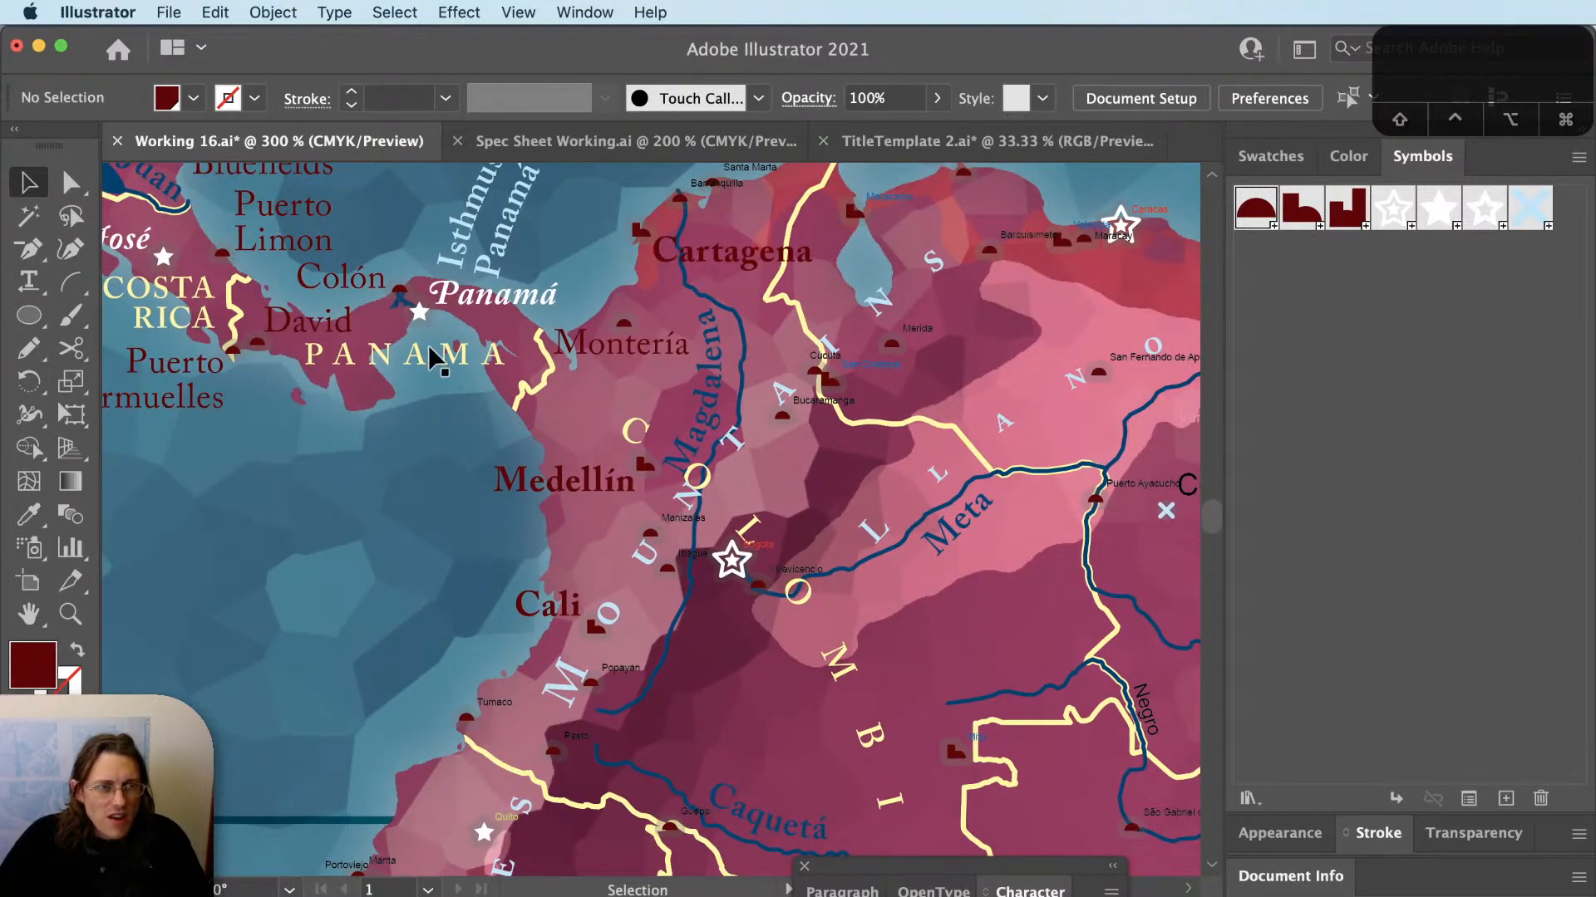
left_click_drag(711, 483, 766, 542)
key("v")
key("v")
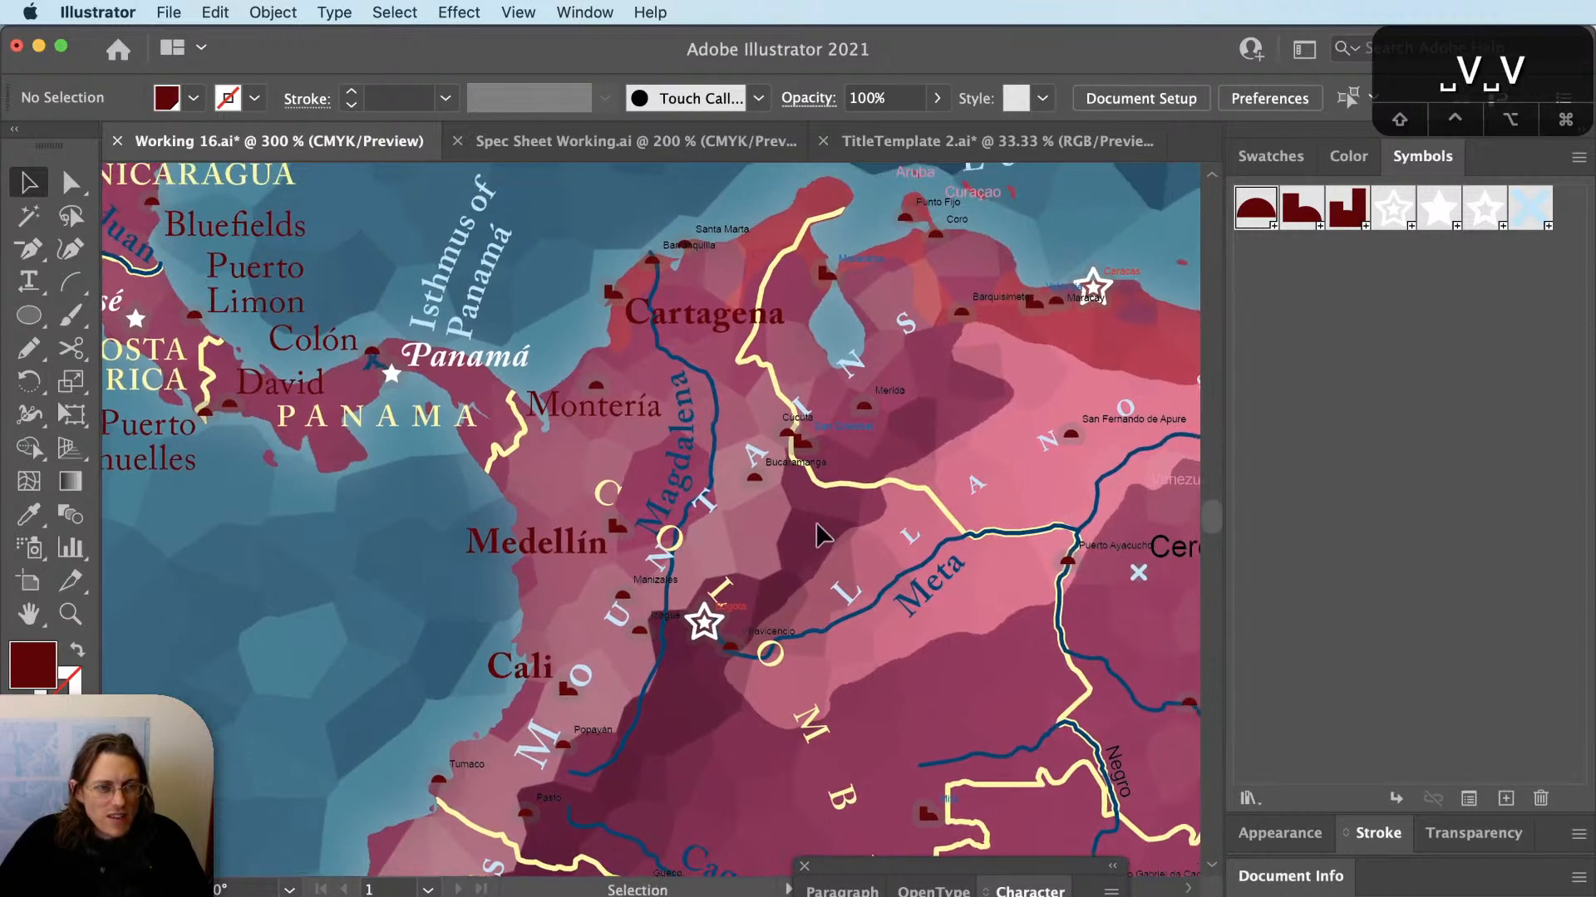
key("v")
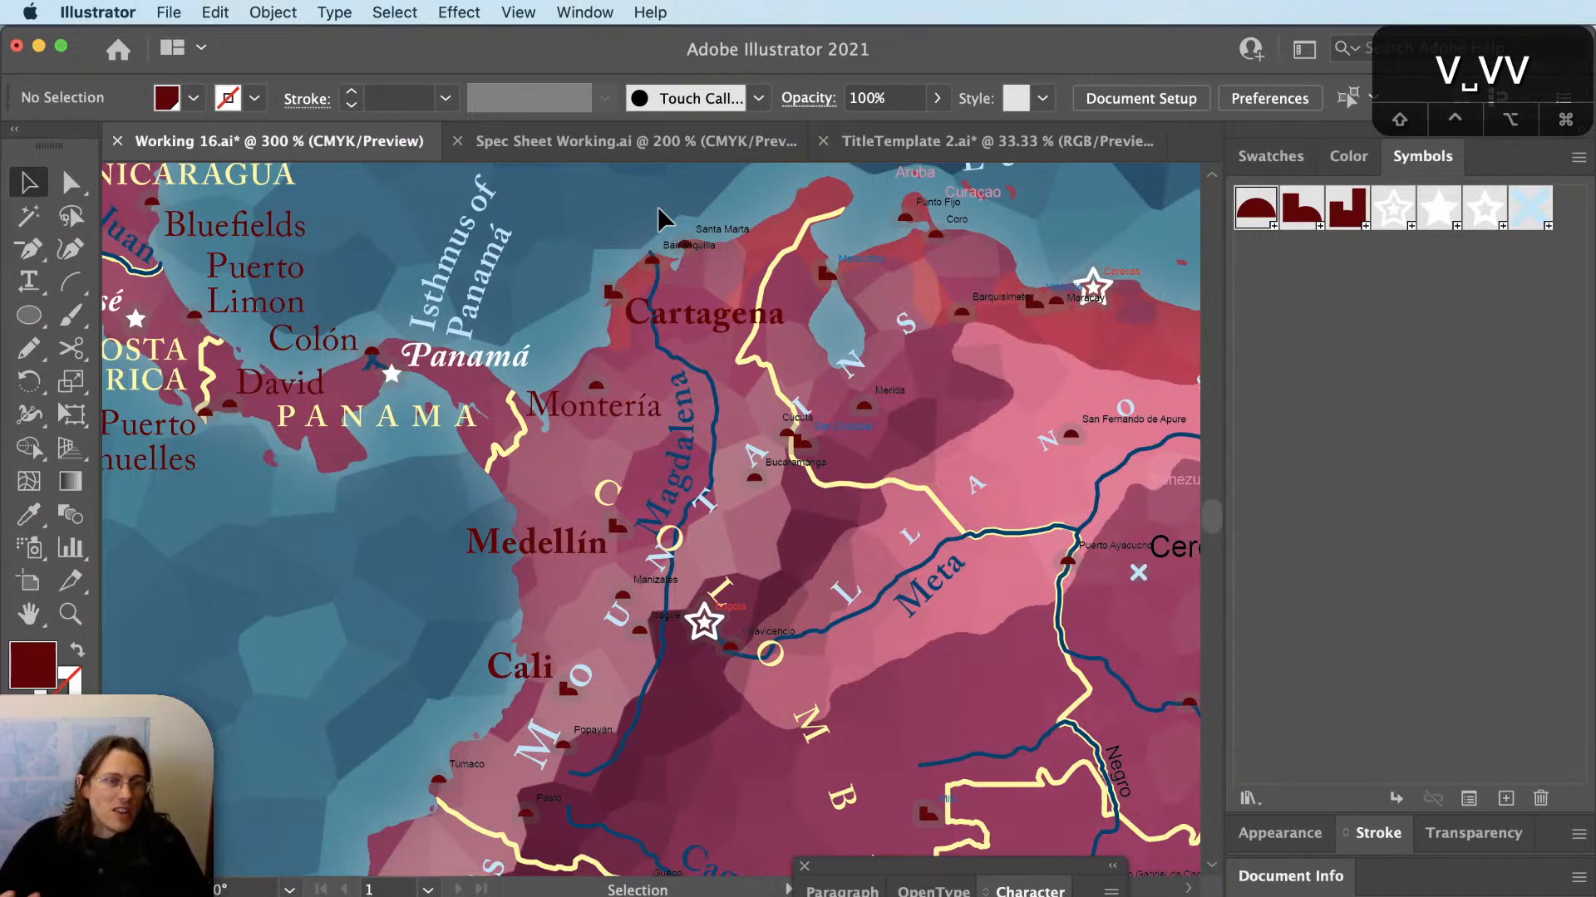
key("space")
left_click_drag(817, 747, 900, 582)
key("v")
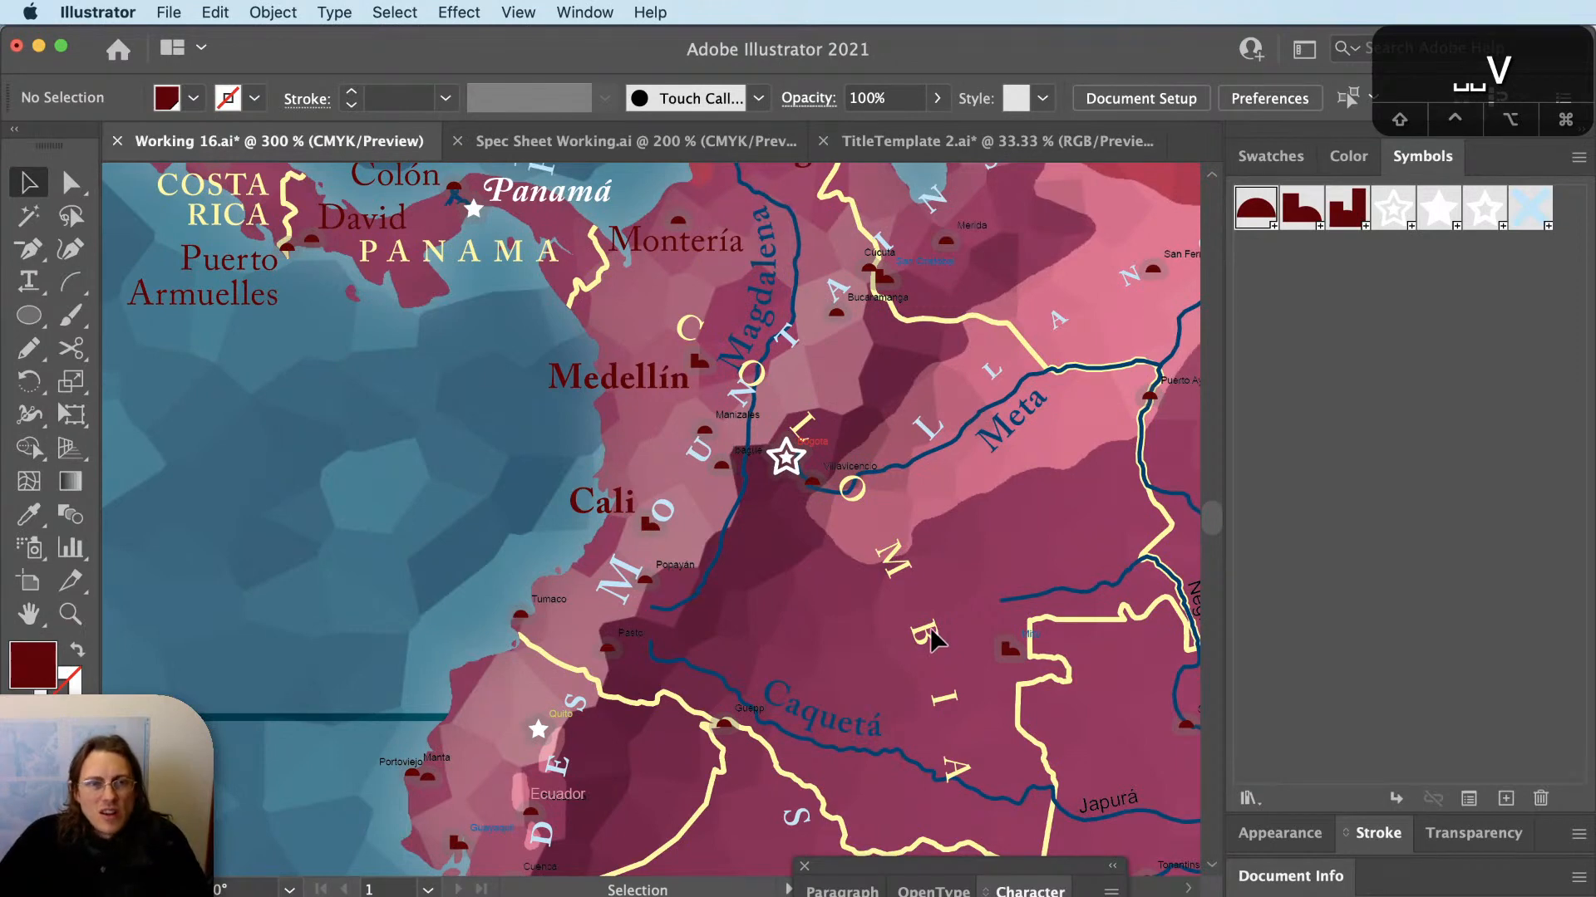
Reshape the COLOMBIA text path by pulling the direction handle of its northwestern anchor point eastward, beyond the Magdalena river.
scroll(933, 642, "up", 1)
left_click_drag(932, 793, 854, 755)
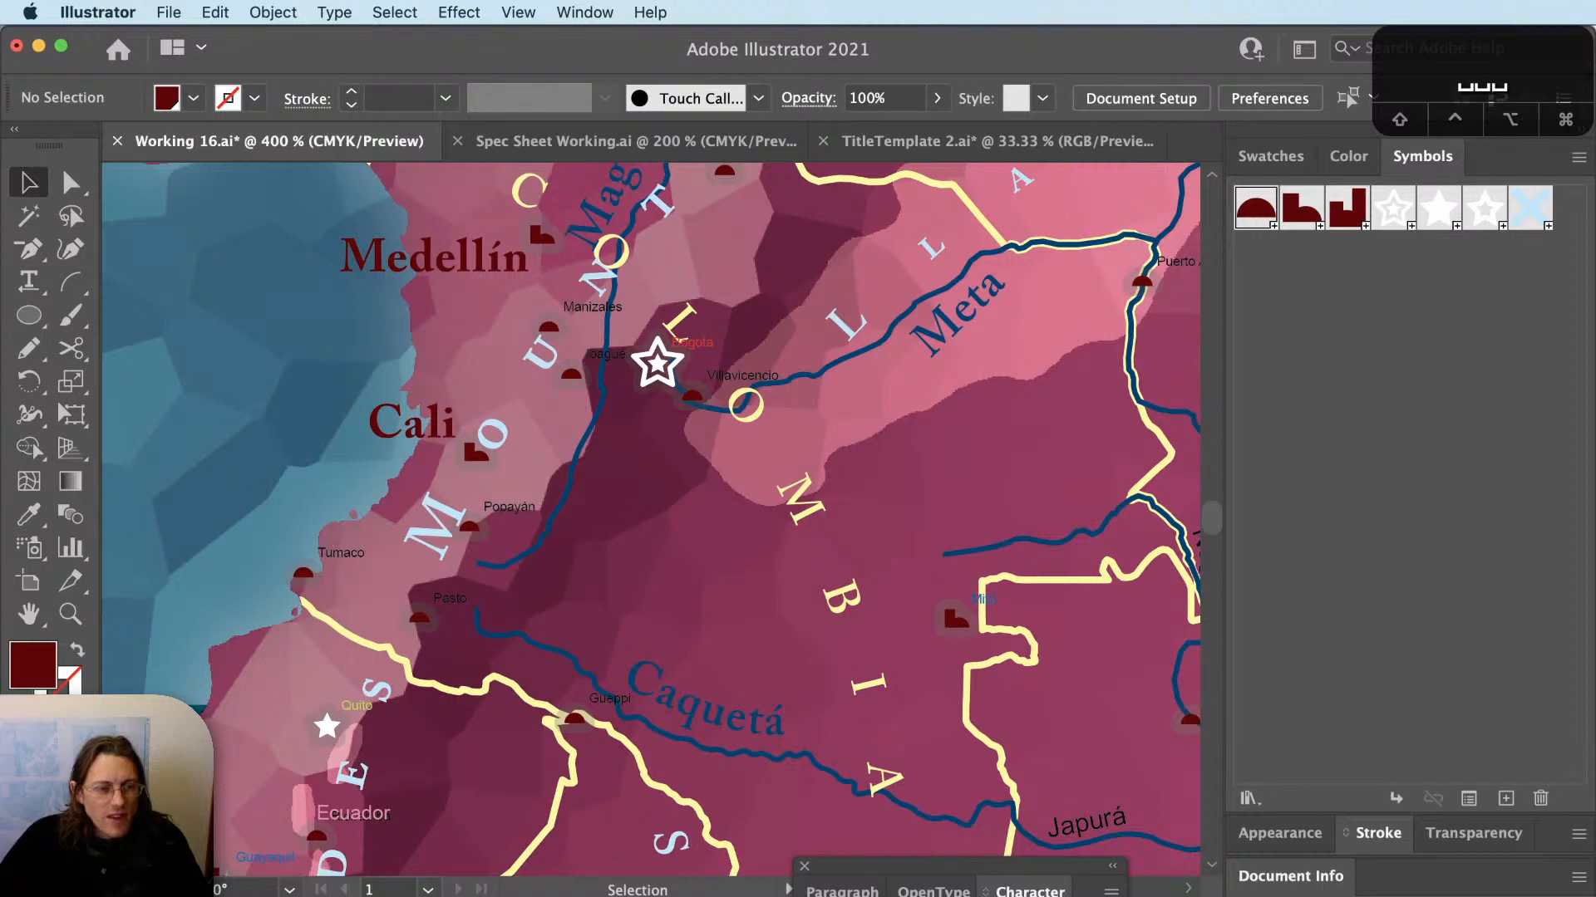
left_click(861, 622)
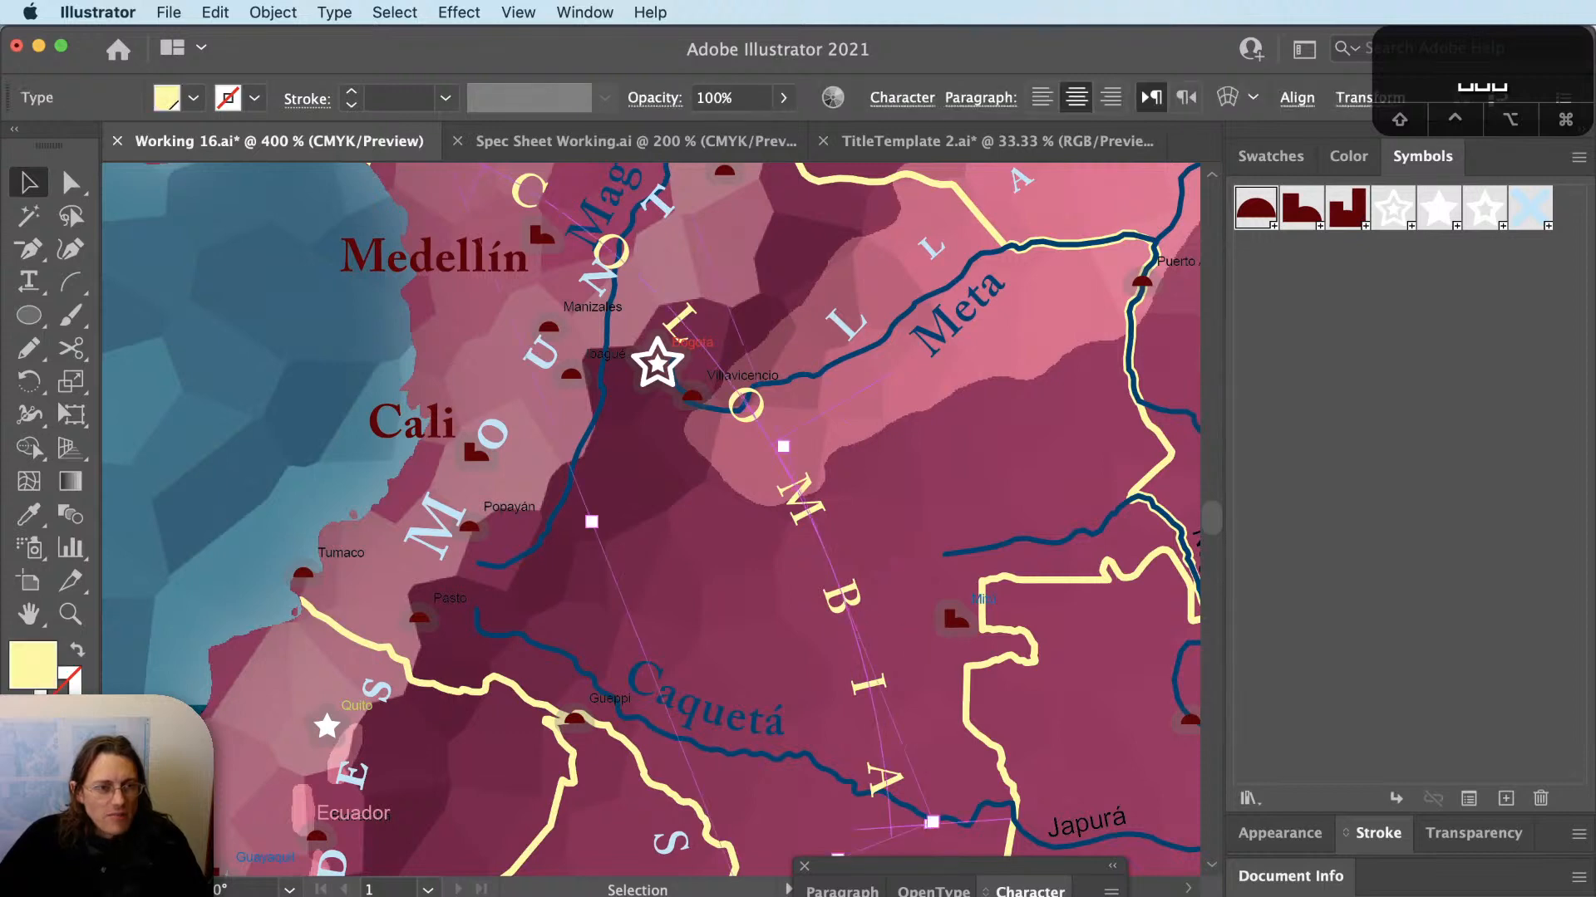
scroll(546, 332, "up", 5)
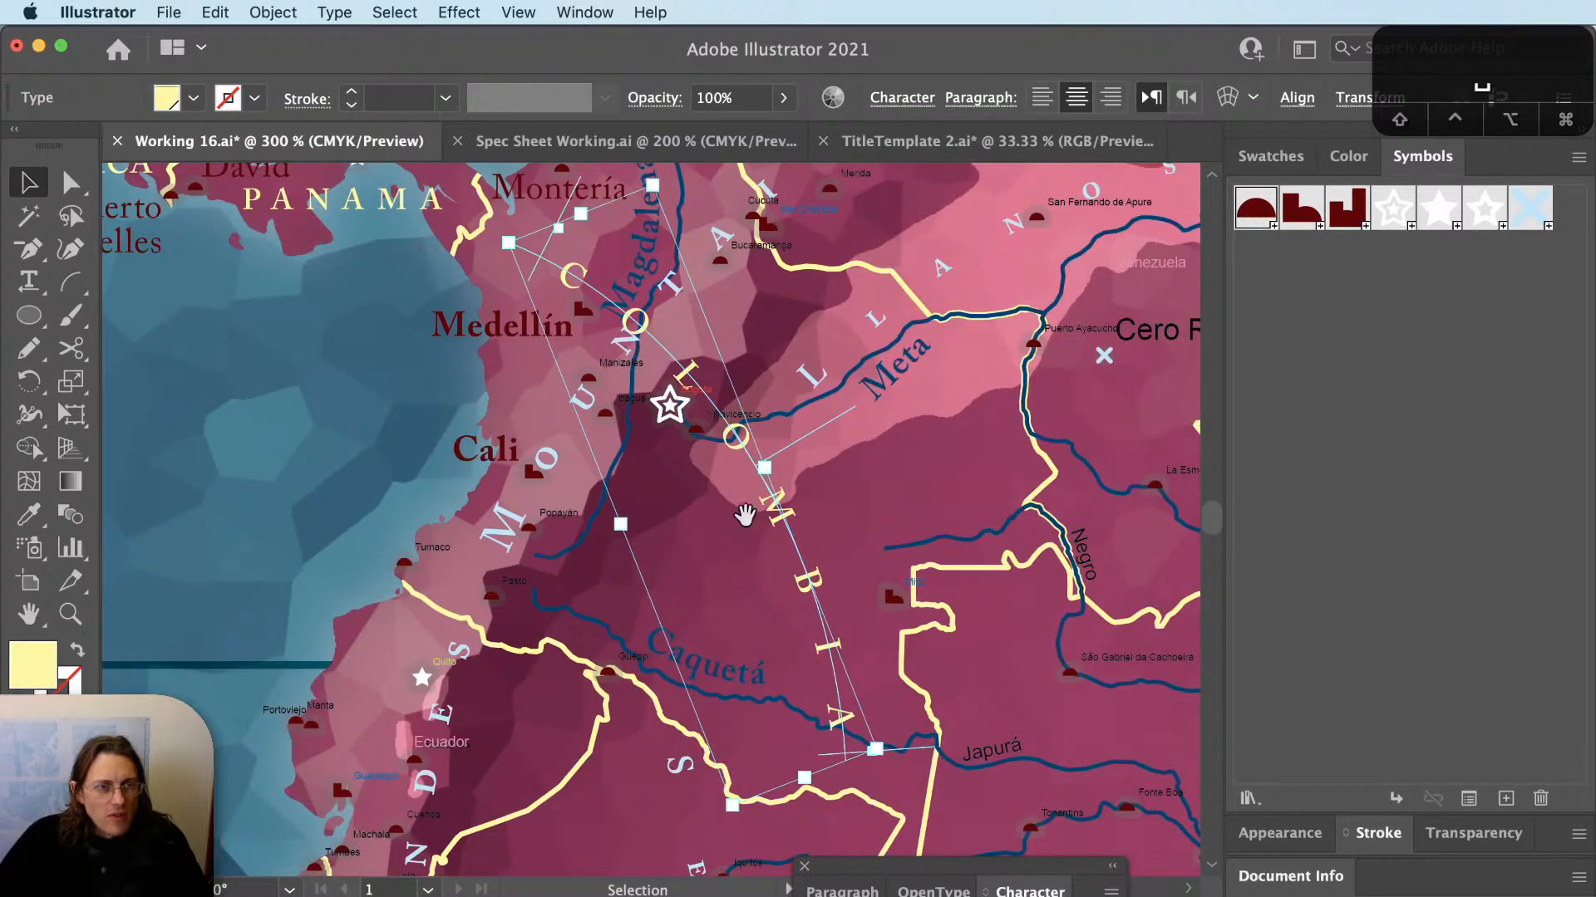
key("a")
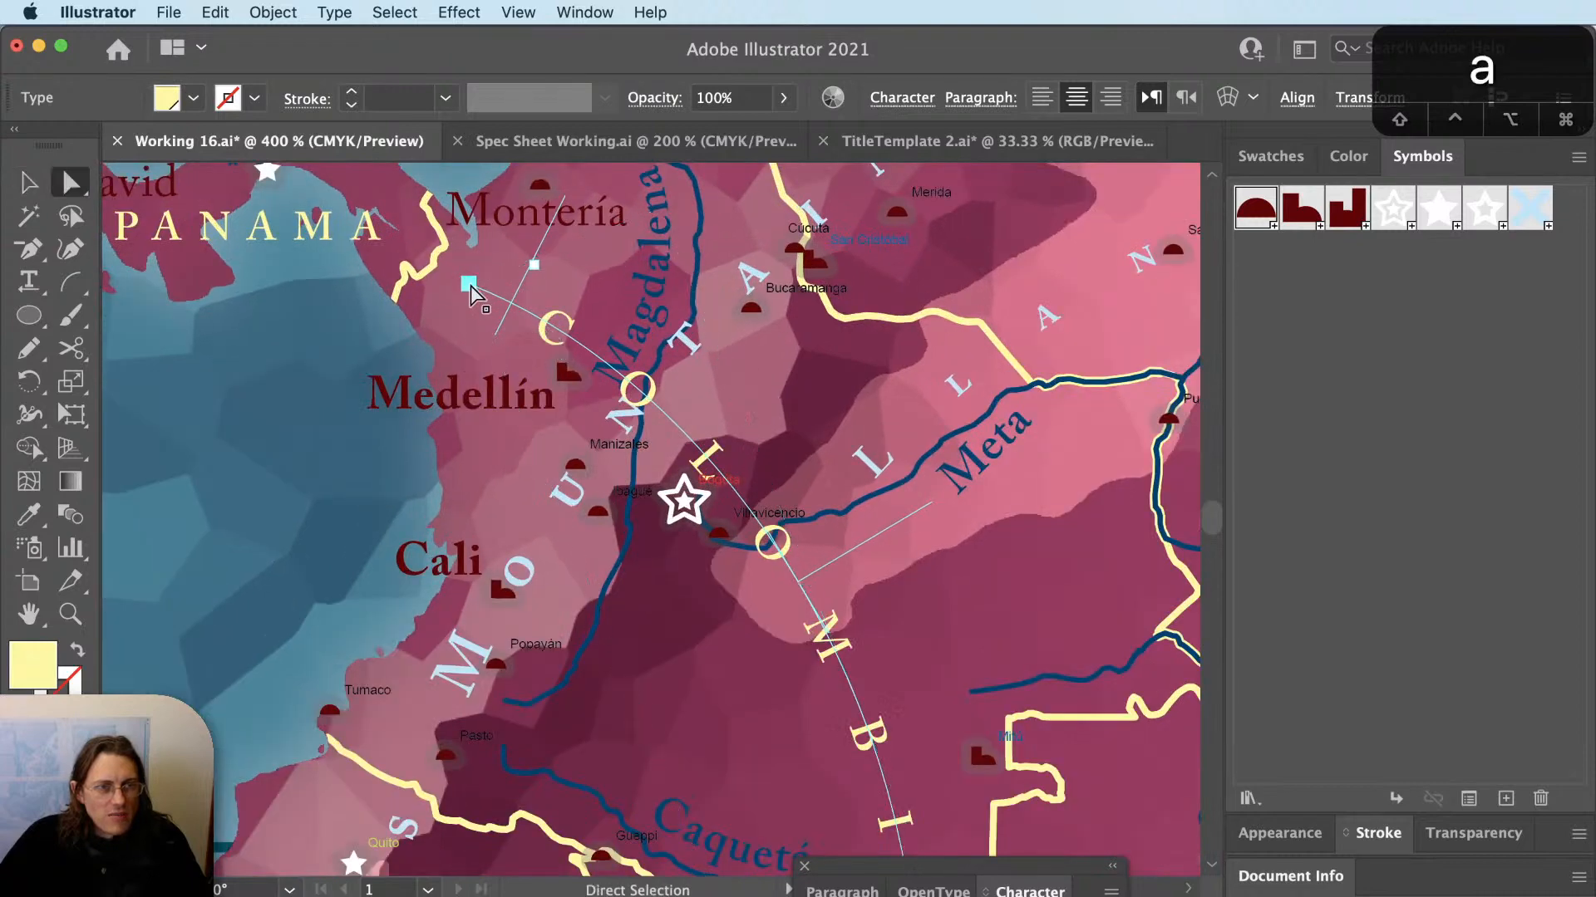
left_click(465, 282)
key("a")
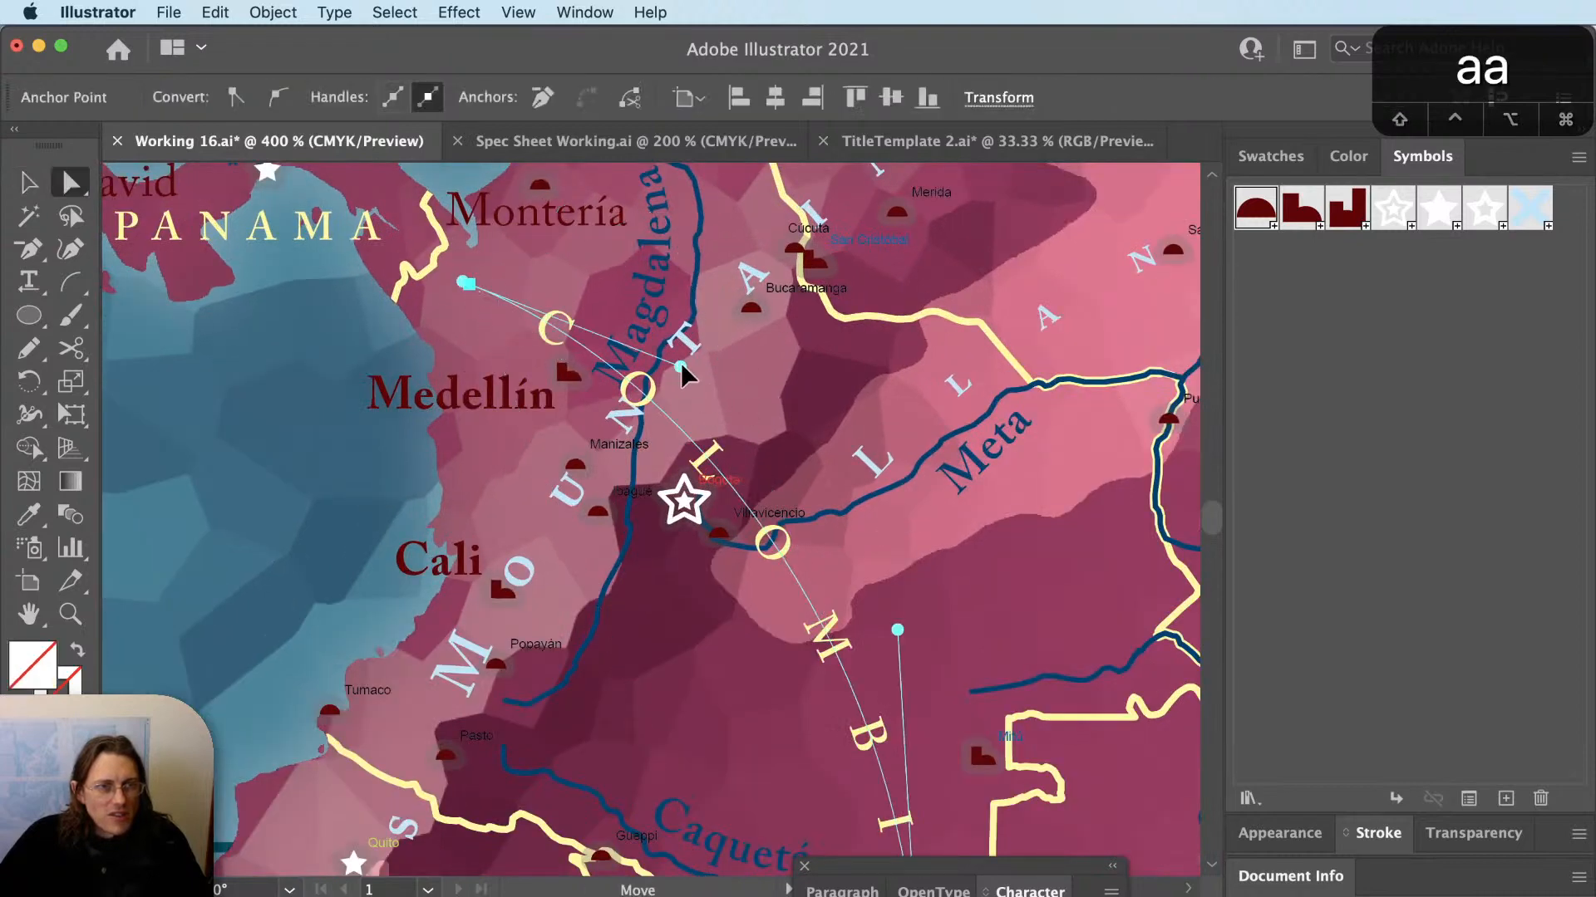
left_click_drag(680, 366, 725, 369)
key("v")
left_click(730, 402)
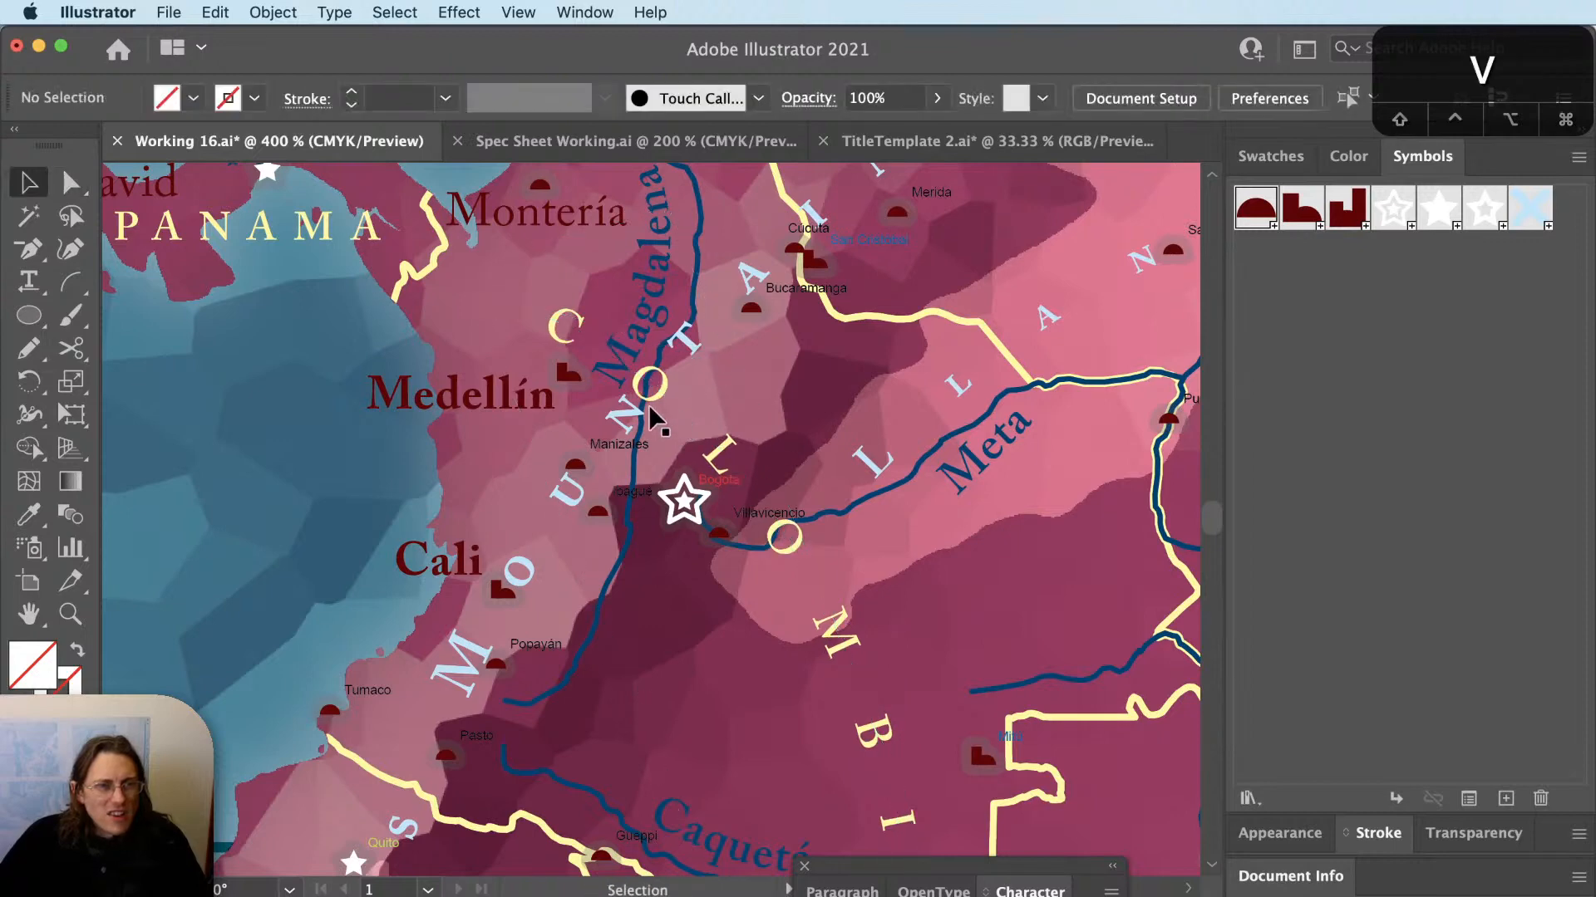
Examine how the reshaped COLOMBIA lettering sits against the Magdalena river, the mountain lettering and the nearby city labels.
key("space")
left_click_drag(750, 715, 864, 780)
key("v")
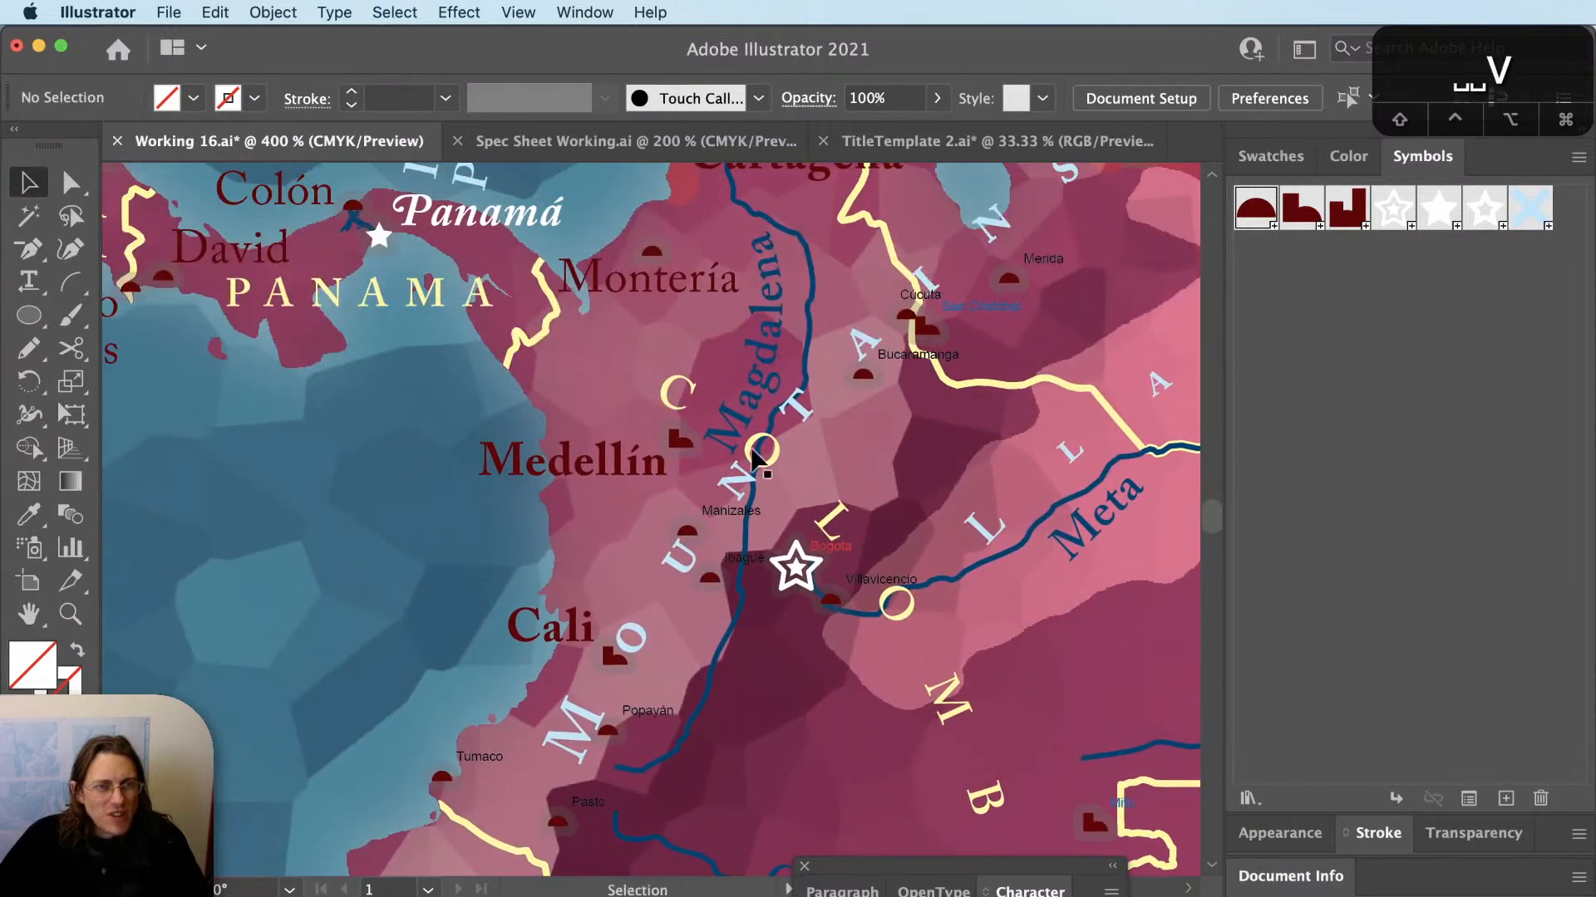
left_click(678, 385)
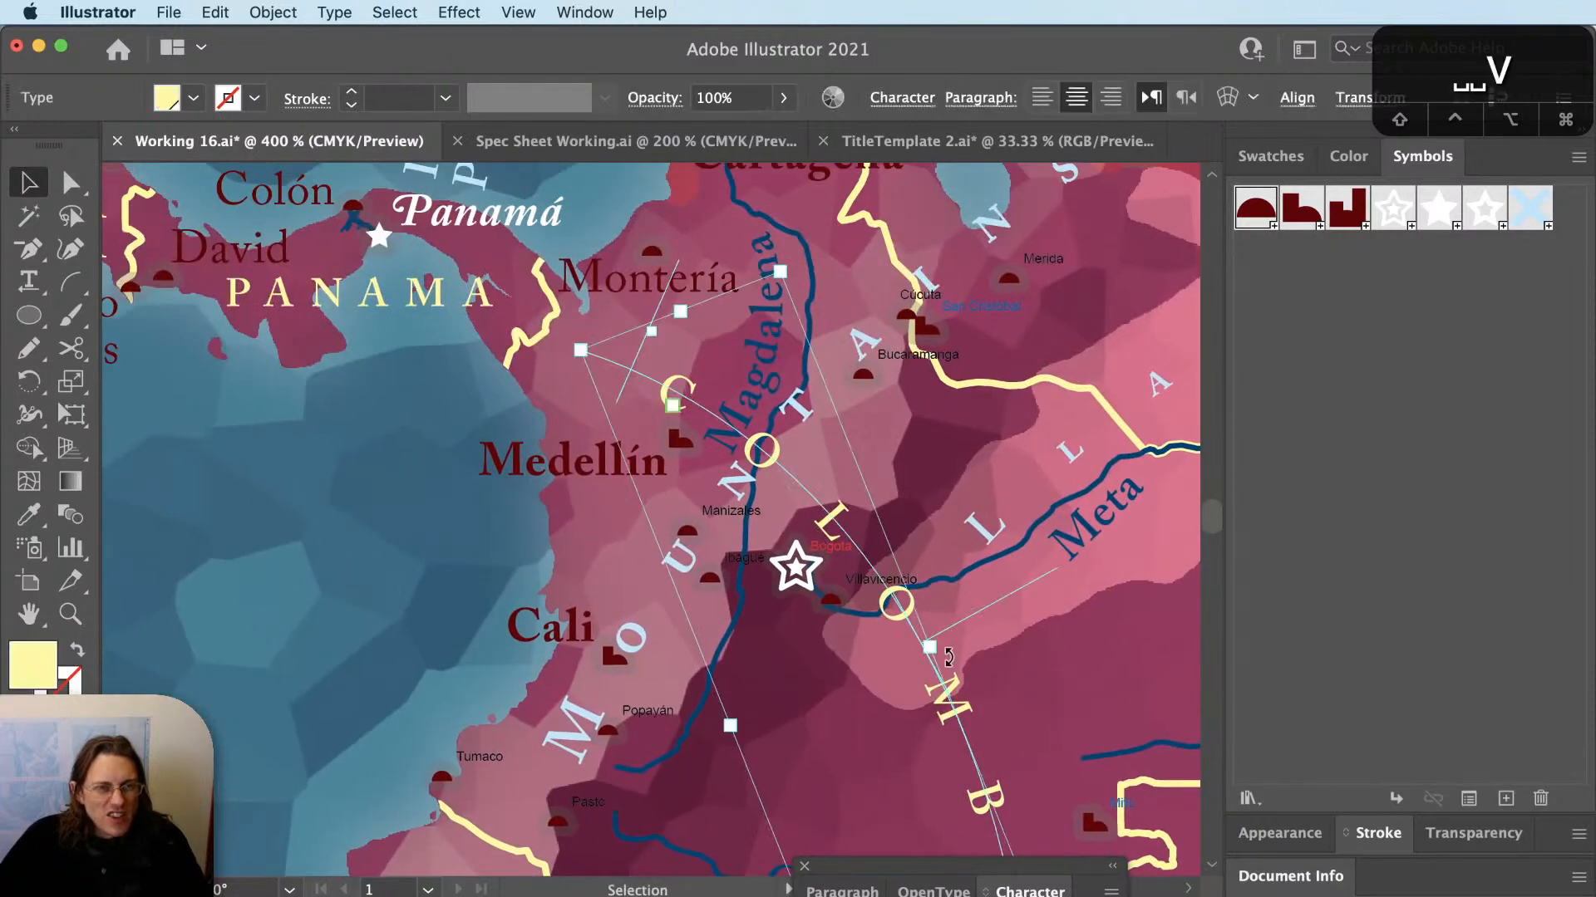
key("super+shift+a")
scroll(702, 566, "down", 1)
scroll(703, 561, "down", 1)
scroll(703, 563, "up", 2)
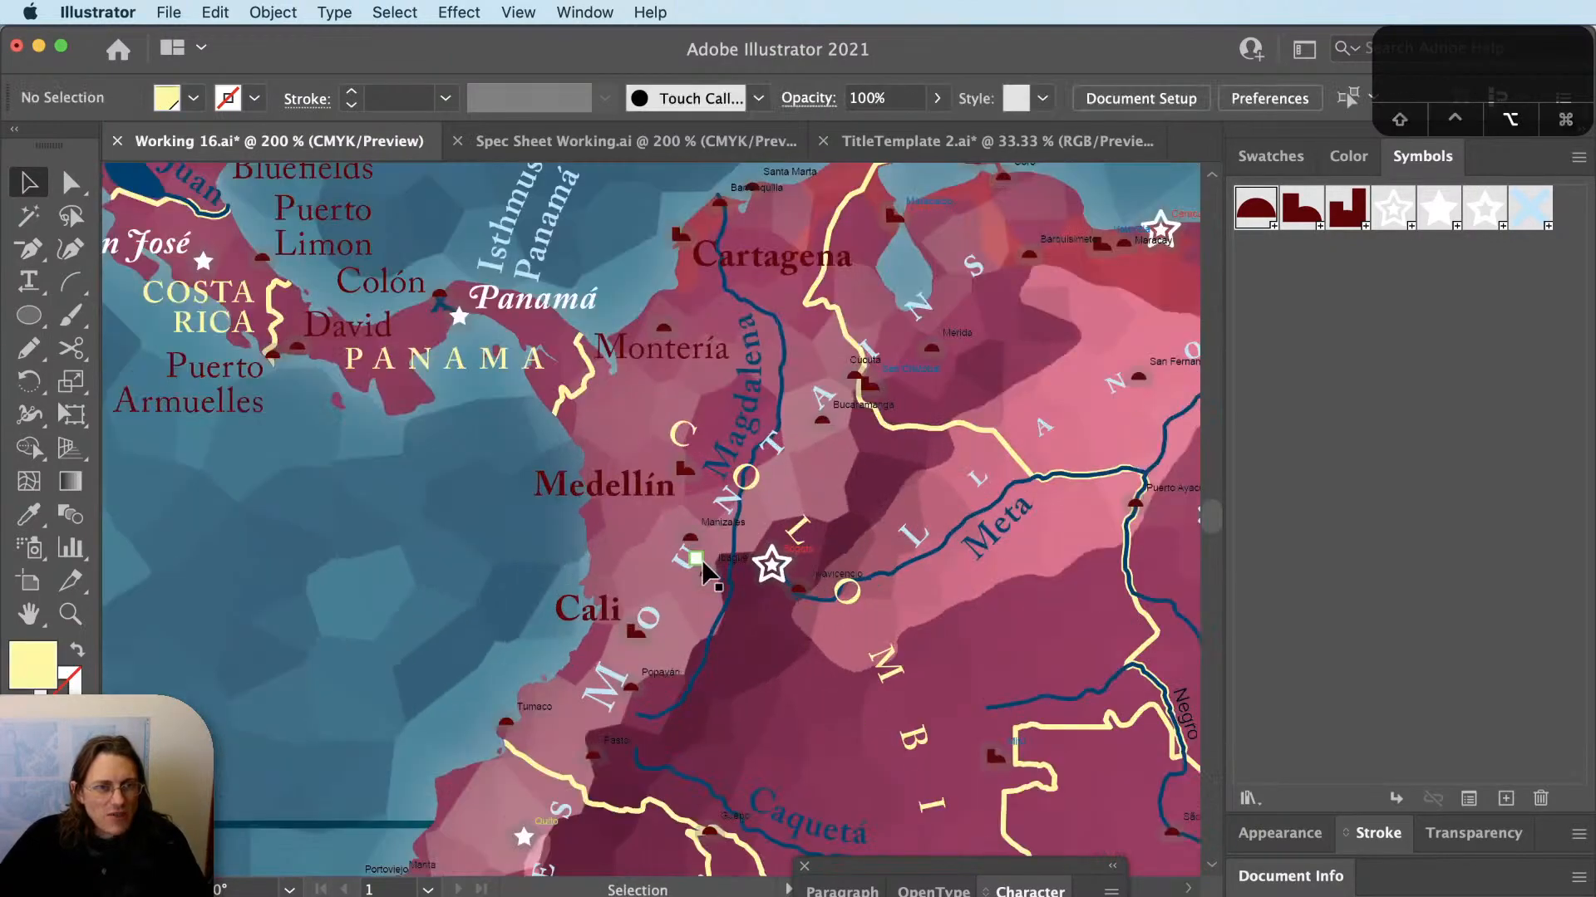
key("space")
left_click_drag(820, 660, 802, 633)
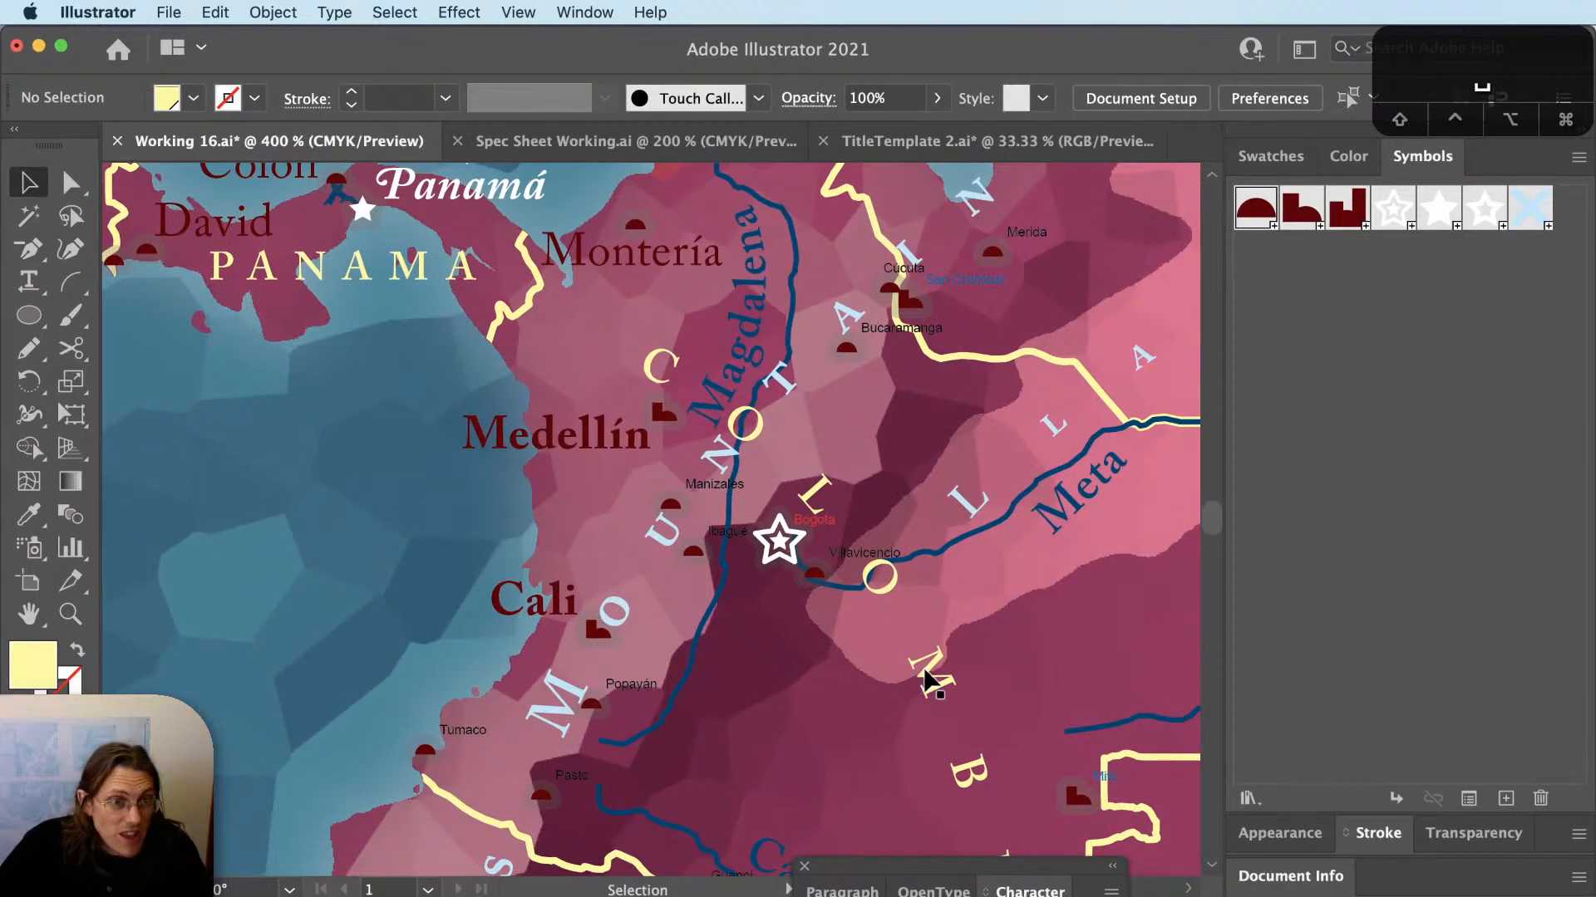
left_click(925, 677)
left_click(658, 484)
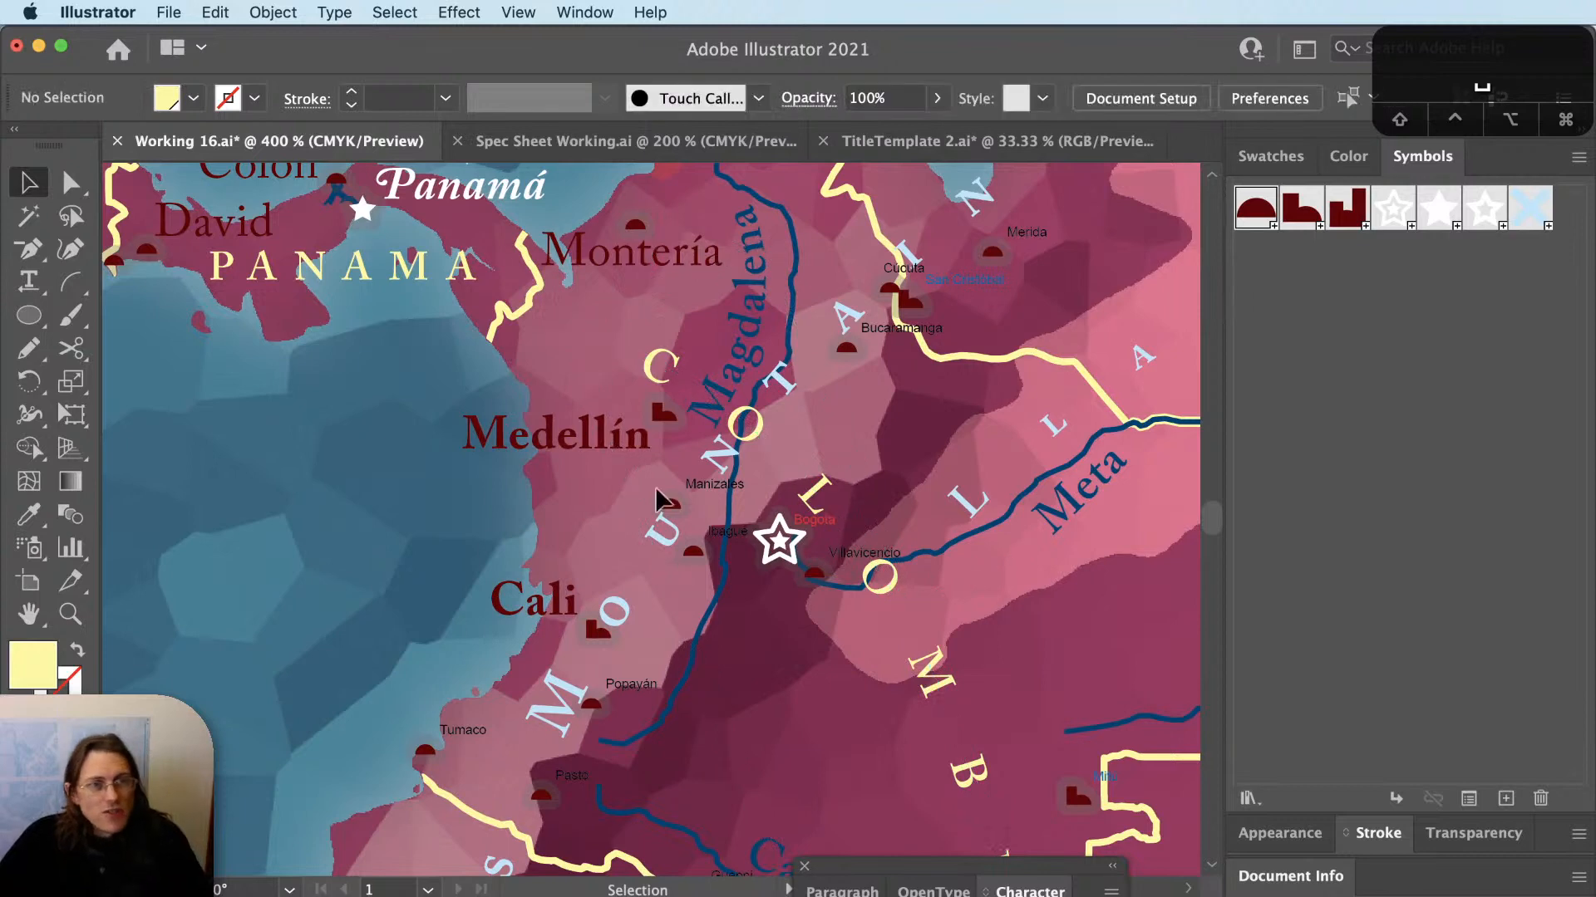
Apply the regular-weight dark-red city style to the Manizales and Ibagué labels and right-align both.
scroll(657, 483, "down", 2)
scroll(657, 485, "up", 3)
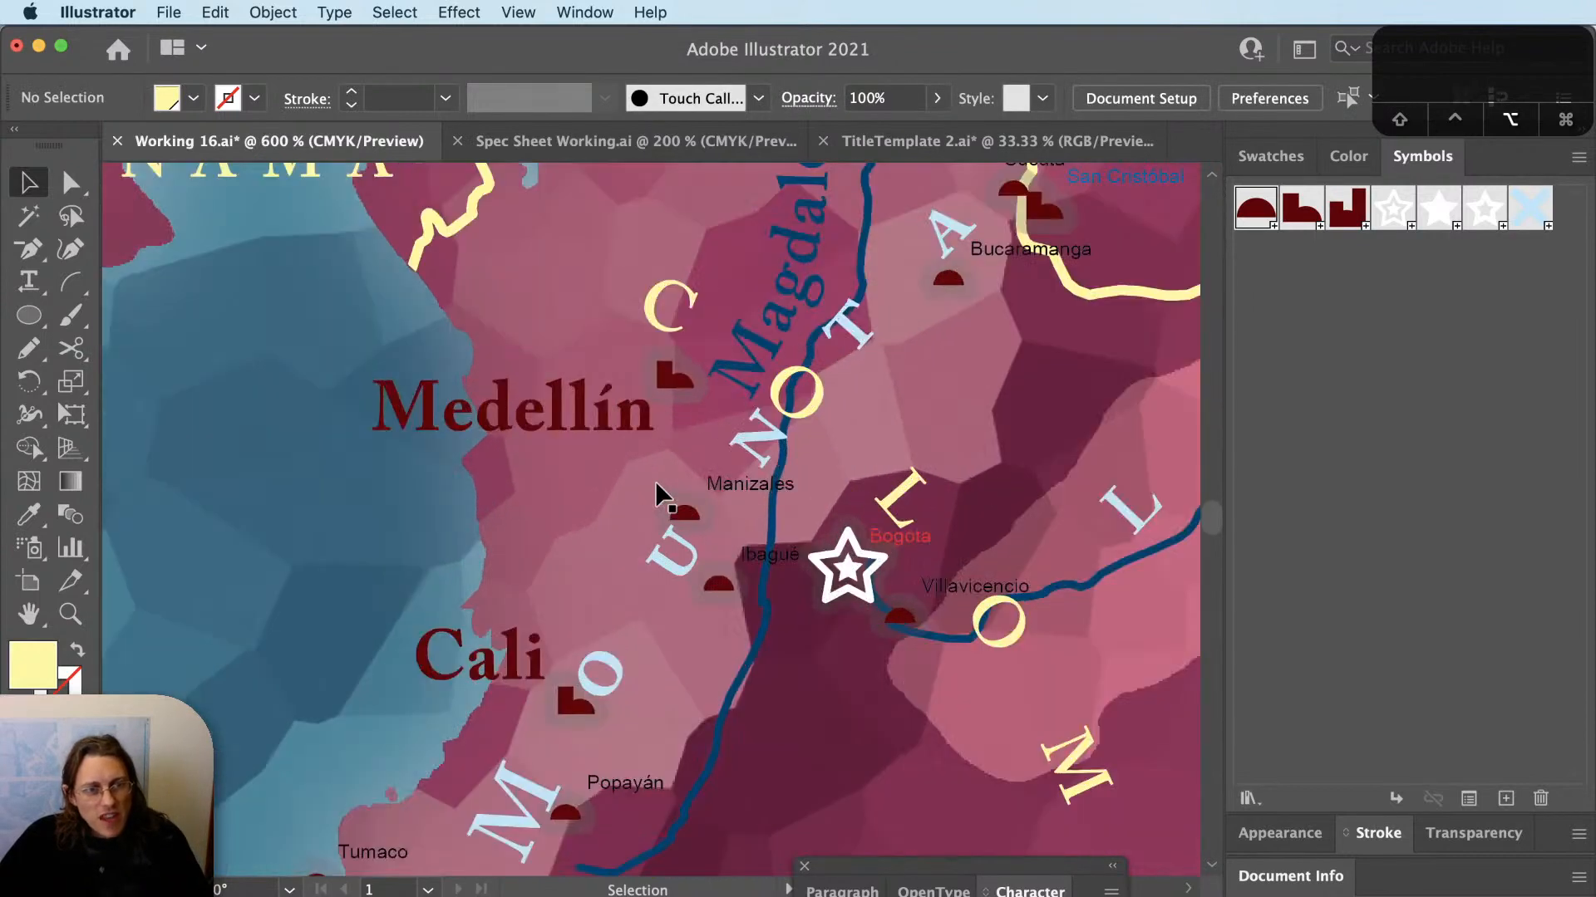
left_click(737, 497)
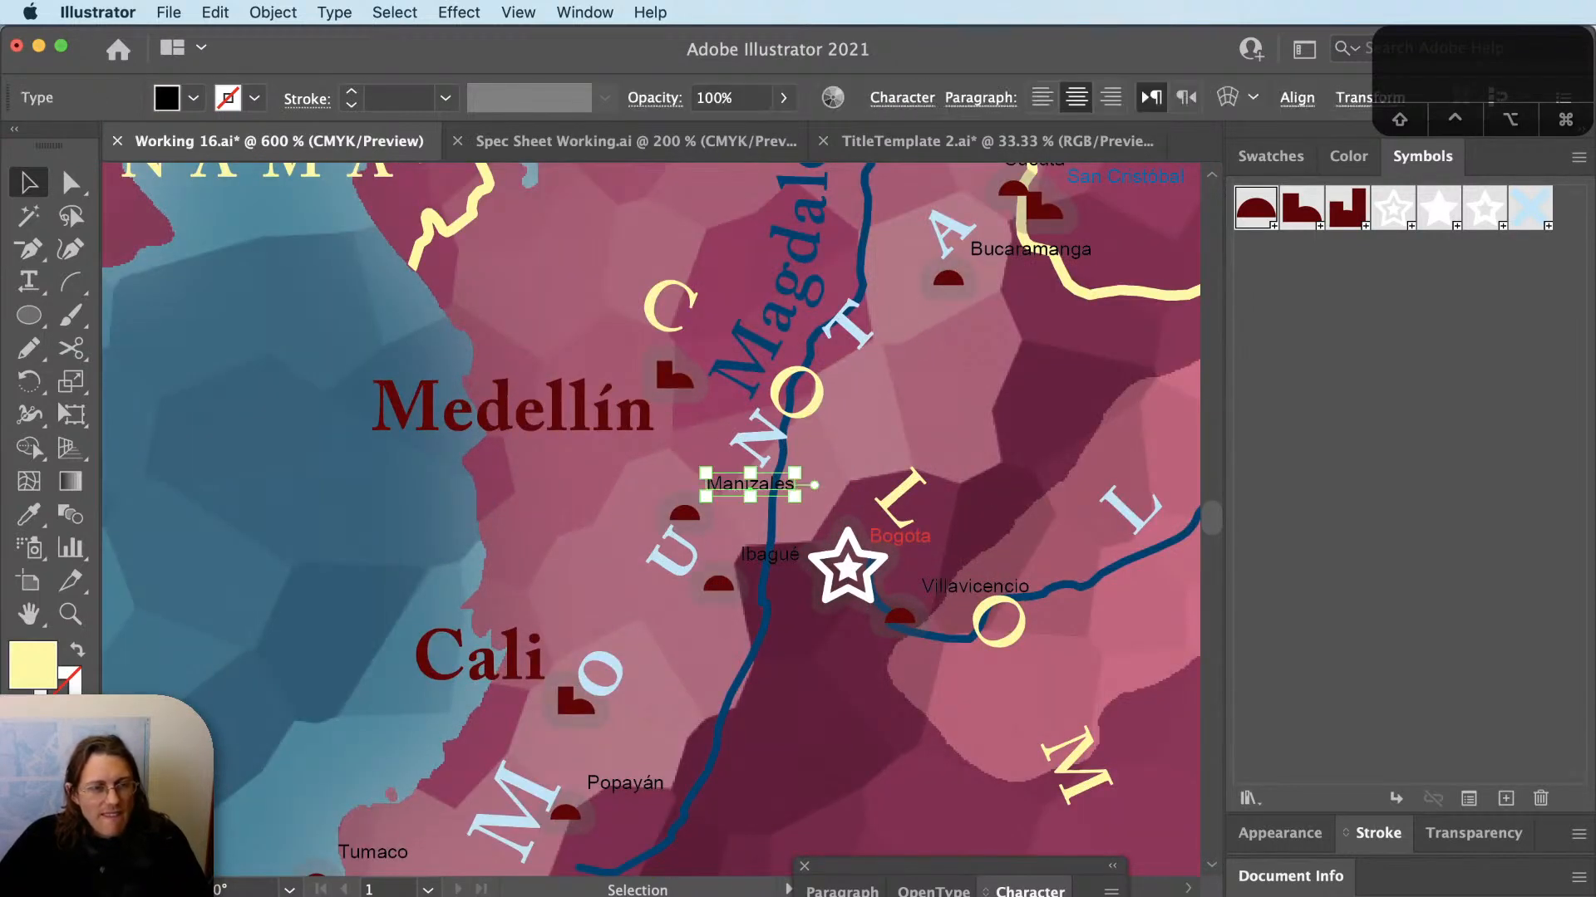
left_click(766, 559, "shift")
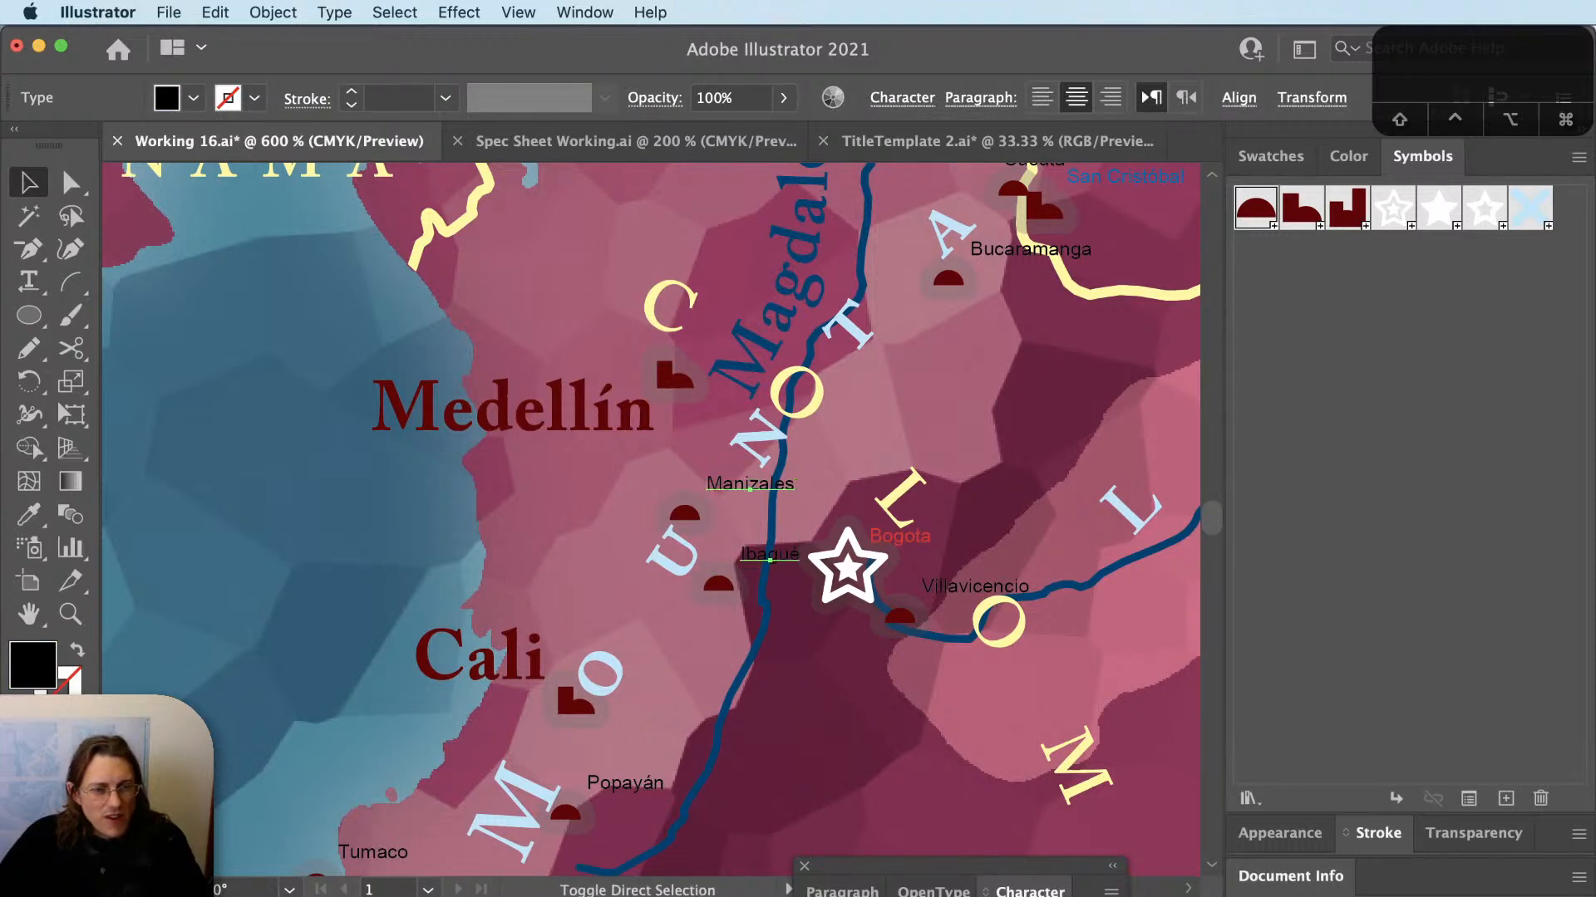
key("super+F3")
key("shift+super+r")
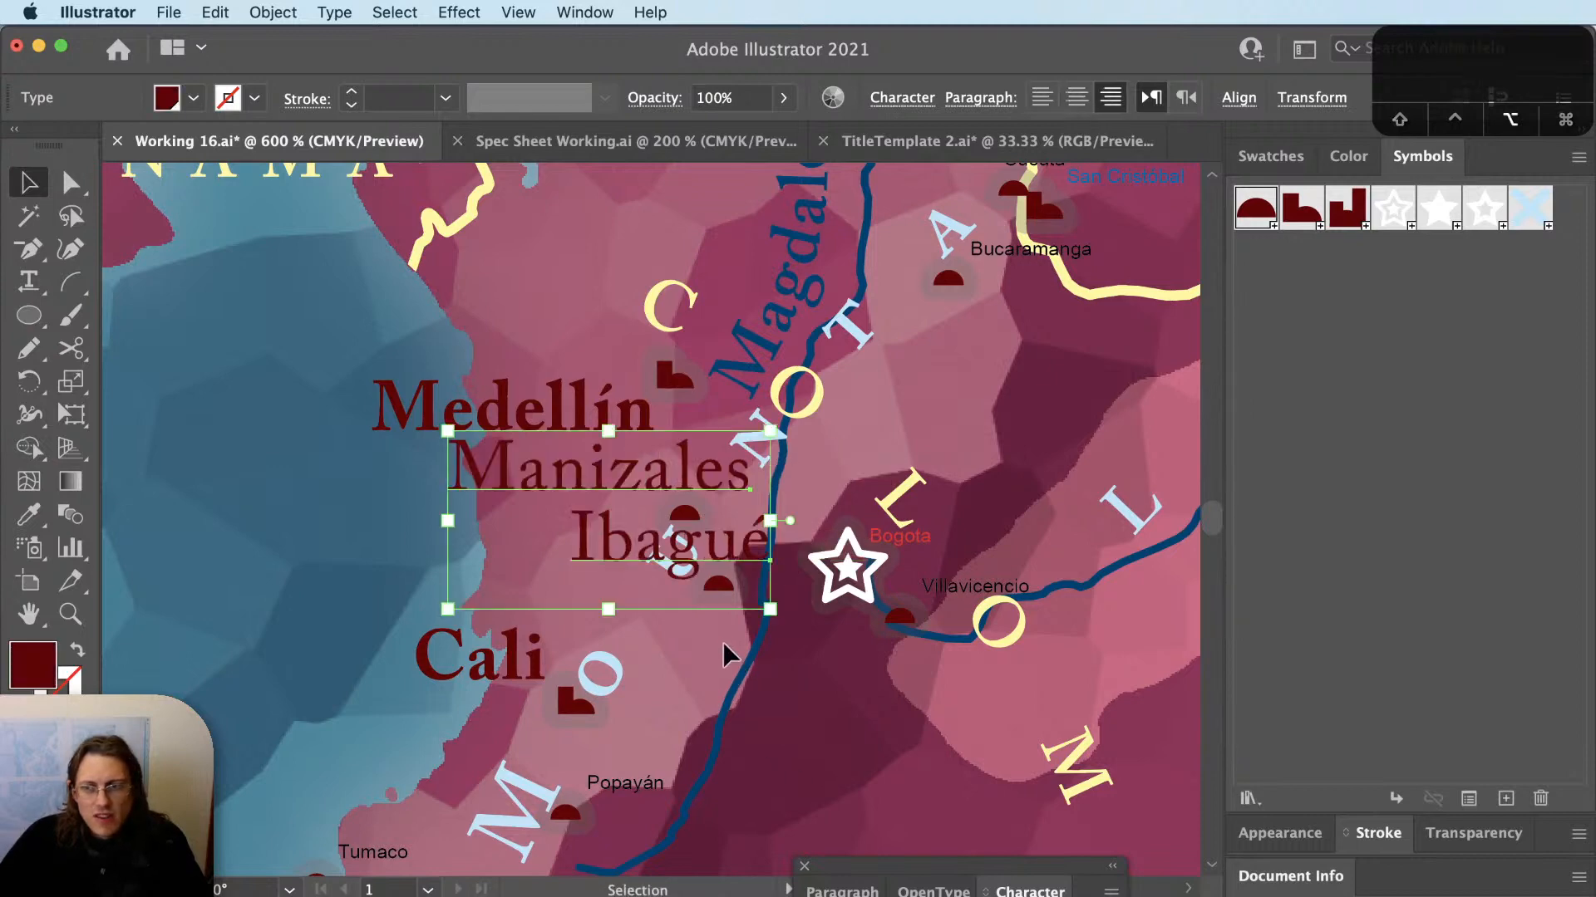
Move the Manizales label west of its half-circle symbol and the Ibagué label southwest of its own, clear of the mountain lettering.
scroll(721, 637, "up", 1)
scroll(722, 637, "up", 3)
key("super+shift+a")
scroll(786, 674, "down", 4)
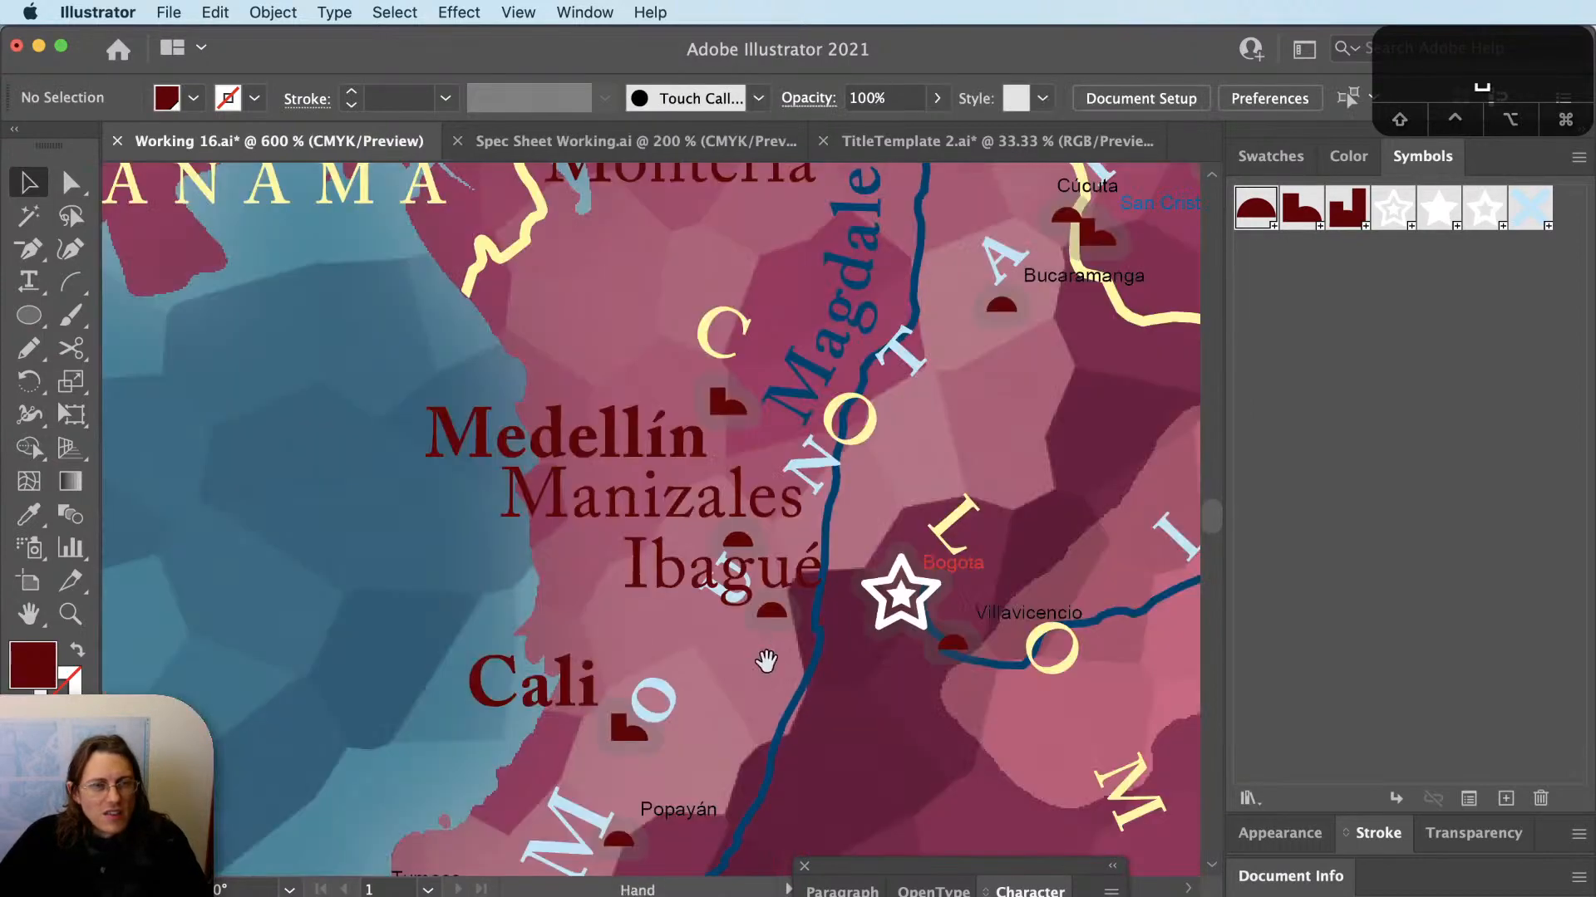
left_click_drag(787, 720, 671, 761)
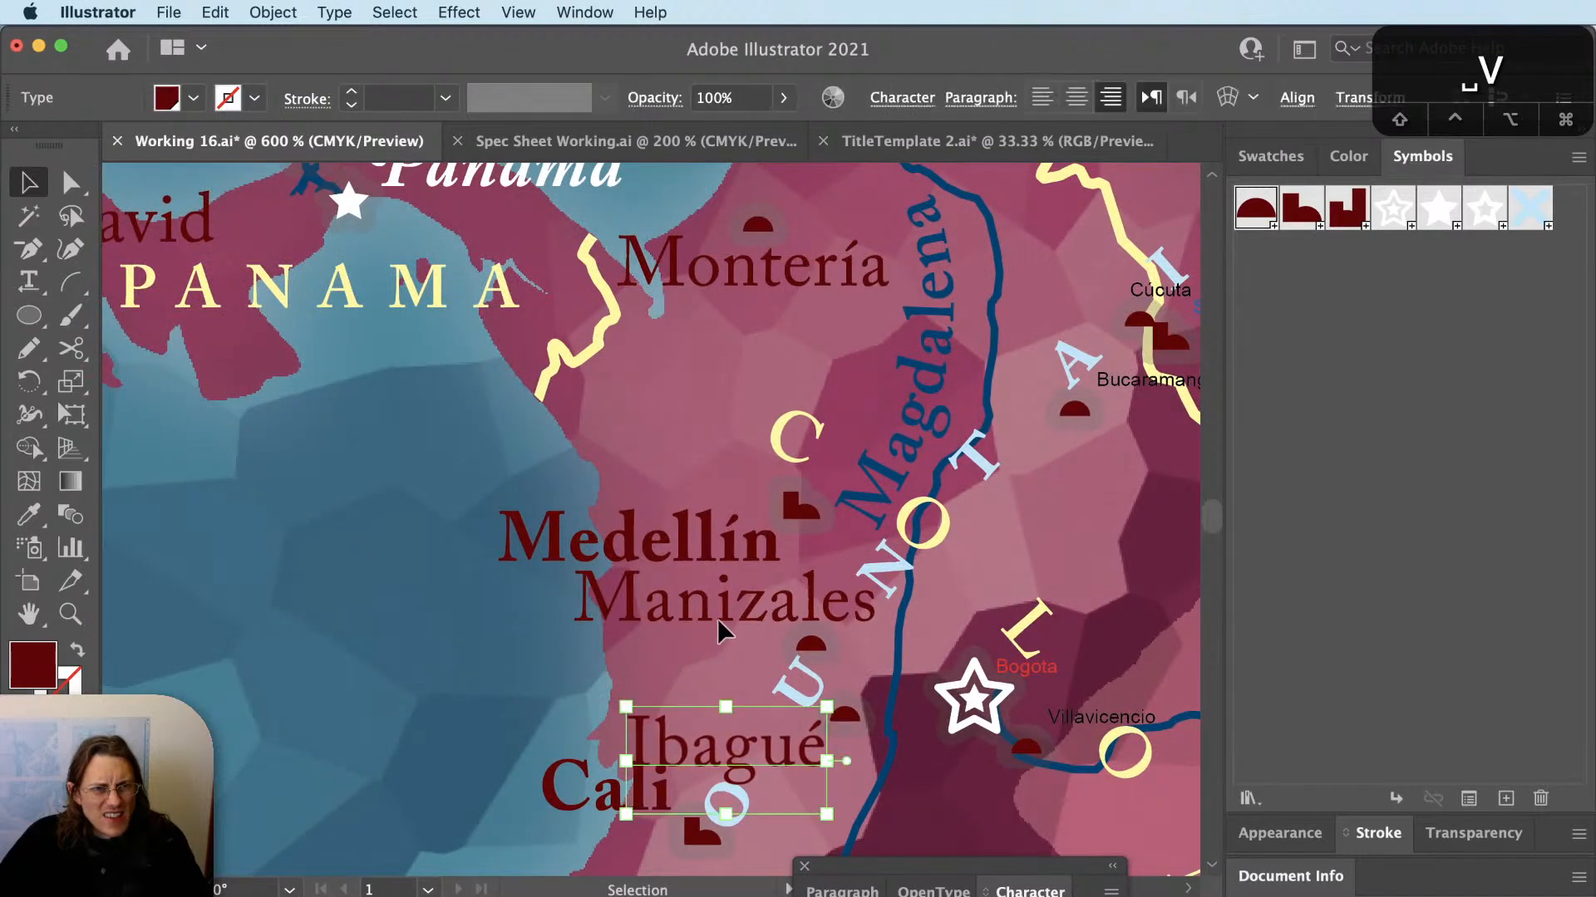
left_click_drag(716, 618, 629, 638)
key("space")
left_click_drag(642, 835, 680, 611)
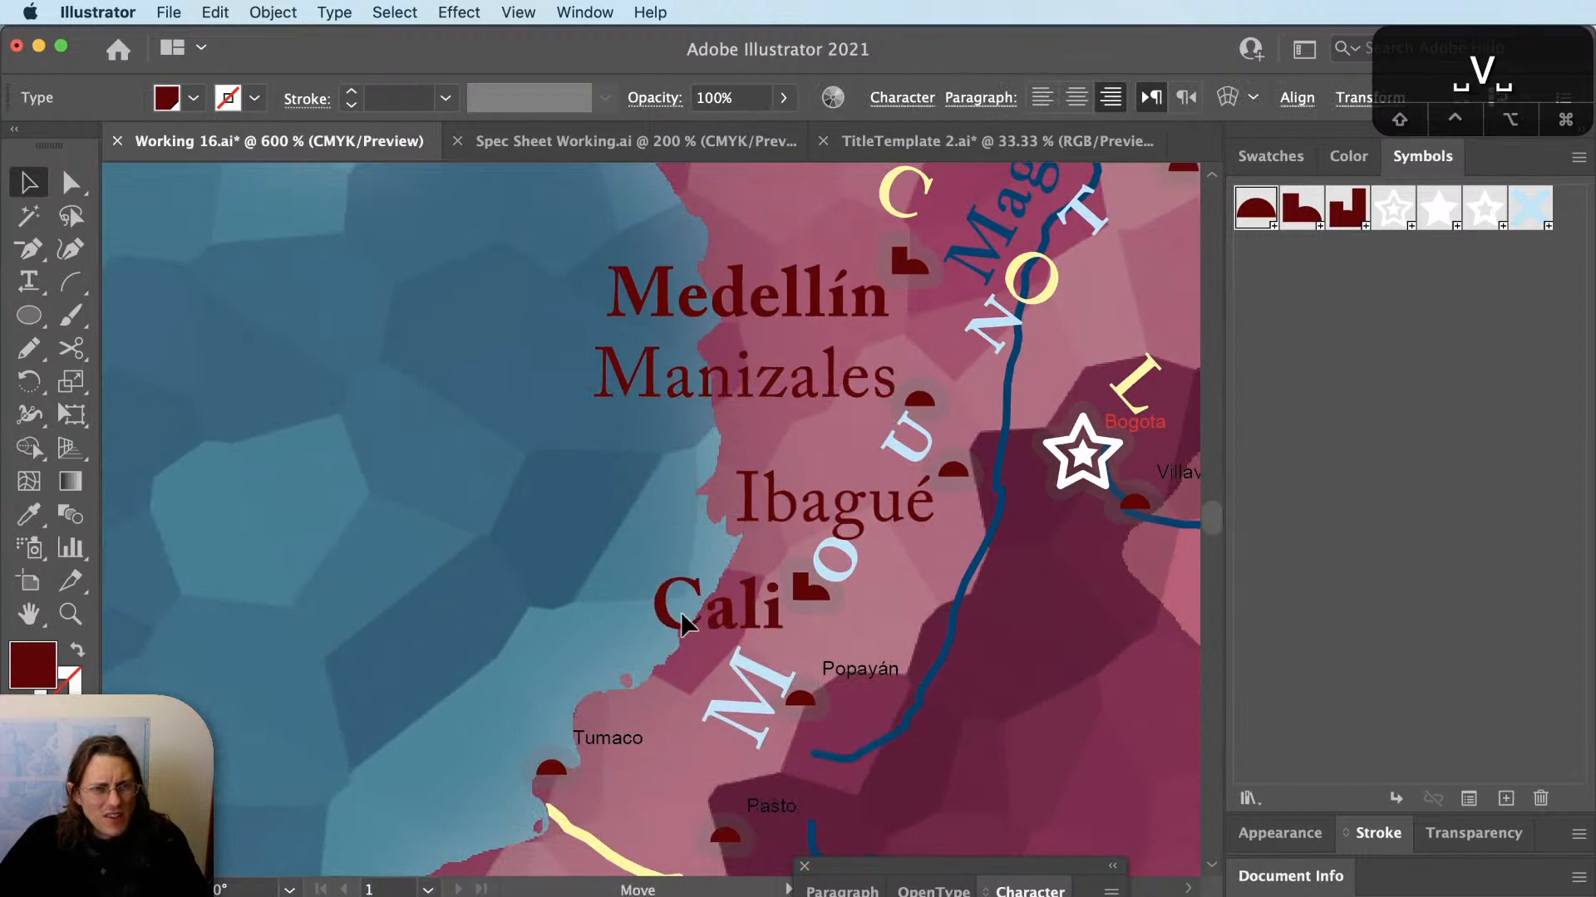
left_click(525, 423)
left_click(490, 515)
Nudge the Ibagué label slightly up and to the west, closer in line with its half-circle city symbol.
scroll(491, 515, "down", 2)
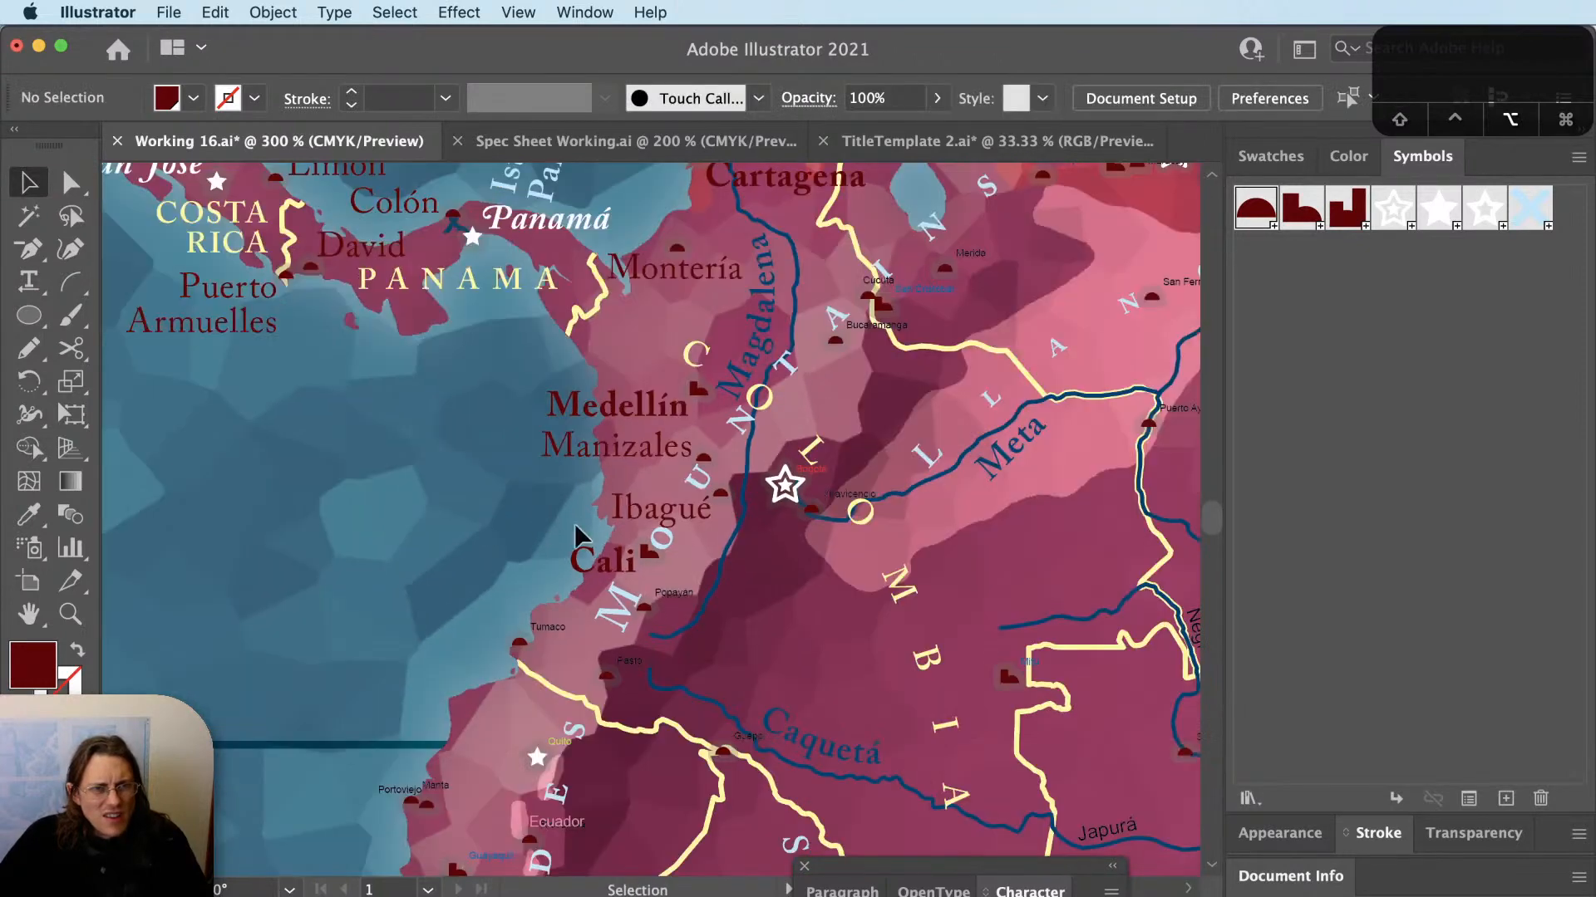
scroll(607, 518, "up", 3)
left_click_drag(734, 498, 728, 486)
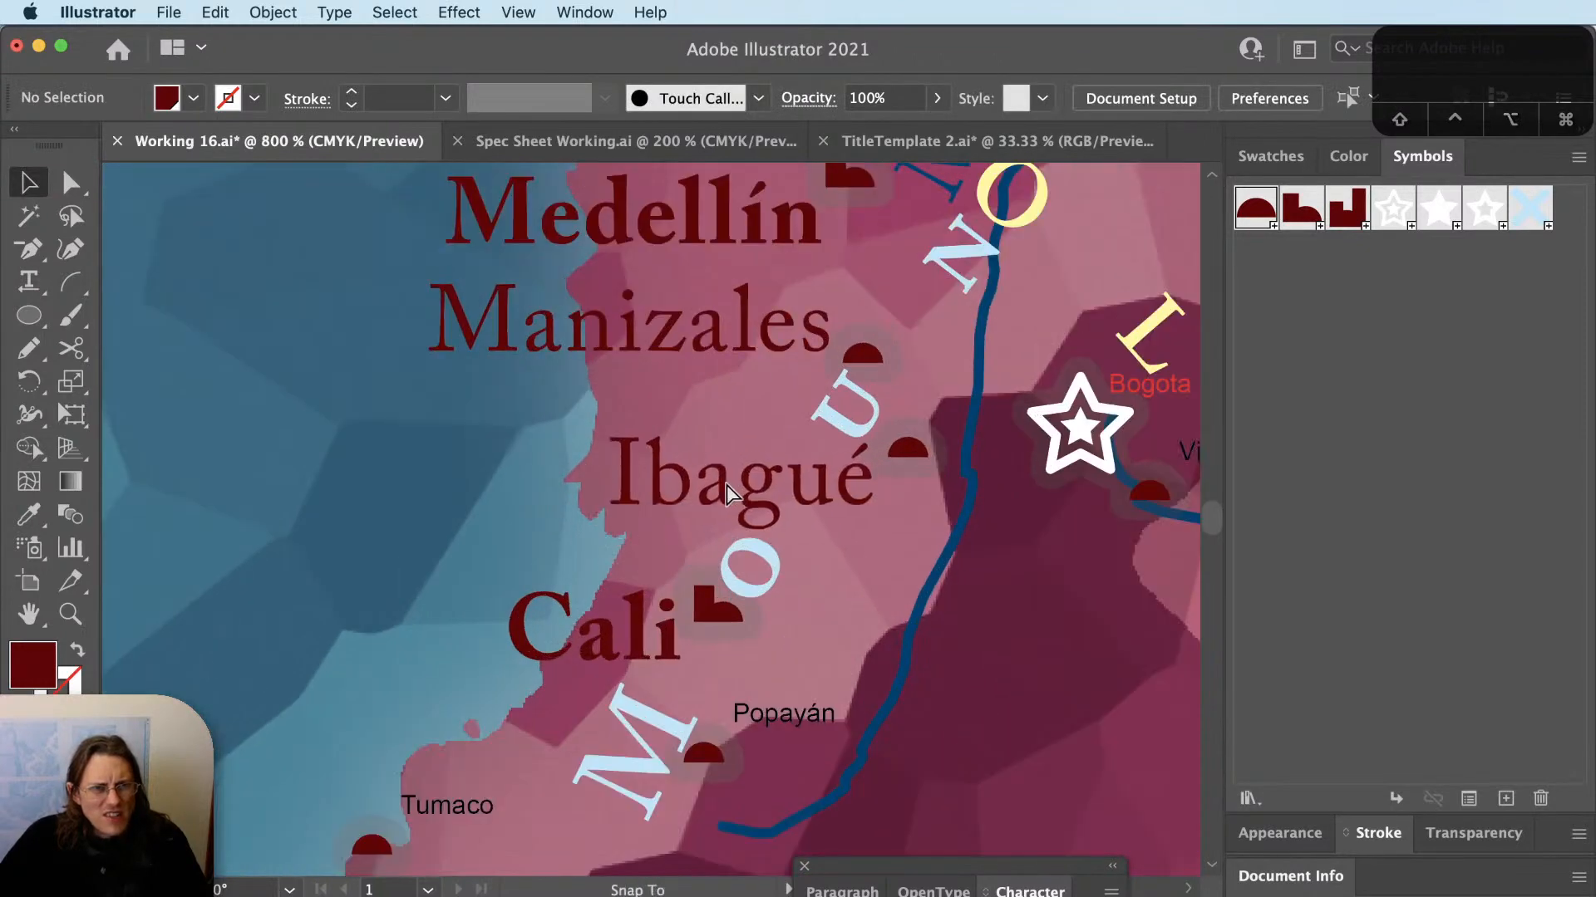
key("shift+super+a")
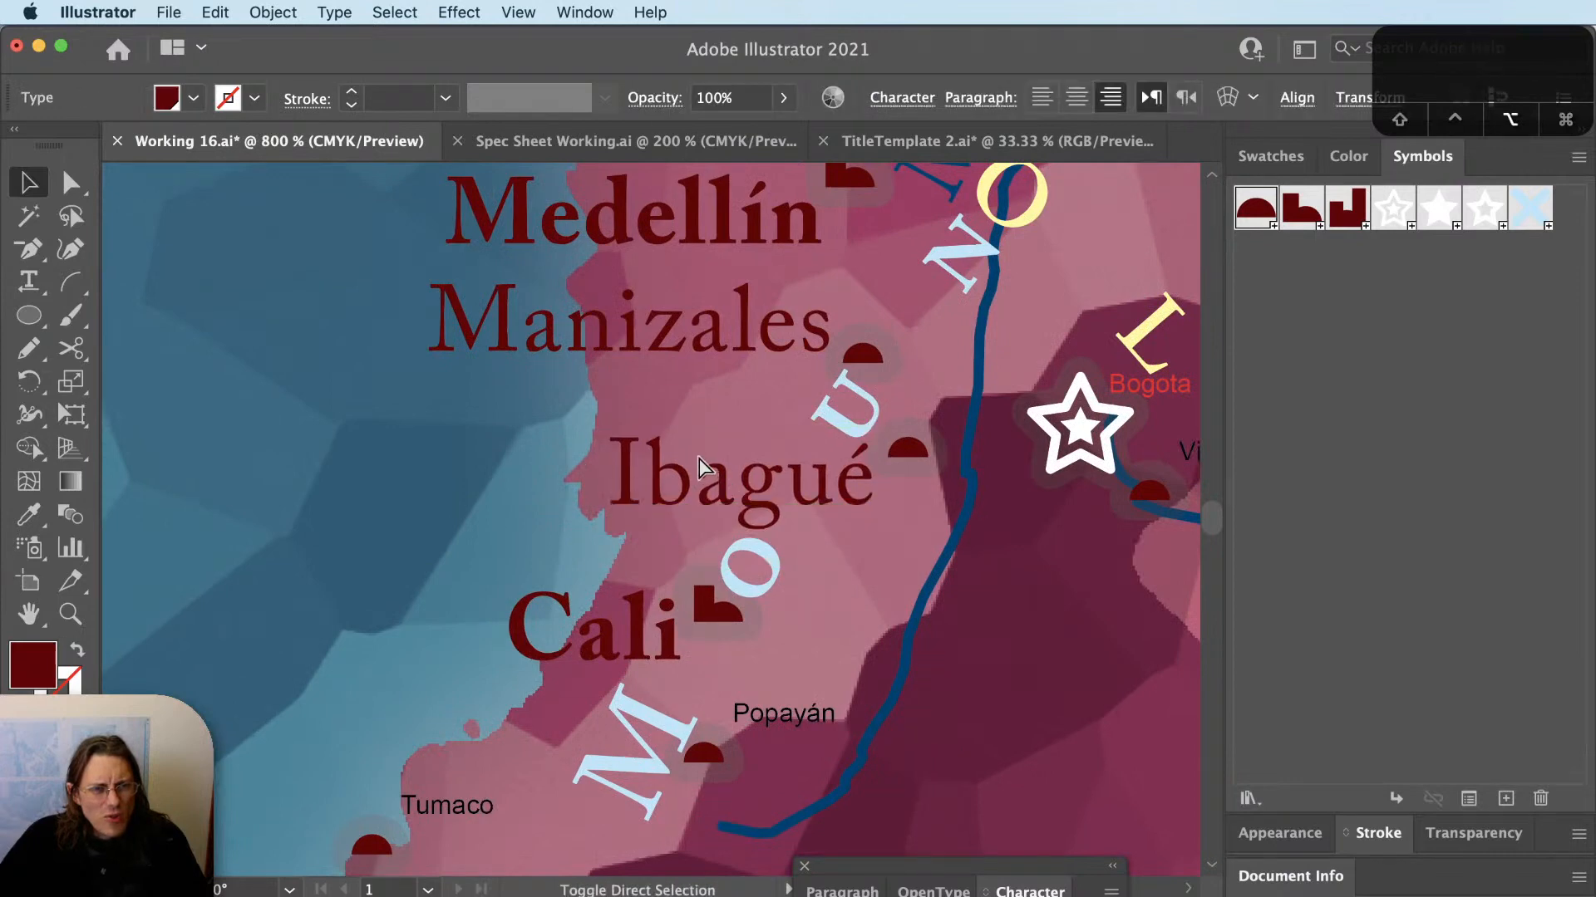
scroll(710, 474, "down", 3)
scroll(699, 458, "down", 1)
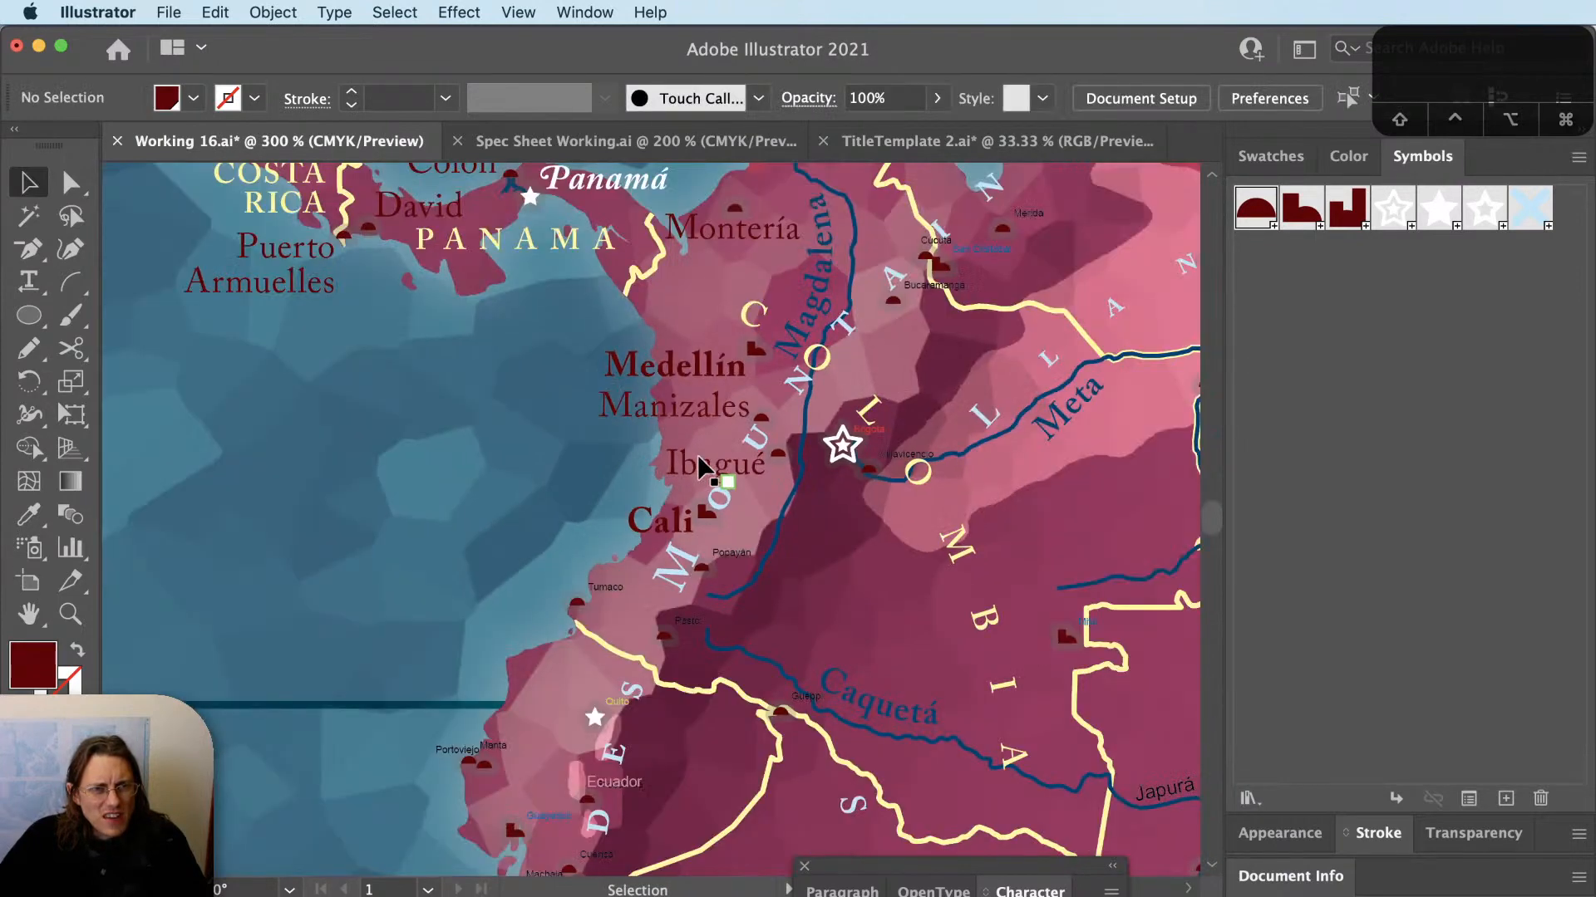
left_click_drag(782, 399, 694, 524)
key("v")
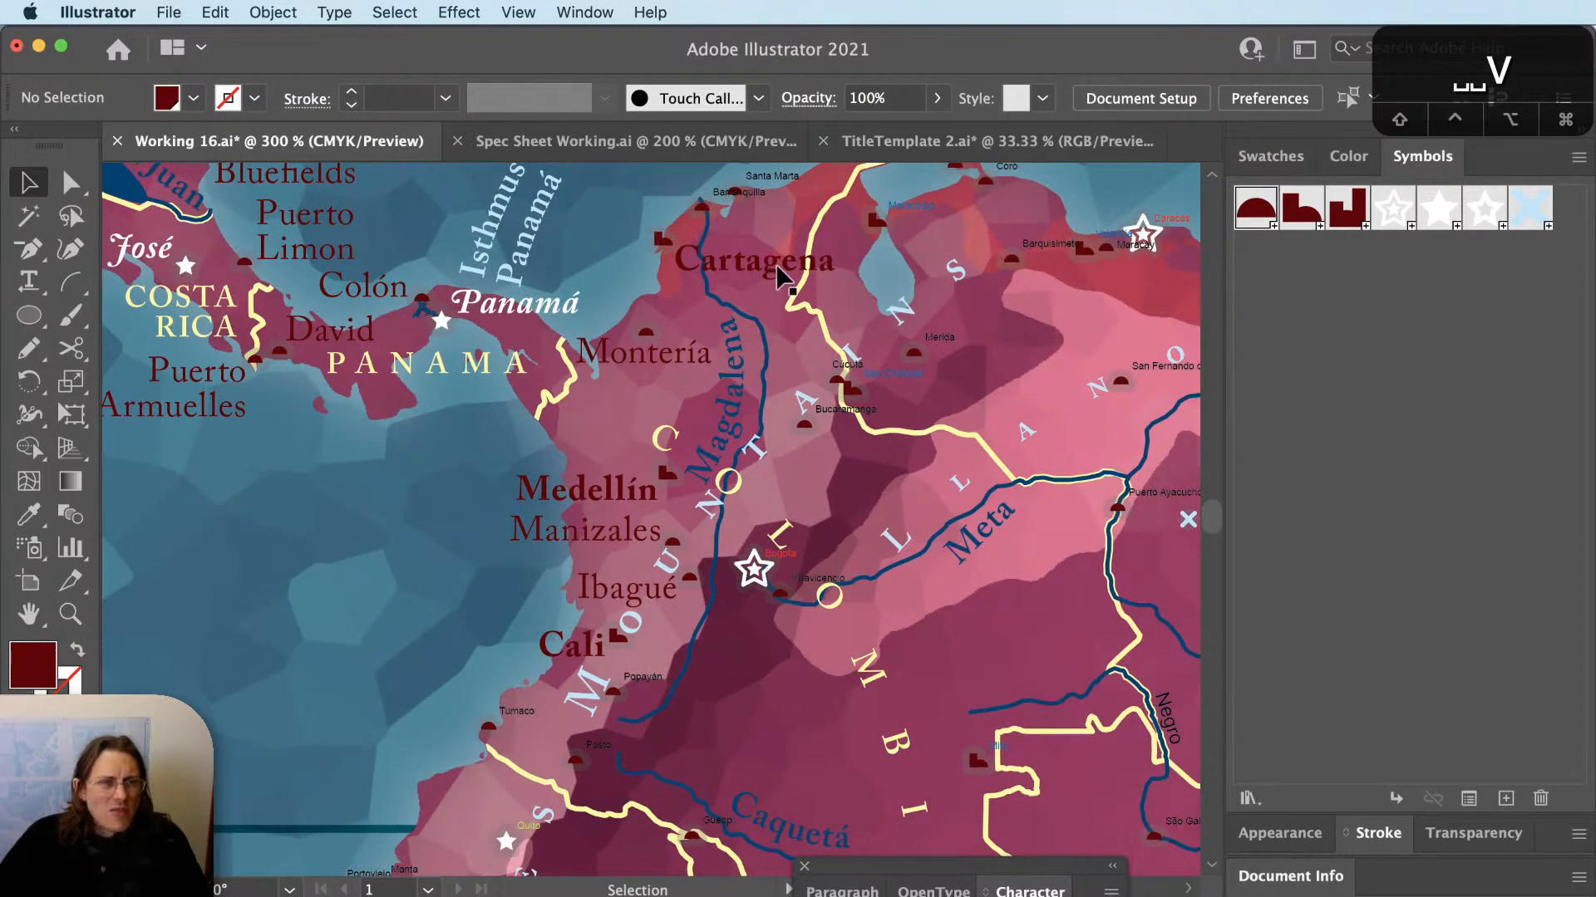
key("space")
left_click_drag(889, 525, 760, 540)
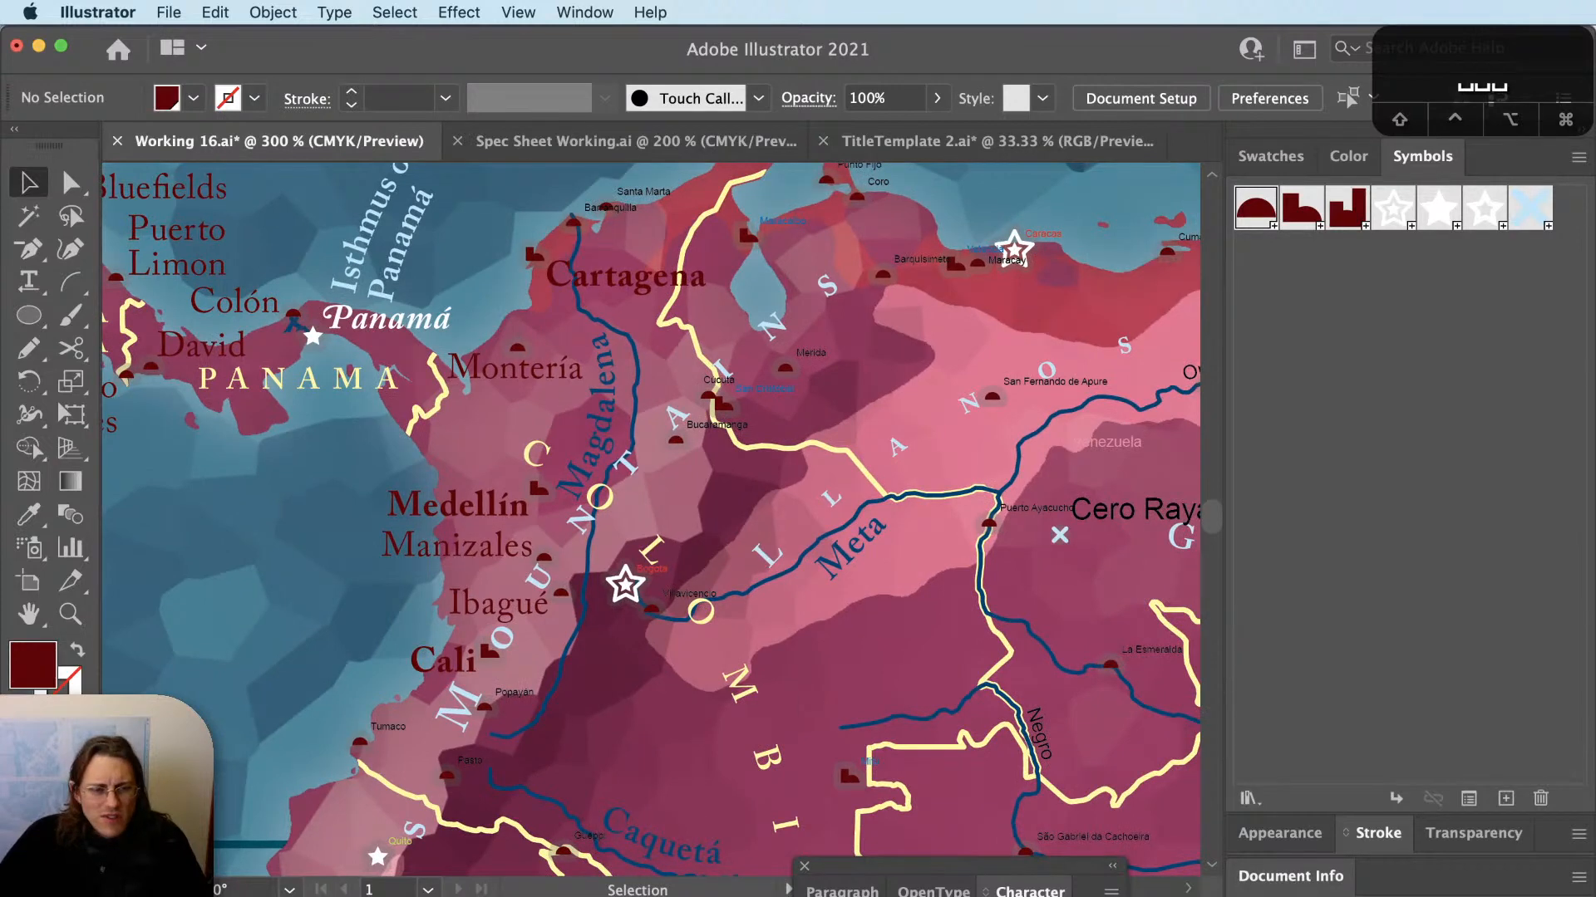
Switch to Finder and preview the map images Mockup A through Mockup E, comparing their label styling and colours.
key("super+Tab")
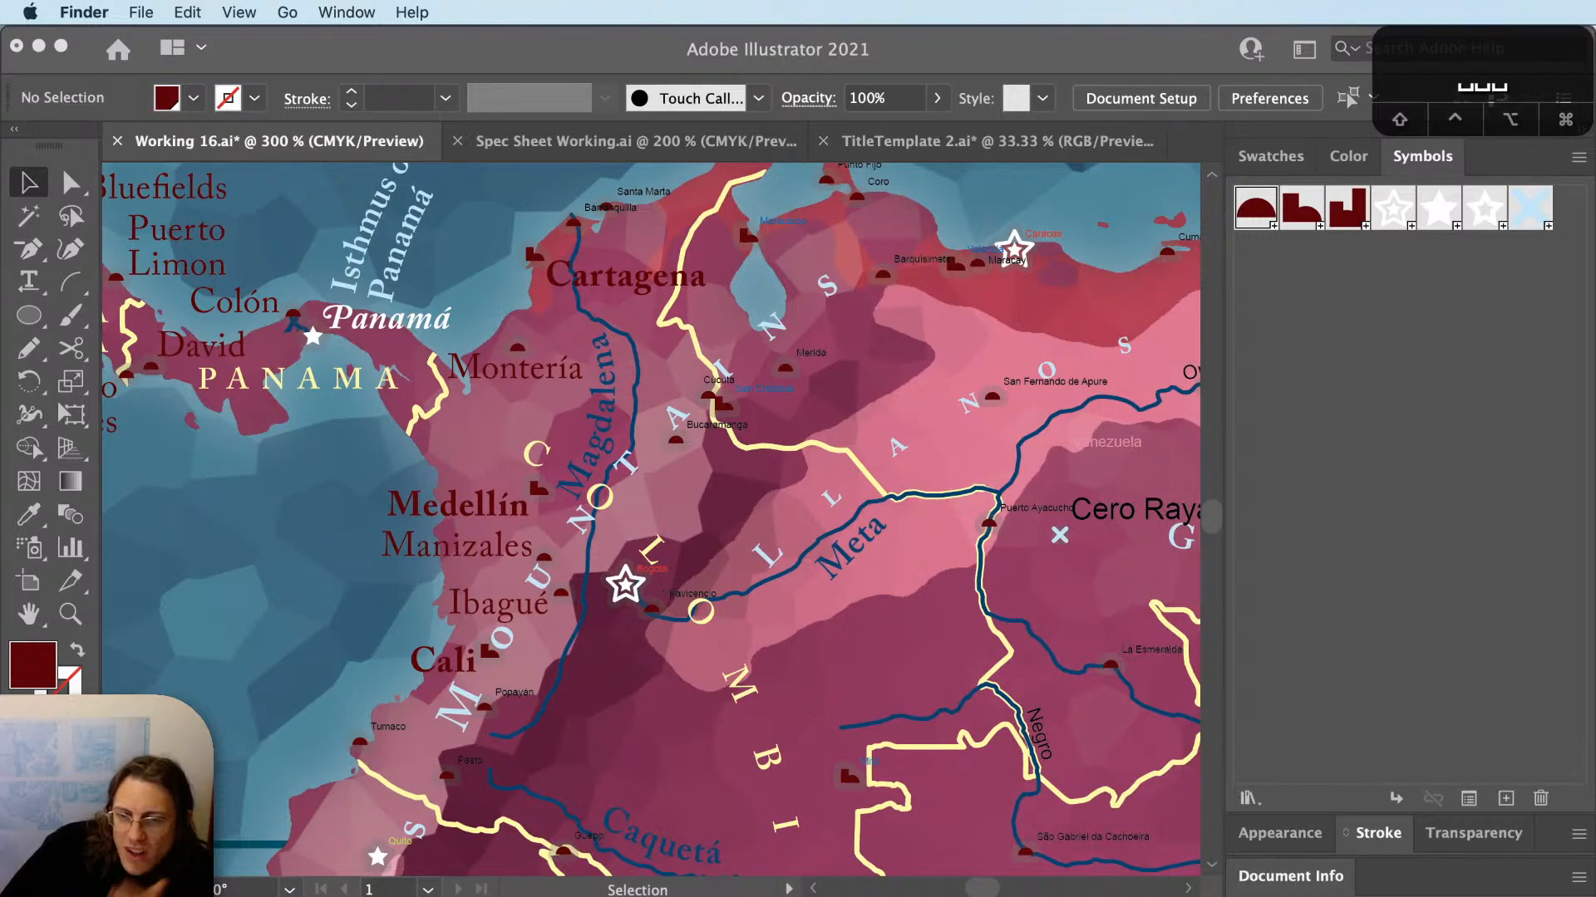
key("space")
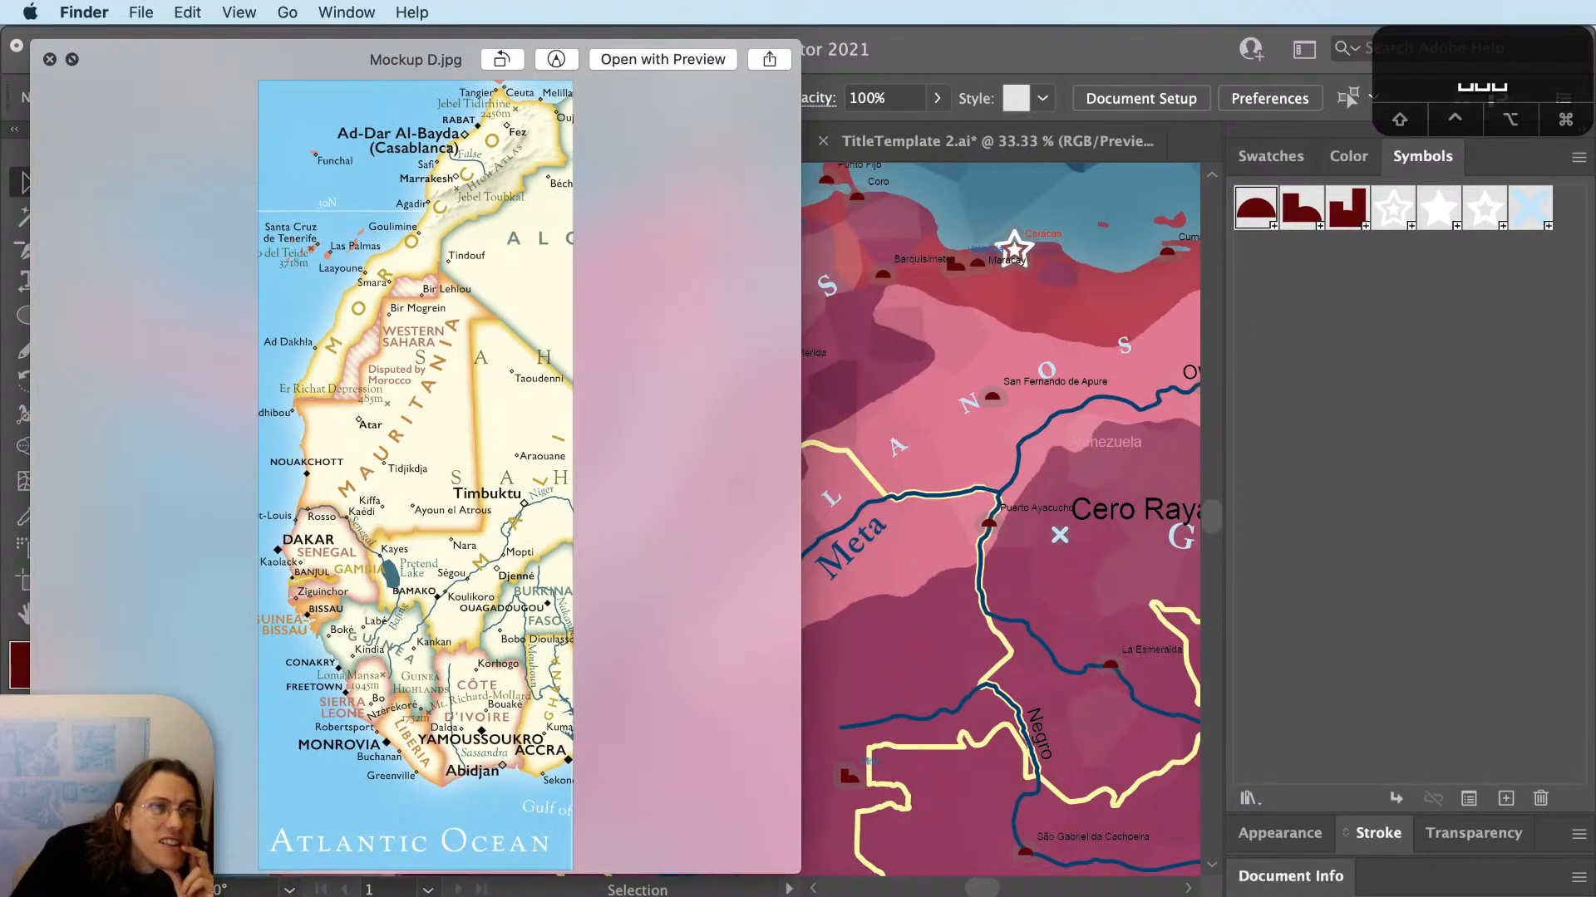
key("Up")
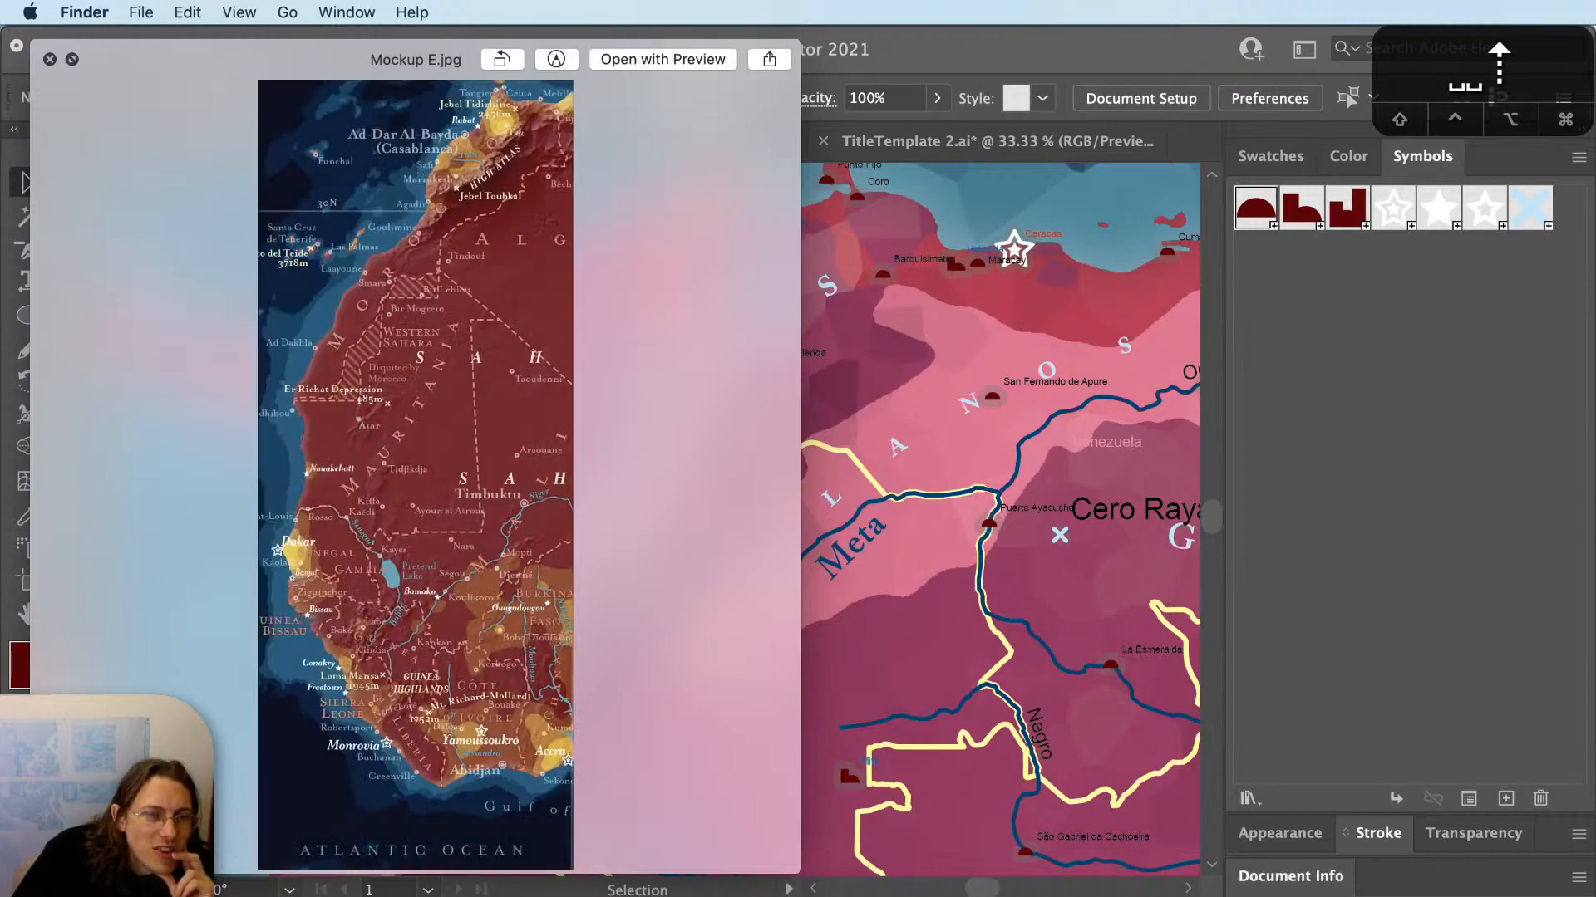
key("Up")
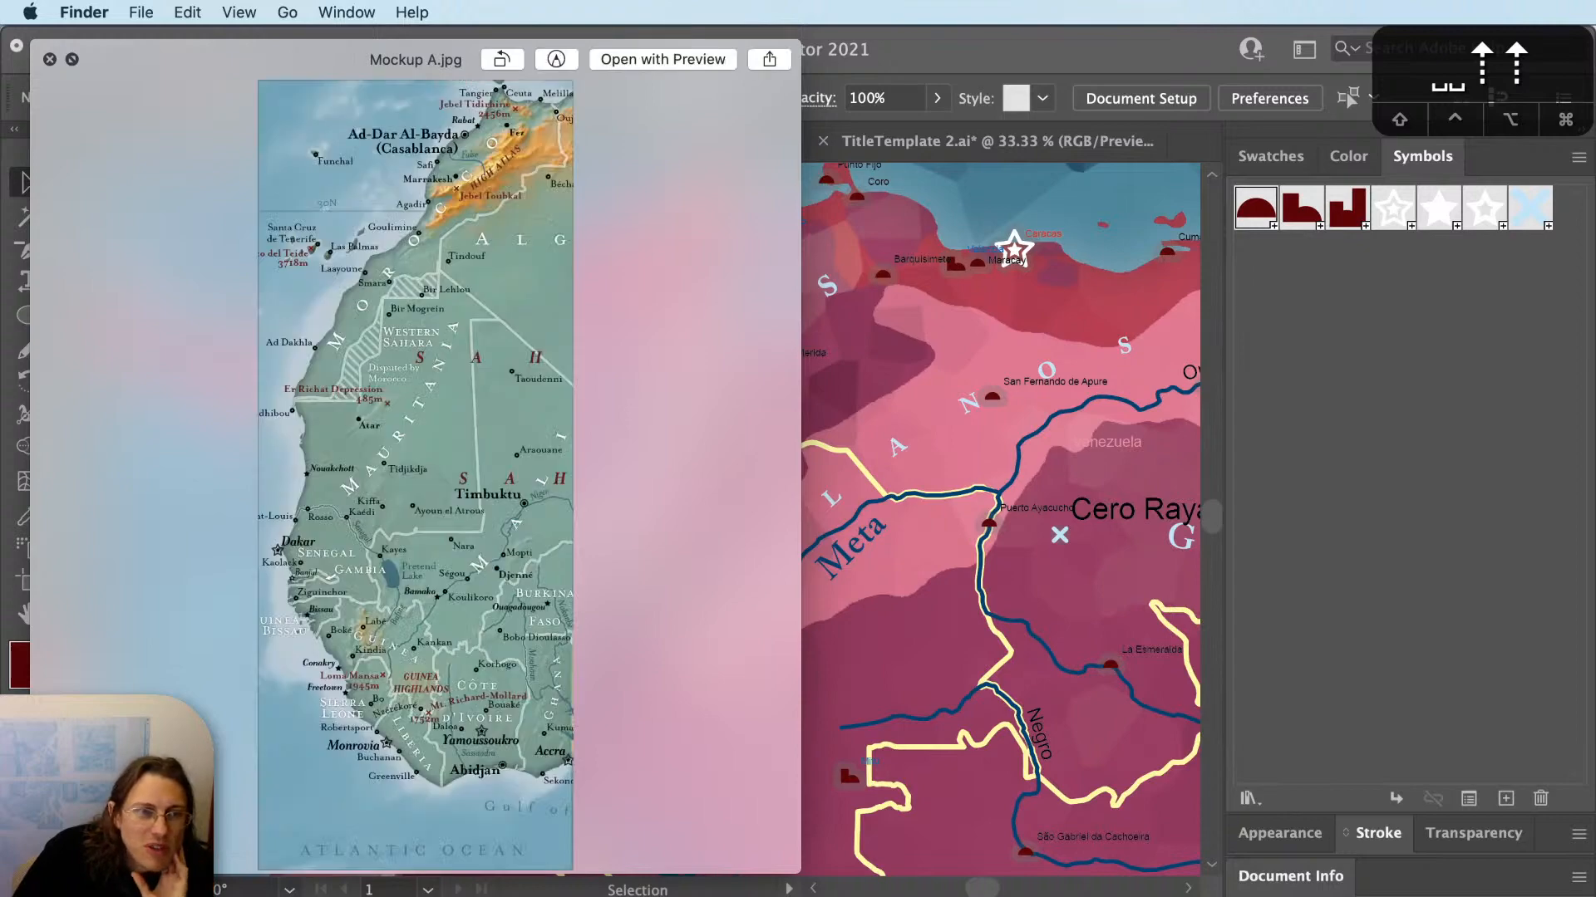
key("Up")
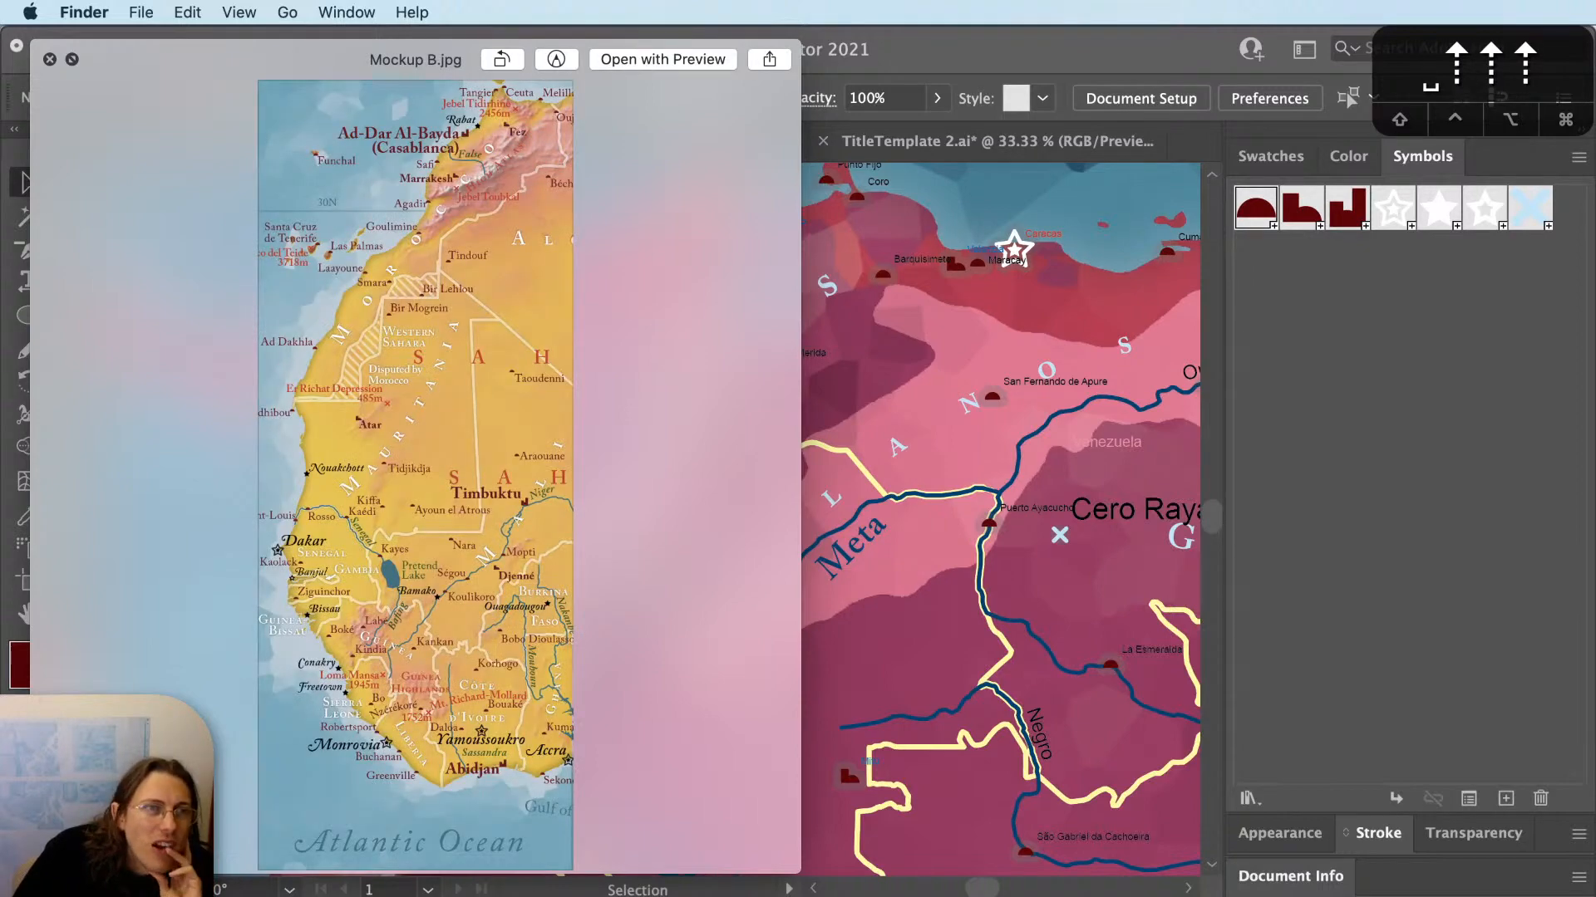
key("Up")
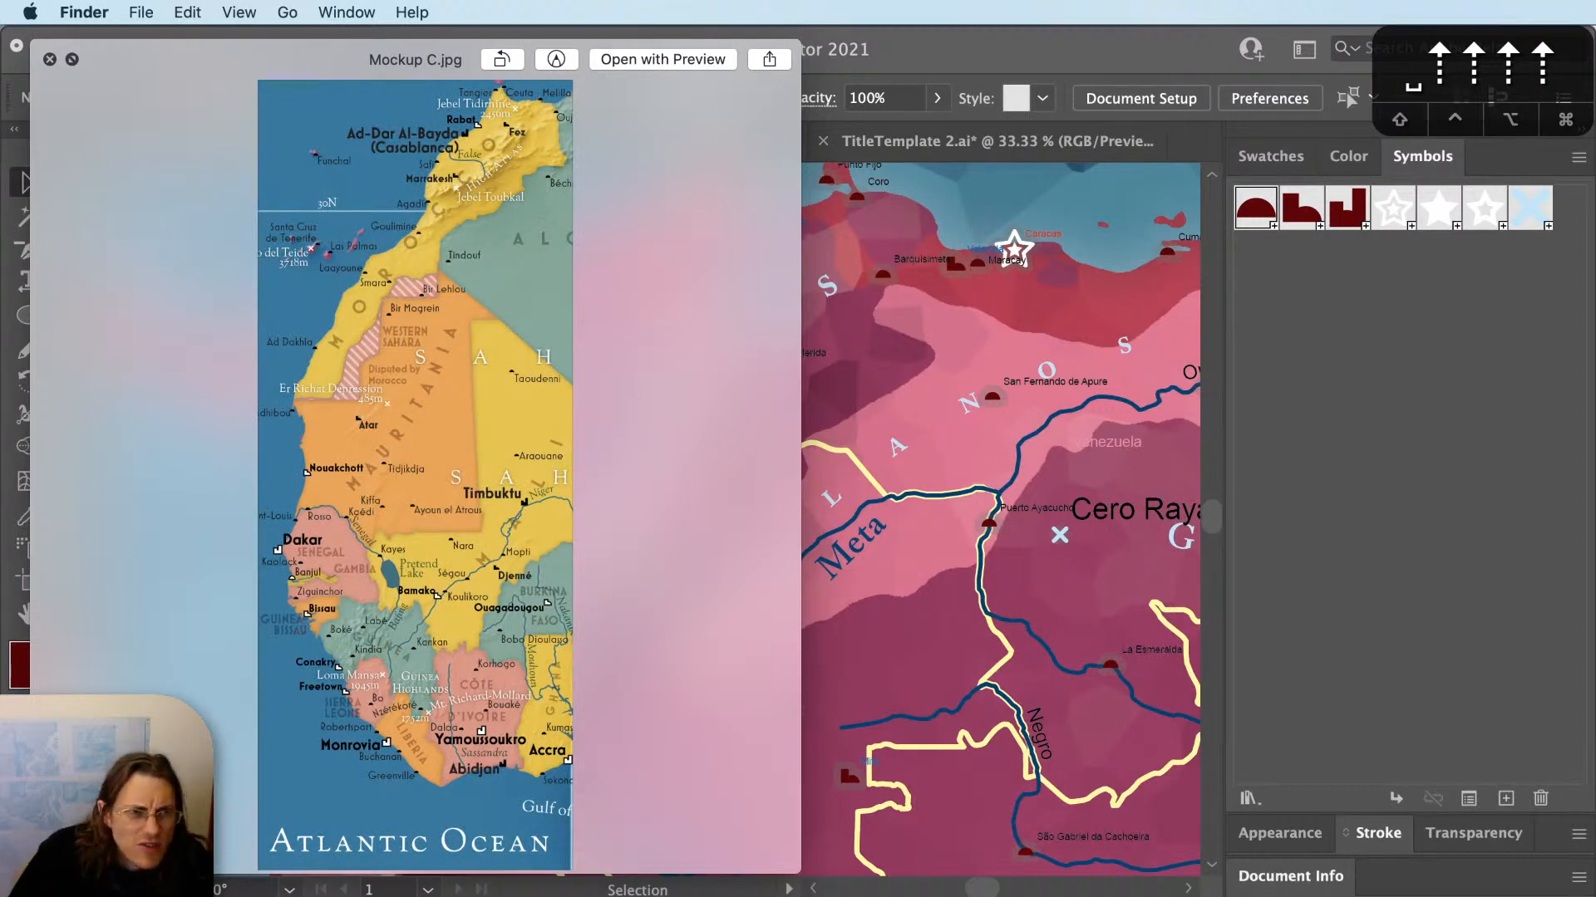
key("Down")
key("Down")
key("Down")
key("Down")
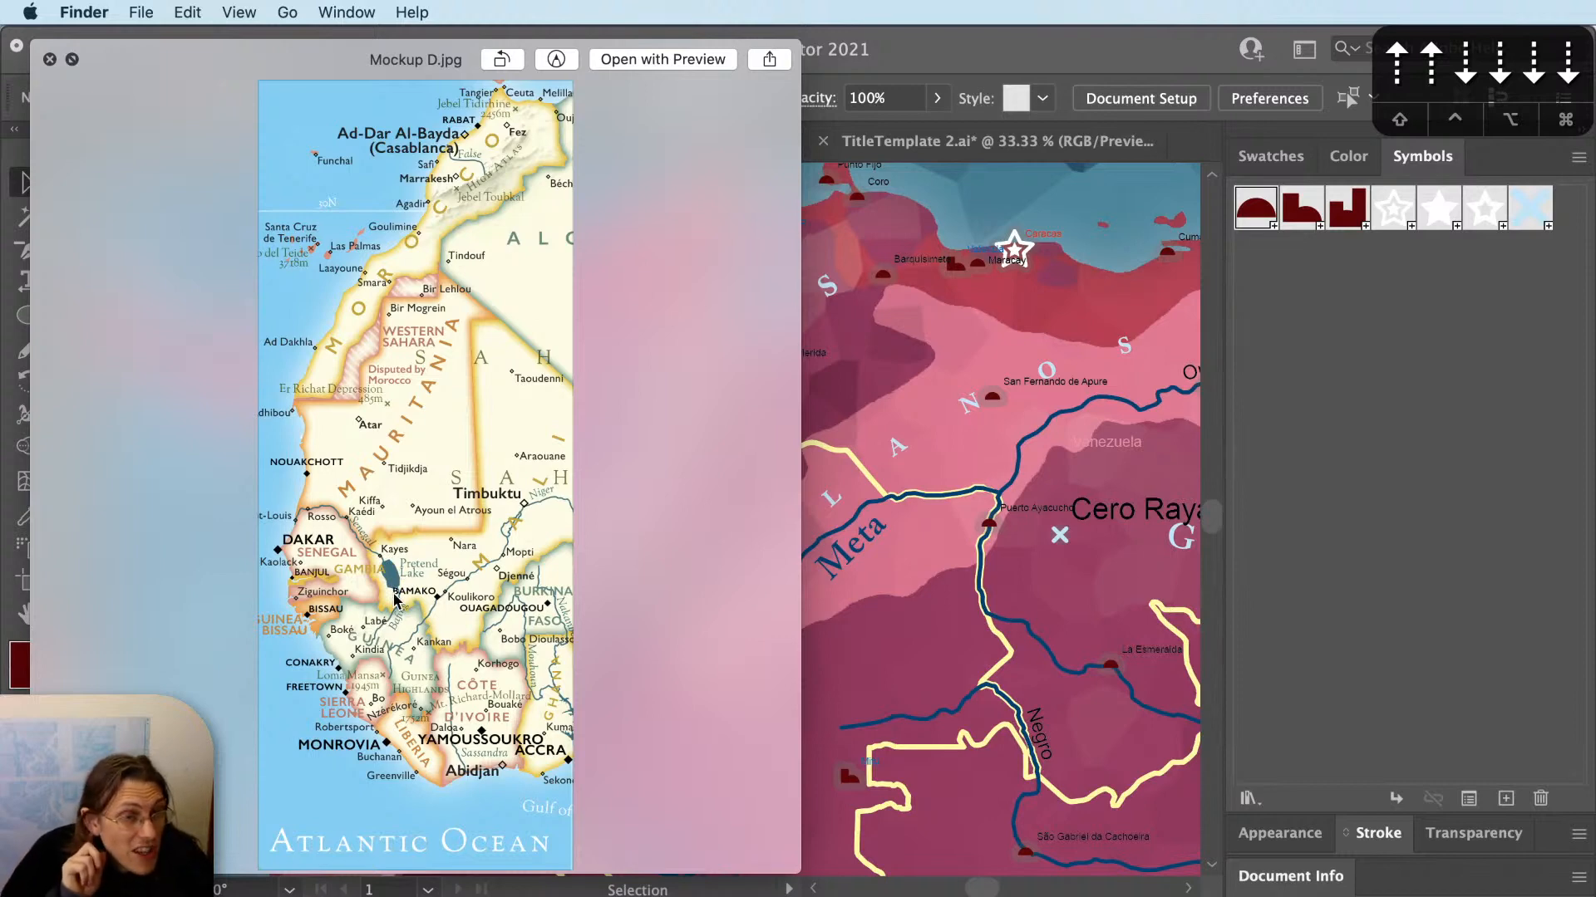
key("Up")
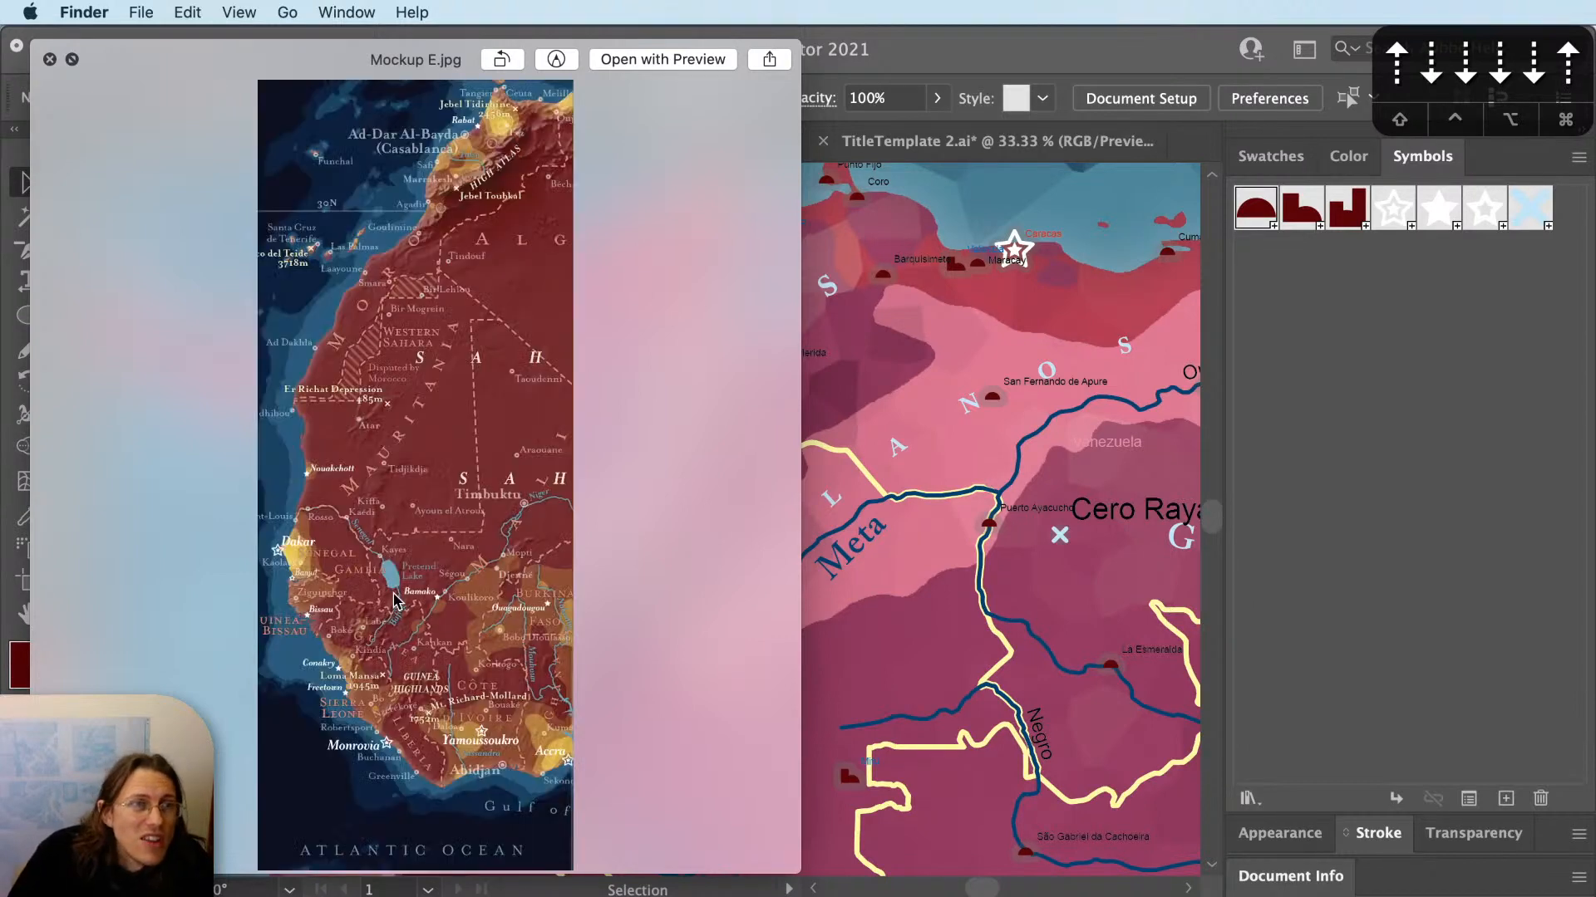
key("Up")
key("Up")
key("Up")
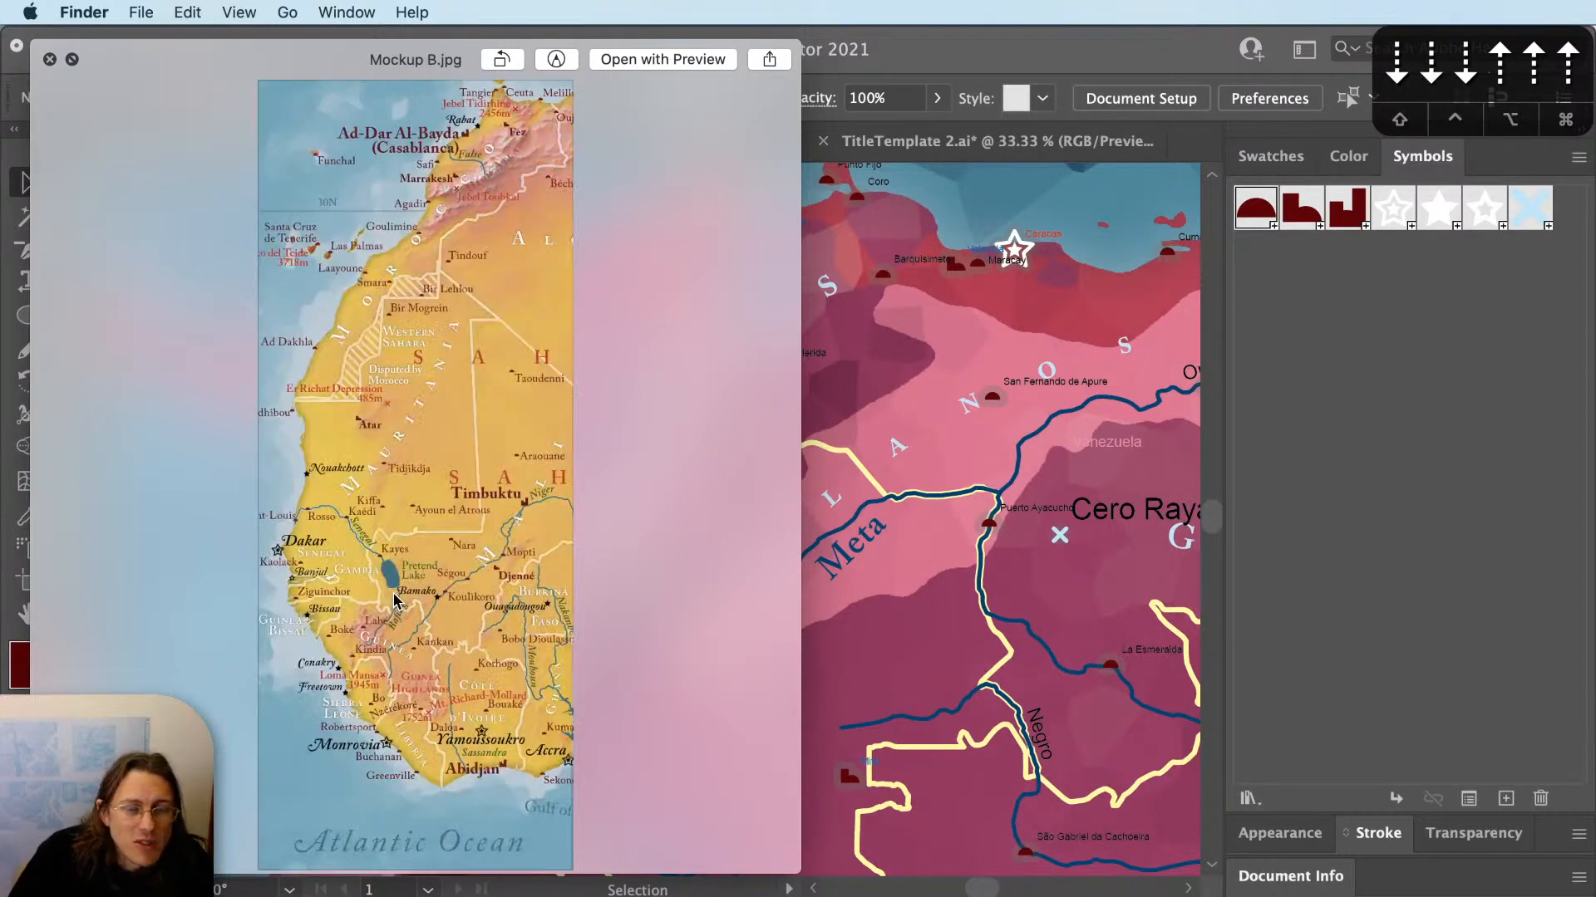
key("Up")
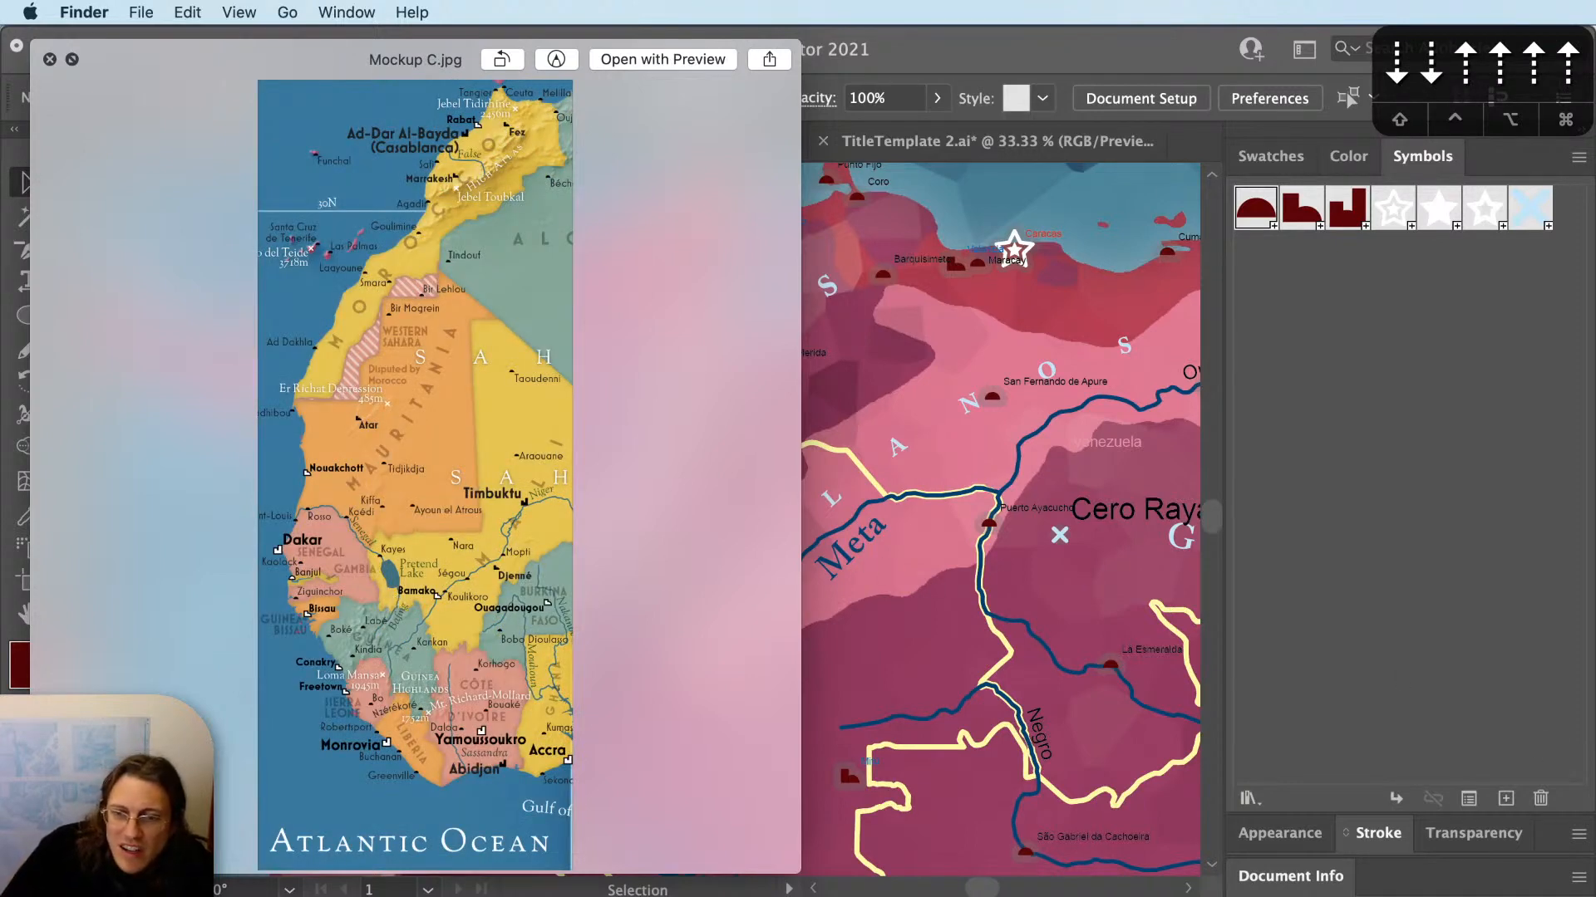
key("Down")
key("Down")
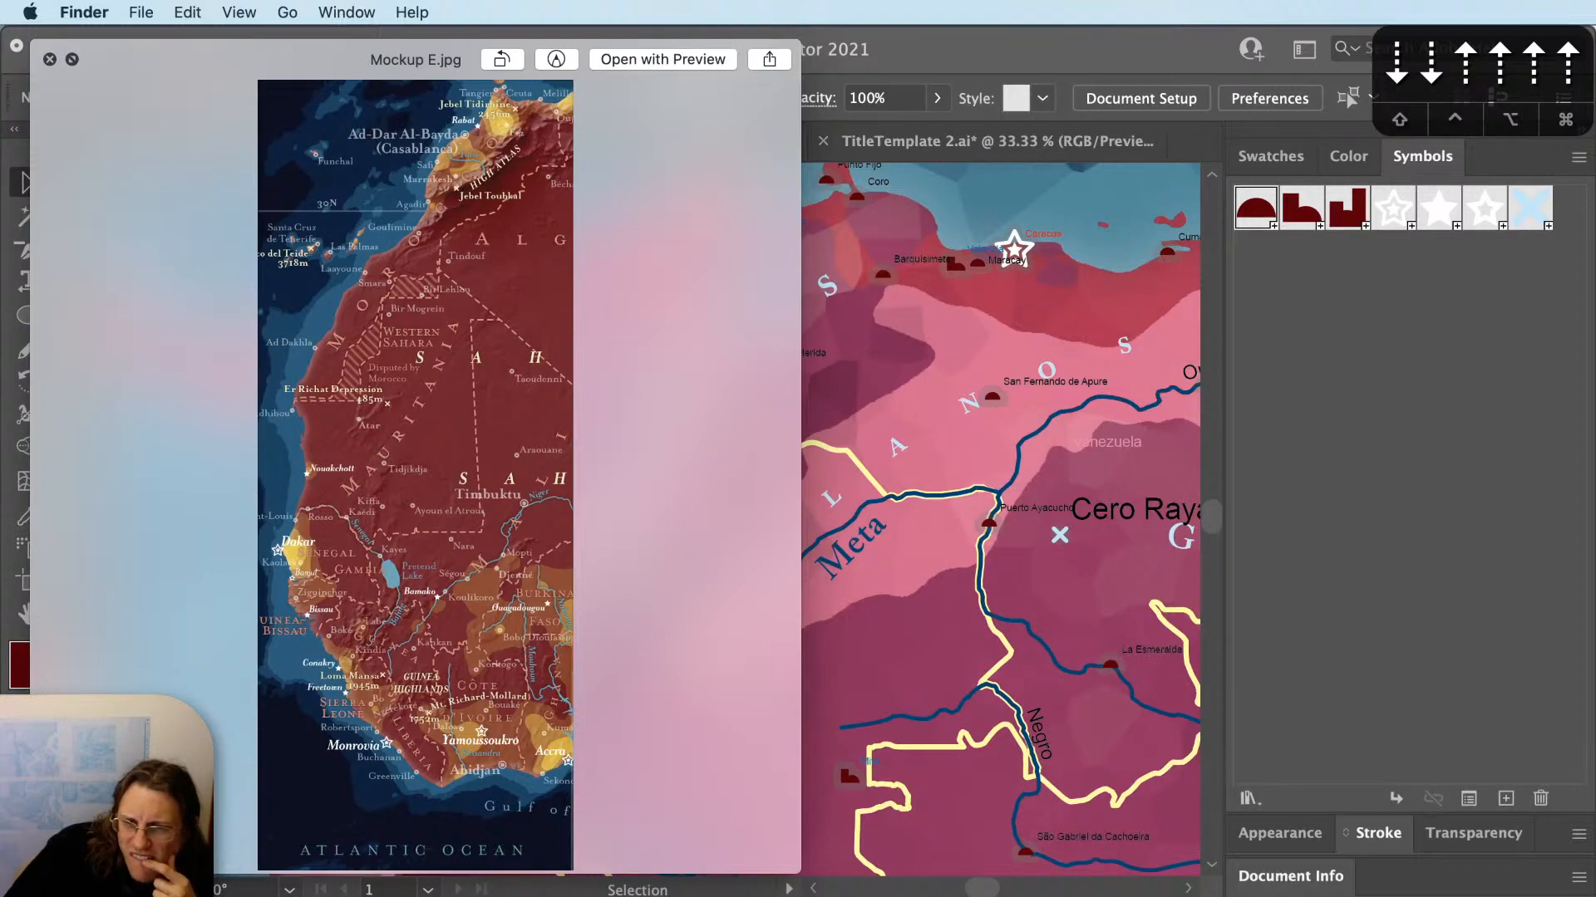
Preview the June 25 mockup images and the Sunset, Fruity, Earthy and Desert biome recolours, comparing their colours and label styling.
key("Down")
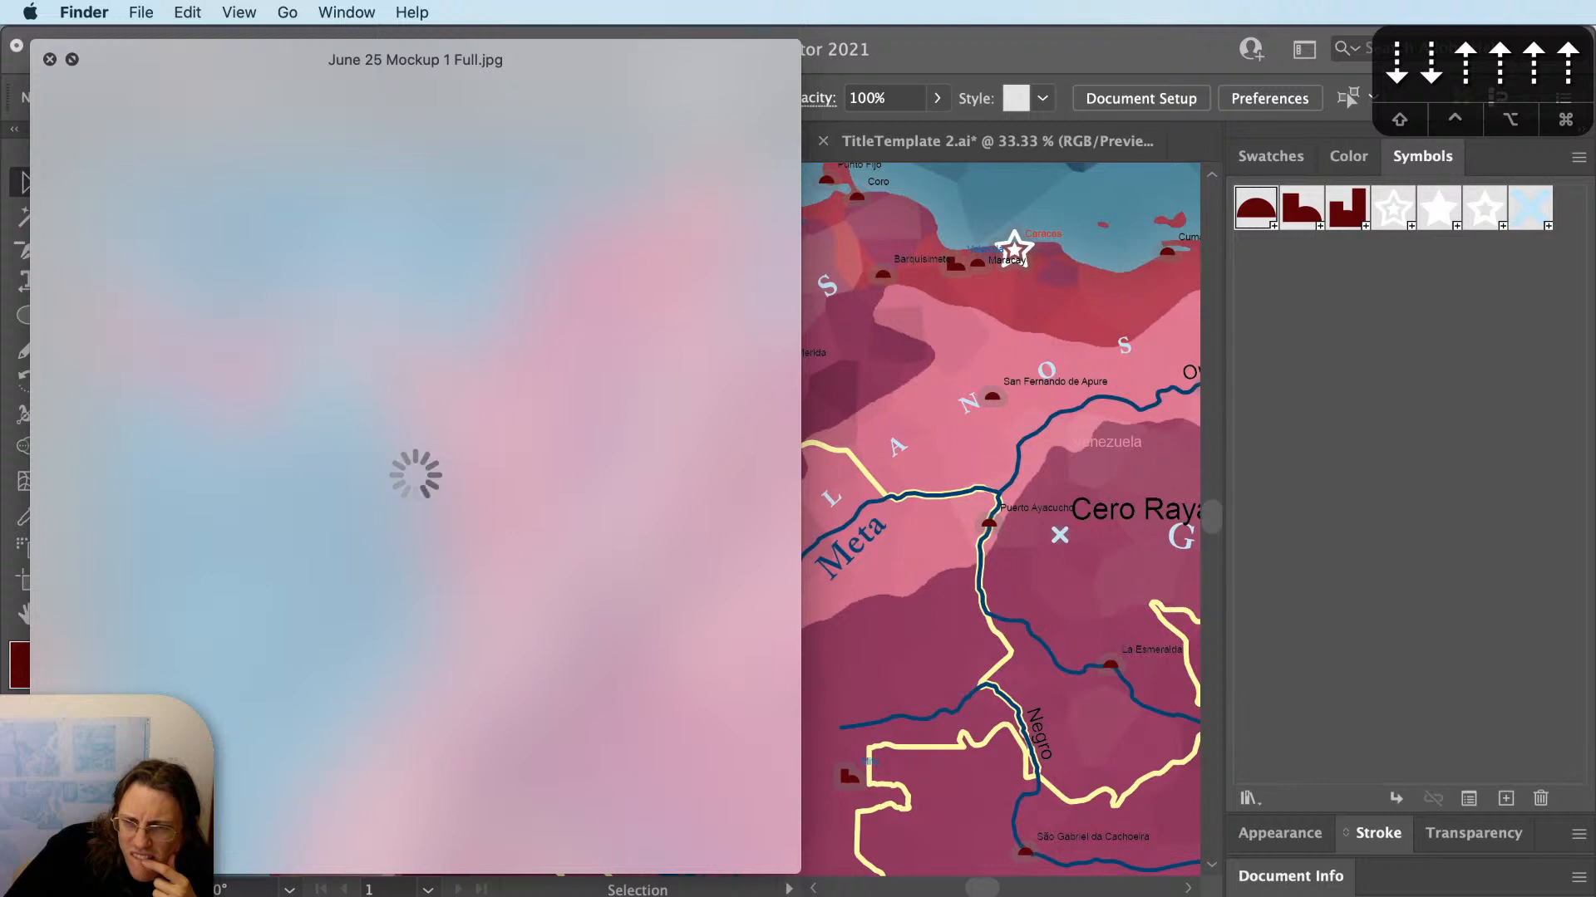
key("Down")
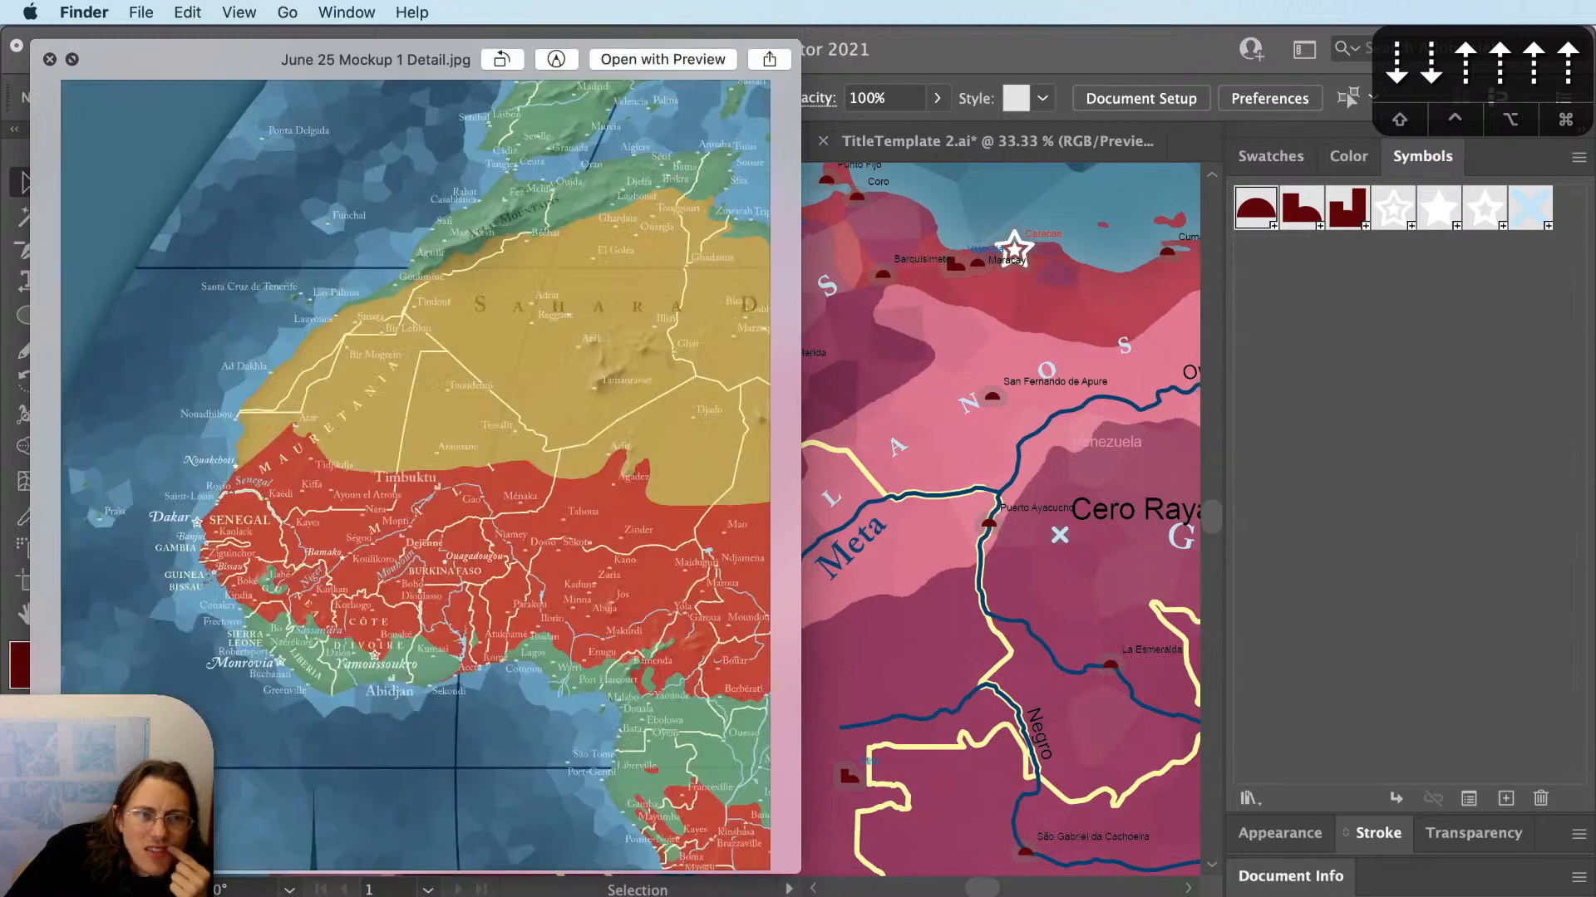
key("Down")
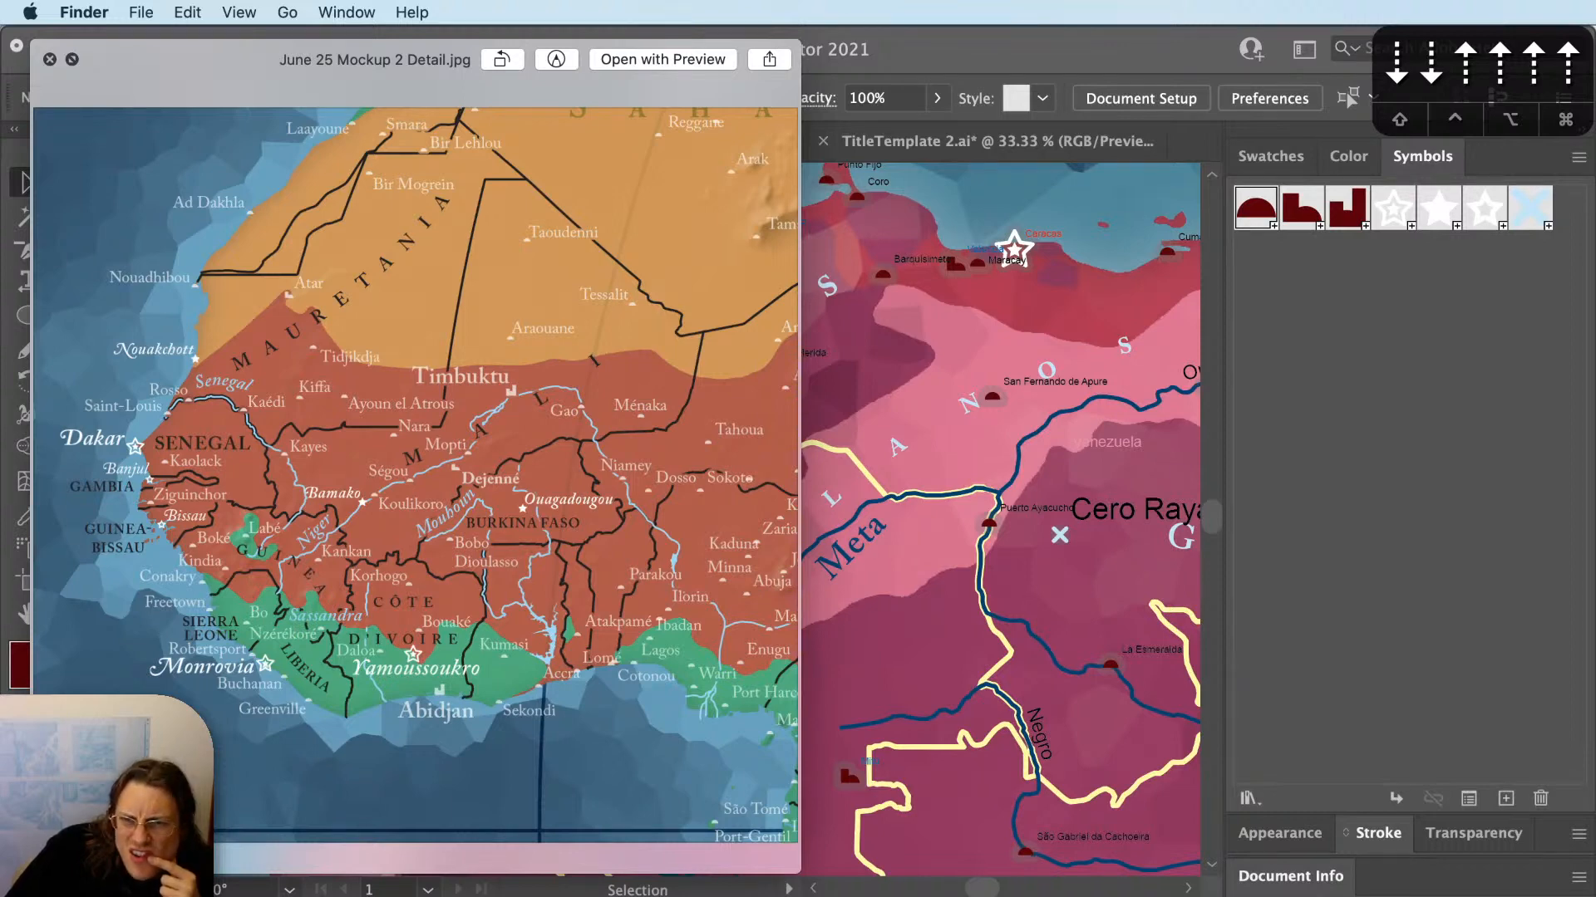
key("Down")
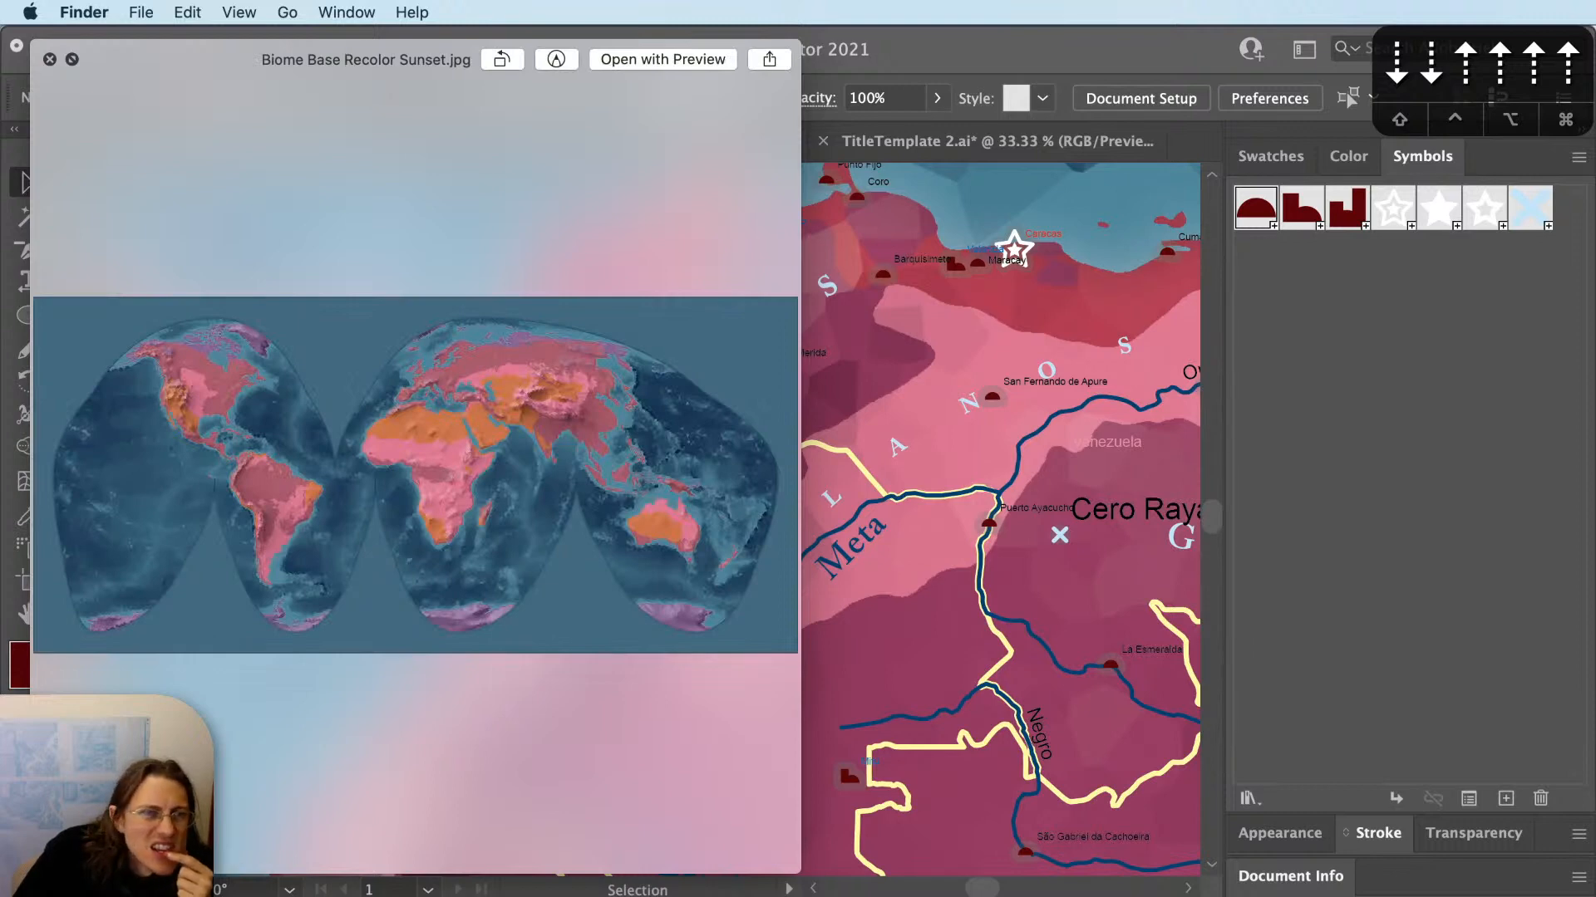
key("Down")
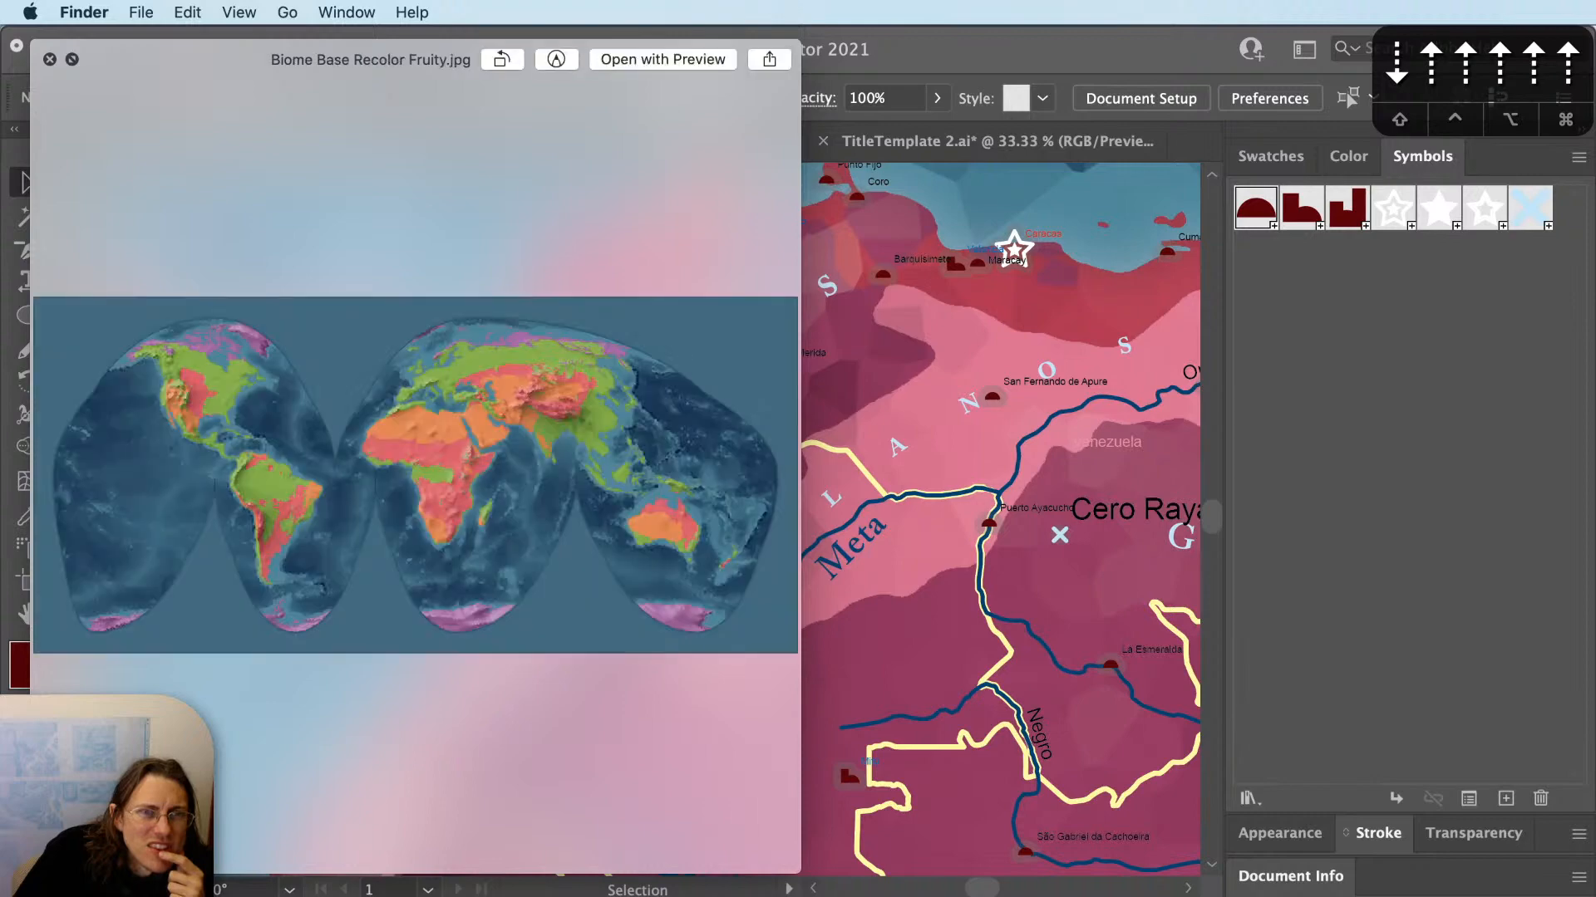
key("Up")
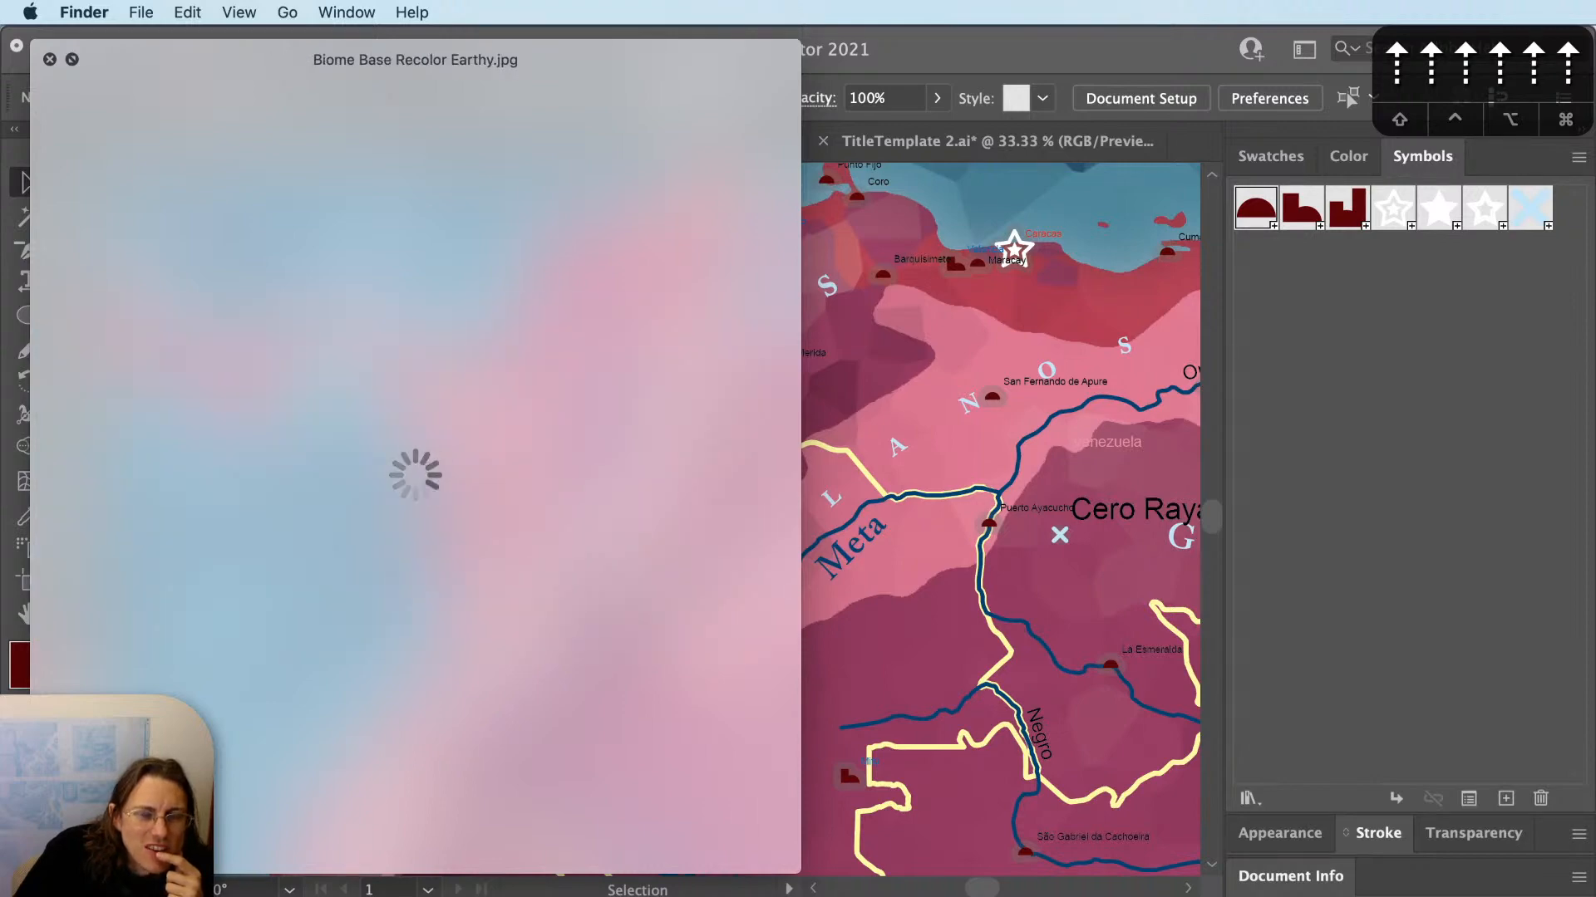
key("Up")
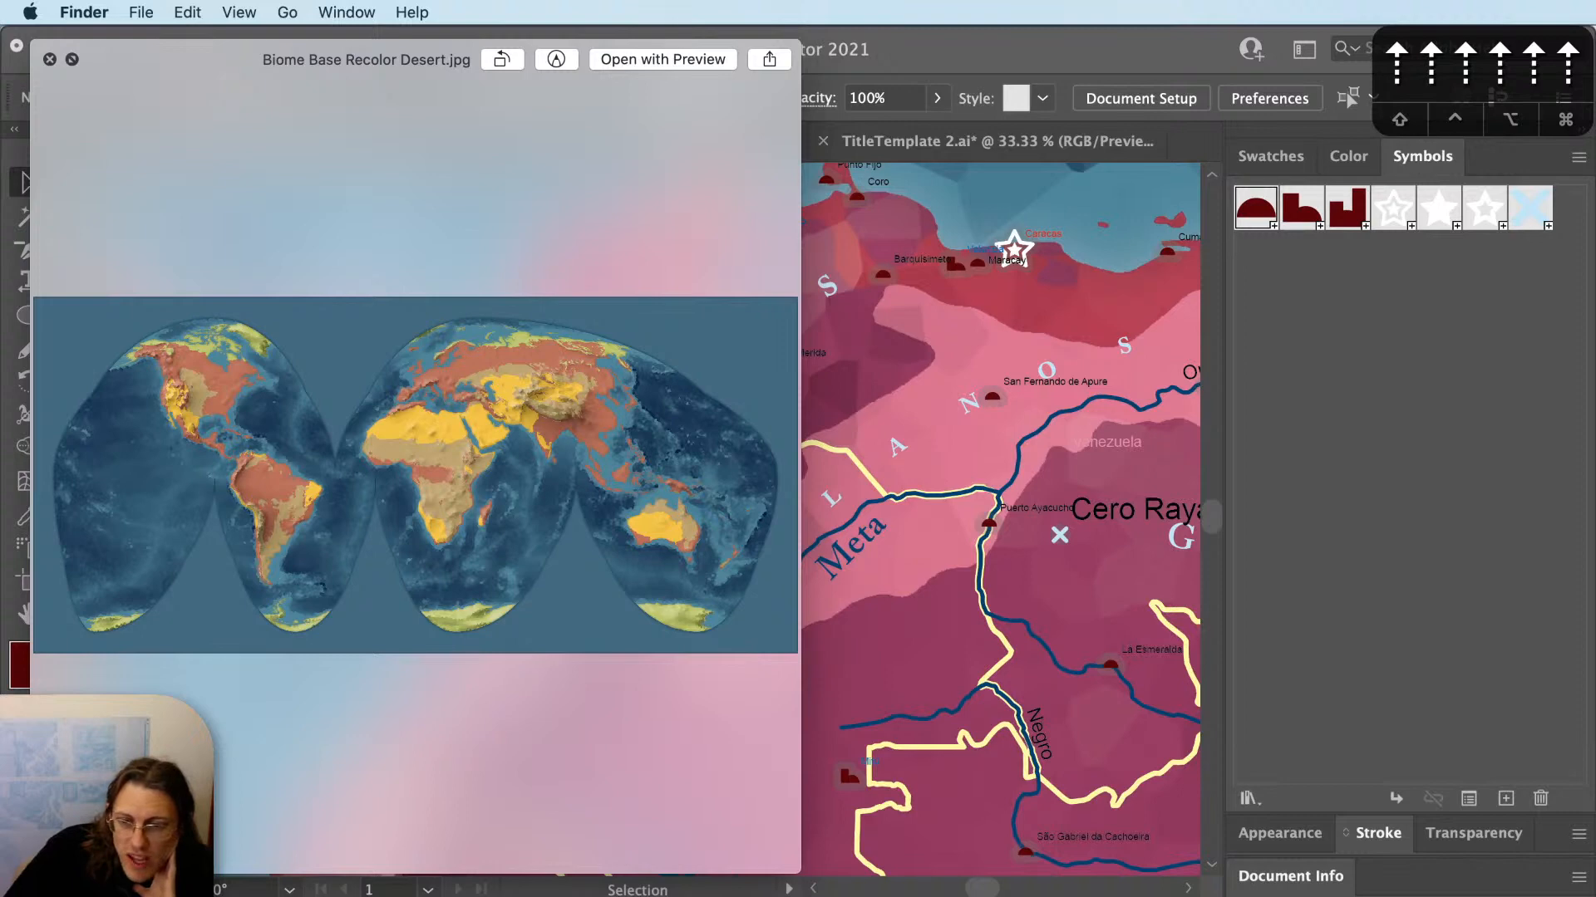
key("Down")
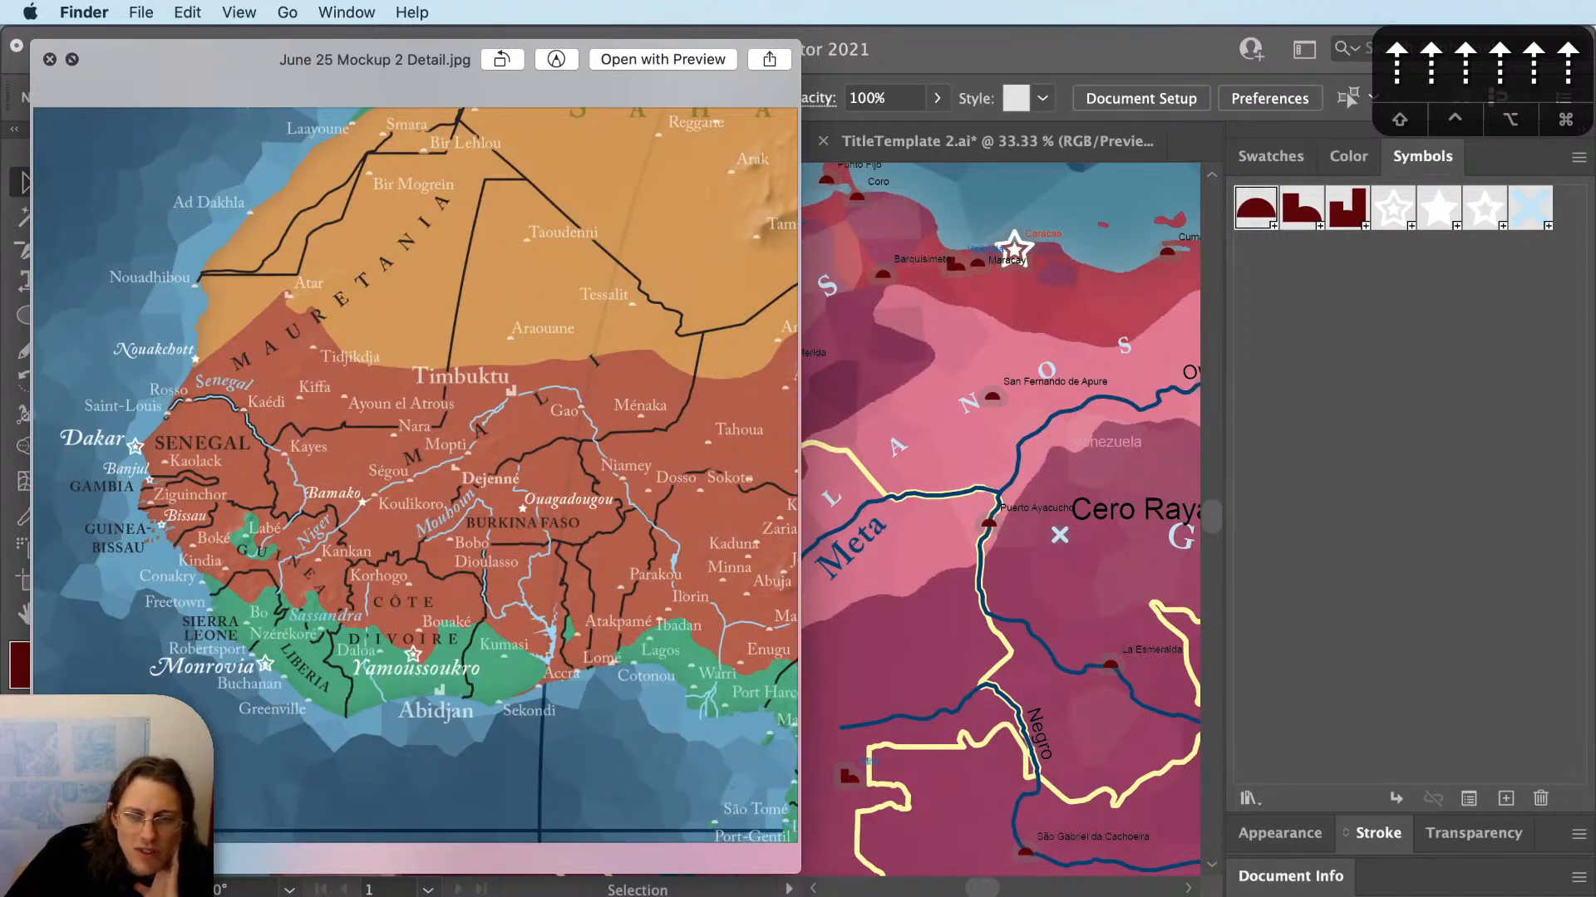
key("Up")
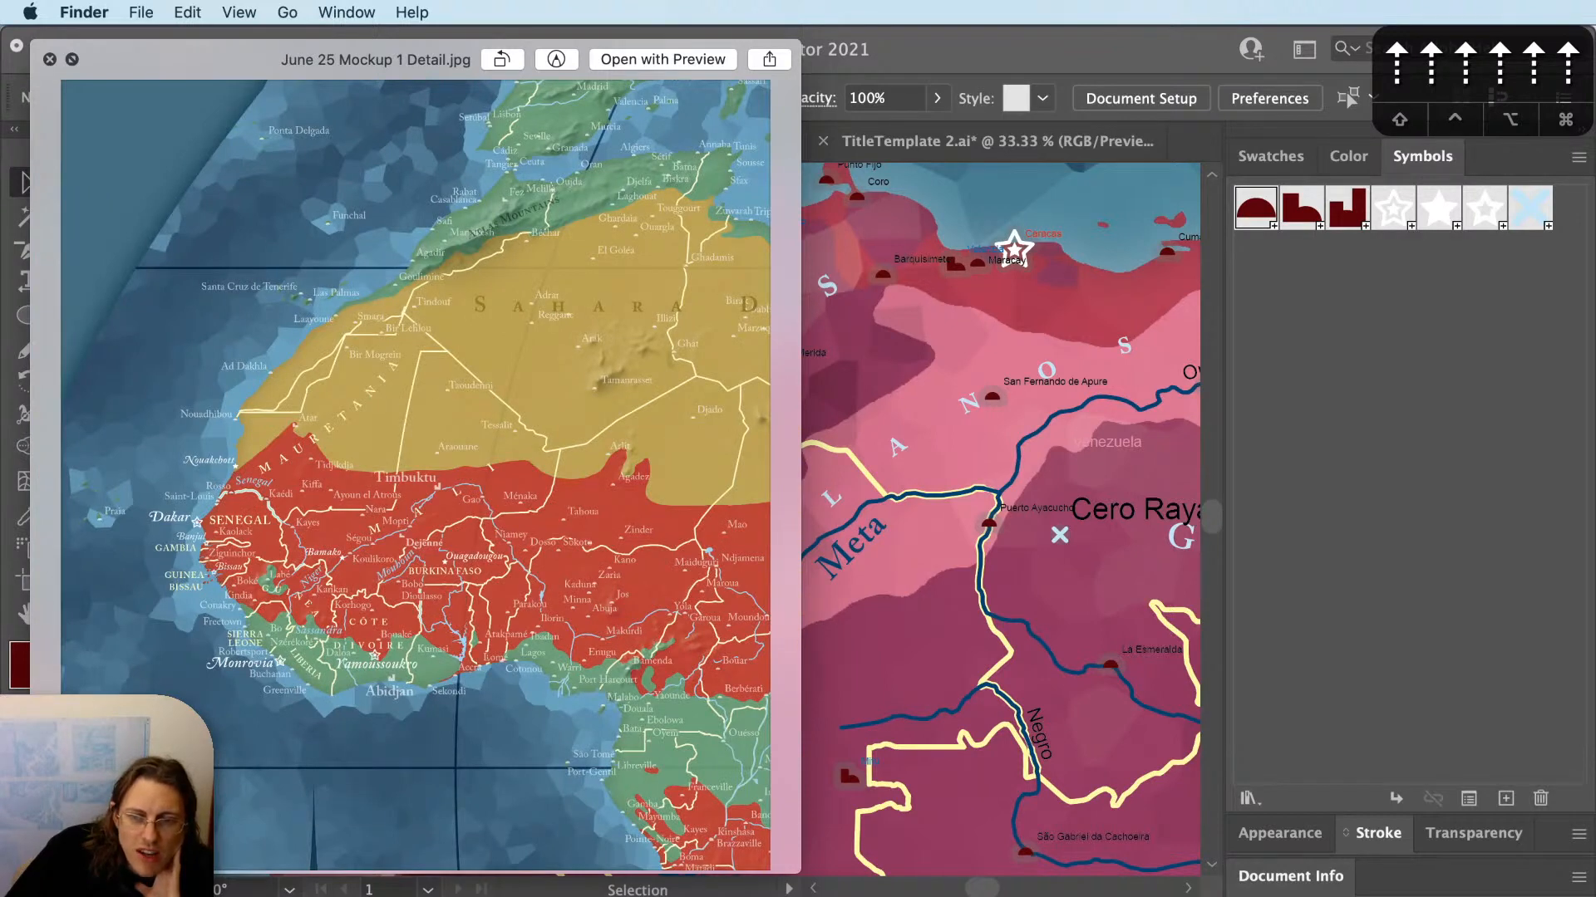
key("Down")
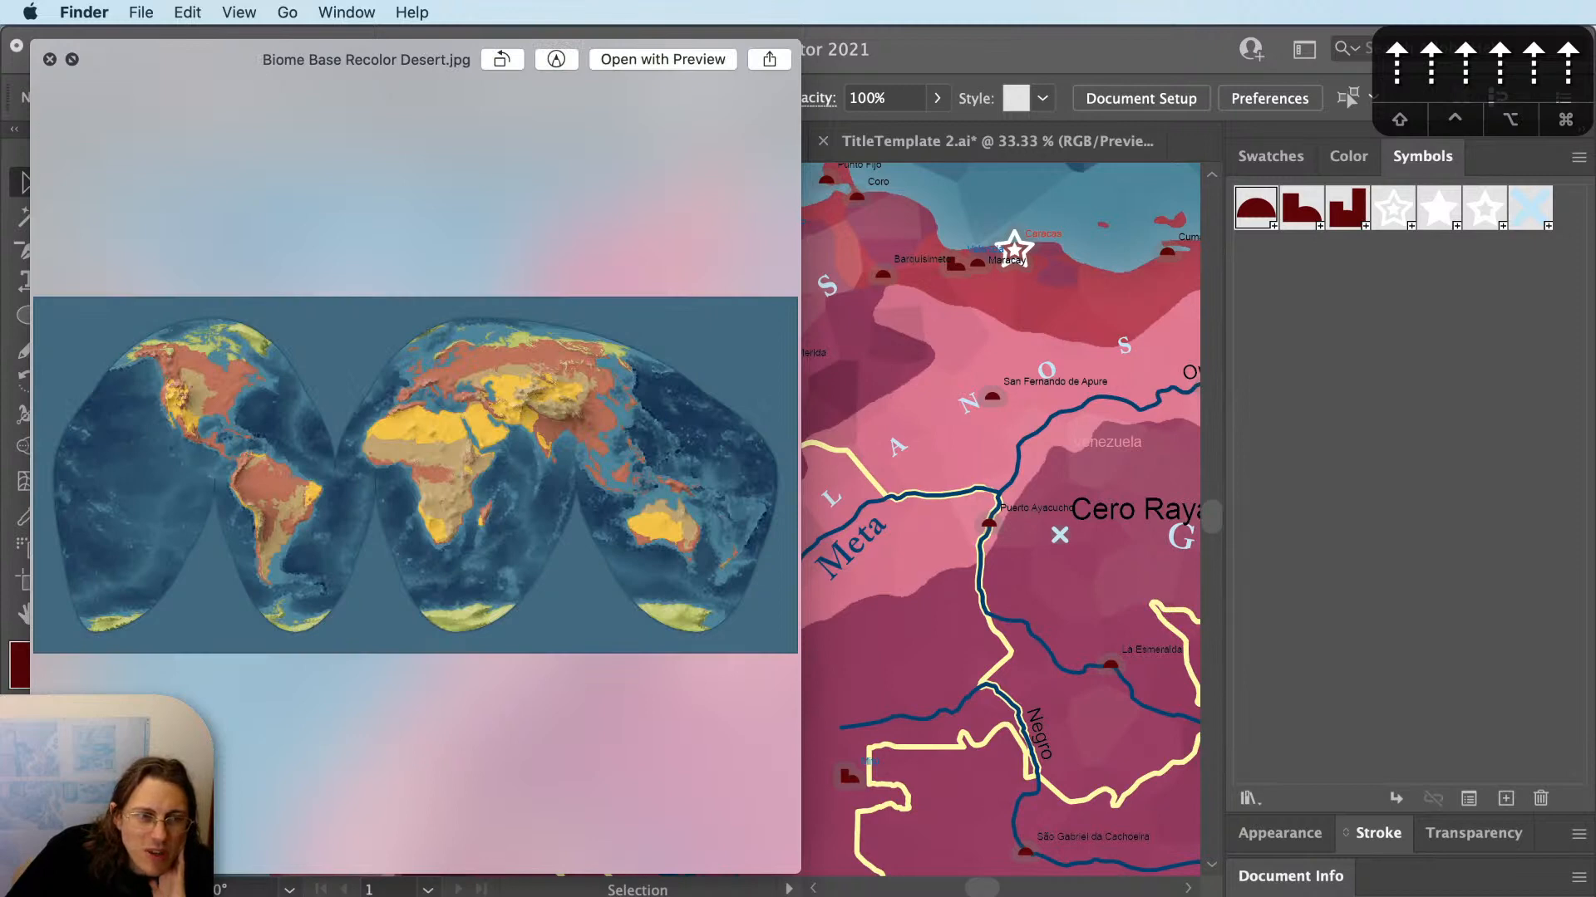
key("Down")
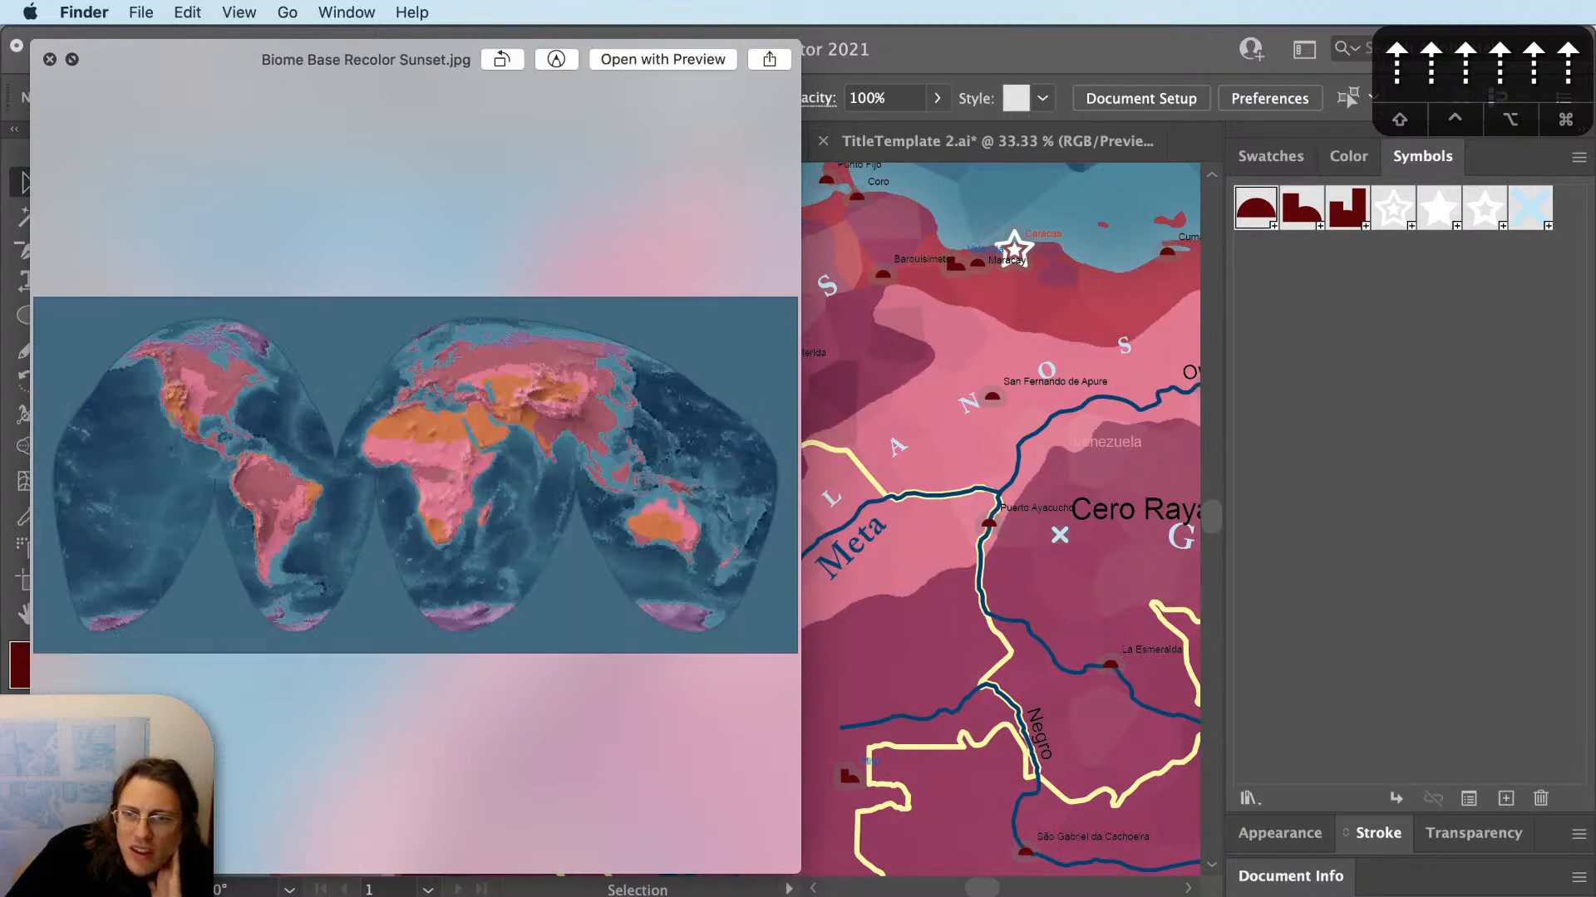
key("Down")
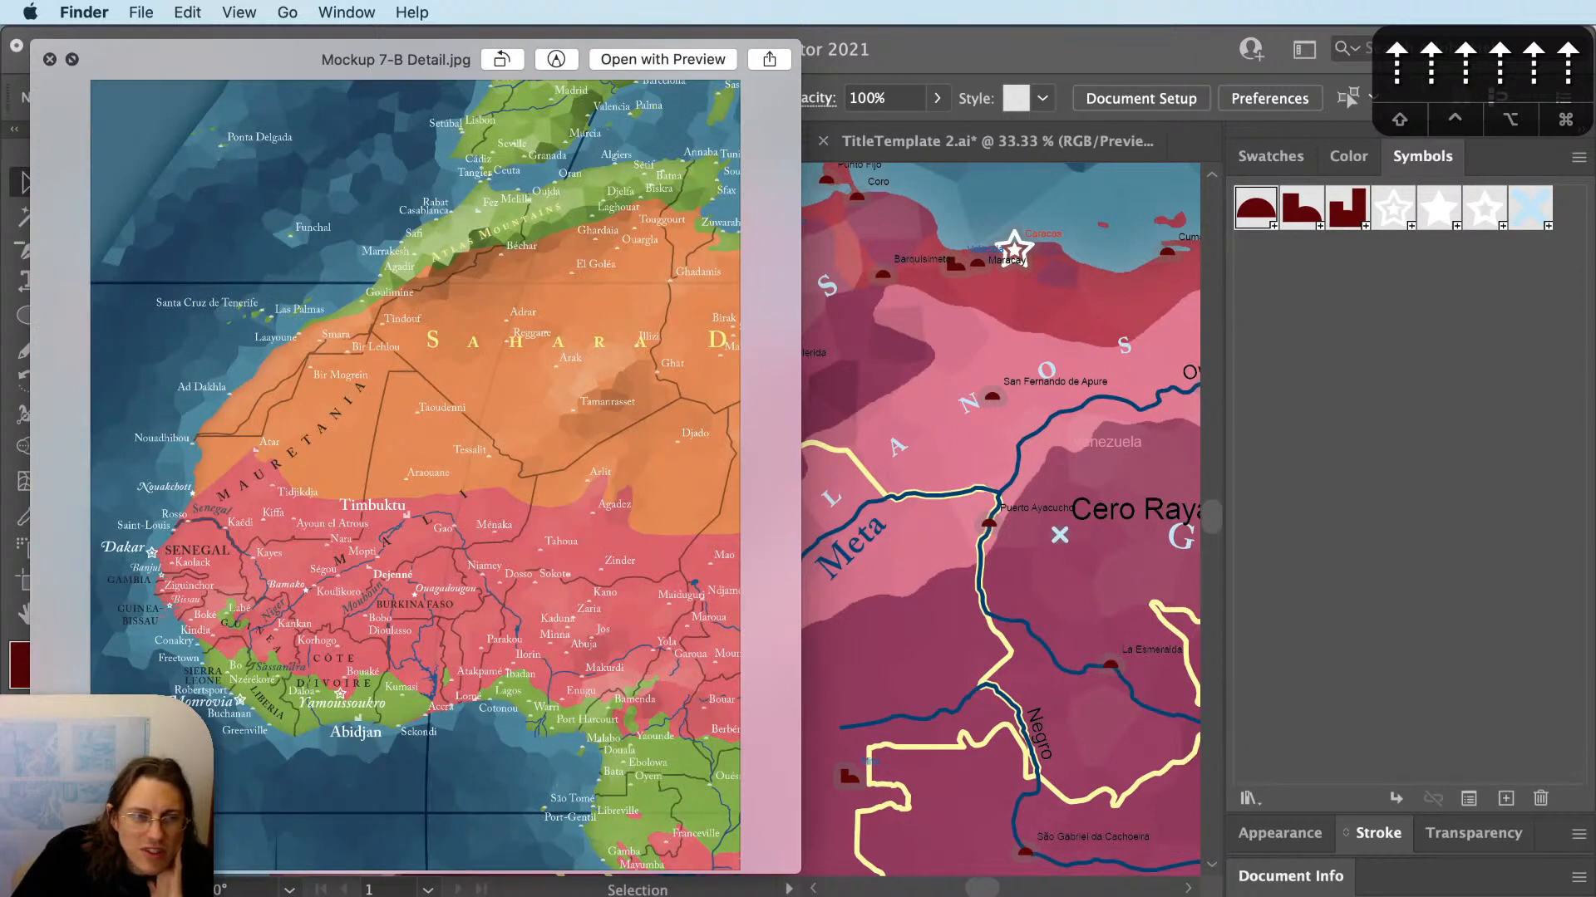
Compare the detail previews of the Mockup 7, Mockup 8 and Mockup 9 variants, and close the preview.
key("Down")
key("Down")
key("Down")
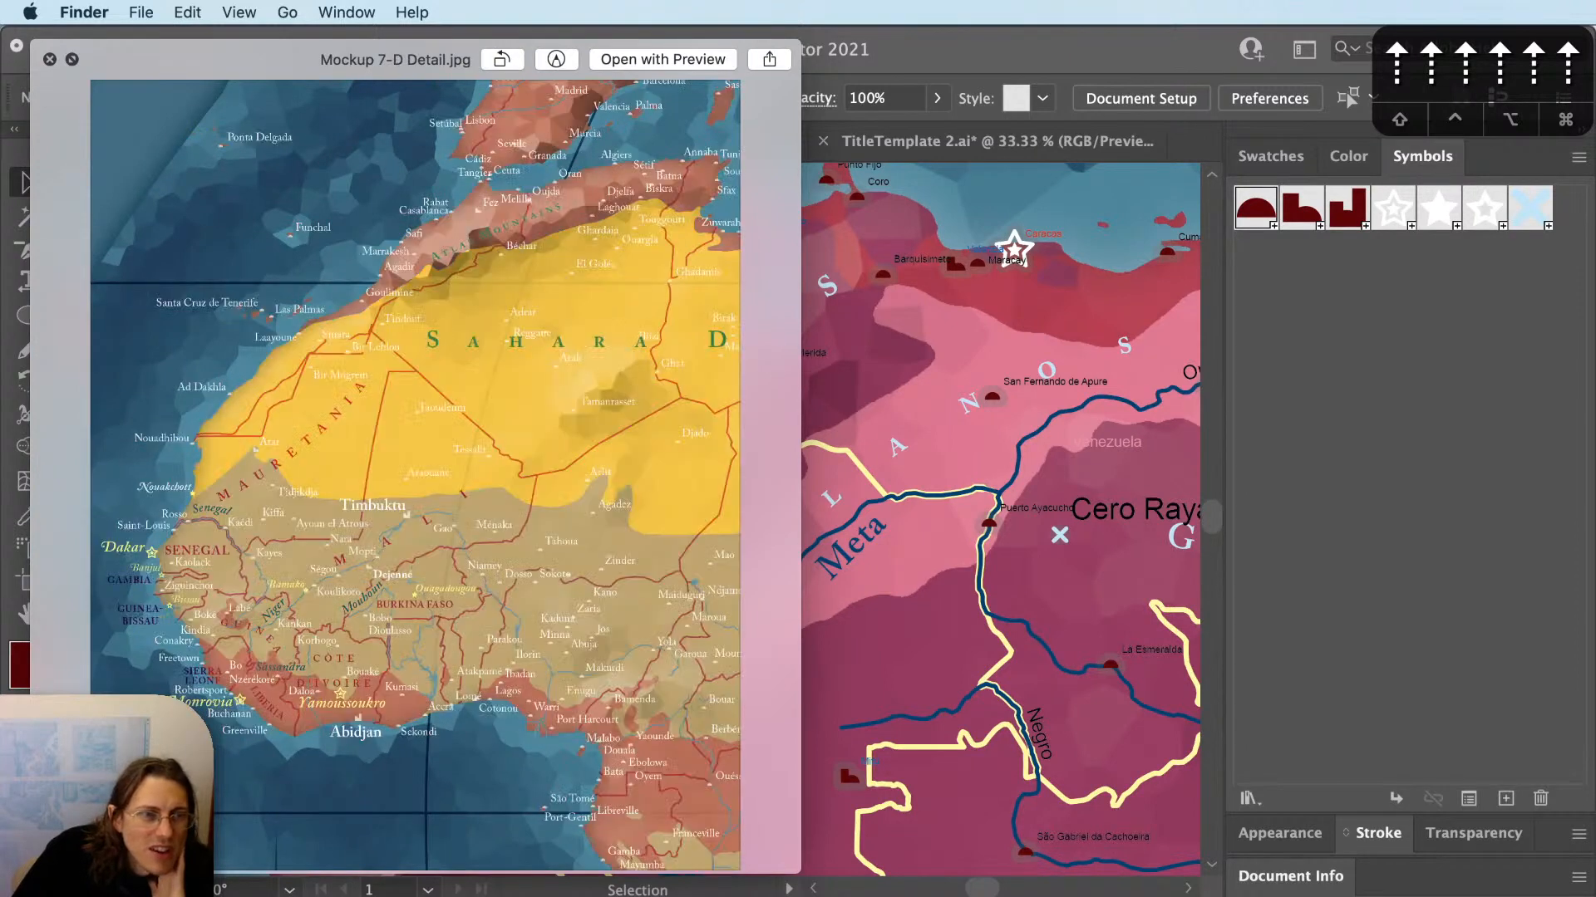
key("Up")
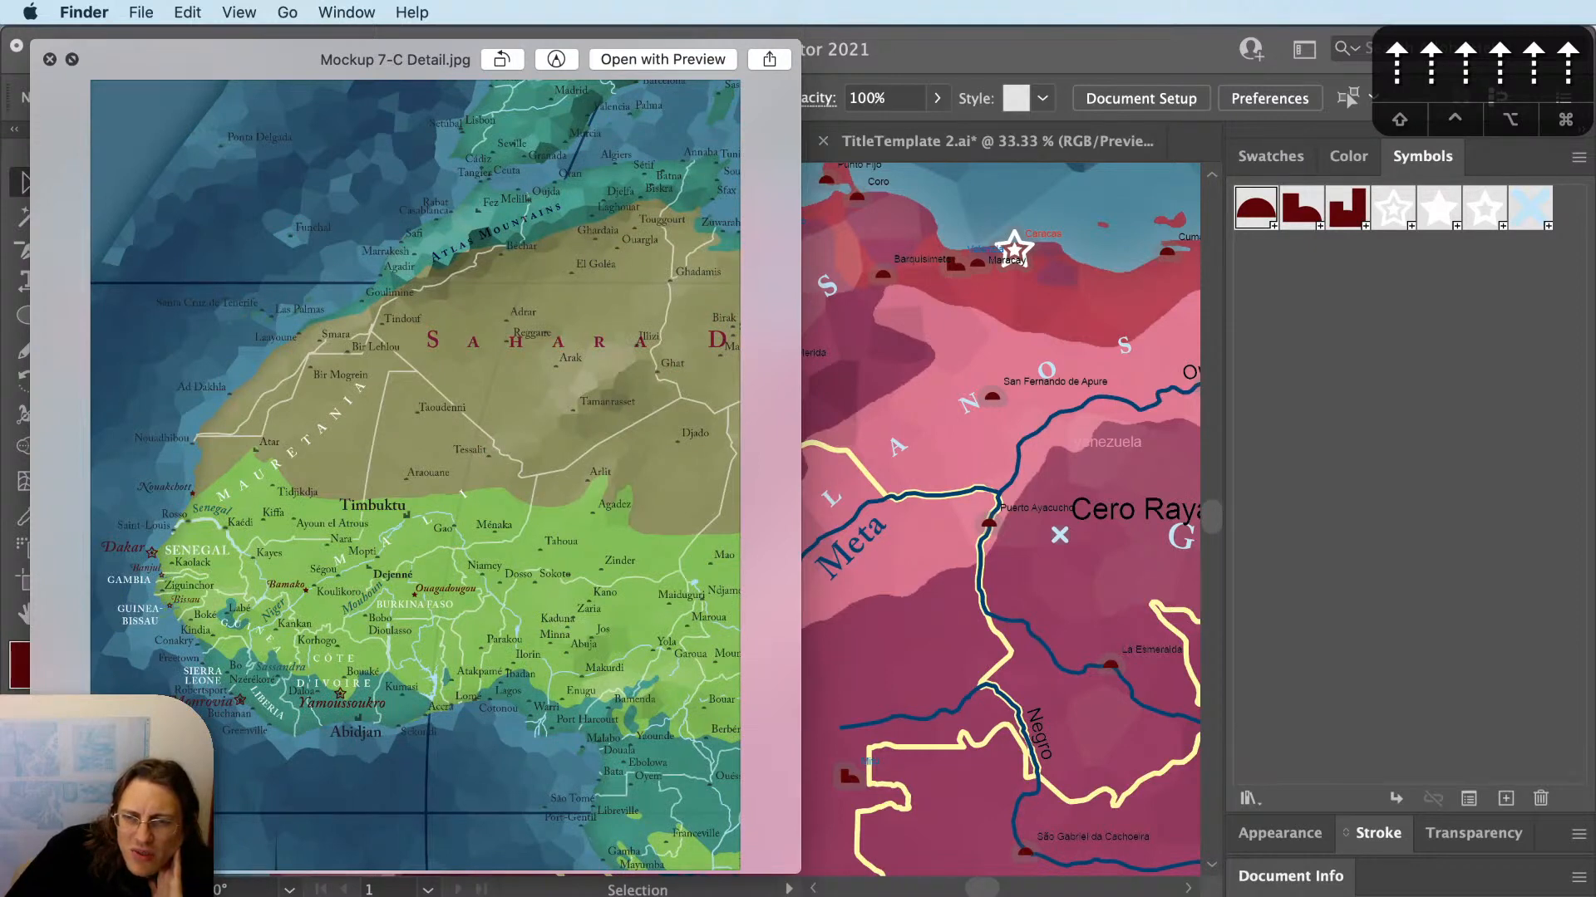
key("Up")
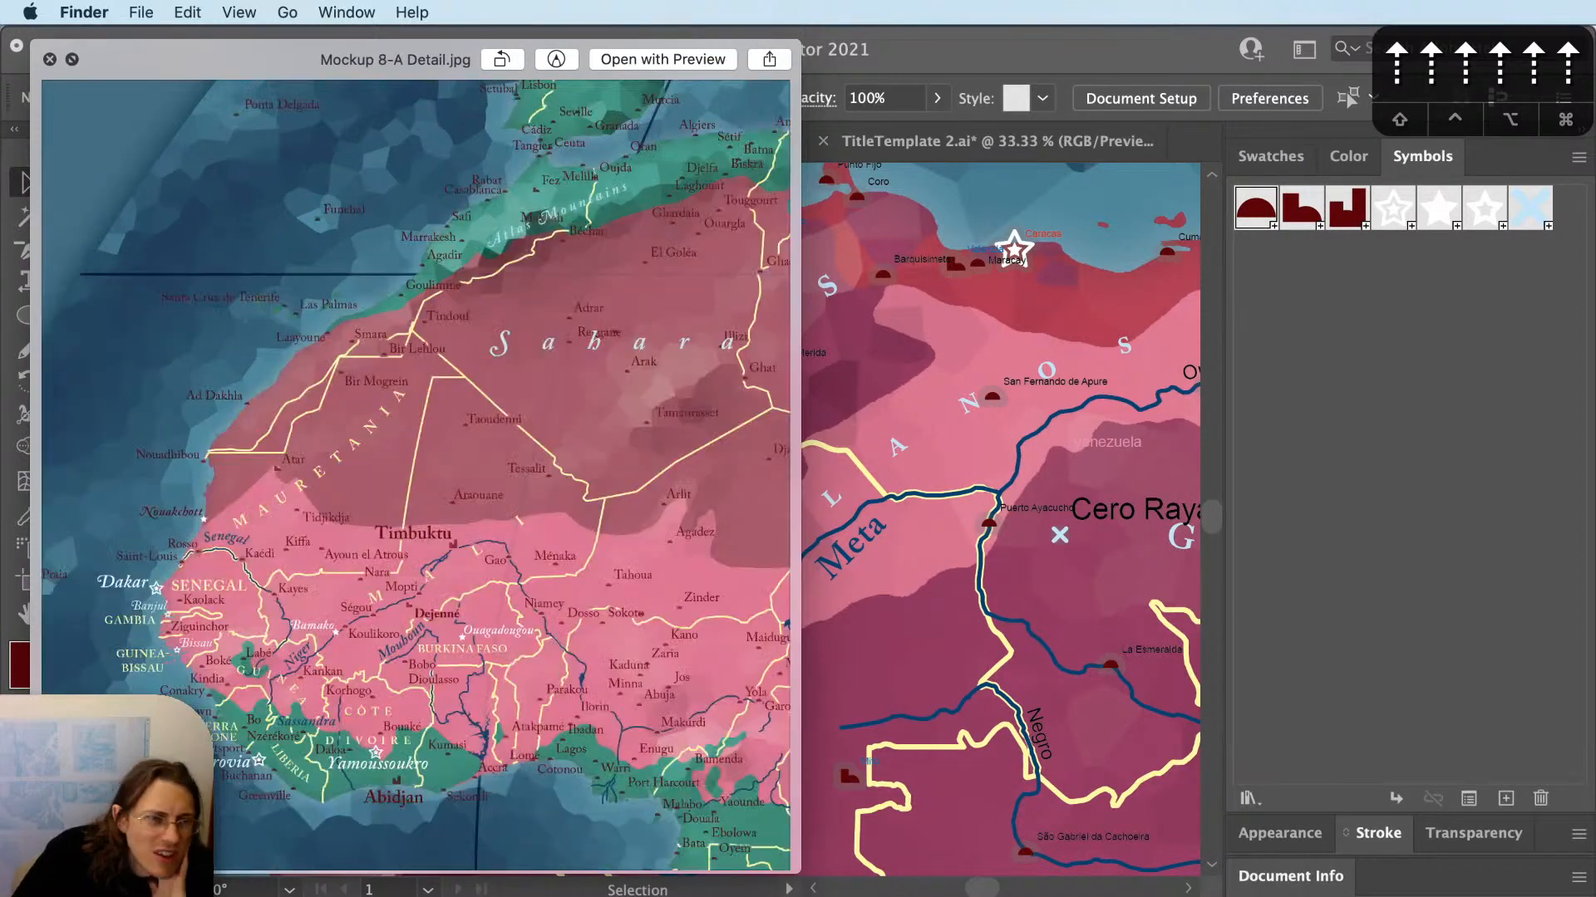
key("Up")
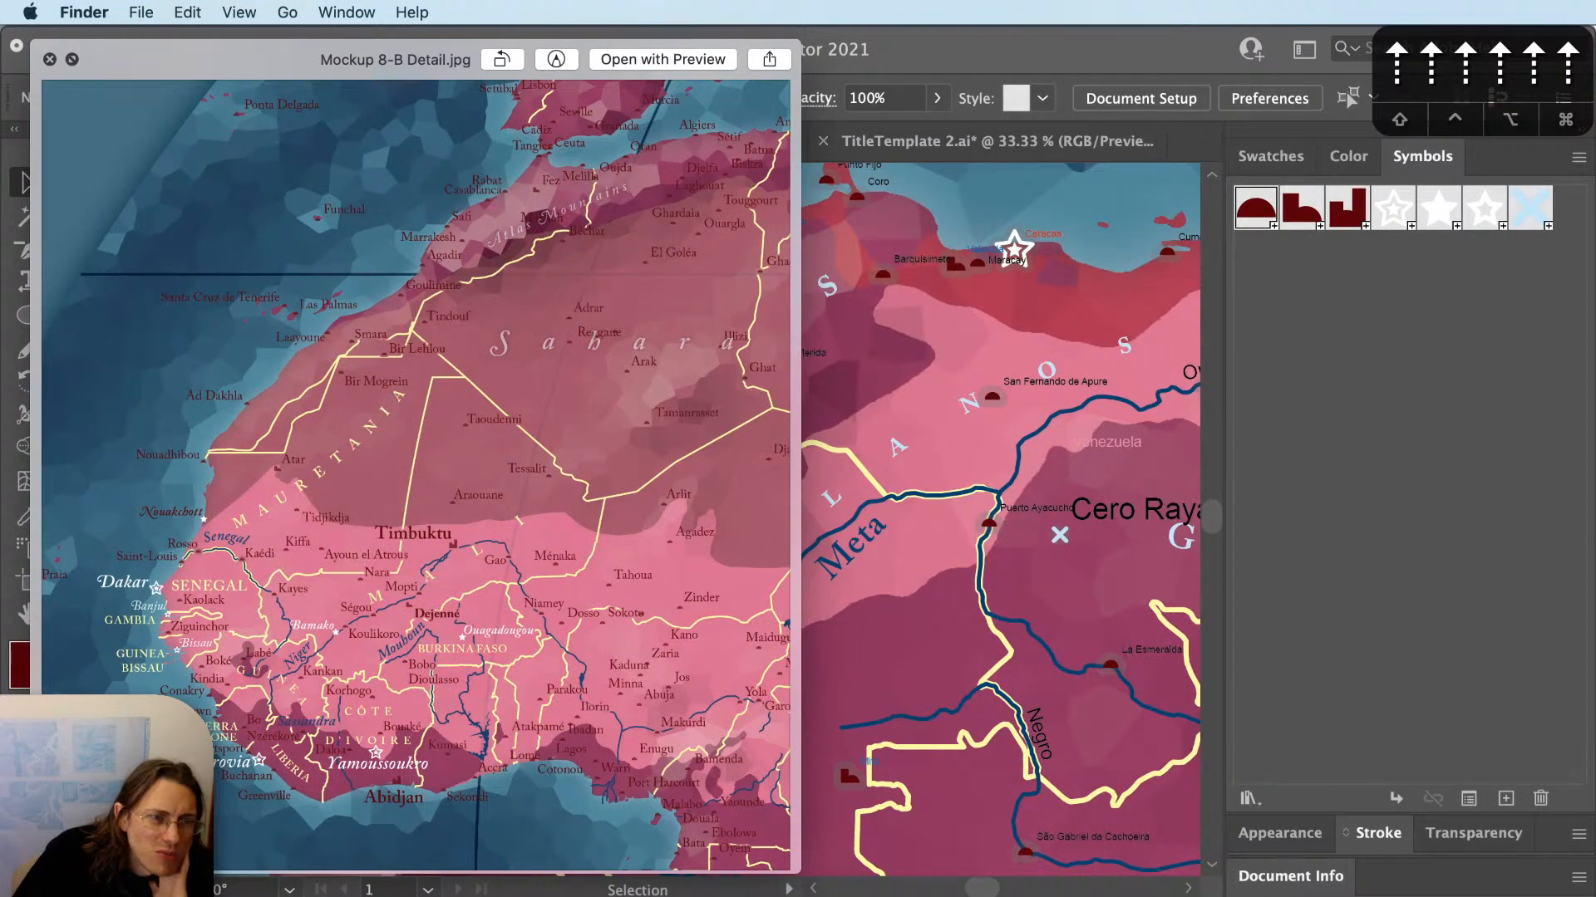
key("Up")
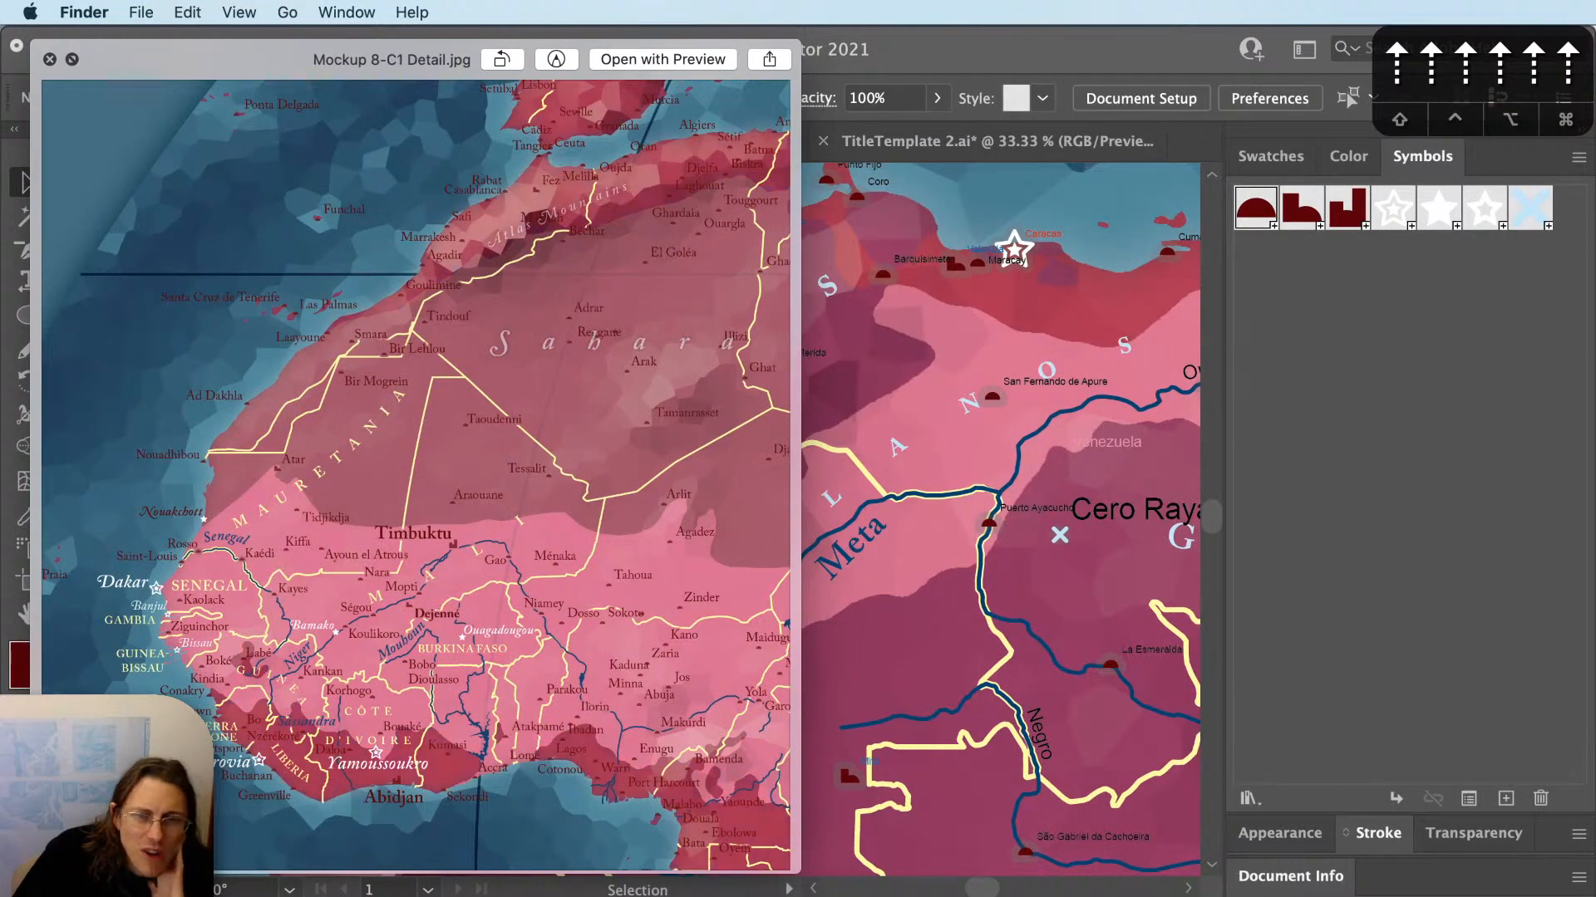
key("Up")
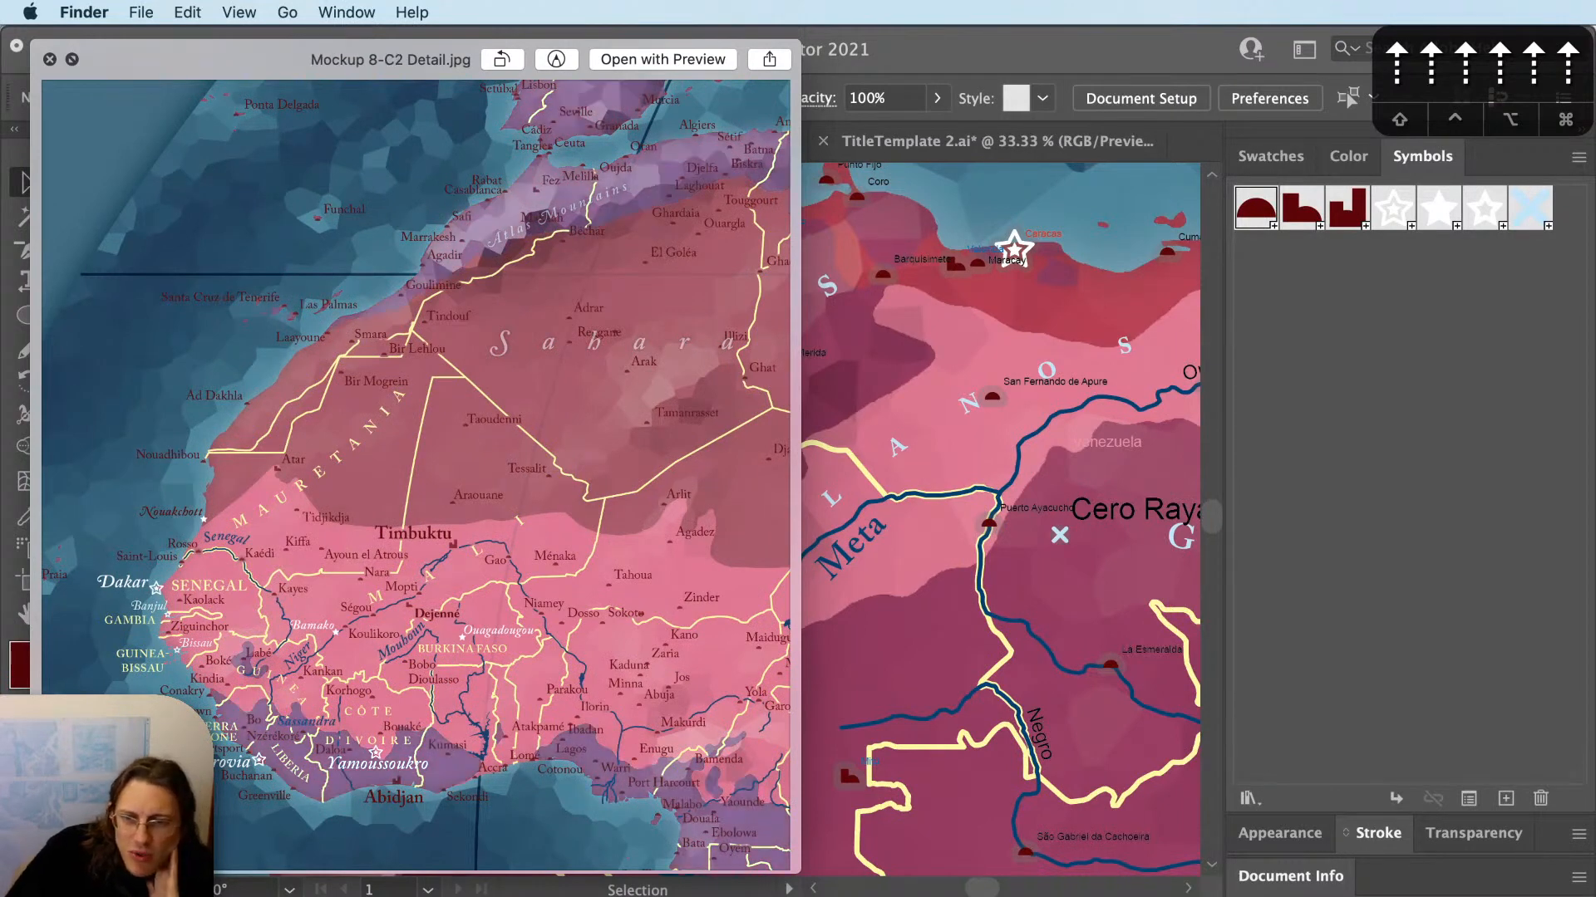
key("Up")
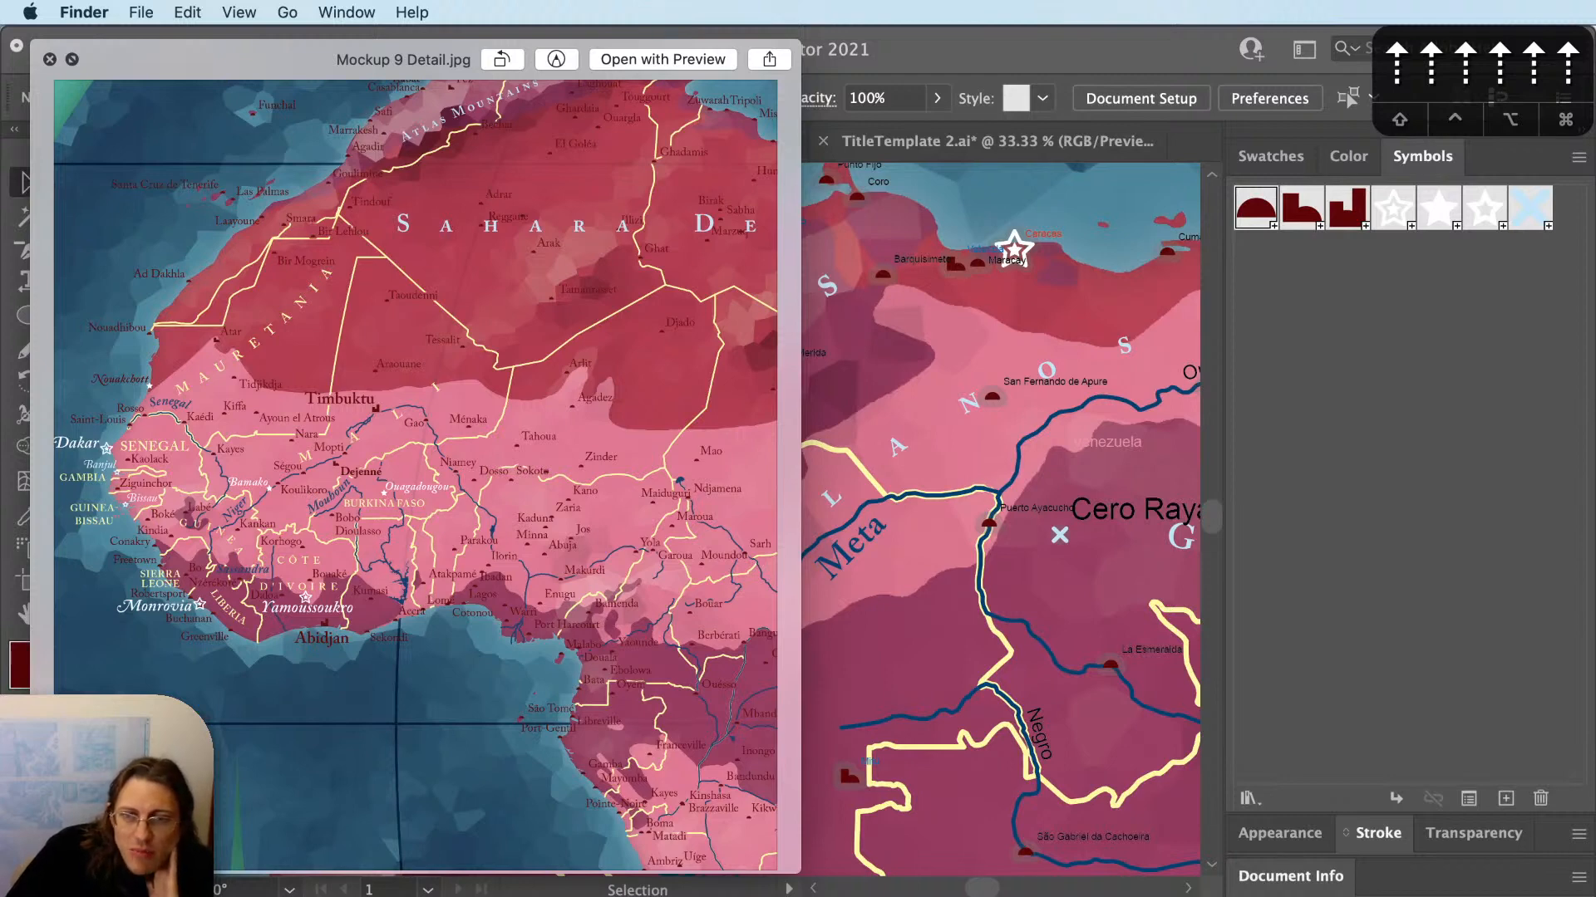
left_click(50, 59)
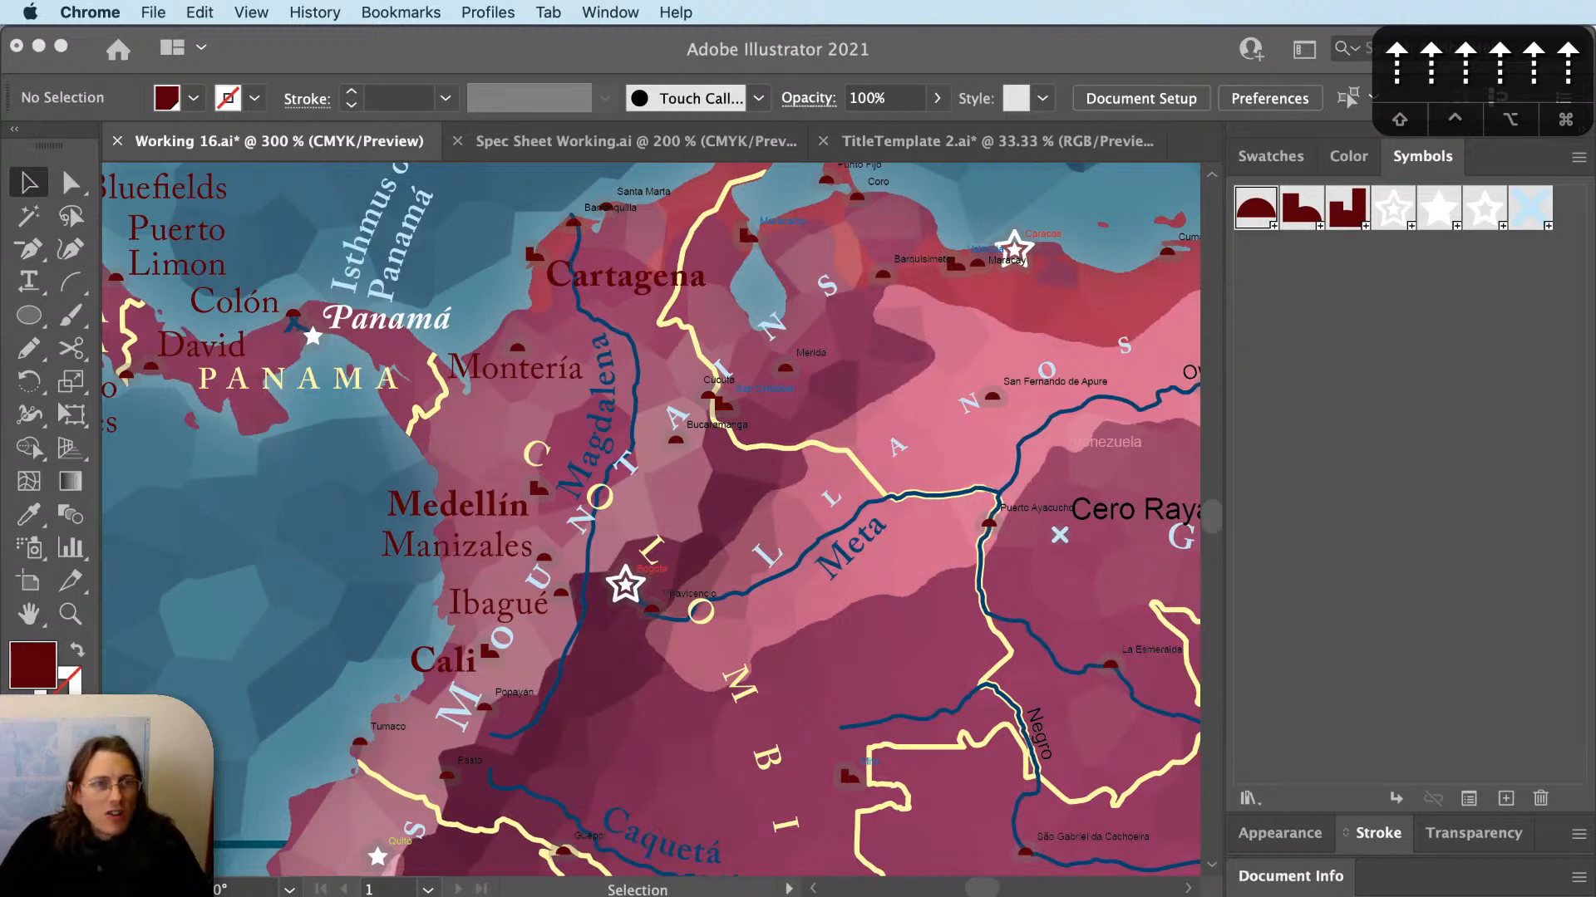
Return to Illustrator and move the small Bogotá label just south of the capital's double-star symbol.
left_click(1139, 46)
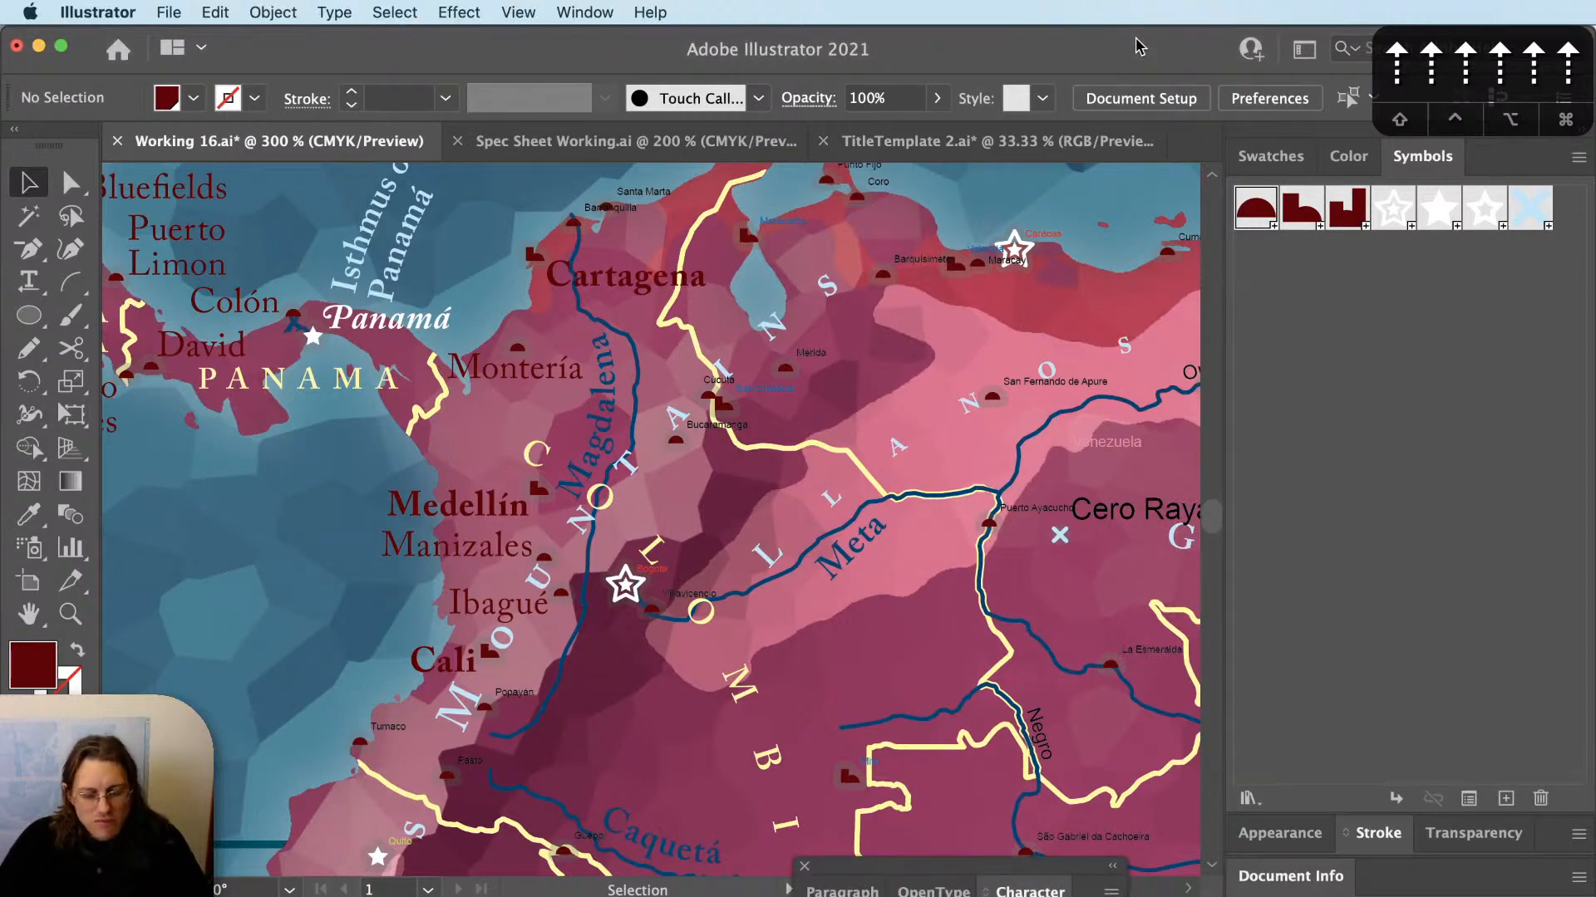
scroll(706, 421, "down", 2)
scroll(702, 413, "up", 1)
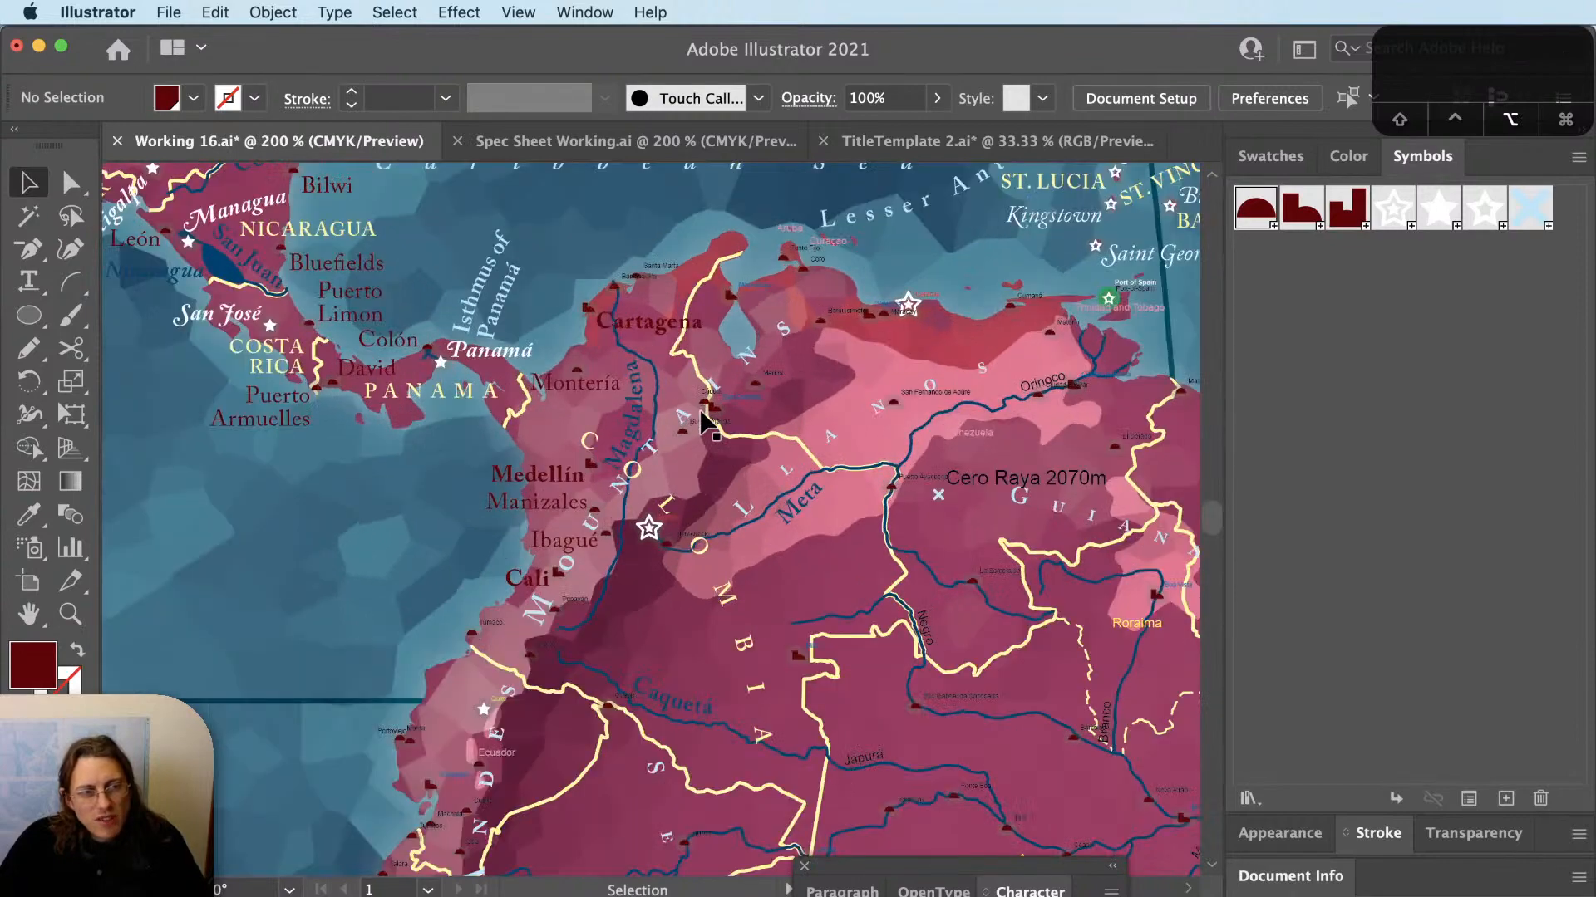
scroll(609, 486, "up", 2)
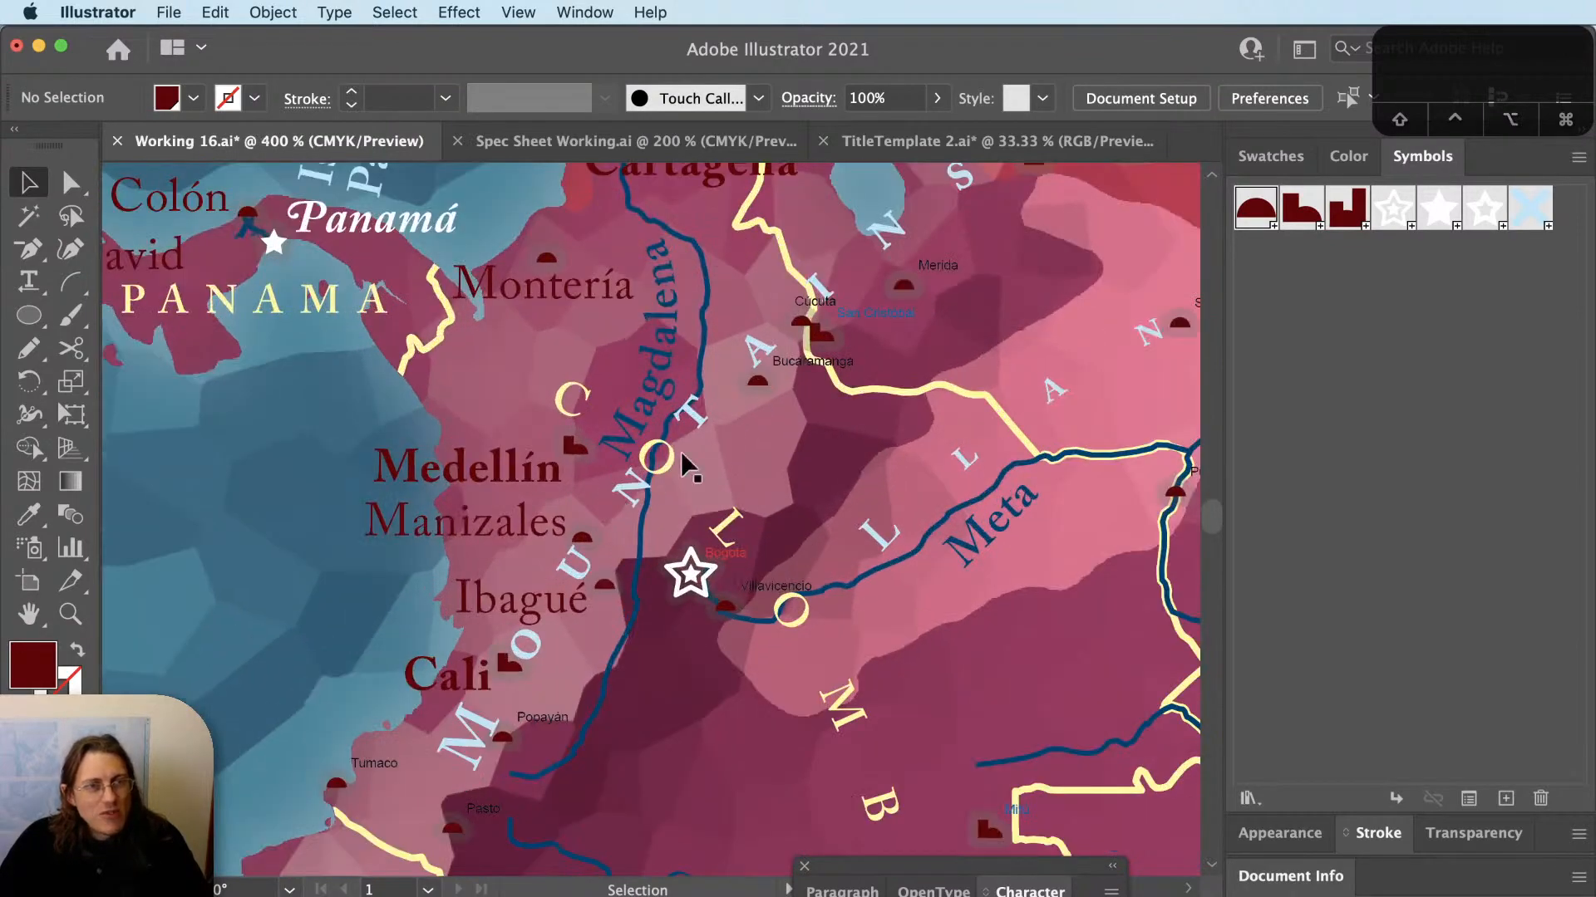
left_click_drag(823, 446, 996, 250)
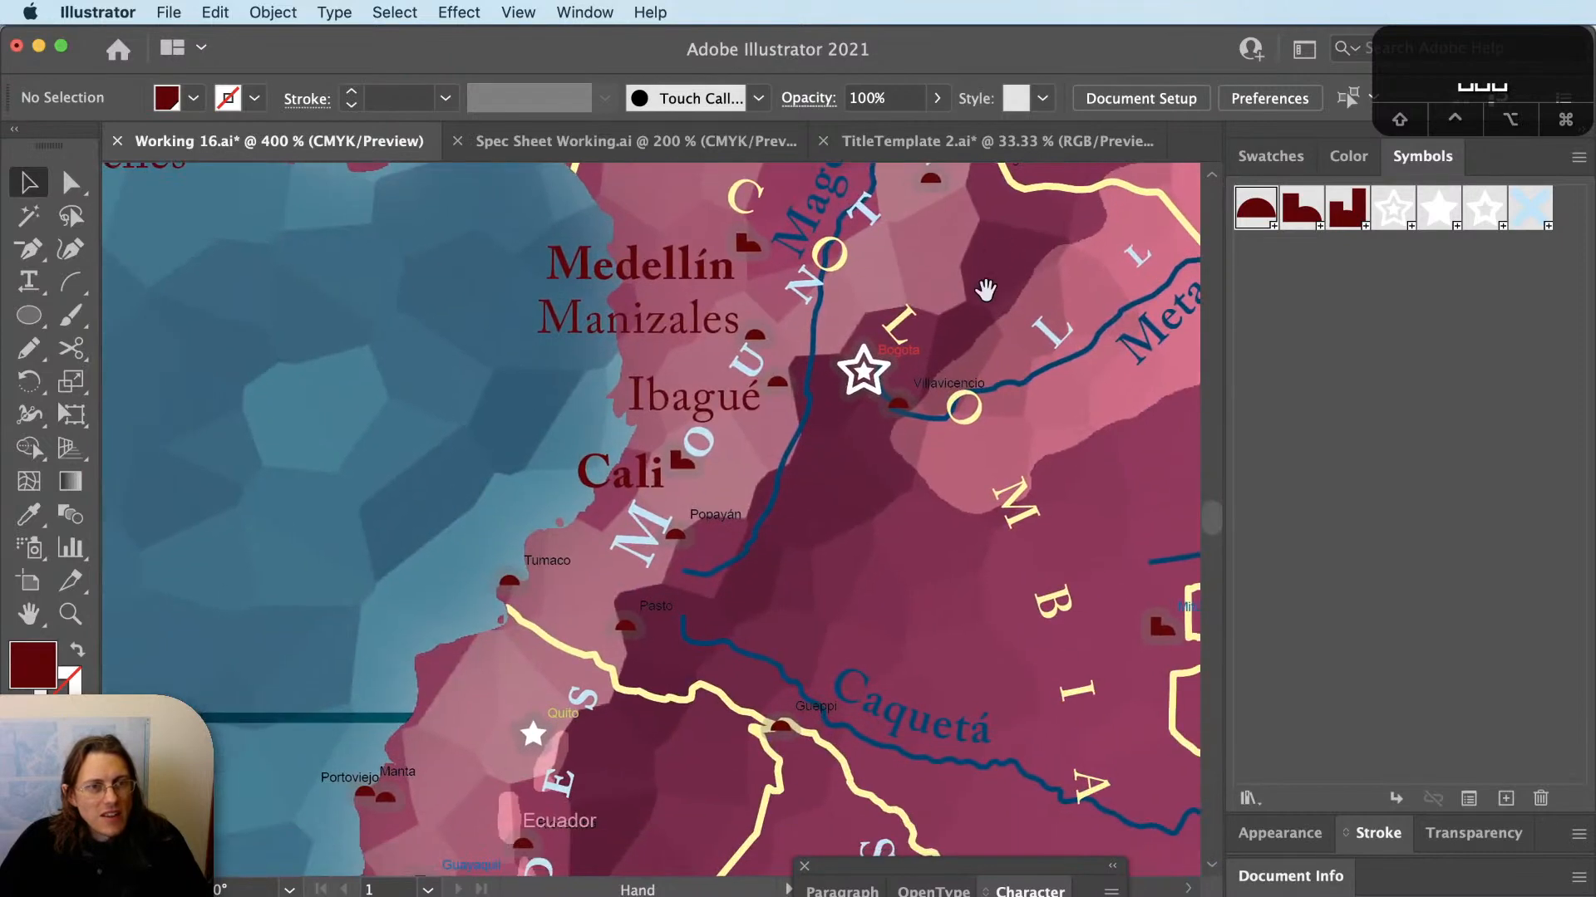
left_click_drag(914, 356, 896, 460)
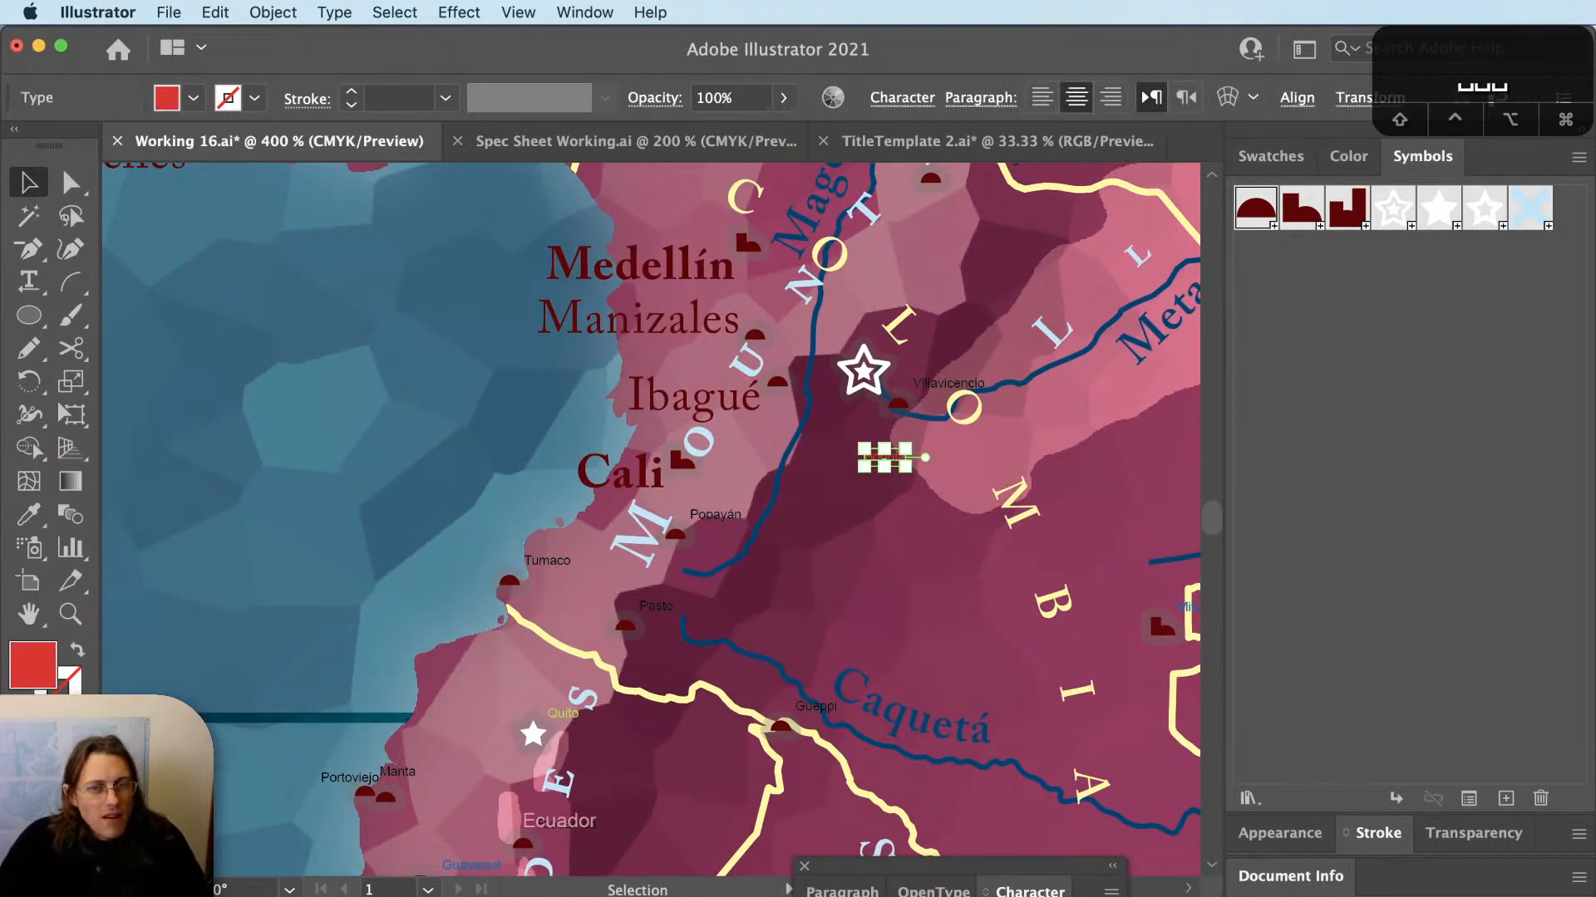
Apply the white bold italic capital style to the Bogotá label by sampling the Ciudad de México label with the Eyedropper.
scroll(713, 653, "down", 1)
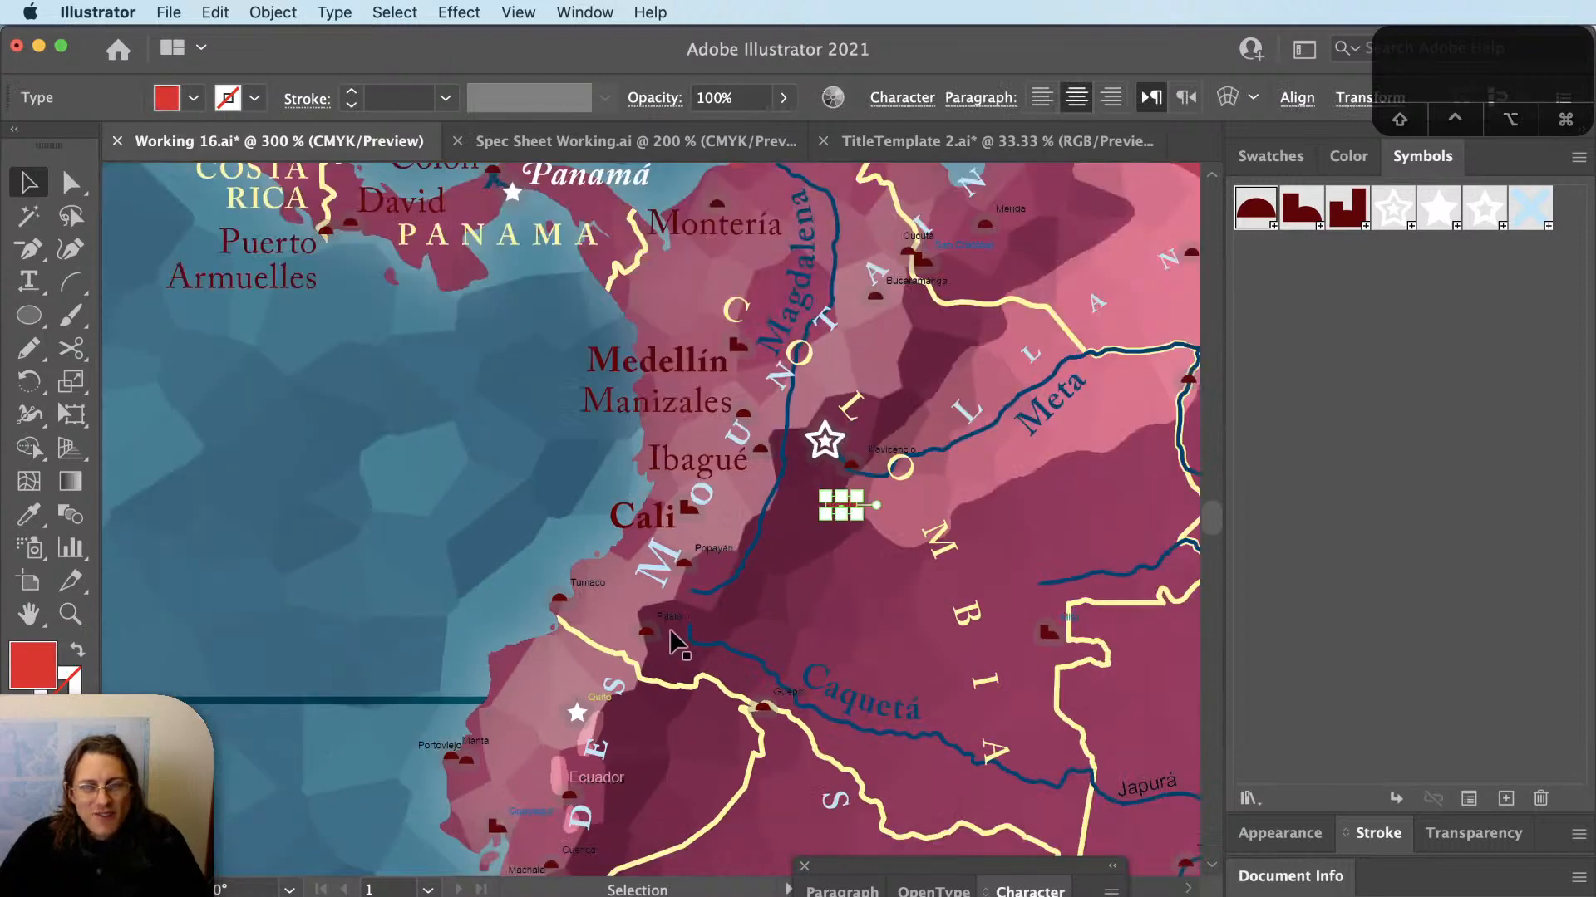
scroll(677, 644, "up", 5)
scroll(677, 644, "left", 5)
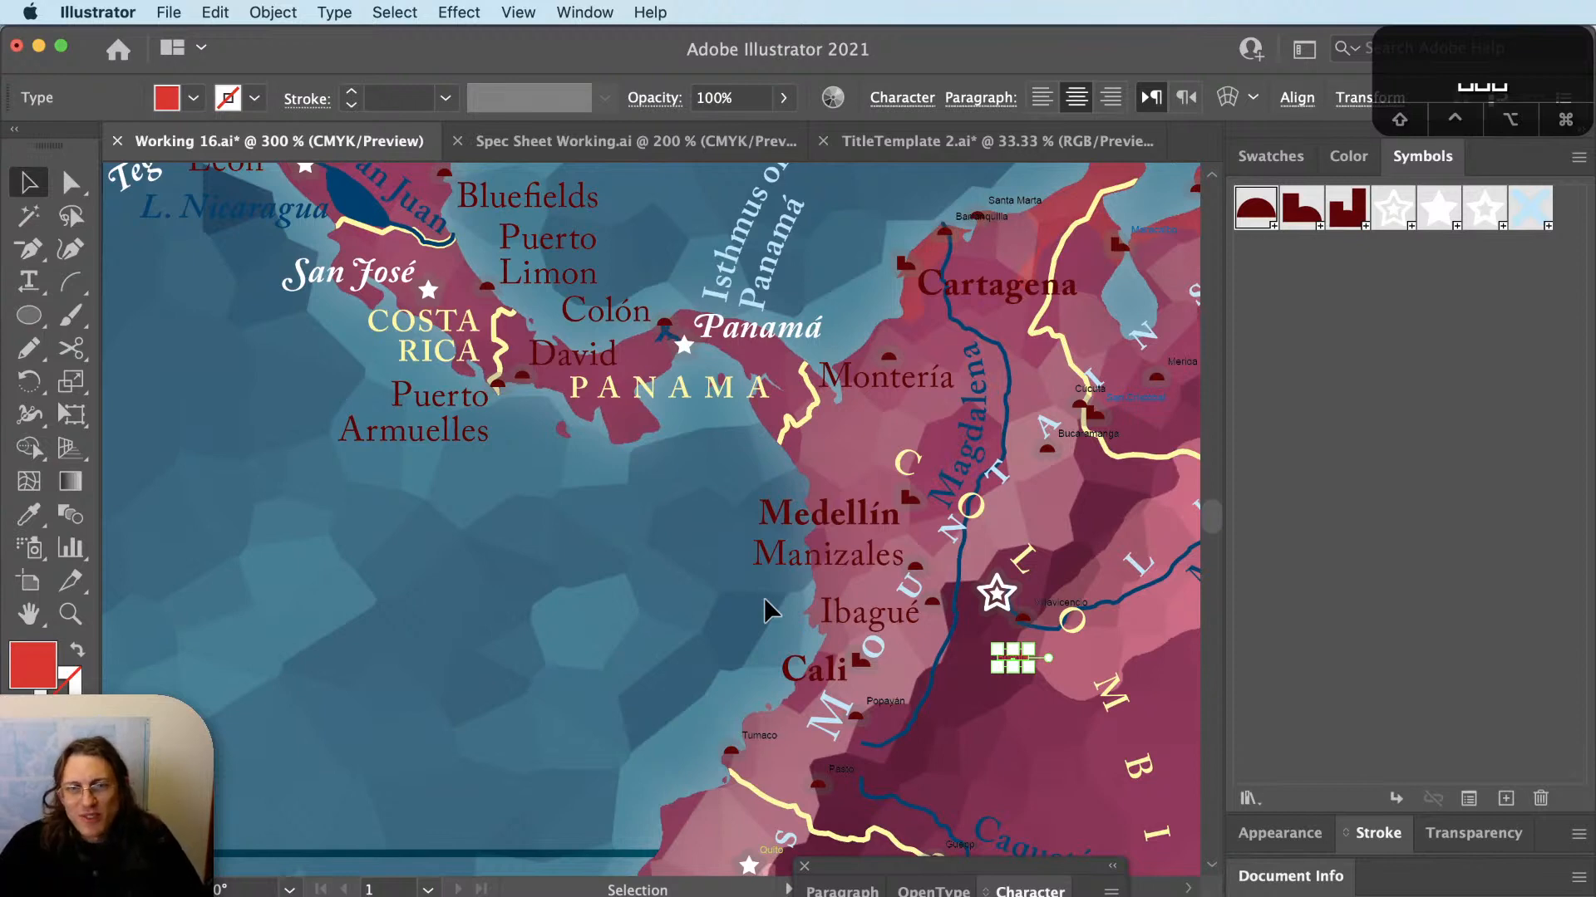
key("super+minus")
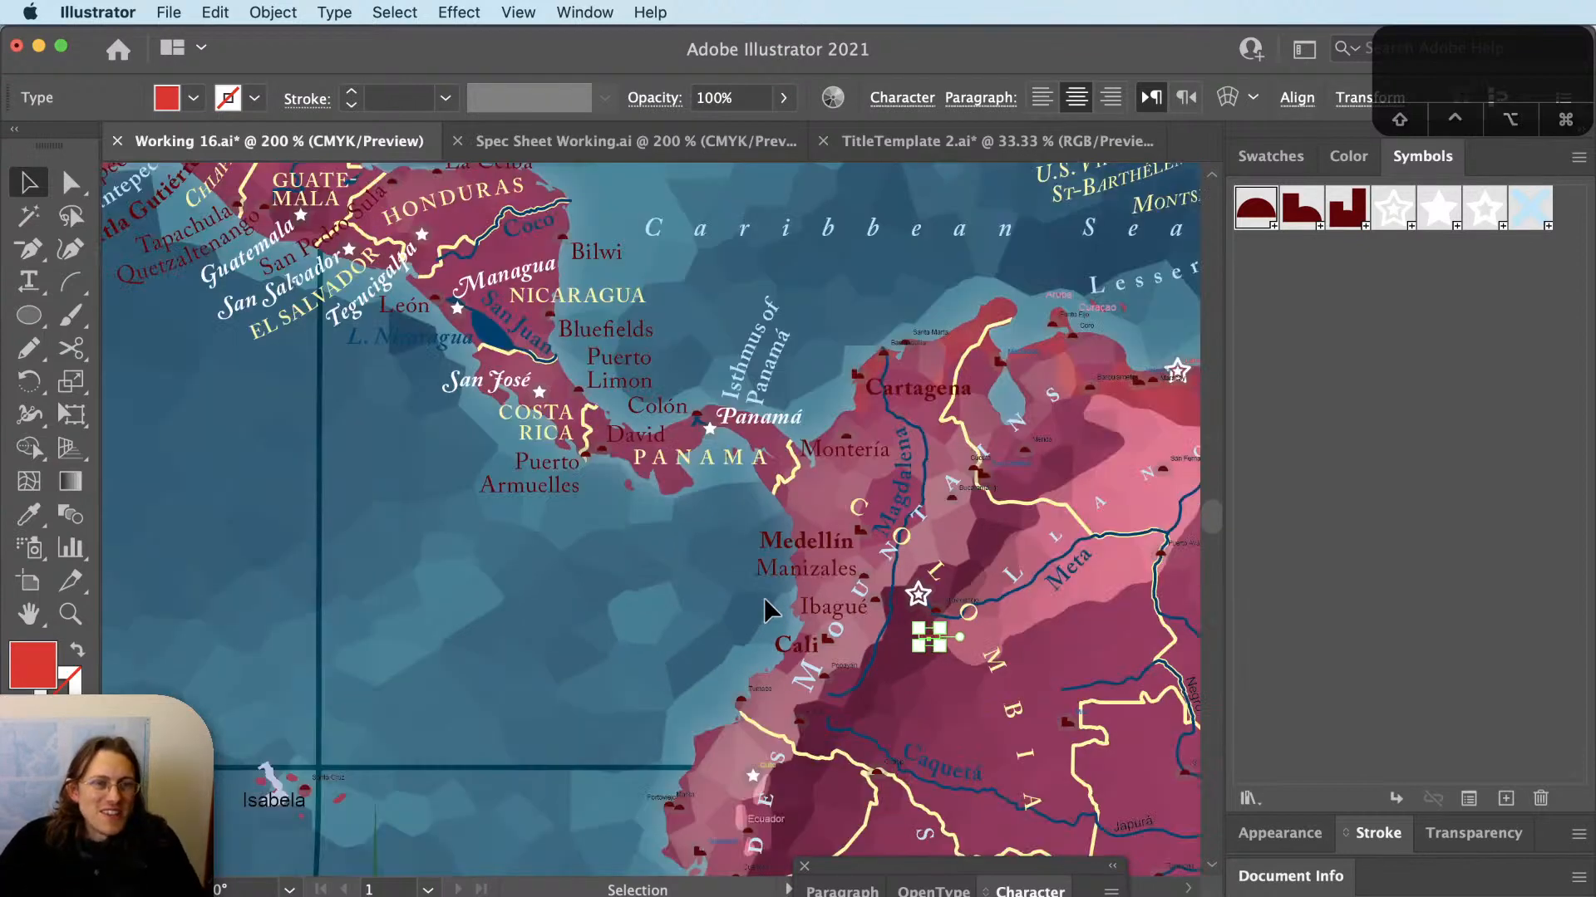
left_click_drag(793, 374, 984, 694)
left_click_drag(708, 418, 845, 562)
left_click_drag(709, 371, 753, 440)
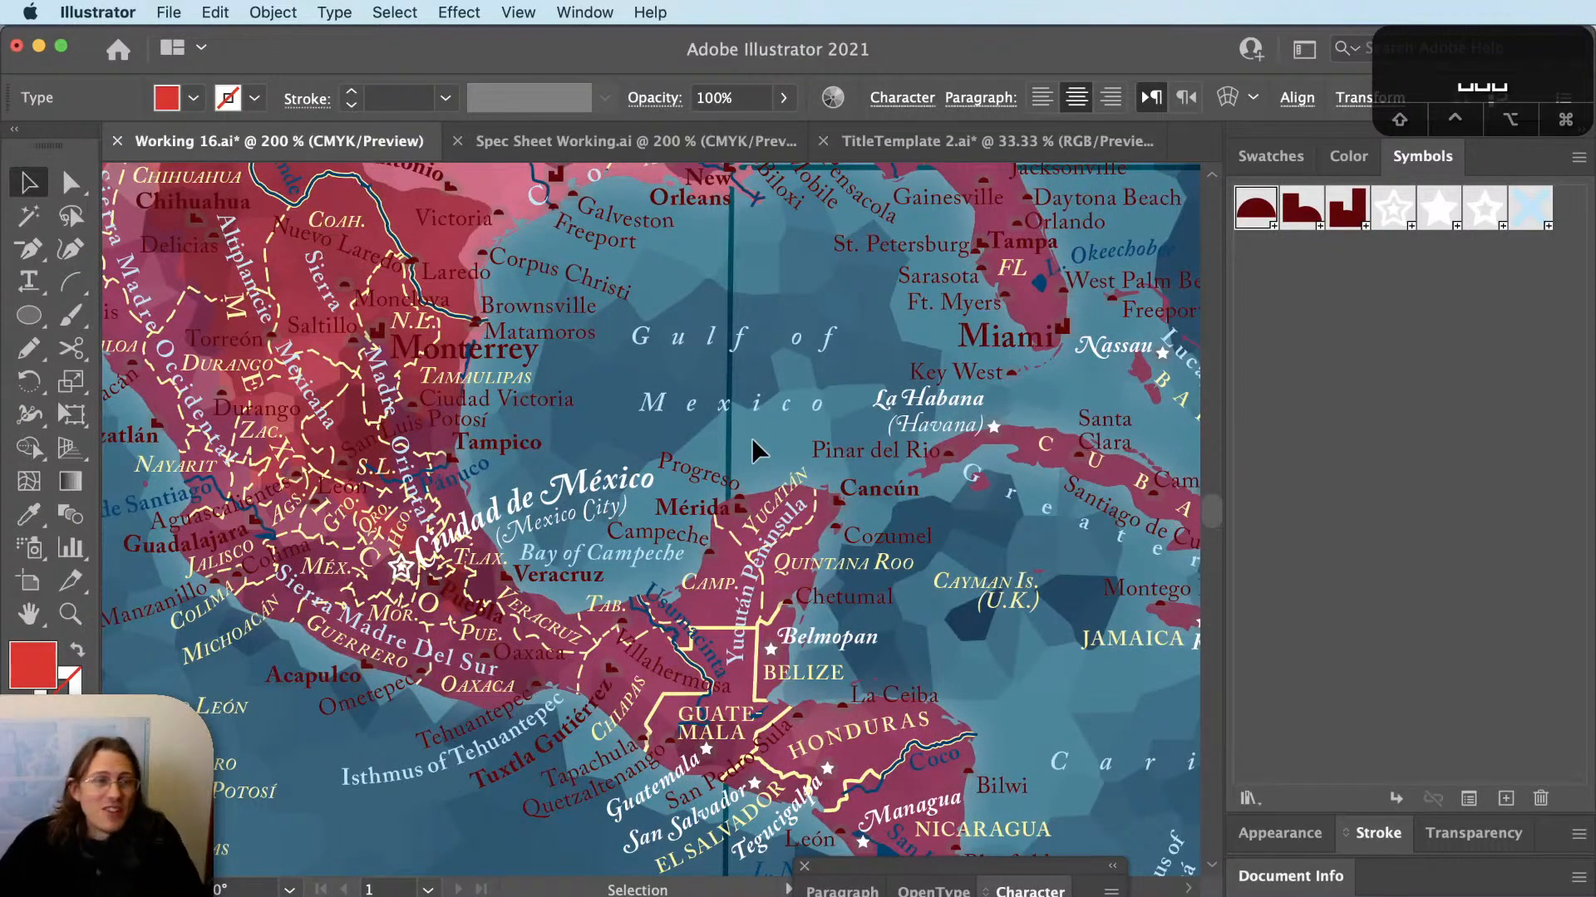
key("i")
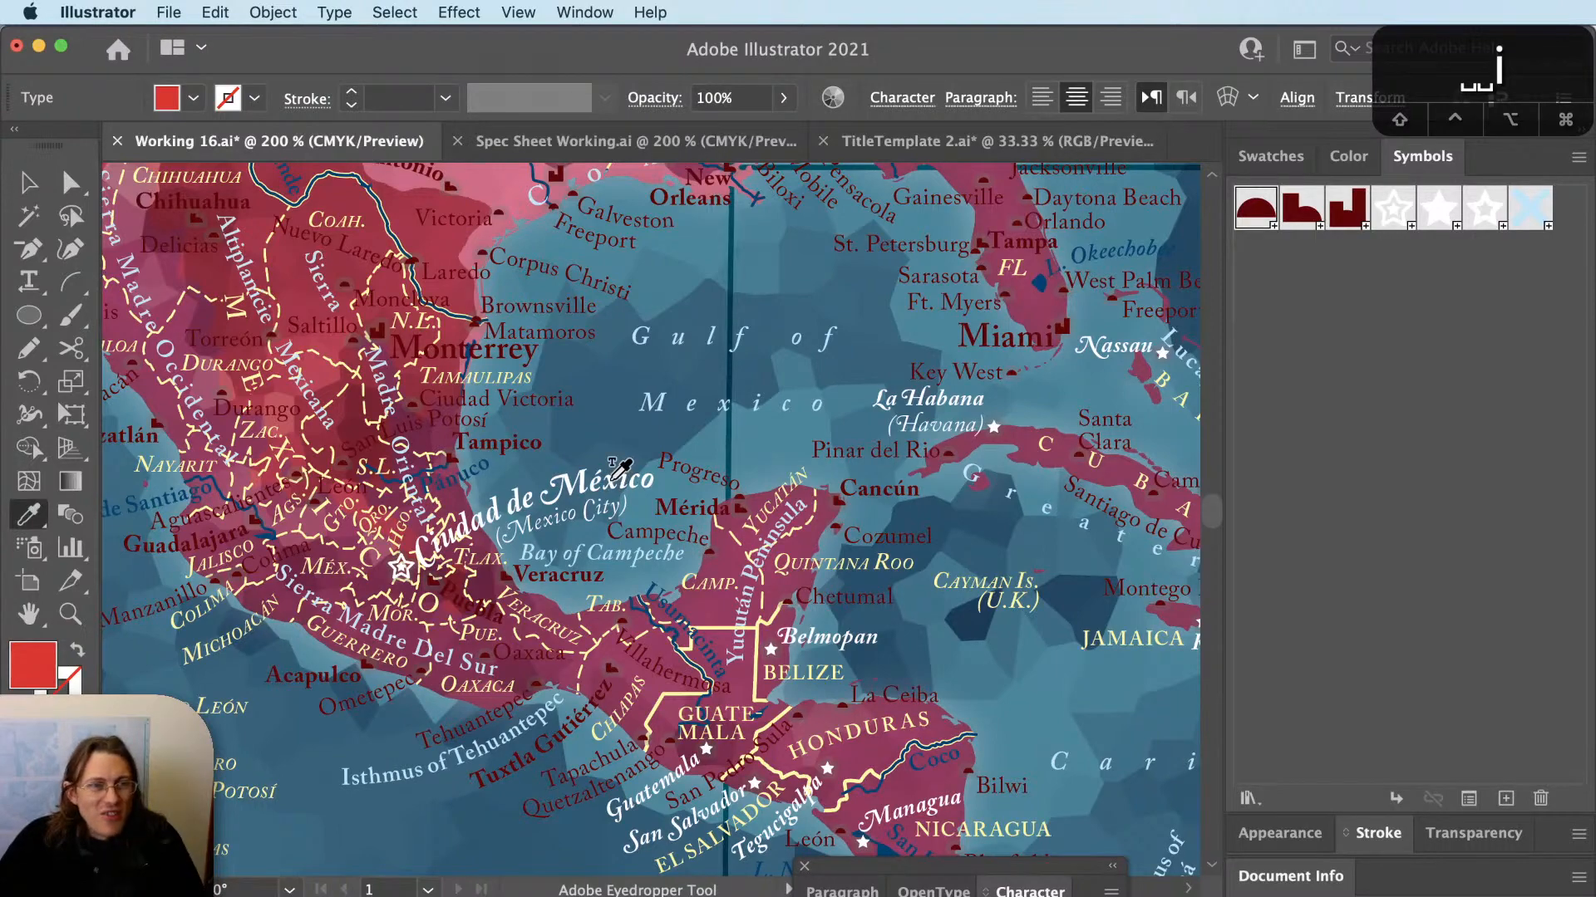
left_click(634, 490)
Center-align the text of the restyled Bogotá label.
scroll(635, 492, "down", 1)
key("space")
left_click_drag(1022, 673, 829, 650)
scroll(901, 593, "up", 1)
scroll(912, 606, "up", 2)
key("v")
scroll(828, 650, "up", 2)
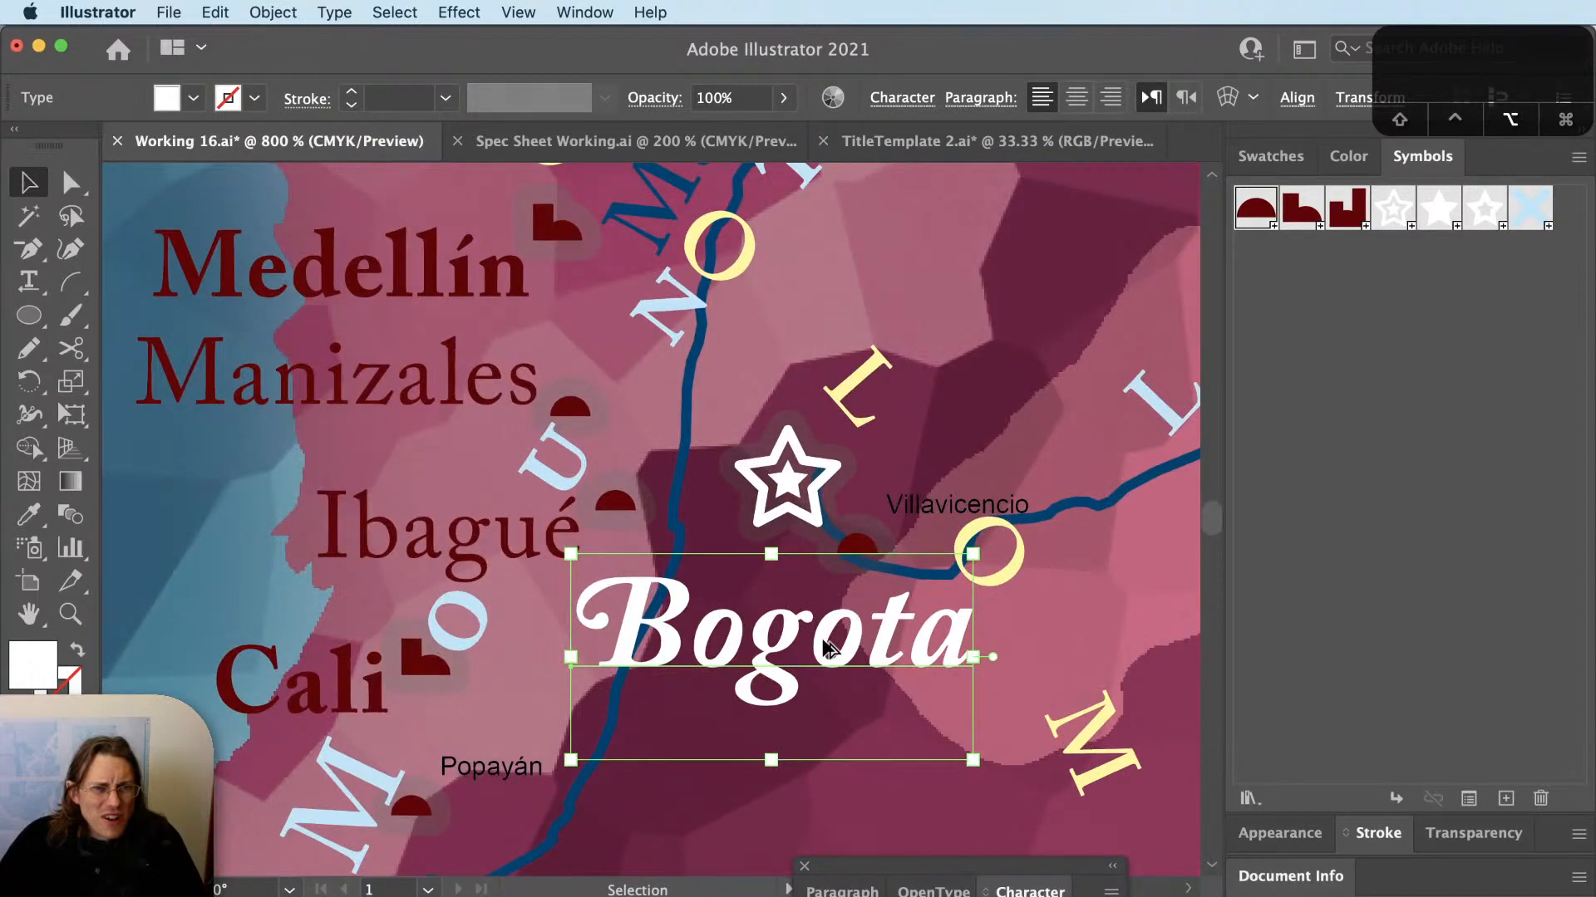
key("super+shift+c")
Move the Bogotá label directly east of its double-star symbol, across the COLOMBIA lettering and the Meta river.
scroll(834, 670, "down", 1)
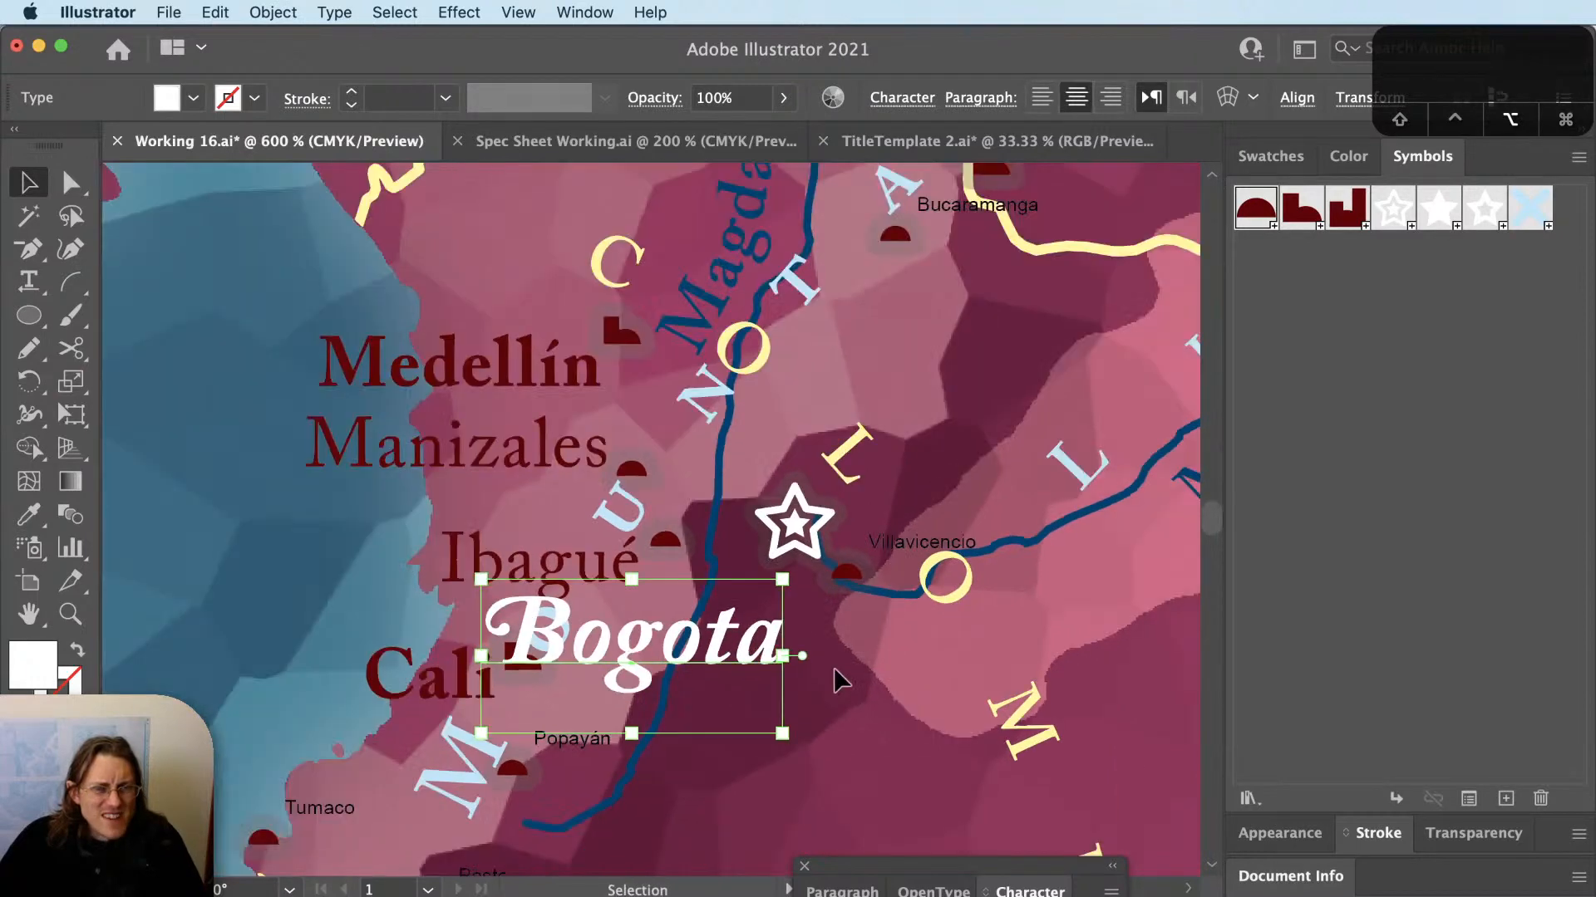
scroll(838, 680, "down", 1)
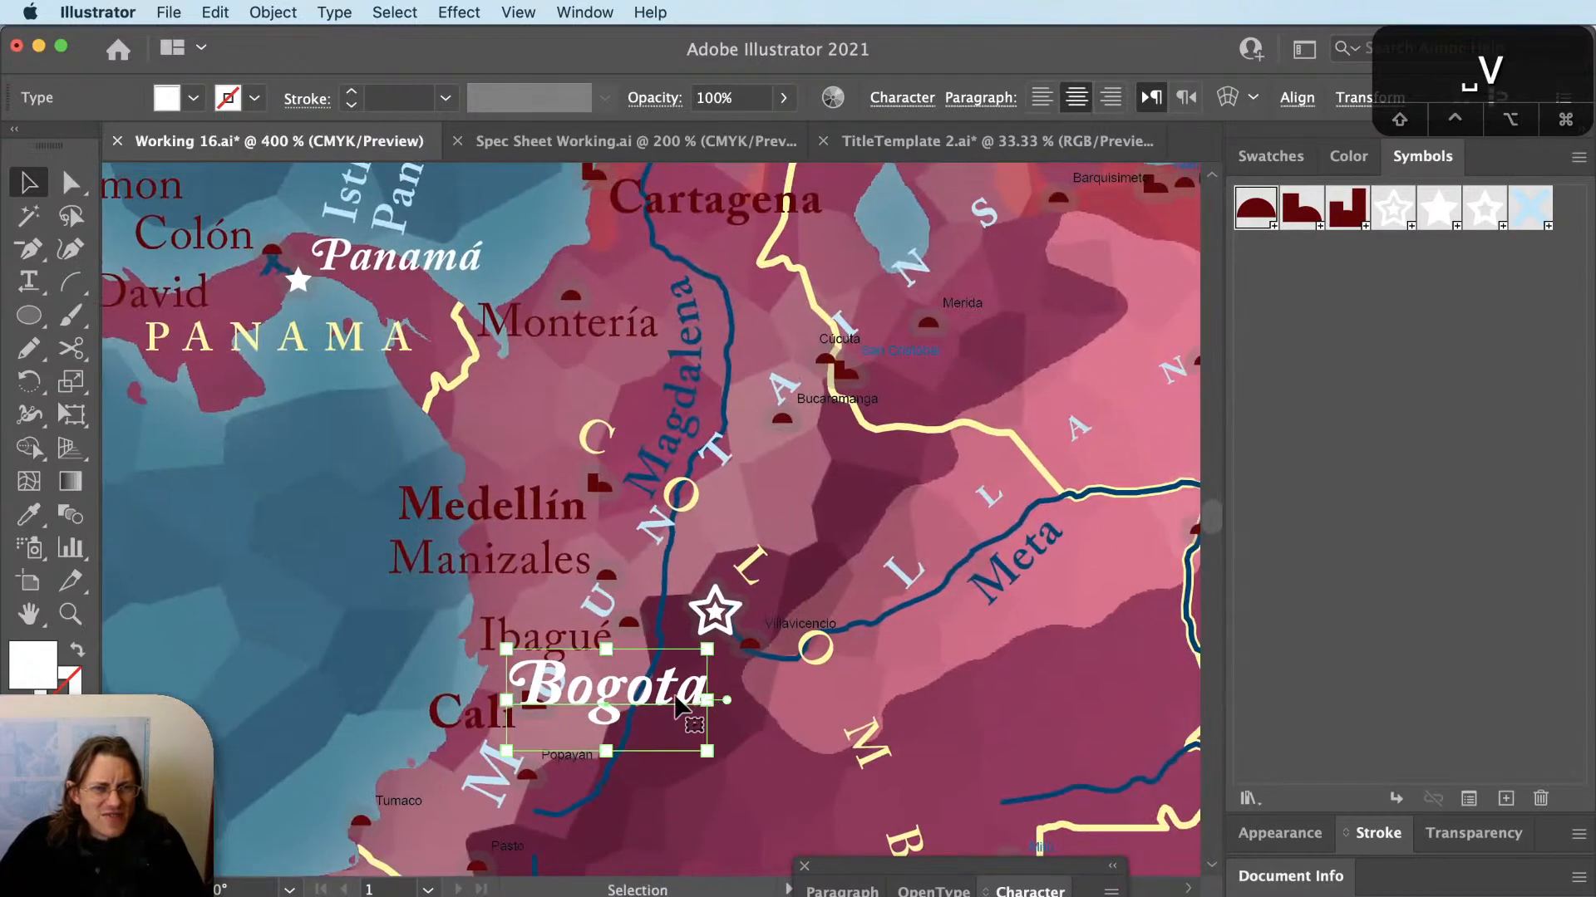
left_click_drag(674, 697, 911, 618)
scroll(869, 605, "down", 1)
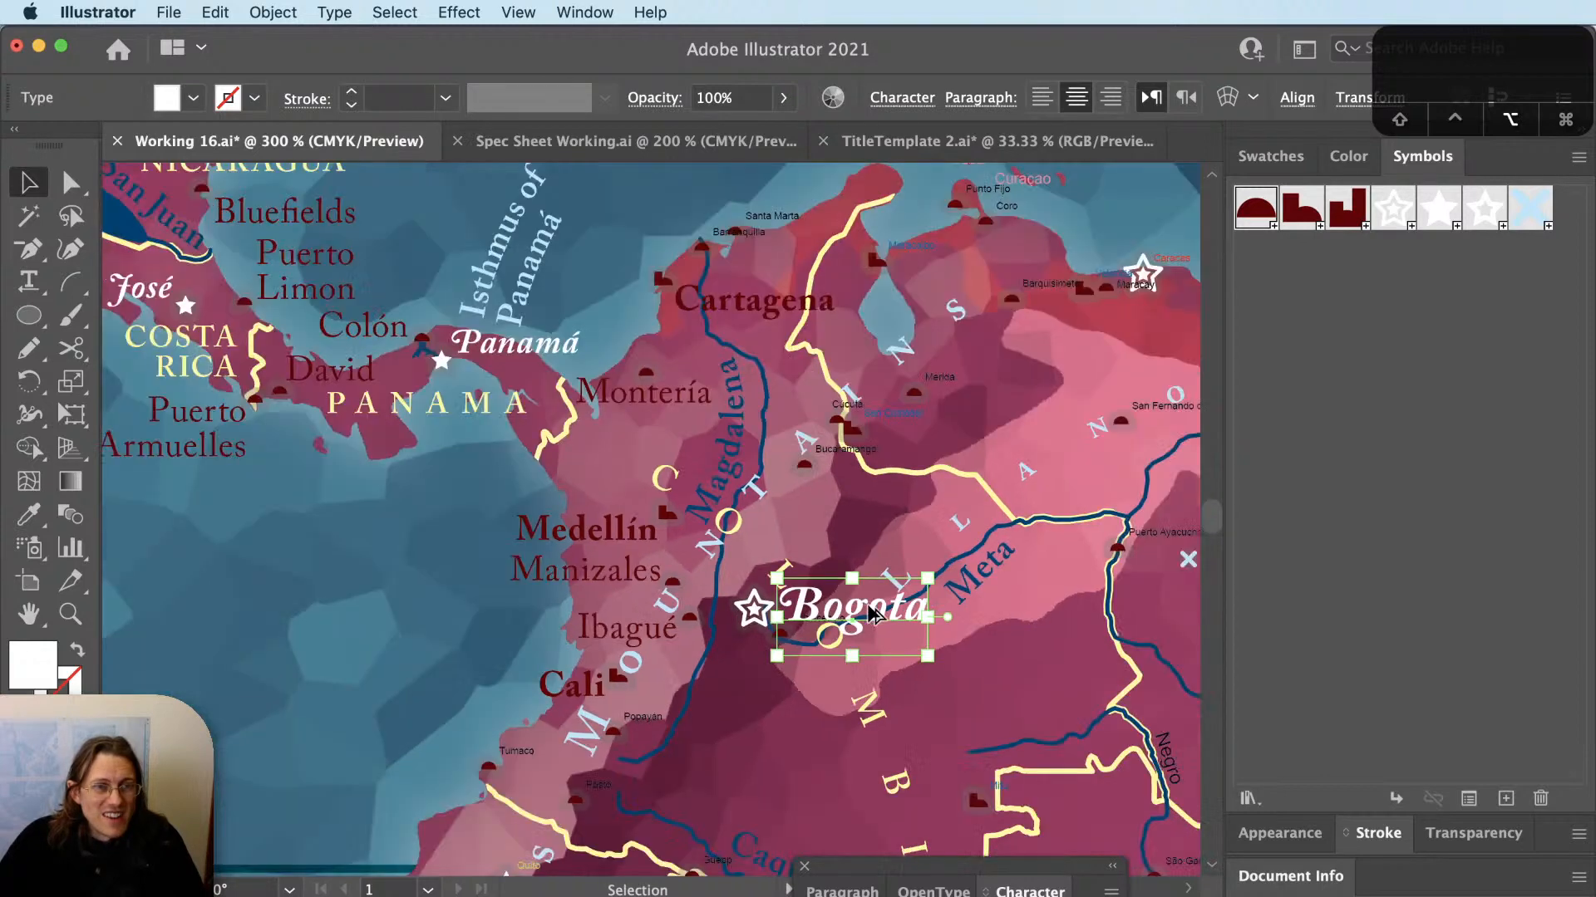
key("space")
left_click_drag(903, 697, 905, 625)
scroll(789, 572, "up", 2)
scroll(790, 576, "up", 3)
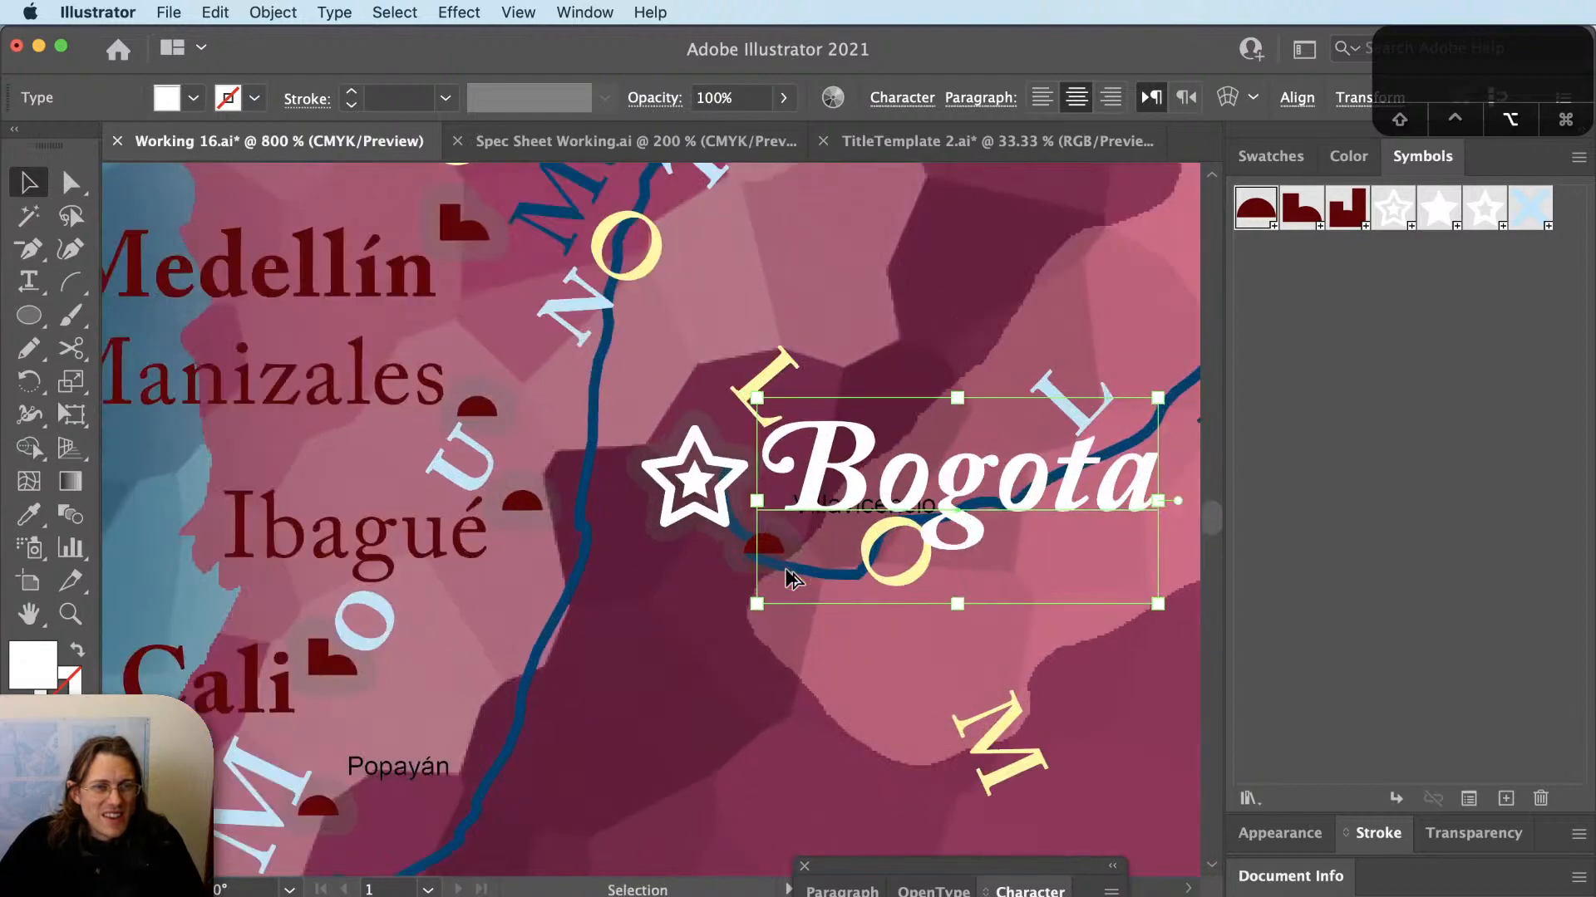
Move the straight Bogota label to just south of the capital's double-star symbol, across the Magdalena river.
left_click_drag(872, 453, 478, 652)
scroll(620, 631, "down", 2)
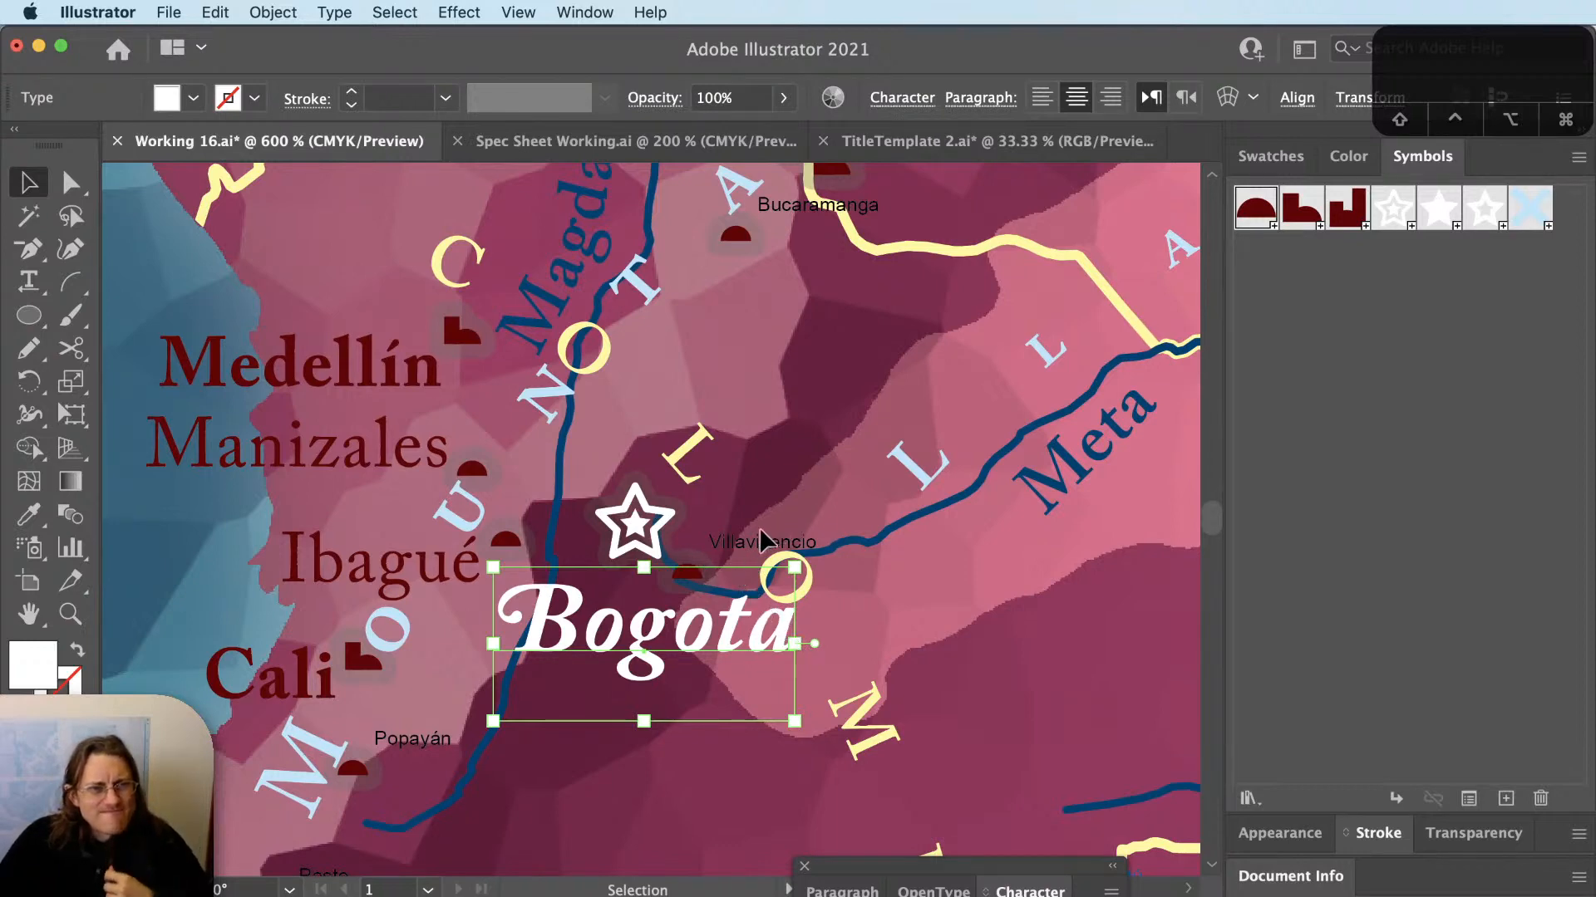
left_click_drag(595, 726, 806, 781)
key("v")
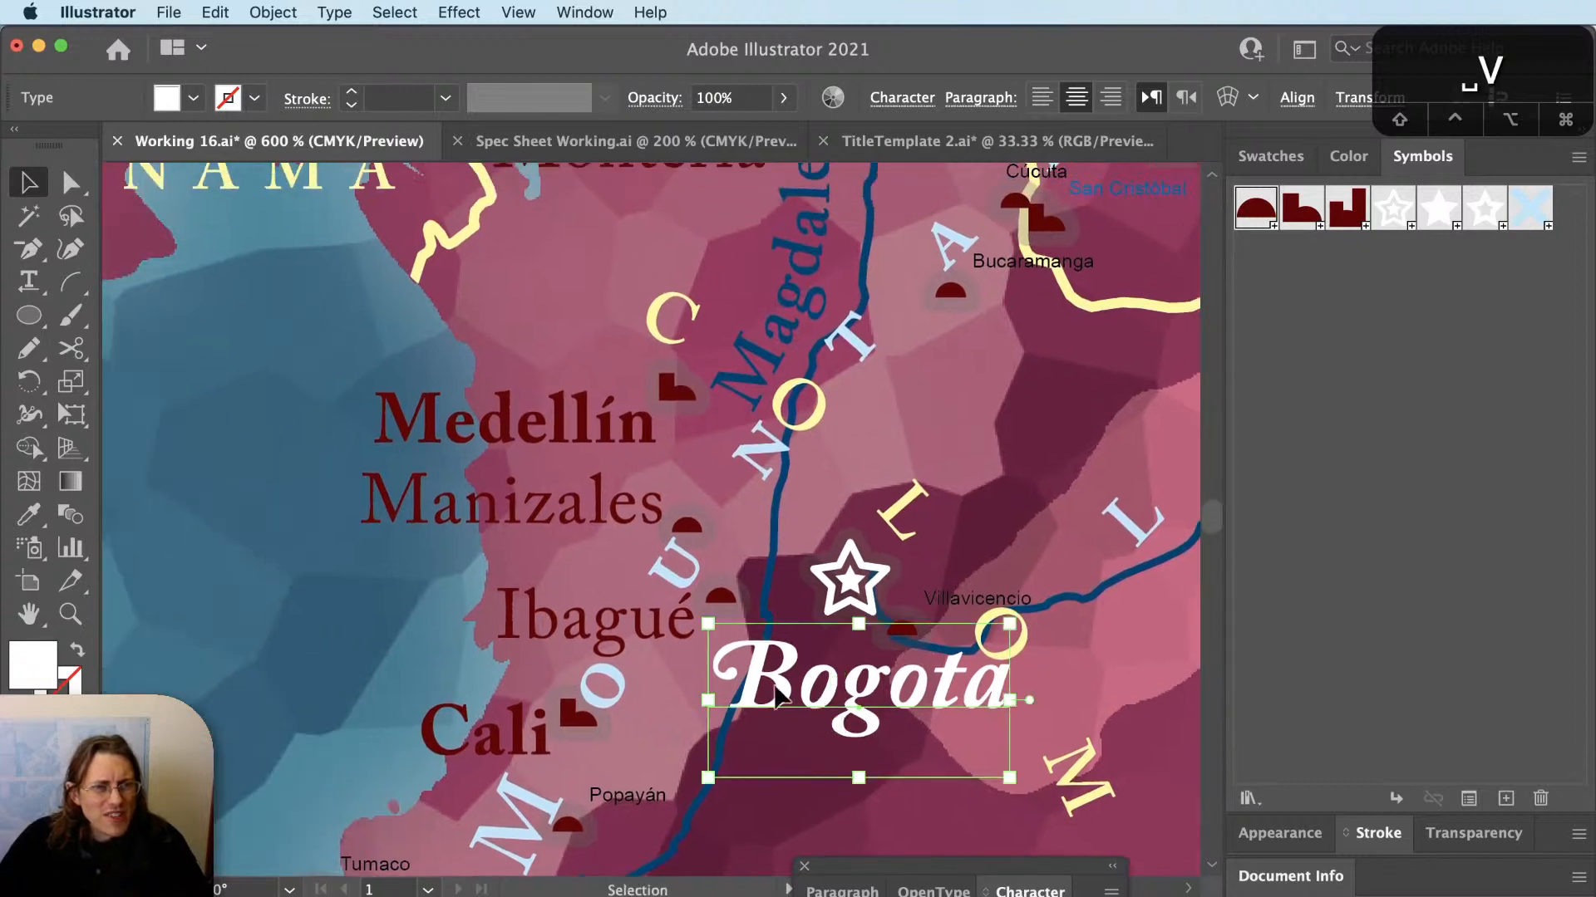
left_click_drag(801, 713, 761, 693)
scroll(747, 685, "down", 2)
scroll(807, 713, "up", 2)
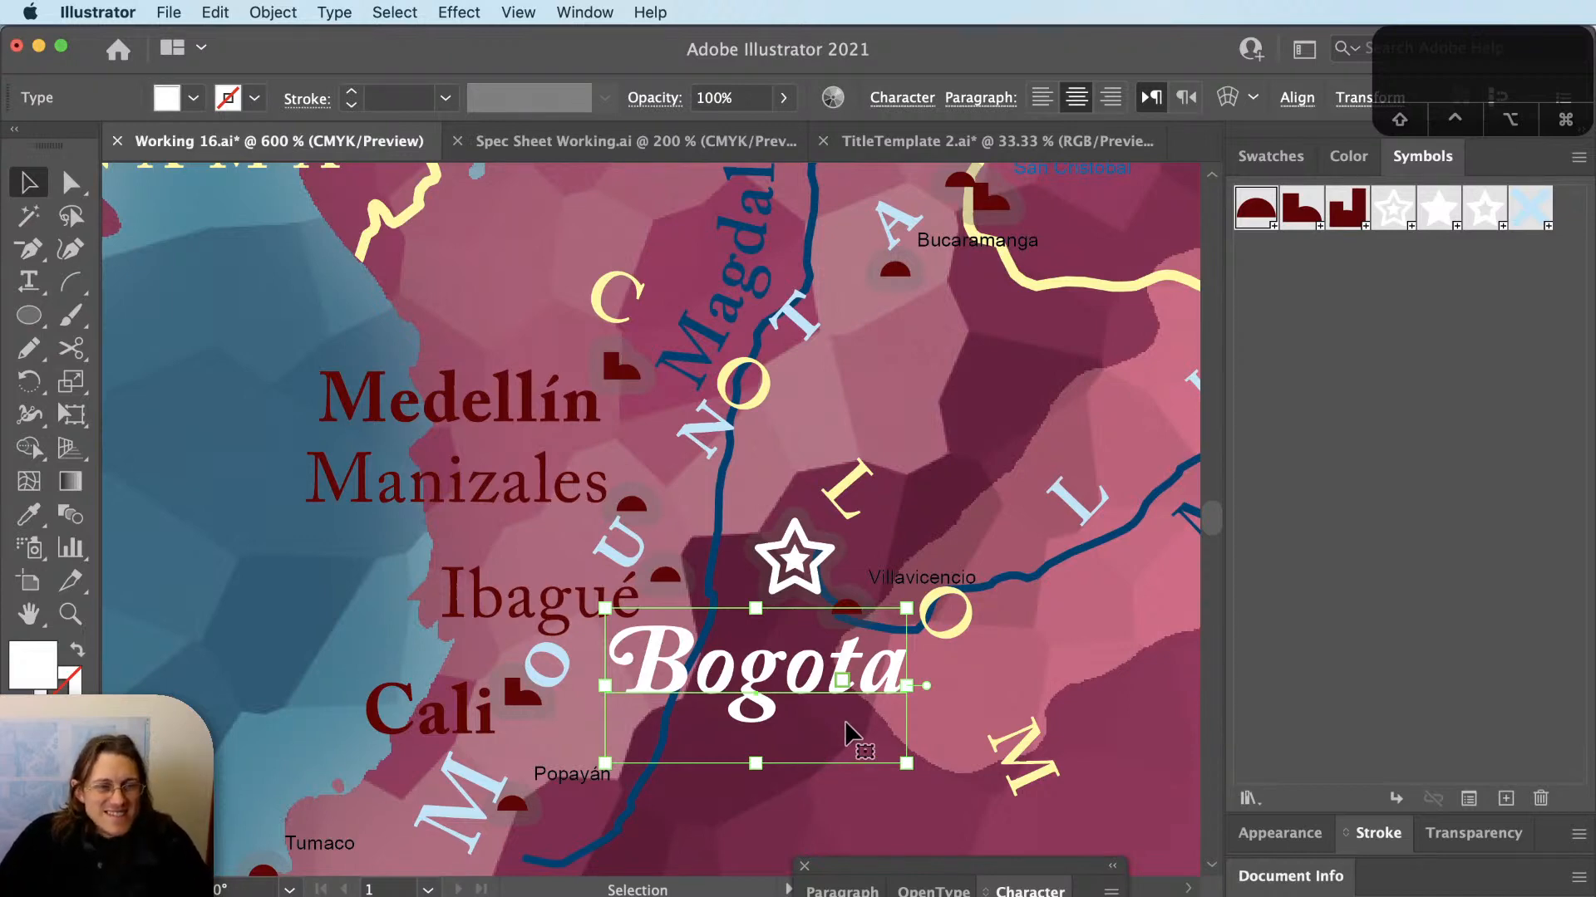
Remove the straight Bogota label from the map.
scroll(802, 582, "down", 2)
key("super+x")
scroll(806, 586, "down", 2)
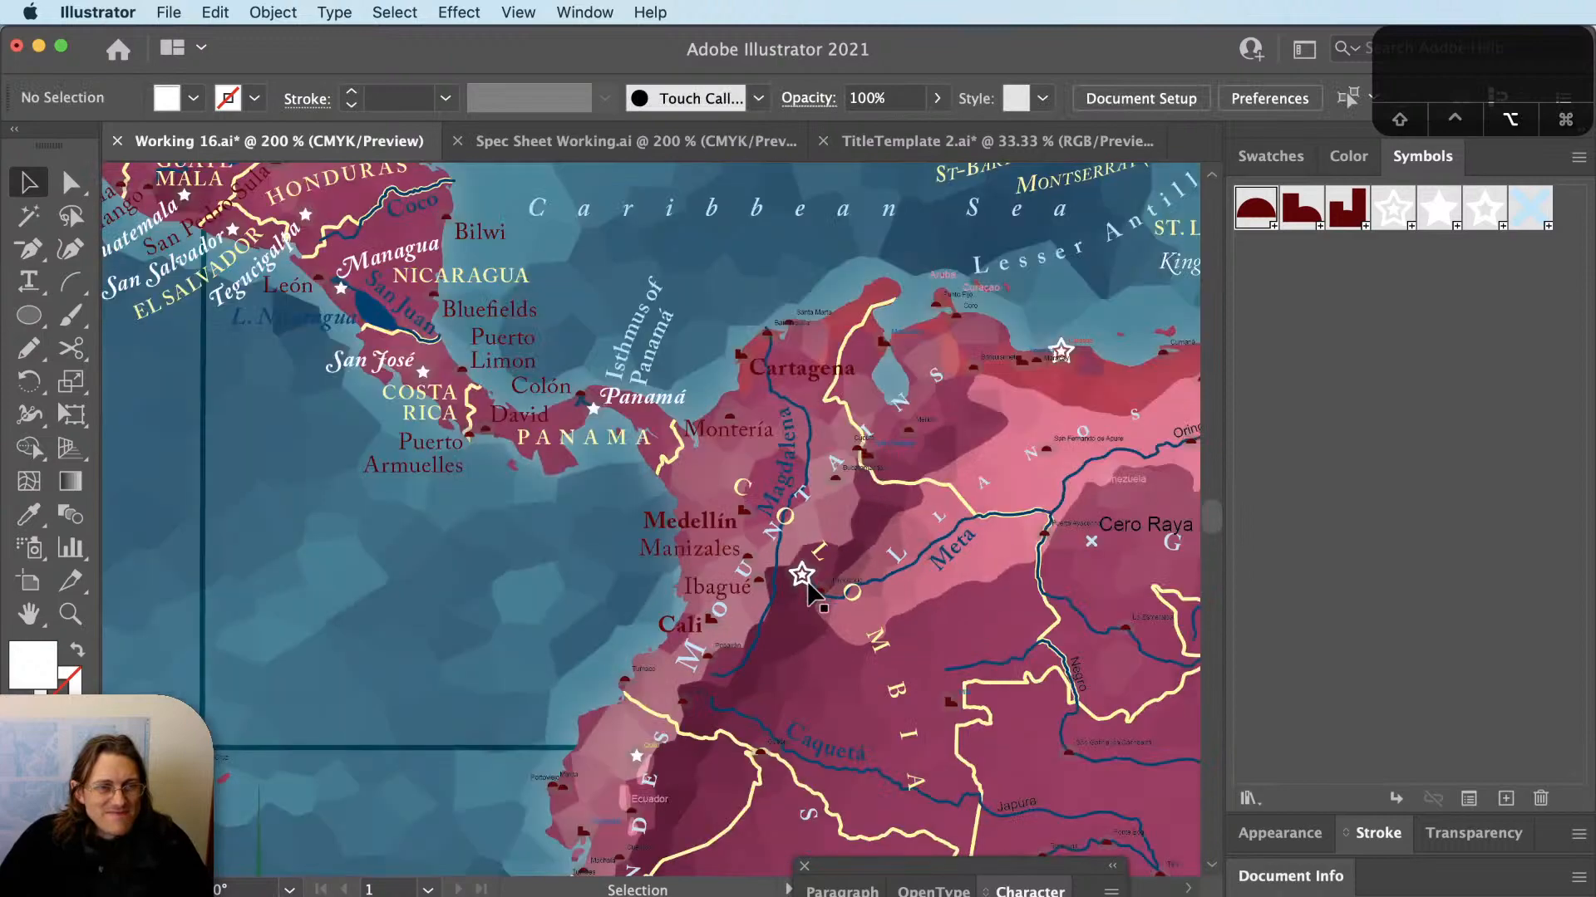
Duplicate the curved Ciudad de México label onto southwestern Colombia and change the copy's text to Bogota.
left_click_drag(629, 316, 675, 476)
scroll(675, 476, "down", 1)
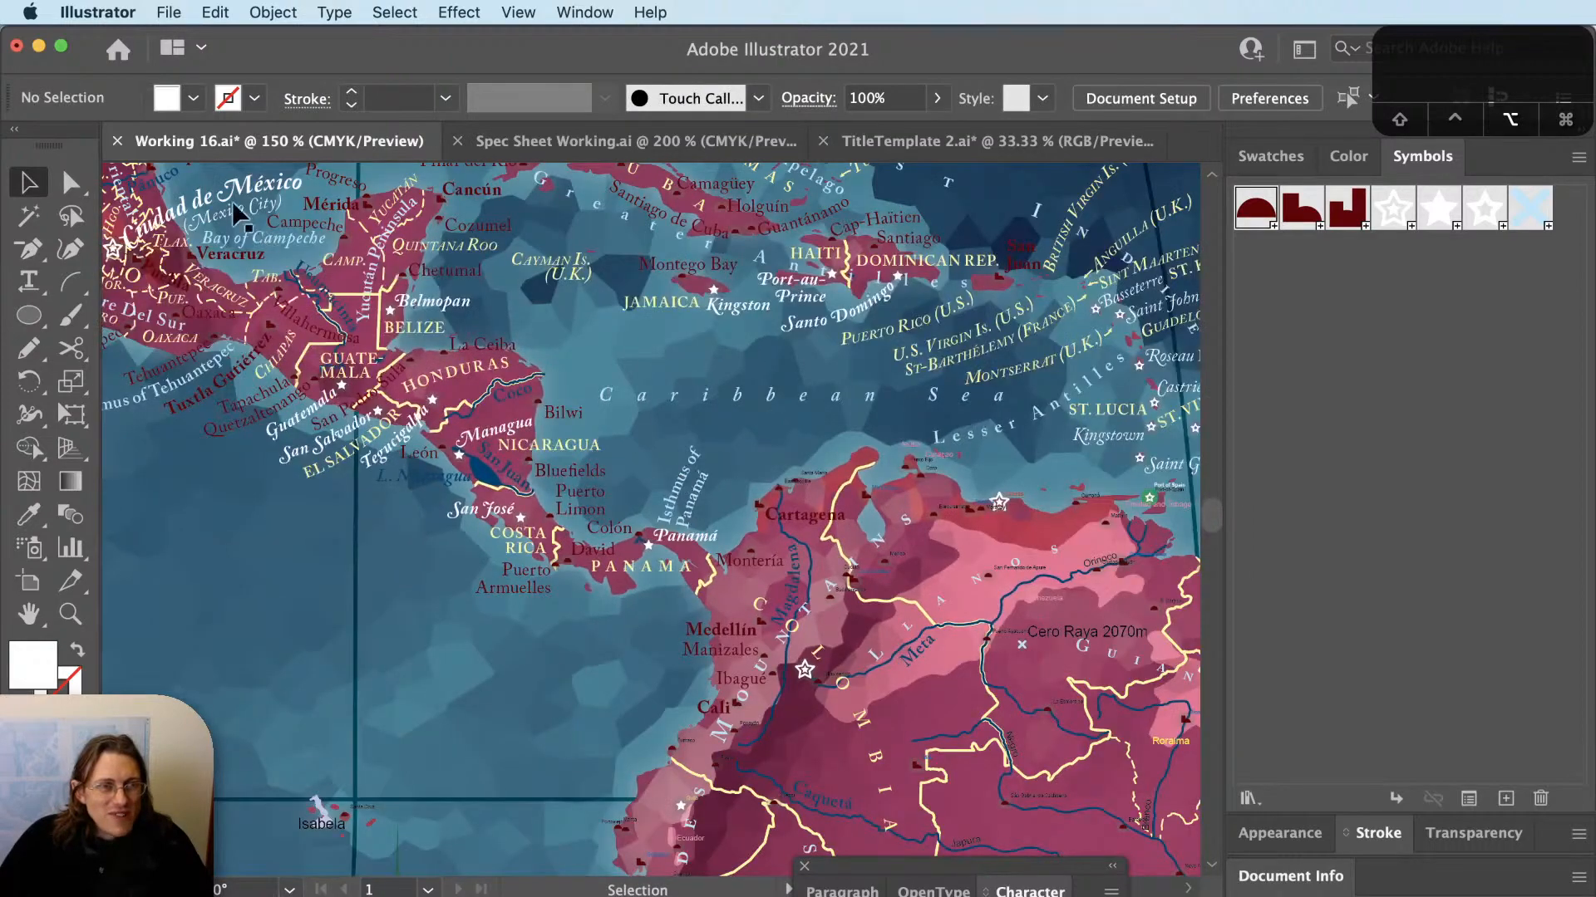
left_click_drag(238, 214, 768, 729)
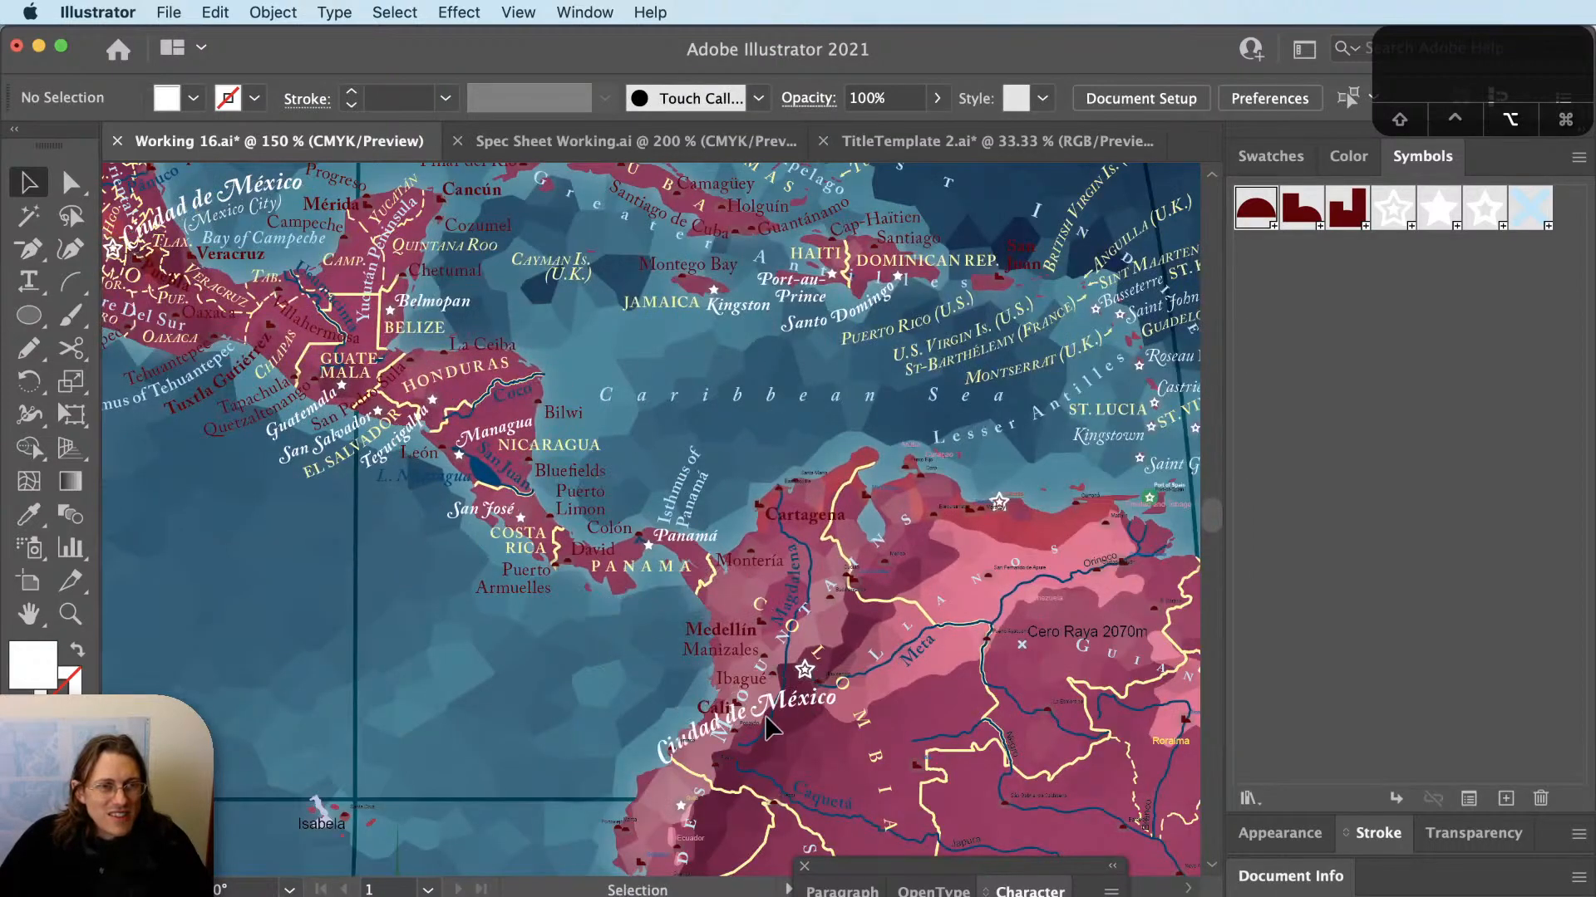
scroll(769, 729, "up", 2)
key("t")
left_click(819, 694)
key("super+a")
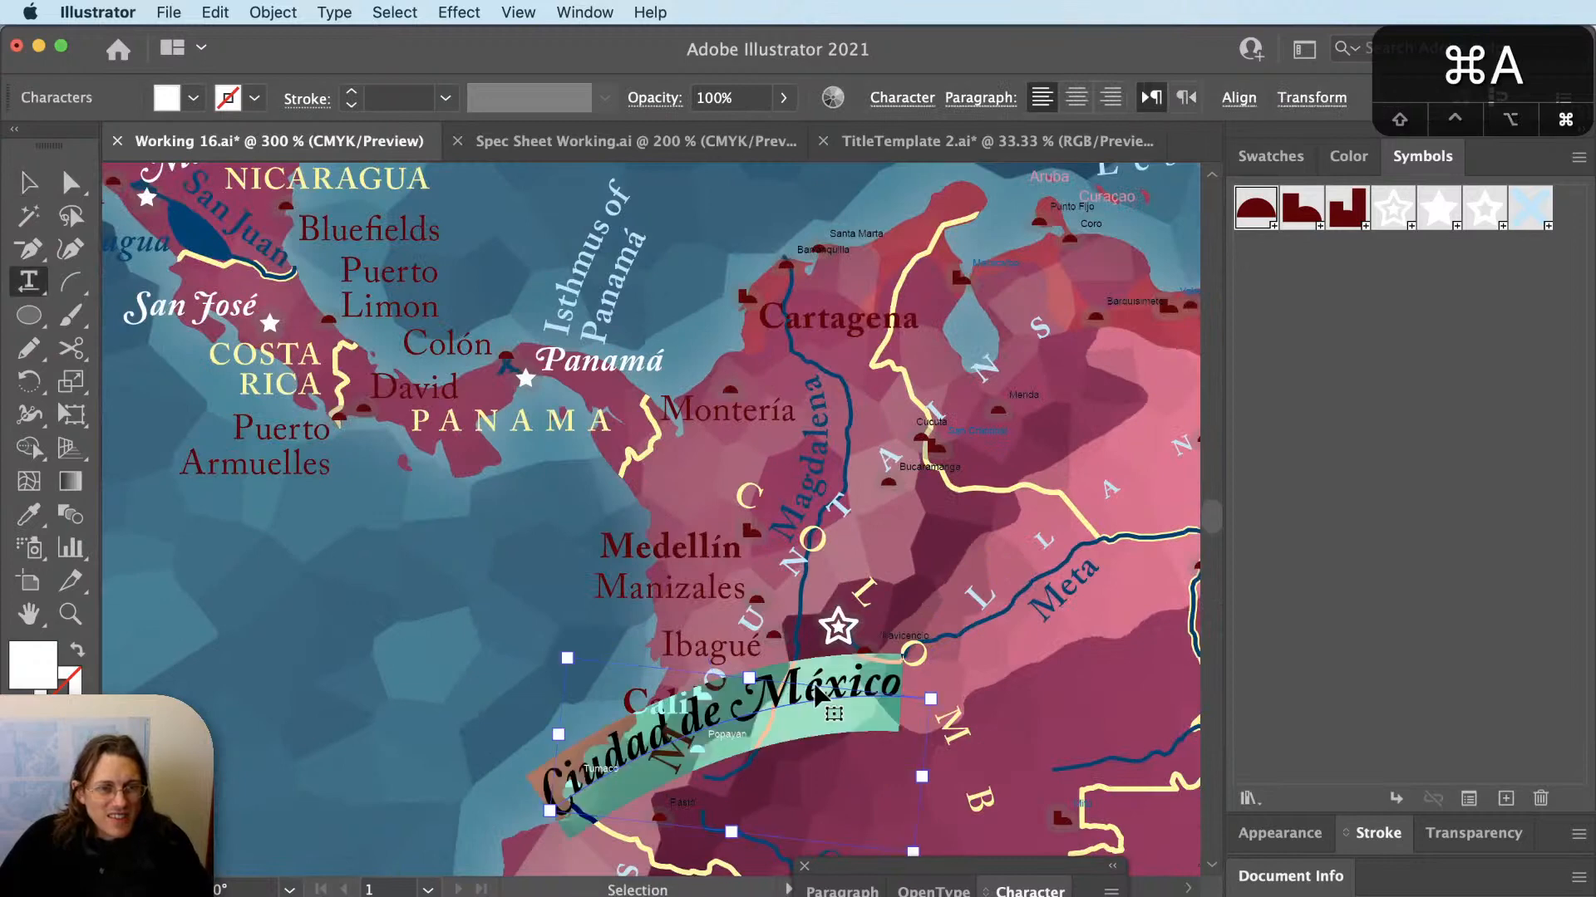
type("Bogota")
key("Escape")
Reshape the Bogota label's curved text path by extending its western direction handle to the southeast.
scroll(819, 694, "up", 2)
key("a")
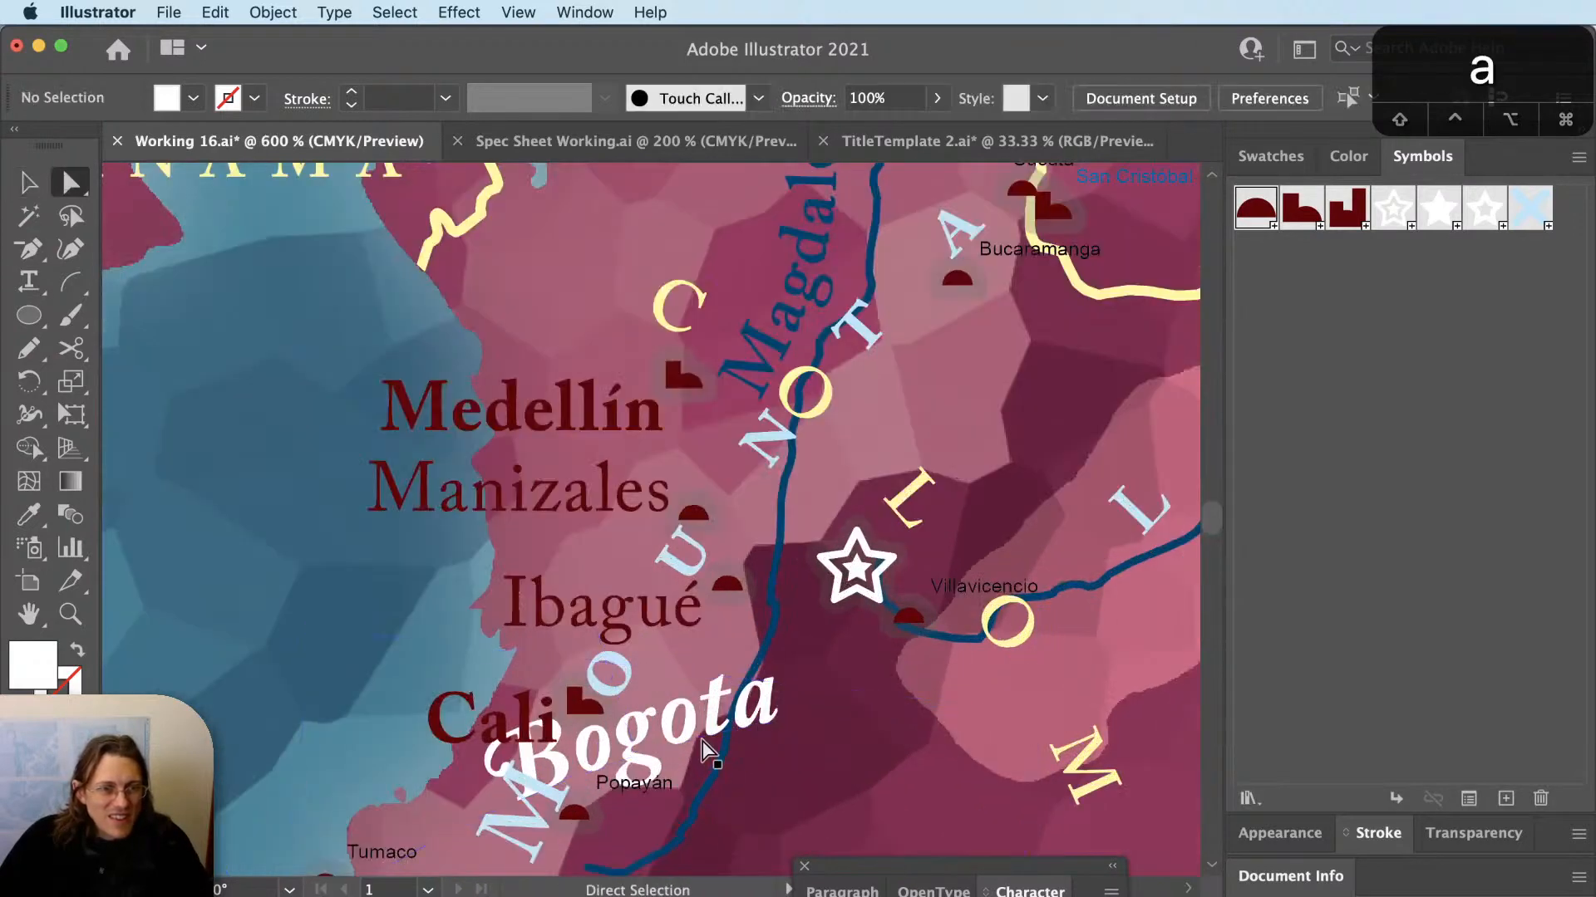
left_click_drag(702, 740, 683, 627)
key("space")
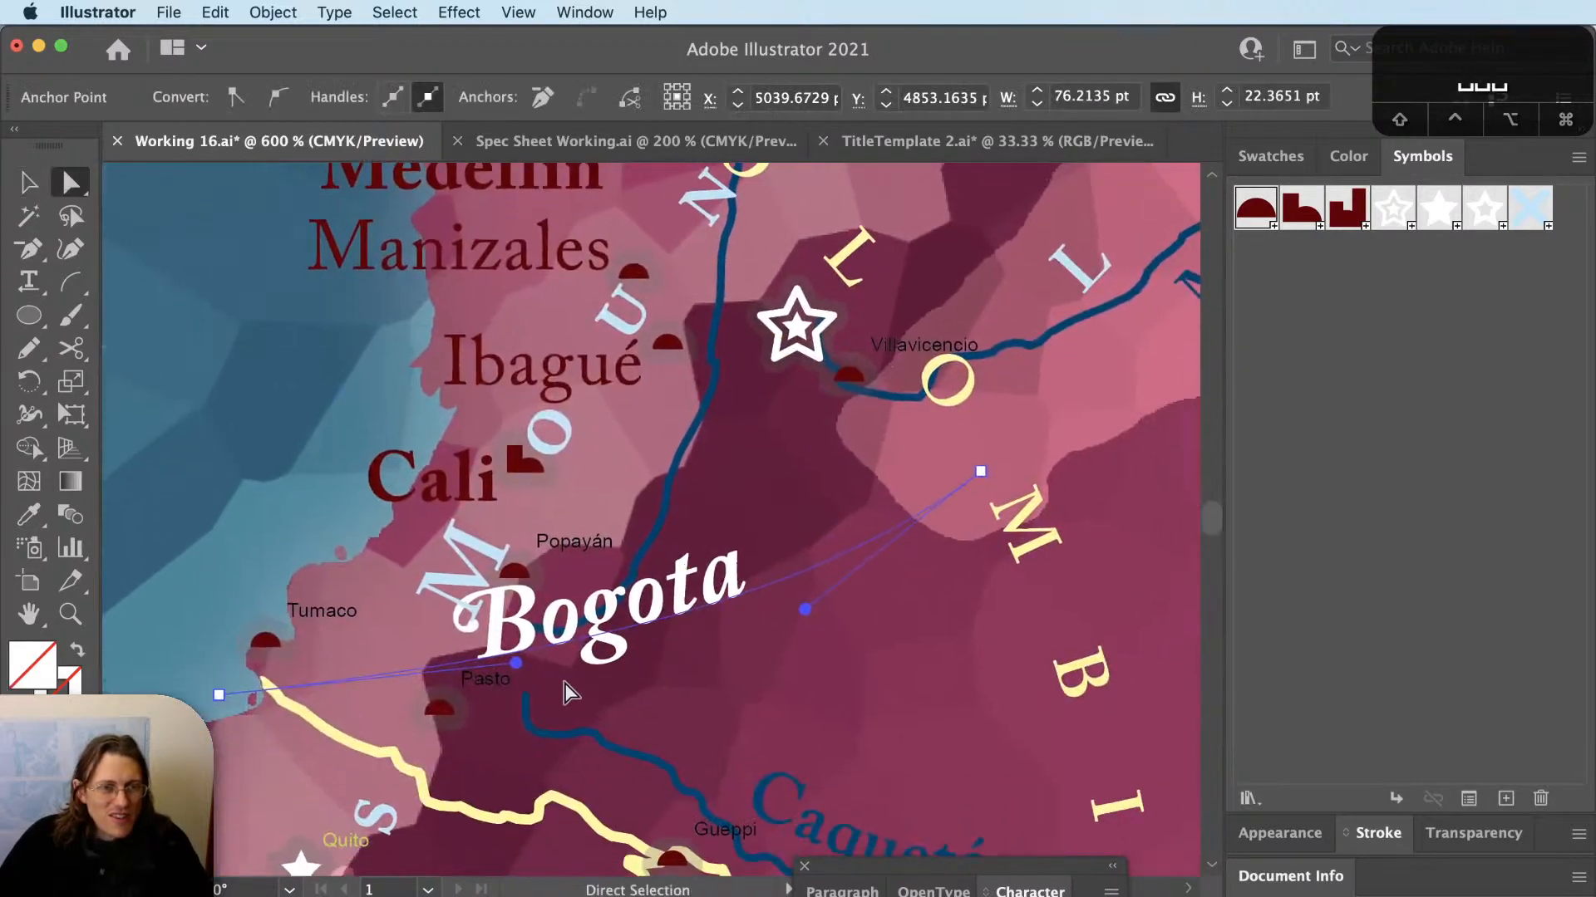
key("a")
left_click_drag(516, 664, 606, 733)
Right-align the Bogota text along its curved path.
key("v")
left_click(684, 678)
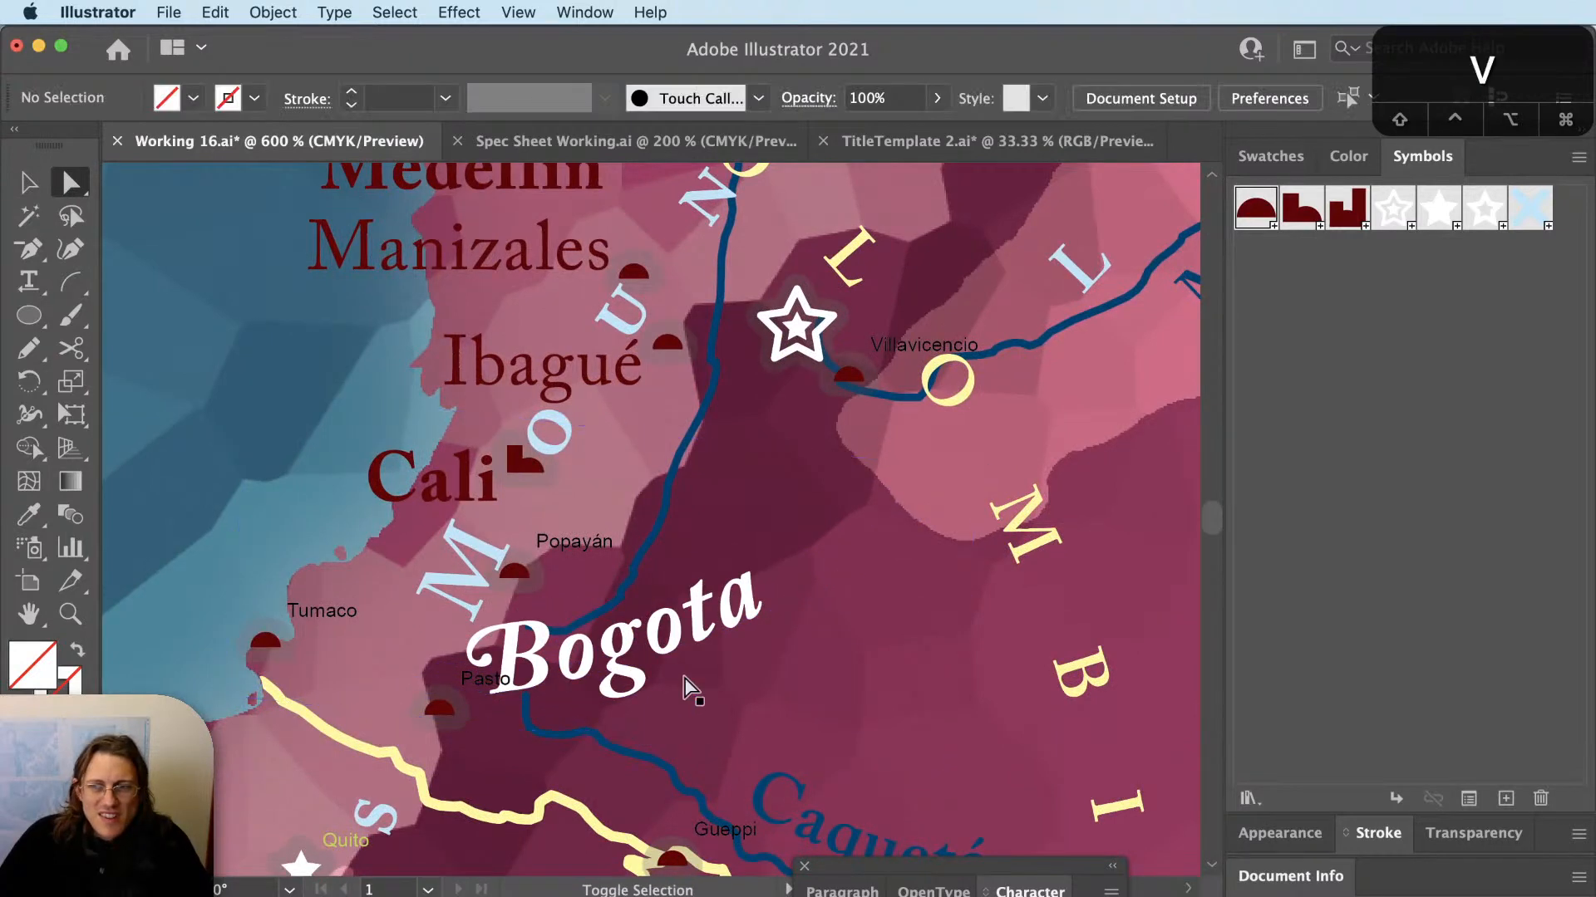
left_click(683, 645)
key("super+shift+r")
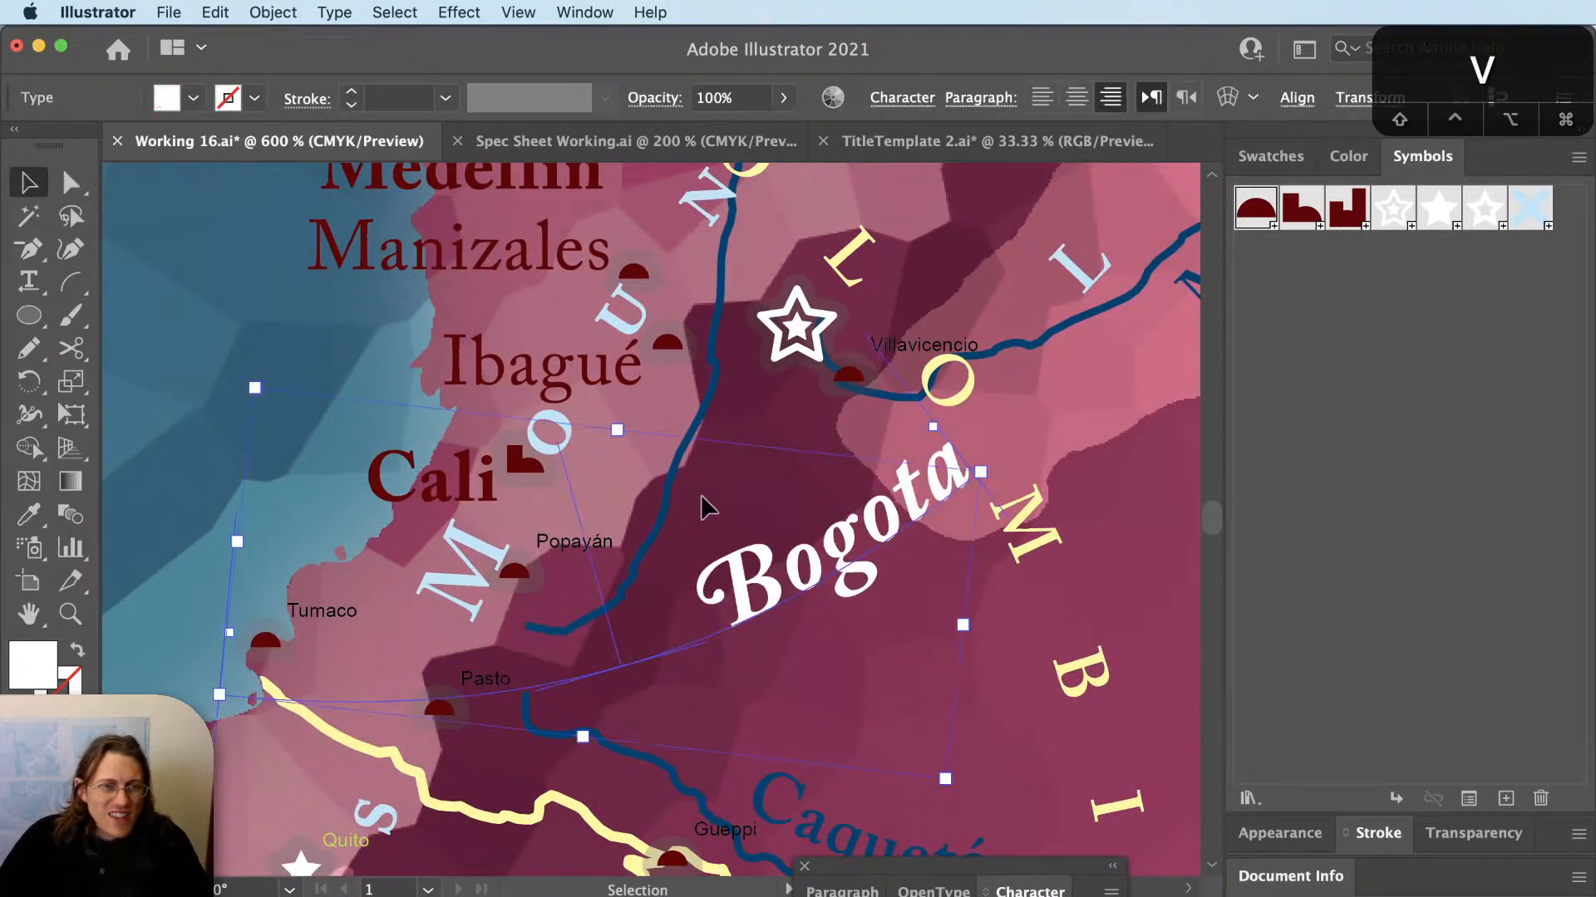
Move the curved Bogota label to the east side of the double-star symbol and rotate it slightly.
left_click_drag(866, 569, 1008, 296)
key("r")
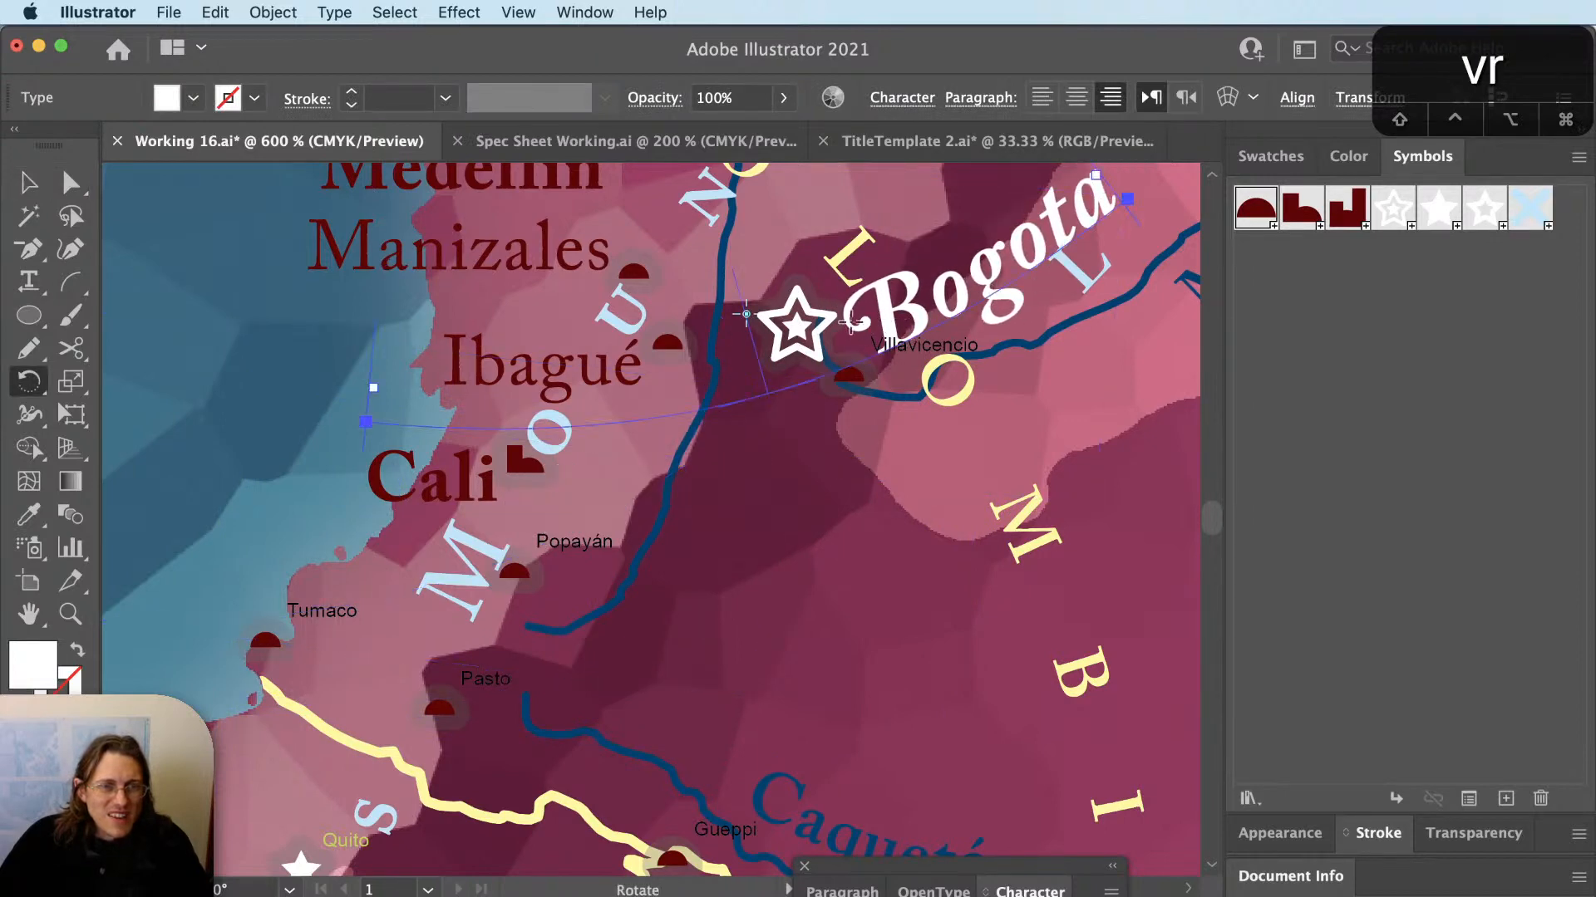
left_click(850, 323)
key("space")
left_click_drag(1006, 187, 713, 559)
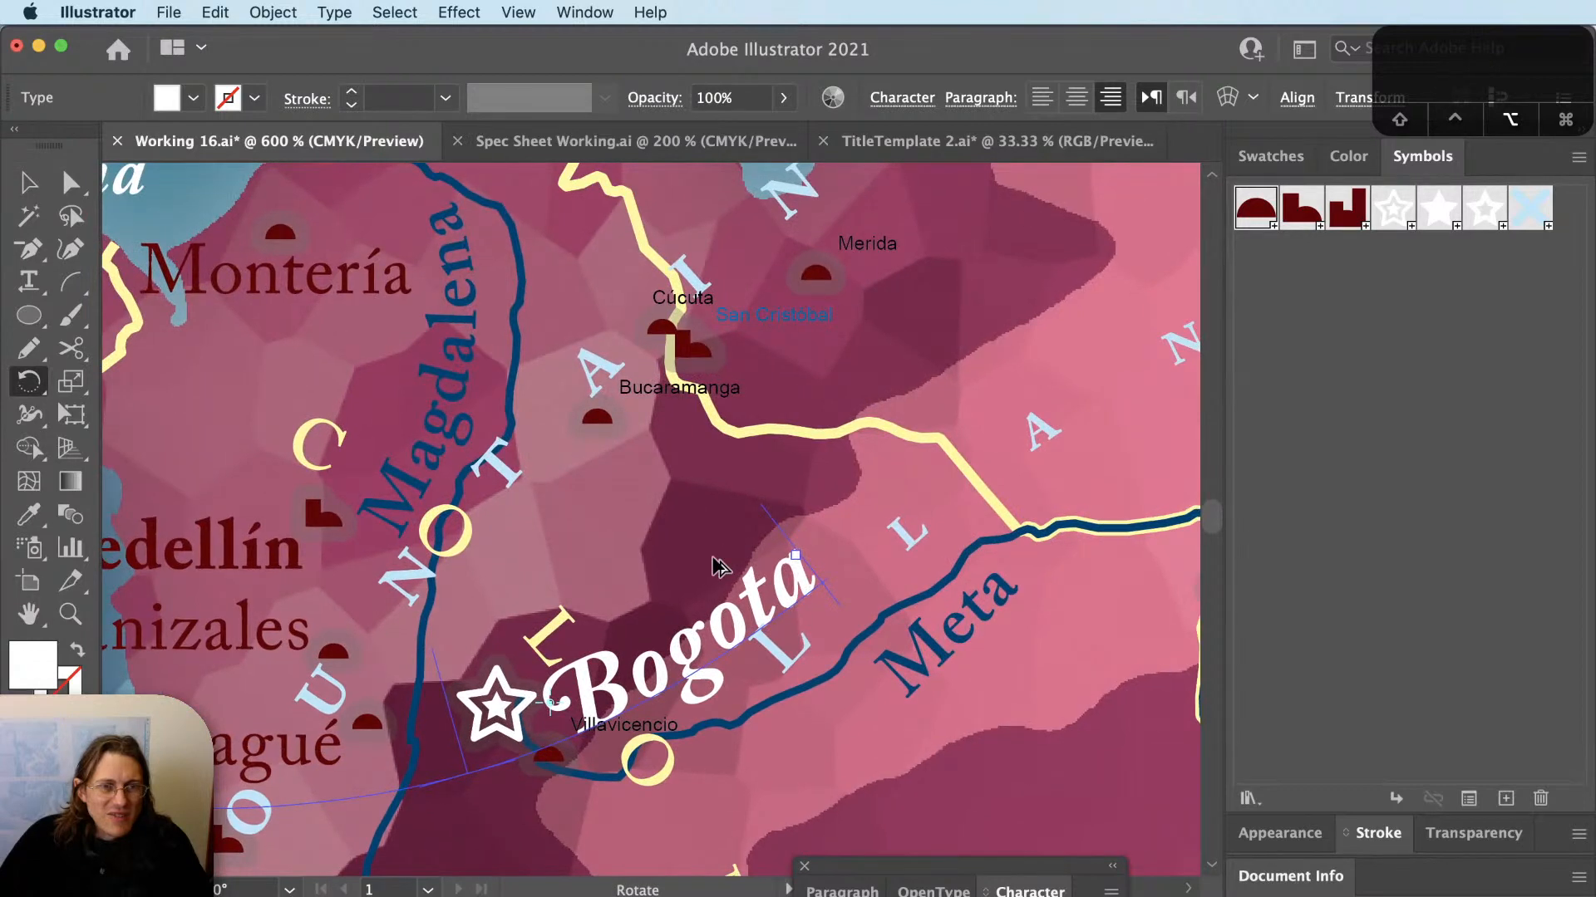
left_click(914, 555, "super")
key("space")
left_click_drag(1062, 477, 706, 518)
scroll(707, 520, "down", 1)
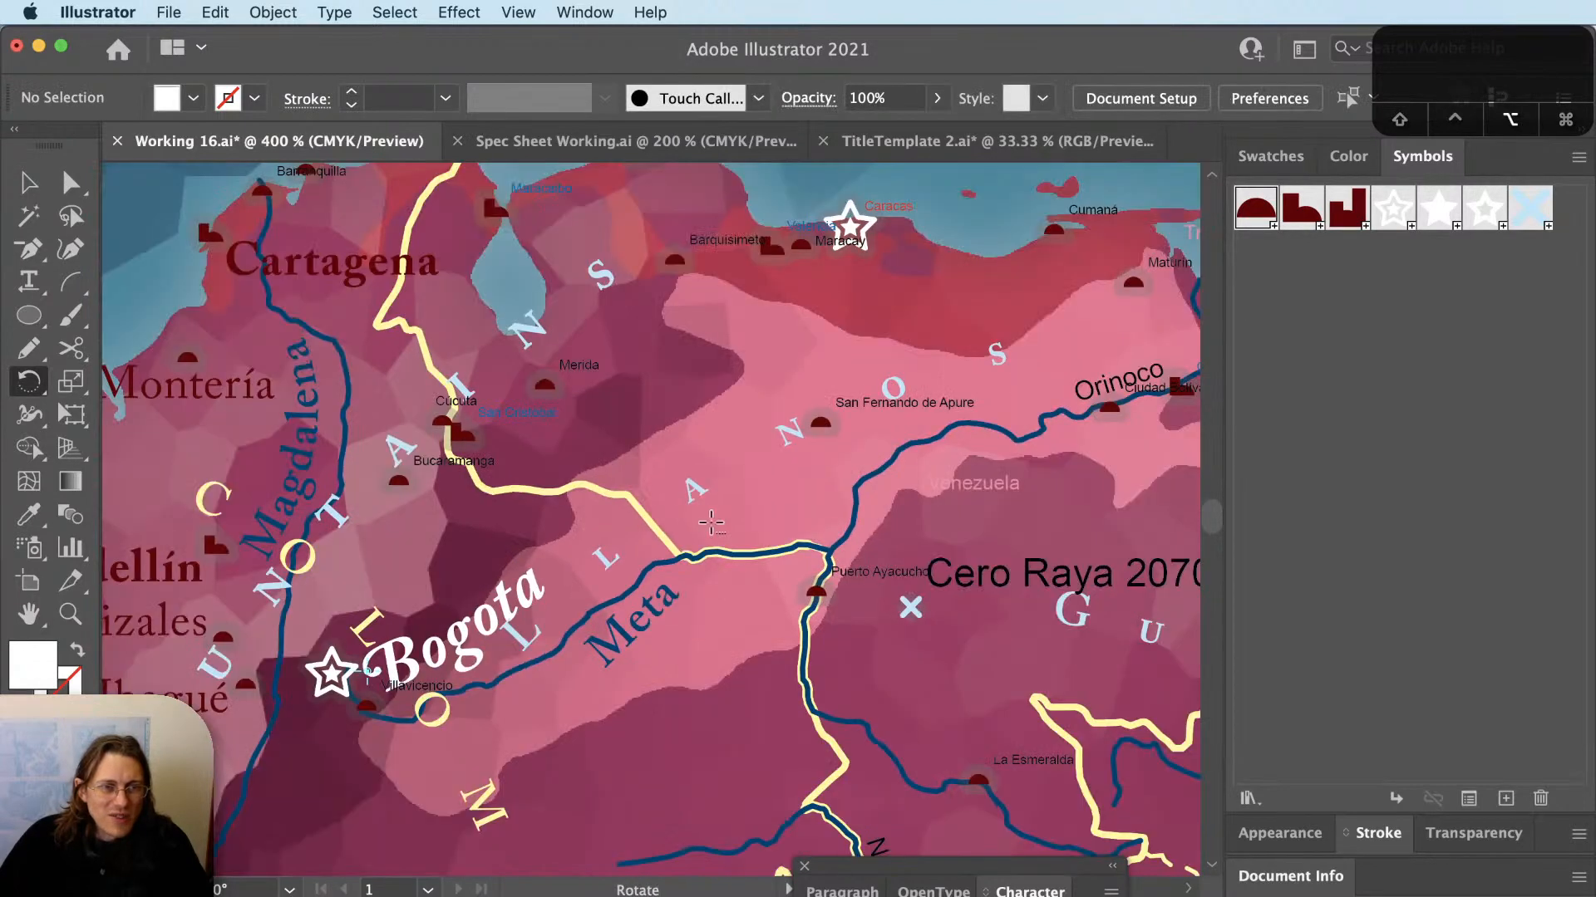
key("space")
left_click_drag(564, 649, 650, 641)
key("v")
left_click(687, 549)
key("r")
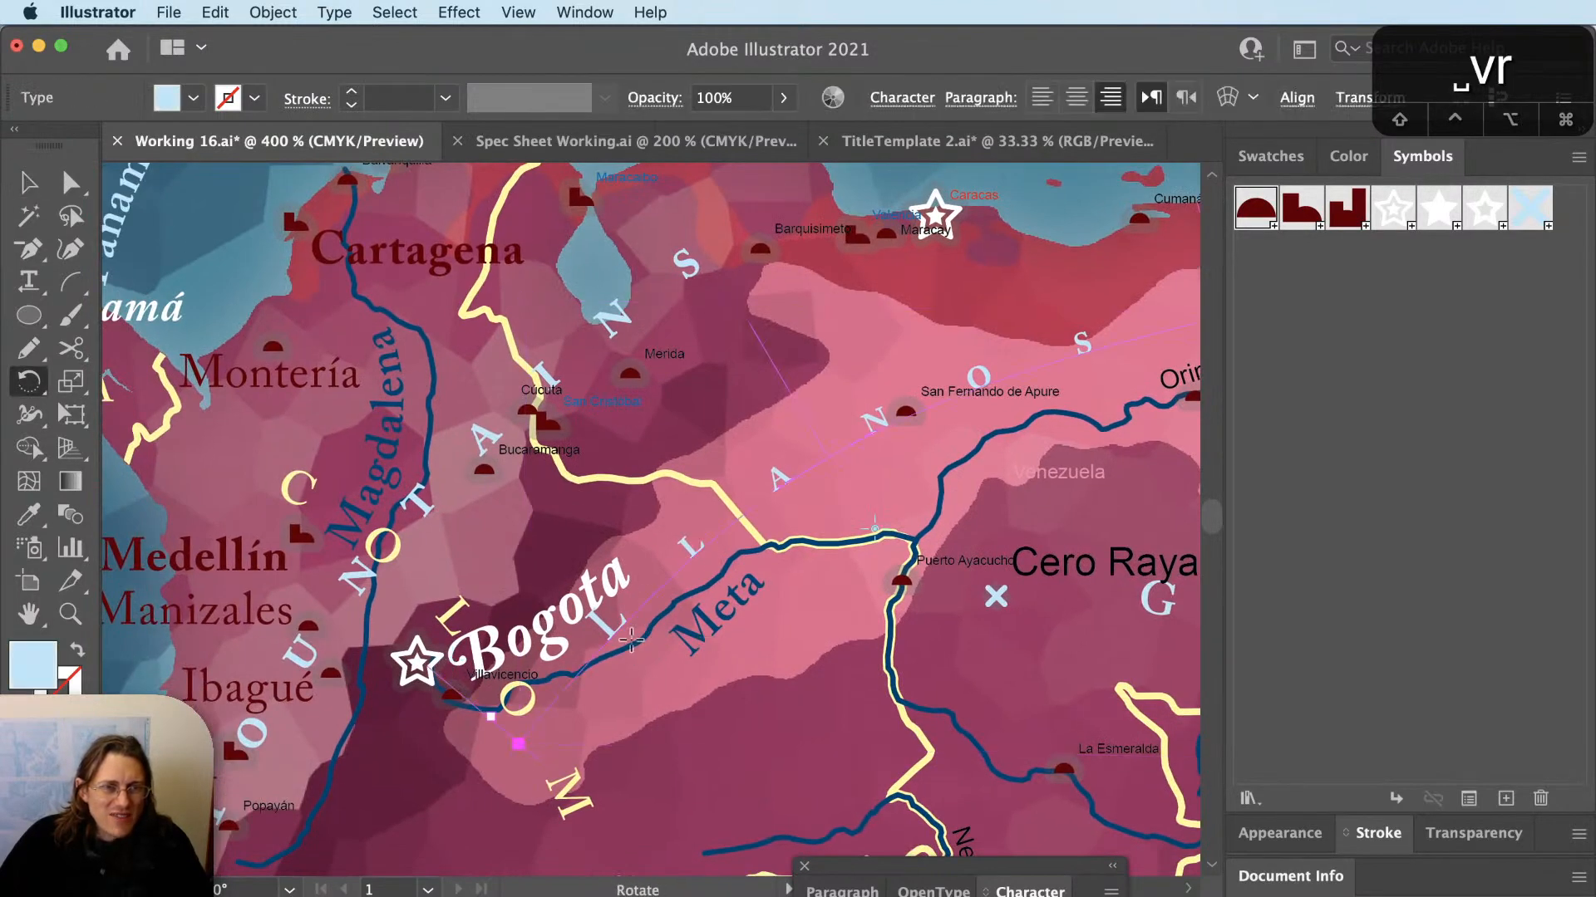
left_click(498, 673, "super")
Nudge the Bogota label slightly farther east of its star and rotate it to a flatter angle.
key("v")
scroll(339, 698, "up", 2)
key("v")
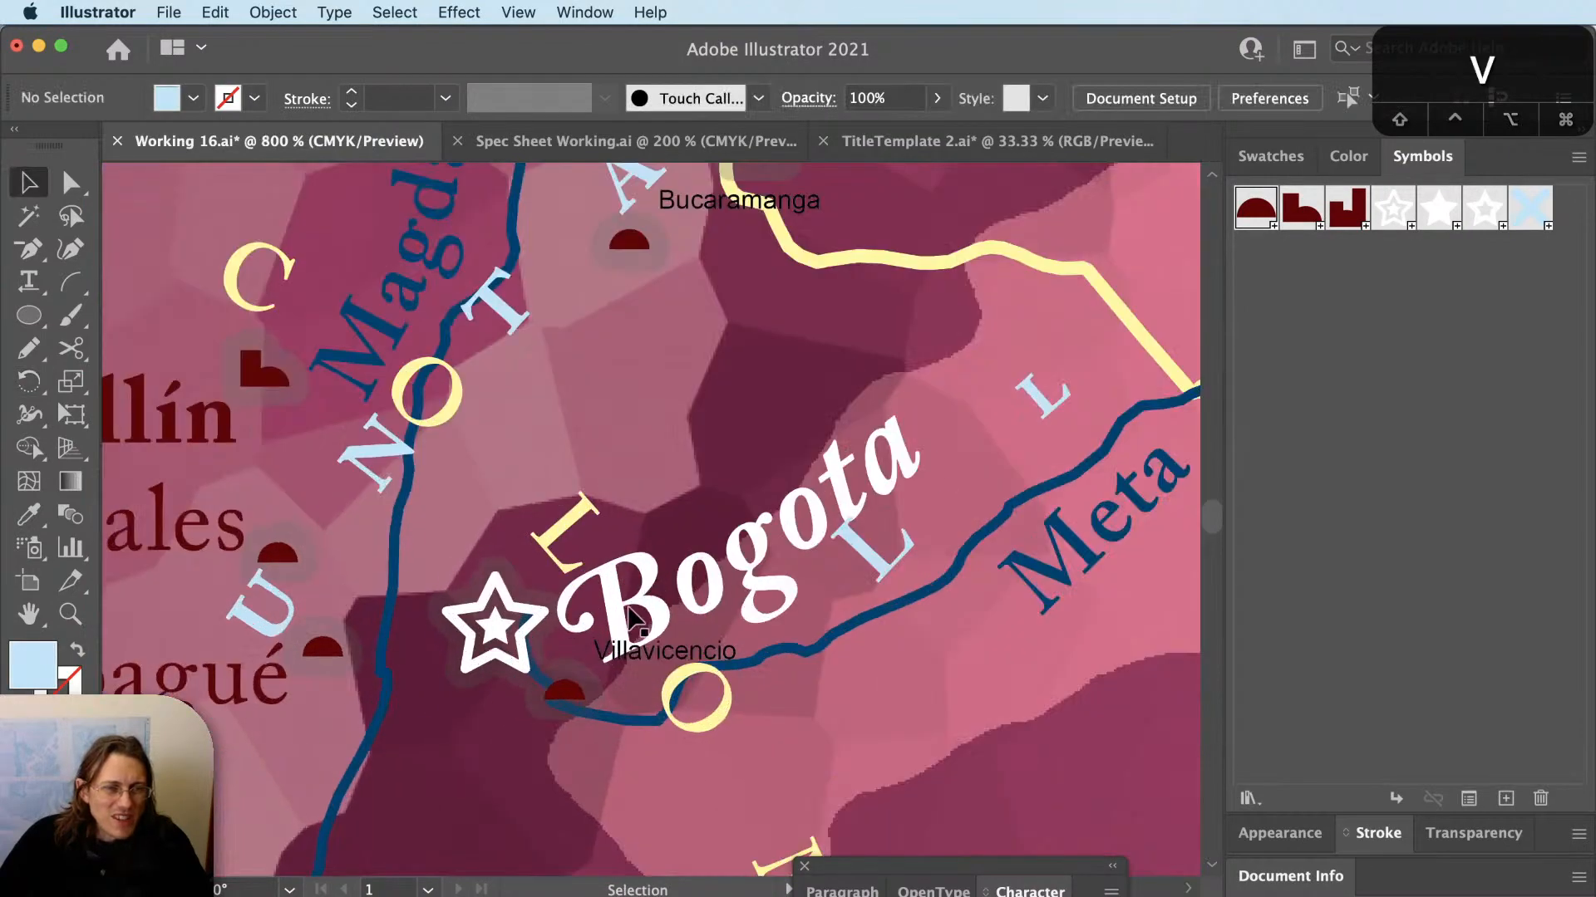
left_click_drag(629, 606, 894, 537)
key("r")
key("v")
left_click(568, 636)
scroll(566, 633, "down", 3)
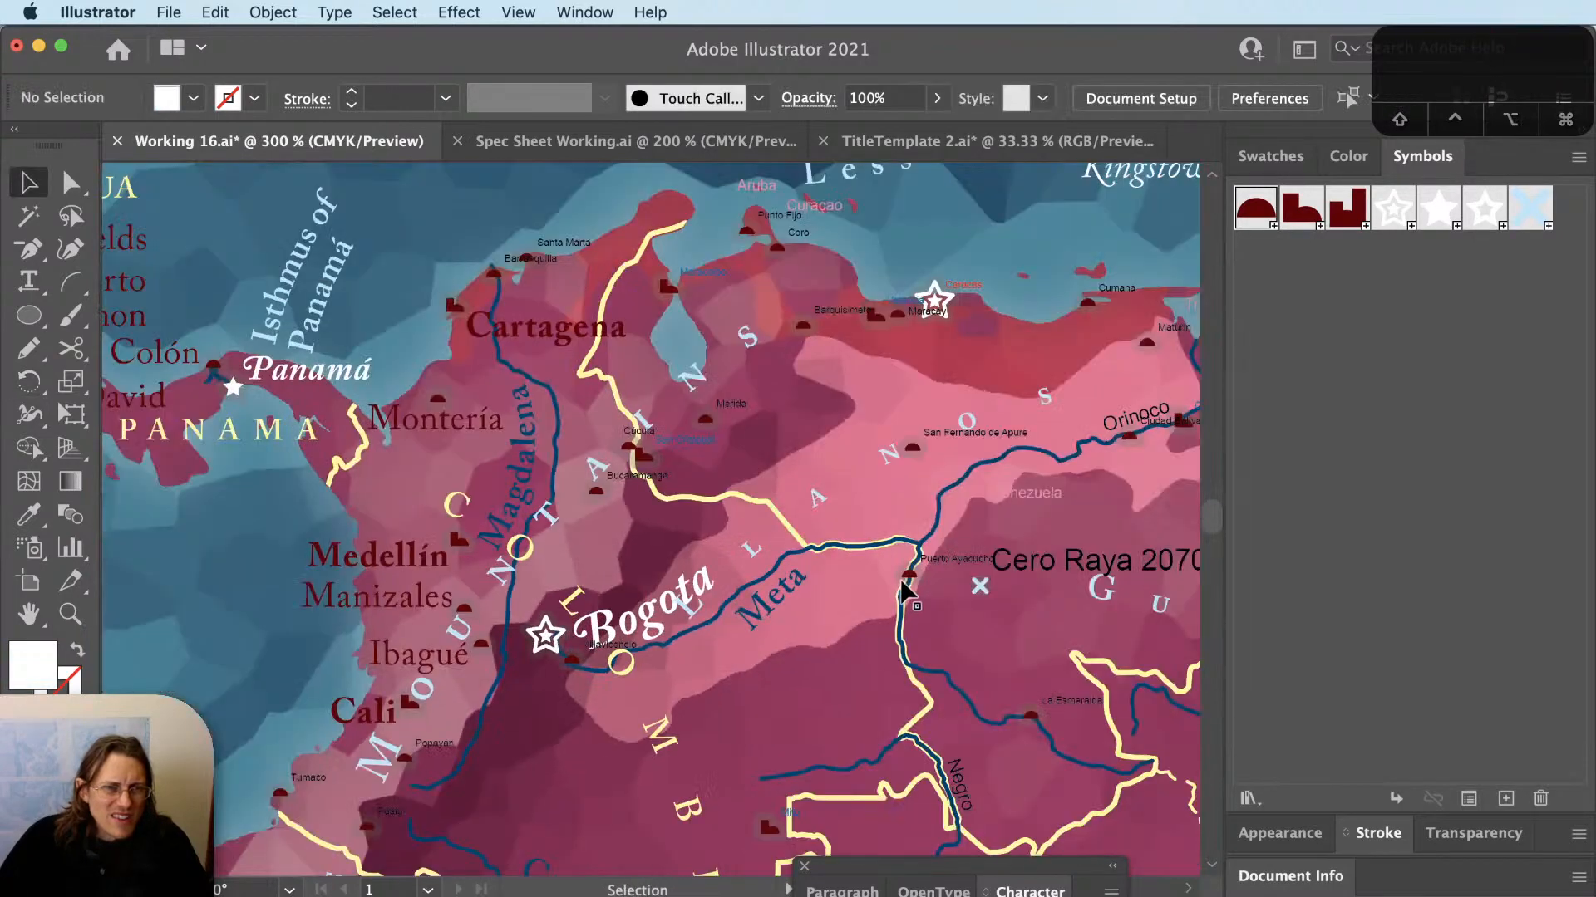
Duplicate the PANAMA country label into the Pacific west of Cali.
key("space")
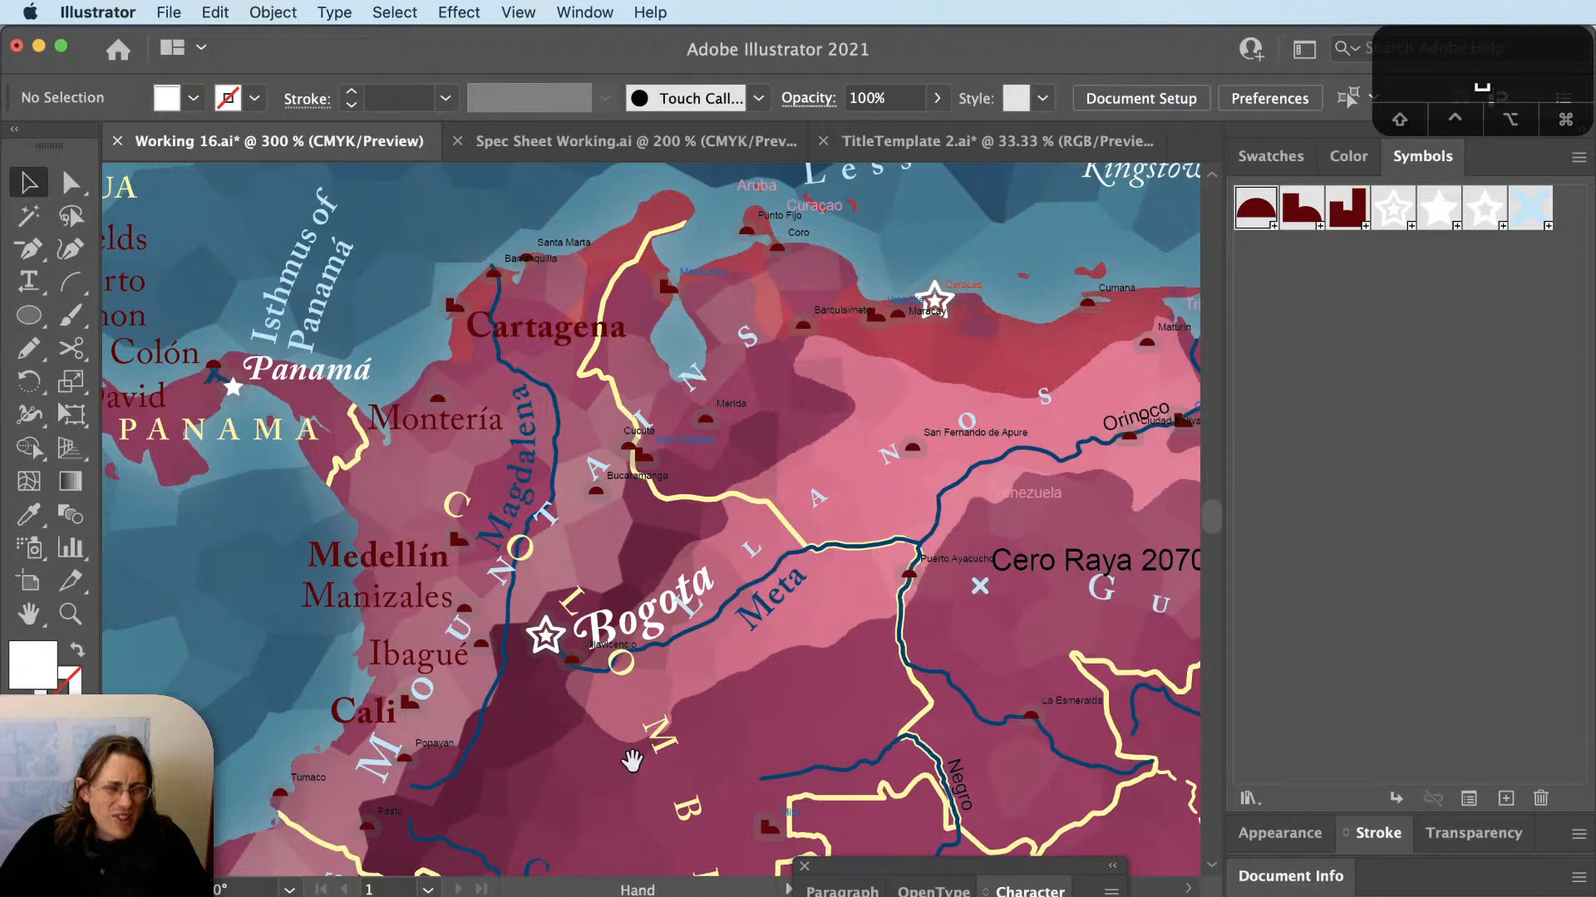
left_click_drag(633, 759, 778, 640)
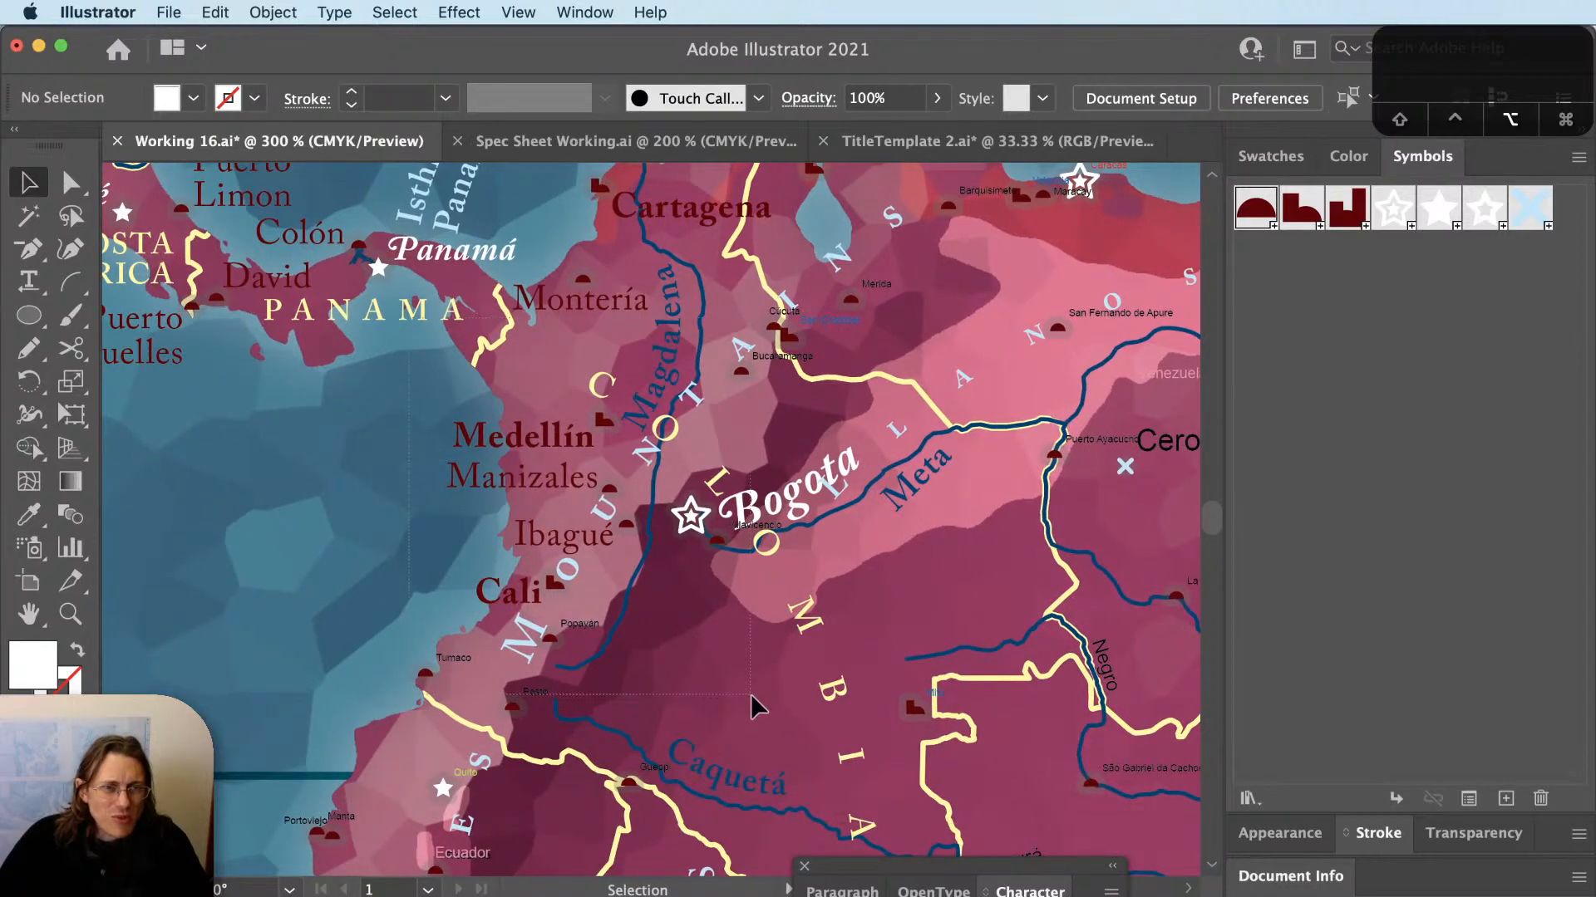
left_click_drag(753, 703, 572, 503)
left_click(335, 360)
left_click_drag(378, 326, 318, 609)
Change the text of the duplicated country label to COLOMBIA.
key("t")
double_click(330, 605)
type("coom")
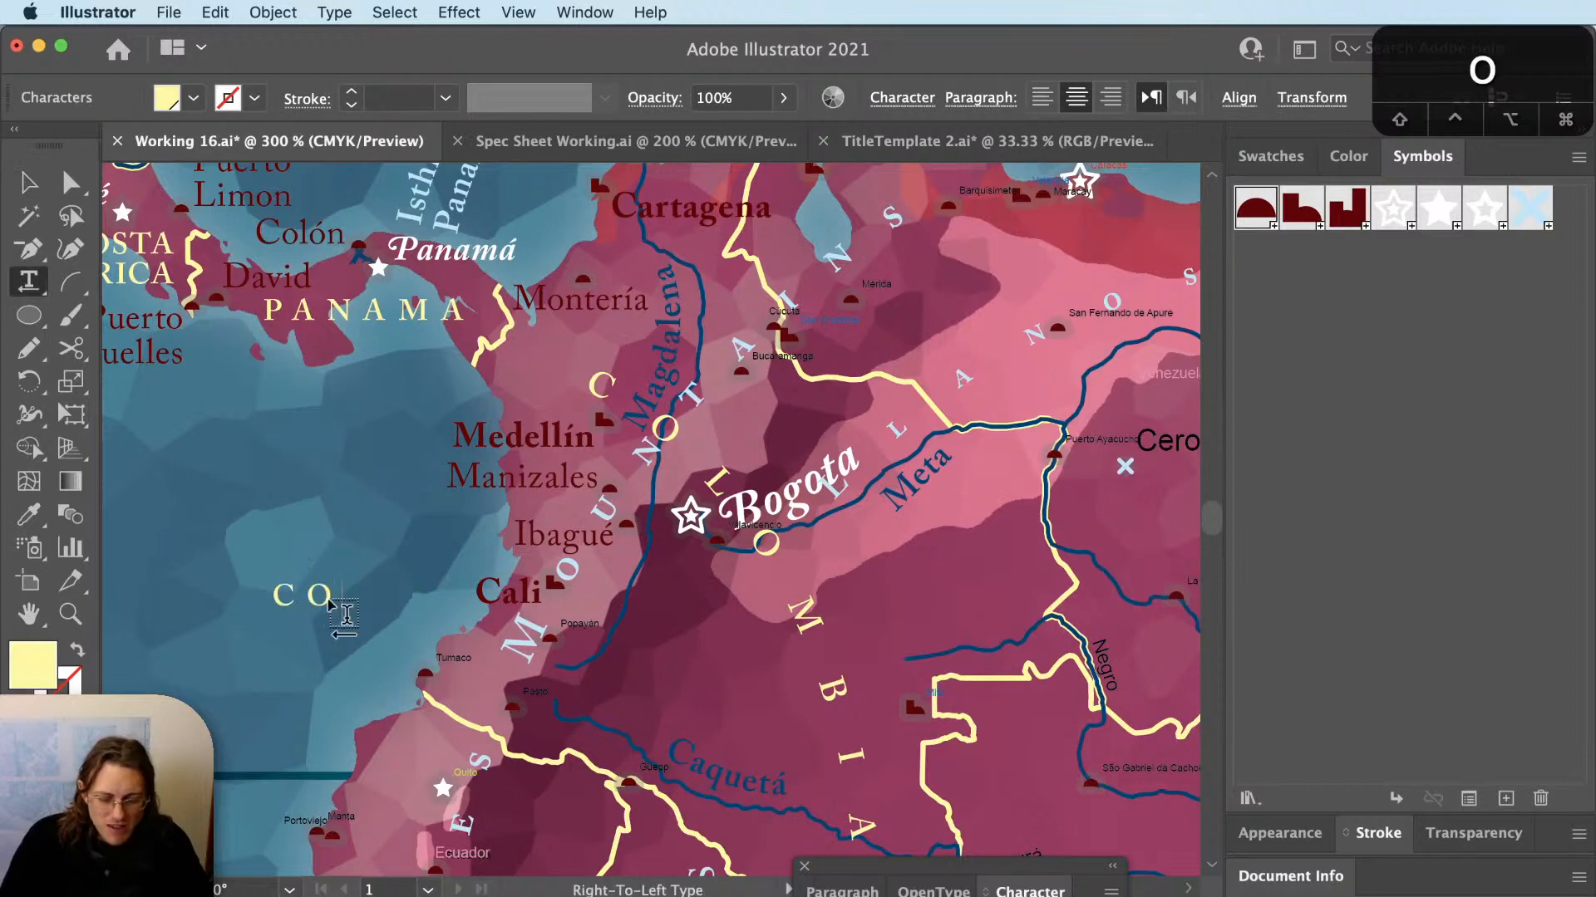
type("bia")
key("Left")
key("Left")
key("Left")
key("Left")
key("Left")
key("Left")
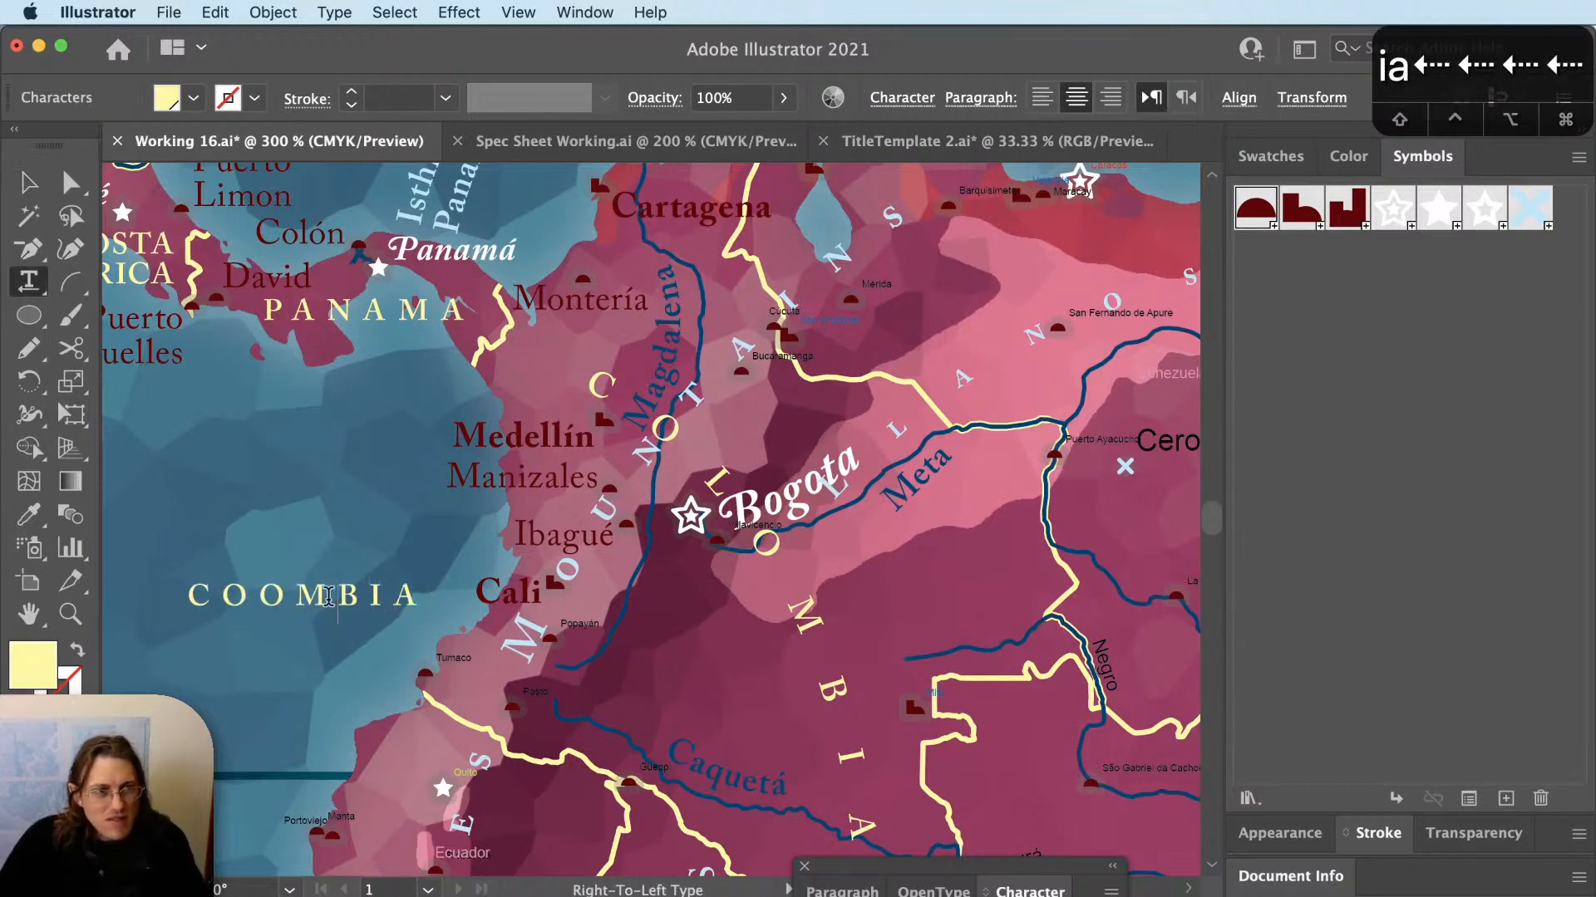
type("l")
key("Escape")
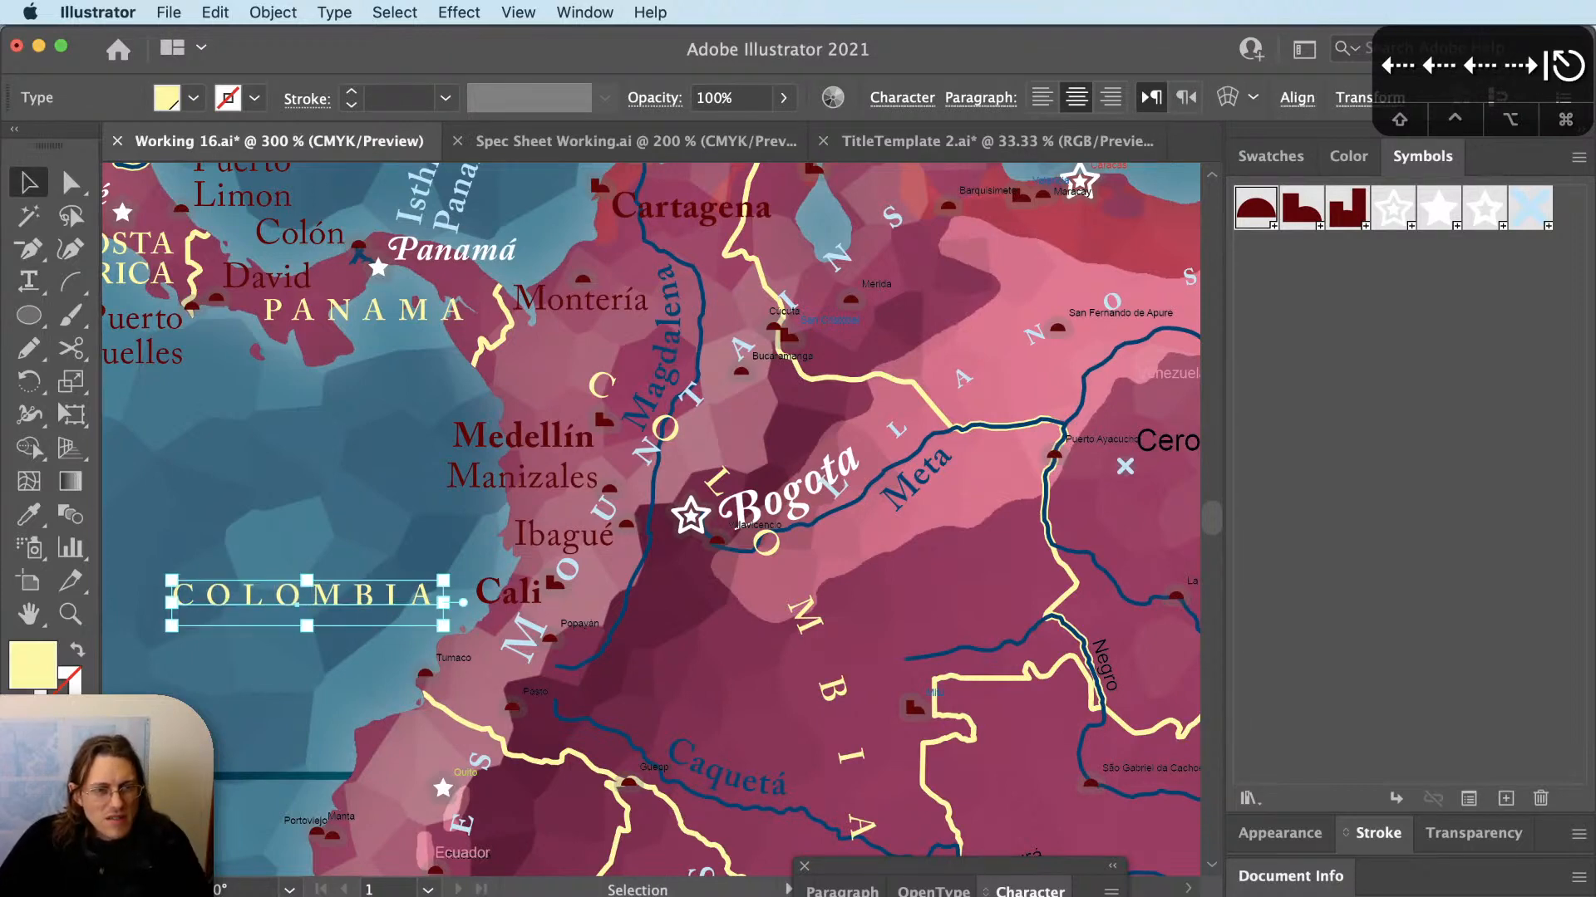
Match the new COLOMBIA label to the curved COLOMBIA lettering with the Eyedropper and move it just south of Bogota.
key("i")
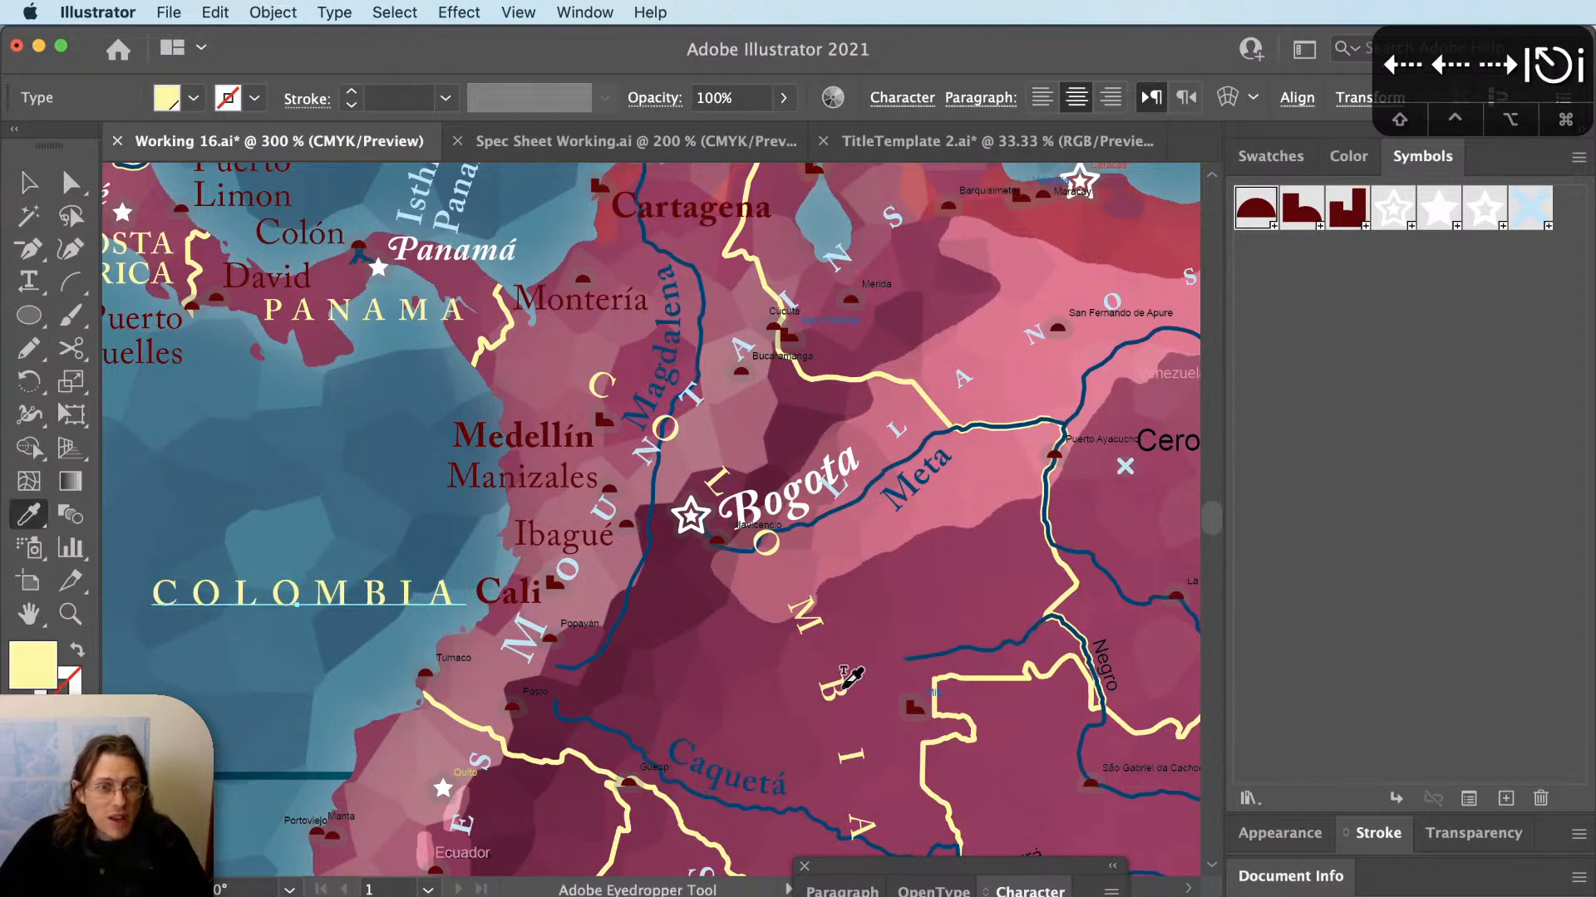
left_click(831, 688)
key("v")
left_click_drag(397, 592, 857, 554)
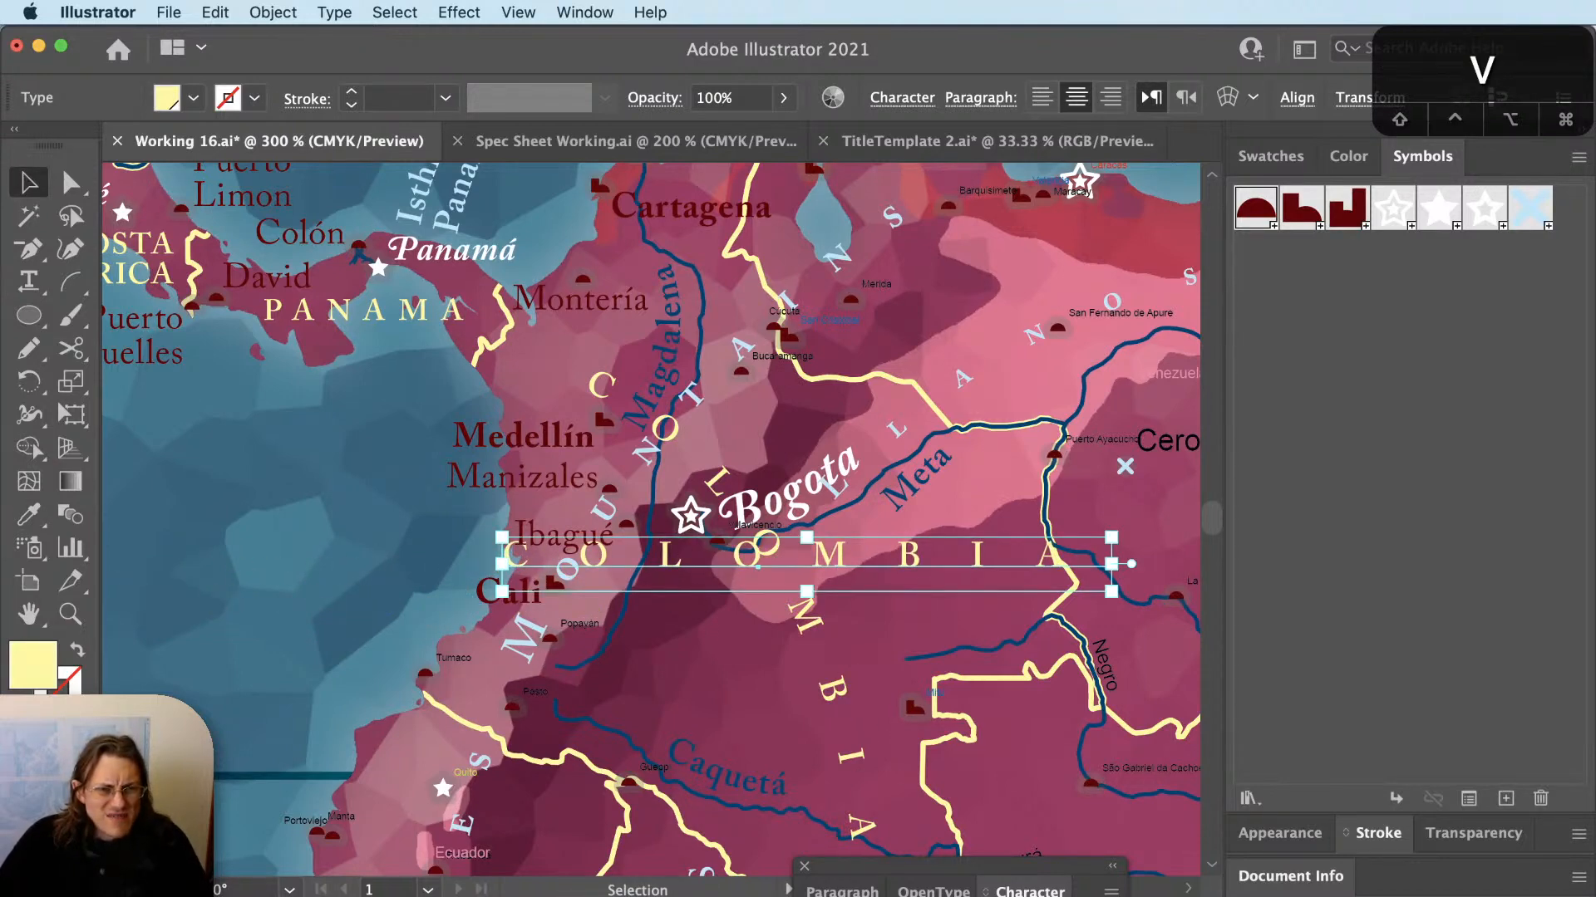
Tighten the letter spacing of the straight COLOMBIA label and adjust its position slightly below Bogota.
key("BackSpace")
key("BackSpace")
type("6")
key("Return")
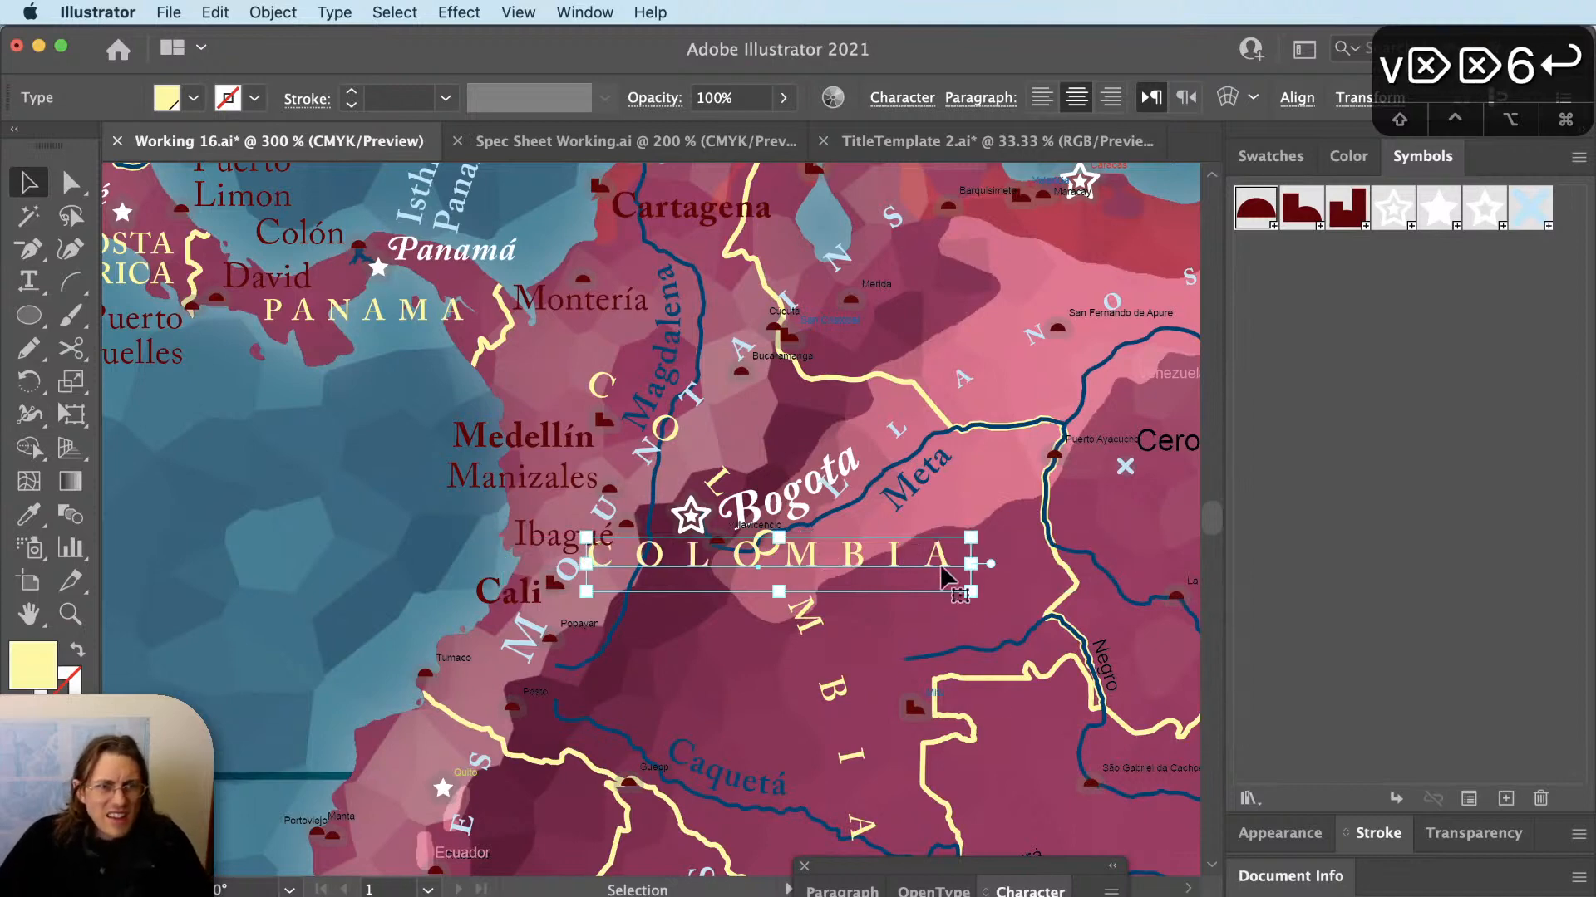
mouse_move(948, 563)
left_mouse_down()
mouse_move(976, 569)
mouse_move(956, 575)
left_mouse_up()
key("super+minus")
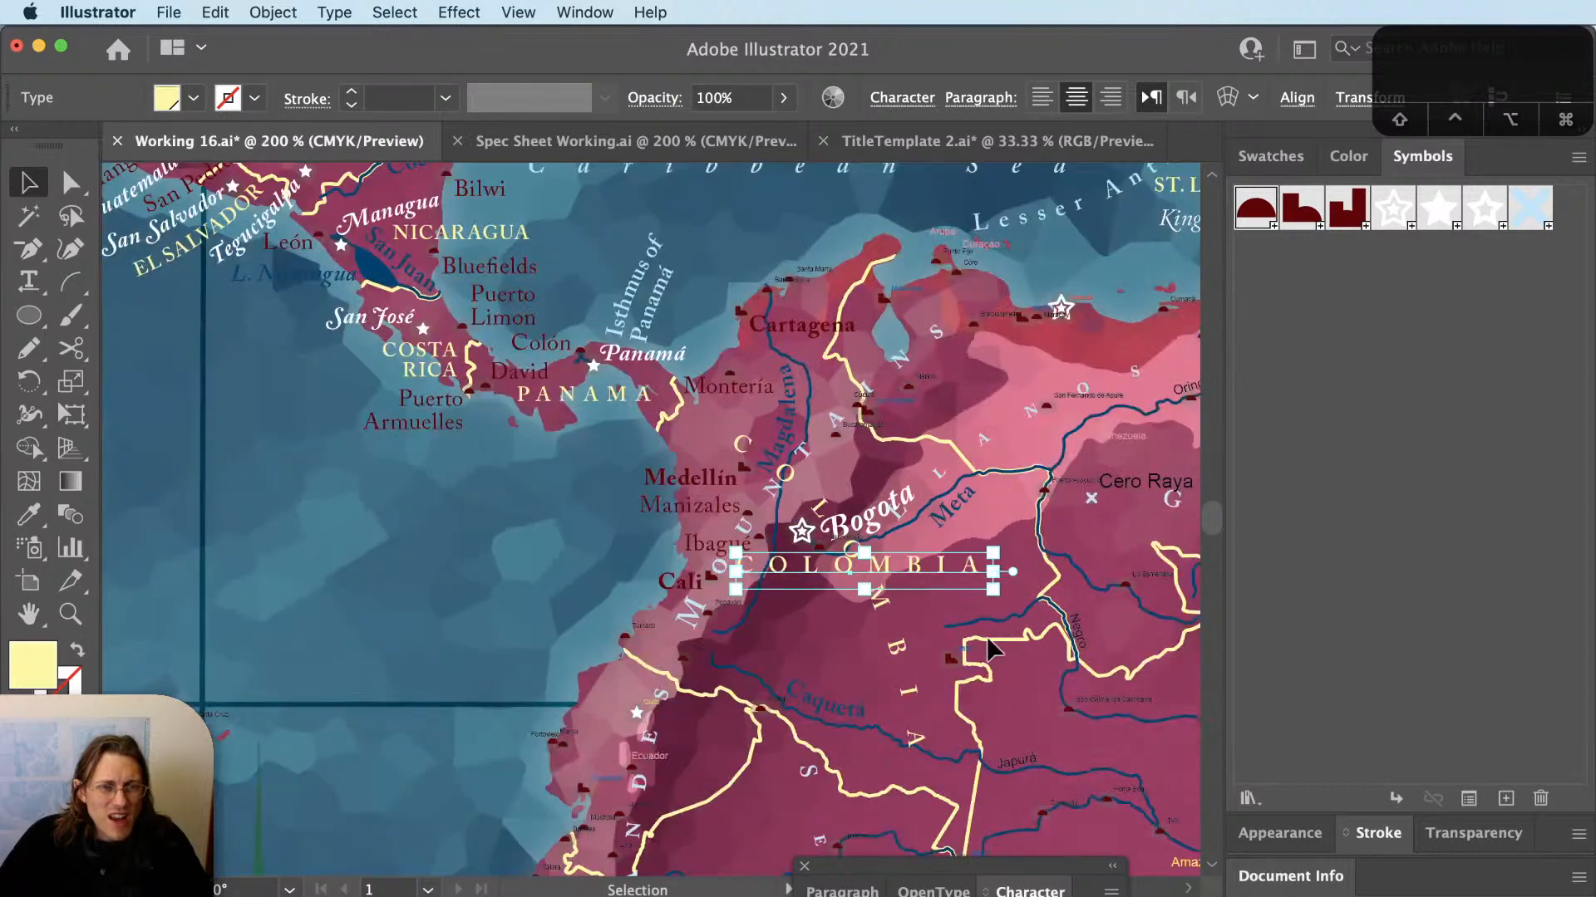
key("shift+super+a")
Delete the straight COLOMBIA label, keeping the curved COLOMBIA lettering.
scroll(867, 640, "up", 1)
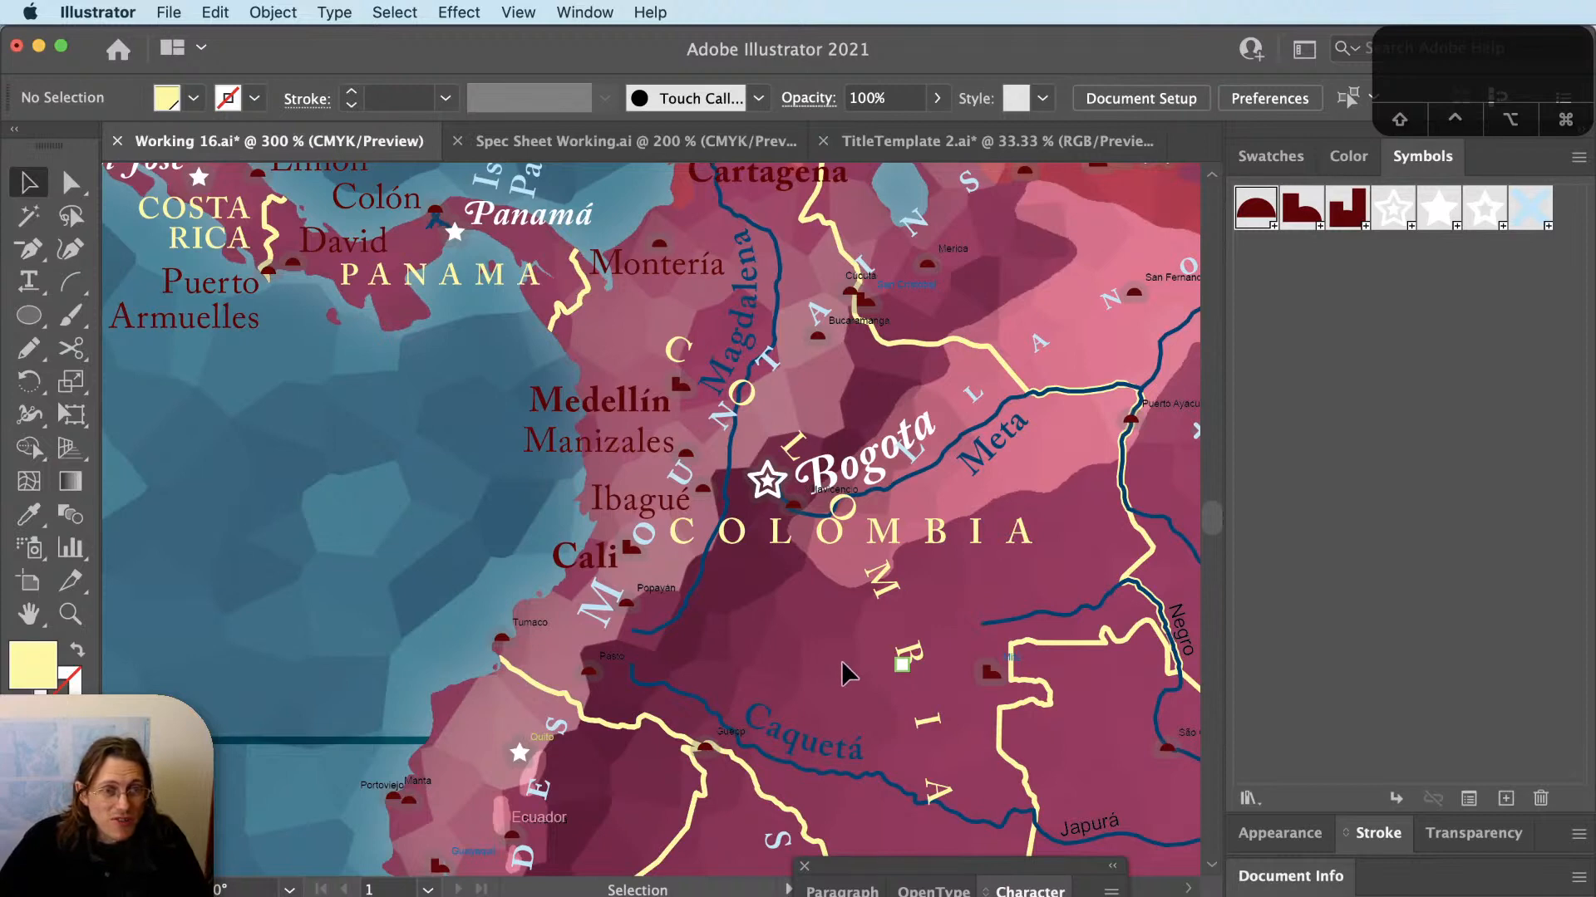
scroll(850, 690, "up", 2)
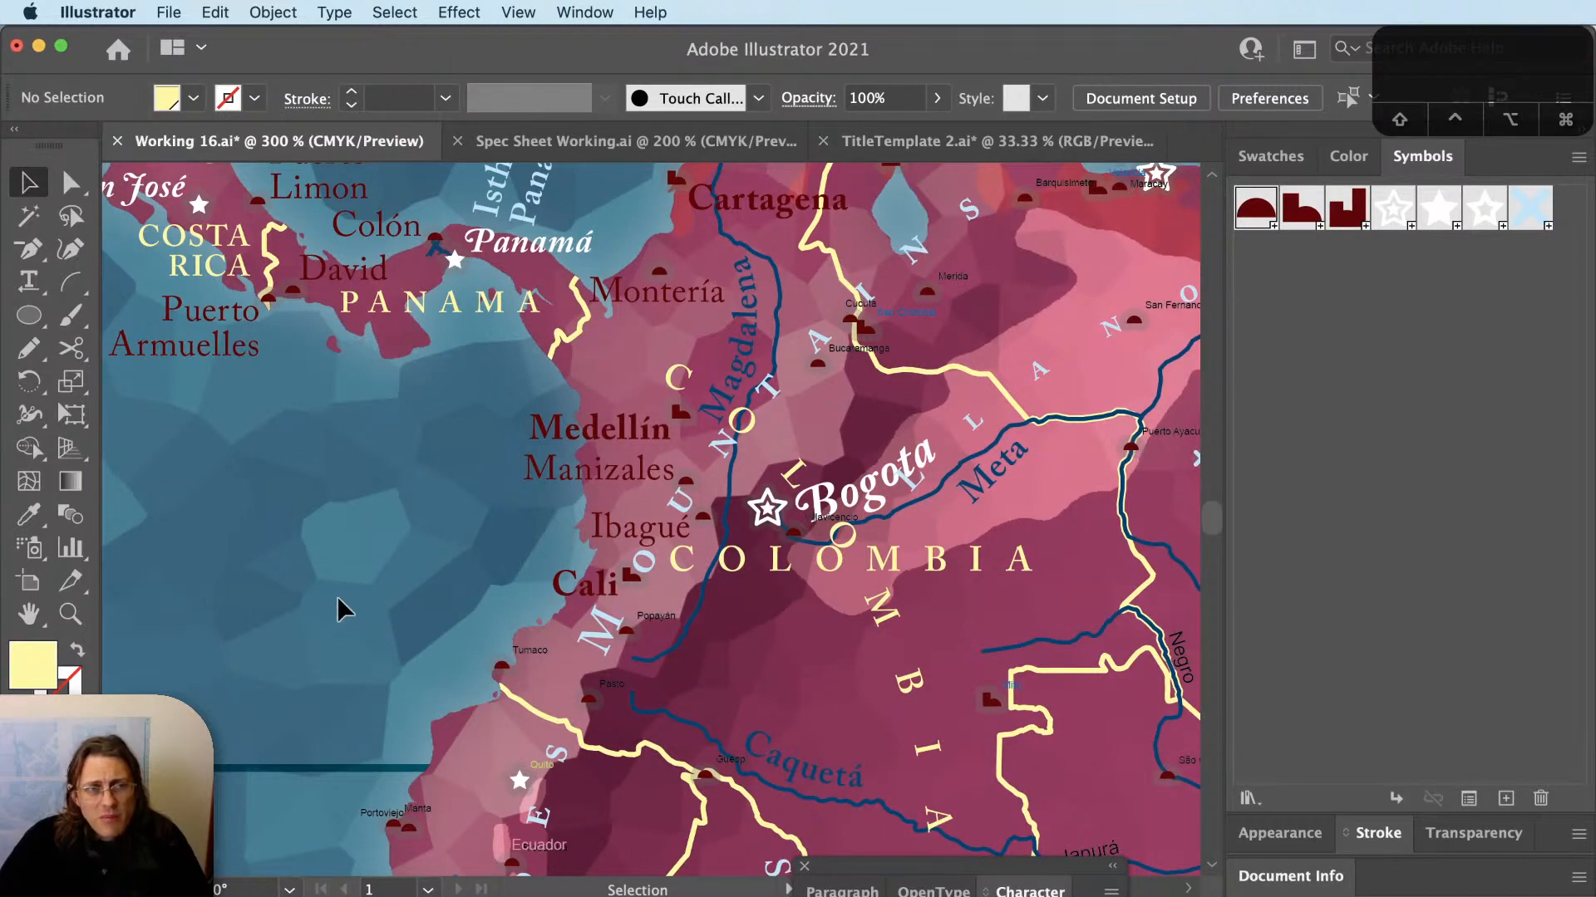
scroll(336, 607, "up", 3)
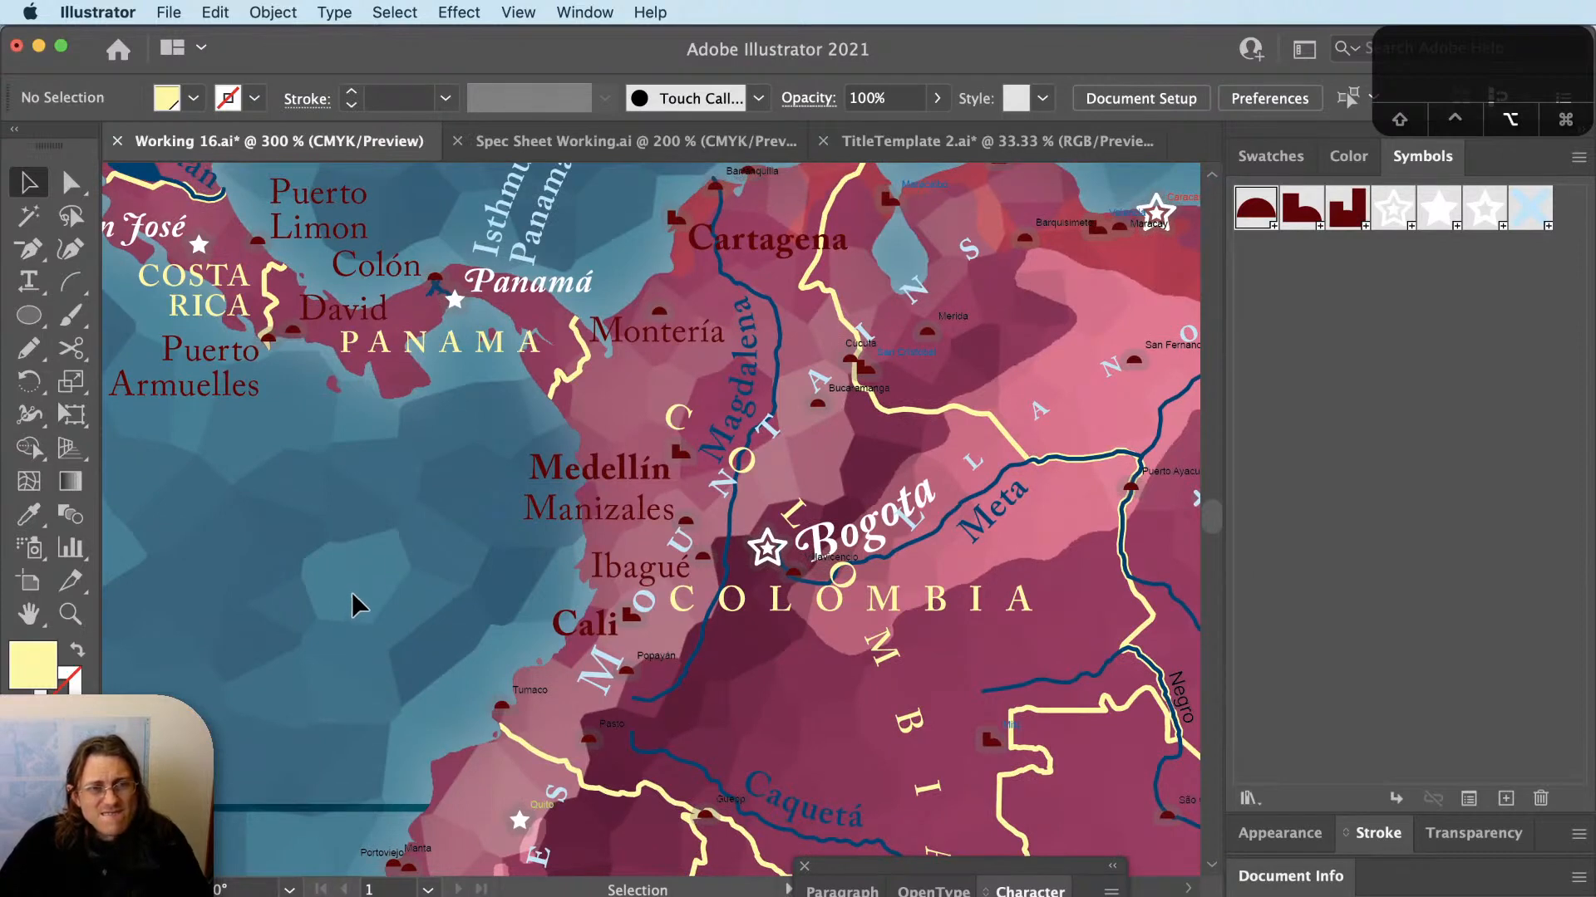
scroll(352, 592, "down", 1, "alt")
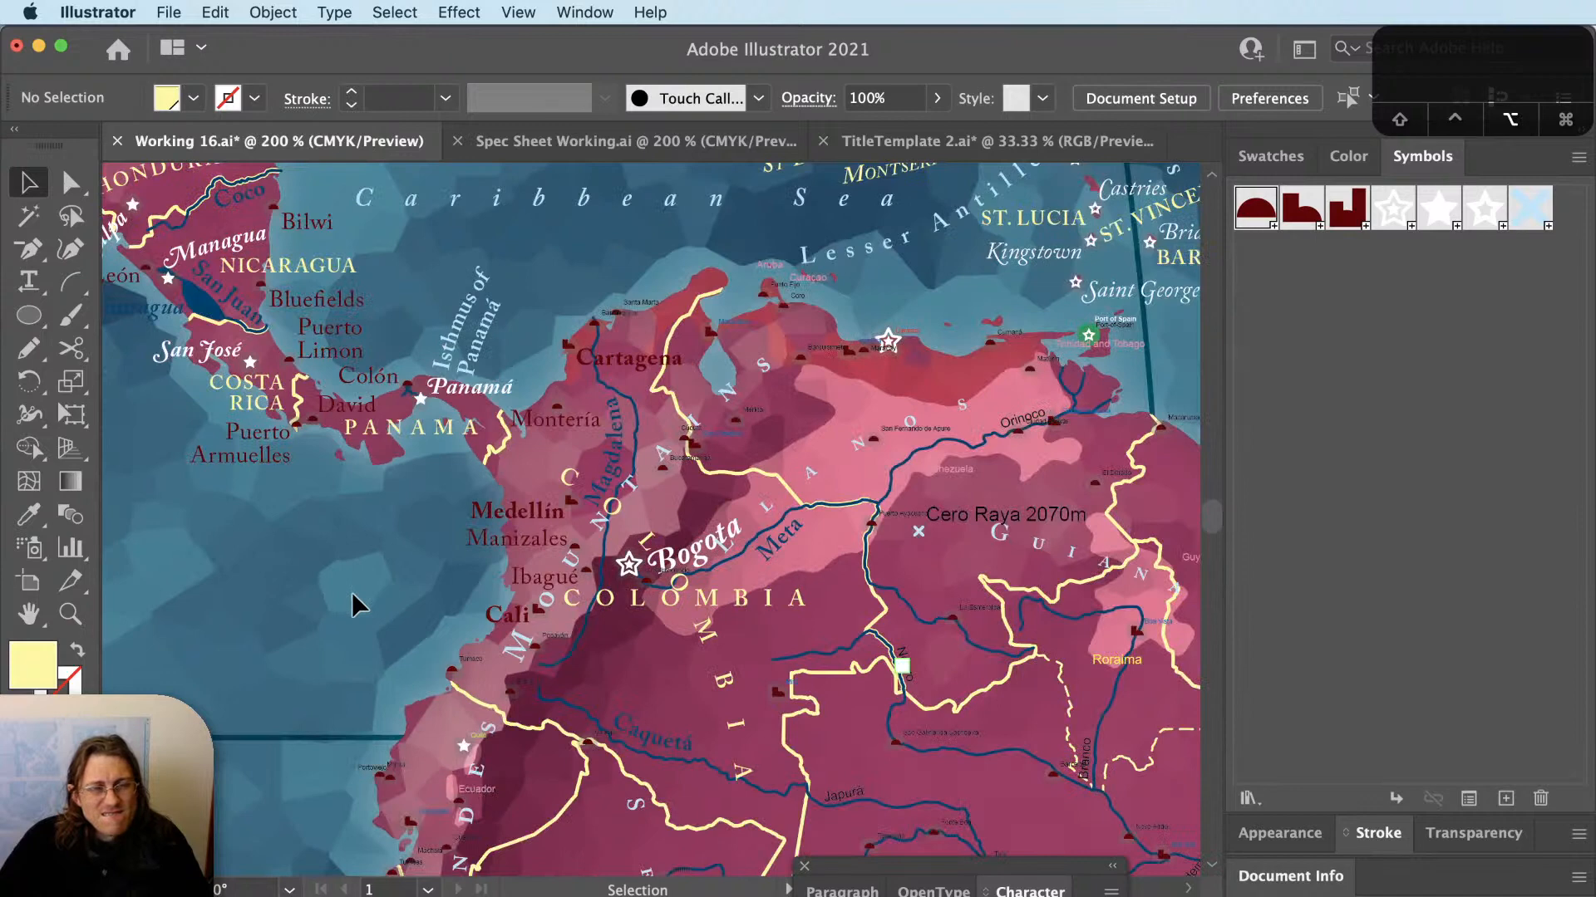
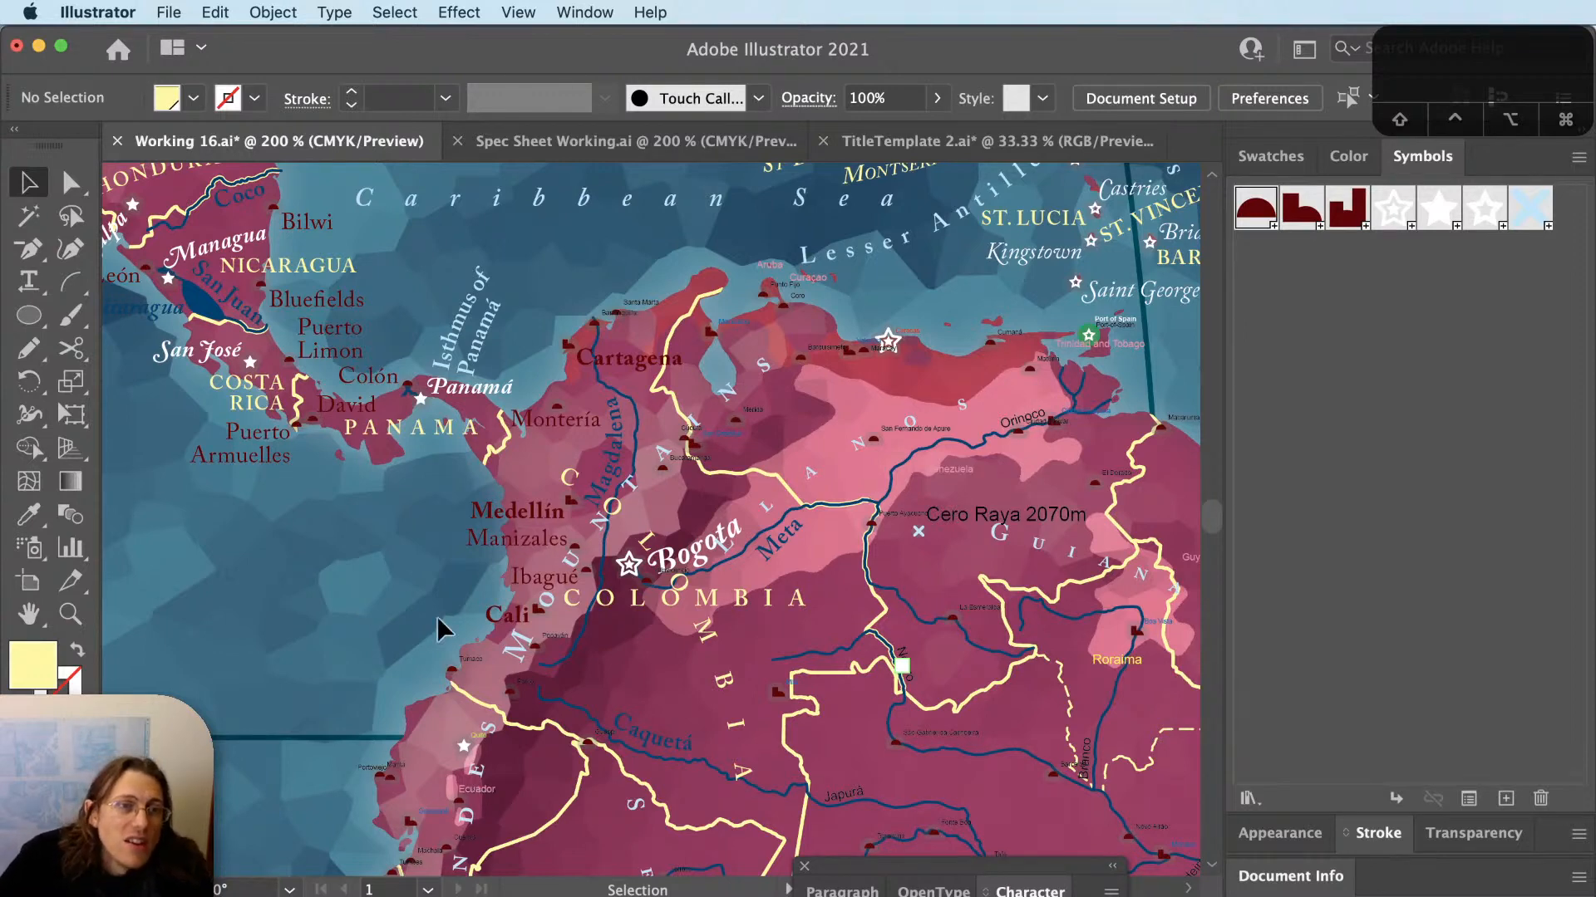
scroll(529, 656, "up", 2)
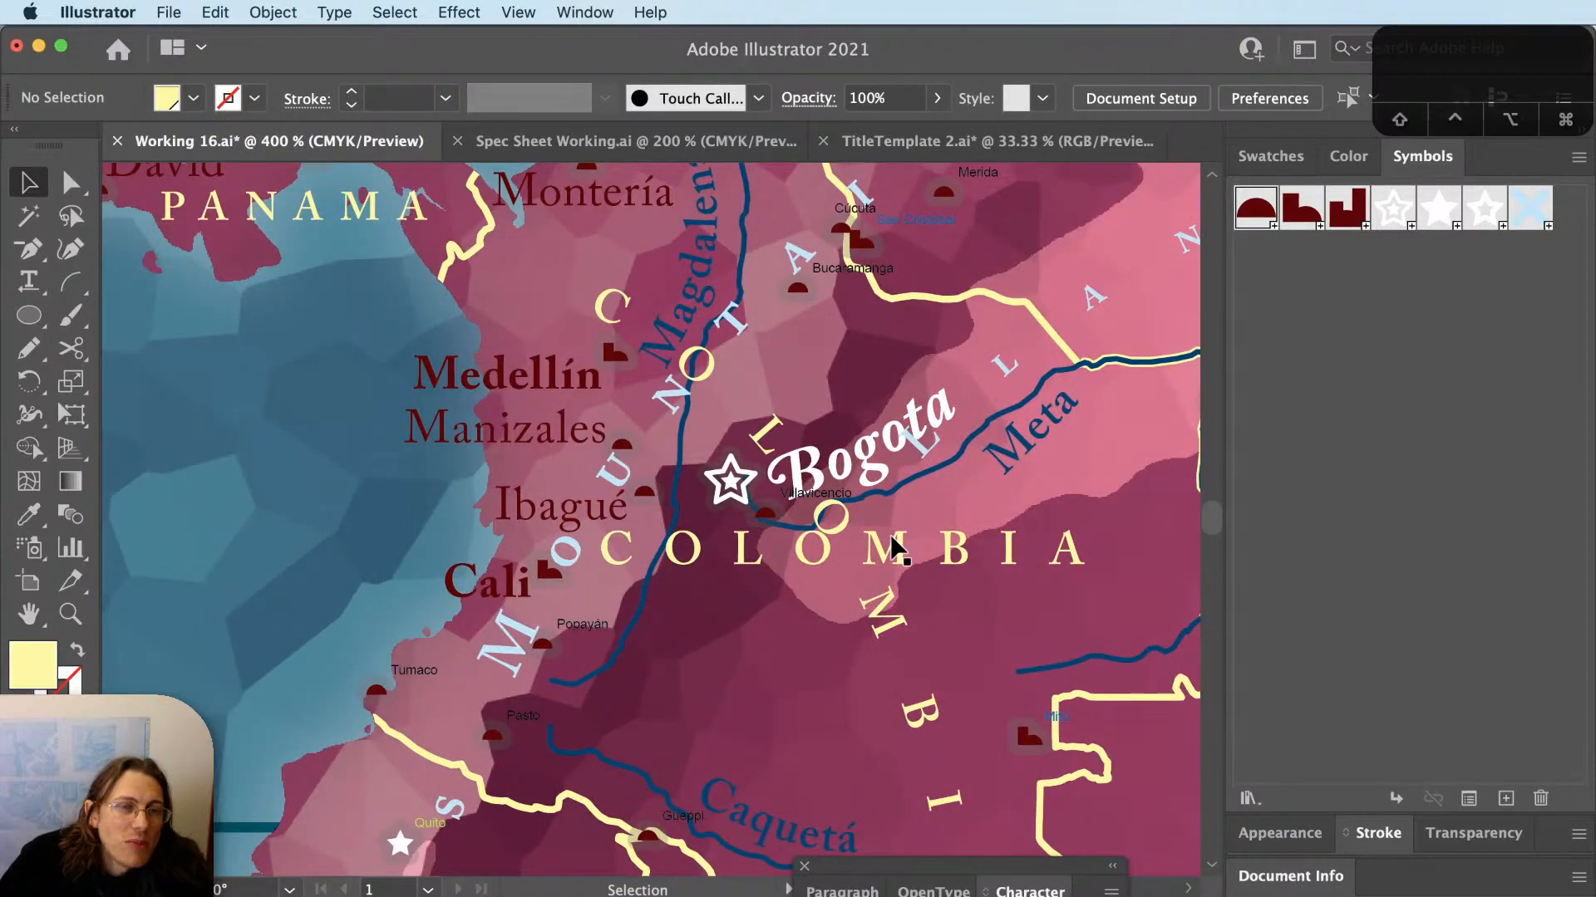
scroll(1022, 564, "down", 2)
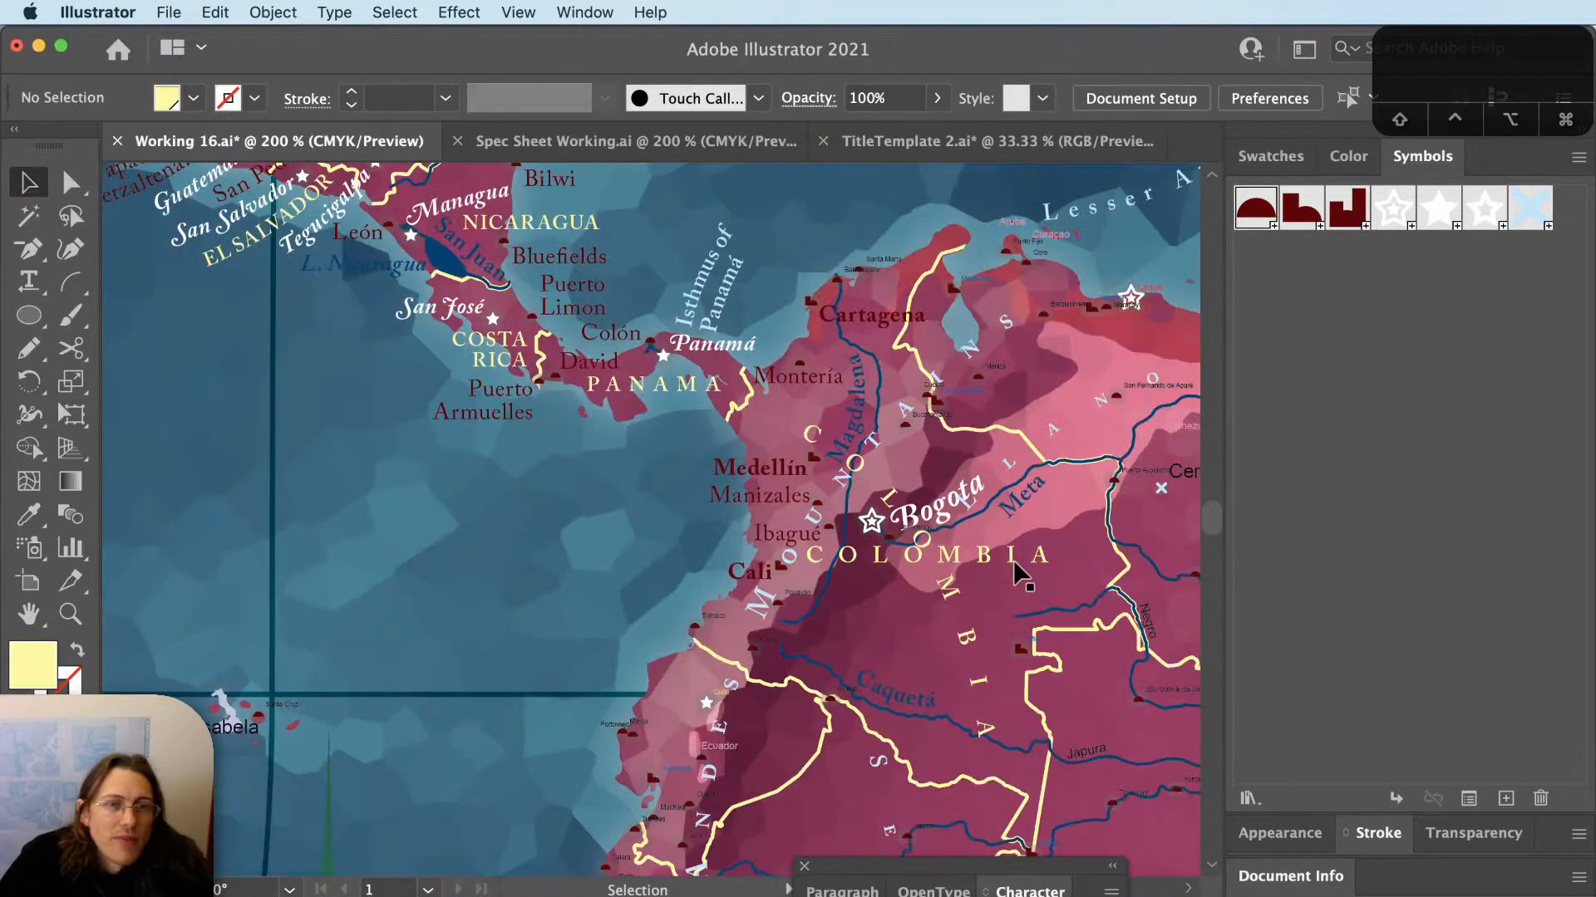
left_click(1022, 565)
left_click(1026, 463)
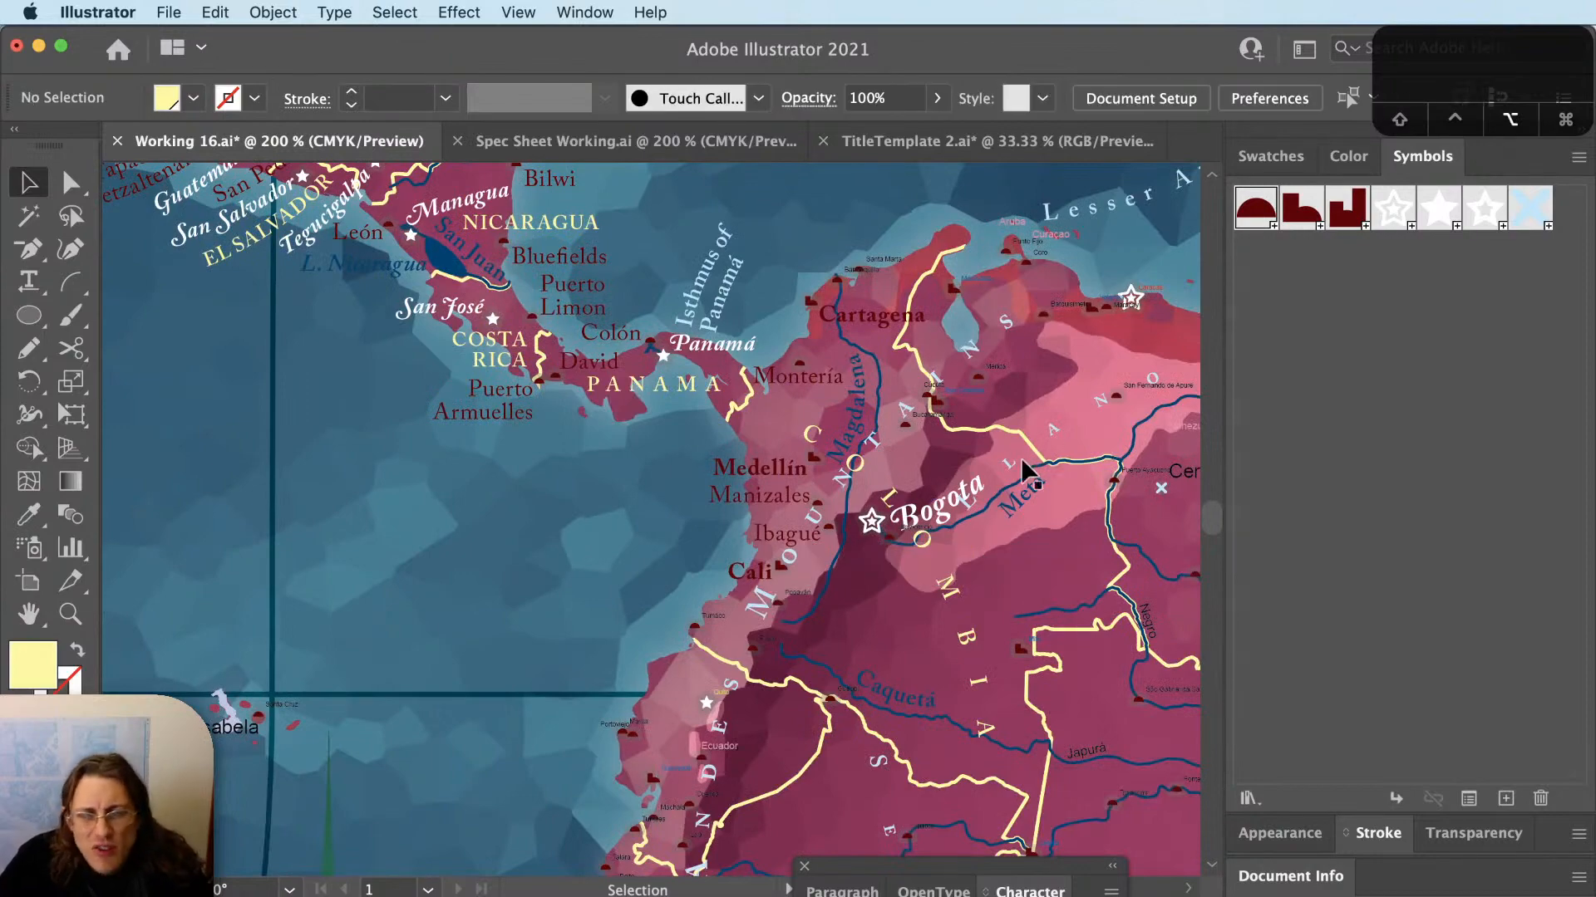
scroll(976, 473, "up", 2)
scroll(981, 491, "right", 6)
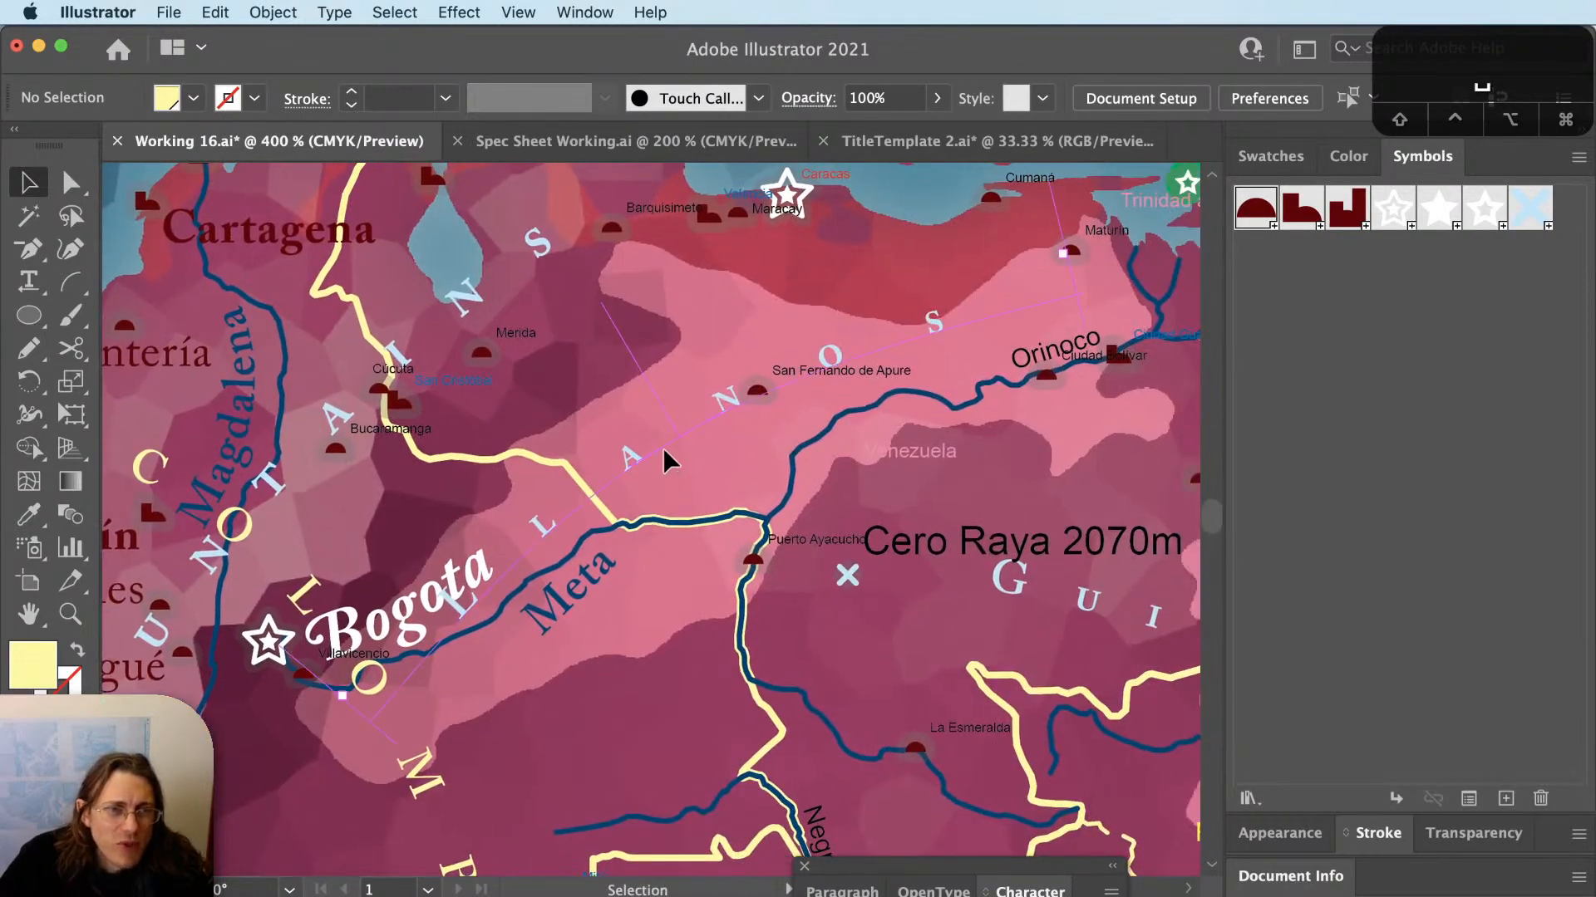
Rotate the curved LLANOS label slightly about its final S, lowering its southwestern end just south of the Meta river.
left_click(987, 328)
key("r")
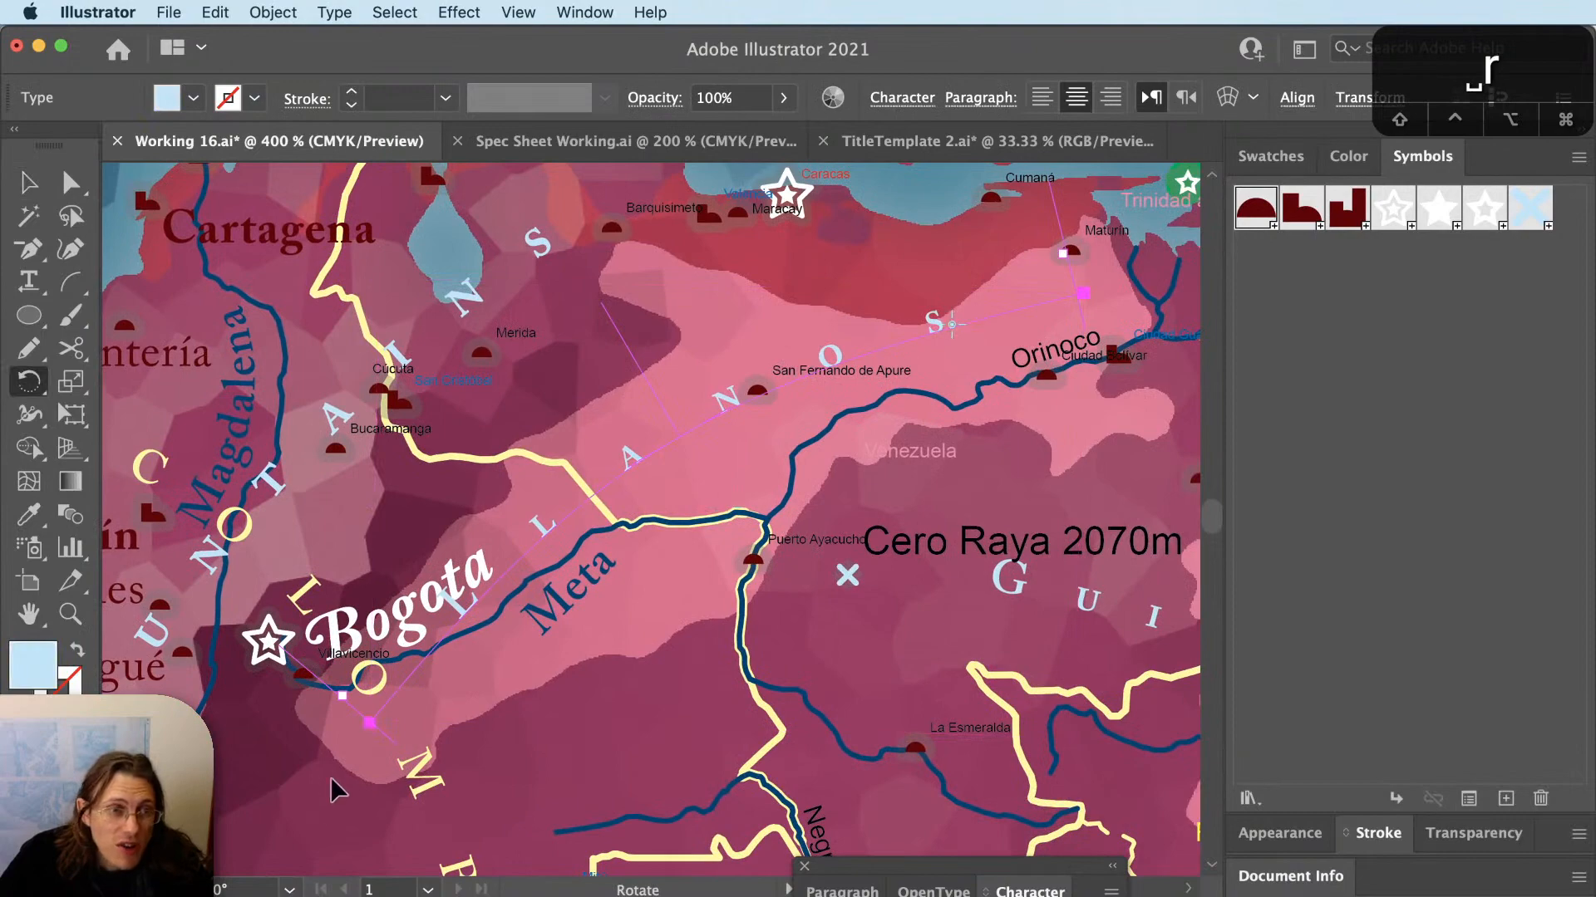
left_click_drag(400, 745, 426, 784)
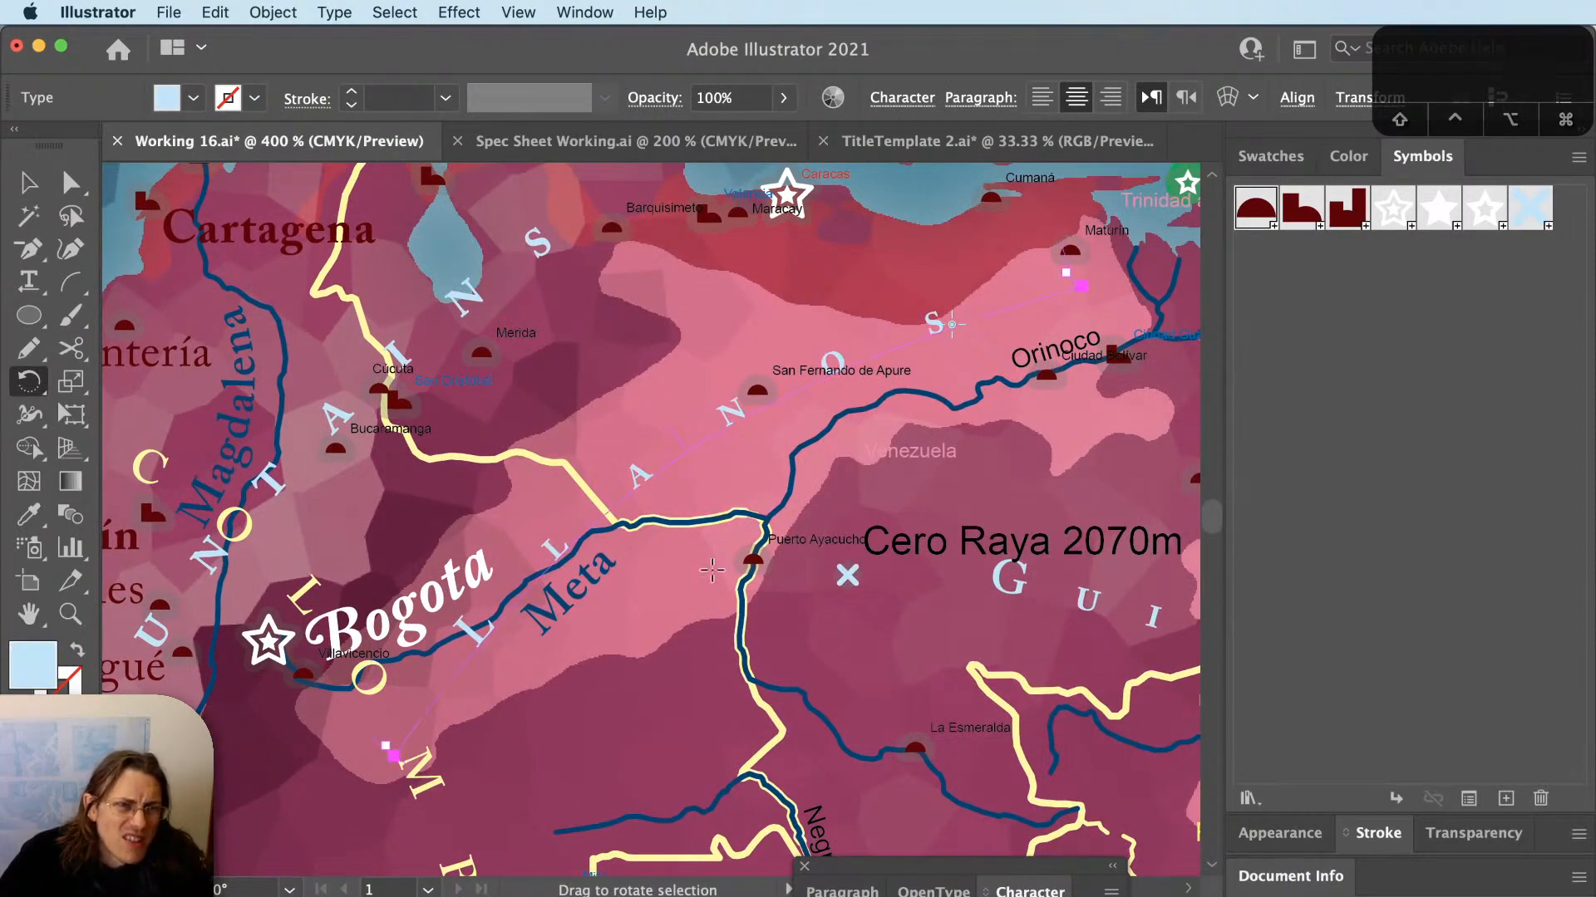
key("v")
left_click(874, 569)
scroll(884, 573, "down", 3)
scroll(606, 634, "up", 3)
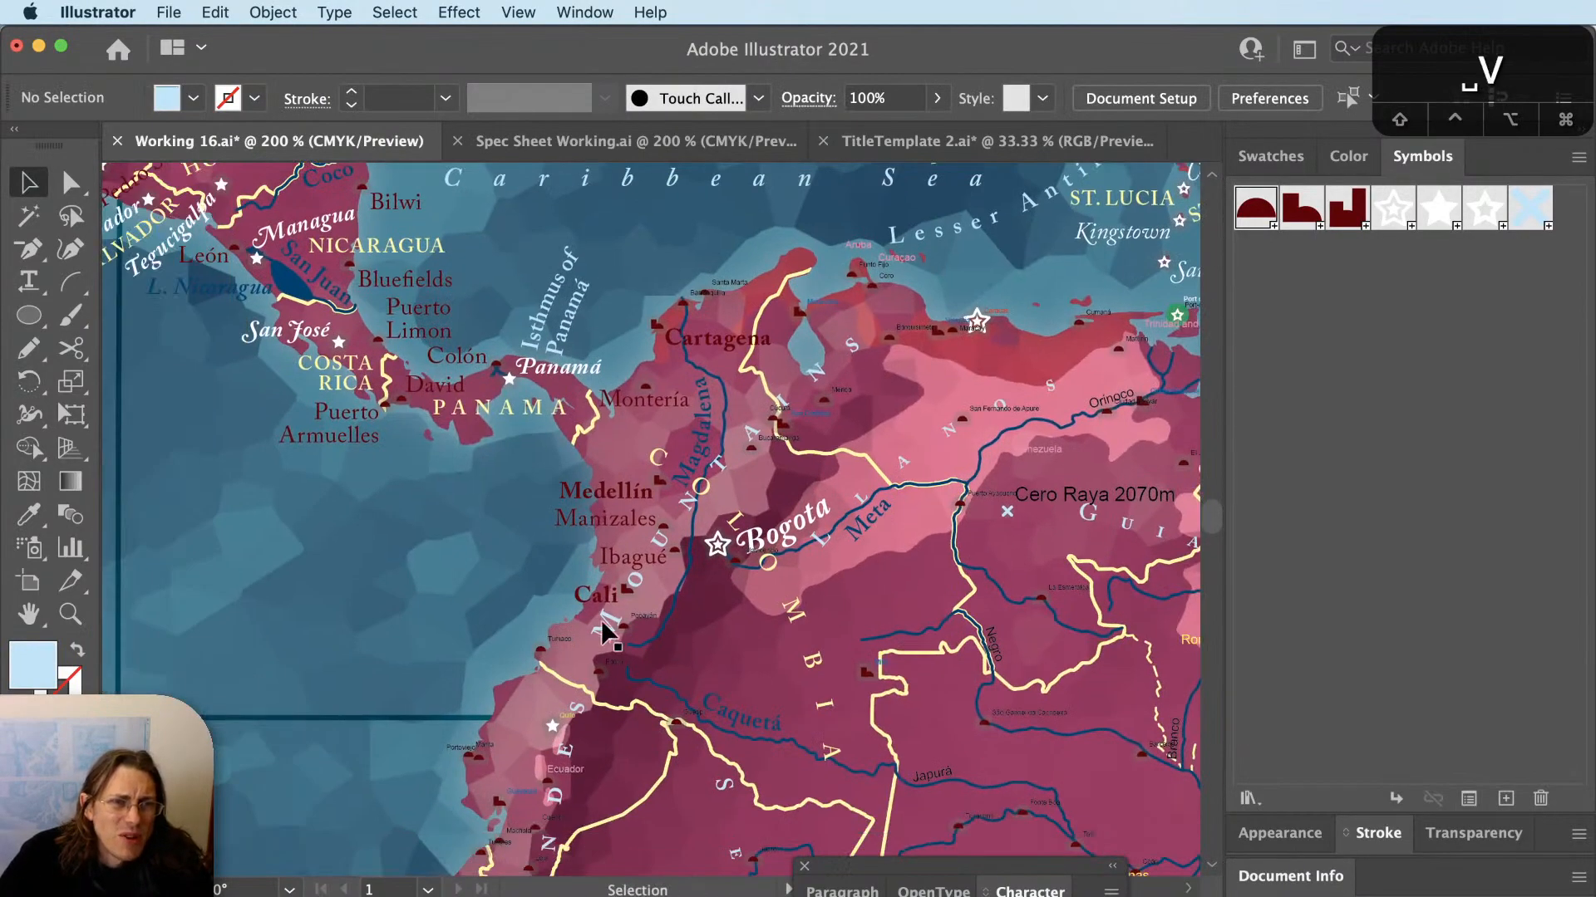
Move the small black Villavicencio label southwest, clear of the Bogota and COLOMBIA lettering and just below its town marker.
scroll(626, 608, "down", 1)
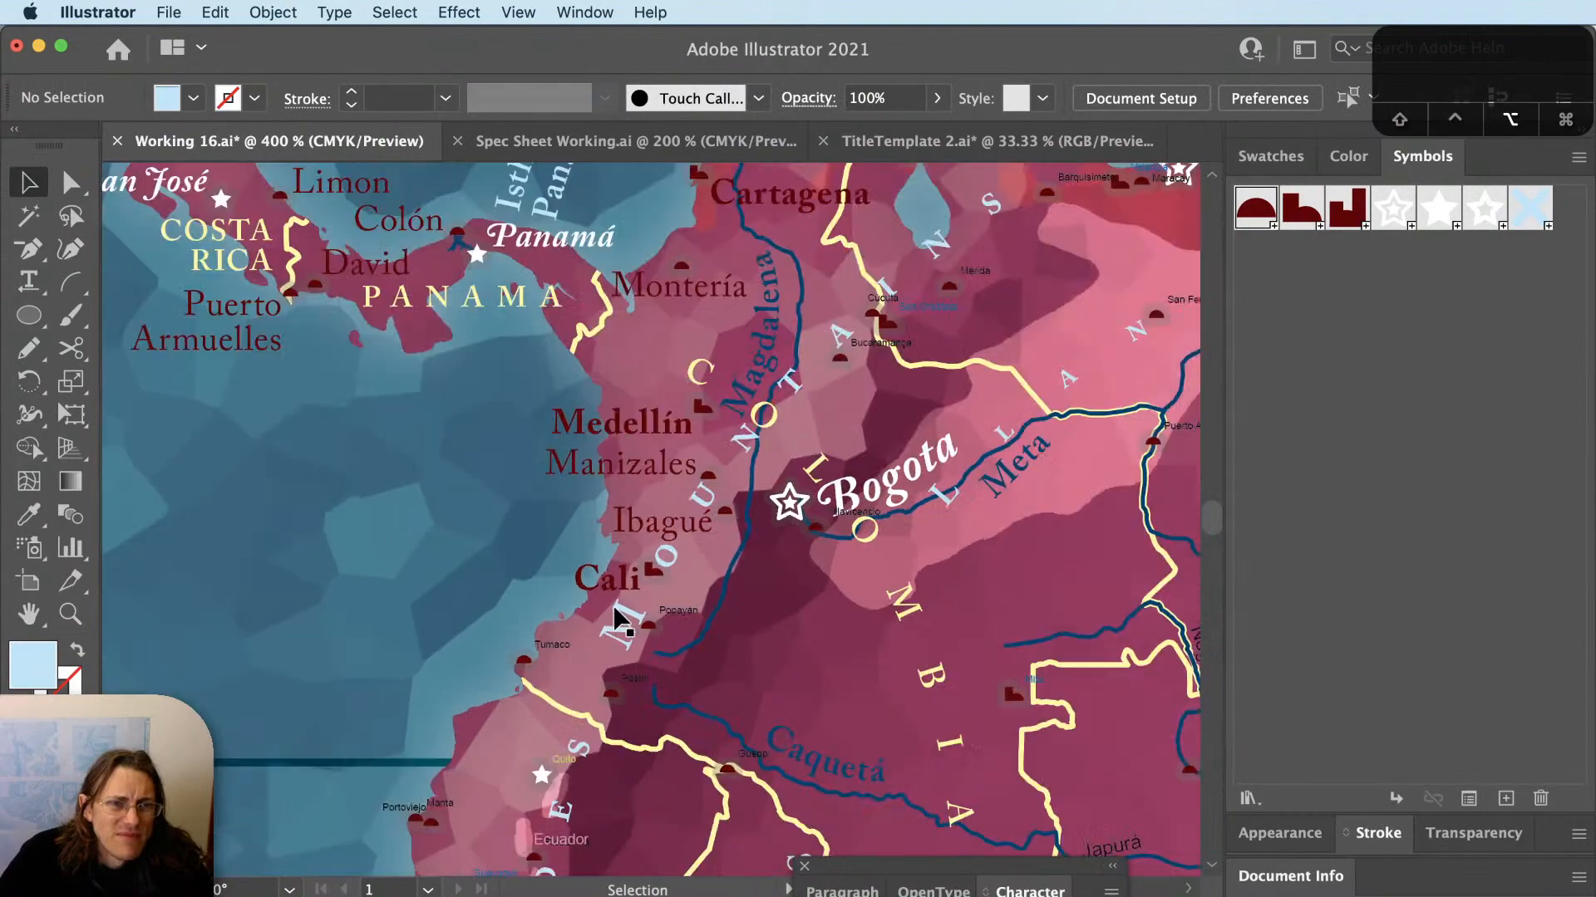
left_click(819, 551)
scroll(818, 553, "up", 6)
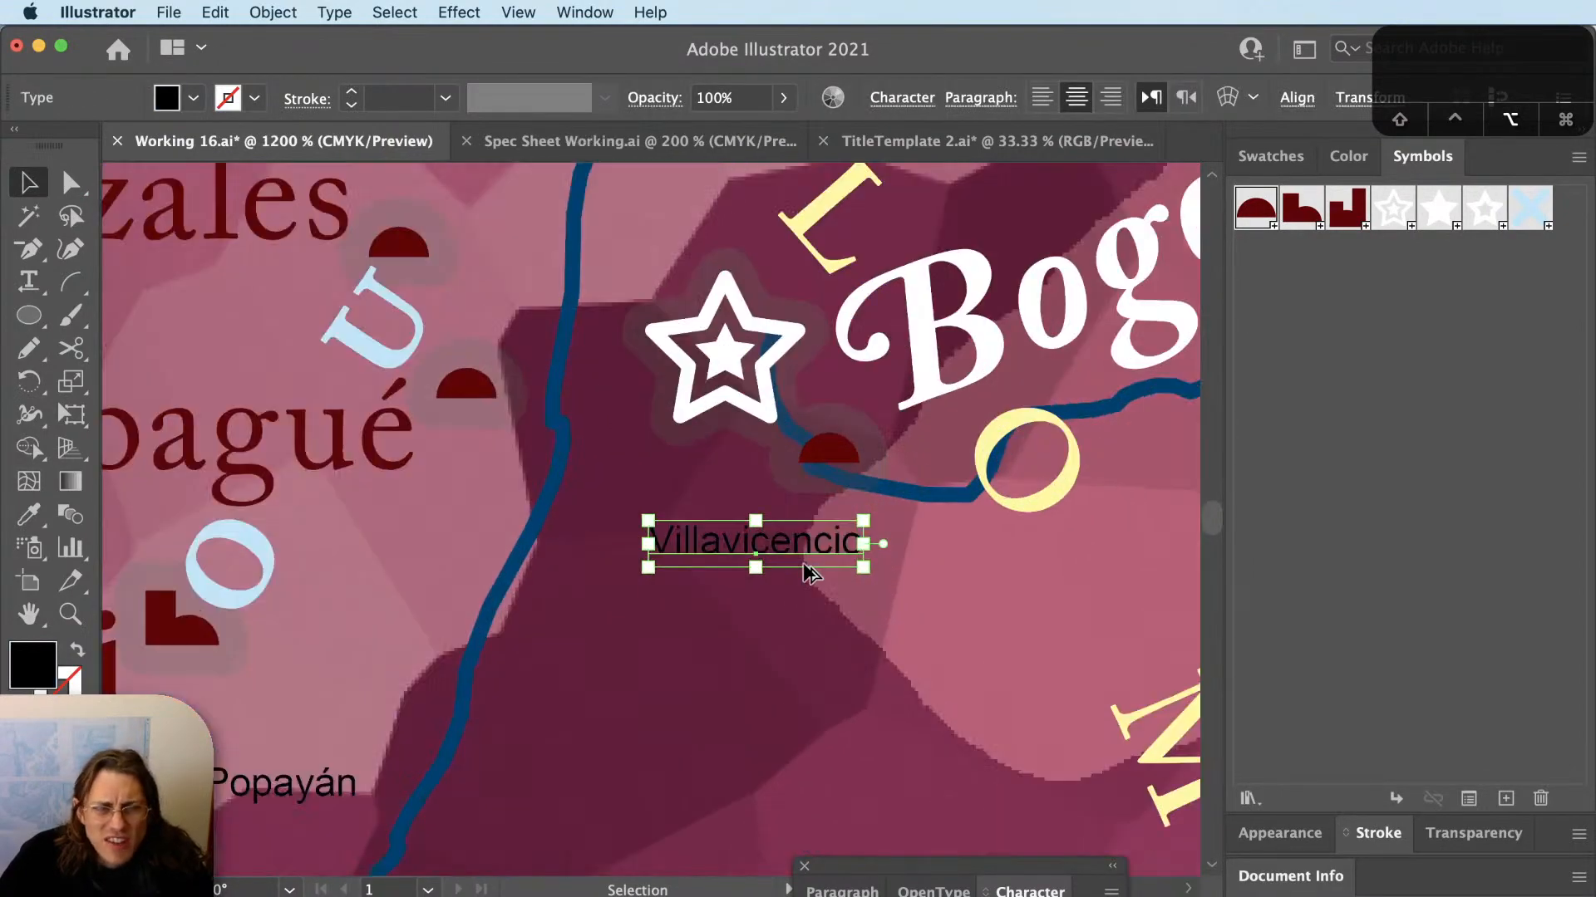
scroll(810, 574, "down", 3)
scroll(810, 573, "down", 2)
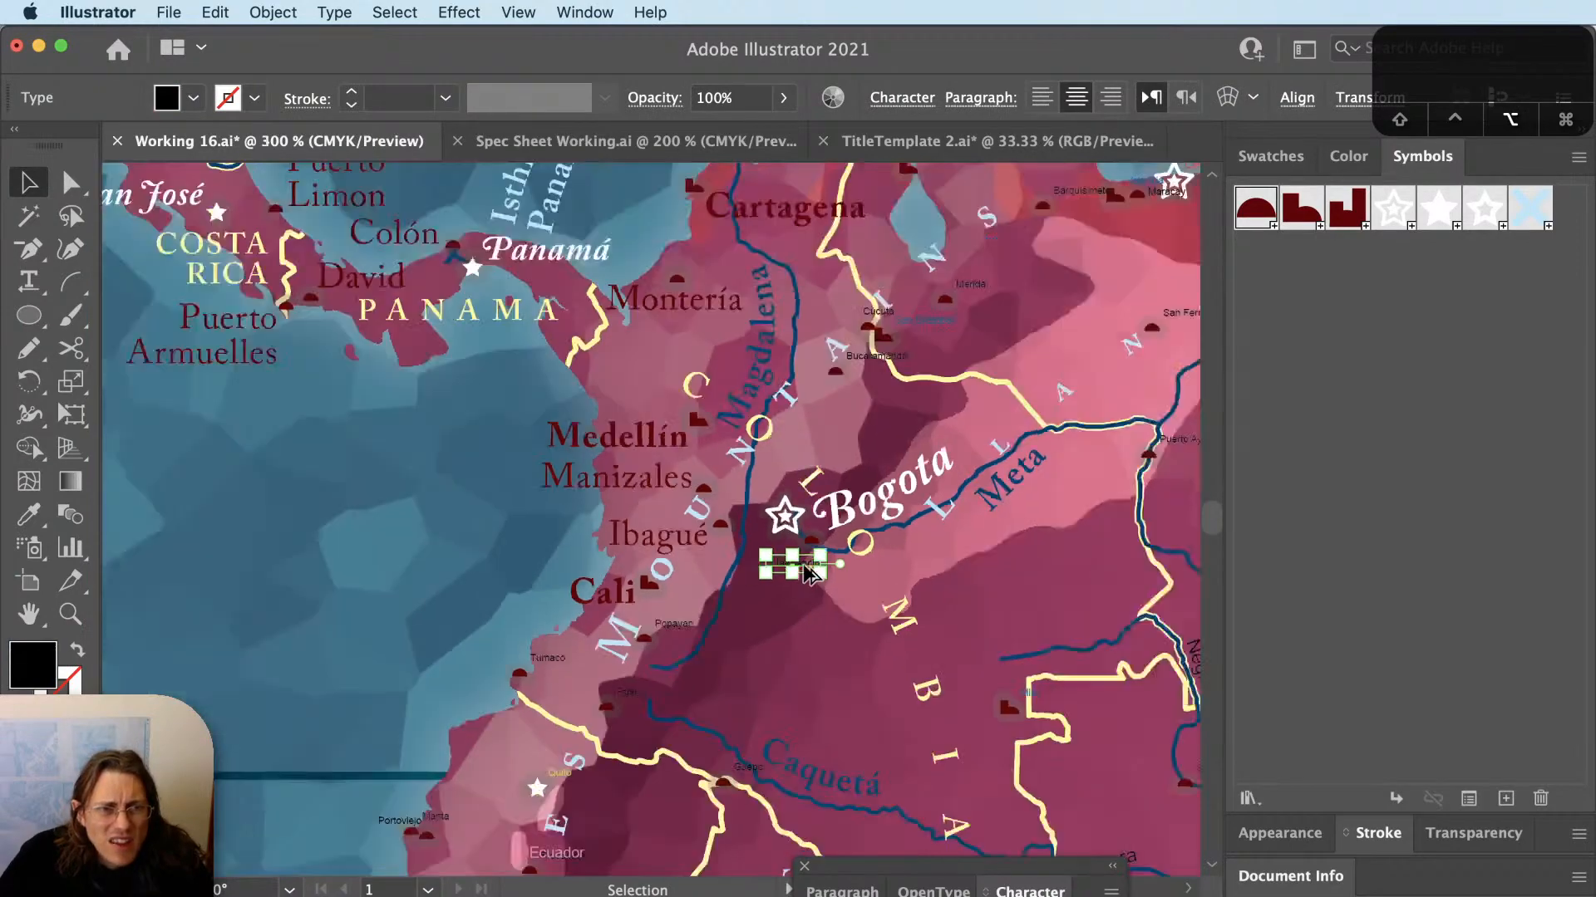
Switch to QGIS, show the populated places layer and examine Villavicencio and the surrounding towns while toggling the 6.0 class.
key("super+Tab")
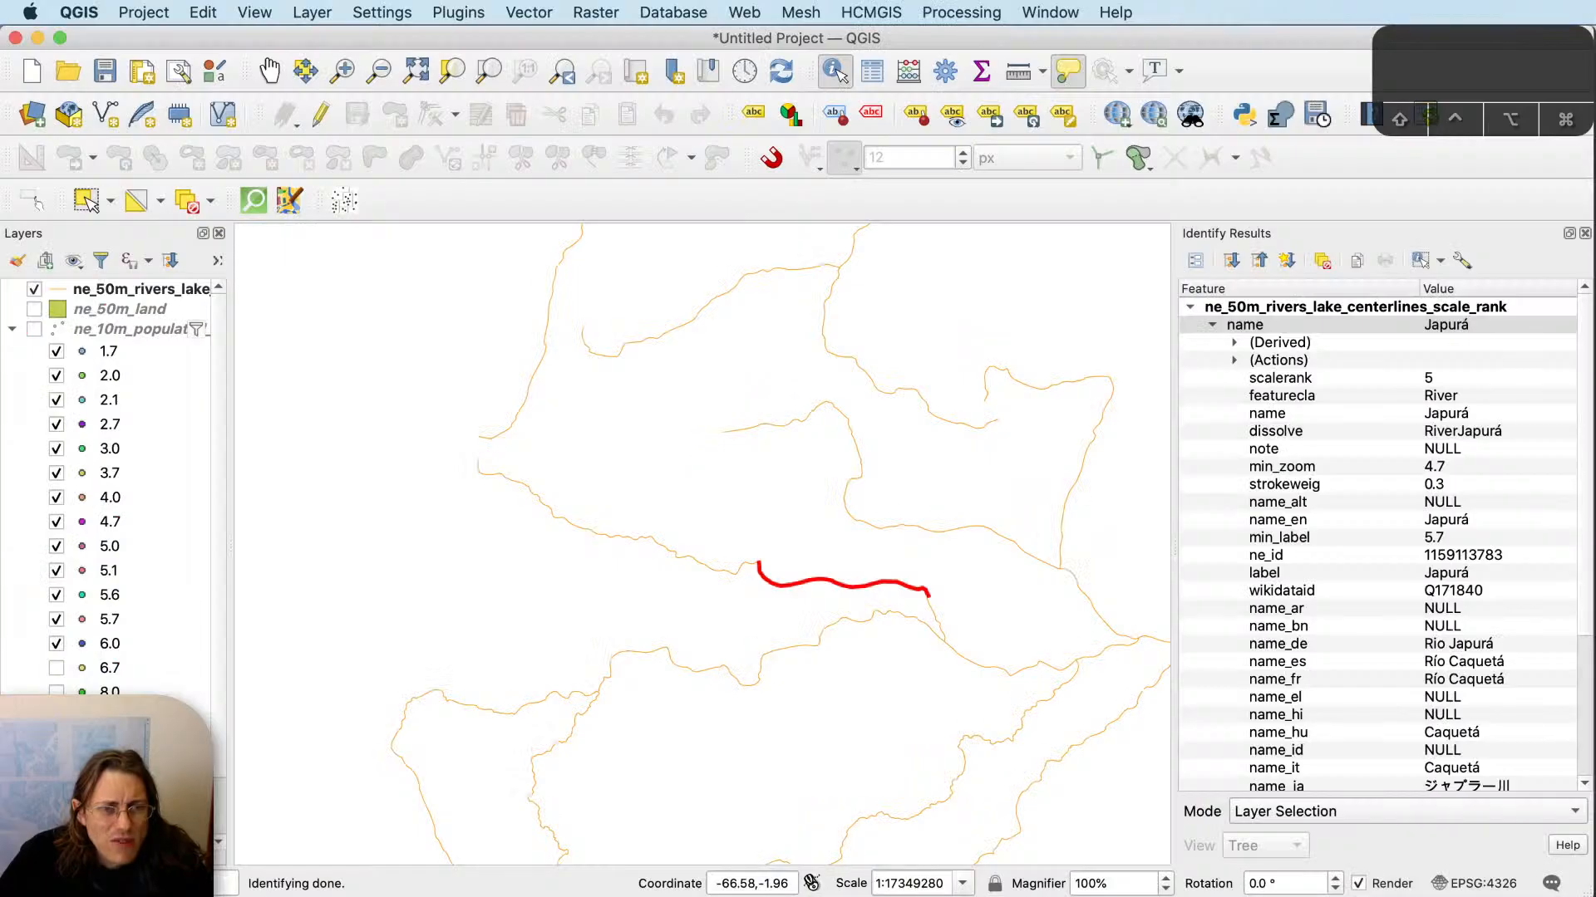
scroll(672, 625, "down", 1)
left_click(34, 329)
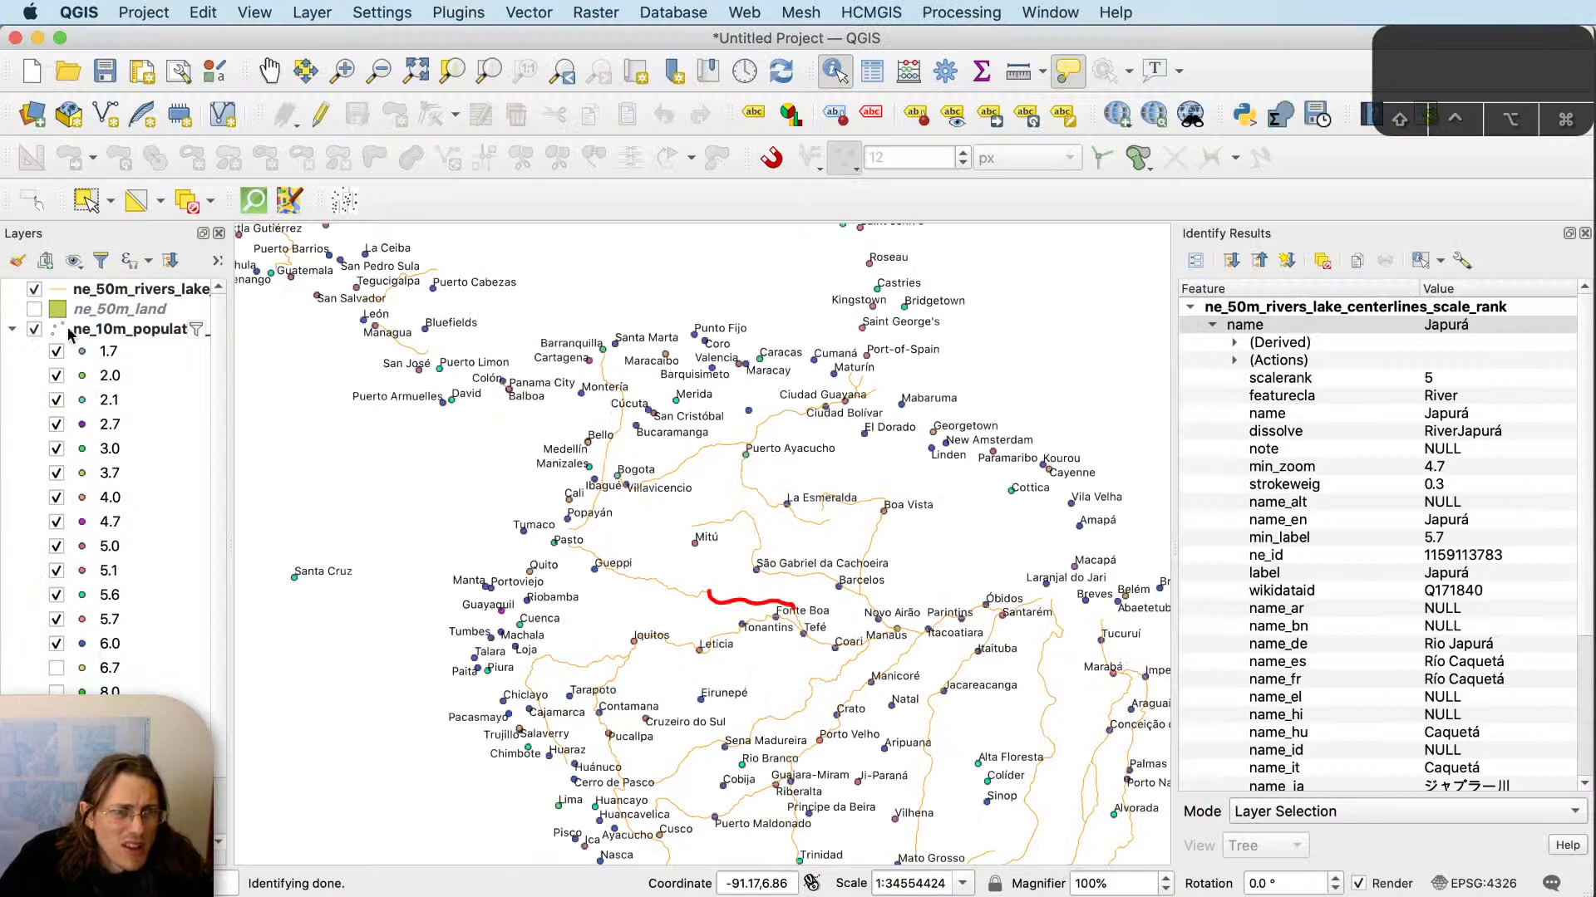
left_click(737, 490)
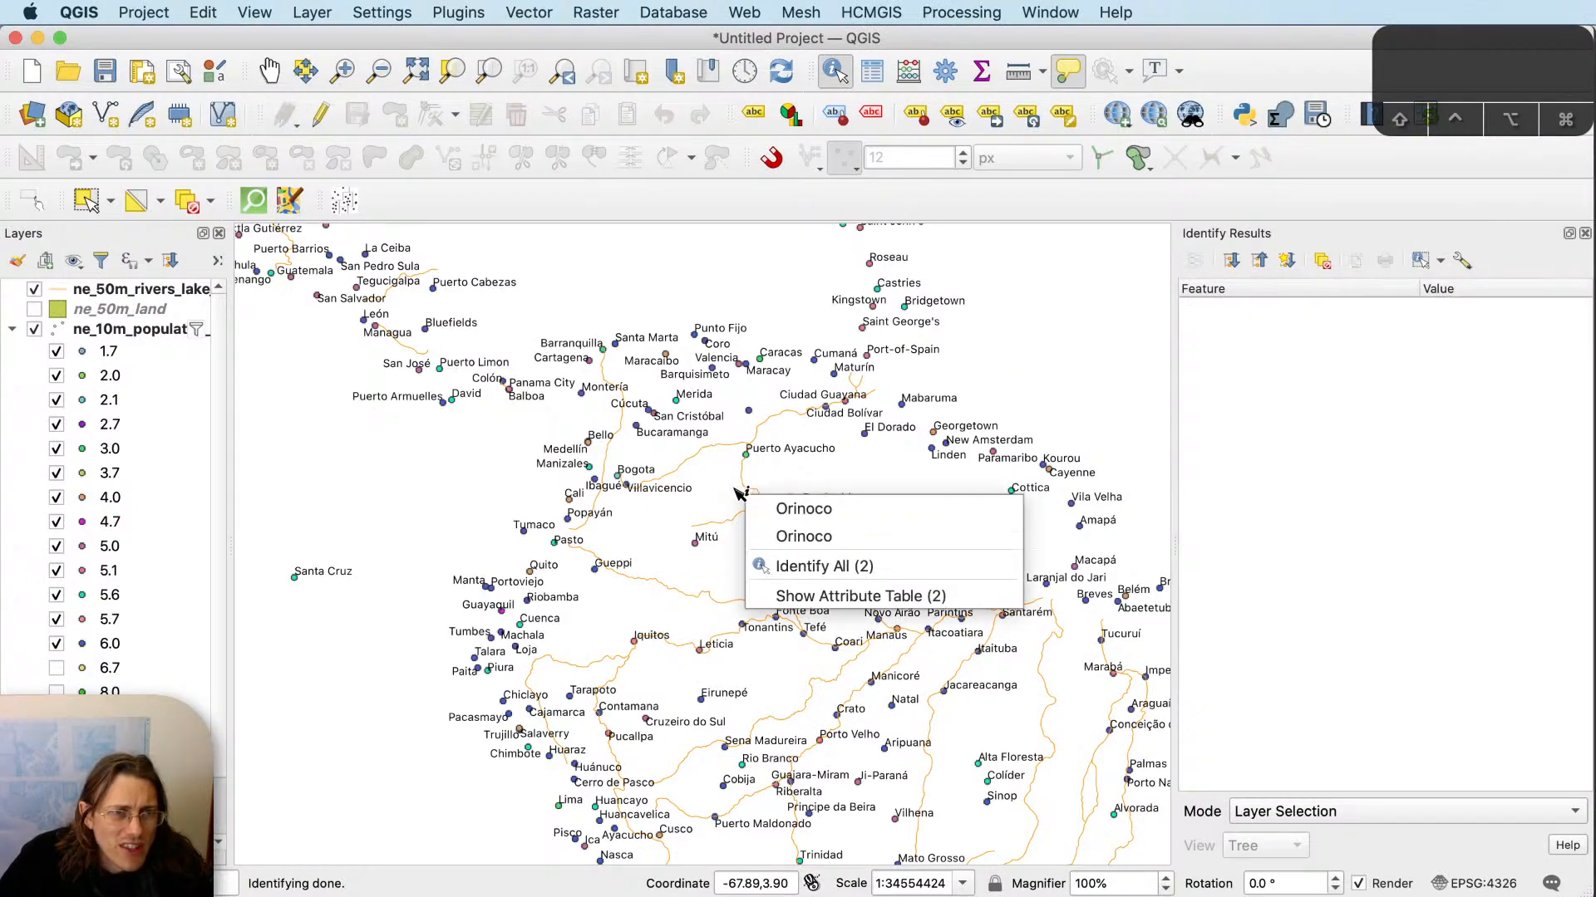
left_click(436, 487)
scroll(647, 470, "up", 1)
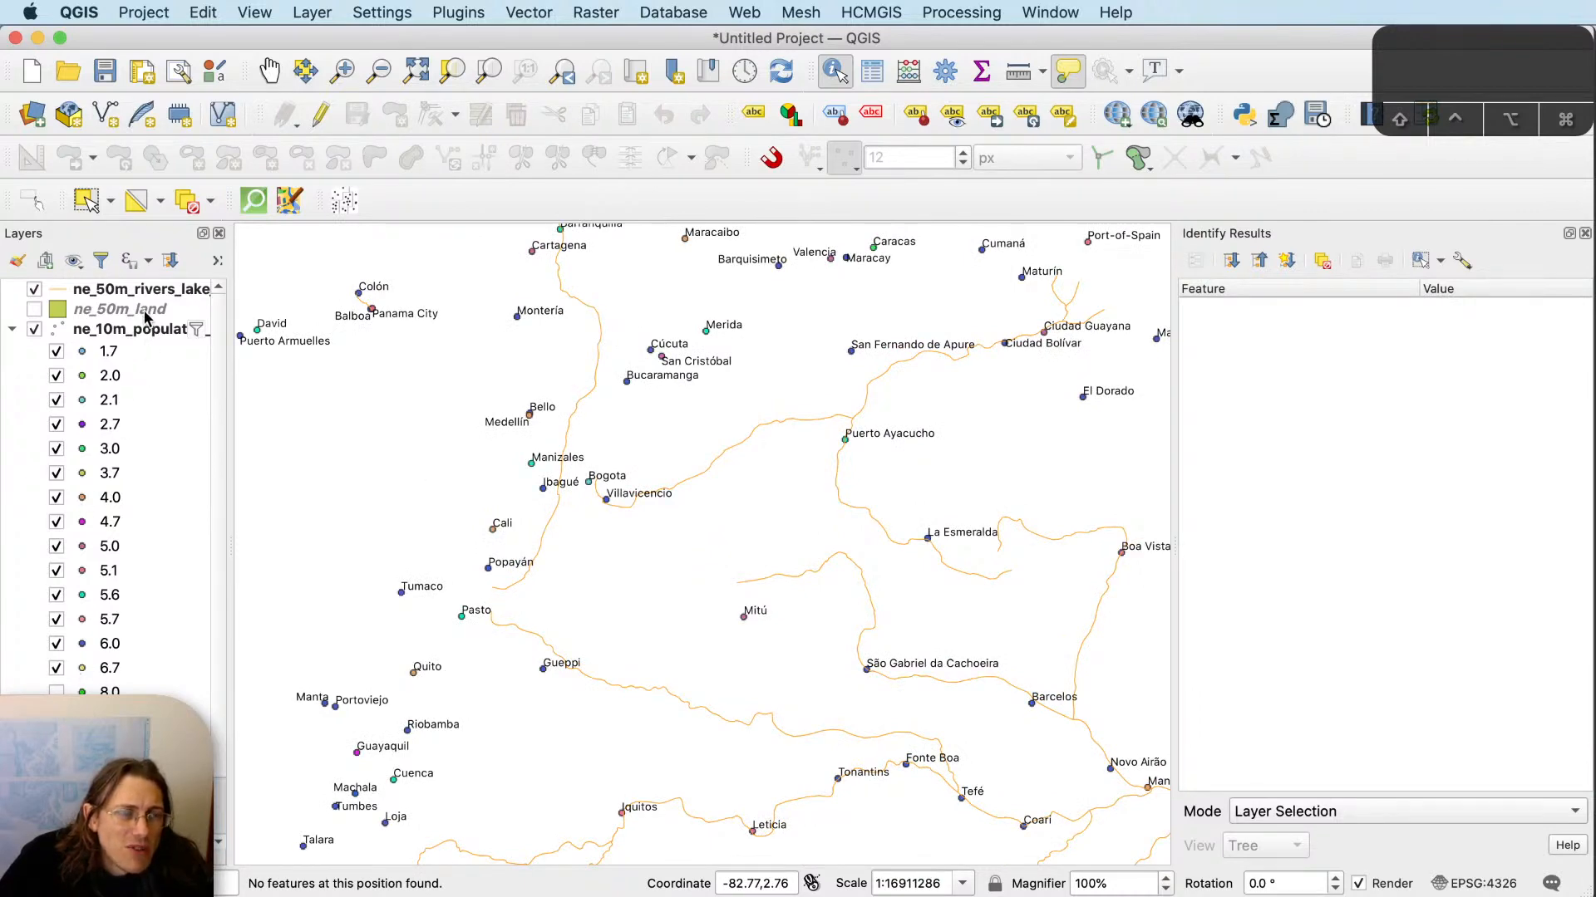
left_click(55, 645)
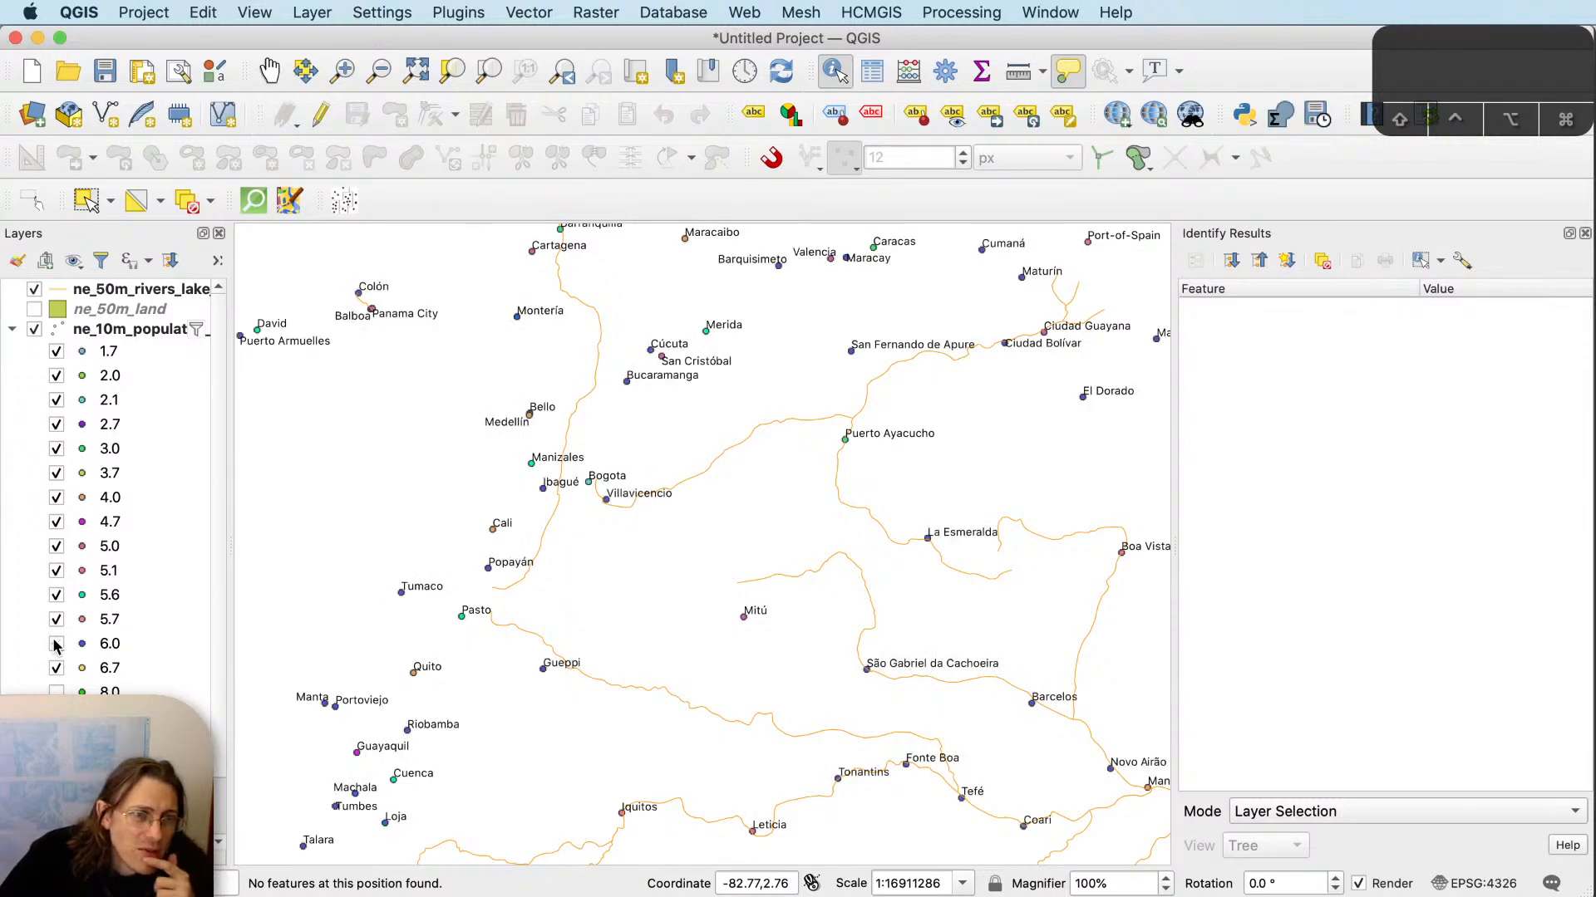
left_click(55, 645)
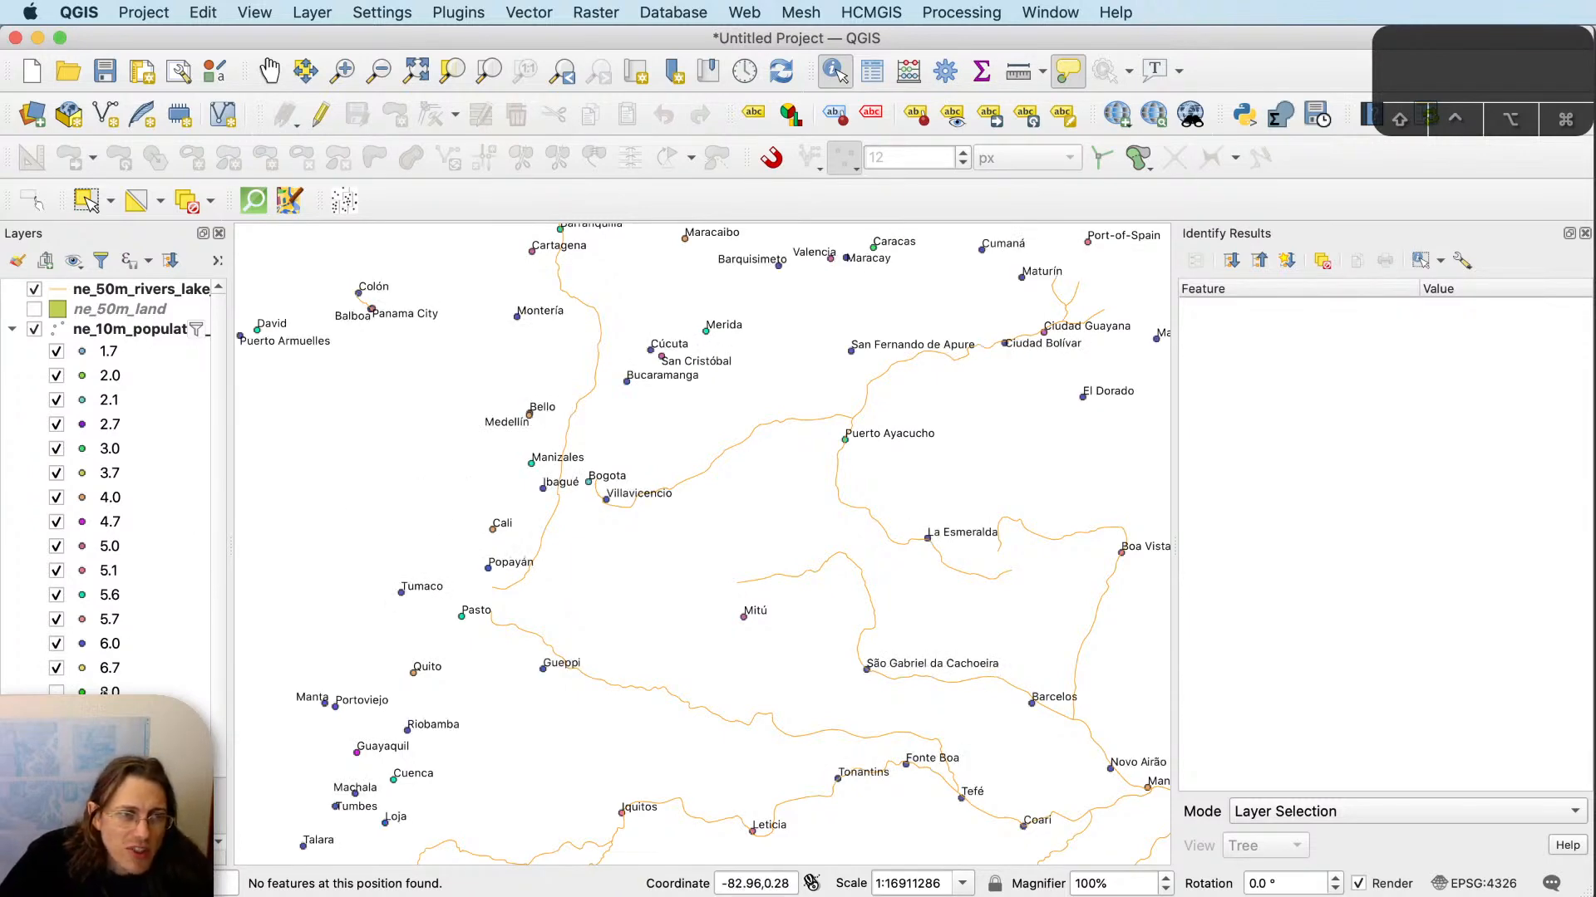
left_click(57, 644)
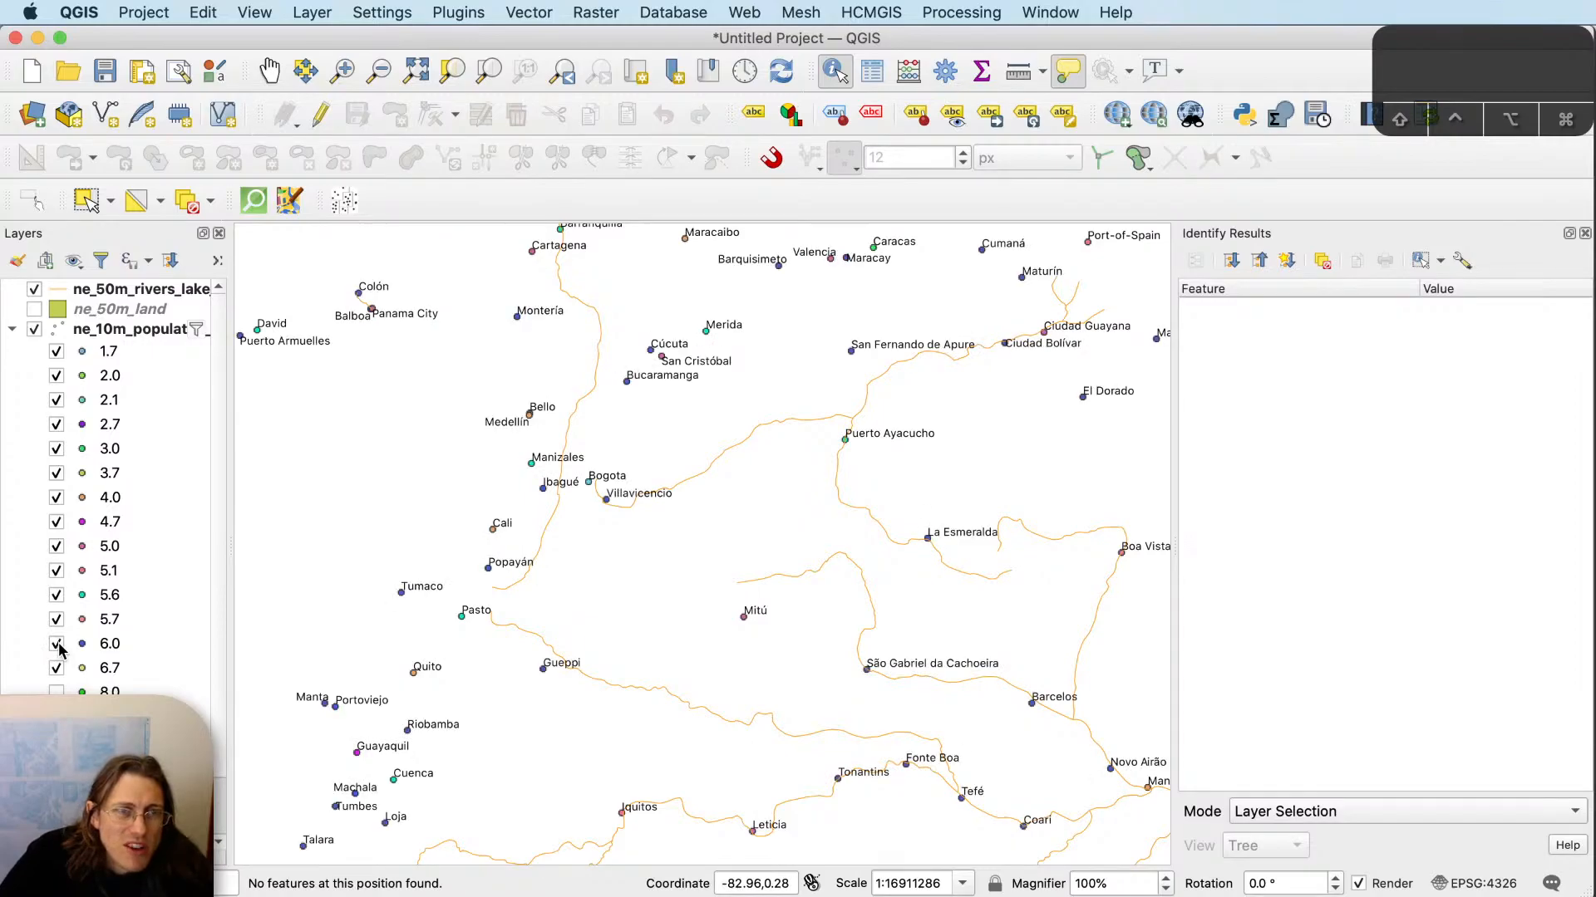
Switch back to Illustrator and copy the curved Quetzaltenango town label to the area just below Bogota.
key("super+Tab")
key("v")
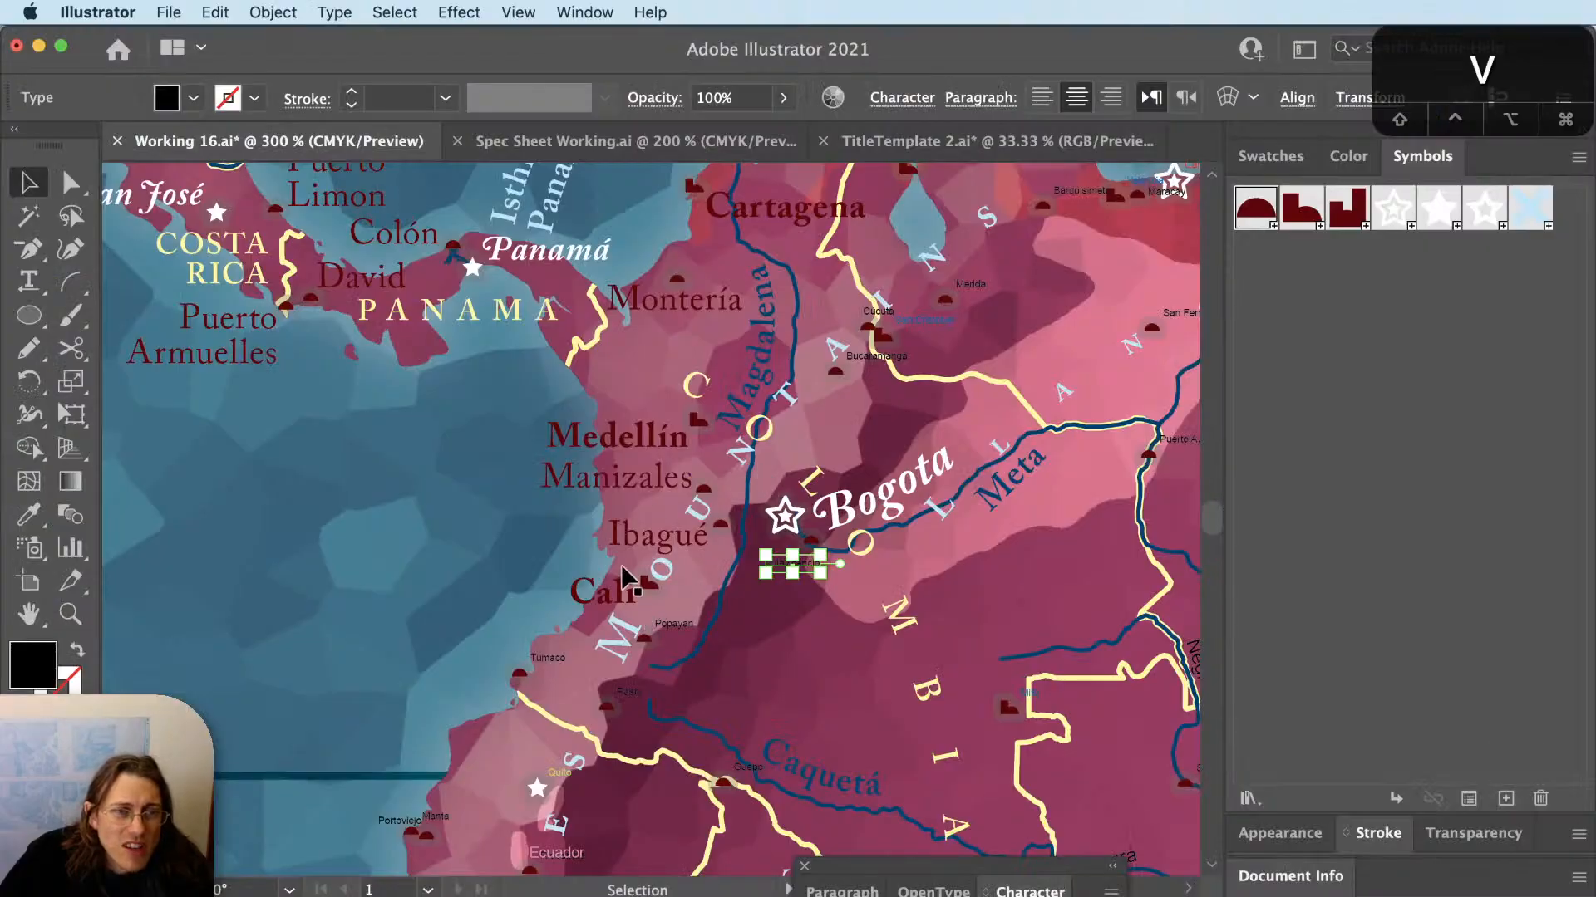
scroll(596, 558, "down", 2)
left_click_drag(711, 611, 730, 650)
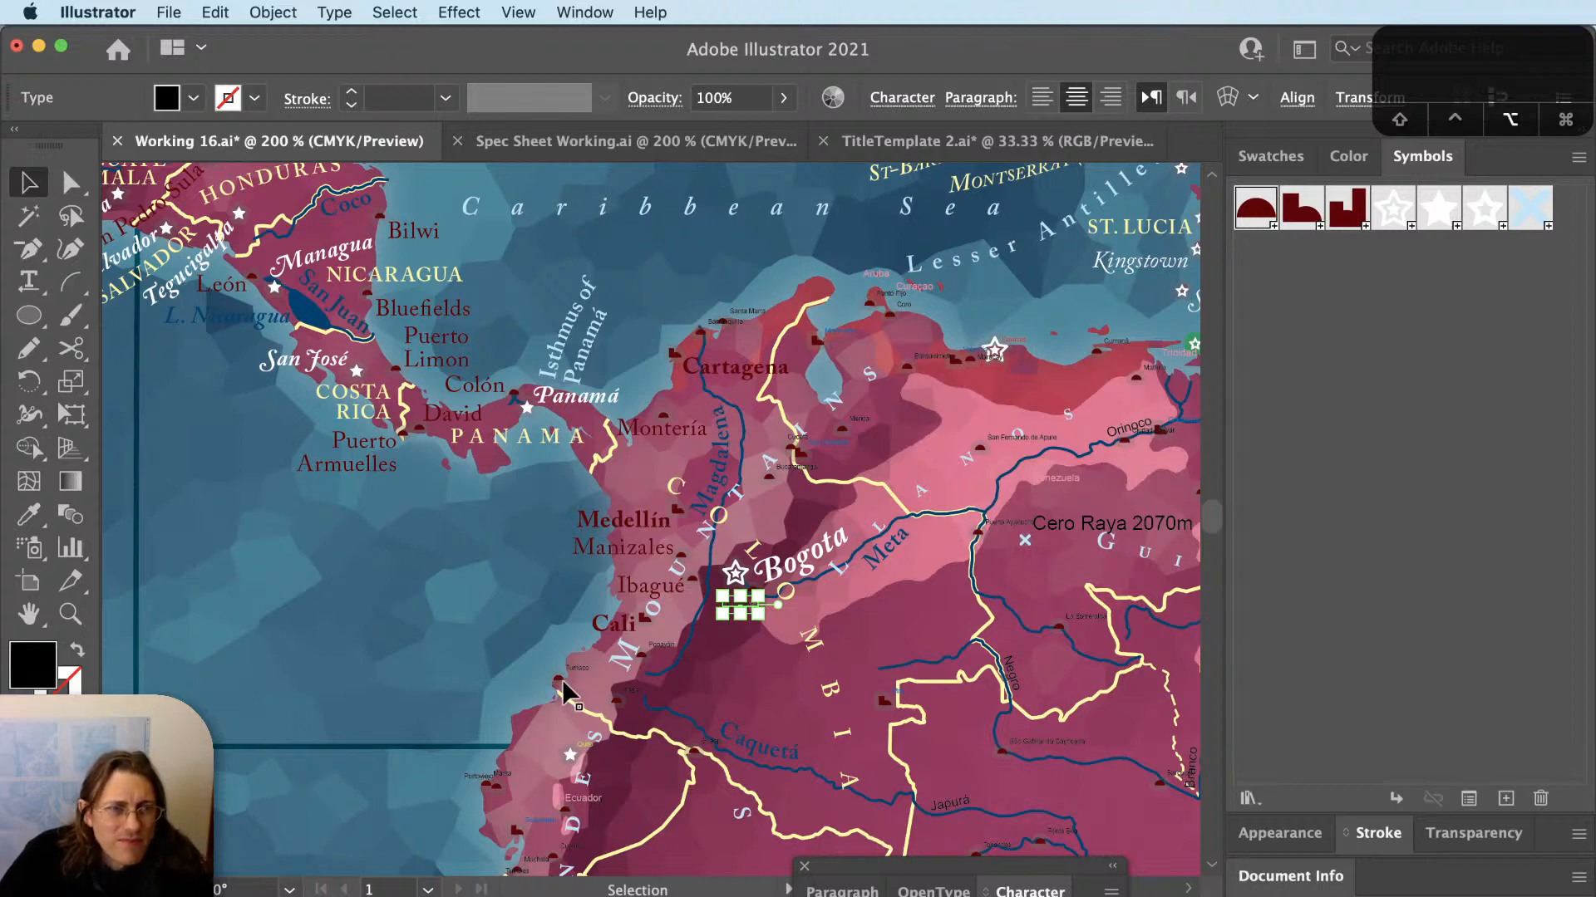
scroll(535, 575, "down", 1)
left_click_drag(134, 326, 703, 633)
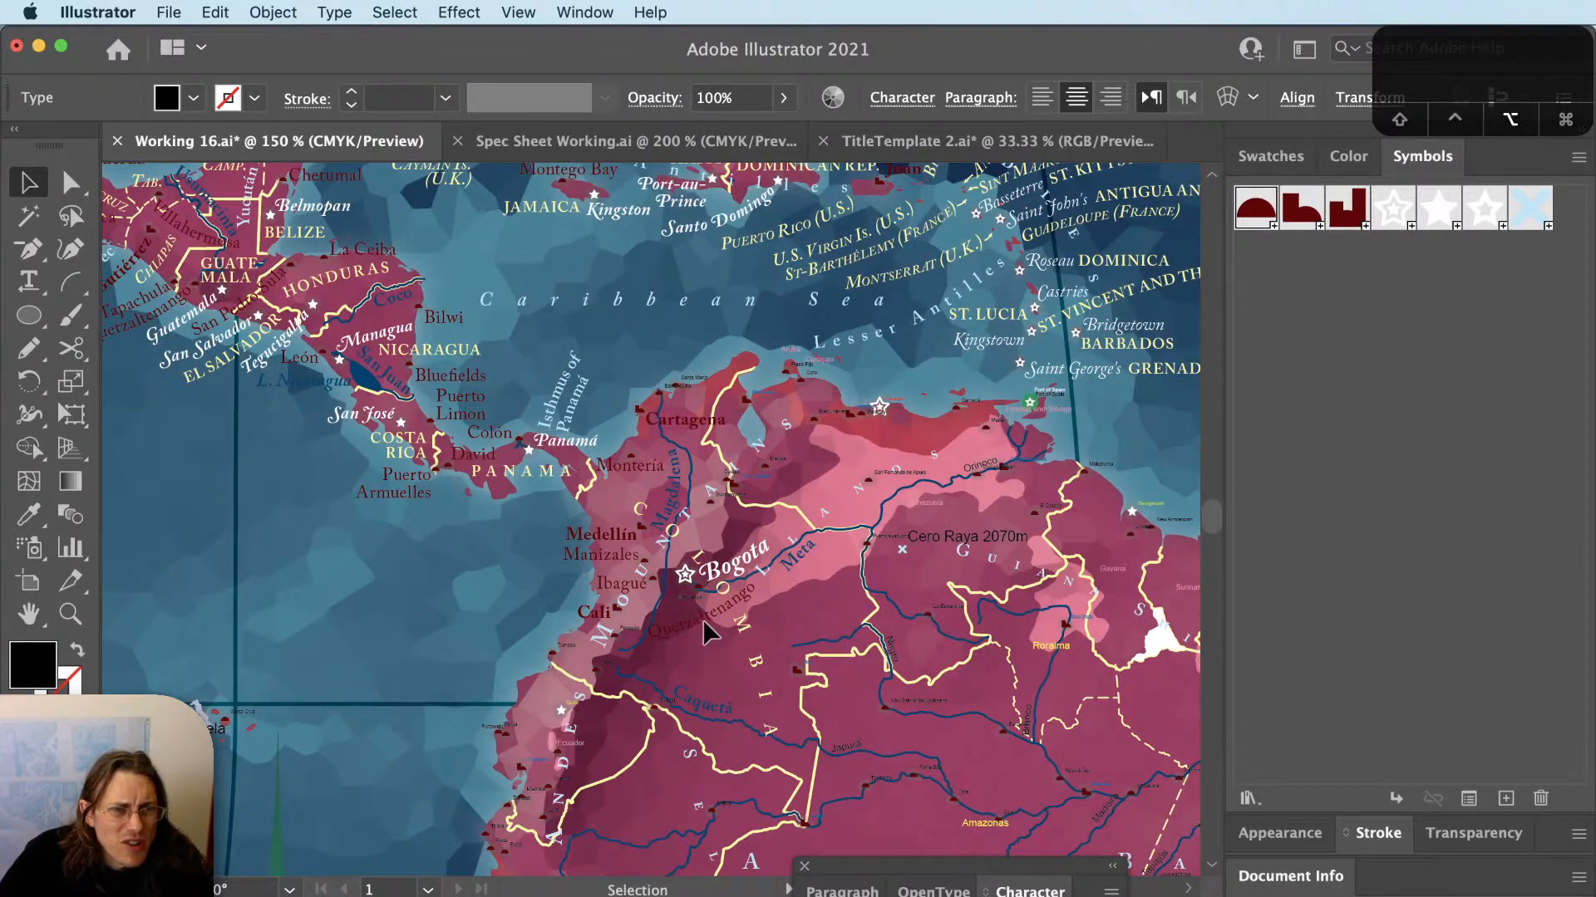
scroll(703, 620, "up", 5)
Cut the small black Villavicencio label and paste it over the text of the copied Quetzaltenango label.
left_click(665, 540)
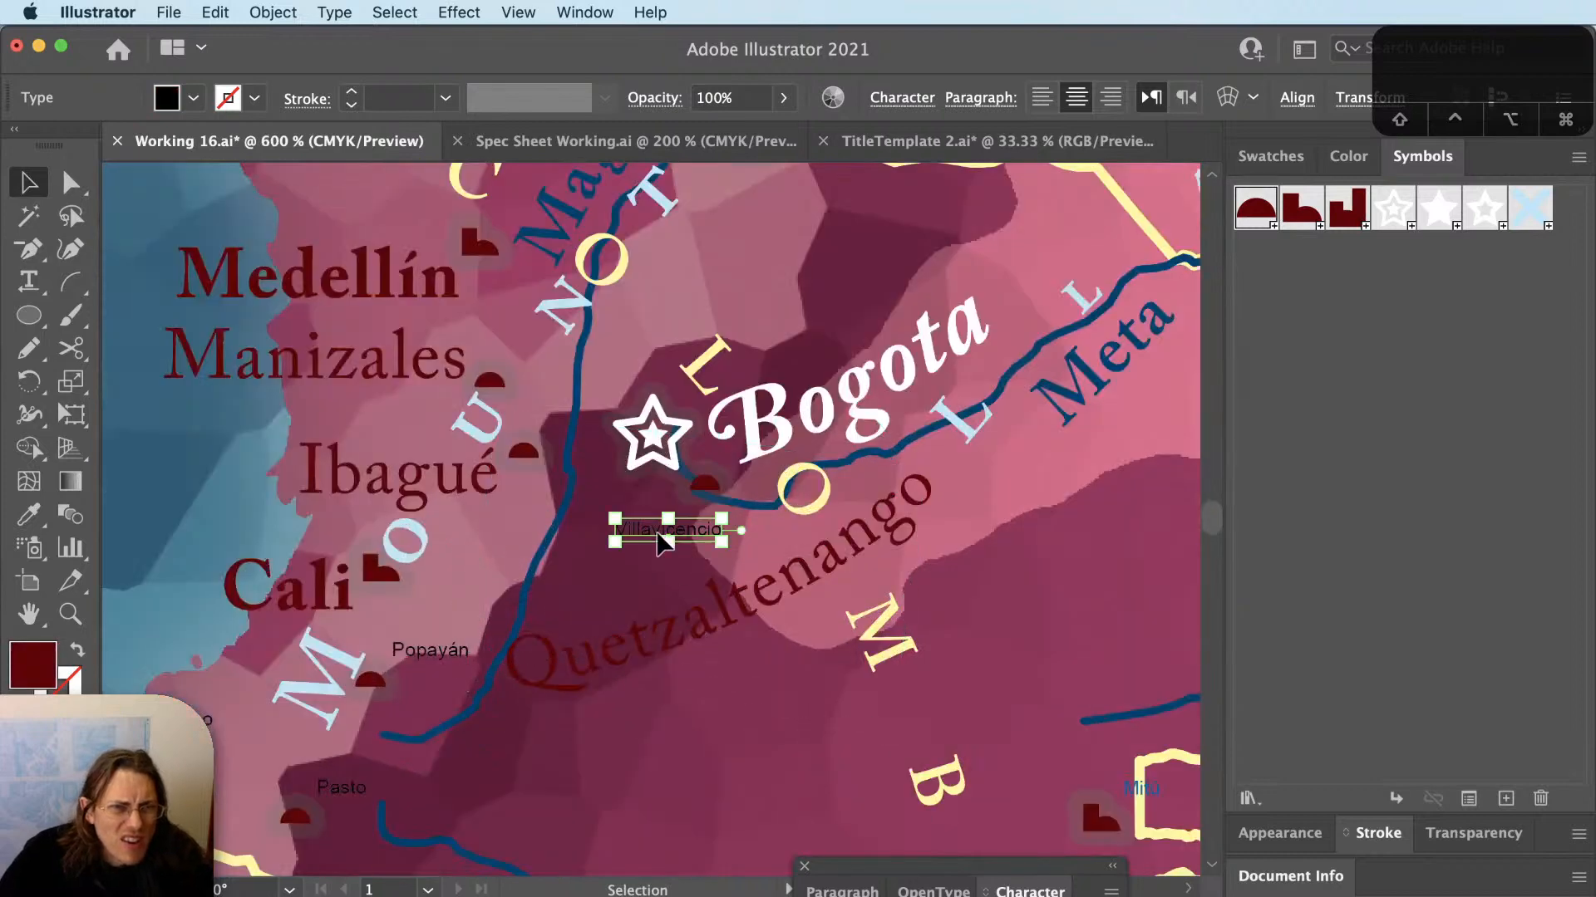
key("super+x")
key("t")
left_click(692, 630)
key("super+a")
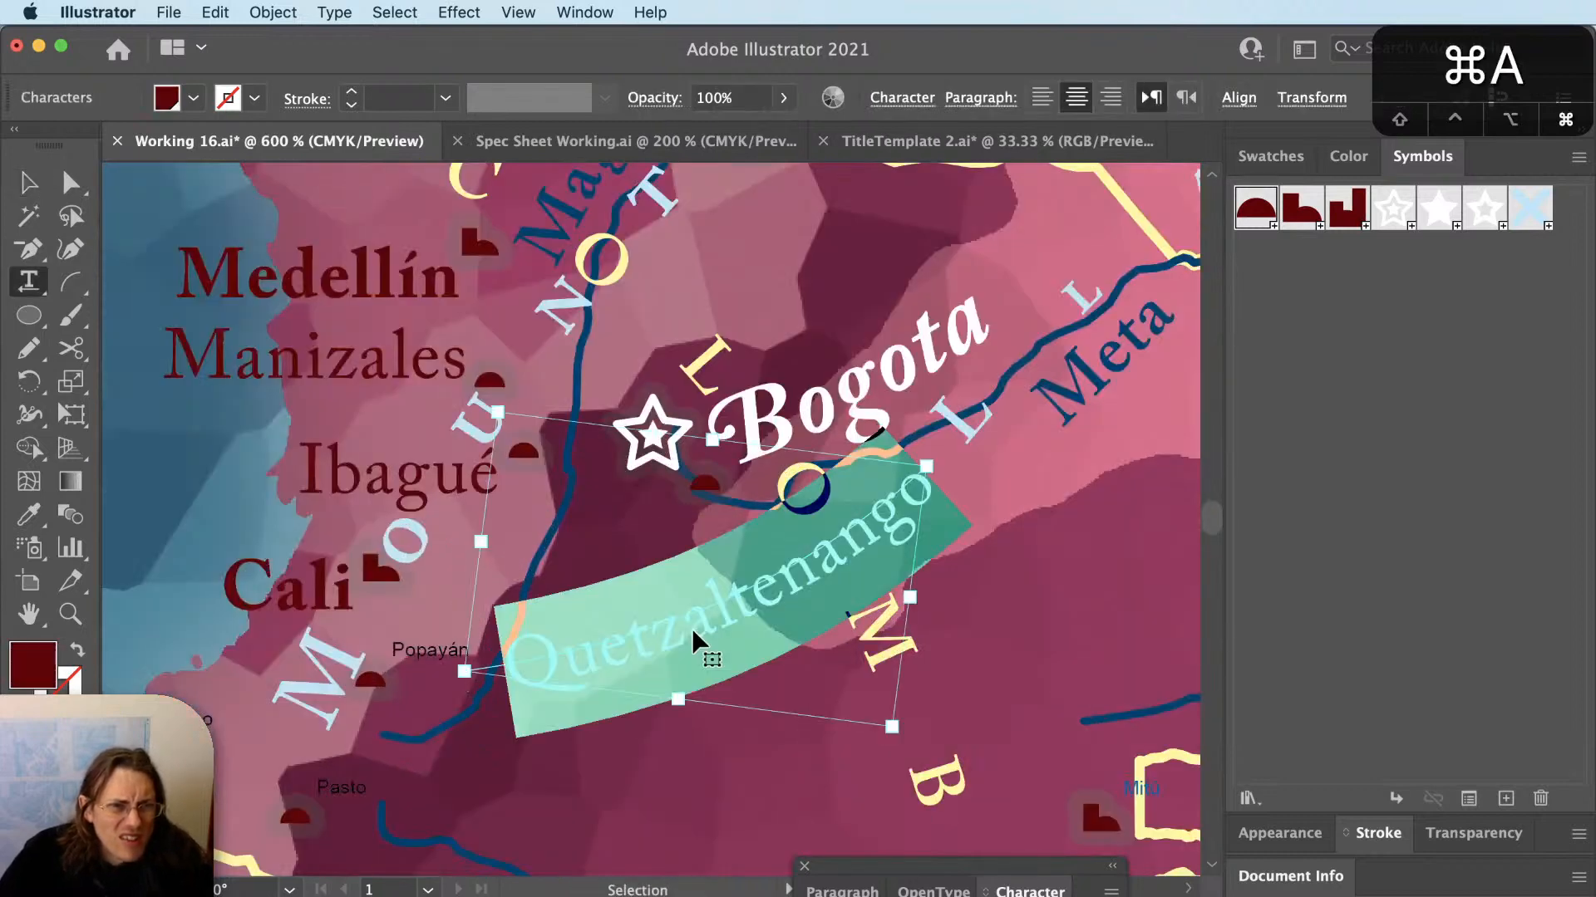
key("super+v")
key("Escape")
Rotate the curved Villavicencio label clockwise and position it so its V starts just below the town marker southeast of Bogota.
key("r")
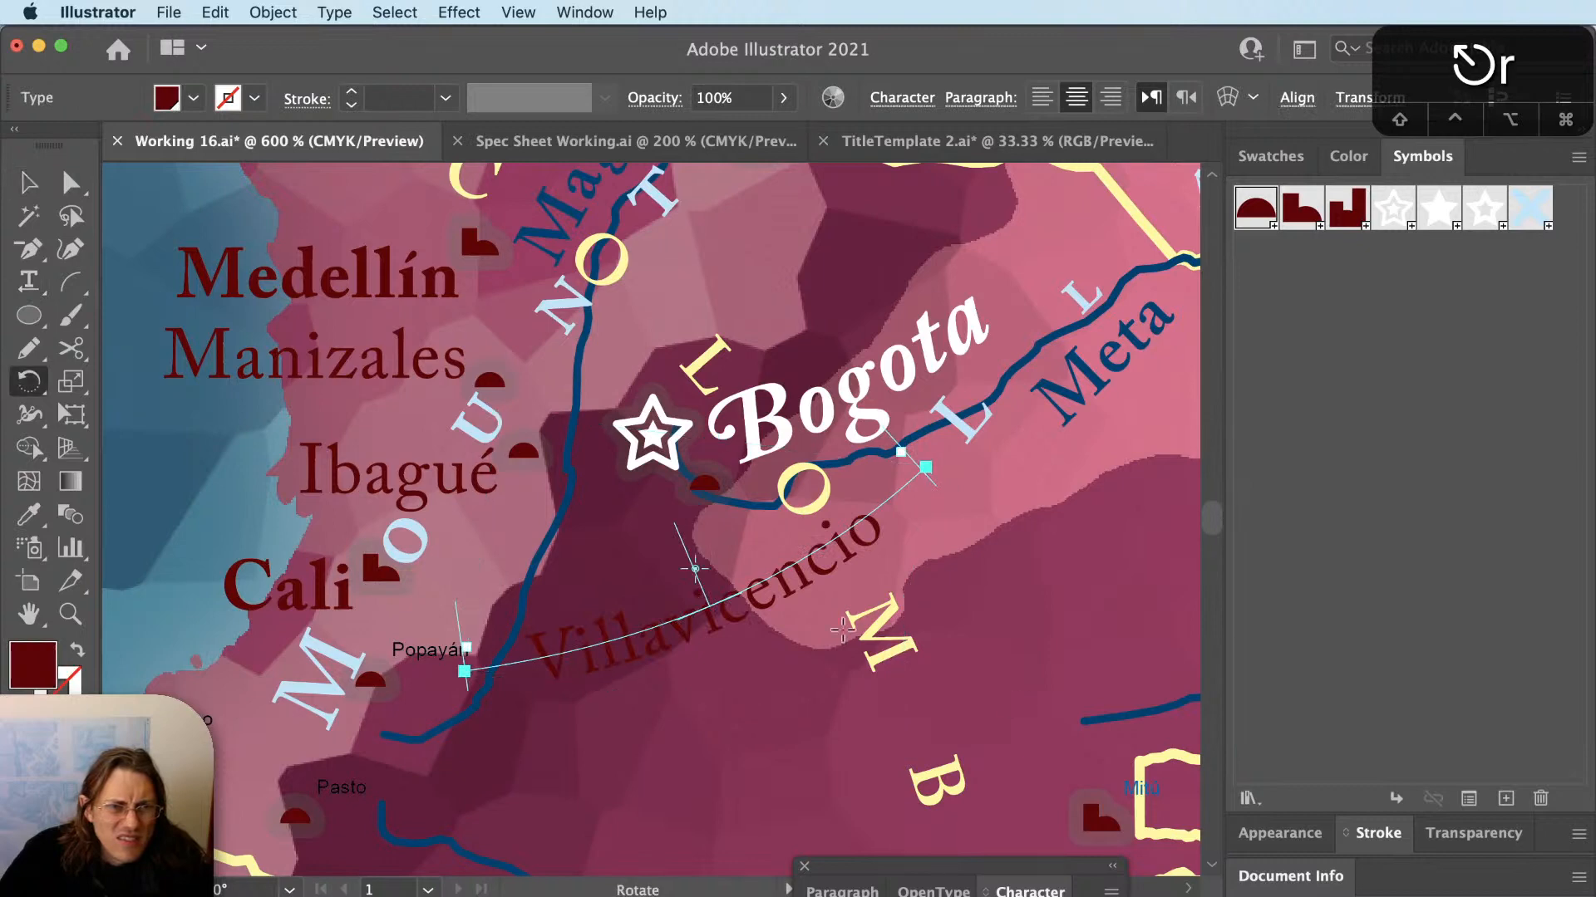
left_click(545, 651)
left_click_drag(929, 563, 879, 576)
key("v")
key("r")
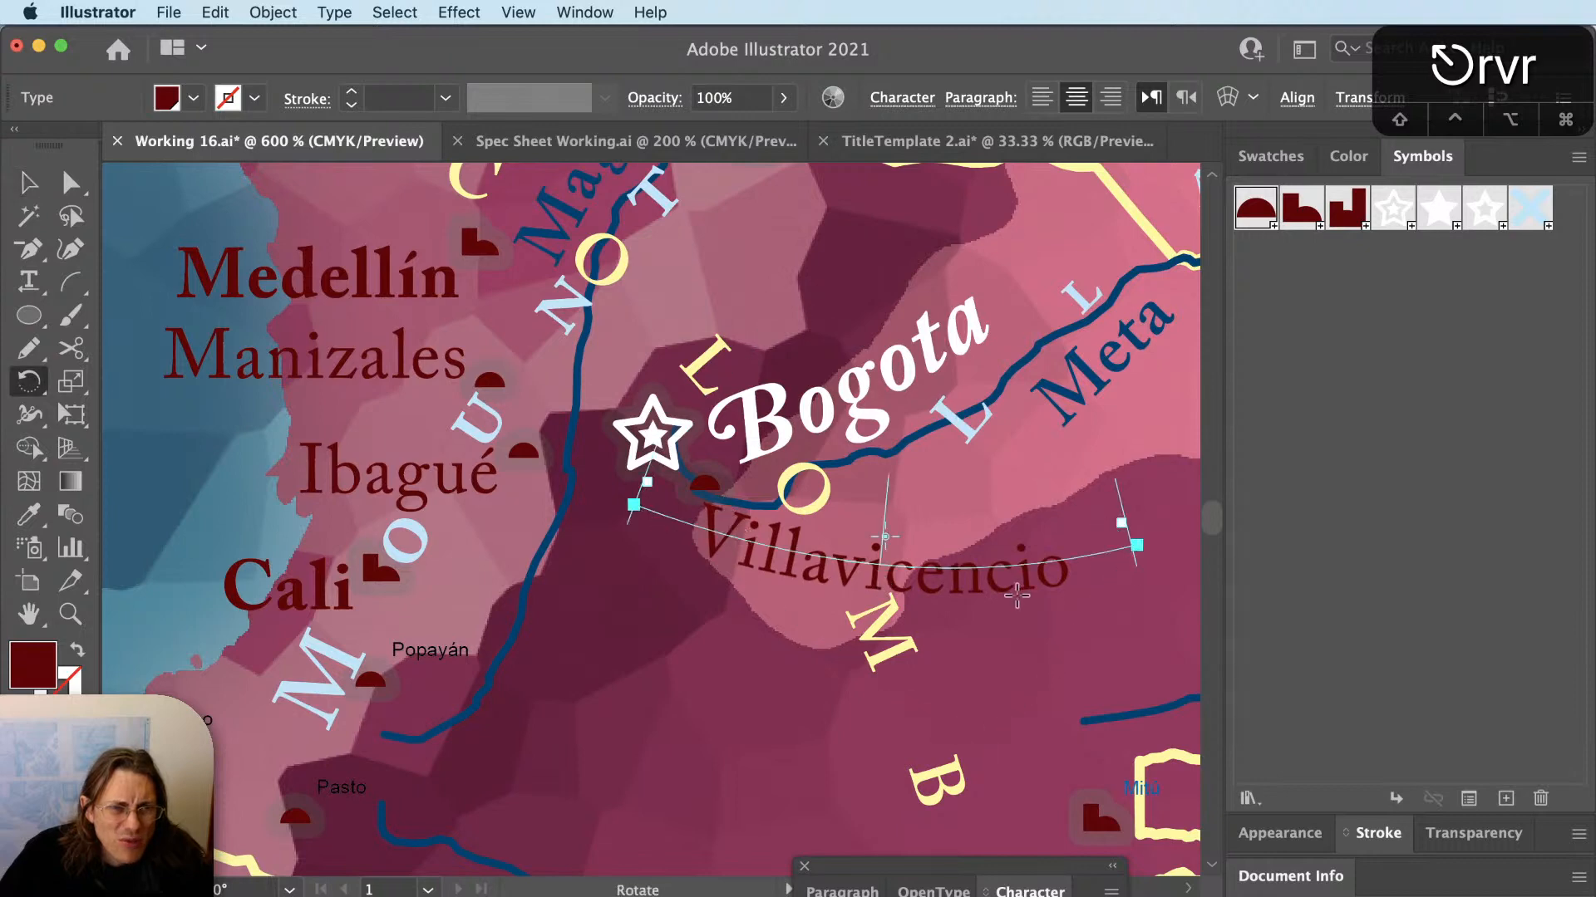
left_click_drag(1017, 595, 1019, 586)
key("super+shift+a")
key("v")
Rotate the Villavicencio label slightly counterclockwise about its V so its far end rises a little.
scroll(795, 560, "up", 2)
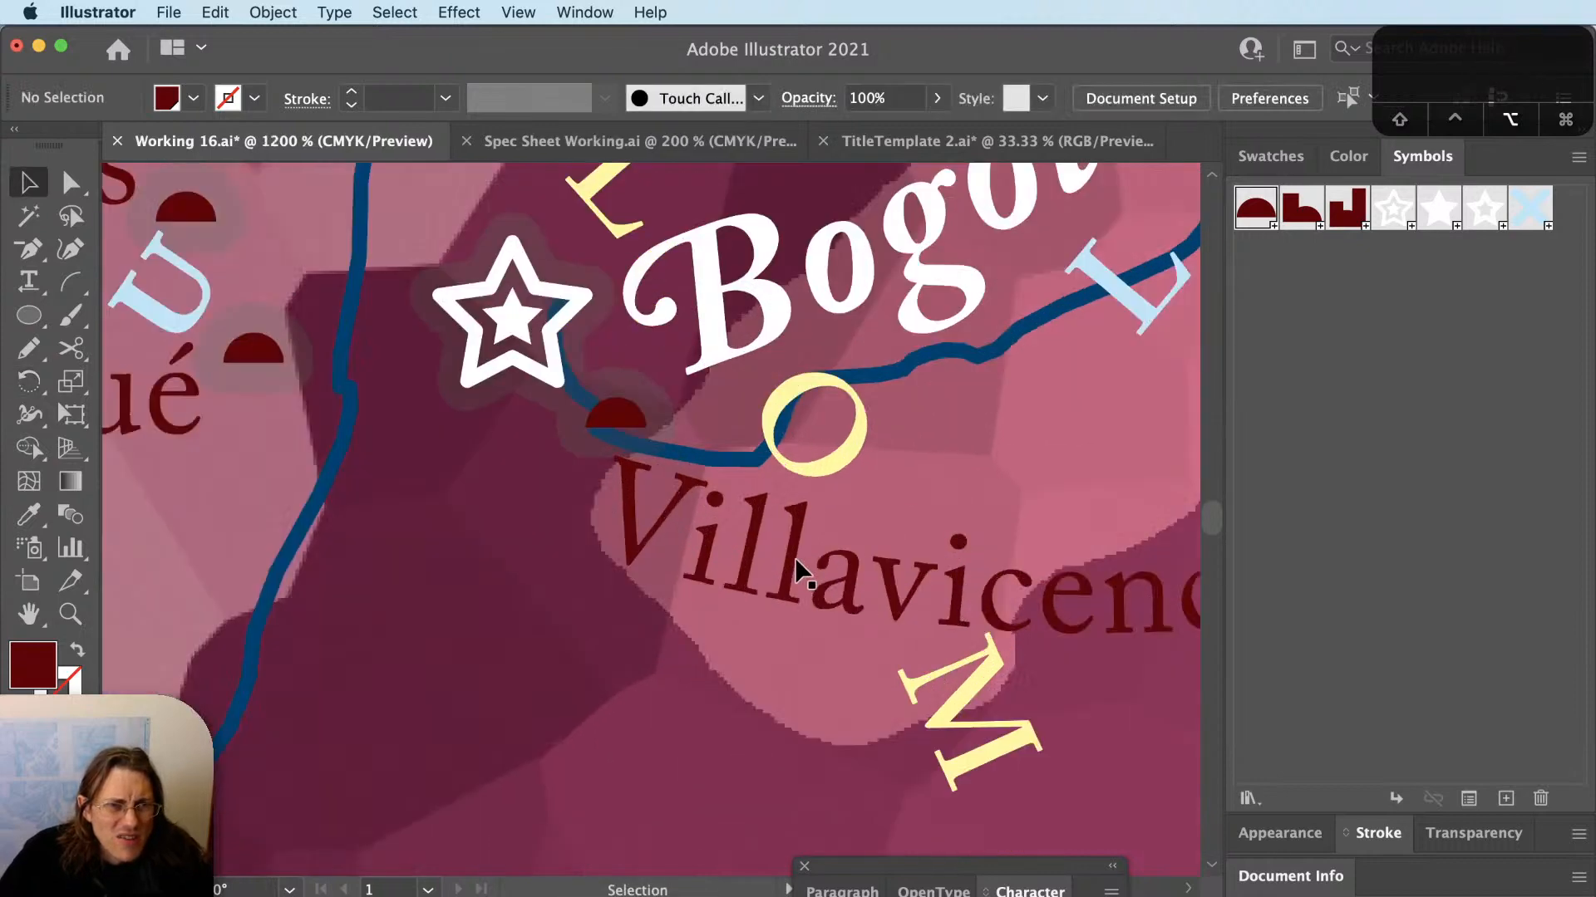
scroll(795, 565, "up", 1)
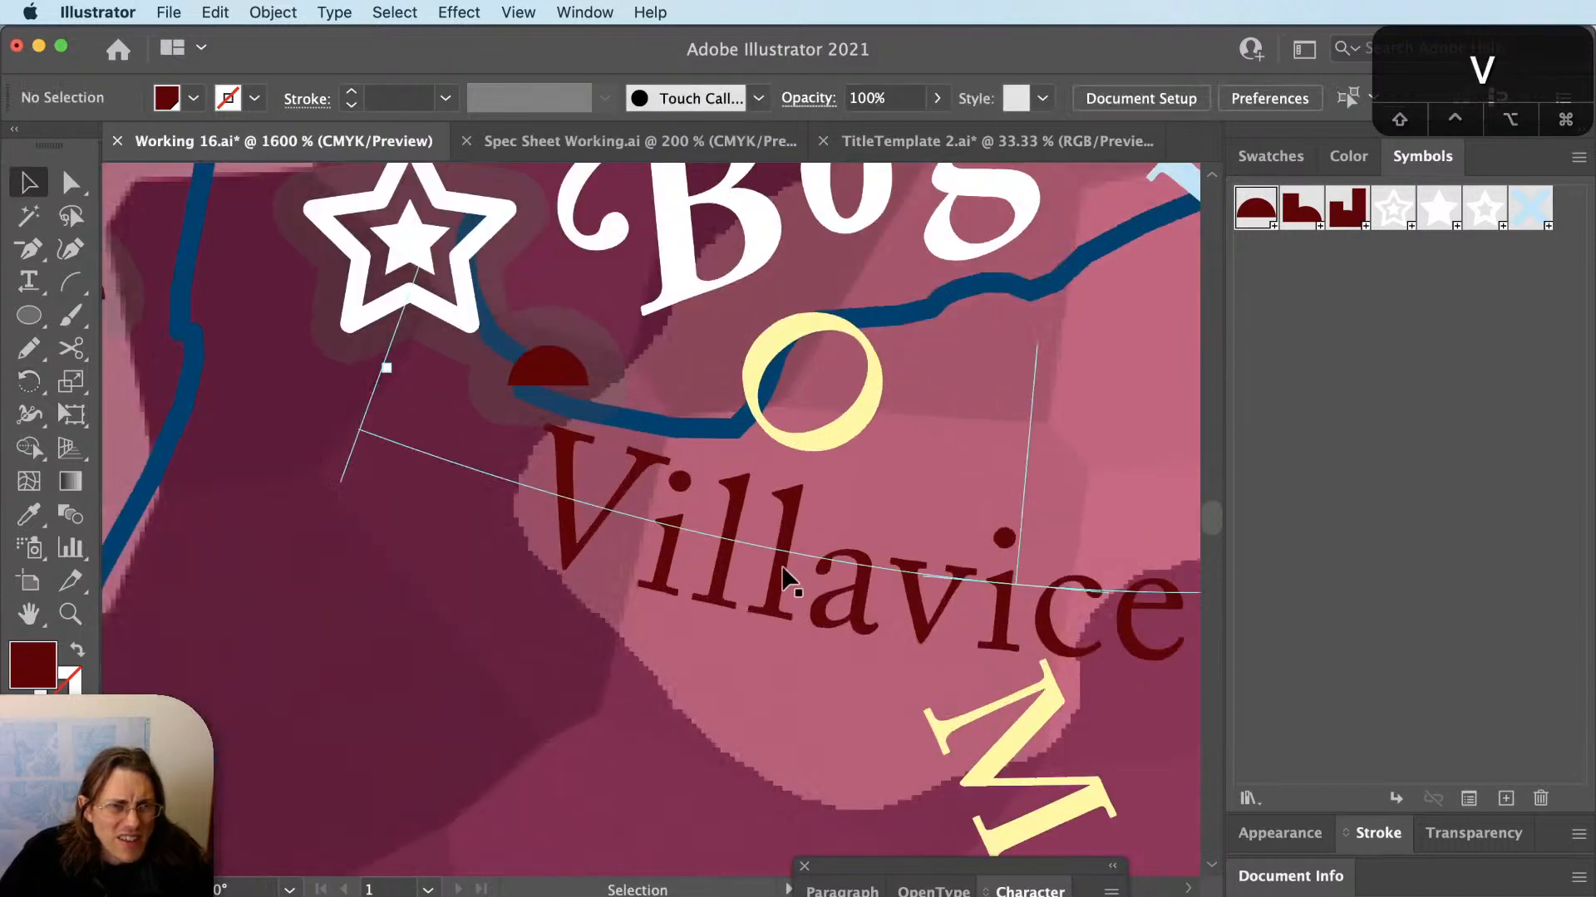
left_click(647, 499)
key("r")
scroll(541, 437, "down", 1)
scroll(466, 565, "down", 2)
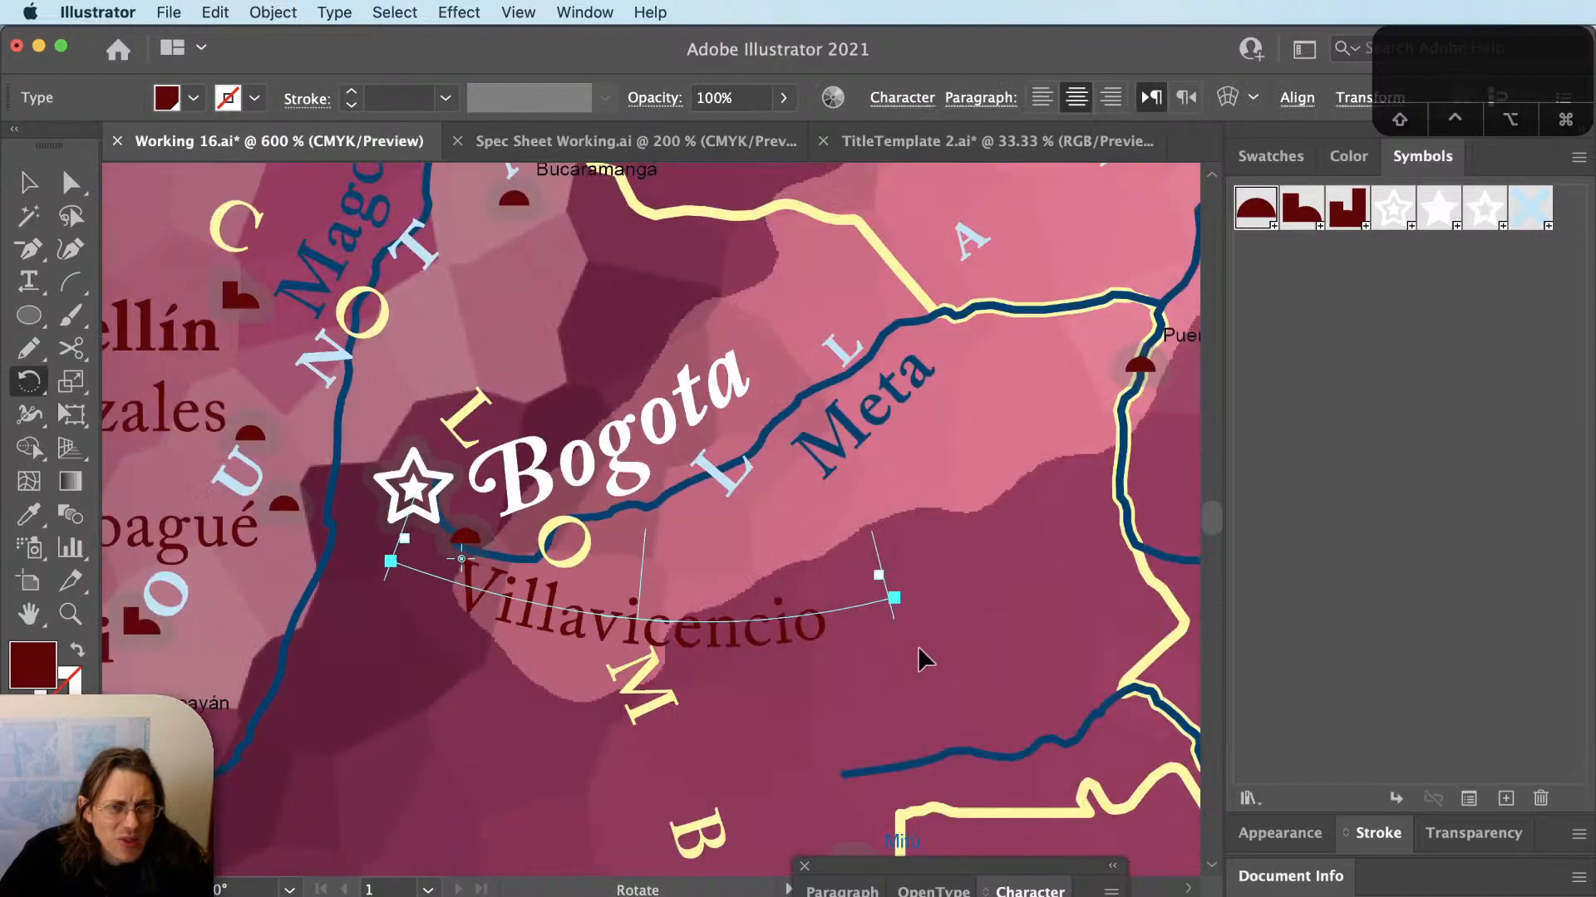
left_click_drag(917, 646, 923, 622)
key("super+shift+a")
key("v")
scroll(831, 656, "down", 2)
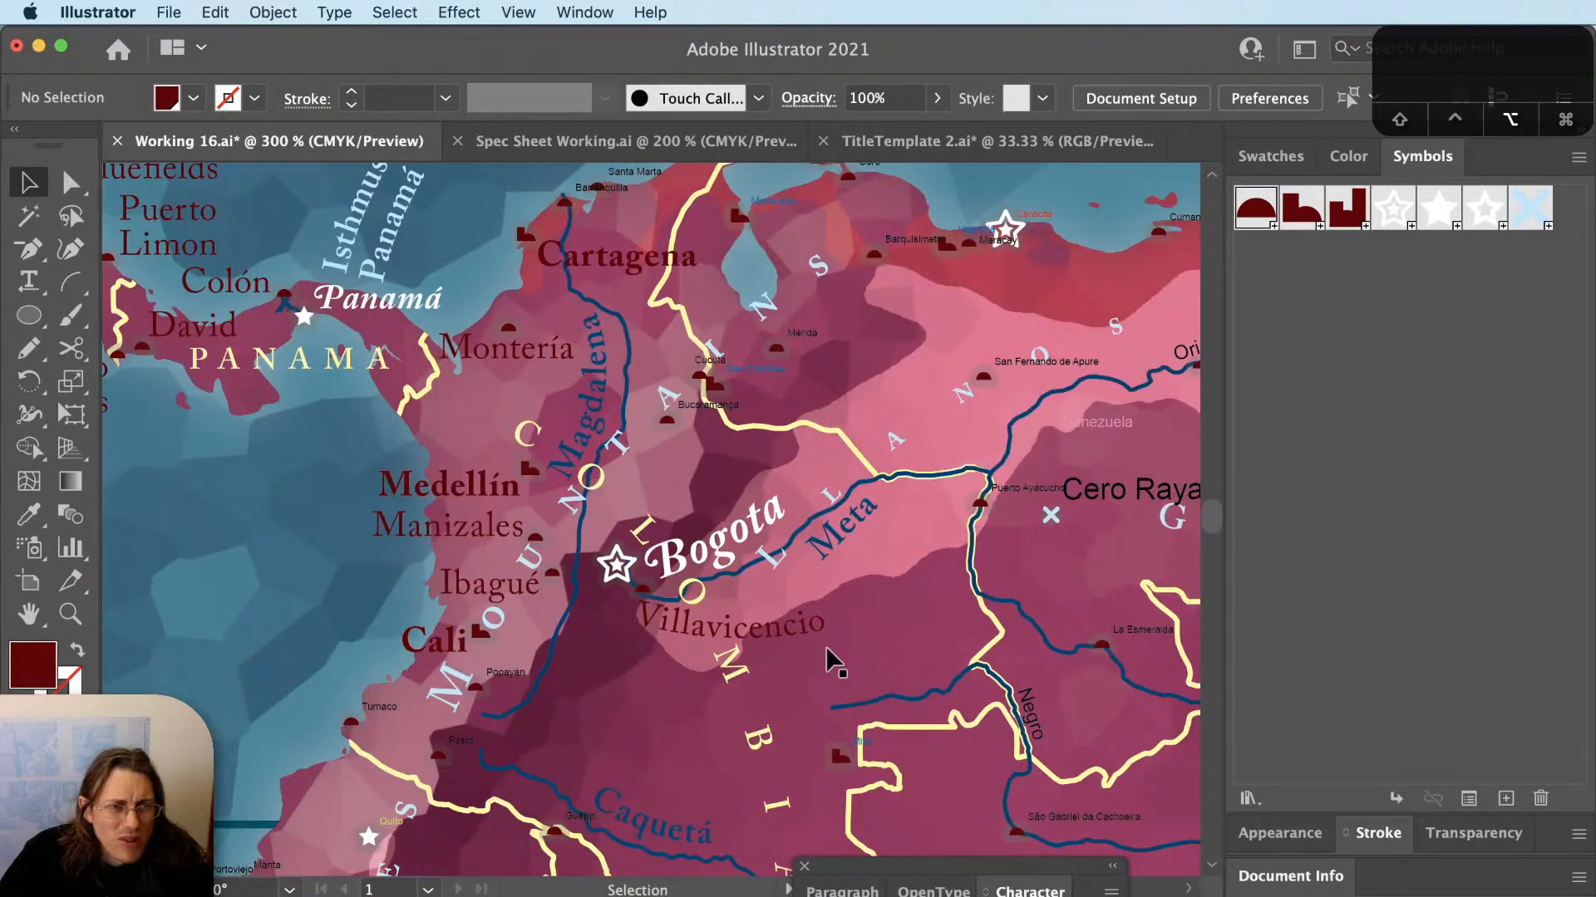
scroll(756, 677, "down", 1)
left_click_drag(701, 705, 716, 620)
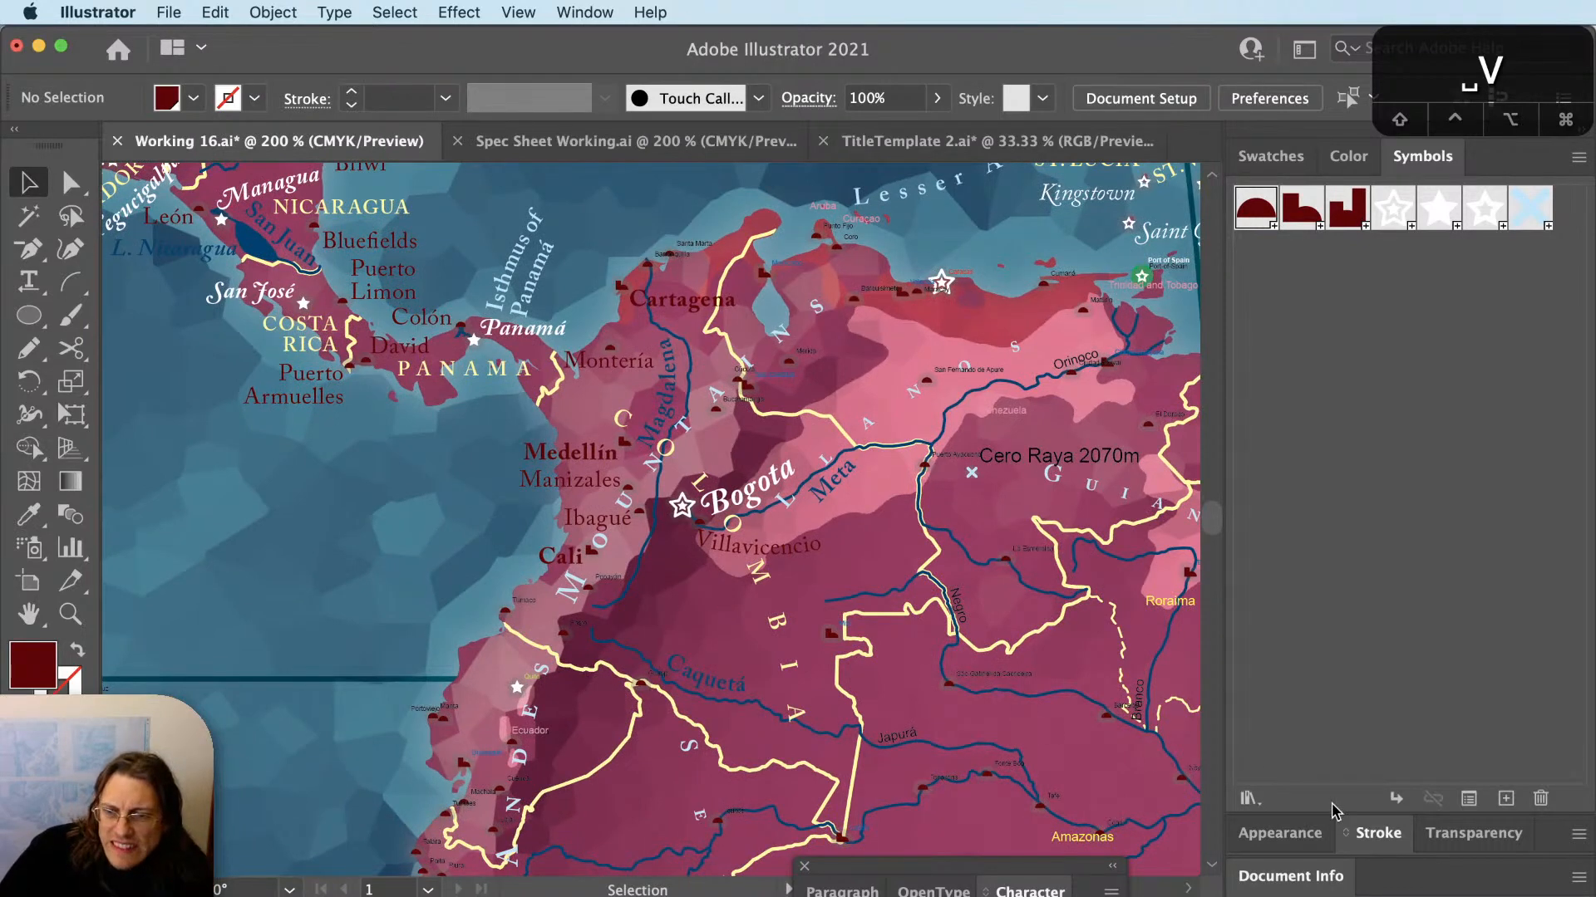
key("super+Tab")
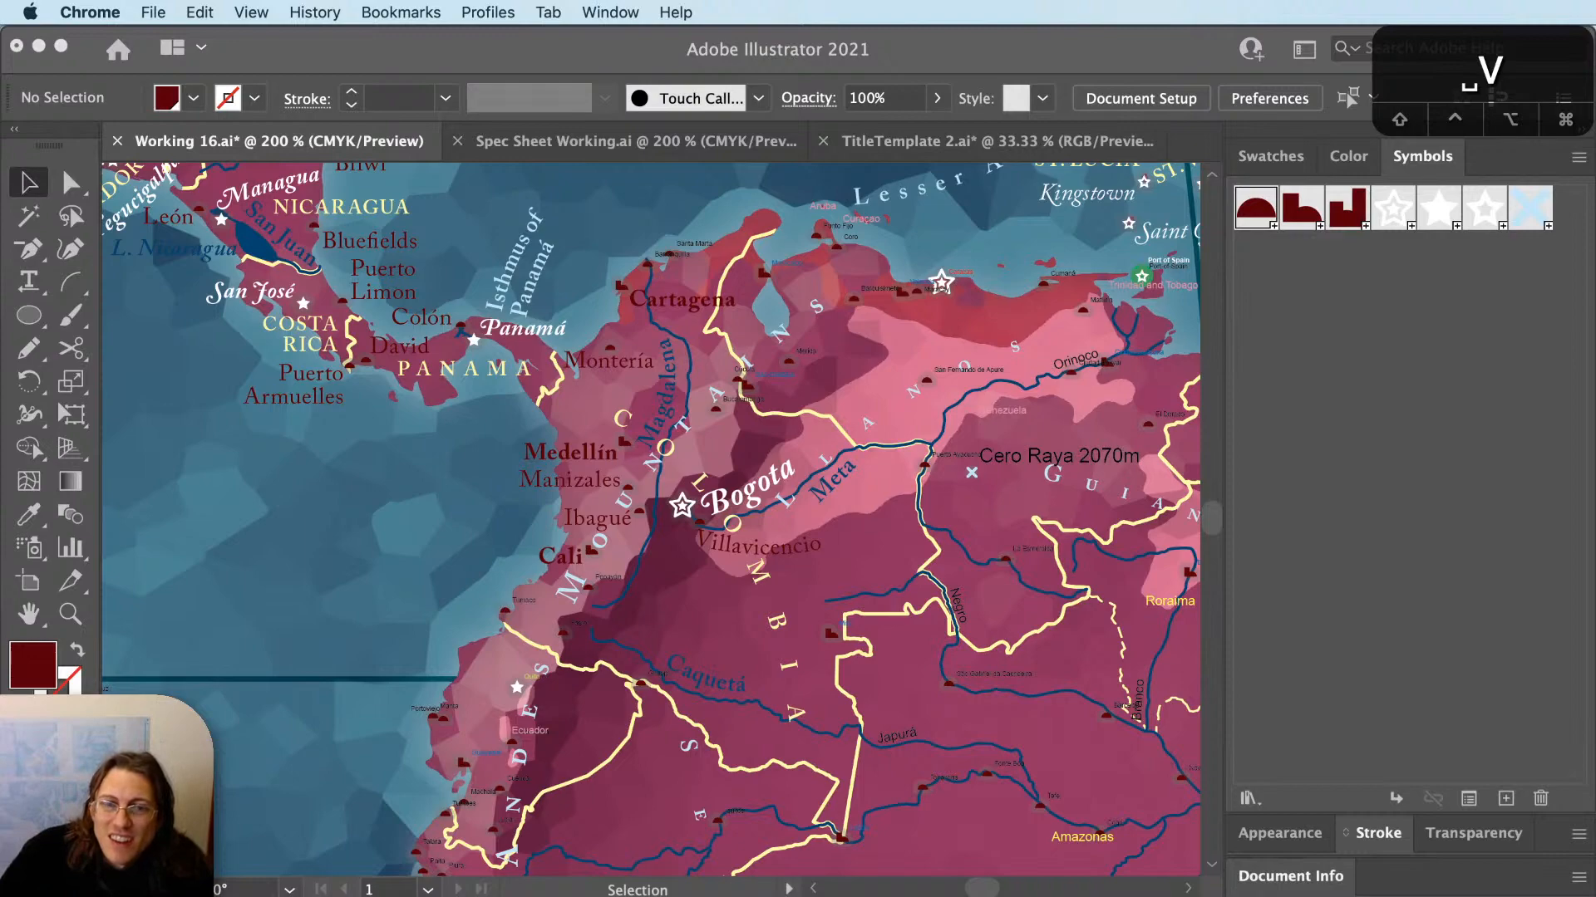
left_click(879, 73)
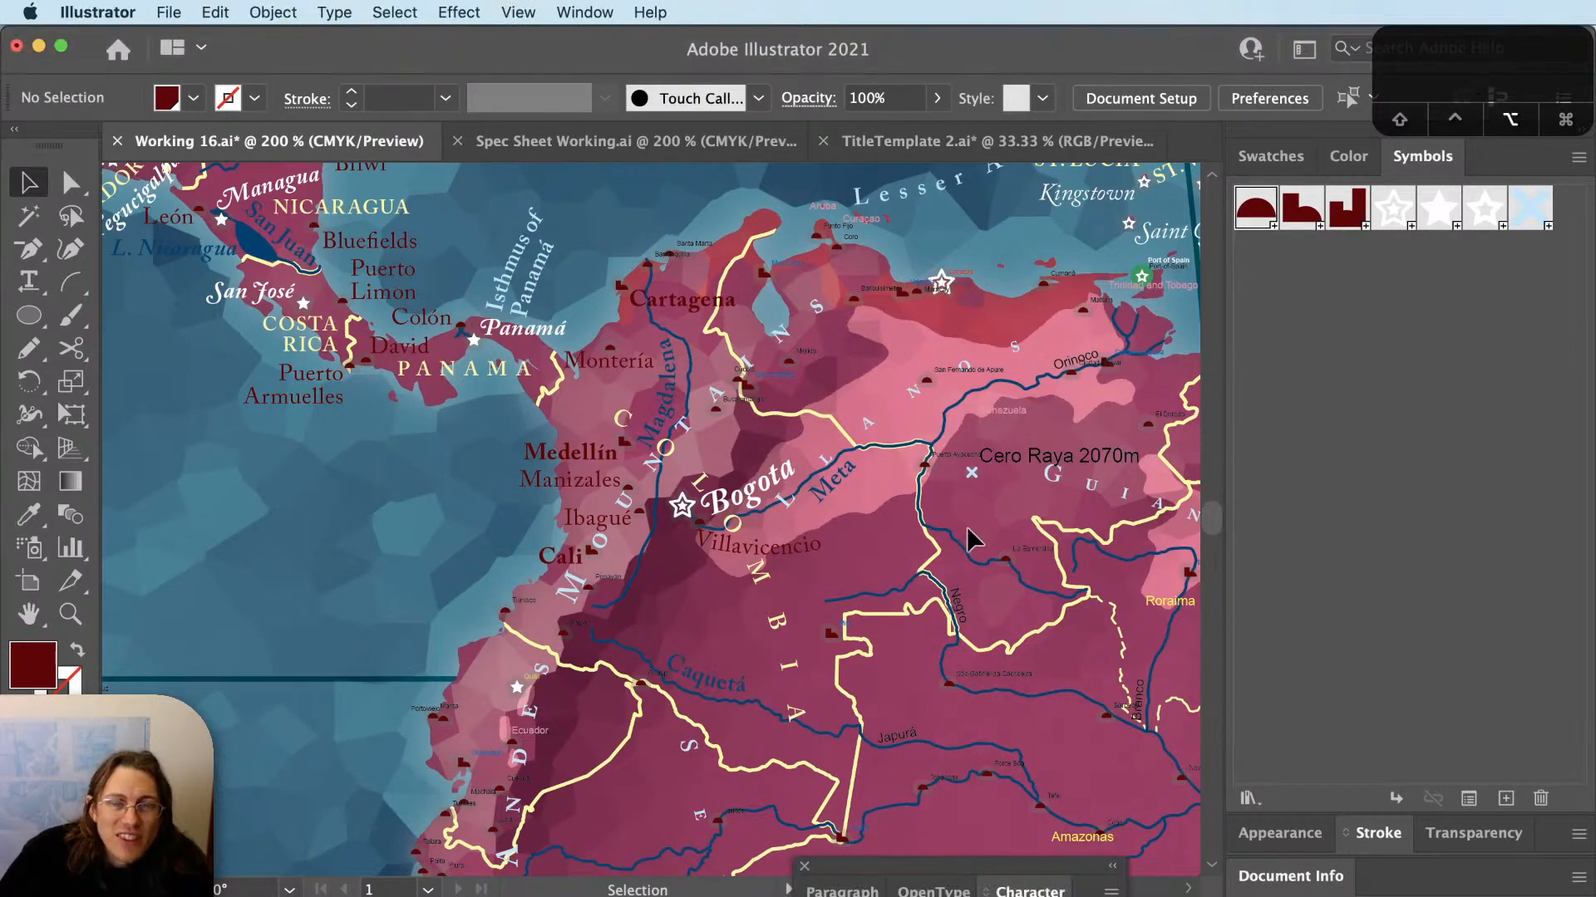
scroll(964, 532, "down", 1)
scroll(831, 664, "up", 2)
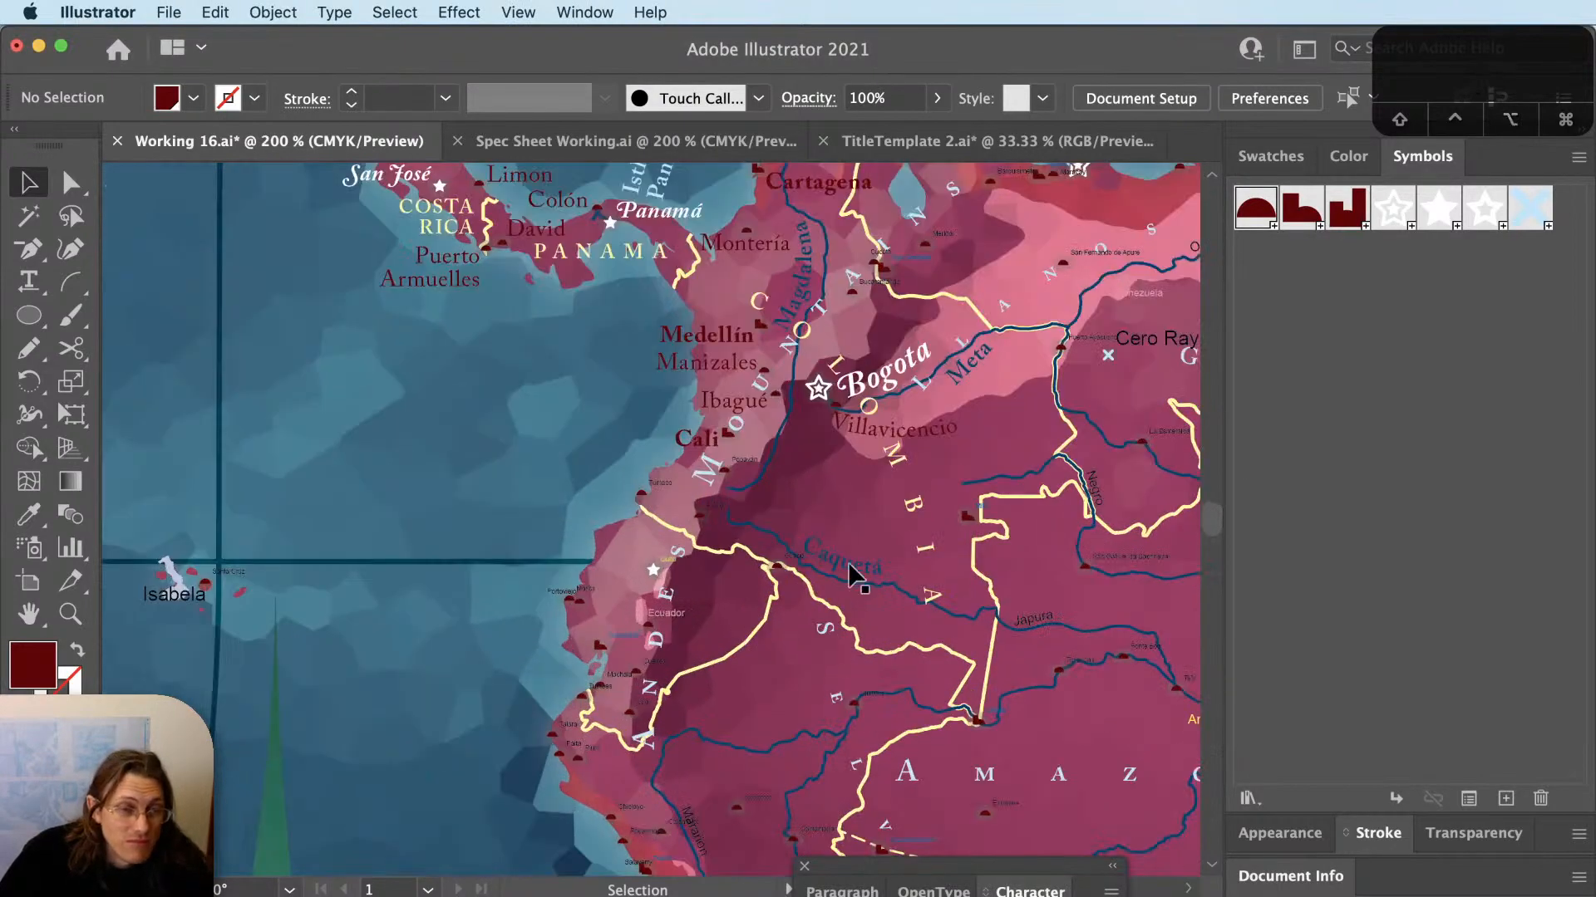
left_click_drag(847, 564, 809, 666)
key("space")
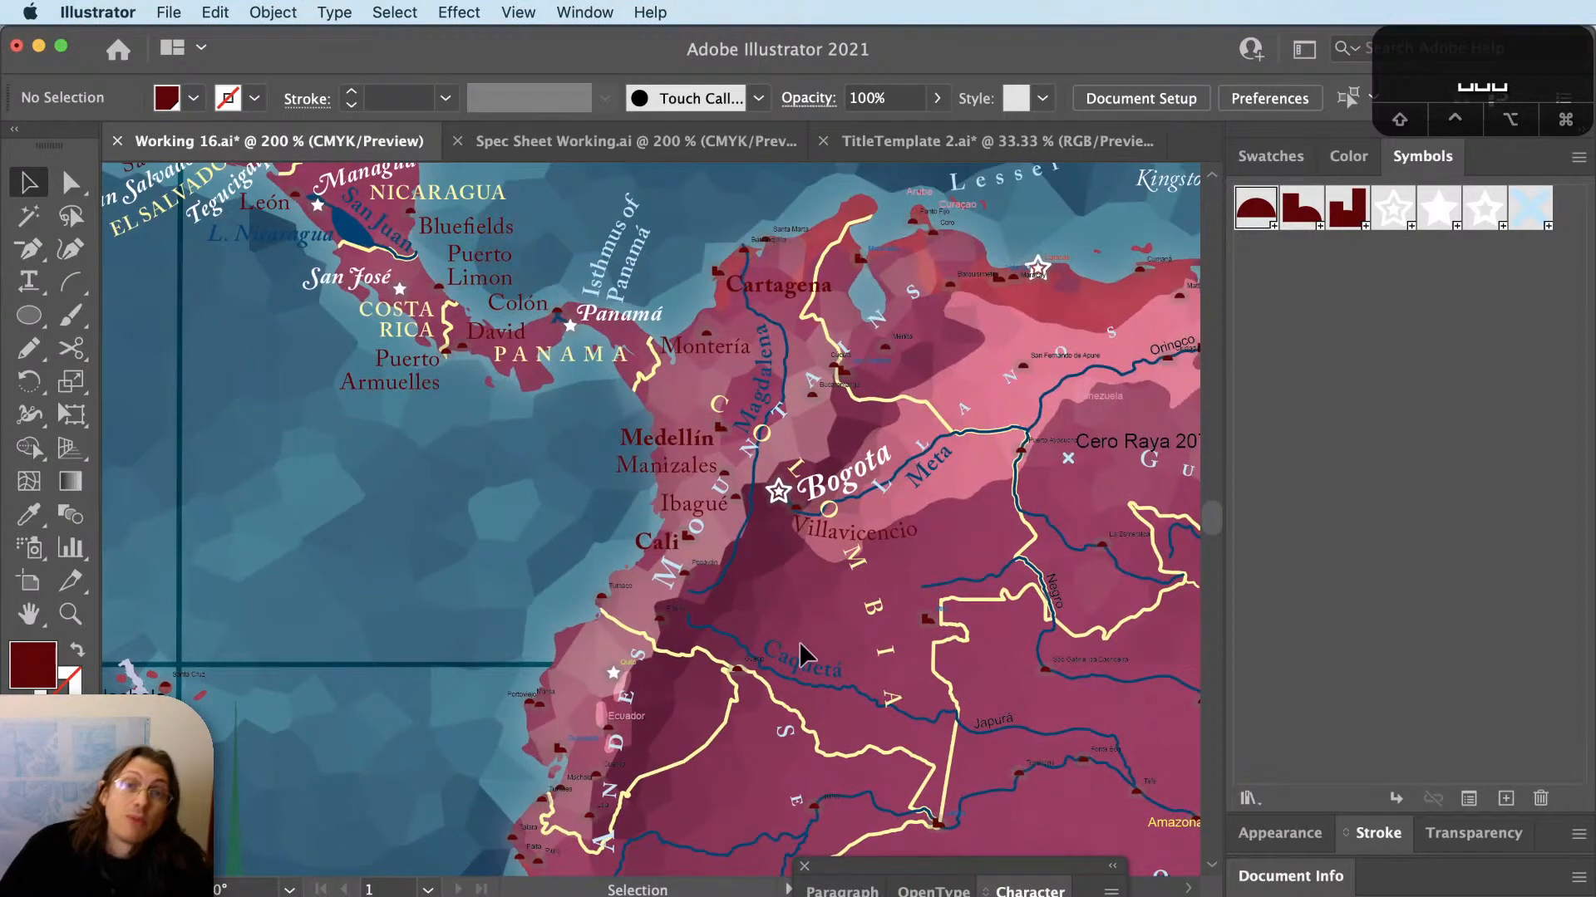
key("v")
left_click_drag(790, 634, 776, 679)
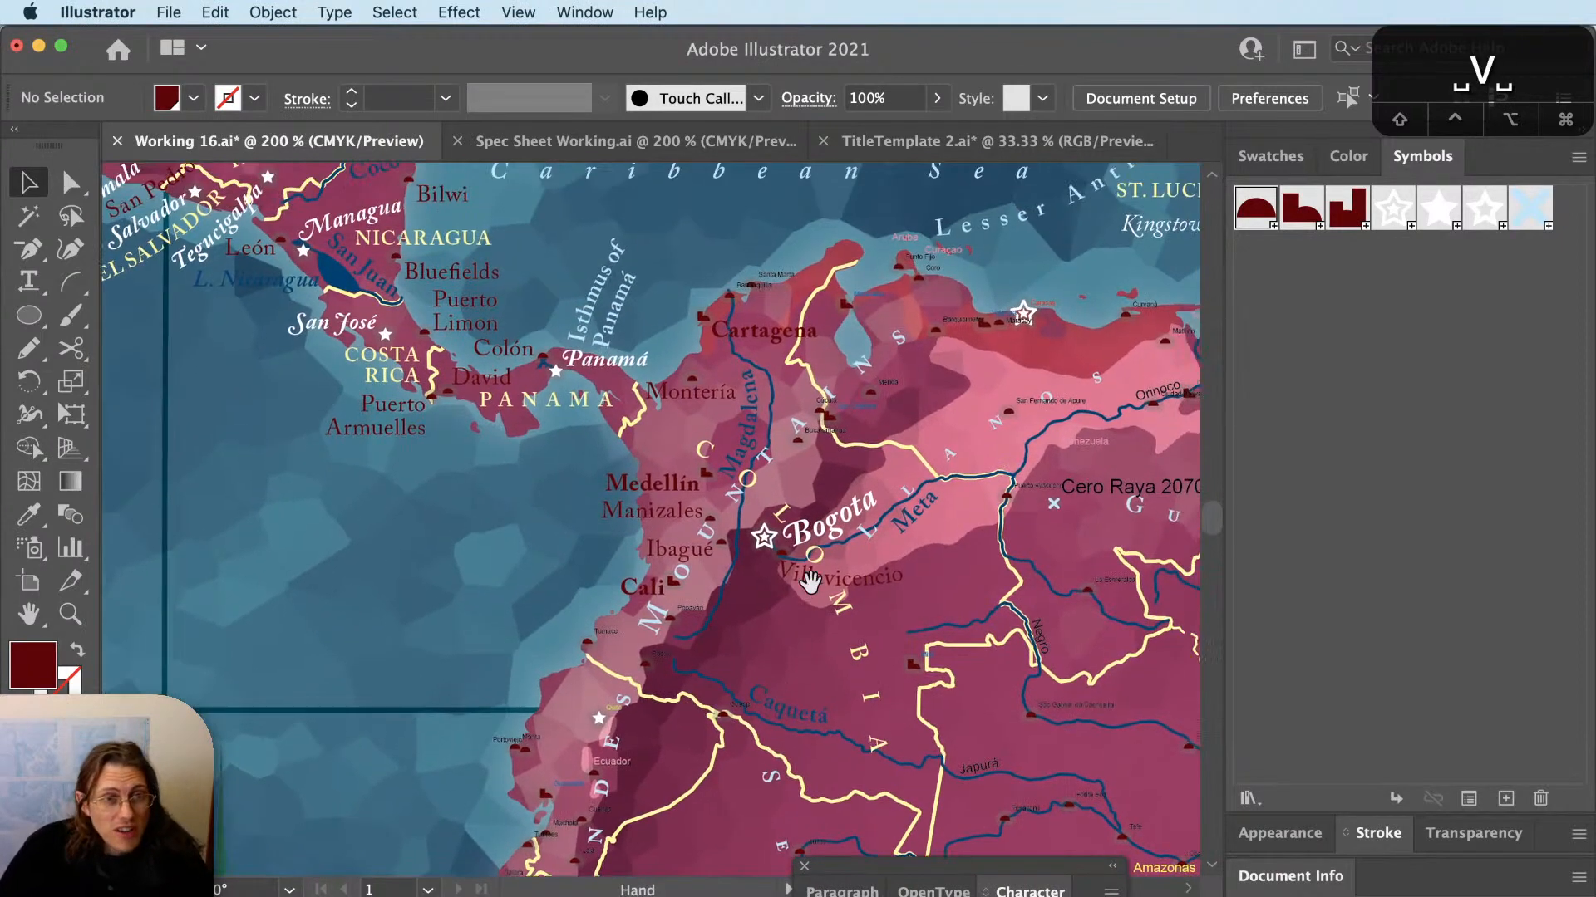
Raise the far end of the Villavicencio label with another slight rotation about its town marker and nudge the label east.
scroll(661, 555, "up", 1)
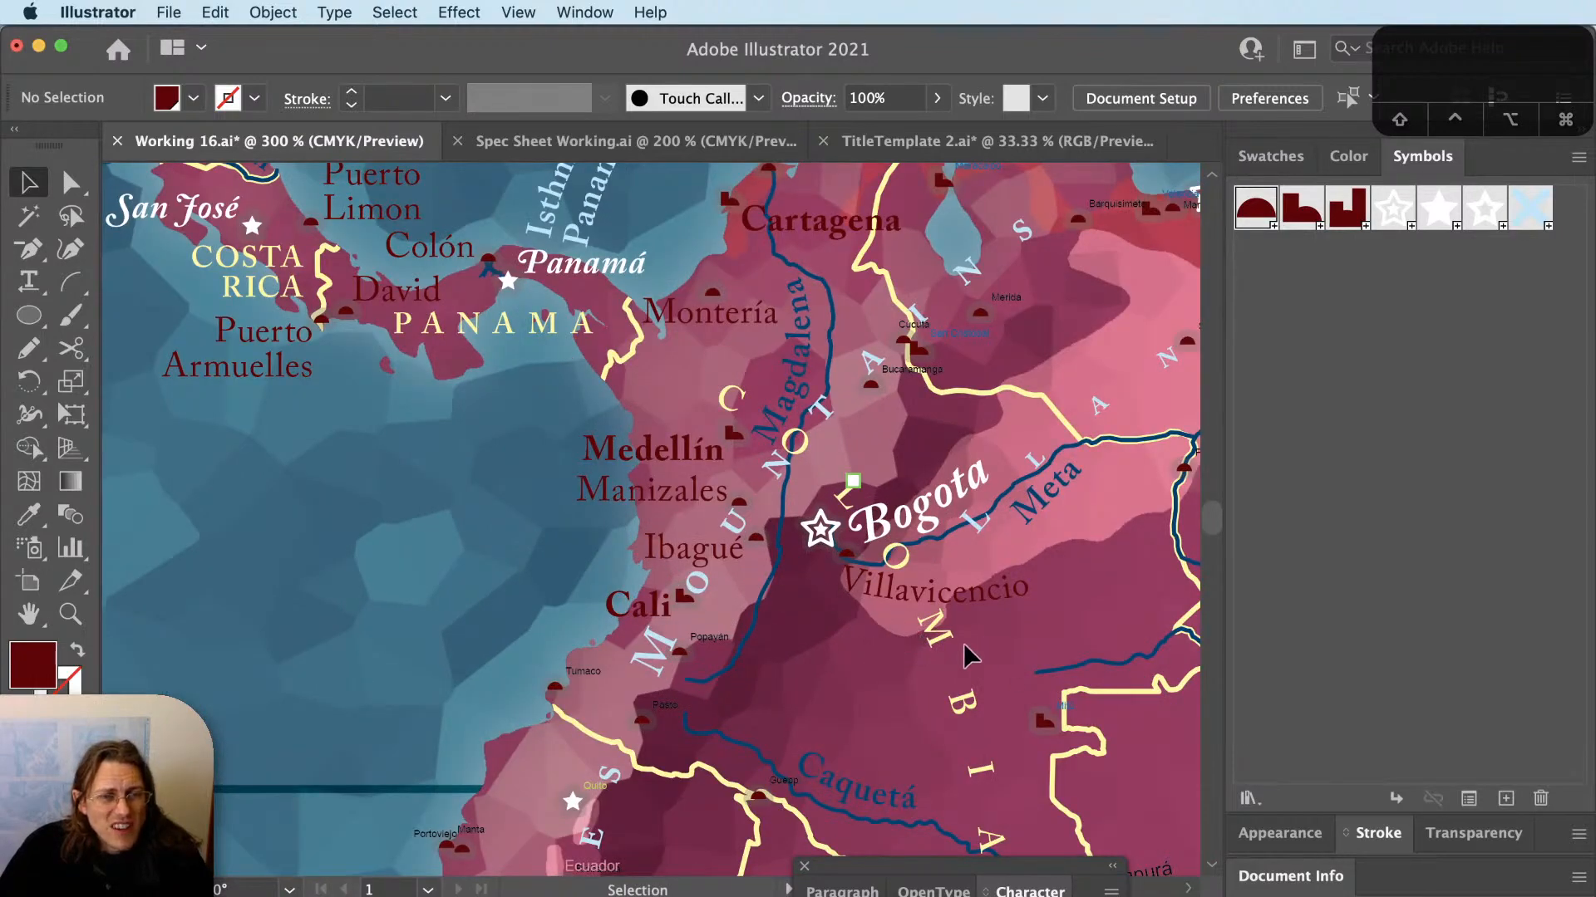
scroll(952, 636, "up", 2)
left_click(953, 596)
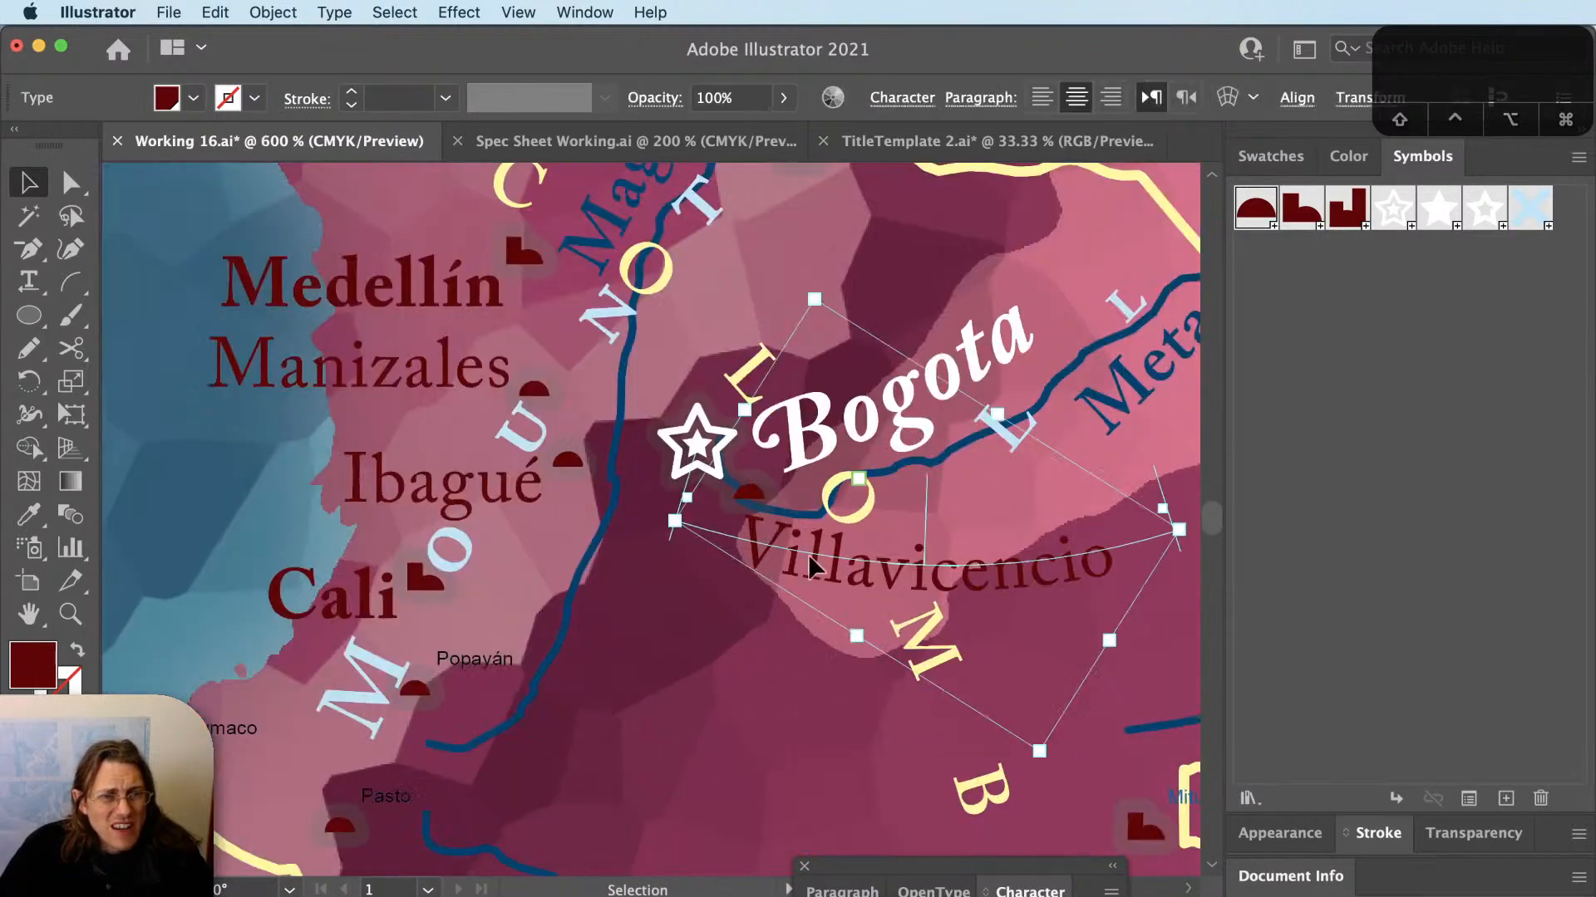
key("r")
left_click(744, 514)
left_click_drag(982, 591, 985, 581)
key("shift+super+a")
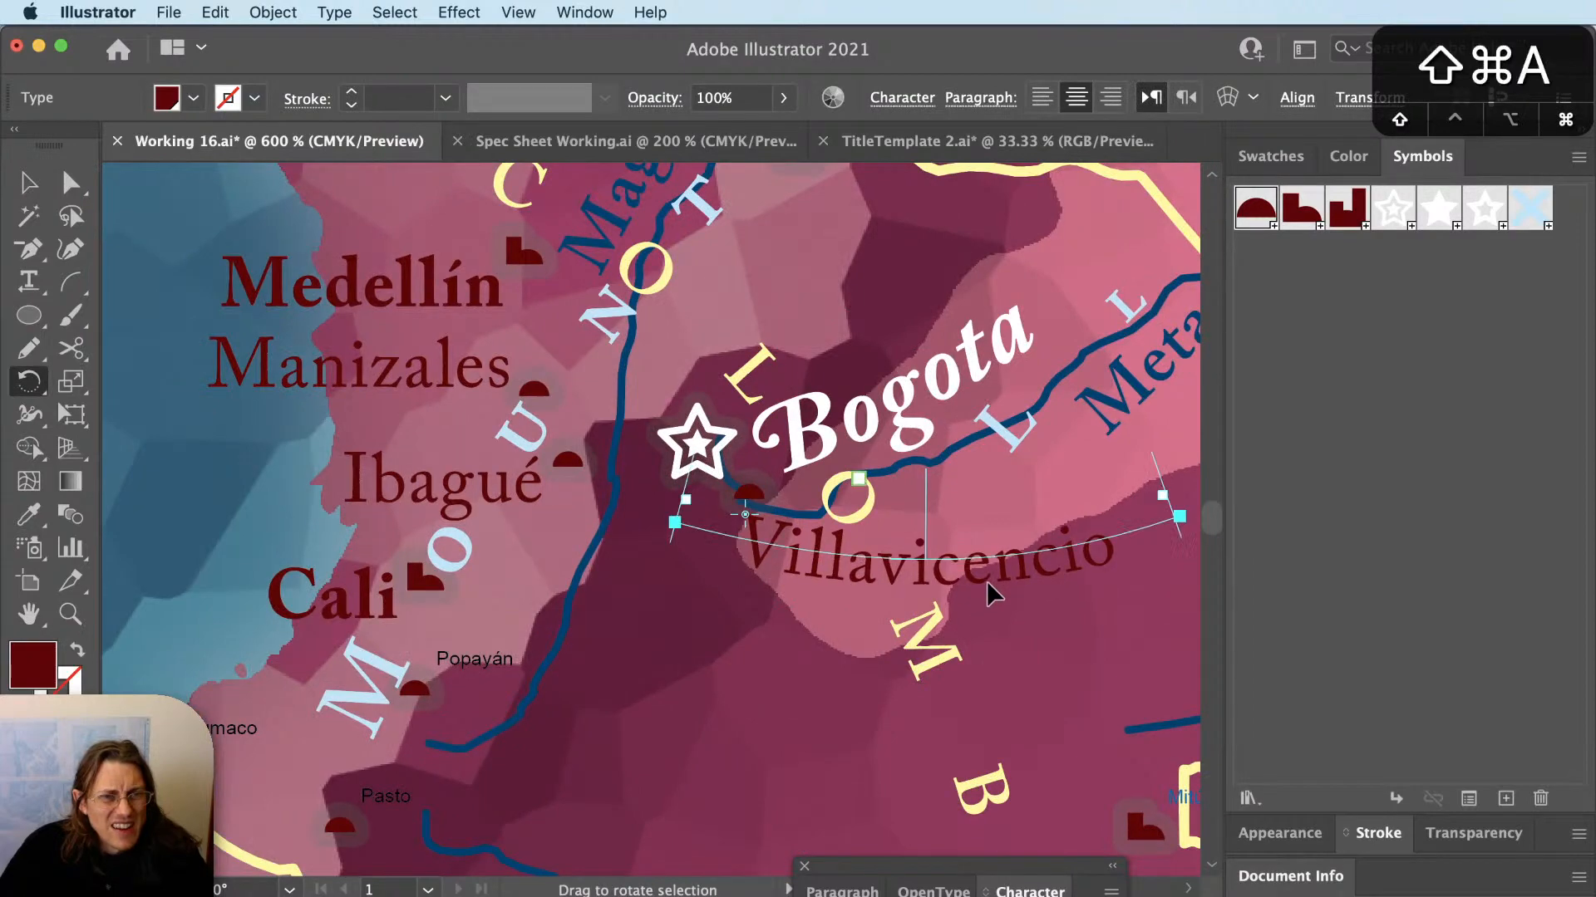
key("v")
left_click(979, 565)
key("shift+super+a")
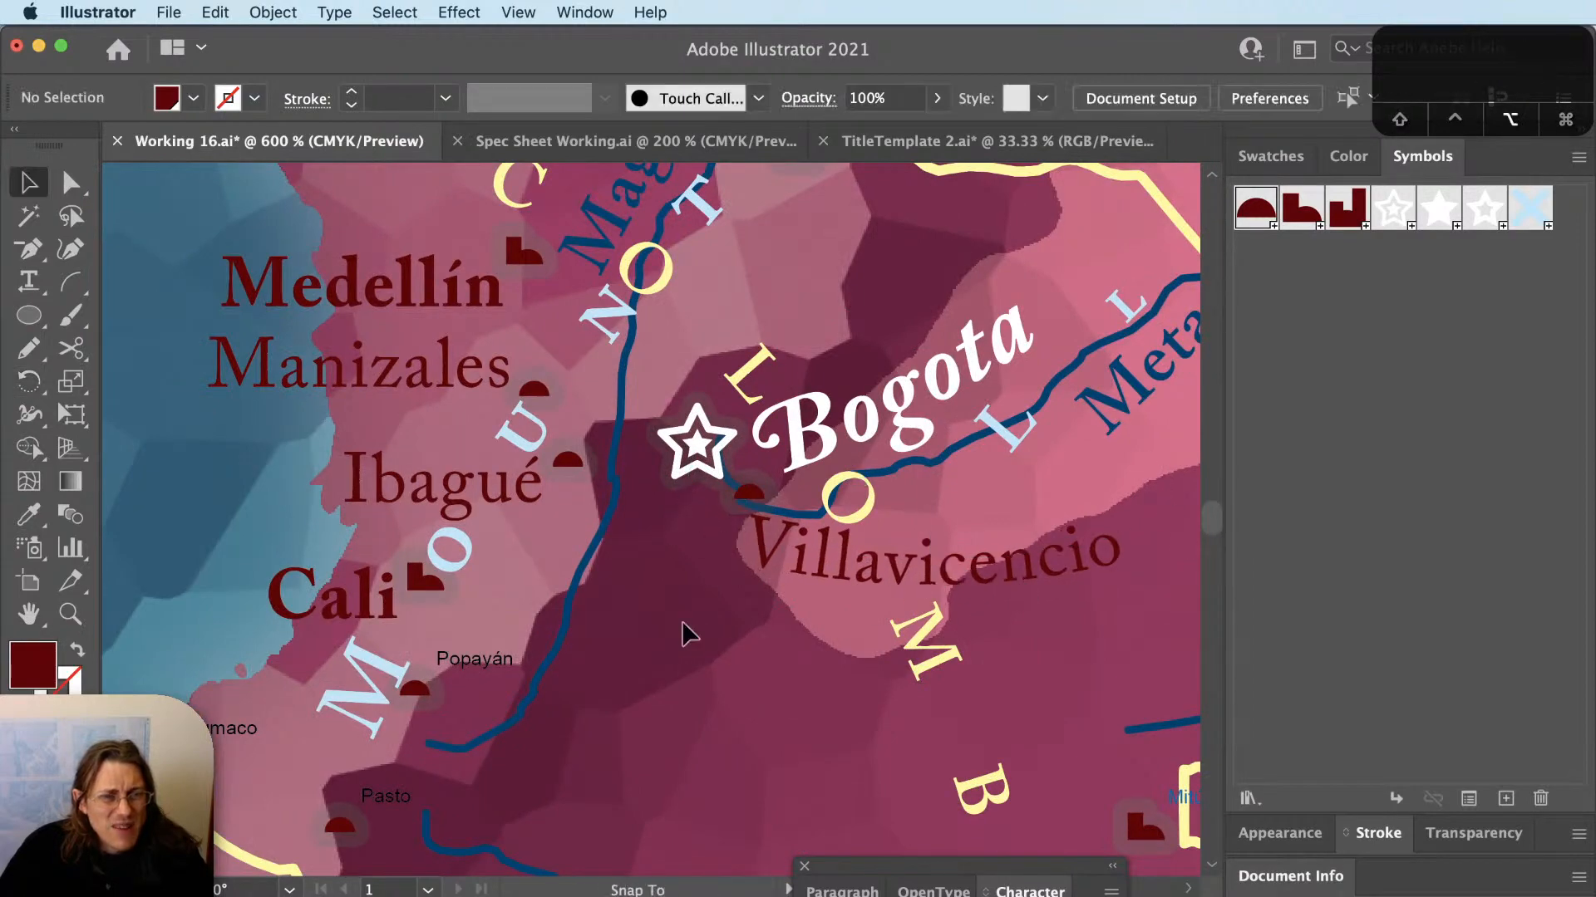
scroll(680, 622, "down", 3)
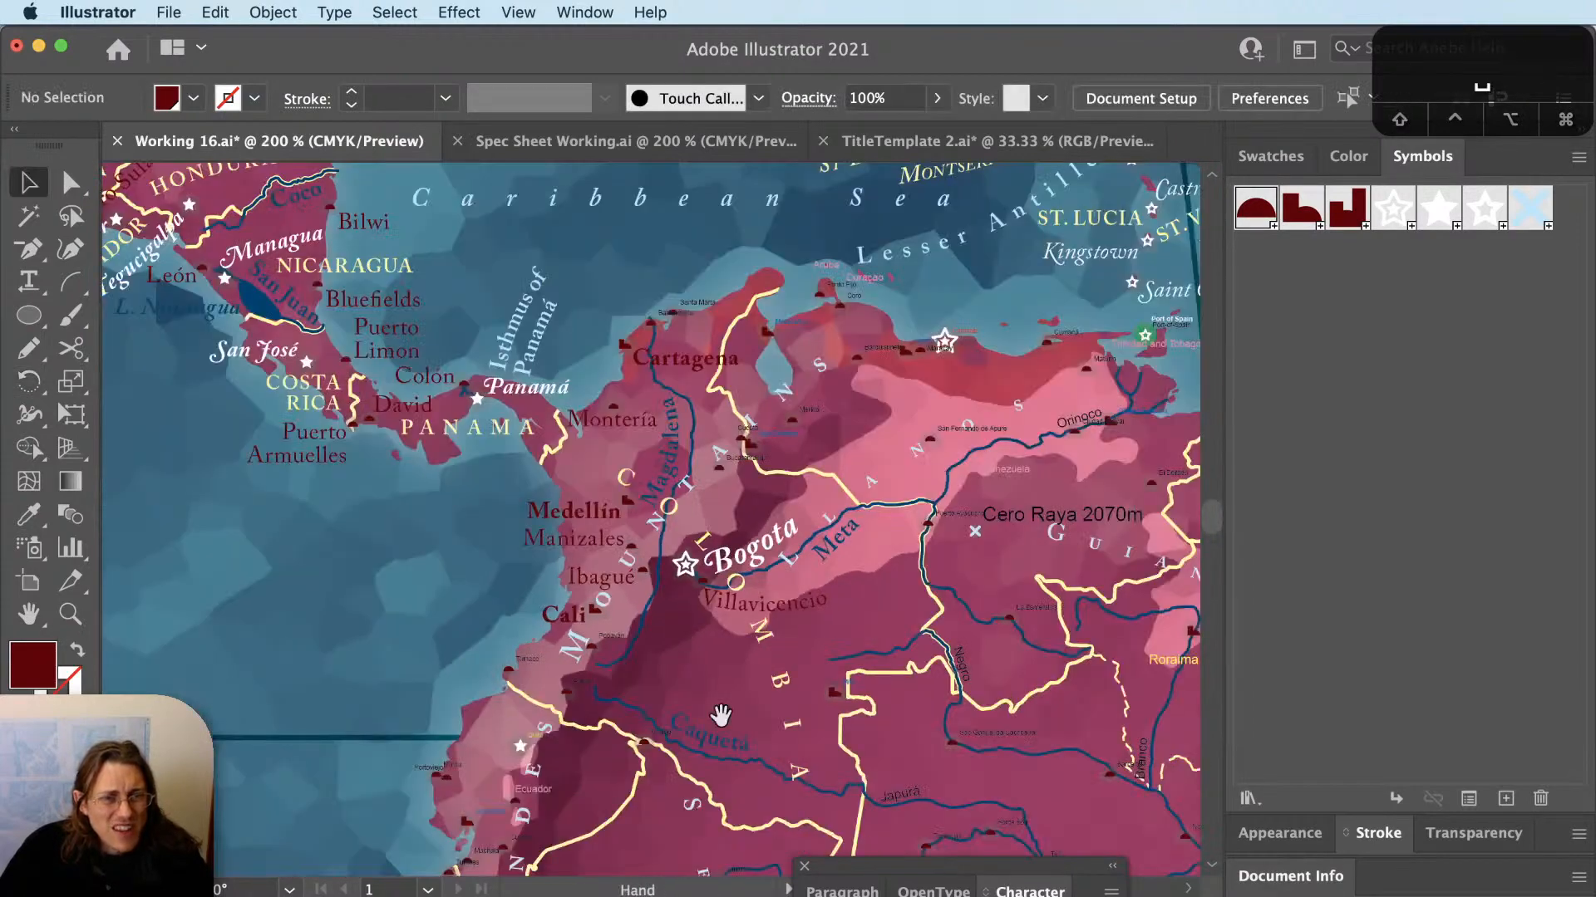
scroll(715, 648, "down", 2)
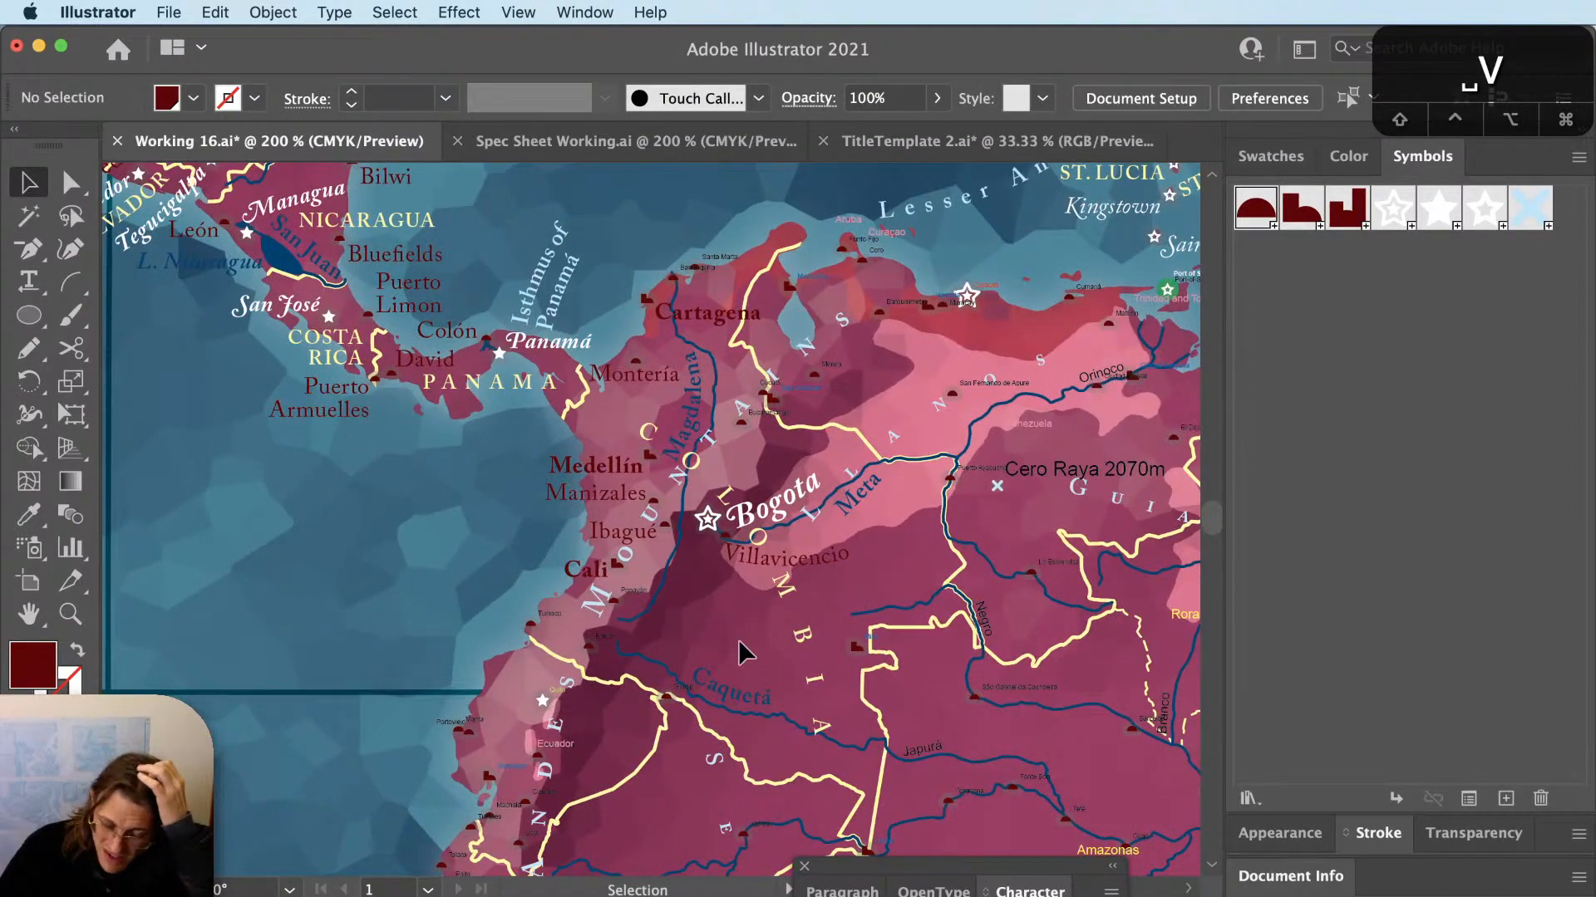
scroll(922, 416, "up", 1)
key("space")
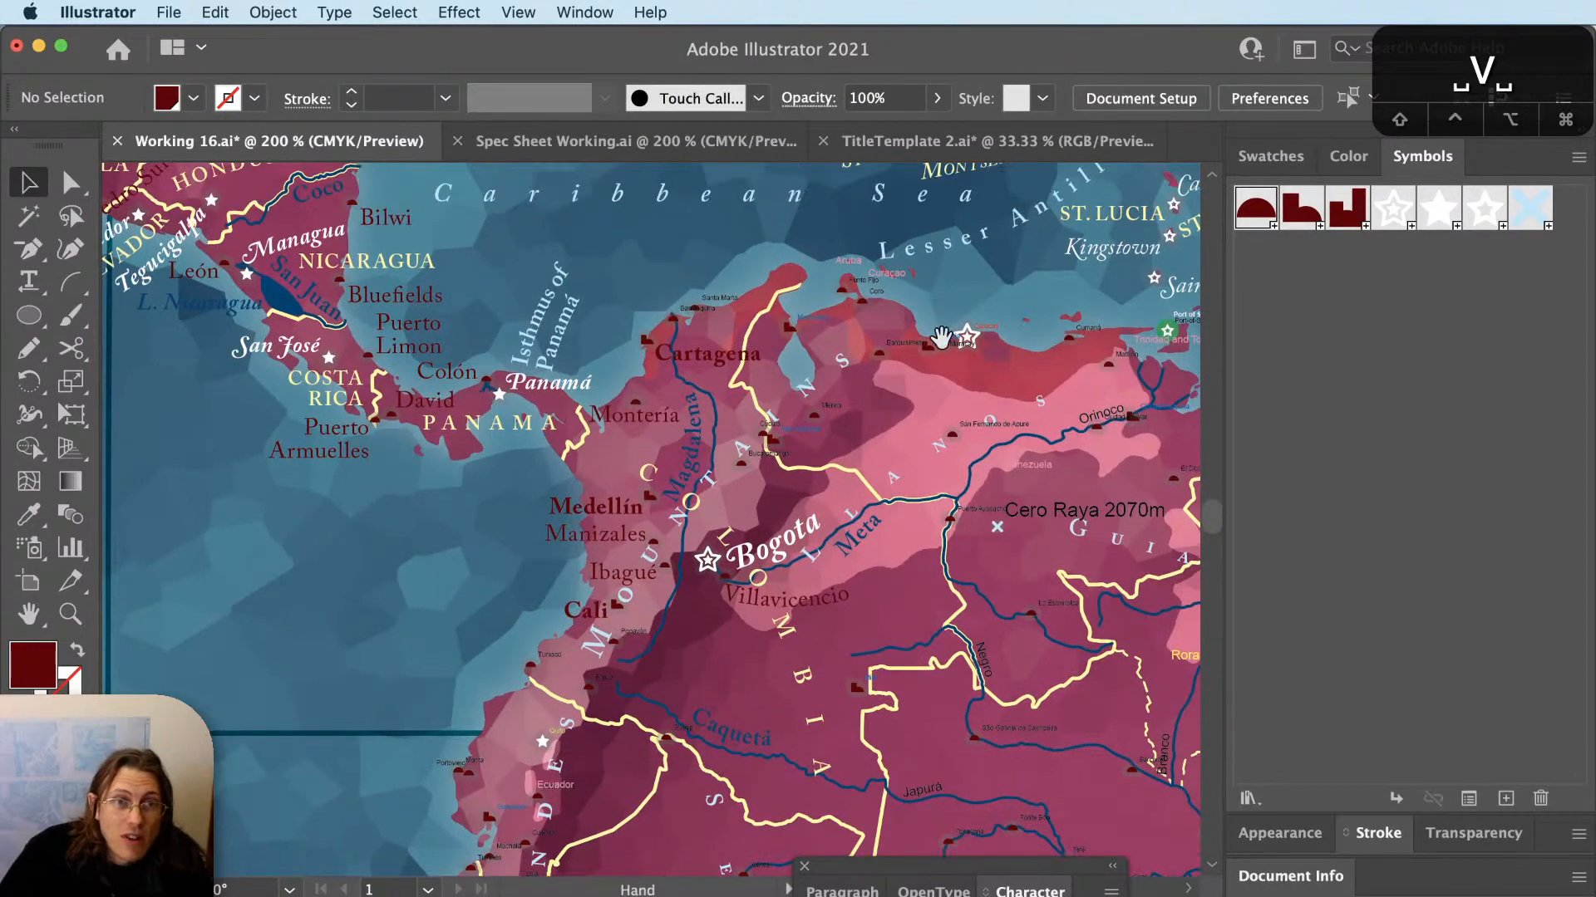
left_click_drag(943, 336, 688, 631)
key("space")
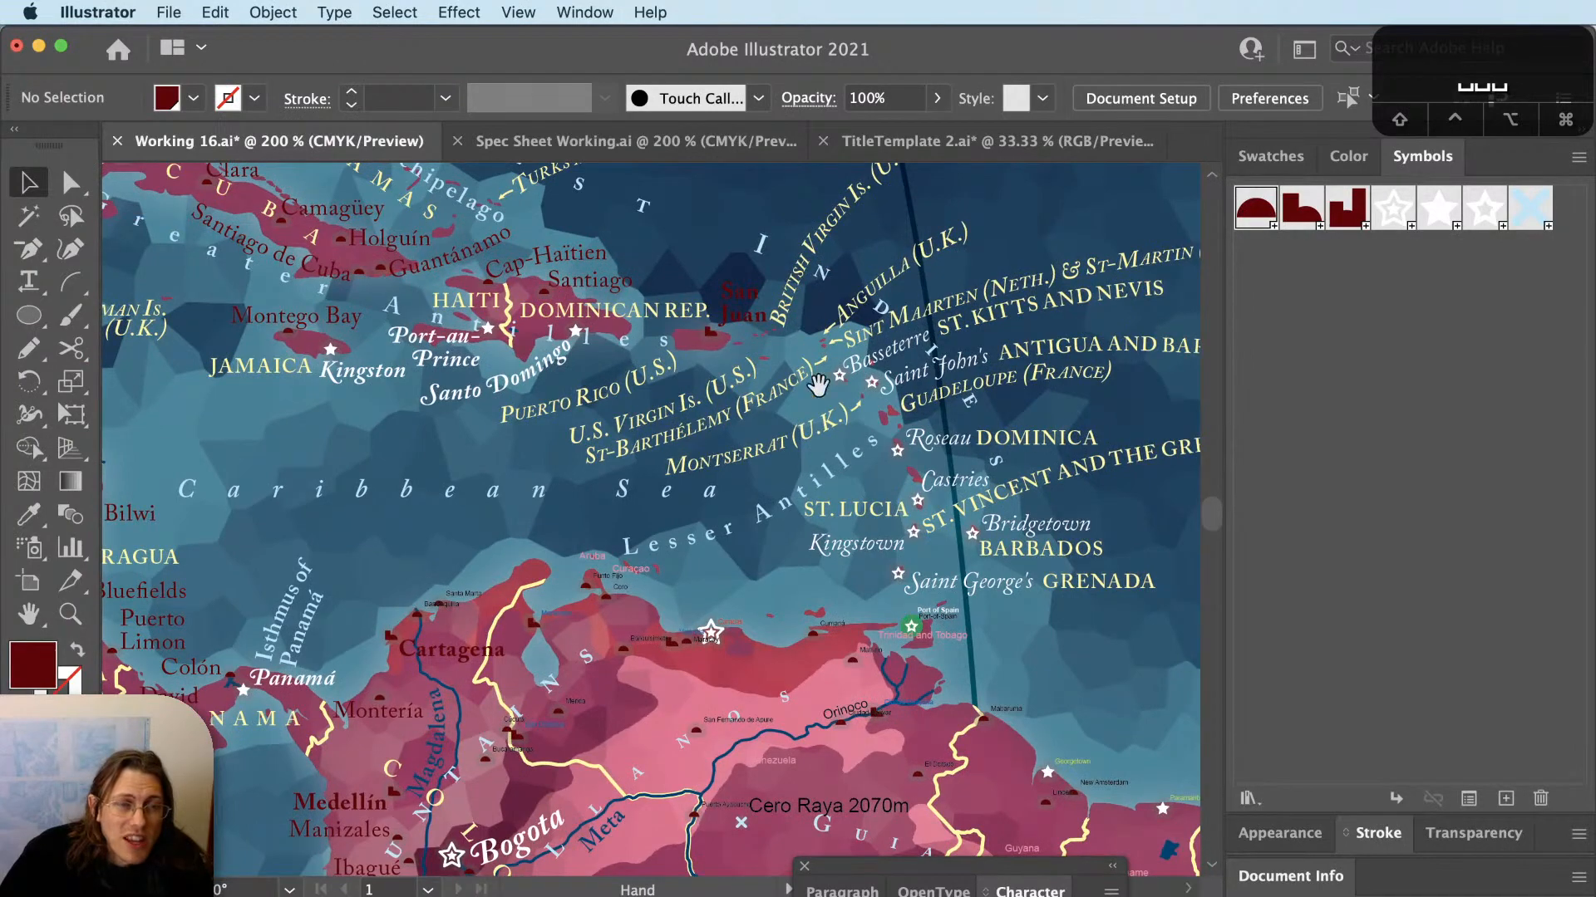
left_click_drag(615, 724, 875, 415)
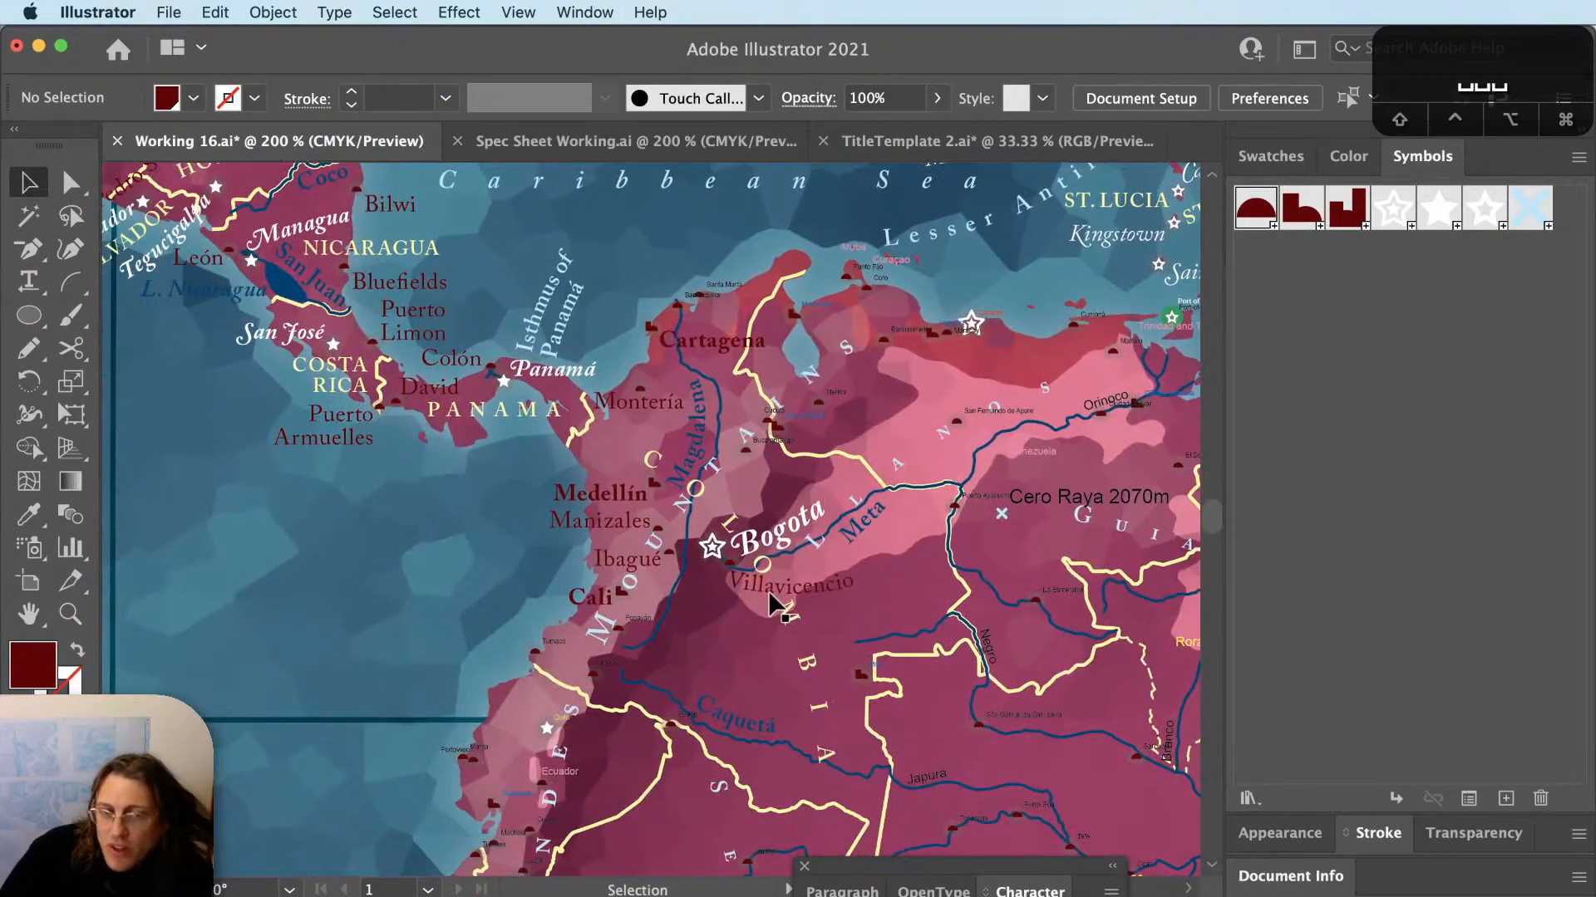
Give the Popayán label the Ibagué label's type style, left-align it and place it just northeast of its town marker.
scroll(537, 640, "up", 3)
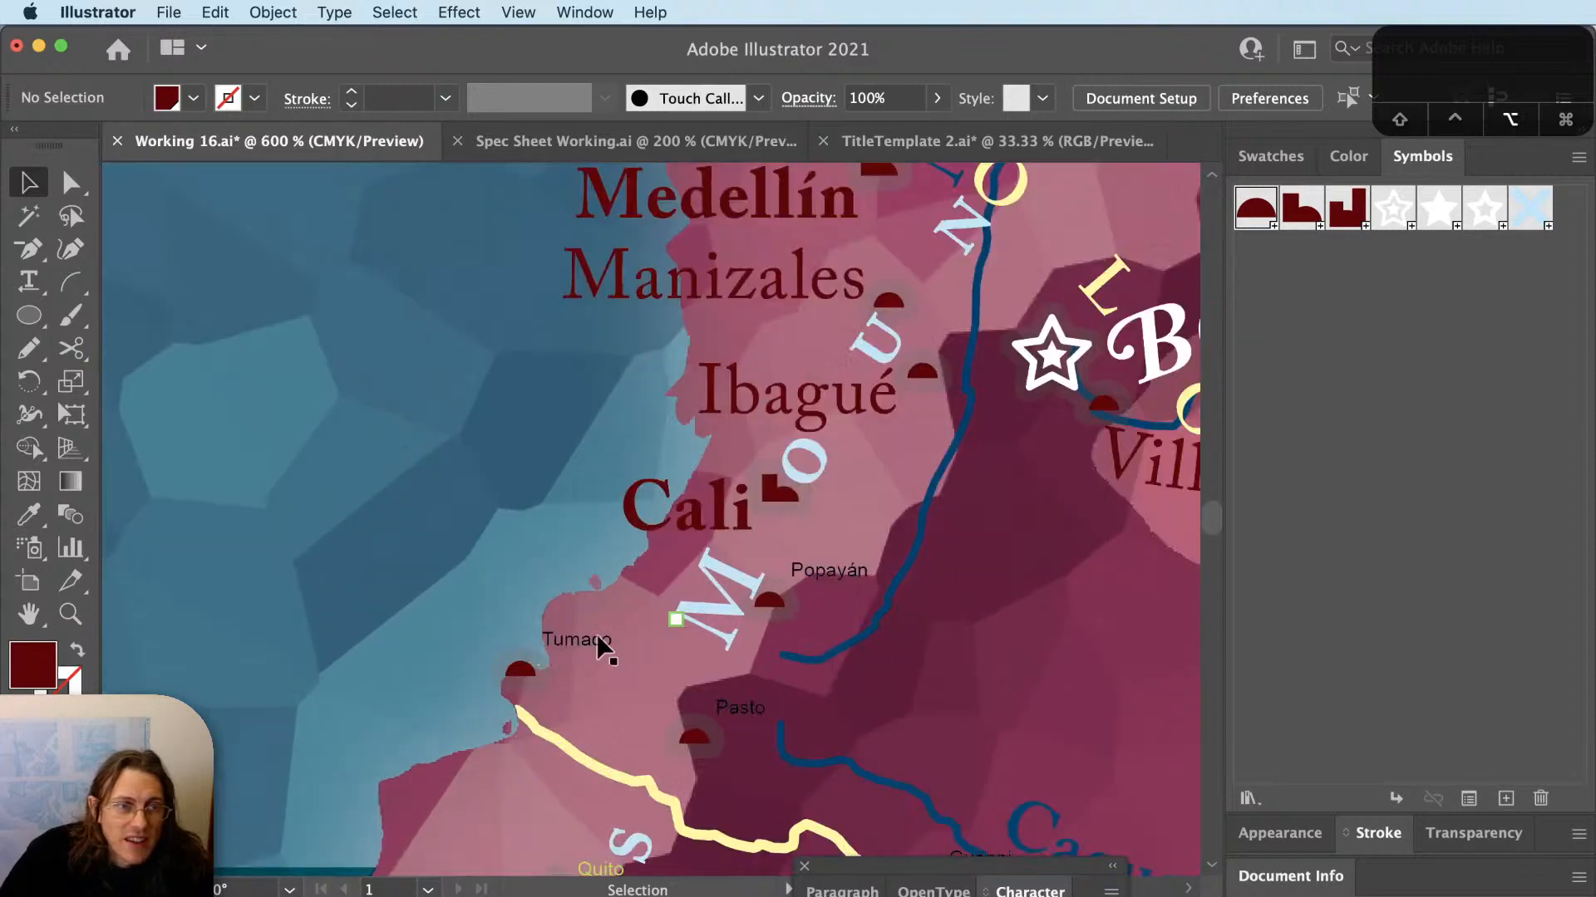
left_click(803, 573)
scroll(719, 588, "down", 1)
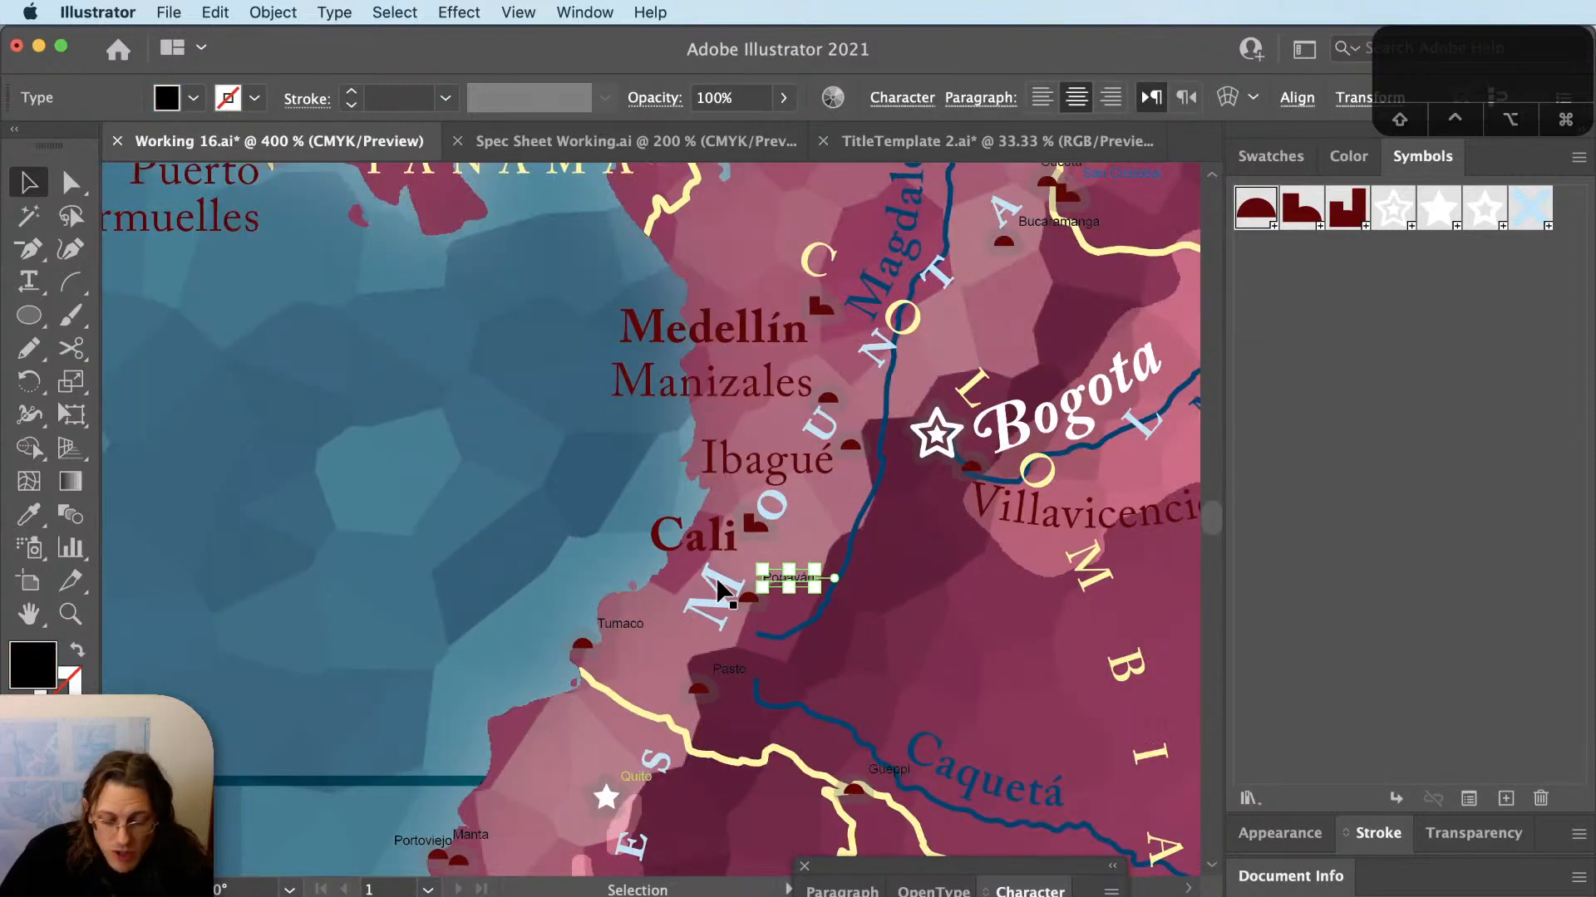
key("i")
left_click(781, 470)
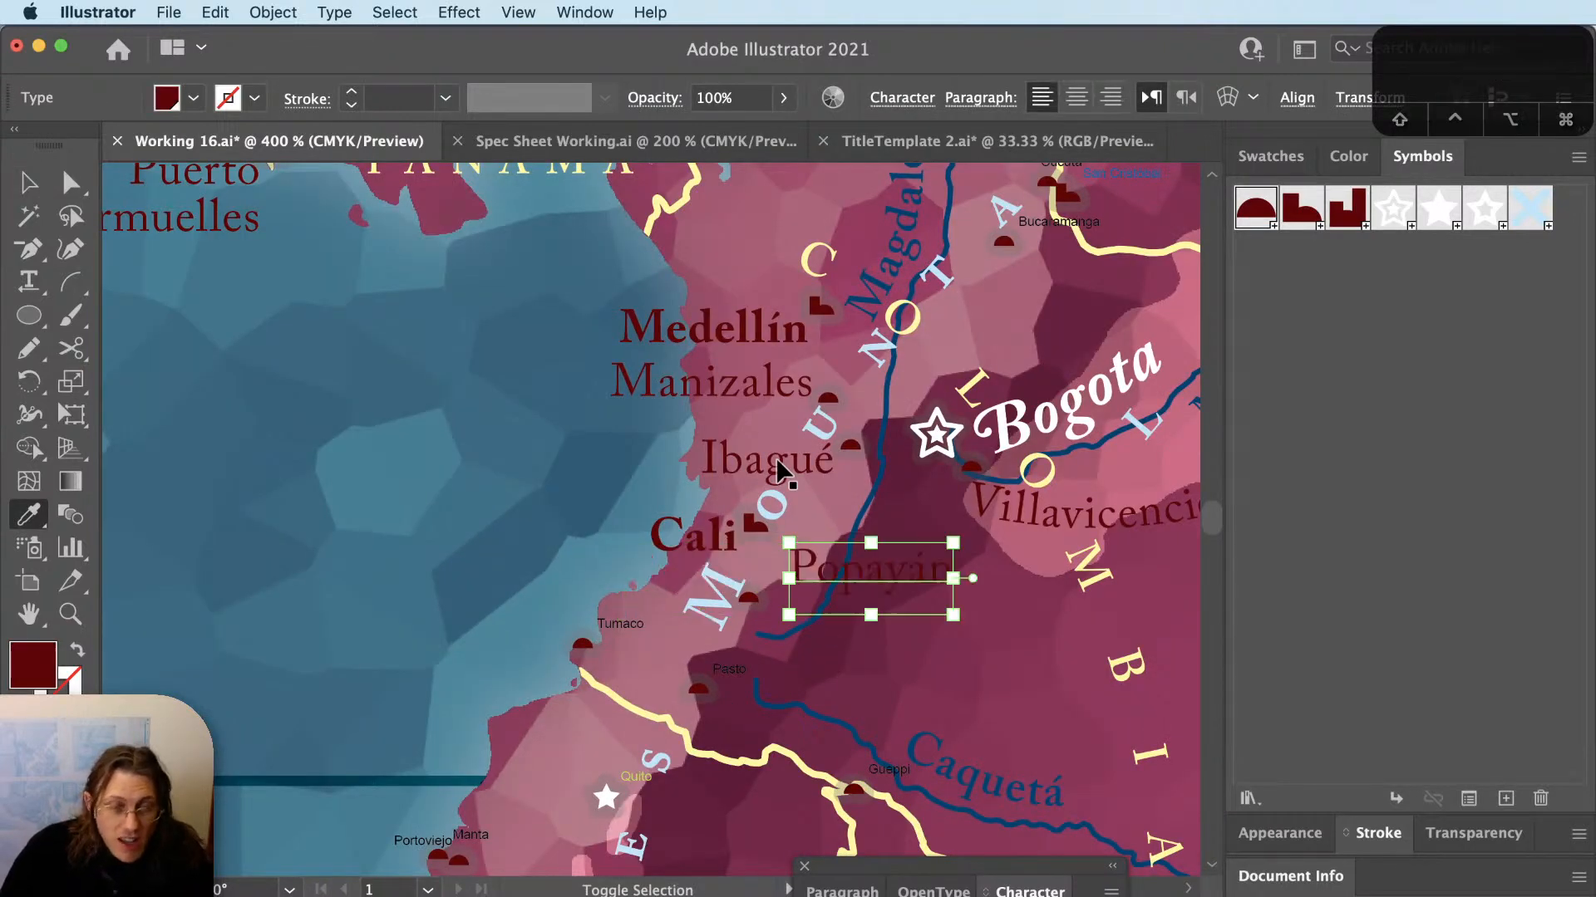
key("v")
scroll(819, 623, "up", 2)
left_click(760, 536)
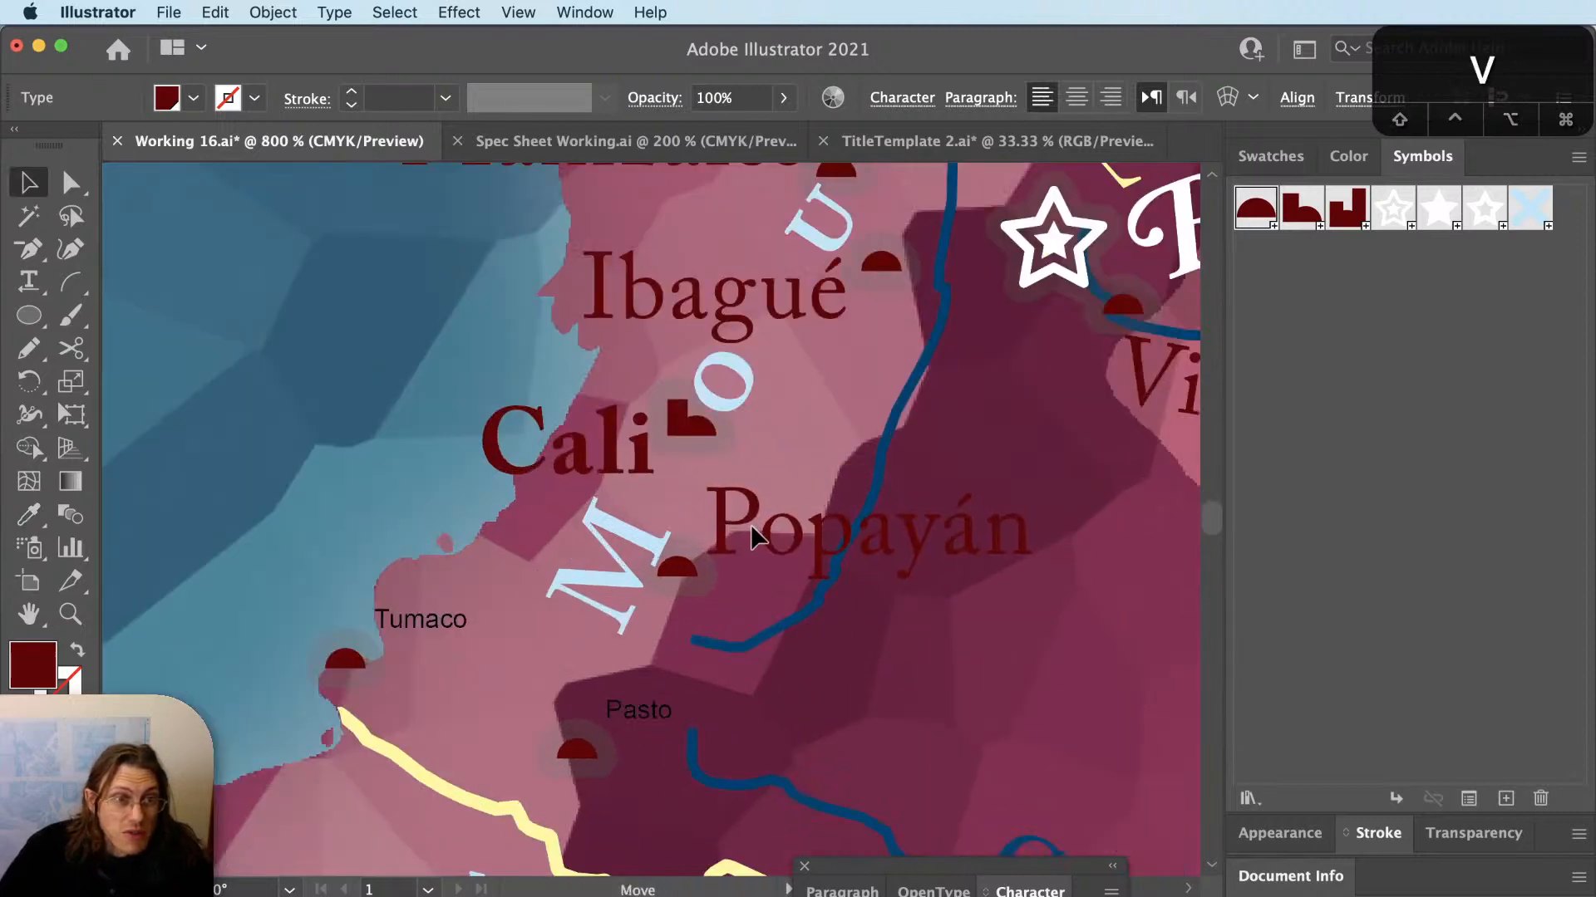
scroll(911, 579, "down", 1)
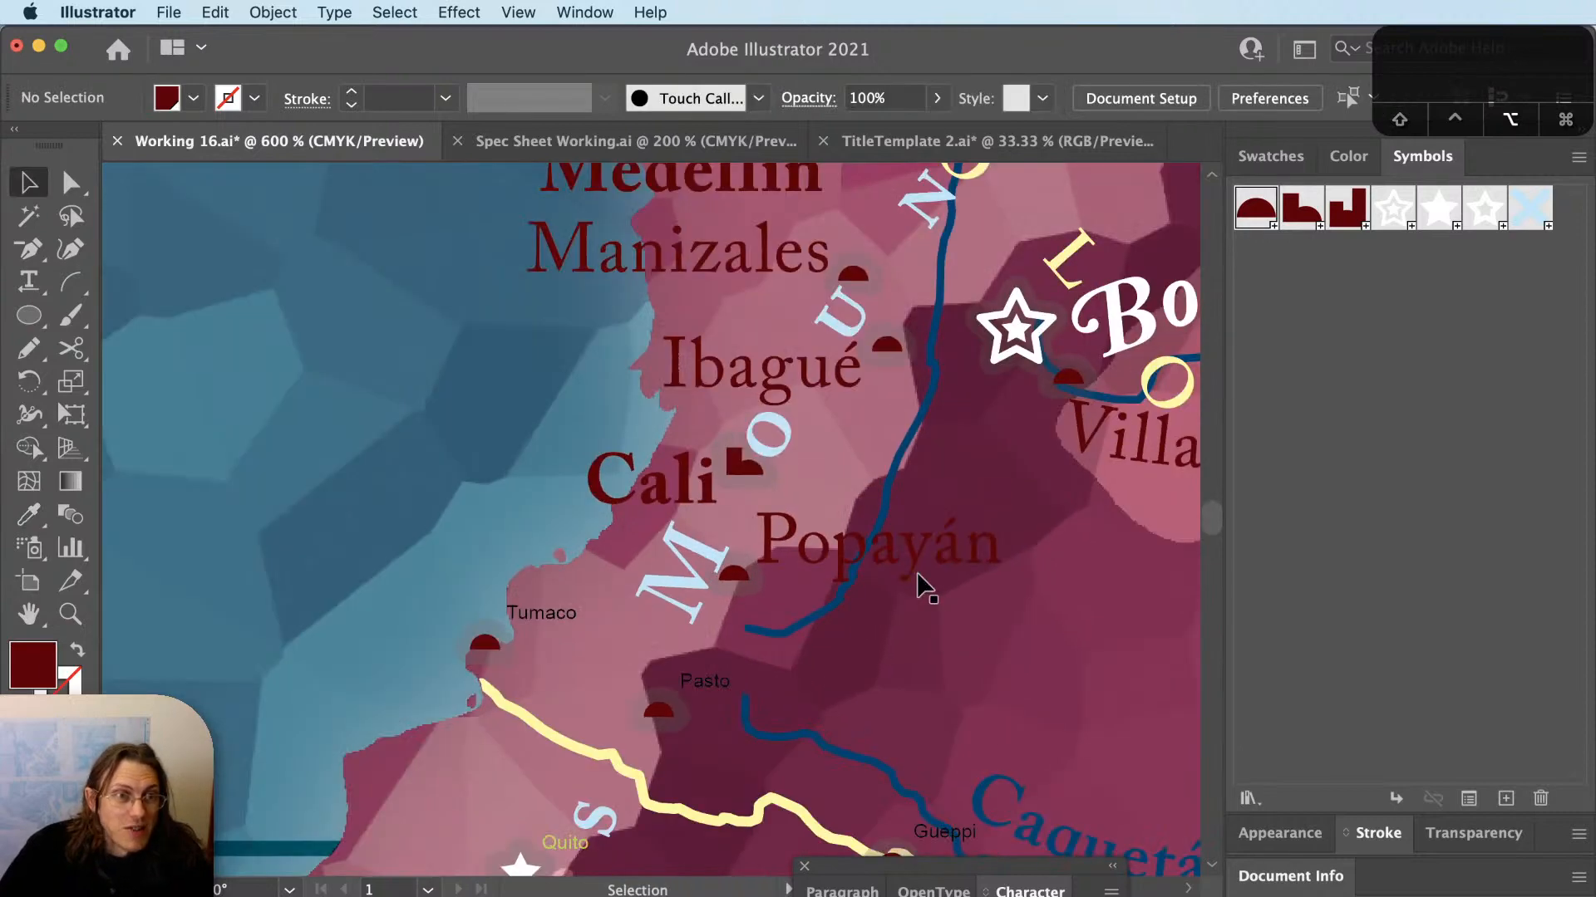
Right-align the Pasto and Tumaco labels and copy the Manizales label's type style onto both.
scroll(920, 581, "down", 1)
left_click(777, 654)
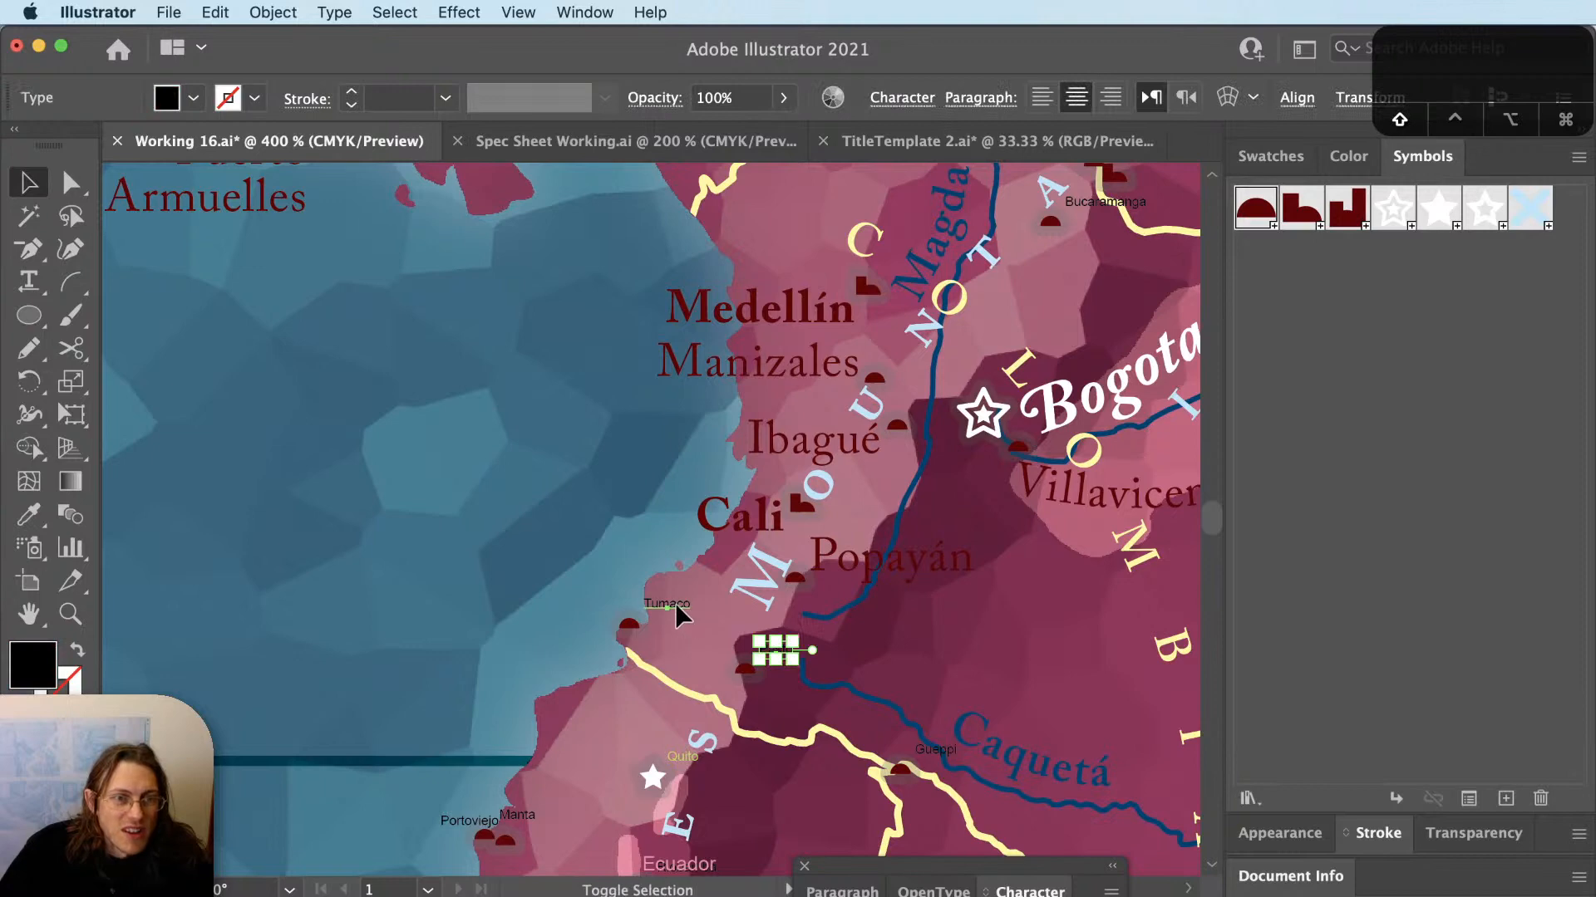
left_click(675, 607, "shift")
key("super+shift+r")
key("i")
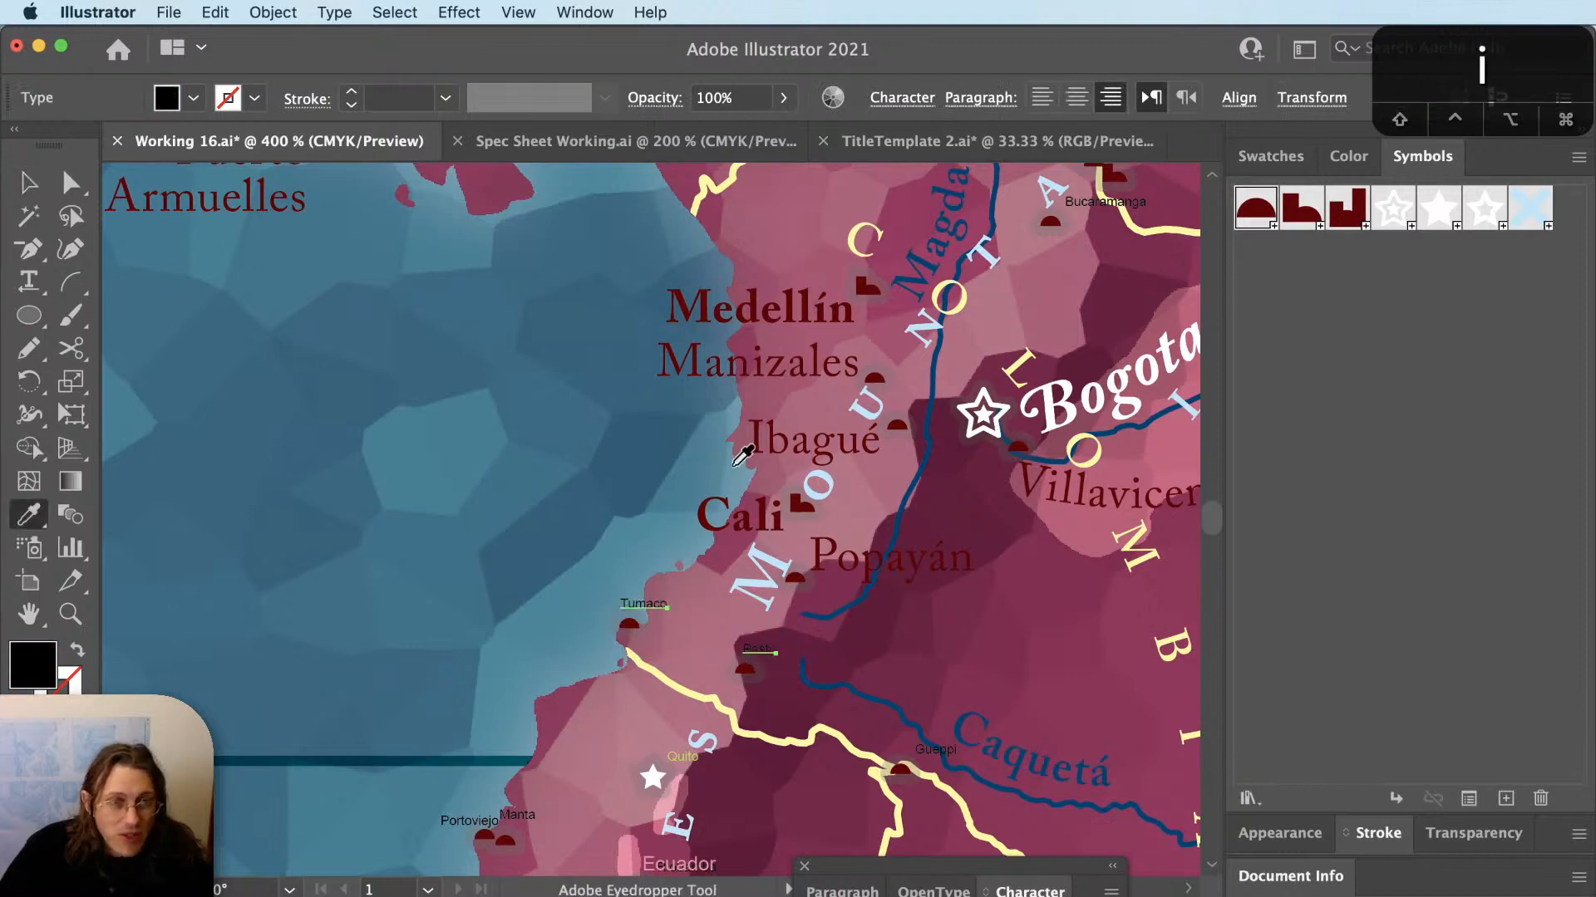
left_click(771, 368)
key("v")
scroll(635, 674, "up", 3)
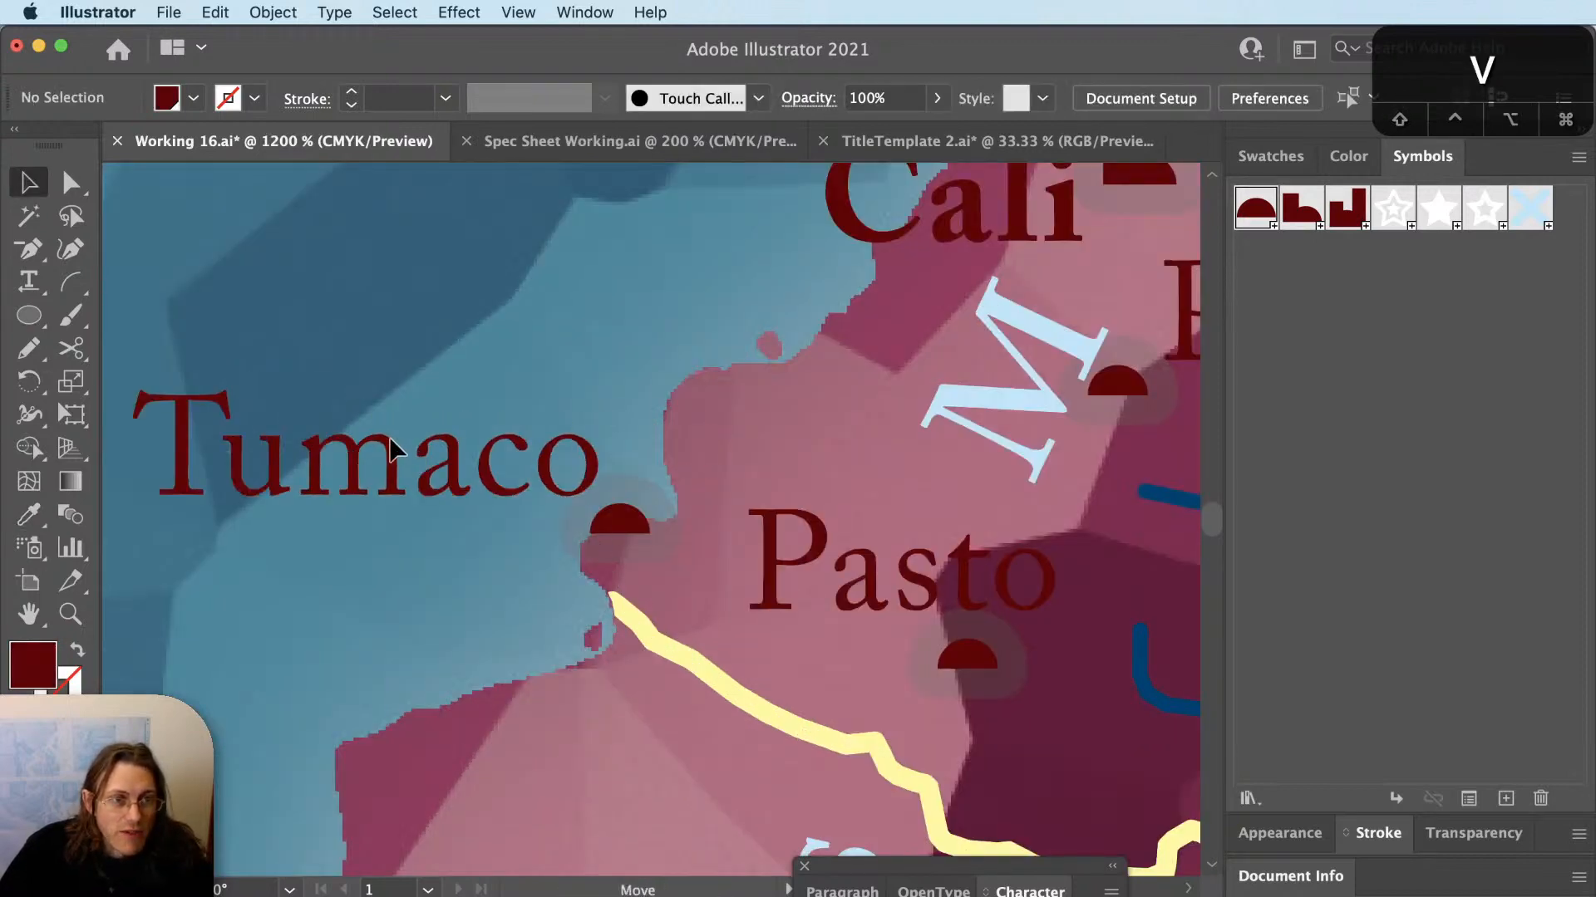
Place the Tumaco label over the sea northwest of its marker and move the Pasto label southwest beside its marker.
left_click_drag(391, 440, 382, 430)
left_click_drag(480, 450, 495, 462)
left_click_drag(802, 580, 666, 696)
left_click(325, 585)
Center-align the Pasto label and move it directly above its town marker.
scroll(303, 591, "down", 3)
scroll(676, 696, "up", 2)
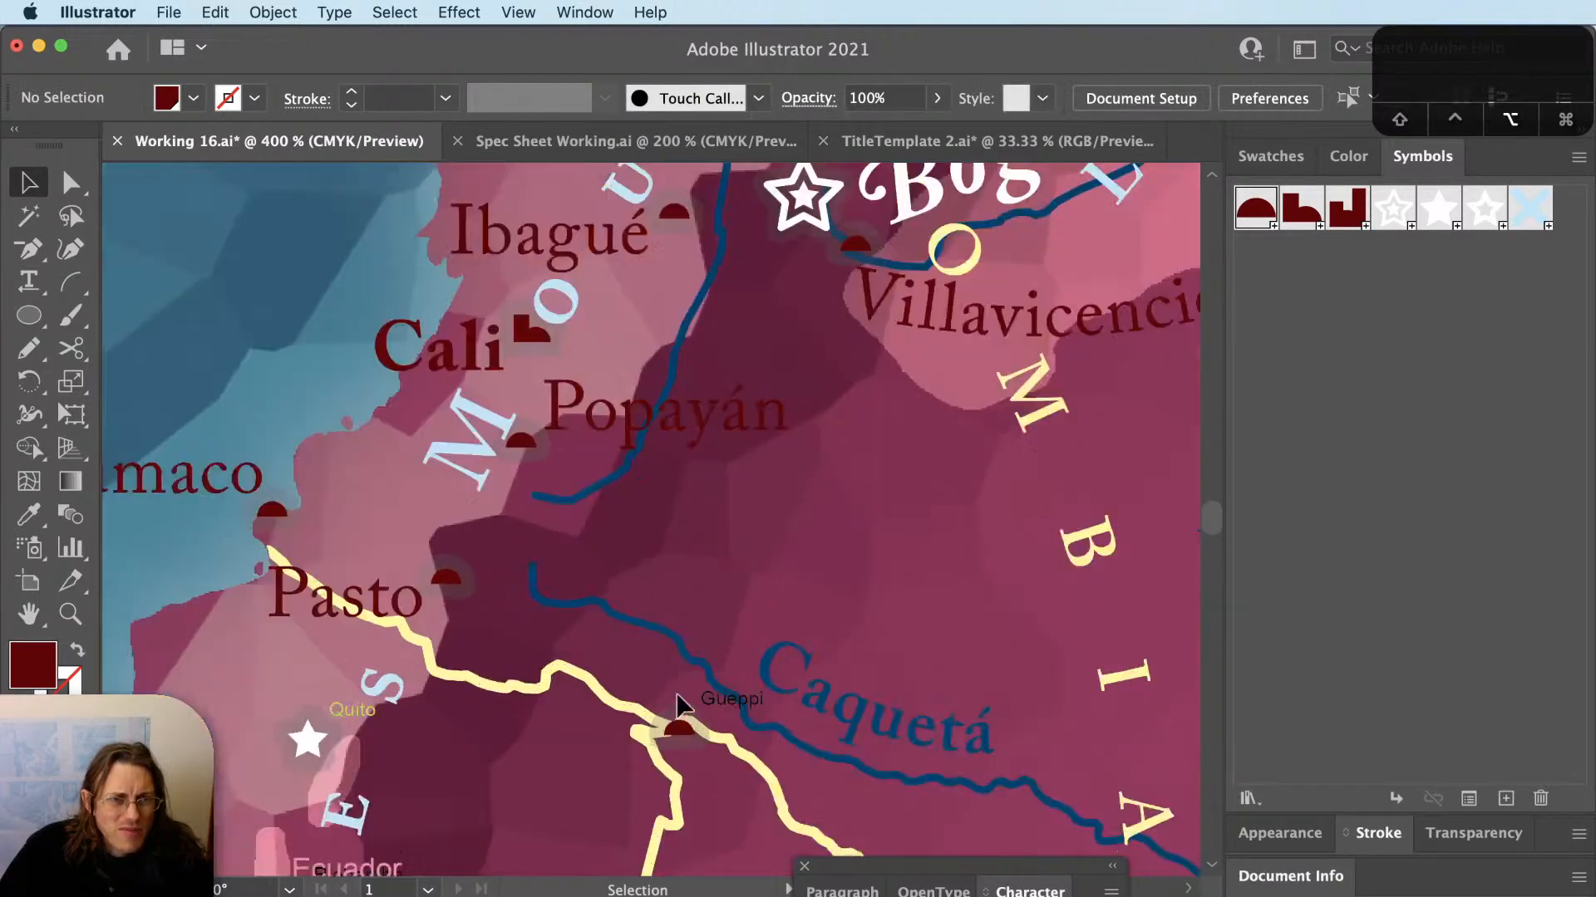
scroll(682, 705, "up", 2)
left_click_drag(299, 577, 432, 494)
key("v")
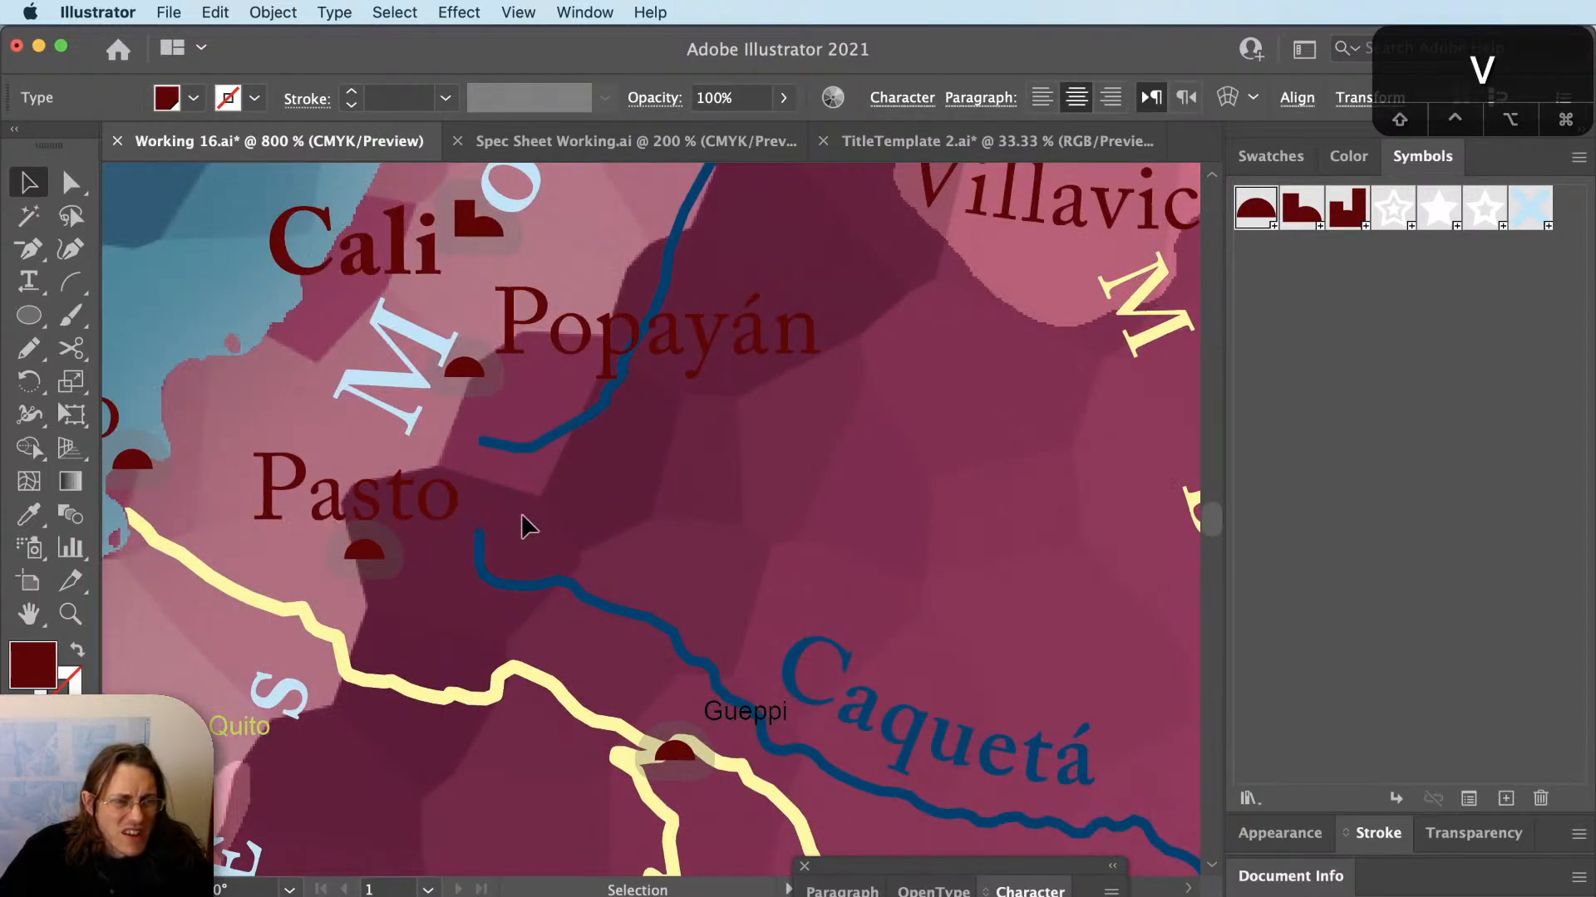
left_click(522, 517)
Restyle the small blue San Cristóbal label to match the bold dark red major-city labels and left-align it.
scroll(467, 565, "down", 3)
left_click_drag(602, 488, 542, 712)
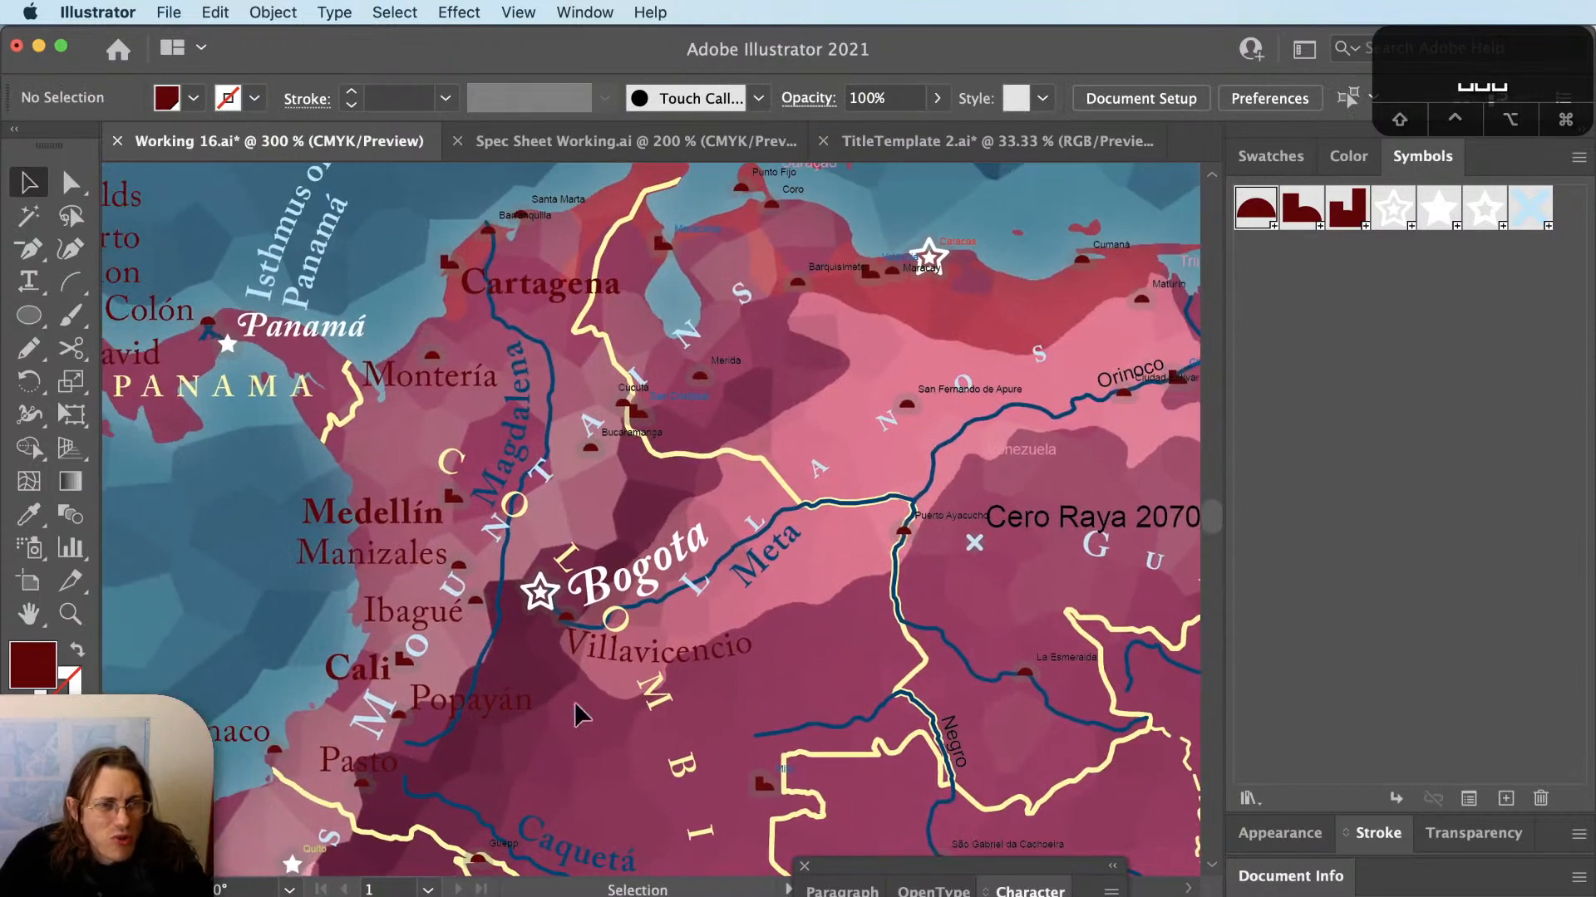
scroll(615, 666, "down", 1)
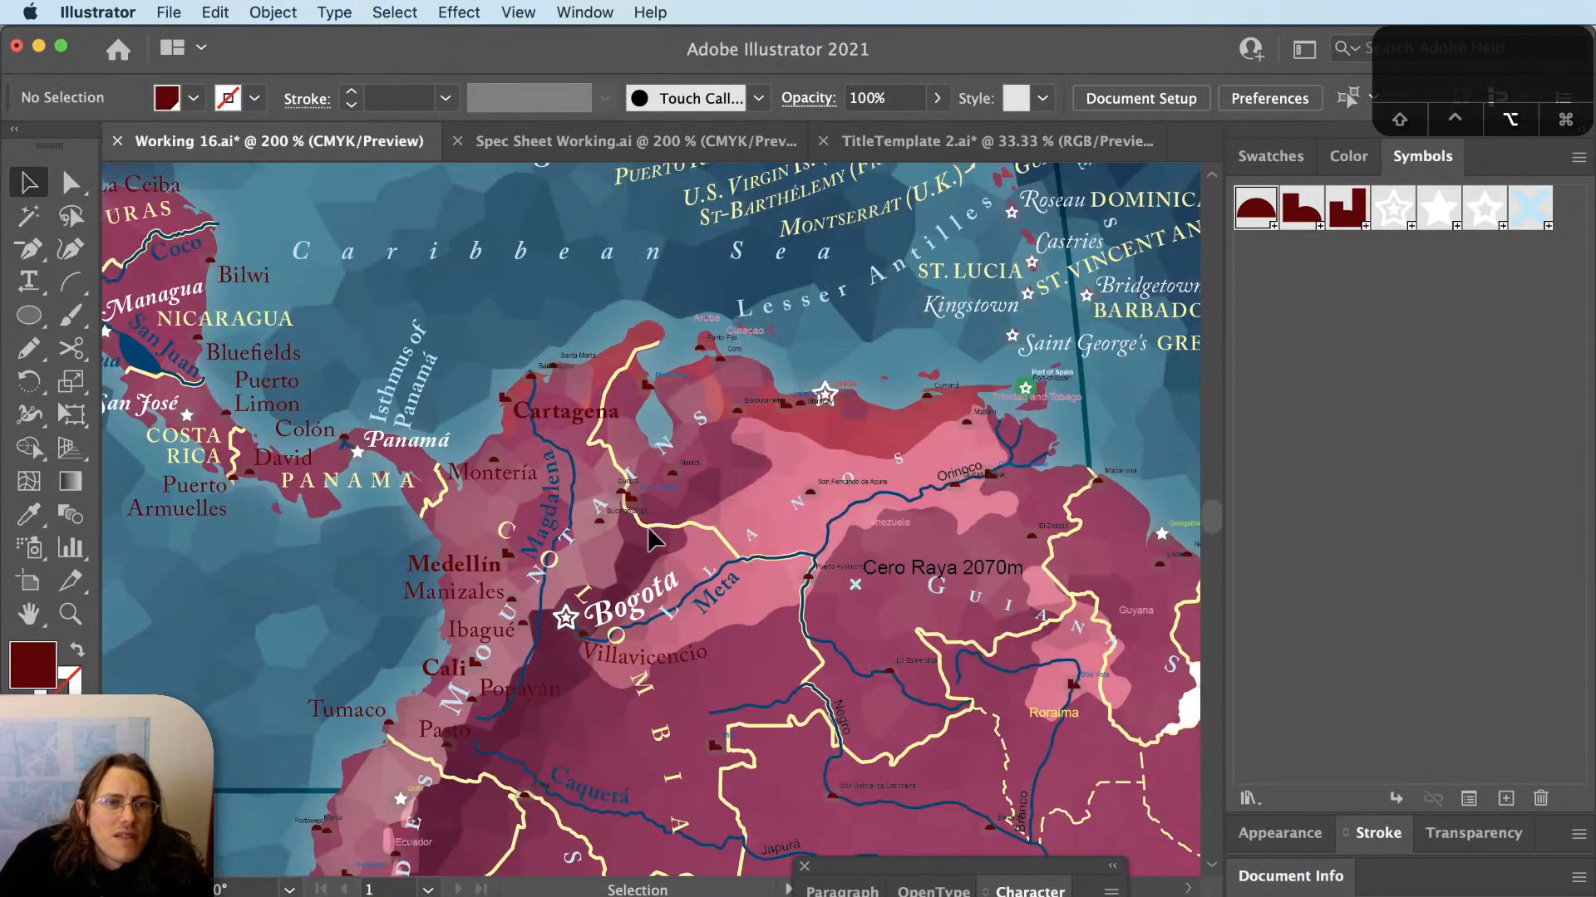
scroll(646, 526, "up", 3)
left_click(697, 417)
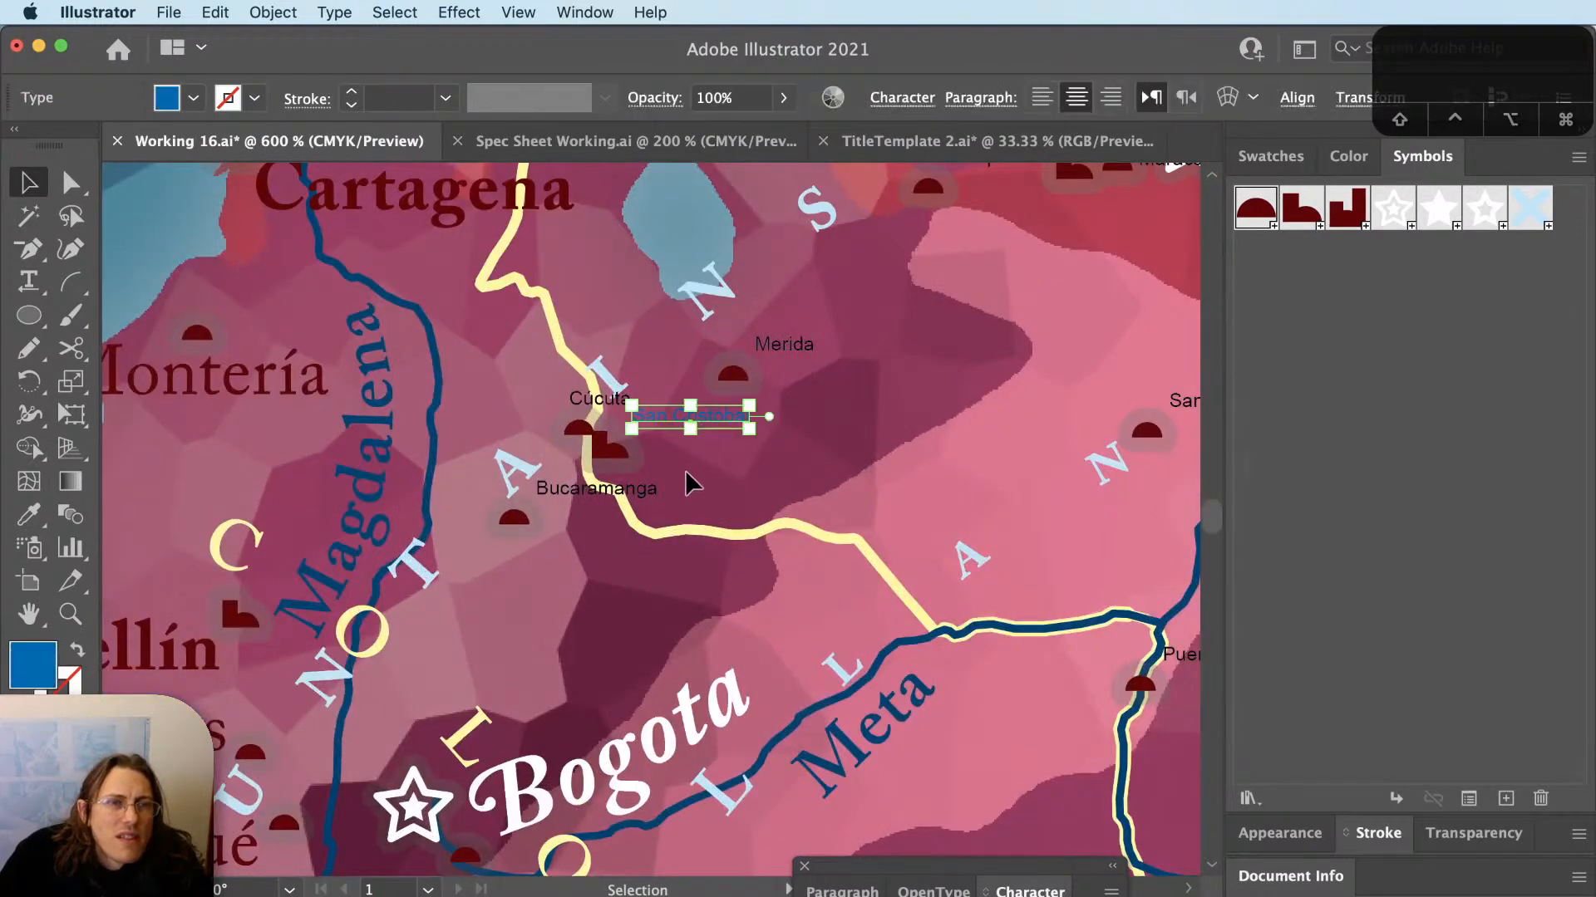
scroll(685, 472, "down", 2)
left_click_drag(687, 473, 719, 499)
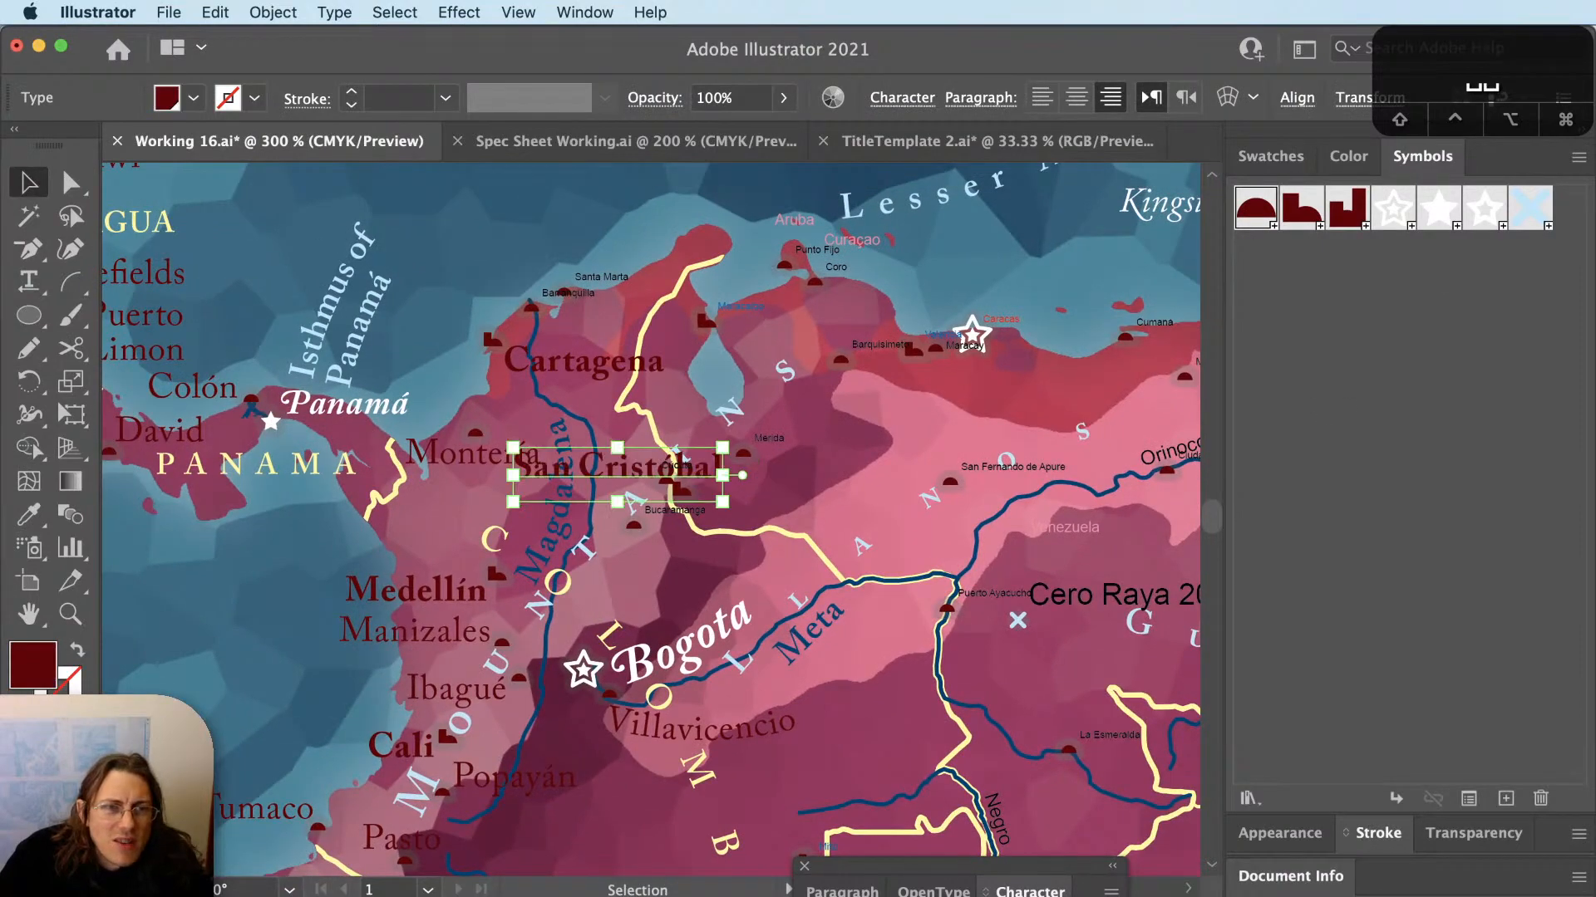
scroll(652, 438, "up", 2)
key("shift+super+l")
key("v")
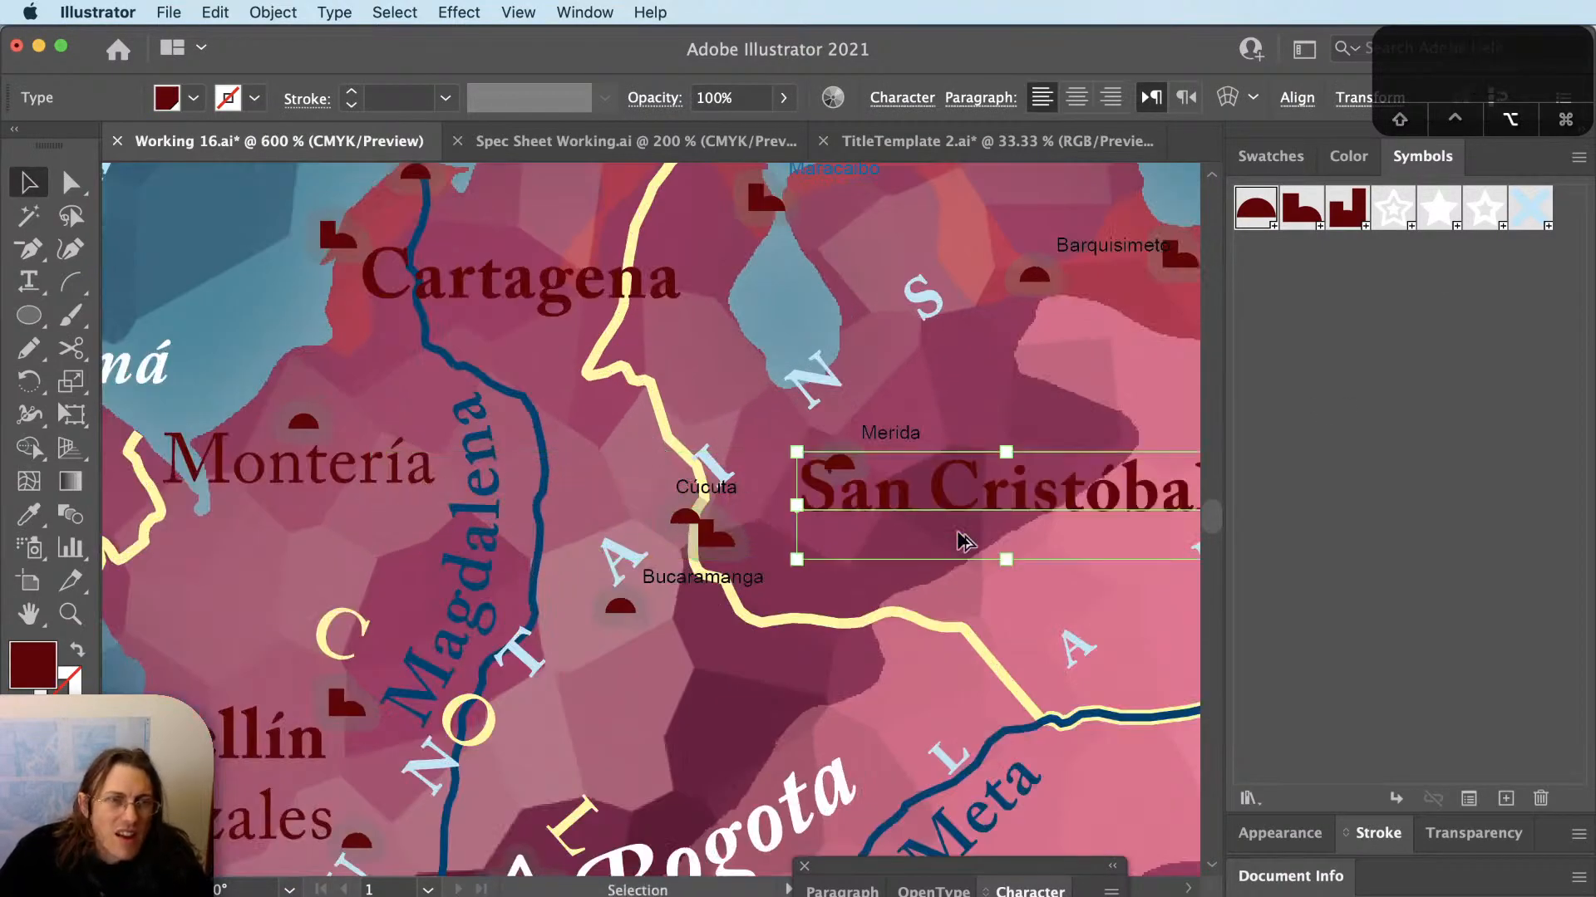
Place the San Cristóbal label just southeast of its city marker, above the yellow border line.
scroll(947, 528, "up", 1)
left_click_drag(933, 509, 856, 630)
scroll(802, 648, "down", 2)
scroll(802, 648, "up", 1)
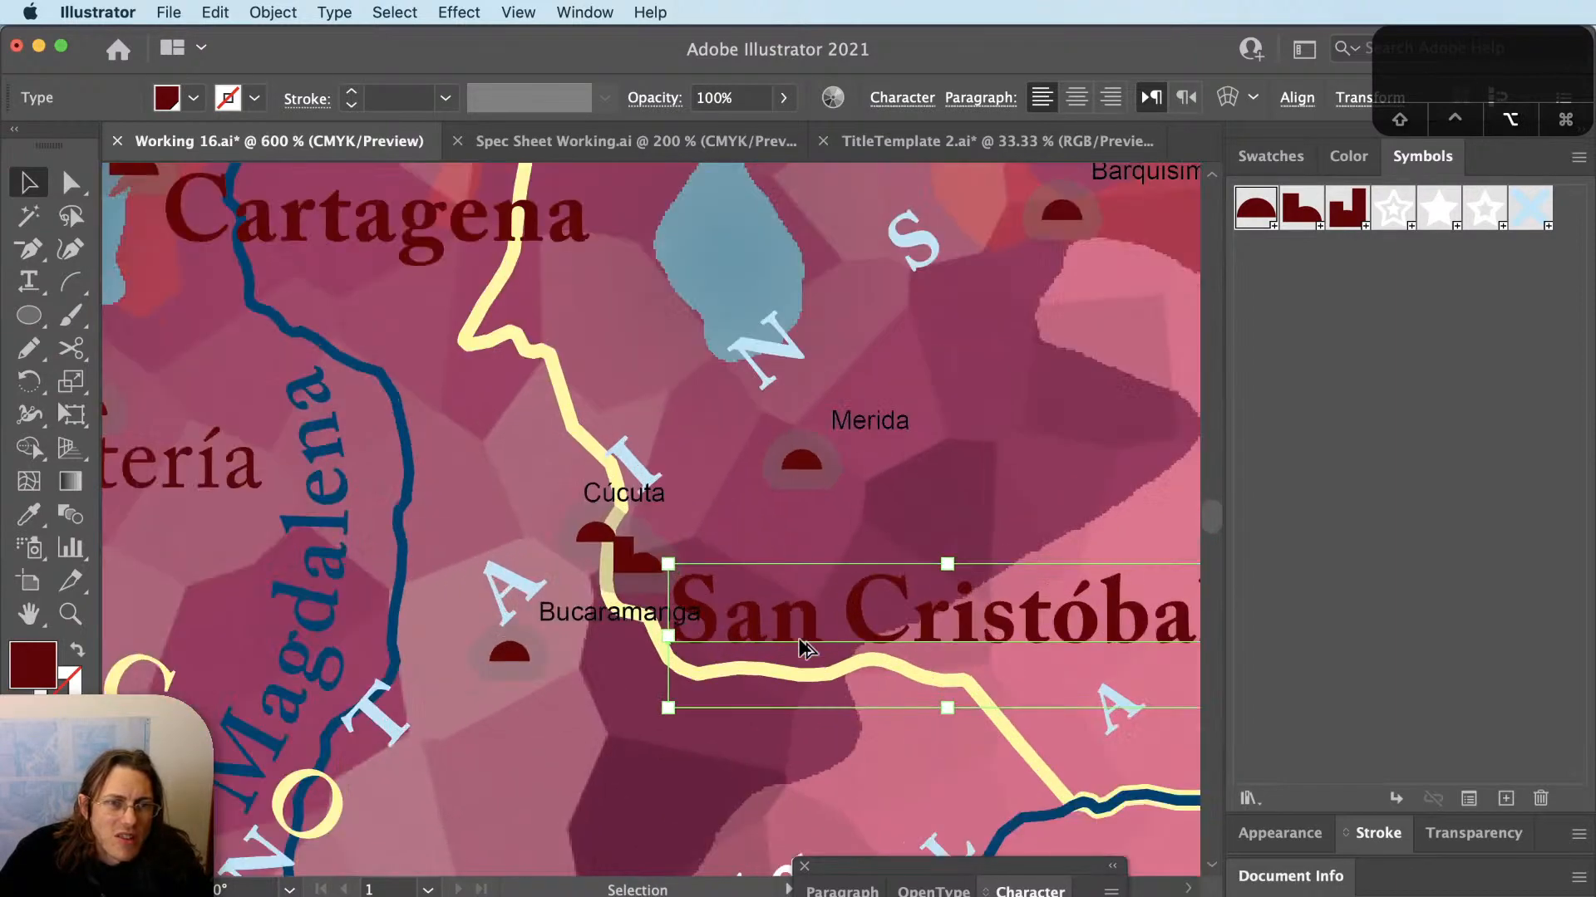
scroll(802, 648, "down", 2)
left_click(729, 681)
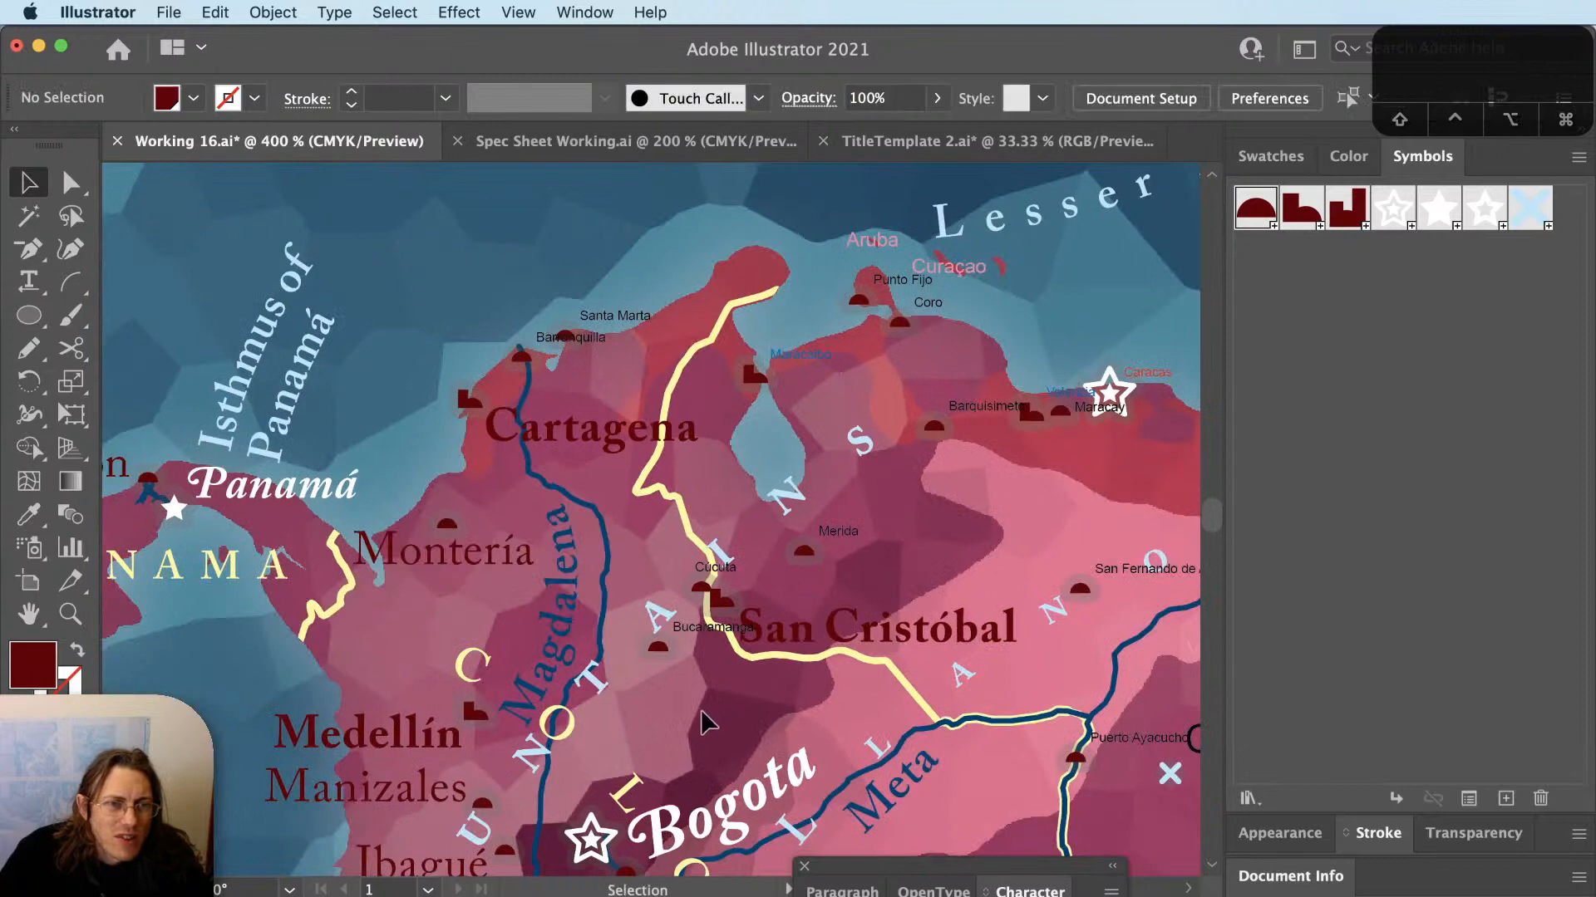
Restyle the Bucaramanga label like the regular dark red town labels and place it southeast of its marker, beneath San Cristóbal.
key("v")
left_click_drag(711, 700, 845, 591)
key("v")
left_click(819, 526)
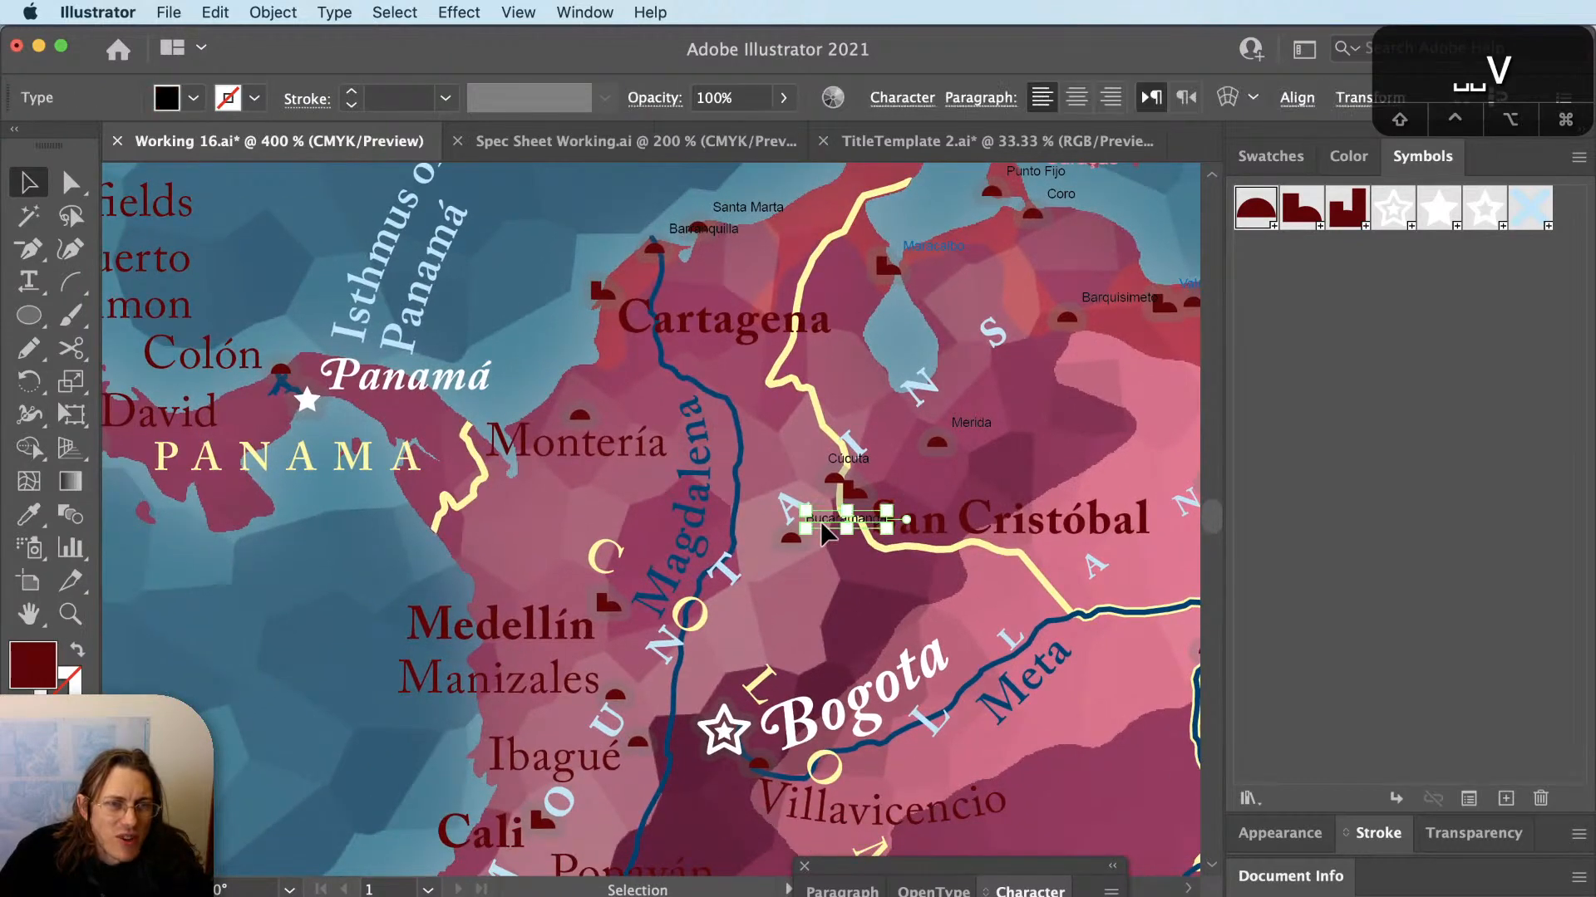
scroll(812, 629, "up", 2)
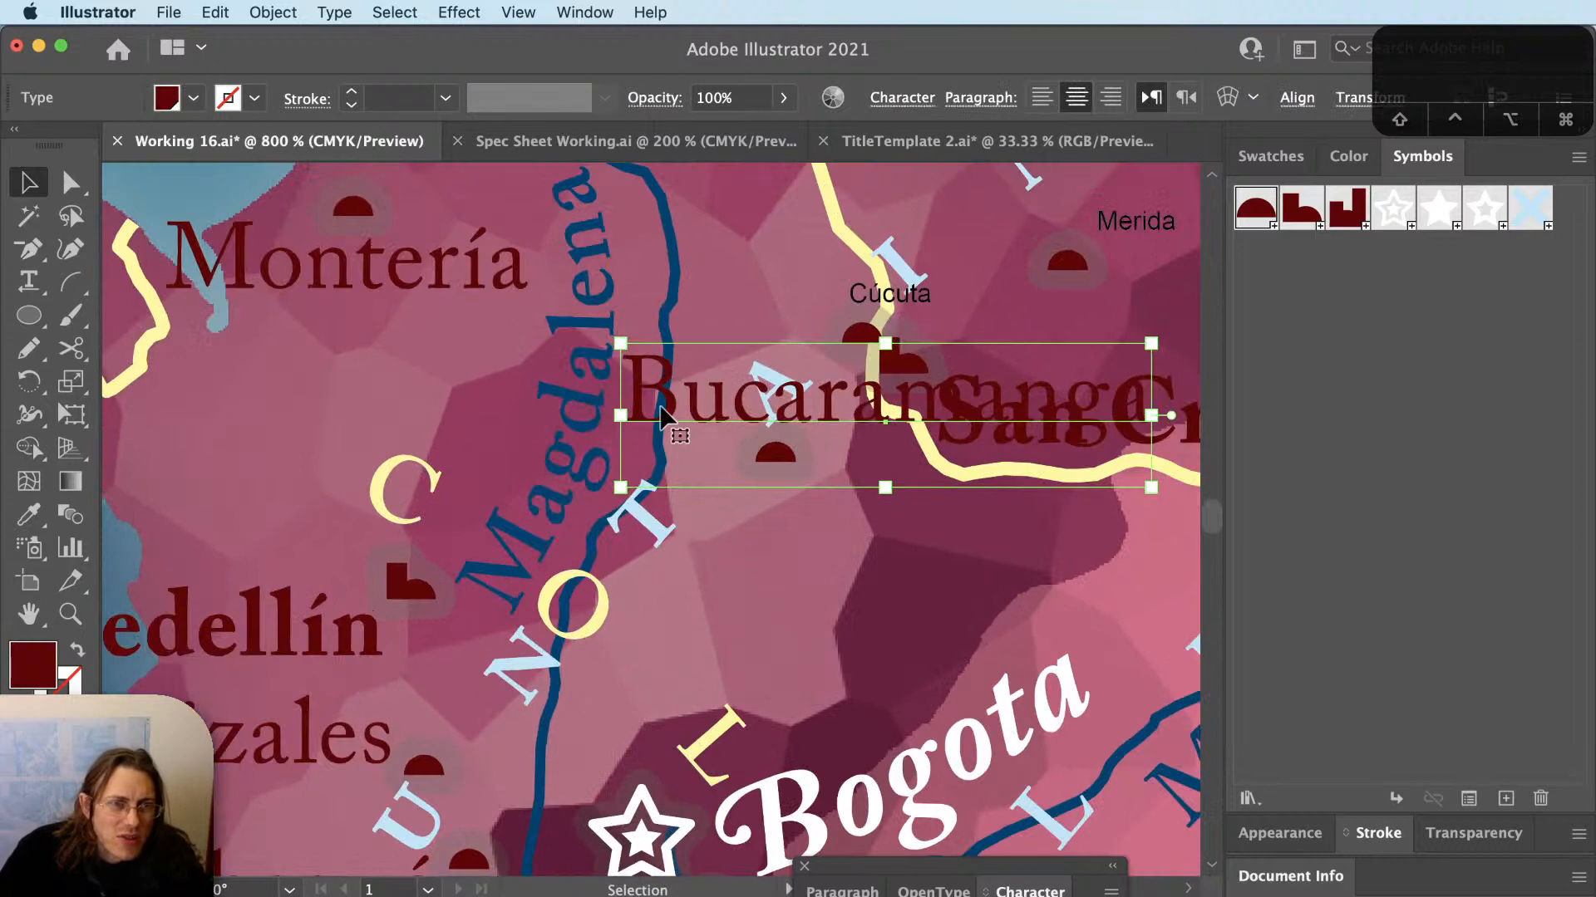
left_click_drag(667, 400, 571, 646)
key("space")
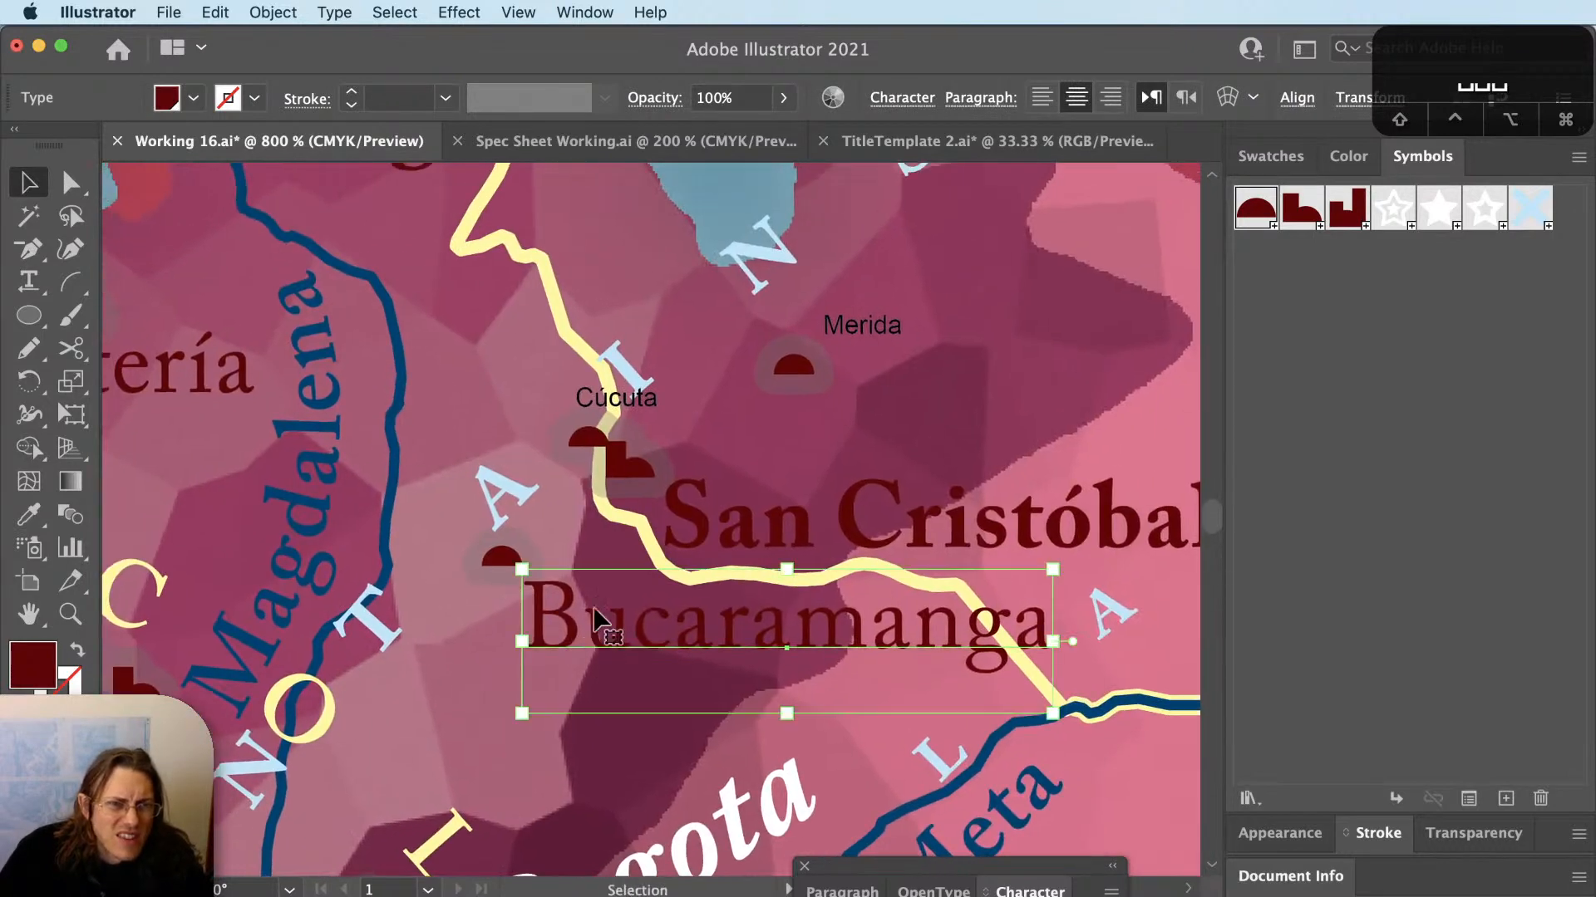
Restyle the Cúcuta label like the regular town labels, right-align it and place it just northwest of its marker.
left_click(601, 422)
left_click(600, 404)
key("F1")
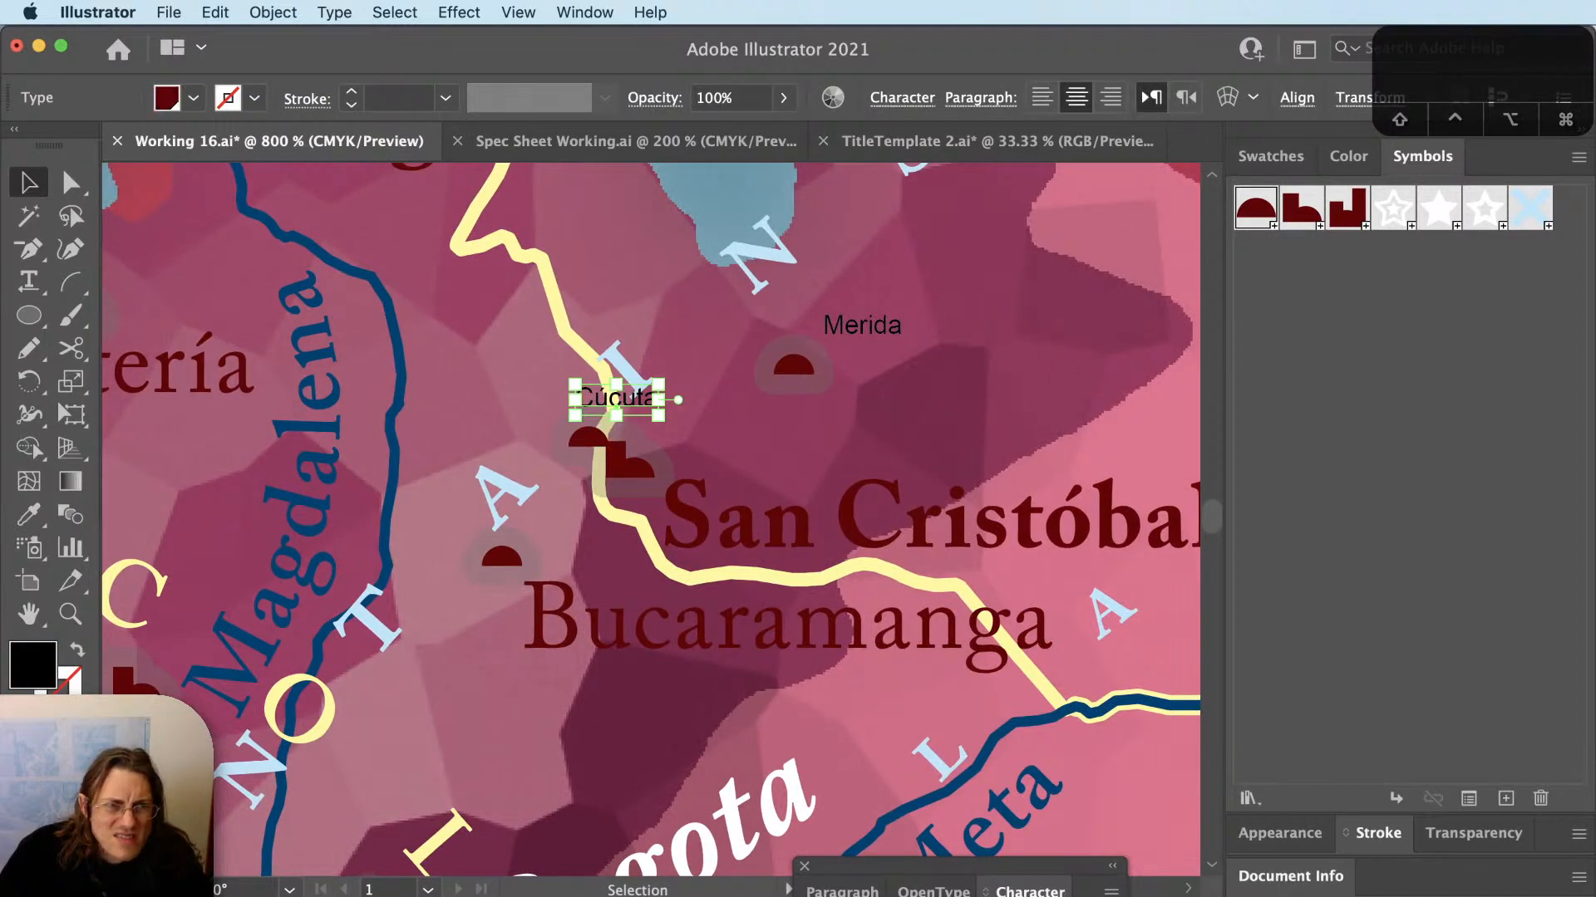
key("super+shift+r")
key("v")
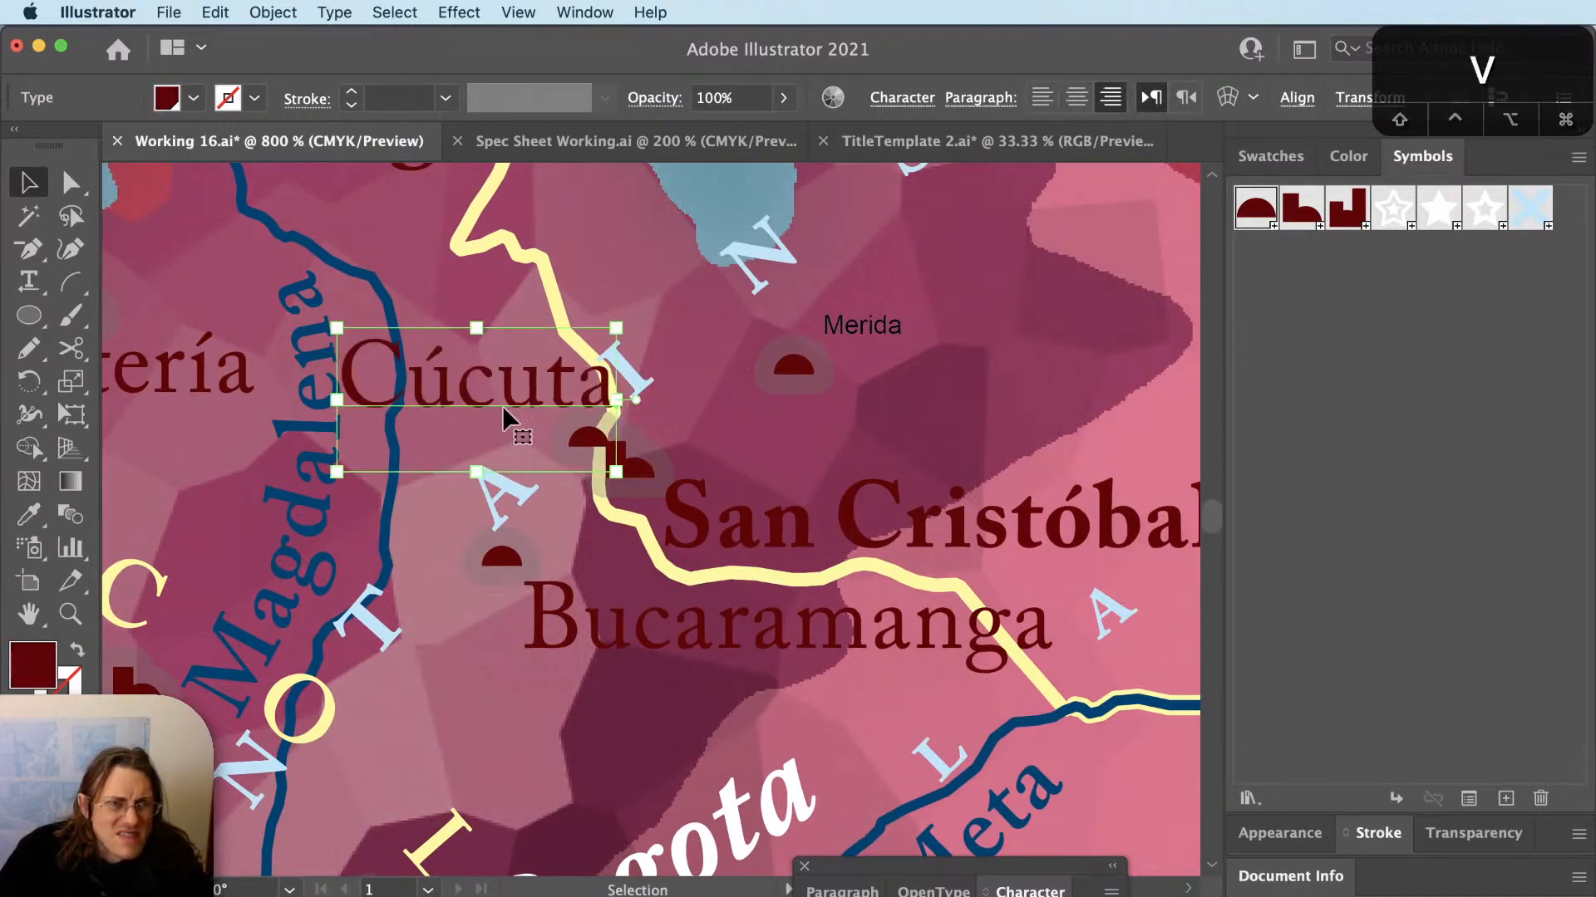
scroll(510, 449, "up", 2)
mouse_move(540, 337)
left_mouse_down()
mouse_move(538, 353)
mouse_move(499, 326)
mouse_move(542, 356)
left_mouse_up()
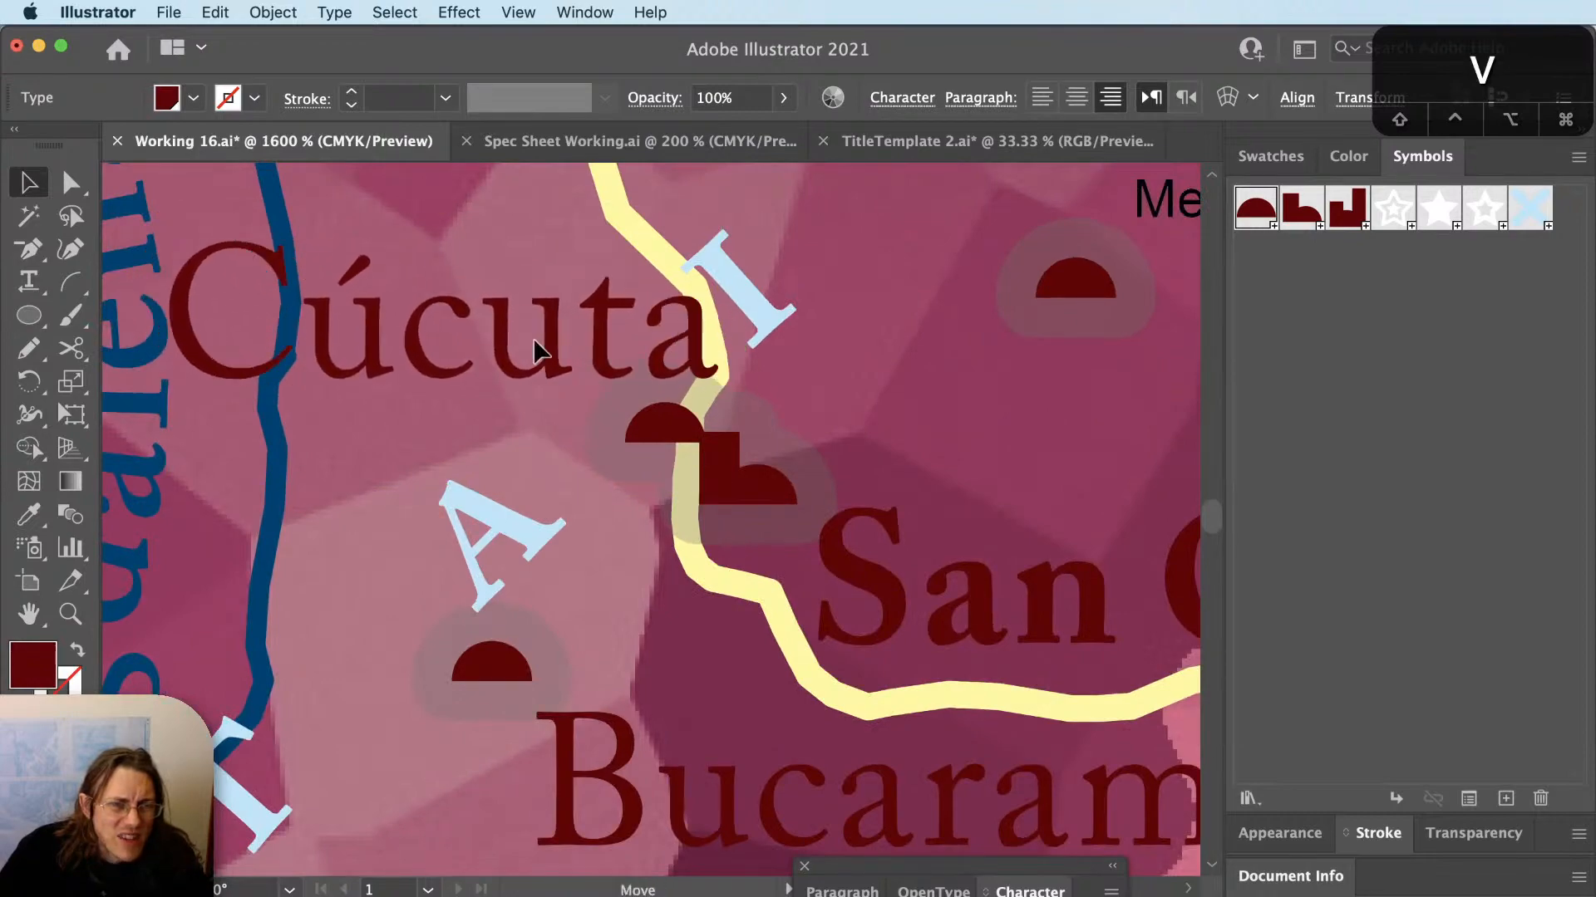
Cut the straight Cúcuta label and place a copy of the curved Villavicencio label in its spot.
scroll(541, 438, "down", 3)
left_click_drag(543, 448, 826, 317)
key("super+x")
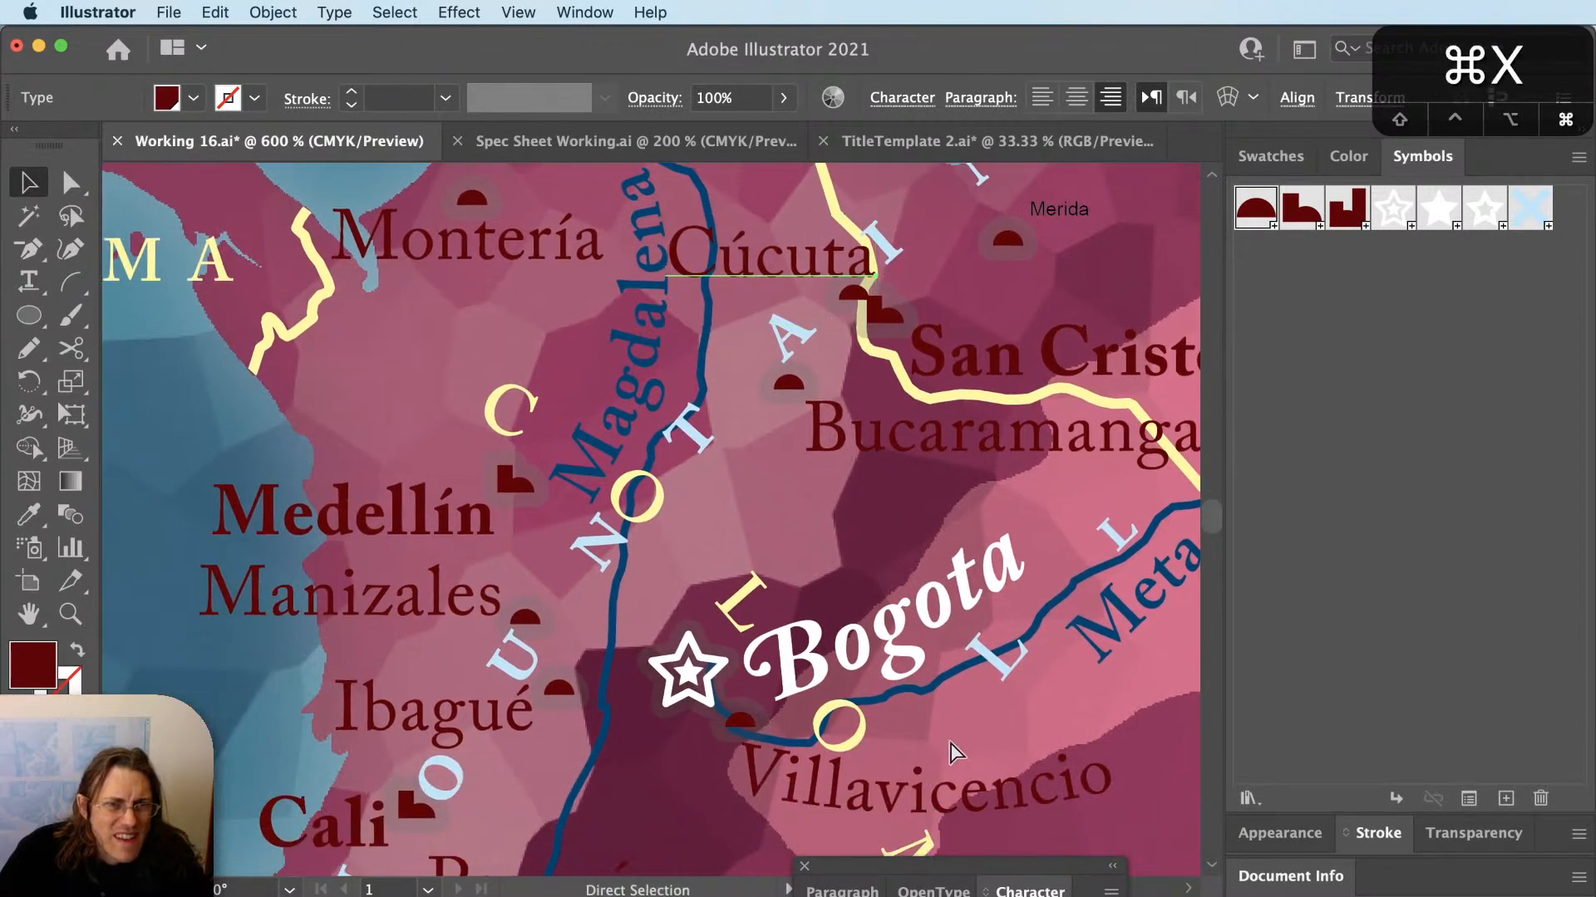
left_click_drag(1021, 788, 737, 278)
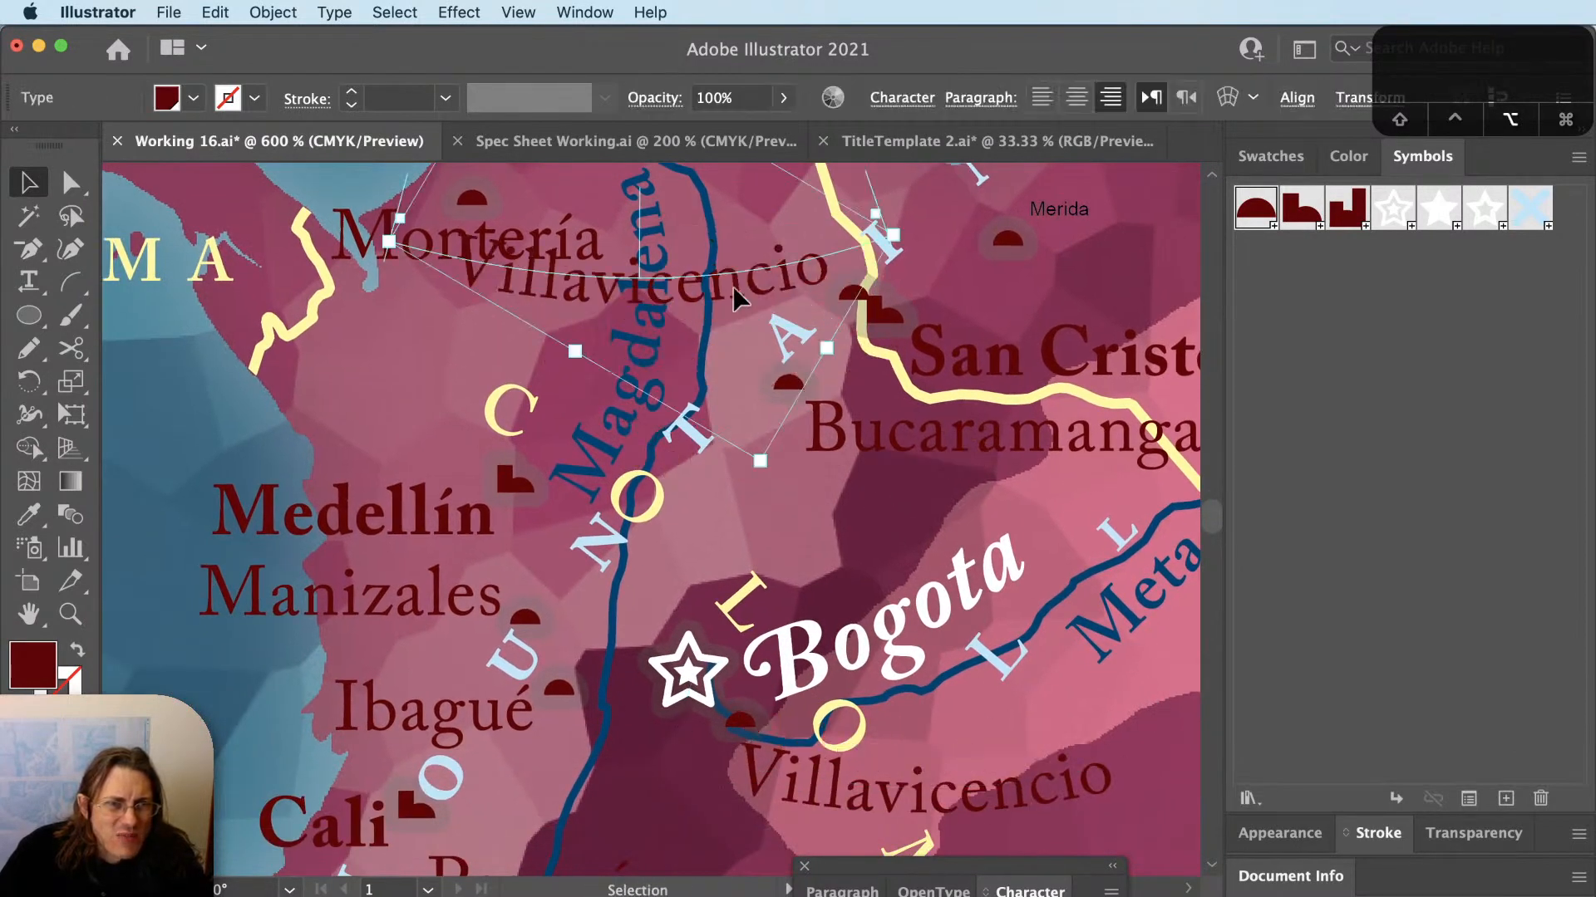
Replace the text of the copied curved Villavicencio label with the cut Cúcuta text.
key("t")
left_click(781, 287)
key("super+a")
key("super+v")
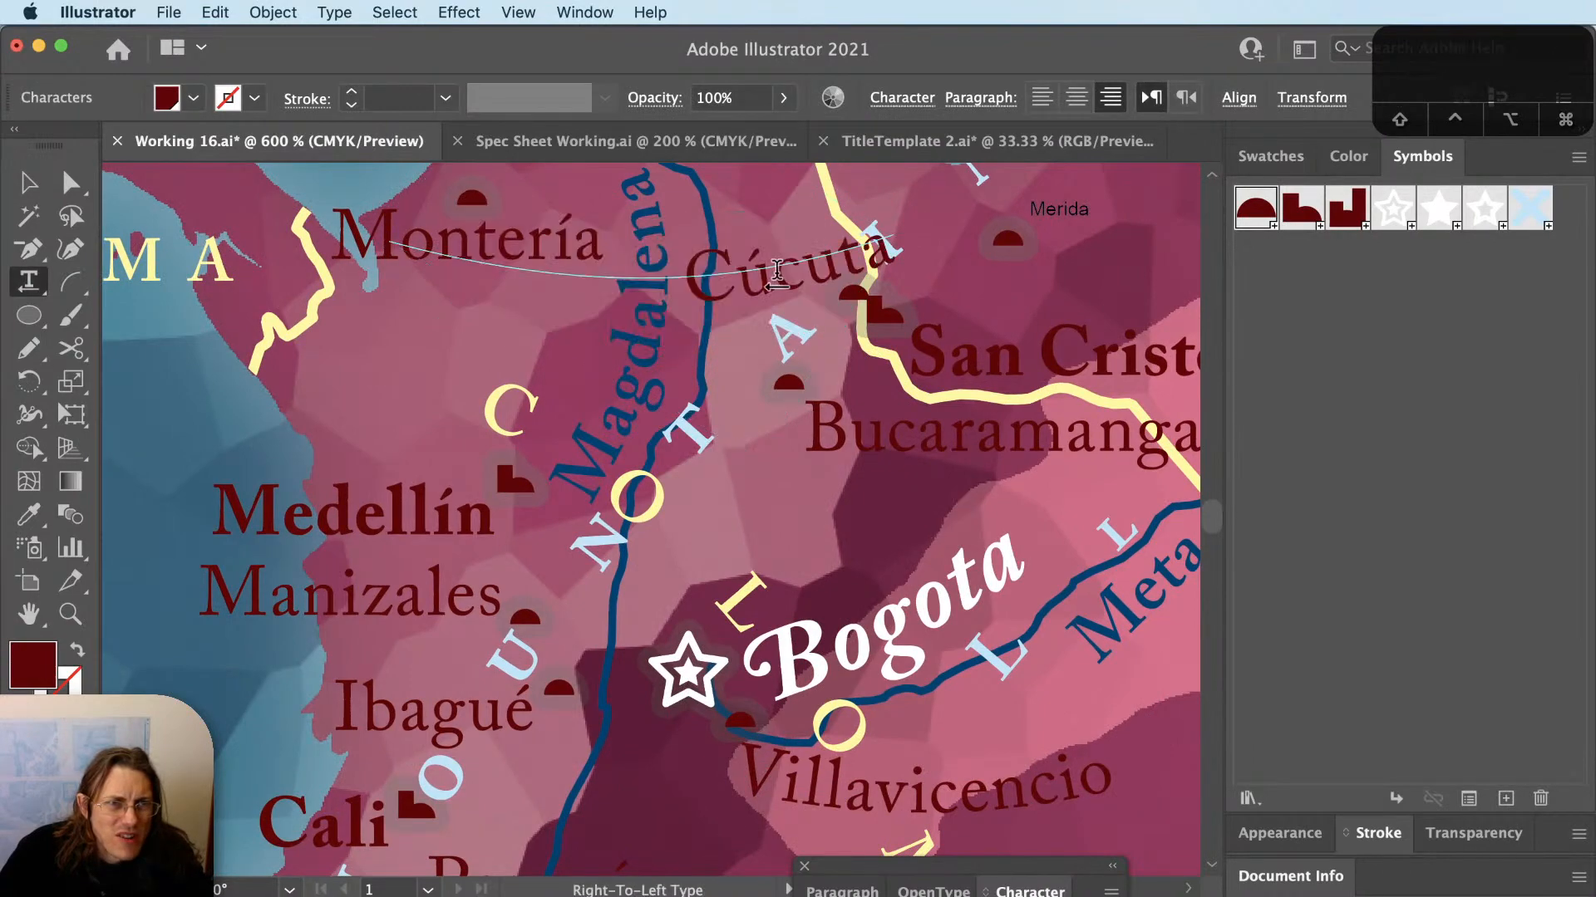
key("Escape")
Try to rotate the curved Cúcuta label clockwise around its centre.
scroll(777, 267, "up", 2)
left_click_drag(812, 296, 737, 559)
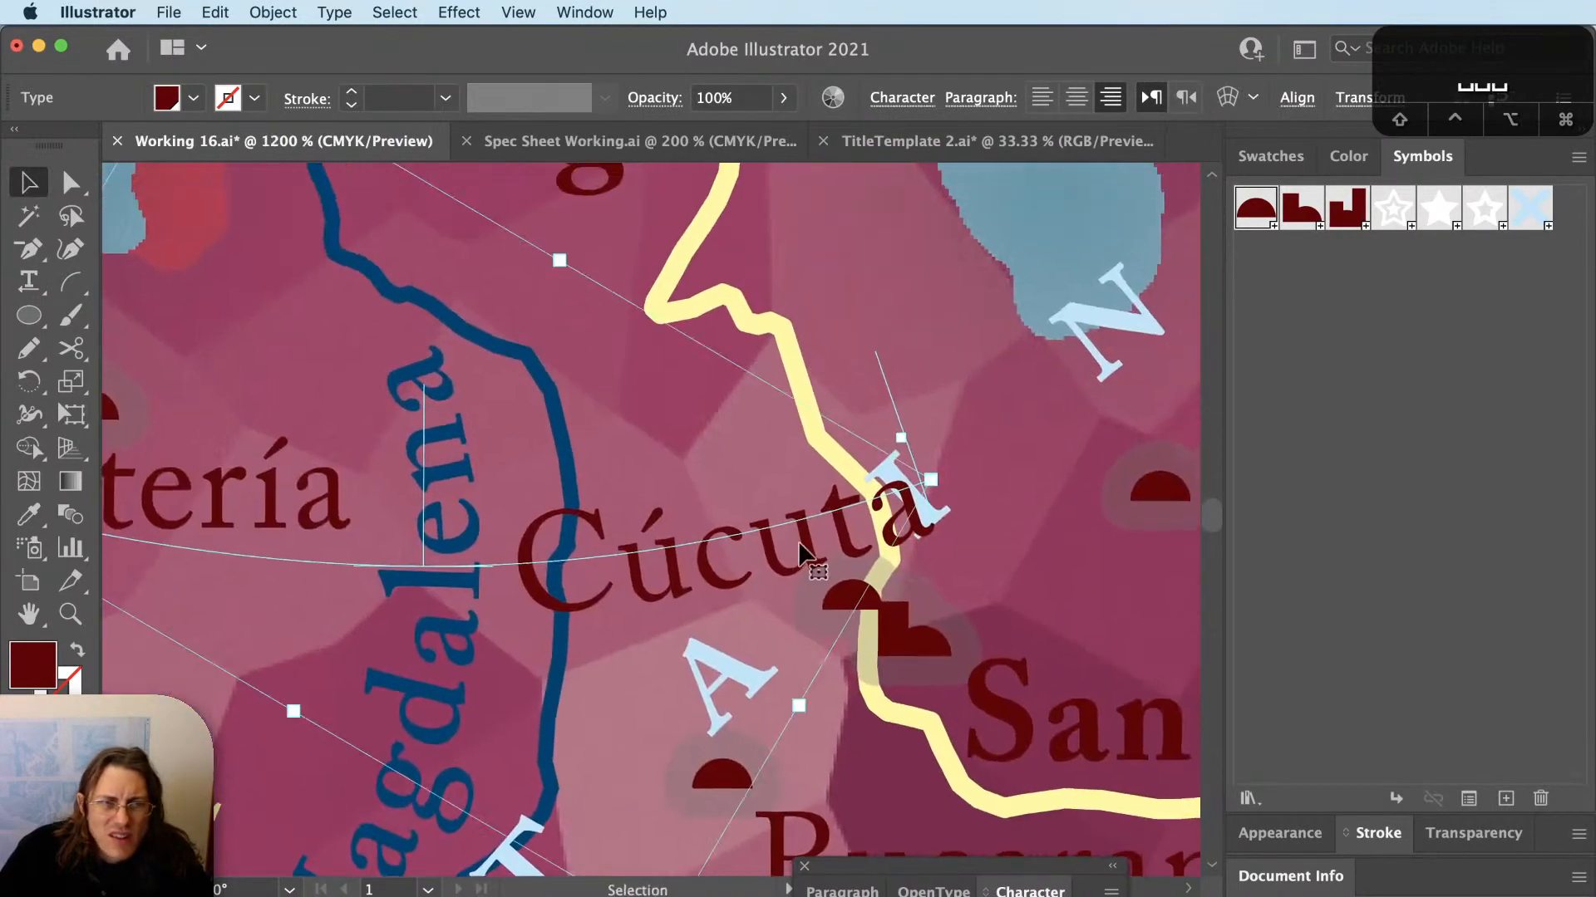
key("r")
left_click_drag(952, 529, 925, 667)
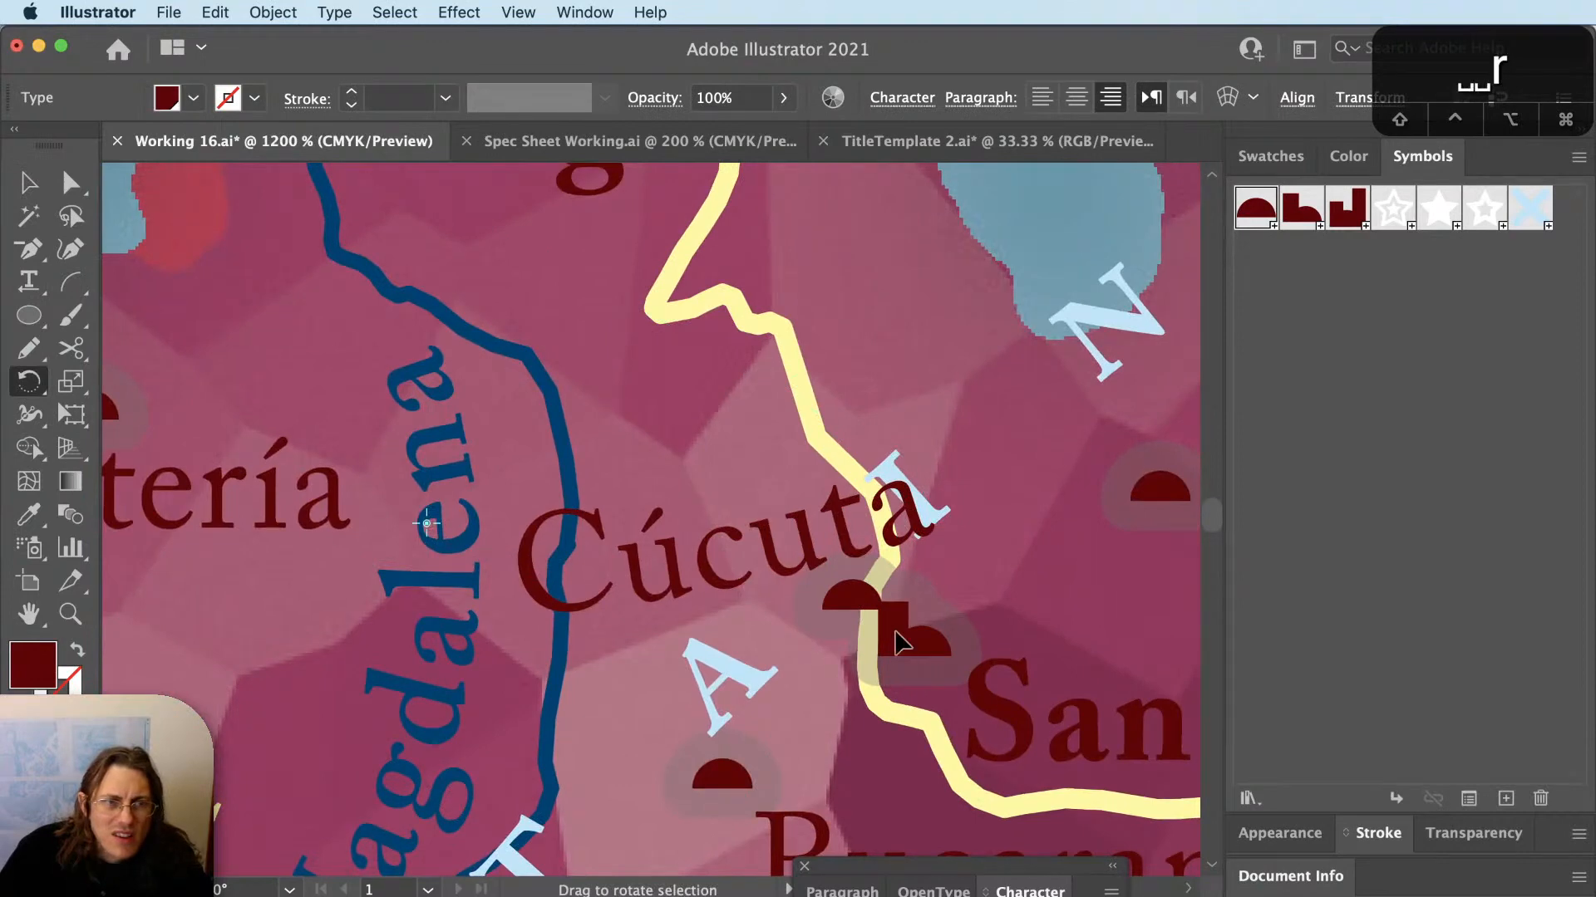
key("v")
key("r")
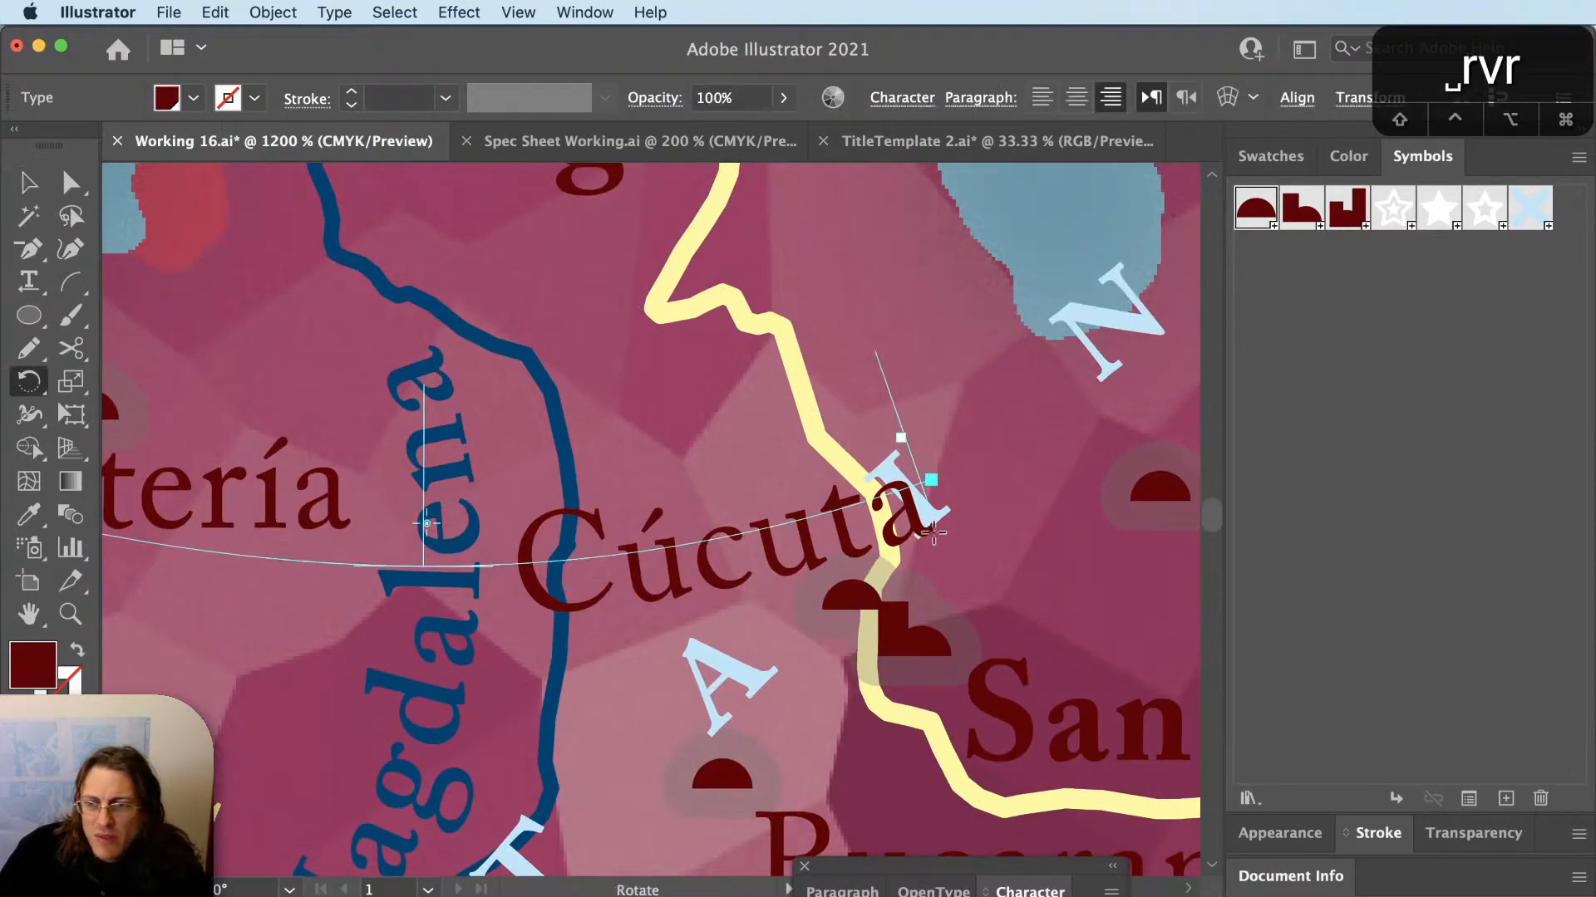
Examine the finished town and lake labels around Uranium City and Lake Athabasca in northern Canada.
scroll(989, 622, "down", 2)
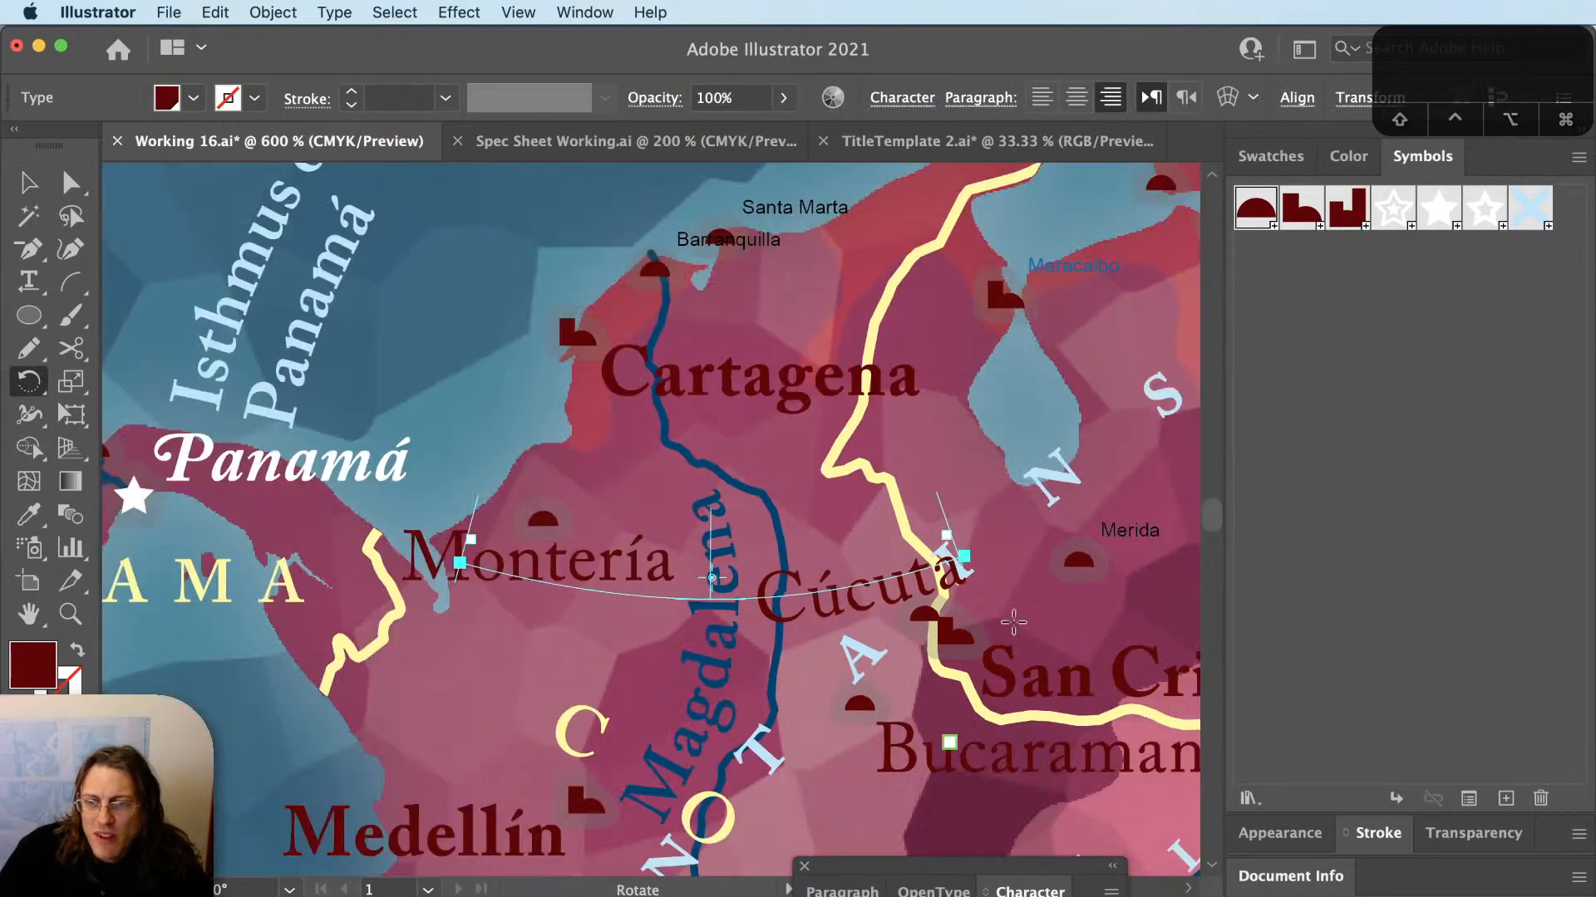
scroll(1031, 613, "down", 6)
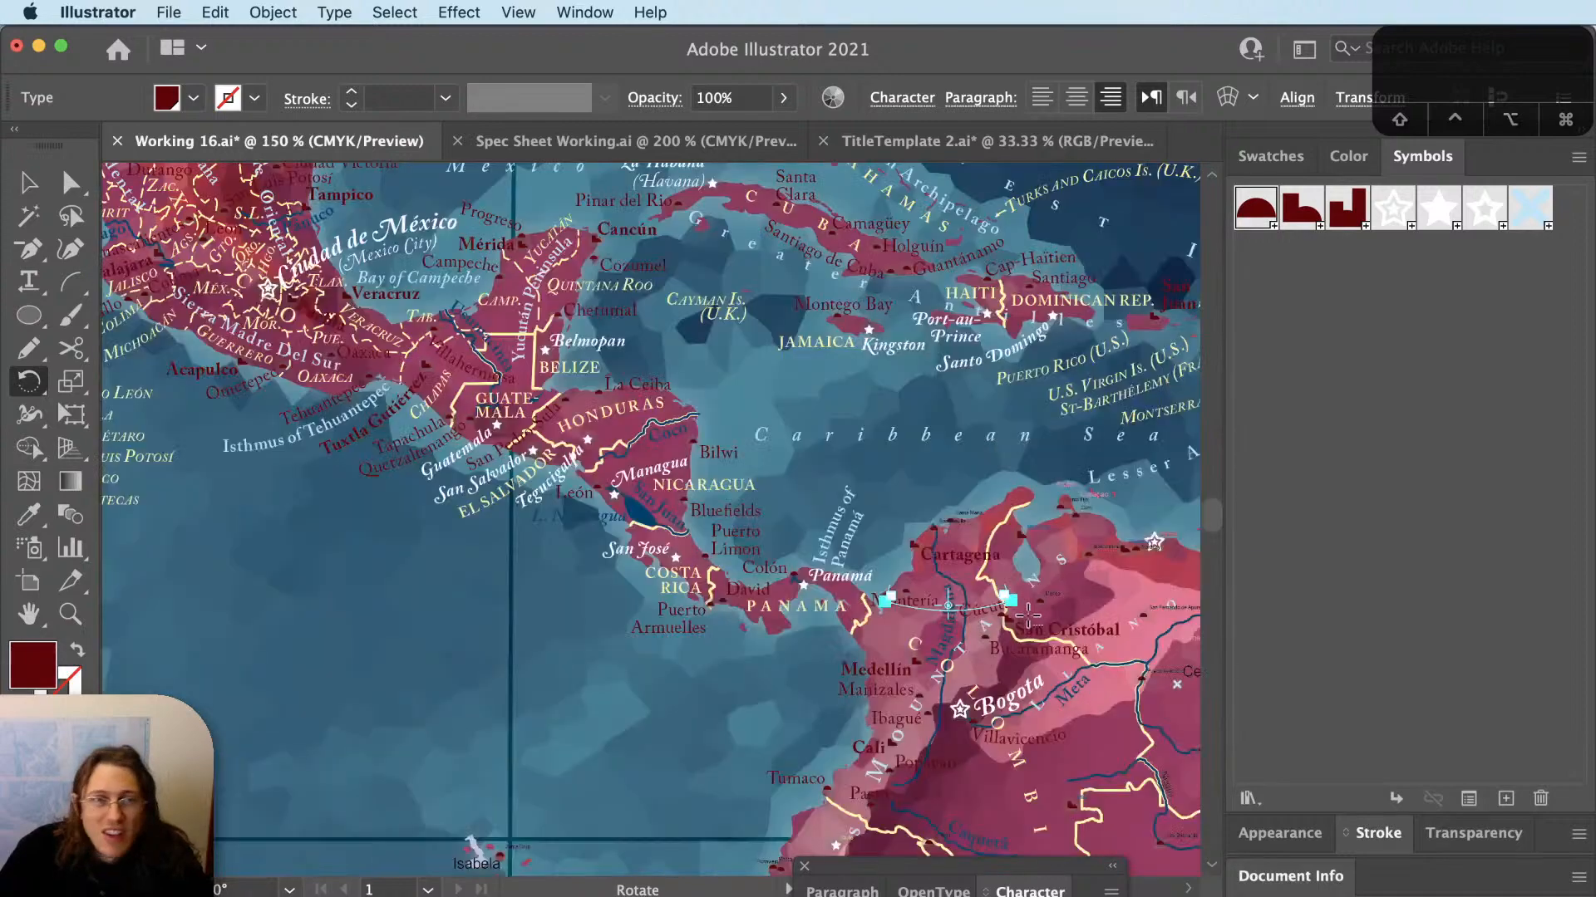
left_click_drag(648, 395, 966, 677)
key("z")
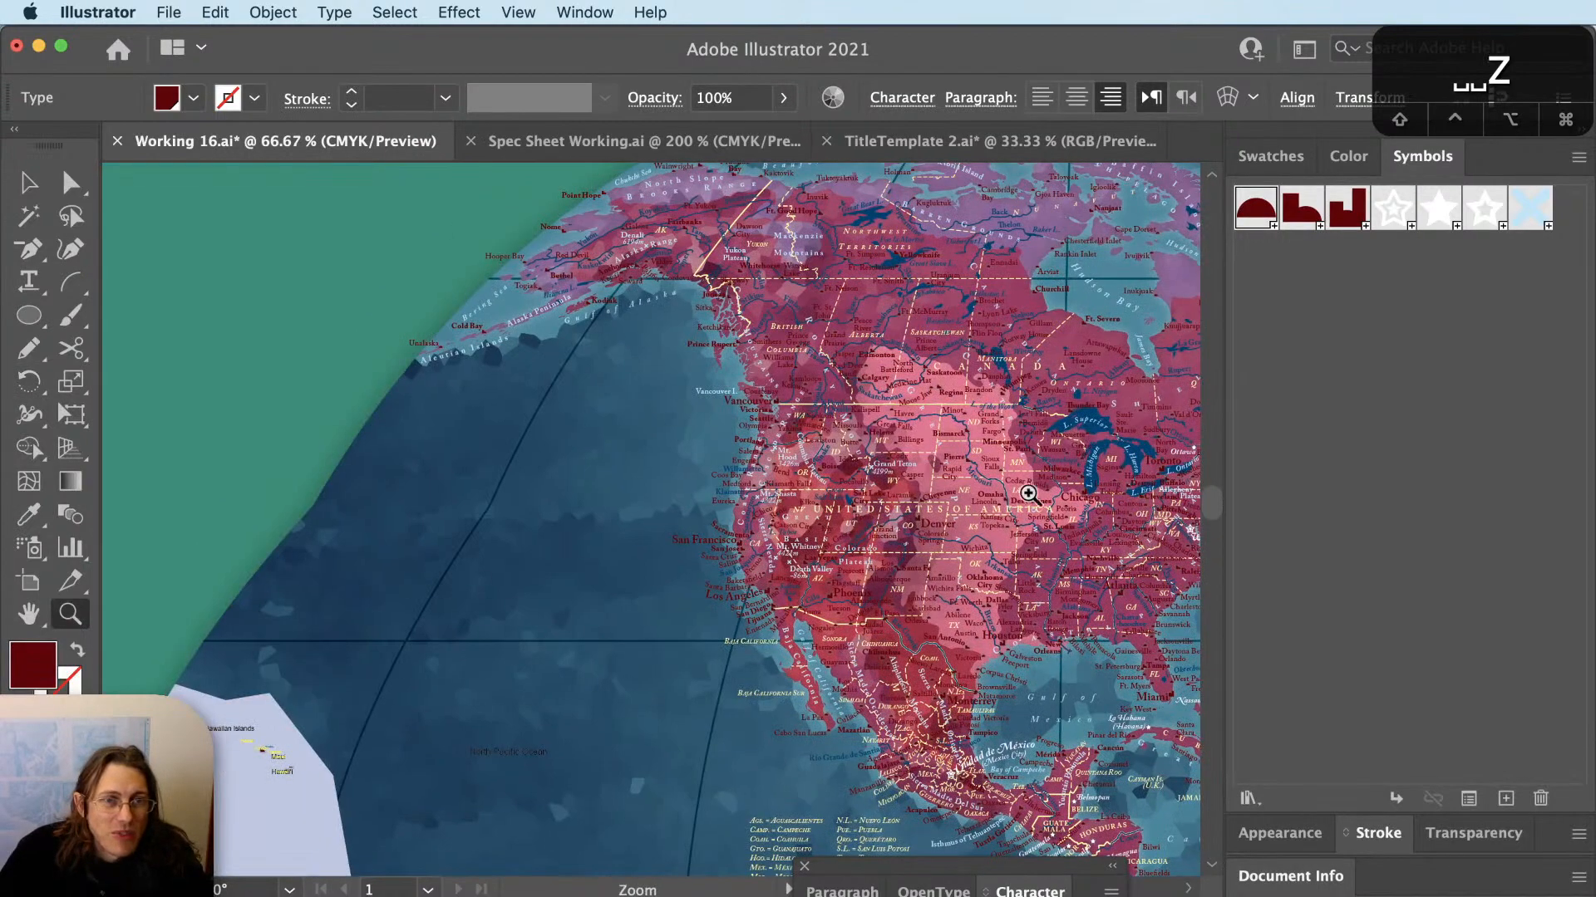
left_click_drag(637, 198, 1049, 407)
key("v")
key("z")
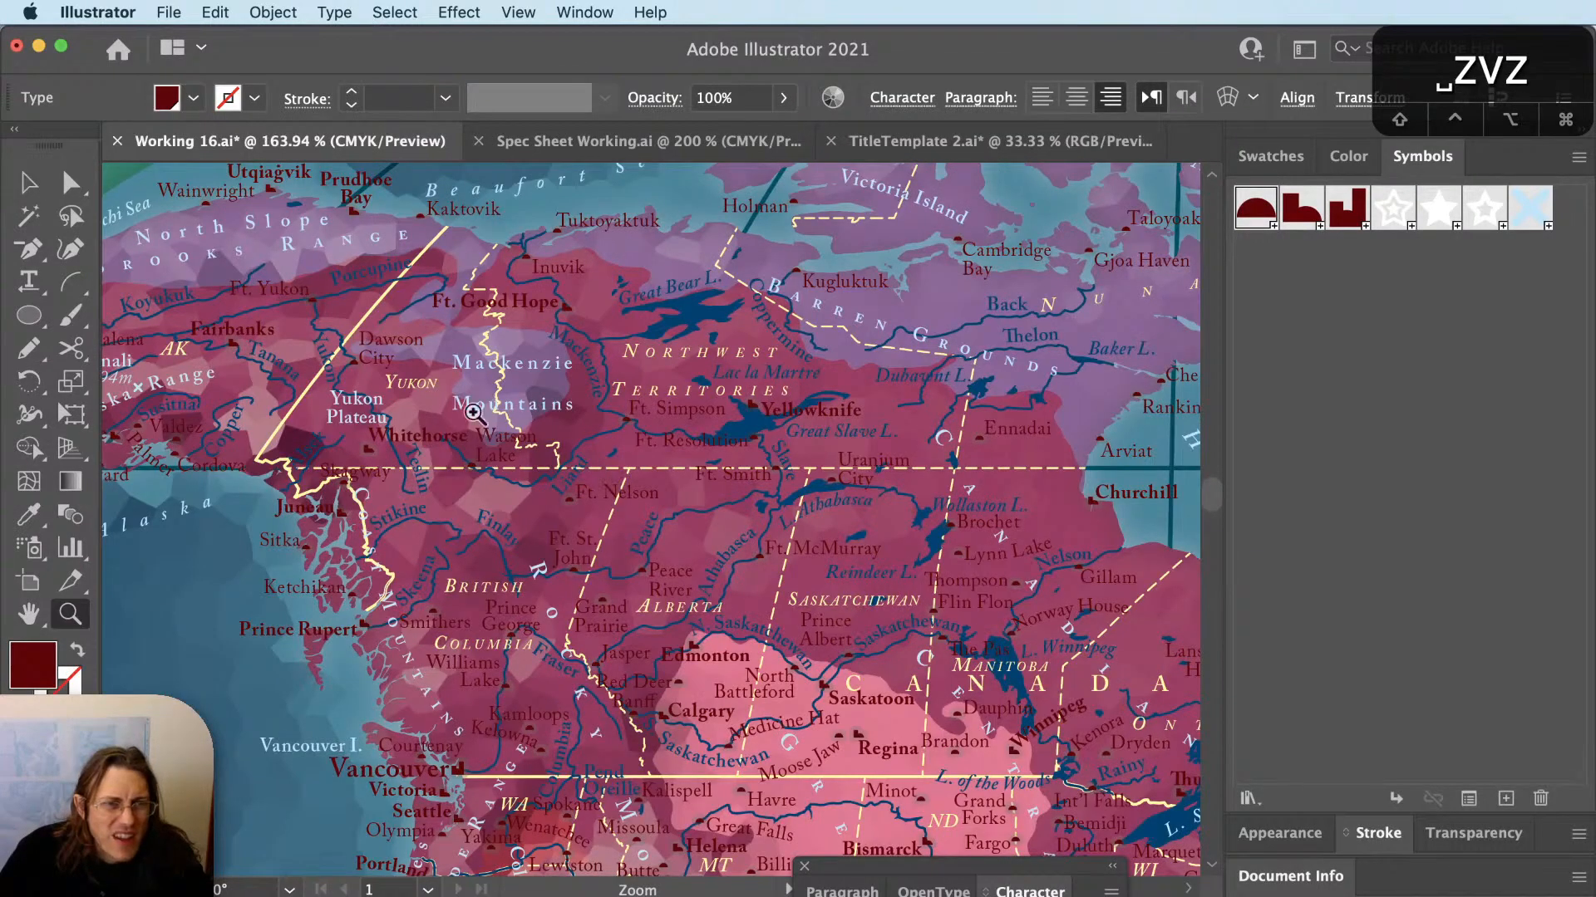
left_click_drag(893, 646, 1023, 775)
key("v")
left_click_drag(773, 308, 718, 655)
left_click_drag(619, 355, 800, 576)
scroll(779, 613, "down", 1)
key("v")
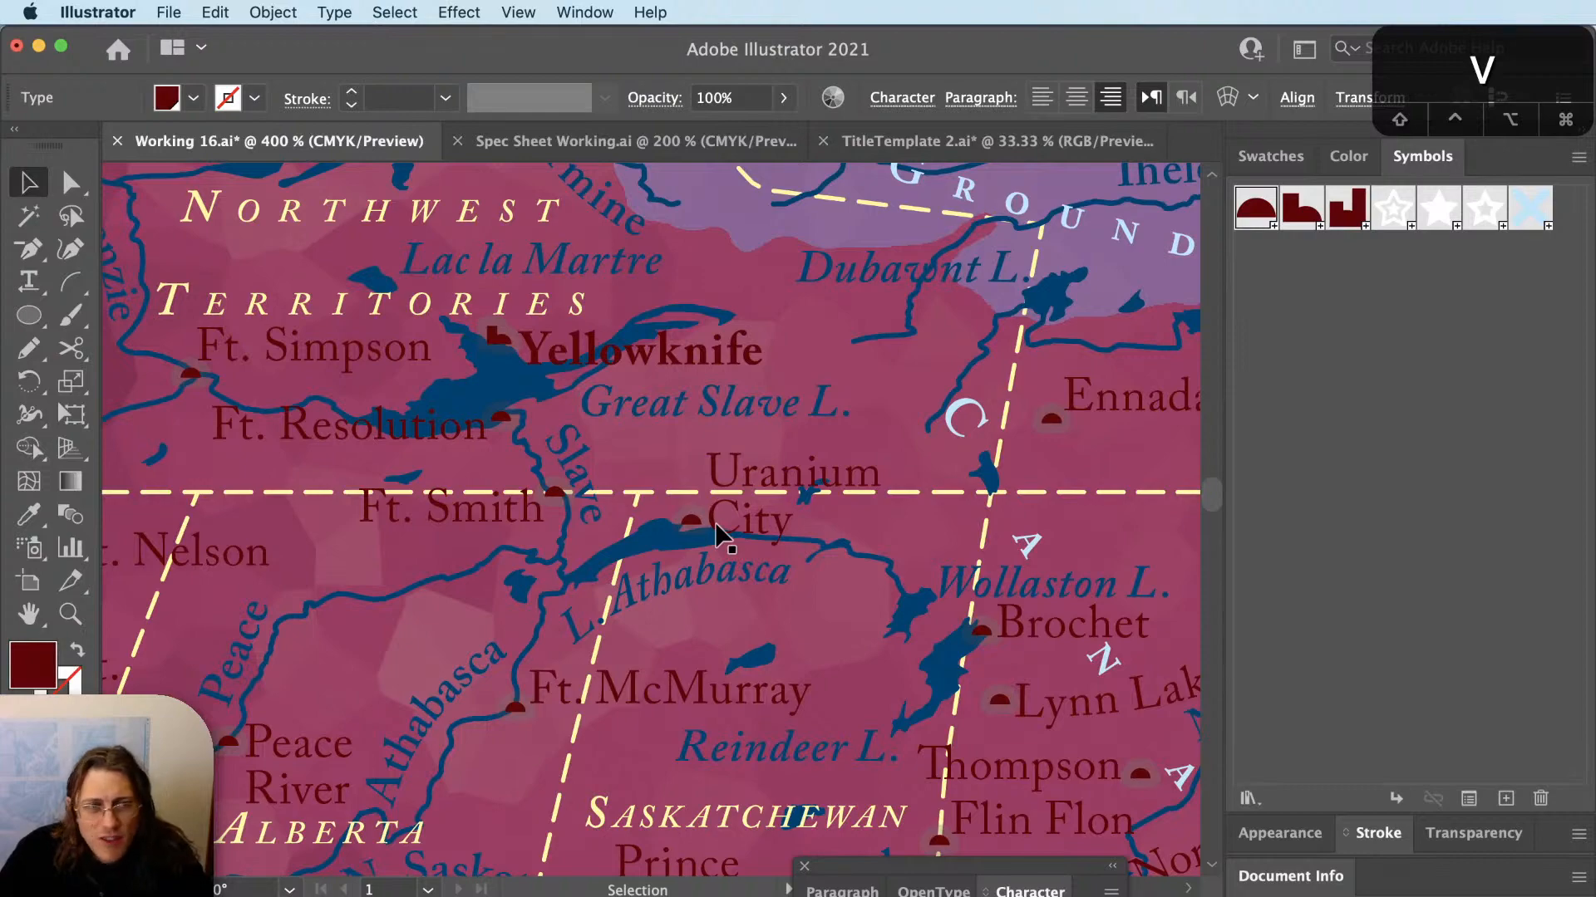
scroll(612, 522, "down", 2)
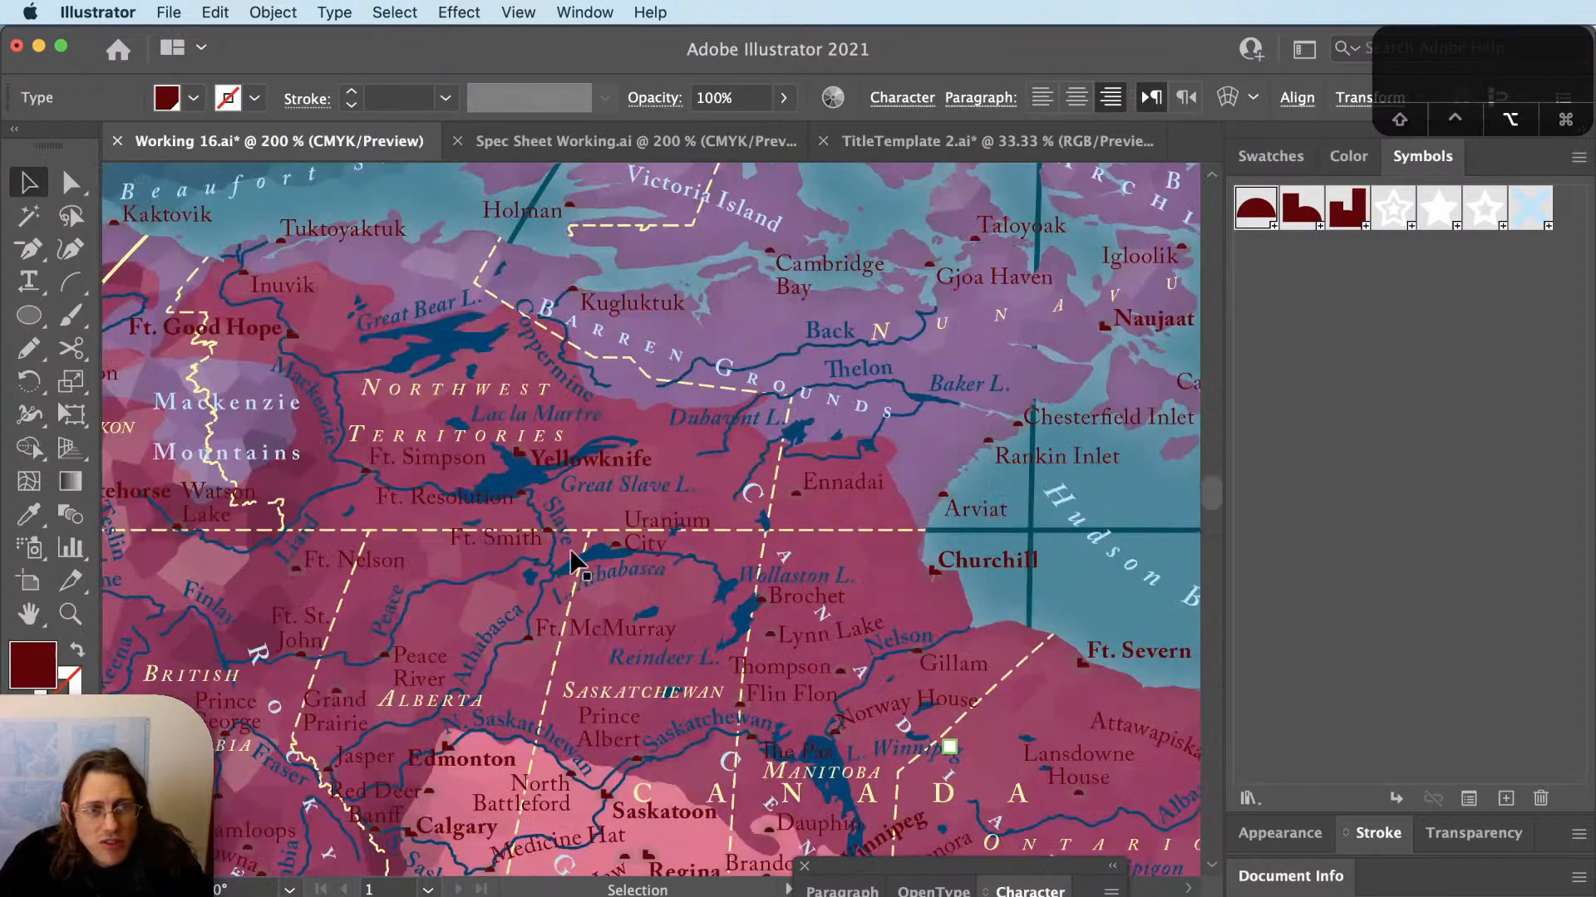
scroll(574, 565, "up", 2)
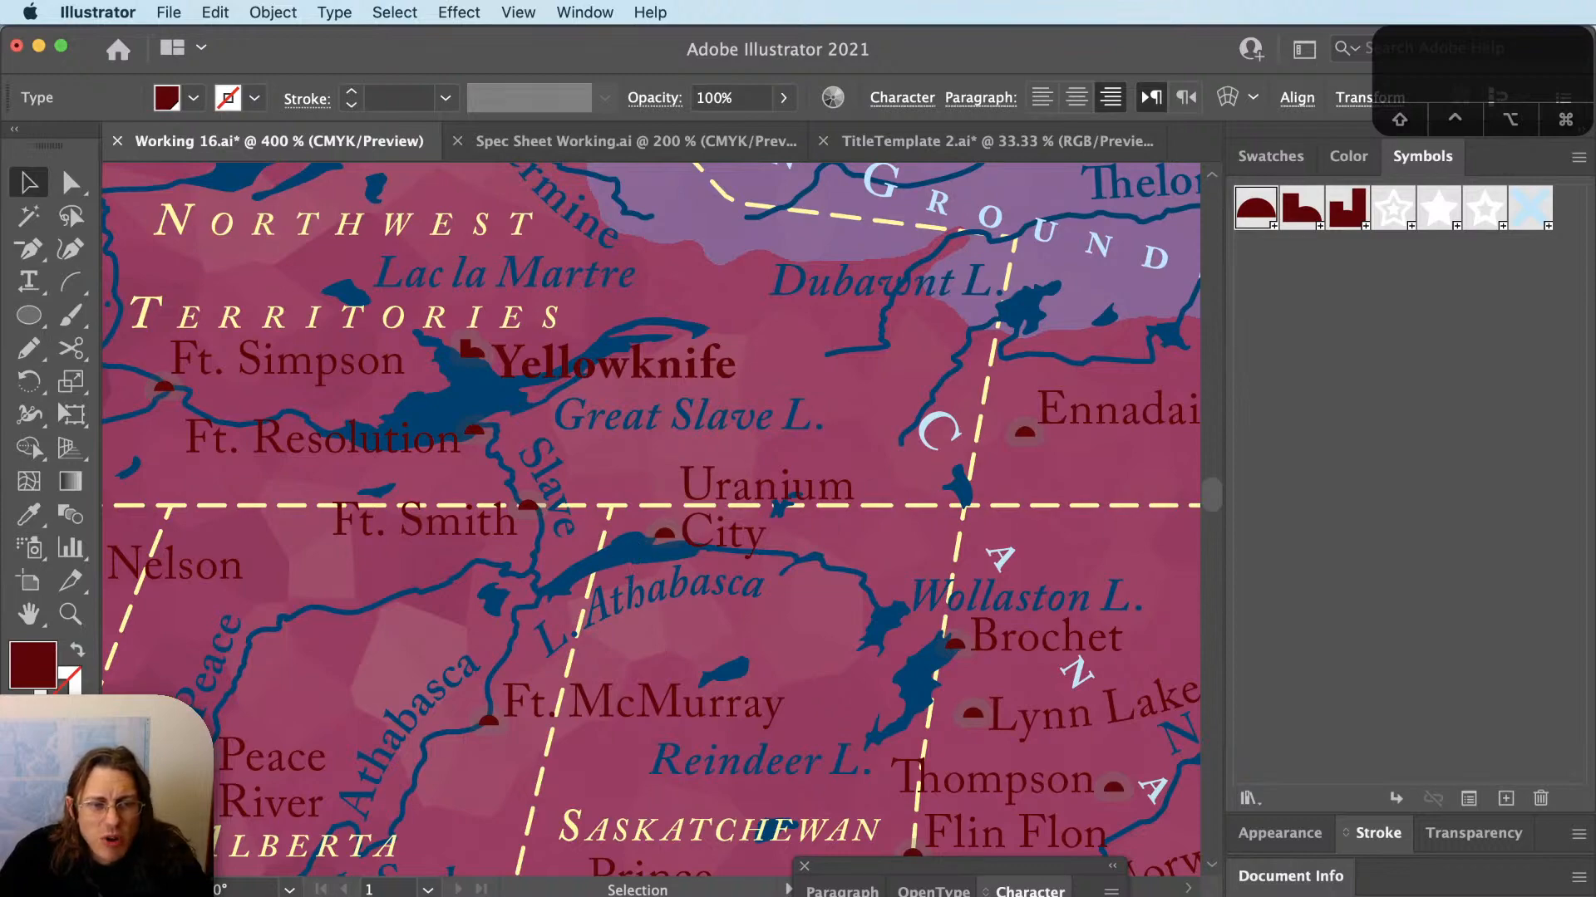
Switch to Chrome, open the Wikipedia article on Uranium City and read its history and population details.
key("super+Tab")
left_click(1080, 54)
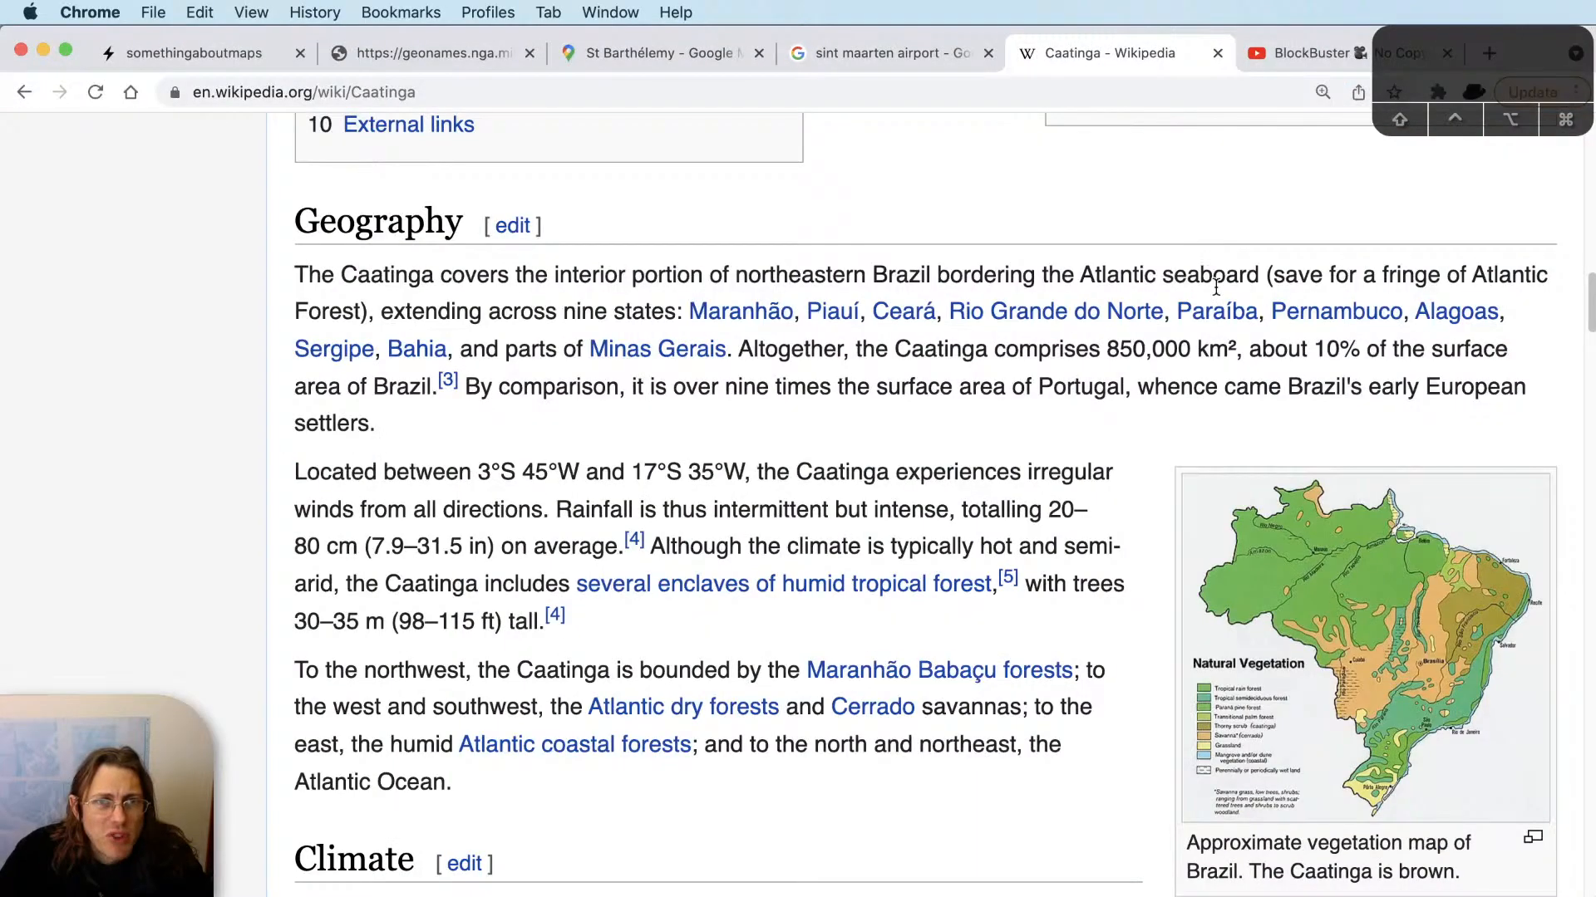
scroll(914, 498, "up", 10)
left_click(1363, 216)
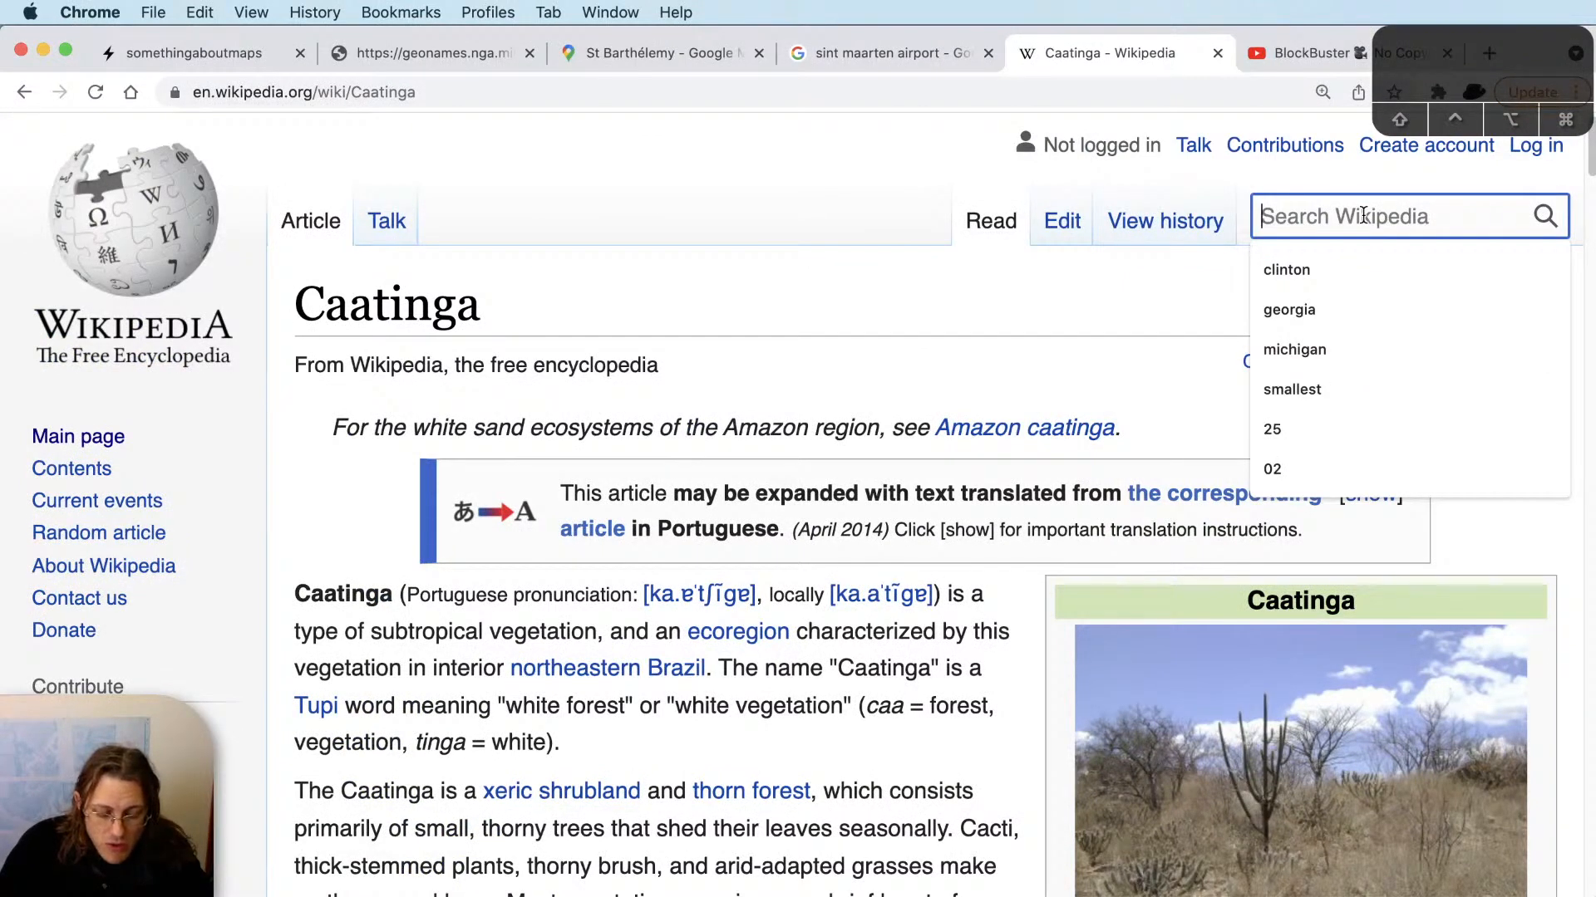
type("uranium city")
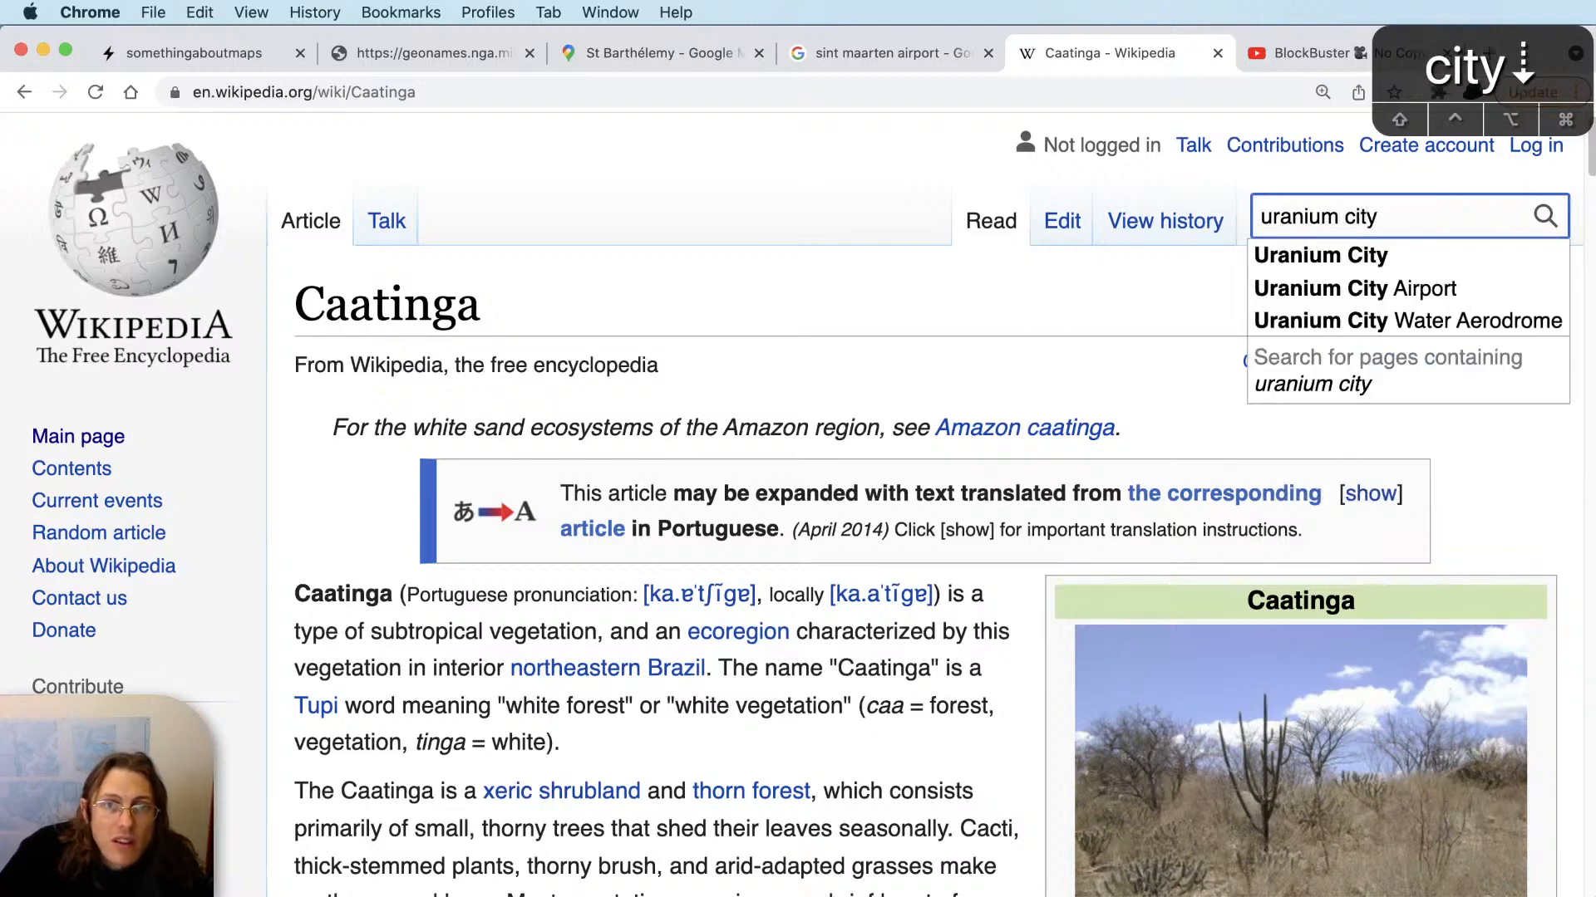
key("Down")
key("Return")
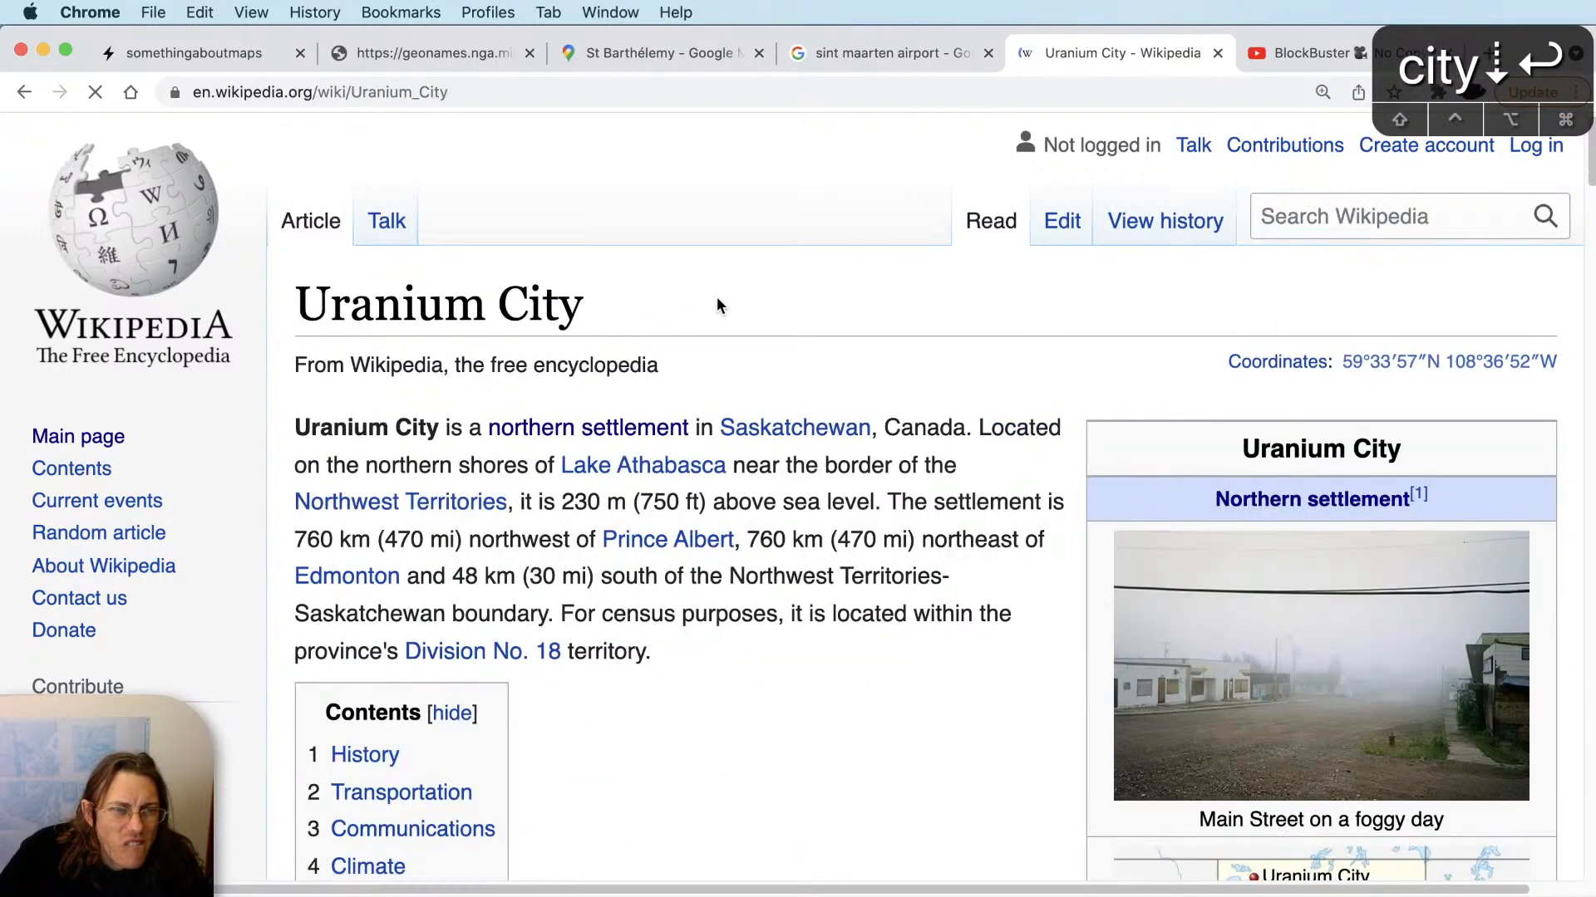
scroll(718, 303, "down", 5)
scroll(717, 306, "down", 10)
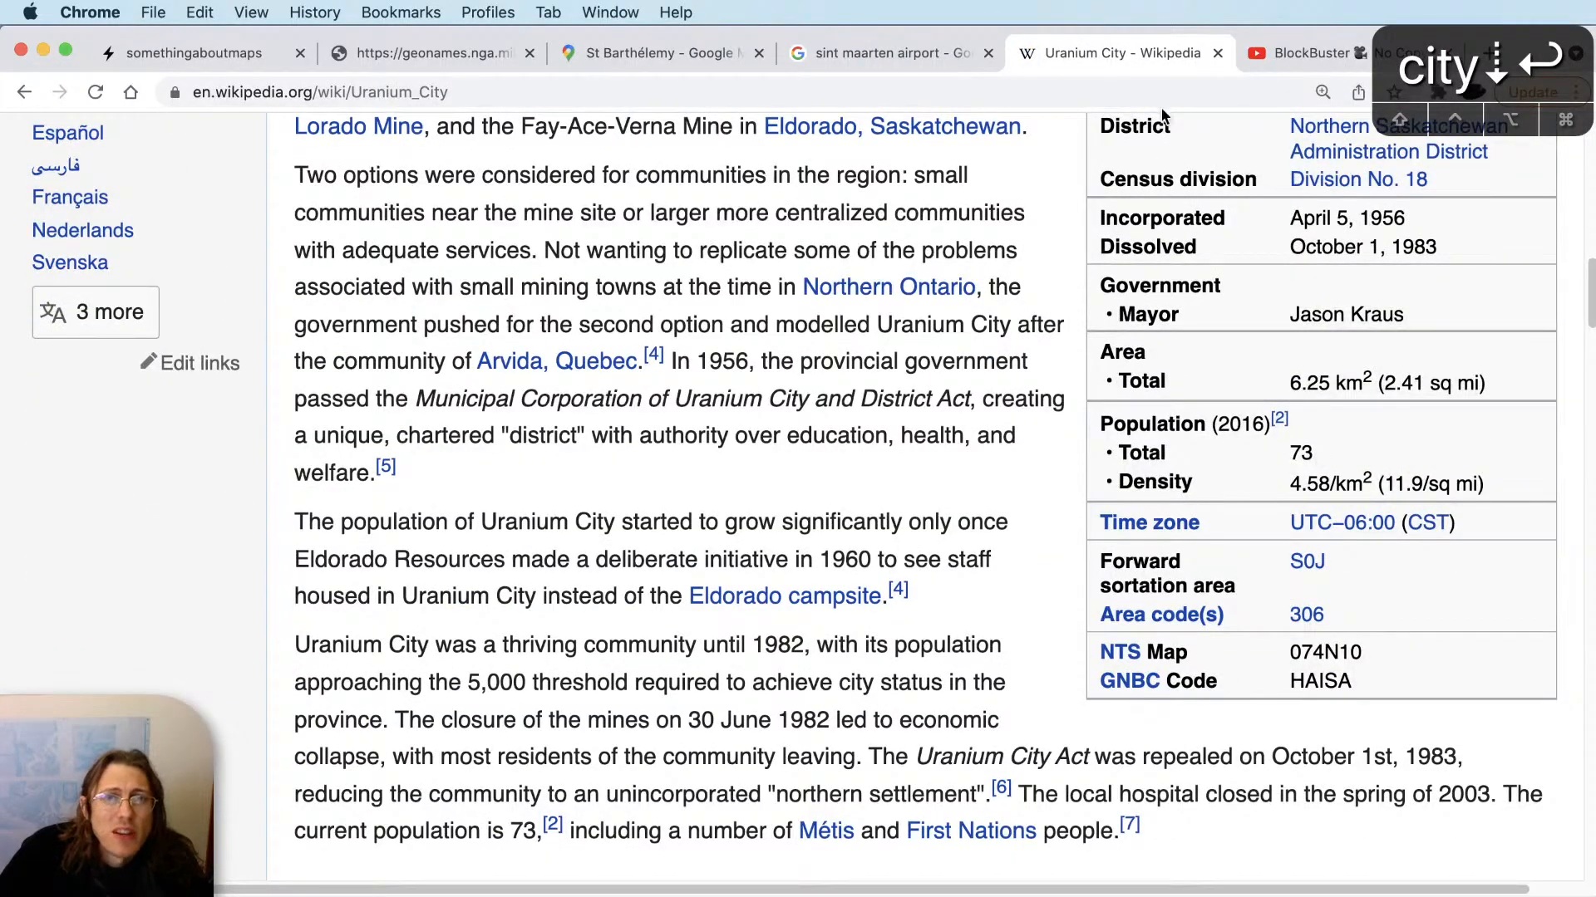
Return to Illustrator, rotate the curved Cúcuta label clockwise and place it just northwest of its marker in Colombia.
key("super+Tab")
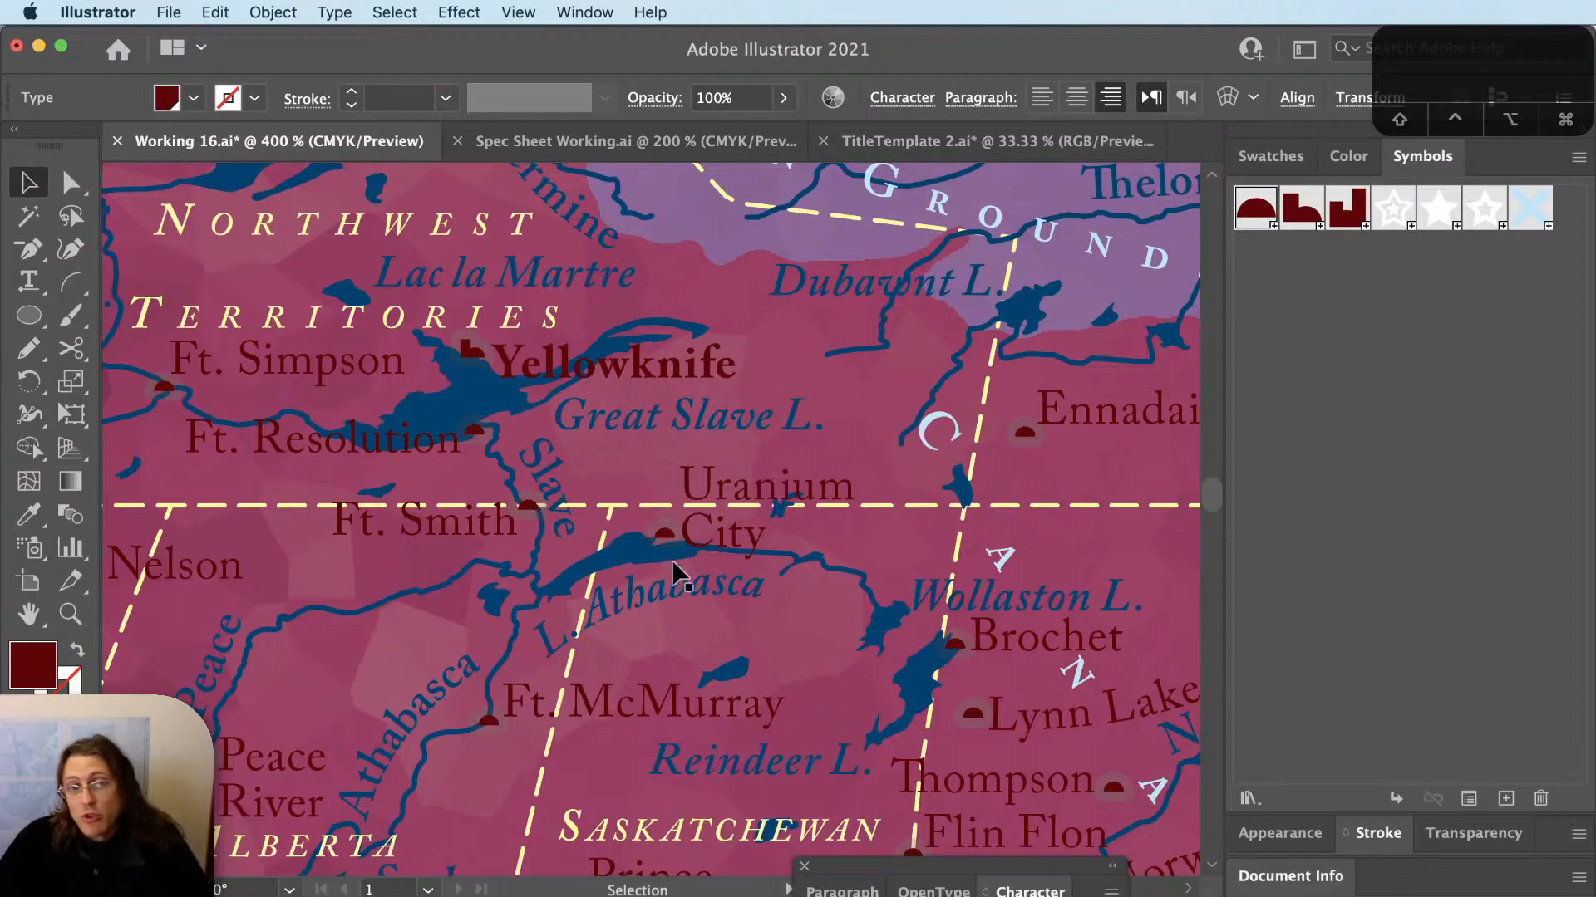
scroll(665, 553, "down", 5)
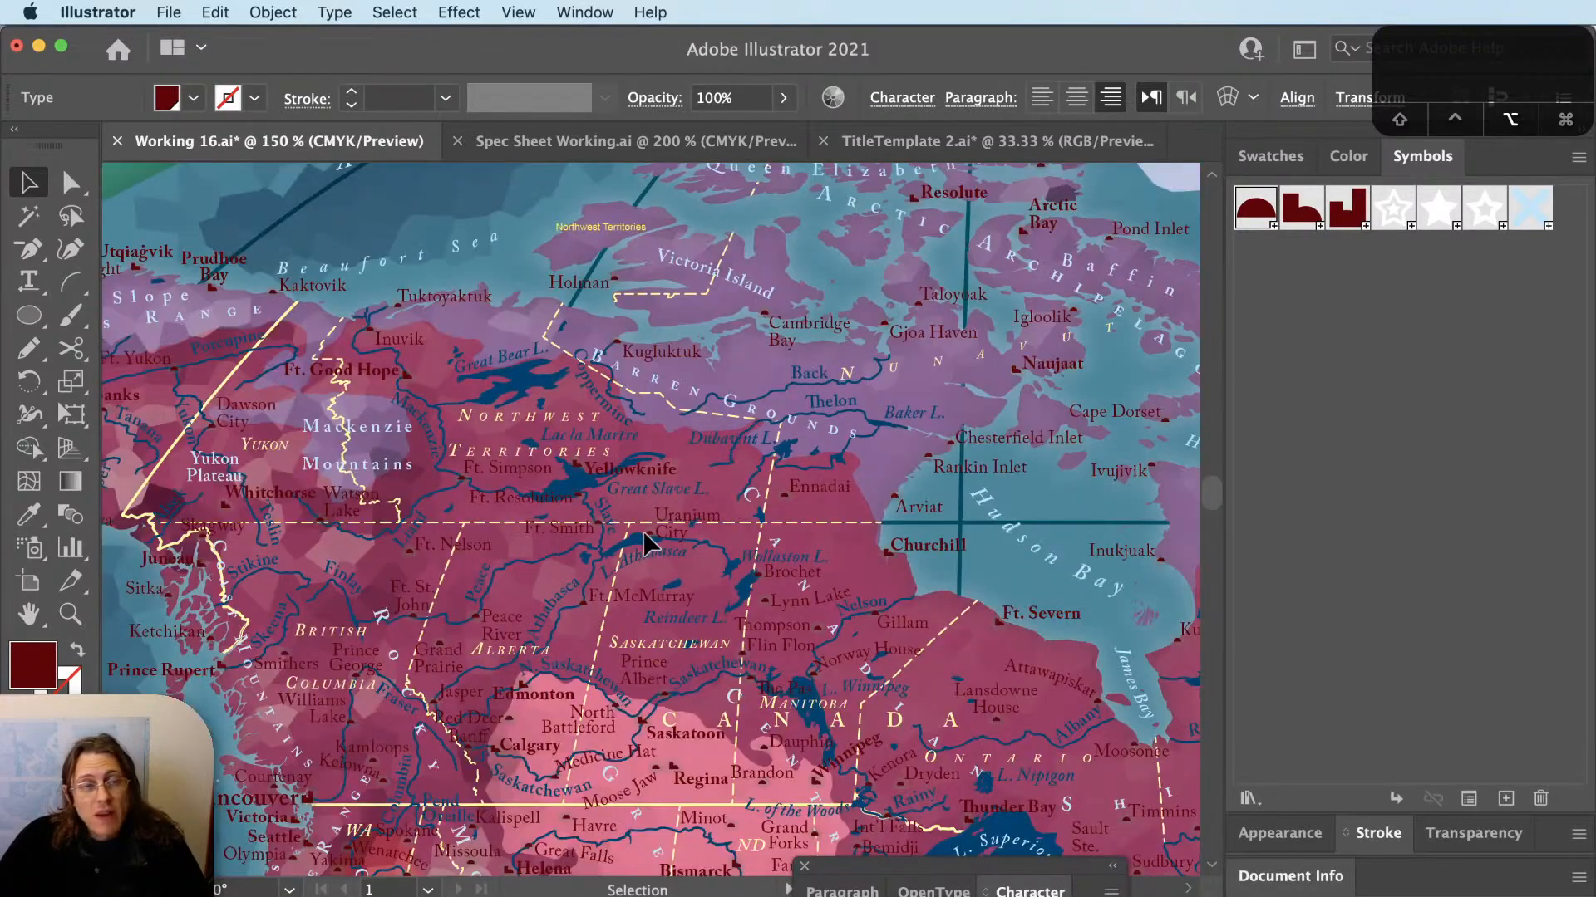
key("space")
left_click_drag(785, 685, 669, 397)
left_click_drag(754, 705, 654, 492)
mouse_move(720, 745)
left_mouse_down()
mouse_move(638, 507)
mouse_move(622, 240)
left_mouse_up()
left_click_drag(687, 780, 438, 545)
left_click_drag(732, 672, 651, 577)
scroll(651, 578, "up", 5)
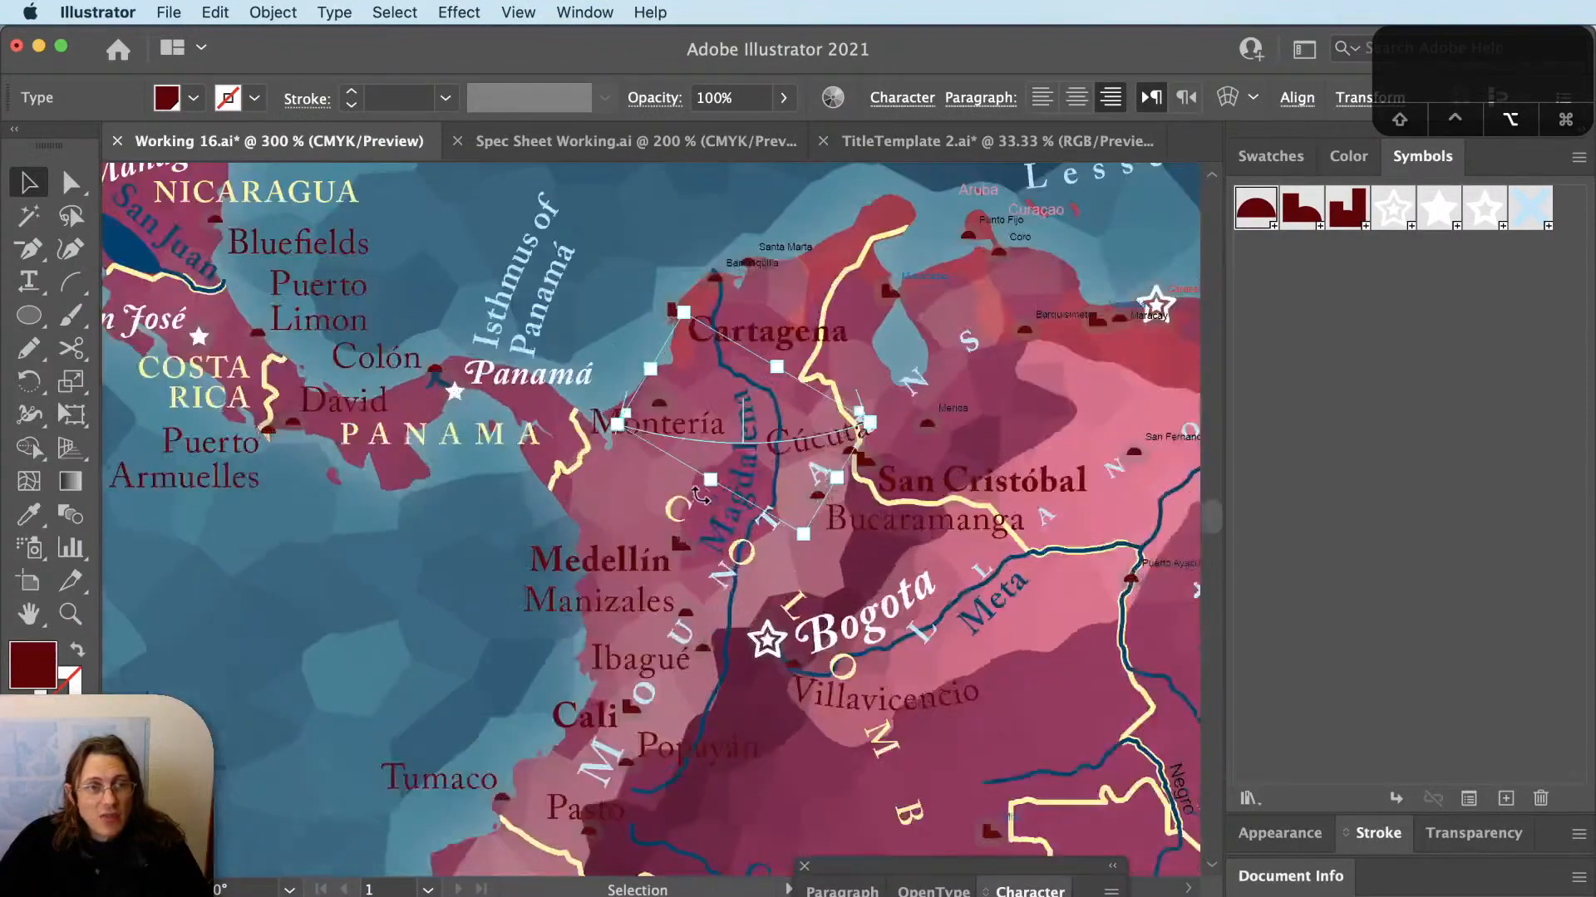
scroll(650, 562, "up", 1)
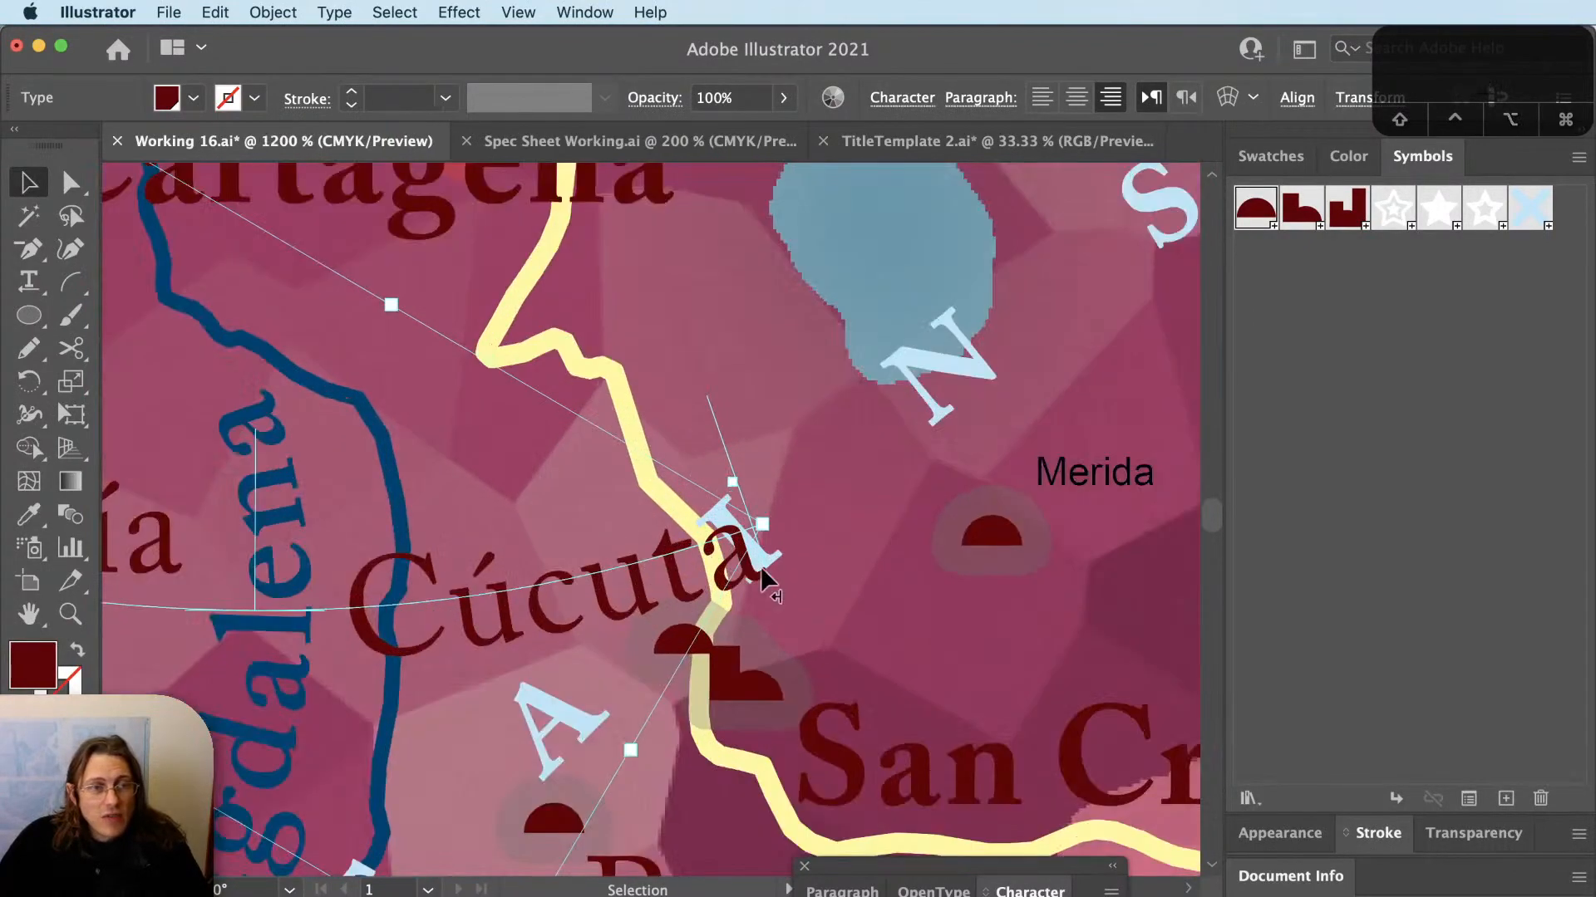
key("r")
left_click_drag(705, 791, 559, 841)
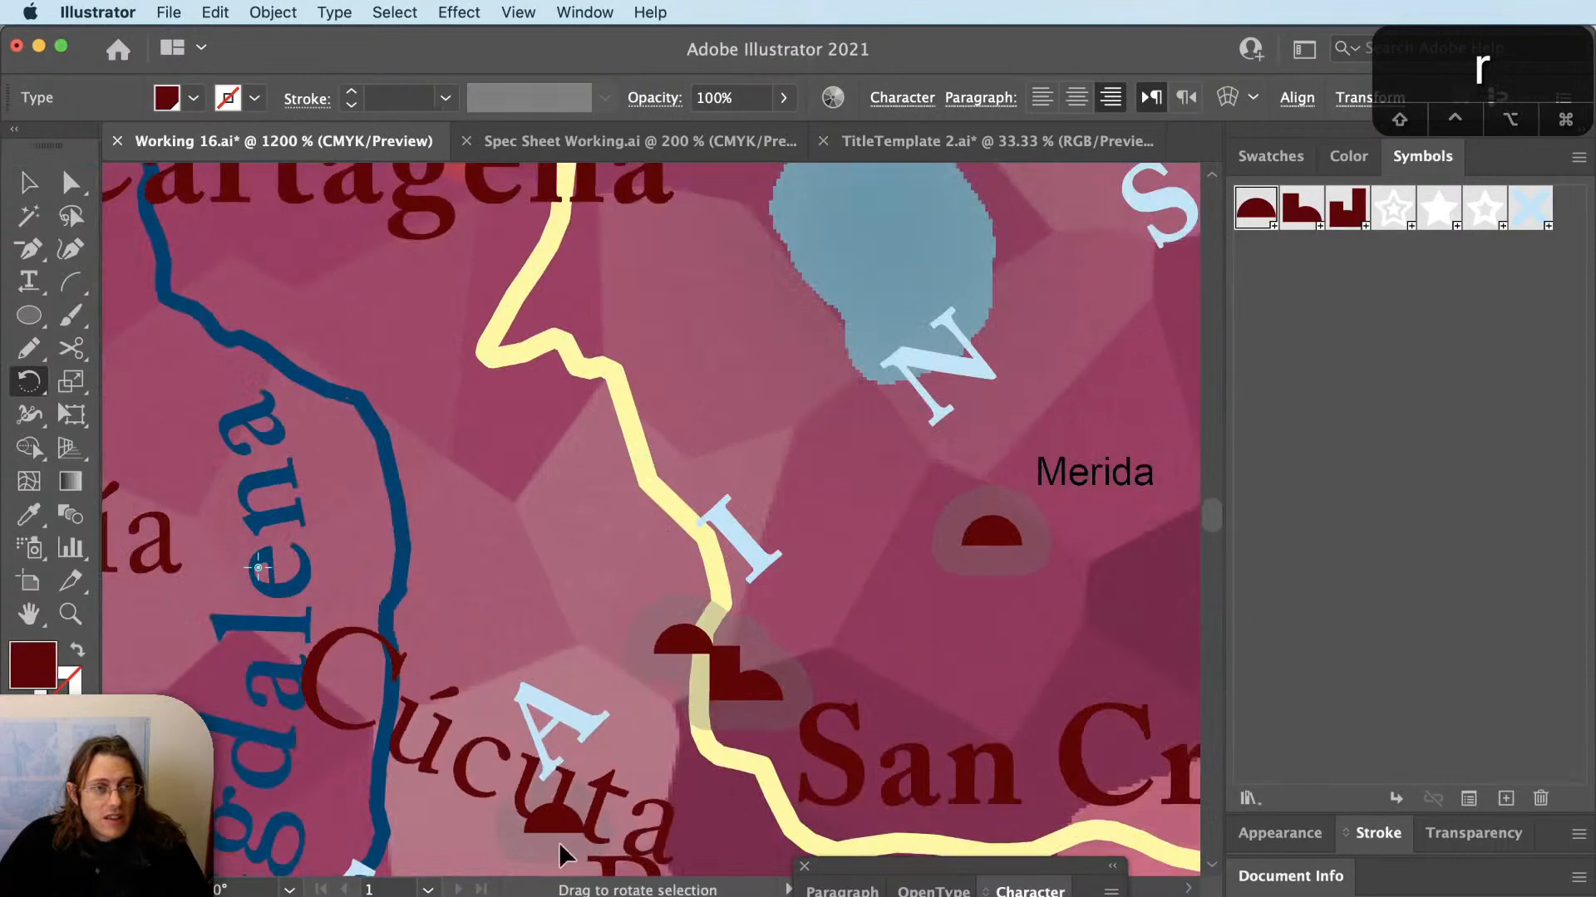
key("v")
left_click_drag(391, 706, 406, 465)
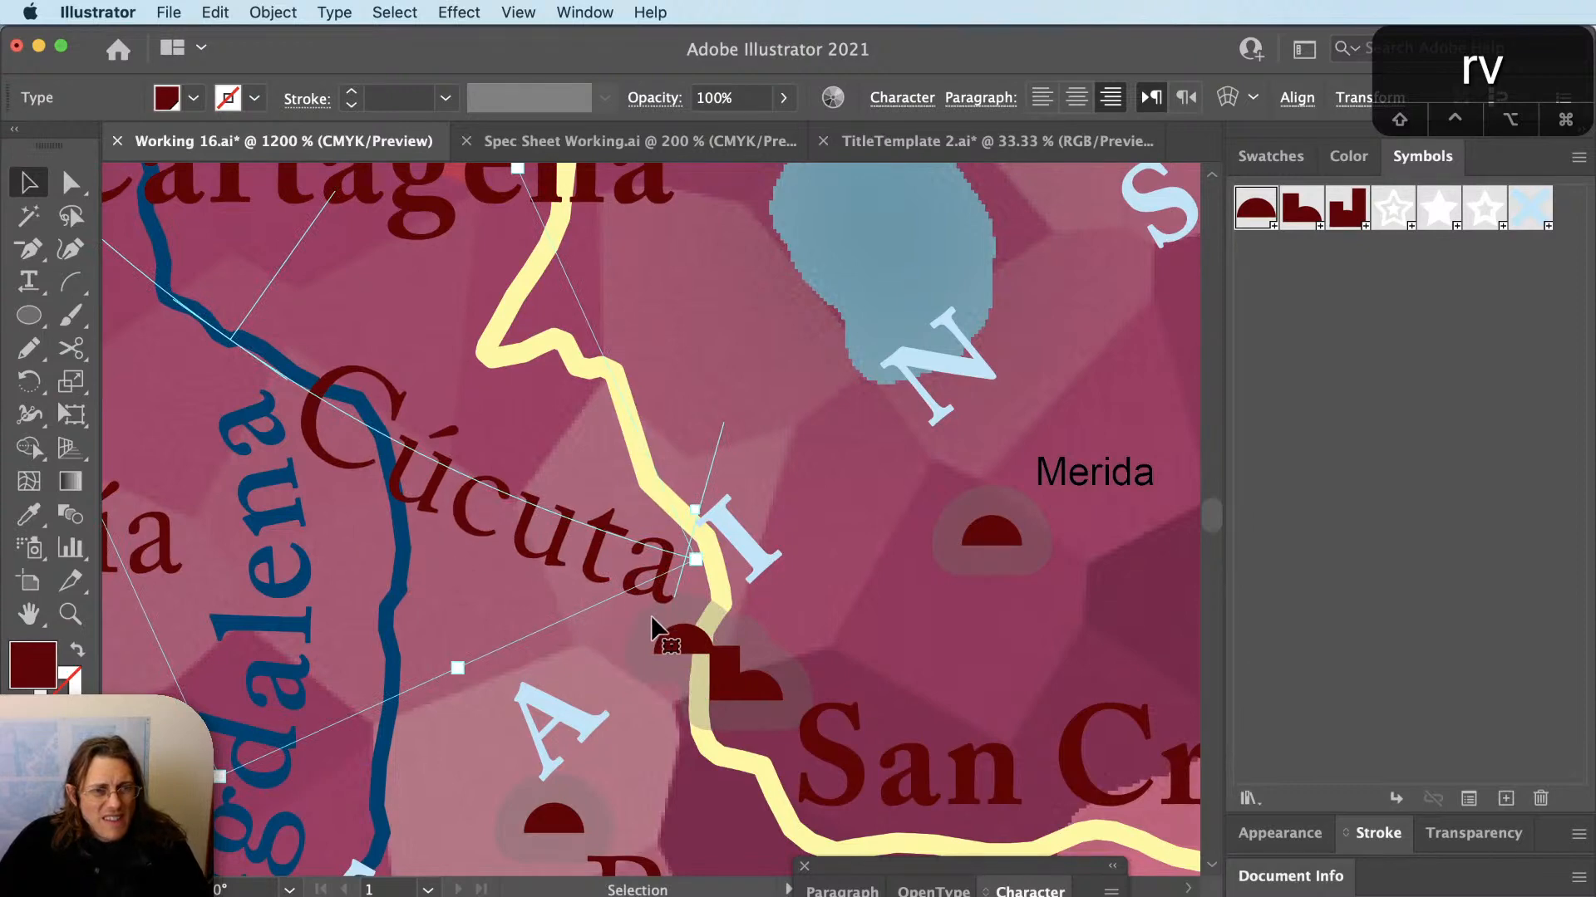
Try the Cúcuta label turned to run steeply downward on the southwest side of its marker.
key("r")
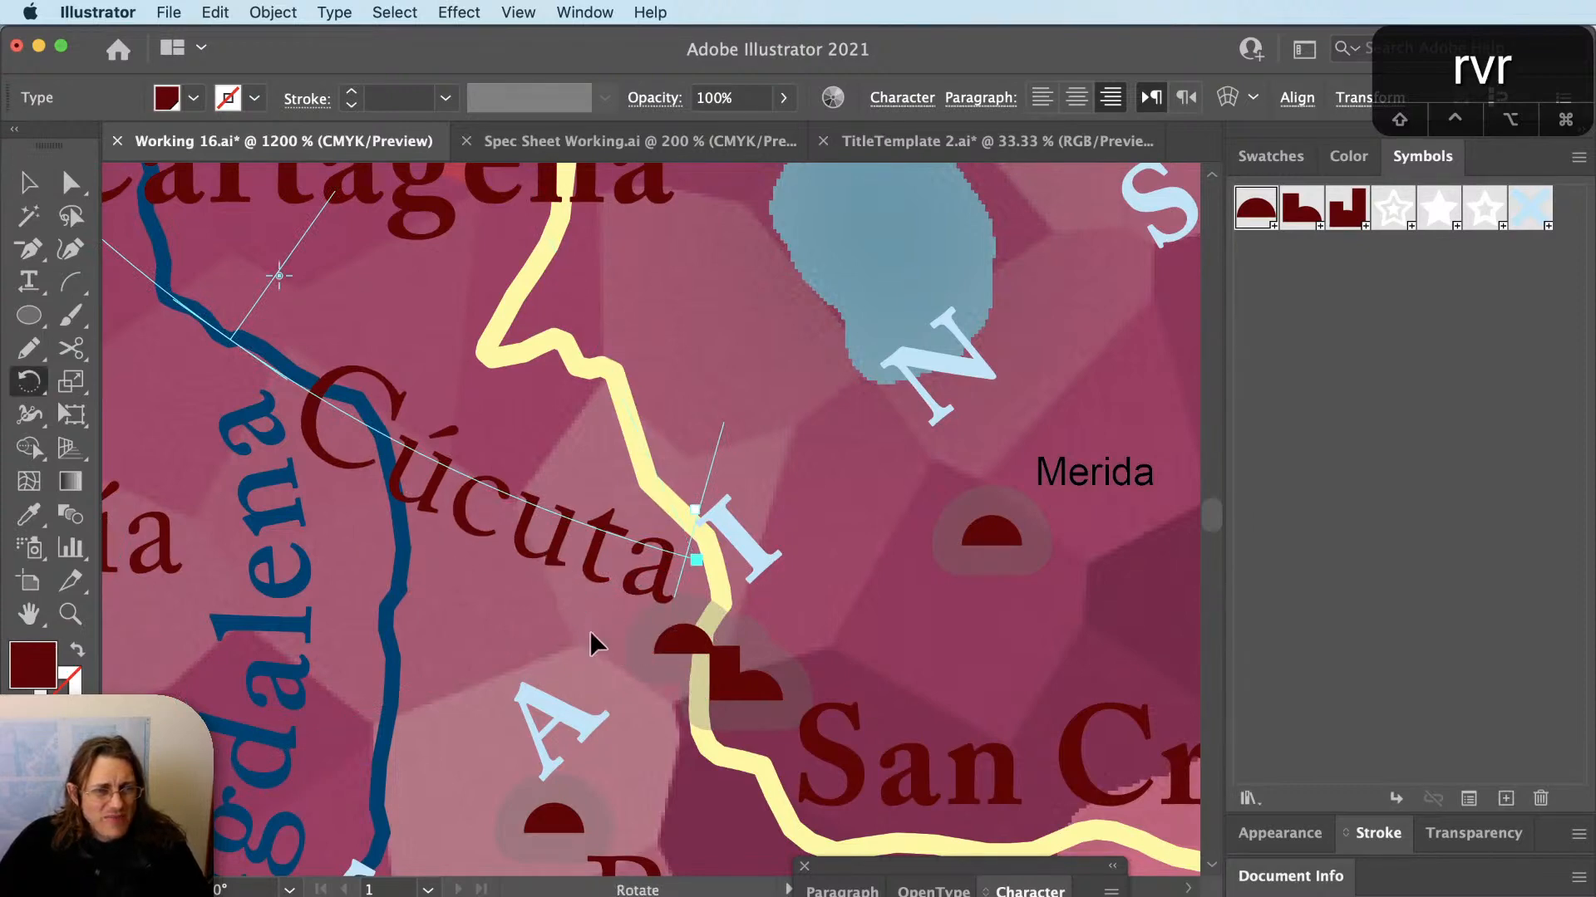
left_click_drag(592, 631, 78, 507)
key("space")
left_click(575, 513, "alt+super")
left_click(575, 513, "alt+super")
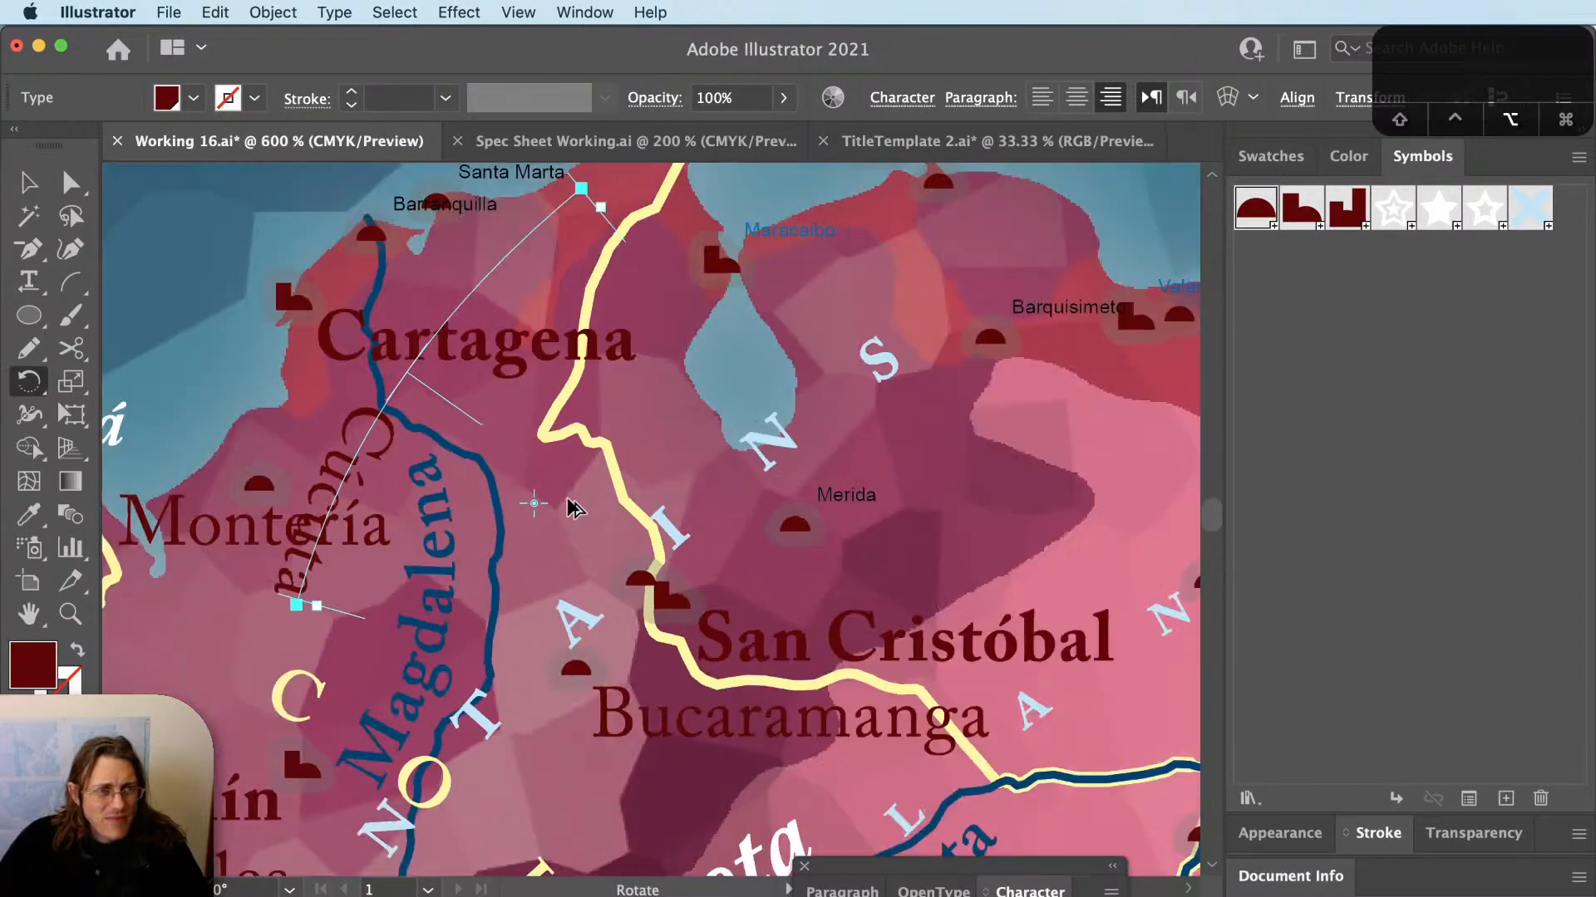
key("v")
left_click_drag(397, 431, 628, 550)
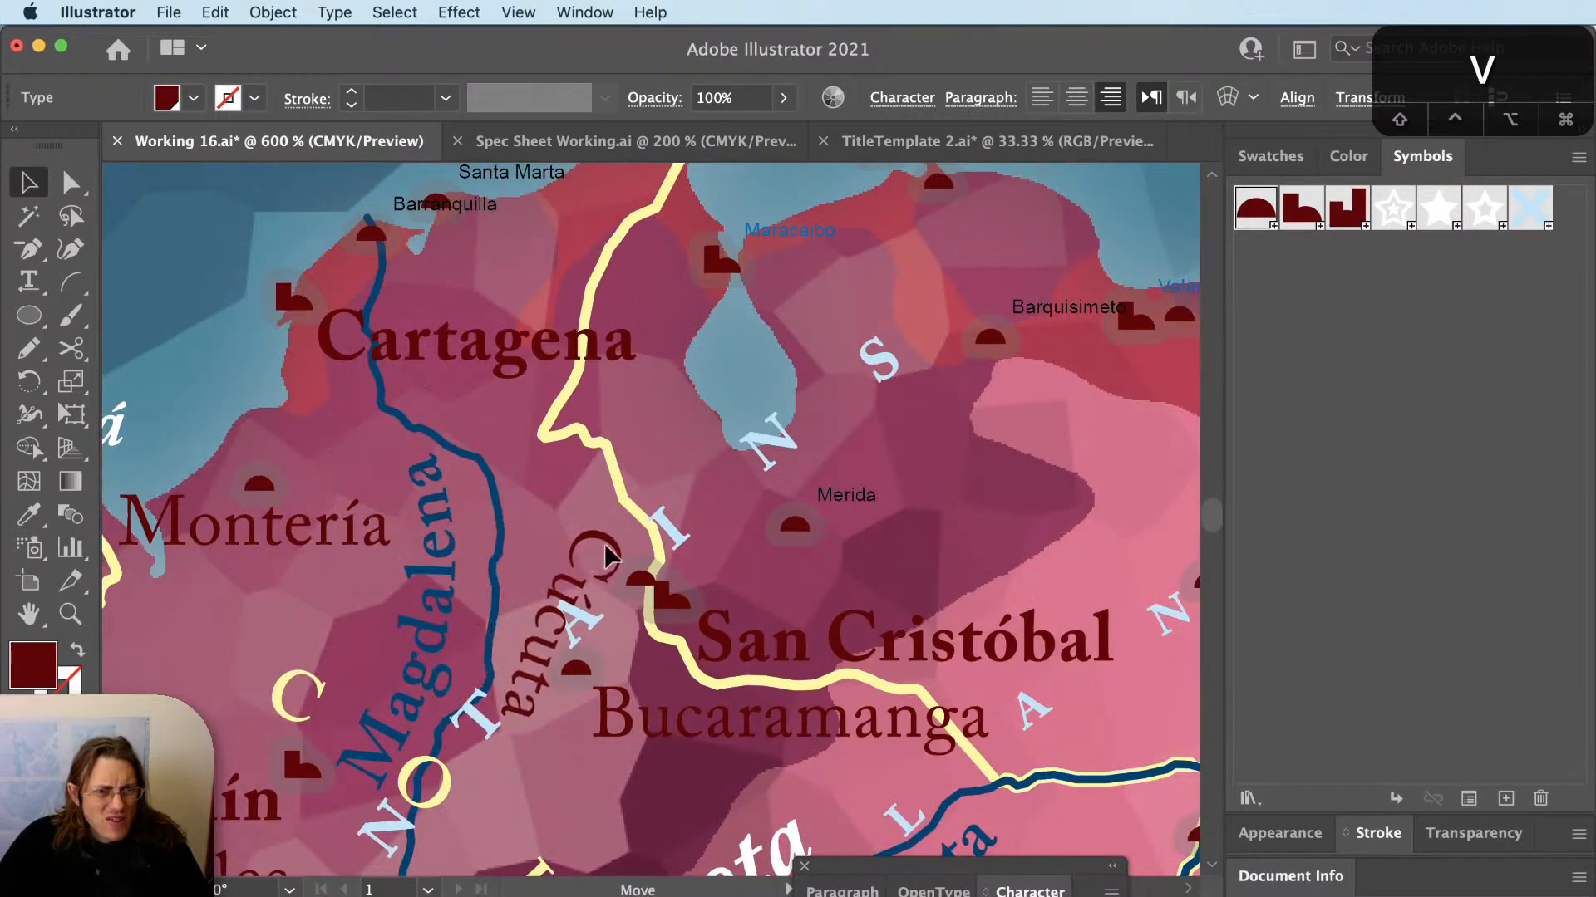
Rotate the Cúcuta label to slope down to the southeast and place its end just above its marker.
key("r")
left_click_drag(538, 675, 541, 621)
key("v")
left_click_drag(697, 561, 508, 504)
key("r")
key("v")
scroll(540, 522, "up", 2)
scroll(540, 522, "up", 1)
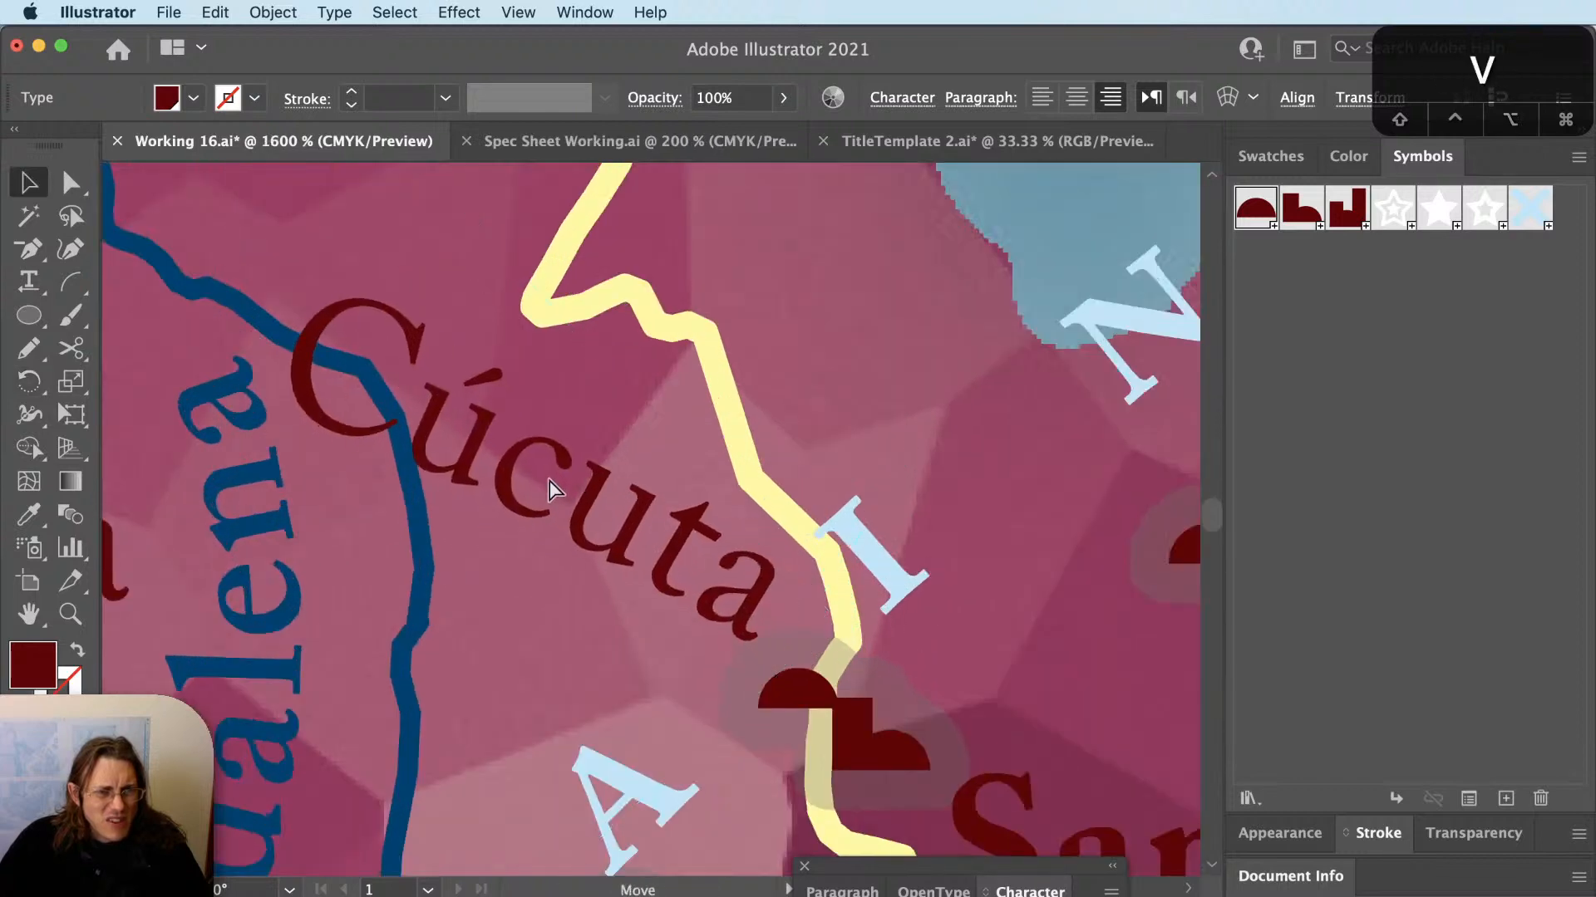
Reshape the Cúcuta label's text path with its end handle so the lettering arches downward toward the marker.
key("super+shift+a")
key("a")
left_click(507, 432)
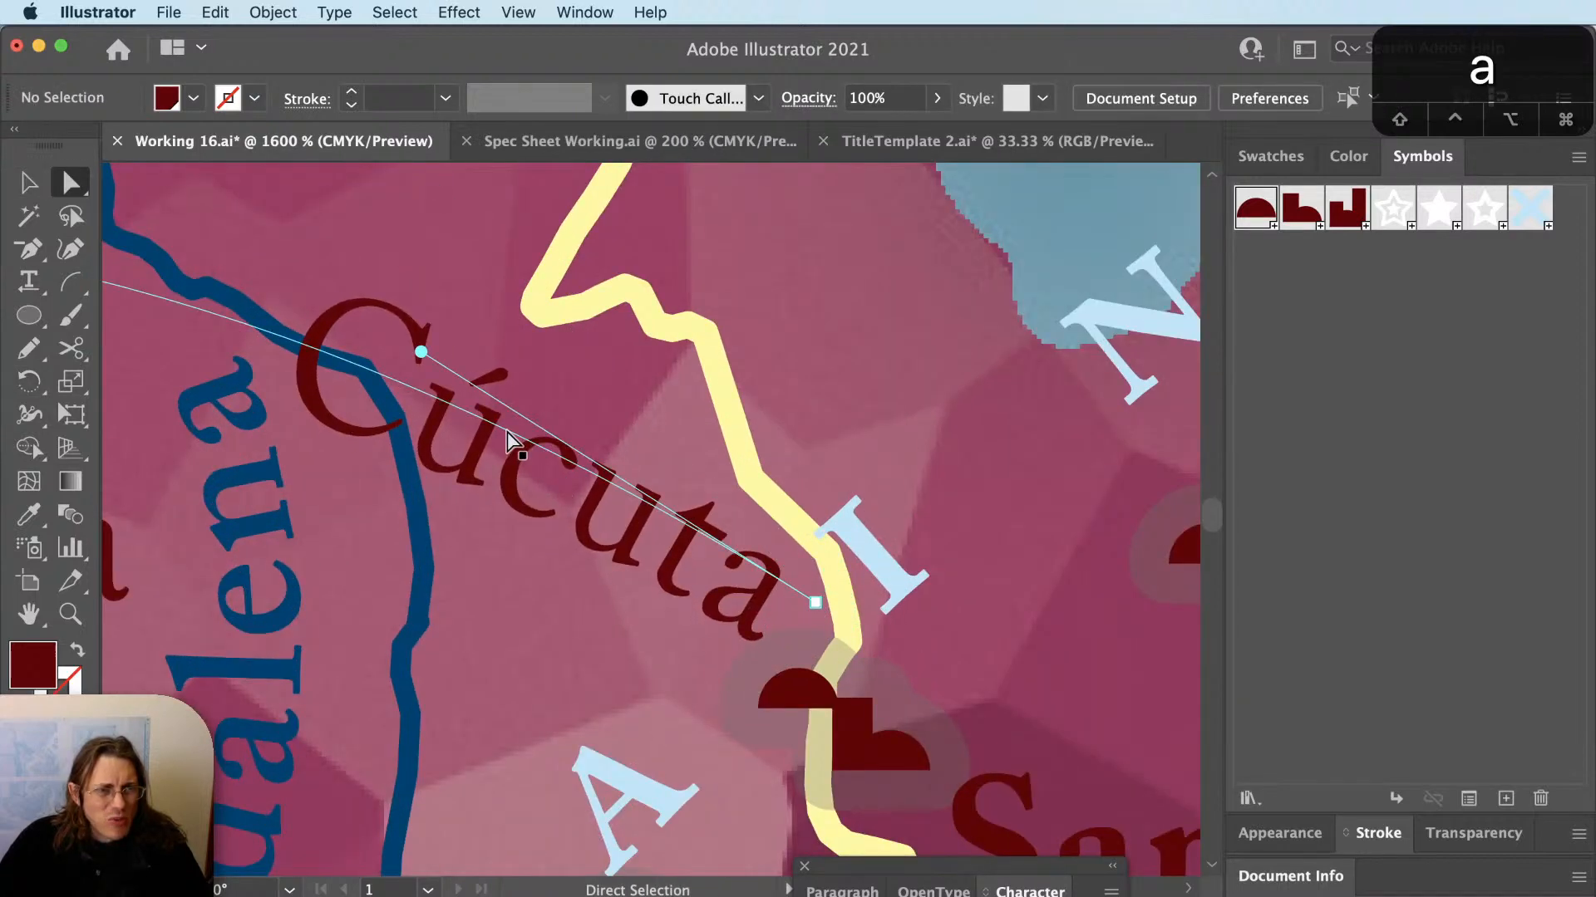
key("a")
left_click_drag(421, 350, 511, 268)
key("v")
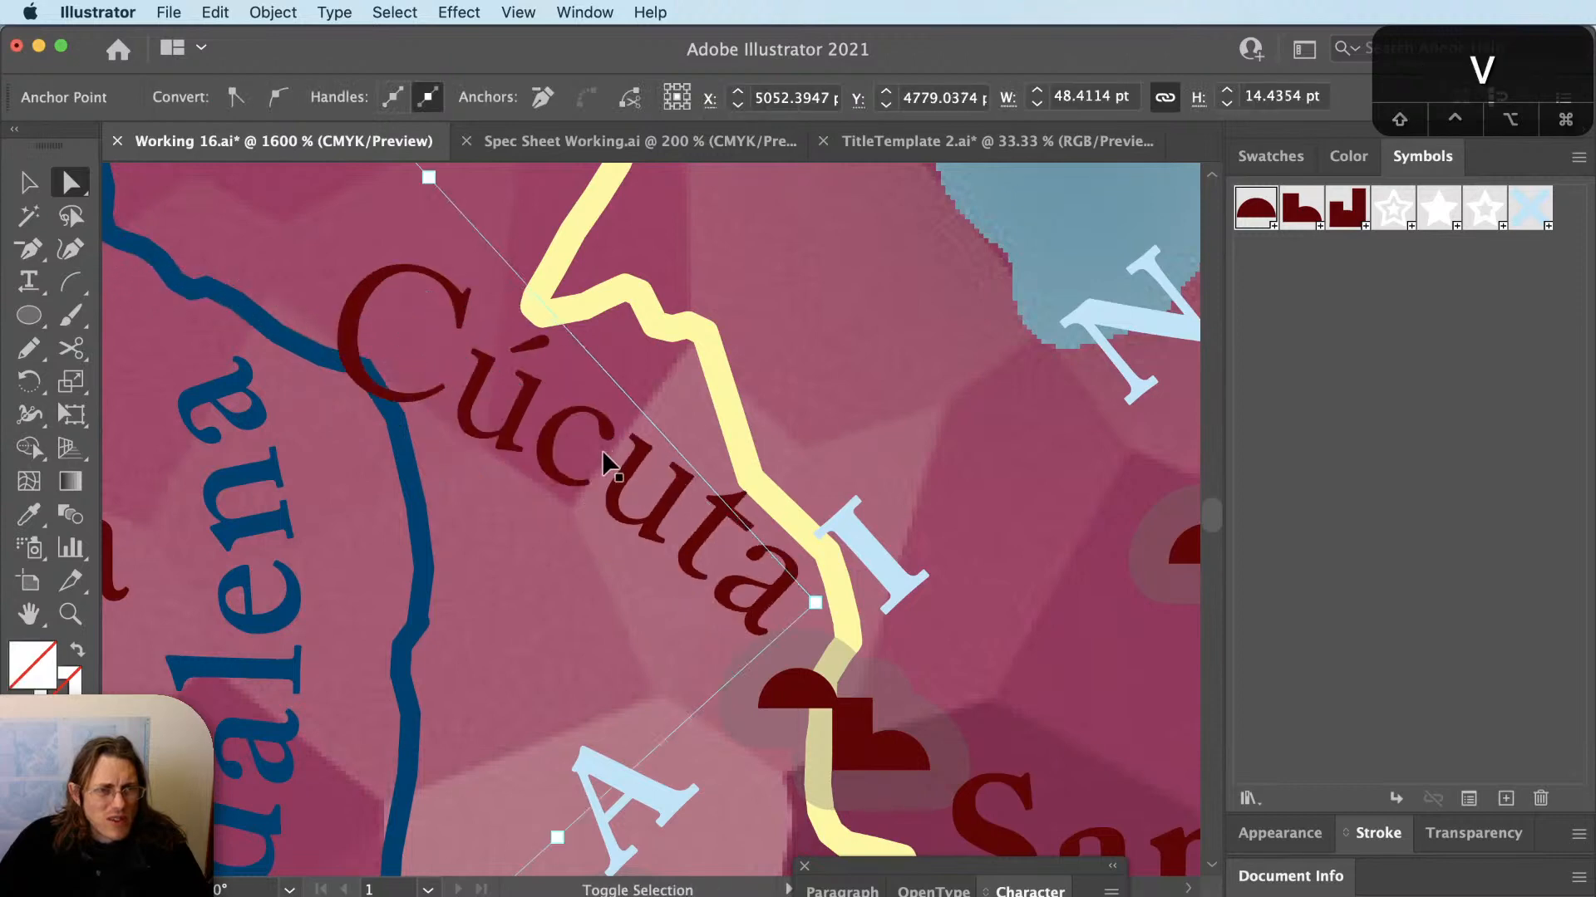
Rotate the arched Cúcuta label slightly counterclockwise to refine its fit between the Magdalena river and the border.
left_click(587, 482)
left_click(587, 481)
scroll(732, 582, "down", 2)
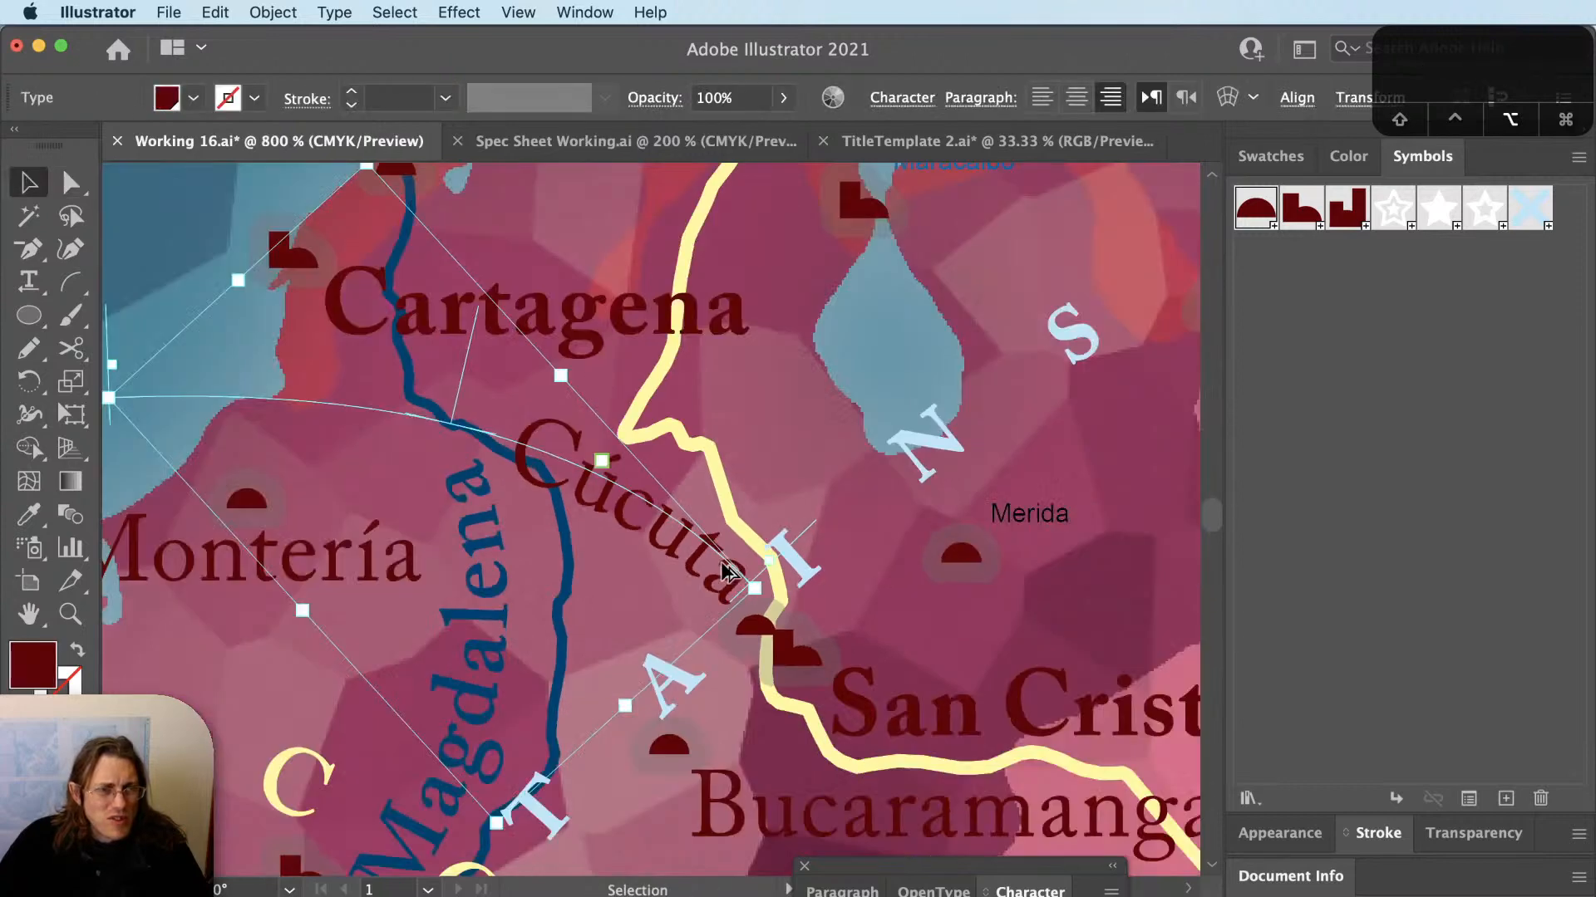
key("super+shift+a")
left_click(720, 583)
key("r")
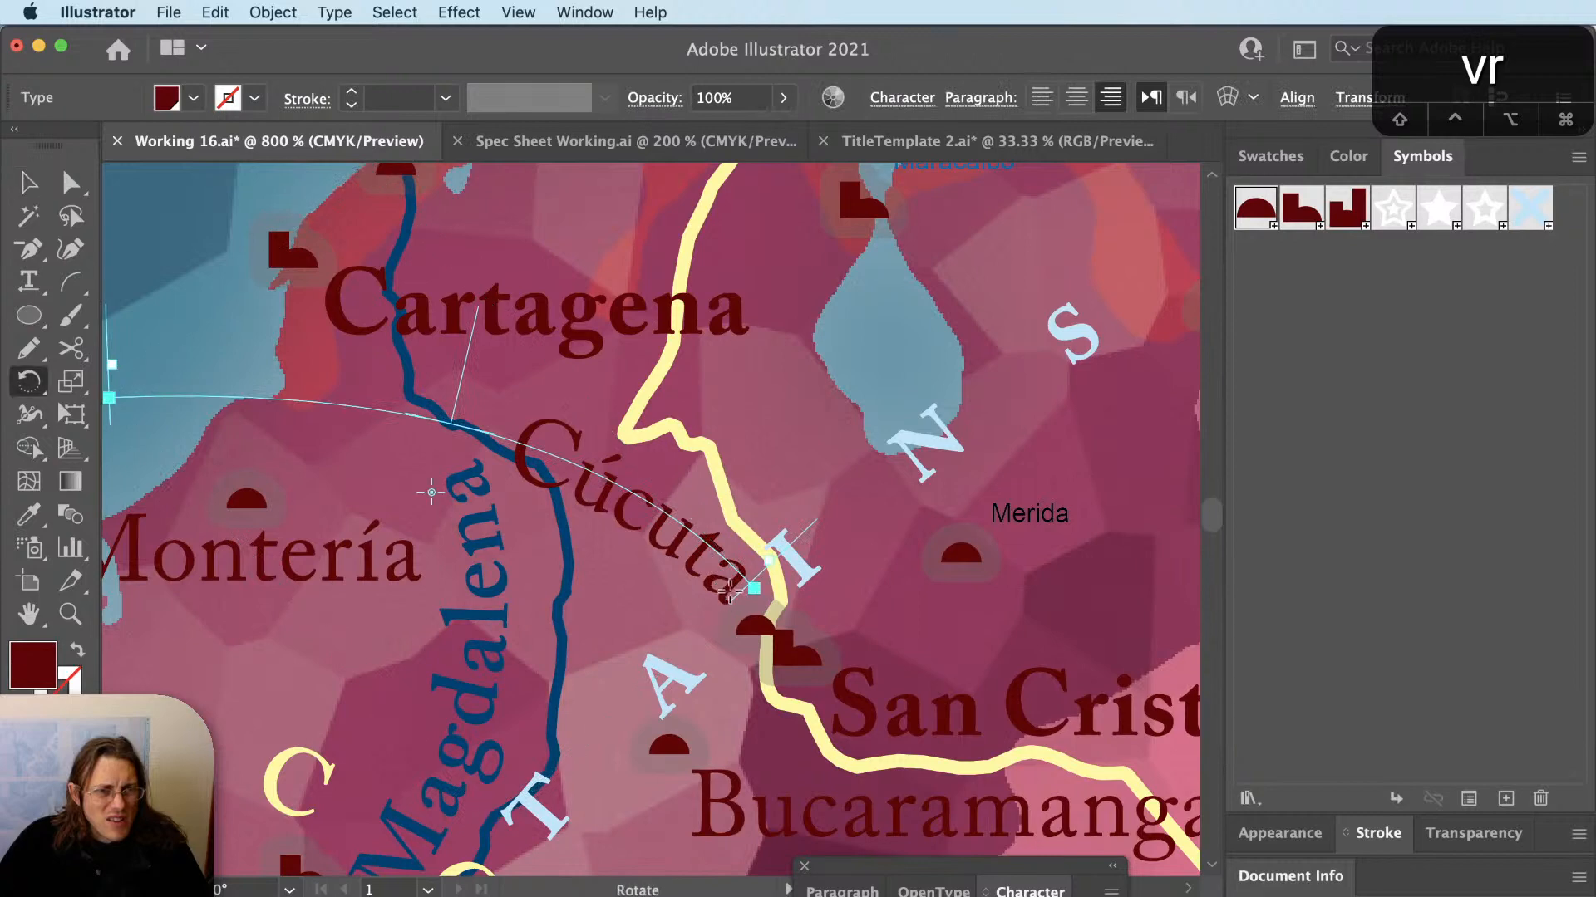
left_click_drag(628, 518, 644, 503)
key("v")
key("super+shift+a")
Restyle the Barranquilla and Santa Marta labels like the regular dark red town labels and right-align their text.
scroll(614, 606, "down", 5)
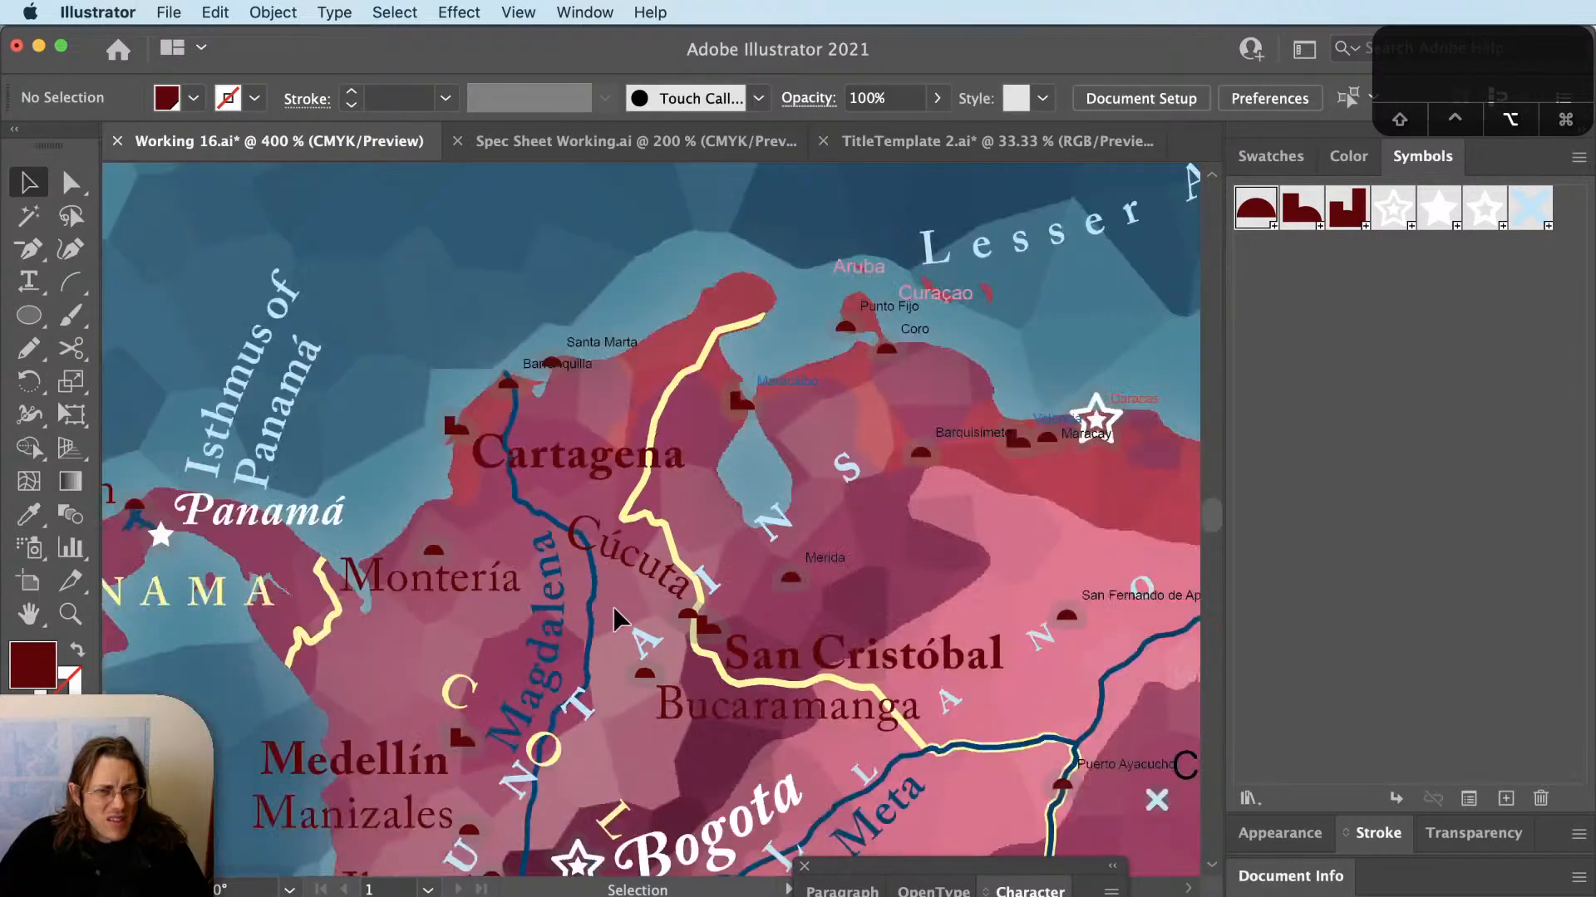
scroll(636, 695, "down", 2)
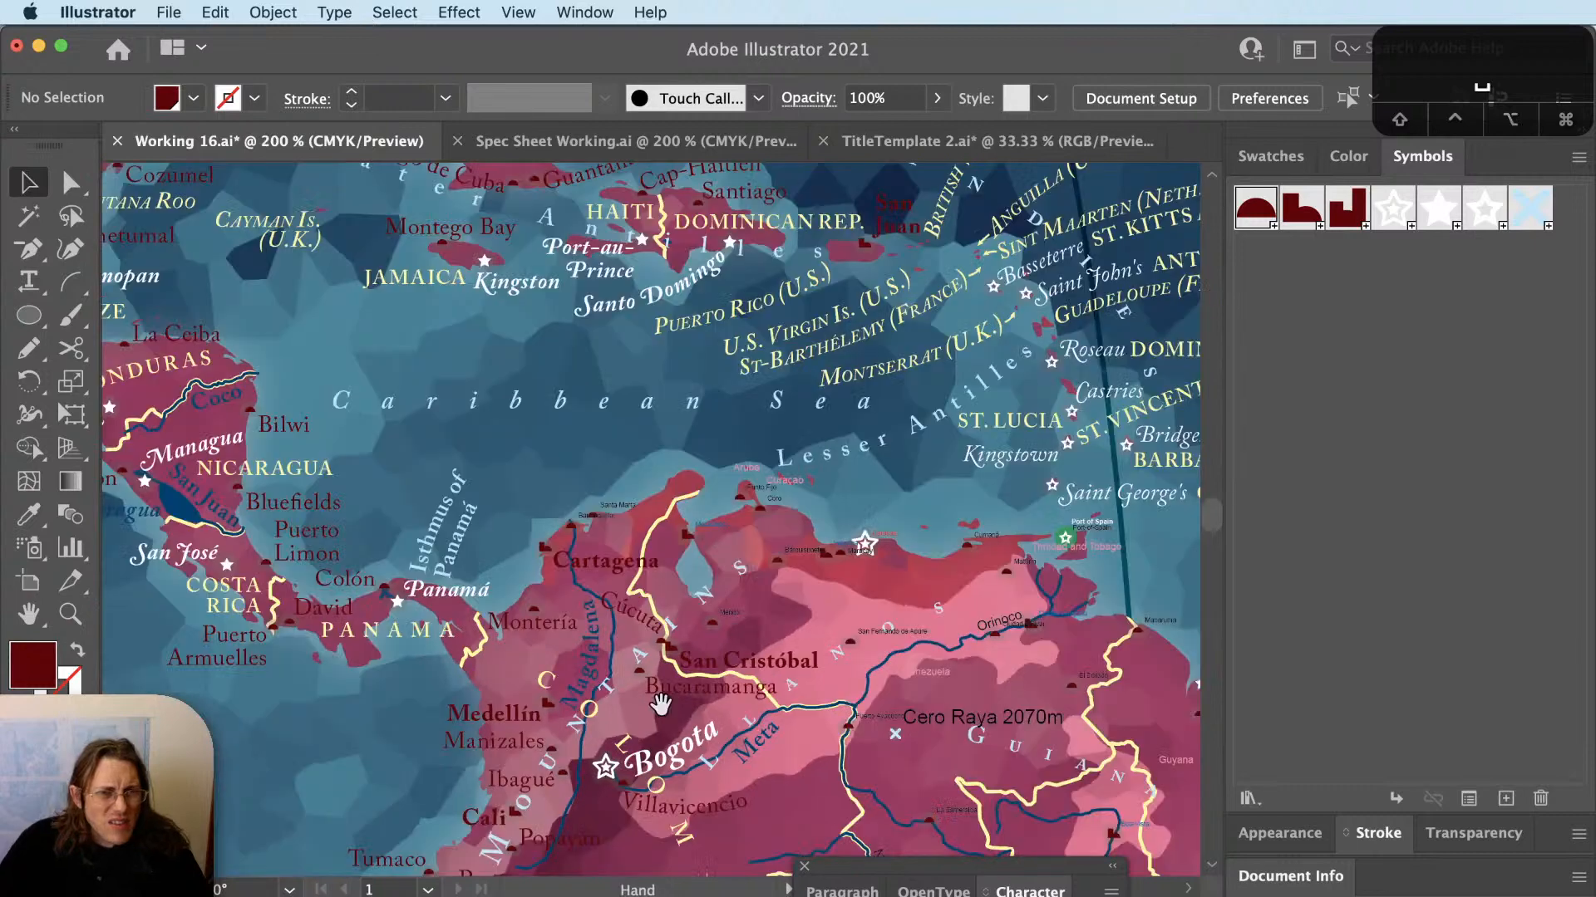
left_click_drag(726, 629, 801, 402)
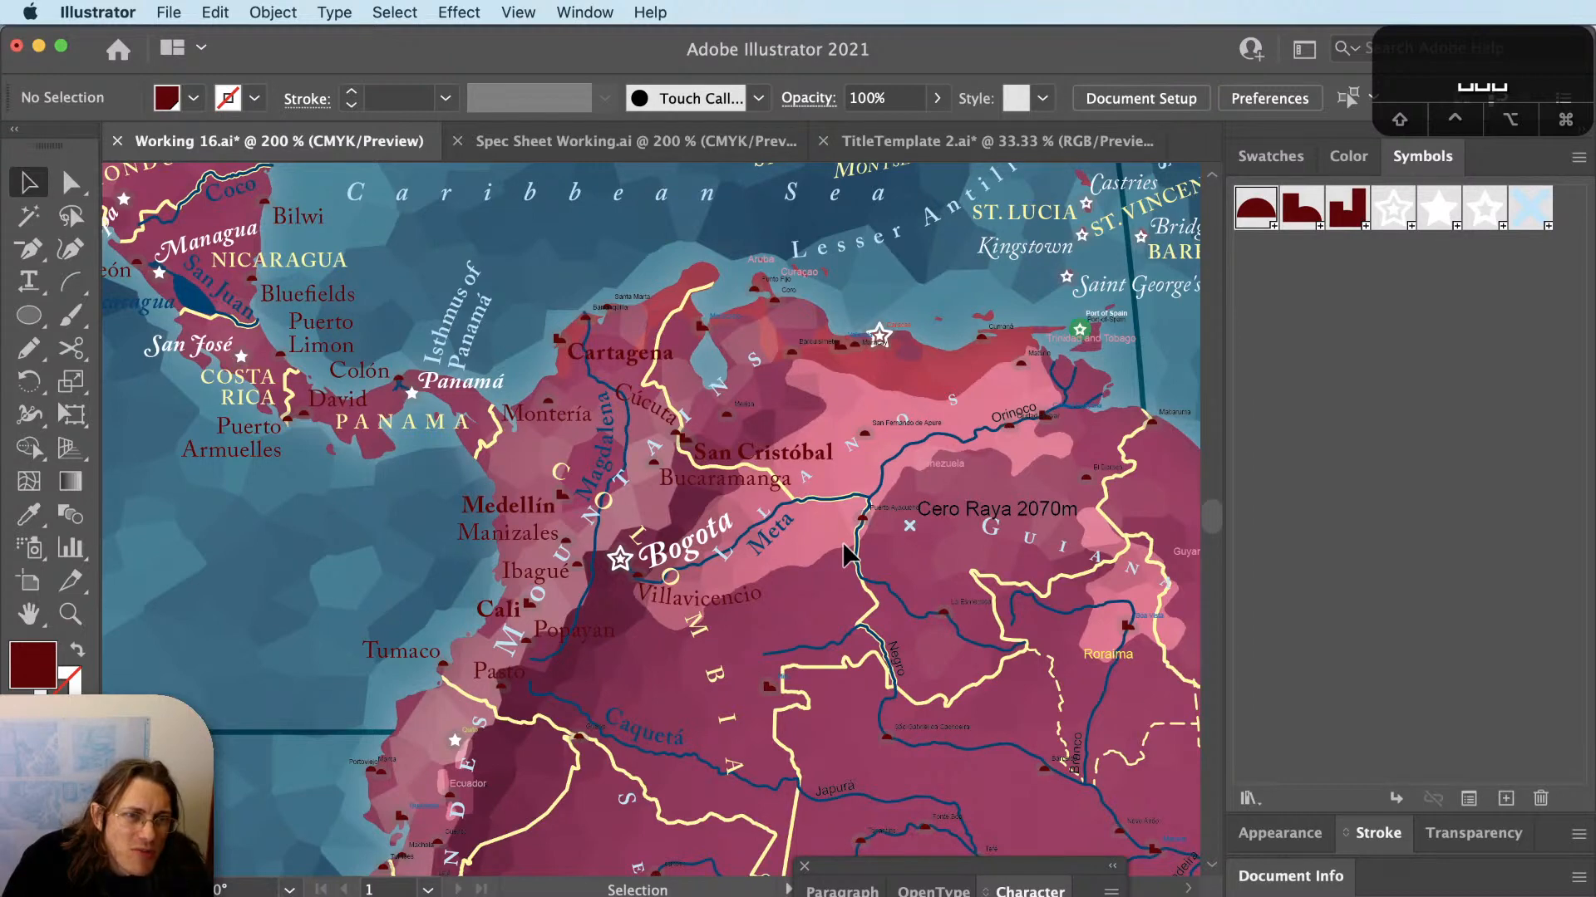
scroll(462, 332, "up", 3)
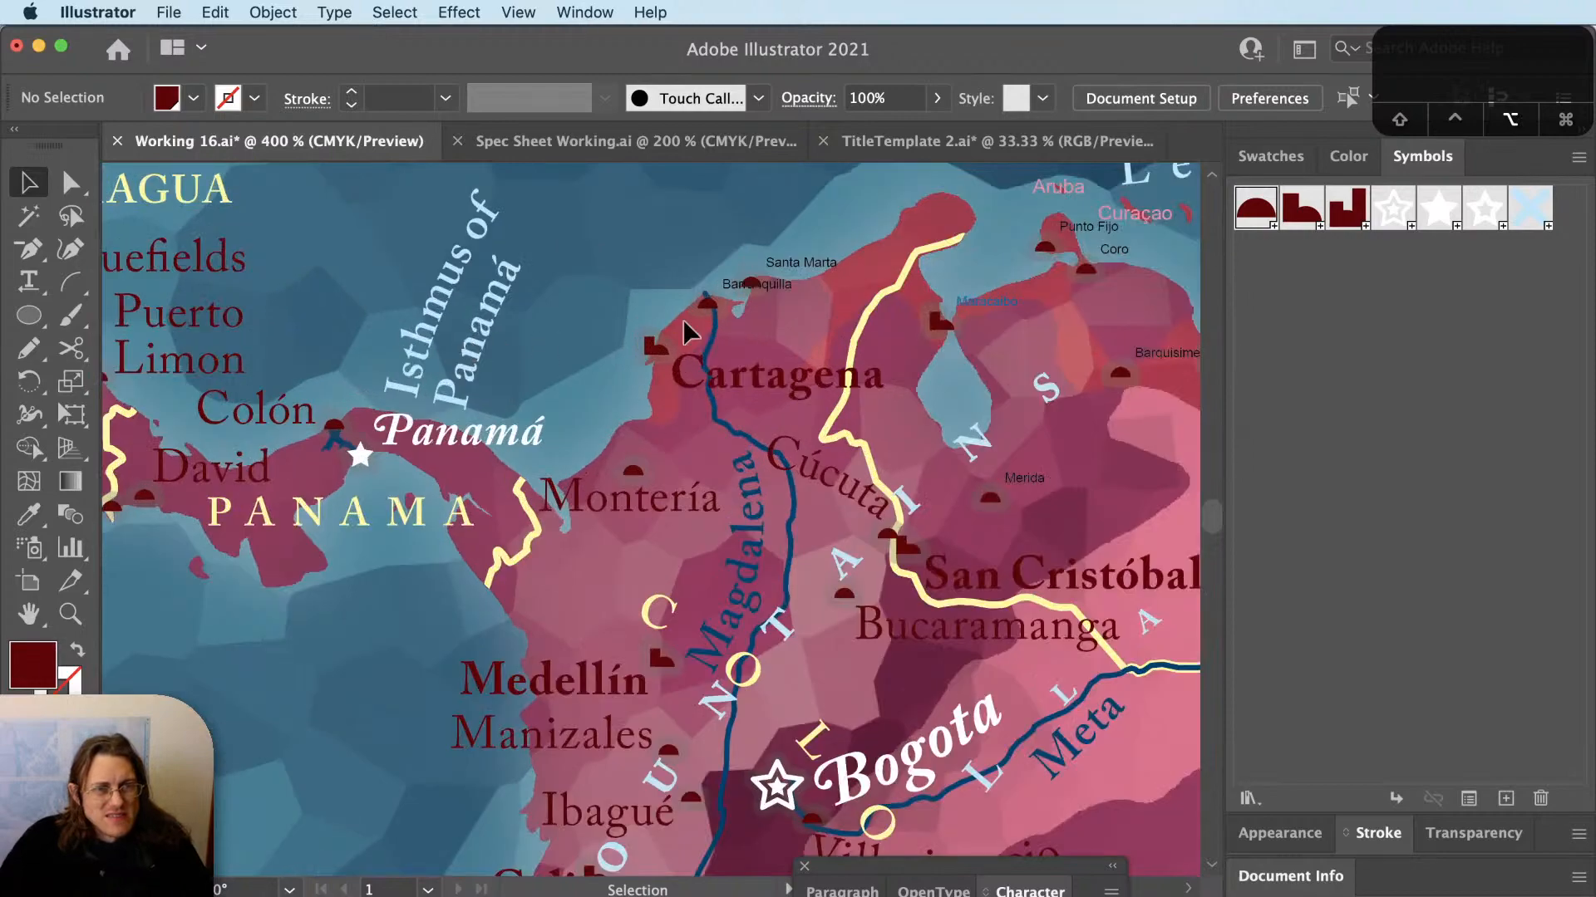
scroll(688, 333, "up", 3)
left_click(743, 444)
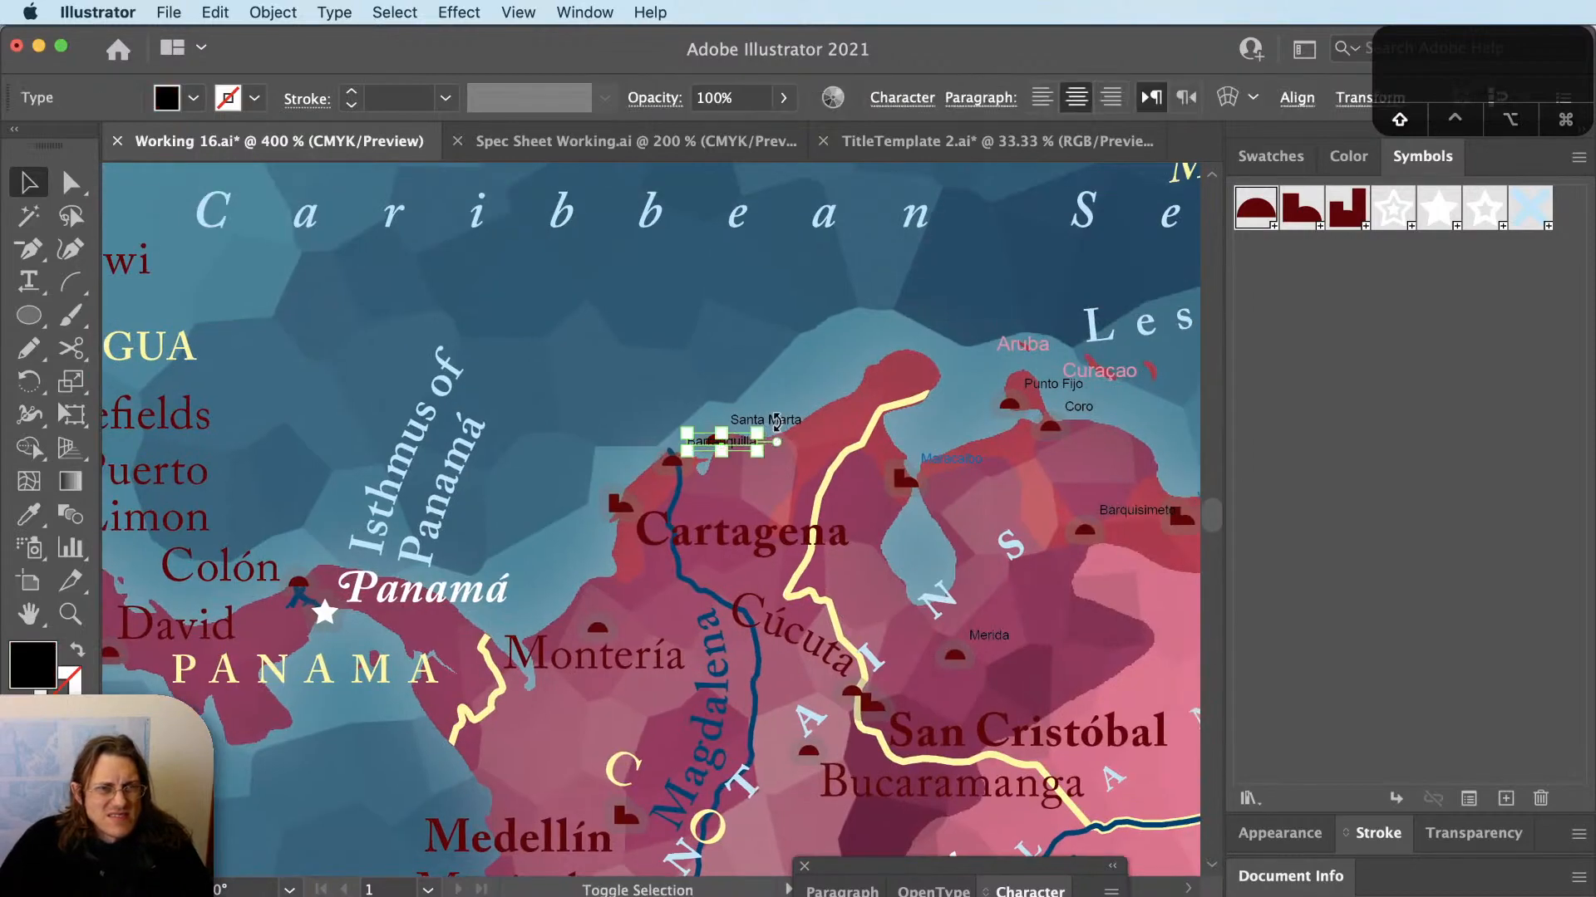
left_click(799, 423, "shift")
key("F1")
key("super+shift+r")
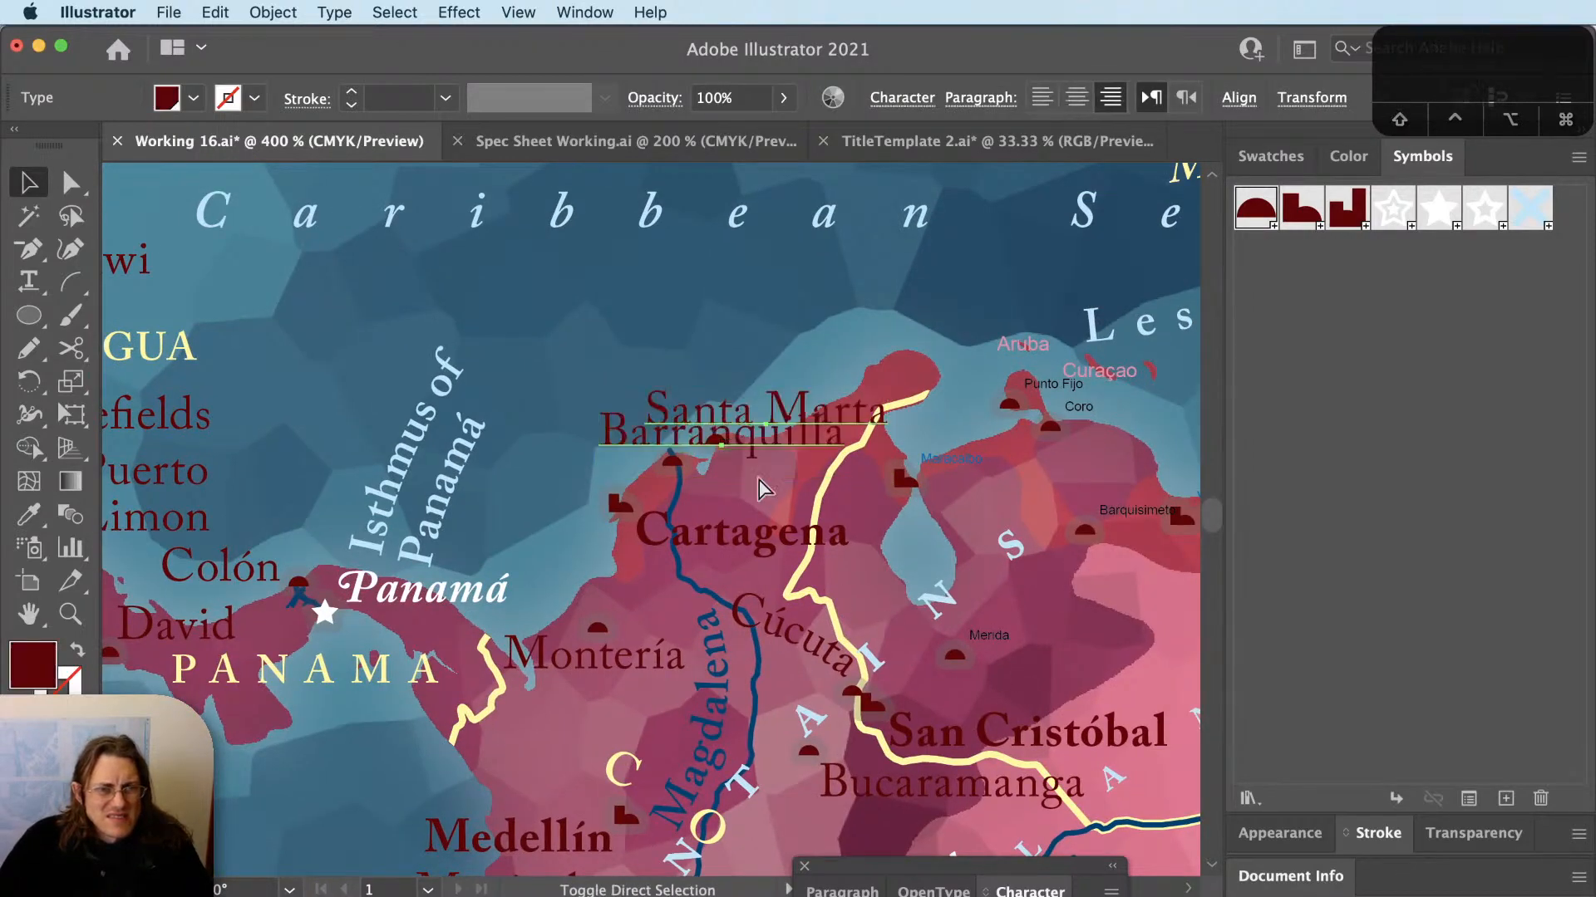
Move the Barranquilla label so that its end sits just west of its coastal marker.
scroll(697, 426, "up", 3)
key("super+shift+a")
left_click_drag(604, 619, 854, 574)
key("v")
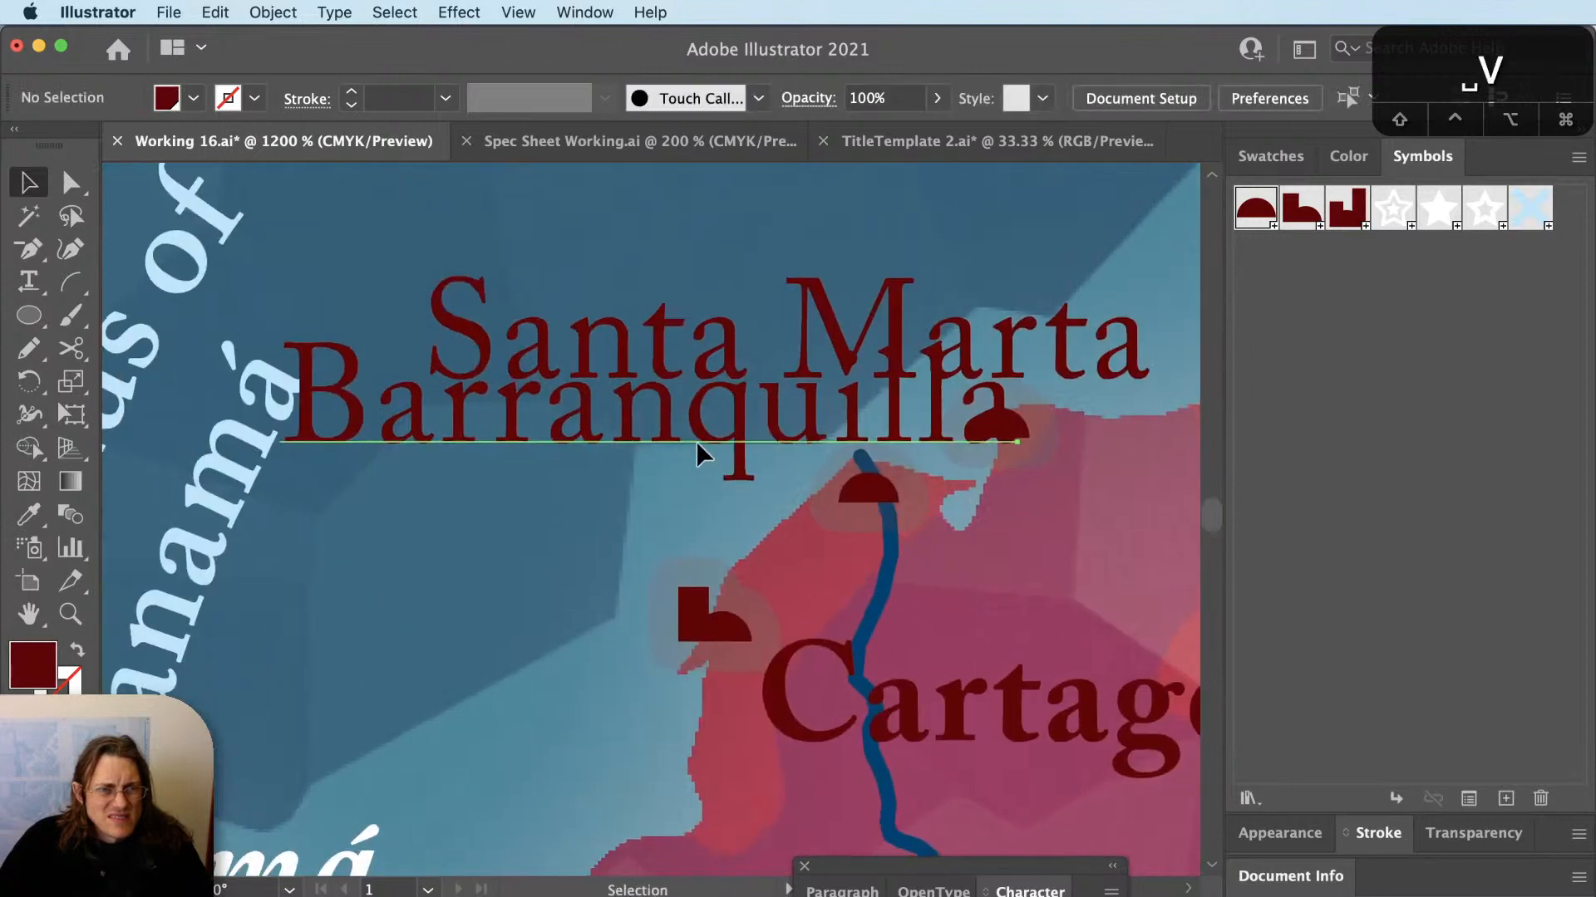
left_click_drag(697, 441, 507, 477)
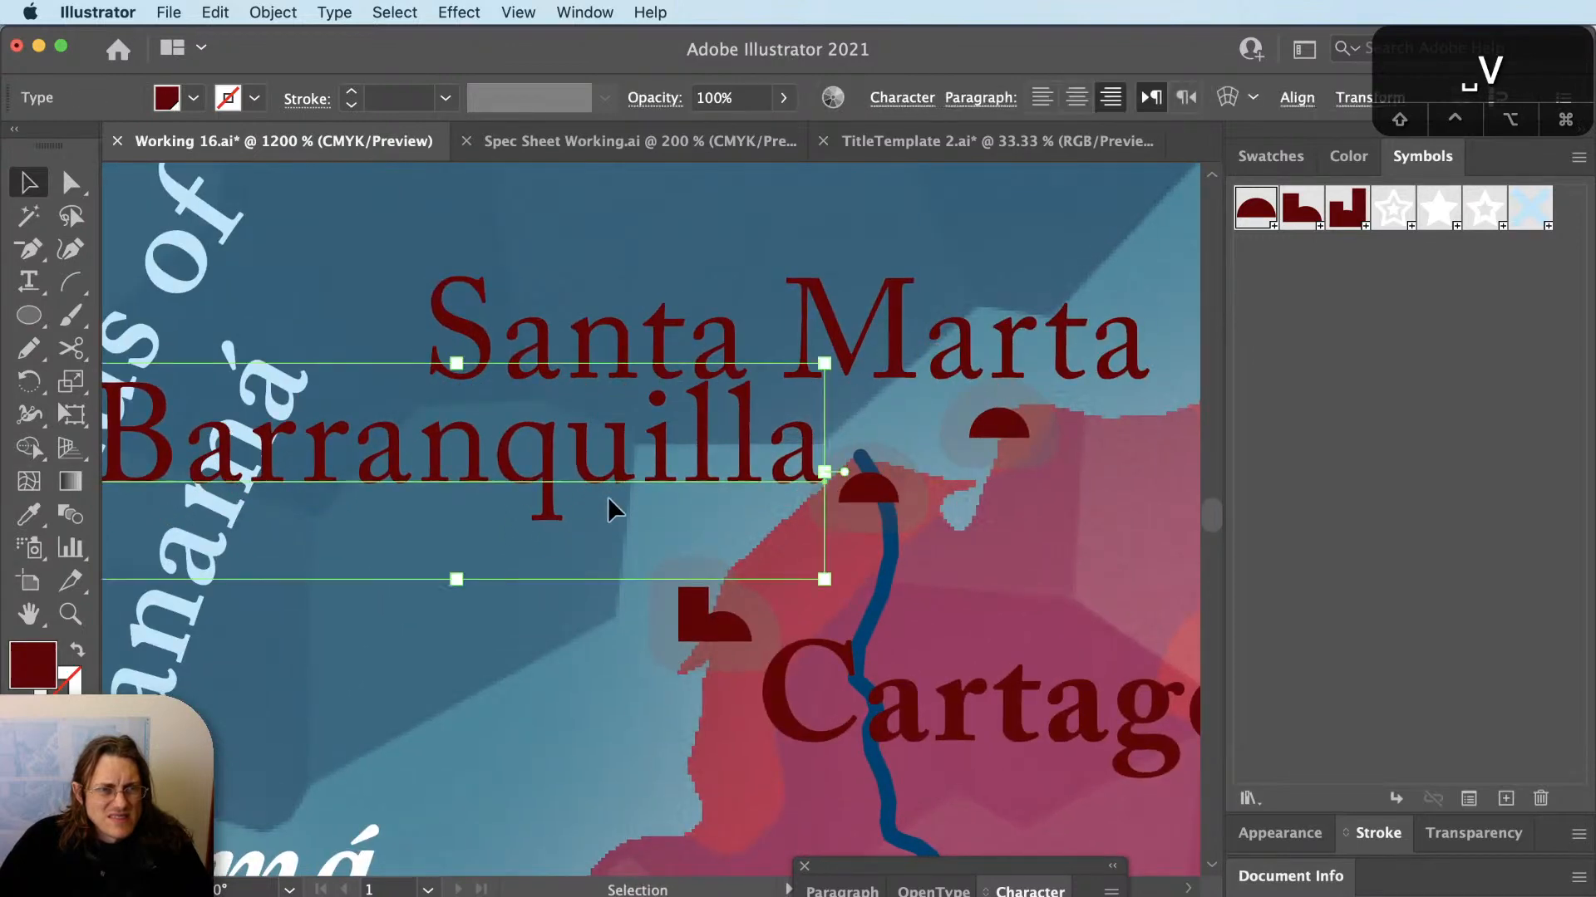
scroll(539, 585, "down", 2)
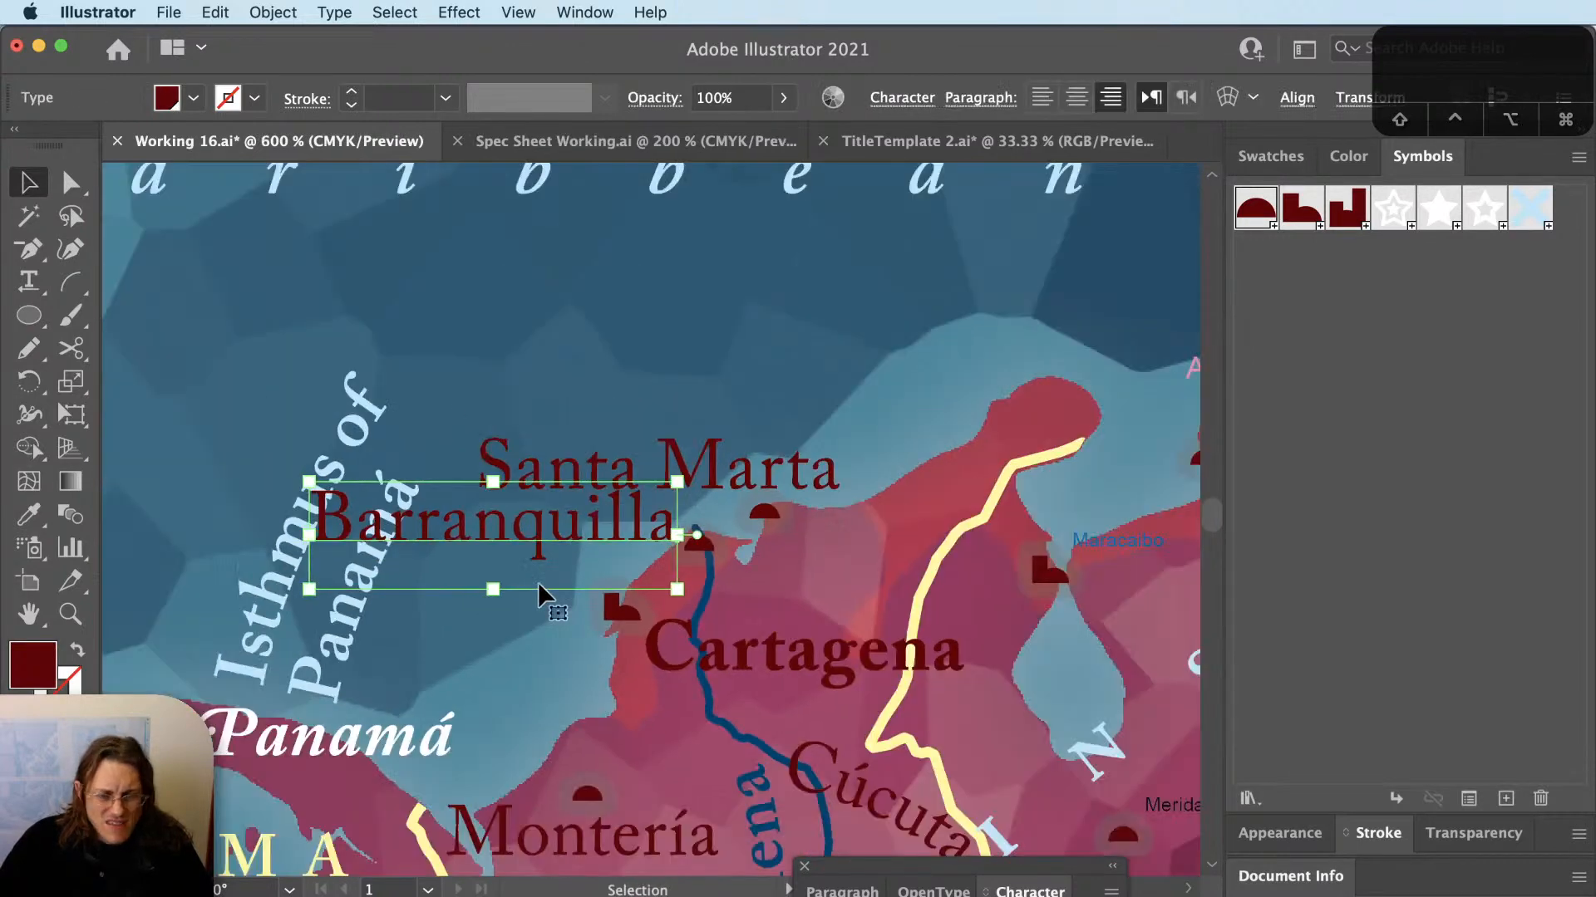
Try left-aligning the Barranquilla label and placing it inland, east of its marker.
key("super+shift+l")
key("v")
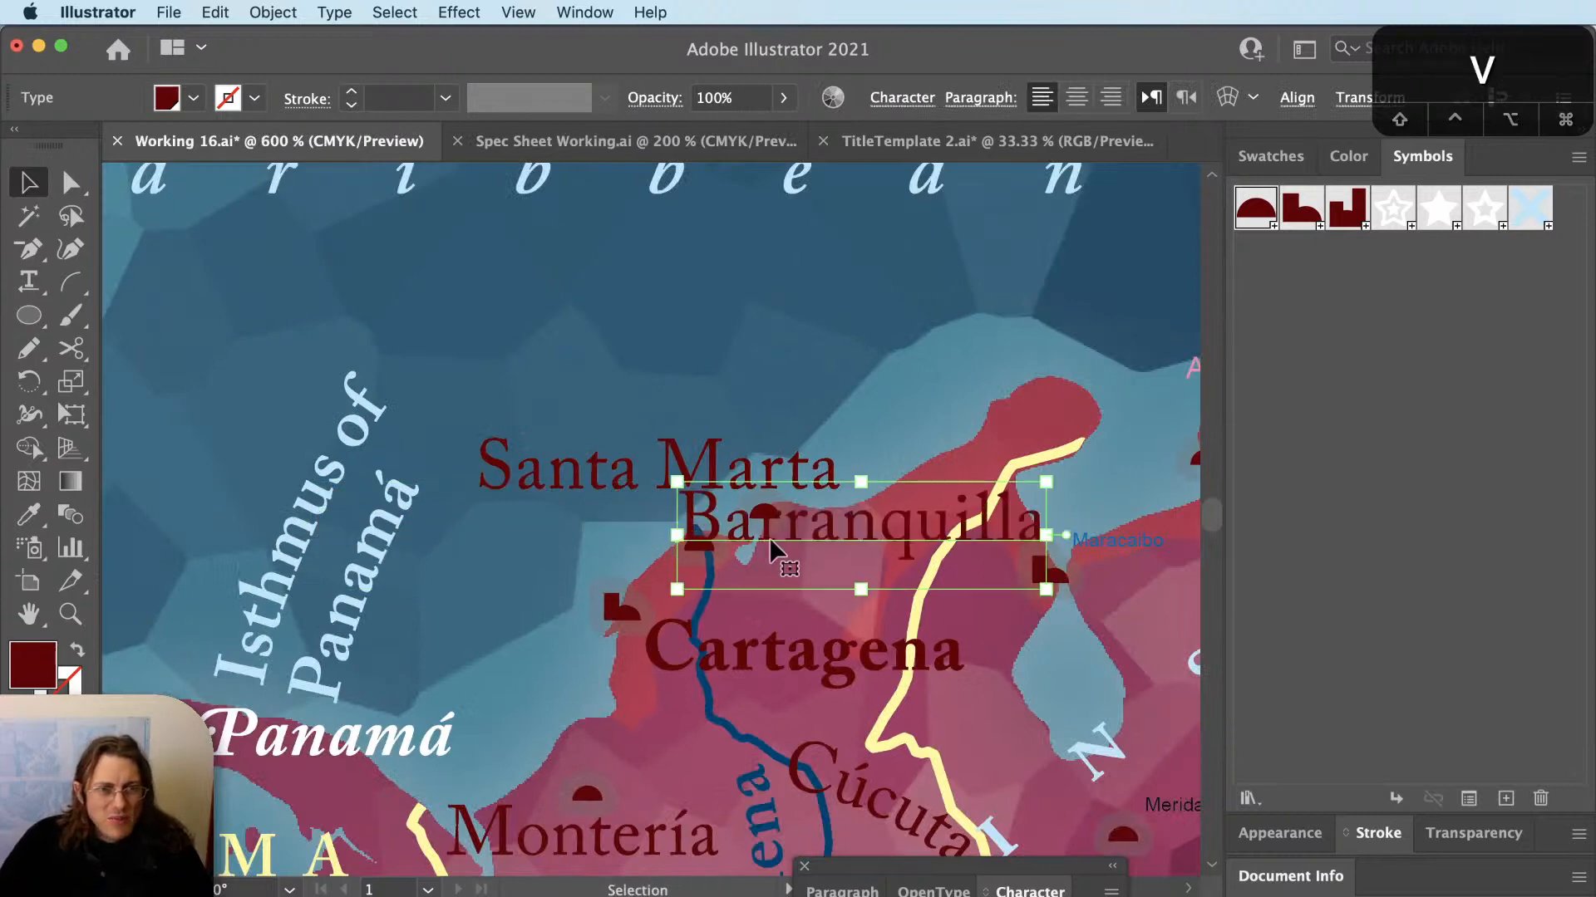
left_click_drag(770, 540, 761, 597)
key("super+z")
key("super+z")
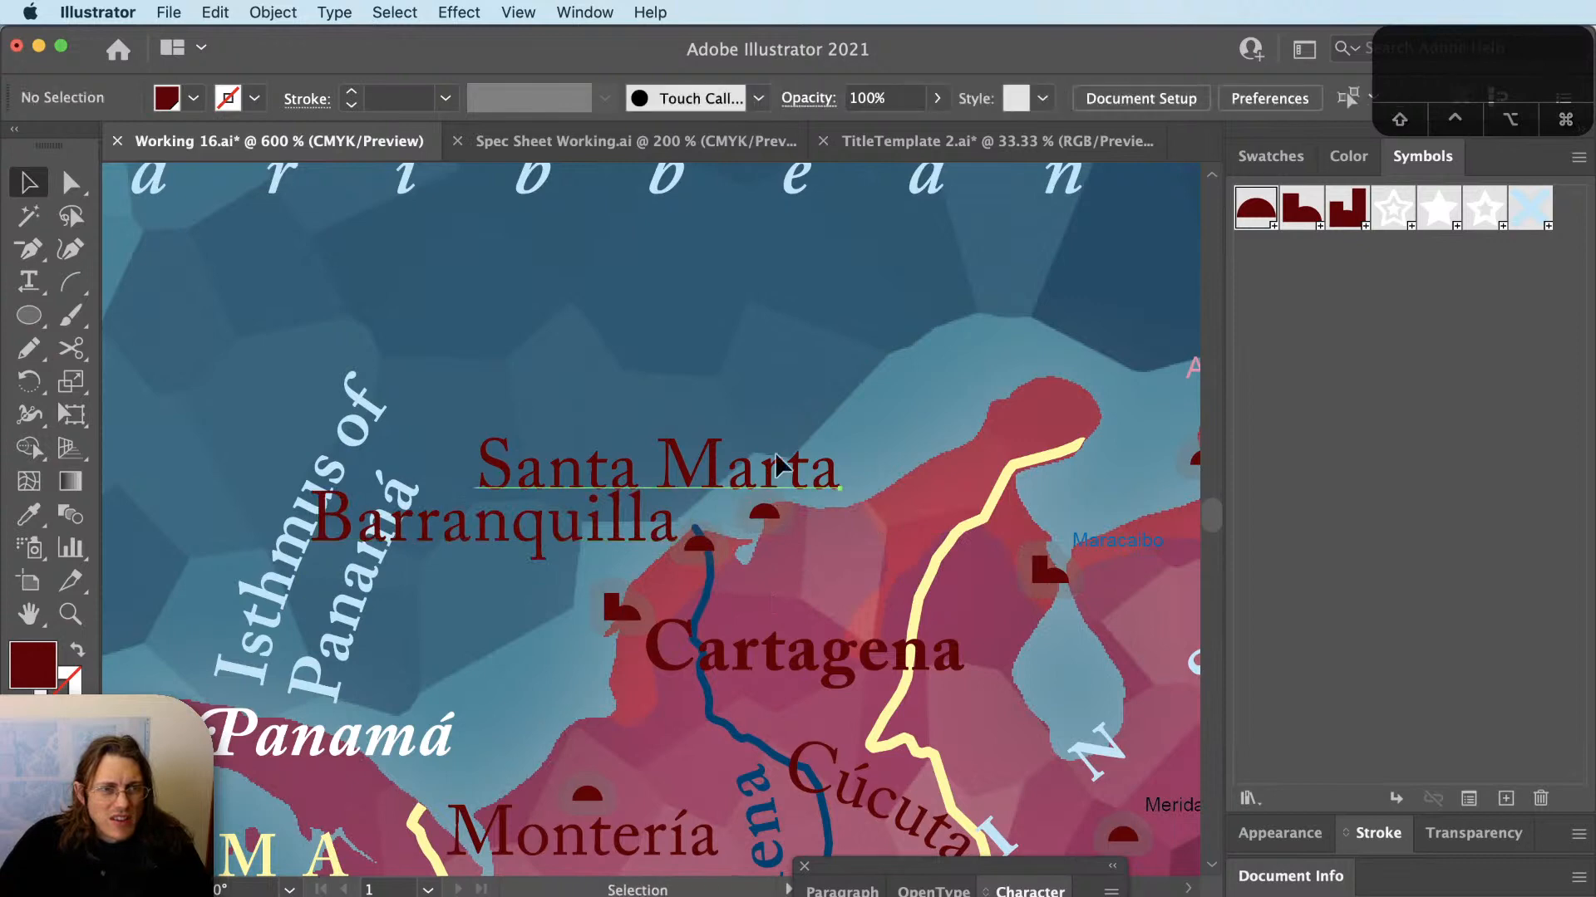
Move the Santa Marta label up over the sea and break its text onto two lines.
key("r")
key("t")
left_click_drag(708, 359, 657, 359)
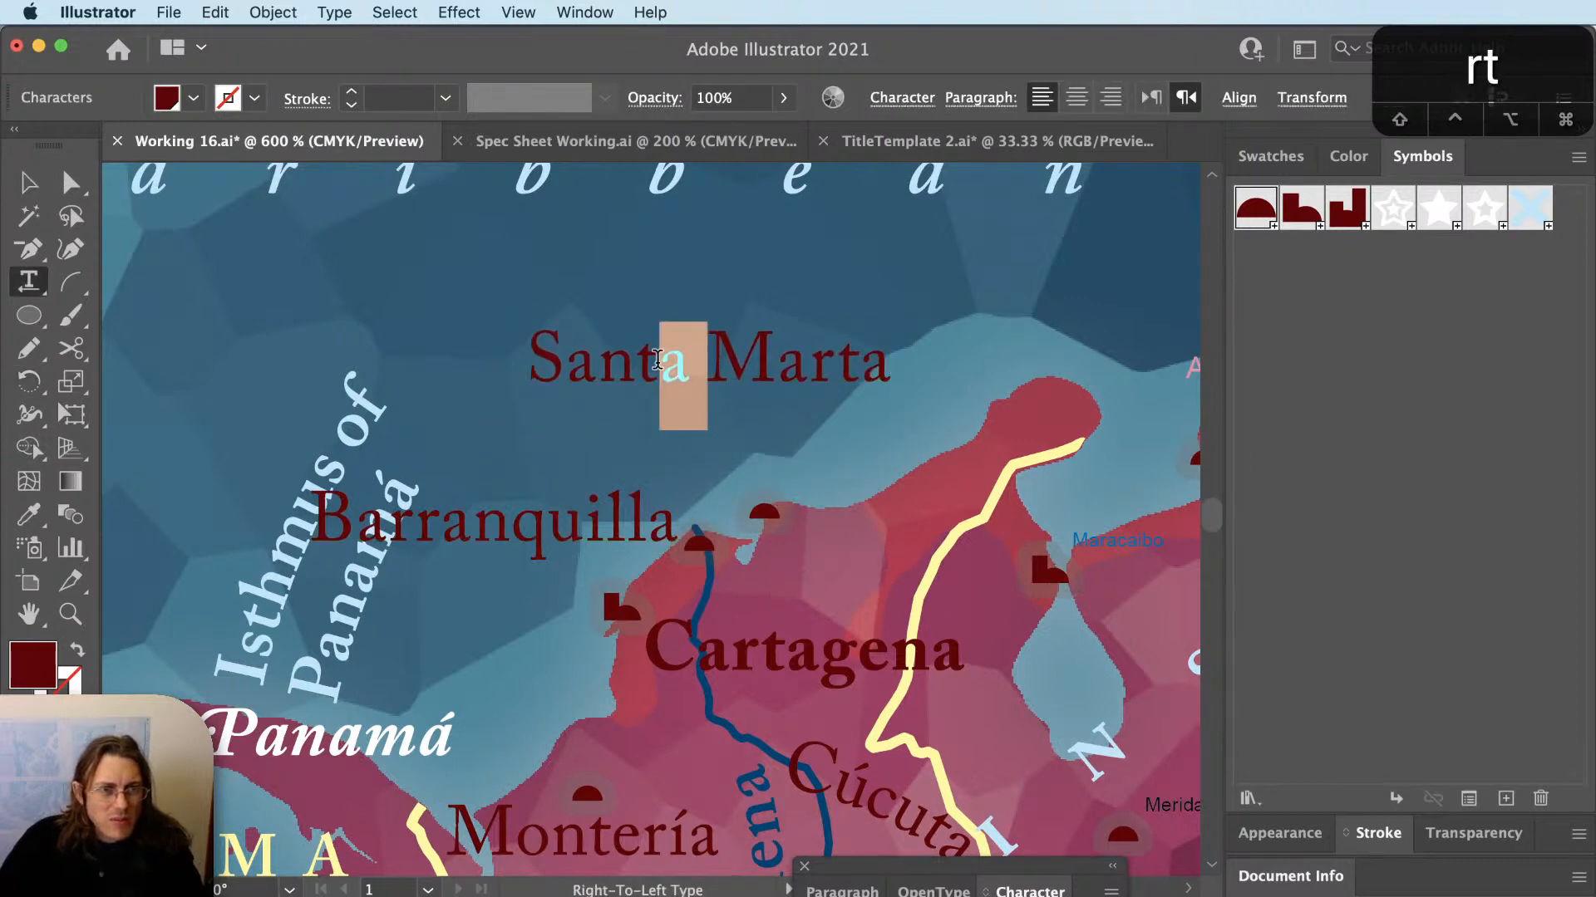
type("a")
key("Return")
key("Escape")
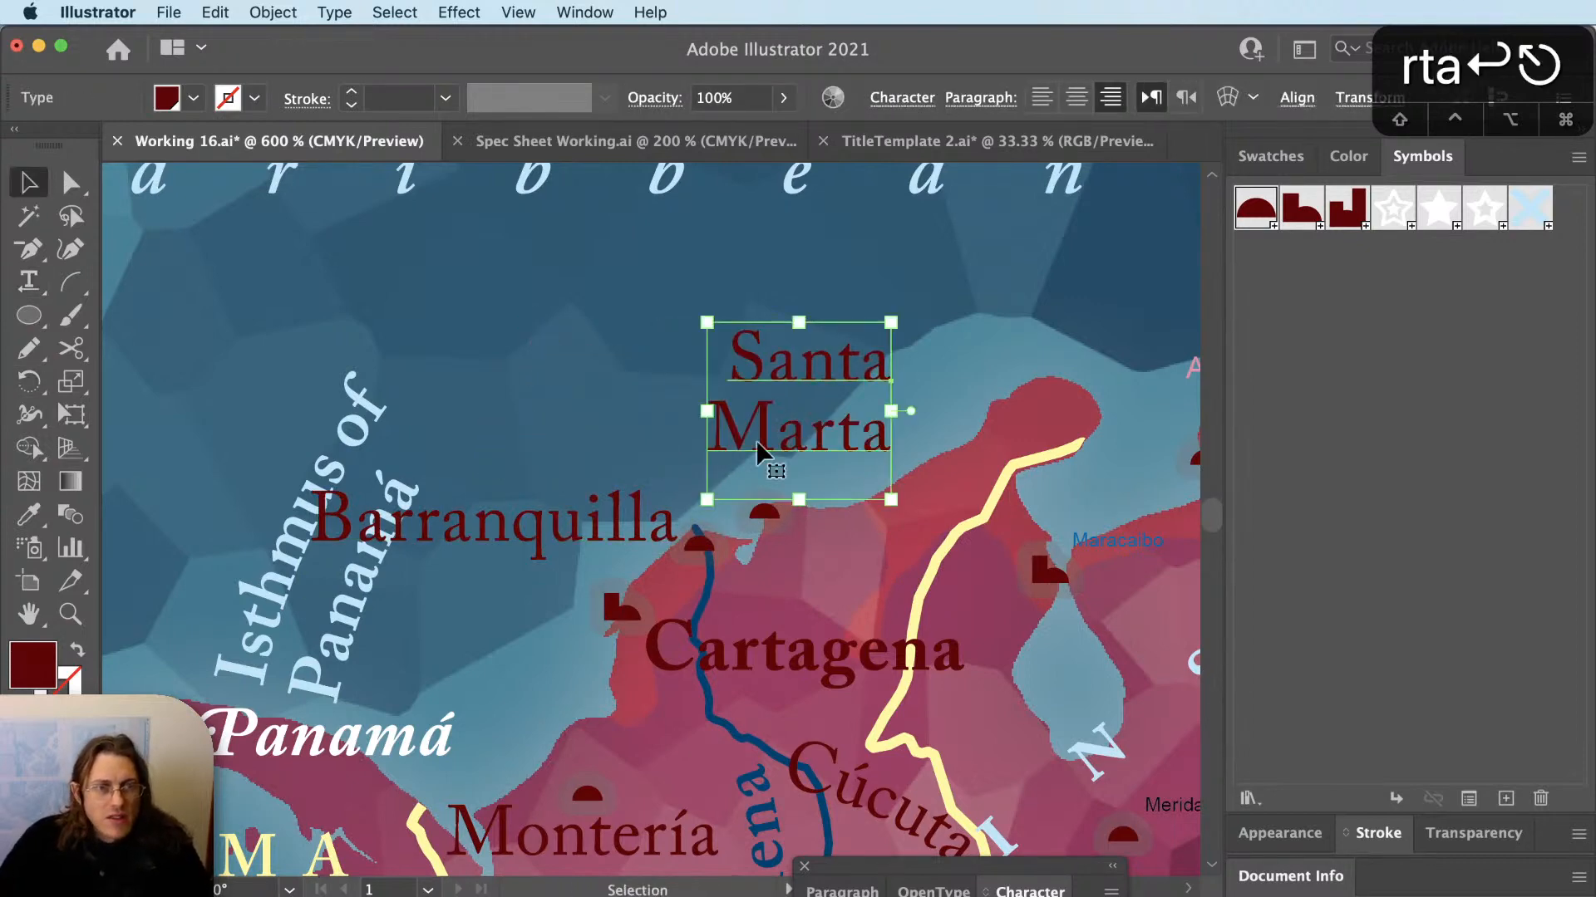
Left-align the two-line Santa Marta label and place it just northeast of its marker.
key("super+shift+l")
scroll(852, 517, "up", 2)
key("v")
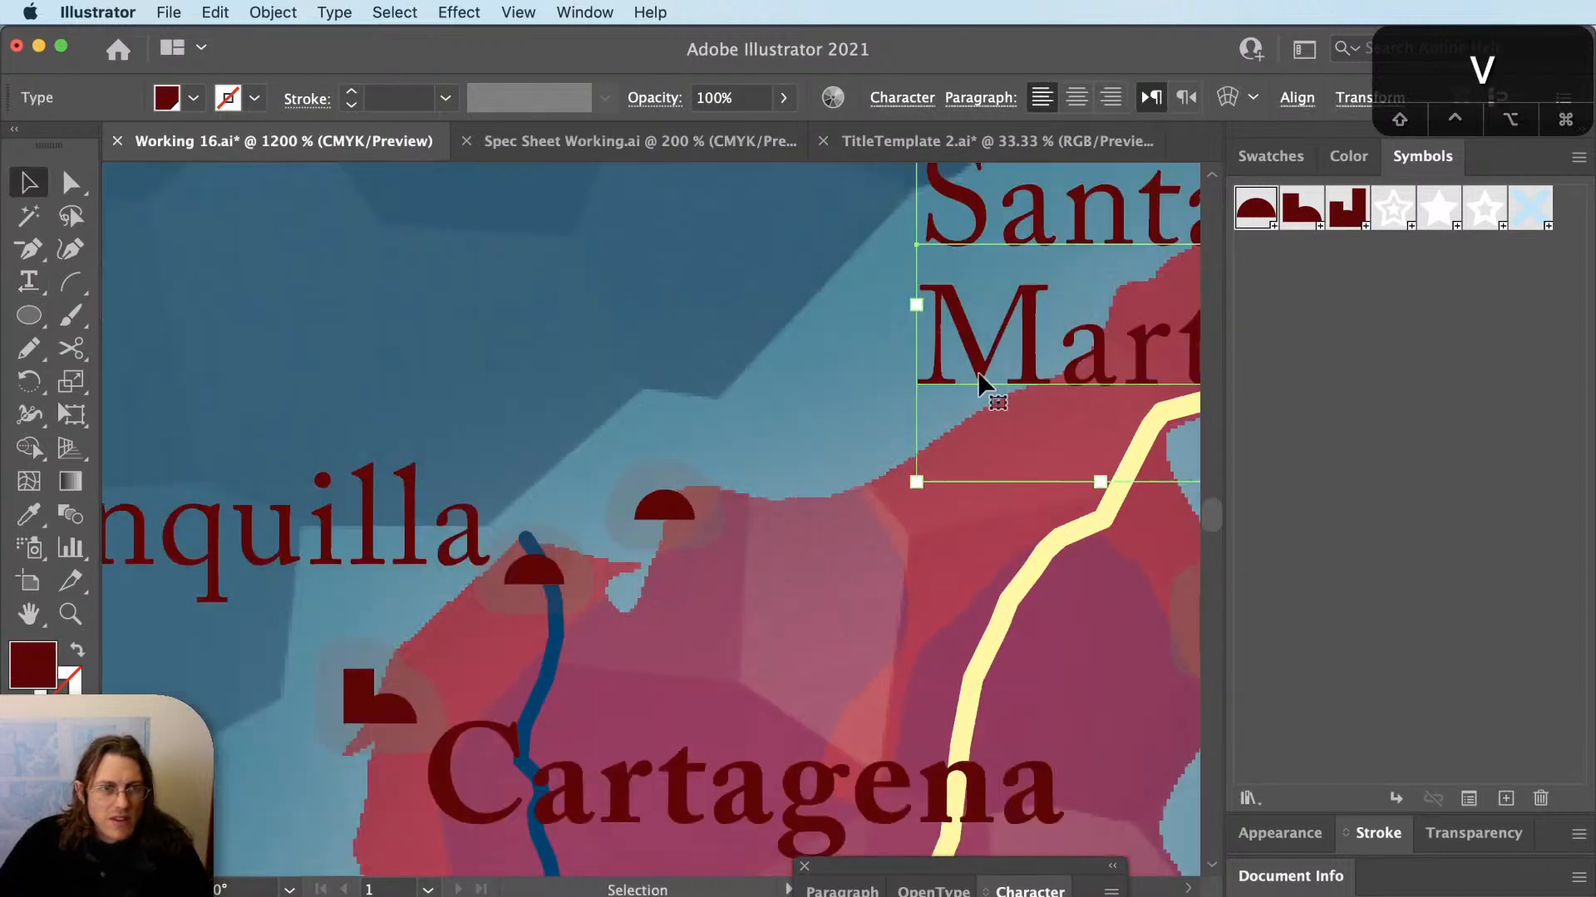
left_click_drag(983, 384, 768, 554)
left_click(621, 486)
scroll(621, 486, "down", 3)
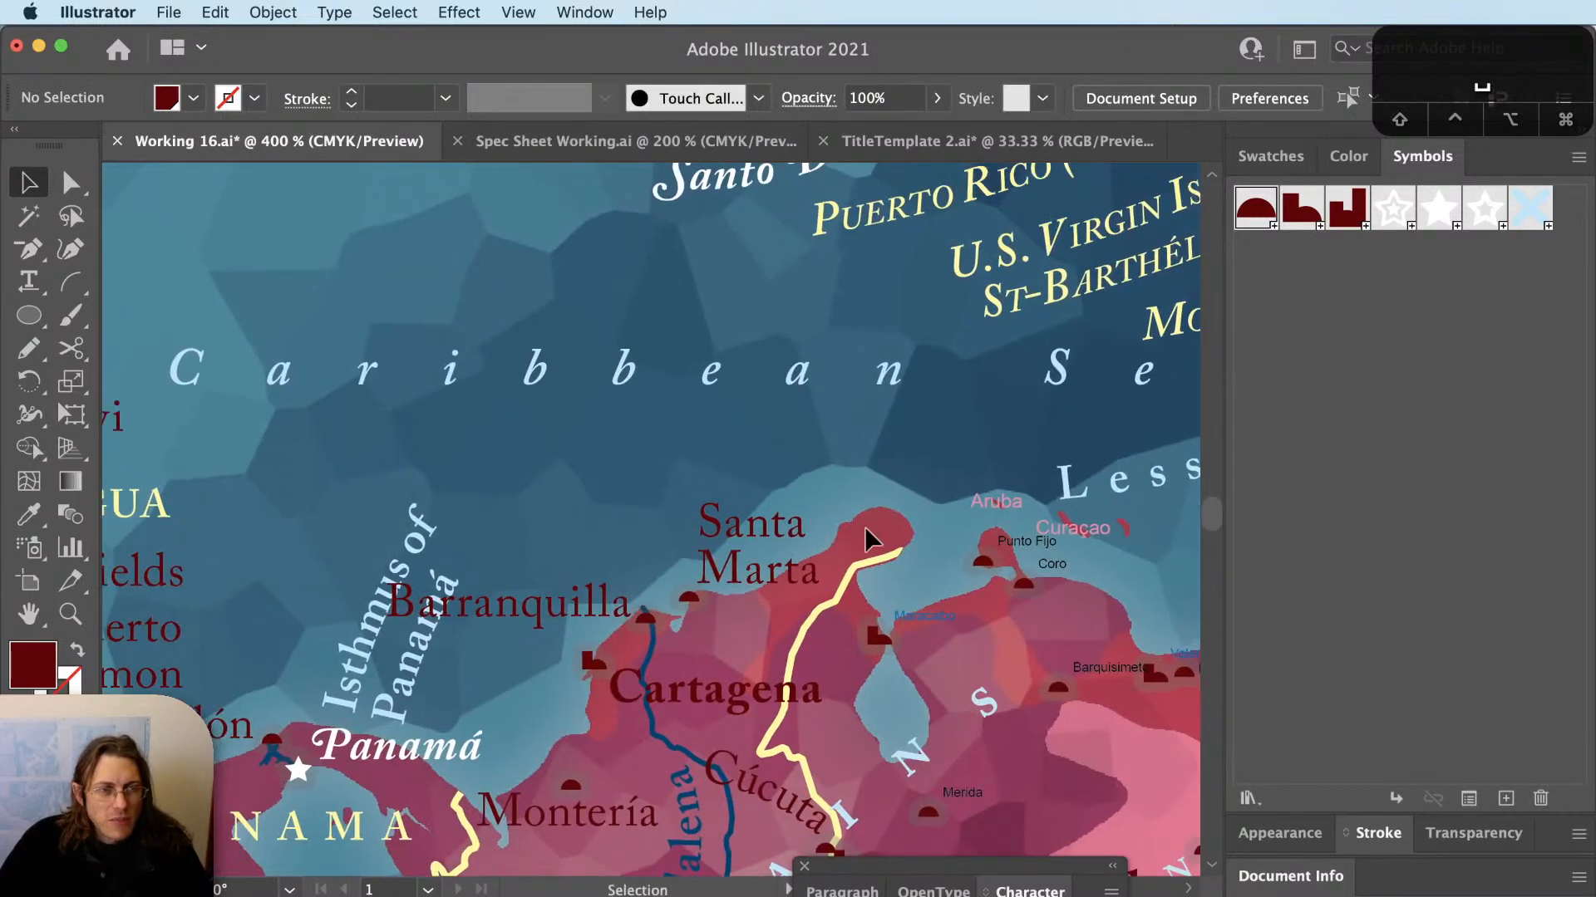
Examine how place and river names containing "Saint" are abbreviated in the labels of eastern Canada.
scroll(865, 529, "down", 2)
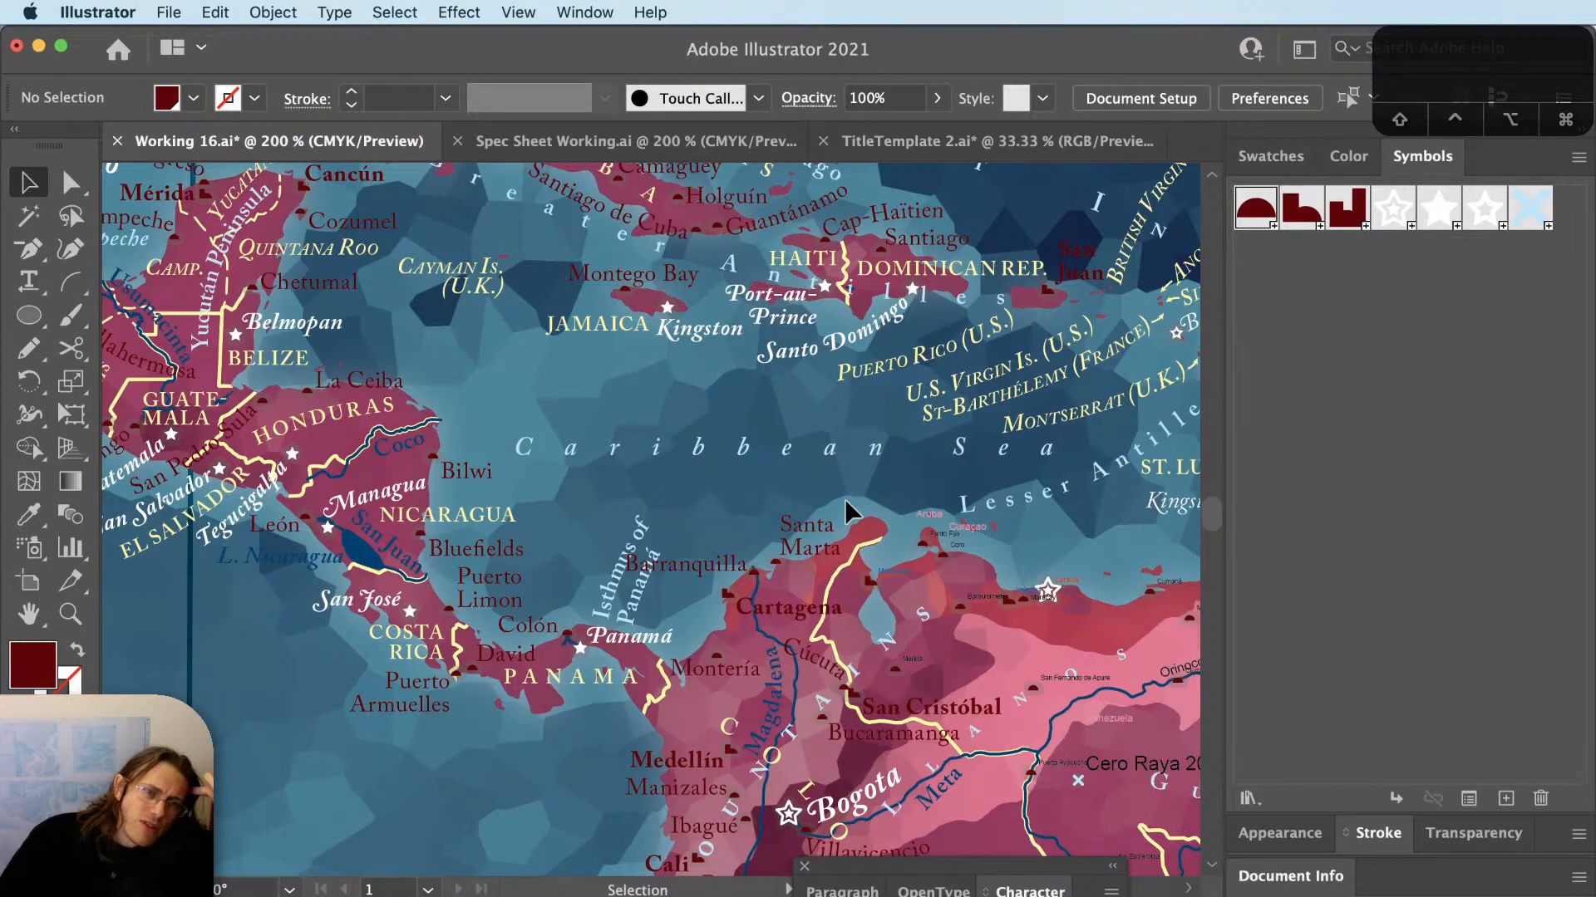
scroll(844, 528, "up", 10)
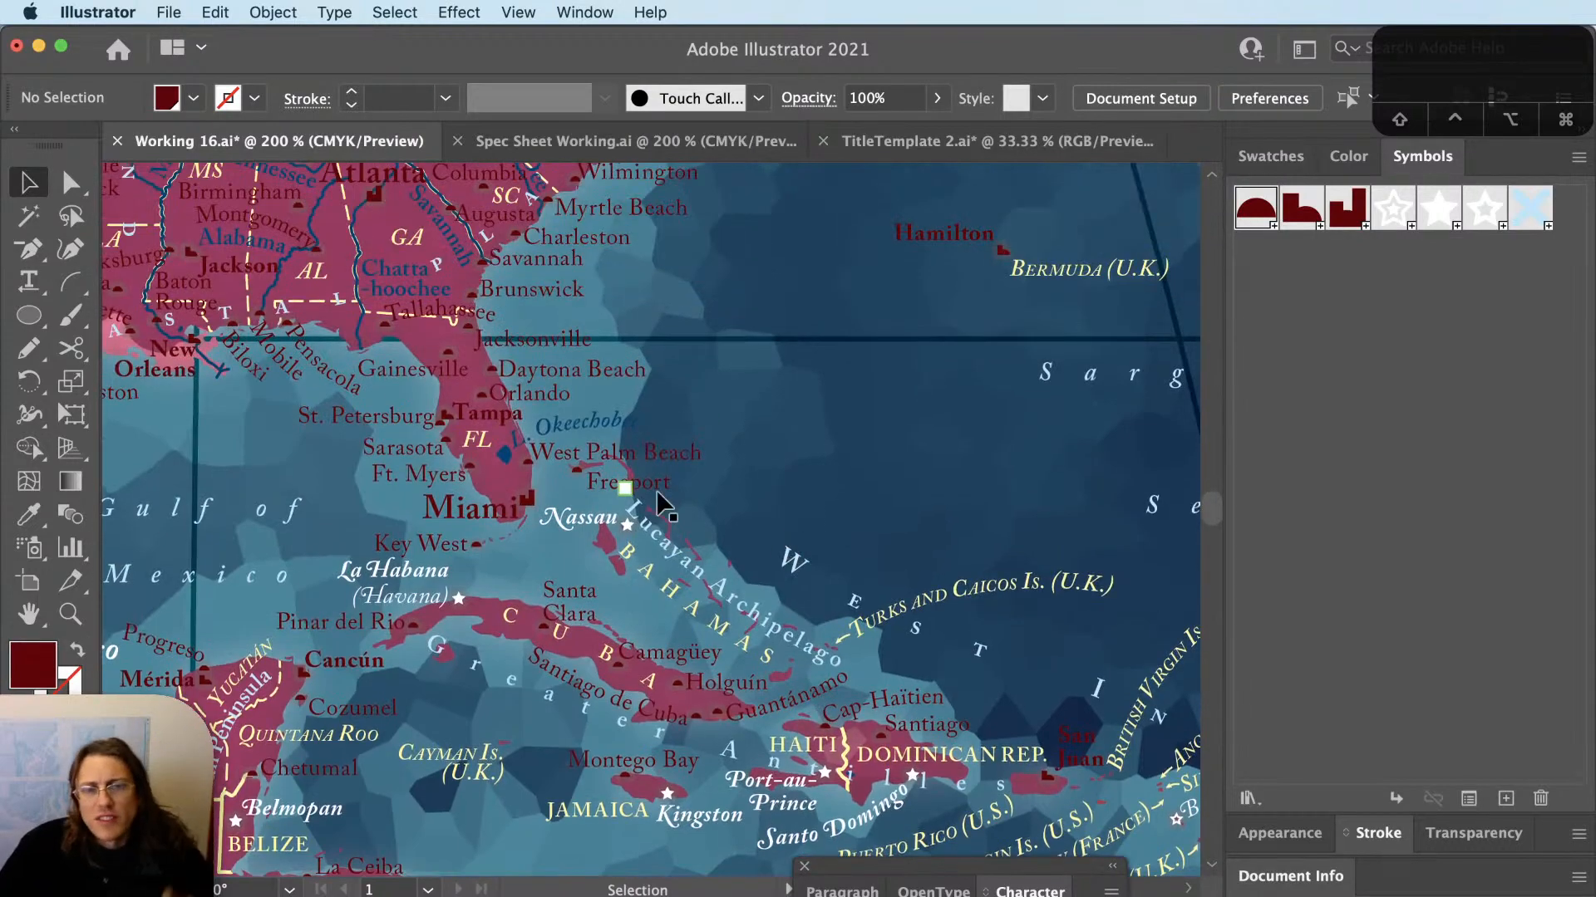
key("space")
left_click_drag(569, 262, 744, 673)
left_click_drag(812, 386, 444, 677)
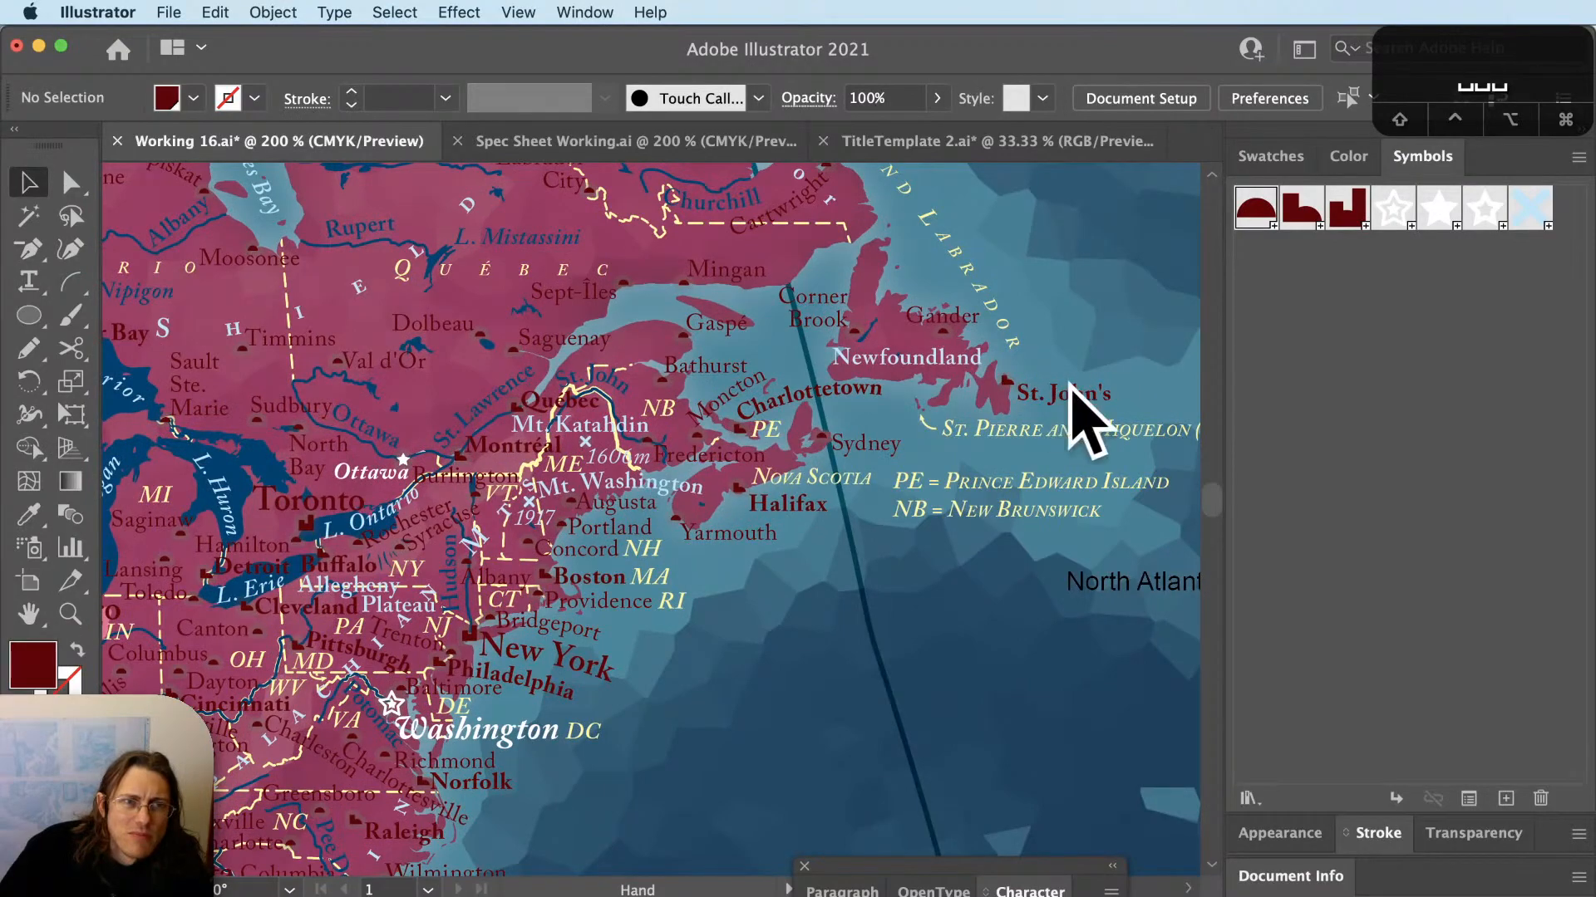
scroll(555, 427, "up", 4)
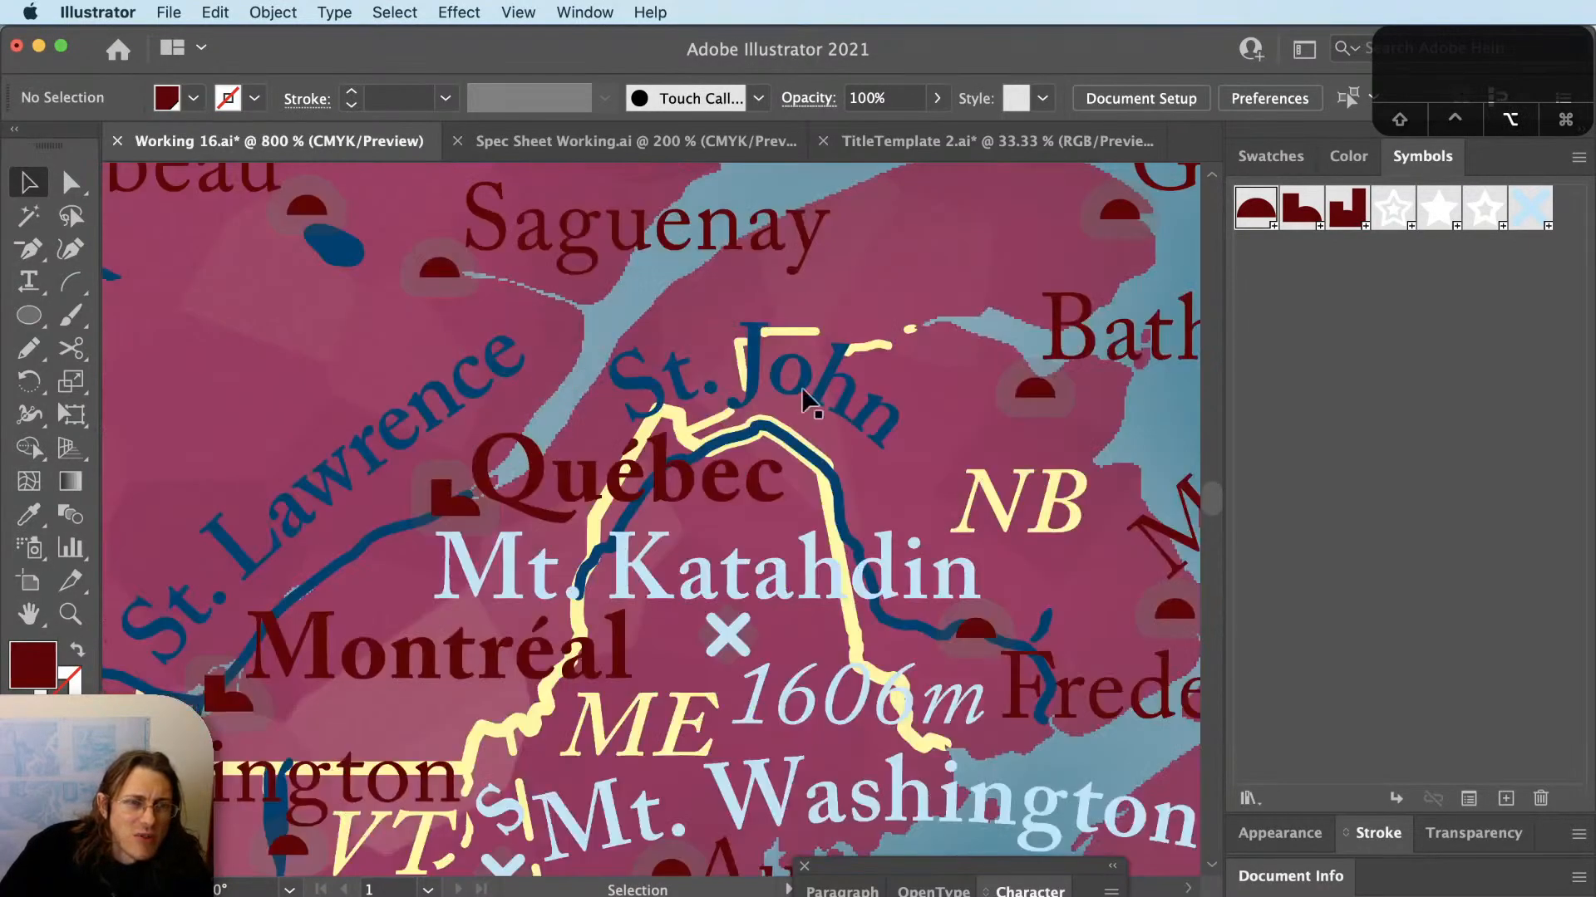
scroll(806, 403, "down", 5)
key("space")
left_click_drag(649, 697, 586, 378)
scroll(690, 573, "up", 3)
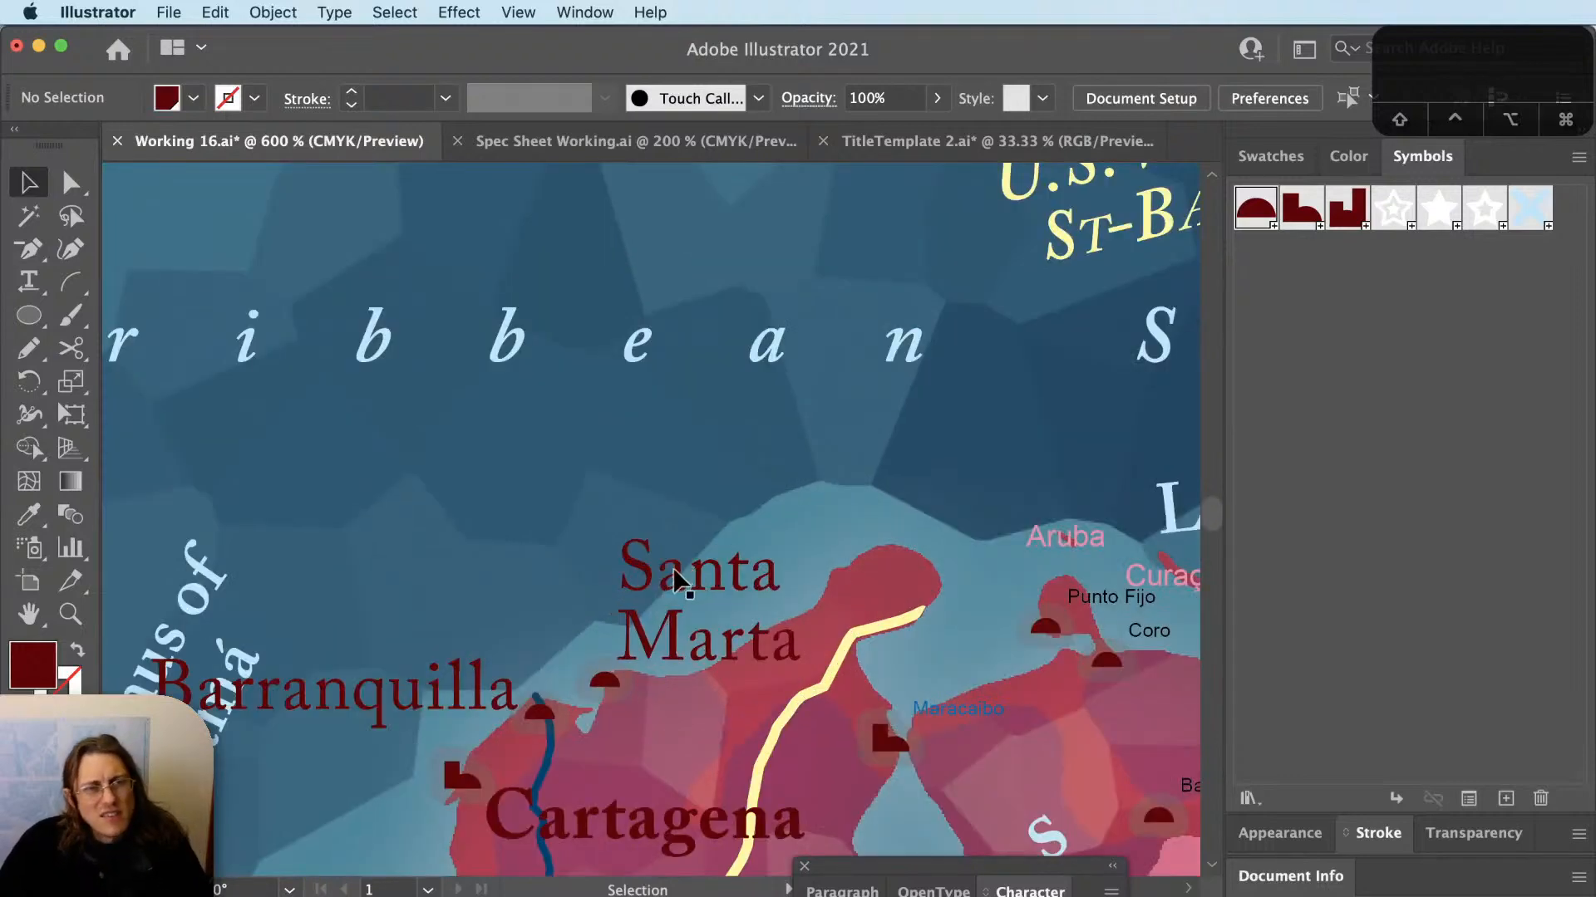
Try abbreviating the first line of the Santa Marta label to "Sta.".
key("t")
left_click_drag(657, 573, 791, 575)
type("ta.")
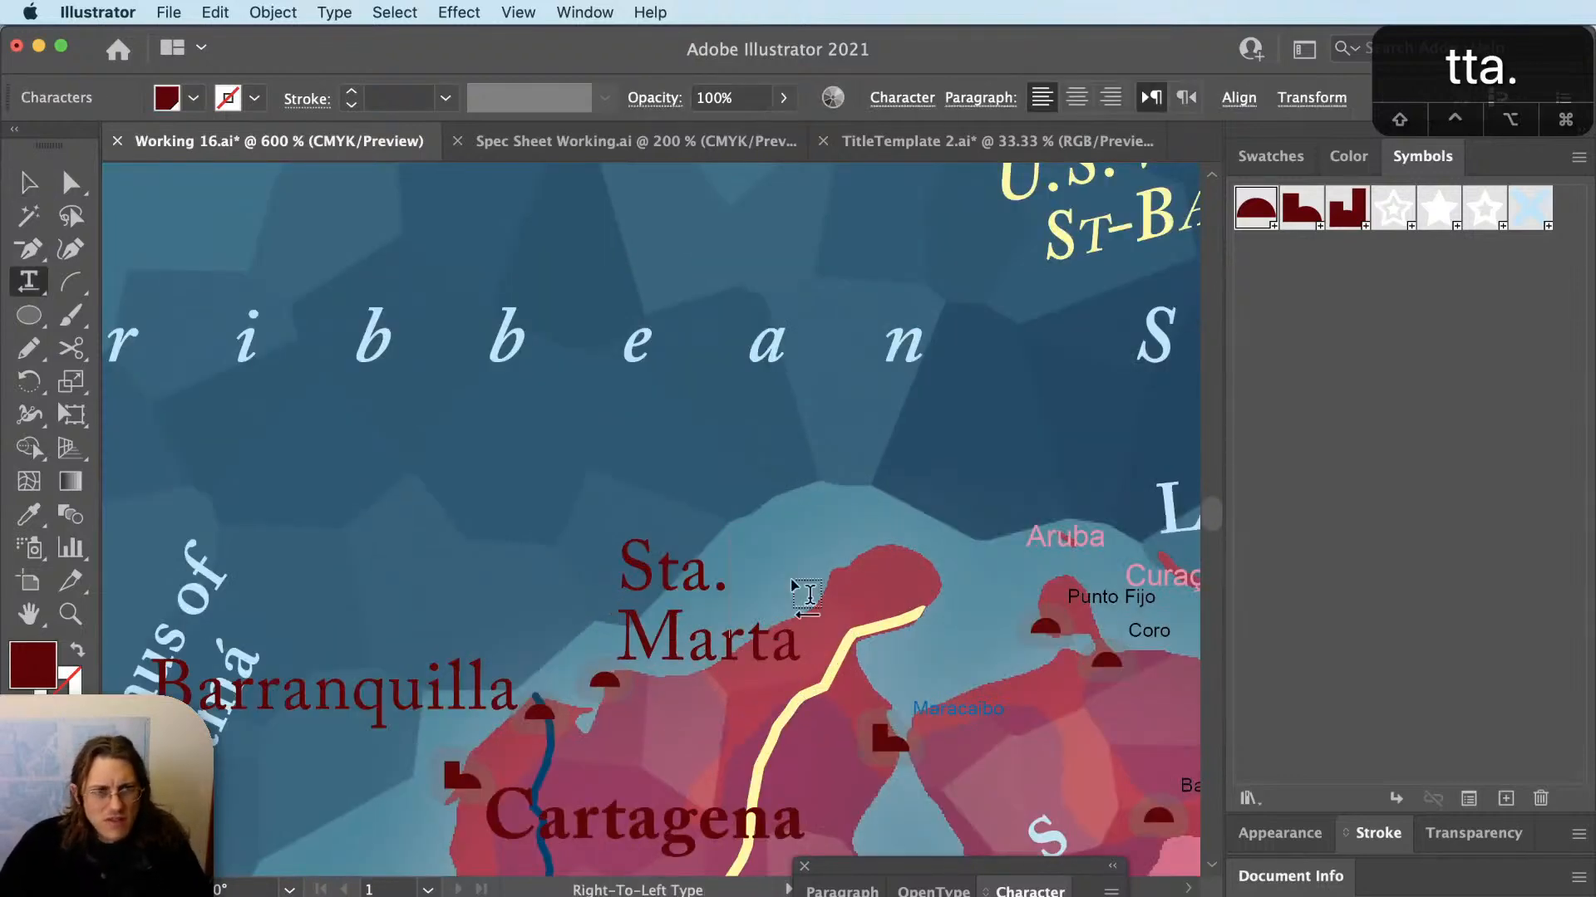
key("Escape")
scroll(792, 497, "down", 3, "alt")
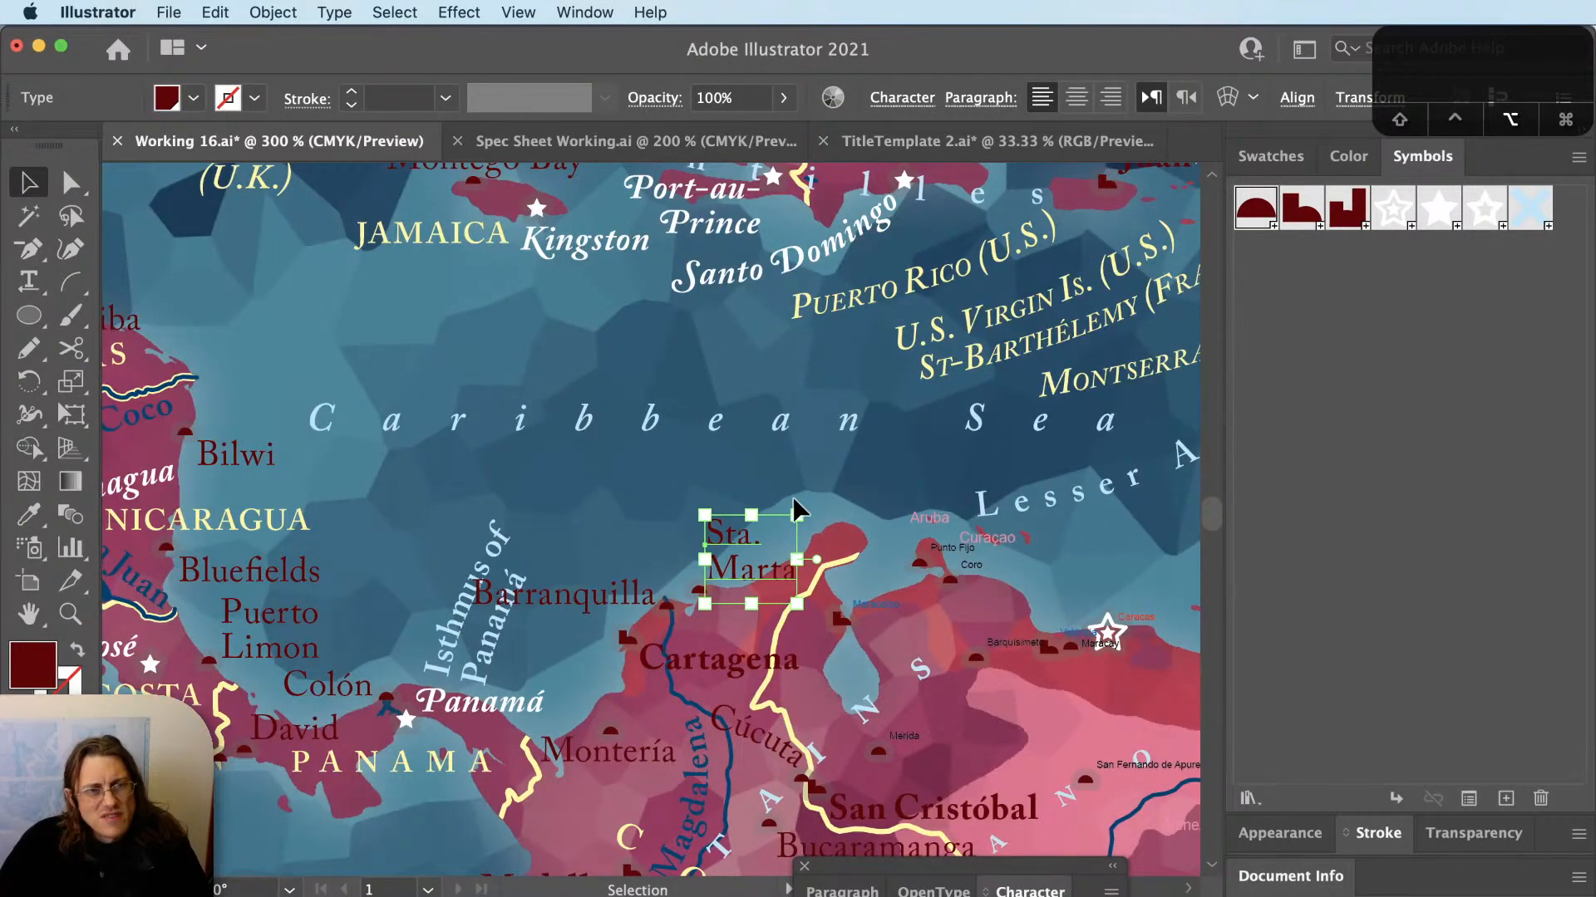
key("super+z")
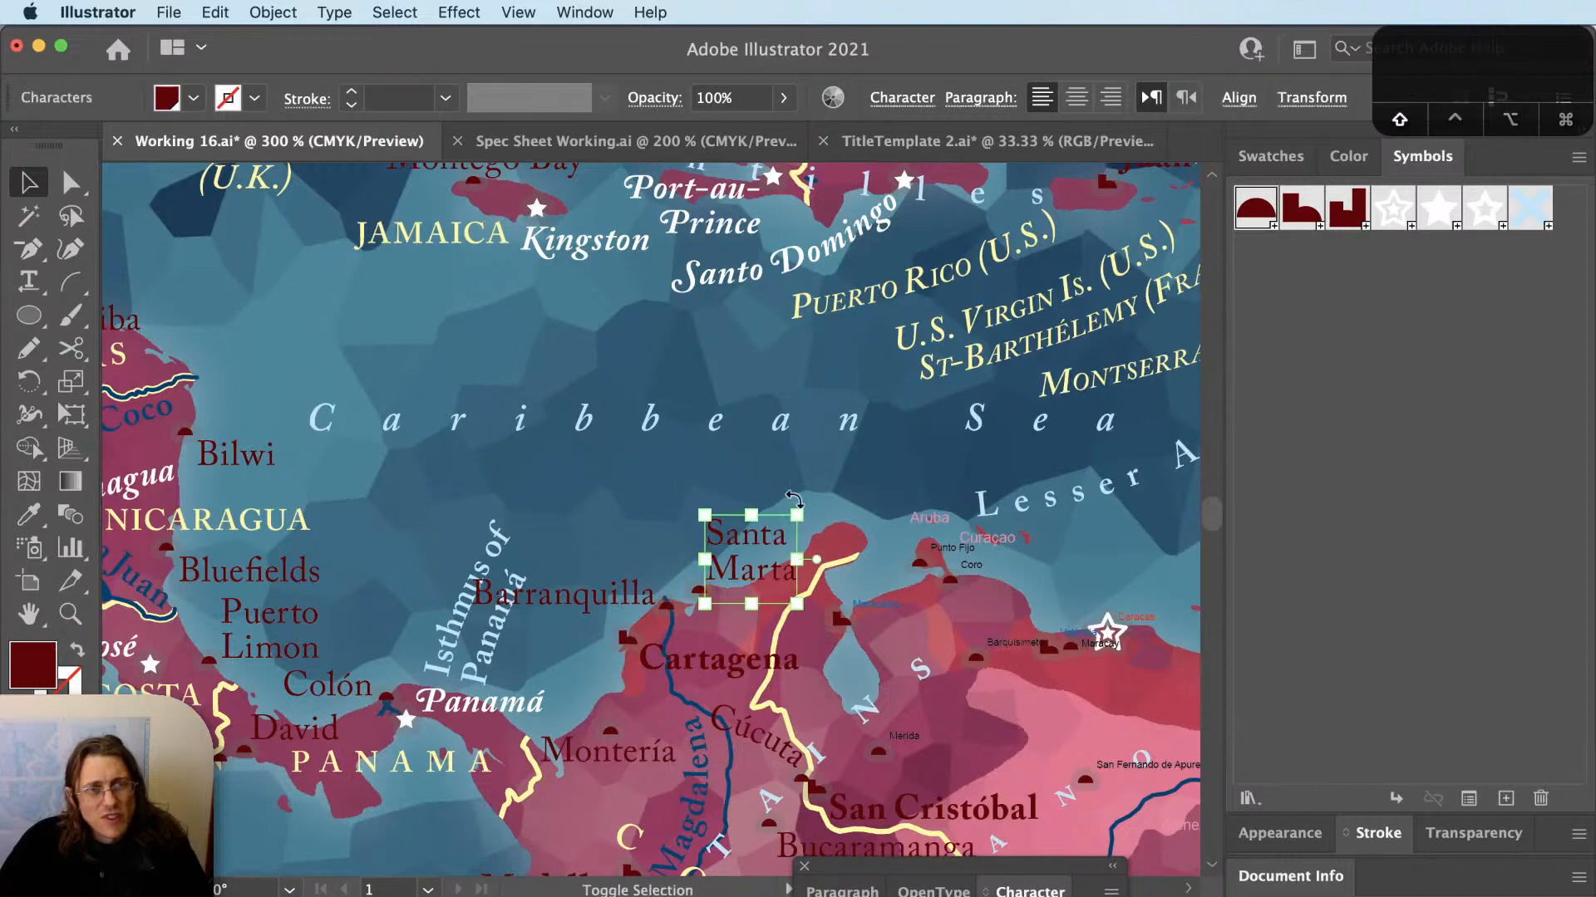
left_click(793, 496)
Compare the spacing of the labels around Santa Marta and examine how the Sault Ste. Marie label is abbreviated and split over lines.
scroll(746, 528, "down", 3)
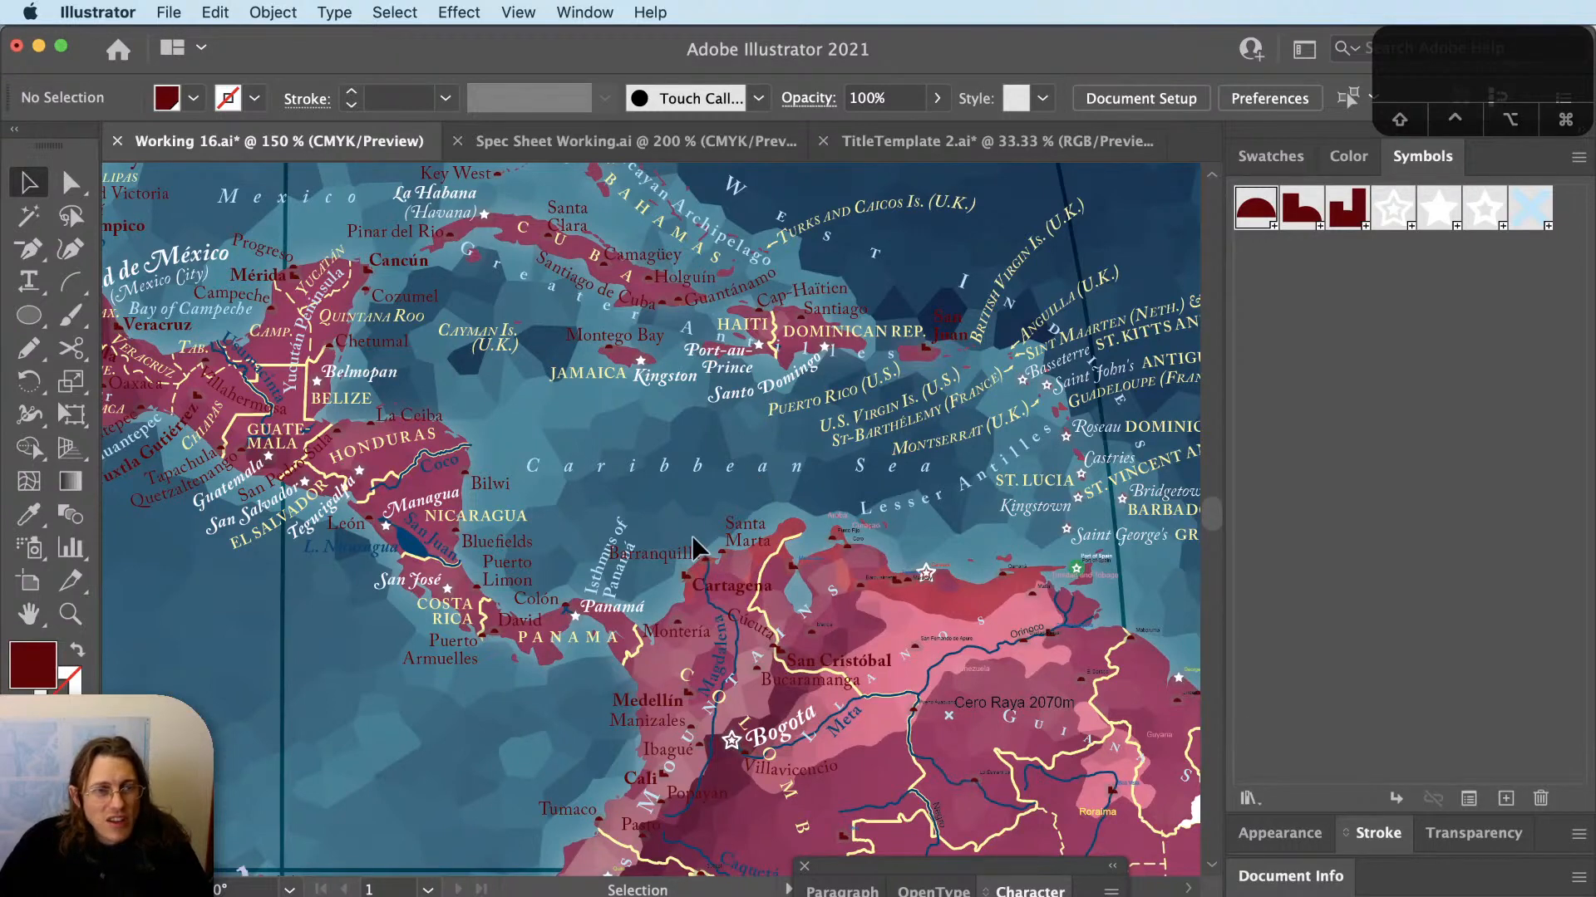
scroll(710, 571, "up", 2)
scroll(709, 571, "up", 3)
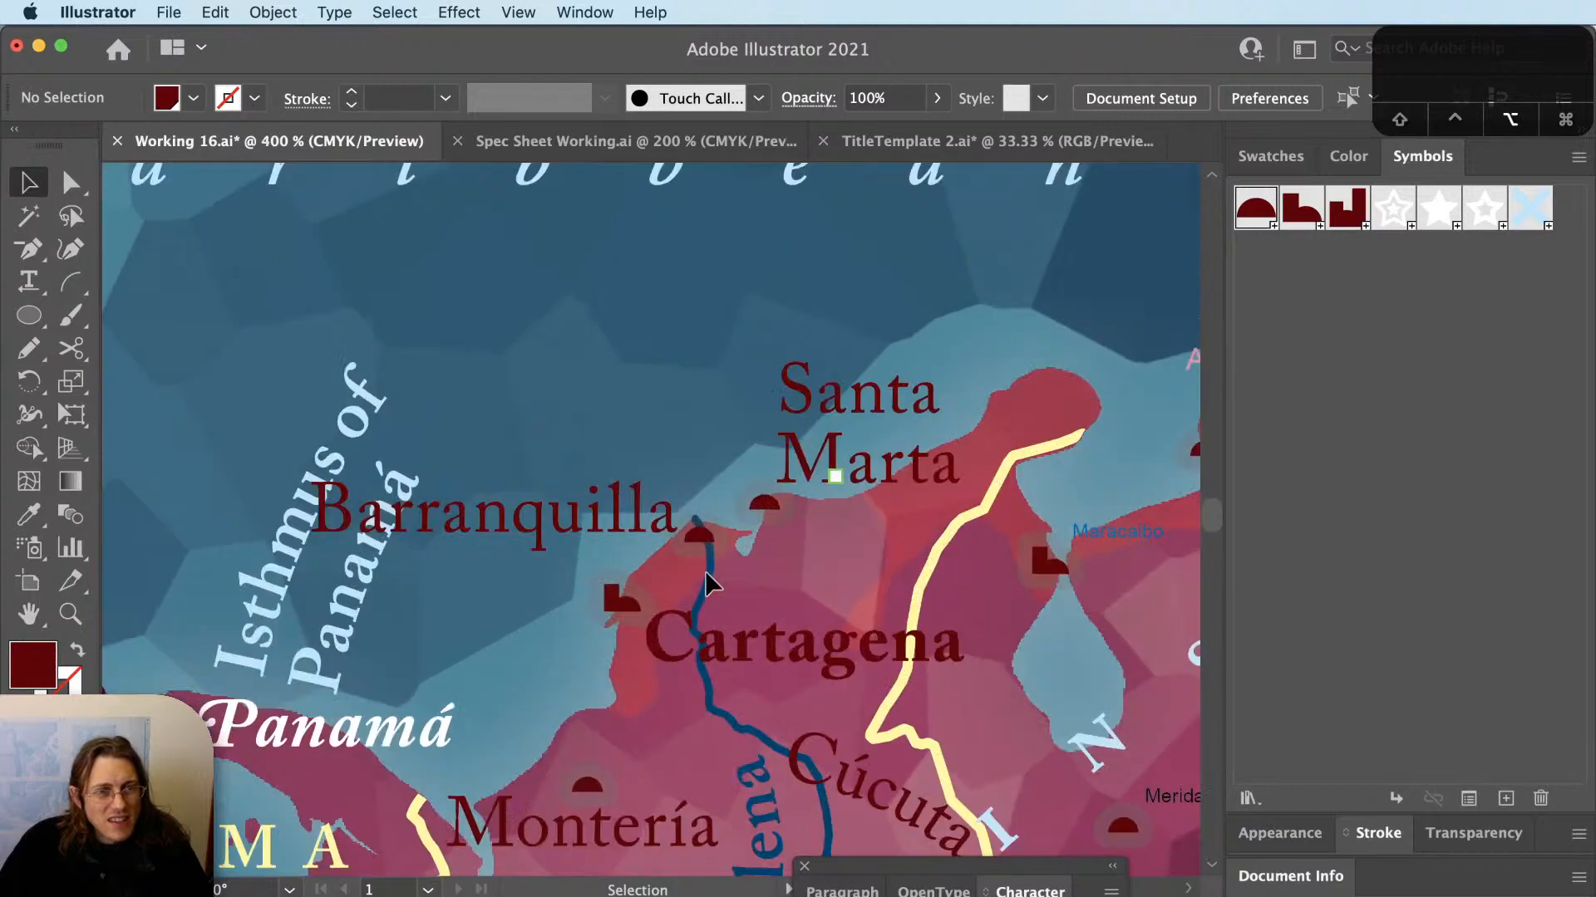
scroll(726, 552, "up", 1)
key("v")
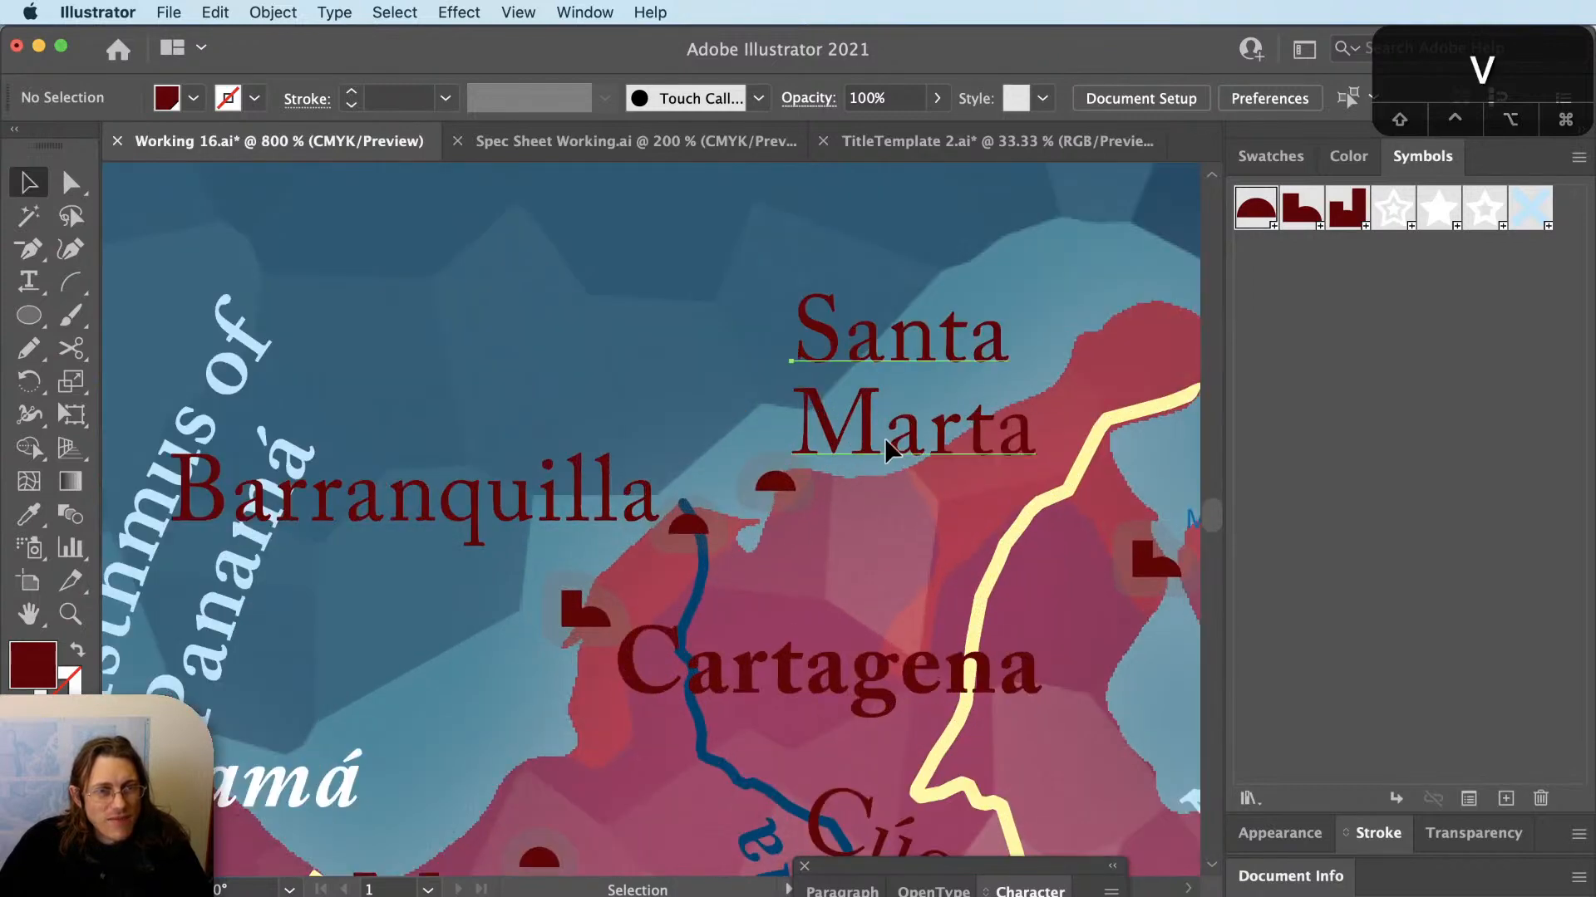
left_click(889, 449)
key("super+shift+a")
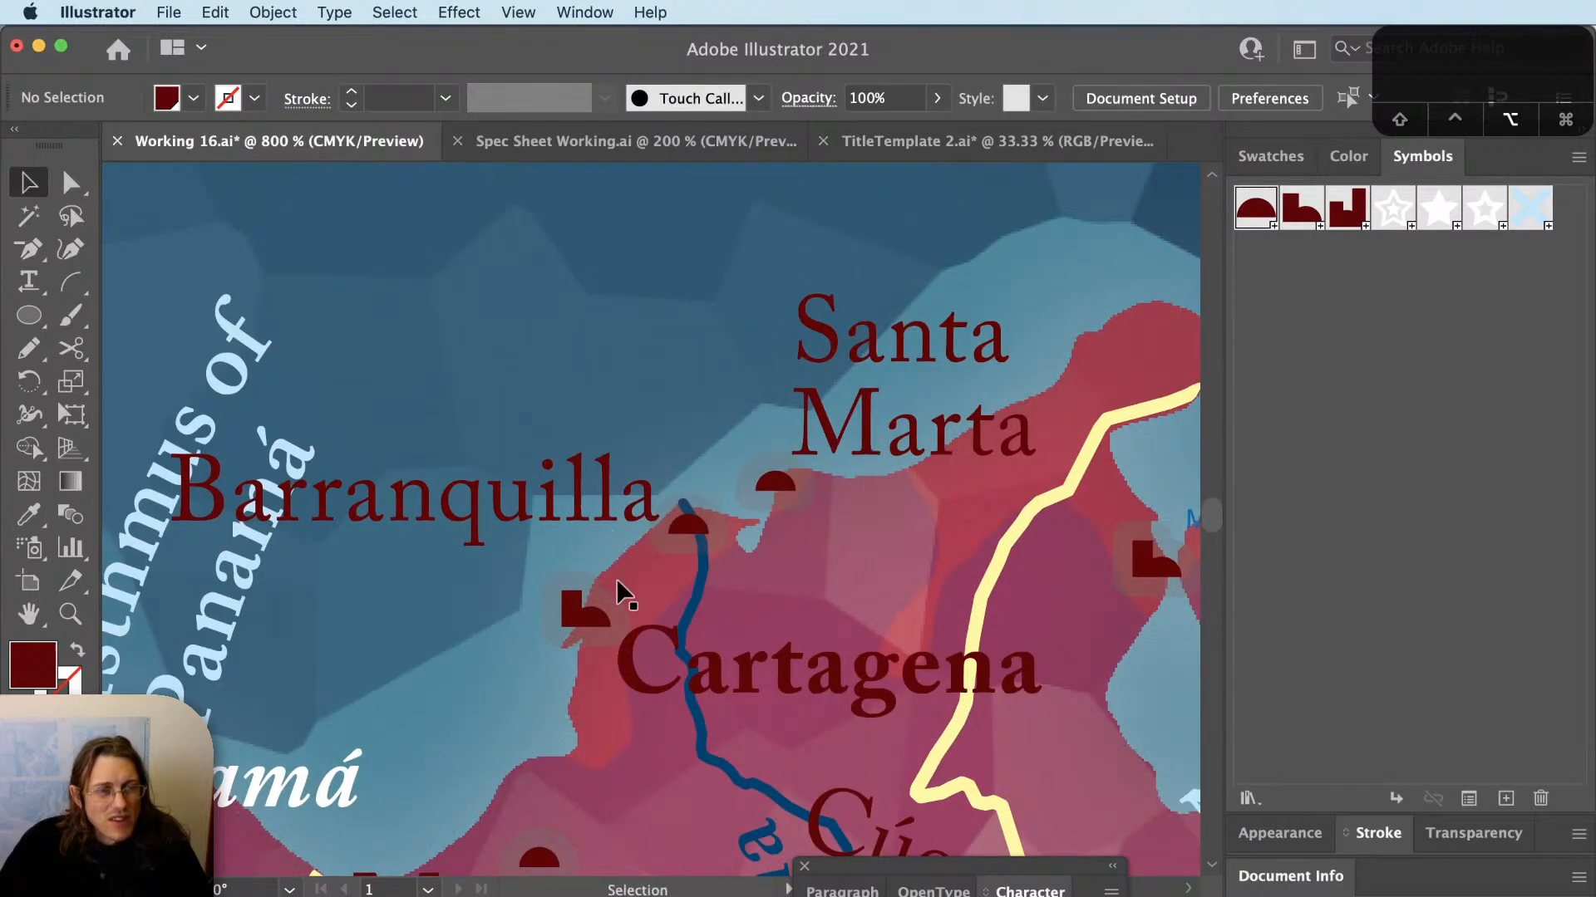
scroll(625, 593, "down", 1)
left_click_drag(615, 592, 840, 600)
scroll(830, 608, "down", 3)
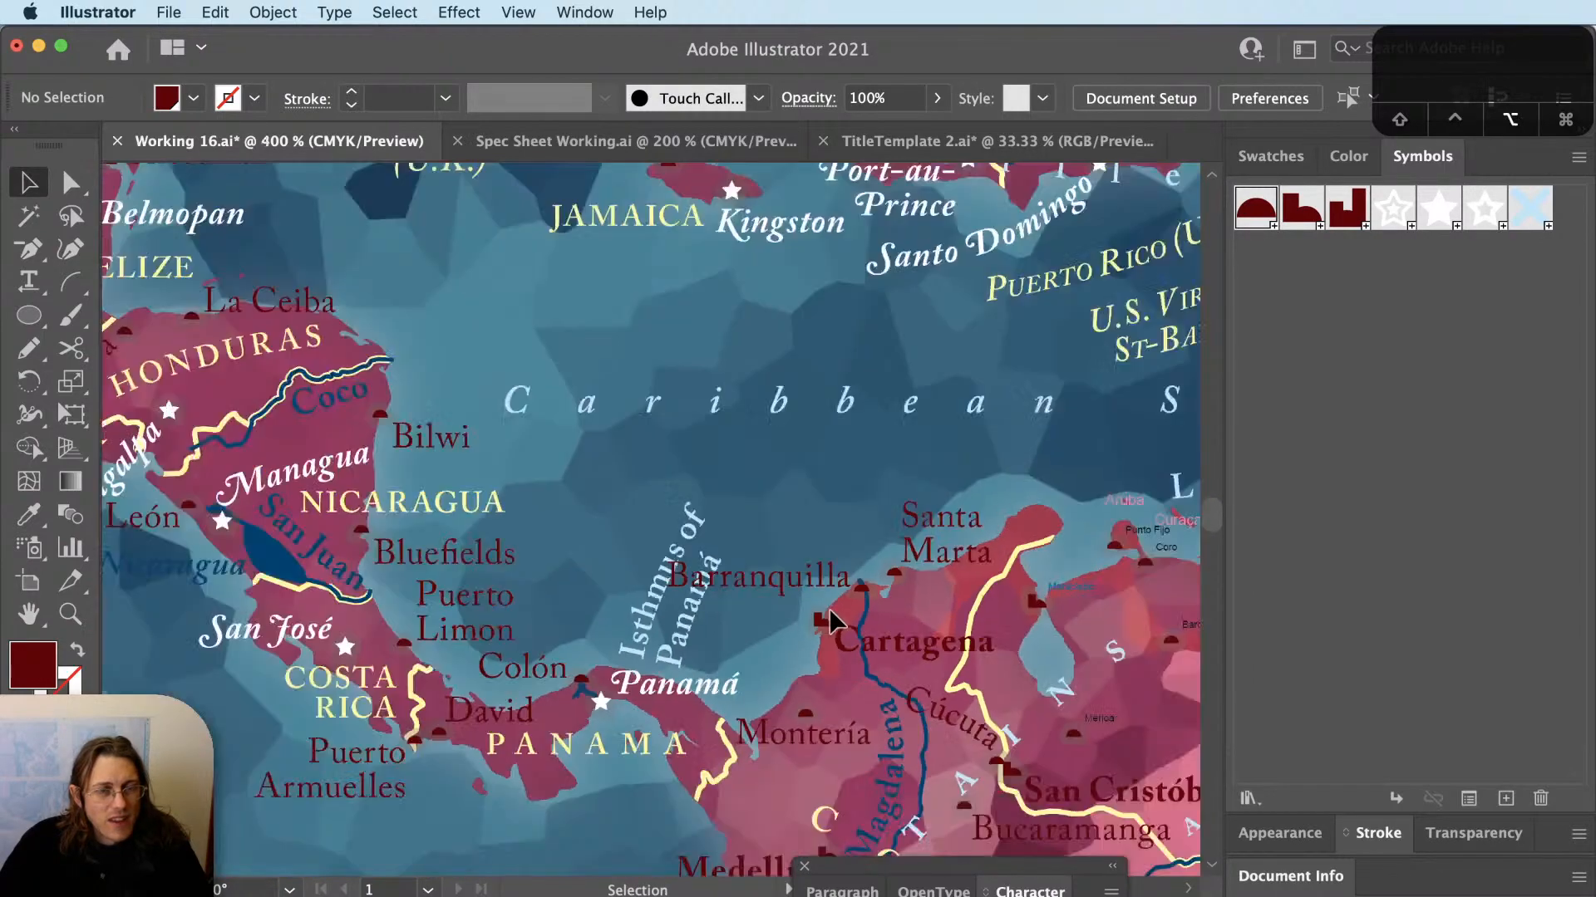
left_click_drag(820, 287, 806, 628)
left_click_drag(634, 211, 659, 526)
left_click_drag(474, 341, 675, 680)
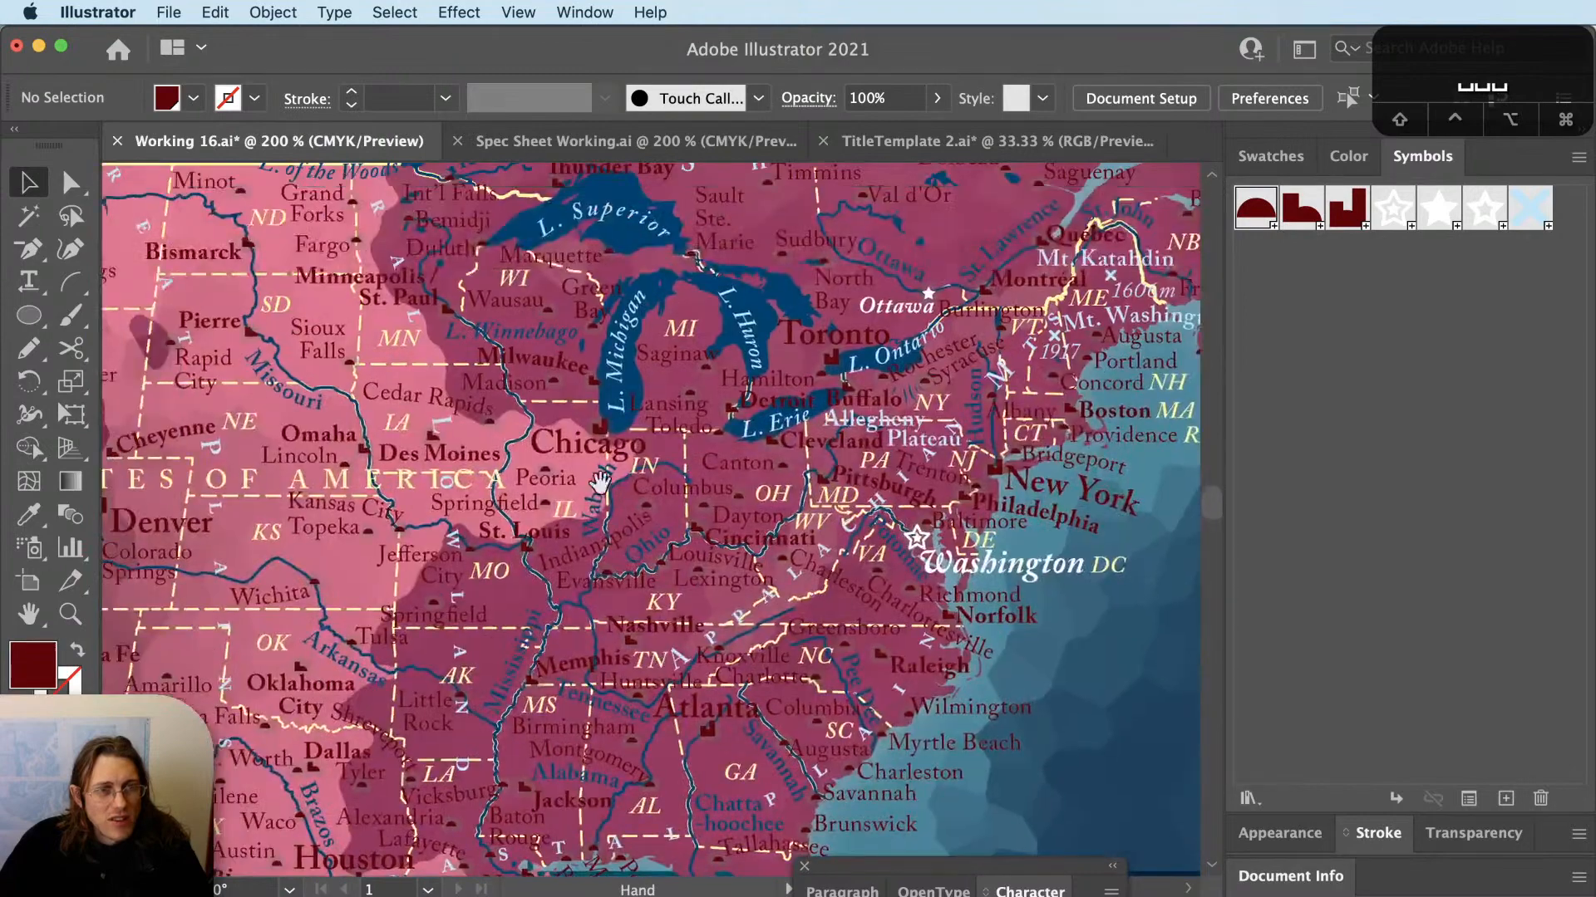
left_click_drag(709, 235, 681, 424)
scroll(794, 389, "up", 4)
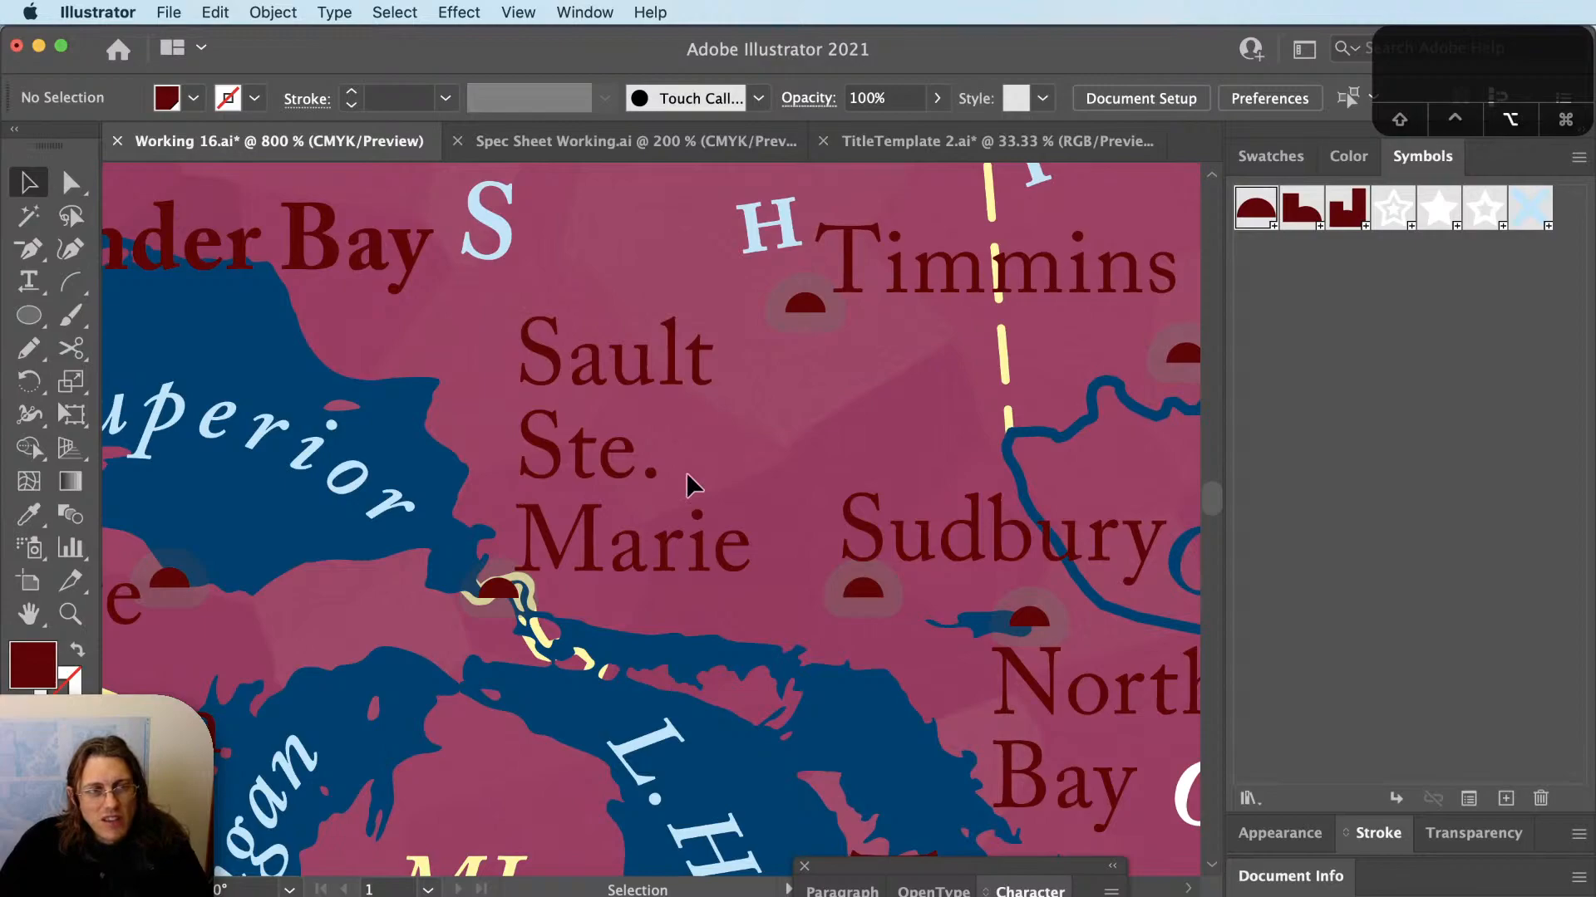
scroll(687, 472, "down", 6)
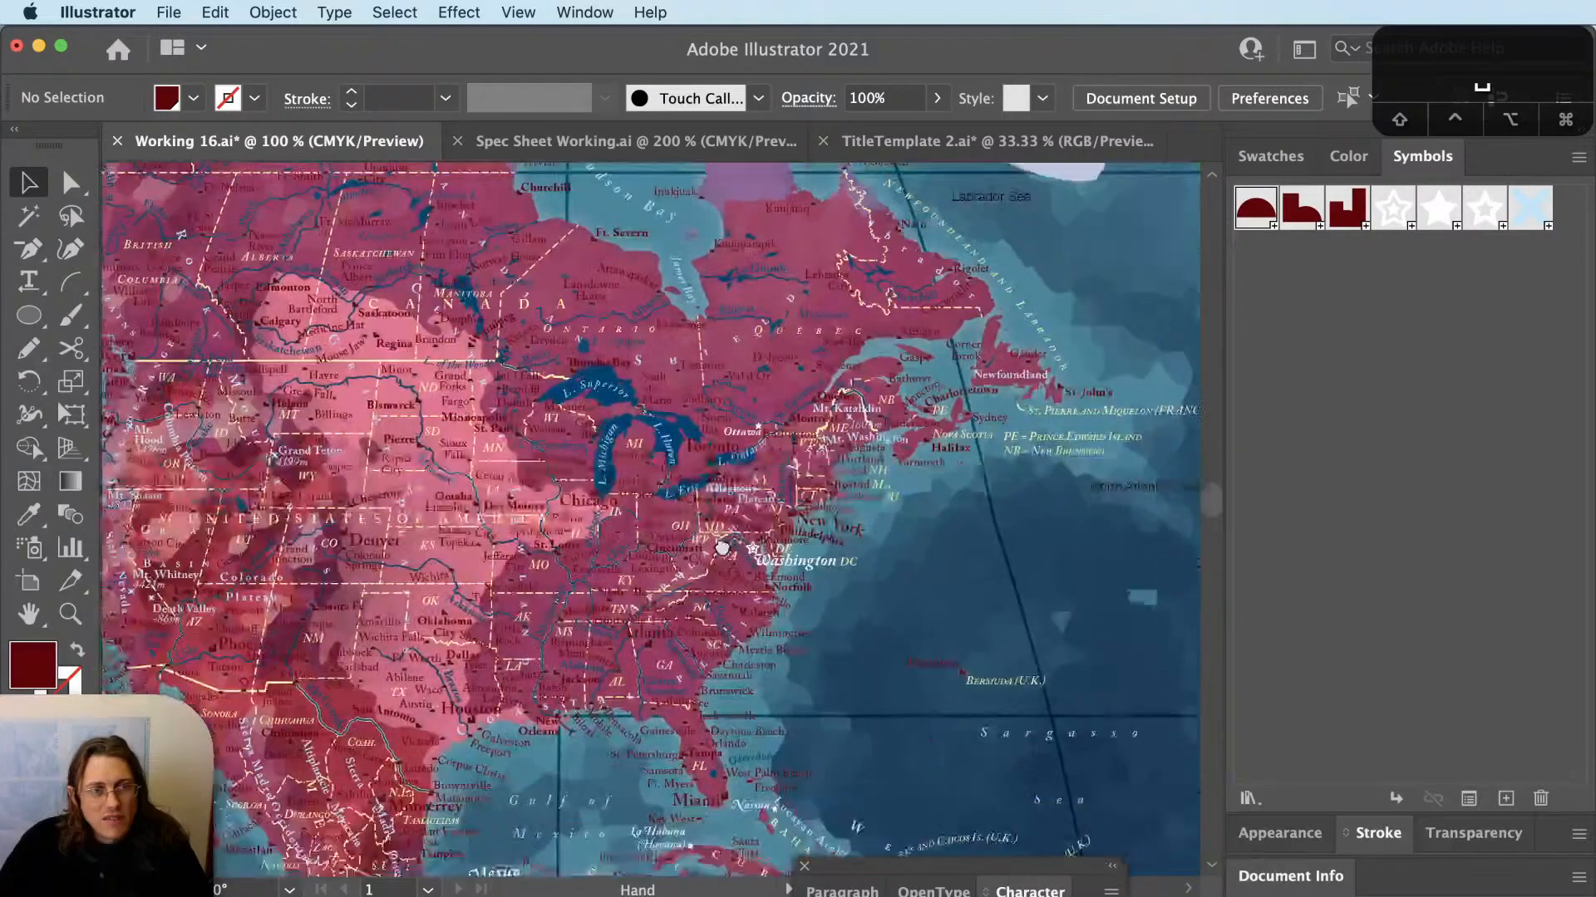
scroll(721, 549, "down", 10)
scroll(757, 495, "up", 4)
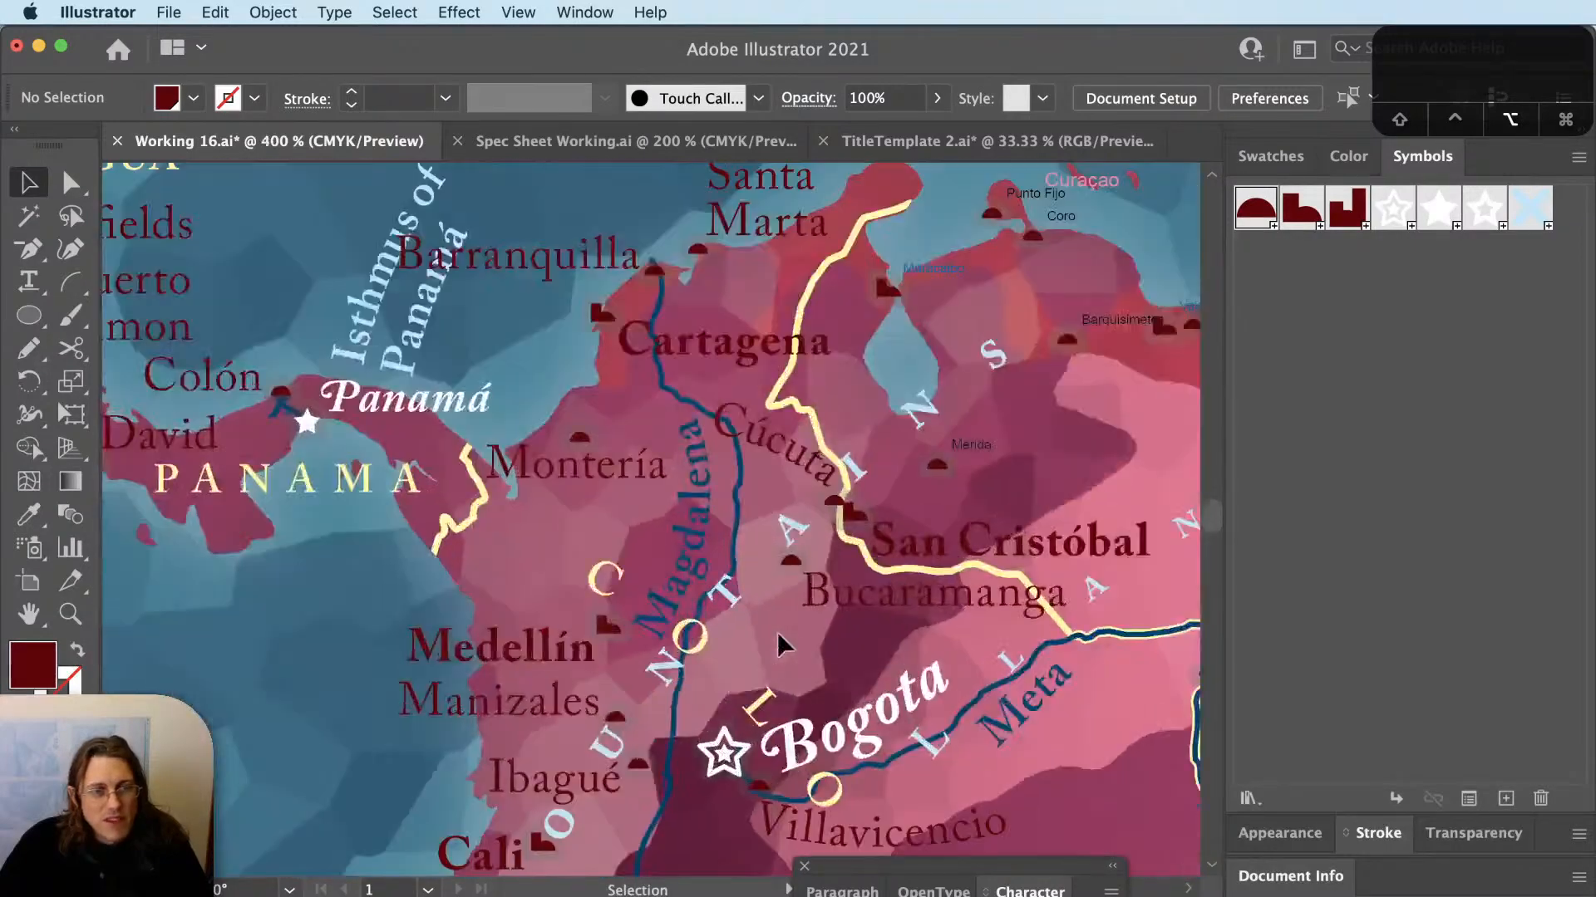
Try the straight Barranquilla label inland above Cartagena, and delete that label.
key("space")
left_click_drag(772, 340, 882, 615)
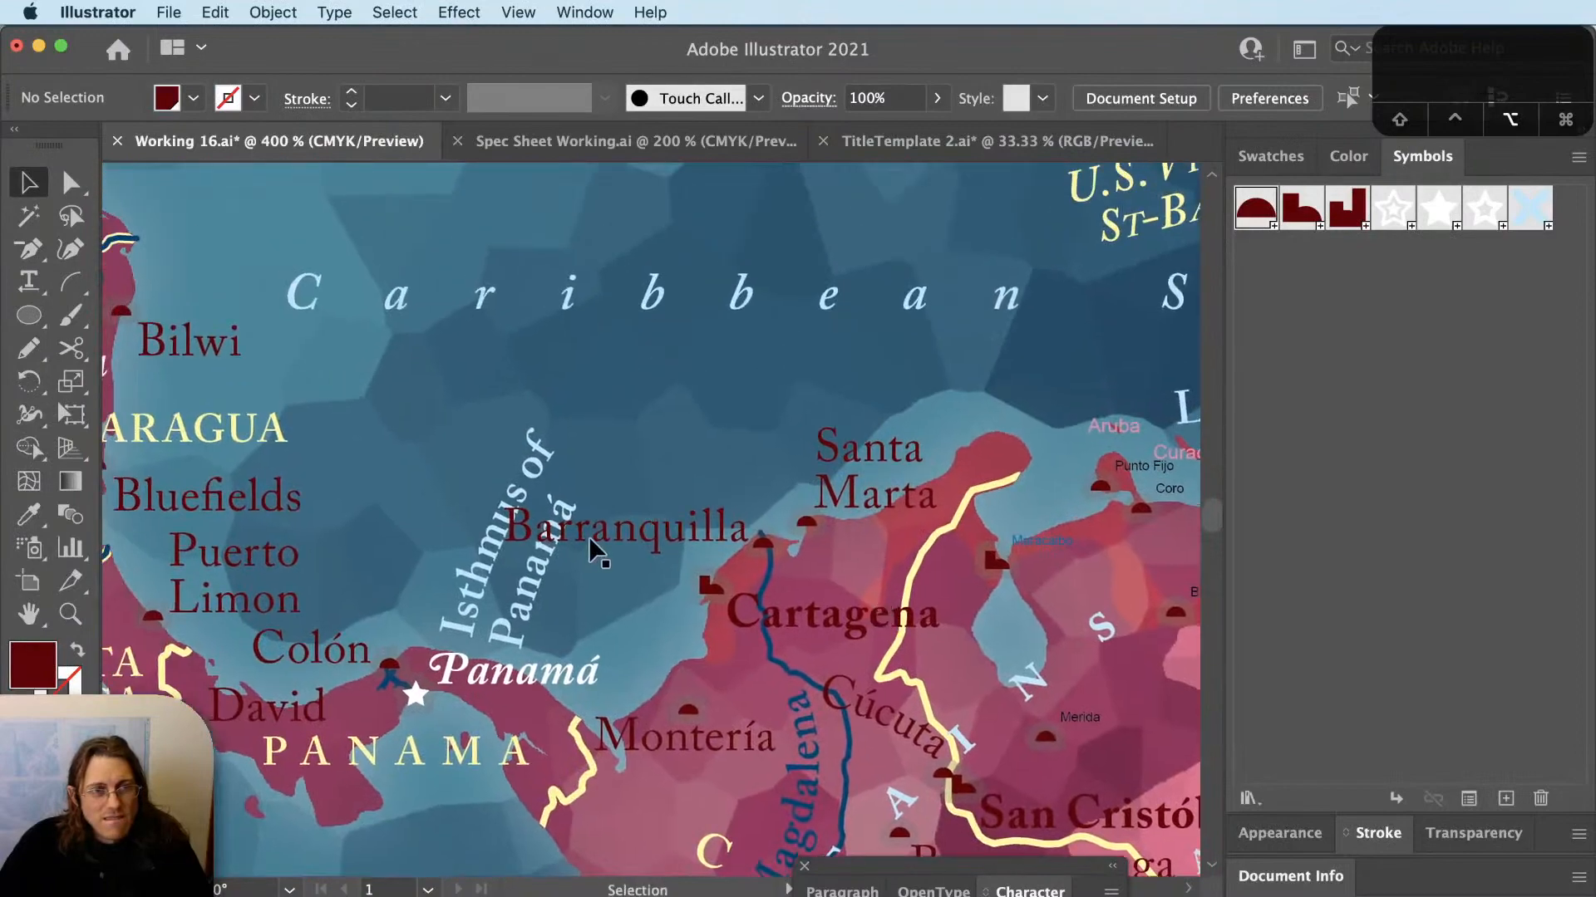
scroll(596, 553, "up", 2)
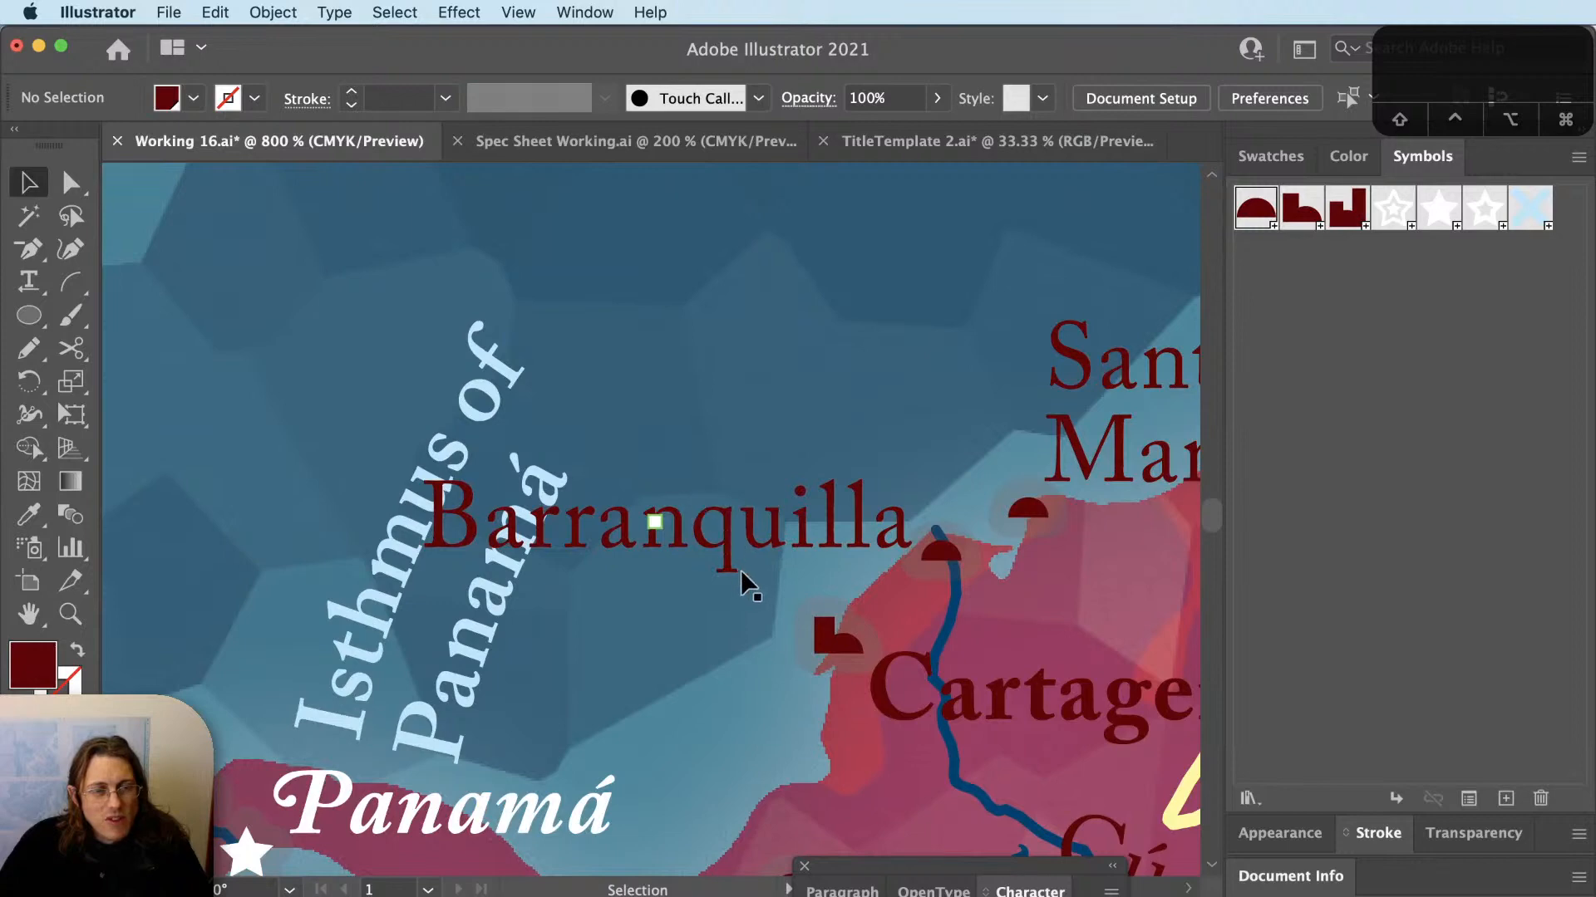
scroll(743, 578, "down", 1)
key("space")
left_click_drag(837, 605, 545, 564)
key("v")
left_click_drag(561, 485, 942, 550)
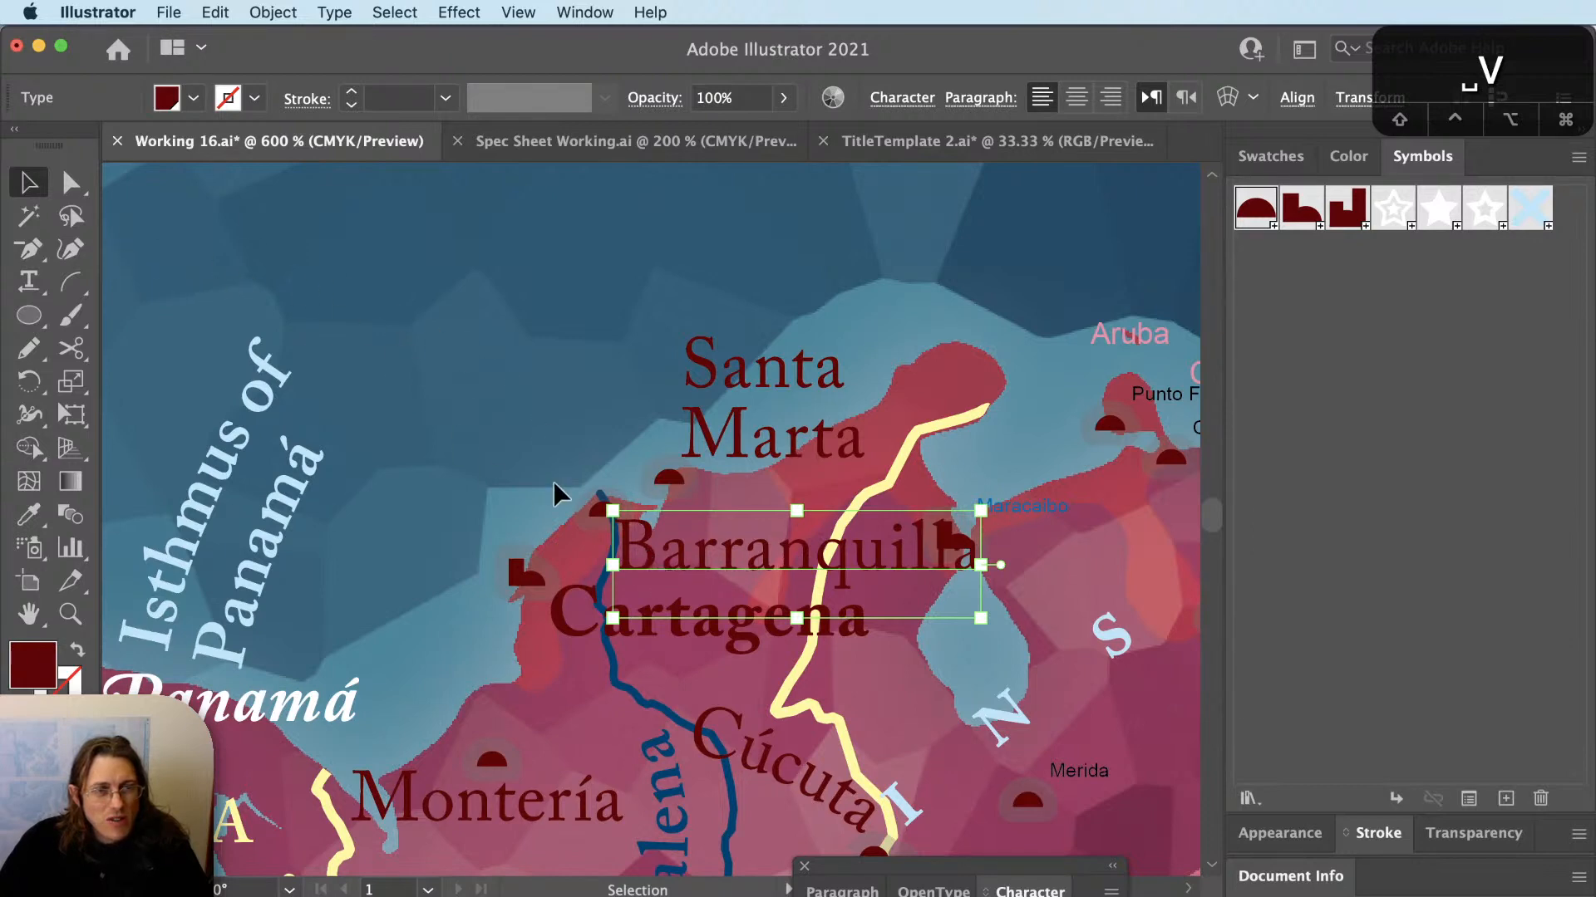
key("Delete")
scroll(759, 660, "down", 1)
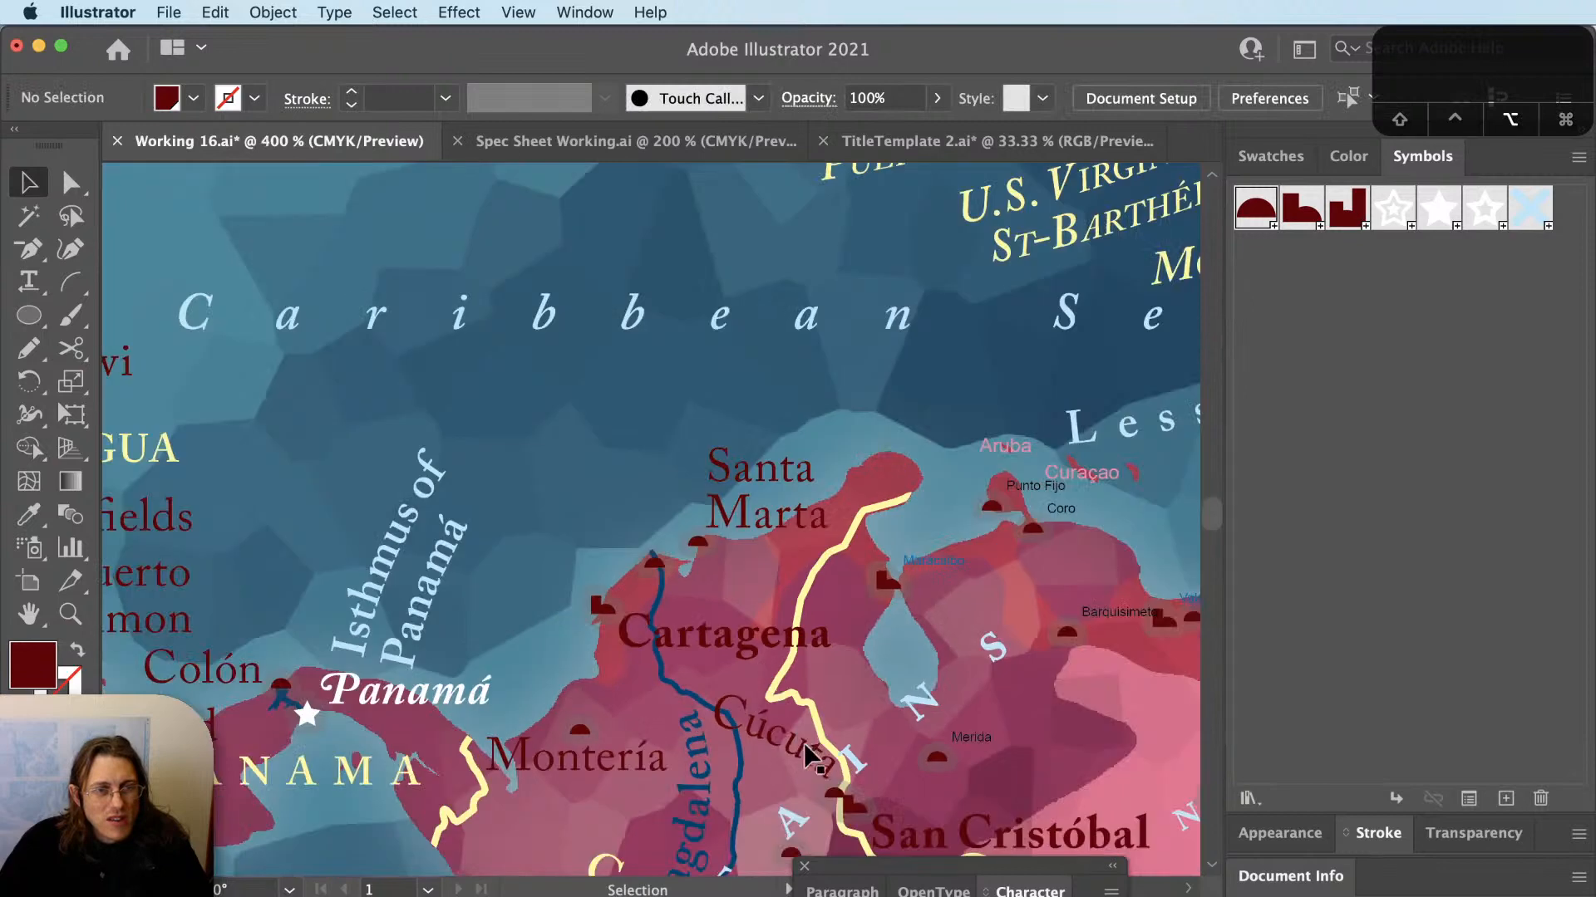
Duplicate the arched Cúcuta label to the sea northwest of Barranquilla's marker and change the copy's text to "Barranquilla".
left_click_drag(770, 711, 587, 508)
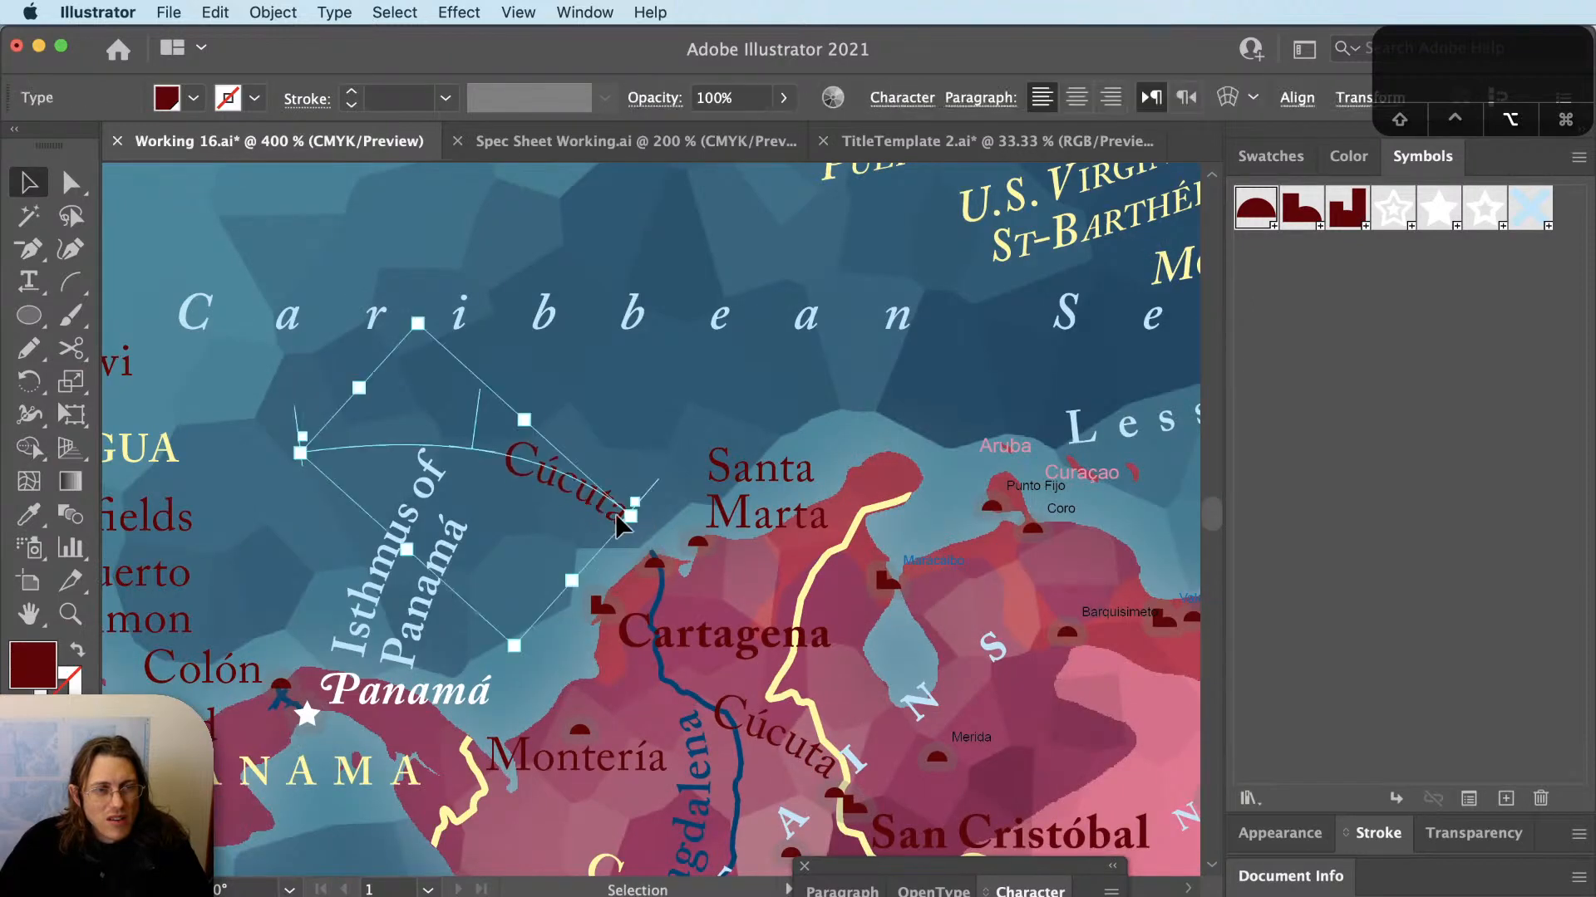
key("t")
left_click(622, 512)
key("super+a")
type("Barranquilla")
key("Escape")
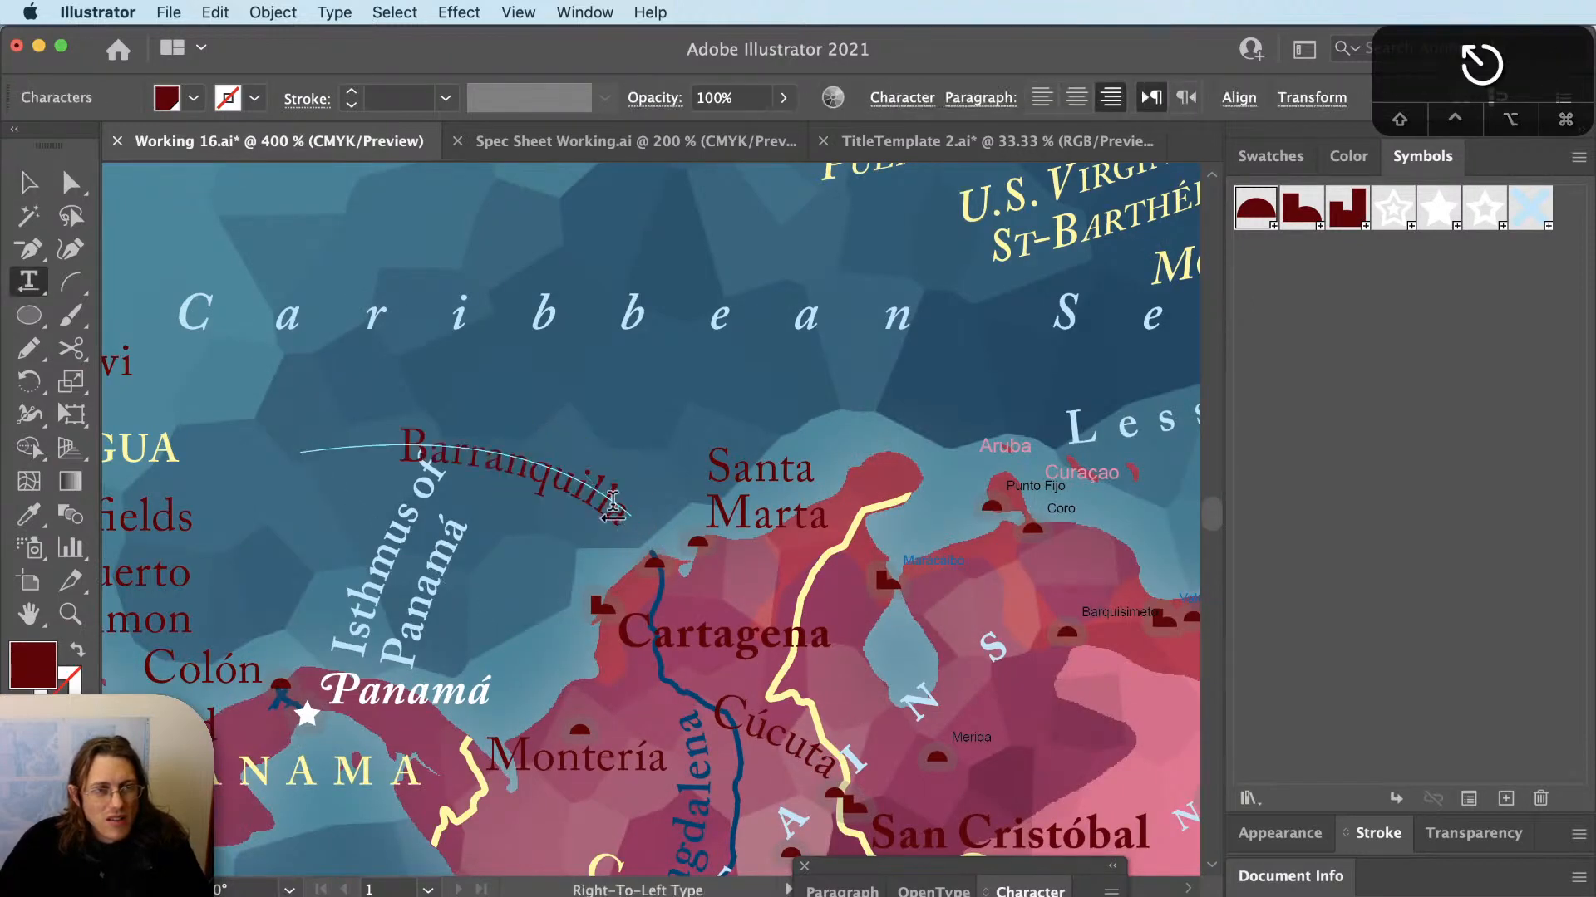
Rotate the arched Barranquilla label clockwise about its end next to the marker so it slopes more steeply down to the coast.
scroll(619, 514, "up", 2)
key("v")
left_click(650, 516)
key("r")
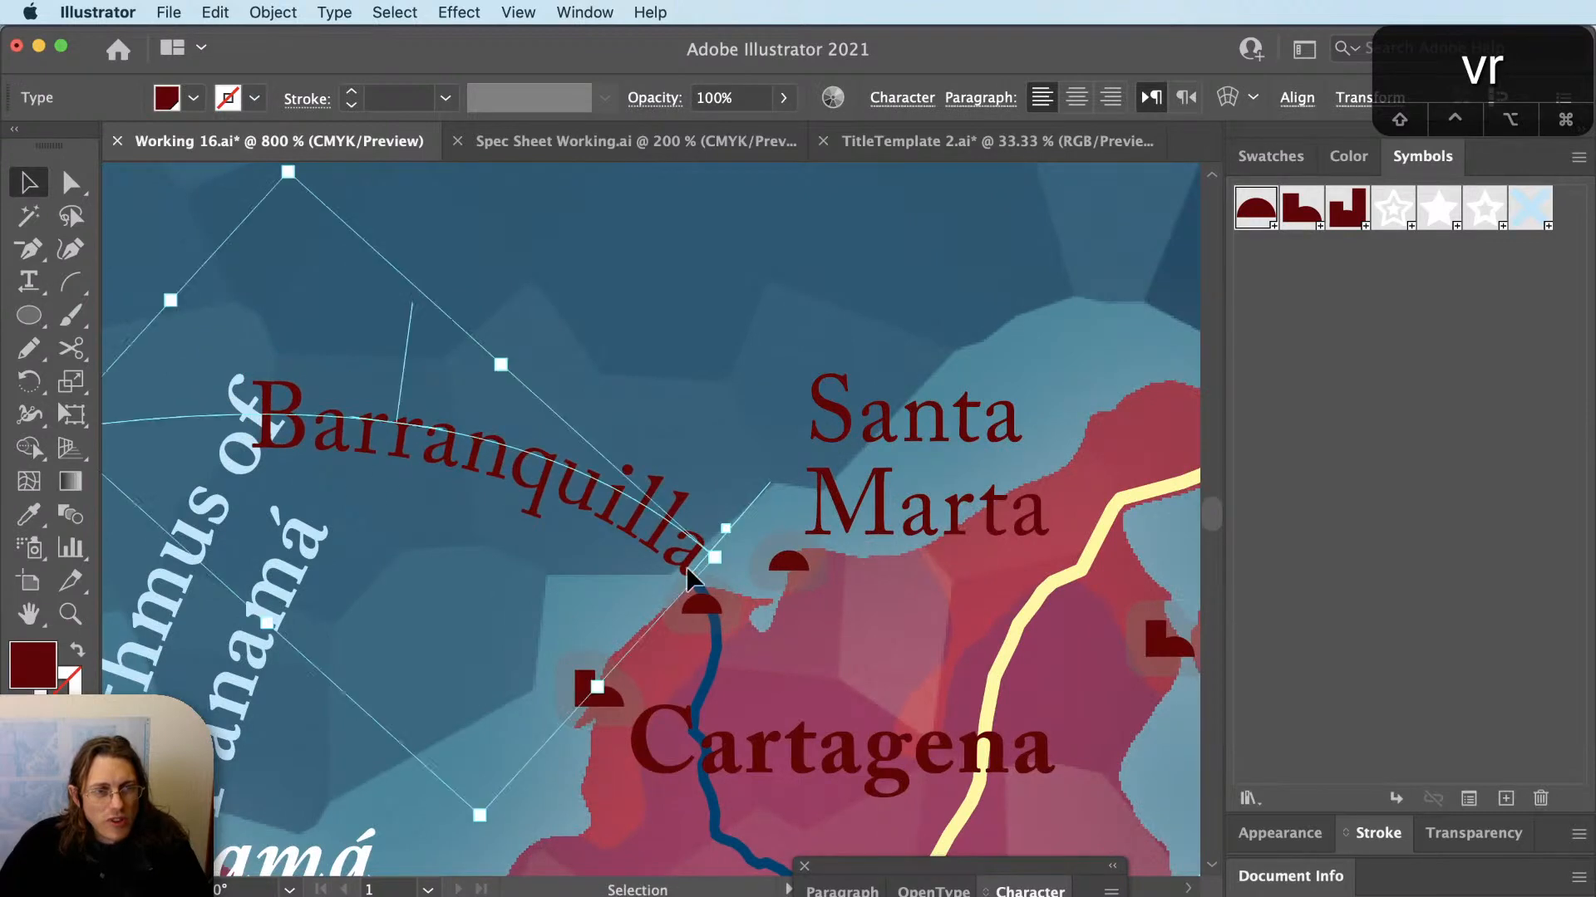
left_click(686, 571)
mouse_move(545, 477)
left_mouse_down()
mouse_move(551, 448)
mouse_move(565, 459)
left_mouse_up()
left_click(576, 561, "super")
key("v")
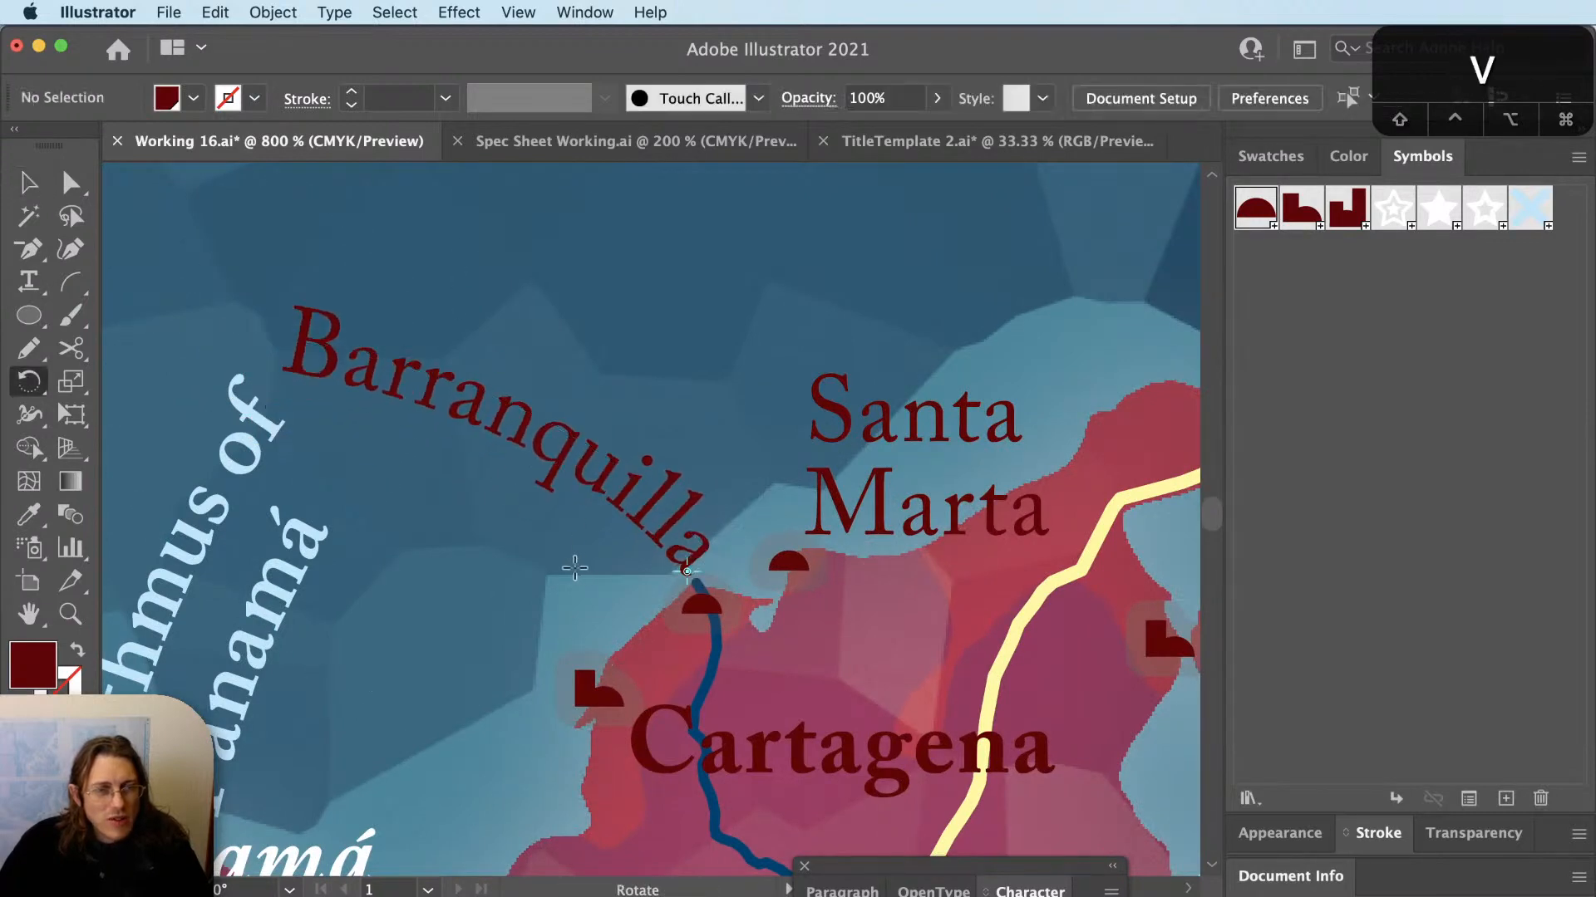
Duplicate the arched Barranquilla label onto the land southeast of its marker.
scroll(579, 559, "down", 1)
key("space")
left_click_drag(666, 569, 482, 571)
key("v")
left_click_drag(442, 522, 610, 686)
Rotate the inland arched Barranquilla label so it curves upward to the northeast, from beside its marker toward the Venezuelan border.
key("r")
key("v")
key("v")
left_click_drag(535, 762, 566, 668)
key("super+z")
left_click_drag(799, 585, 806, 462)
key("r")
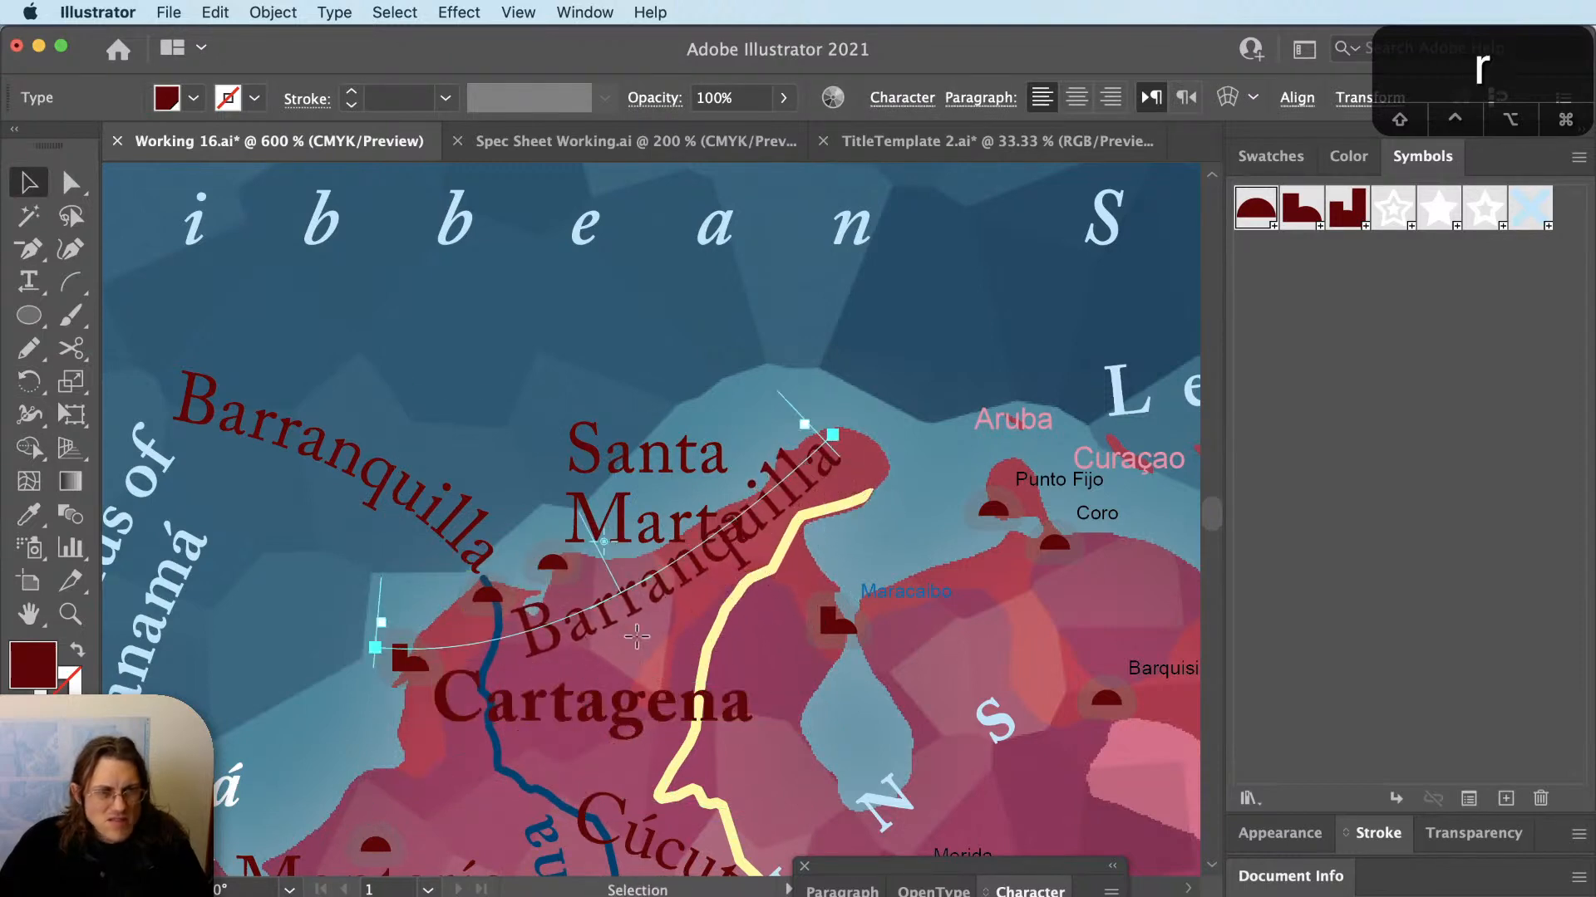
left_click_drag(895, 517, 890, 586)
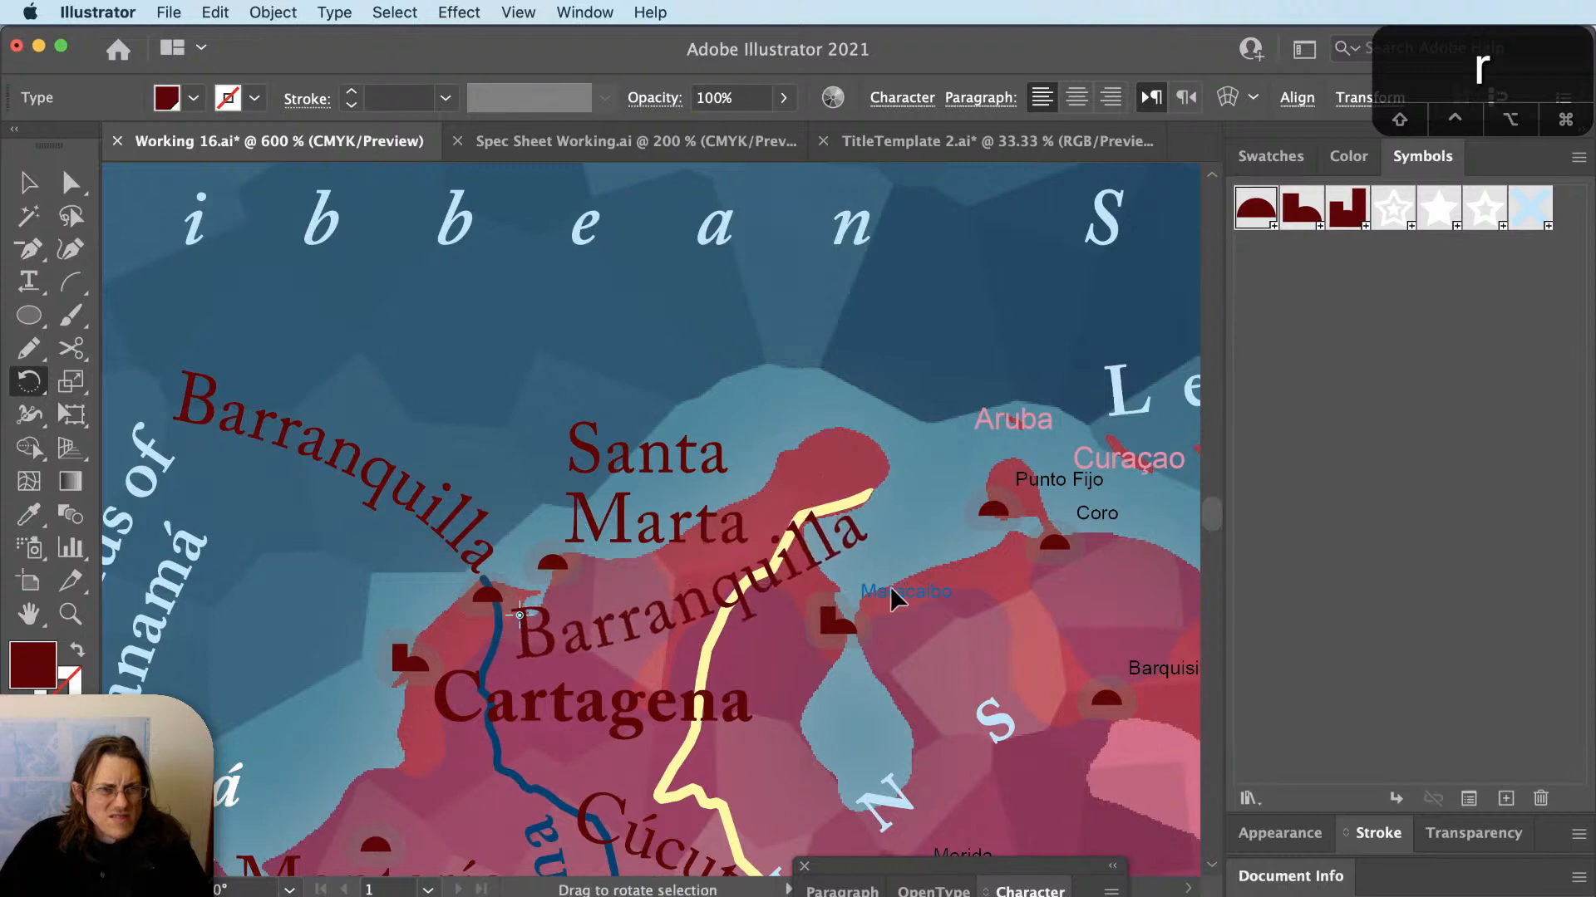
key("v")
key("super+shift+a")
Delete the arched Barranquilla label over the sea northwest of the marker, keeping the inland copy.
scroll(600, 623, "down", 1)
key("v")
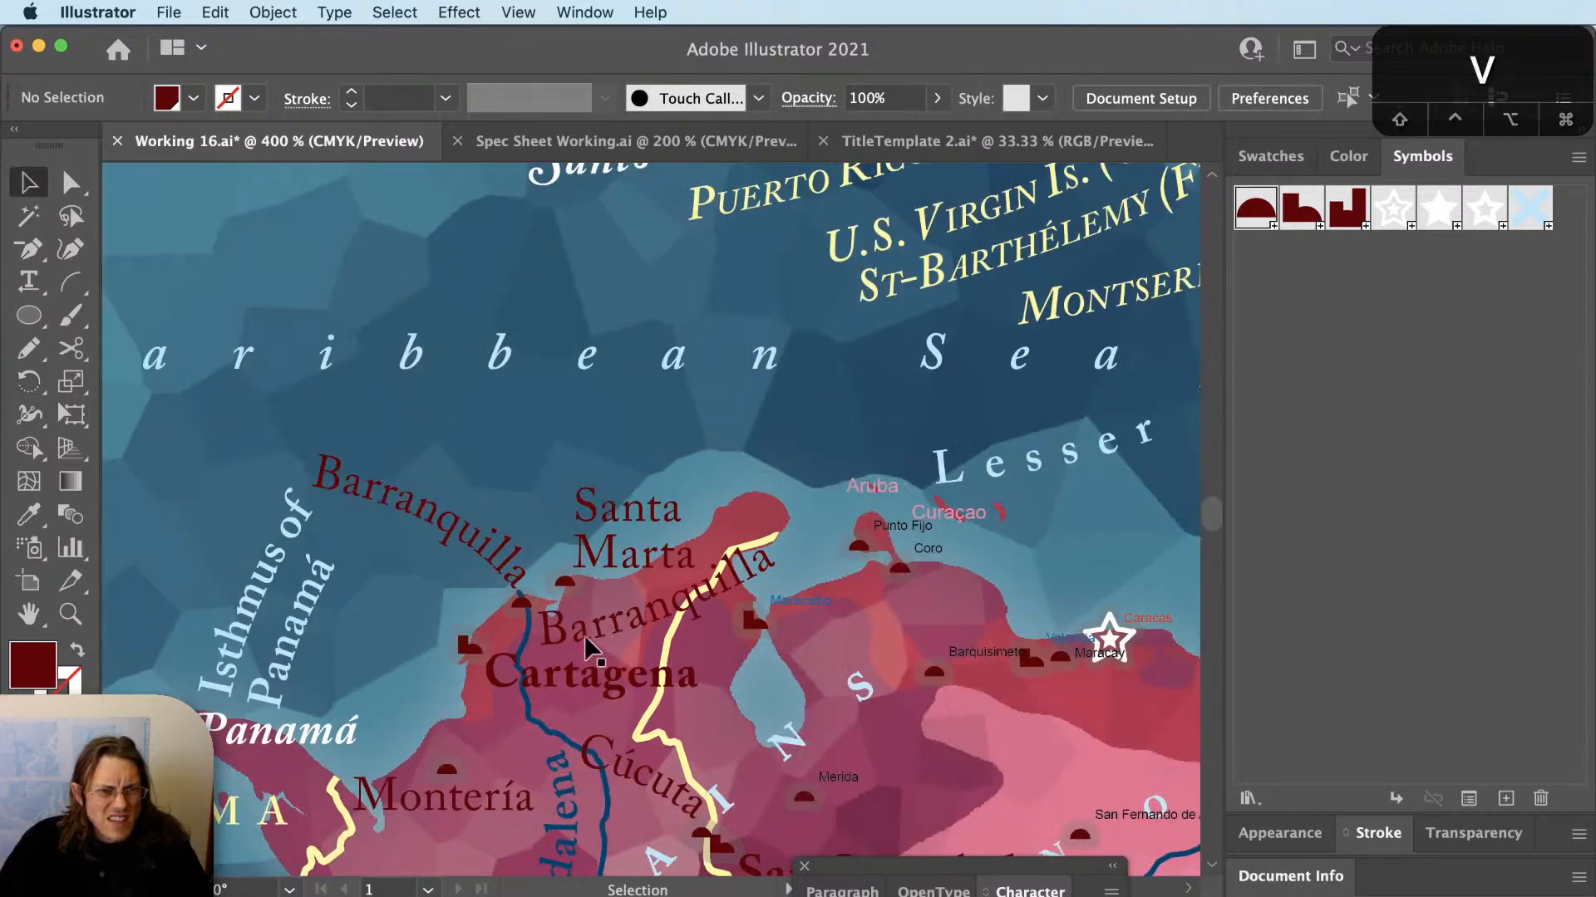
scroll(586, 644, "up", 2)
left_click(590, 635)
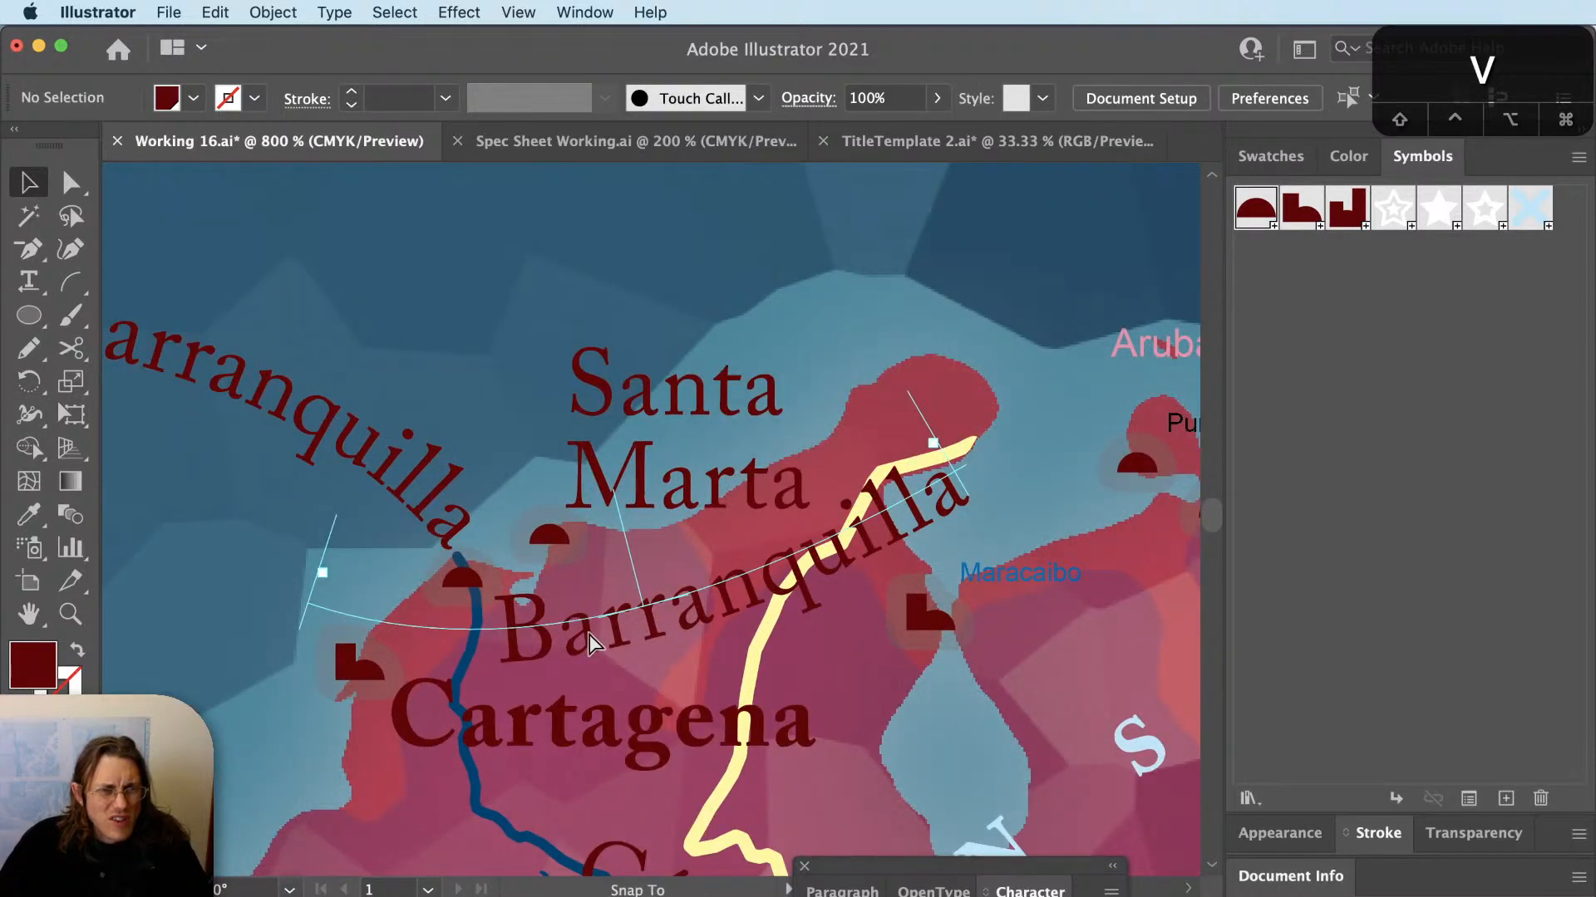
left_click(408, 463)
key("Delete")
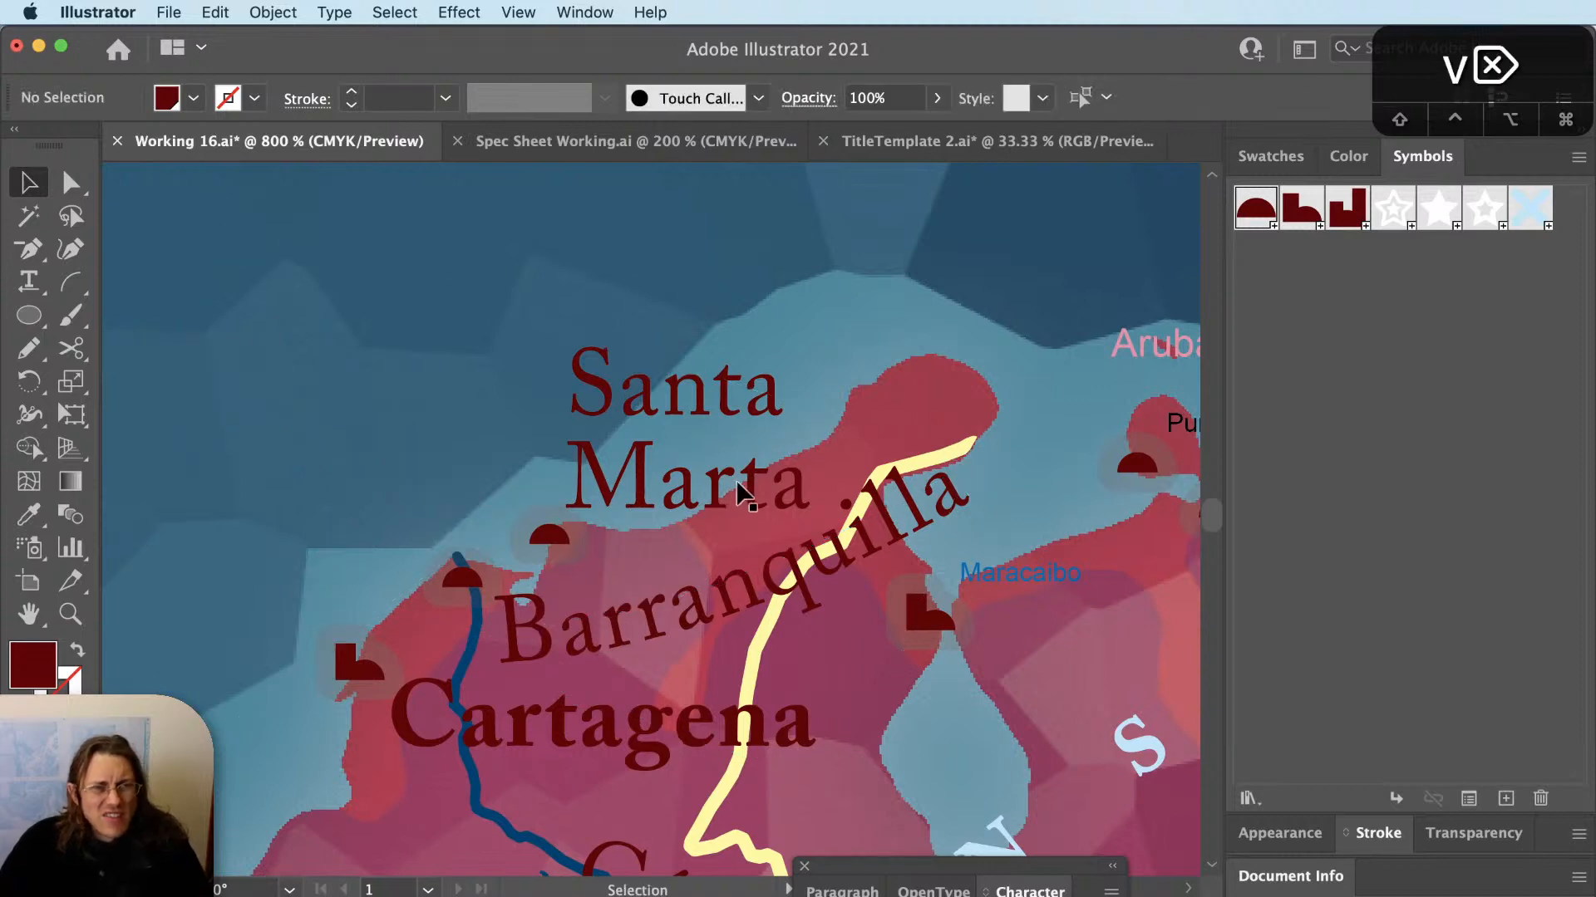
Center-align the two-line Santa Marta label and position it centered above its town marker.
scroll(722, 487, "down", 1)
scroll(721, 487, "up", 1)
left_click(735, 486)
key("super+shift+c")
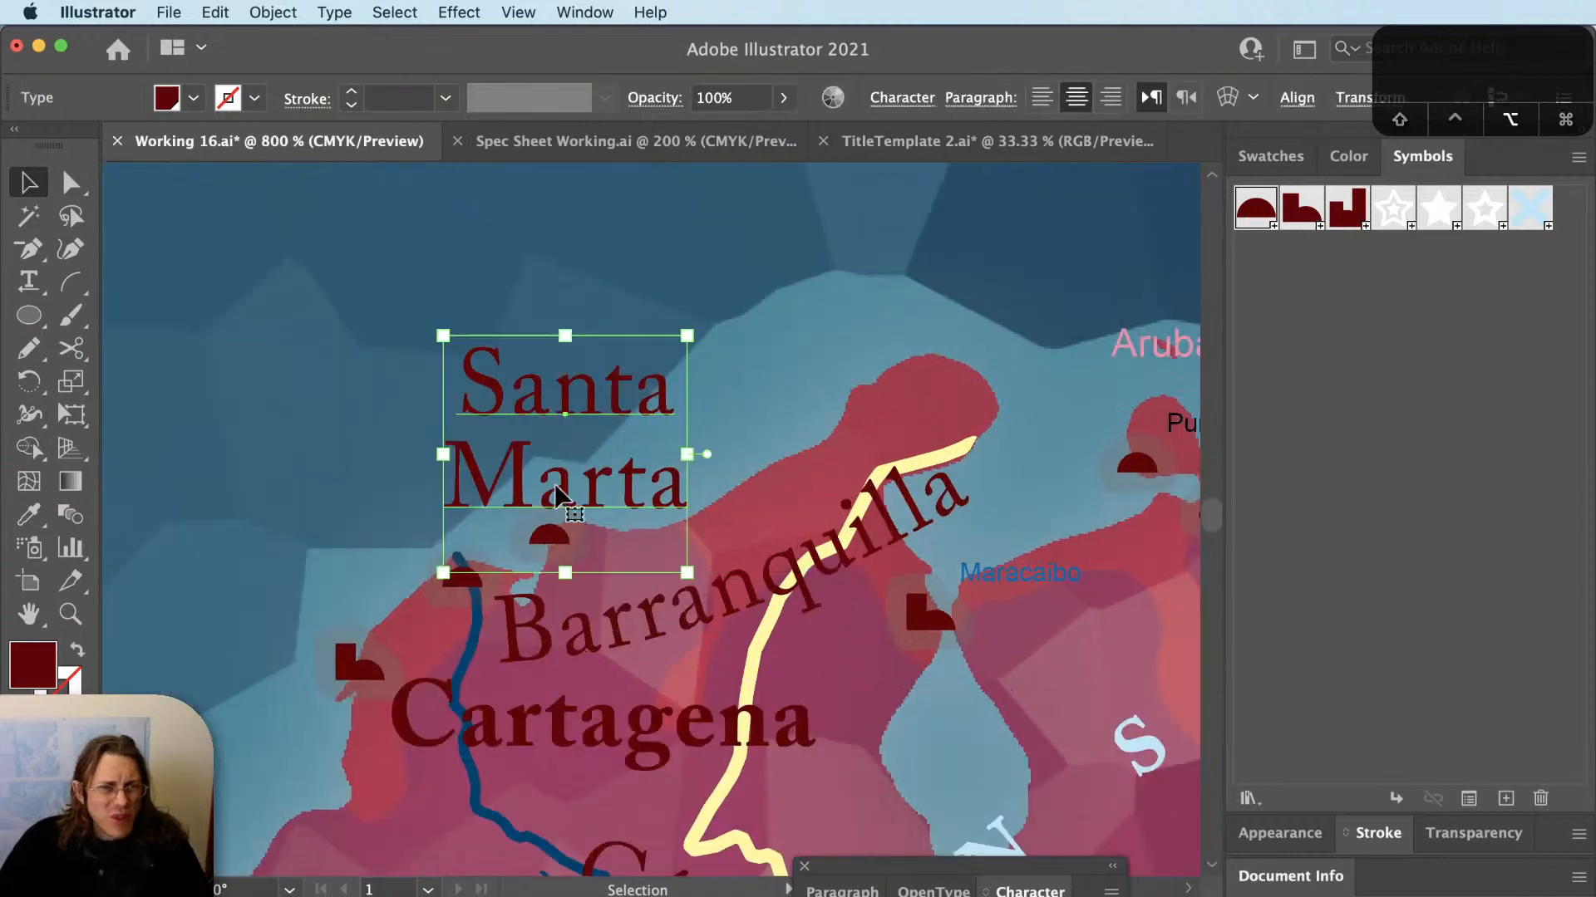
scroll(639, 477, "up", 1)
key("super+shift+a")
left_click_drag(604, 474, 609, 476)
key("super+shift+a")
Rotate the inland Barranquilla label slightly clockwise and move it up so it starts right beside its marker, clear of Cartagena.
key("v")
left_click(676, 662)
key("r")
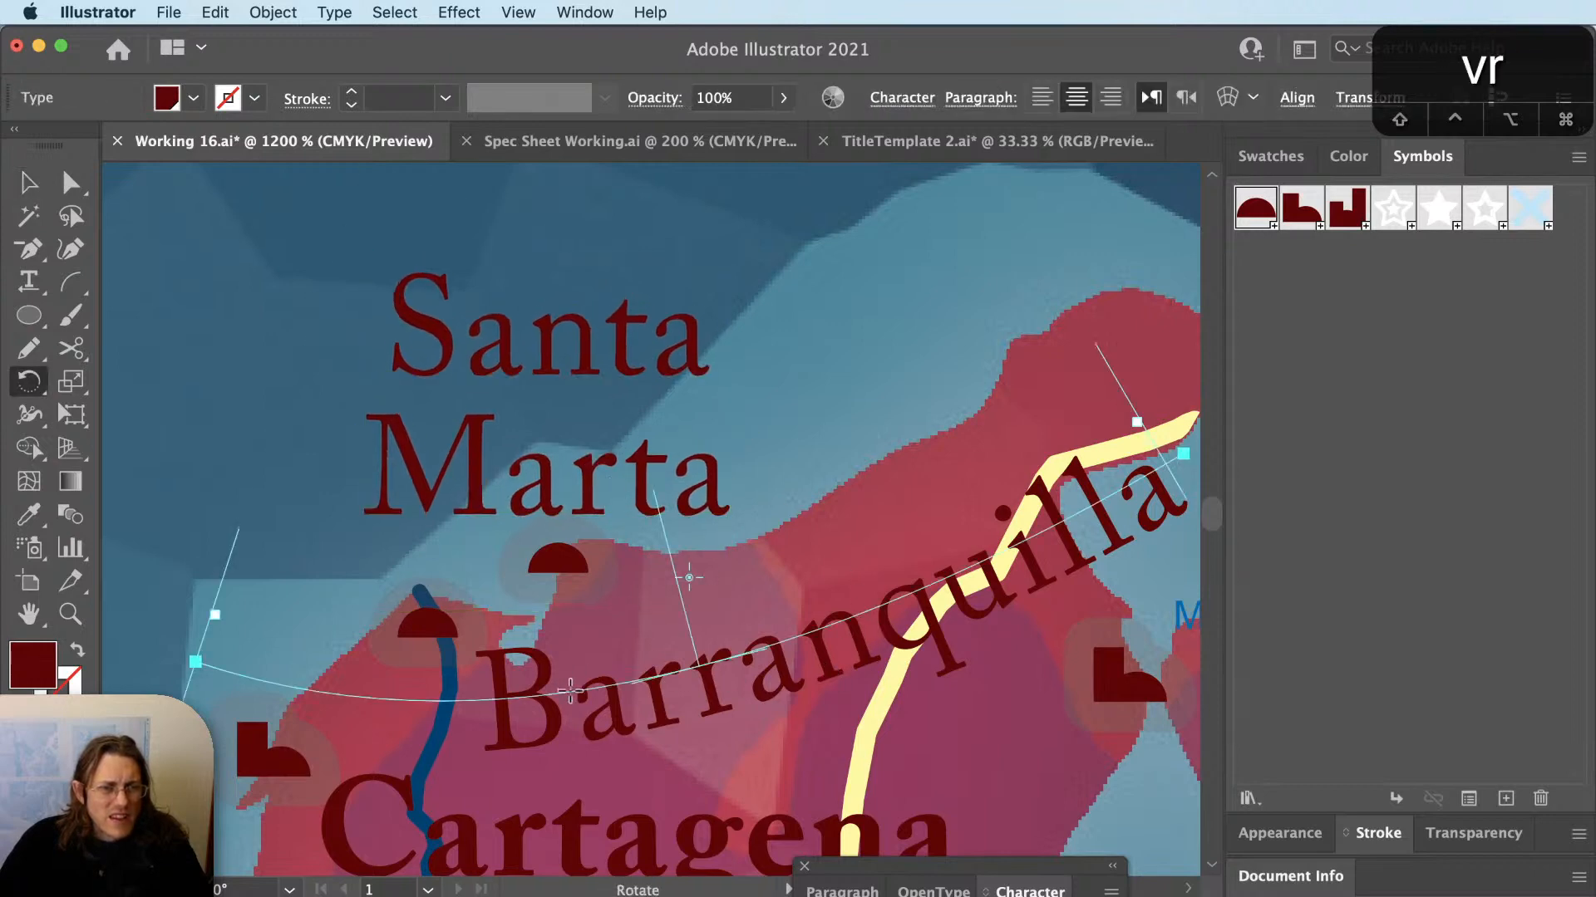
left_click_drag(573, 688, 582, 675)
key("v")
key("super+shift+a")
key("v")
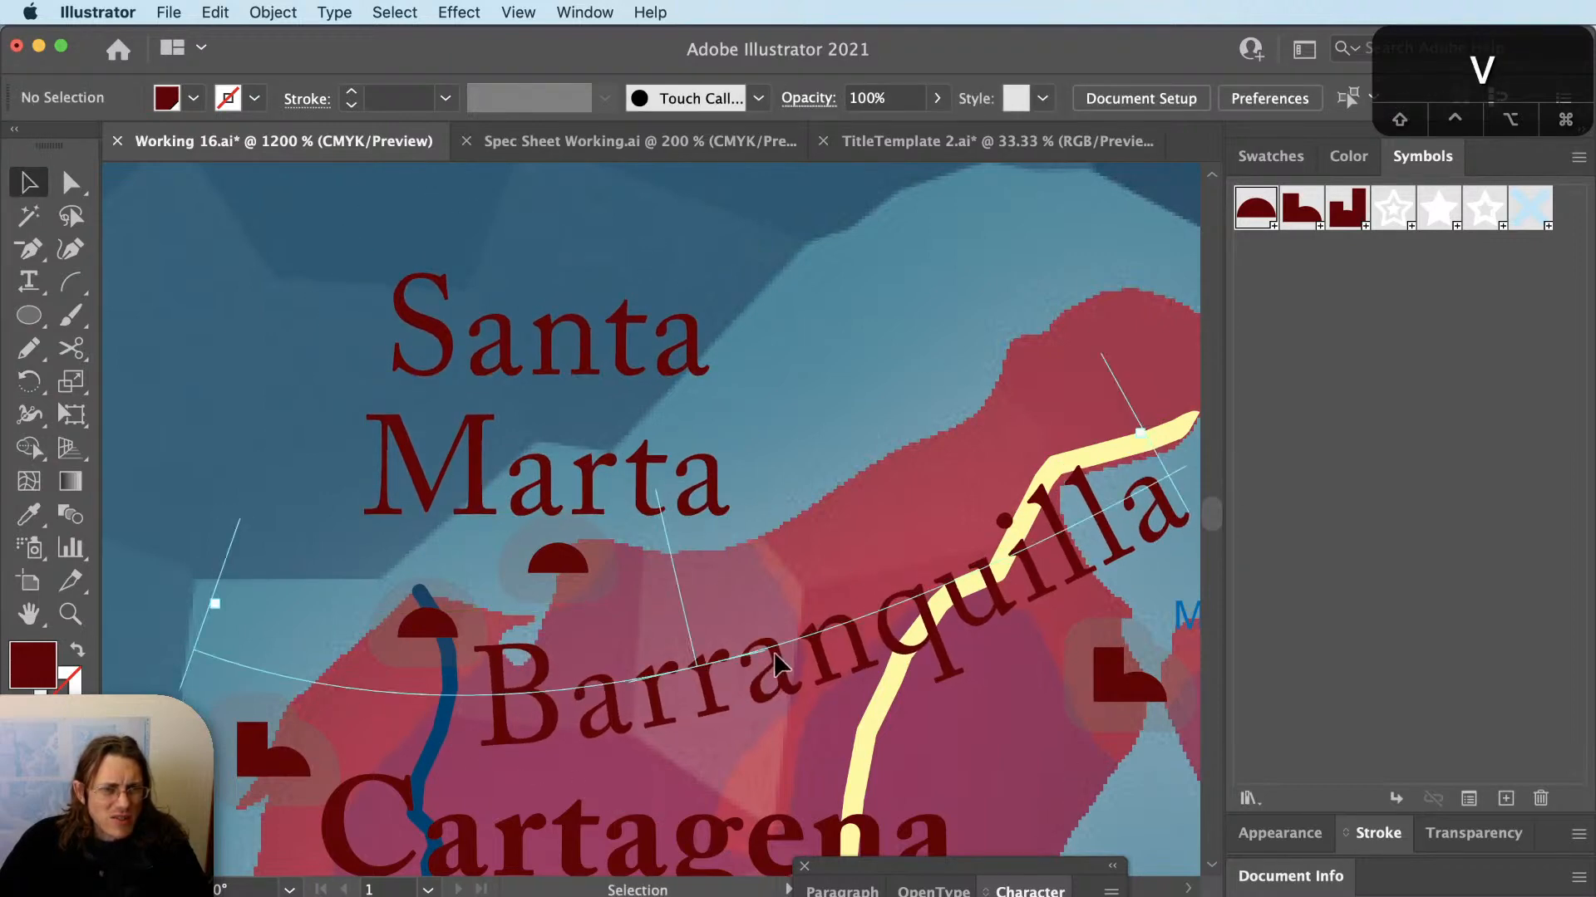
mouse_move(773, 660)
left_mouse_down()
mouse_move(796, 645)
mouse_move(780, 638)
left_mouse_up()
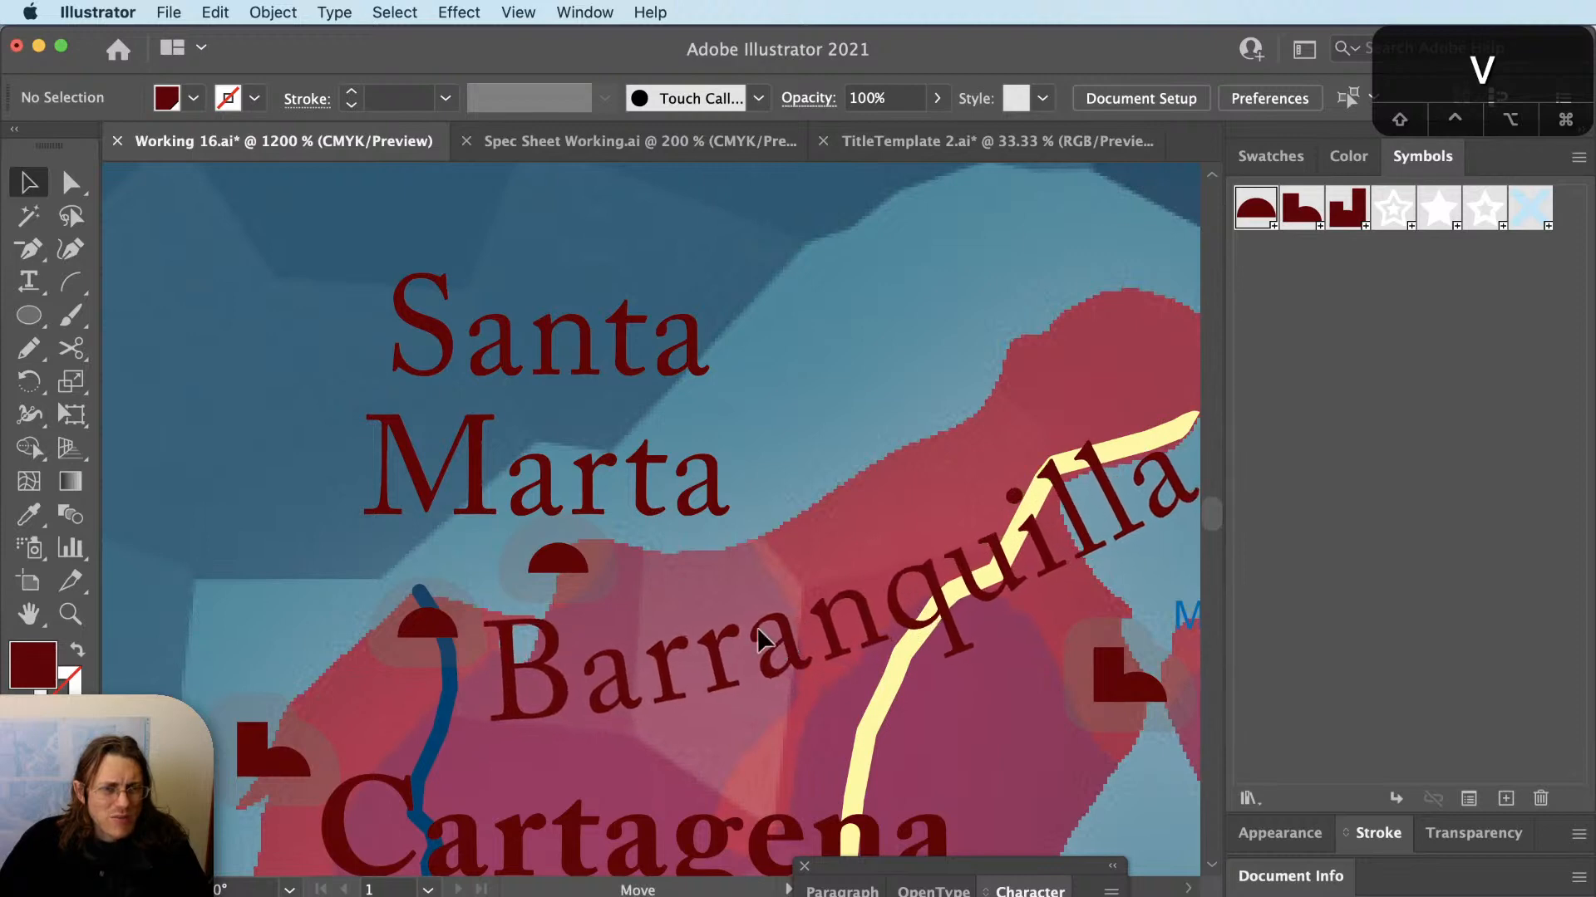
left_click(365, 647)
Apply the bold dark red text style of the Cartagena label to the small blue Maracaibo label.
scroll(366, 646, "down", 3)
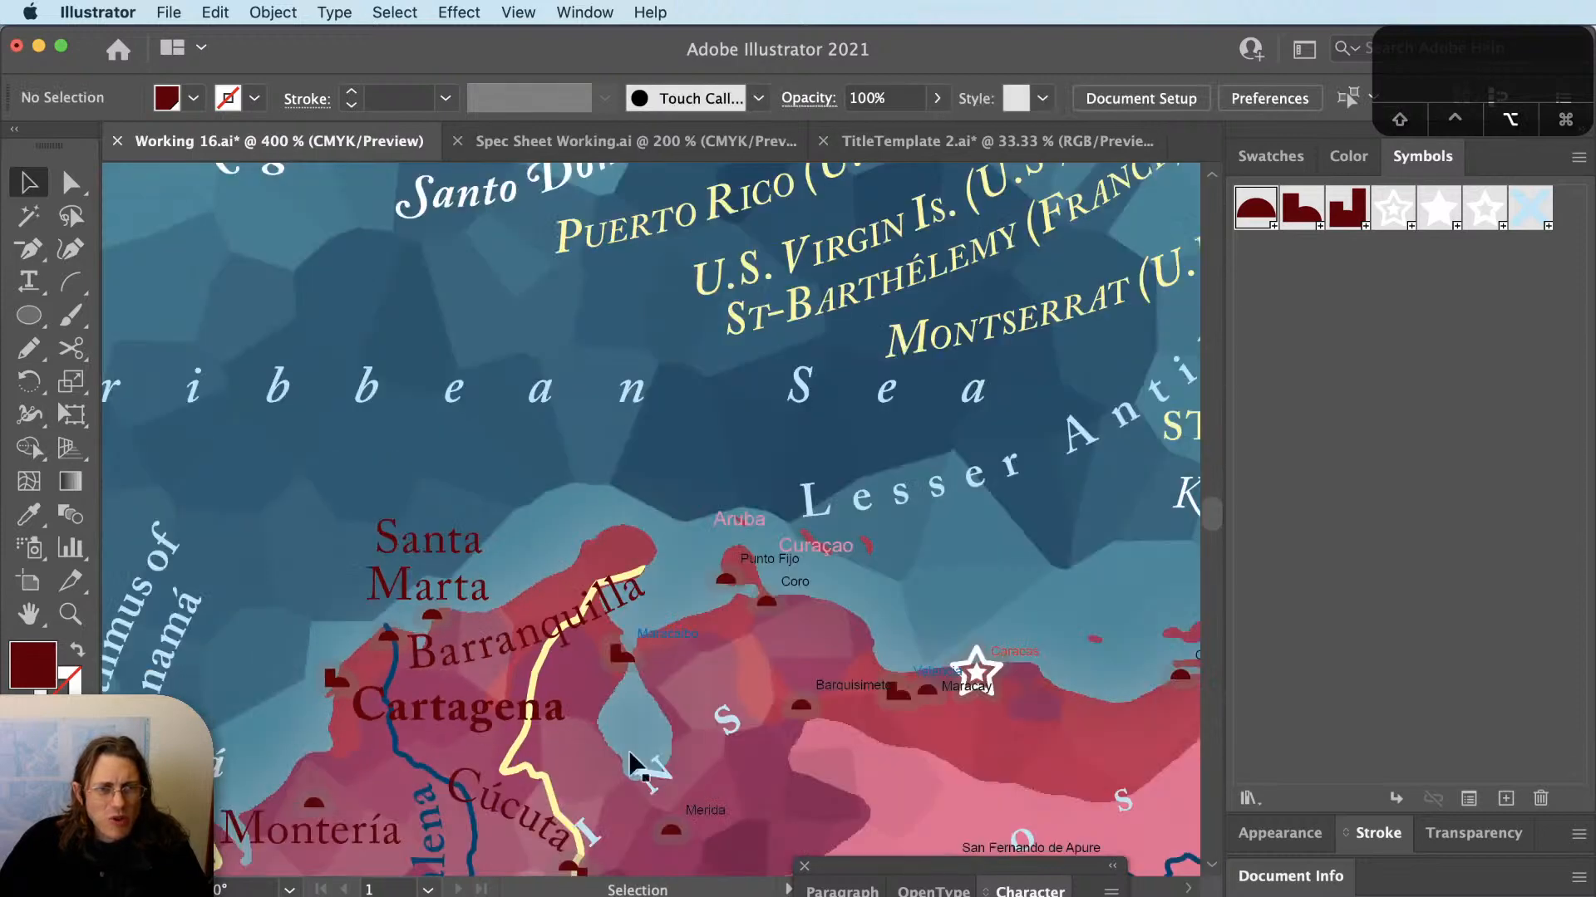
scroll(688, 780, "up", 1)
left_click(676, 573)
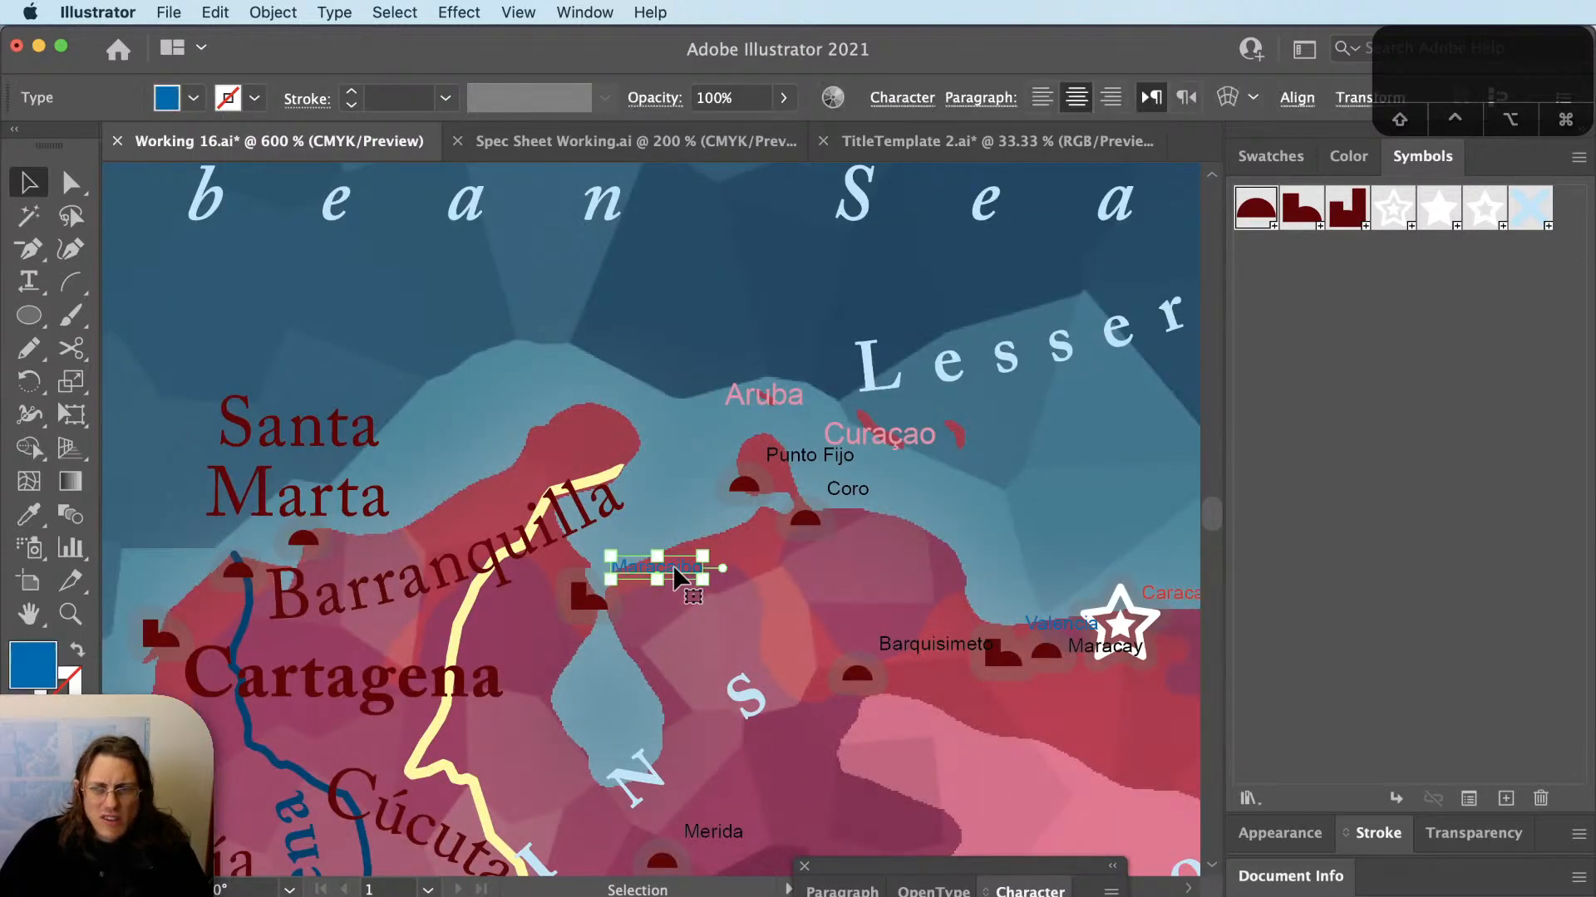
scroll(678, 574, "down", 1)
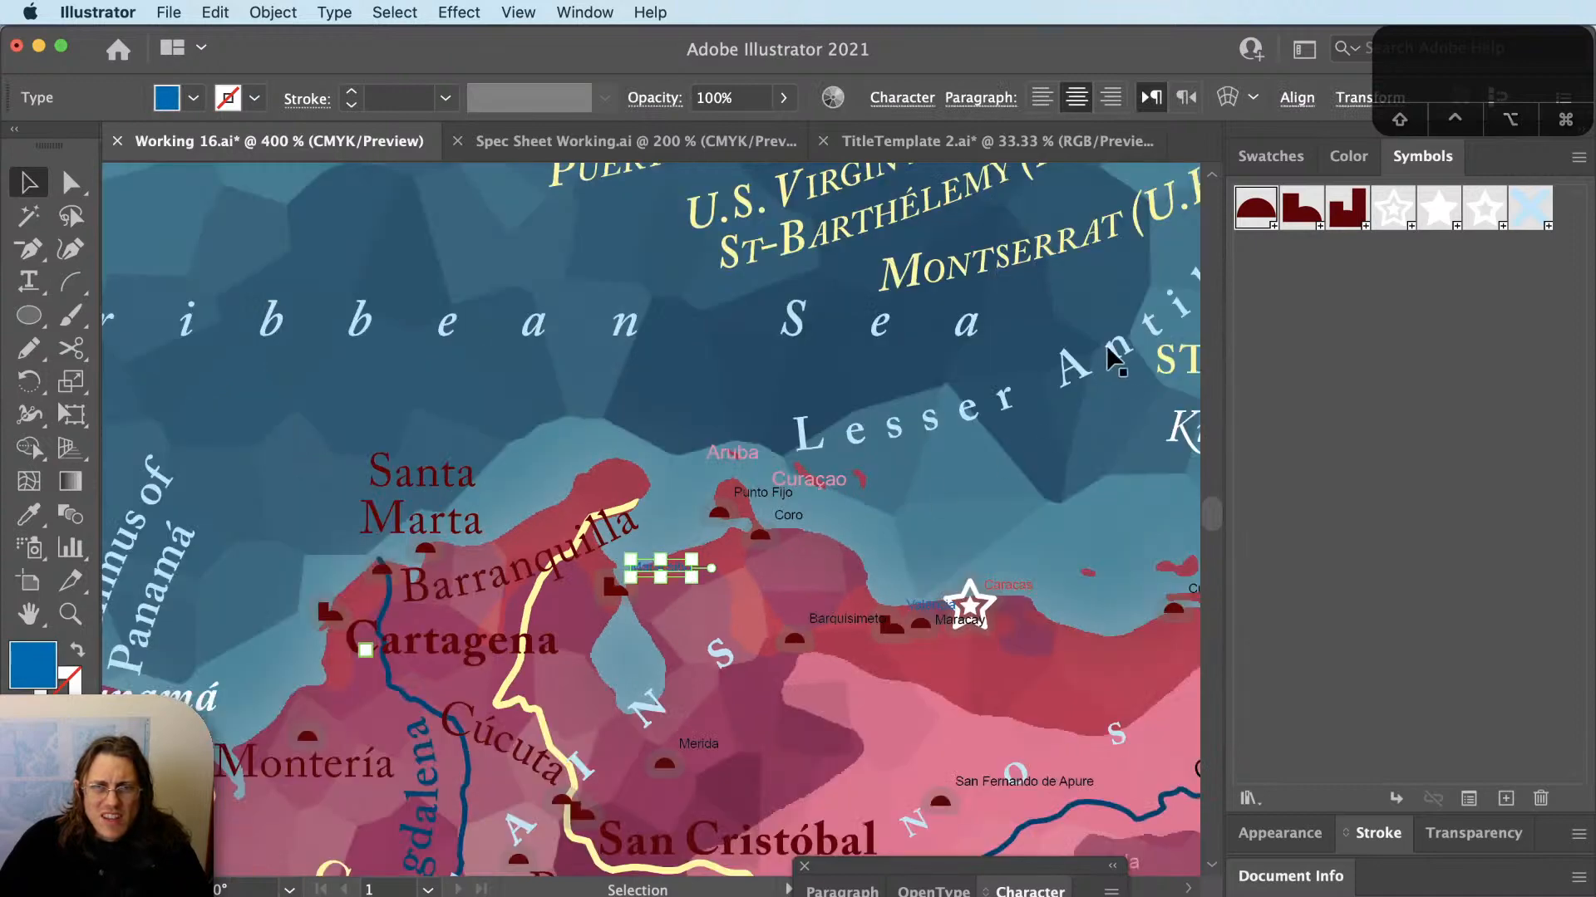
key("i")
left_click(538, 639)
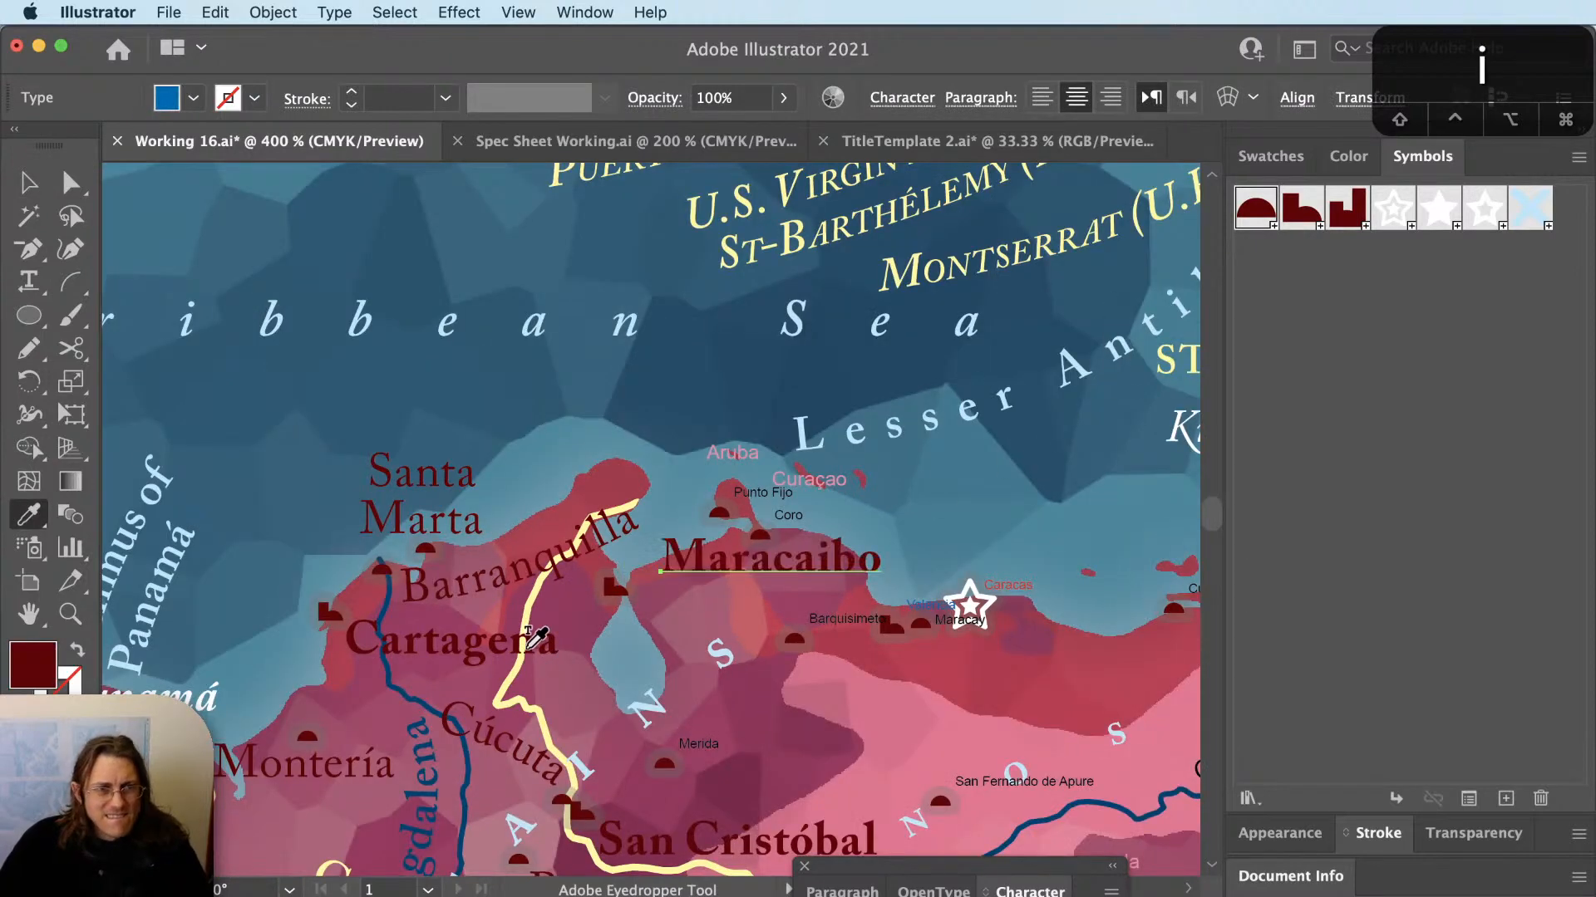
Move the Maracaibo label close beside its marker on the east side, north of the lake.
scroll(701, 601, "up", 2)
key("v")
left_click_drag(737, 544, 685, 576)
key("shift+super+a")
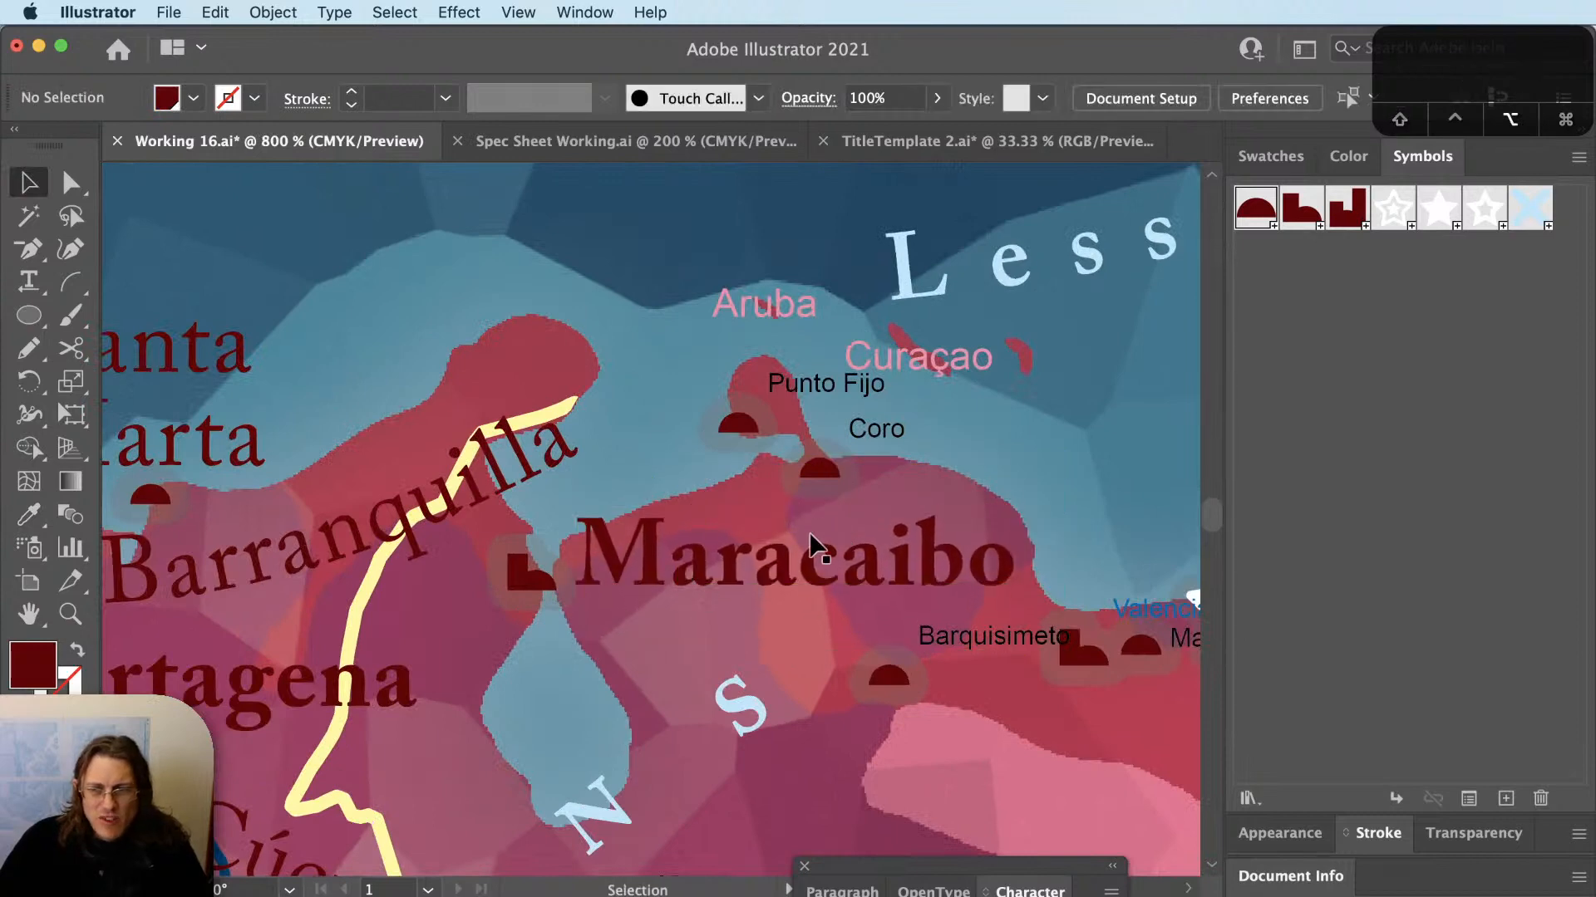
scroll(810, 547, "down", 2)
scroll(814, 548, "up", 2)
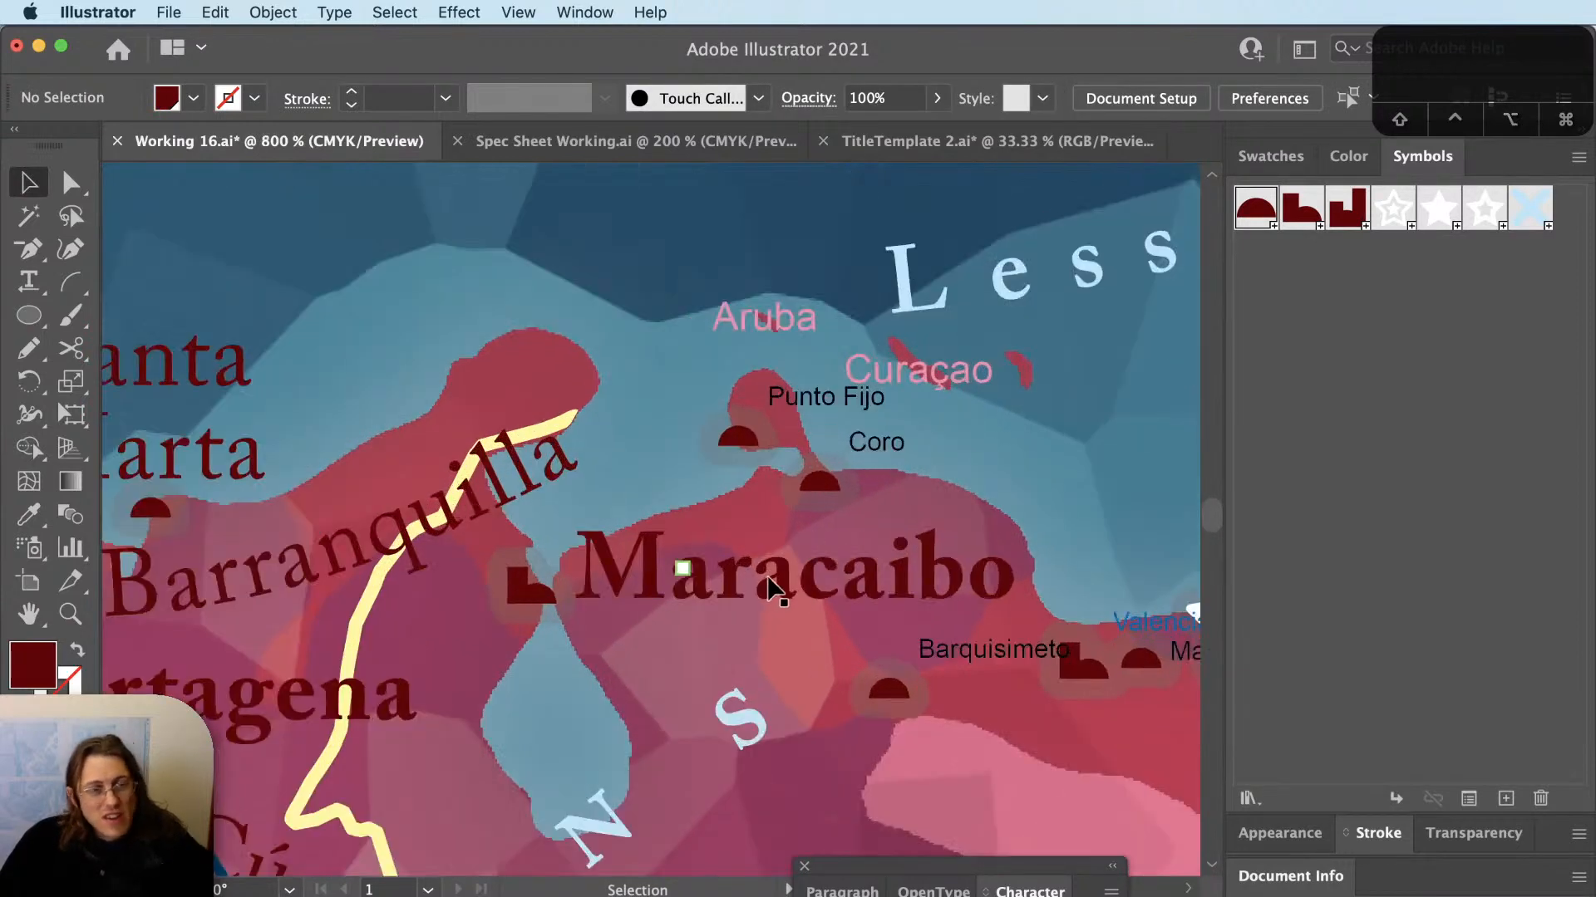
left_click_drag(770, 585, 763, 582)
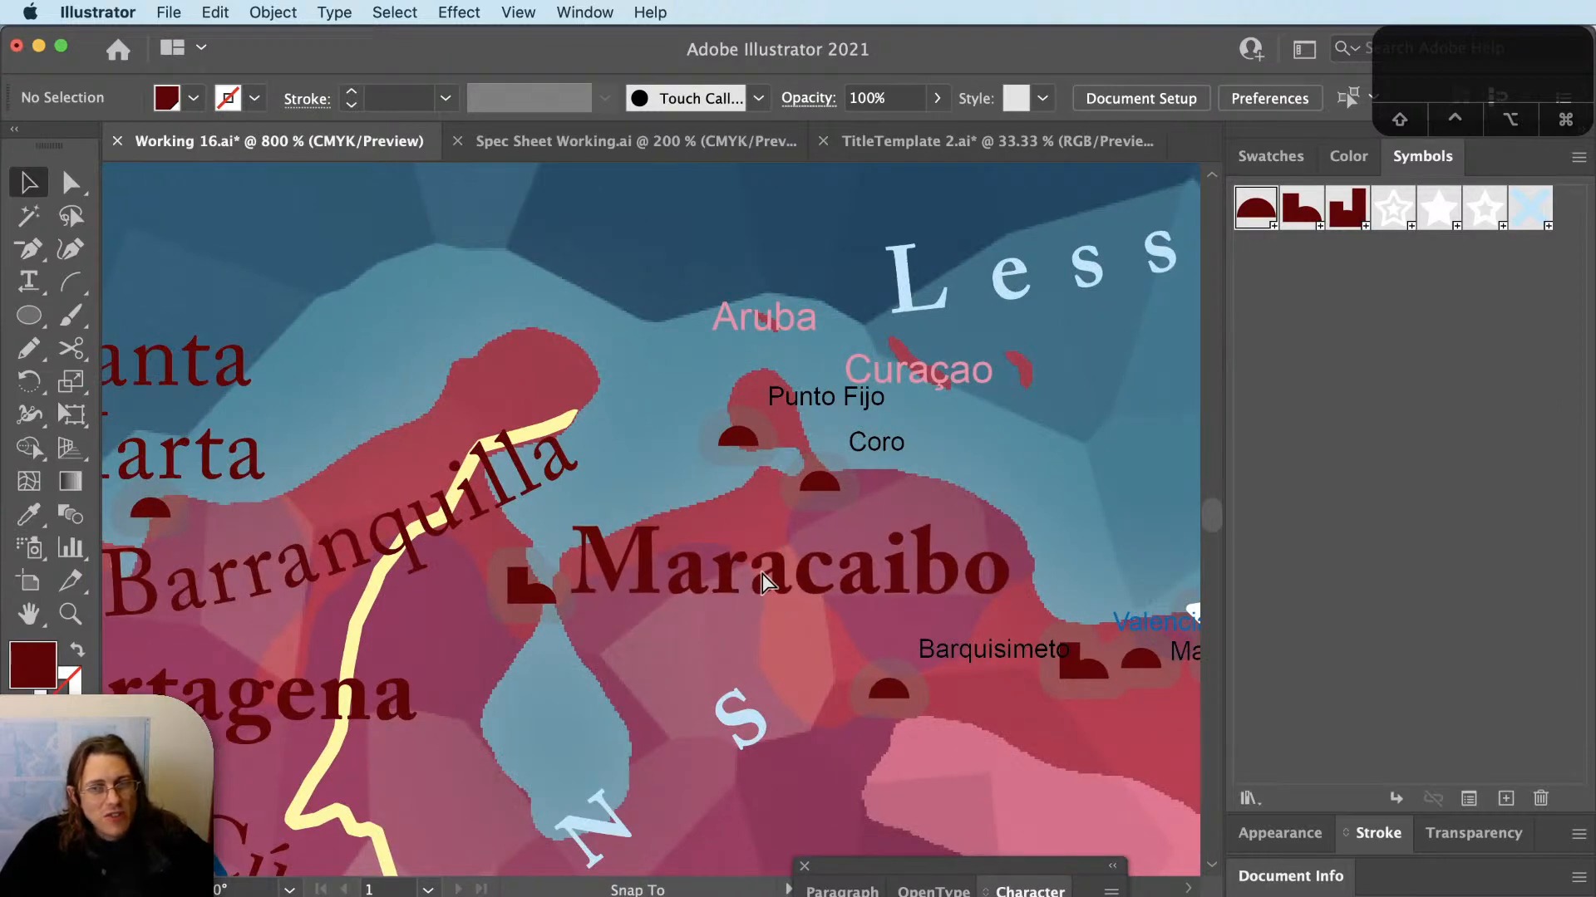
Examine the place labels around Maracaibo, northern Colombia and the Venezuelan coast.
left_click_drag(760, 574, 759, 574)
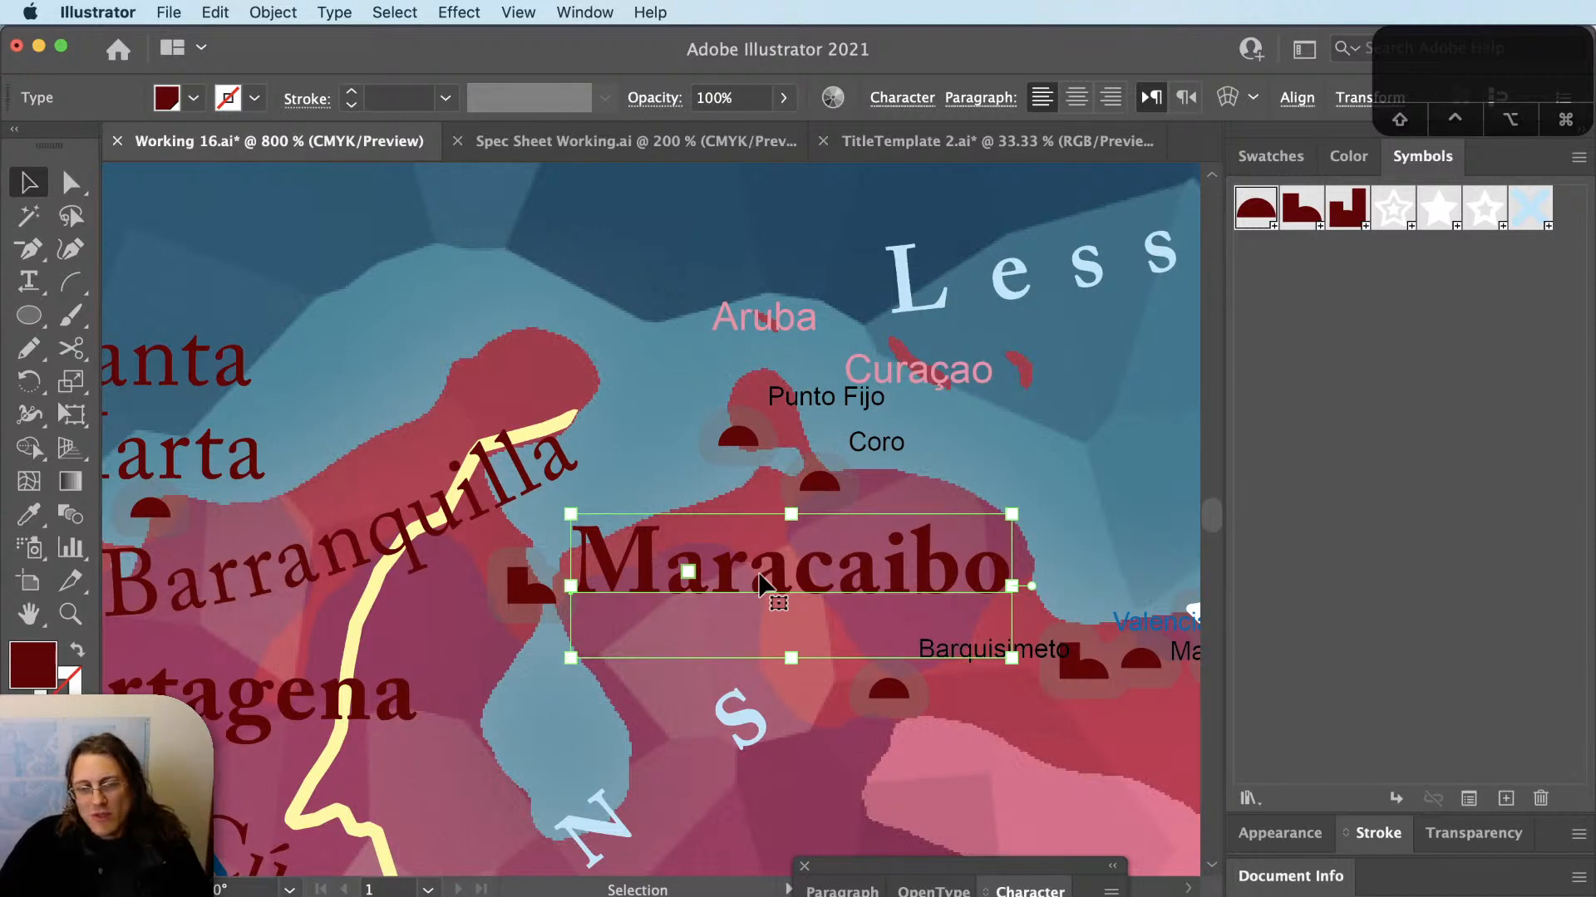
scroll(759, 574, "down", 5)
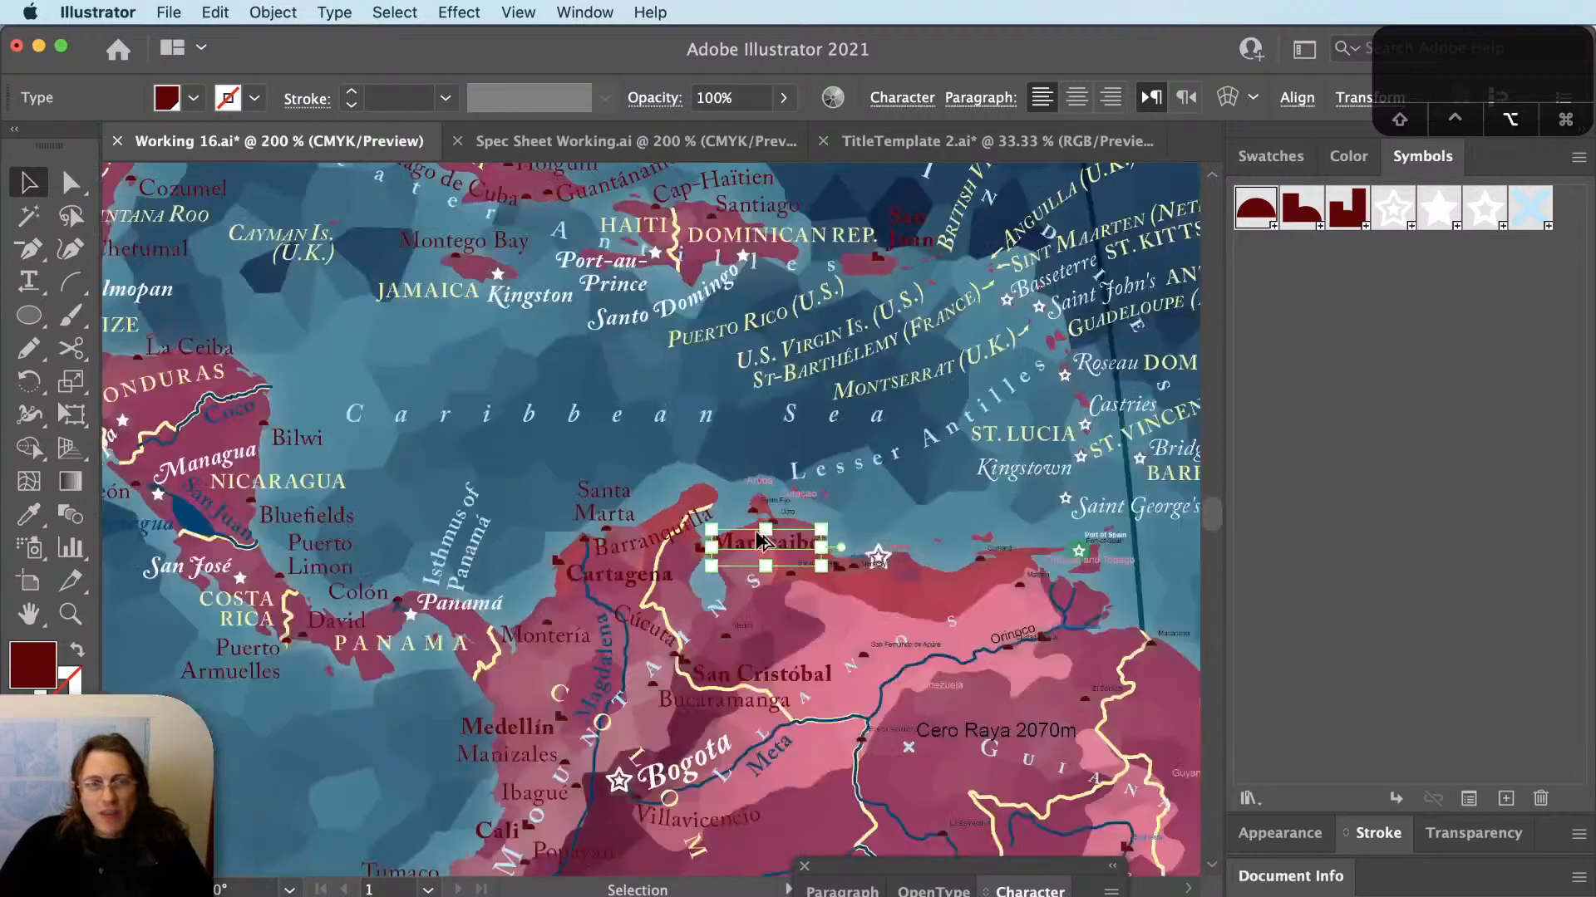
scroll(696, 492, "down", 5)
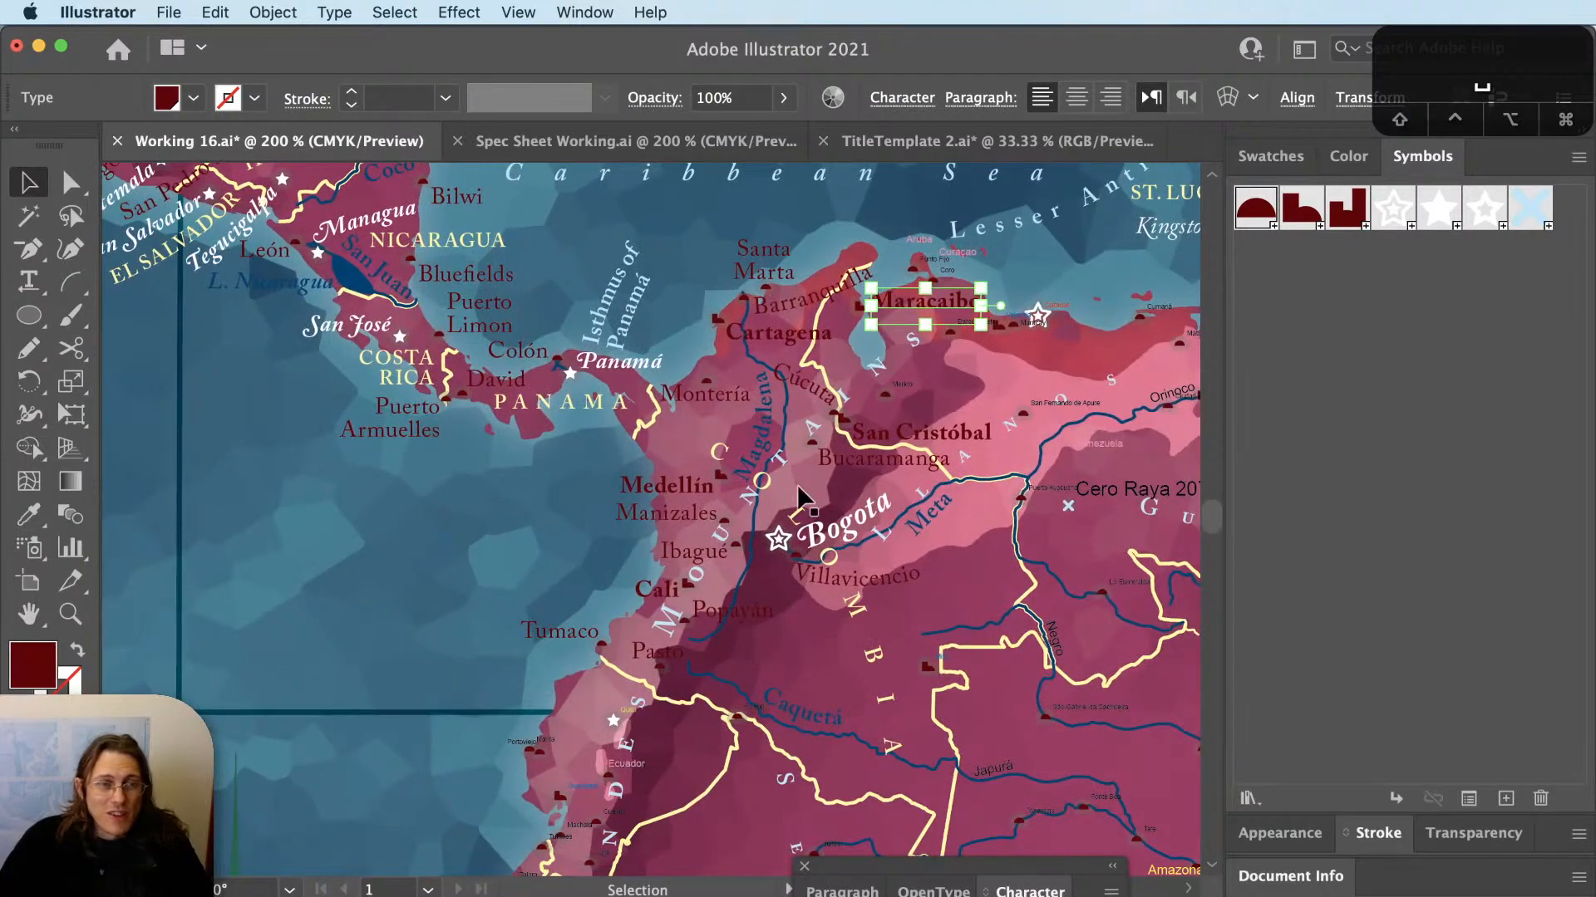
scroll(873, 378, "up", 3)
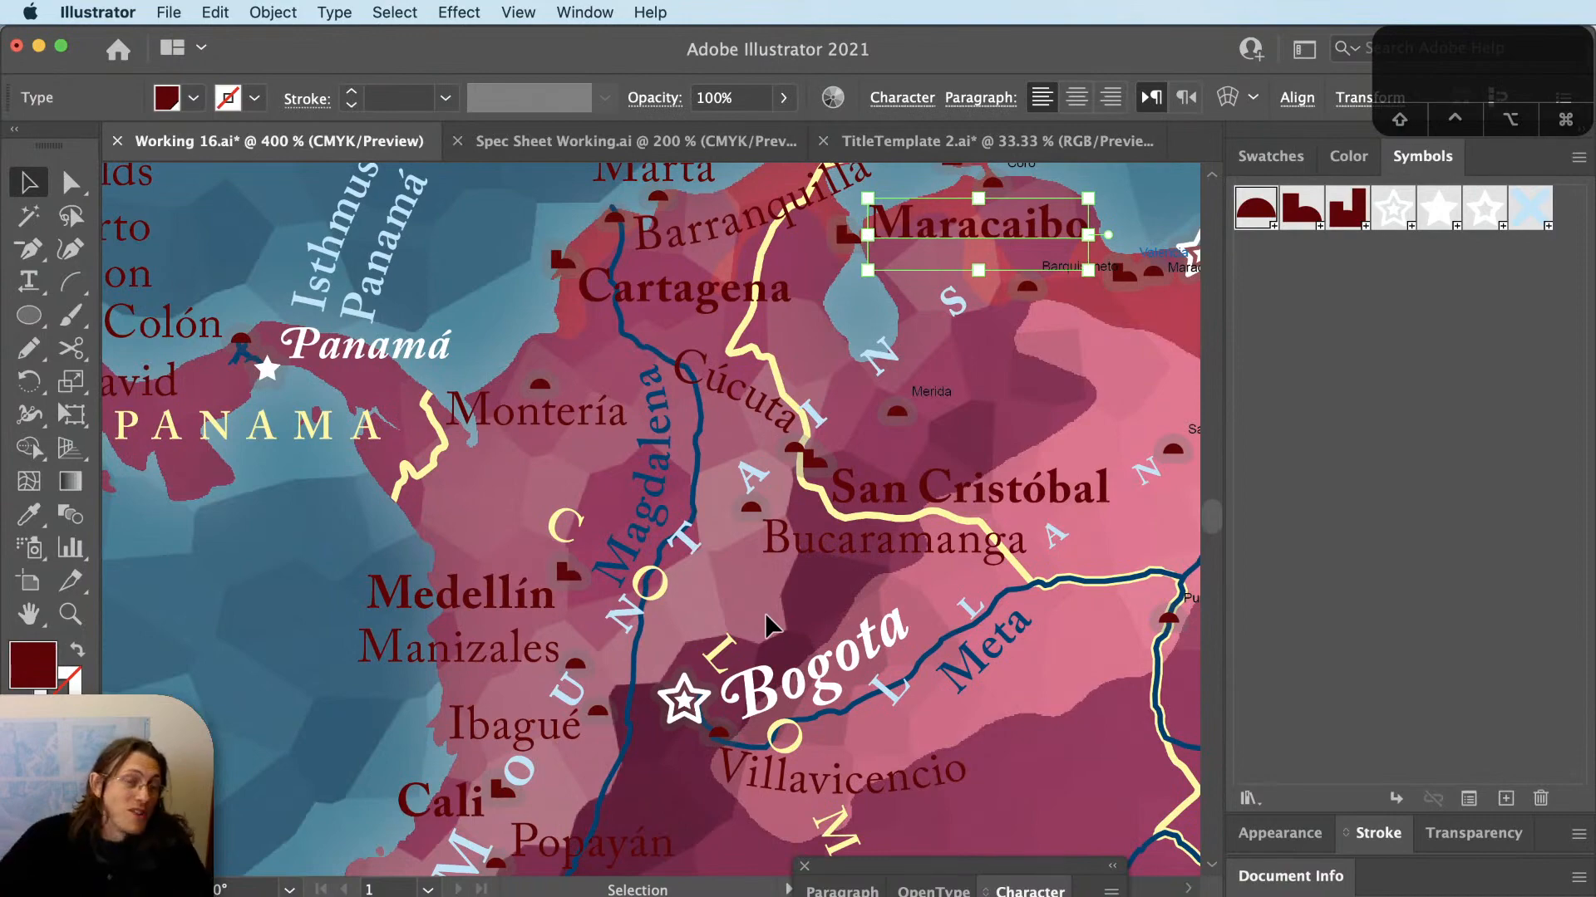
key("shift+super+a")
left_click_drag(1042, 330, 859, 478)
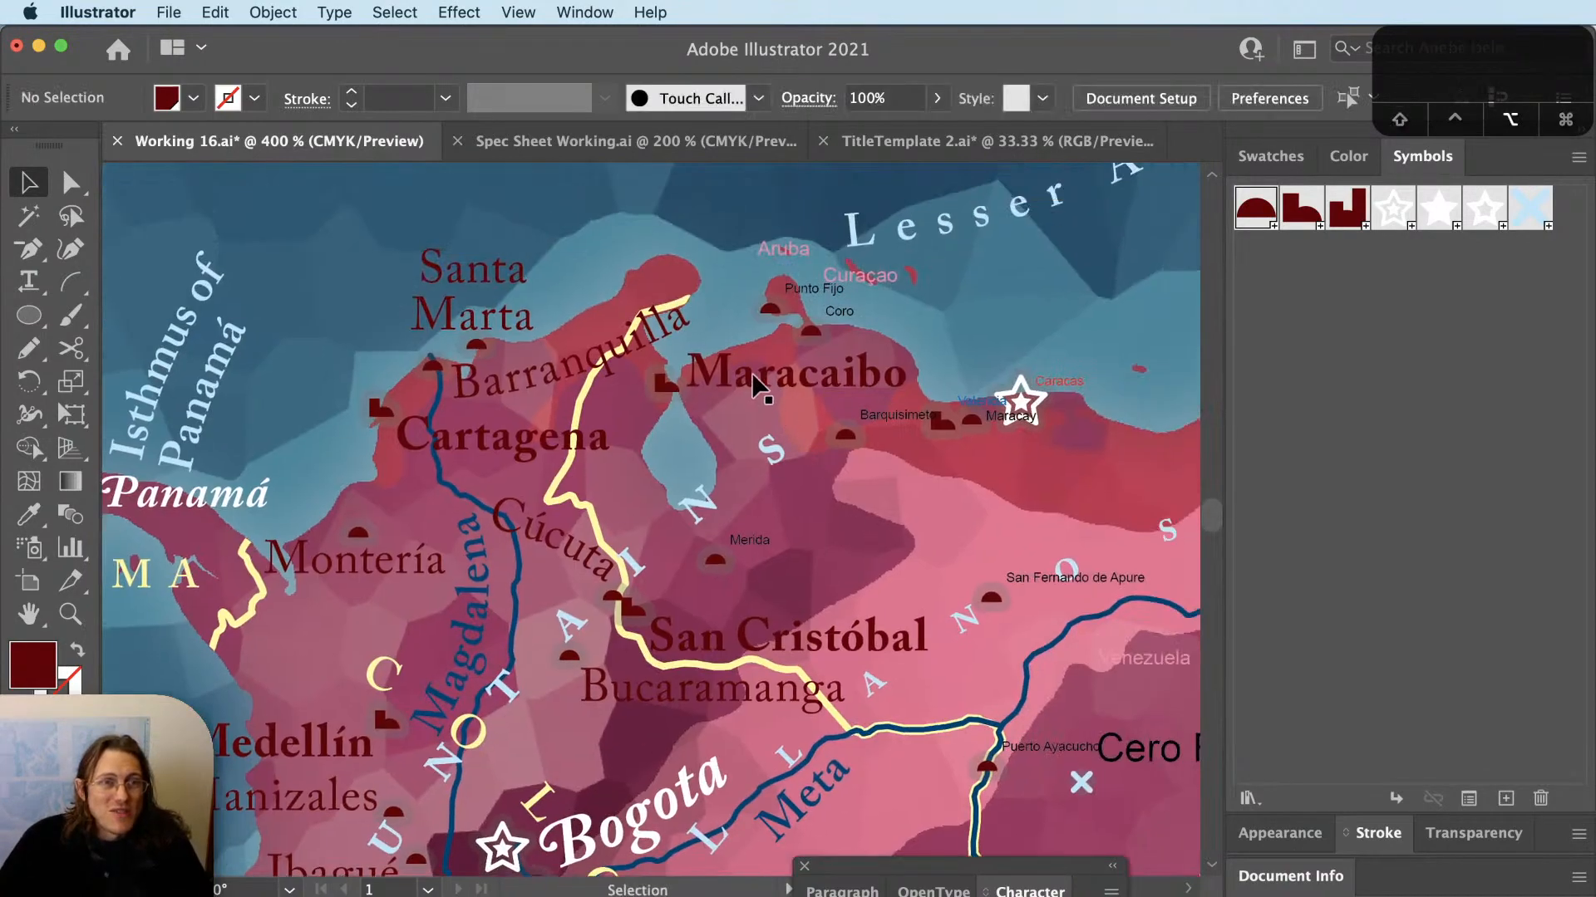
scroll(749, 377, "up", 3)
key("v")
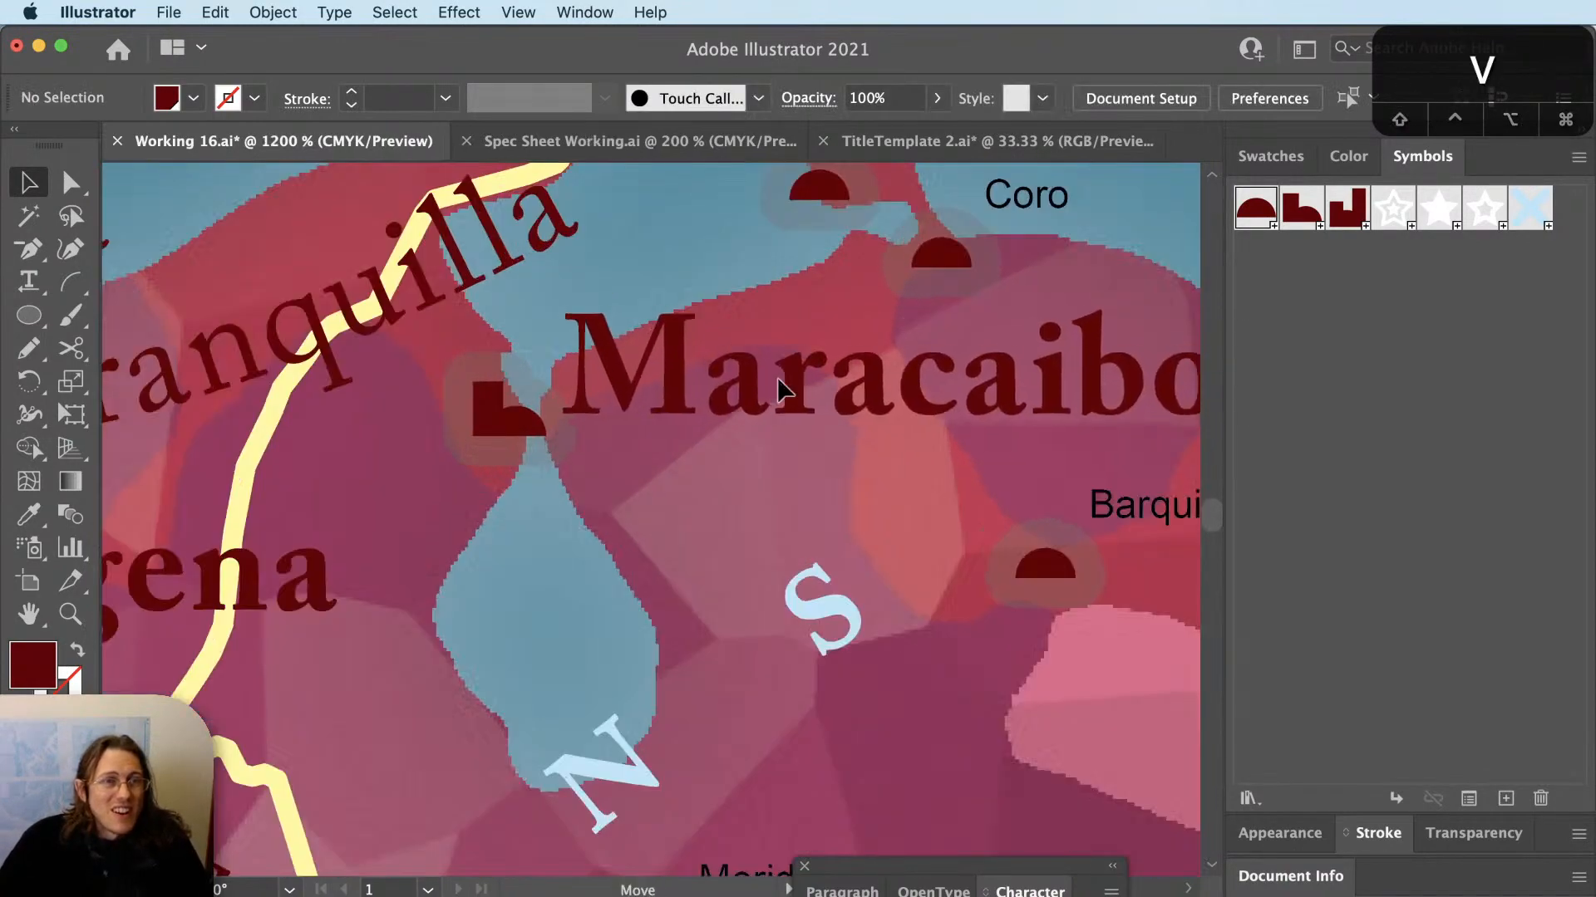
left_click(738, 442)
key("shift+super+a")
scroll(738, 442, "down", 3)
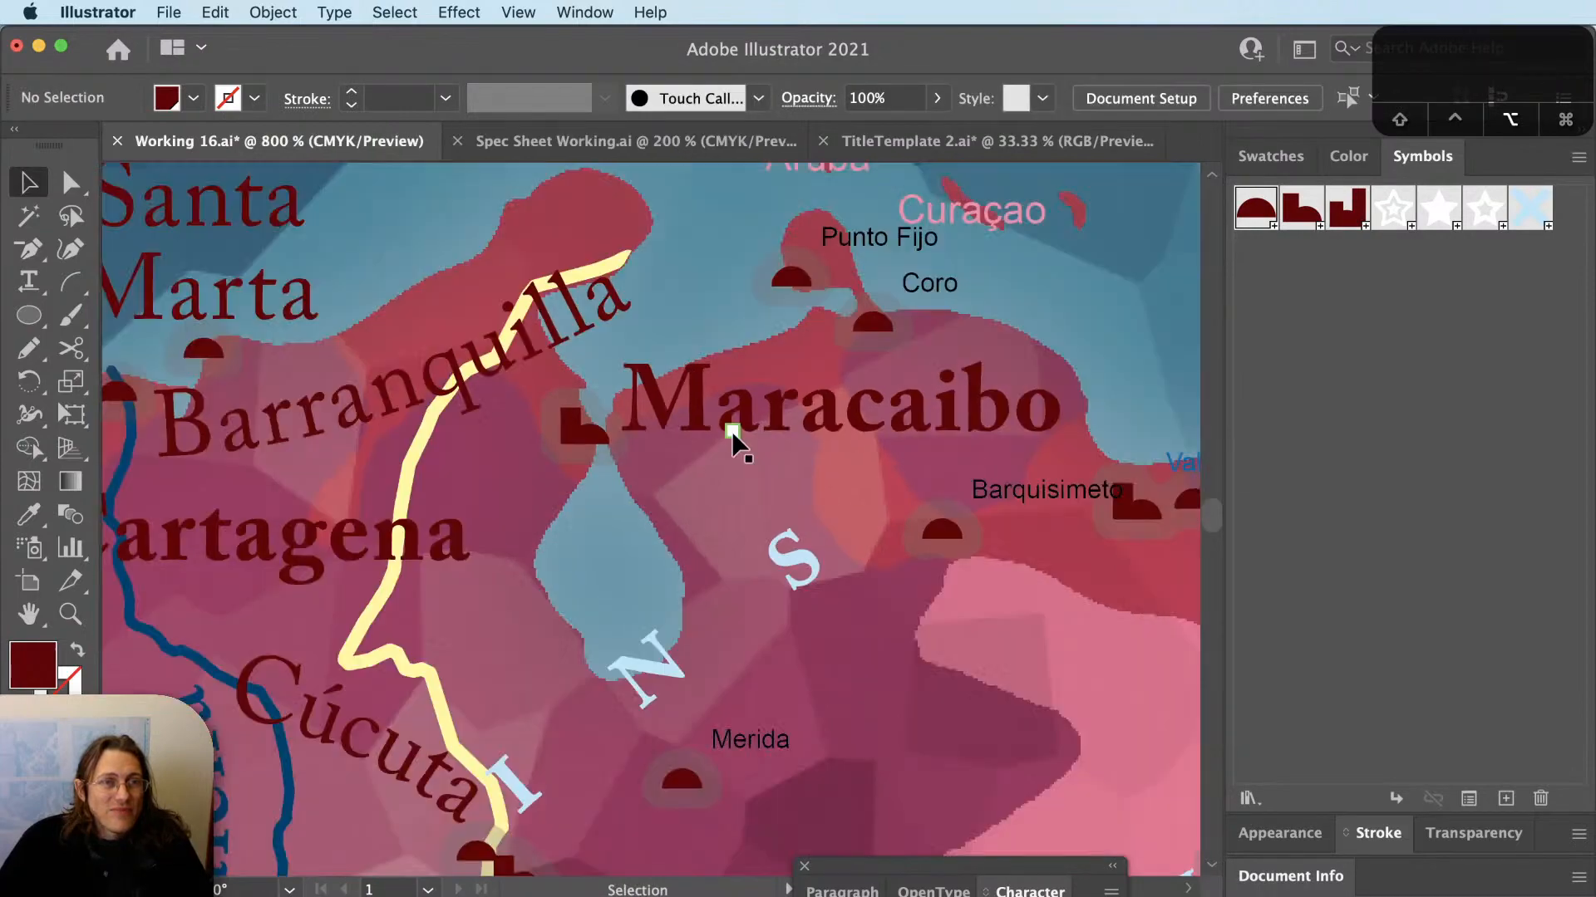
scroll(909, 338, "up", 5)
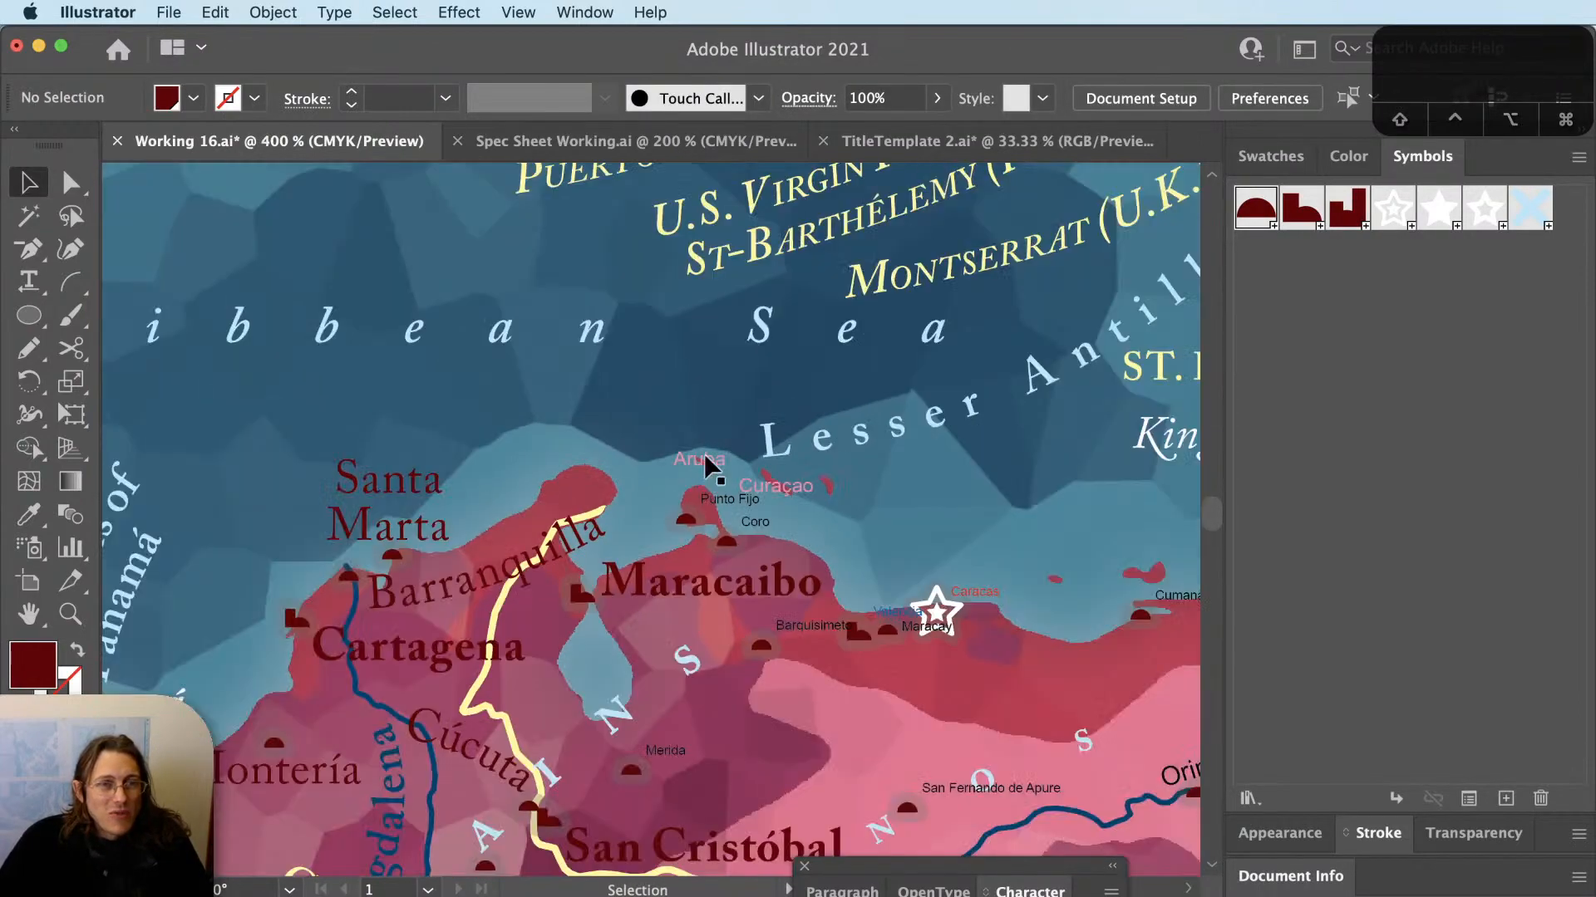
Restyle the pink Aruba label to match the yellow small-caps italic U.S. Virgin Is. label.
left_click(703, 463)
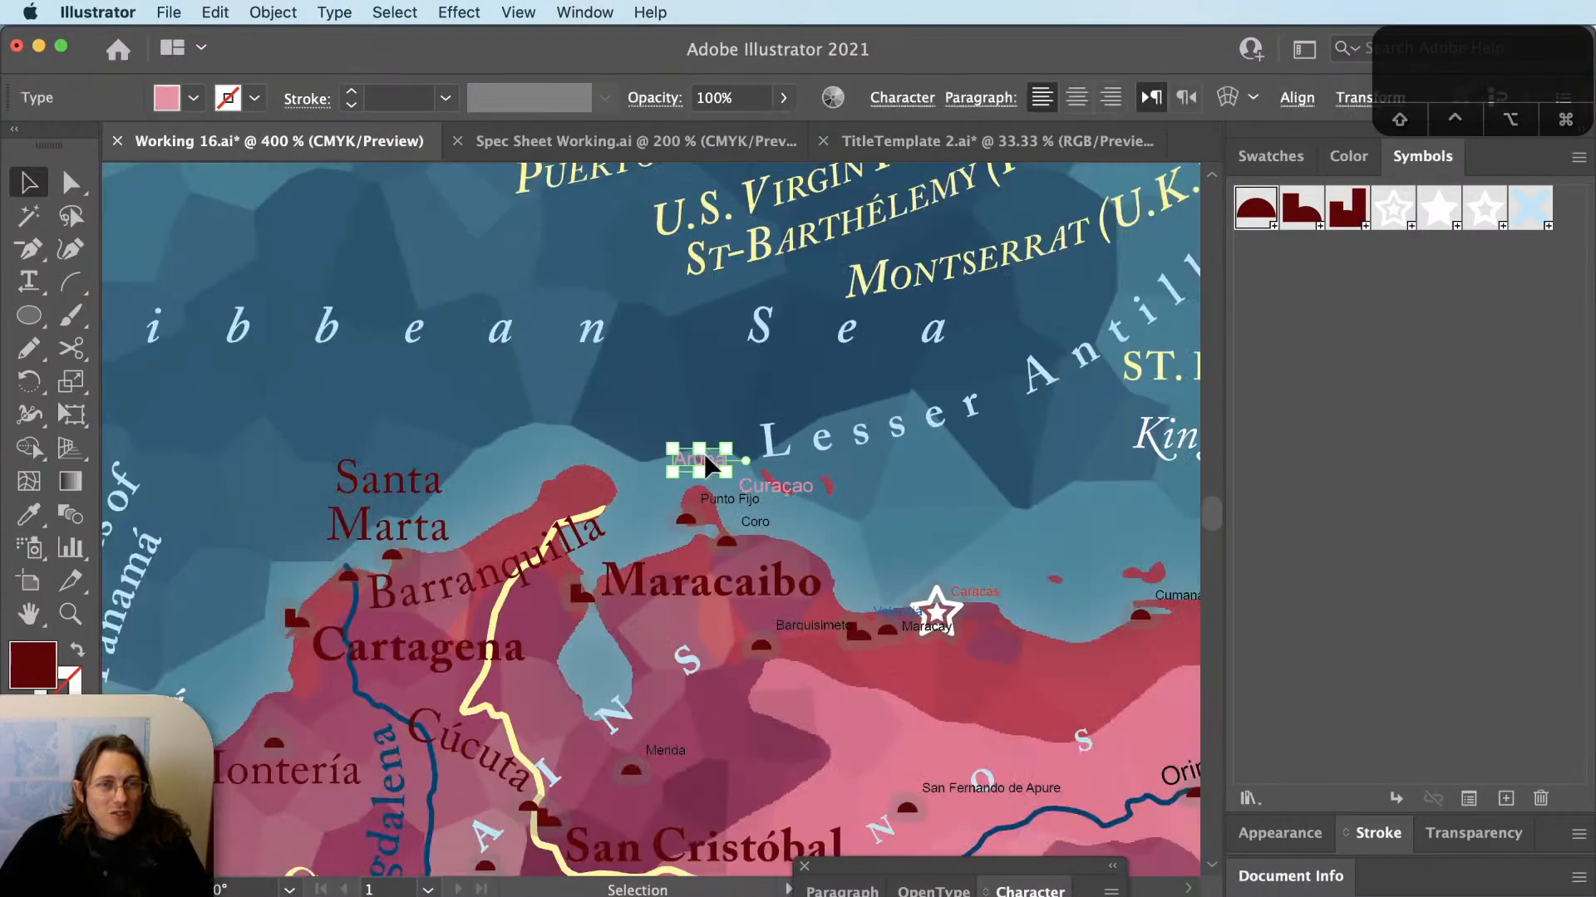
scroll(798, 465, "up", 4)
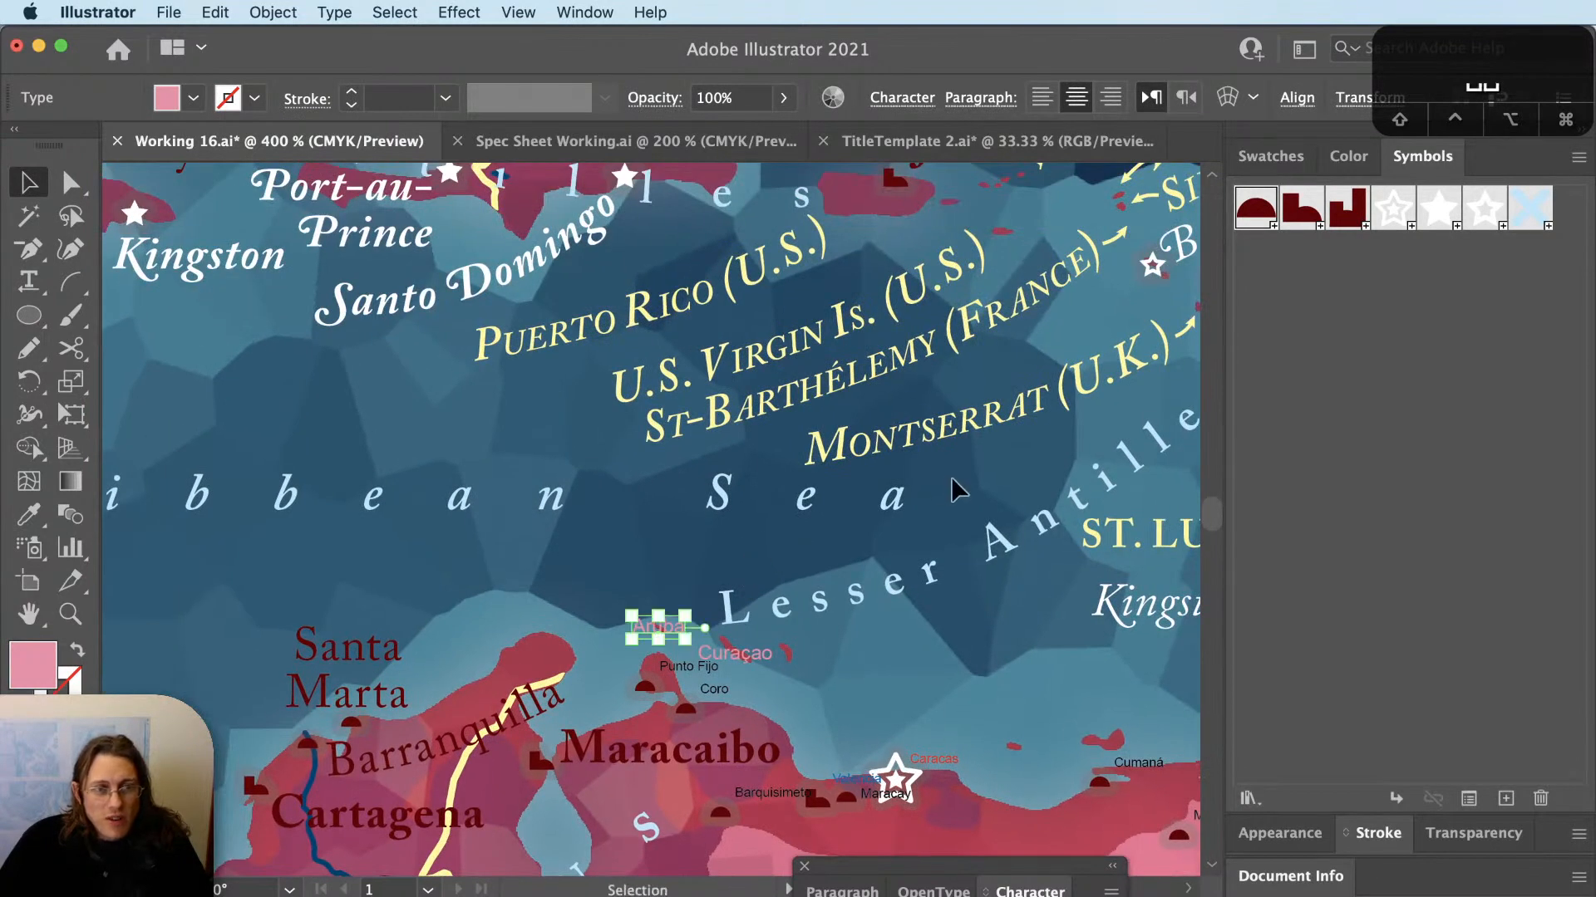
key("i")
left_click(823, 333)
Append "(Neth.)" to the Aruba label and move the label up into the sea northwest of the island.
scroll(552, 642, "up", 2)
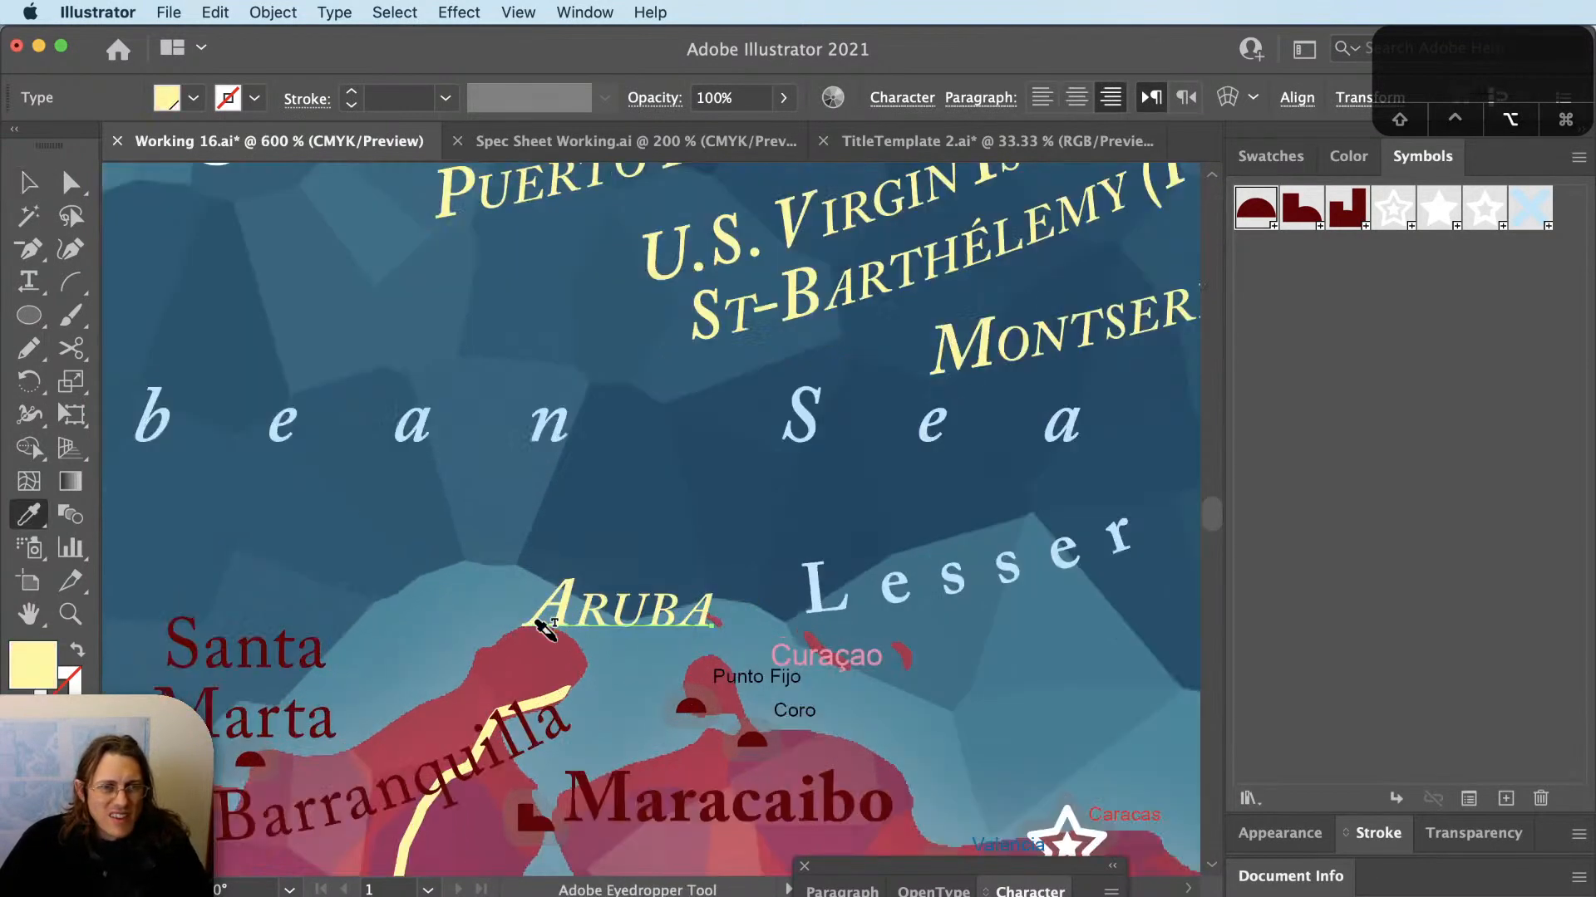
key("t")
left_click(754, 612)
type("(Neth.)")
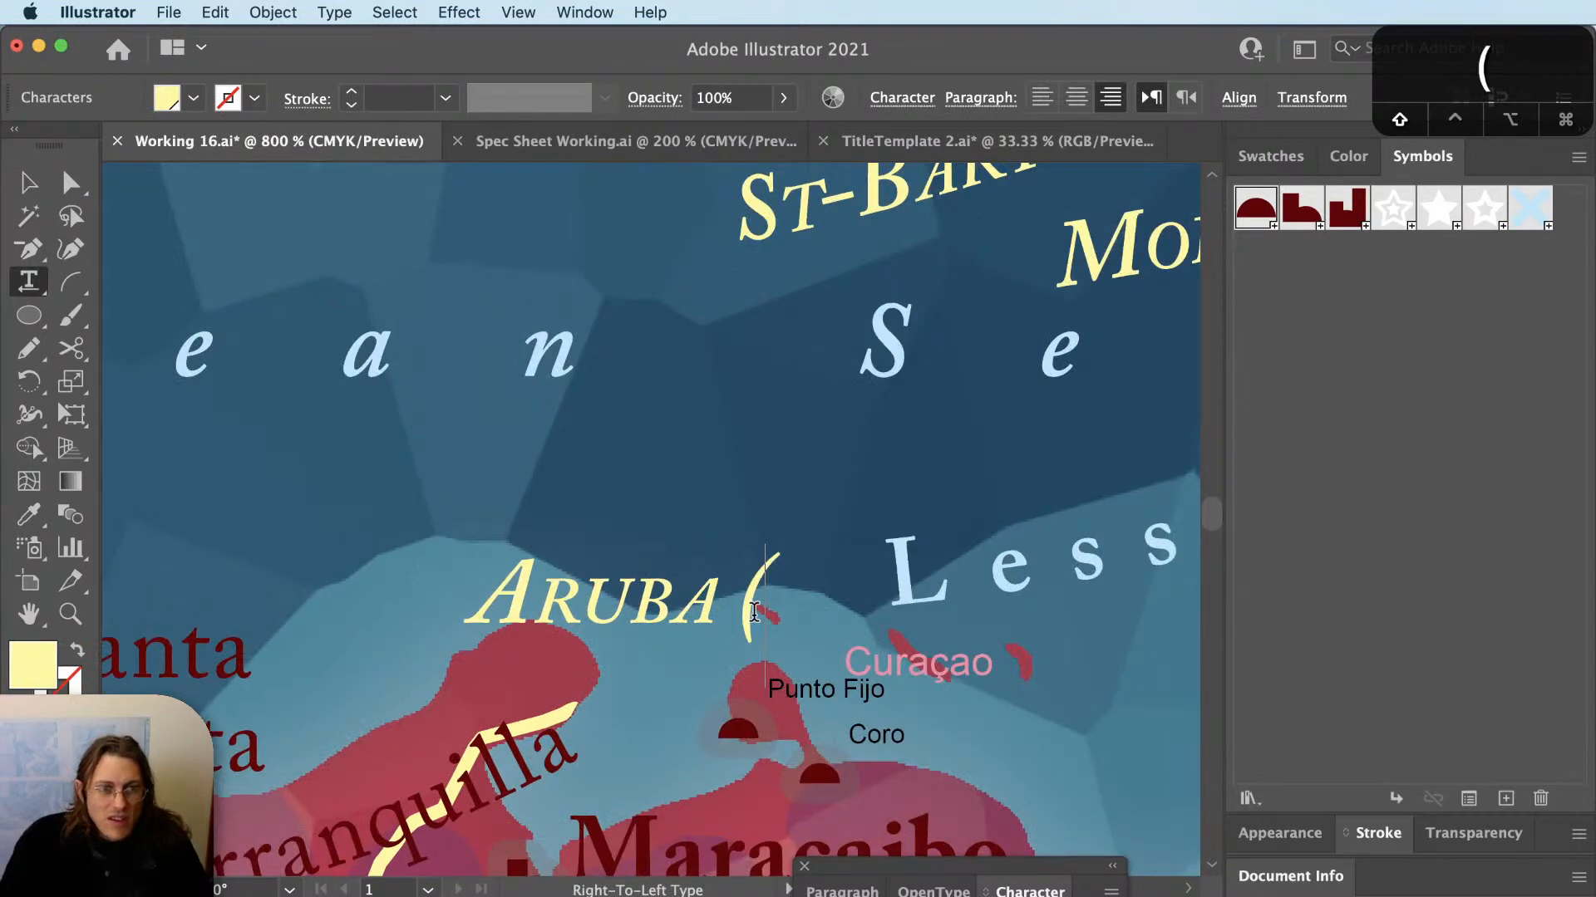
key("Escape")
key("v")
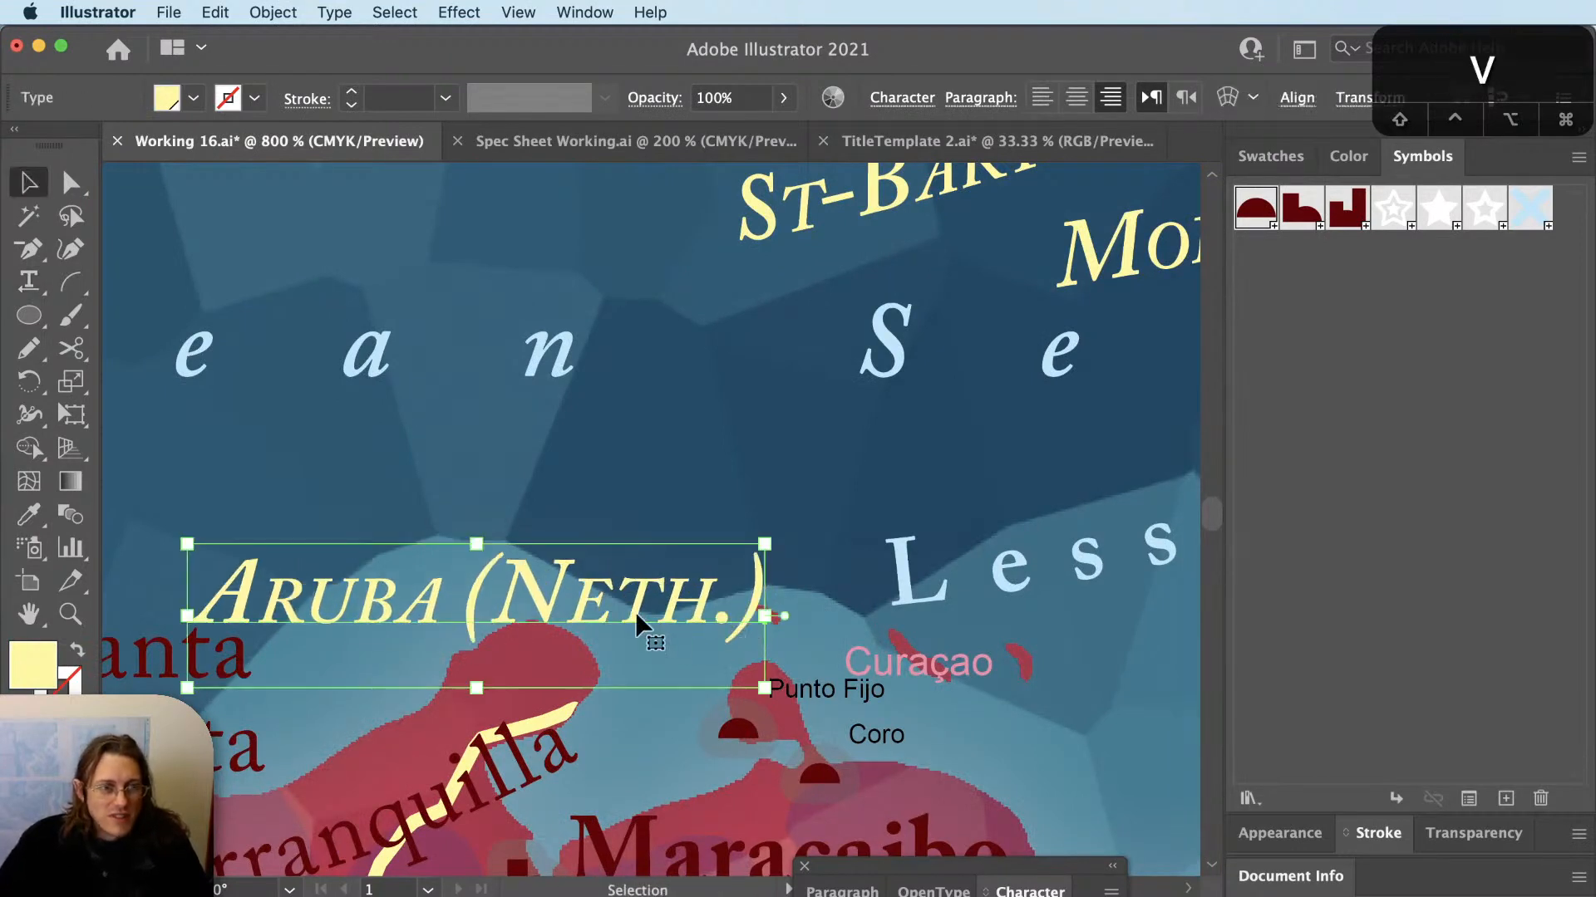
left_click_drag(605, 617, 591, 536)
key("super+shift+a")
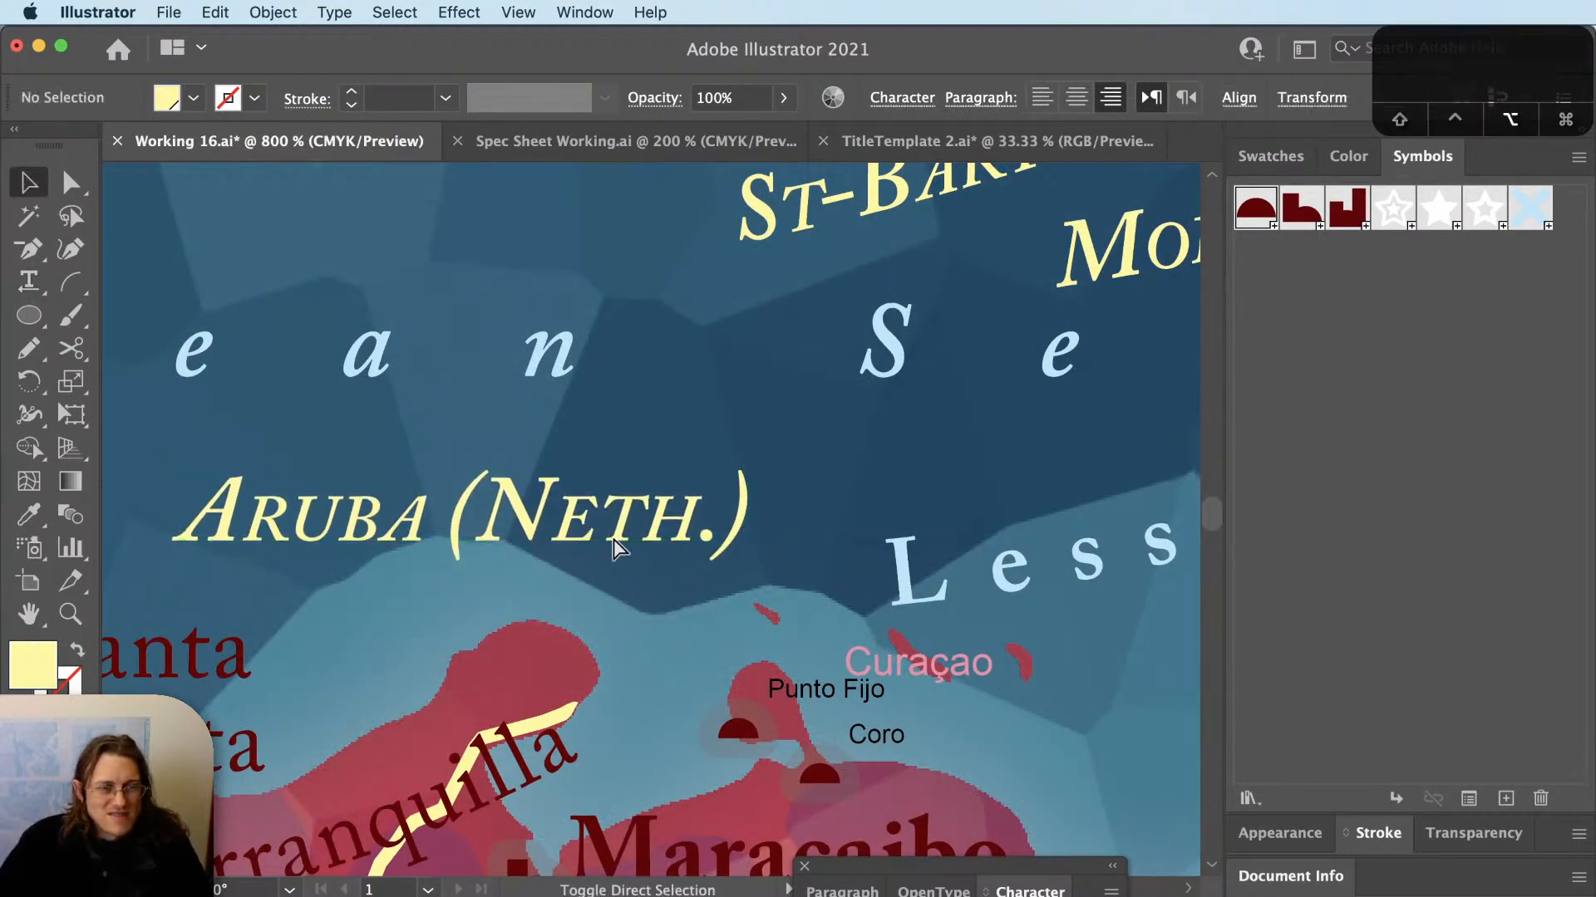
Copy the yellow St-Barthélemy pointer arrow next to the Aruba label and rotate it to point down at the island.
scroll(650, 503, "down", 2)
left_click_drag(1157, 193, 803, 546)
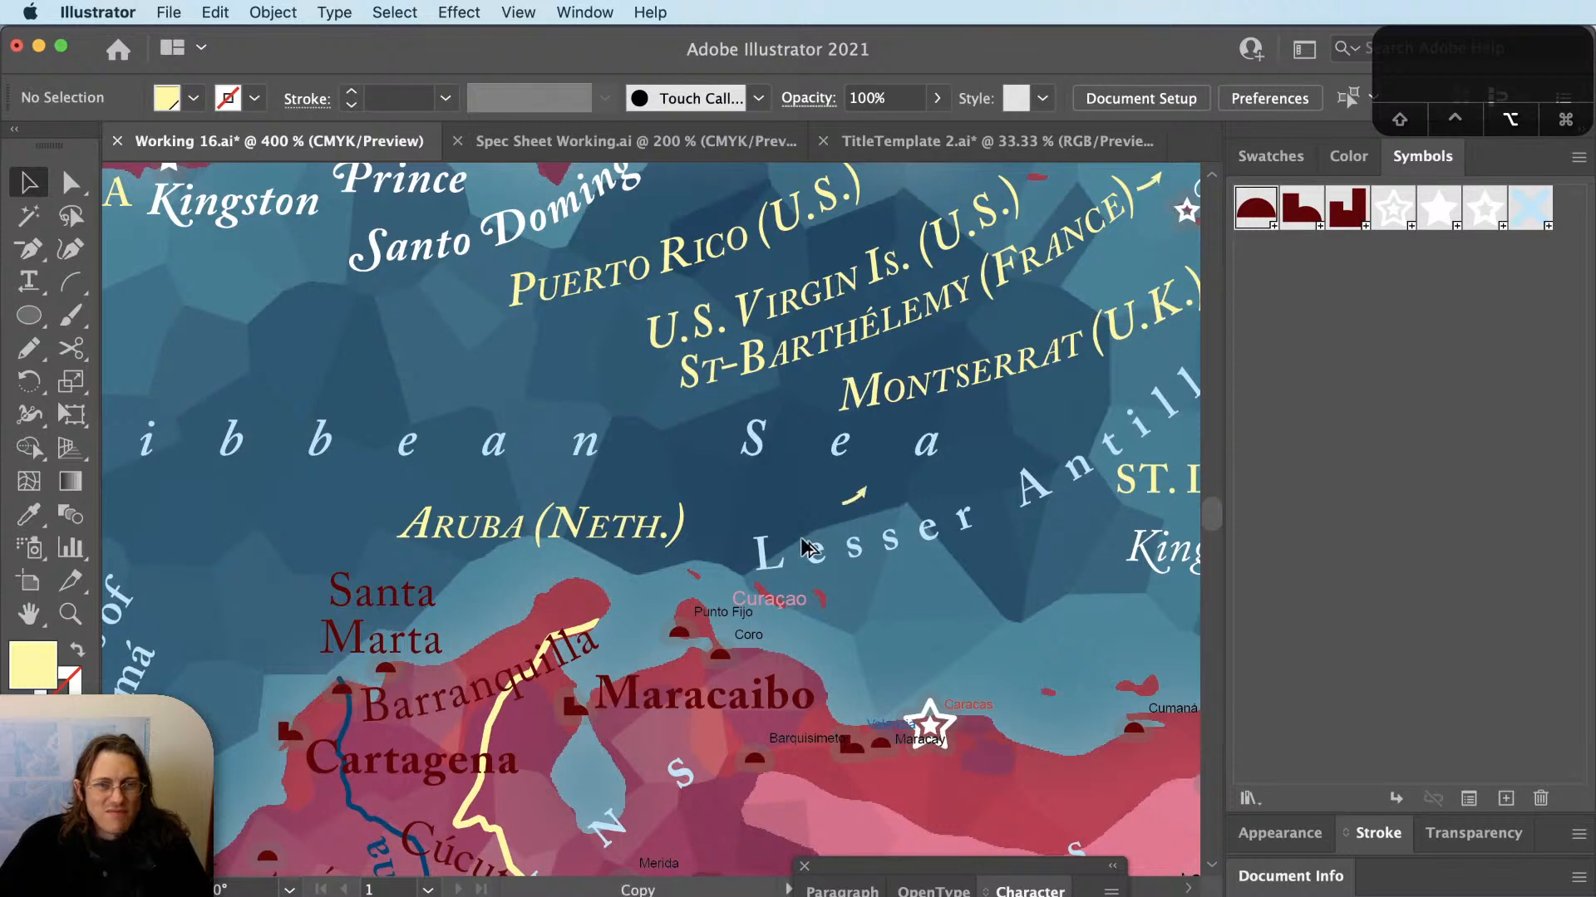
left_click_drag(715, 575, 717, 577)
scroll(716, 577, "up", 5)
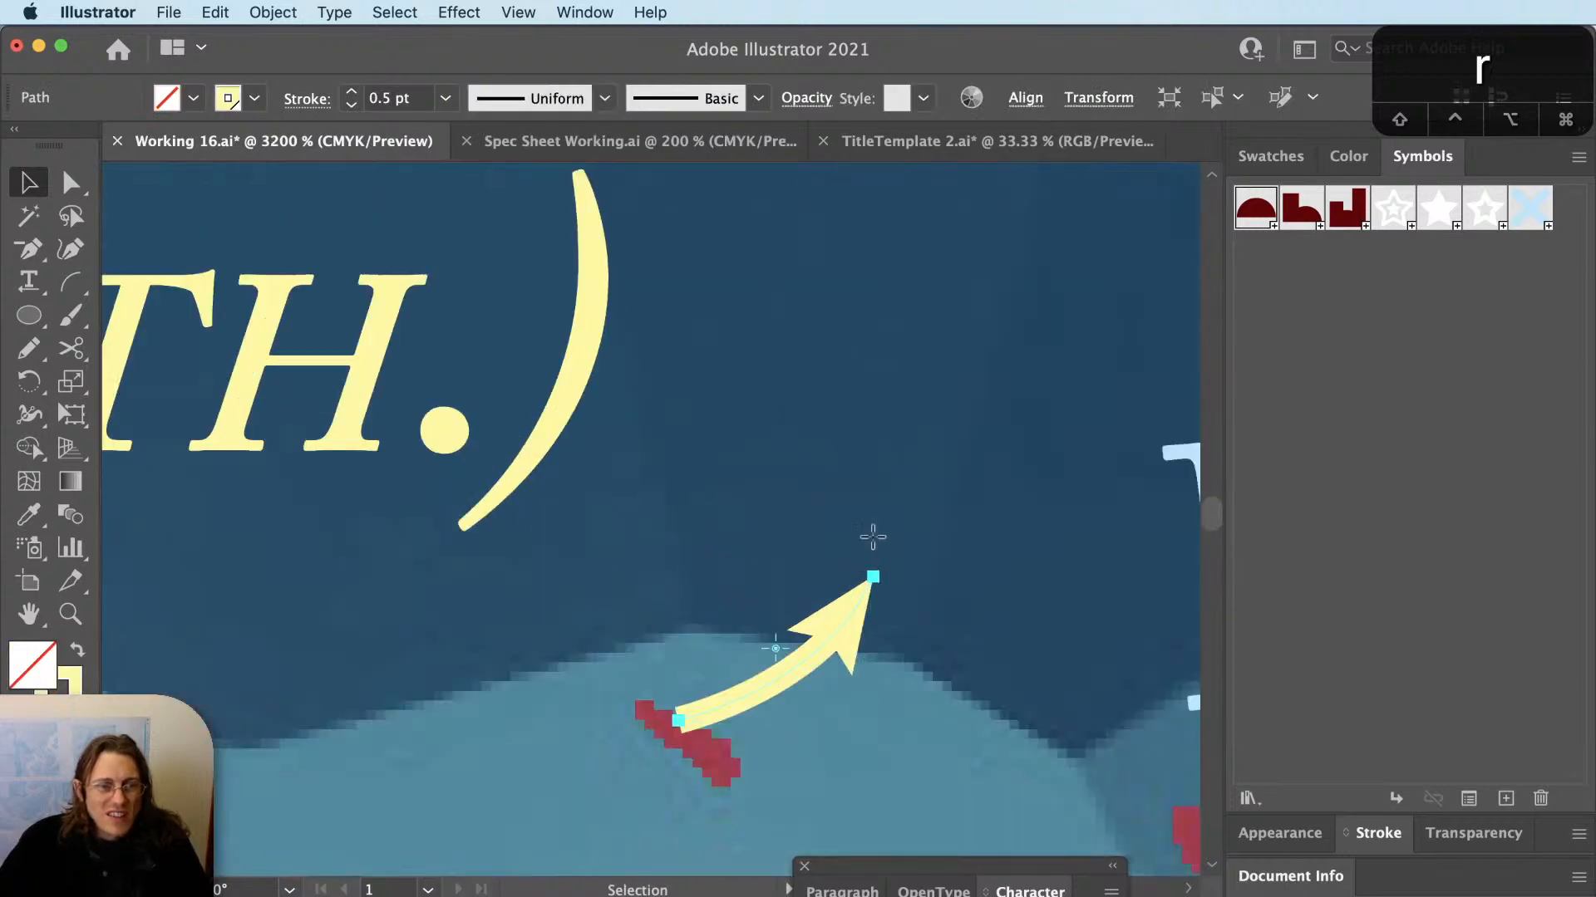
key("r")
left_click_drag(869, 538, 747, 739)
key("super+shift+a")
Bend the Aruba arrow's curve the opposite way and shift the arrow slightly up off the island.
key("a")
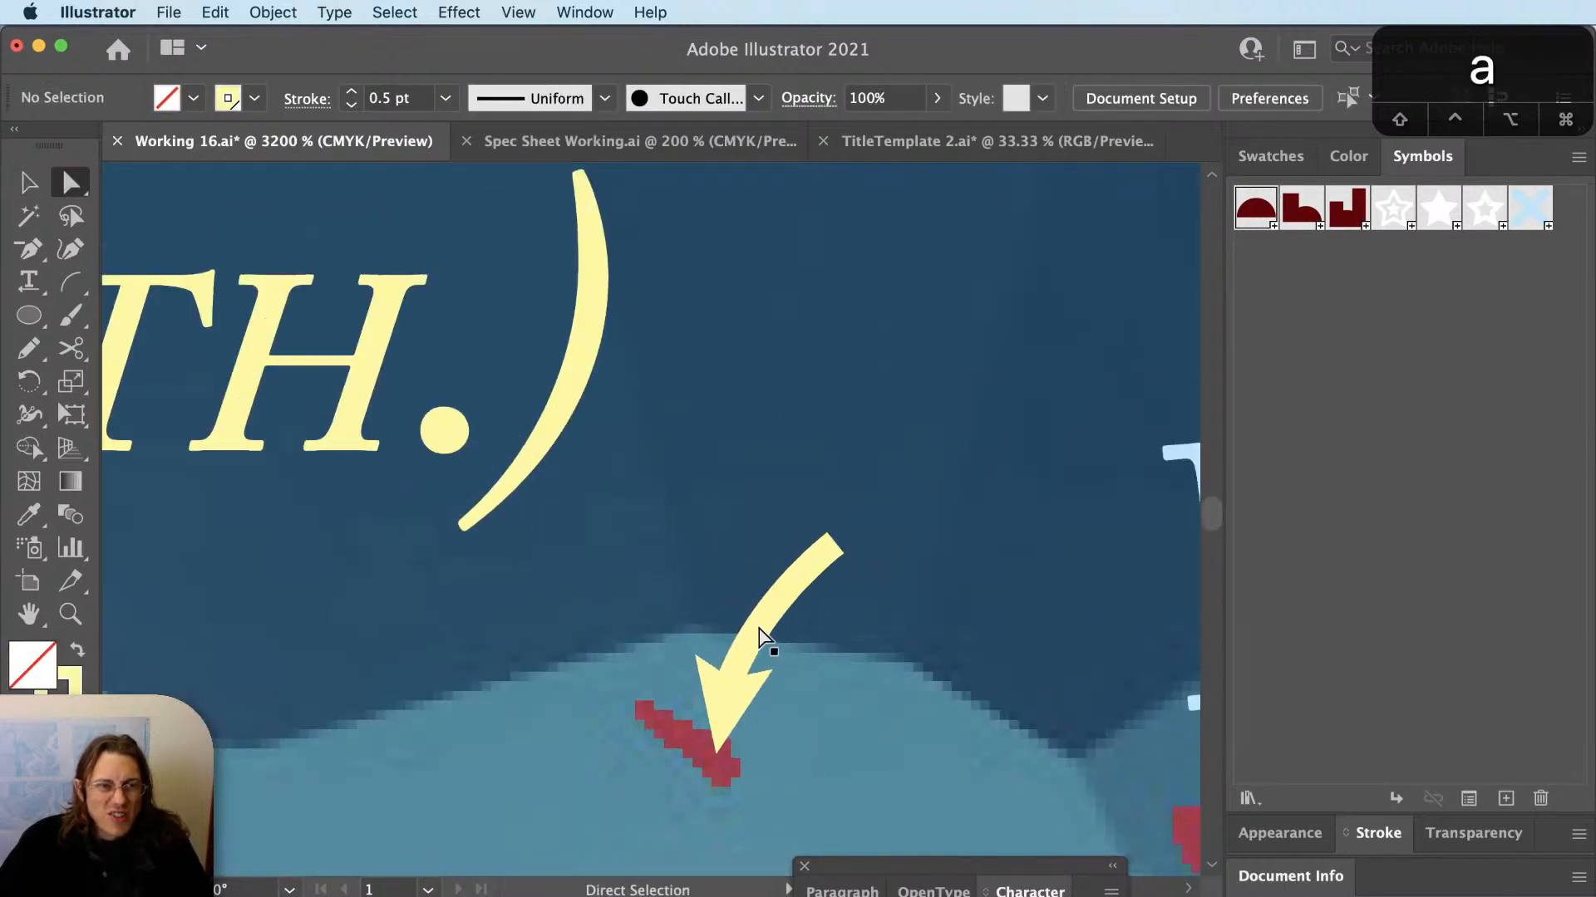
left_click_drag(759, 629, 804, 654)
key("super+shift+a")
key("v")
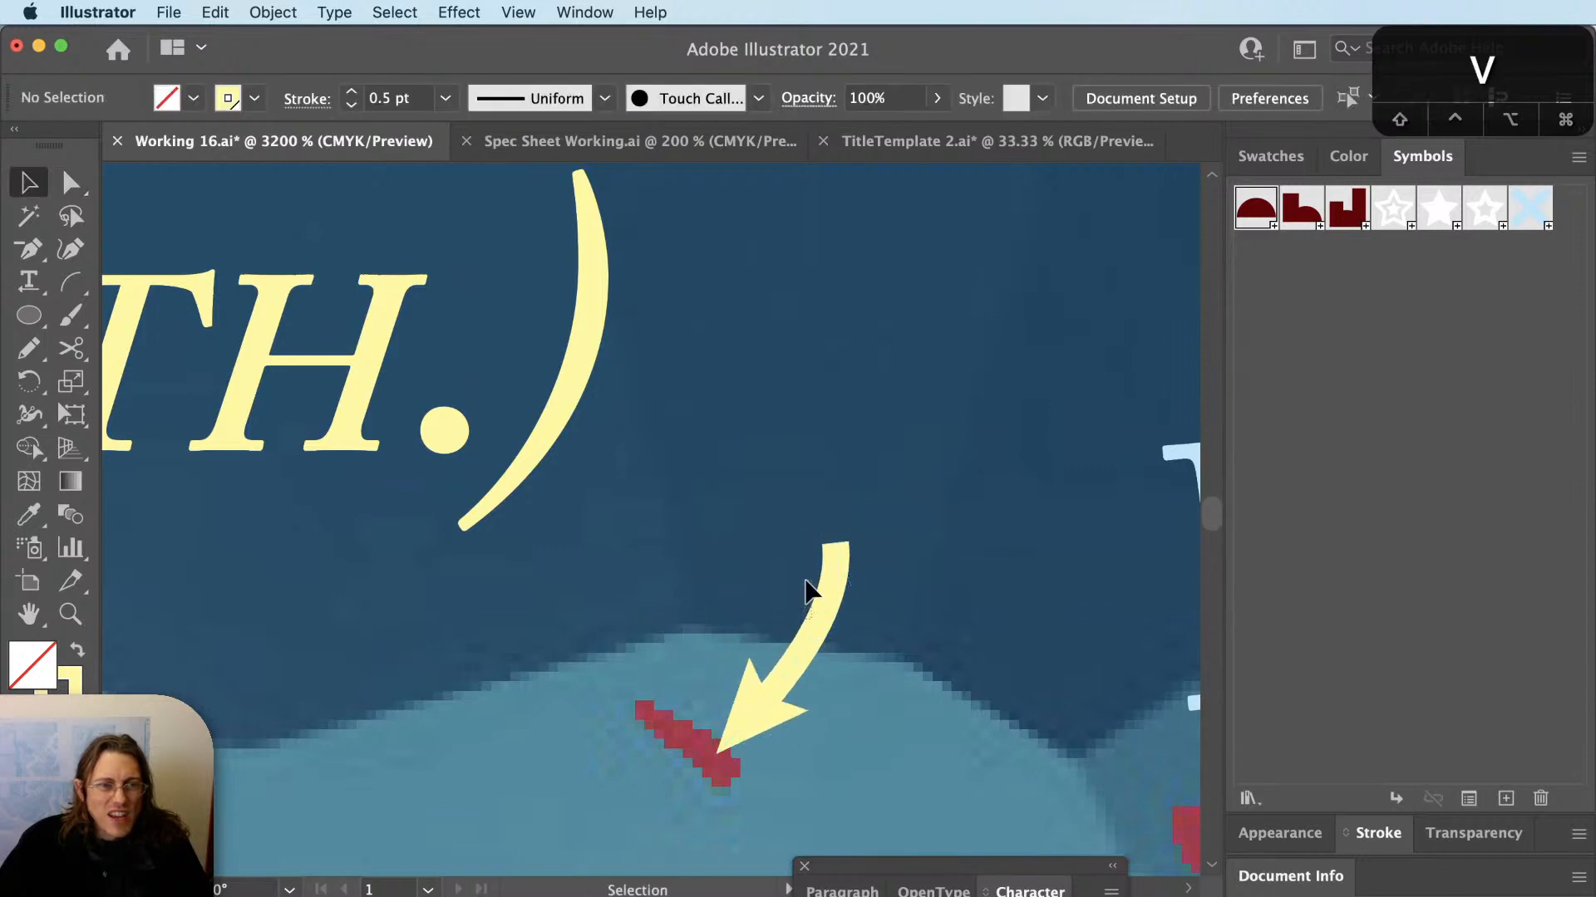
left_click_drag(826, 596, 830, 579)
key("super+shift+a")
Rotate the Aruba arrow so its tail faces the label, and move it up beside the closing parenthesis.
key("r")
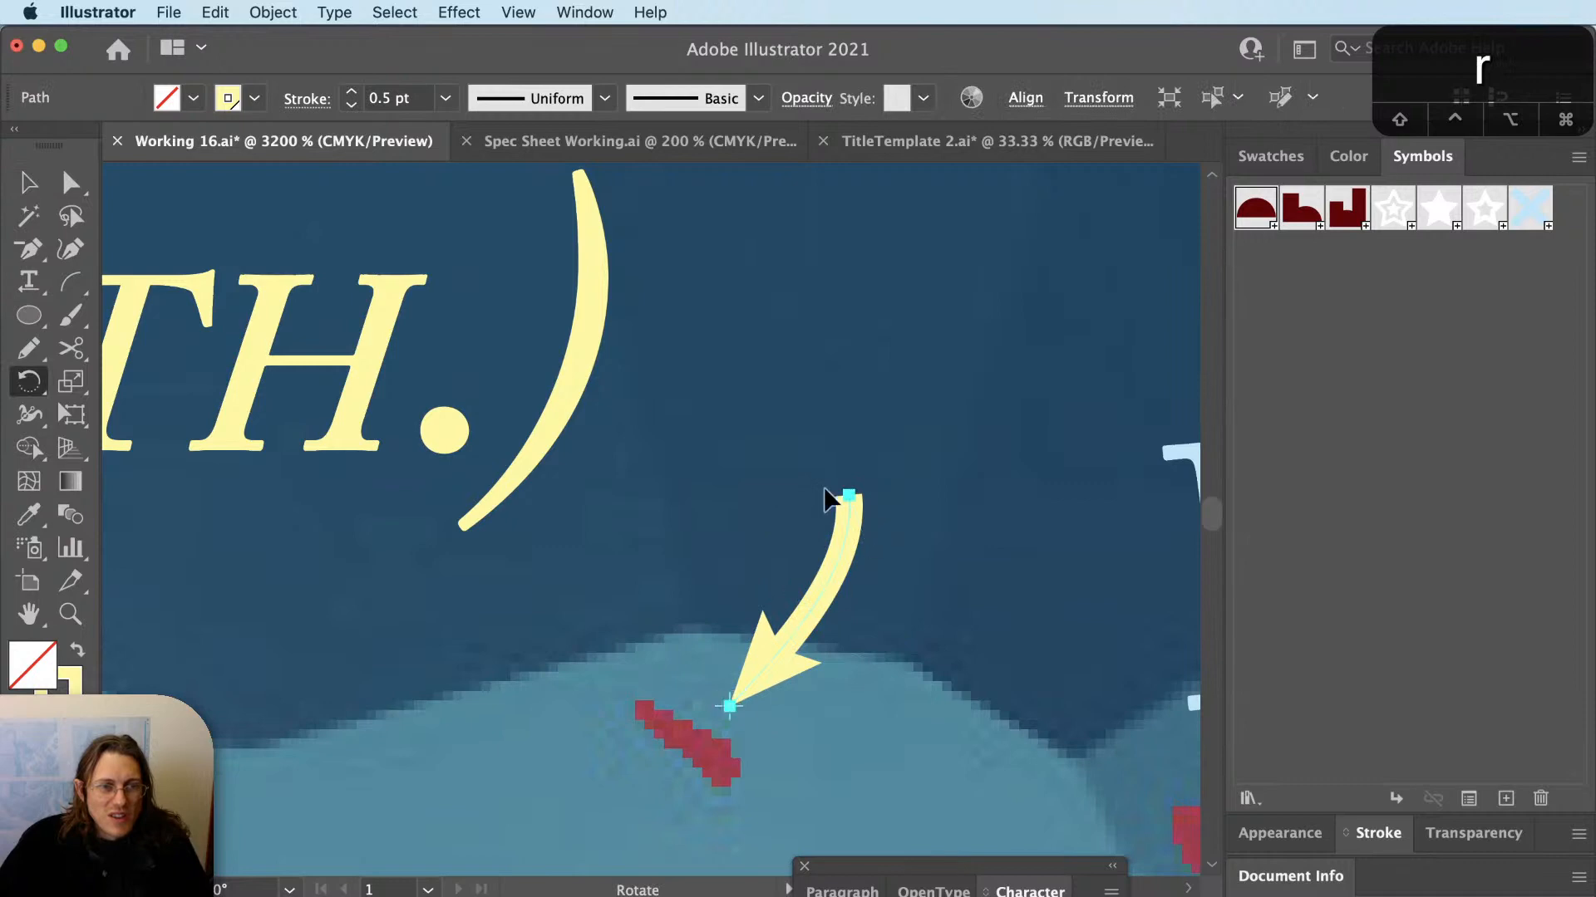
left_click_drag(827, 498, 680, 425)
key("super+shift+a")
key("v")
left_click_drag(716, 606, 712, 509)
Extend the Aruba arrow's tip down toward the island and pull its curve handle outward for a rounder bend.
key("super+shift+a")
key("a")
left_click_drag(723, 631, 722, 681)
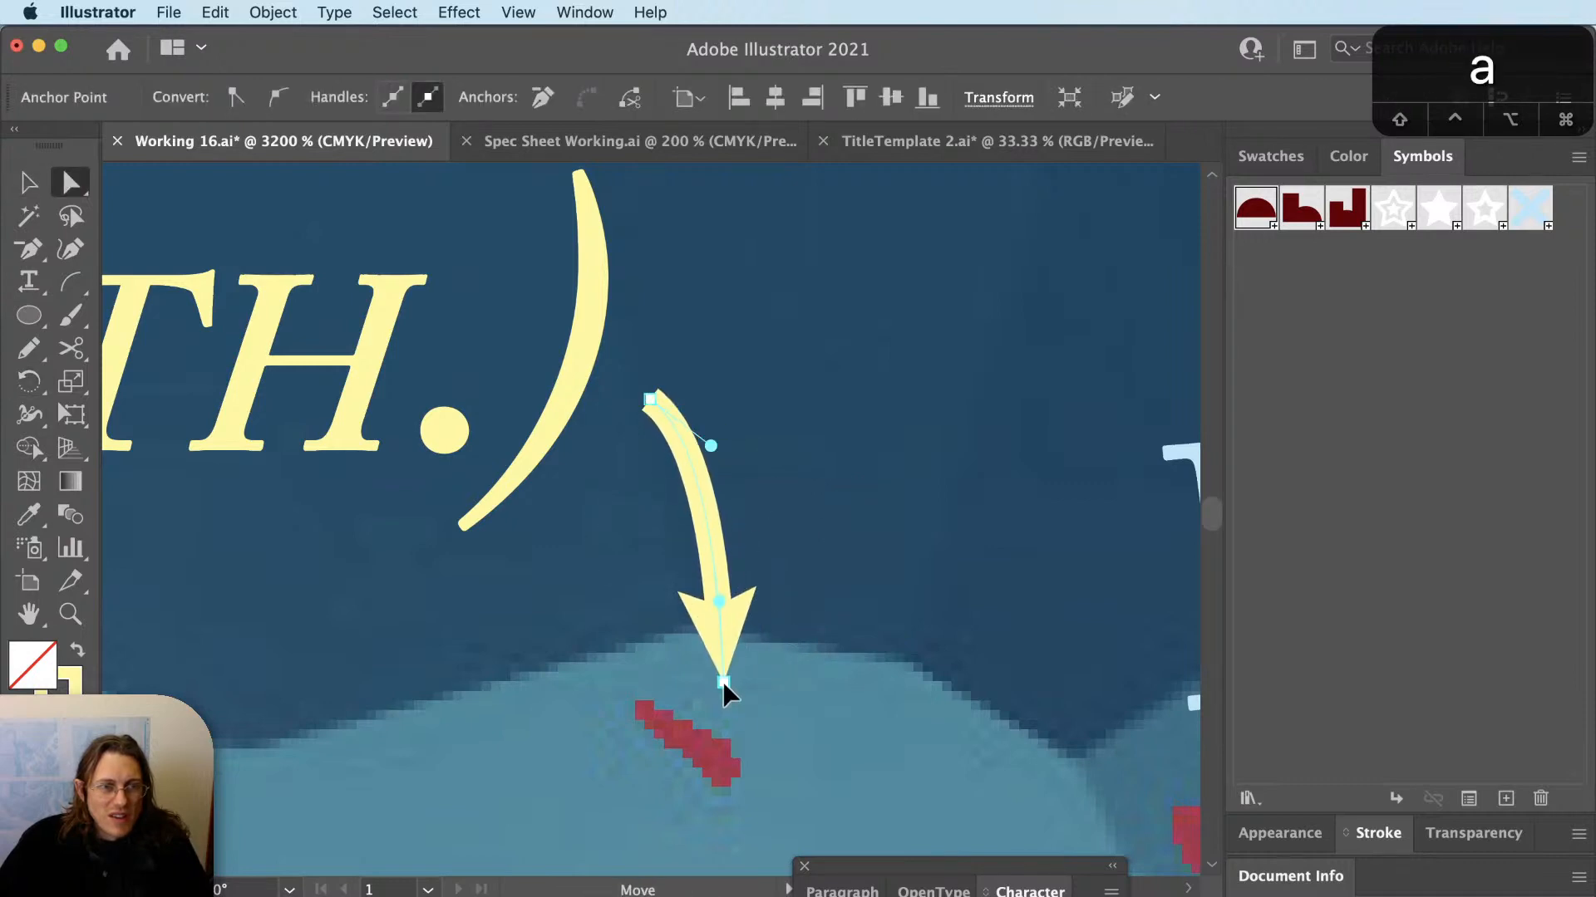
key("a")
left_click_drag(720, 599, 769, 550)
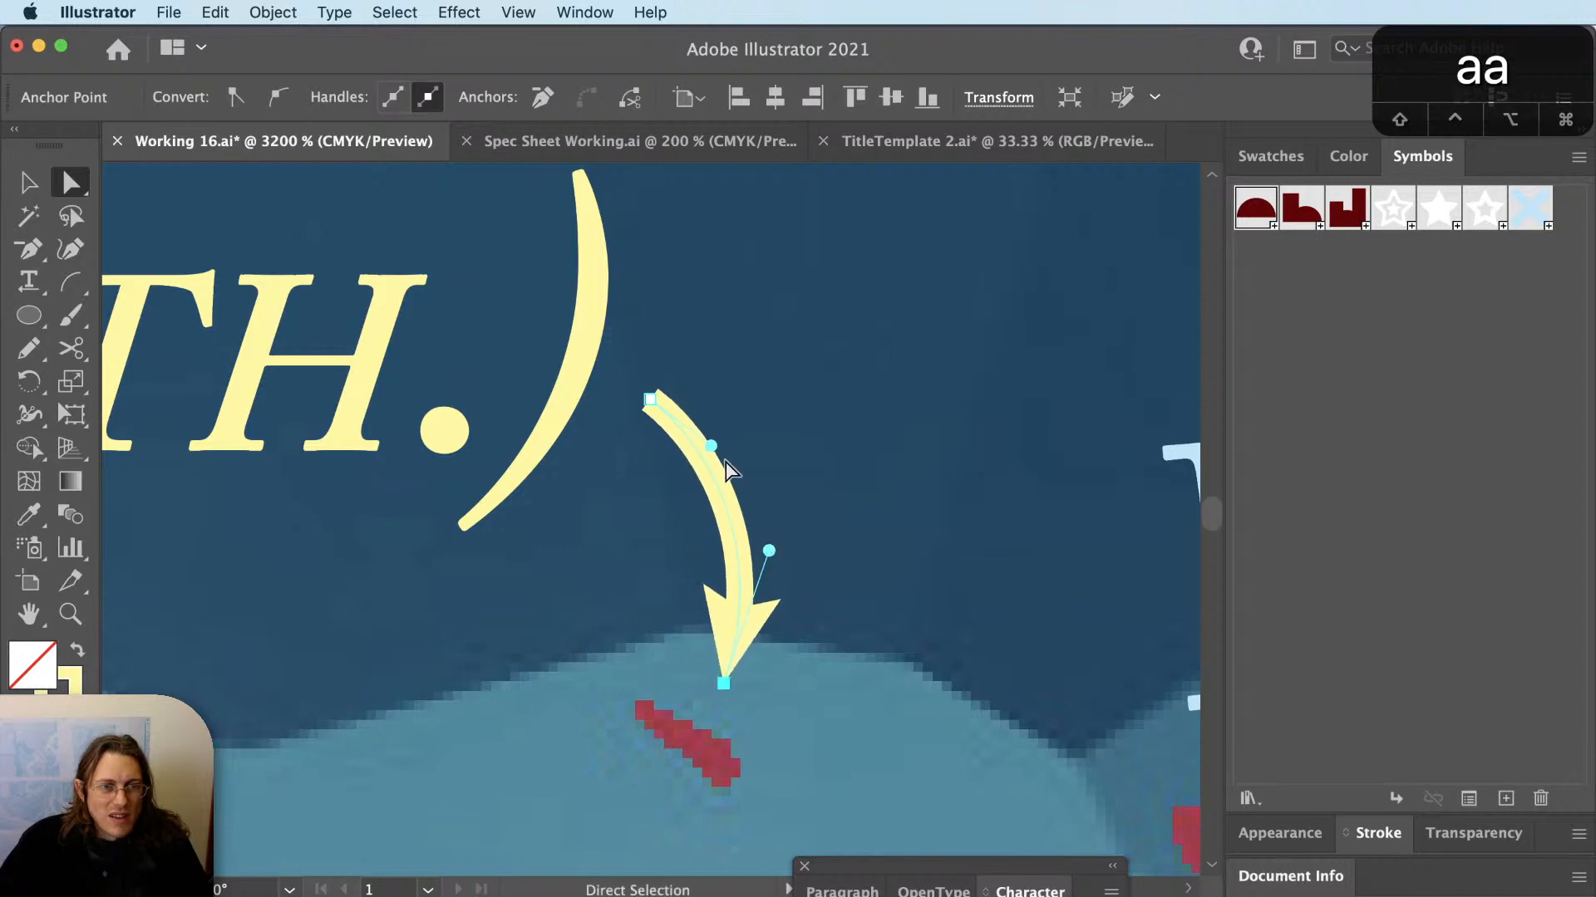
key("super+shift+a")
key("v")
Duplicate the Aruba (Neth.) label into the open sea north of Caracas.
scroll(588, 541, "down", 4, "alt")
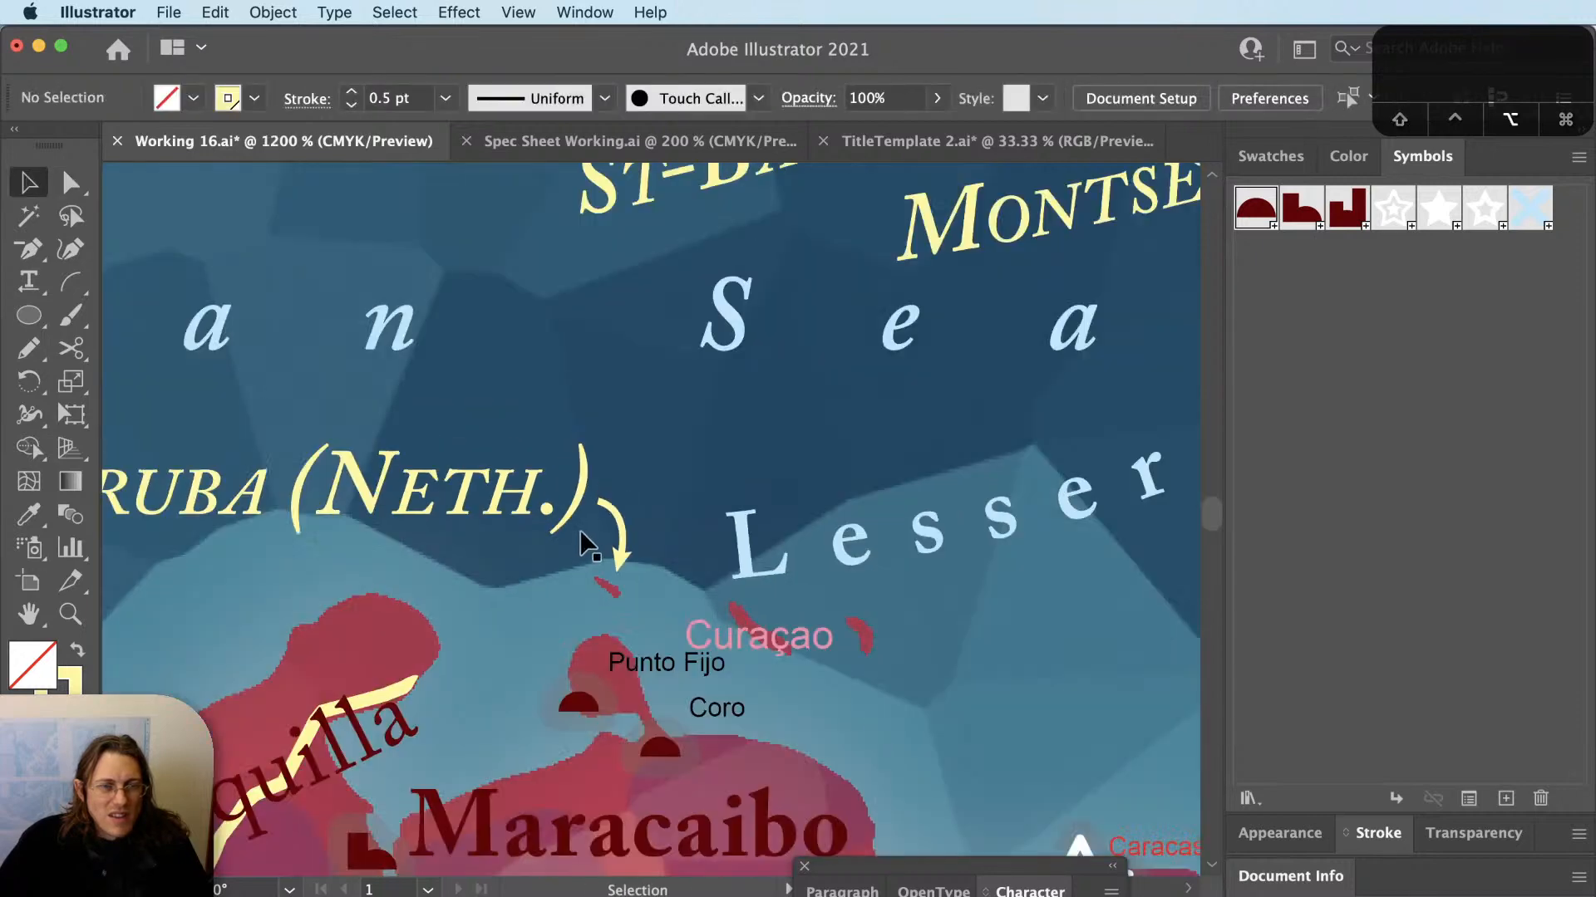
scroll(615, 659, "down", 3, "alt")
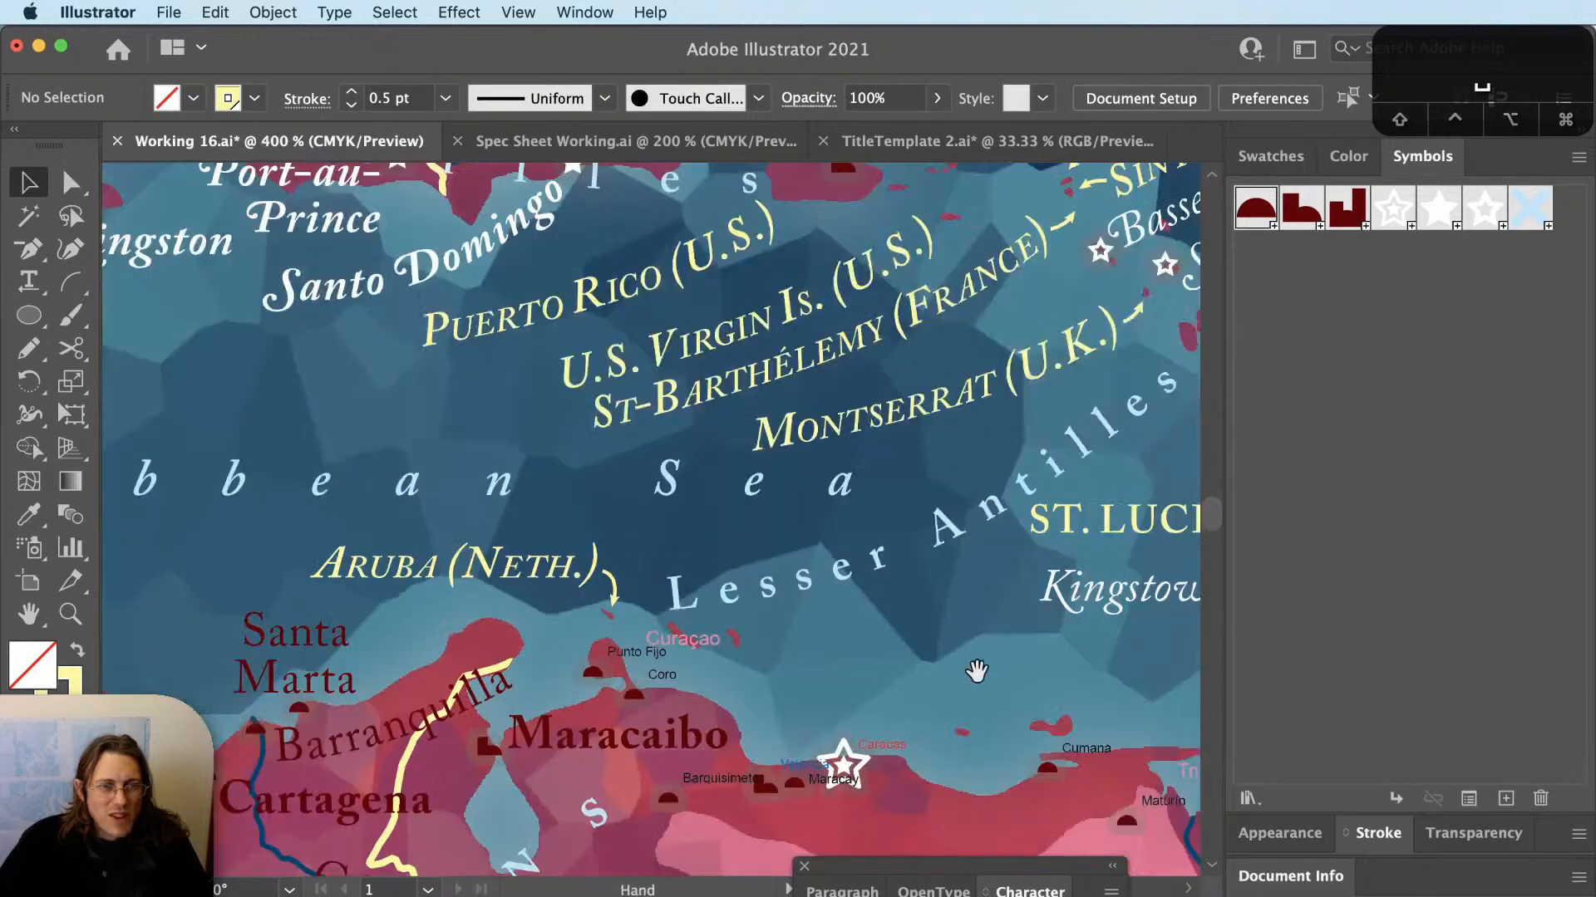
left_click_drag(626, 653, 435, 652)
scroll(436, 652, "up", 3, "alt")
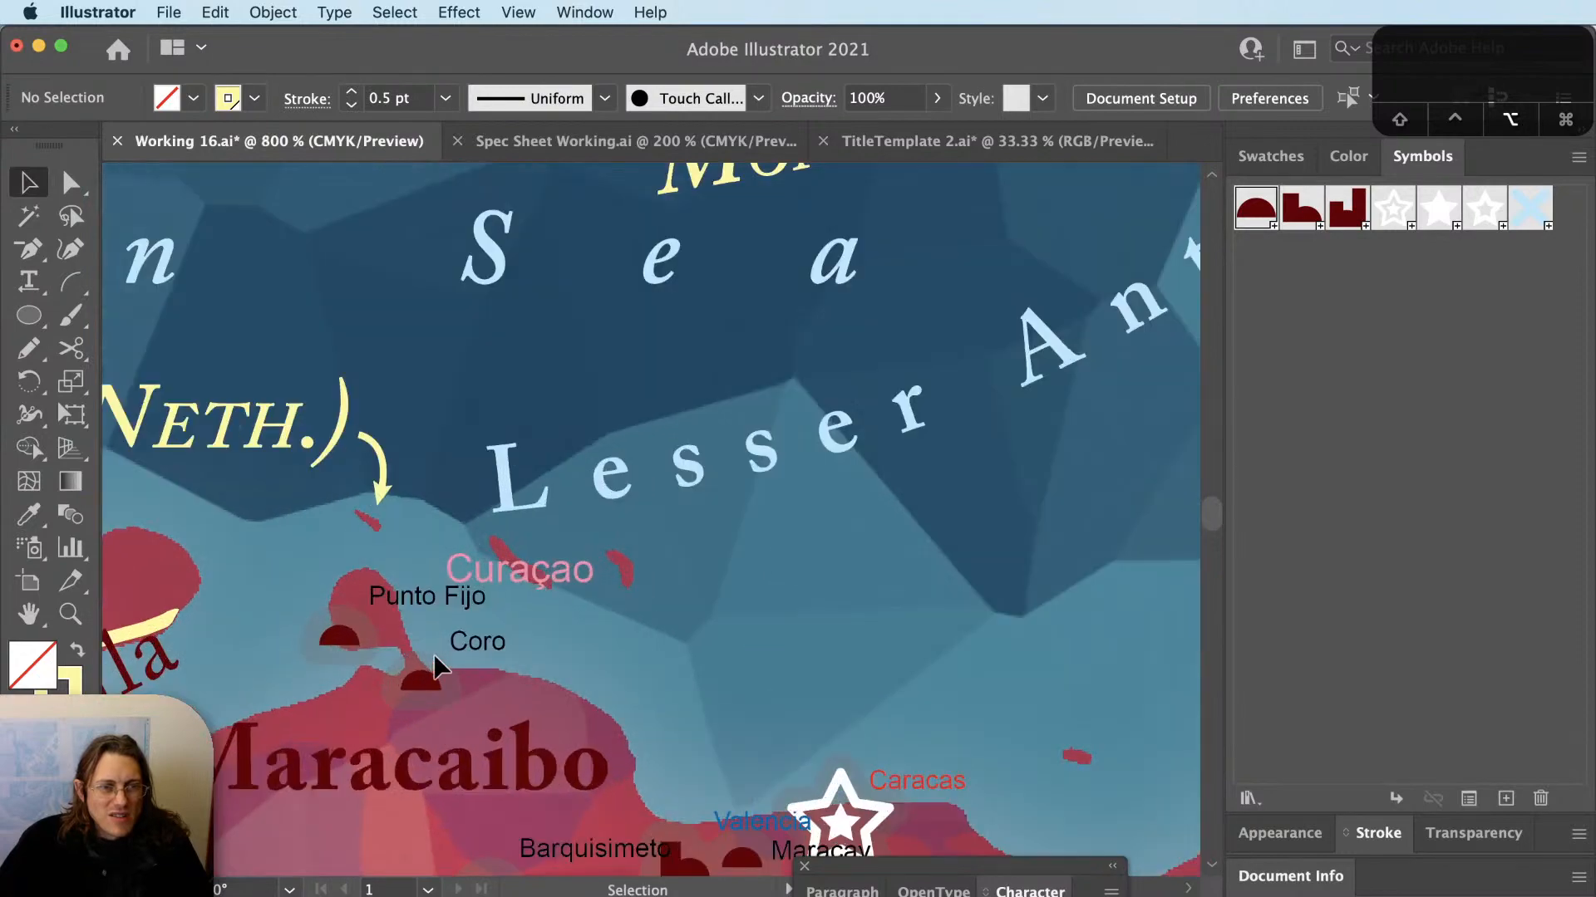
left_click(559, 565)
scroll(620, 523, "down", 1, "alt")
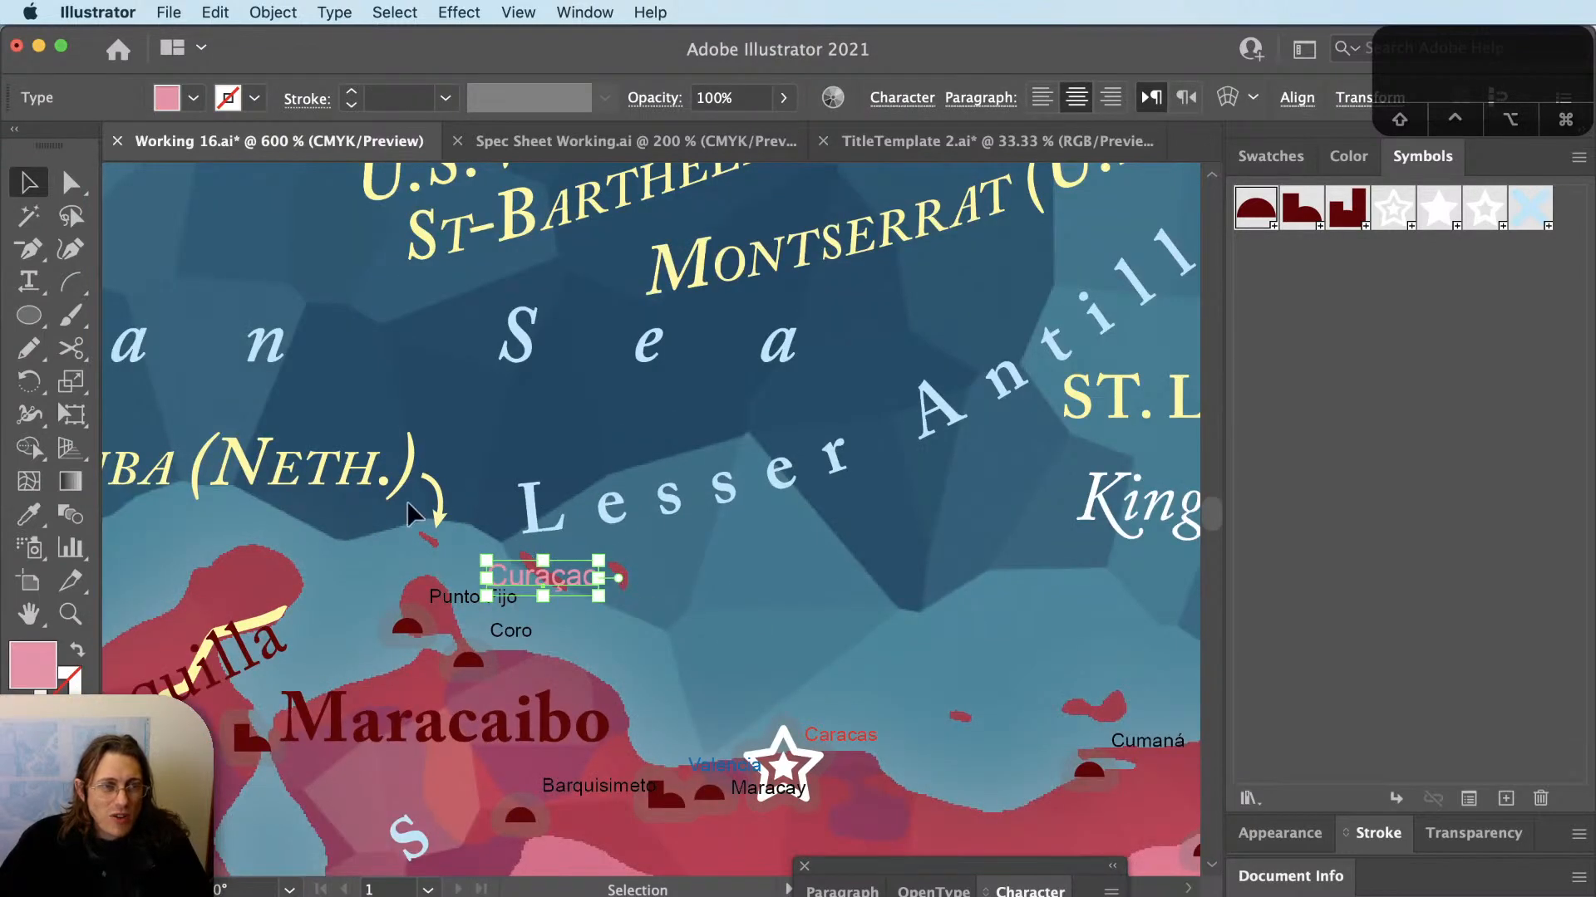
left_click_drag(268, 482, 904, 652, "alt")
key("t")
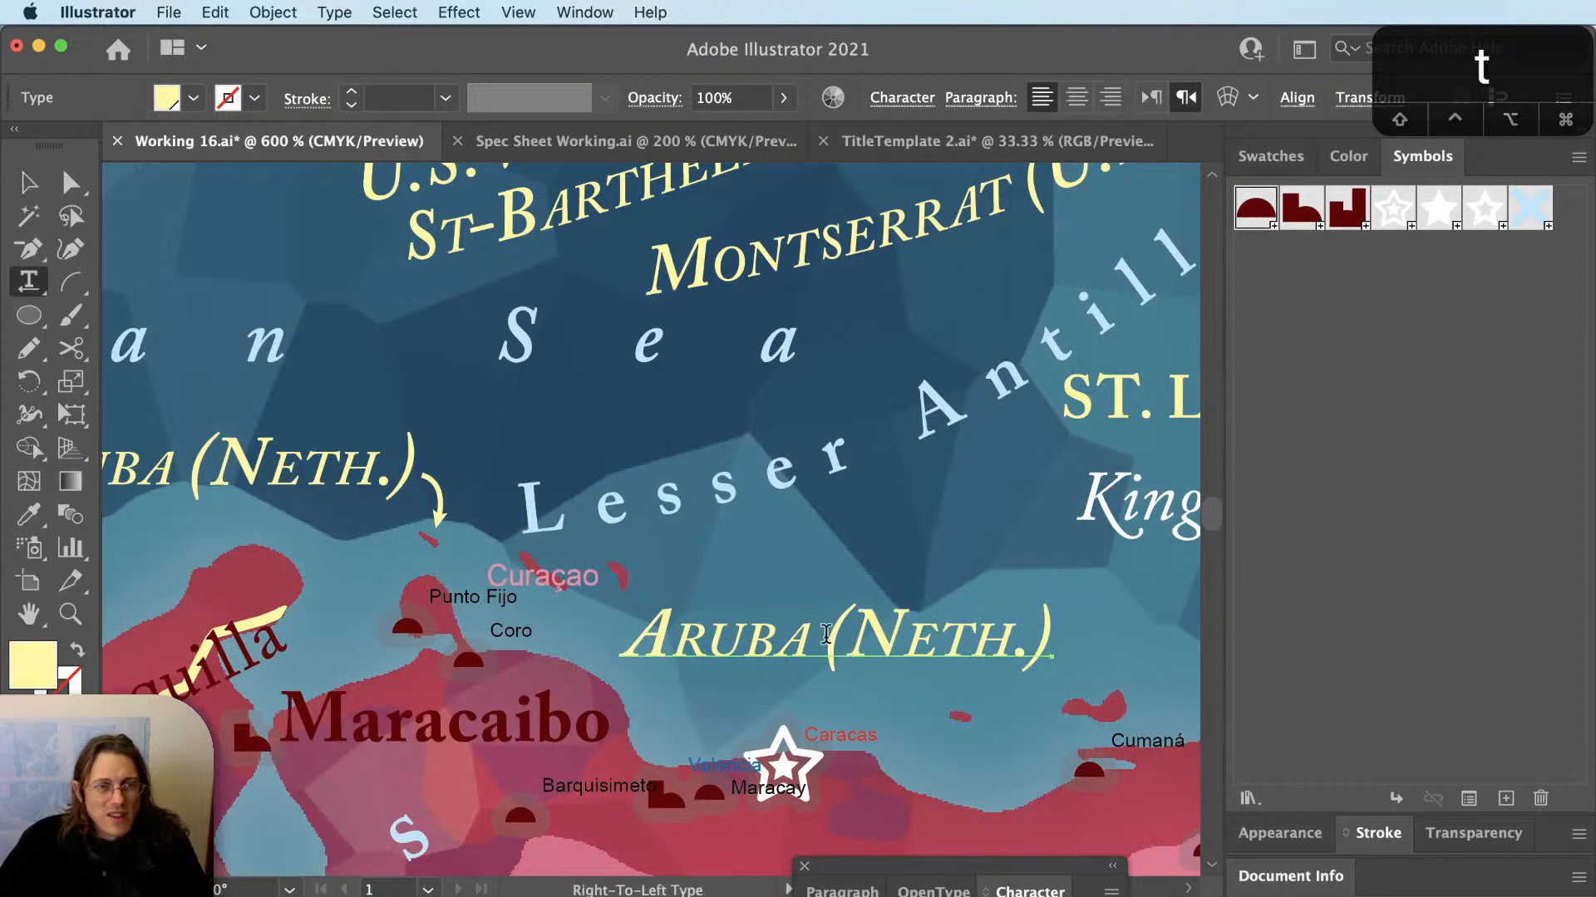
Remove the pink Curaçao label and replace "Aruba" in the copied label with "Curaçao".
key("v")
left_click(576, 575)
key("Delete")
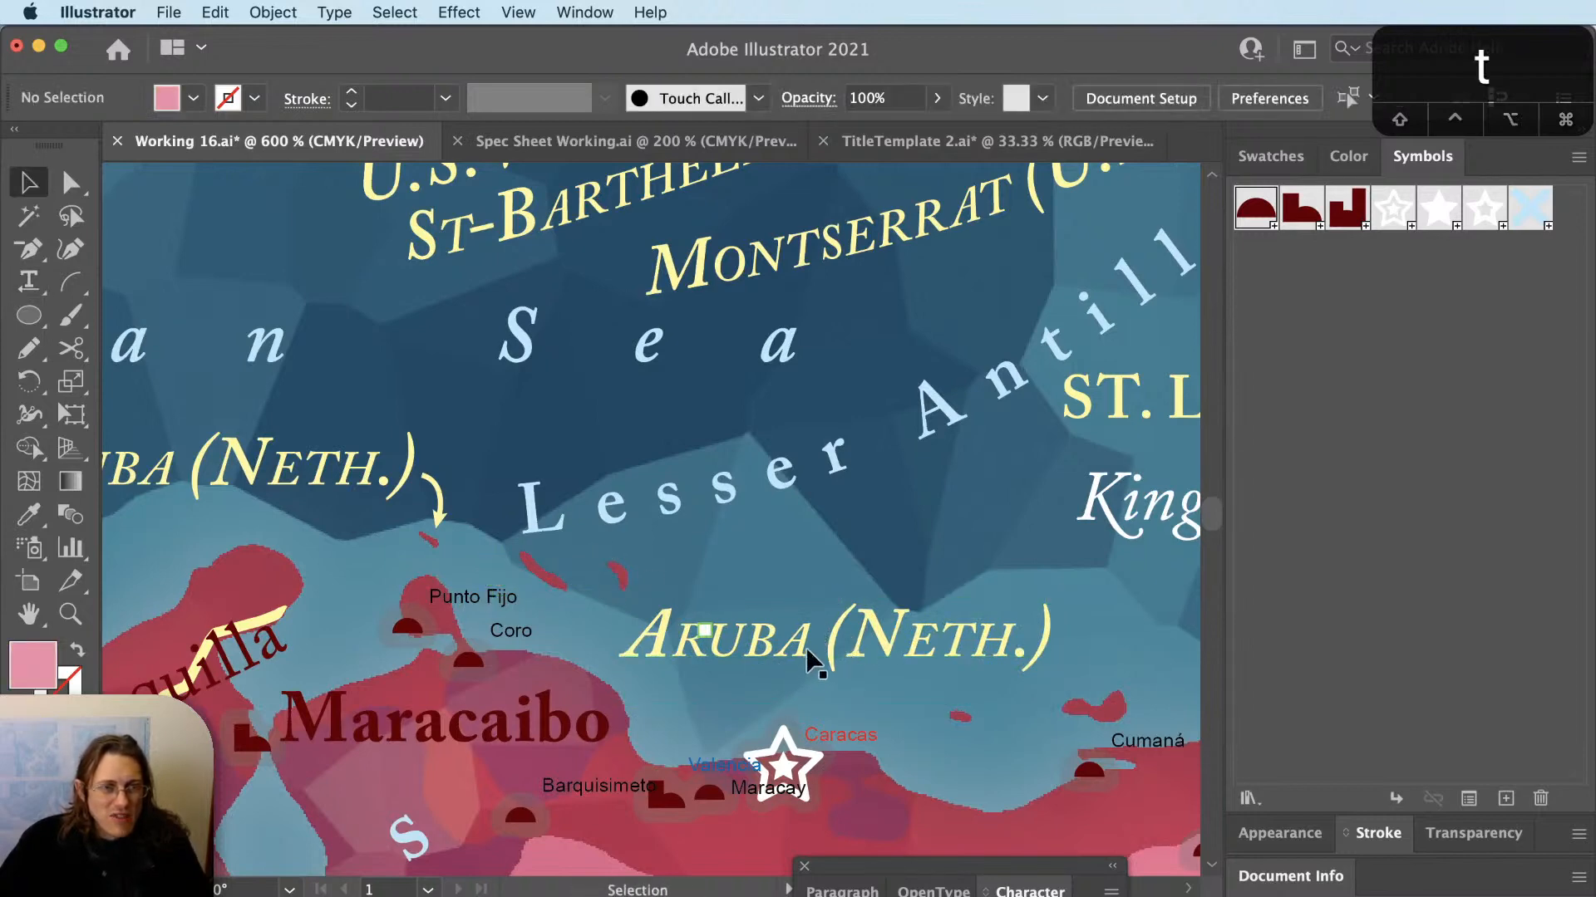
double_click(773, 641)
type("Curaçao")
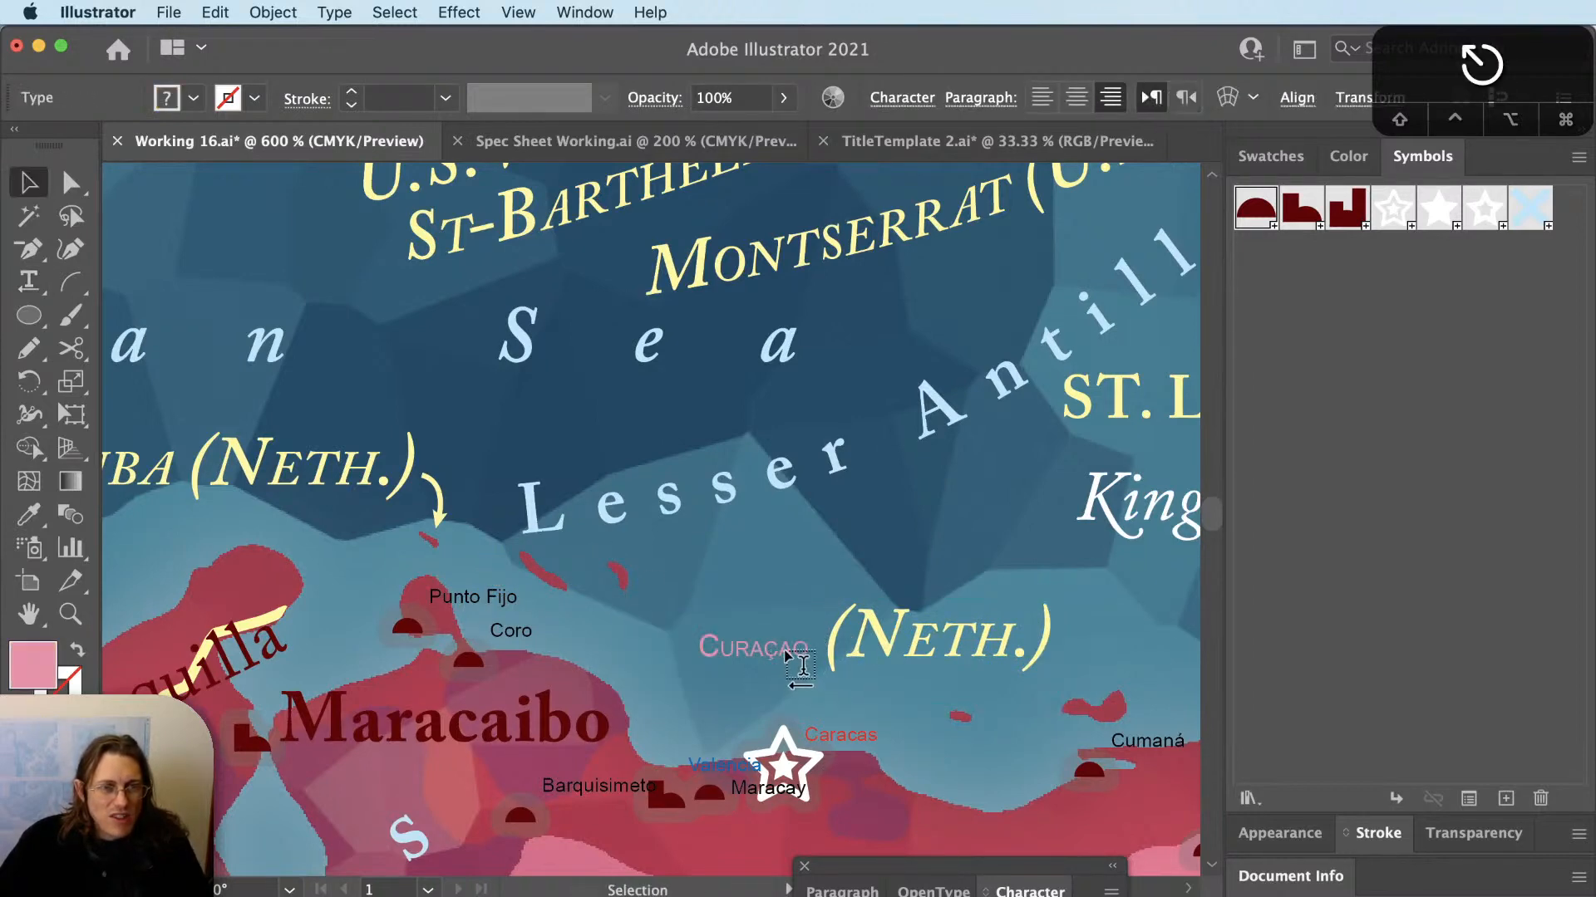
Match the Curaçao (Neth.) label's text style to the Aruba (Neth.) label.
key("Escape")
key("i")
left_click(391, 468)
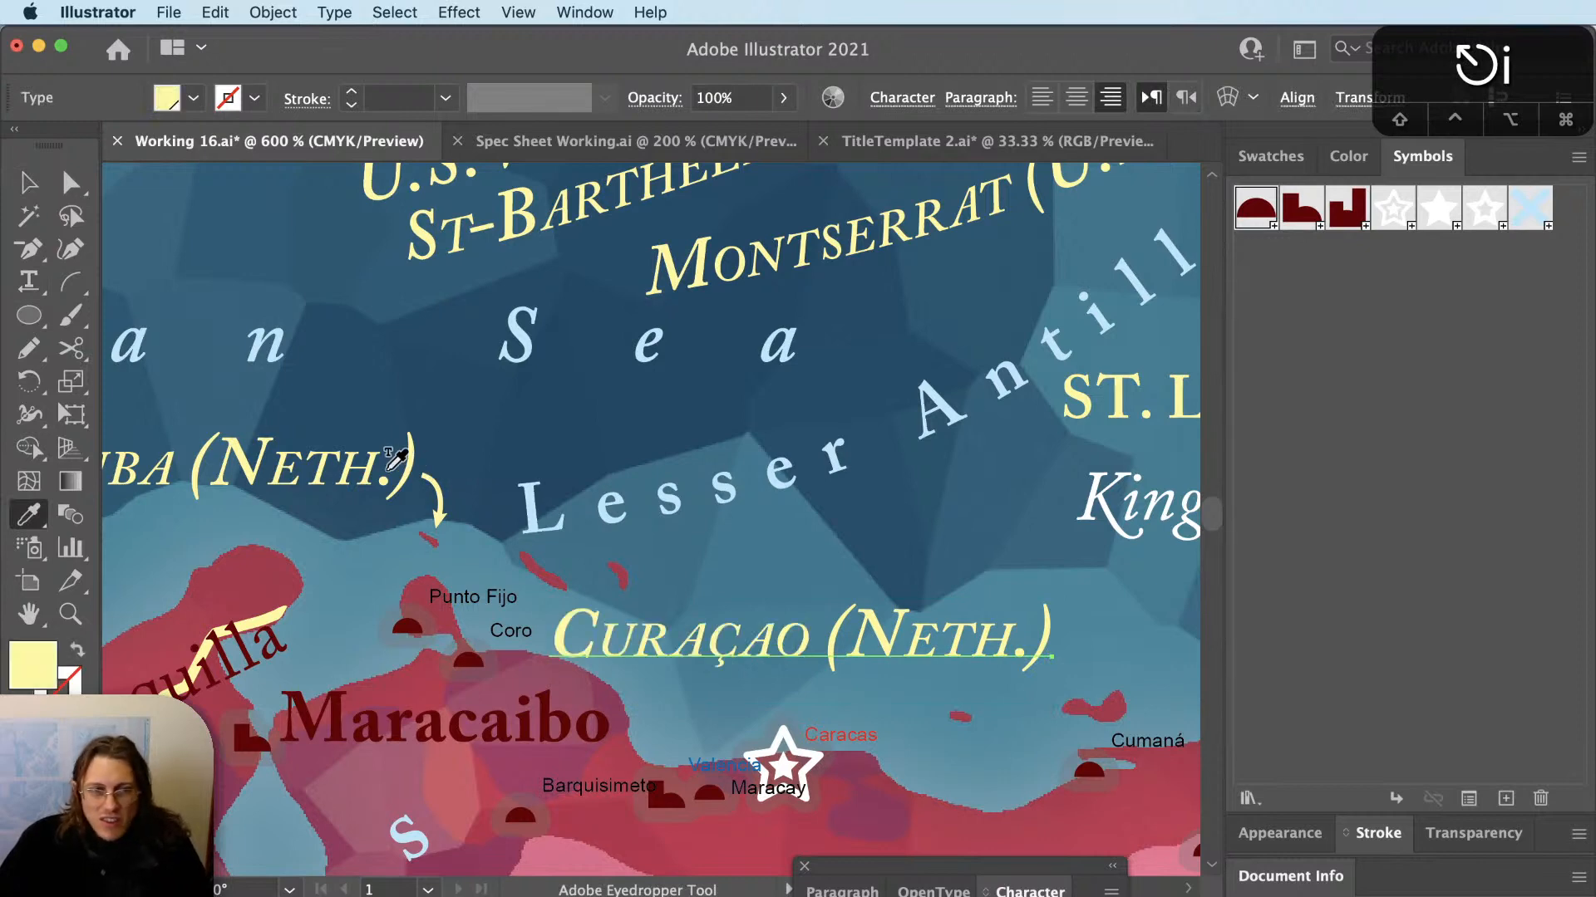
key("v")
left_click(750, 659)
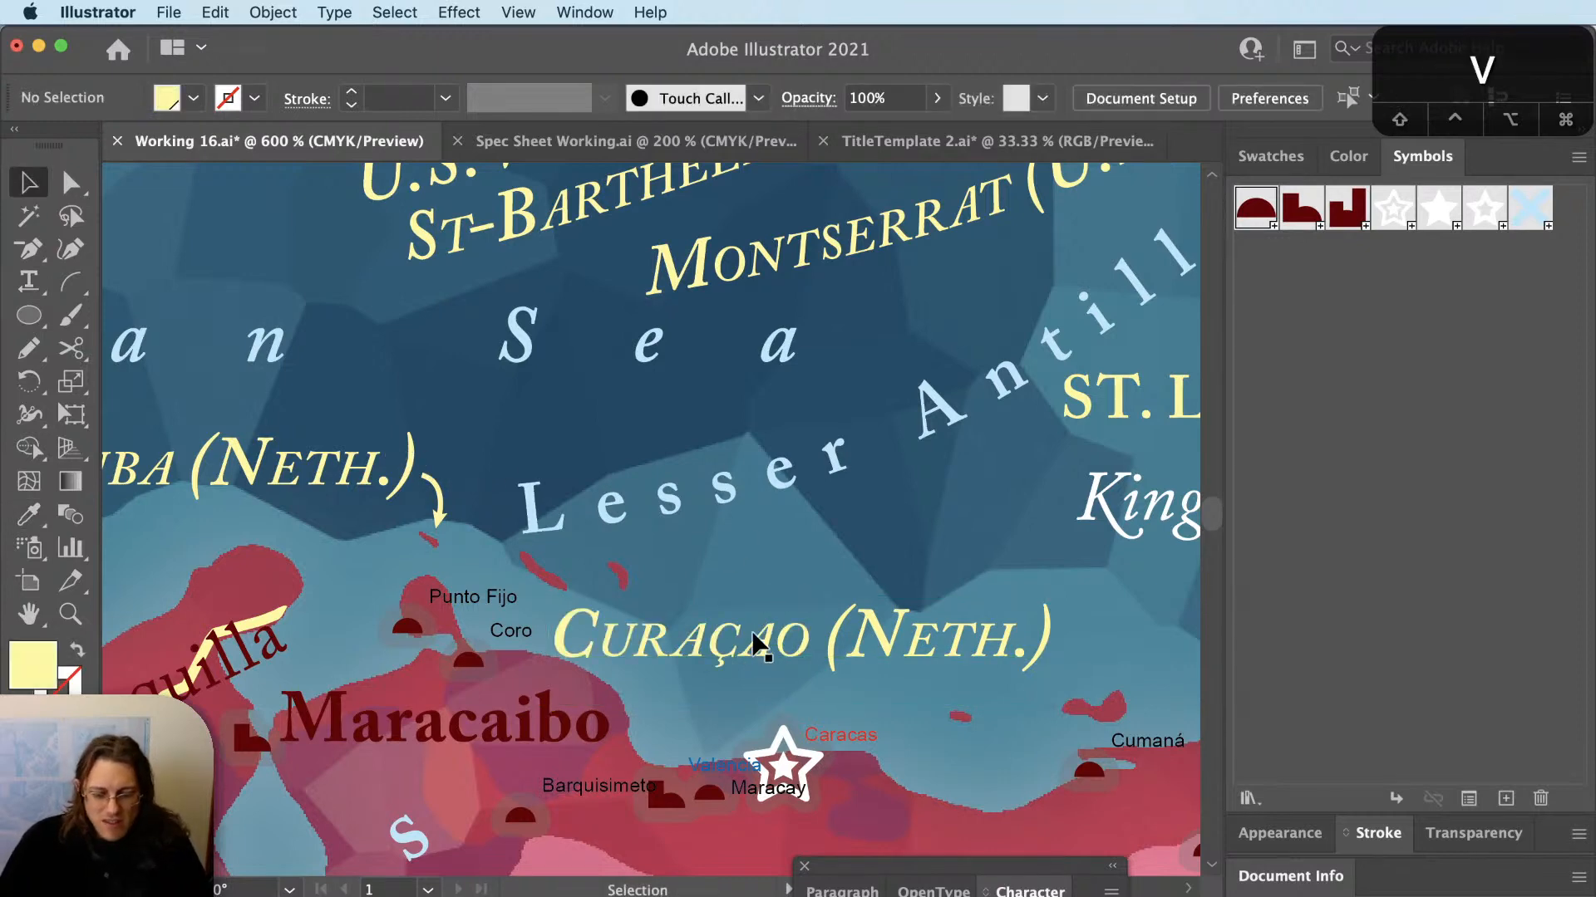
Left-align the Curaçao (Neth.) label and place it just east of the small islands beside Aruba.
key("v")
left_click(753, 636)
key("super+shift+l")
key("v")
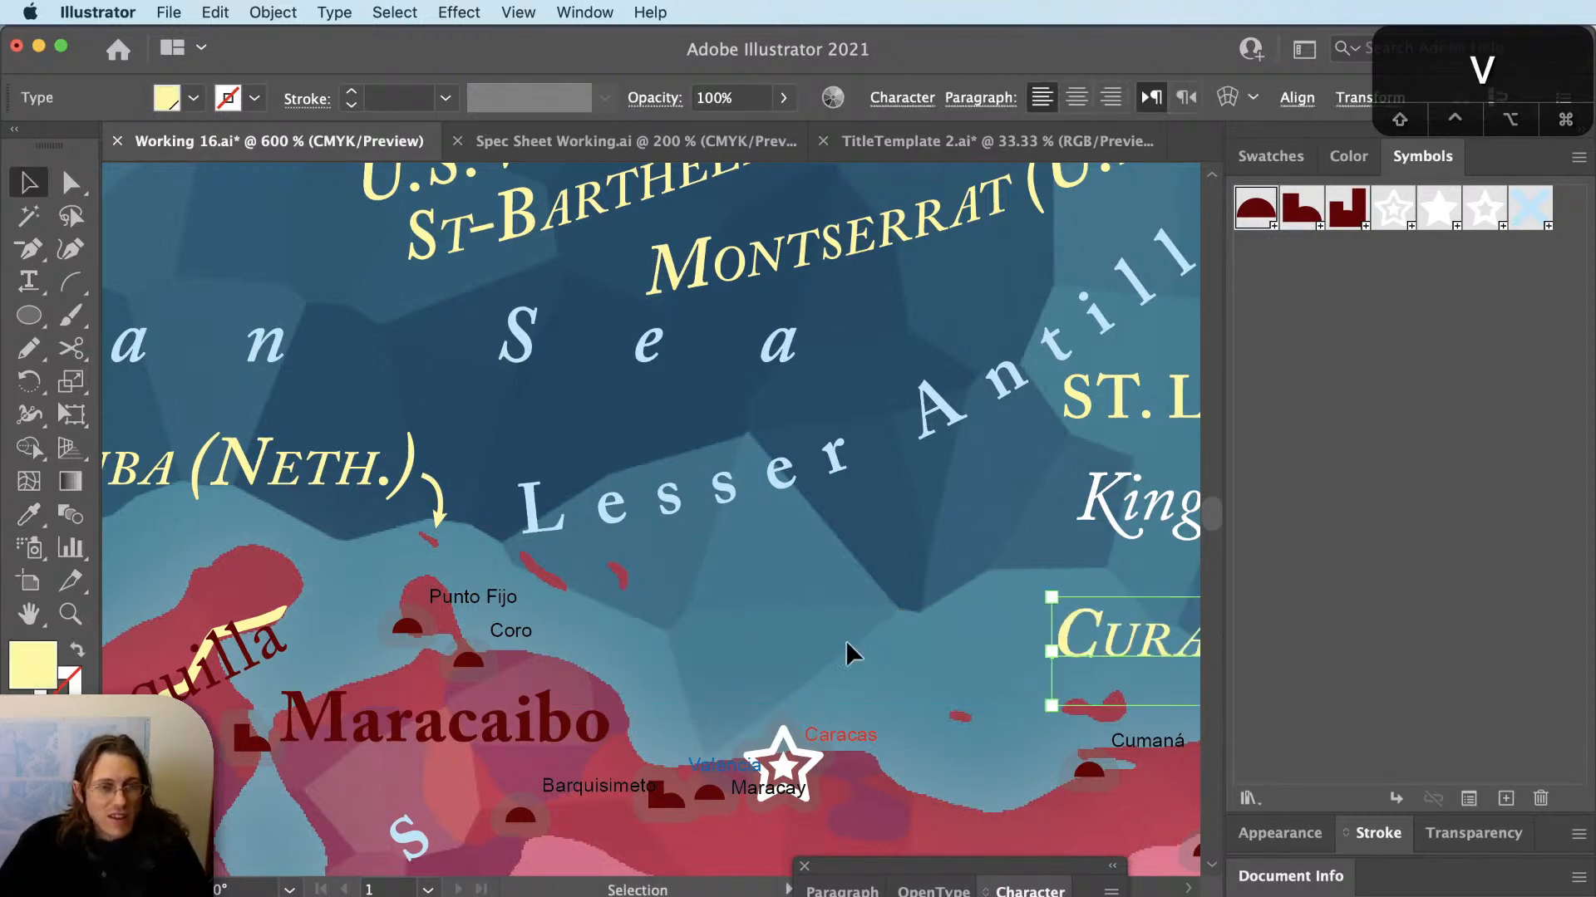
left_click_drag(1084, 636, 675, 592)
key("super+shift+a")
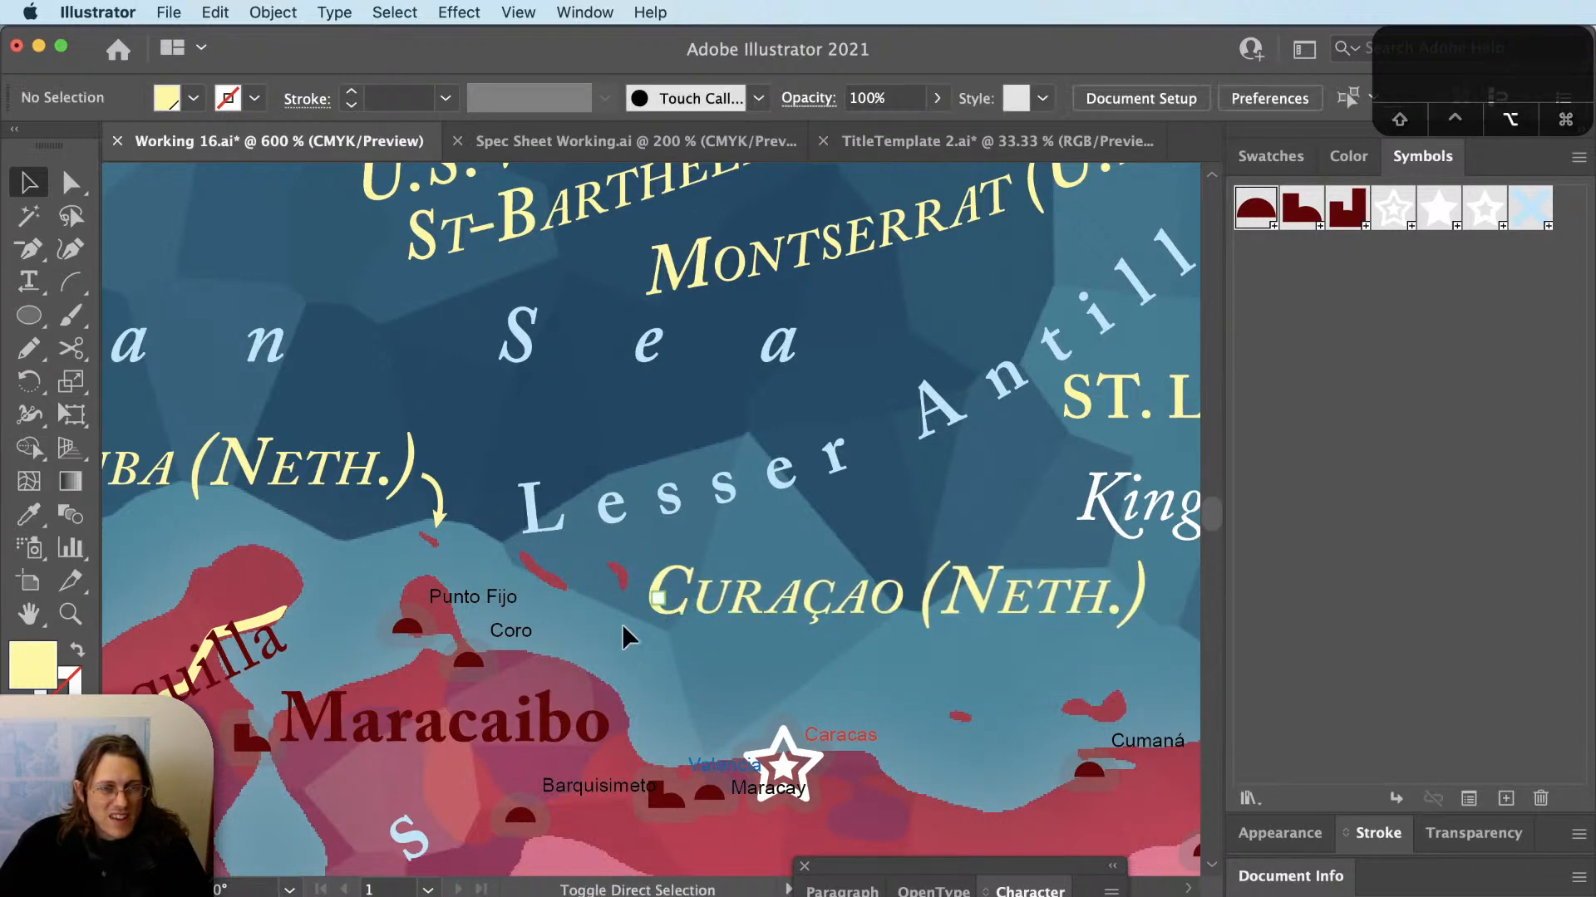
Switch to QGIS and bring the small islands off Venezuela's north coast into view with the country shapes shown.
scroll(619, 629, "down", 1)
scroll(618, 626, "down", 1)
scroll(619, 626, "up", 1)
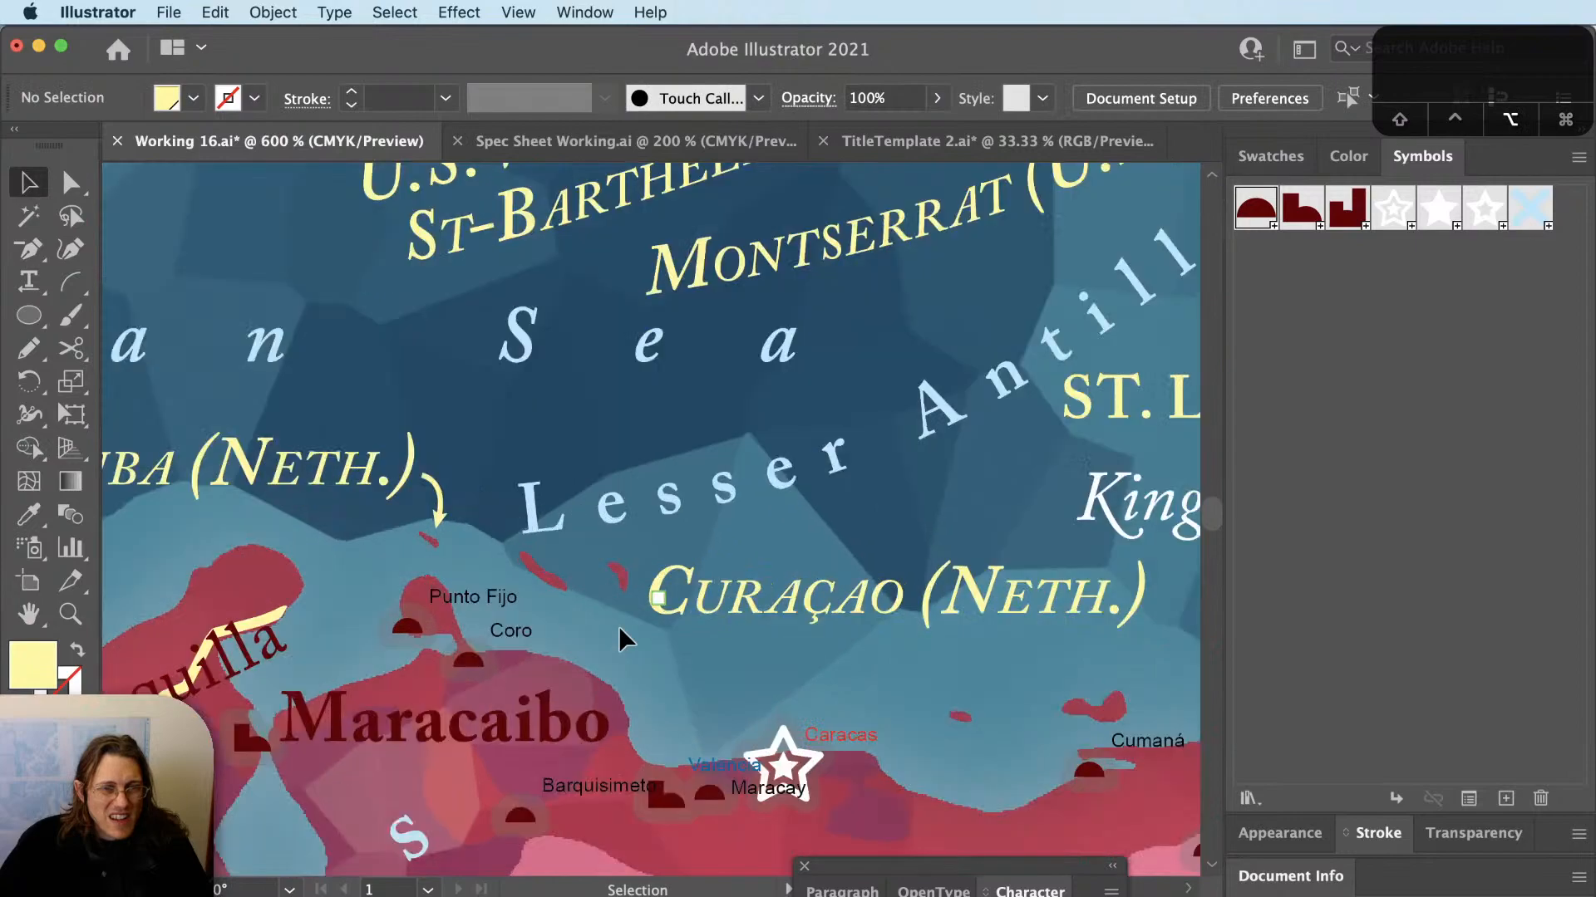
key("super+Tab")
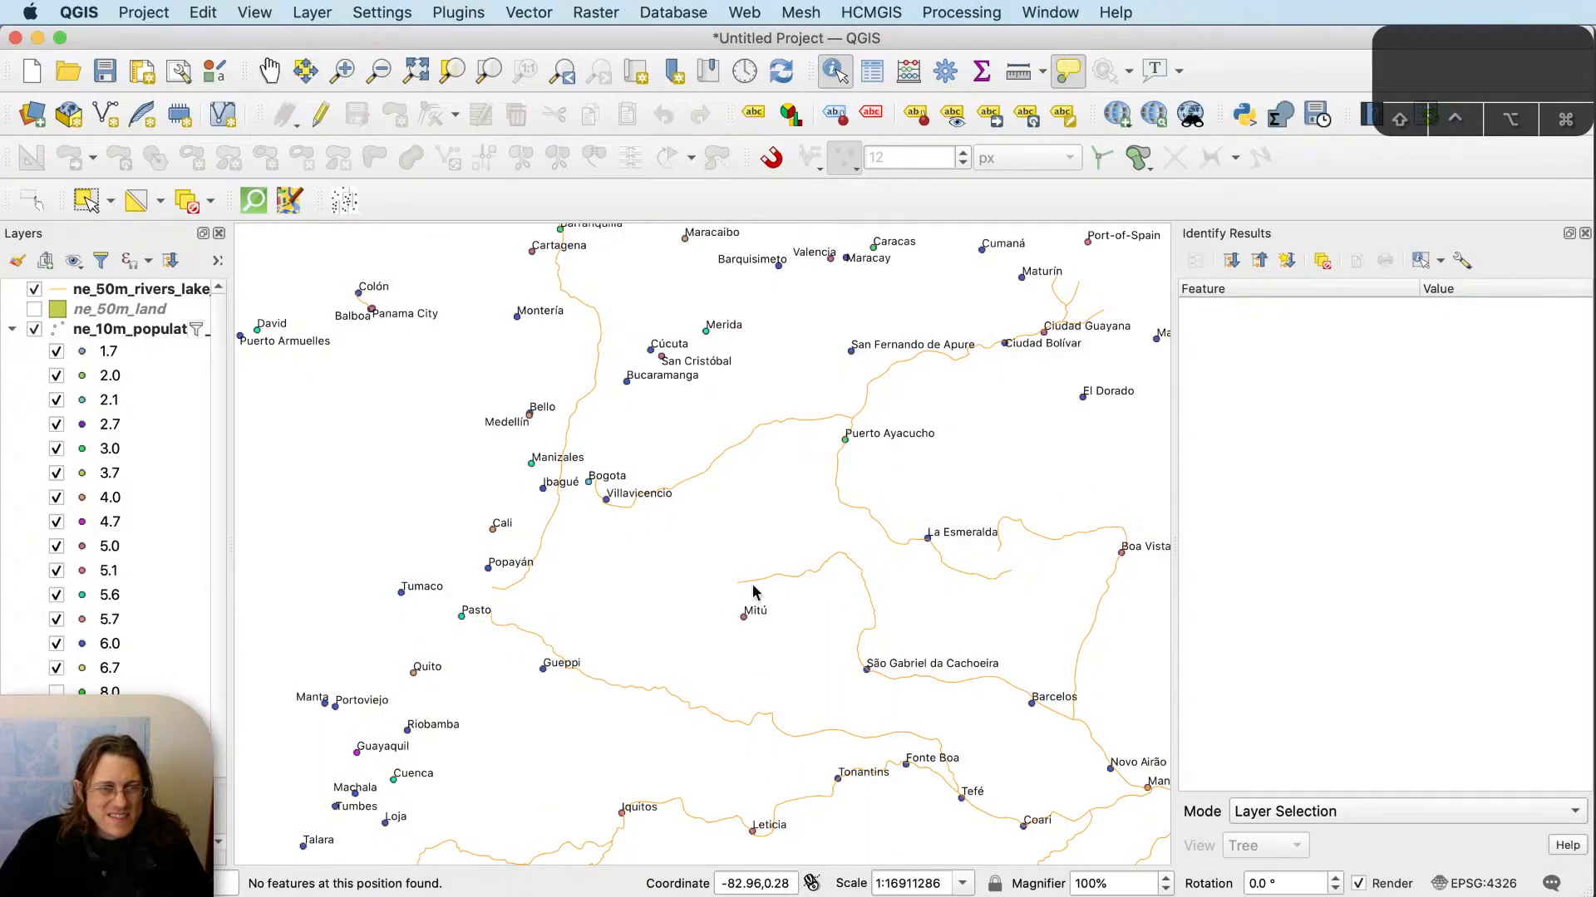
scroll(748, 573, "down", 2)
left_click_drag(727, 357, 749, 506)
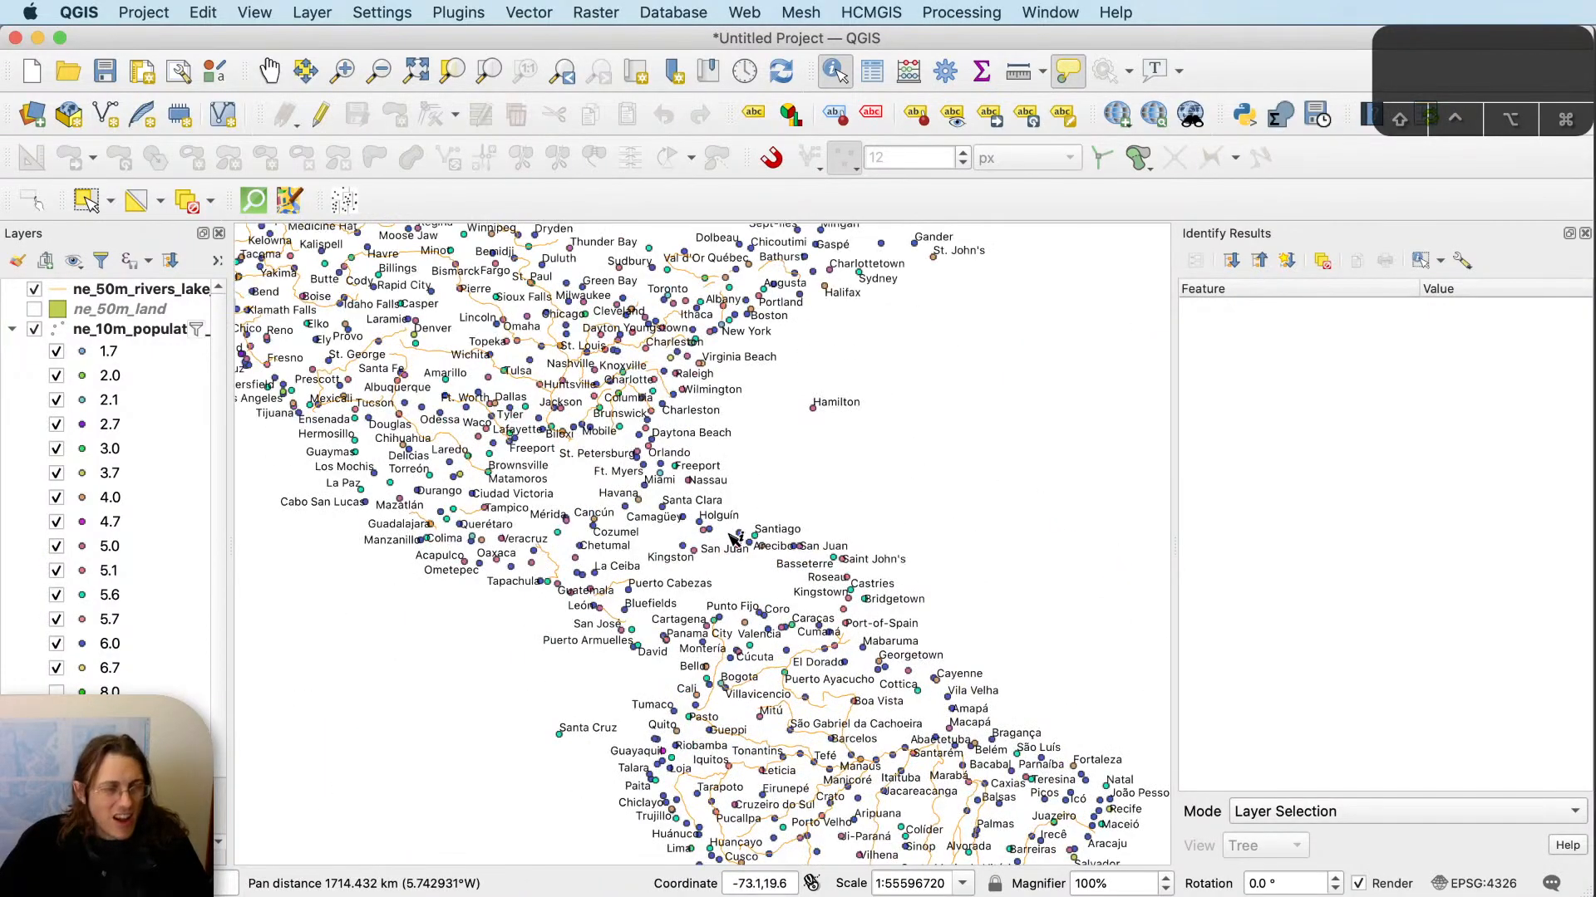
scroll(735, 539, "up", 1)
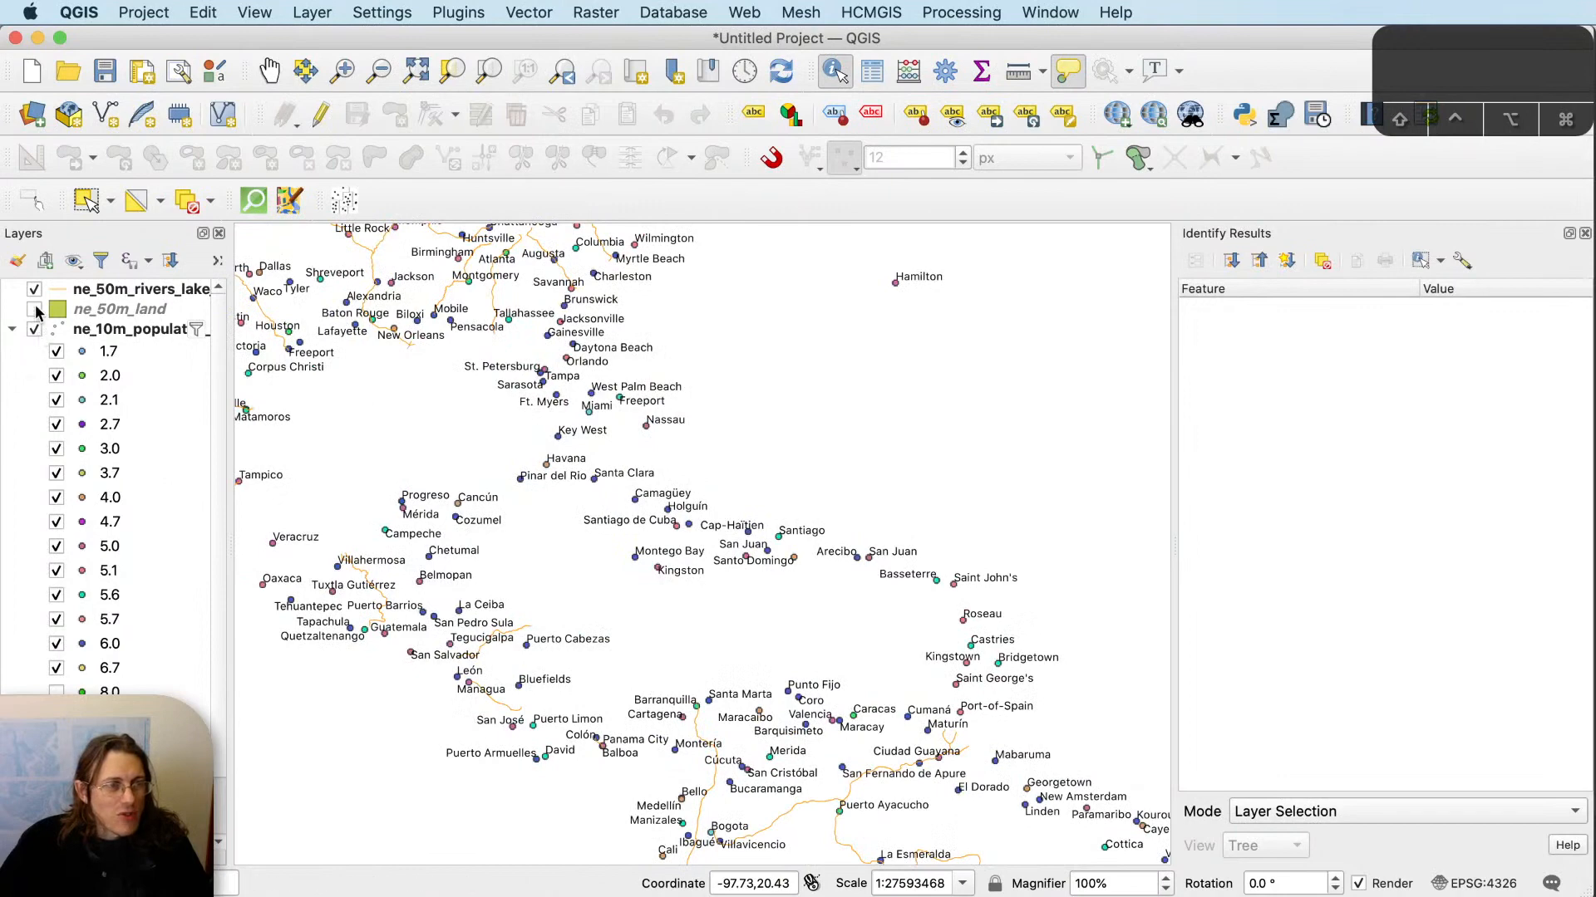
scroll(882, 730, "up", 2)
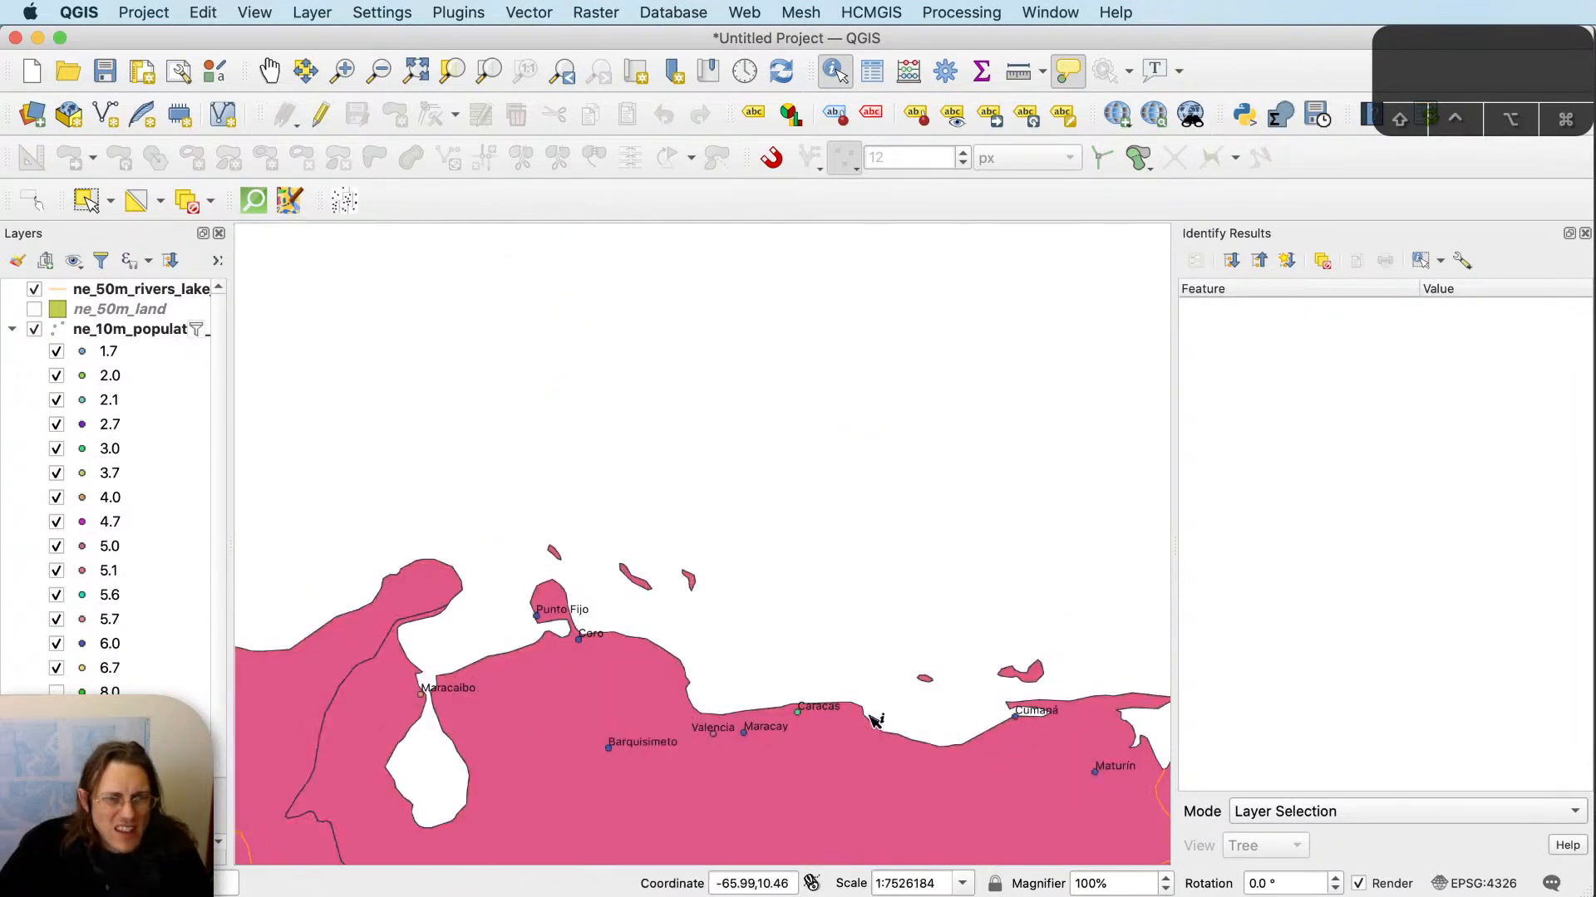
Identify the two small islands east of Aruba and compare their name and sovereignty attributes.
left_click(664, 606)
left_click(650, 582)
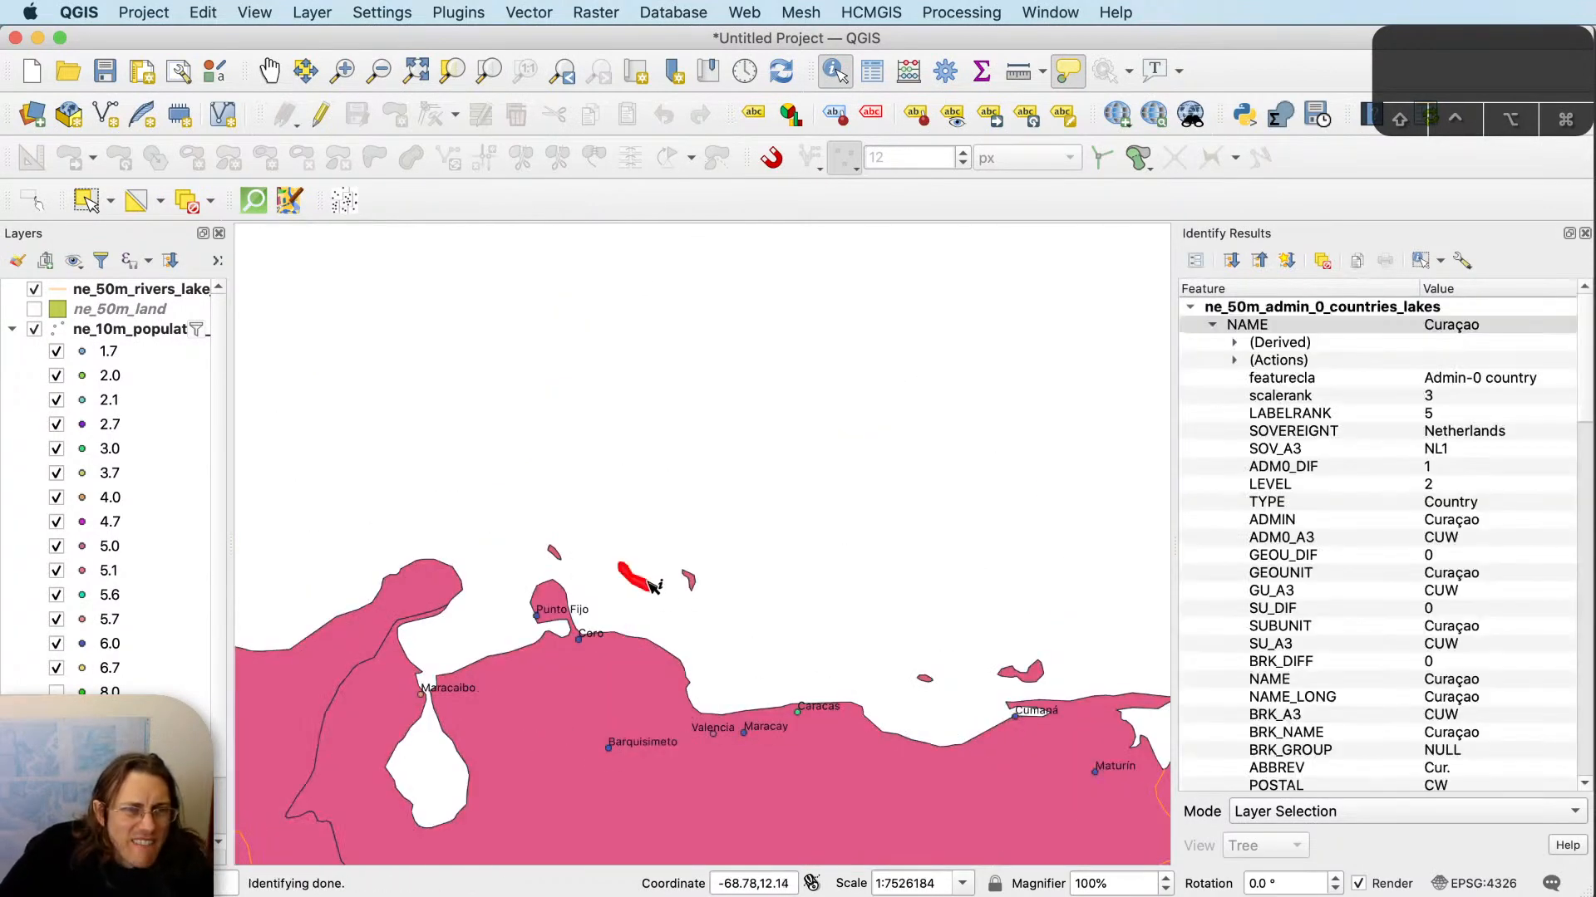
left_click(693, 579)
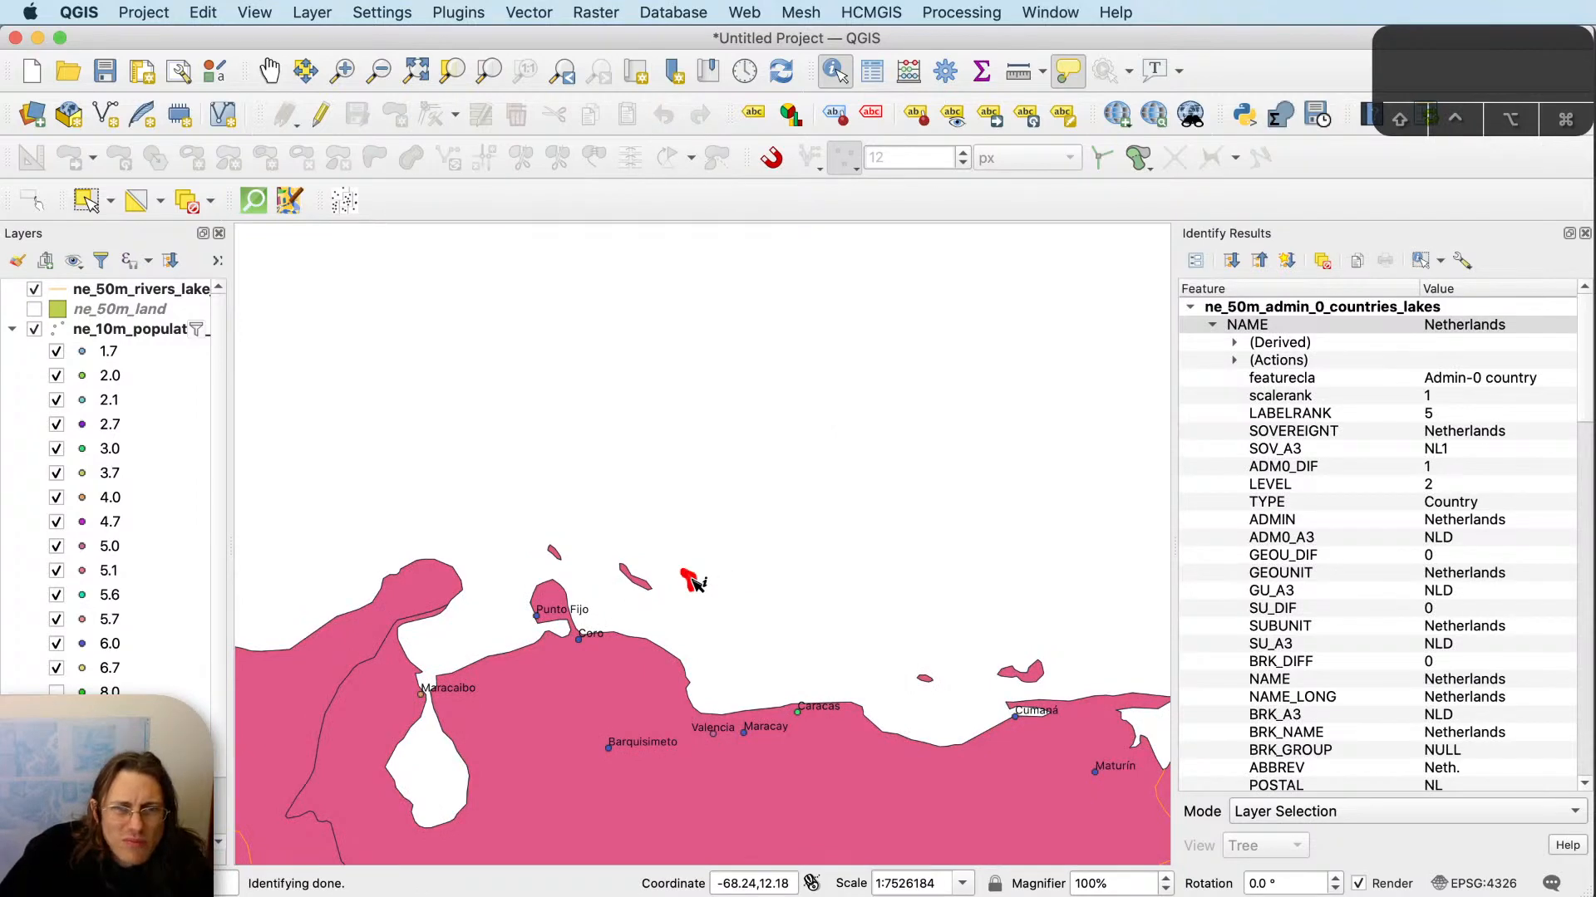
left_click(635, 578)
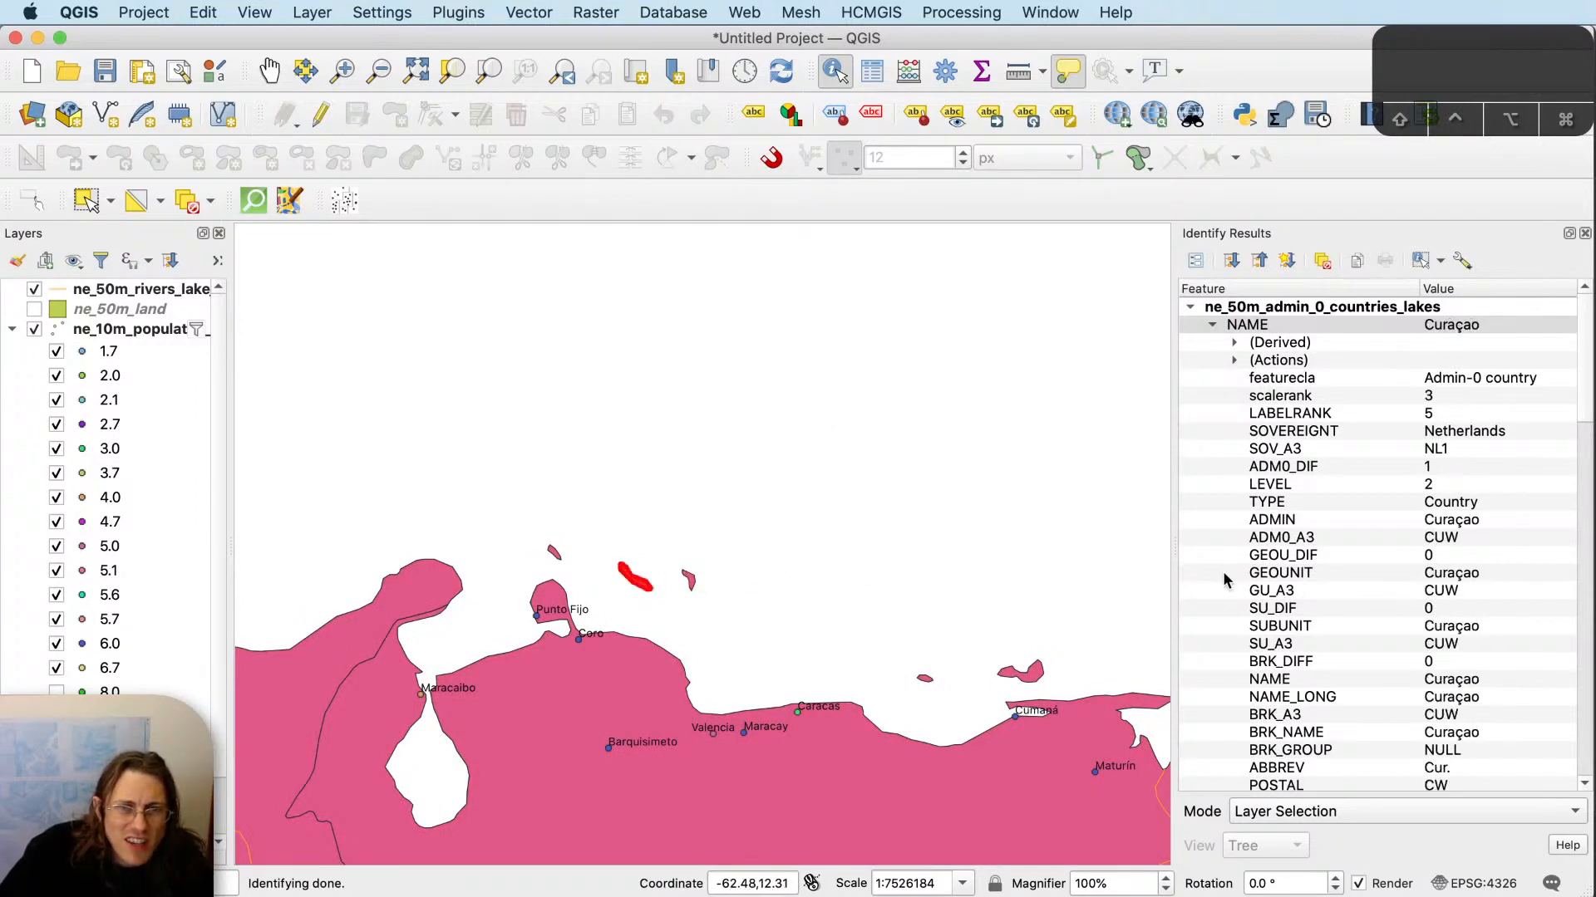
scroll(1419, 624, "down", 5)
left_click(696, 584)
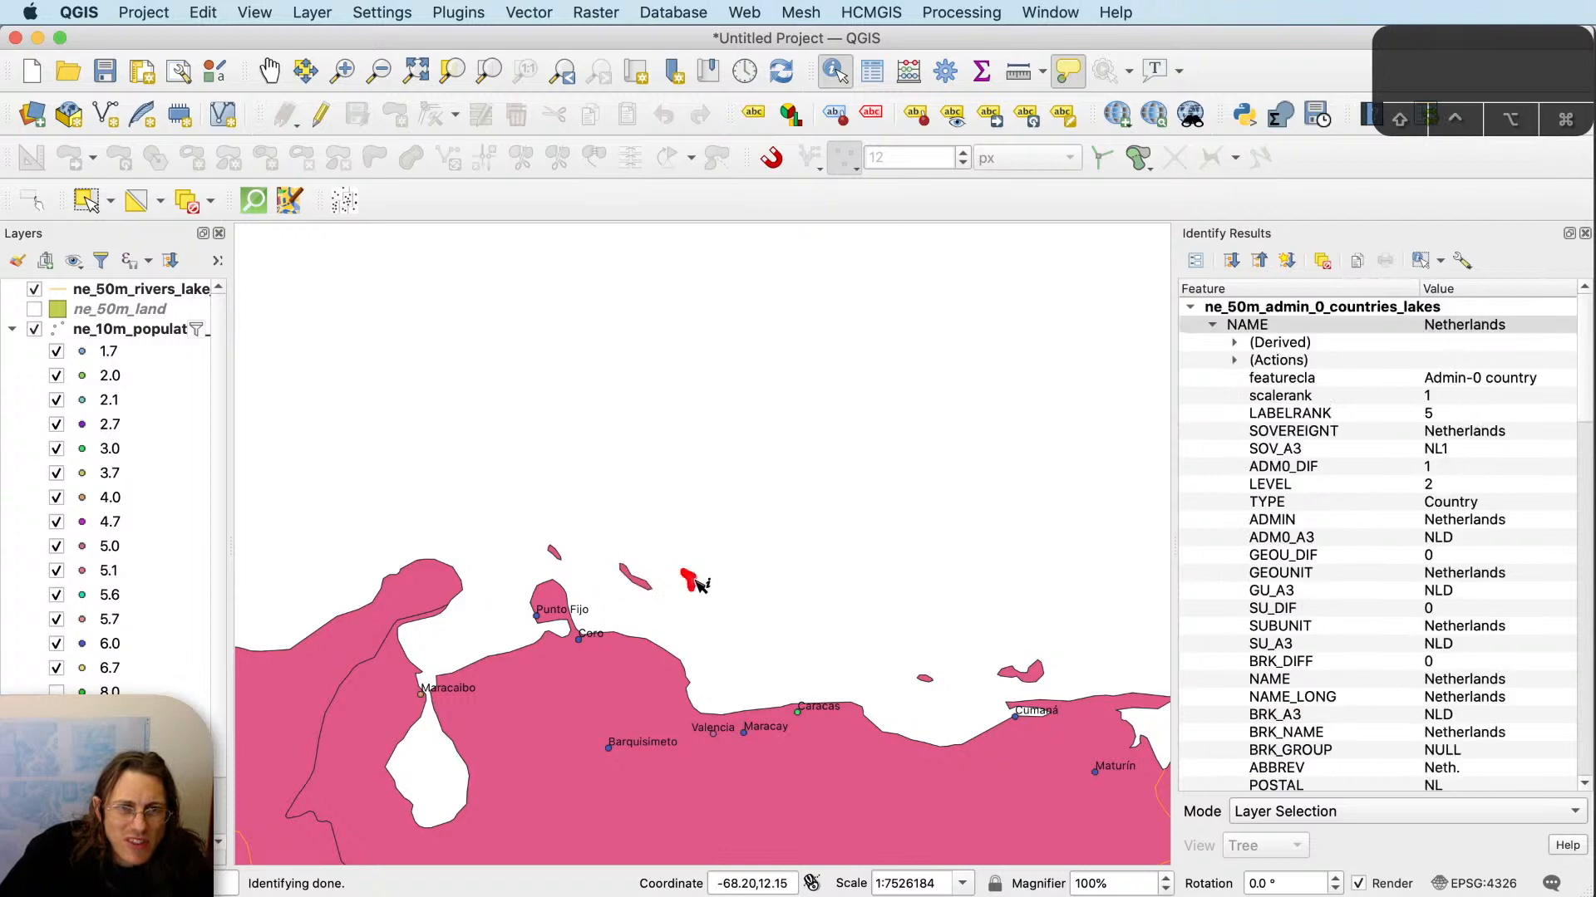
scroll(1506, 559, "down", 6)
scroll(1500, 553, "up", 5)
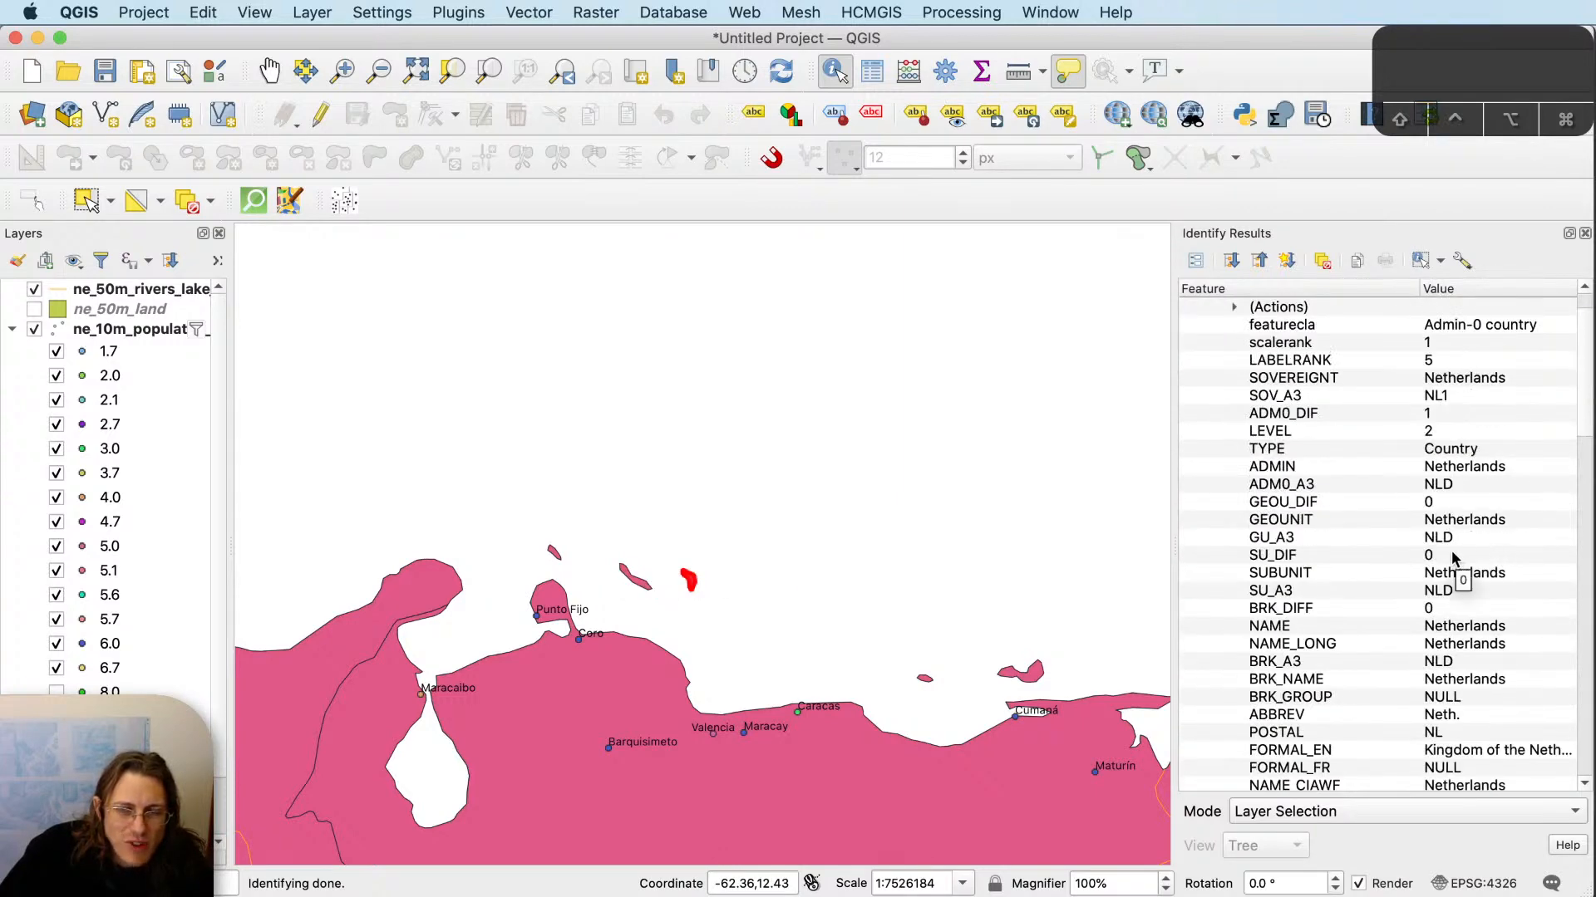
Switch to the Google Maps page in Chrome and bring Aruba and Curaçao north of Venezuela into view.
key("super+Tab")
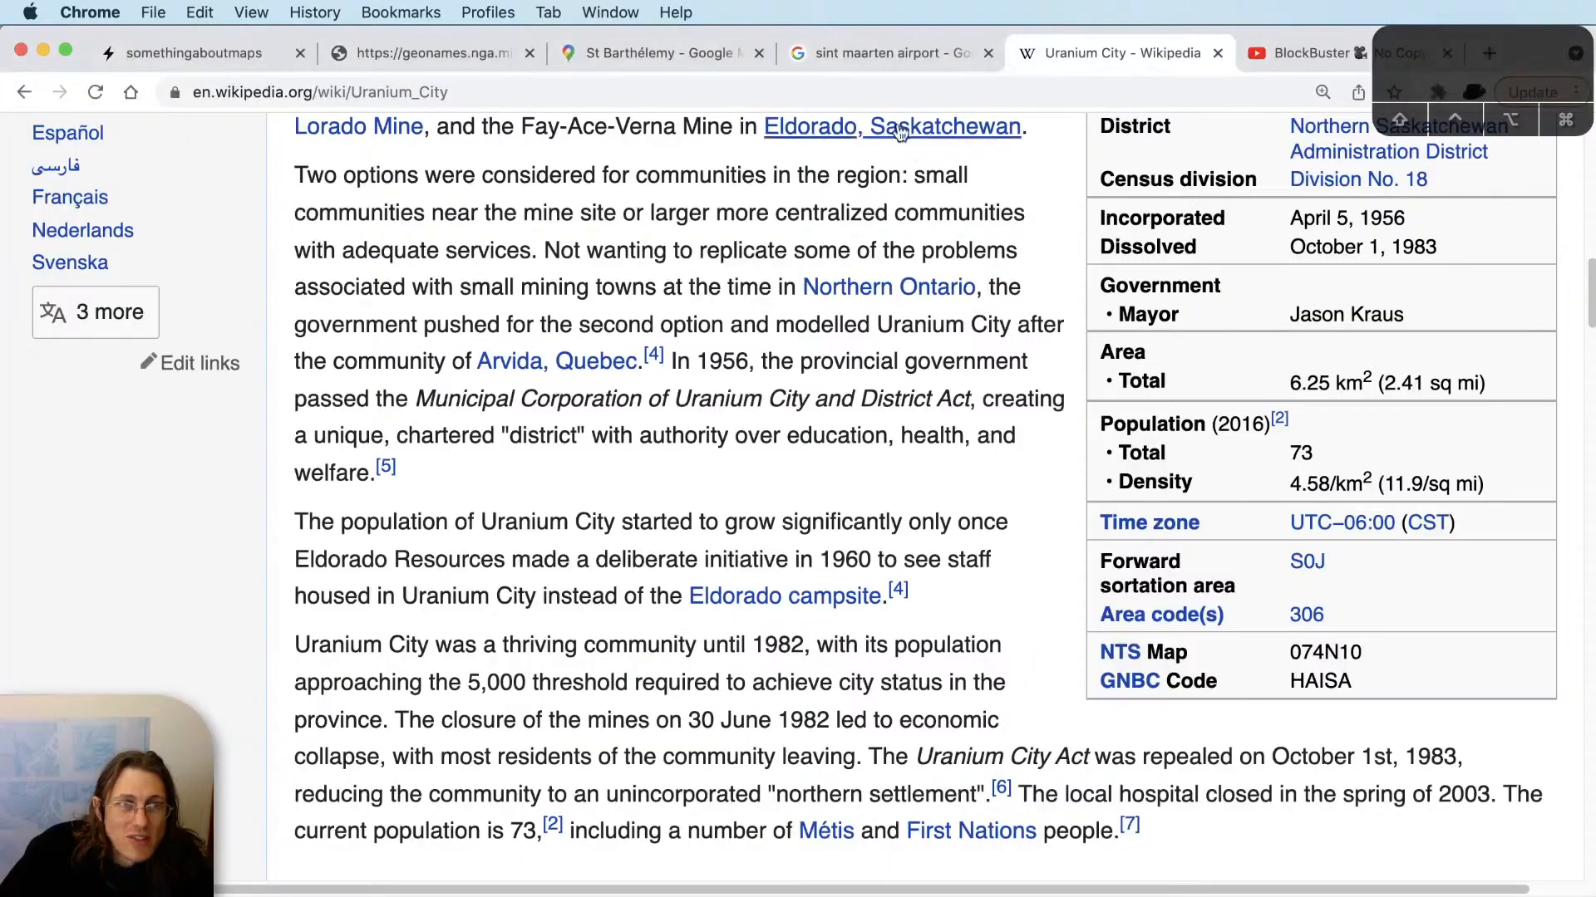
left_click(878, 51)
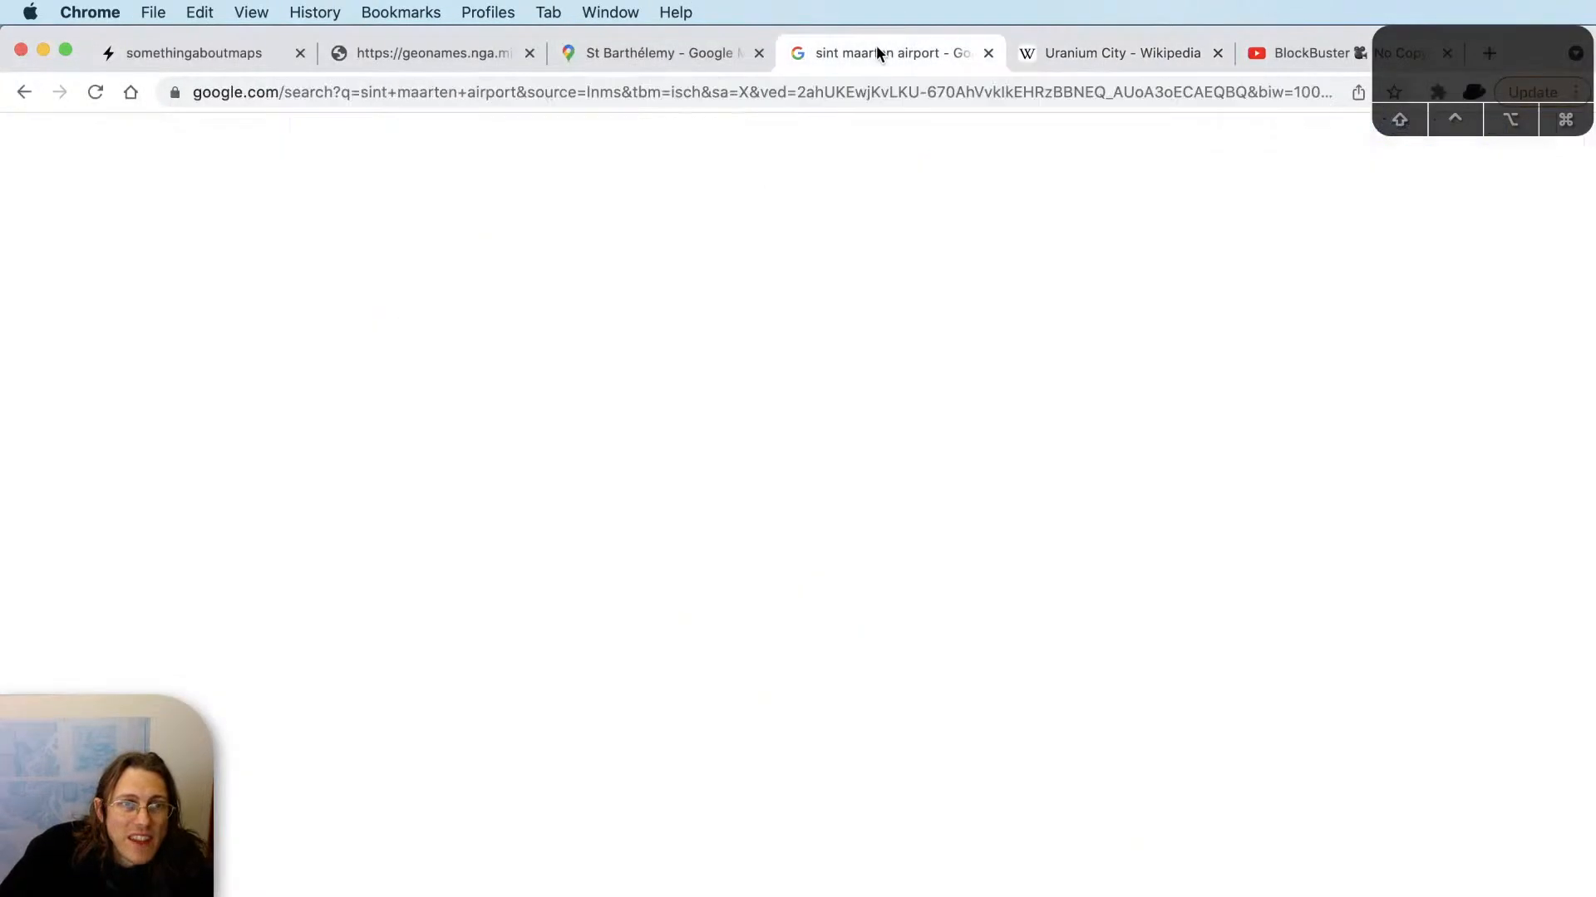
left_click(675, 54)
scroll(856, 389, "down", 10)
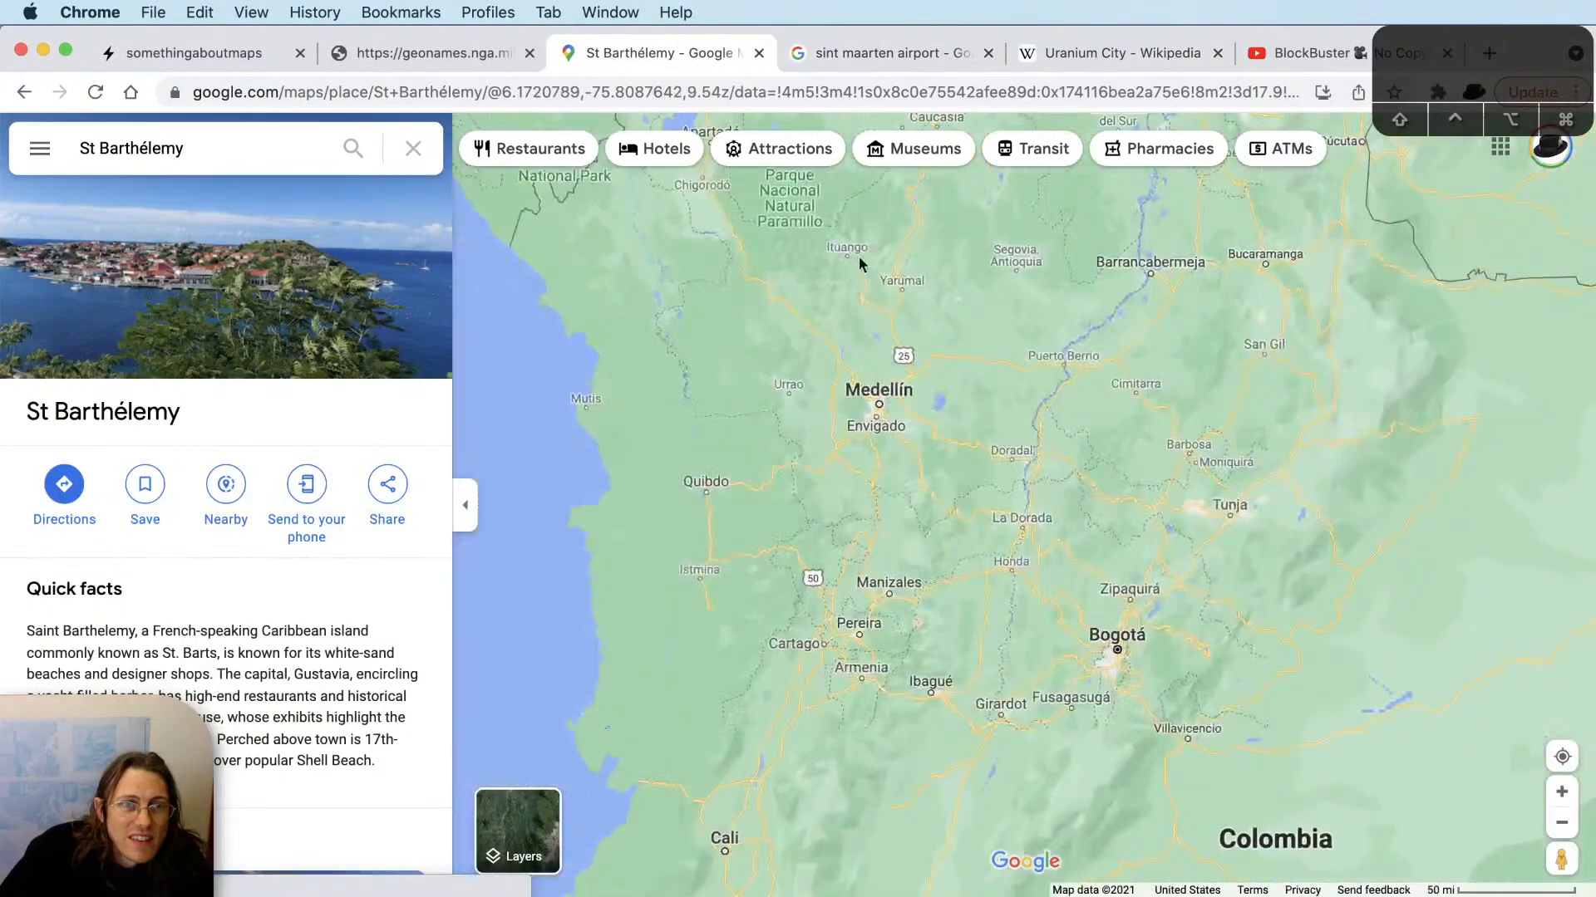
left_click_drag(859, 256, 831, 469)
scroll(840, 460, "down", 4)
left_click_drag(1066, 292, 862, 494)
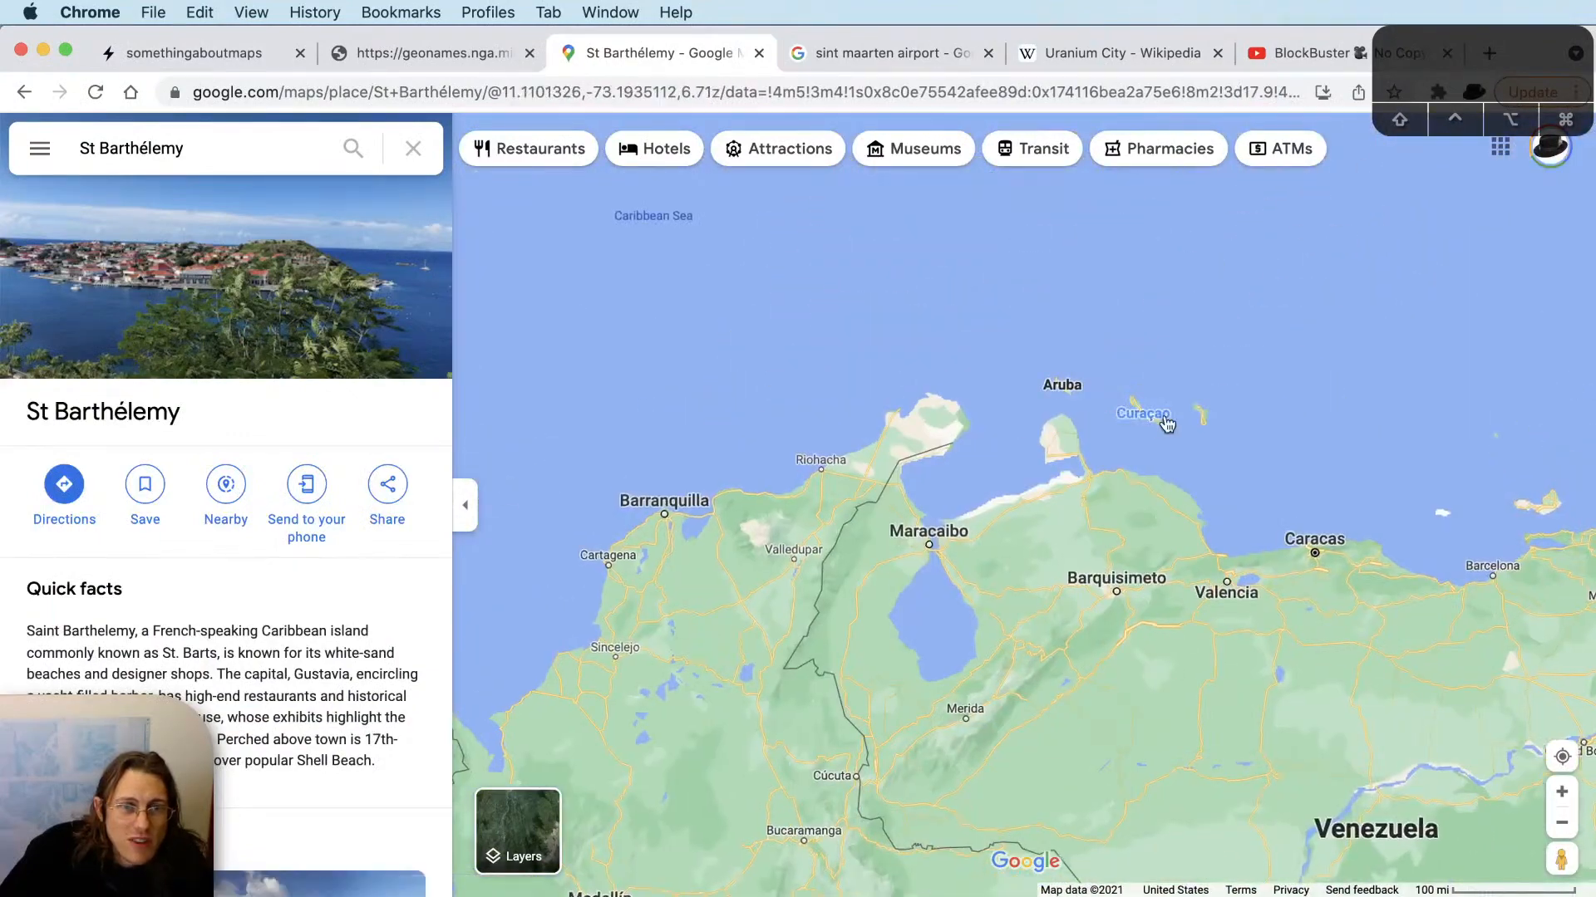
Examine the islands of Aruba, Curaçao and Bonaire and their names on the map.
scroll(1155, 420, "up", 6)
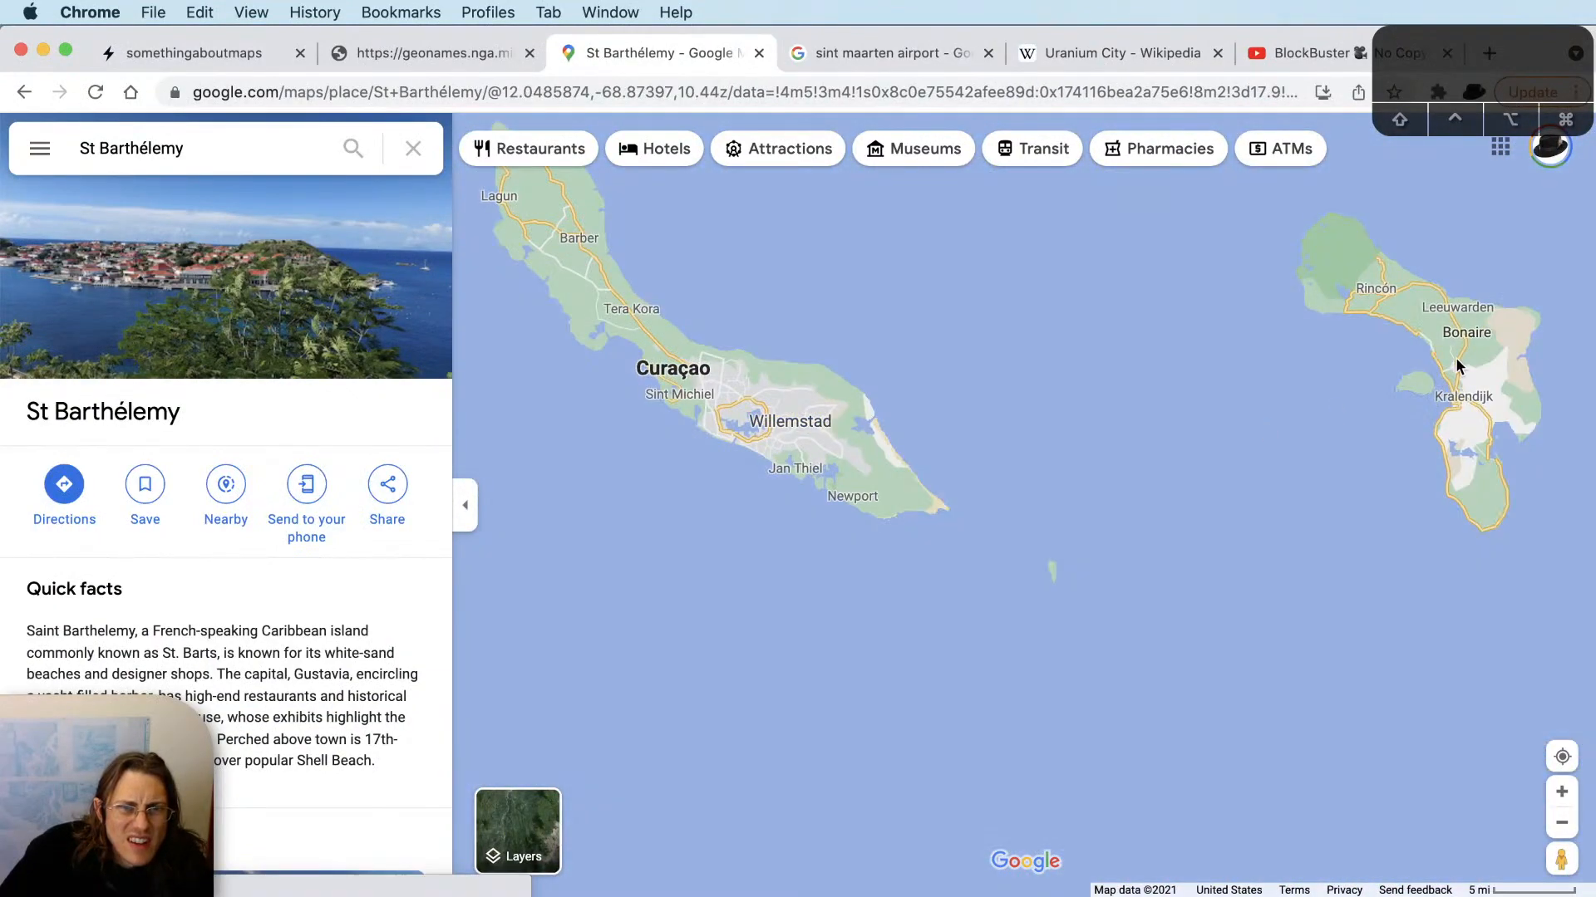
left_click_drag(1033, 353, 1075, 518)
scroll(1077, 514, "down", 2)
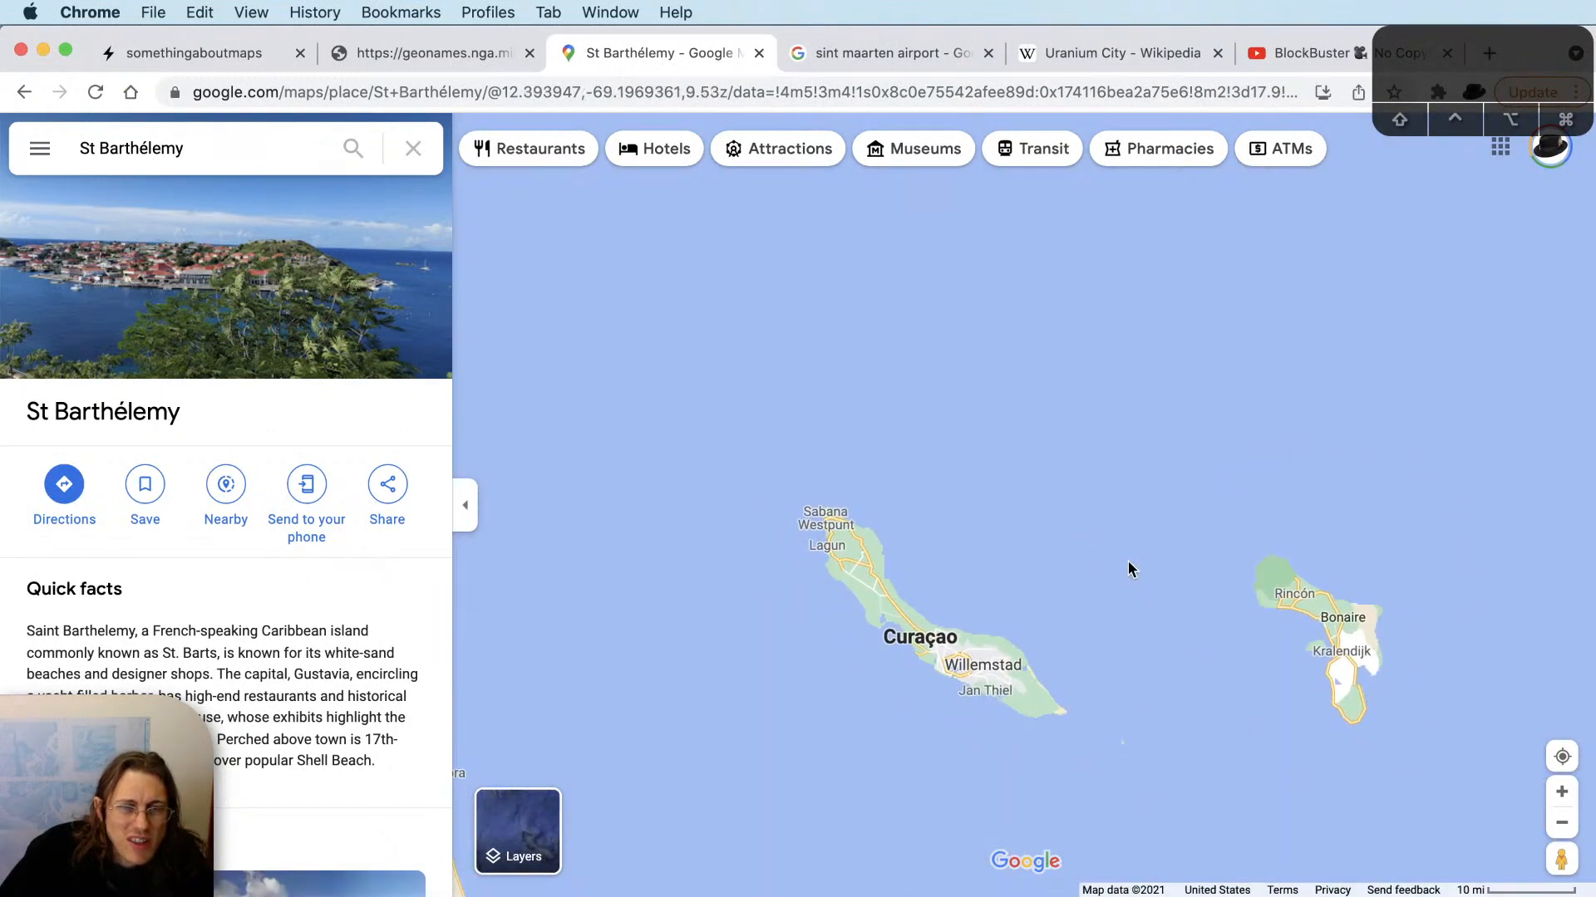
scroll(1059, 577, "down", 2)
left_click_drag(1047, 541, 1135, 538)
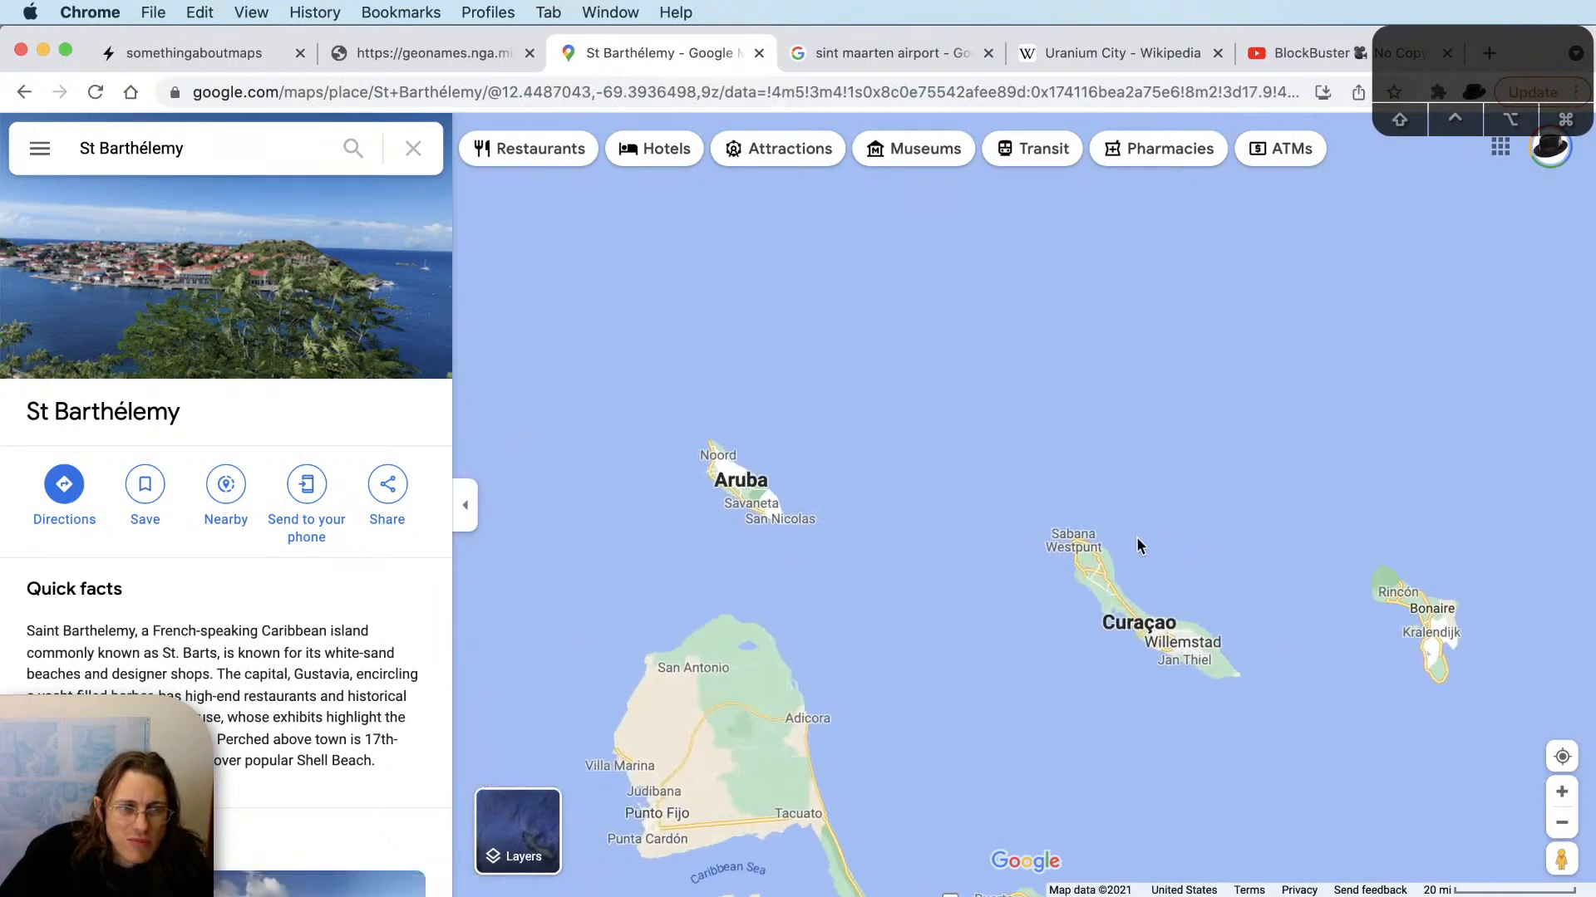
scroll(1135, 540, "down", 2)
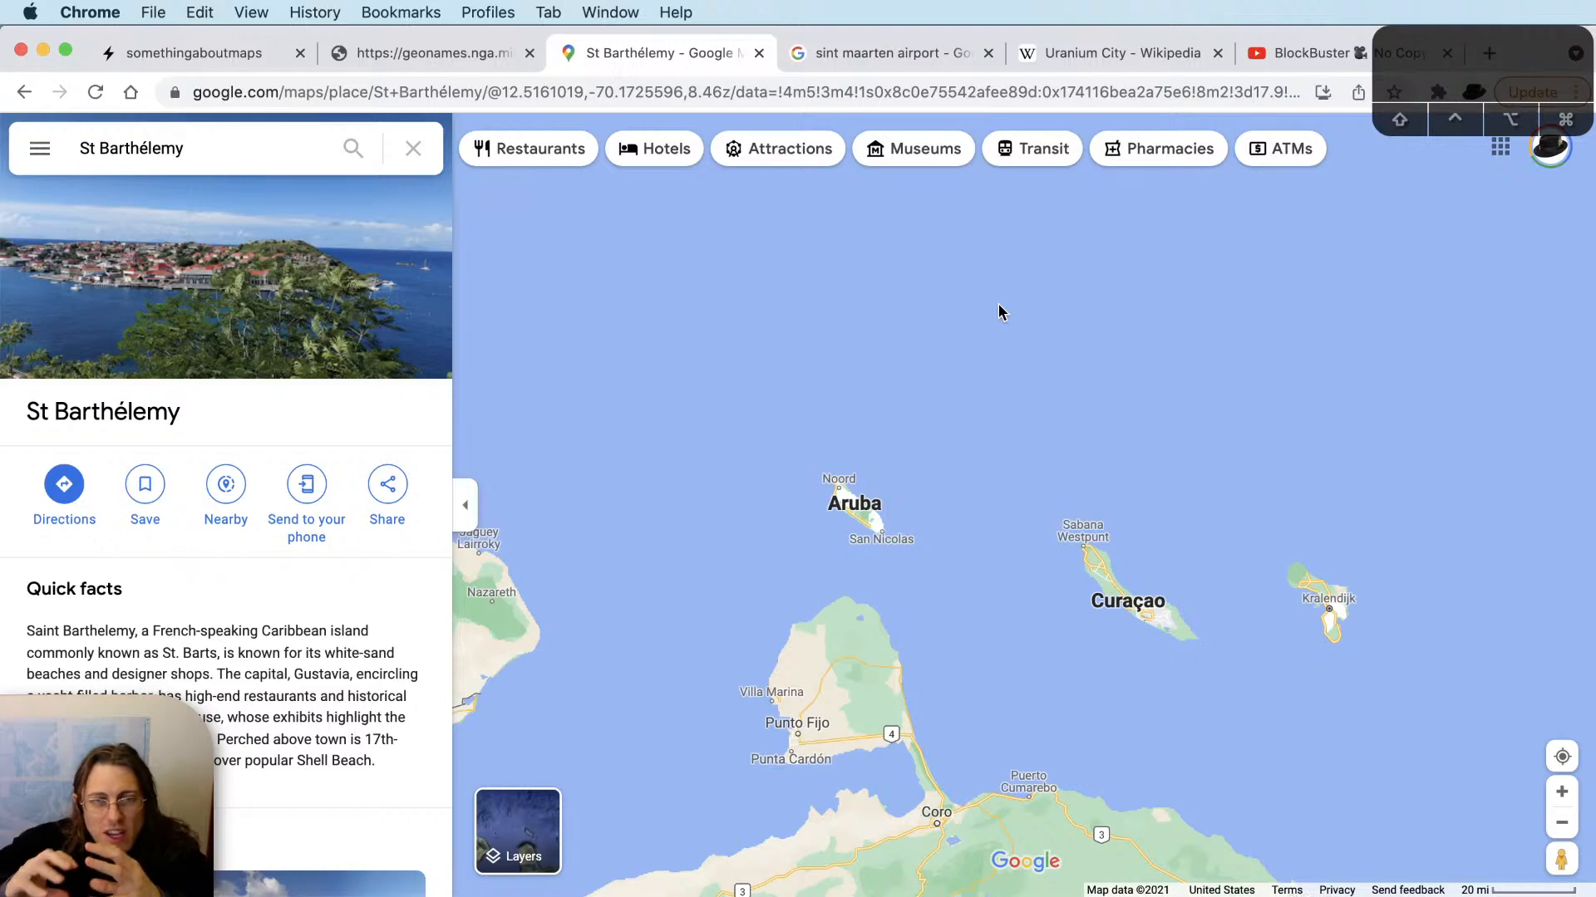
scroll(1538, 587, "up", 5)
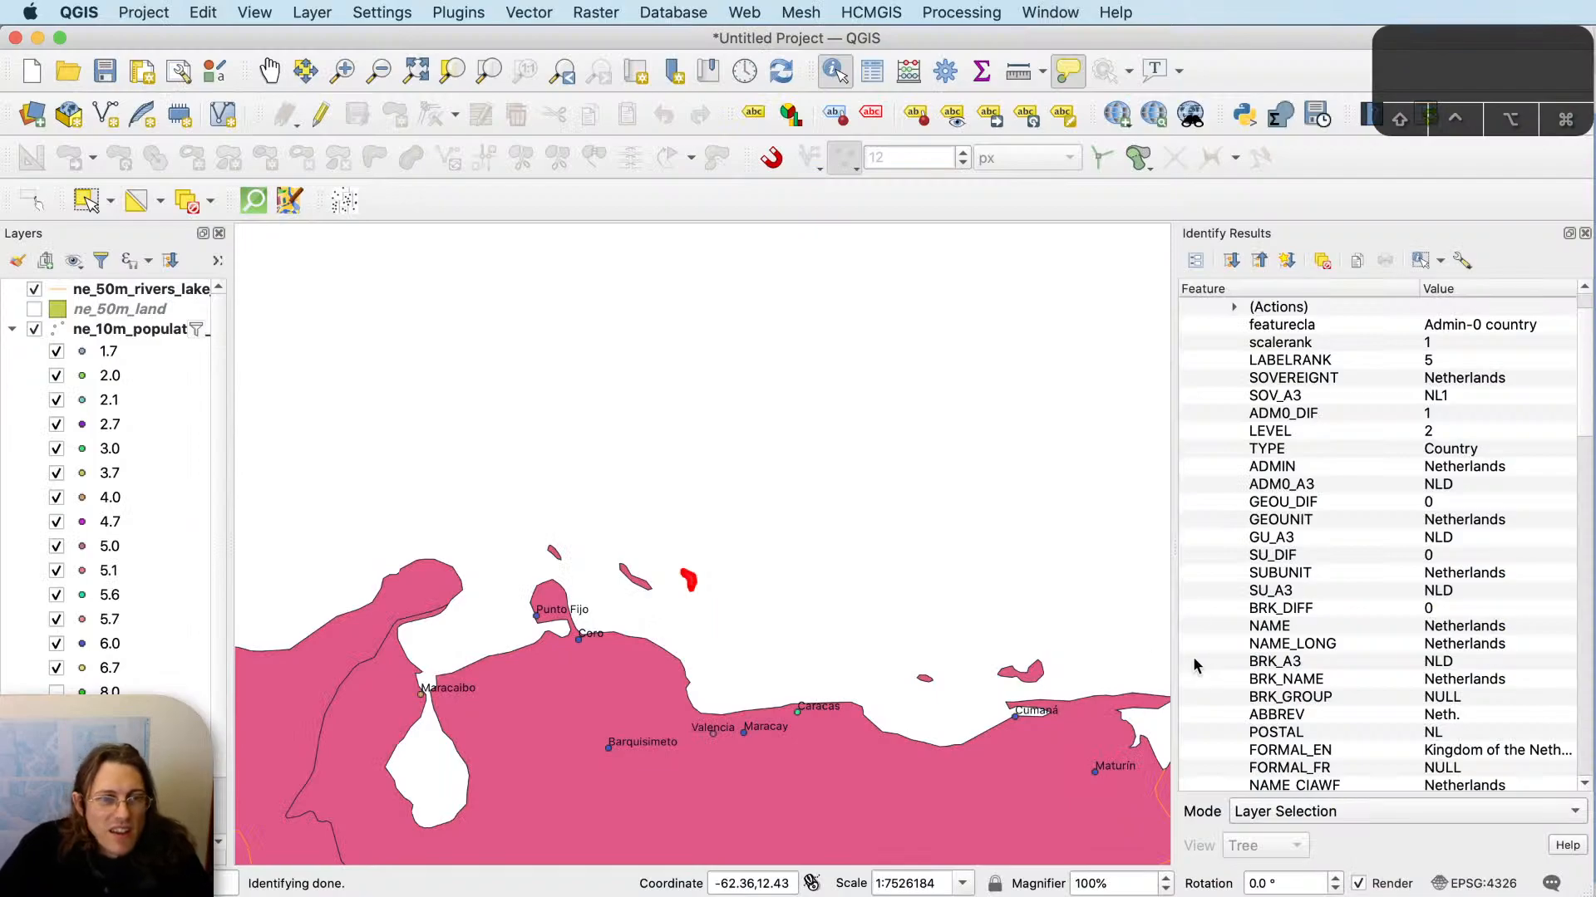
Switch to Illustrator, move the Curaçao (Neth.) label slightly southwest and copy the Aruba arrow beside it.
key("super+Tab")
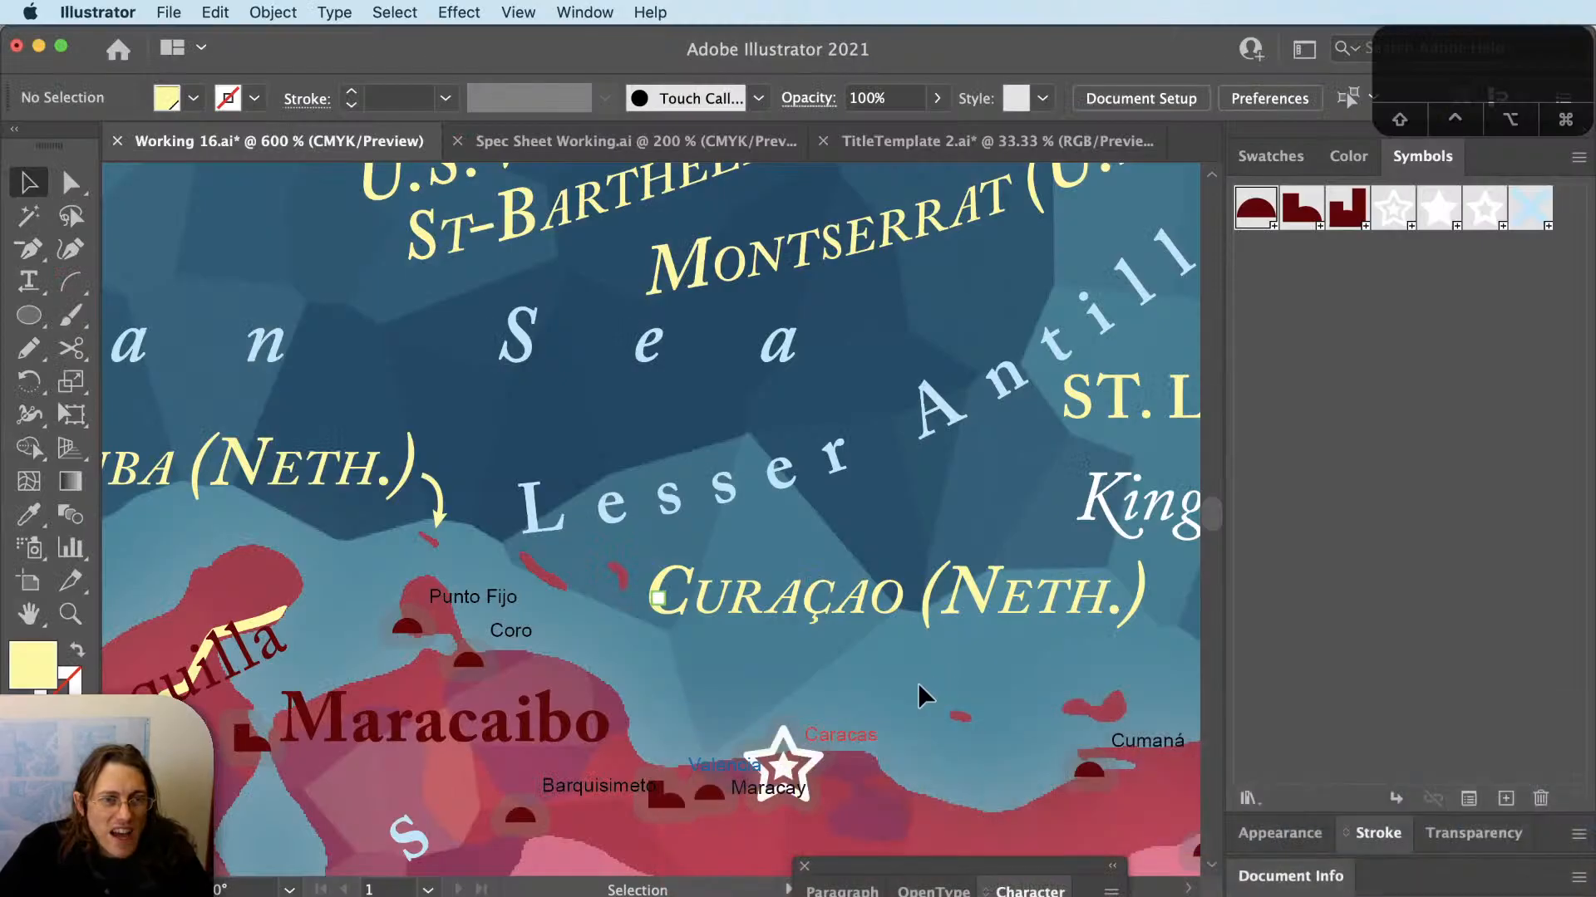
left_click_drag(781, 613, 735, 651)
left_click_drag(440, 515, 587, 611, "alt")
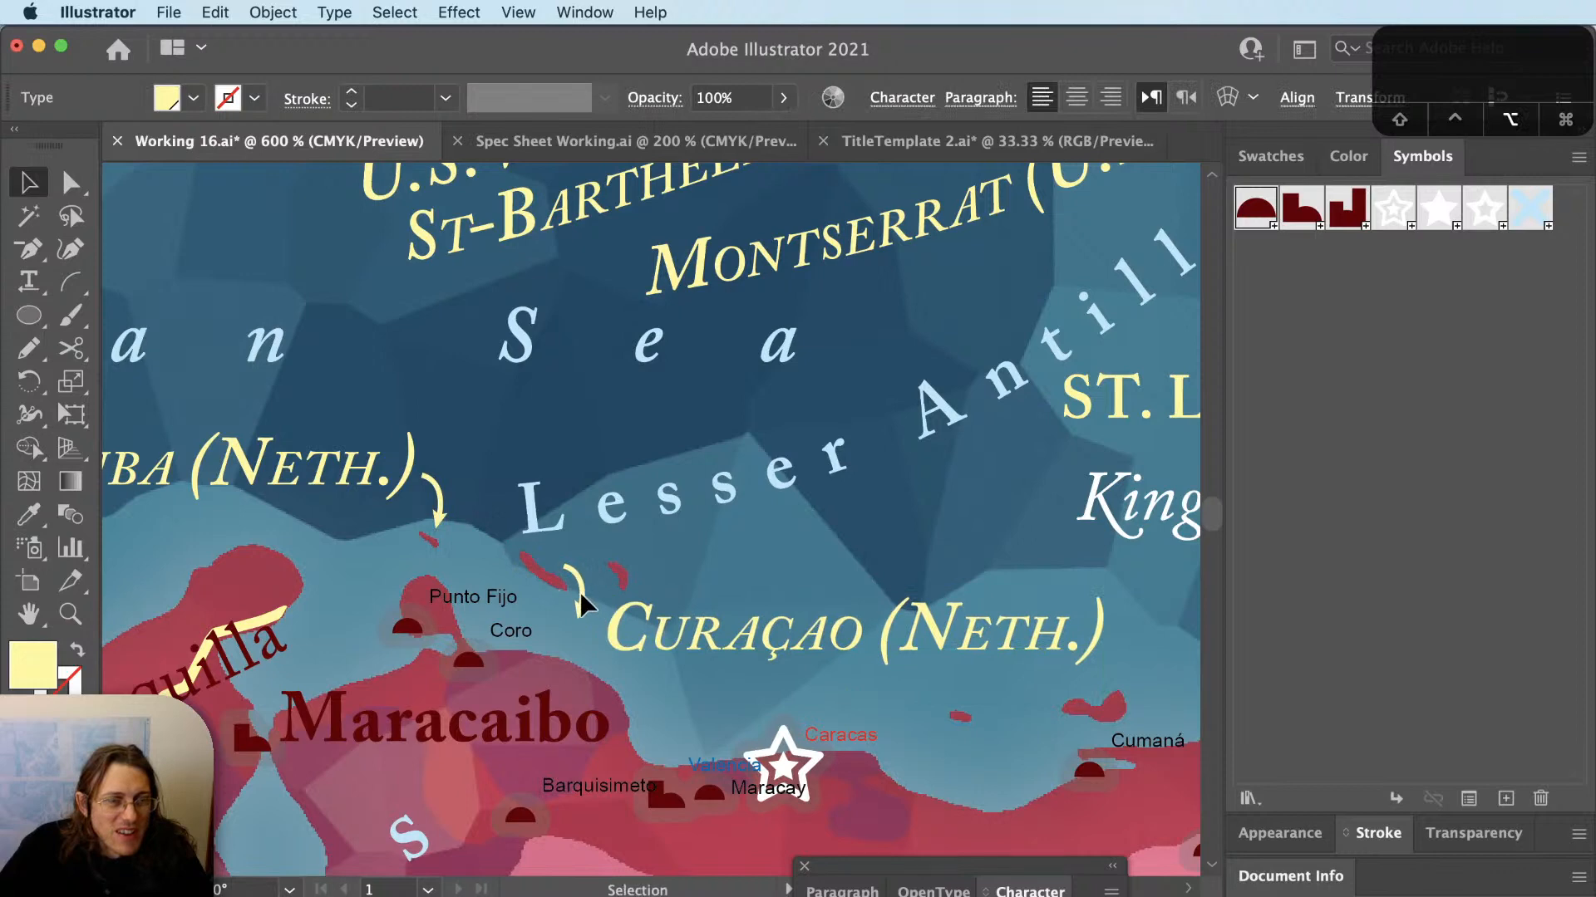
Rotate the copied arrow so it points from the Curaçao (Neth.) label northwest toward Curaçao island.
scroll(580, 591, "up", 2)
key("r")
left_click_drag(658, 516, 615, 818)
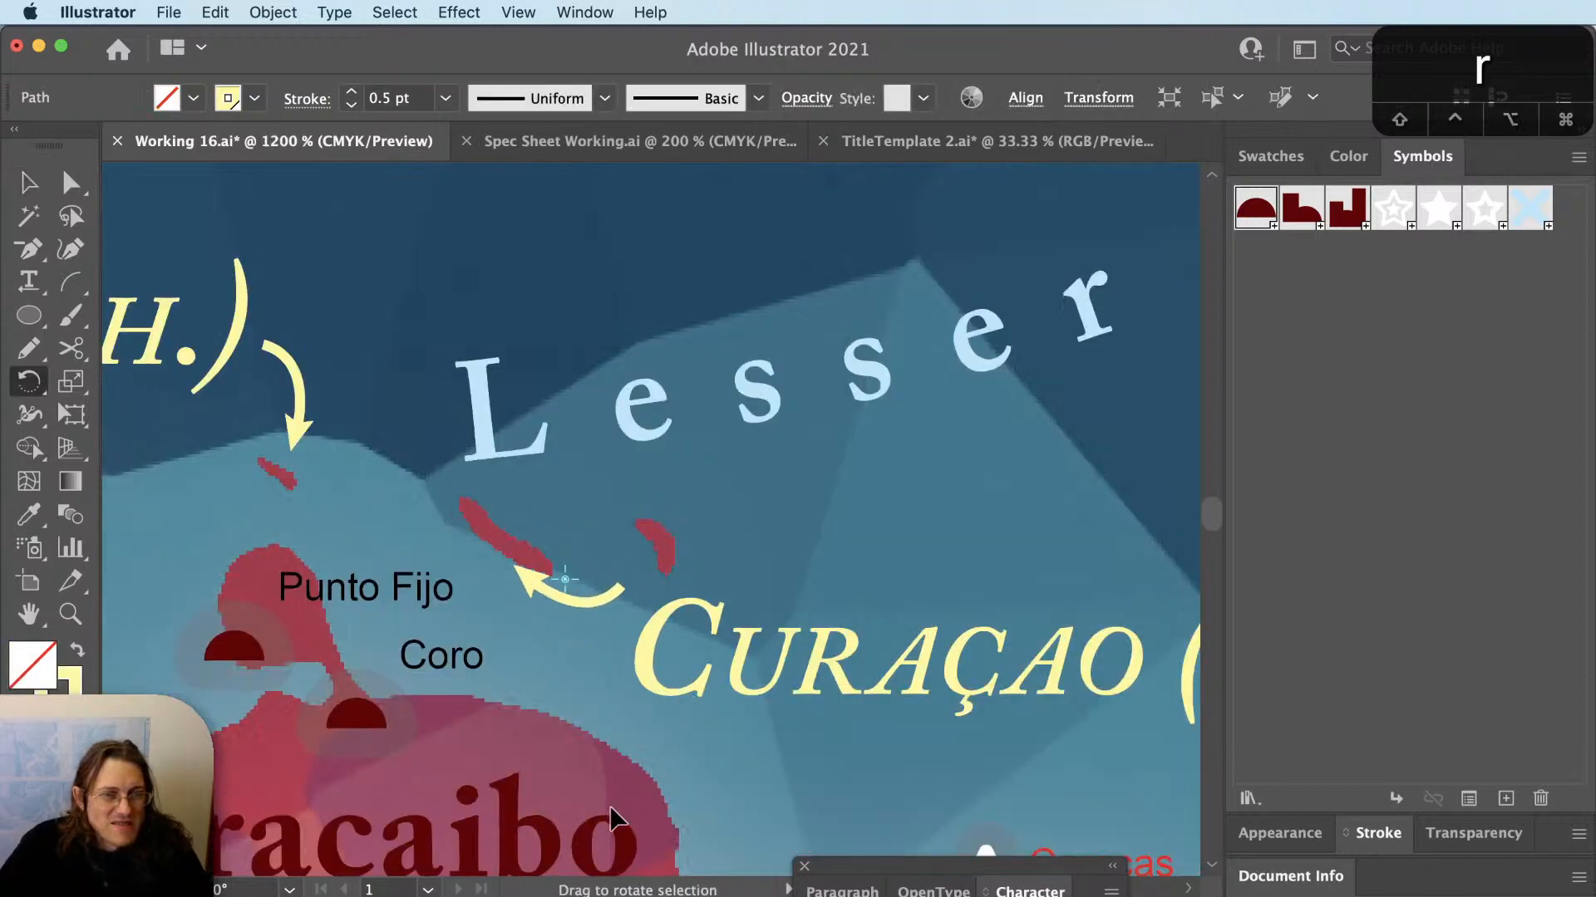
key("v")
key("super+shift+a")
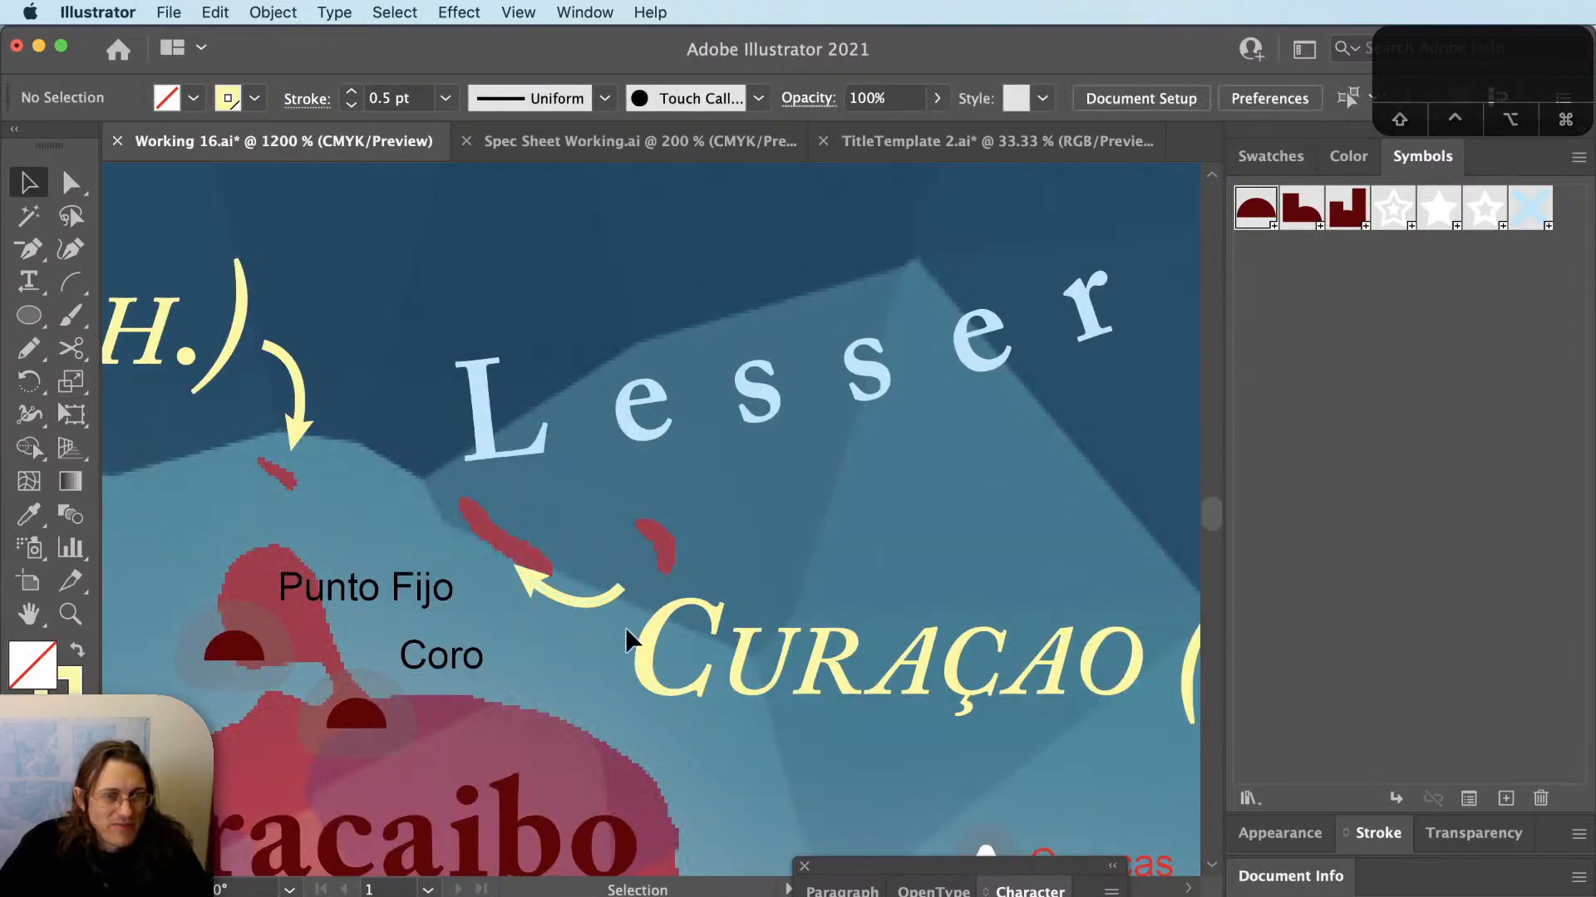
Shift the Curaçao arrow slightly southeast of the island and move the Curaçao (Neth.) label east to clear it.
left_click_drag(623, 597, 677, 621)
key("super+shift+a")
key("a")
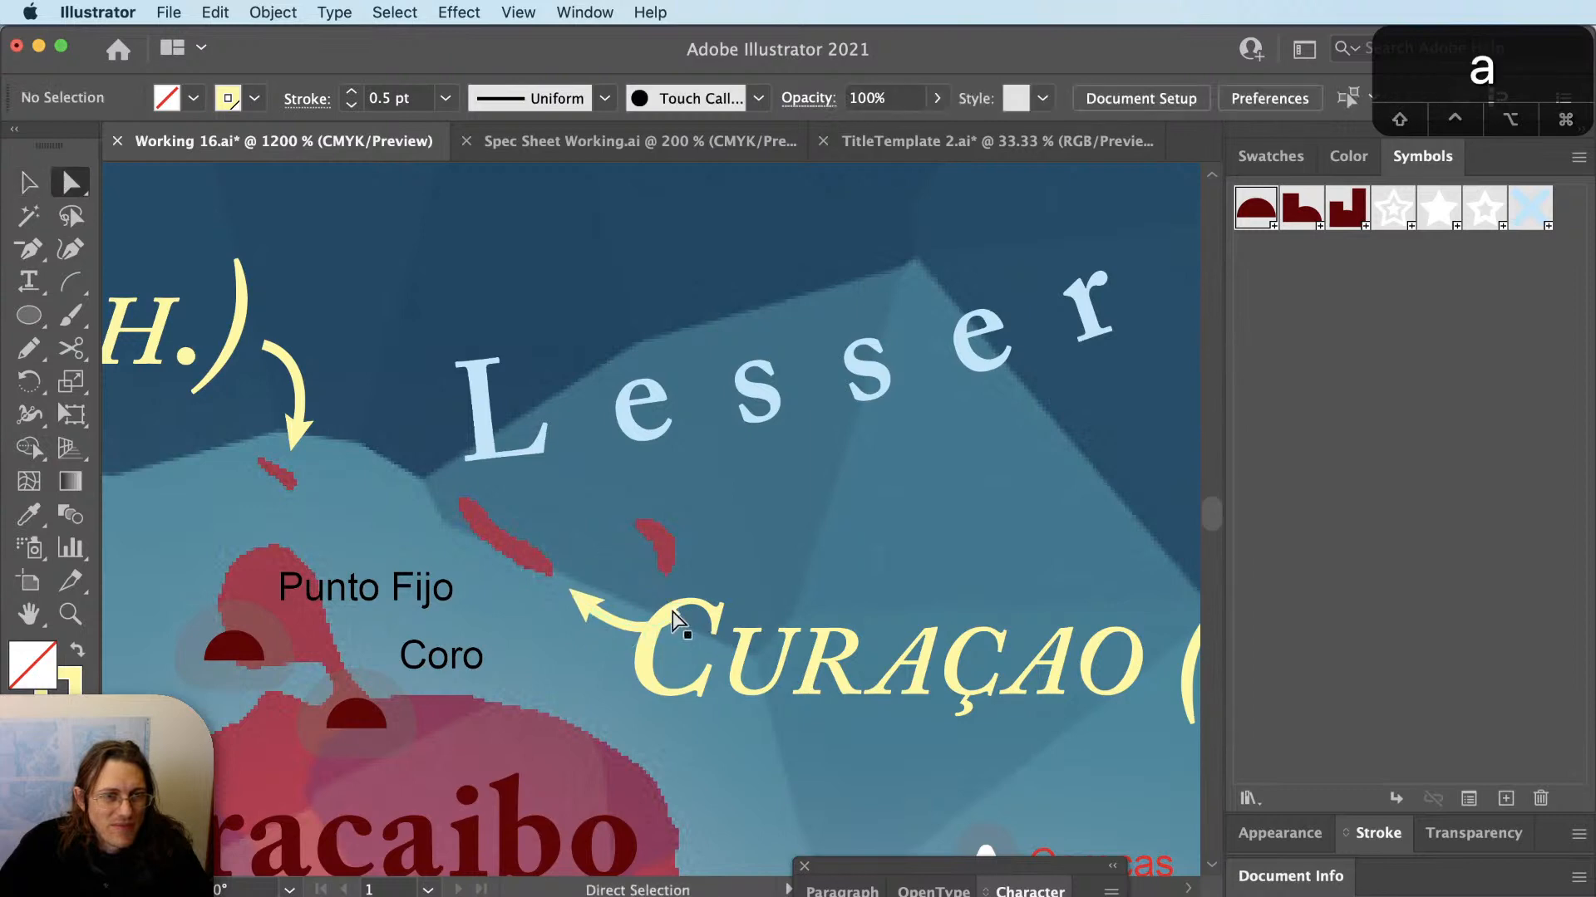
left_click(688, 640)
key("v")
key("space")
key("v")
left_click_drag(896, 686, 771, 665)
key("super+shift+a")
key("v")
key("super+shift+a")
Flatten the Curaçao arrow's curve by moving its tail anchor point down to the height of the label.
key("a")
left_click(457, 610)
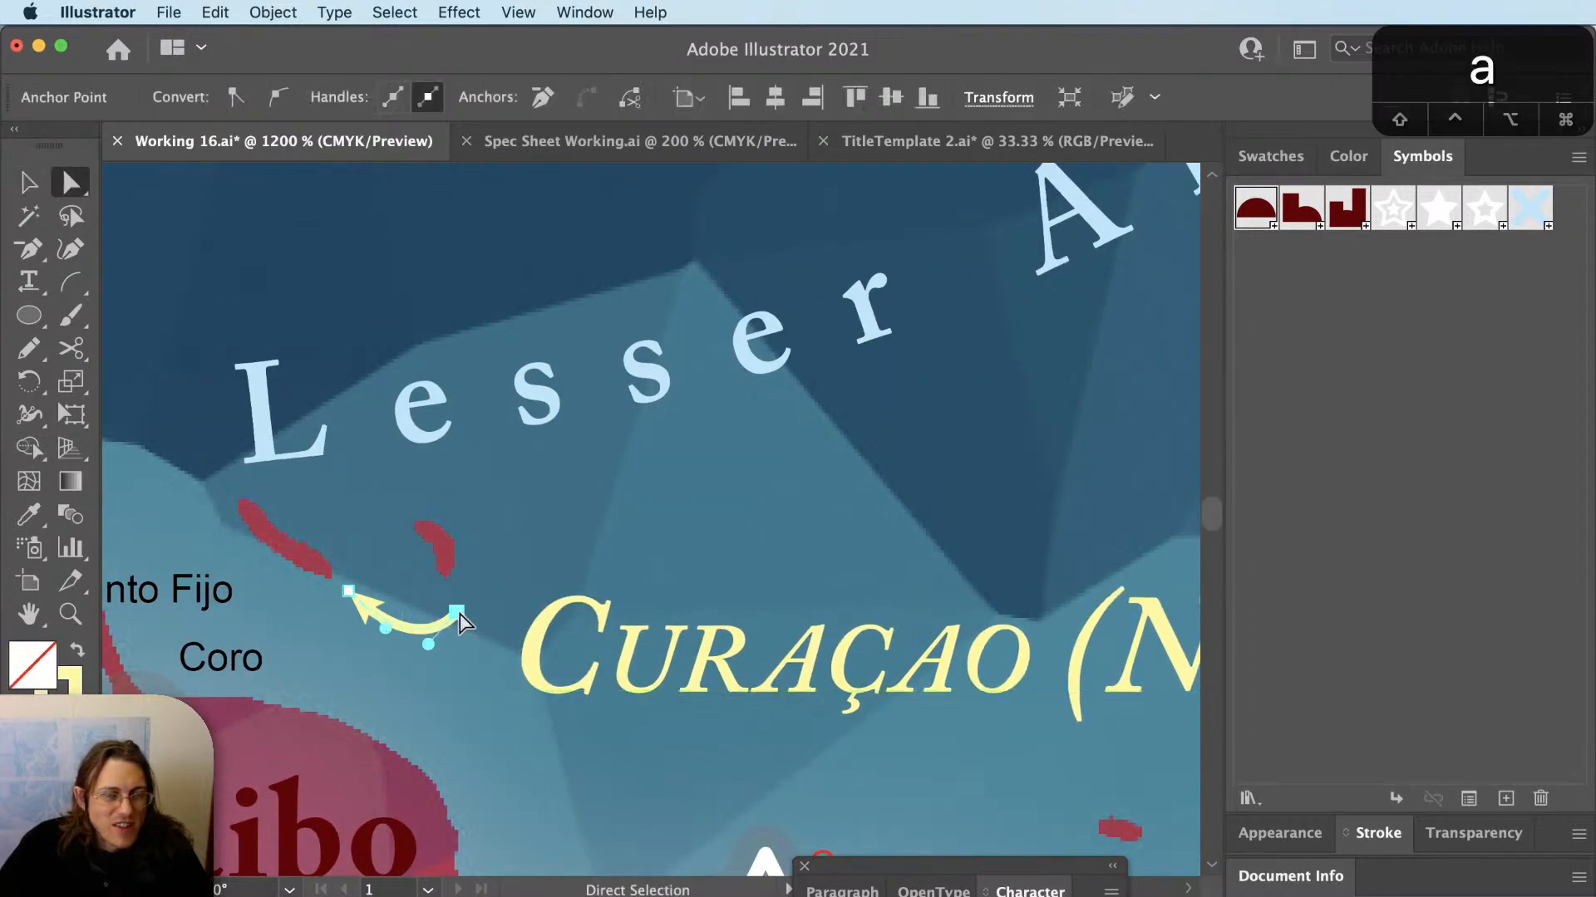
left_click_drag(460, 613, 474, 653)
key("a")
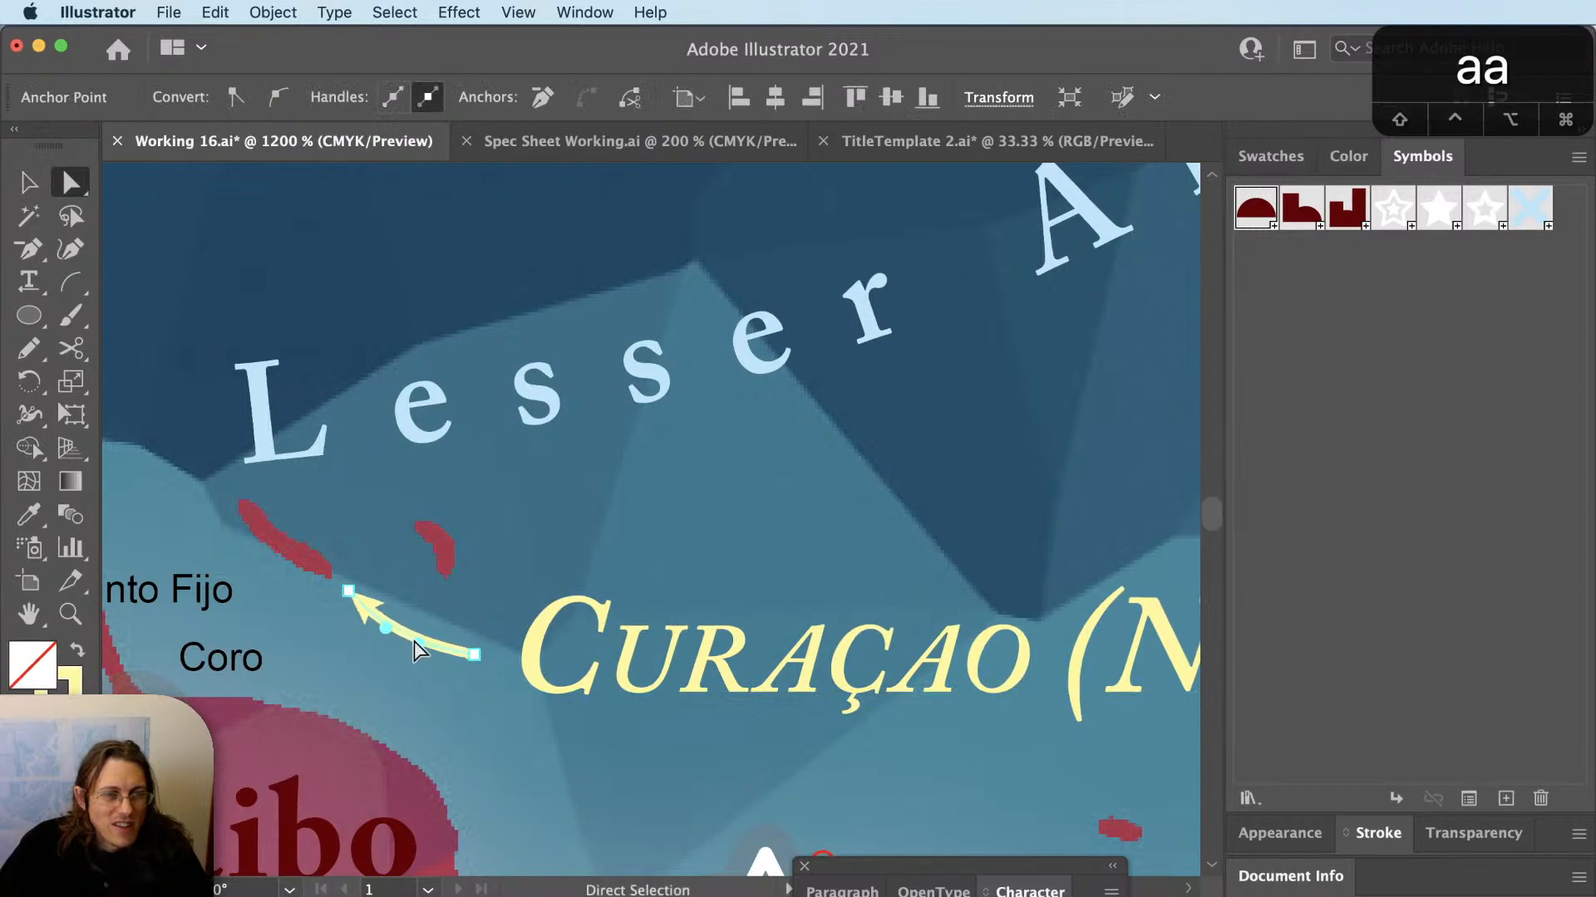
key("a")
Cut the Curaçao arrow near its tail with the Scissors tool and delete the surplus tail piece.
key("c")
left_click(466, 651)
key("v")
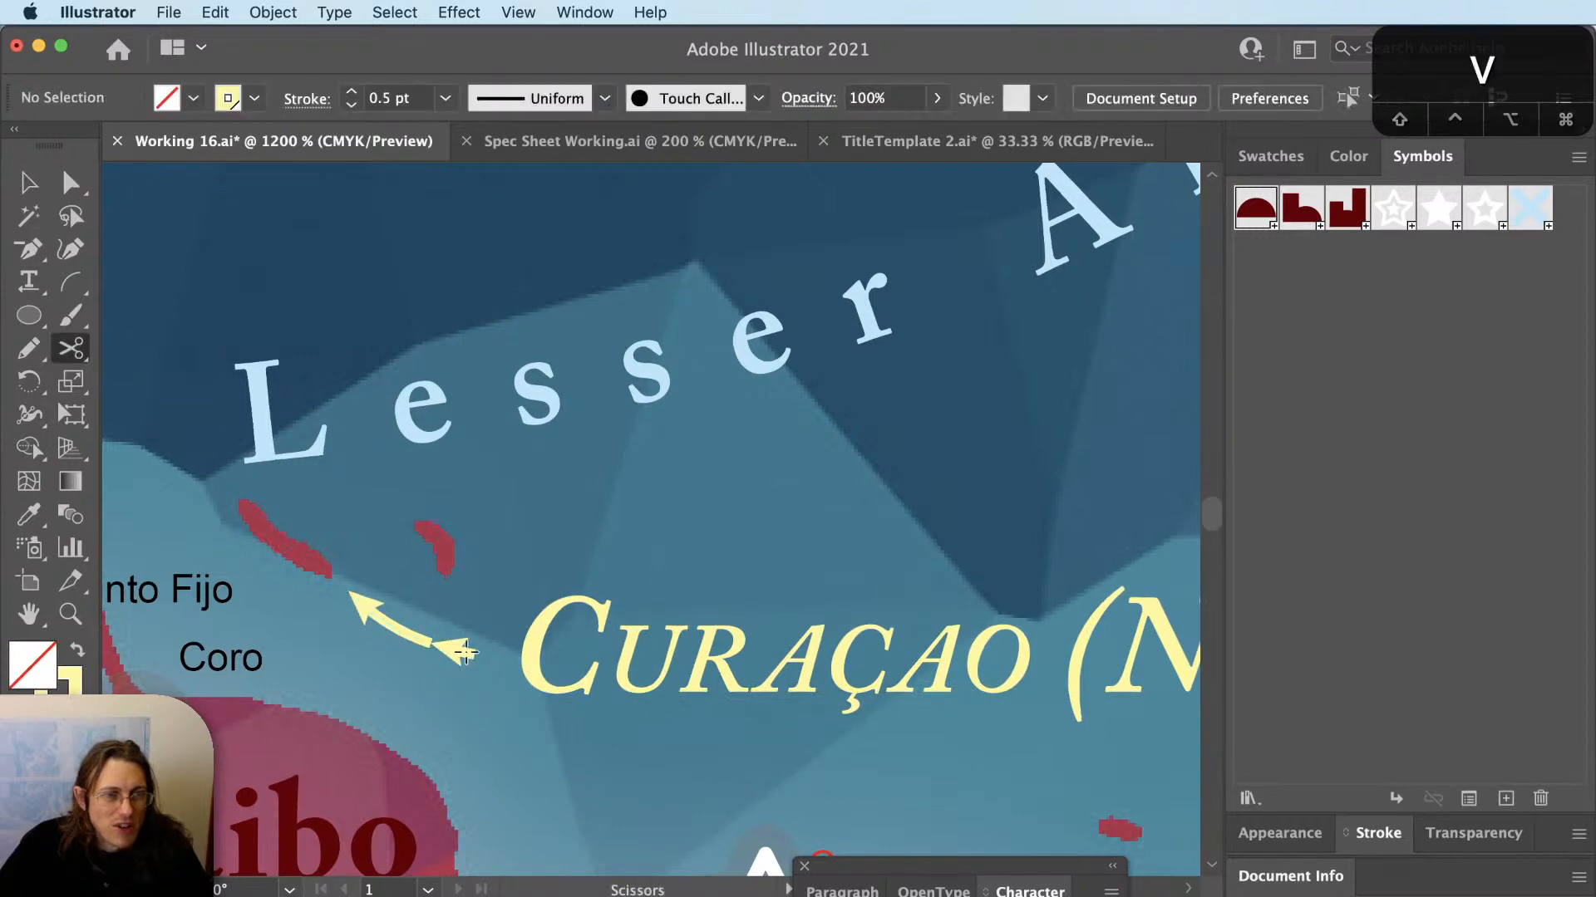
left_click(458, 652)
key("BackSpace")
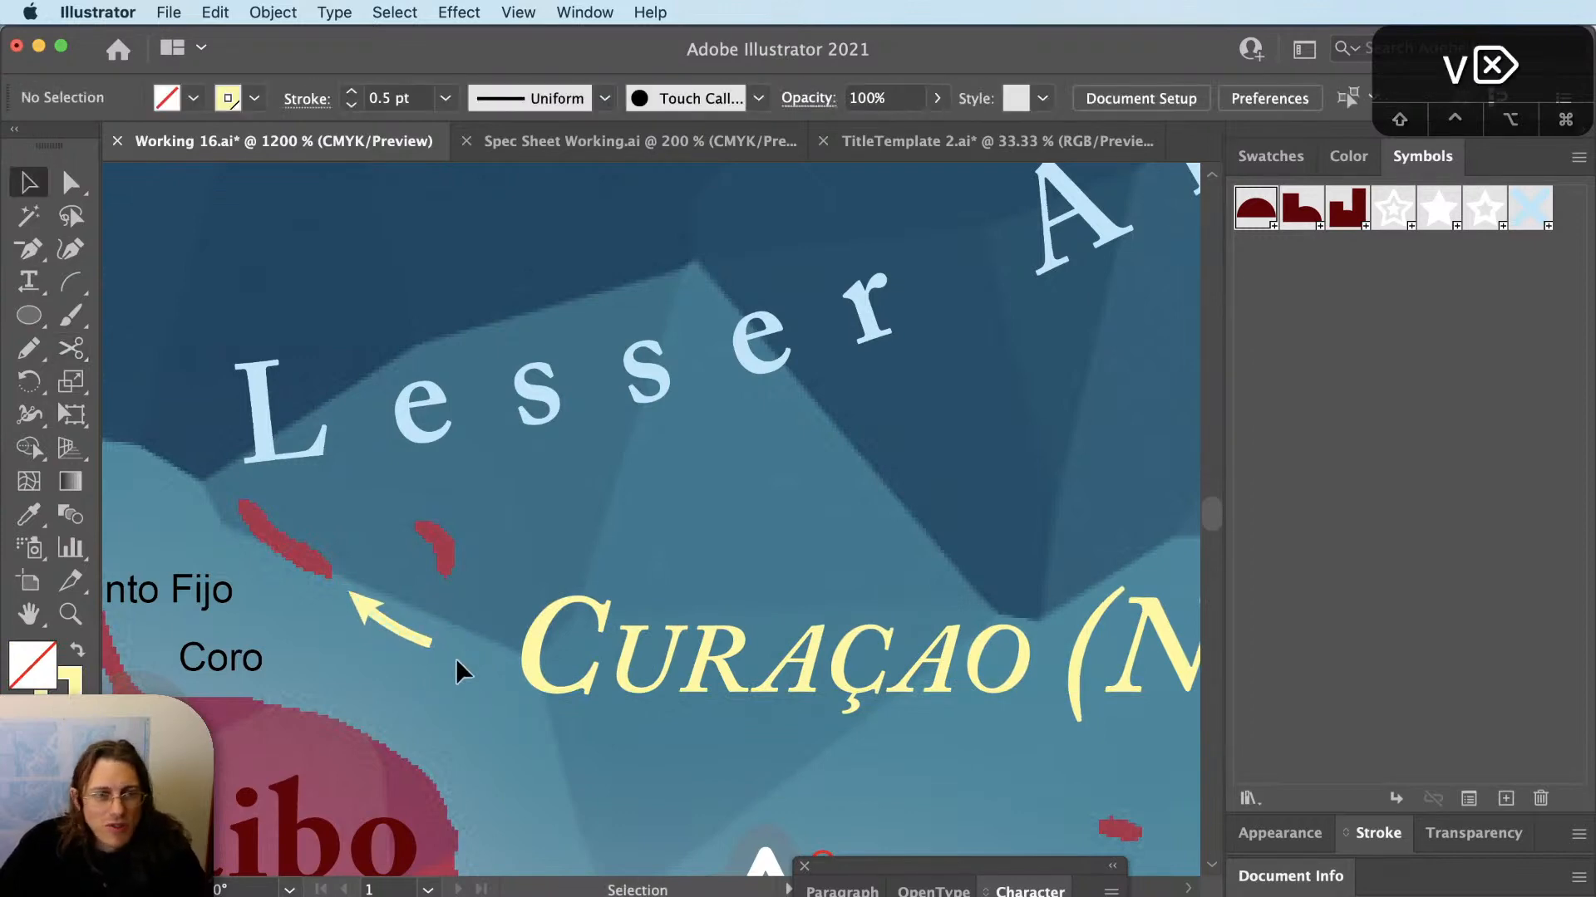
Nudge the shortened arrow slightly toward Curaçao and move the Curaçao (Neth.) label west, close to the arrow's tail.
left_click(405, 626)
key("shift+super+a")
key("v")
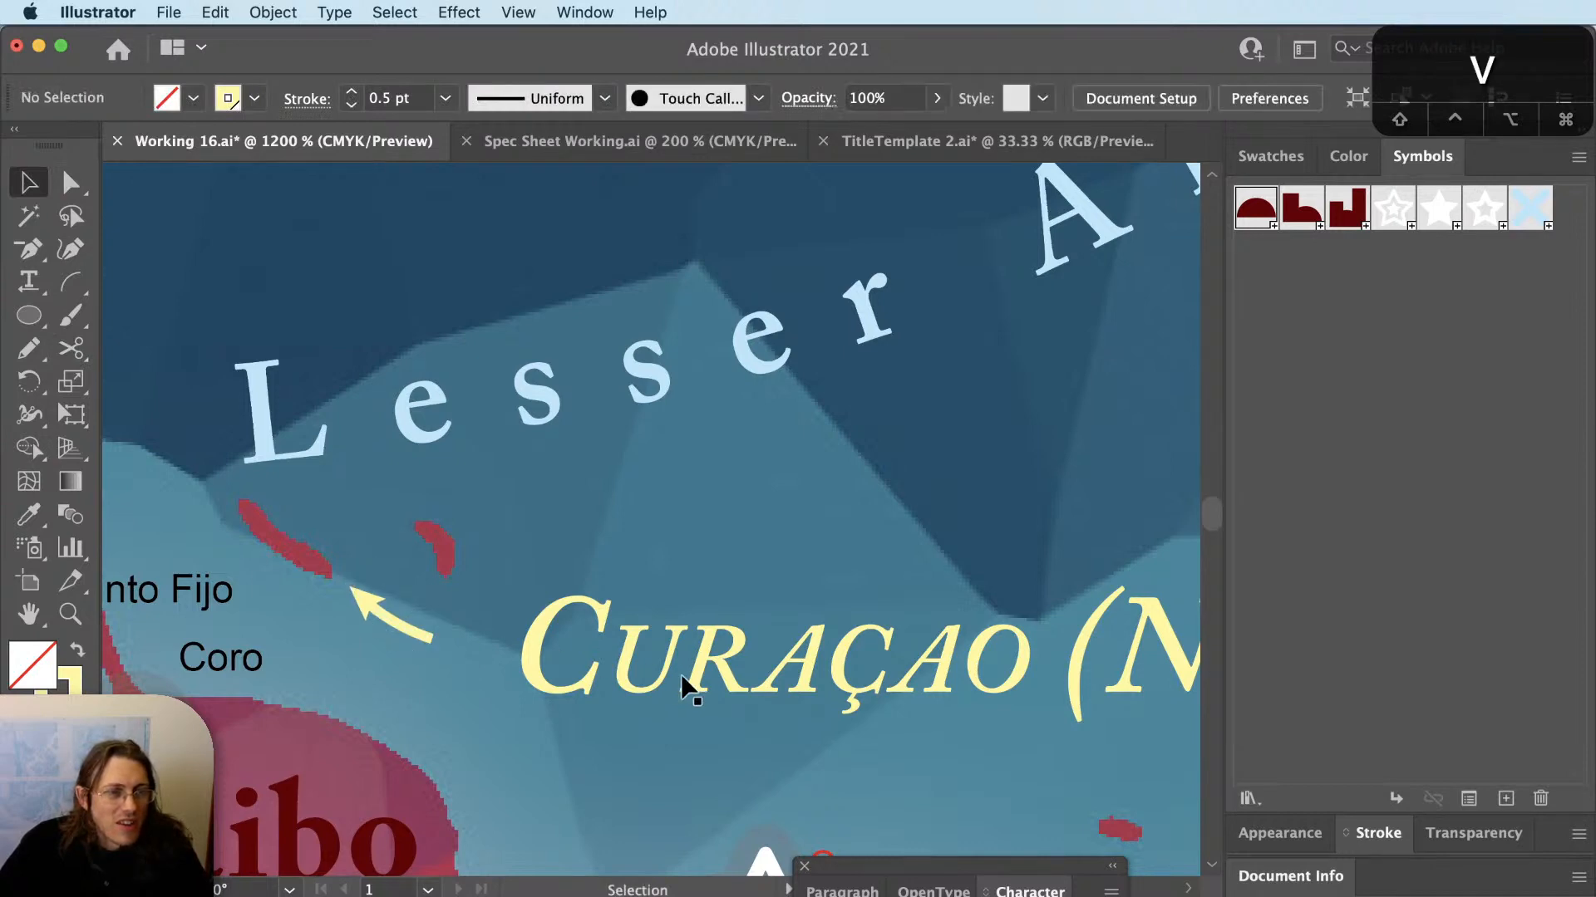
left_click_drag(688, 674, 631, 674)
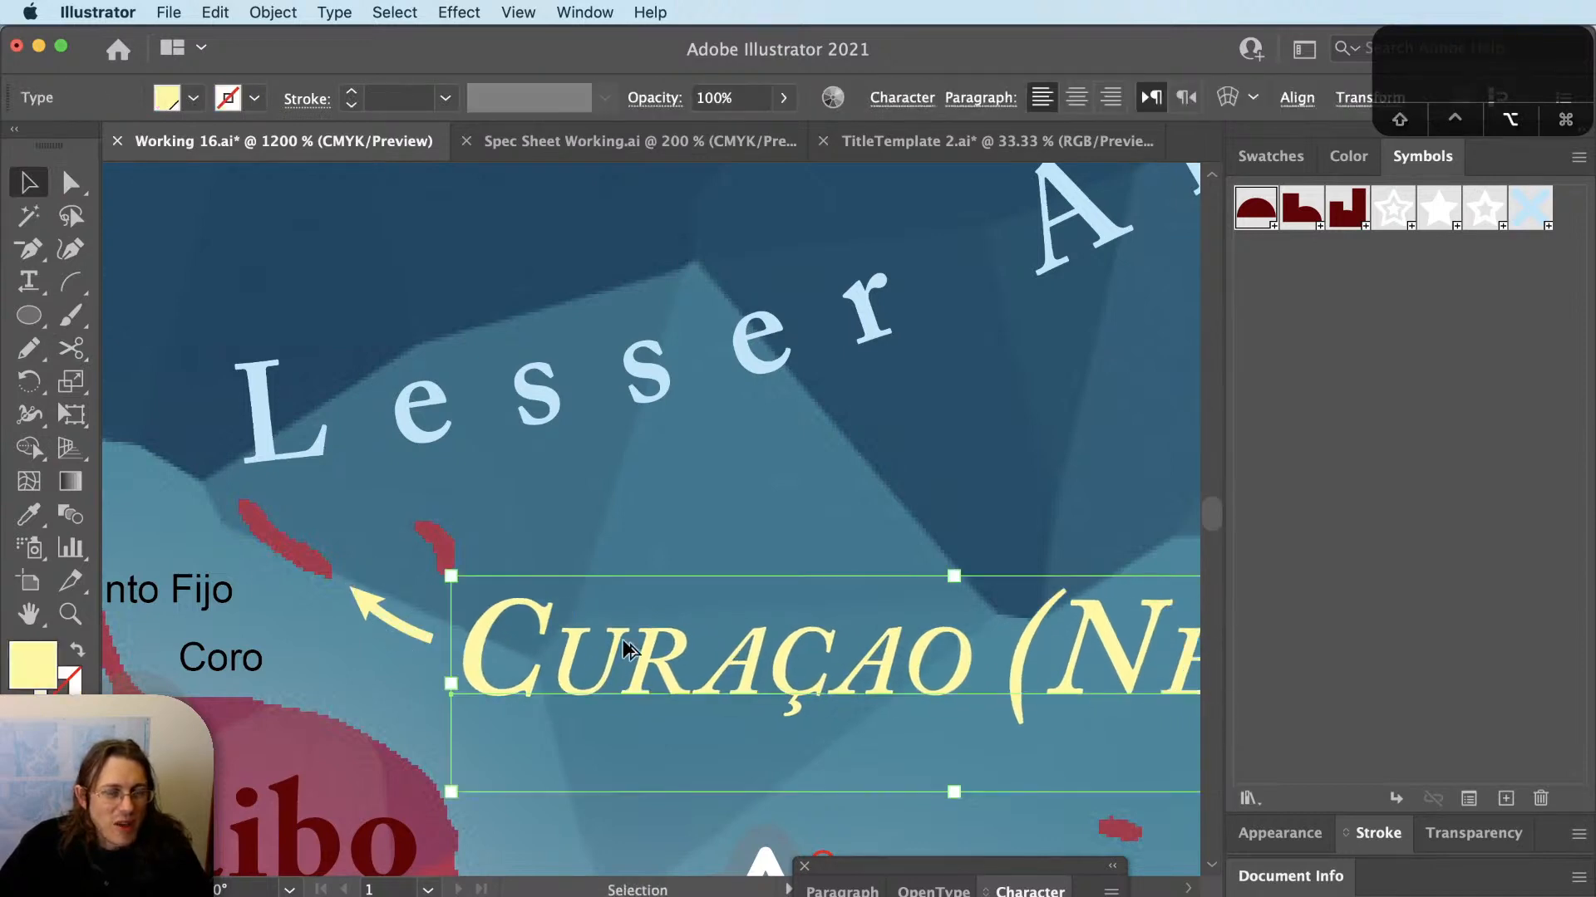
key("shift+super+a")
scroll(624, 639, "down", 2)
scroll(623, 640, "down", 1)
key("space")
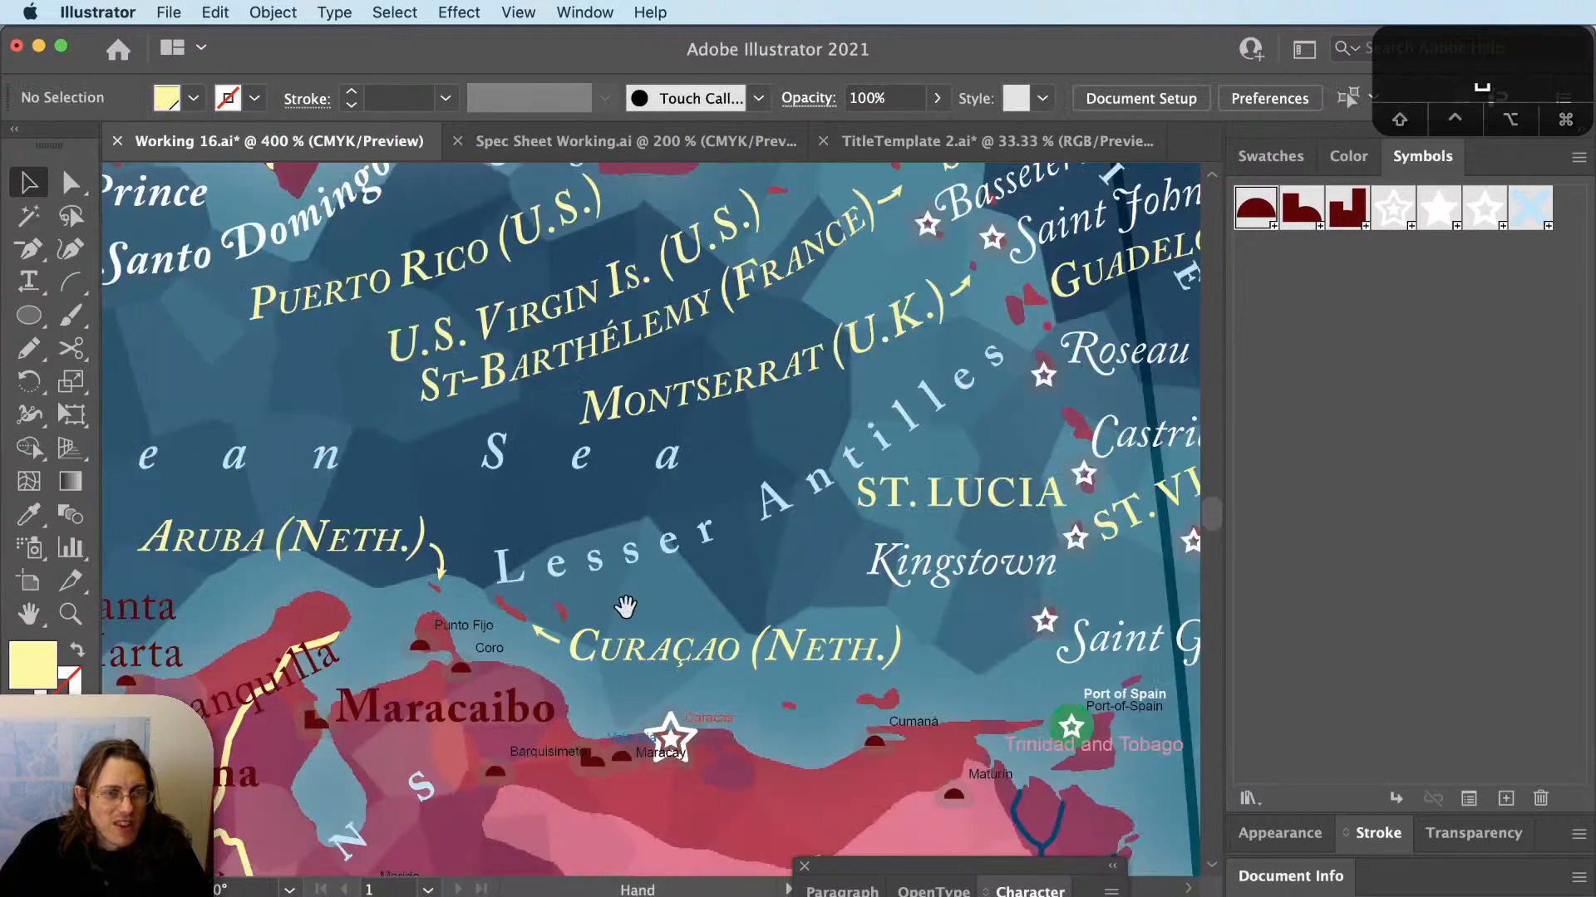
left_click_drag(627, 609, 825, 652)
scroll(539, 630, "up", 2)
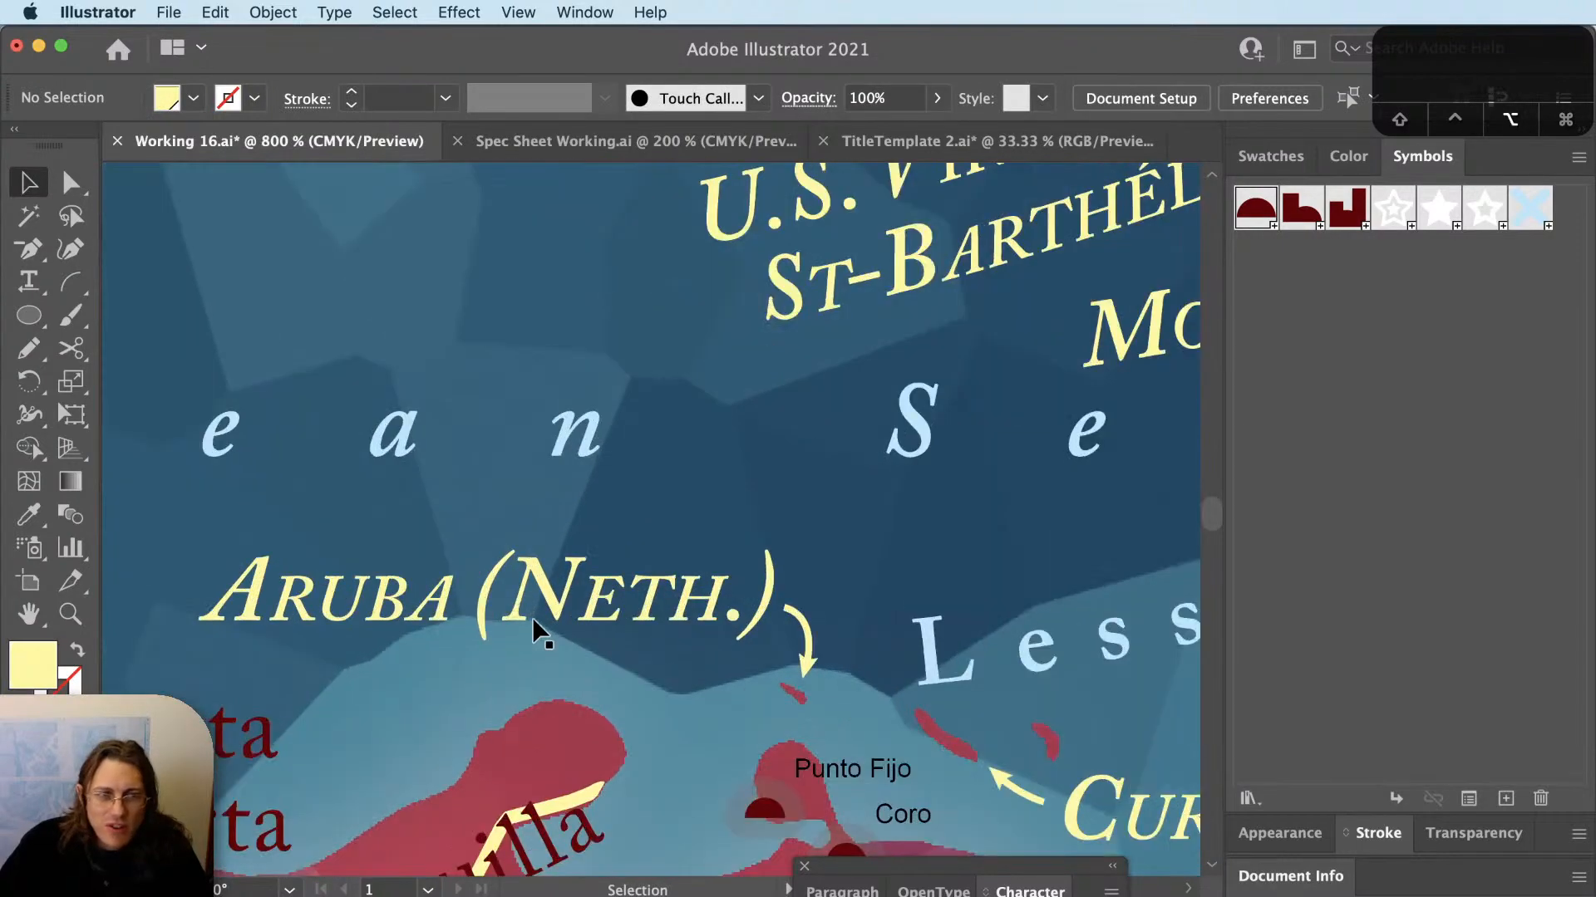
left_click(803, 671)
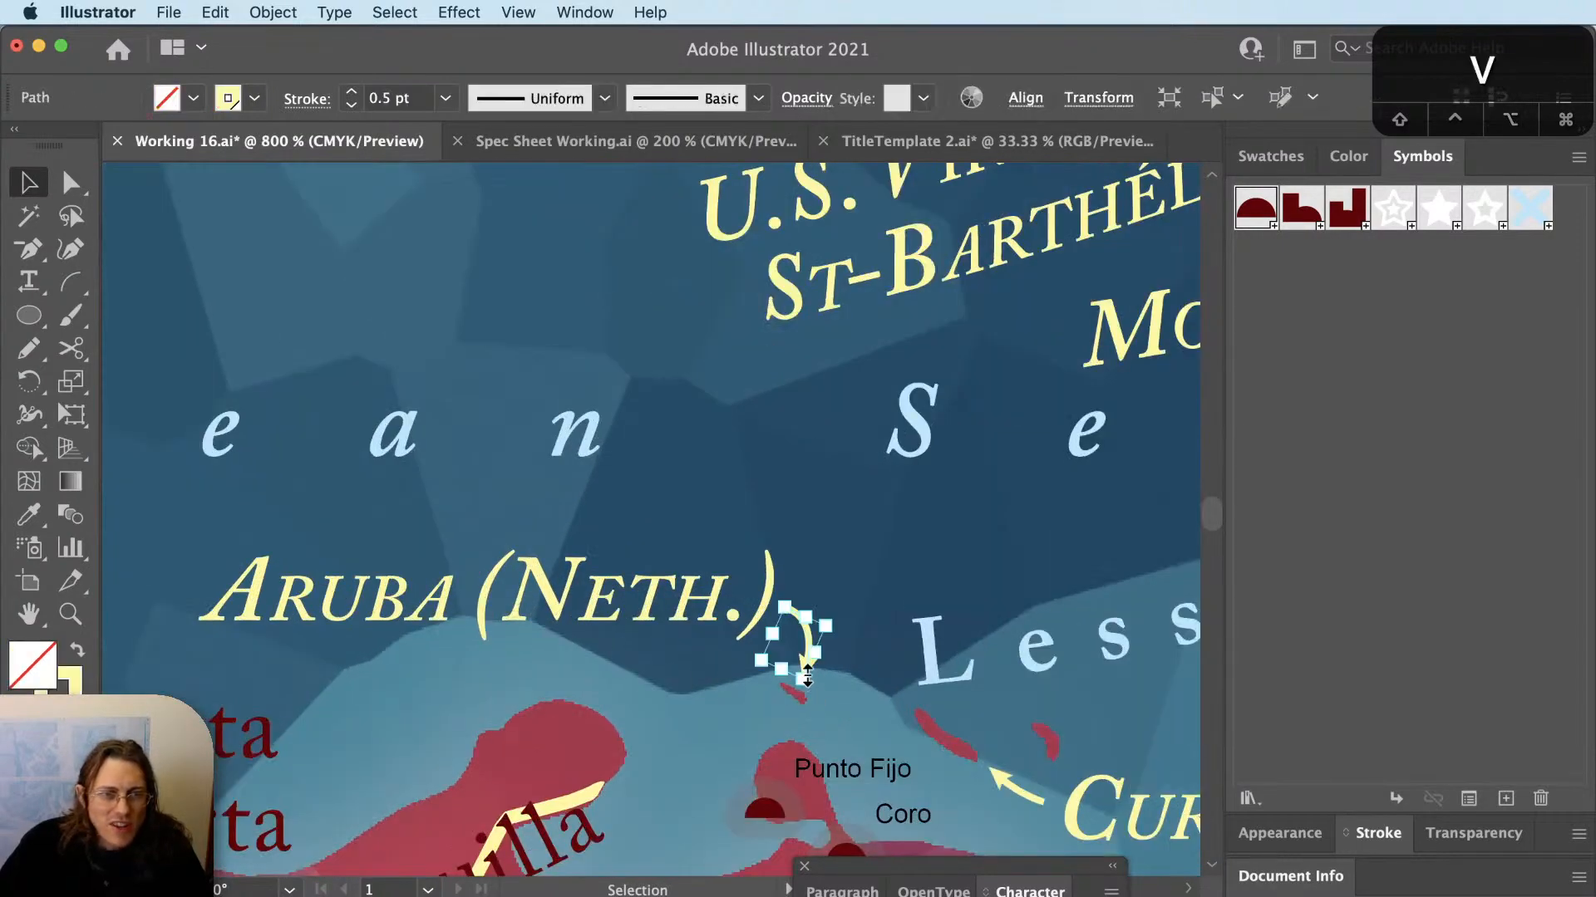
key("r")
key("v")
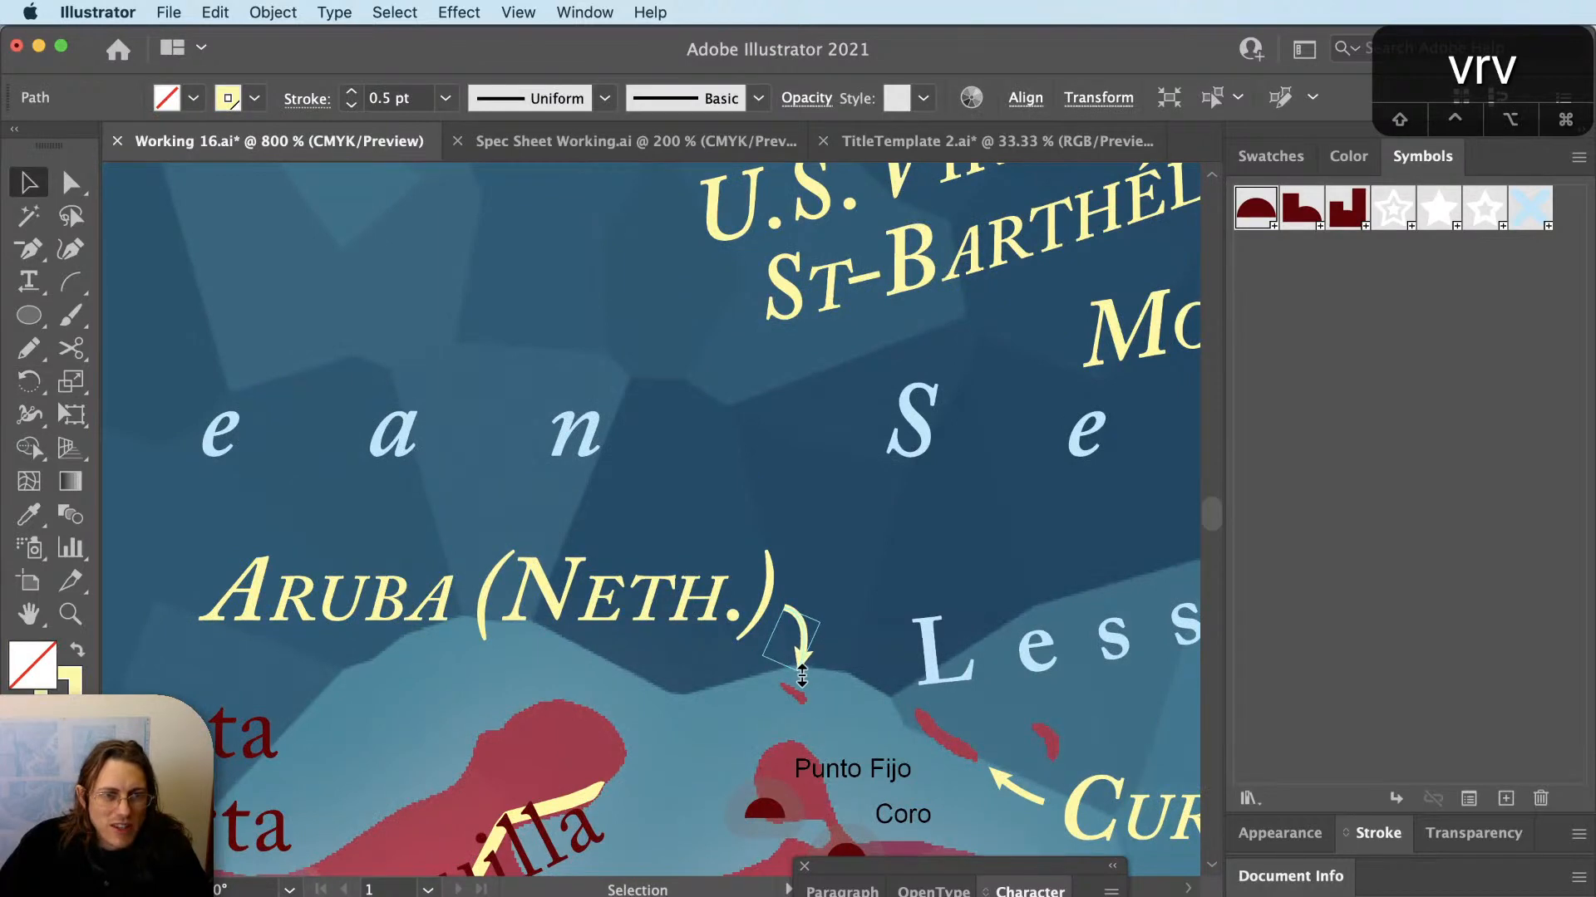
key("super+z")
scroll(802, 678, "up", 1)
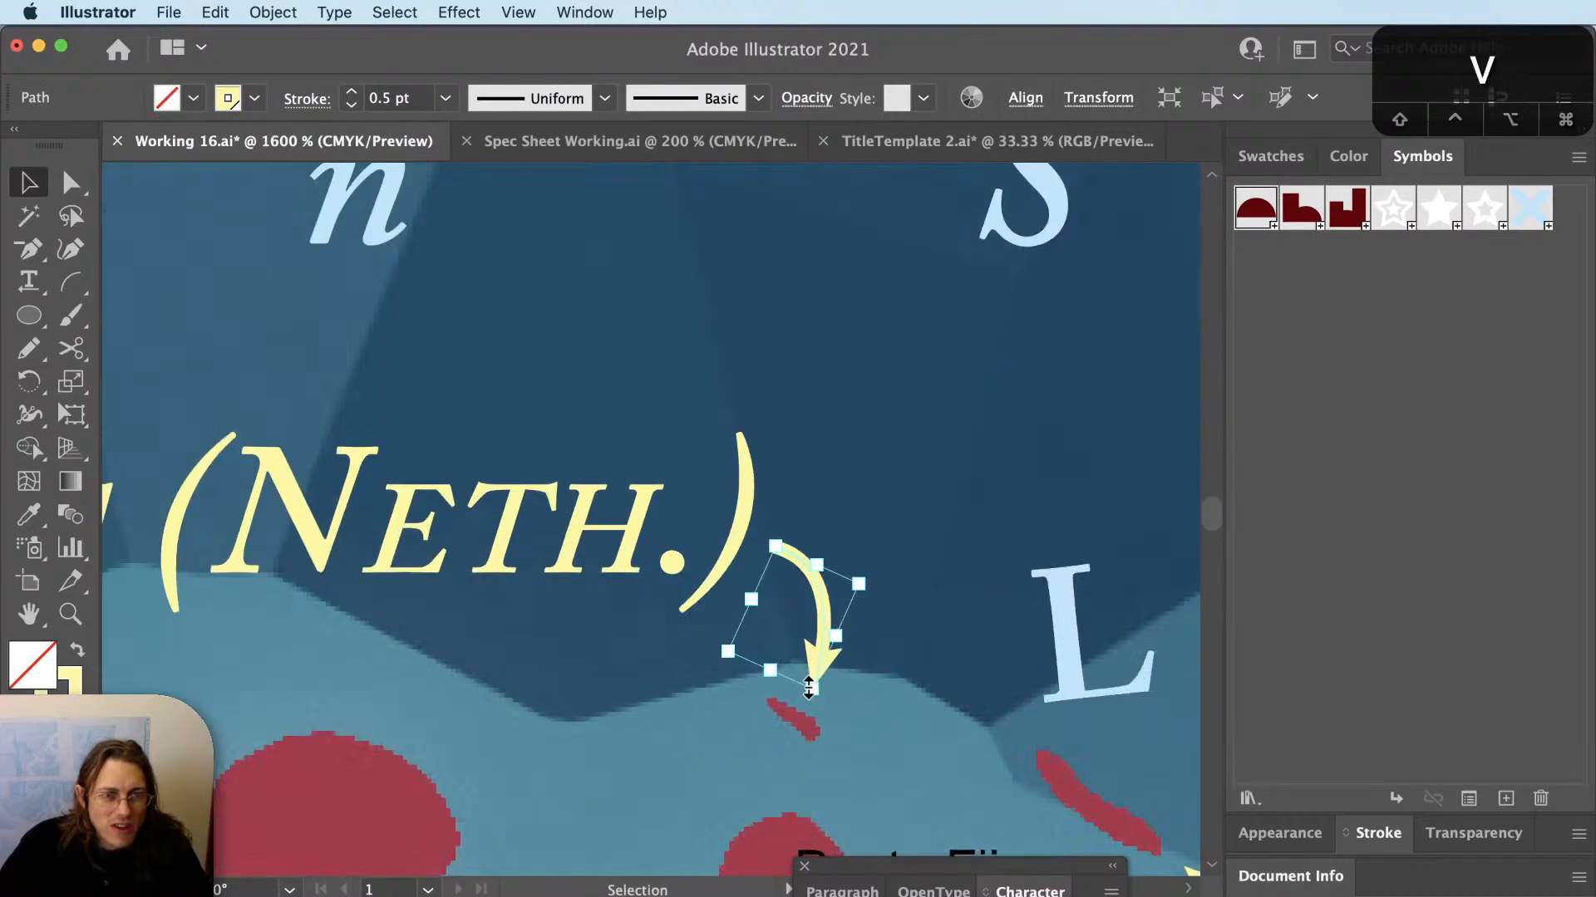
Shift the Aruba arrow slightly west and rotate it counterclockwise about its tip.
left_click(855, 631)
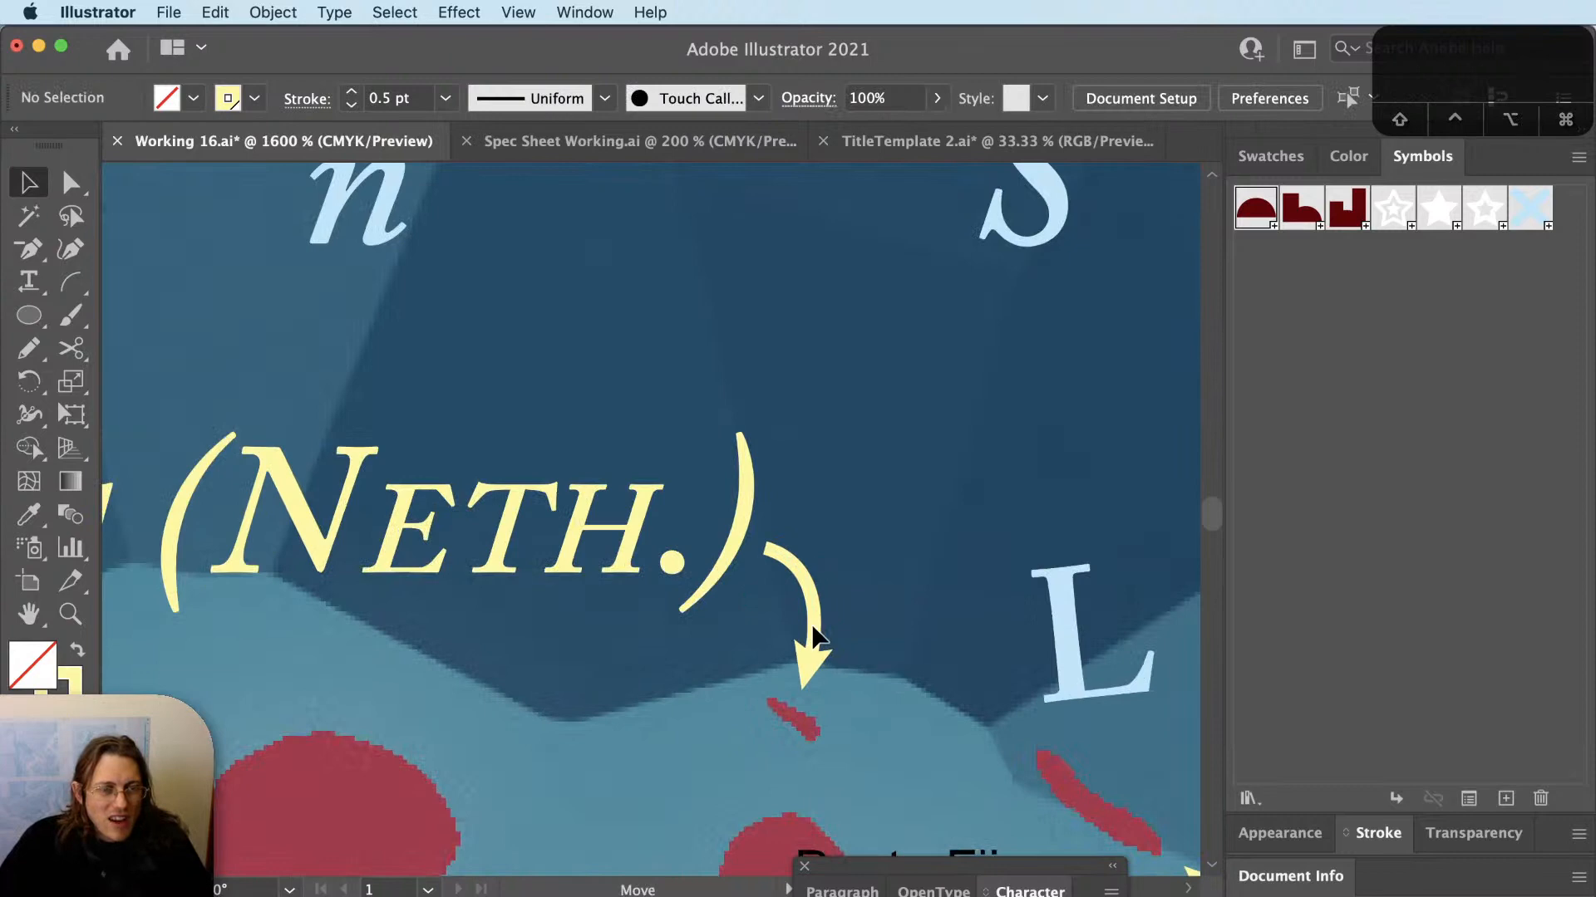
left_click(816, 638)
key("r")
left_click_drag(804, 690, 716, 600)
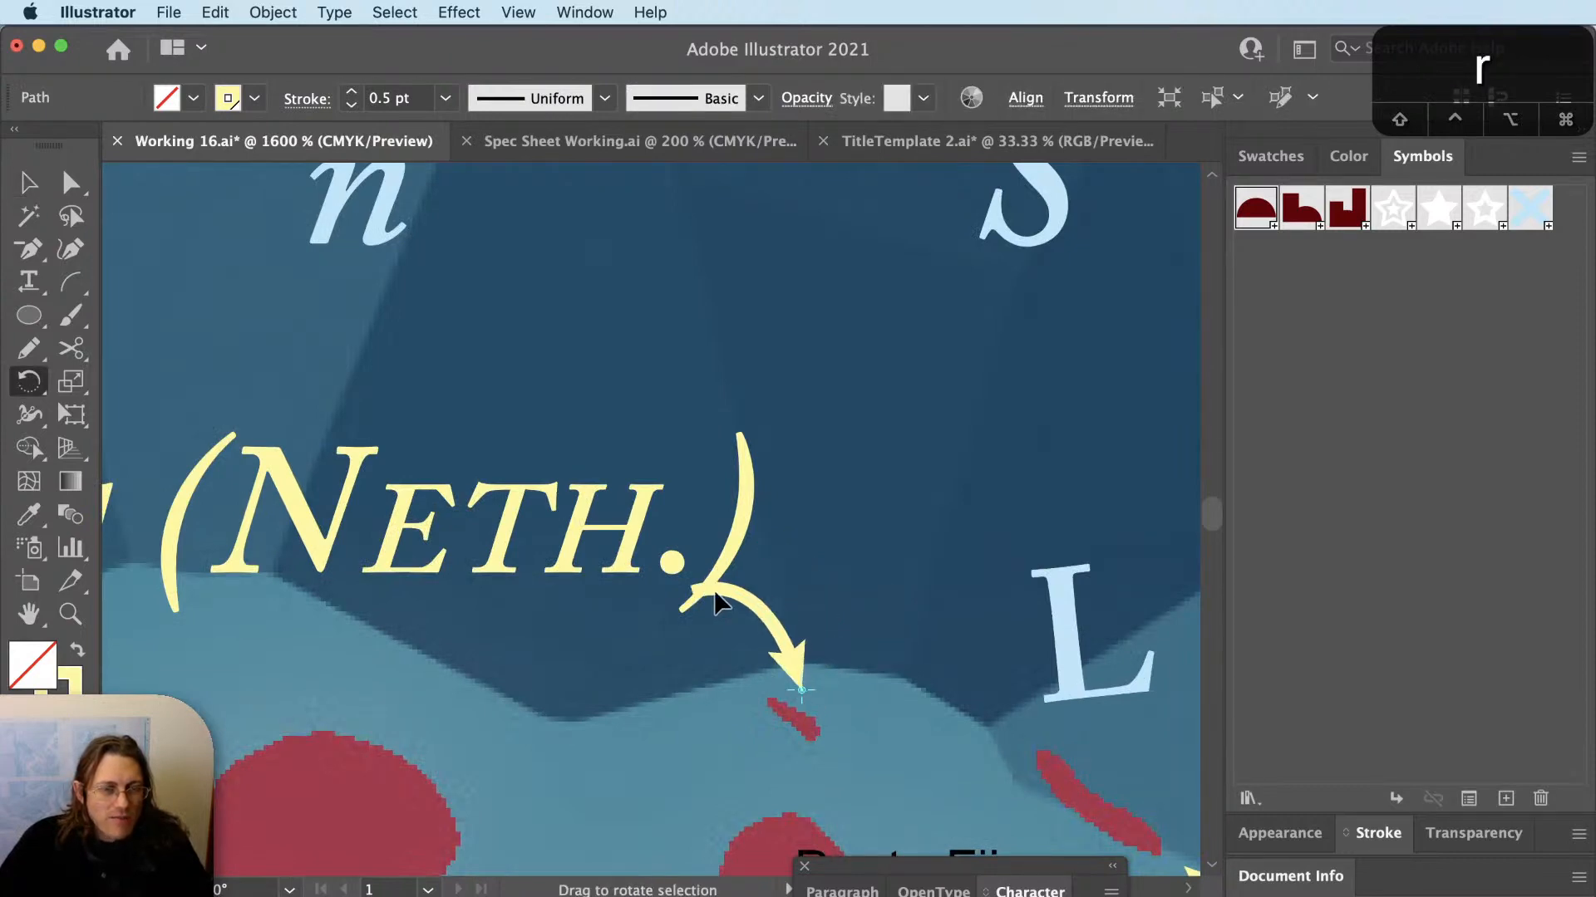
left_click(801, 668, "super")
Move the Aruba (Neth.) label west and slightly south so it clears the arrow's tail.
scroll(793, 665, "down", 2)
left_click_drag(747, 653, 939, 667)
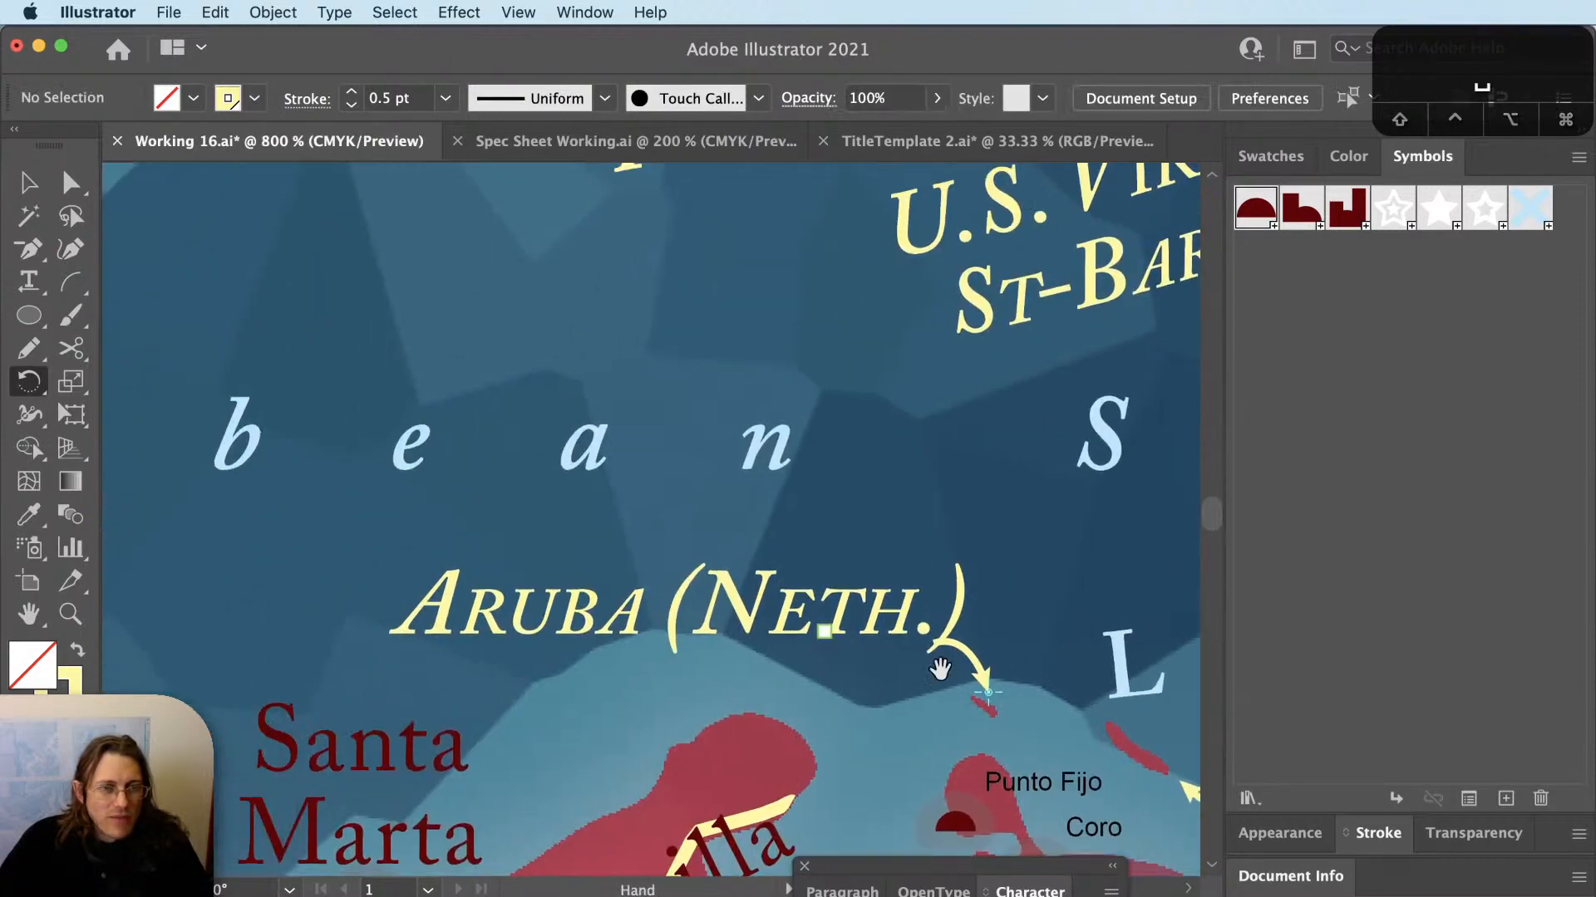
key("v")
mouse_move(784, 623)
left_mouse_down()
mouse_move(779, 636)
mouse_move(806, 625)
left_mouse_up()
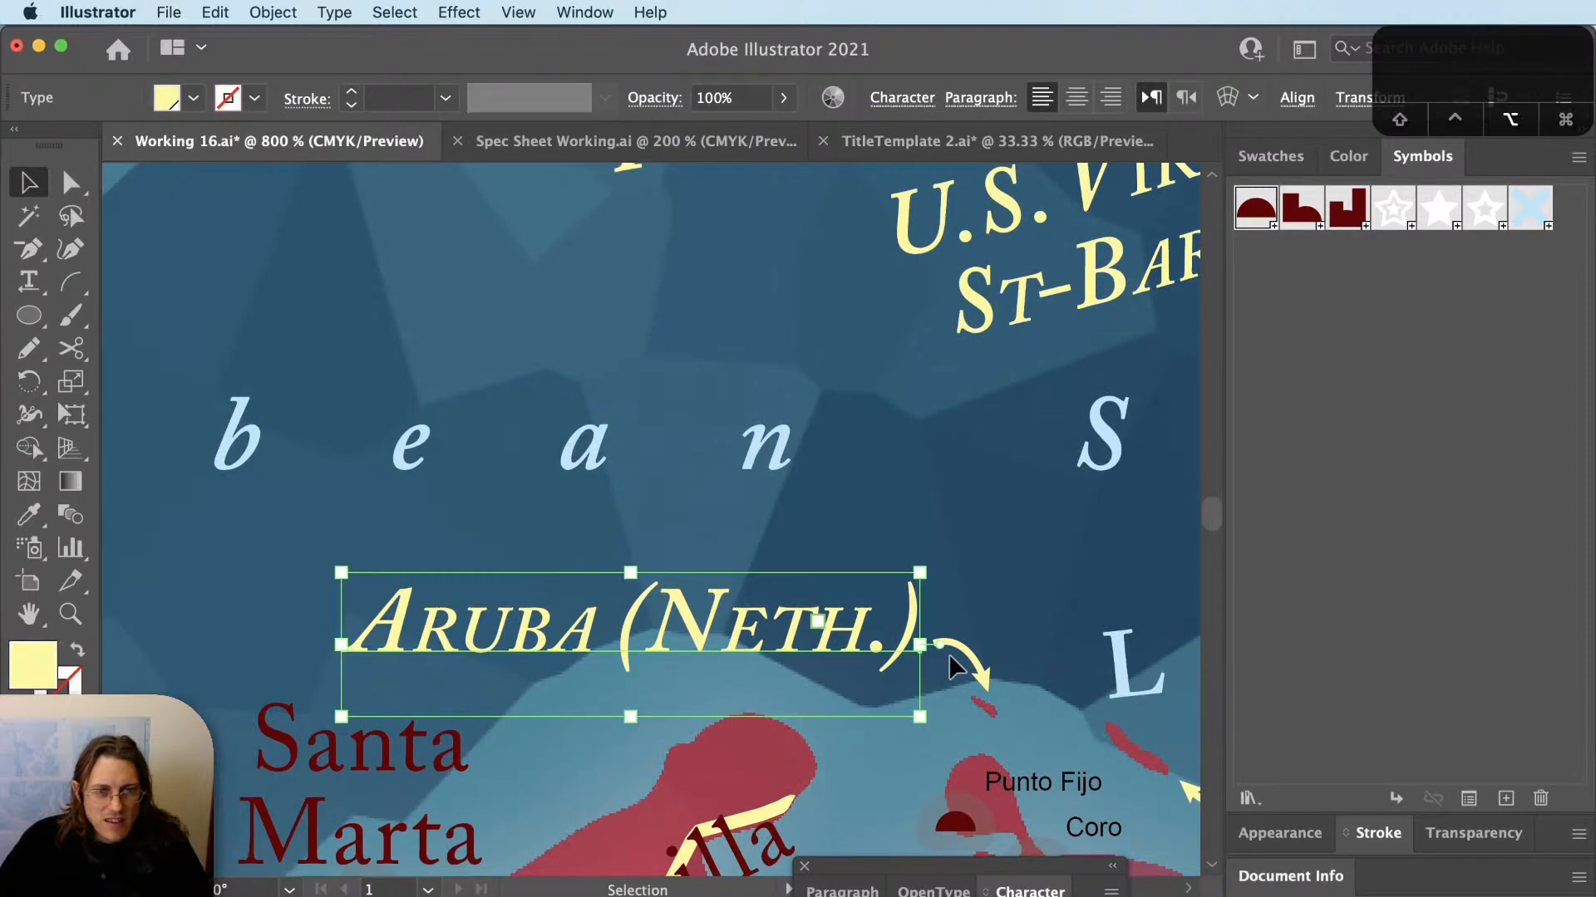
Reshape the Aruba arrow's curve by adjusting its tail anchor point and direction handle with Direct Selection.
left_click(949, 655)
scroll(946, 646, "up", 1)
key("a")
left_click(930, 647)
left_click_drag(931, 646, 986, 642)
key("a")
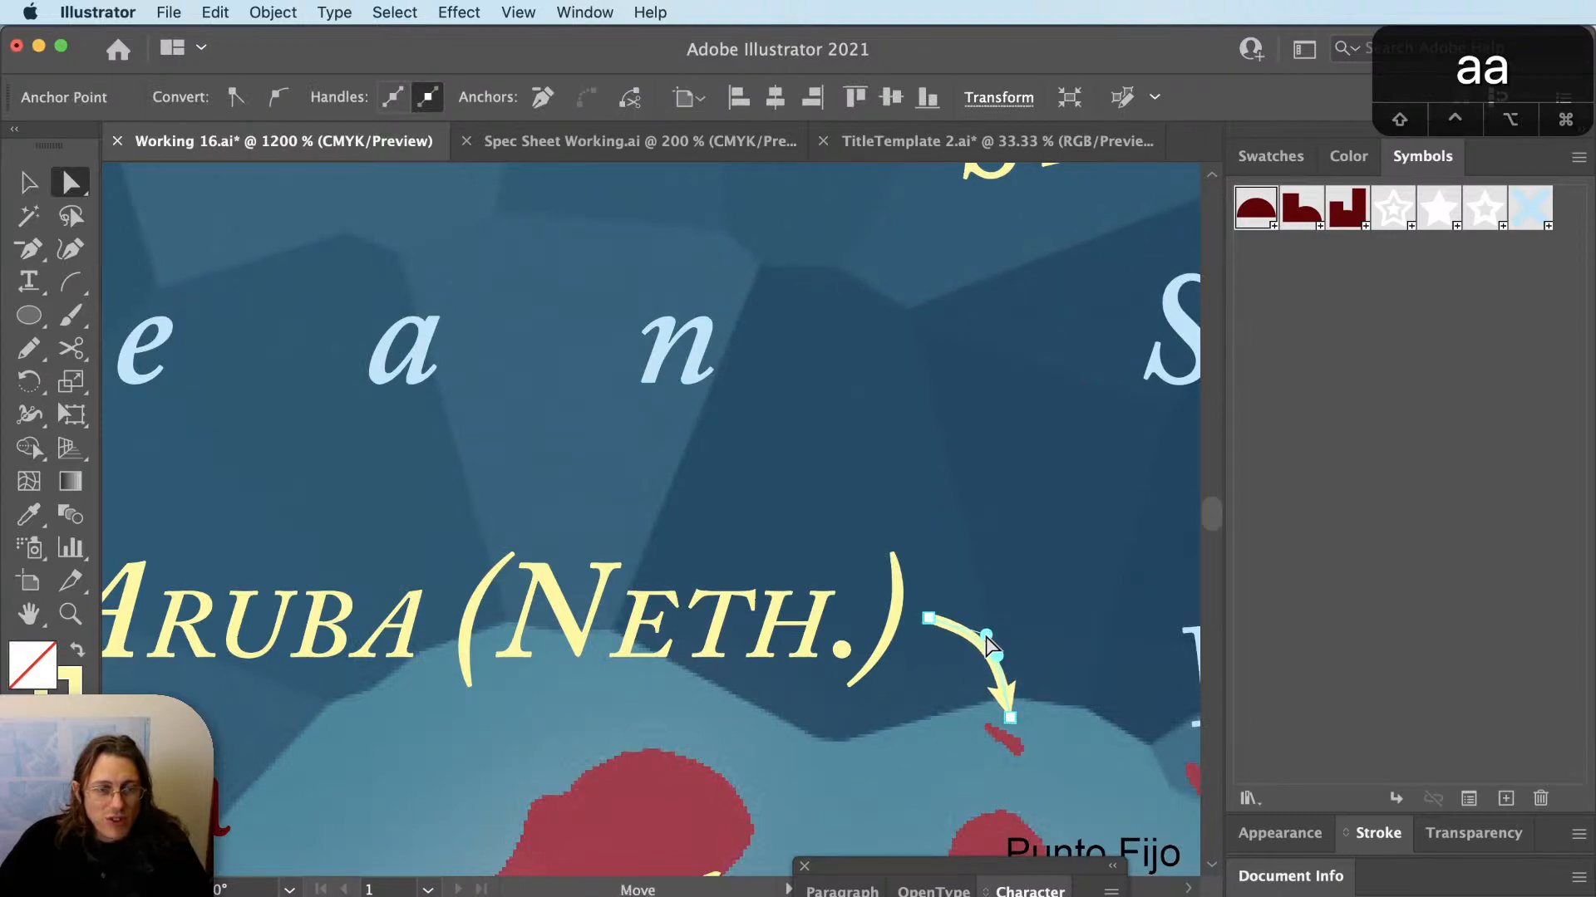
key("v")
left_click(863, 641)
Examine the Aruba and Curaçao labels and the unstyled city labels along Venezuela's north coast.
scroll(686, 622, "down", 3)
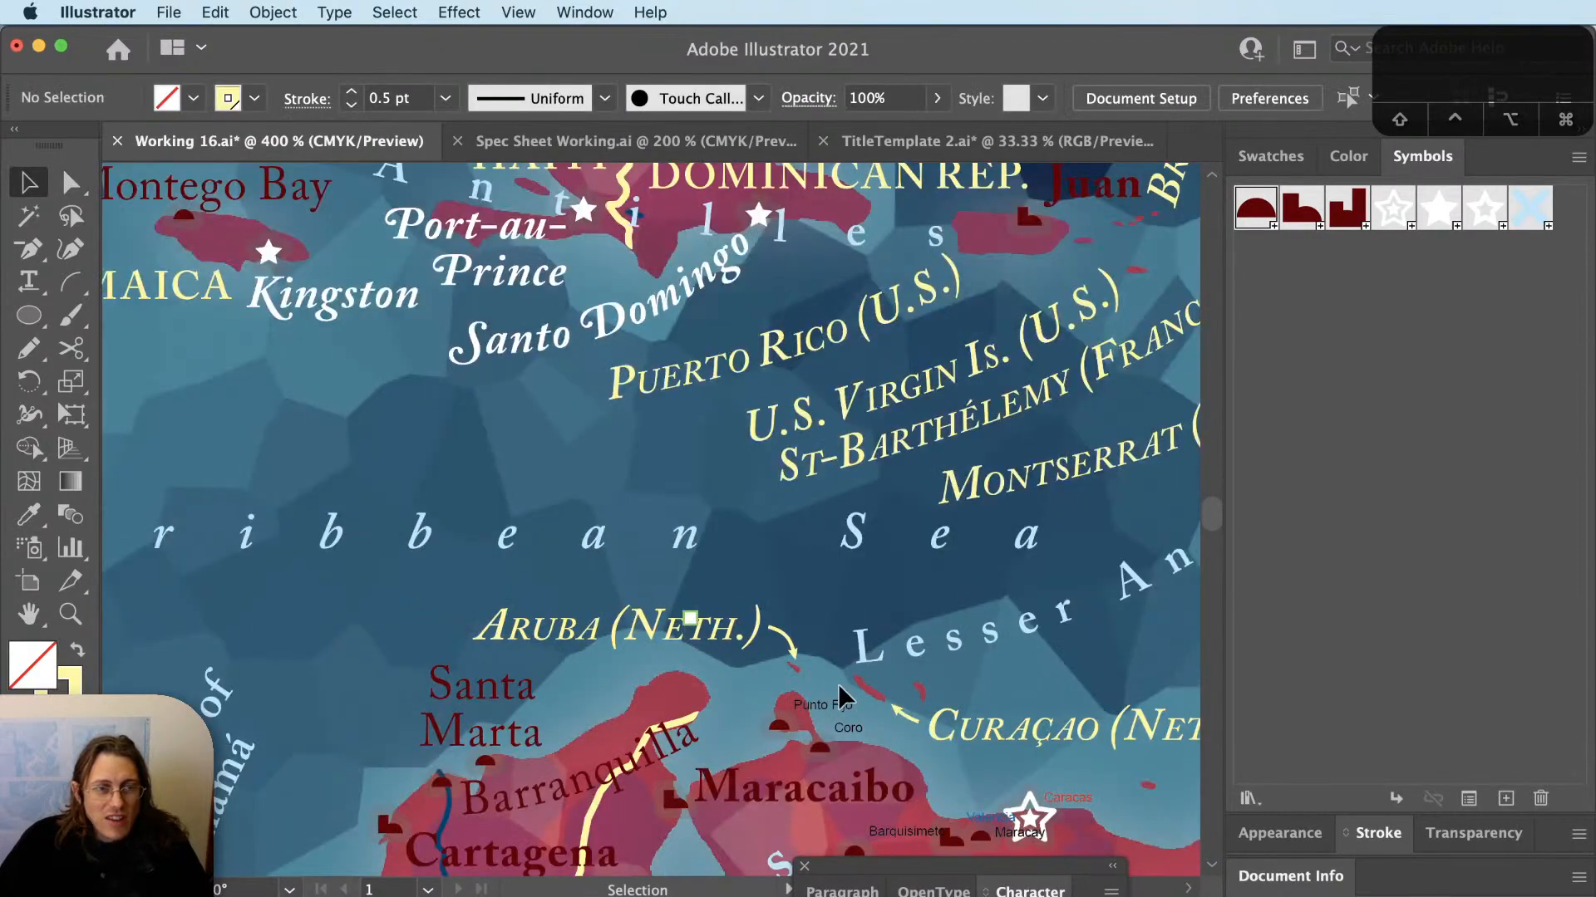
scroll(841, 696, "down", 5)
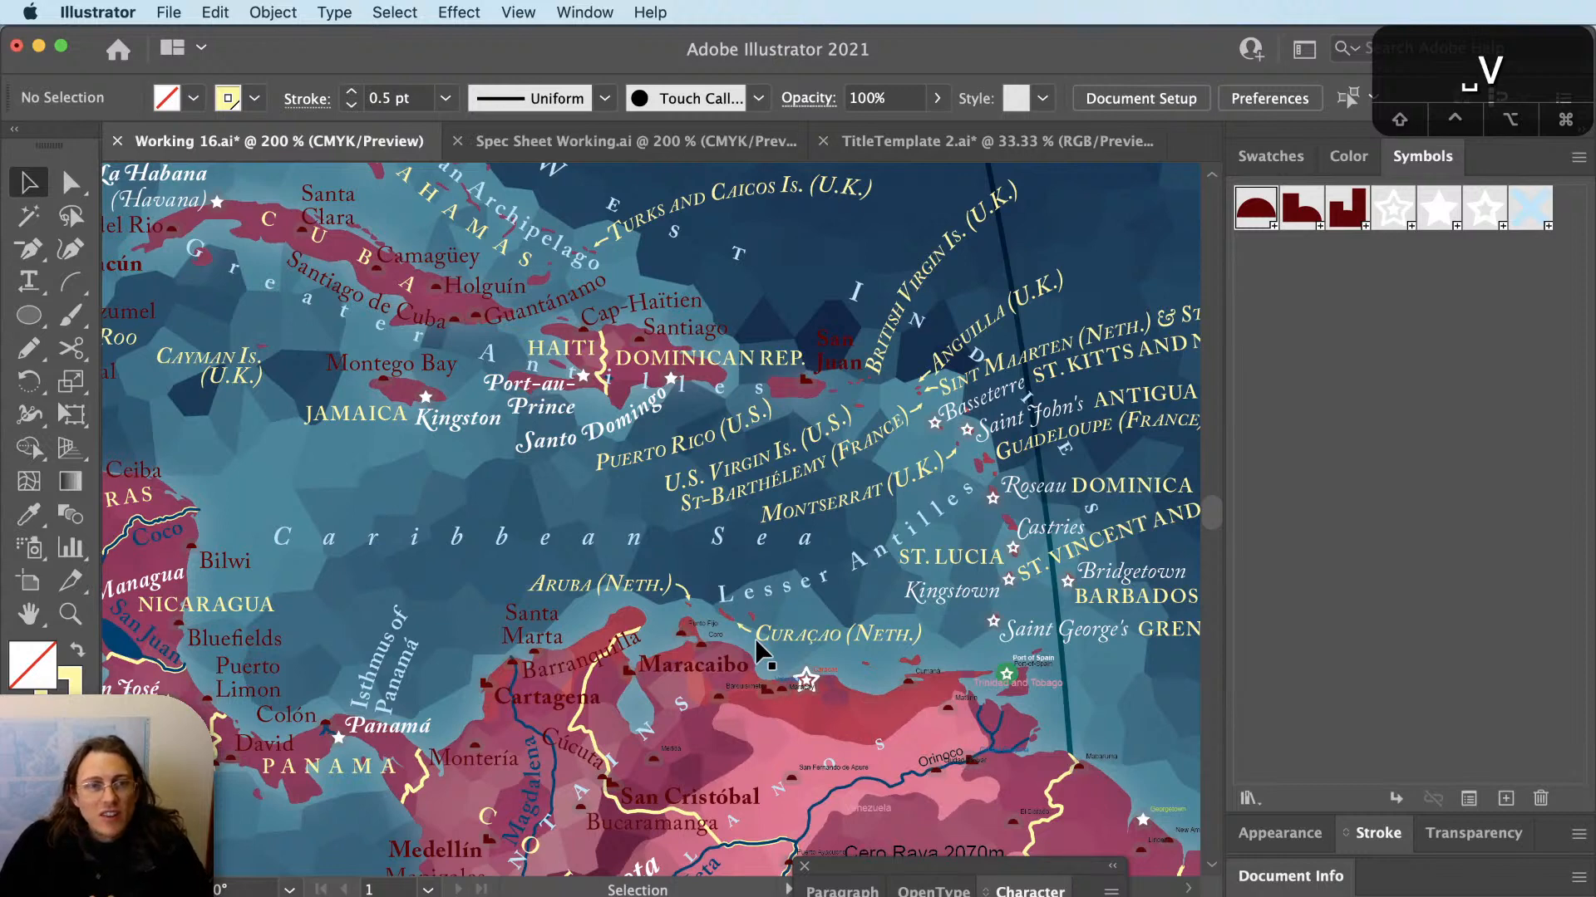
scroll(758, 648, "up", 1)
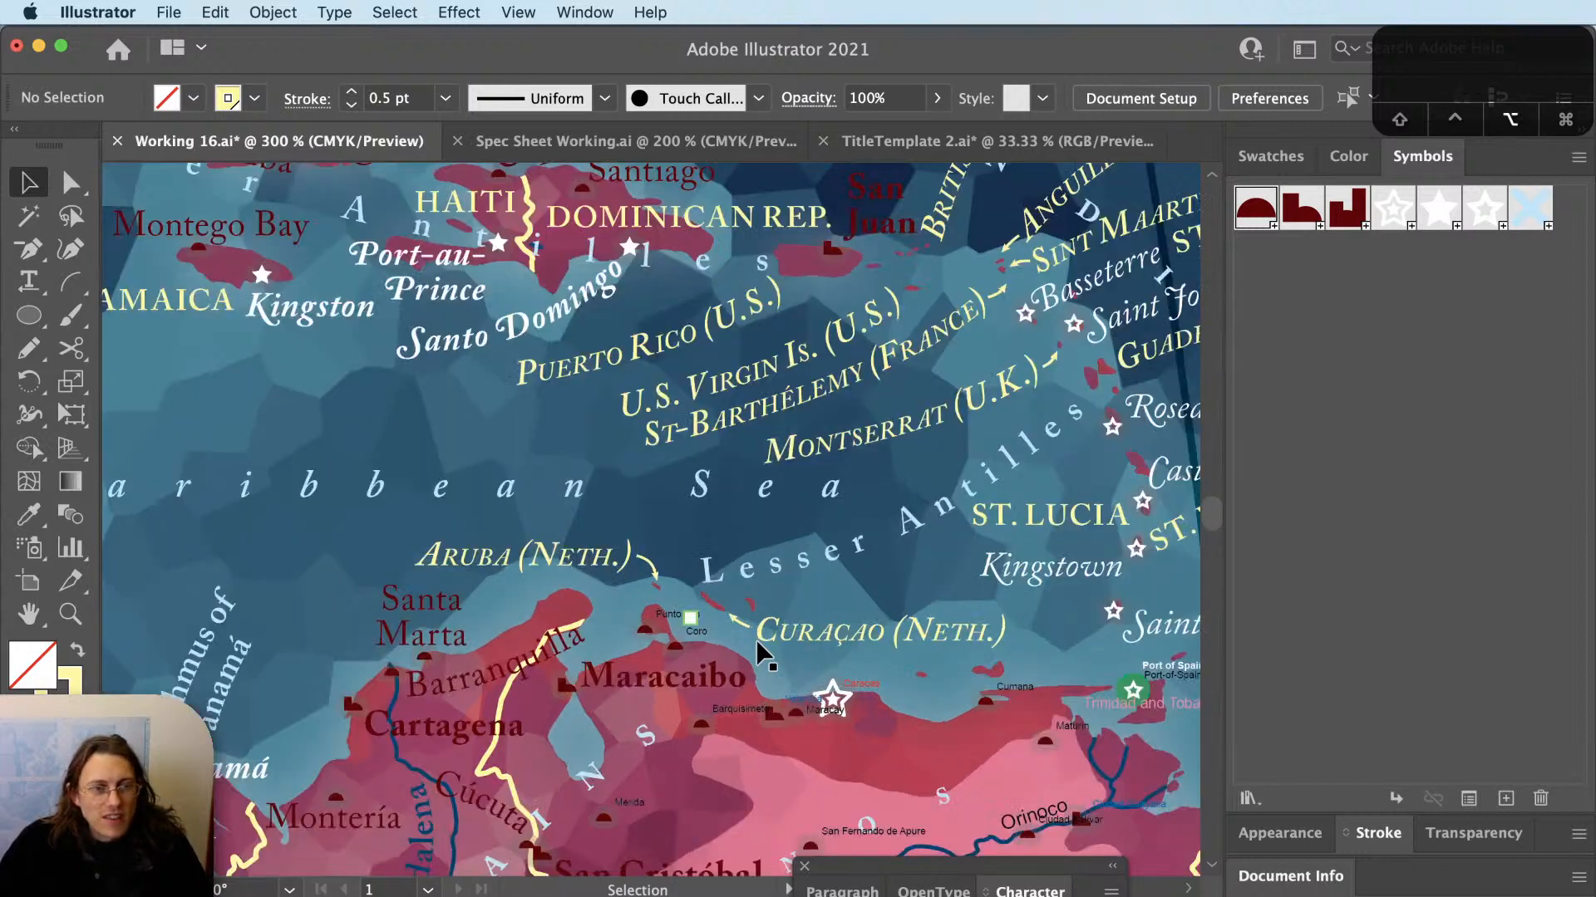
left_click_drag(713, 746, 731, 606)
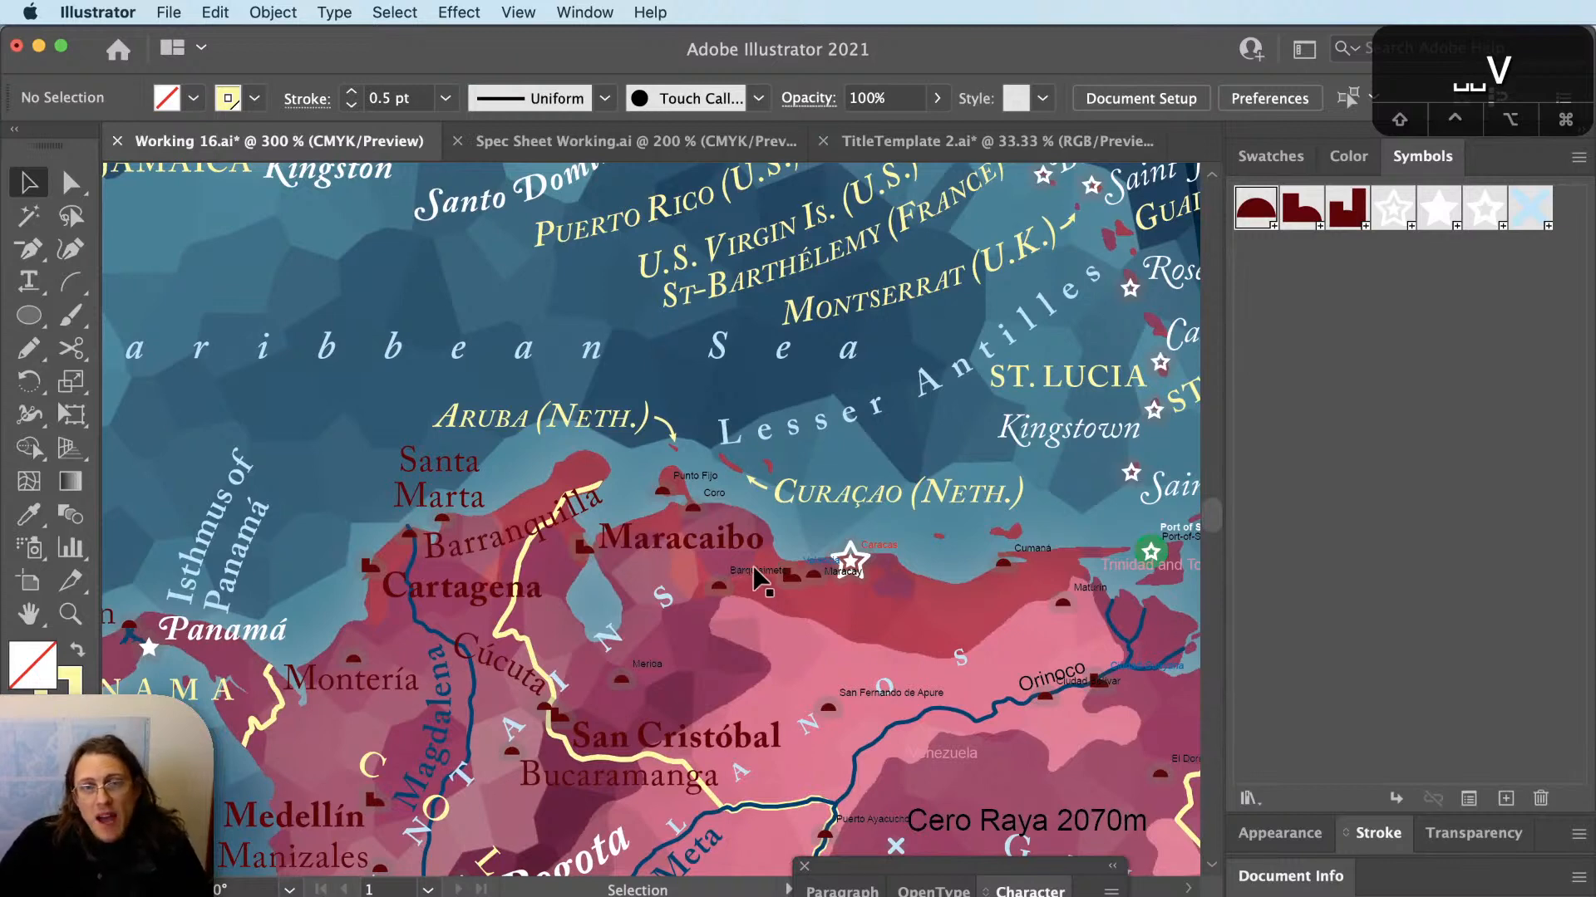
scroll(752, 574, "up", 2)
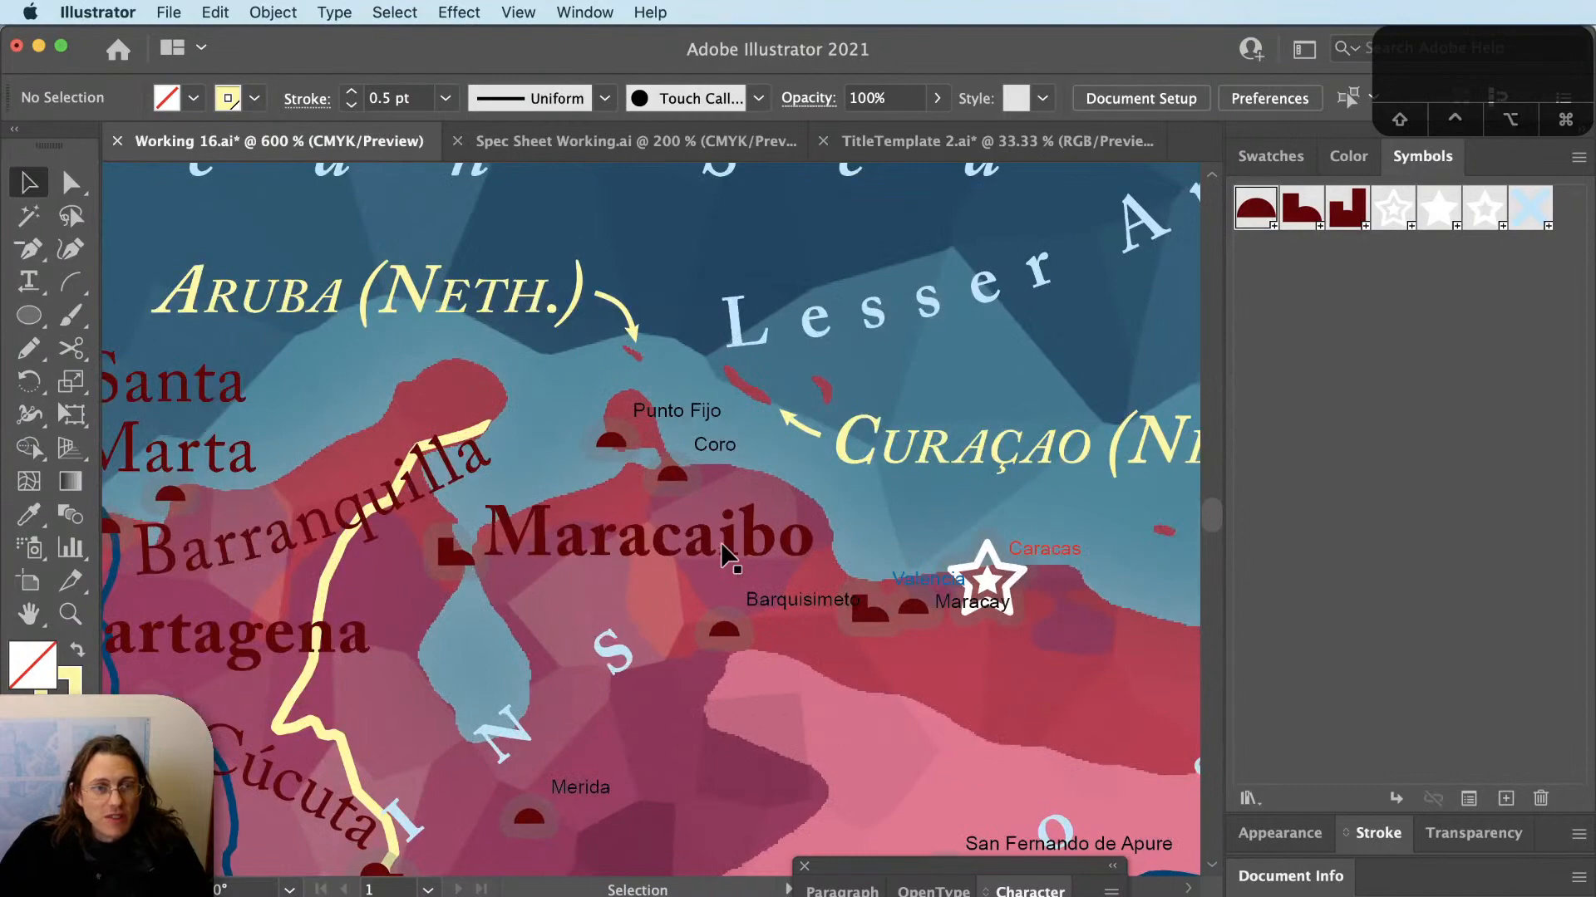
left_click_drag(819, 689, 653, 513)
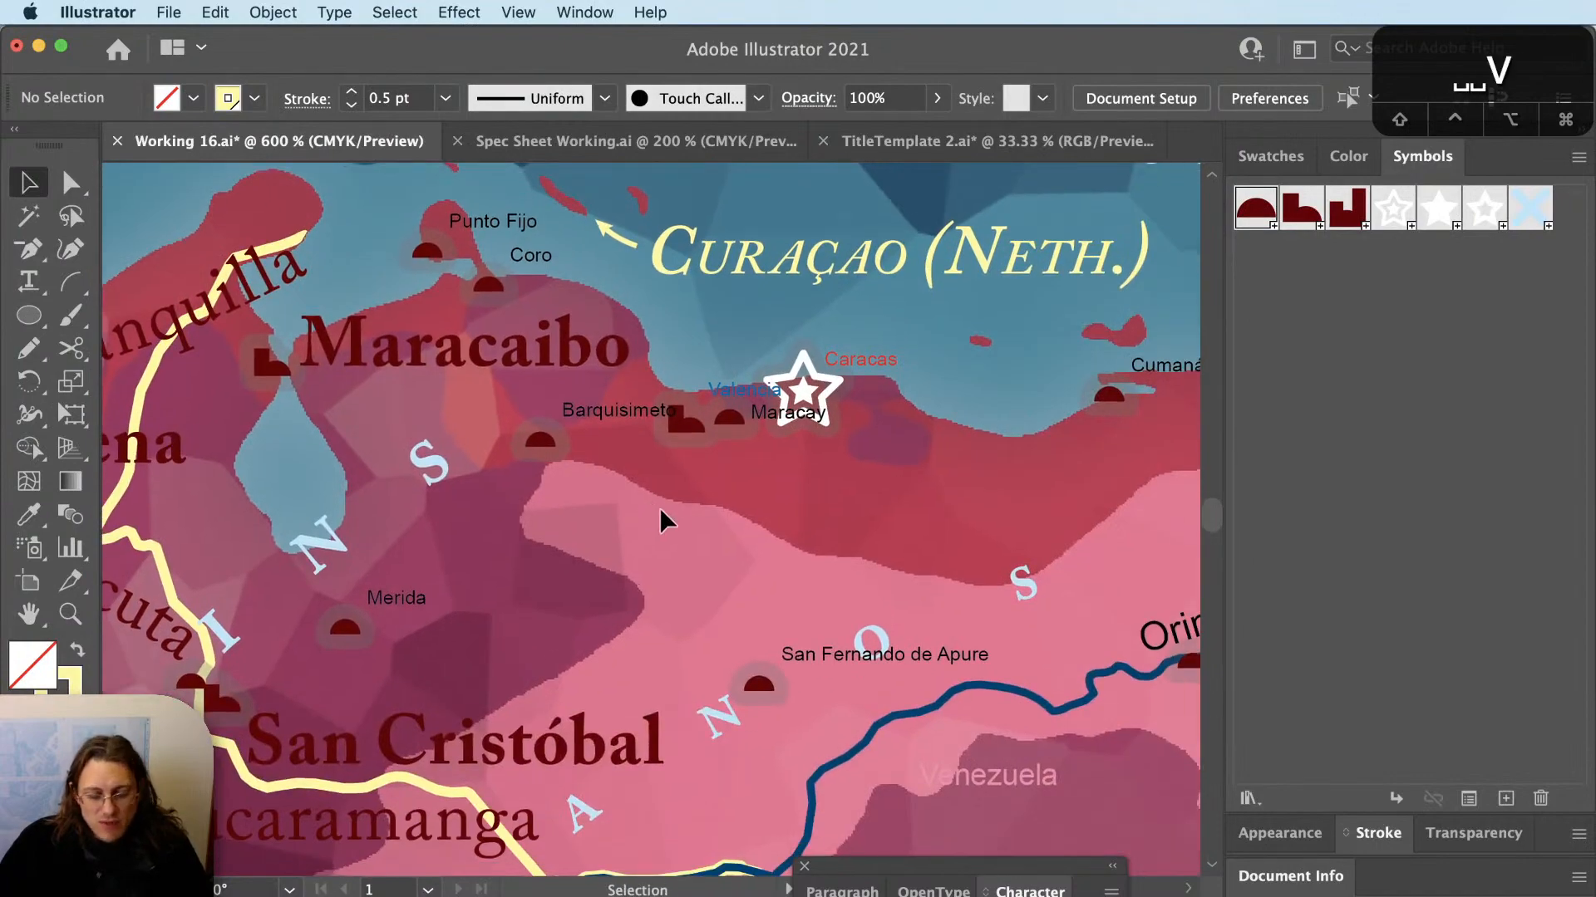
scroll(666, 516, "down", 1)
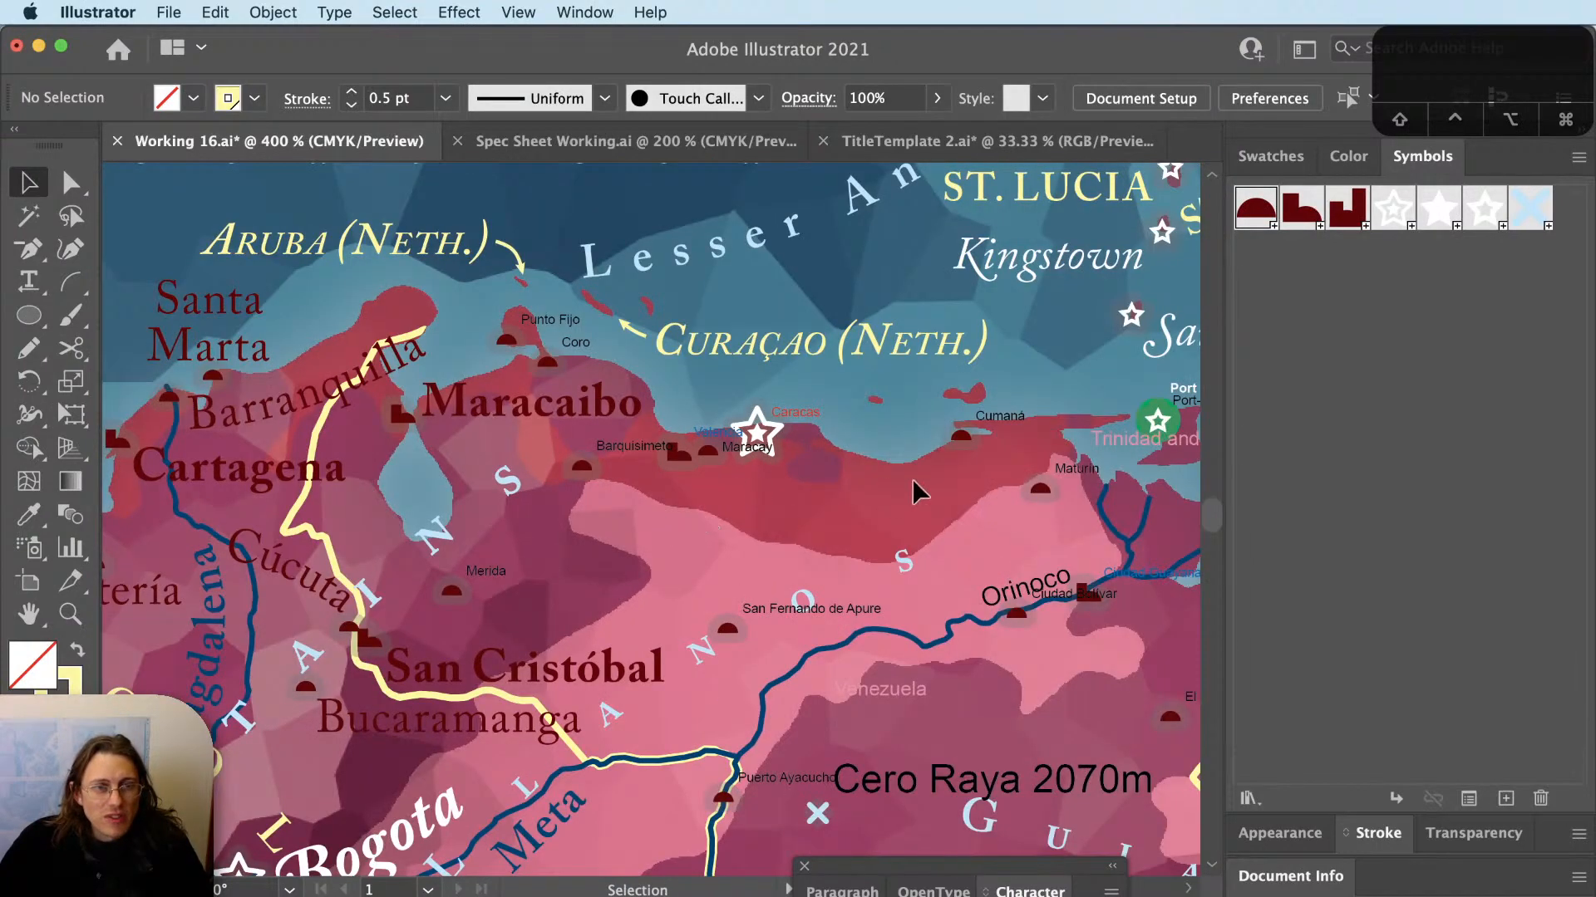
scroll(667, 517, "up", 3)
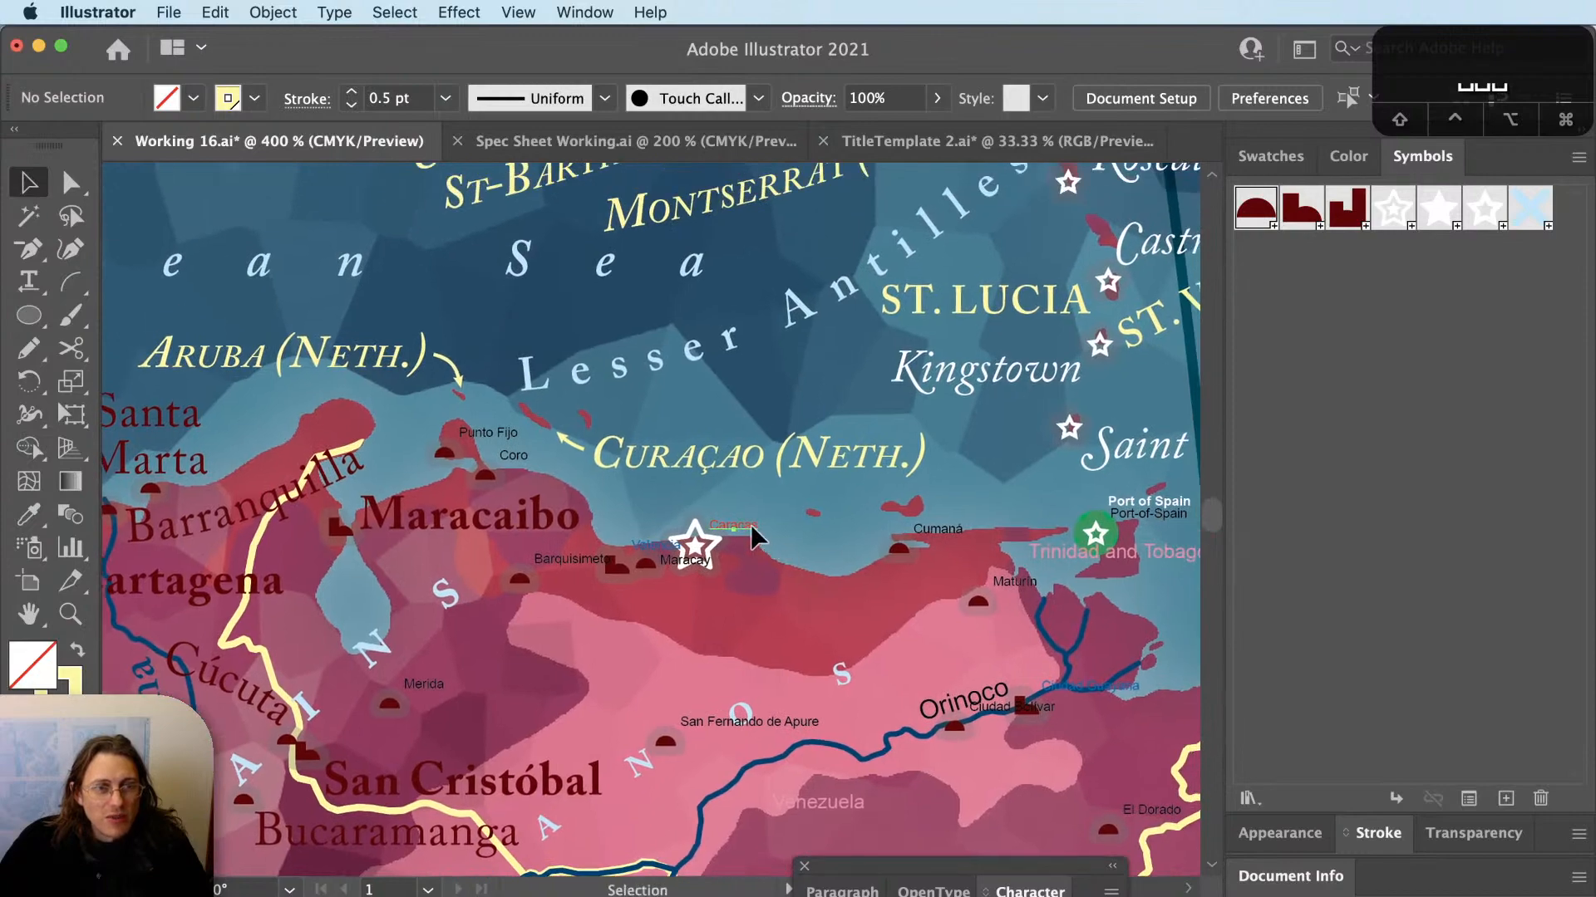
left_click(748, 525)
scroll(839, 542, "down", 1)
scroll(839, 553, "down", 1)
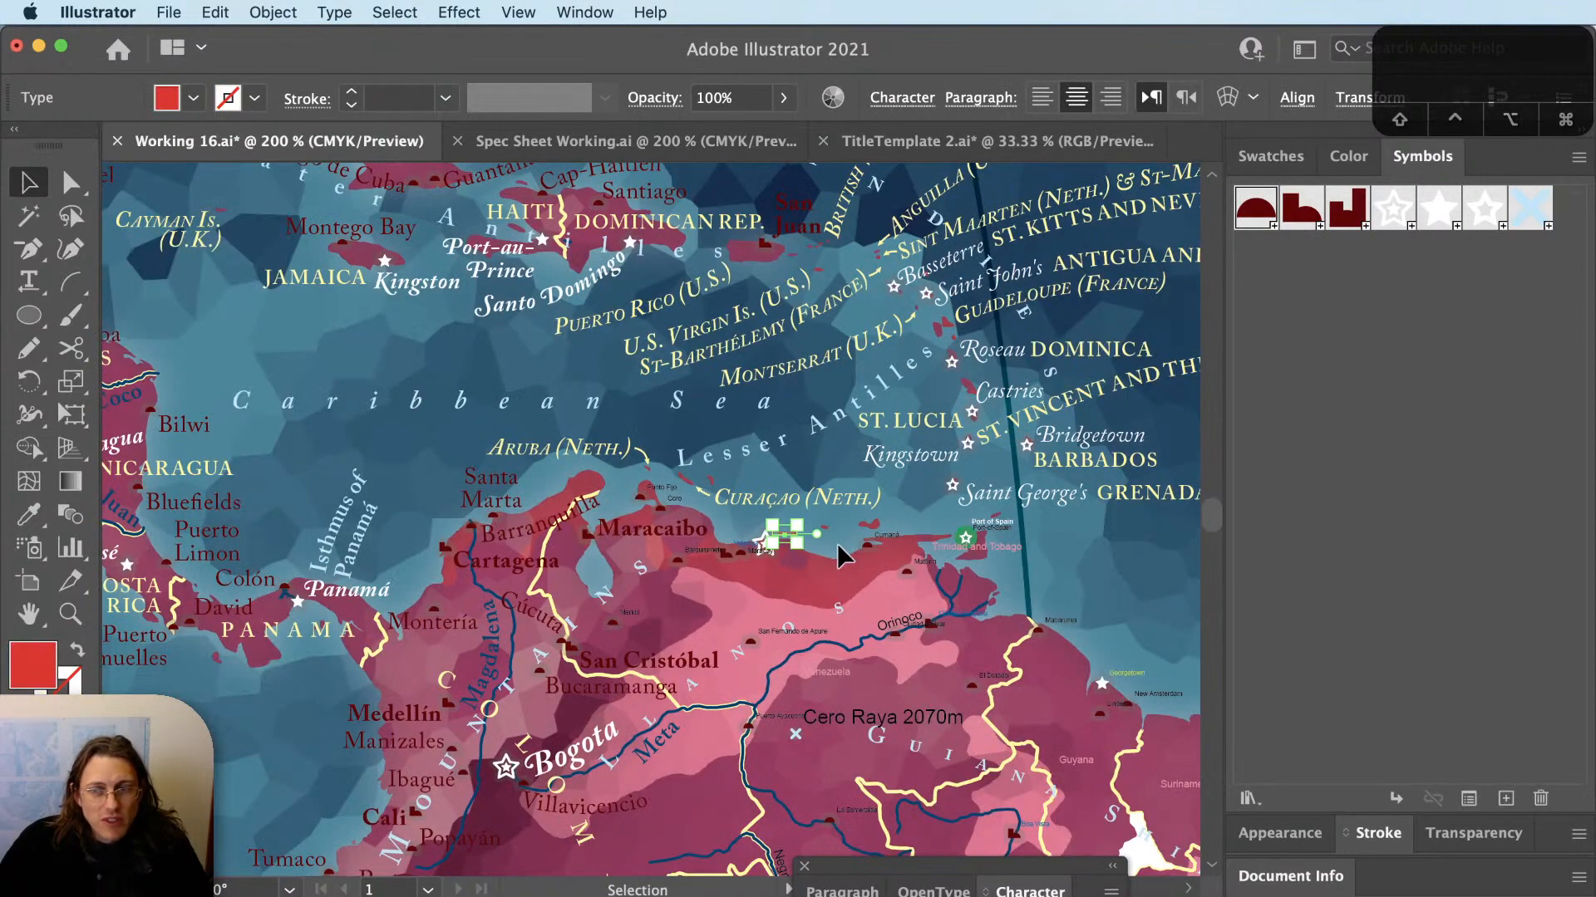
scroll(782, 686, "down", 3)
key("i")
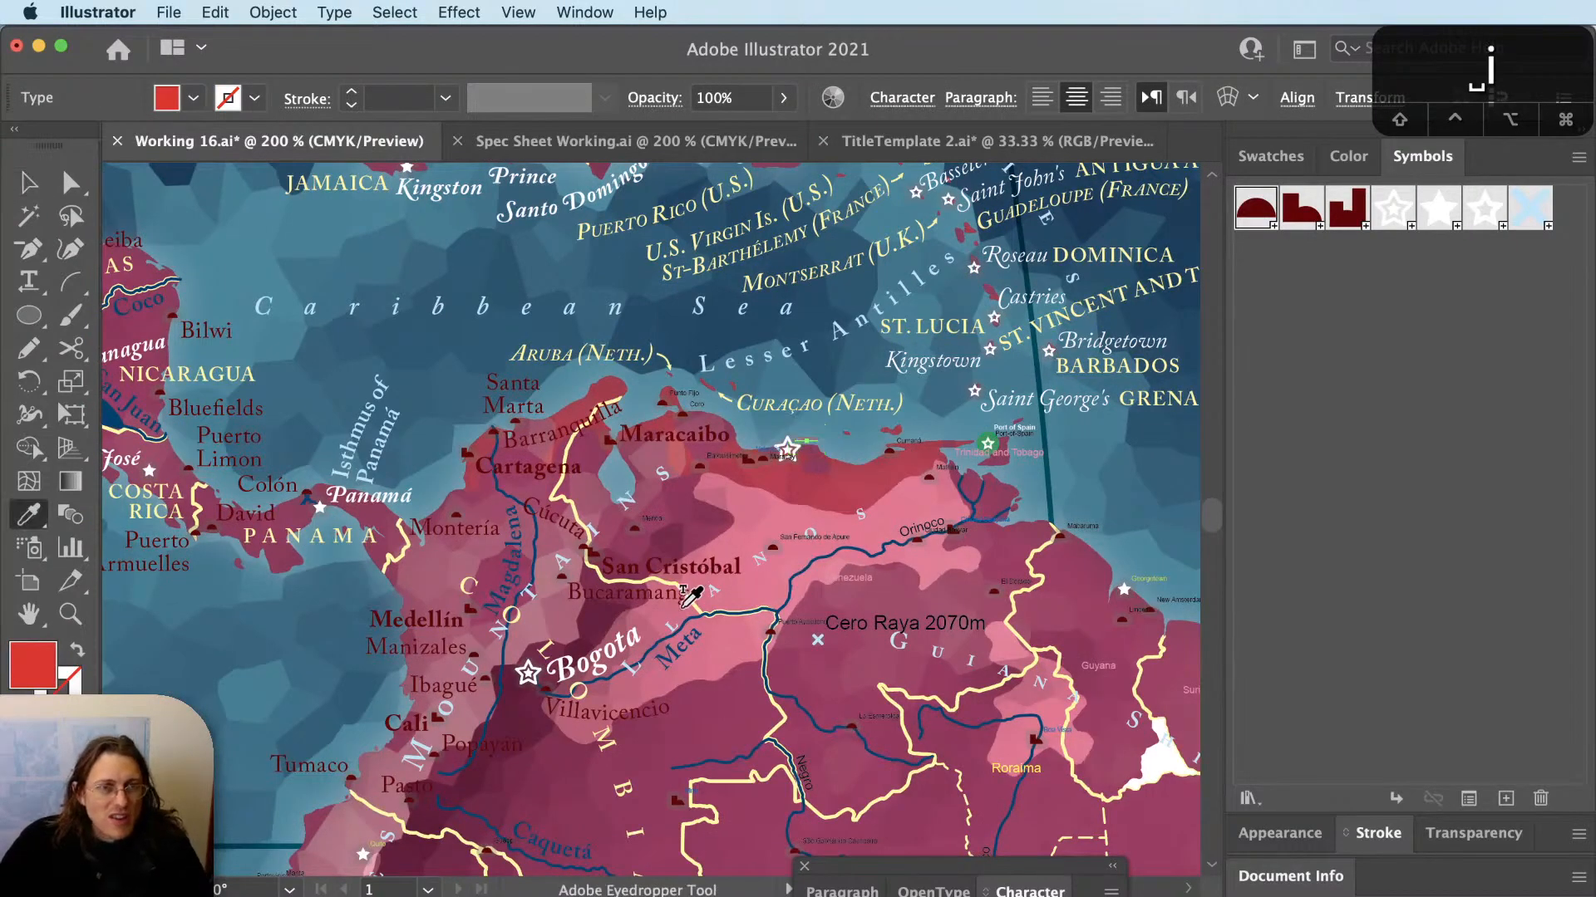
left_click(903, 546, "super")
key("v")
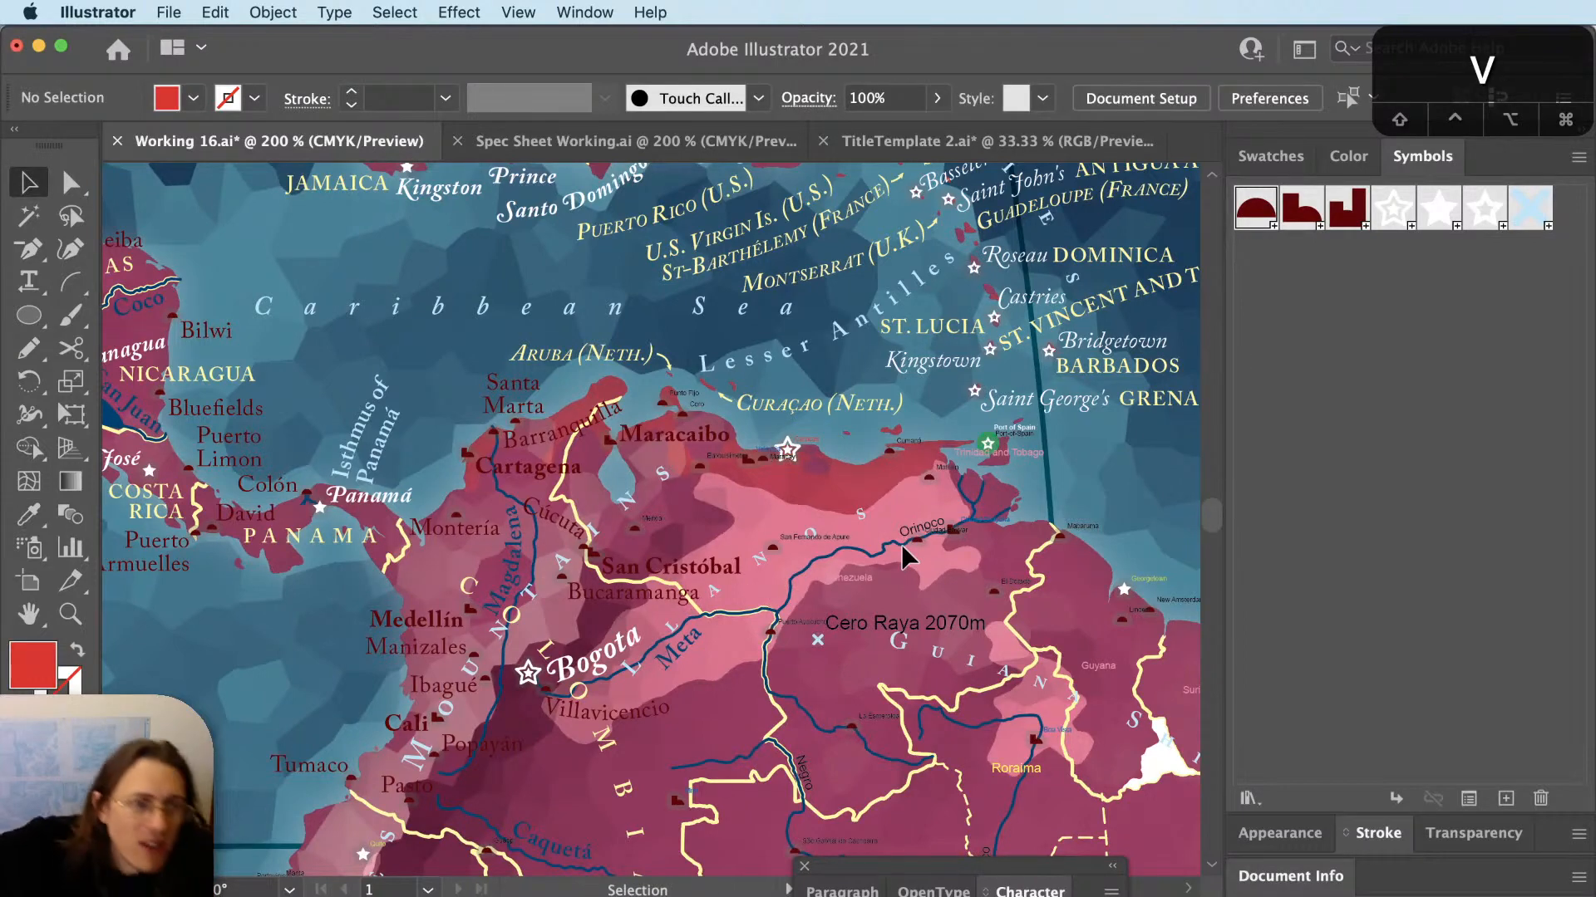
Restyle the Punto Fijo and Coro labels with the dark red serif type used for the map's other small cities.
scroll(668, 386, "up", 5)
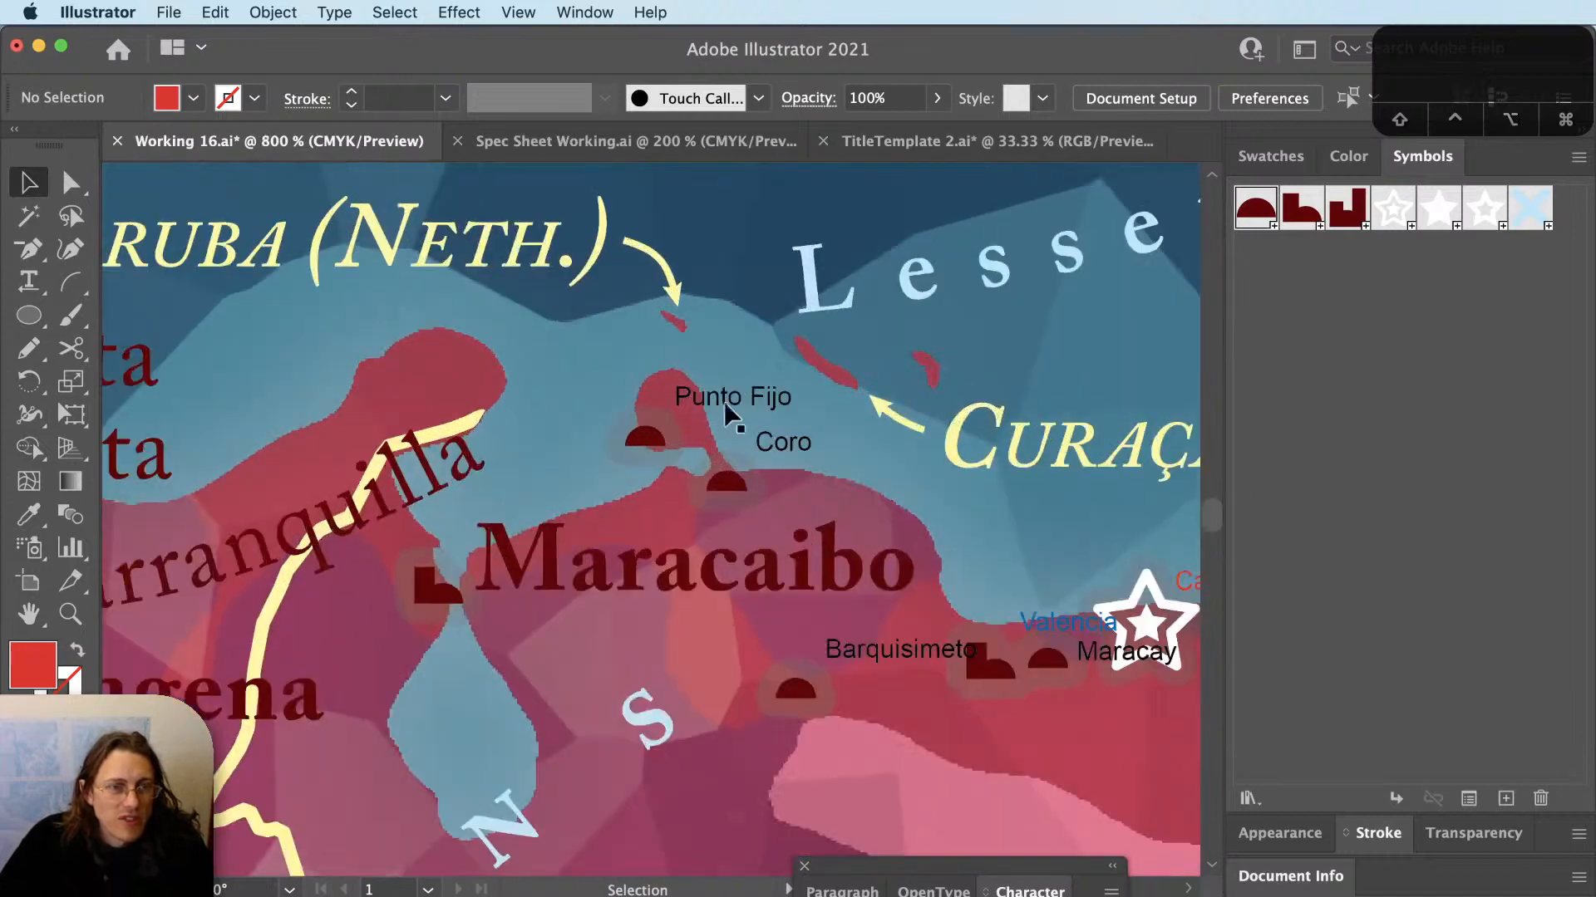
left_click(756, 399)
left_click(779, 452, "shift")
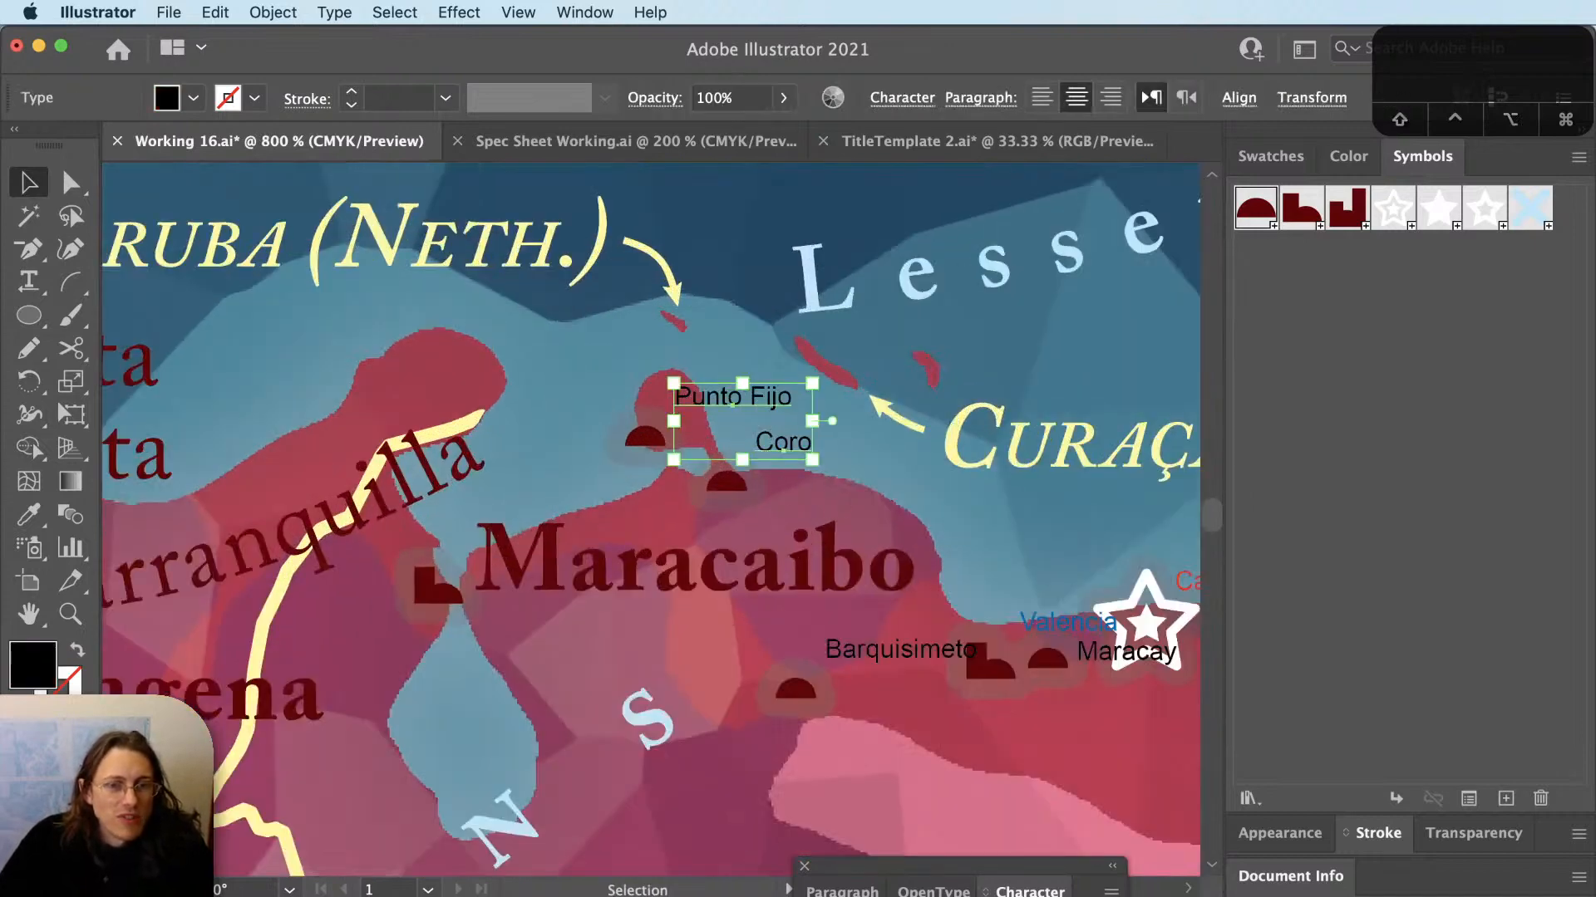
key("shift+super+a")
key("v")
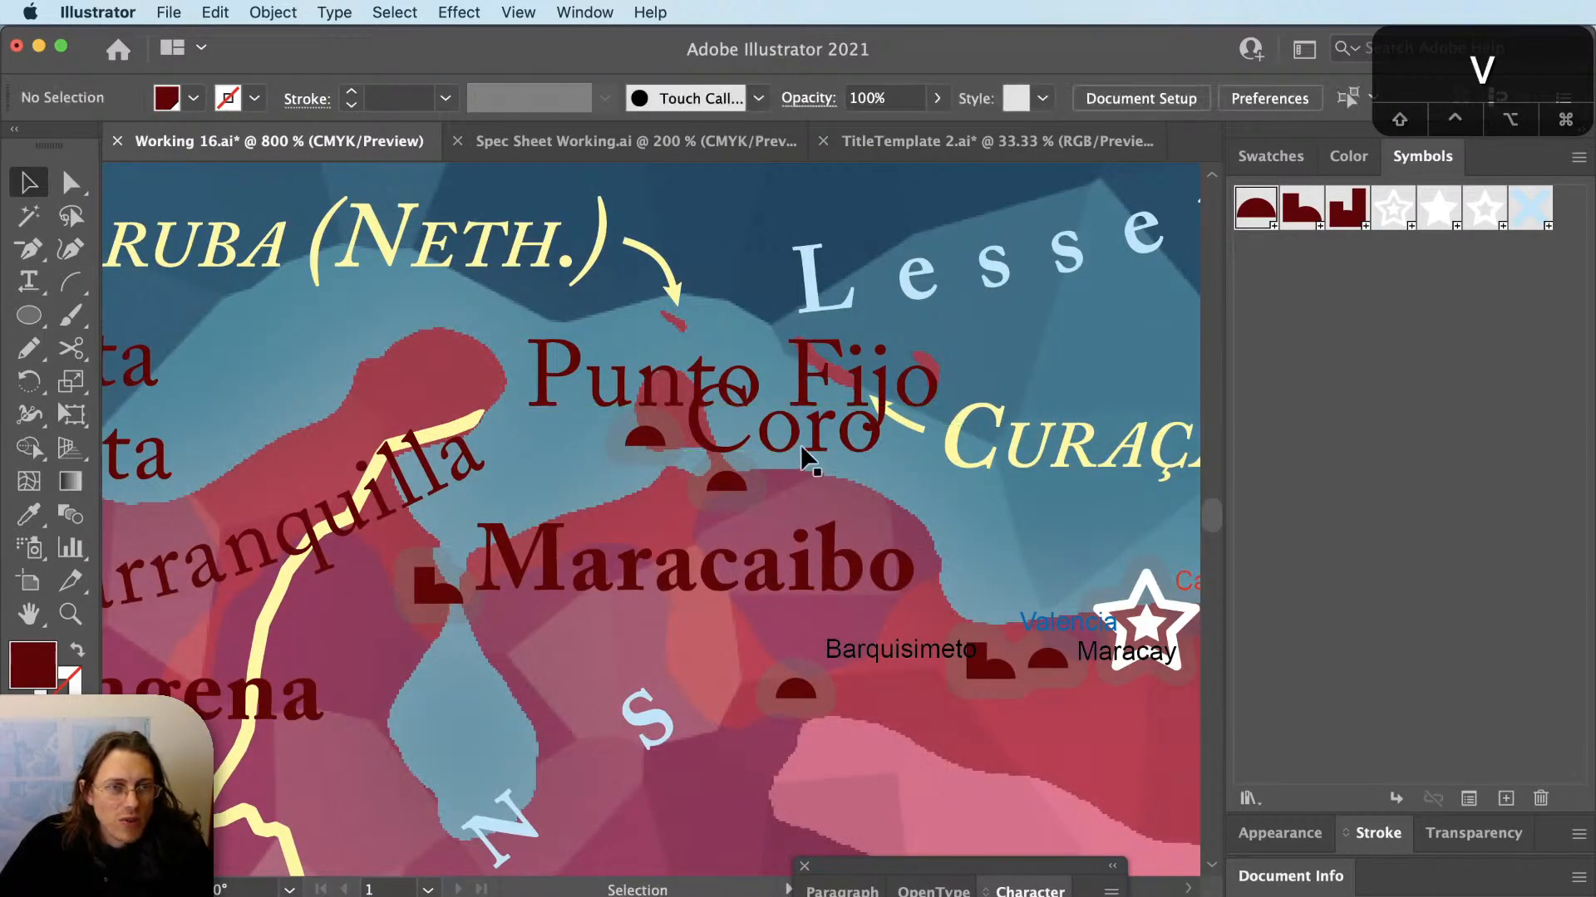
Right-align the Punto Fijo label and place it northwest of its city marker.
left_click_drag(807, 438, 775, 438)
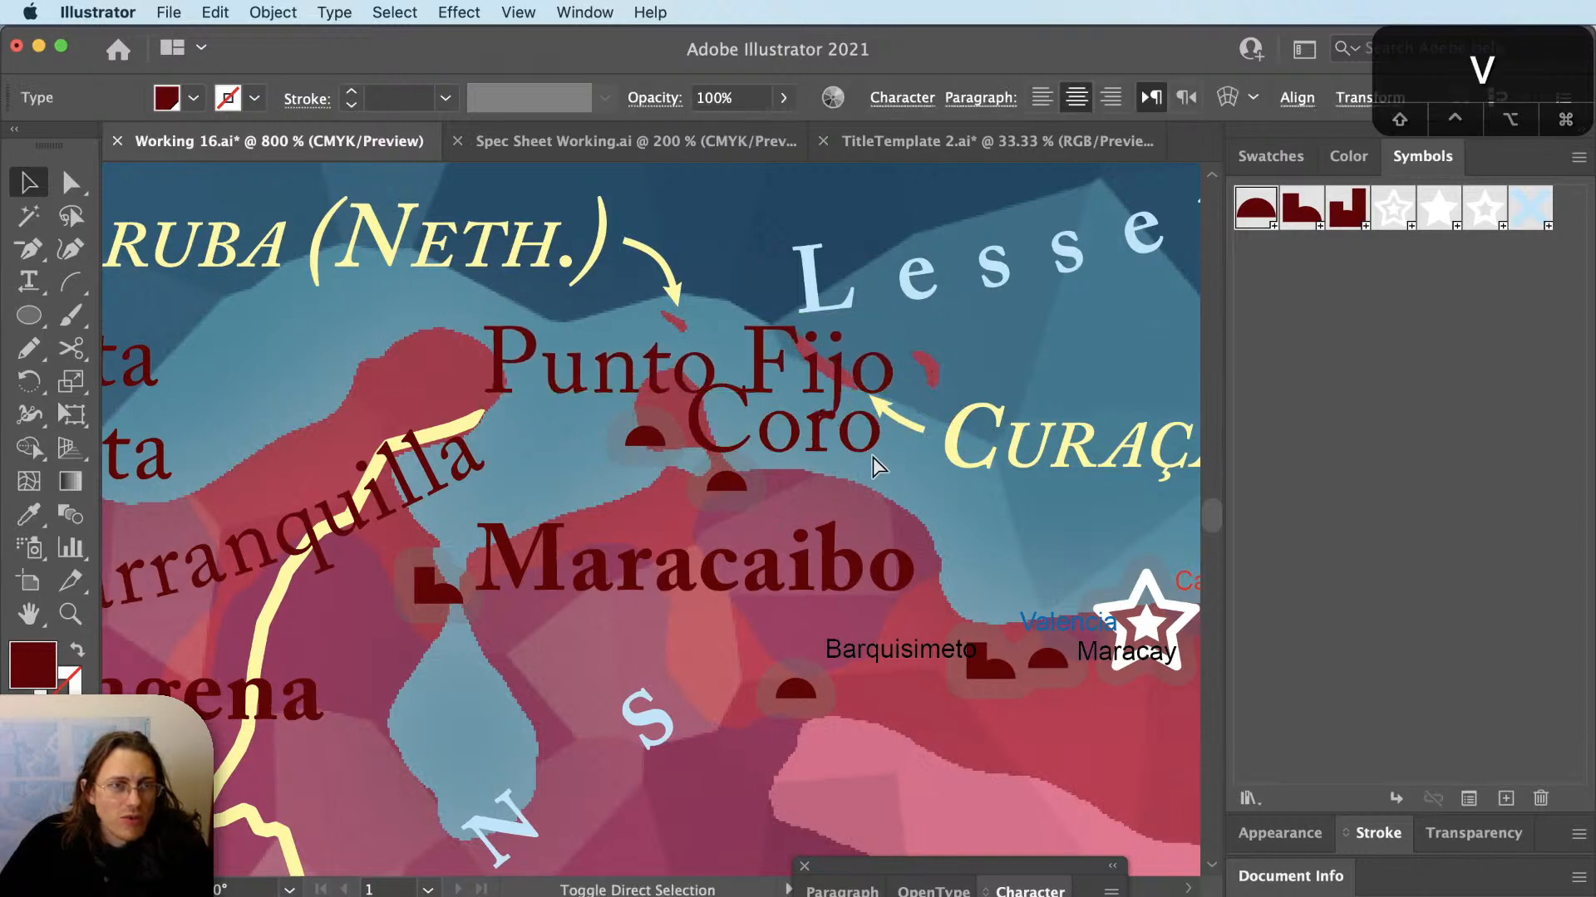
left_click_drag(869, 452, 619, 440)
key("shift+super+r")
key("v")
left_click_drag(323, 356, 525, 374)
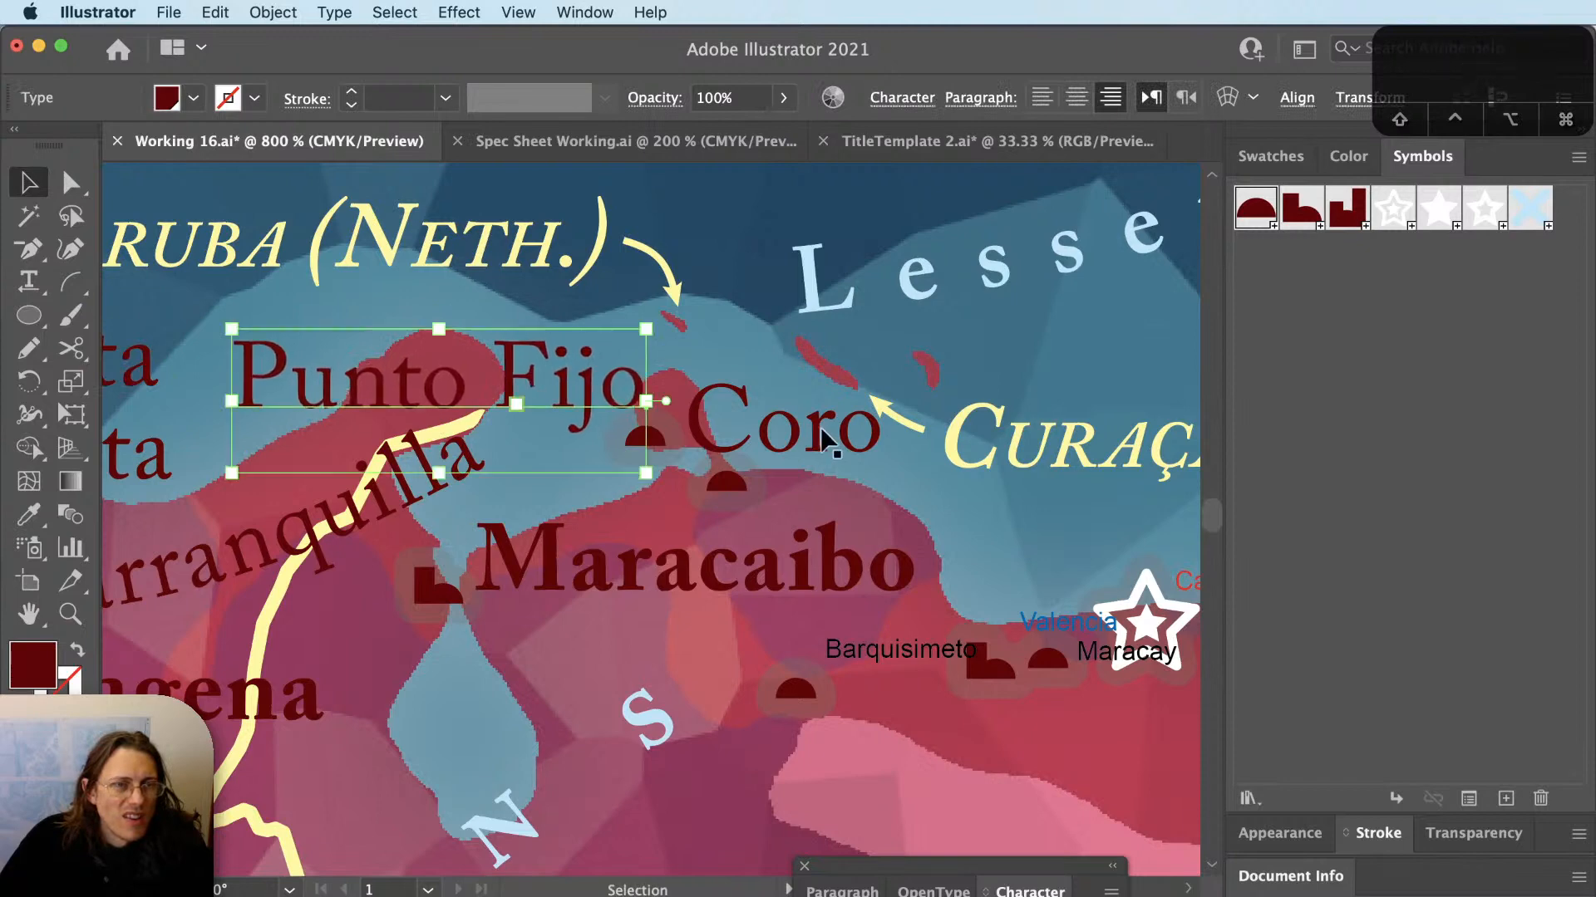
Left-align the Coro label and place it just east of its city marker.
left_click(827, 468)
left_click(804, 437)
key("shift+super+l")
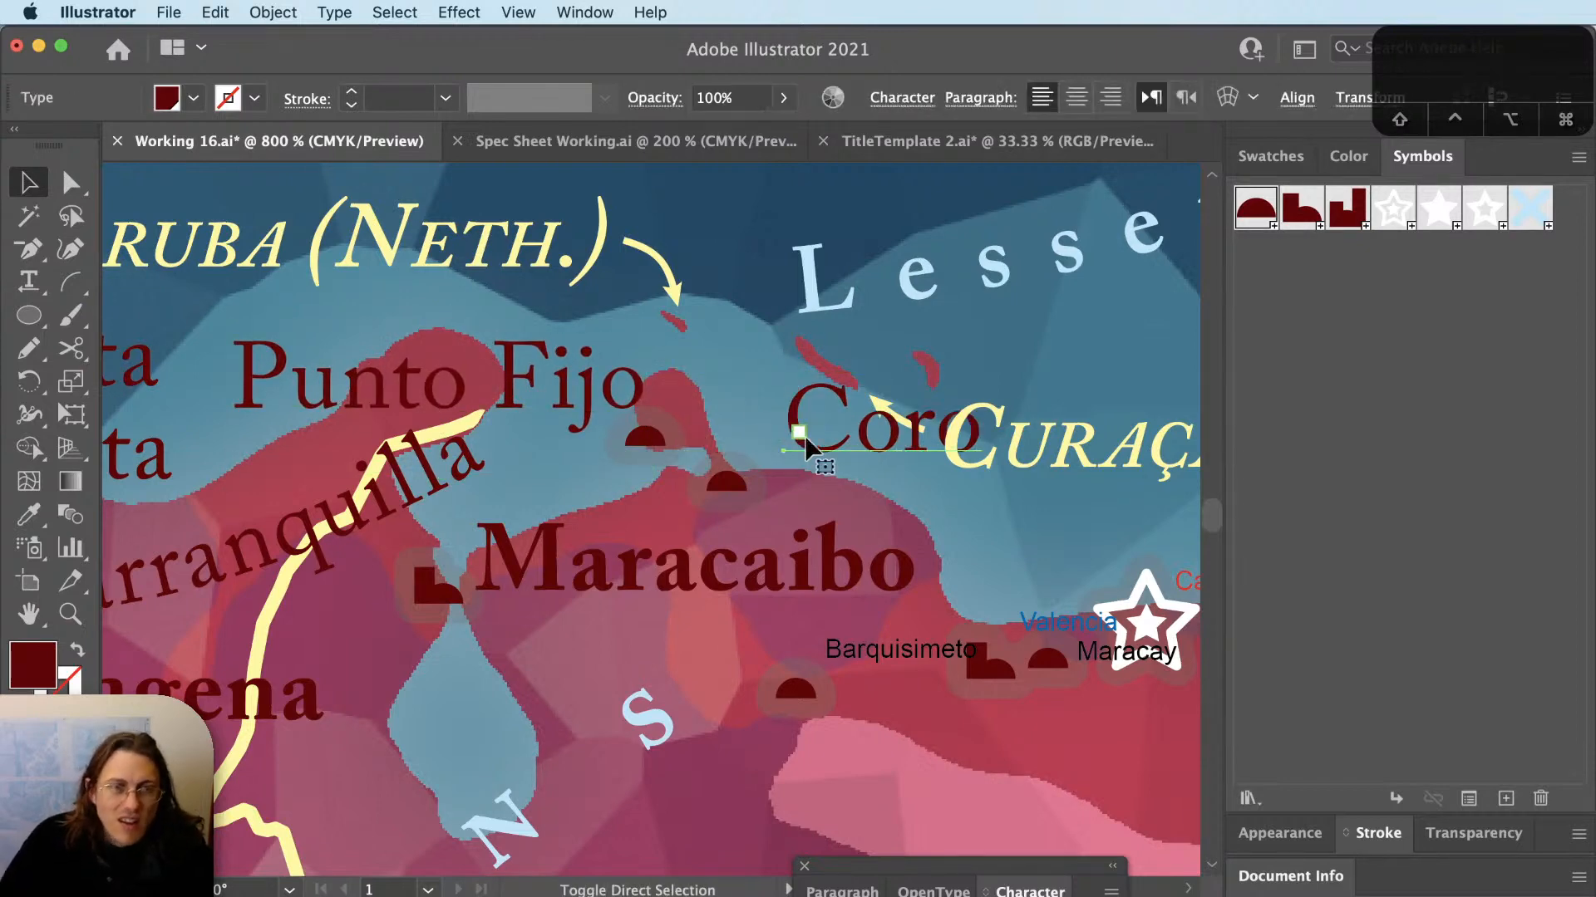
key("v")
left_click_drag(804, 438, 782, 503)
key("shift+super+a")
Move the Maracaibo label slightly south, away from the Coro label.
key("v")
left_click_drag(580, 588, 576, 607)
key("shift+super+a")
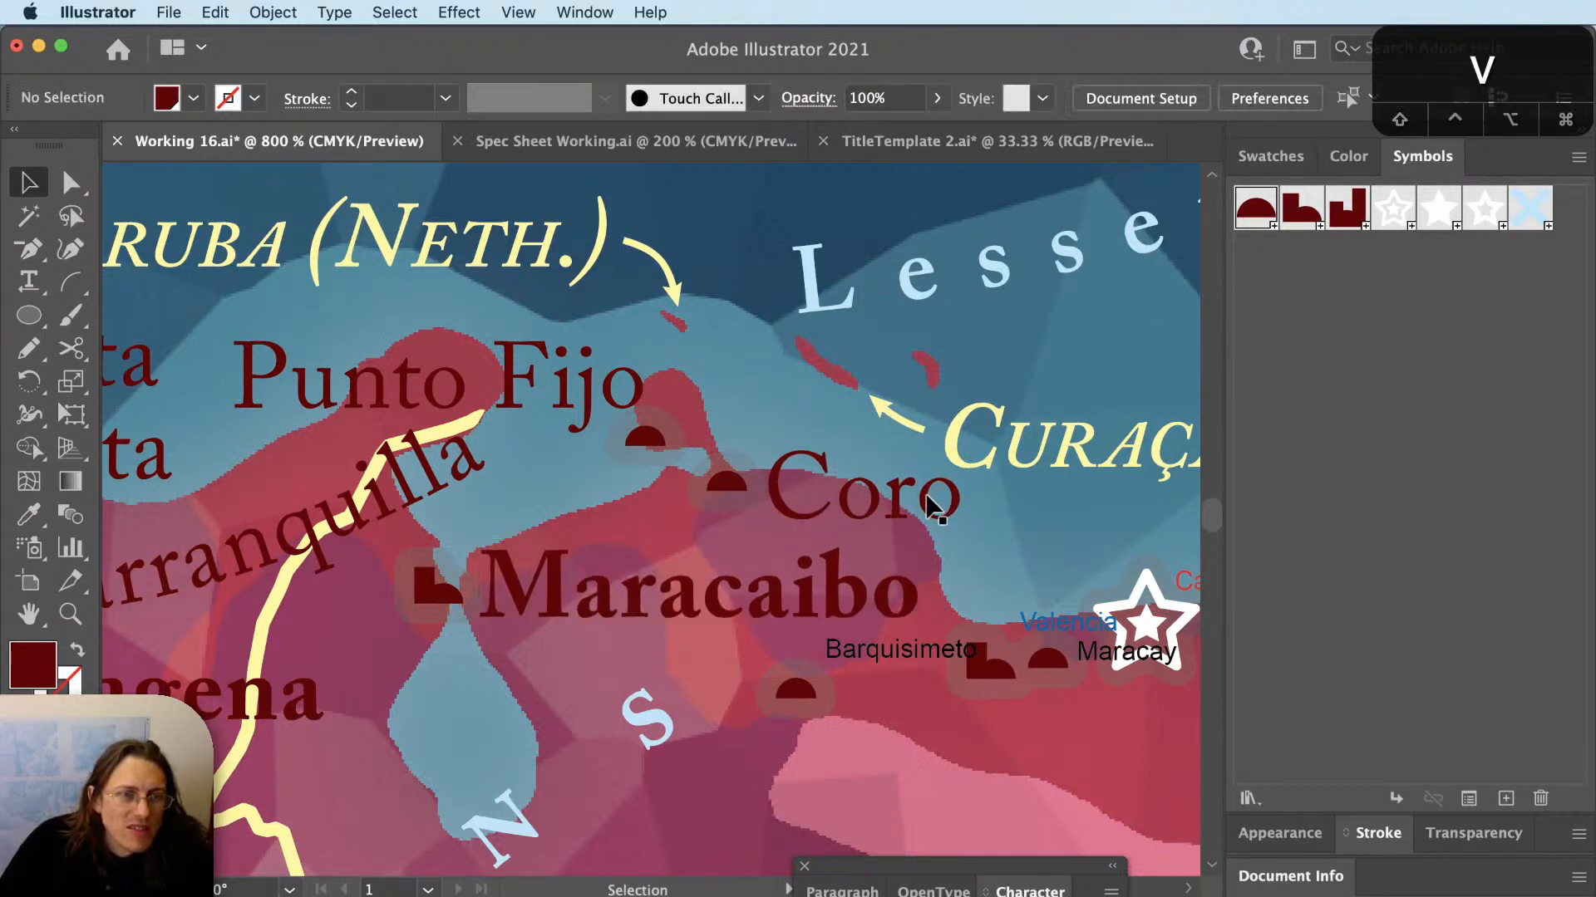
Move the Coro label up off the coast, northeast of its marker, and shift the Maracaibo label north beneath it.
left_click_drag(929, 499, 633, 678)
key("space")
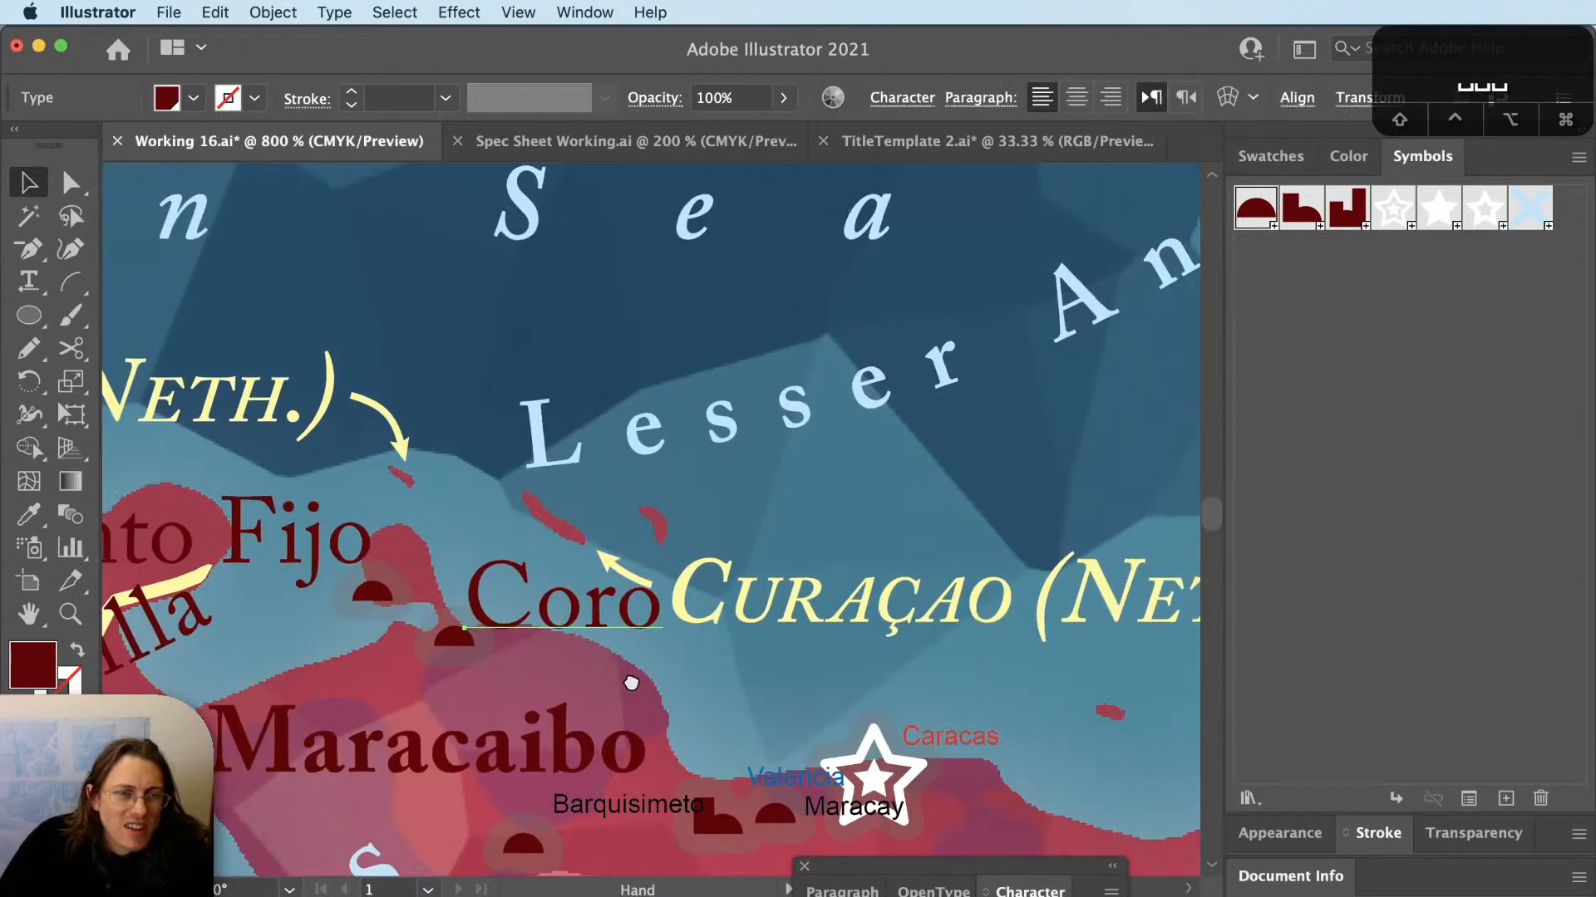
key("shift+super+a")
left_click_drag(500, 751, 495, 711)
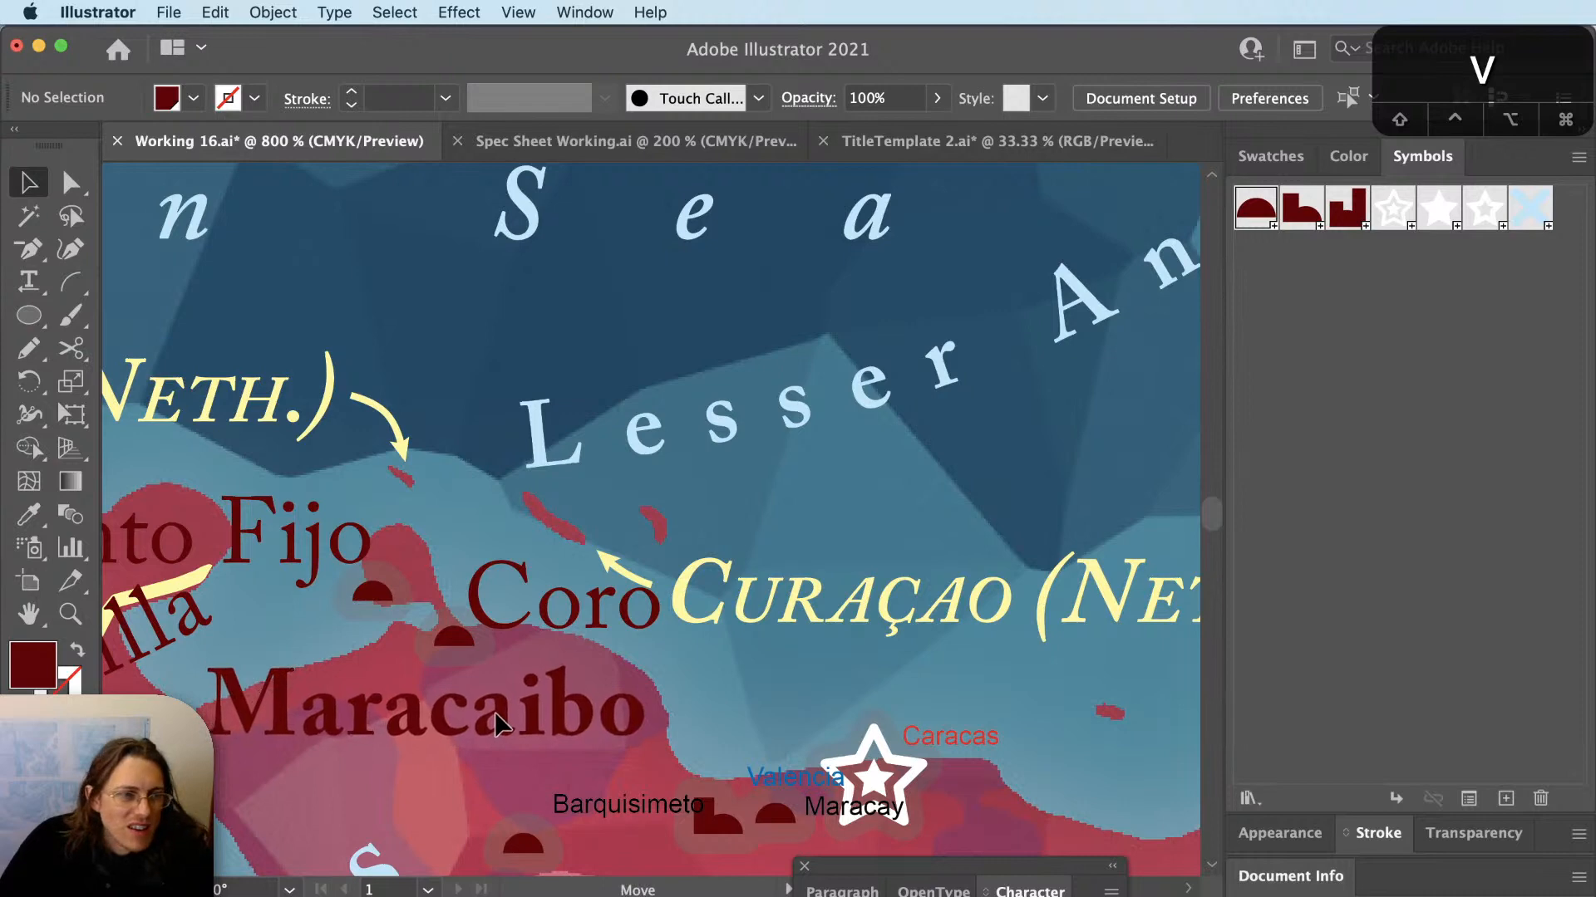
Move the Curaçao (Neth.) label slightly north and east to clear the Coro label.
key("space")
left_click_drag(752, 685, 610, 781)
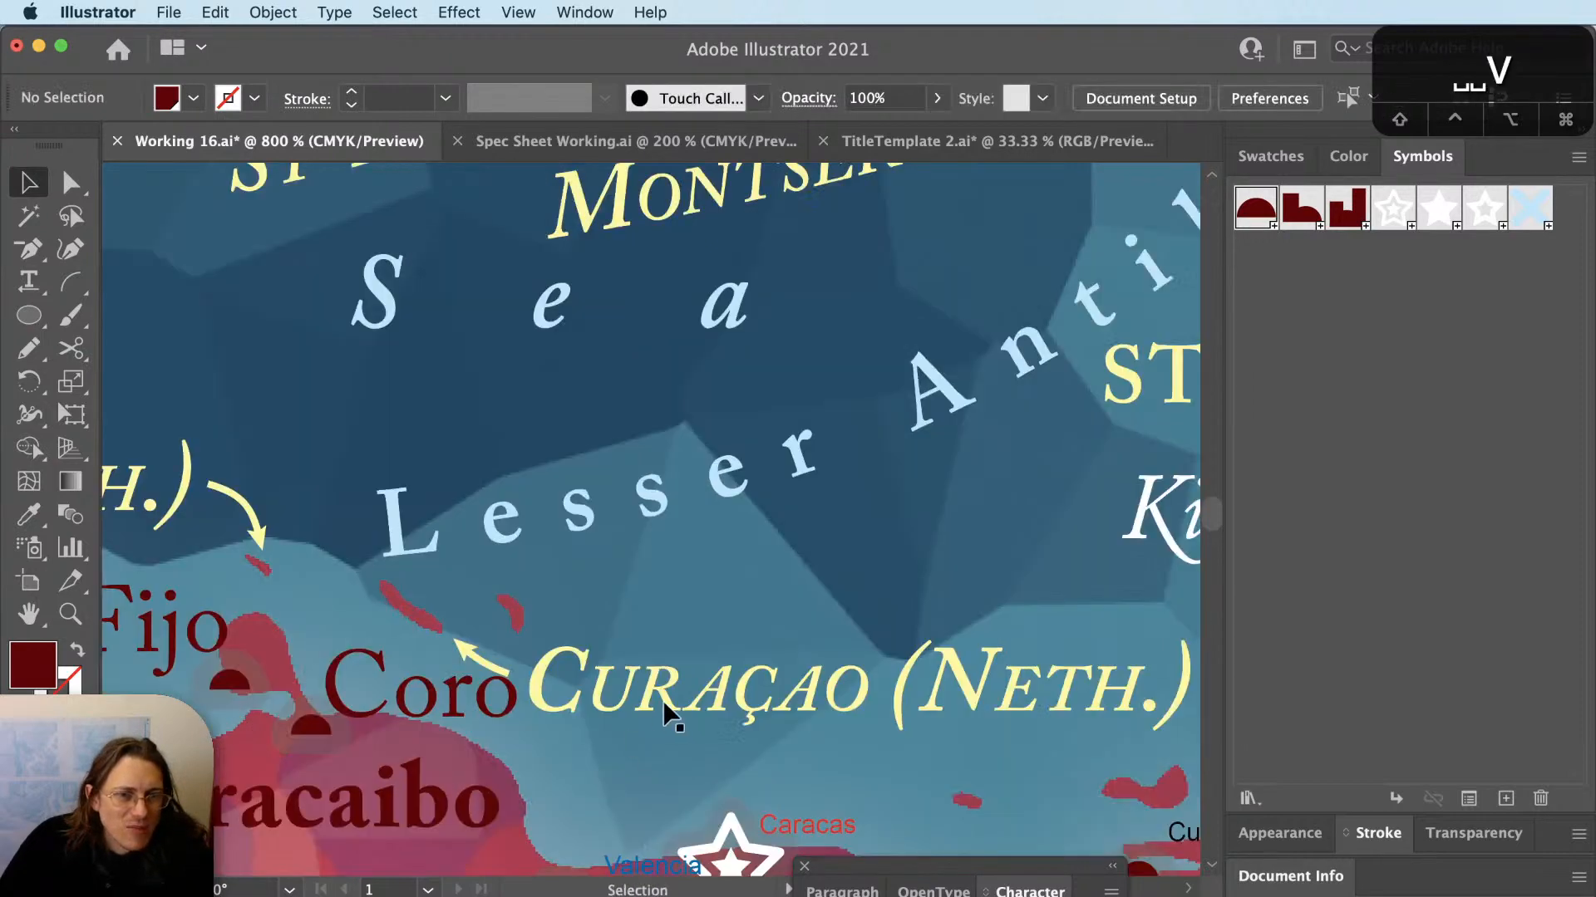
left_click_drag(667, 713, 670, 677)
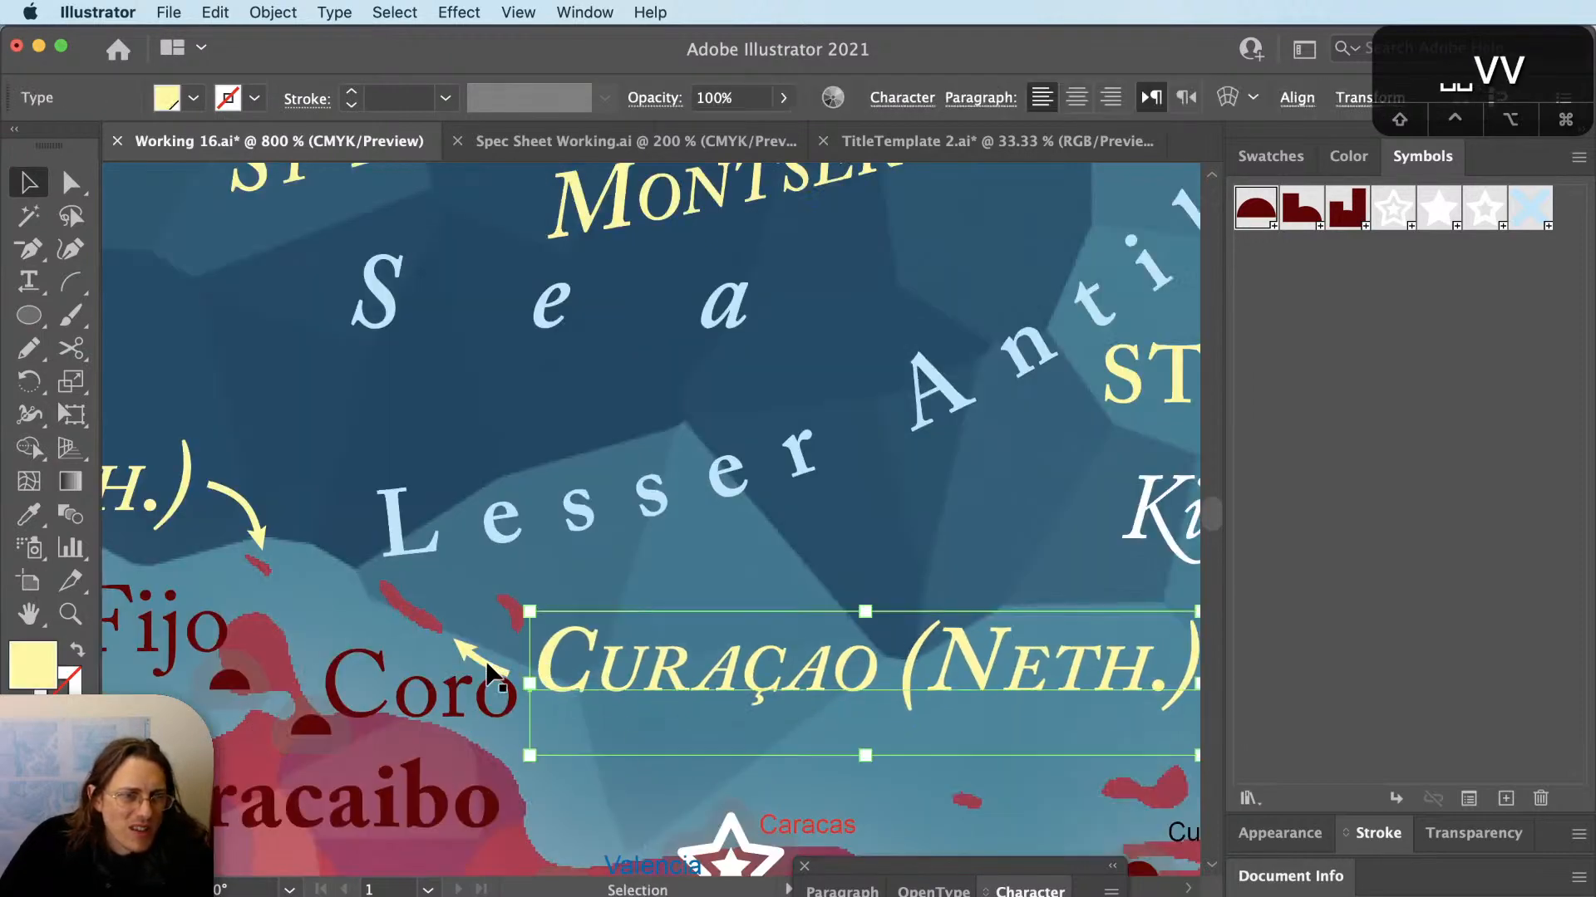
left_click(487, 664)
key("shift+super+a")
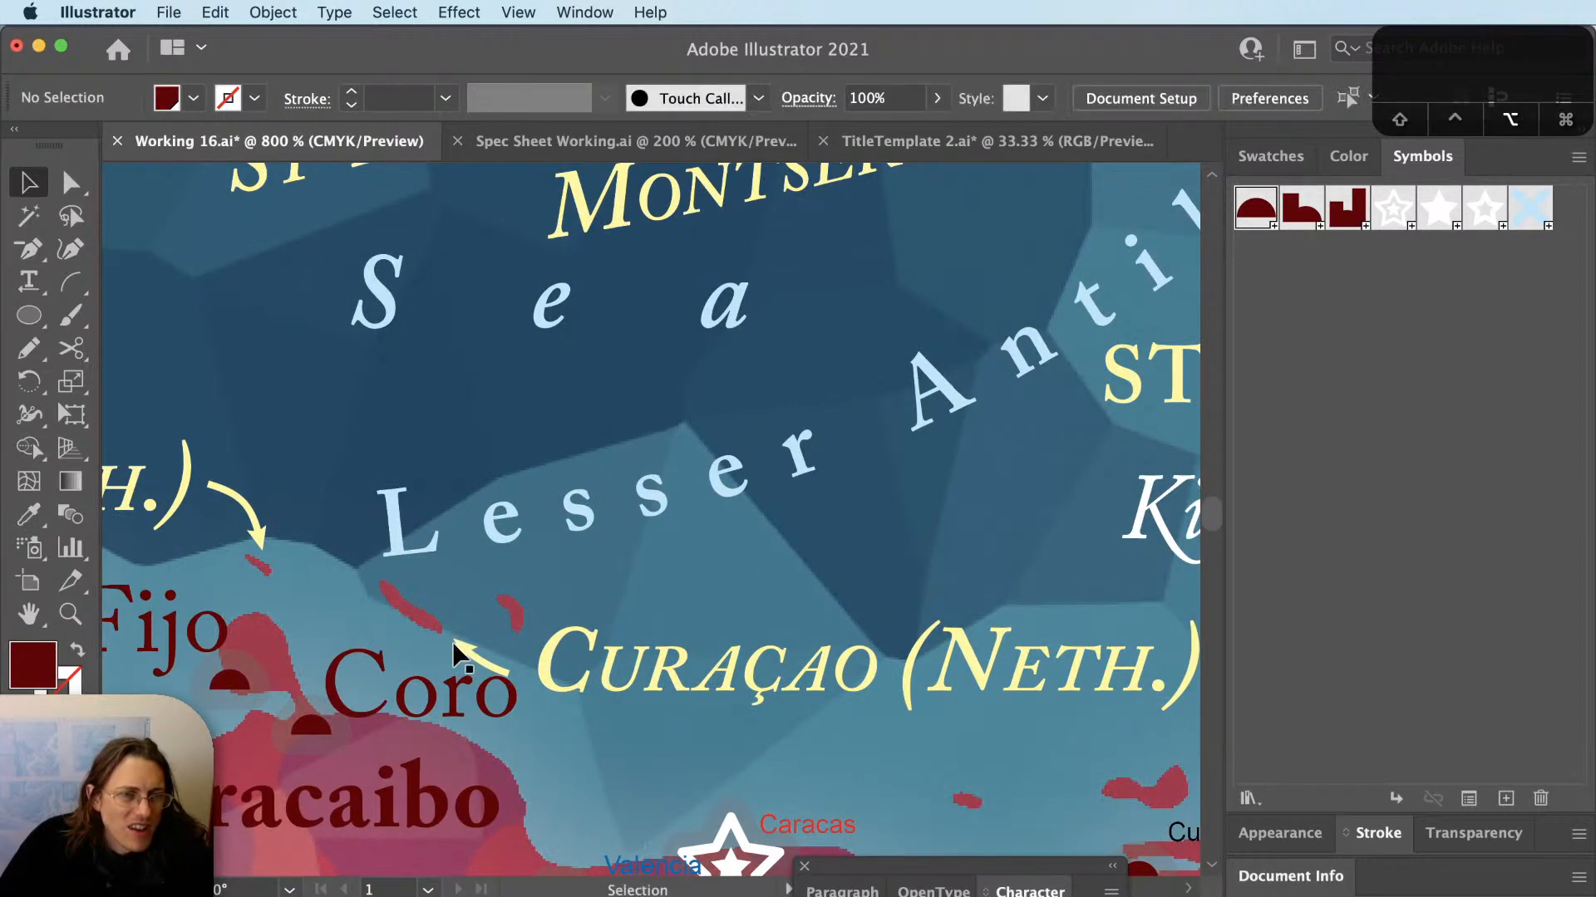
scroll(467, 675, "up", 1)
key("v")
left_click(477, 639)
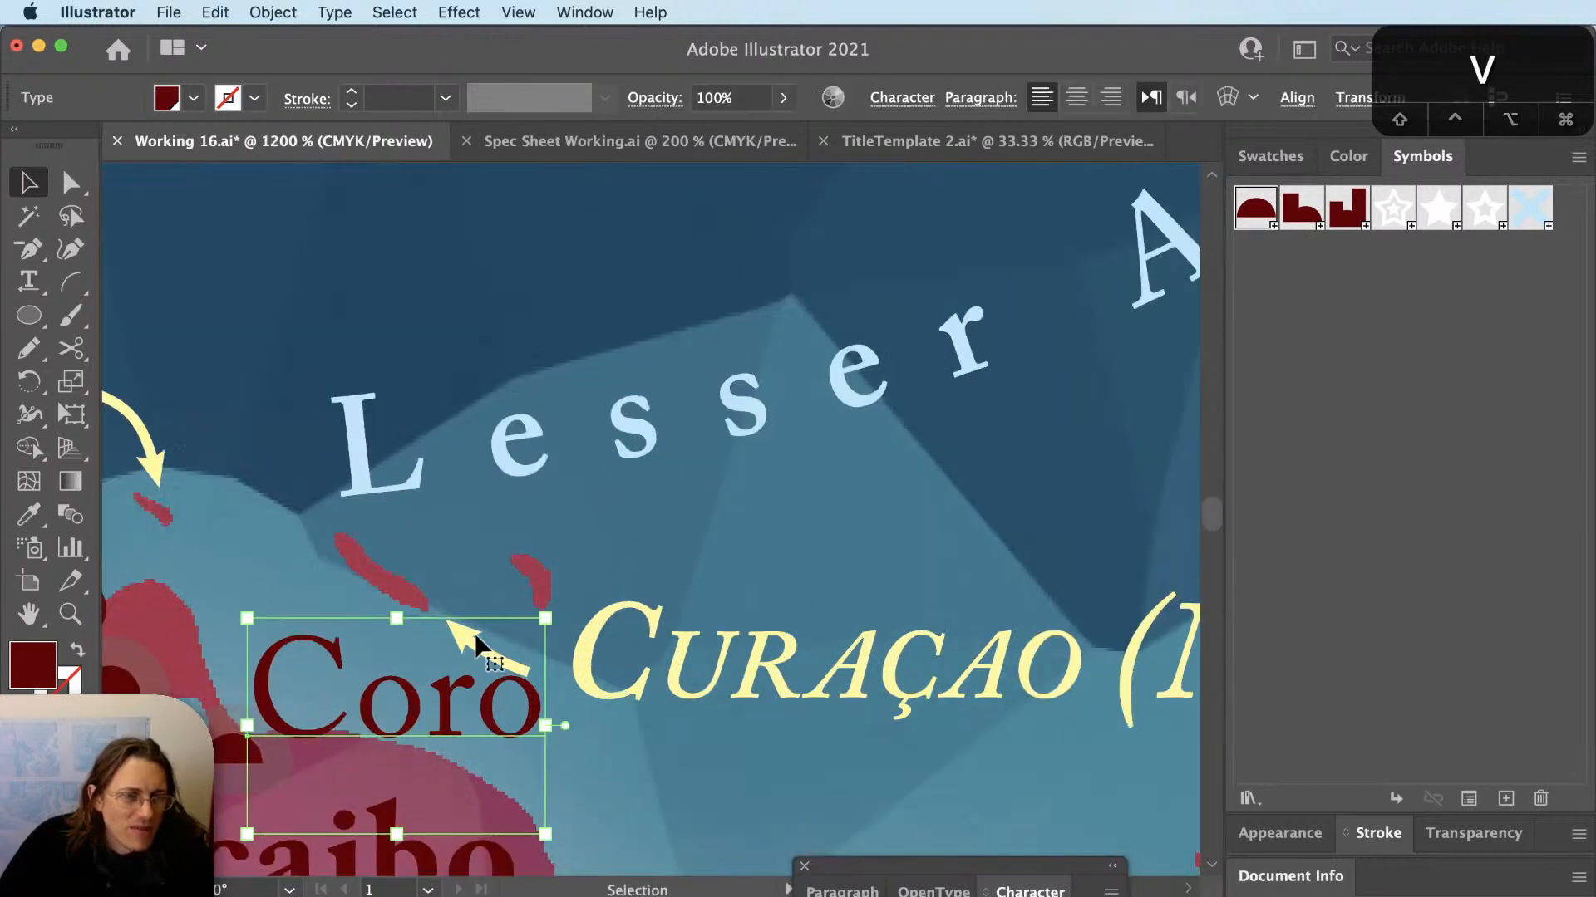
left_click(365, 724)
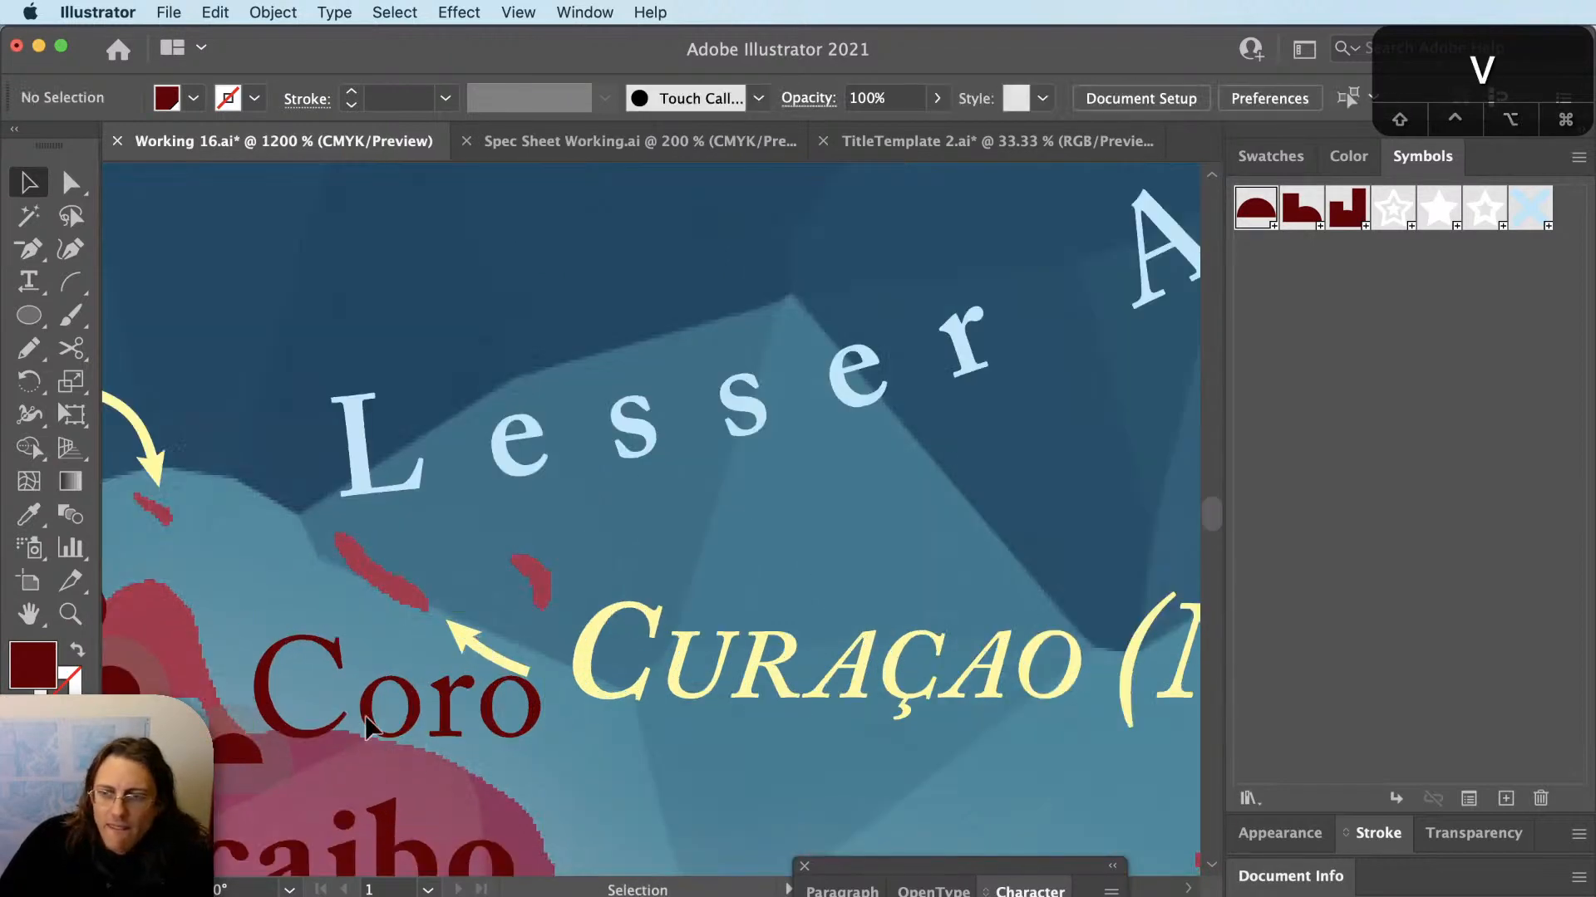
Move the Curaçao pointer arrow up and east to clear the Coro label, then extend its tip slightly northwest toward the island.
key("v")
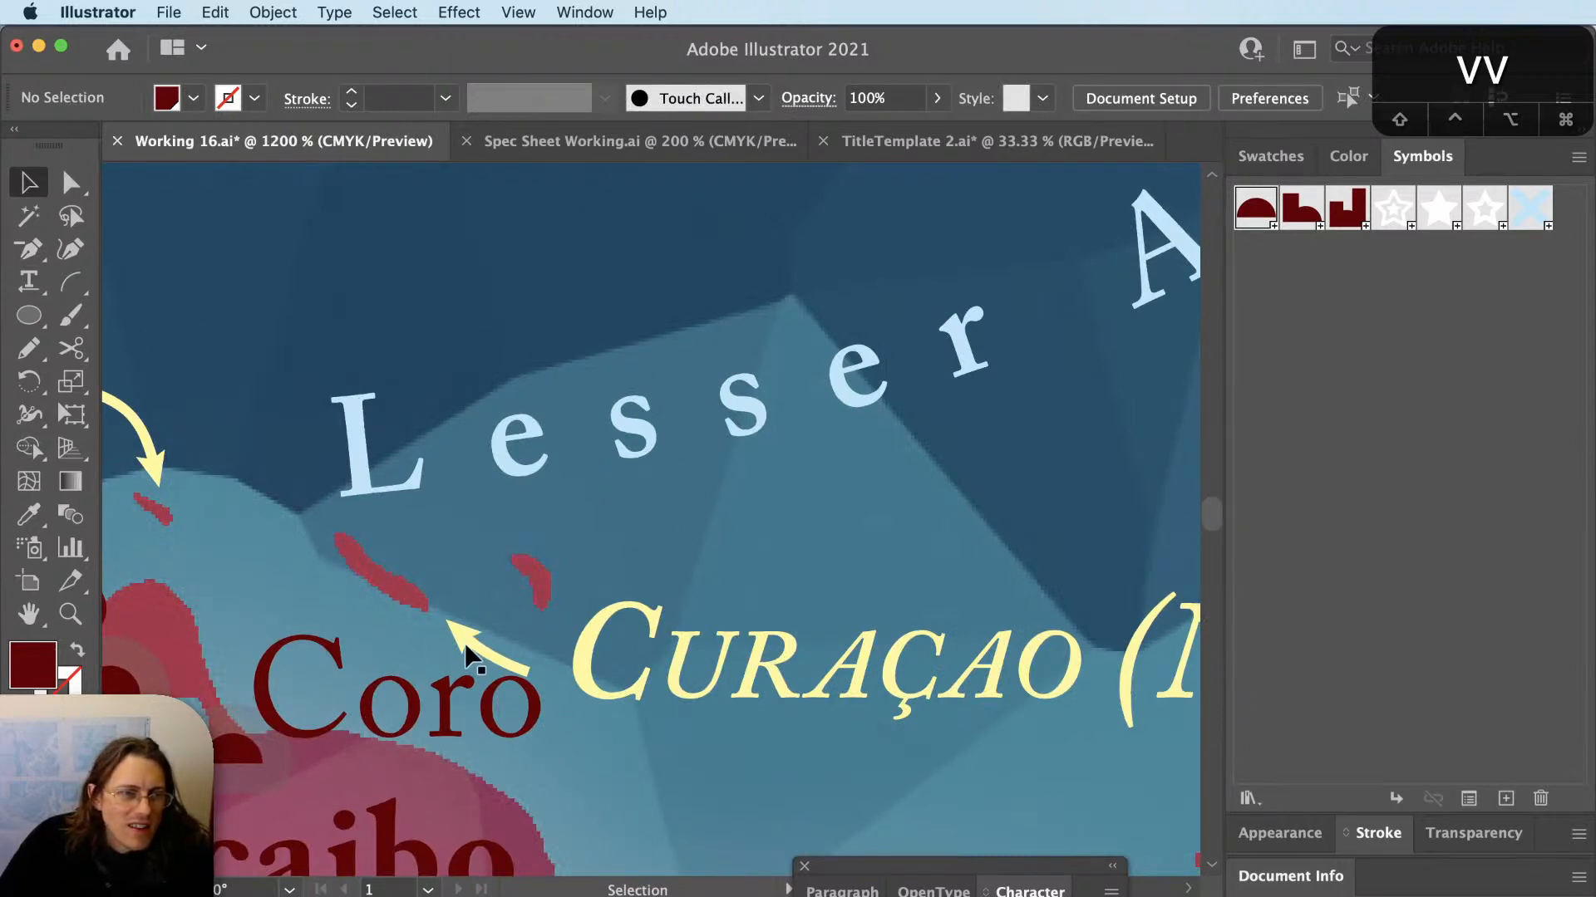
left_click_drag(468, 641, 557, 613)
key("cmd+shift+a")
key("a")
left_click(528, 632)
key("shift+super+a")
key("a")
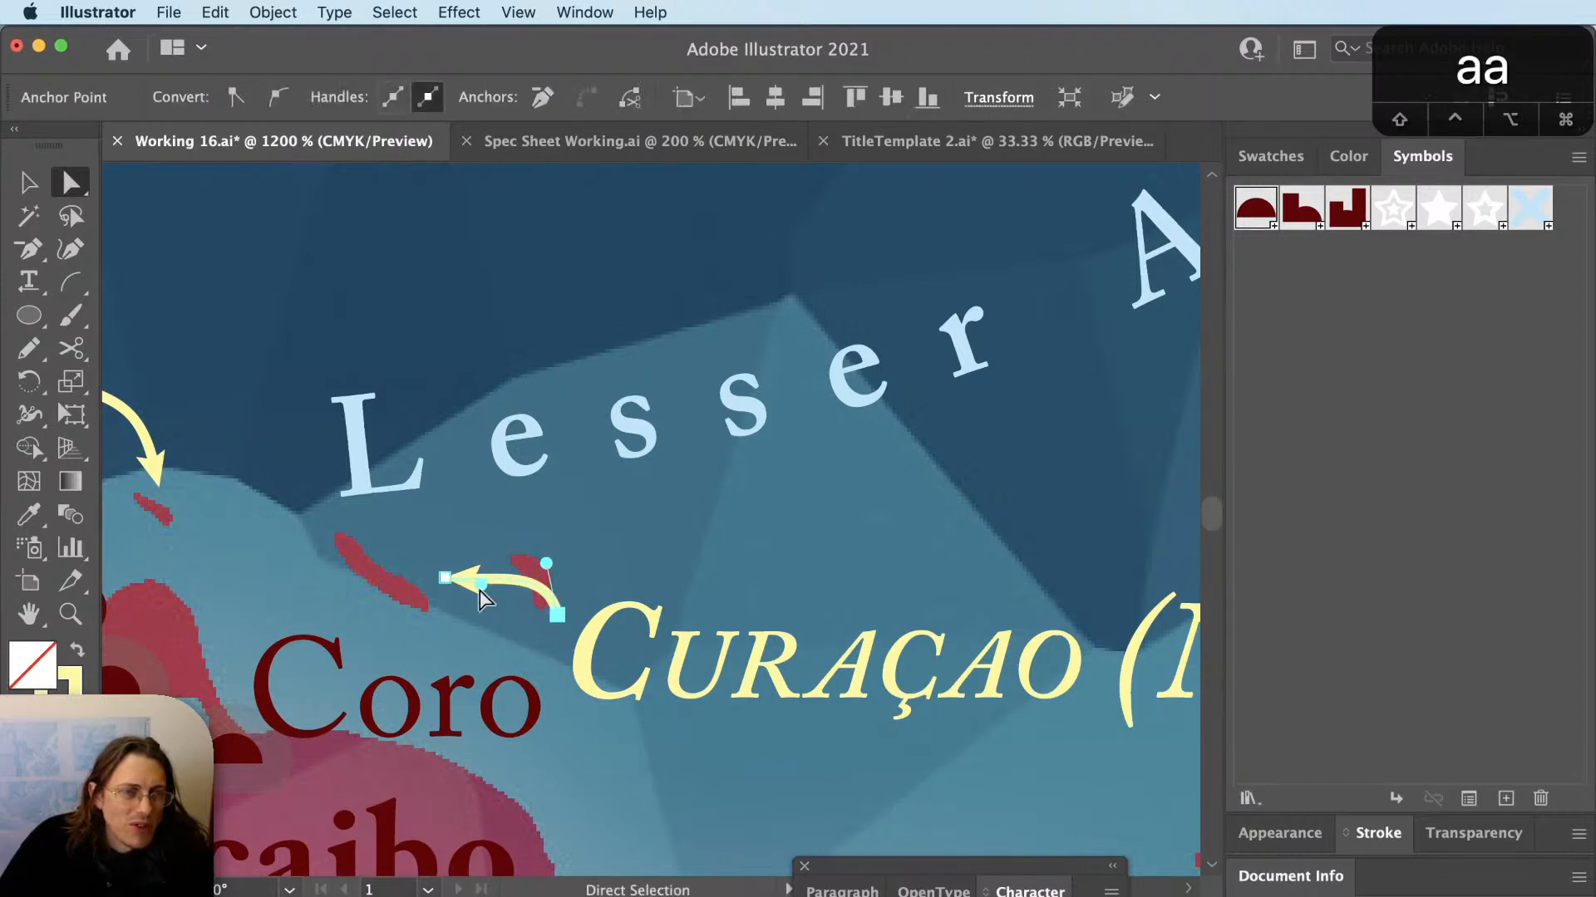
key("a")
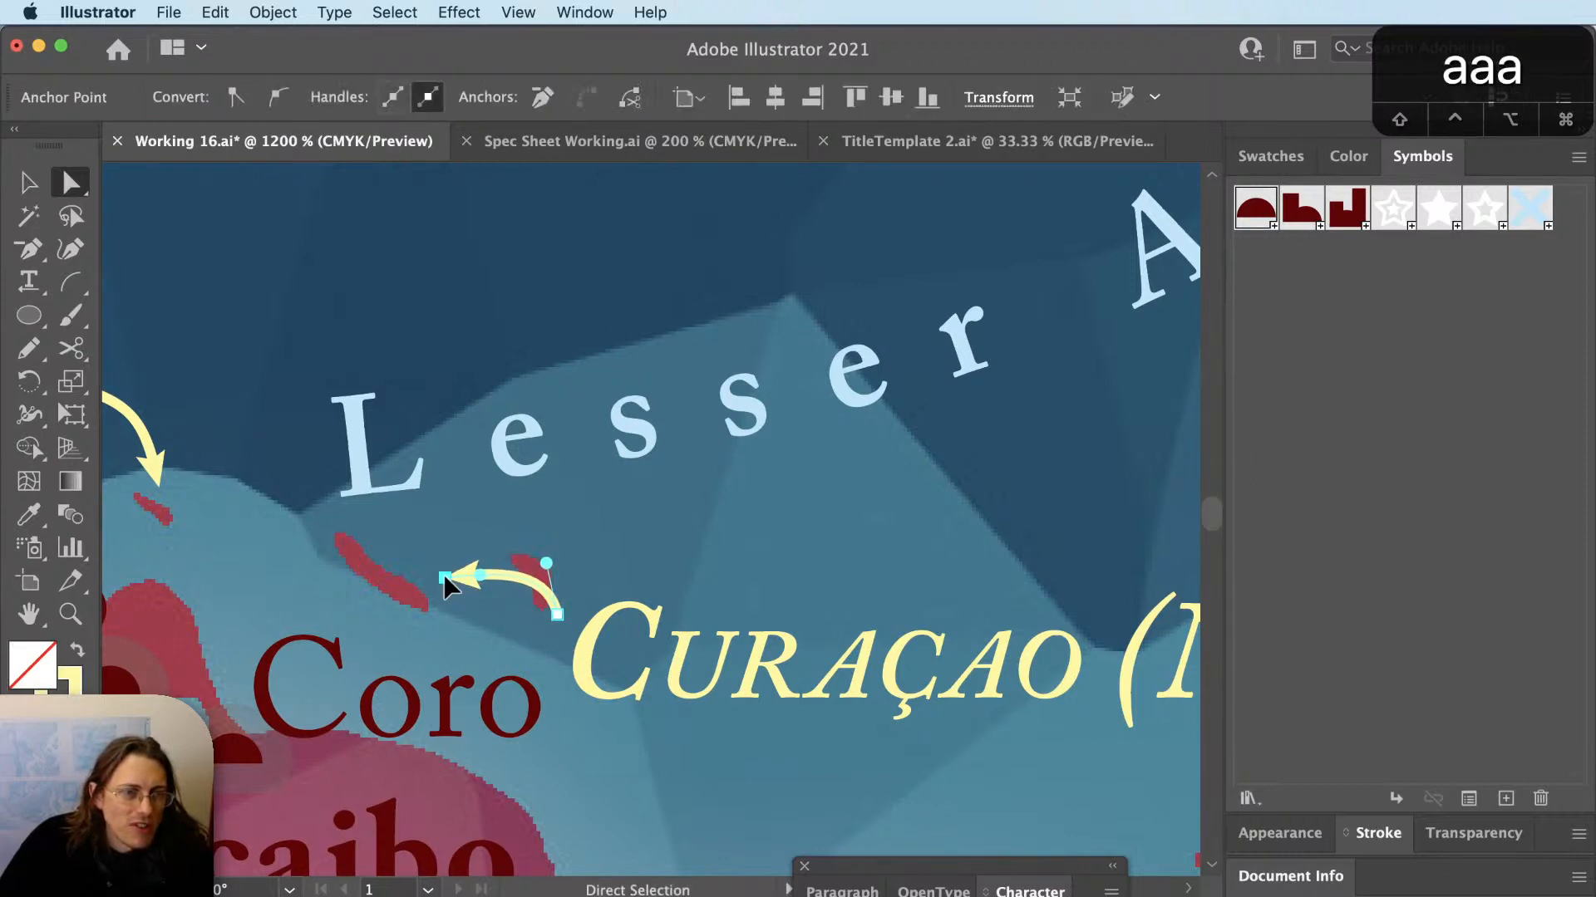
left_click_drag(444, 575, 430, 565)
key("shift+super+a")
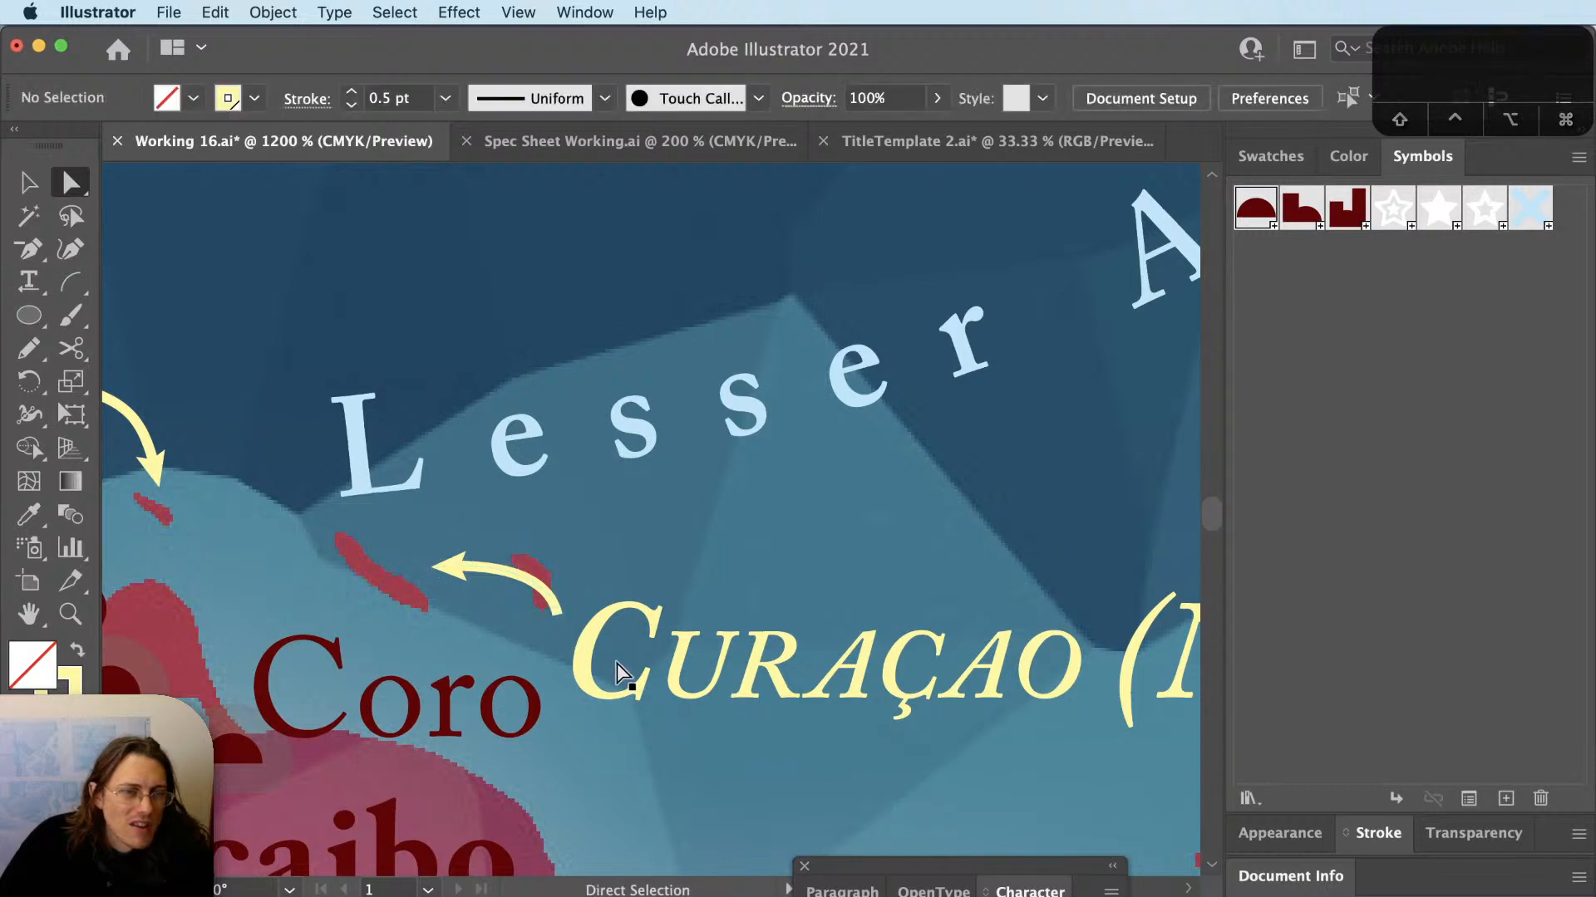
Flatten the Curaçao arrow's curve, pull its tail end up and west, and nudge the Curaçao (Neth.) label slightly toward it.
key("v")
key("a")
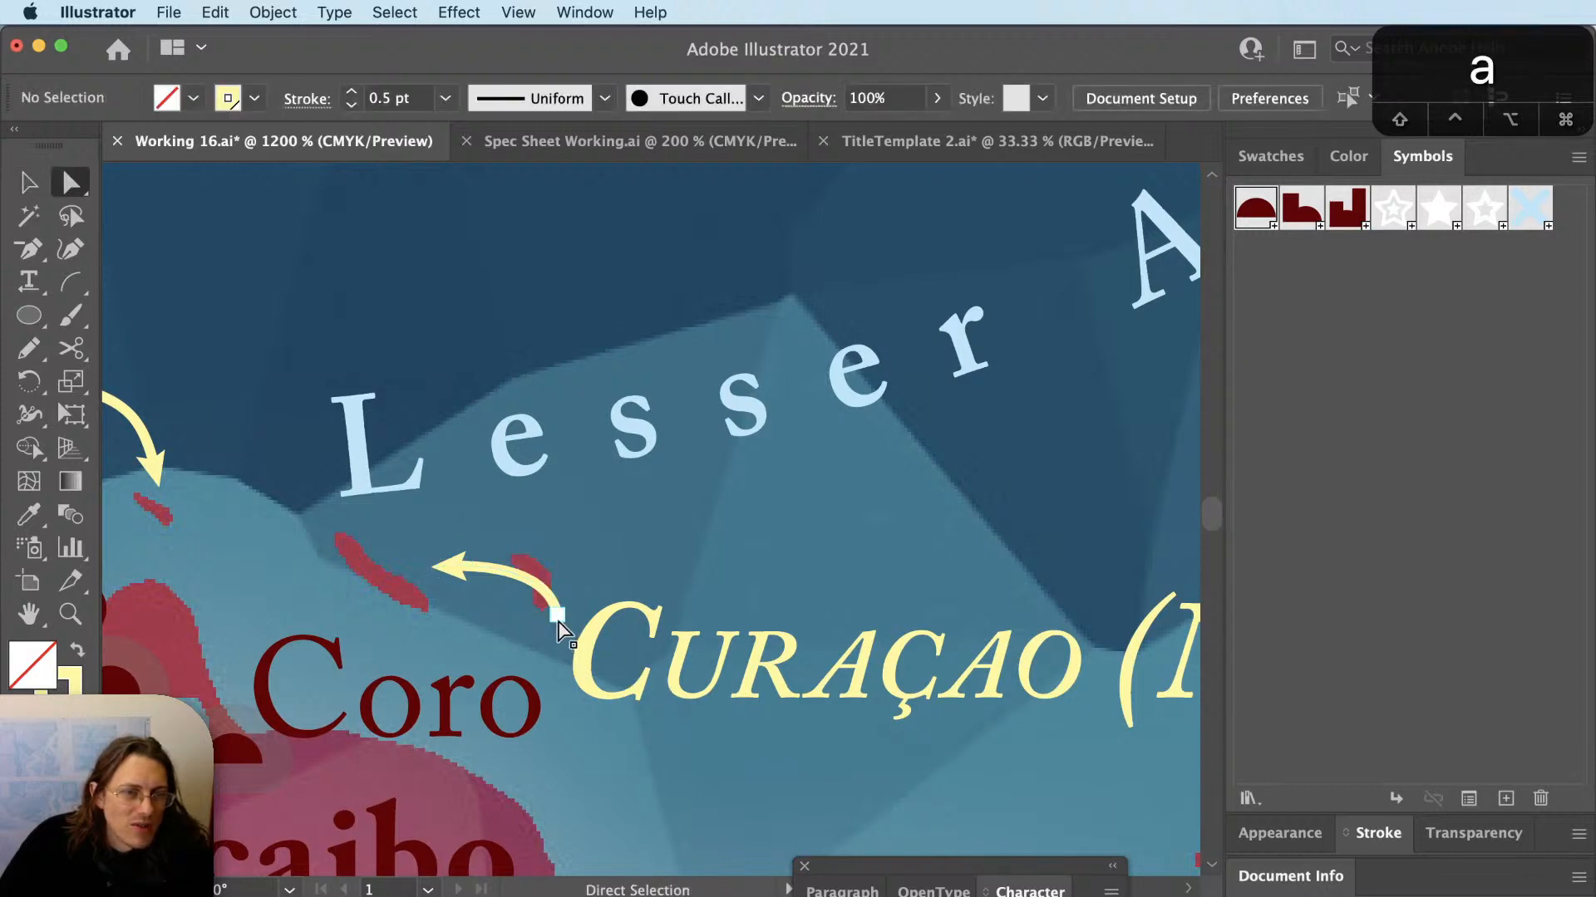
left_click(542, 600)
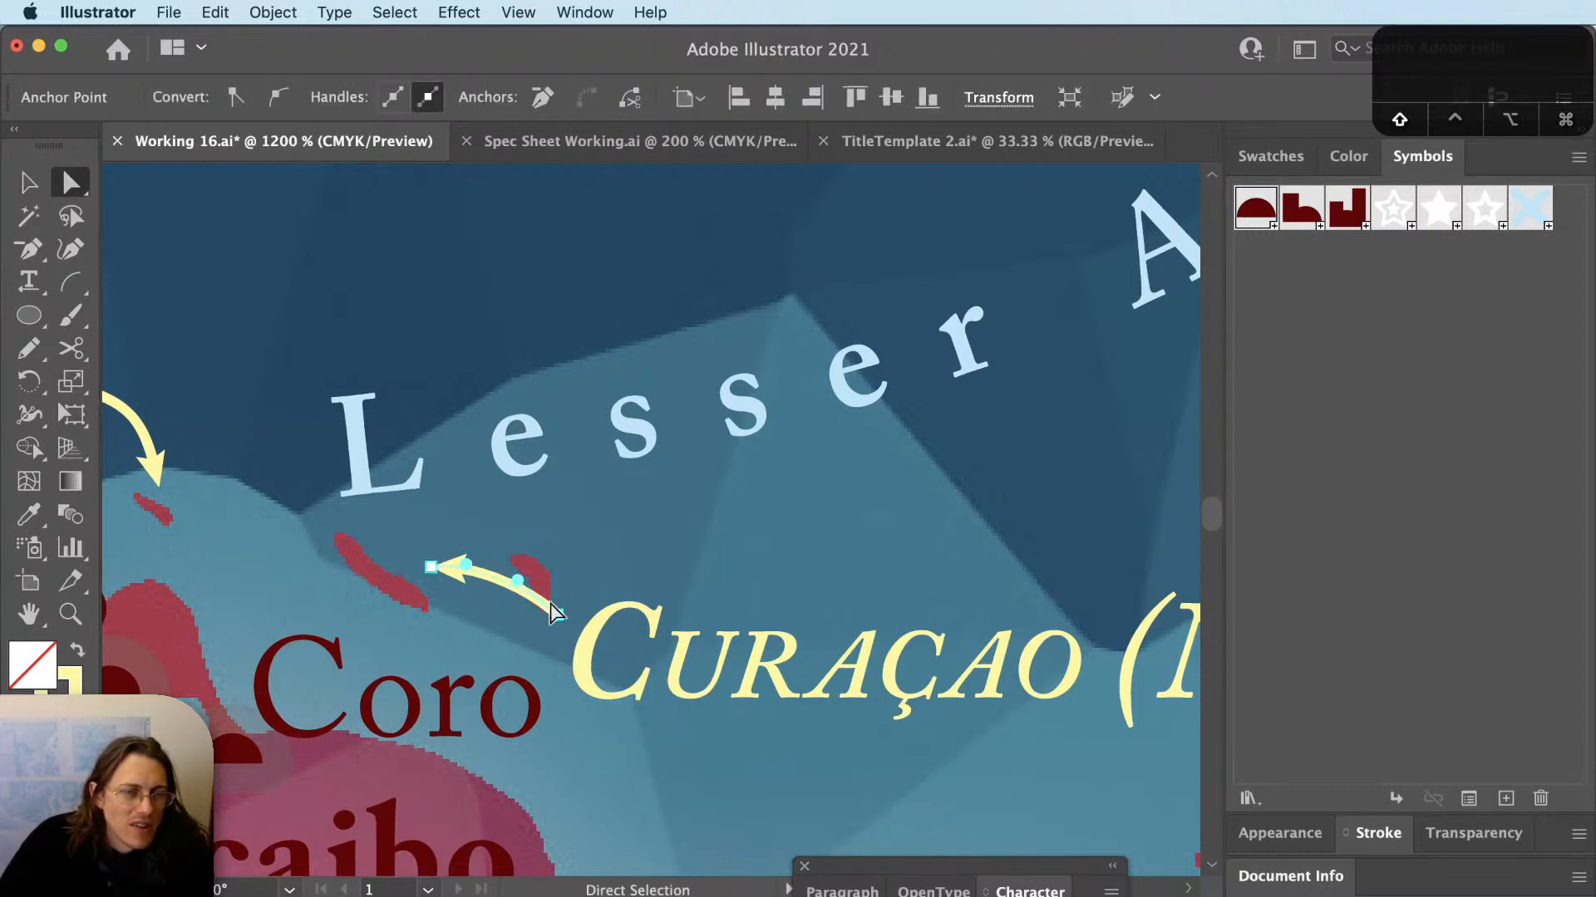
key("shift+super+a")
left_click_drag(557, 615, 543, 598)
key("shift+super+a")
key("v")
scroll(742, 692, "down", 3)
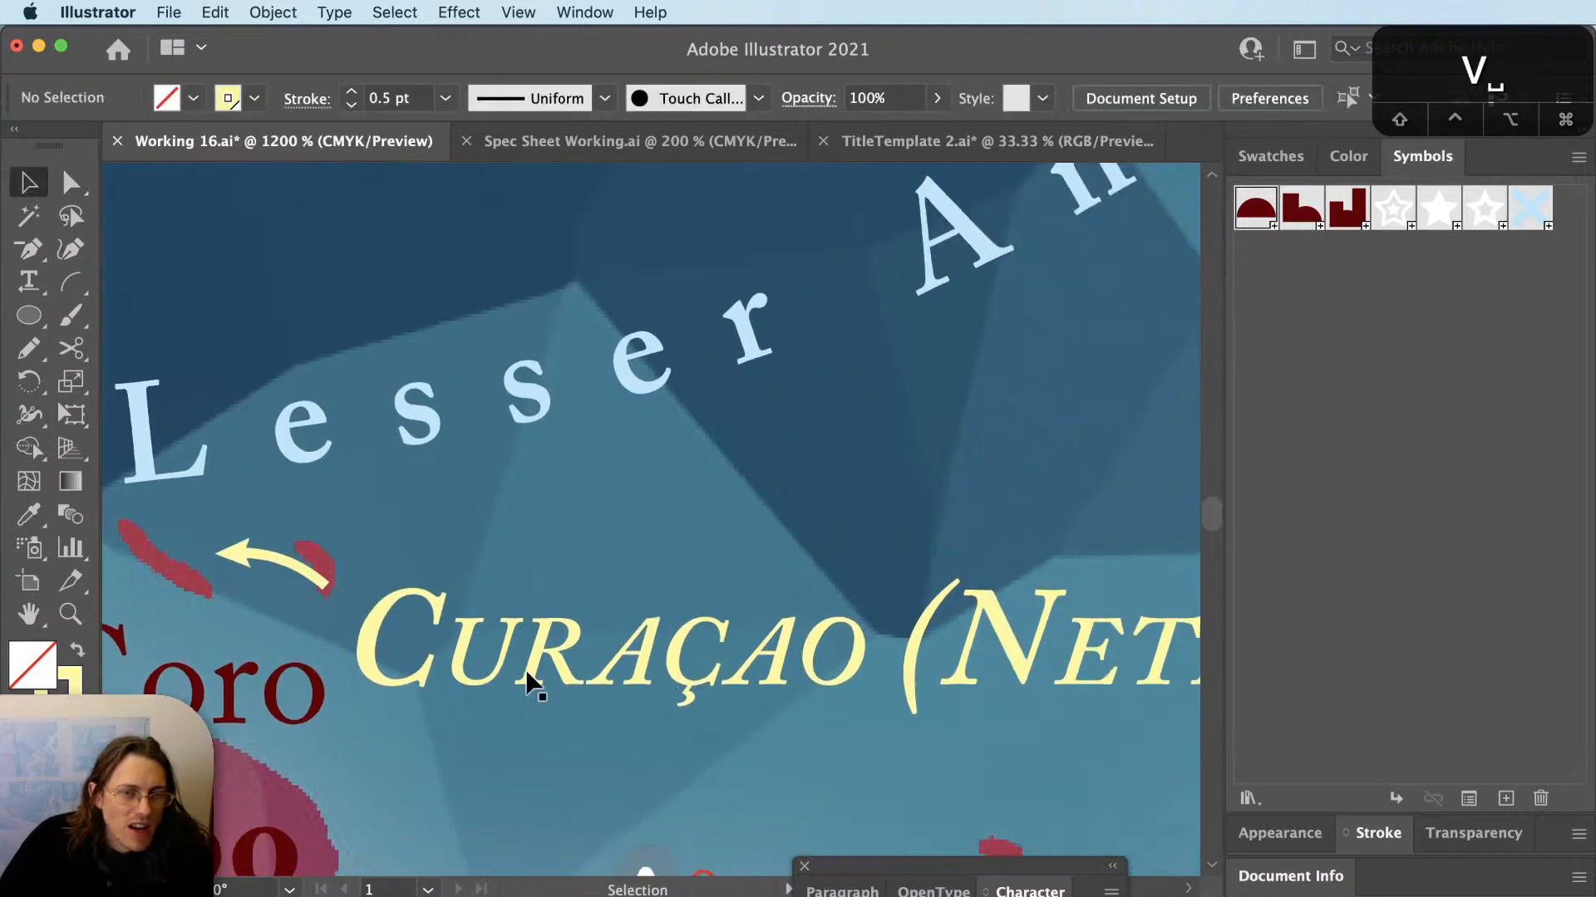
left_click_drag(651, 690, 637, 683)
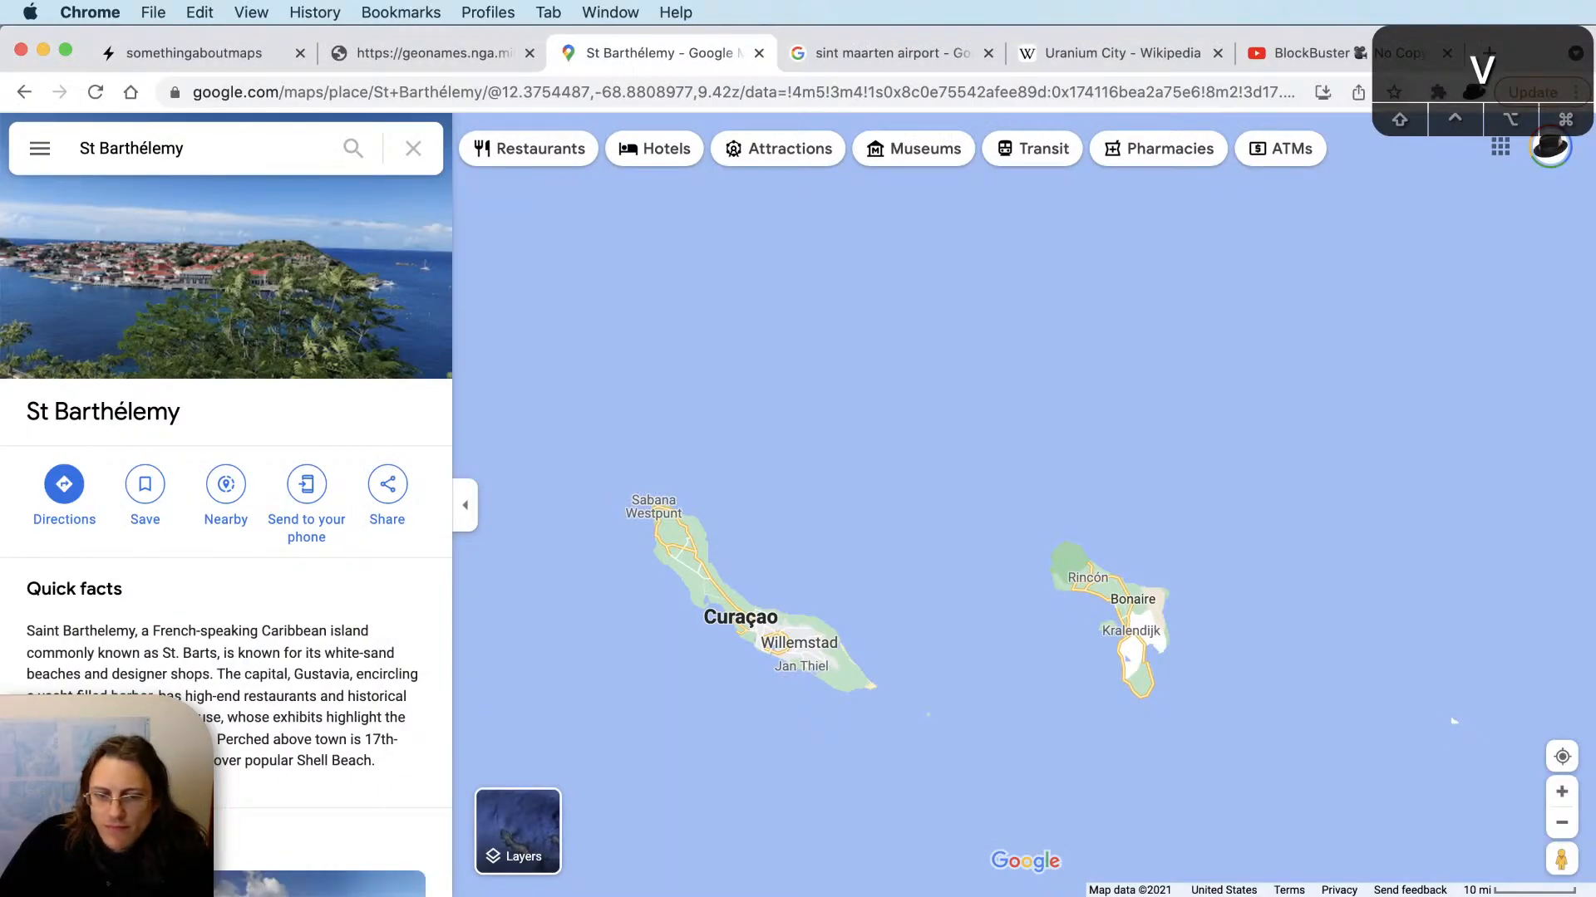
Switch to Chrome, open the Atlas of Design website at atlasofdesign.org, and go to its submission page.
key("super+Tab")
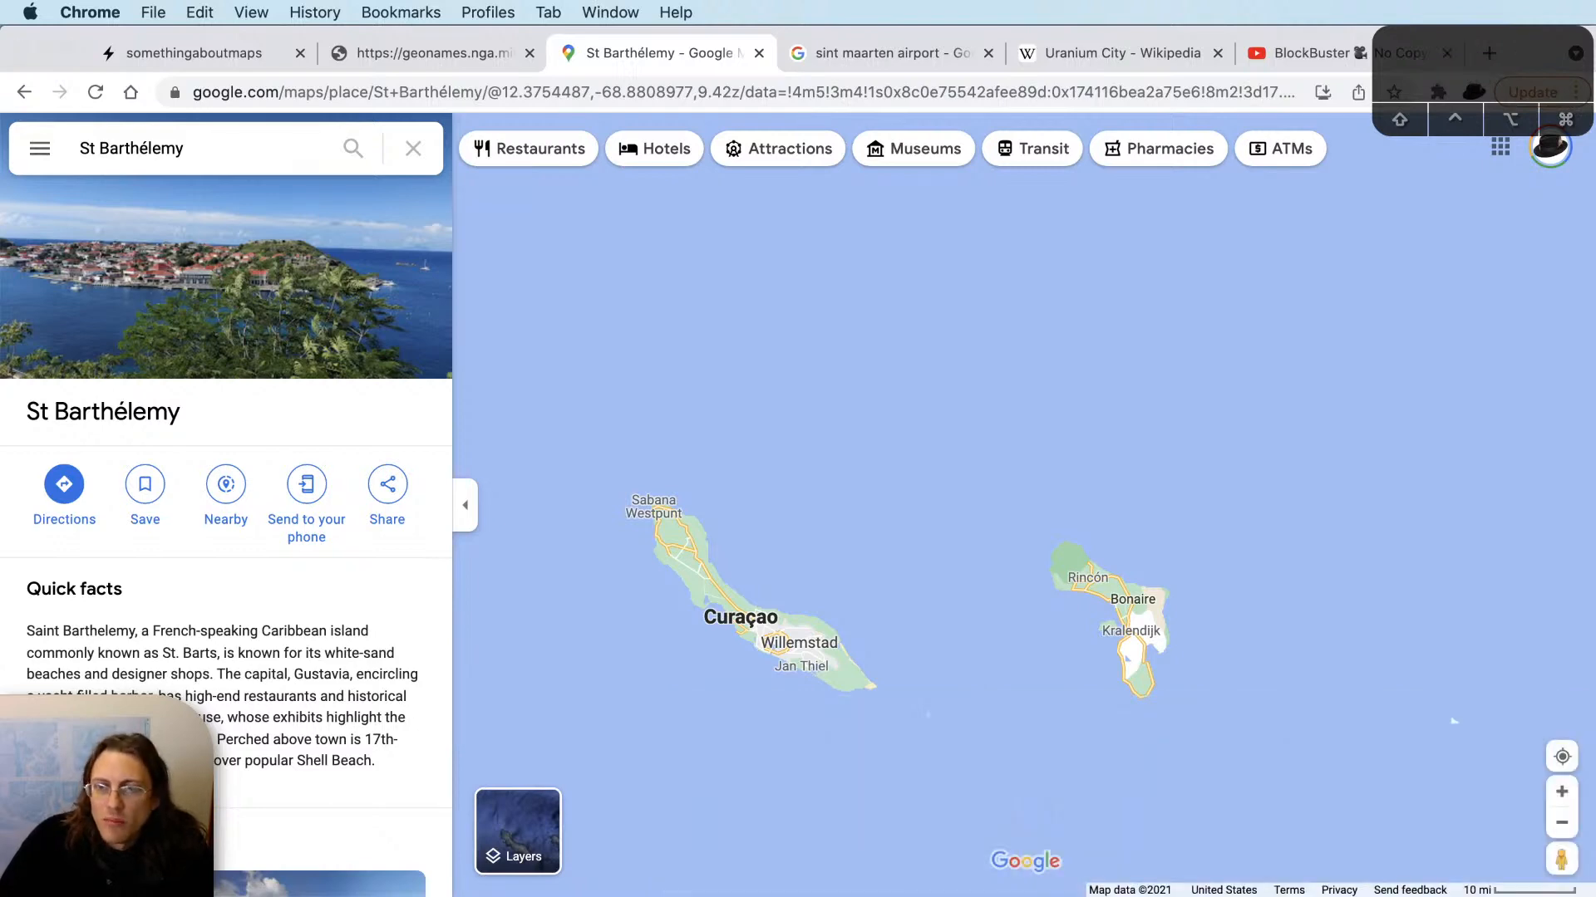
key("super+space")
type("atlasof")
key("Return")
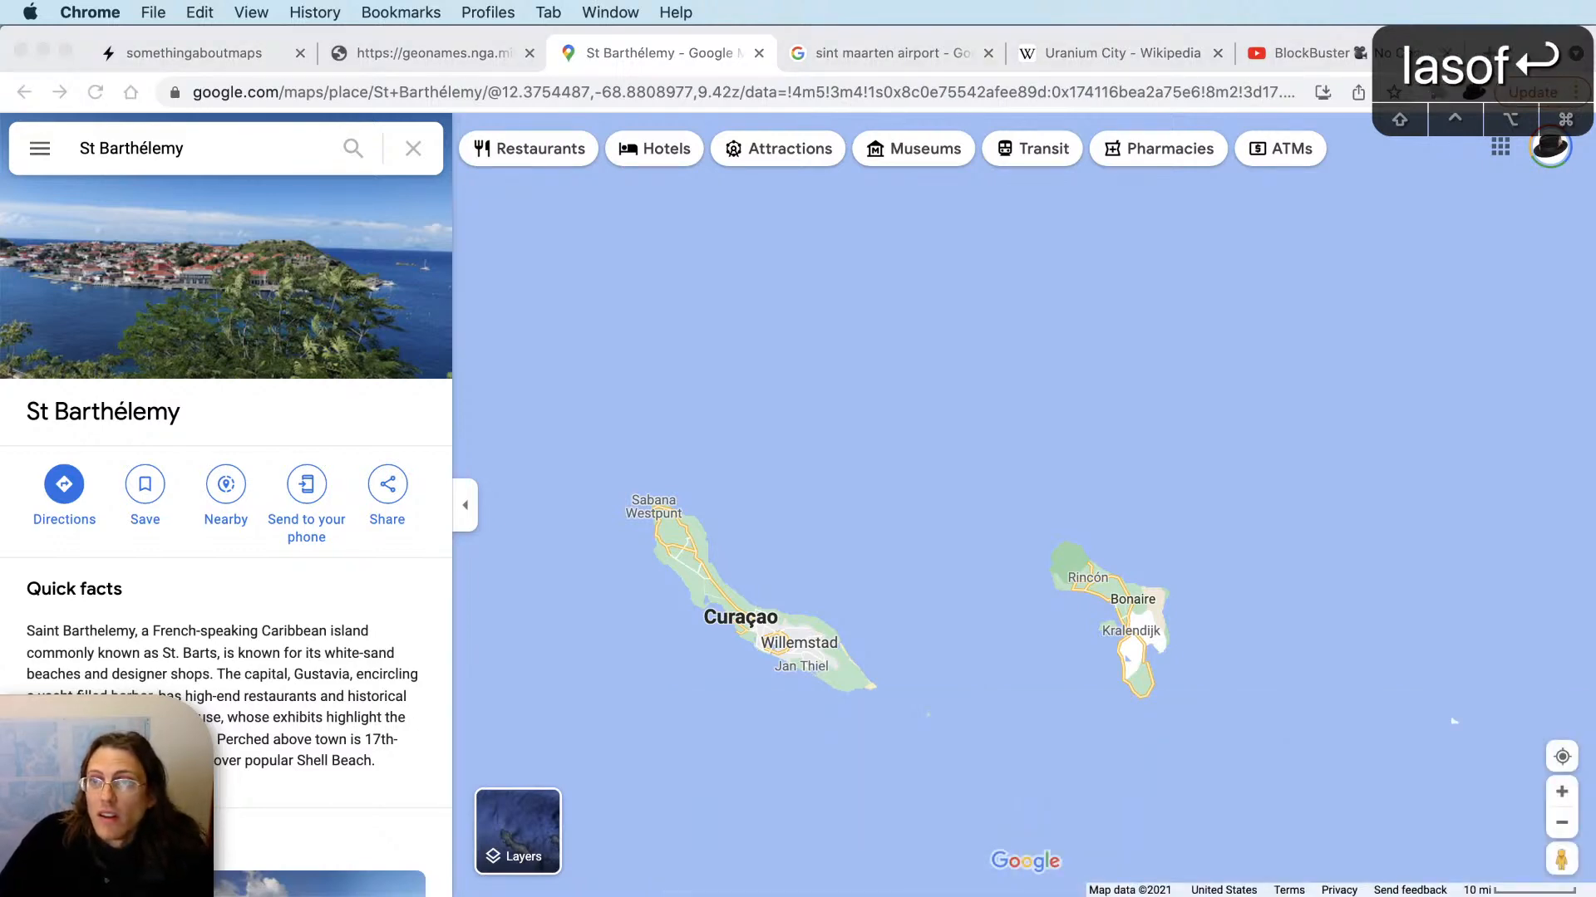
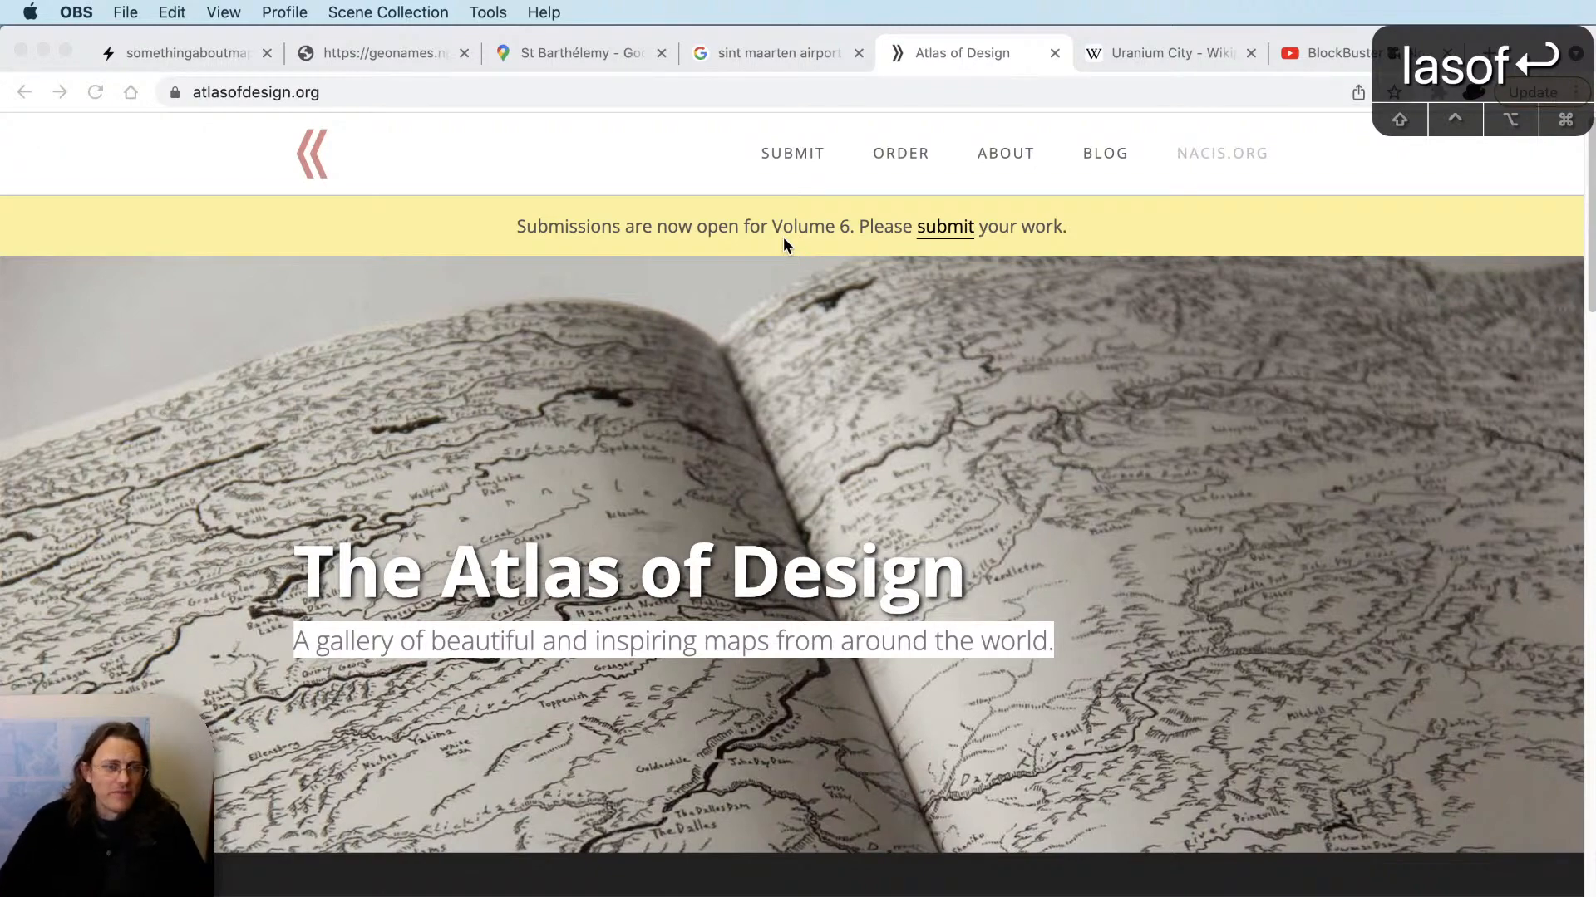
scroll(811, 336, "down", 10)
scroll(981, 522, "up", 10)
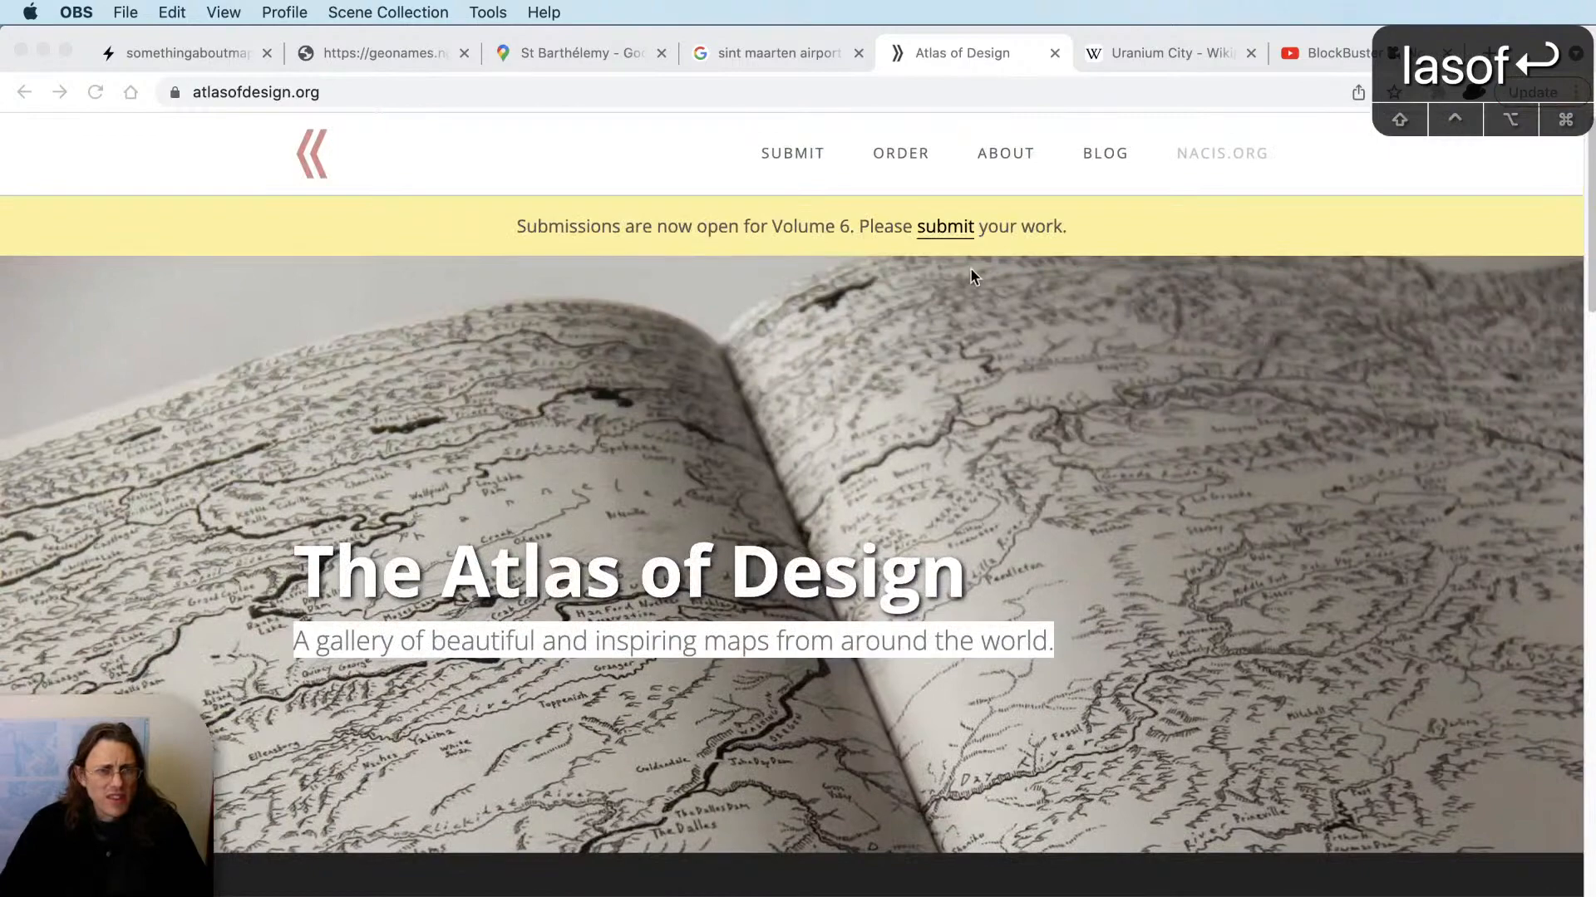
left_click(964, 221)
left_click(964, 230)
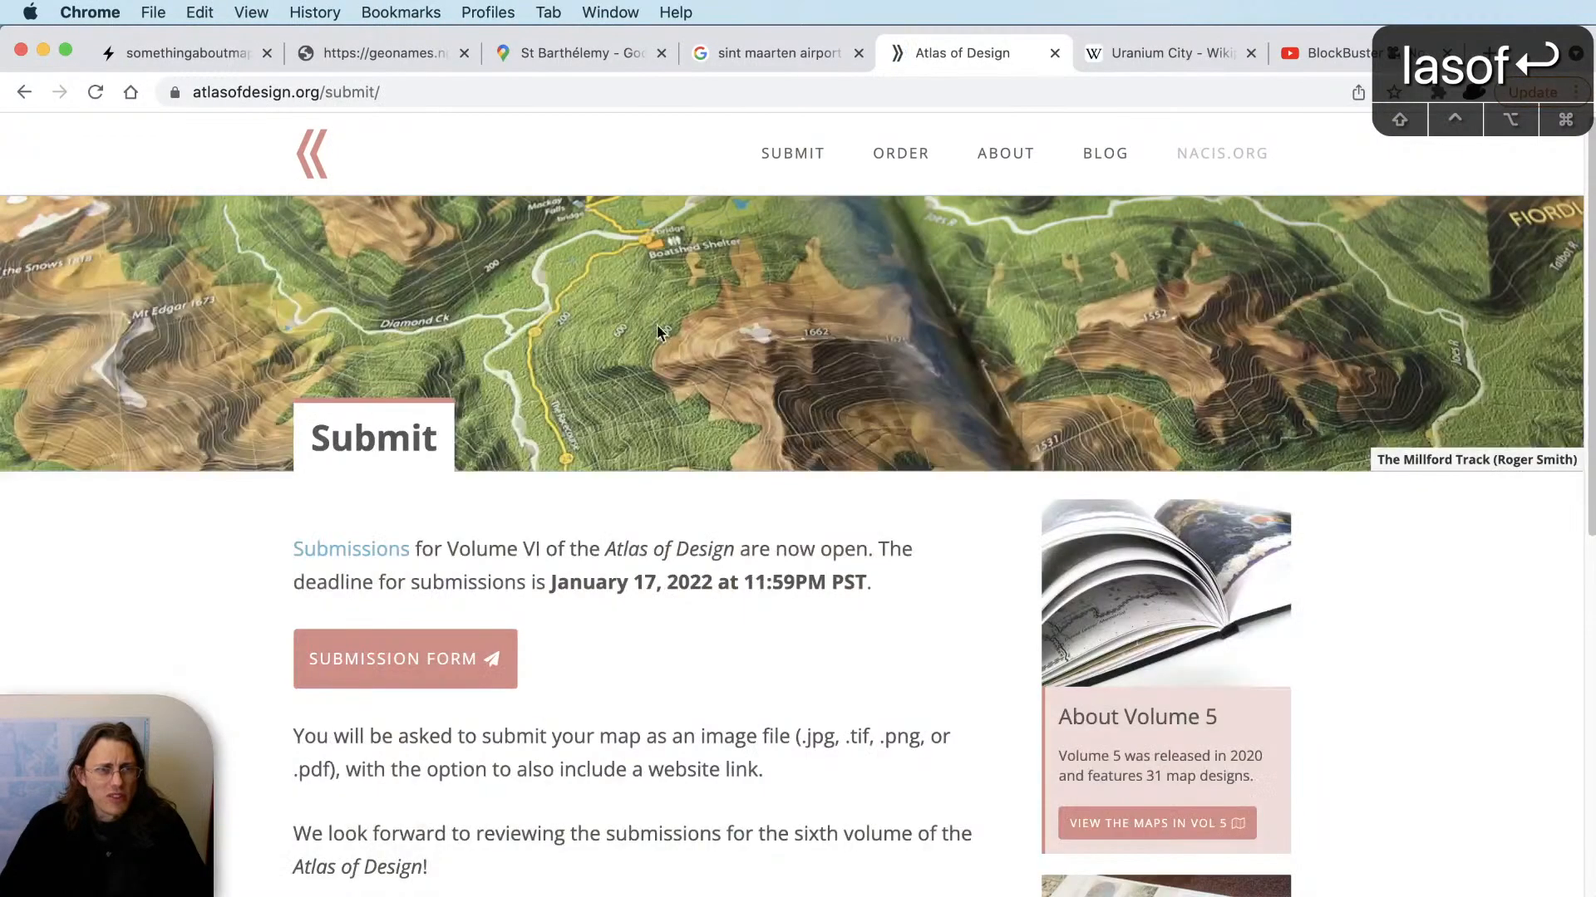
Look through the Atlas of Design Volume 6 submission details and entry form, and return to the submission page.
scroll(653, 341, "down", 8)
scroll(701, 407, "up", 5)
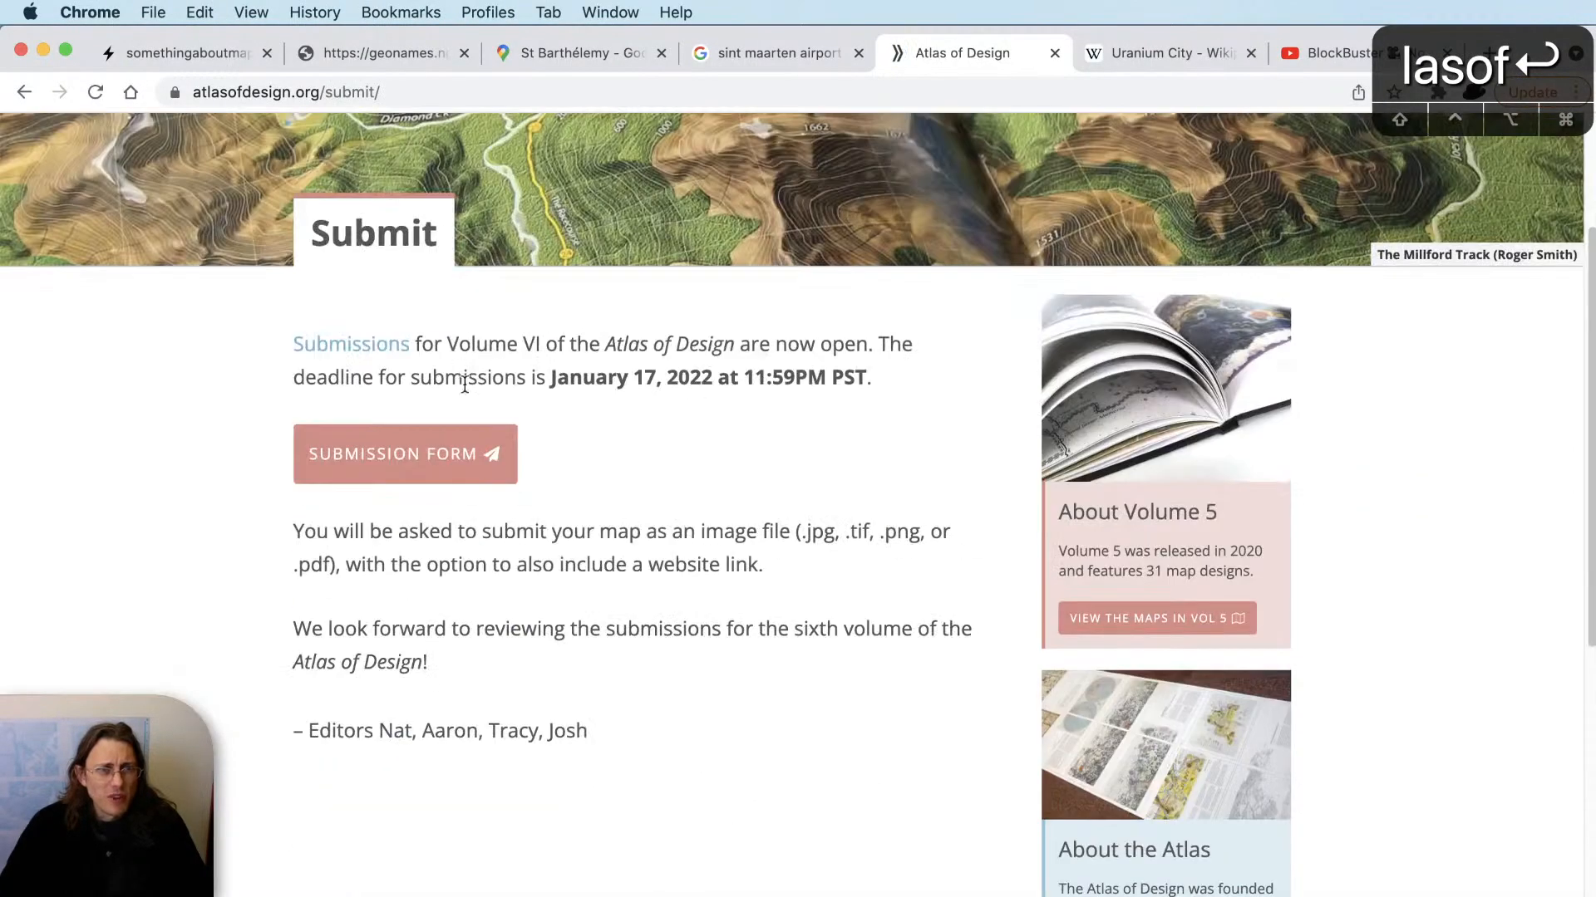
left_click(438, 473)
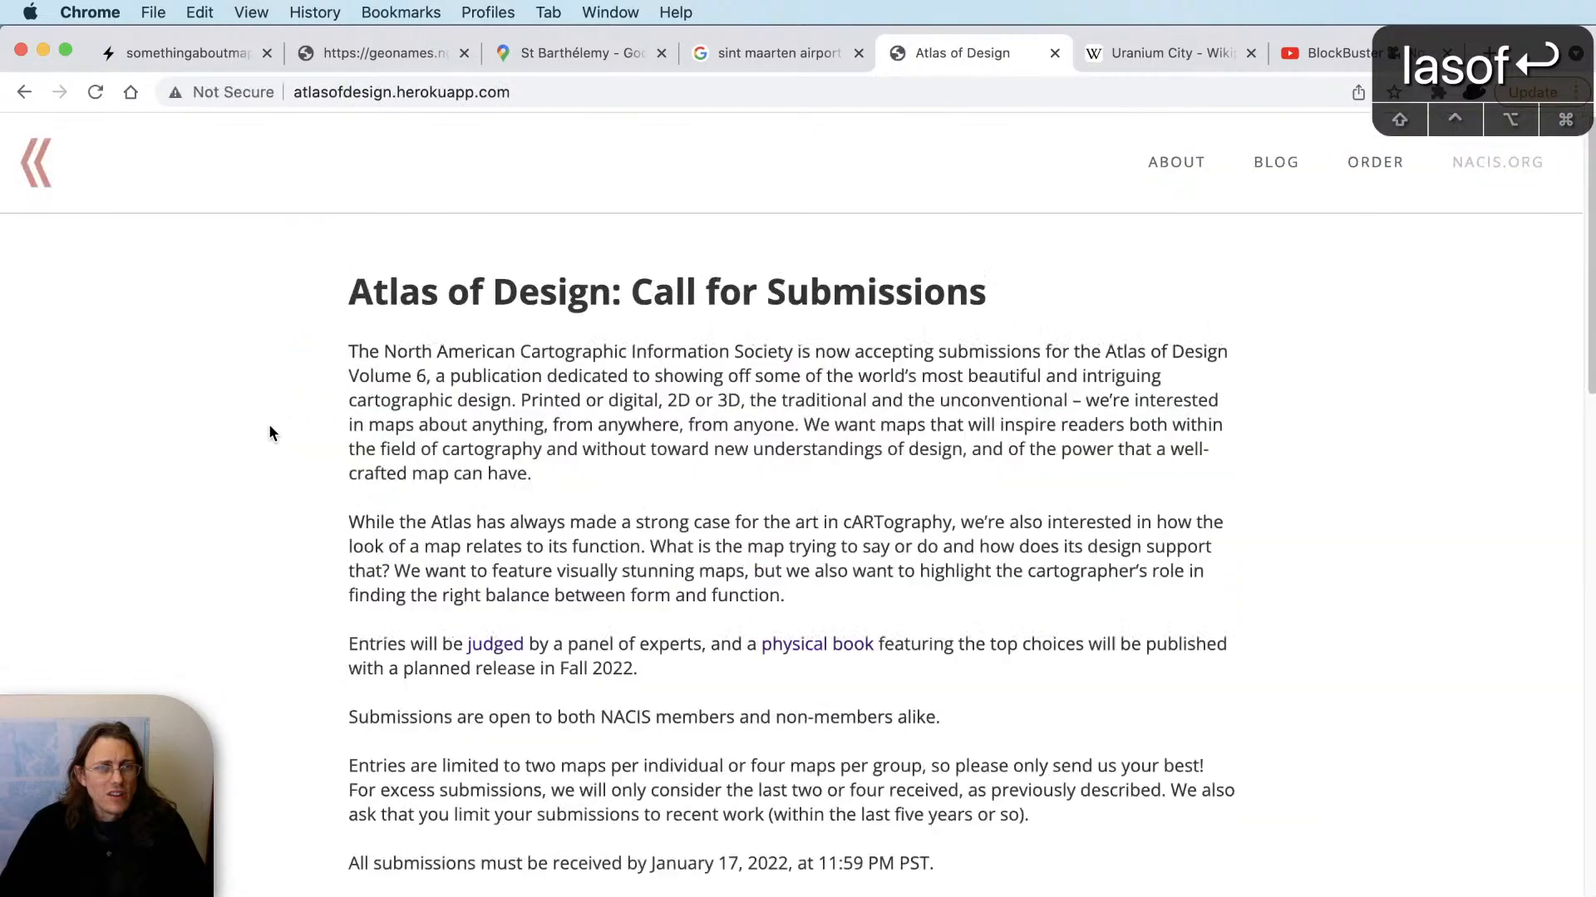
scroll(269, 426, "down", 15)
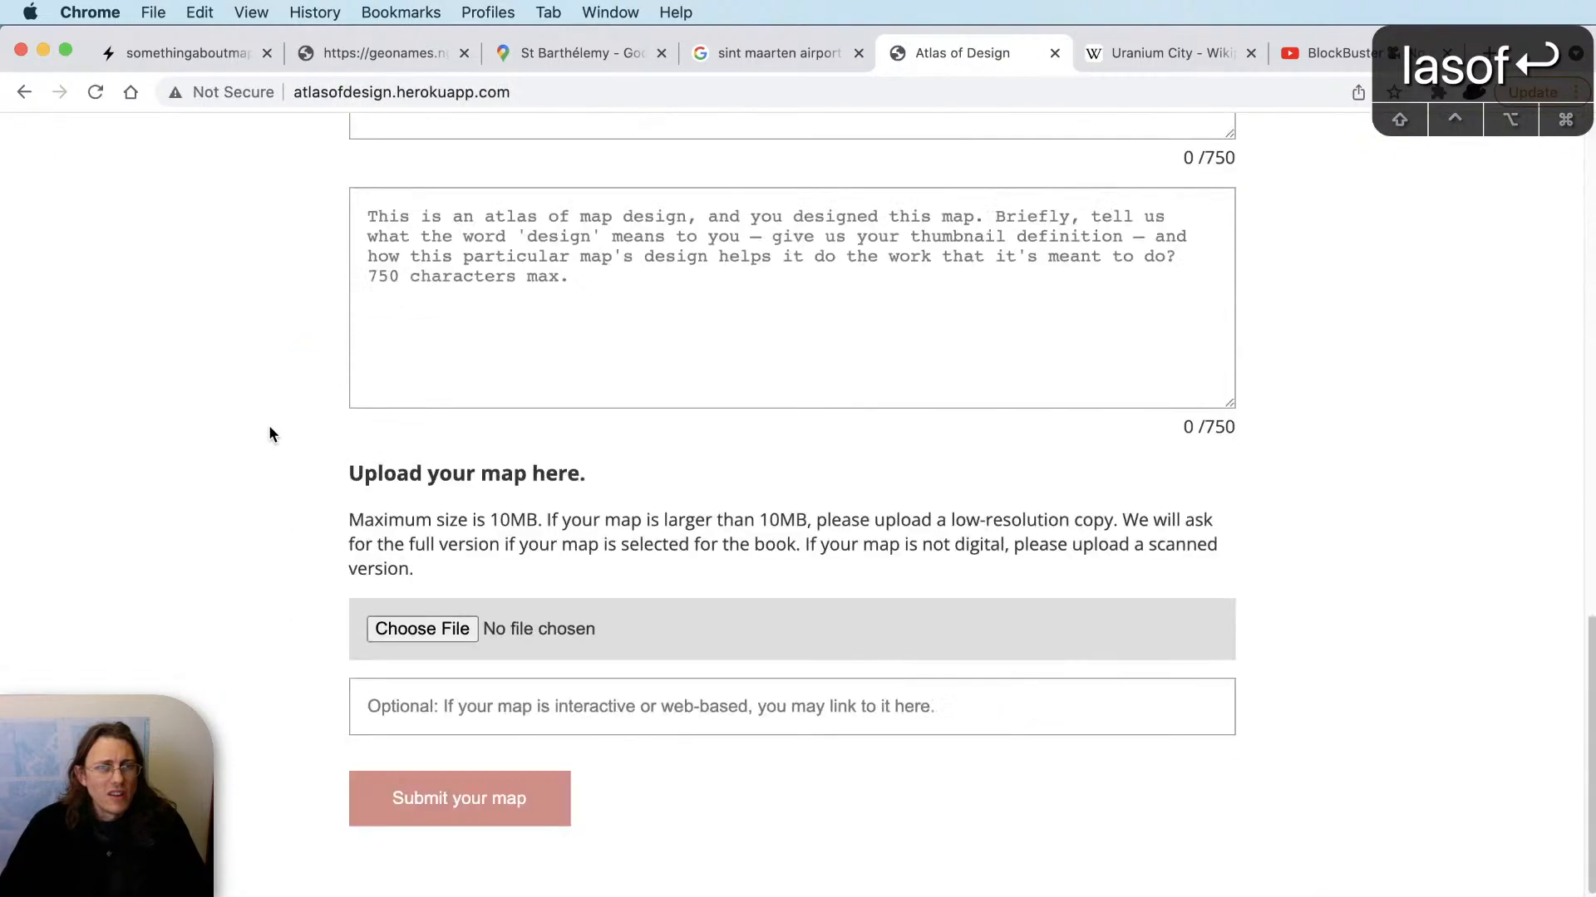
scroll(271, 434, "up", 15)
left_click(25, 92)
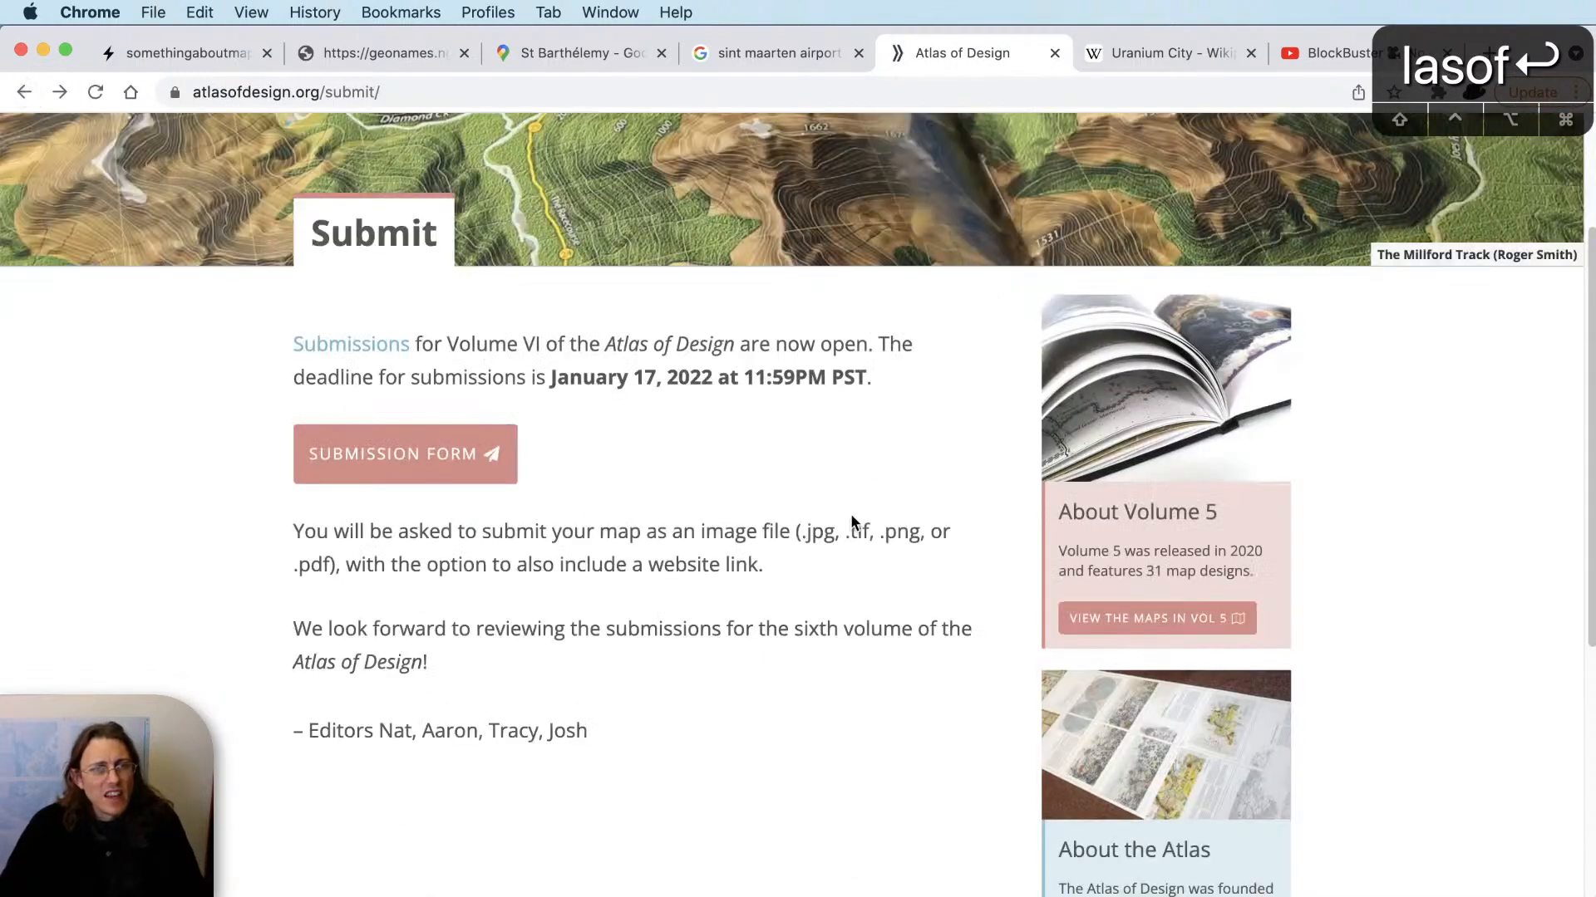
scroll(814, 545, "down", 6)
scroll(813, 550, "up", 10)
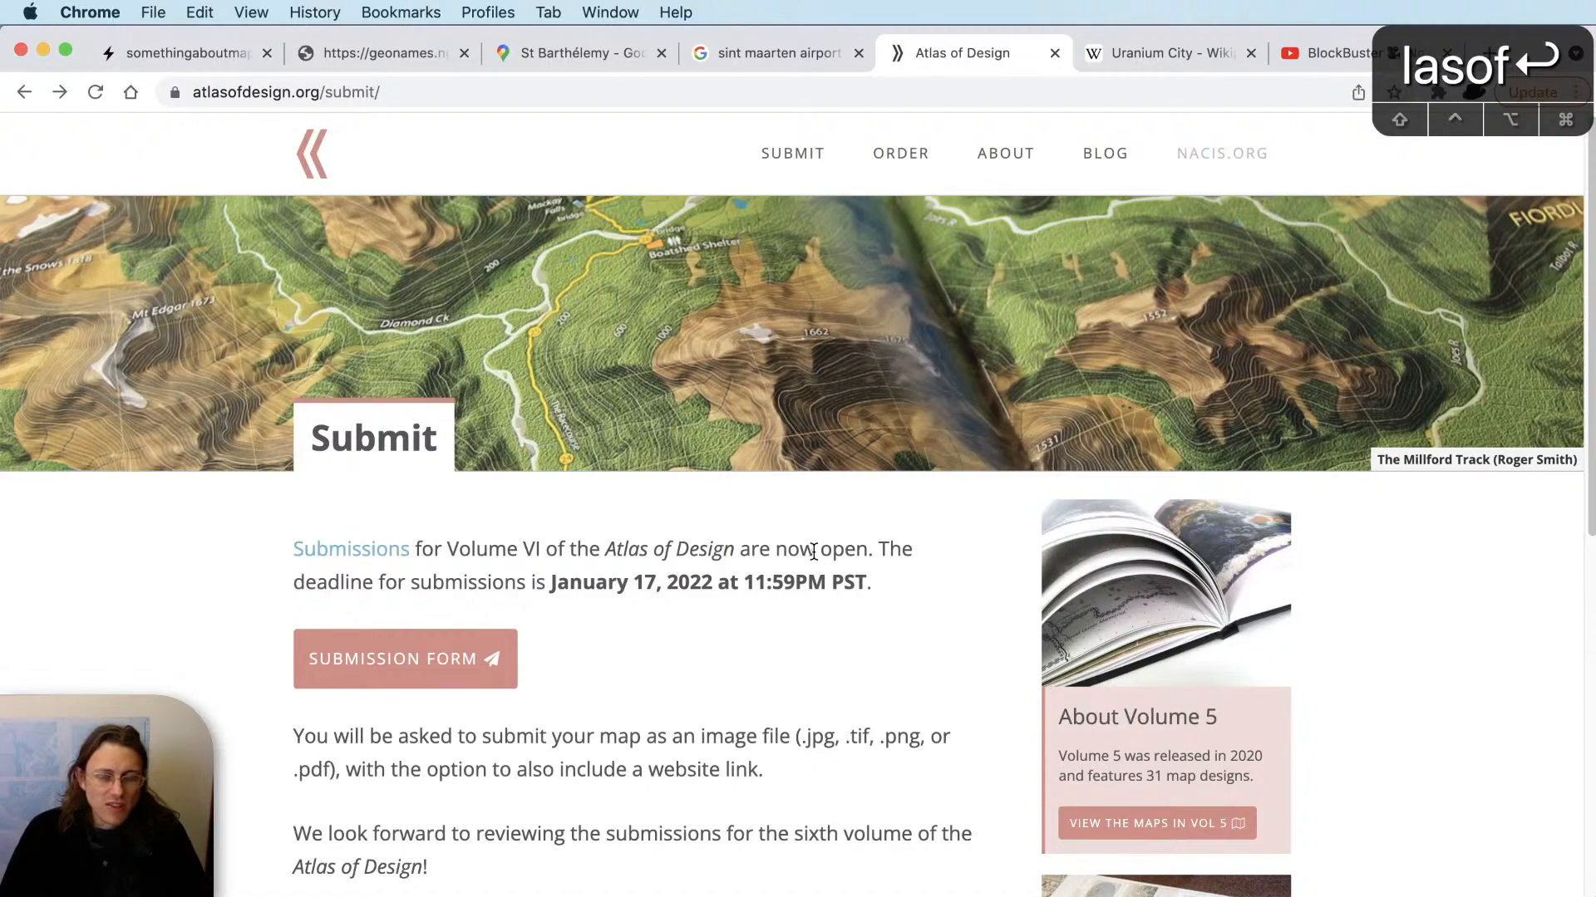
Switch back to Illustrator and review the Curaçao (Neth.) label and its arrow in relation to the surrounding Caribbean labels.
left_click(831, 896)
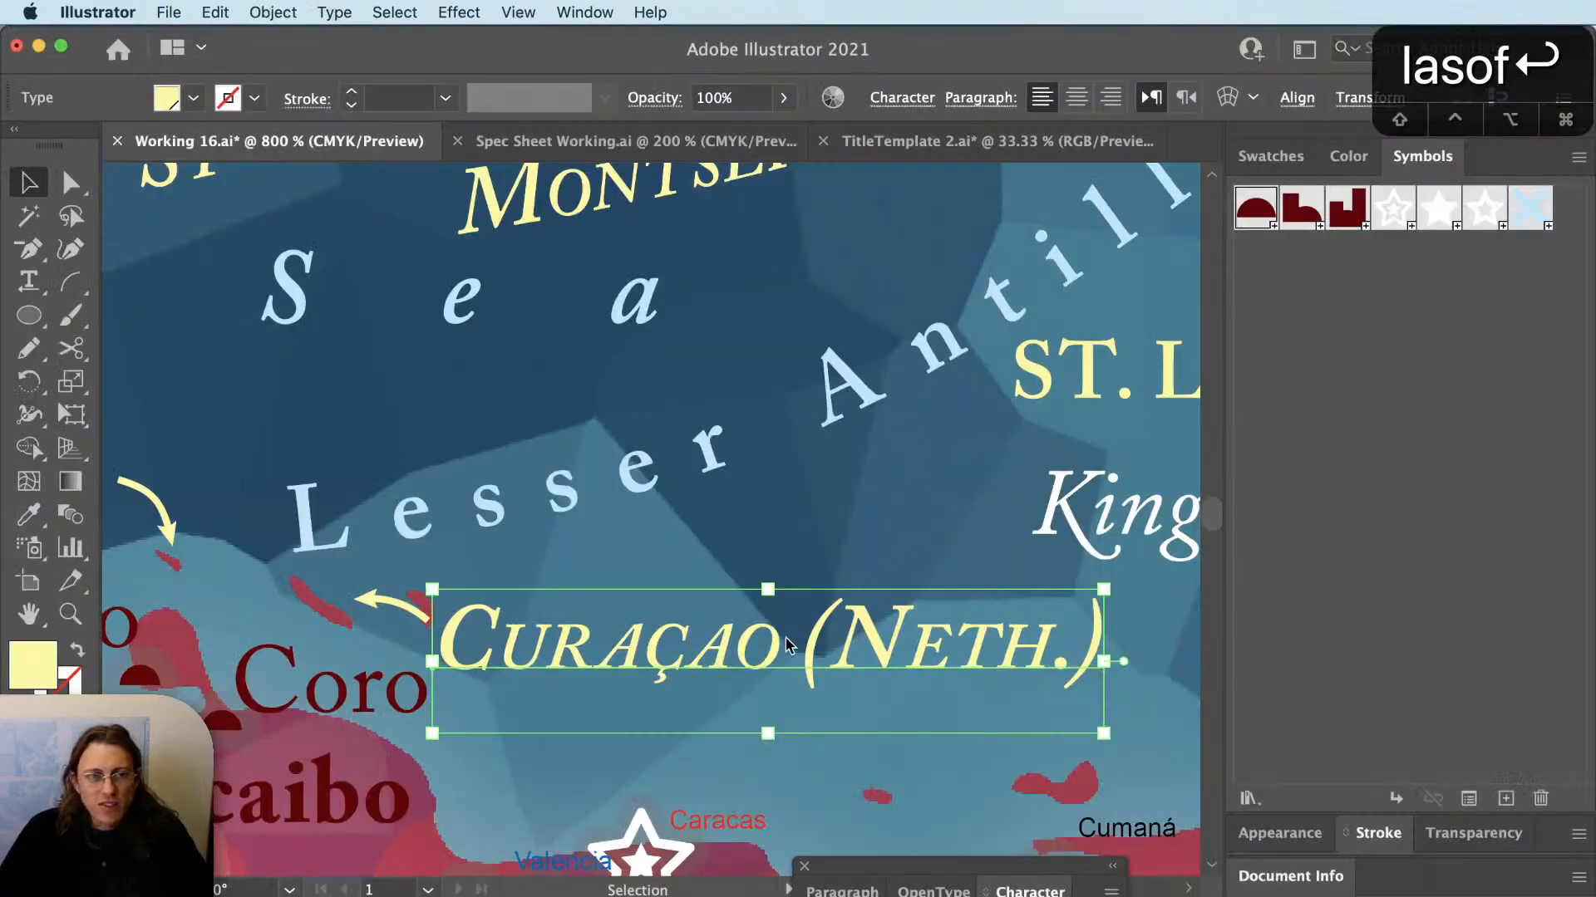
left_click(731, 322)
key("v")
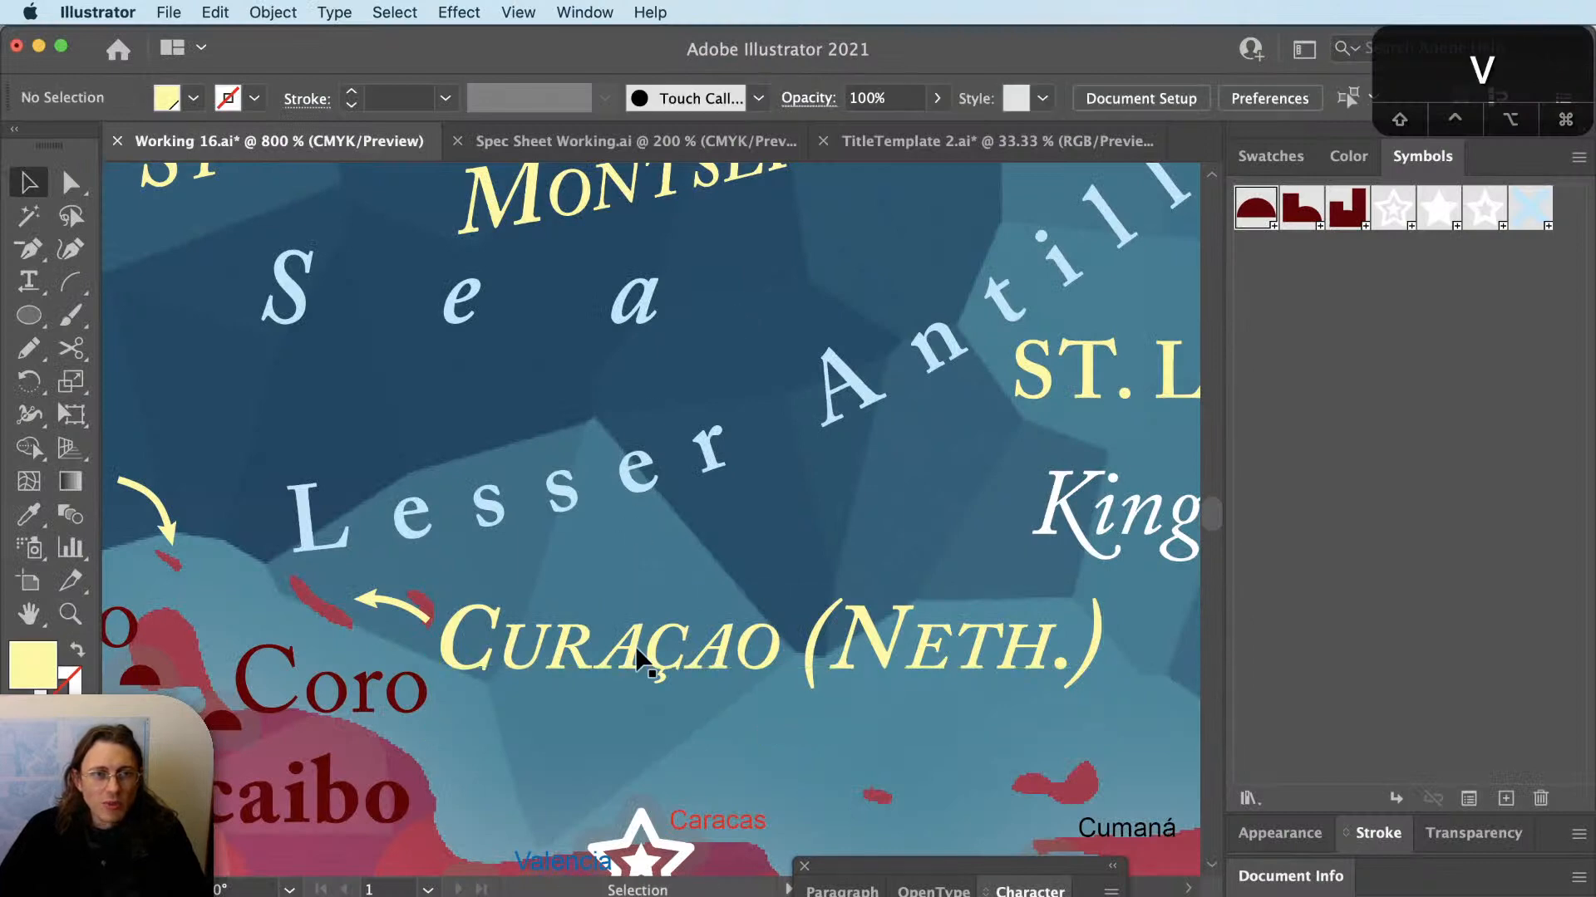
left_click(713, 653)
left_click(420, 472)
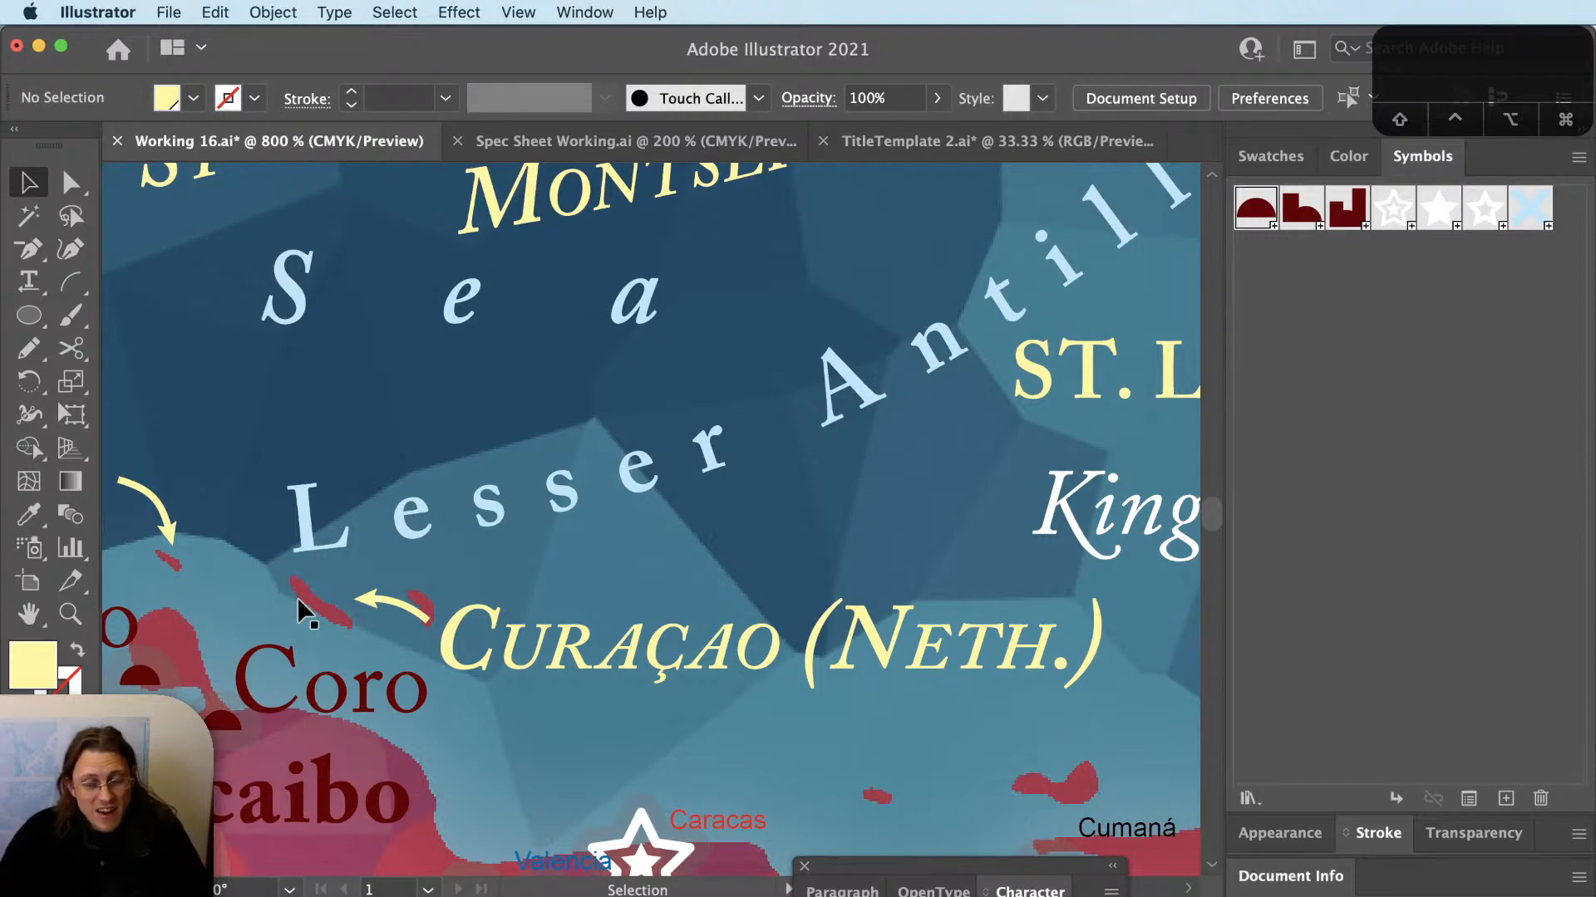
left_click(382, 609)
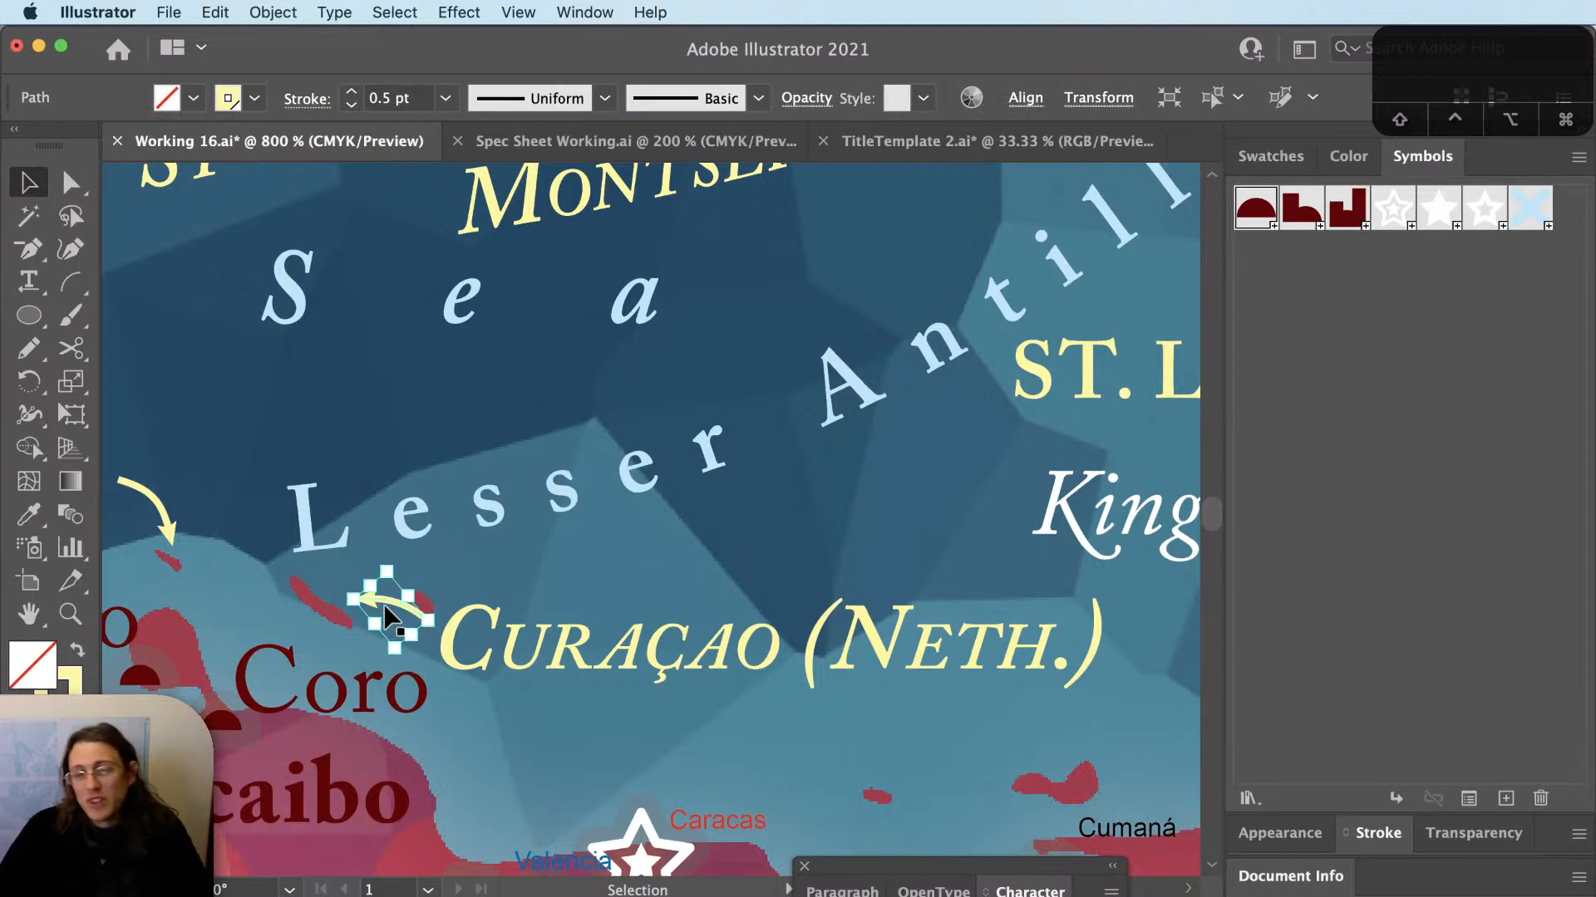
key("super+shift+a")
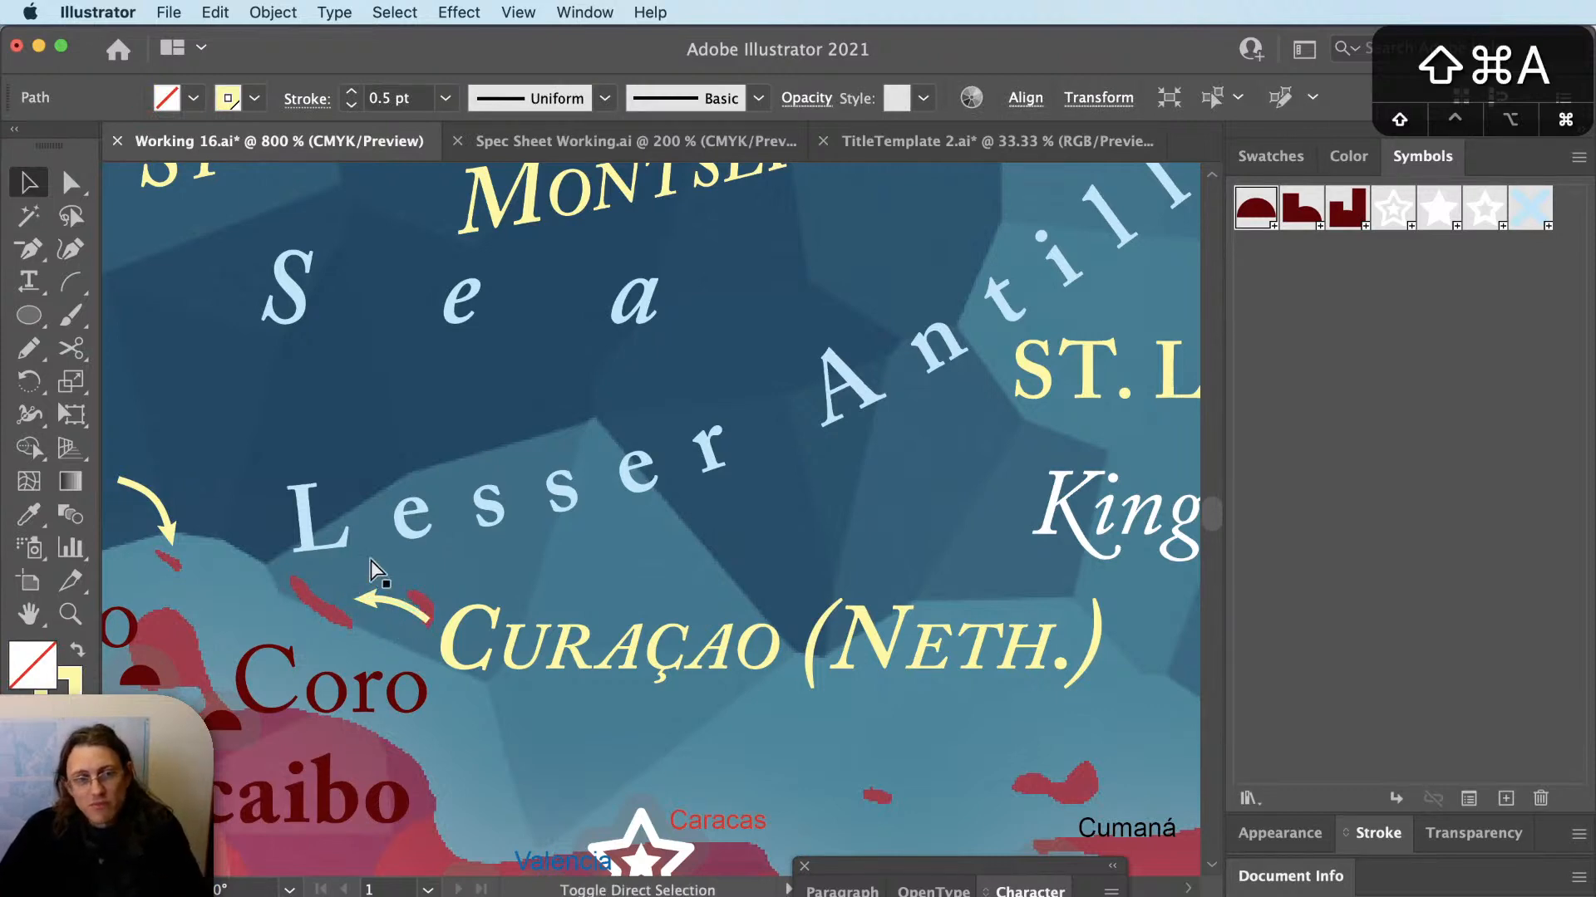
scroll(371, 560, "down", 3)
scroll(318, 554, "down", 3)
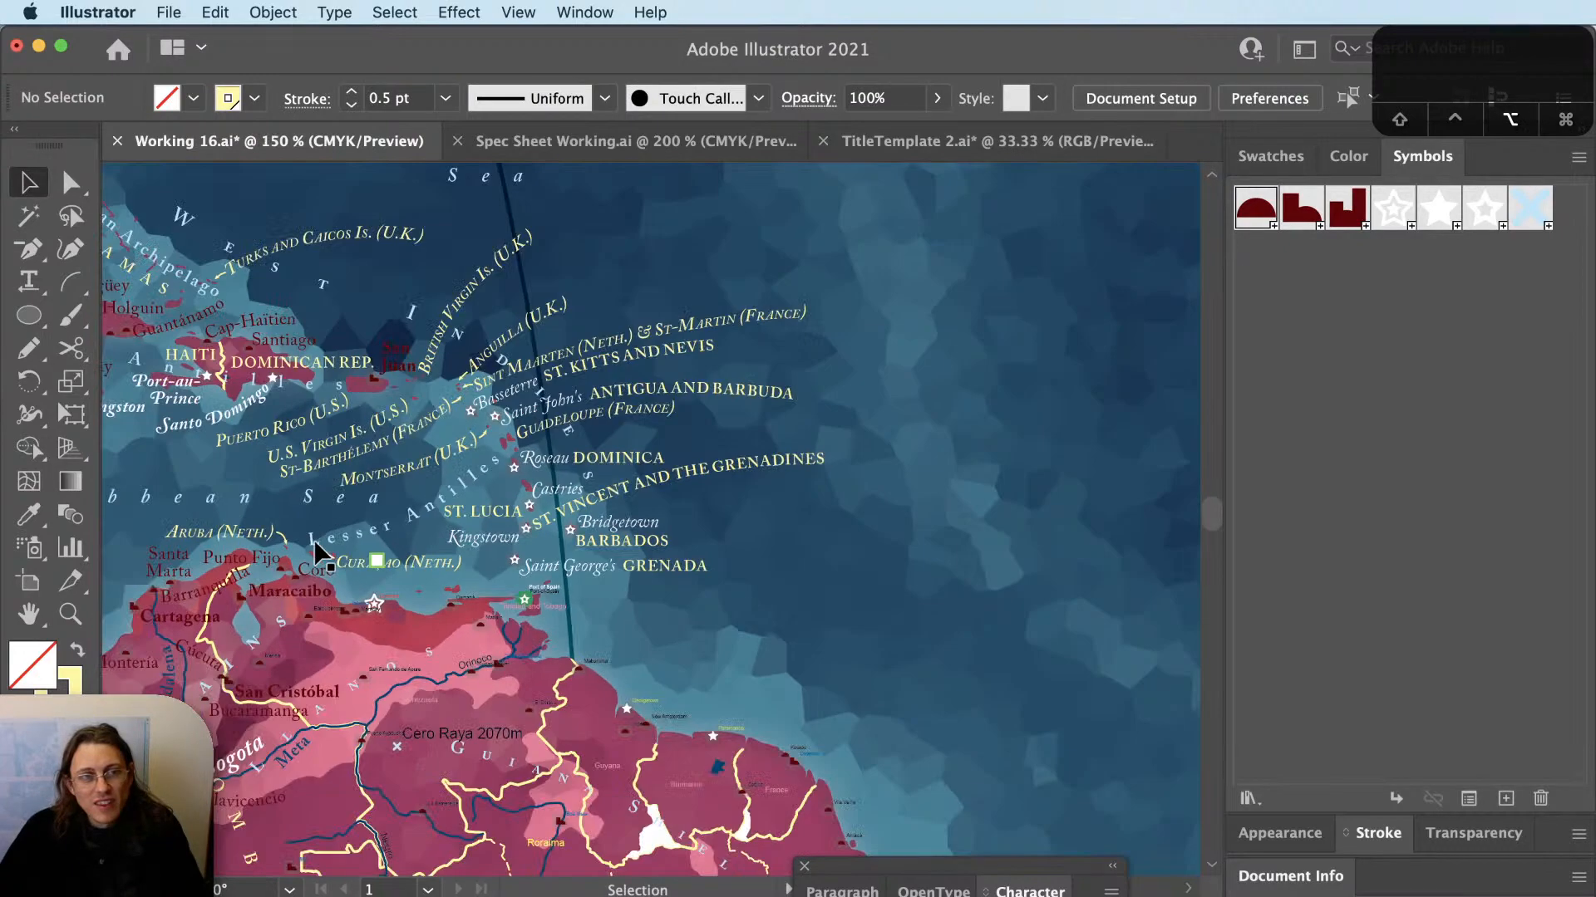
left_click_drag(963, 652, 798, 572)
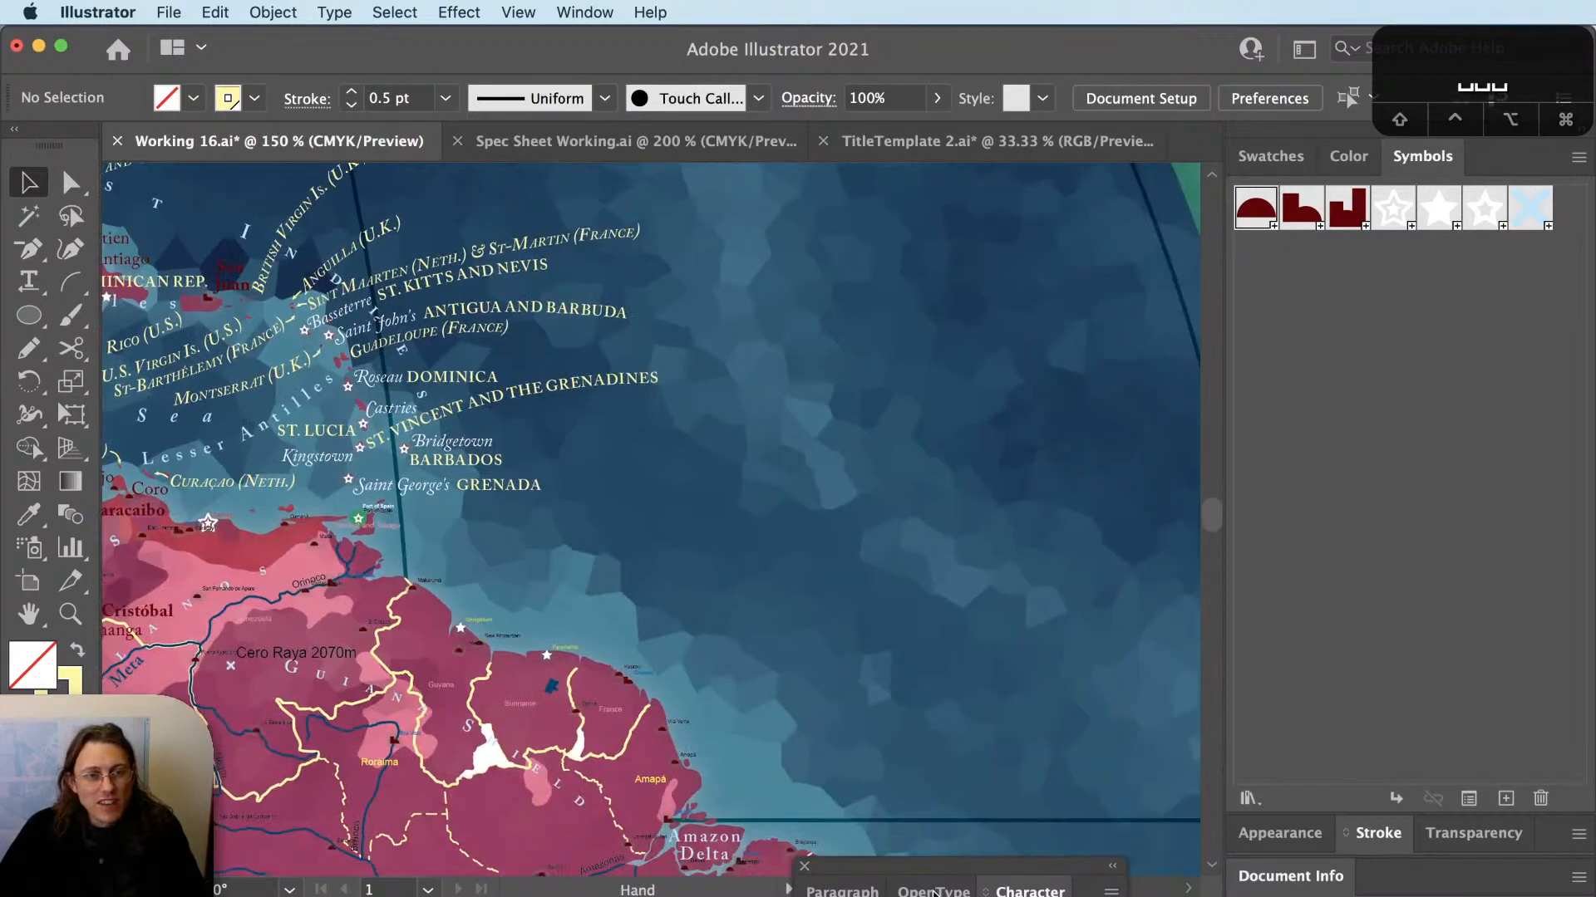
Switch to Chrome and bring up the GeoNames Search page.
key("super+Tab")
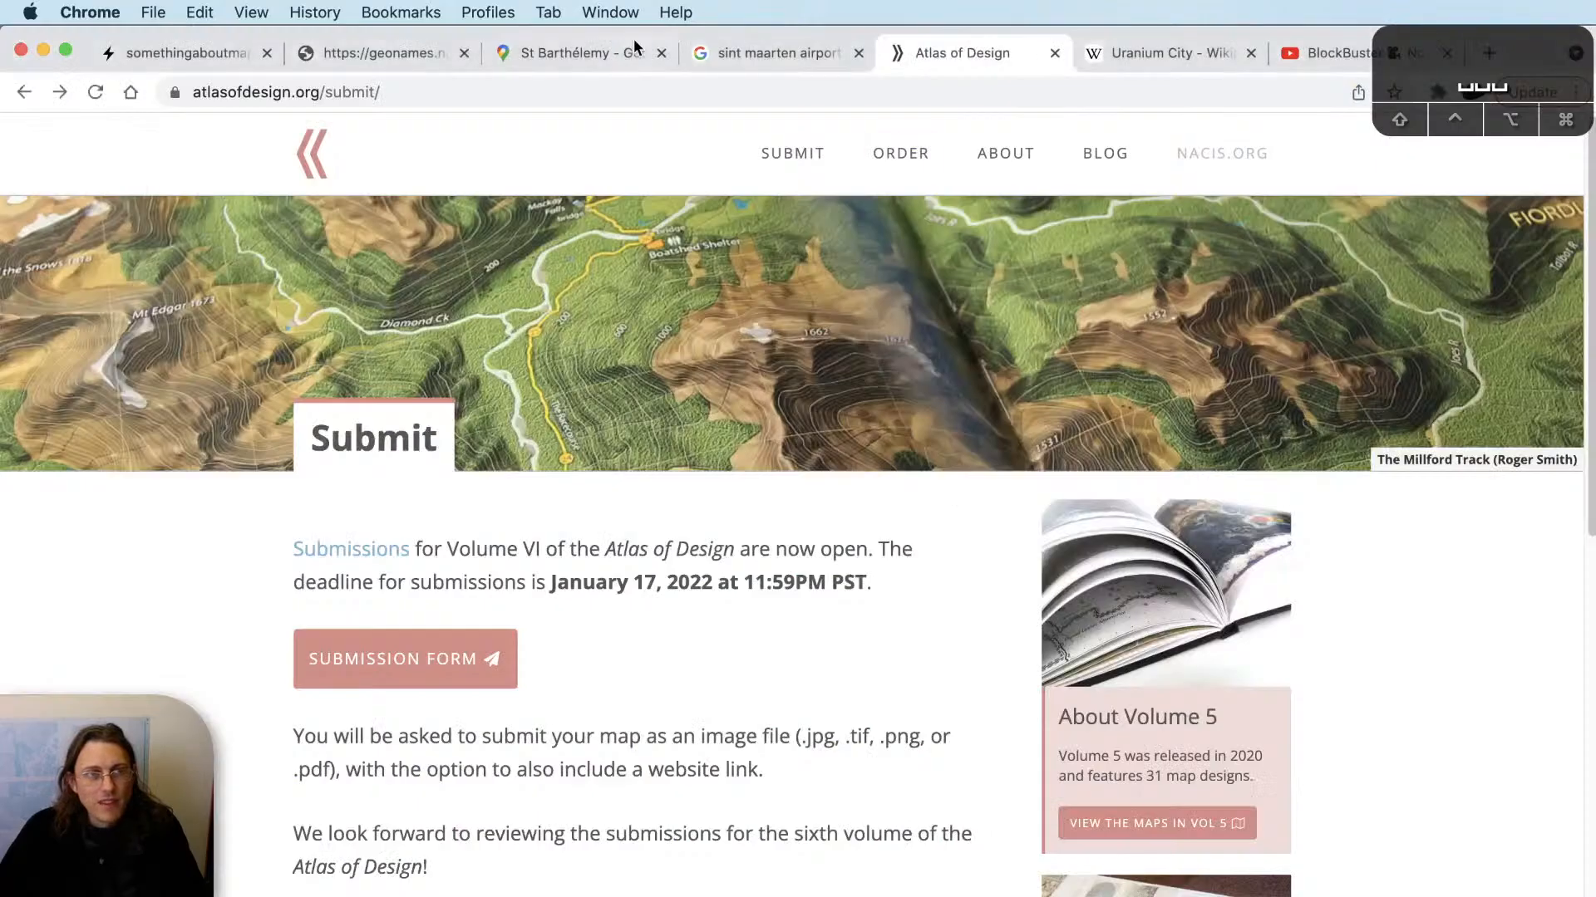
left_click(420, 52)
left_click(1332, 451)
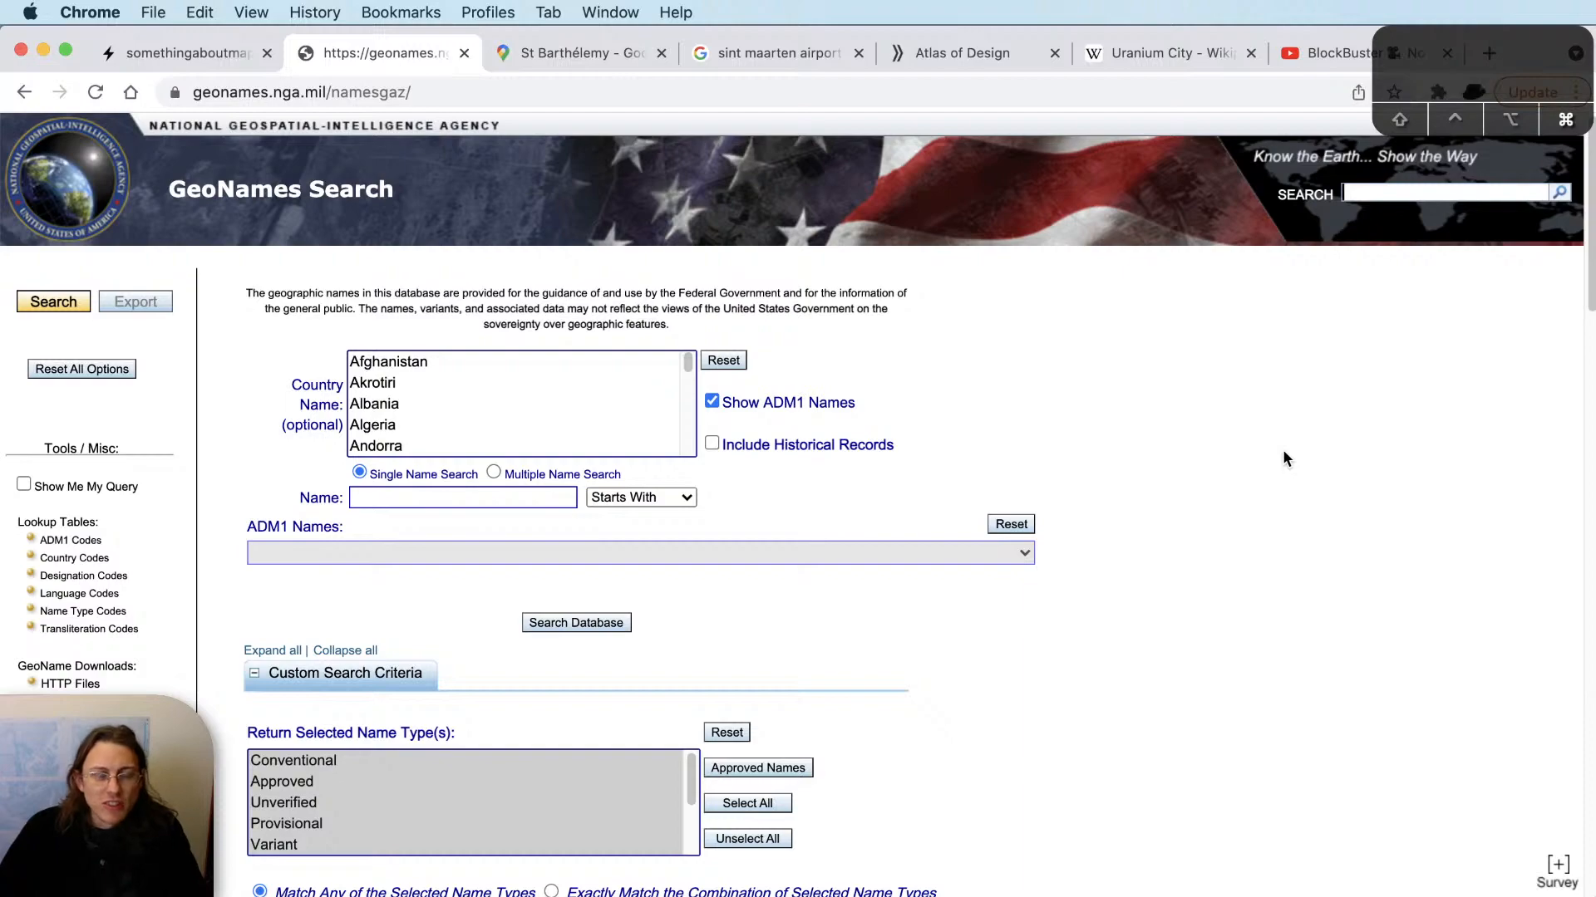
Switch to Illustrator and, beside Moscow's star marker in Russia, move the white Moskva label up off the overlapping red Moscow label.
key("super+Tab")
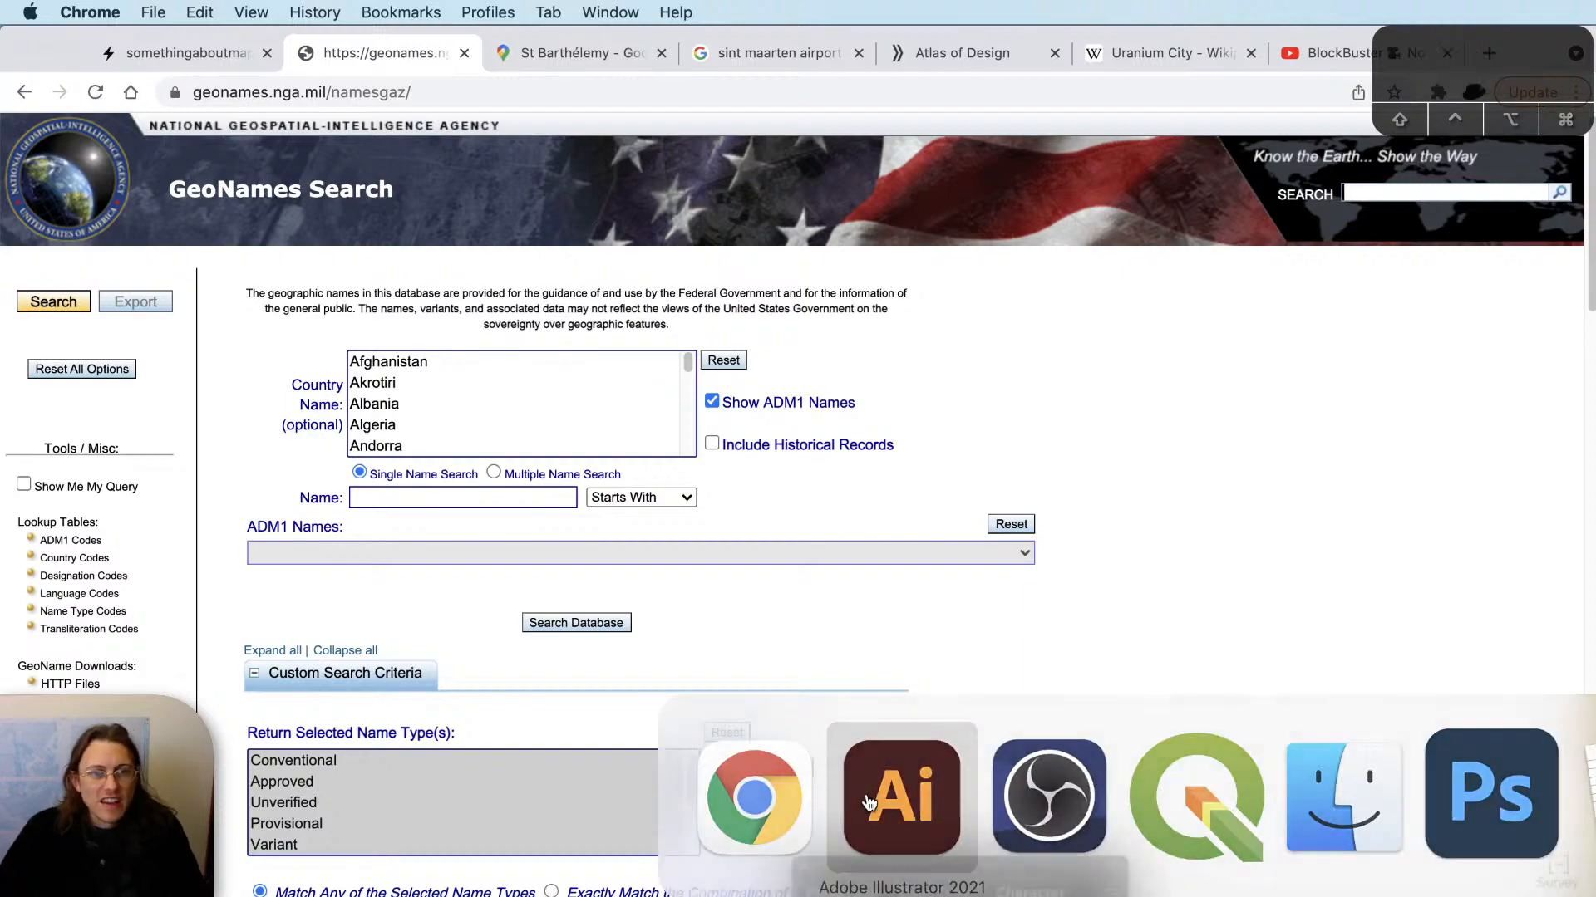
scroll(845, 467, "down", 1)
key("space")
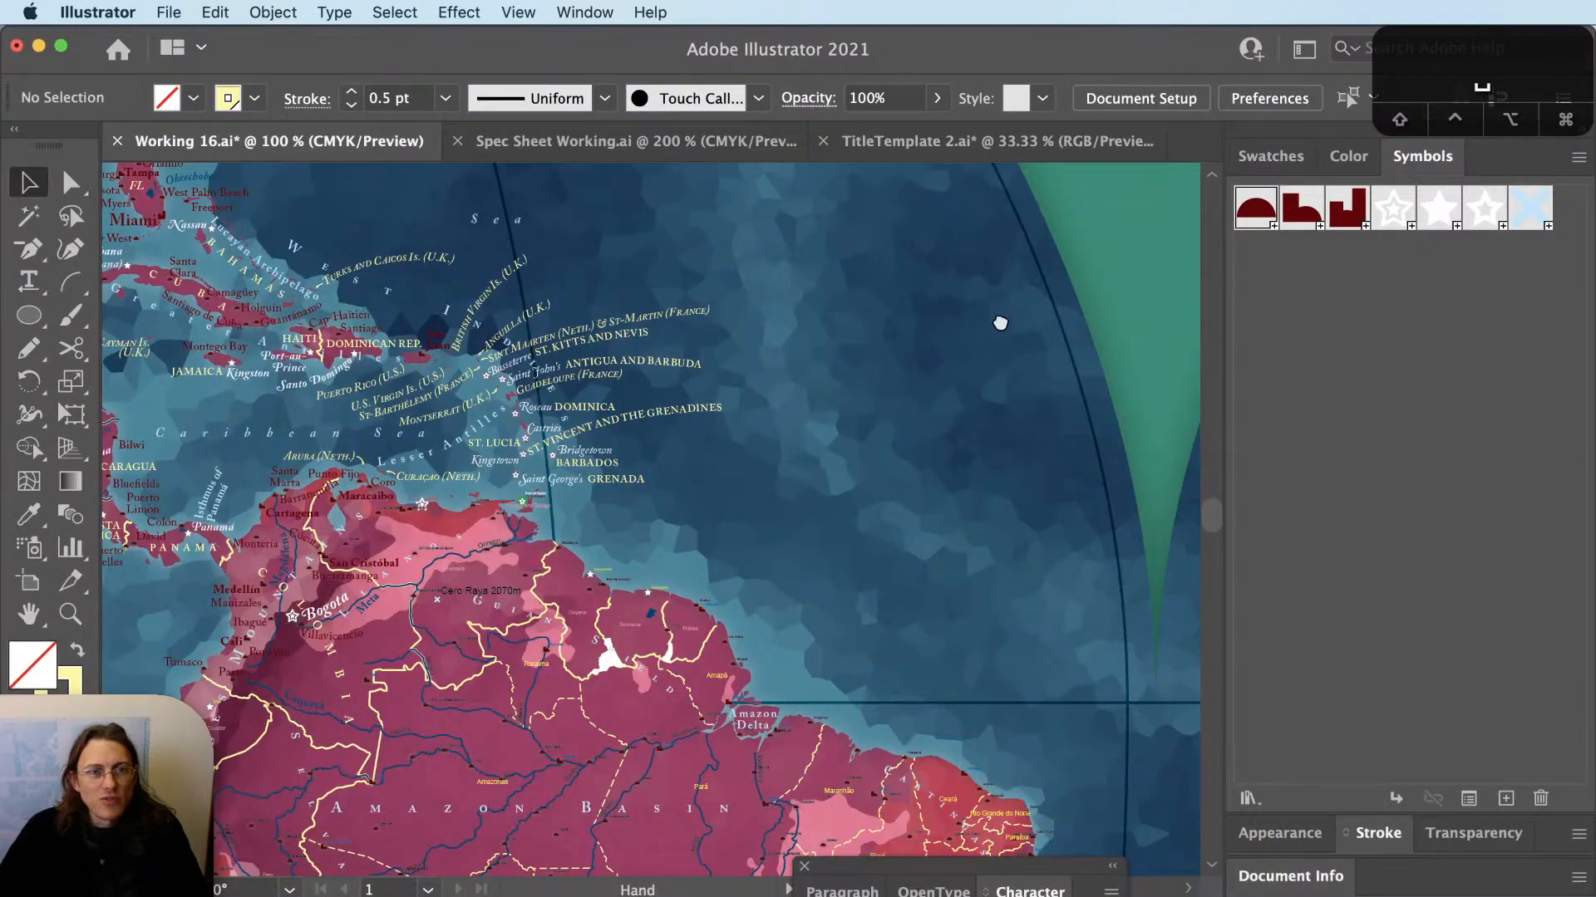
left_click_drag(1000, 324, 464, 541)
left_click_drag(1075, 426, 426, 704)
left_click_drag(956, 383, 712, 622)
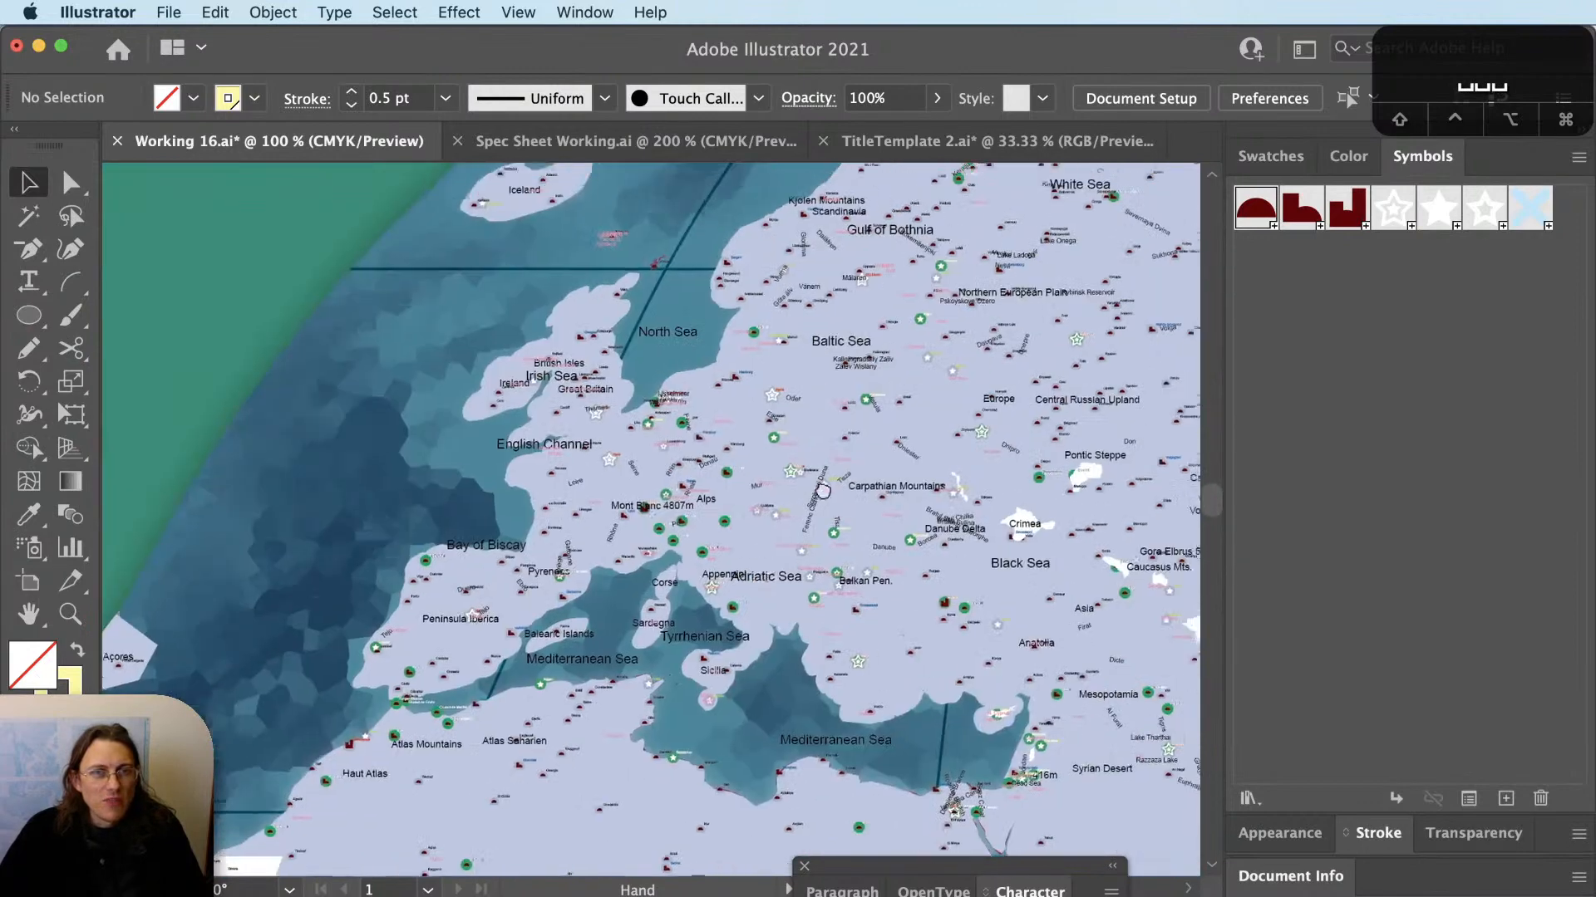
key("z")
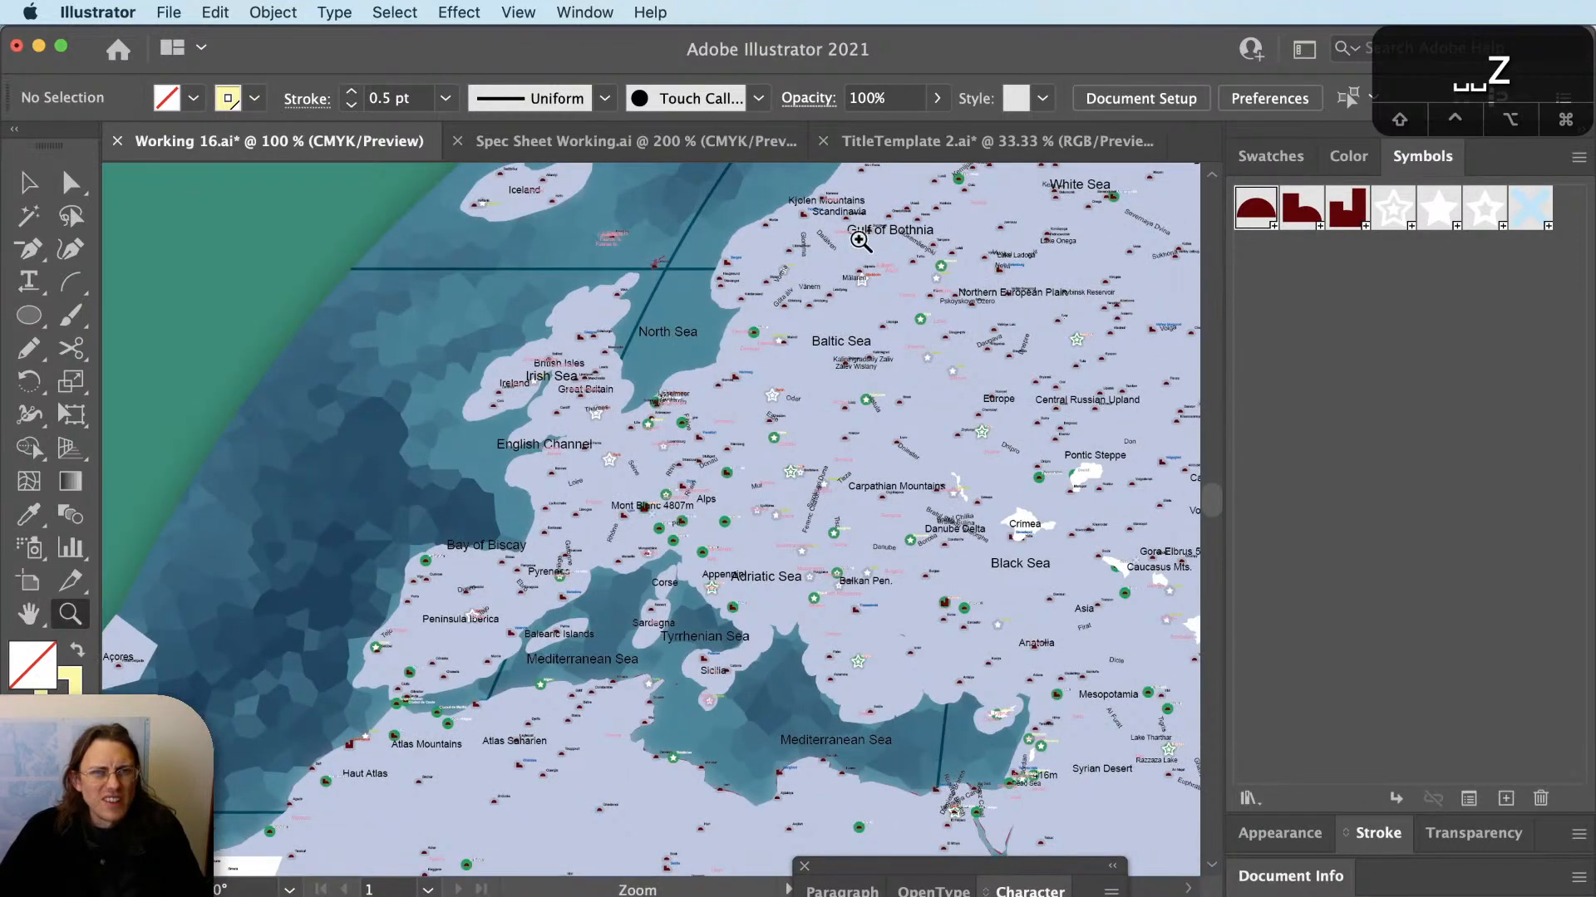
left_click_drag(861, 242, 1035, 420)
left_click_drag(994, 313, 733, 321)
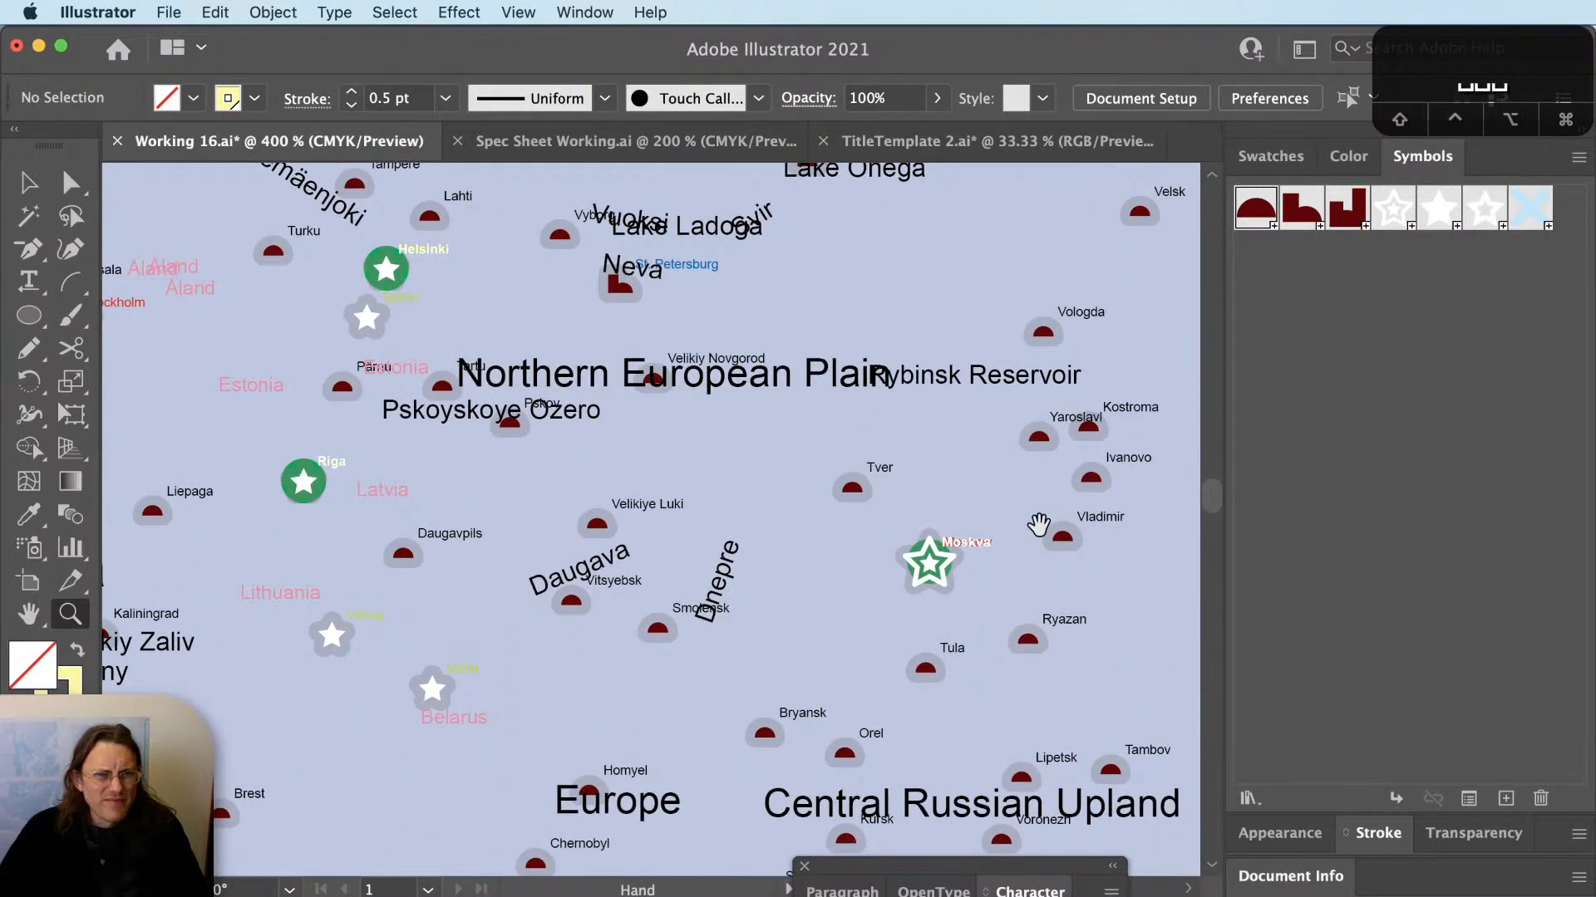
left_click_drag(1039, 525, 905, 519)
left_click_drag(746, 517, 841, 602)
key("v")
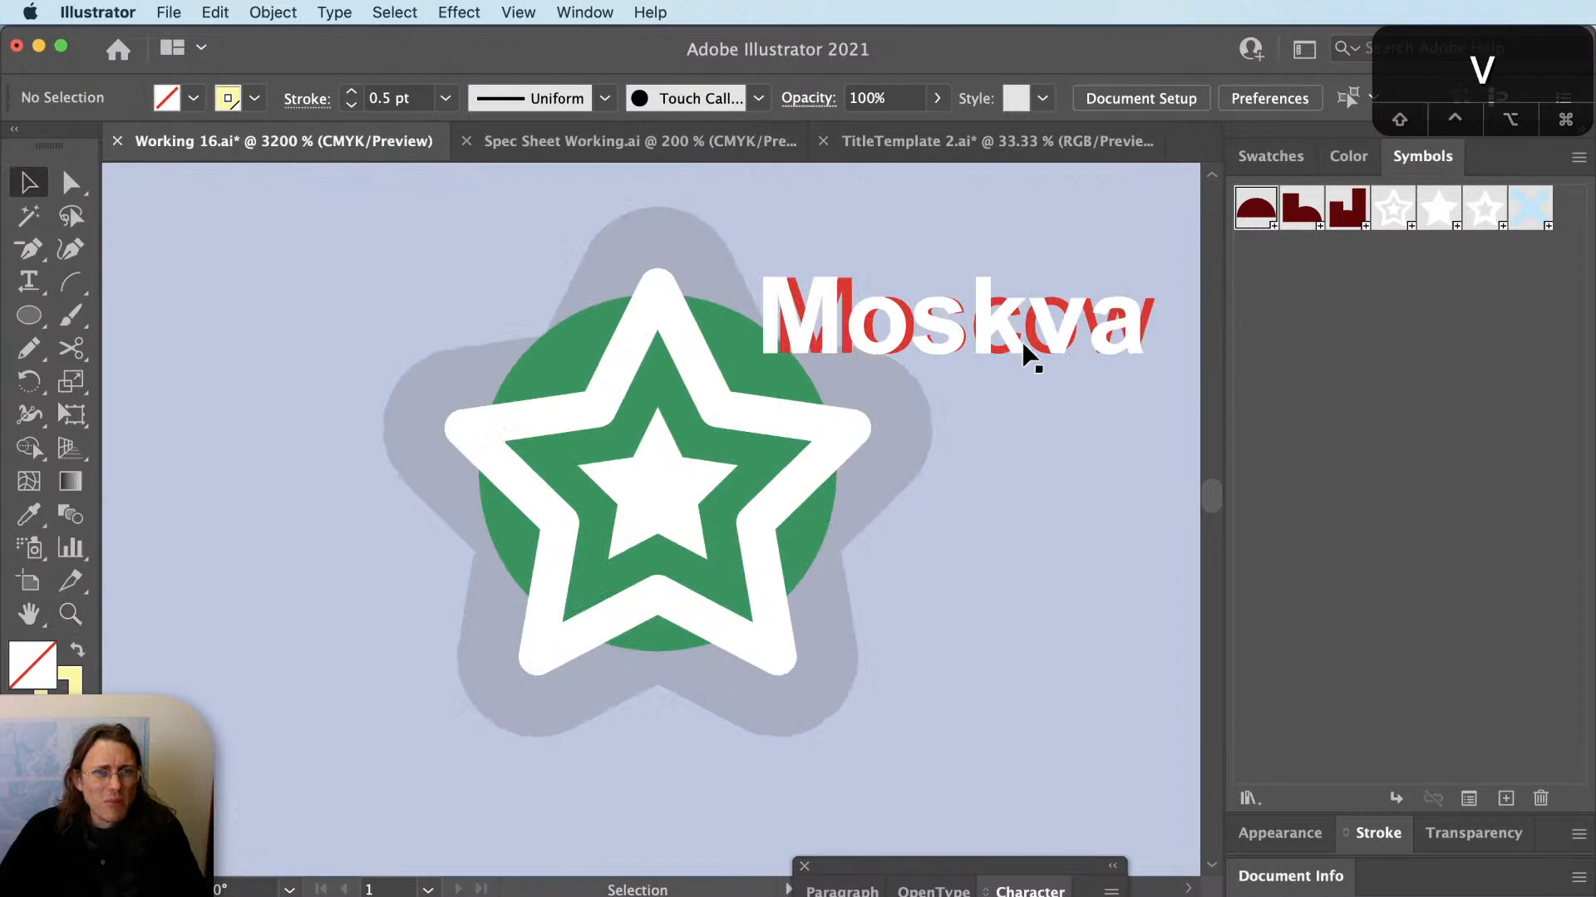
left_click_drag(1030, 349, 1053, 266)
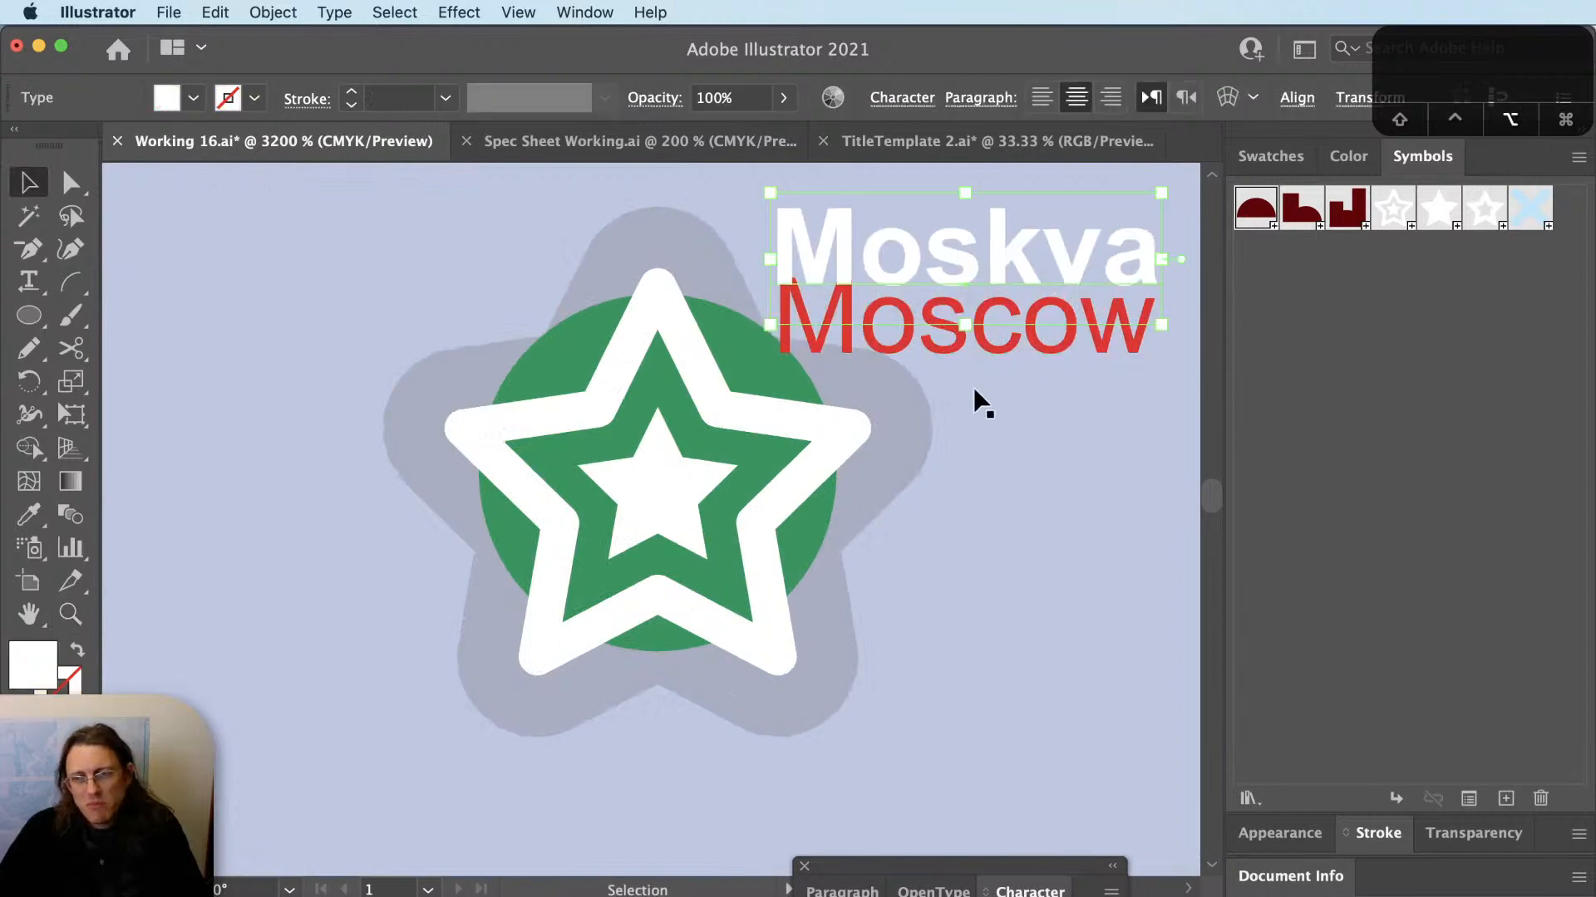
scroll(981, 405, "down", 2)
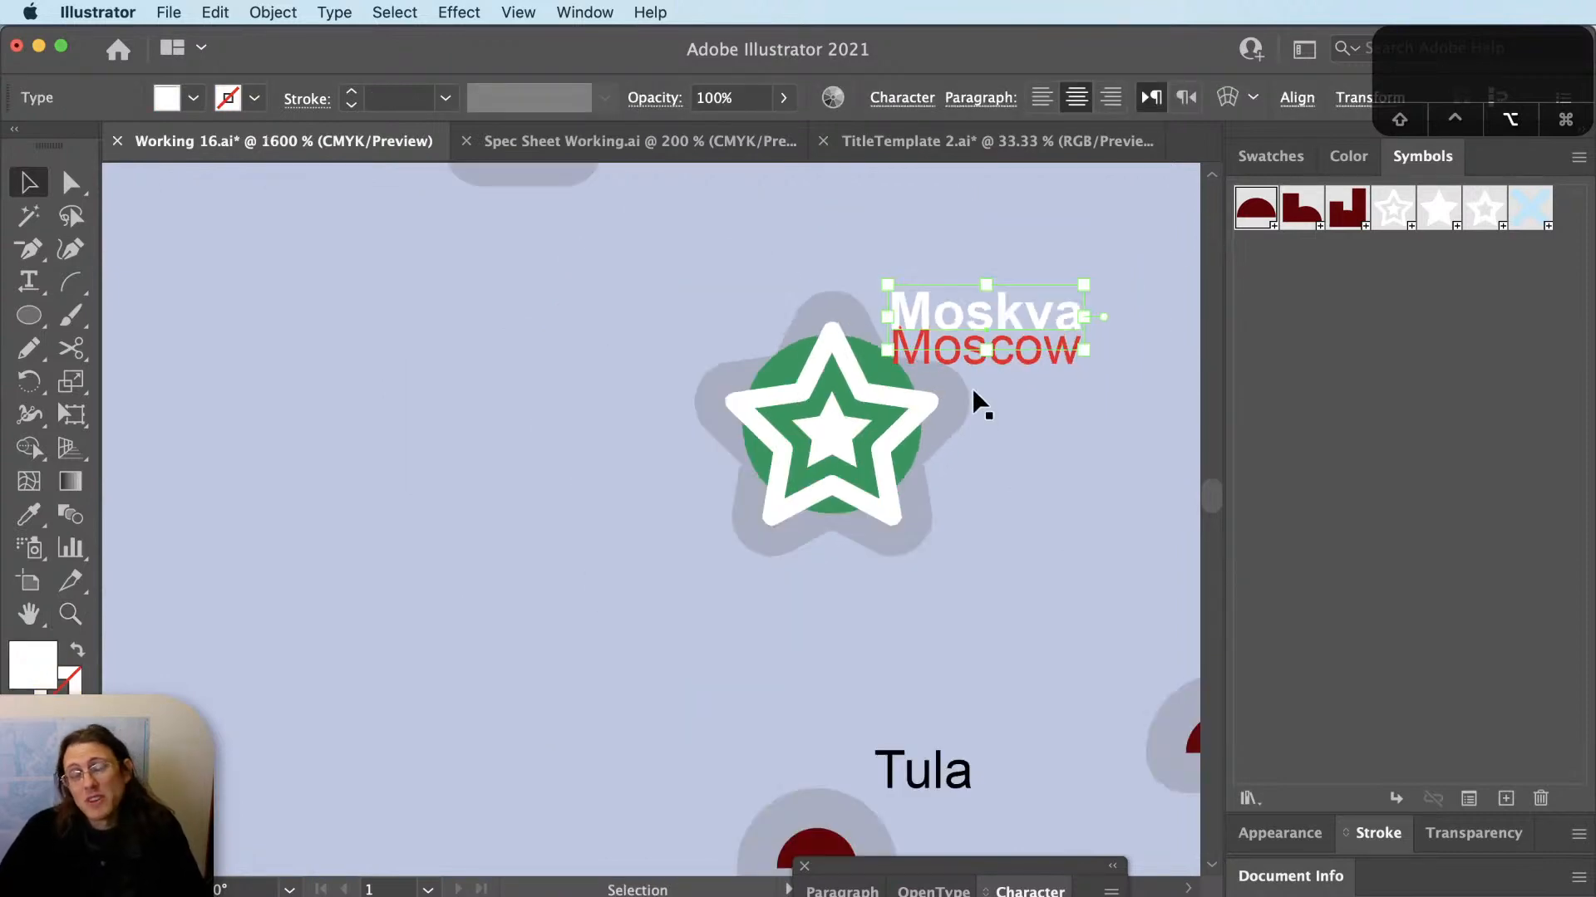
Deselect the Moskva label and return from Russia to the South American part of the map.
scroll(981, 405, "down", 4)
scroll(1018, 406, "down", 3)
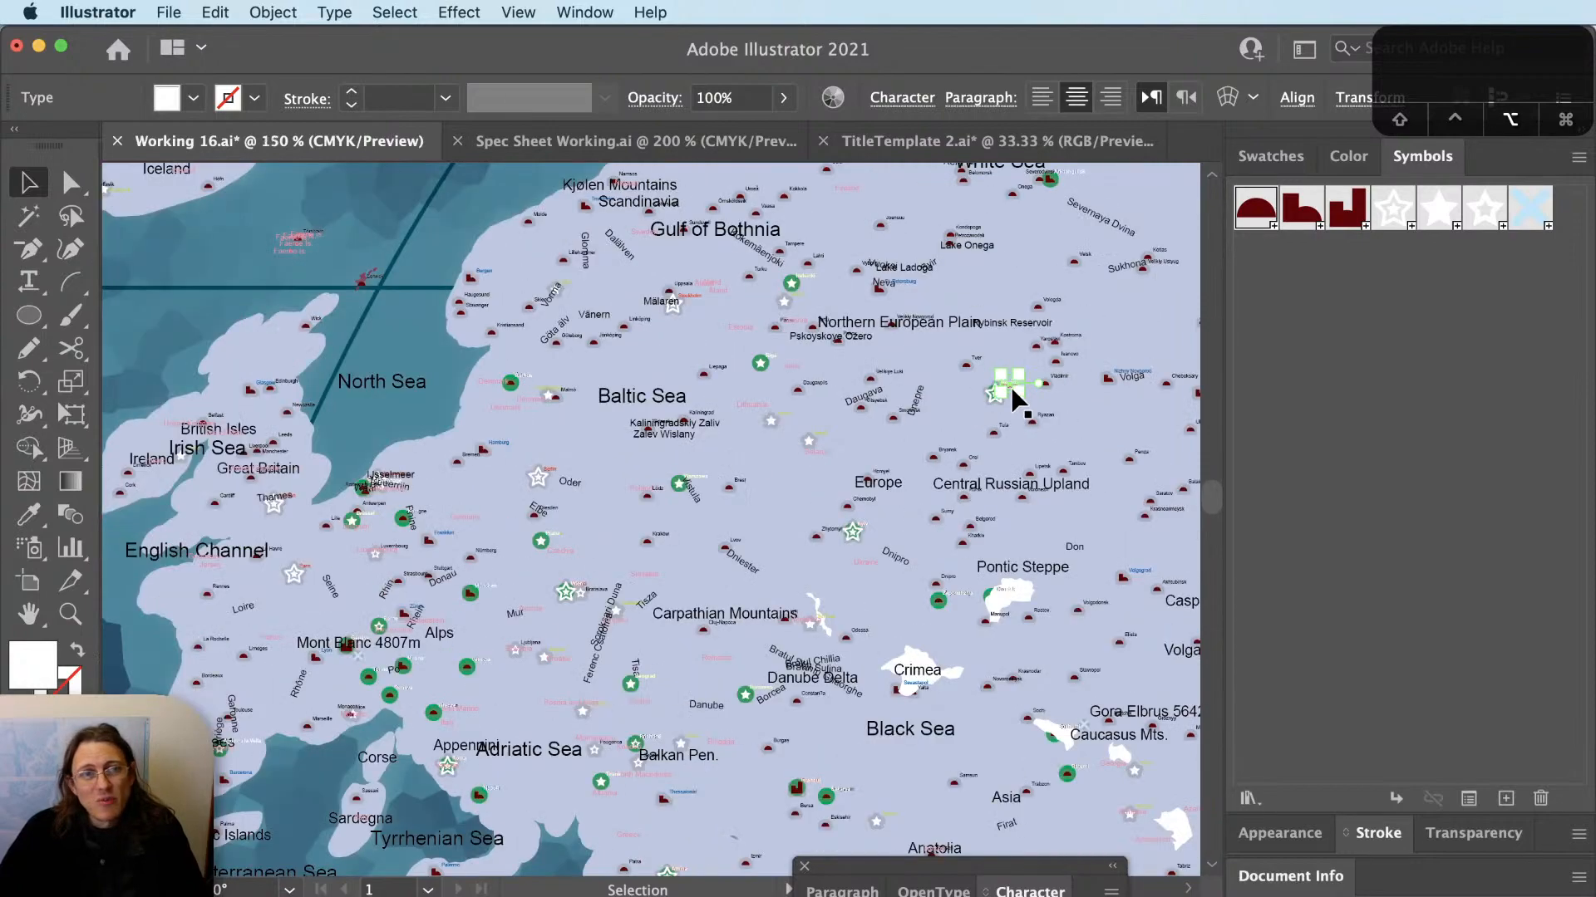
key("super+shift+a")
scroll(1014, 407, "down", 2)
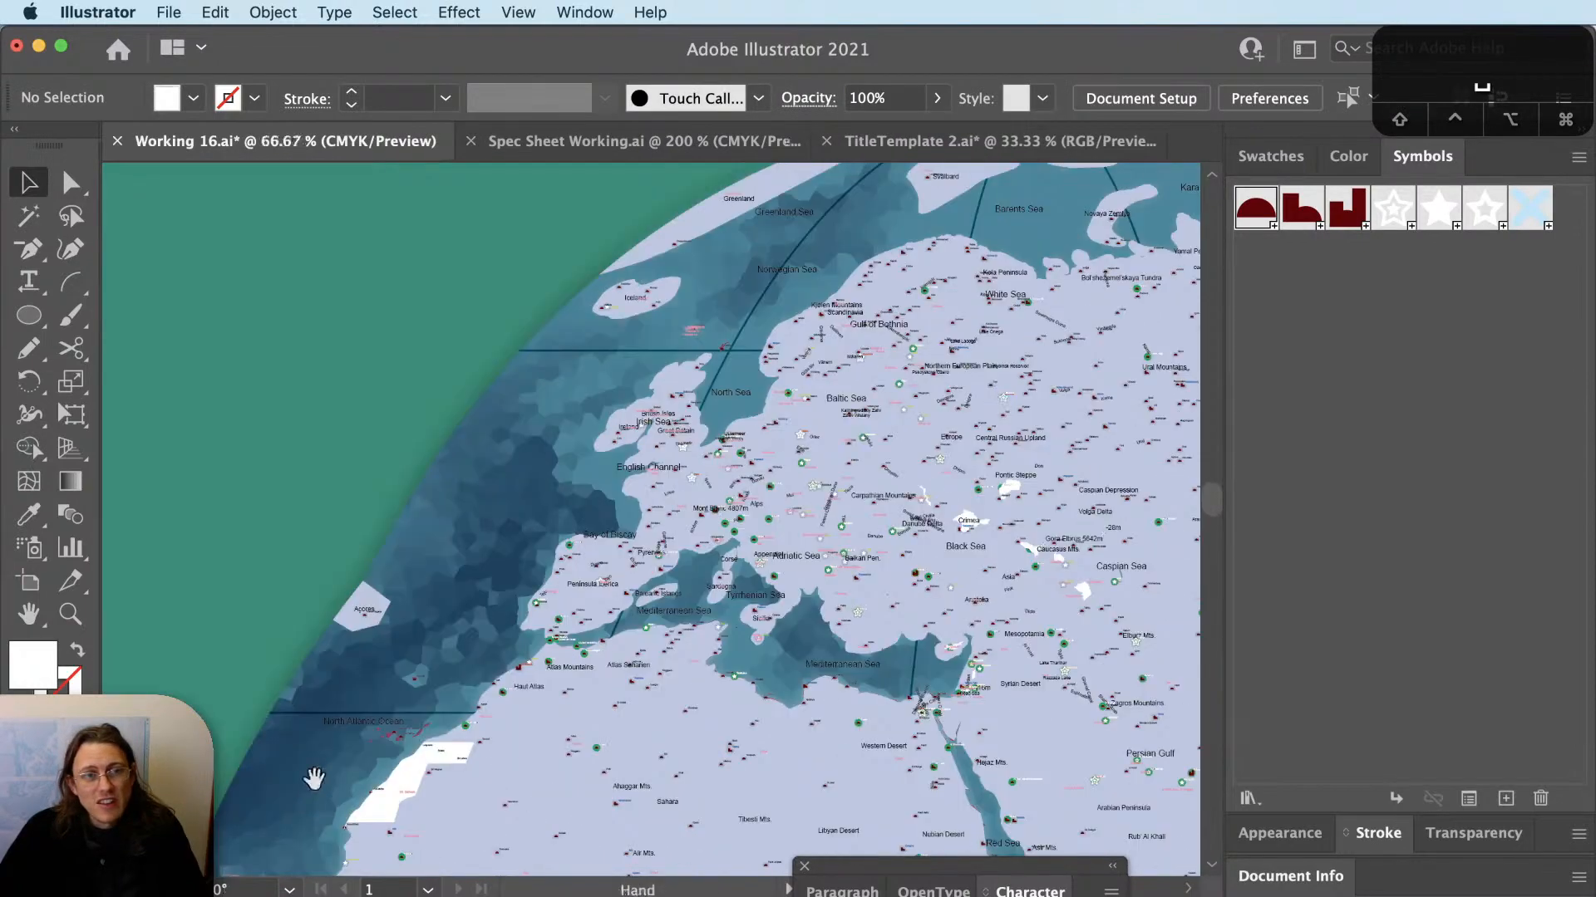
left_click_drag(314, 775, 638, 447)
left_click_drag(579, 606, 944, 456)
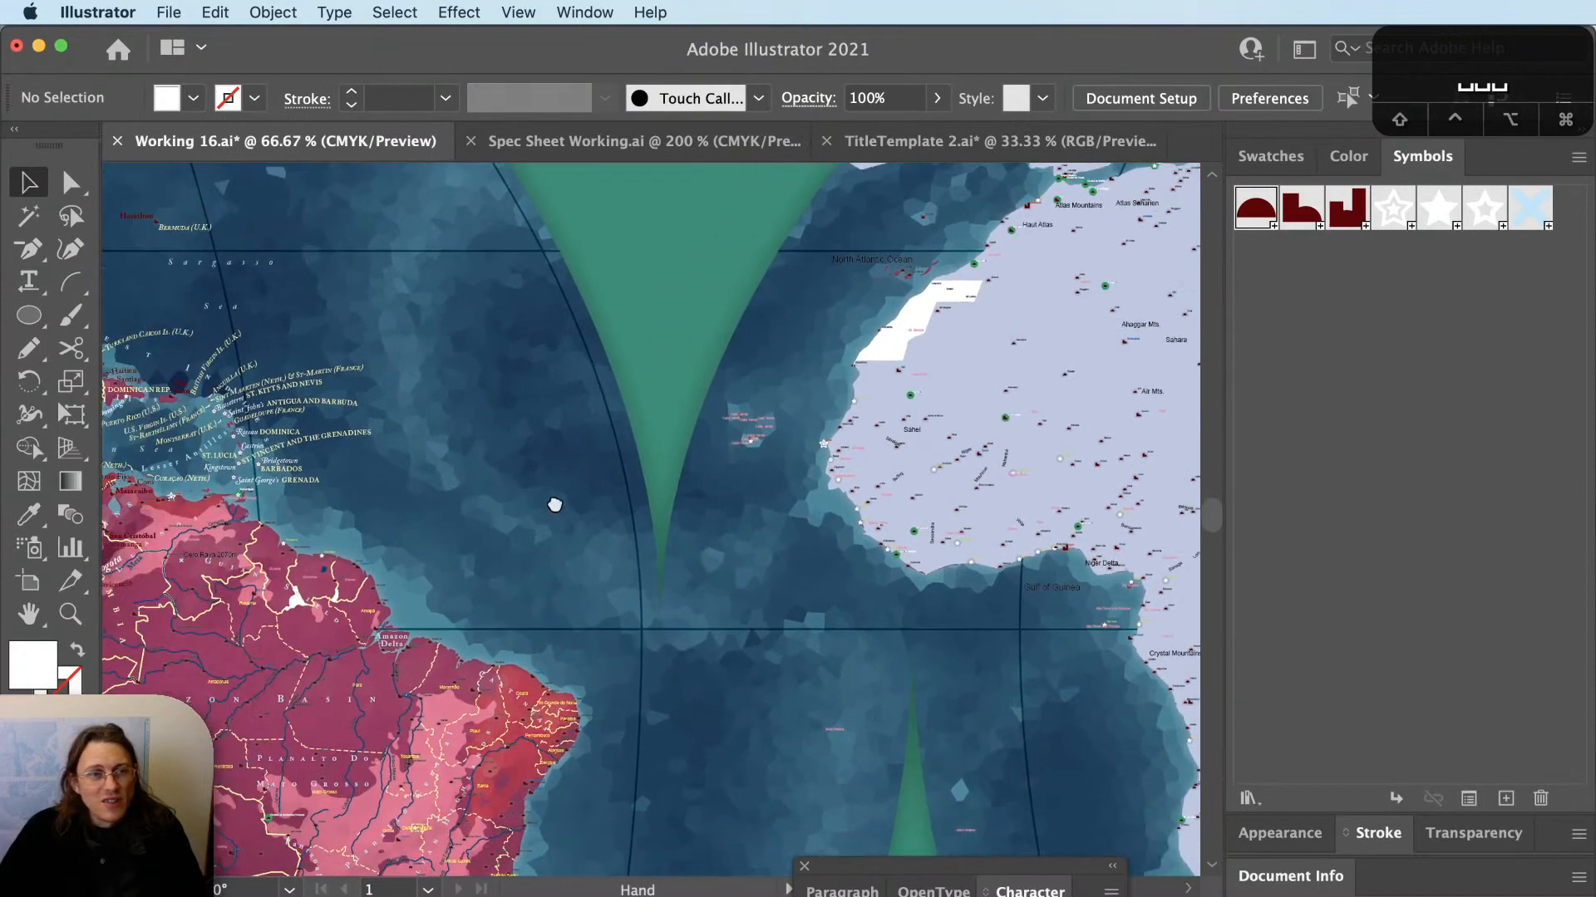
left_click_drag(552, 502, 930, 354)
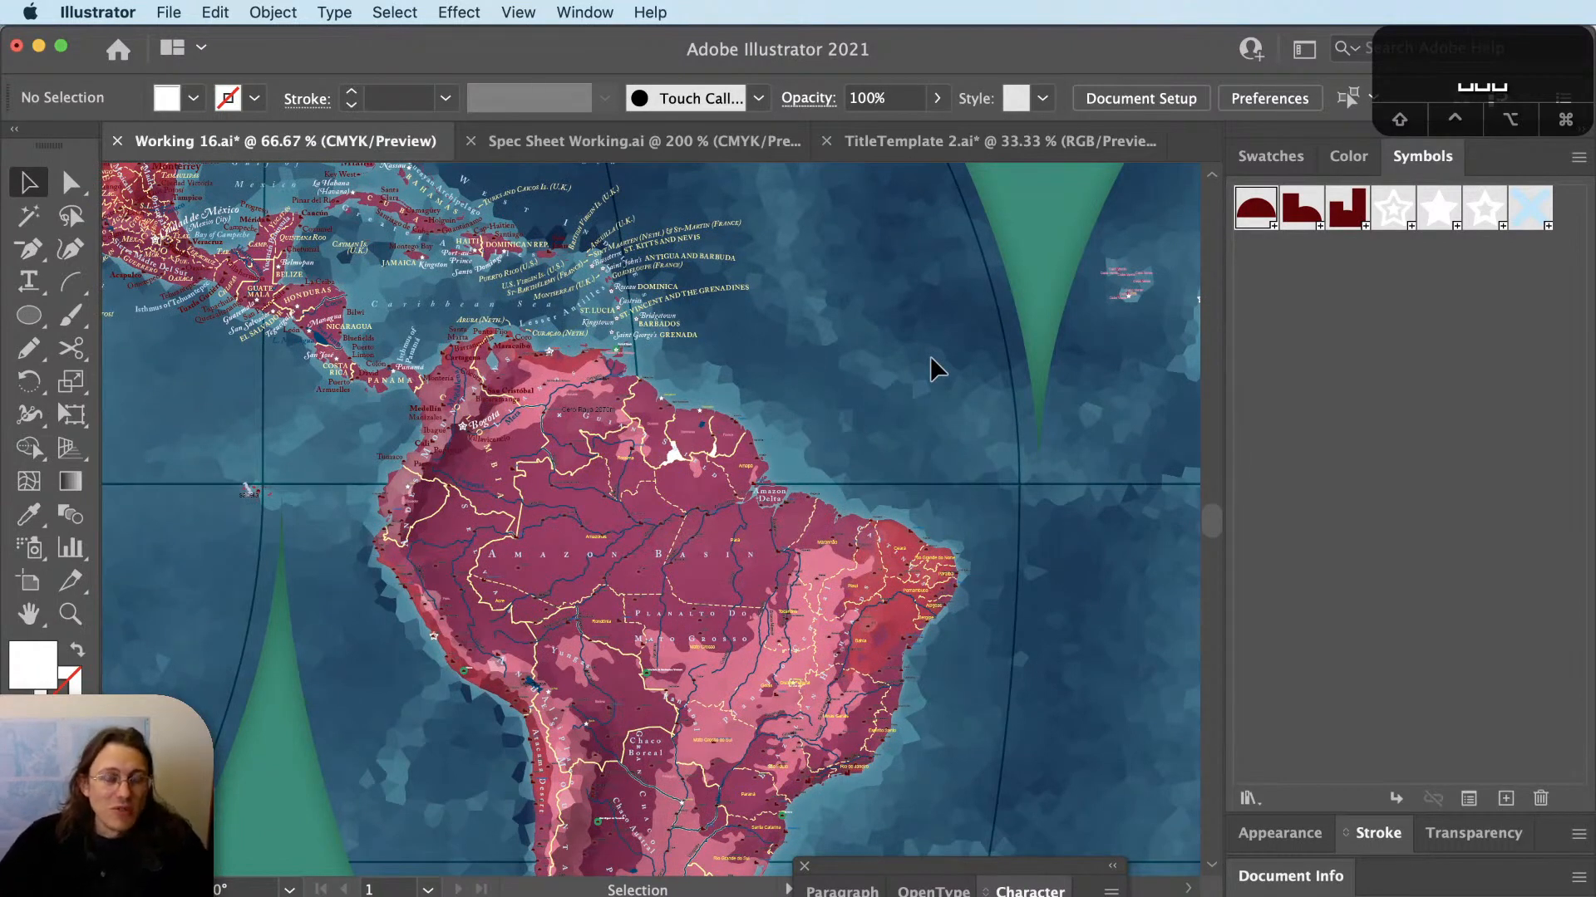
Review the Paragraph, OpenType and Character settings in the floating type panel and tuck it back out of the way.
key("z")
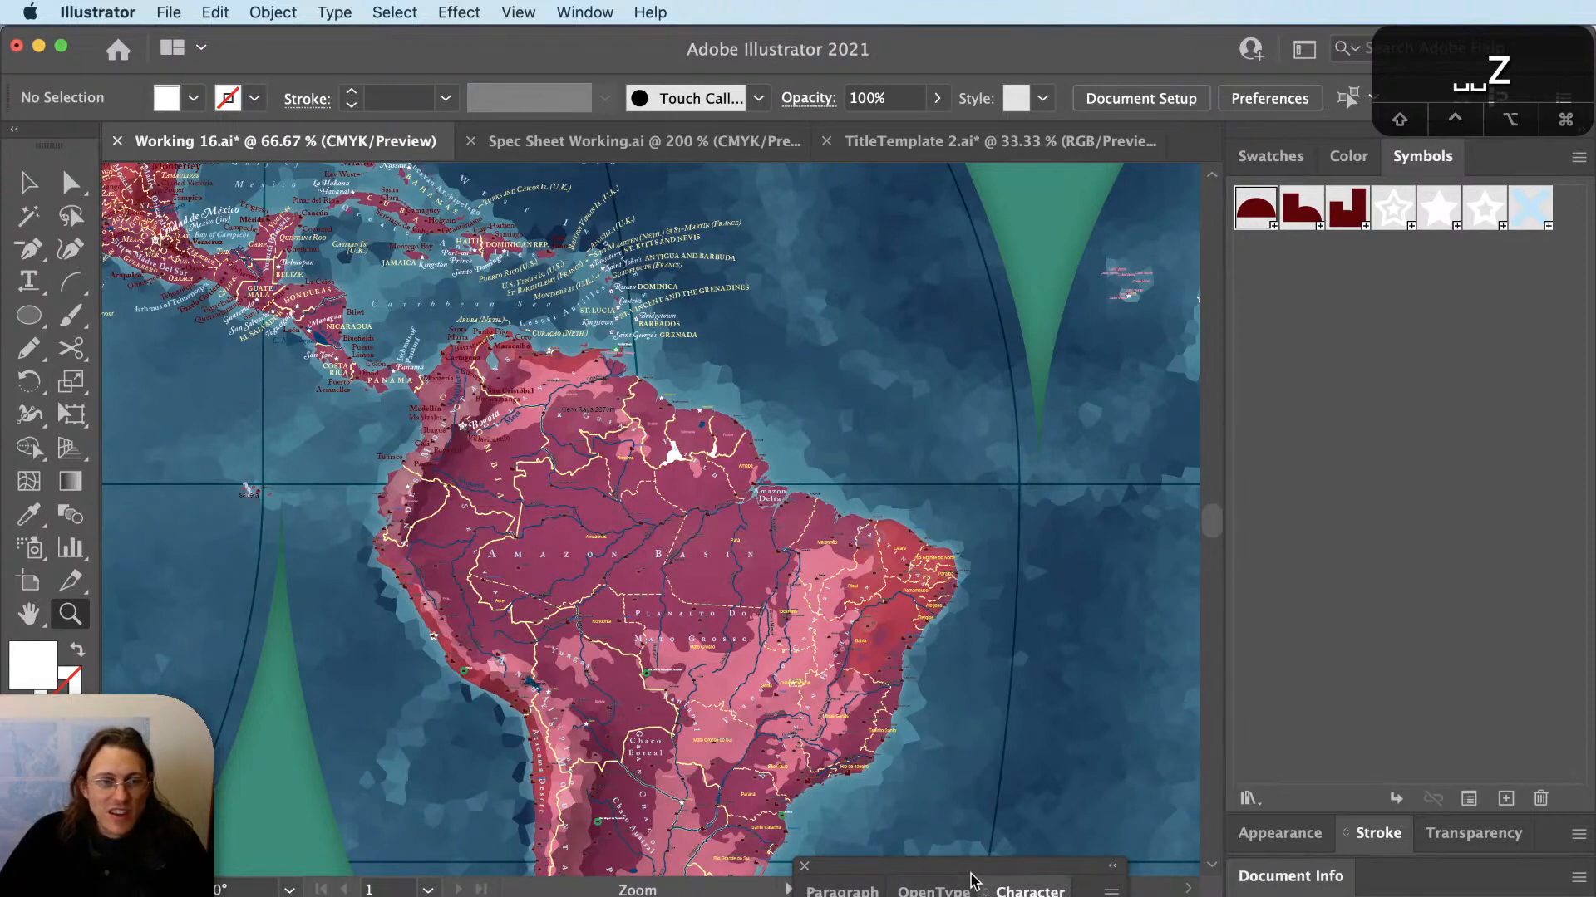
left_click_drag(971, 877, 1107, 282)
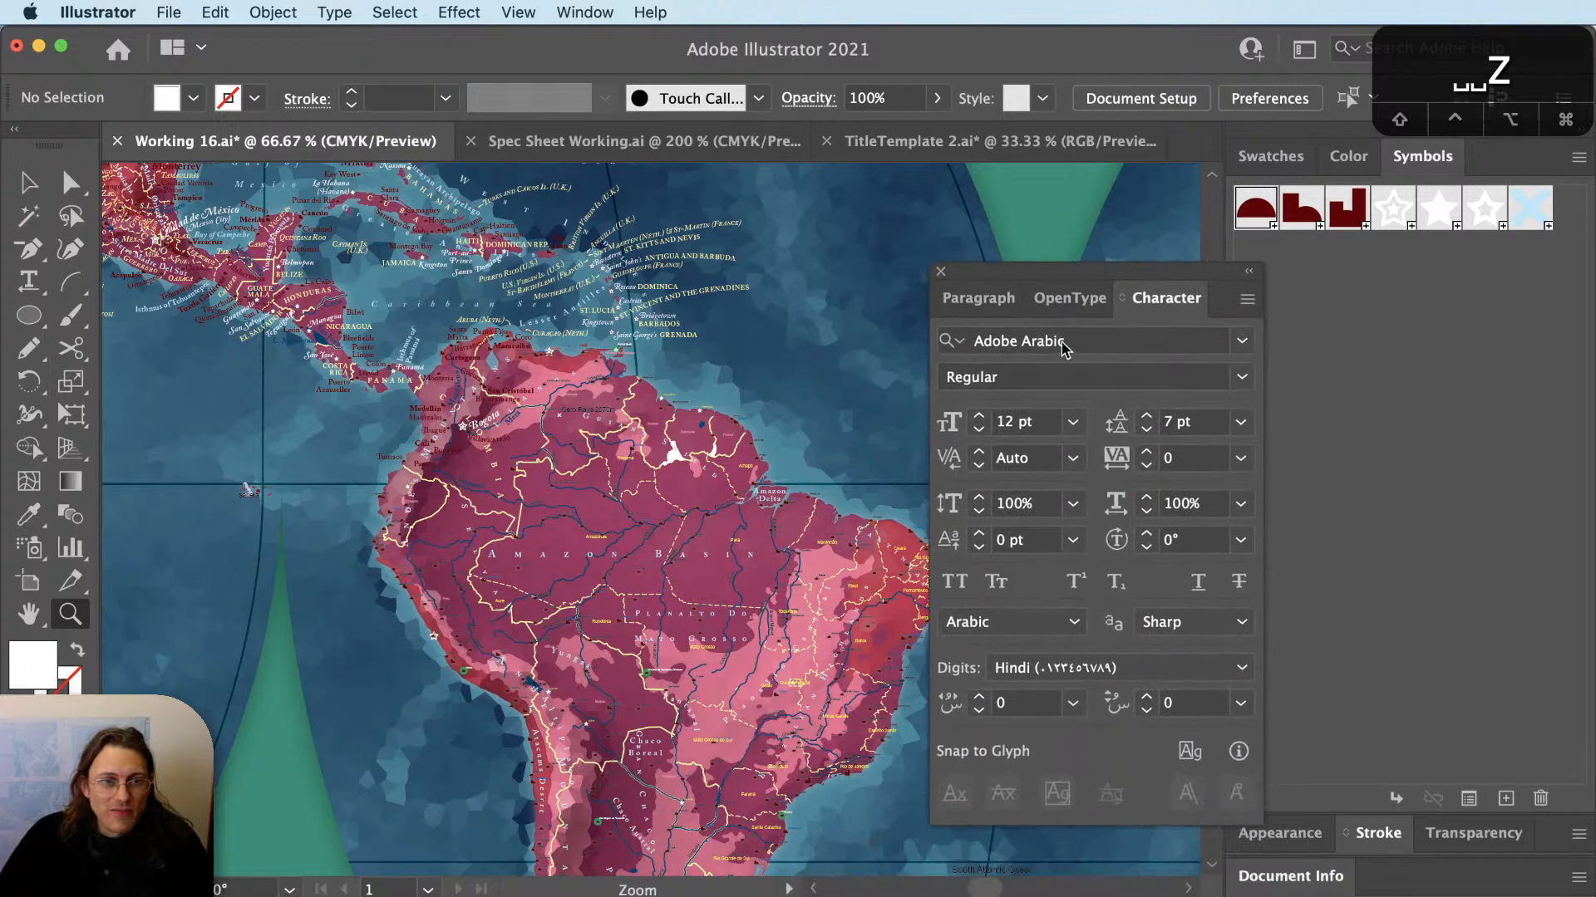
left_click(1055, 306)
left_click(1000, 304)
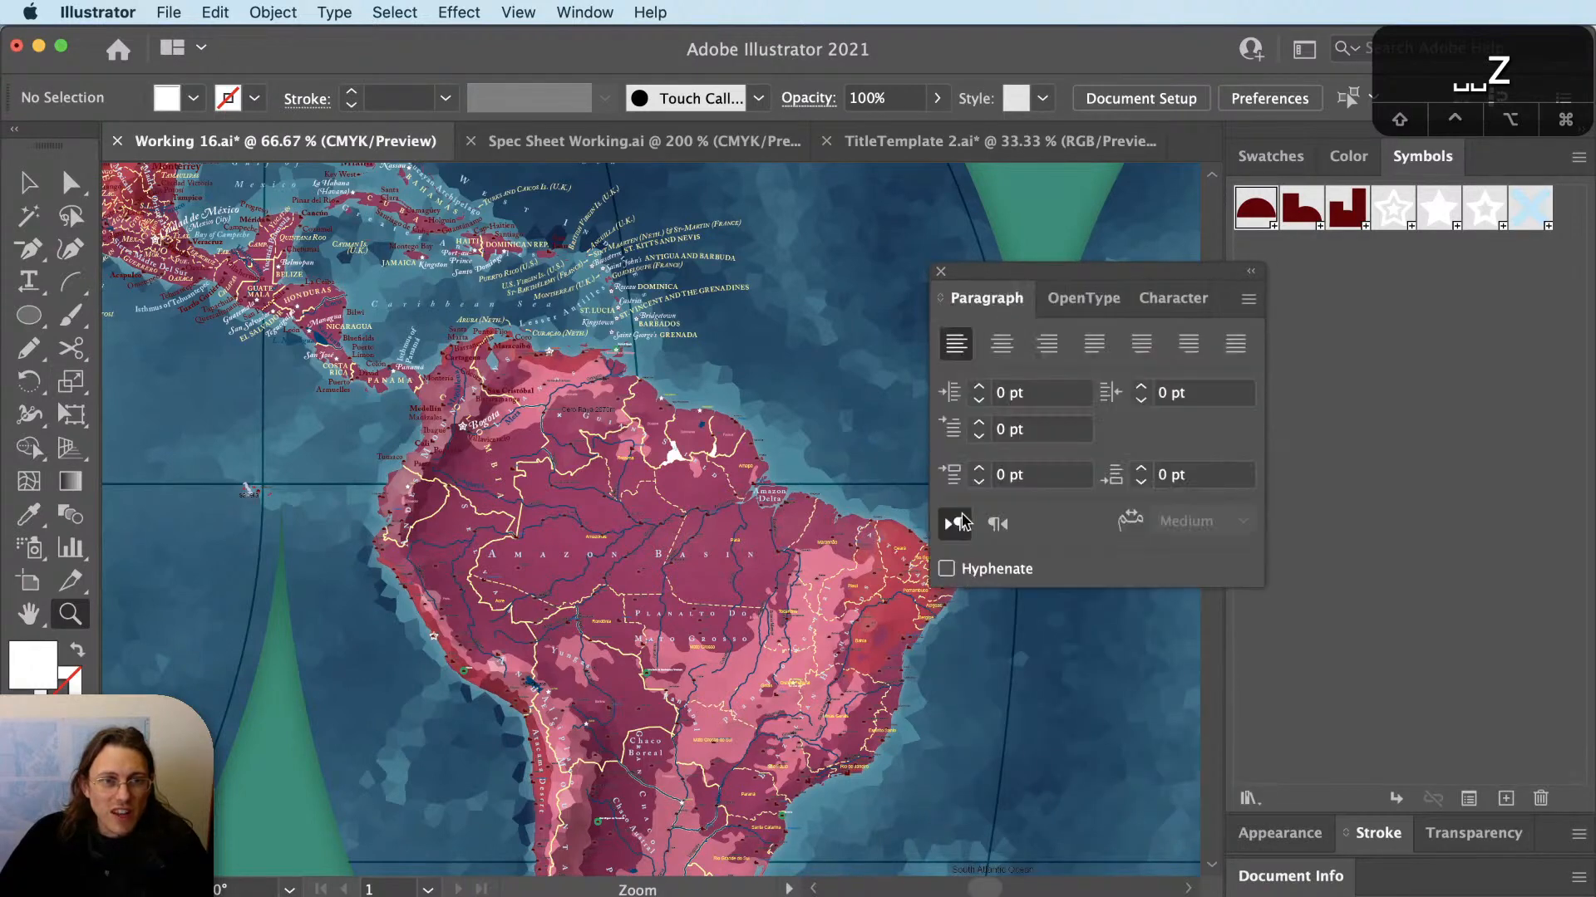
left_click_drag(1180, 300, 1147, 312)
left_click(1082, 298)
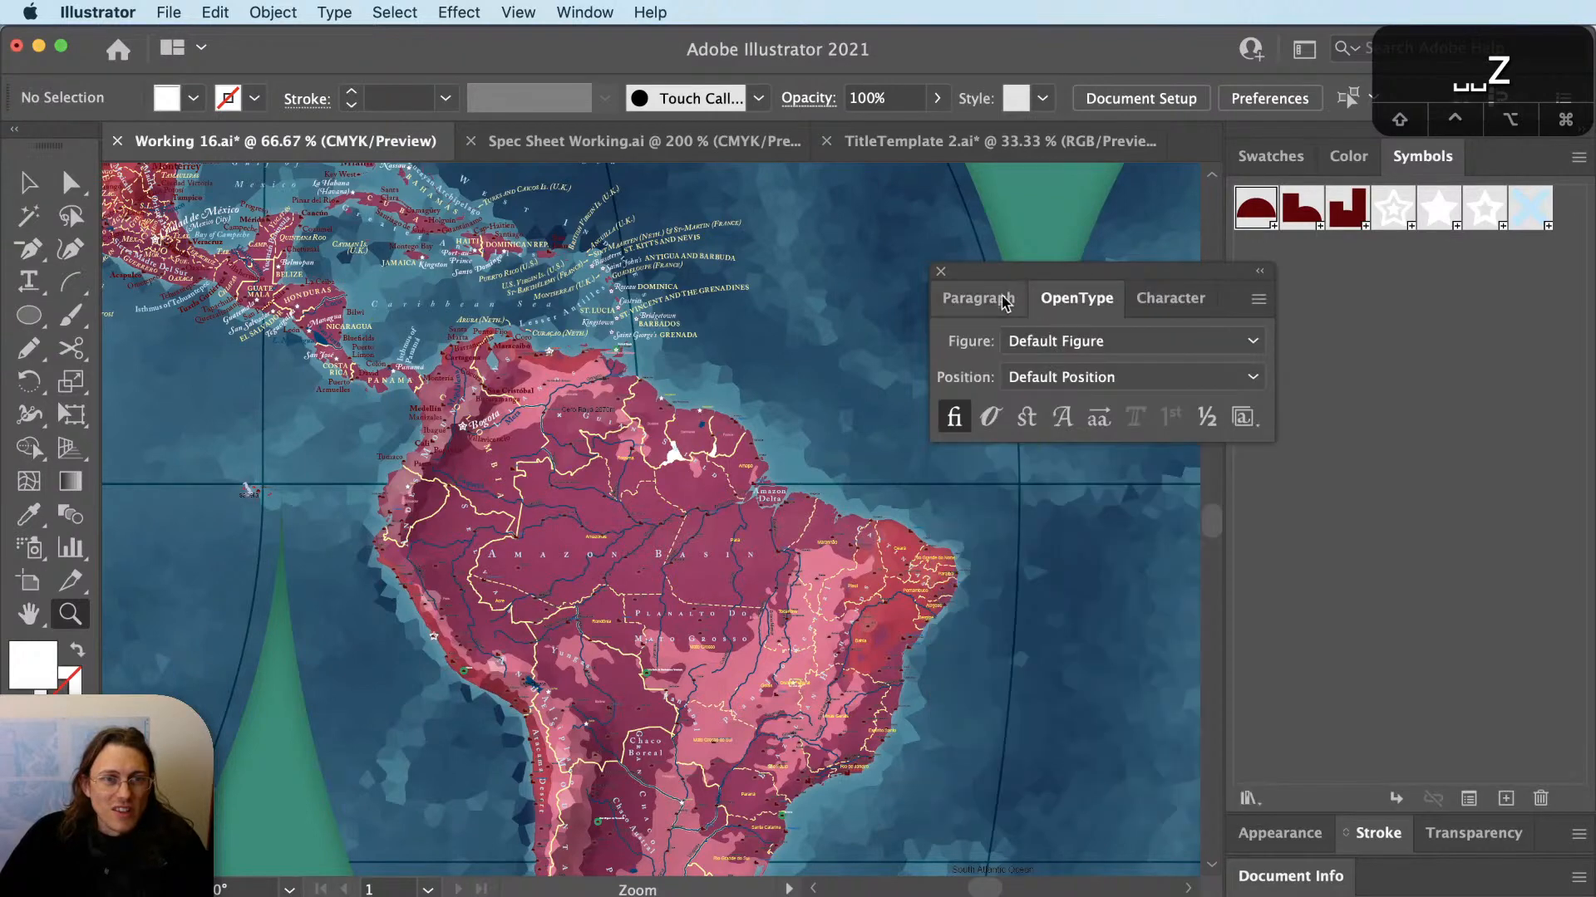
left_click(1003, 299)
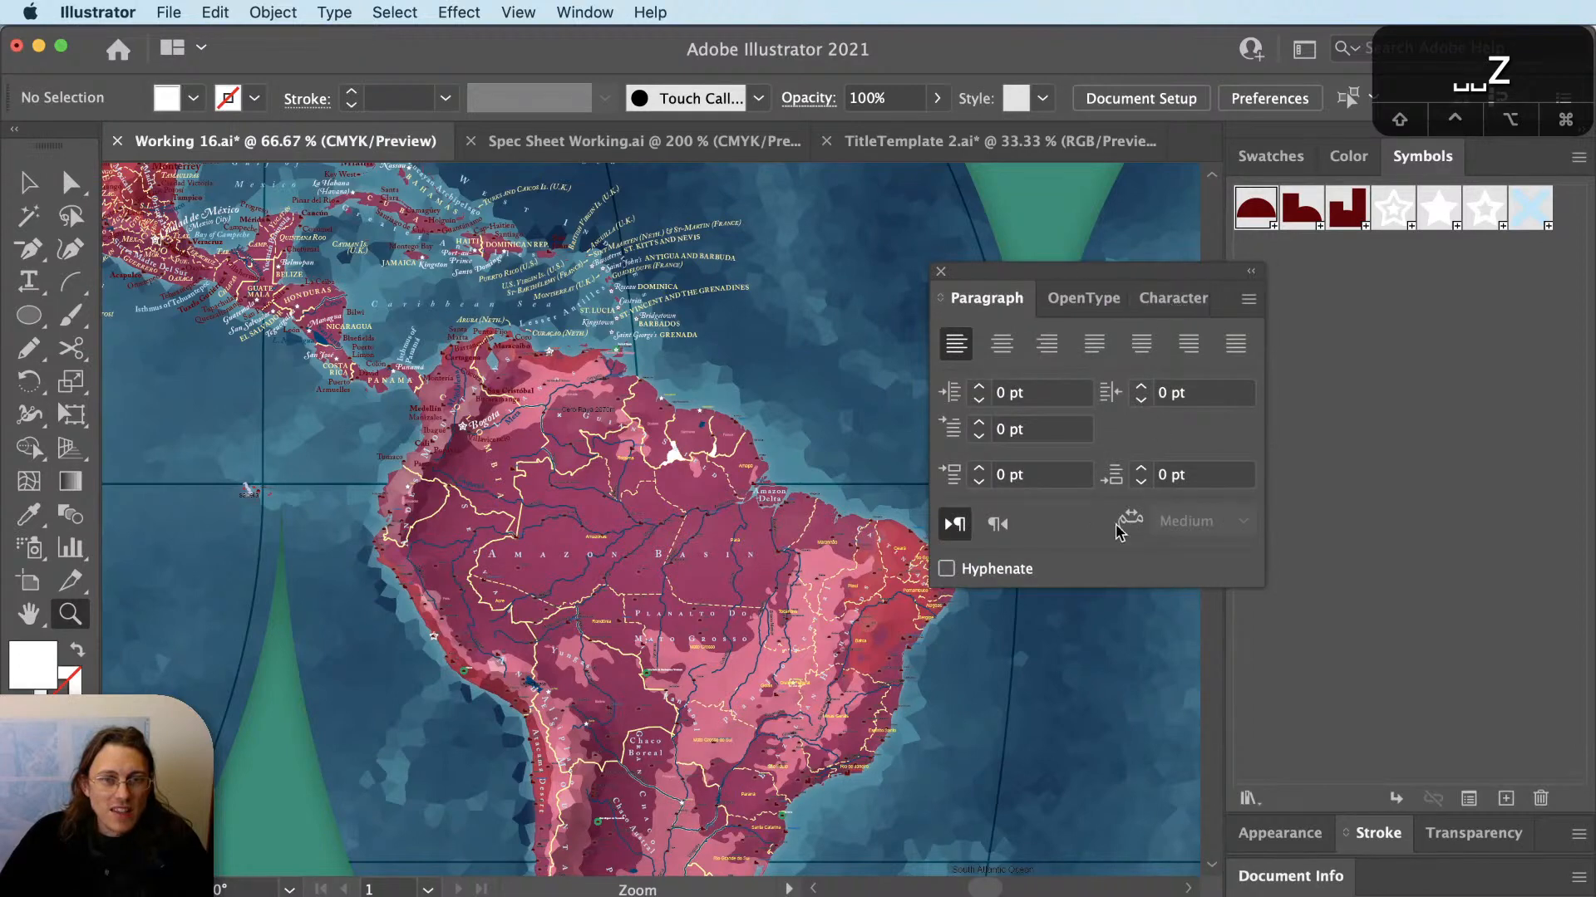
left_click(1095, 299)
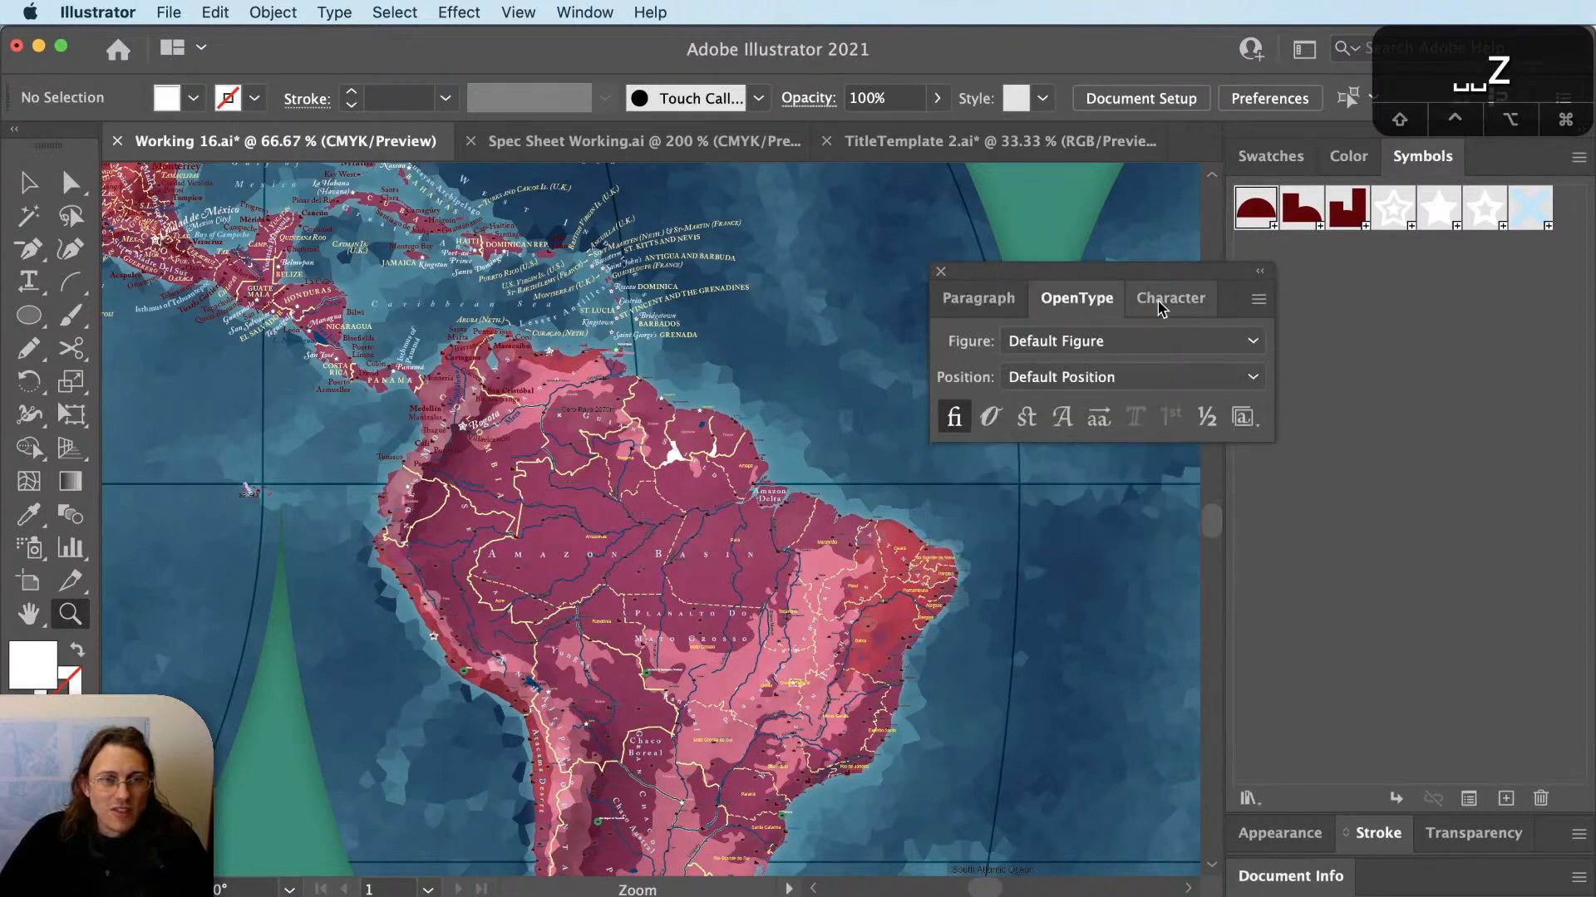
left_click(1172, 301)
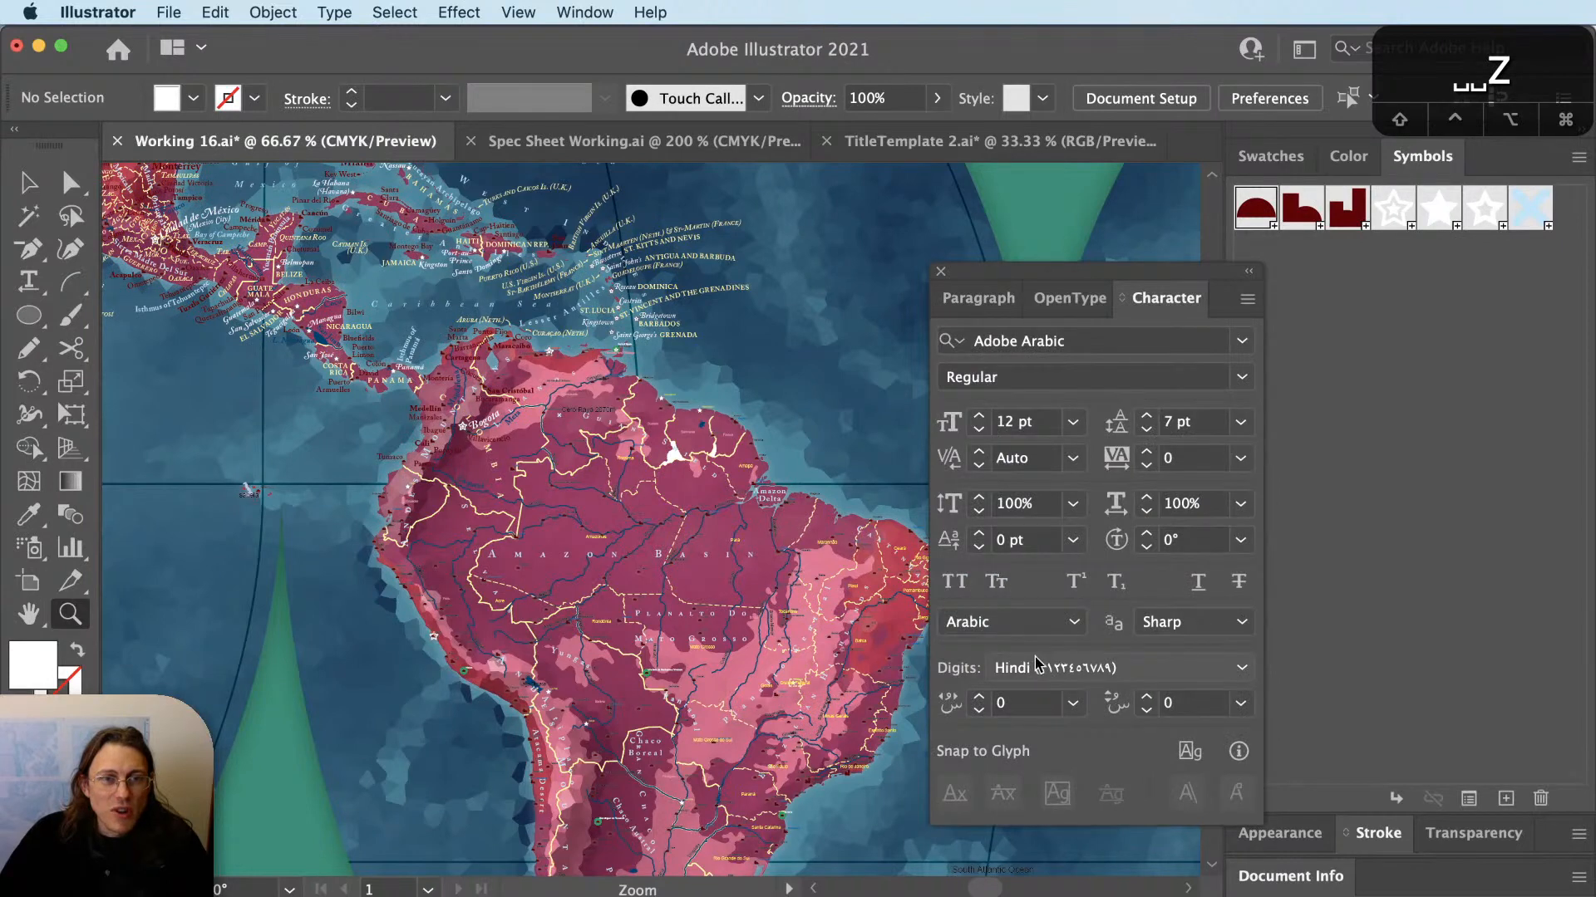
left_click_drag(1012, 274, 989, 895)
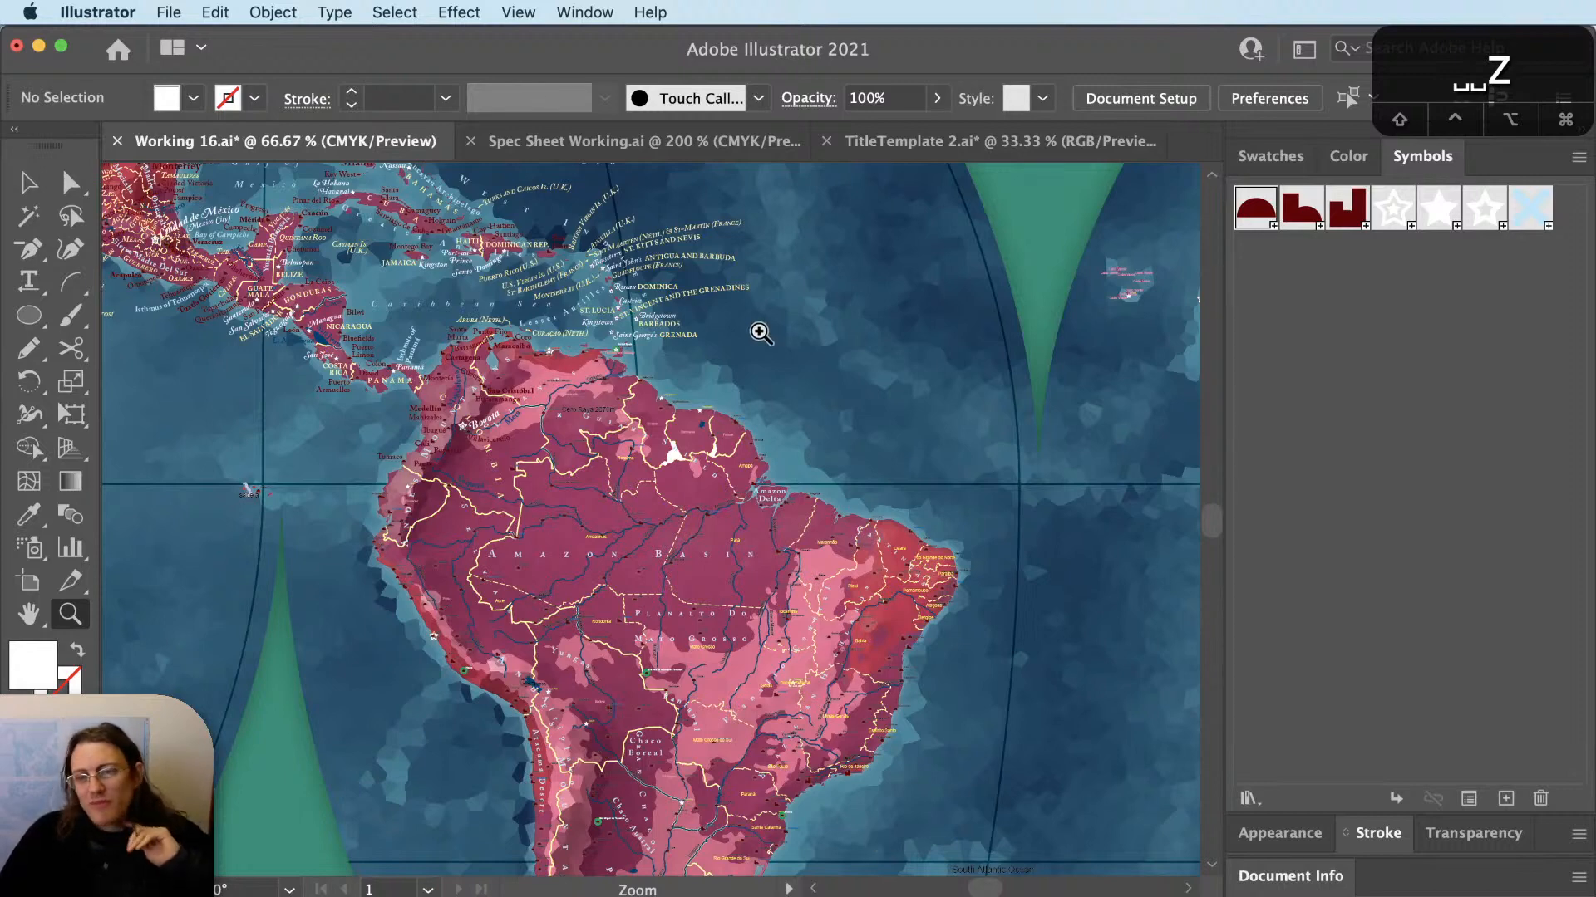
Look over the unstyled labels across the Amazon Basin and Brazil, and come back to Colombia and Venezuela.
left_click(630, 565)
left_click(631, 565)
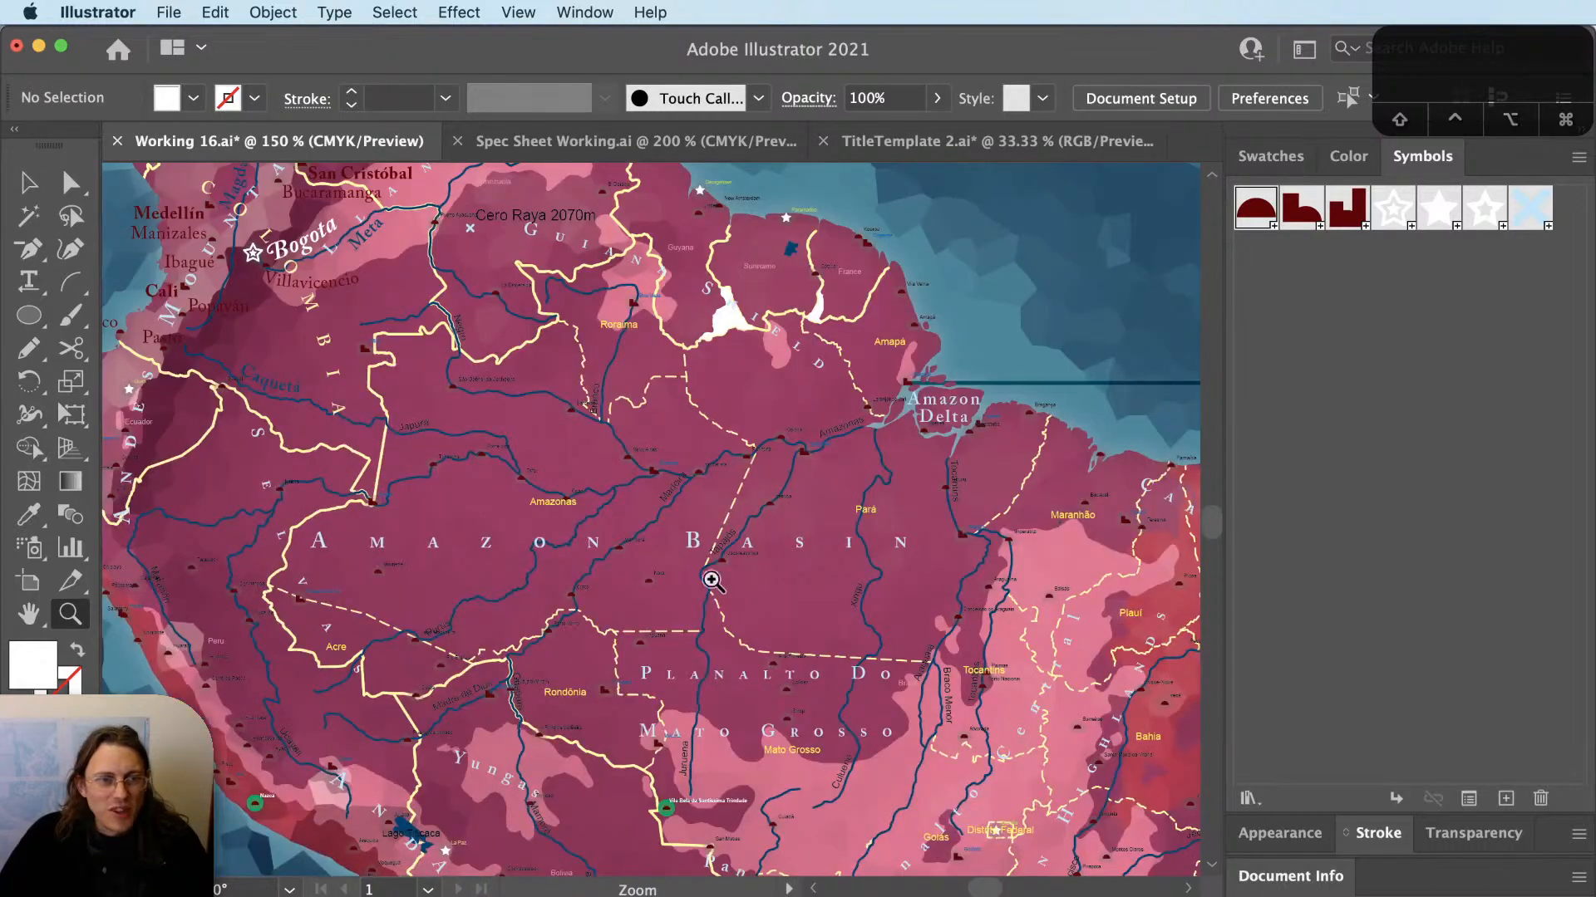
scroll(712, 580, "down", 6)
scroll(712, 580, "right", 5)
key("v")
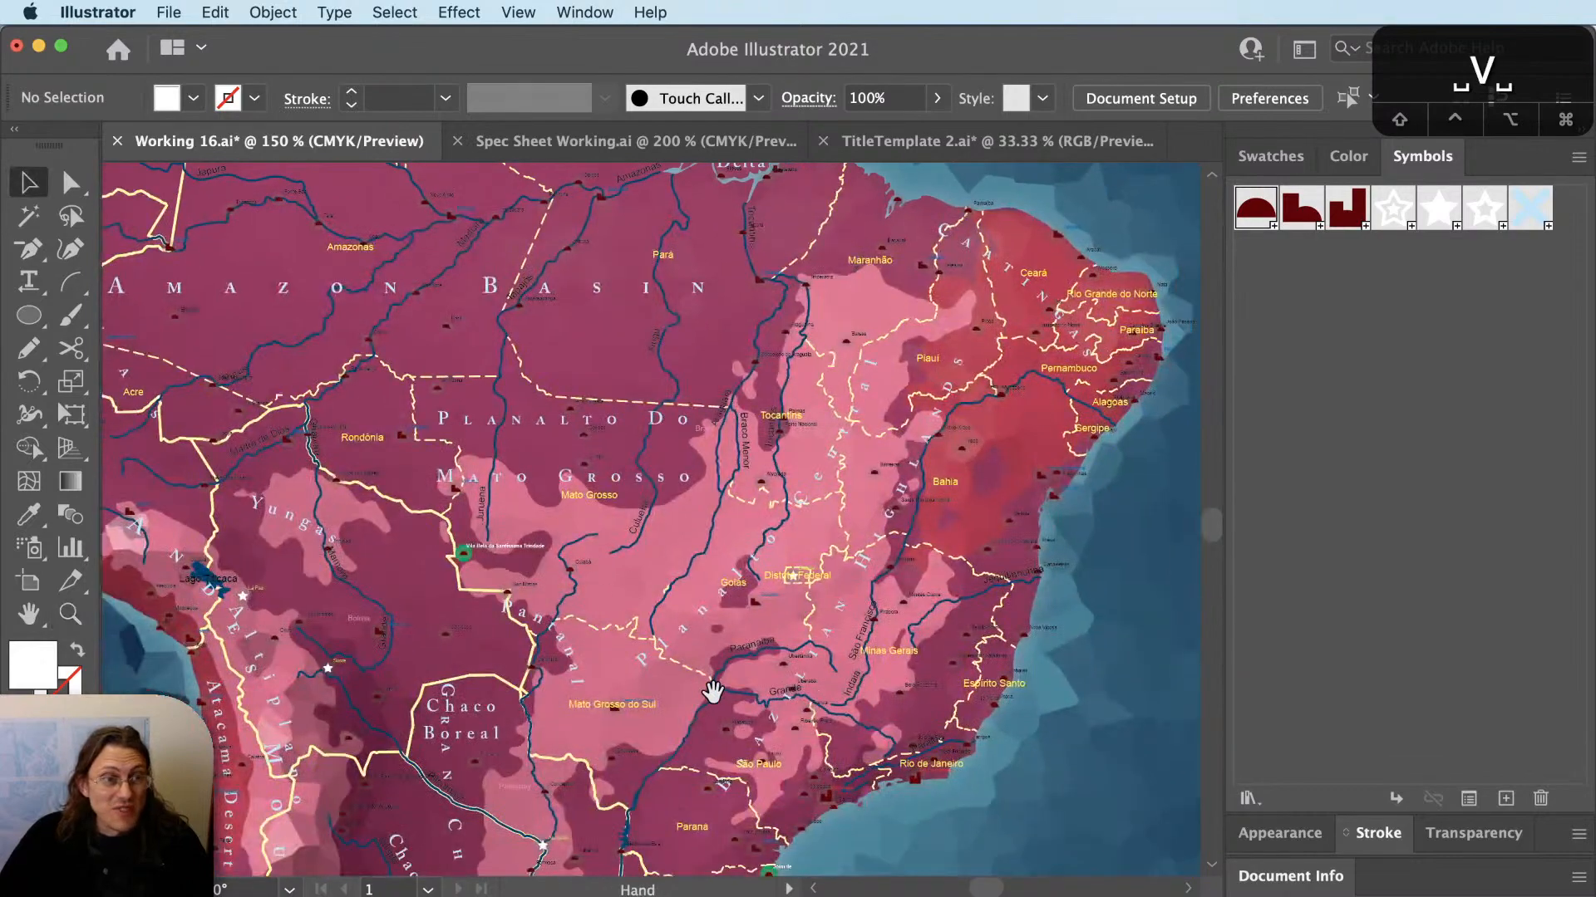
scroll(508, 360, "up", 10)
scroll(509, 360, "left", 9)
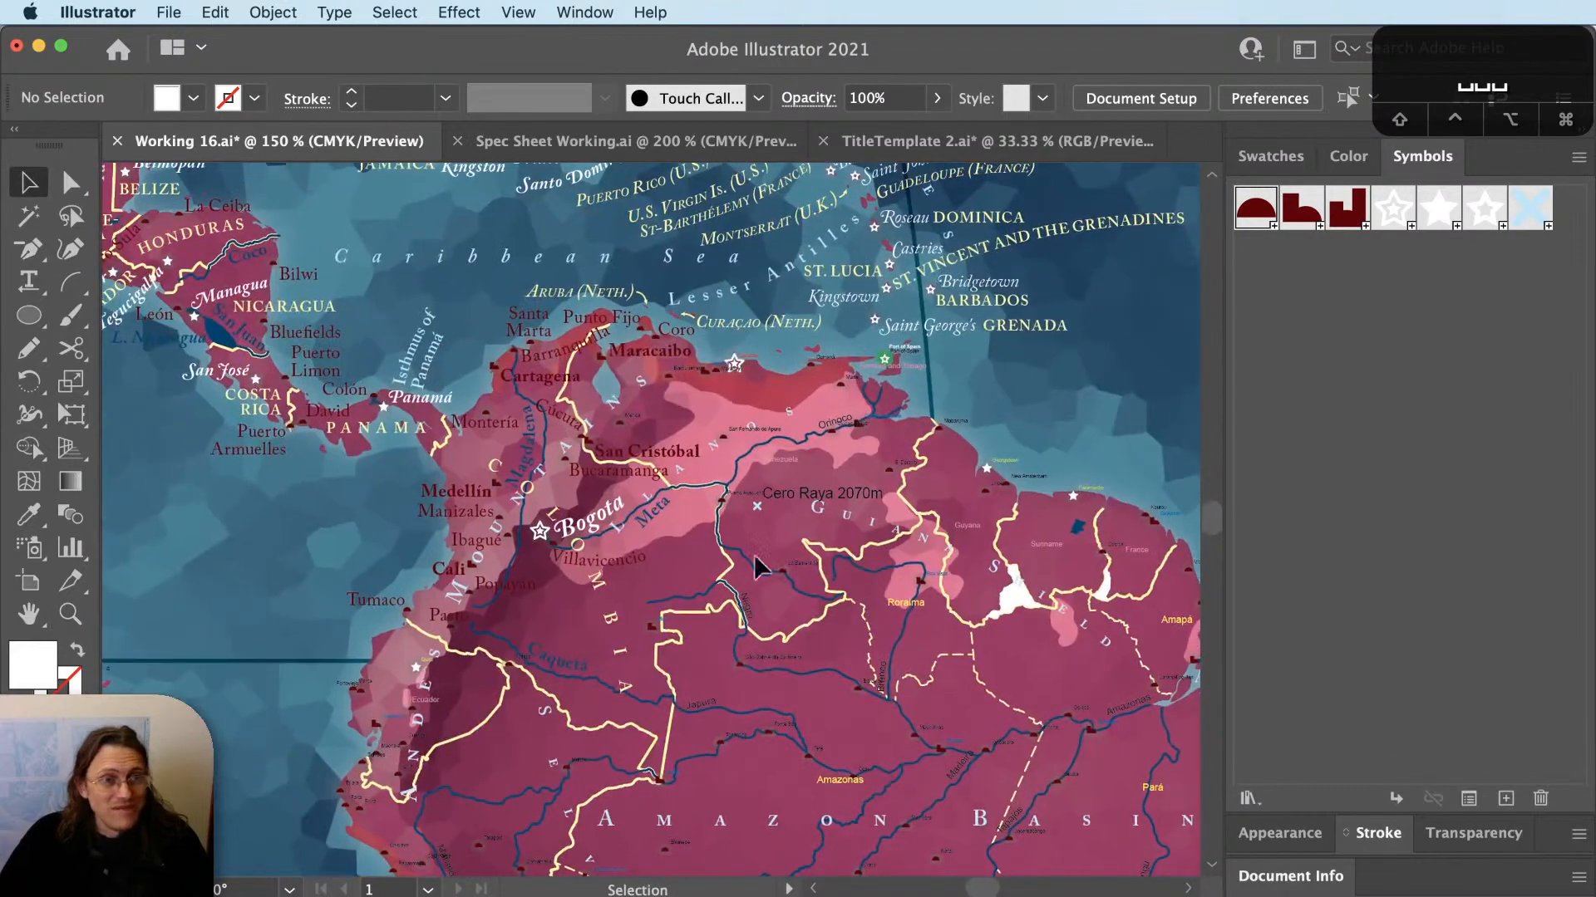
Examine the unstyled Venezuelan city, river and peak labels between San Cristóbal, the Orinoco and the Guiana Shield.
key("z")
left_click(681, 444)
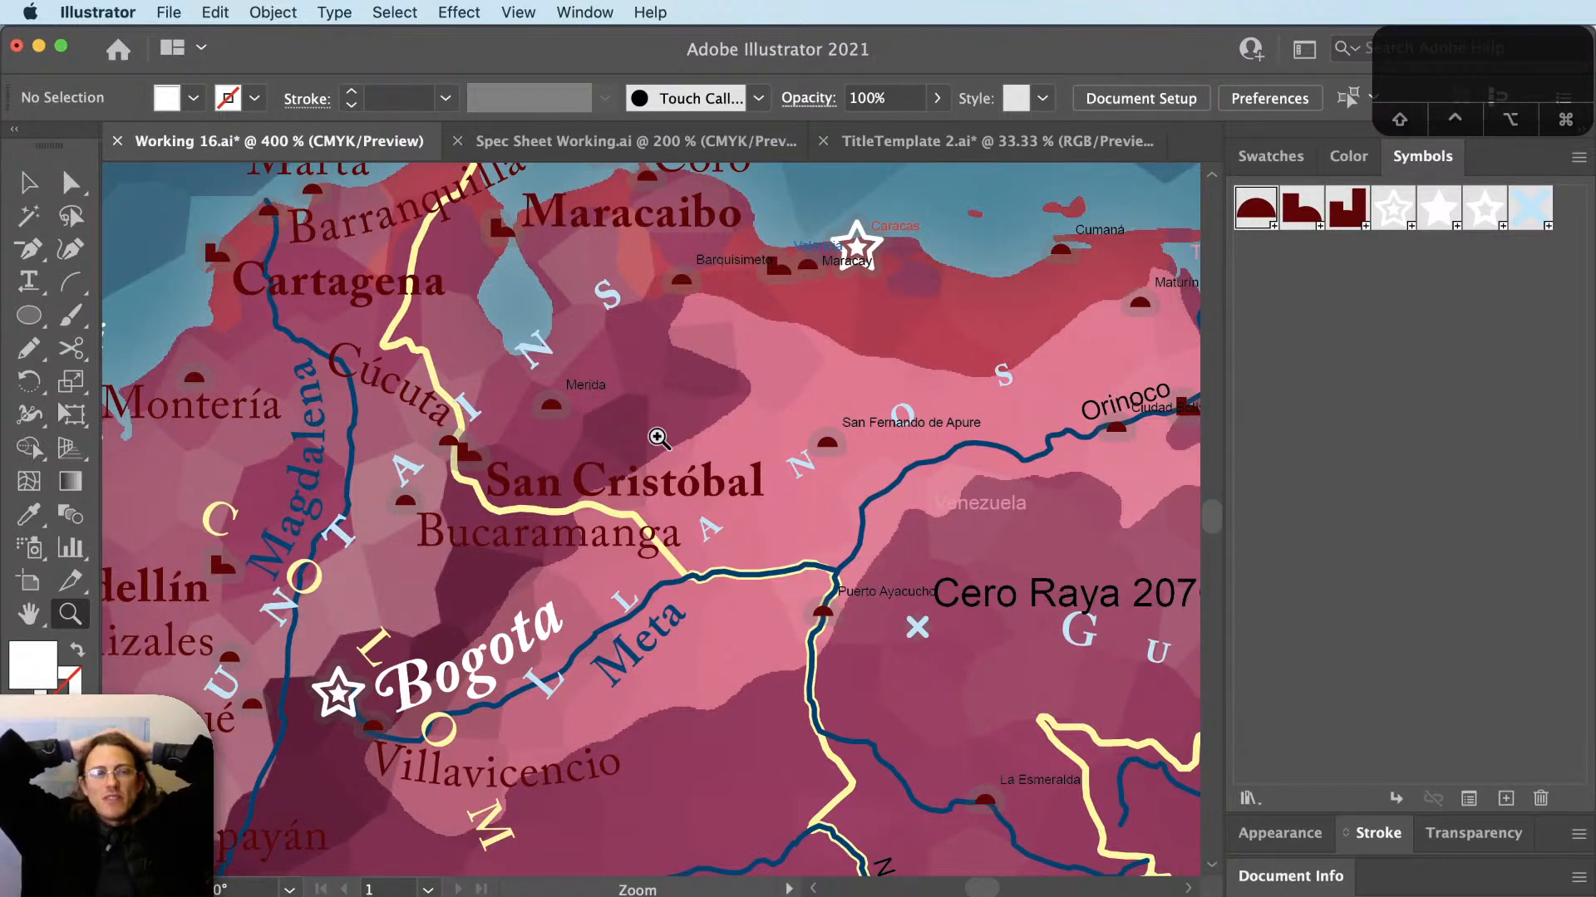
key("v")
key("super+minus")
key("super+minus")
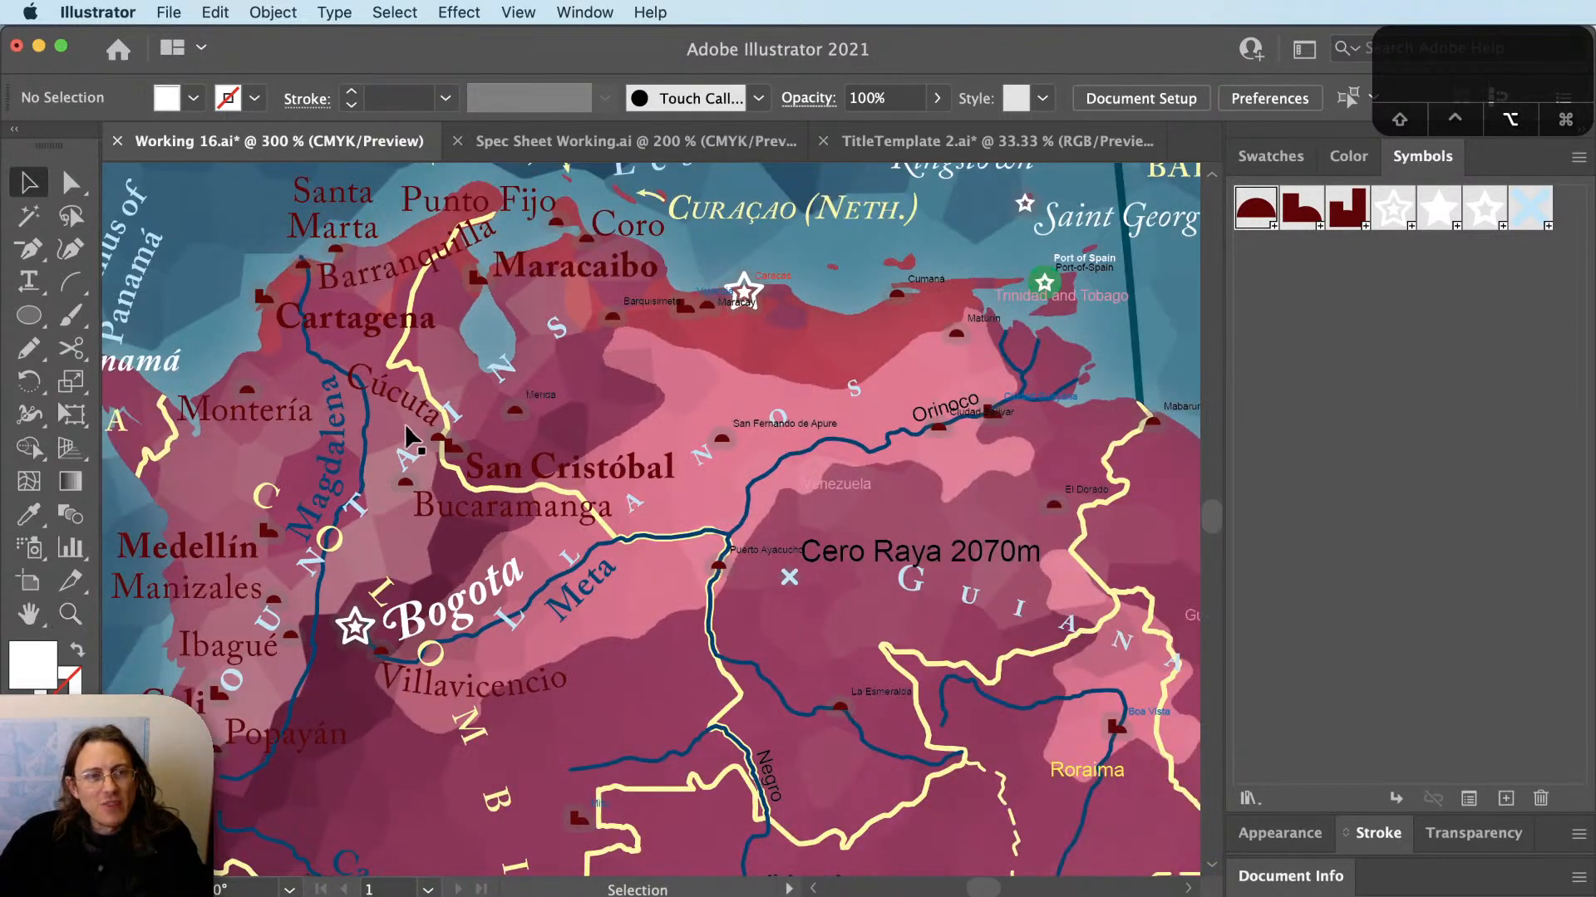
left_click_drag(651, 424, 621, 536)
key("super+plus")
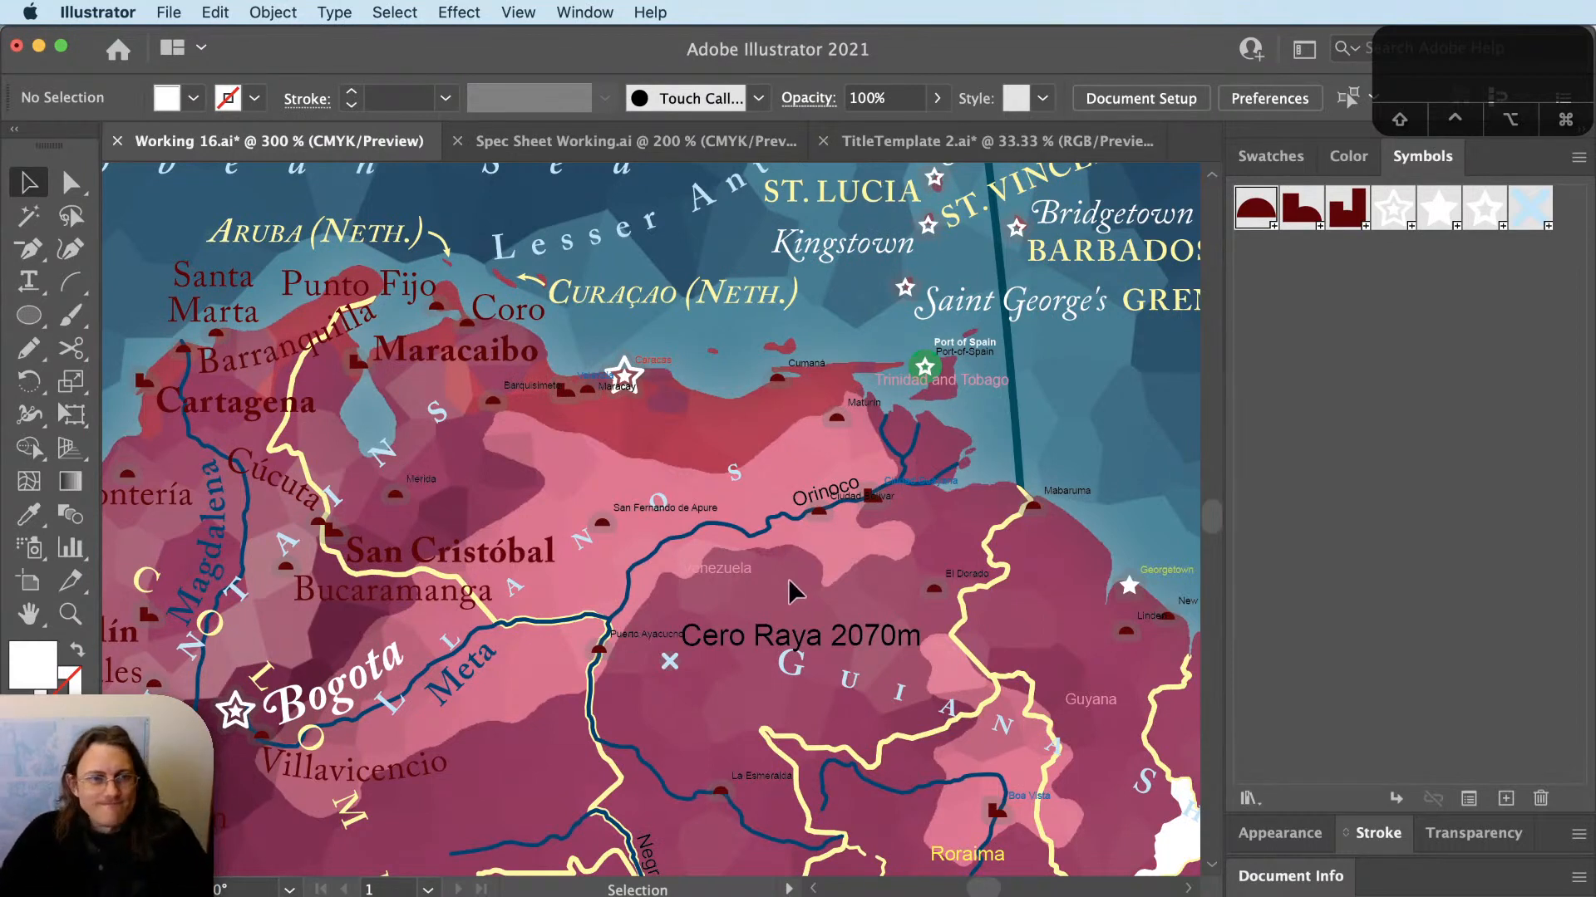
key("v")
scroll(485, 460, "up", 2)
scroll(775, 498, "down", 2)
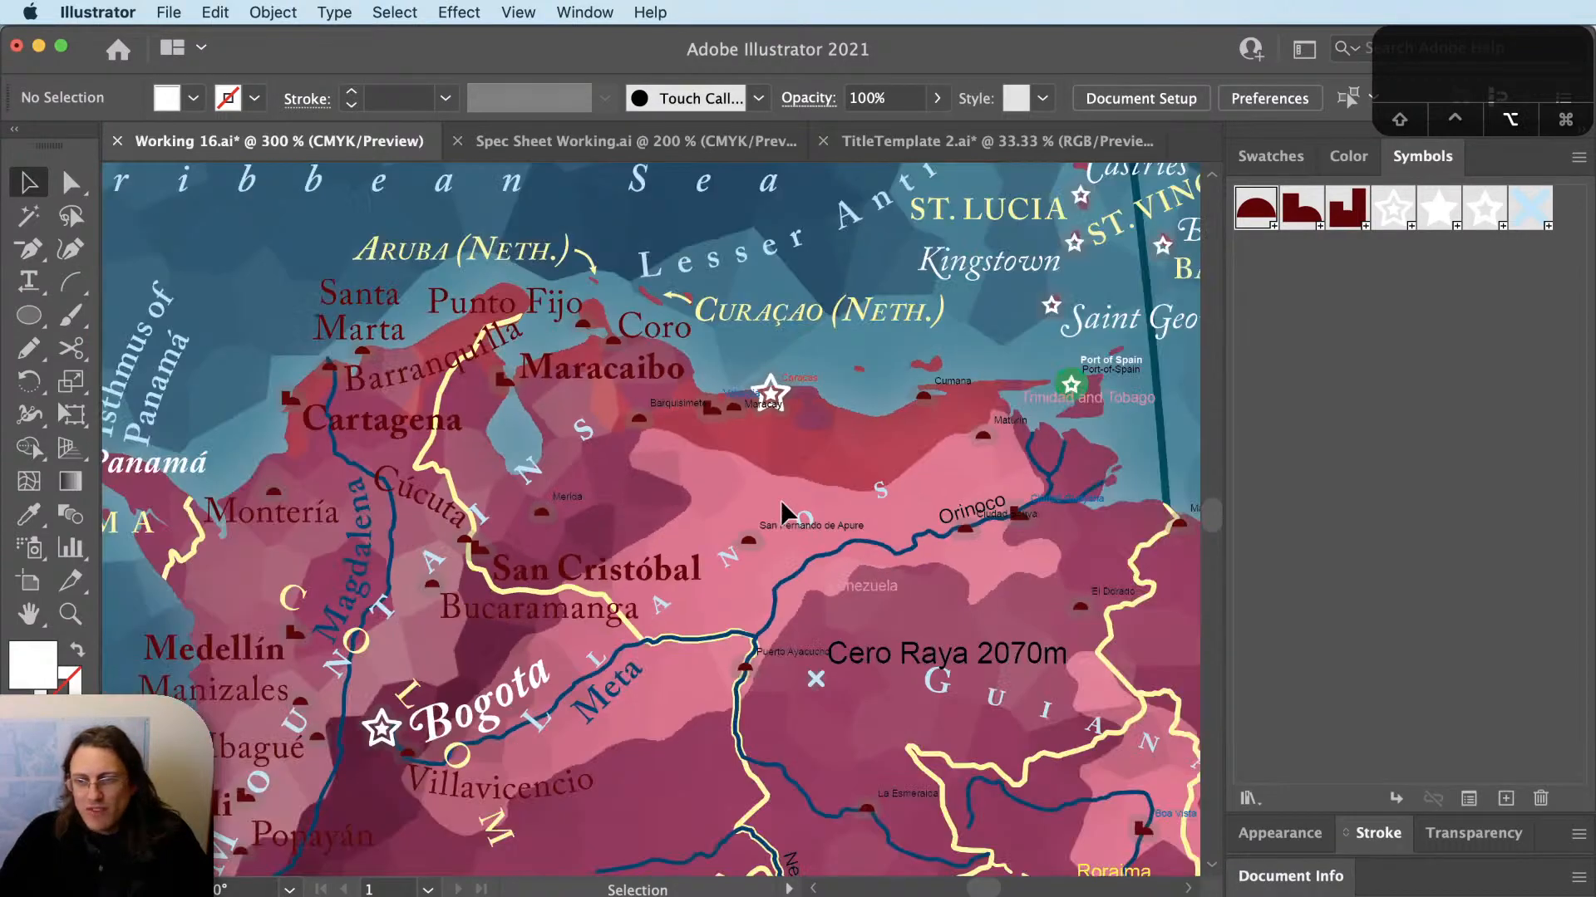
scroll(691, 730, "up", 1)
key("space")
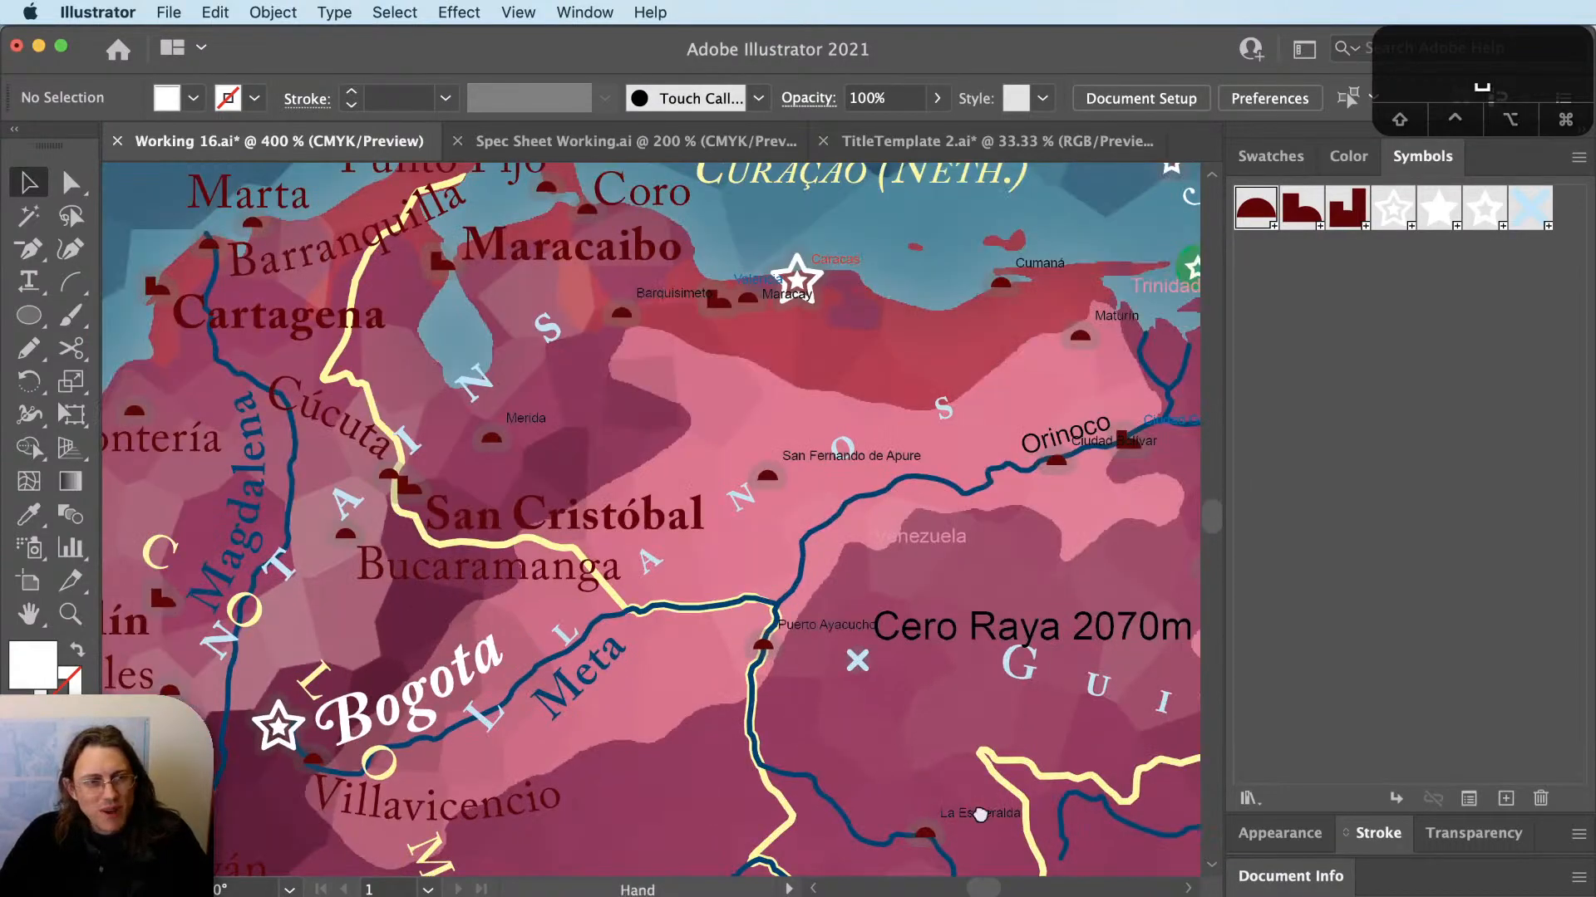
left_click_drag(981, 812, 778, 703)
key("v")
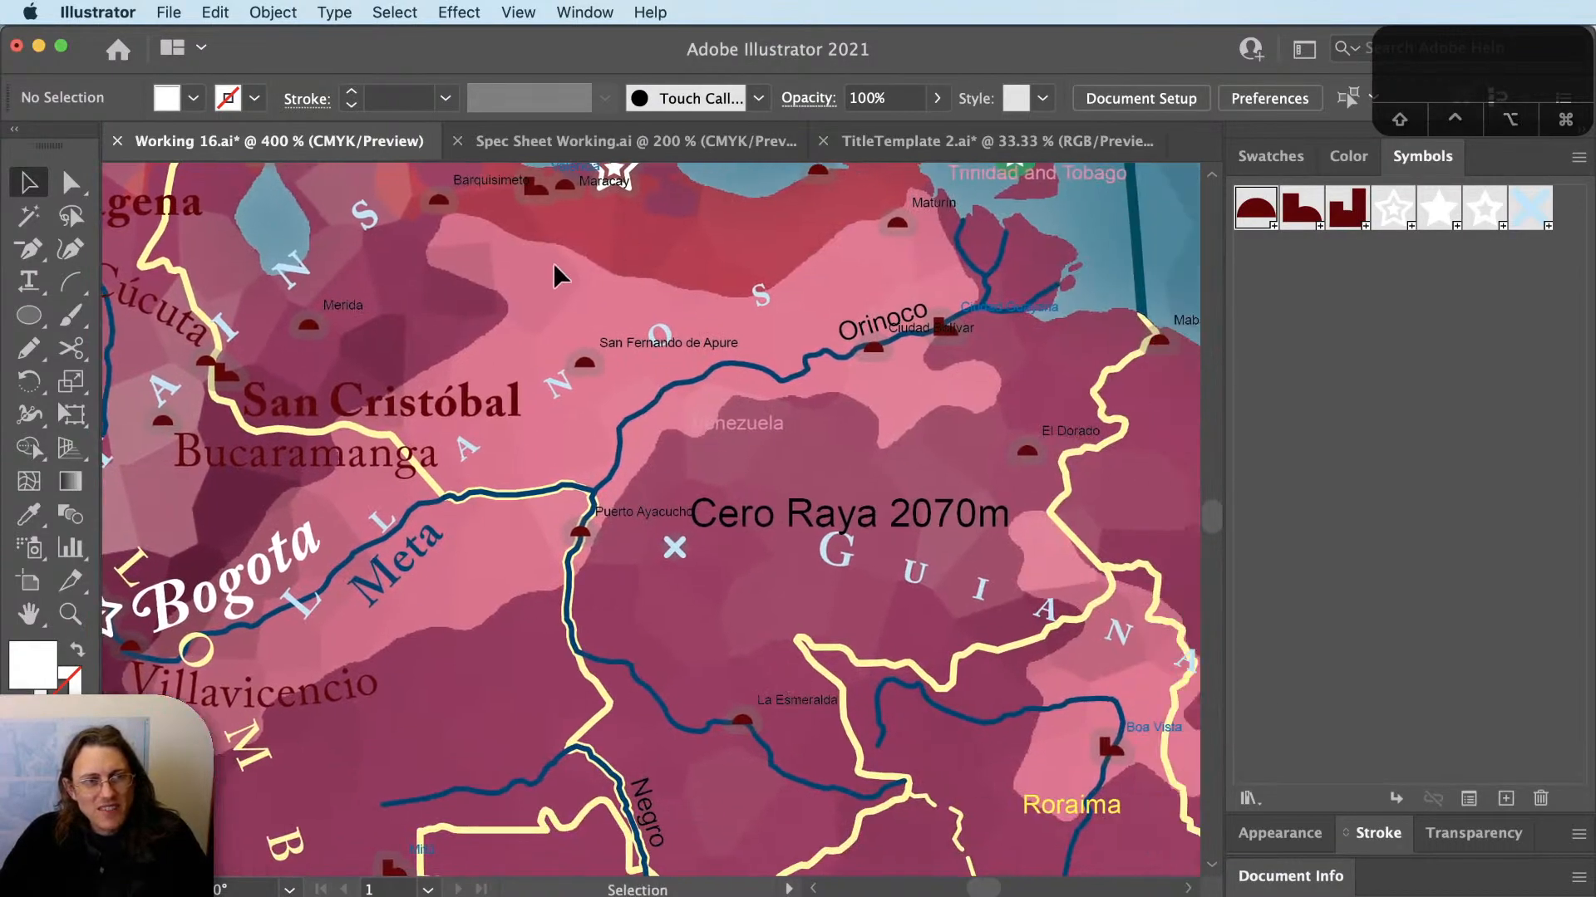
Restyle the red Caracas label on Venezuela's coast by sampling the white bold italic style of the Bogota label.
key("space")
left_click_drag(545, 284, 699, 609)
key("v")
scroll(705, 476, "up", 2)
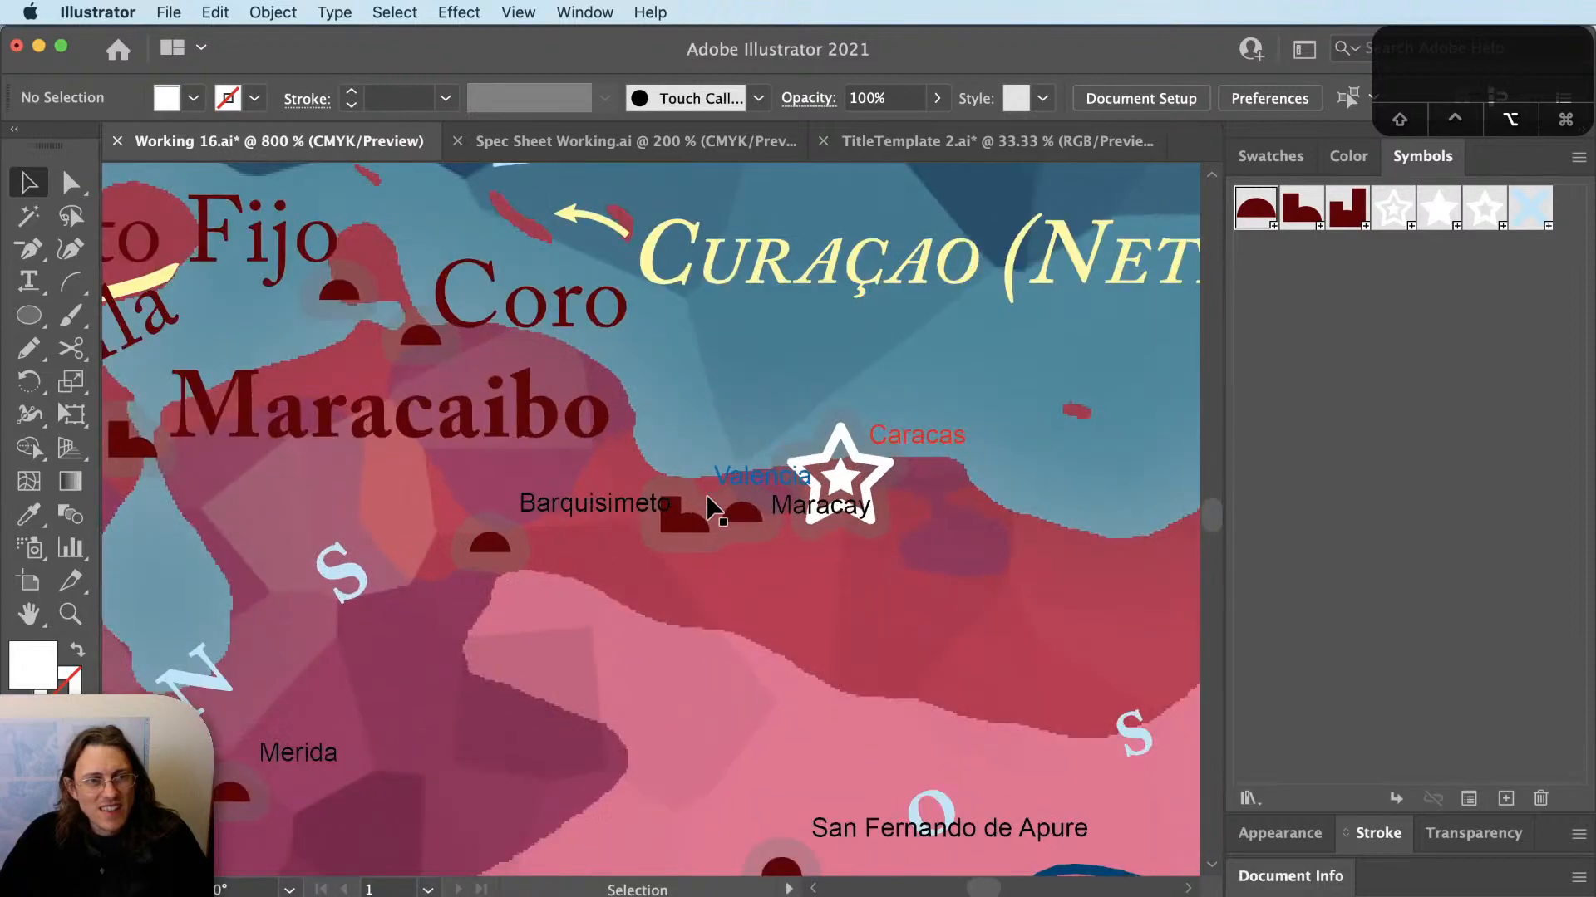
scroll(731, 555, "down", 5)
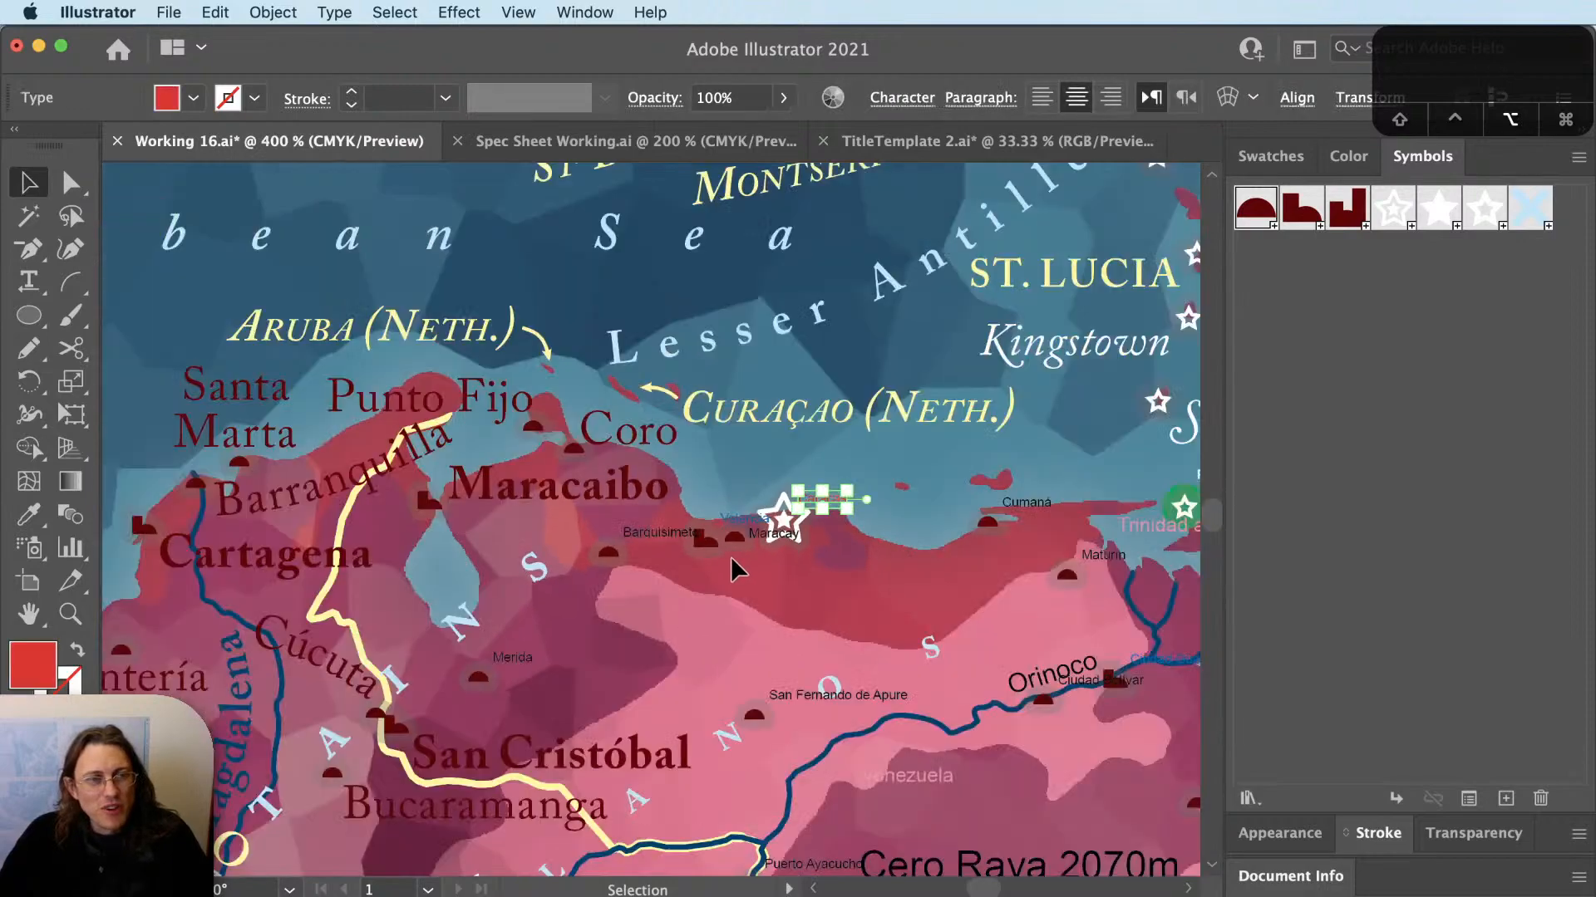
left_click_drag(926, 545, 804, 591)
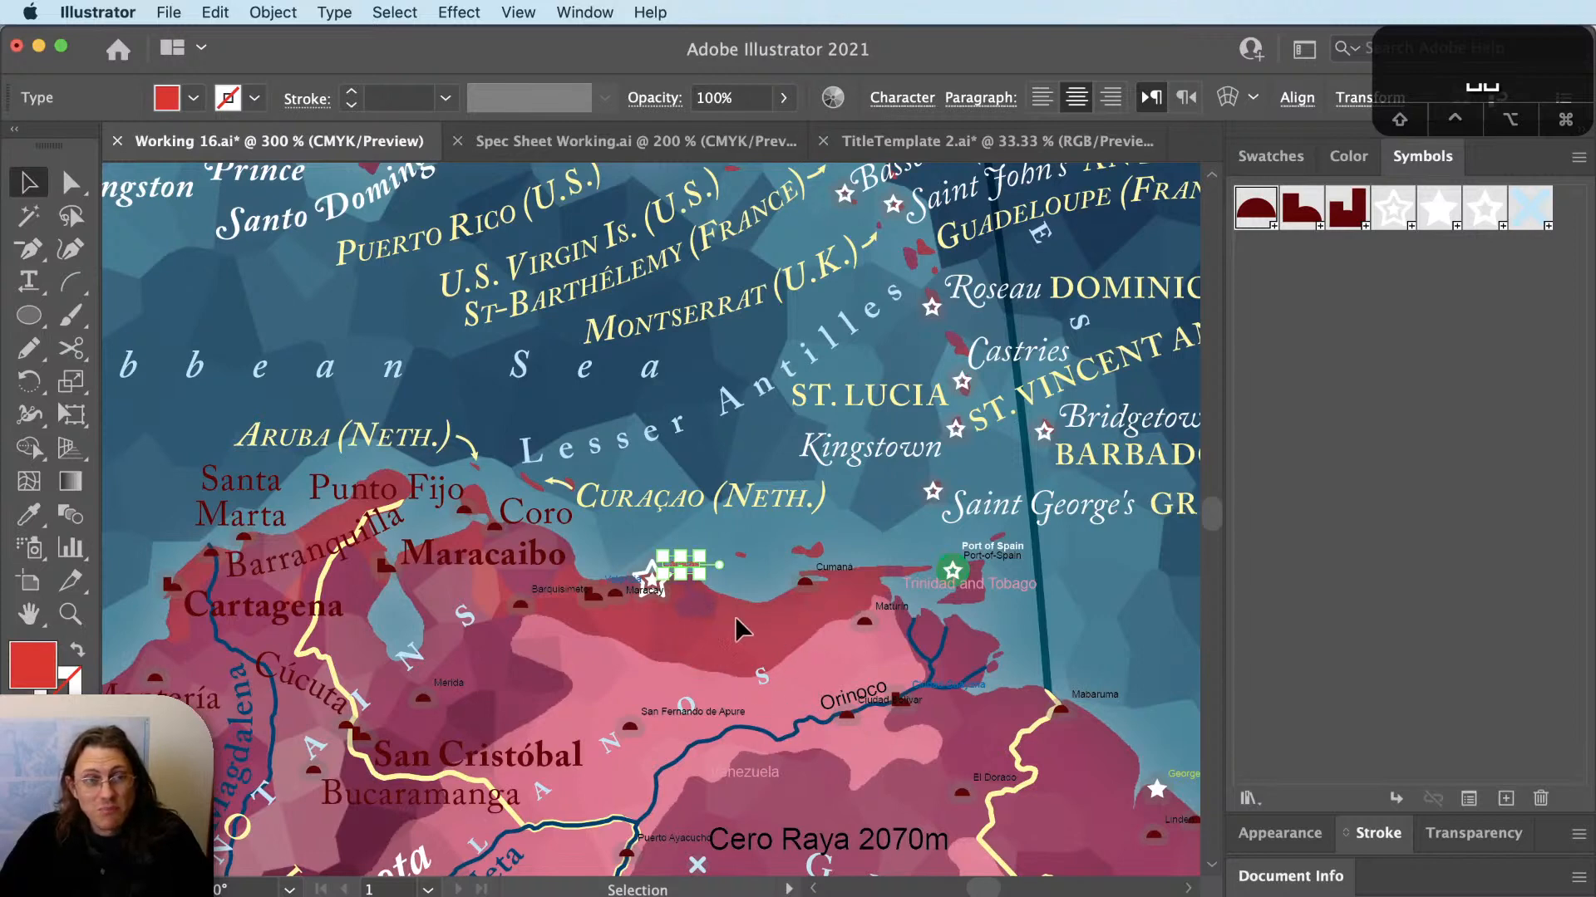
key("i")
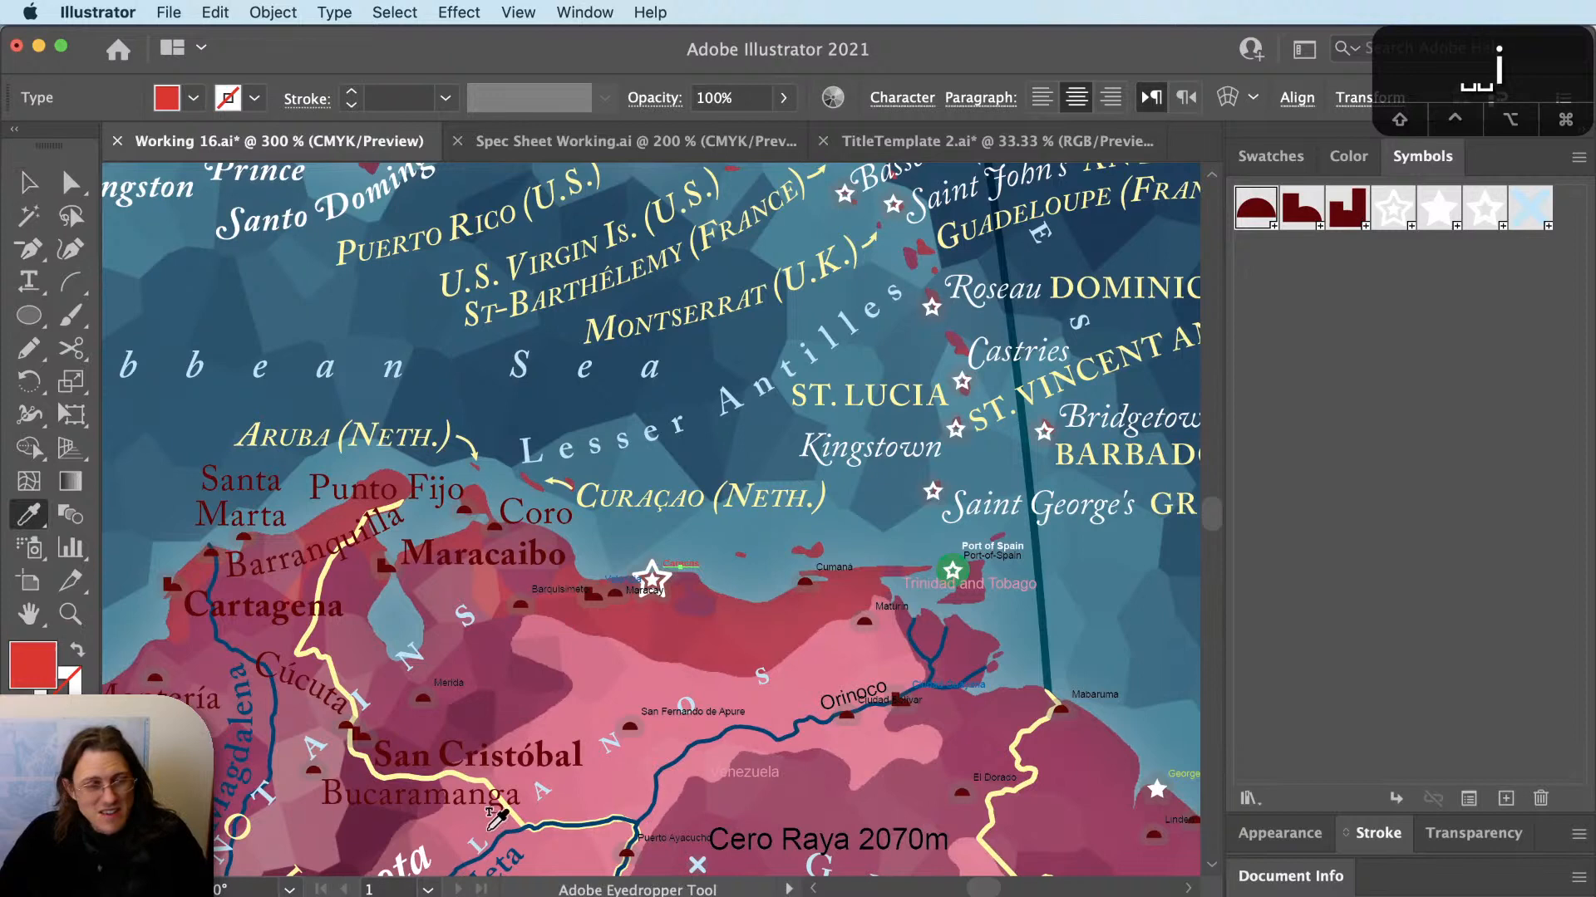
left_click(427, 855)
scroll(589, 583, "up", 3)
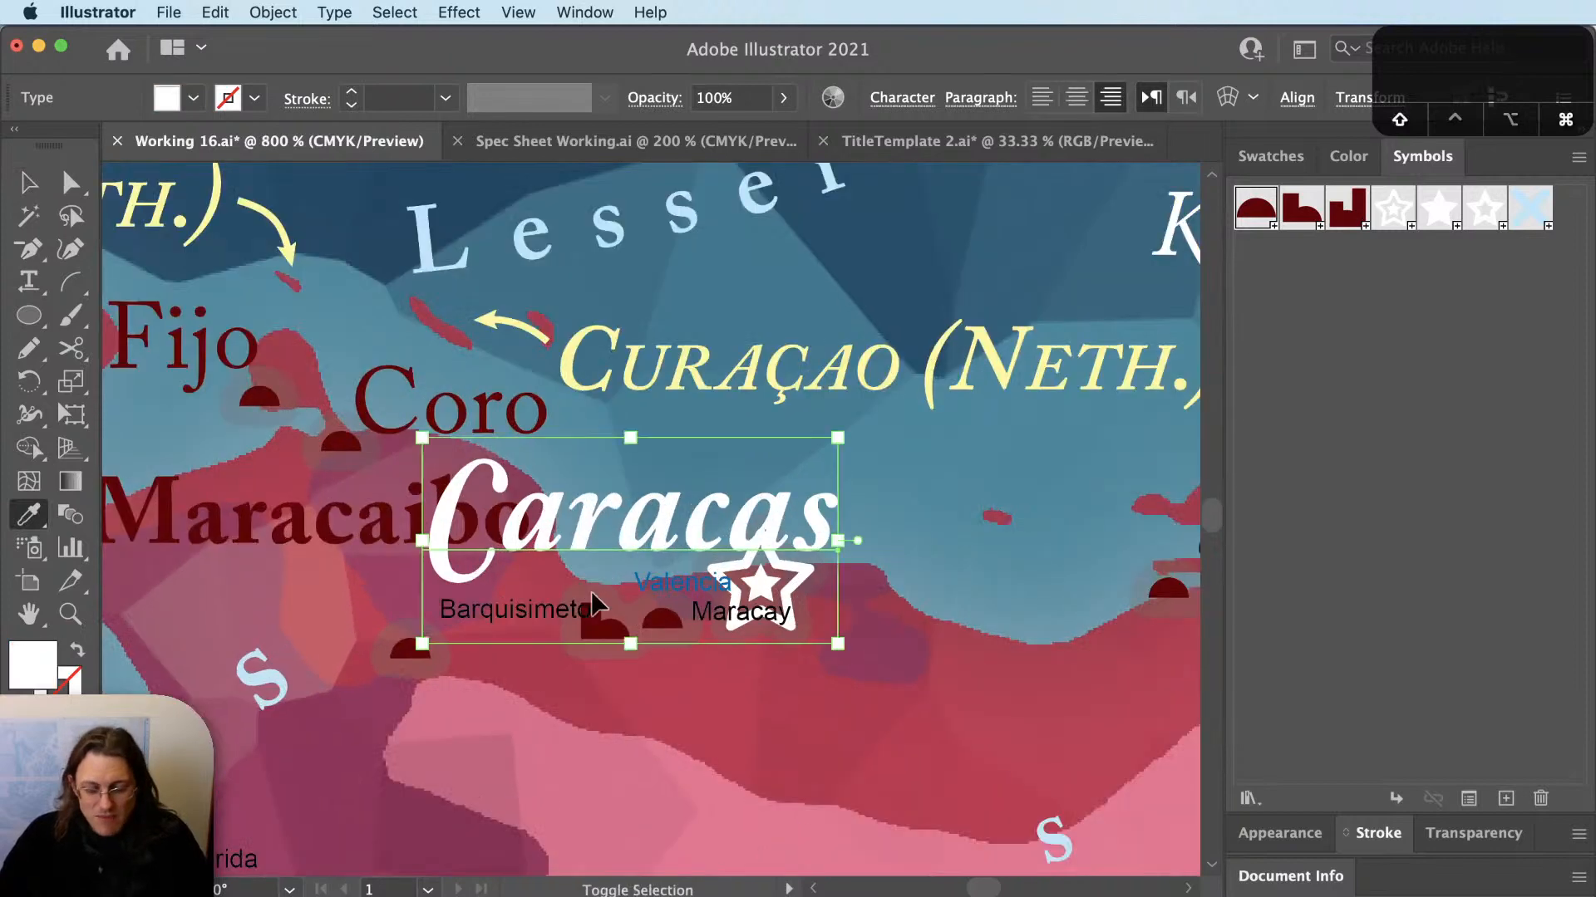
Left-align the Caracas label and place it over the sea, up and to the right of its star marker.
key("shift+super+l")
key("v")
left_click_drag(990, 516, 947, 487)
key("shift+super+a")
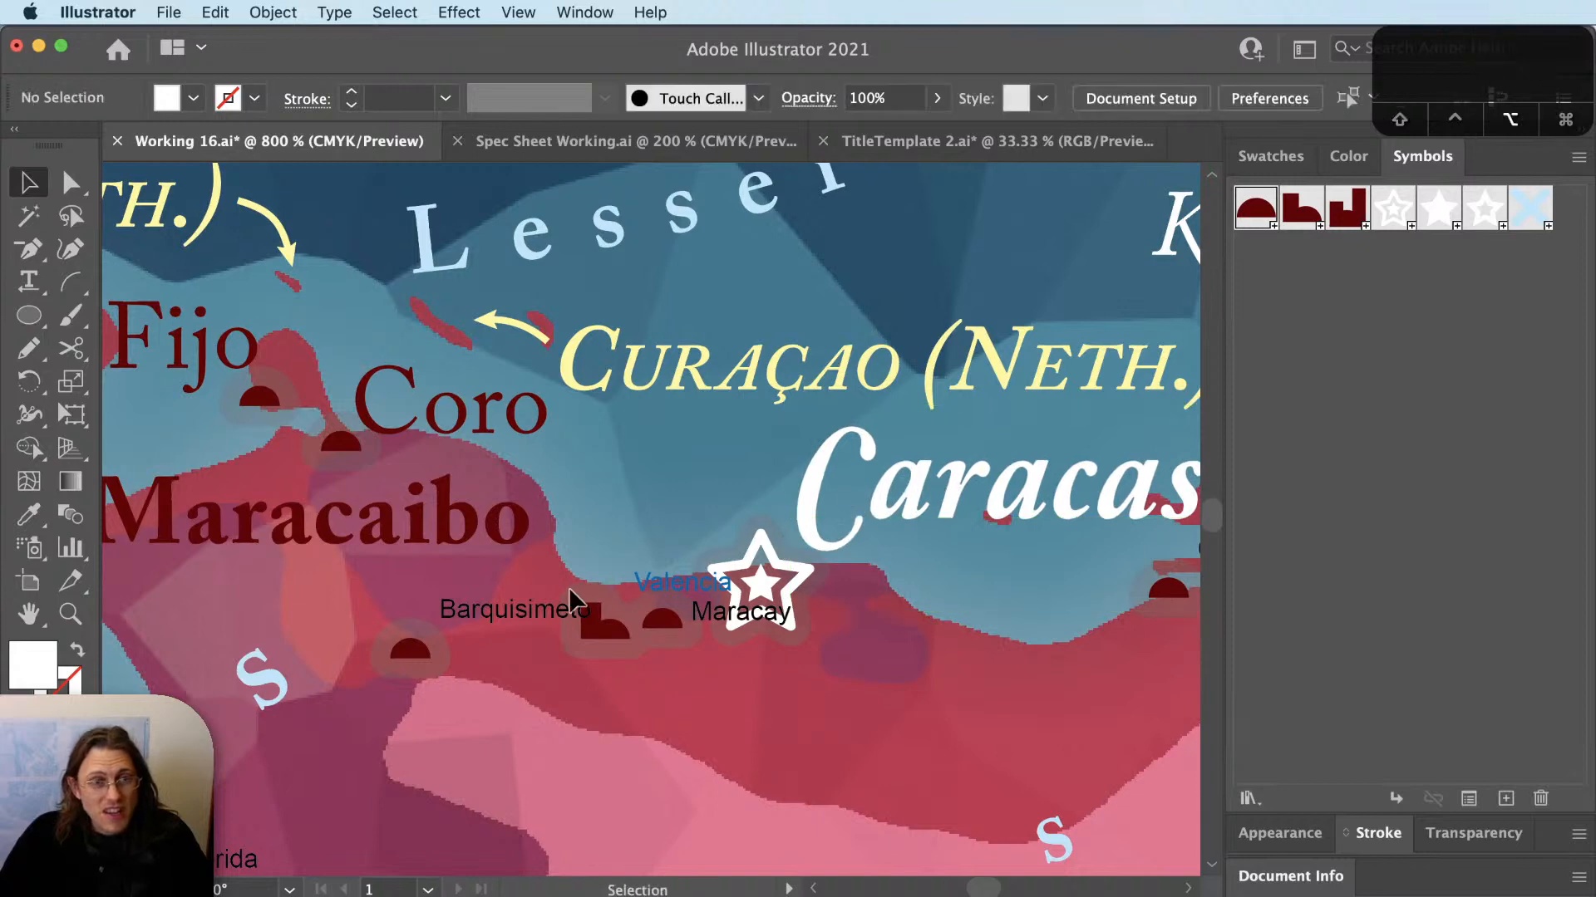
Restyle the blue Valencia label beside Maracay with the dark red bold serif style used for major cities such as Maracaibo.
scroll(570, 598, "down", 2)
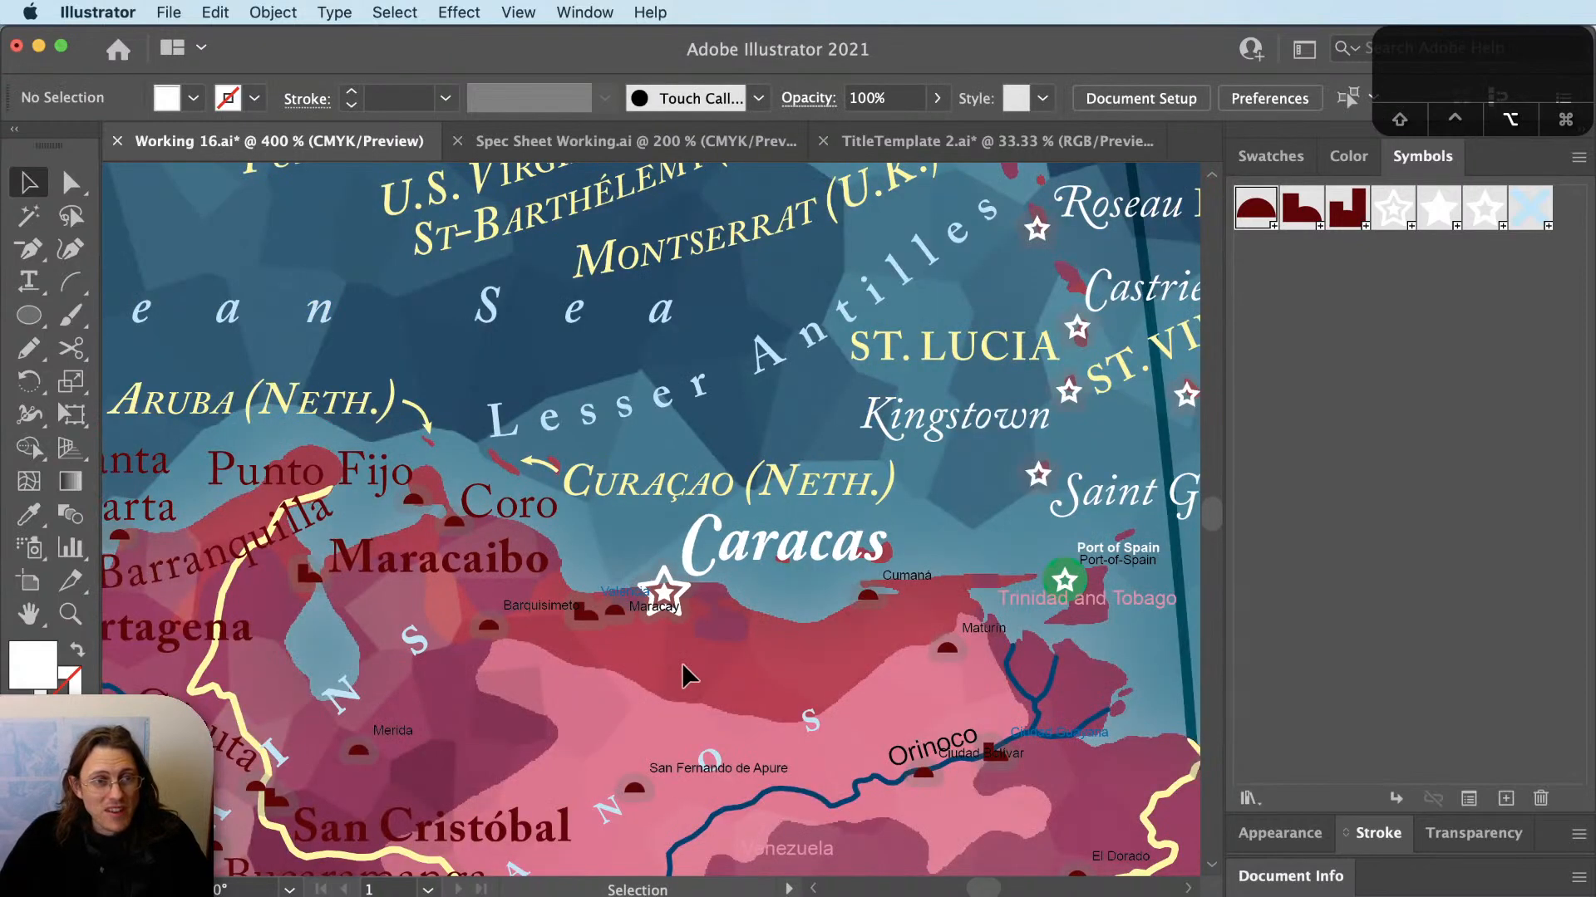
scroll(682, 661, "up", 3)
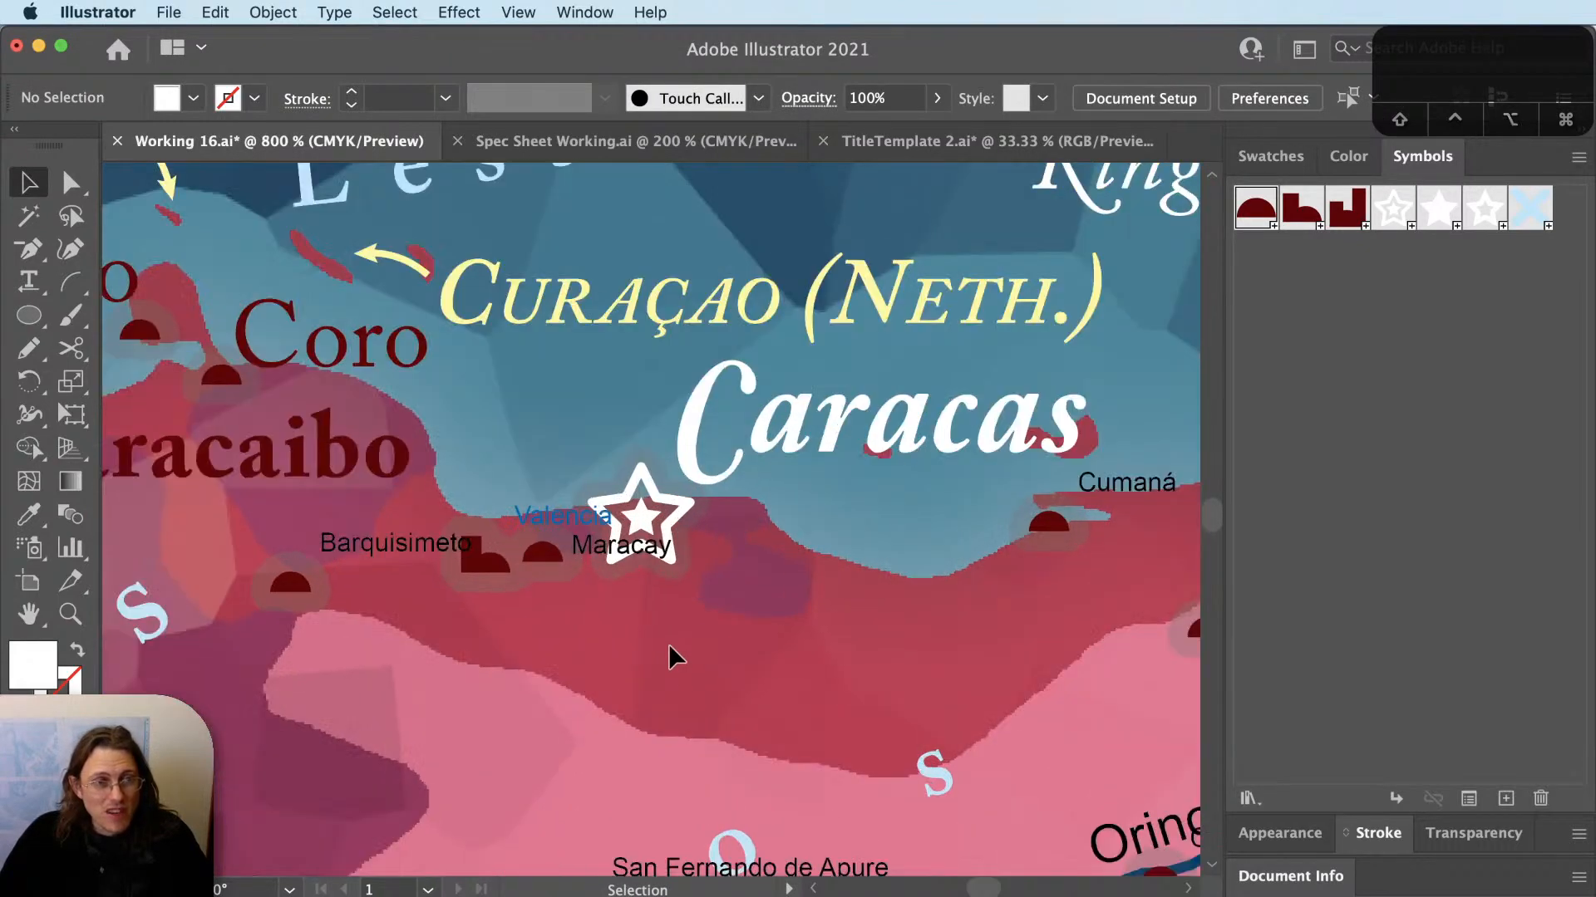
left_click_drag(669, 649, 632, 604)
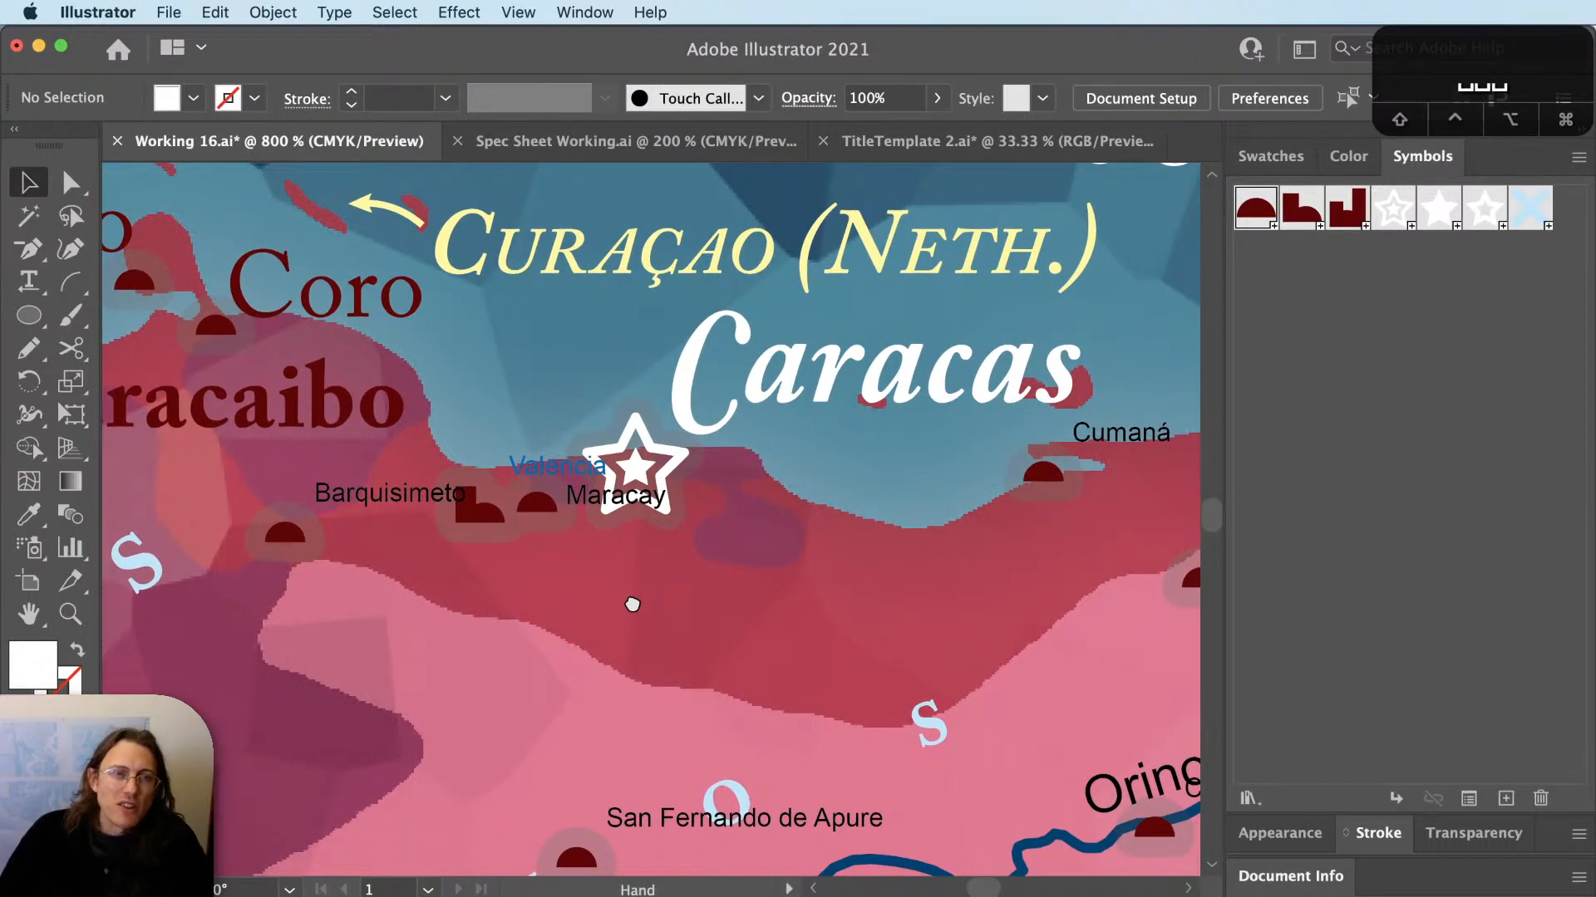
scroll(729, 616, "down", 2)
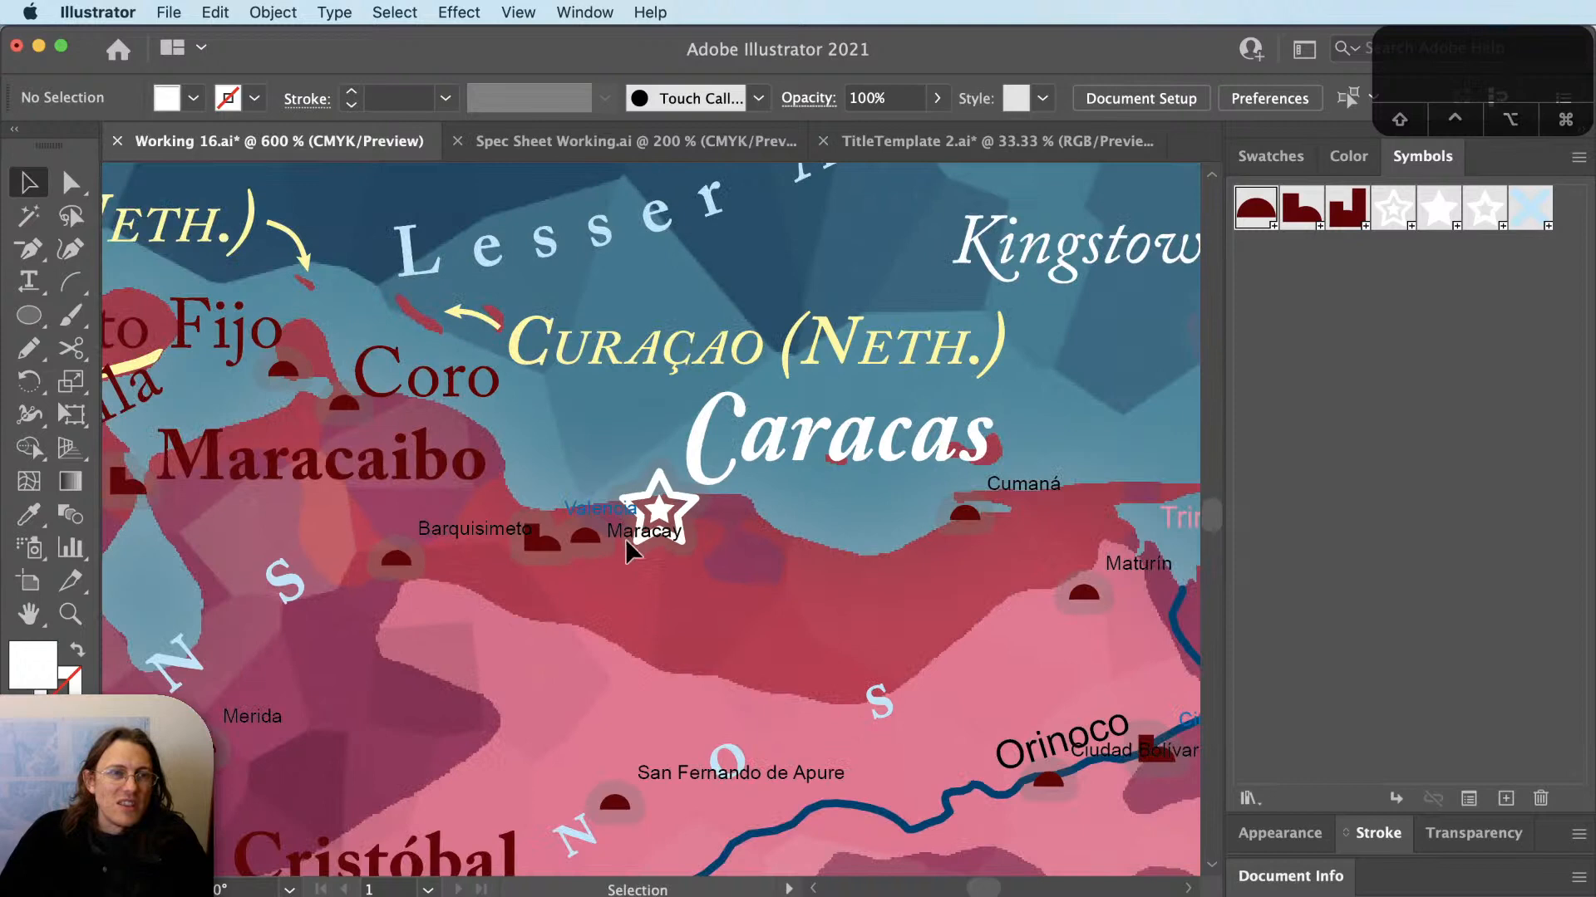
left_click(592, 507)
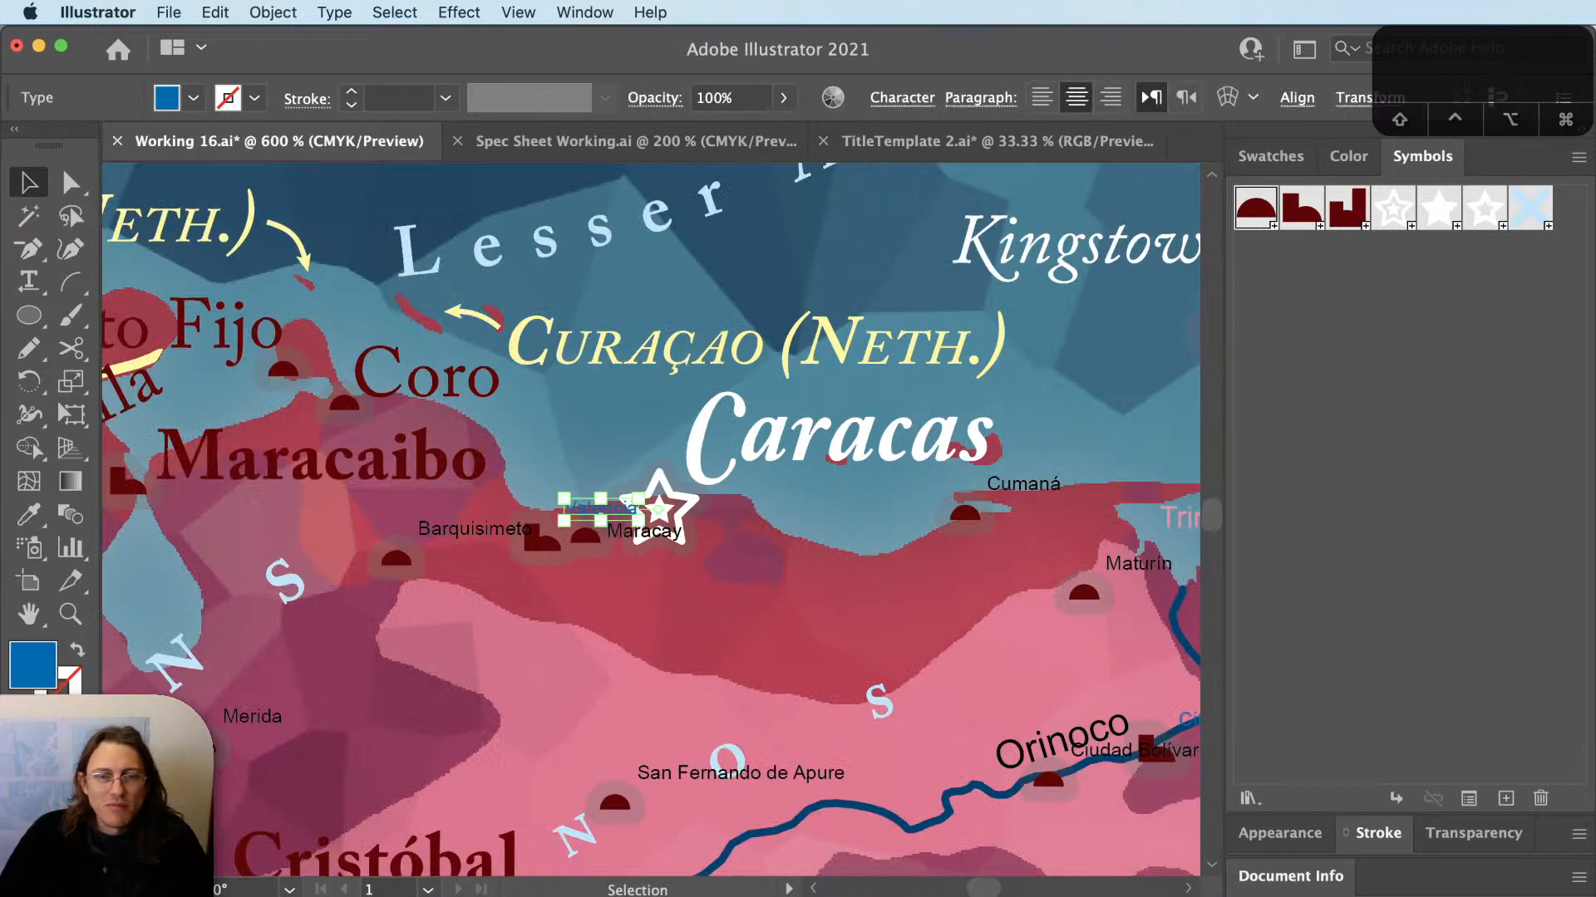
scroll(596, 632, "up", 2)
key("v")
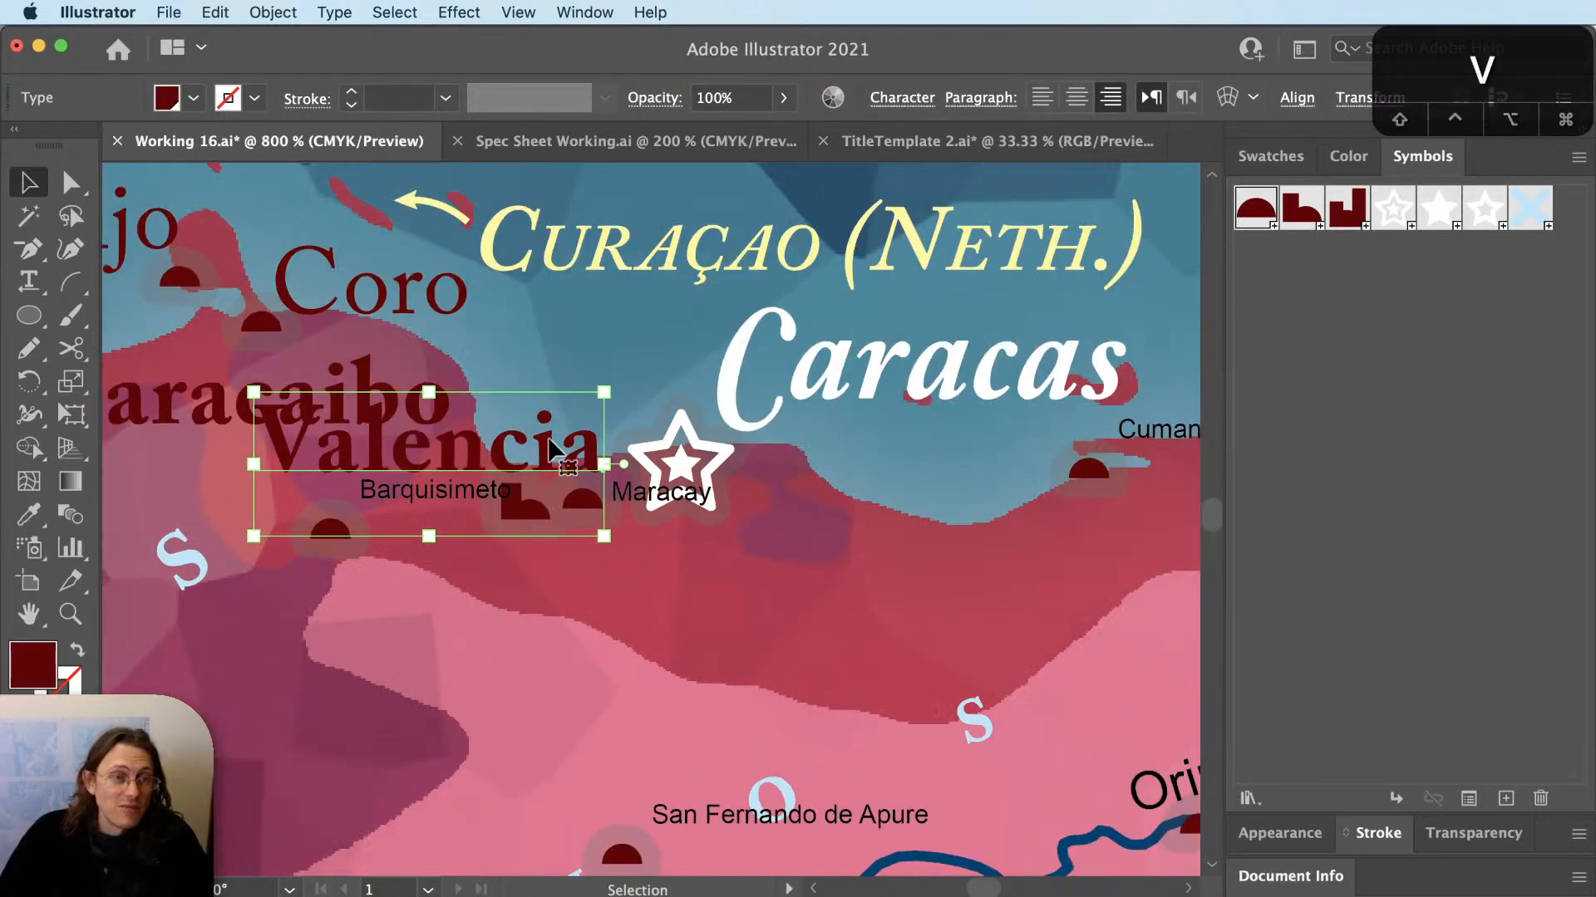
Move the Valencia label onto the land below its city marker and the Maracay label, and deselect it.
left_click_drag(551, 449, 840, 583)
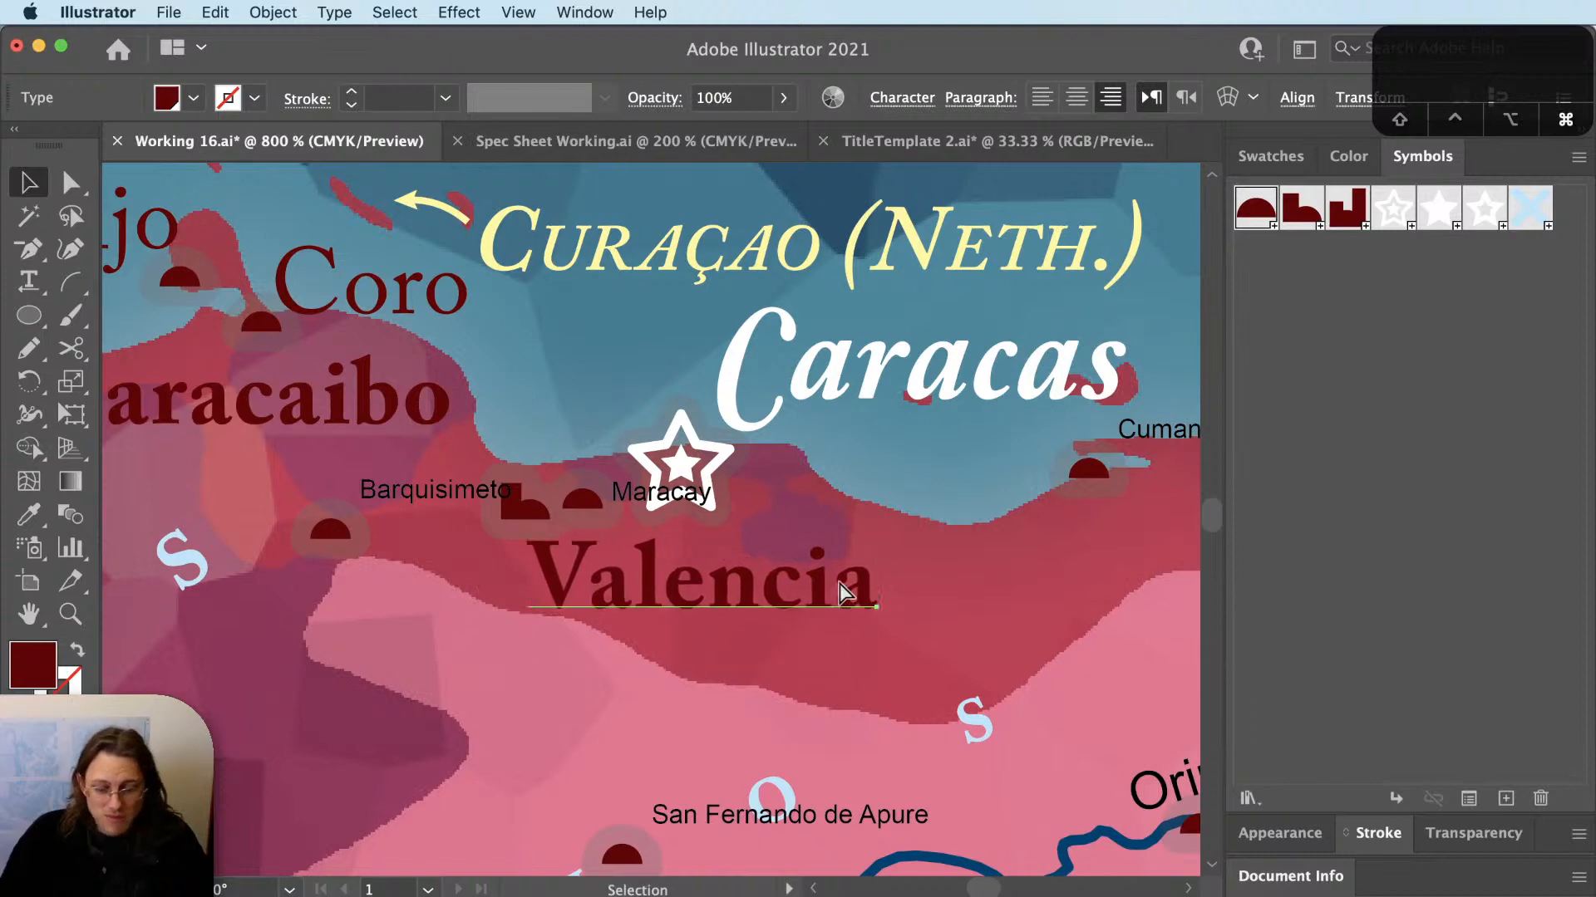
key("super+z")
left_click_drag(963, 589, 626, 580)
key("v")
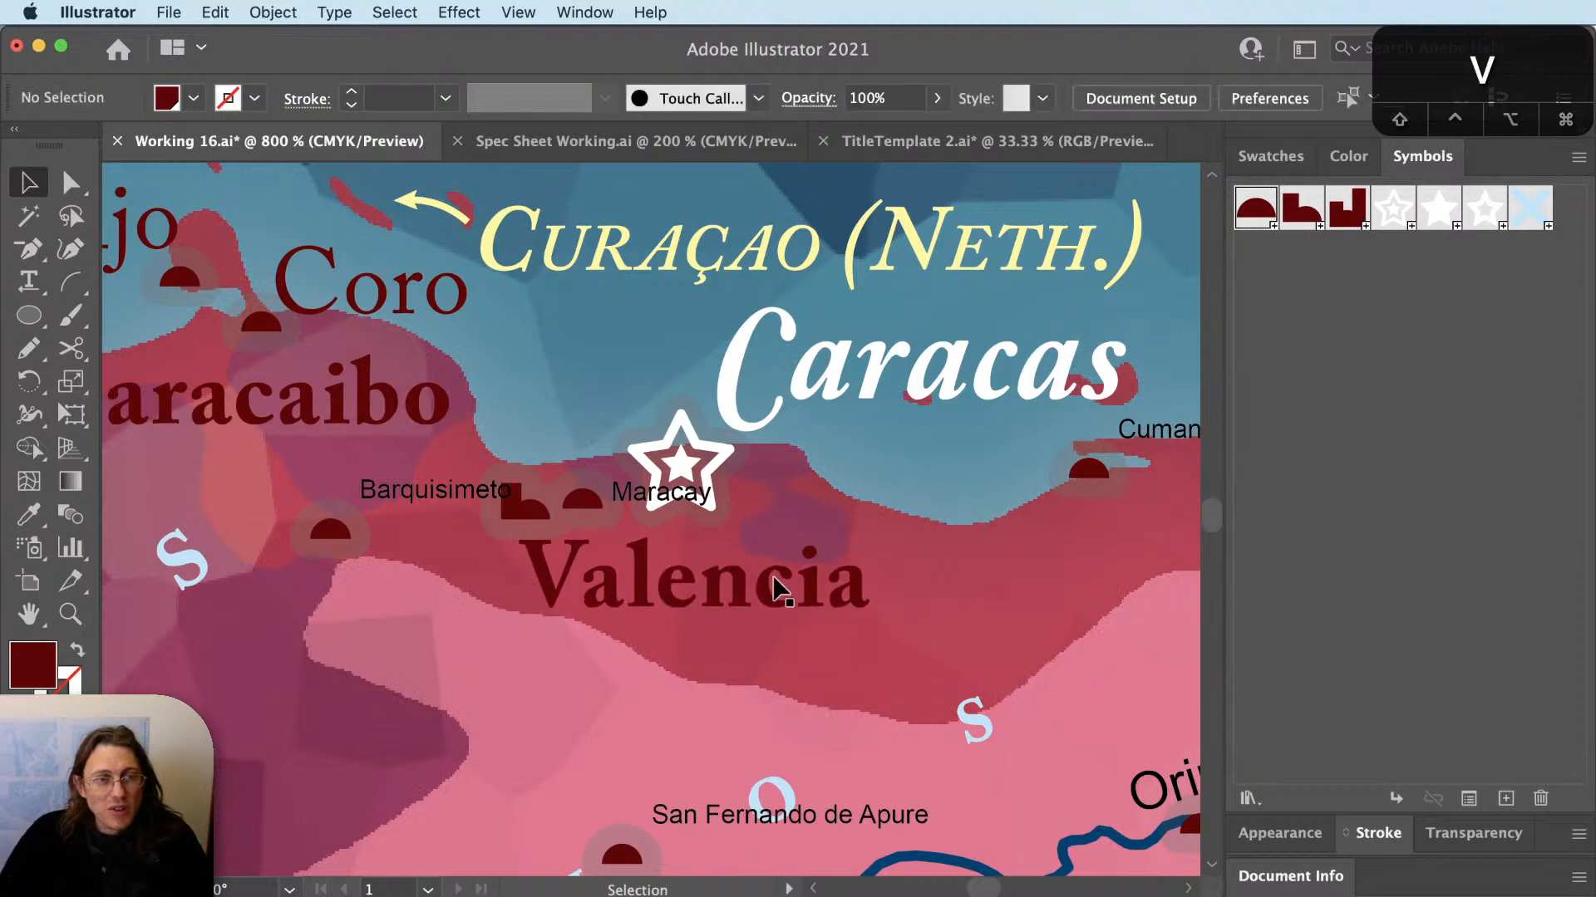
Restyle the black Merida label inland from Lake Maracaibo with the dark red regular serif style of the Barranquilla label.
scroll(774, 580, "down", 2)
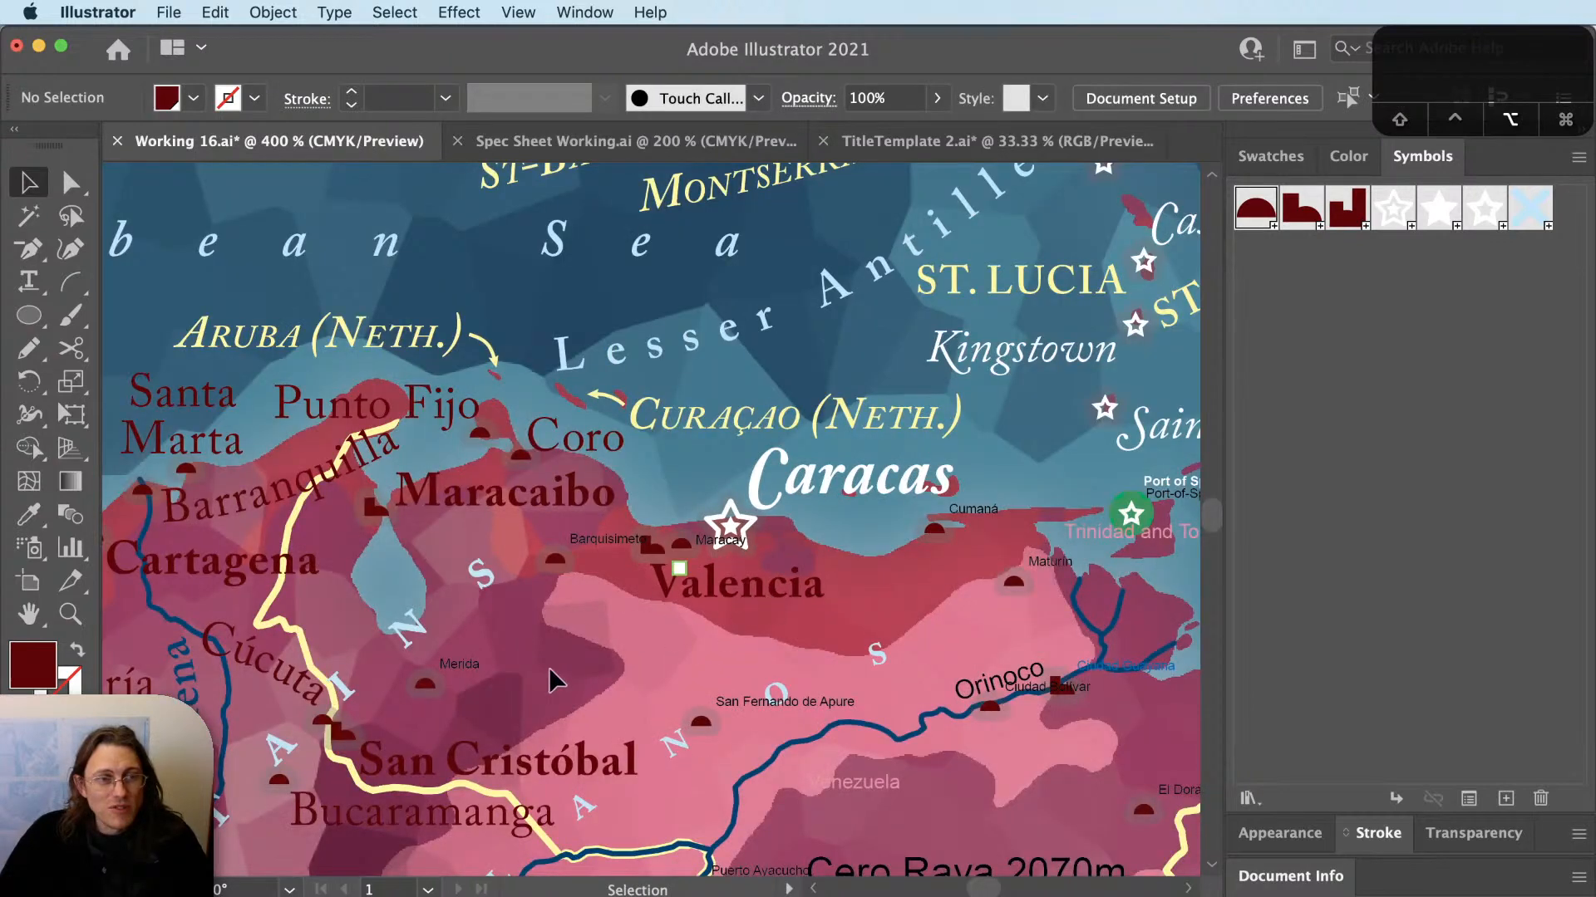
scroll(548, 666, "up", 1)
key("space")
left_click_drag(551, 603, 726, 604)
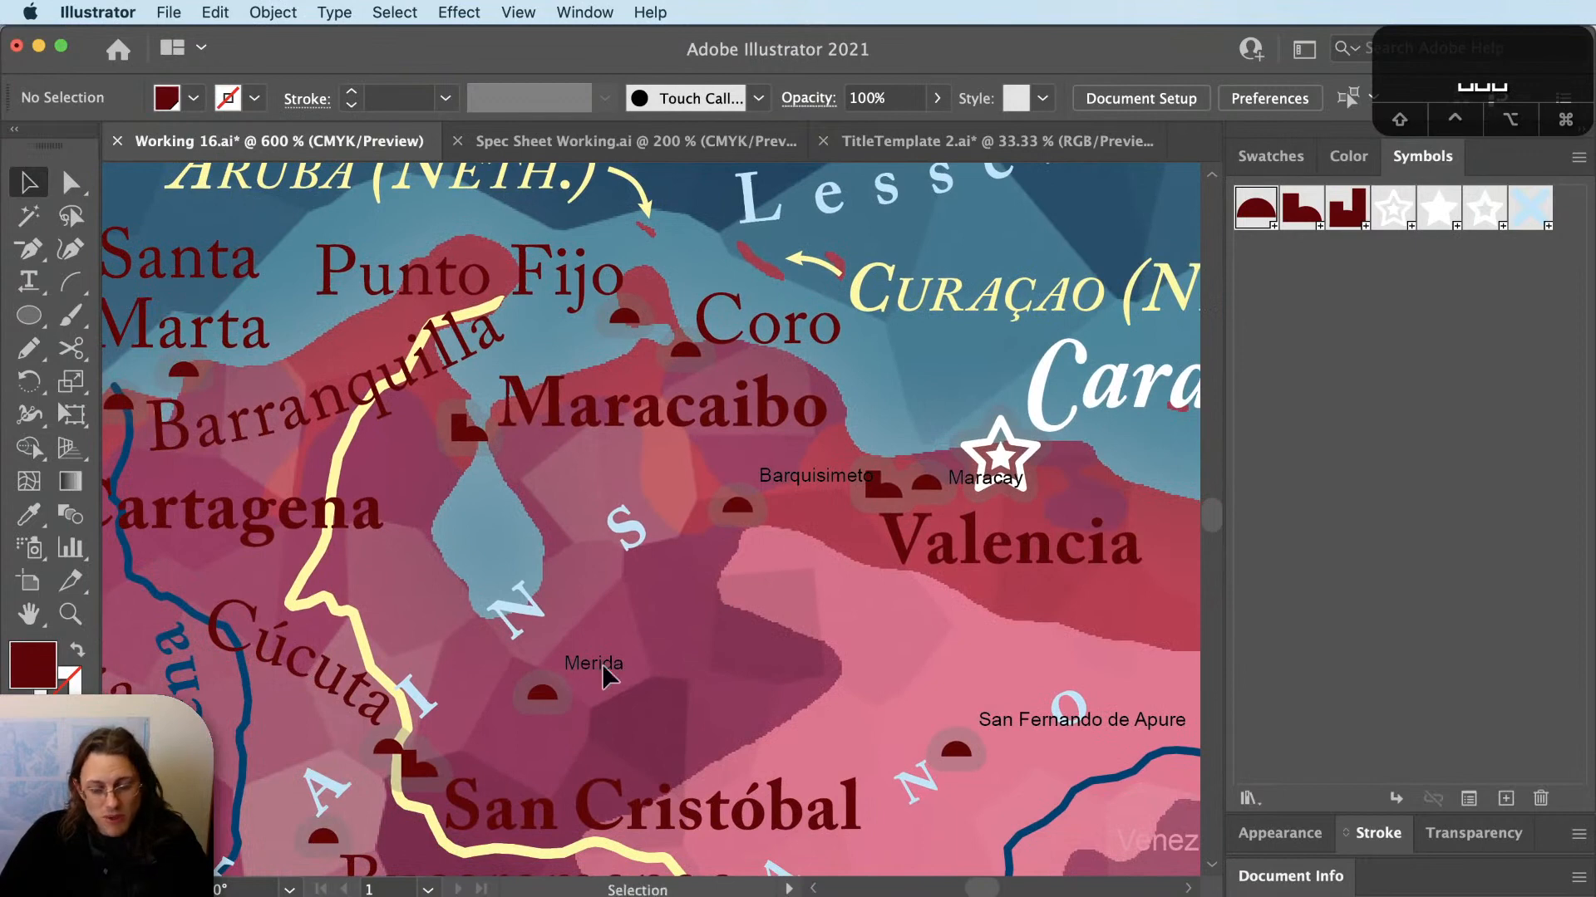
key("i")
key("v")
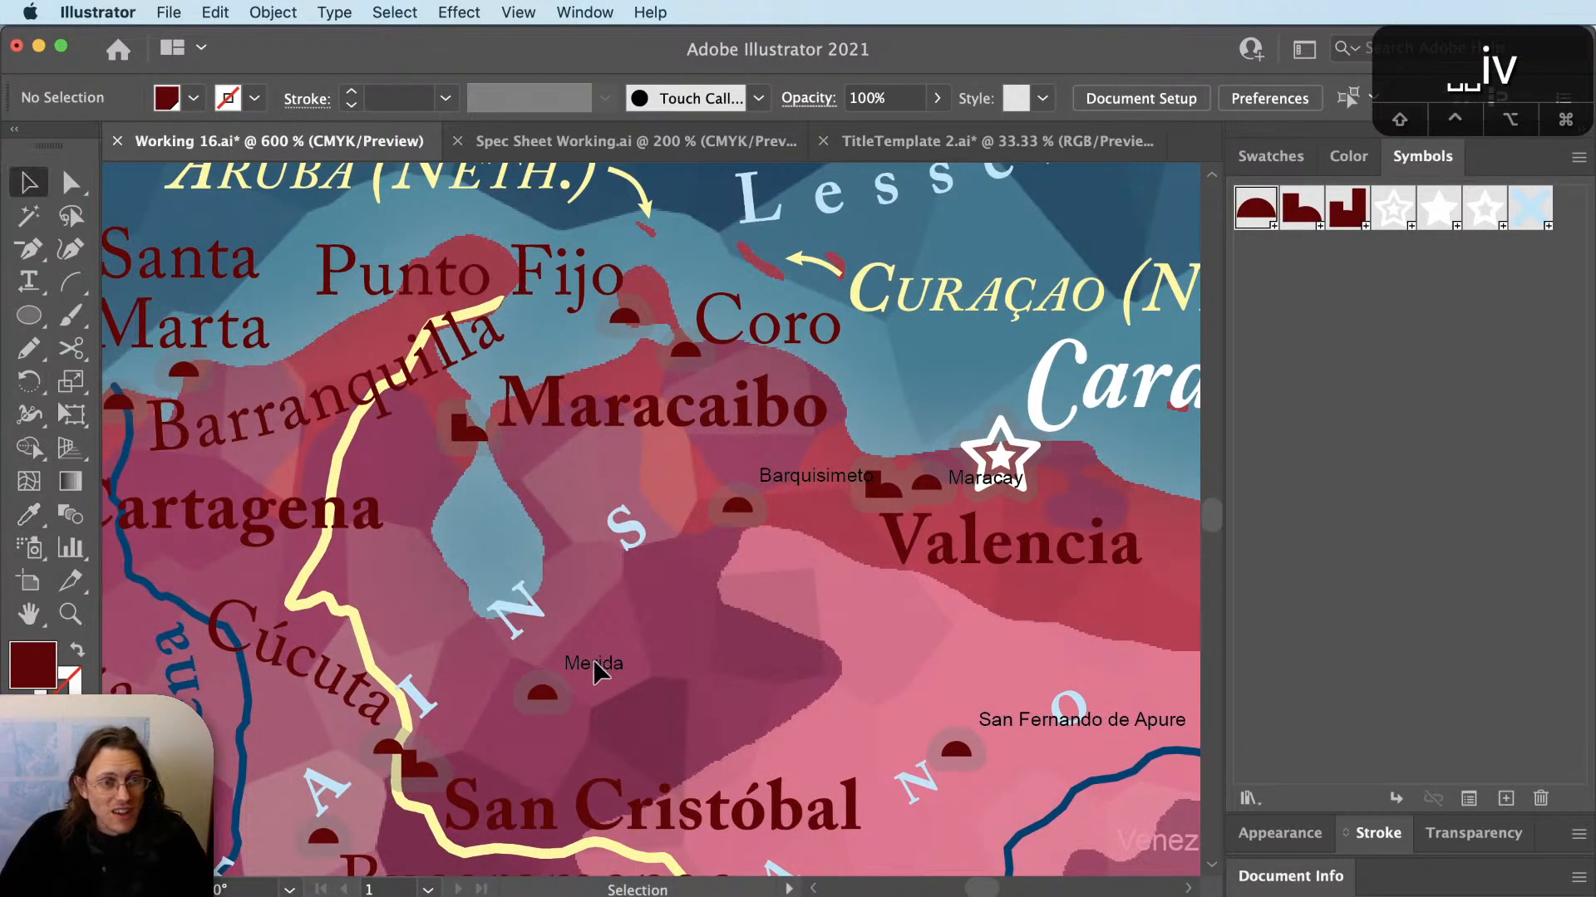
key("super")
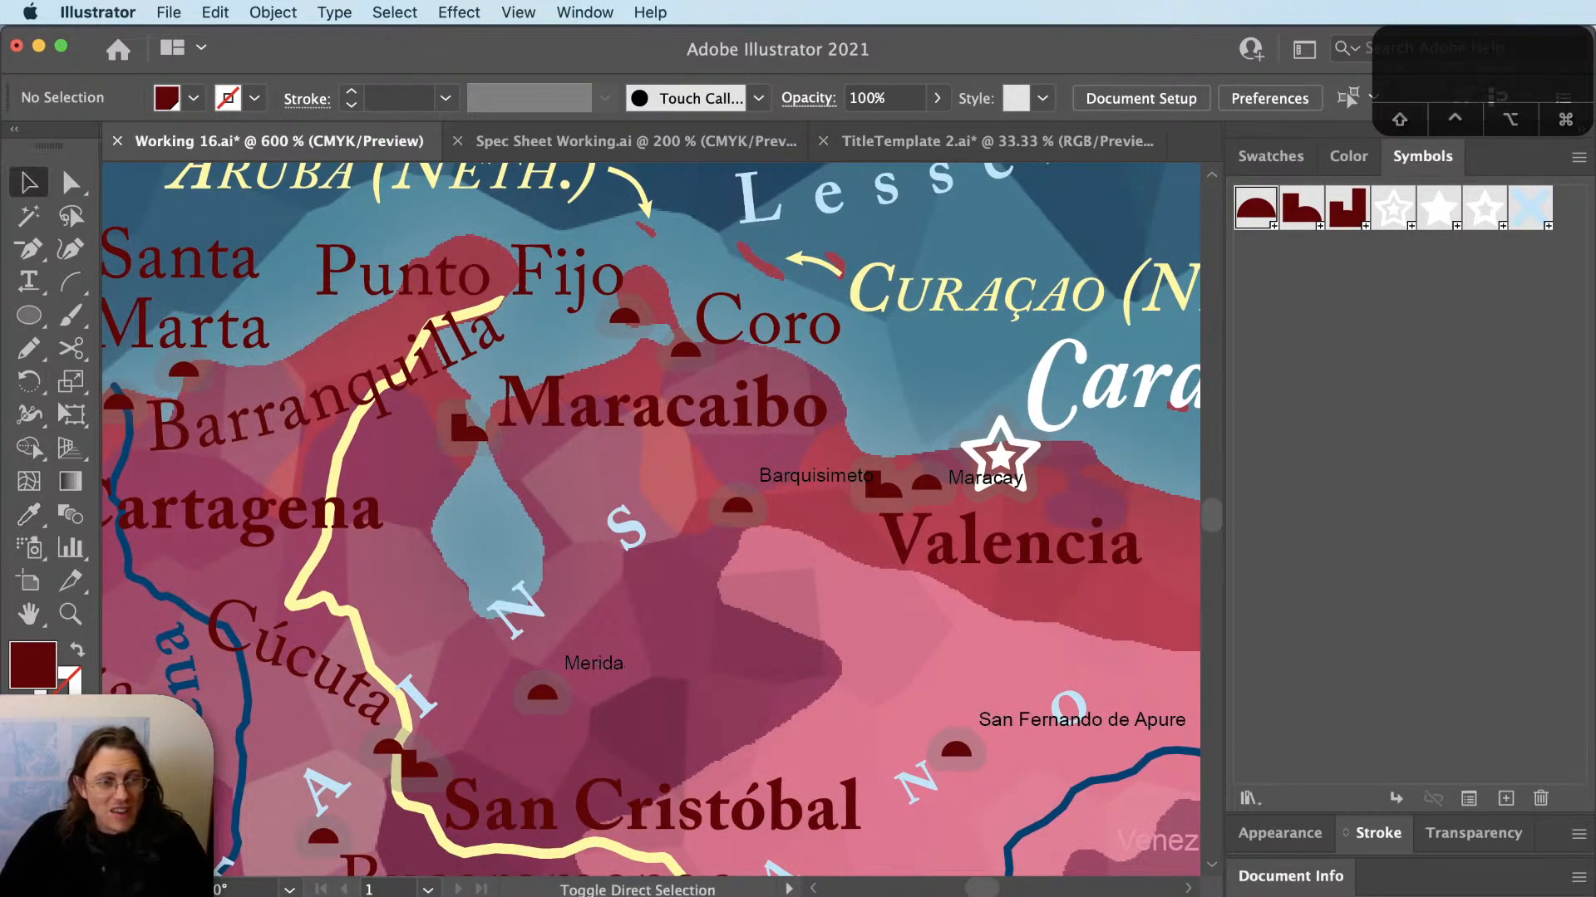
left_click(606, 666)
key("i")
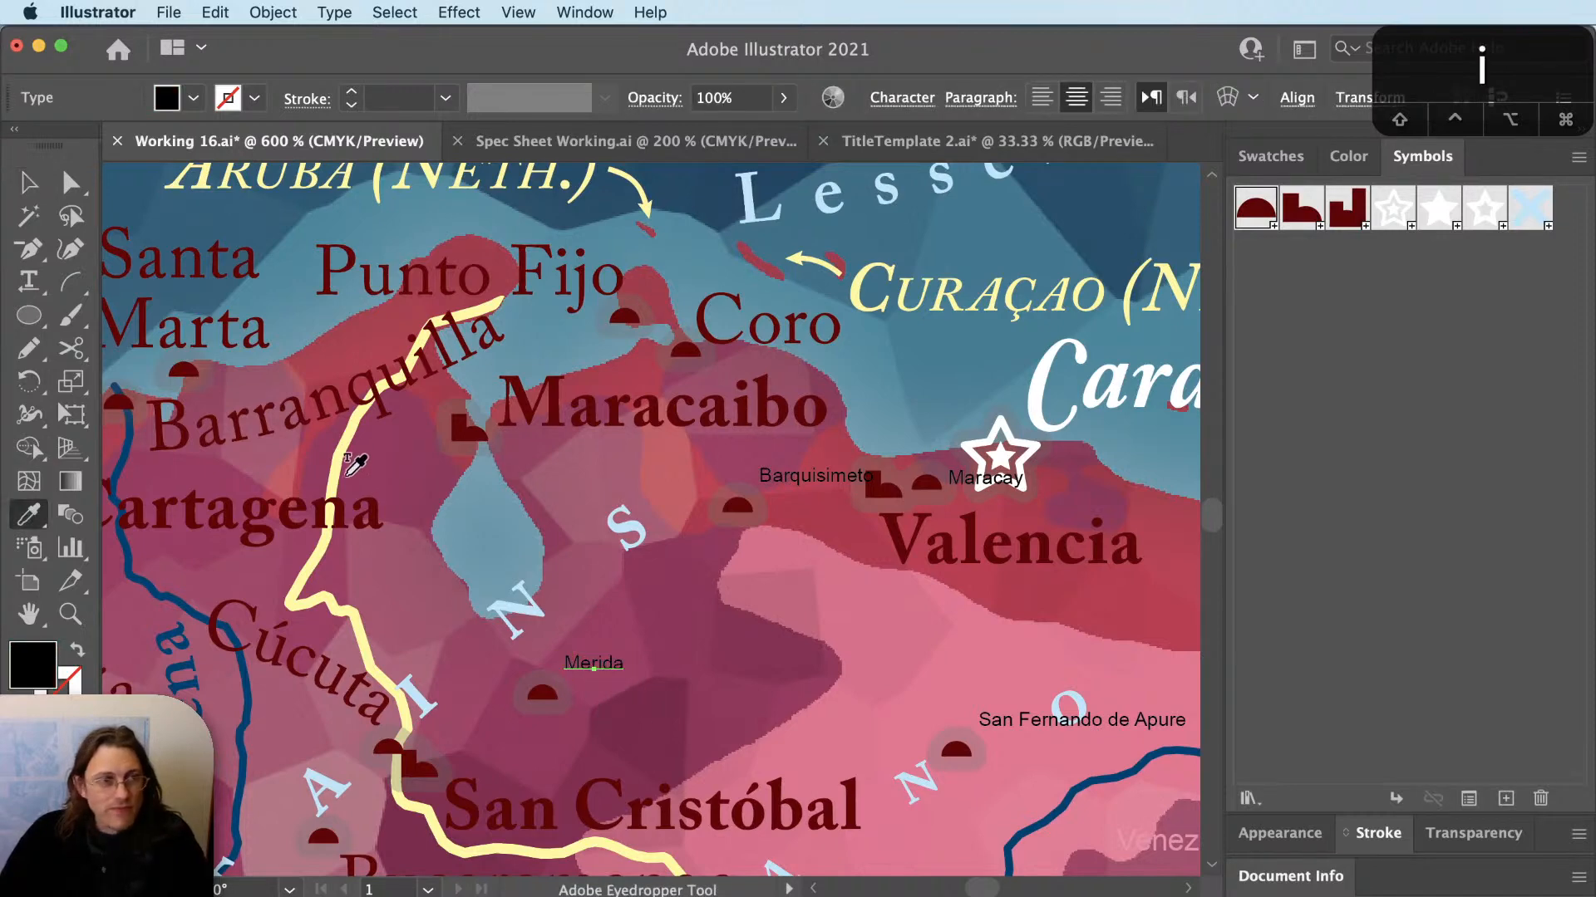
left_click(409, 349)
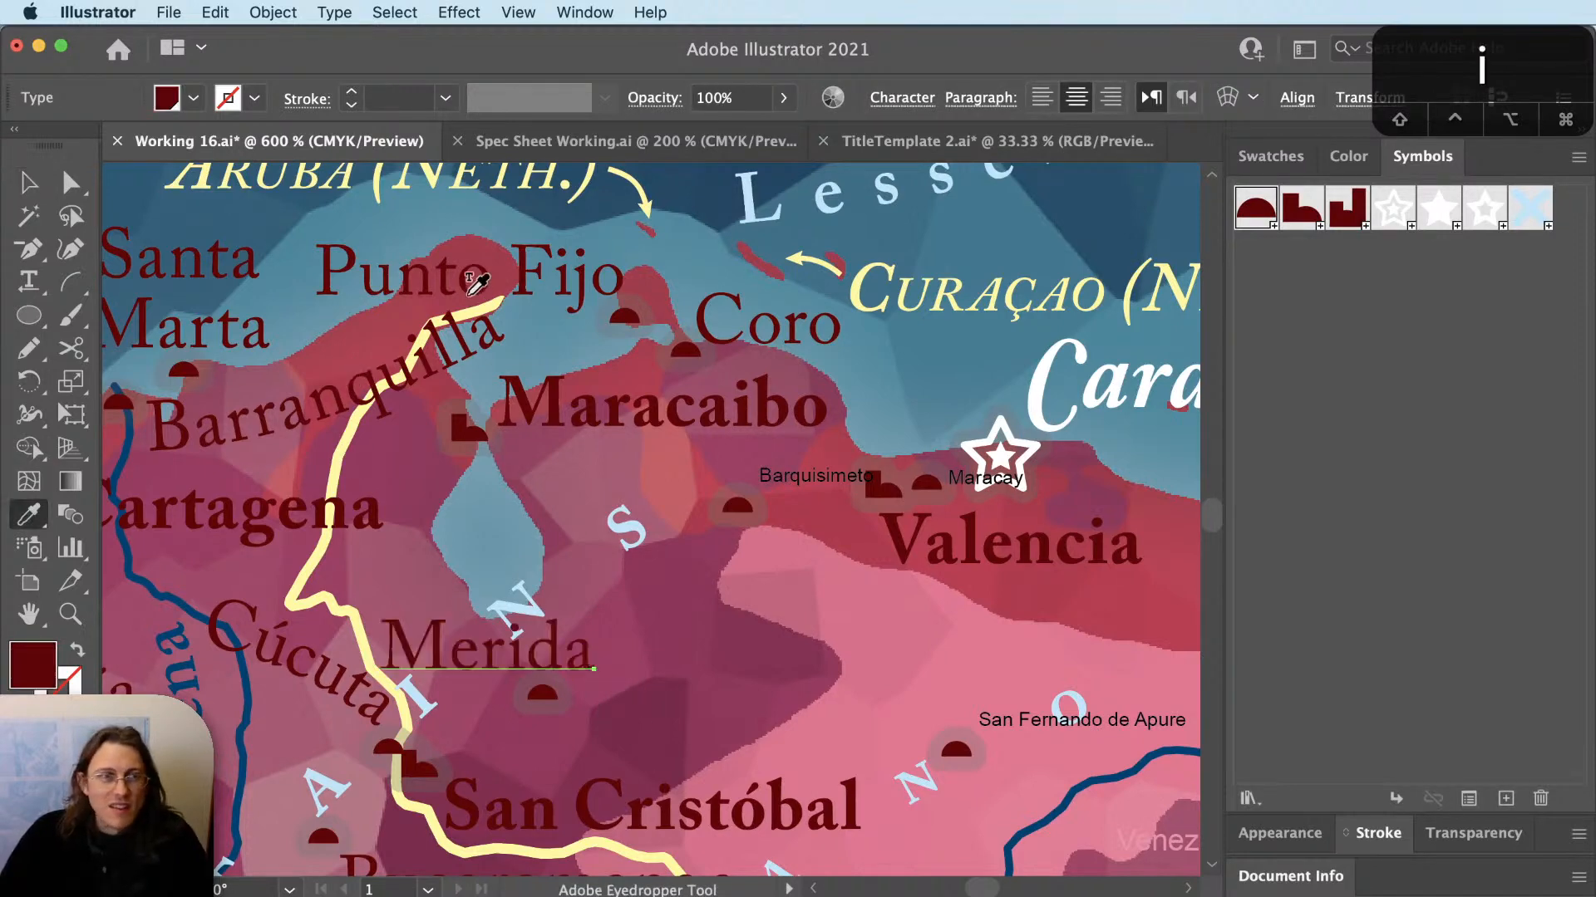
Left-align the Merida label and place it just up and to the right of its town marker.
left_click_drag(552, 660, 734, 669)
key("v")
key("shift+super+a")
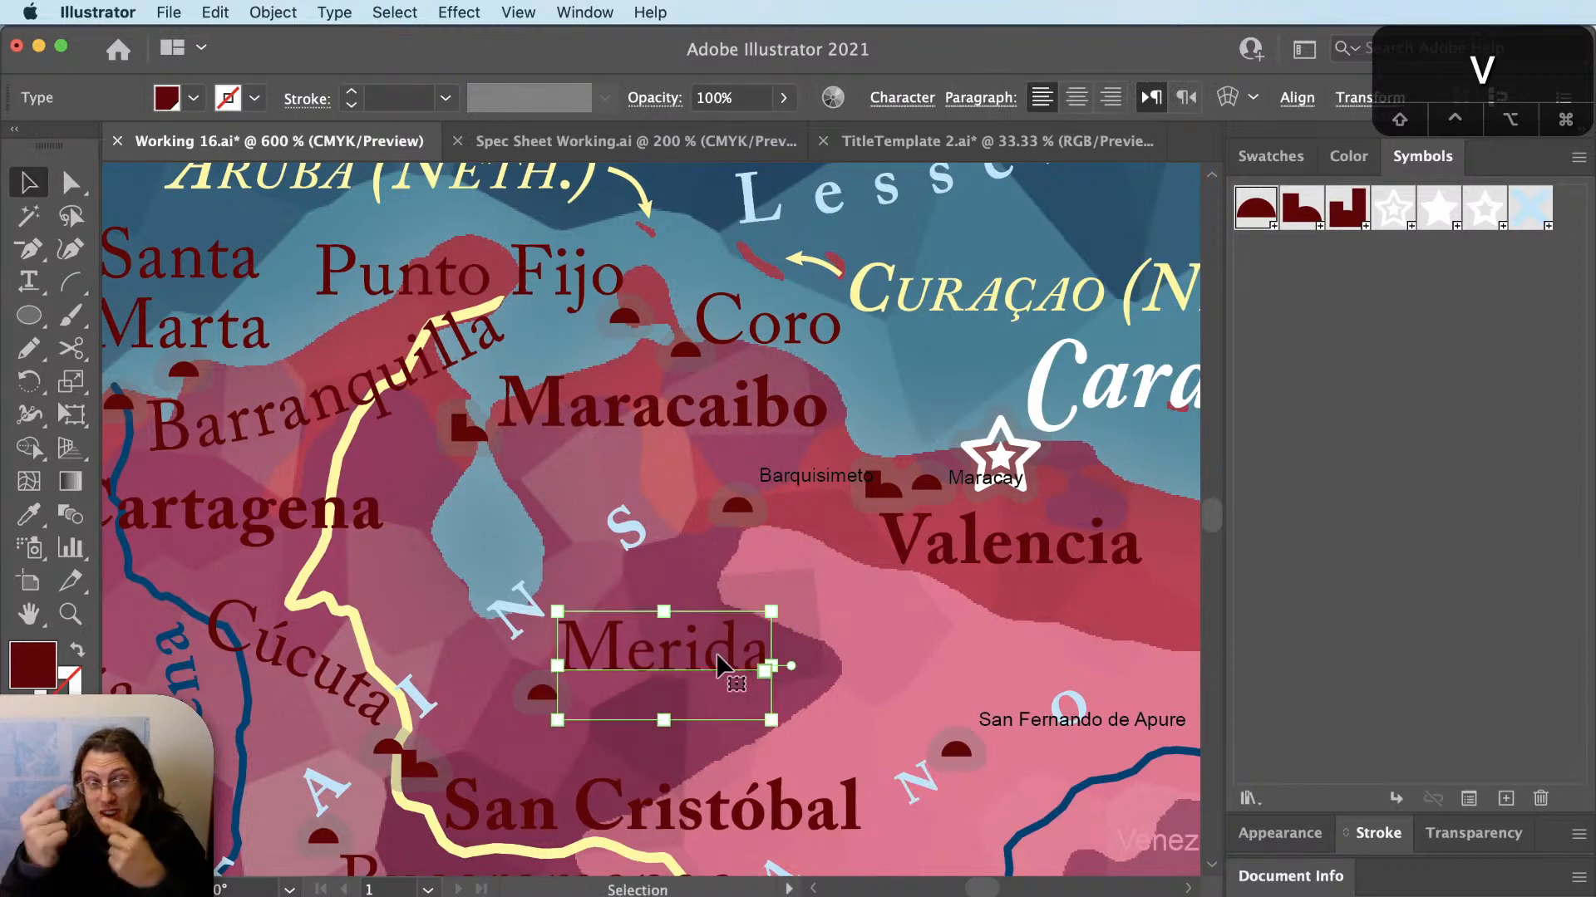
key("shift+super+a")
key("v")
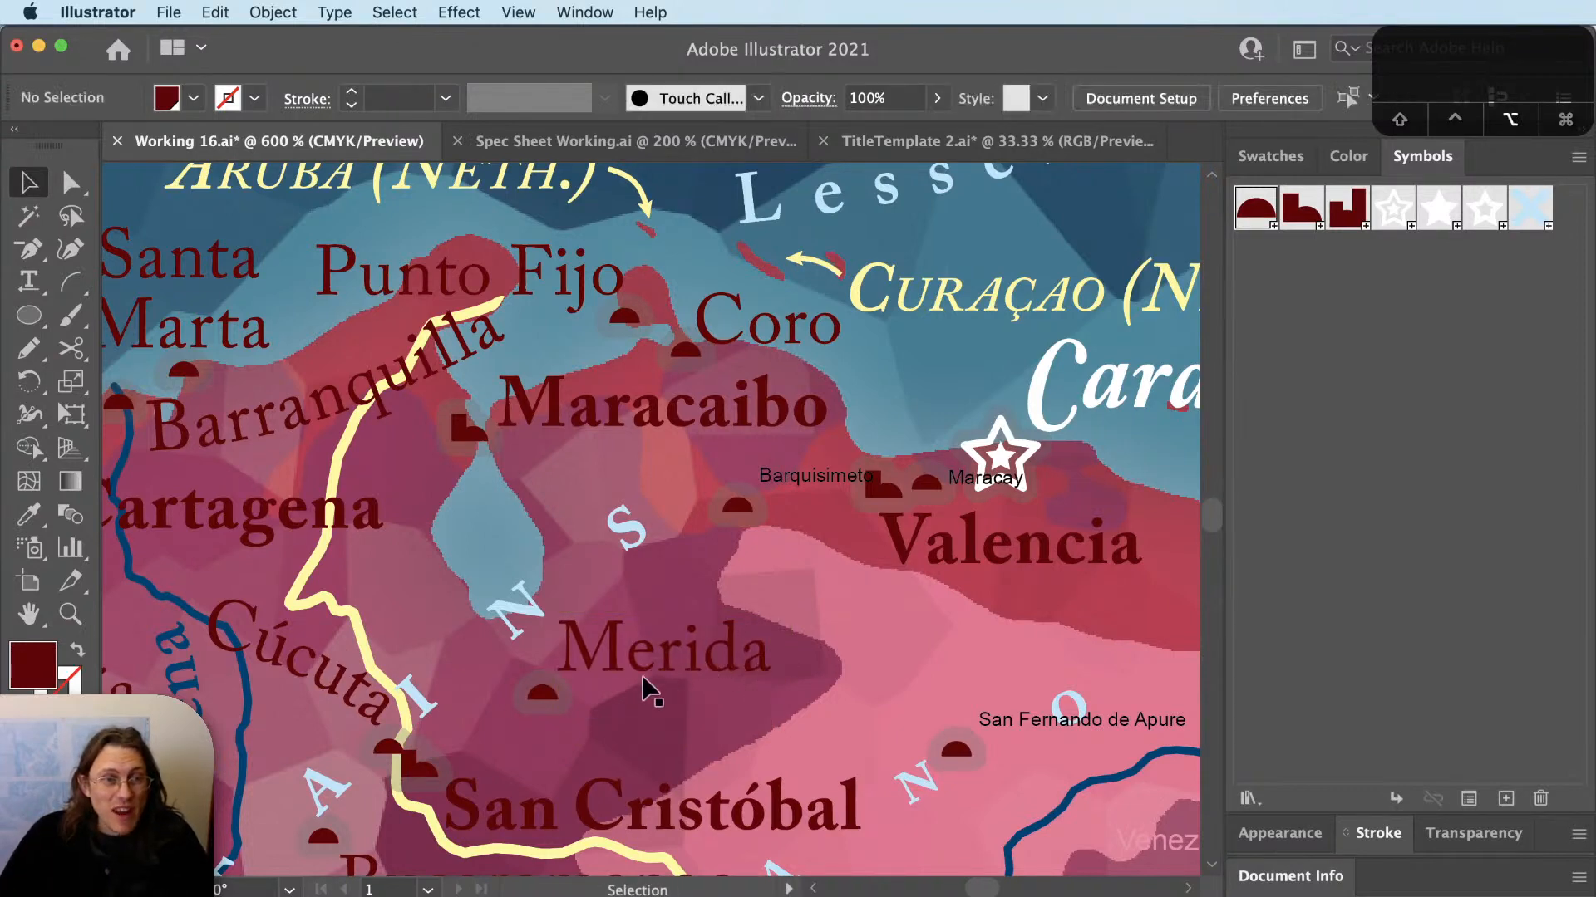
scroll(643, 677, "up", 2)
left_click_drag(661, 651, 672, 670)
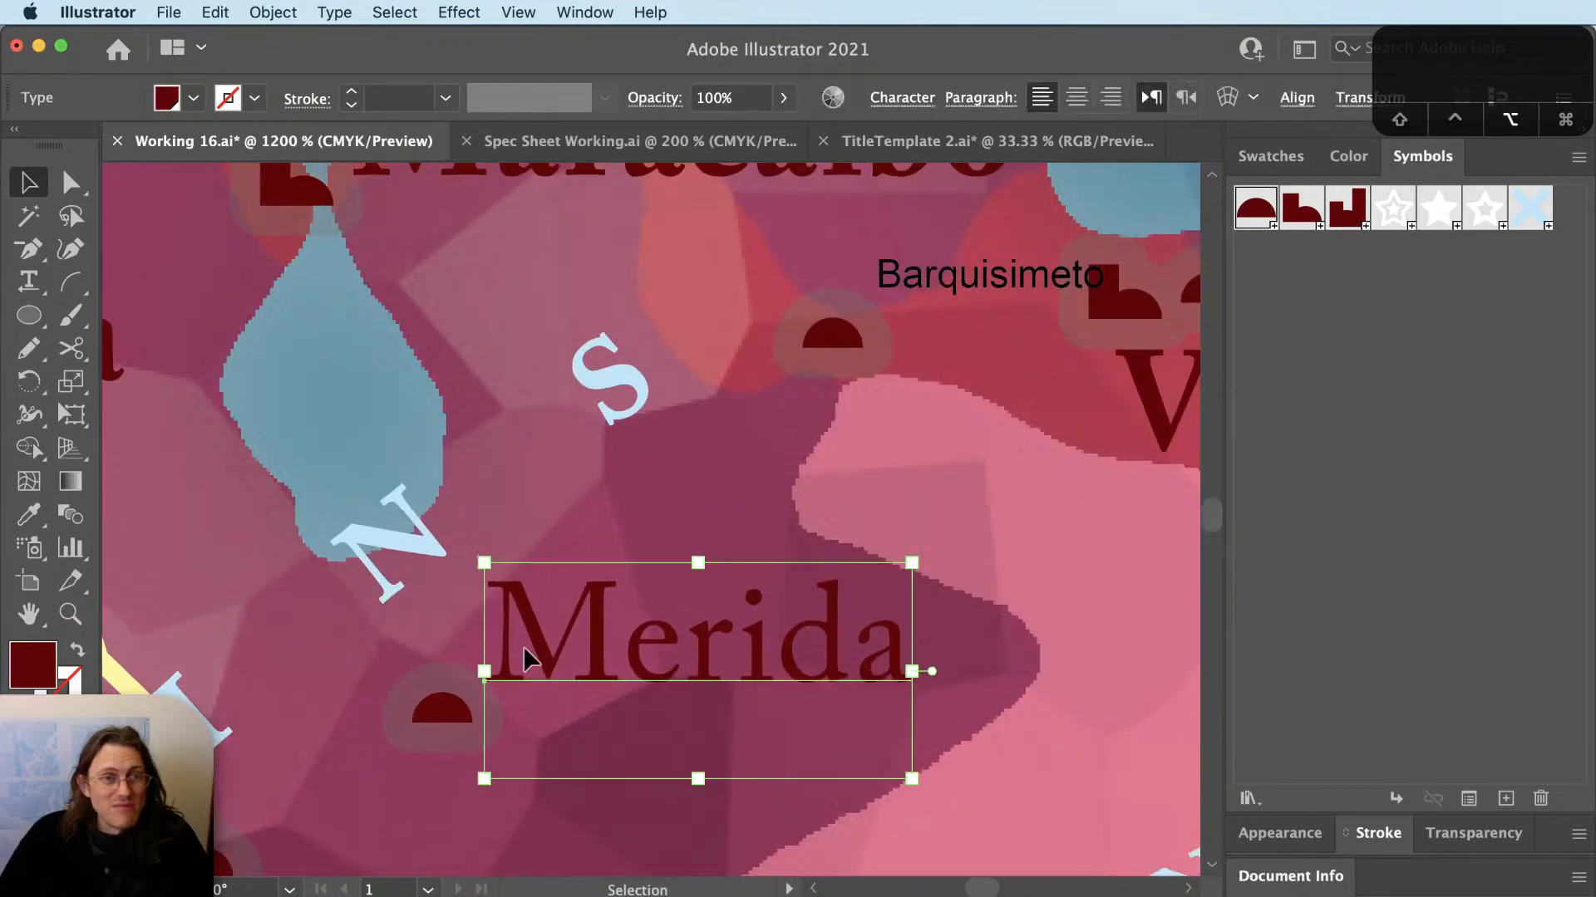
scroll(523, 652, "down", 2)
Restyle the Barquisimeto label with the dark red regular serif style of Punto Fijo and place it just west of its marker.
left_click(755, 462)
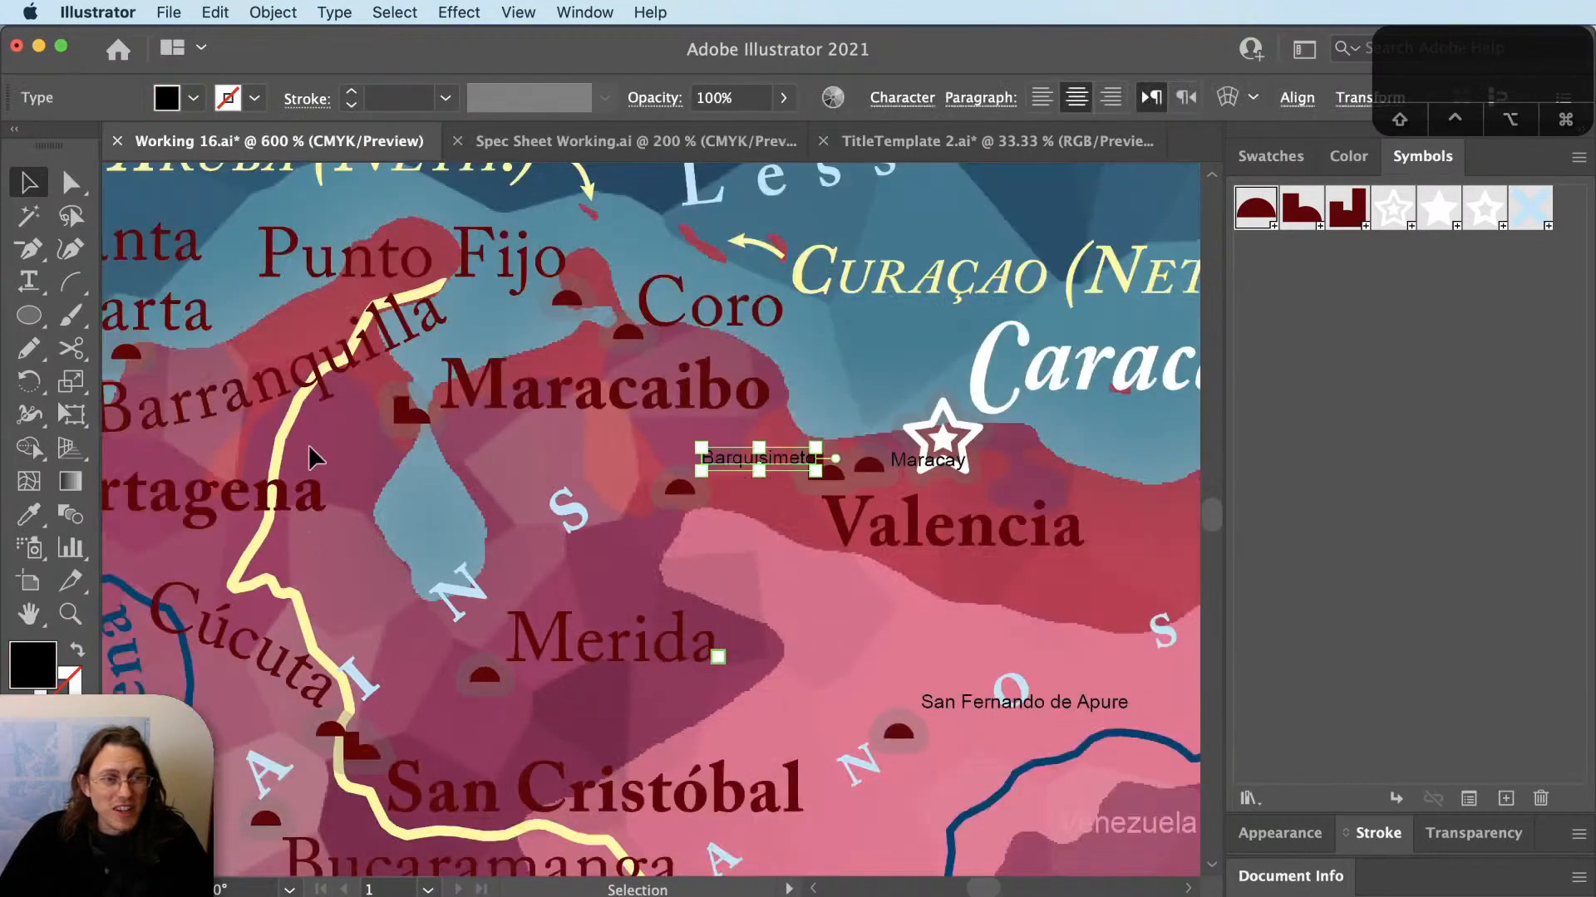
key("i")
left_click(401, 256)
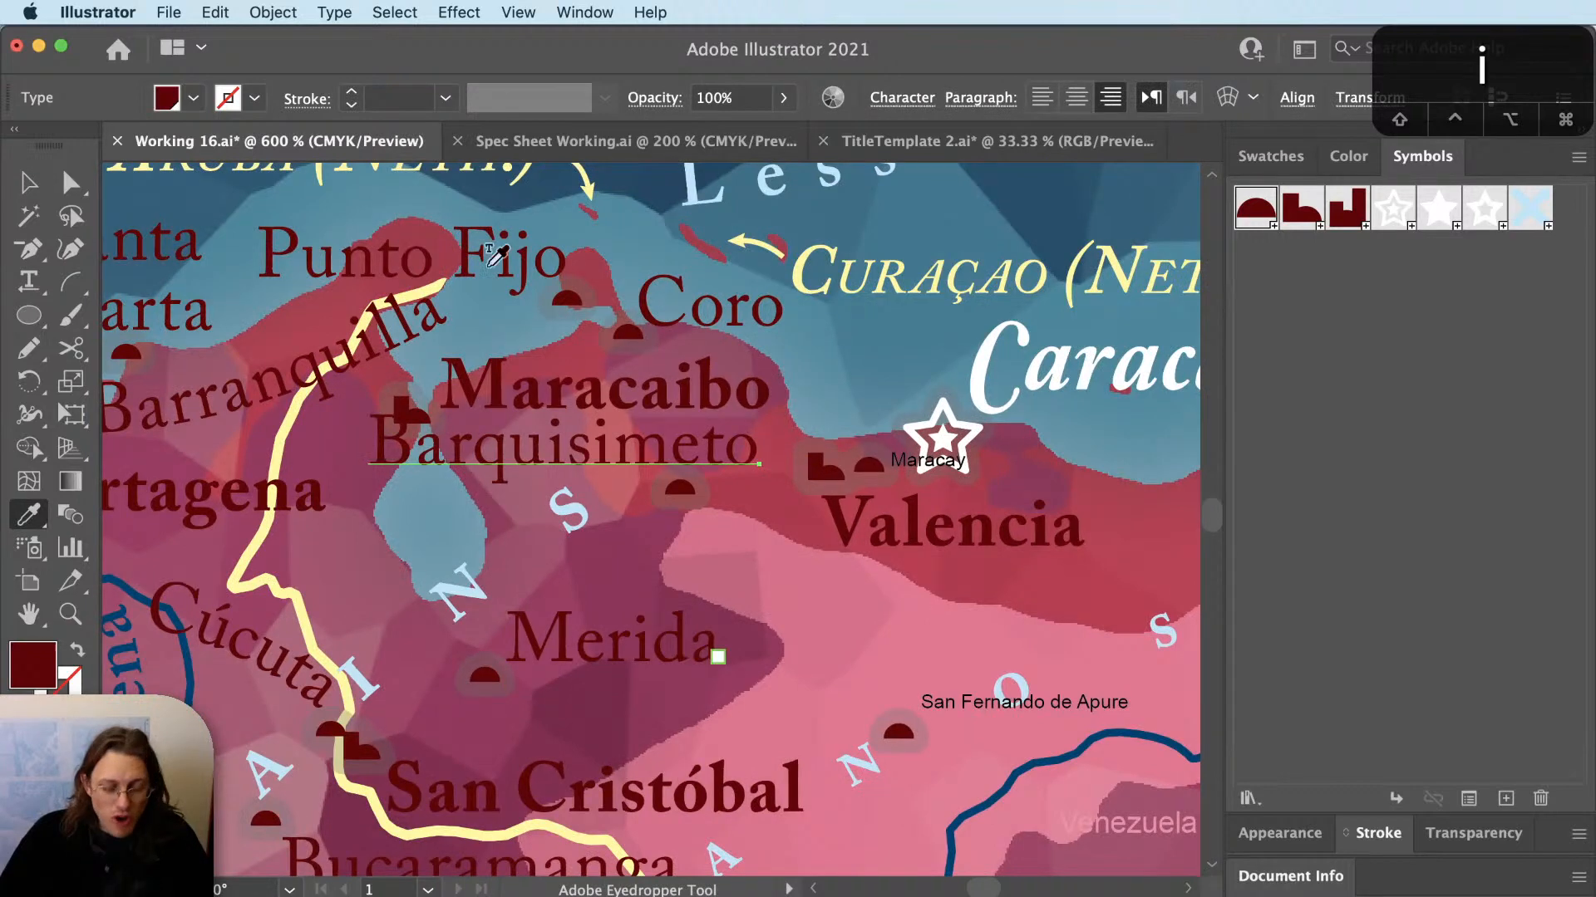
key("v")
scroll(712, 518, "up", 1)
key("v")
left_click_drag(570, 441, 455, 433)
scroll(825, 519, "down", 2)
Centre-align the Cartagena label and position it closely beneath its city marker on the Colombian coast, leaving it deselected.
key("space")
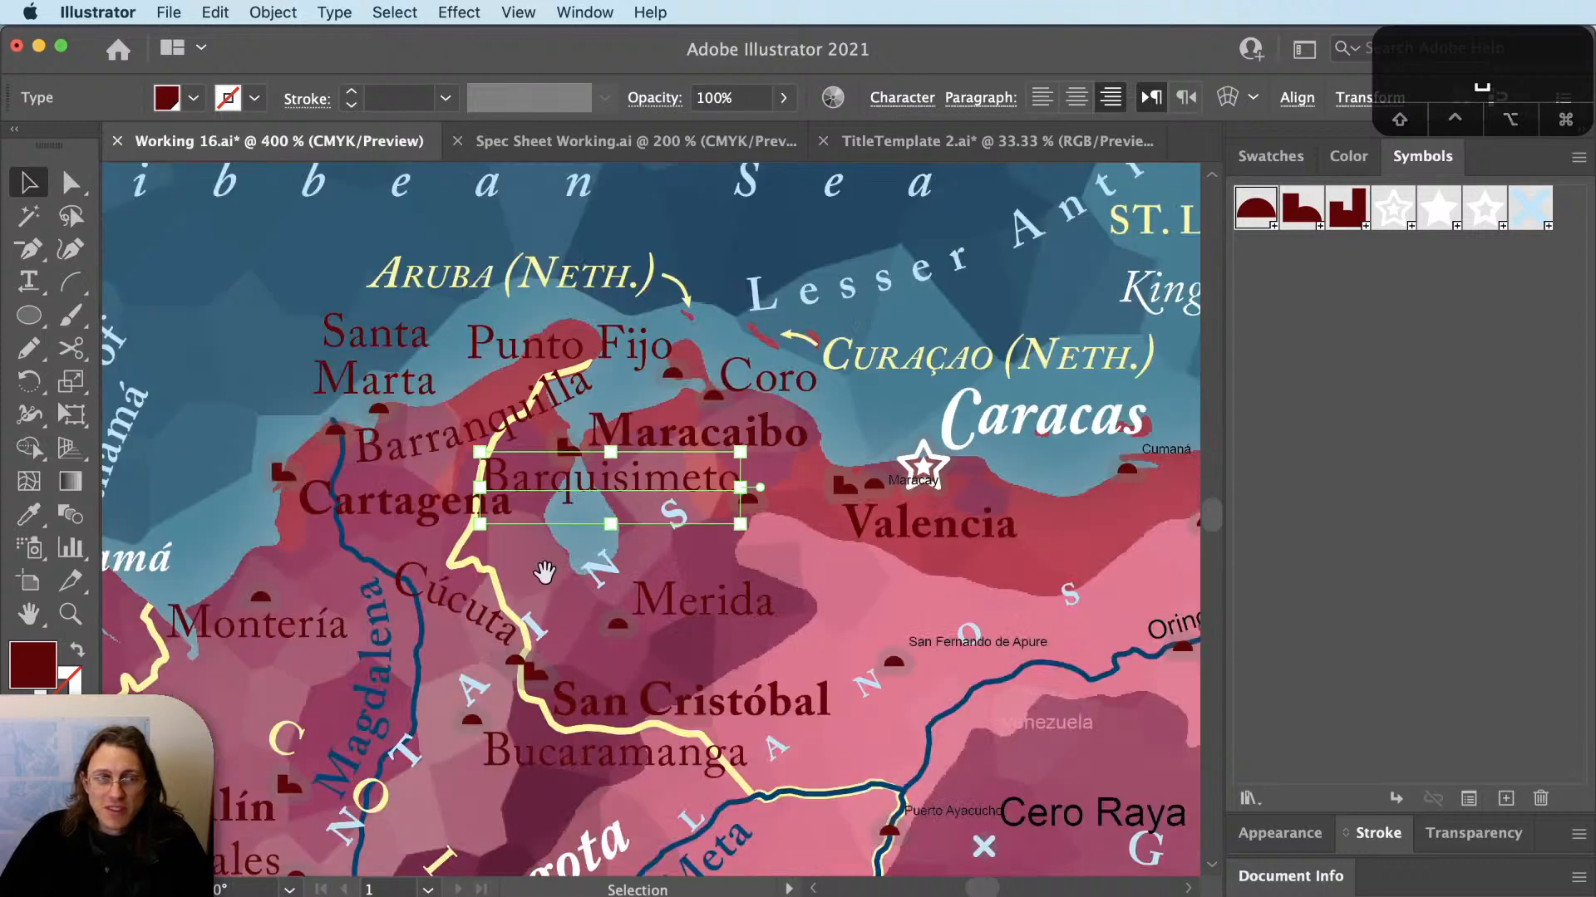
left_click_drag(538, 570, 846, 659)
left_click(680, 614)
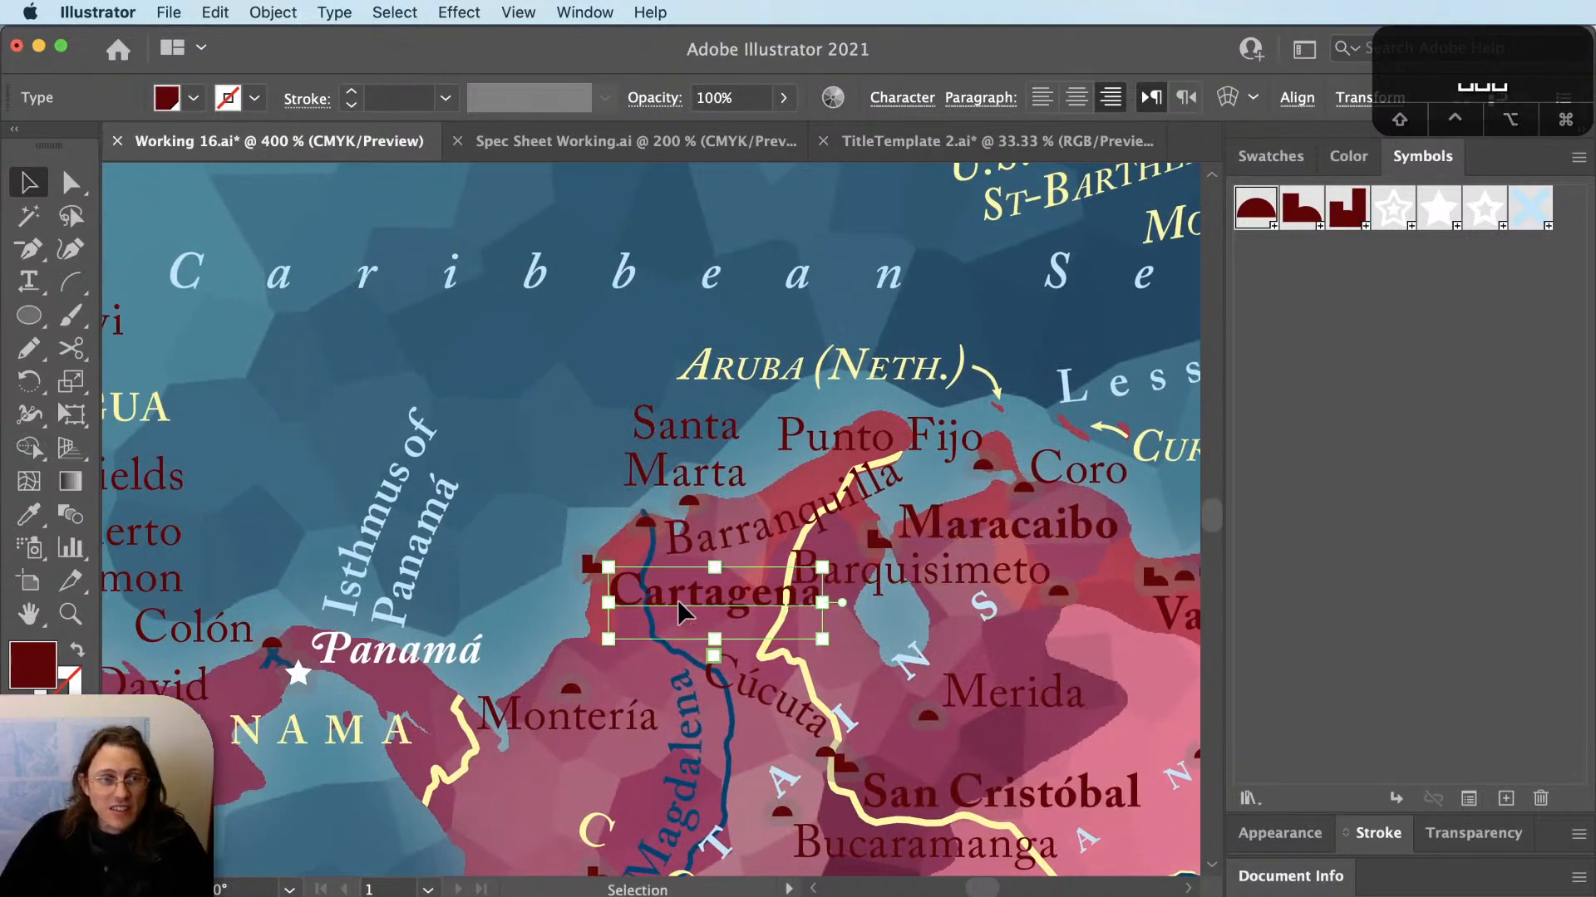
scroll(678, 606, "up", 2)
key("v")
left_click_drag(653, 620, 636, 622)
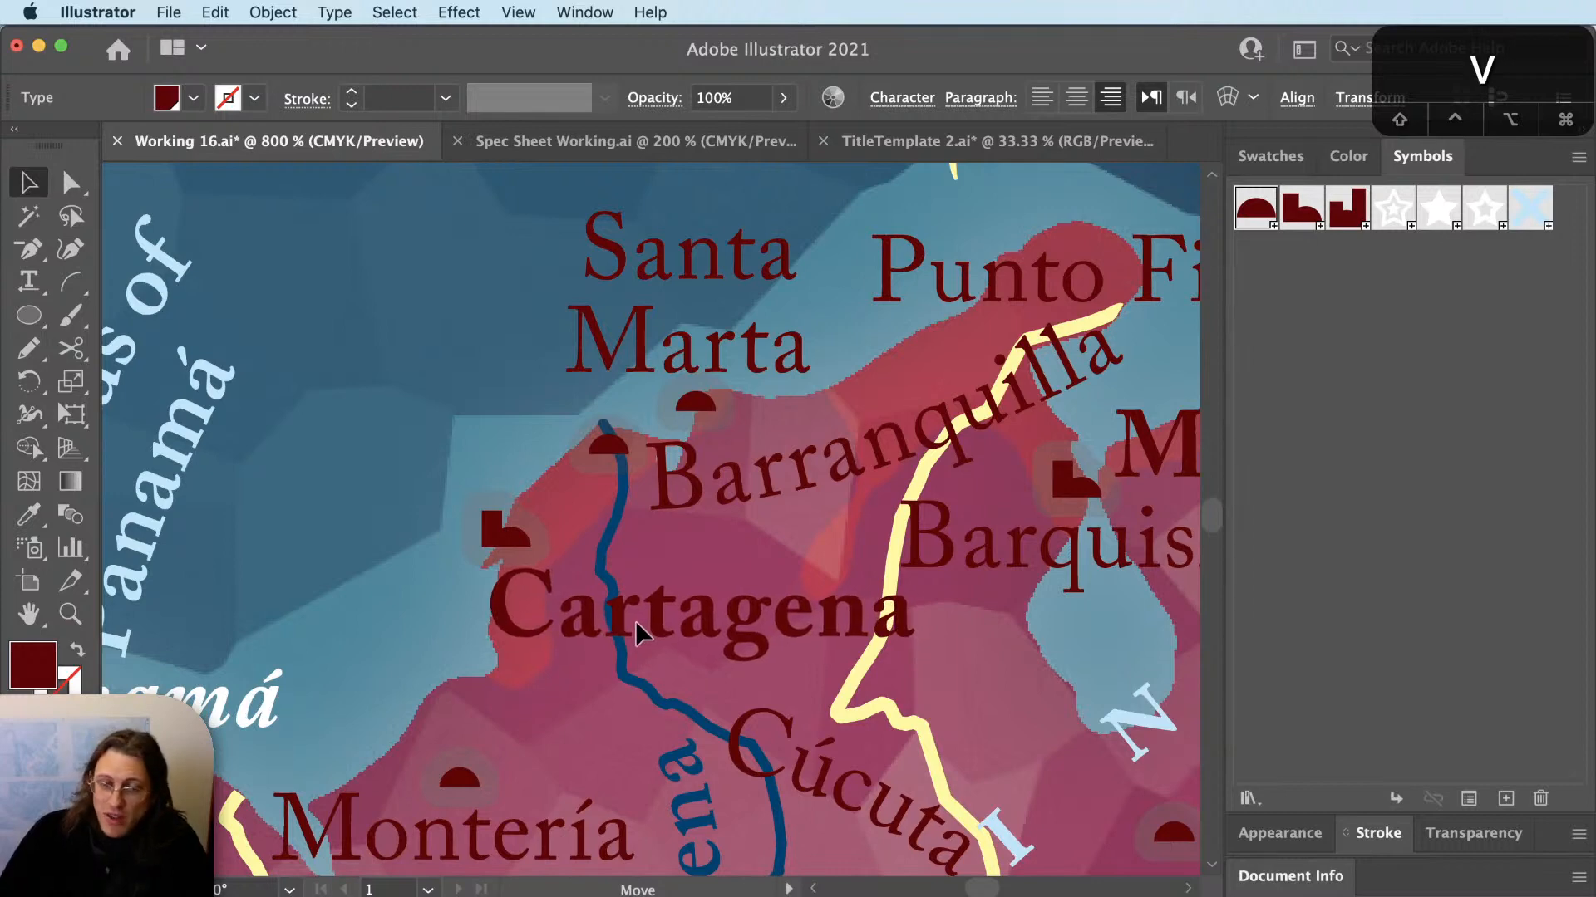
left_click_drag(634, 621, 635, 621)
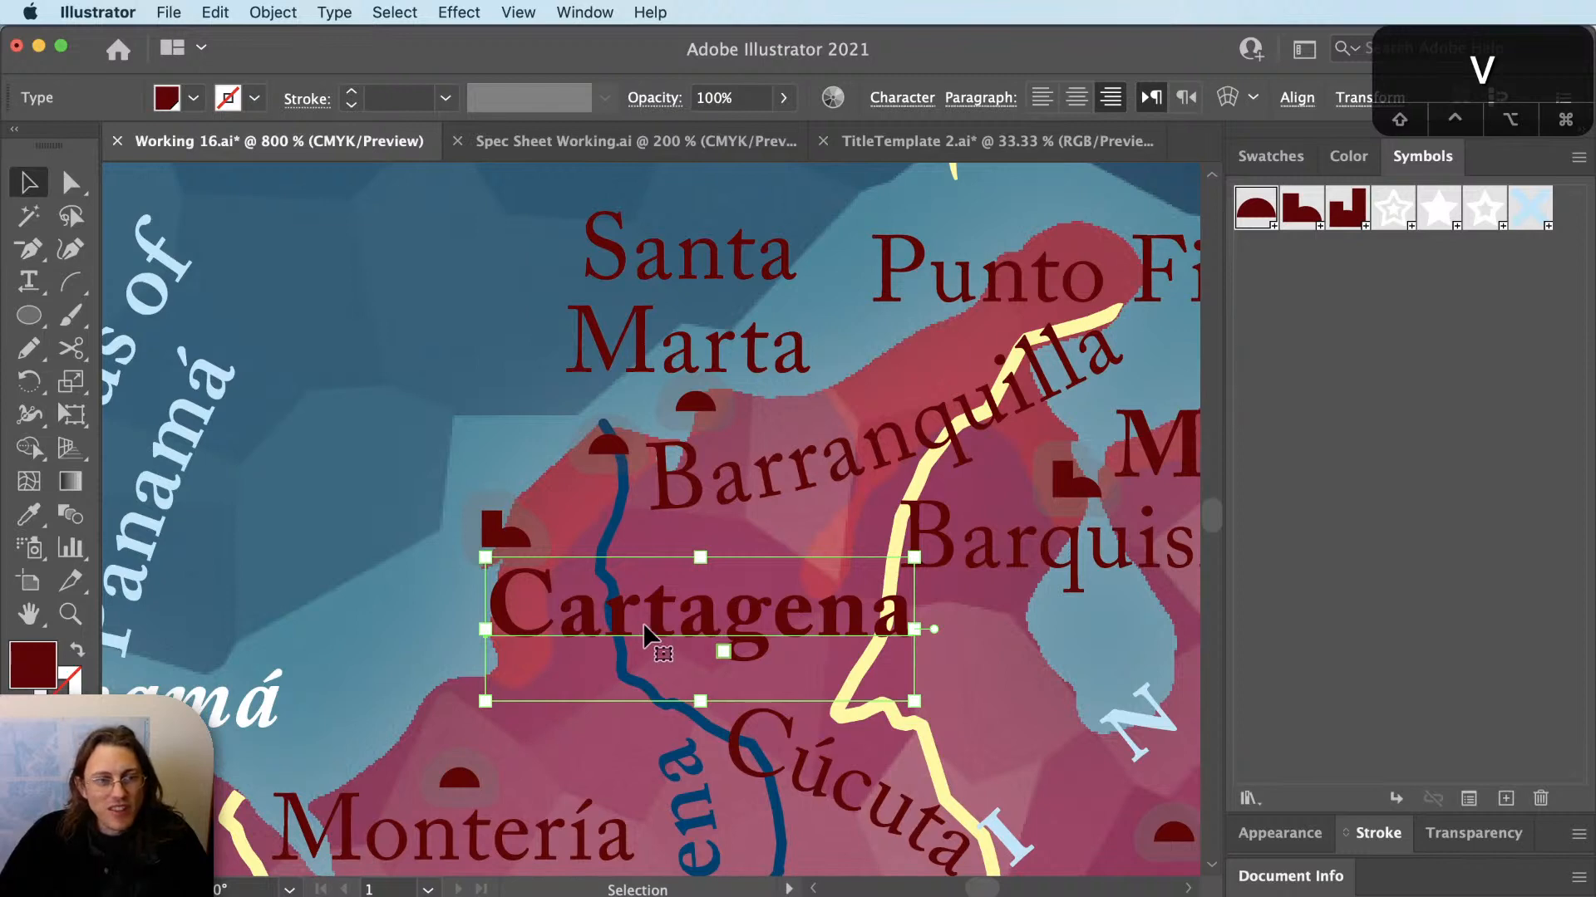
key("shift+super+c")
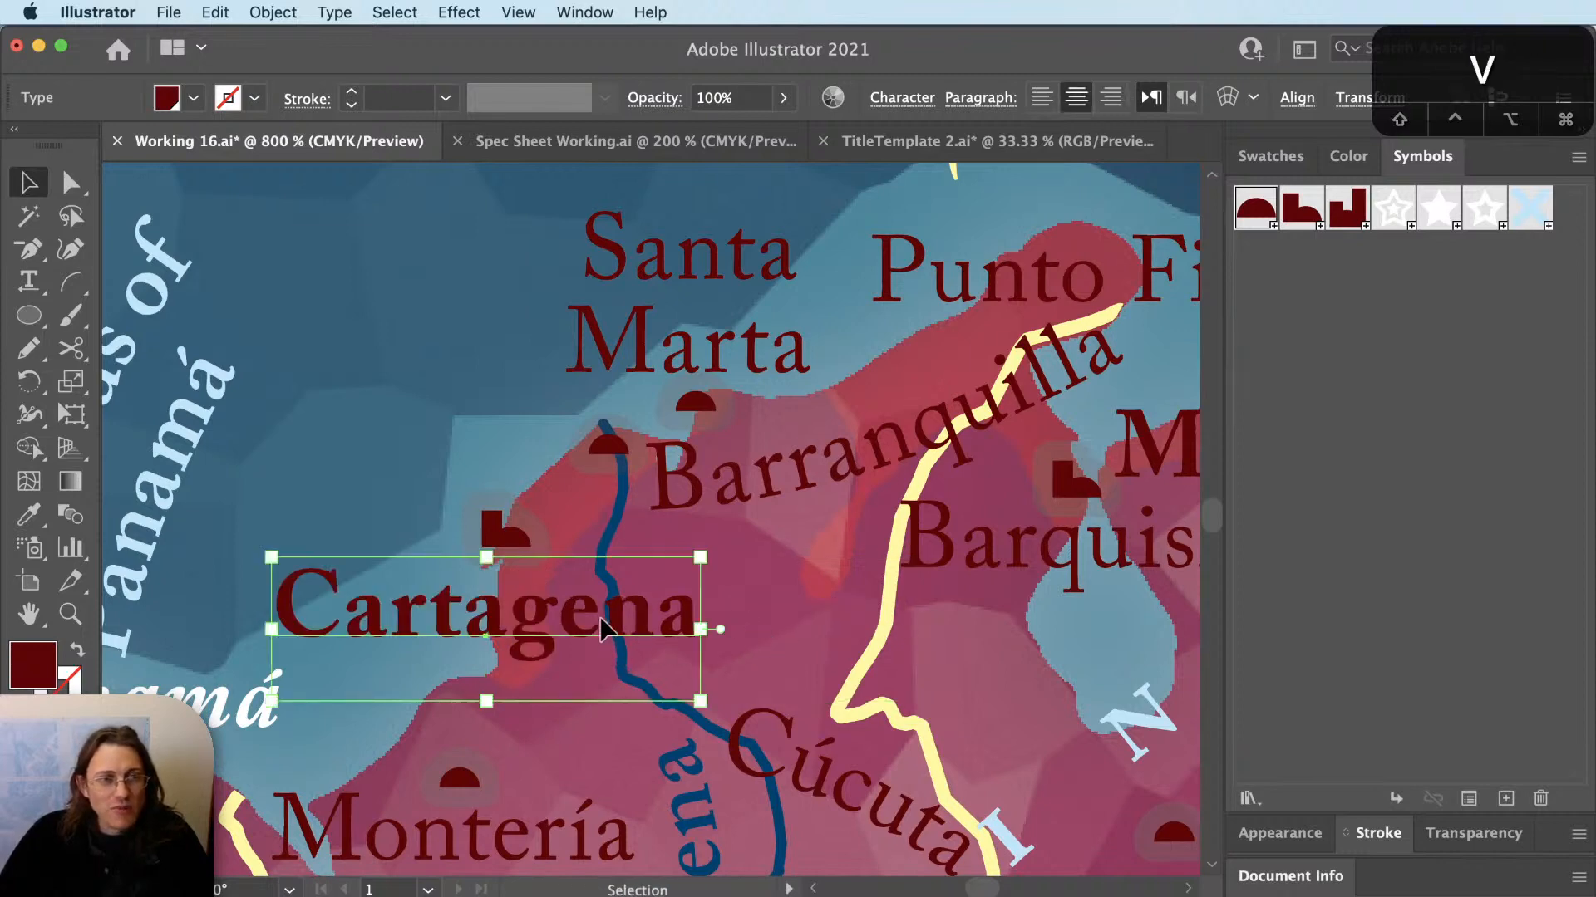
left_click_drag(602, 629, 615, 610)
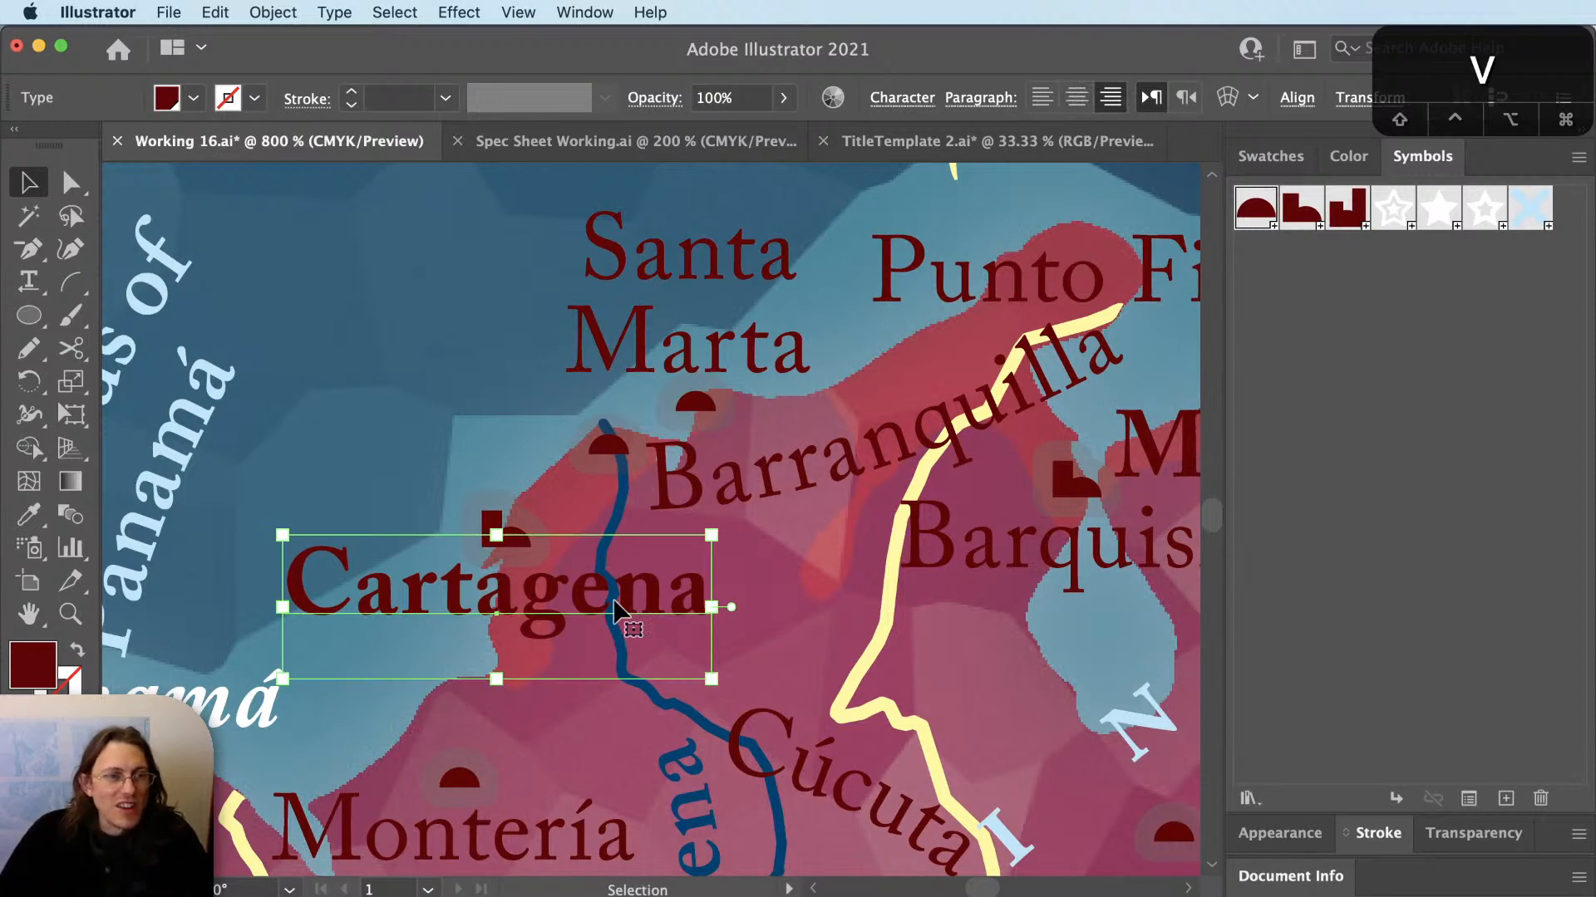
key("shift+super+a")
scroll(420, 624, "down", 2)
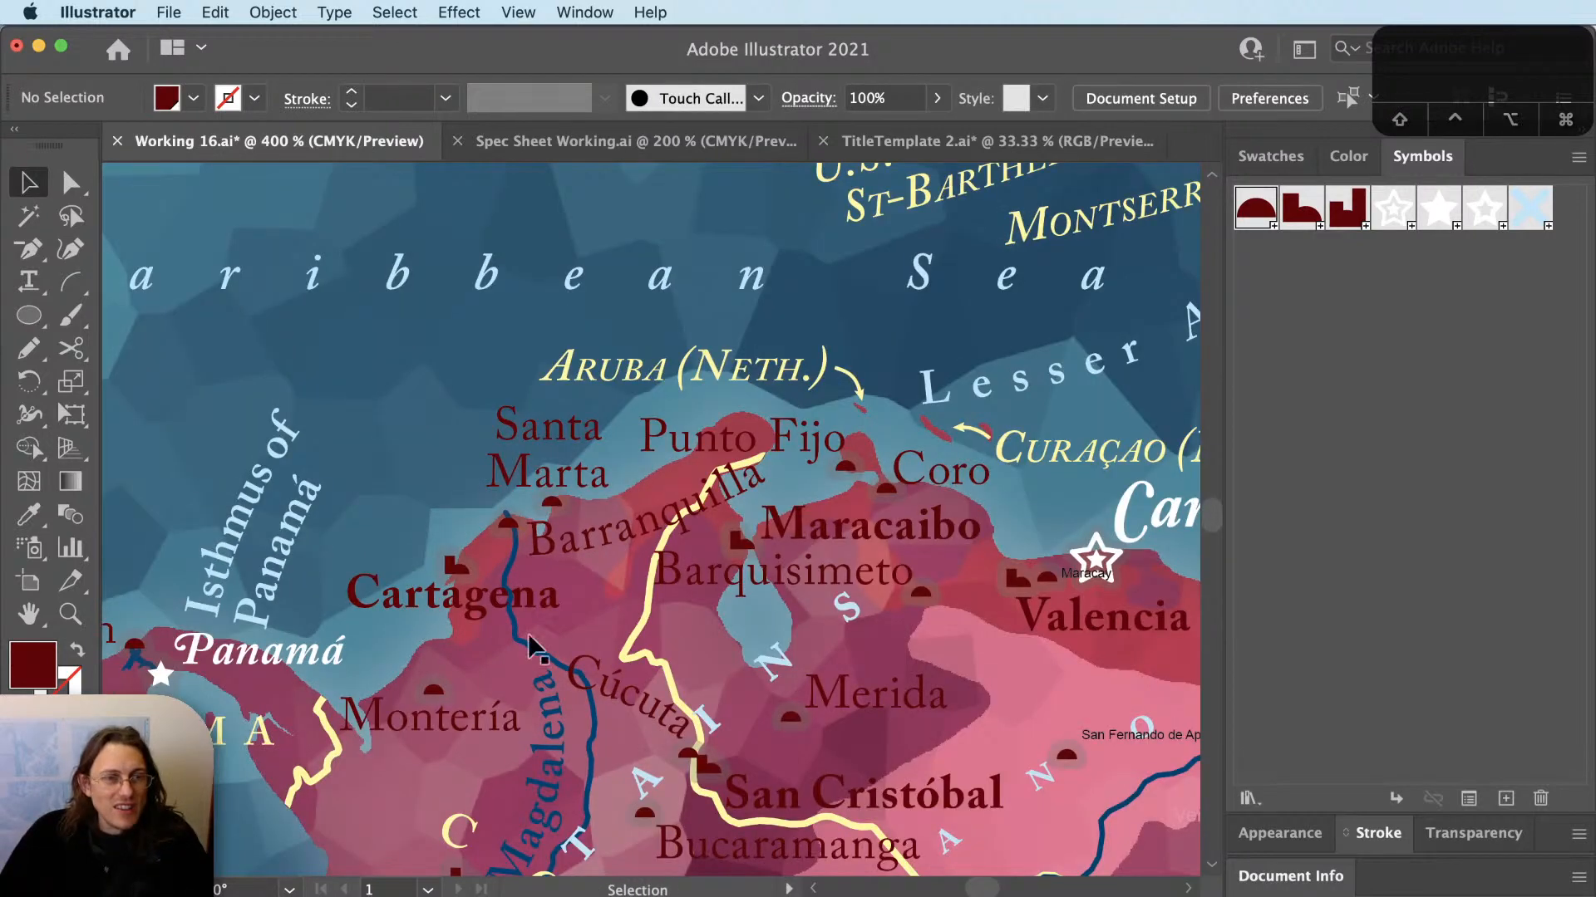
Duplicate the curved Barranquilla label and place the copy on the pale plains south of Valencia.
key("space")
left_click_drag(724, 653, 628, 649)
key("v")
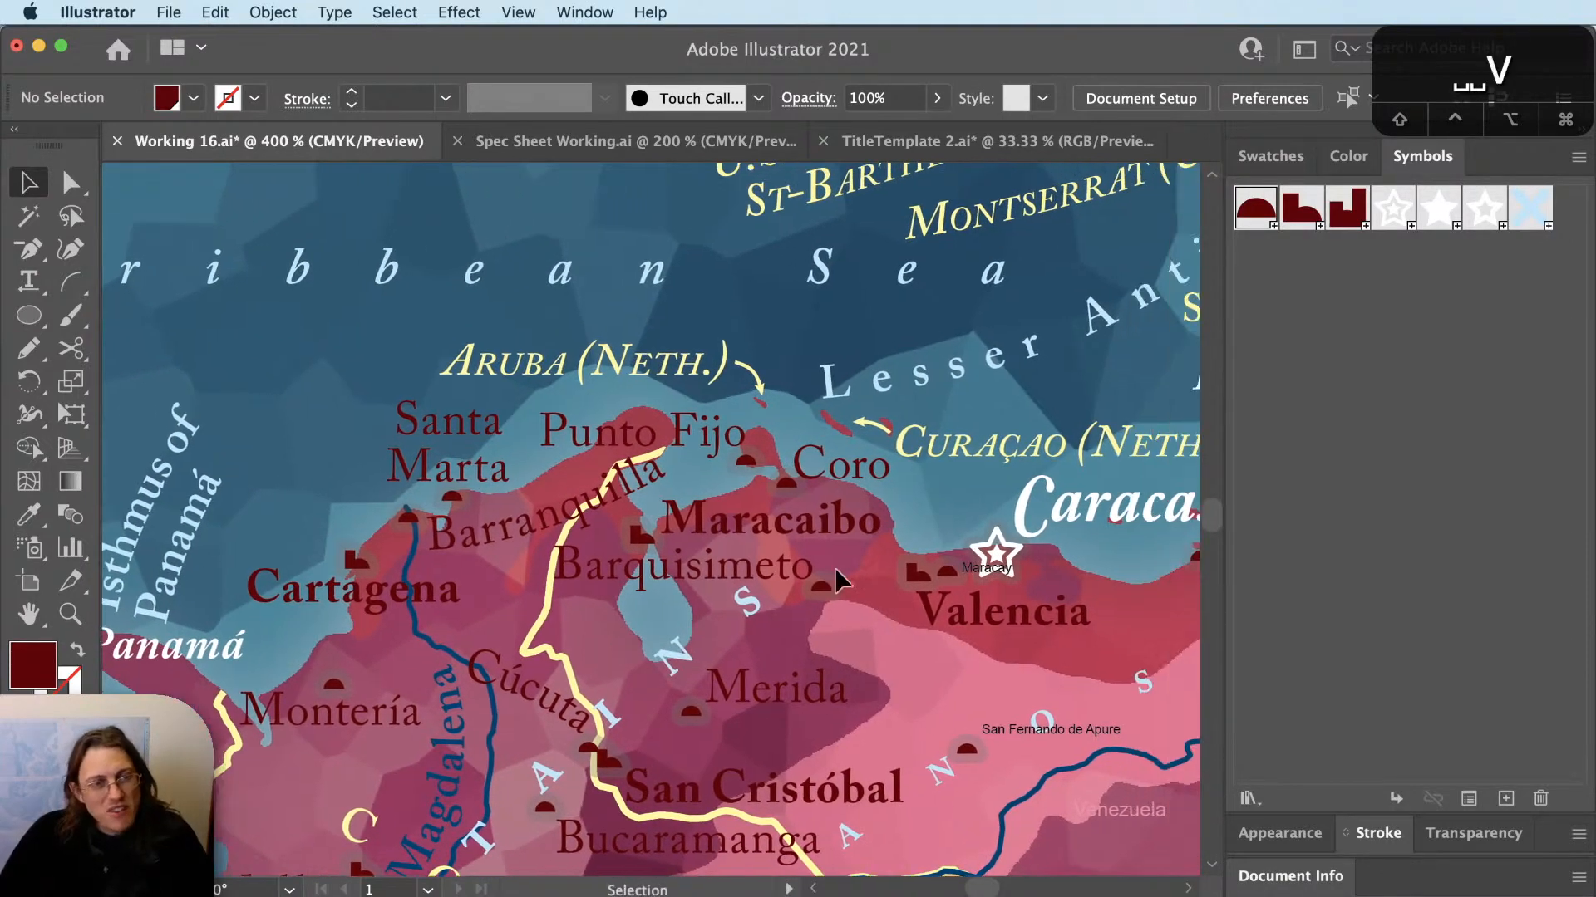
scroll(896, 585, "up", 4, "alt")
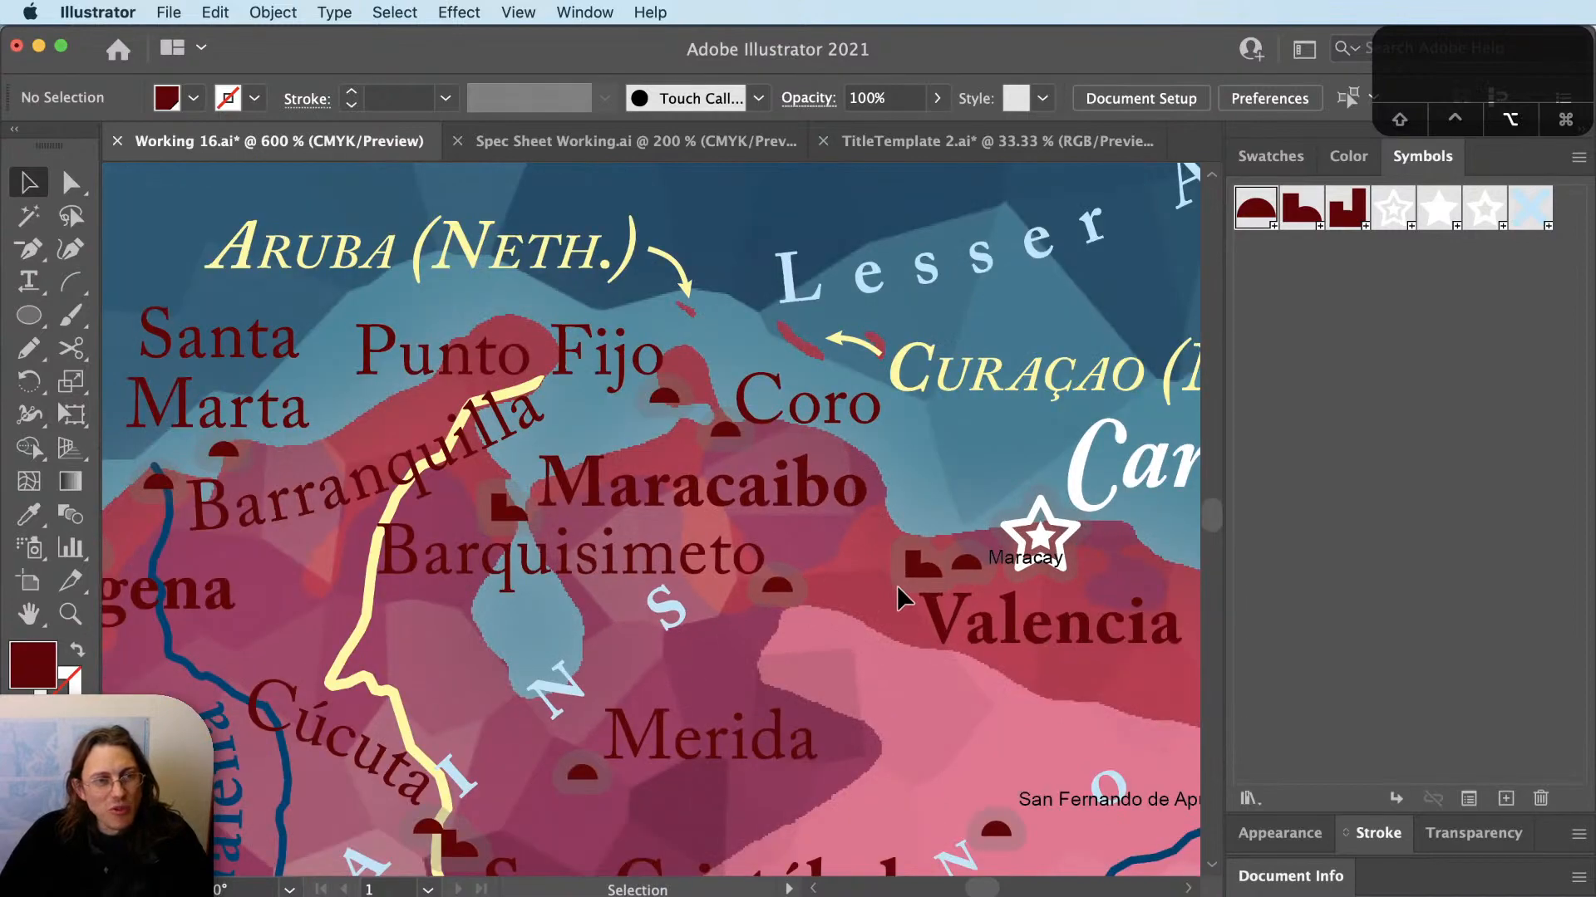
scroll(896, 585, "down", 3, "alt")
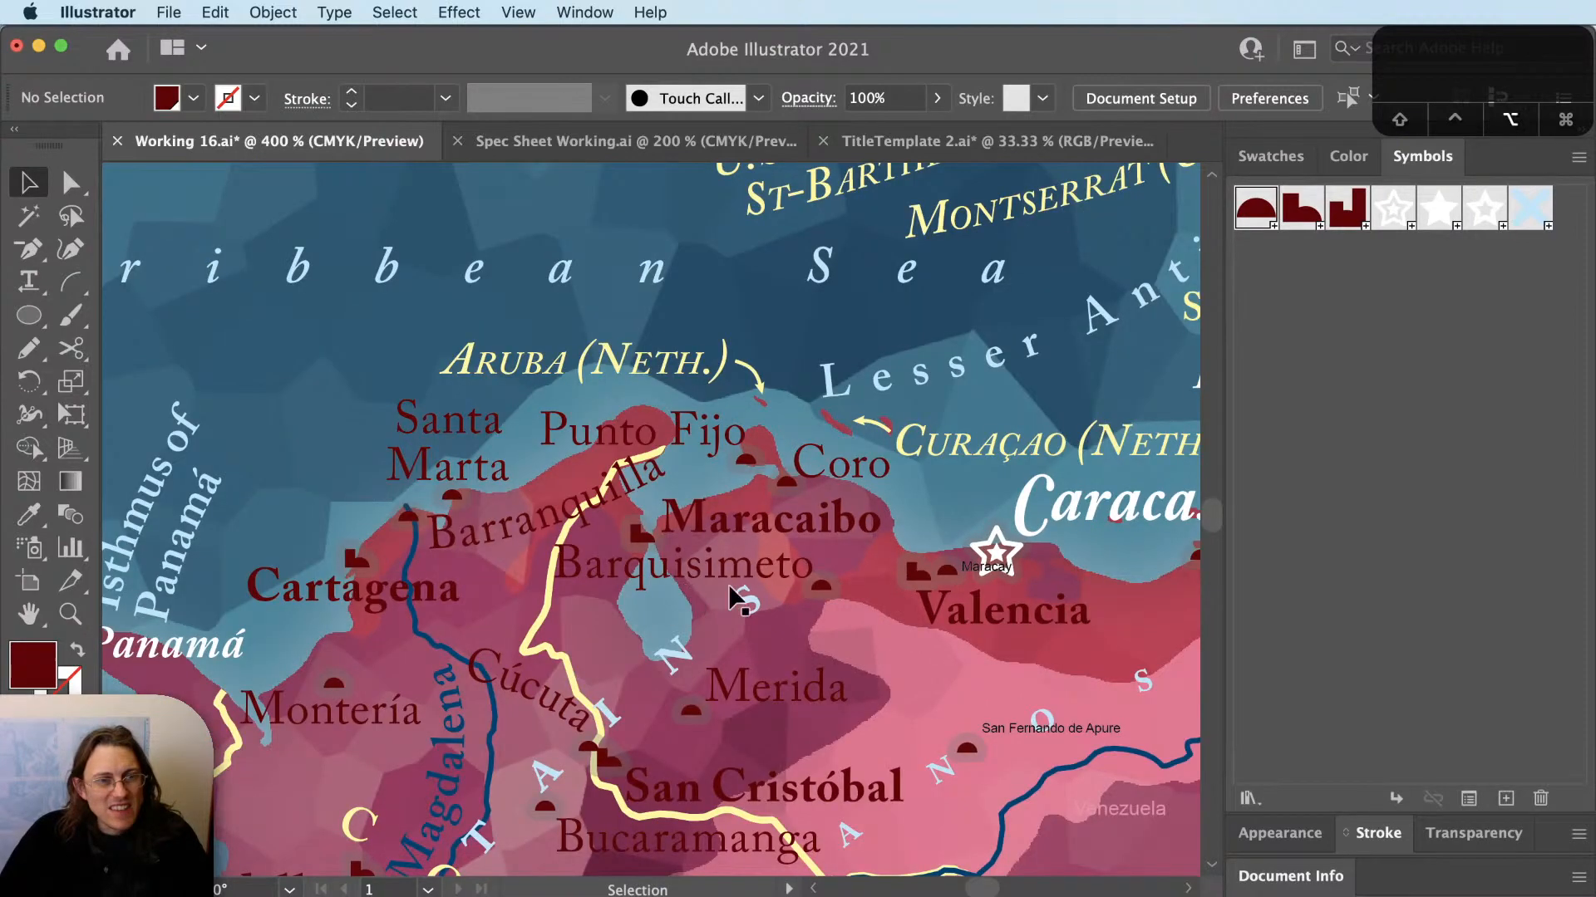
scroll(729, 596, "up", 5, "alt")
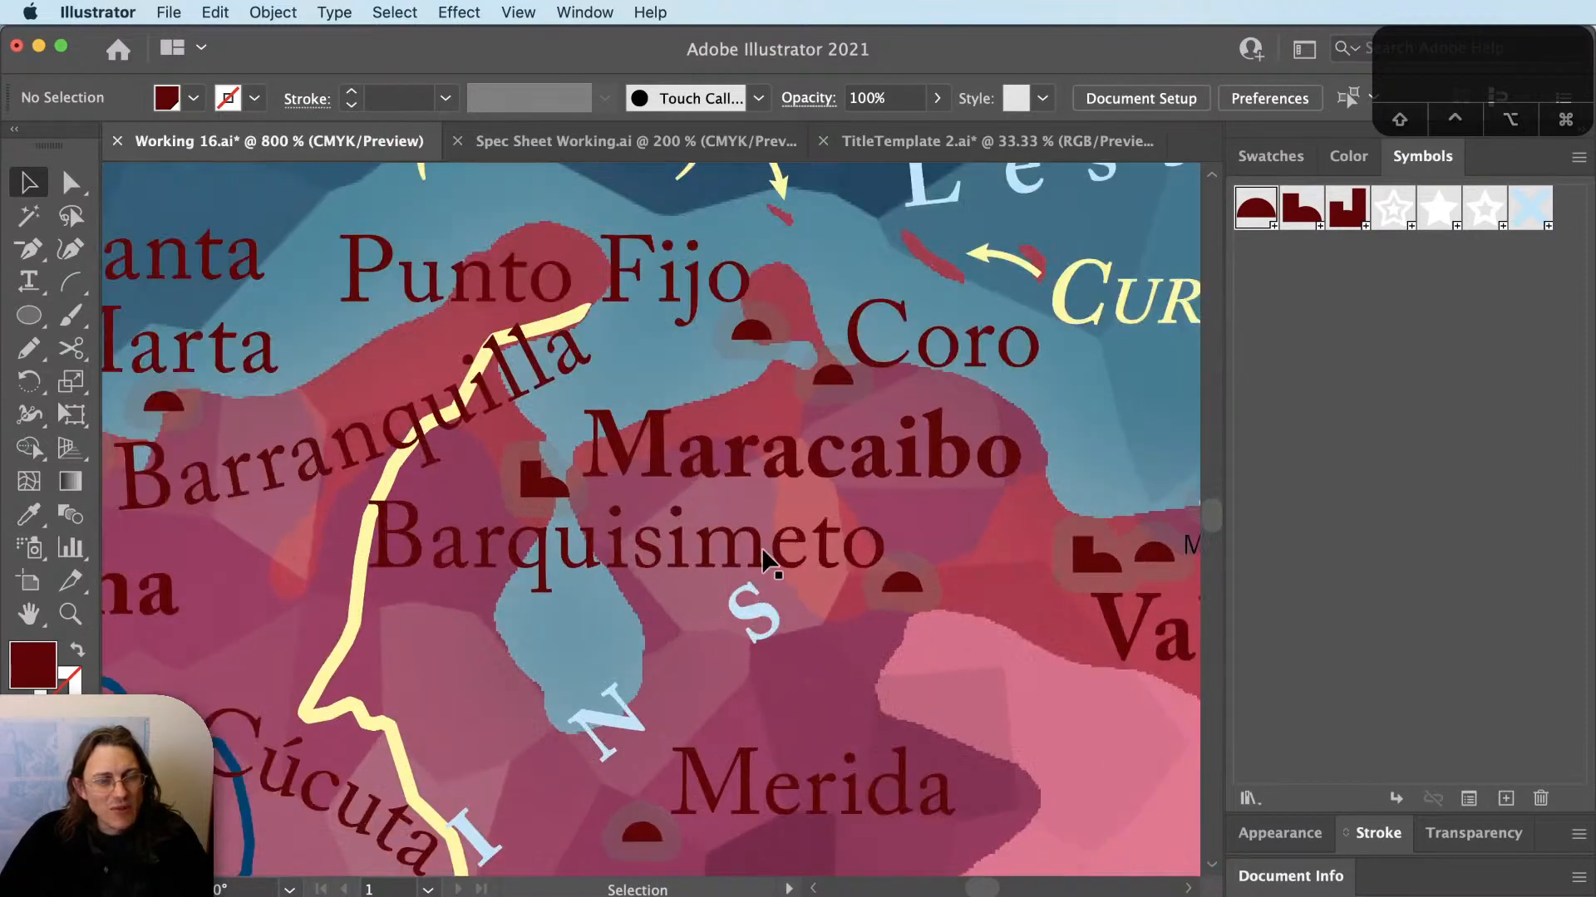
scroll(576, 606, "down", 2)
left_click_drag(480, 488, 1115, 764)
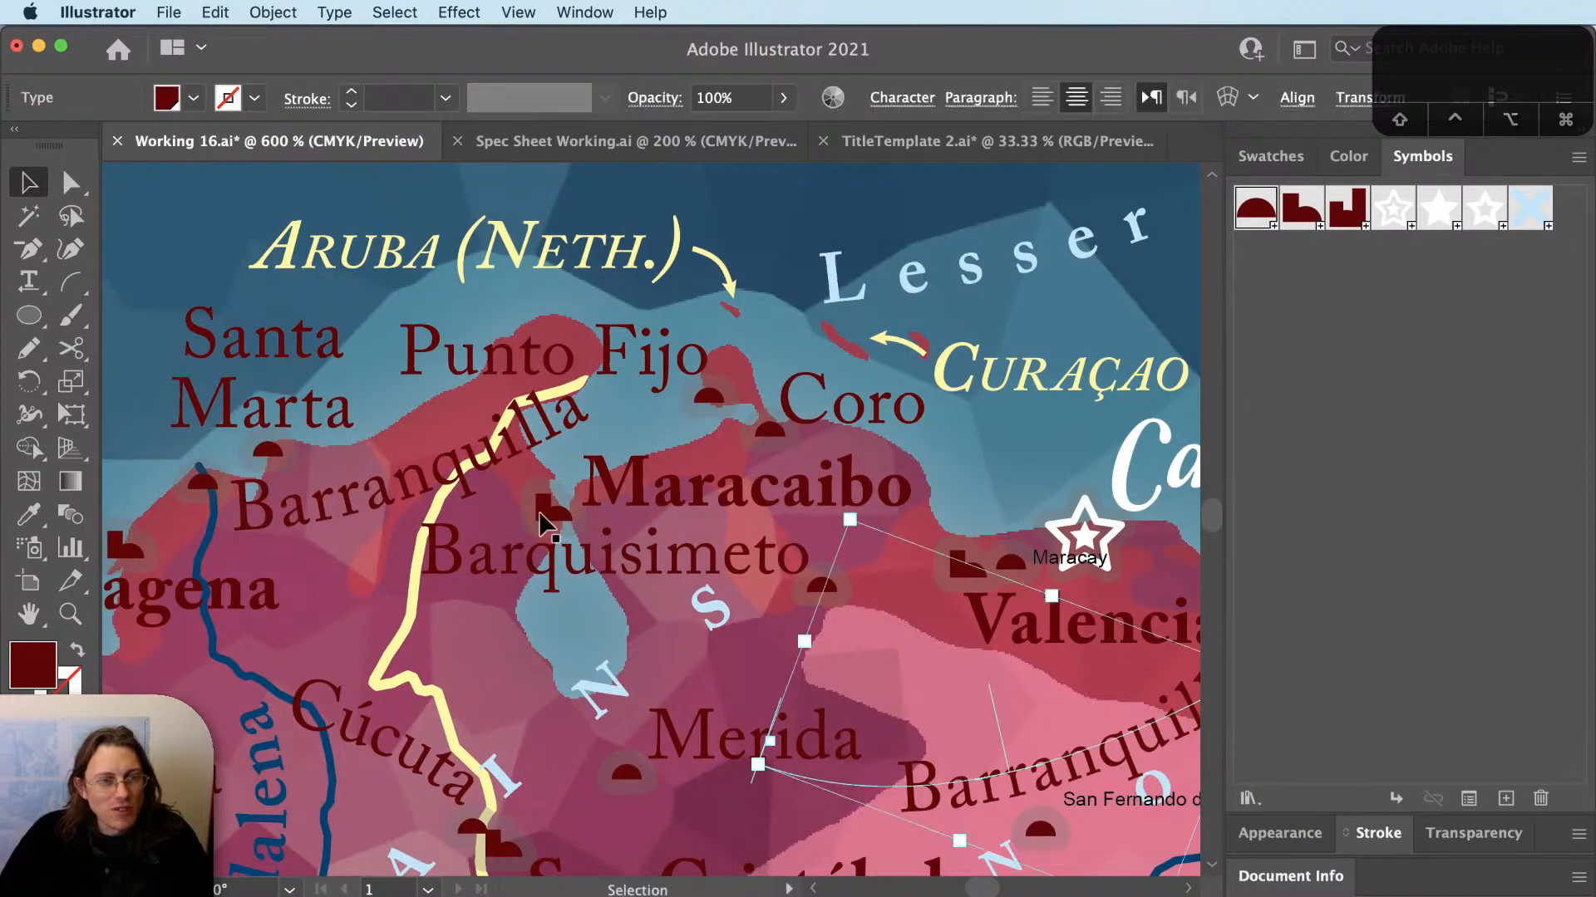
Cut the straight Barquisimeto label and replace the text of the curved Barranquilla copy with Barquisimeto.
left_click(582, 574)
key("cmd+x")
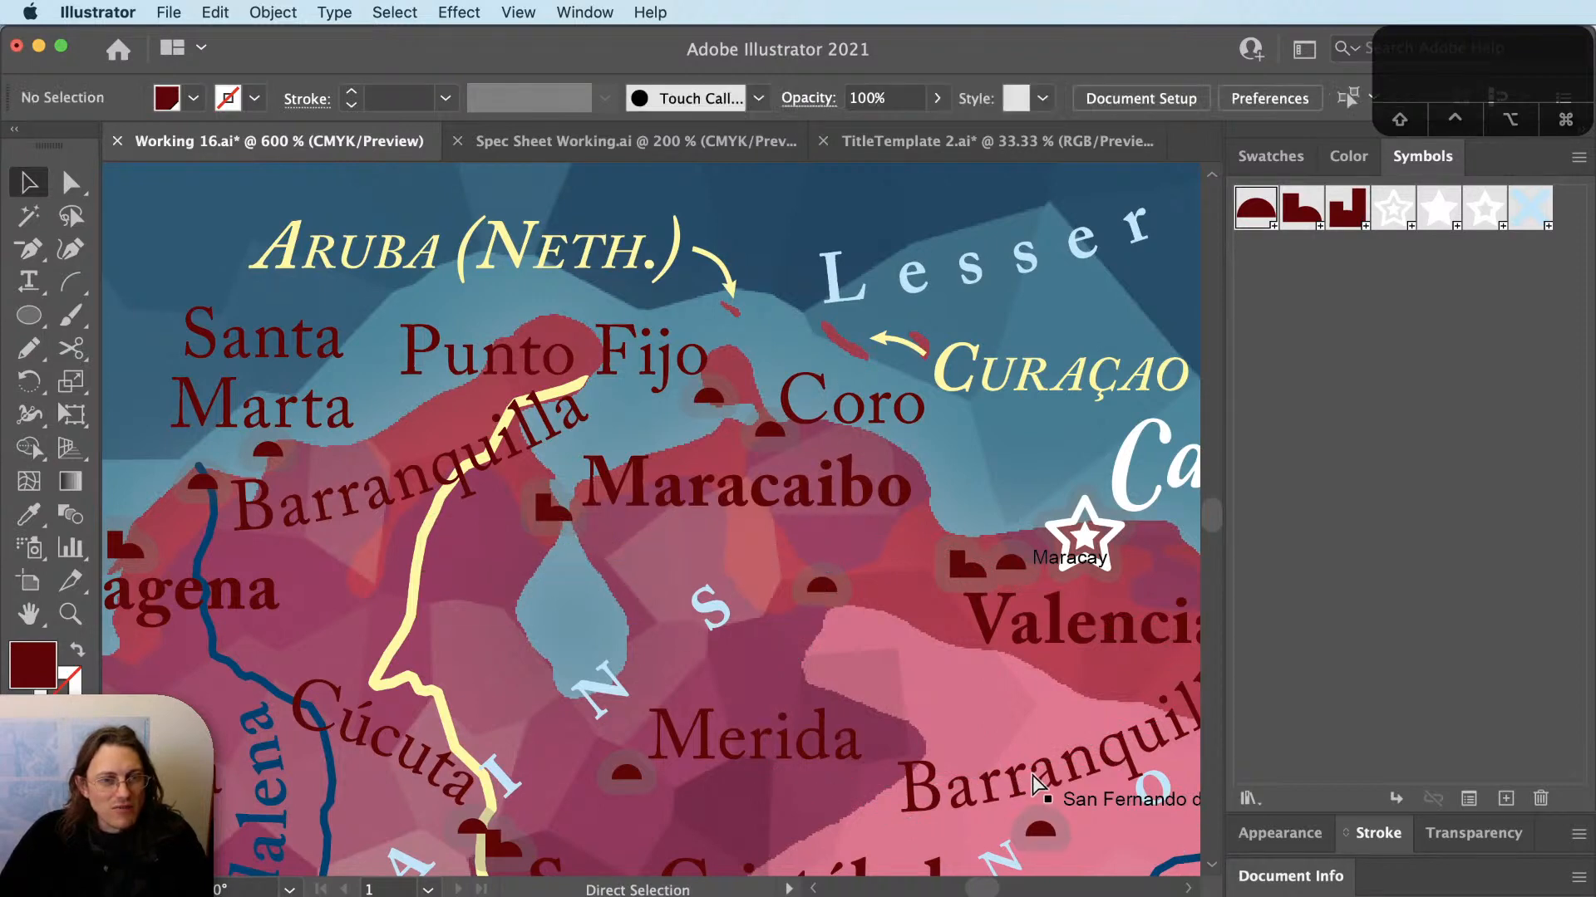
key("t")
left_click(1028, 772)
key("super+a")
key("super+v")
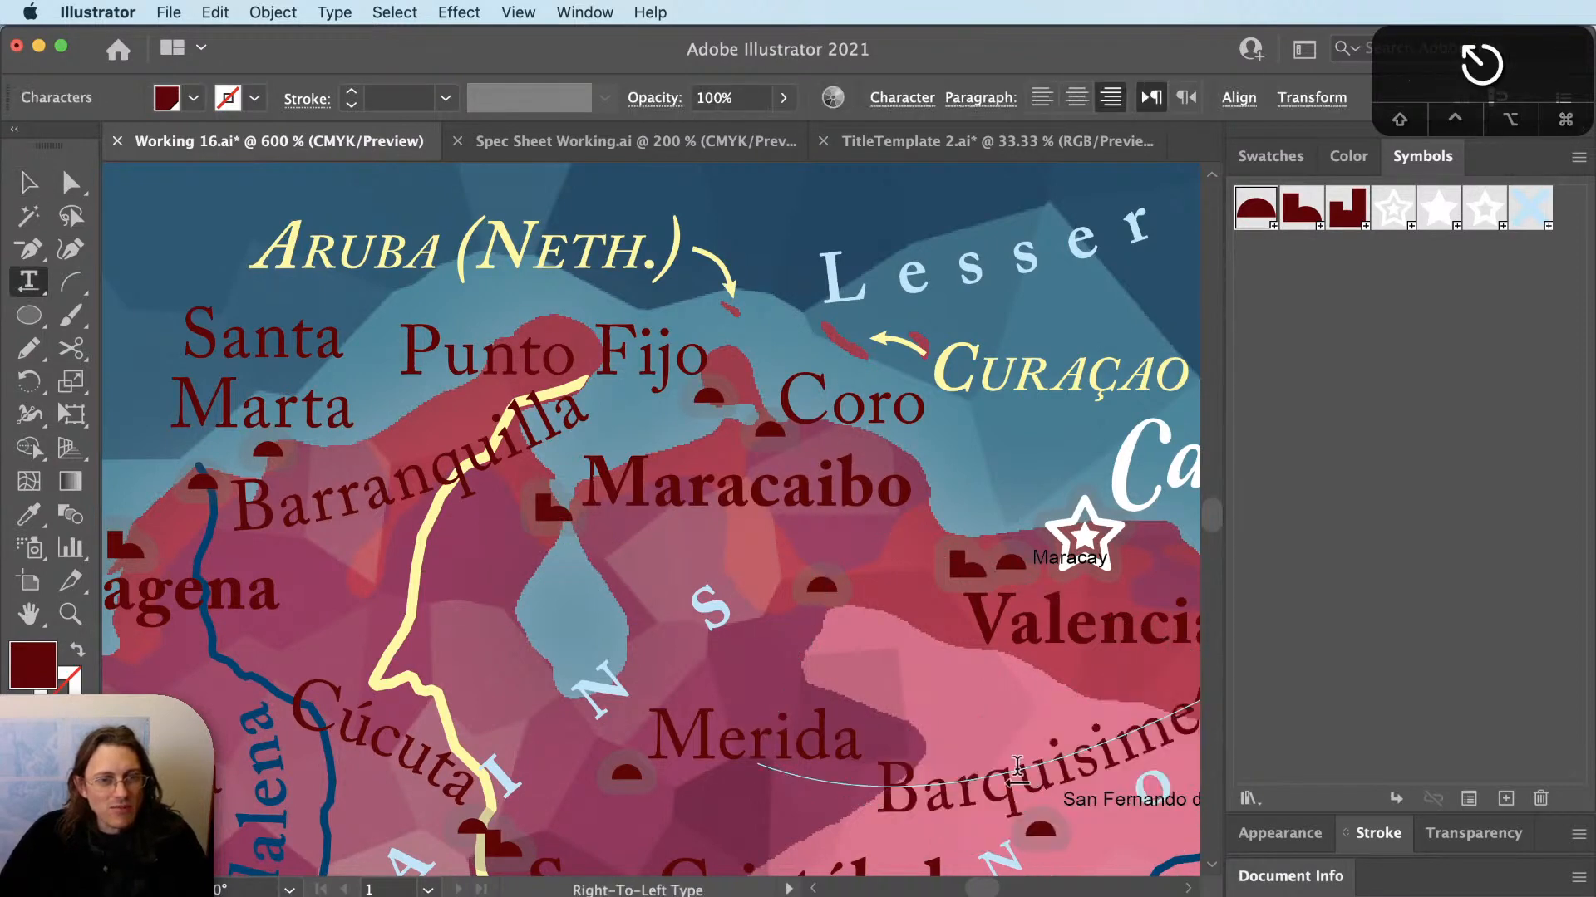
key("Escape")
Reshape the path of the curved Barquisimeto label so the text arches upward and levels out towards its end.
left_click_drag(1028, 771, 845, 712)
key("super+shift+a")
key("a")
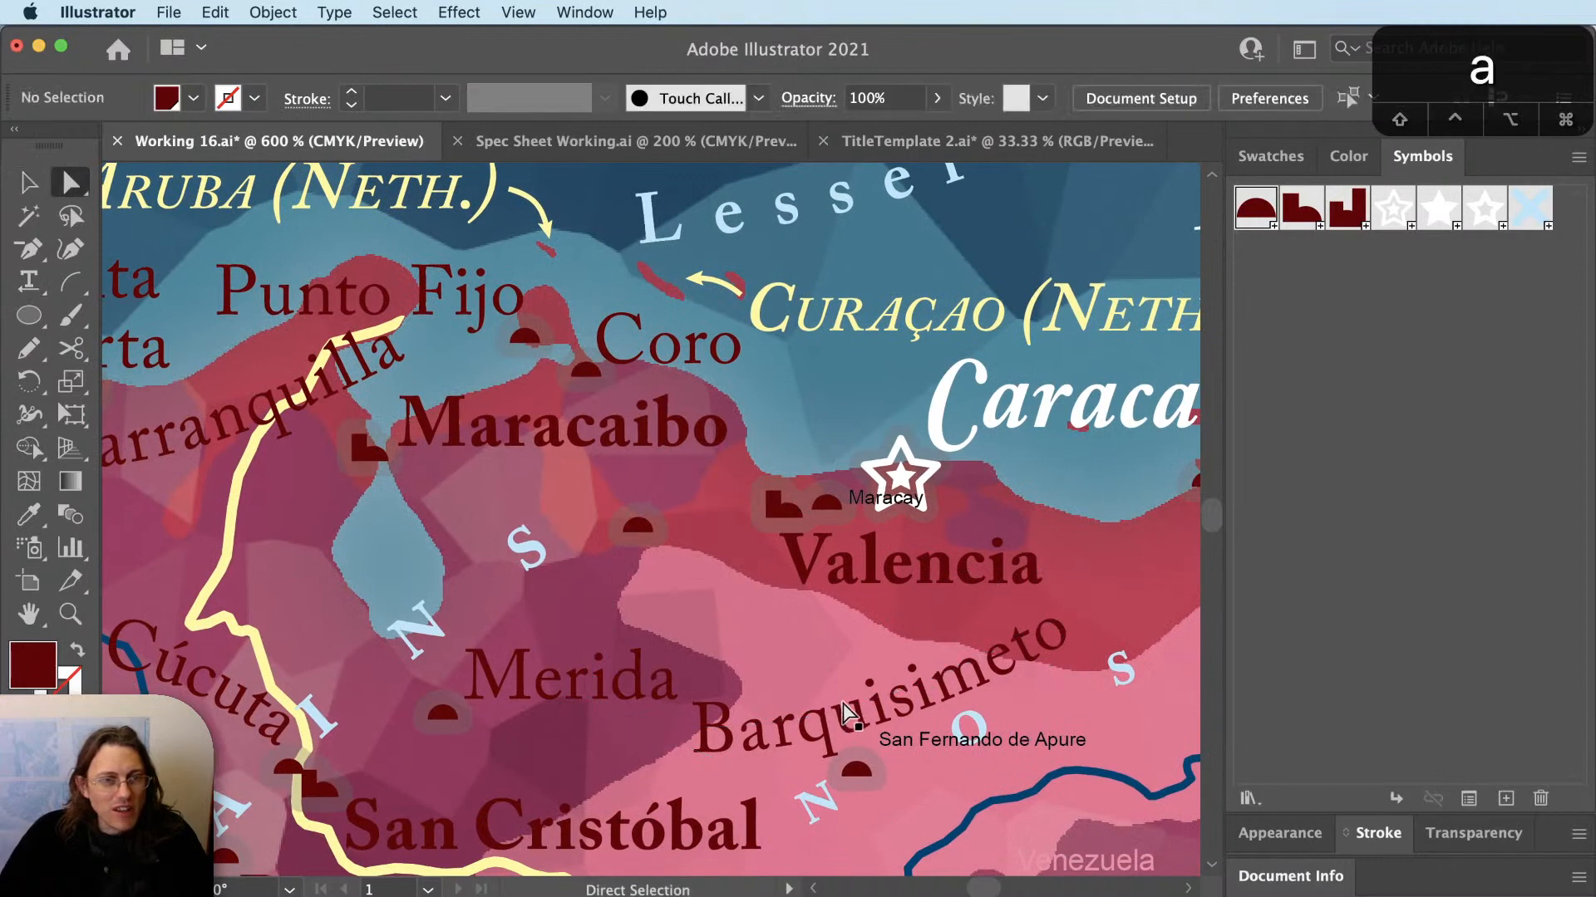
left_click(840, 633)
left_click_drag(839, 632, 829, 642)
key("a")
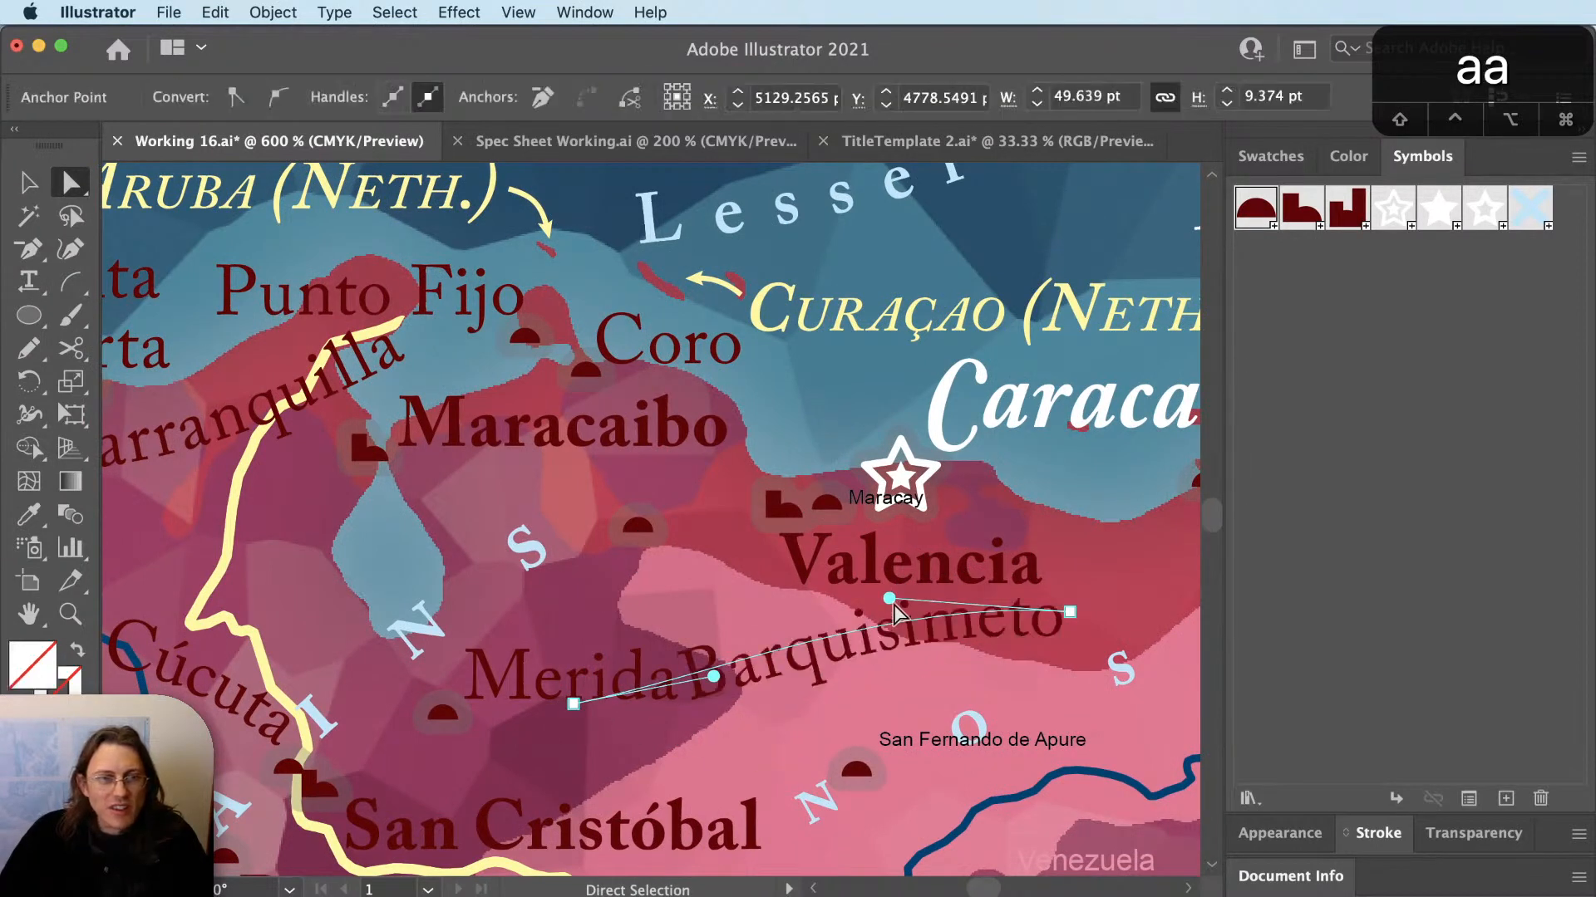
Move the arched Barquisimeto label across Lake Maracaibo so that it ends just west of its town marker.
left_click_drag(891, 598, 263, 540)
key("super+z")
key("v")
left_click(770, 681)
key("super+shift+a")
key("a")
left_click(125, 586)
key("super+shift+a")
key("v")
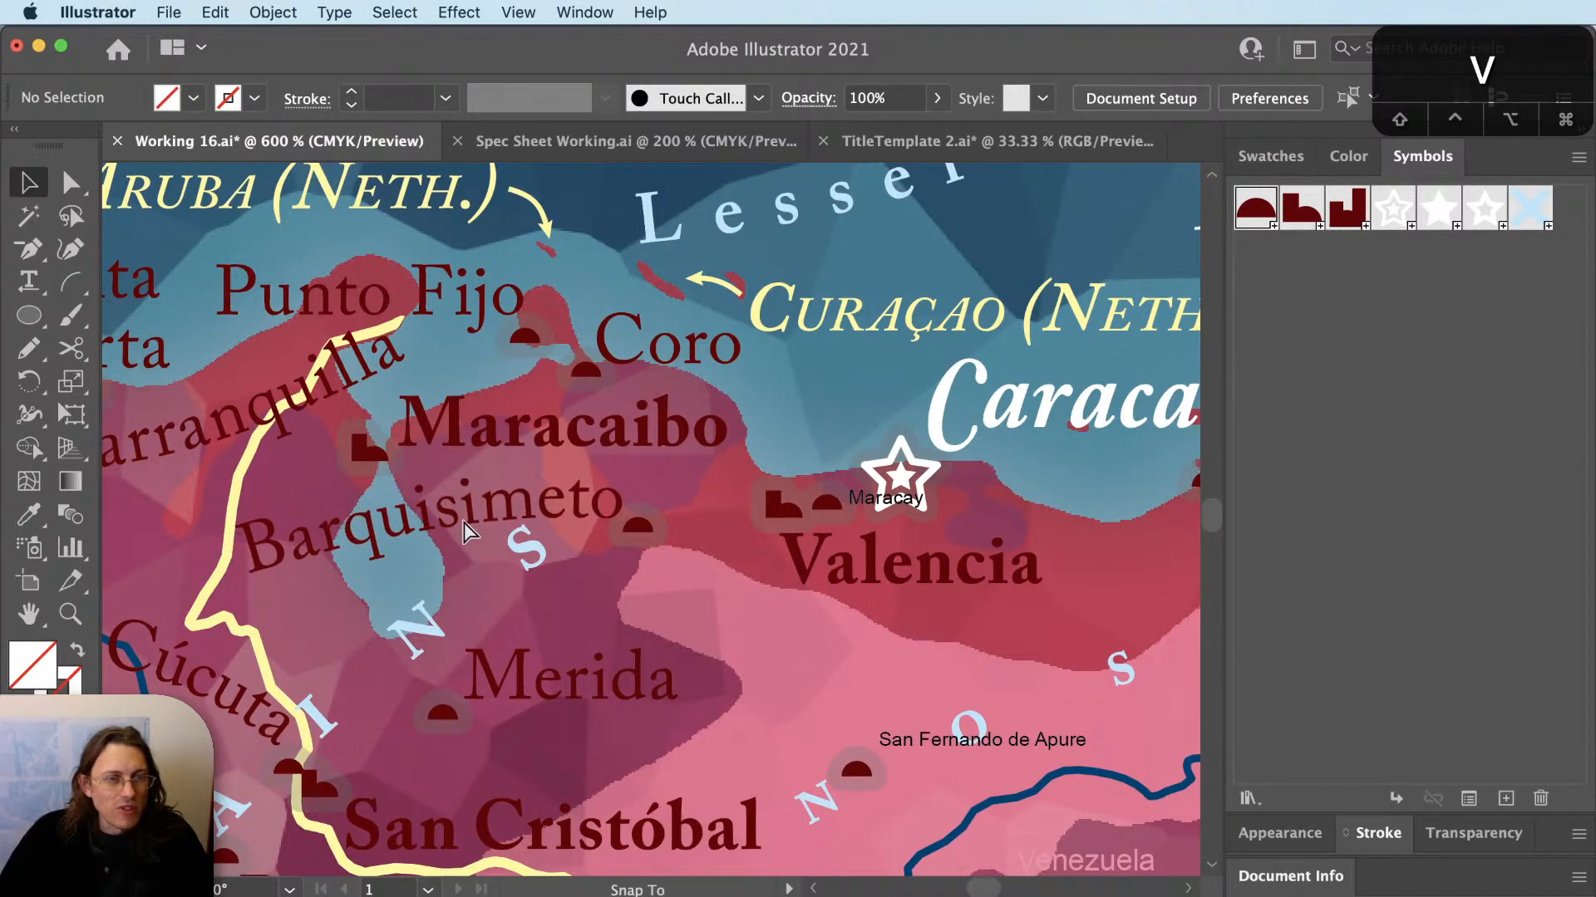
Nudge the arched Barquisimeto label slightly up and to the left, between Maracaibo and the lake.
left_click(463, 522)
key("super+shift+a")
scroll(474, 528, "up", 1)
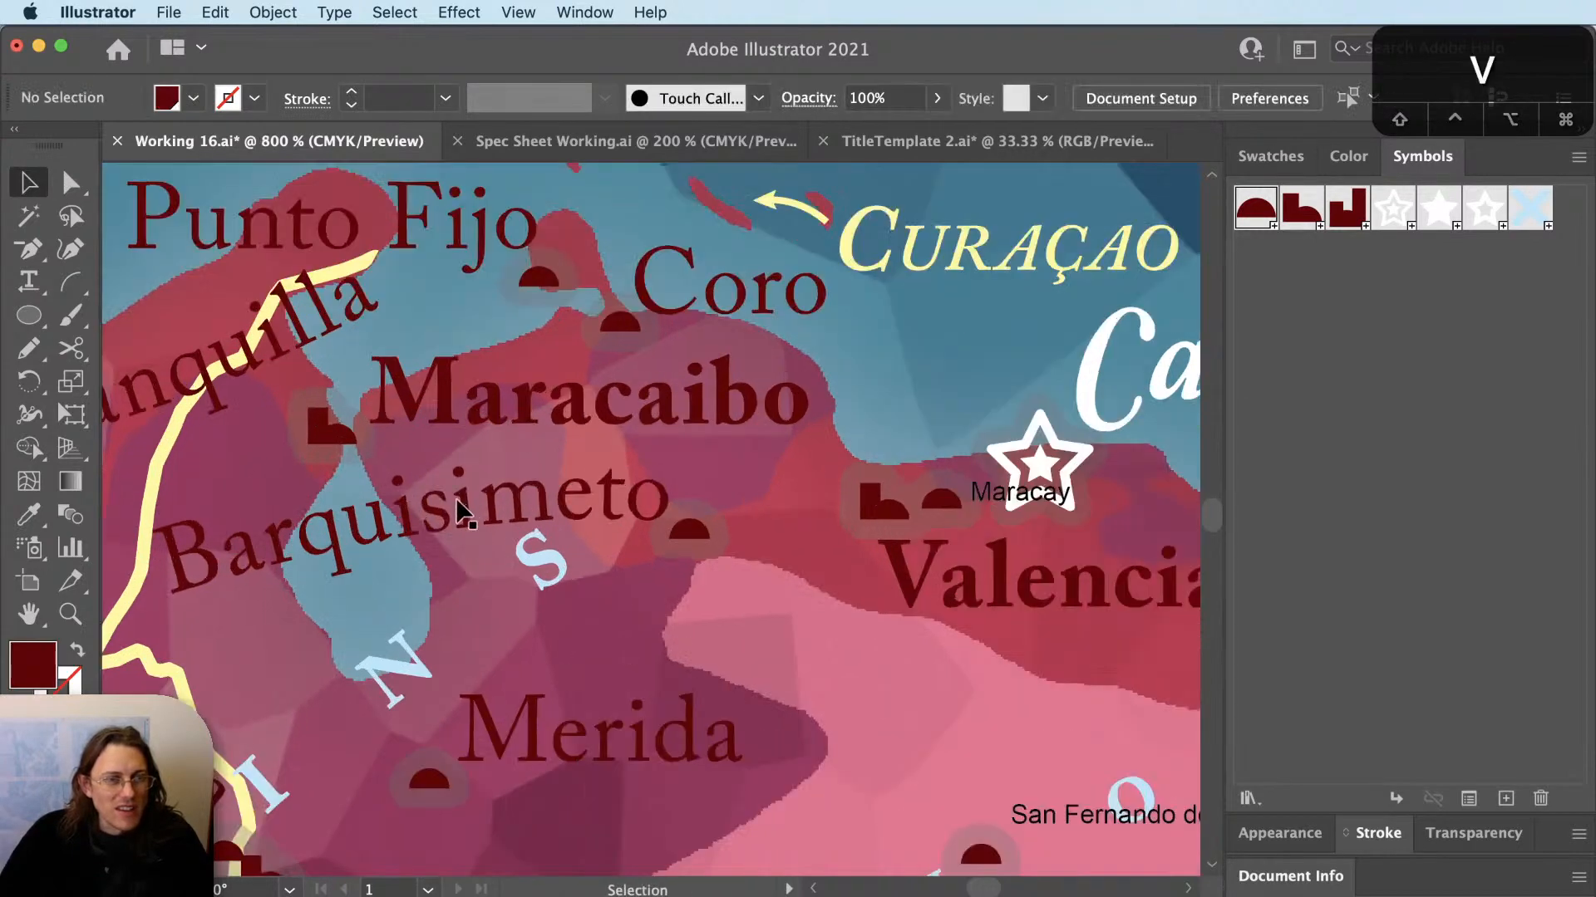
left_click(452, 492)
key("super+shift+a")
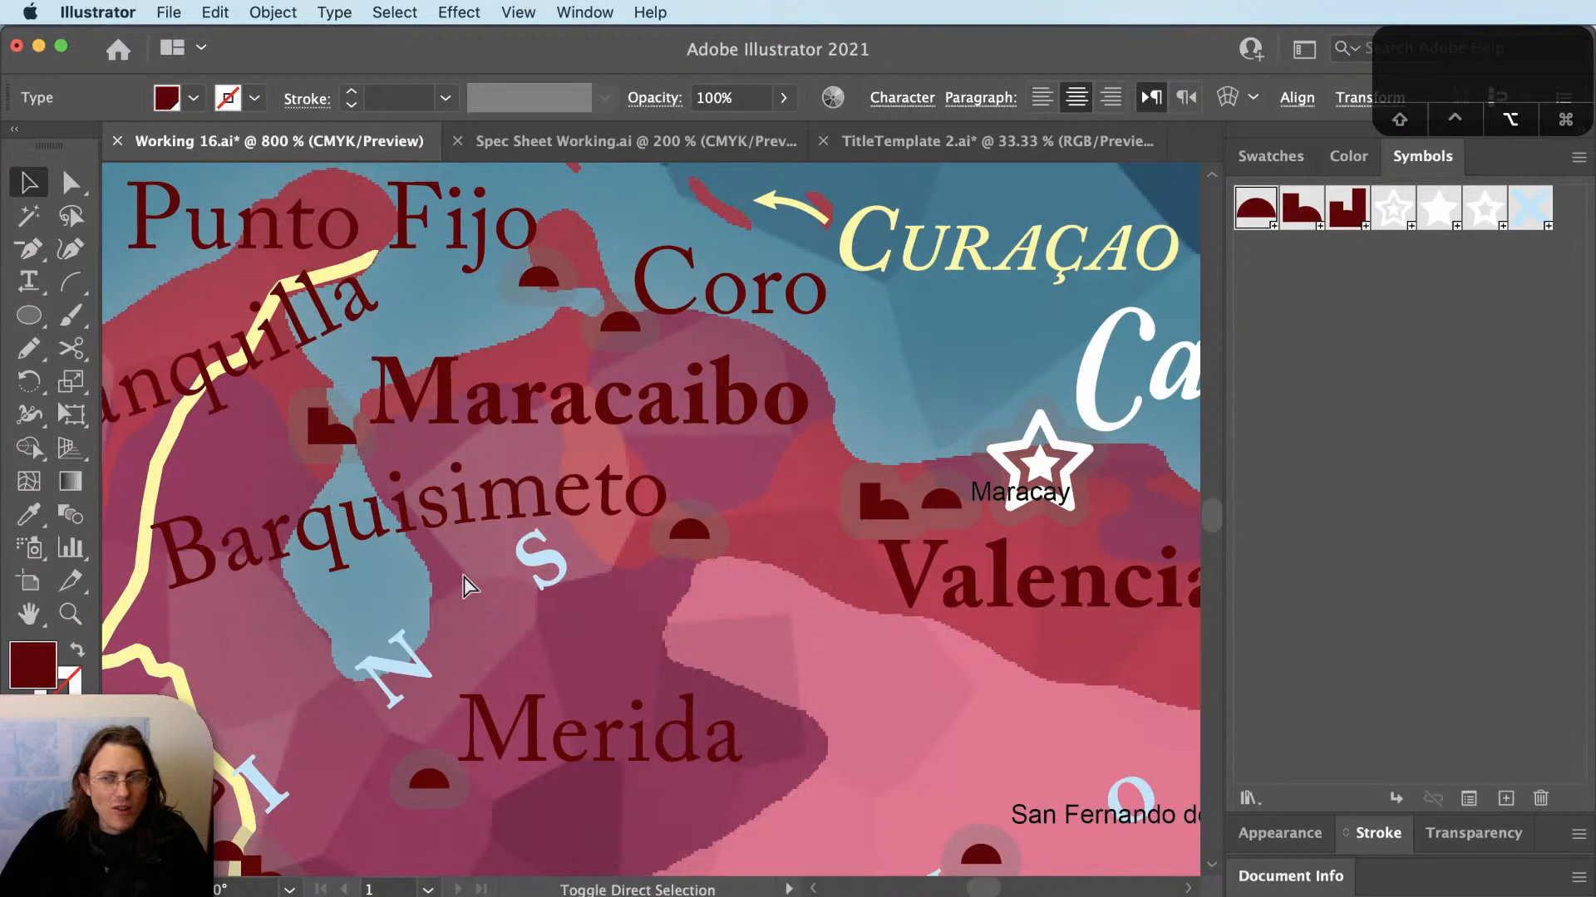
Examine the label placement along the coast from Colombia to Trinidad and Tobago, including the arched Barquisimeto label.
scroll(464, 577, "down", 1)
scroll(469, 592, "down", 1)
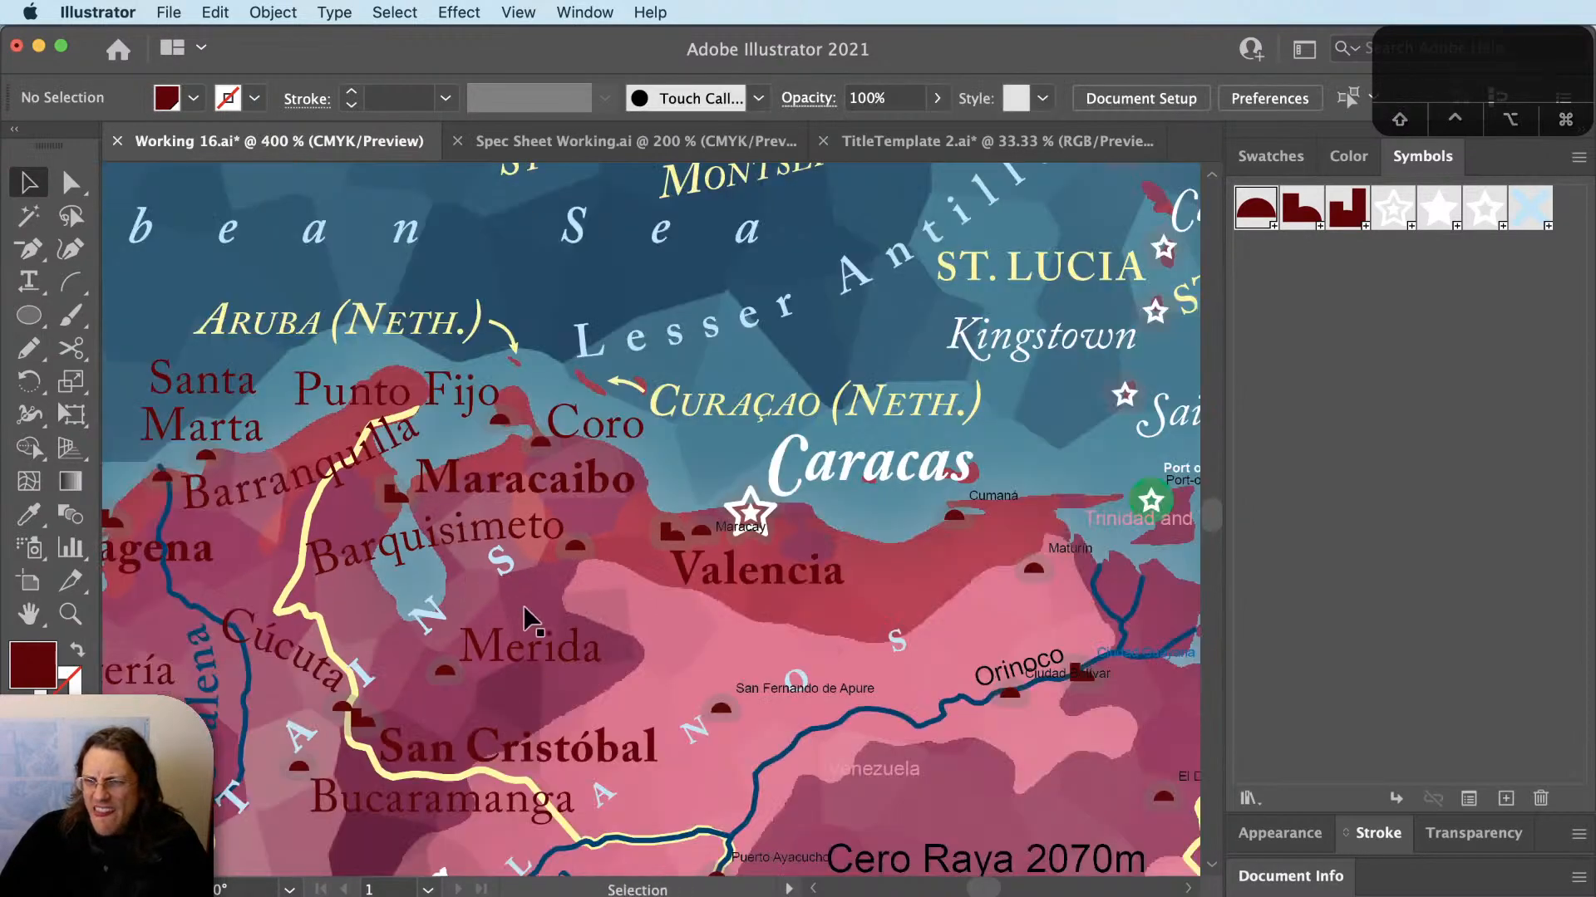
left_click_drag(469, 591, 407, 564)
key("v")
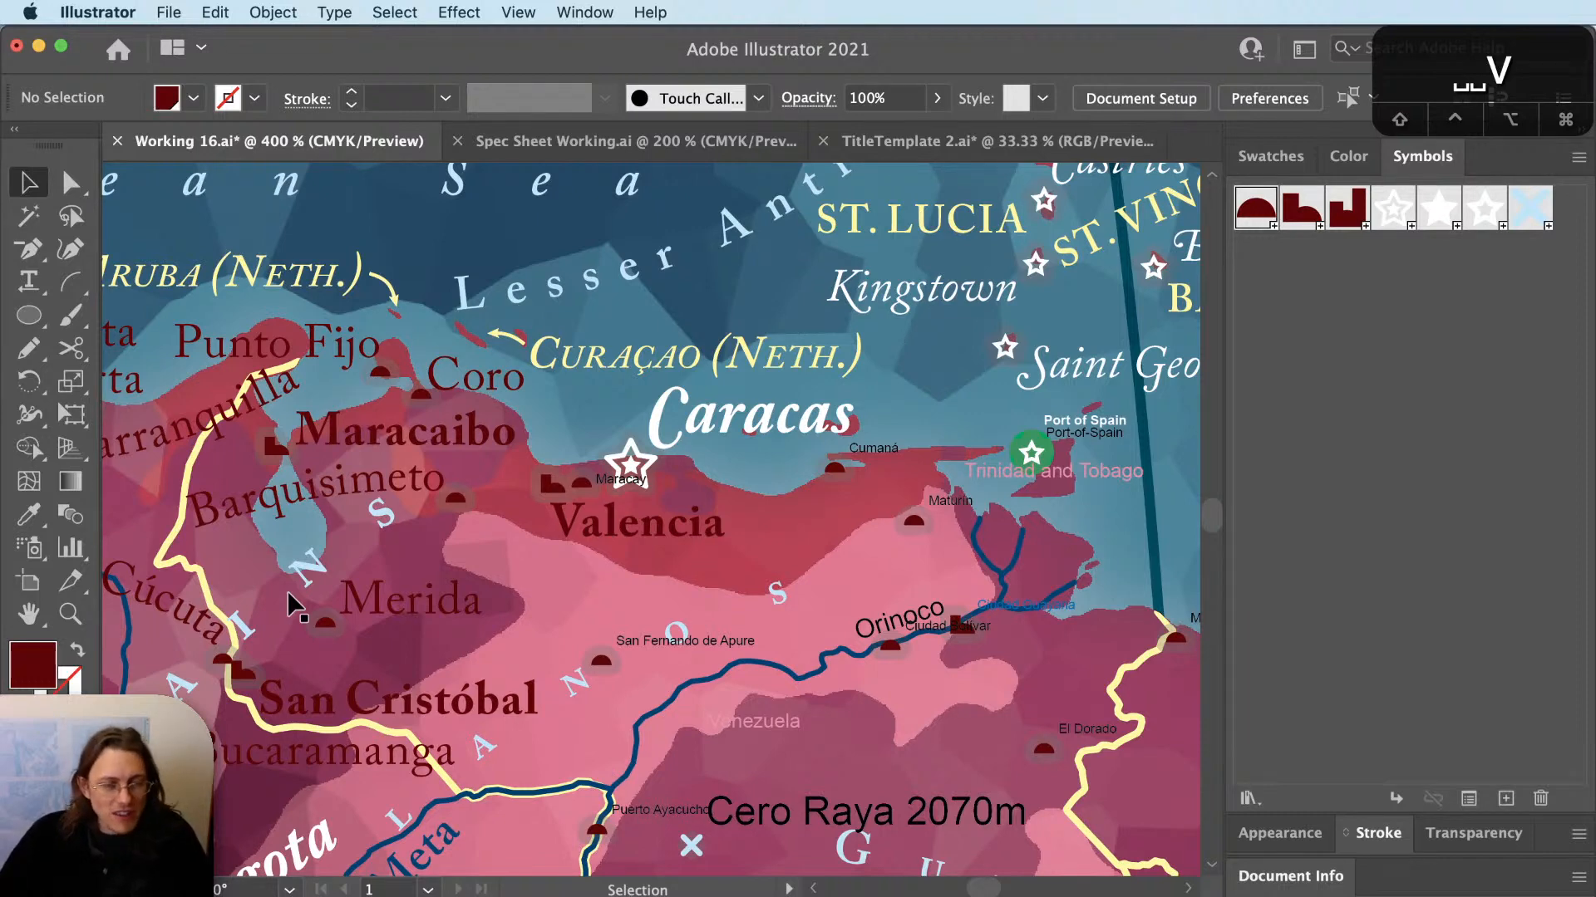
key("space")
left_click_drag(289, 593, 583, 687)
scroll(530, 551, "down", 1)
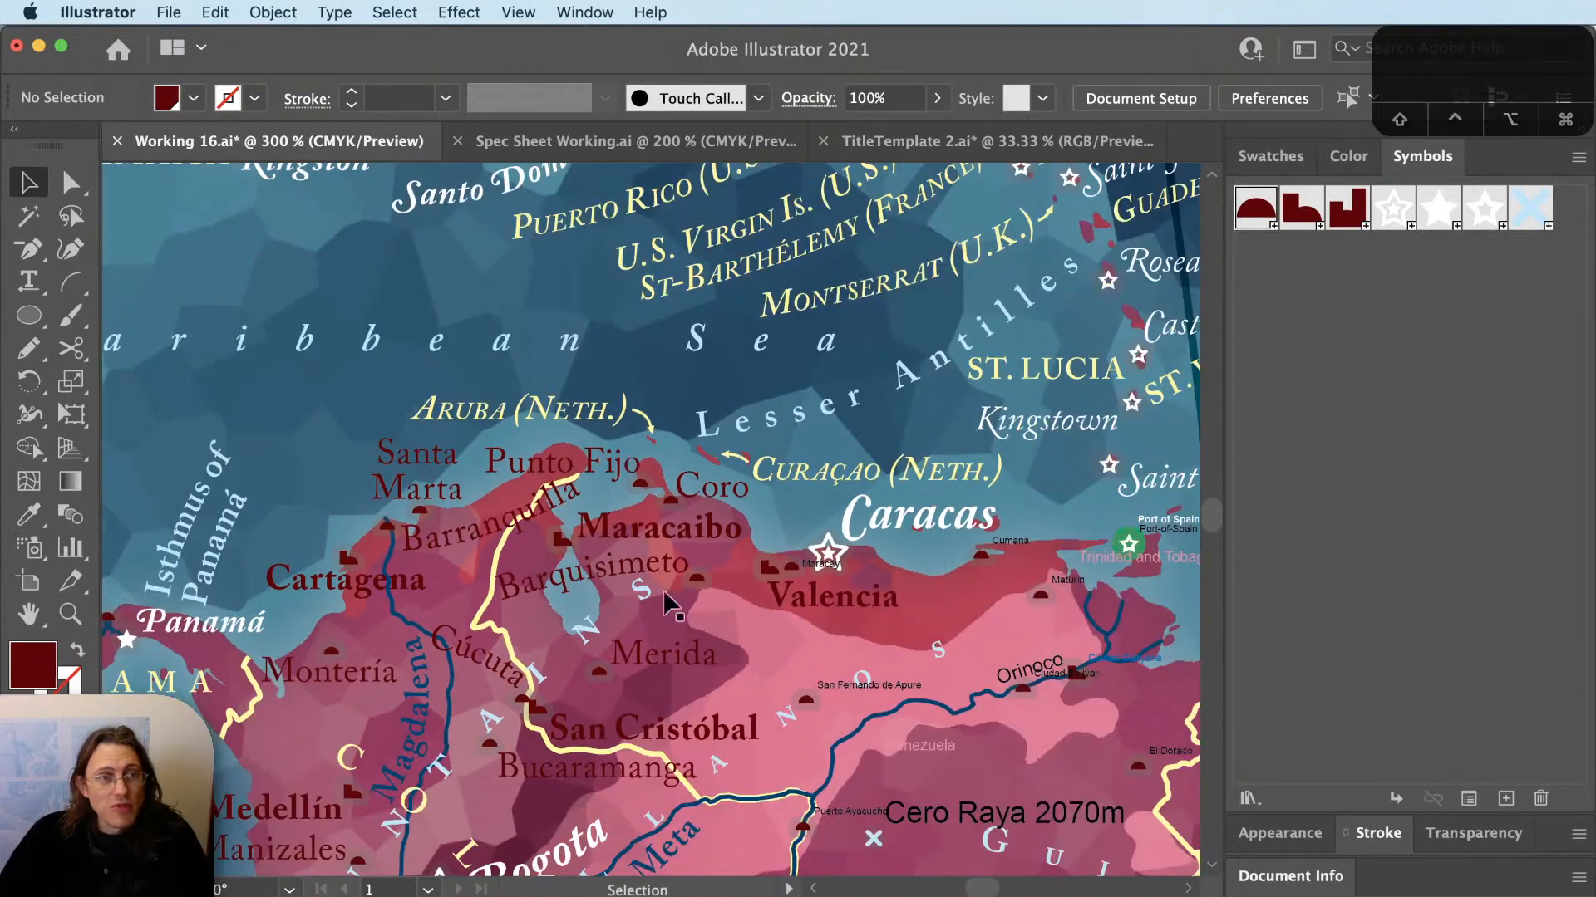
Copy the Merida label's town style onto the San Fernando de Apure label.
key("space")
left_click_drag(897, 661, 737, 615)
scroll(710, 594, "up", 1)
scroll(710, 594, "up", 1)
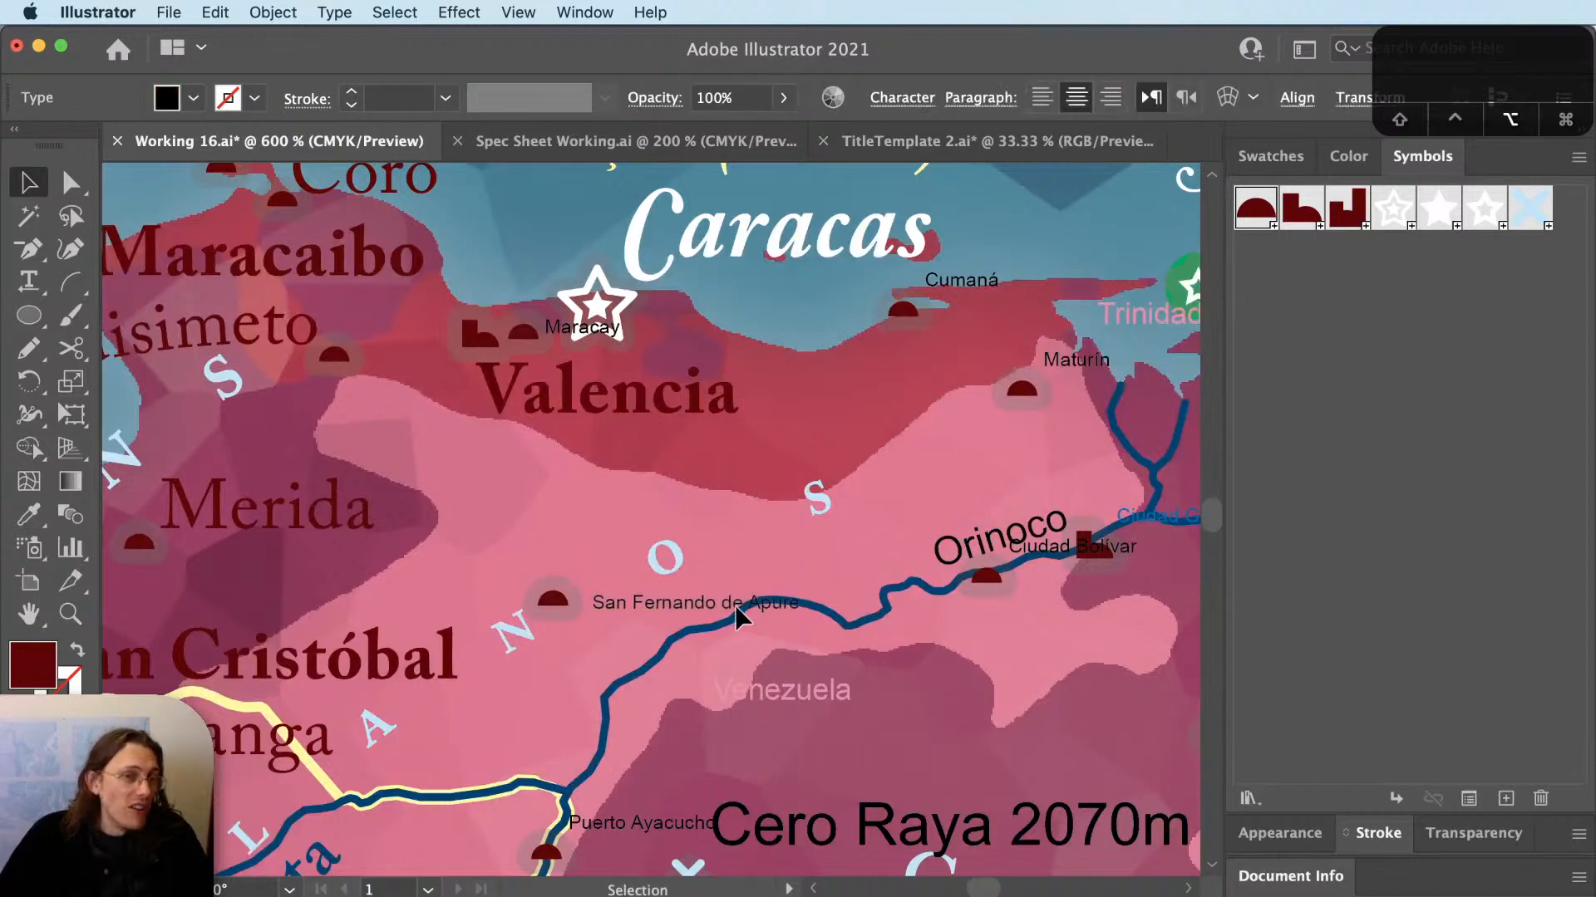
scroll(737, 615, "down", 1)
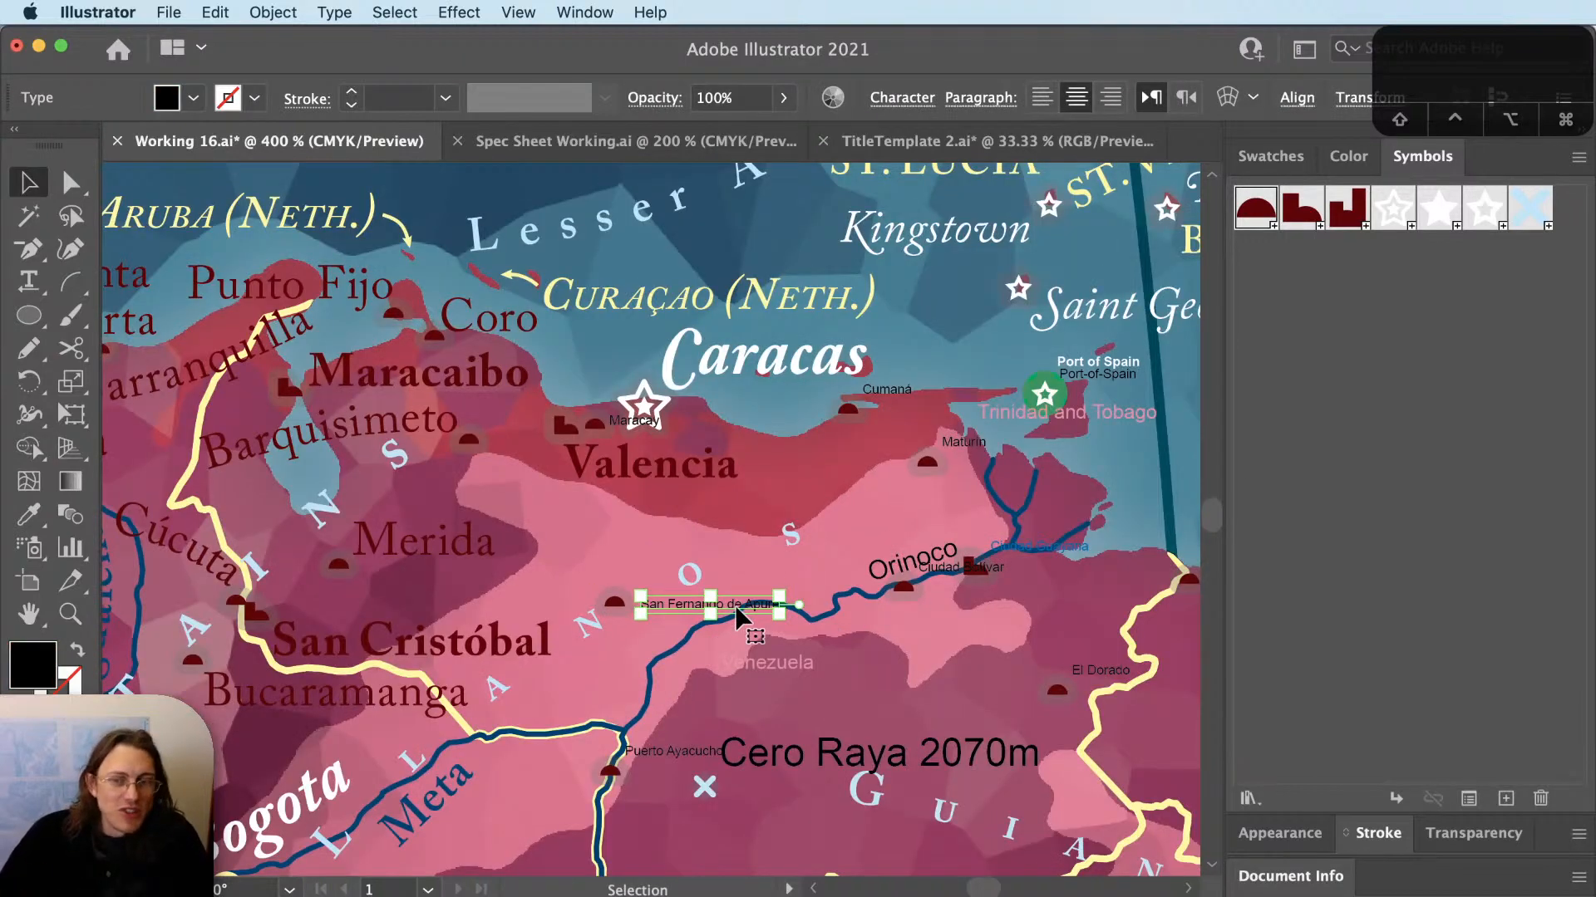
key("i")
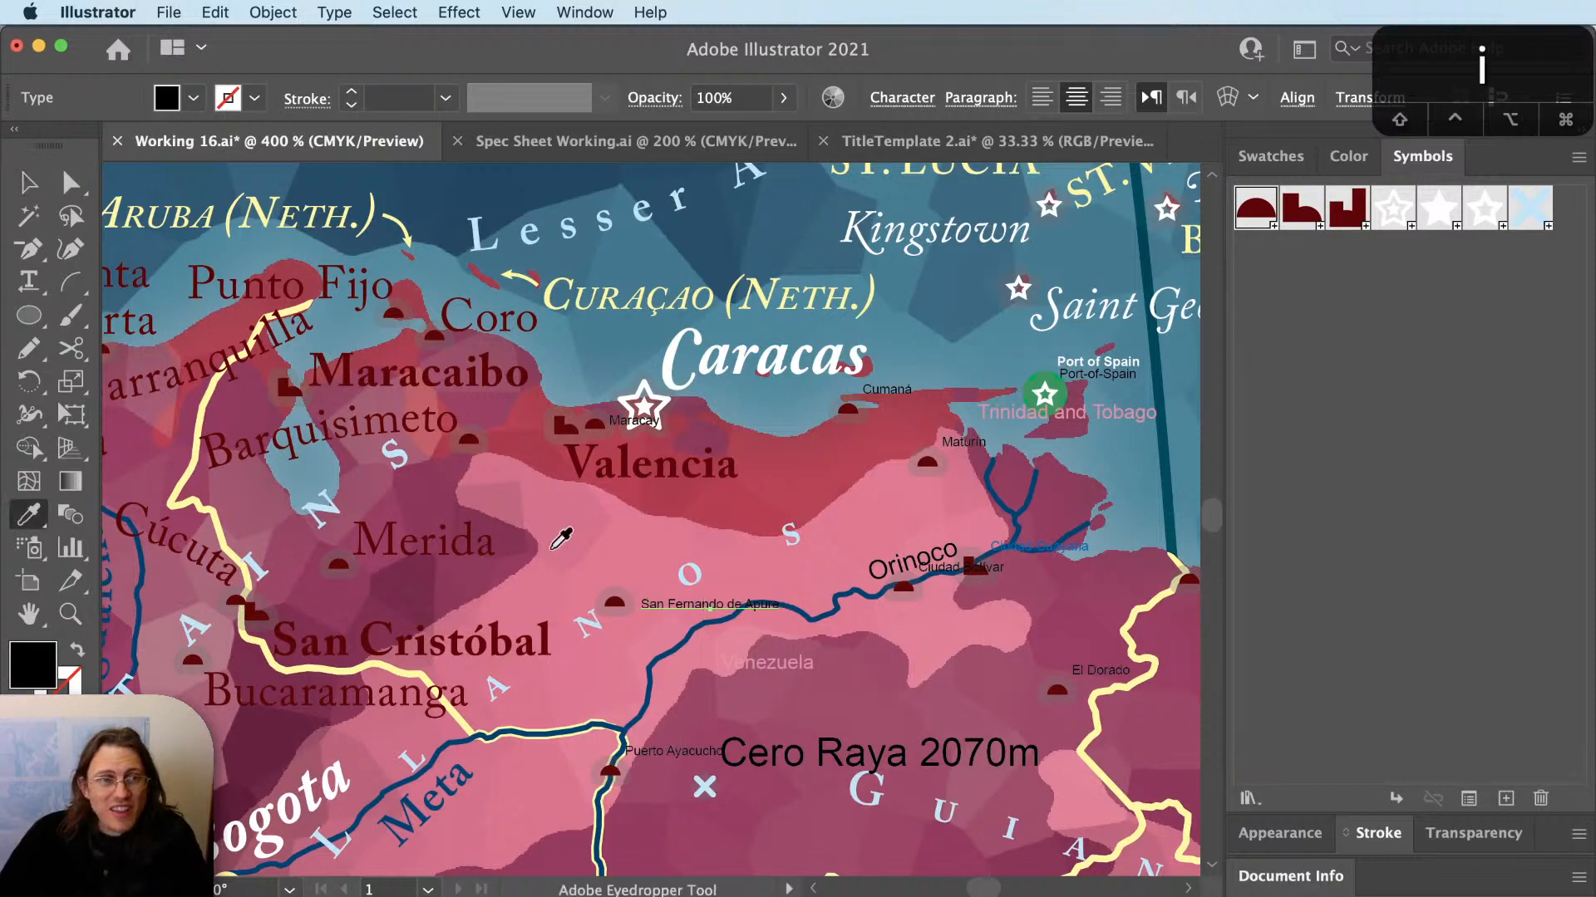
left_click(492, 539)
Break the San Fernando de Apure label into two lines before "de Apure".
key("t")
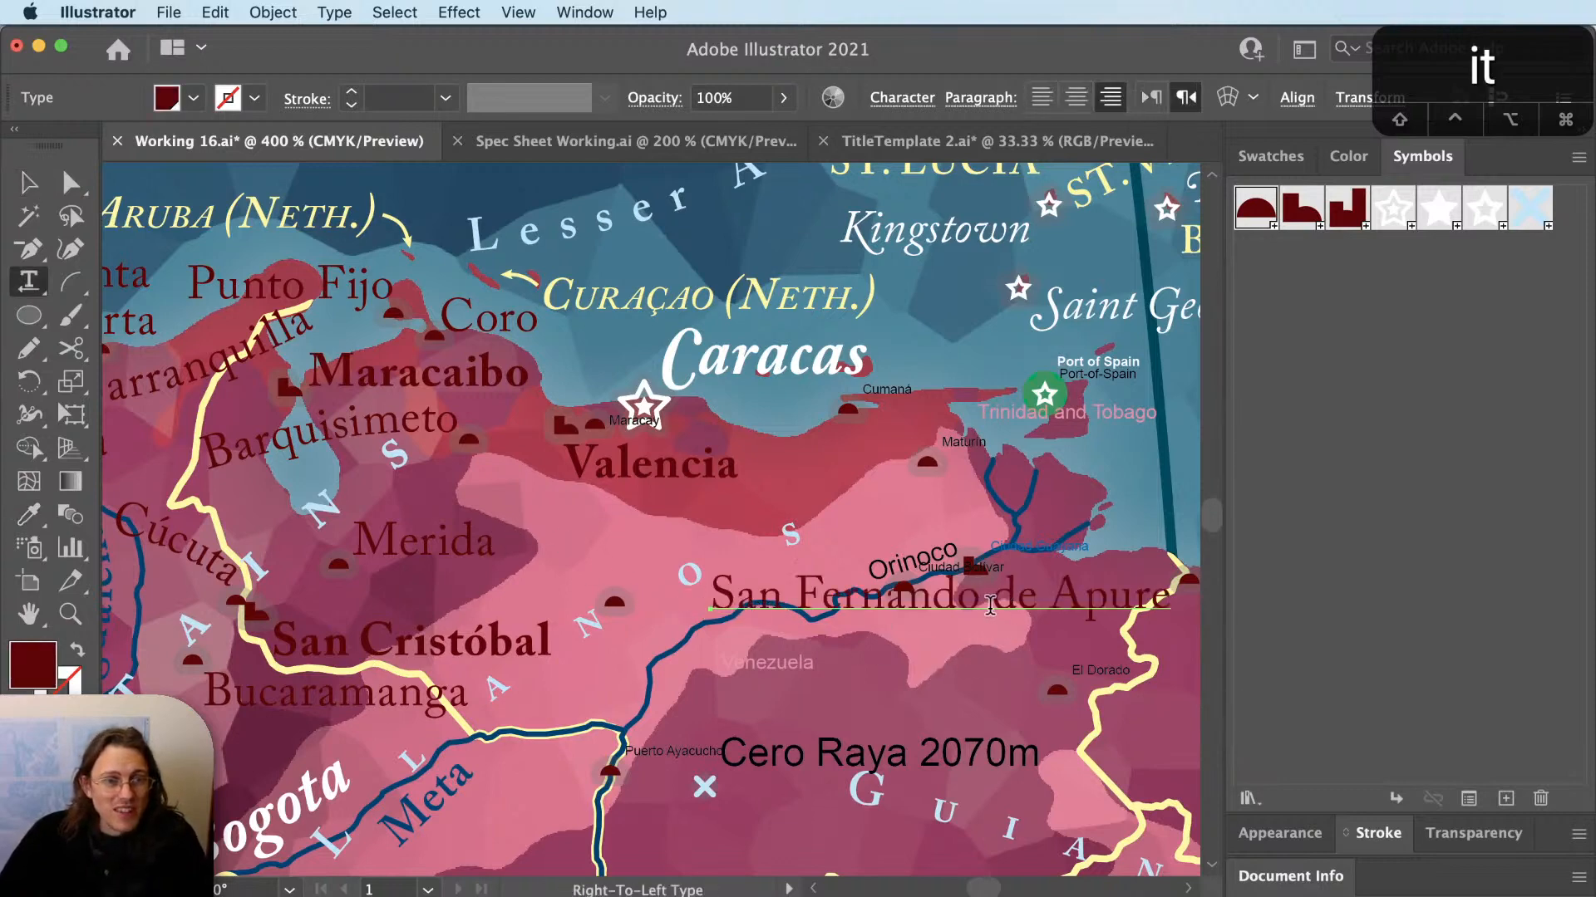
left_click(986, 596)
key("Return")
key("Escape")
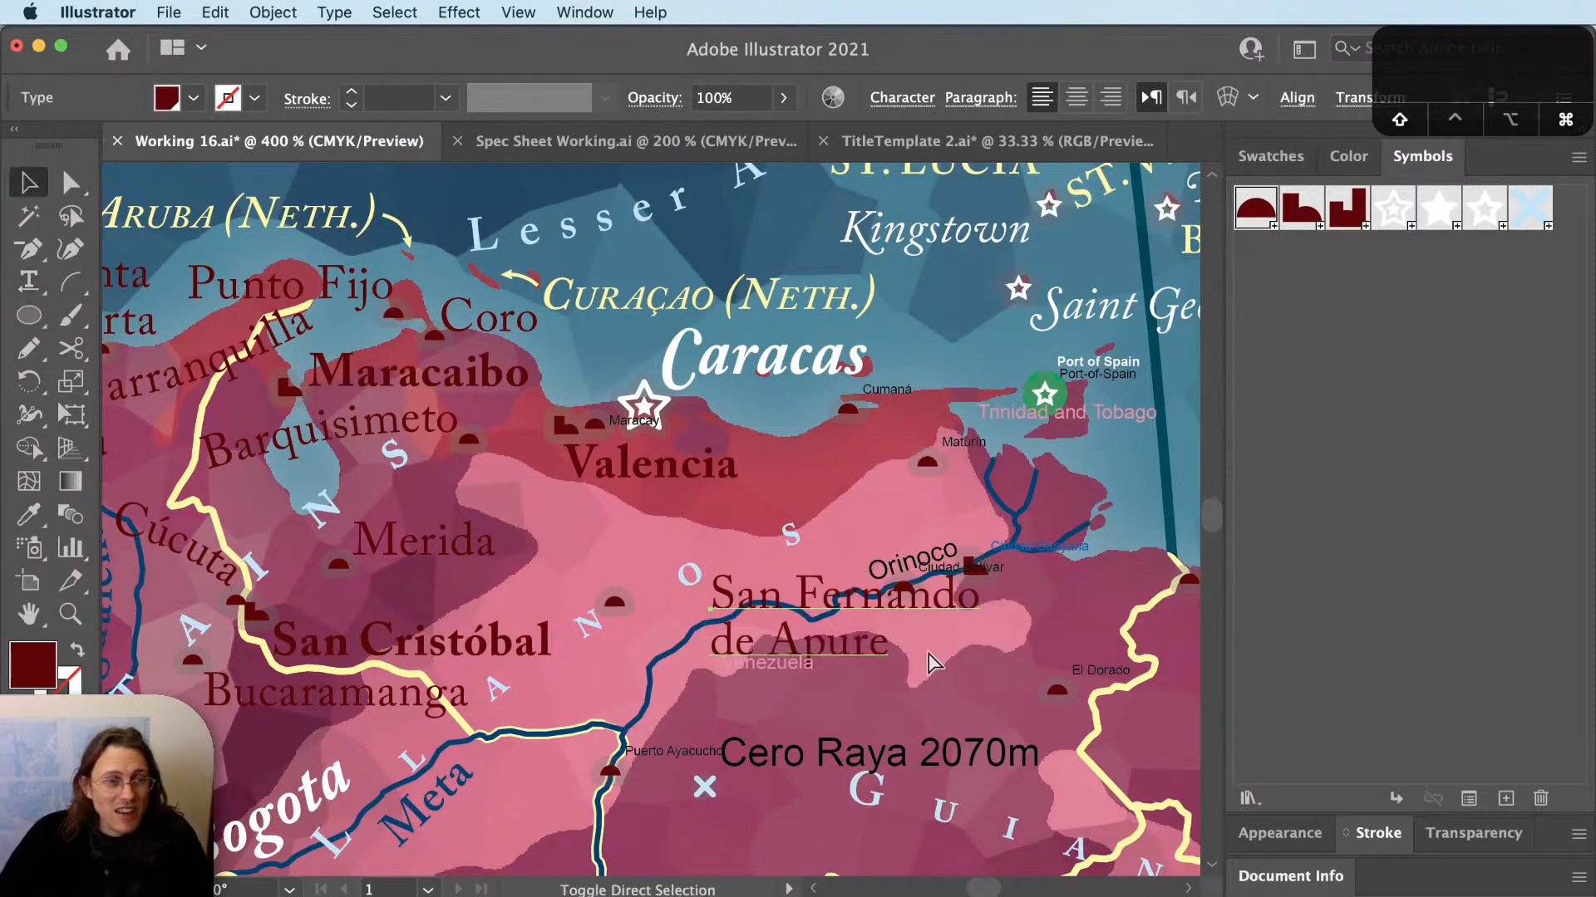
Centre-align the two-line San Fernando de Apure label and place it above its town marker, just below Valencia.
key("shift+super+r")
key("shift+super+c")
key("v")
scroll(681, 646, "up", 1)
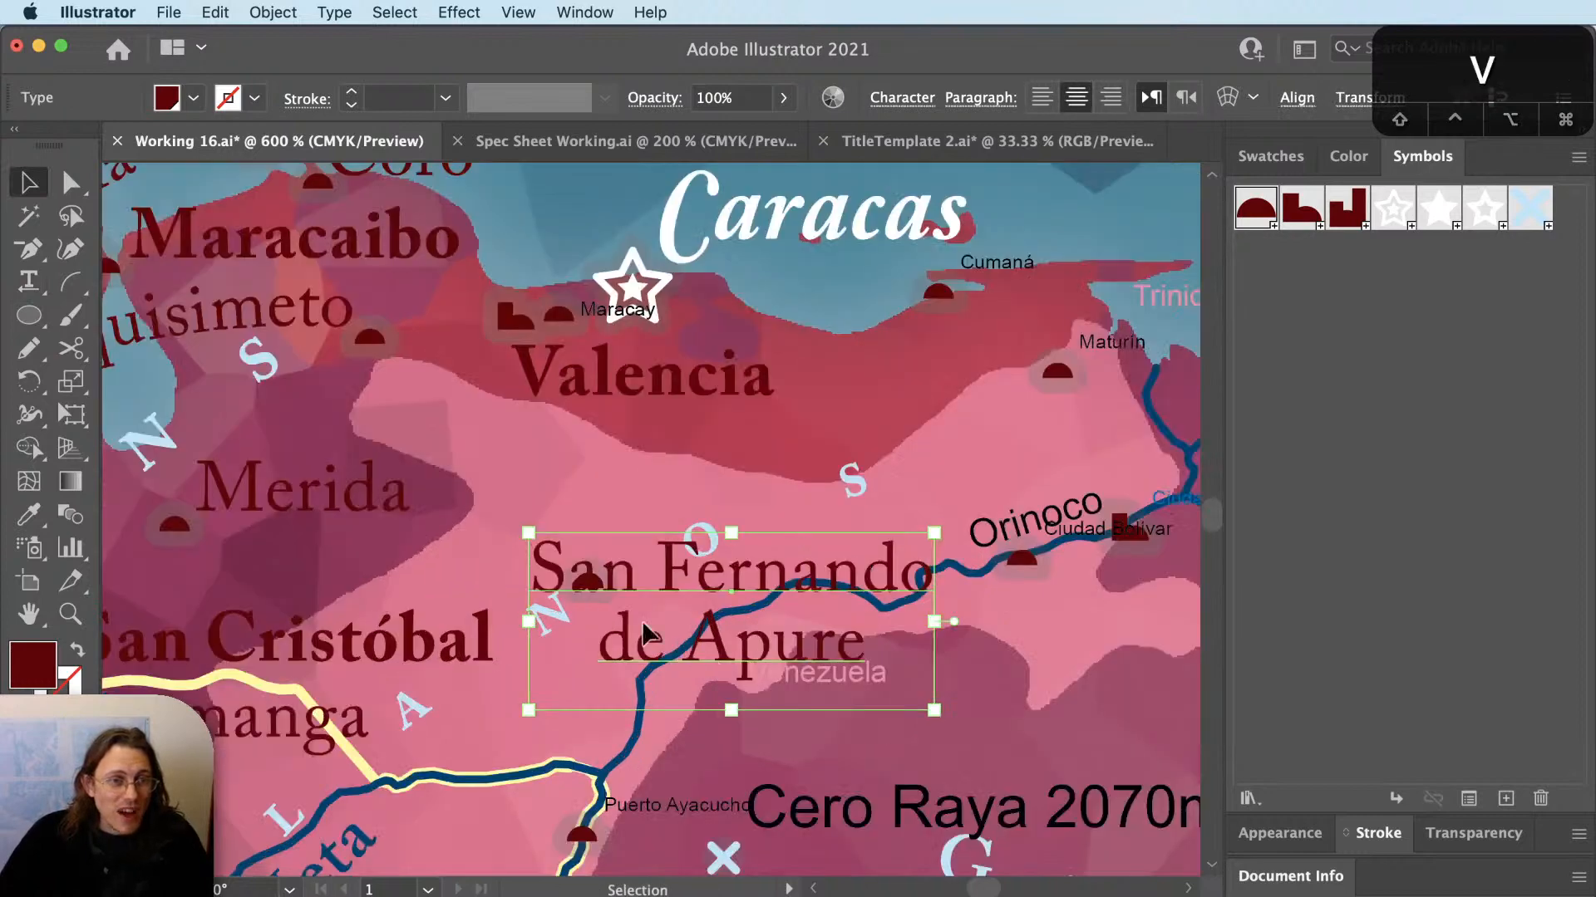
left_click_drag(681, 646, 557, 531)
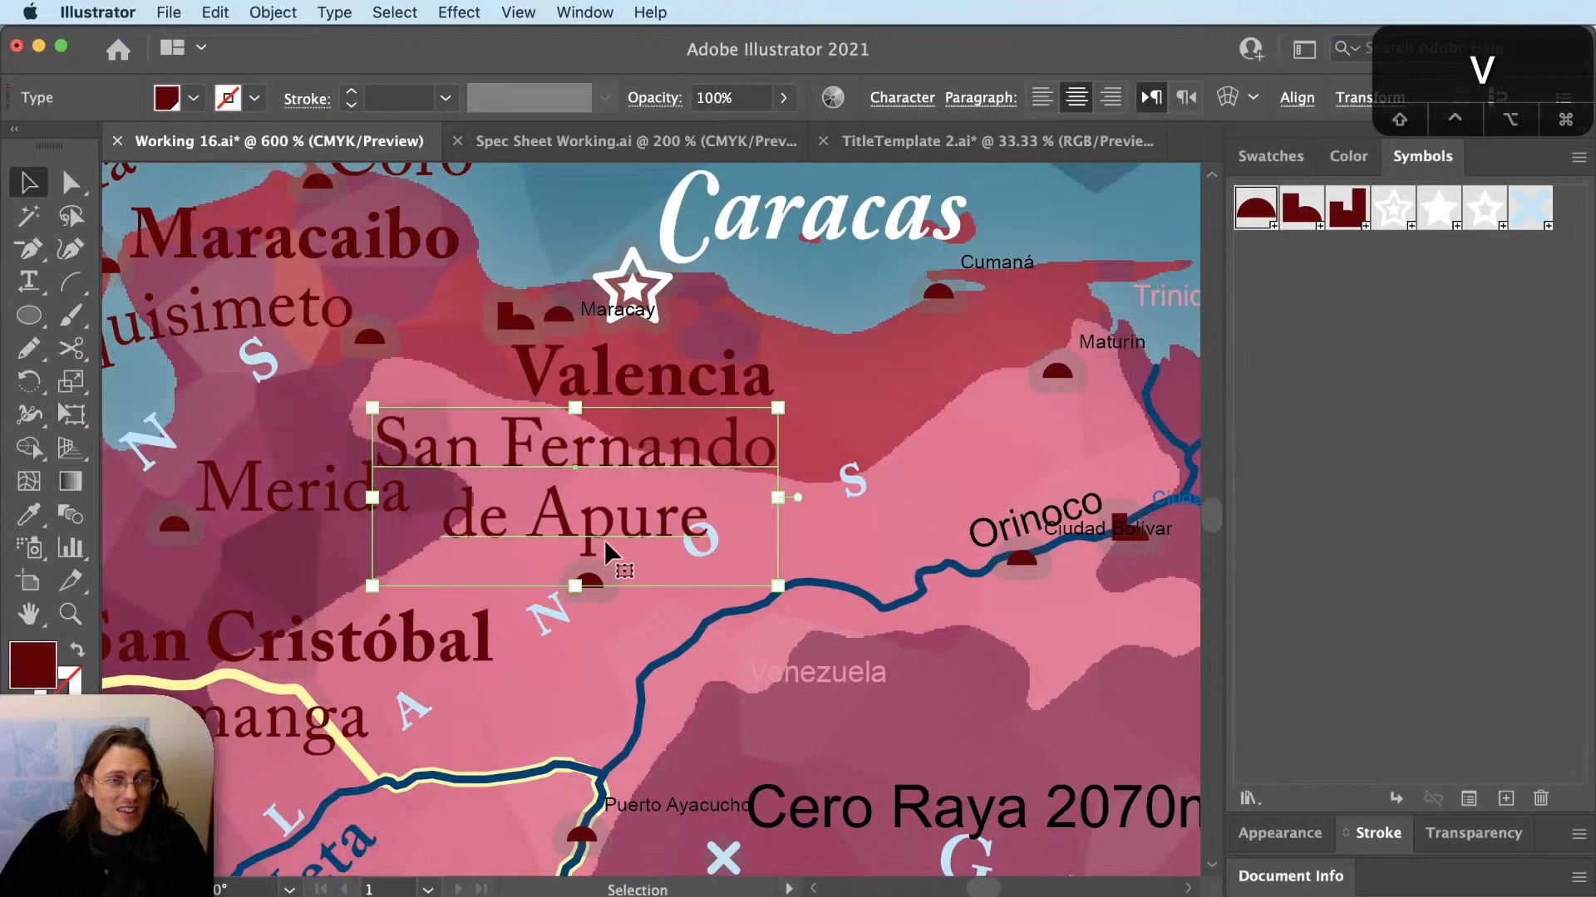
scroll(755, 620, "down", 2)
scroll(710, 539, "up", 1)
key("v")
left_click(663, 539)
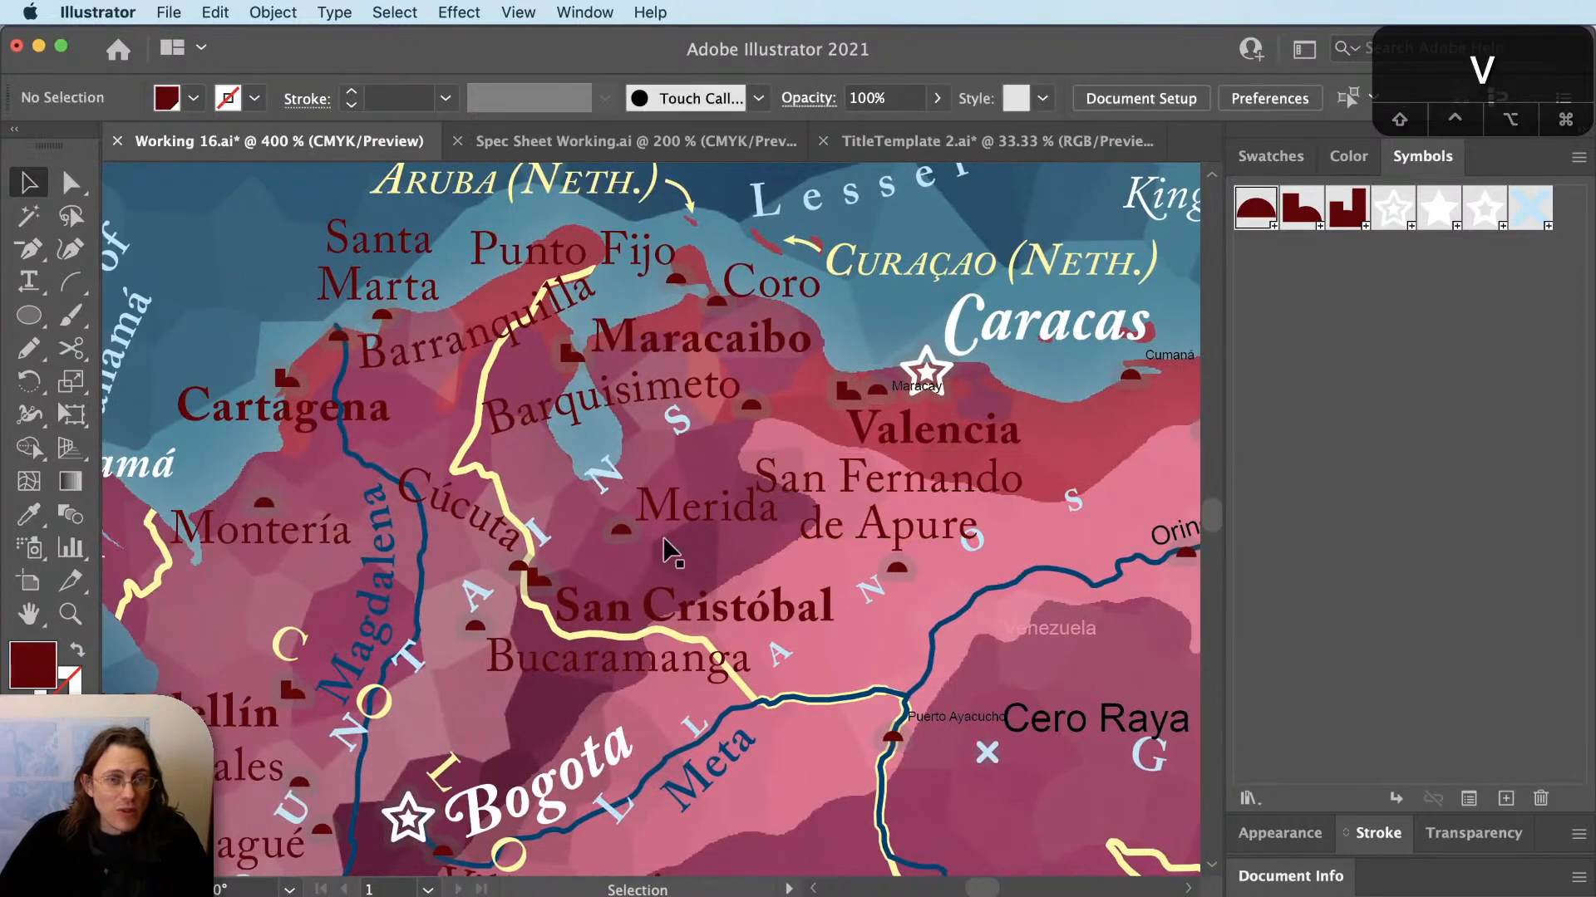
Move the Merida label down so it sits below and to the east of its town marker.
scroll(663, 538, "up", 2)
left_click_drag(682, 516, 691, 582)
key("super+shift+a")
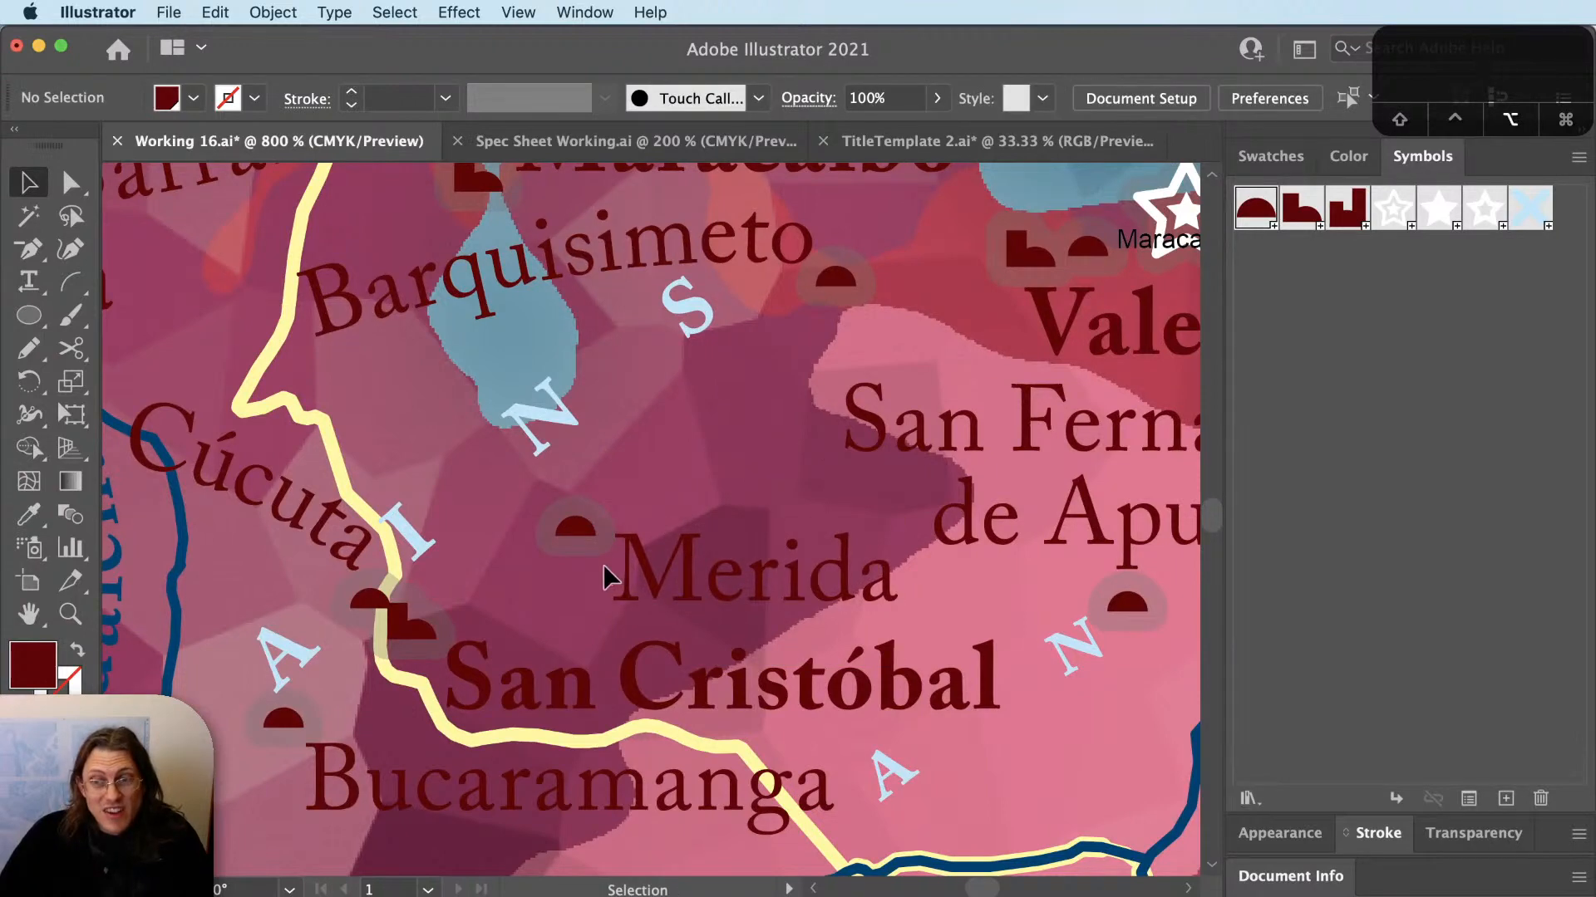
Try right-aligning the San Fernando de Apure label above its town marker, then undo the change.
scroll(603, 566, "down", 1)
scroll(819, 636, "right", 3)
scroll(818, 636, "up", 1)
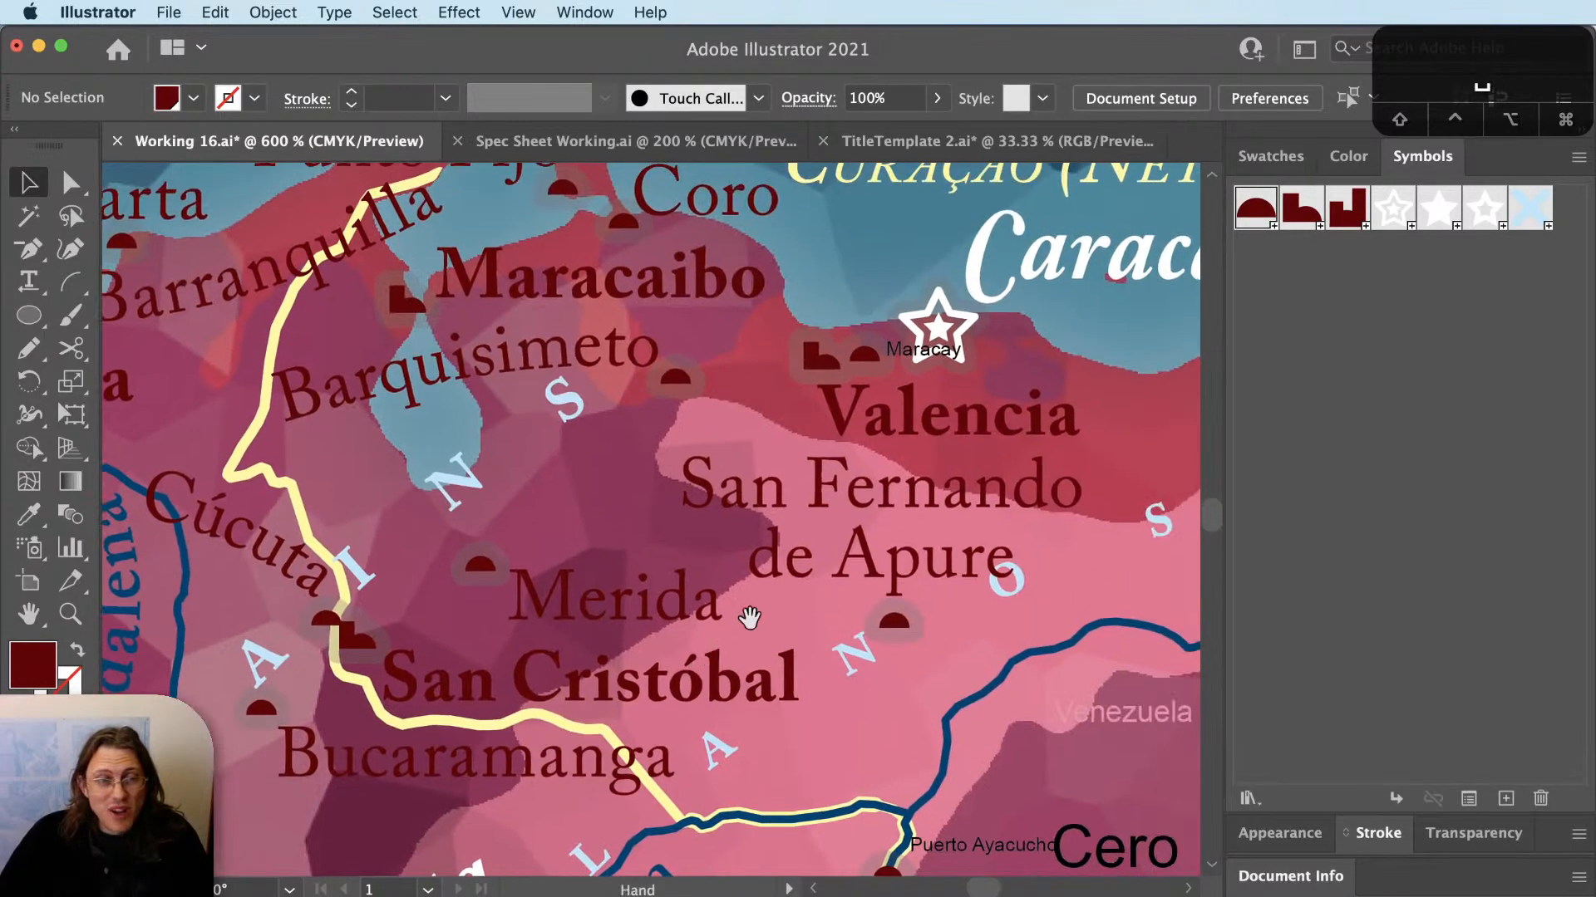
left_click(829, 562)
key("shift+super+r")
key("v")
left_click_drag(854, 557, 923, 555)
key("super+z")
key("super+z")
key("shift+super+a")
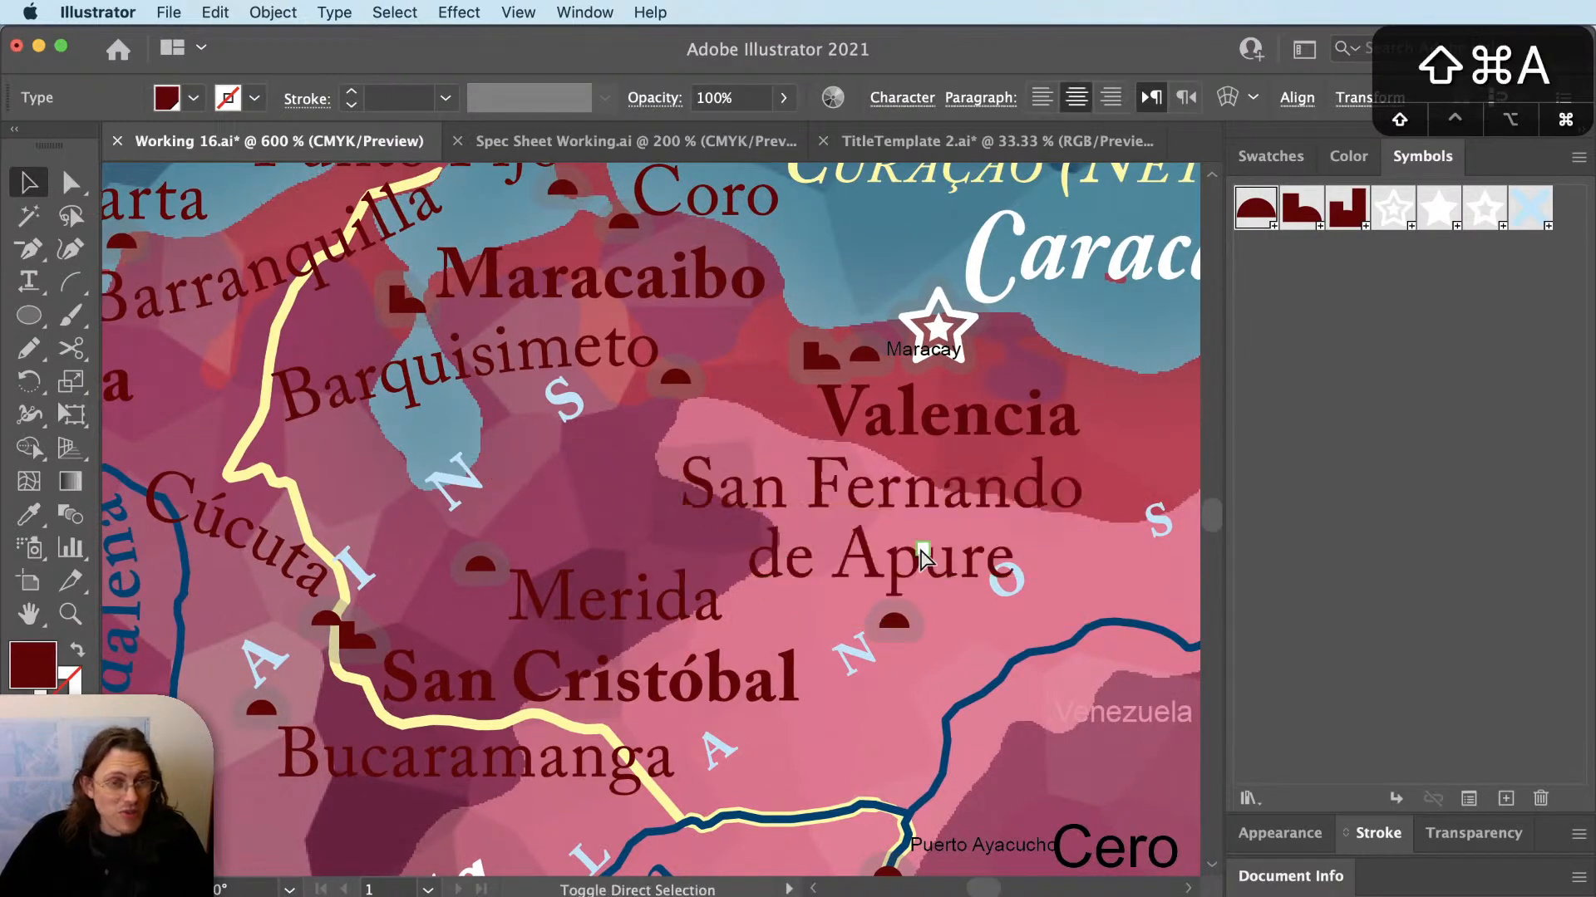
Move the San Fernando de Apure label southeast of its town marker and left-align its two lines beside the marker.
scroll(893, 669, "down", 1)
left_click_drag(814, 645, 633, 599)
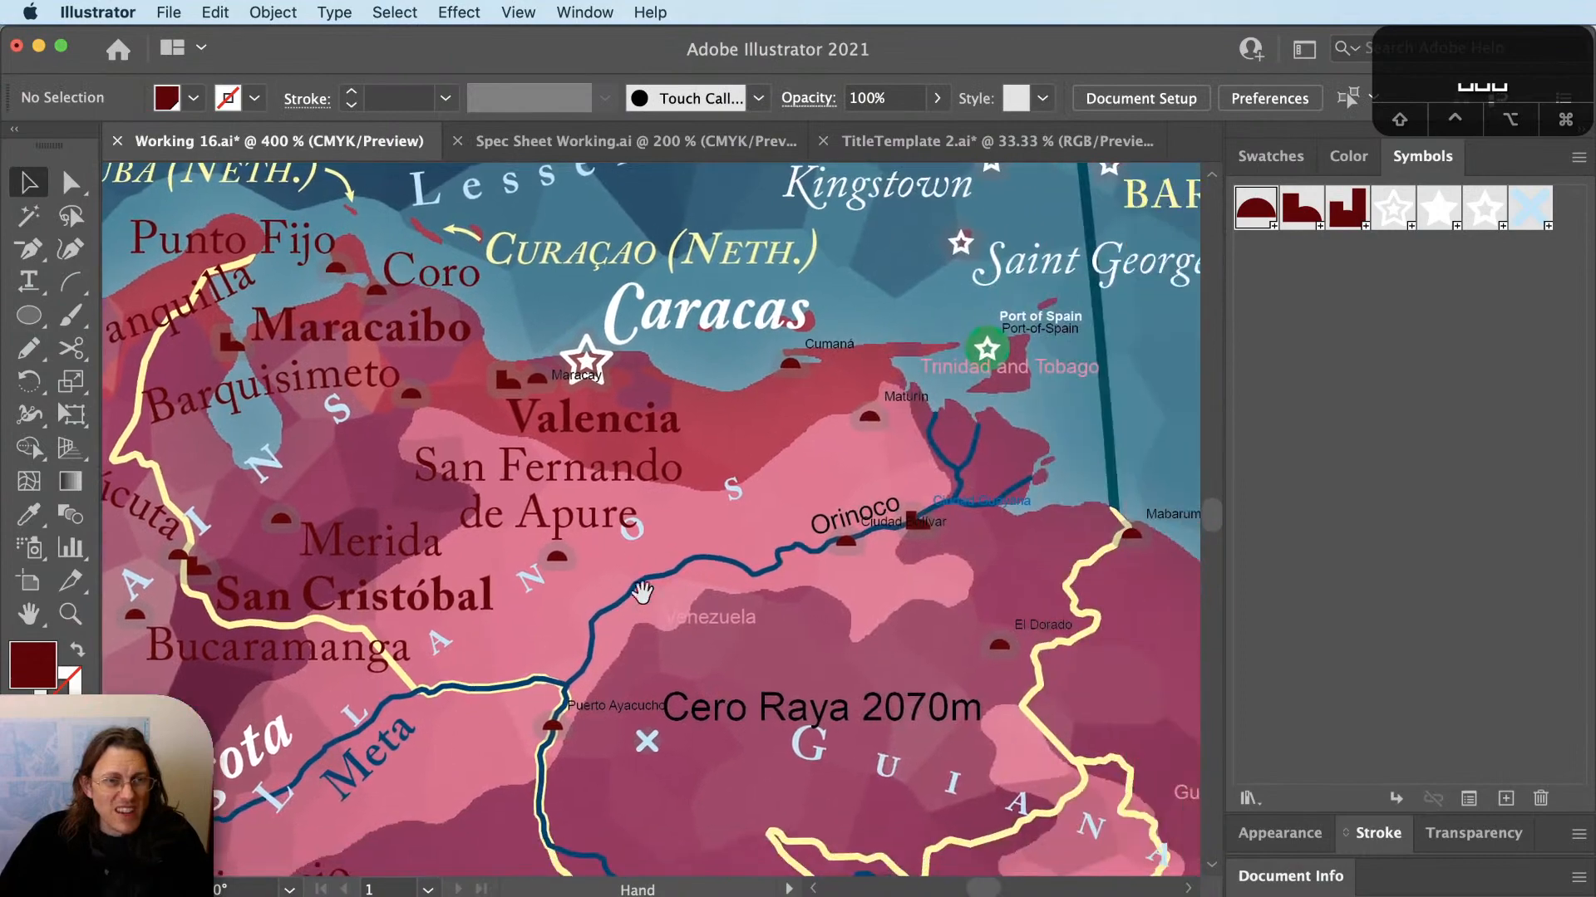
left_click_drag(579, 516, 736, 620)
left_click(730, 621)
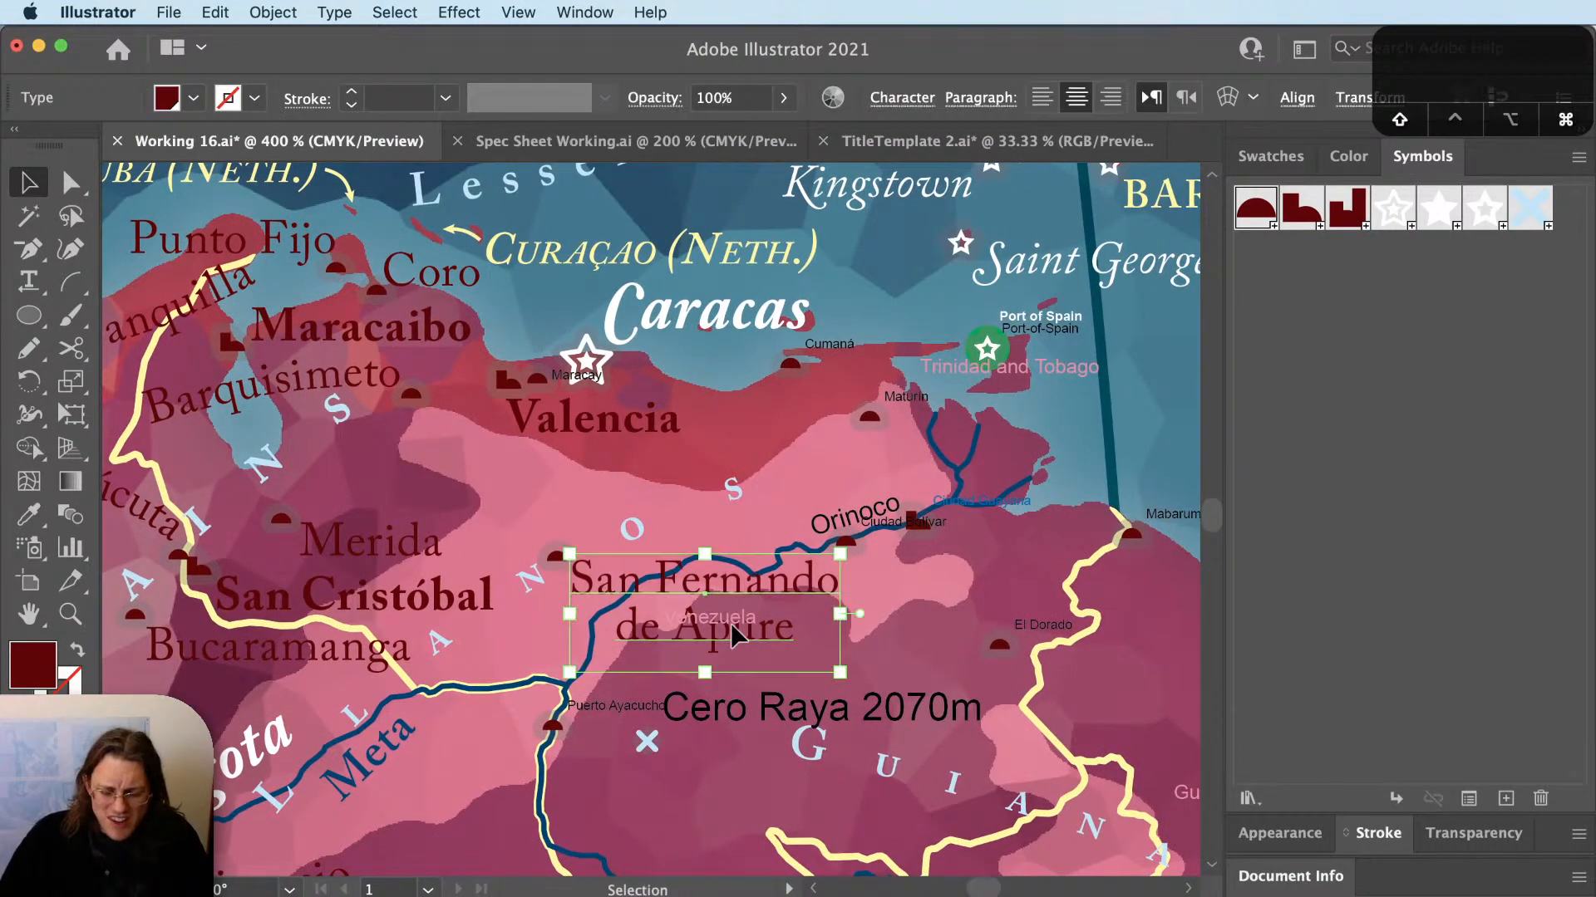
key("super+shift+l")
key("v")
left_click_drag(865, 620, 739, 635)
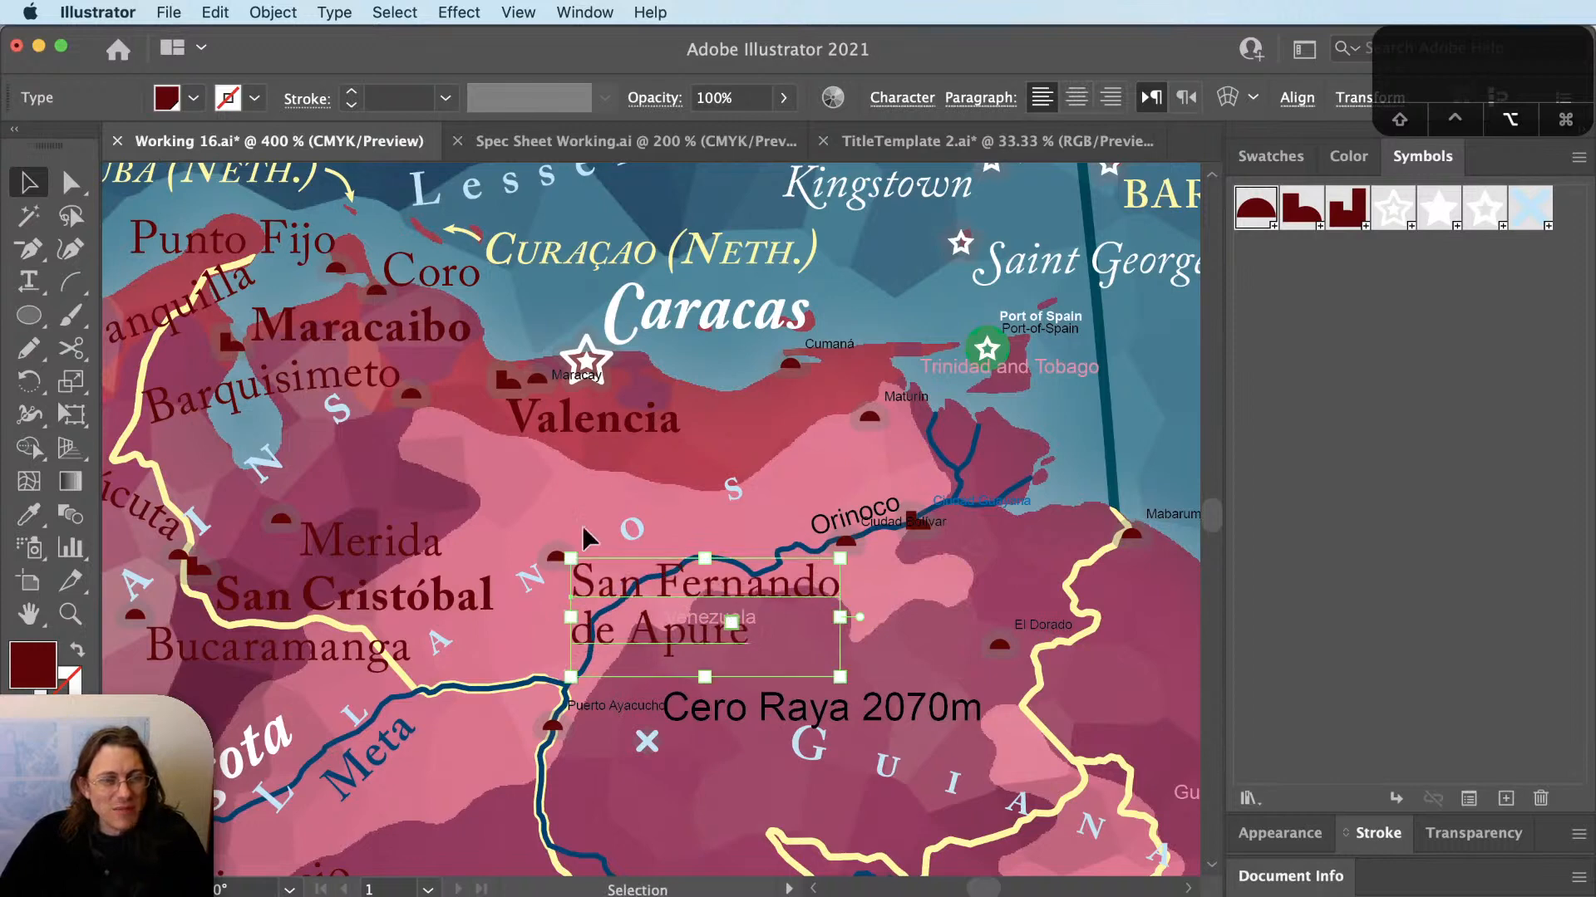
scroll(593, 606, "up", 3)
left_click_drag(607, 573, 596, 576)
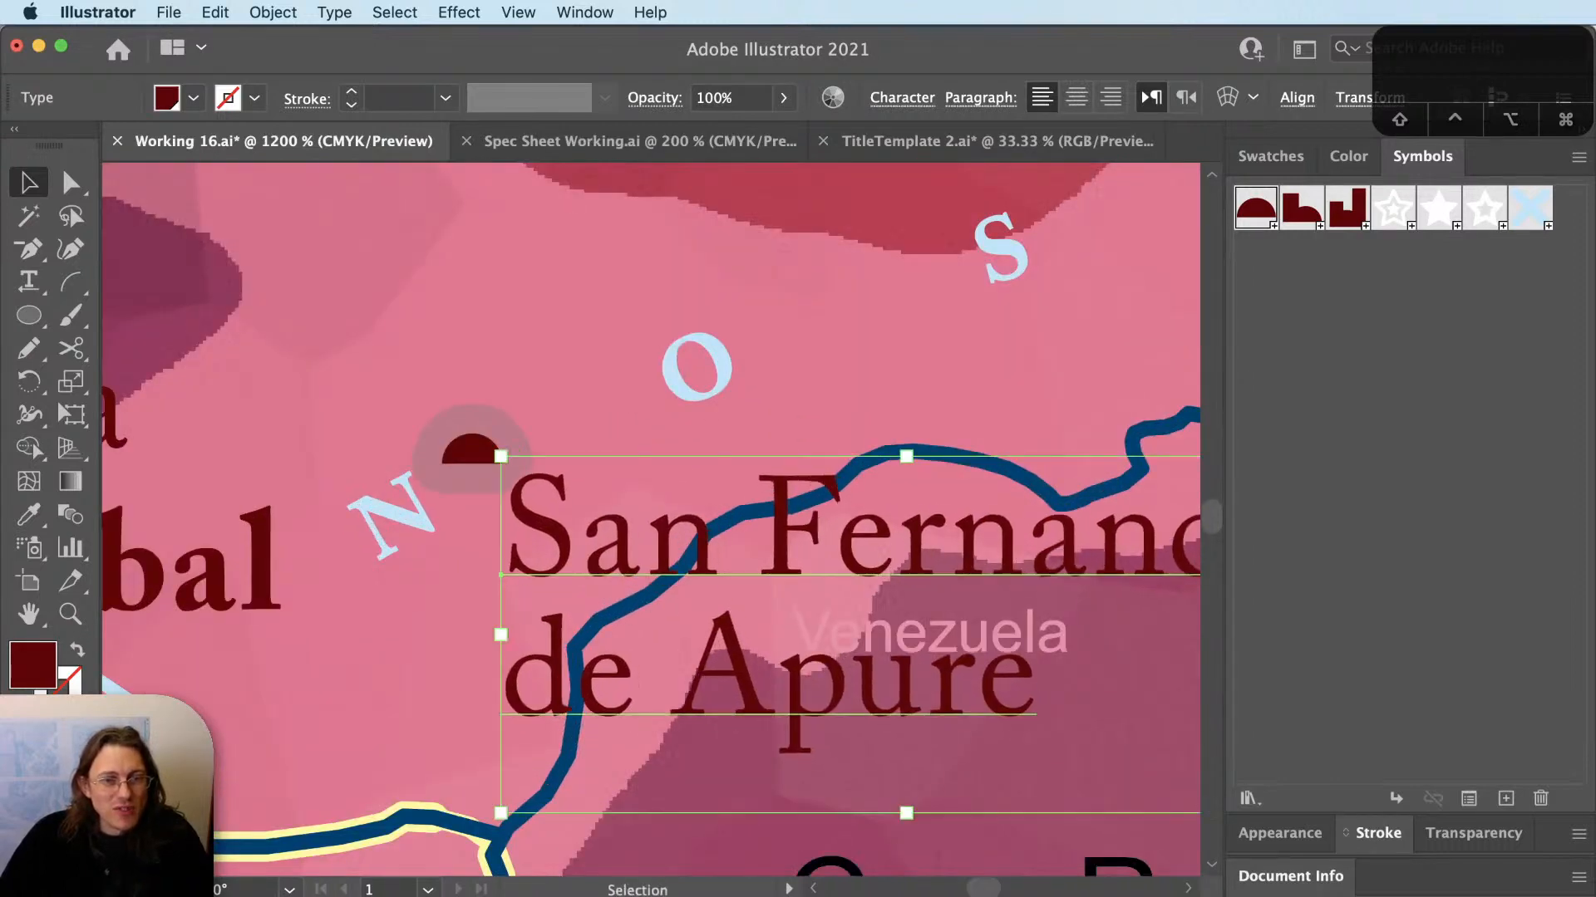
Tighten the line spacing of the San Fernando de Apure label to 6.5.
key("alt+Up")
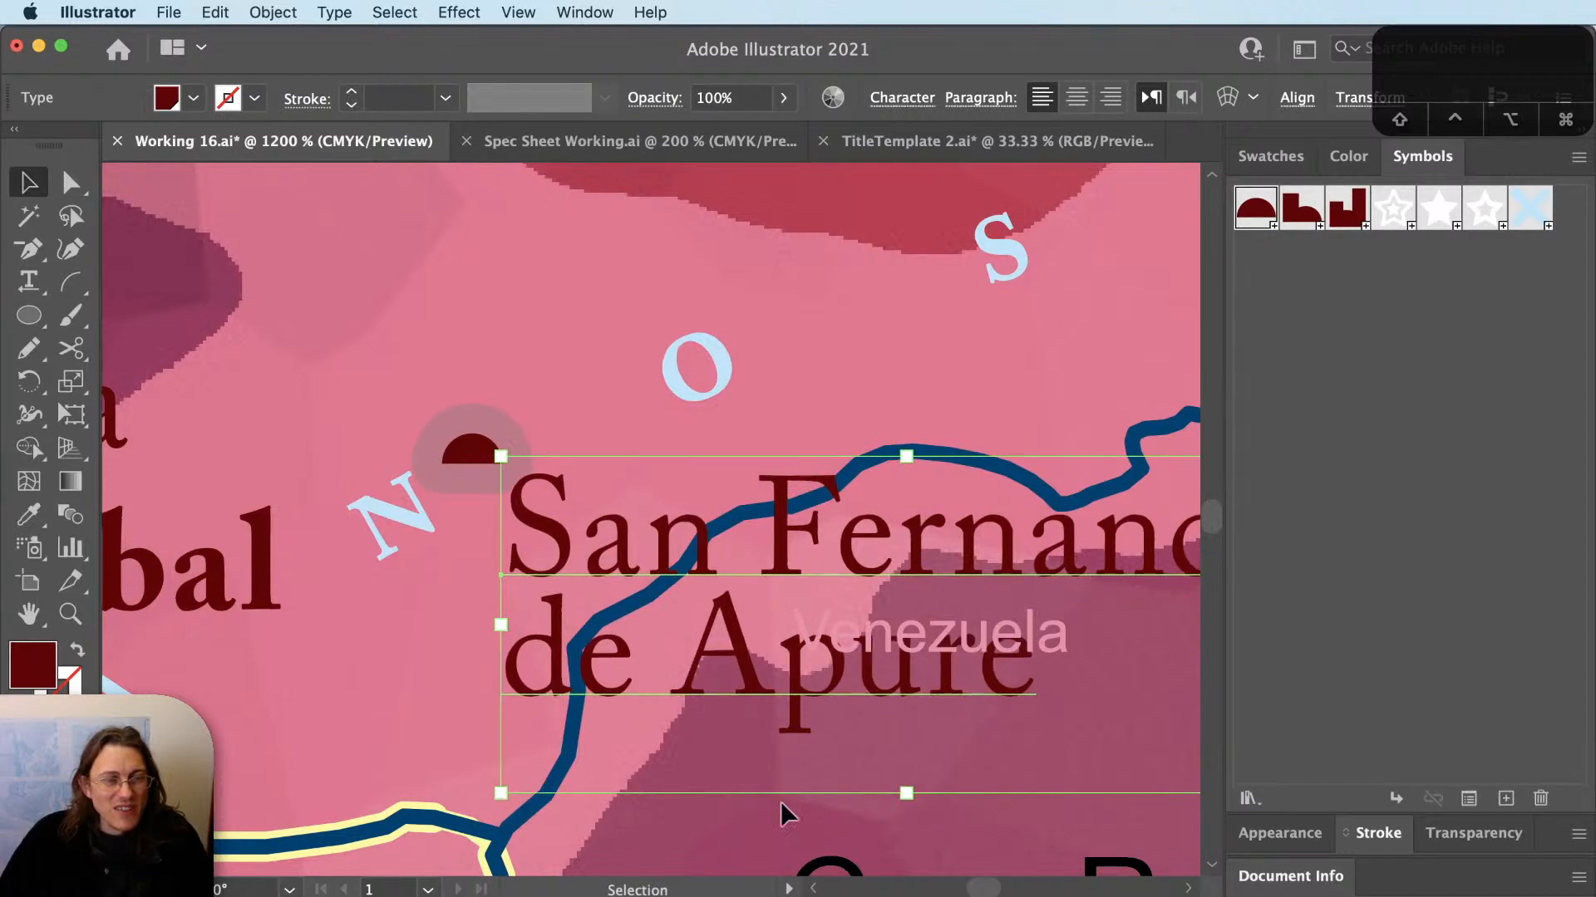
key("super")
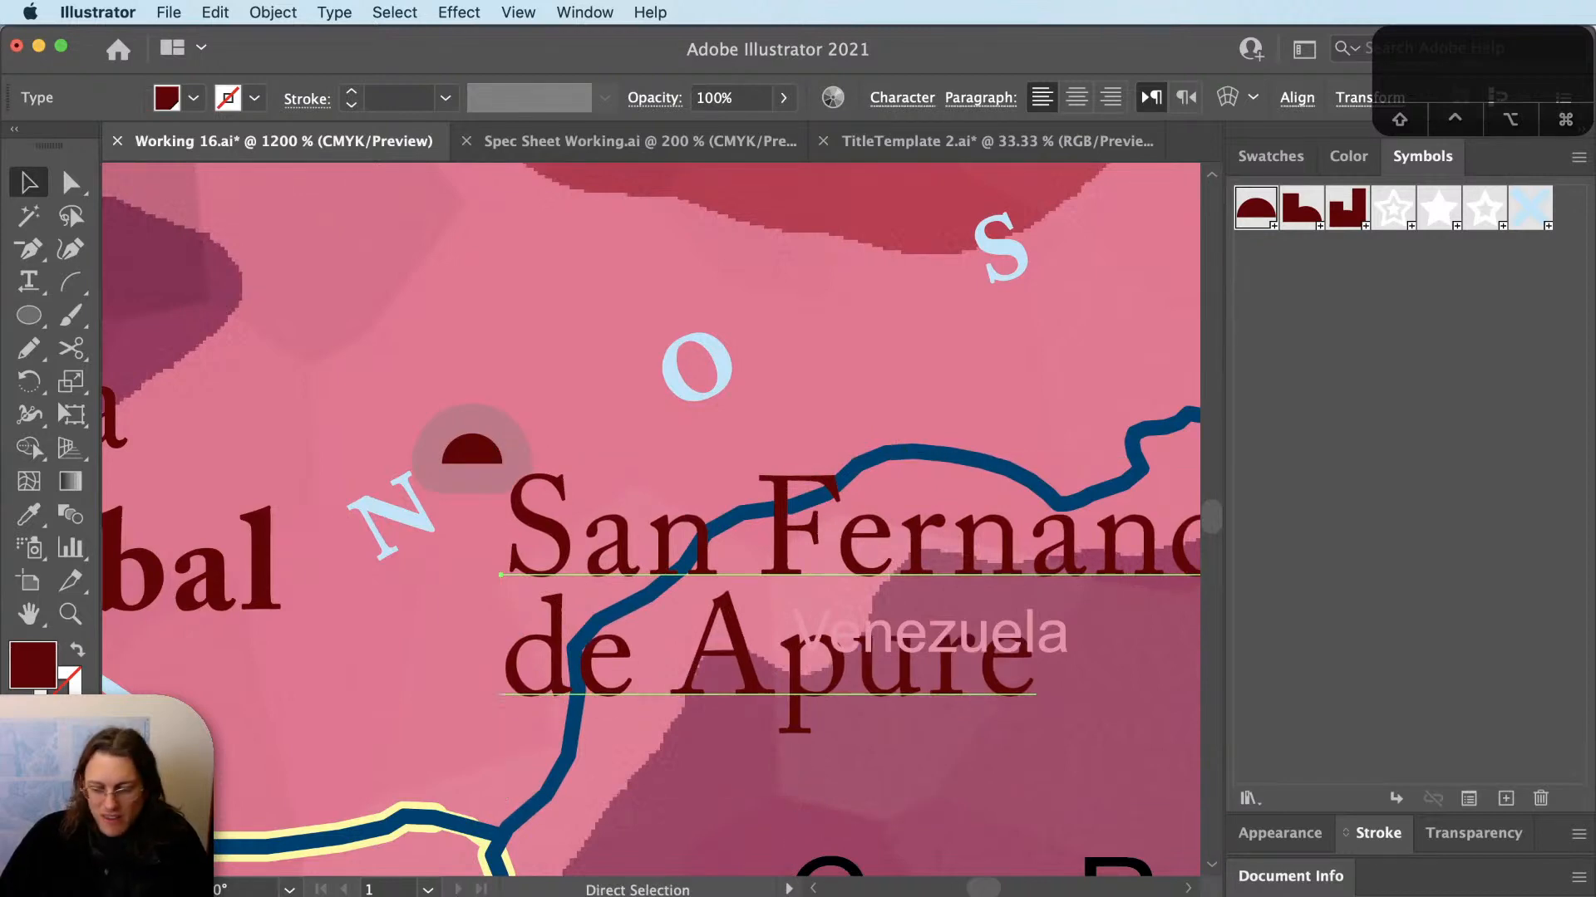
type("6.5")
key("Return")
key("super+shift+a")
key("v")
scroll(662, 640, "down", 5)
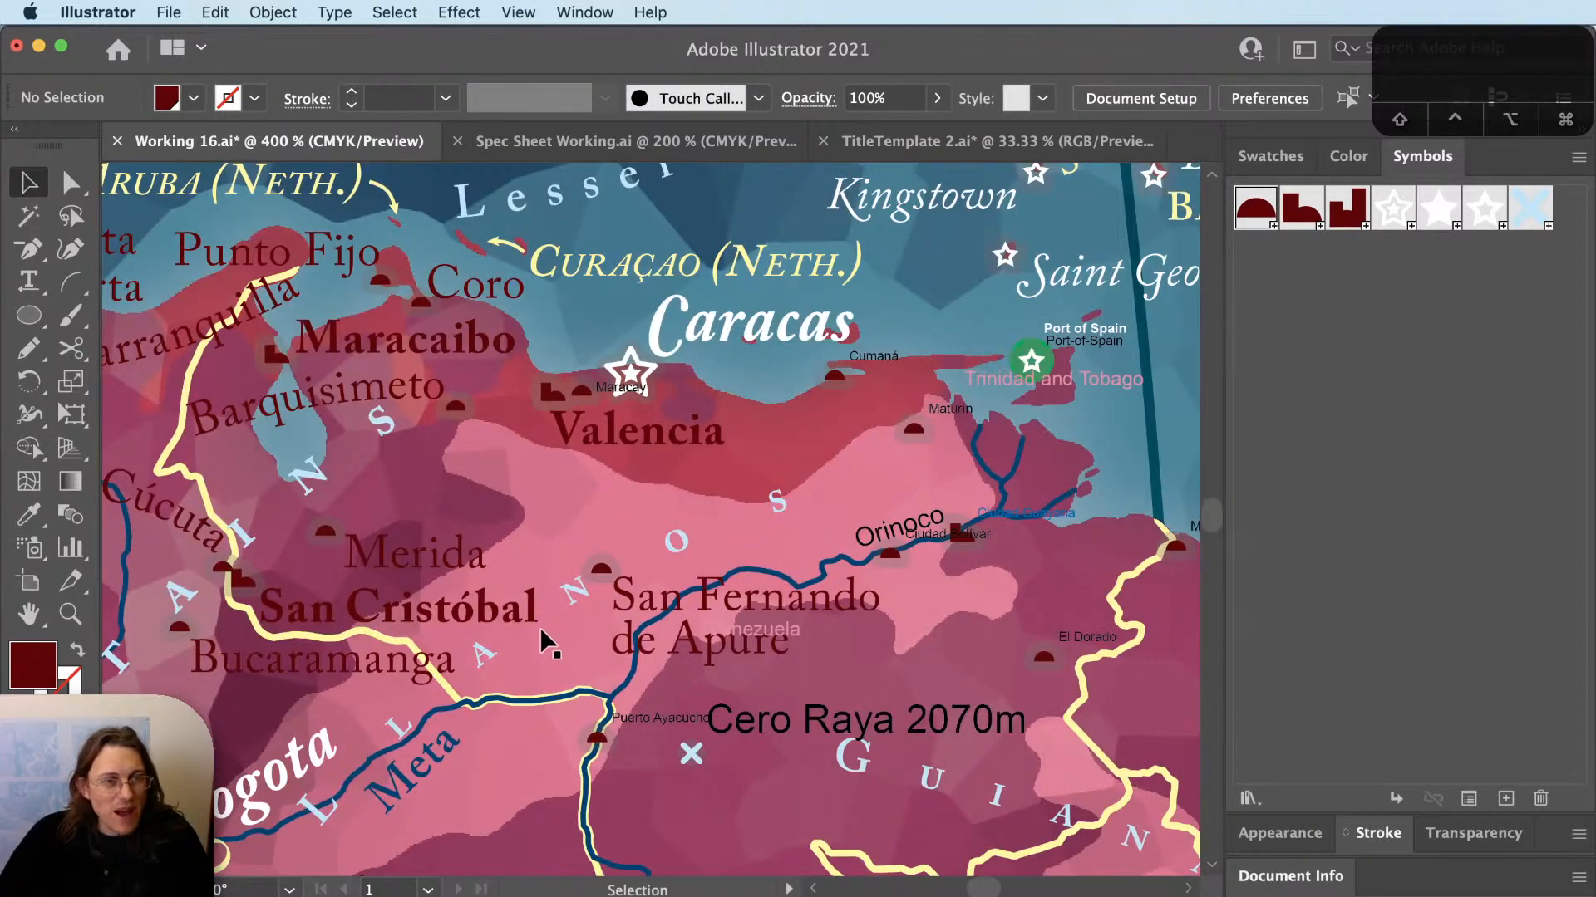
Try the San Fernando de Apure label right-aligned and placed northwest of its town marker.
key("space")
left_click_drag(720, 678, 766, 675)
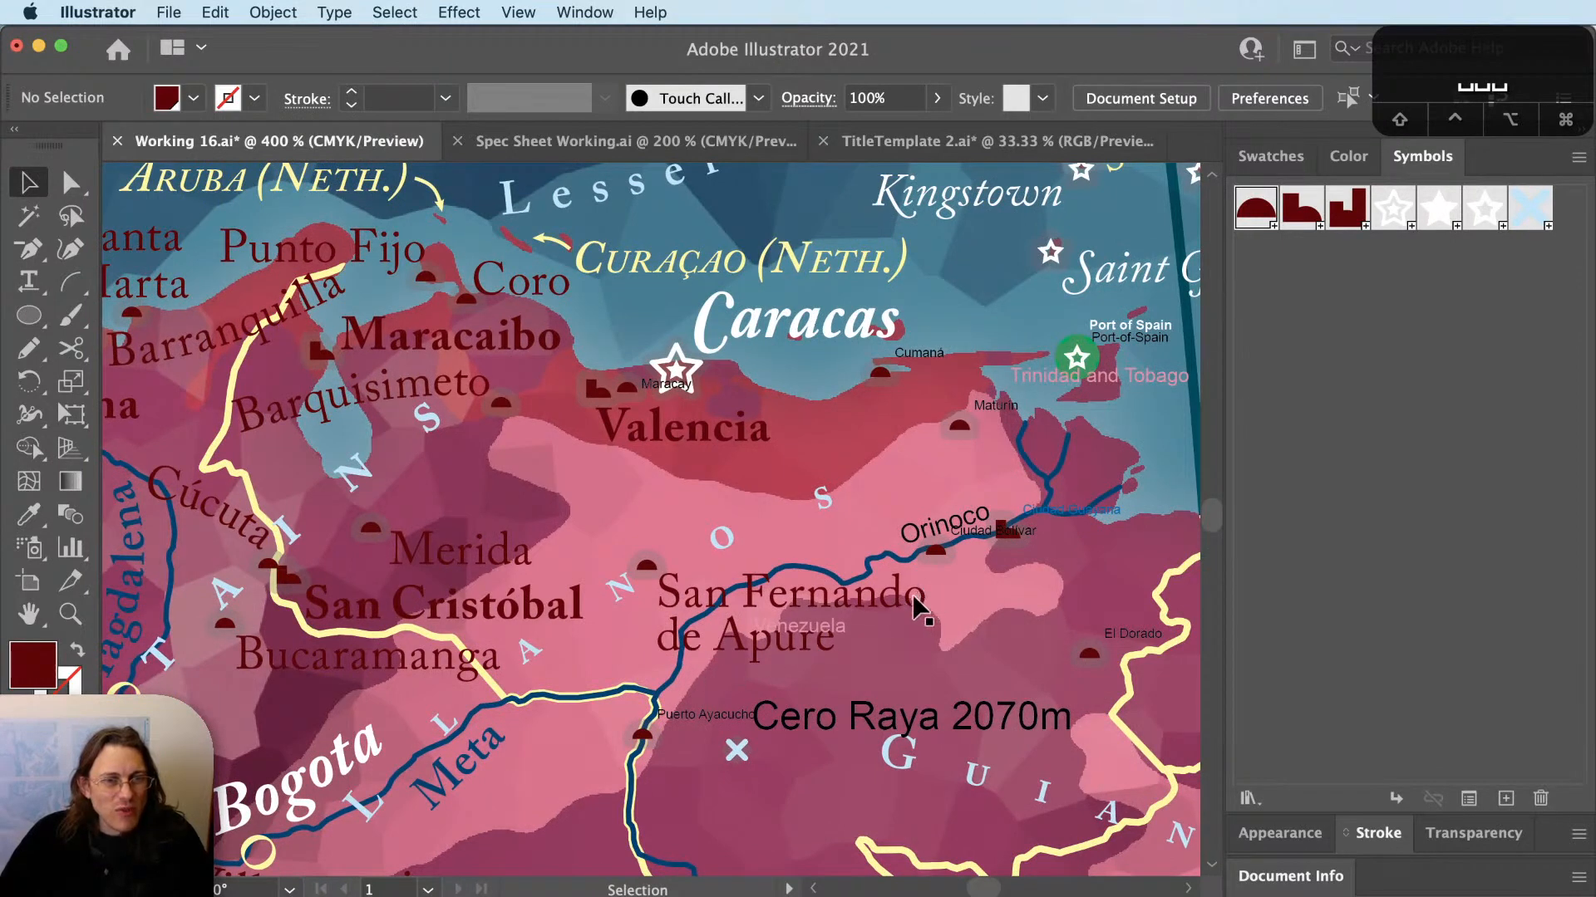
left_click_drag(896, 603, 635, 497)
key("shift+super+r")
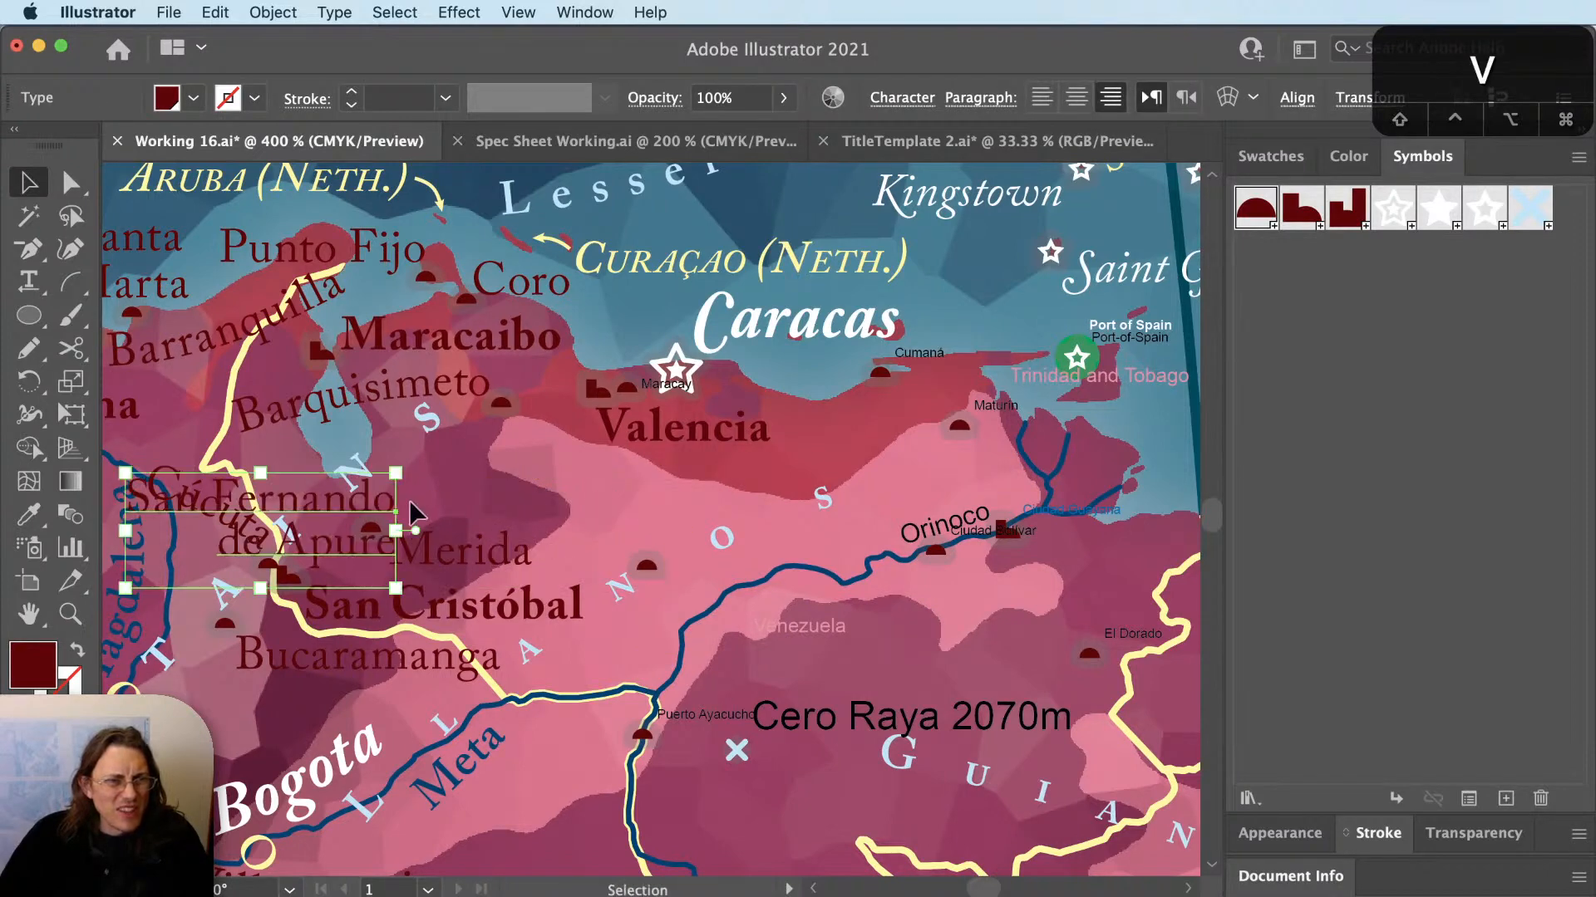
left_click_drag(395, 500, 641, 496)
key("space")
left_click_drag(373, 583, 522, 594)
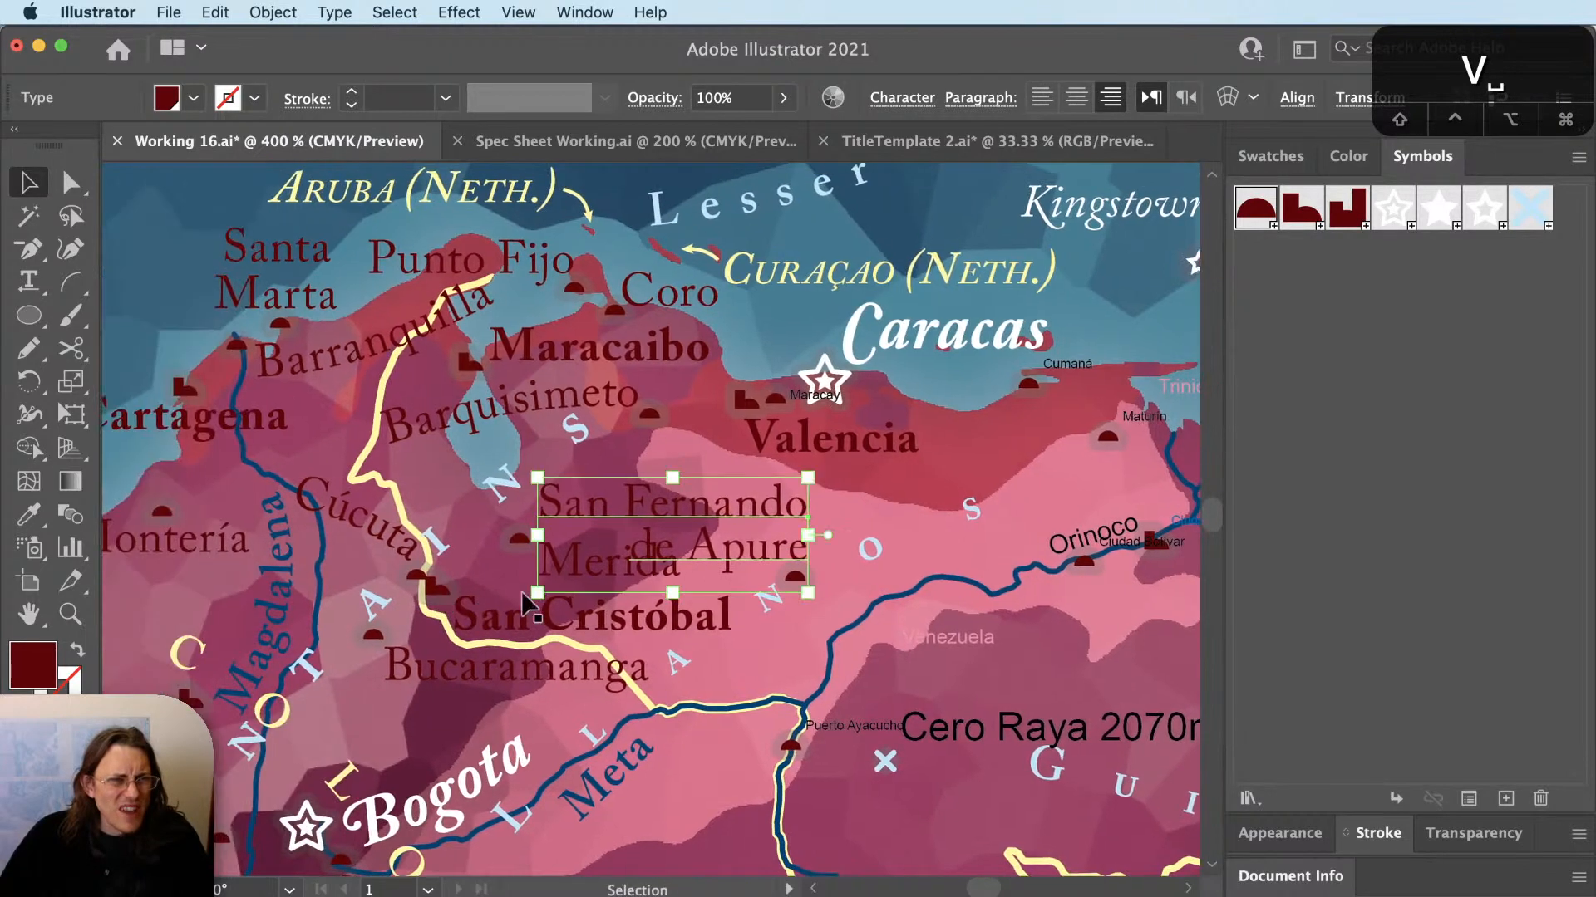
Shift the Merida label west beneath its town marker to clear the San Fernando de Apure label.
scroll(531, 590, "up", 3)
key("super+shift+a")
key("v")
left_click_drag(646, 538, 407, 552)
scroll(516, 575, "down", 3)
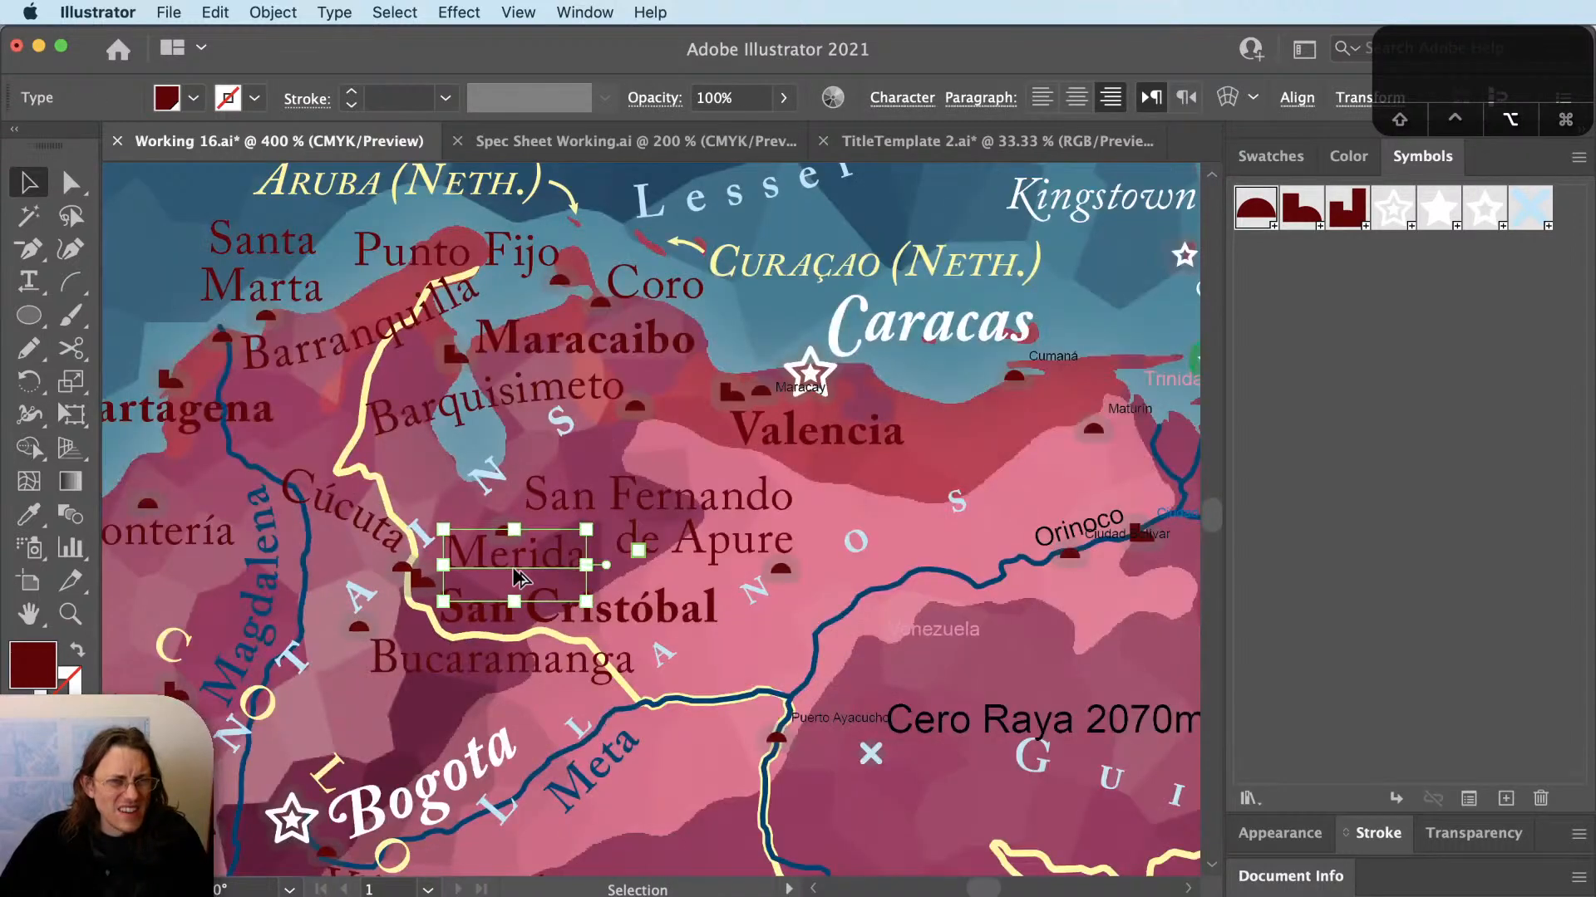
scroll(515, 575, "down", 1)
left_click_drag(841, 638, 781, 563)
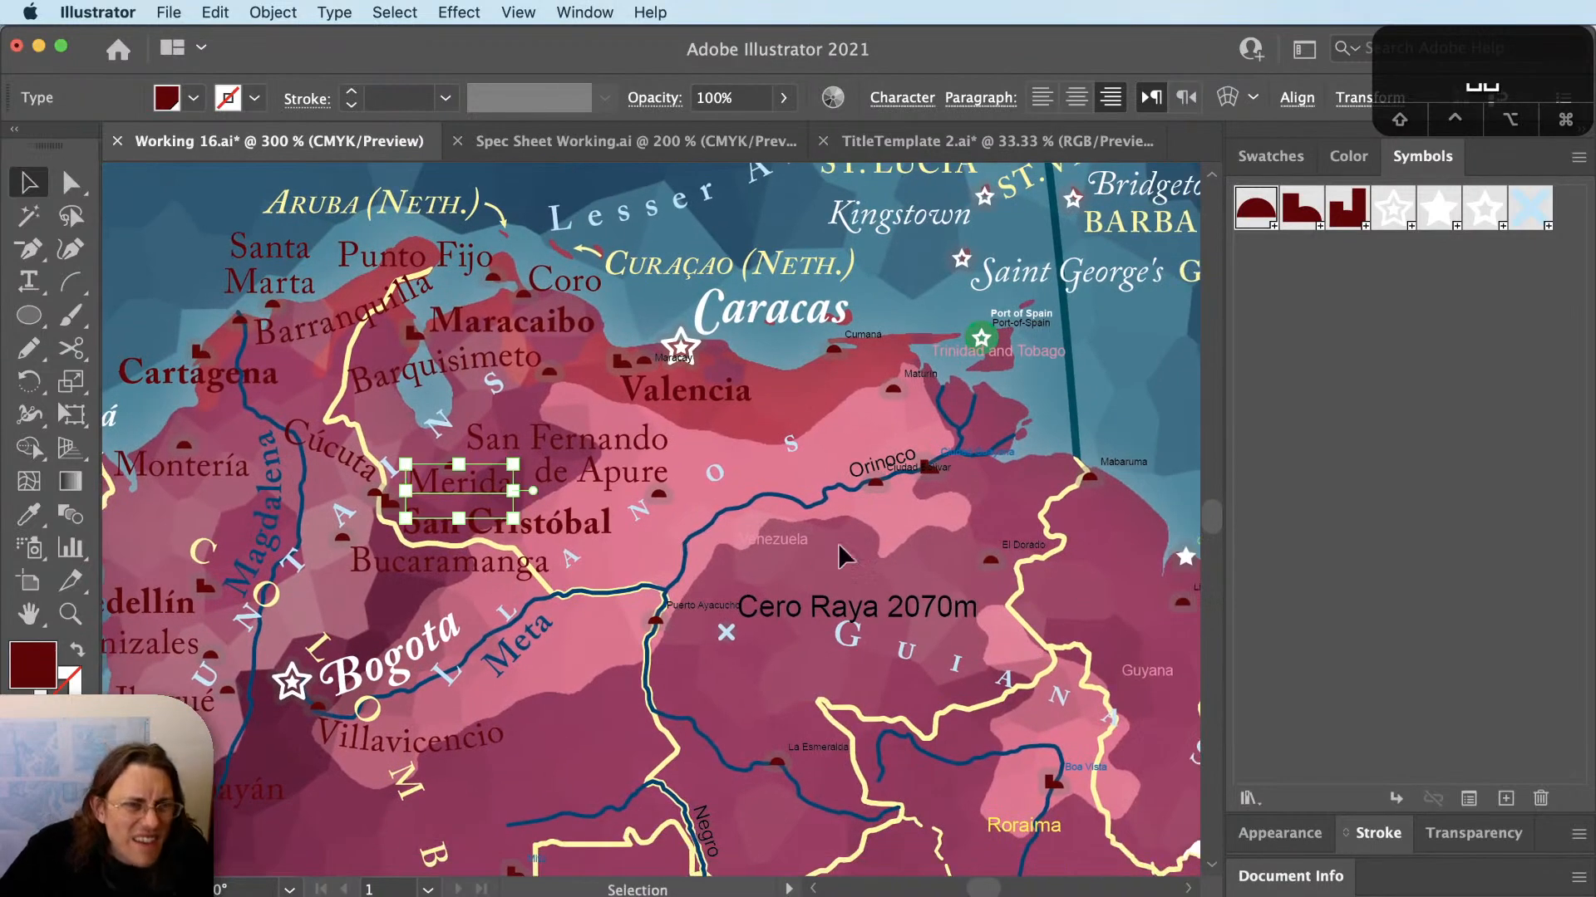
key("shift+super+a")
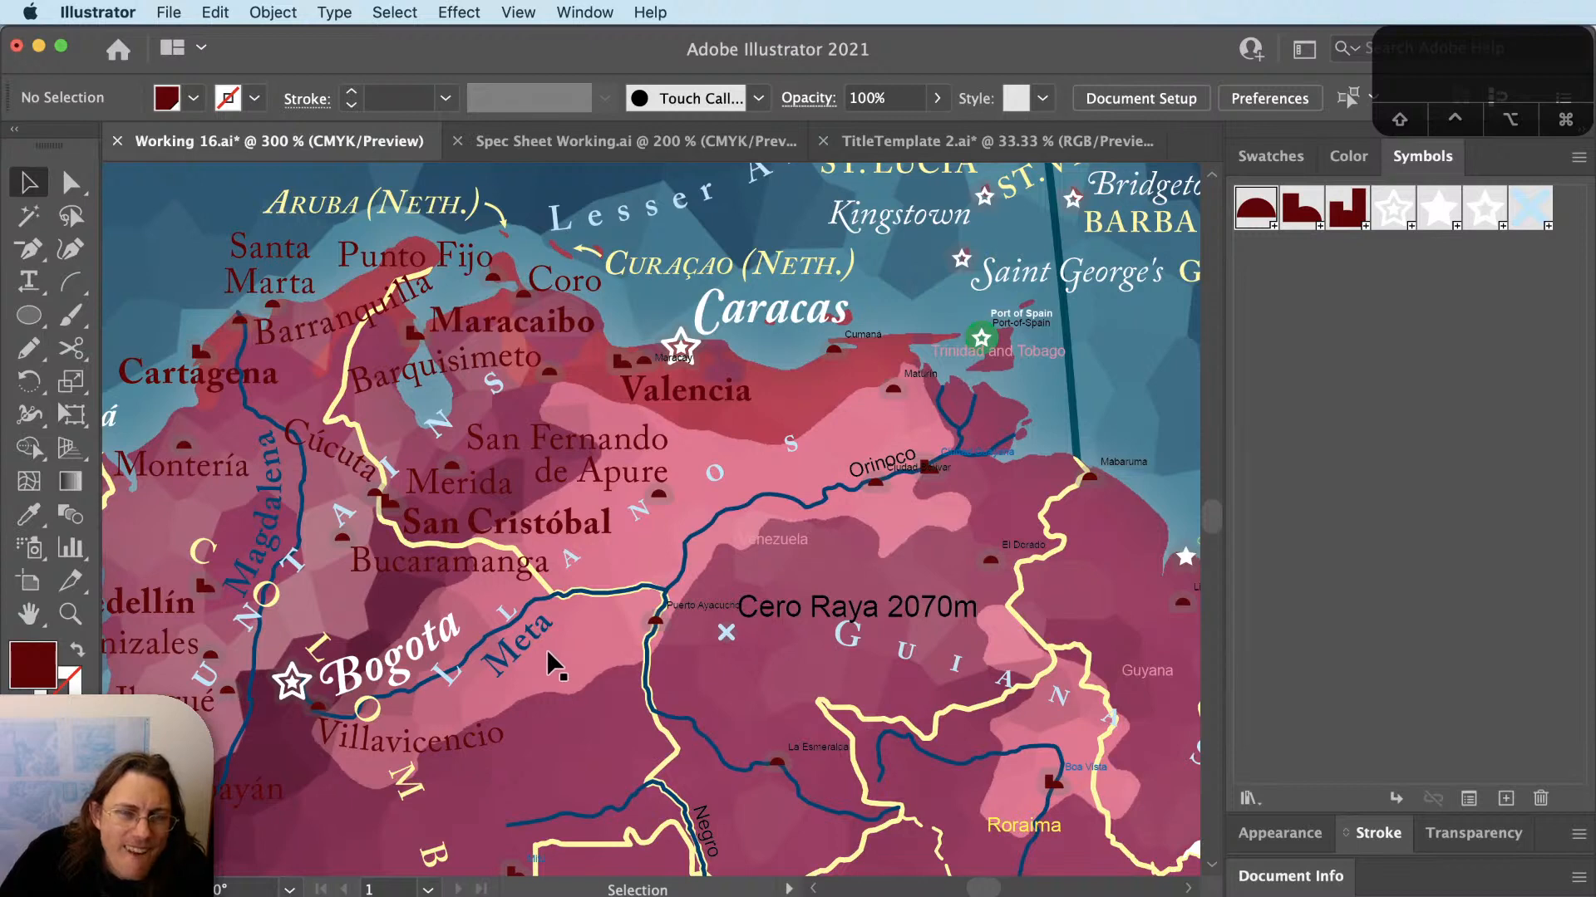
Undo the last Merida move and the right-aligned northwest placement of the San Fernando de Apure label.
key("super+z")
key("super+z")
key("super+z")
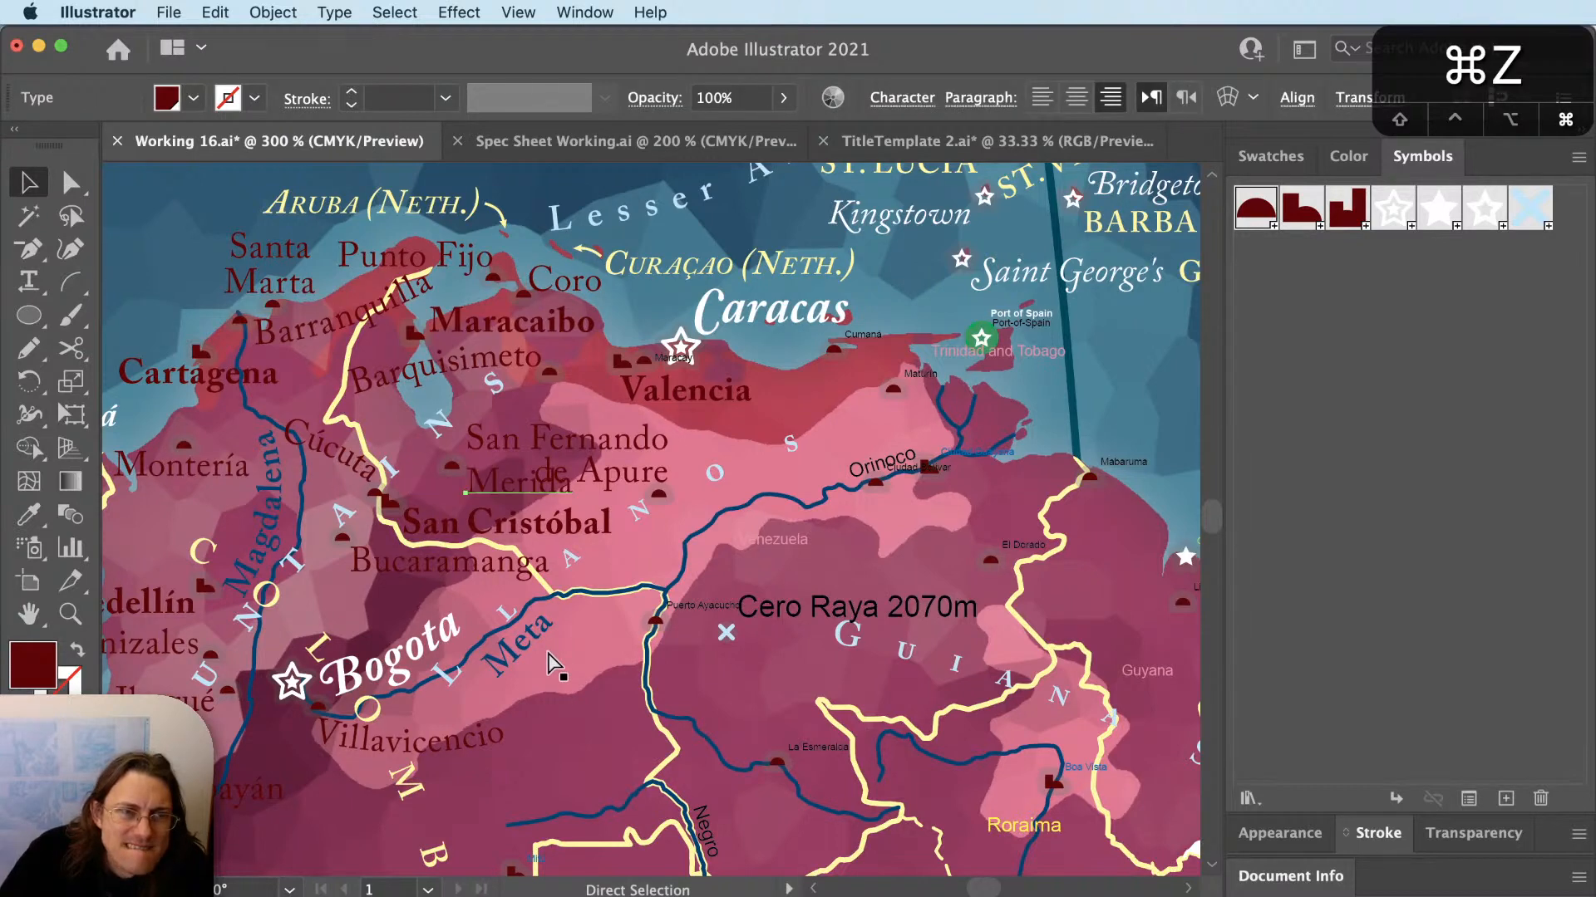
key("super+z")
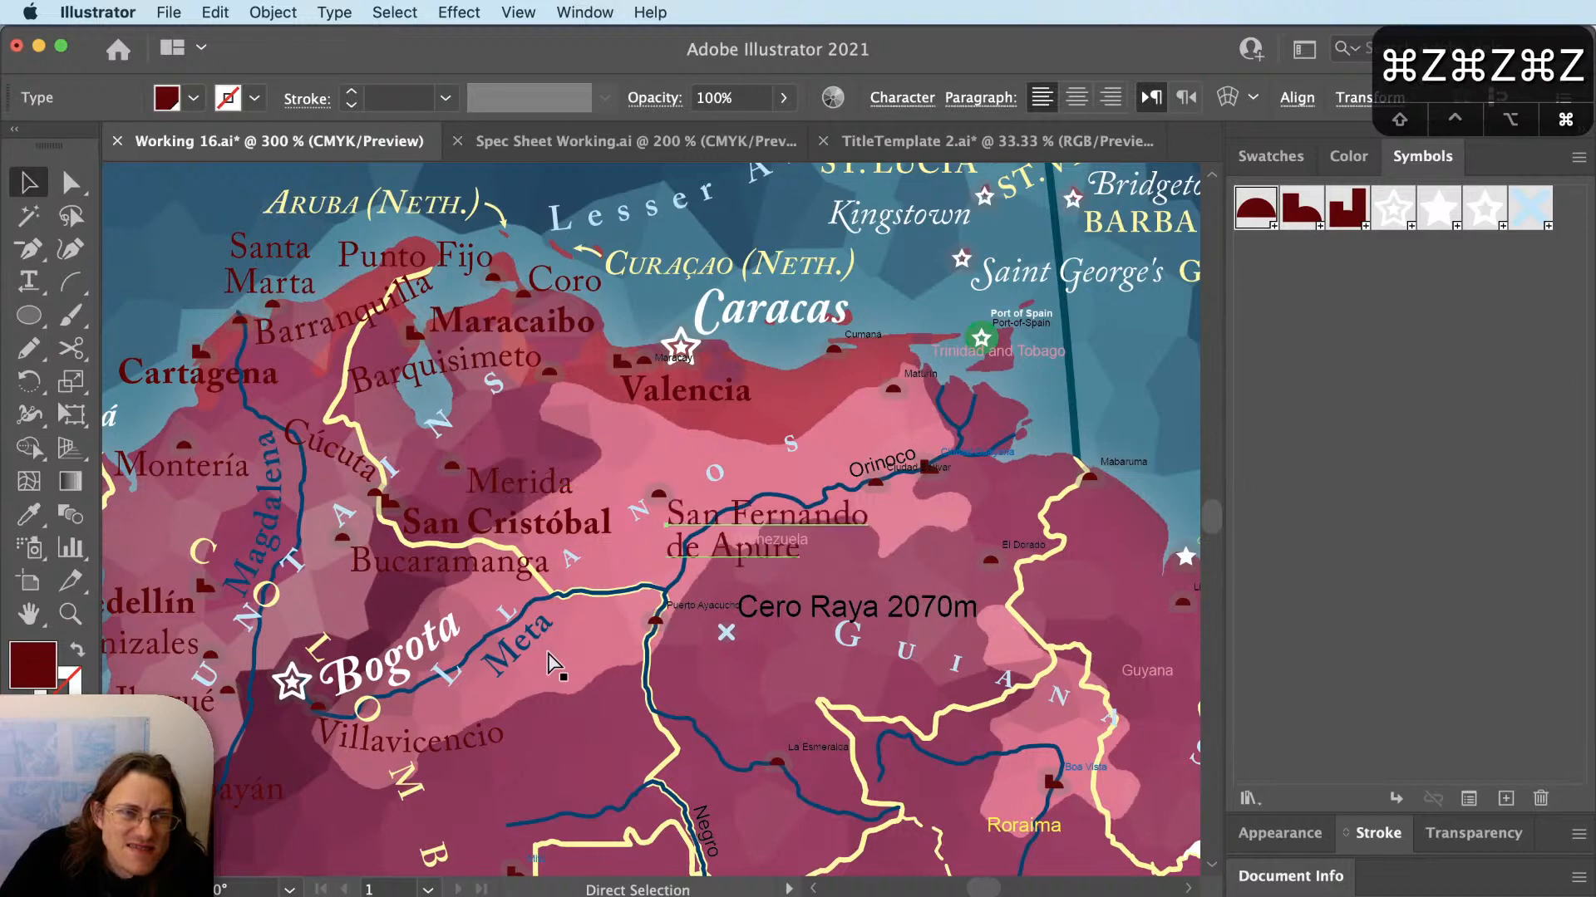
left_click(549, 648)
key("v")
Move the Merida label up so it sits just east of and slightly above its town marker.
scroll(549, 492, "up", 2)
key("v")
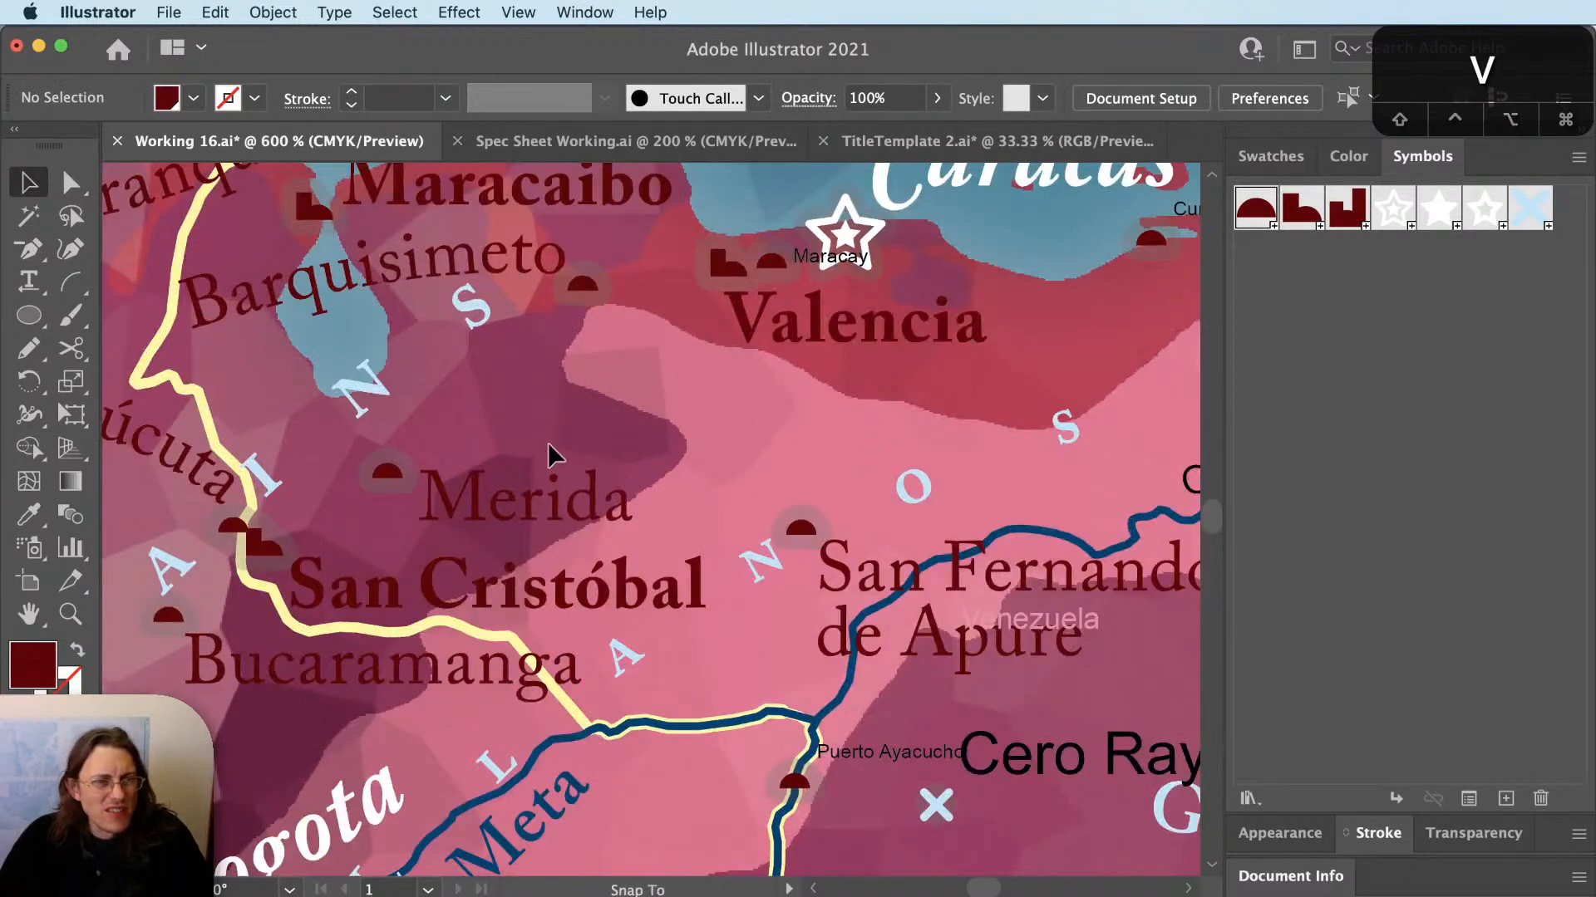
left_click_drag(544, 482, 539, 426)
key("super+shift+a")
key("space")
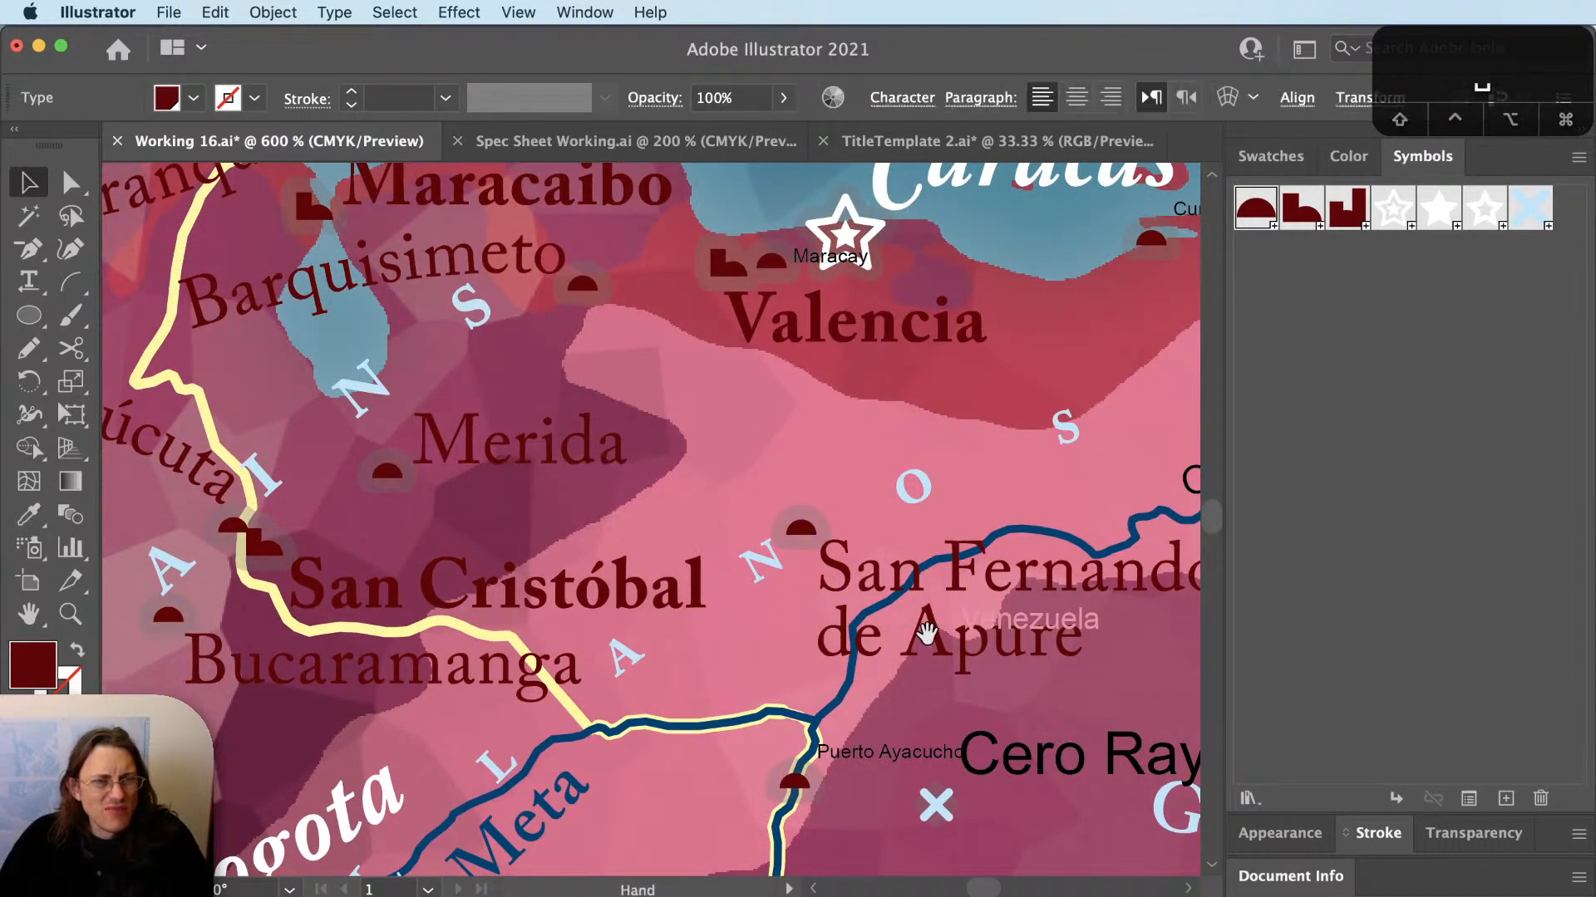
left_click_drag(927, 633, 731, 691)
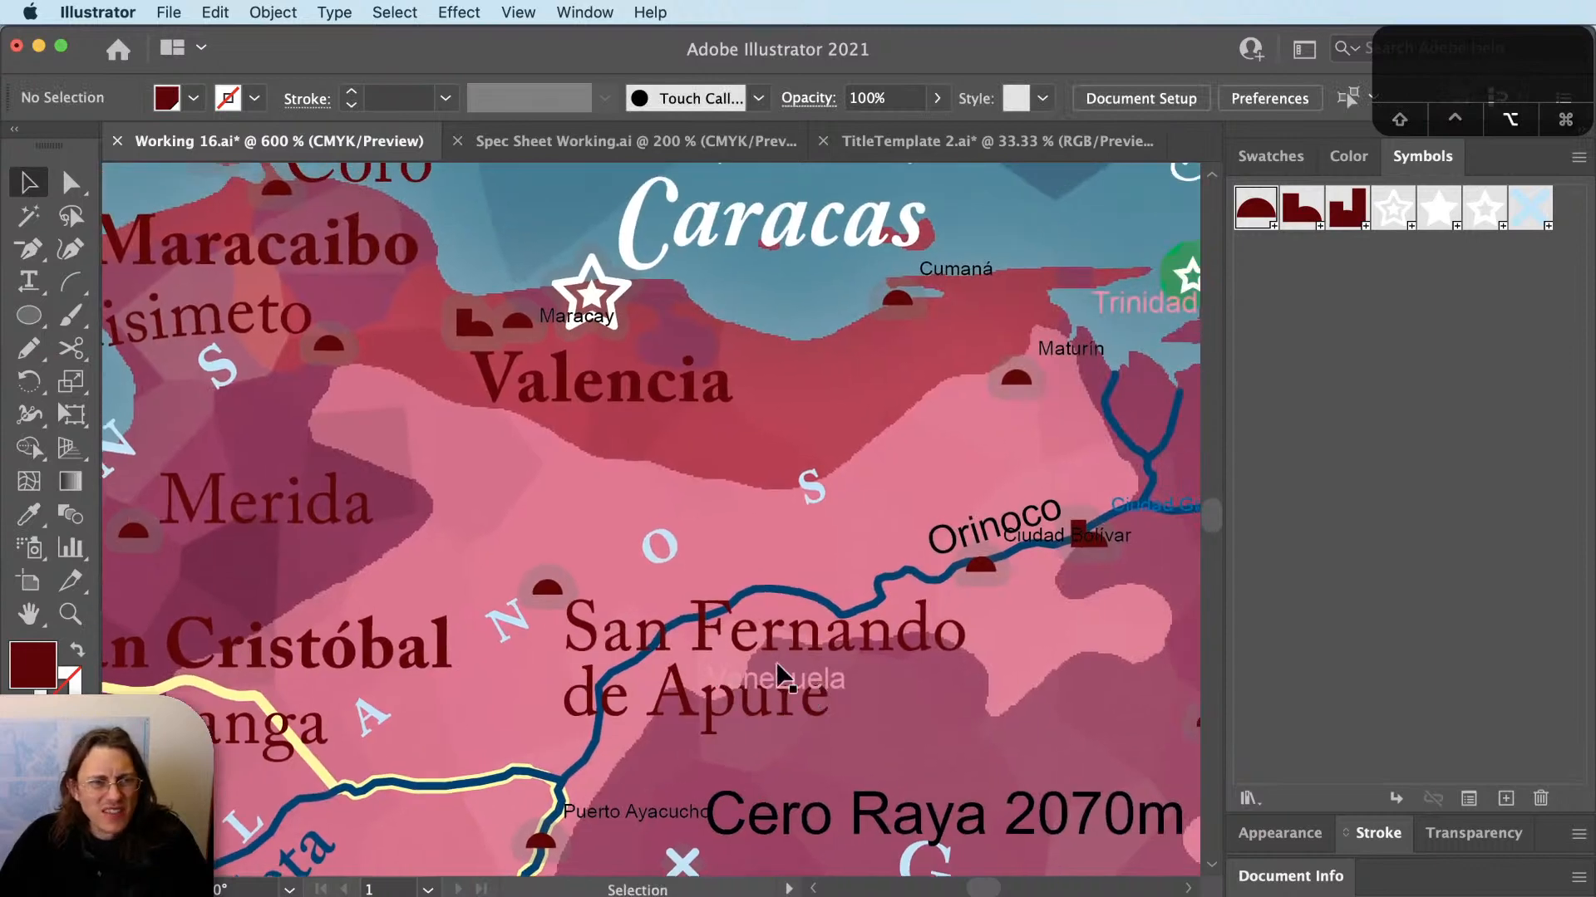
Restyle the Orinoco label with the dark blue river lettering and shift it slightly west, just above the river.
scroll(739, 665, "down", 2)
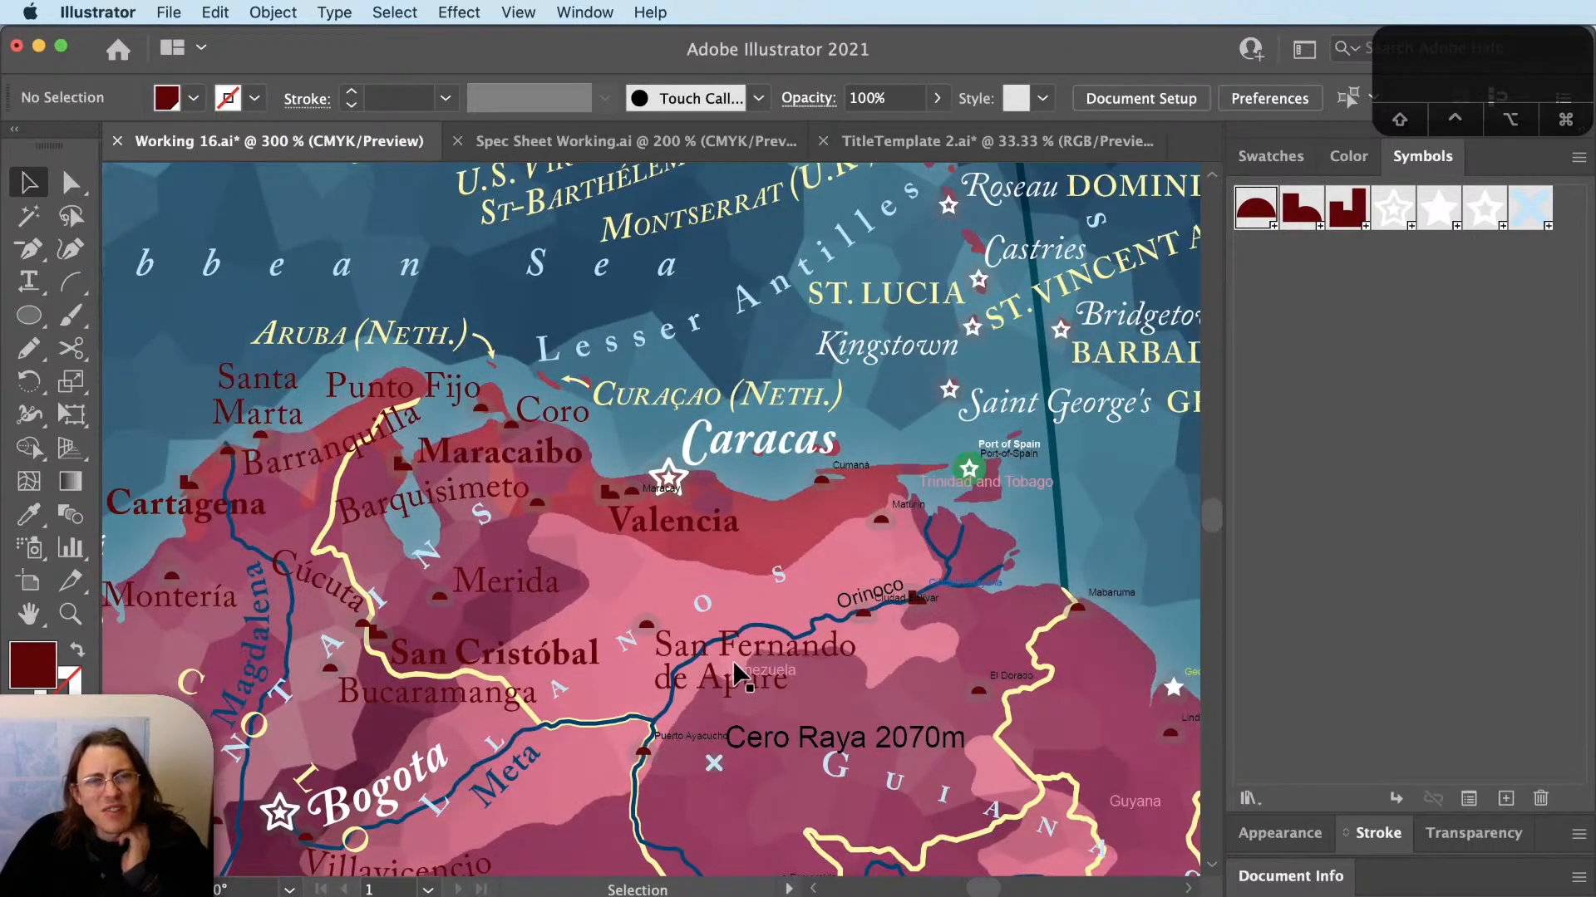
key("space")
left_click_drag(785, 696, 774, 607)
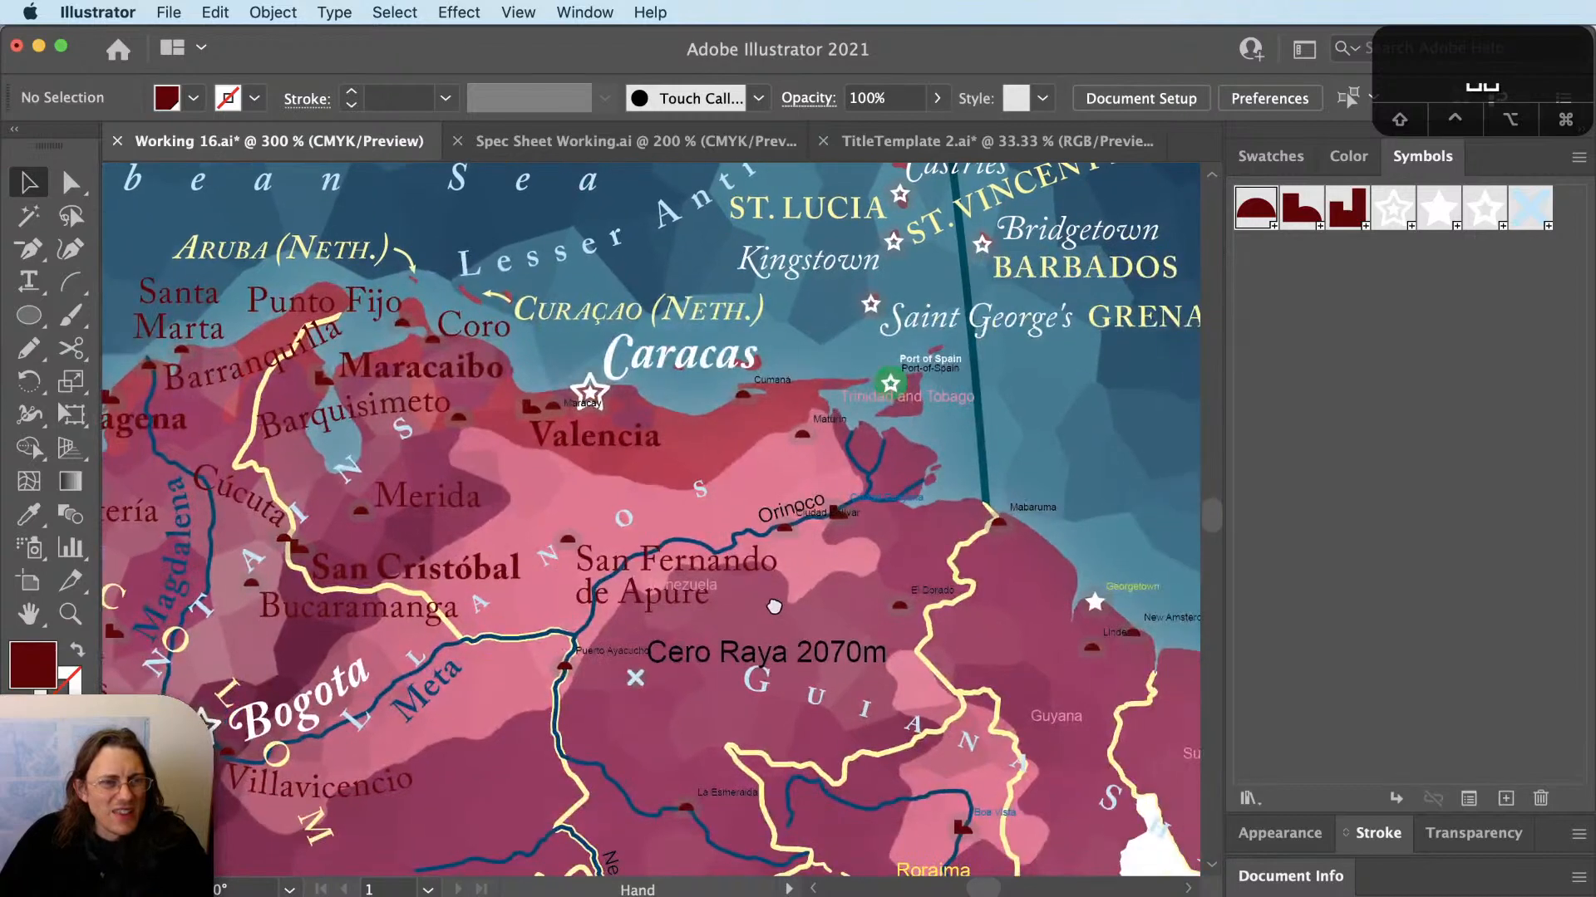
left_click(821, 510)
scroll(857, 440, "up", 1)
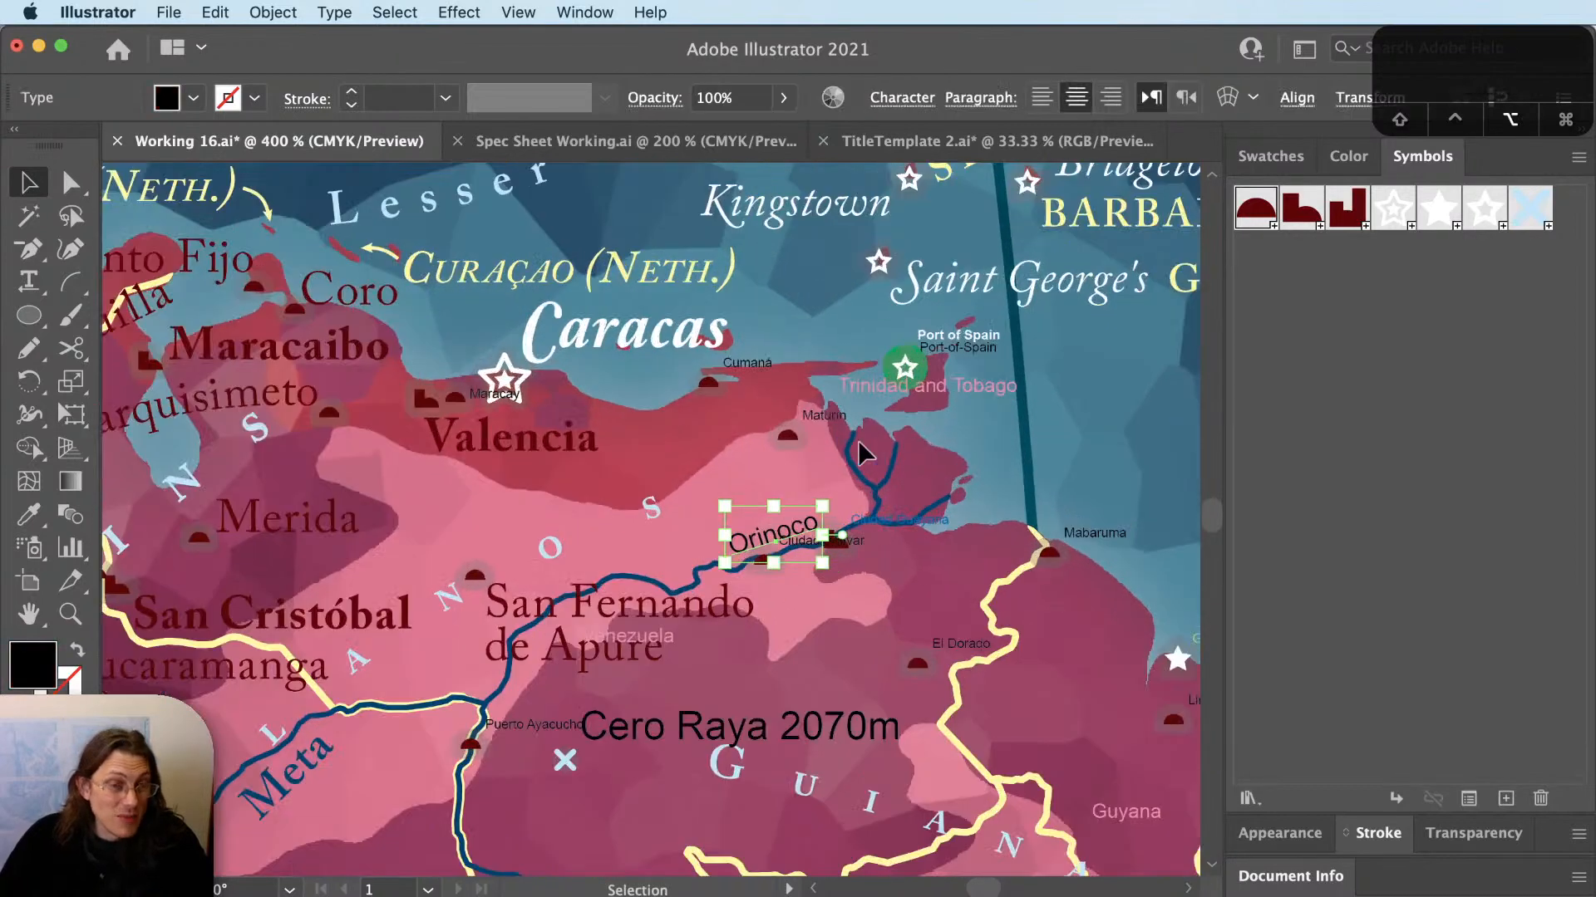
scroll(857, 440, "up", 1)
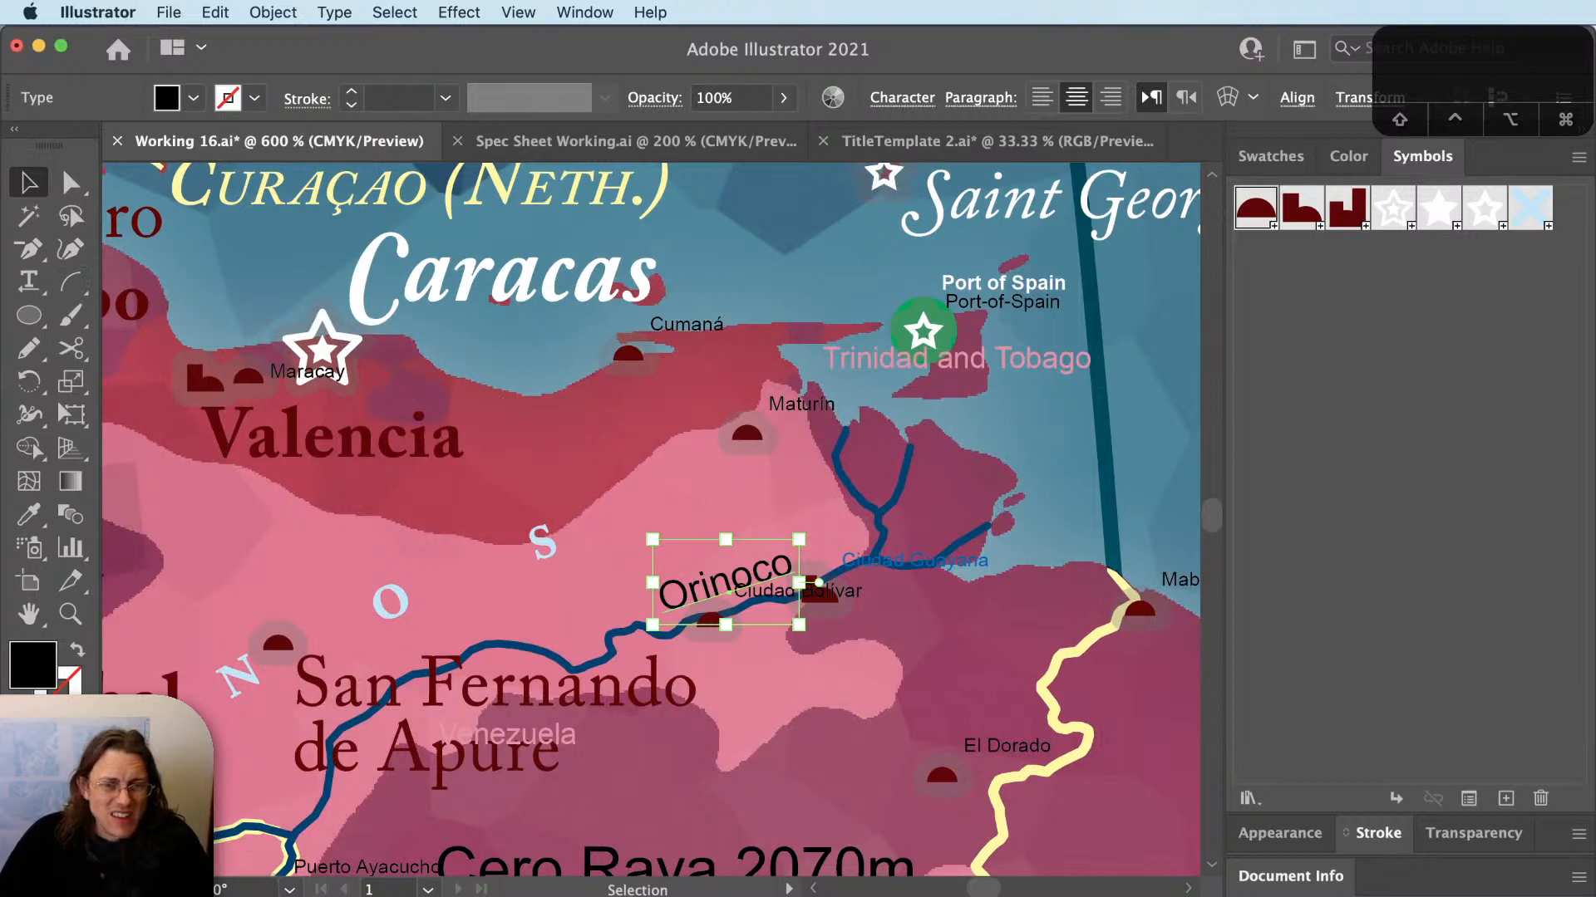
scroll(715, 641, "up", 1)
key("v")
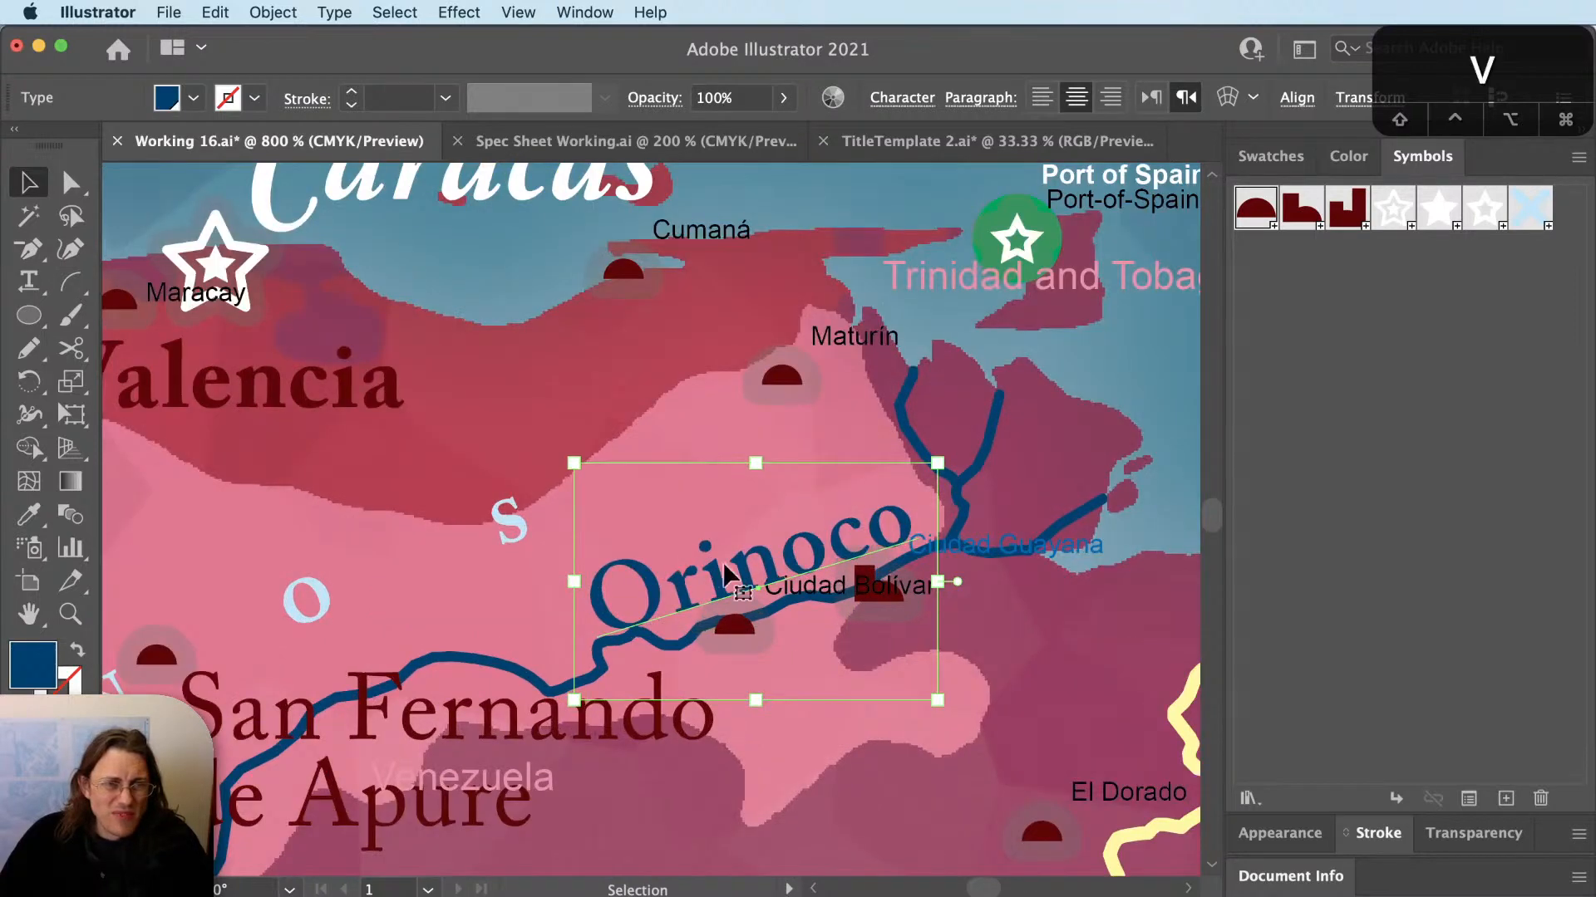
mouse_move(726, 568)
left_mouse_down()
mouse_move(704, 547)
mouse_move(707, 568)
left_mouse_up()
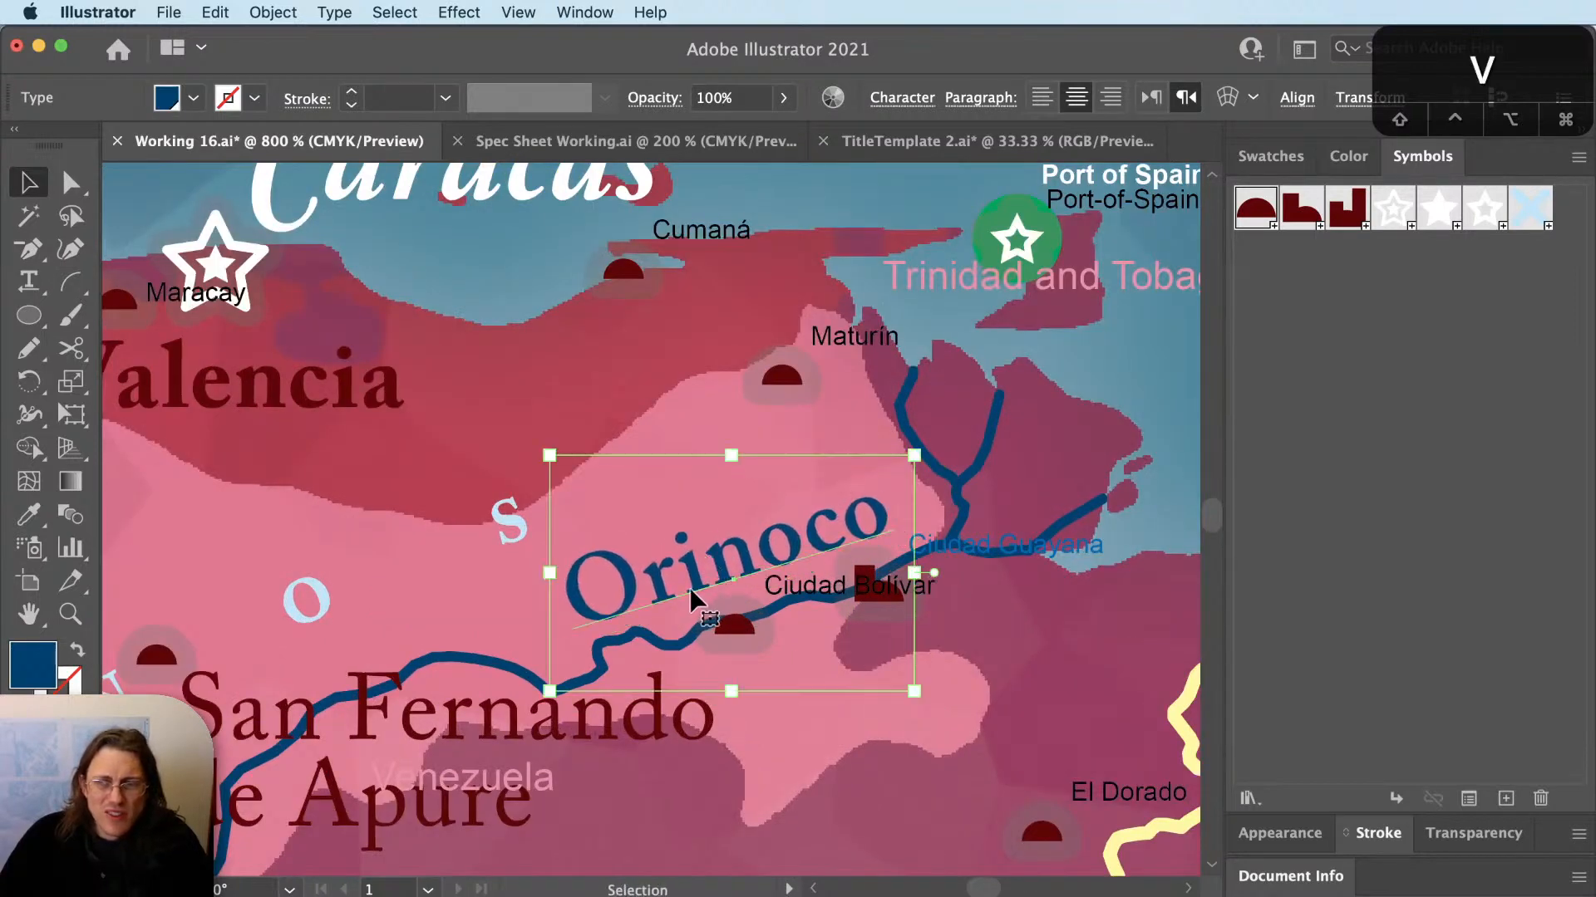
Rotate the Orinoco label slightly to follow the river's slope and nudge it up just above the river line.
key("r")
left_click_drag(860, 561, 862, 565)
key("v")
left_click_drag(739, 567, 736, 560)
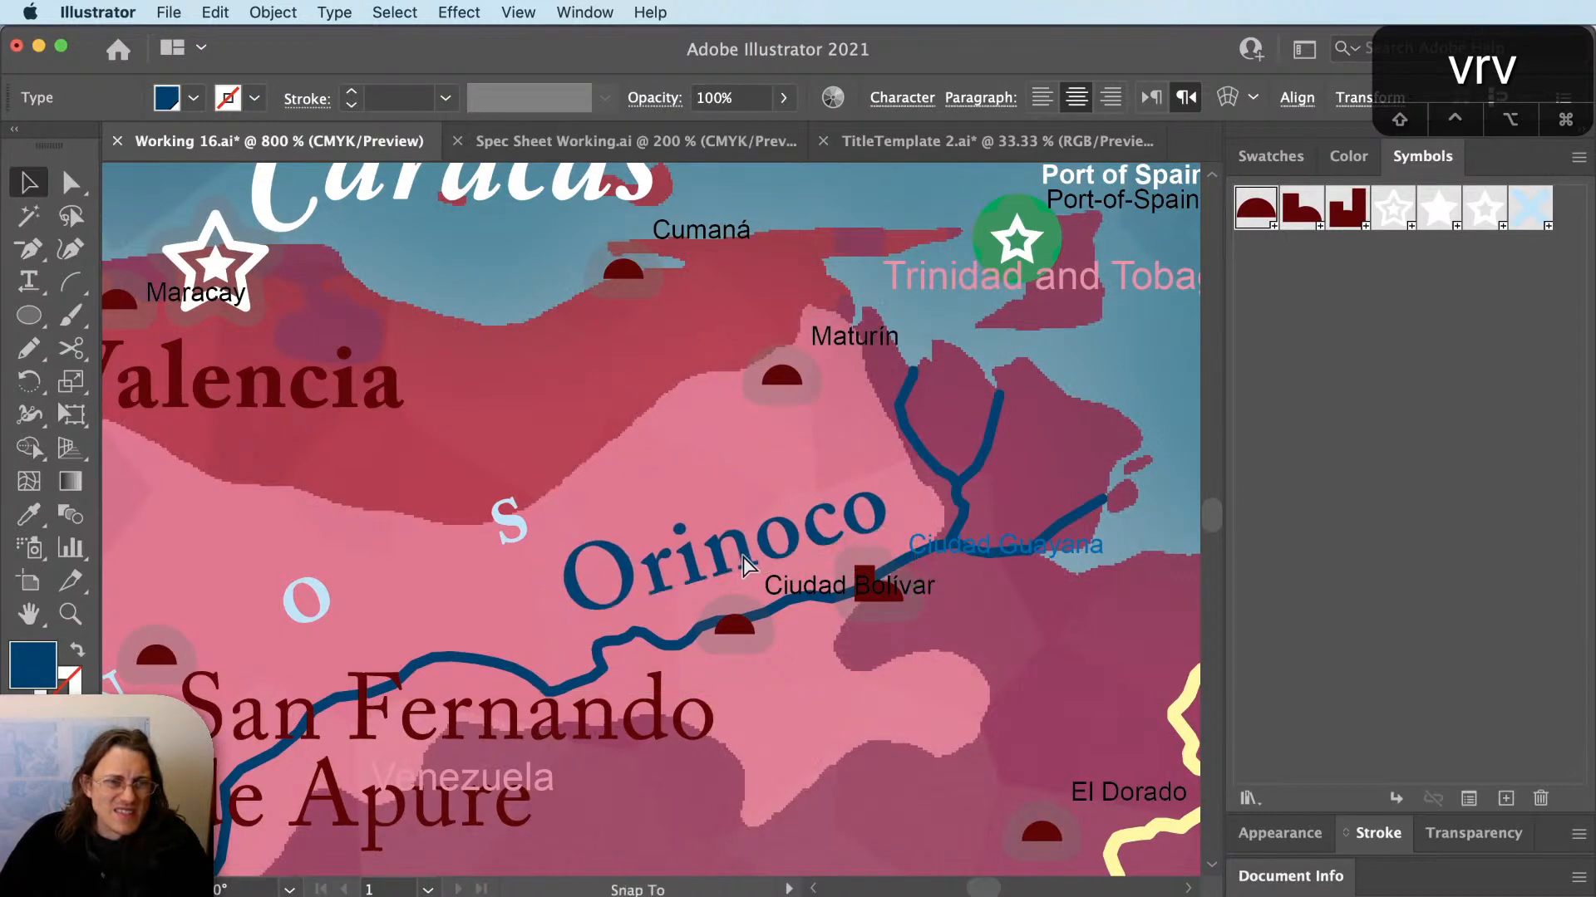
key("v")
left_click(764, 572)
Extend the northern end of the Orinoco delta's middle branch northwest to the coast with the Pencil tool.
scroll(744, 593, "down", 2)
scroll(934, 506, "up", 4)
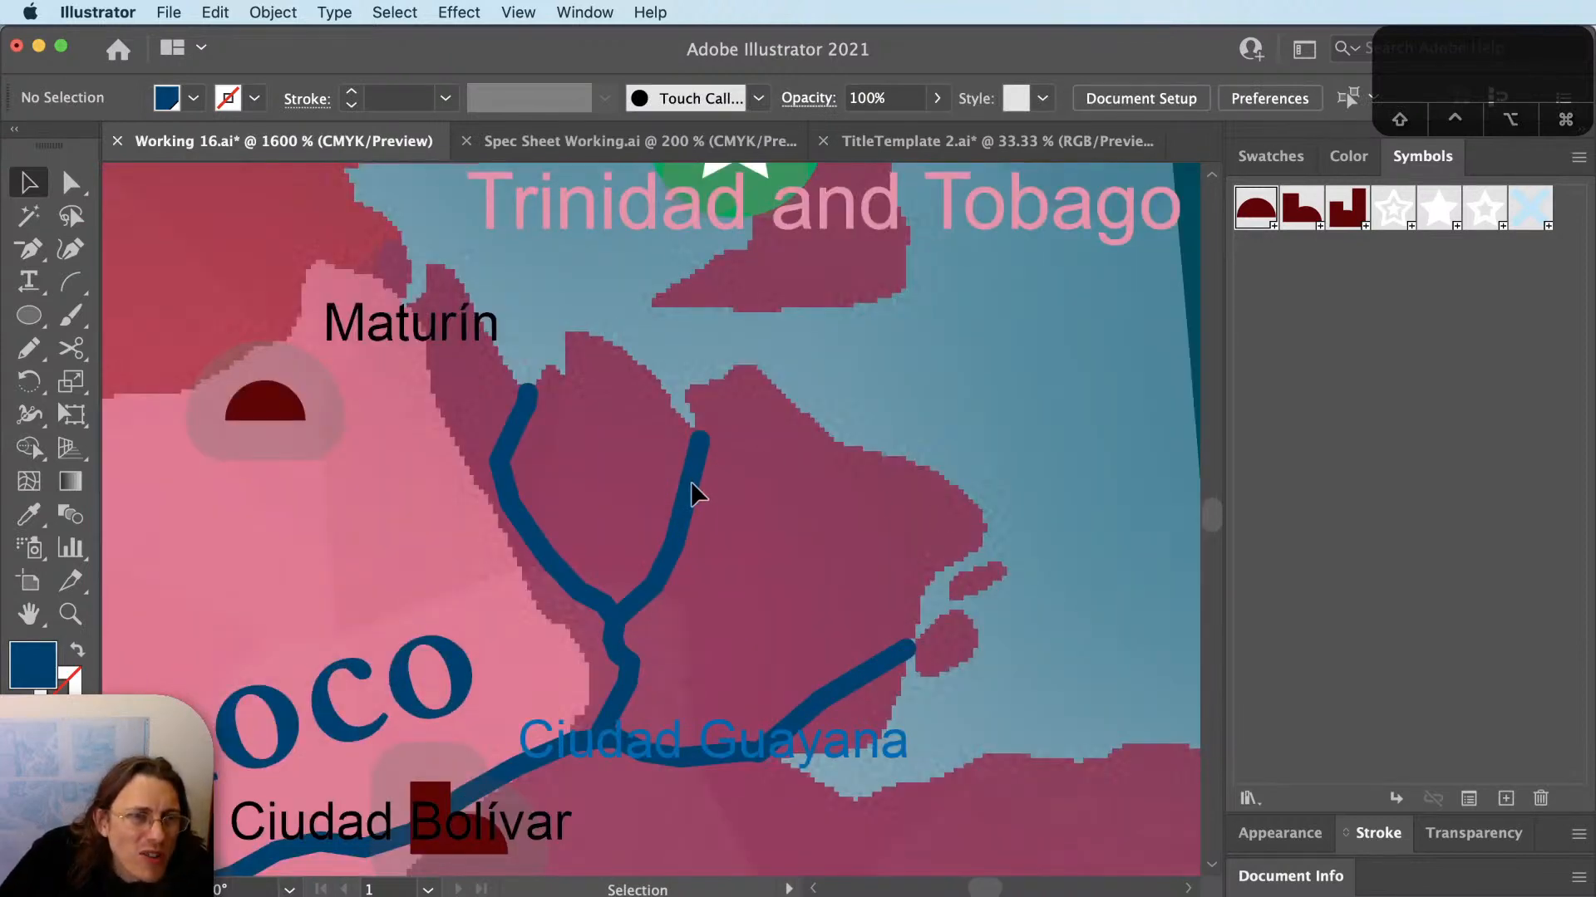
key("super+y")
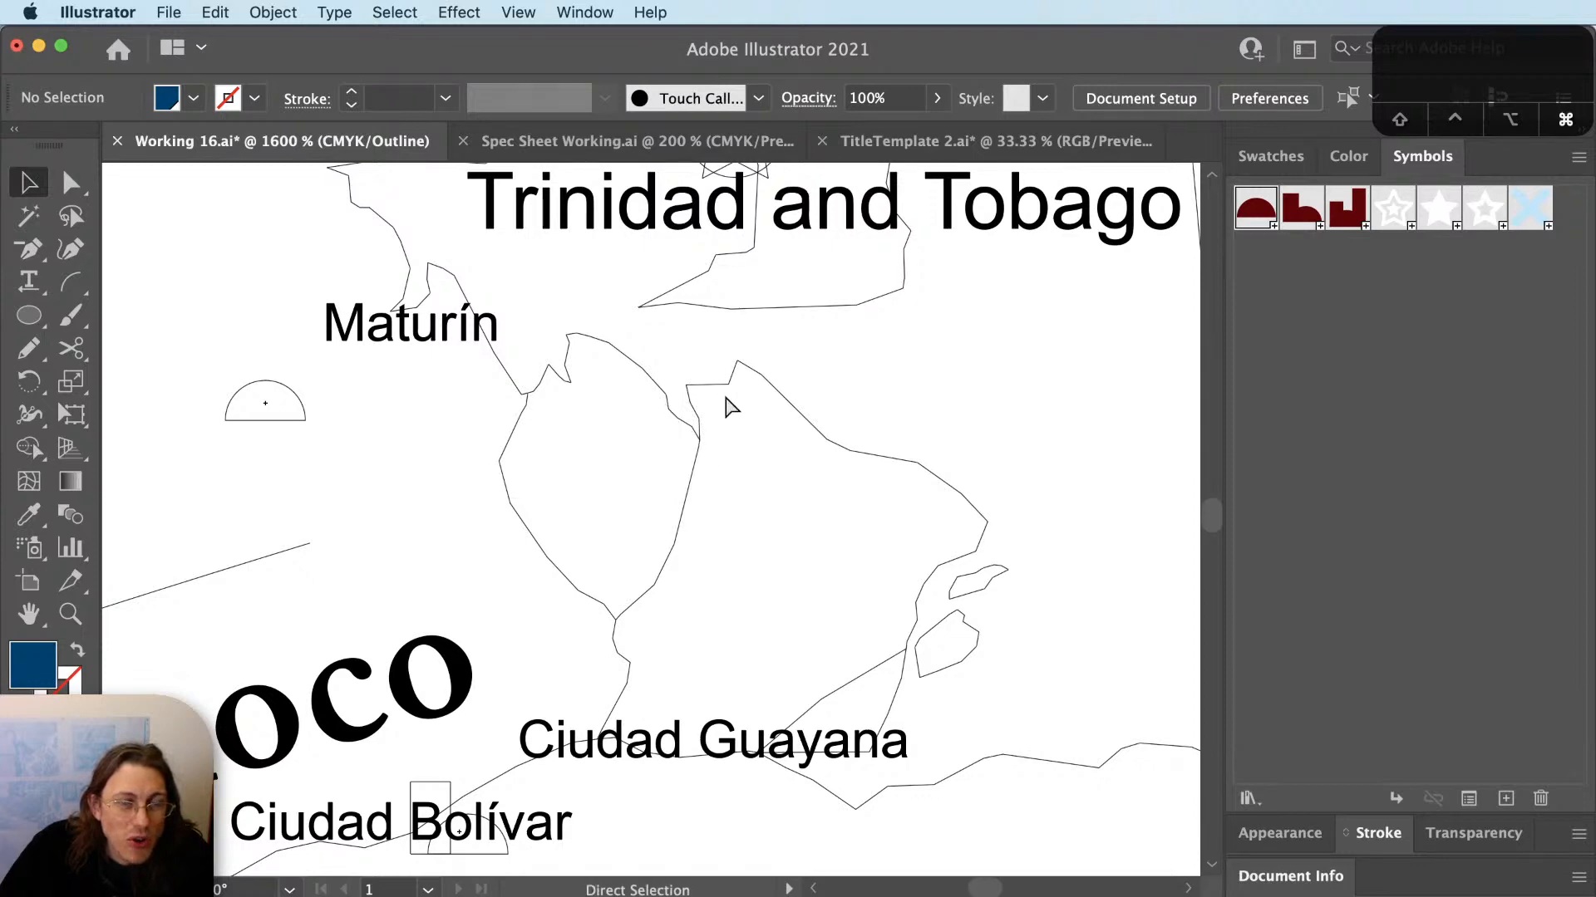
key("super+y")
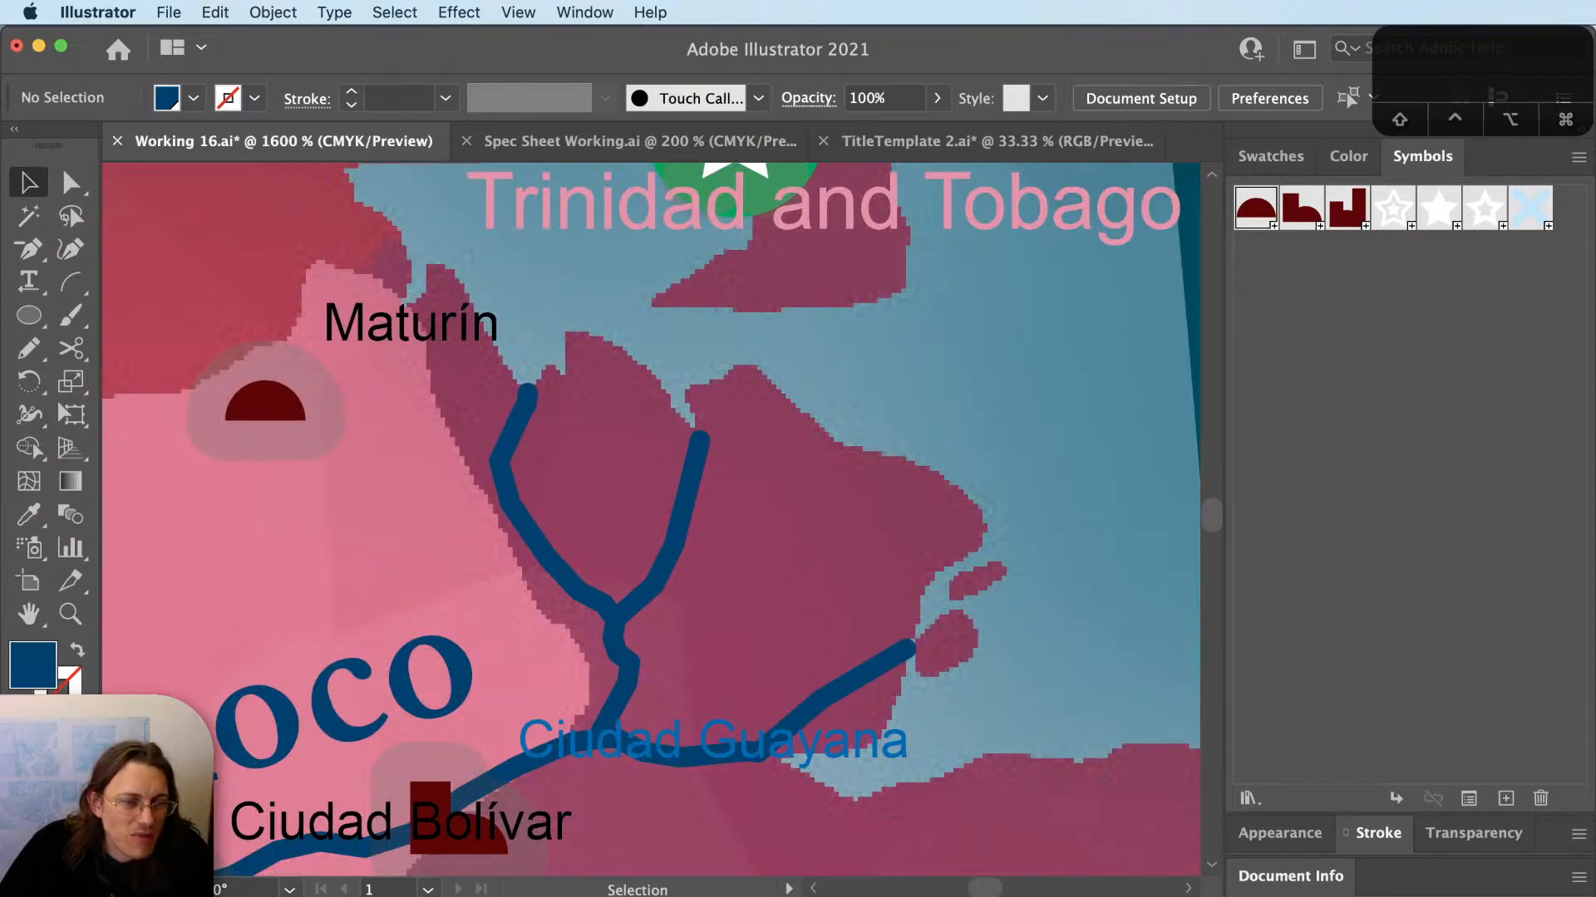
key("a")
left_click(694, 467)
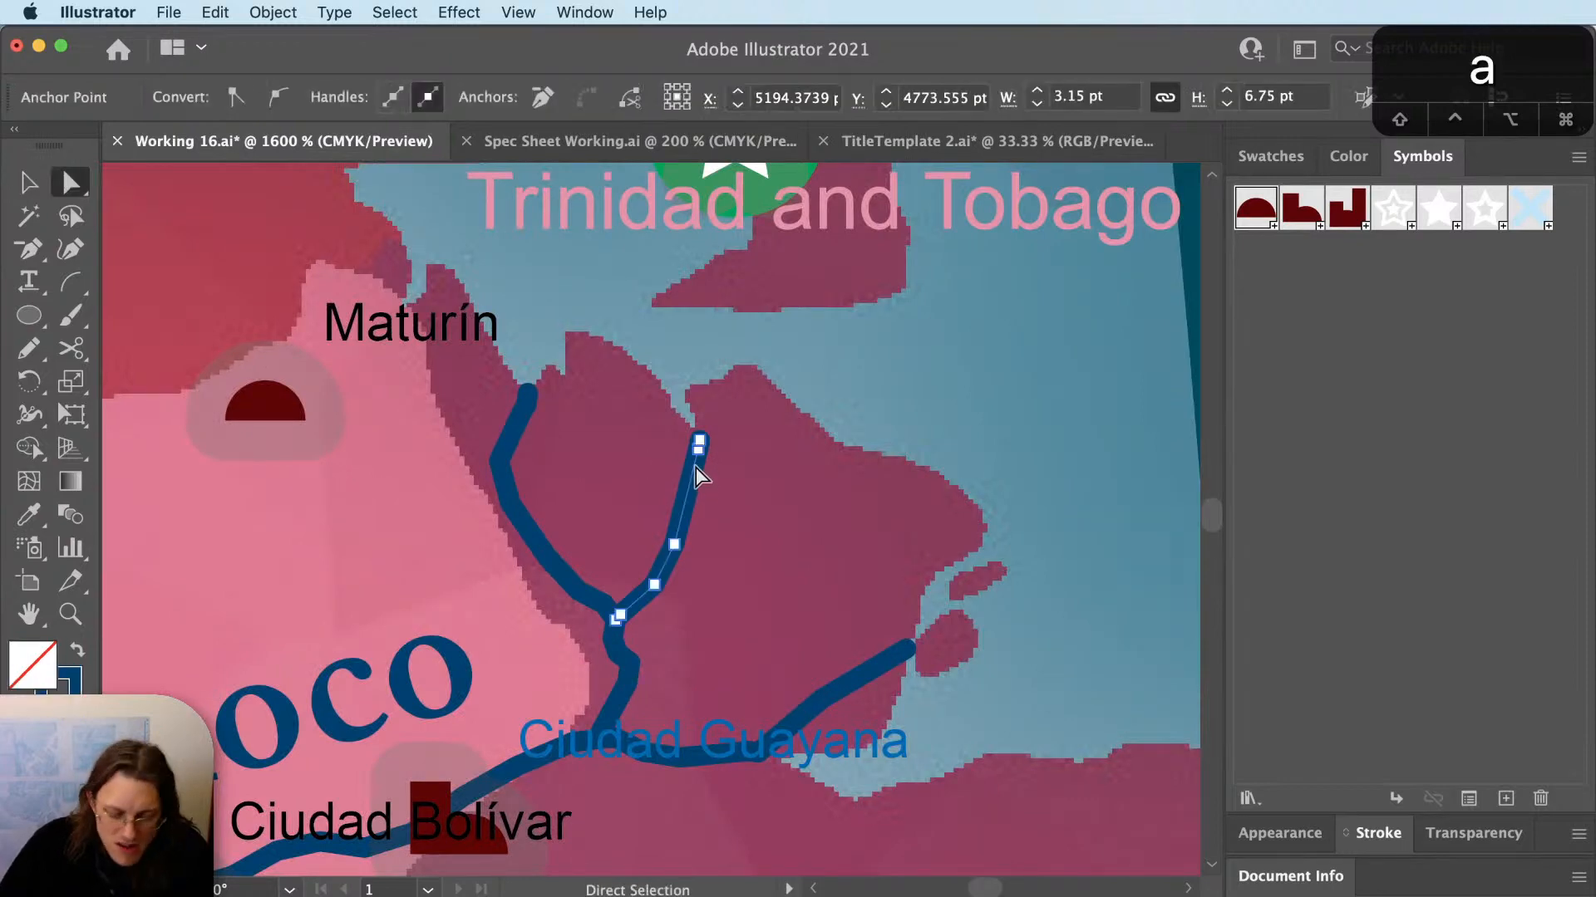
key("n")
left_click_drag(699, 445, 676, 401)
key("a")
left_click(526, 421)
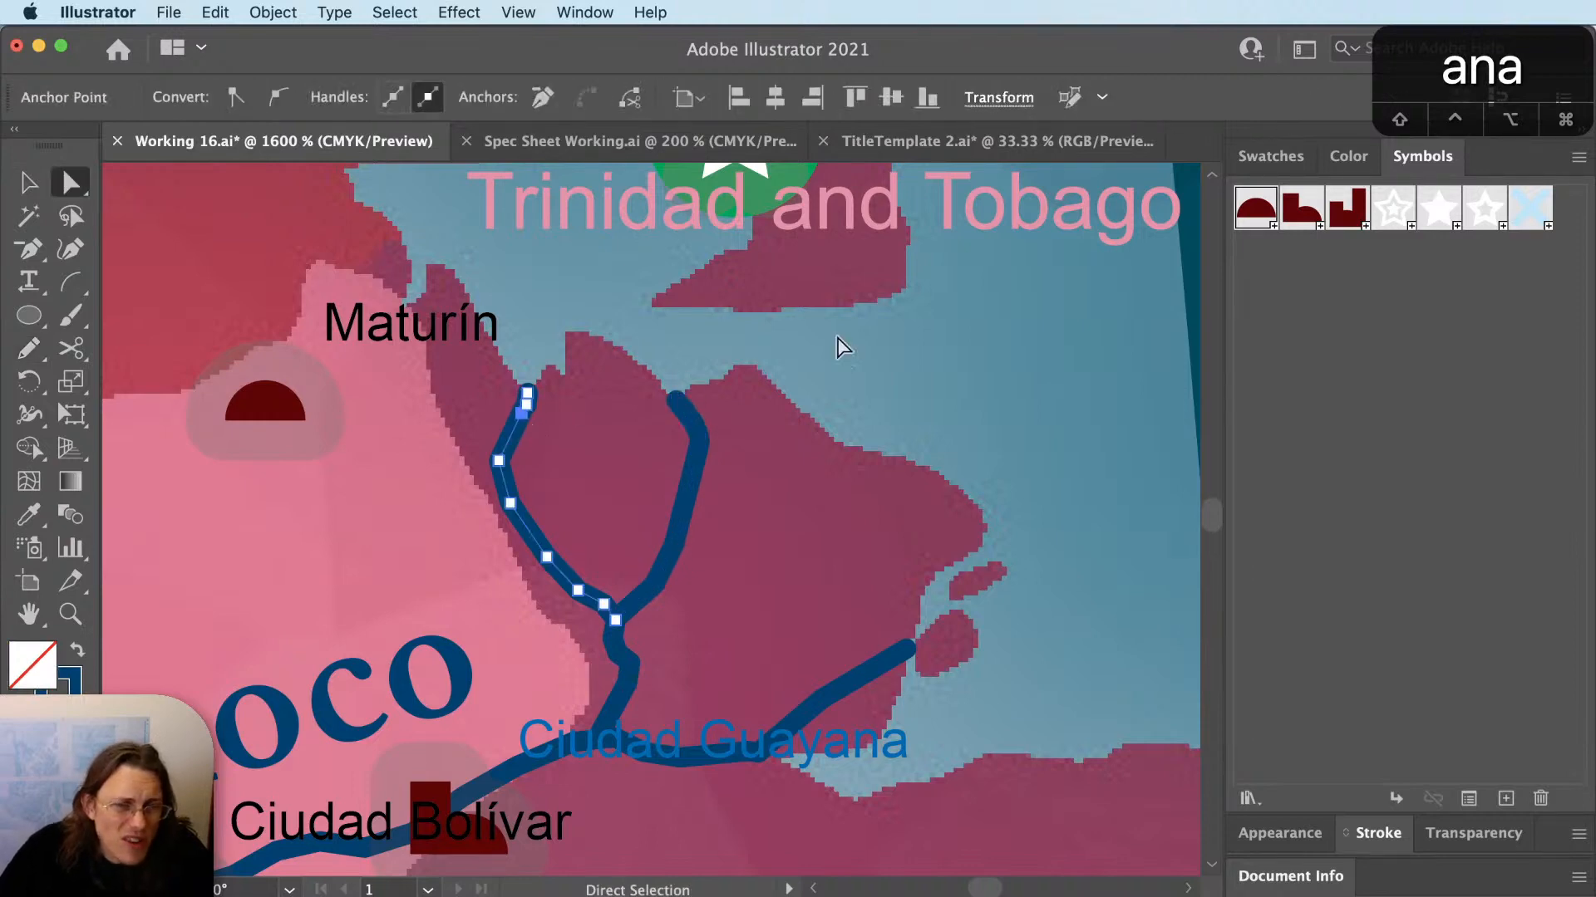
key("shift+super+a")
scroll(964, 591, "down", 8)
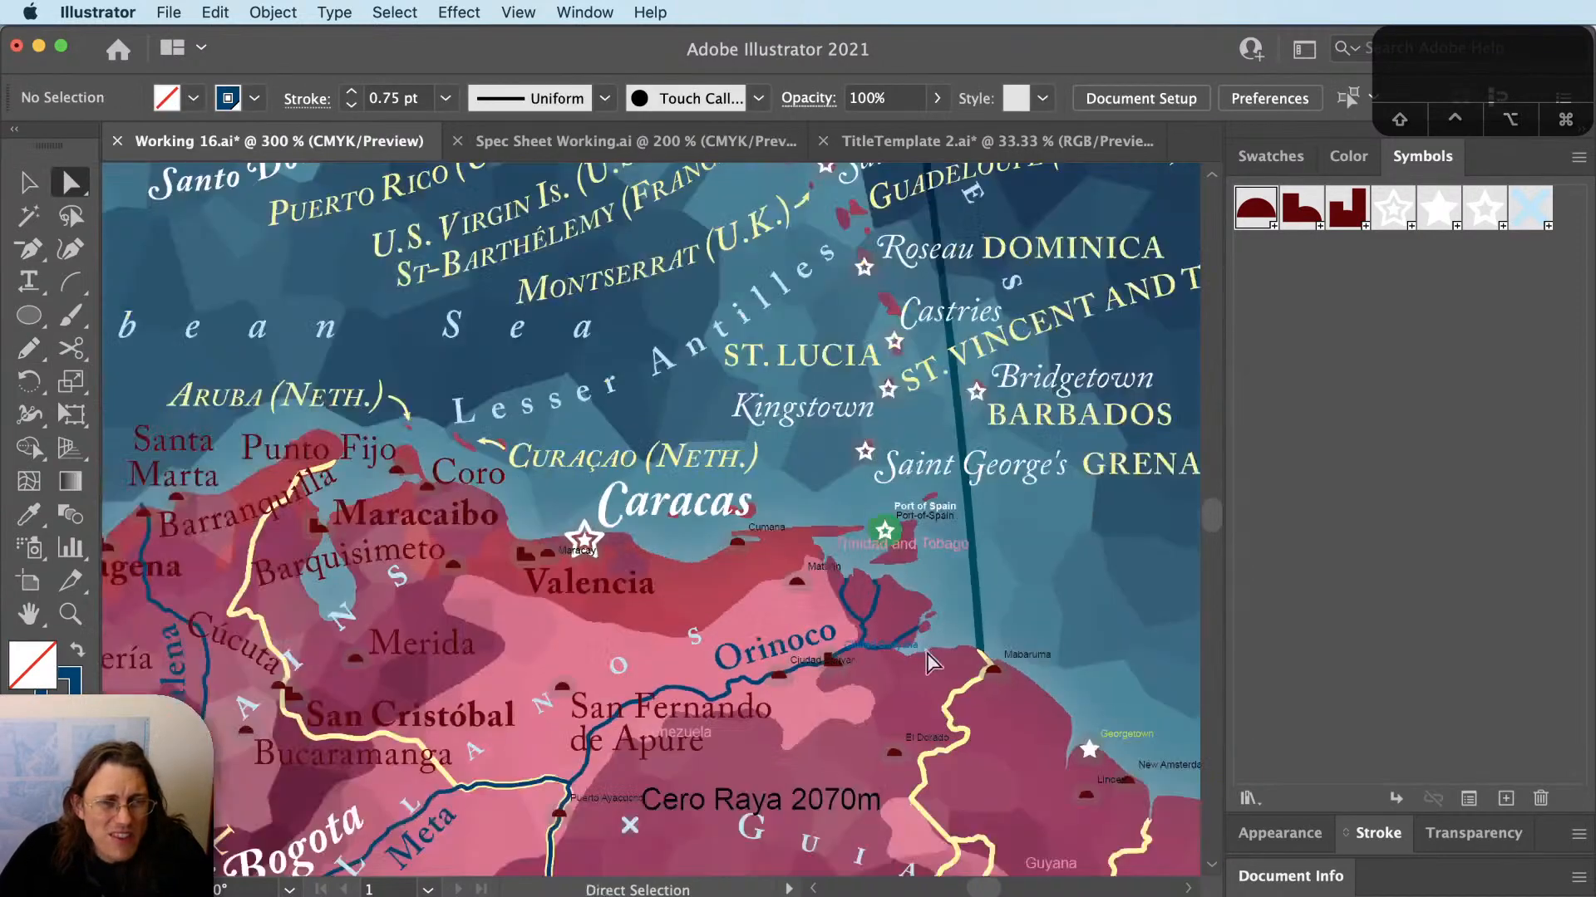
Examine the labels and rivers around the Orinoco delta, Trinidad and the eastern Venezuelan coast.
key("v")
left_click_drag(919, 702, 826, 642)
scroll(889, 641, "up", 2)
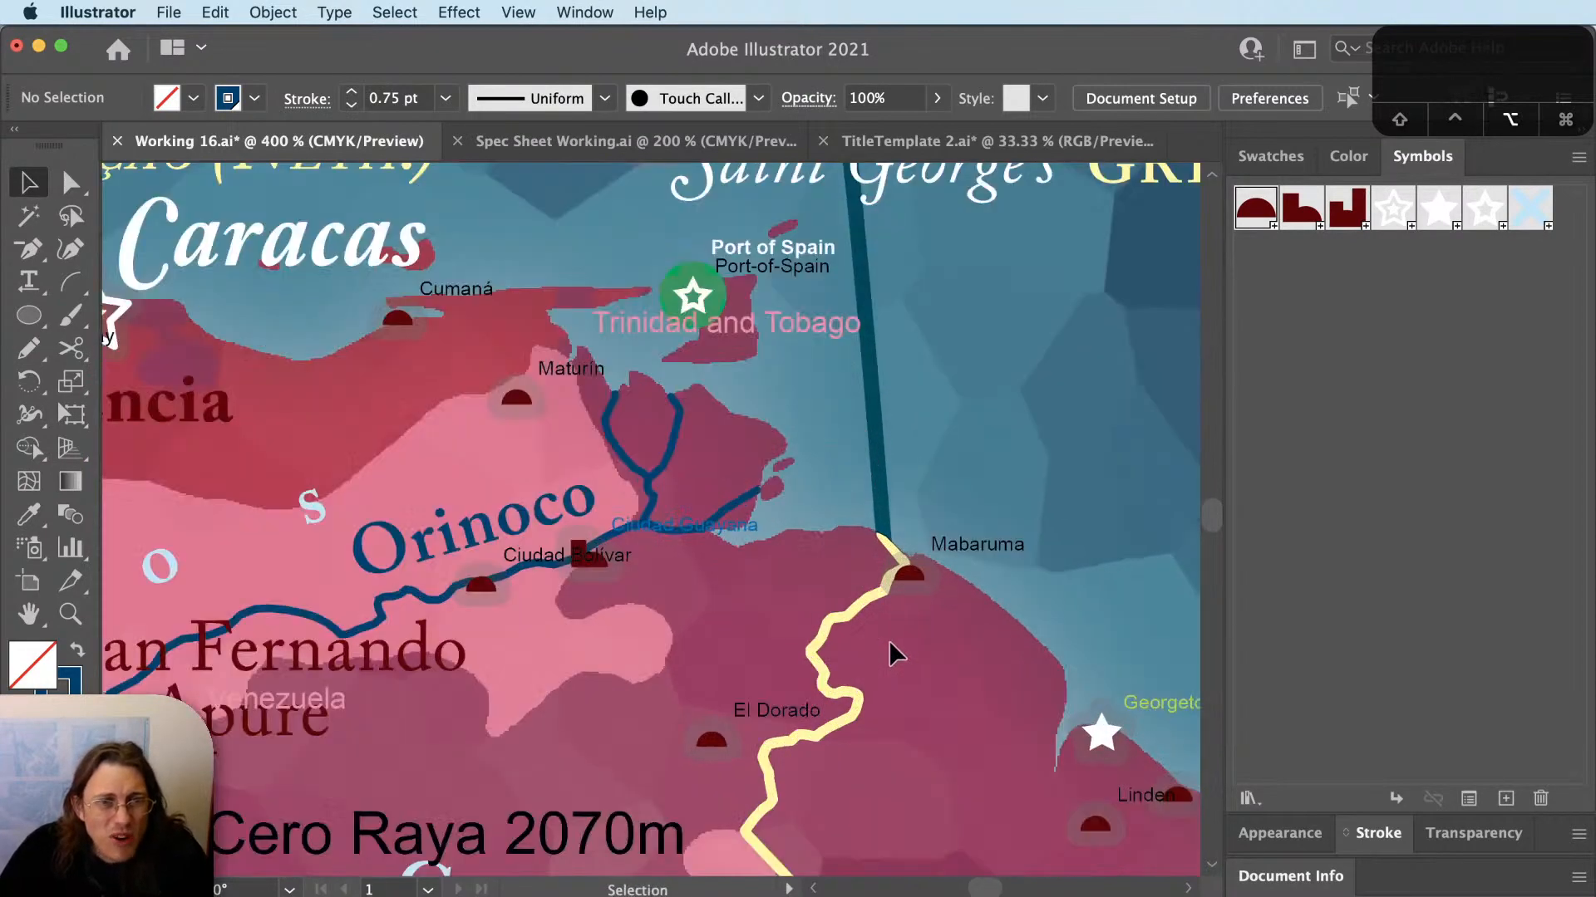
scroll(889, 641, "down", 4)
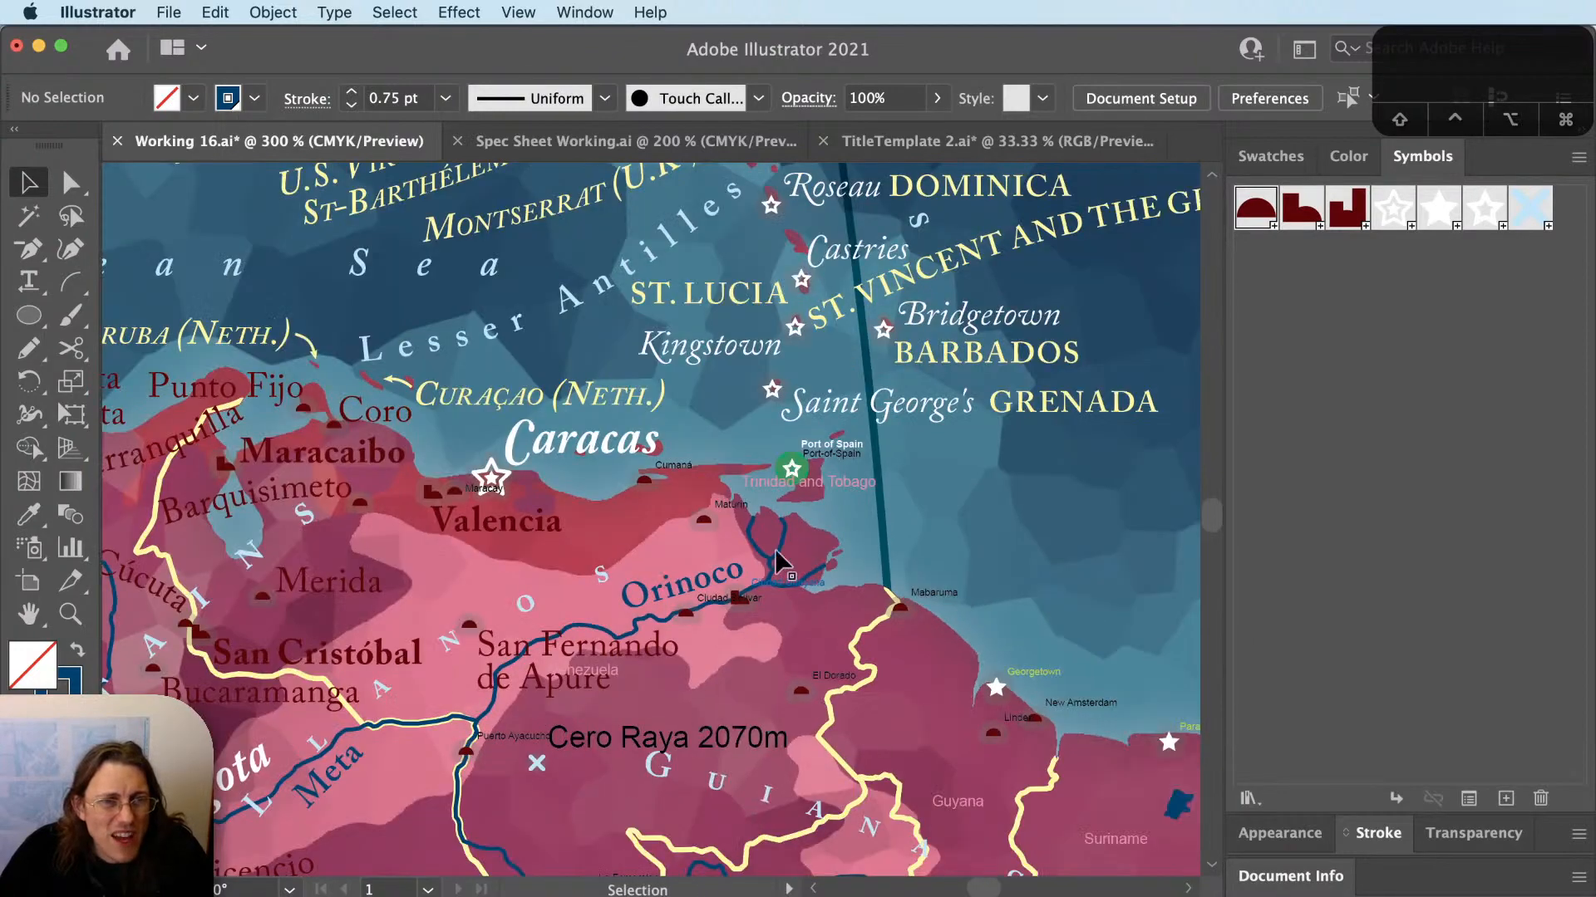
scroll(704, 502, "up", 3)
scroll(723, 519, "down", 2)
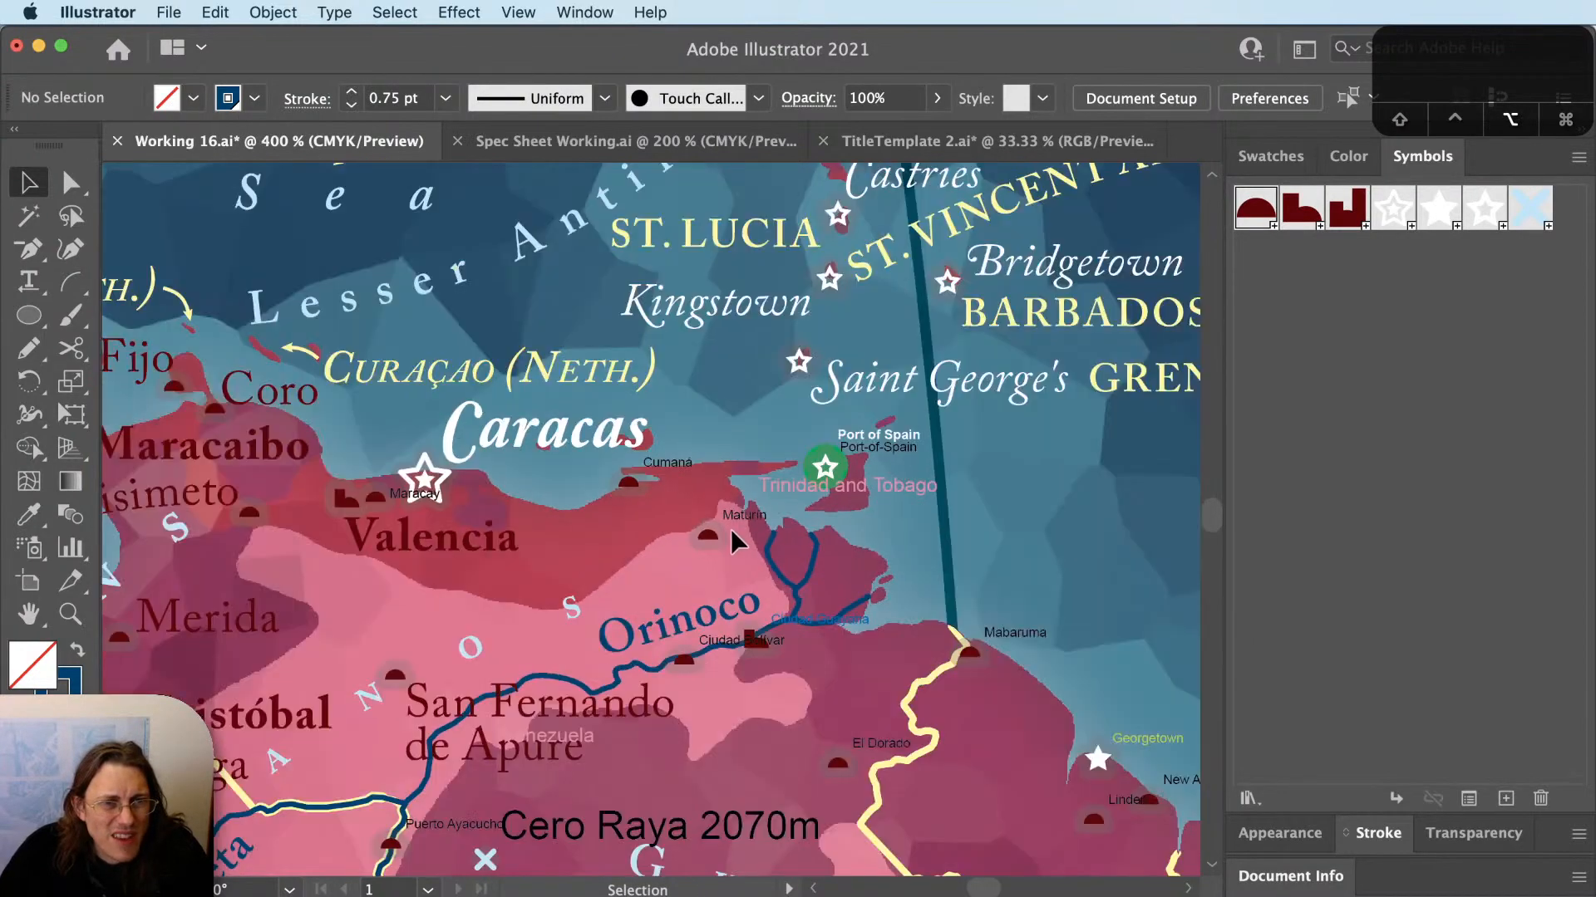
scroll(831, 703, "down", 1)
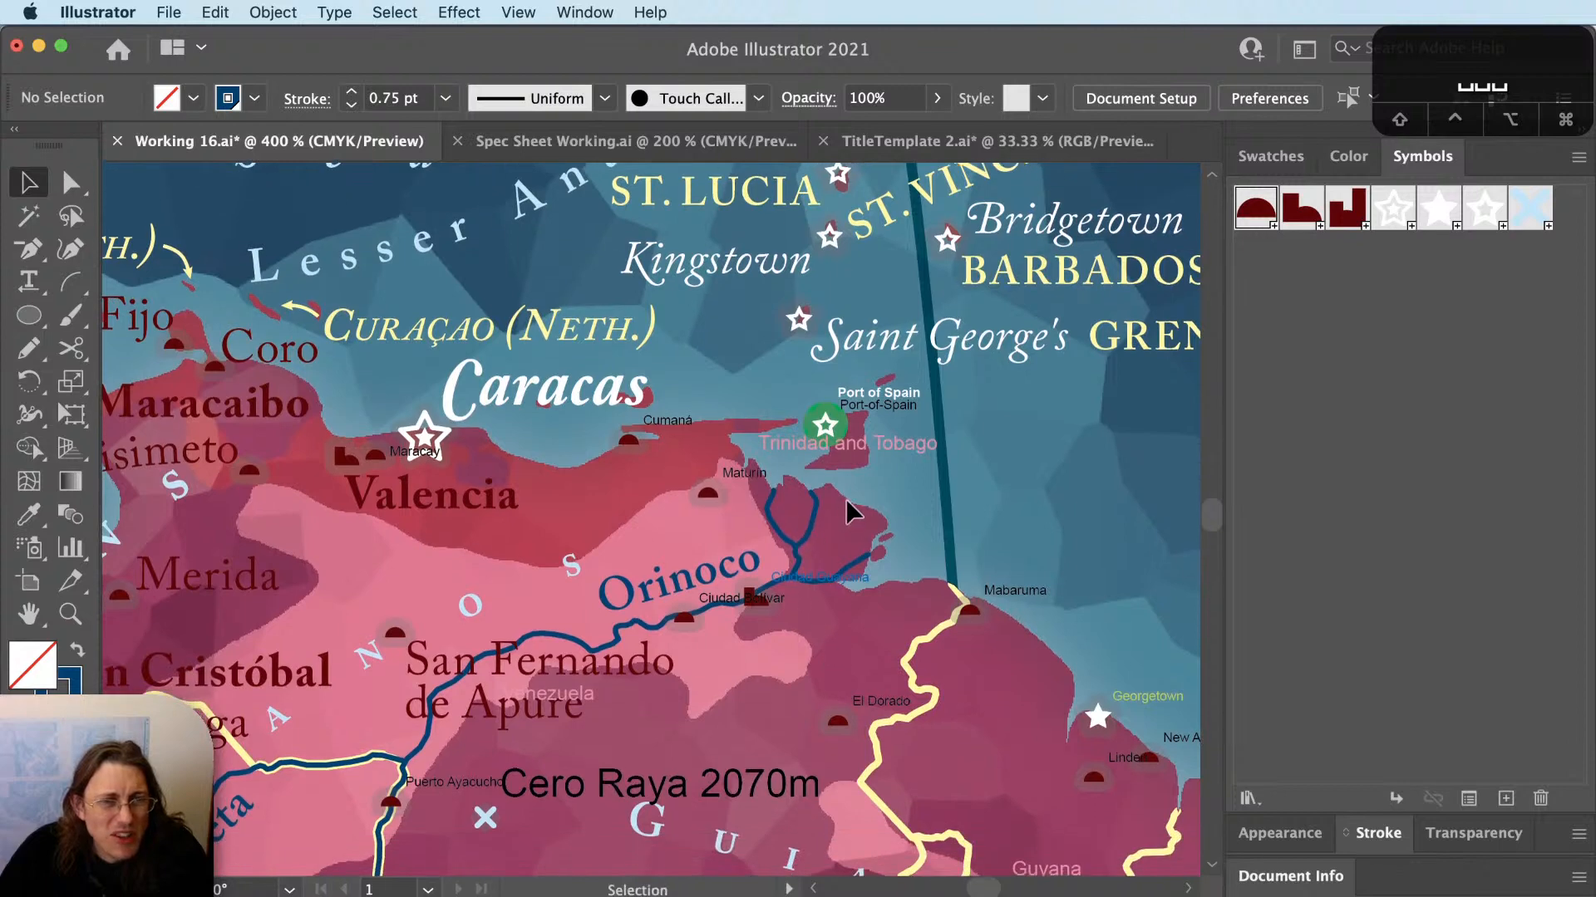
scroll(843, 497, "down", 1)
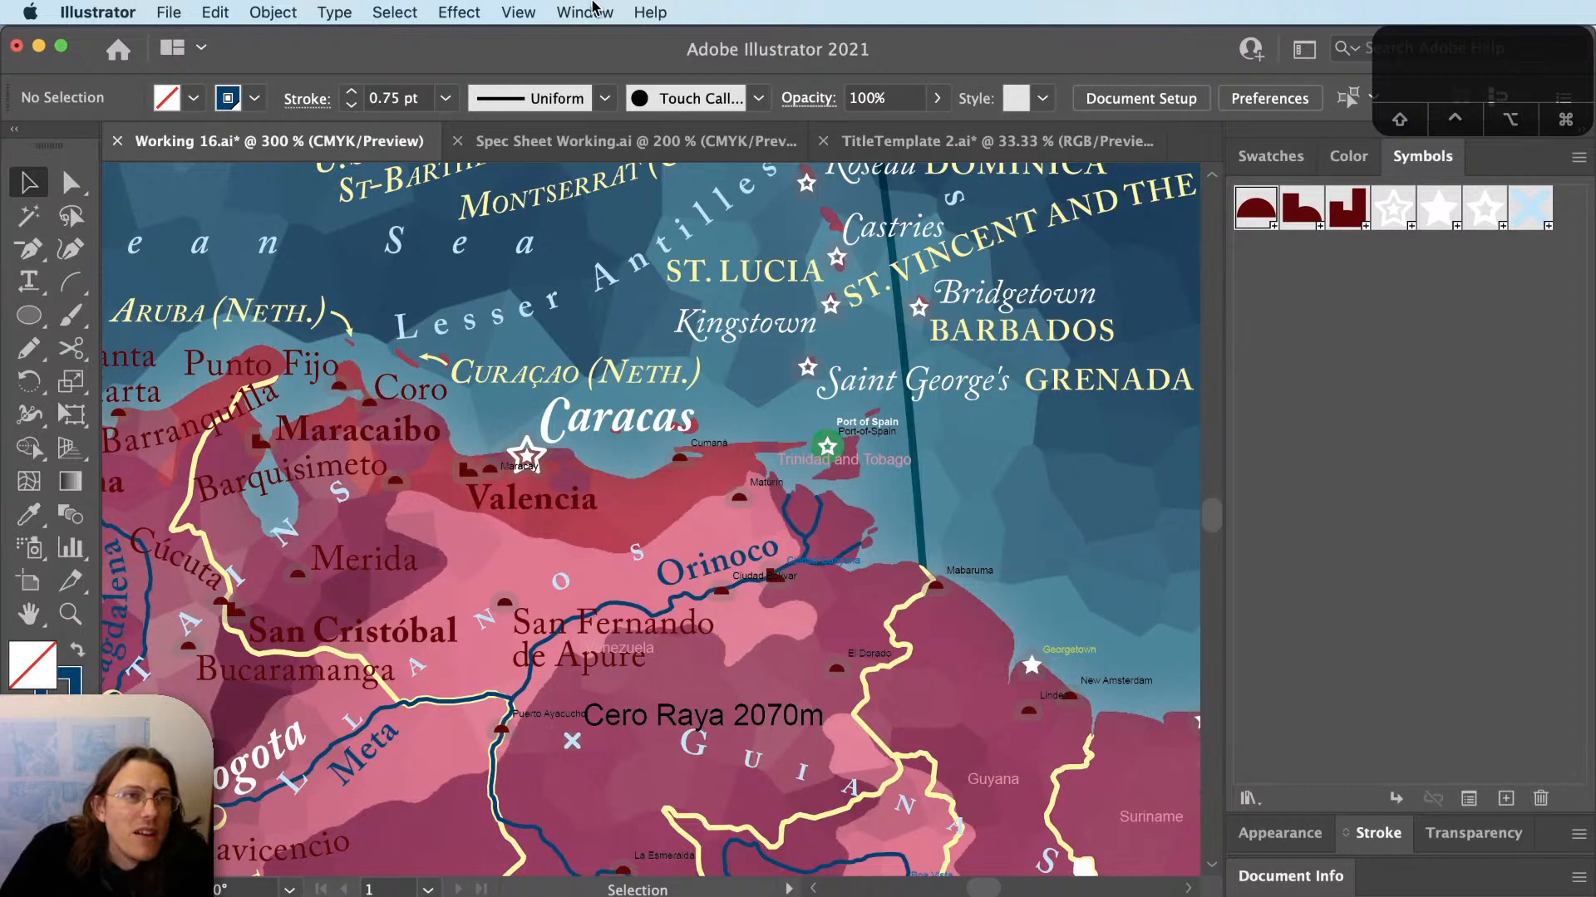
Find the rulers command through the help search and show the document rulers.
left_click(587, 12)
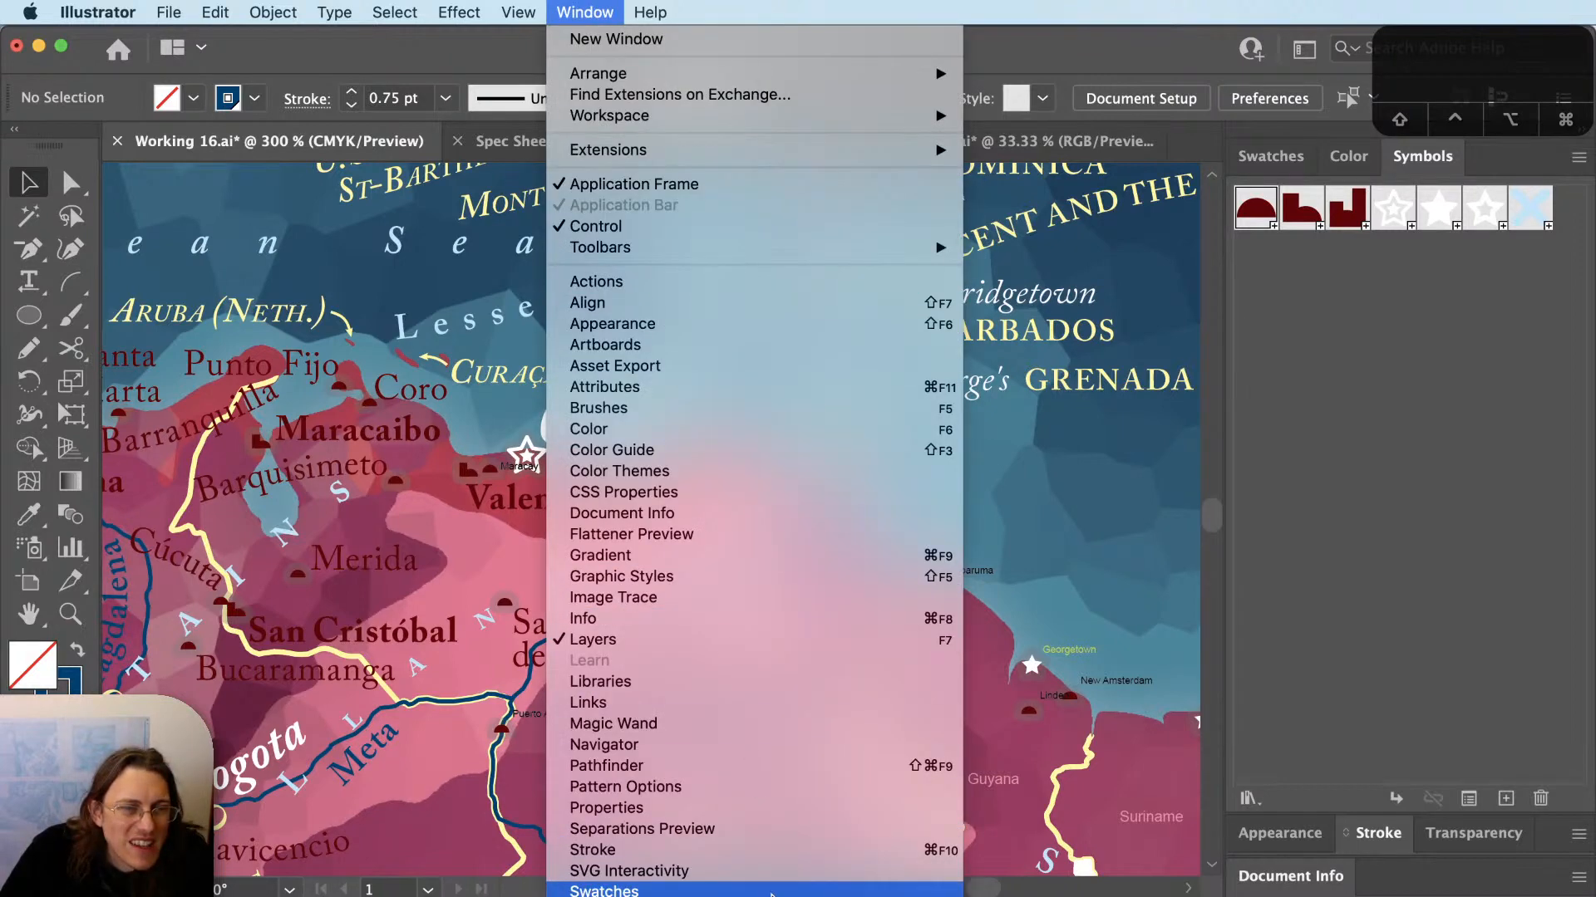
left_click(641, 11)
left_click(641, 10)
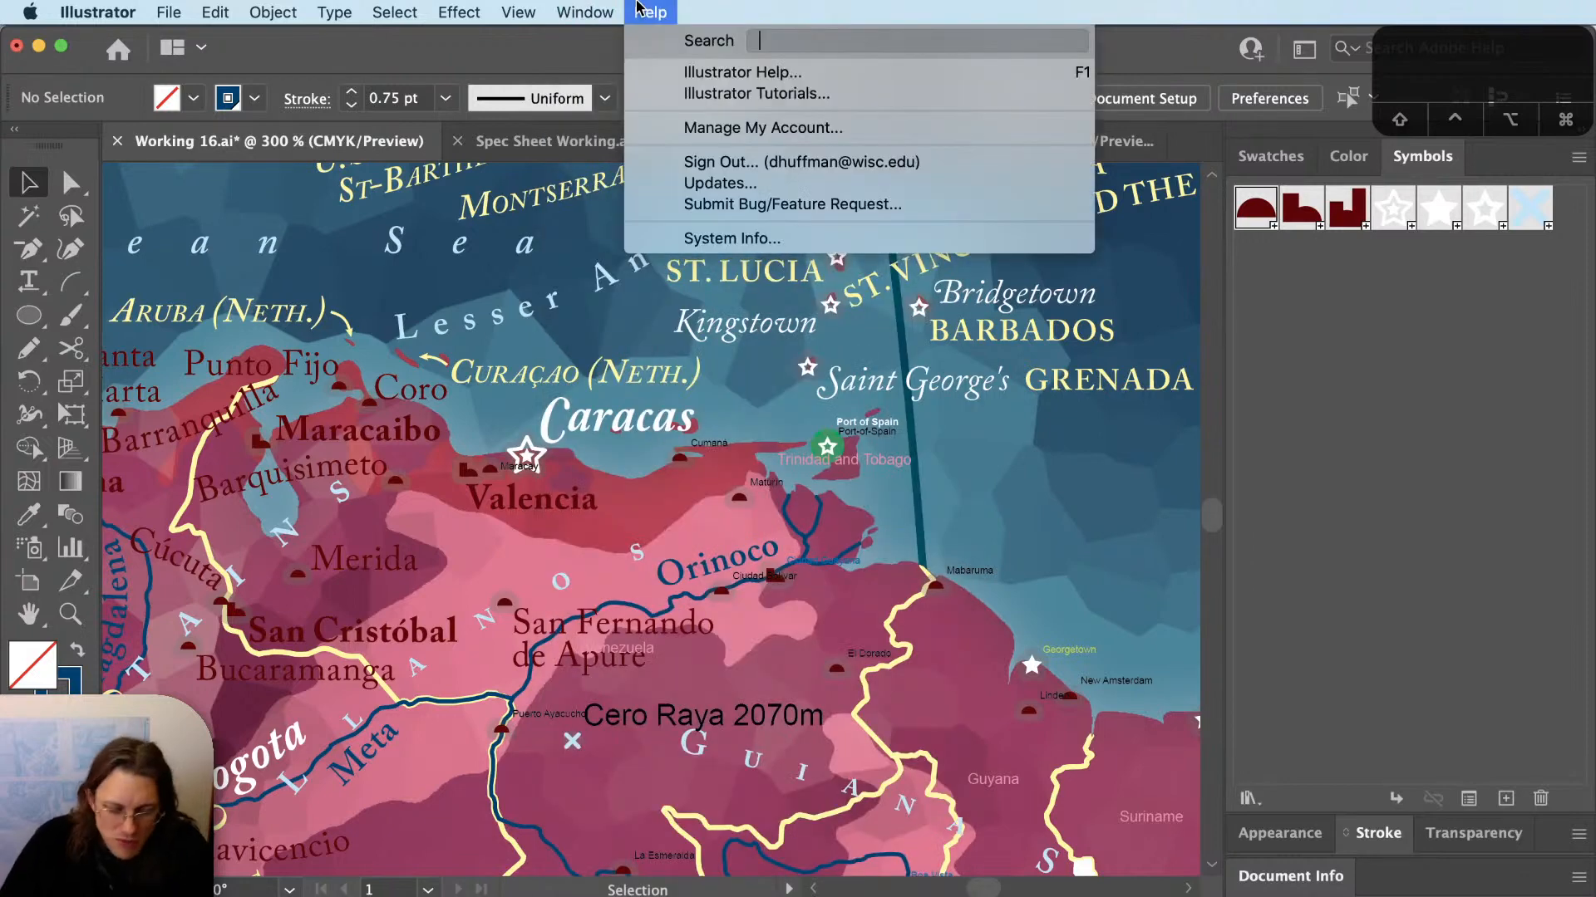
type("rul")
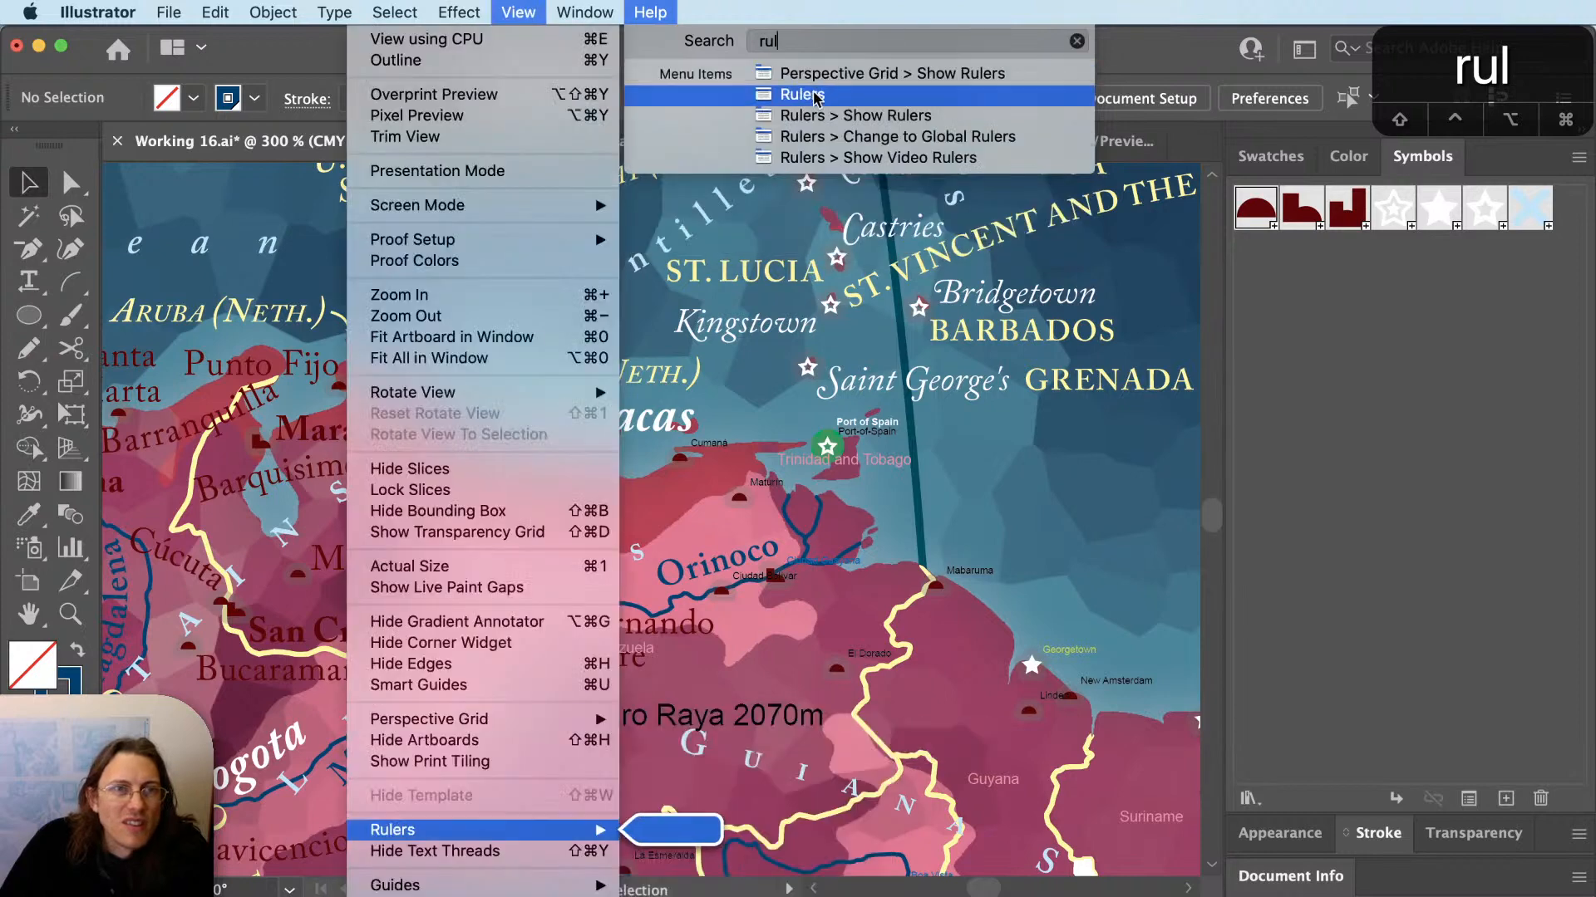
left_click(810, 118)
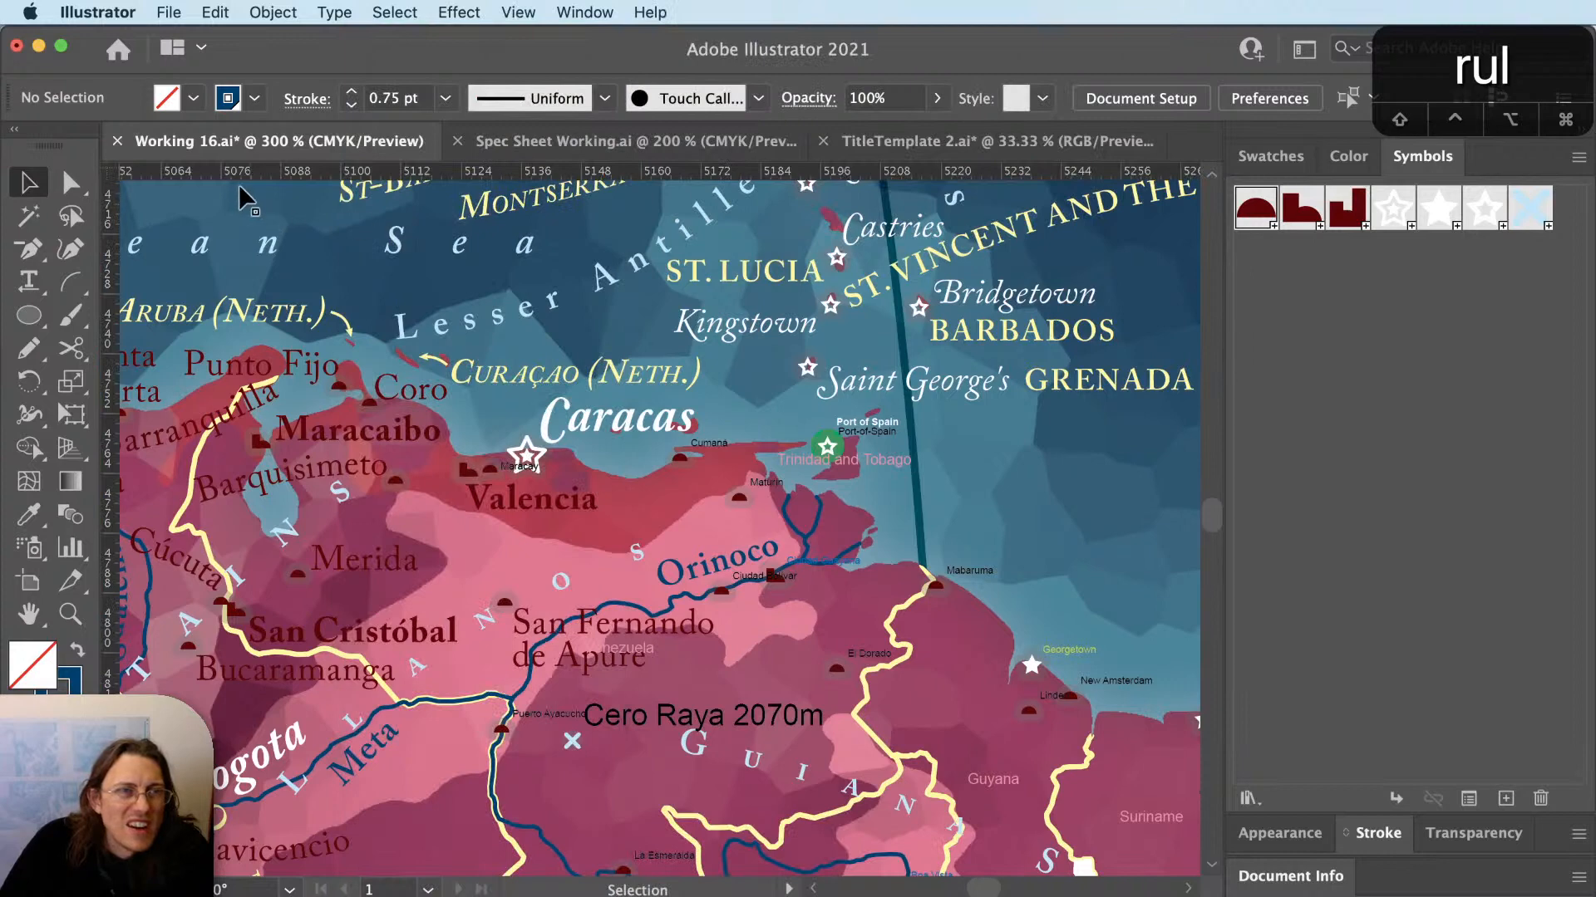
Set the general measurement units to Centimeters in the preferences.
key("super+k")
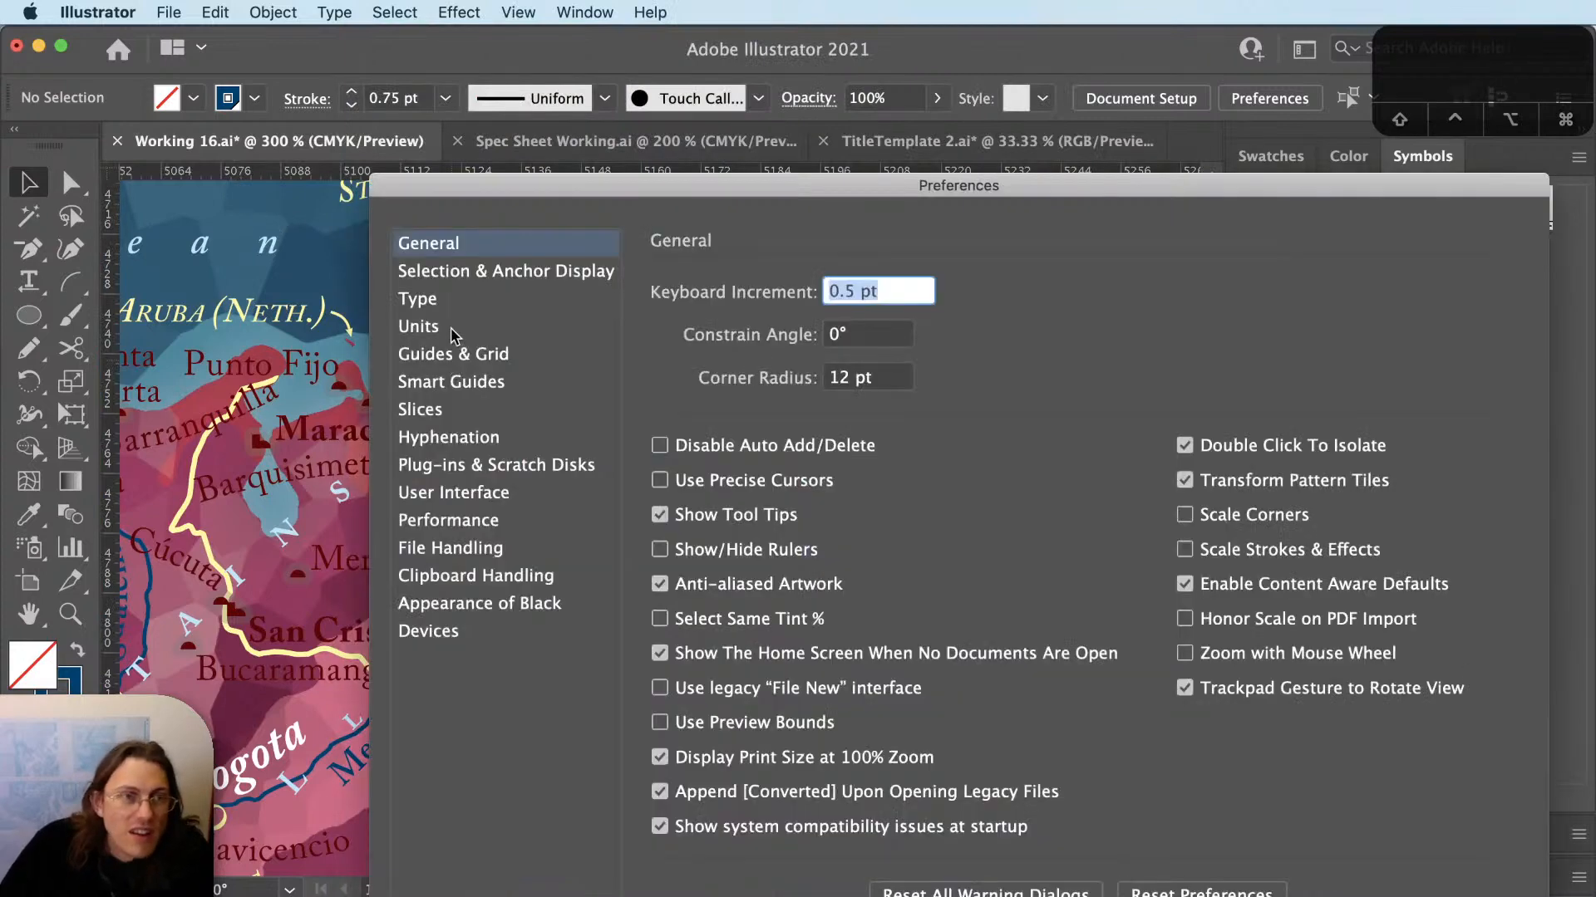
left_click(450, 327)
left_click(885, 292)
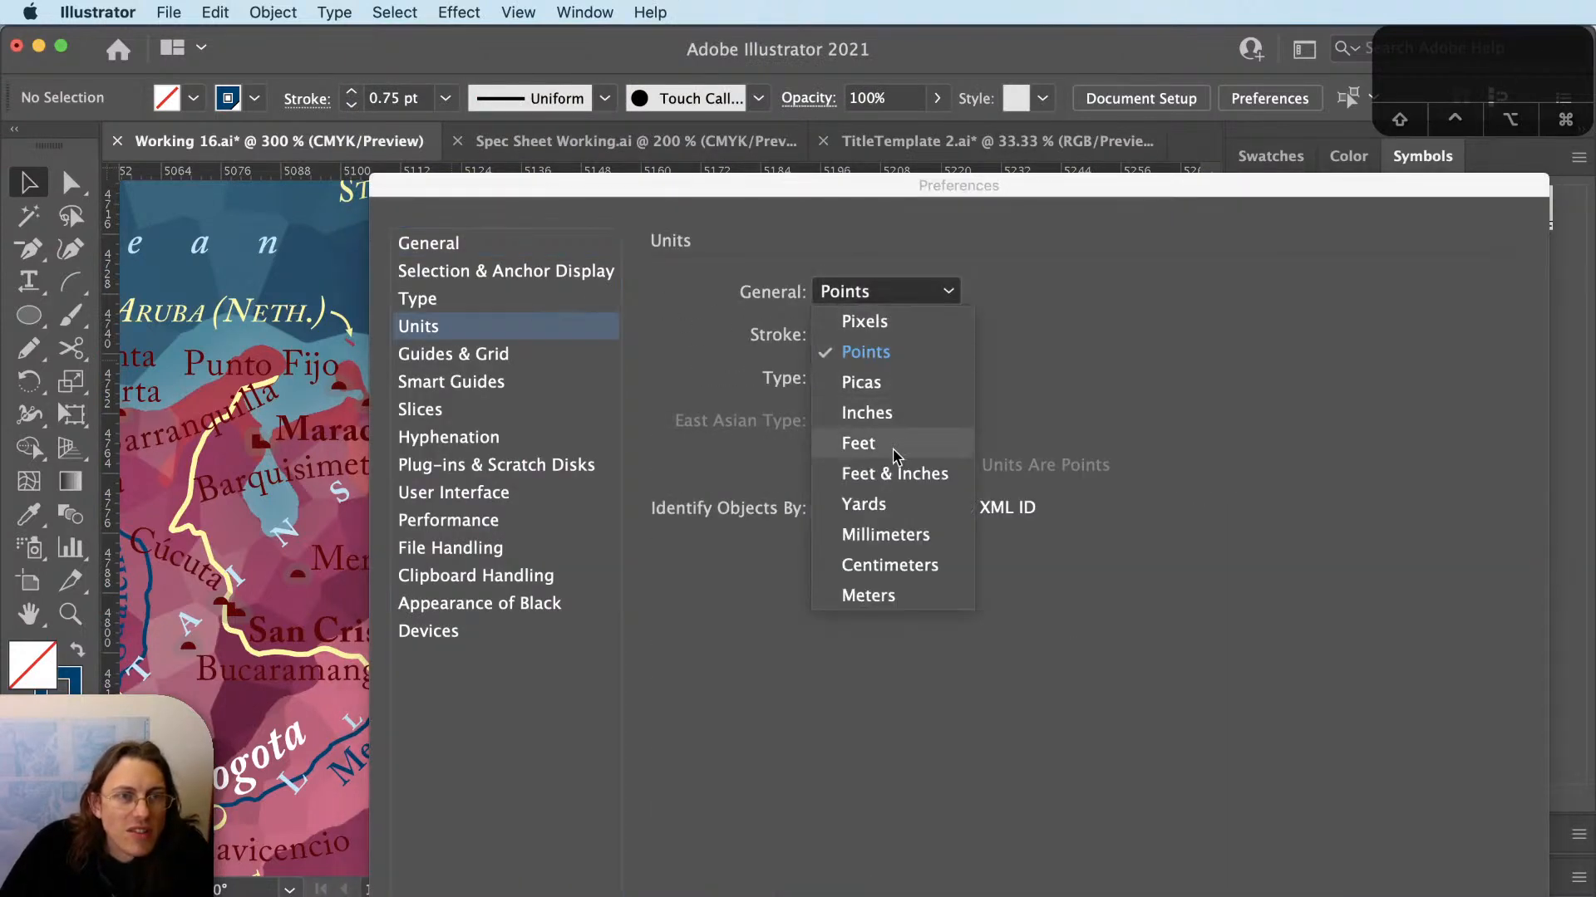
left_click(878, 564)
key("Return")
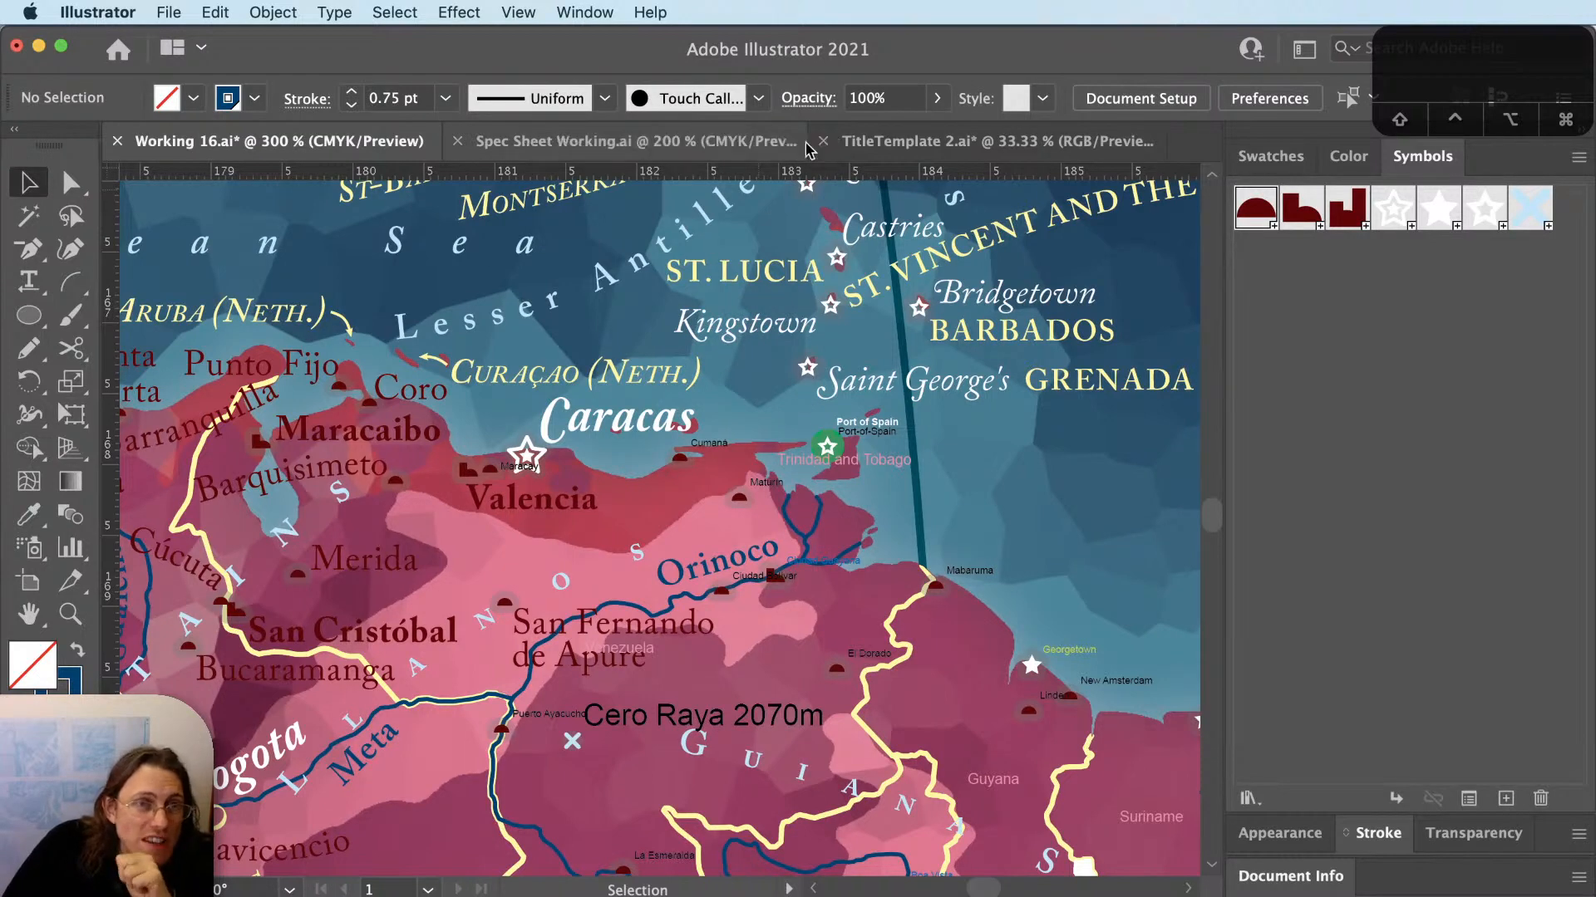
Hide the document rulers and set the general units back to Points.
left_click(515, 12)
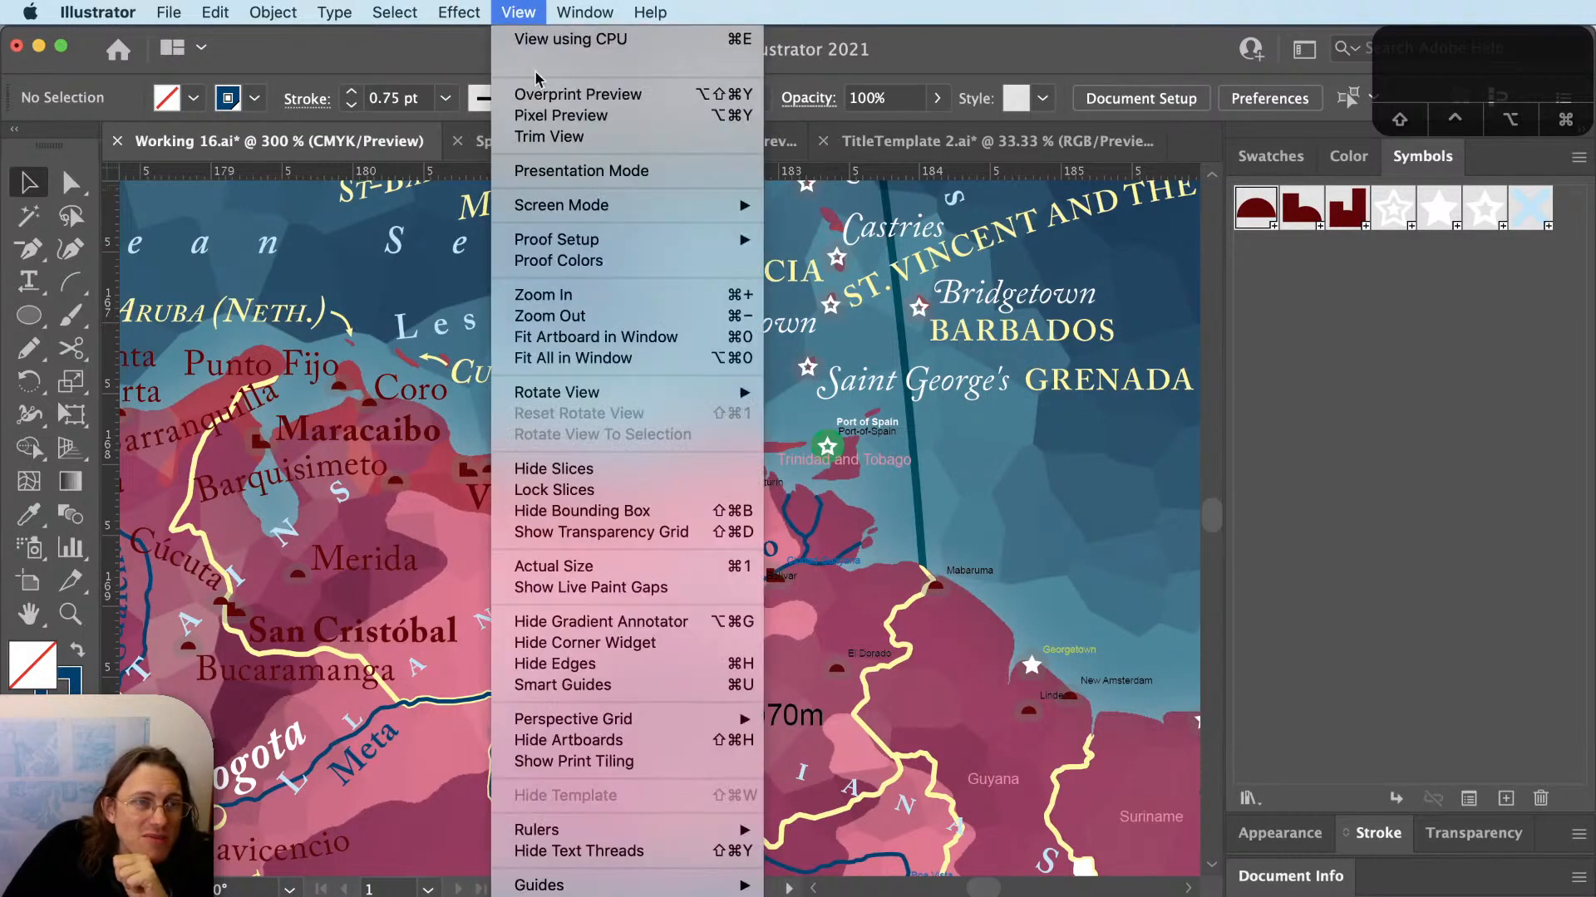
mouse_move(633, 829)
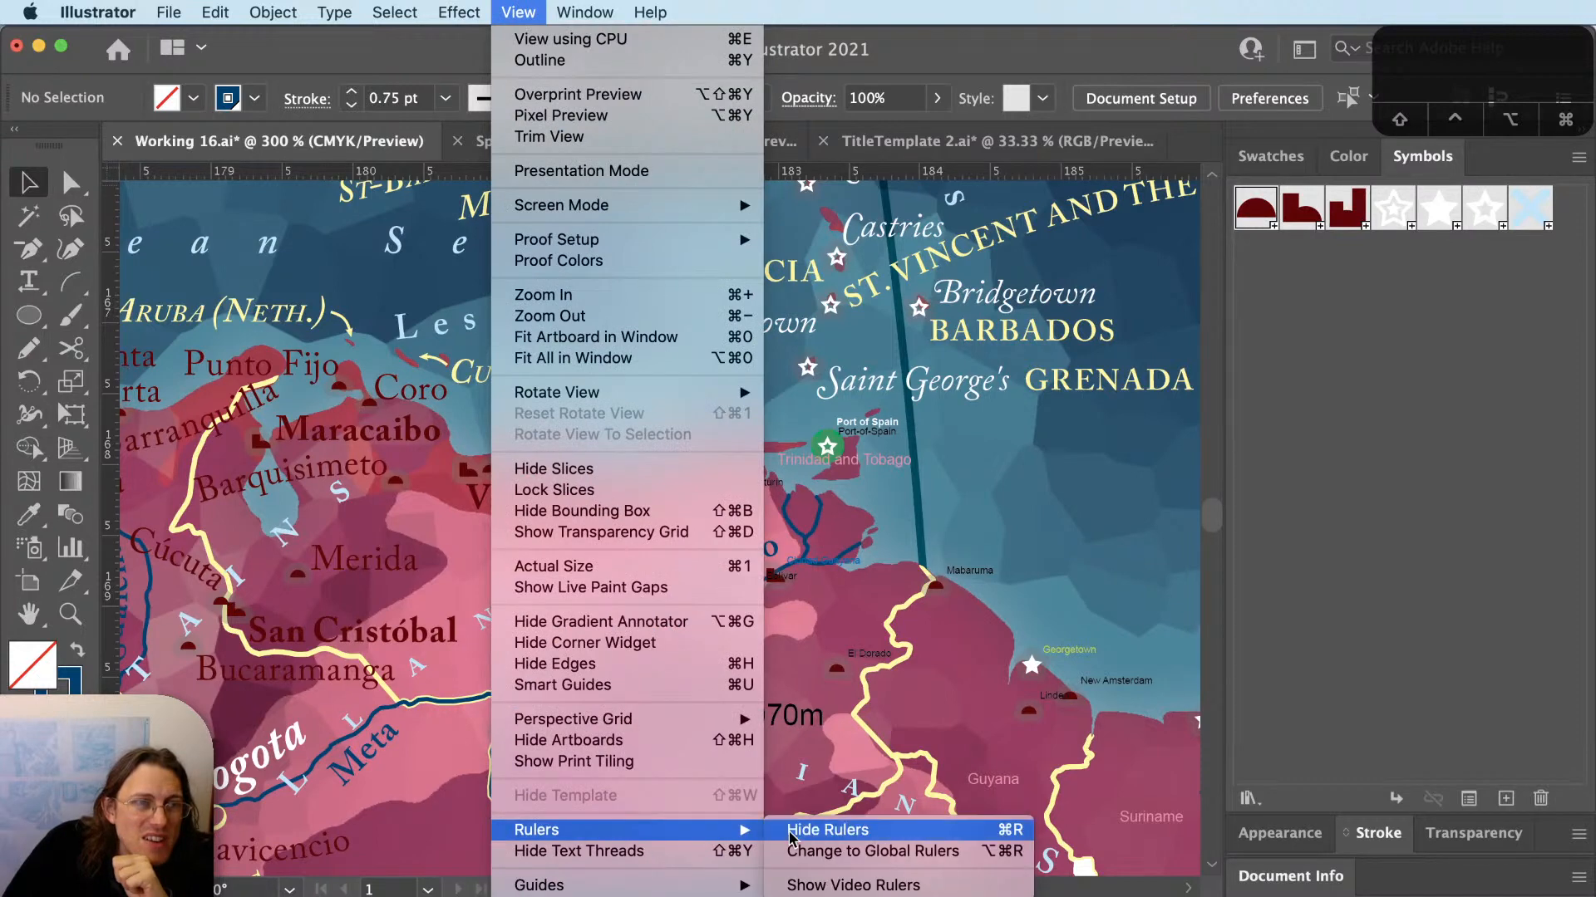
left_click(822, 830)
key("super+k")
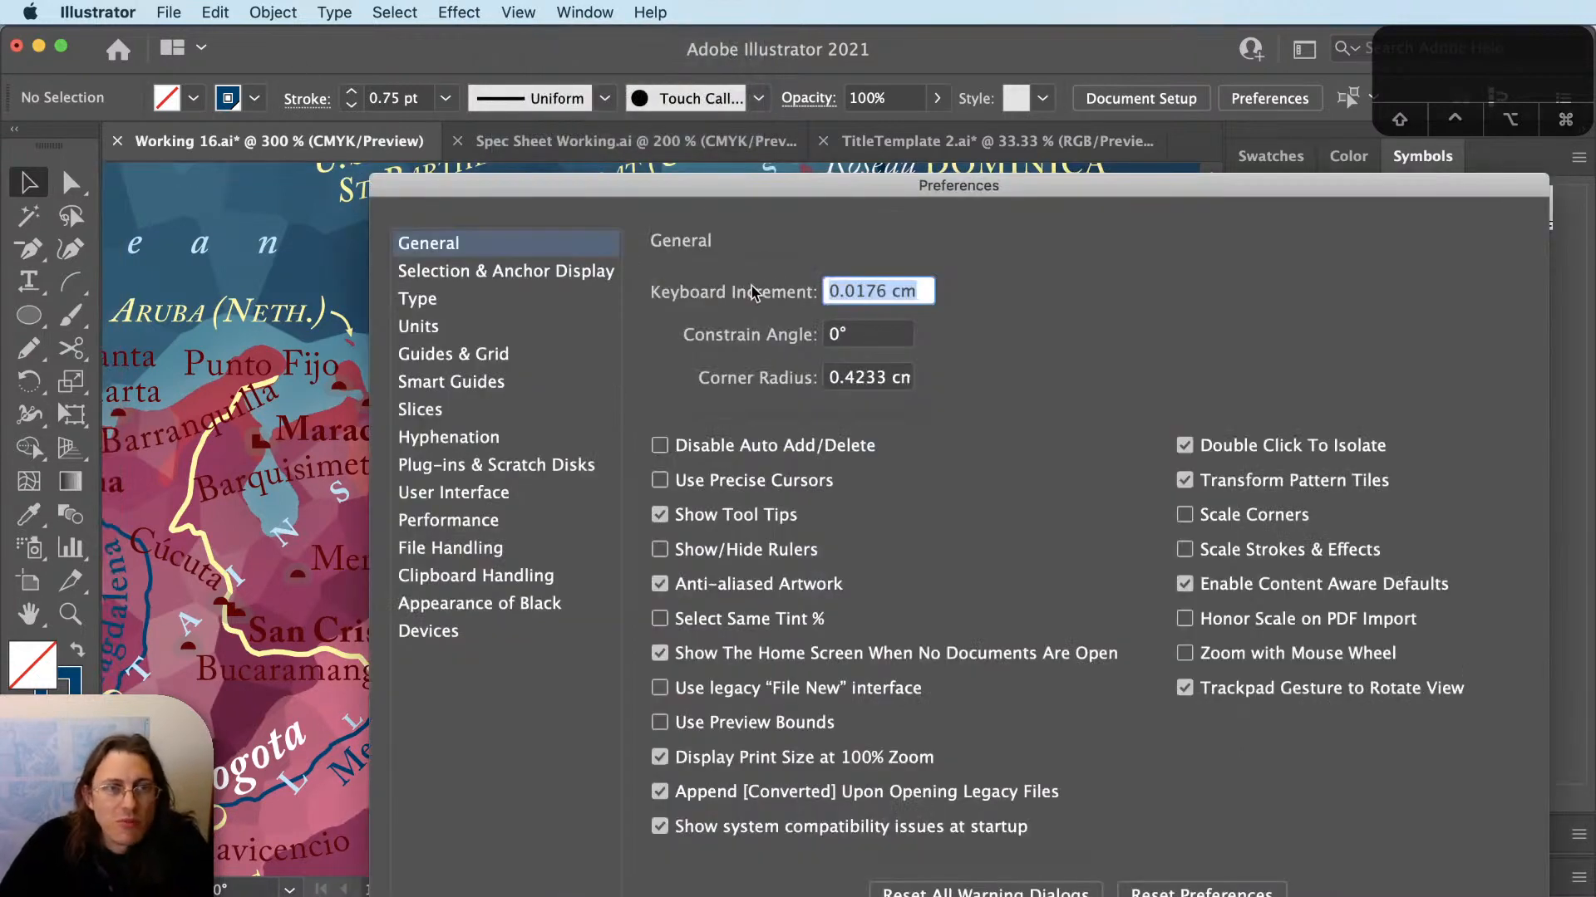
left_click(526, 323)
left_click(843, 291)
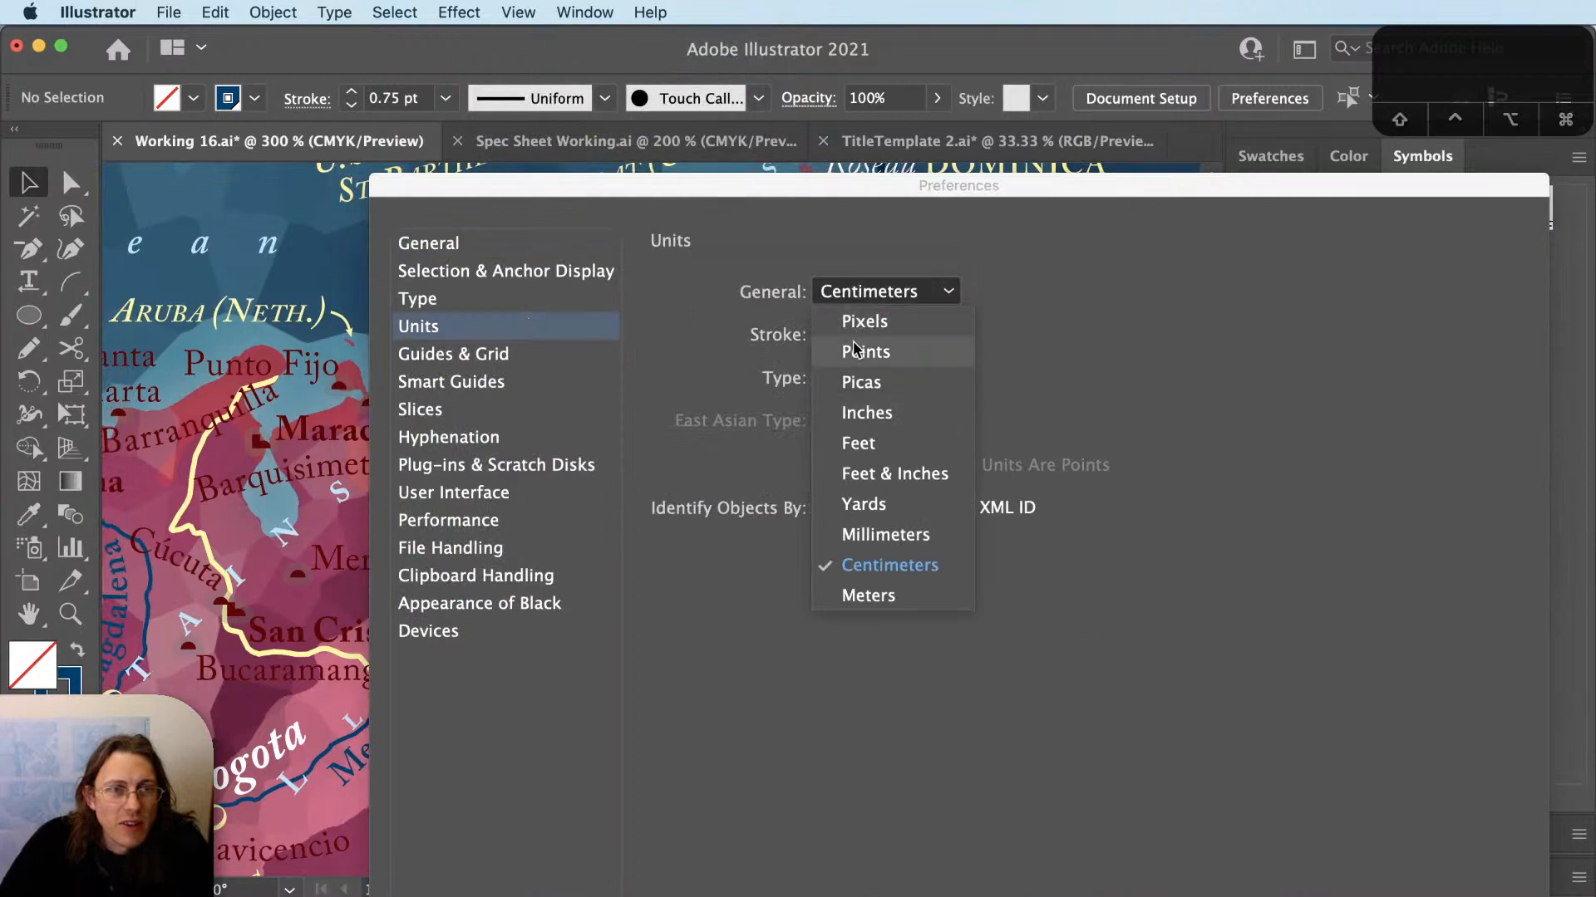
left_click(862, 349)
key("Return")
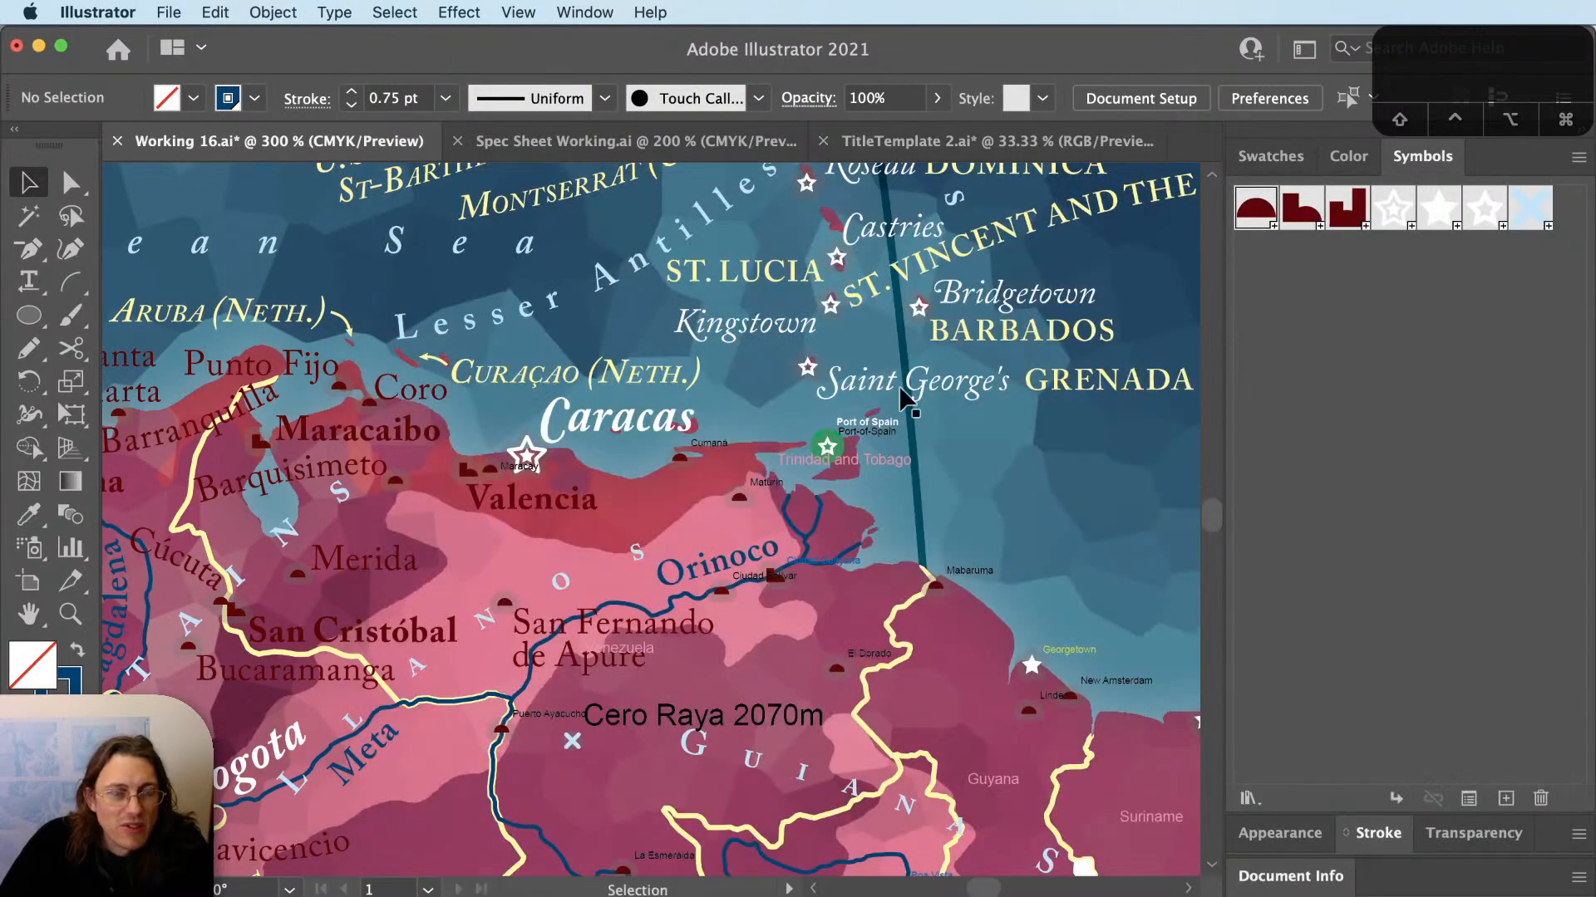
scroll(709, 608, "up", 3)
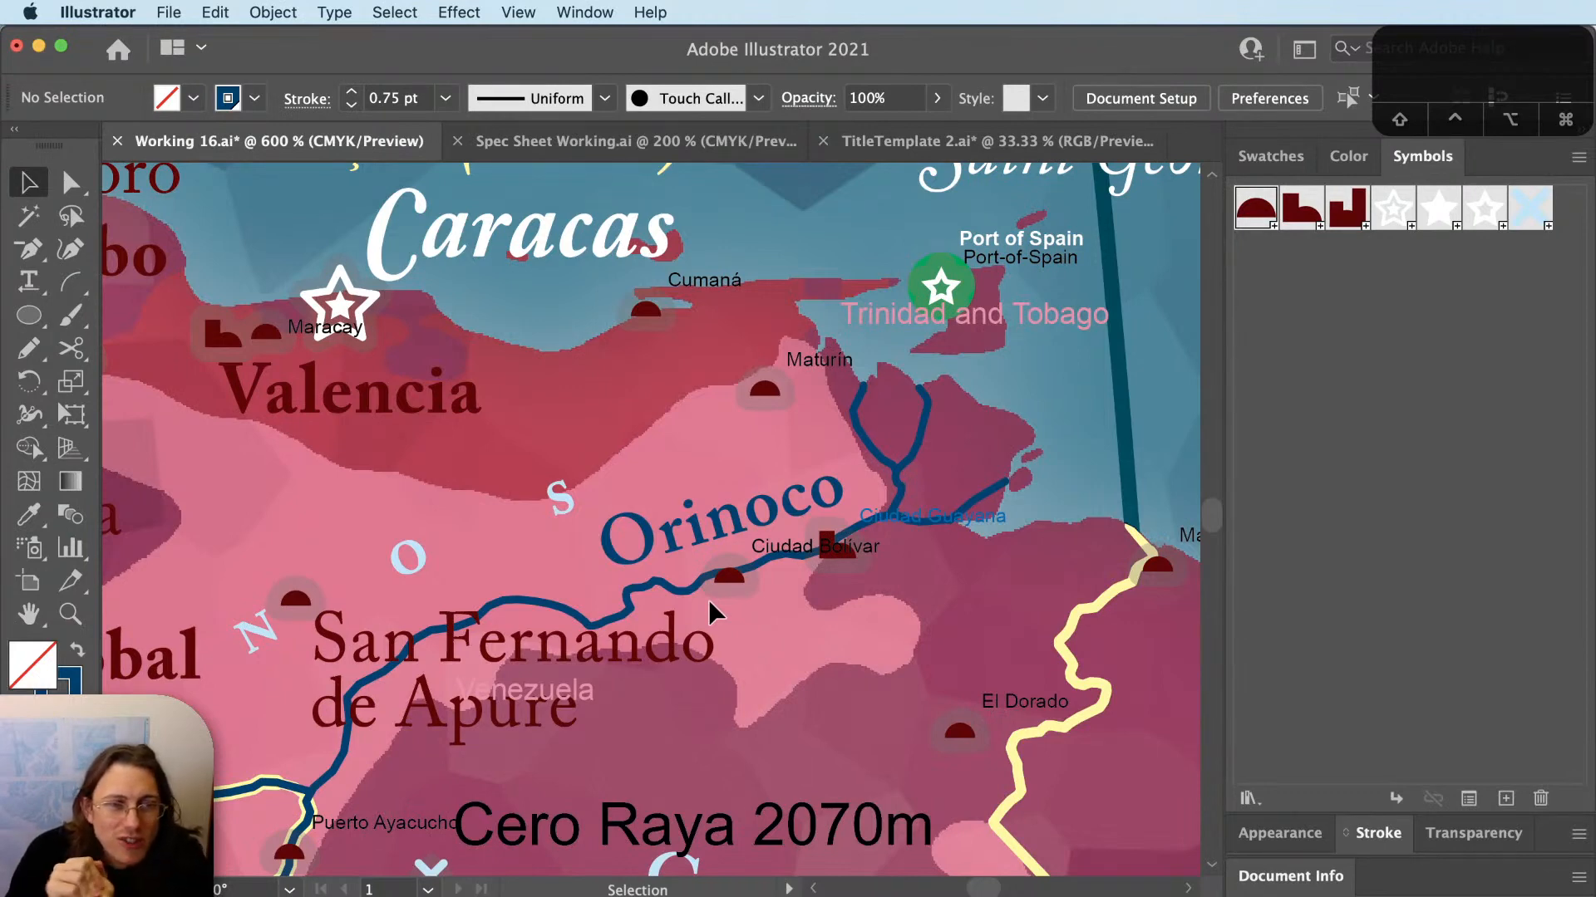
scroll(708, 600, "down", 1)
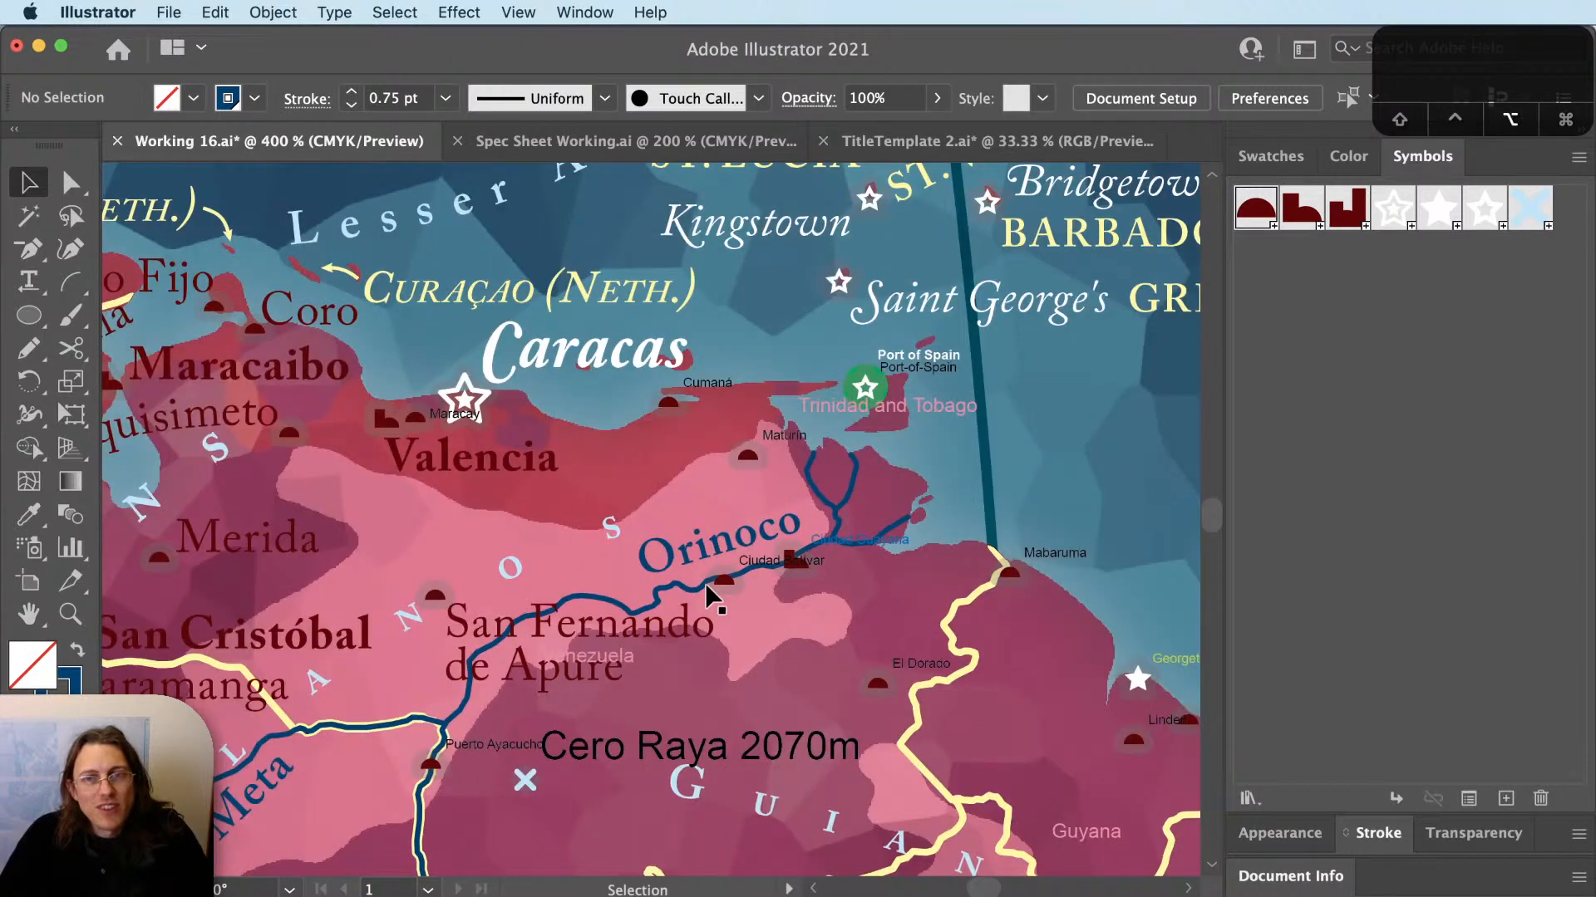
key("space")
left_click_drag(800, 657, 798, 682)
key("space")
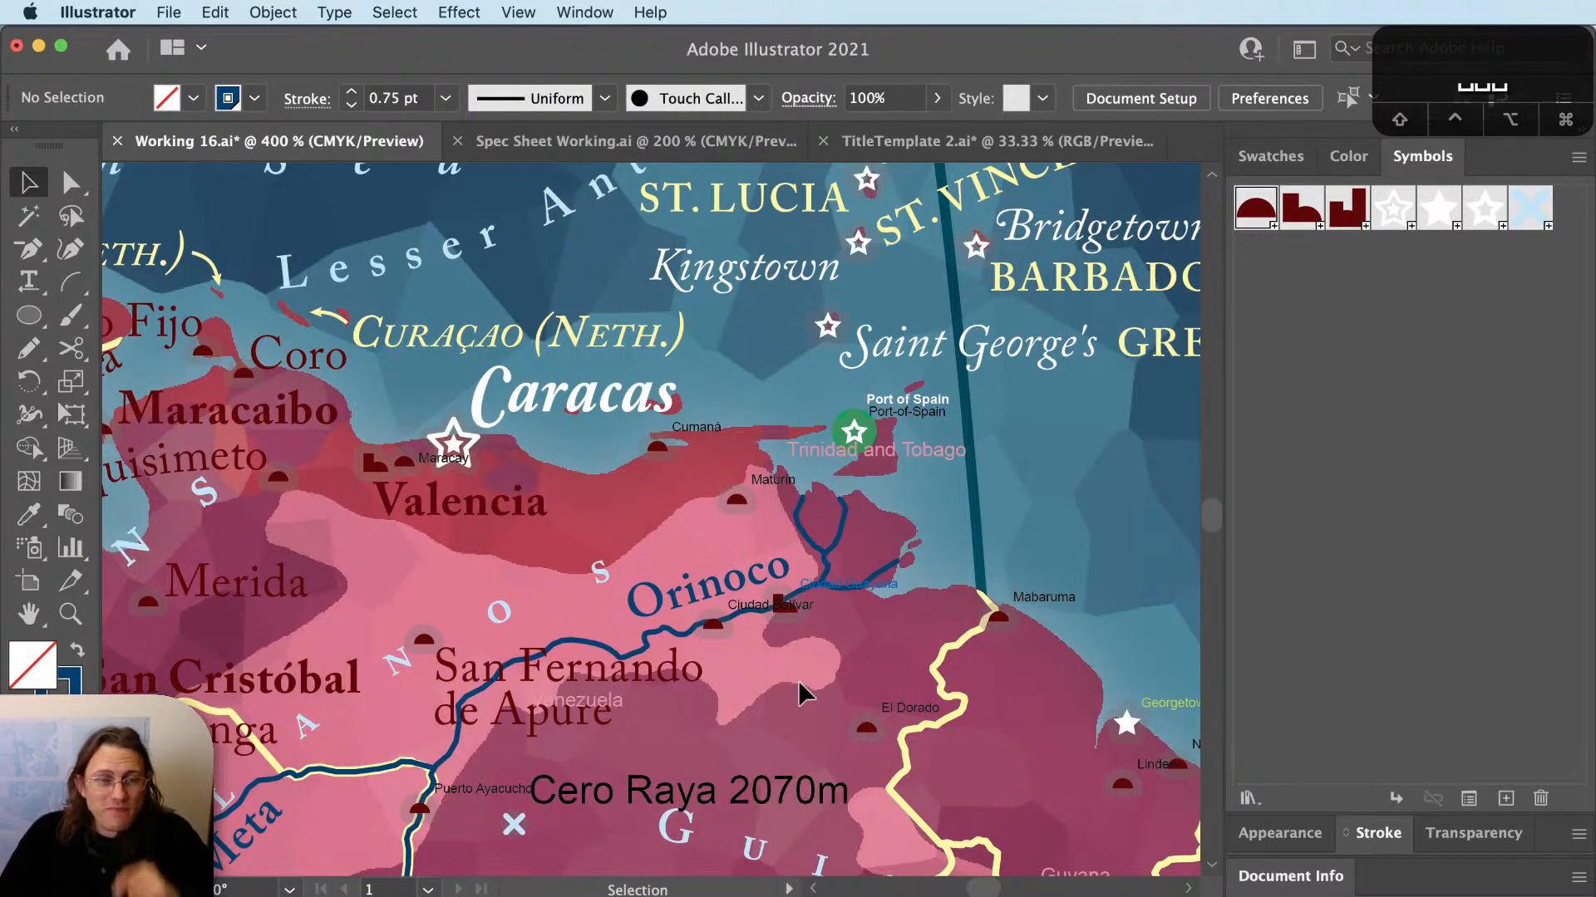
Duplicate the GRENADA country label into the sea east of Trinidad and delete the copy.
key("space")
left_click_drag(872, 525, 672, 648)
scroll(671, 660, "down", 1)
key("v")
left_click_drag(825, 544, 780, 628, "alt")
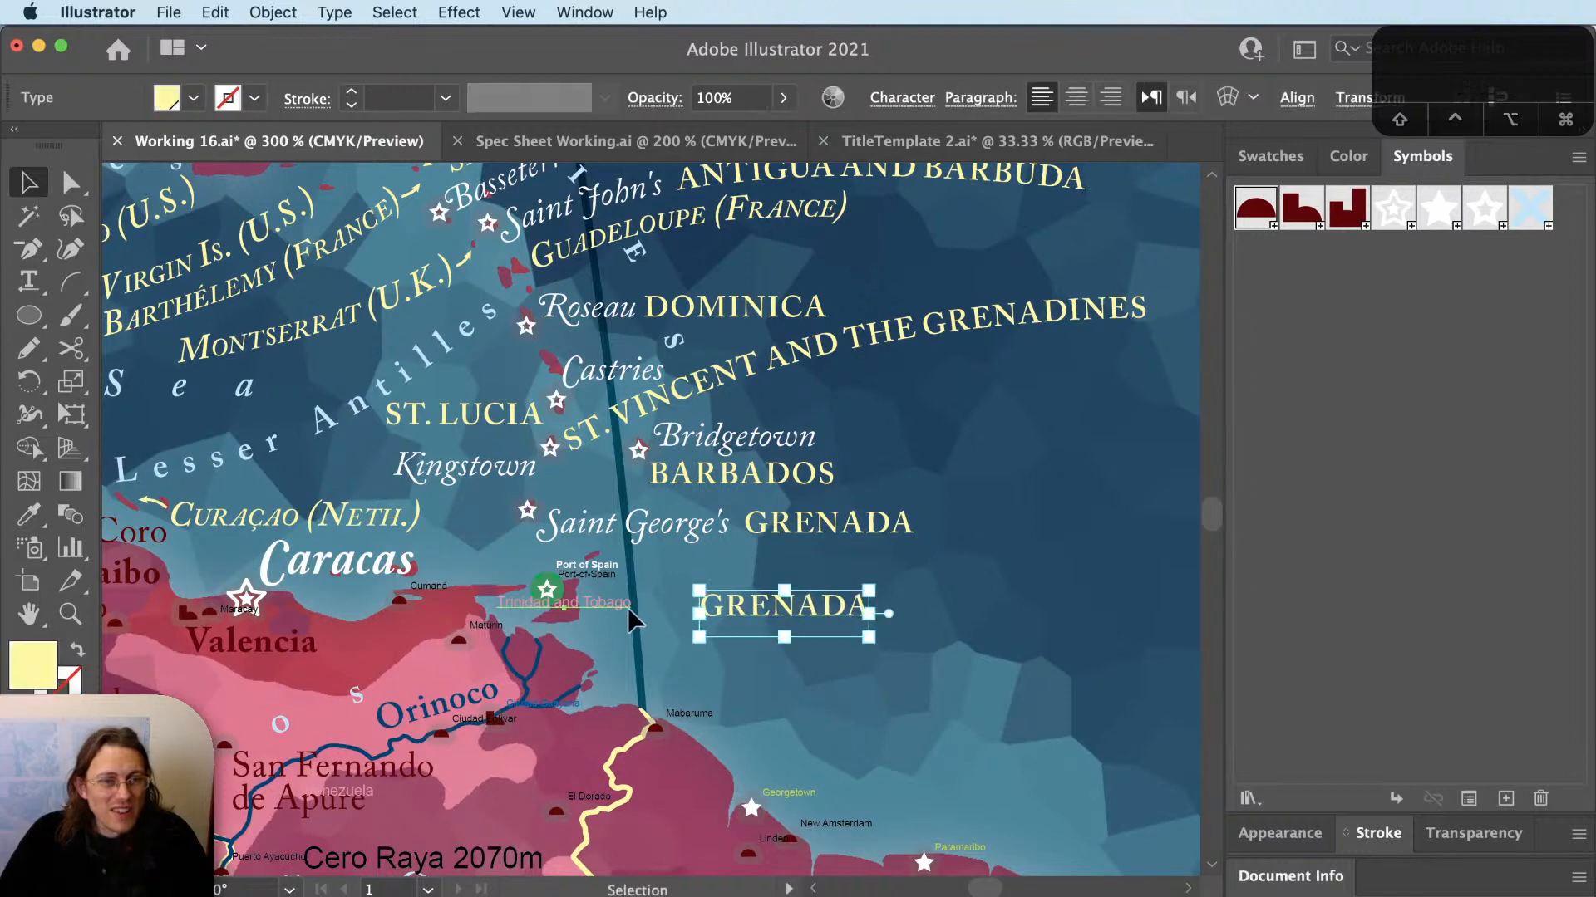
left_click(627, 607)
left_click(755, 606)
key("Delete")
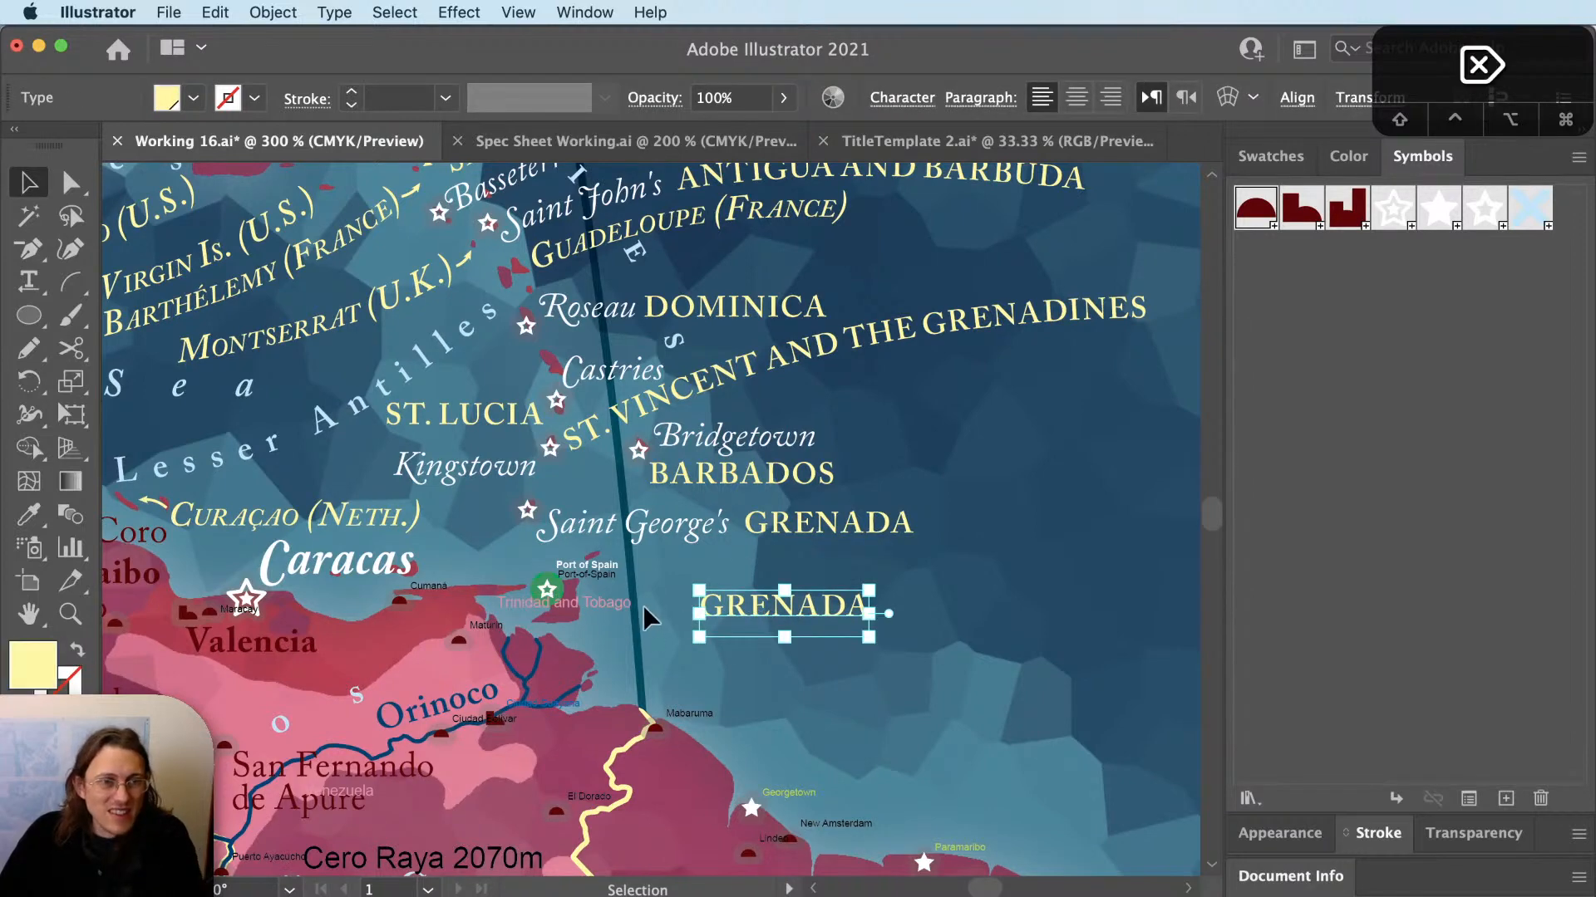
Restyle the Trinidad and Tobago label to match the GRENADA country lettering and left-align it.
left_click(625, 605)
key("i")
left_click(912, 511)
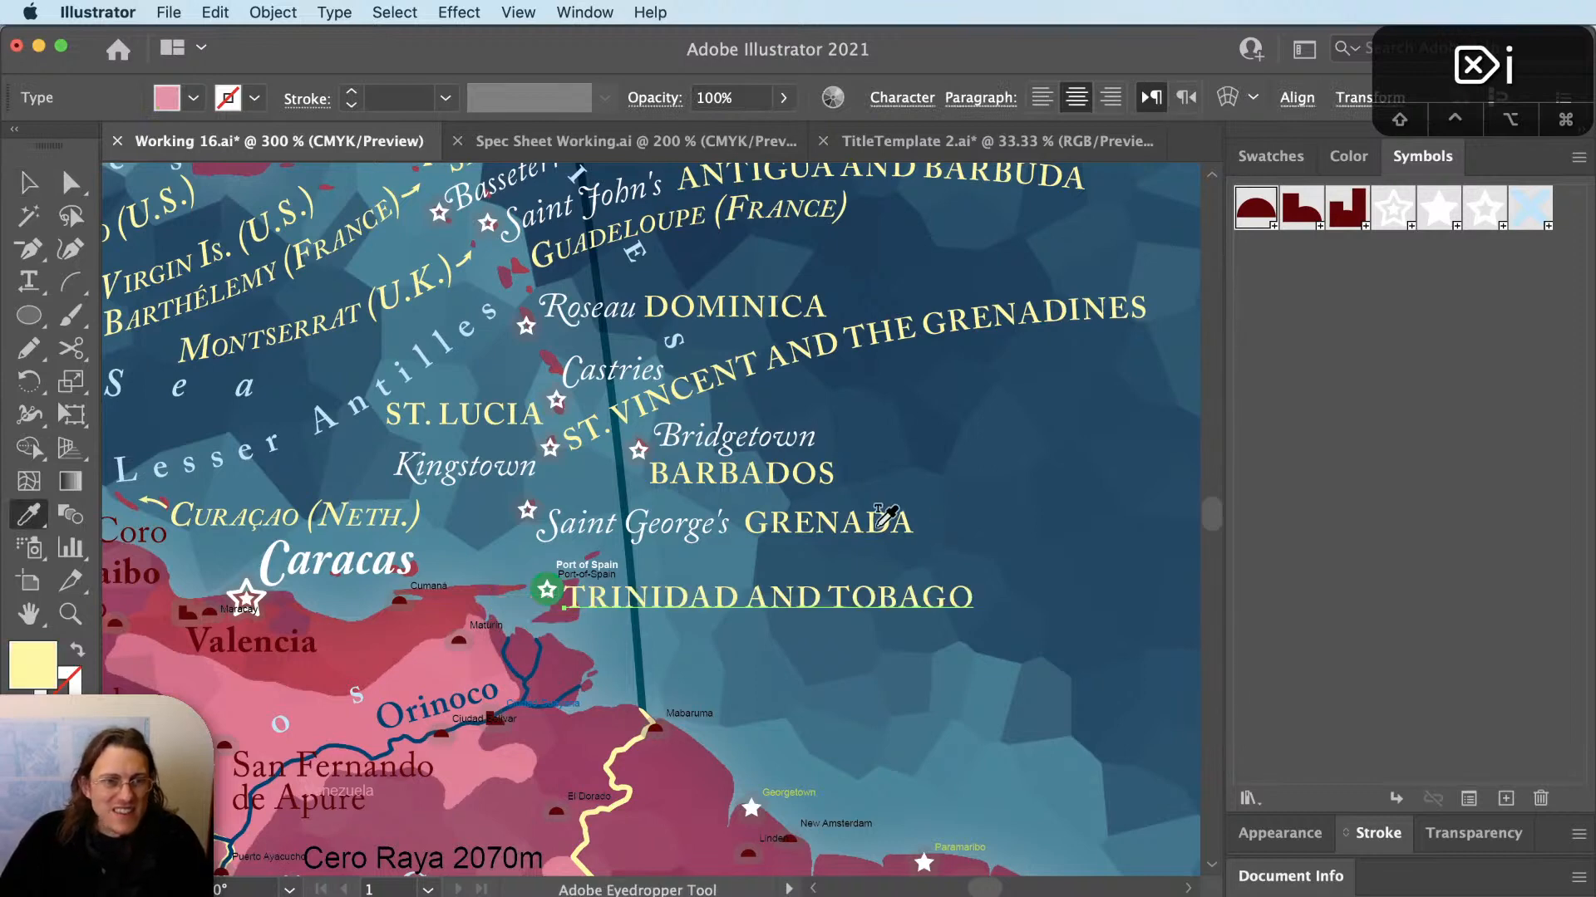
key("shift+super+l")
Shift the Trinidad and Tobago label slightly east so it clears the island.
key("v")
scroll(559, 618, "up", 2)
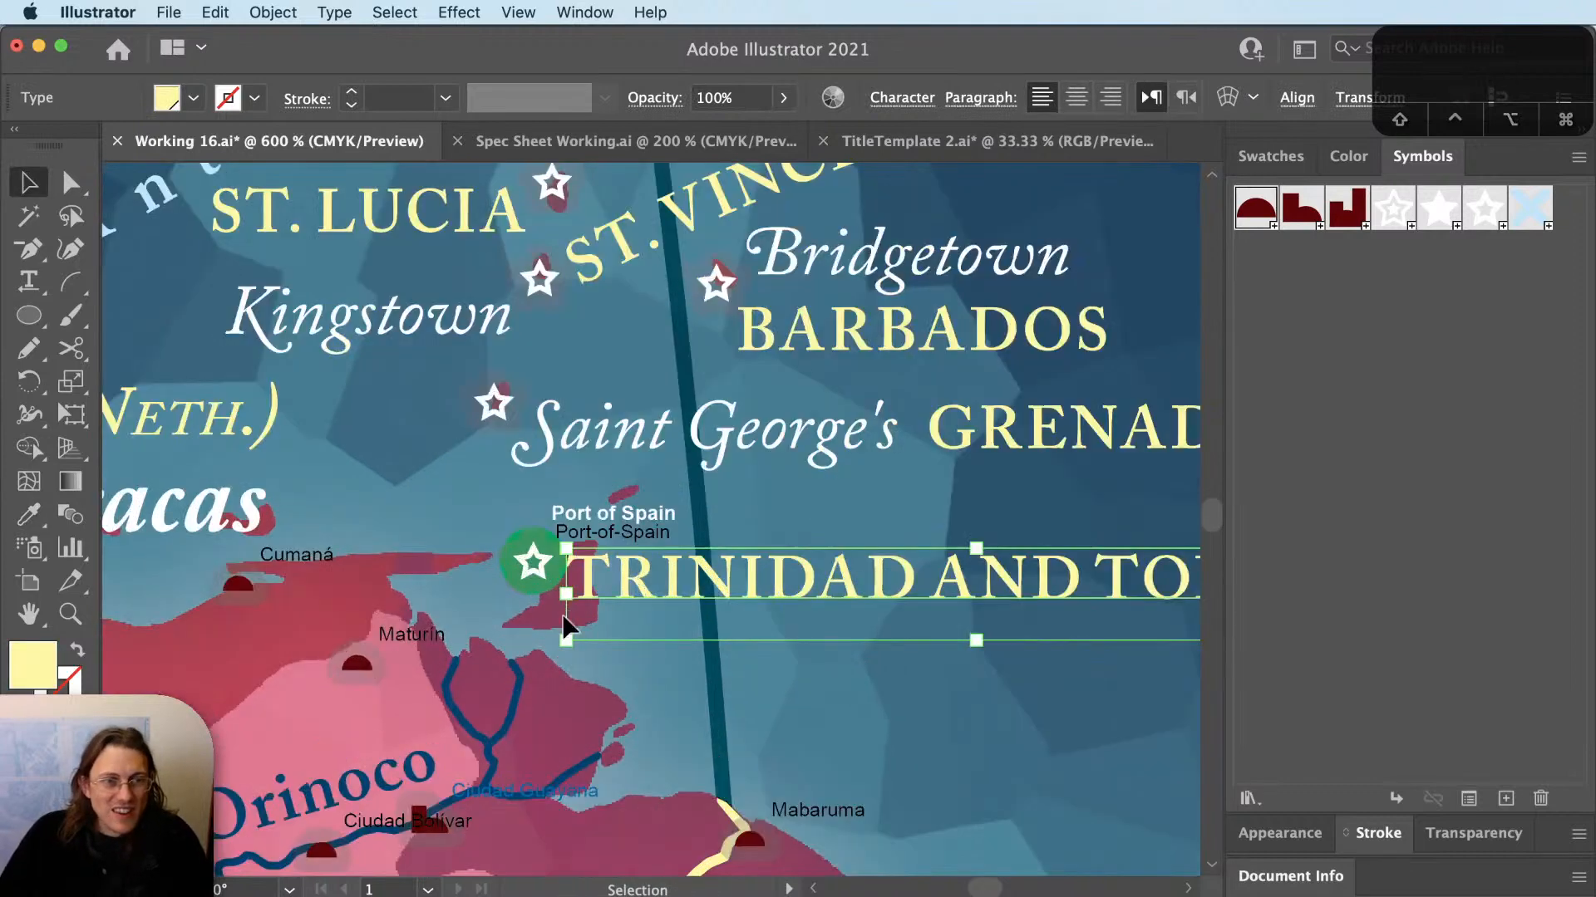
key("v")
left_click_drag(703, 573, 756, 579)
left_click(482, 584)
scroll(482, 583, "down", 1)
scroll(483, 587, "down", 1)
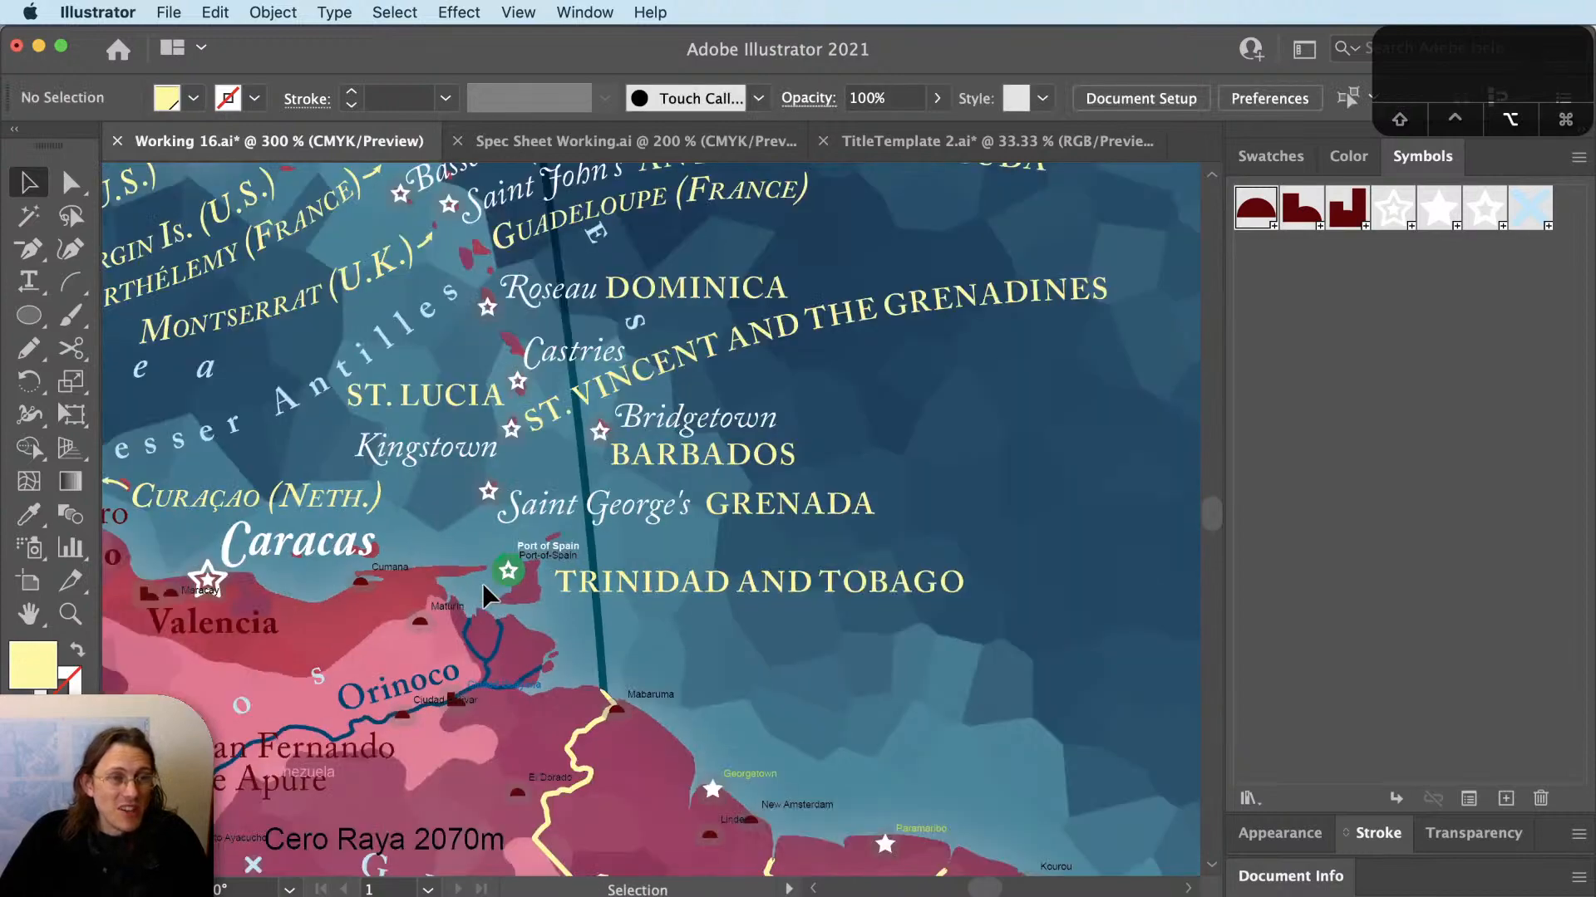
scroll(483, 587, "up", 1)
left_click_drag(536, 567, 613, 616)
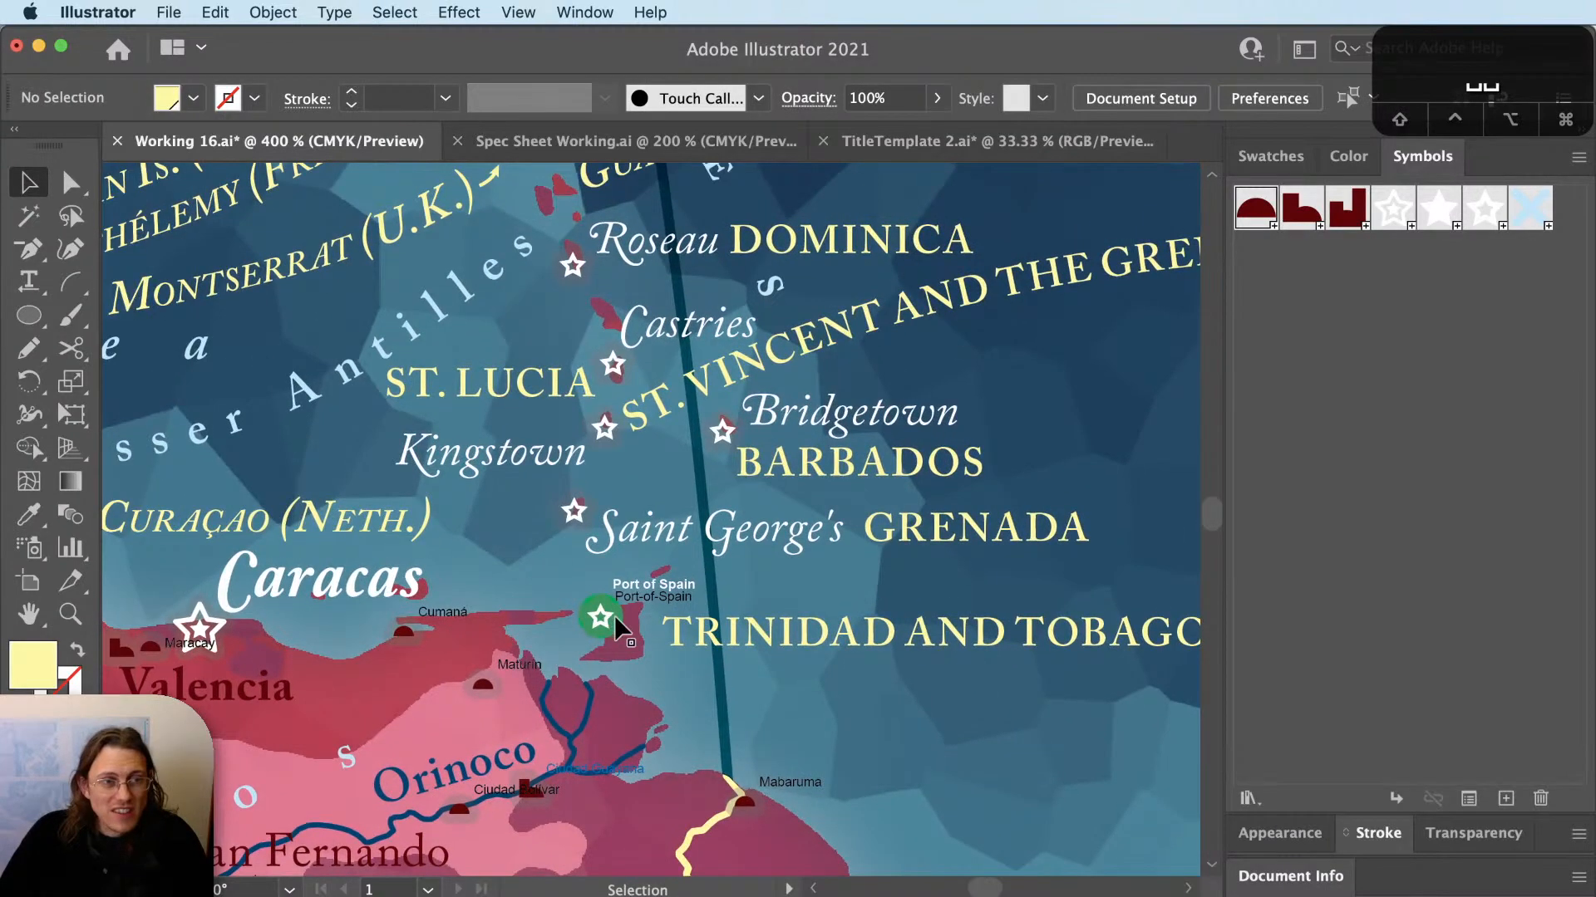
left_click_drag(364, 684, 871, 676)
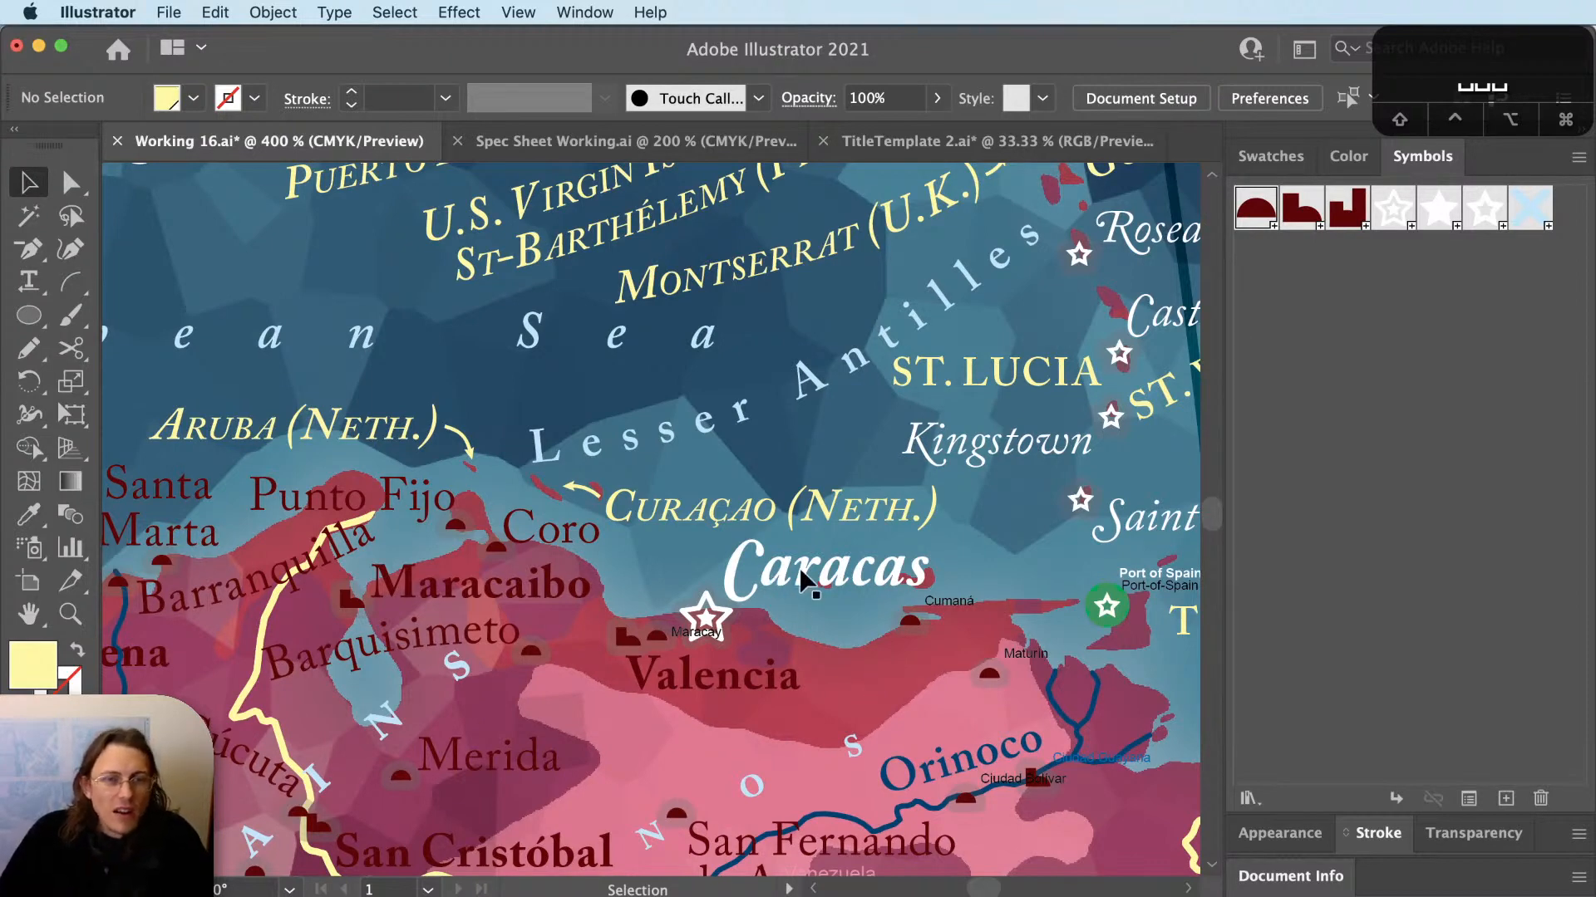
left_click_drag(869, 670, 794, 478)
key("v")
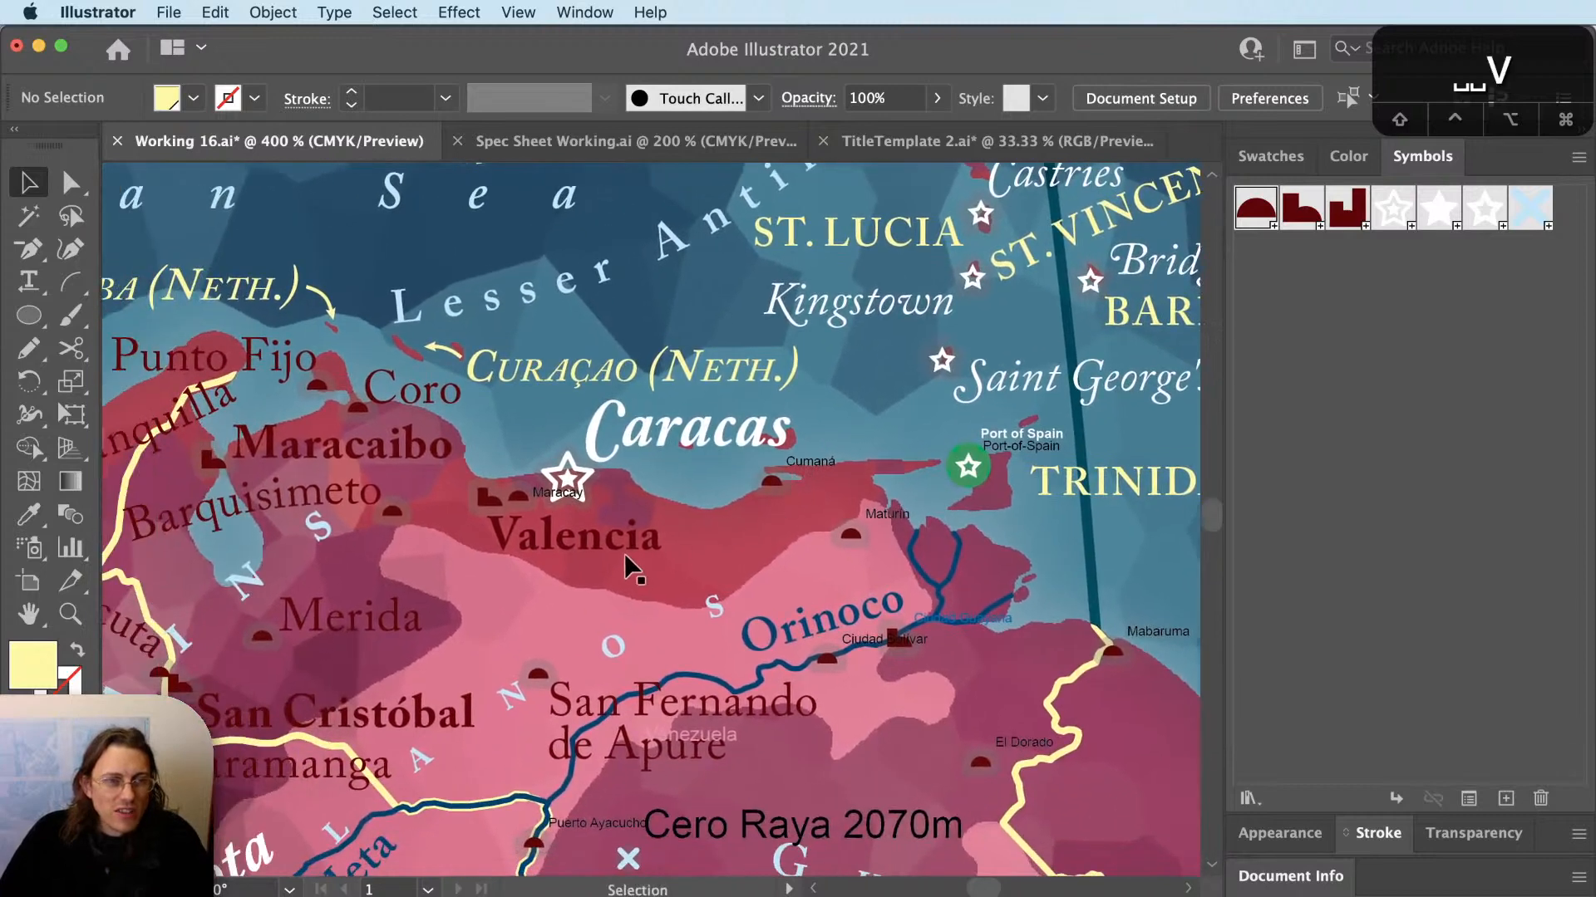
Examine the labels around northern Venezuela, Trinidad and Tobago and the neighbouring Lesser Antilles capitals.
left_click(623, 545)
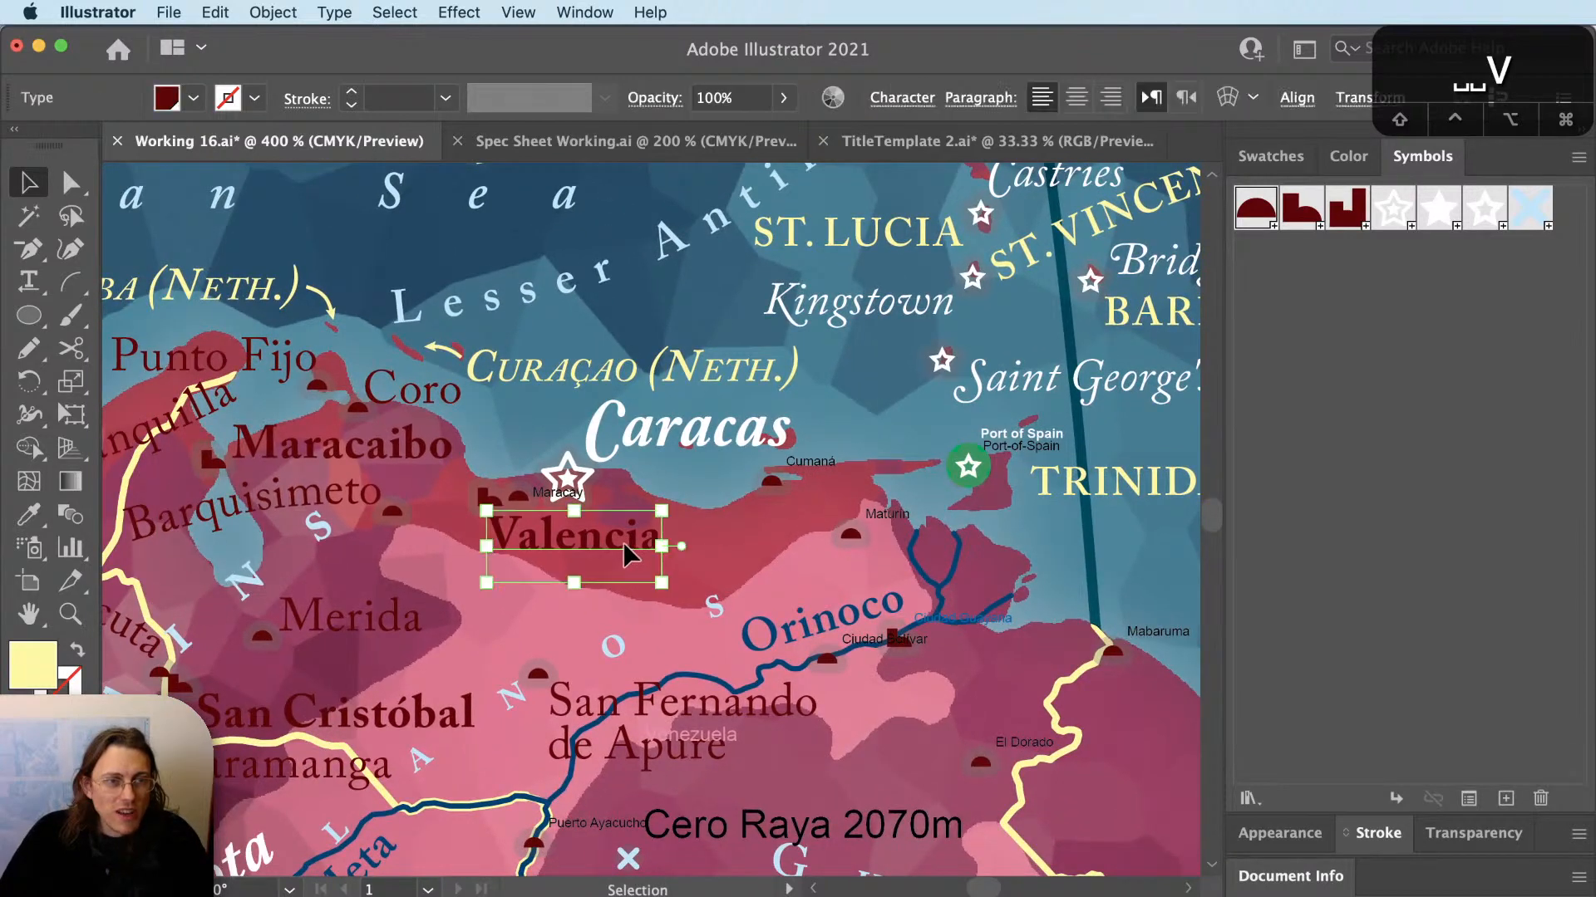
key("super+shift+a")
left_click_drag(1004, 586, 821, 670)
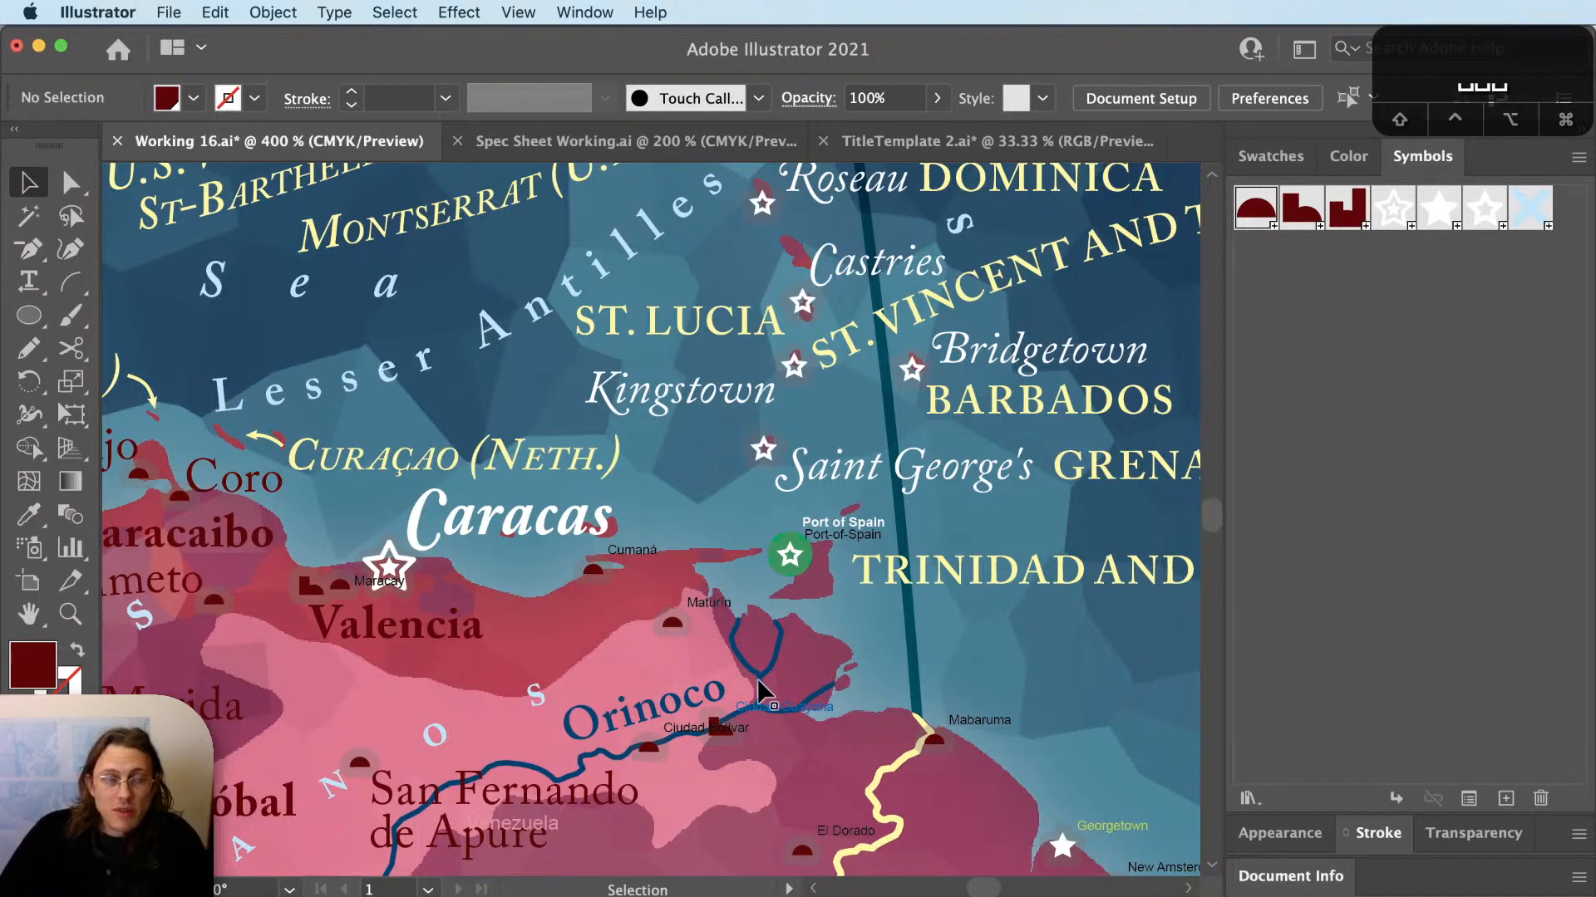
left_click_drag(340, 636, 479, 652)
left_click_drag(821, 609, 451, 616)
left_click(602, 546)
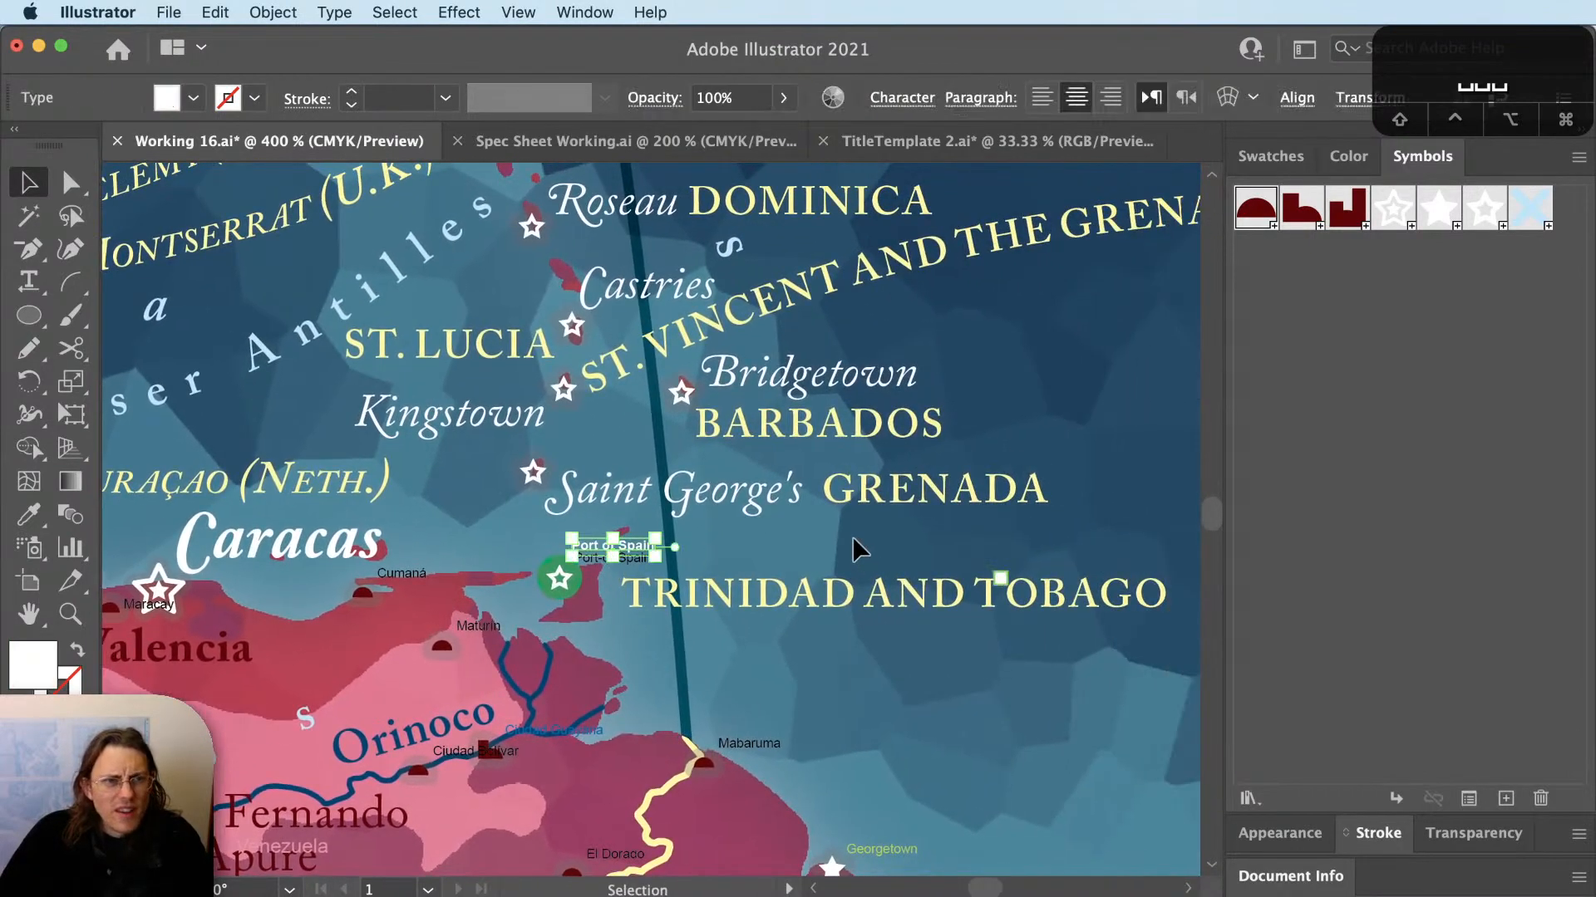
scroll(811, 580, "down", 1)
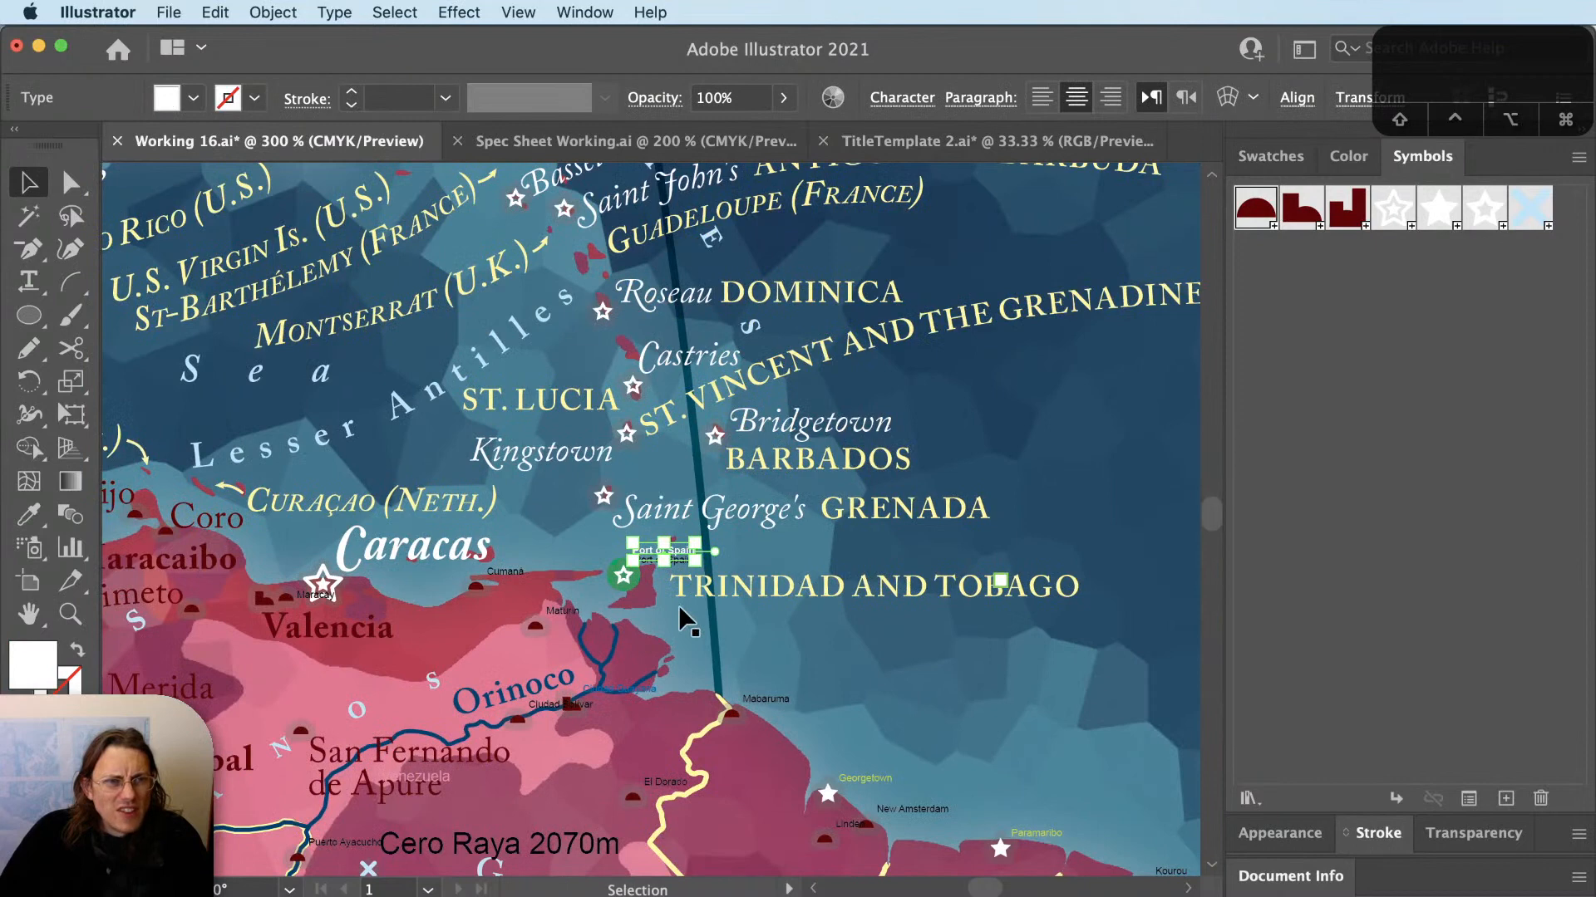
key("cmd+shift+a")
scroll(680, 615, "down", 2)
scroll(680, 615, "right", 3)
key("v")
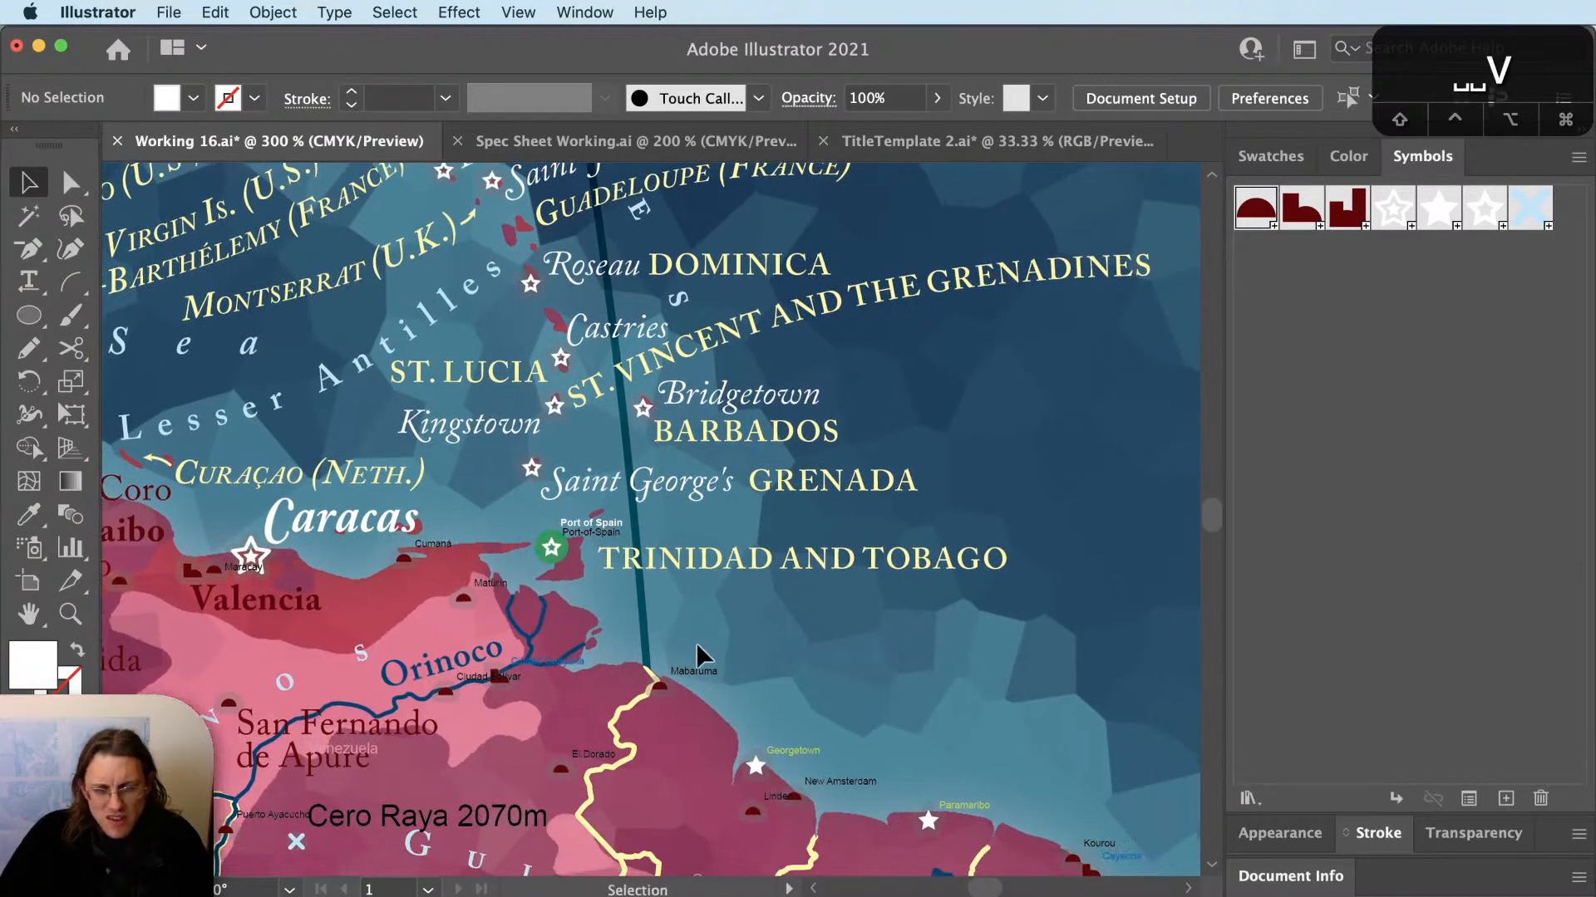
key("space")
left_click_drag(697, 653, 710, 669)
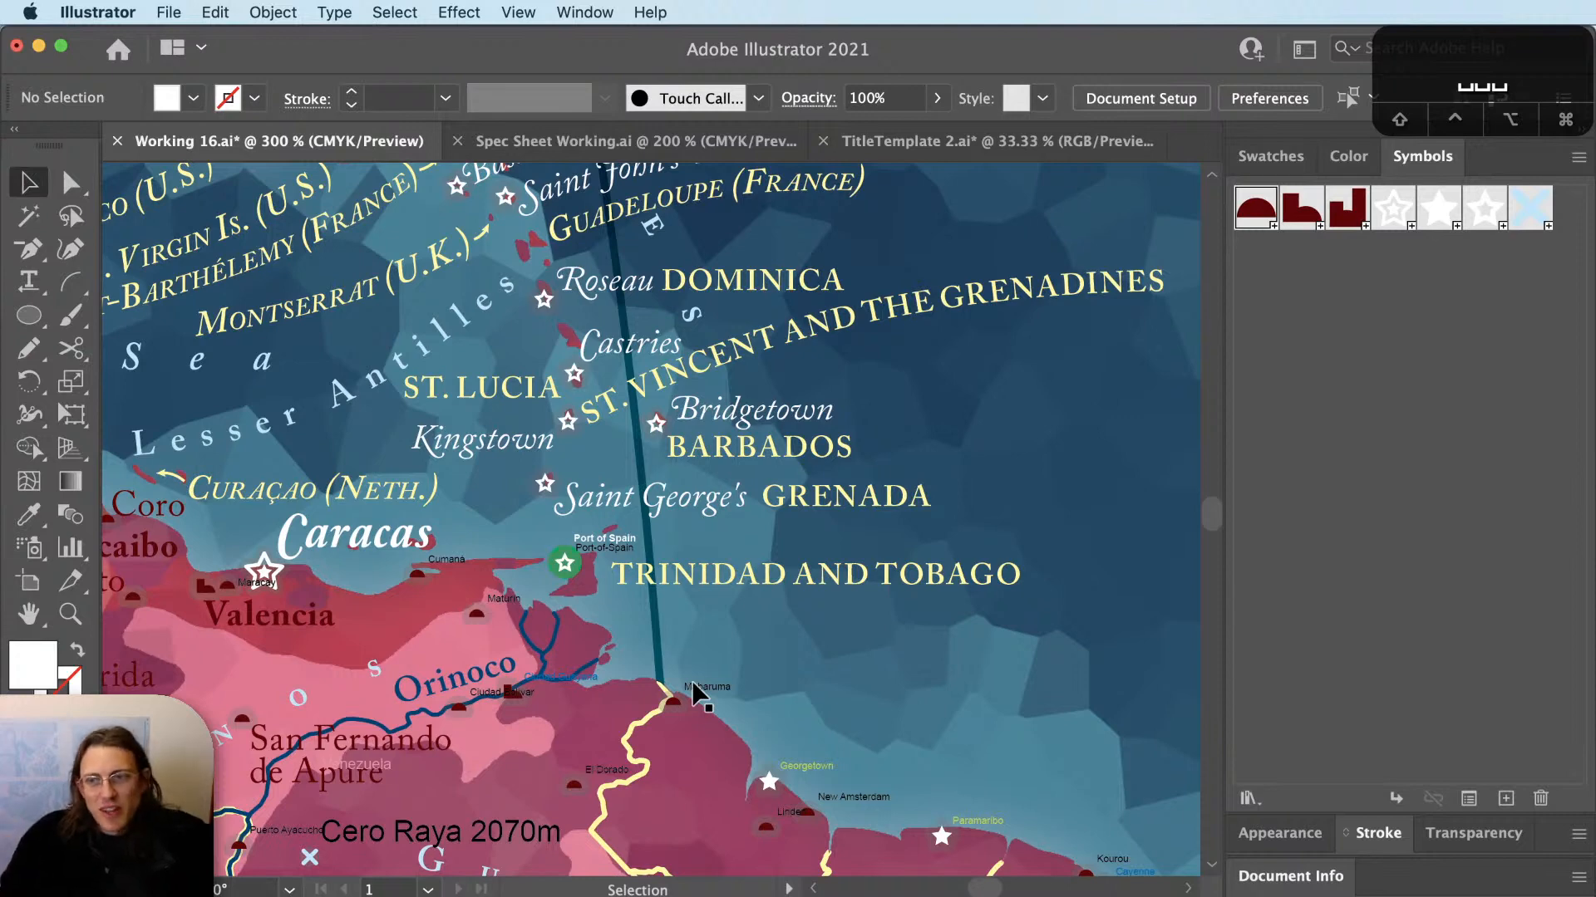
Copy the Saint George's lettering style onto the bold white Port of Spain label.
left_click(603, 538)
scroll(745, 619, "down", 2)
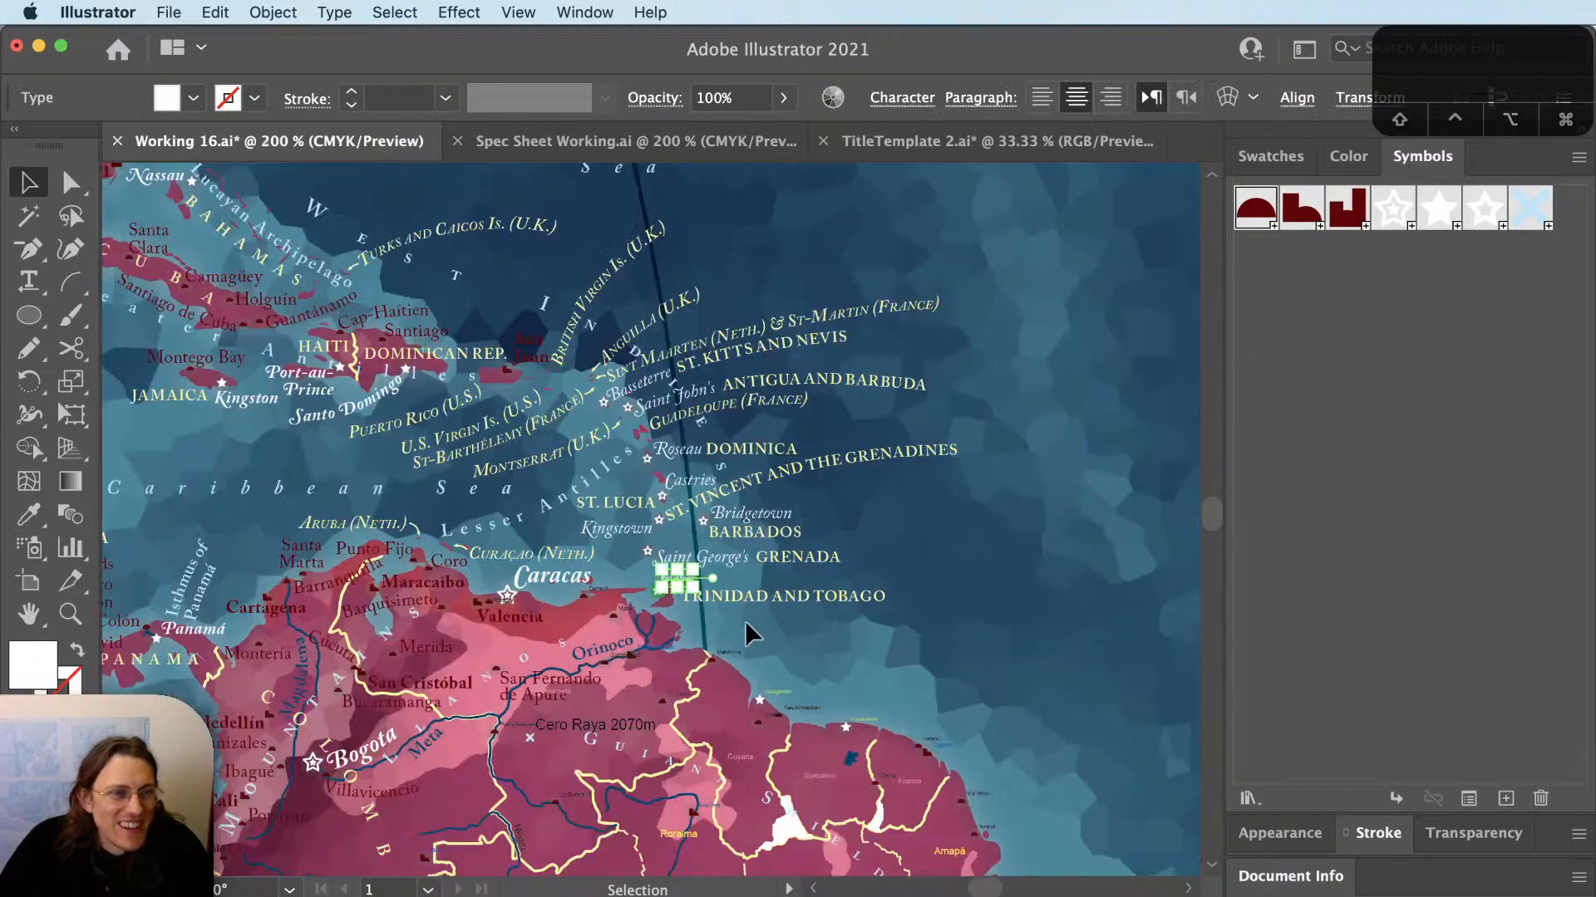
left_click_drag(402, 356, 524, 507)
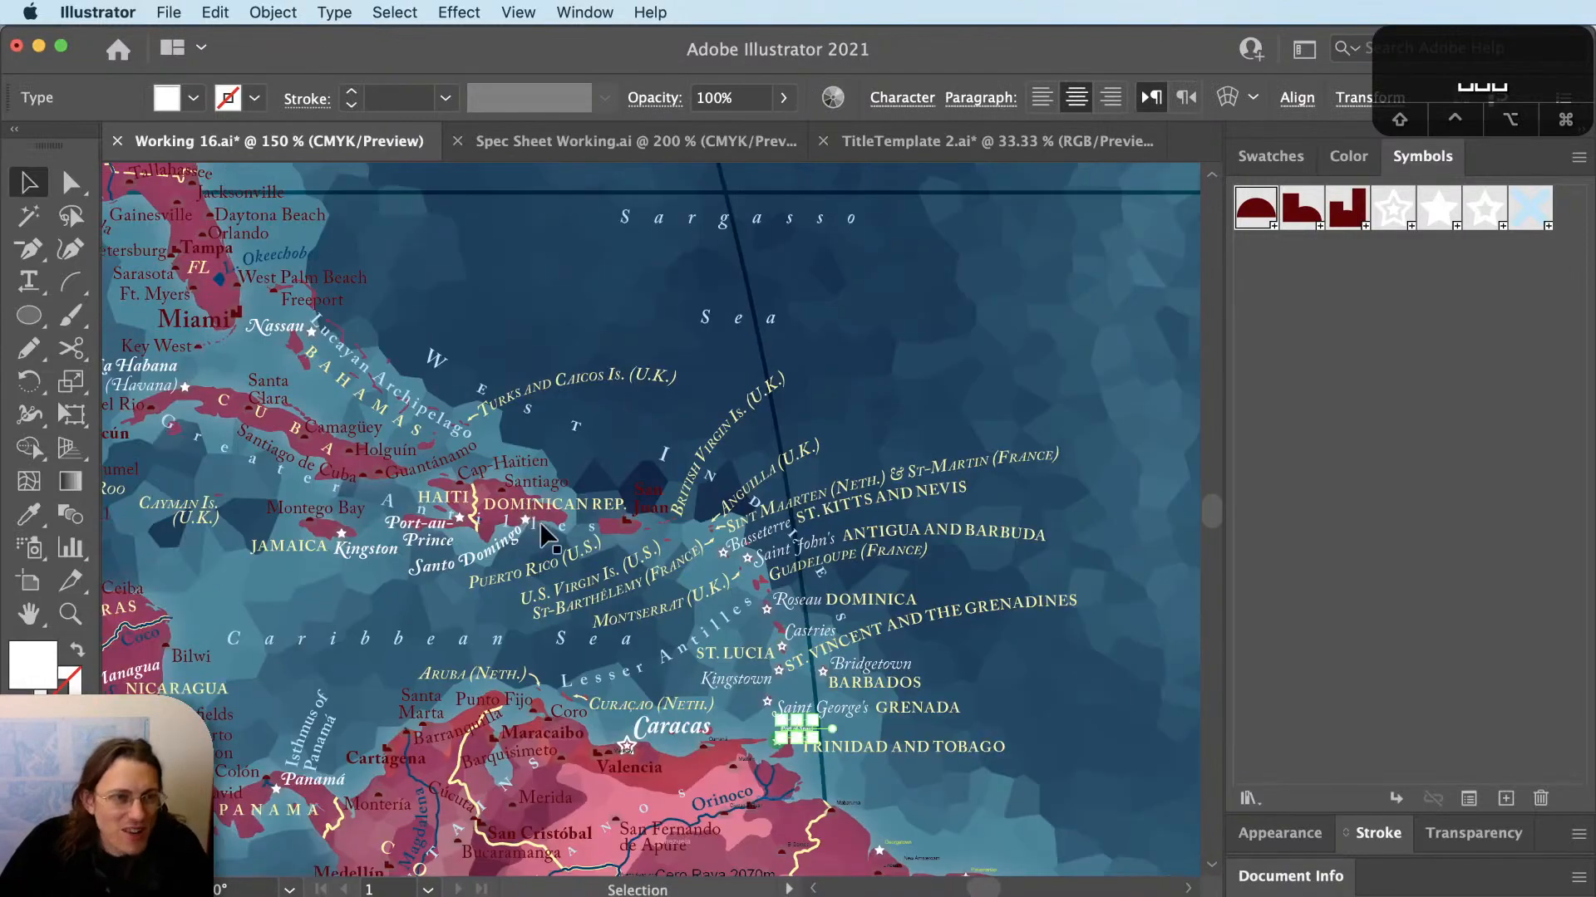
key("i")
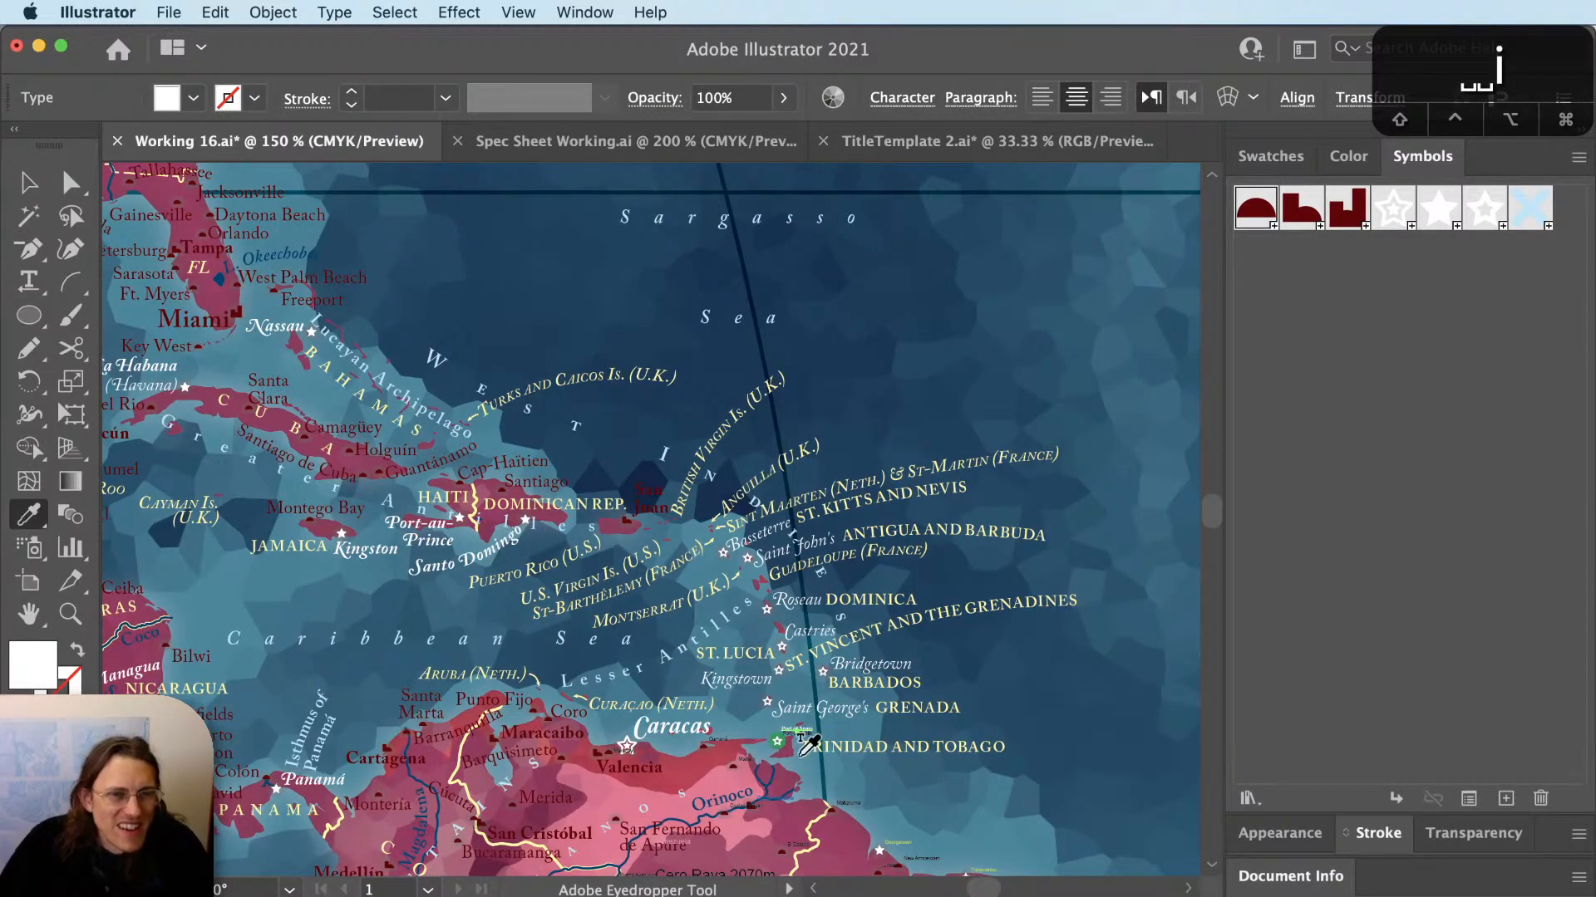
scroll(797, 752, "up", 4)
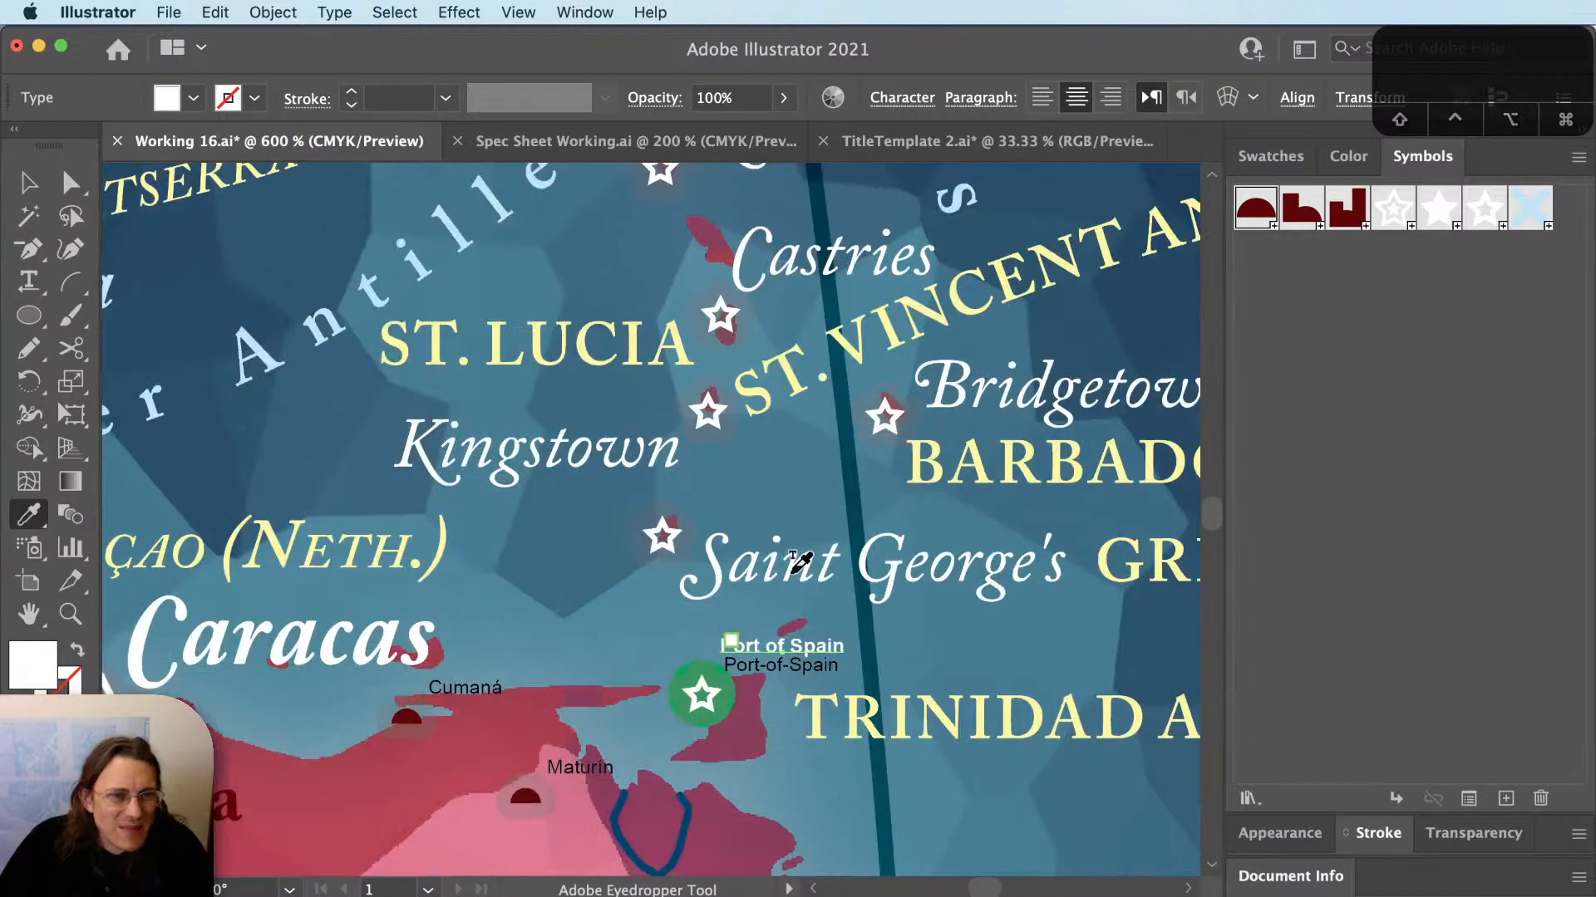
left_click(800, 563)
key("v")
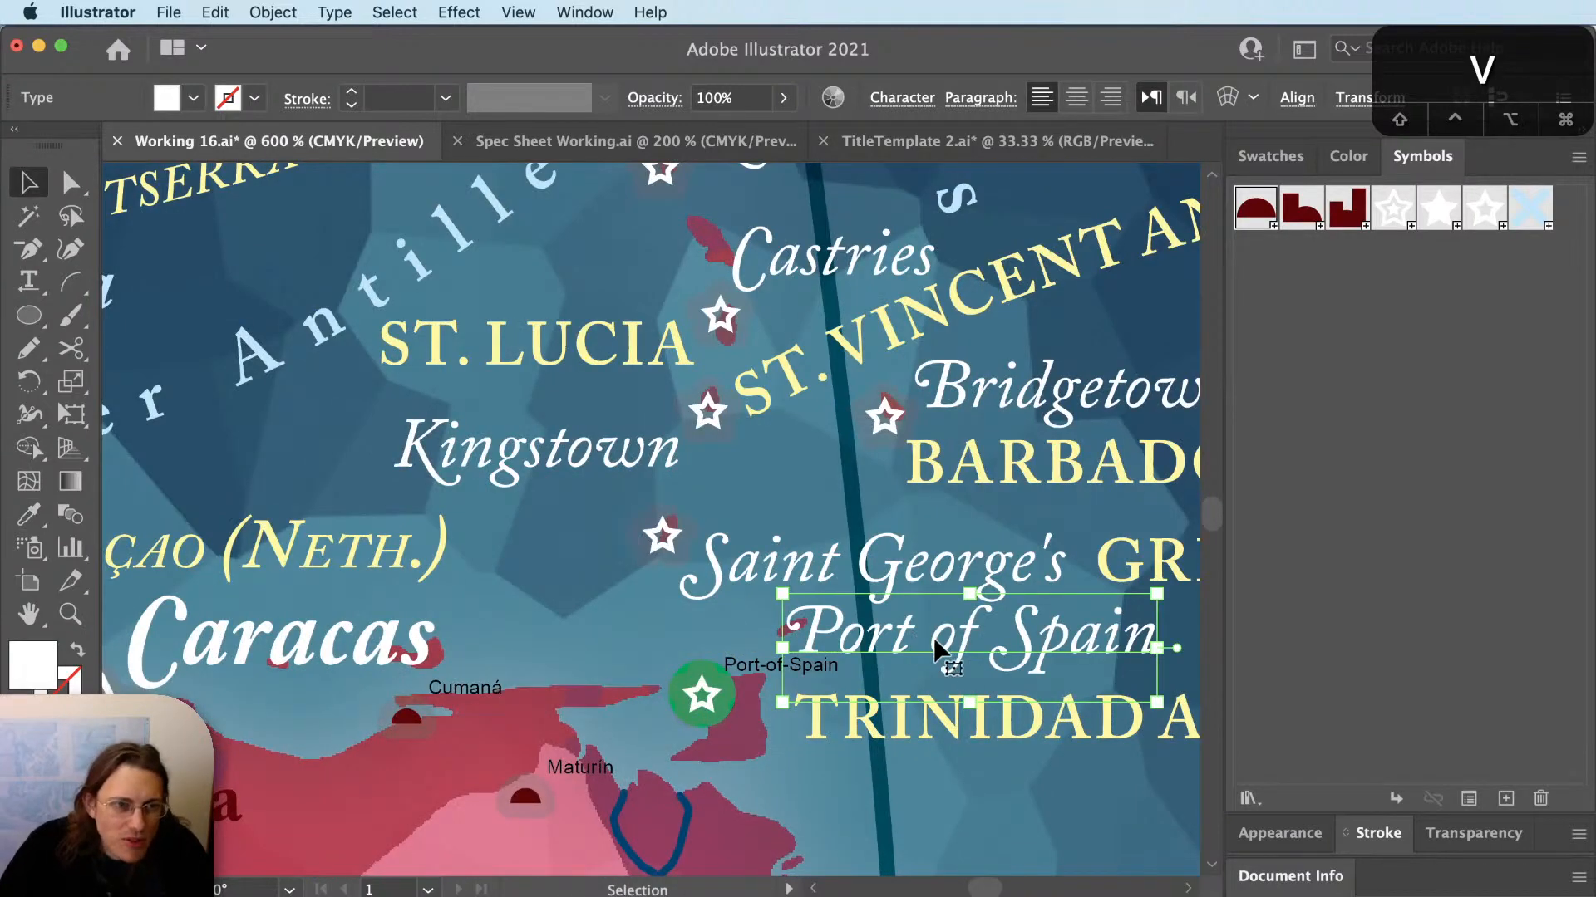
key("super+shift+a")
Try moving the restyled Port of Spain label toward its star, and undo the move and the restyling.
scroll(846, 669, "up", 2)
scroll(846, 669, "up", 3)
left_click_drag(759, 731, 666, 662)
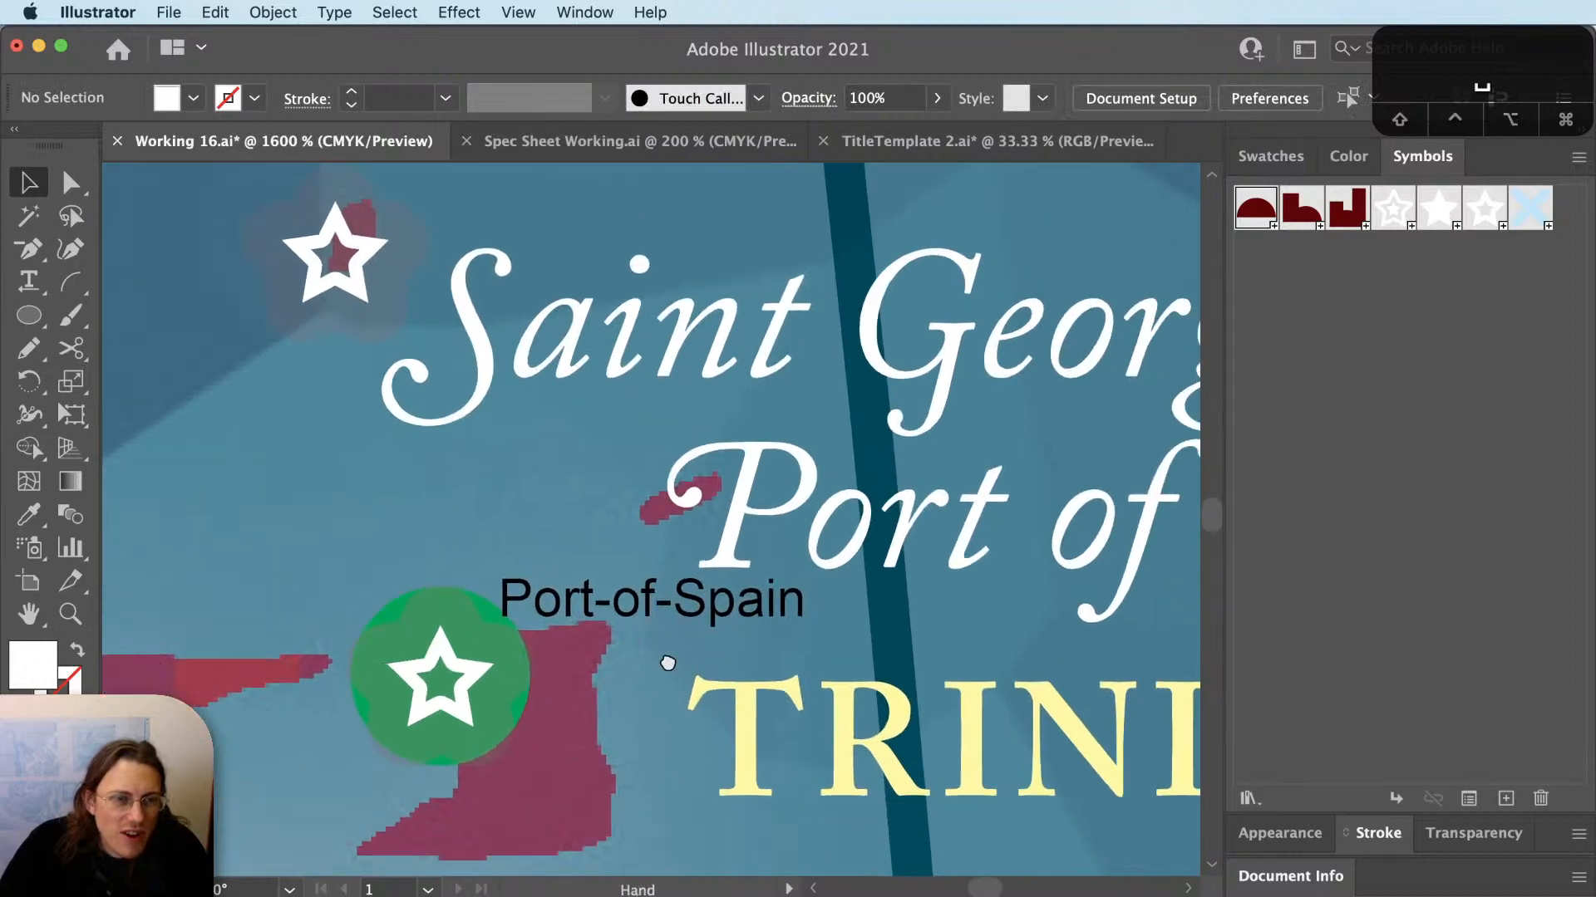
left_click_drag(880, 566, 621, 568)
key("super+z")
key("super+z")
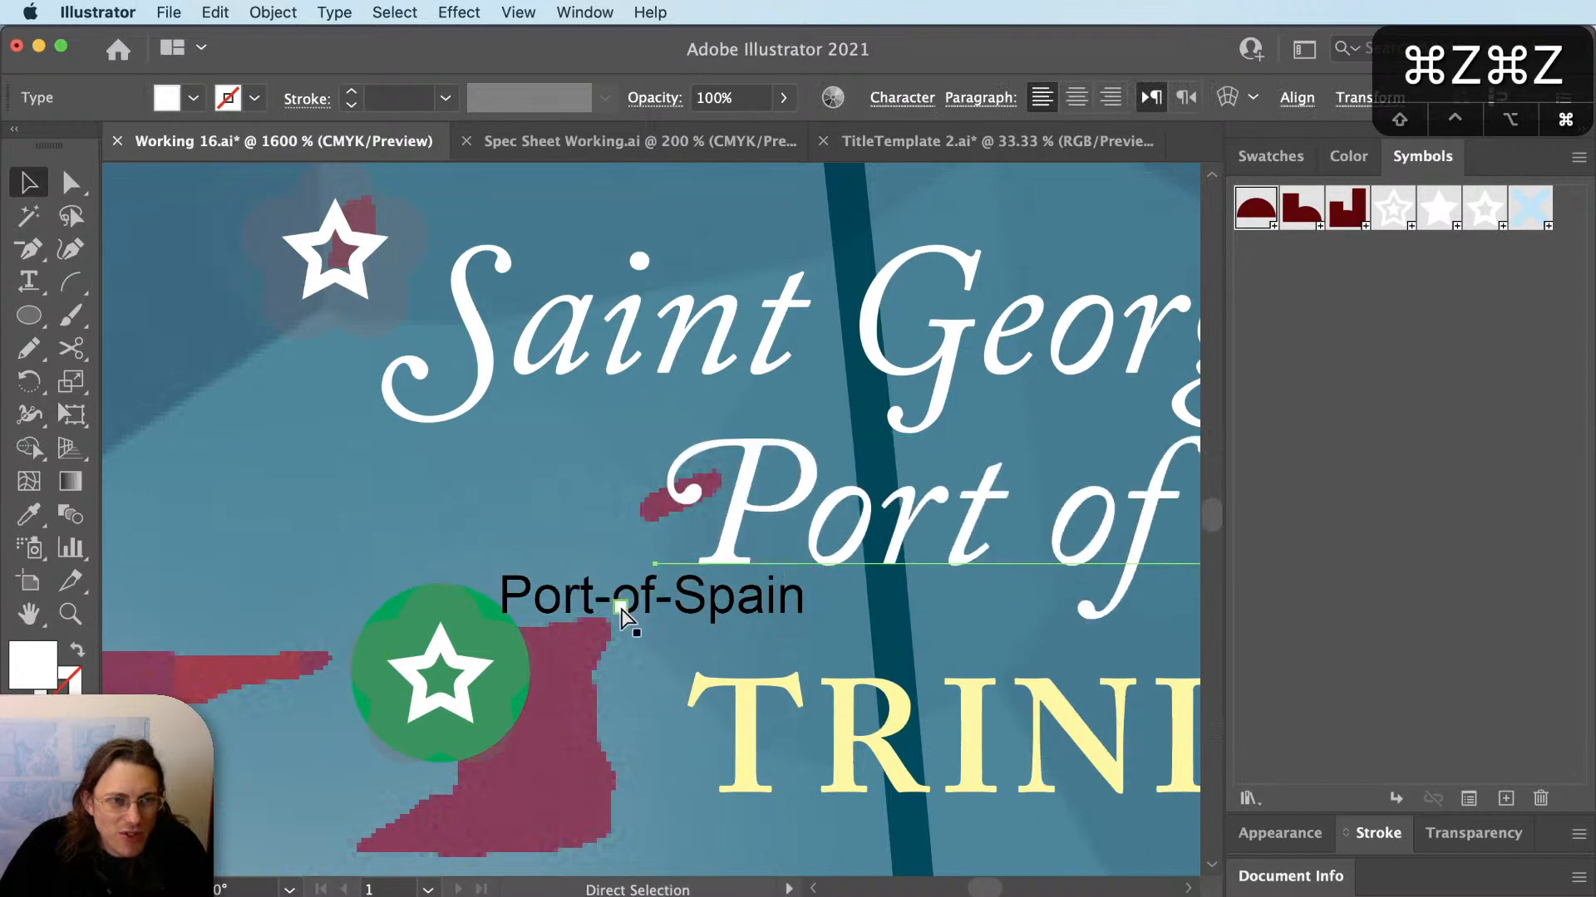
key("super+z")
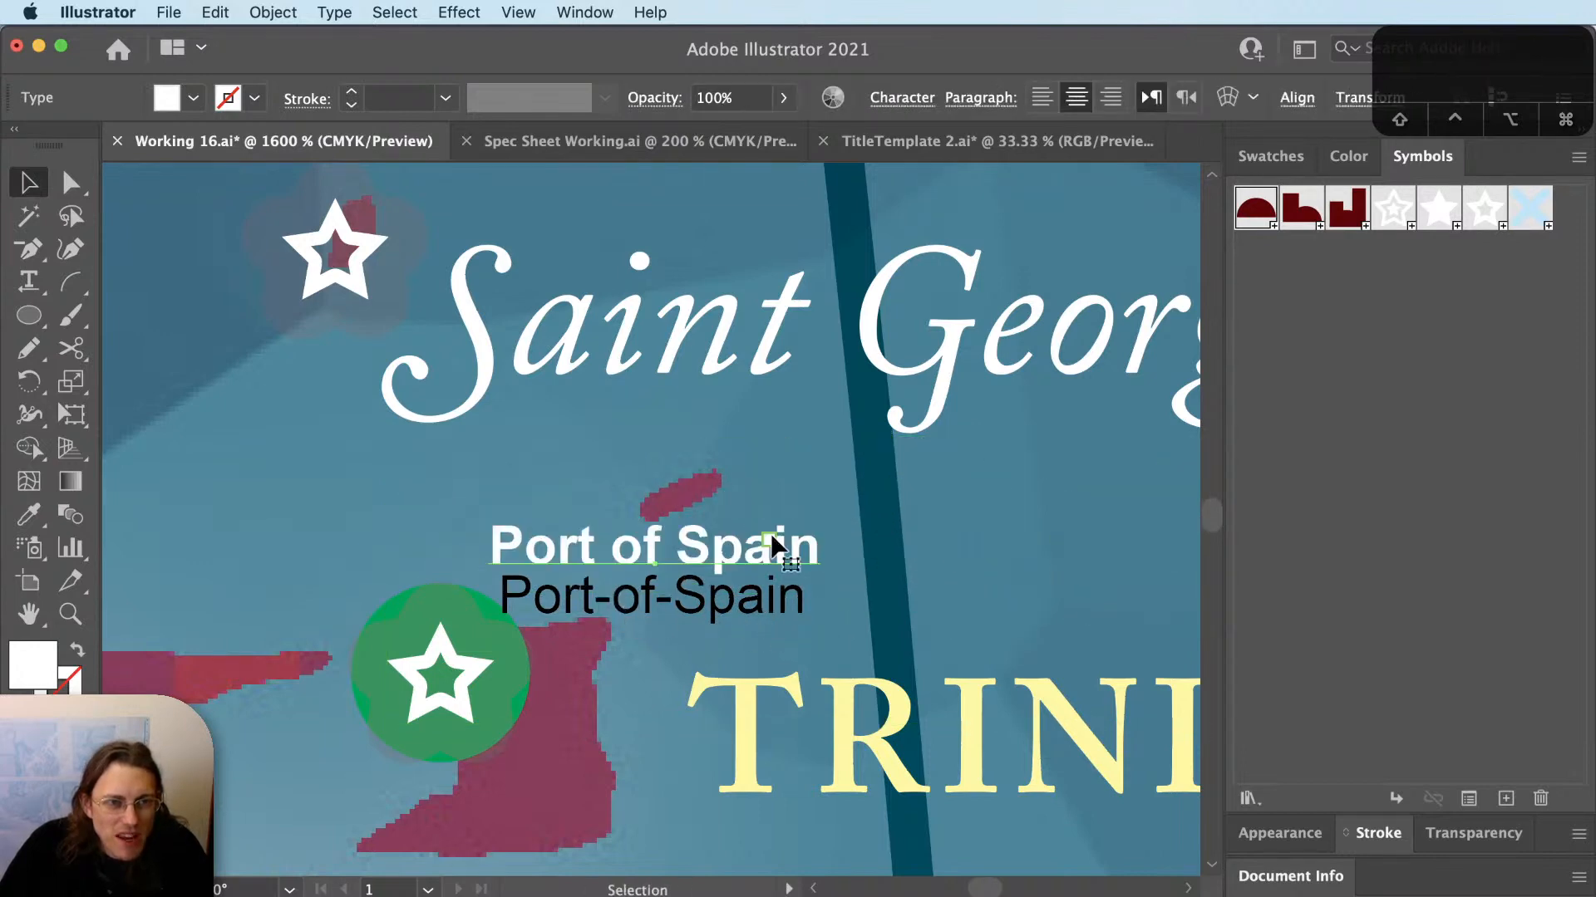
Switch to Chrome and look up "port of spain" on Wikipedia to check the spelling of the name.
key("shift+super+a")
key("super+Tab")
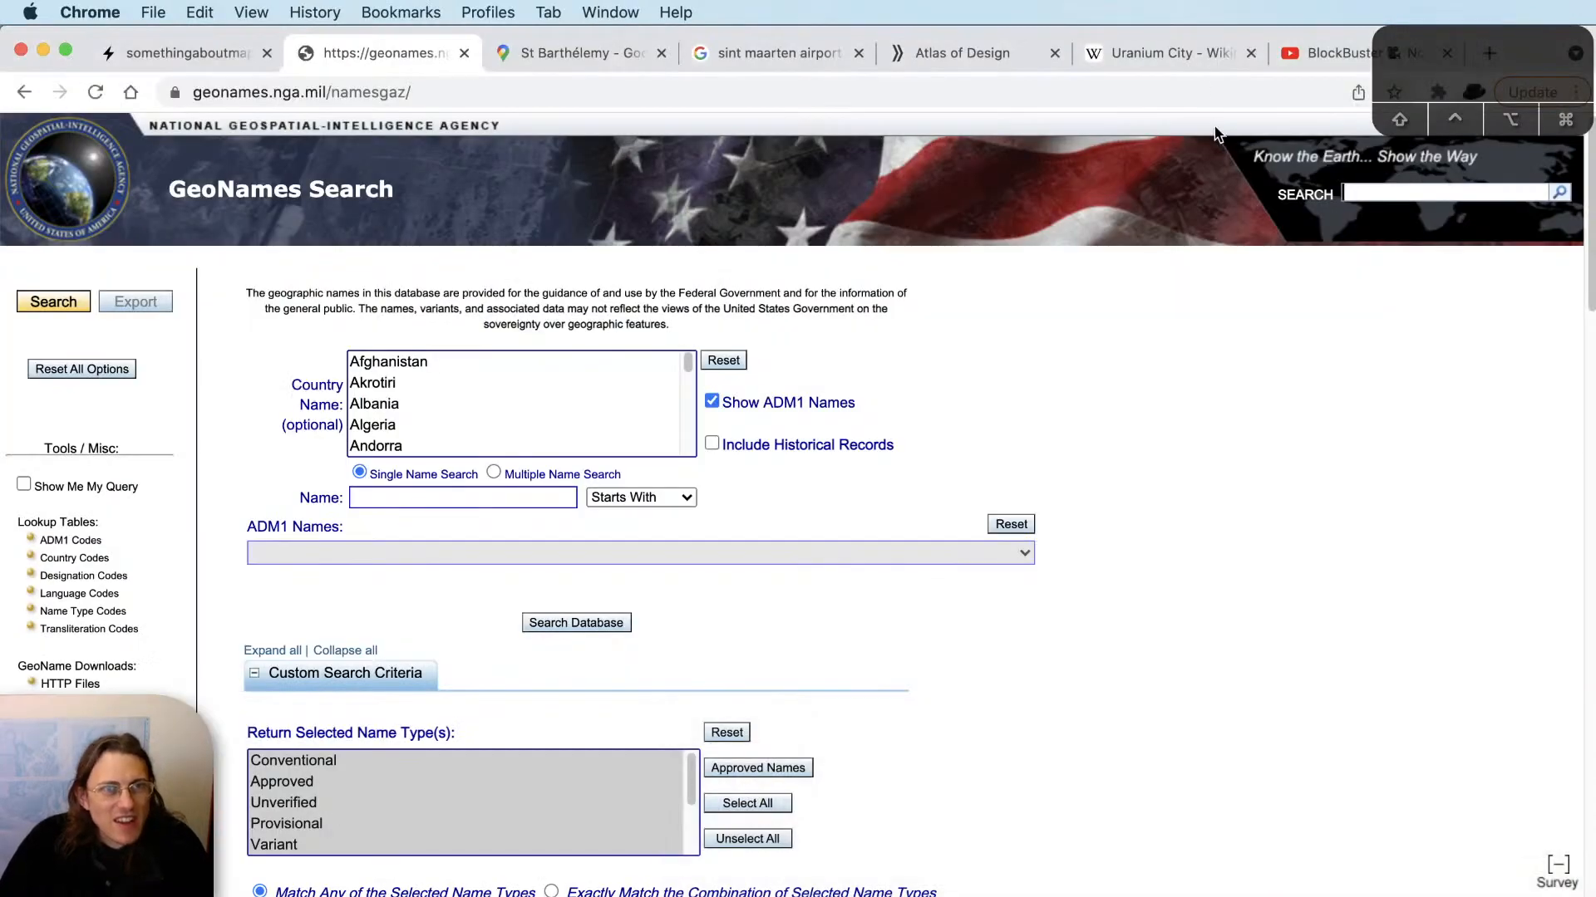
left_click(1134, 51)
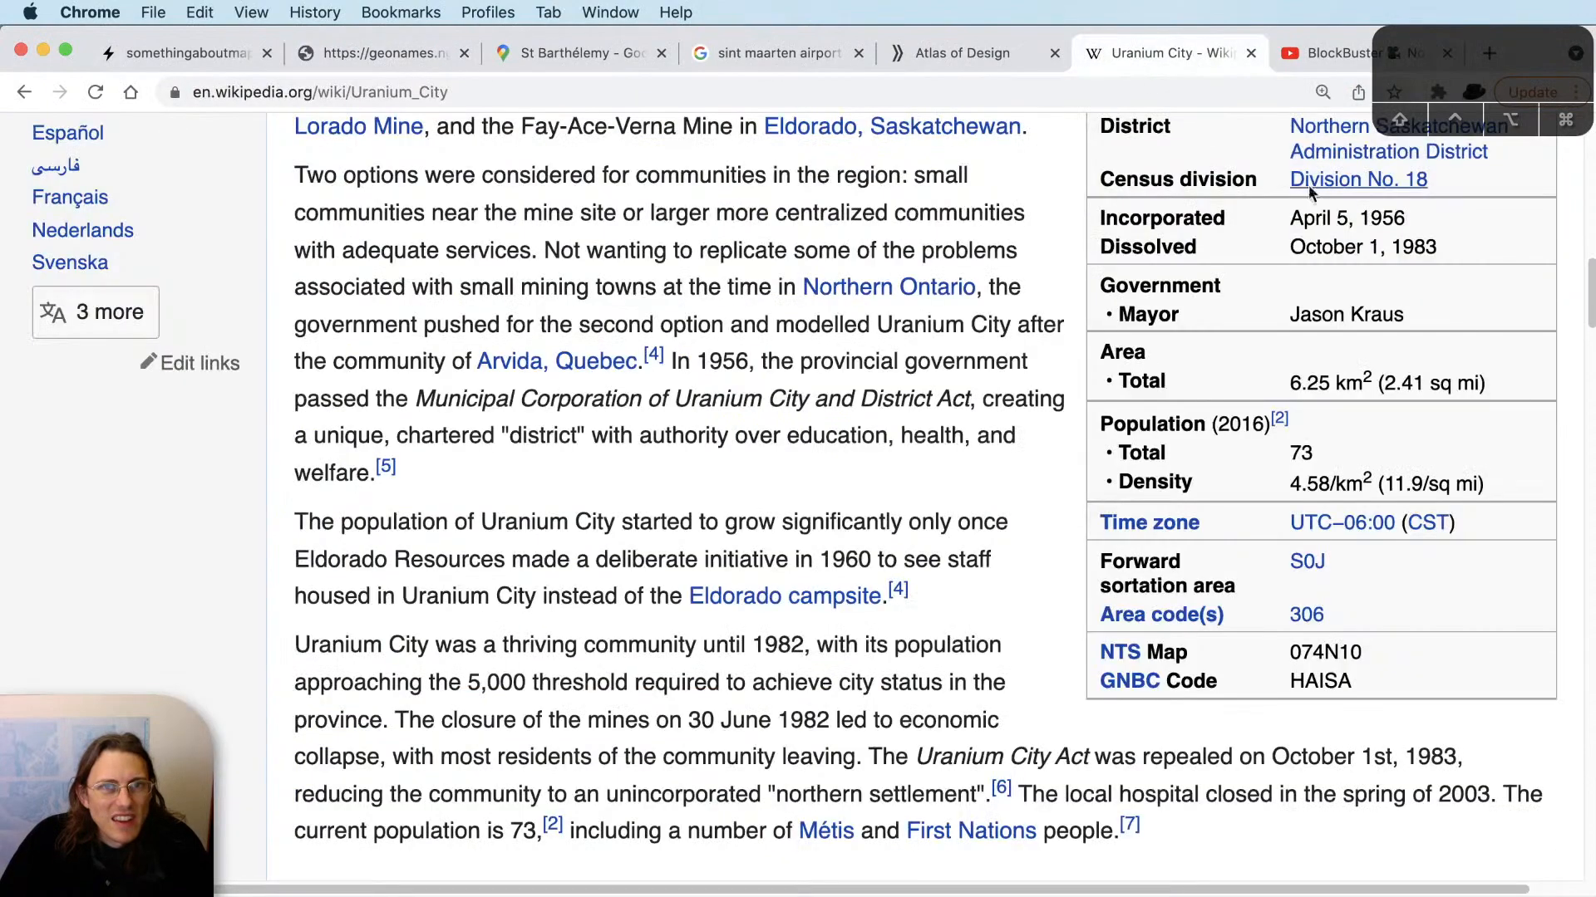
scroll(1308, 185, "up", 10)
left_click(1331, 197)
type("port of spain")
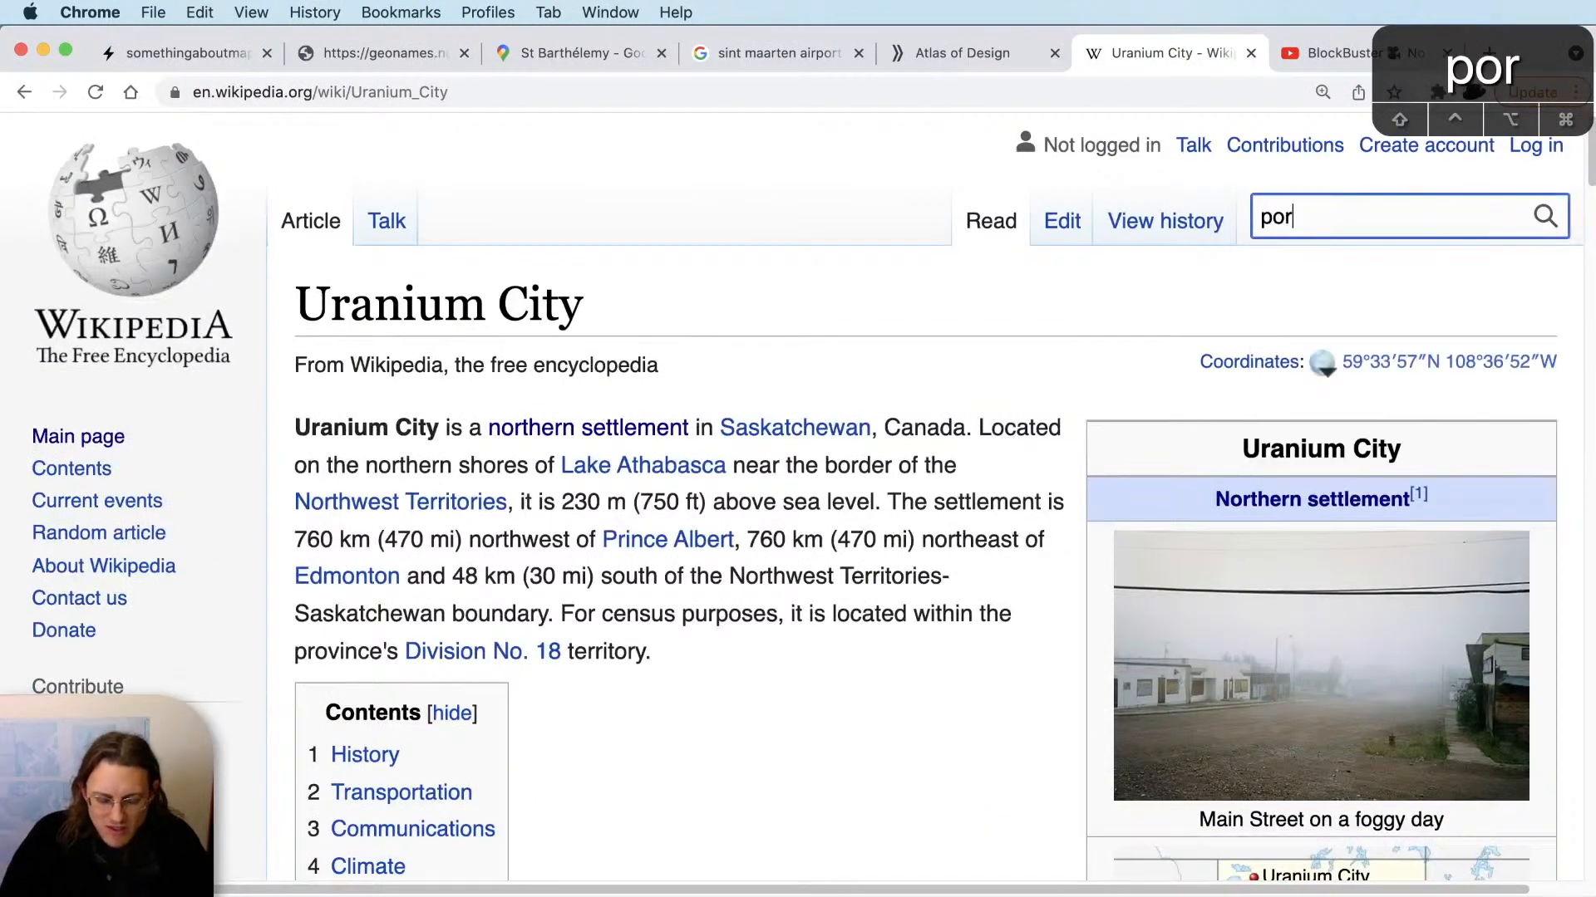
key("Return")
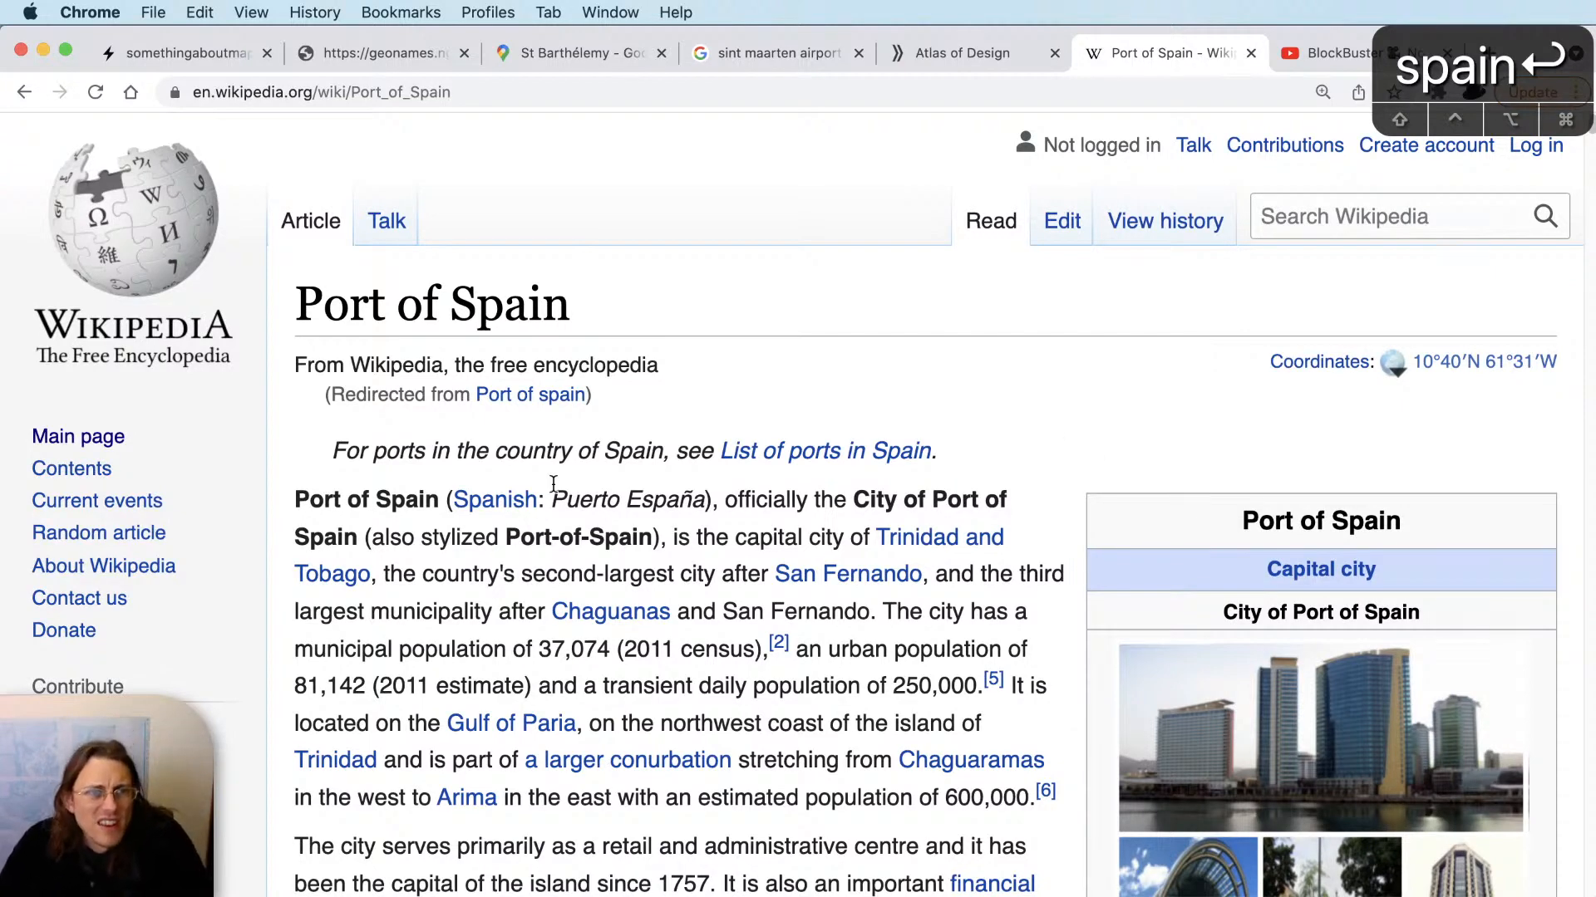
Switch back to Illustrator and delete the black hyphenated Port-of-Spain label.
key("super+Tab")
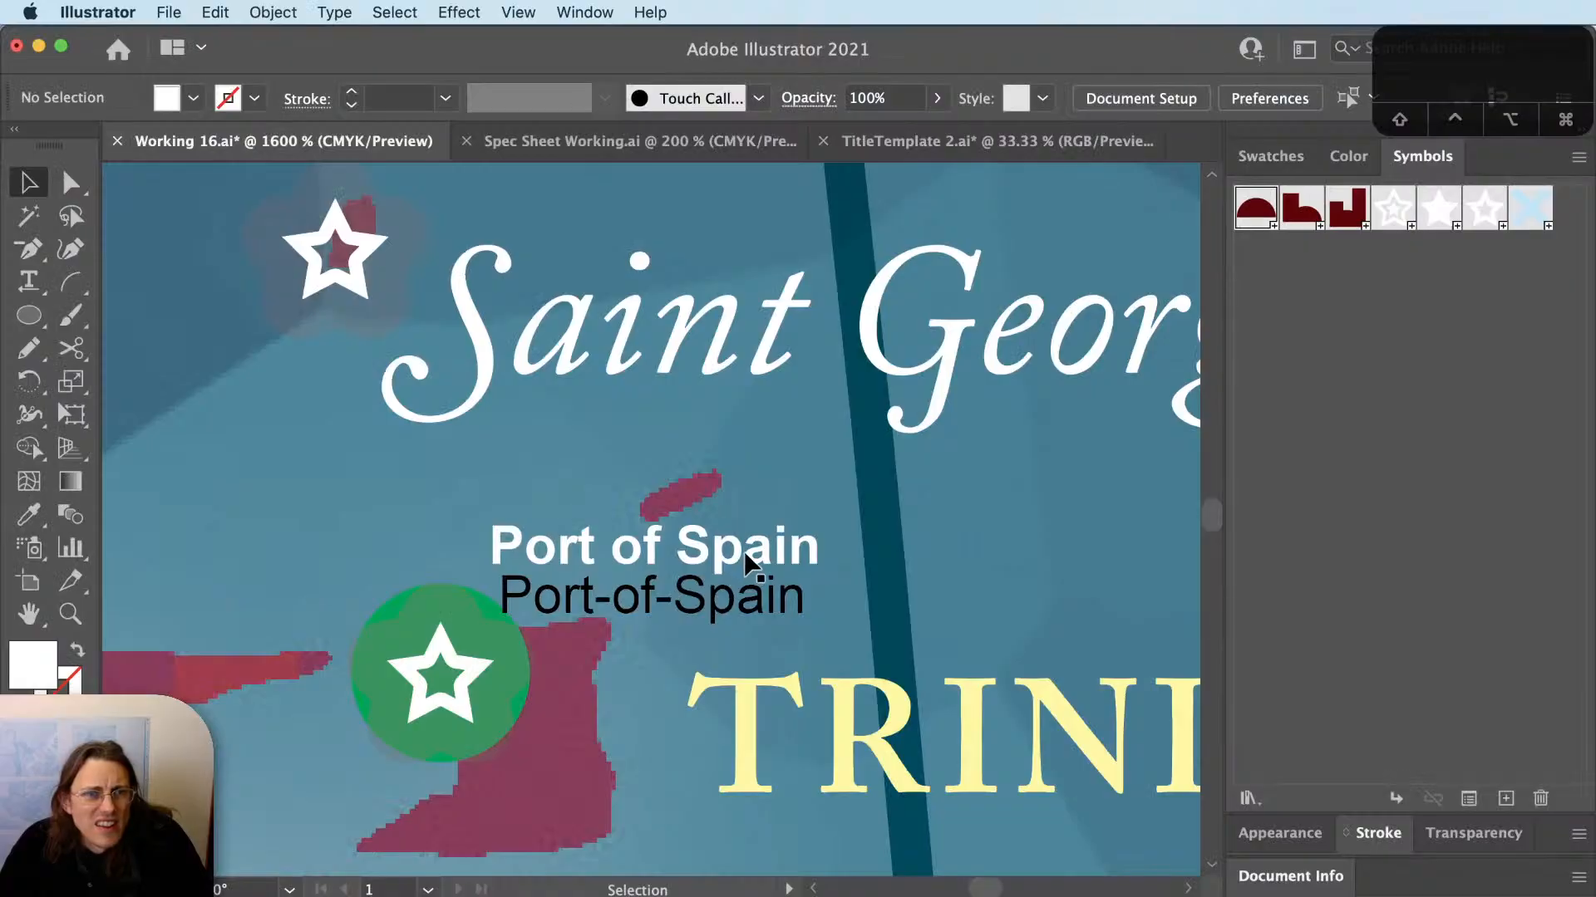
left_click(746, 611)
key("Delete")
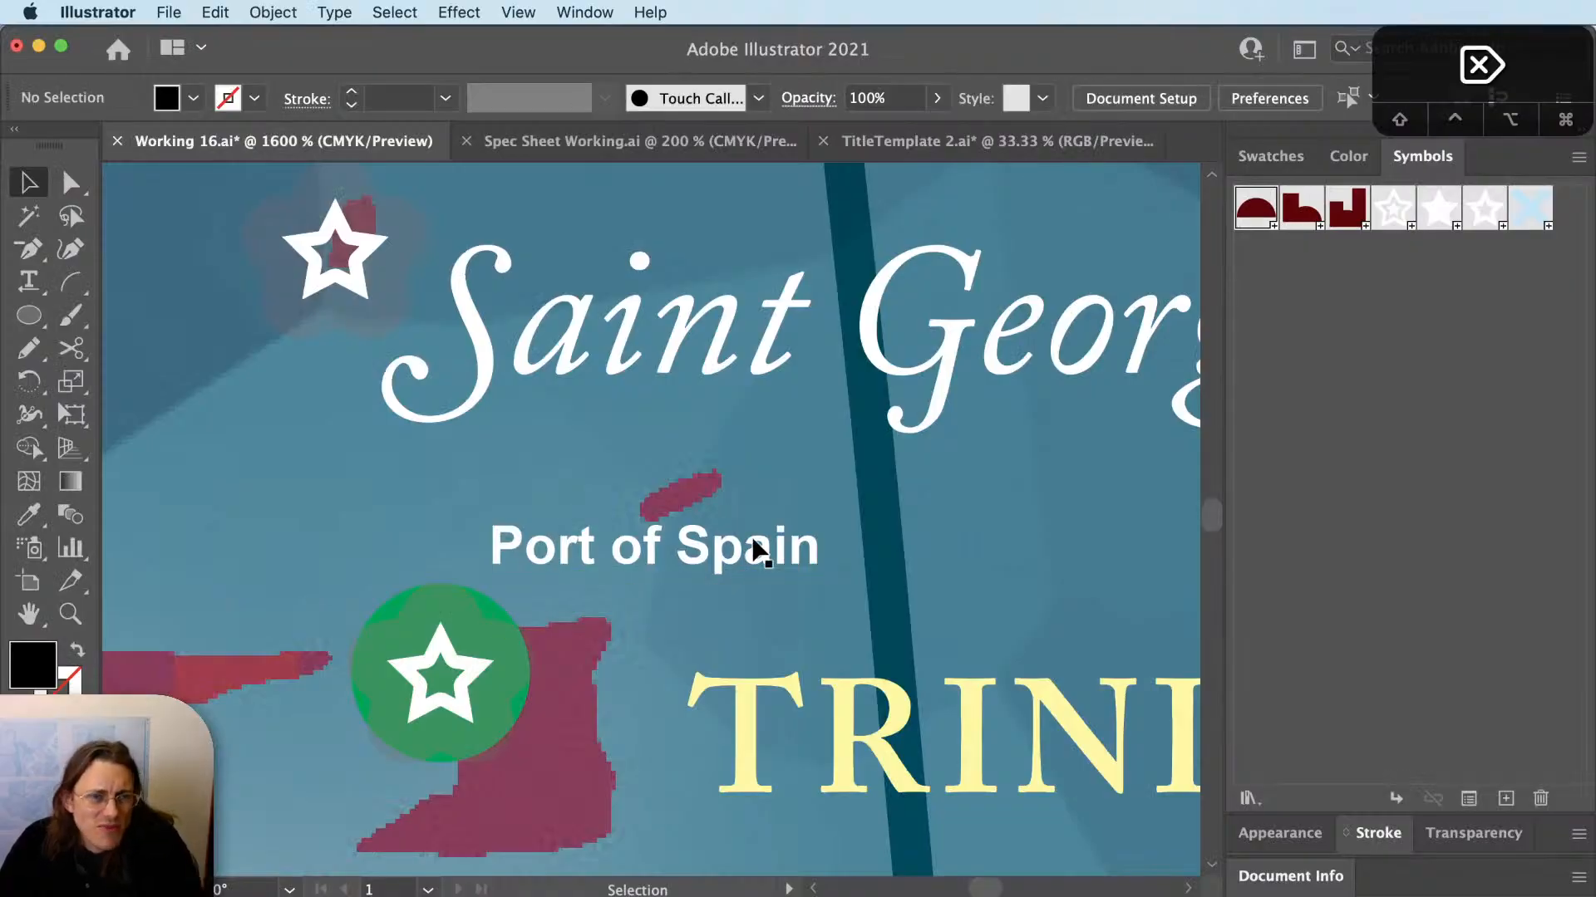
Restyle the white Port of Spain label to match Saint George's and place it beside the capital star.
left_click(785, 532)
key("i")
left_click(897, 310)
key("v")
left_click_drag(850, 540, 669, 578)
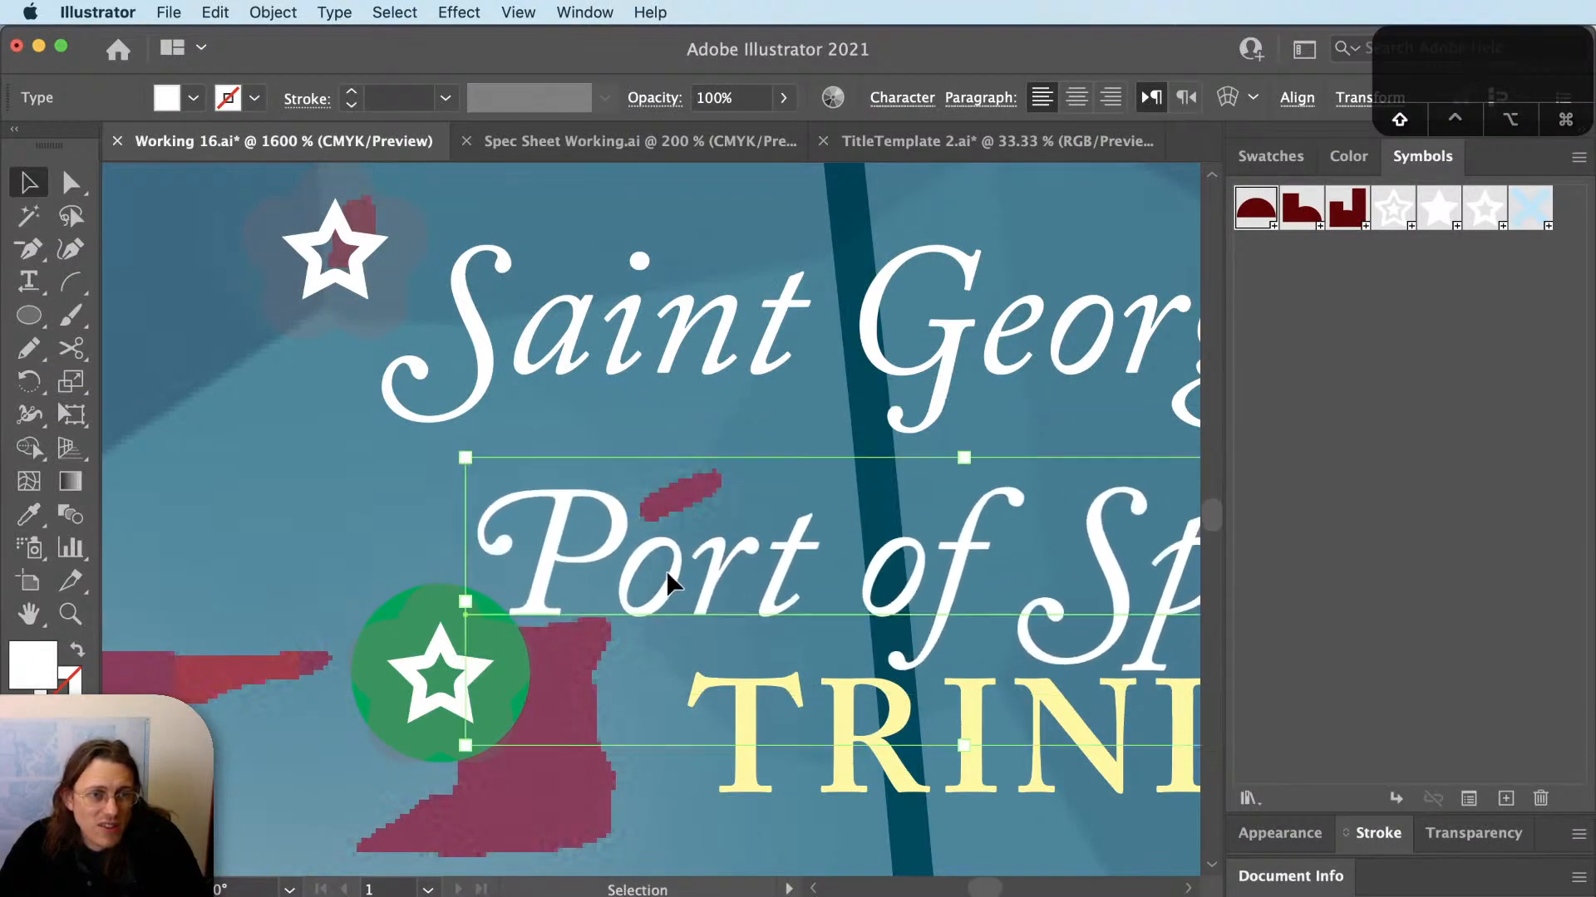
left_click(665, 572, "shift")
scroll(648, 573, "down", 2)
scroll(652, 581, "down", 3)
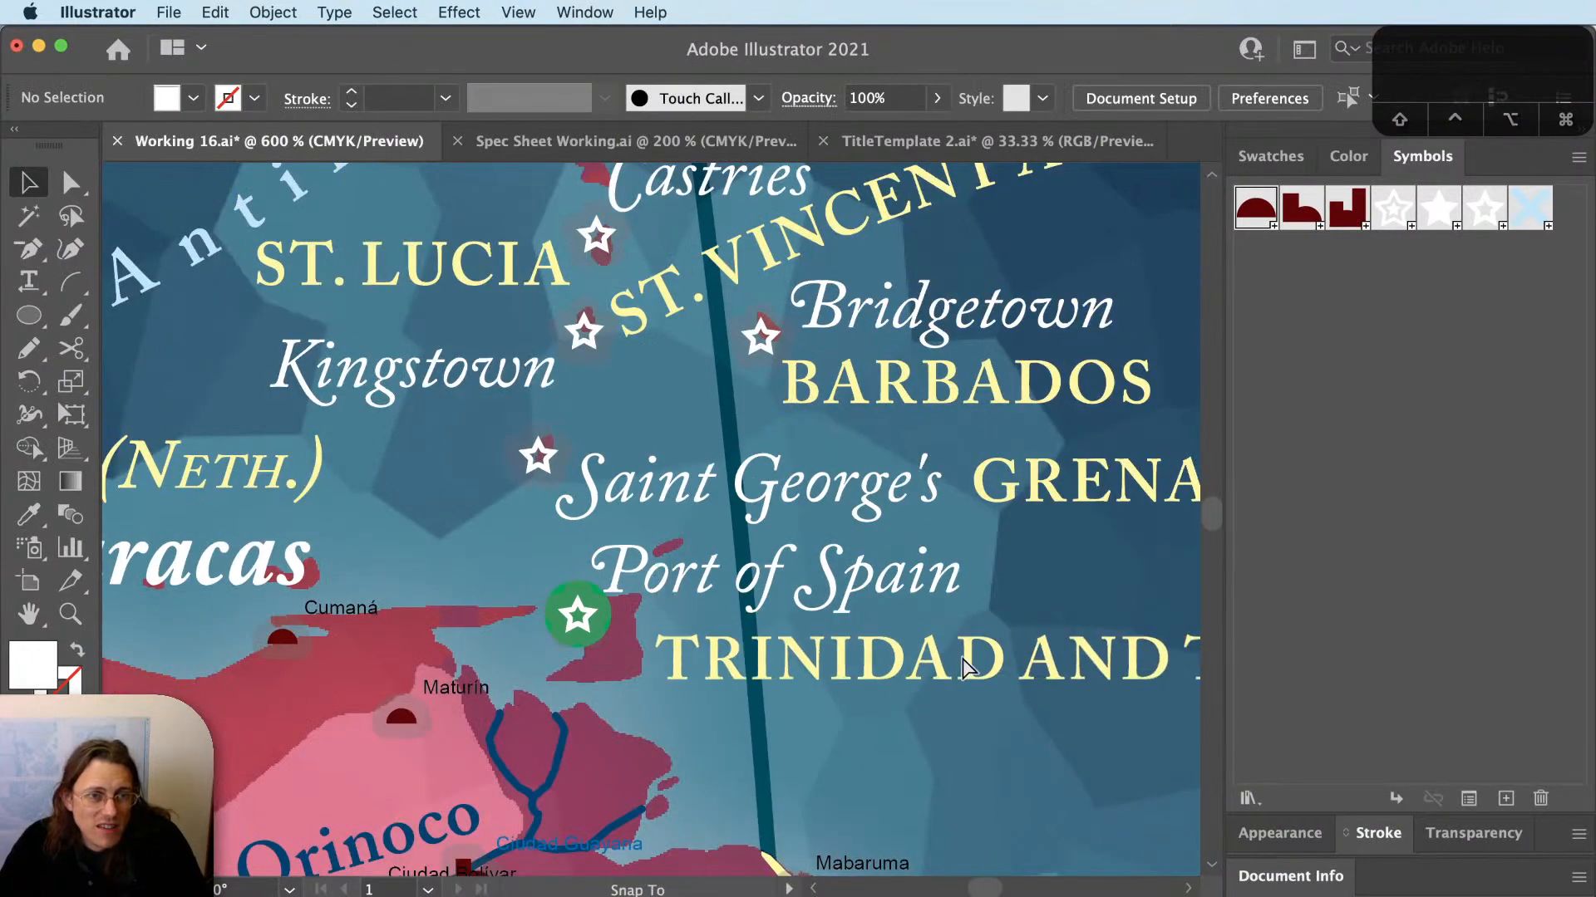
Delete the Port of Spain capital star and restore it.
left_click(653, 638)
left_click(592, 613)
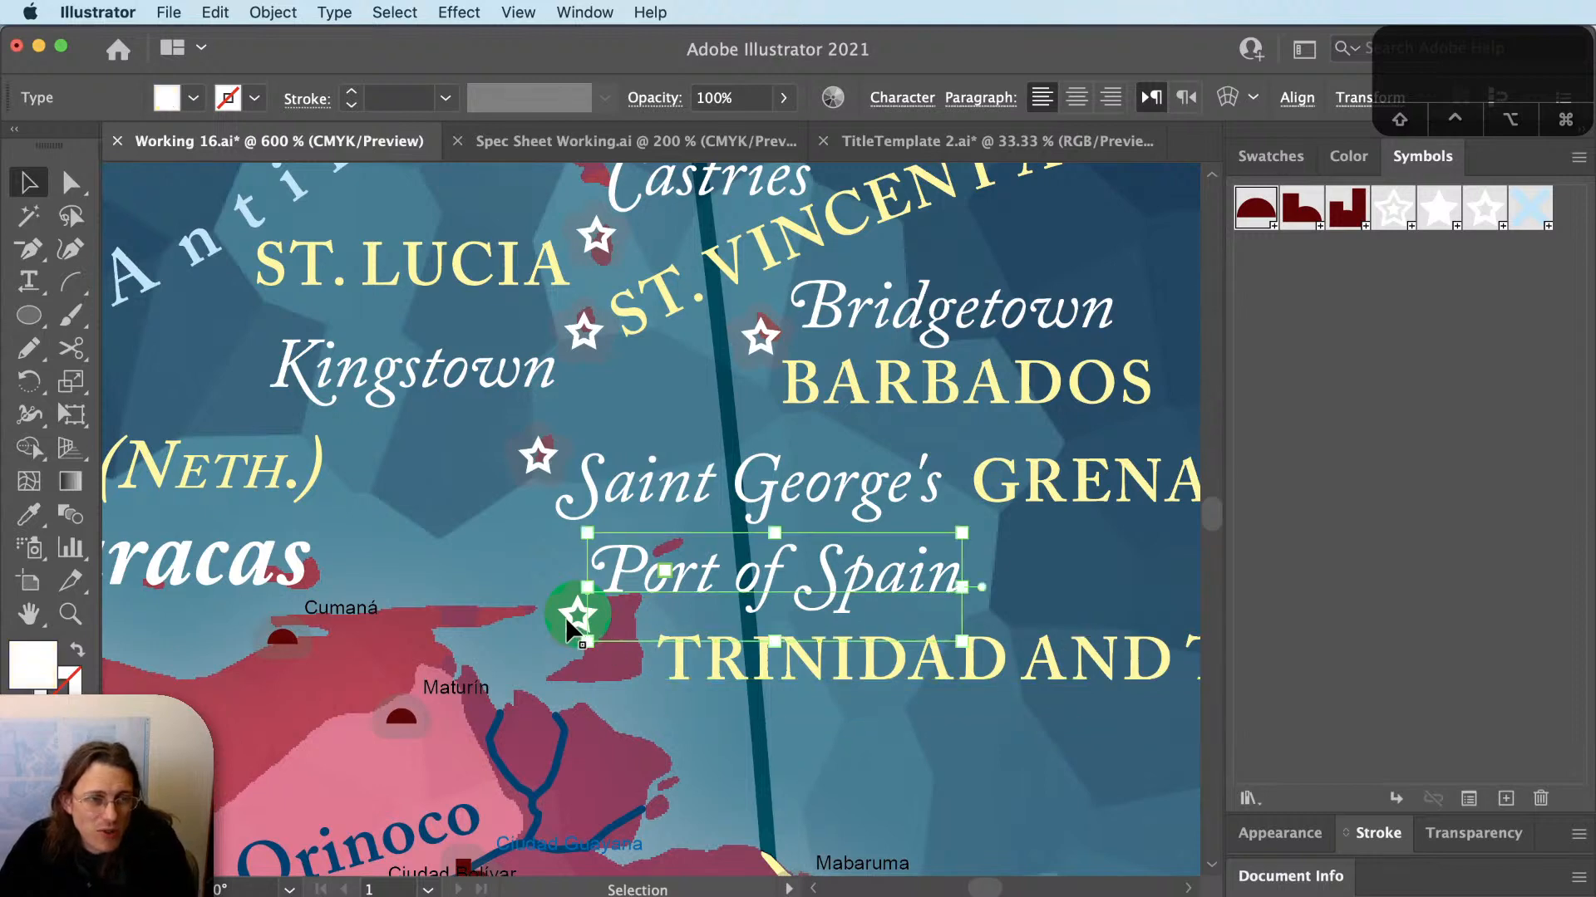
left_click(574, 615)
key("Delete")
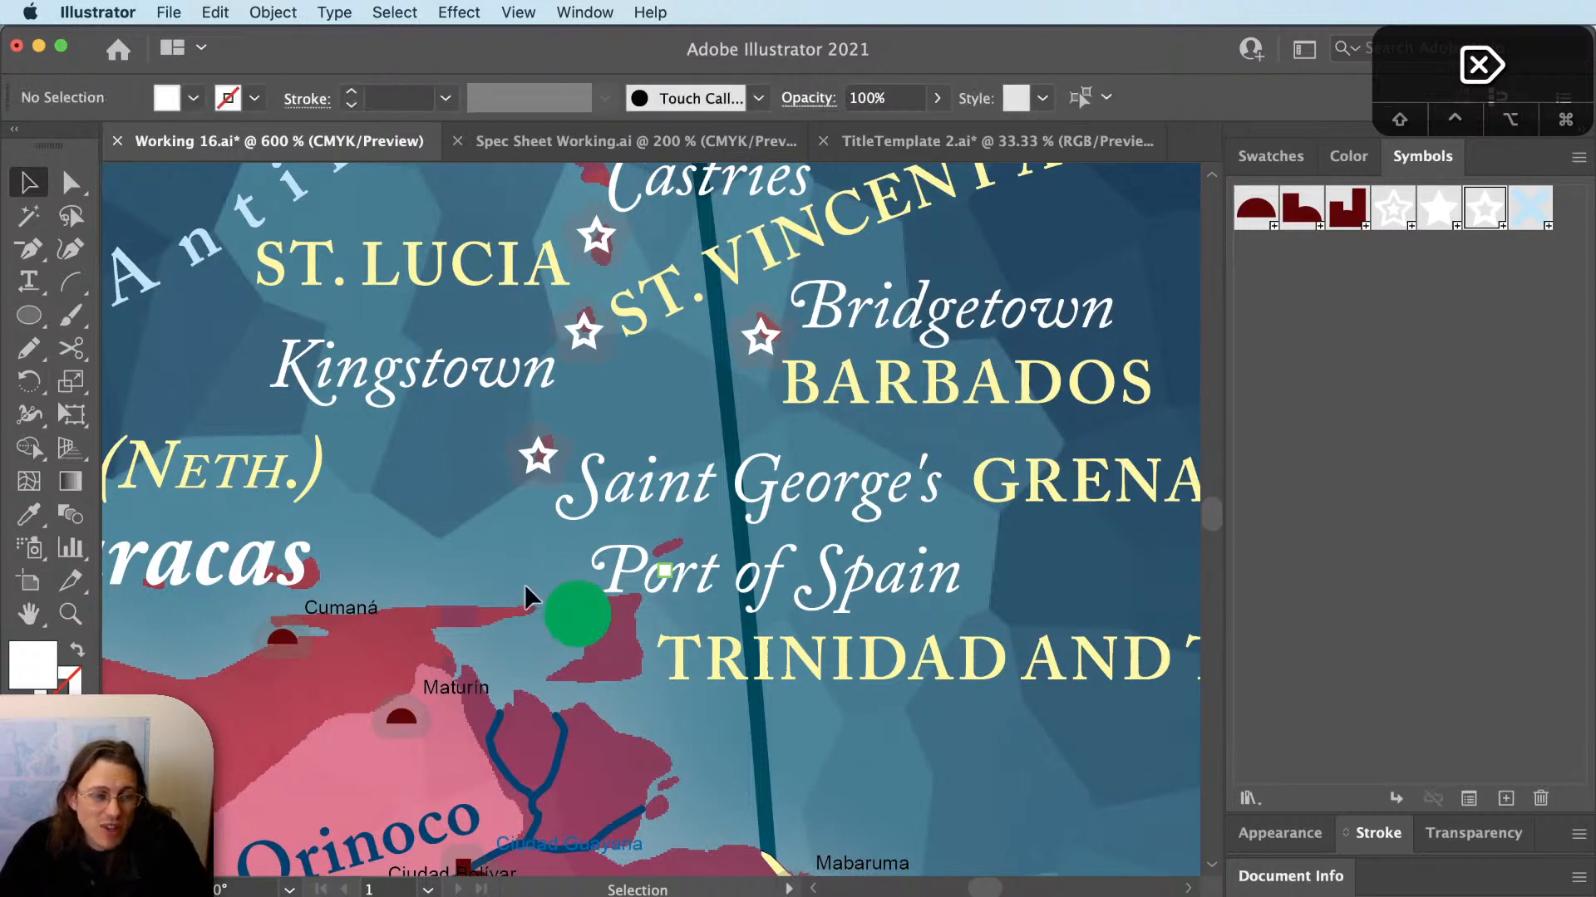
key("super")
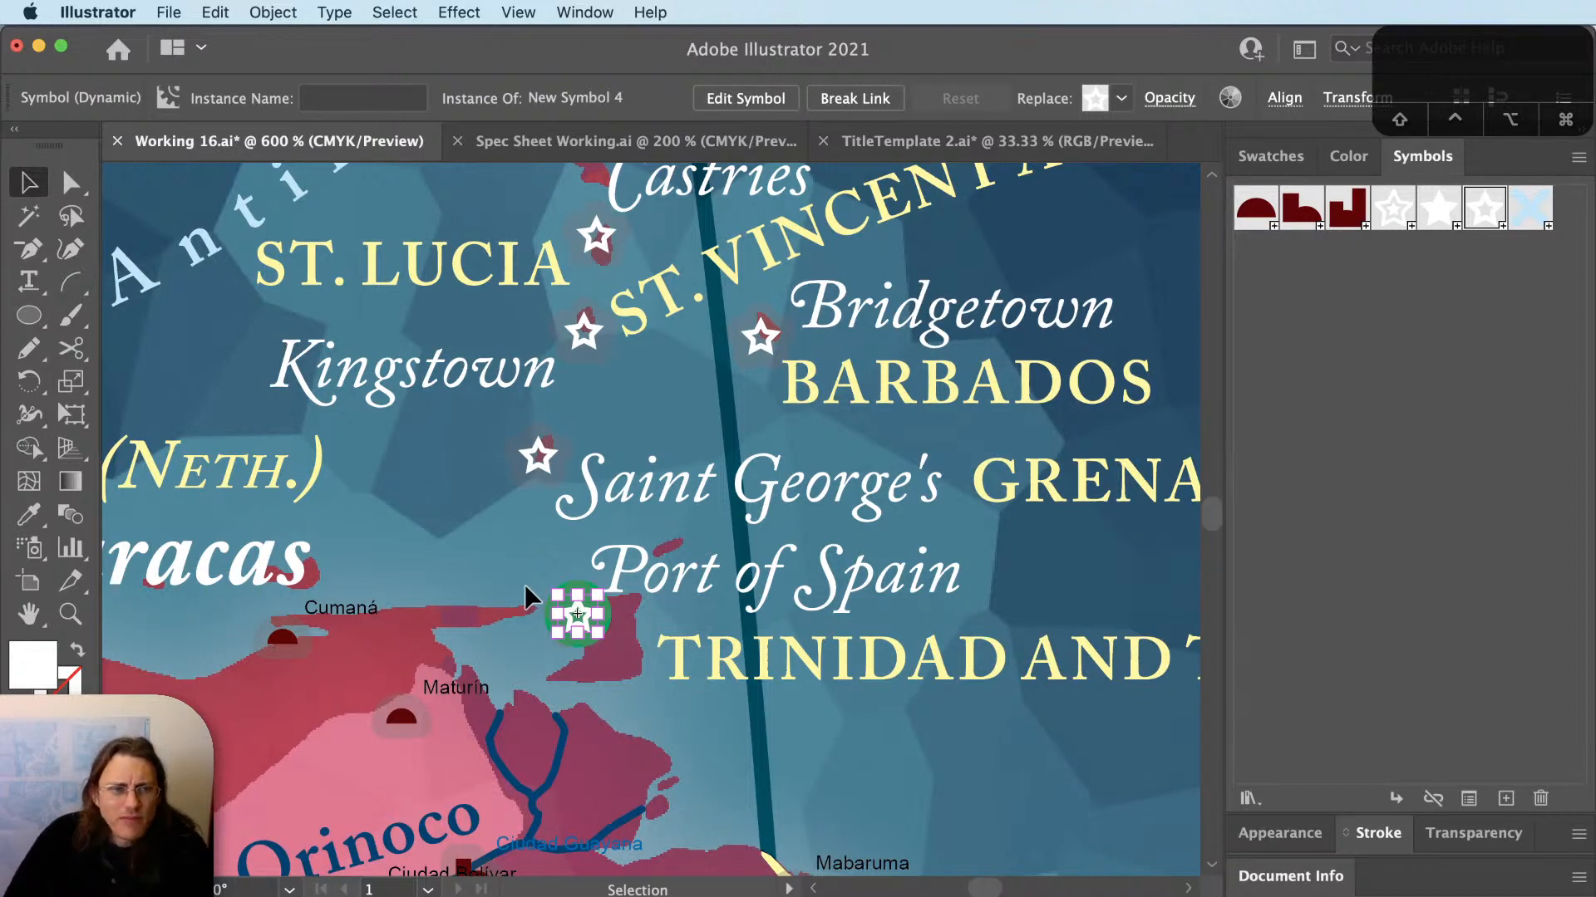
Select the green circle behind the Port of Spain star in Outline view, delete it and return to Preview.
key("super+y")
scroll(532, 619, "up", 4)
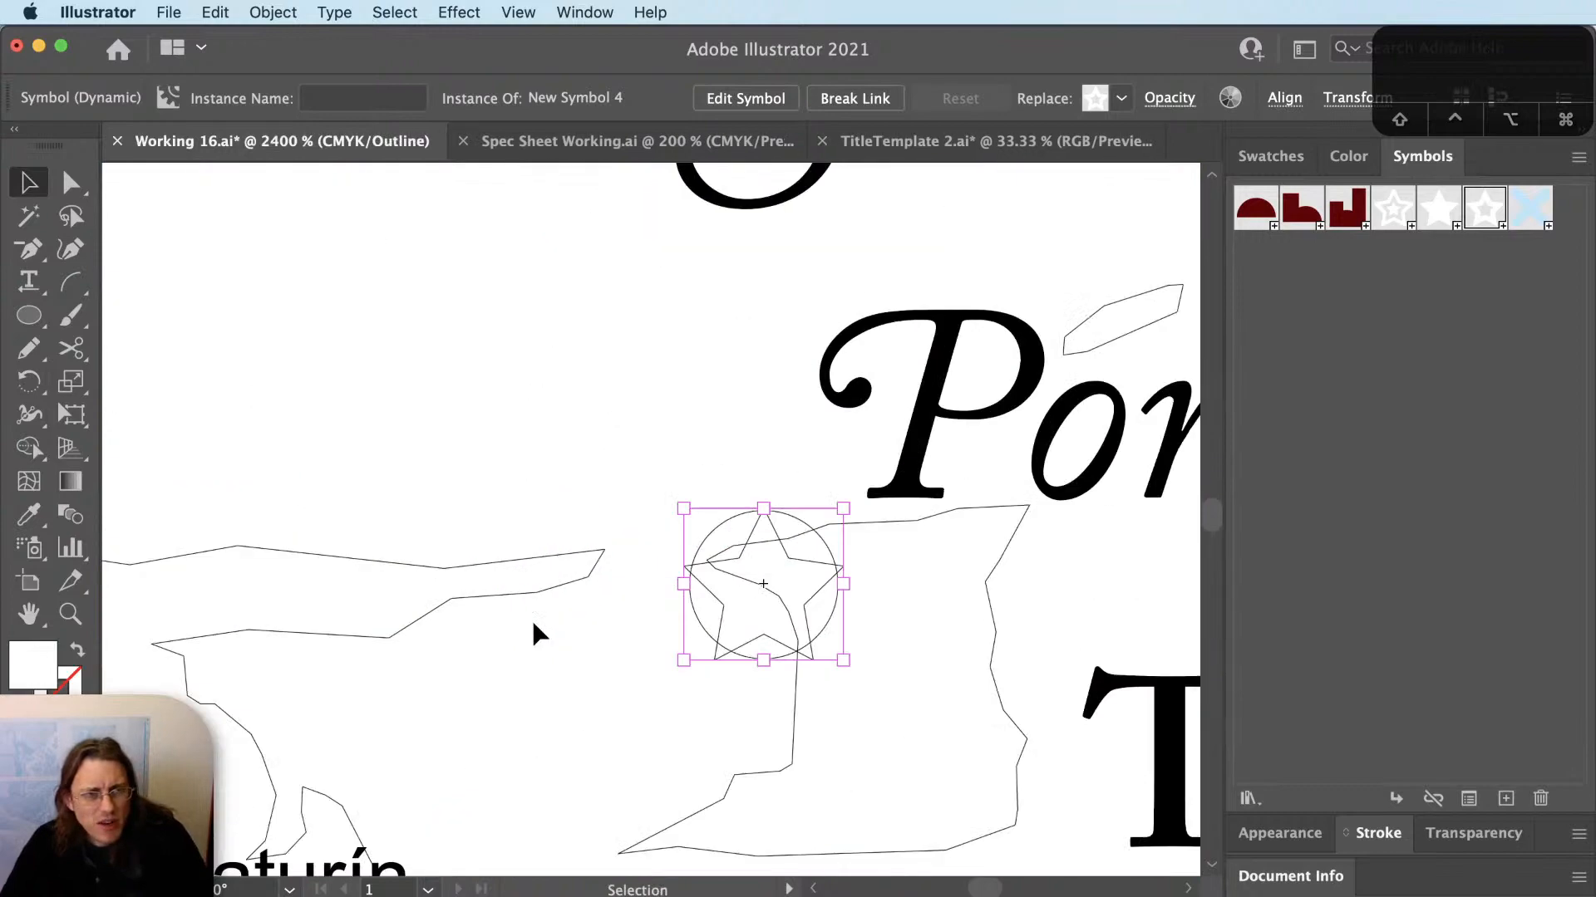
left_click(531, 620, "super")
key("v")
left_click(697, 639)
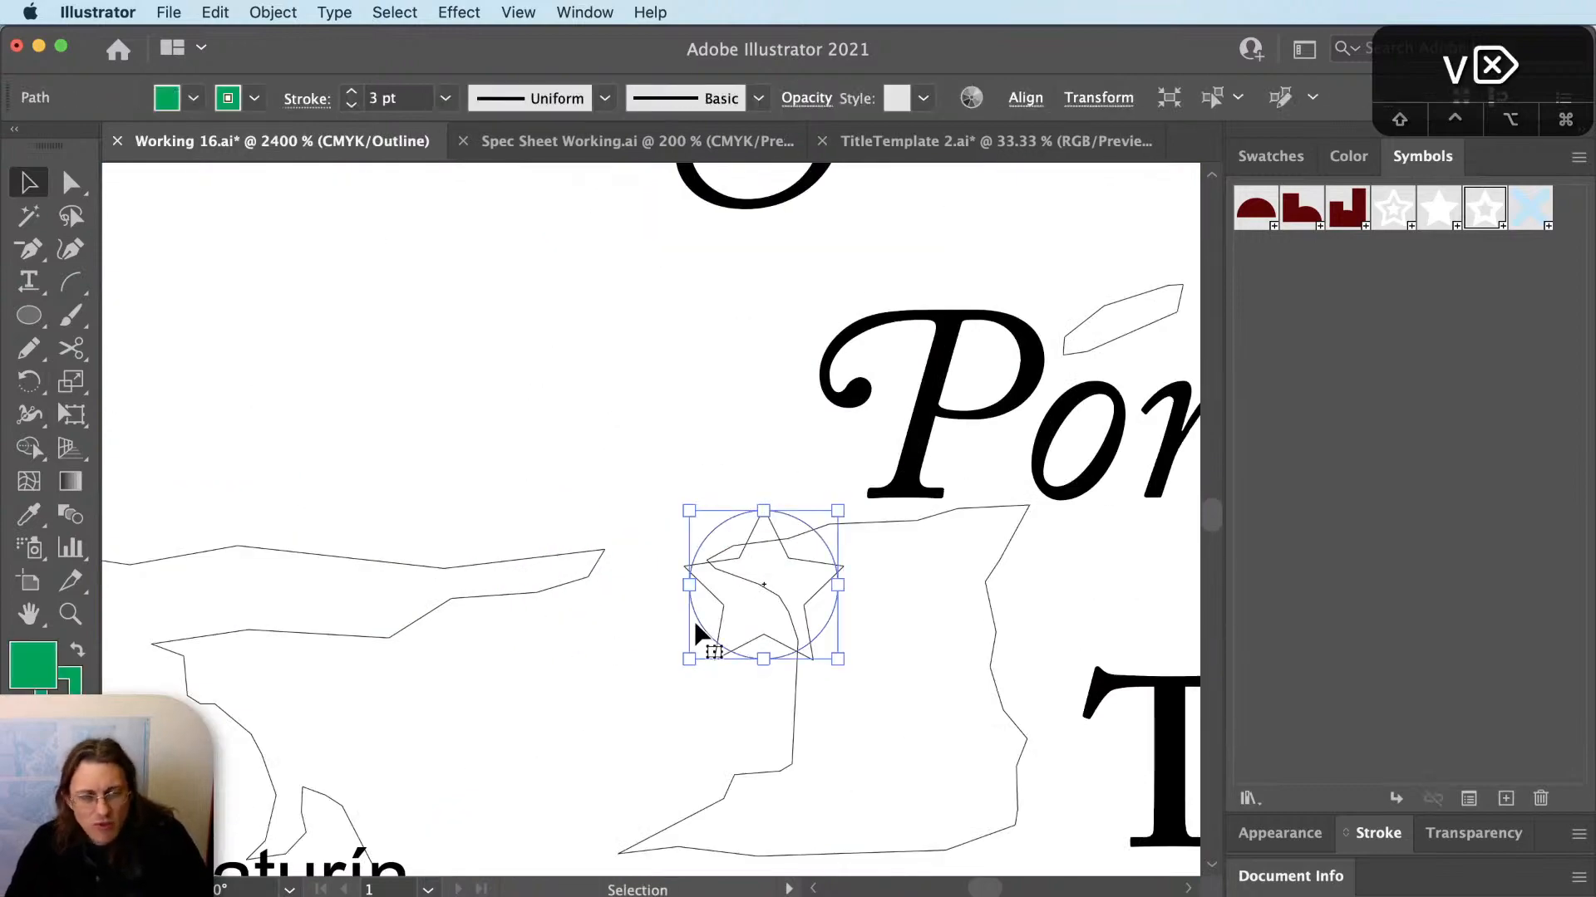
key("super+y")
scroll(495, 607, "down", 5)
key("v")
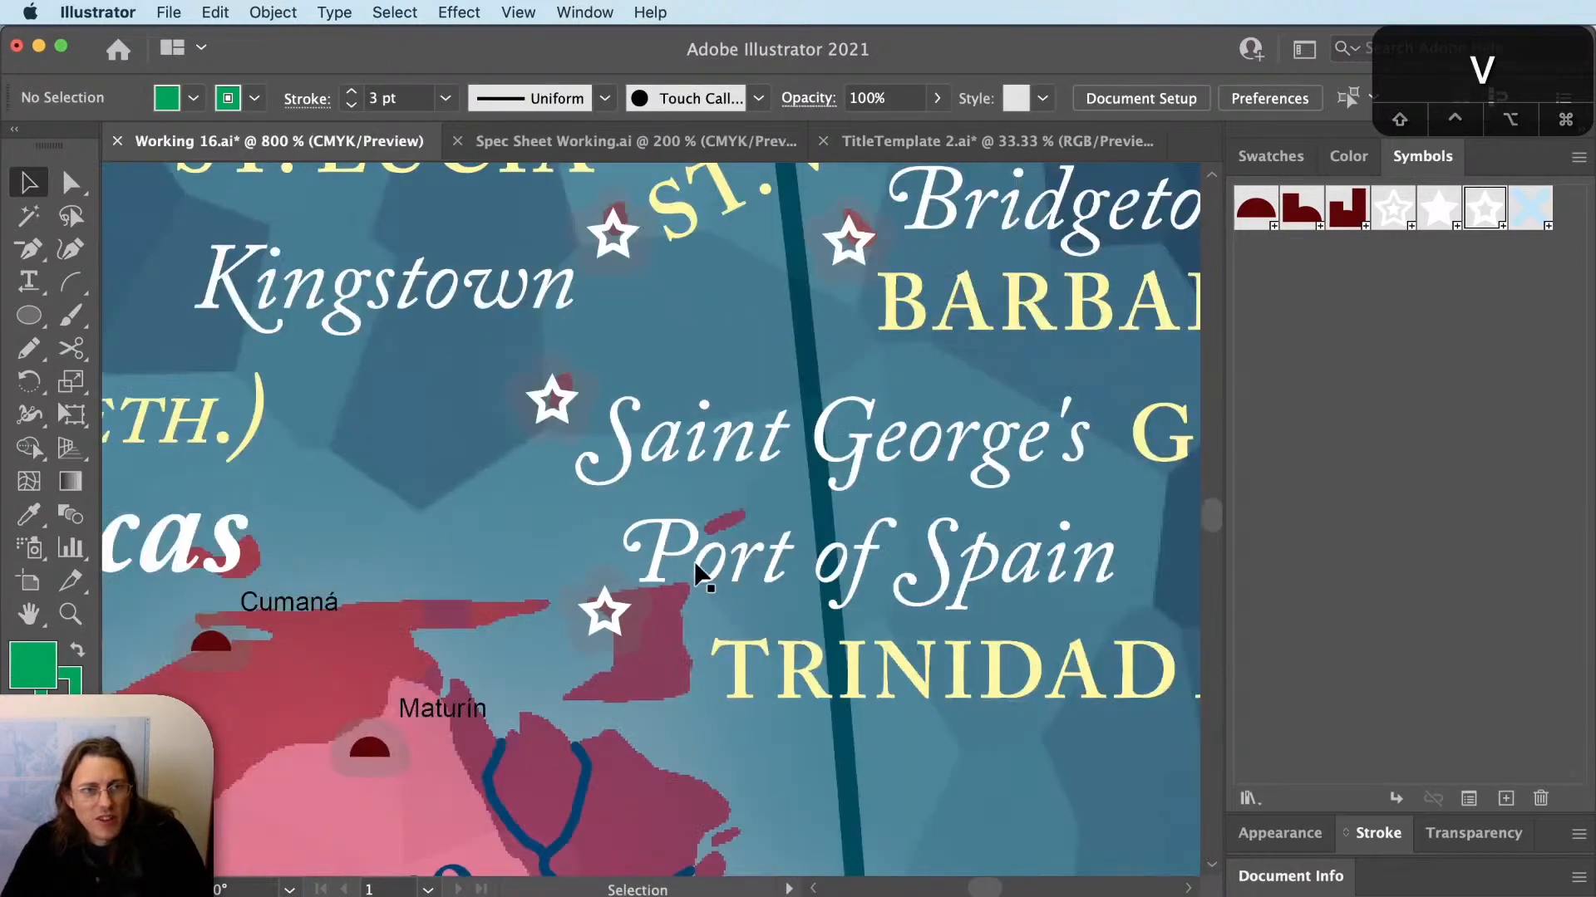
Nudge the Port of Spain label slightly beside its capital star and deselect it.
scroll(697, 573, "up", 2)
key("v")
left_click_drag(696, 565, 698, 569)
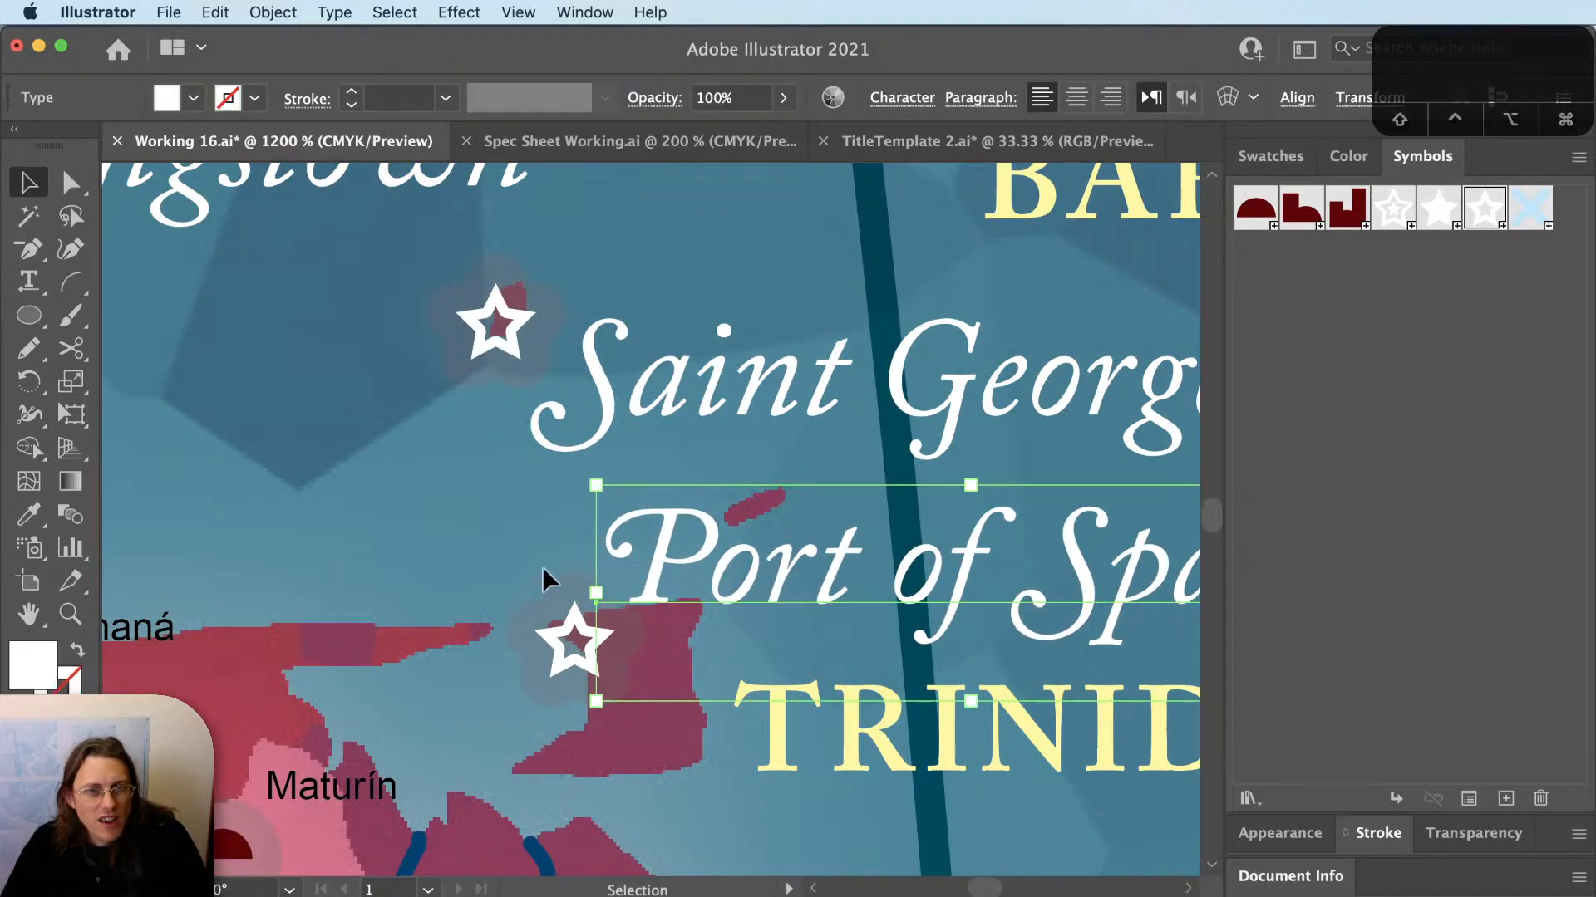
left_click(492, 573)
scroll(492, 574, "down", 1)
scroll(491, 581, "down", 1)
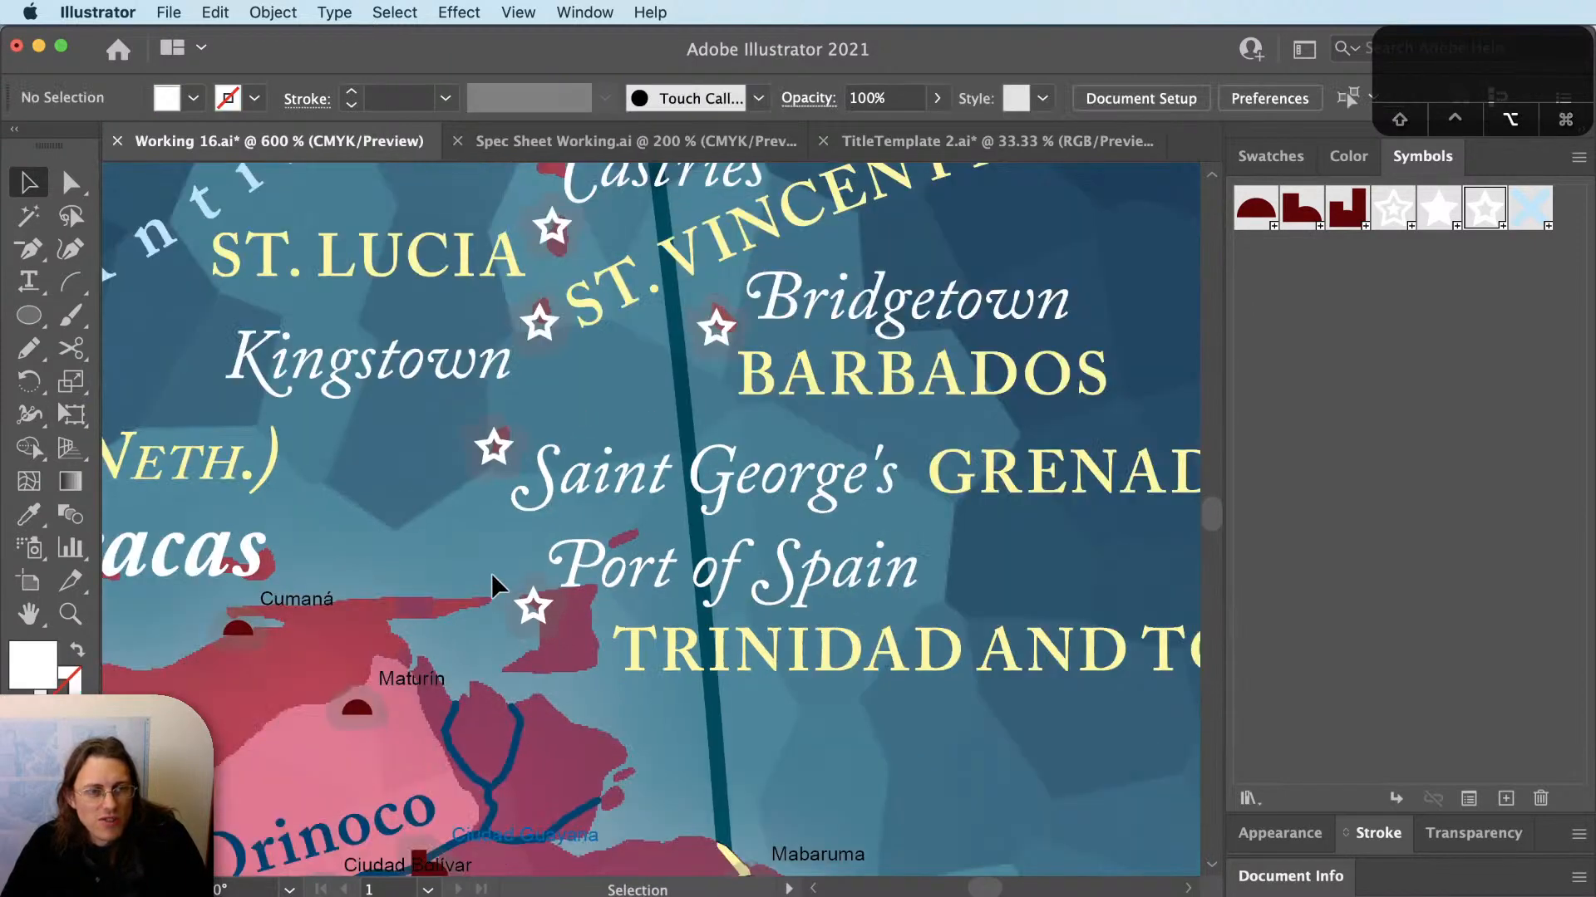
scroll(491, 573, "down", 1)
key("space")
left_click_drag(496, 474, 531, 524)
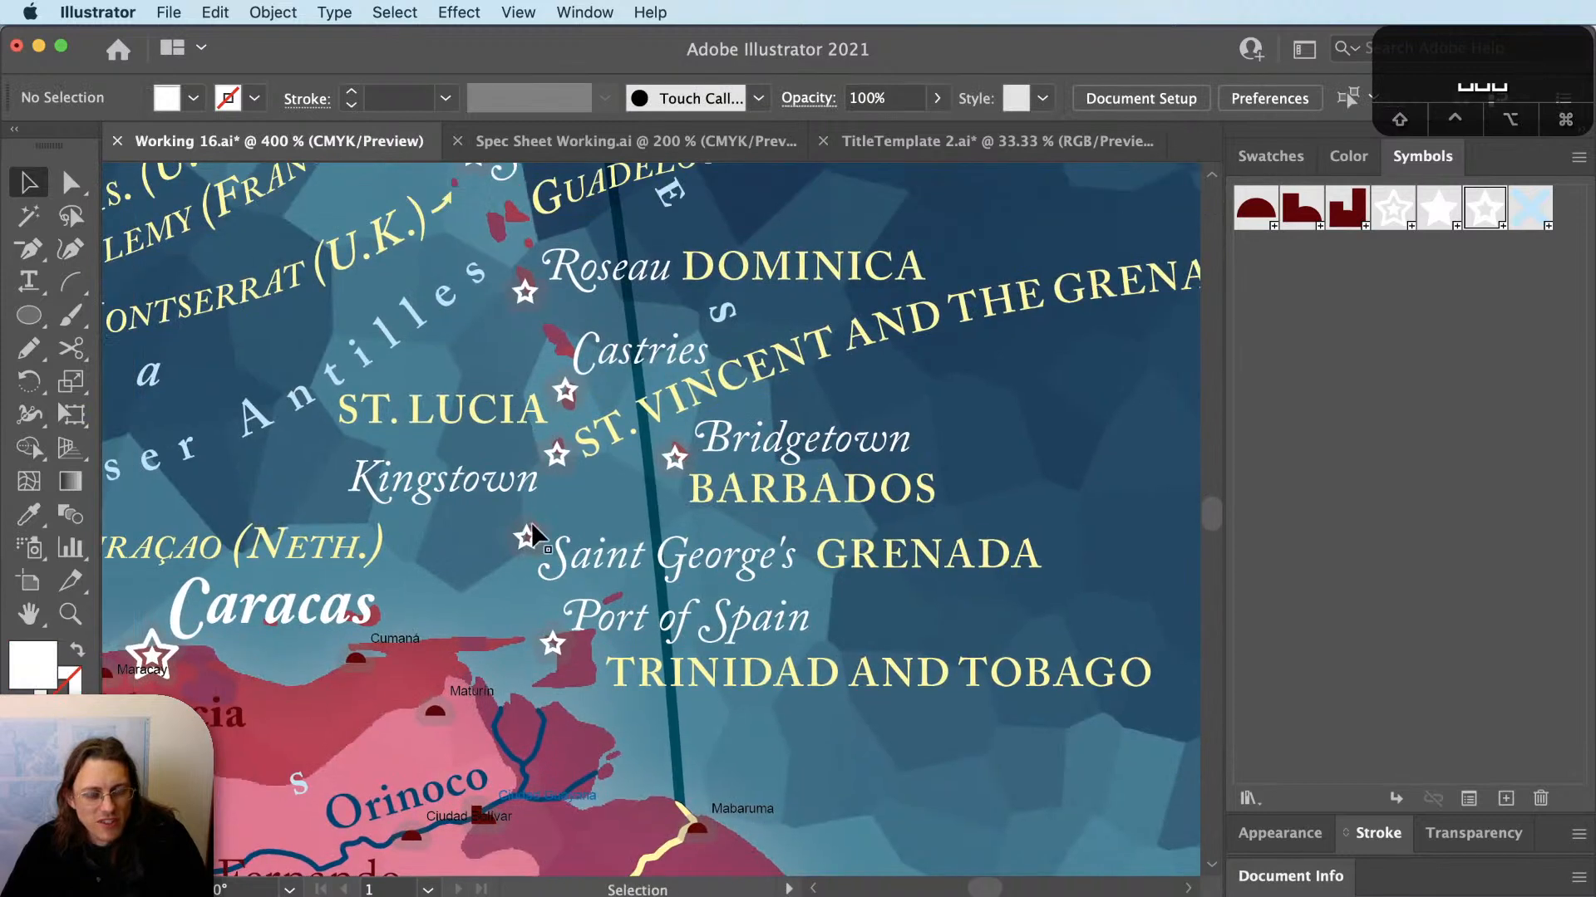
key("v")
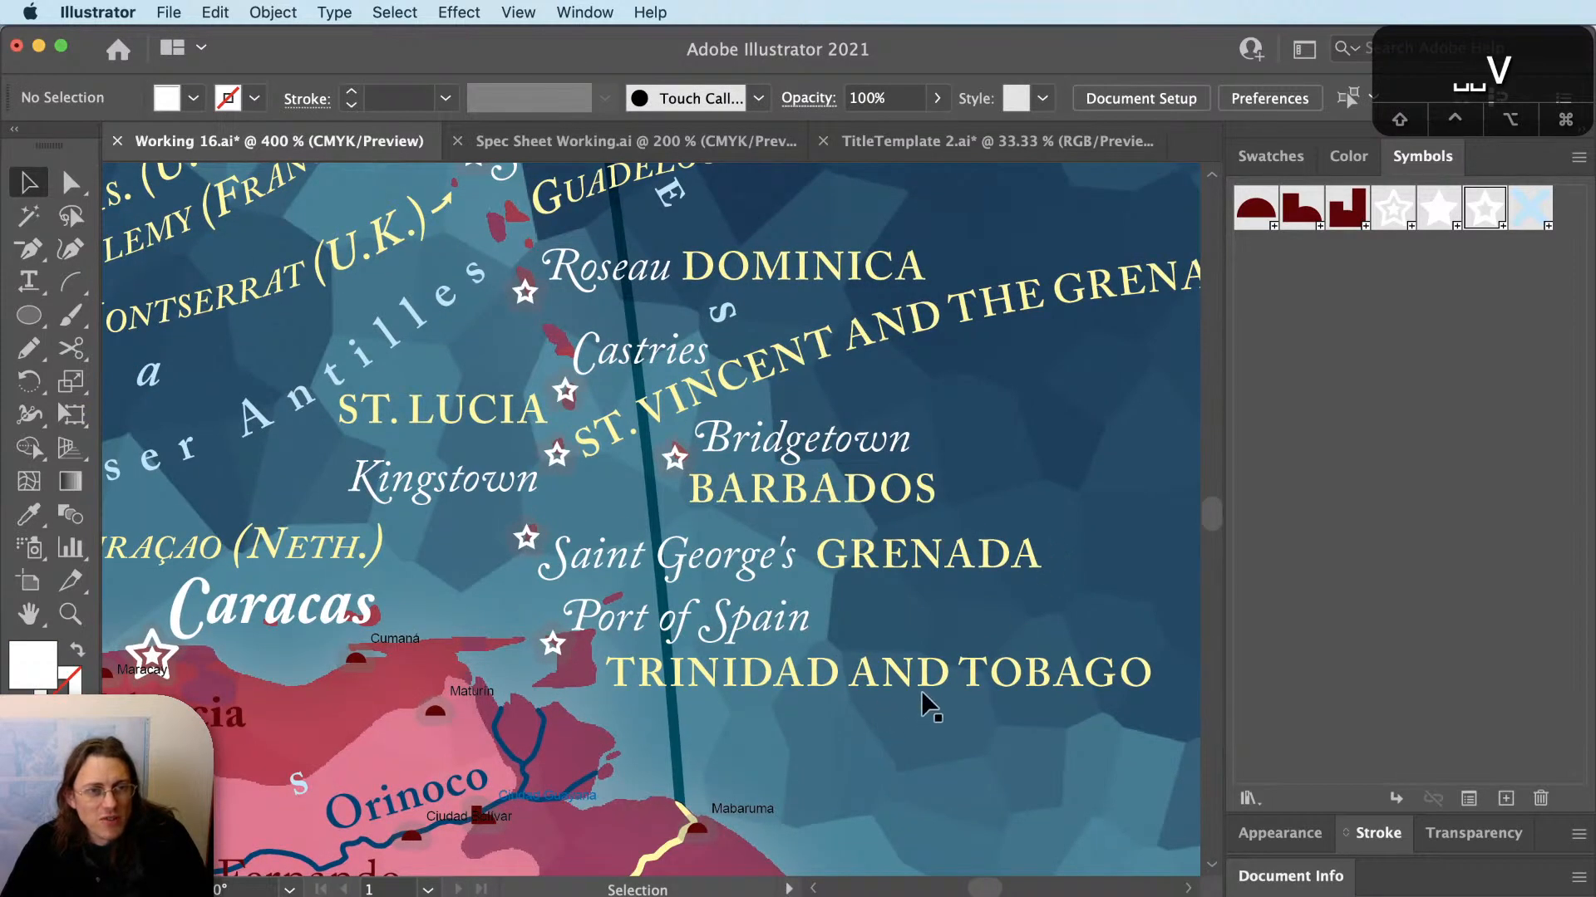
scroll(655, 685, "down", 1)
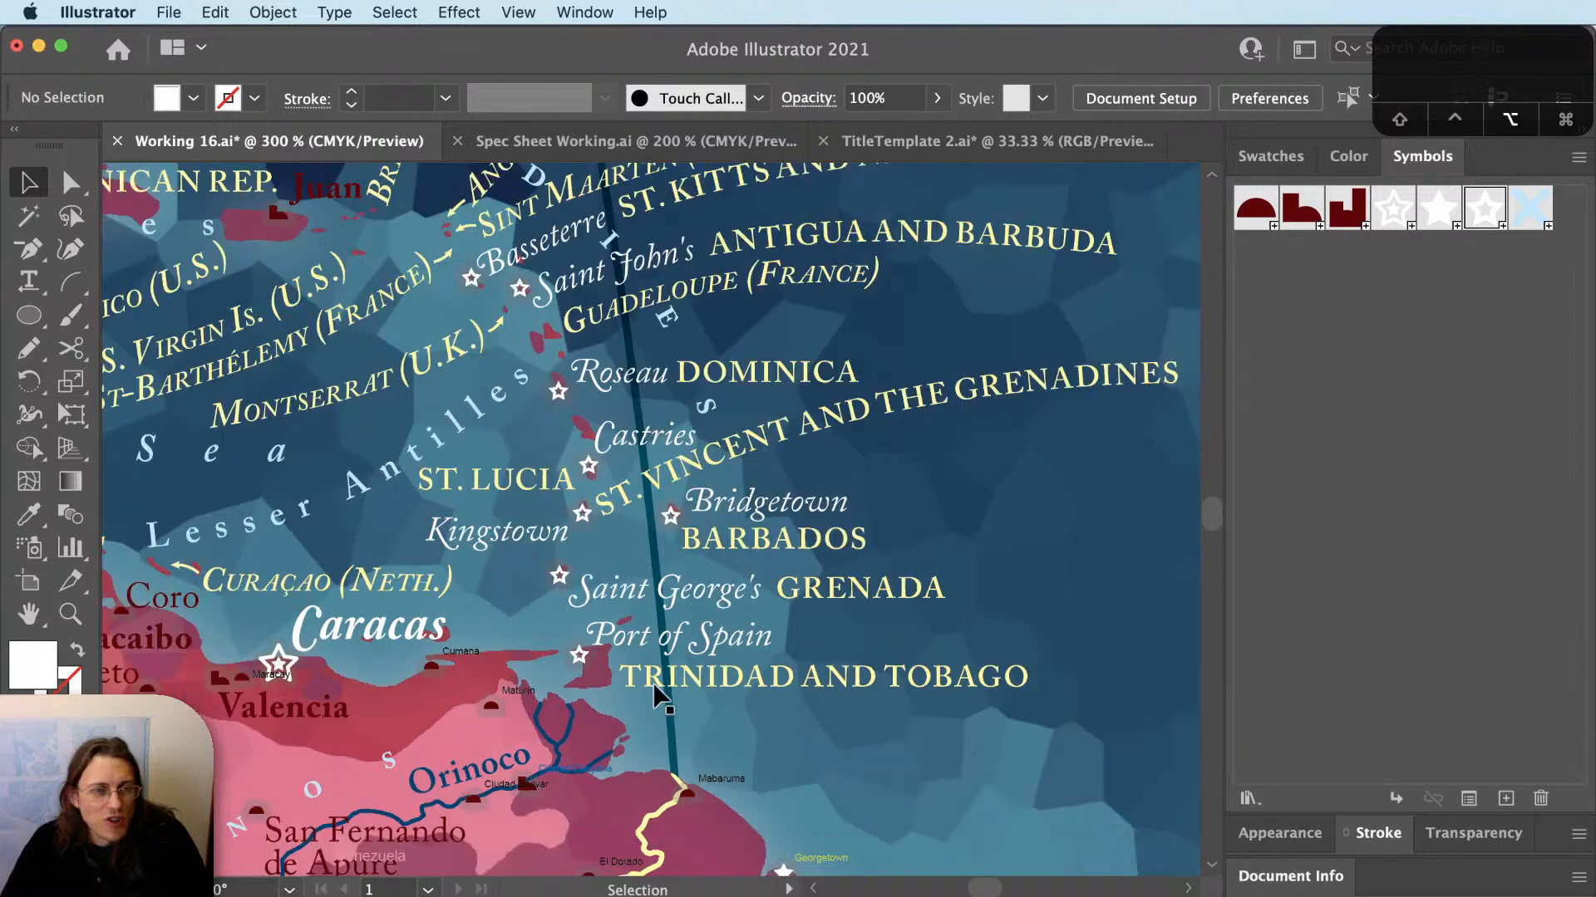
left_click_drag(754, 722, 806, 668)
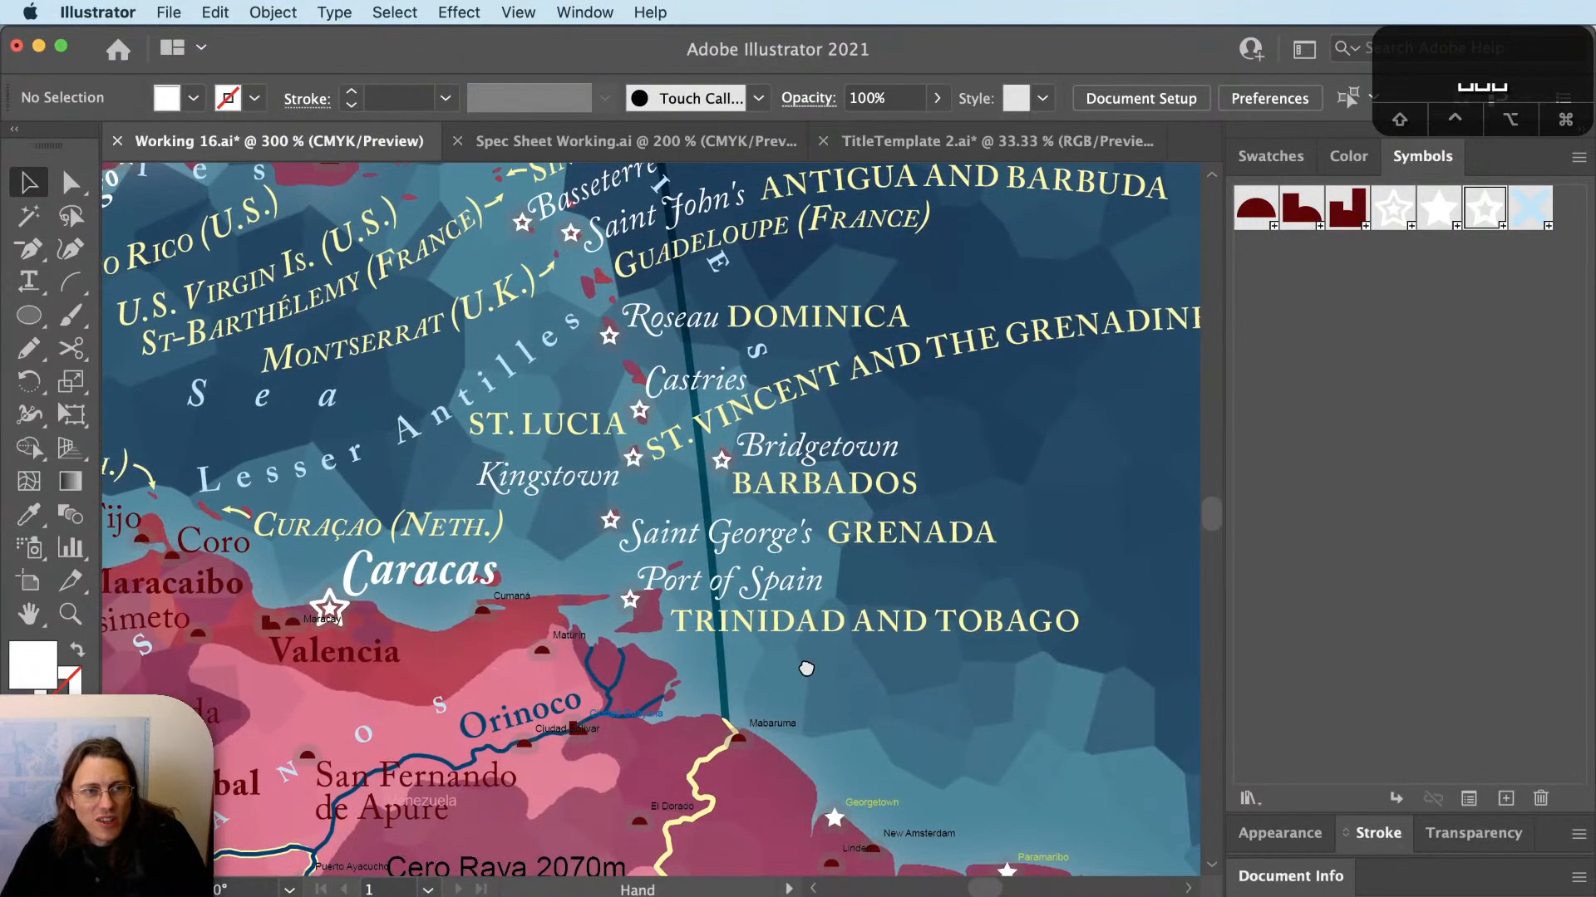
key("v")
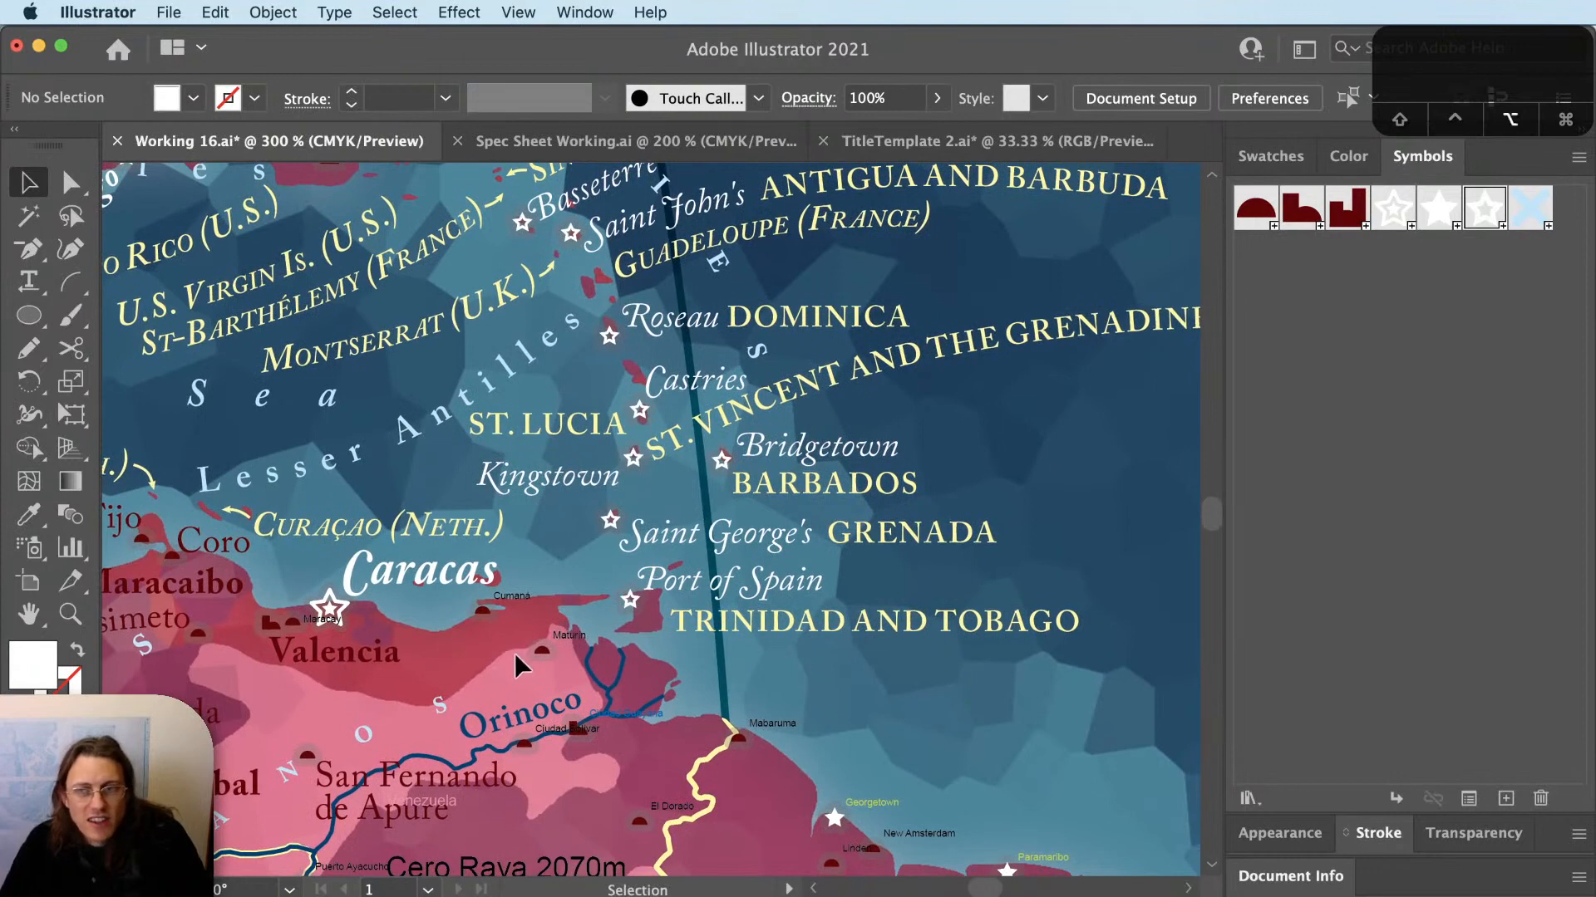
Examine Venezuela's cities, rivers and borders between Colombia, the Caribbean coast and Guyana for room to label the country.
scroll(515, 651, "down", 1)
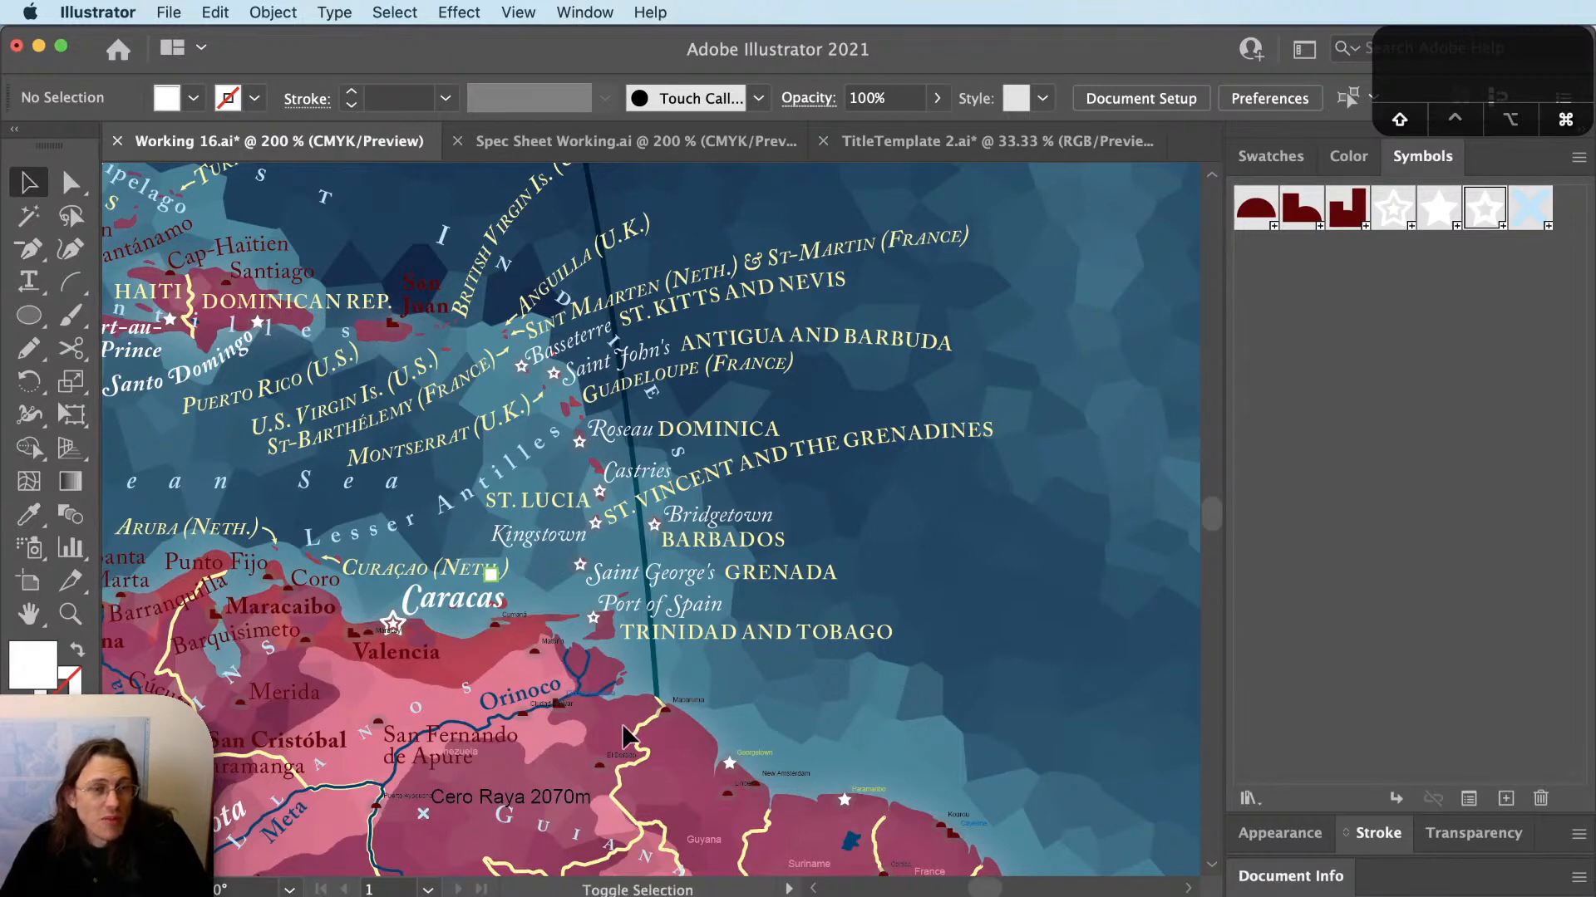
key("space")
left_click_drag(509, 743, 552, 712)
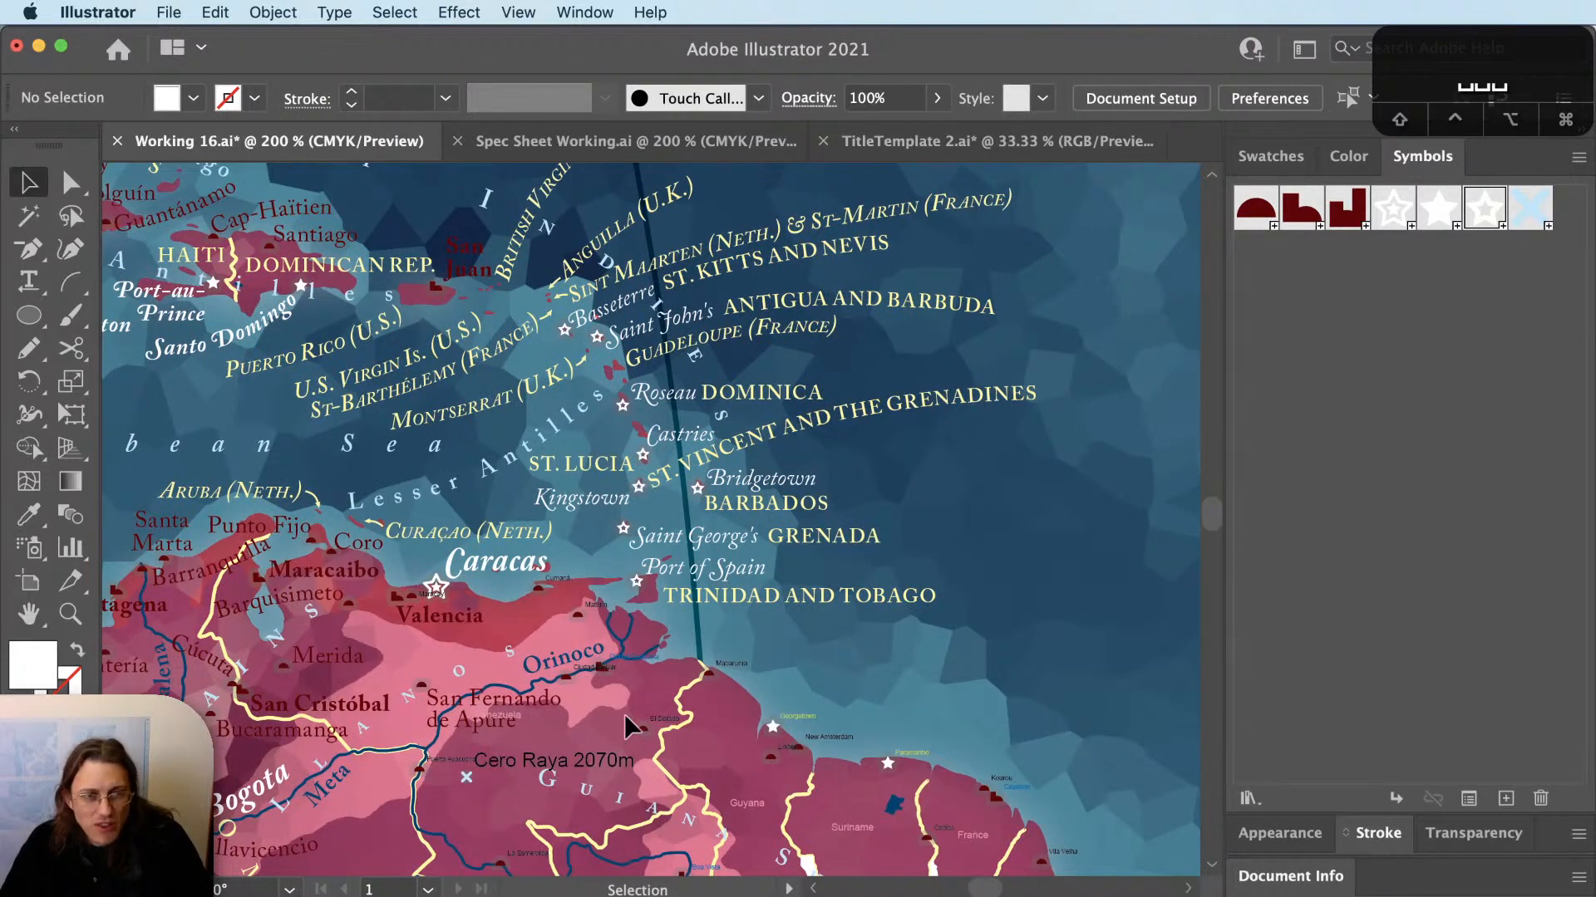
key("space")
left_click_drag(685, 723, 826, 597)
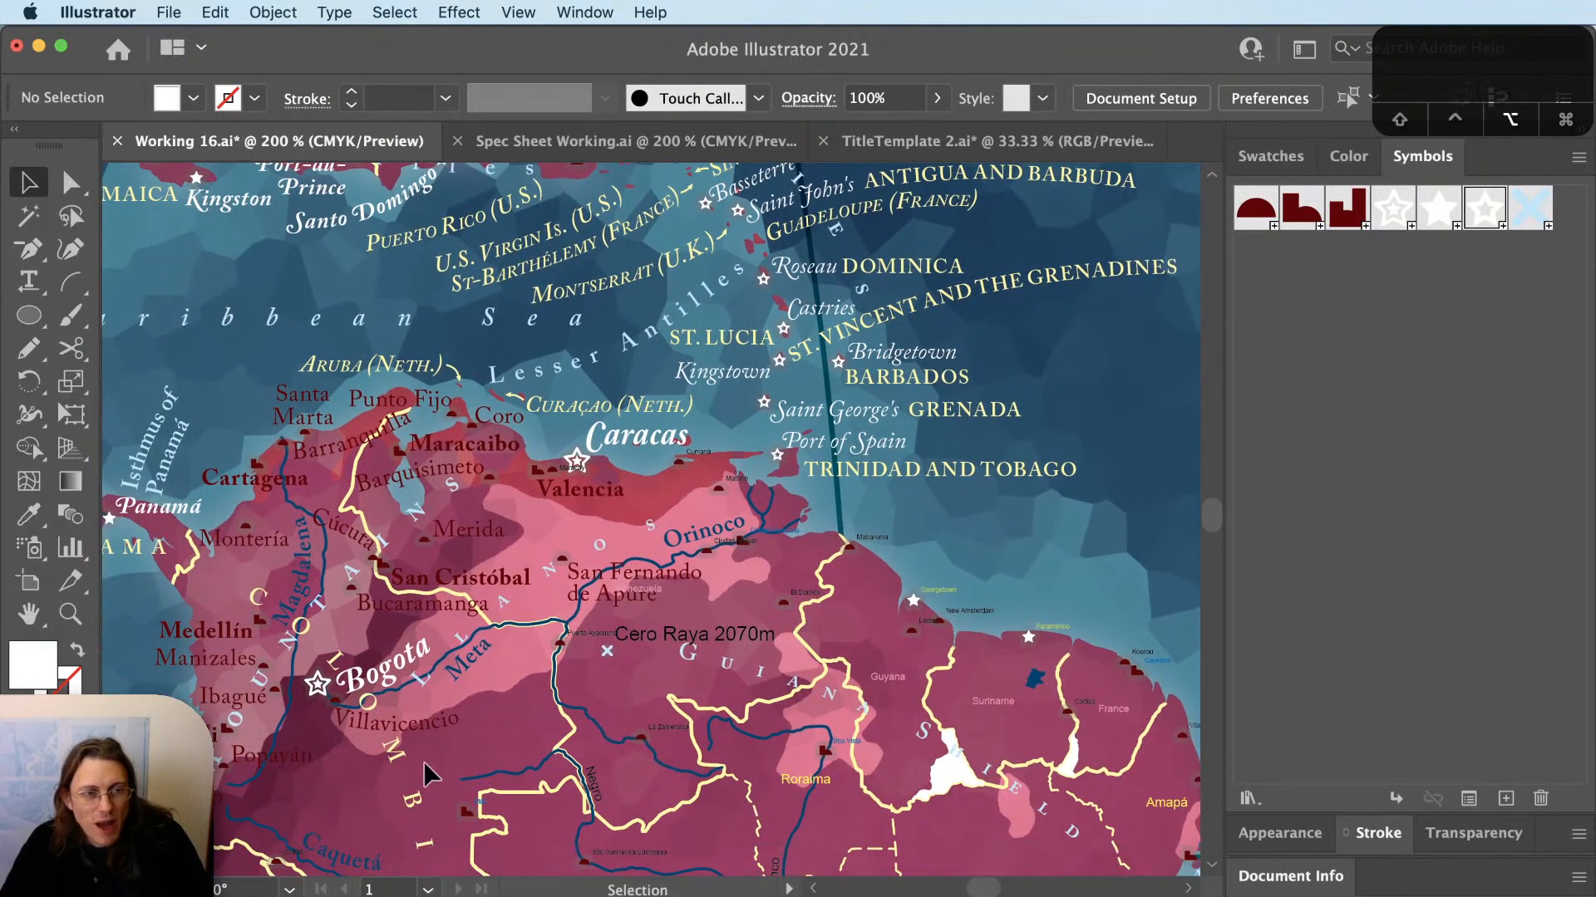
scroll(424, 761, "up", 2)
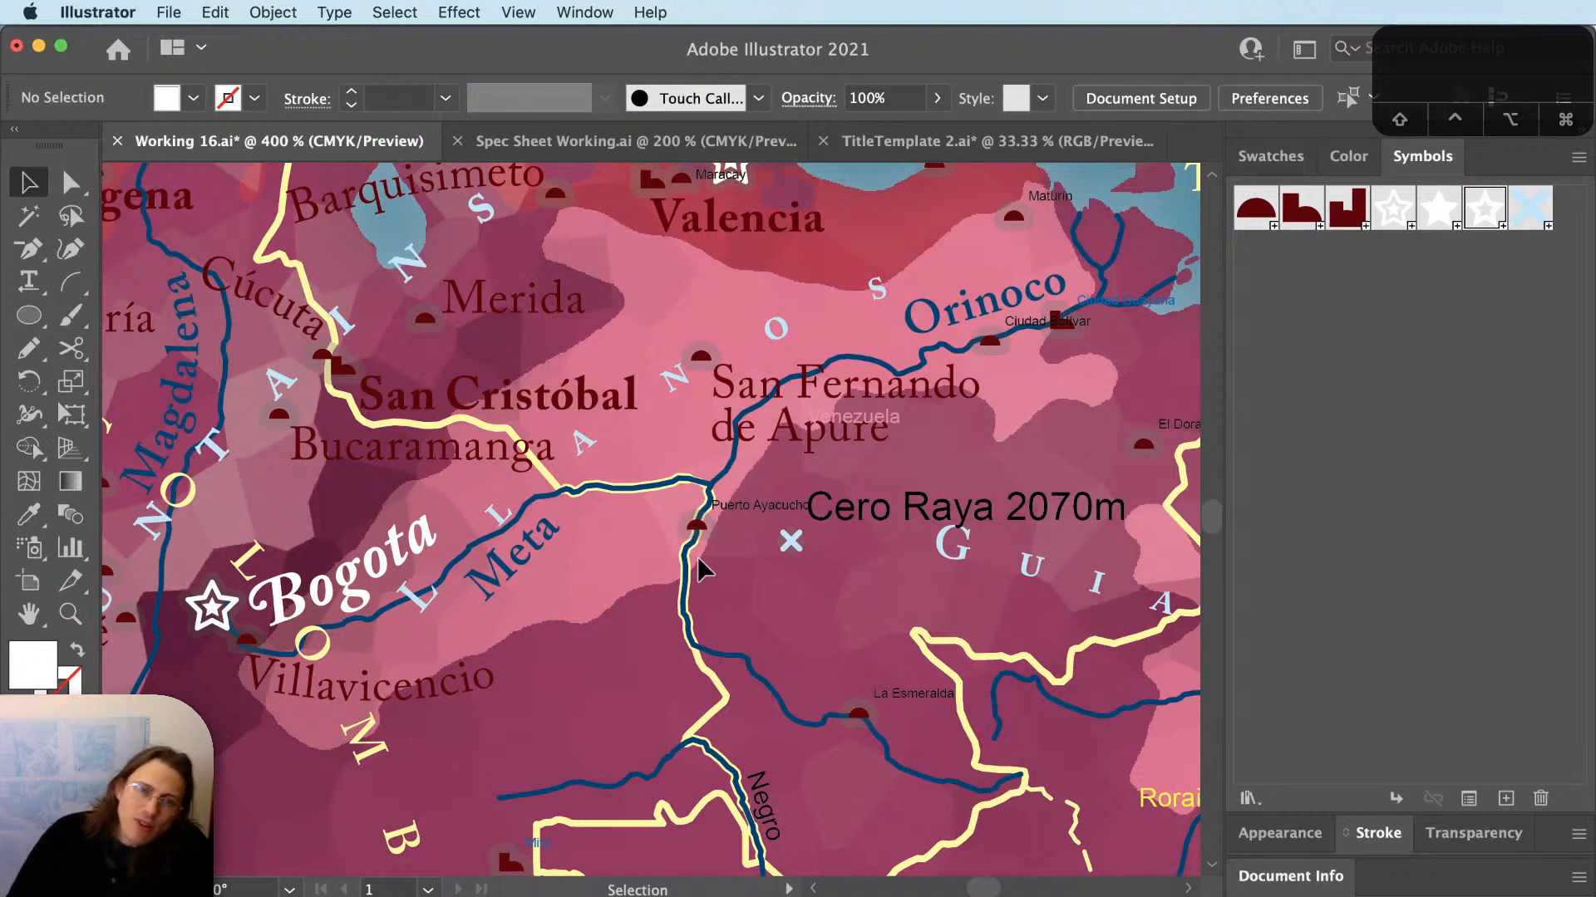
scroll(341, 545, "down", 1)
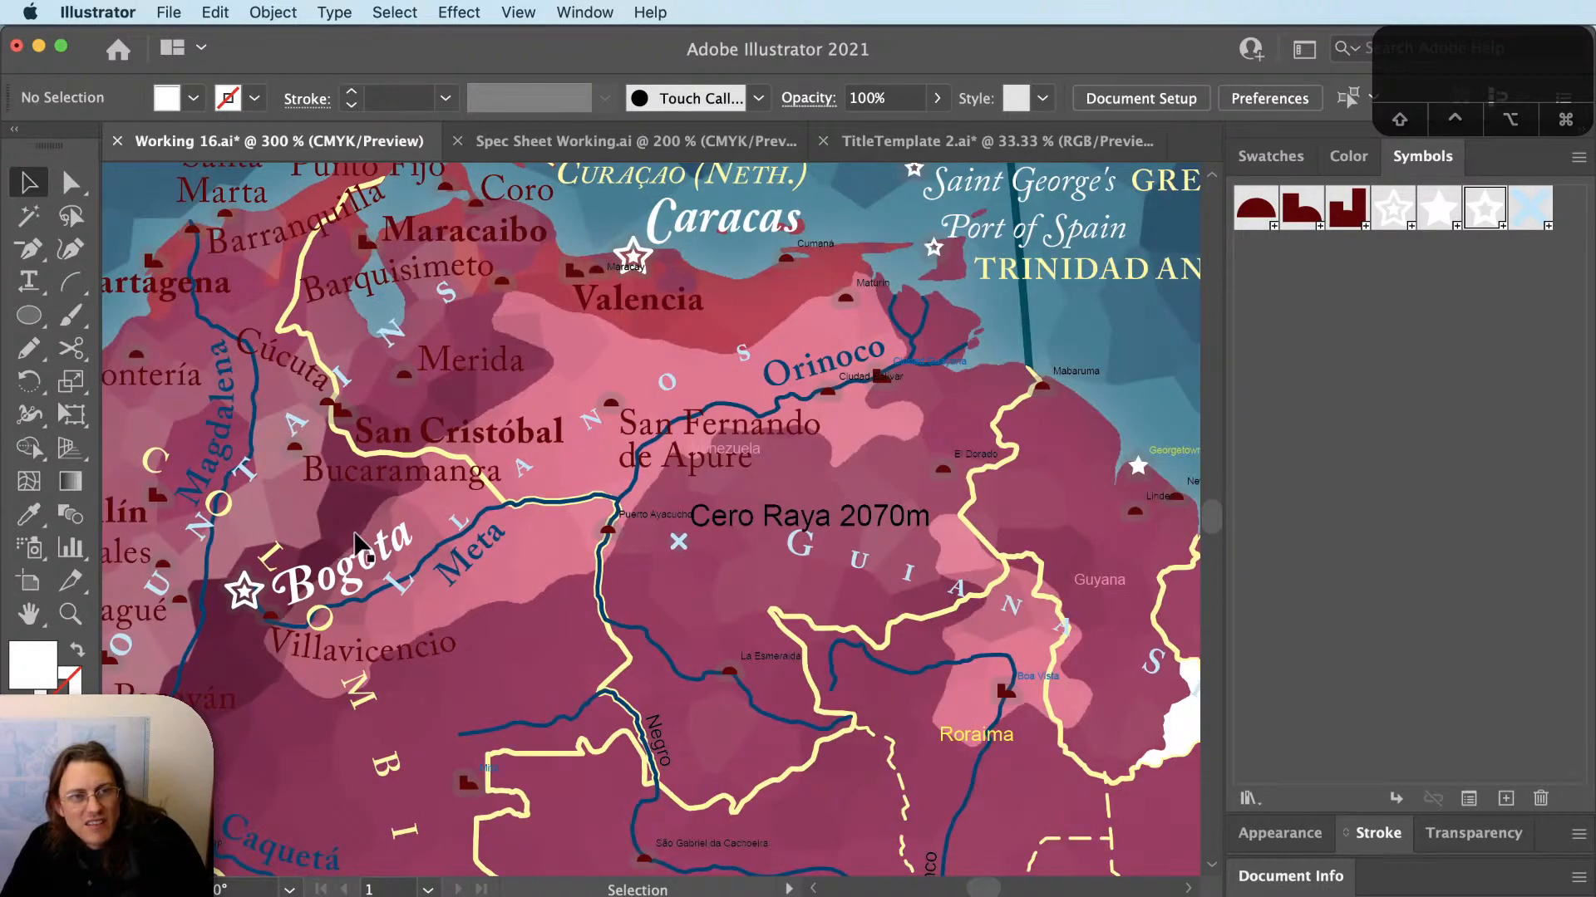
key("shift+super+a")
left_click_drag(449, 536, 424, 553)
key("v")
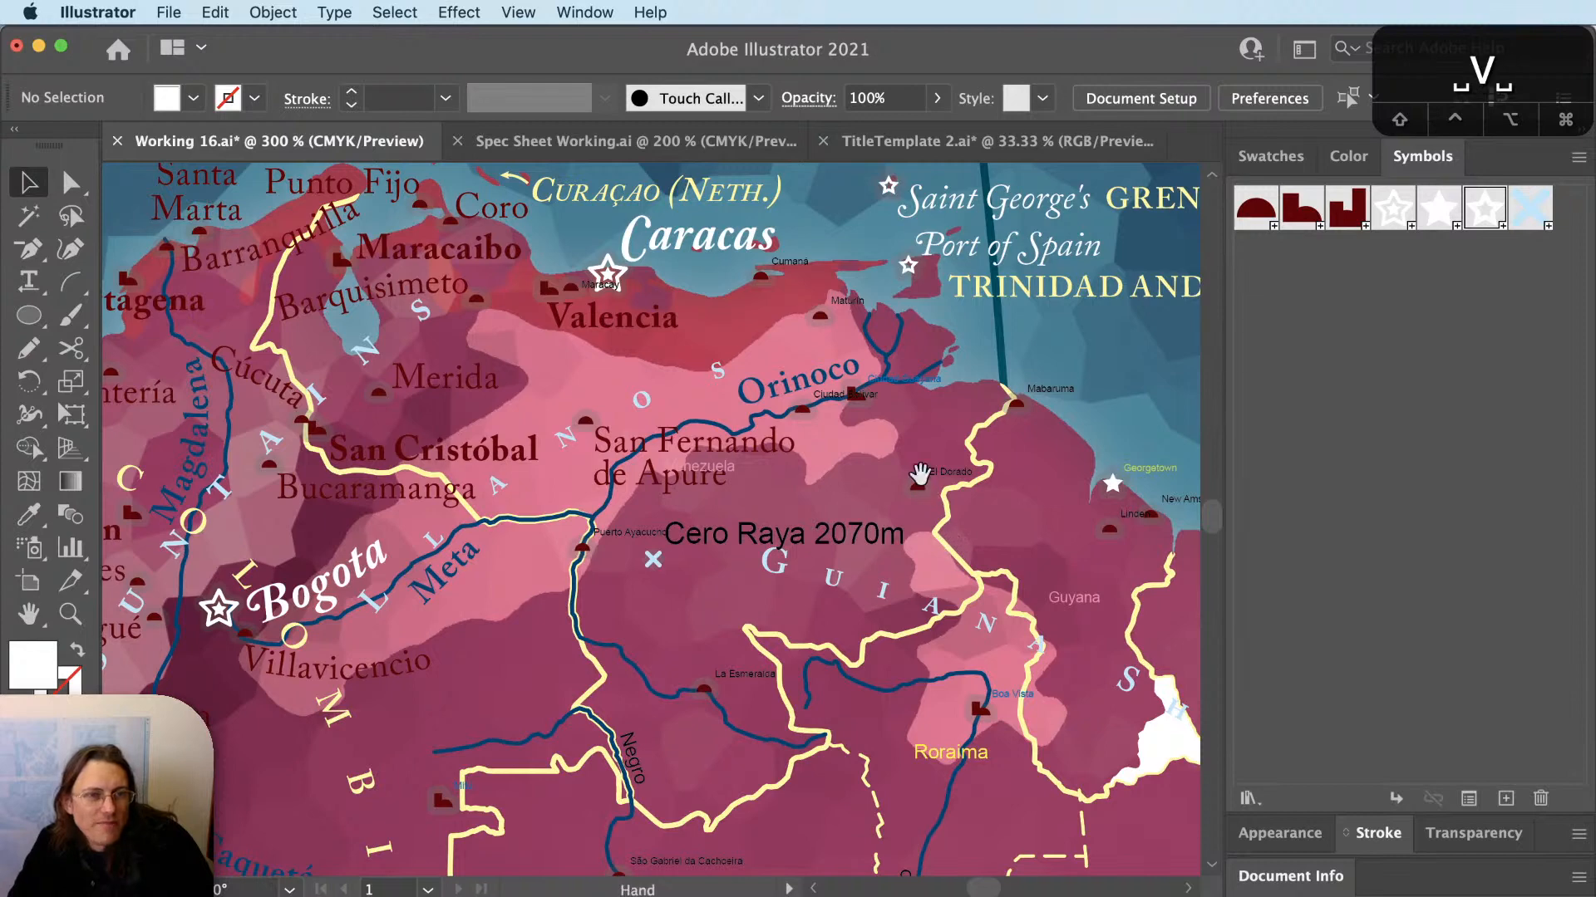
left_click_drag(923, 478, 924, 522)
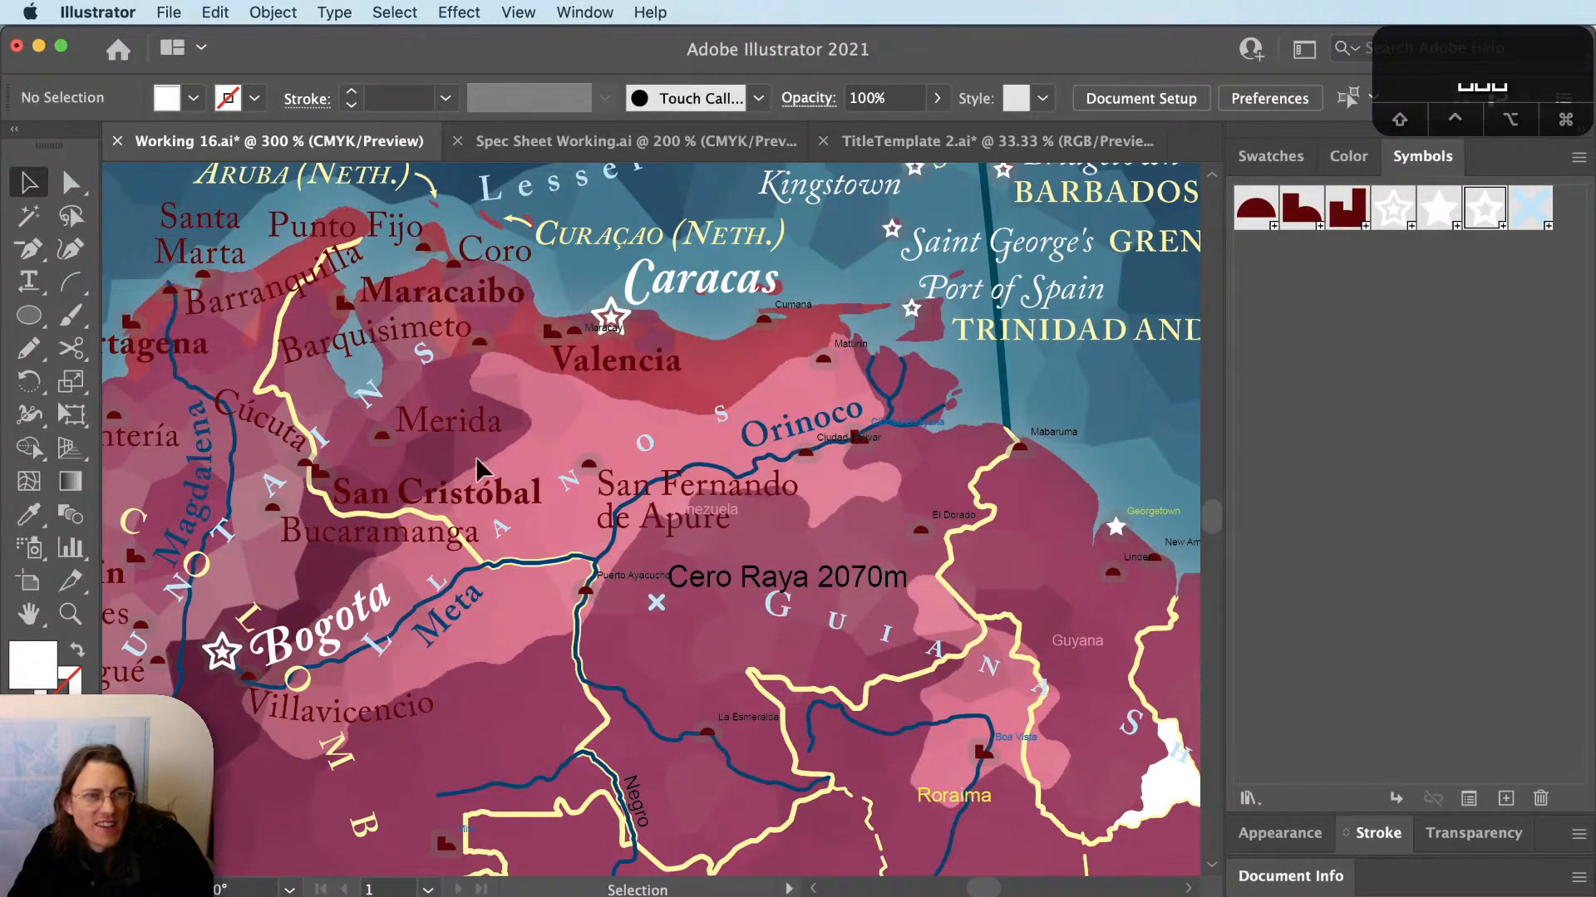
scroll(917, 594, "down", 1)
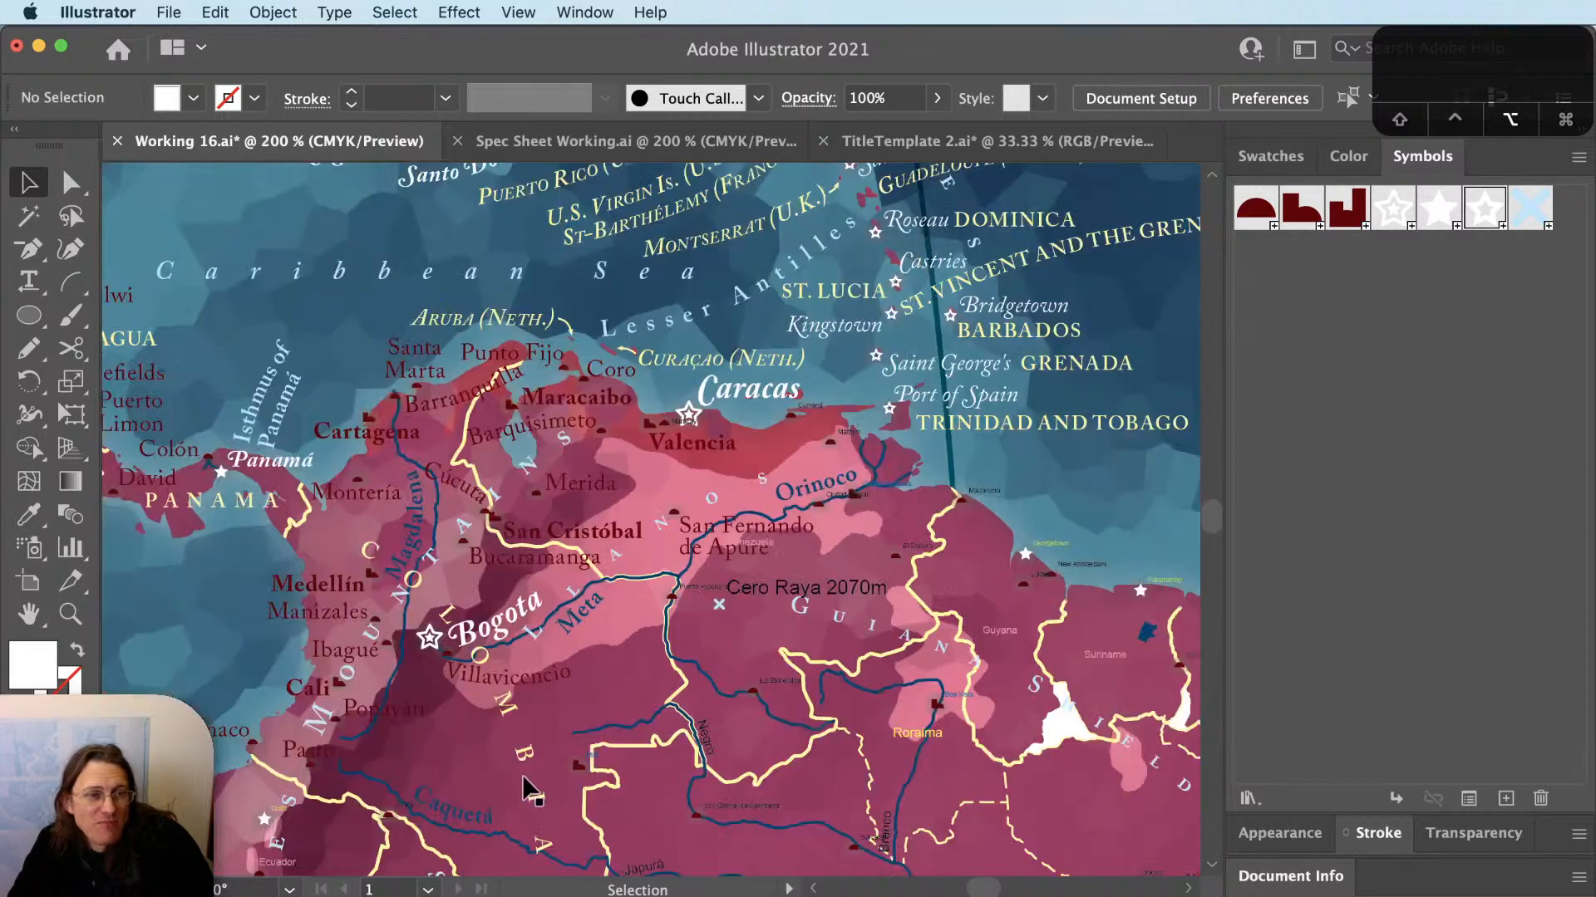
Copy the curved COLOMBIA label onto Venezuela and replace its text with VEENZUALA.
left_click(904, 655)
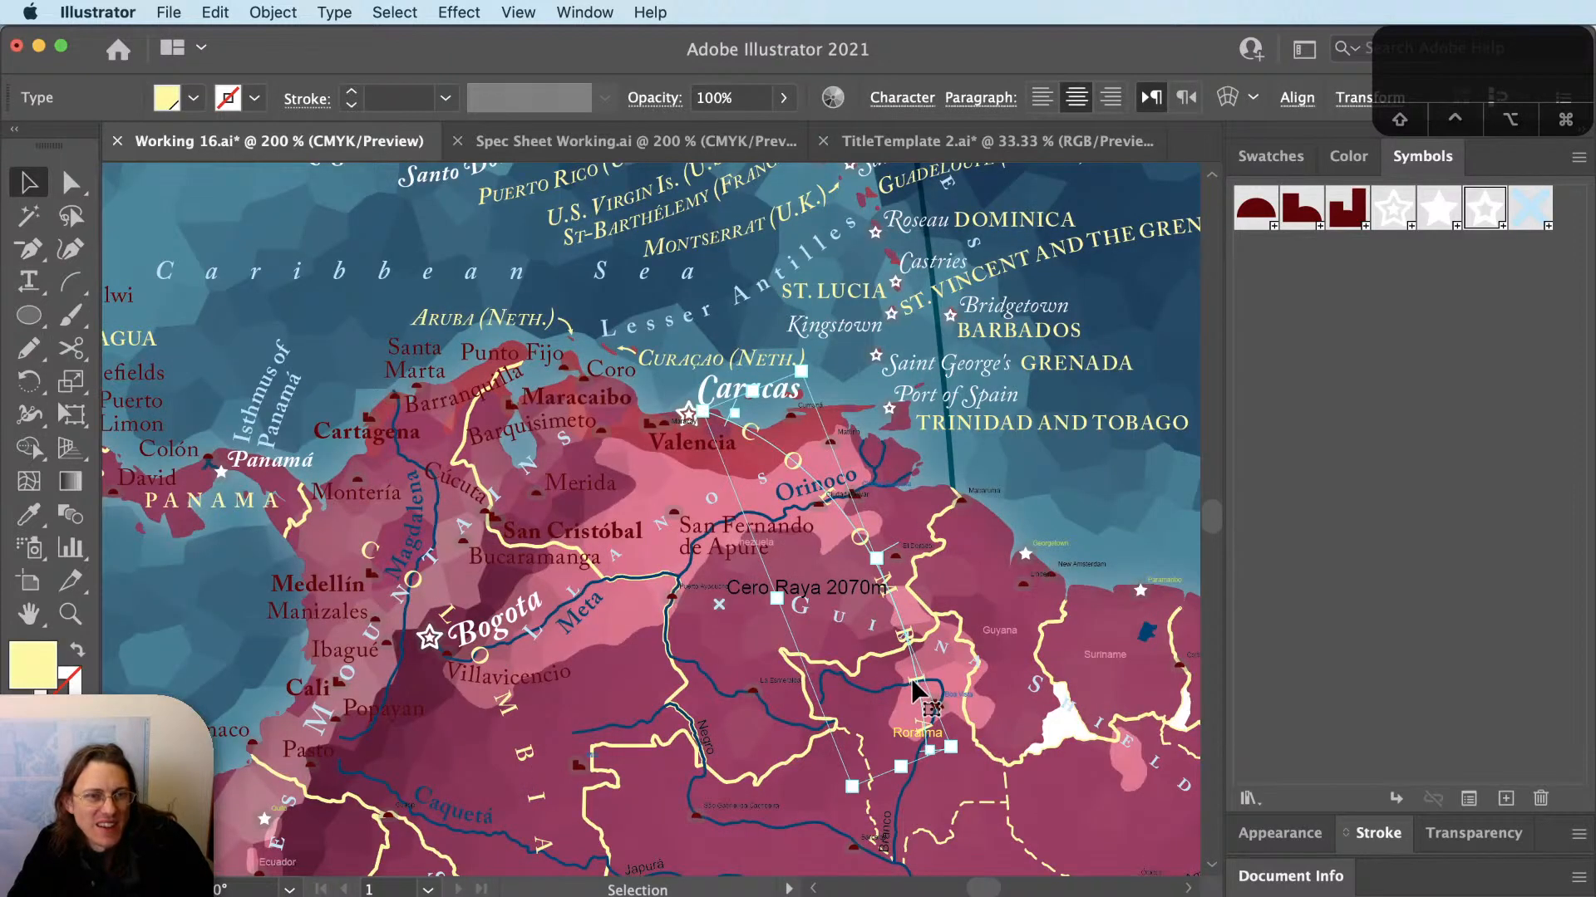
key("t")
left_click(914, 684)
key("cmd+a")
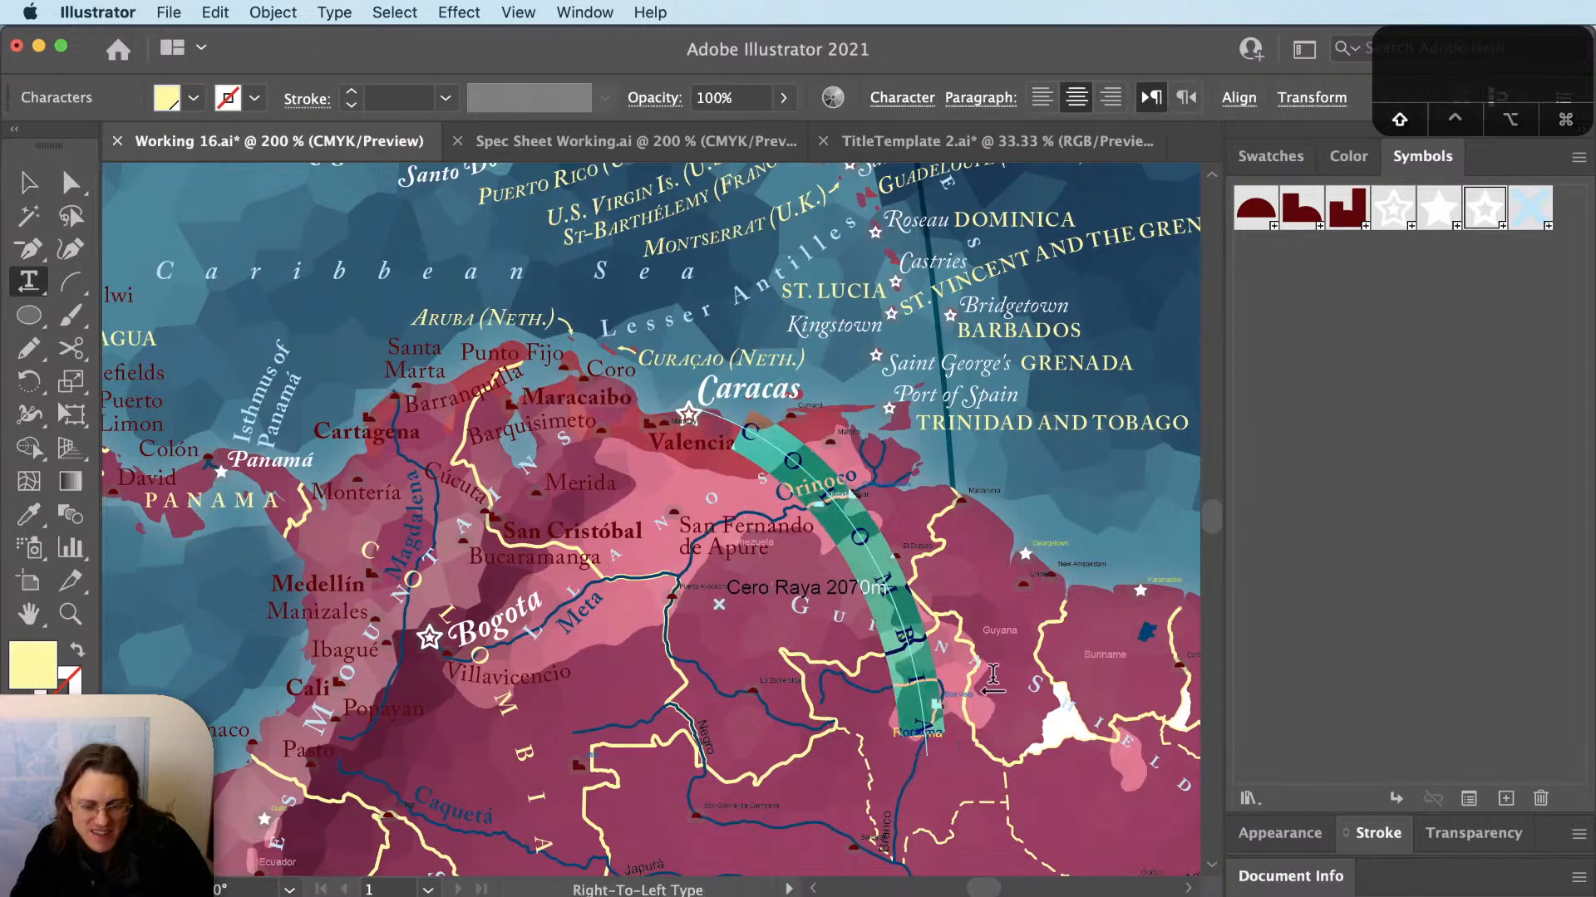
type("Venezuala")
key("Escape")
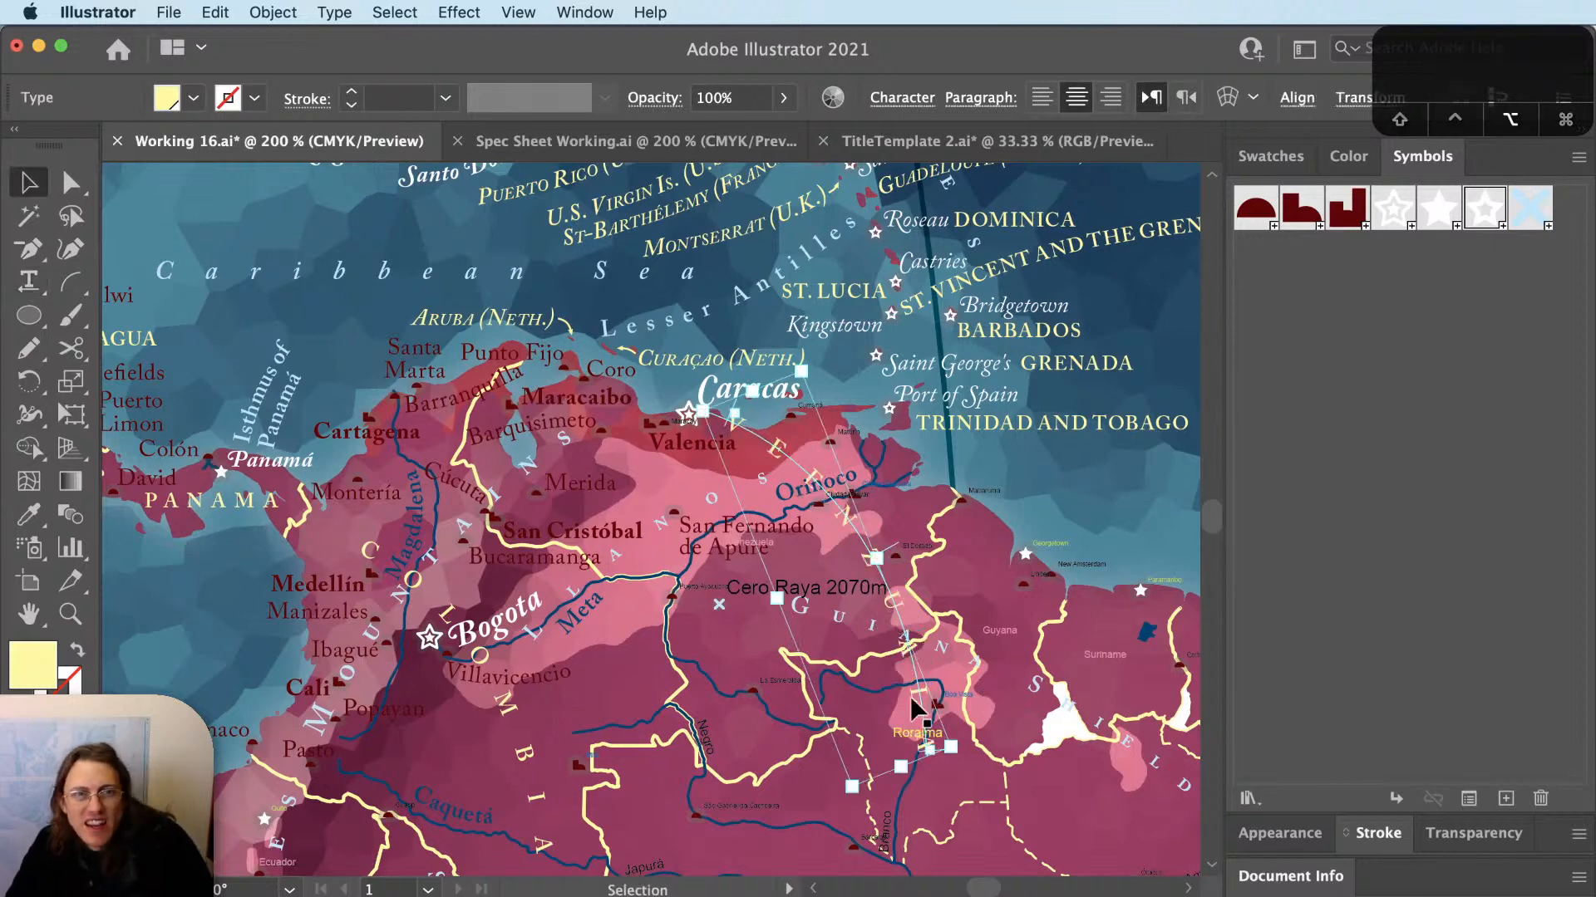
Move both end points of Venezuela's country label path so it starts near Merida and ends inside the southeastern border.
key("cmd+=")
left_click_drag(514, 291, 657, 356)
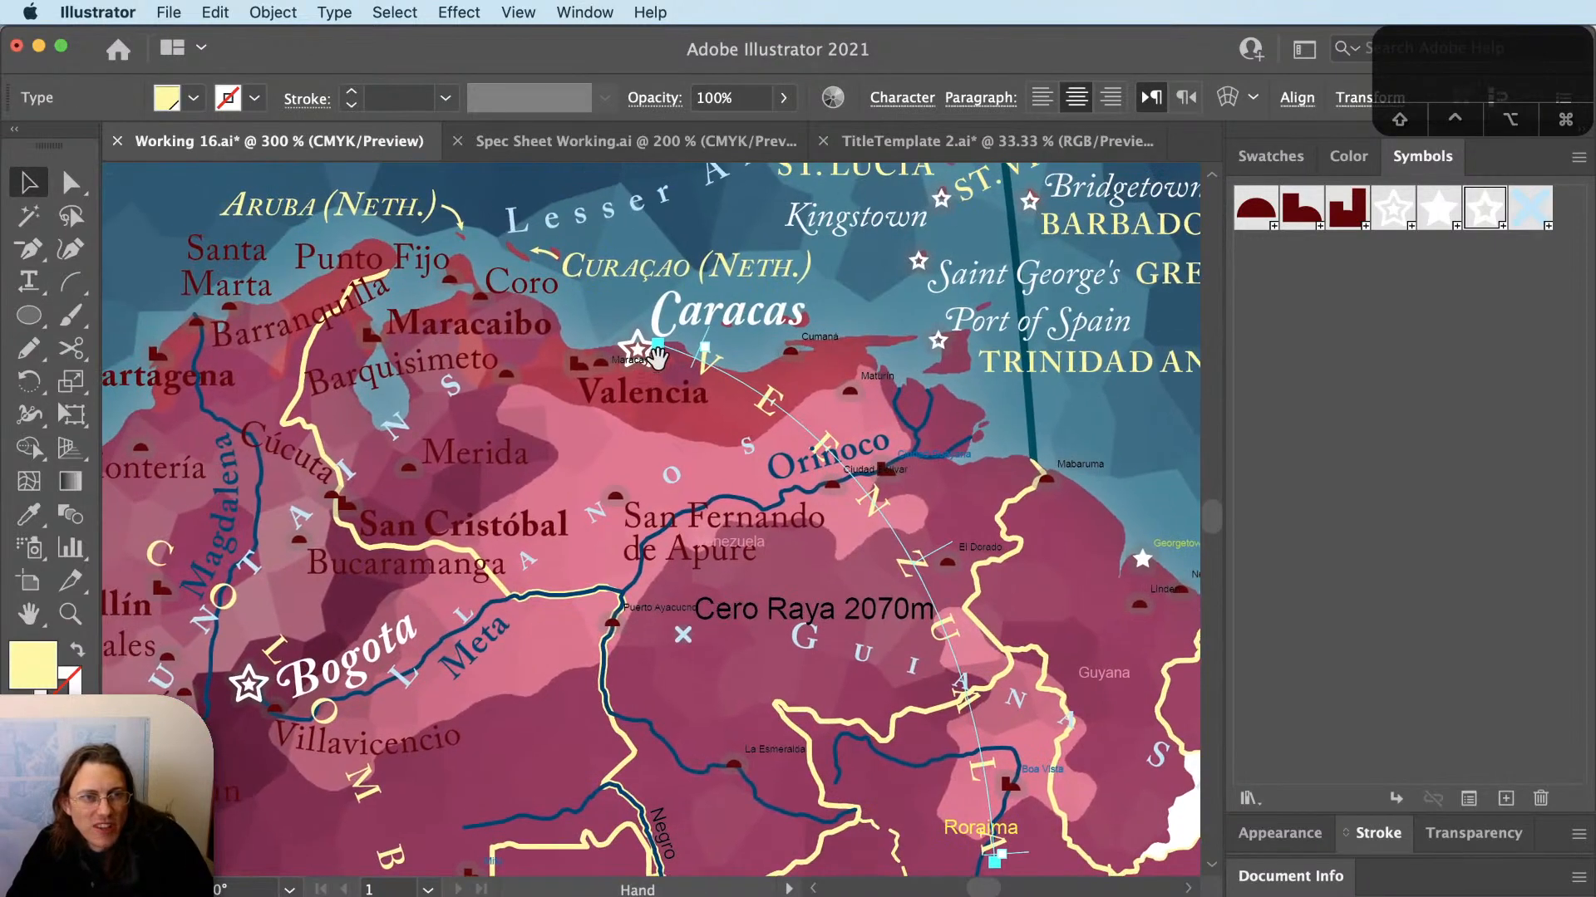
key("v")
left_click(778, 404)
left_click(778, 404)
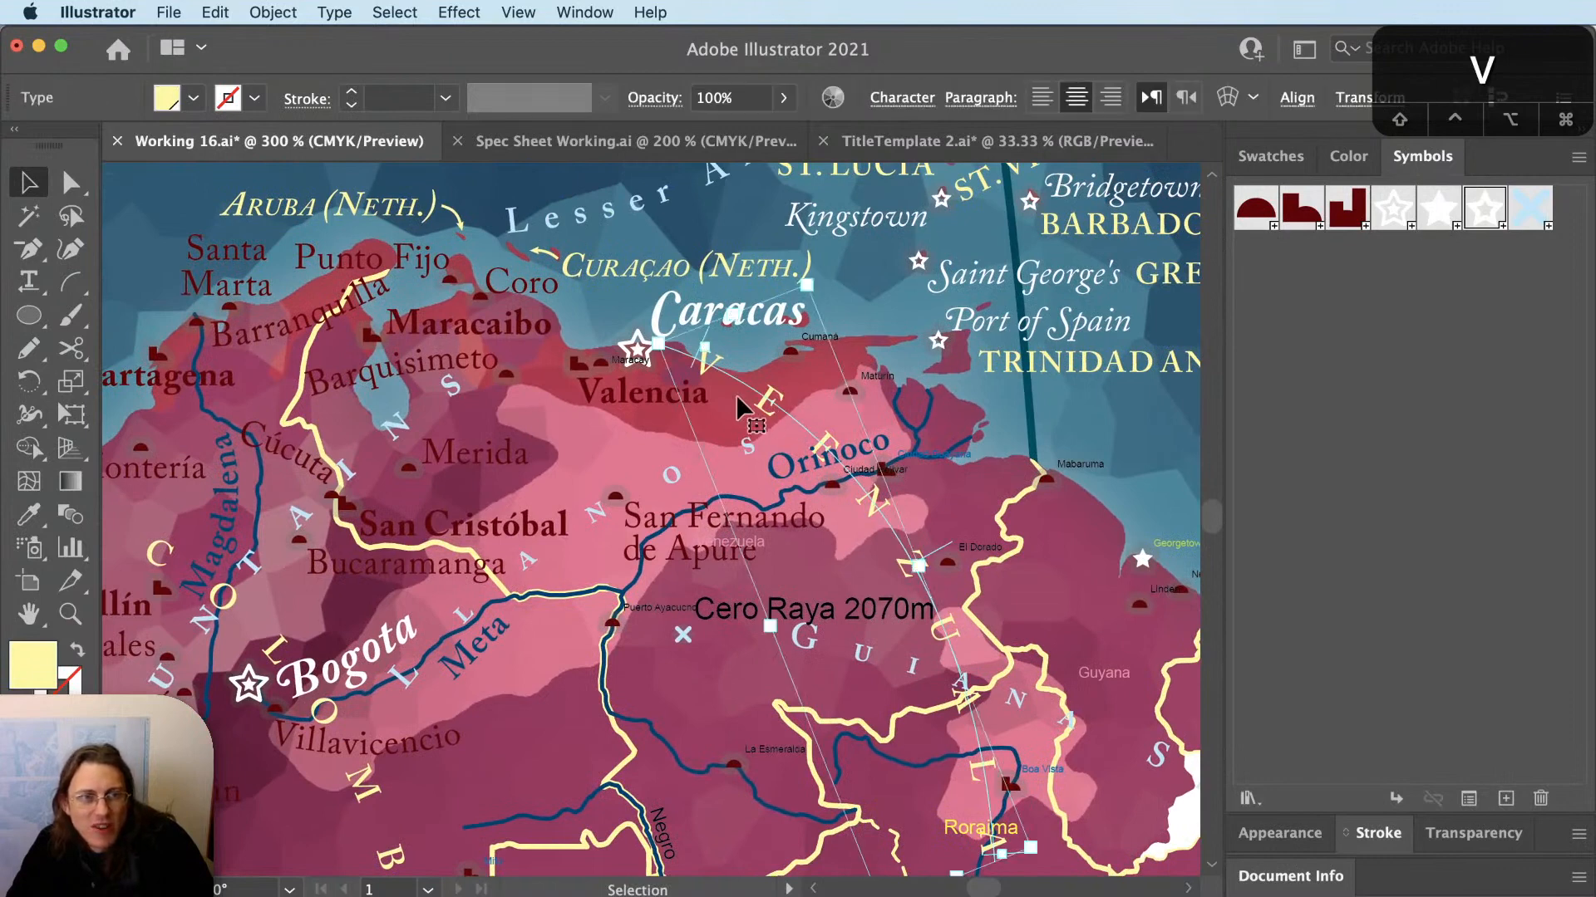
key("a")
left_click(692, 368)
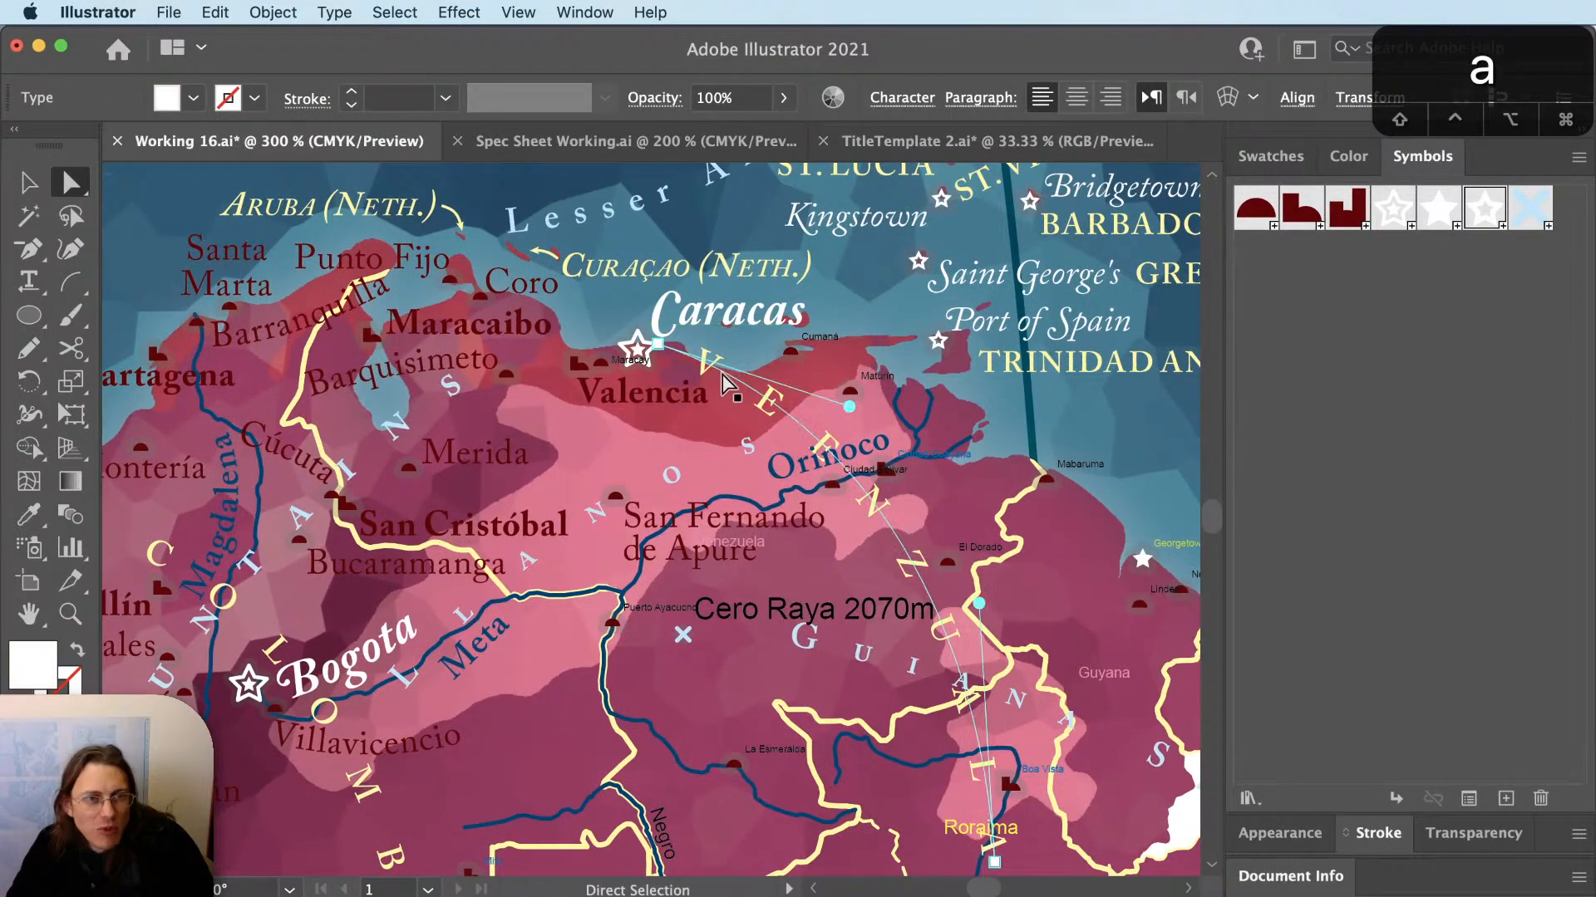
left_click_drag(656, 343, 438, 409)
key("space")
left_click_drag(864, 611, 895, 463)
key("a")
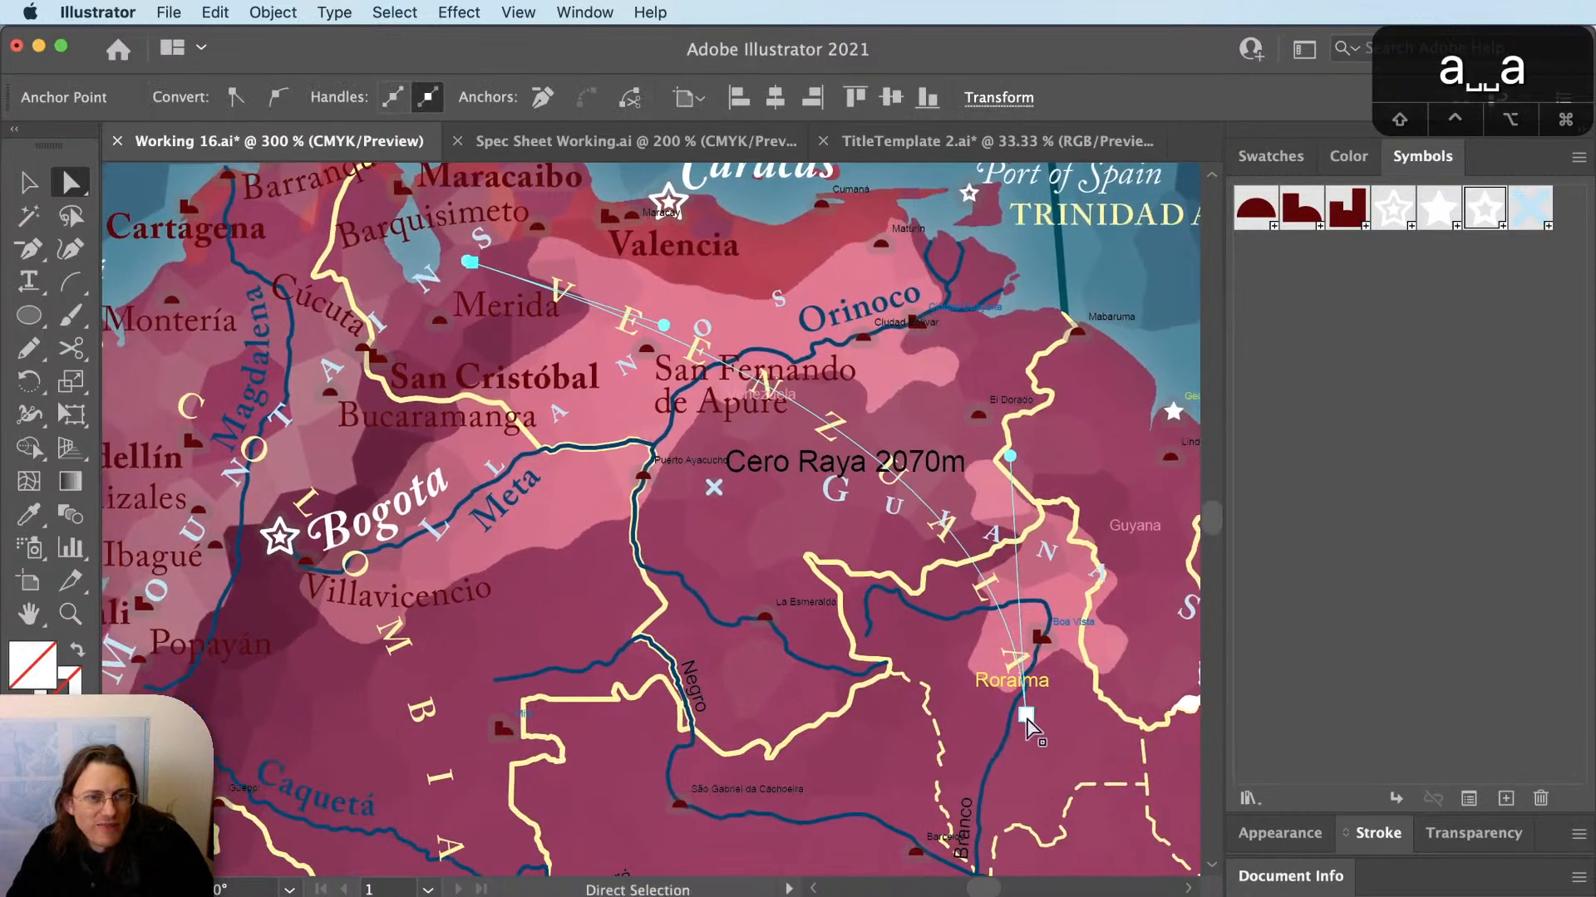
left_click_drag(1024, 715, 915, 714)
key("space")
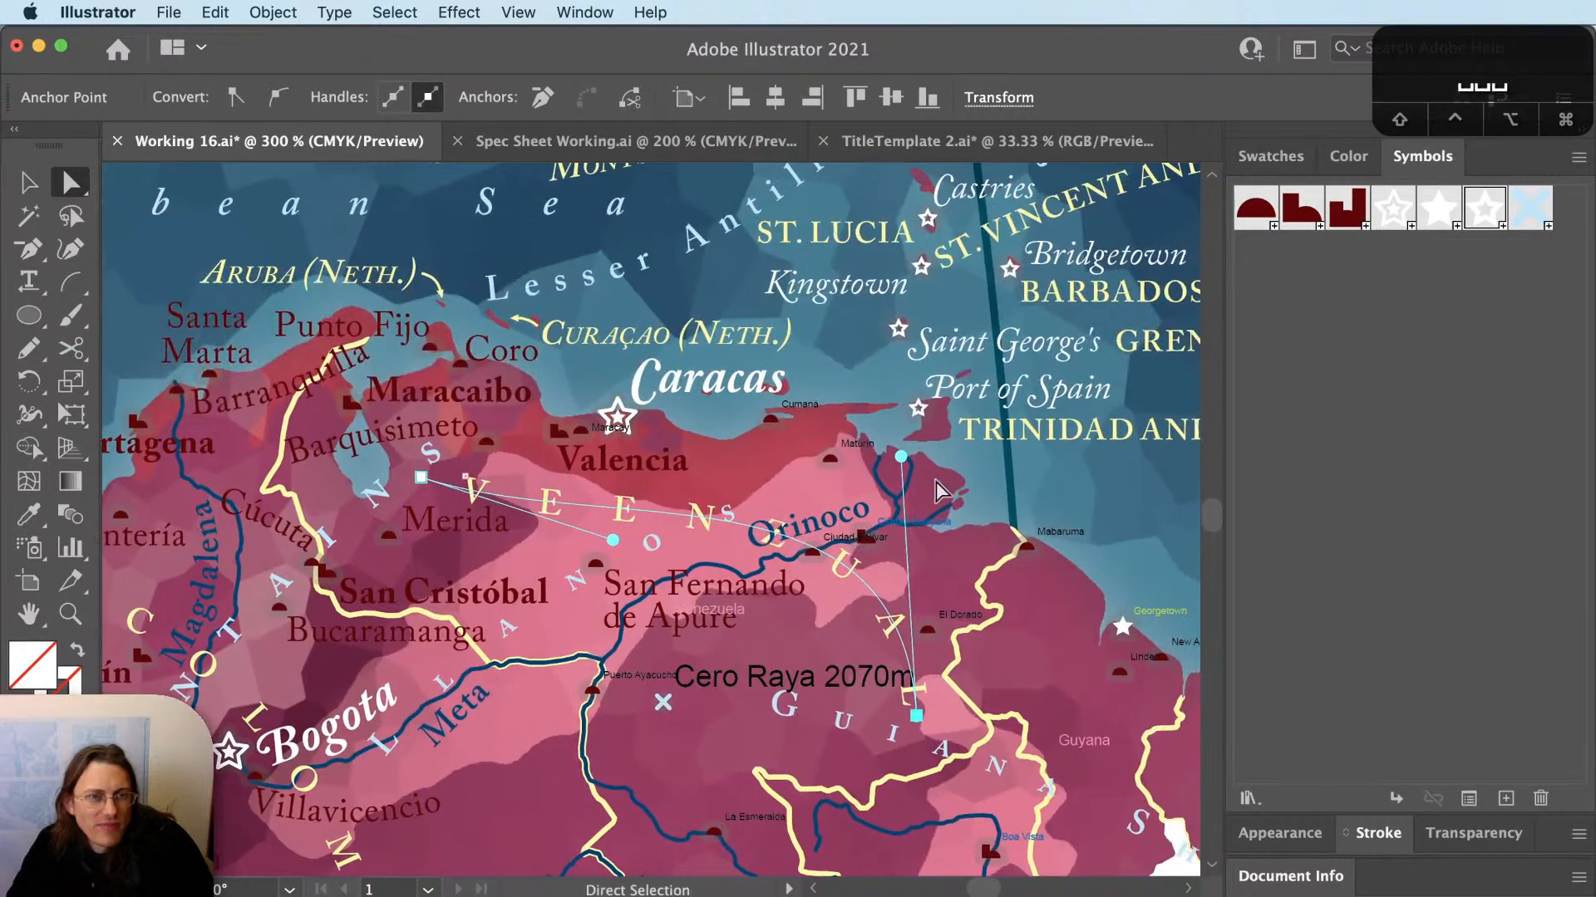
key("a")
left_click_drag(908, 458, 713, 517)
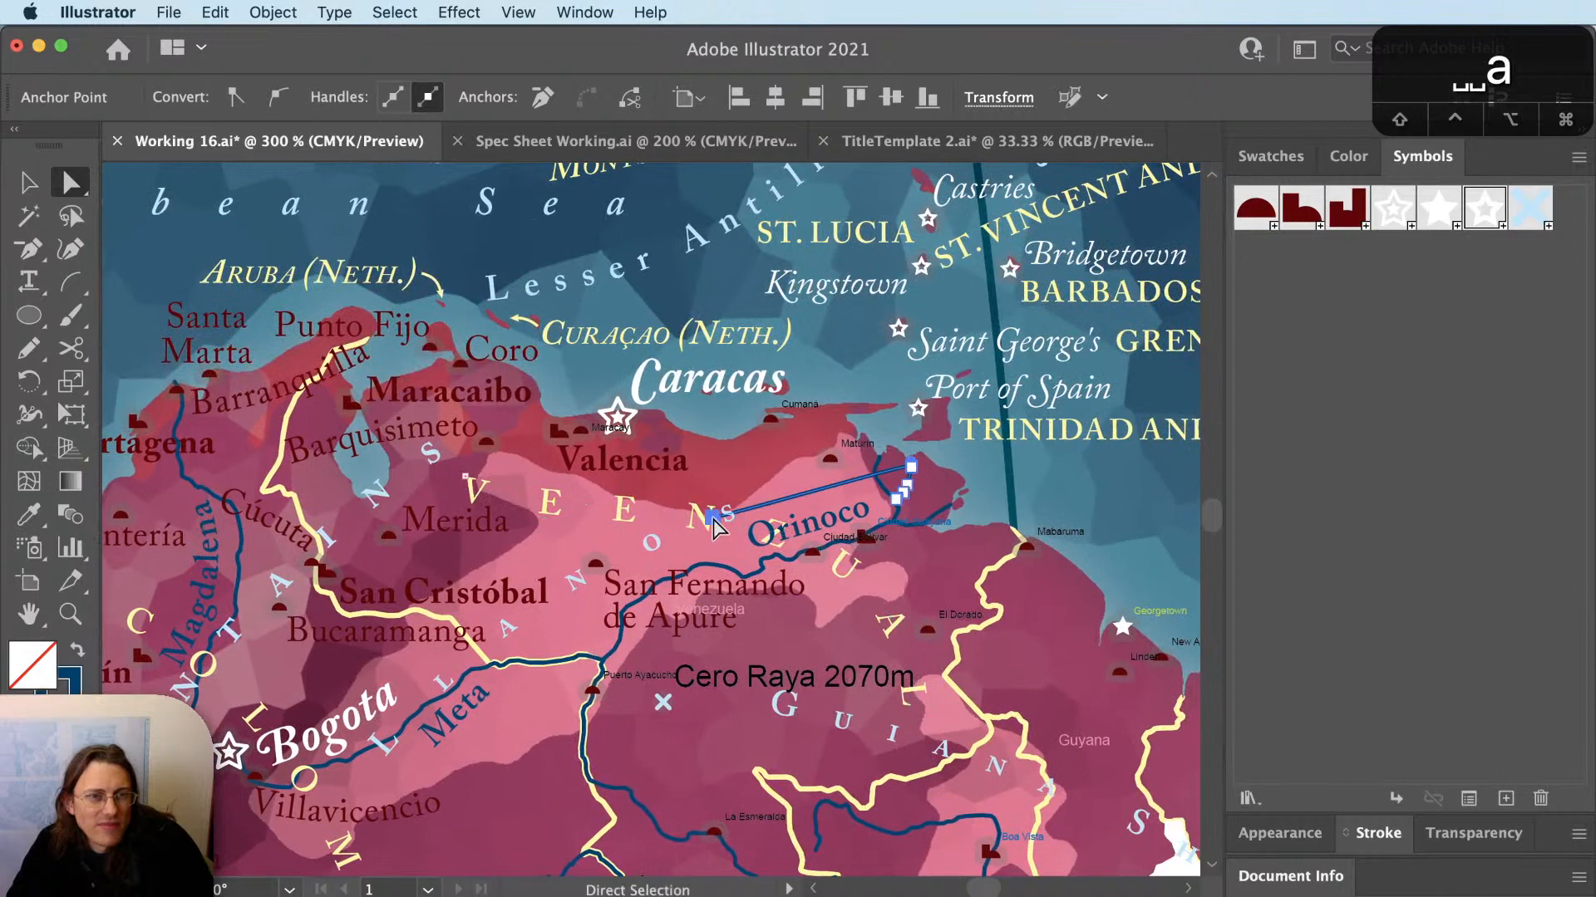
key("super+z")
key("super+shift+a")
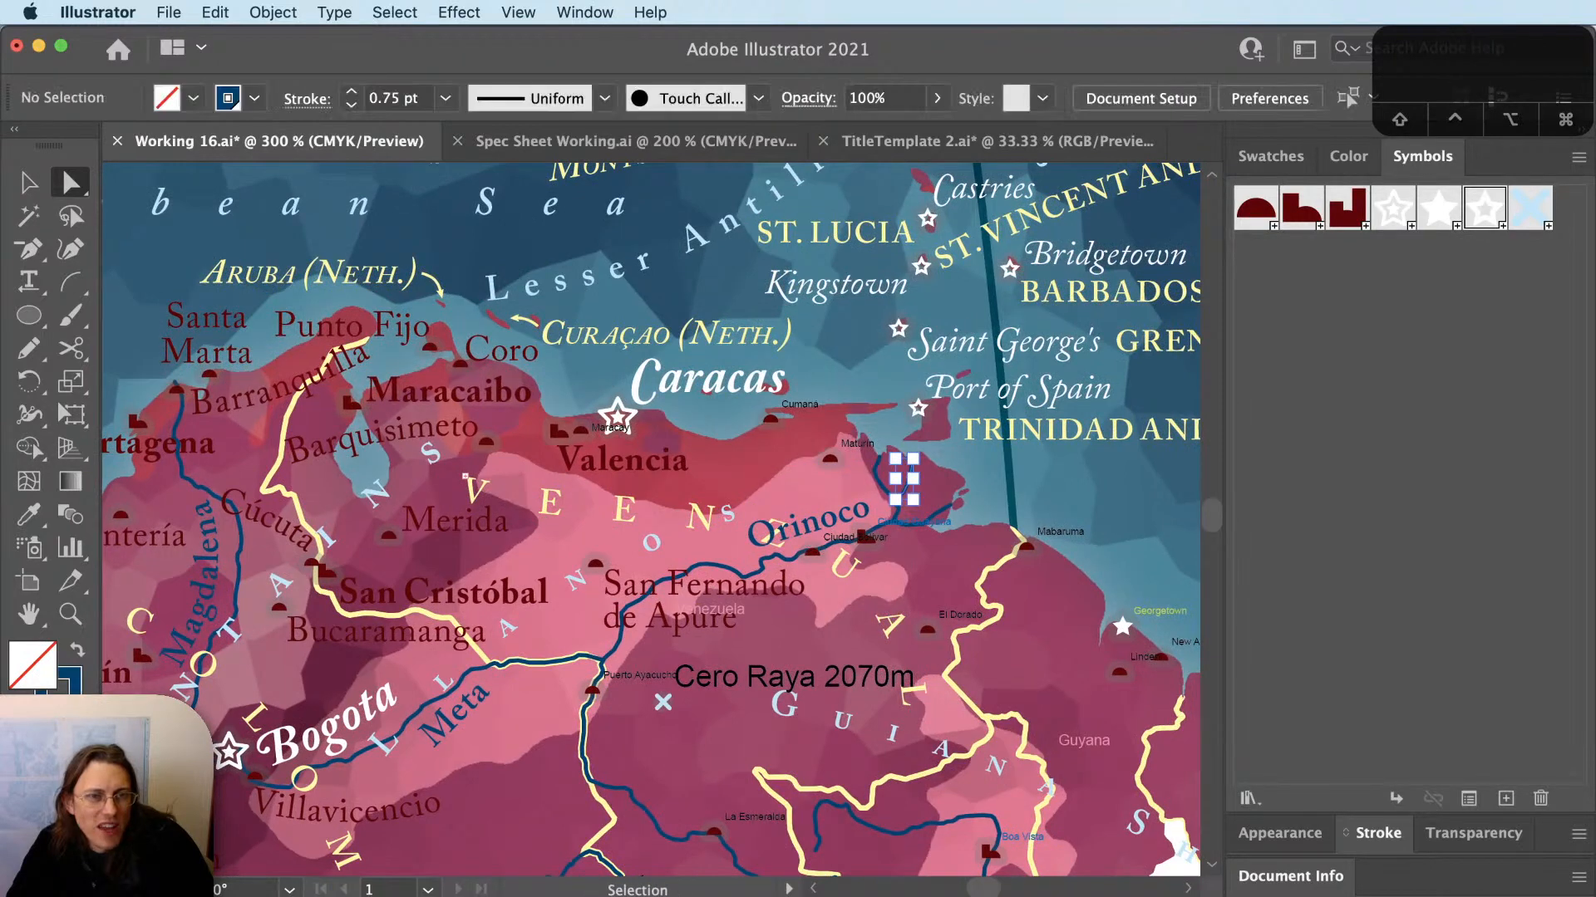
Lower the southeastern end point of Venezuela's country label path slightly and flatten the curve with both direction handles.
left_click(922, 713)
key("super+shift+a")
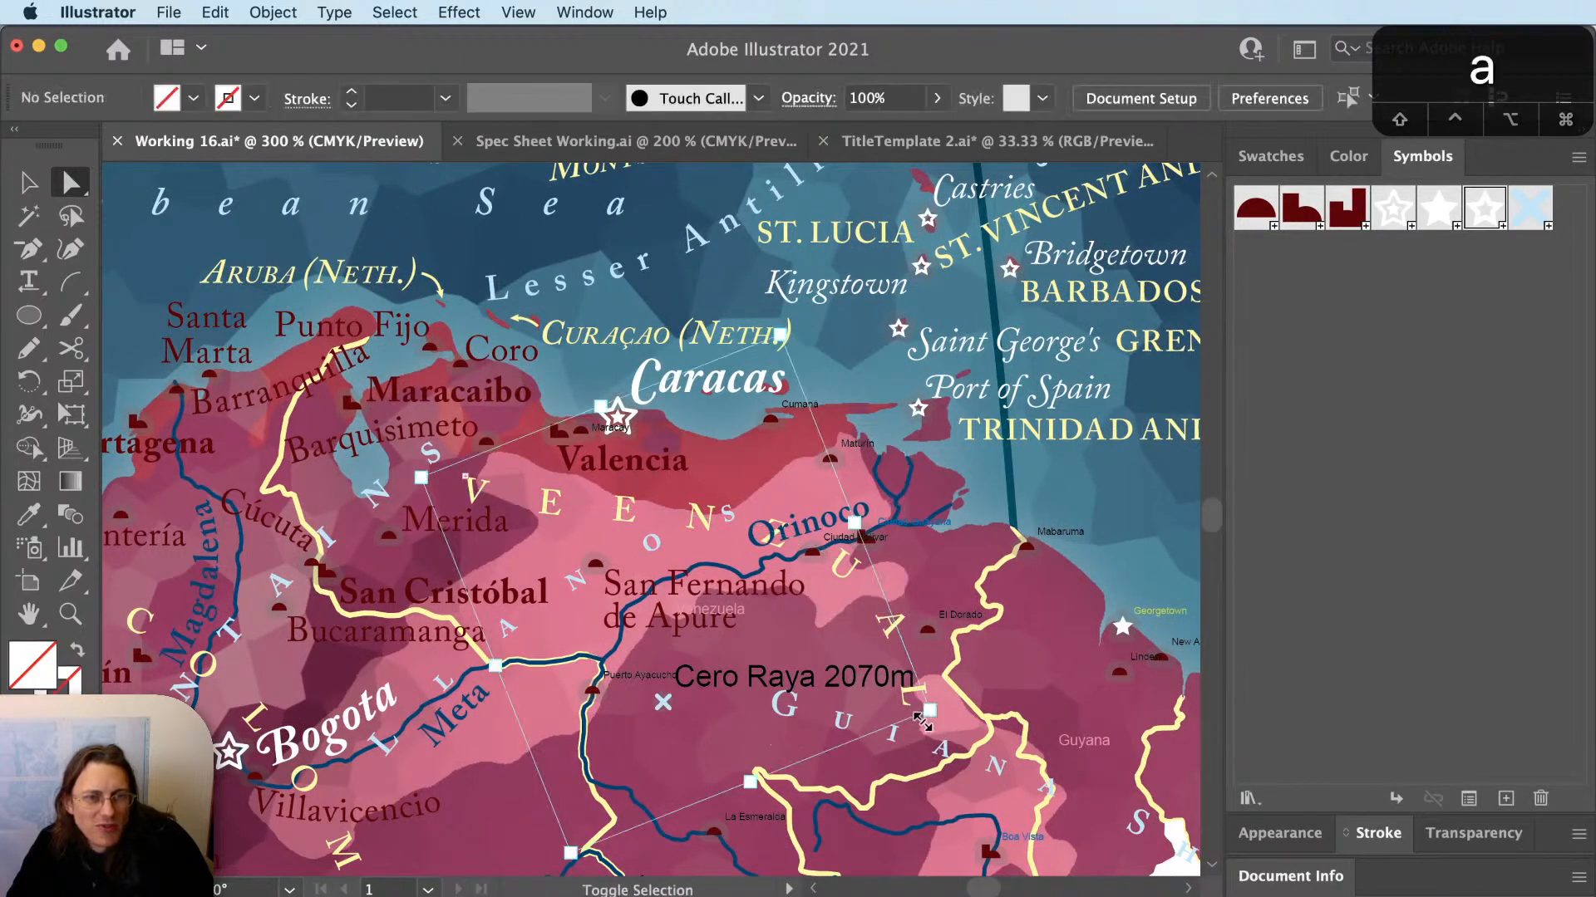
left_click_drag(916, 715, 915, 730)
key("super+shift+a")
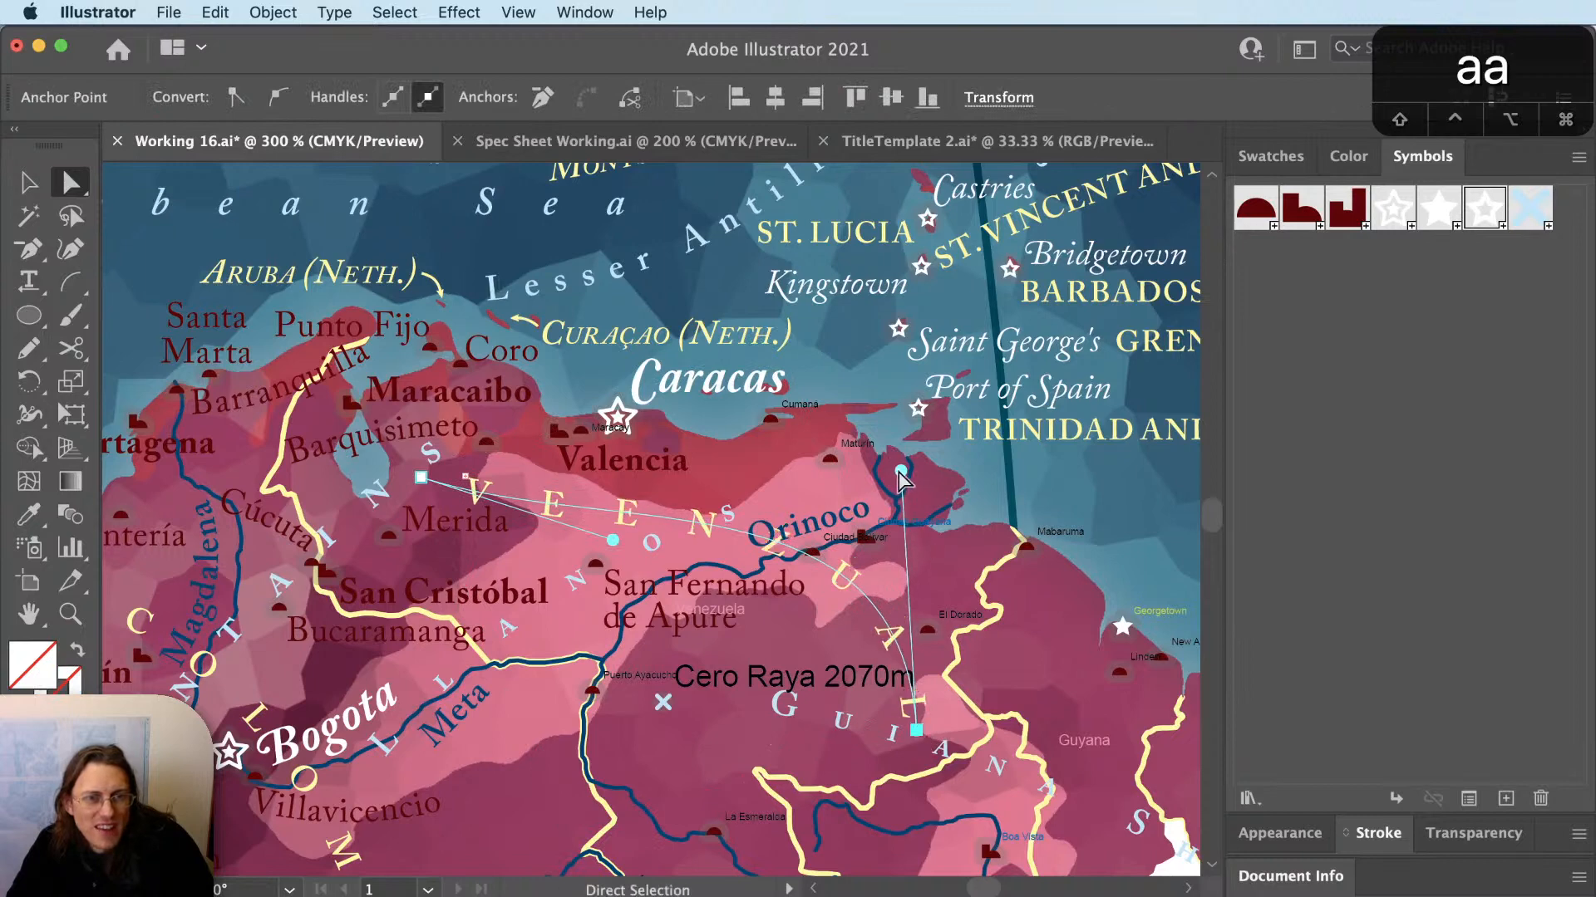
left_click_drag(900, 471, 745, 553)
key("a")
left_click_drag(613, 541, 612, 520)
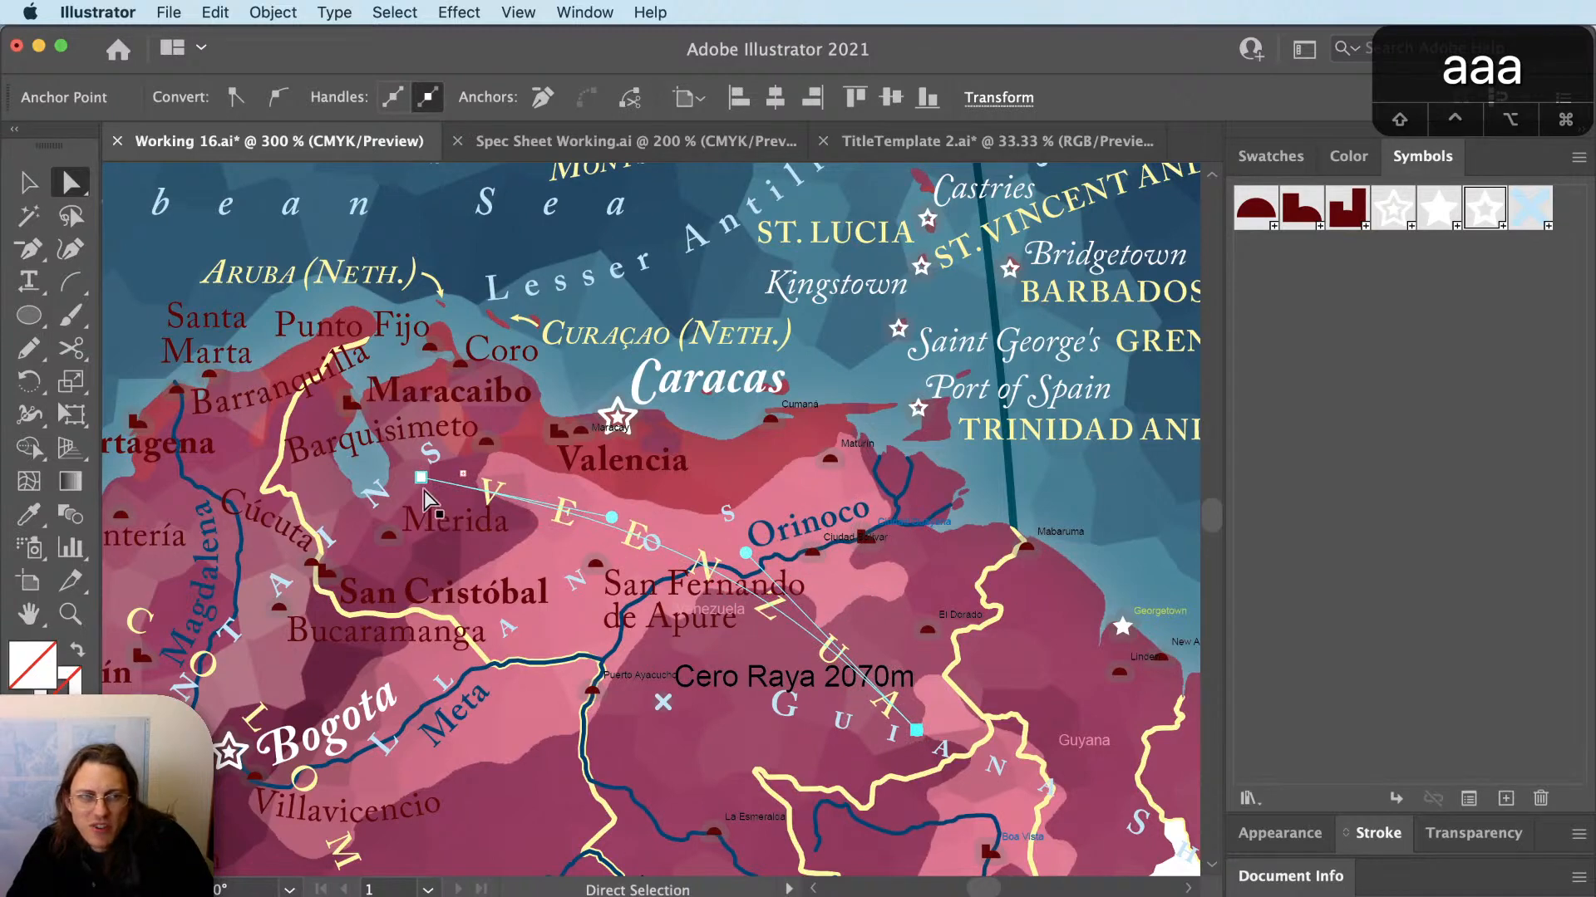
Shift the label path's western end point slightly farther west and slide the country name along the path toward it.
key("a")
left_click_drag(422, 480, 409, 475)
key("shift+super+a")
key("v")
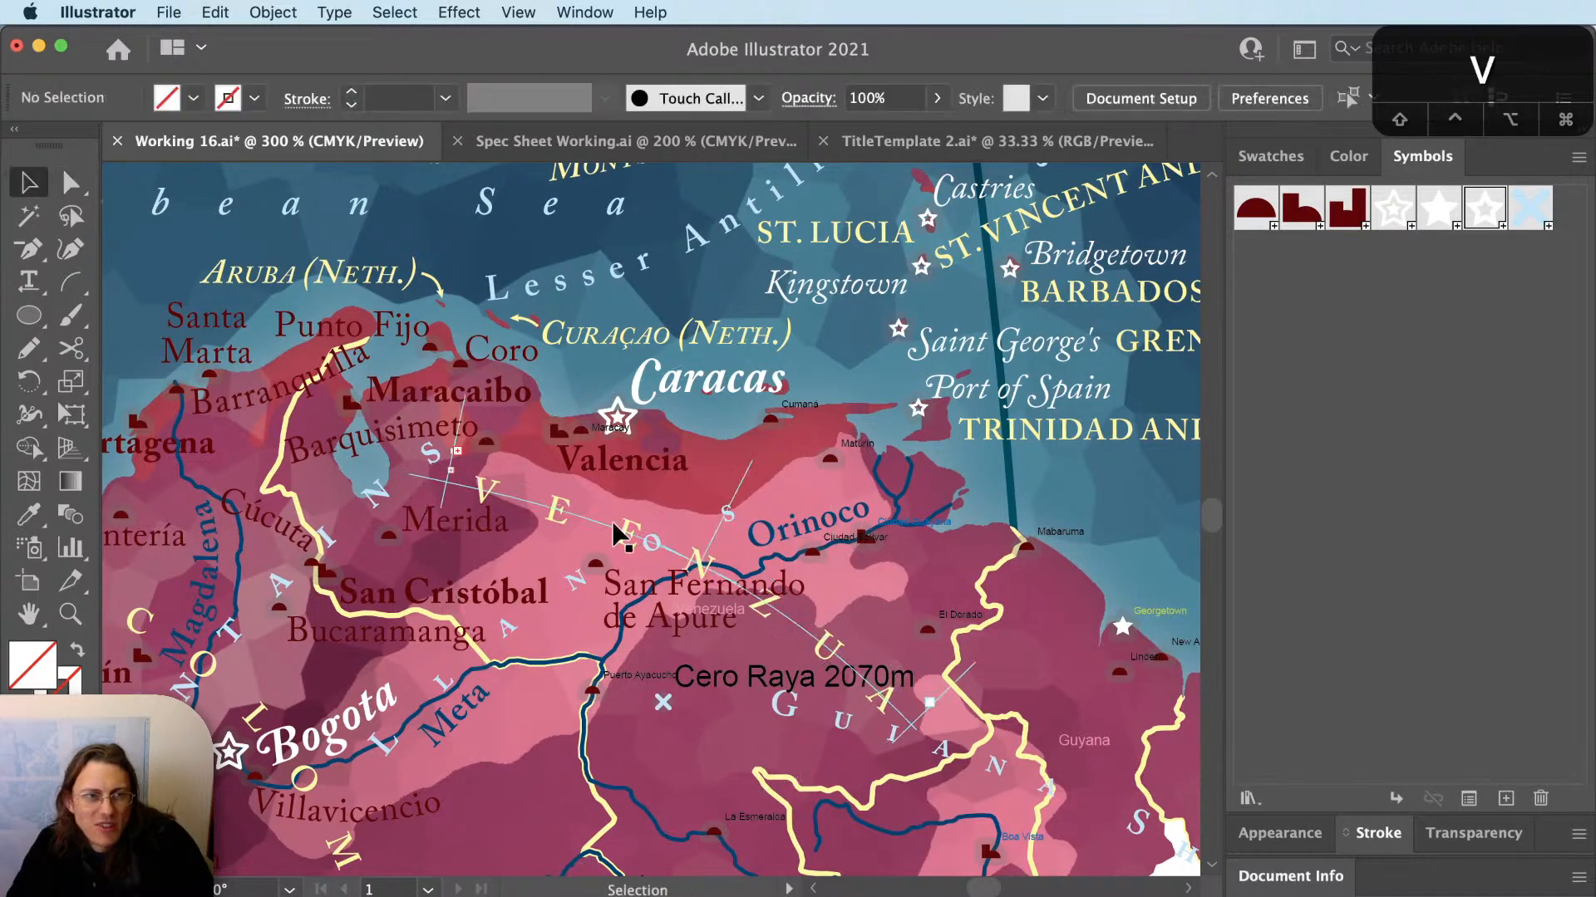
left_click(617, 527)
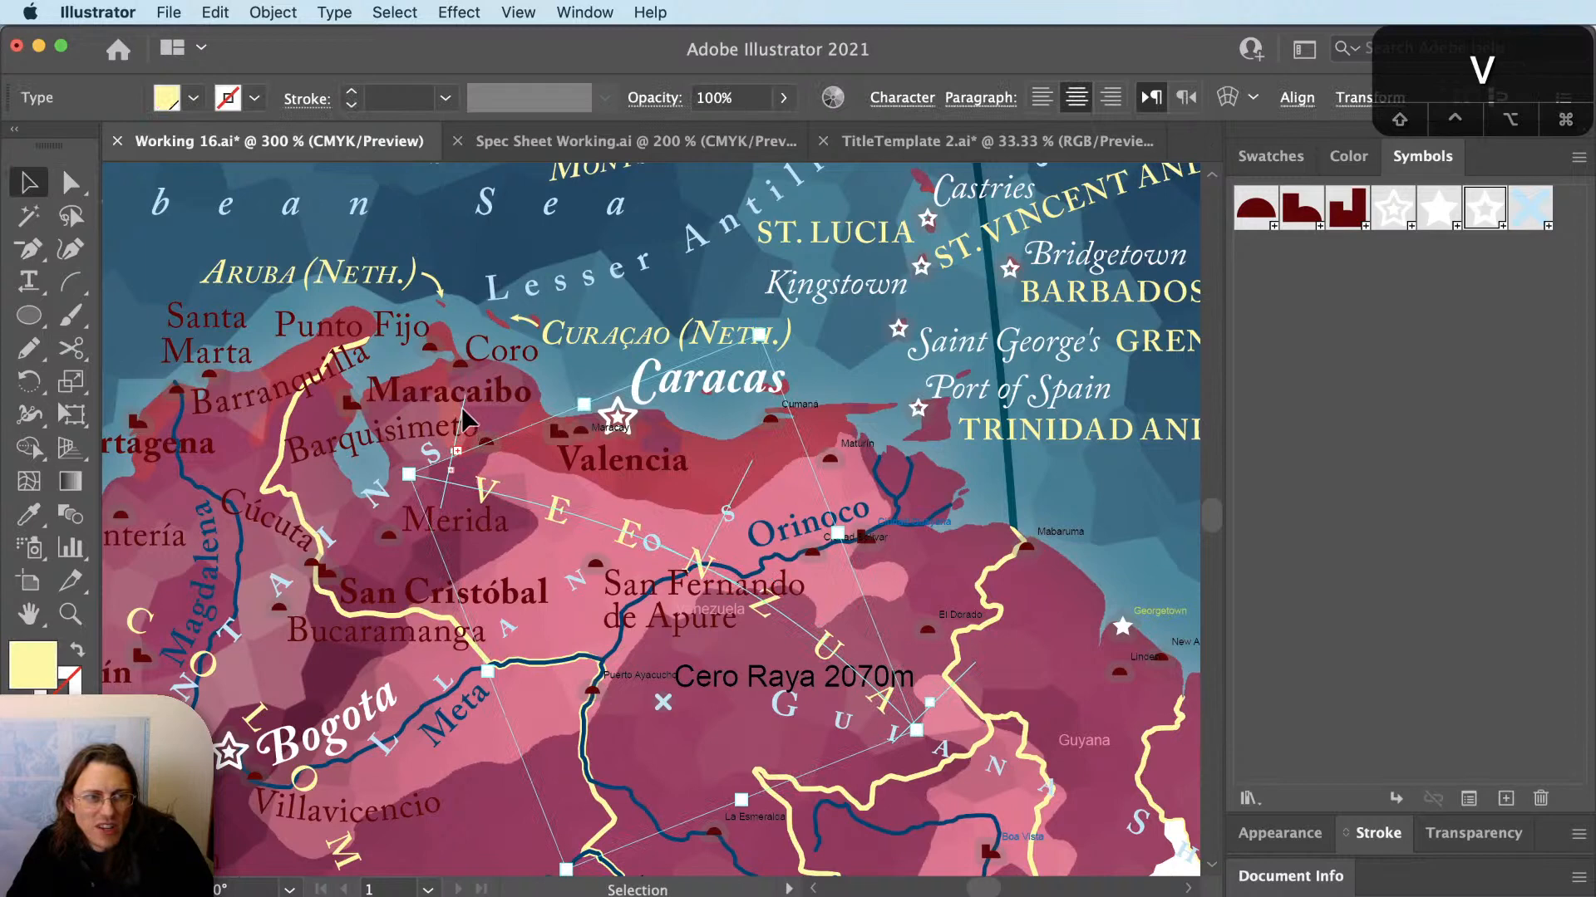
left_click_drag(463, 409, 389, 405)
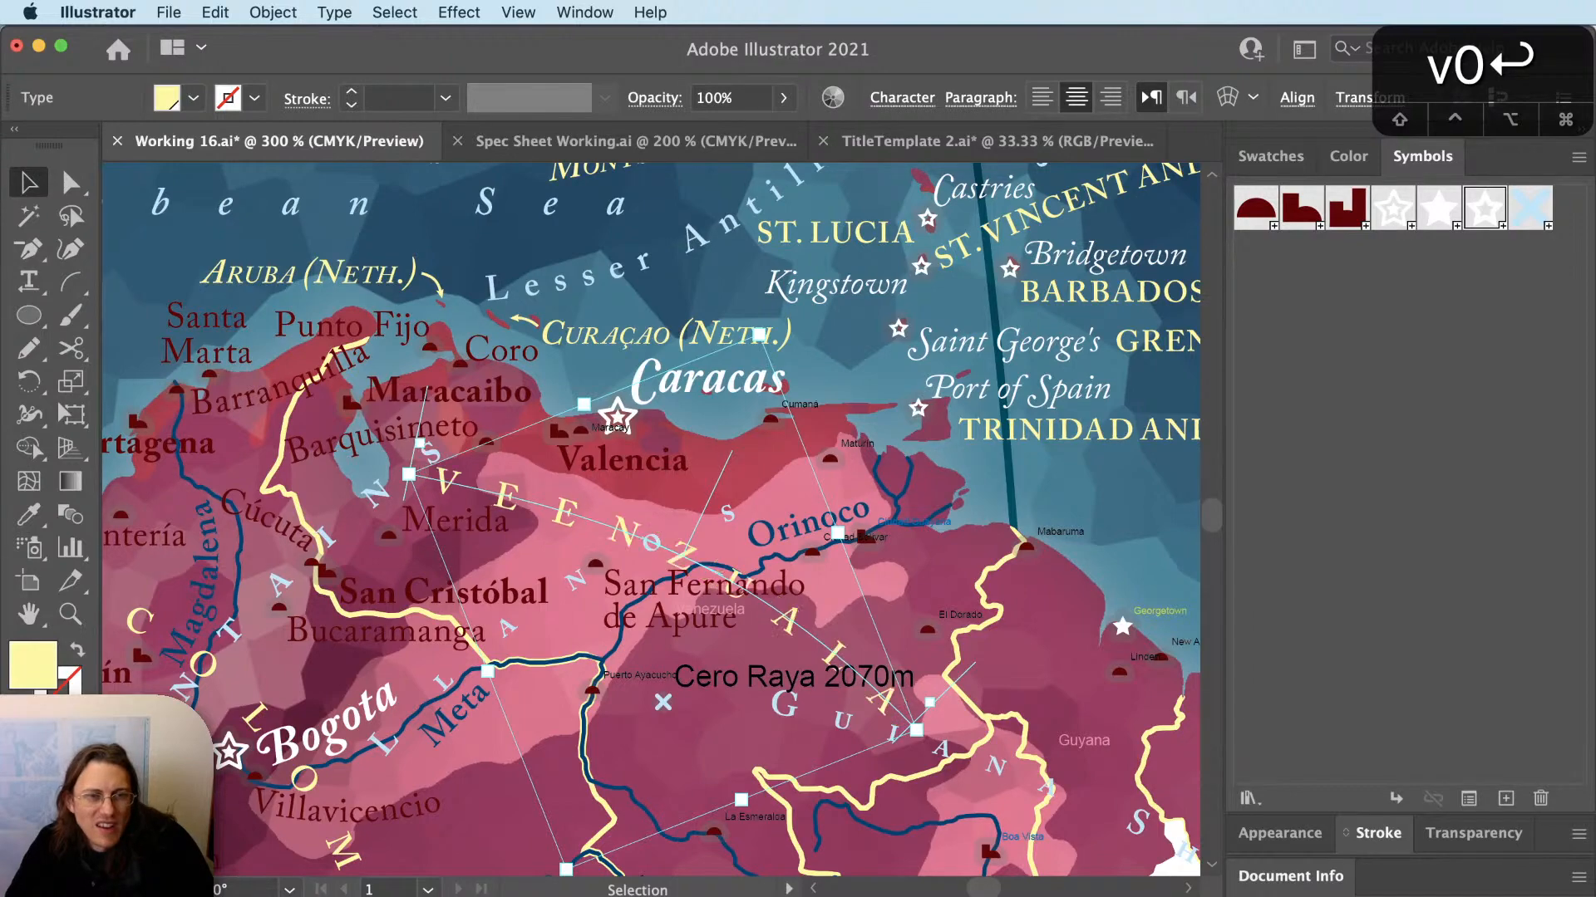
key("shift+super+a")
Move the San Fernando de Apure label slightly down and west, farther below its city marker and the country name.
scroll(719, 652, "up", 3)
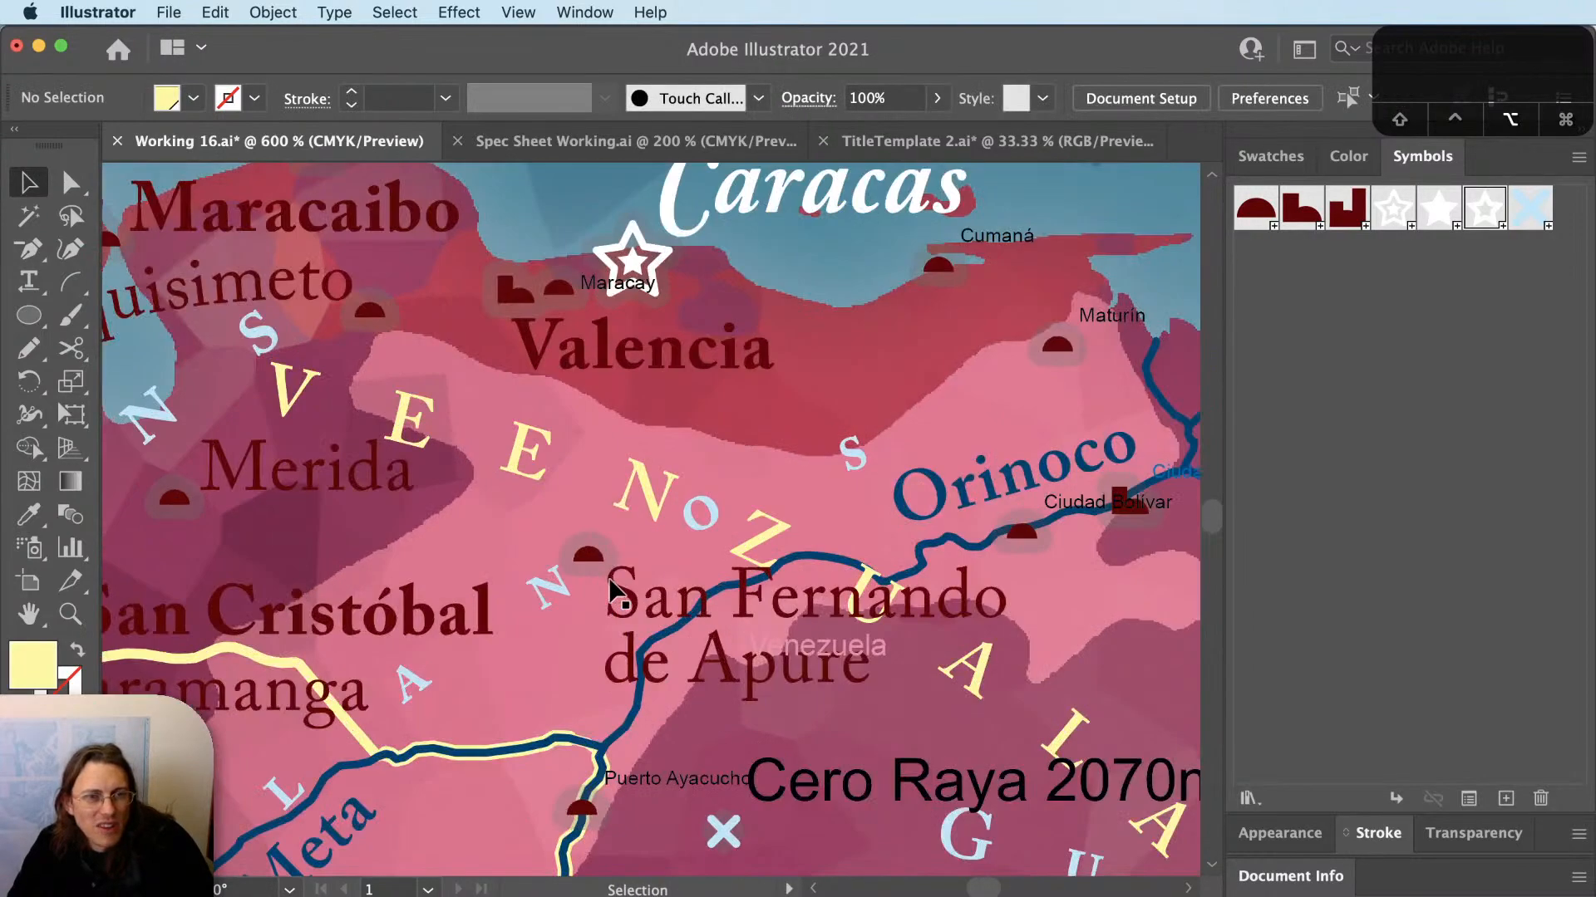
scroll(608, 580, "up", 1)
scroll(608, 580, "down", 1)
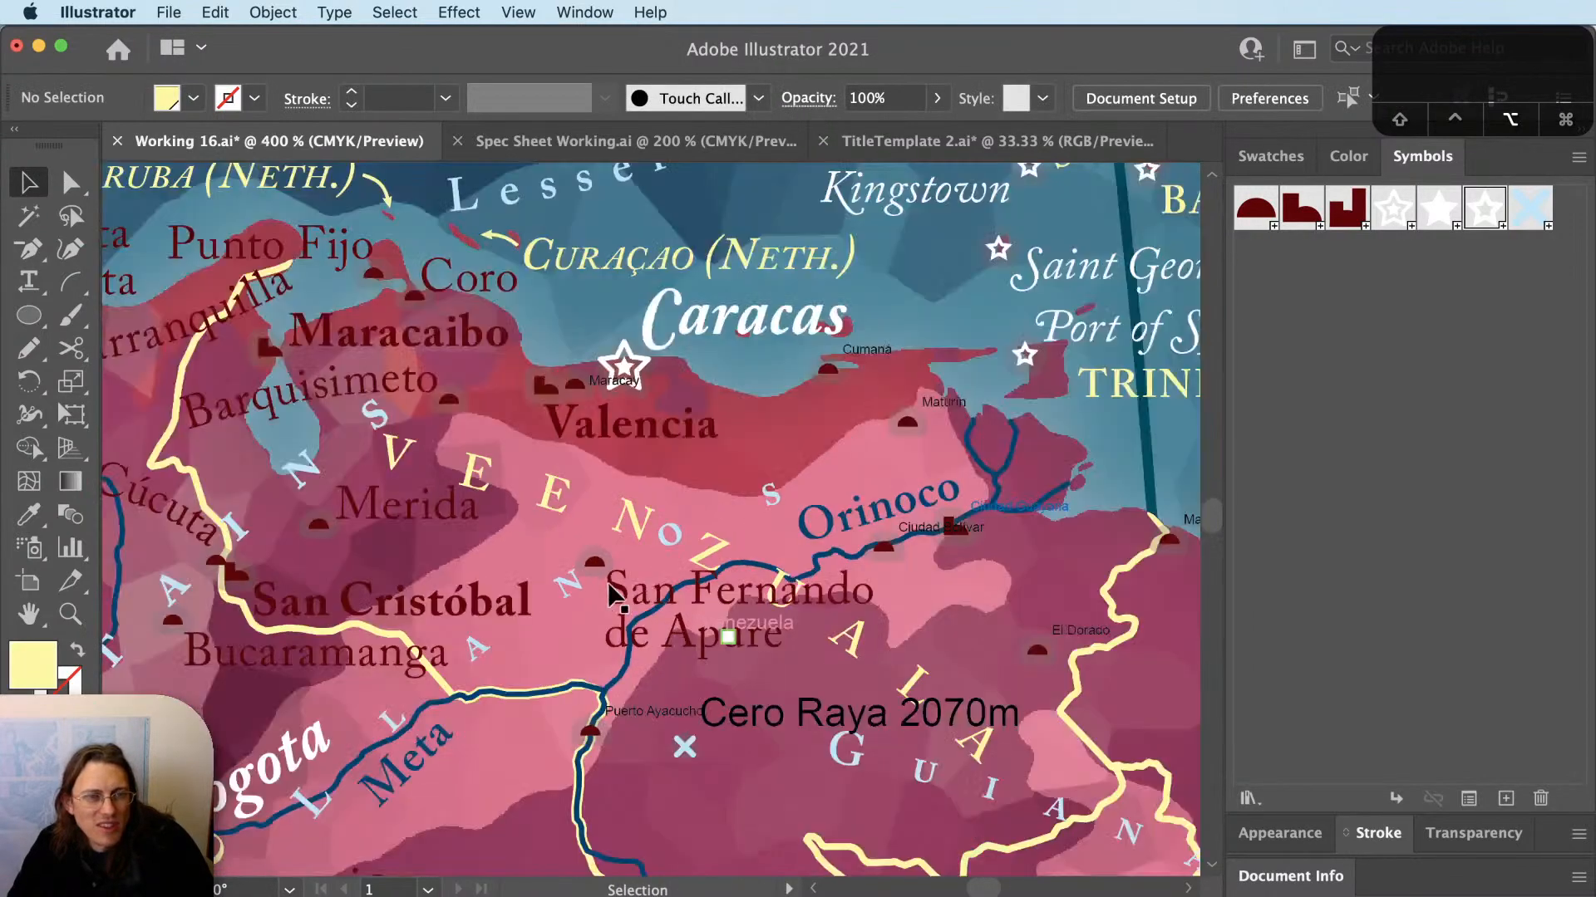
key("v")
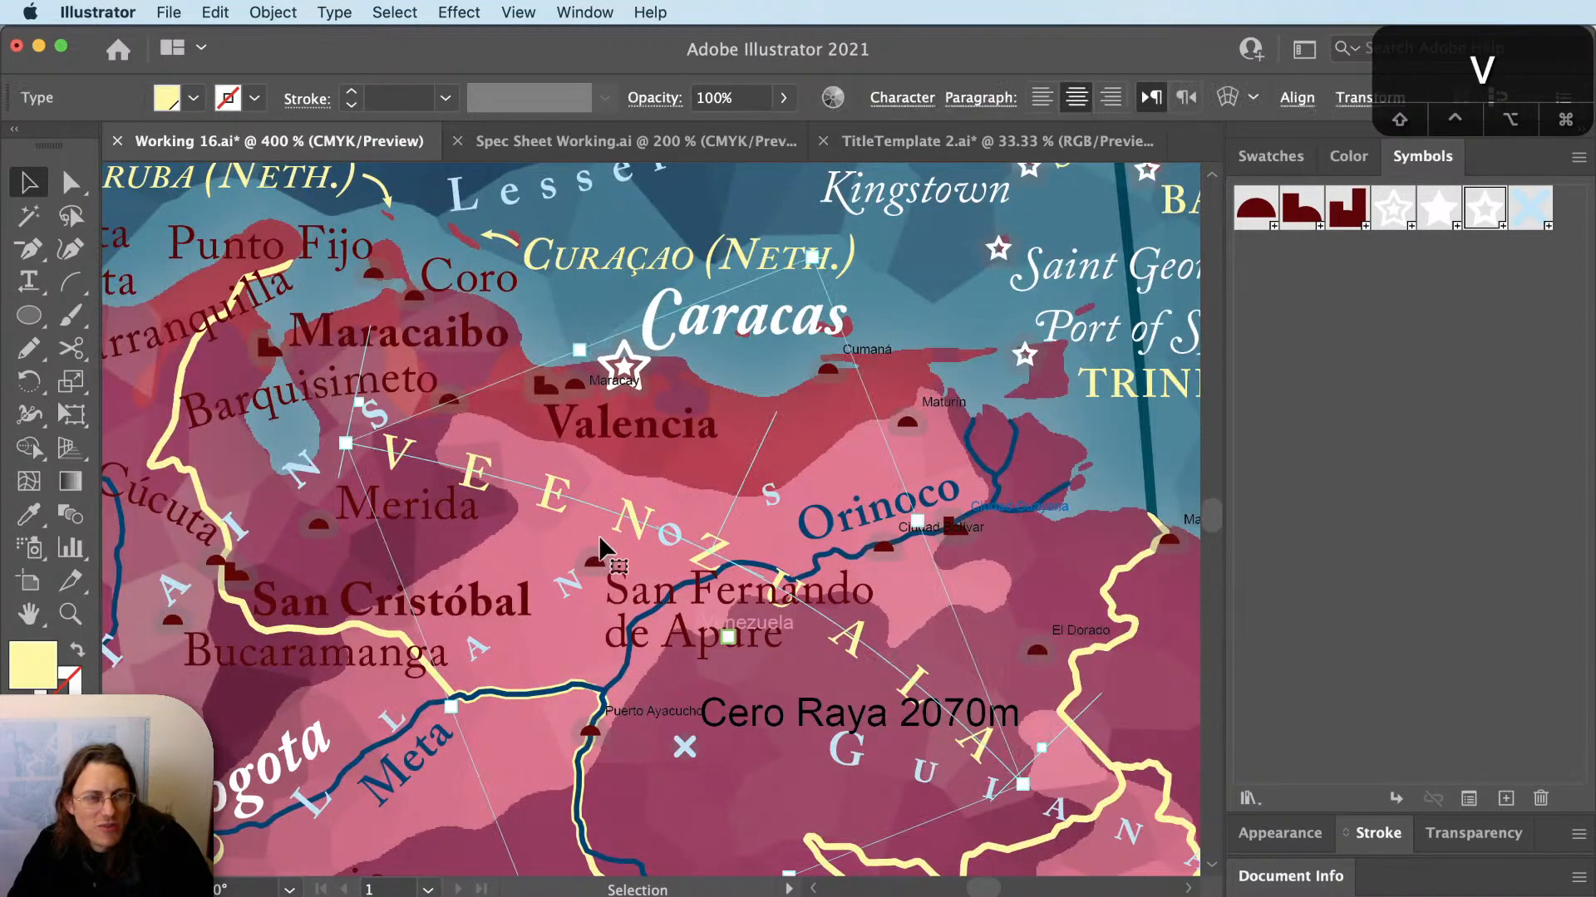
key("shift+super+a")
key("space")
left_click_drag(623, 623, 588, 565)
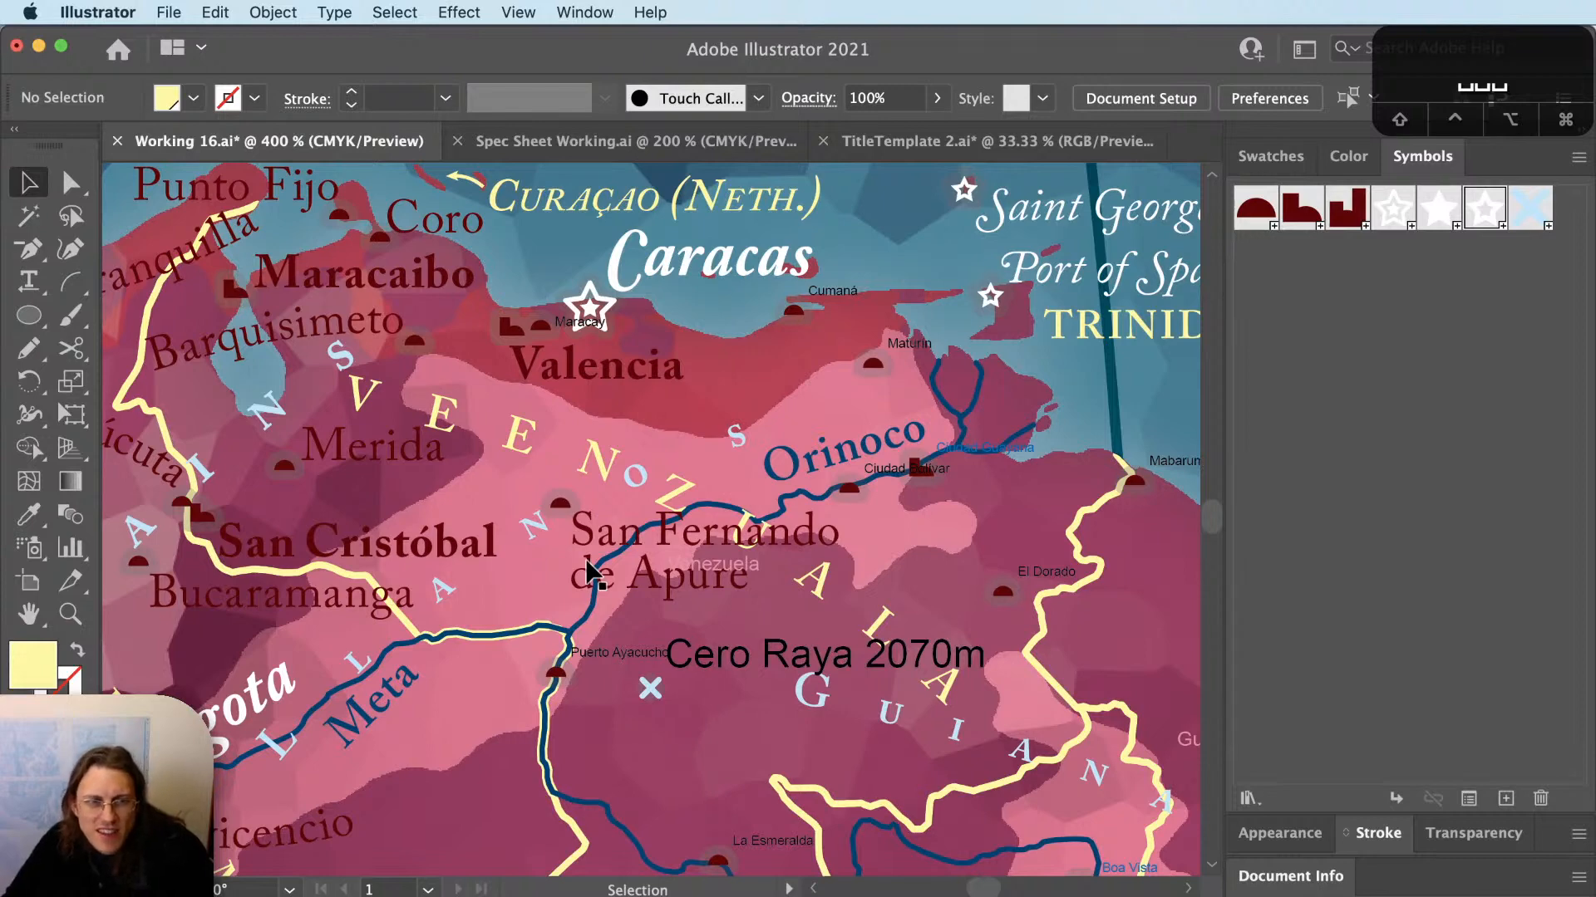
scroll(587, 573, "down", 1)
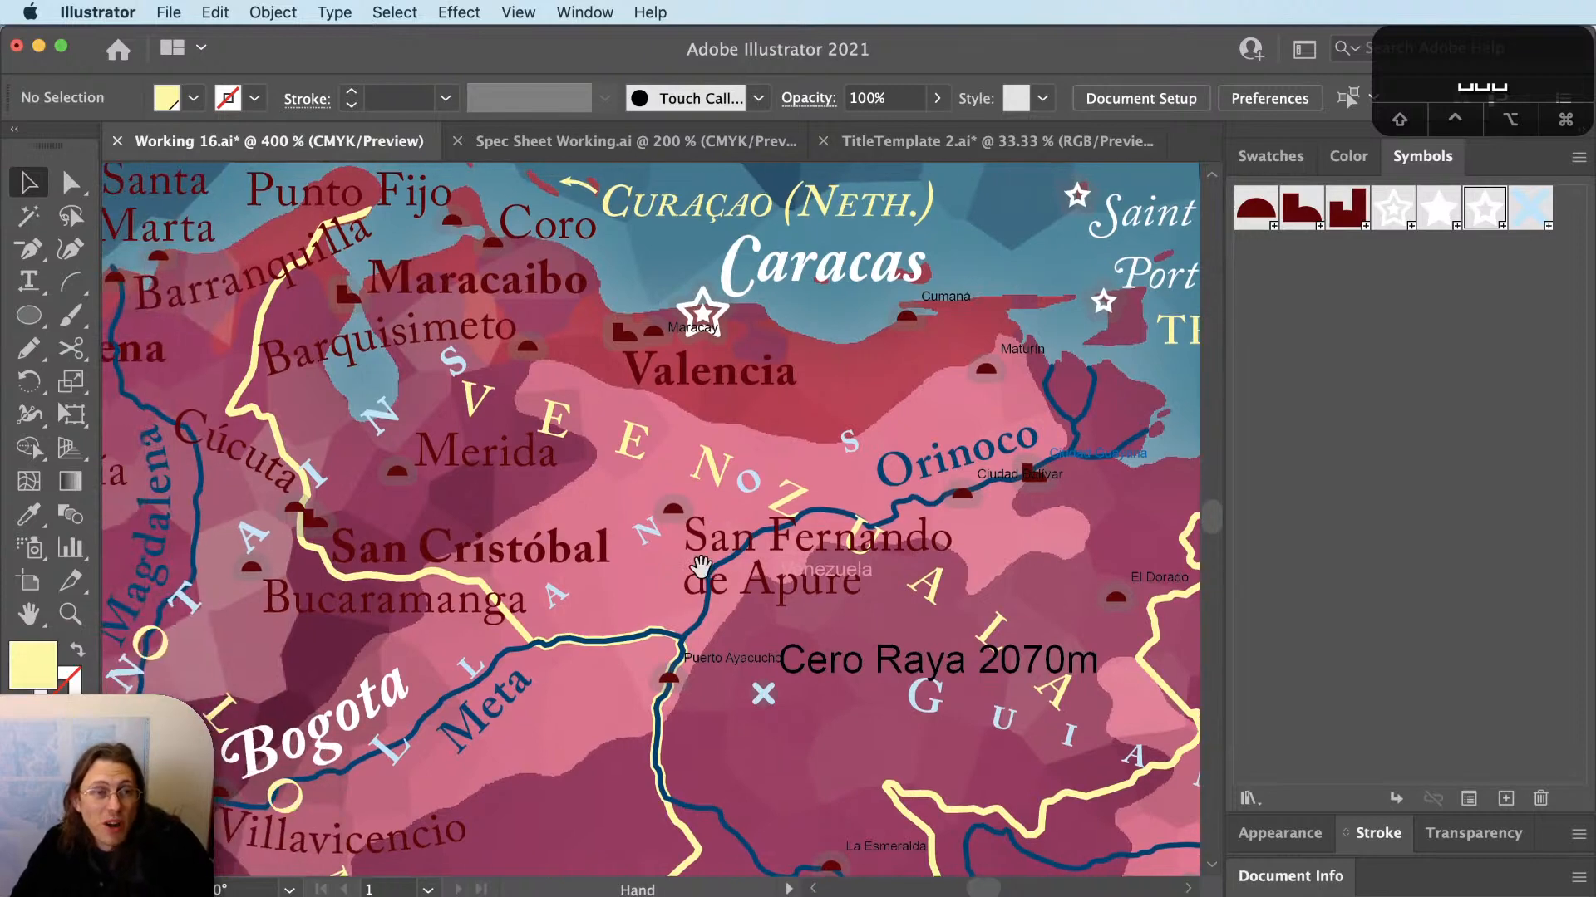
scroll(610, 639, "up", 2)
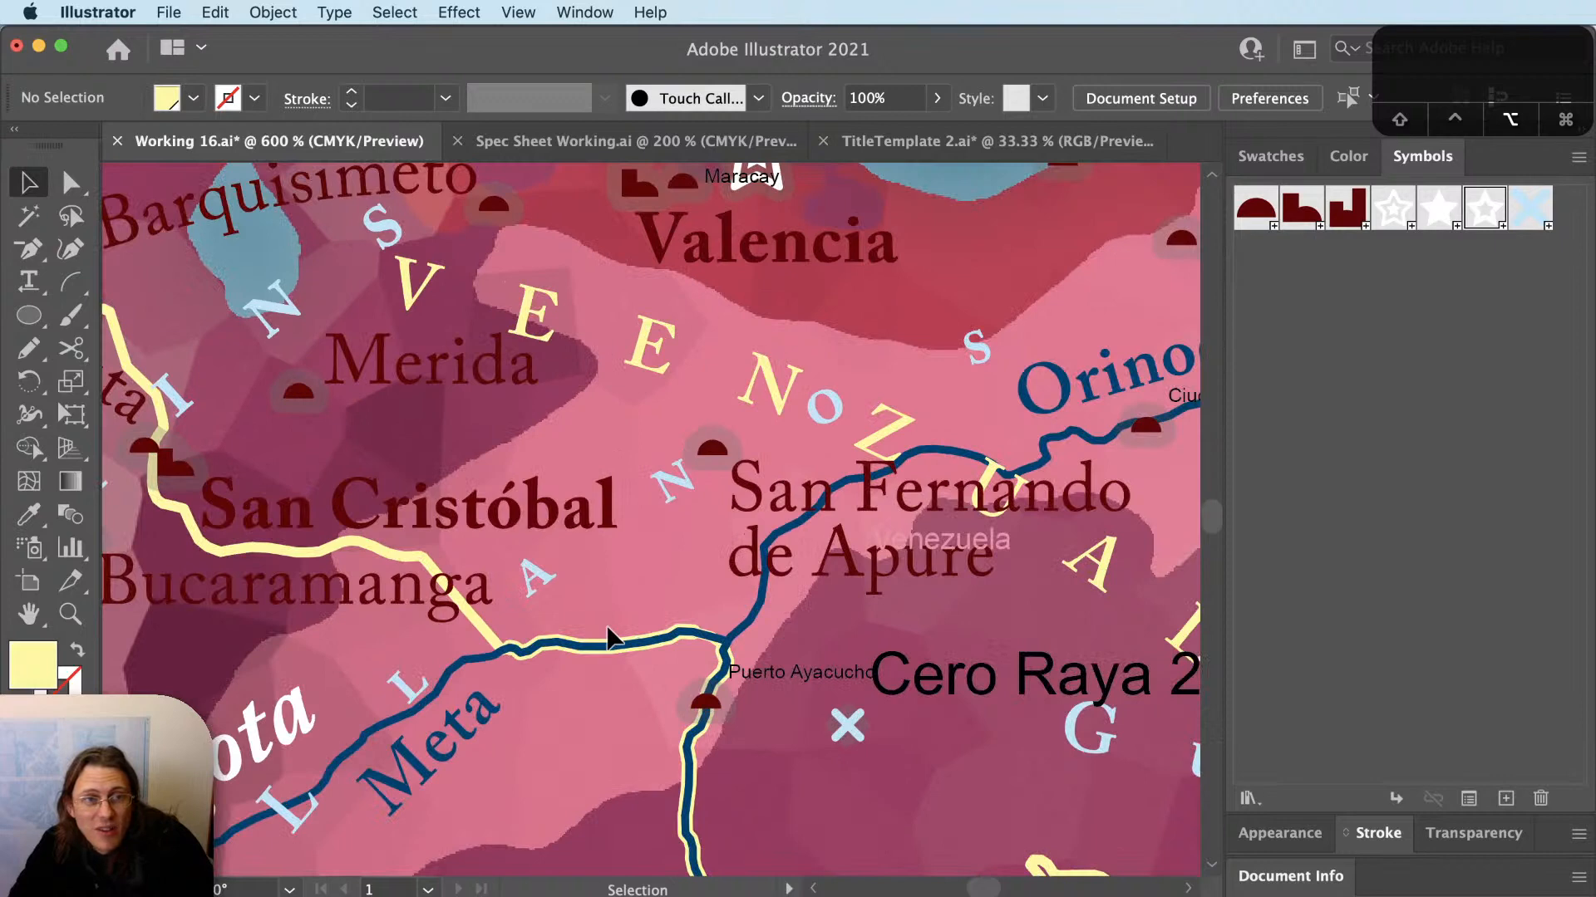
left_click_drag(773, 568, 735, 623)
Try to break the San Fernando de Apure label onto three lines after the word San.
key("t")
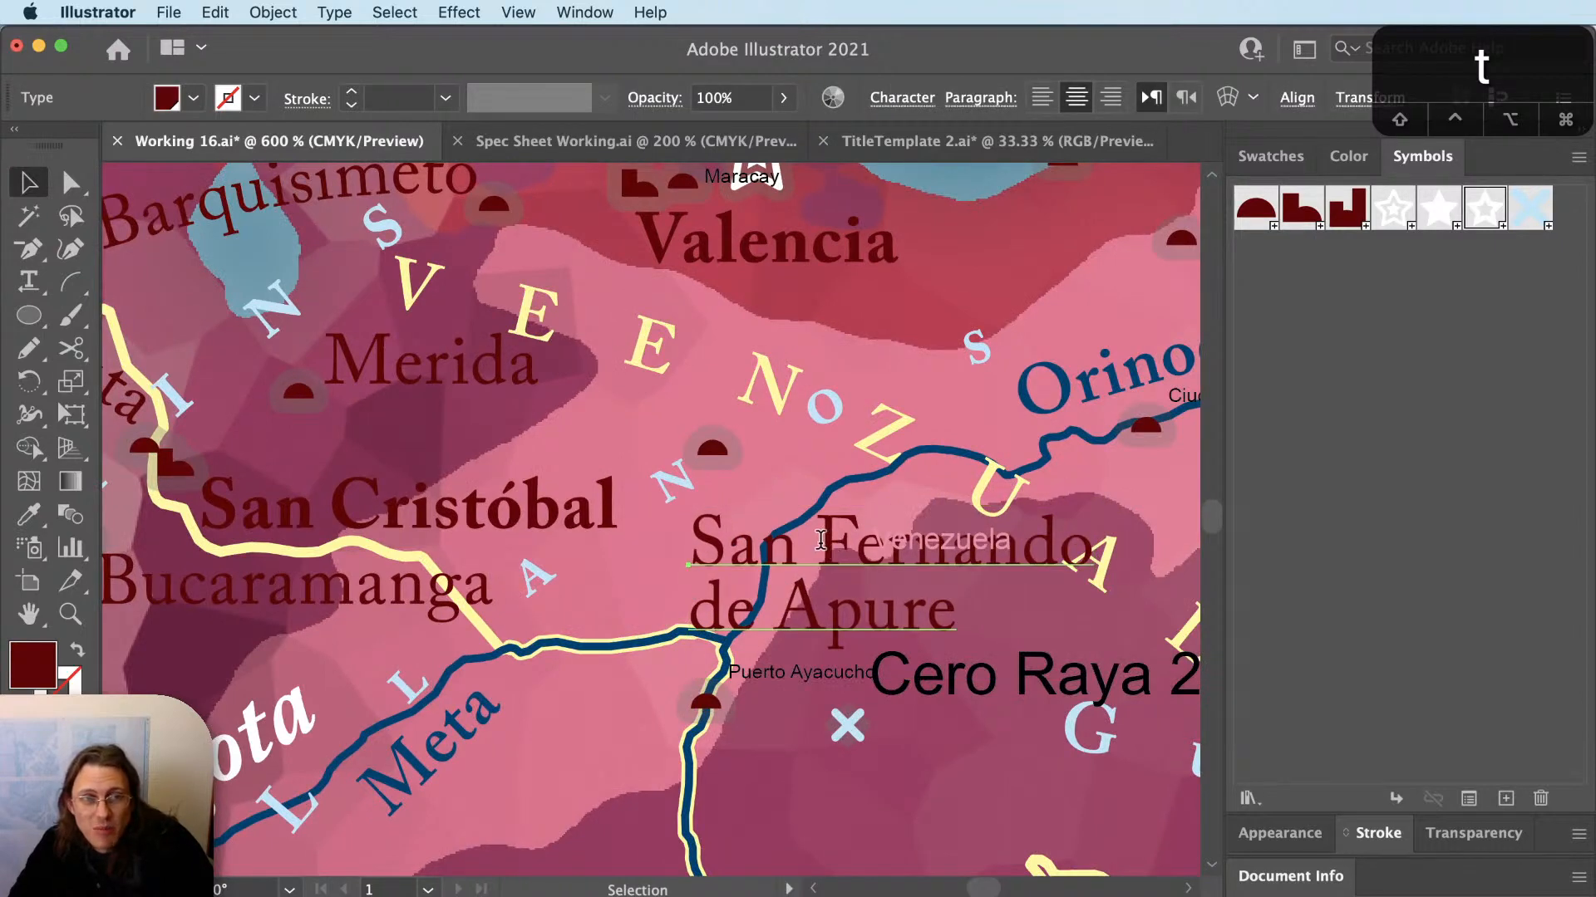
left_click(805, 544)
key("Return")
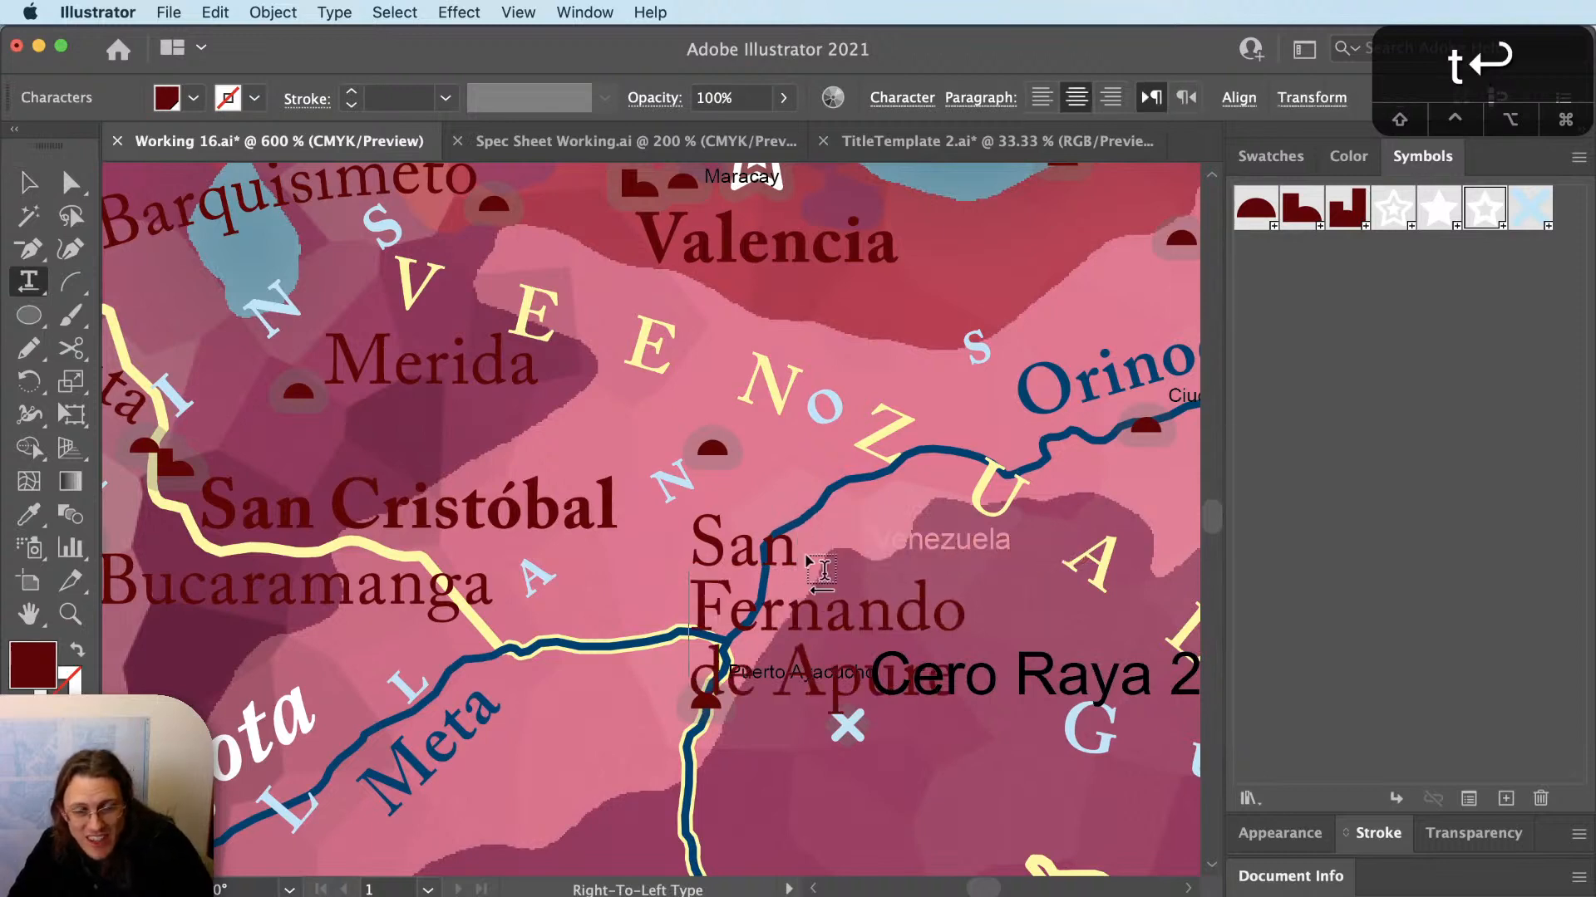
key("super+z")
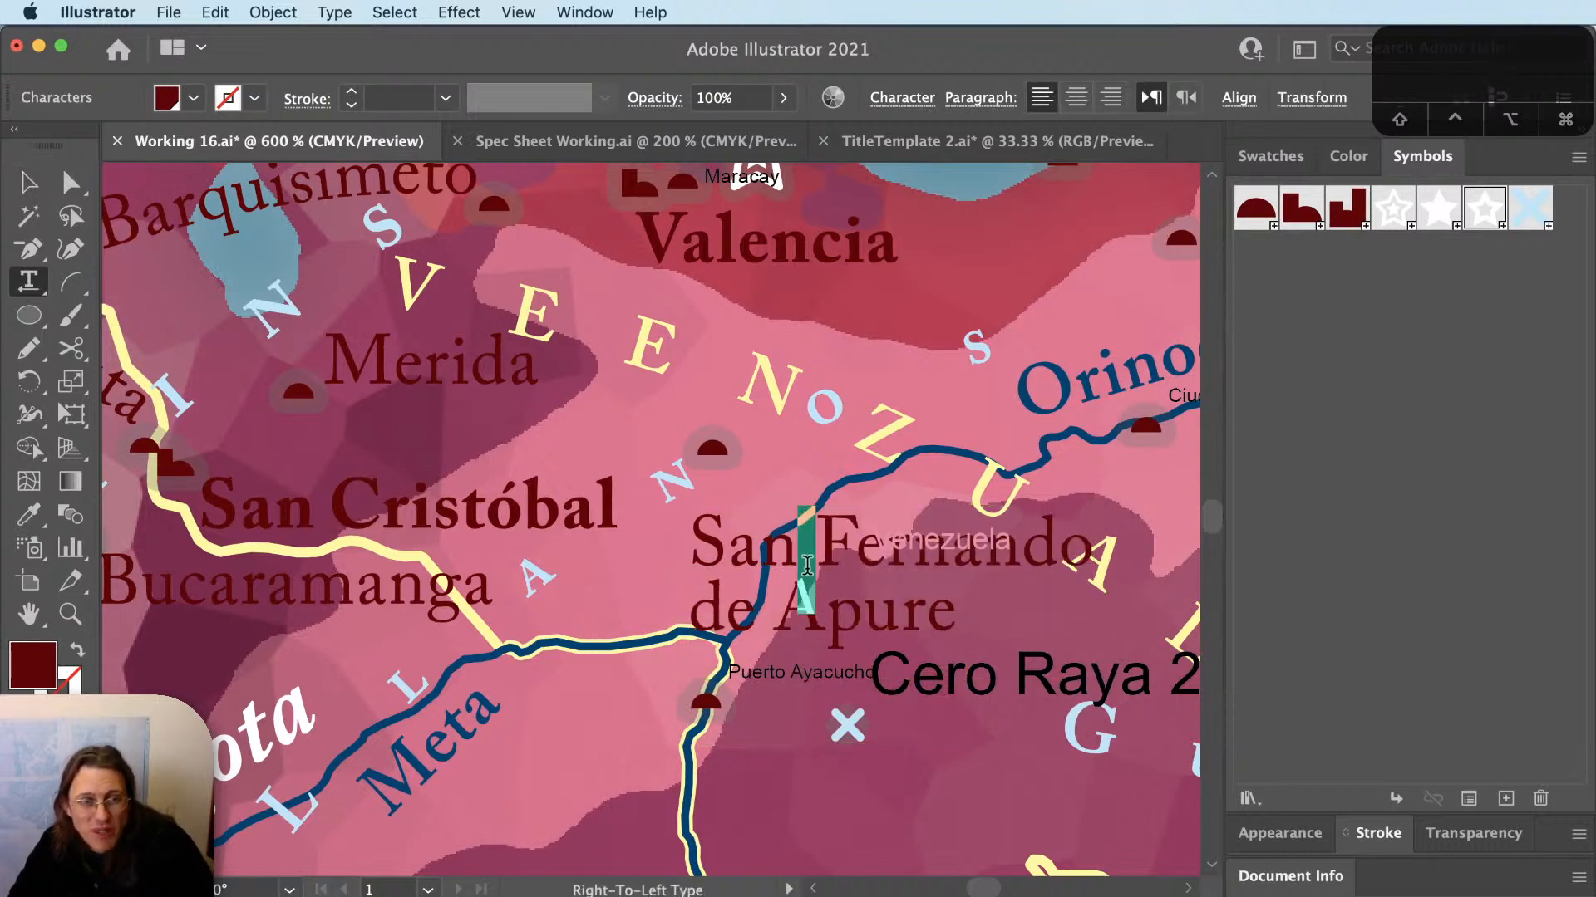
key("Escape")
key("v")
key("space")
left_click_drag(746, 617, 661, 681)
key("v")
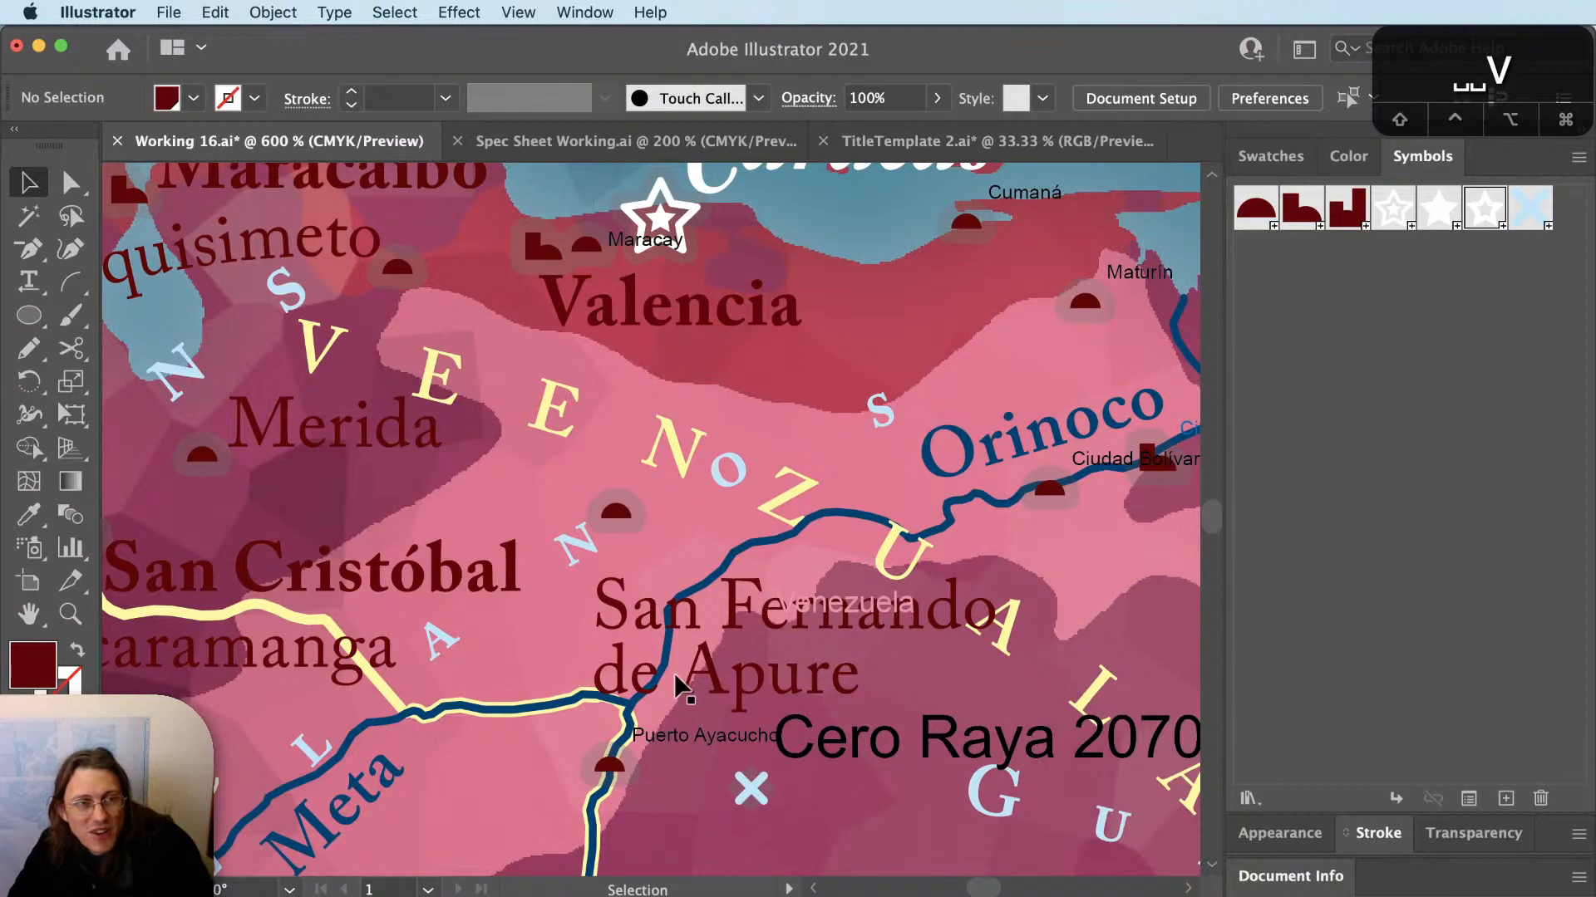
scroll(599, 605, "down", 2)
scroll(599, 605, "up", 2)
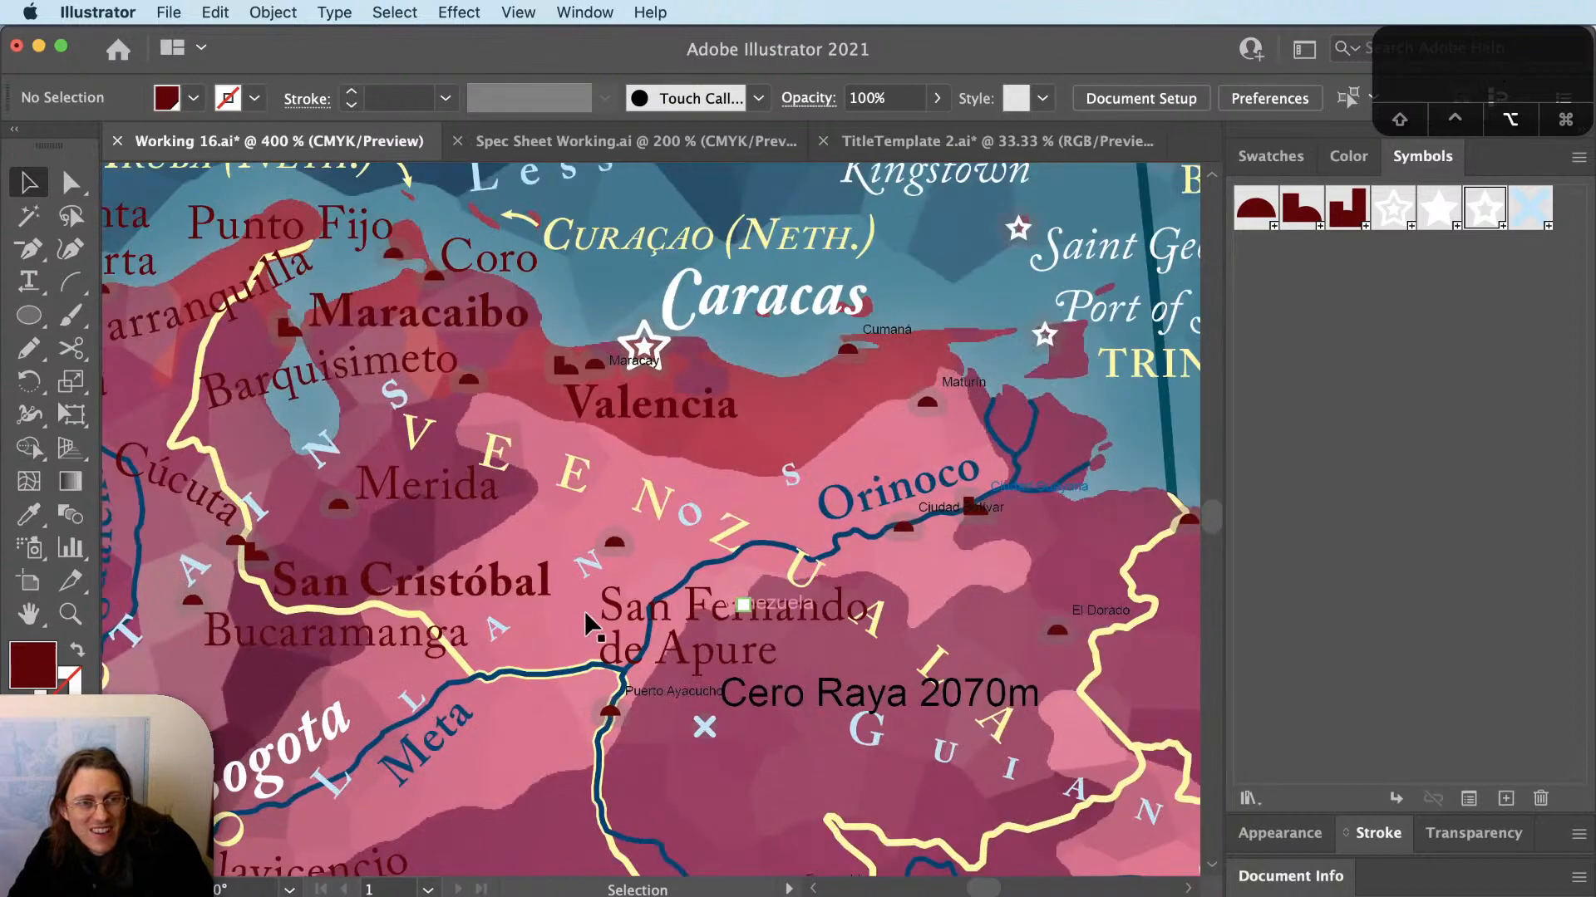
Delete the small plain Venezuela placeholder label overlapping the San Fernando de Apure label.
left_click_drag(721, 657, 766, 566)
left_click(890, 608)
key("BackSpace")
Break the San Fernando de Apure label onto three lines after San and nudge it slightly up and east.
key("t")
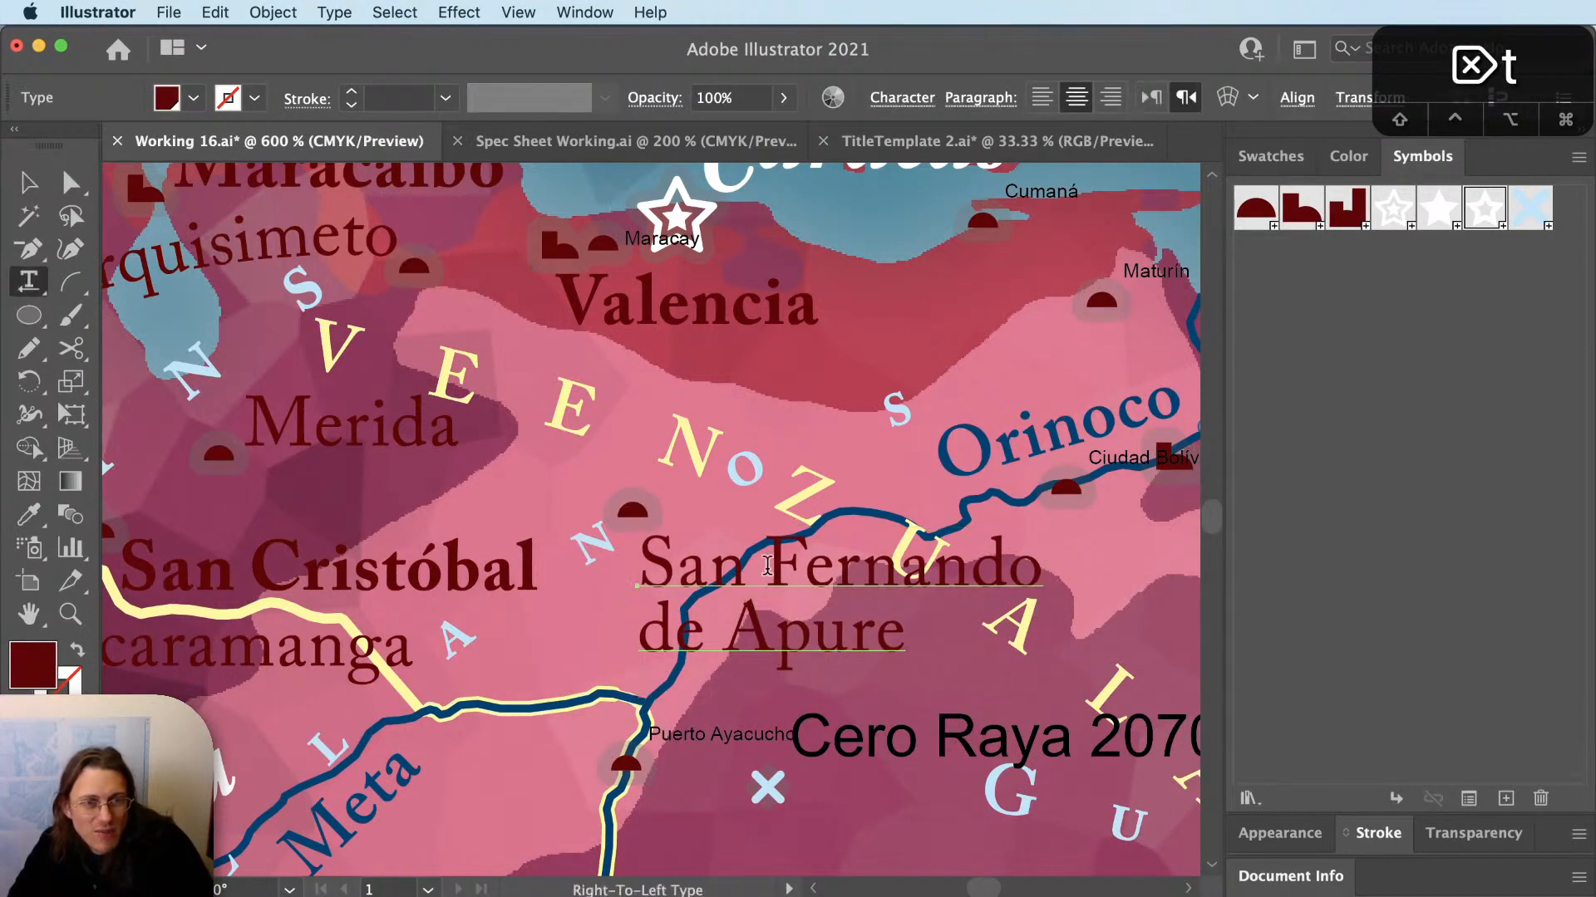
double_click(753, 565)
key("Return")
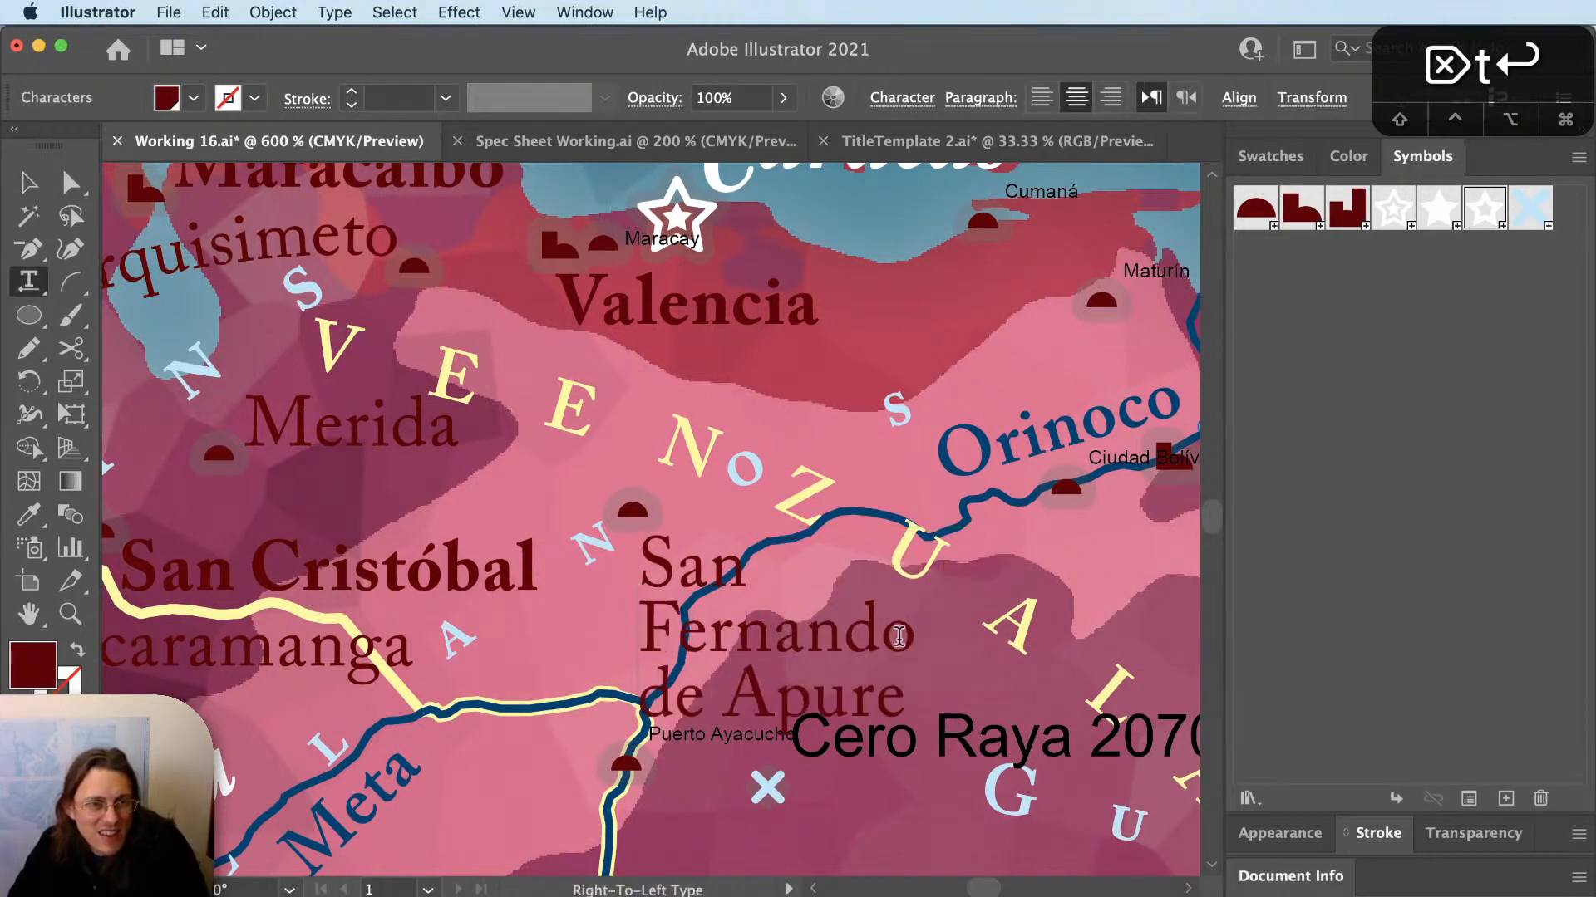
key("Escape")
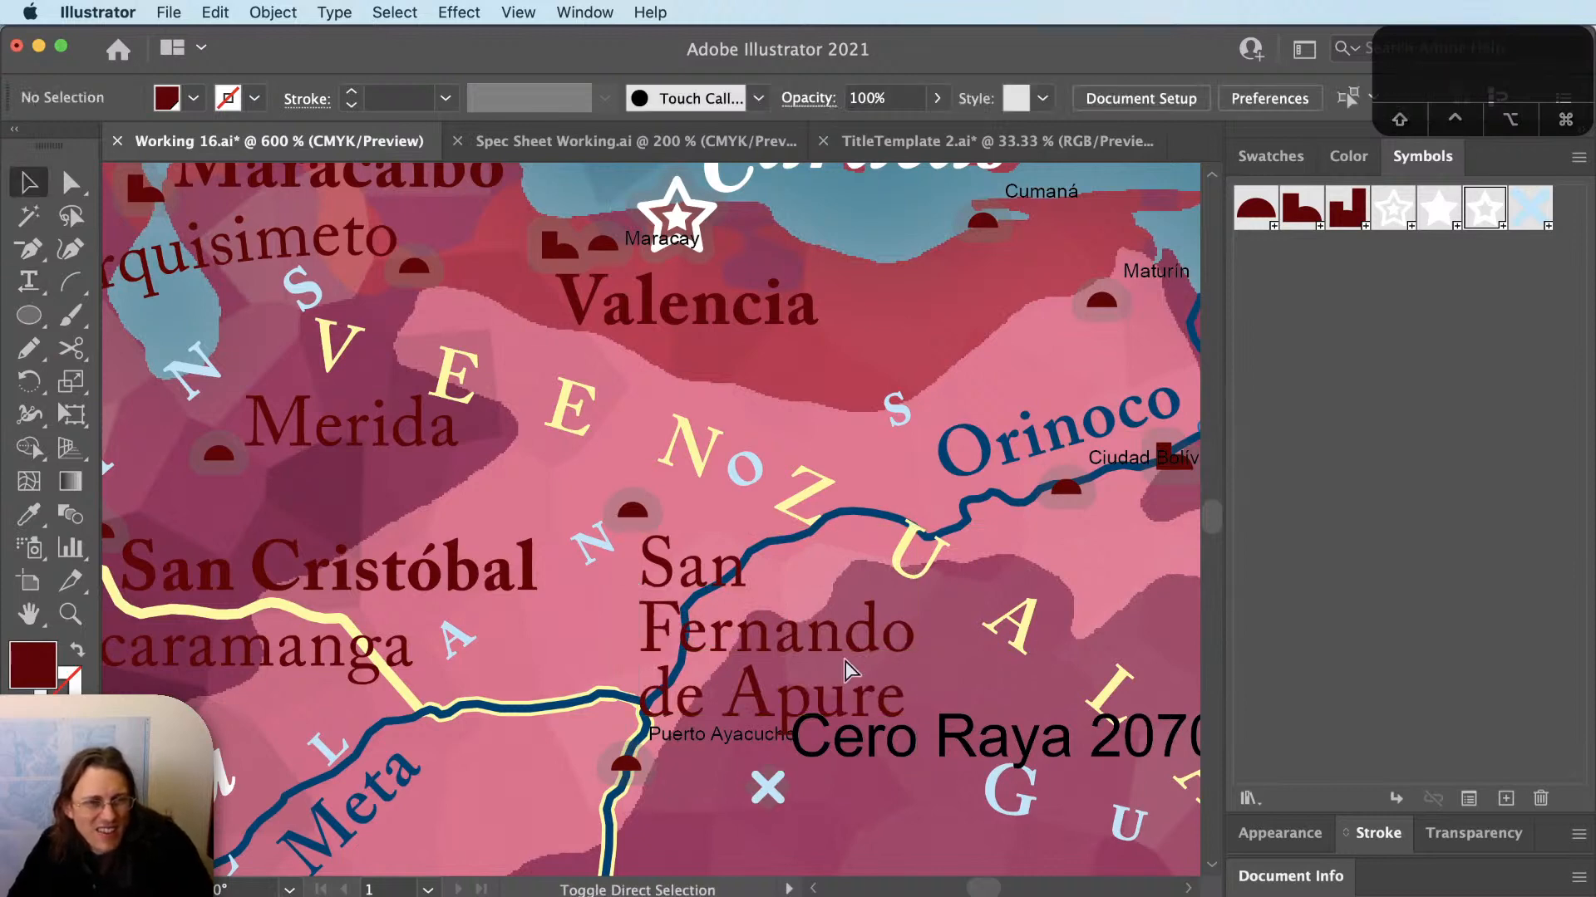
key("v")
left_click_drag(847, 654, 853, 642)
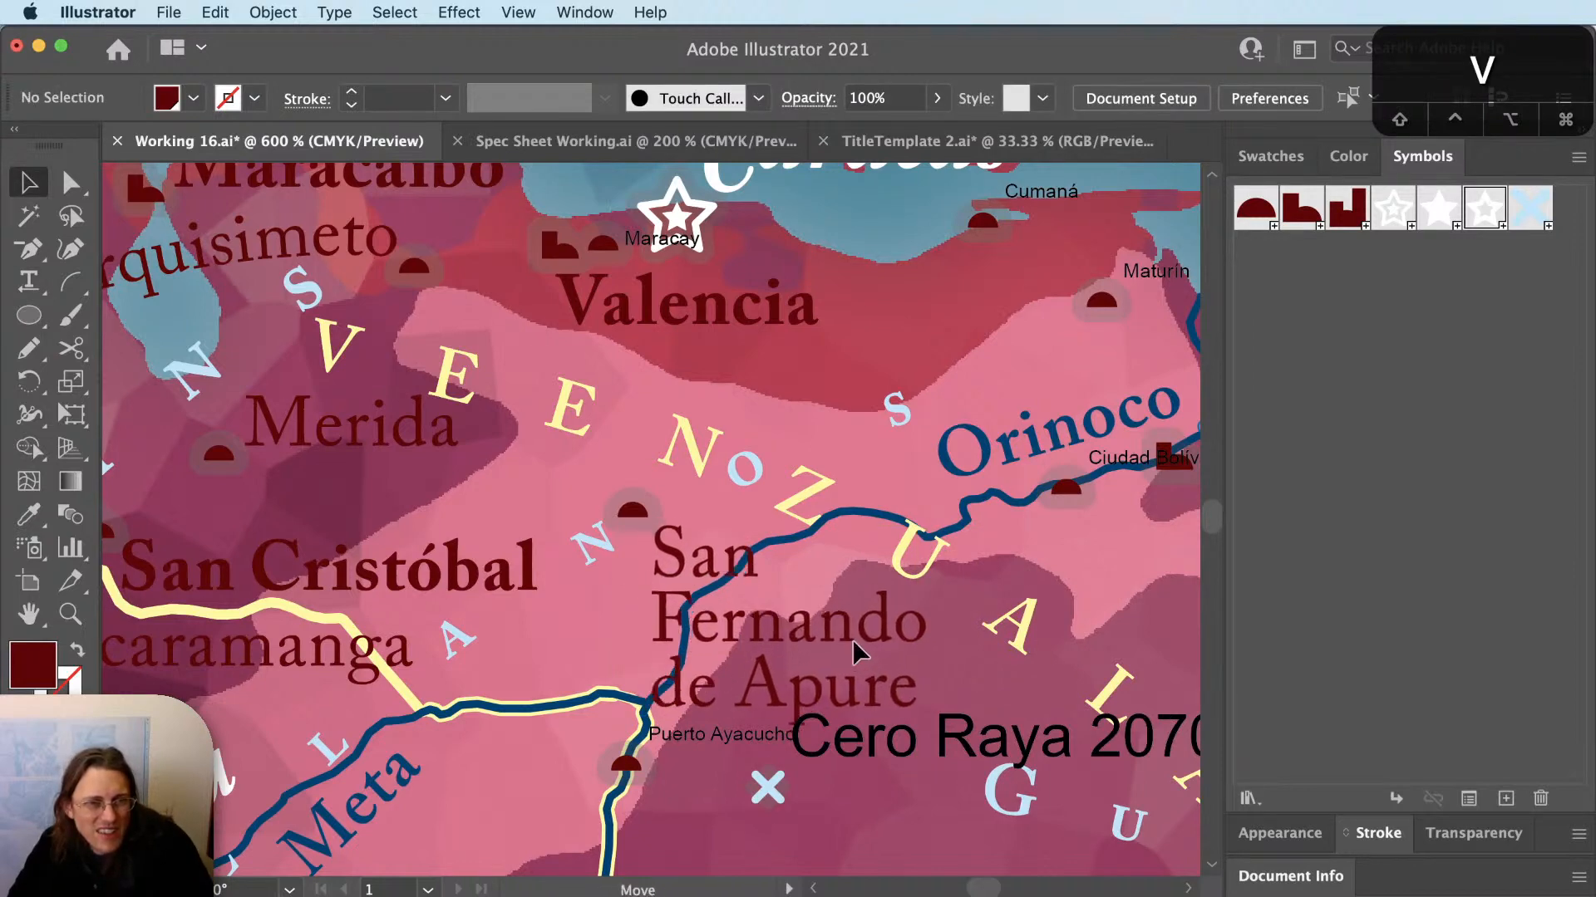
left_click(869, 635)
Duplicate the San Fernando de Apure label to the southwest and rejoin San and Fernando on one line in the copy.
key("super+minus")
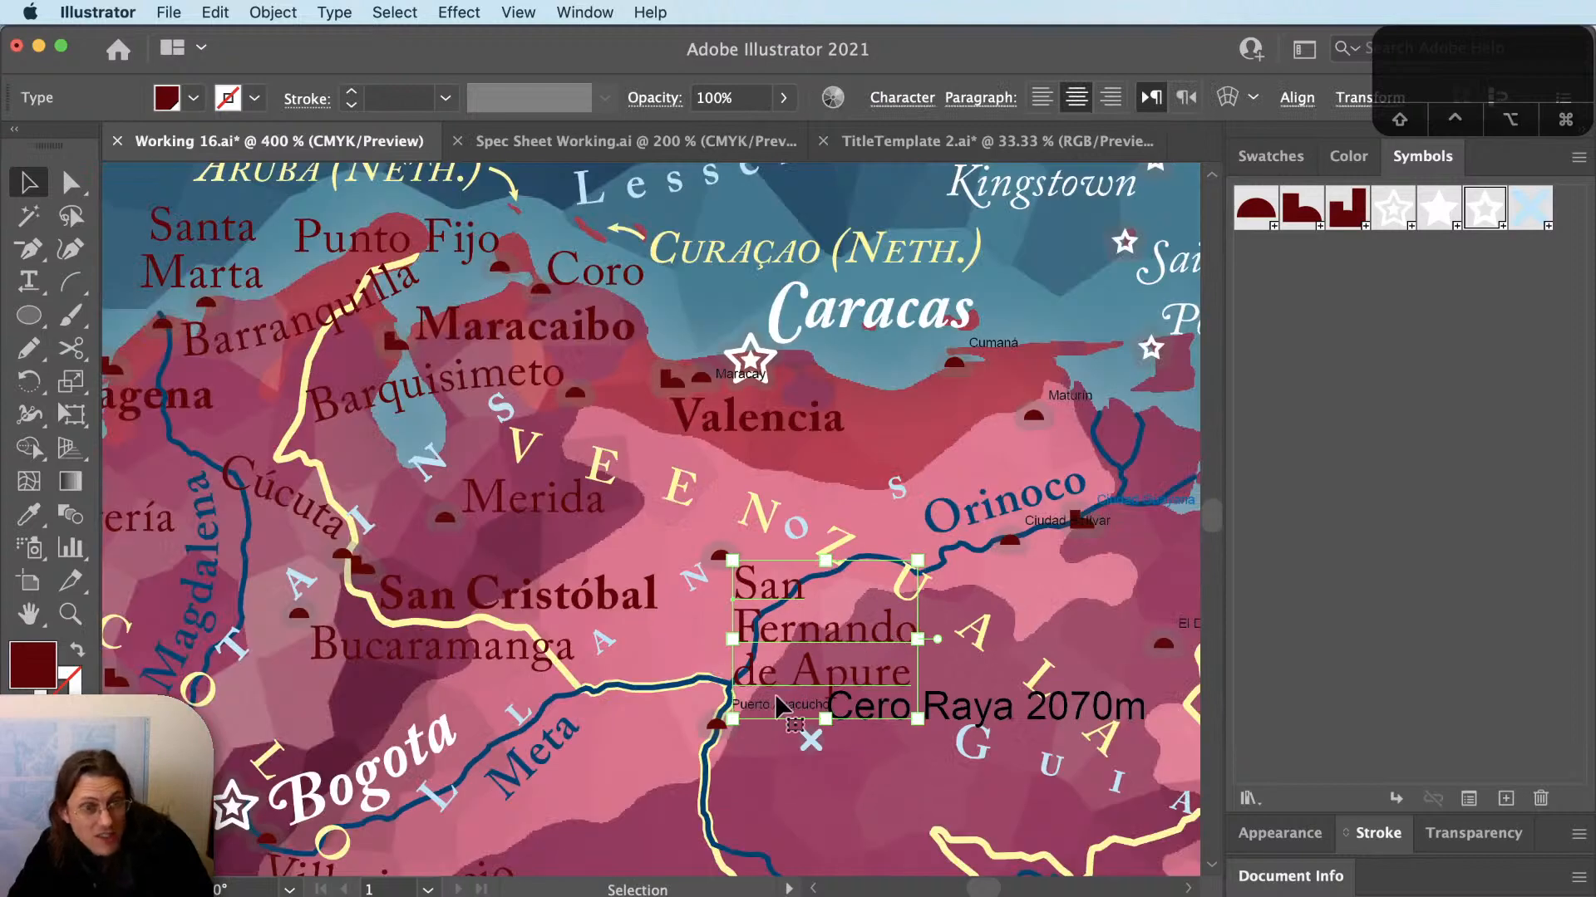
left_click_drag(695, 726, 861, 731)
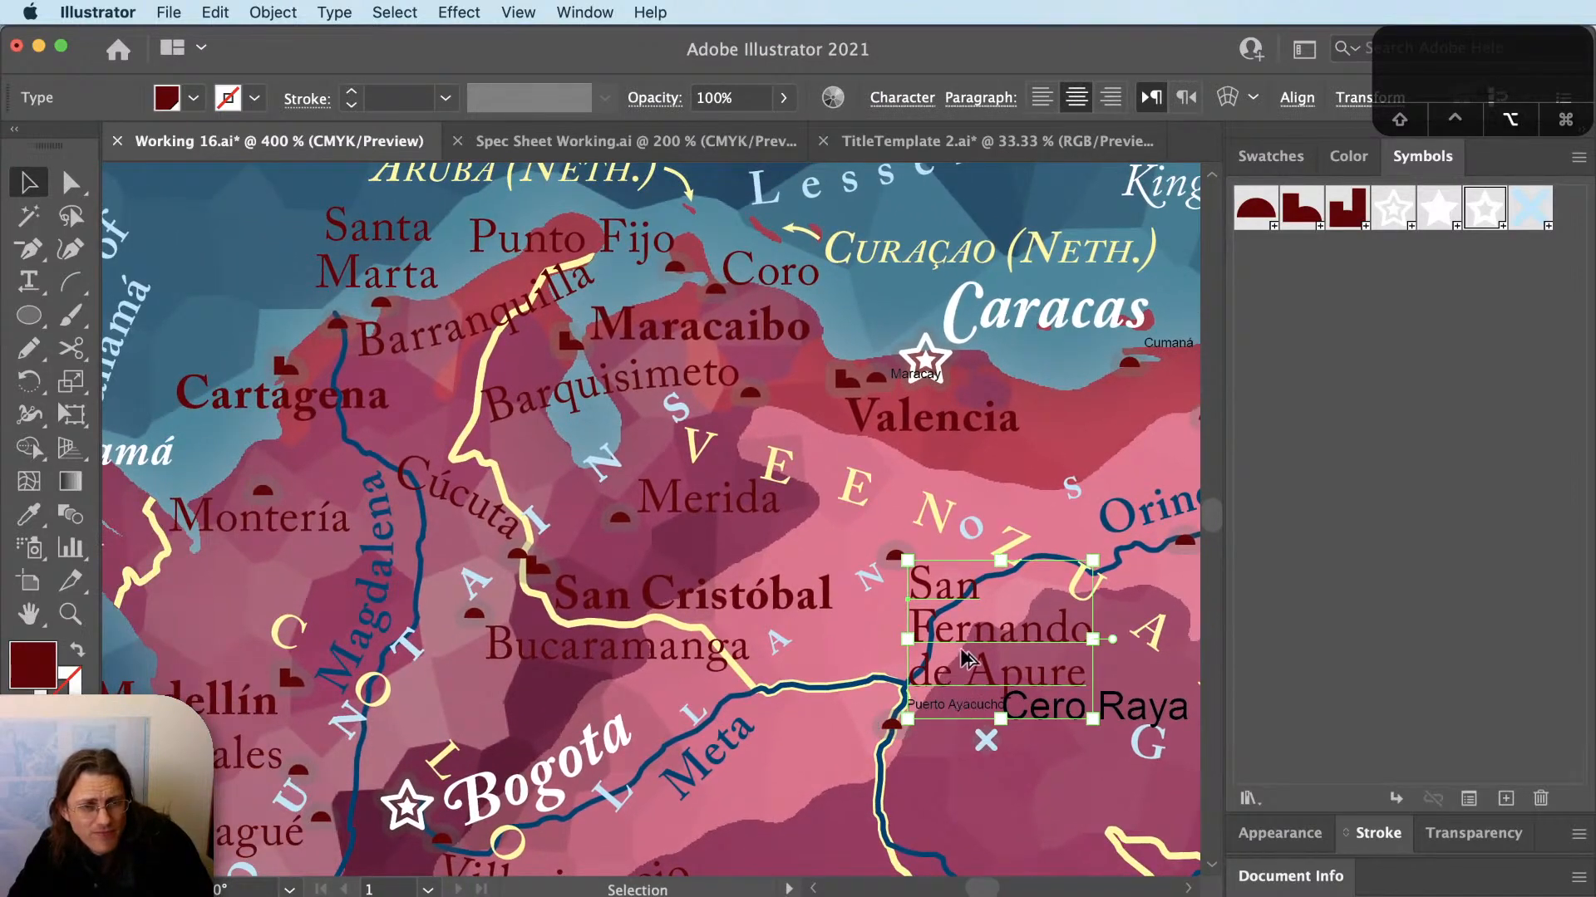
left_click_drag(816, 798, 802, 815)
key("t")
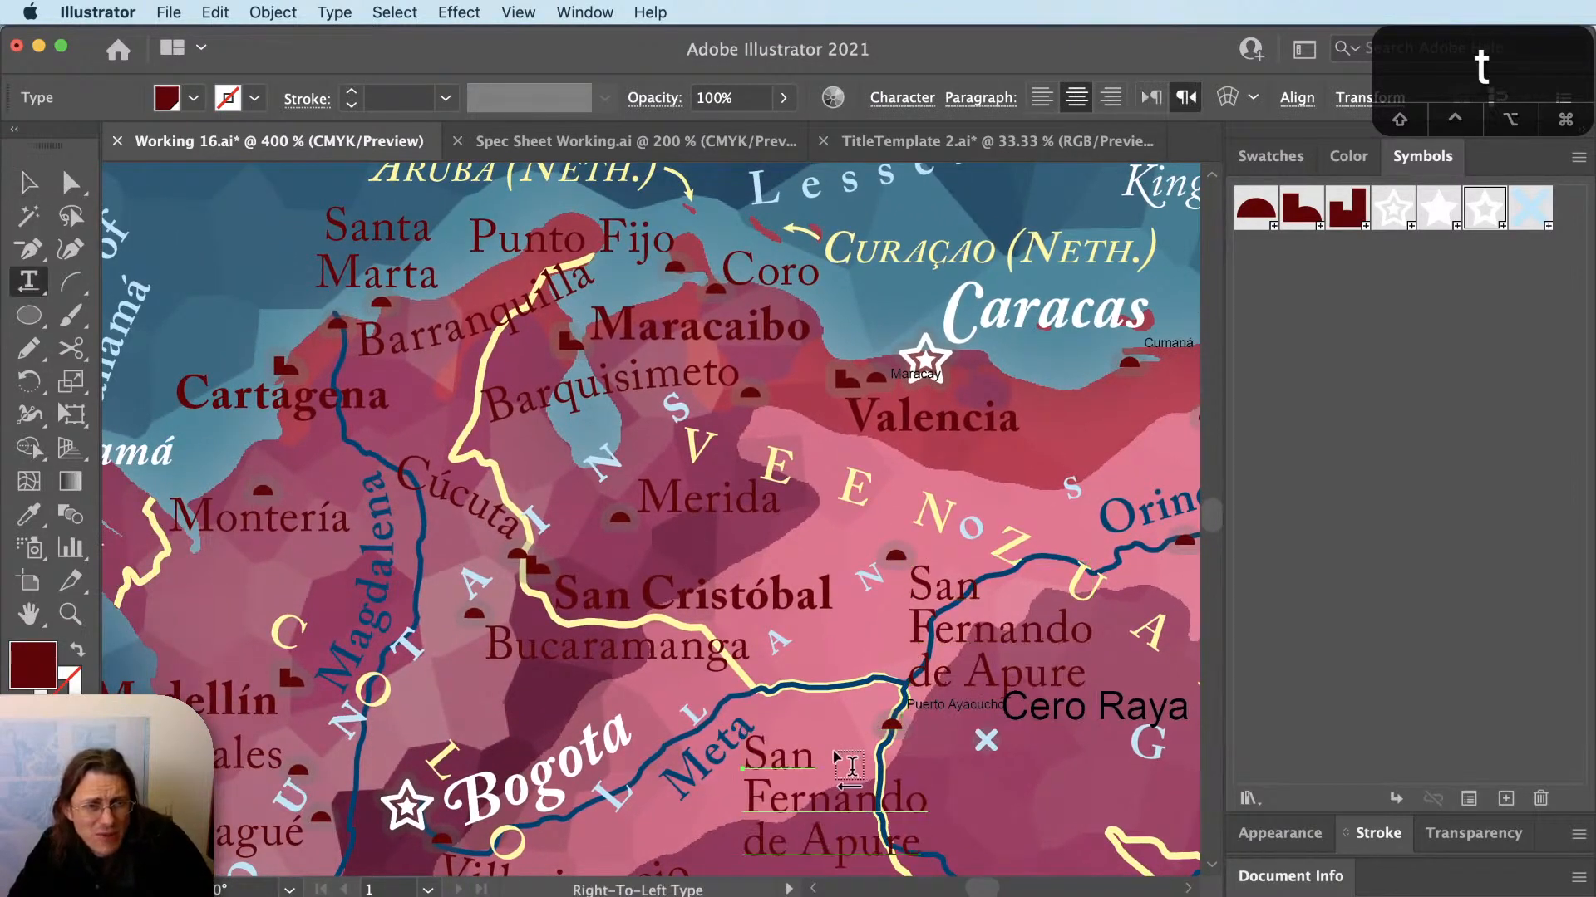
left_click(810, 754)
key("Delete")
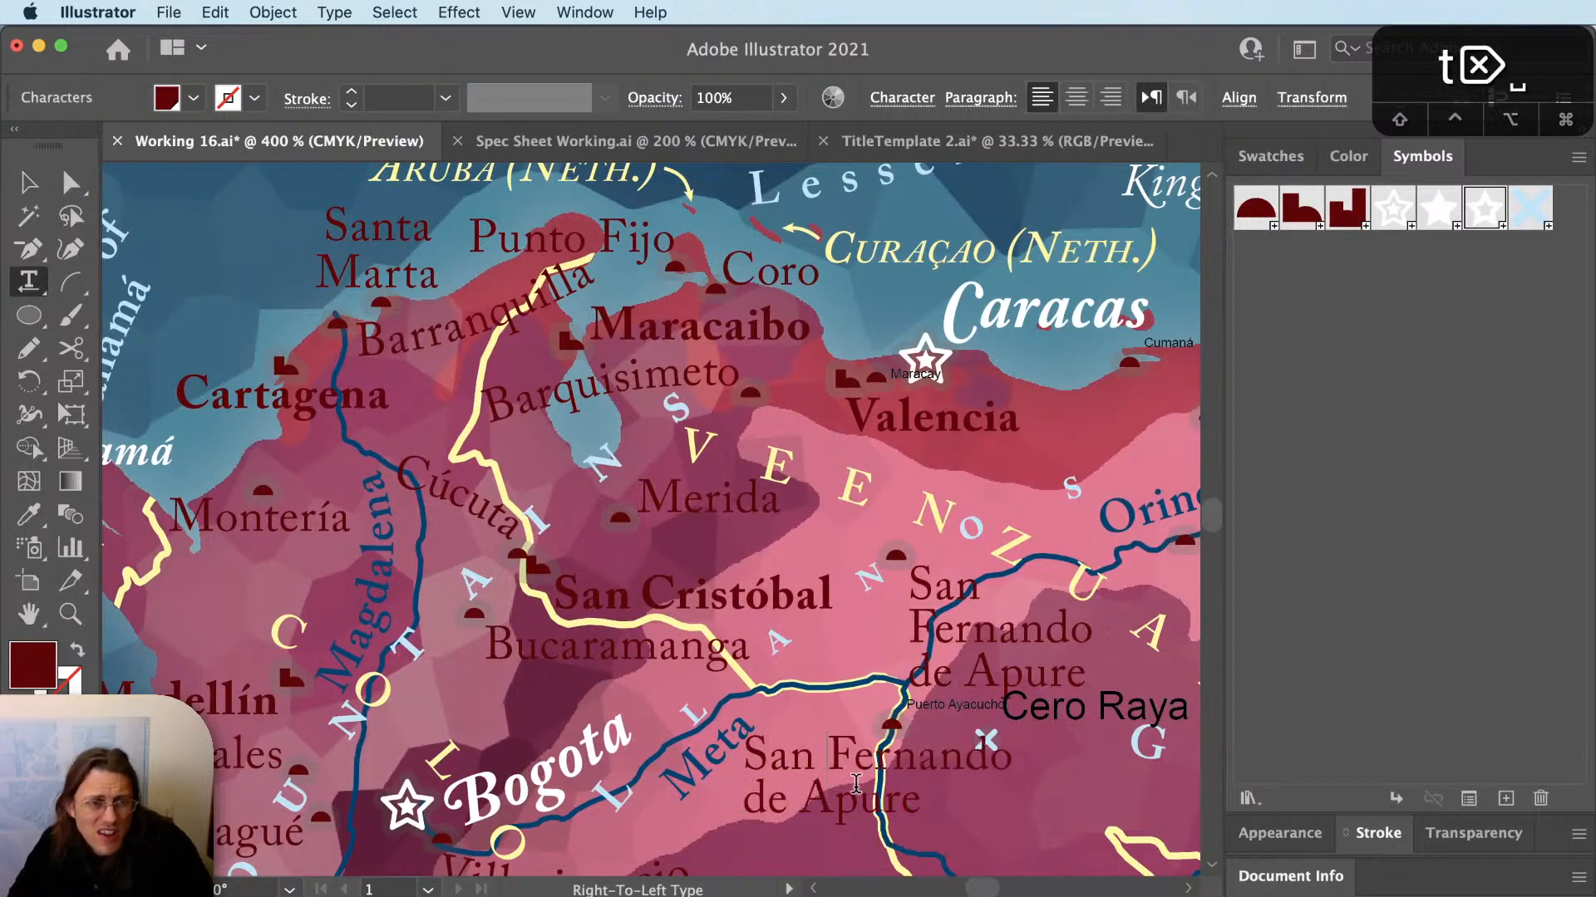
key("Escape")
Try the two-line copy right-aligned and placed west of the city marker, and delete the copy.
scroll(868, 783, "up", 2)
left_click_drag(869, 783, 697, 388)
key("super+shift+r")
key("v")
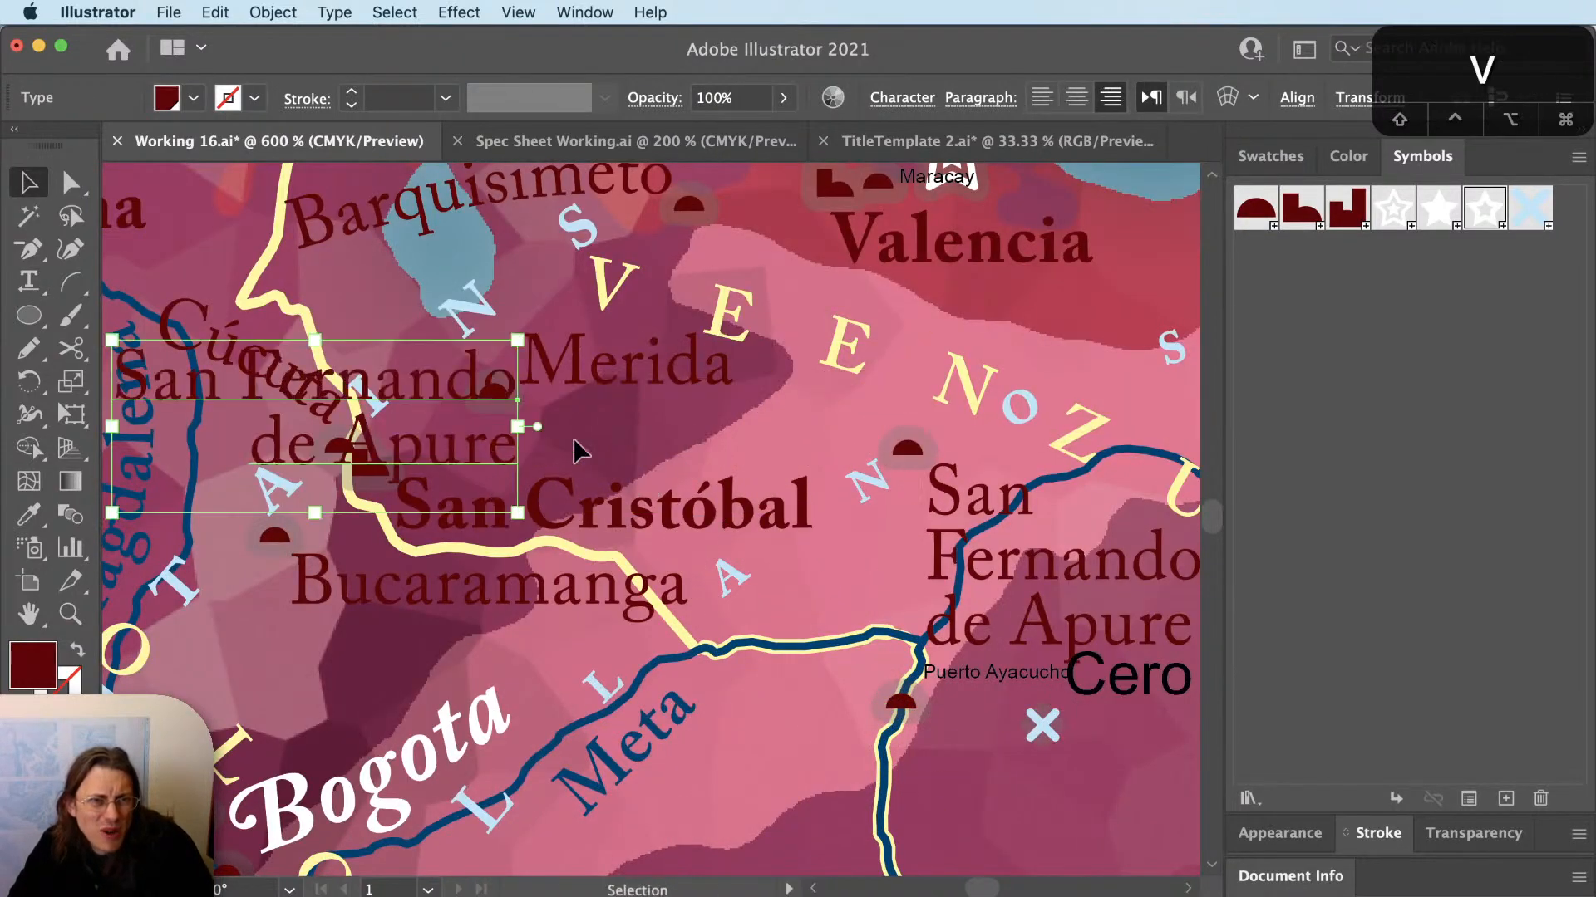
left_click_drag(497, 445, 852, 435)
key("BackSpace")
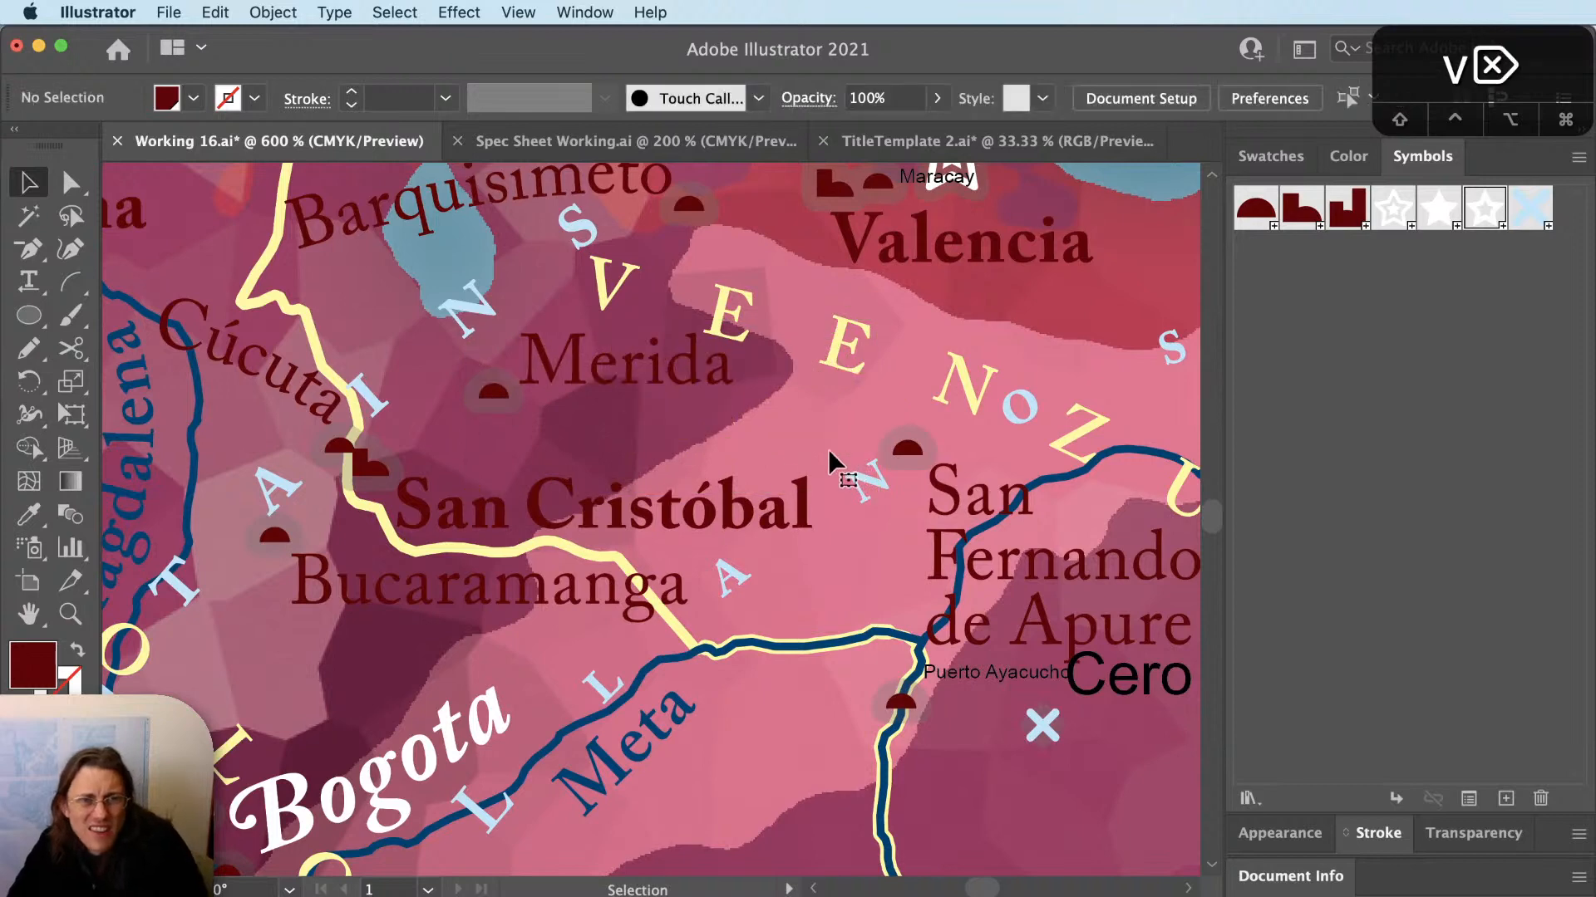
key("super+minus")
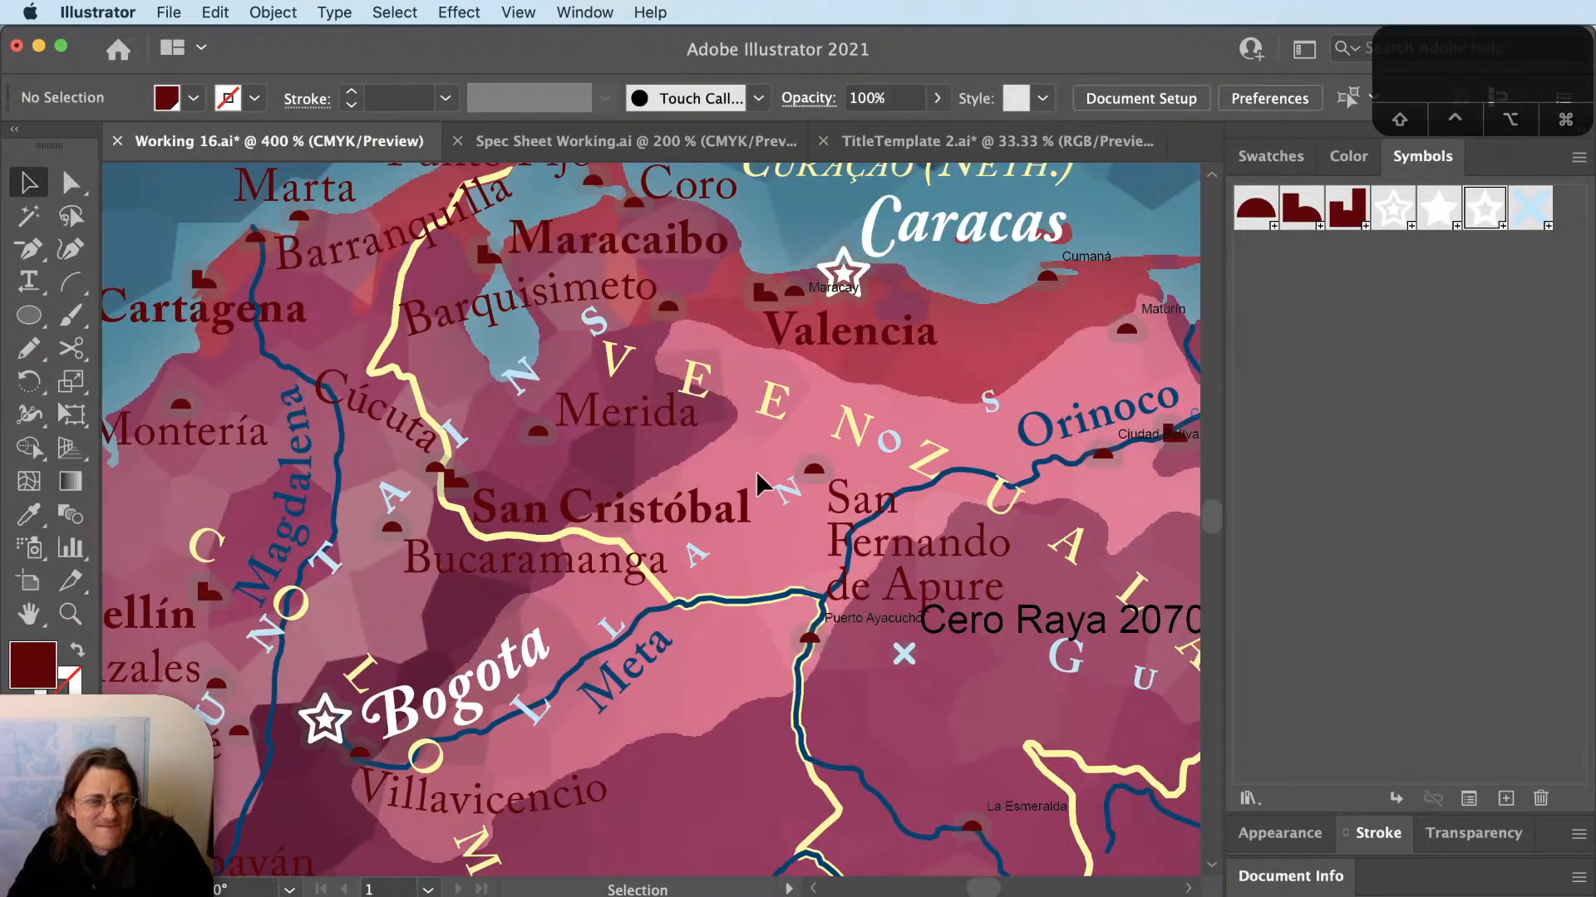
left_click_drag(880, 515, 762, 546)
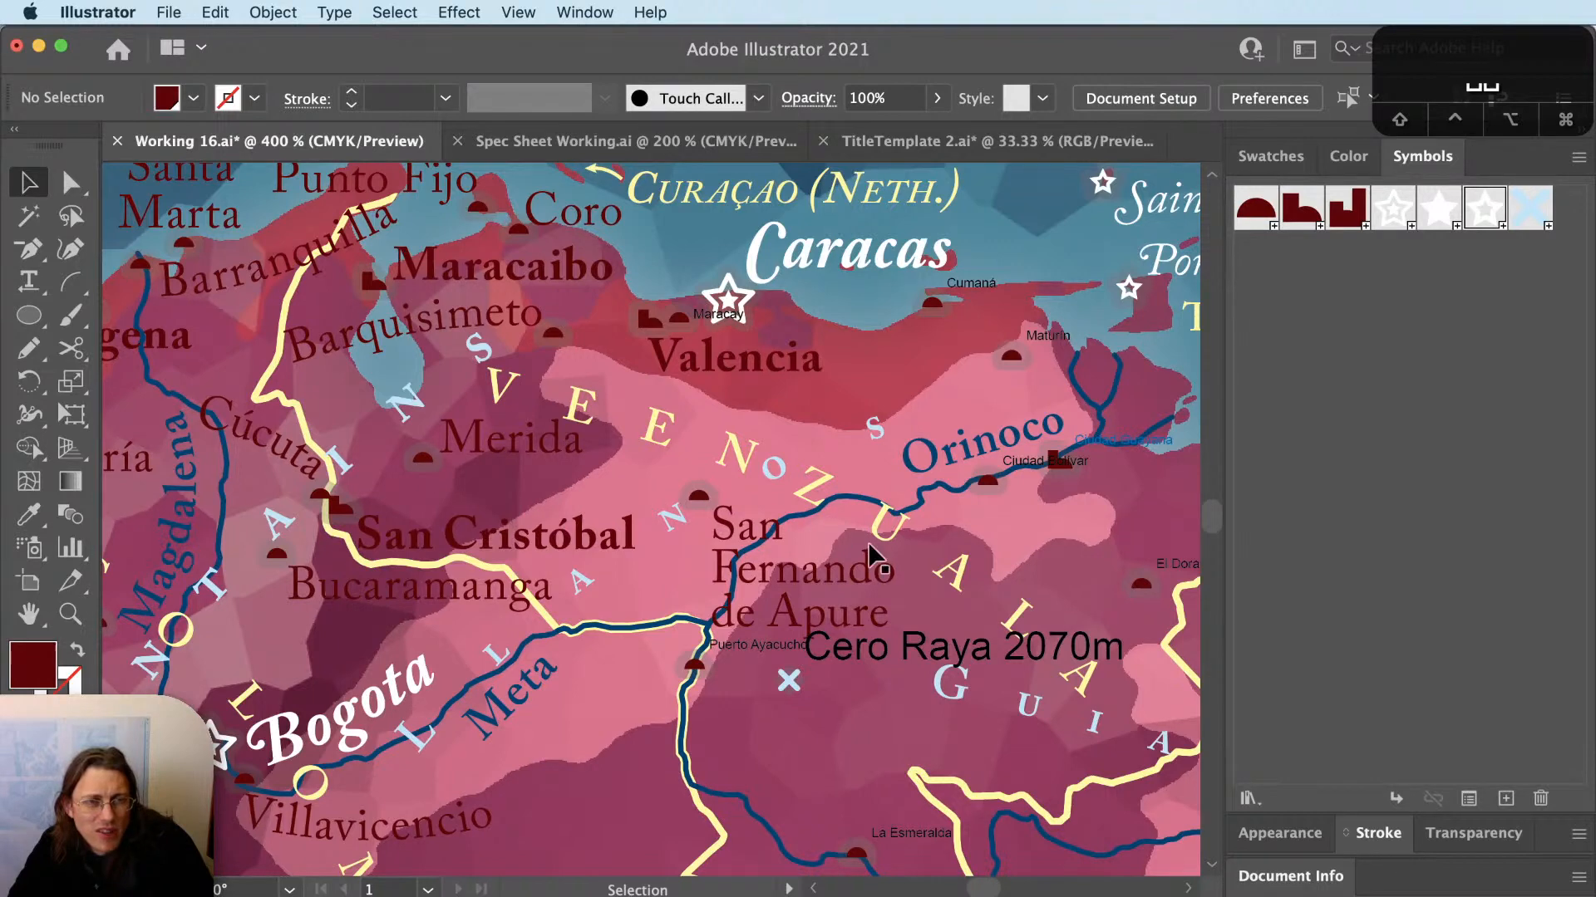
scroll(864, 565, "up", 1)
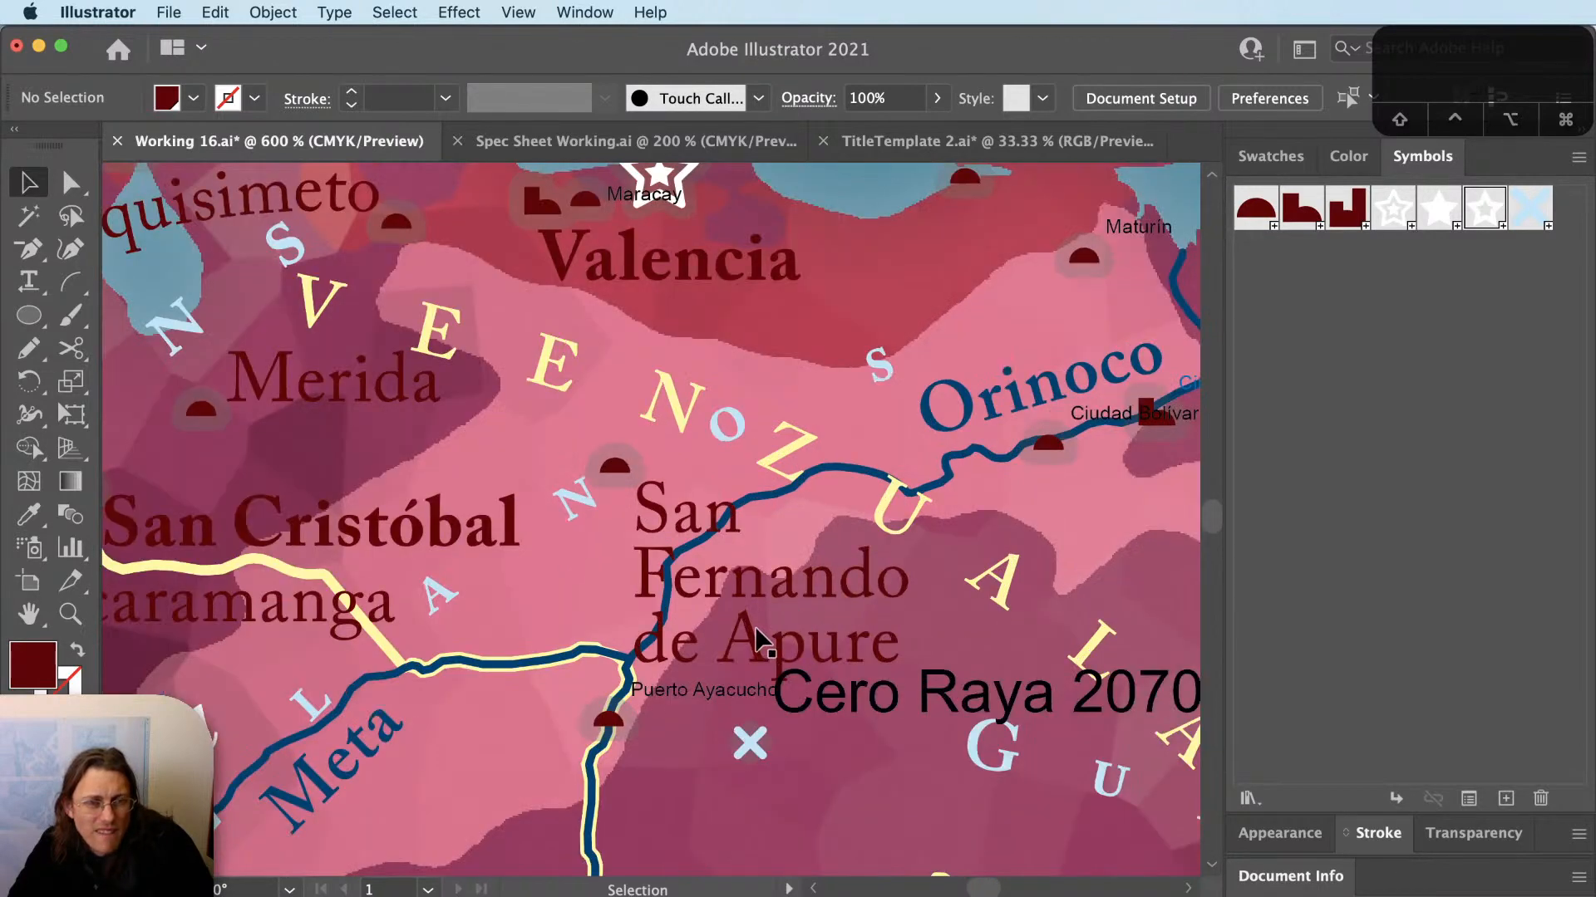
scroll(750, 636, "down", 2)
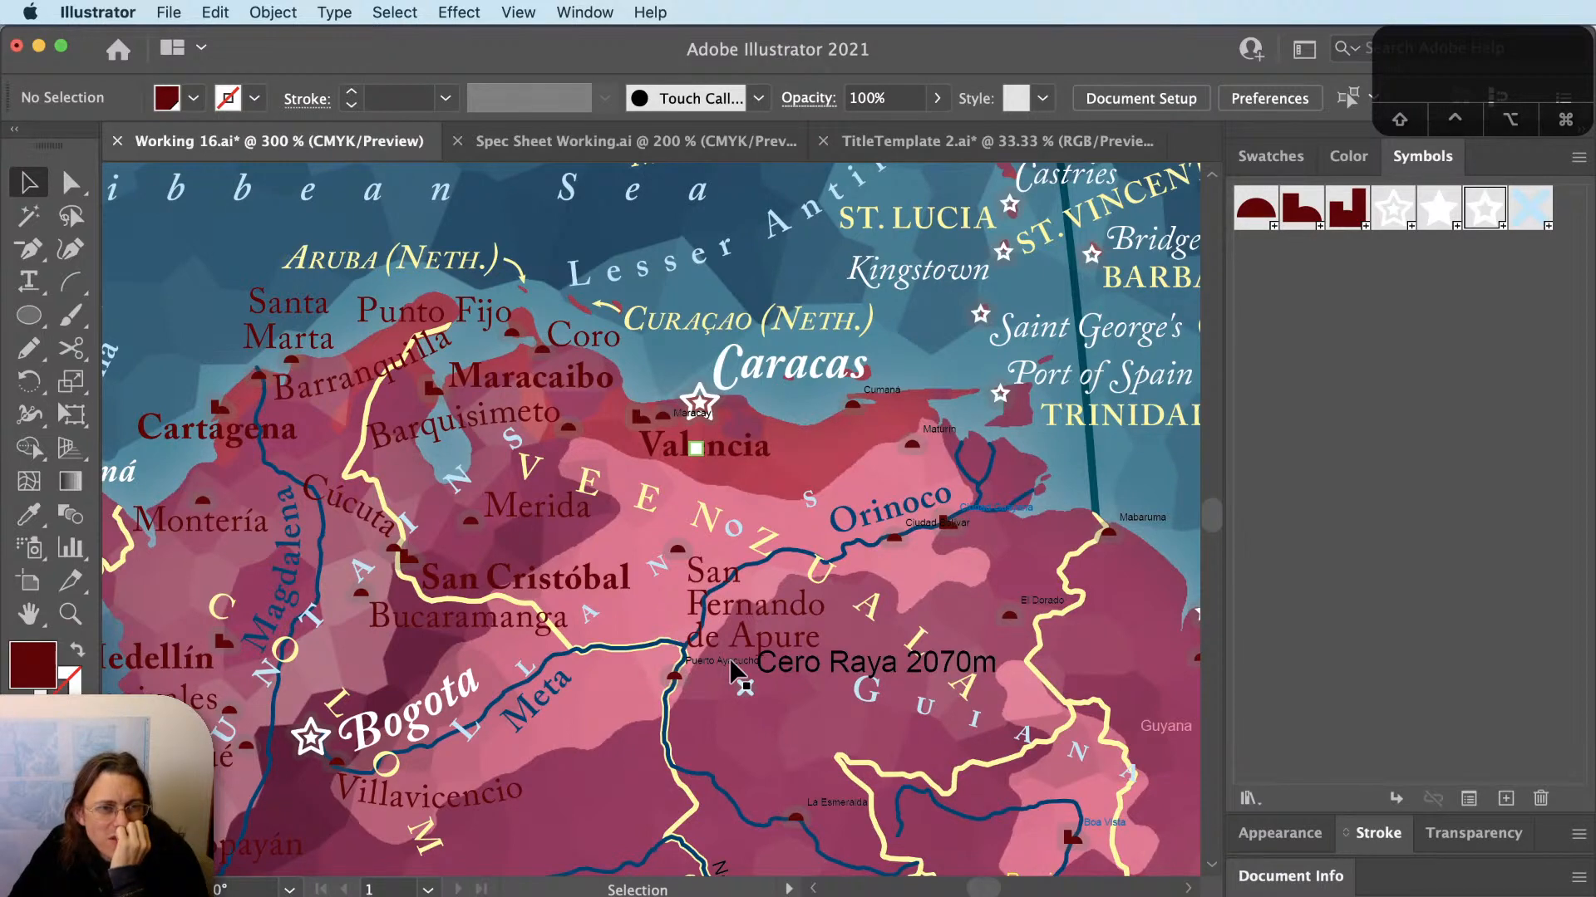
Move the misplaced second E in Venezuela's curved country name to after the N, so the name reads VENEZUALA.
left_click(657, 502)
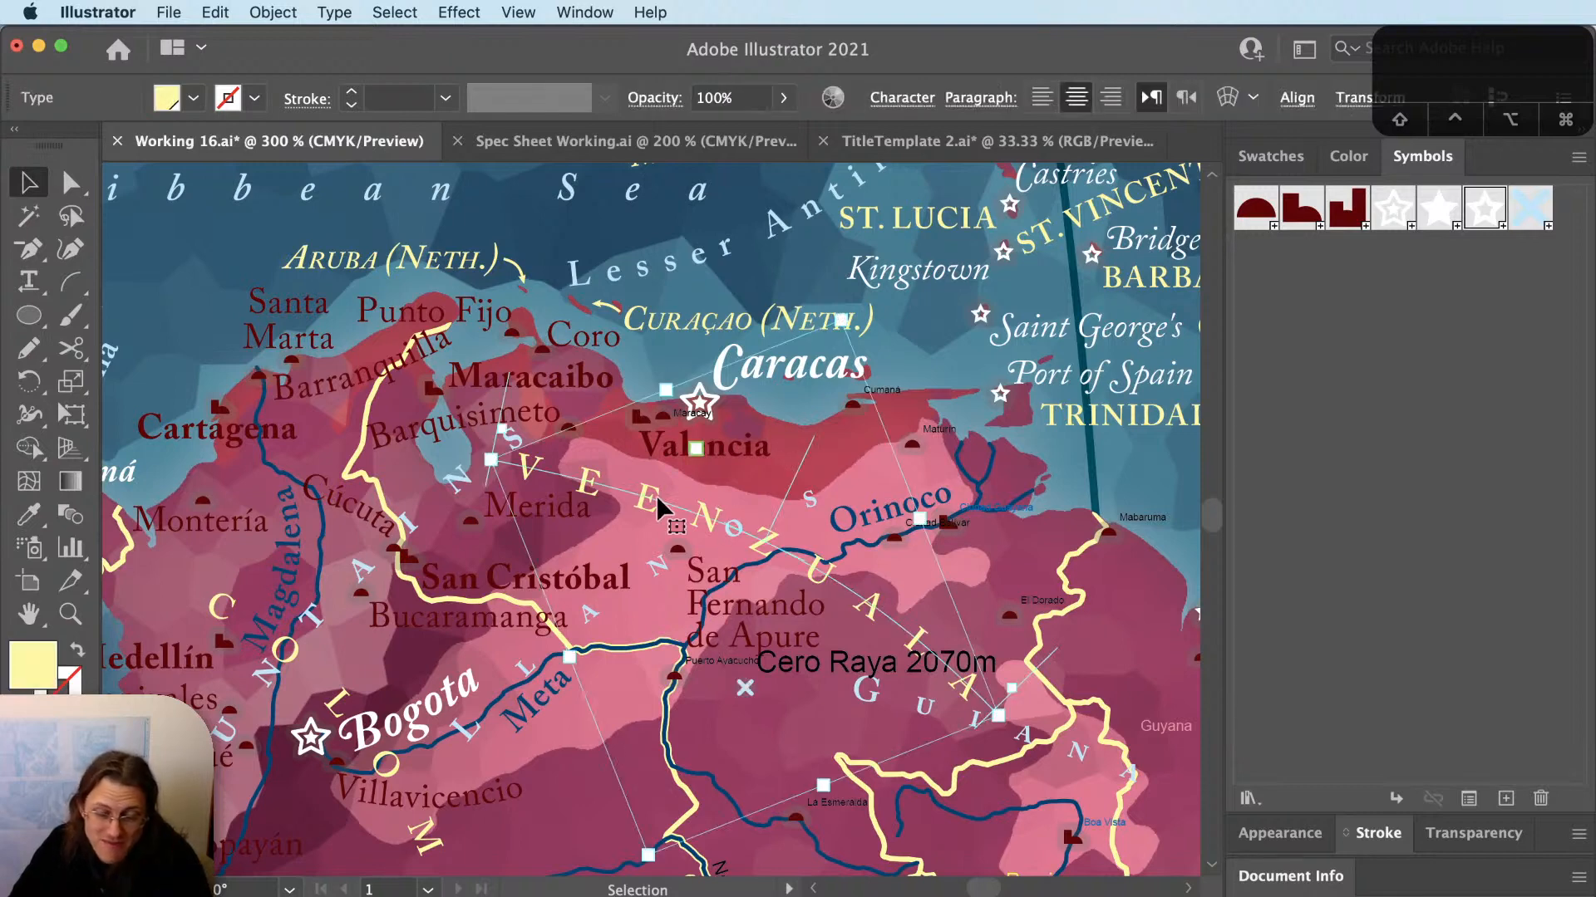
key("t")
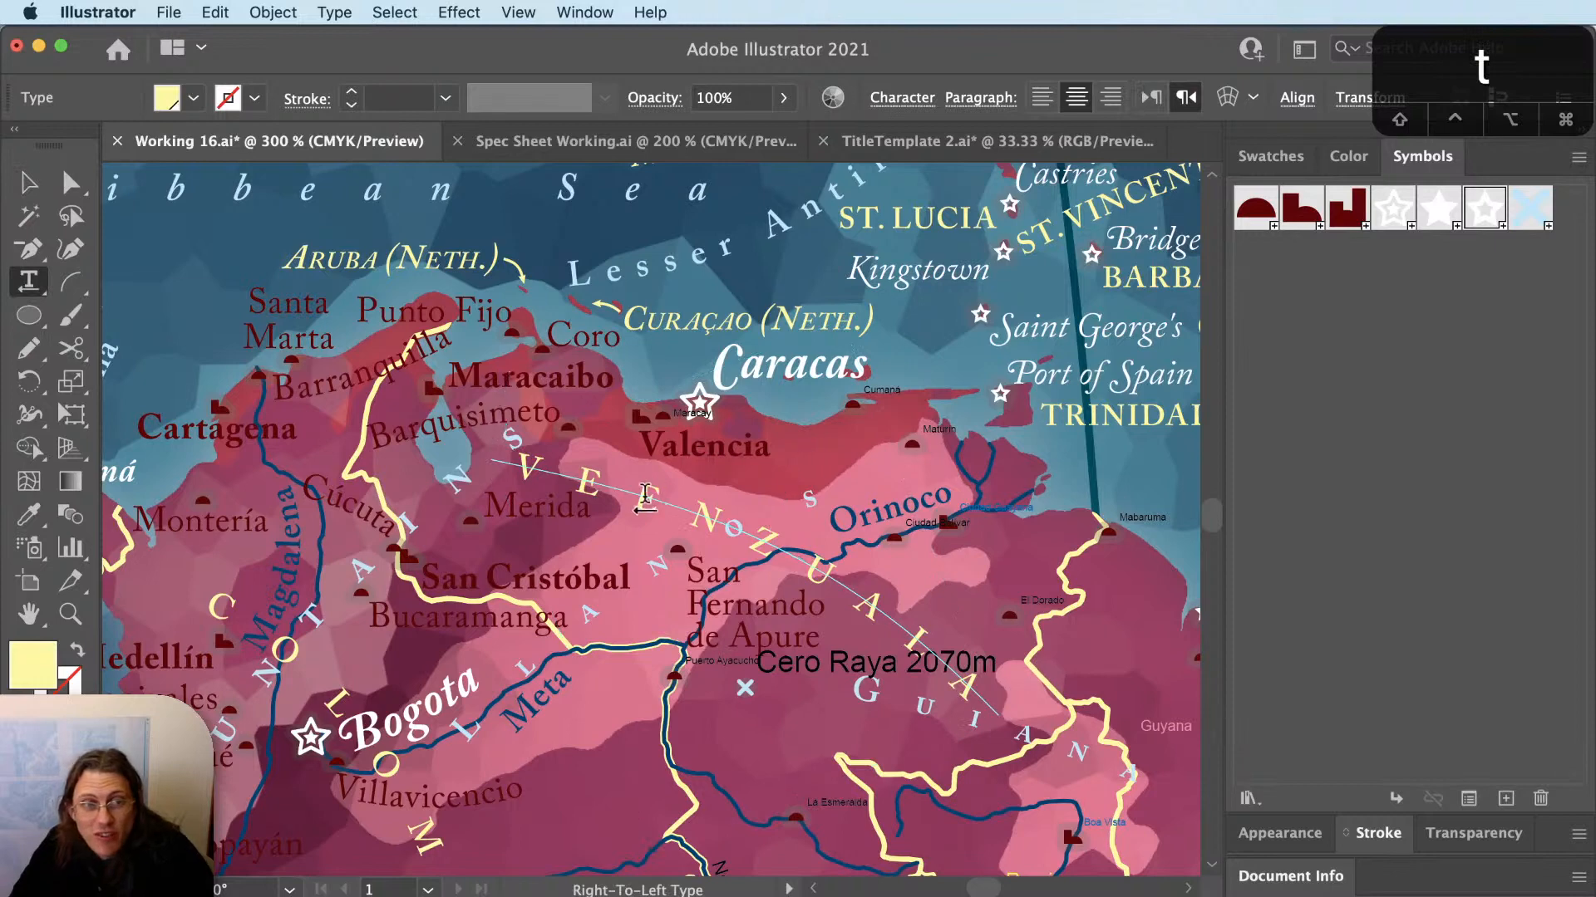
left_click_drag(625, 487, 600, 481)
key("BackSpace")
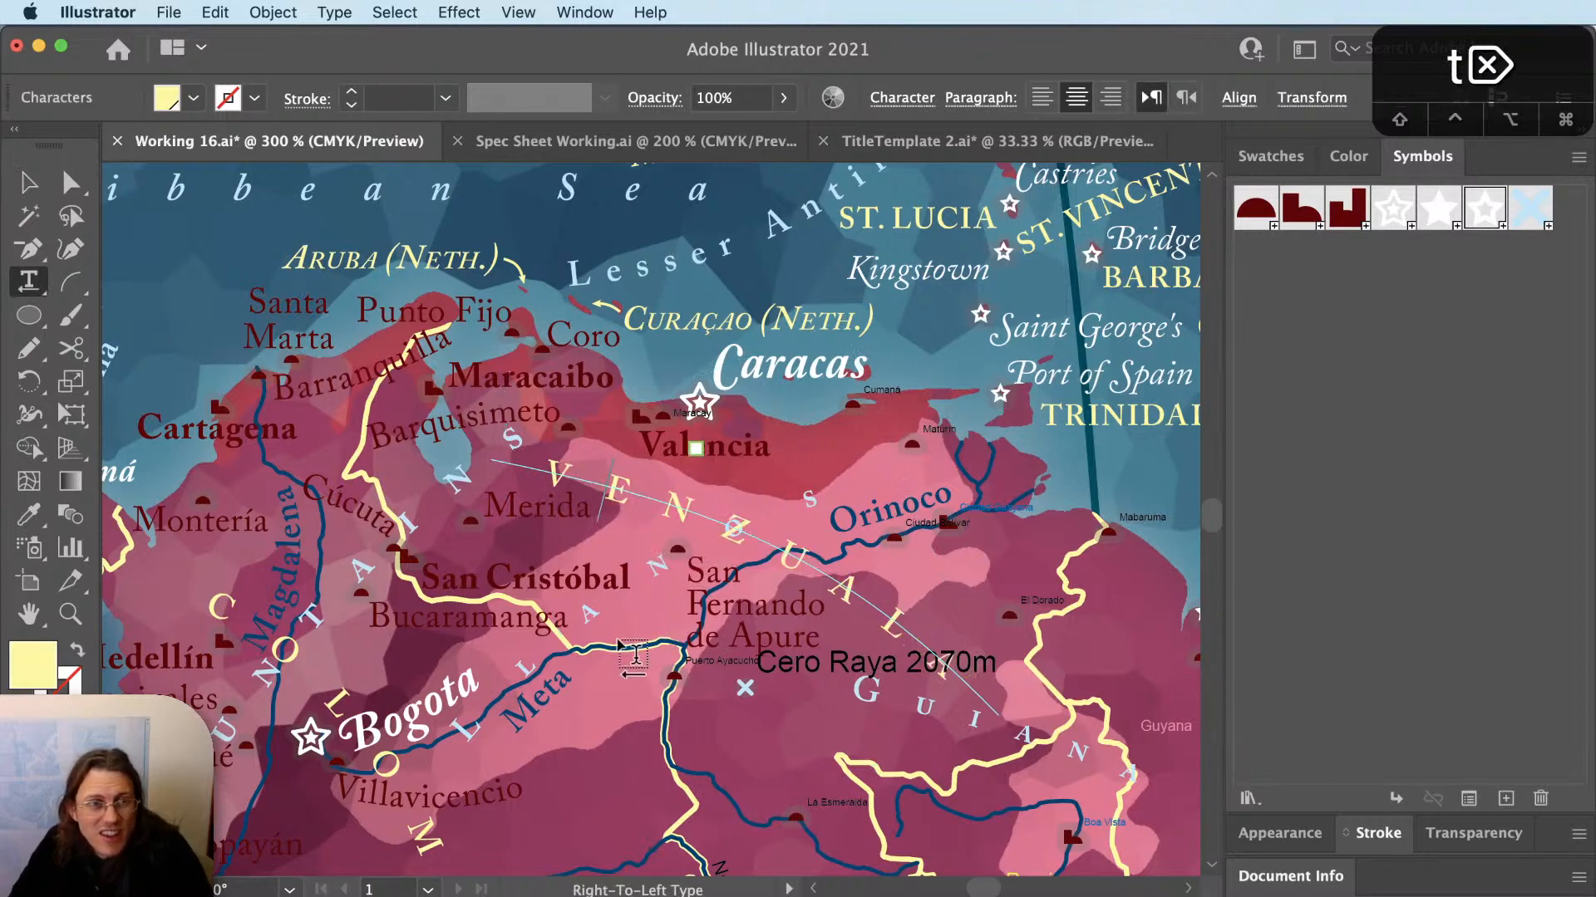
key("Right")
type("e")
key("Left")
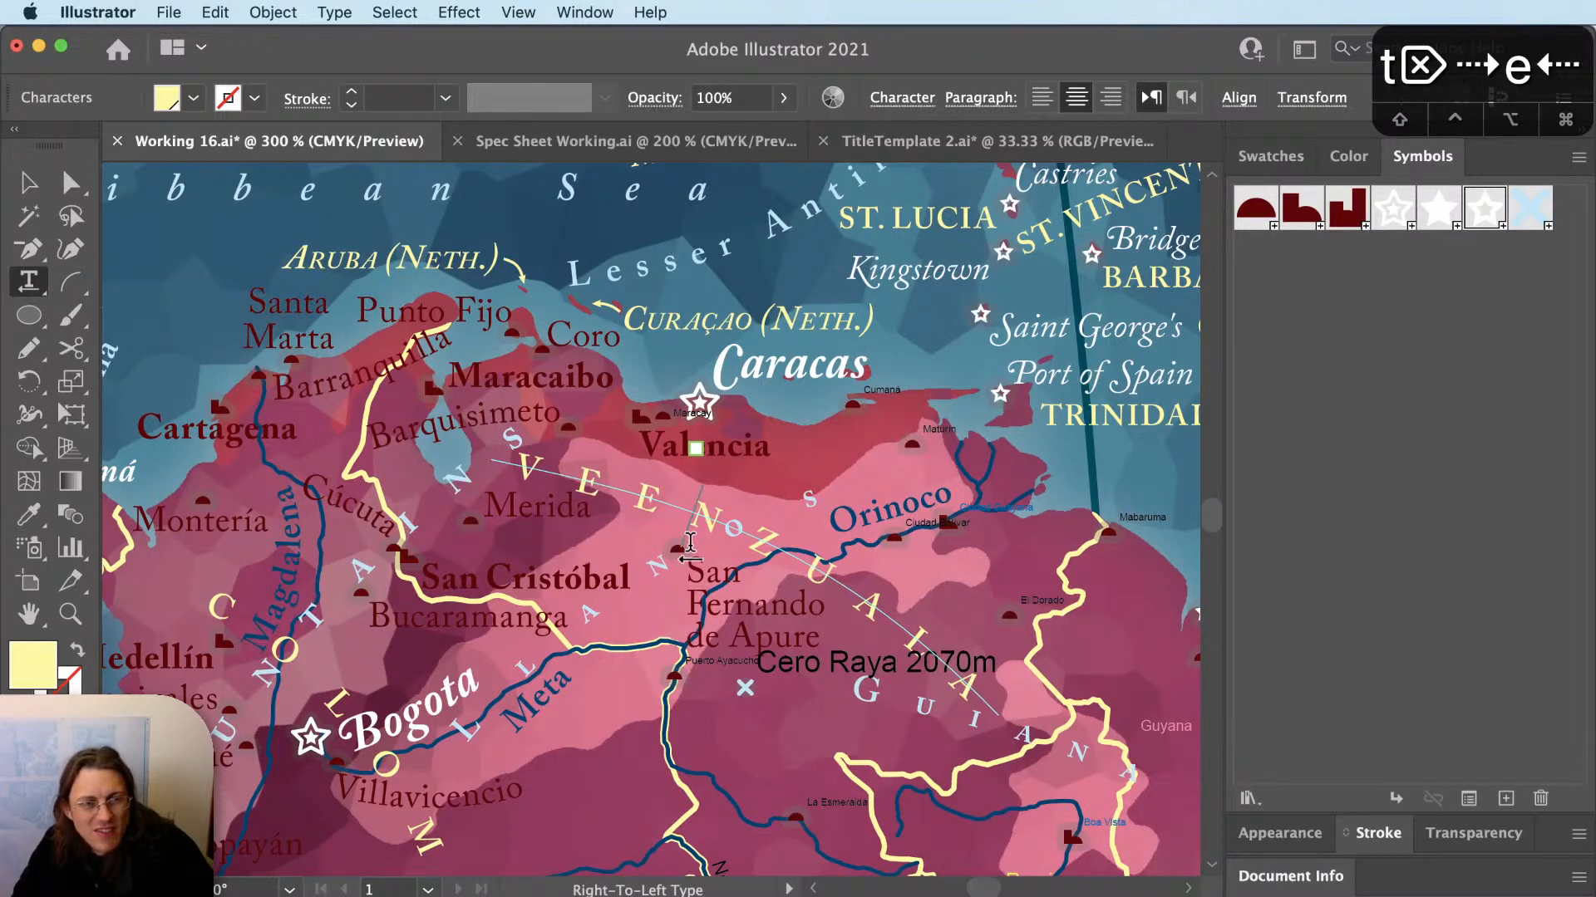
key("Delete")
key("Right")
key("Right")
key("Left")
type("e")
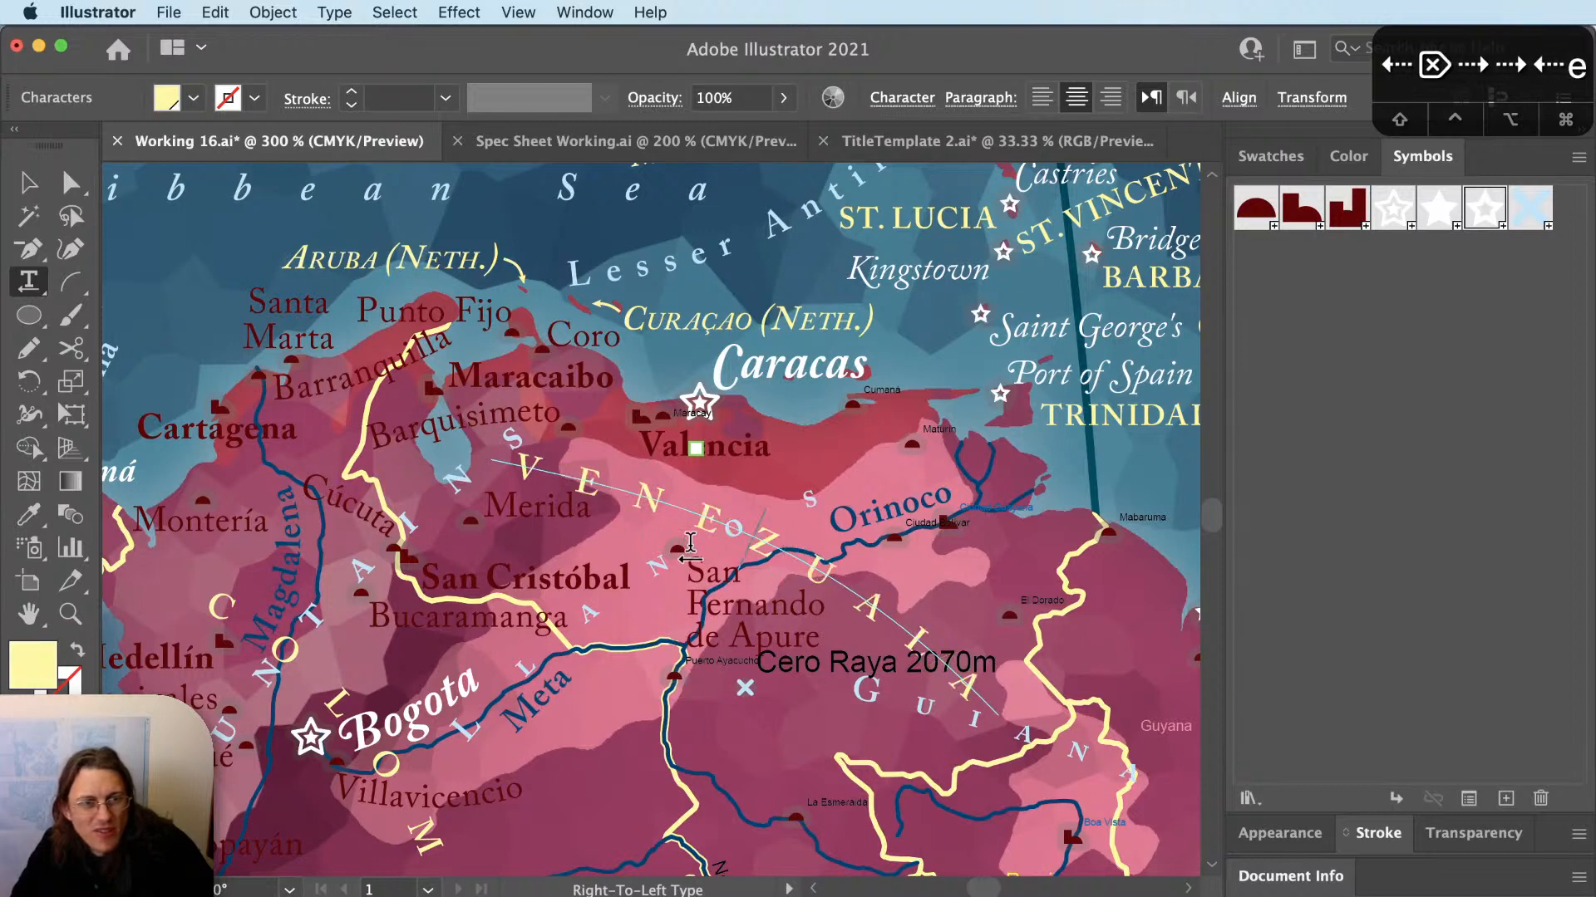
key("Escape")
key("shift+super+a")
key("v")
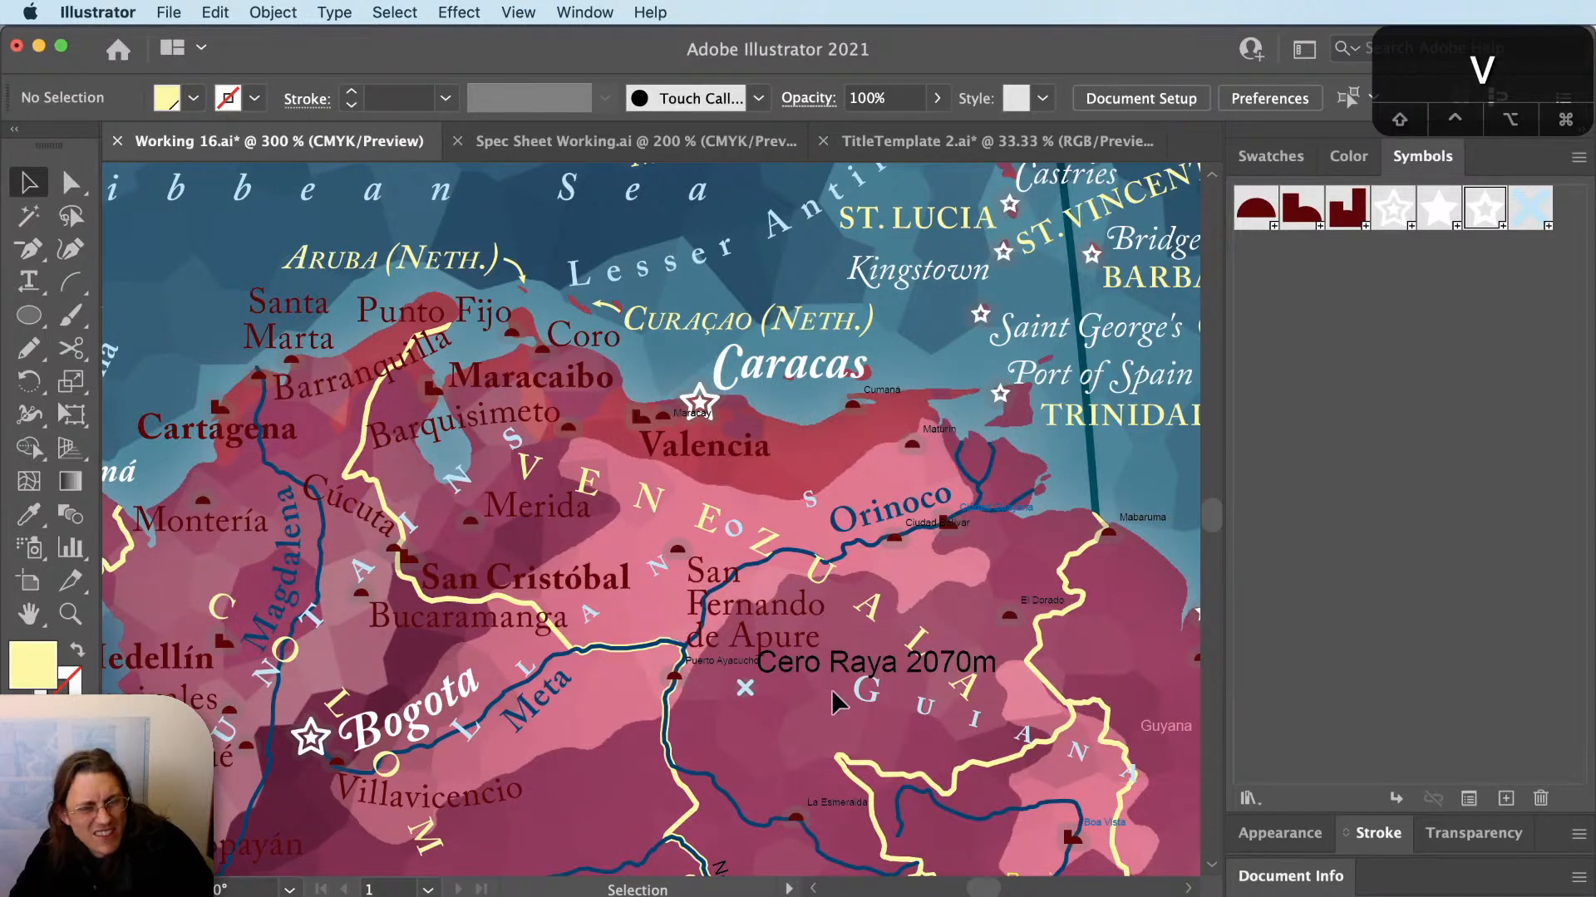
key("space")
left_click_drag(823, 657, 821, 593)
key("v")
scroll(717, 466, "up", 1)
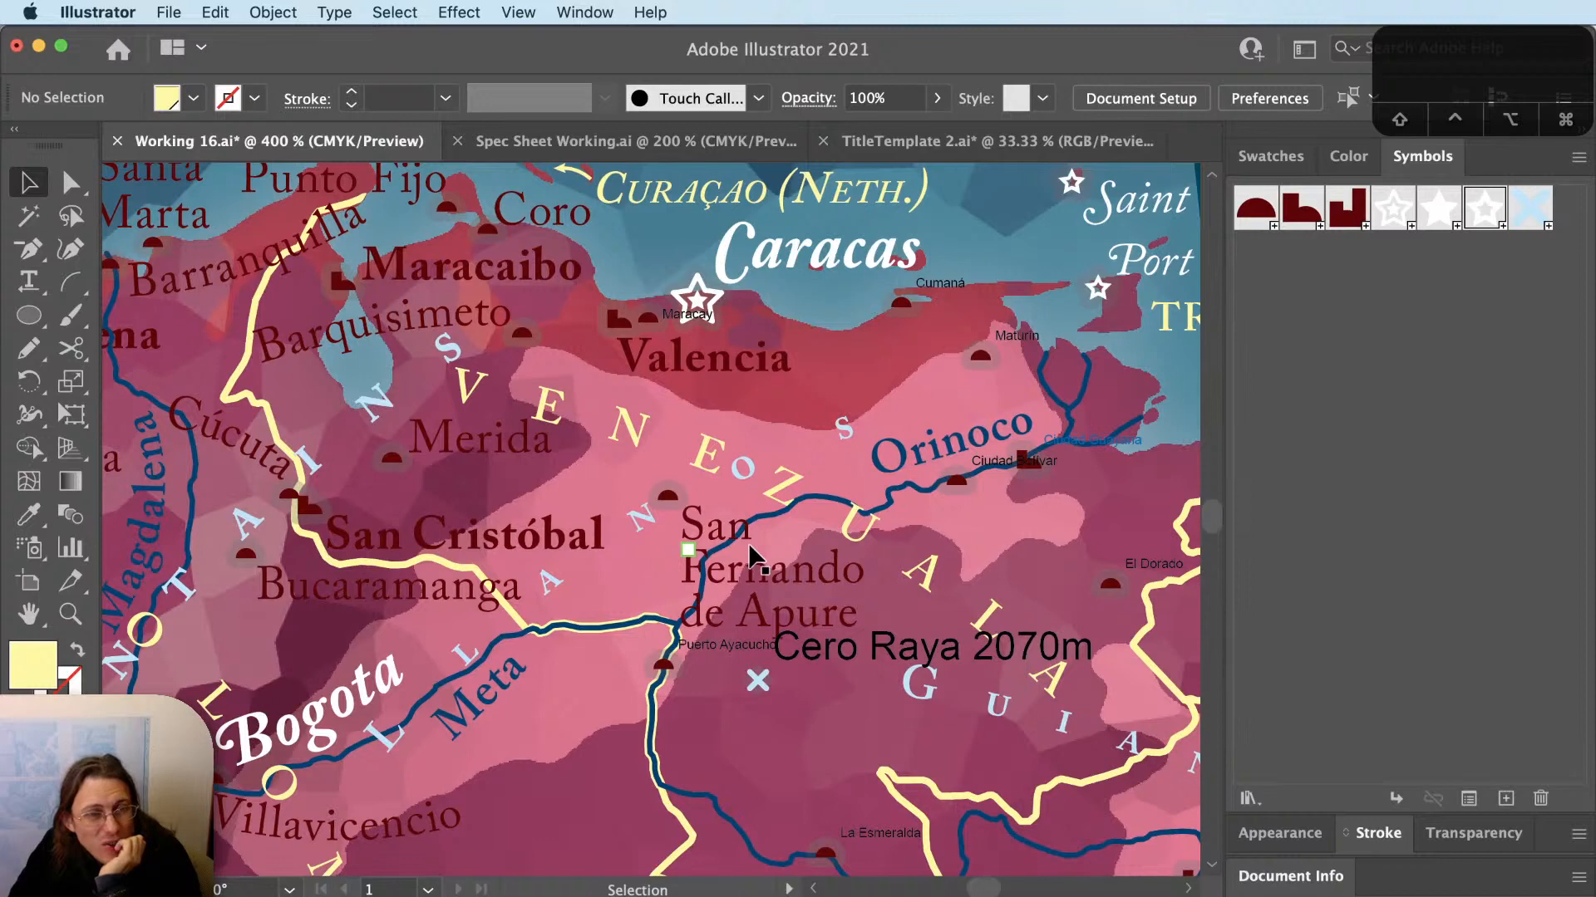
scroll(793, 592, "down", 2)
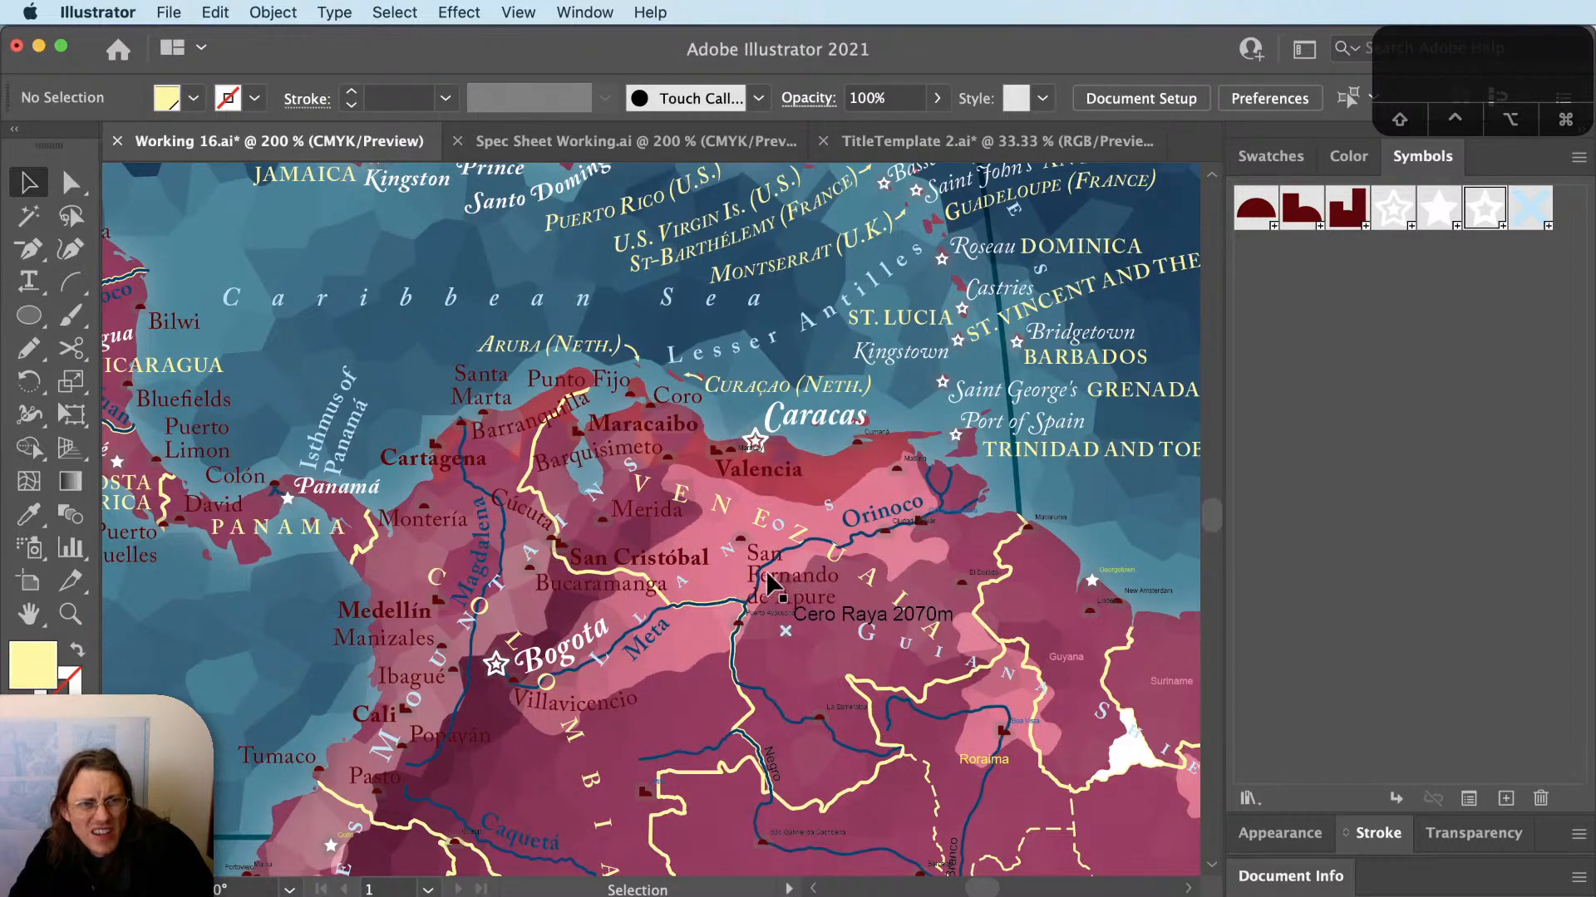
scroll(802, 586, "up", 2)
left_click_drag(869, 587, 779, 588)
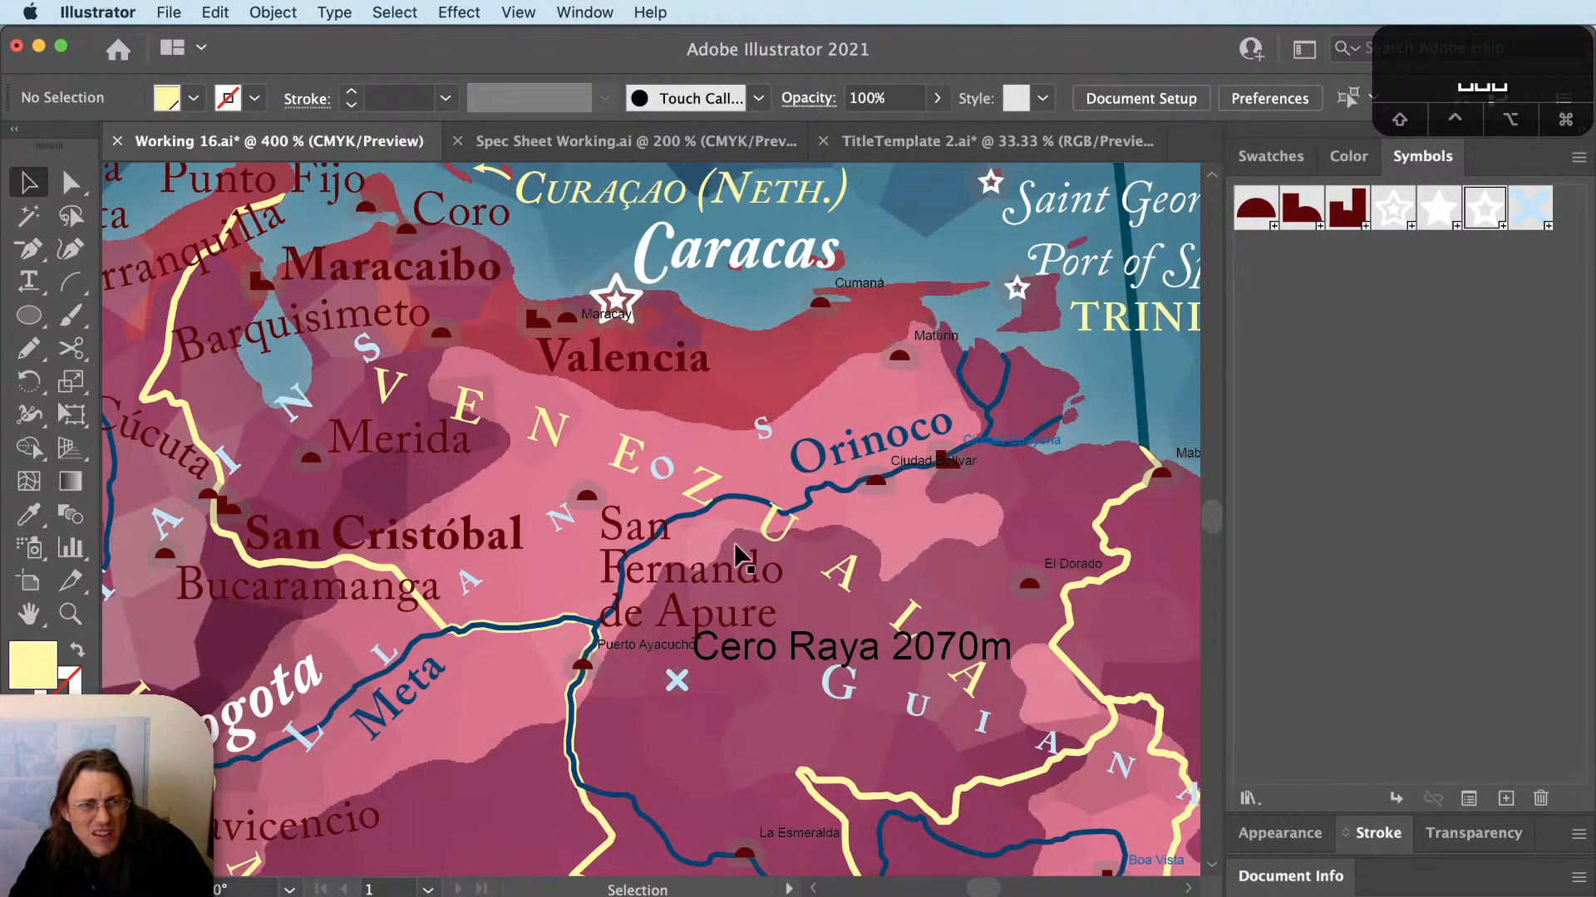
Duplicate the Trinidad and Tobago label onto Venezuela's southwestern border area and replace its text with Venezuala.
left_click_drag(1143, 324, 534, 714)
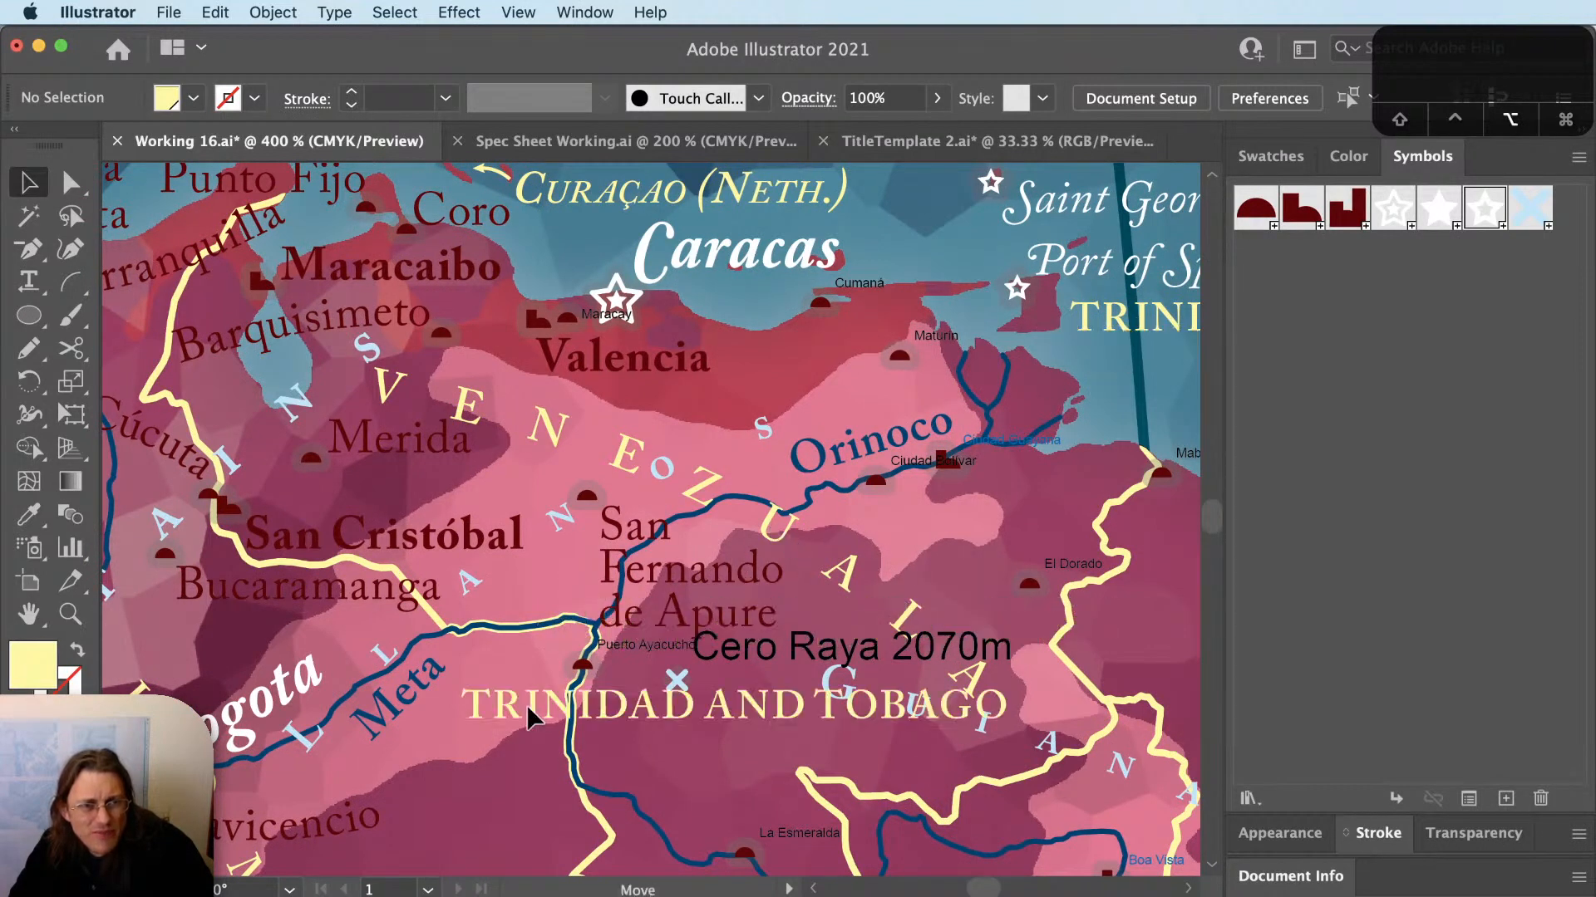
key("t")
triple_click(530, 706)
type("Venezual")
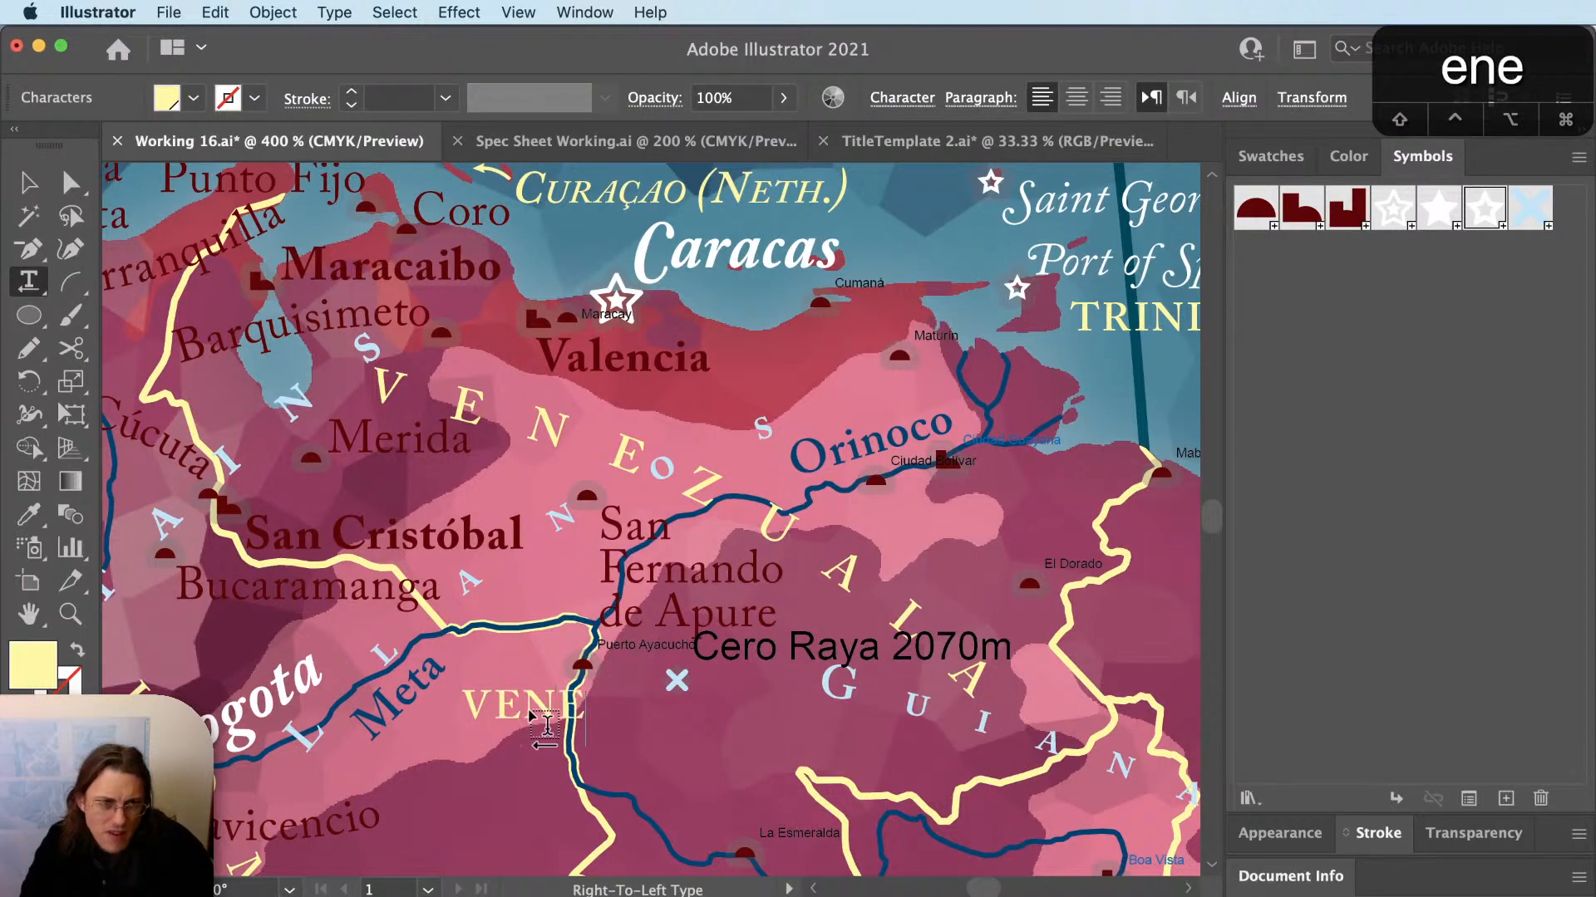
type("a")
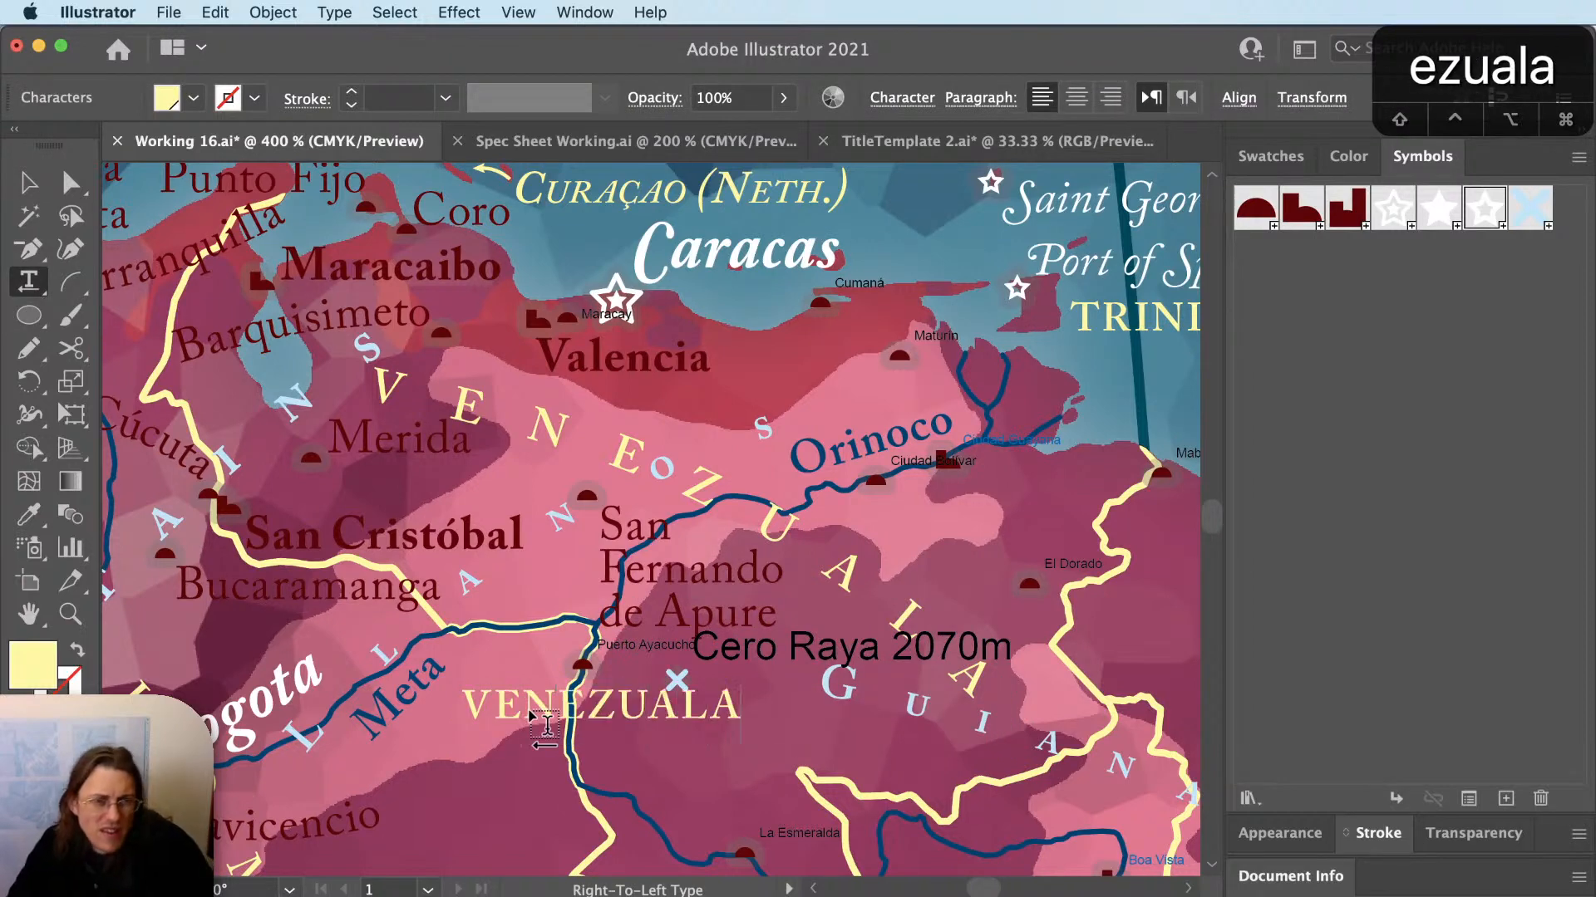
Switch to Chrome and look up Venezuela on Wikipedia to check the spelling of the country name.
left_click_drag(652, 706, 680, 706)
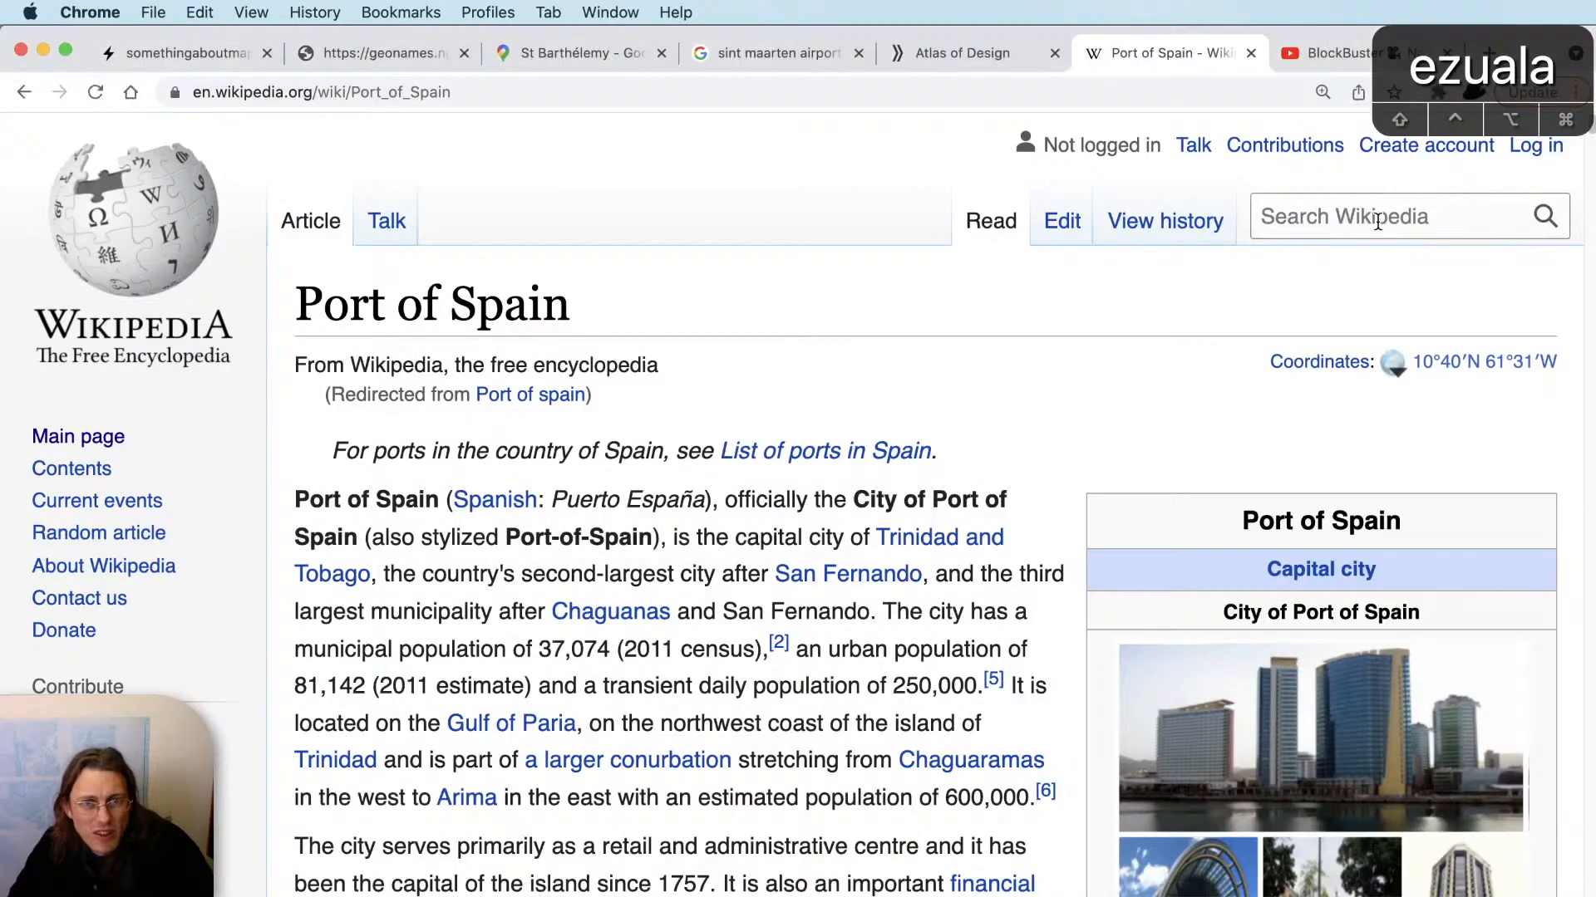
left_click(1296, 218)
type("venezu")
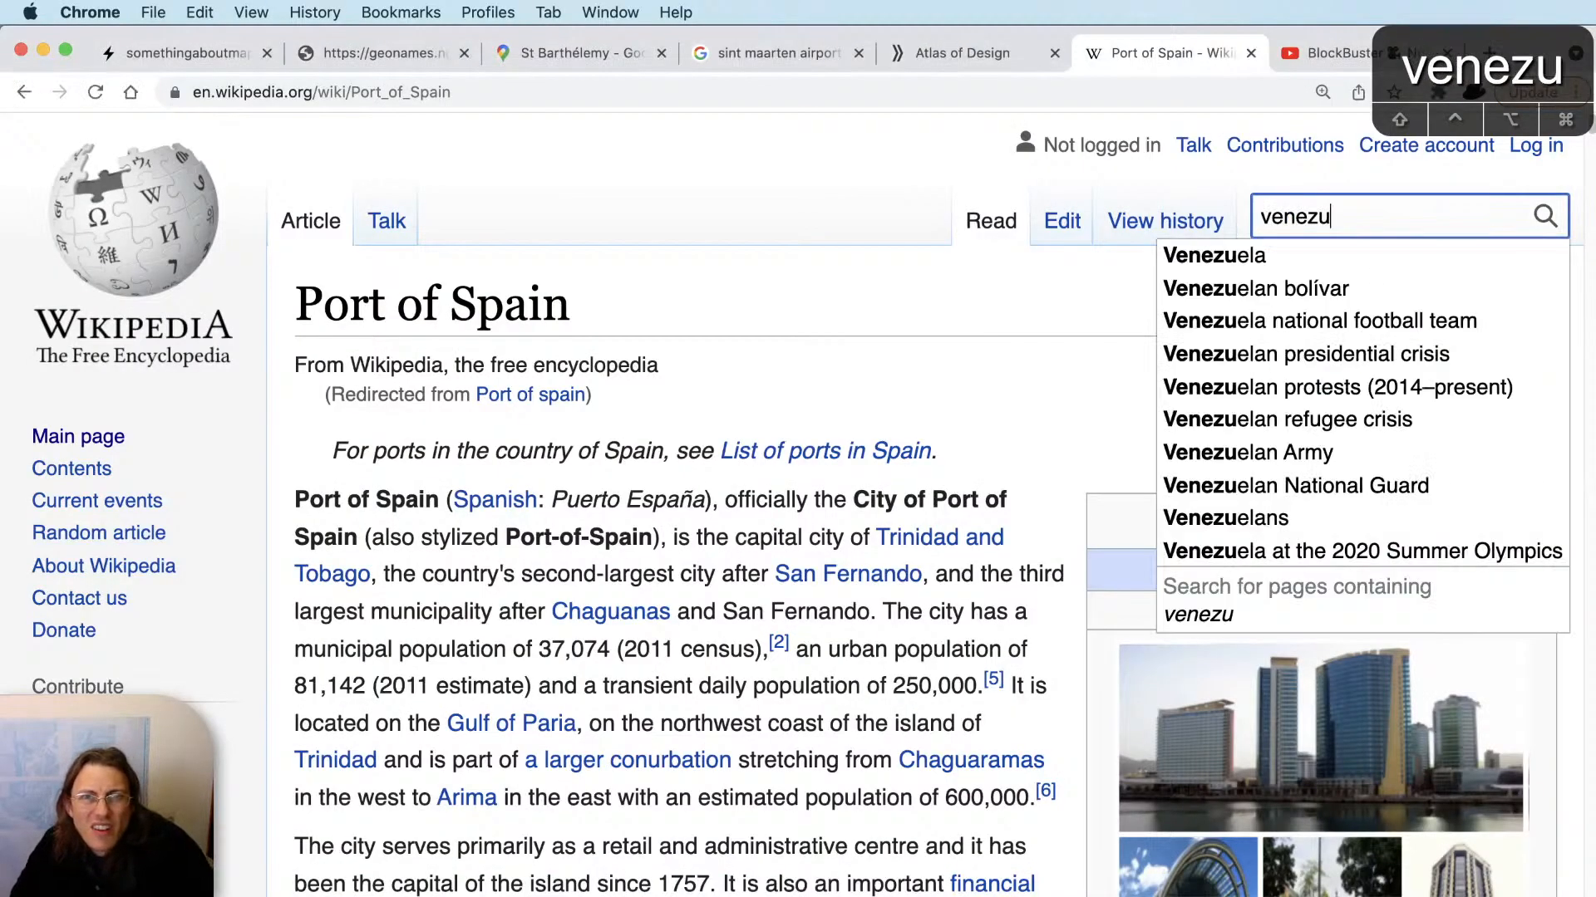
key("Down")
key("Return")
key("super+w")
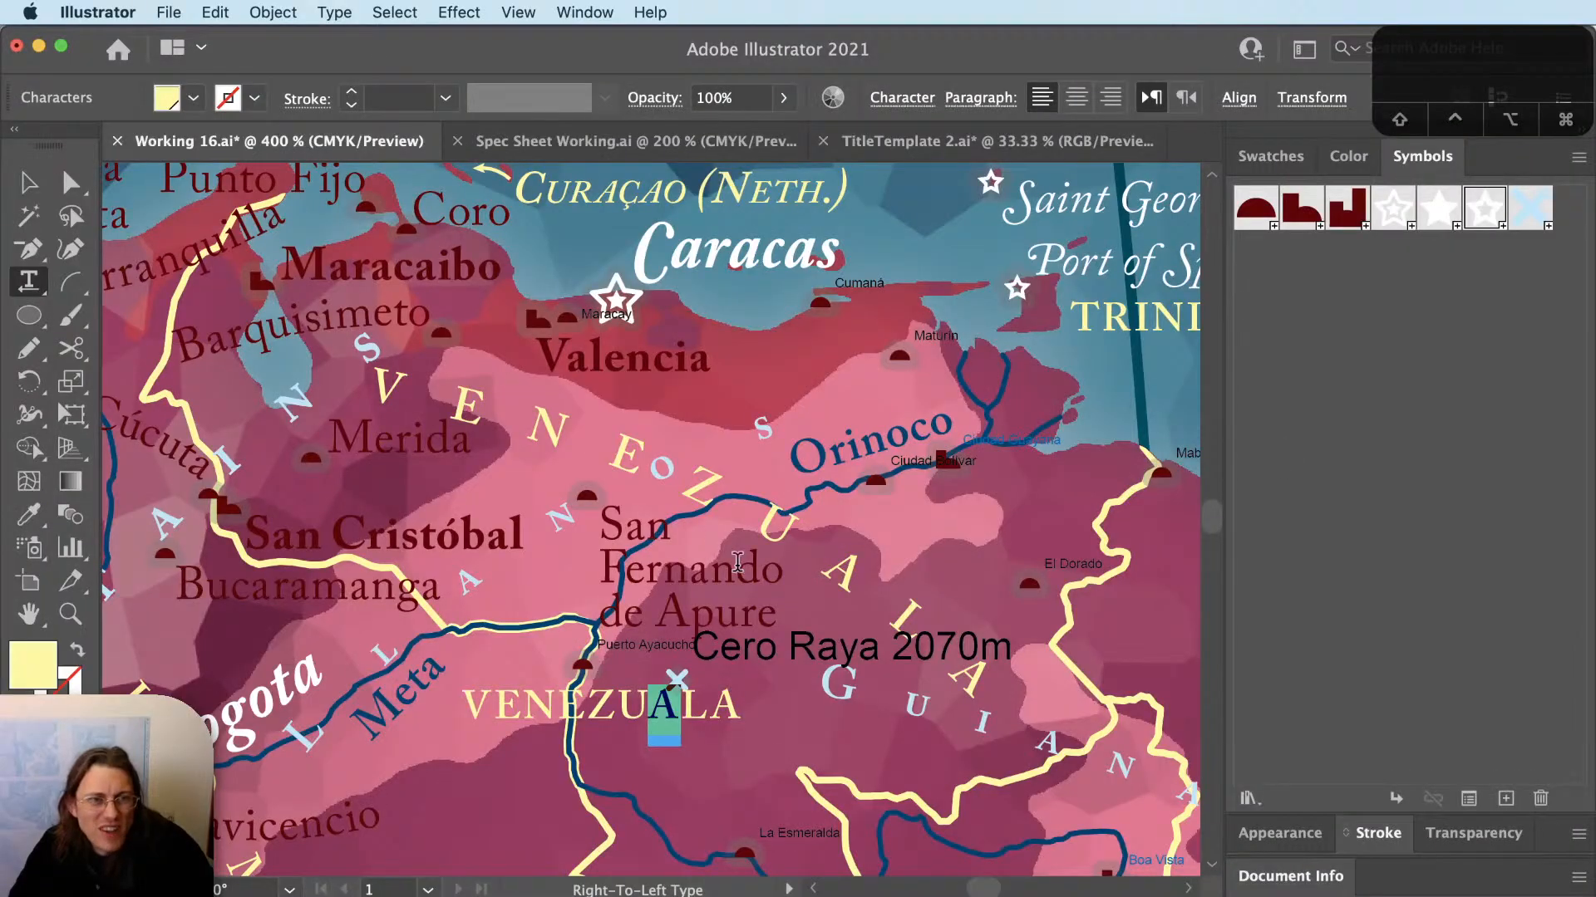
In Illustrator, replace the wrong A with E in both the curved and the straight country labels to read VENEZUELA.
left_click_drag(820, 564, 876, 597)
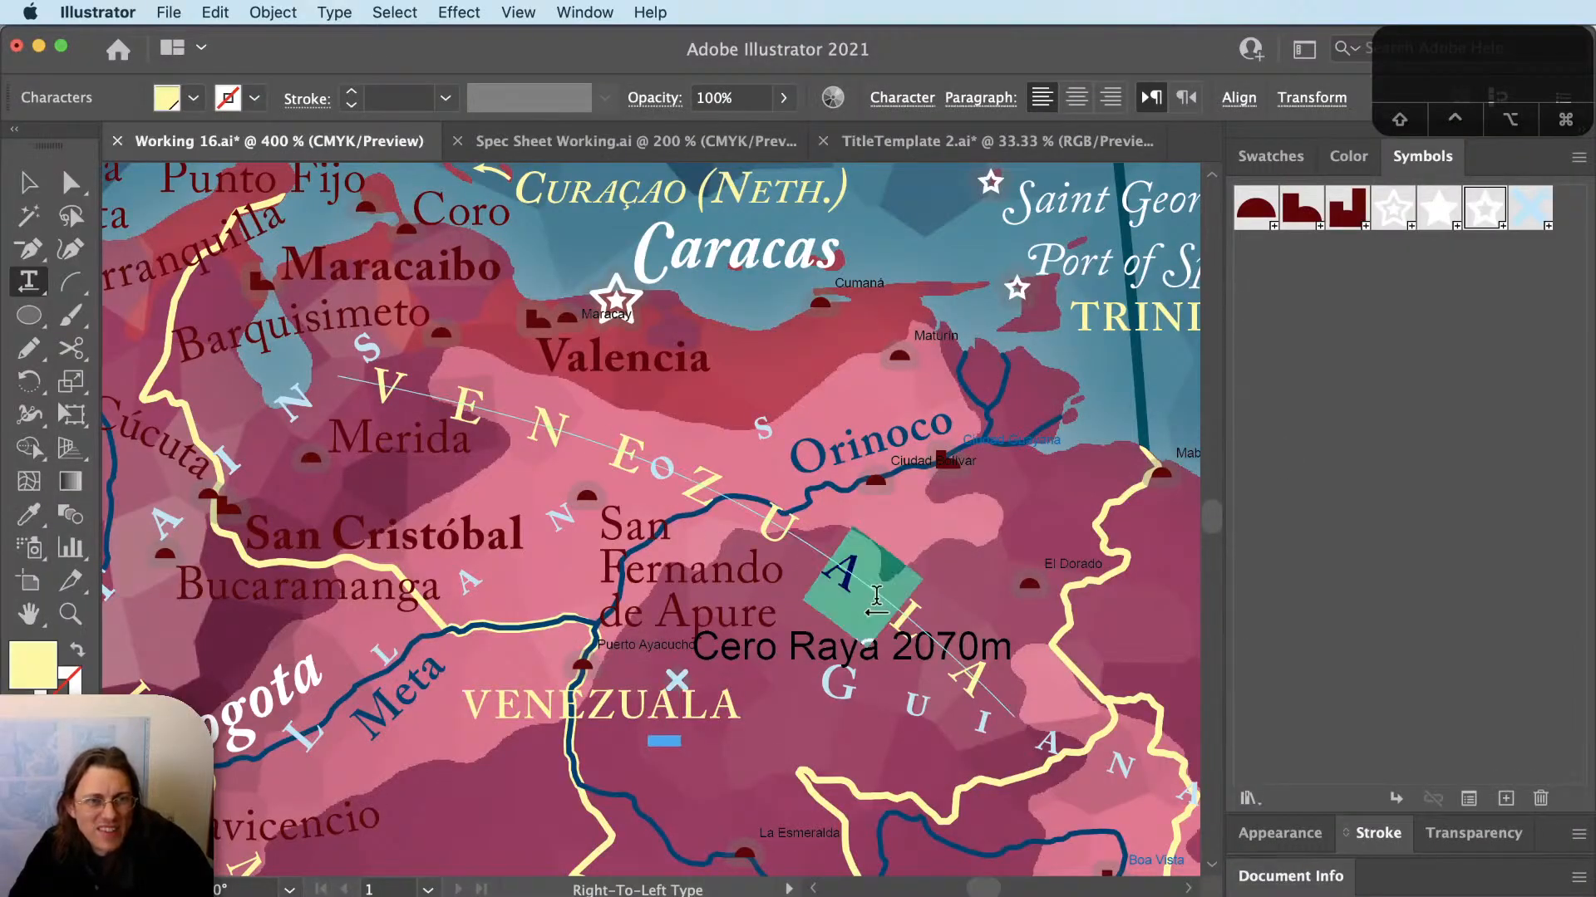
type("e")
left_click_drag(679, 714, 657, 718)
type("e")
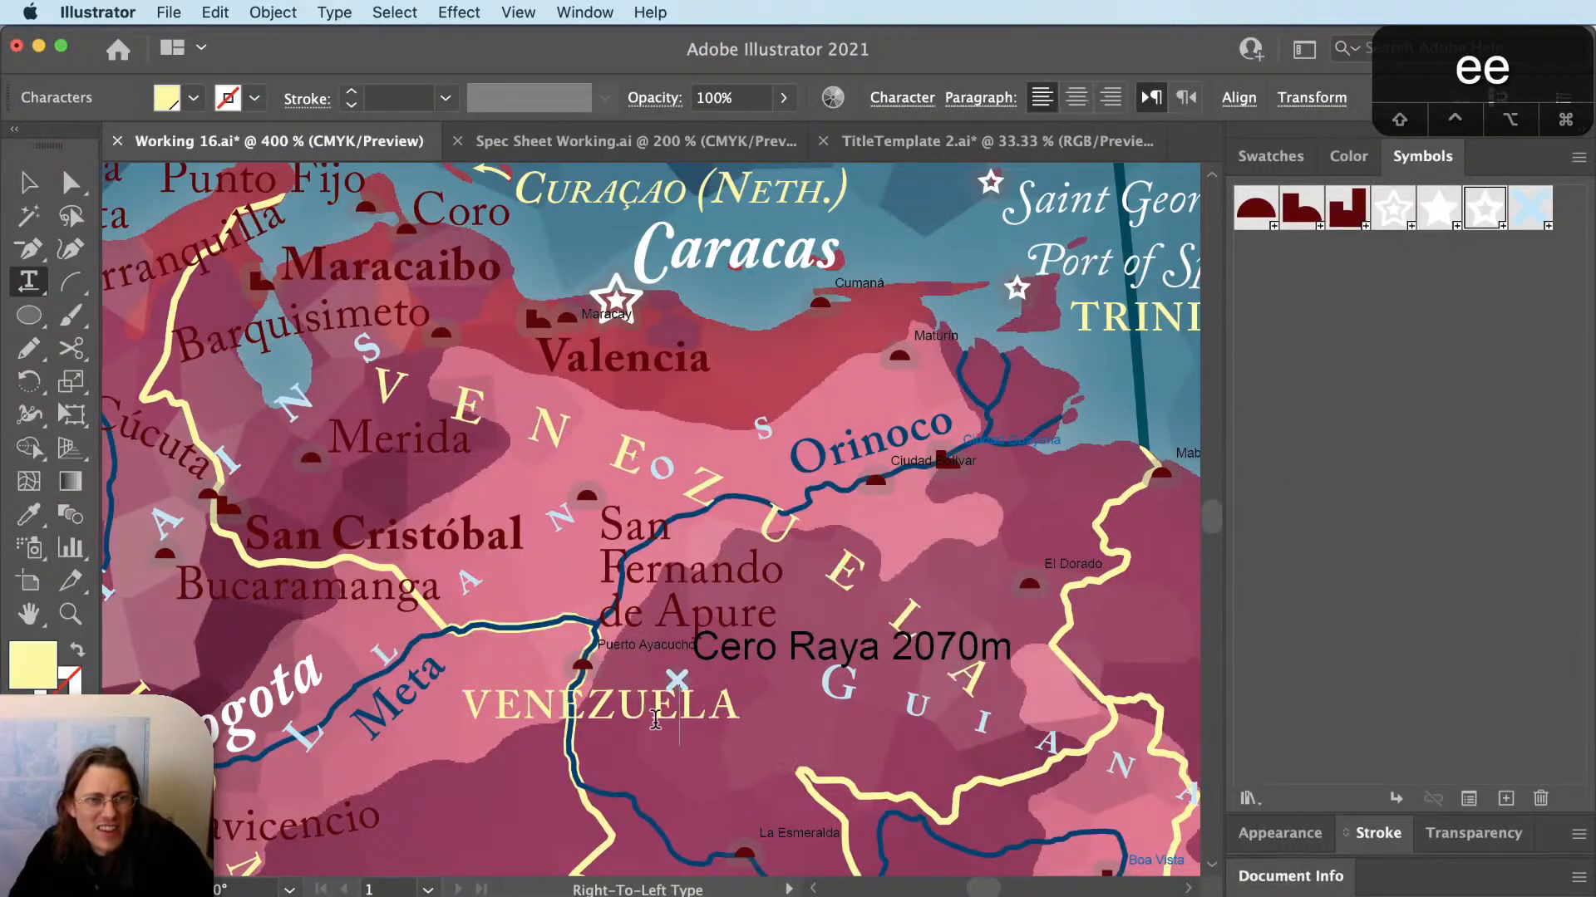
key("Escape")
Copy the curved country name's type style onto the straight VENEZUELA label with the Eyedropper and set its tracking to 600.
key("i")
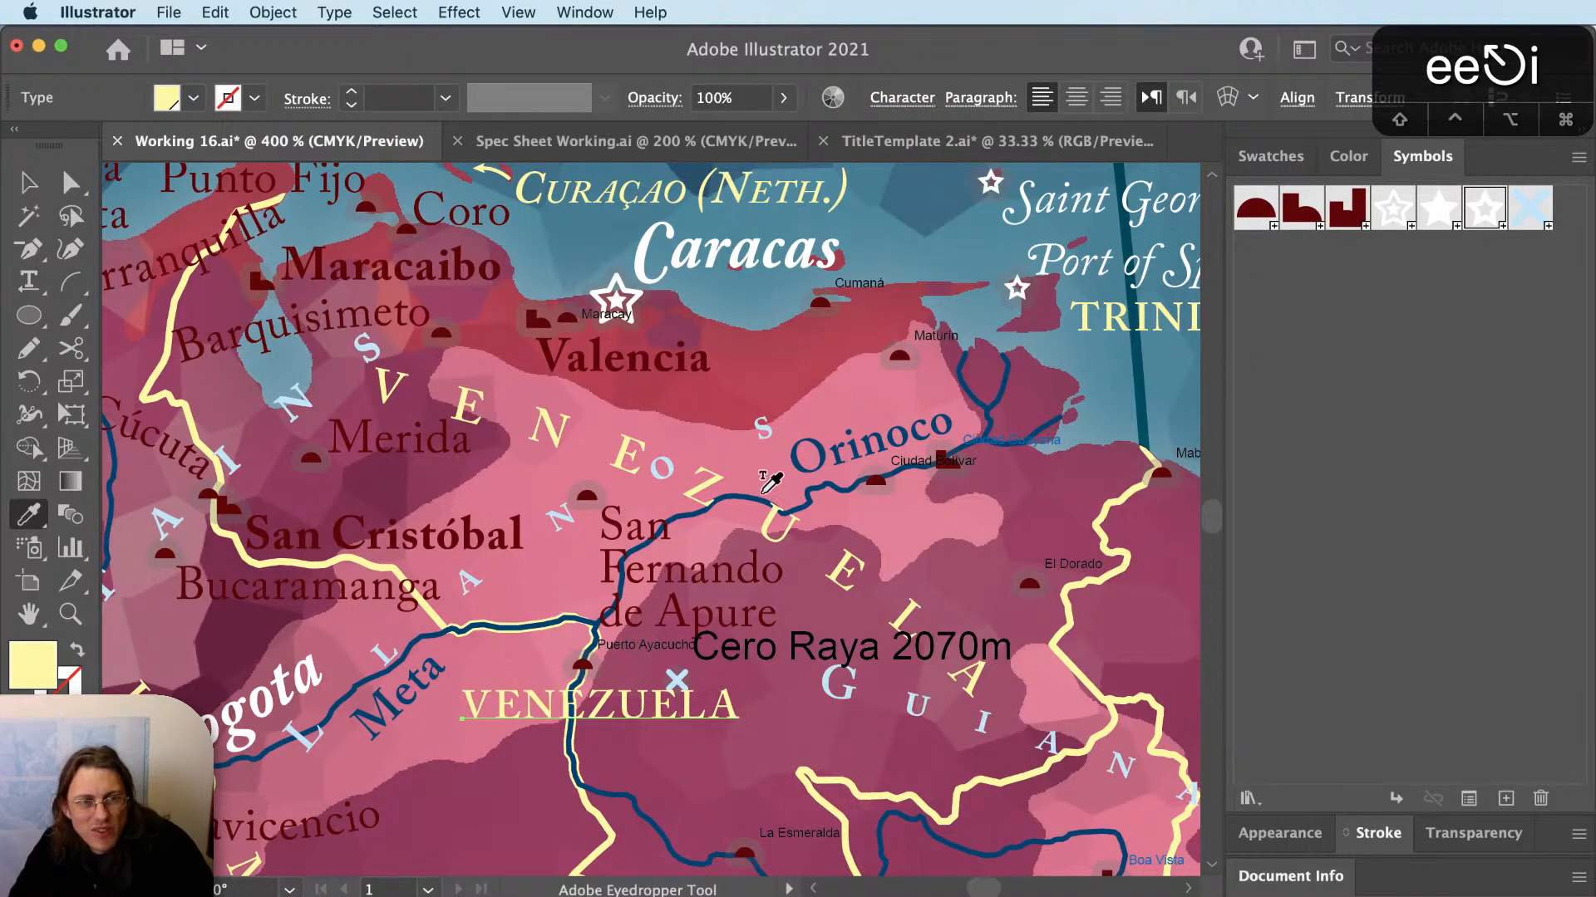
left_click(728, 464)
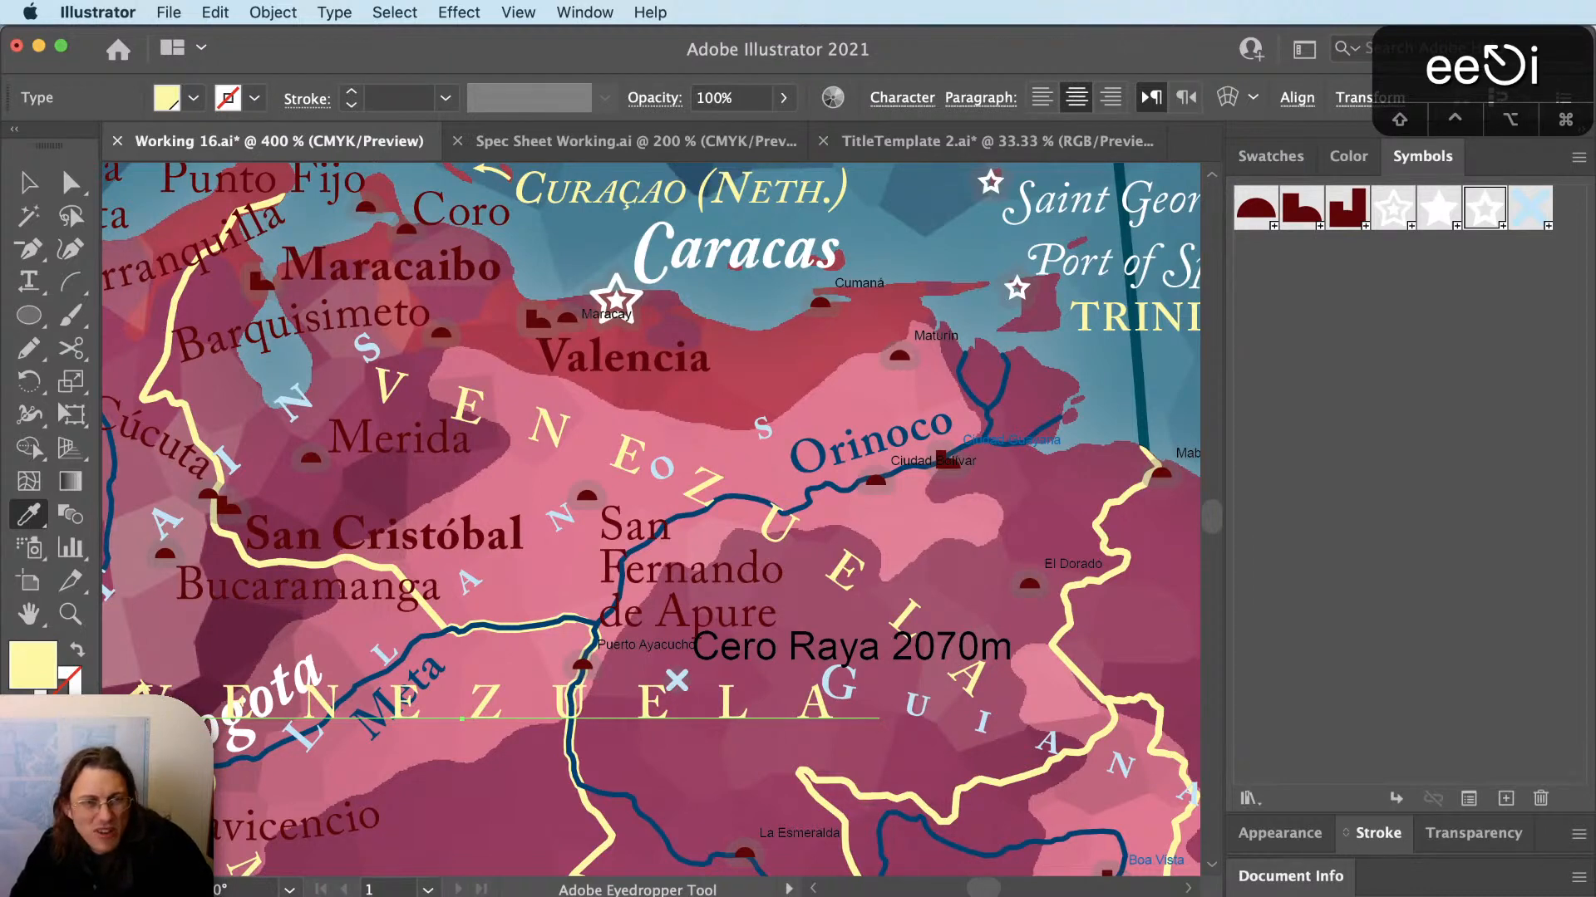
type("600")
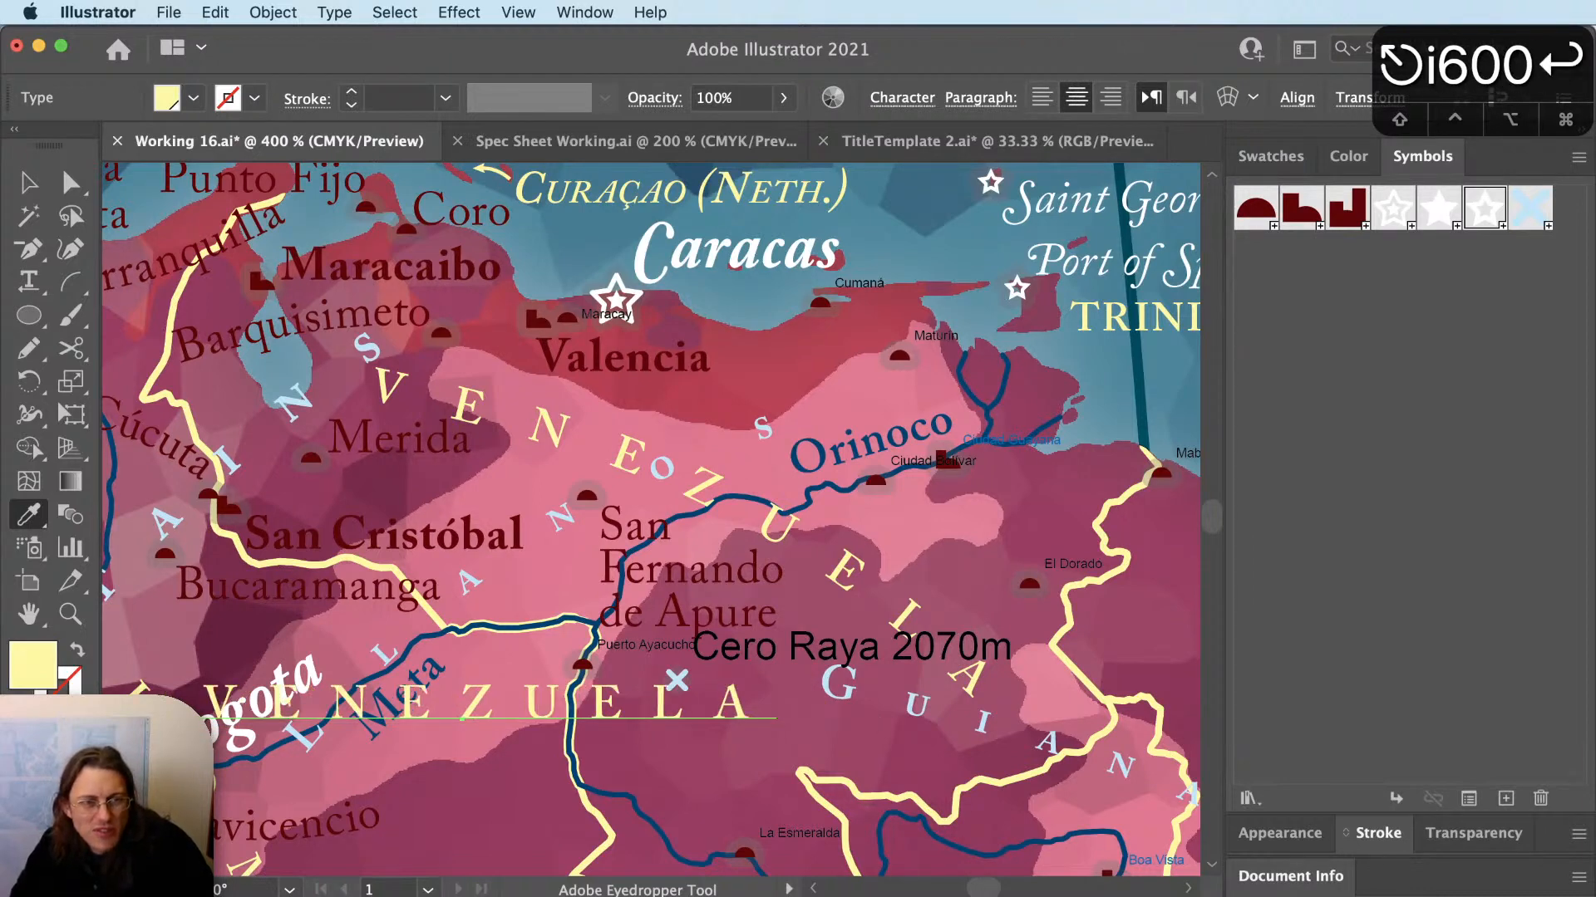
key("Return")
Move the straight VENEZUELA label northeast across the middle of the country, over the San Fernando de Apure label.
key("v")
left_click_drag(470, 713, 772, 560)
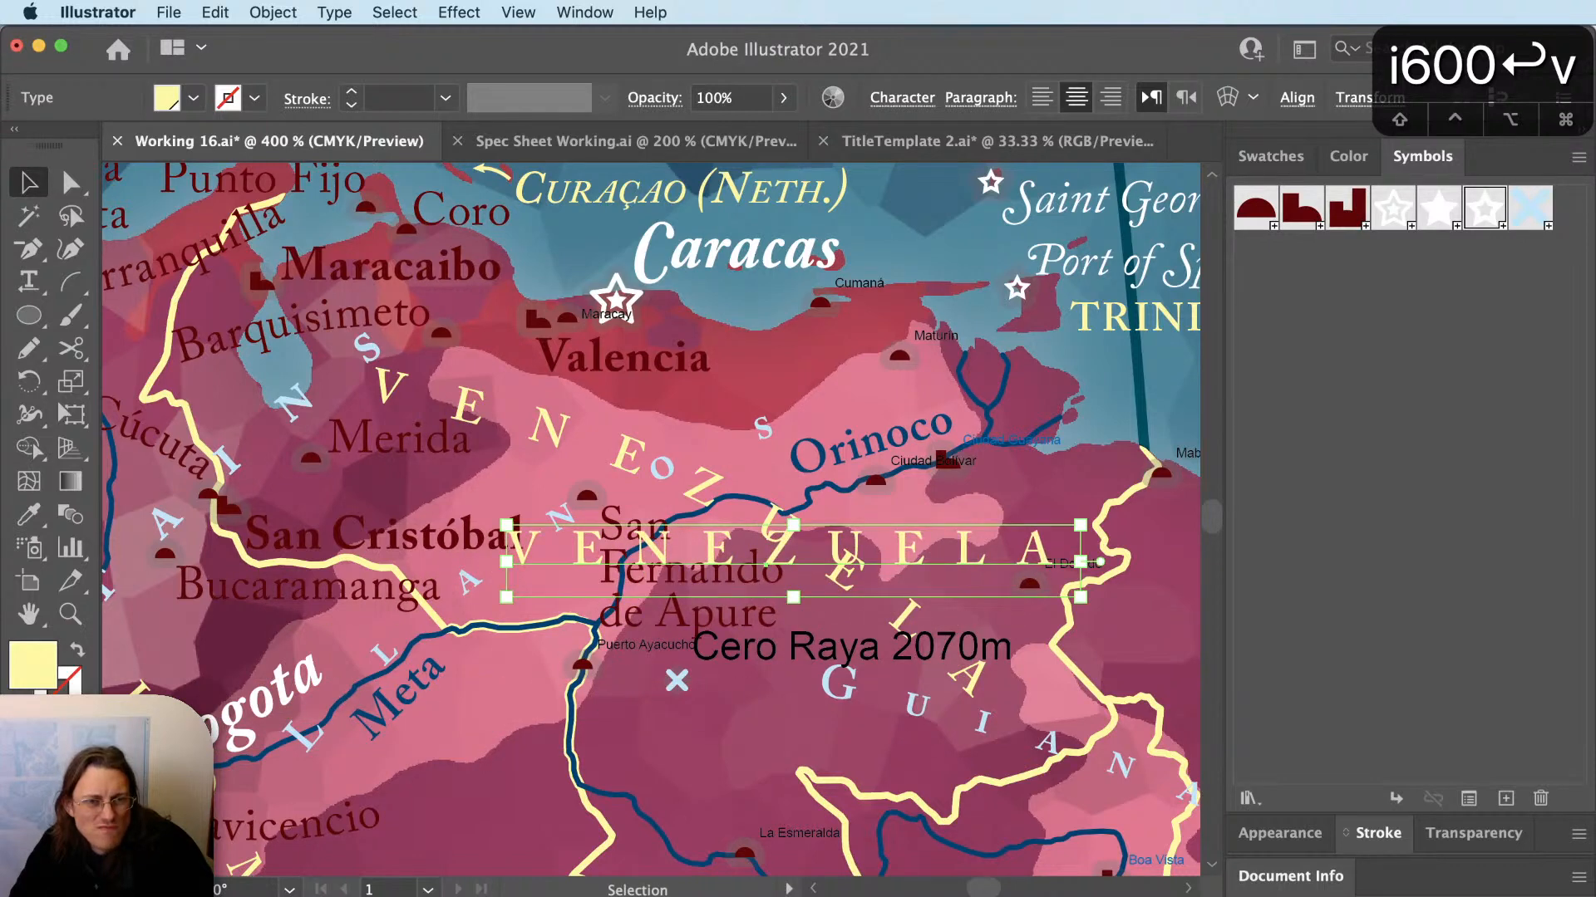
Set the straight VENEZUELA label's tracking to 400 and shift it slightly southwest across the middle of the country.
type("400")
key("Return")
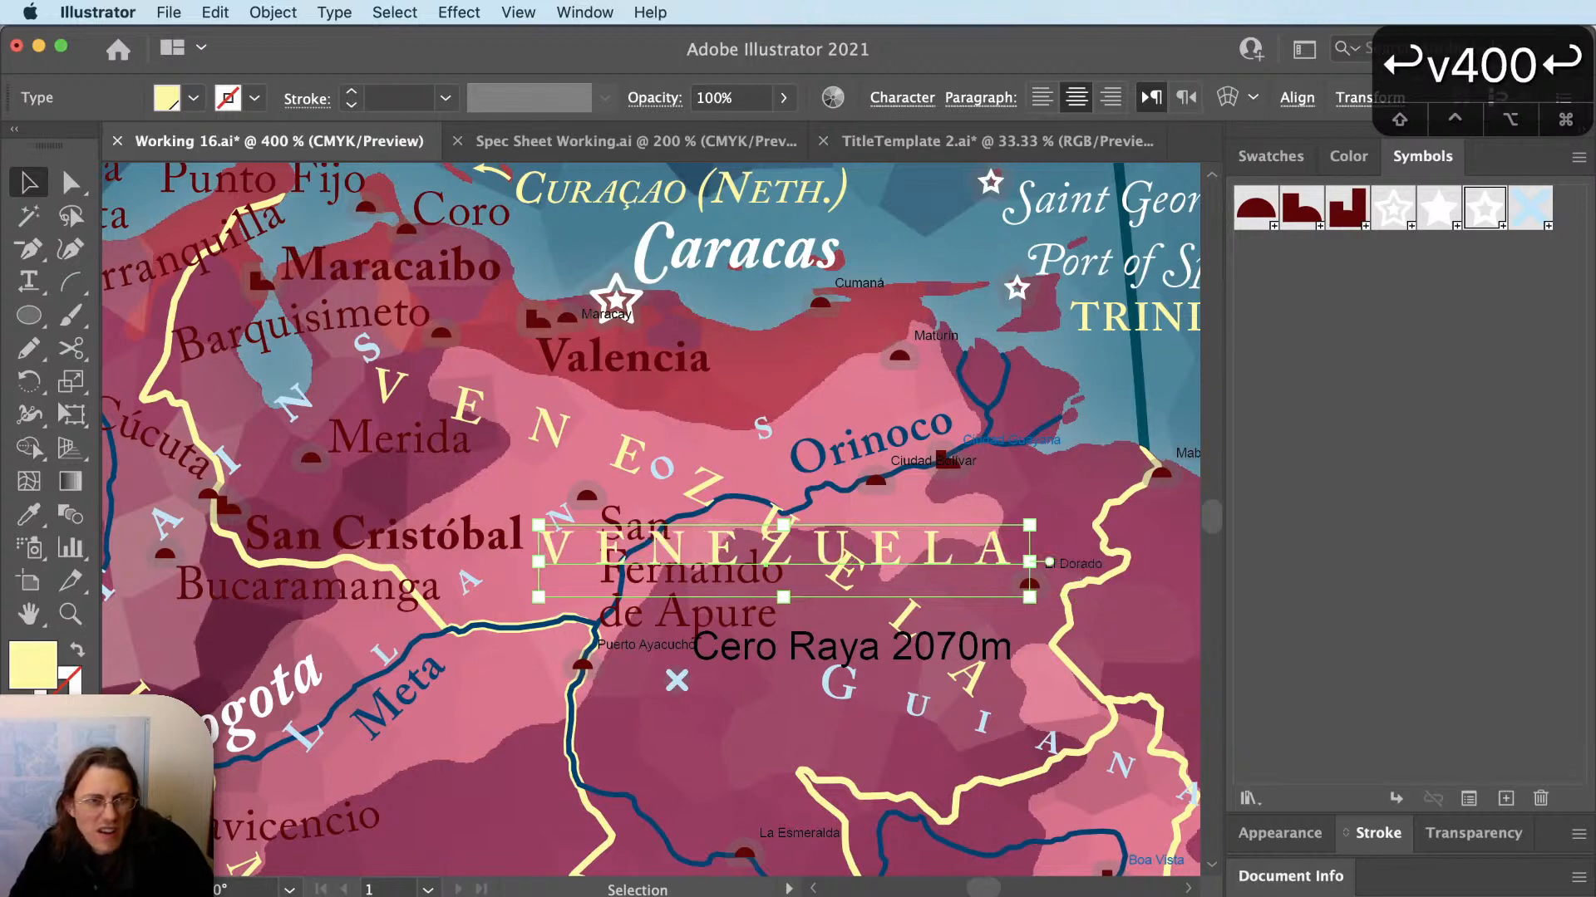
left_click(970, 566)
key("v")
left_click_drag(979, 557, 848, 636)
key("v")
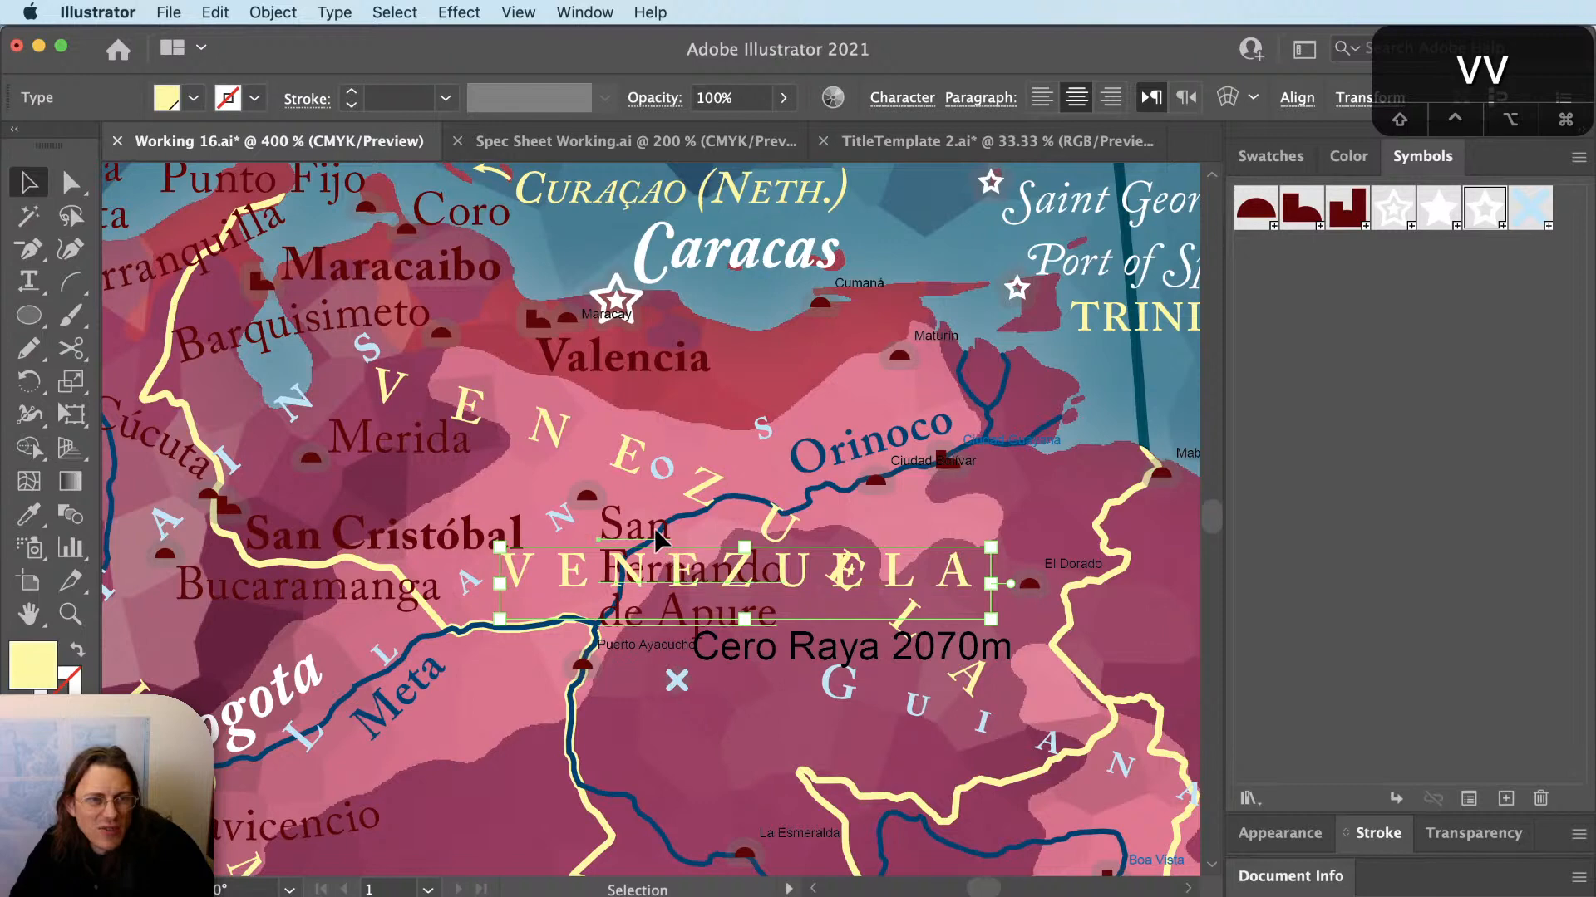
Try placing the San Fernando de Apure label south of Puerto Ayacucho, clear of the straight VENEZUELA label.
left_click_drag(654, 528, 619, 719)
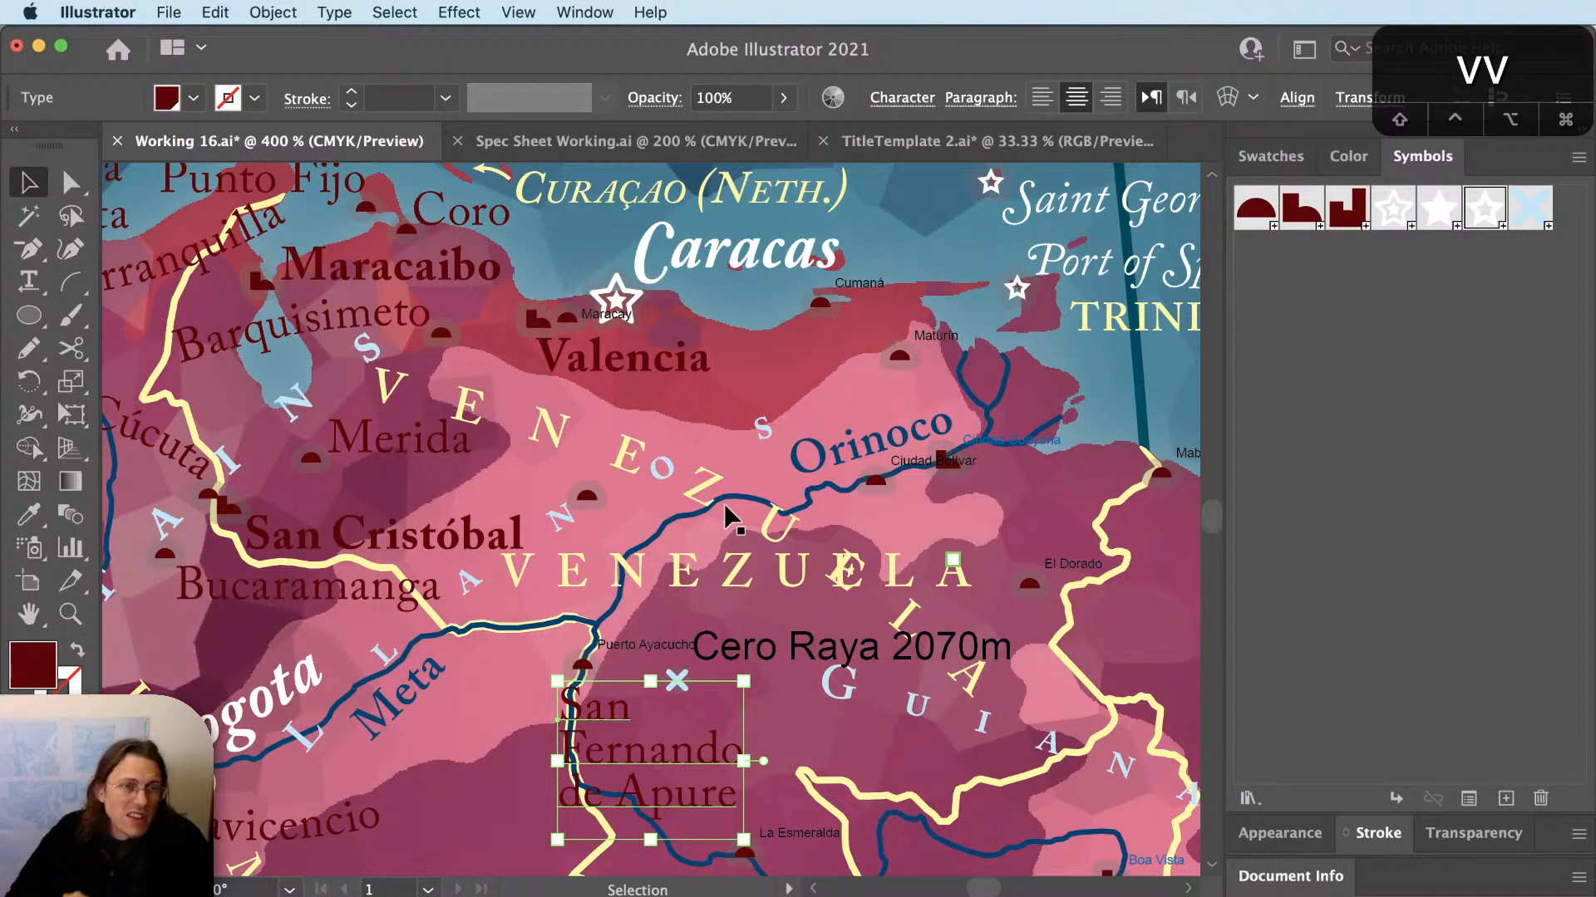
scroll(934, 480, "down", 1)
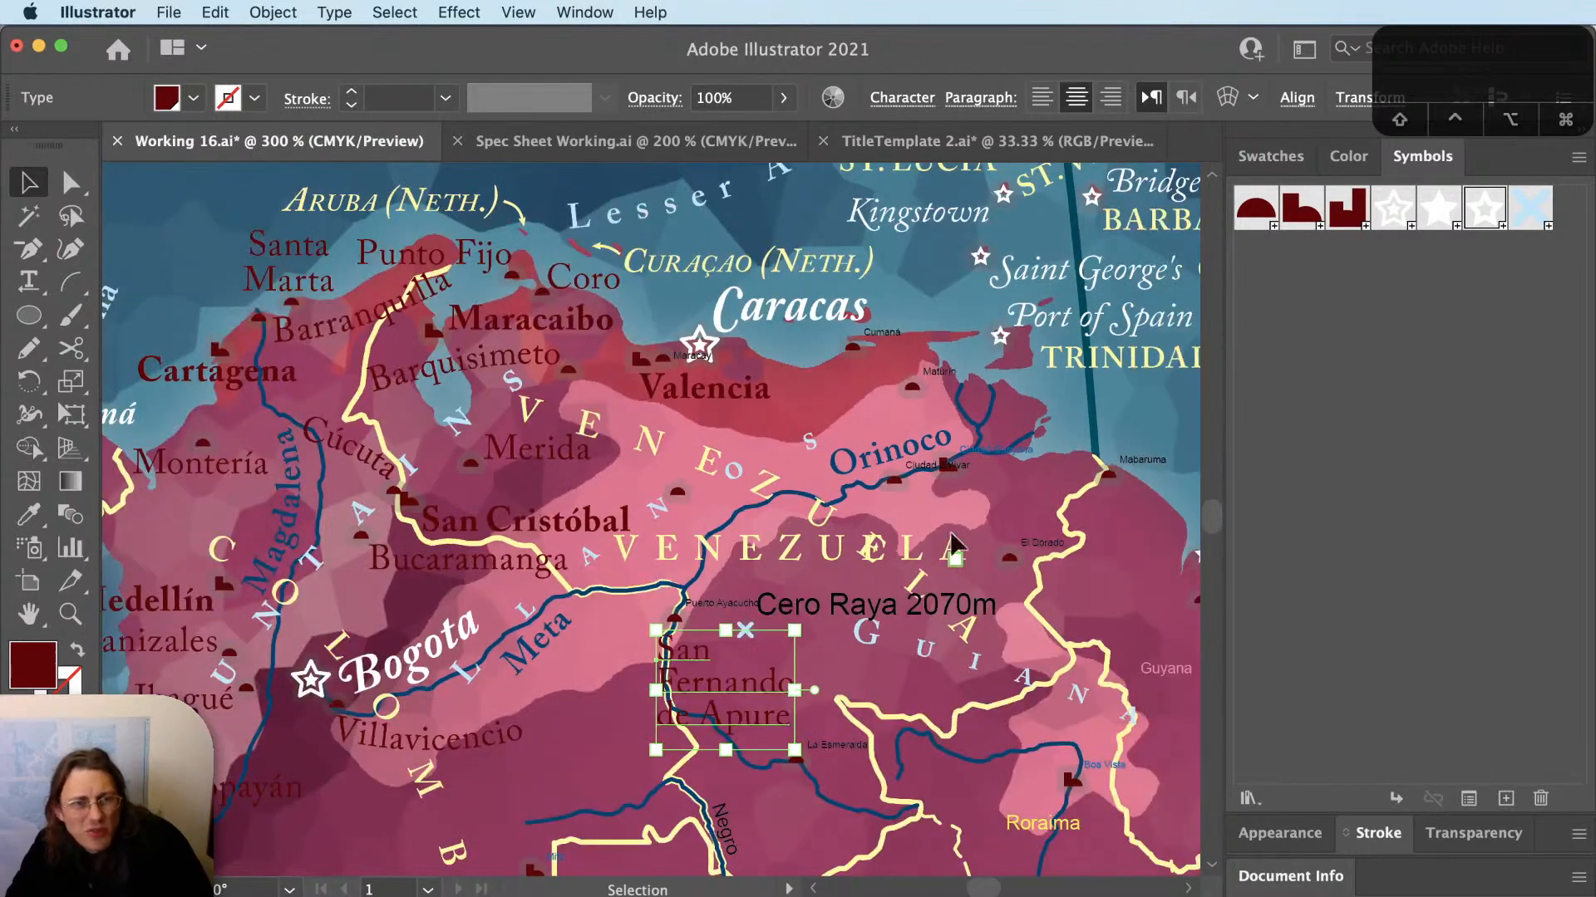
left_click(931, 725, "super")
left_click_drag(928, 725, 972, 774)
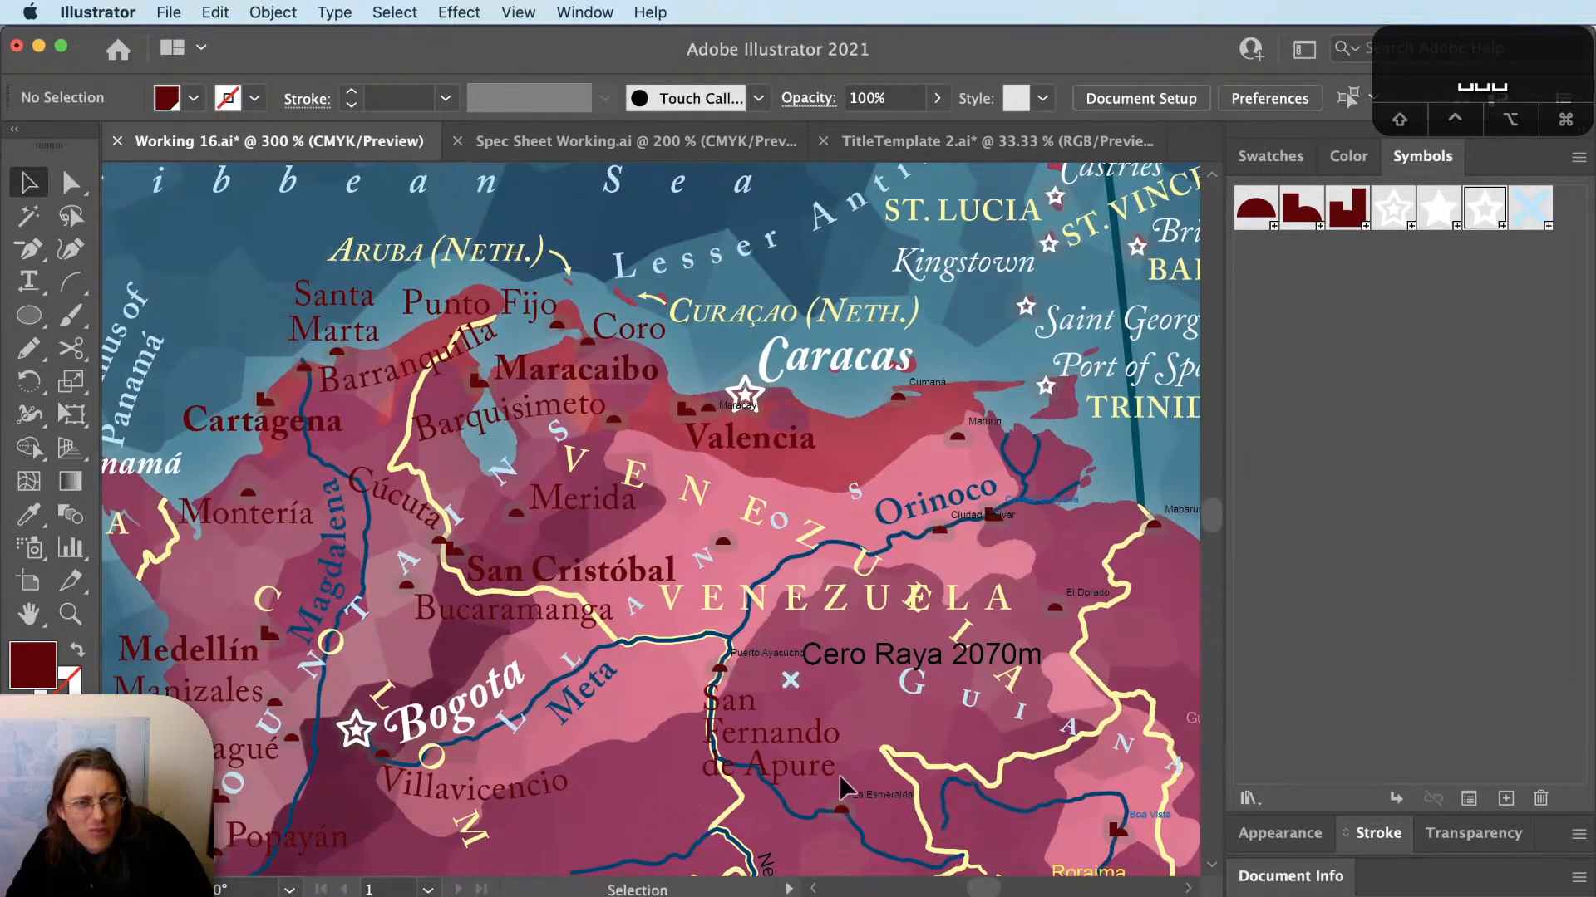
Undo the last move of the San Fernando de Apure label.
key("super+z")
key("super+z")
key("super+z")
scroll(777, 709, "down", 1)
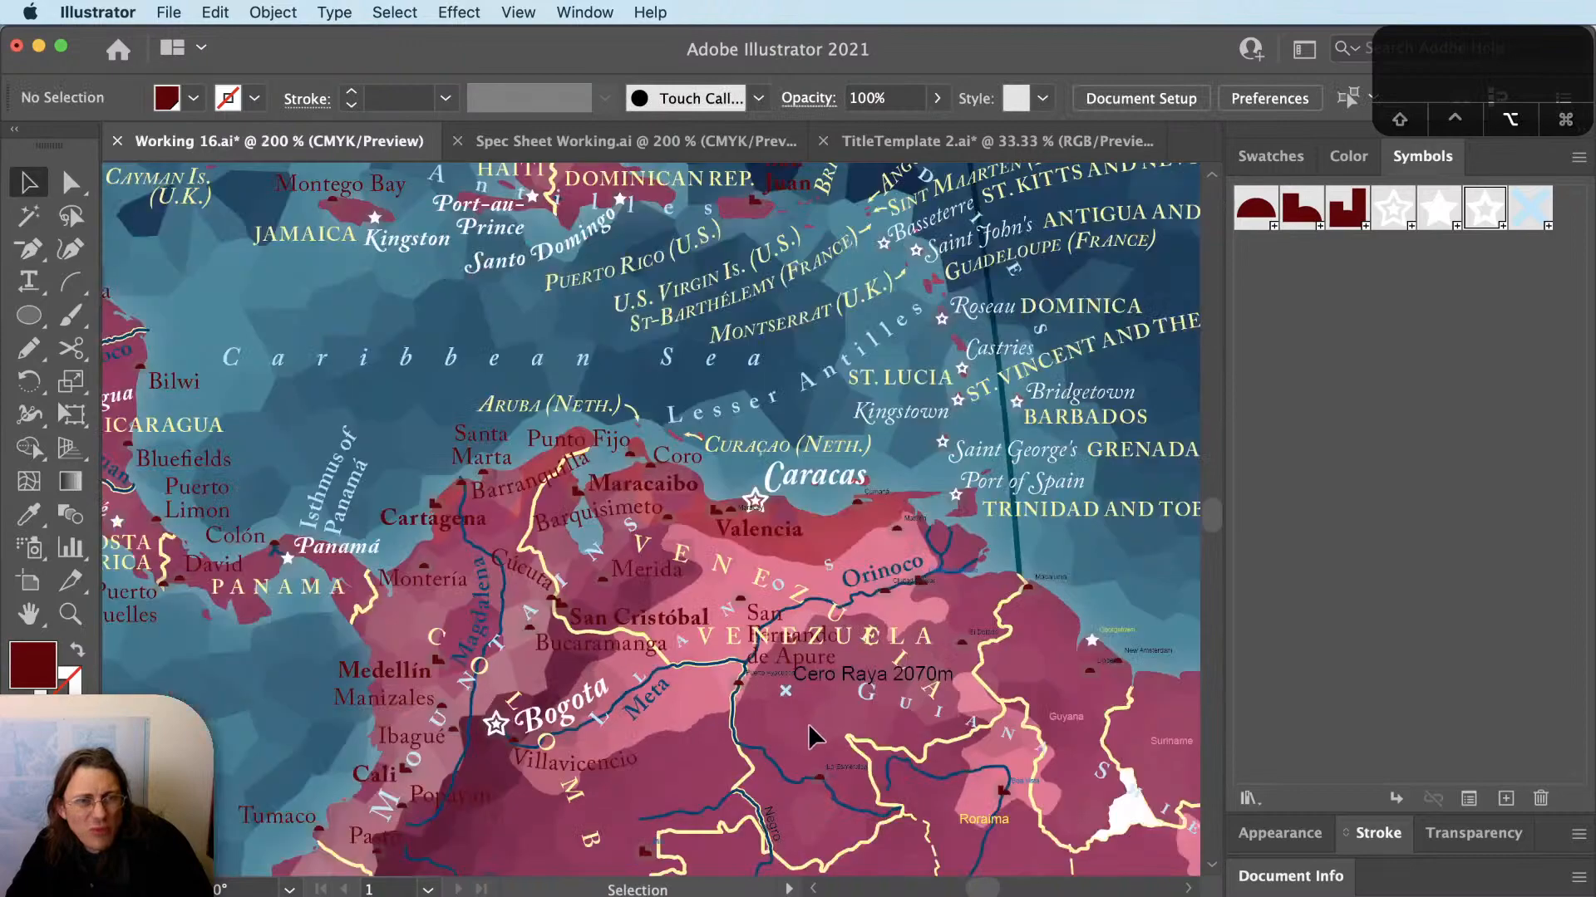
scroll(814, 723, "up", 1)
left_click_drag(896, 748, 872, 690)
key("v")
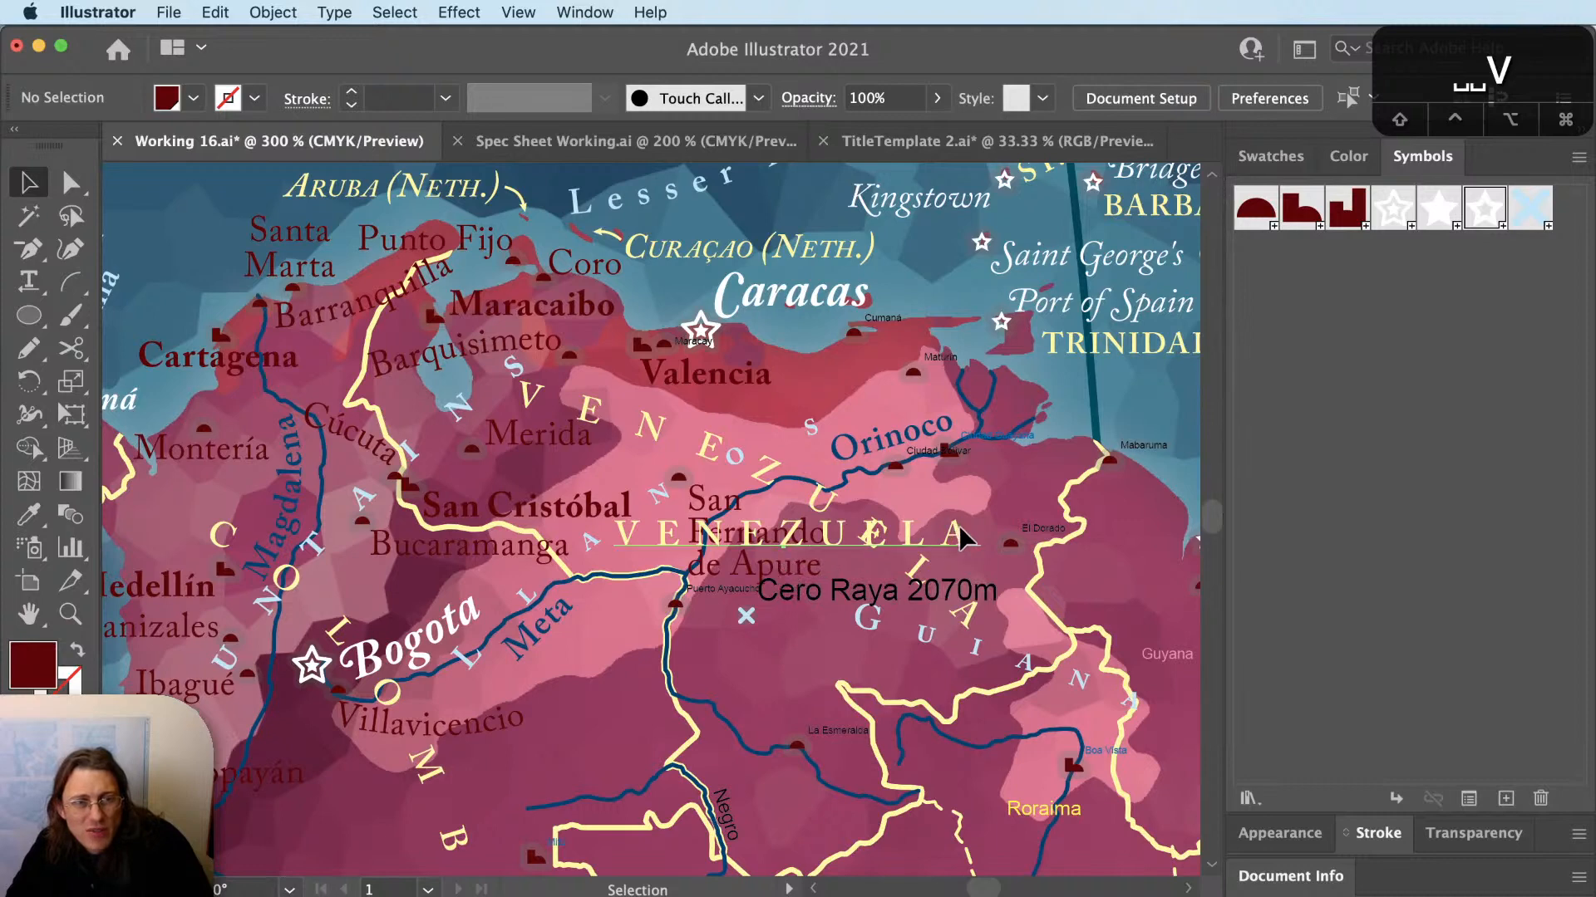
Delete the straight VENEZUELA label, keeping only the curved country name.
mouse_move(960, 530)
left_mouse_down()
mouse_move(907, 466)
mouse_move(953, 527)
mouse_move(984, 520)
mouse_move(963, 527)
left_mouse_up()
left_click(972, 645, "super")
left_click_drag(889, 654, 906, 619)
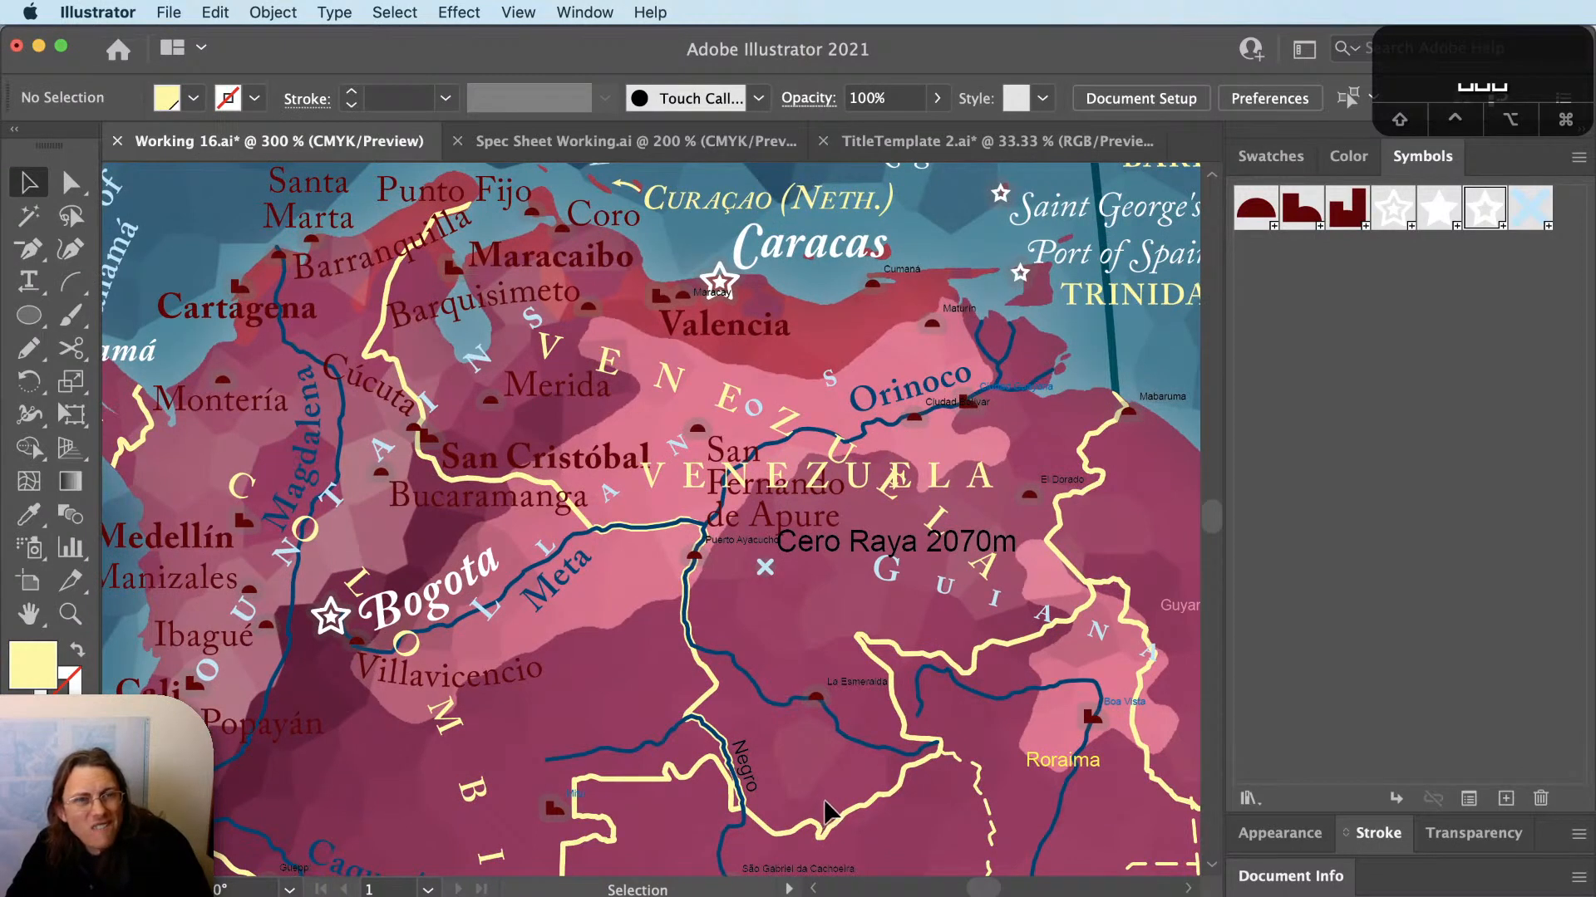
left_click(975, 472)
key("Delete")
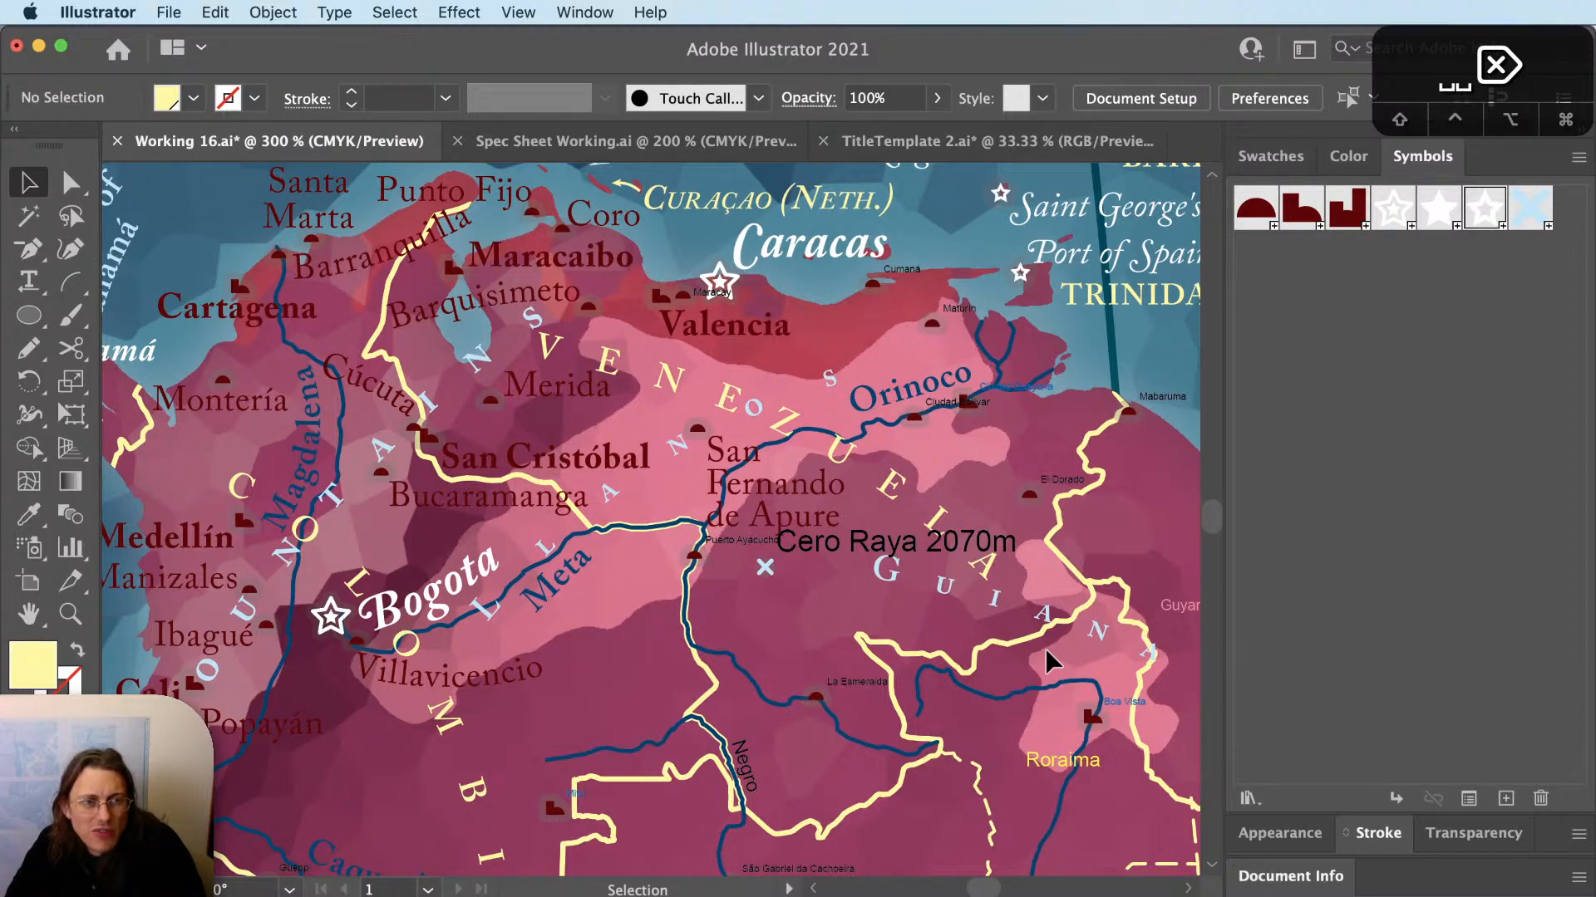
Examine how the curved VENEZUELA and COLOMBIA names sit among the surrounding city, river and region labels.
key("space")
left_click_drag(380, 596, 653, 454)
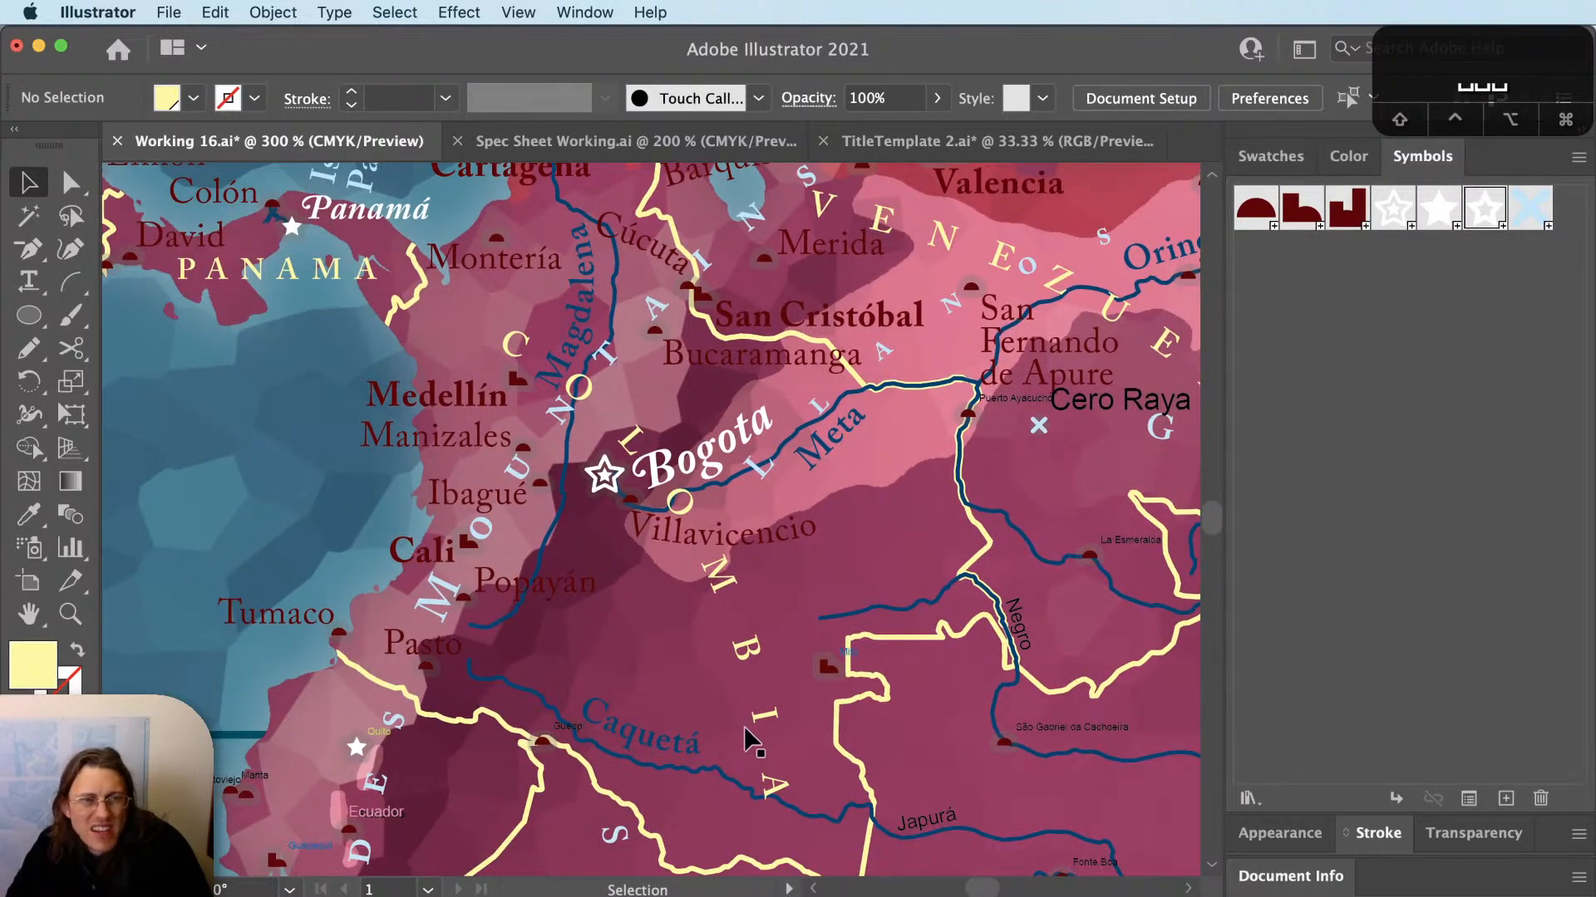
key("space")
left_click_drag(911, 378, 497, 477)
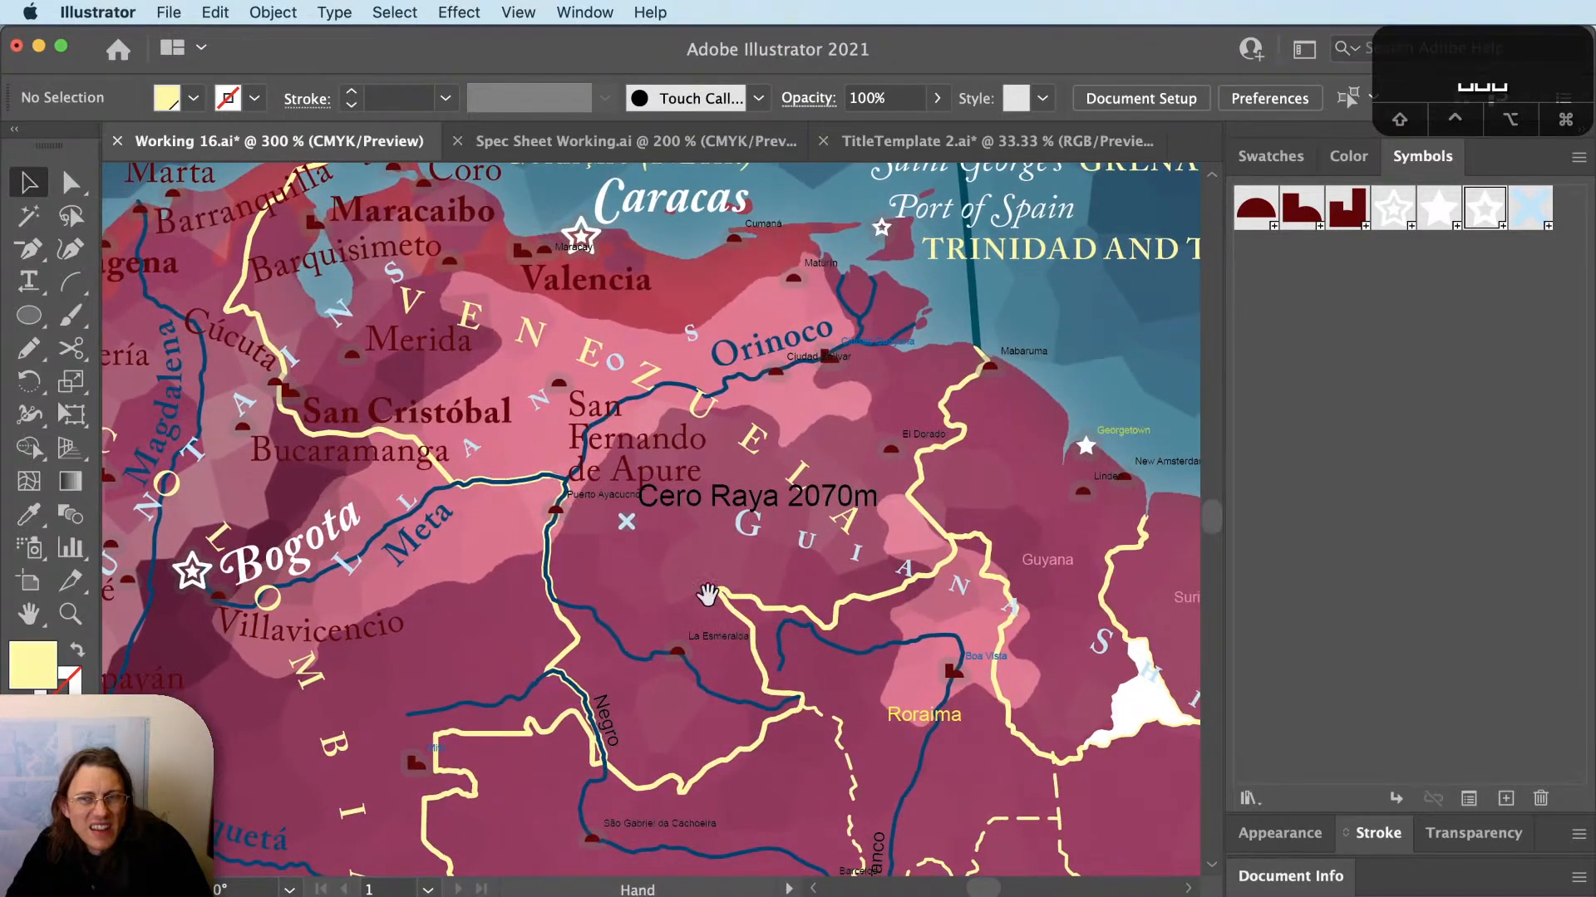
left_click_drag(708, 595, 843, 693)
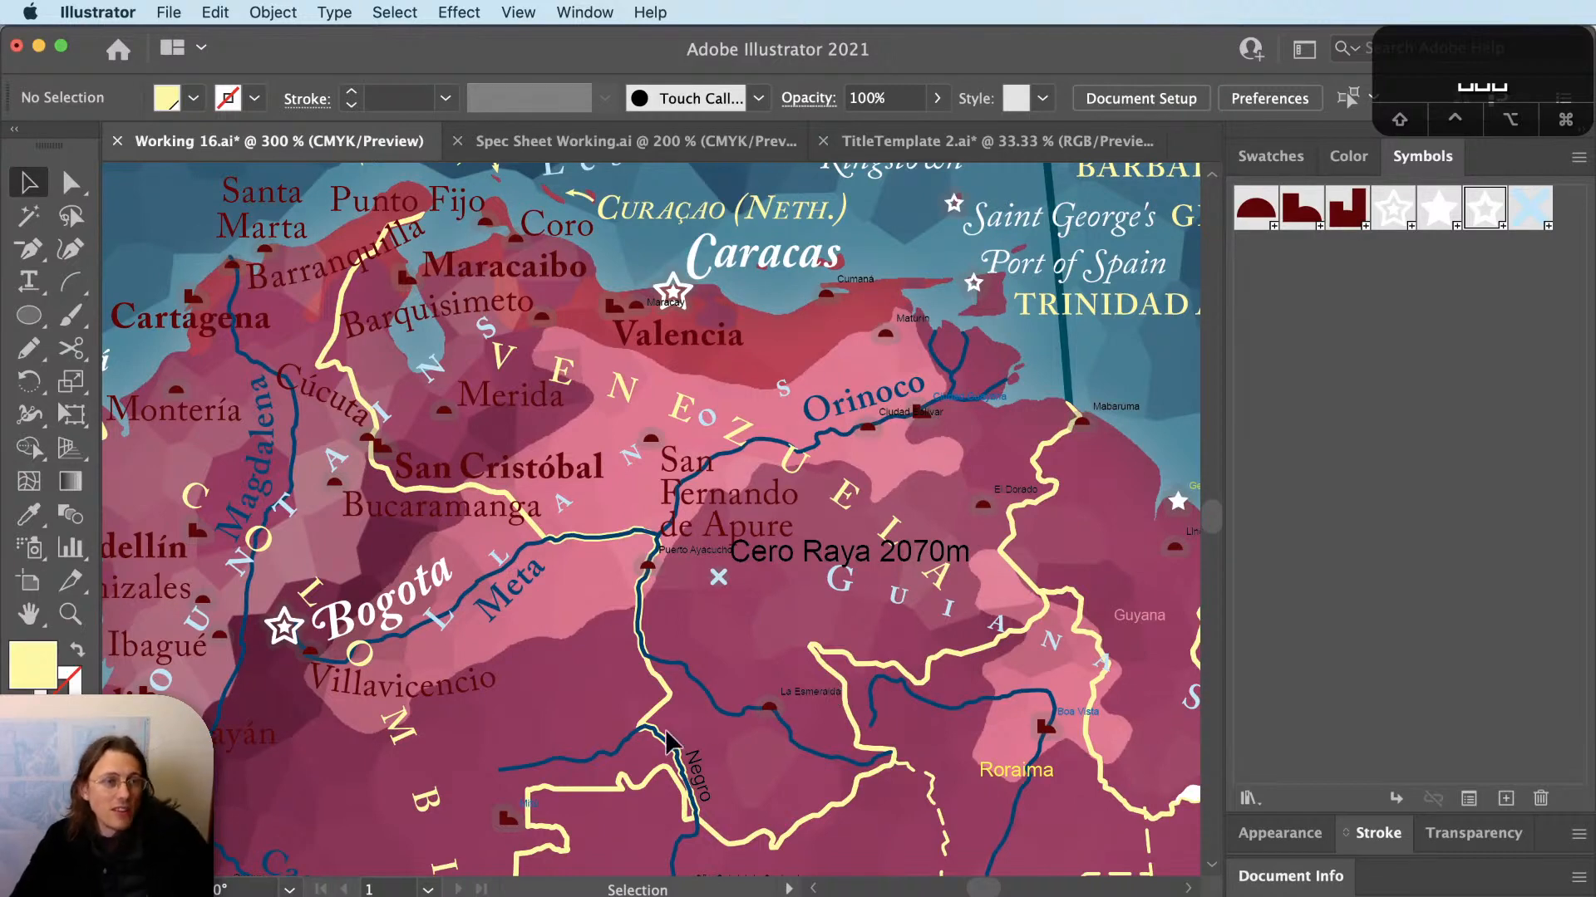
scroll(232, 665, "up", 2, "alt")
scroll(232, 665, "up", 1, "alt")
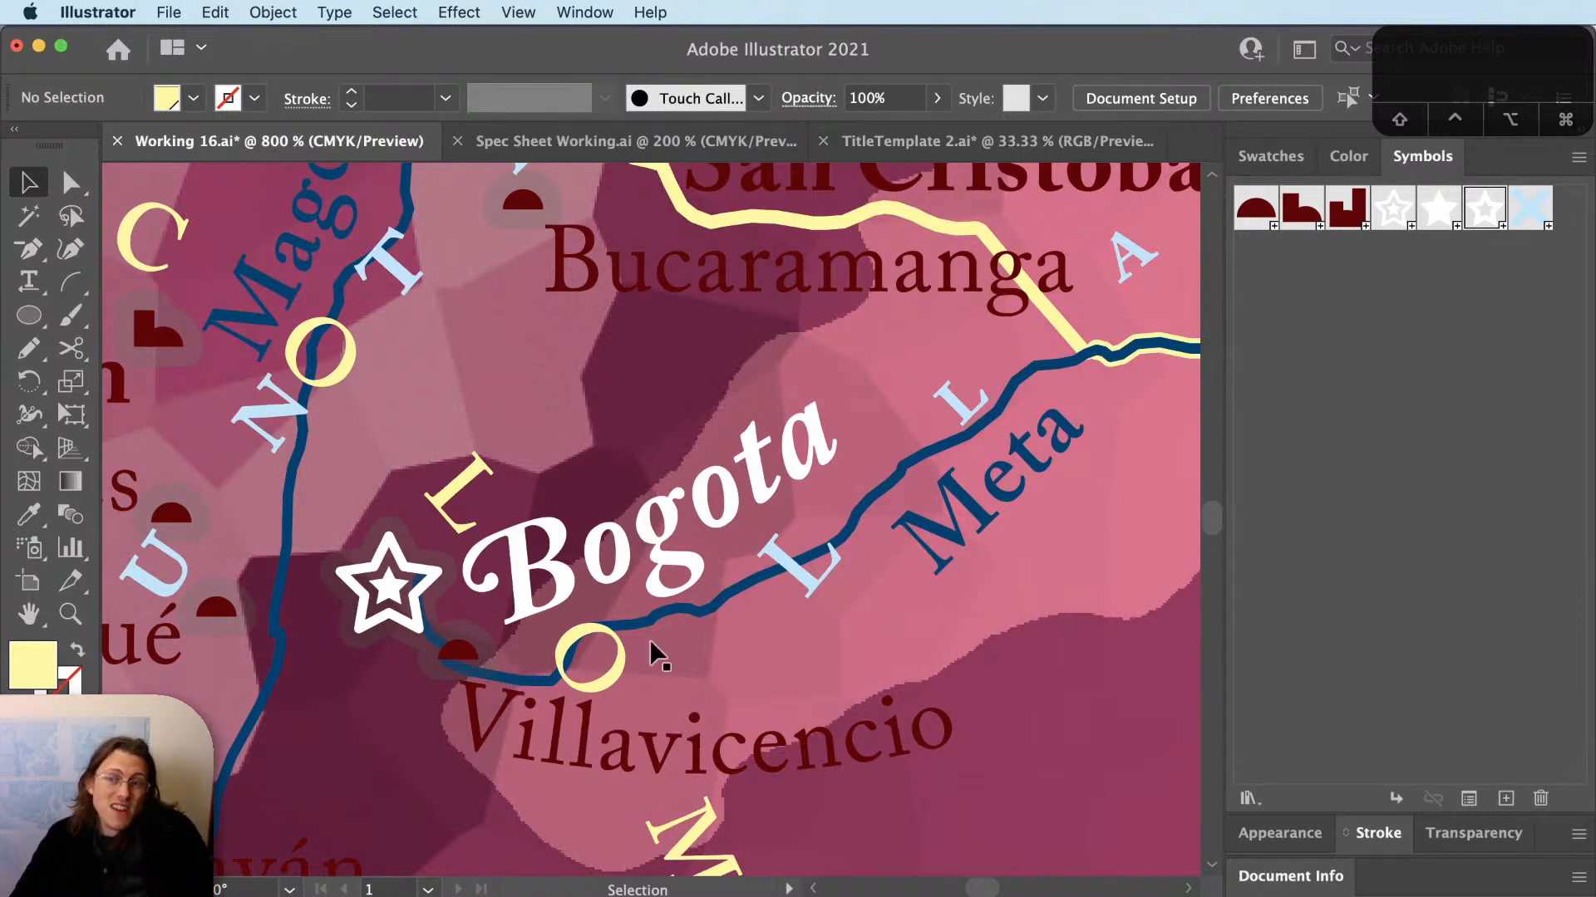
scroll(651, 654, "down", 5)
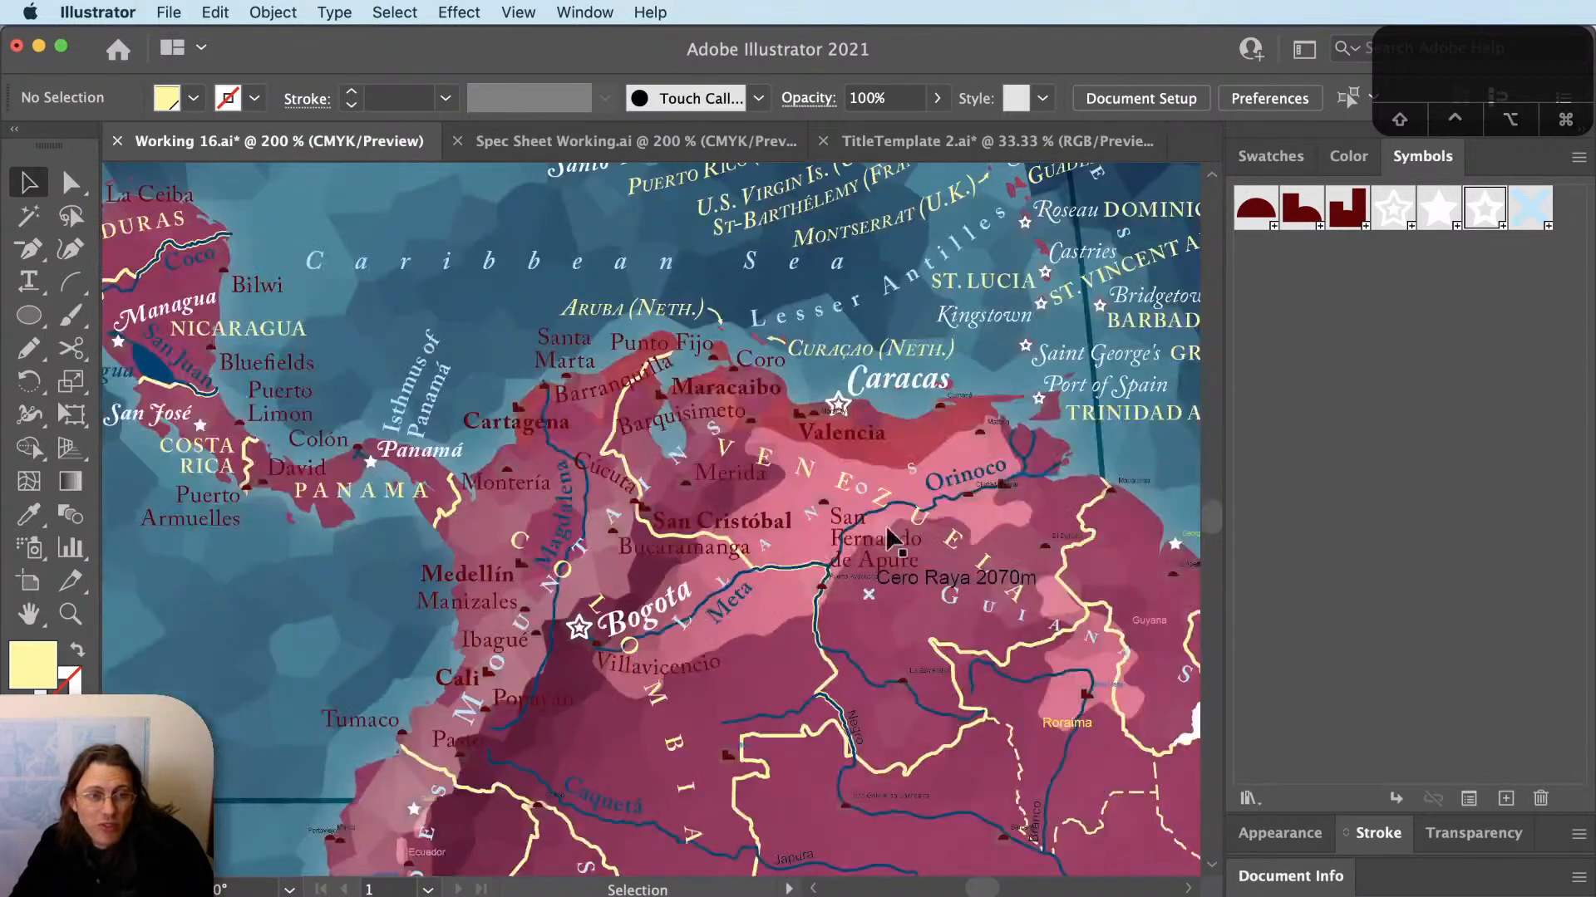
scroll(898, 557, "right", 5)
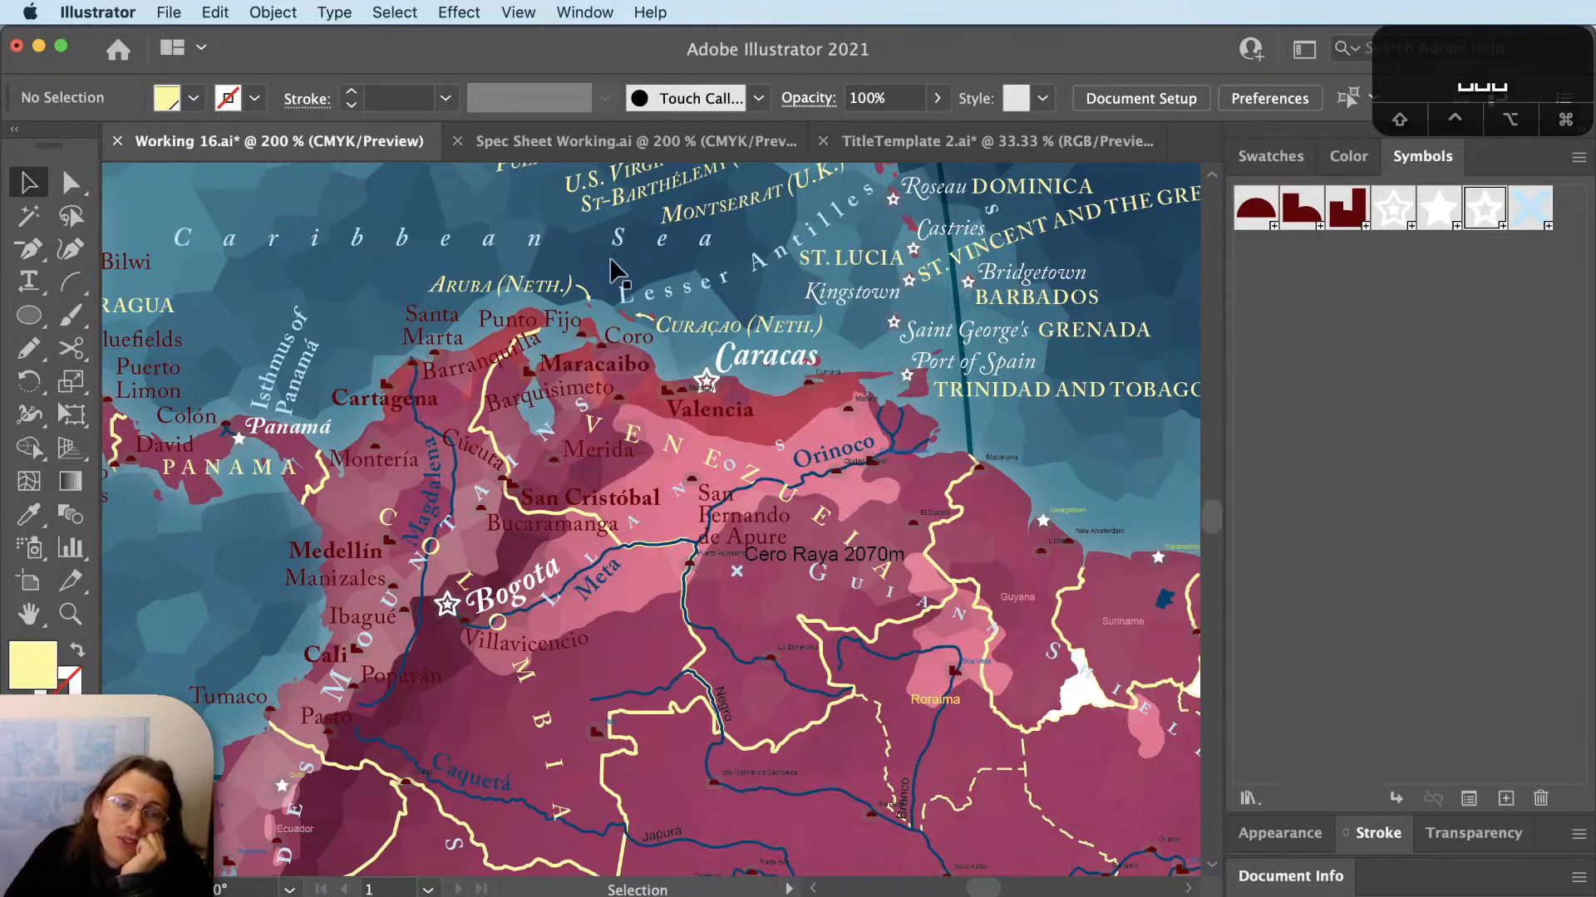
Save the map document, then switch to Chrome and open the Twitter page linked from the somethingaboutmaps site.
key("super+s")
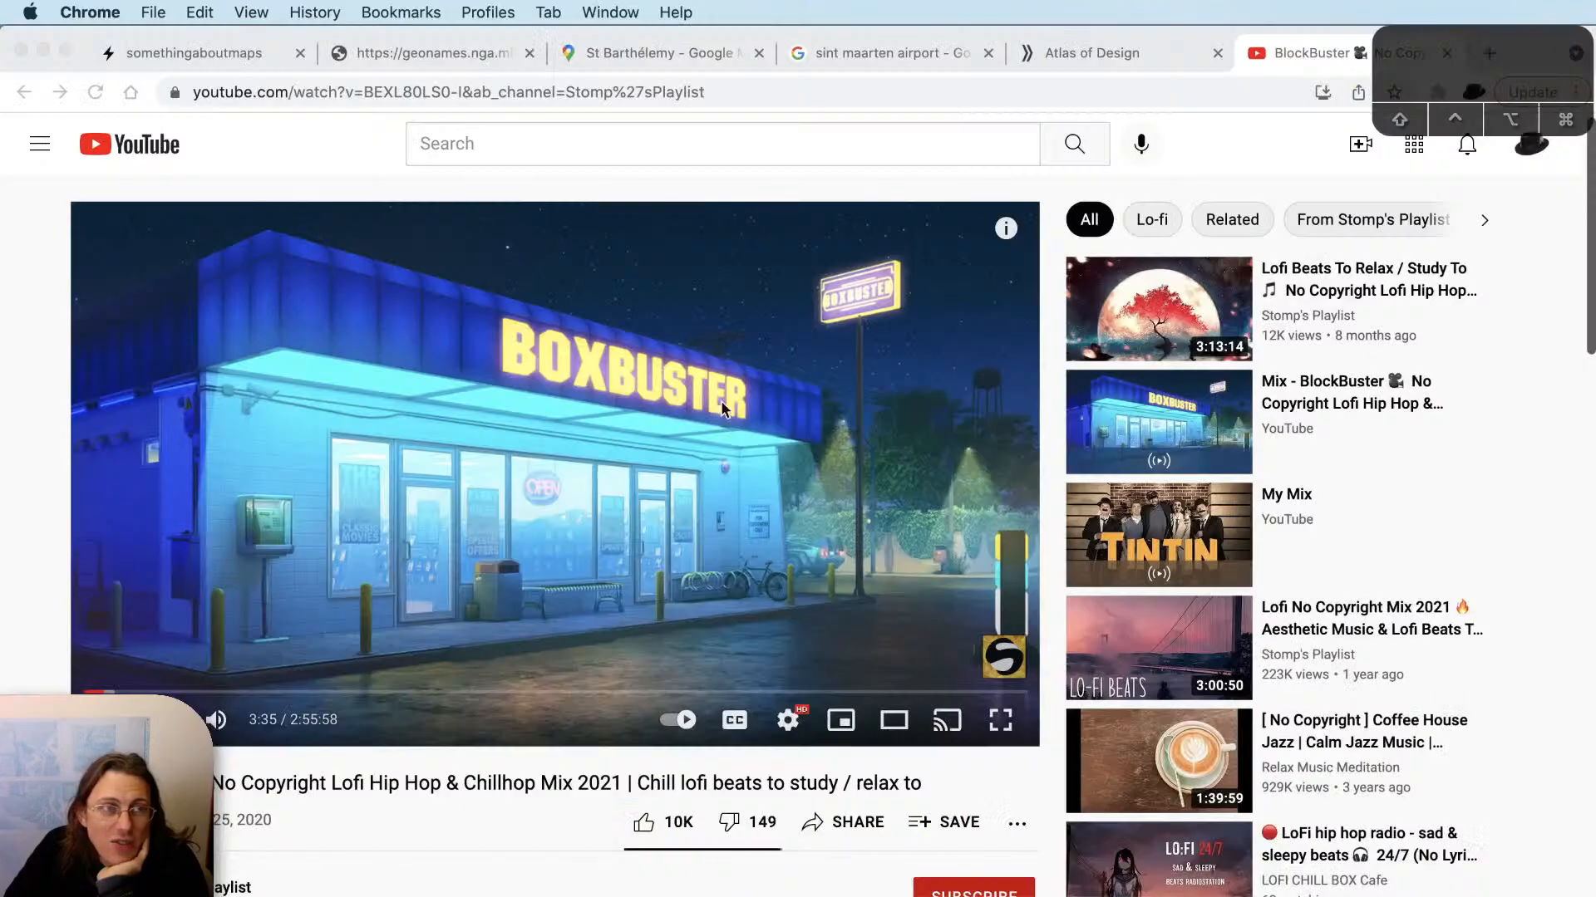
left_click(221, 63)
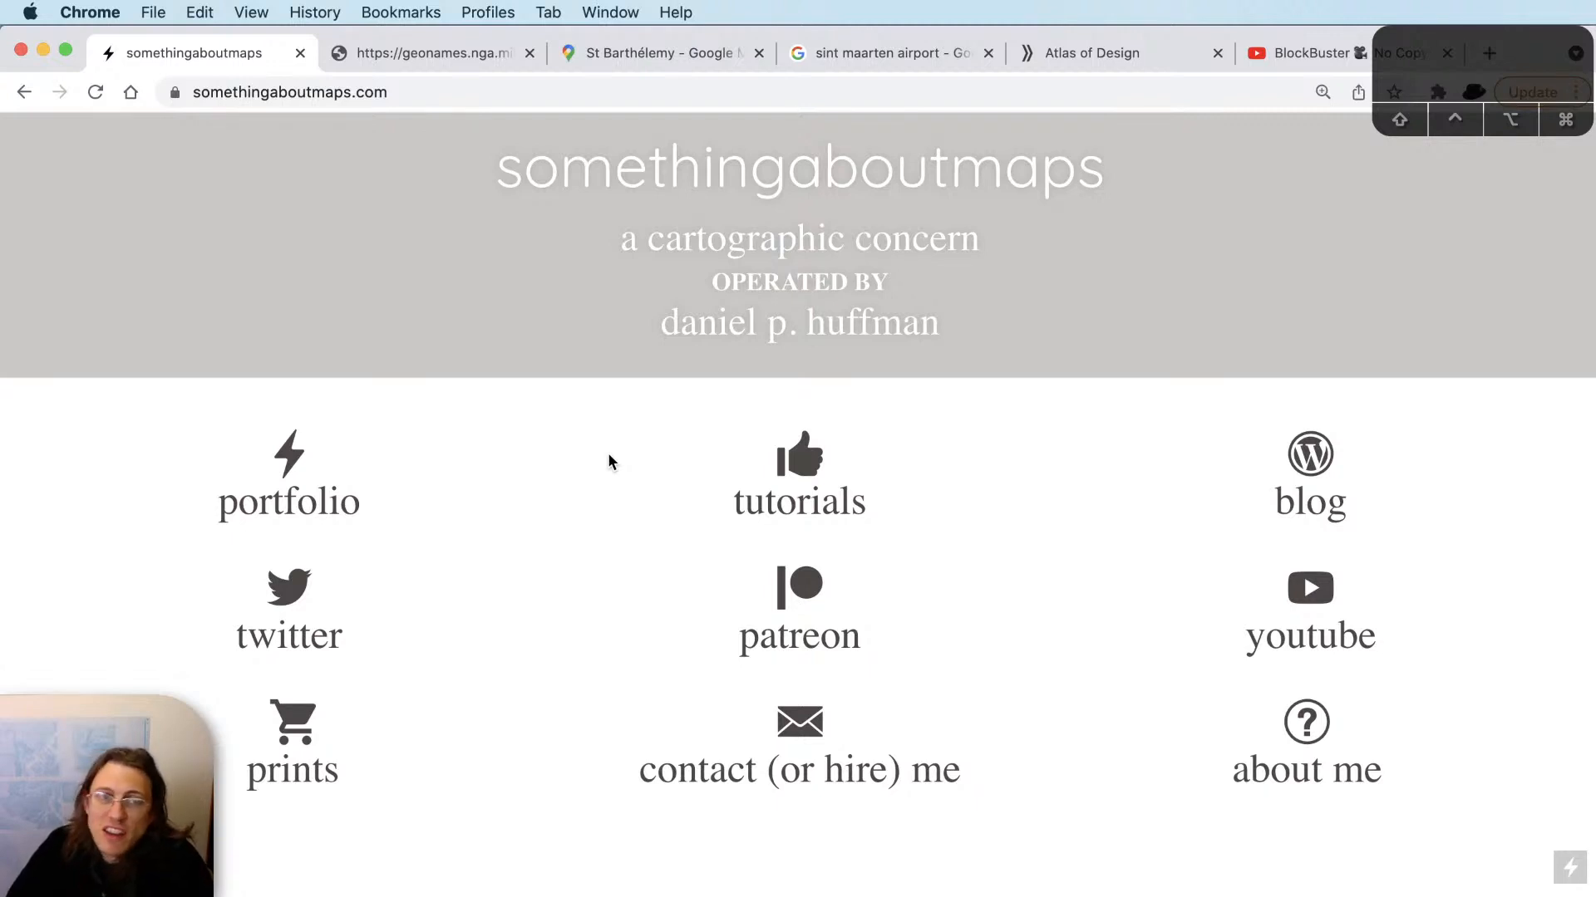
left_click(293, 590)
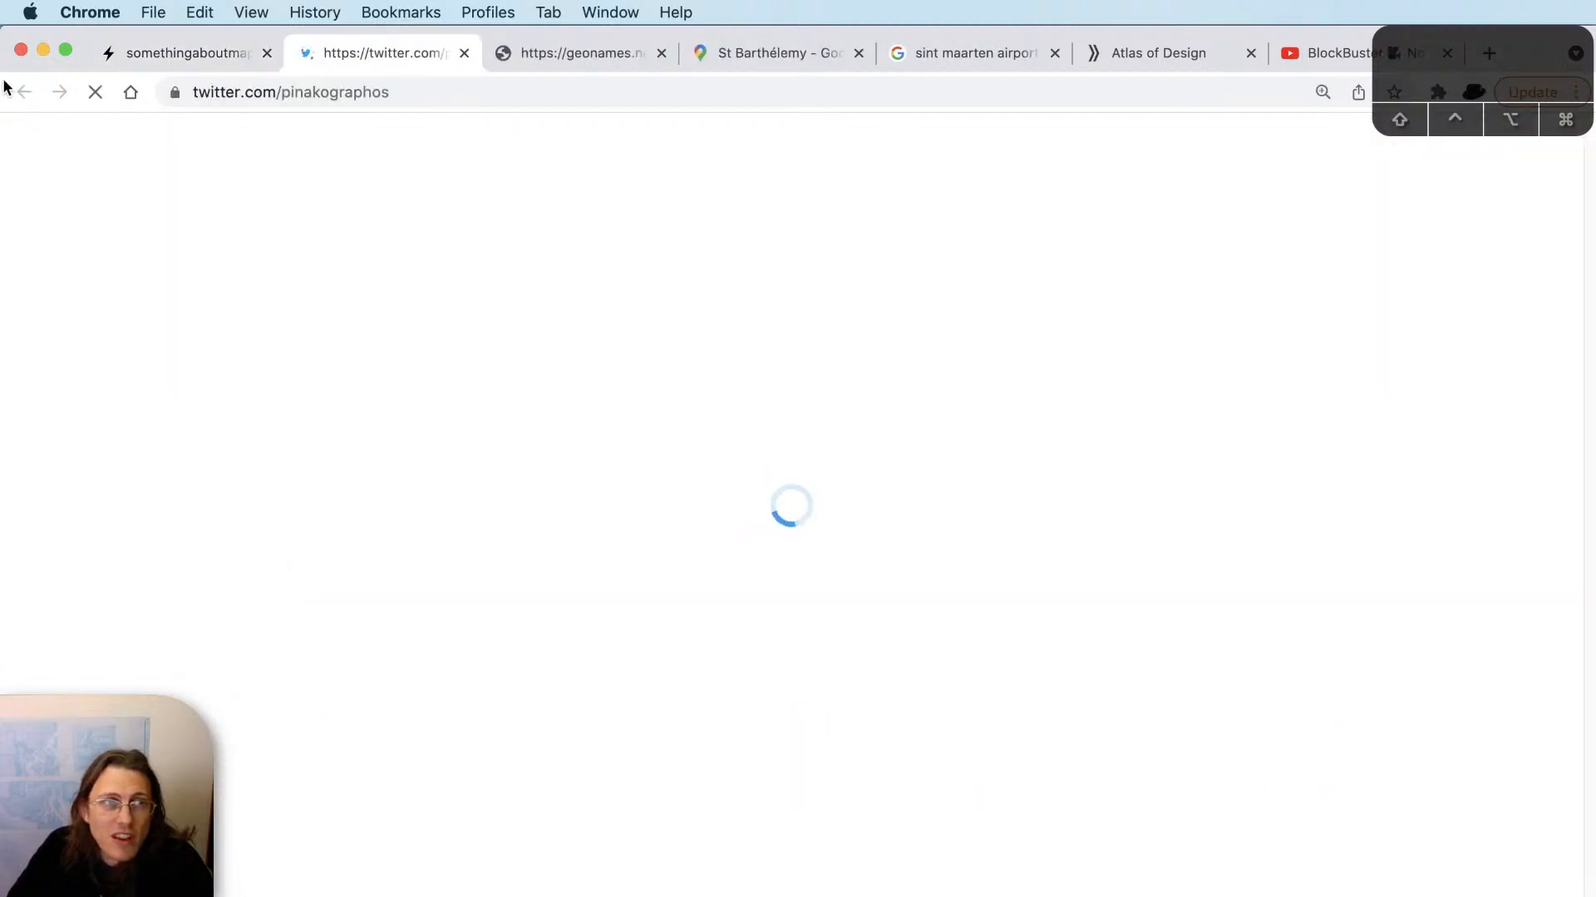